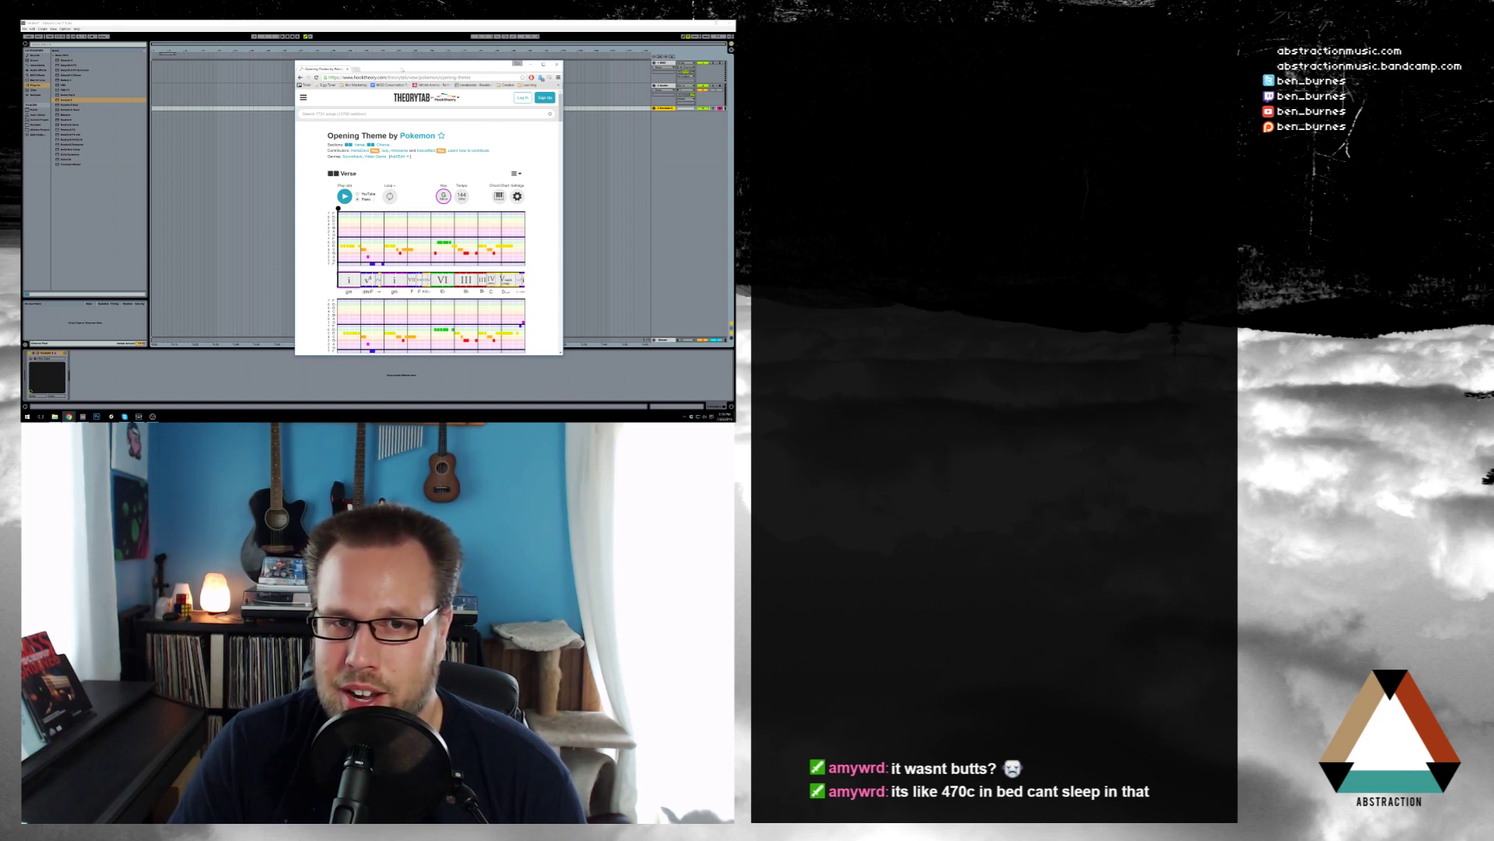
Move the TheoryTab browser window off this screen and open the bookmarked countdown timer page in Firefox
{"action": "left_click_drag", "start_coordinate": [402, 69], "coordinate": [734, 65]}
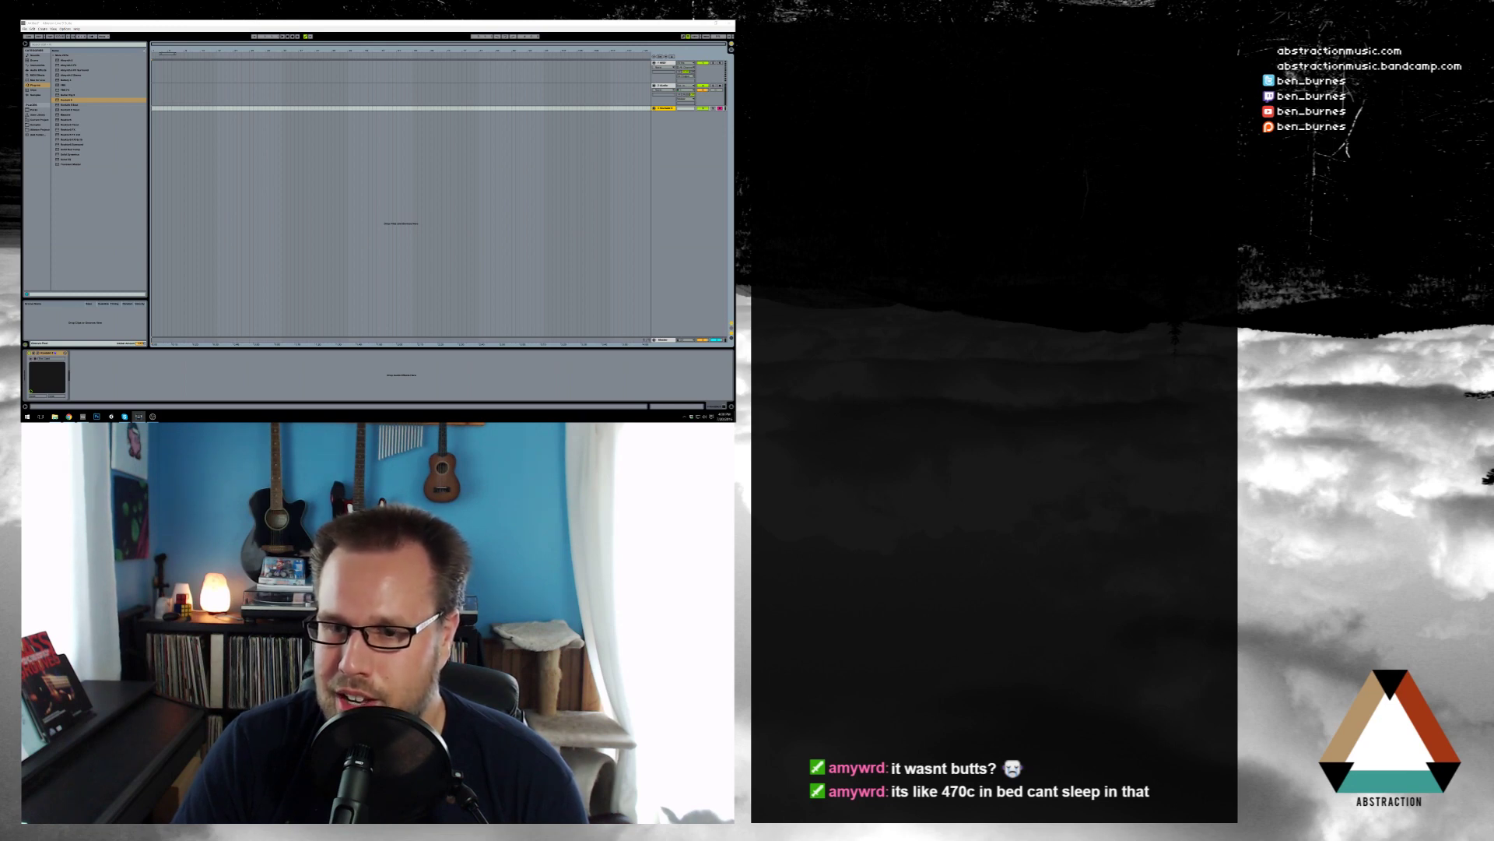
{"action": "left_click", "coordinate": [27, 416]}
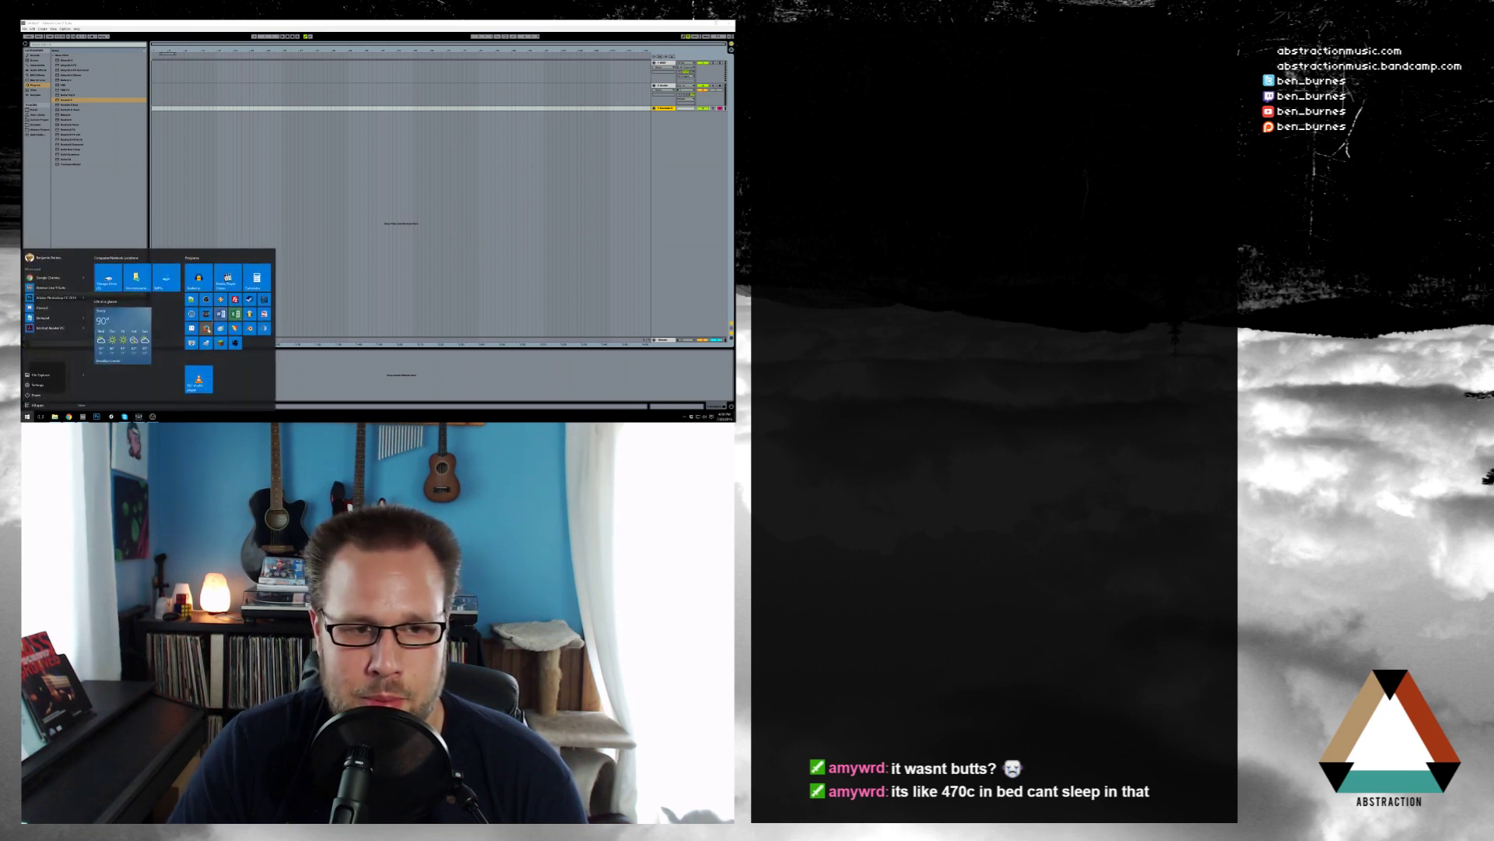
{"action": "left_click", "coordinate": [207, 328]}
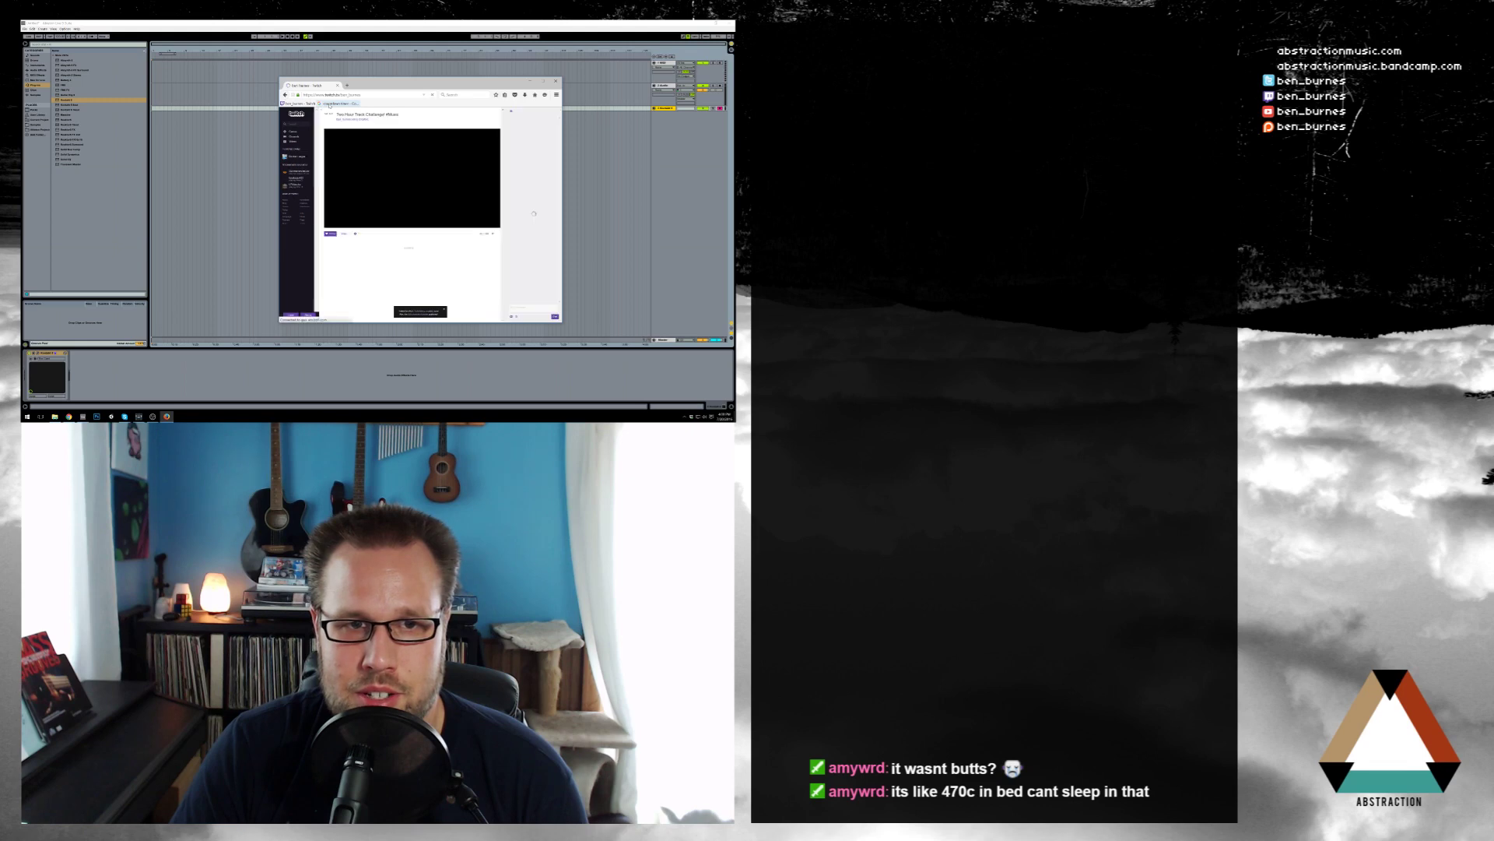
{"action": "left_click", "coordinate": [330, 105]}
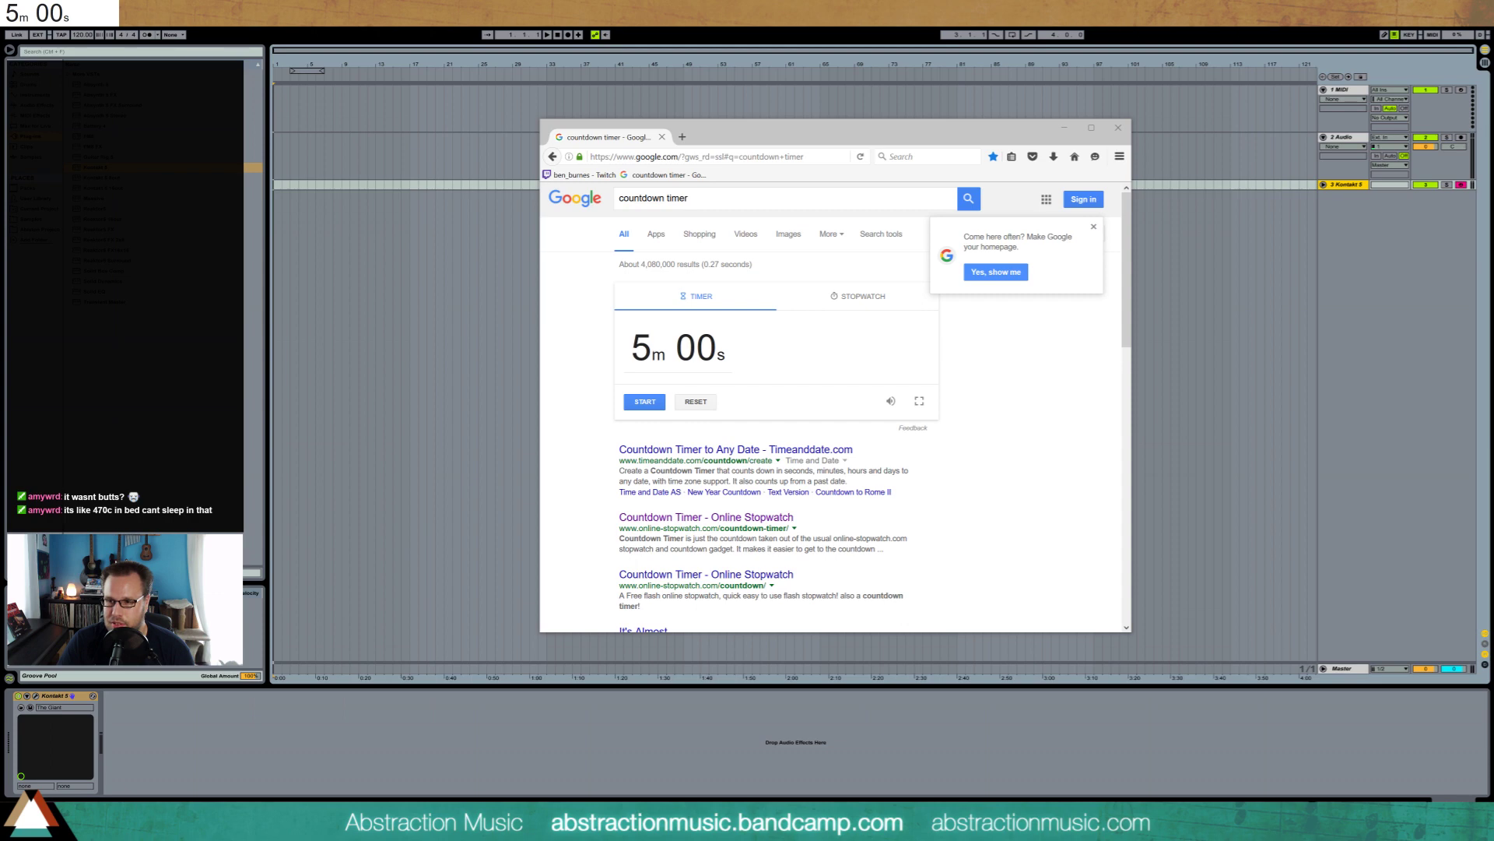
Set the countdown timer to 2 hours, start it and minimise the browser
{"action": "left_click", "coordinate": [704, 366]}
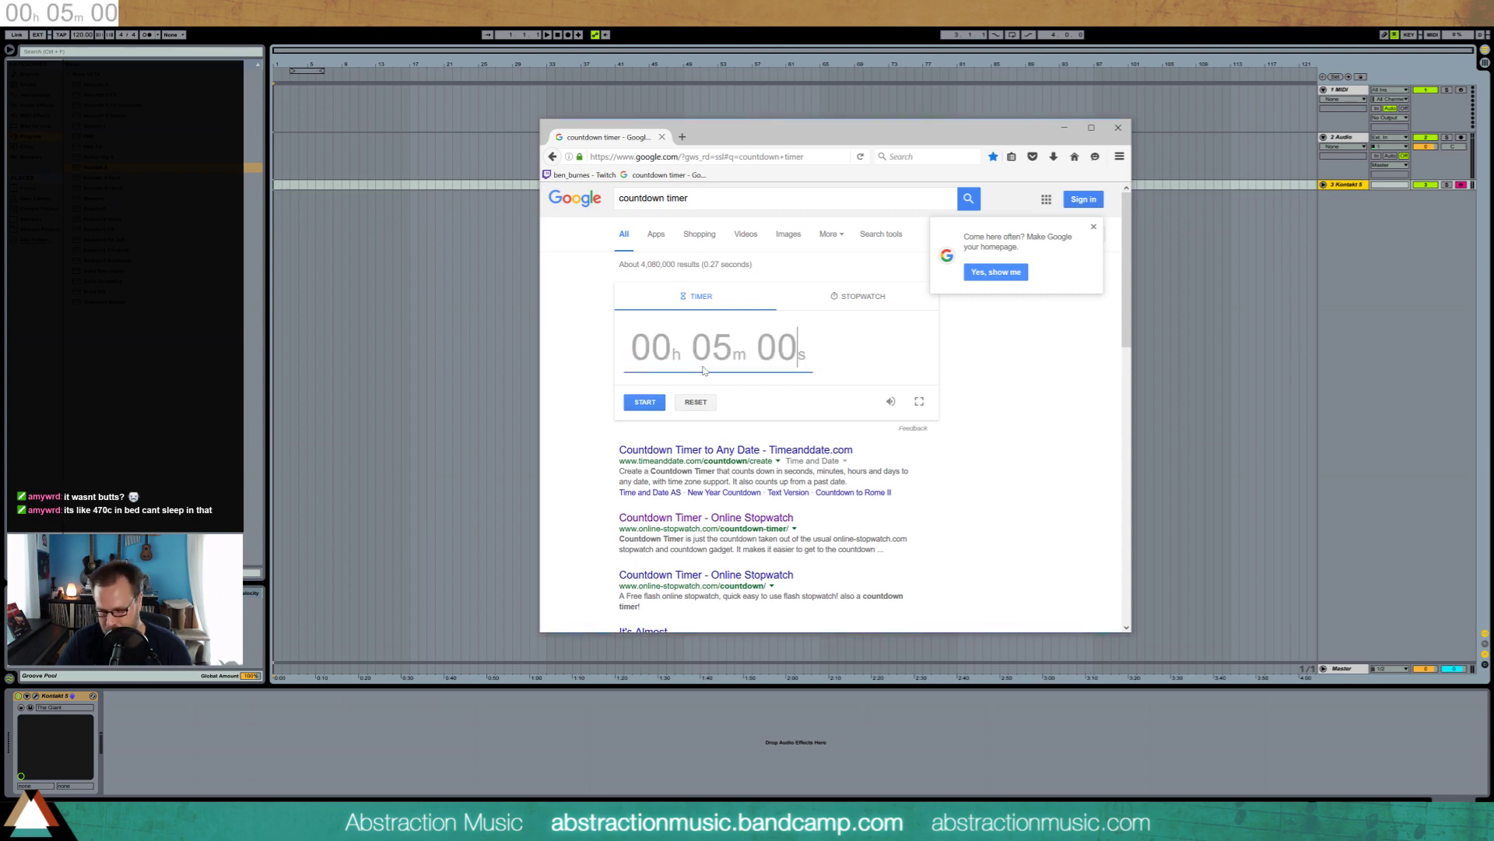
{"action": "type", "text": "20000"}
{"action": "left_click", "coordinate": [1032, 418]}
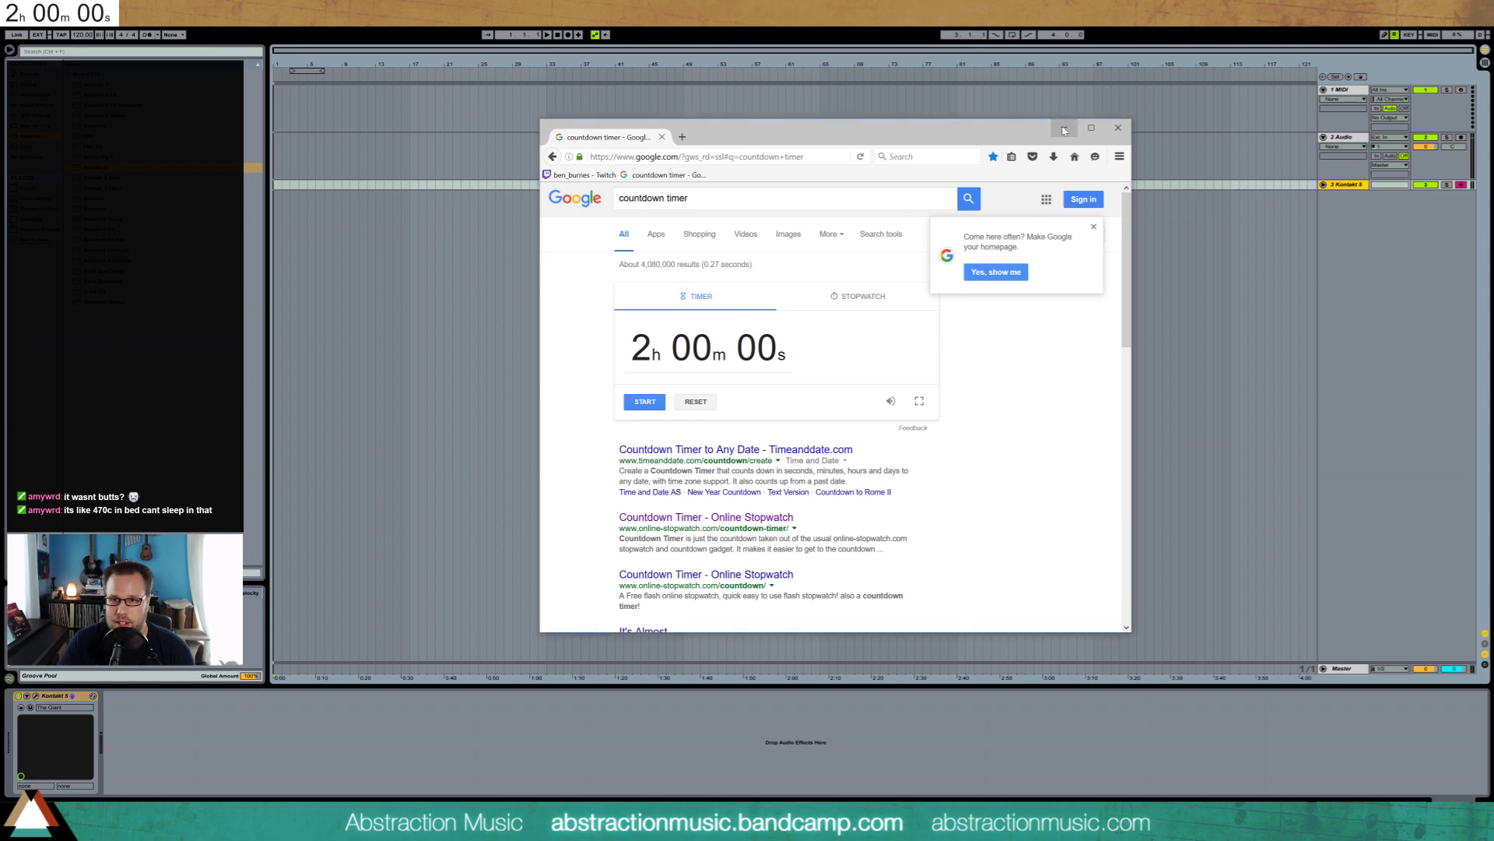
{"action": "left_click", "coordinate": [644, 401]}
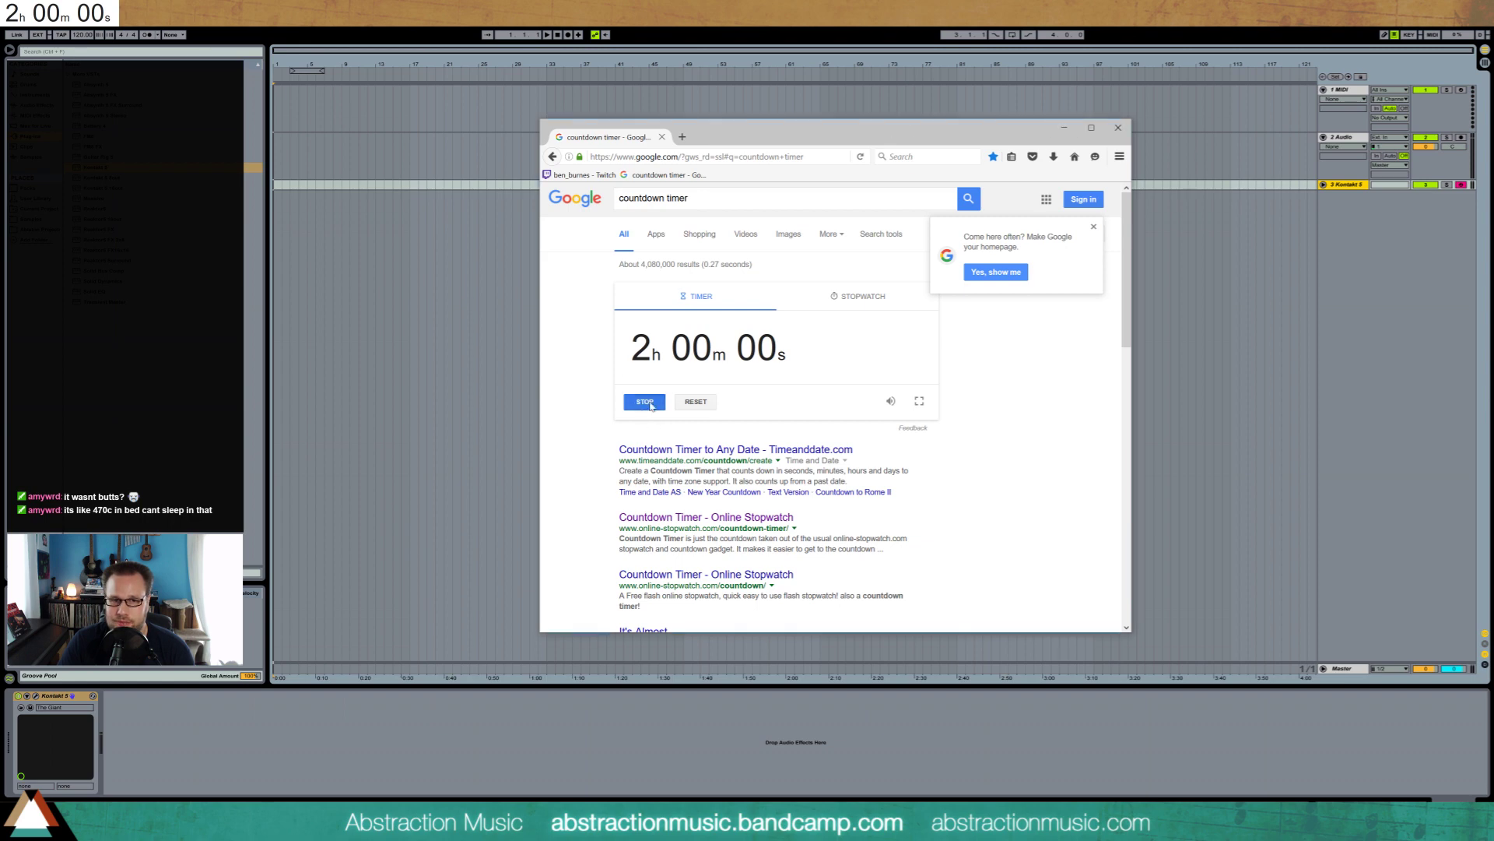
{"action": "left_click", "coordinate": [1065, 127]}
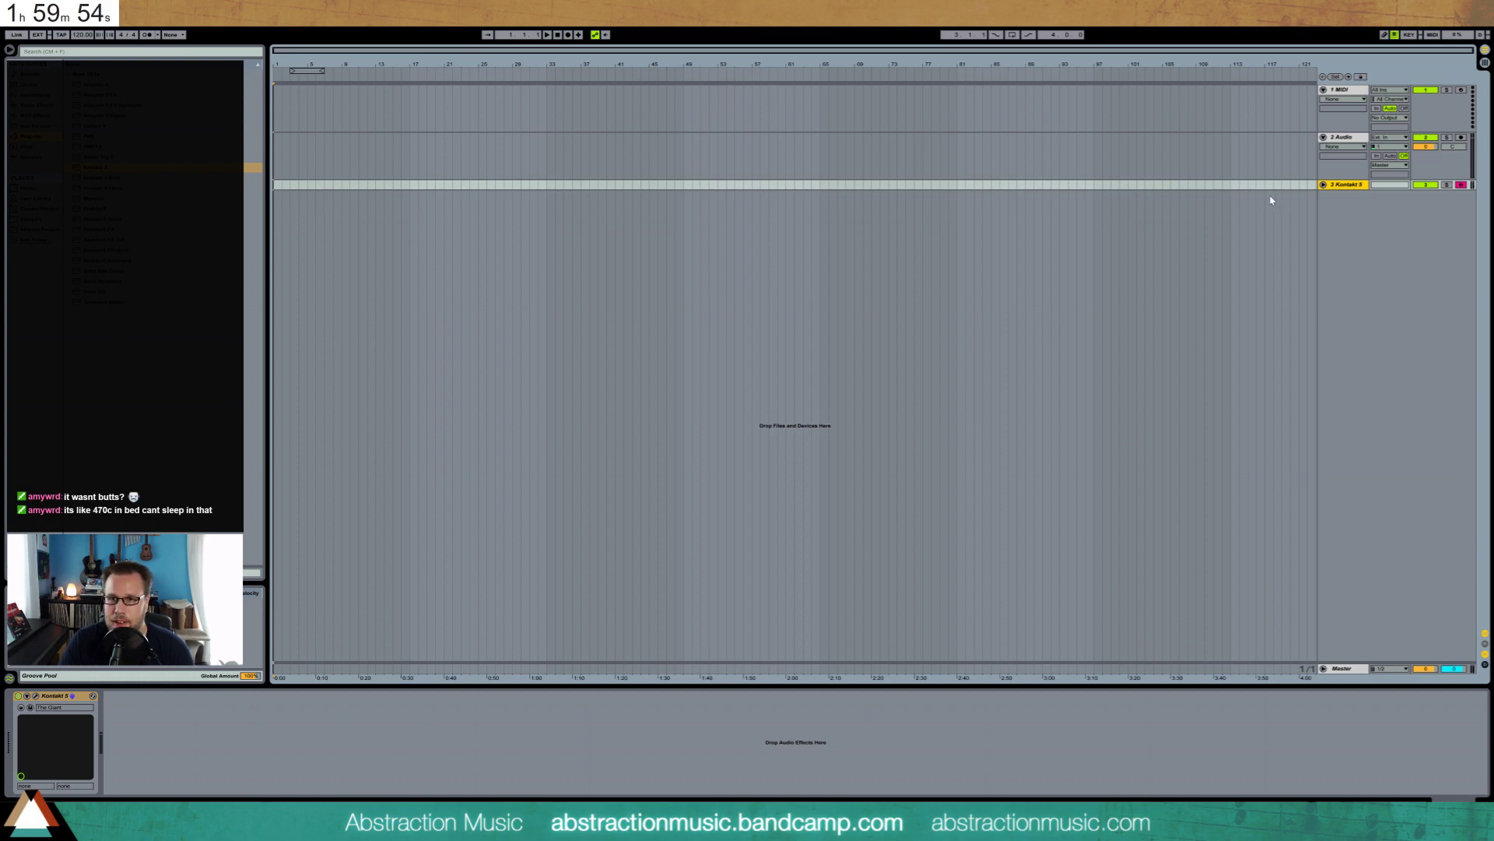
Delete the Kontakt 5 and audio tracks and set the project tempo to 145 BPM
{"action": "key", "text": "Delete"}
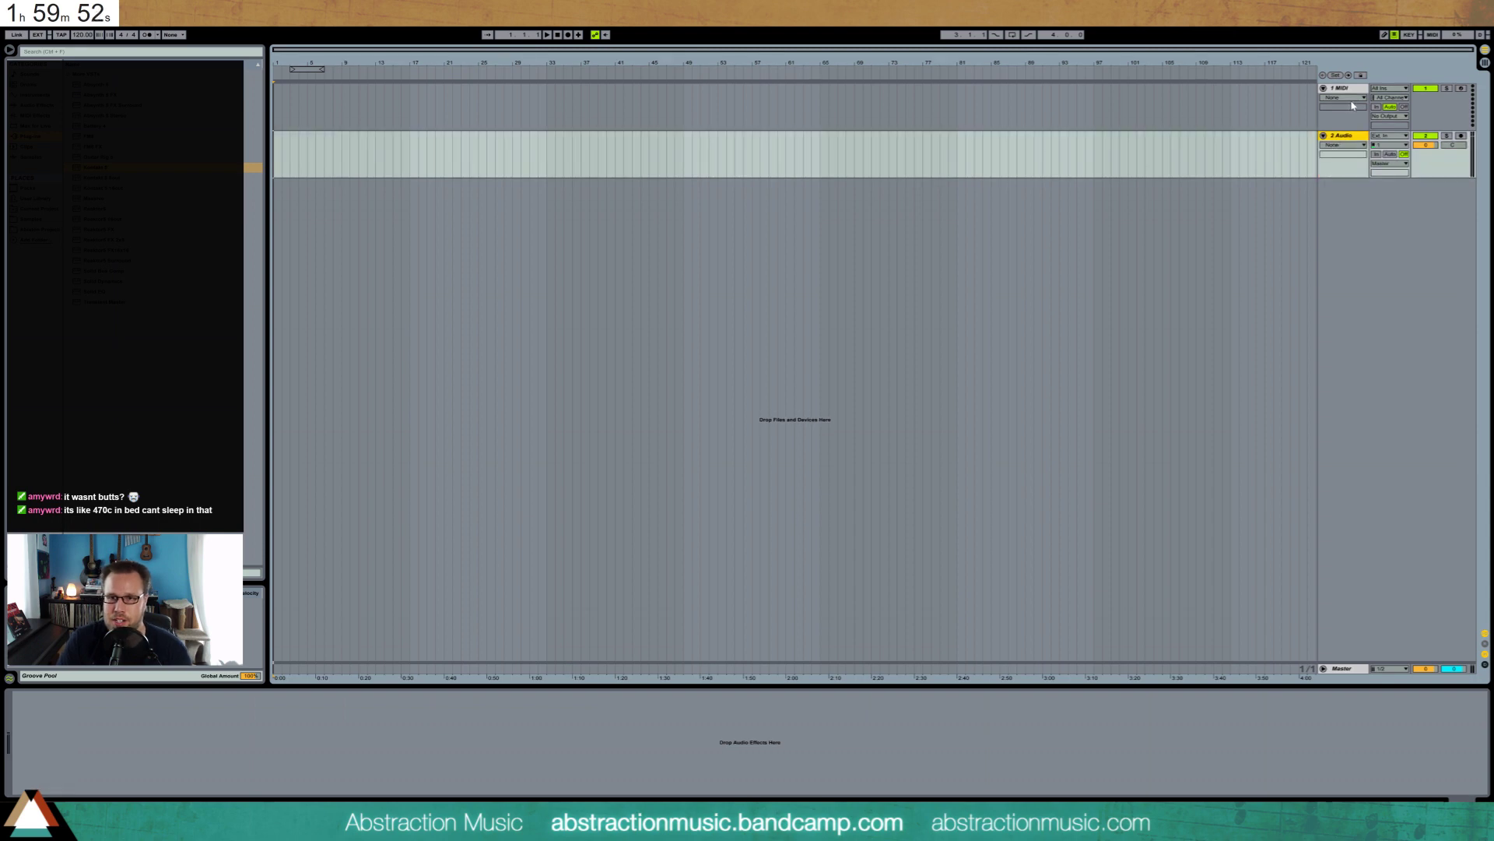
{"action": "key", "text": "Delete"}
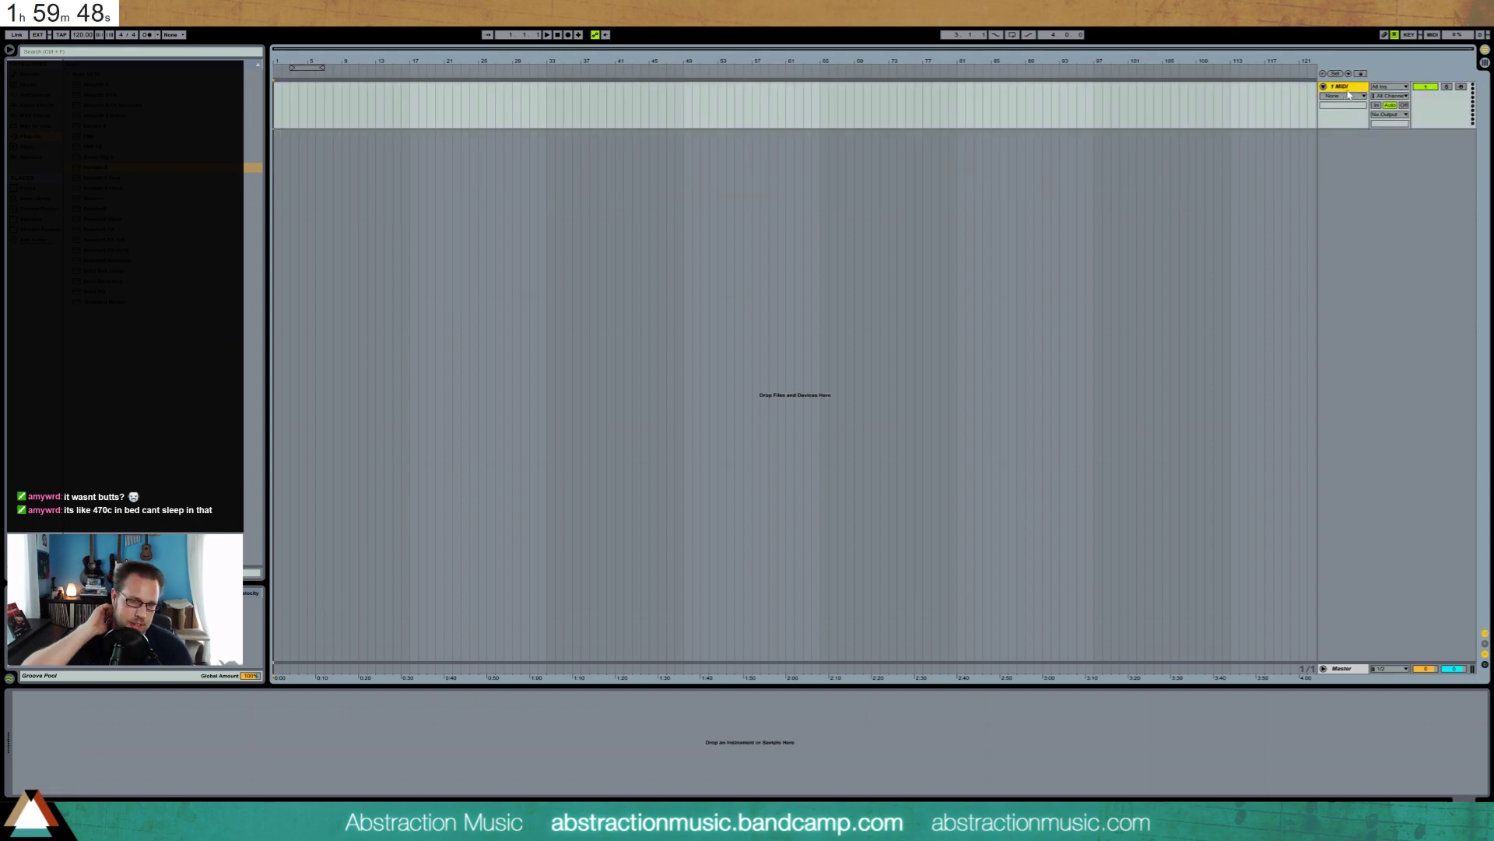
{"action": "left_click", "coordinate": [78, 36]}
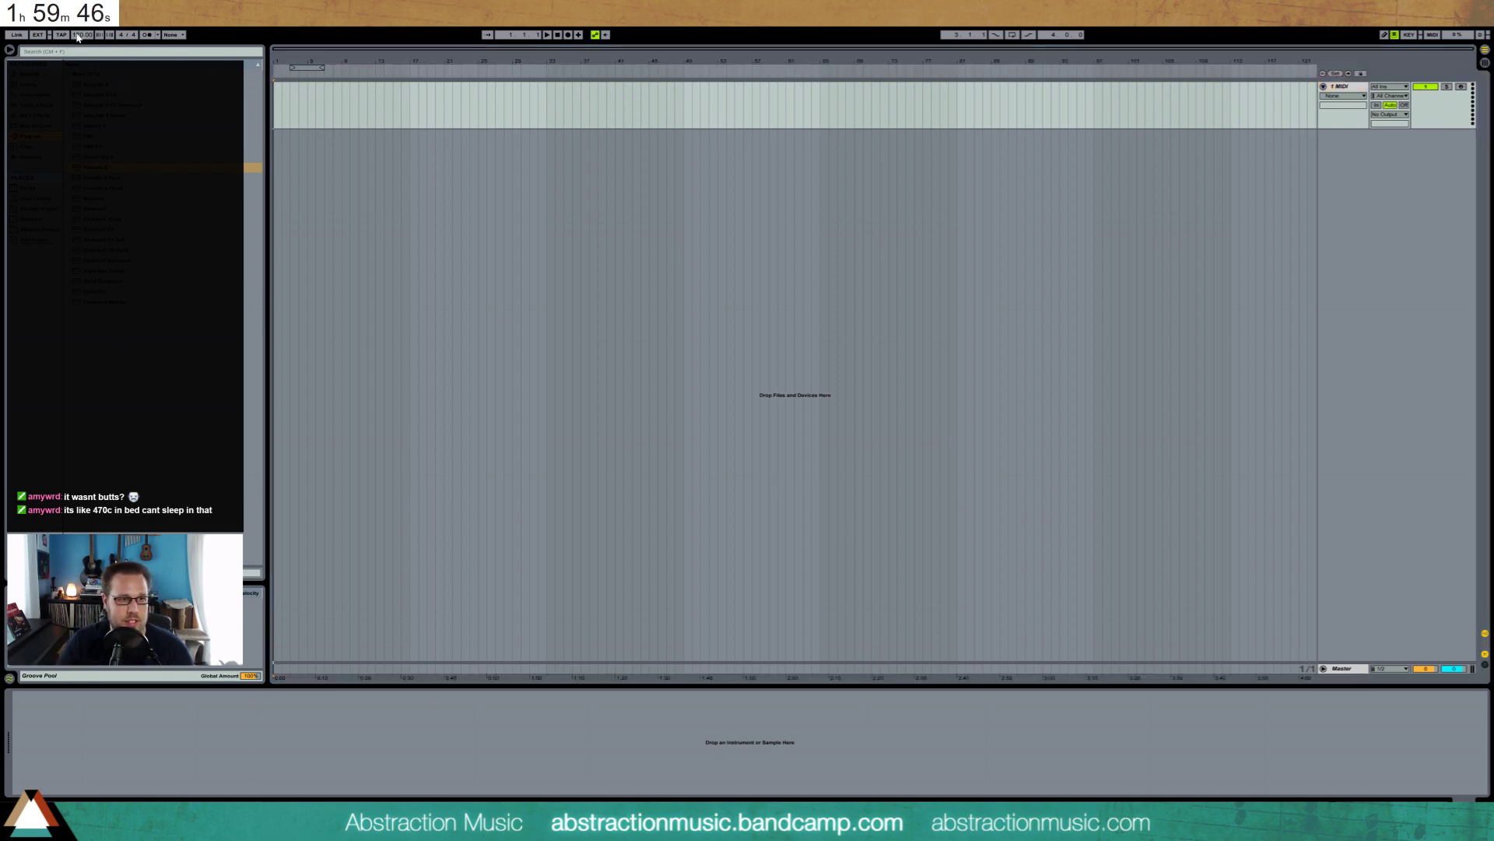
{"action": "type", "text": "1"}
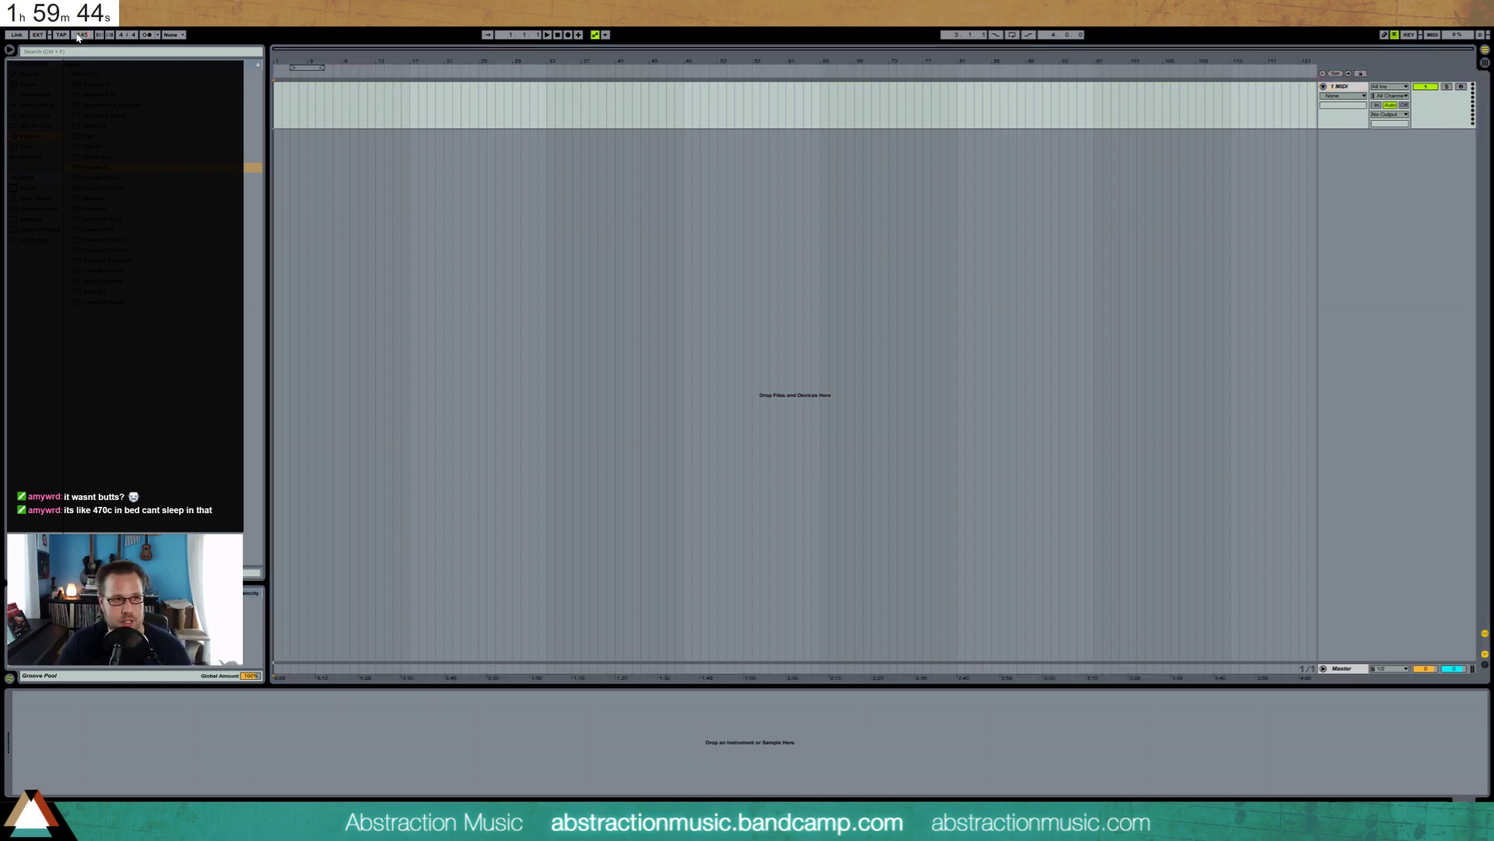
{"action": "type", "text": "45"}
{"action": "key", "text": "Return"}
Load the FM8 plug-in onto the MIDI track and reposition its window over the arrangement
{"action": "left_click", "coordinate": [45, 117]}
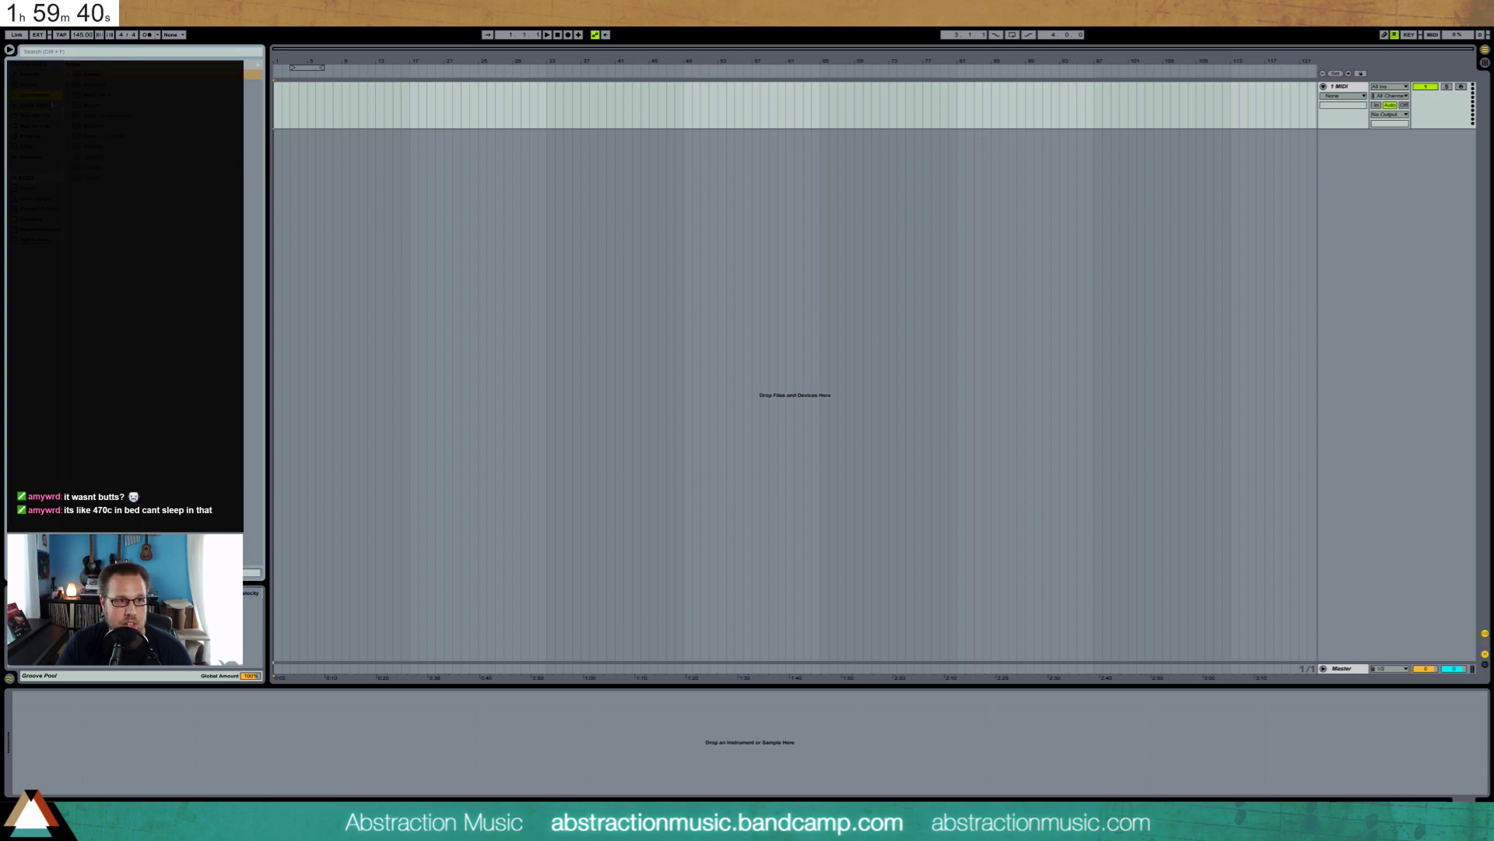
{"action": "left_click", "coordinate": [32, 136]}
{"action": "left_click", "coordinate": [82, 166]}
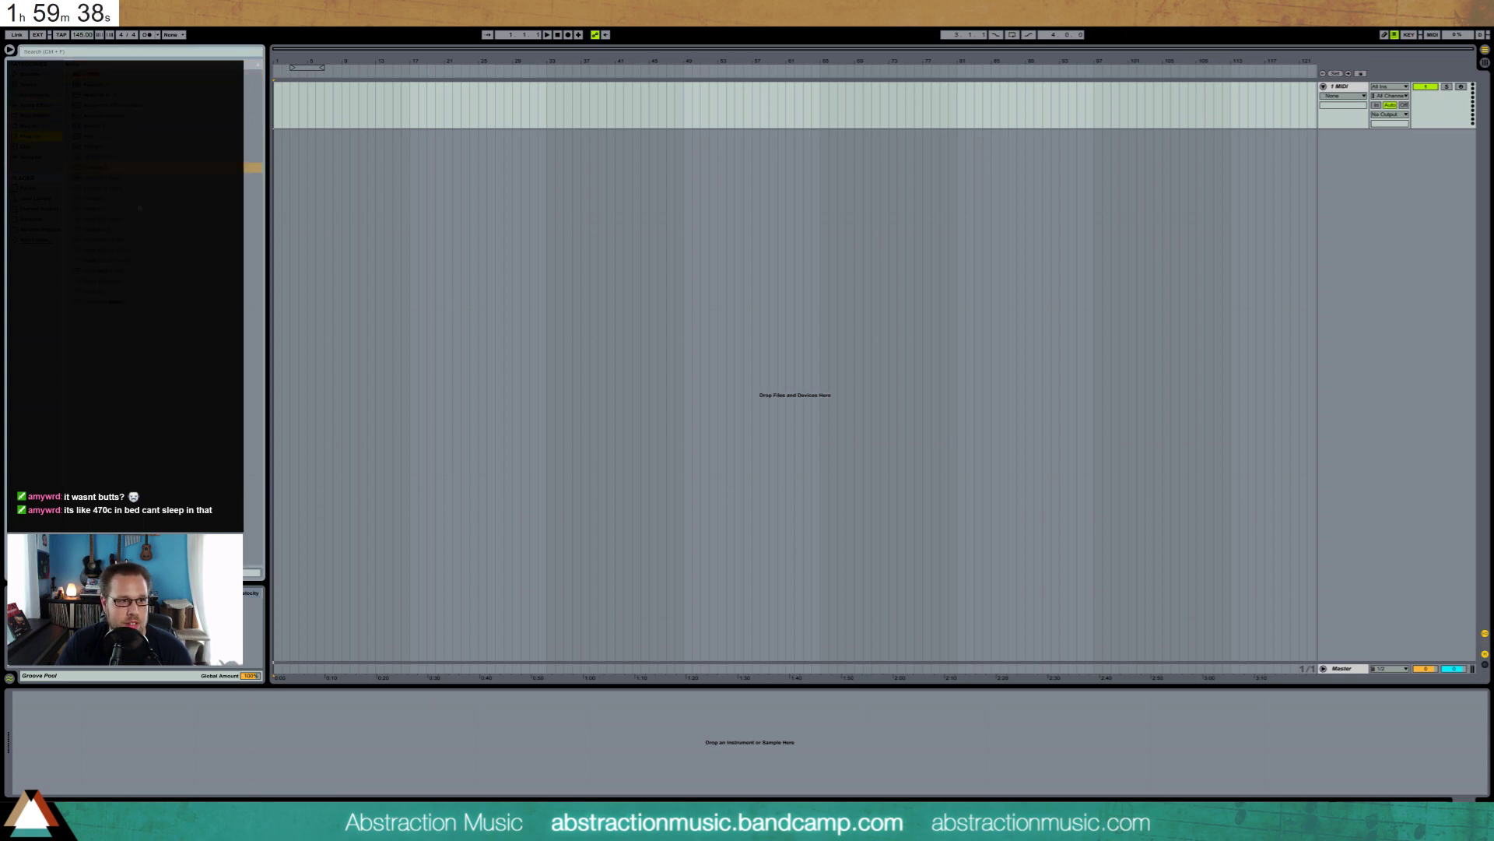
{"action": "left_click_drag", "start_coordinate": [88, 136], "coordinate": [361, 100]}
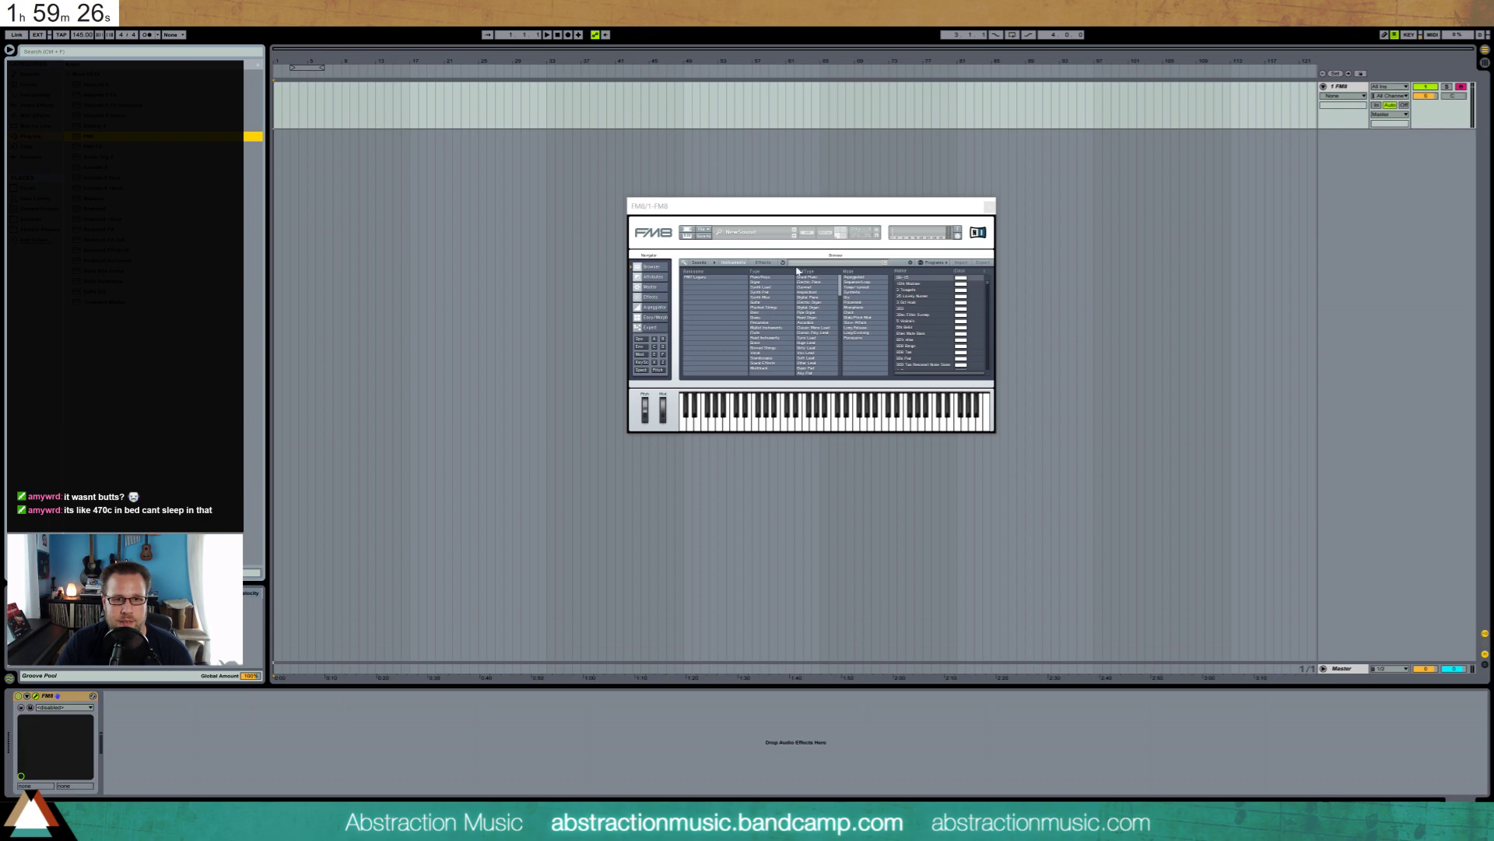
{"action": "left_click_drag", "start_coordinate": [760, 205], "coordinate": [609, 321]}
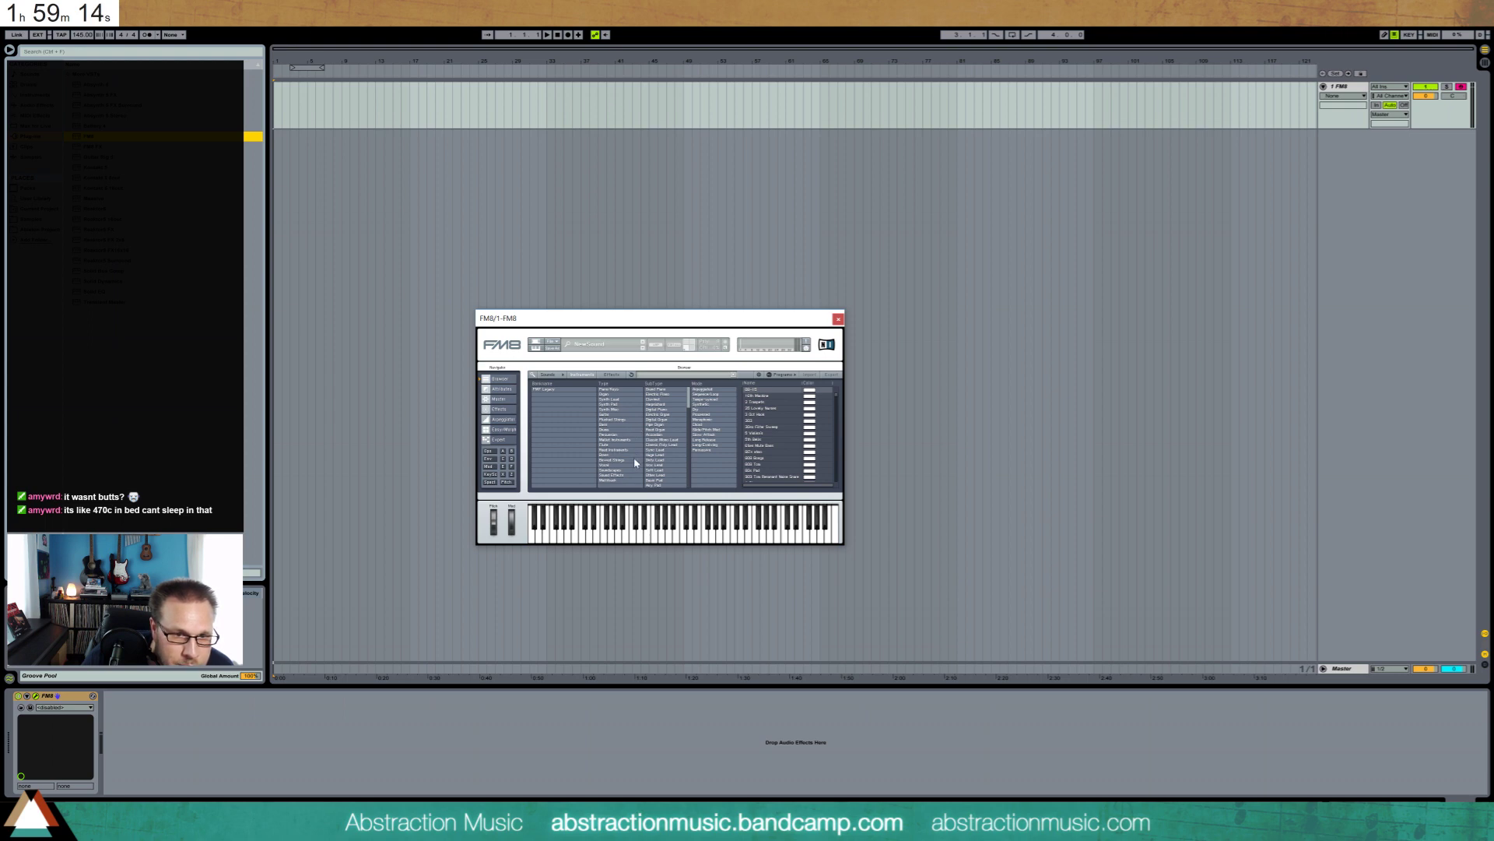
Browse FM8's sound types and filter the presets to electric pianos
{"action": "left_click", "coordinate": [636, 409]}
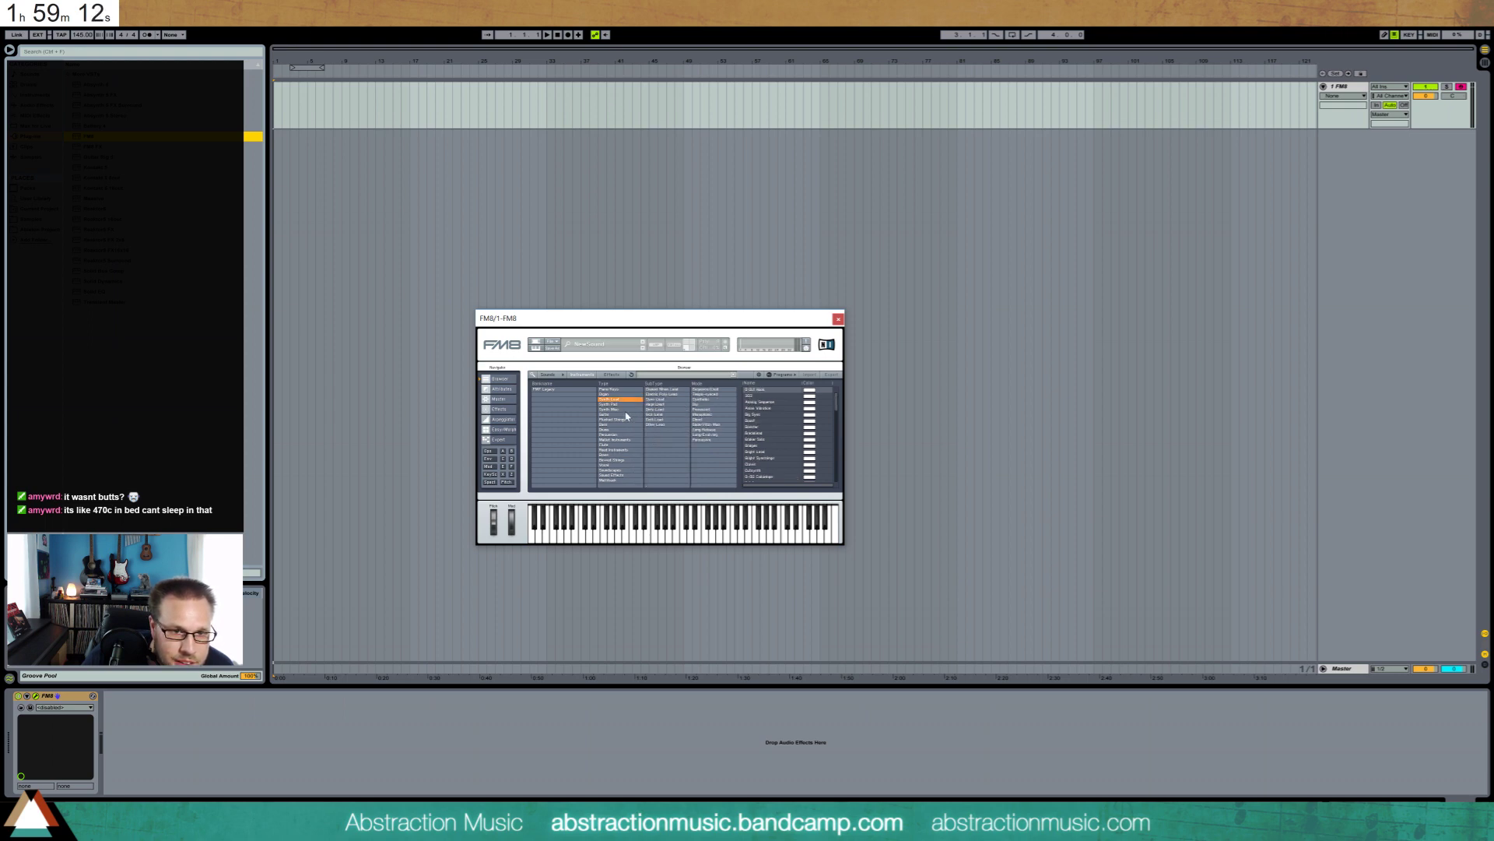
{"action": "left_click", "coordinate": [631, 404]}
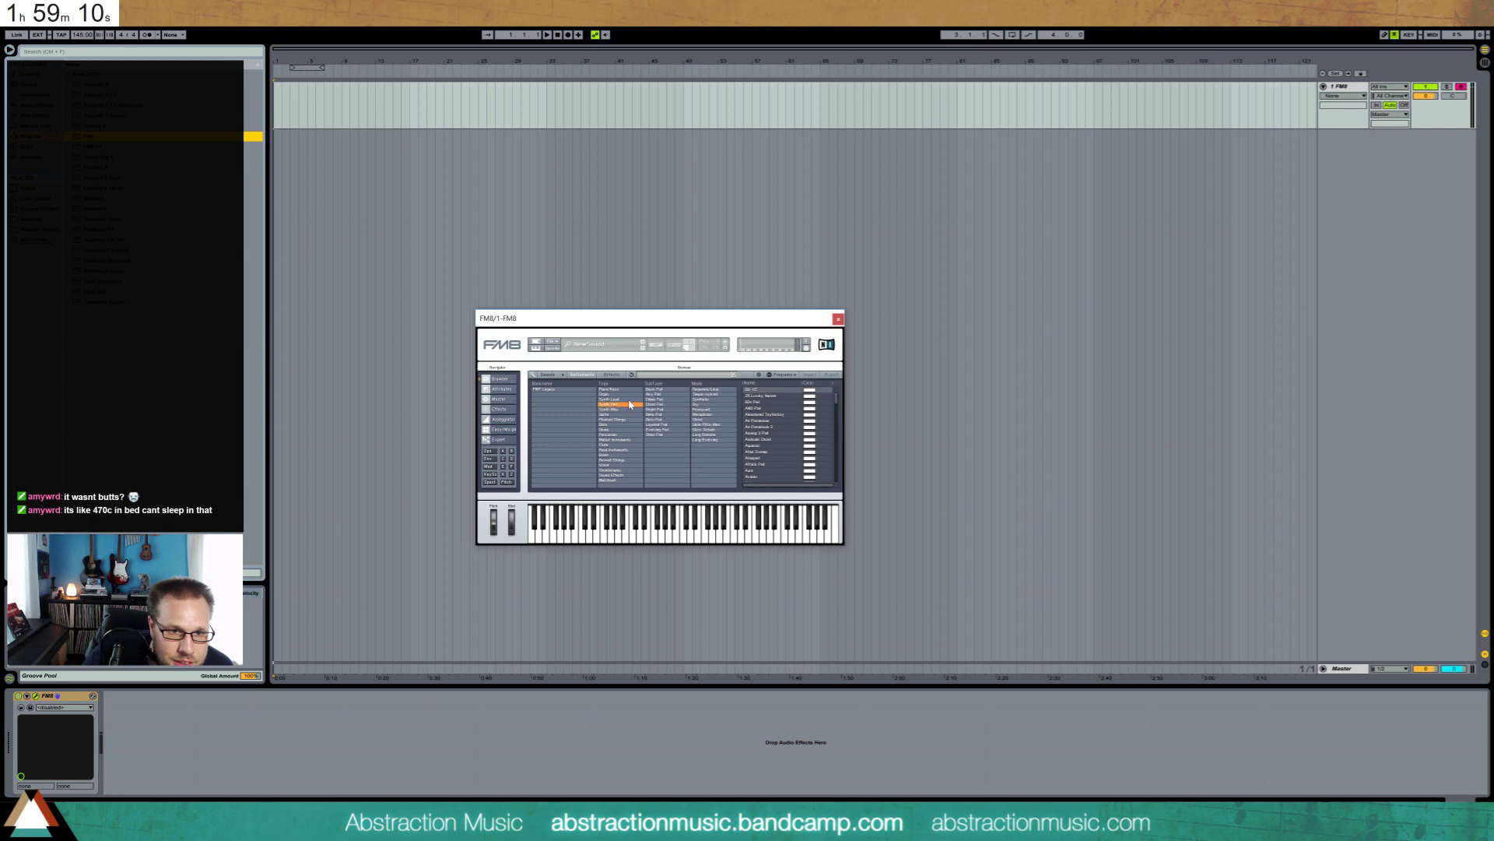
{"action": "left_click", "coordinate": [629, 399]}
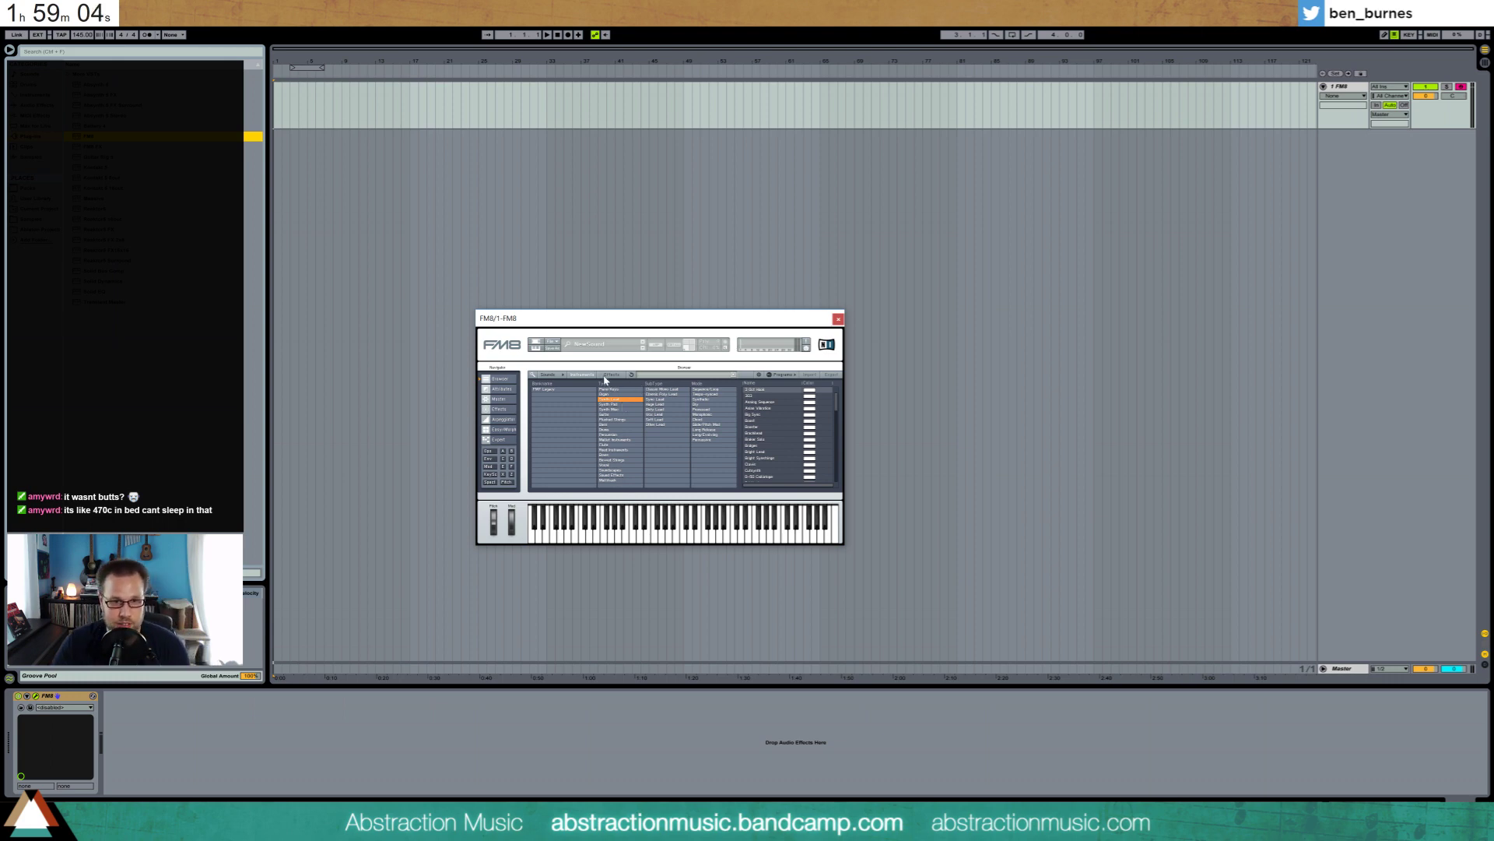
{"action": "left_click", "coordinate": [622, 419]}
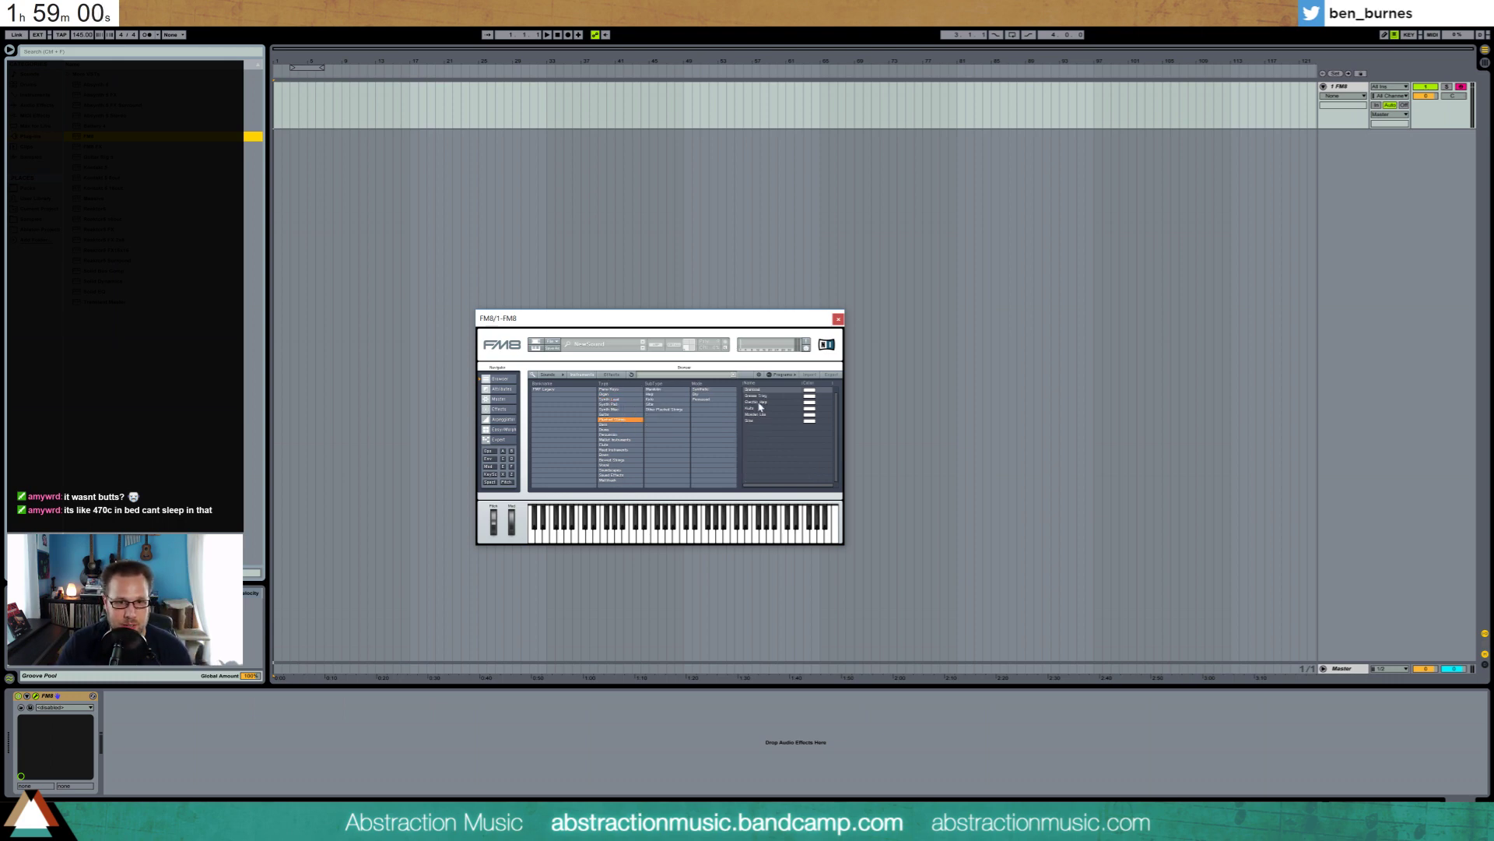
{"action": "left_click", "coordinate": [631, 389]}
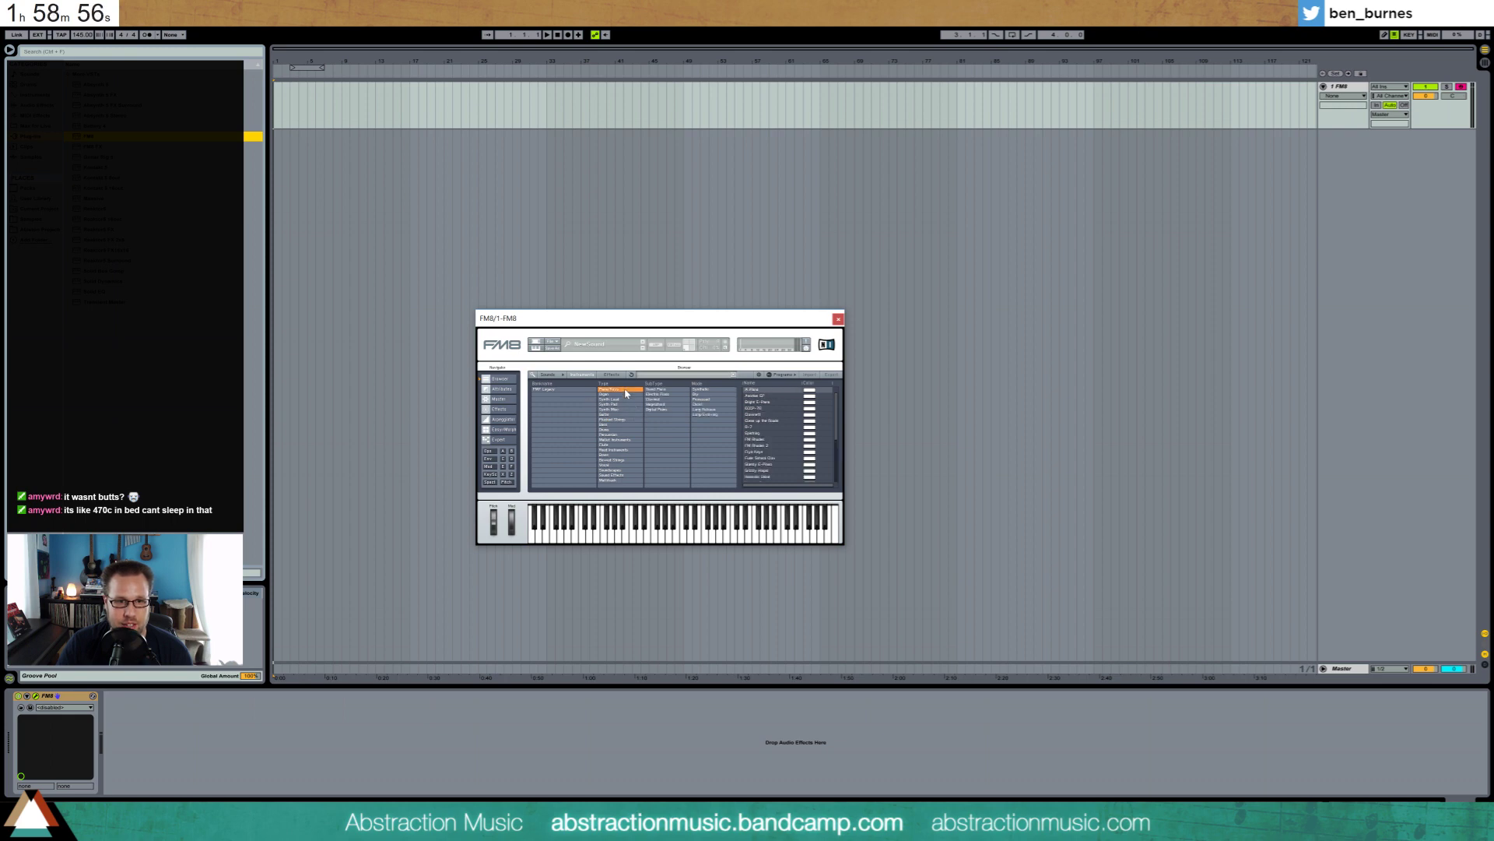
{"action": "left_click", "coordinate": [661, 394]}
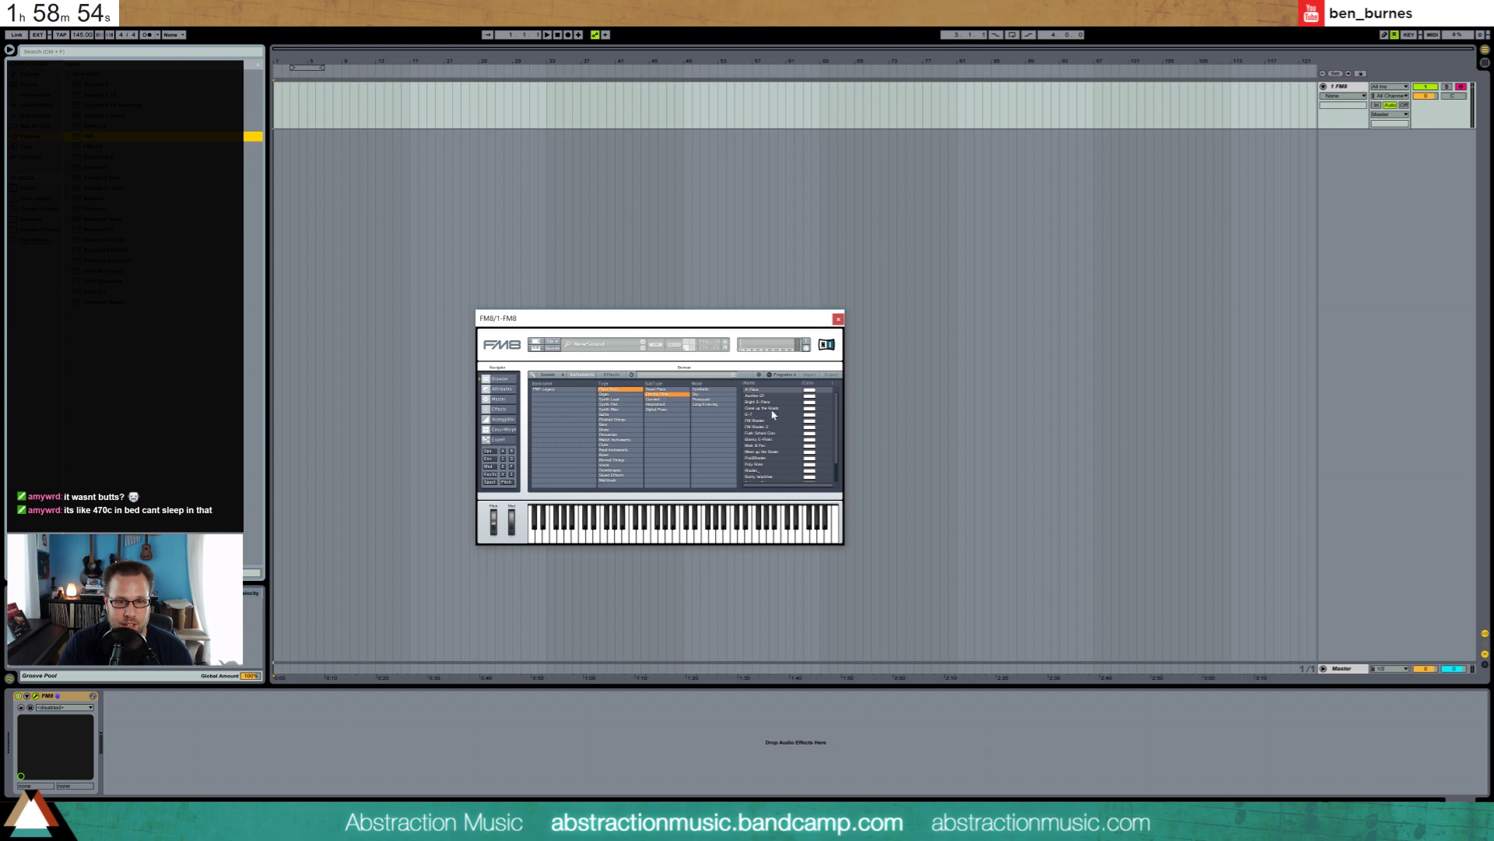
Load and audition several electric piano presets in FM8, ending with FM Rhodes
{"action": "scroll", "coordinate": [831, 411], "scroll_direction": "down", "scroll_amount": 2}
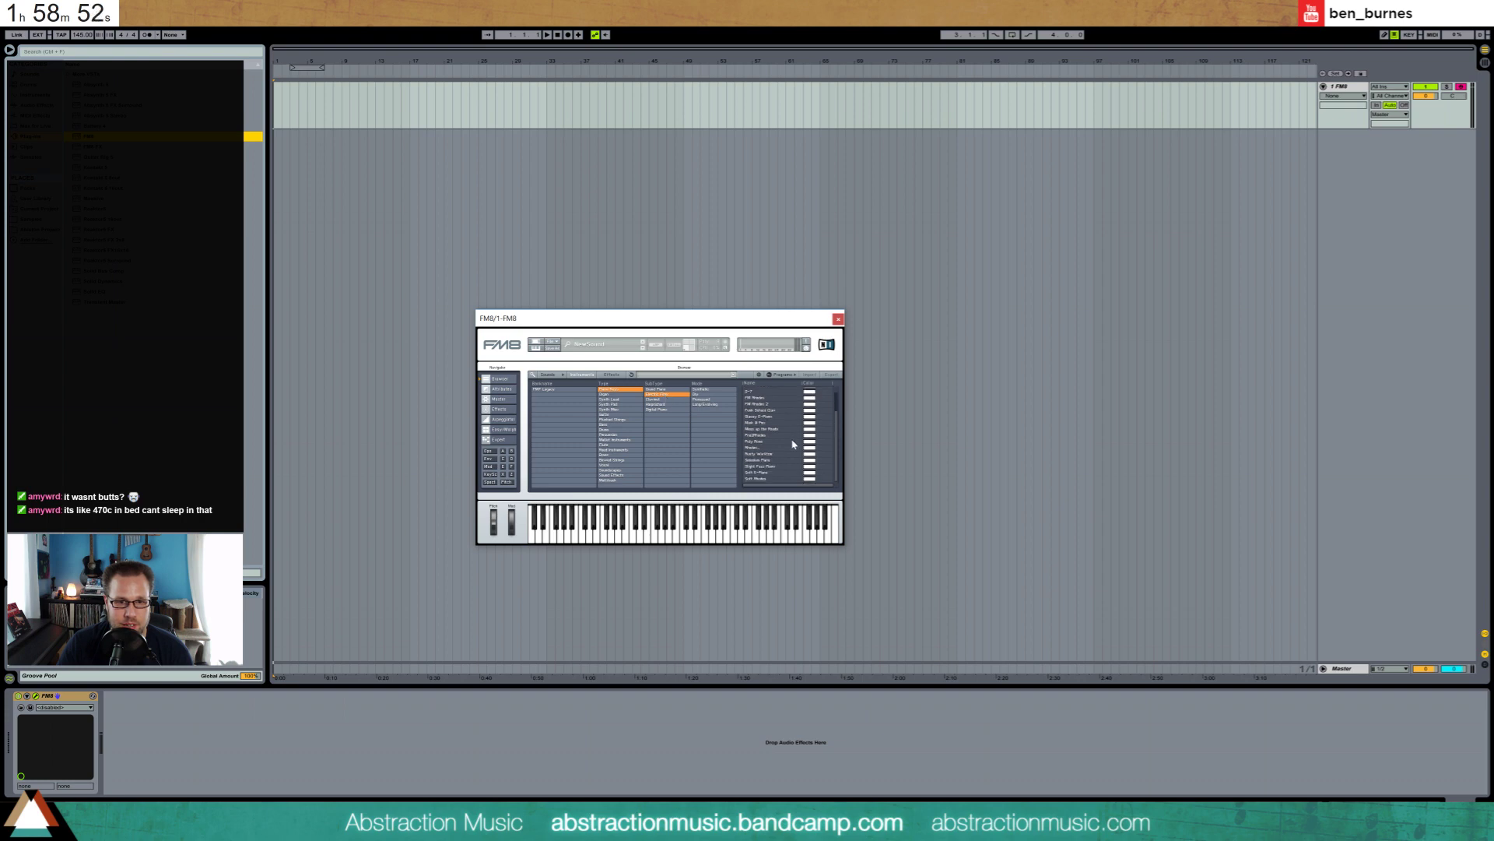
{"action": "left_click", "coordinate": [776, 441]}
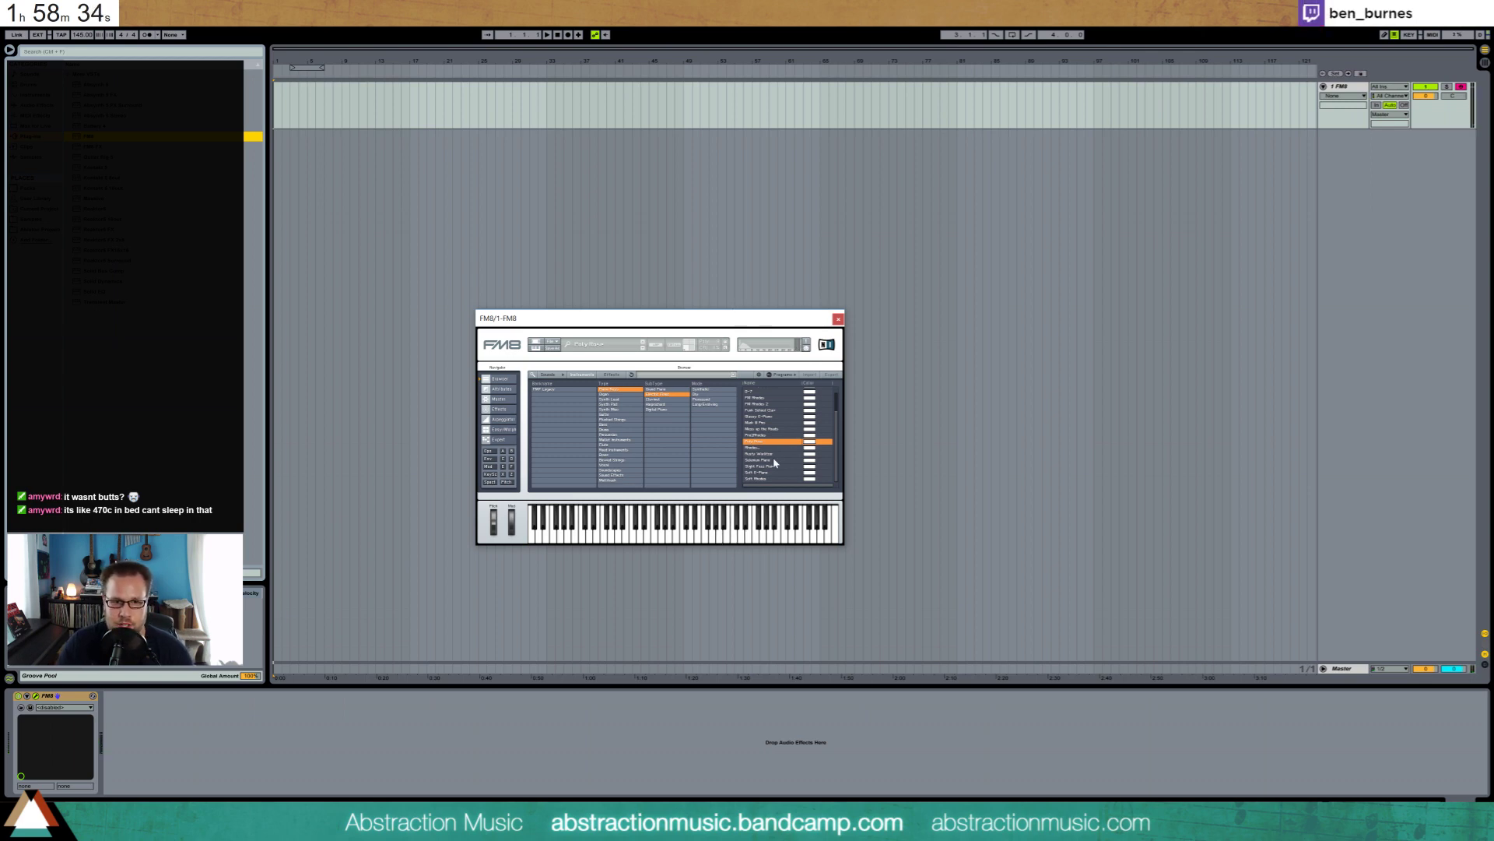
{"action": "left_click", "coordinate": [771, 461]}
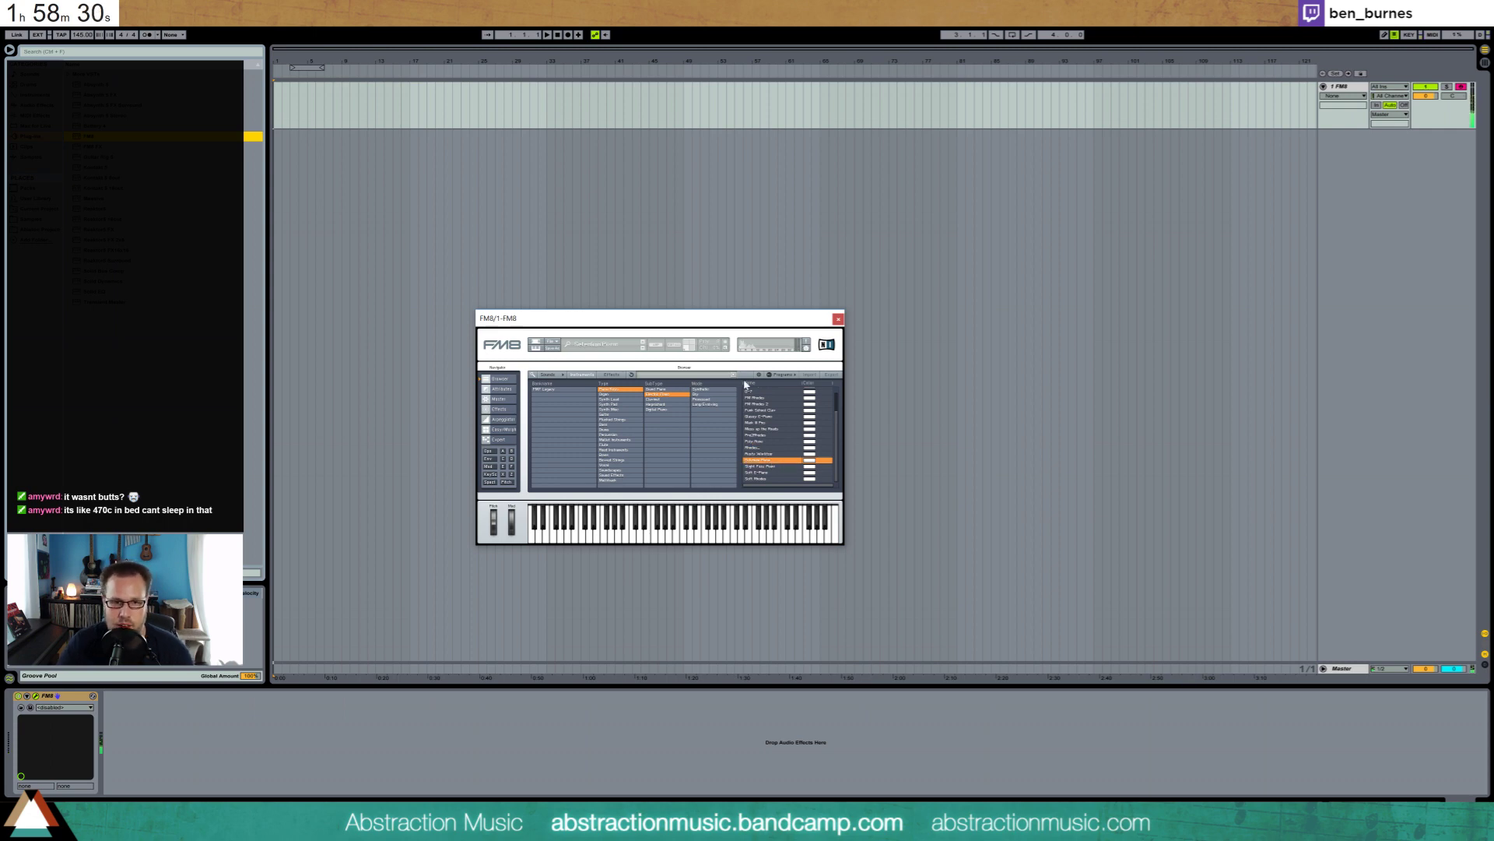
{"action": "scroll", "coordinate": [761, 442], "scroll_direction": "up", "scroll_amount": 2}
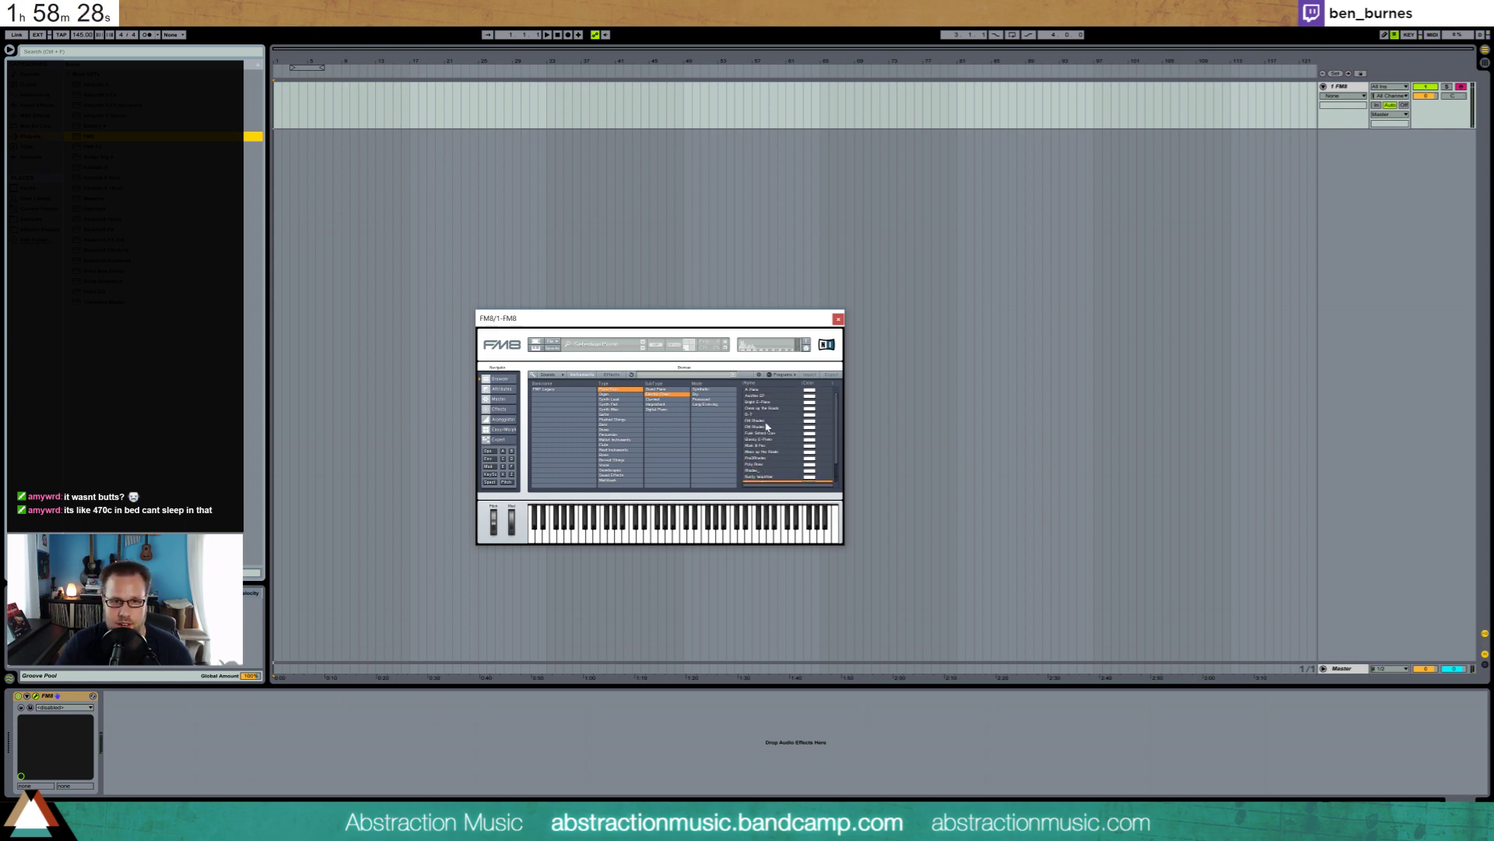
{"action": "left_click", "coordinate": [765, 421]}
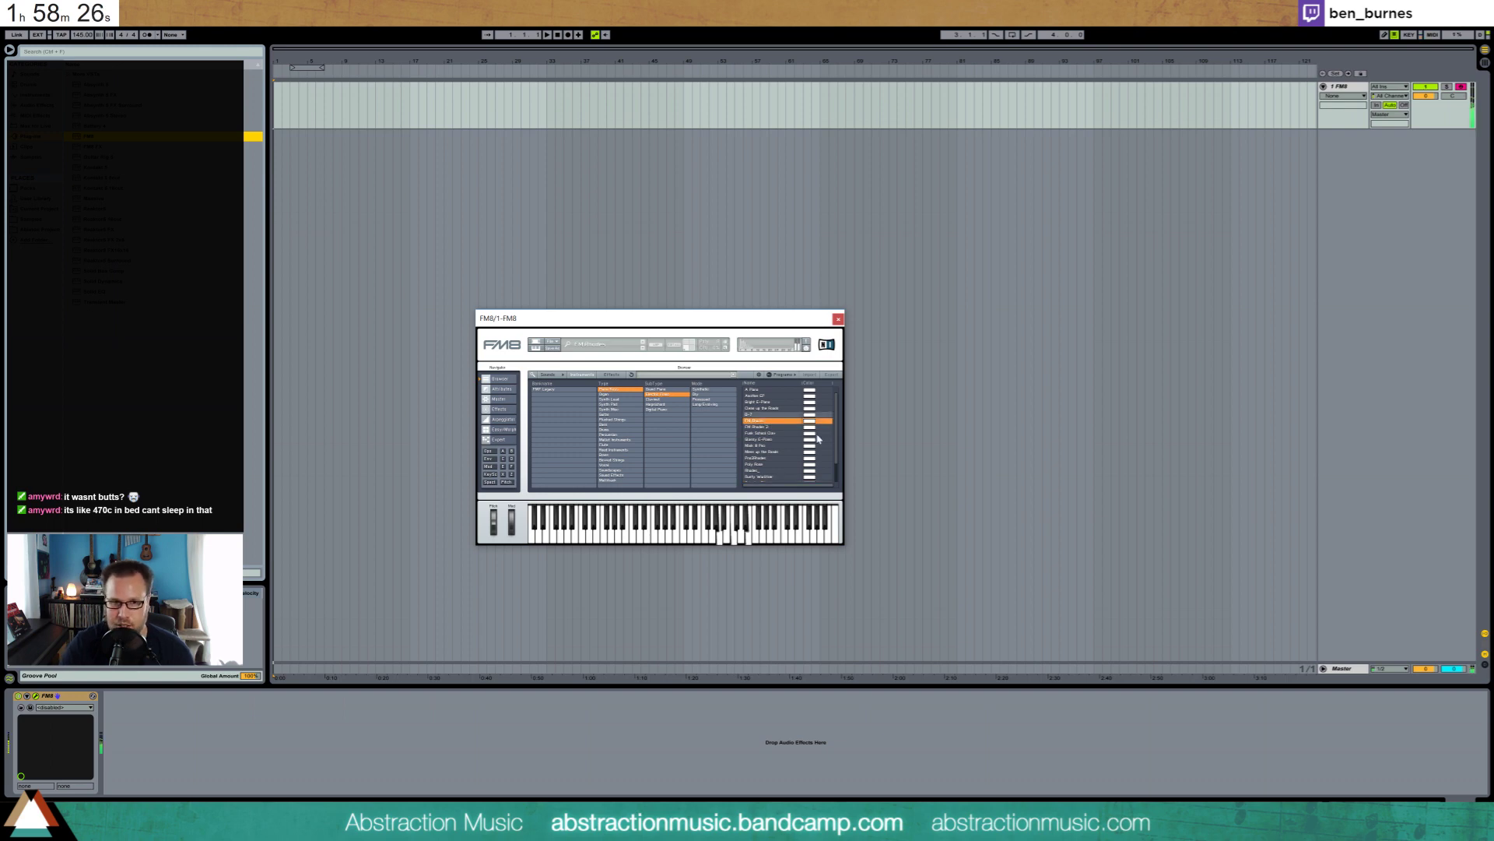
Replace FM8 on the MIDI track with the Massive synth and place its window over the arrangement
{"action": "left_click", "coordinate": [838, 318]}
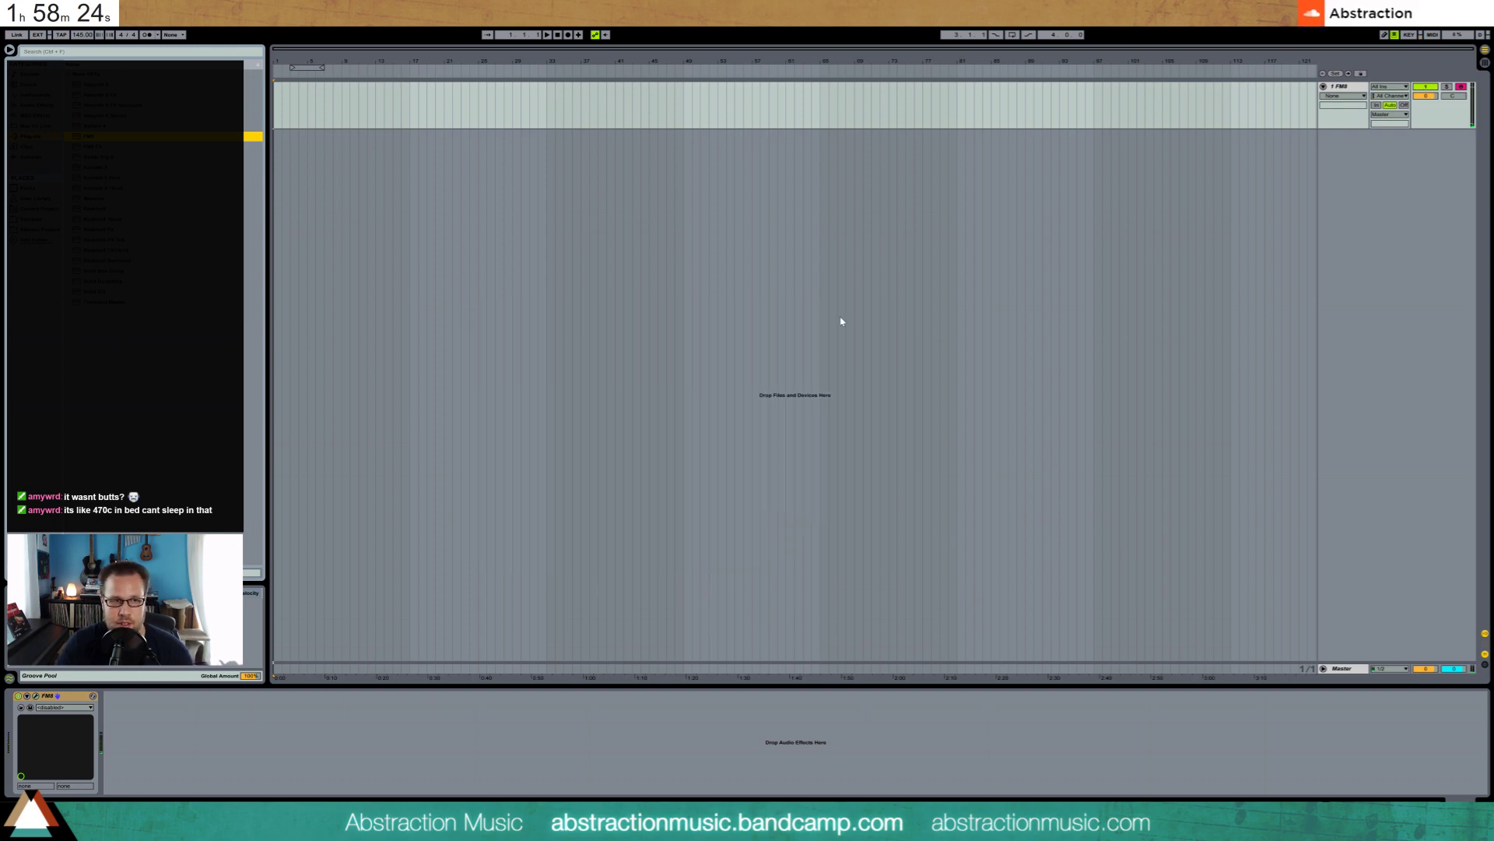
{"action": "key", "text": "Delete"}
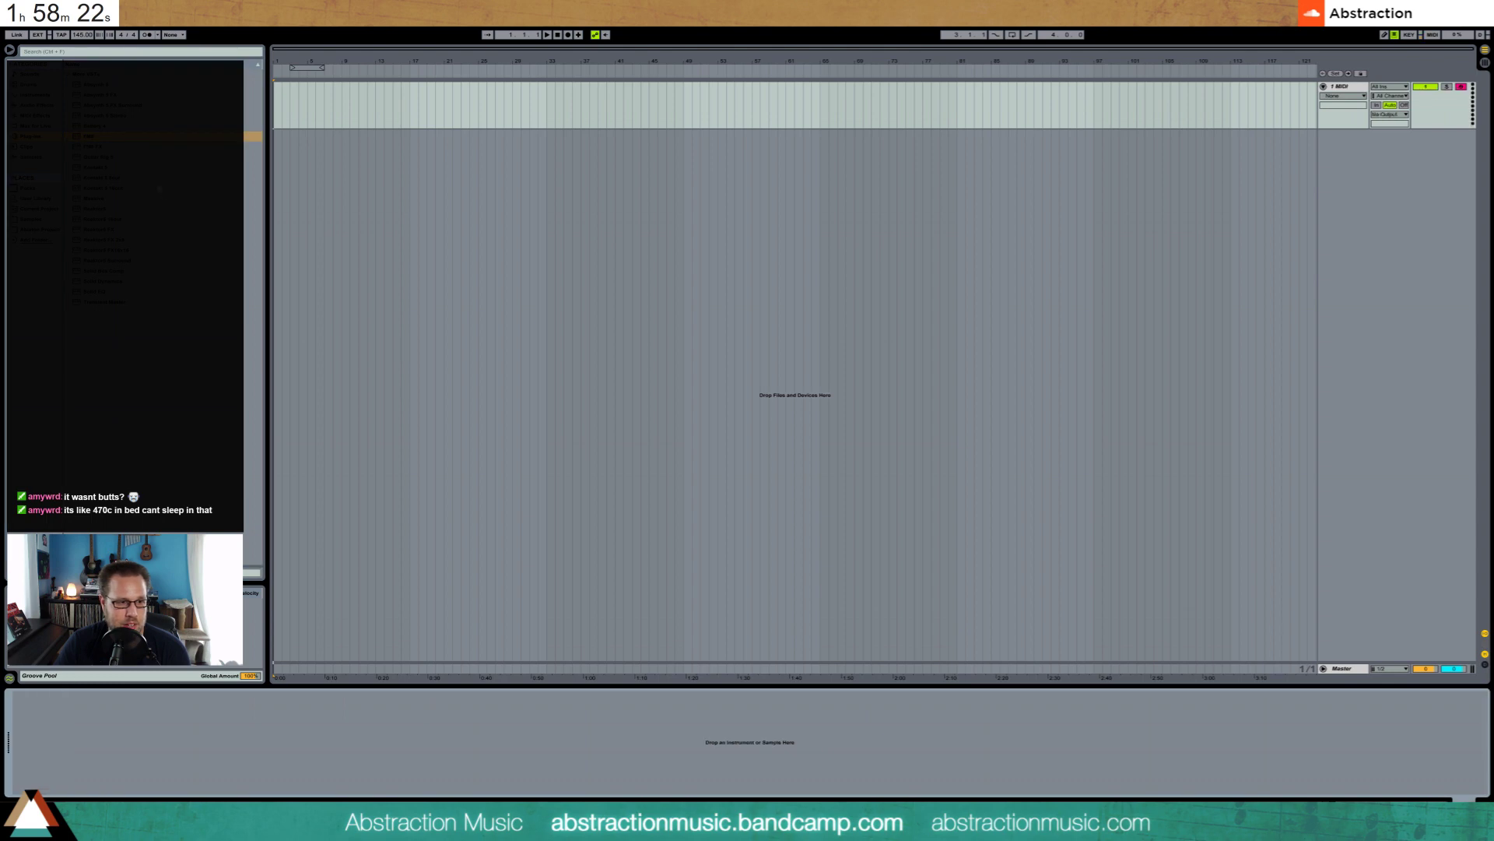
{"action": "left_click_drag", "start_coordinate": [88, 199], "coordinate": [64, 700]}
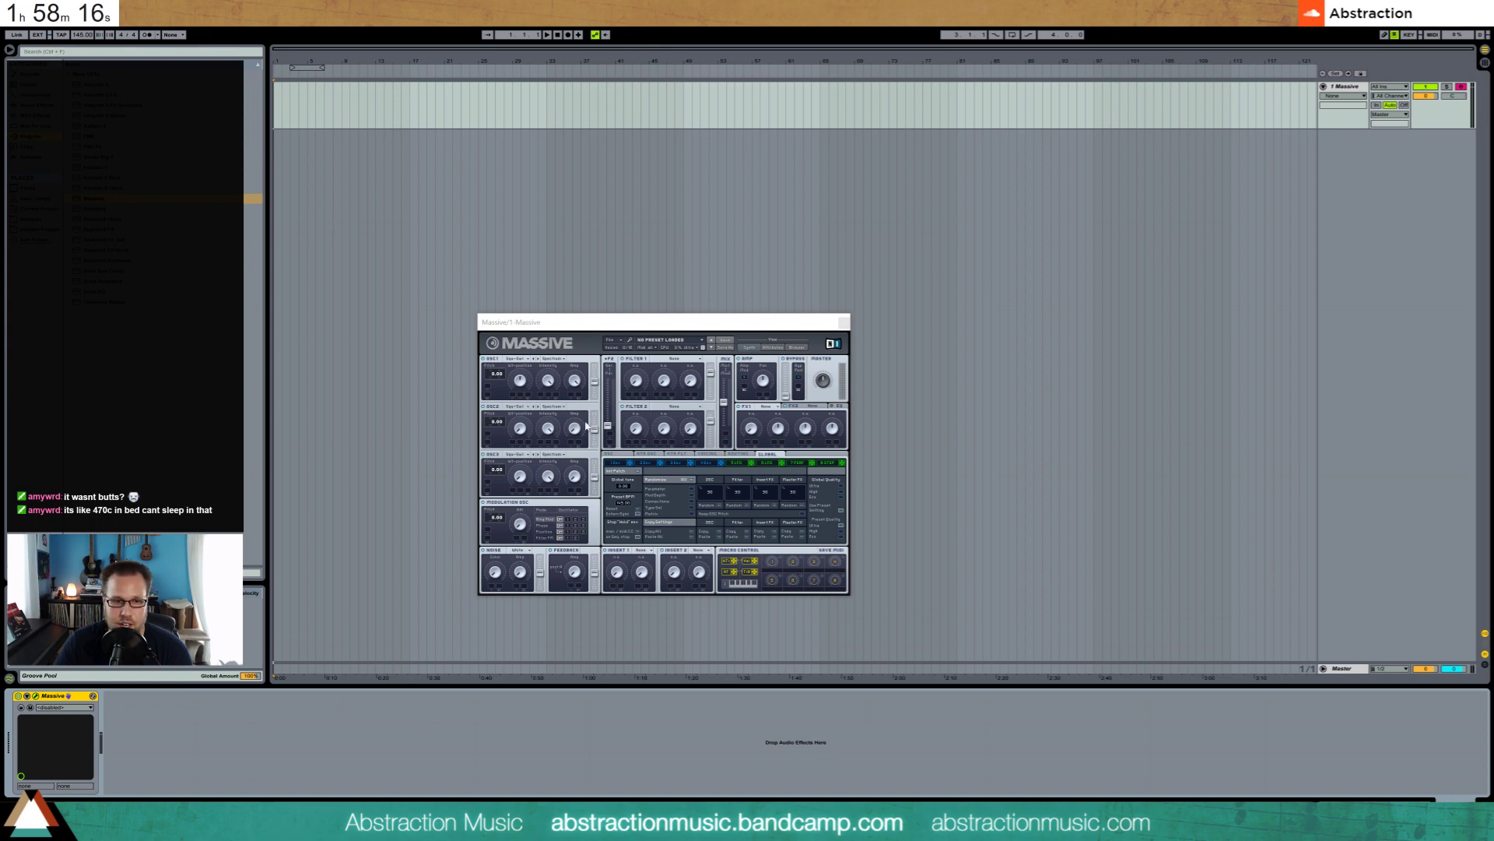
{"action": "left_click_drag", "start_coordinate": [584, 324], "coordinate": [790, 338]}
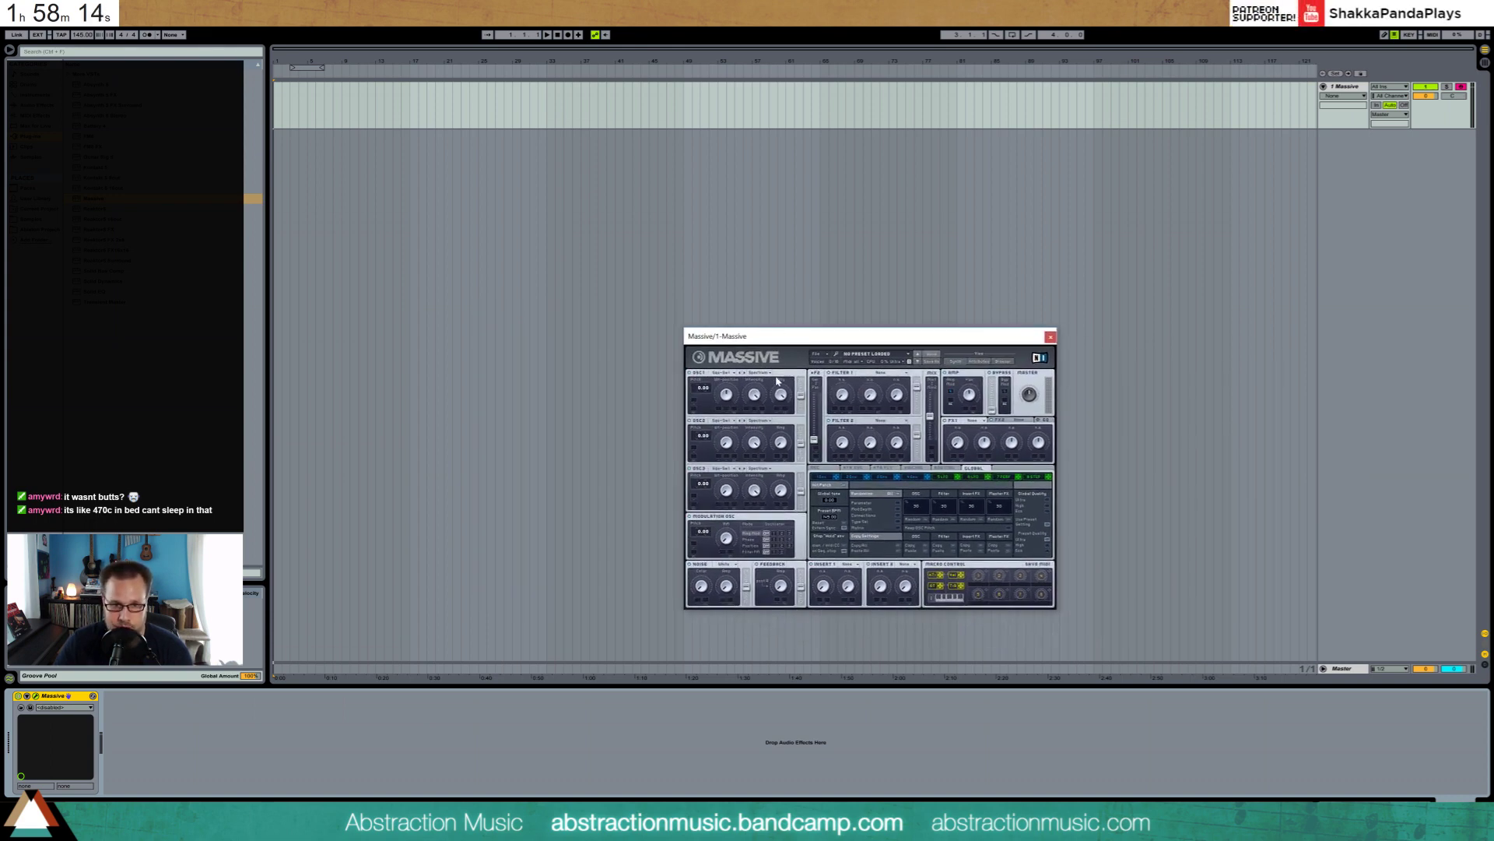
Reshape envelope 4 in Massive with a shorter attack and a decay falling to zero level
{"action": "left_click", "coordinate": [915, 477]}
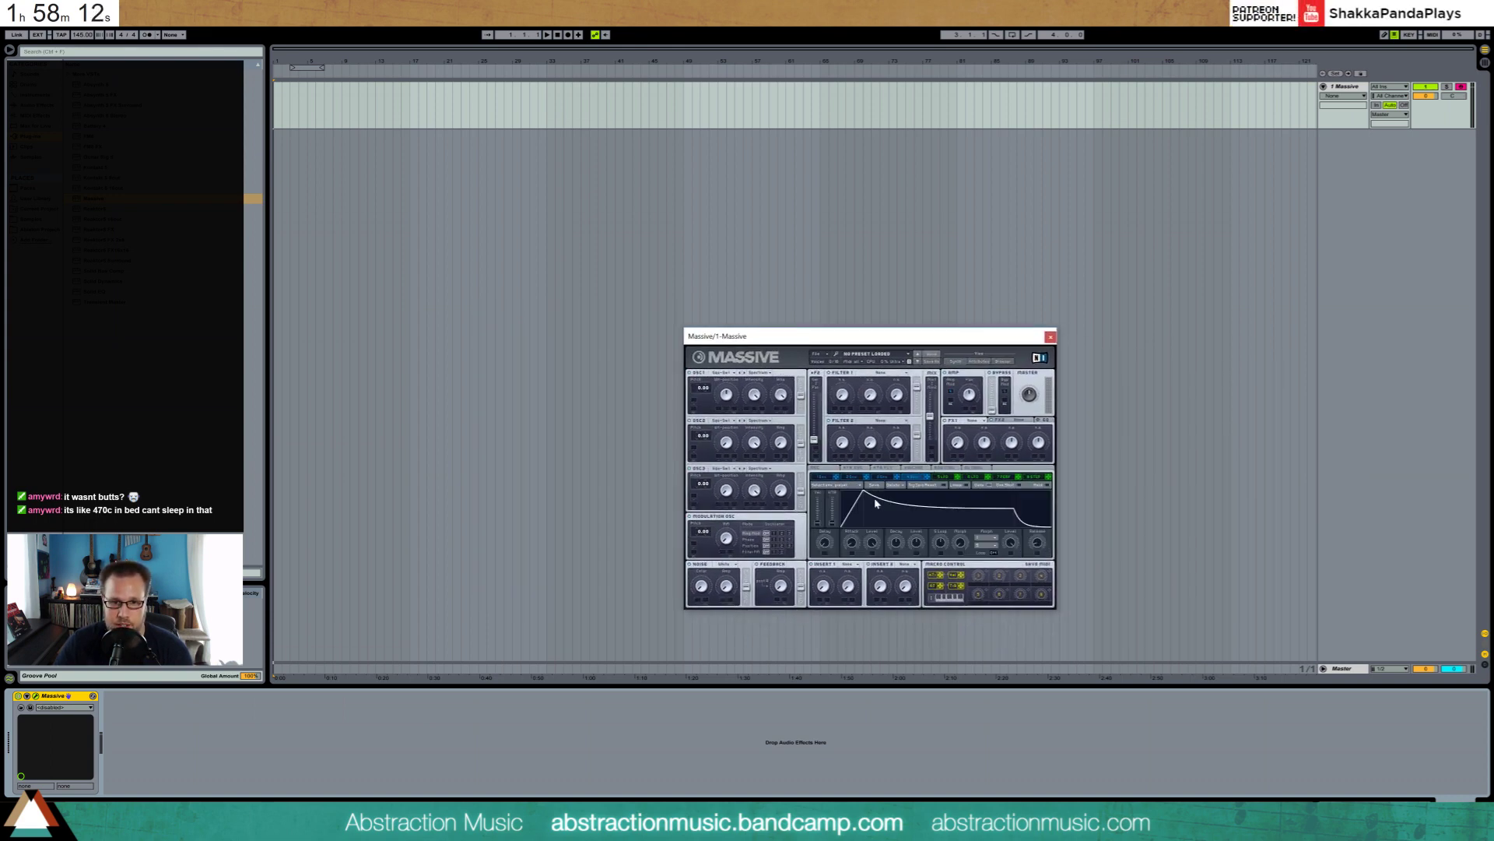
{"action": "left_click_drag", "start_coordinate": [1005, 510], "coordinate": [940, 553]}
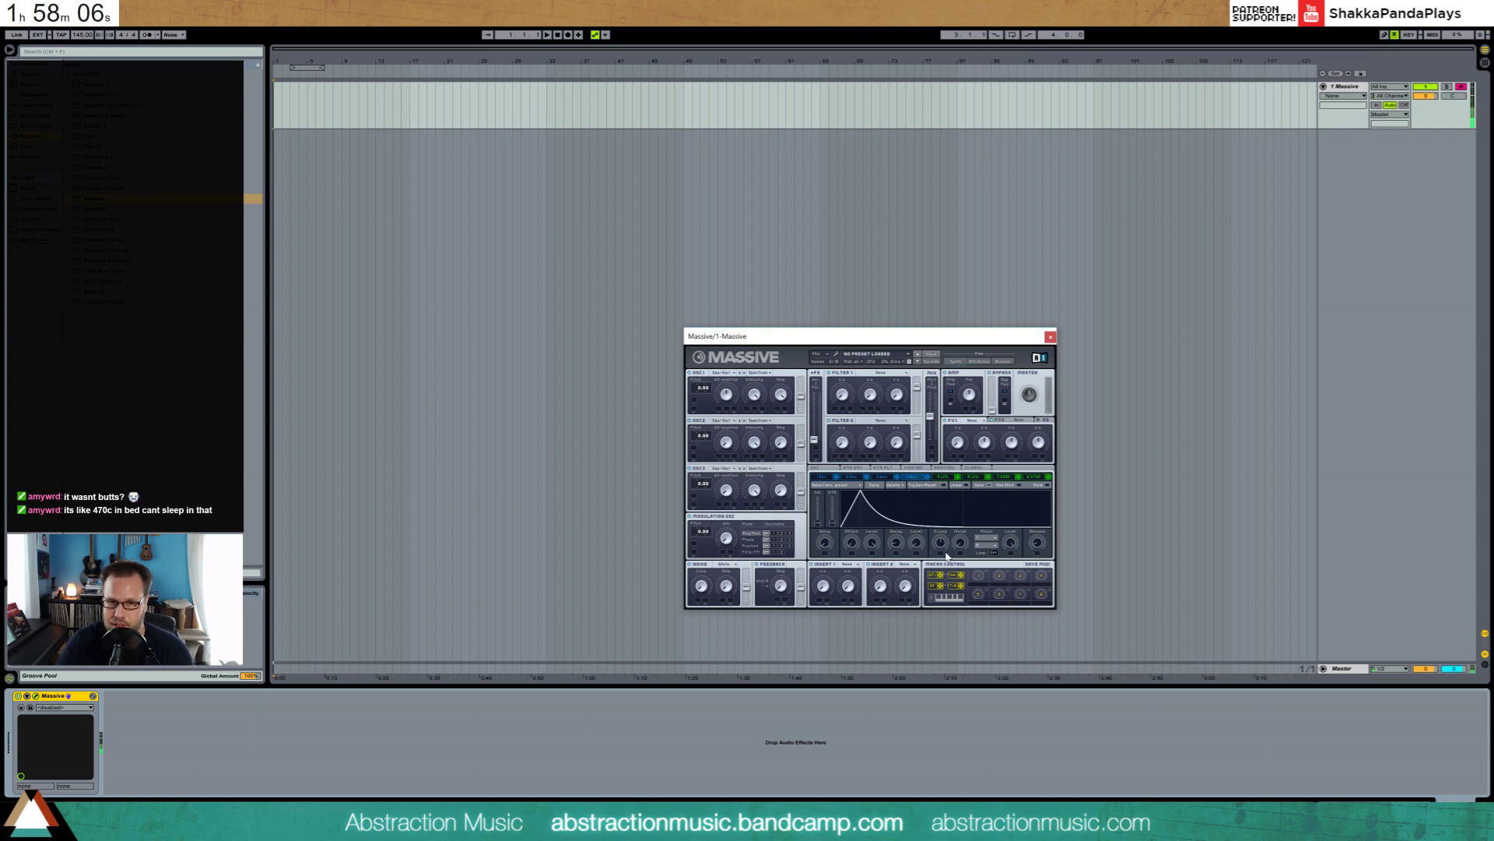
{"action": "left_click_drag", "start_coordinate": [964, 529], "coordinate": [988, 537]}
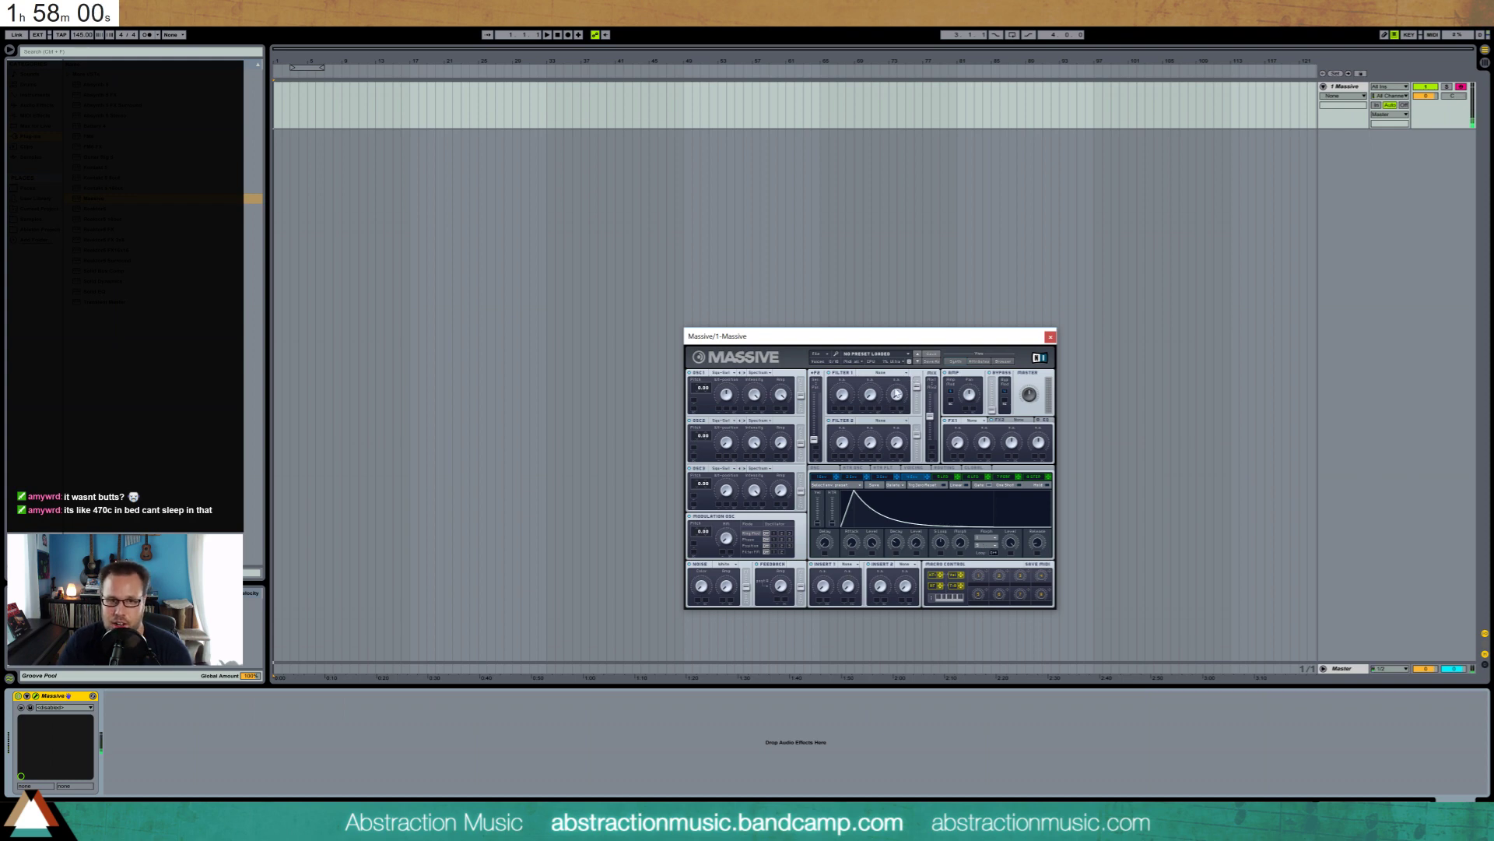
Give oscillator 2 a Plysaw wavetable with an adjusted position, and shift the filter routing of oscillators 1 and 2 towards filter 1
{"action": "left_click", "coordinate": [730, 375]}
{"action": "left_click", "coordinate": [730, 375]}
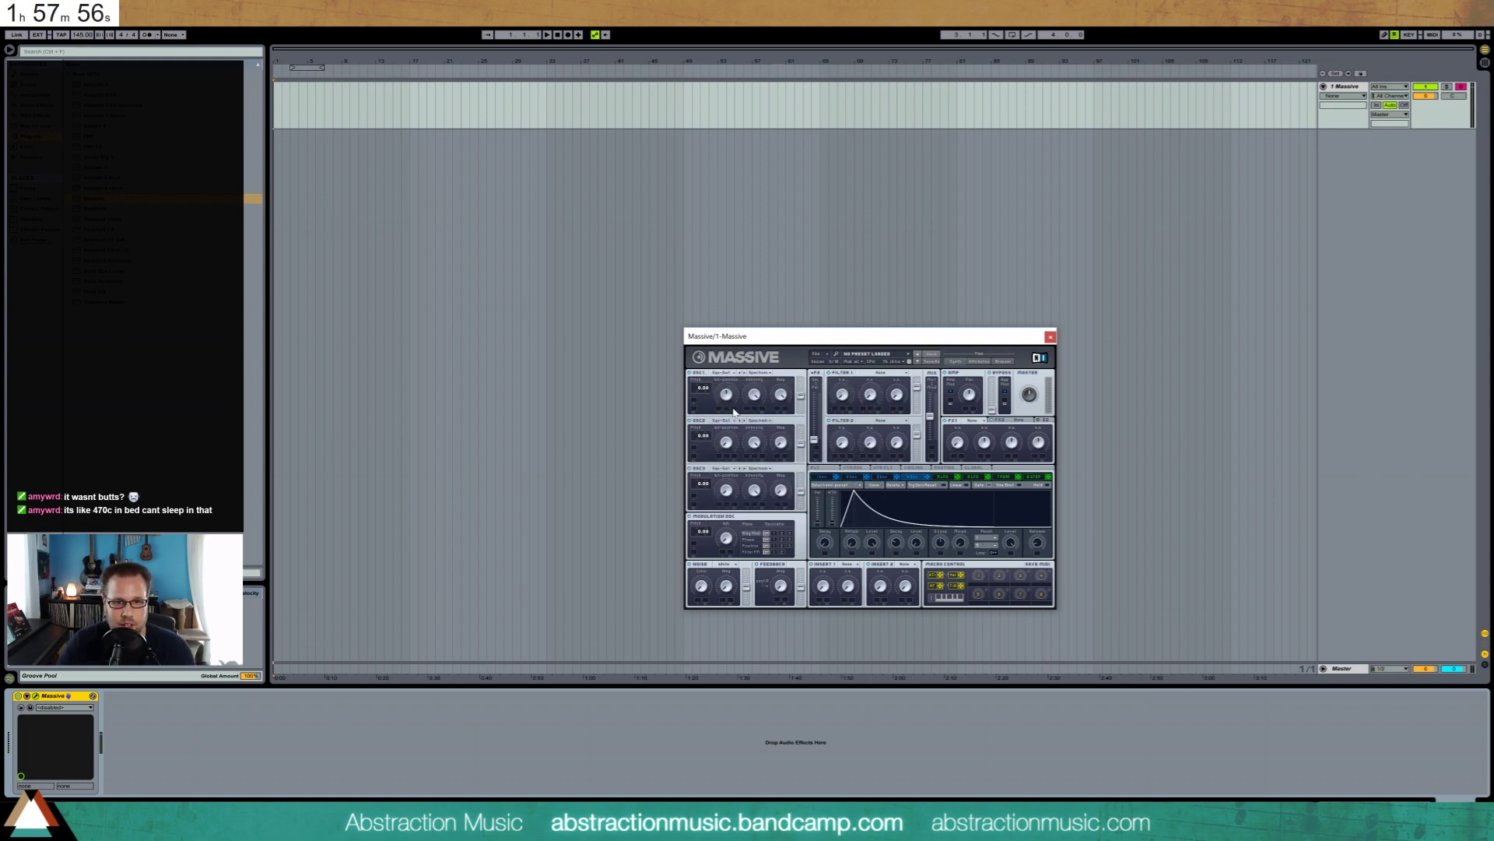
{"action": "left_click", "coordinate": [730, 423]}
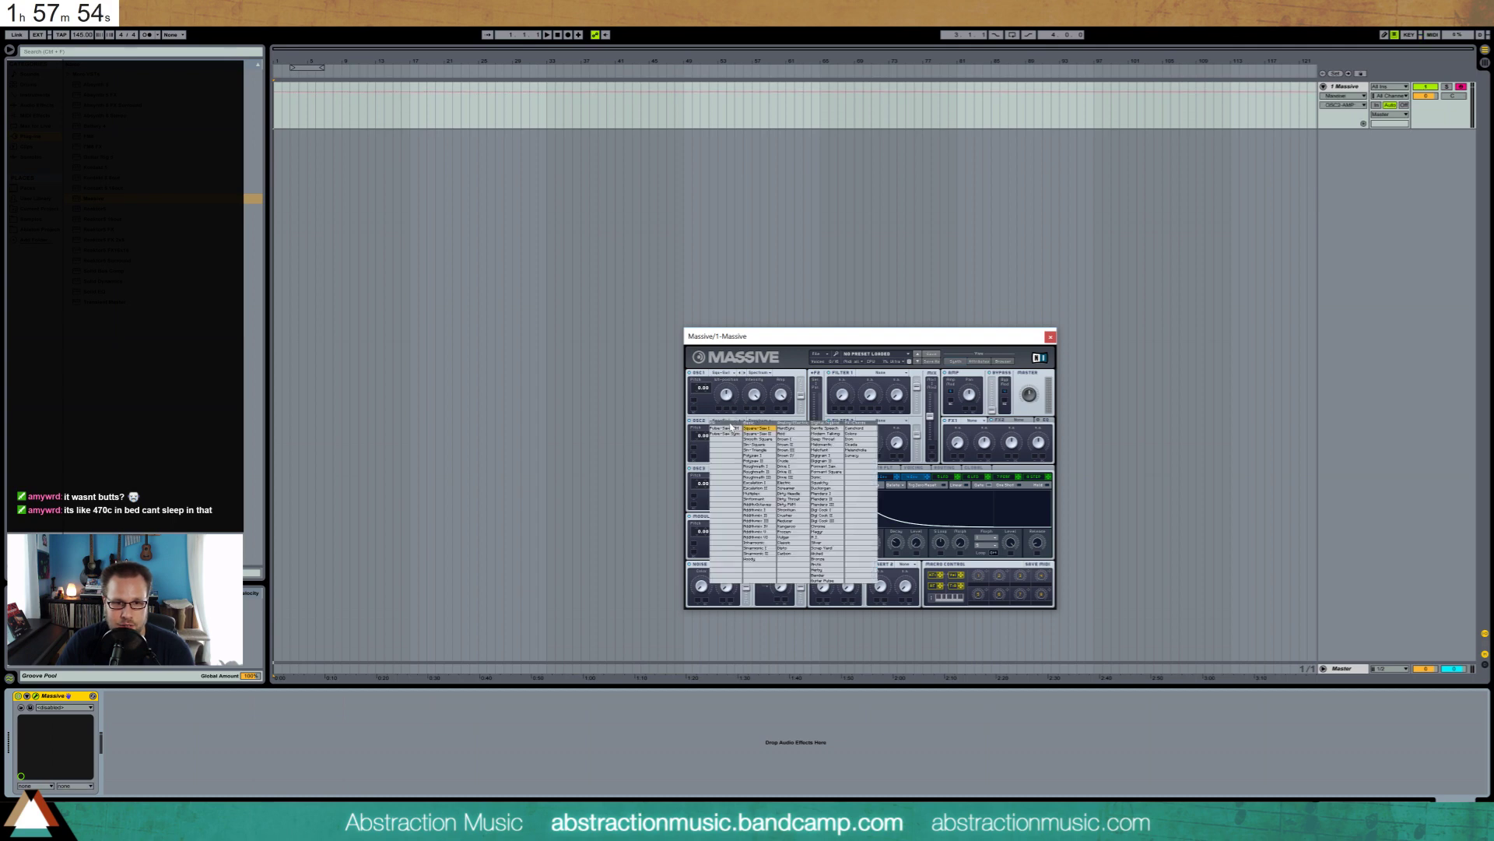
{"action": "left_click", "coordinate": [761, 461]}
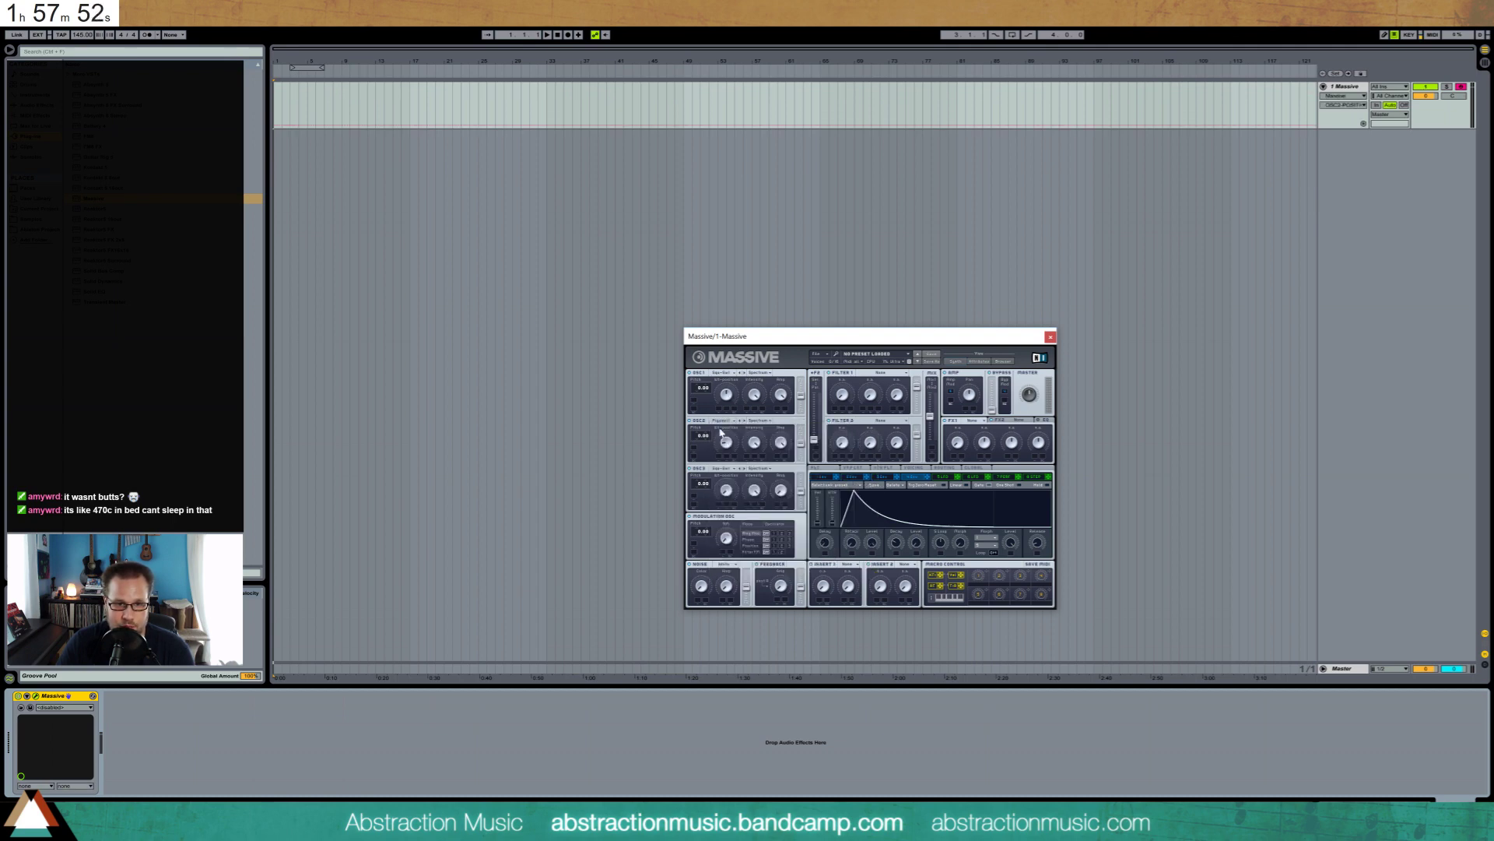
{"action": "mouse_move", "coordinate": [753, 446]}
{"action": "left_mouse_down"}
{"action": "mouse_move", "coordinate": [723, 442]}
{"action": "mouse_move", "coordinate": [726, 455]}
{"action": "left_mouse_up"}
{"action": "left_click_drag", "start_coordinate": [801, 395], "coordinate": [802, 378]}
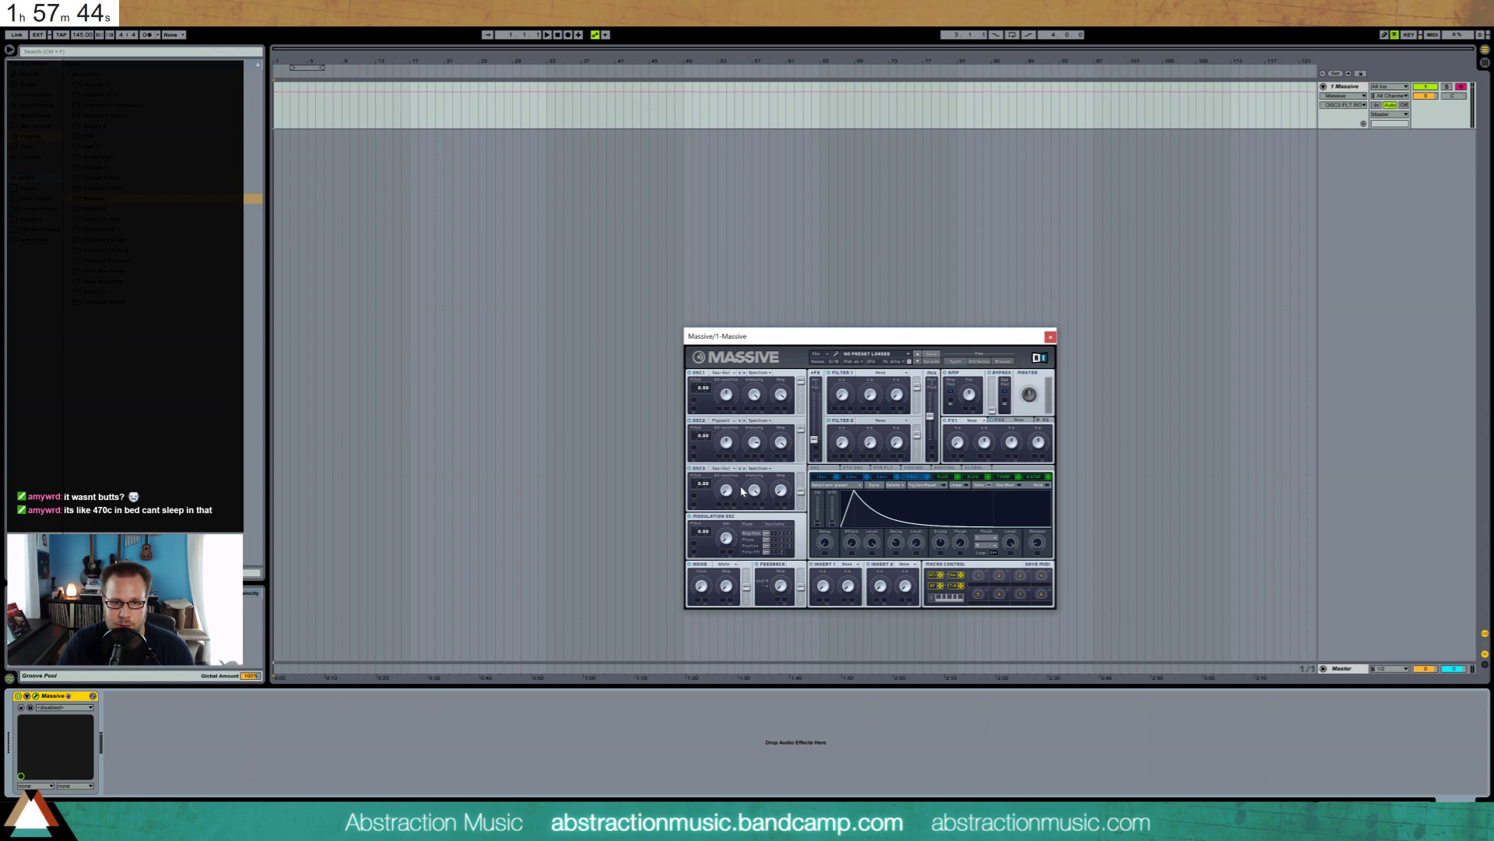
Enable Pitch Cutoff in Massive's unisono spread voicing settings and increase its amount slightly
{"action": "left_click", "coordinate": [786, 594]}
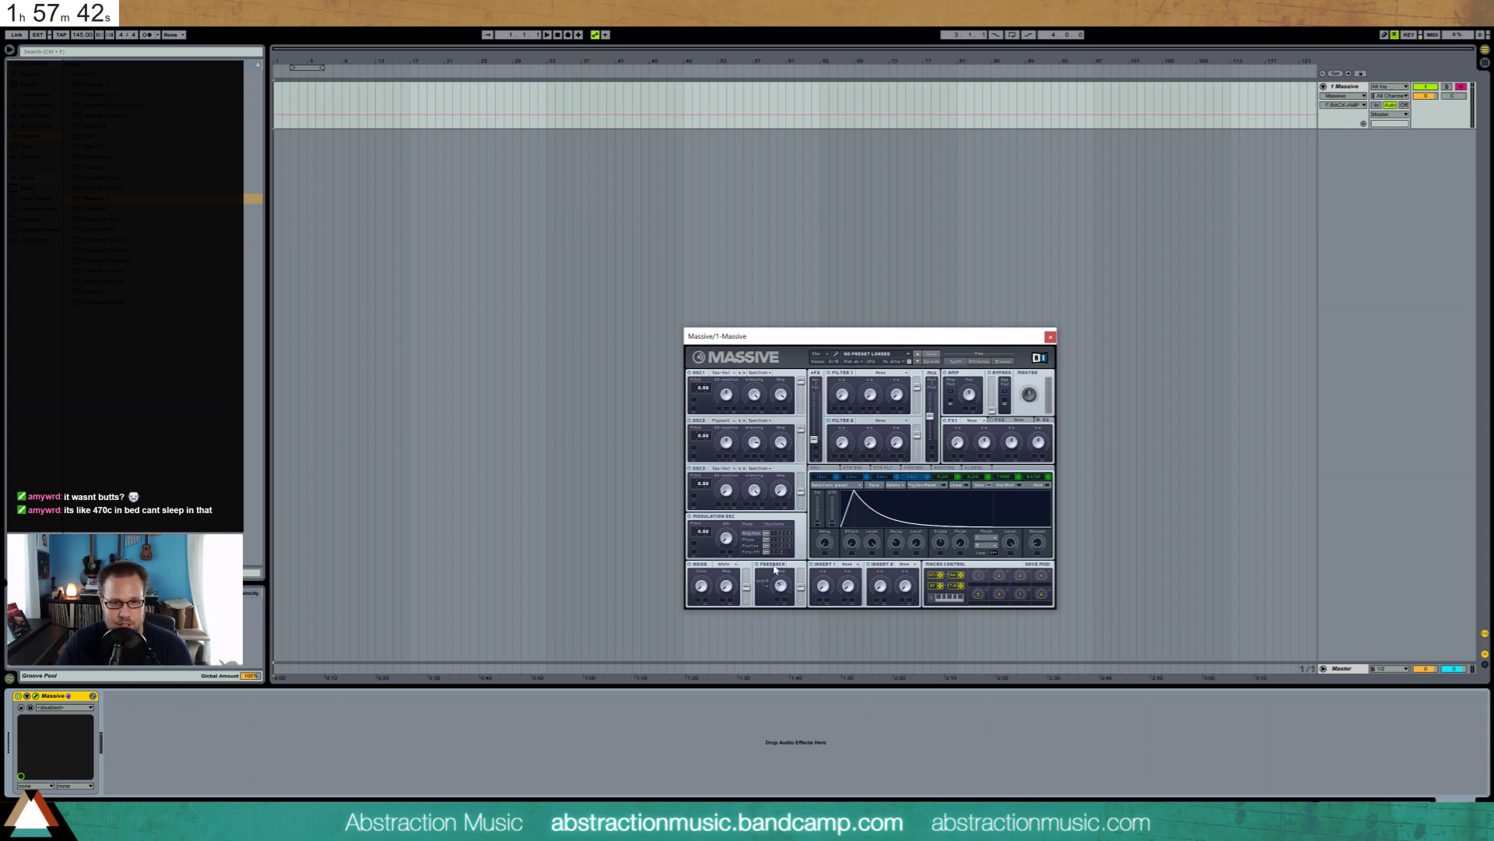
{"action": "left_click", "coordinate": [847, 563]}
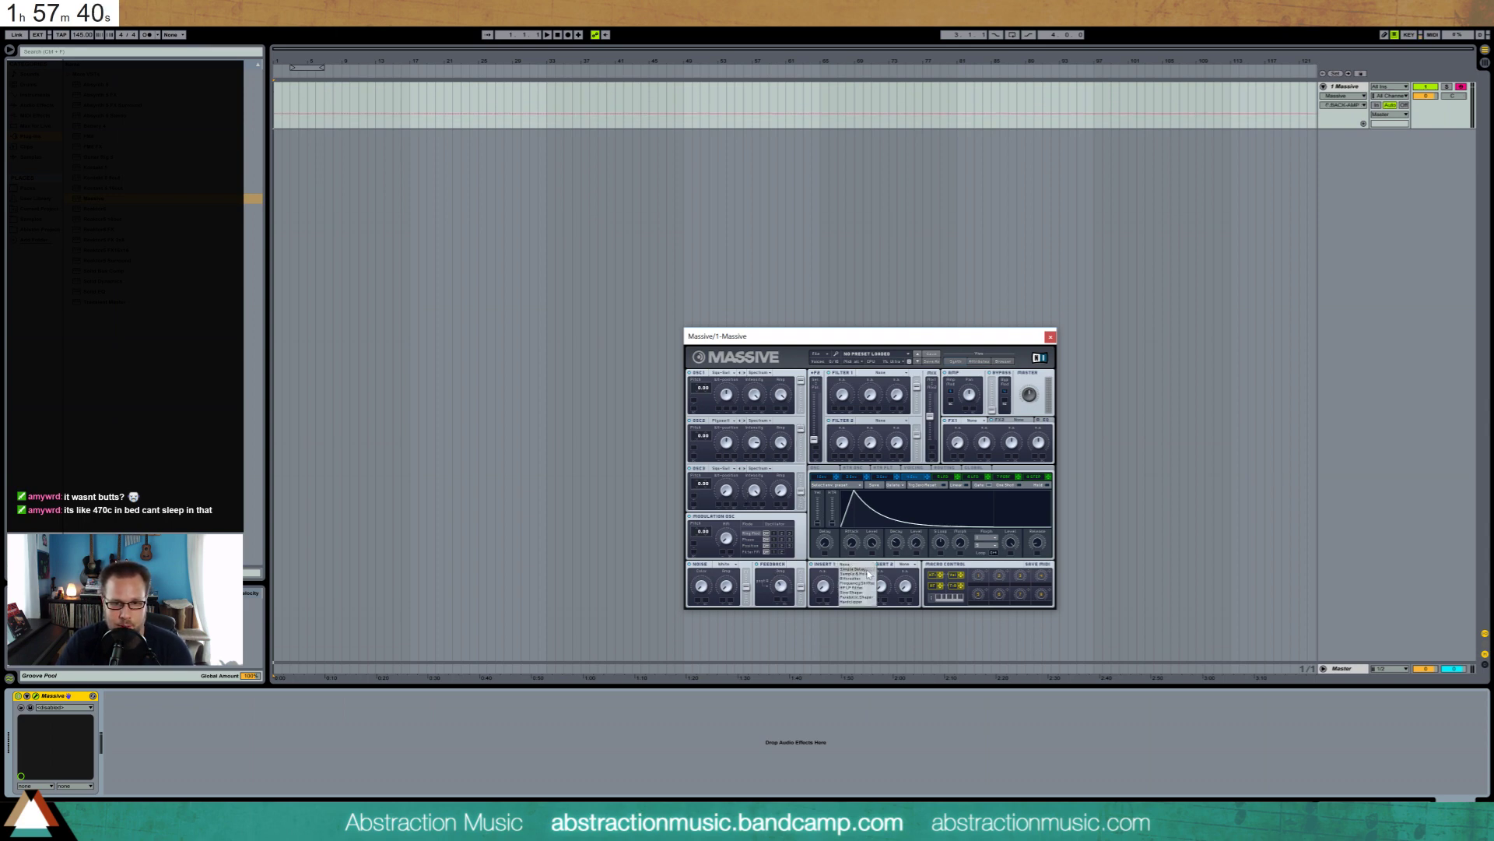
{"action": "left_click", "coordinate": [984, 470]}
{"action": "left_click", "coordinate": [967, 469]}
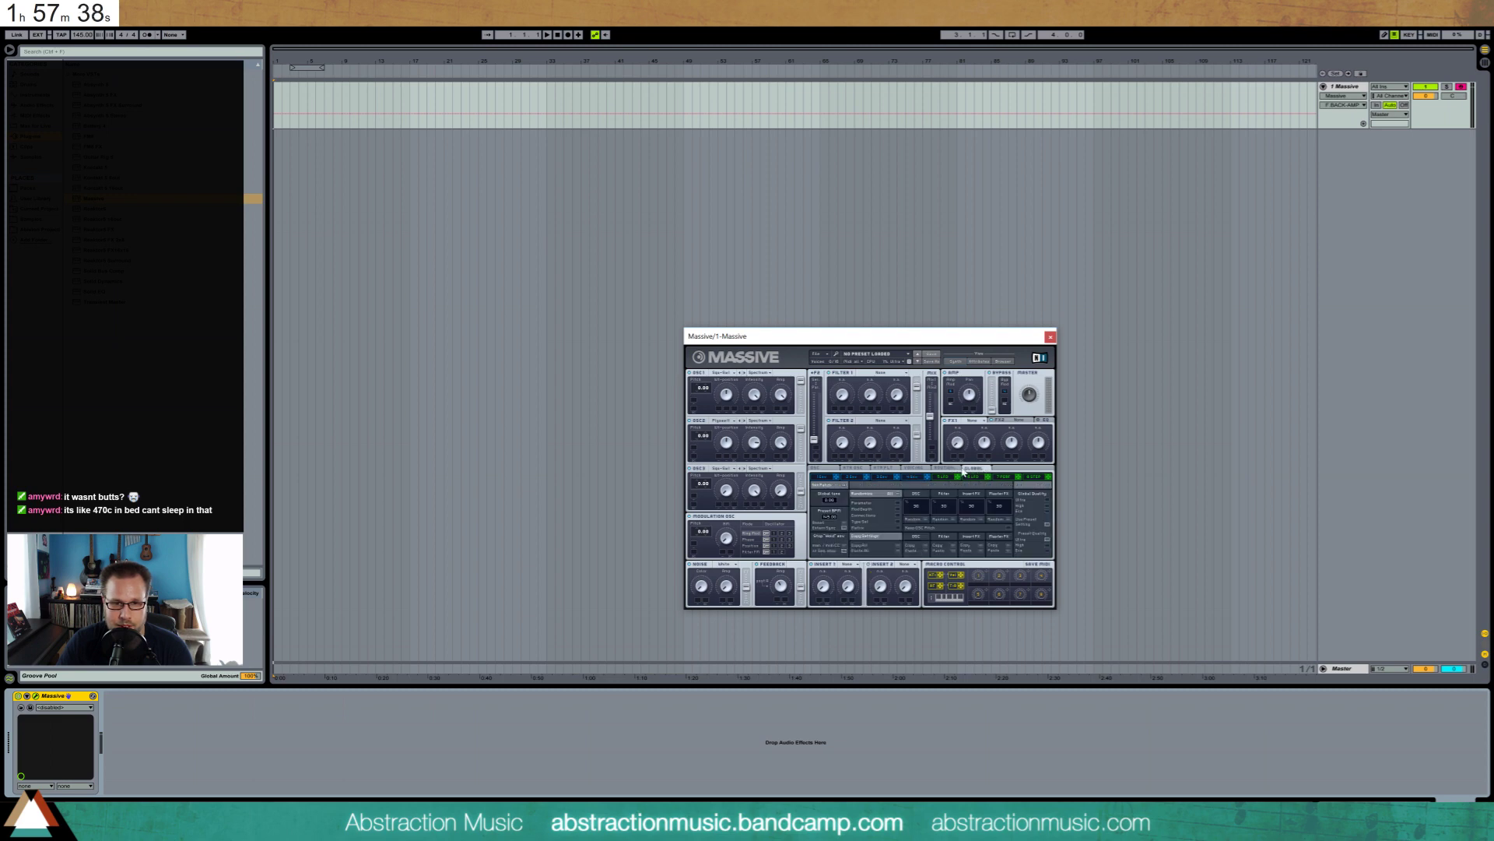
{"action": "left_click", "coordinate": [912, 470]}
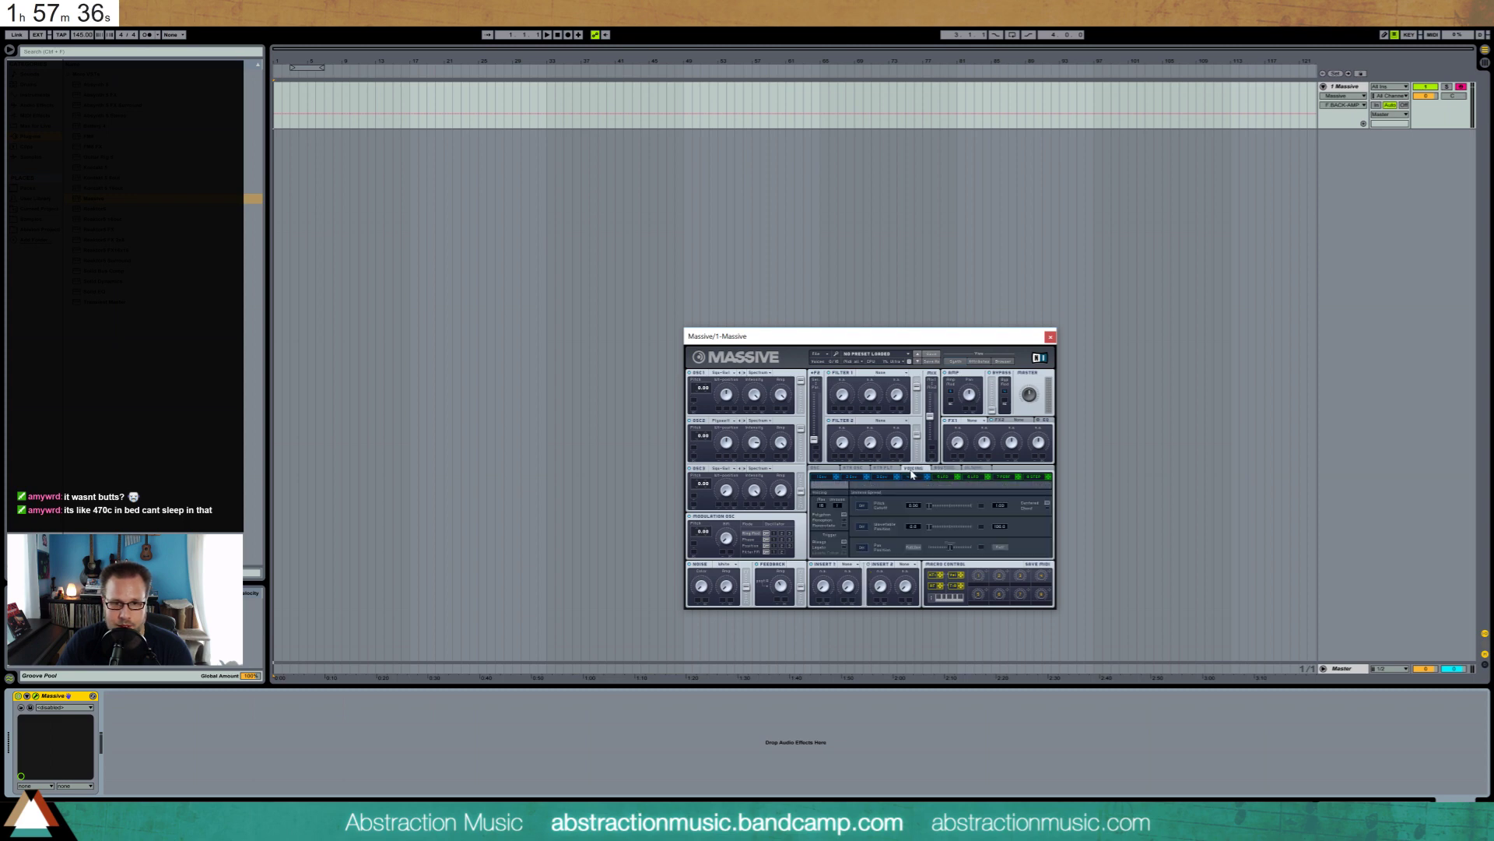
{"action": "left_click", "coordinate": [860, 506]}
{"action": "left_click_drag", "start_coordinate": [929, 506], "coordinate": [941, 505]}
Set filter 1 to a lowpass type and shift the serial/parallel balance between the two filters
{"action": "left_click", "coordinate": [880, 372]}
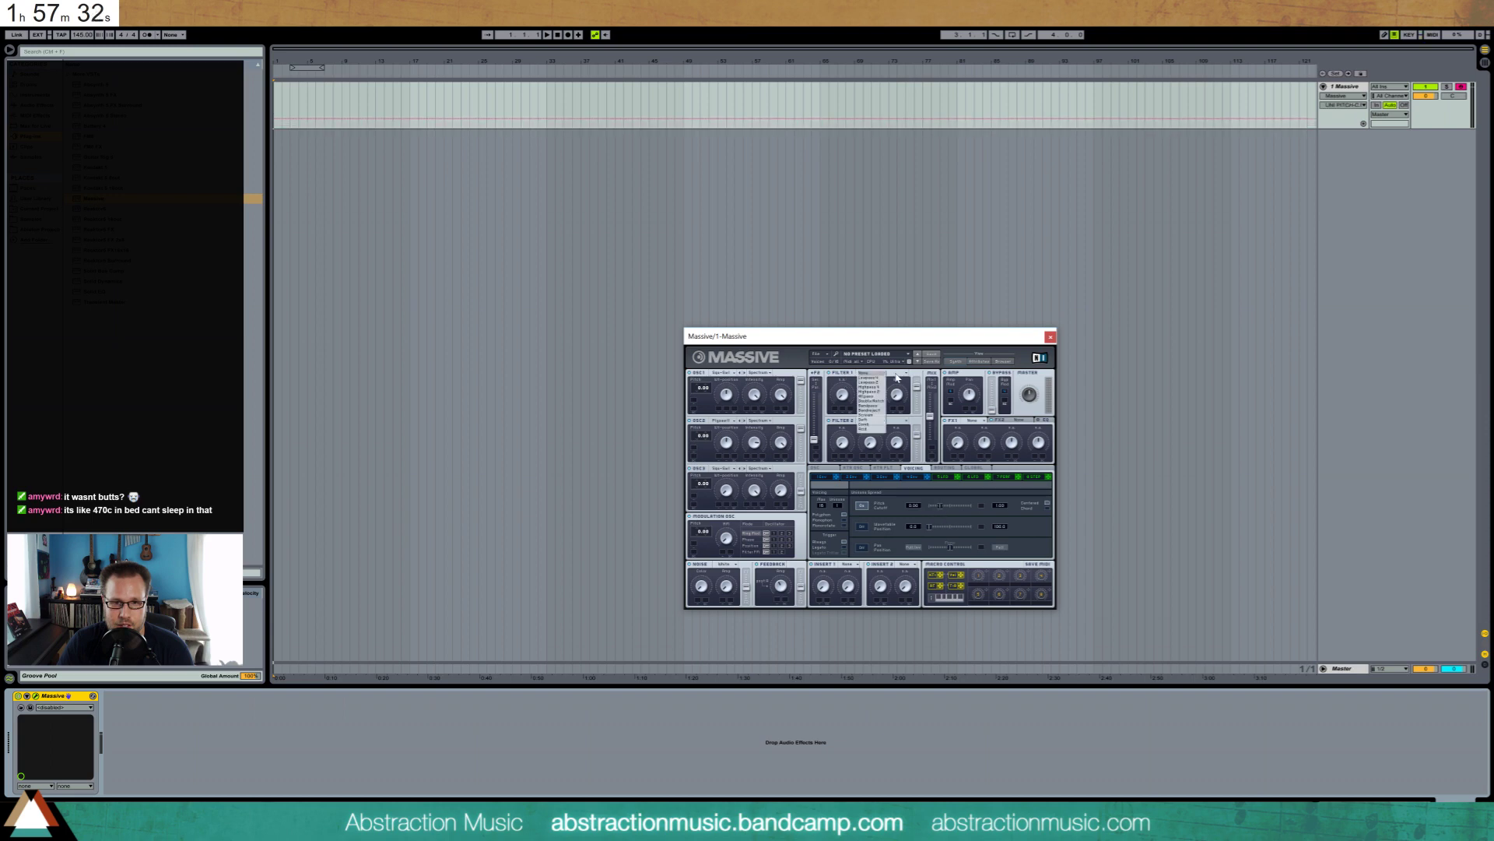
{"action": "left_click", "coordinate": [871, 379]}
{"action": "left_click", "coordinate": [843, 395]}
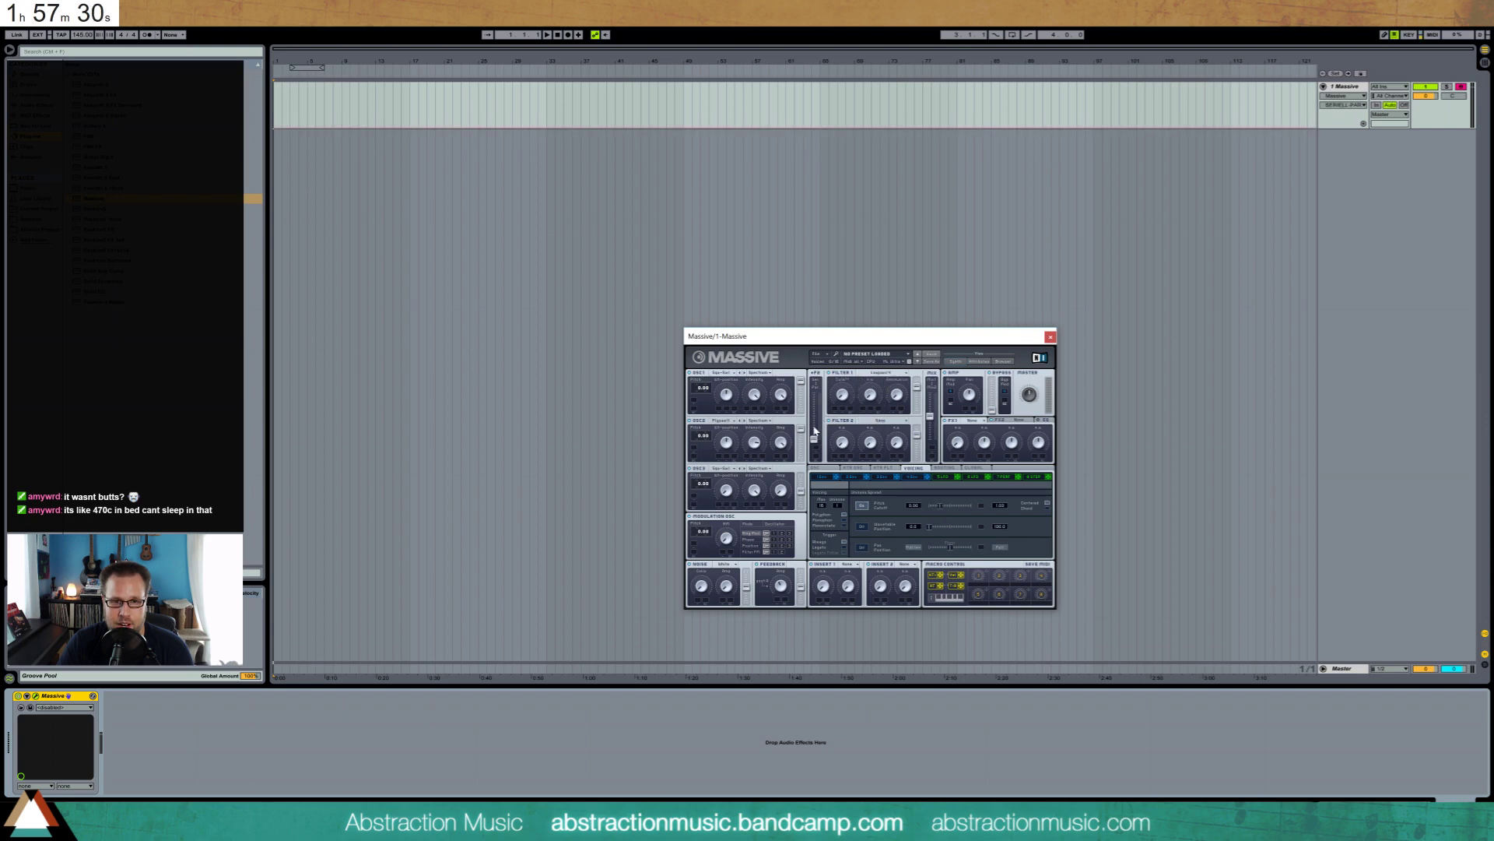
{"action": "mouse_move", "coordinate": [844, 394]}
{"action": "left_mouse_down"}
{"action": "mouse_move", "coordinate": [834, 374]}
{"action": "mouse_move", "coordinate": [815, 389]}
{"action": "left_mouse_up"}
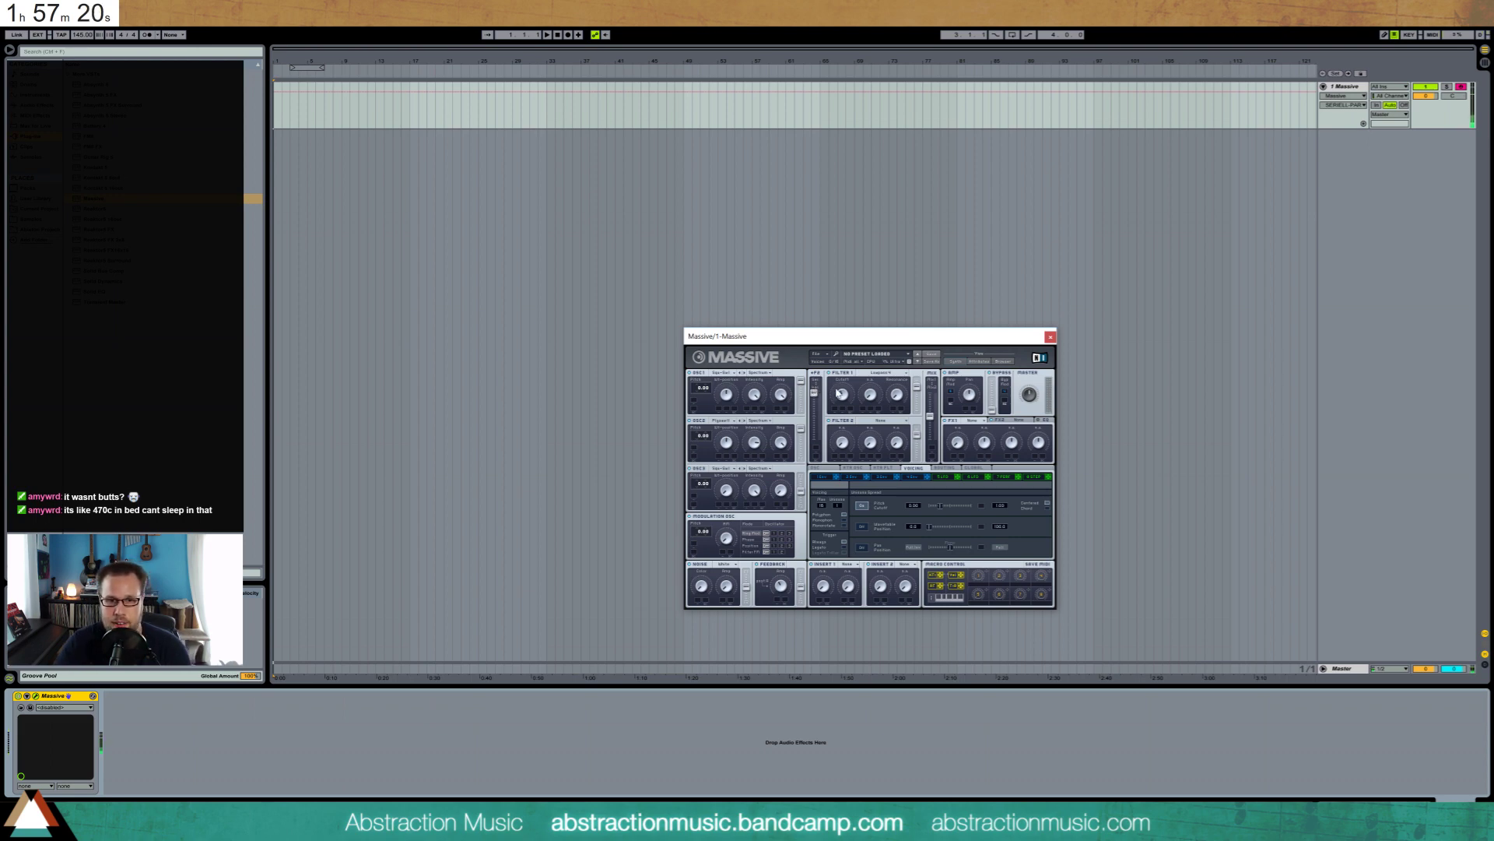
Adjust filter 1's cutoff and increase the release of envelope 4
{"action": "left_click", "coordinate": [840, 386]}
{"action": "left_click", "coordinate": [916, 476]}
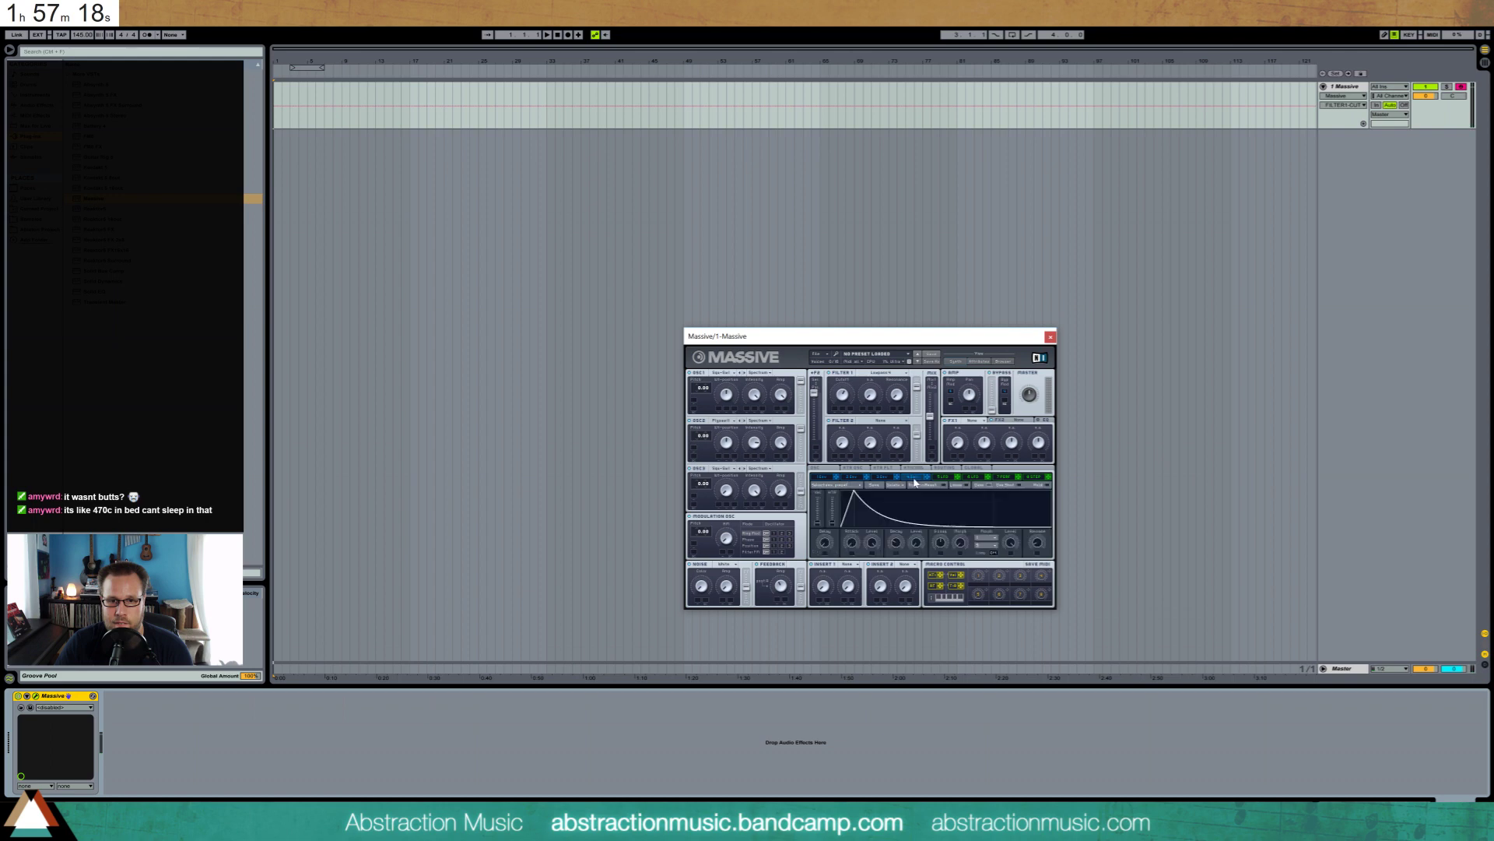
{"action": "left_click", "coordinate": [1030, 540]}
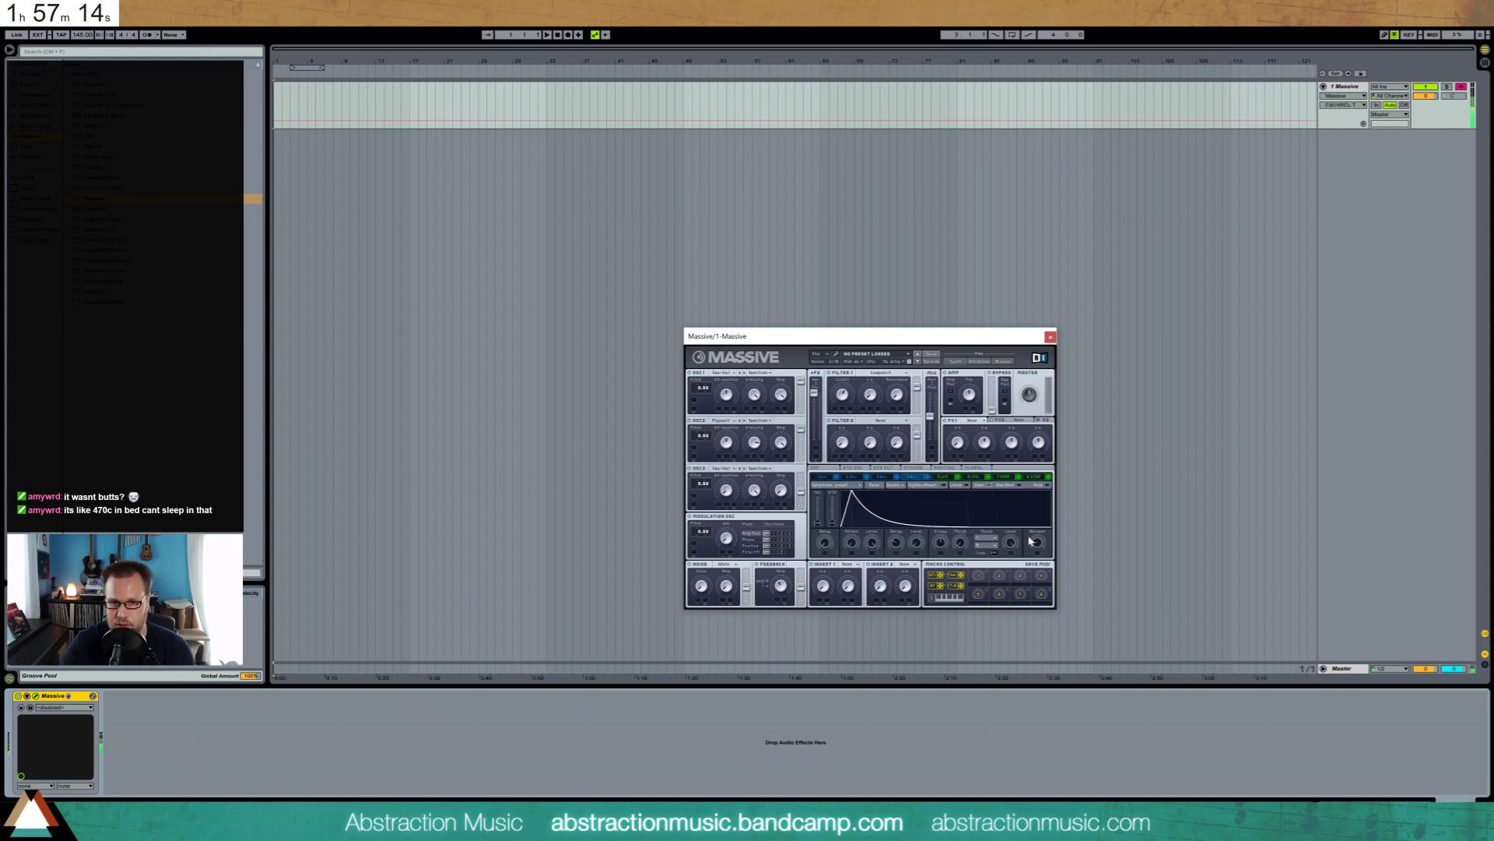
{"action": "left_click_drag", "start_coordinate": [1033, 543], "coordinate": [1045, 527]}
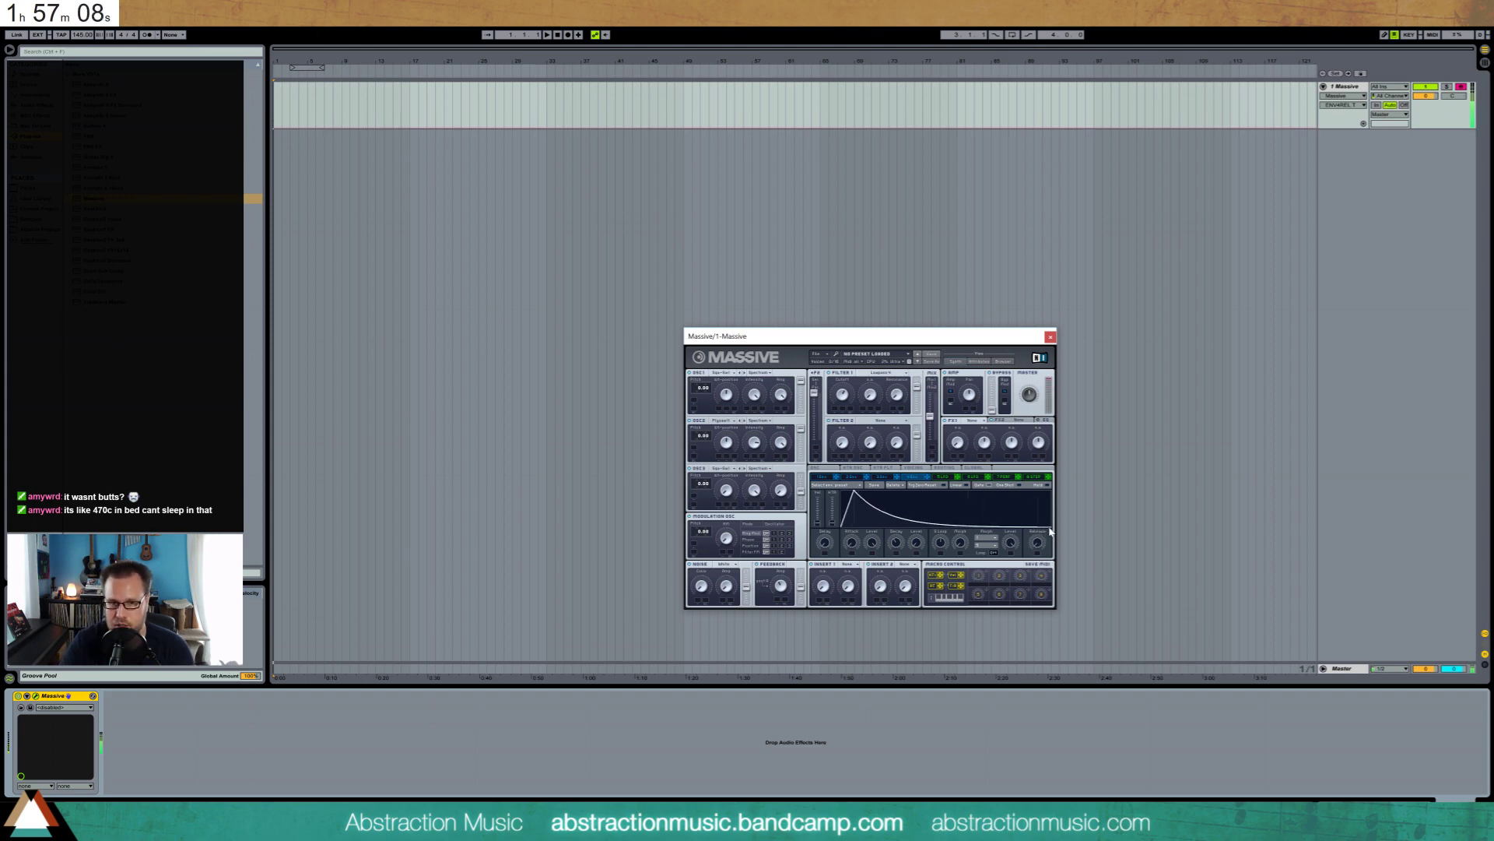
Assign envelope 4 as modulation for filter 1's cutoff and fine-tune the cutoff downward
{"action": "left_click", "coordinate": [841, 397]}
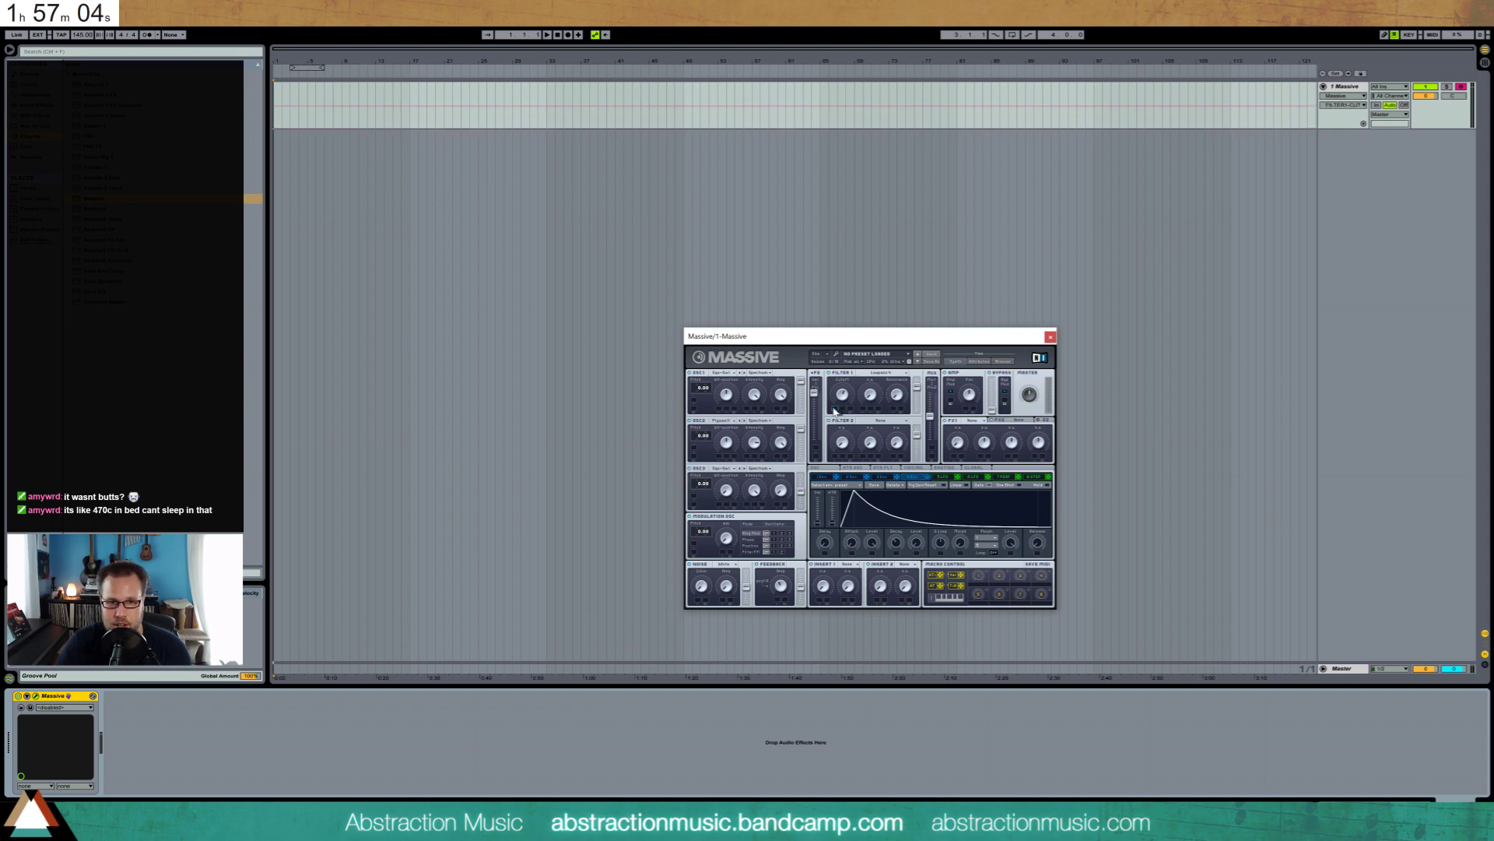
{"action": "left_click_drag", "start_coordinate": [842, 396], "coordinate": [842, 422]}
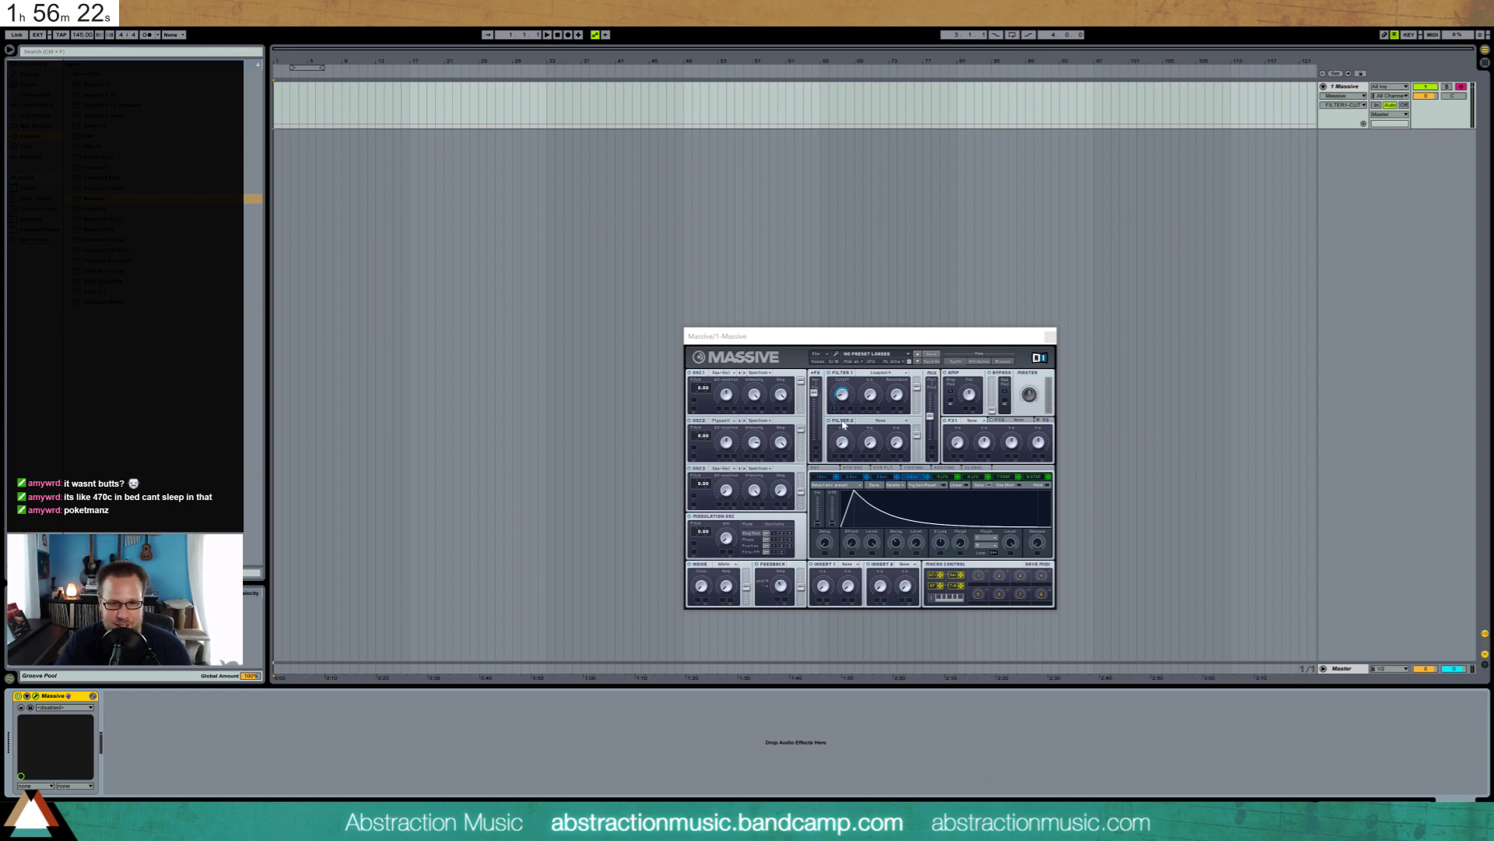
{"action": "left_click", "coordinate": [909, 343]}
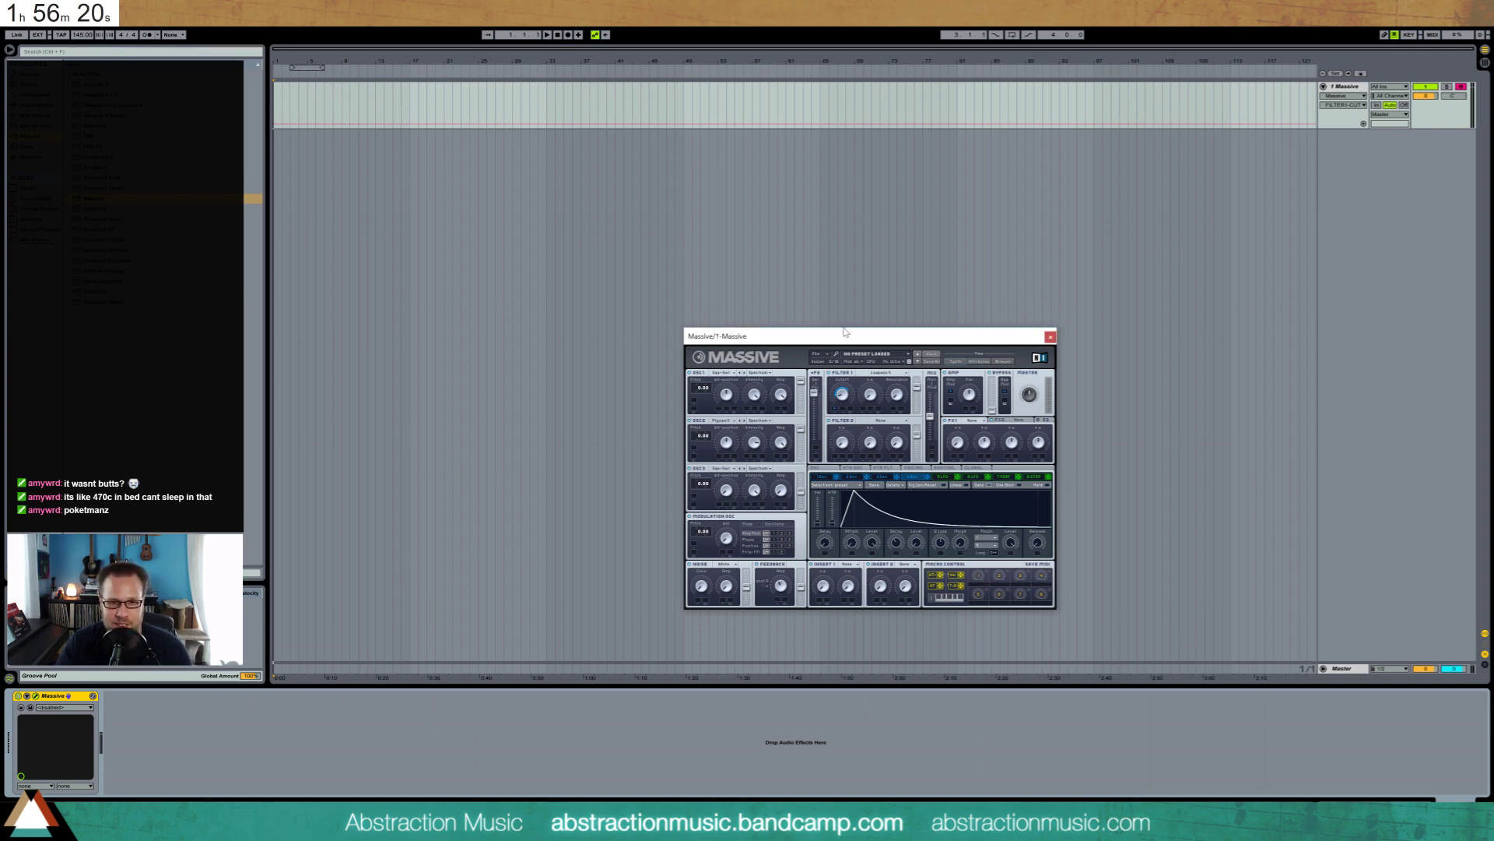
{"action": "left_click_drag", "start_coordinate": [841, 396], "coordinate": [837, 402]}
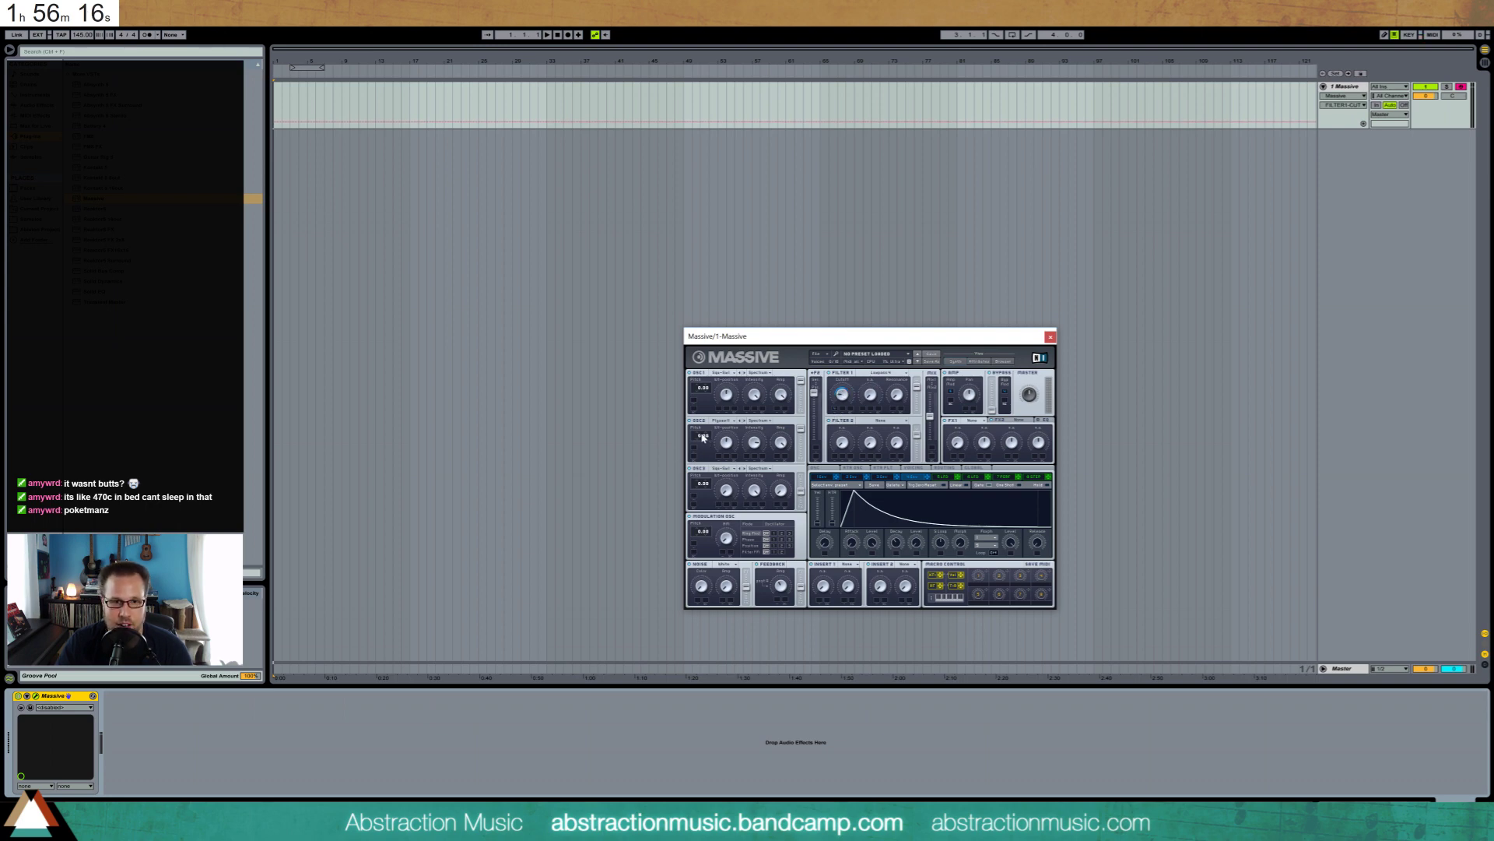
Tune oscillator 3 down in pitch and raise its amplitude
{"action": "left_click_drag", "start_coordinate": [700, 438], "coordinate": [696, 441]}
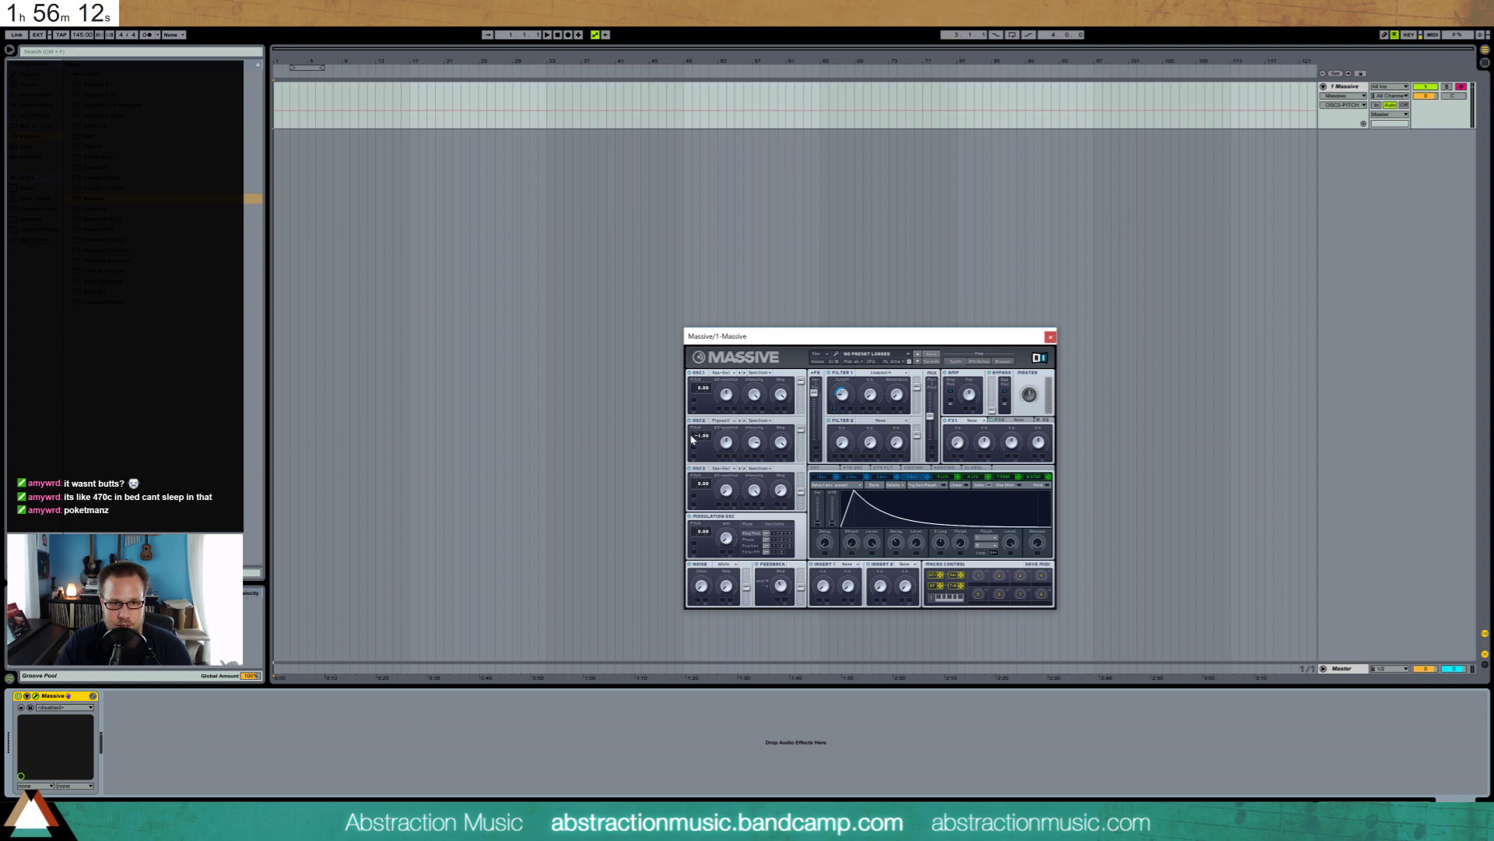
{"action": "left_click_drag", "start_coordinate": [698, 483], "coordinate": [699, 497]}
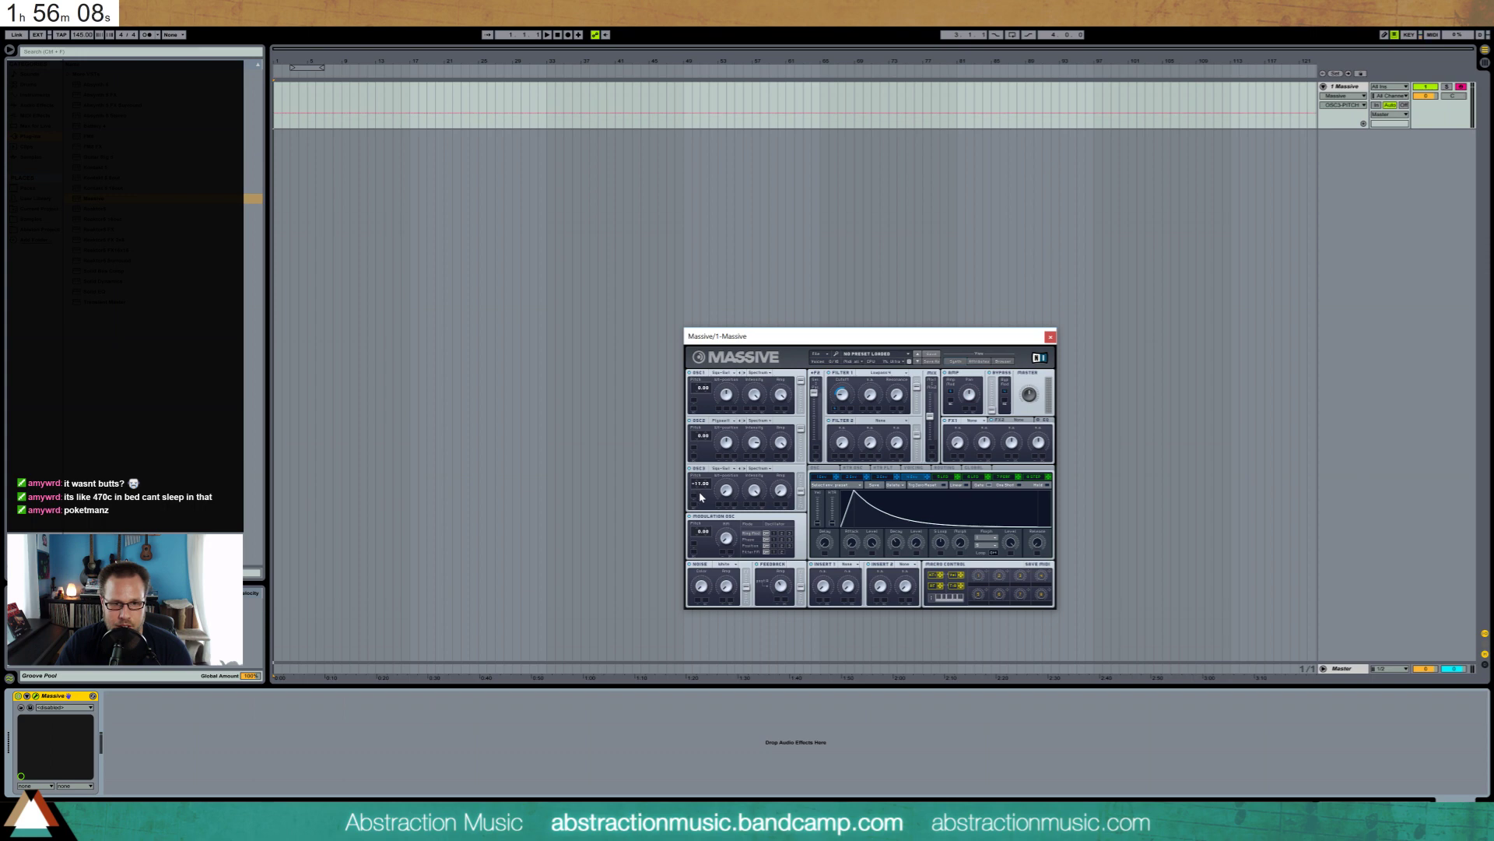
{"action": "left_click_drag", "start_coordinate": [779, 491], "coordinate": [759, 466]}
Adjust oscillator 1's wavetable position and give oscillator 3 a sine-based wavetable
{"action": "left_click_drag", "start_coordinate": [752, 394], "coordinate": [723, 404]}
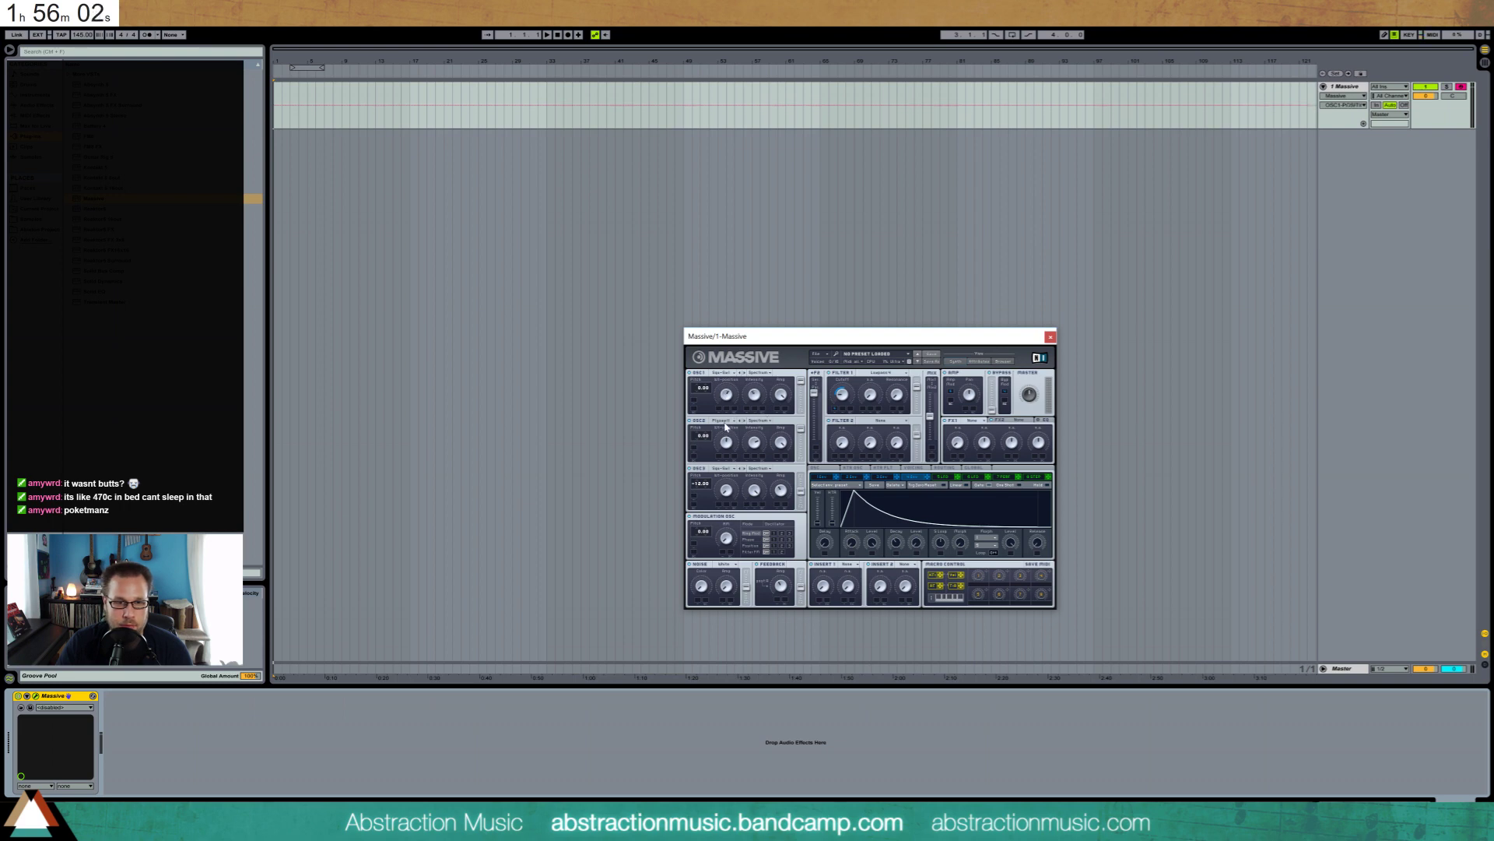
{"action": "left_click", "coordinate": [726, 469]}
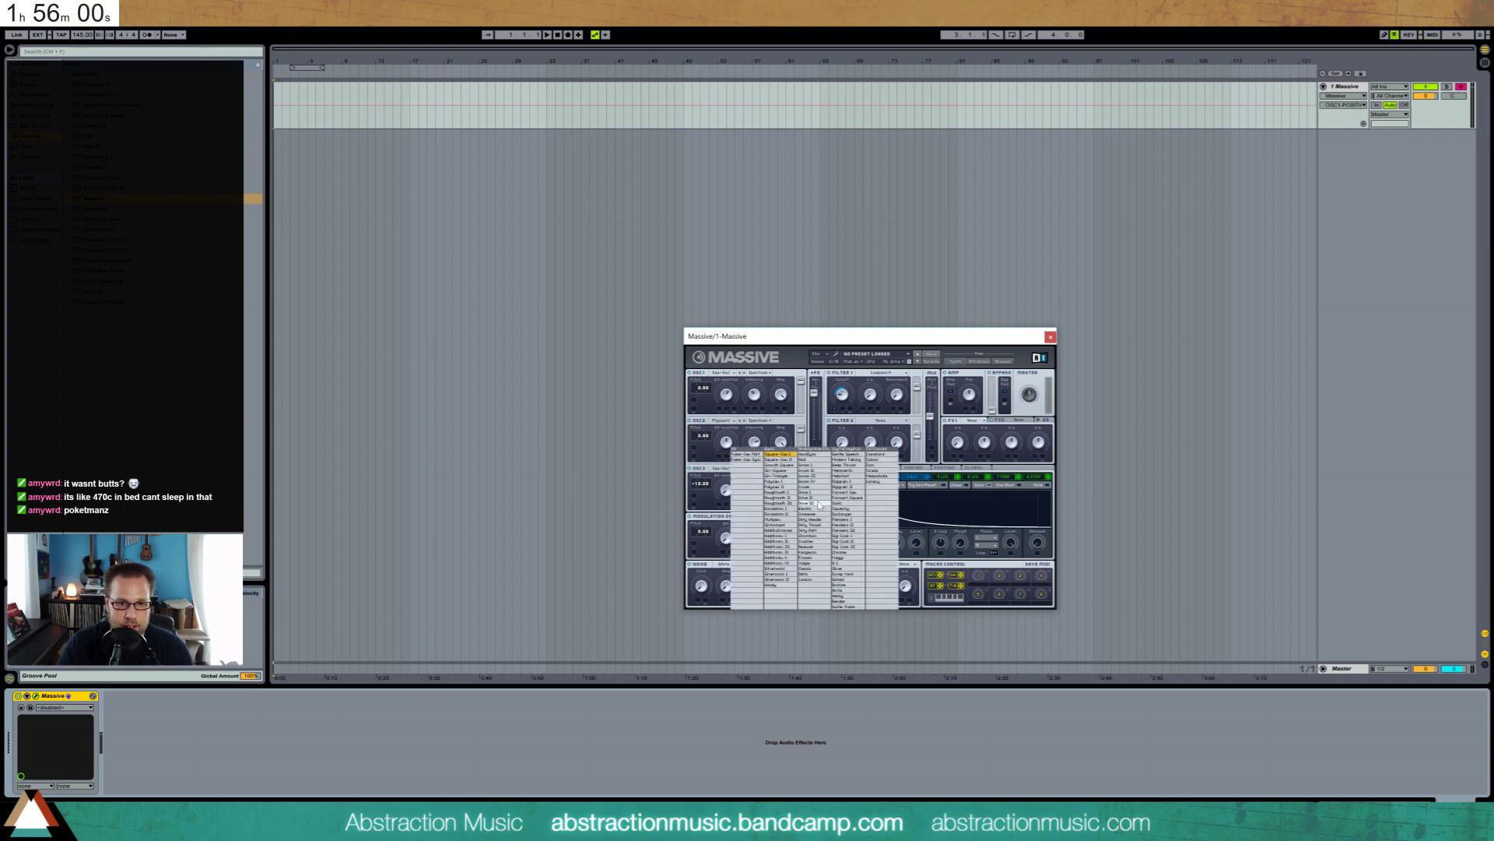
{"action": "left_click", "coordinate": [793, 472]}
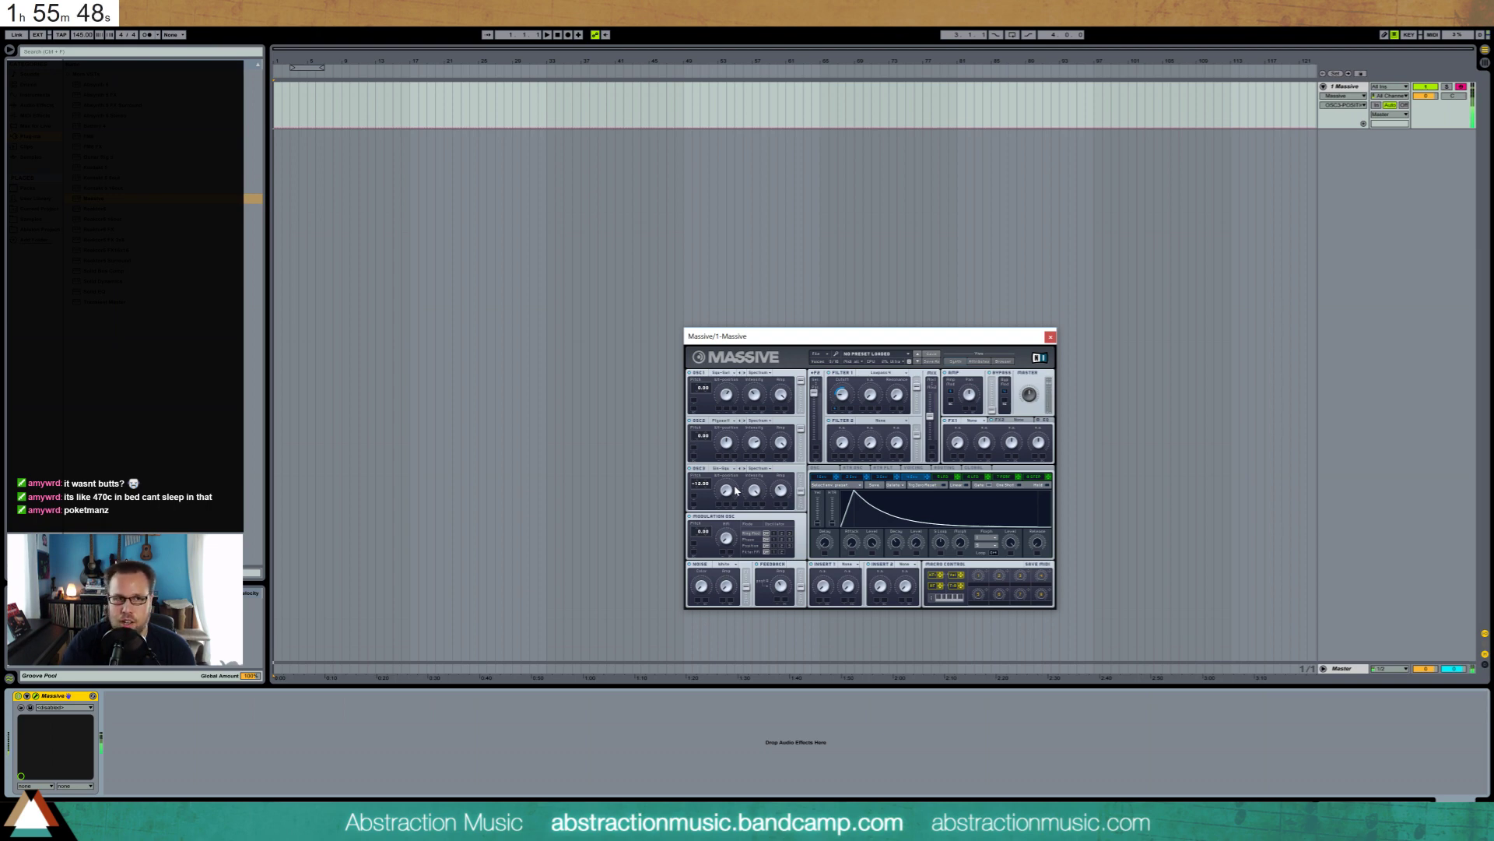
Insert an empty four-bar MIDI clip at bar 5 of the Massive track and move the synth window clear of the note editor
{"action": "left_click", "coordinate": [317, 67]}
{"action": "left_click_drag", "start_coordinate": [318, 66], "coordinate": [341, 99]}
{"action": "left_click", "coordinate": [310, 96]}
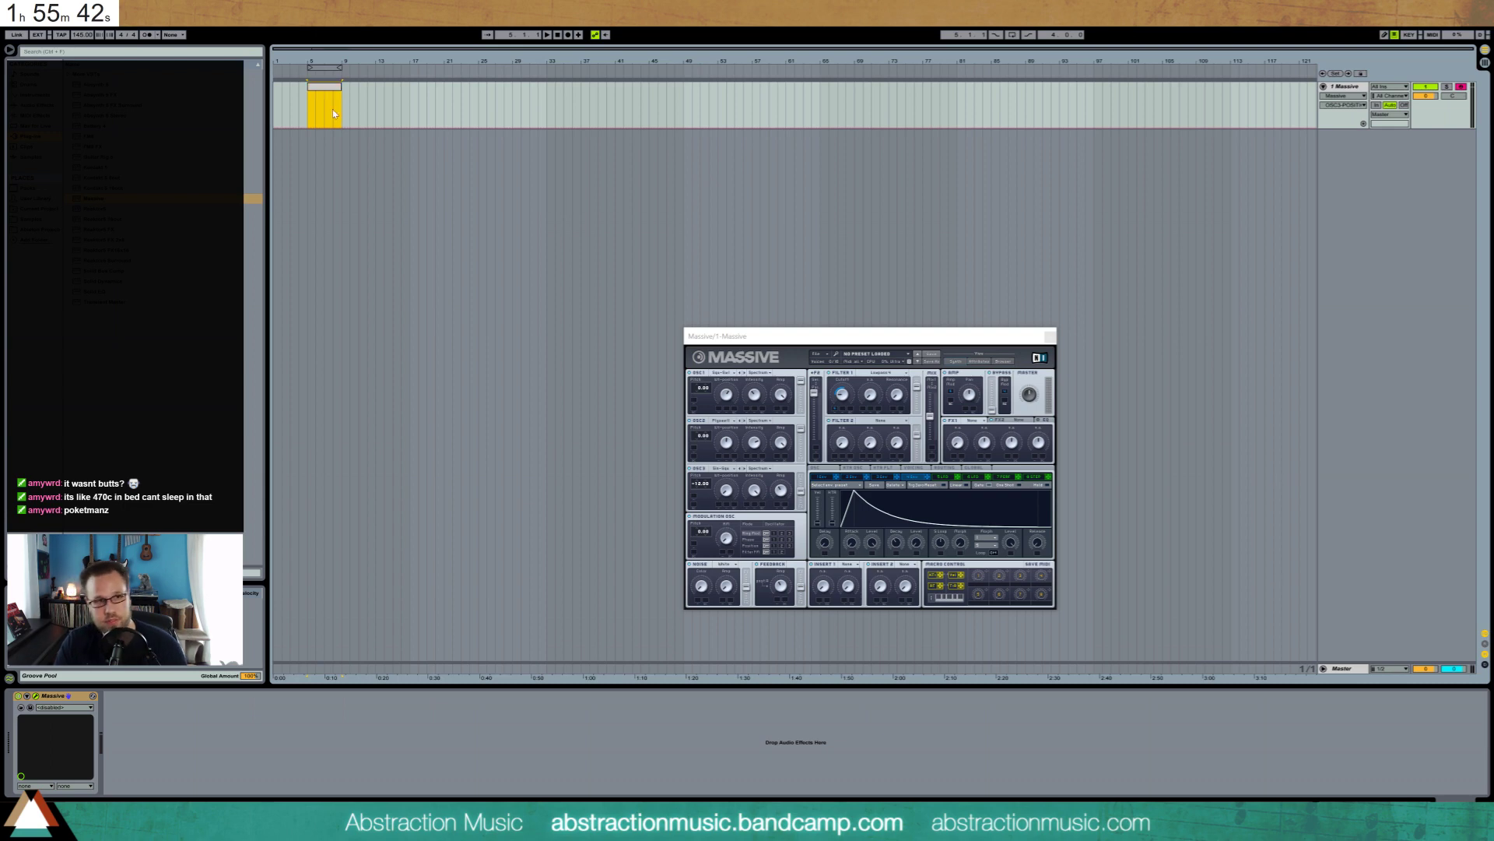
{"action": "key", "text": "ctrl+shift+m"}
{"action": "left_click_drag", "start_coordinate": [929, 331], "coordinate": [1114, 176]}
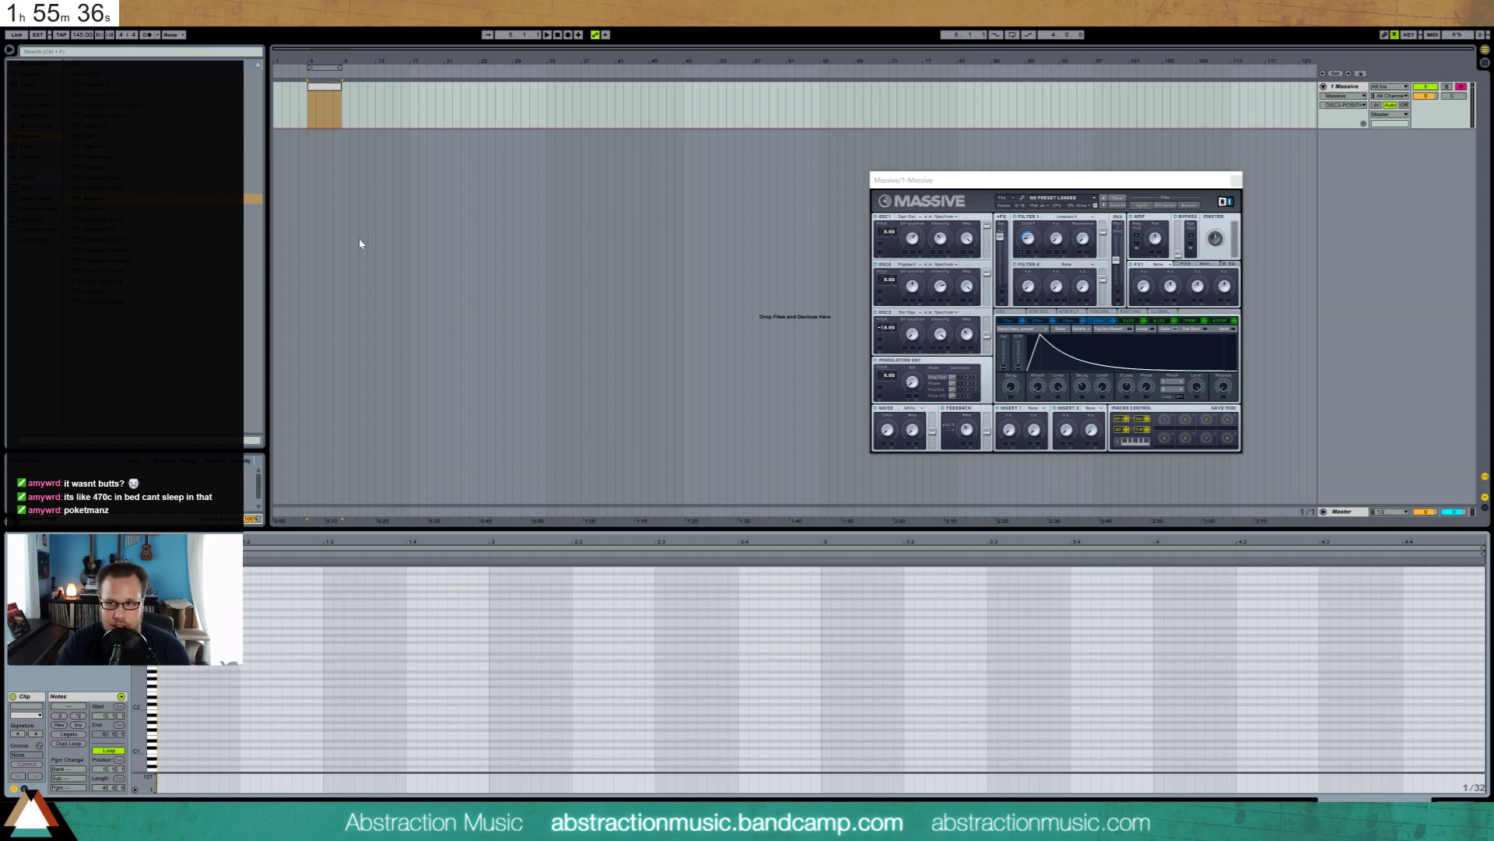
Draw a three-note chord at the start of the clip and set the note grid to 1/16
{"action": "left_click", "coordinate": [163, 677]}
{"action": "left_click_drag", "start_coordinate": [167, 675], "coordinate": [175, 675]}
{"action": "double_click", "coordinate": [162, 663]}
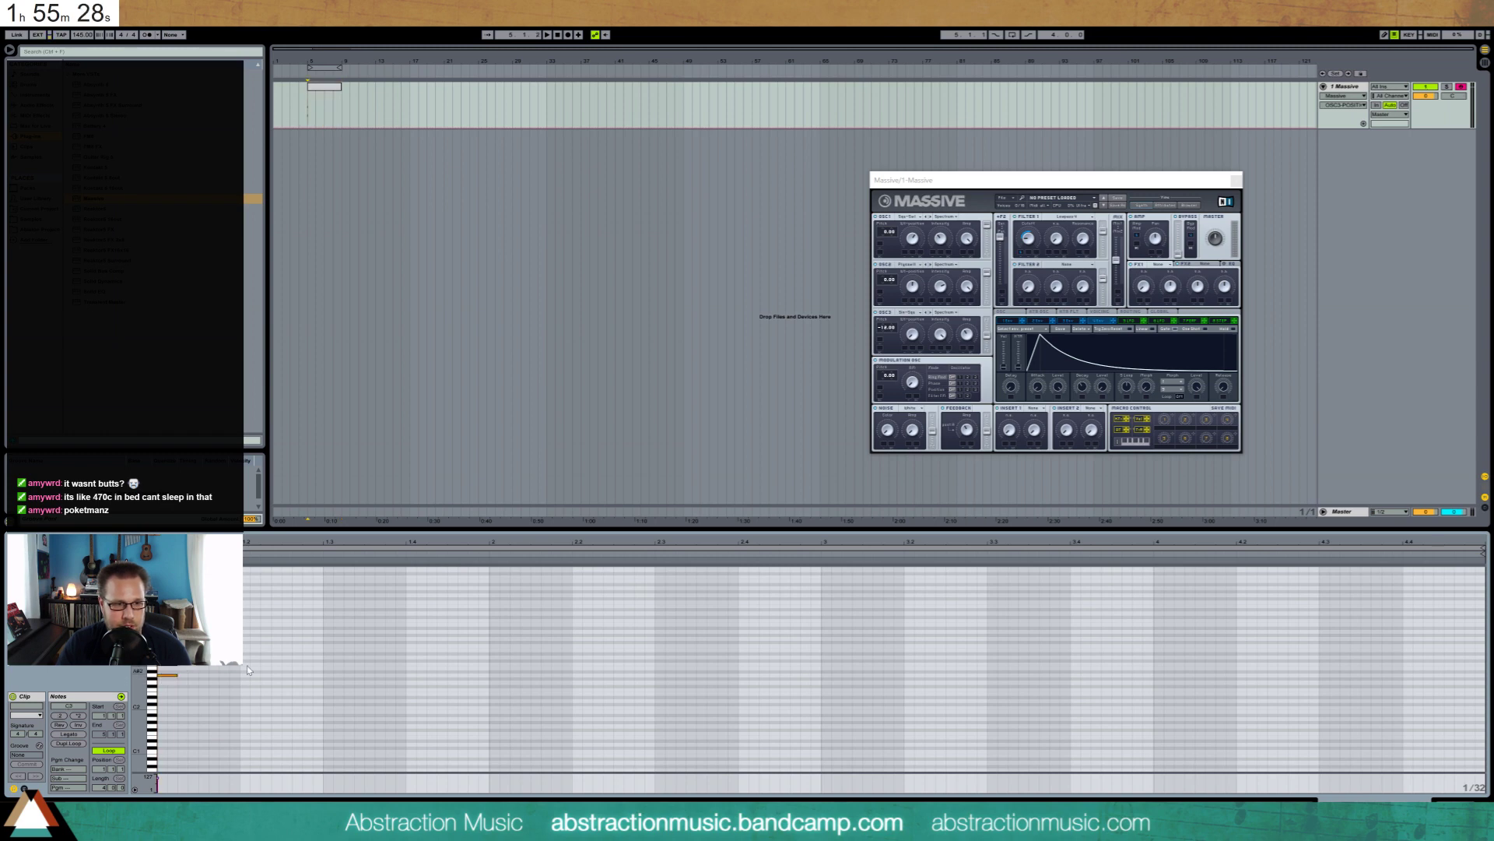
{"action": "key", "text": "ctrl+2"}
Duplicate the opening chord eight times in an eighth-note rhythm up to the start of the clip's second bar
{"action": "left_click_drag", "start_coordinate": [194, 691], "coordinate": [162, 646]}
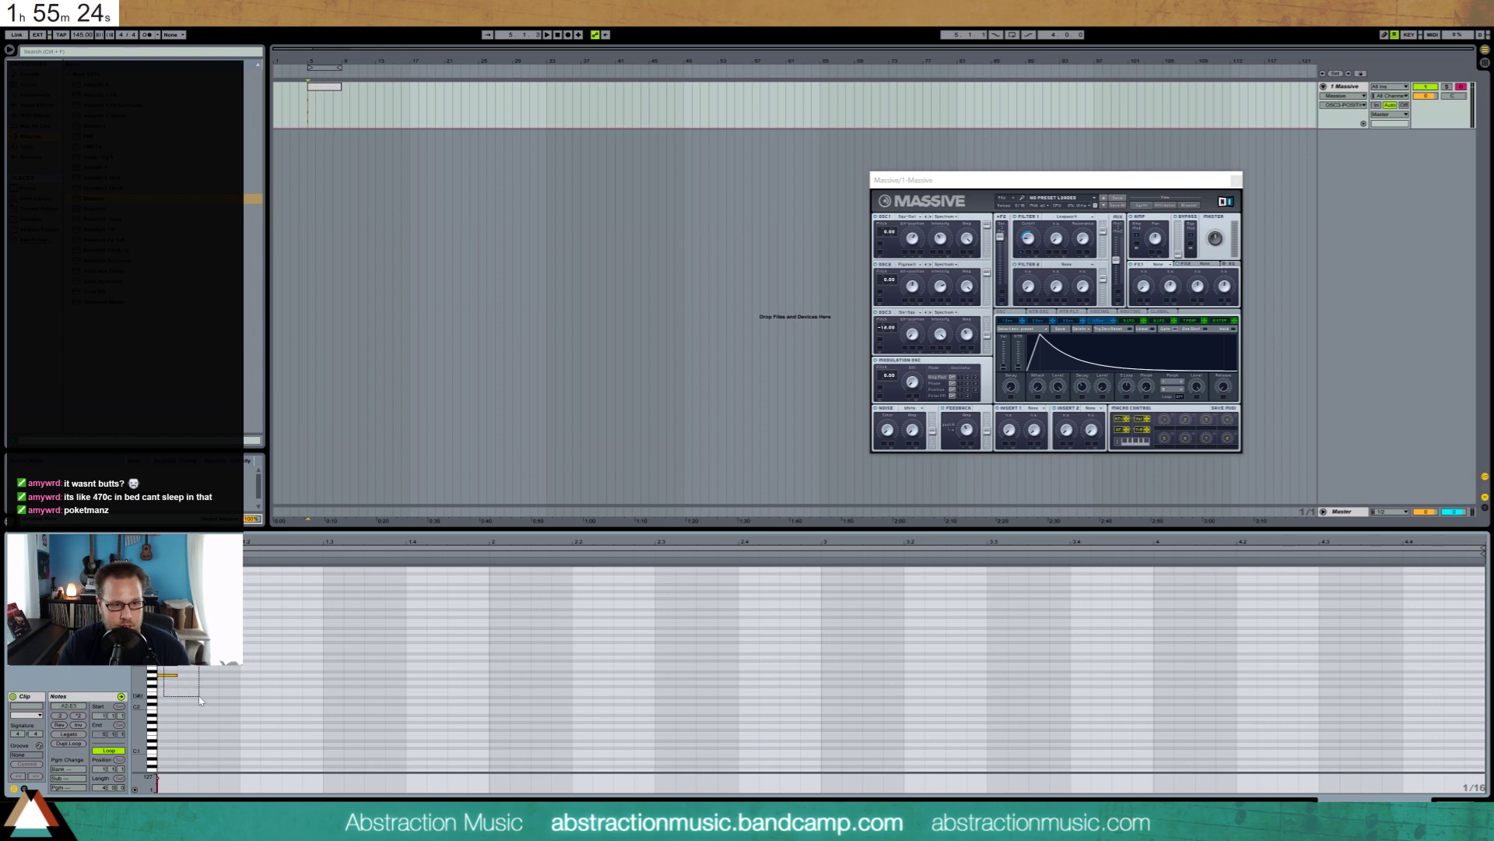
{"action": "key", "text": "ctrl+d"}
{"action": "key", "text": "ctrl+d"}
{"action": "key", "text": "ctrl+d"}
{"action": "key", "text": "ctrl+d"}
{"action": "key", "text": "ctrl+d"}
{"action": "key", "text": "ctrl+d"}
{"action": "key", "text": "ctrl+d"}
{"action": "key", "text": "ctrl+d"}
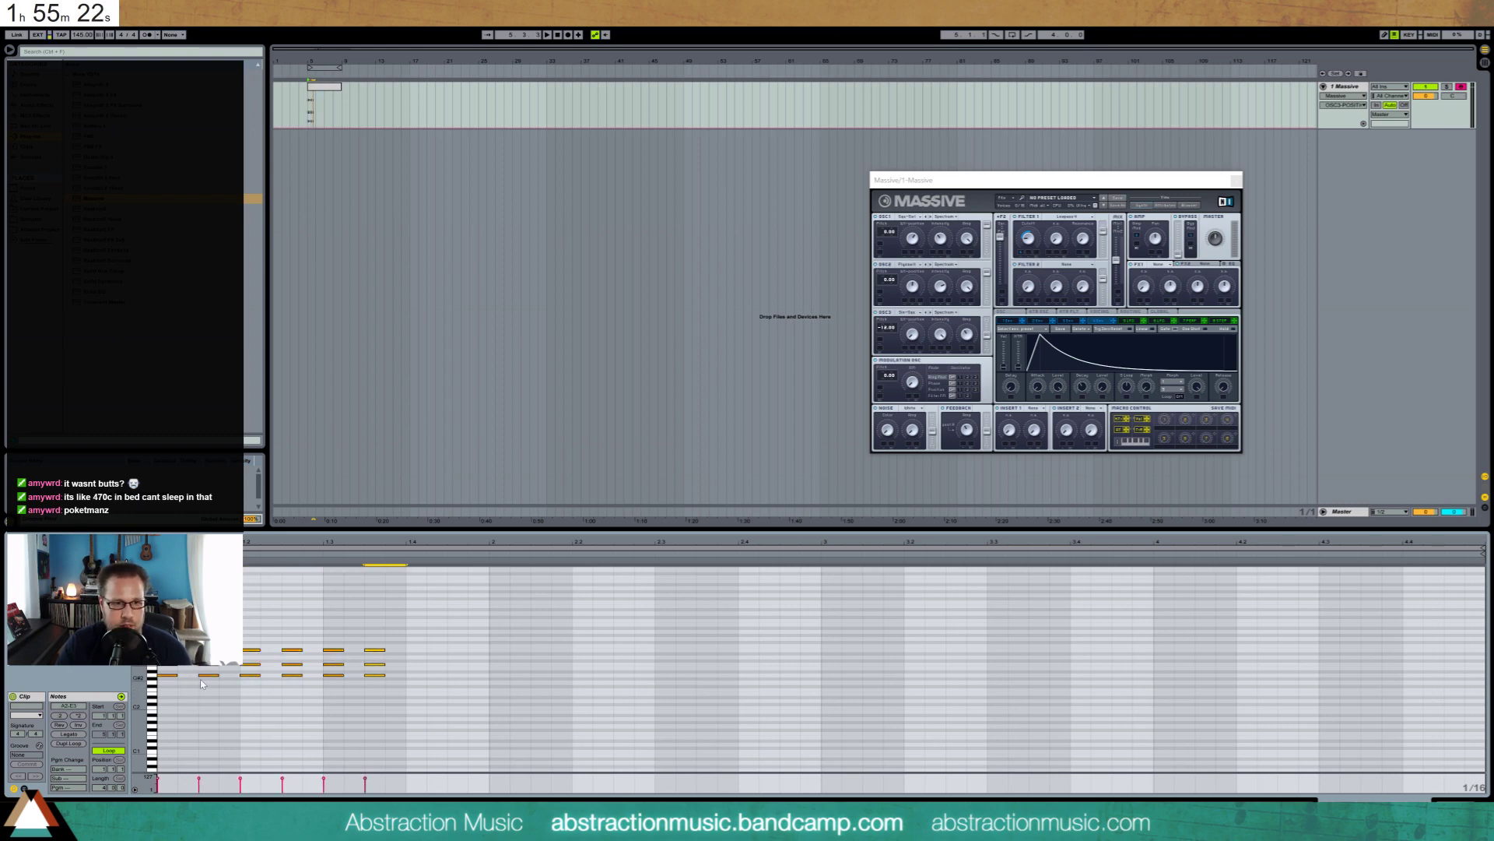
Play back the repeated chords and transpose all of them up by octaves
{"action": "key", "text": "space"}
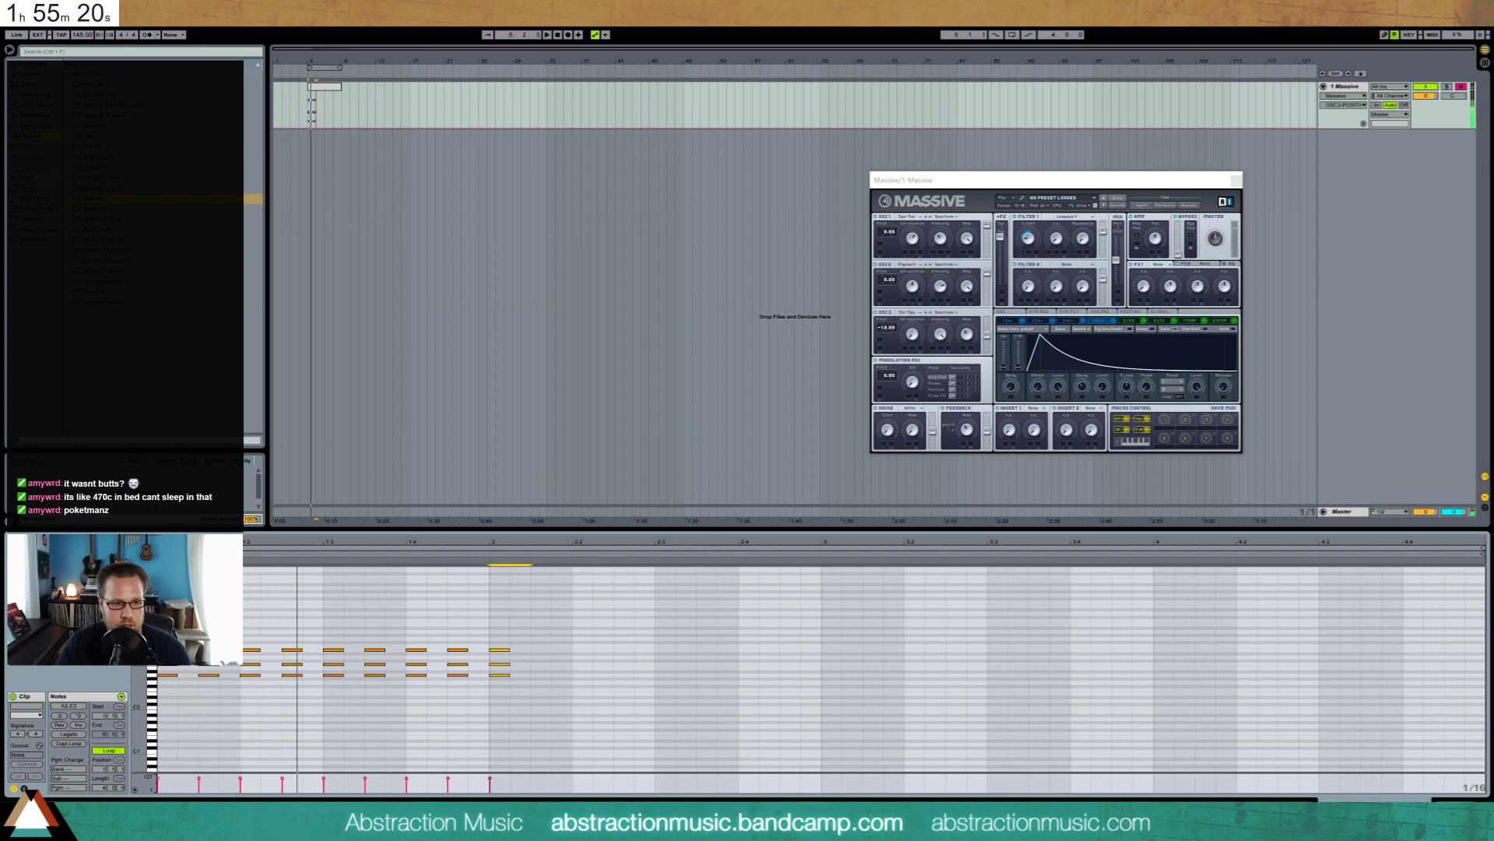
{"action": "key", "text": "ctrl+a"}
{"action": "key", "text": "shift+Up"}
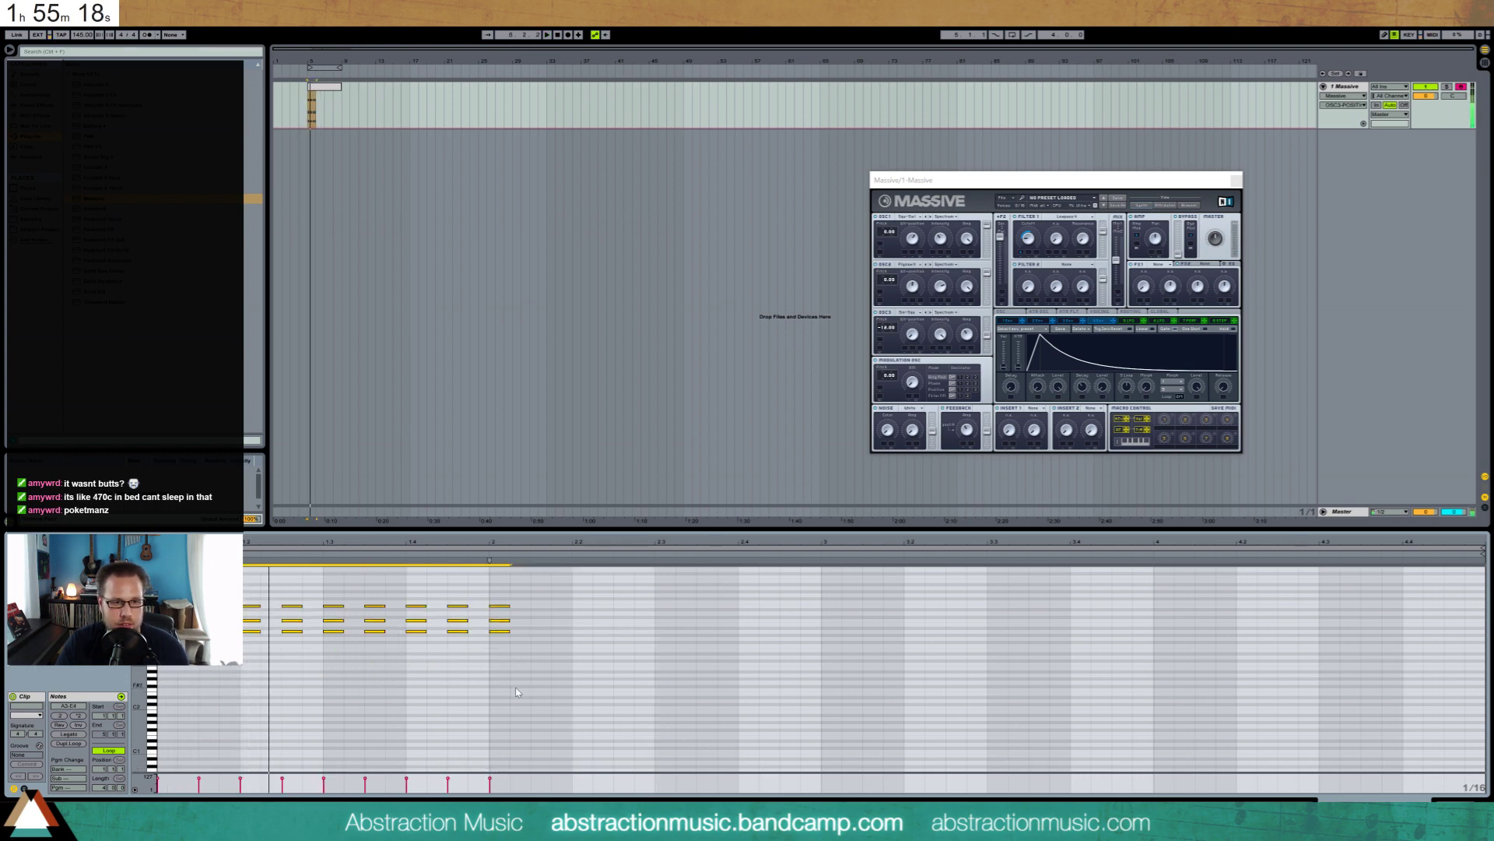
{"action": "key", "text": "shift+Up"}
{"action": "scroll", "coordinate": [484, 671], "scroll_direction": "up", "scroll_amount": 2}
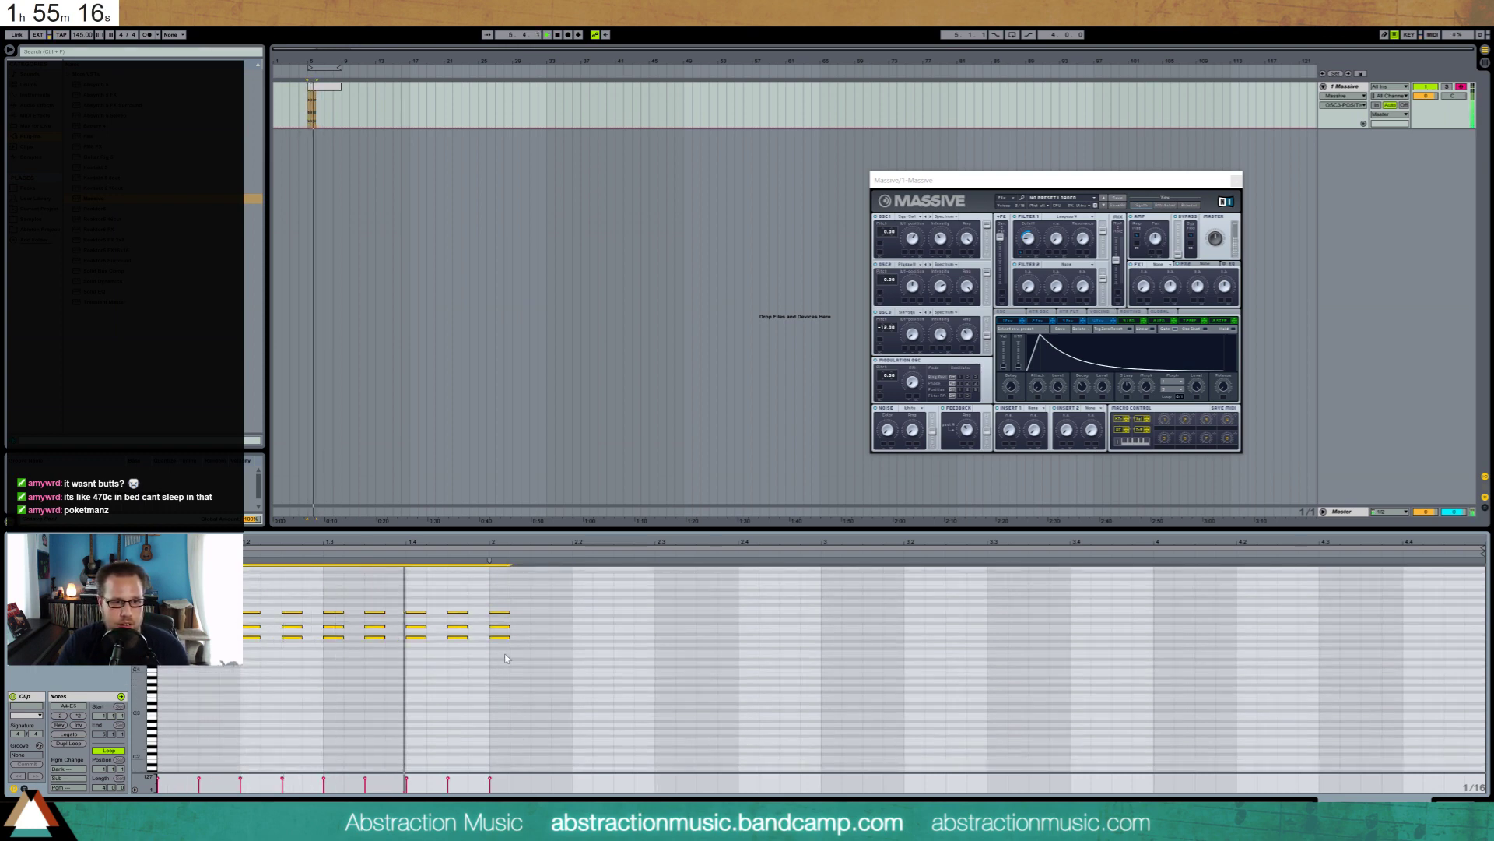
{"action": "key", "text": "space"}
Lower the two bottom notes of the chord at the start of bar 2 and repeat it in eighth notes through that bar
{"action": "left_click_drag", "start_coordinate": [497, 621], "coordinate": [502, 669]}
{"action": "key", "text": "Down"}
{"action": "key", "text": "ctrl+d"}
{"action": "key", "text": "ctrl+d"}
{"action": "key", "text": "ctrl+d"}
{"action": "key", "text": "ctrl+d"}
{"action": "key", "text": "ctrl+d"}
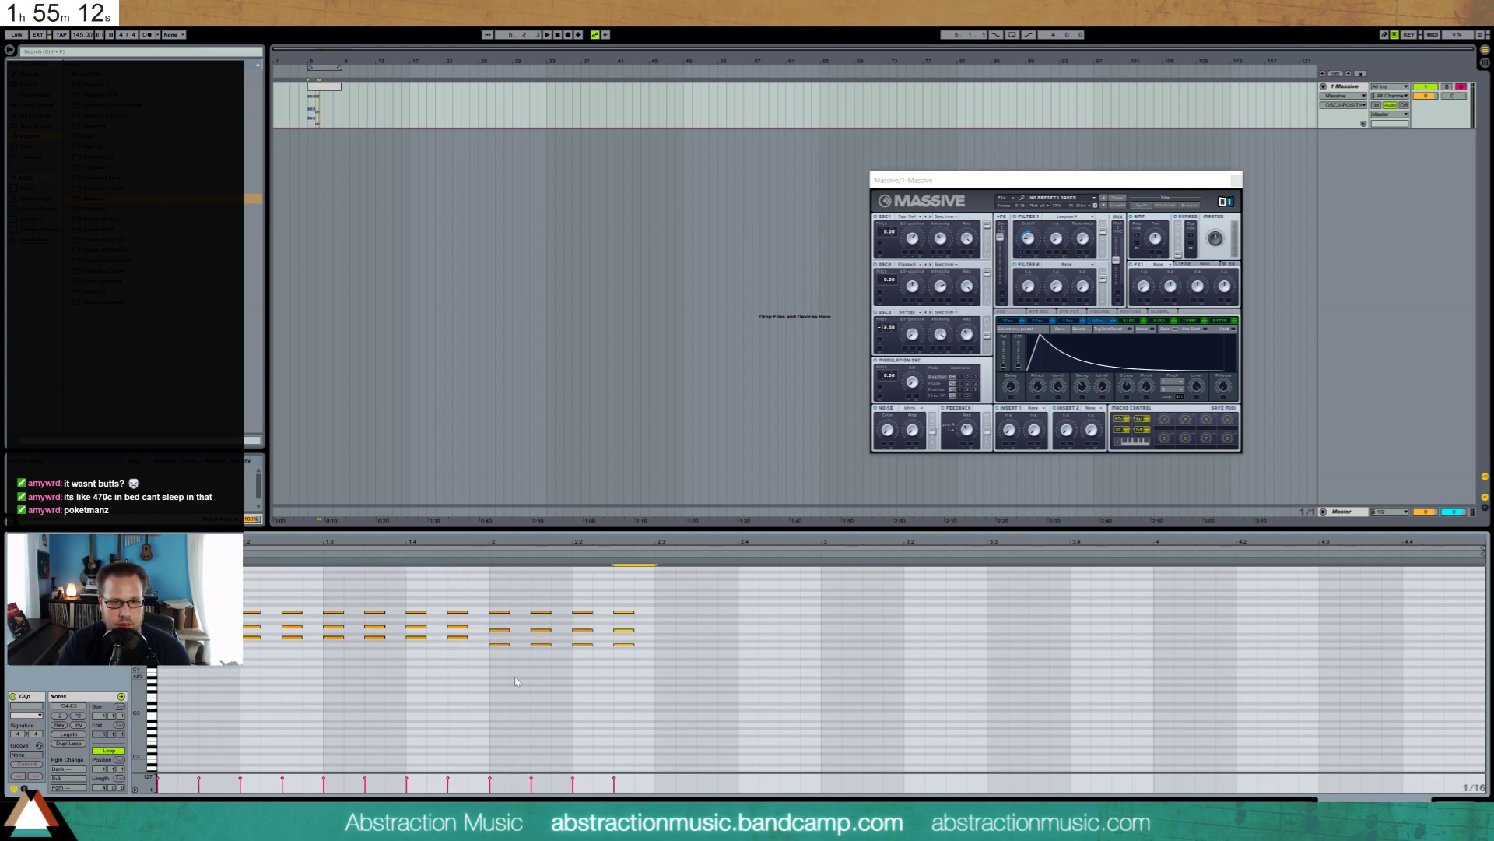
{"action": "key", "text": "ctrl+d"}
{"action": "key", "text": "ctrl+d"}
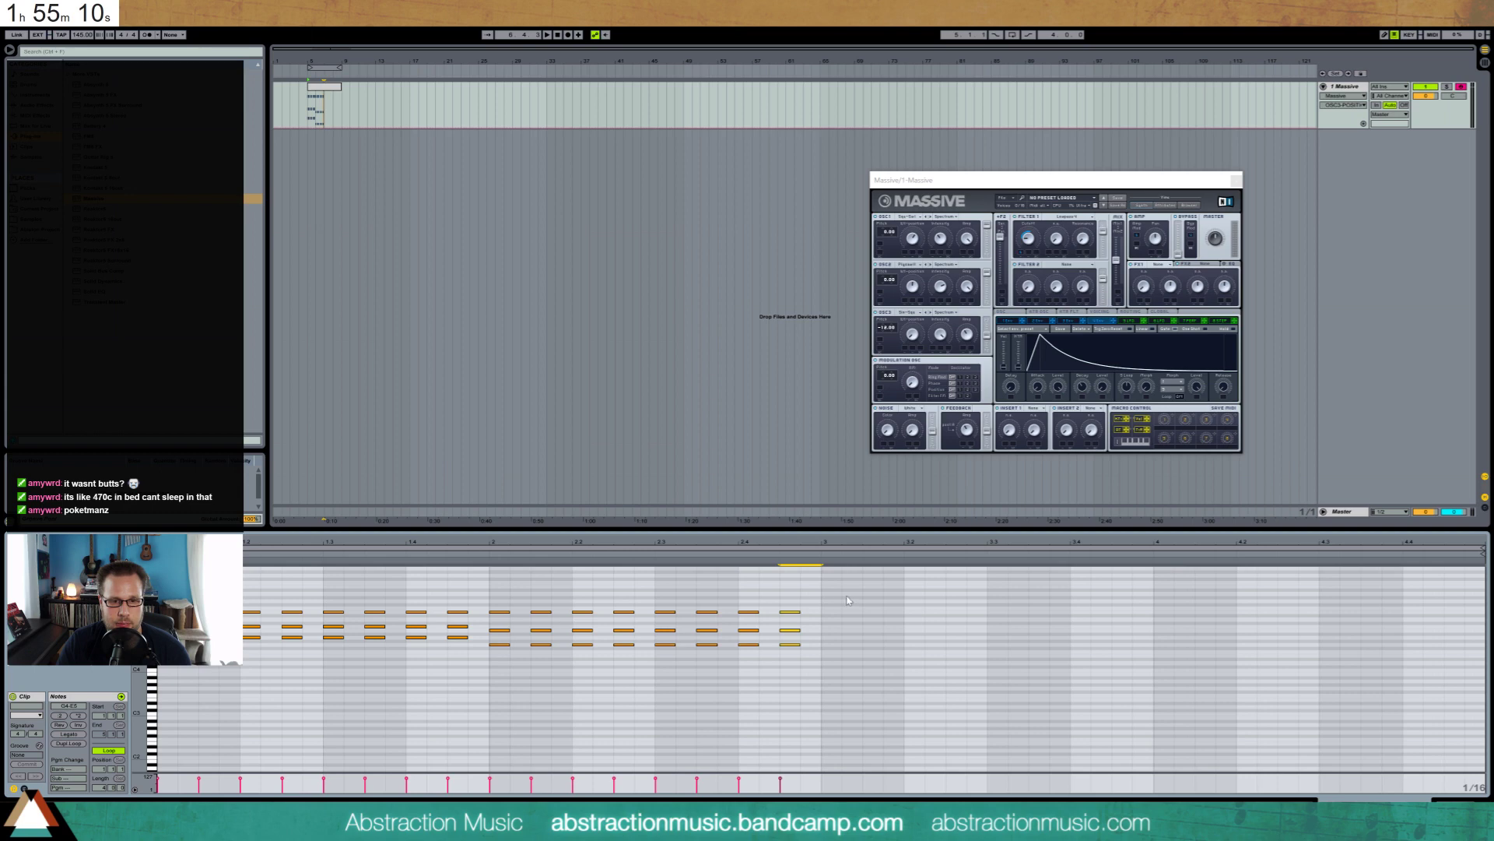
Duplicate the two-bar chord pattern to fill bars 3 and 4 of the clip
{"action": "key", "text": "ctrl+a"}
{"action": "key", "text": "ctrl+d"}
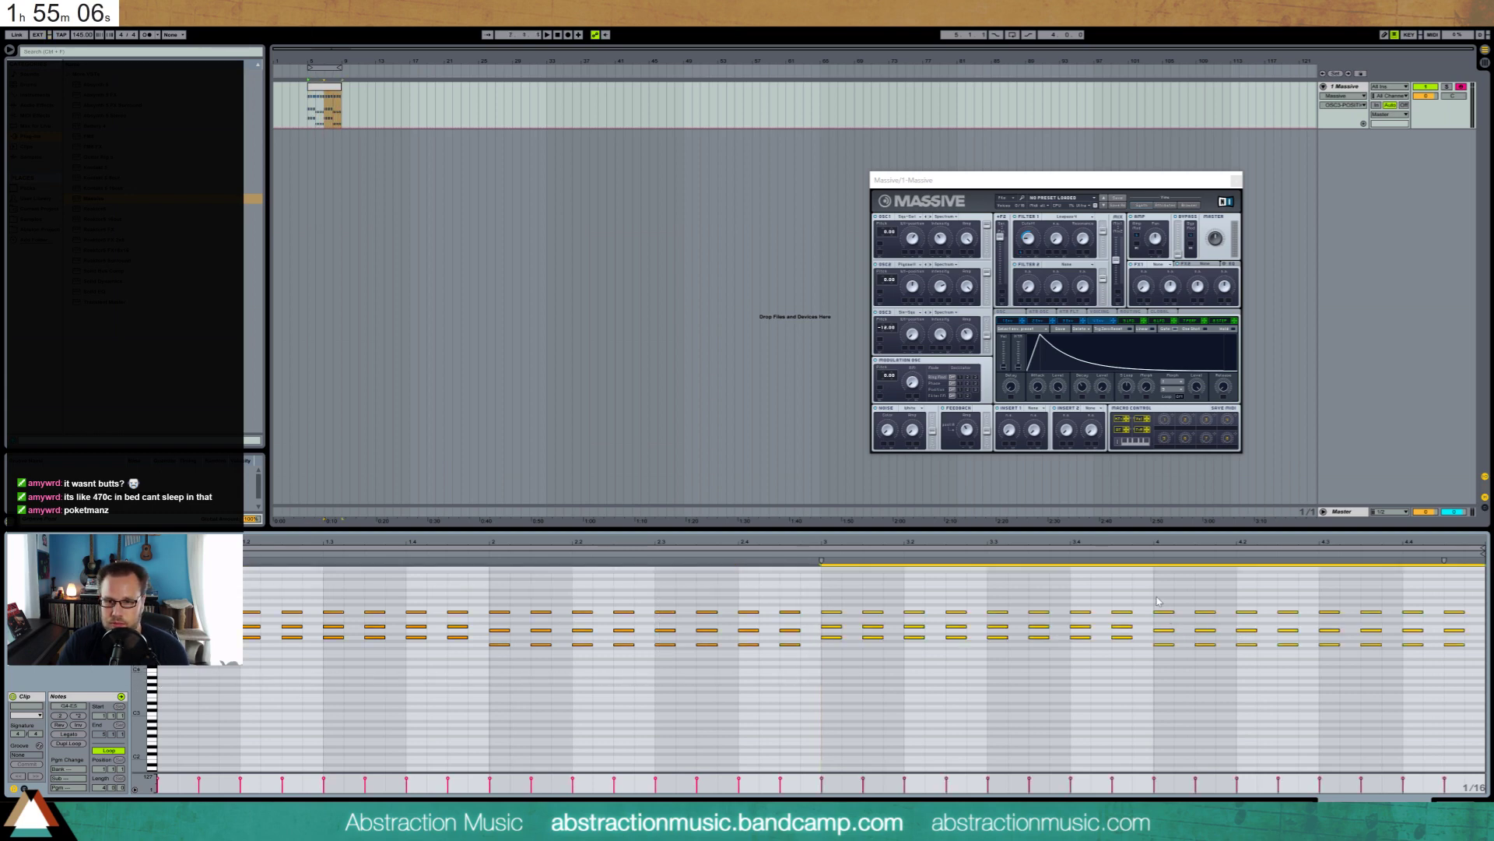
Transpose the first three chords of bar 4 down two semitones
{"action": "left_click_drag", "start_coordinate": [1157, 601], "coordinate": [1259, 652]}
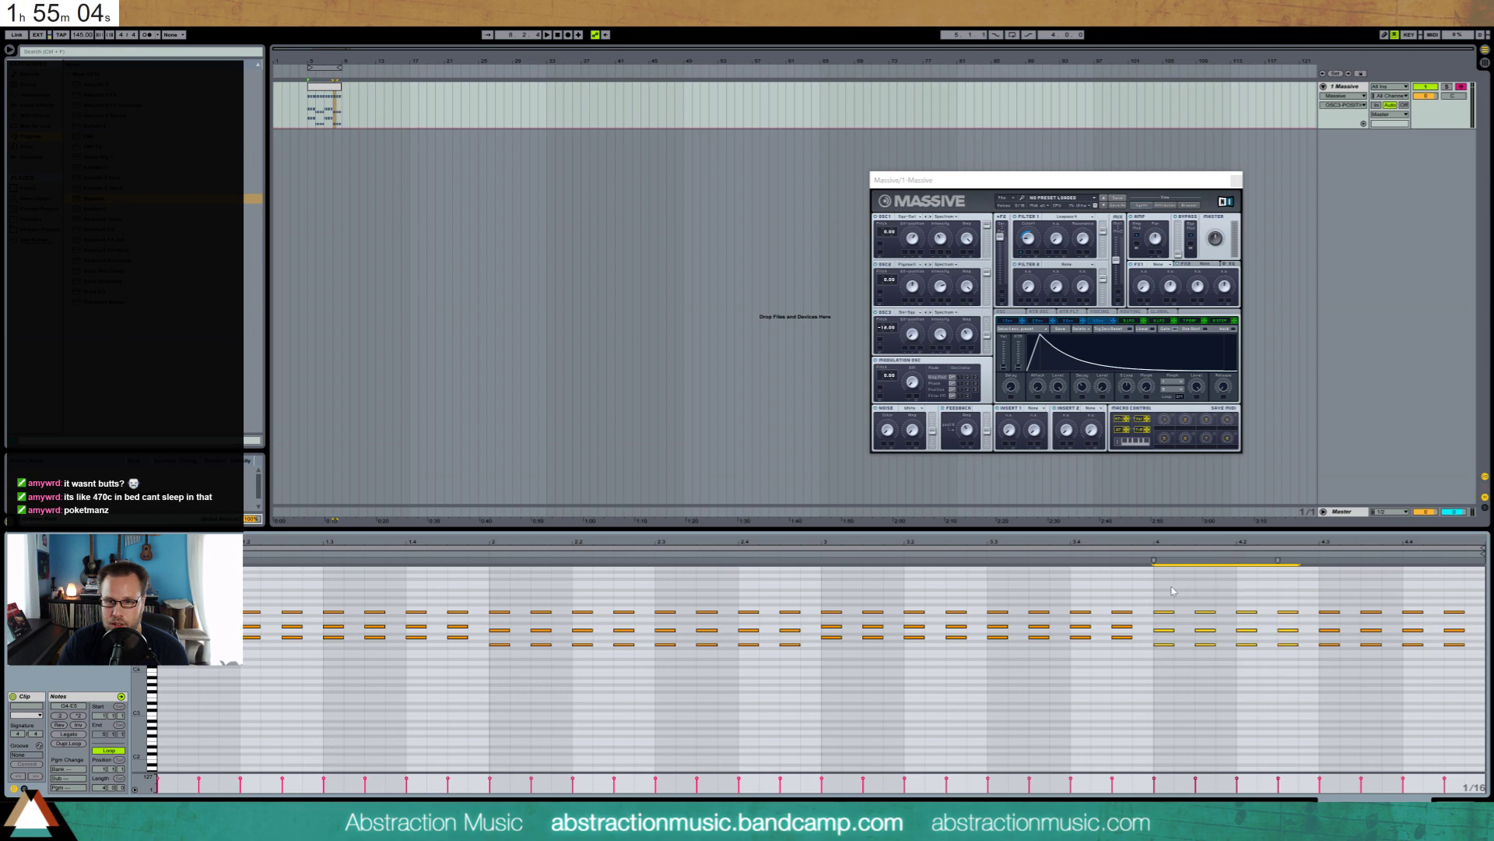
{"action": "left_click_drag", "start_coordinate": [1170, 587], "coordinate": [1306, 693]}
{"action": "left_click_drag", "start_coordinate": [1254, 600], "coordinate": [1158, 677]}
{"action": "key", "text": "Down"}
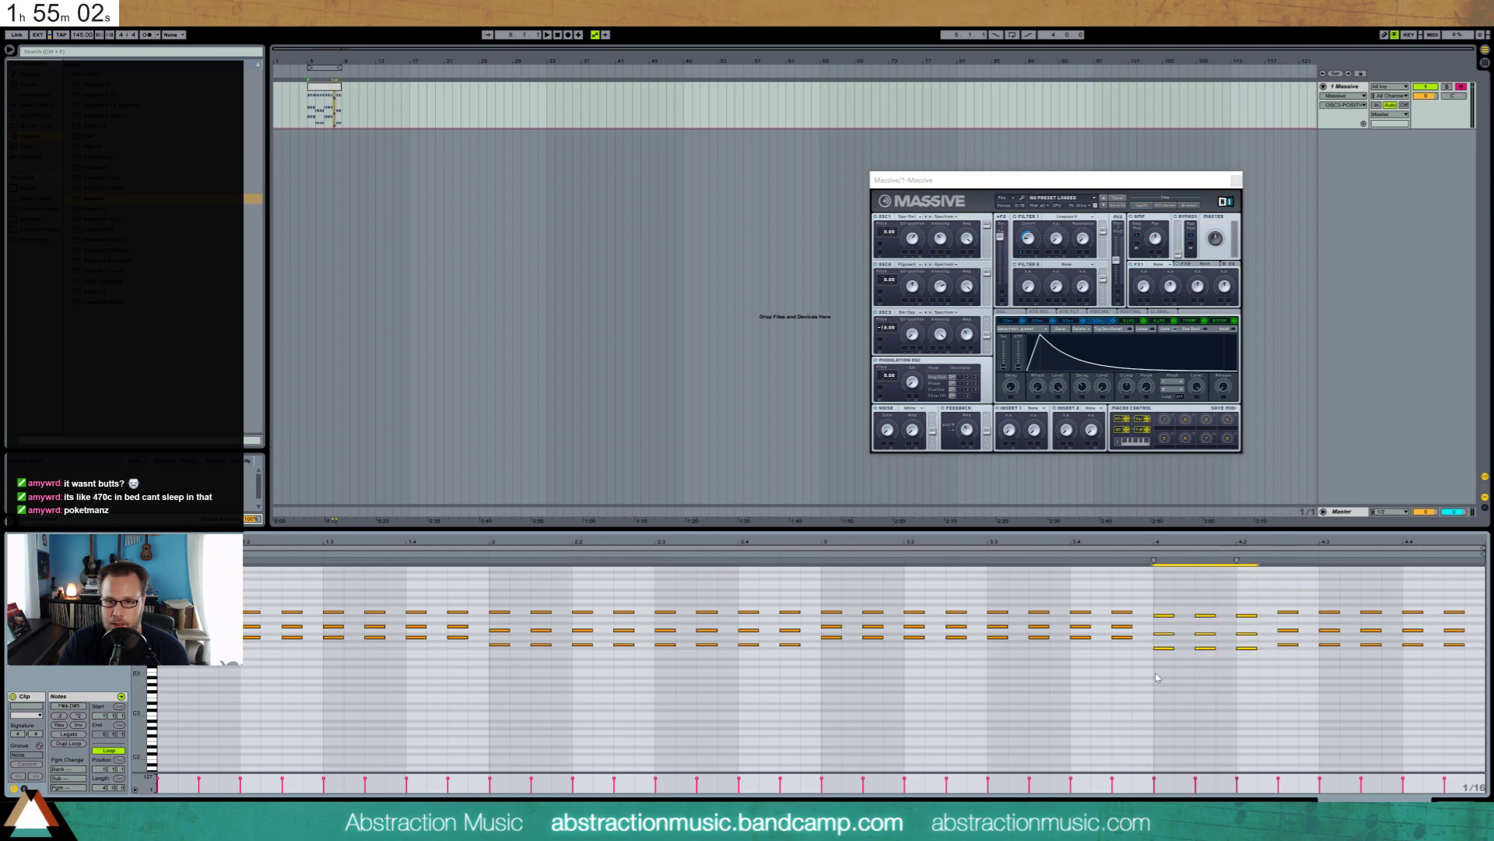
{"action": "key", "text": "Down"}
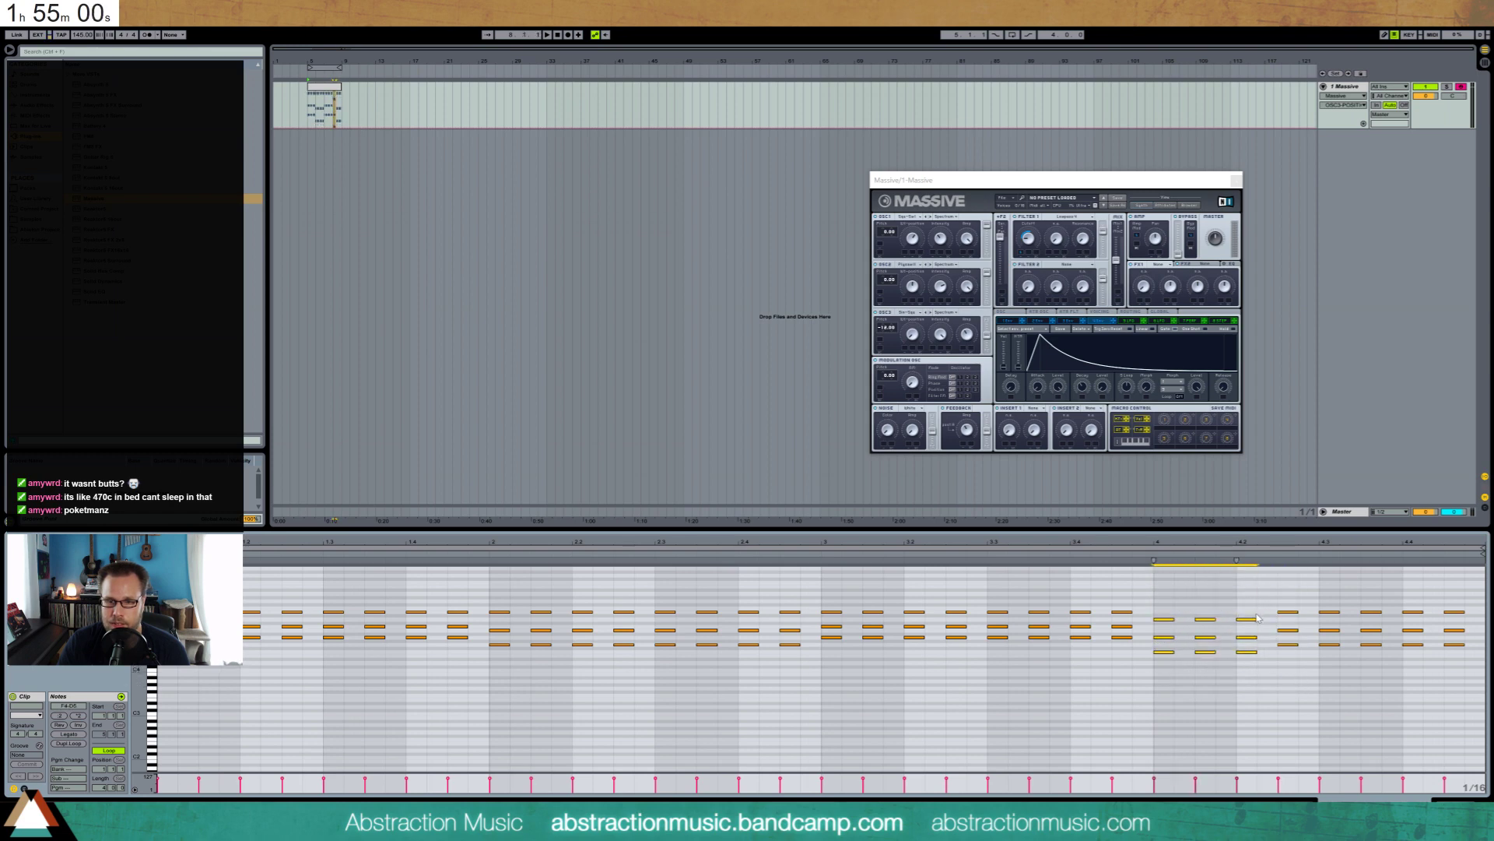
Transpose the first three chords of bar 4 down two more semitones and raise their bottom notes by one semitone
{"action": "left_click_drag", "start_coordinate": [1282, 607], "coordinate": [1462, 623]}
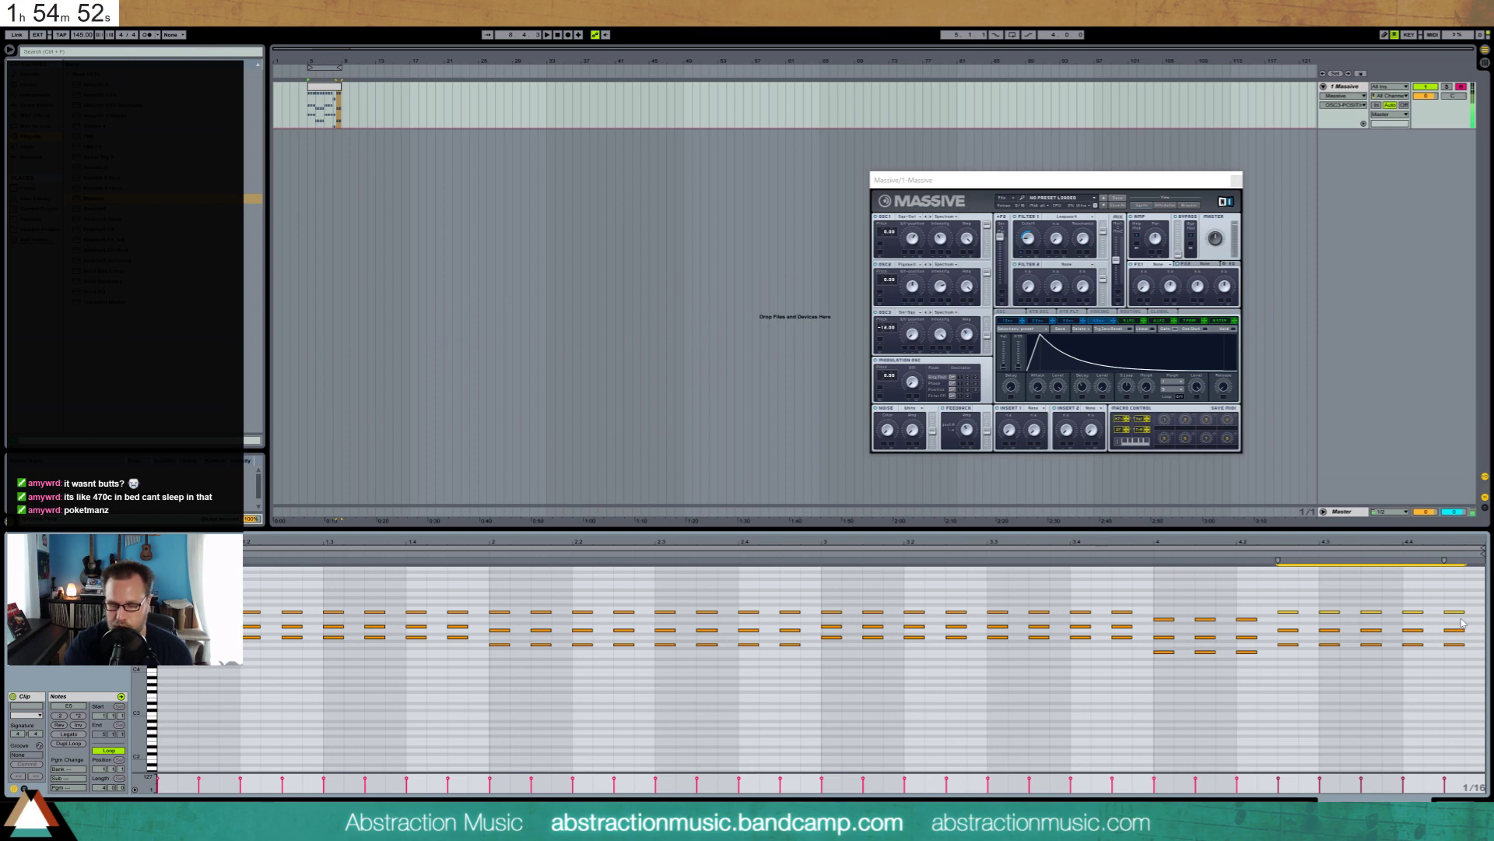
{"action": "mouse_move", "coordinate": [1160, 604]}
{"action": "left_mouse_down"}
{"action": "mouse_move", "coordinate": [1248, 665]}
{"action": "mouse_move", "coordinate": [1169, 662]}
{"action": "mouse_move", "coordinate": [1260, 677]}
{"action": "left_mouse_up"}
{"action": "key", "text": "Down"}
{"action": "key", "text": "Down"}
{"action": "key", "text": "Up"}
{"action": "left_click", "coordinate": [1286, 620]}
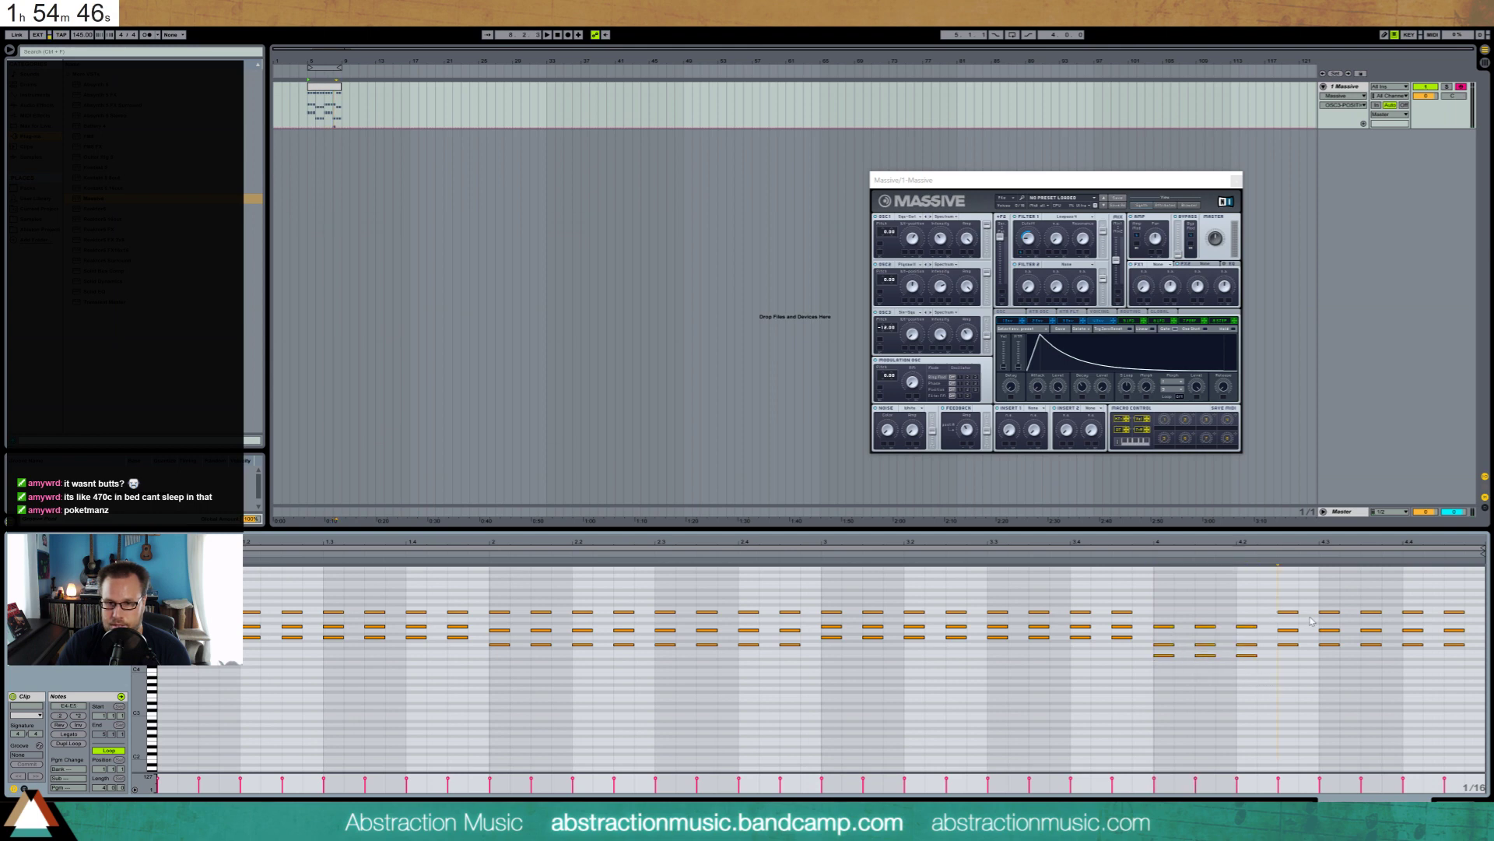
Lower the top notes of the last five chords in bar 4 by two semitones
{"action": "left_click_drag", "start_coordinate": [1273, 596], "coordinate": [1468, 620]}
{"action": "key", "text": "Down"}
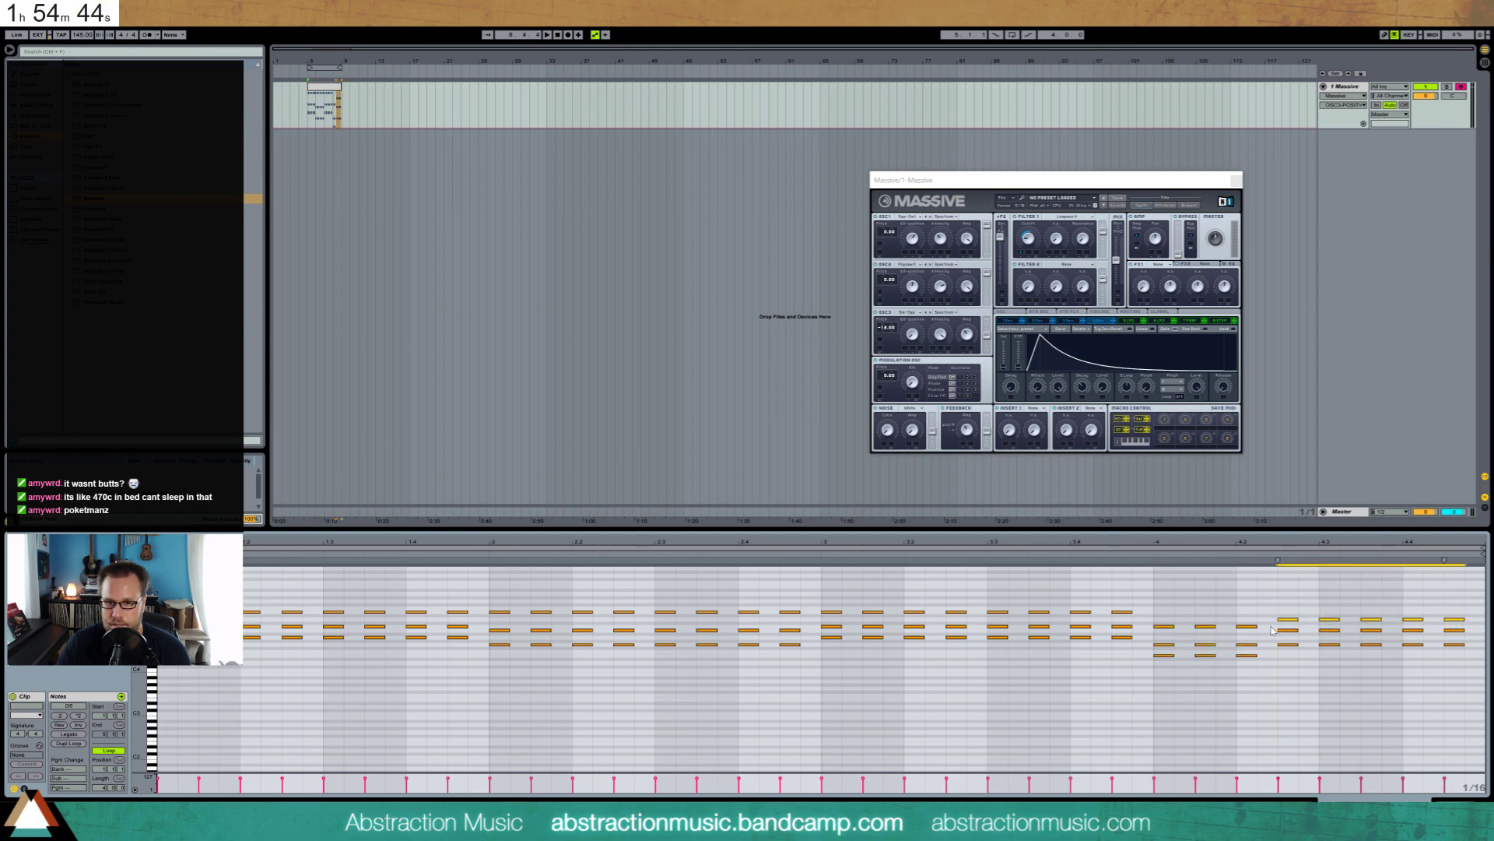
{"action": "left_click_drag", "start_coordinate": [1270, 627], "coordinate": [1457, 637]}
{"action": "left_click", "coordinate": [1288, 592]}
{"action": "left_click", "coordinate": [1151, 586]}
Play back the four-bar chord pattern and turn on arrangement looping
{"action": "key", "text": "space"}
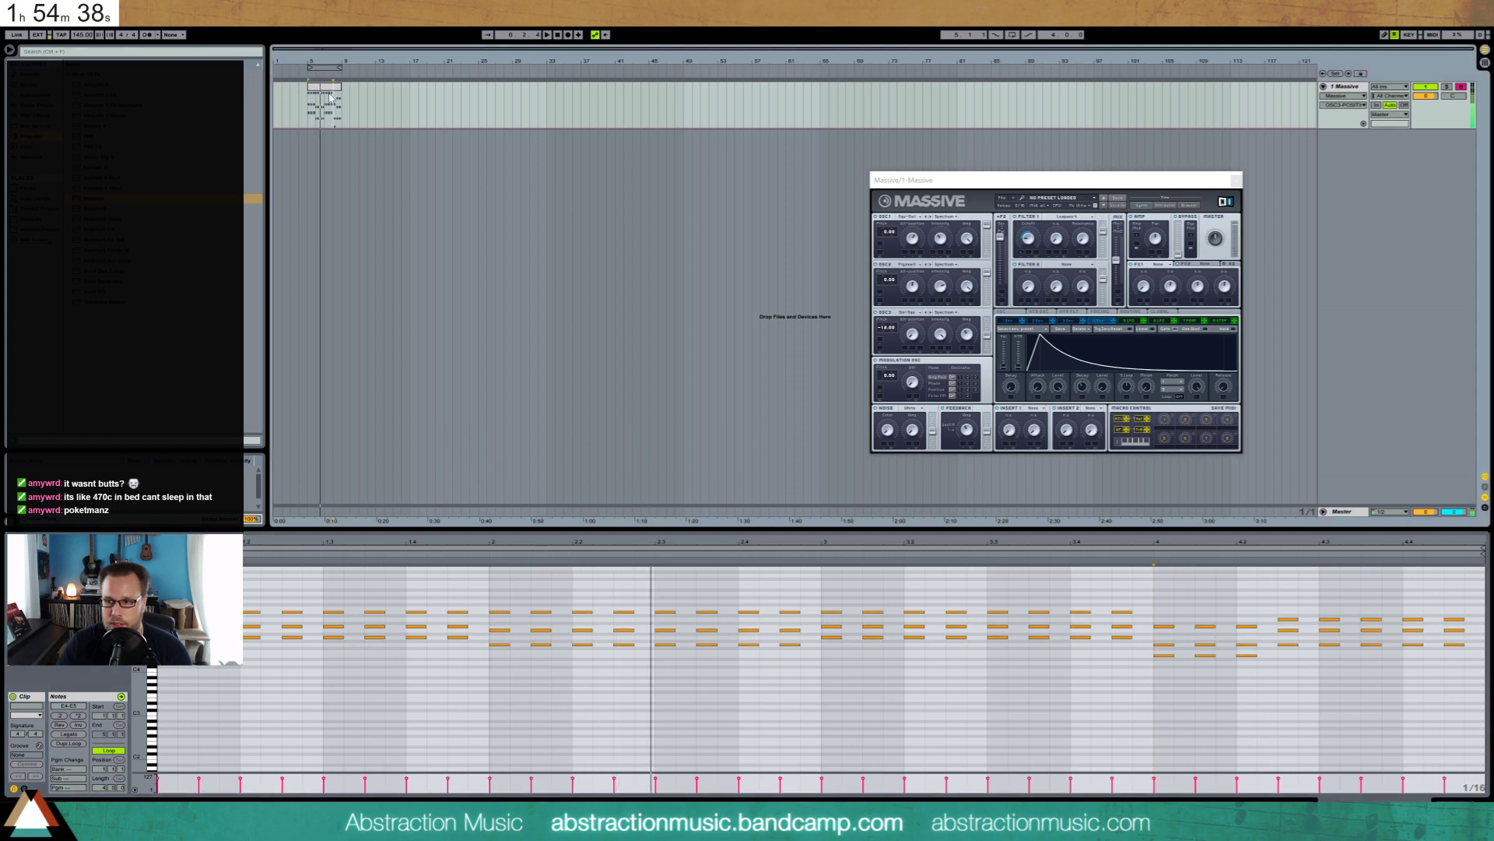
{"action": "key", "text": "space"}
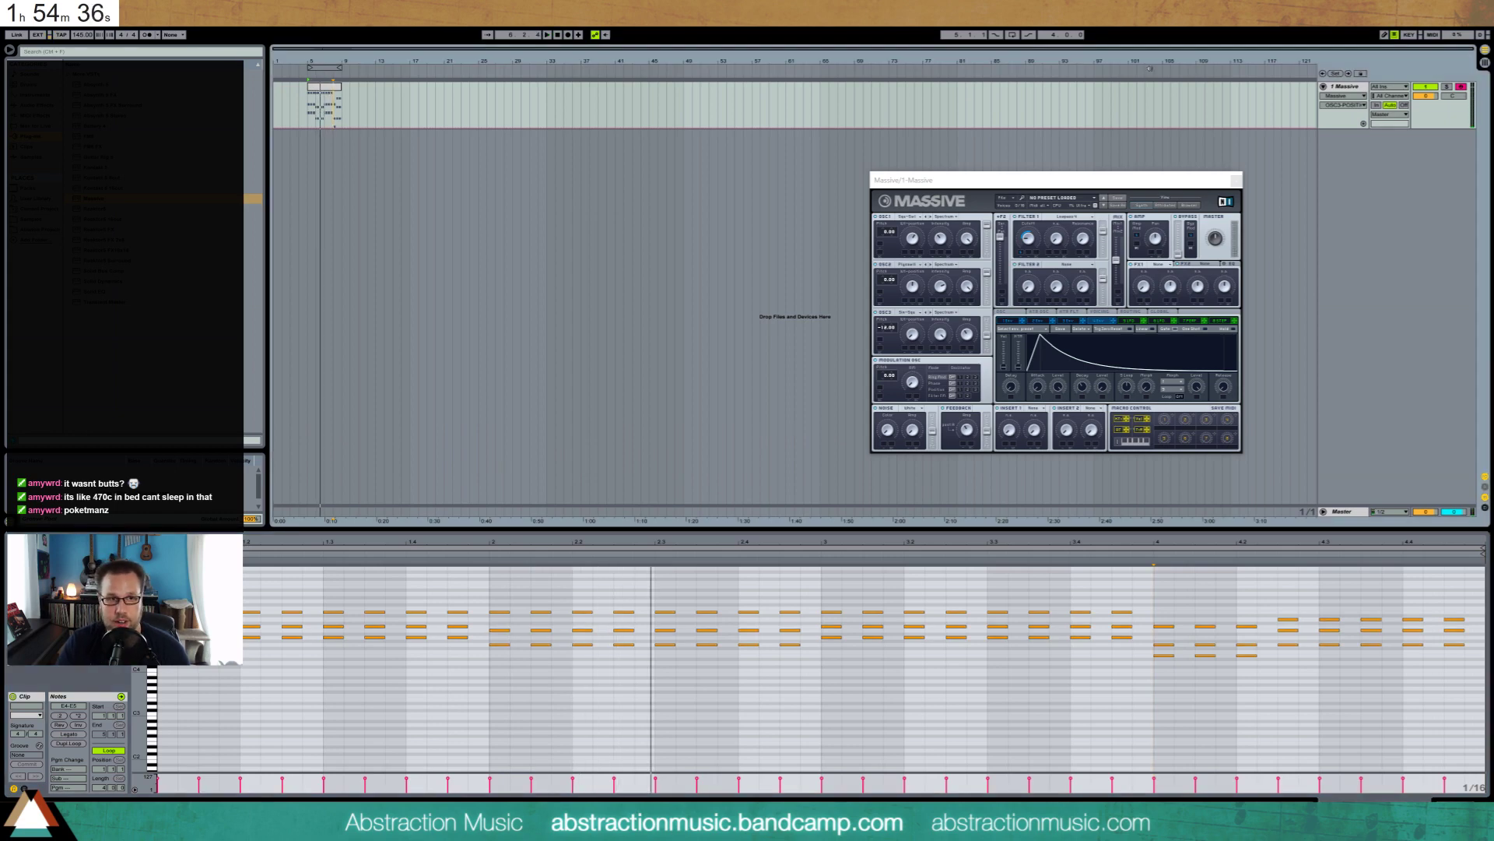
{"action": "key", "text": "space"}
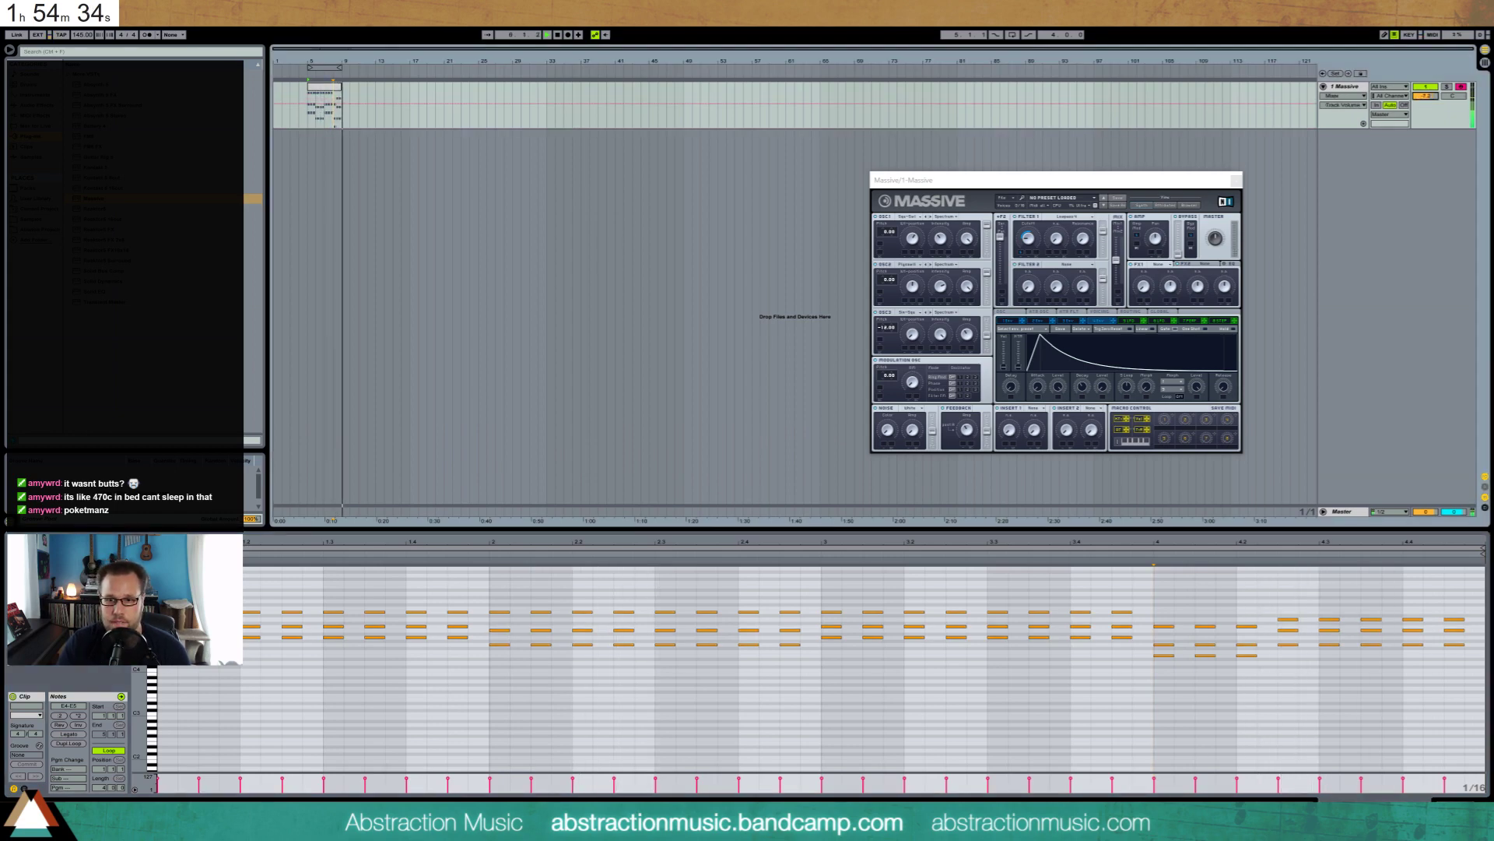
{"action": "left_click", "coordinate": [1014, 35]}
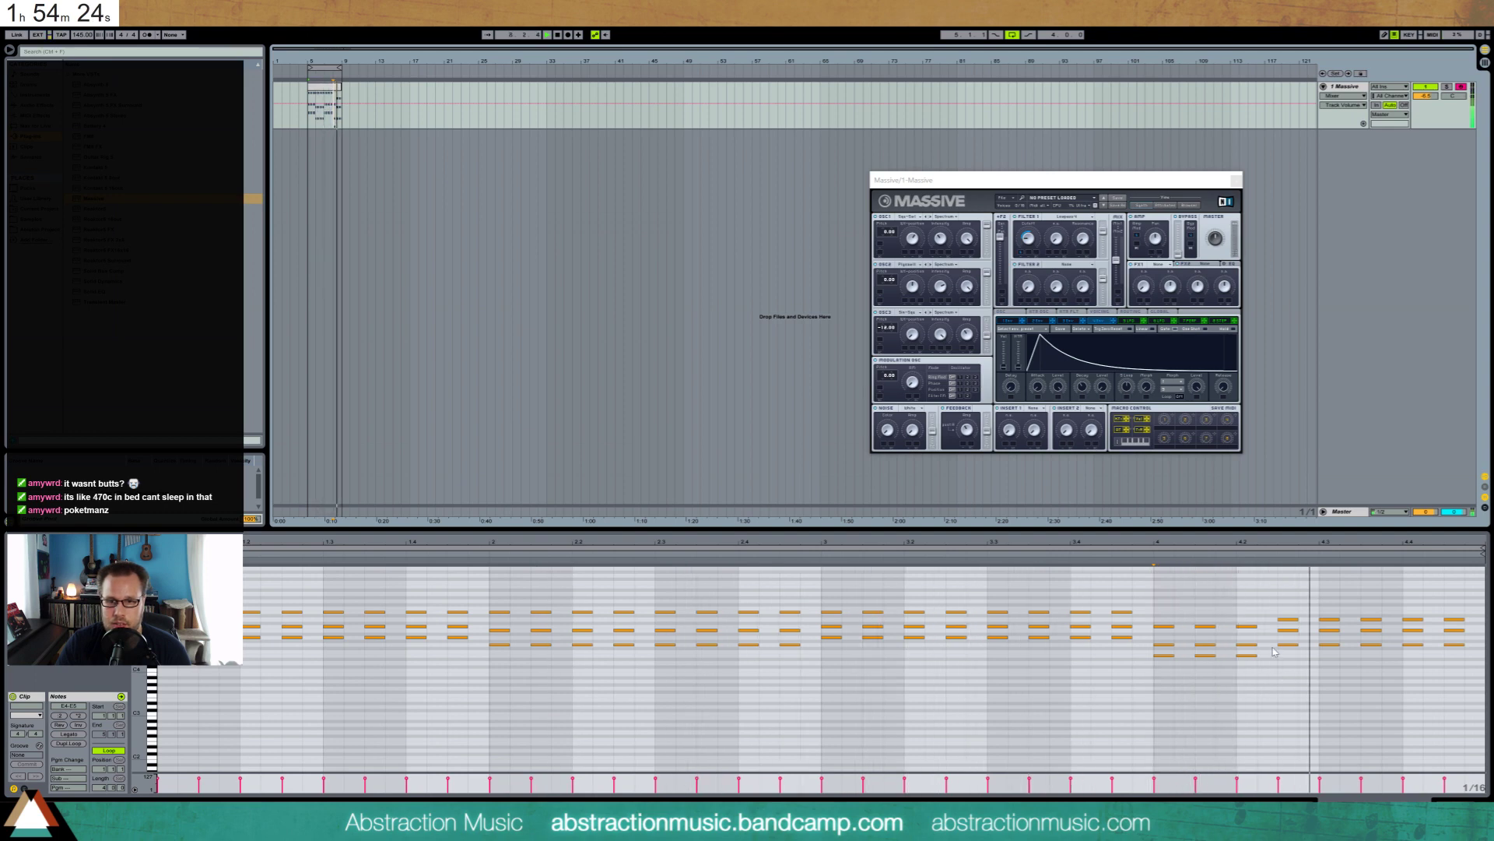
In bar 4, lower the first three chords' top notes one semitone and transpose the last five chords down two semitones
{"action": "left_click_drag", "start_coordinate": [1222, 638], "coordinate": [1444, 664]}
{"action": "key", "text": "Down"}
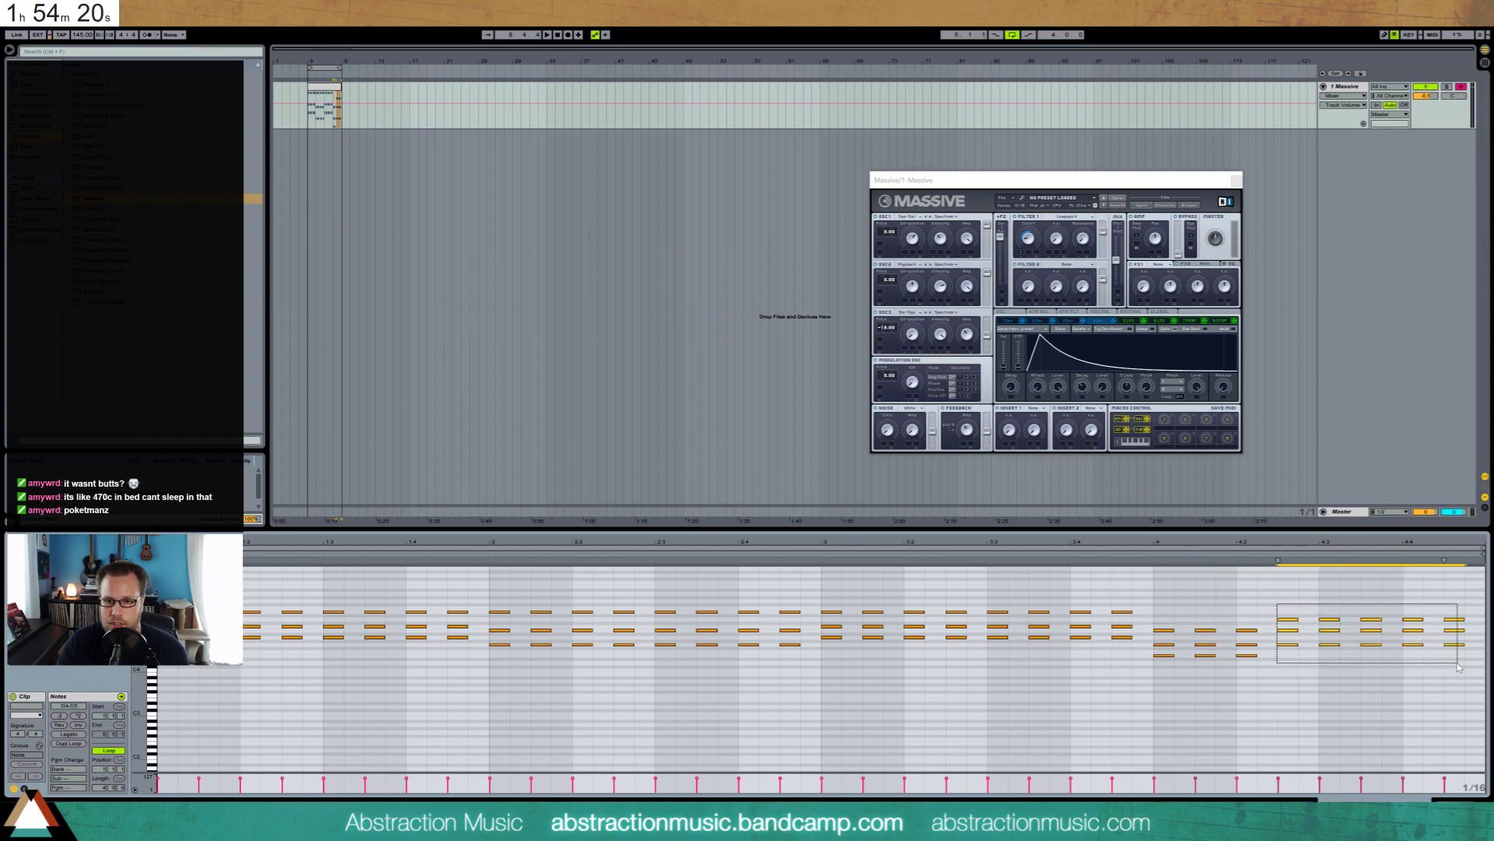
{"action": "key", "text": "Down"}
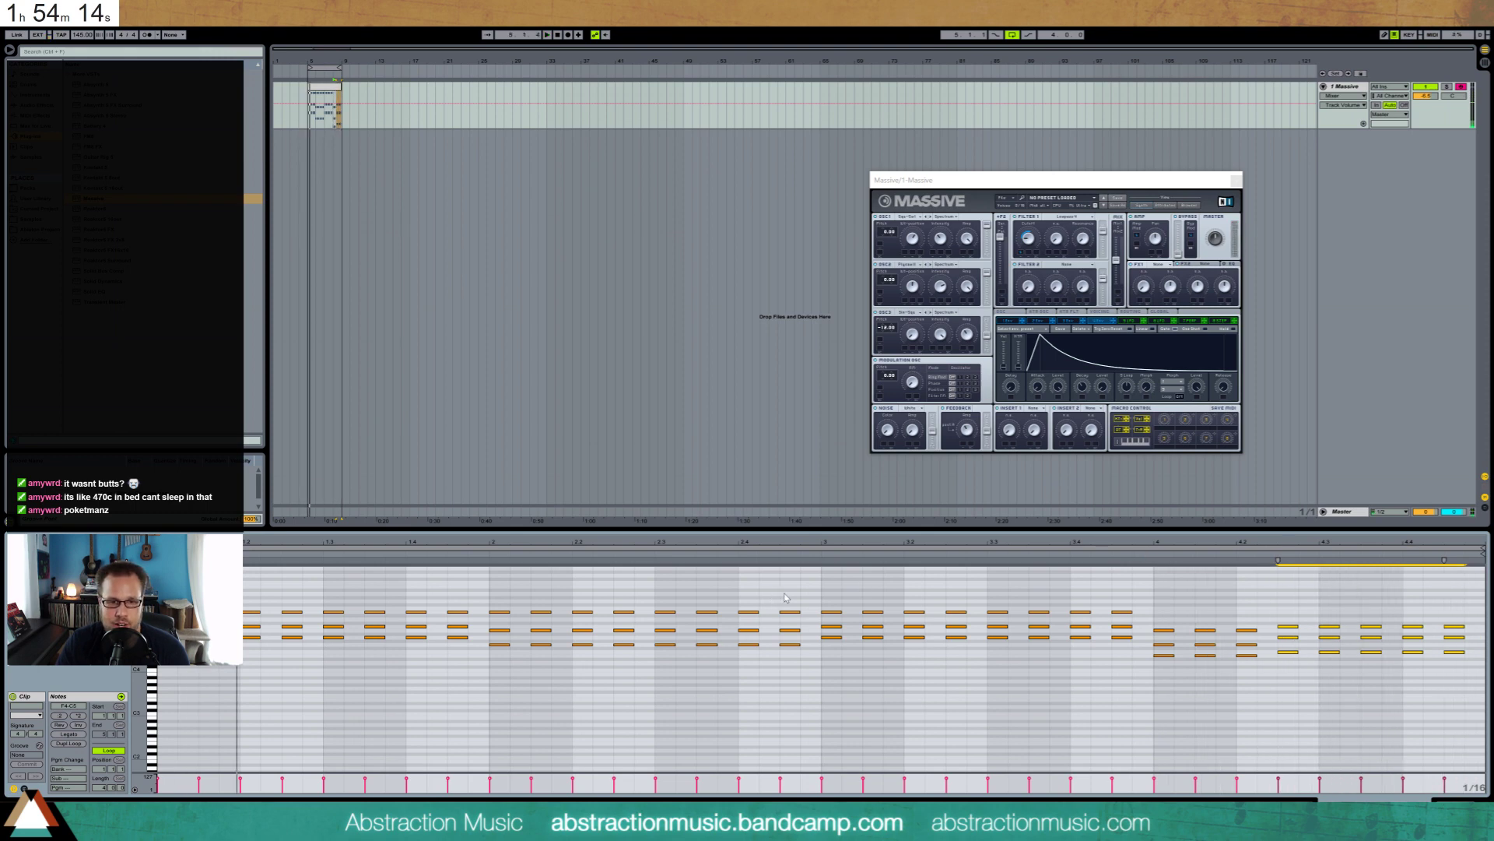
Raise the last chord of bar 2's middle note by one semitone and its bottom note by two, and audition the pattern
{"action": "left_click_drag", "start_coordinate": [800, 621], "coordinate": [781, 676]}
{"action": "key", "text": "Up"}
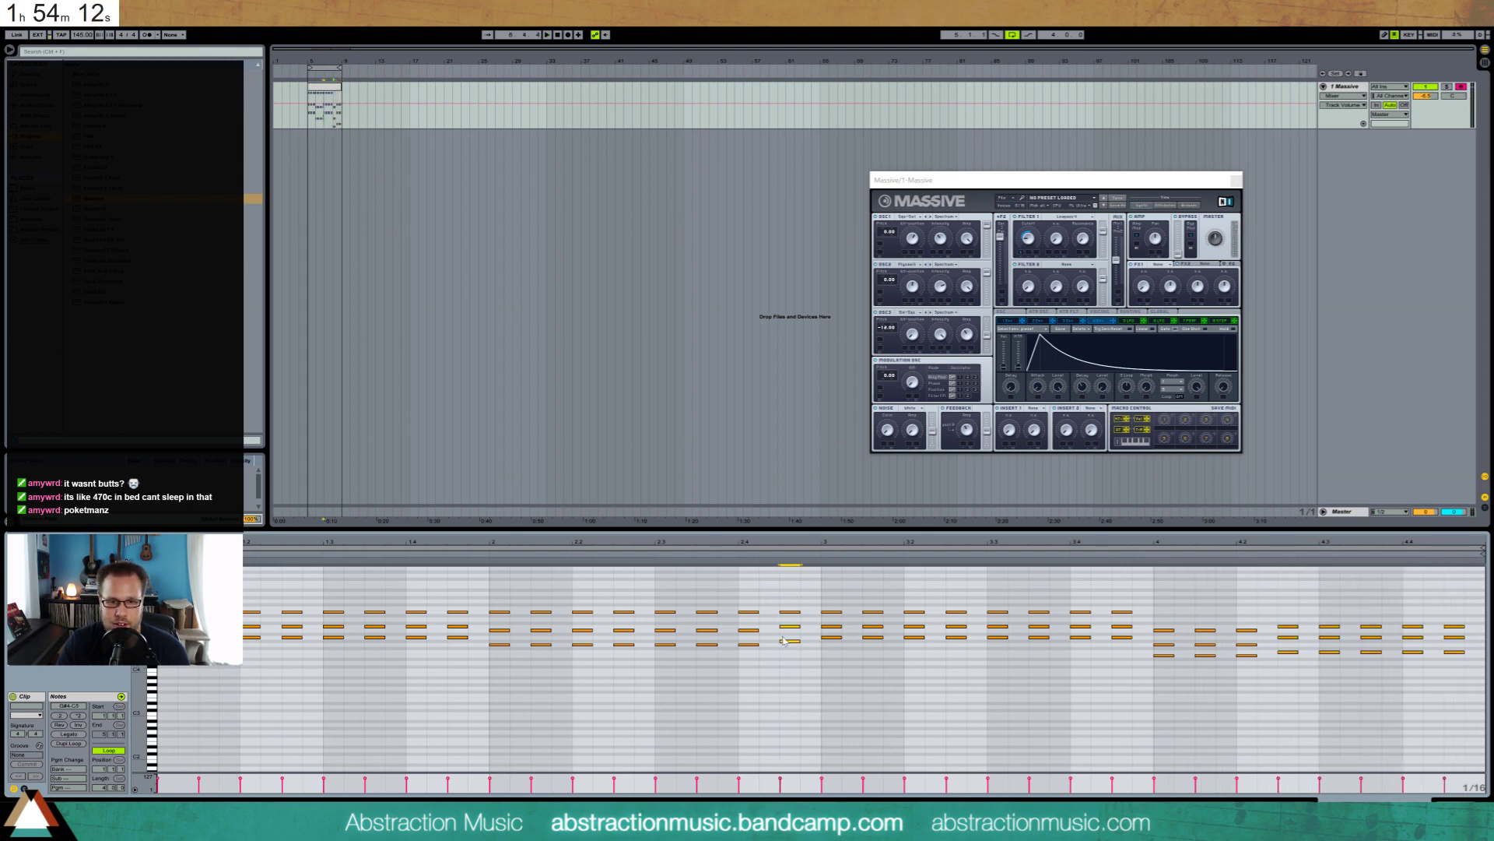
{"action": "key", "text": "space"}
{"action": "left_click", "coordinate": [784, 641]}
{"action": "key", "text": "Up"}
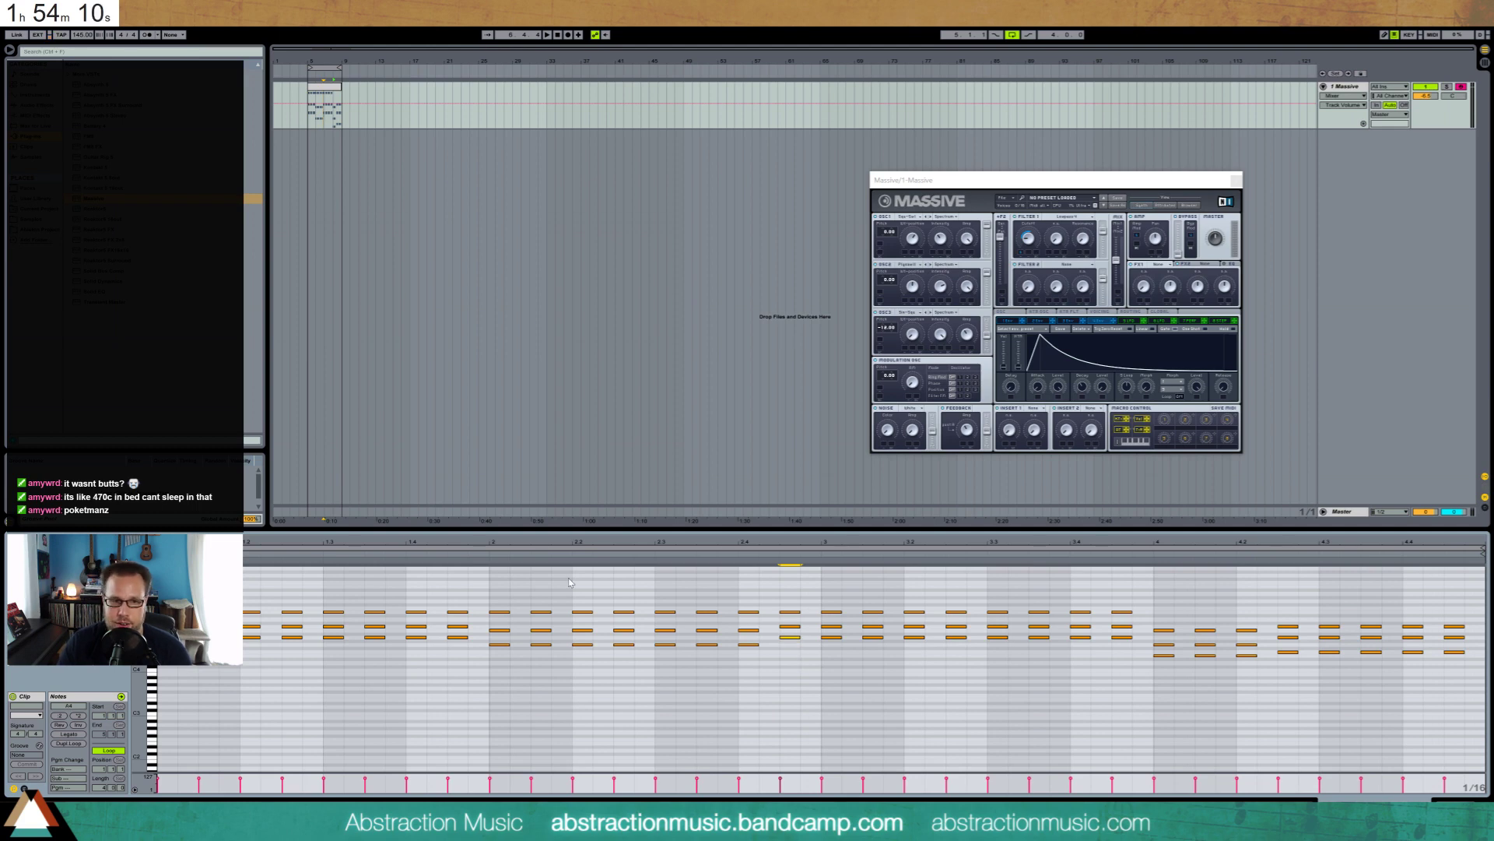
{"action": "key", "text": "space"}
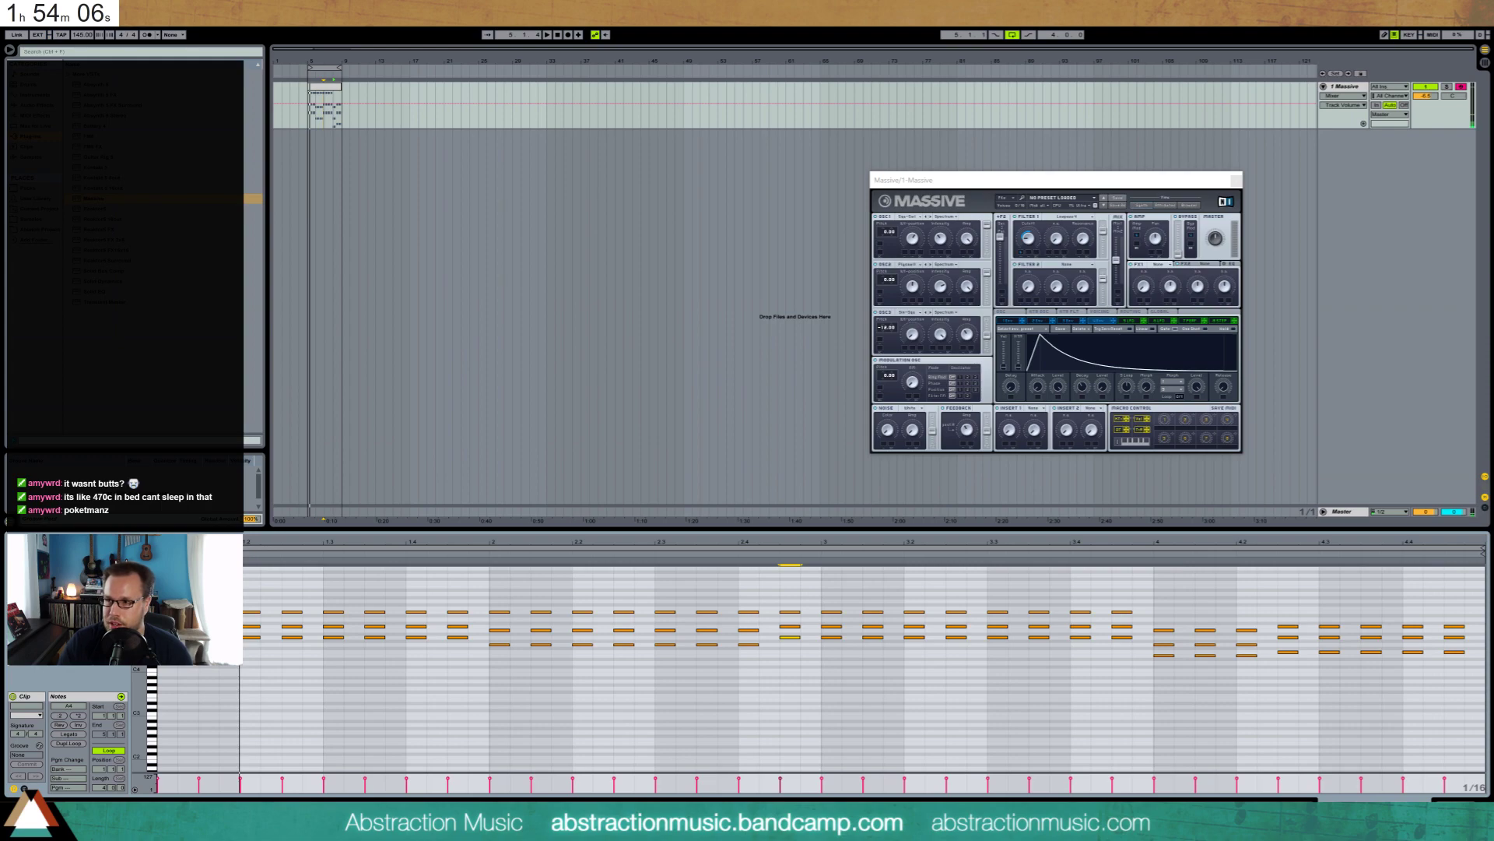
Bring up the browser with the Hooktheory page for the Pokemon Opening Theme and examine the verse's chord progression
{"action": "left_click_drag", "start_coordinate": [1493, 148], "coordinate": [727, 126]}
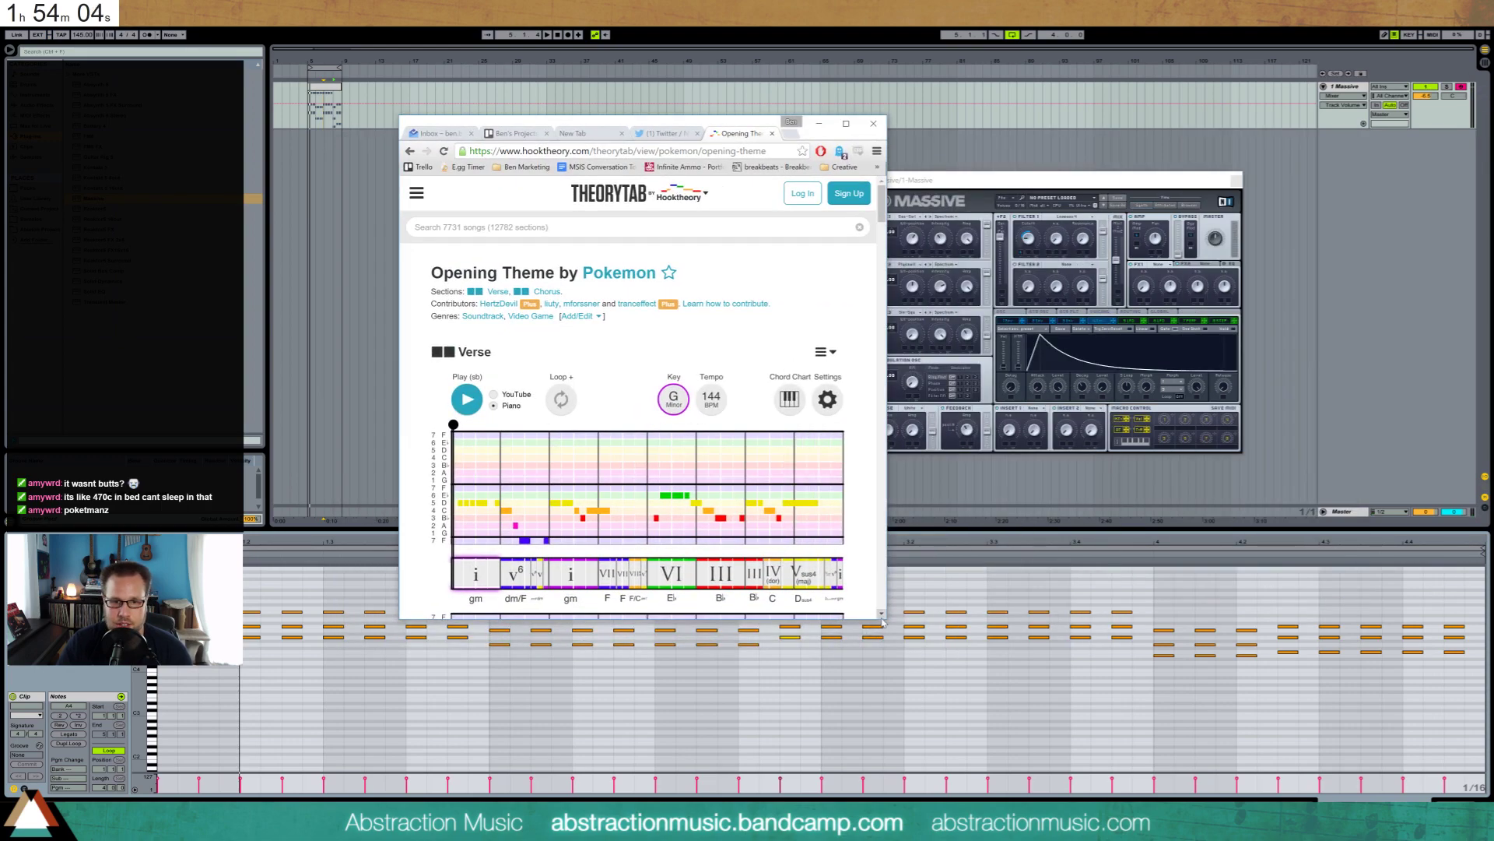
{"action": "left_click_drag", "start_coordinate": [882, 621], "coordinate": [1164, 715]}
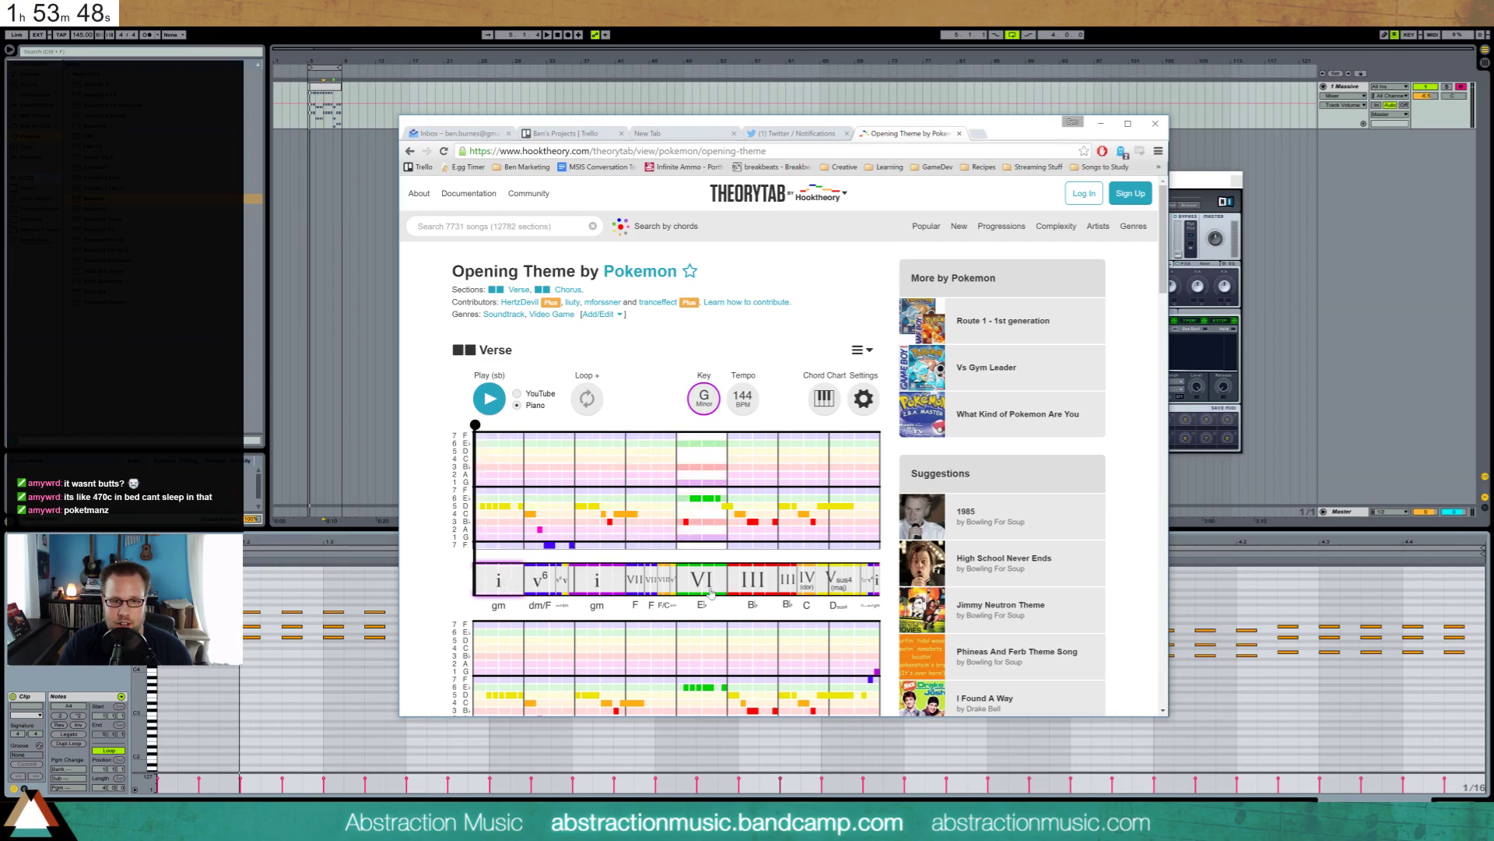
{"action": "left_click_drag", "start_coordinate": [889, 124], "coordinate": [1493, 83]}
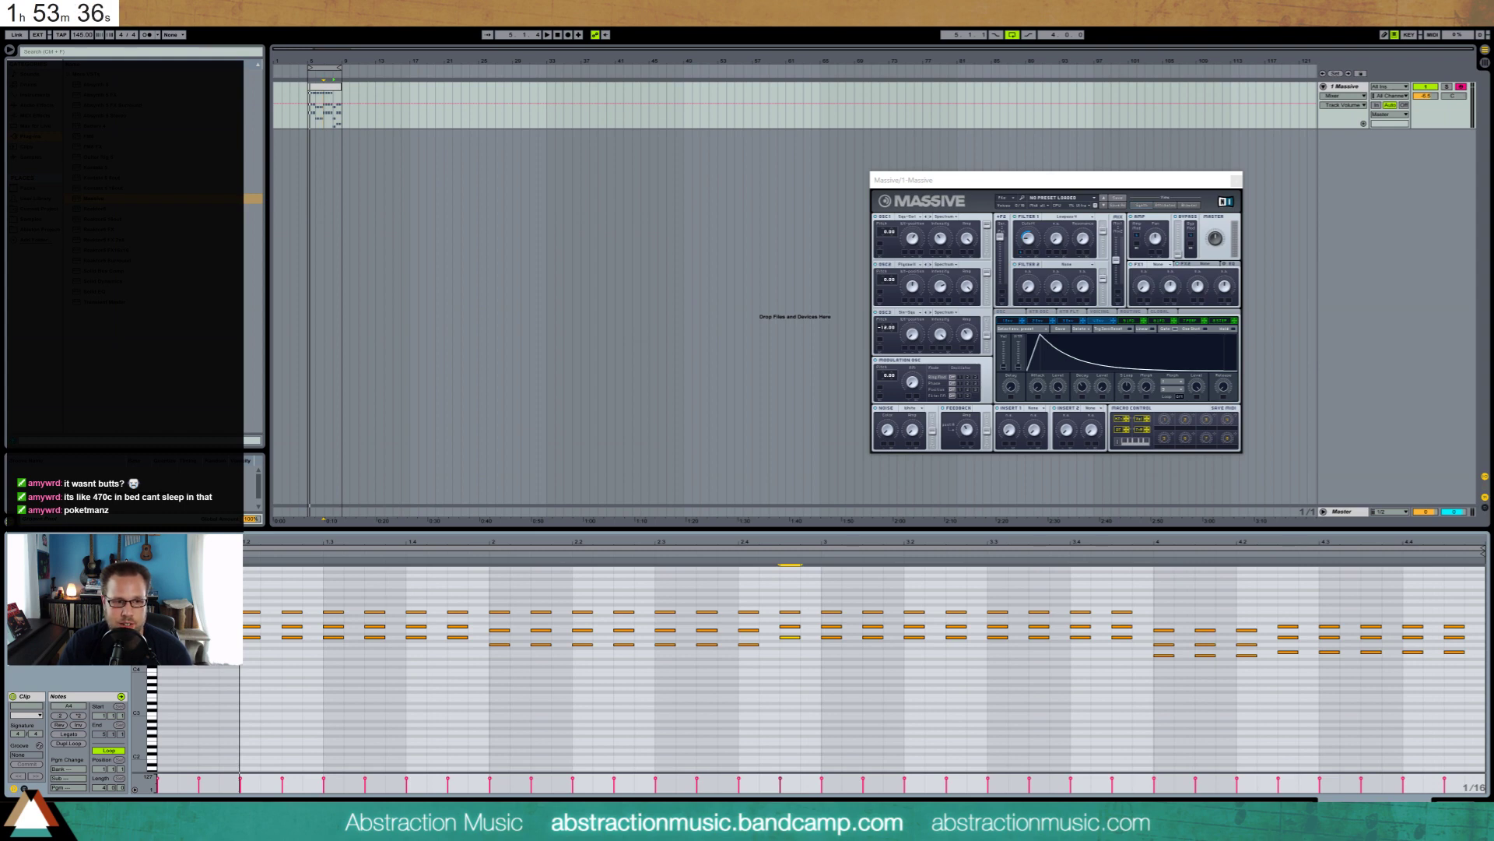
Play back the looped pattern and duplicate the four-bar clip directly after itself on the Massive track
{"action": "key", "text": "space"}
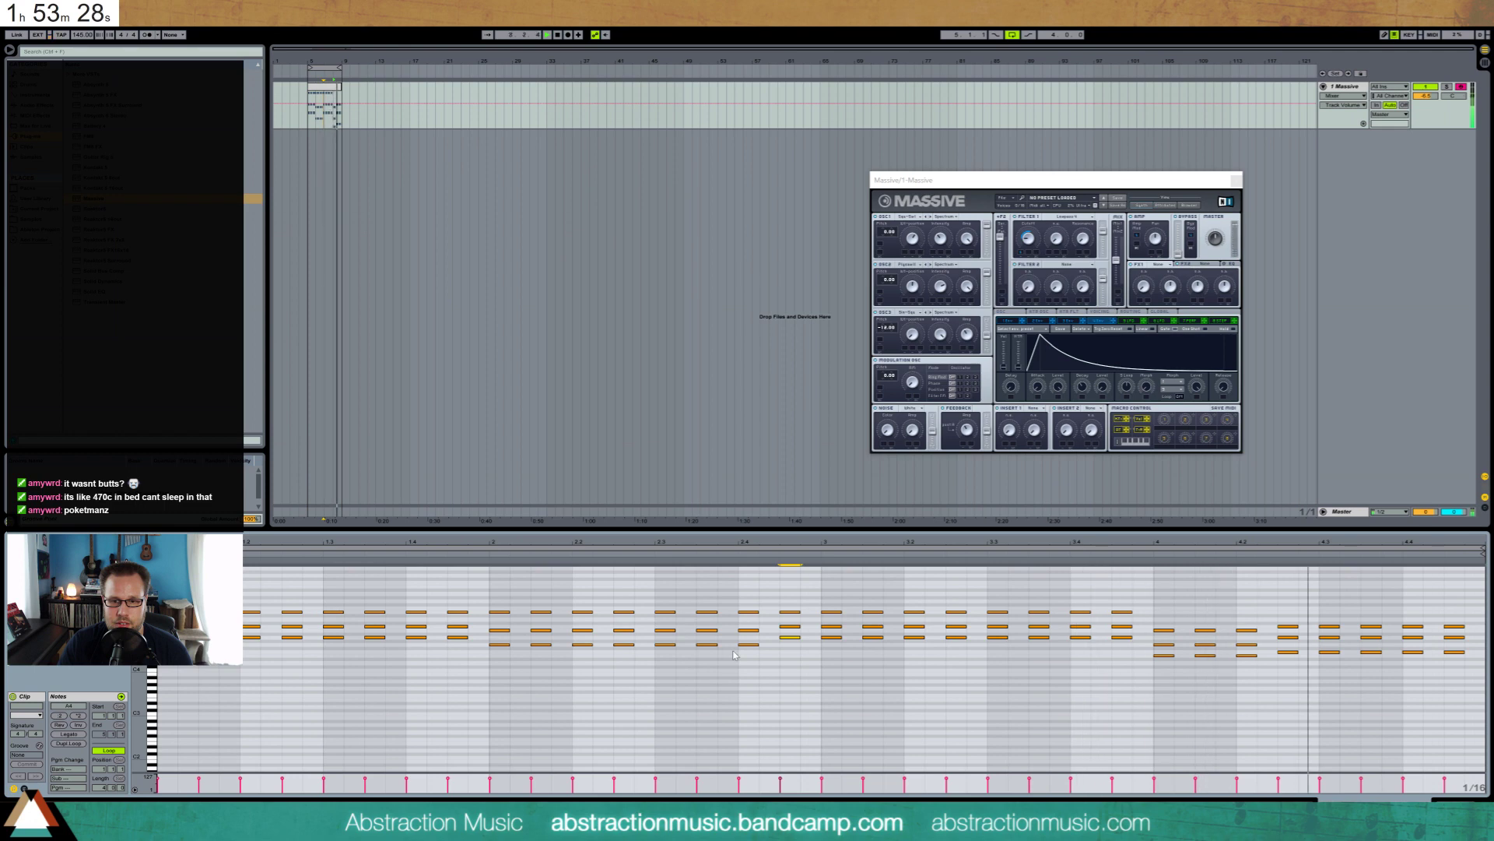
{"action": "key", "text": "space"}
{"action": "left_click", "coordinate": [334, 94]}
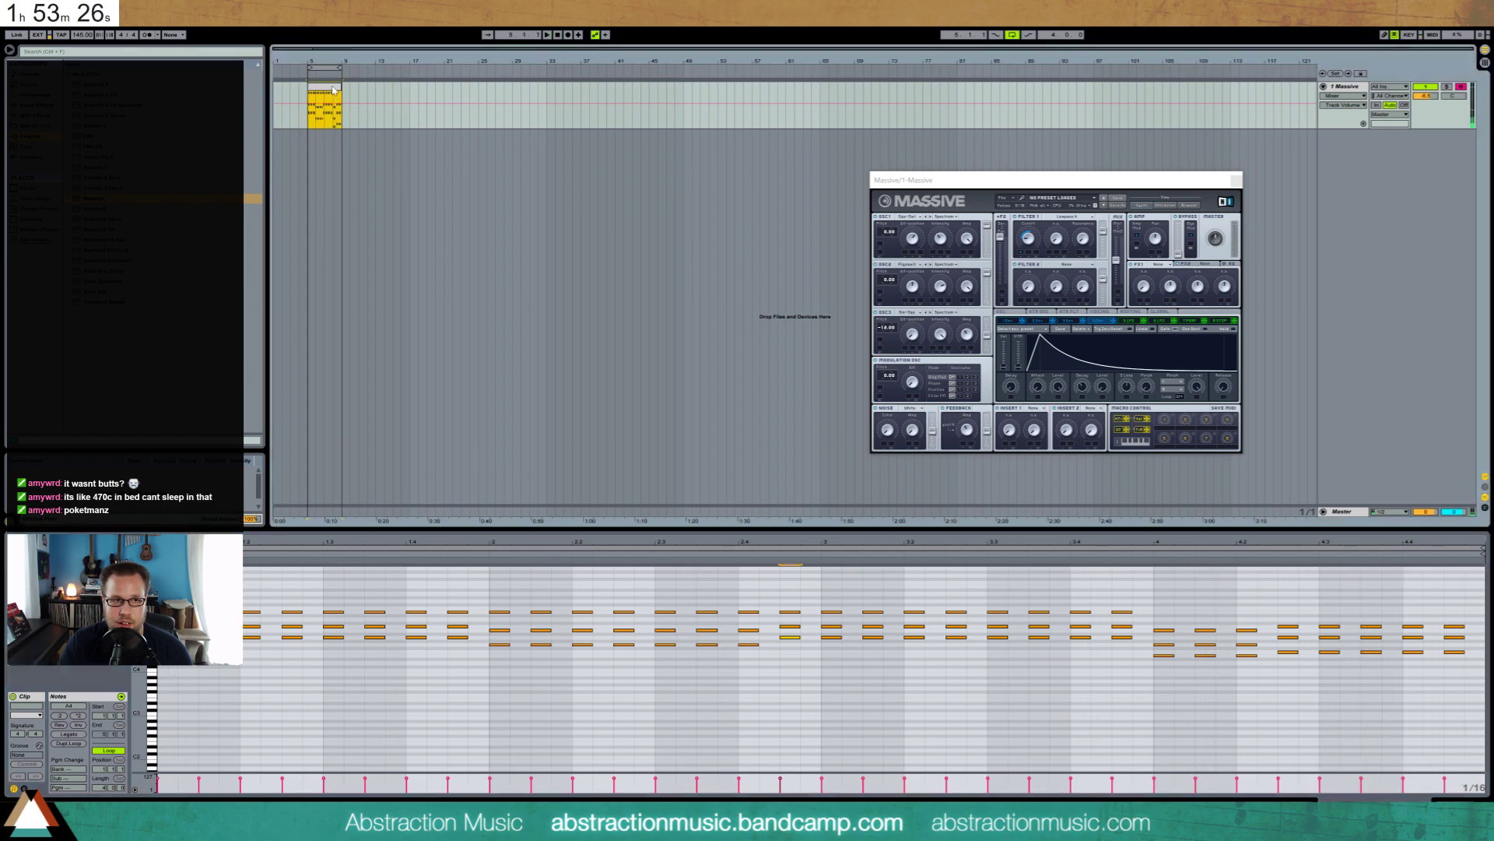
{"action": "key", "text": "ctrl+d"}
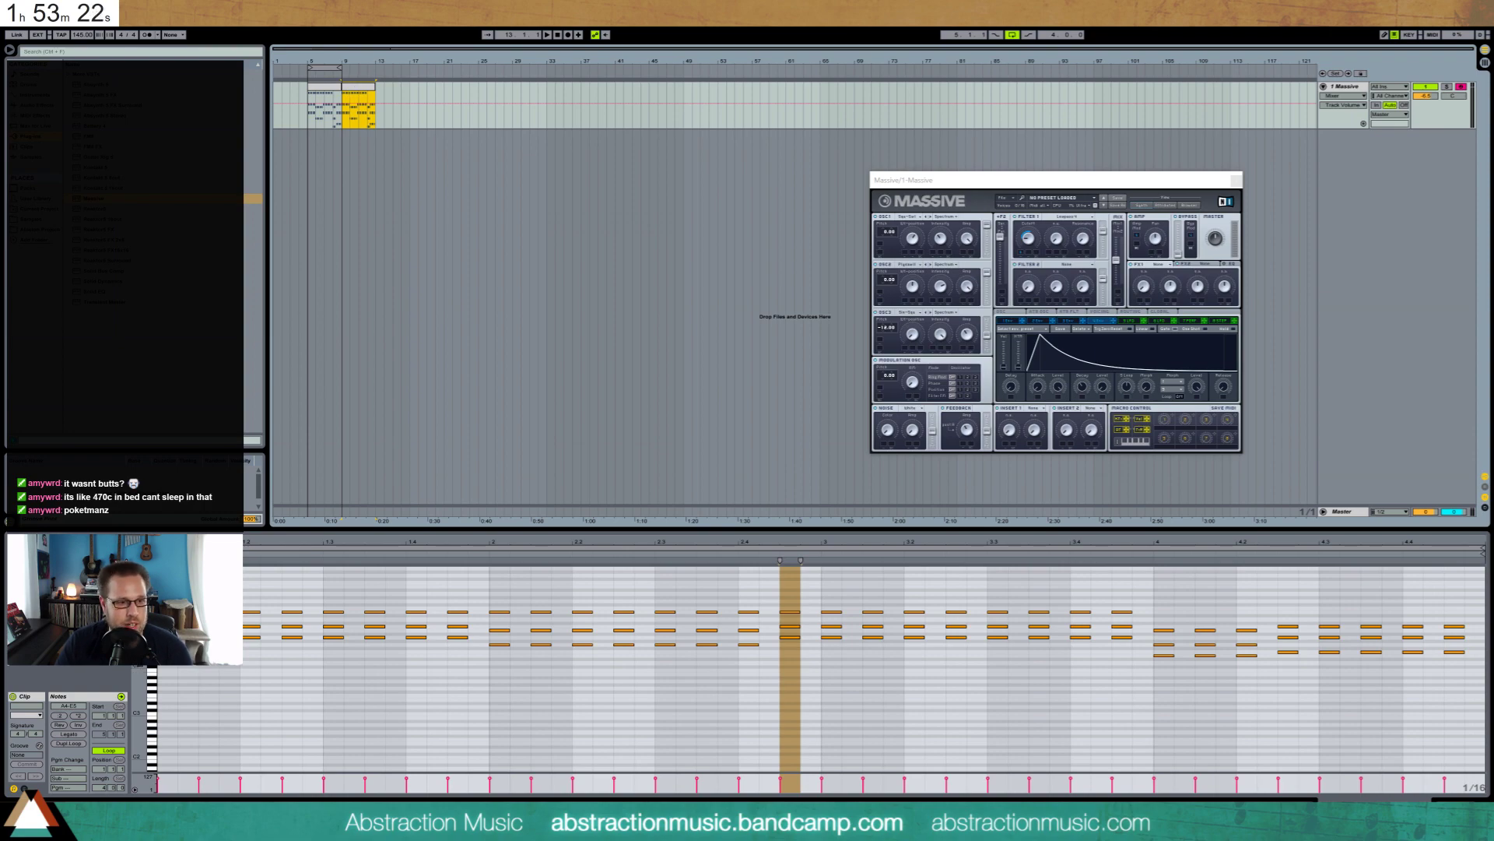
Return to the Hooktheory page in the browser and play the verse's VI chord as a reference
{"action": "key", "text": "alt+Tab"}
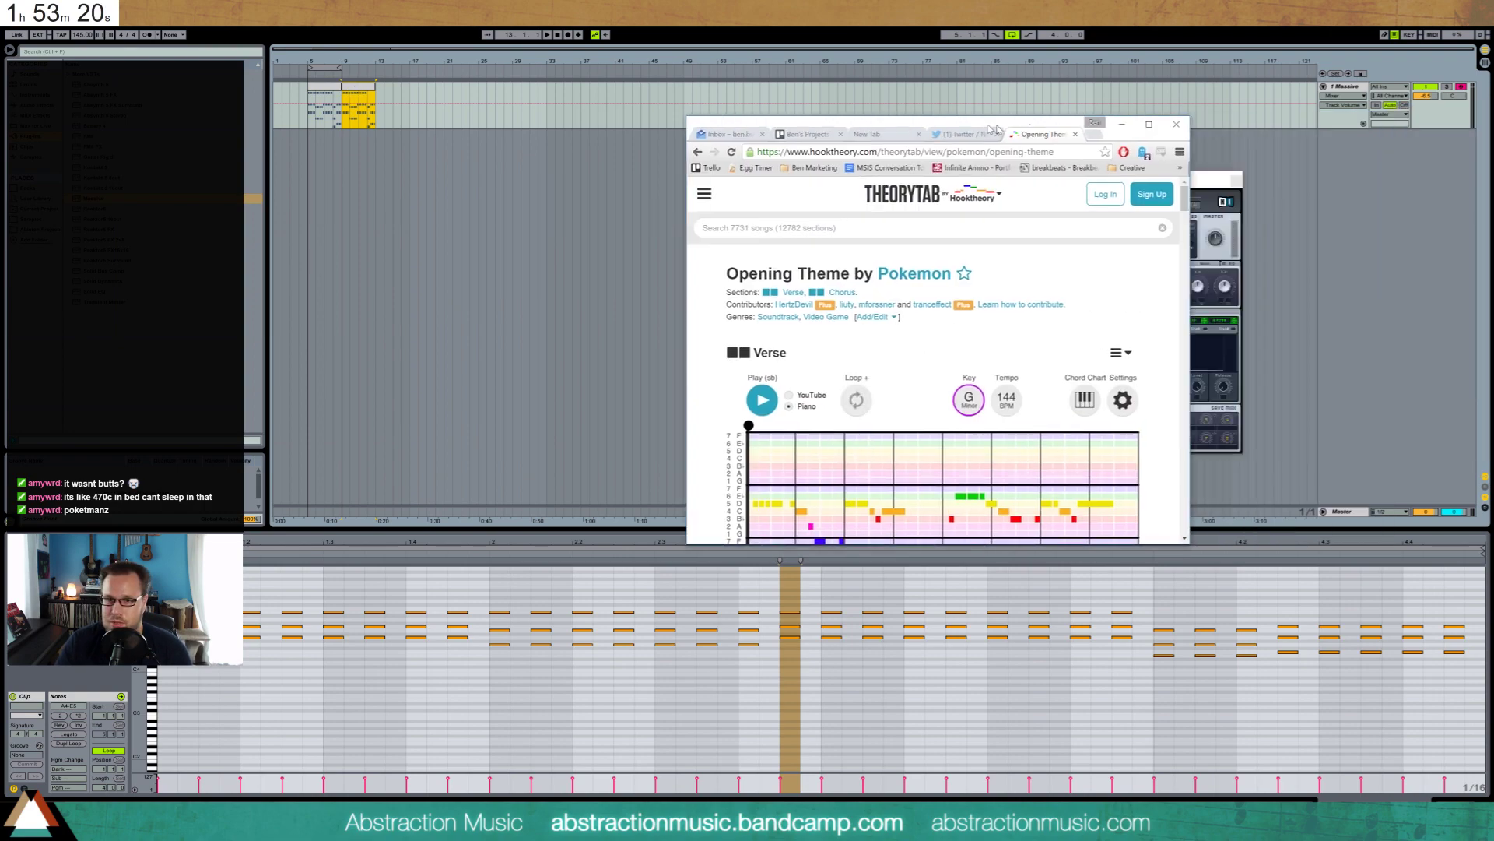
{"action": "scroll", "coordinate": [907, 339], "scroll_direction": "down", "scroll_amount": 5}
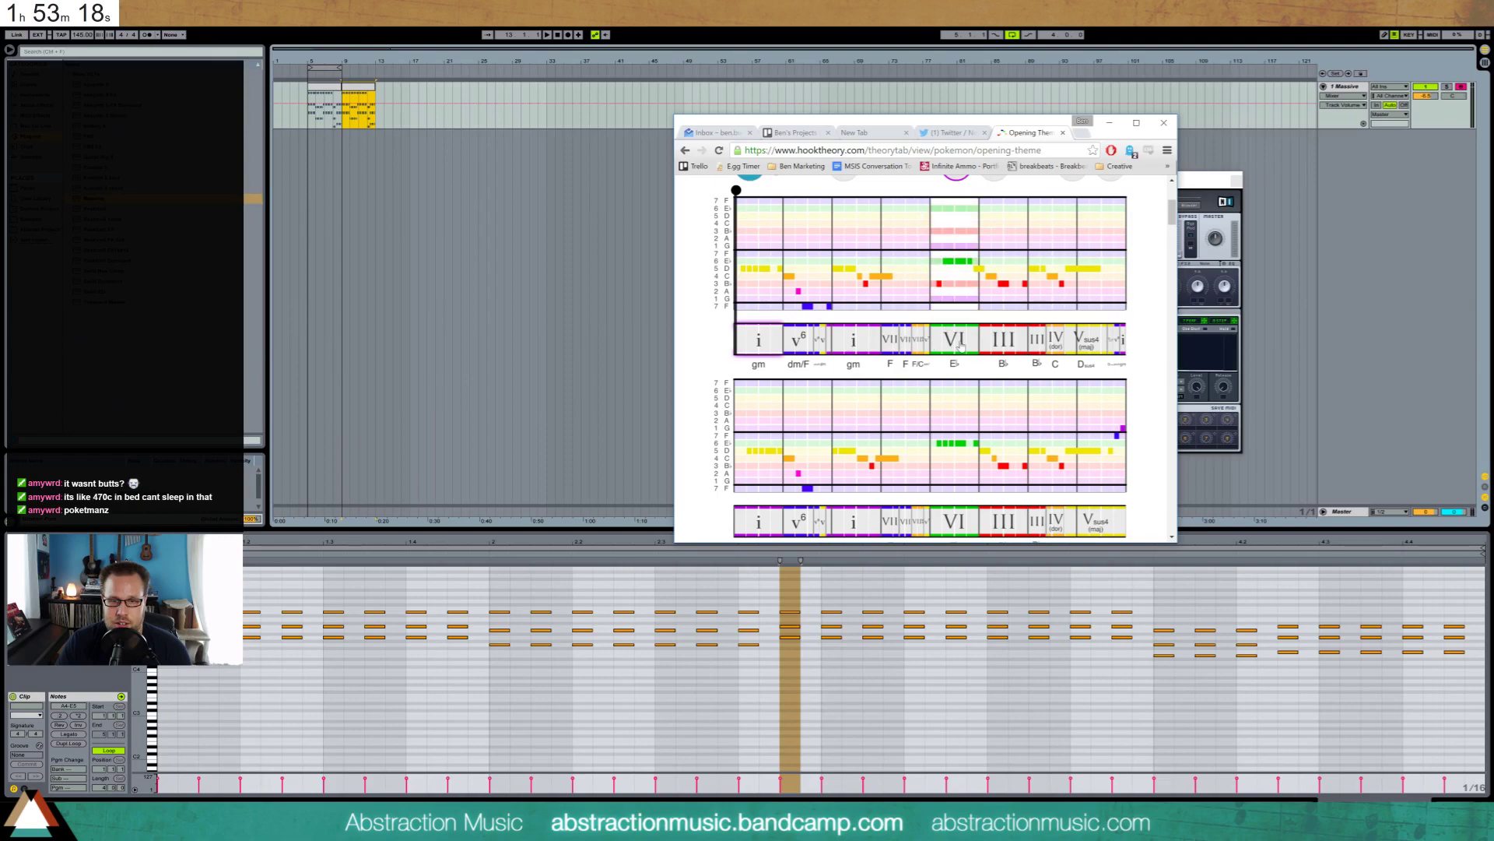
{"action": "left_click", "coordinate": [962, 351]}
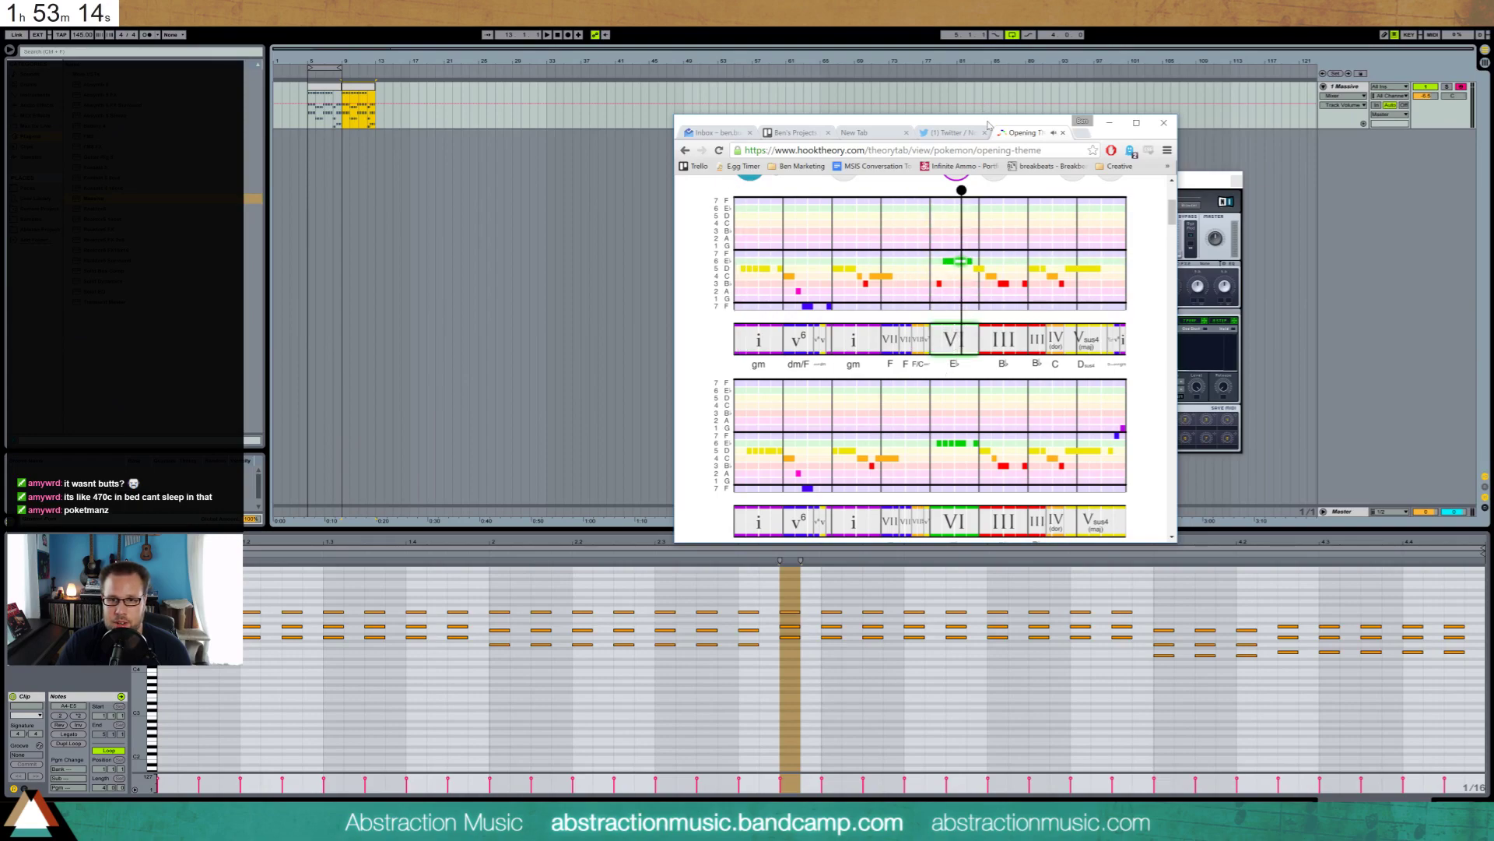
{"action": "left_click_drag", "start_coordinate": [990, 126], "coordinate": [1493, 126]}
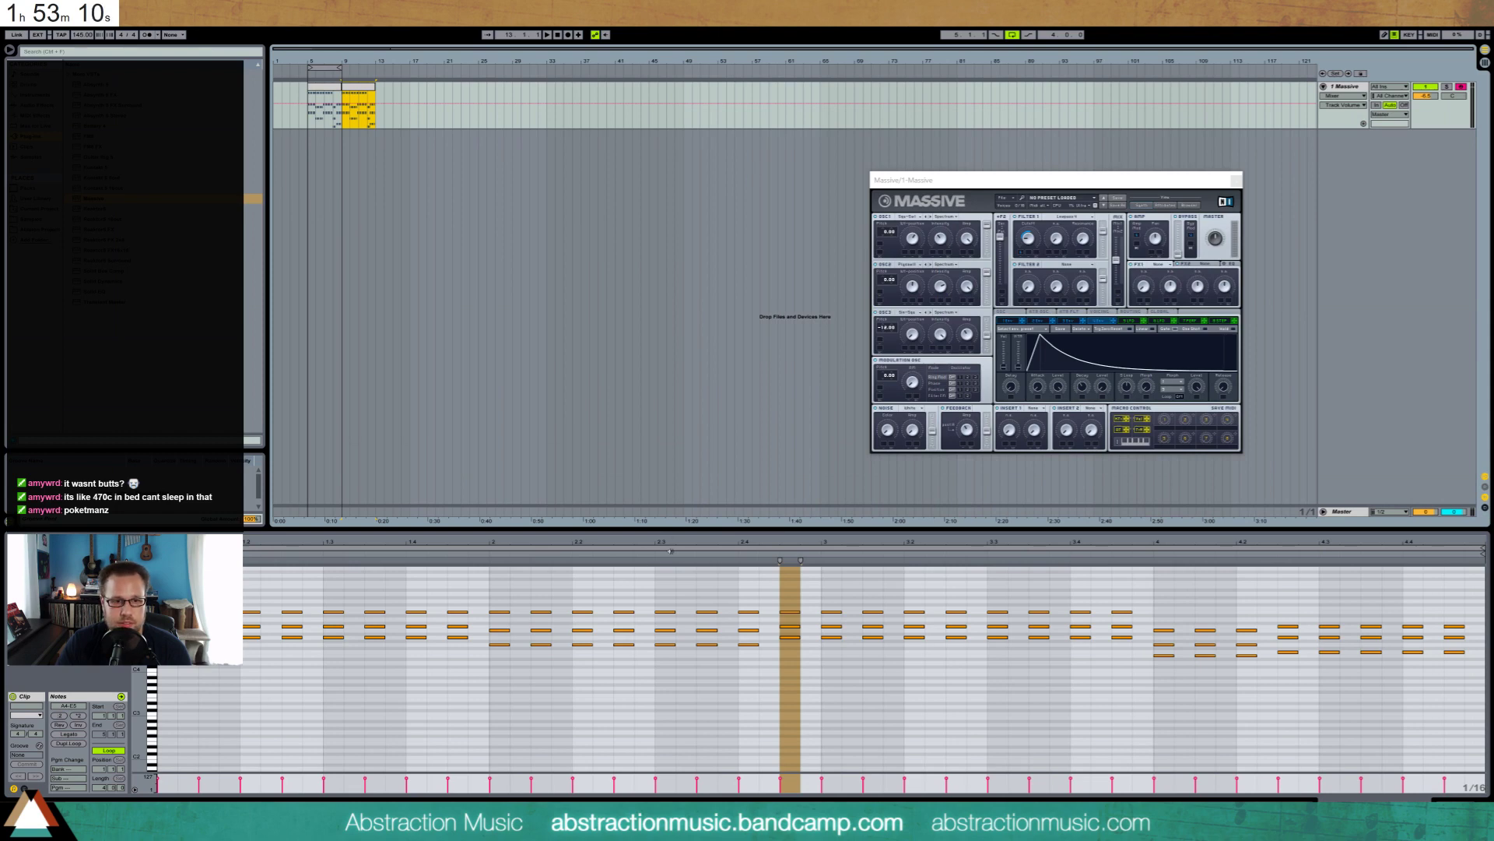
Transpose all bar 1 chords of the duplicated clip down four semitones and raise their middle notes by one semitone
{"action": "left_click", "coordinate": [161, 553]}
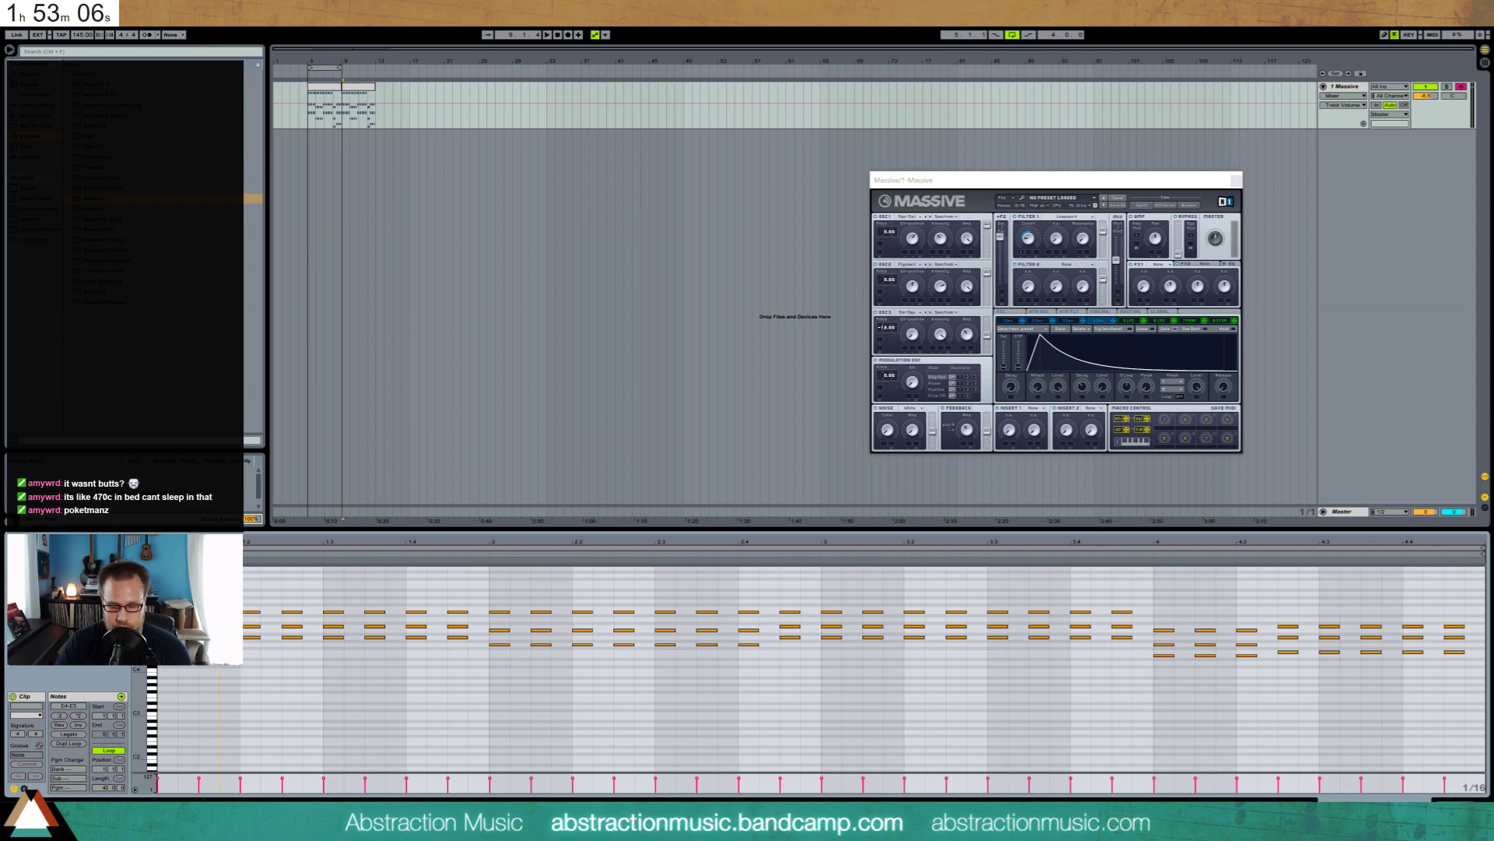
{"action": "left_click_drag", "start_coordinate": [245, 657], "coordinate": [459, 657]}
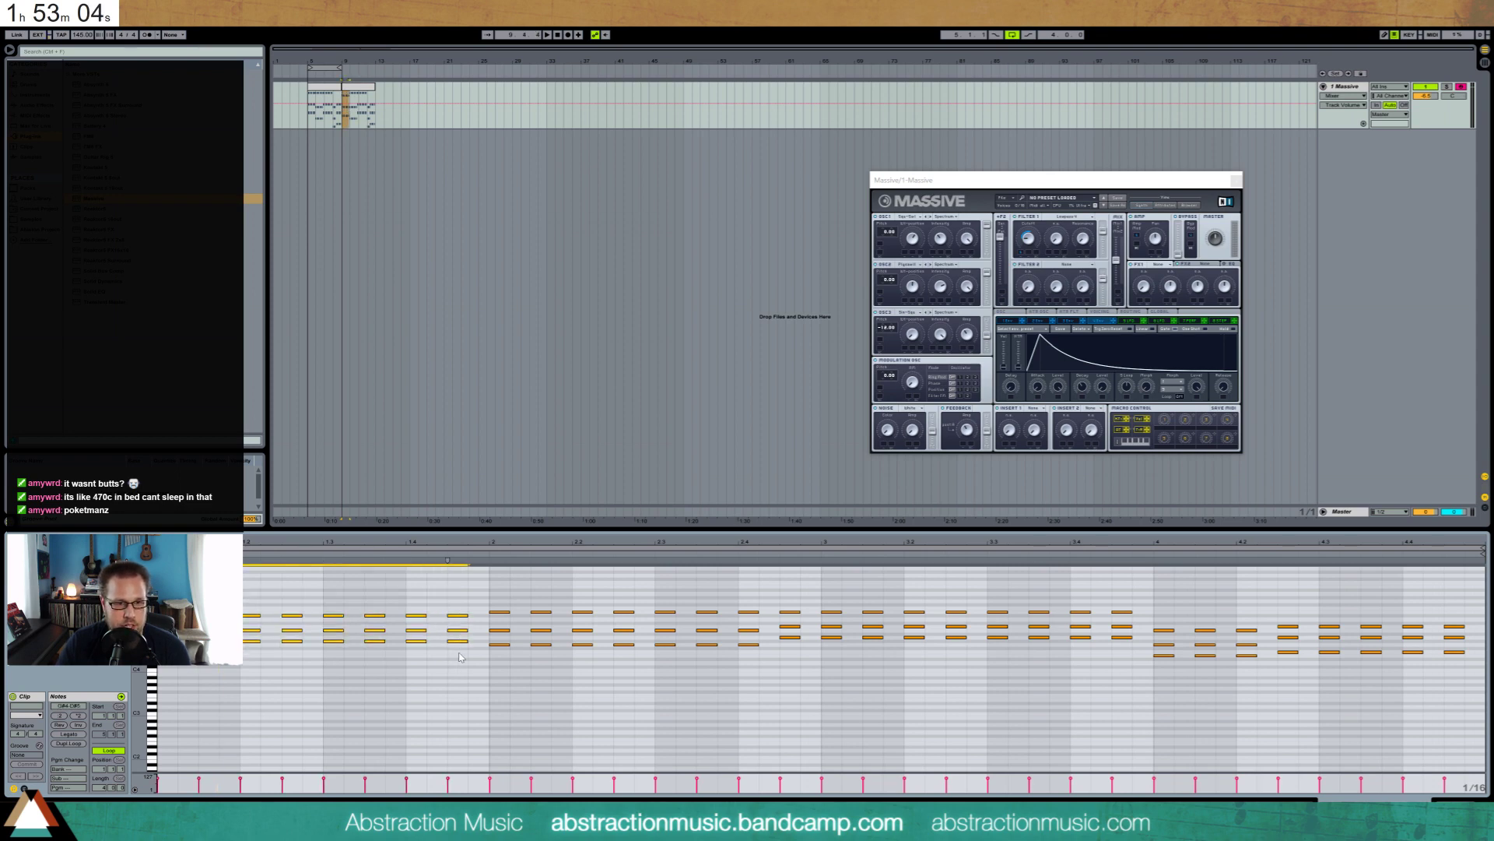
{"action": "key", "text": "Down"}
{"action": "key", "text": "Down"}
{"action": "key", "text": "Down"}
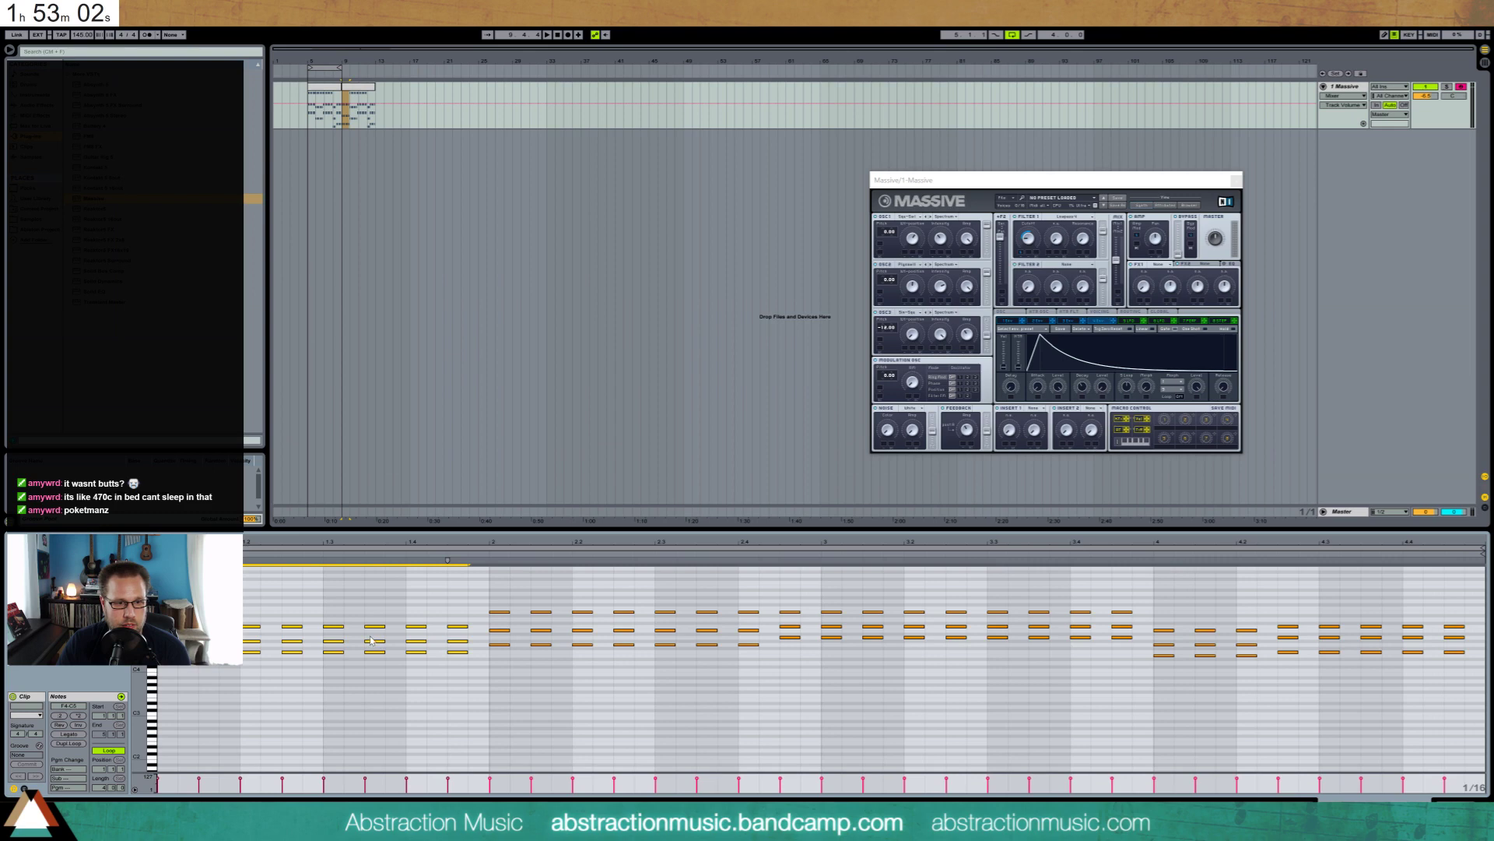
{"action": "left_click_drag", "start_coordinate": [465, 636], "coordinate": [162, 644]}
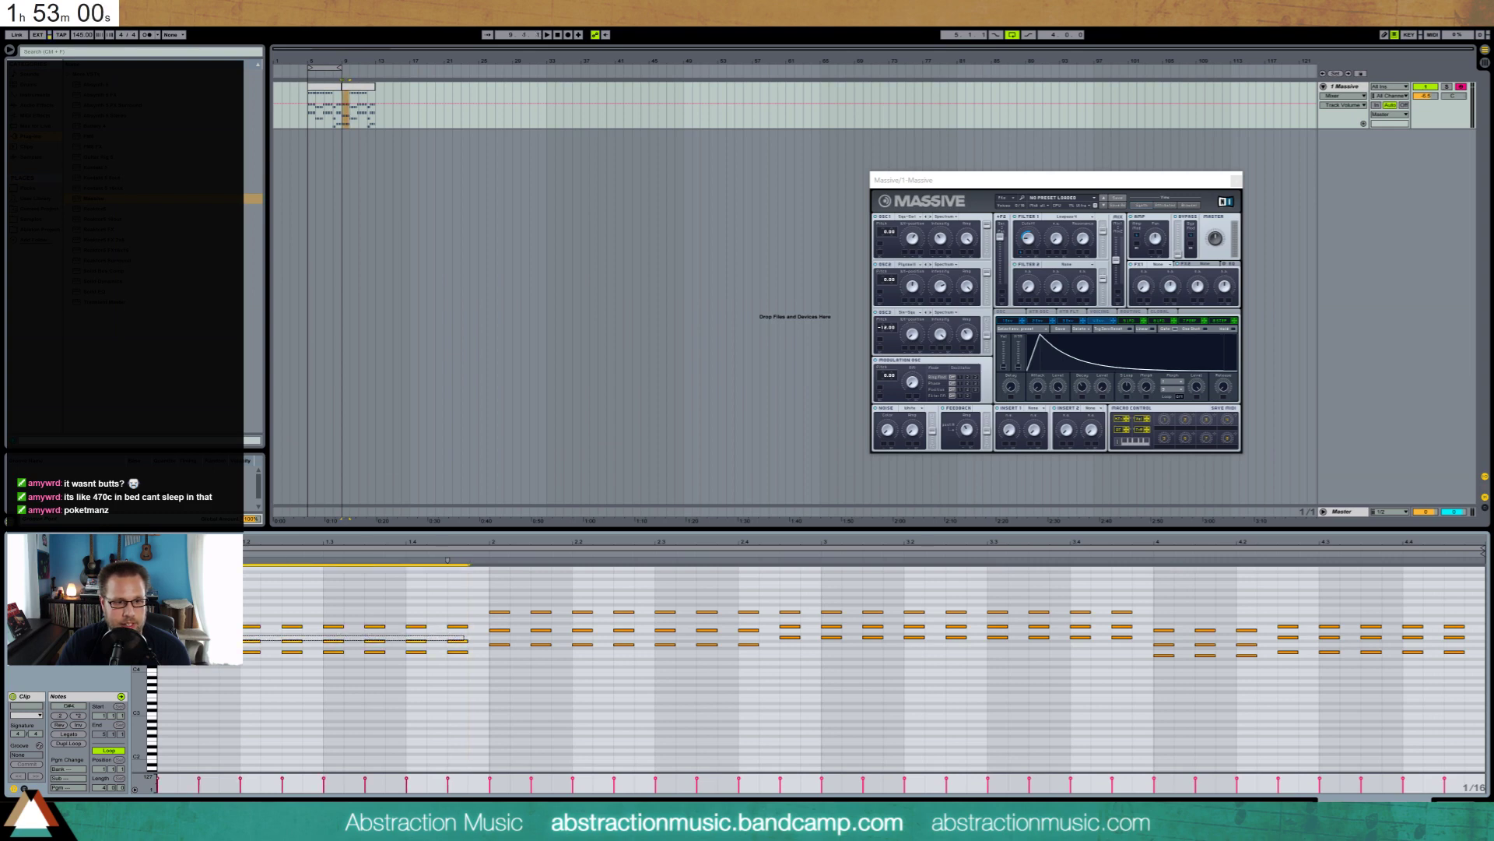
{"action": "key", "text": "Down"}
{"action": "key", "text": "Up"}
{"action": "key", "text": "Up"}
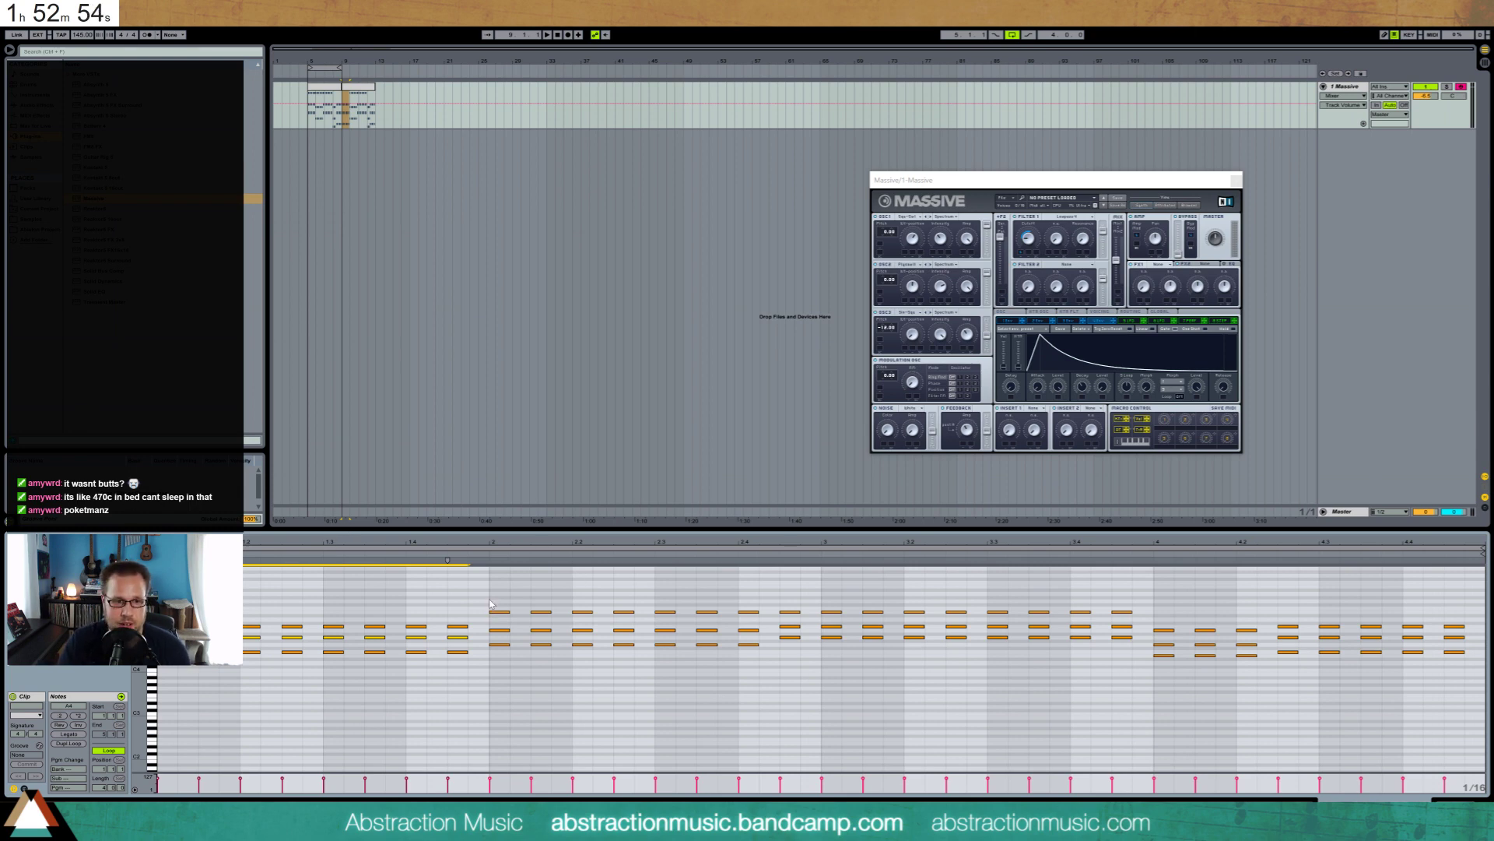
Transpose the bar 2 chords down four semitones and raise the bottom notes of the first seven by one semitone
{"action": "left_click_drag", "start_coordinate": [490, 604], "coordinate": [788, 682]}
{"action": "key", "text": "Down"}
{"action": "key", "text": "Down"}
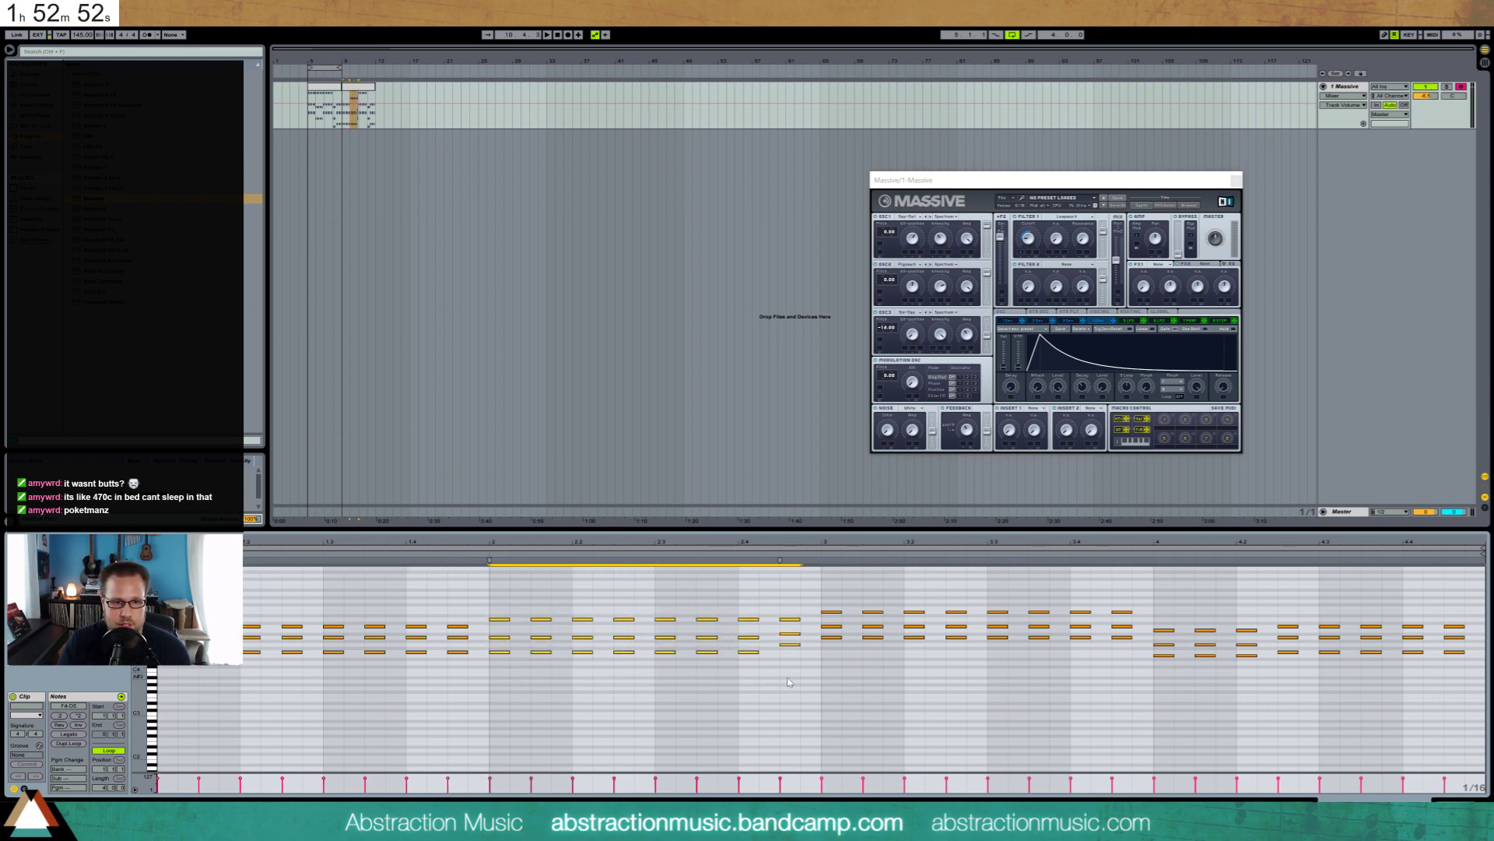
{"action": "key", "text": "Down"}
{"action": "key", "text": "Down"}
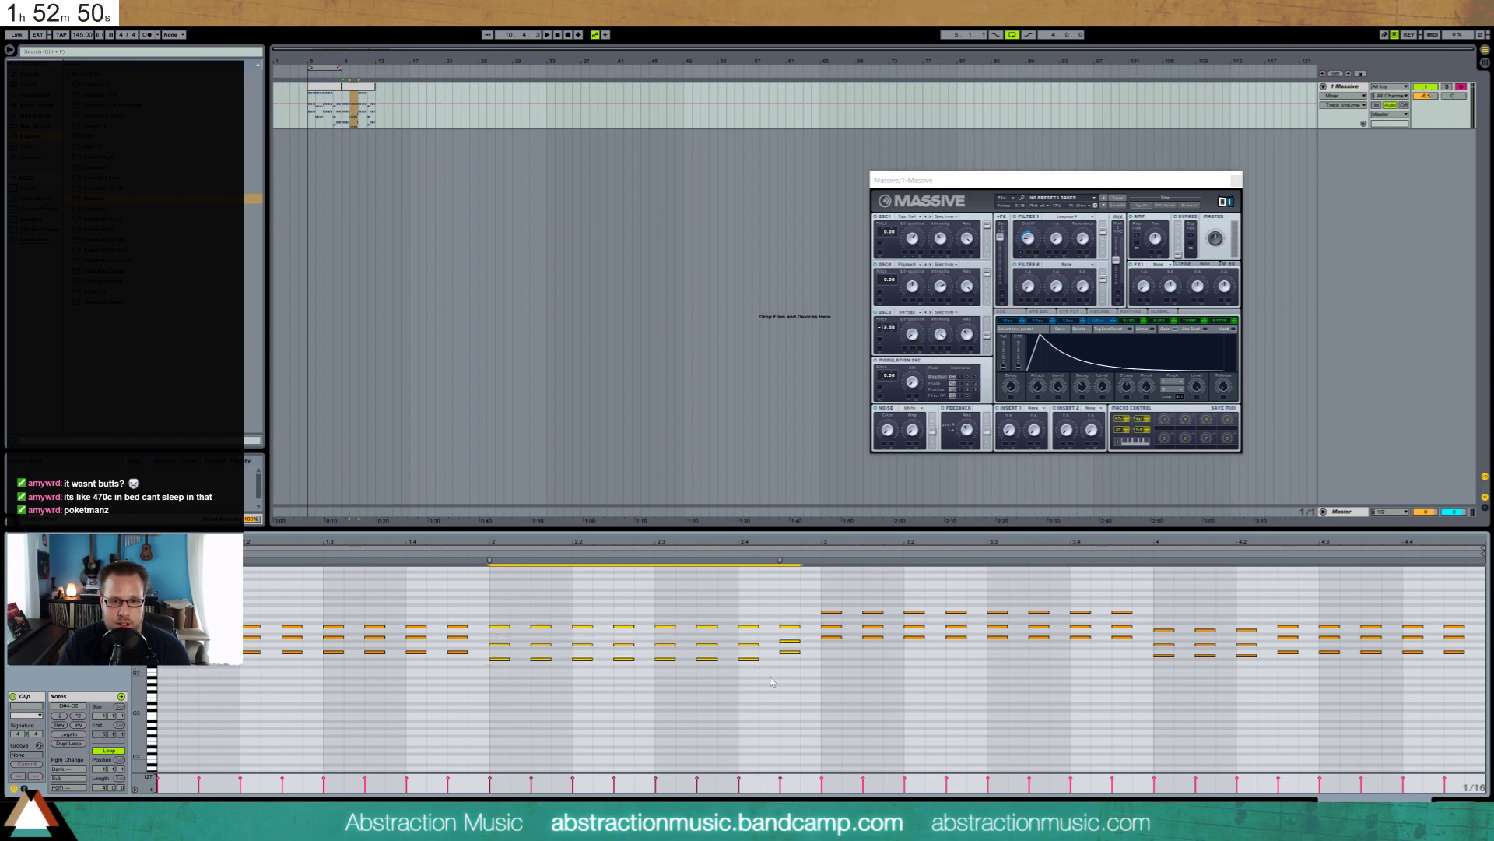
{"action": "left_click_drag", "start_coordinate": [493, 652], "coordinate": [748, 698]}
{"action": "key", "text": "Up"}
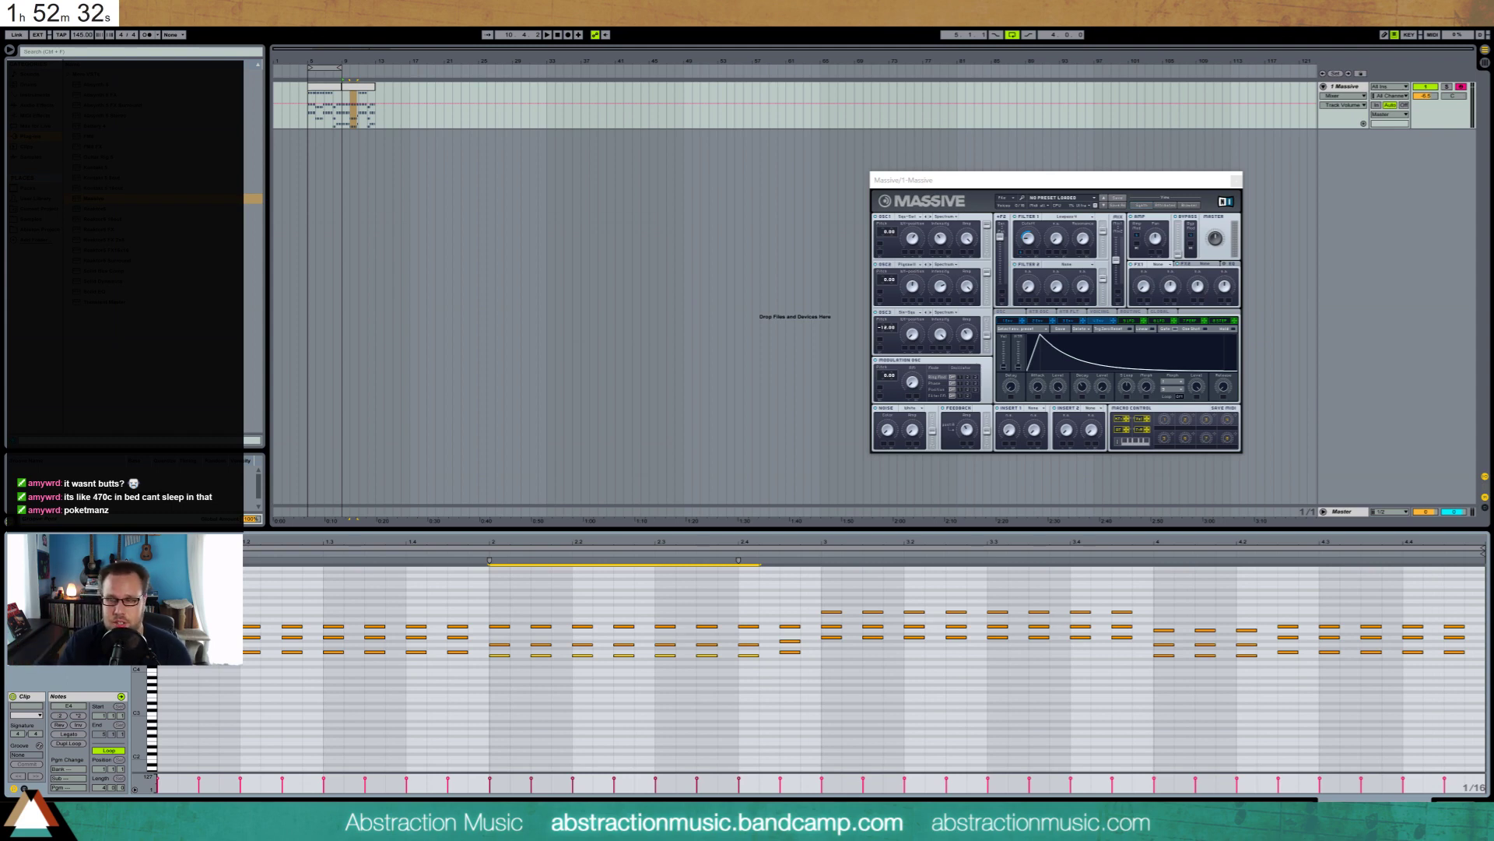
Play back the edited clip and lower the two bottom notes of bar 2's last chord by one semitone
{"action": "key", "text": "space"}
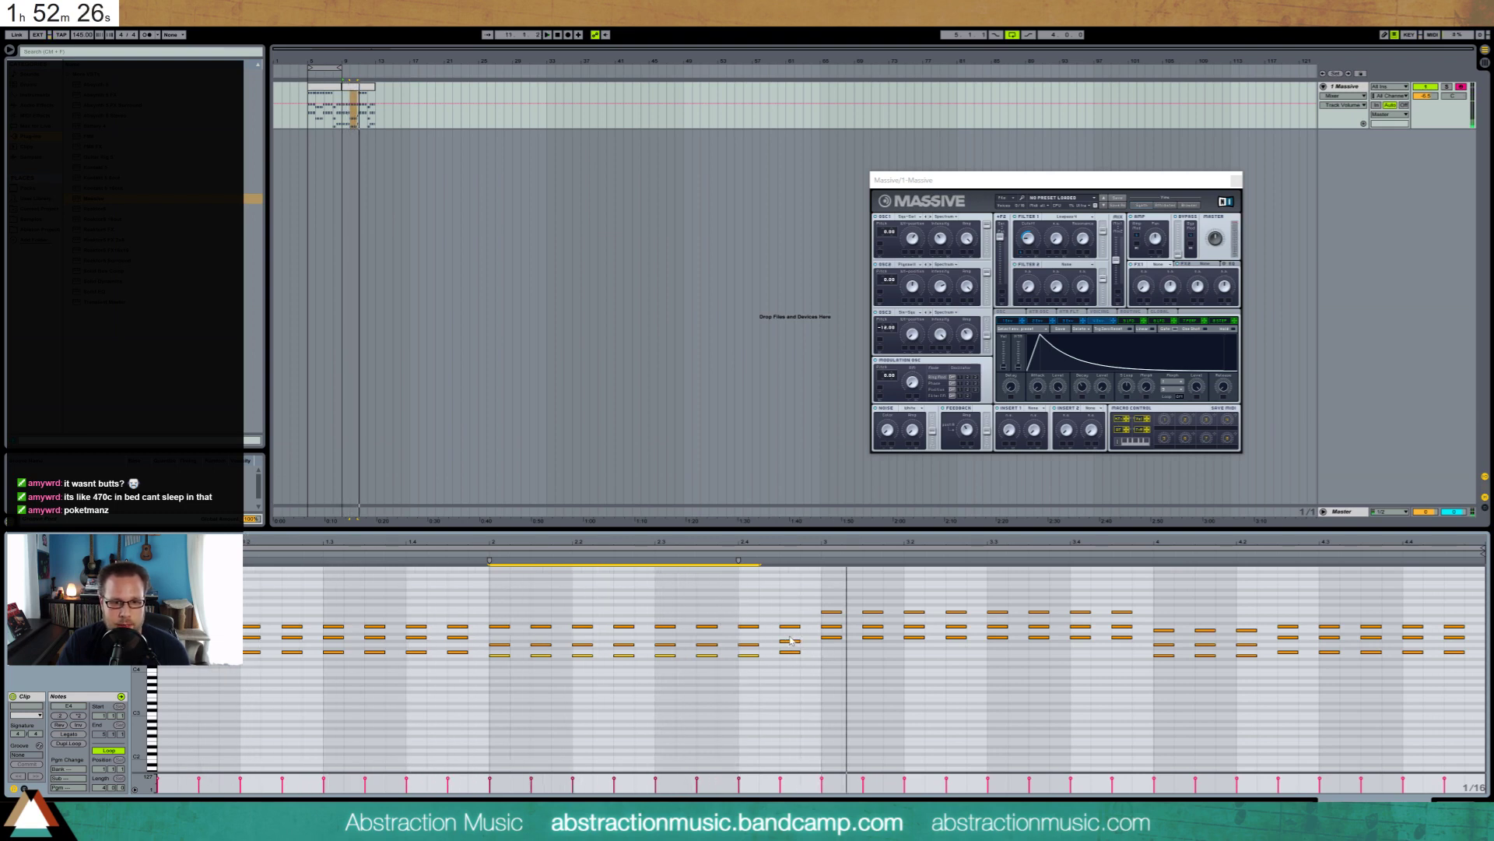
{"action": "left_click_drag", "start_coordinate": [790, 635], "coordinate": [803, 654]}
{"action": "key", "text": "Down"}
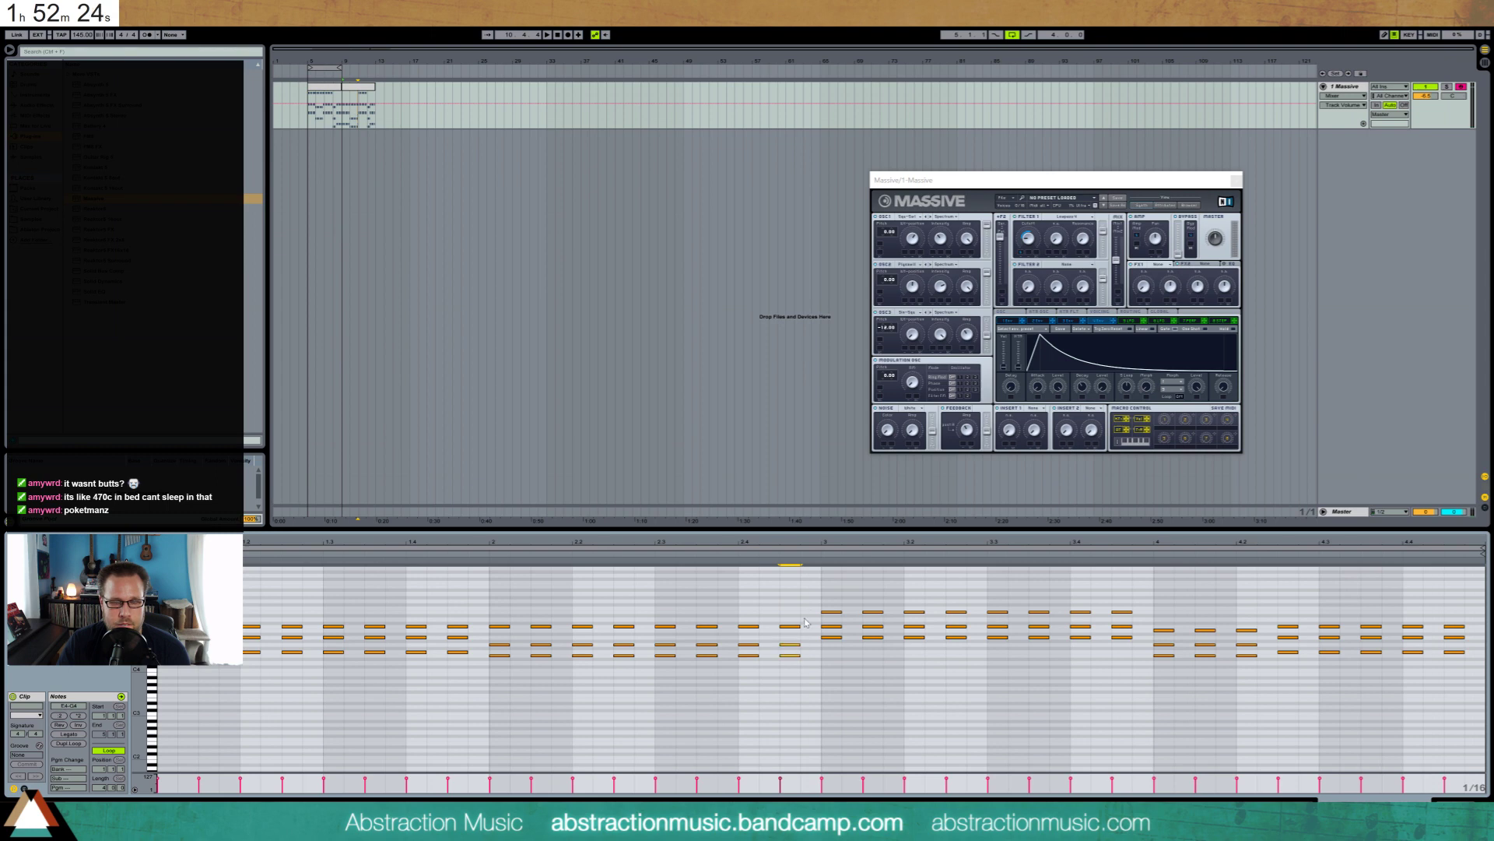
Transpose all bar 3 chords of the second clip down five semitones and raise the top notes of the first three by one semitone
{"action": "left_click_drag", "start_coordinate": [828, 597], "coordinate": [1137, 670]}
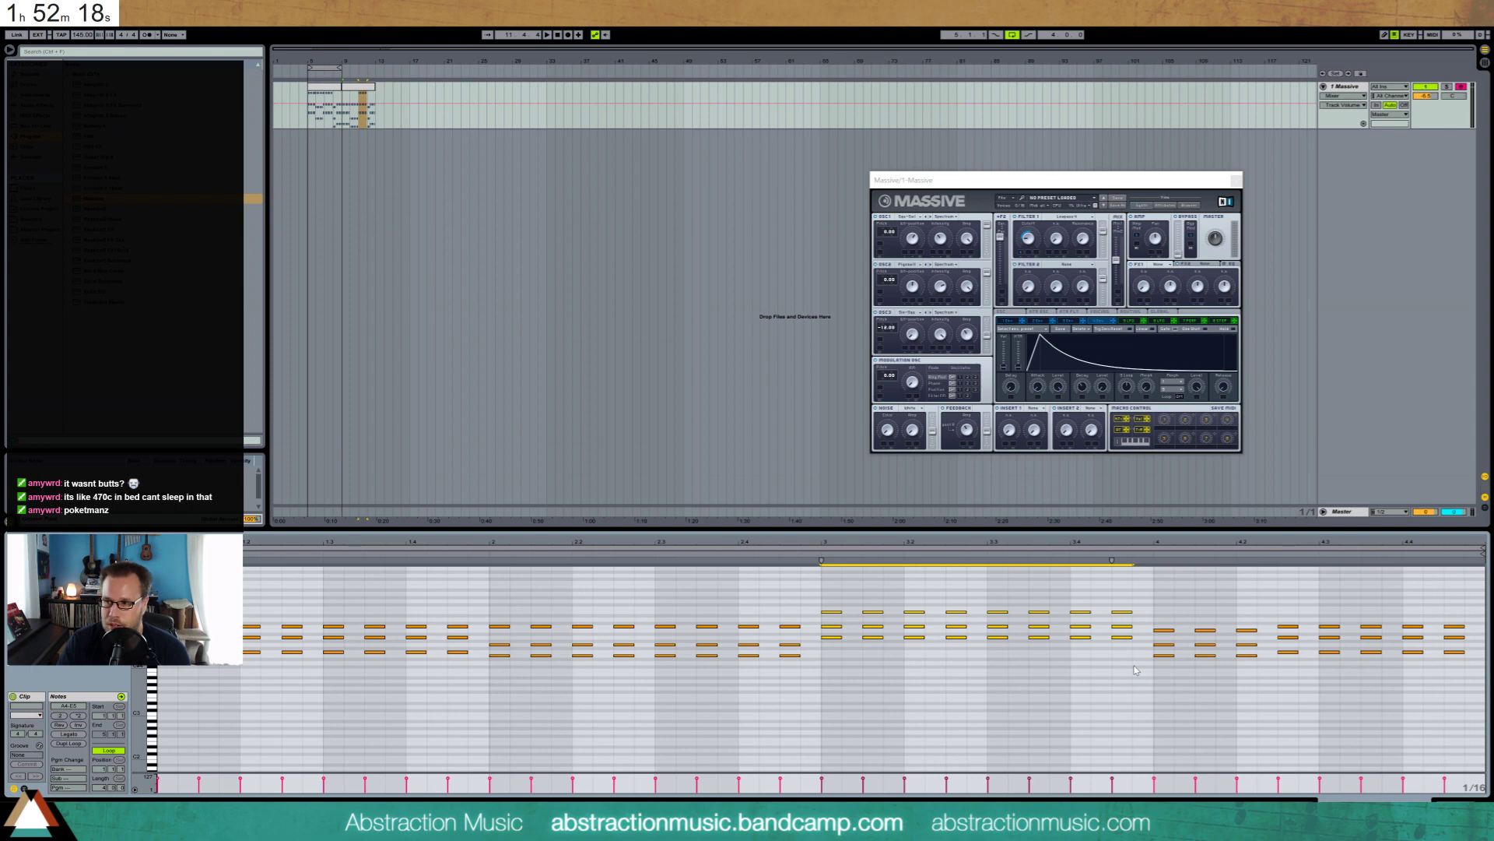
{"action": "key", "text": "Down"}
{"action": "key", "text": "Down"}
{"action": "key", "text": "Down"}
{"action": "key", "text": "Down"}
{"action": "key", "text": "Down"}
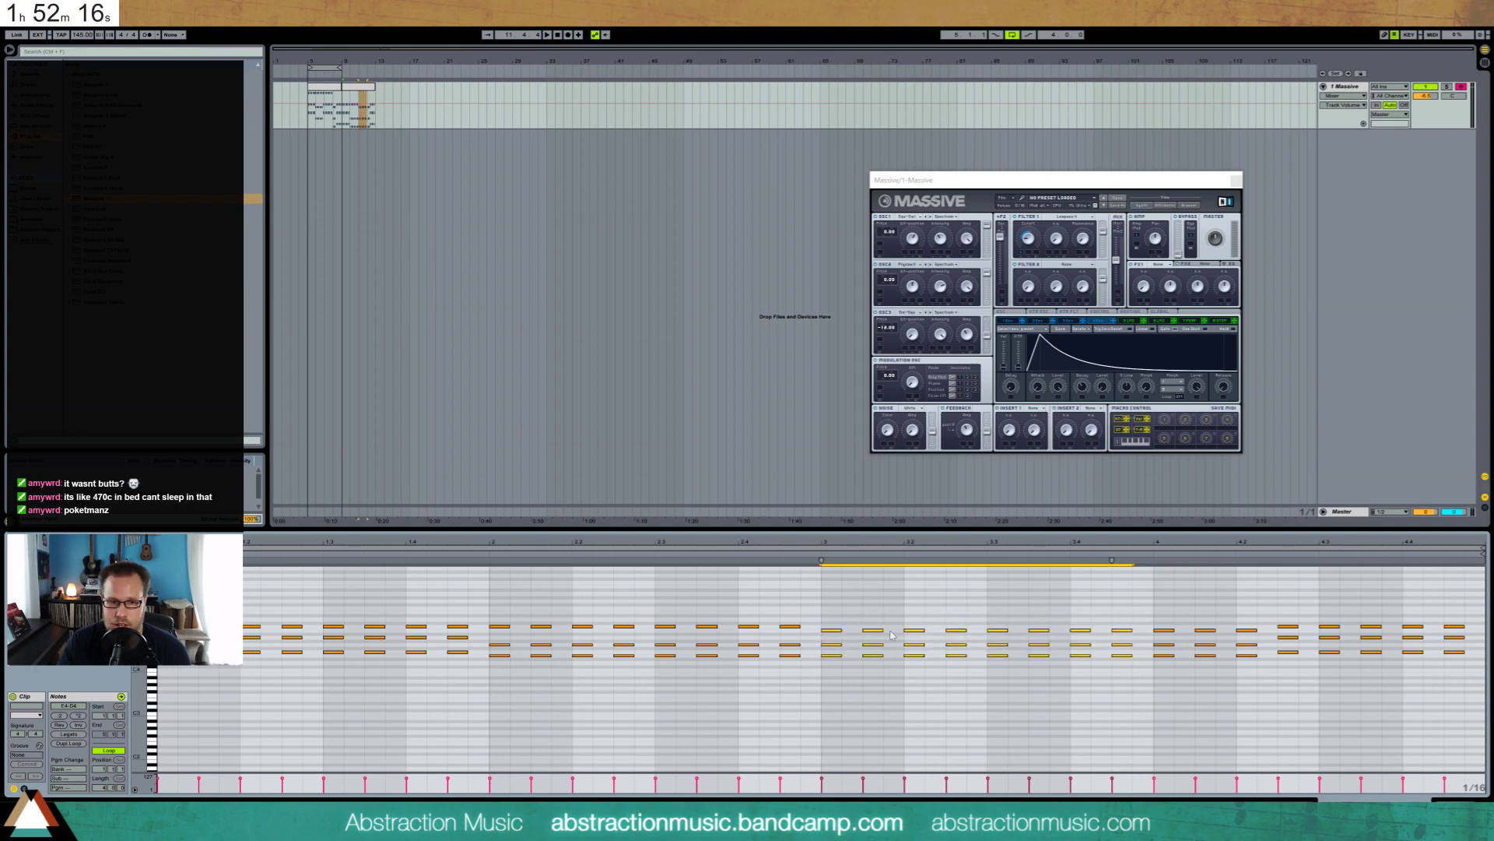
{"action": "left_click_drag", "start_coordinate": [838, 625], "coordinate": [934, 635]}
{"action": "key", "text": "Up"}
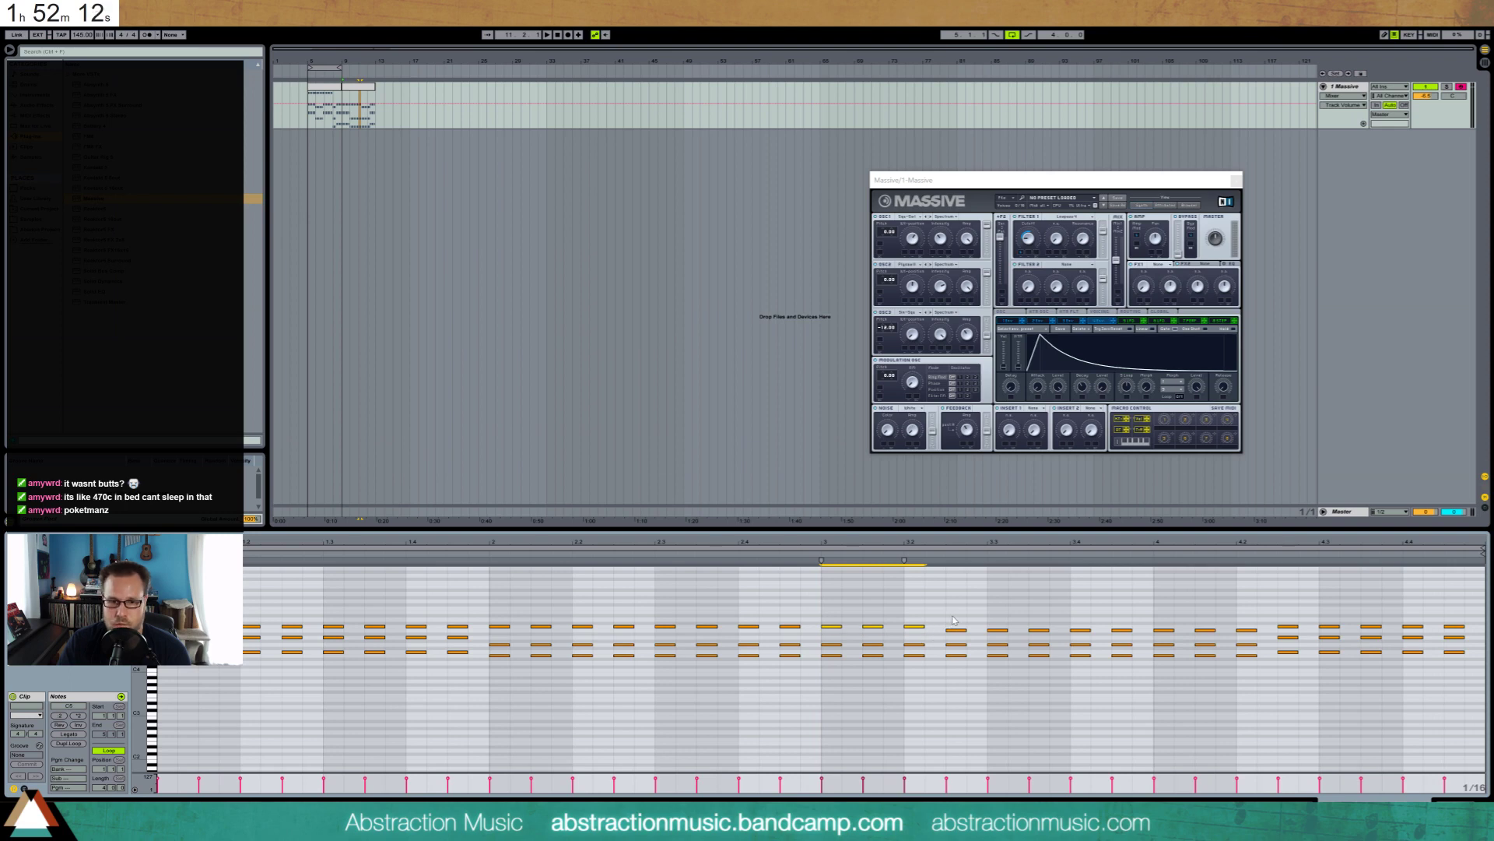
Transpose the last five bar 3 chords up five semitones and drop their top notes an octave to become the bottom notes
{"action": "left_click_drag", "start_coordinate": [947, 612], "coordinate": [1135, 680]}
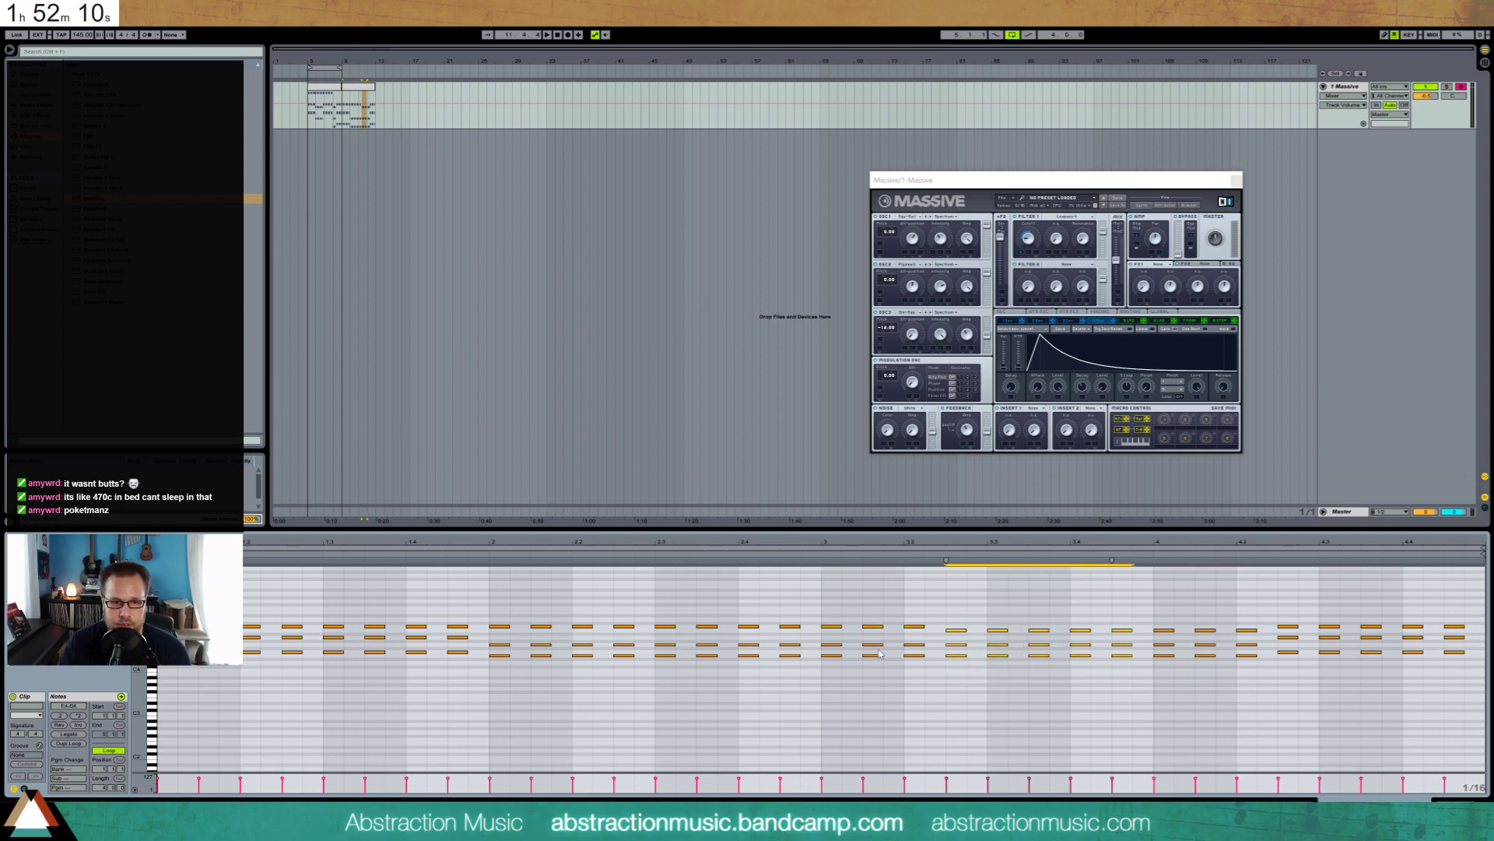
{"action": "key", "text": "Up"}
{"action": "key", "text": "Up"}
{"action": "key", "text": "Up"}
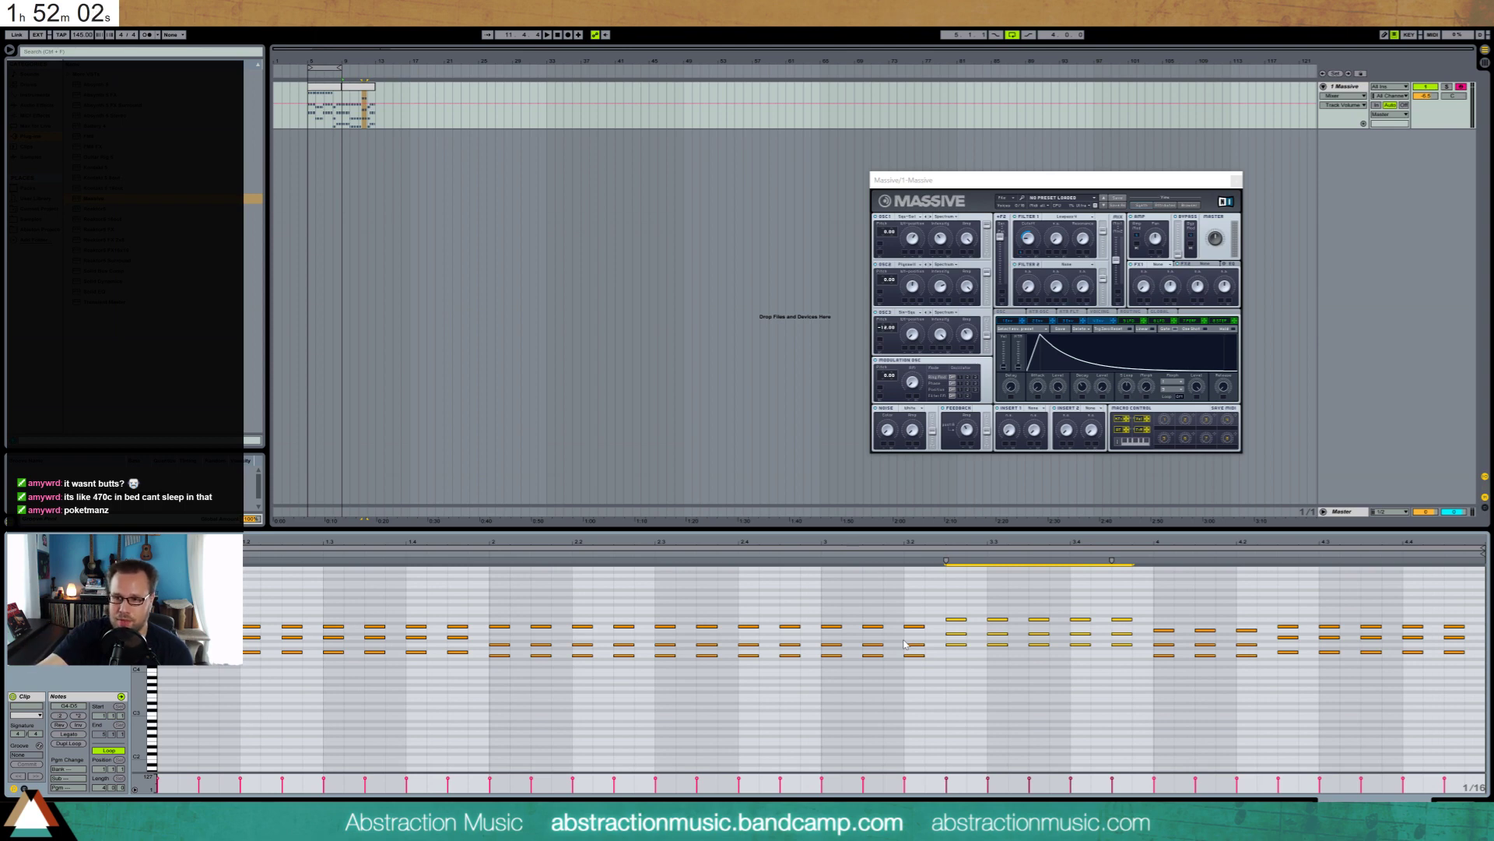
{"action": "key", "text": "Up"}
{"action": "key", "text": "Up"}
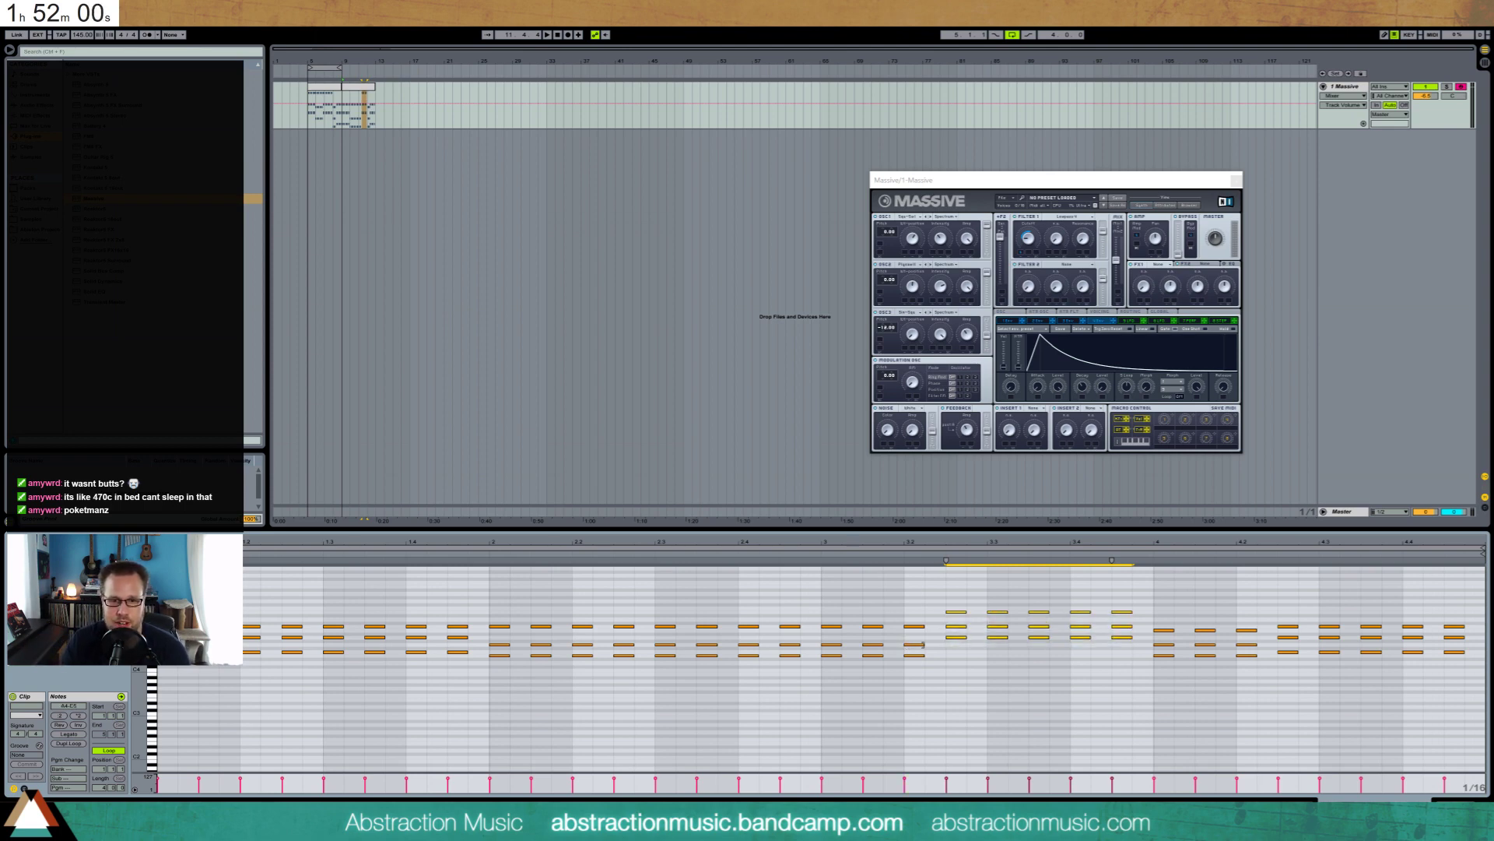
{"action": "key", "text": "Down"}
{"action": "key", "text": "Down"}
{"action": "key", "text": "Down"}
{"action": "key", "text": "Down"}
{"action": "key", "text": "Down"}
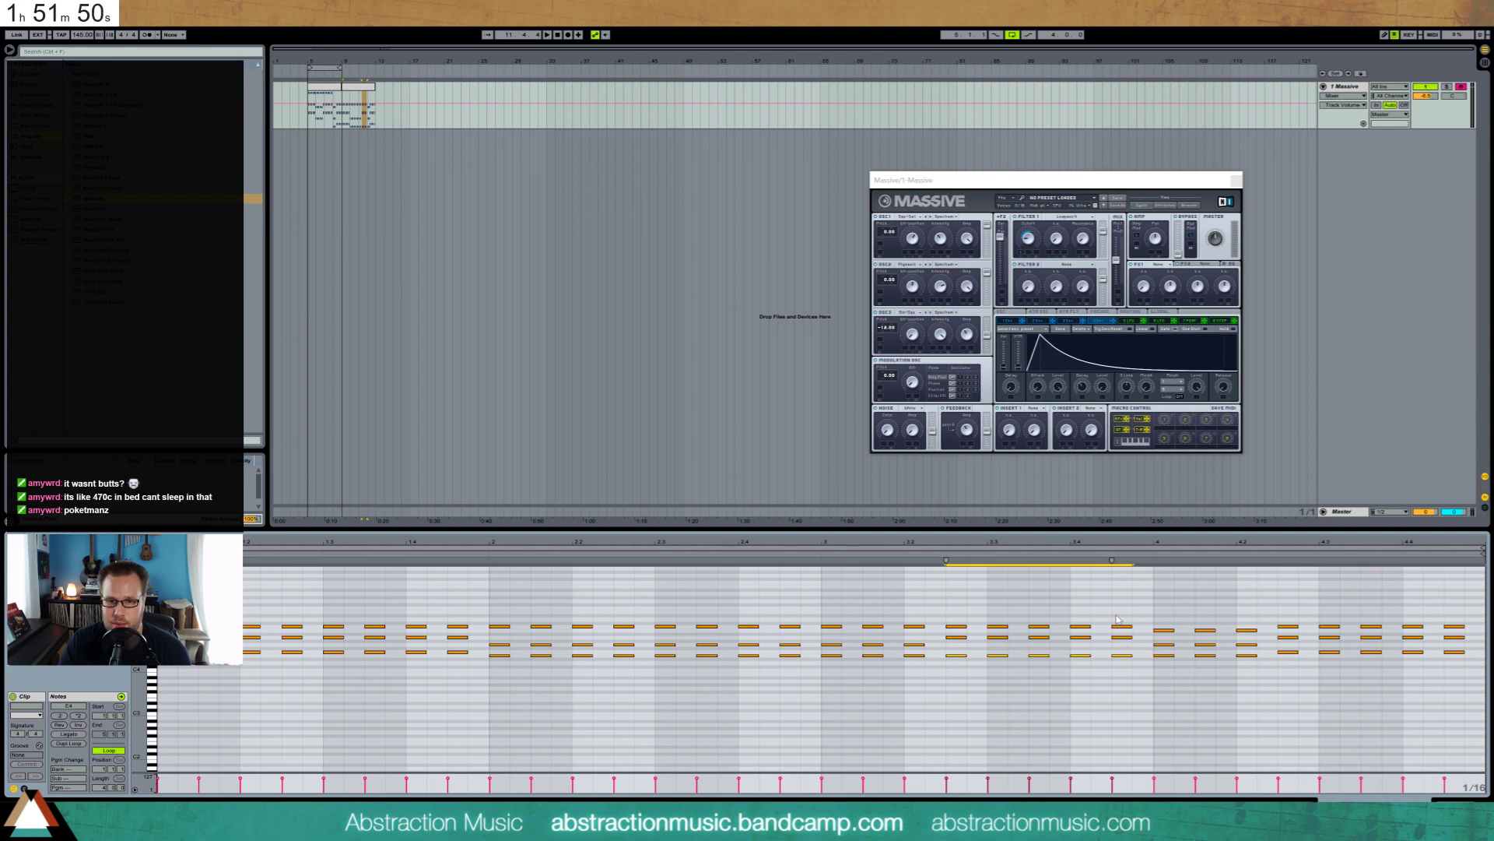
Try lowering the two upper notes of bar 3's last chord
{"action": "left_click_drag", "start_coordinate": [1116, 615], "coordinate": [1133, 641]}
{"action": "key", "text": "Down"}
{"action": "key", "text": "Down"}
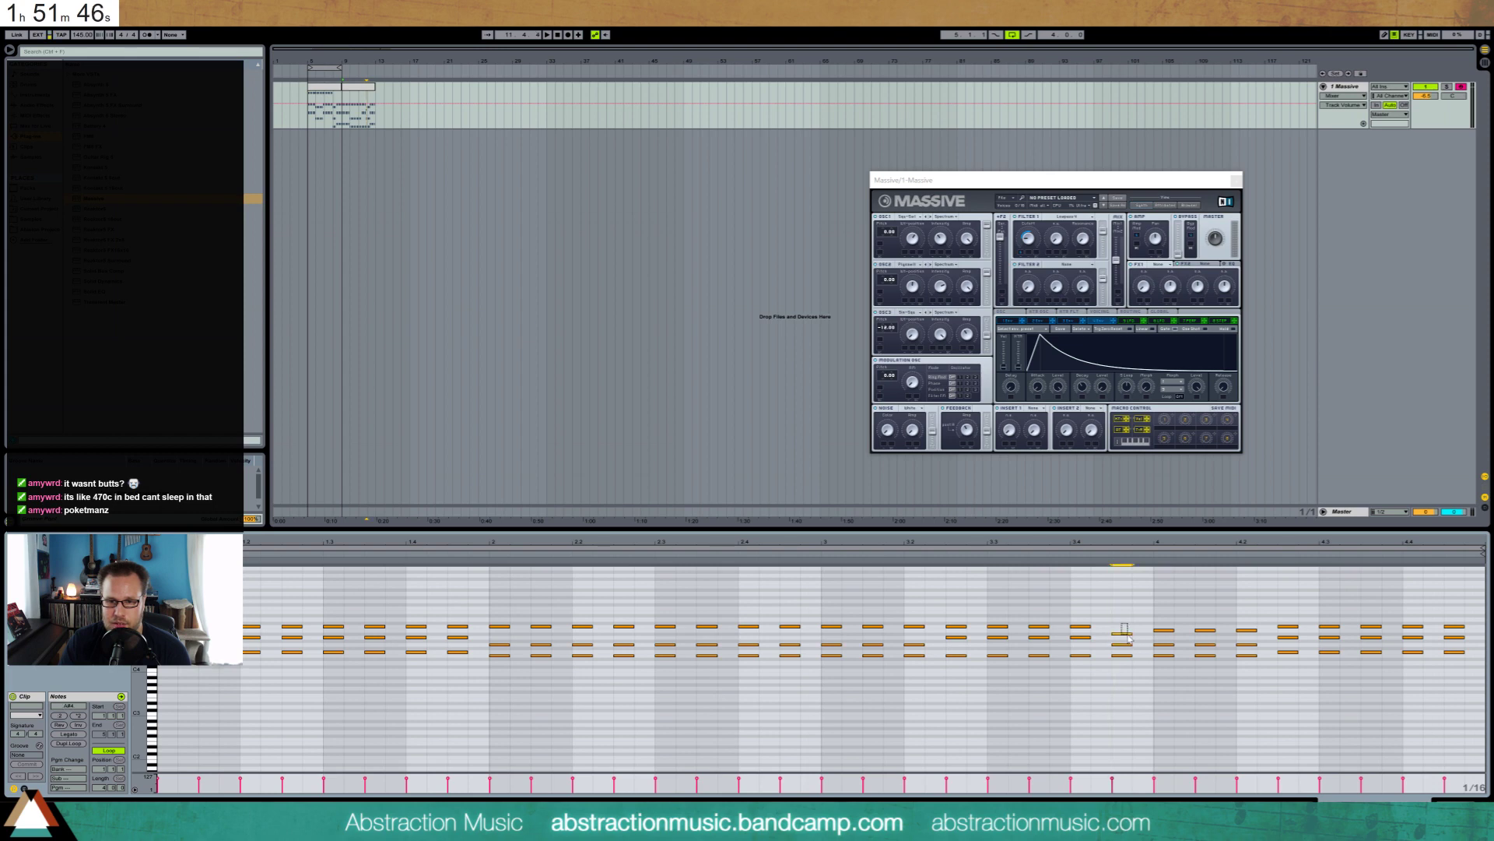
{"action": "key", "text": "Up"}
Raise the middle notes of bar 4's first three chords and lower its last five chords by one semitone, restoring bar 3's last chord
{"action": "mouse_move", "coordinate": [1163, 631]}
{"action": "left_mouse_down"}
{"action": "mouse_move", "coordinate": [1204, 652]}
{"action": "mouse_move", "coordinate": [1246, 643]}
{"action": "mouse_move", "coordinate": [1160, 629]}
{"action": "mouse_move", "coordinate": [1460, 676]}
{"action": "left_mouse_up"}
{"action": "key", "text": "Up"}
{"action": "left_click", "coordinate": [1268, 626]}
{"action": "key", "text": "Down"}
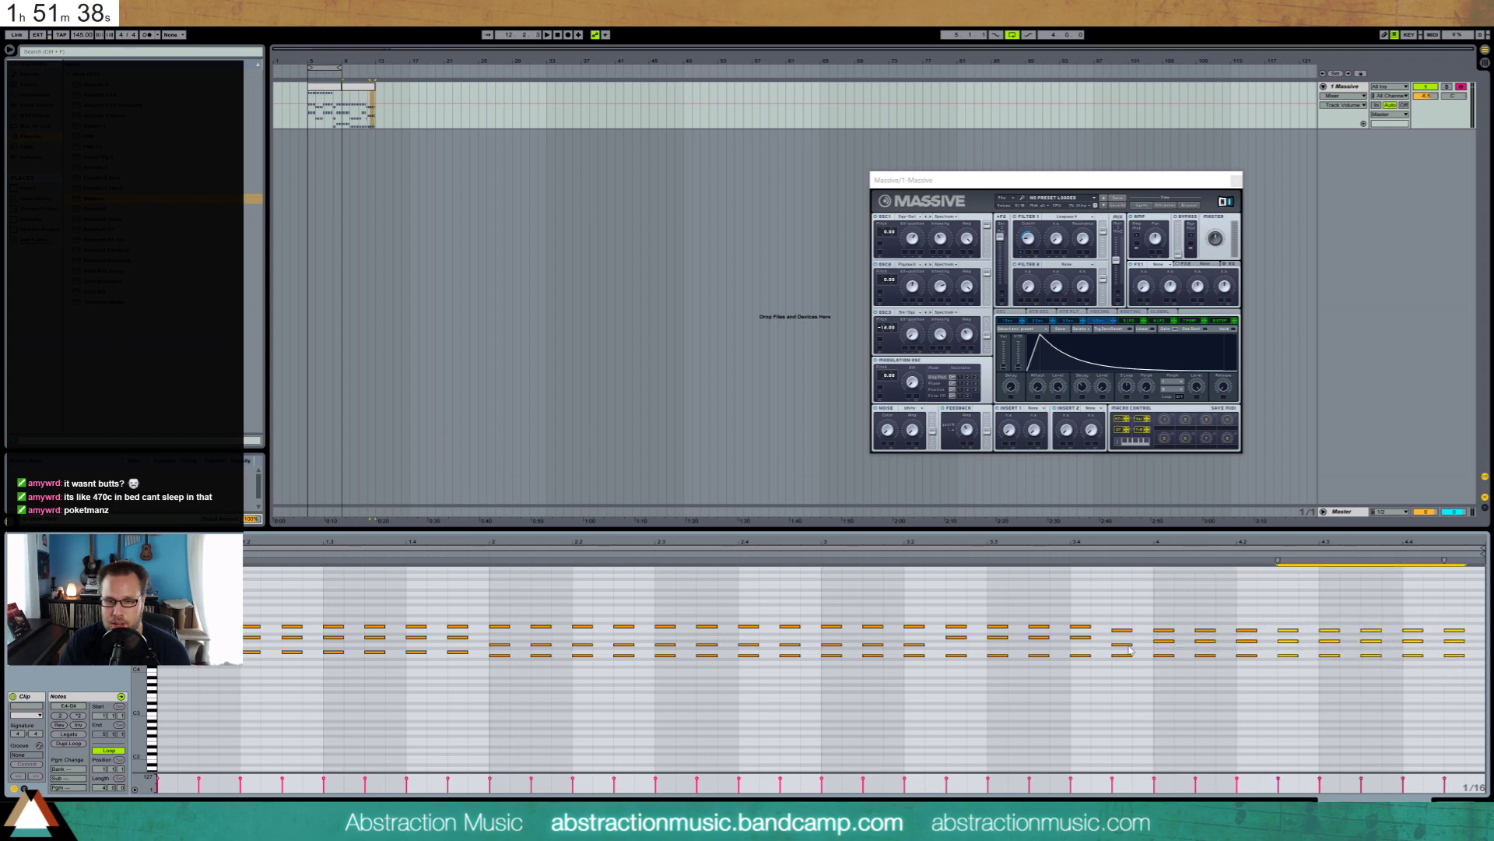
{"action": "left_click_drag", "start_coordinate": [1124, 644], "coordinate": [1126, 626]}
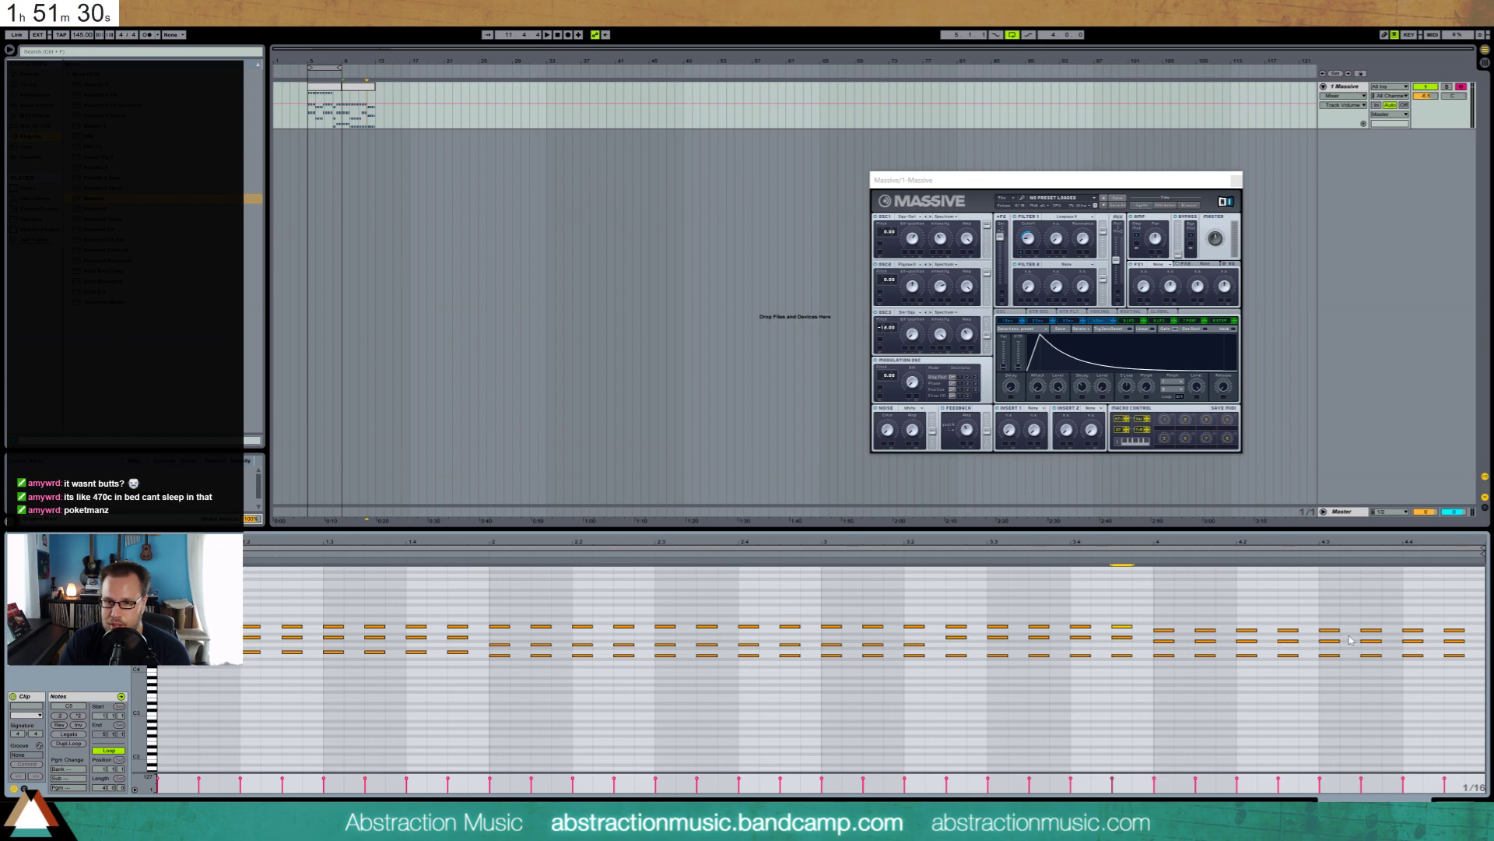
Lower the middle notes of bar 4's last three chords by one semitone and raise the whole final chord five semitones
{"action": "left_click_drag", "start_coordinate": [1348, 636], "coordinate": [1460, 663]}
{"action": "key", "text": "Down"}
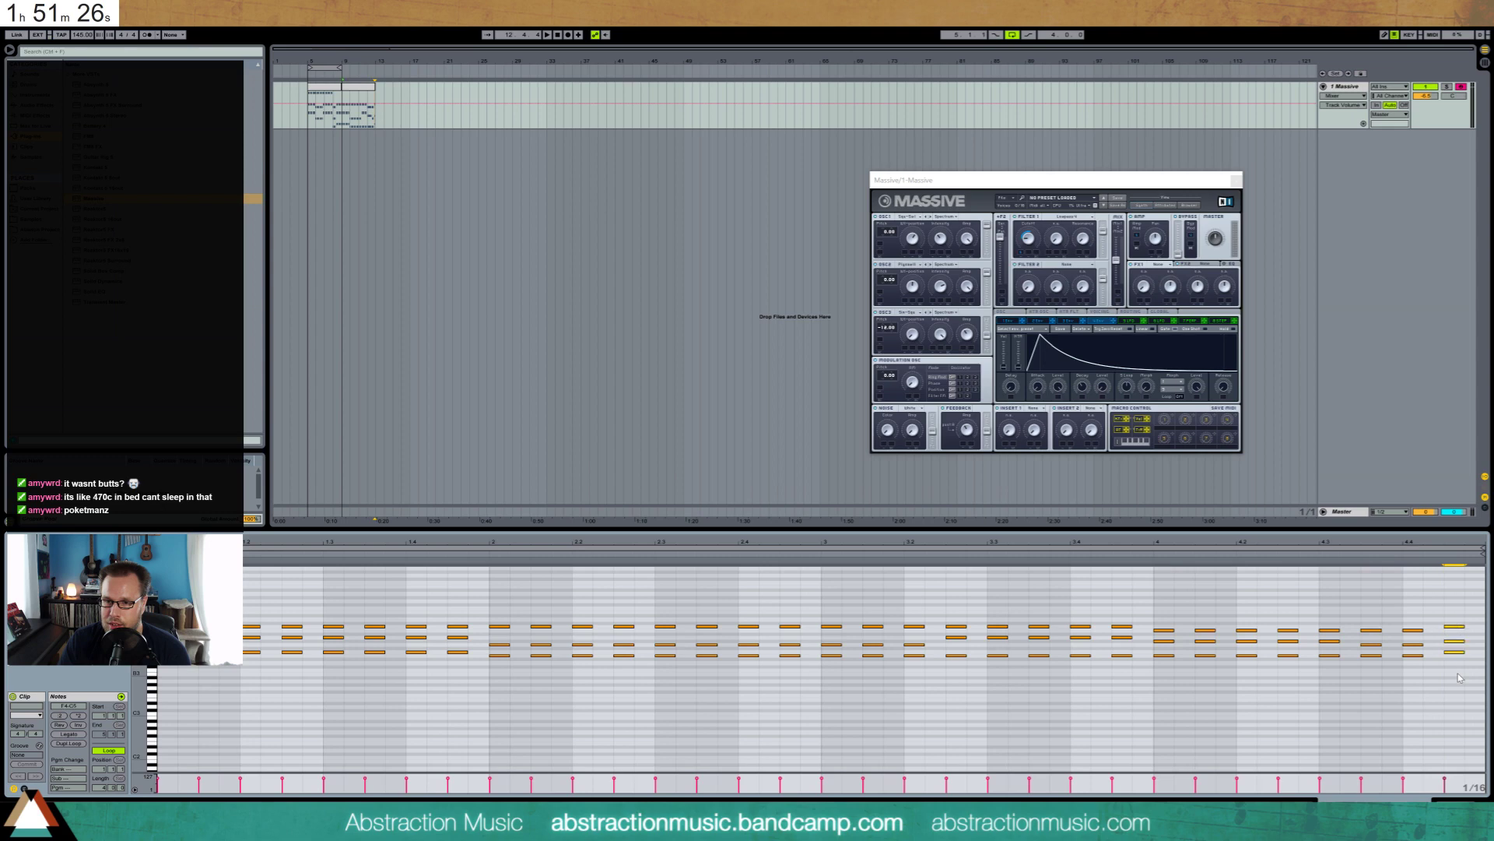
{"action": "key", "text": "Up"}
{"action": "key", "text": "Up"}
{"action": "left_click", "coordinate": [1453, 647]}
{"action": "key", "text": "Down"}
{"action": "left_click", "coordinate": [1458, 622]}
{"action": "key", "text": "shift+Up"}
{"action": "key", "text": "Down"}
Set the arrangement loop around both Massive clips and play back the progression, reopening the second clip's notes
{"action": "left_click", "coordinate": [371, 92]}
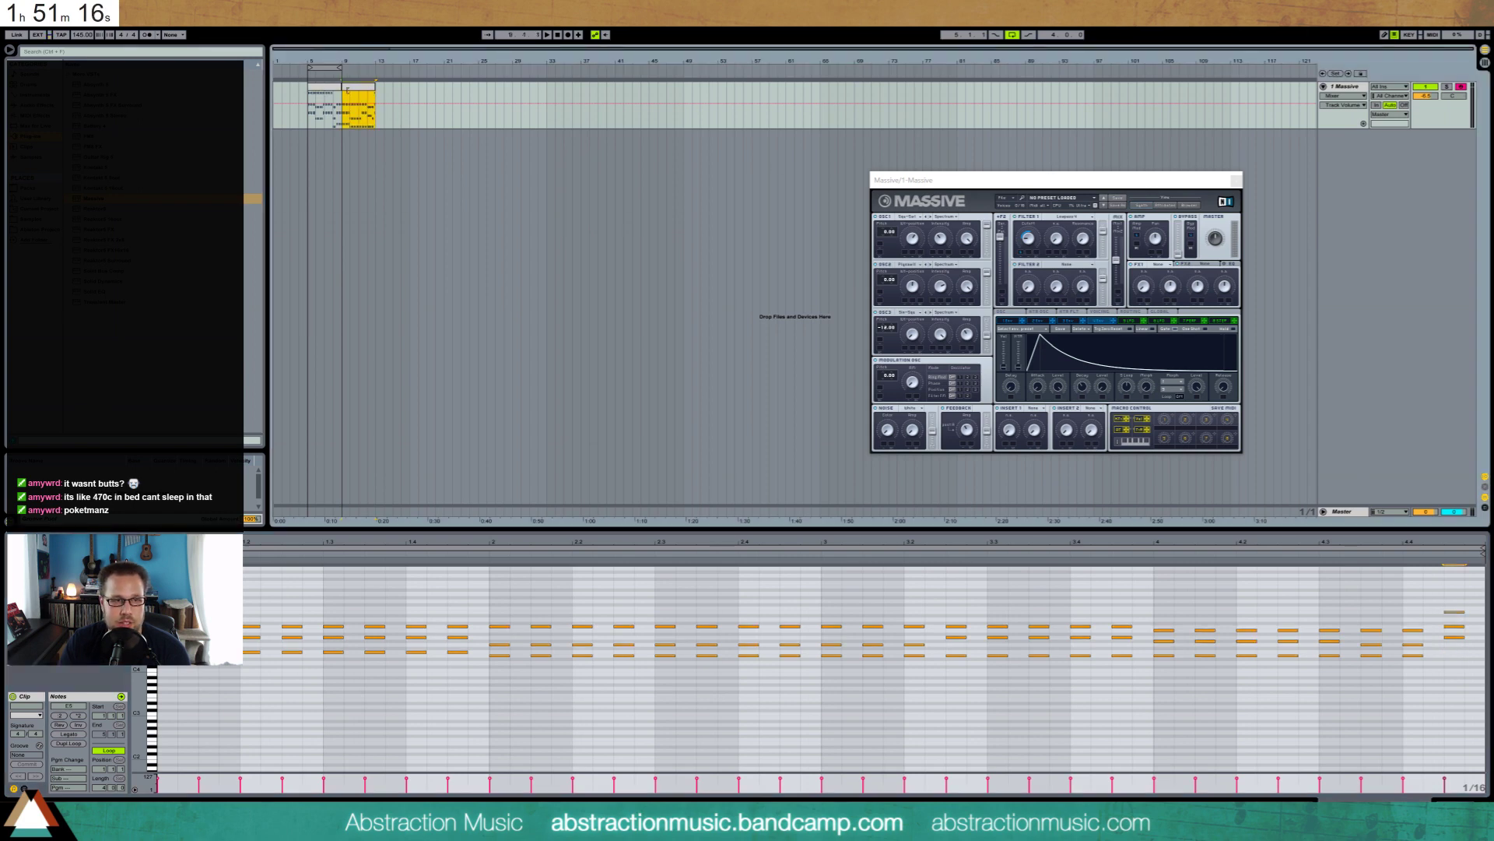
{"action": "left_click", "coordinate": [328, 103], "text": "shift"}
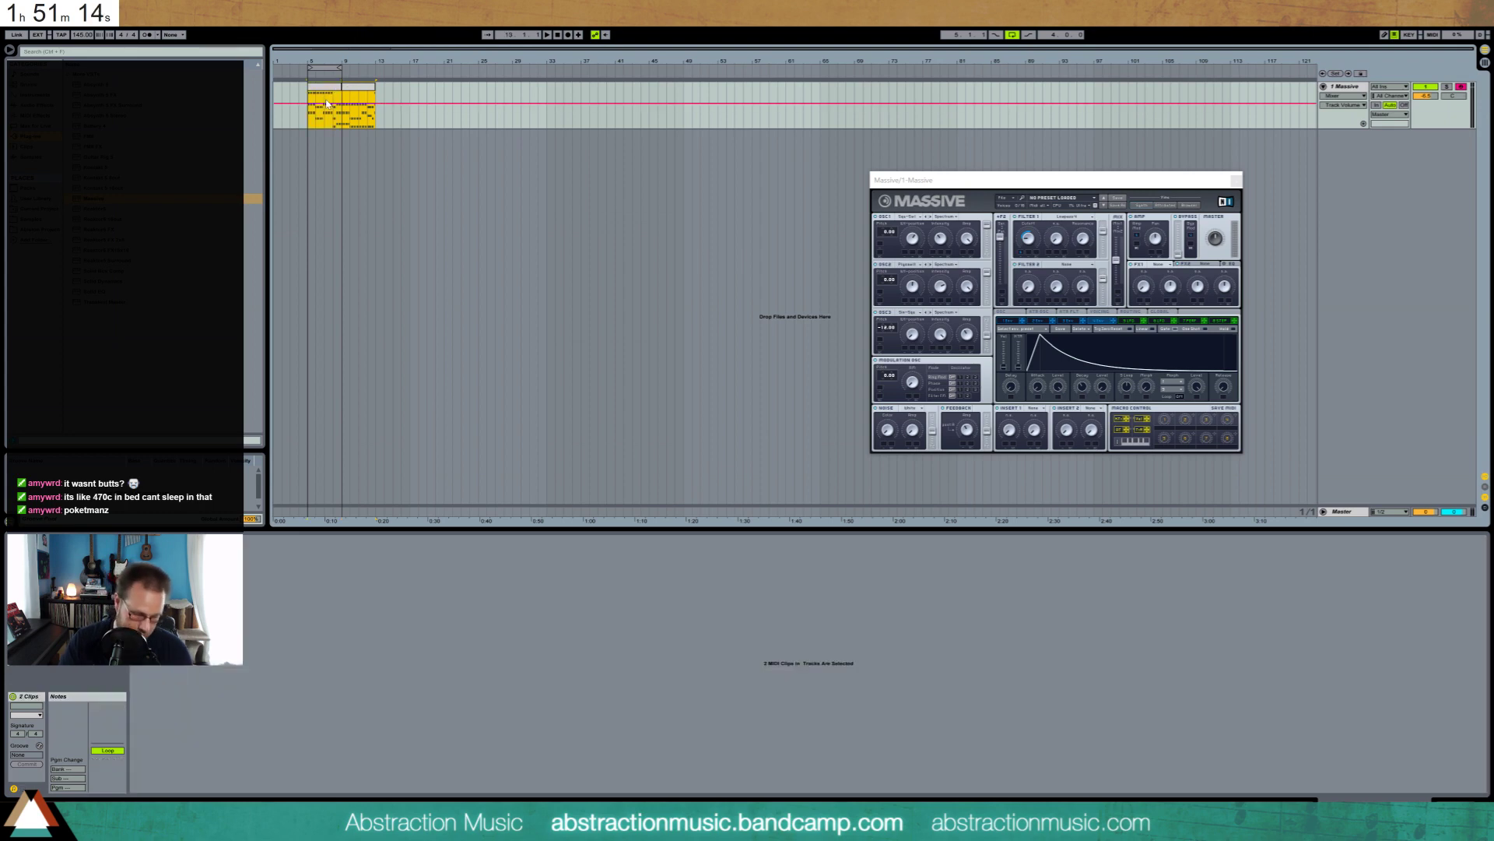
{"action": "key", "text": "space"}
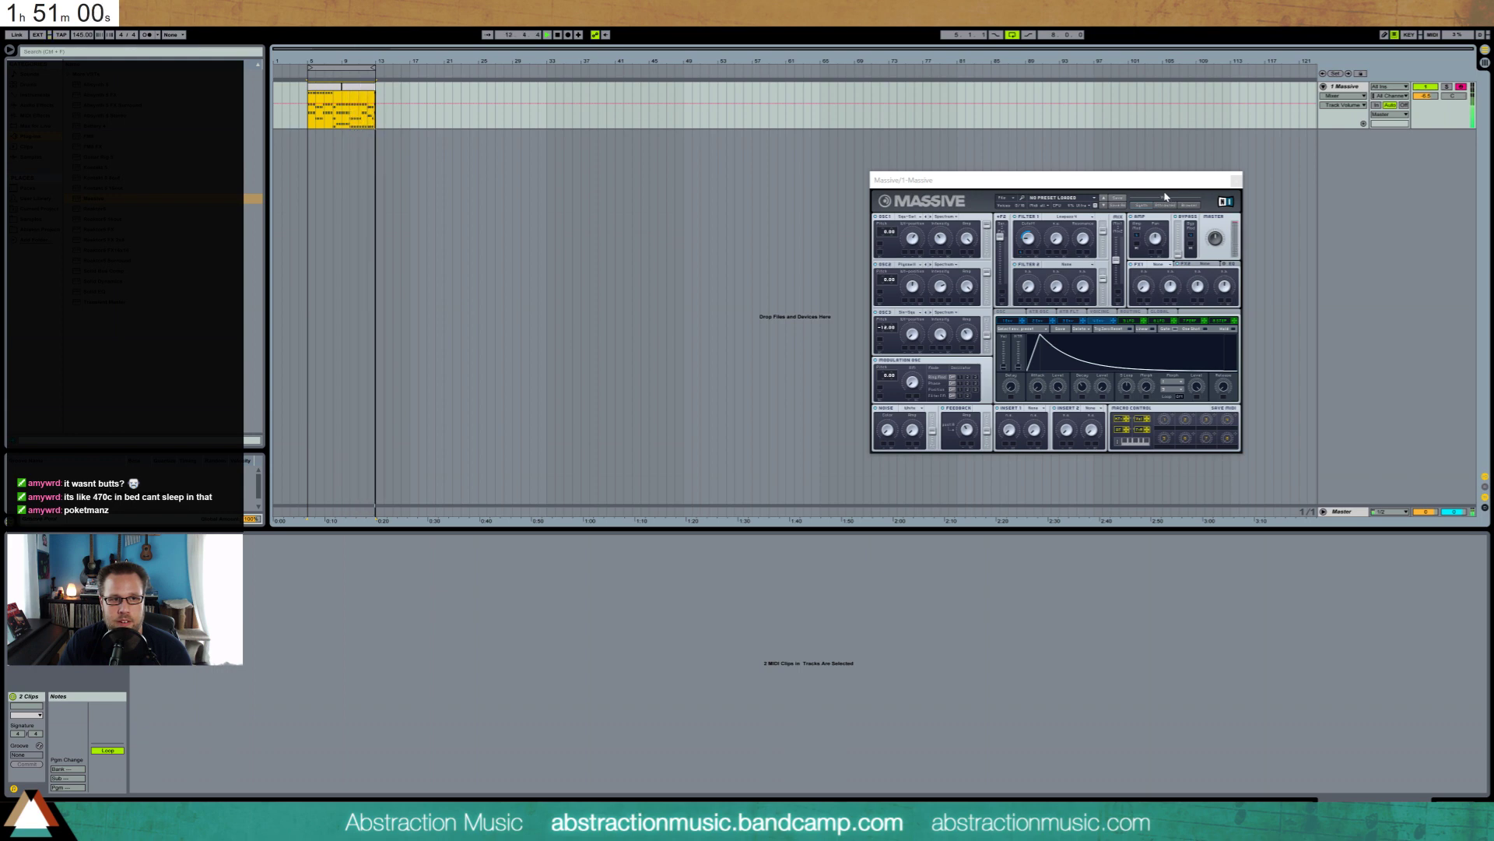
{"action": "left_click", "coordinate": [363, 90]}
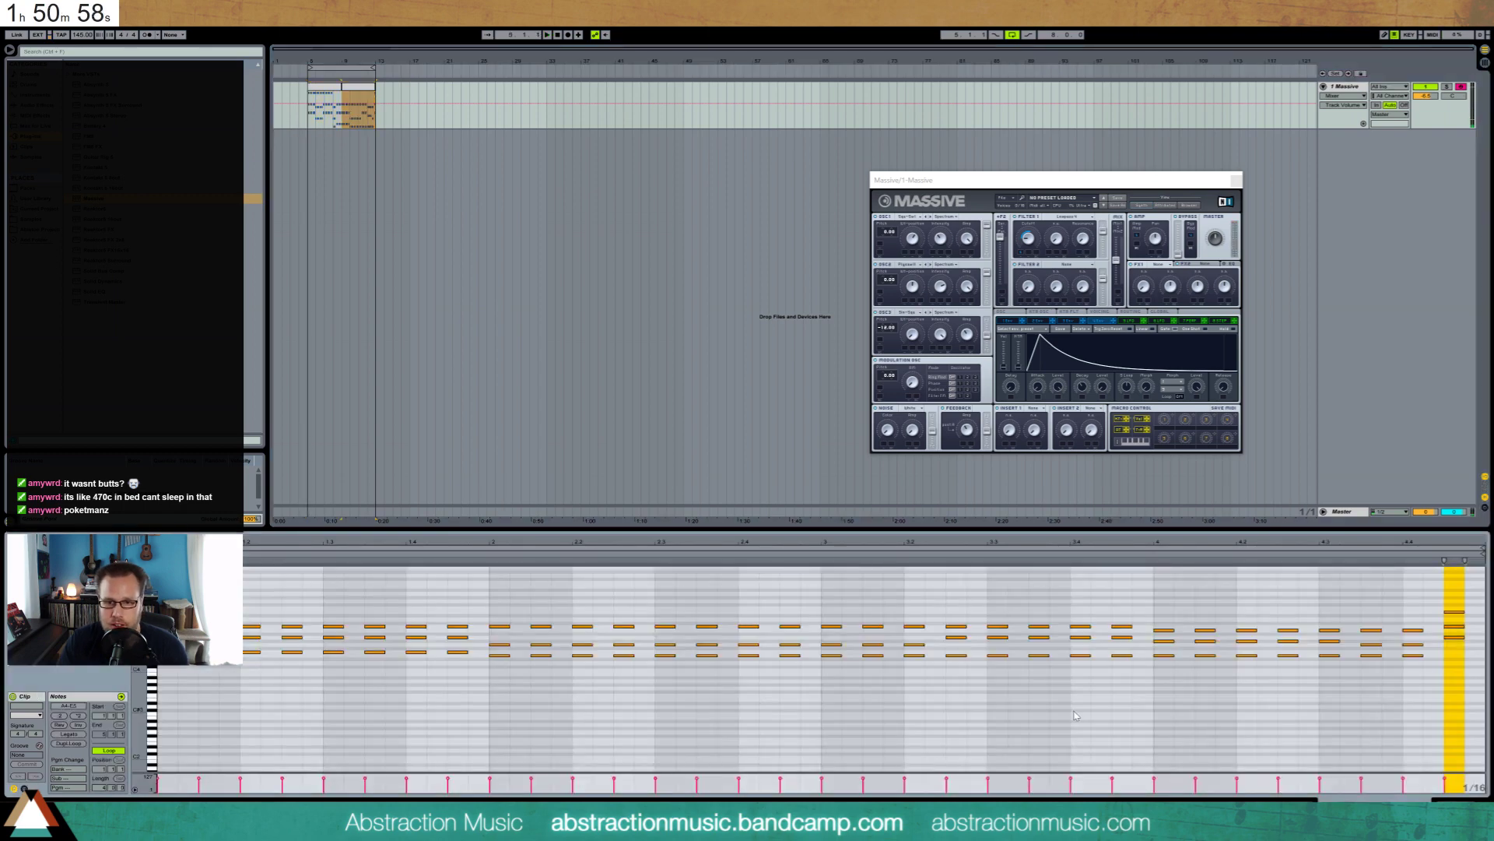
{"action": "mouse_move", "coordinate": [1144, 640]}
{"action": "left_mouse_down"}
{"action": "mouse_move", "coordinate": [1303, 647]}
{"action": "mouse_move", "coordinate": [1169, 647]}
{"action": "left_mouse_up"}
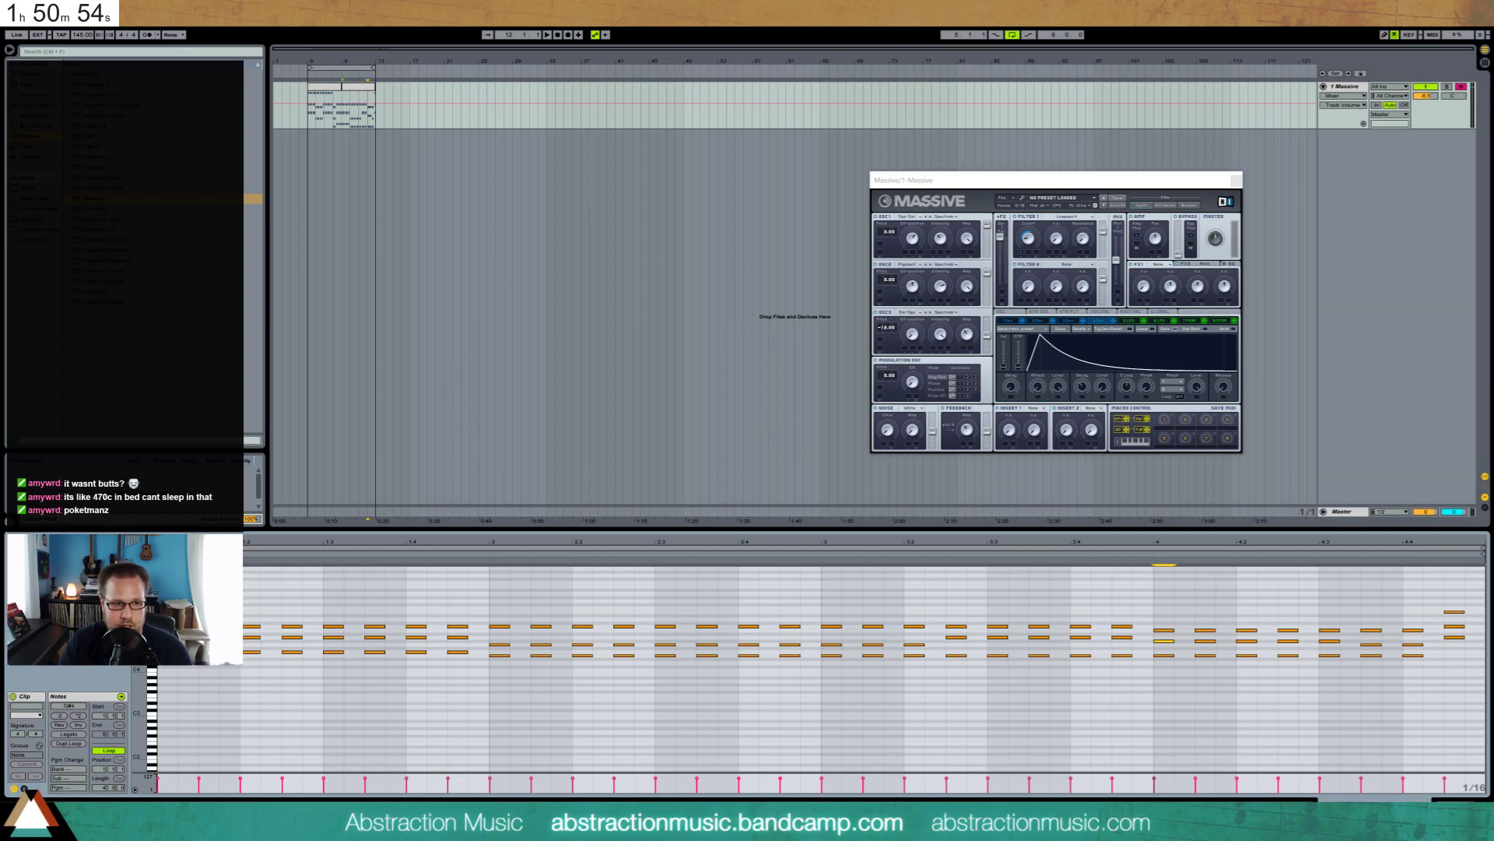
{"action": "key", "text": "space"}
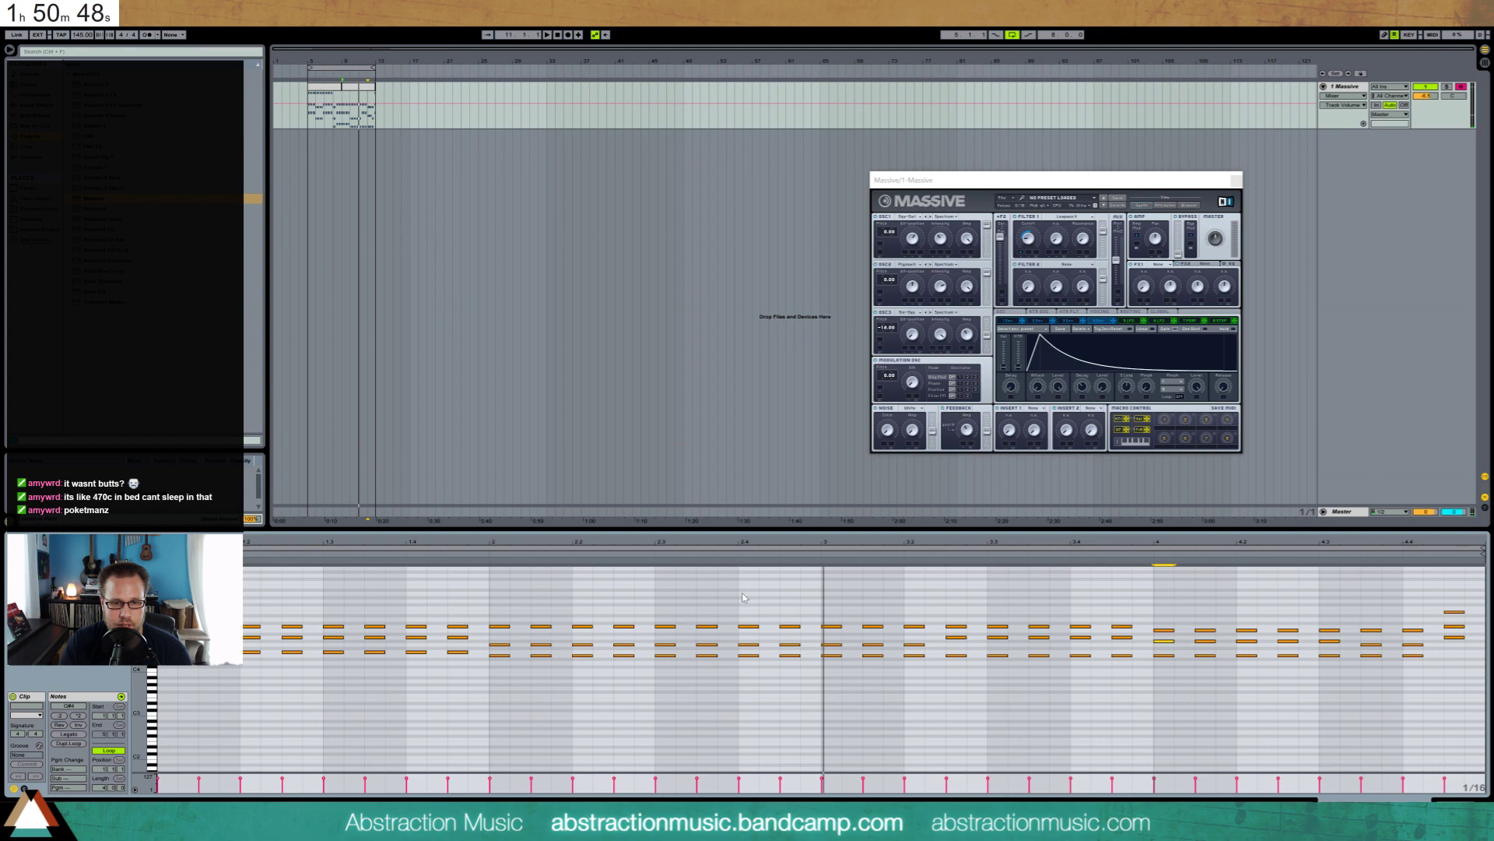
Replace the first three chords of bar 3 with copies of bar 1's last three chords and play the result
{"action": "left_click_drag", "start_coordinate": [458, 613], "coordinate": [368, 665]}
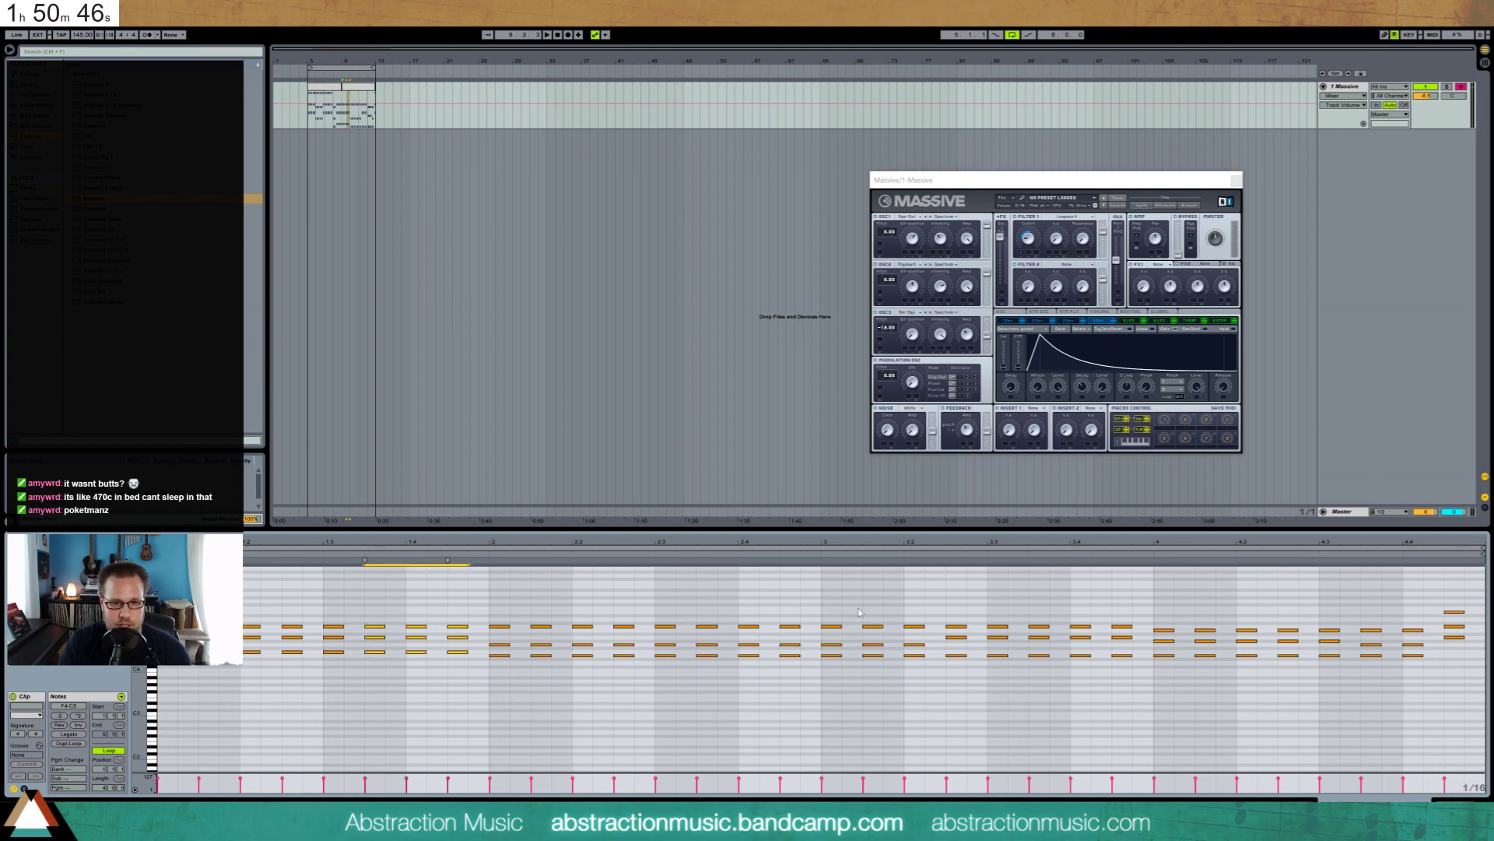
{"action": "left_click", "coordinate": [822, 600]}
{"action": "left_click_drag", "start_coordinate": [823, 598], "coordinate": [930, 692]}
{"action": "key", "text": "Delete"}
{"action": "key", "text": "ctrl+z"}
{"action": "key", "text": "space"}
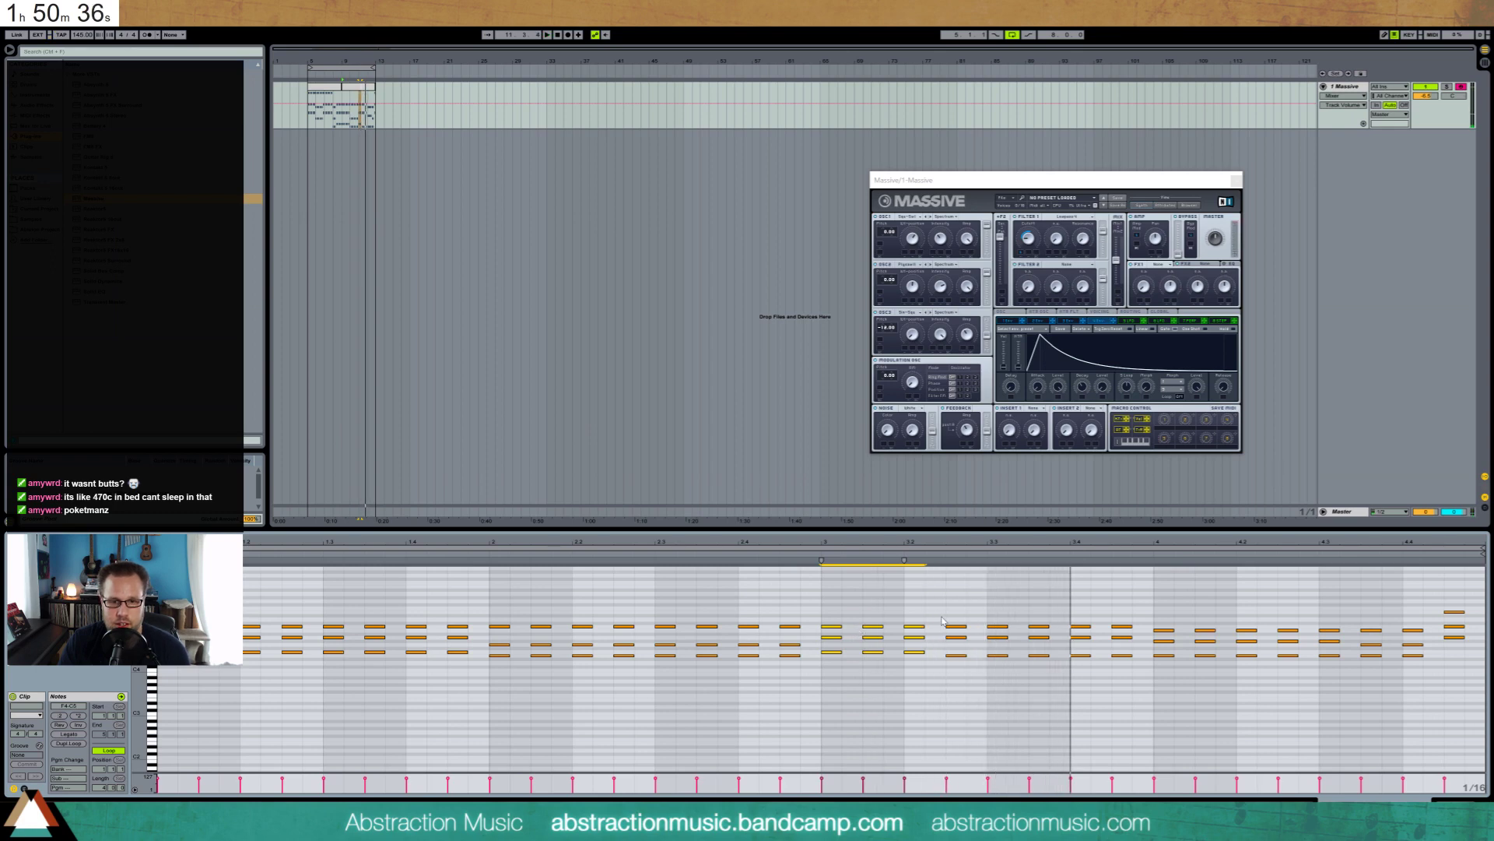
Replace the fourth to sixth chords of bar 3 with duplicates of its first three chords
{"action": "left_click_drag", "start_coordinate": [941, 610], "coordinate": [1049, 673]}
{"action": "key", "text": "space"}
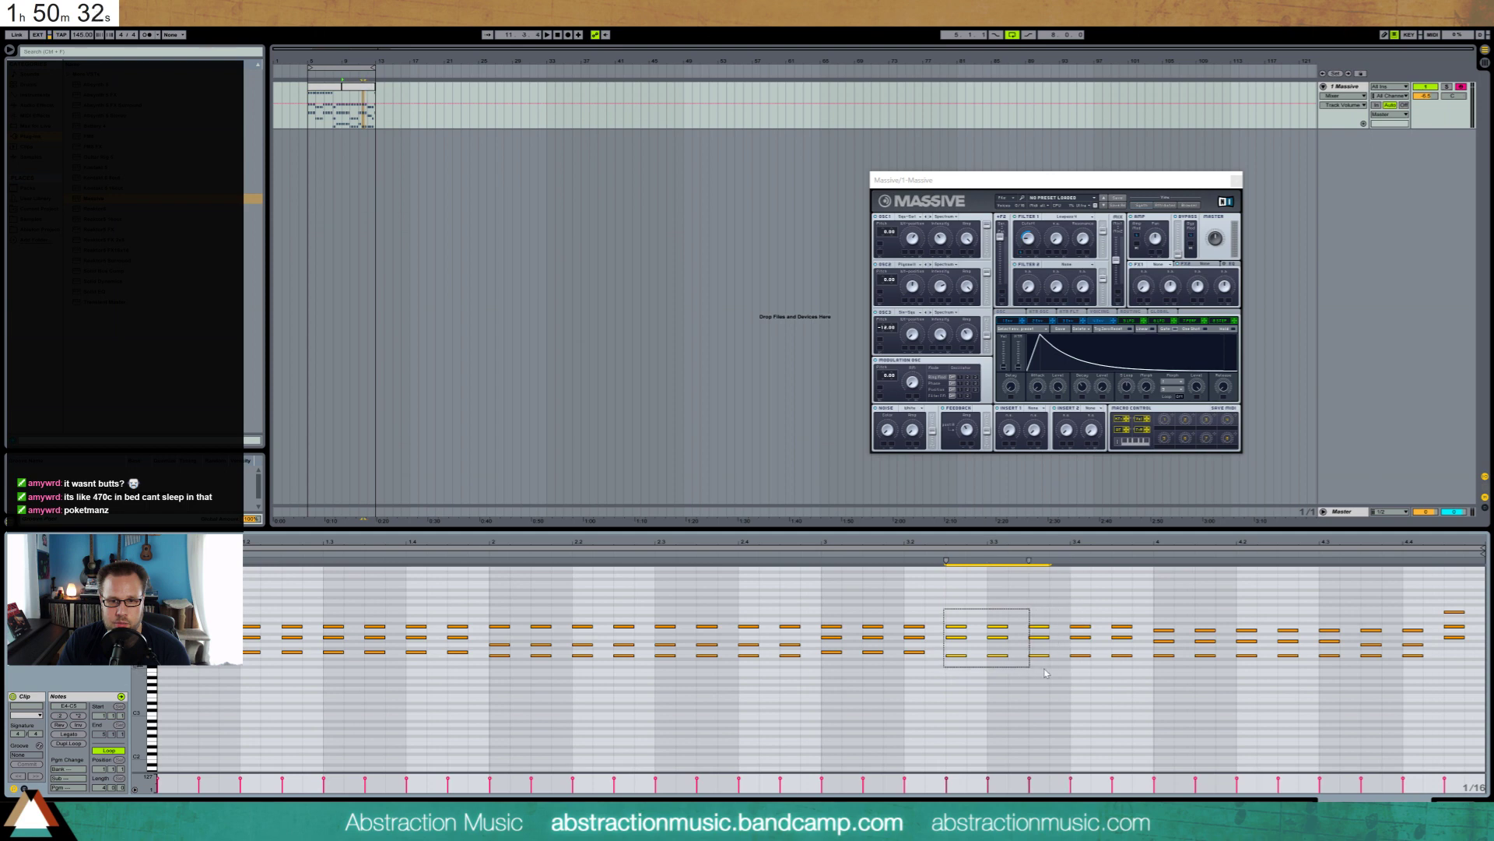
{"action": "key", "text": "Delete"}
{"action": "left_click_drag", "start_coordinate": [949, 615], "coordinate": [822, 672]}
{"action": "key", "text": "ctrl+d"}
Copy bar 2's last two chords over bar 3's last two and delete the leftover old middle notes
{"action": "left_click_drag", "start_coordinate": [739, 605], "coordinate": [804, 674]}
{"action": "key", "text": "ctrl+c"}
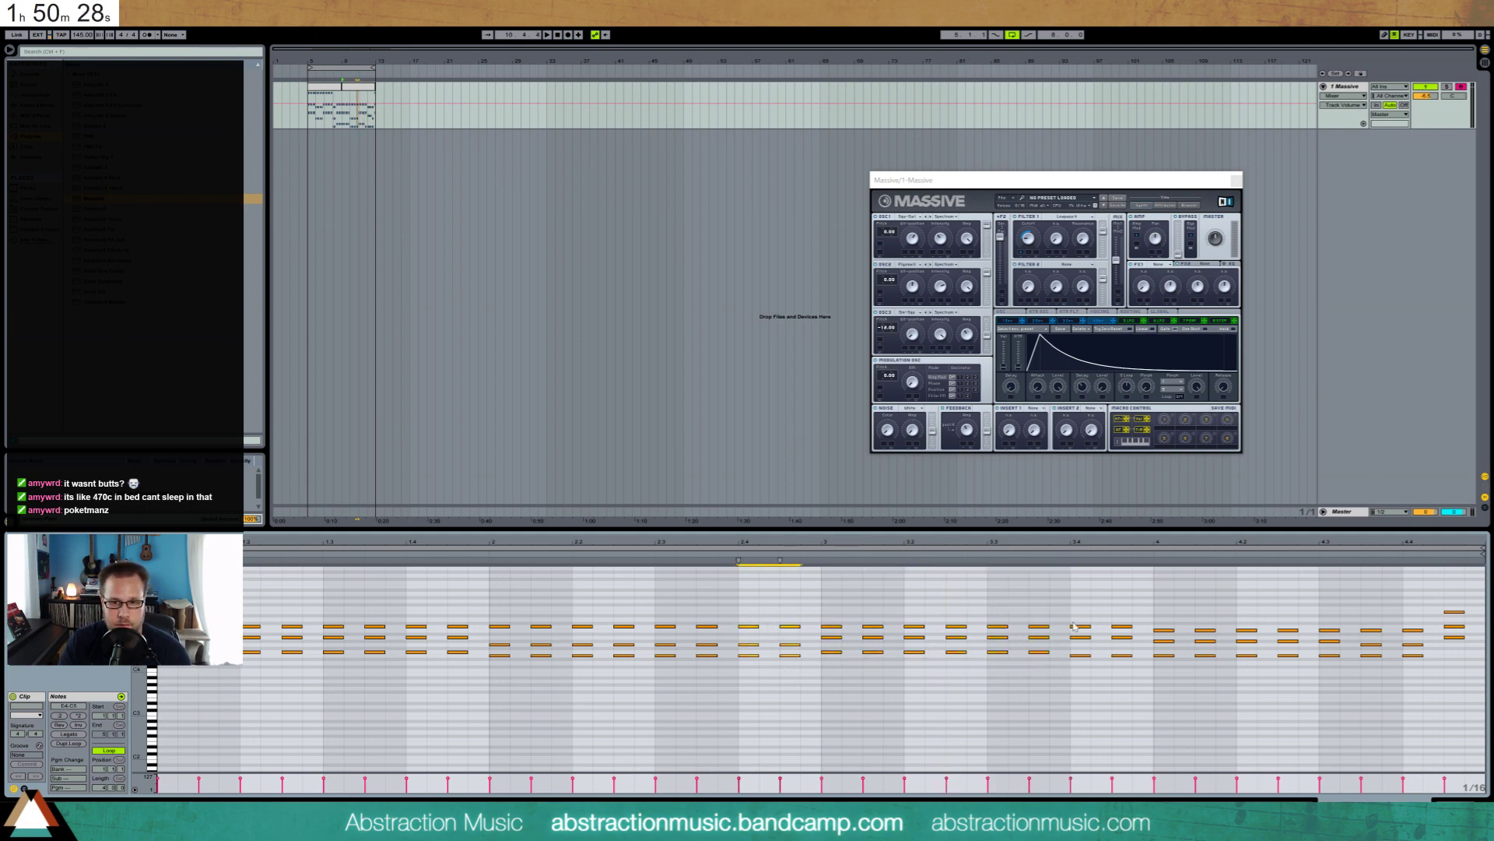
{"action": "left_click", "coordinate": [1069, 611]}
{"action": "key", "text": "ctrl+v"}
{"action": "left_click_drag", "start_coordinate": [1071, 632], "coordinate": [1113, 646]}
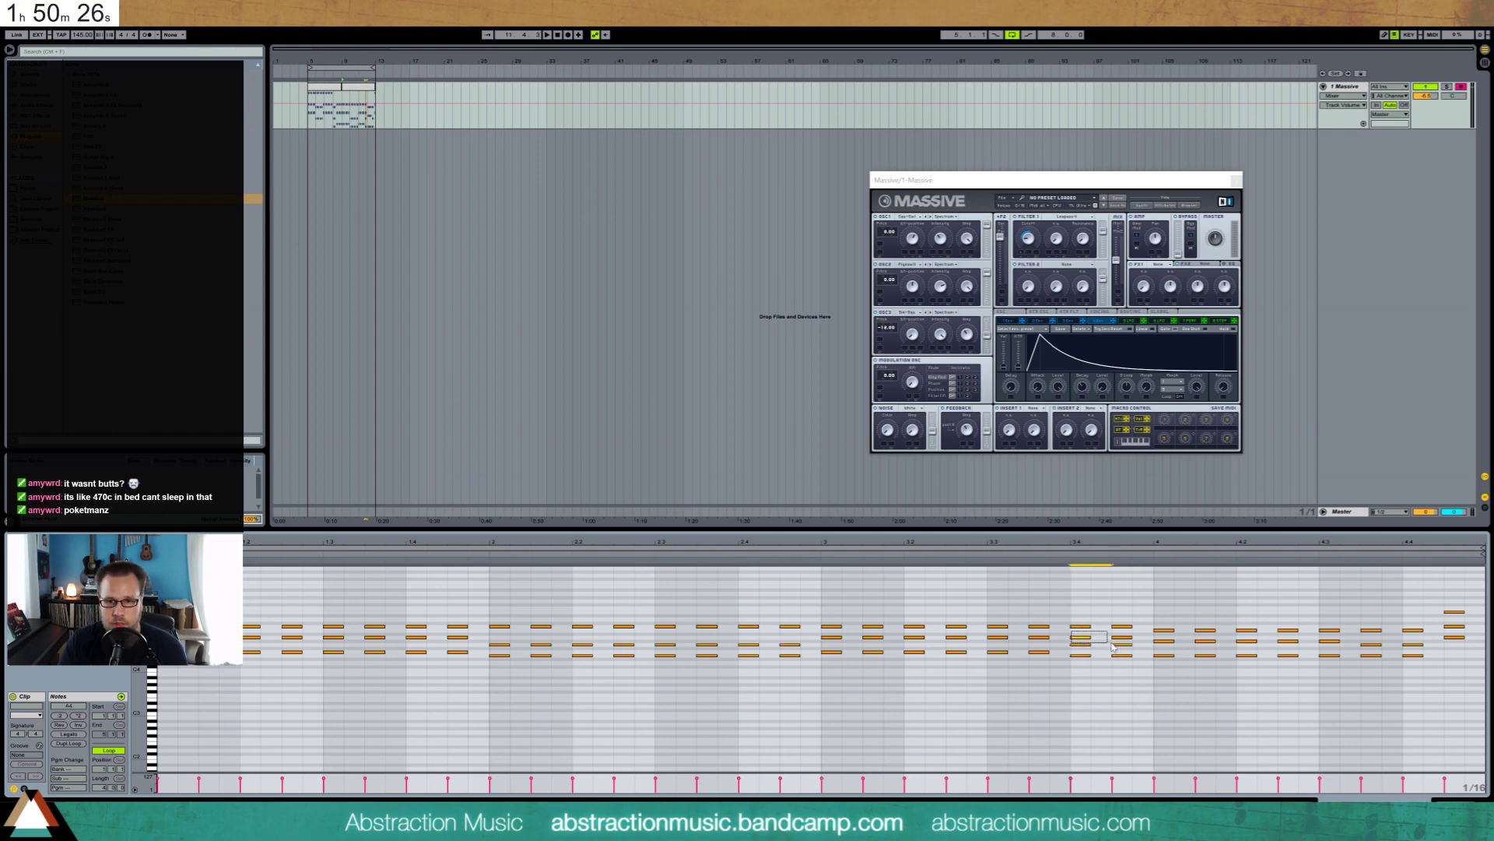
{"action": "key", "text": "Delete"}
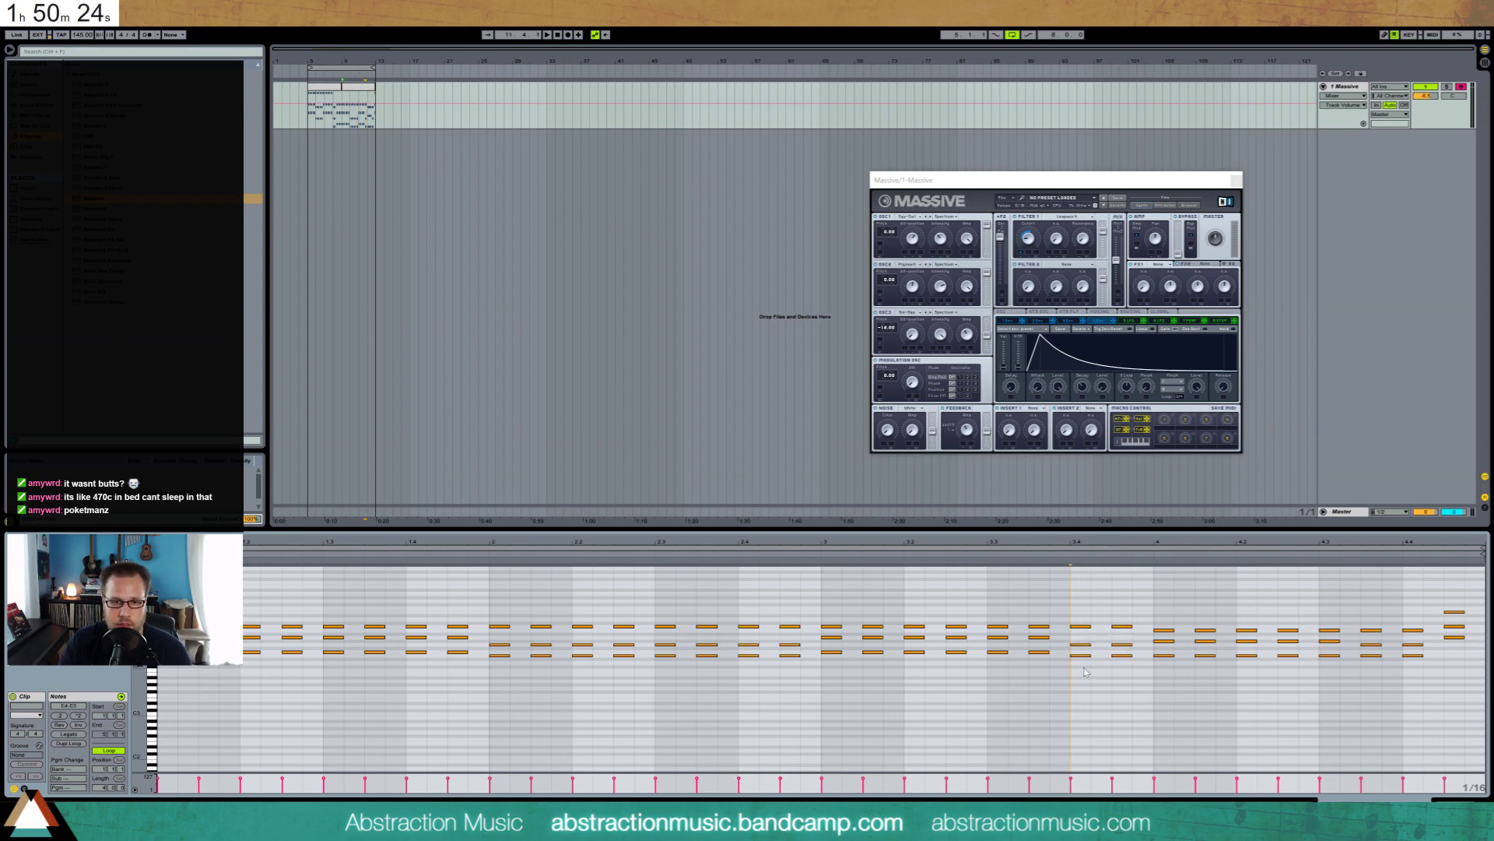
Play back the second clip, raise the middle notes of bar 4's first seven chords by one semitone, and delete the final chord
{"action": "left_click", "coordinate": [342, 80]}
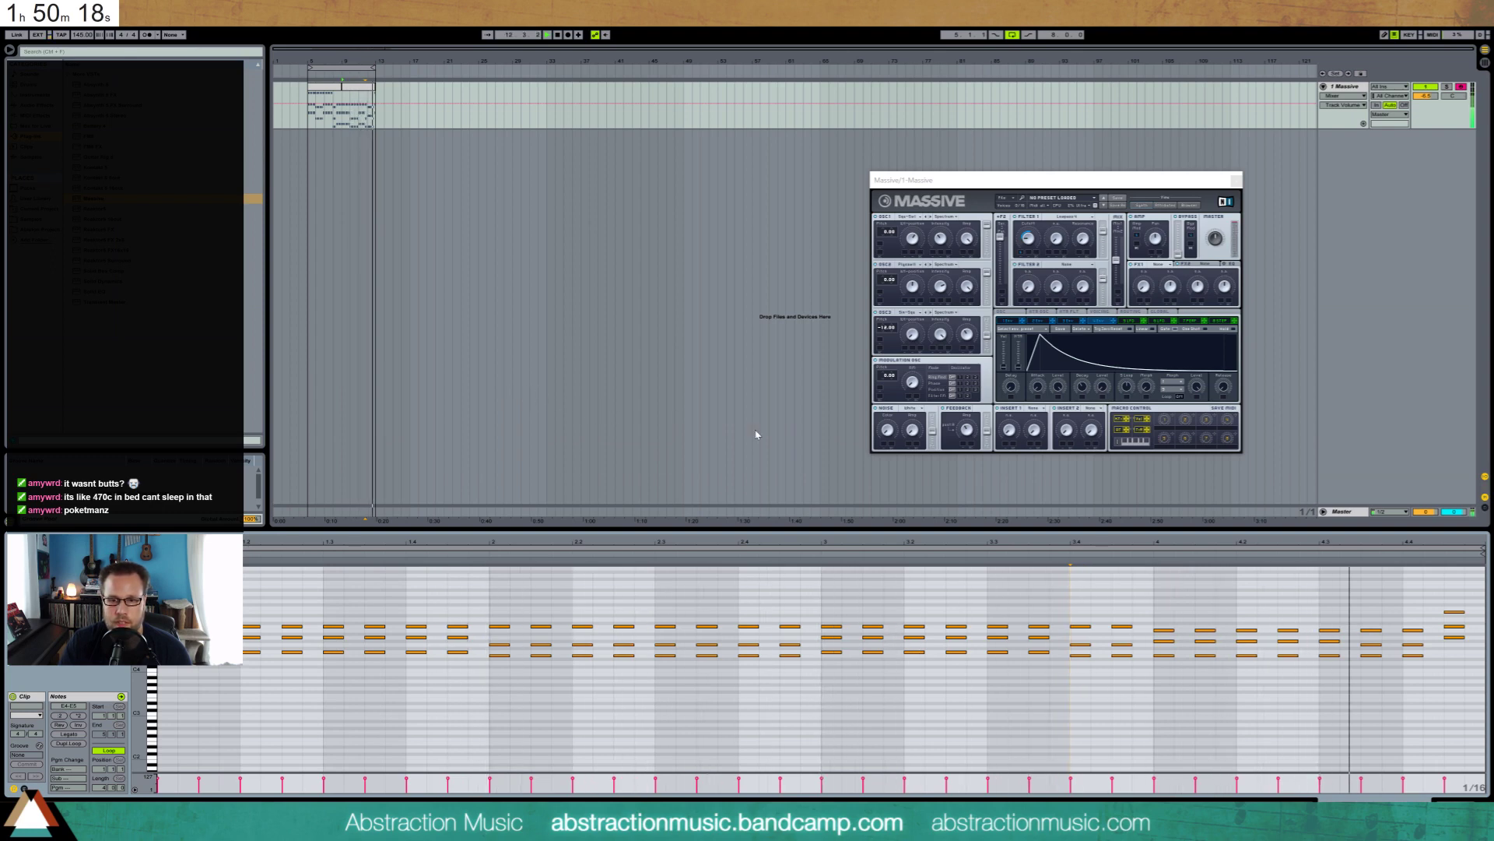
{"action": "left_click_drag", "start_coordinate": [1156, 641], "coordinate": [1428, 653]}
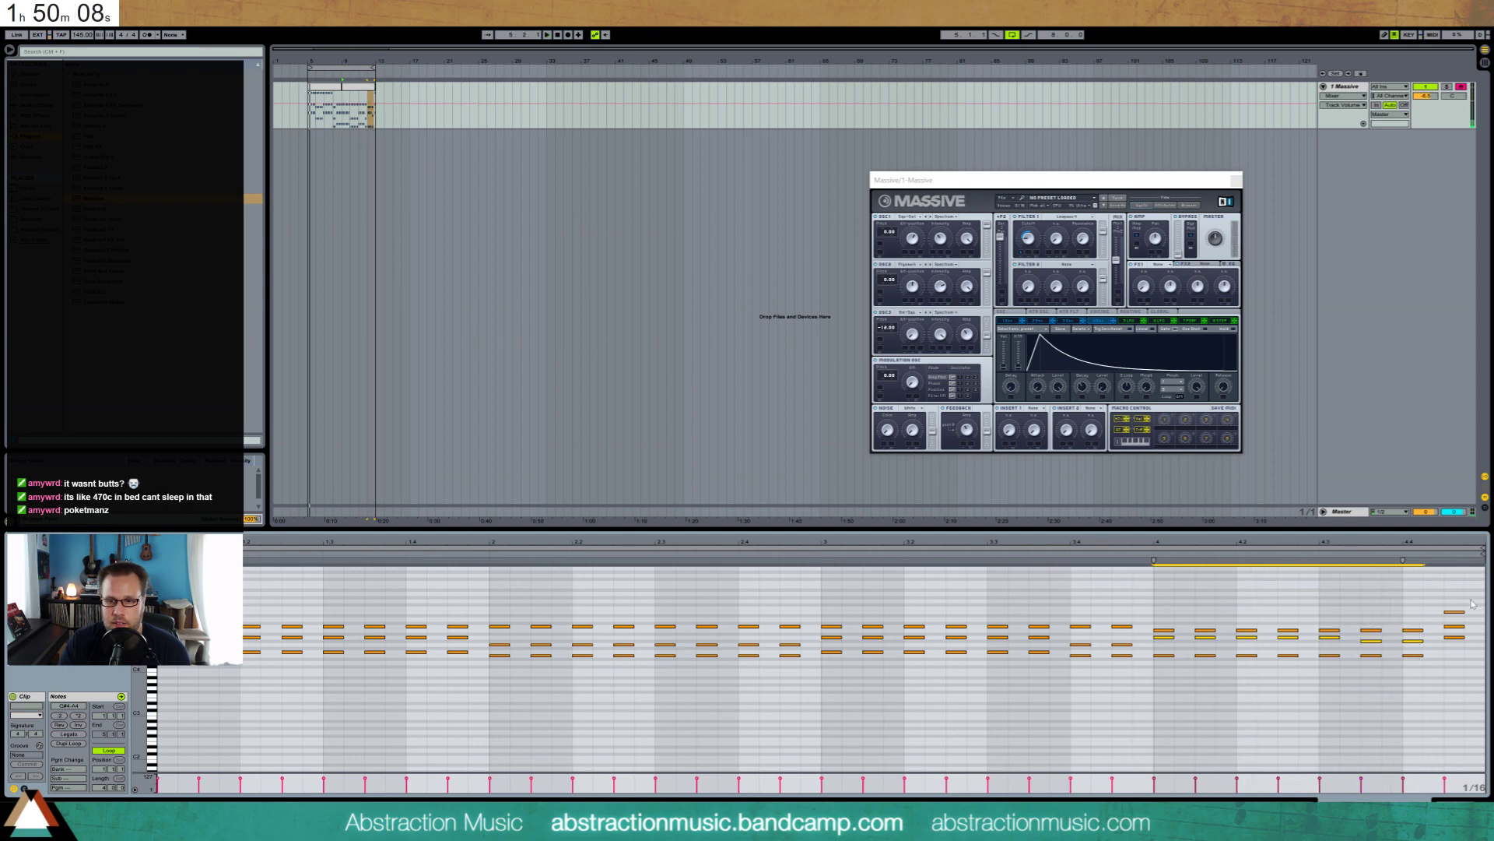
{"action": "left_click_drag", "start_coordinate": [1466, 592], "coordinate": [1442, 658]}
{"action": "key", "text": "space"}
{"action": "key", "text": "Delete"}
Shift bar 4's sixth and seventh chords an eighth note later and duplicate the fifth chord into the gap
{"action": "left_click_drag", "start_coordinate": [1375, 613], "coordinate": [1414, 705]}
{"action": "key", "text": "Right"}
{"action": "key", "text": "Right"}
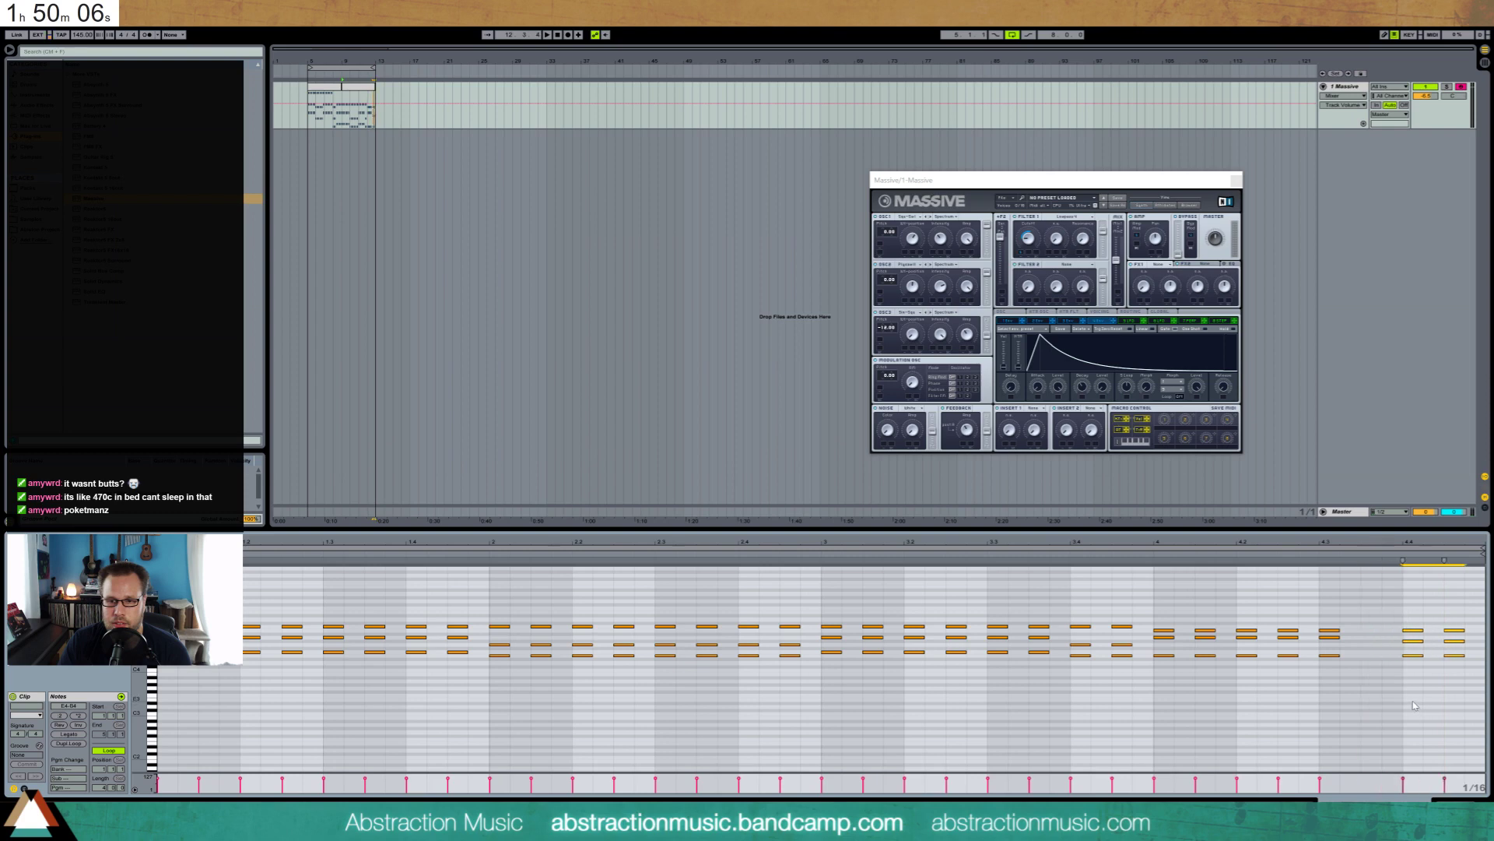
{"action": "key", "text": "Right"}
{"action": "key", "text": "Left"}
{"action": "left_click_drag", "start_coordinate": [1321, 619], "coordinate": [1360, 673]}
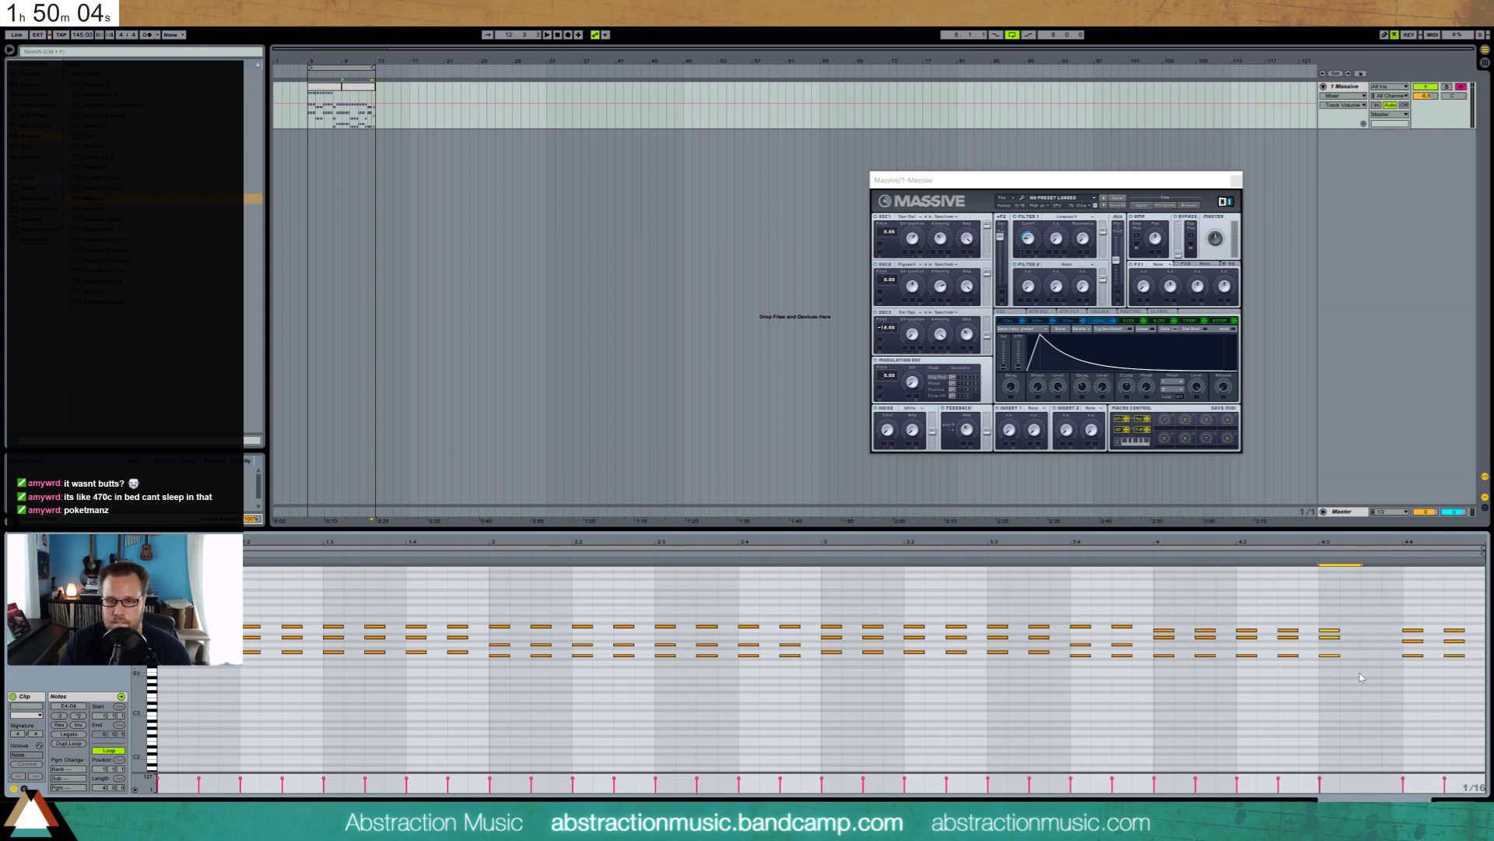
{"action": "key", "text": "ctrl+d"}
Play back the progression and consolidate the two Massive clips into one
{"action": "key", "text": "space"}
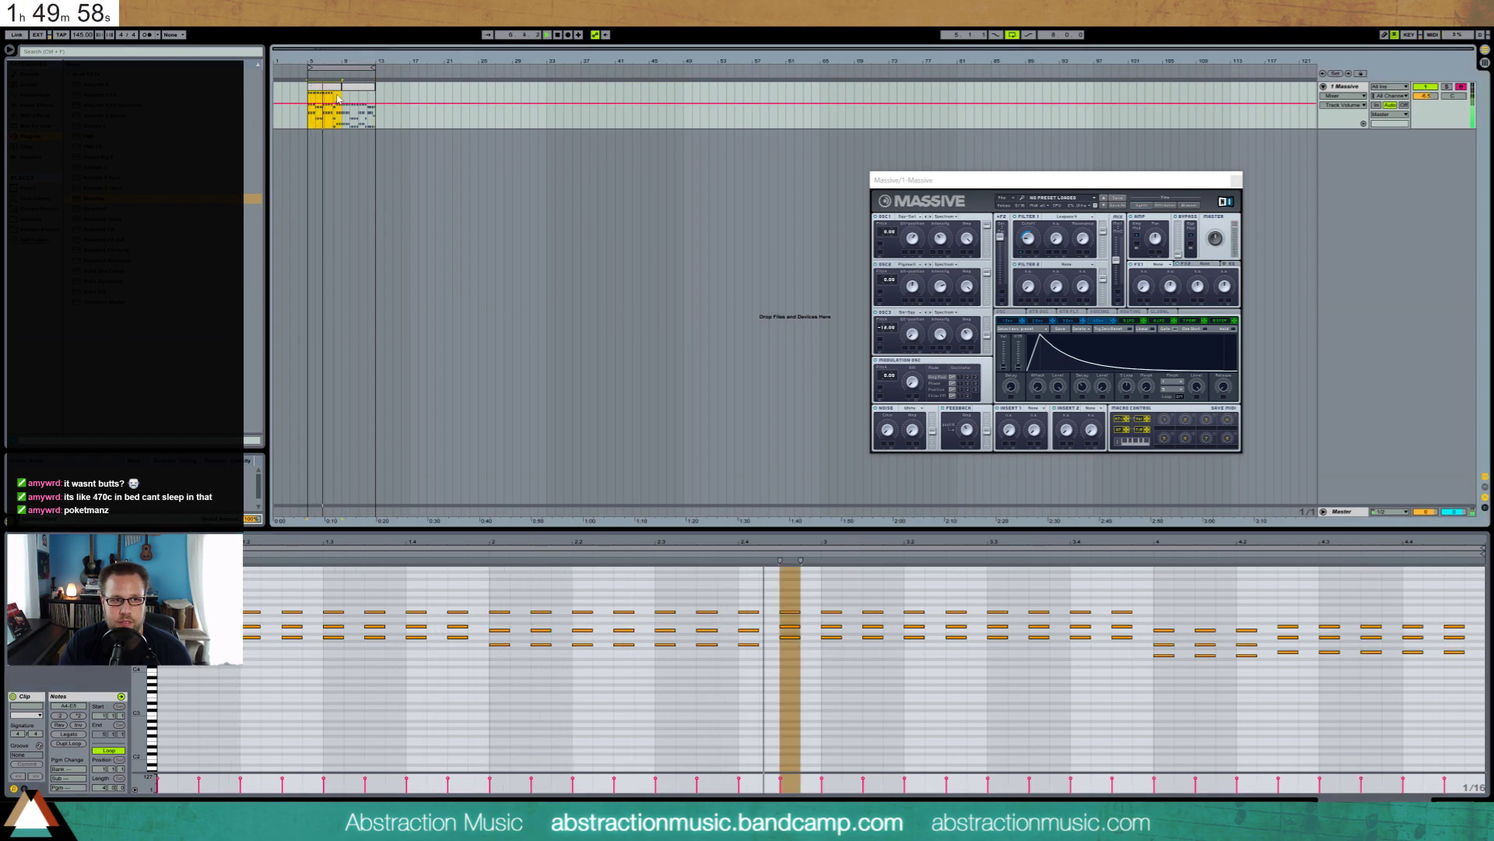
{"action": "left_click", "coordinate": [363, 100], "text": "shift"}
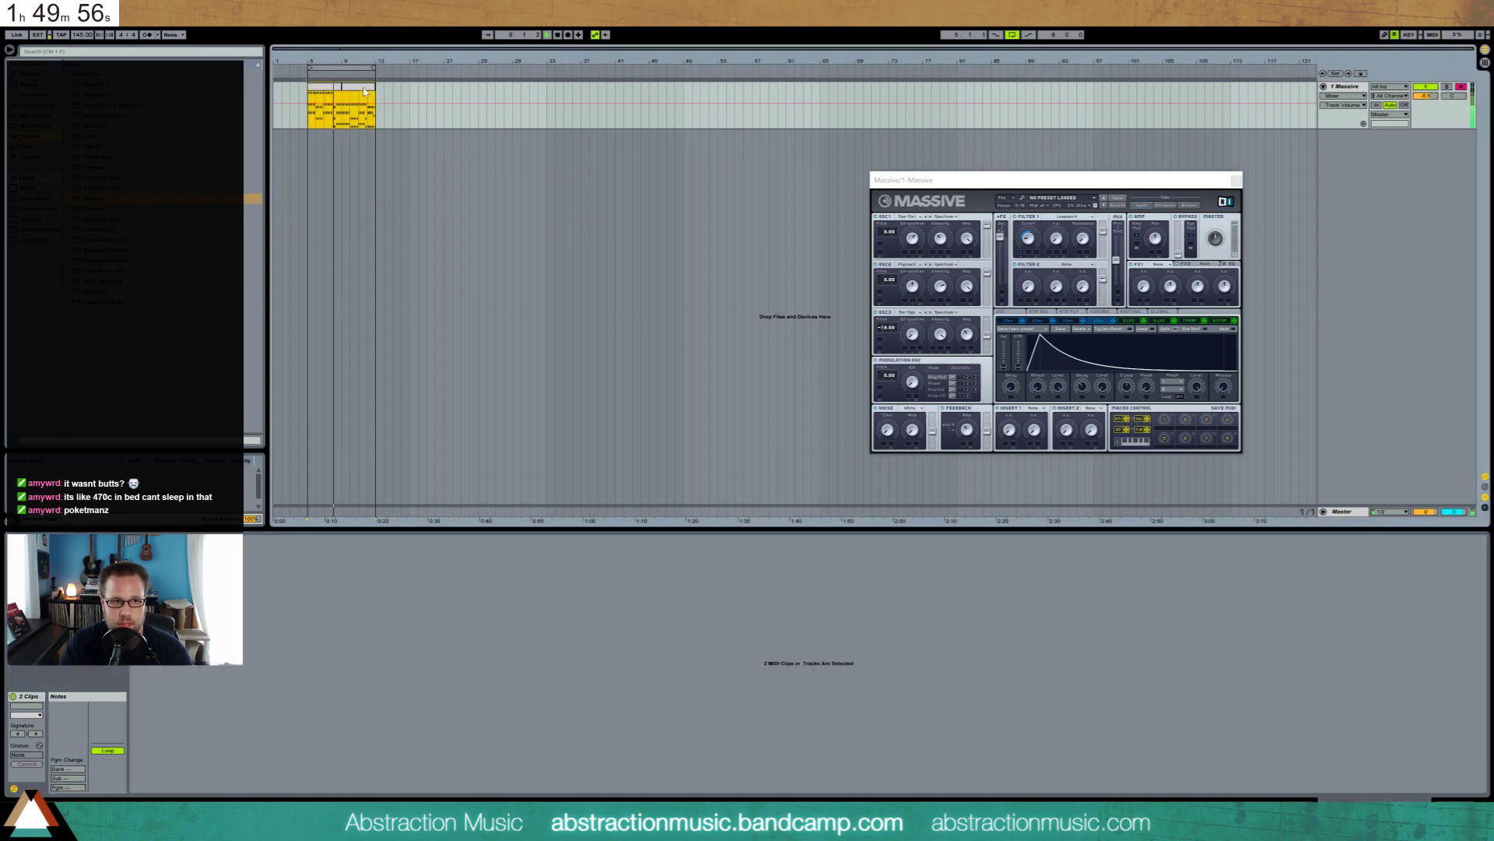
{"action": "key", "text": "ctrl+j"}
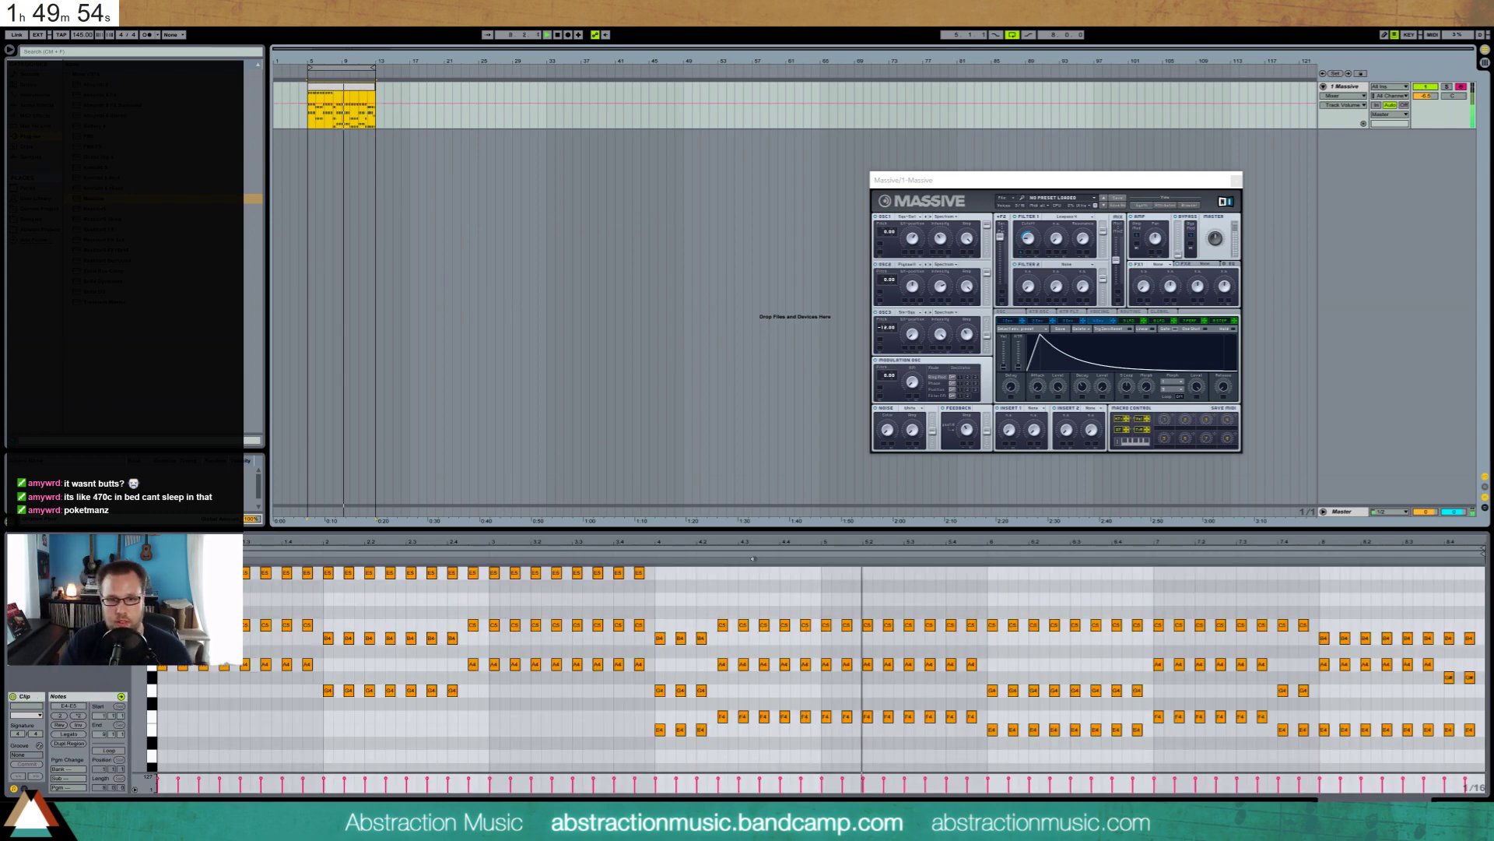
Transpose the two chords at beat 4.4 of the consolidated clip up four semitones and lower their middle notes by one semitone
{"action": "left_click", "coordinate": [792, 604]}
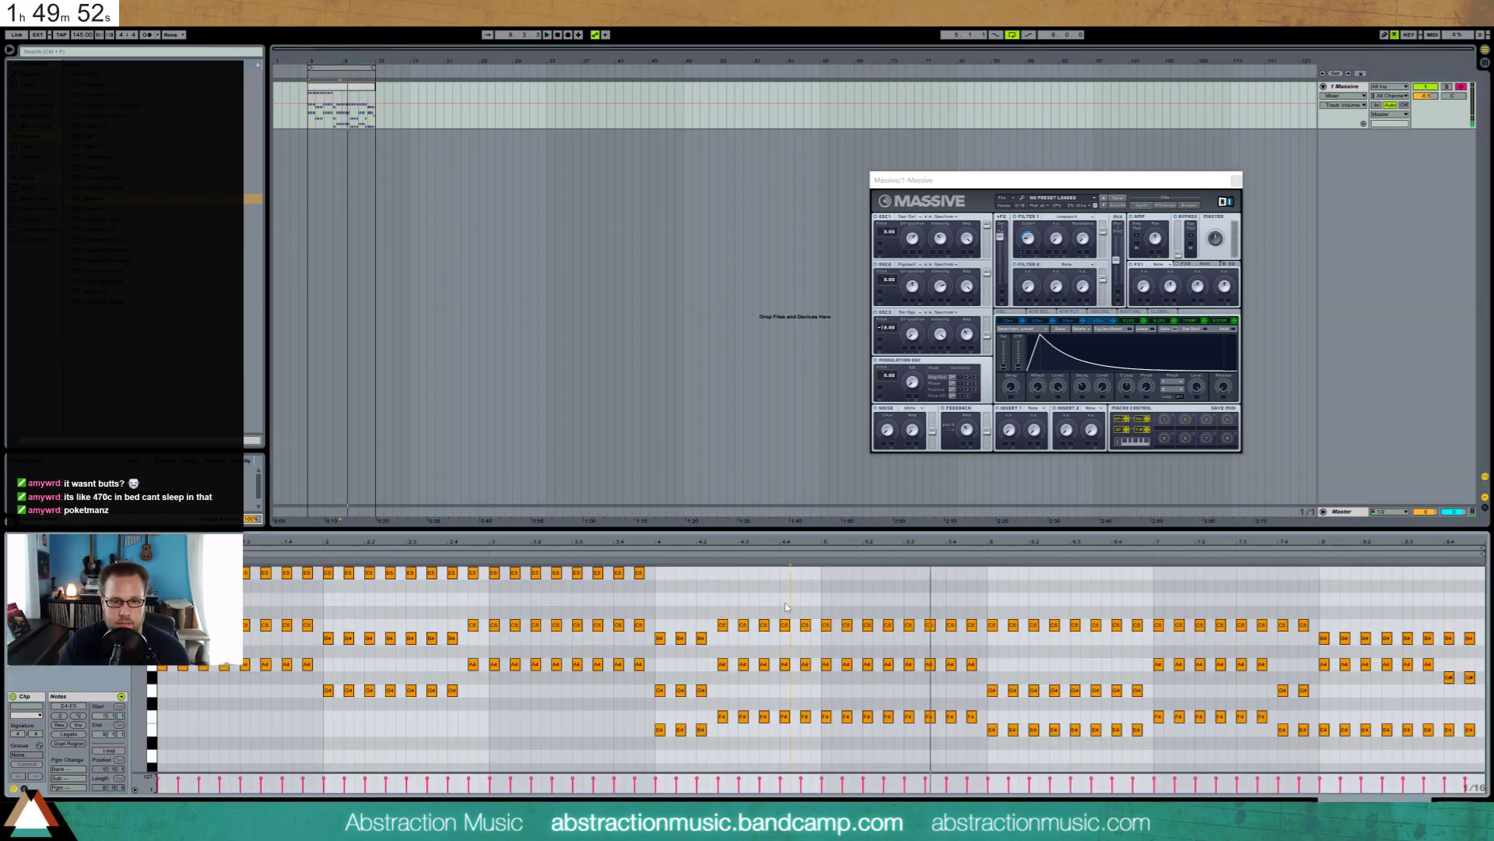
{"action": "left_click_drag", "start_coordinate": [785, 606], "coordinate": [809, 745]}
{"action": "key", "text": "Up"}
{"action": "key", "text": "Up"}
{"action": "key", "text": "Up"}
{"action": "key", "text": "Up"}
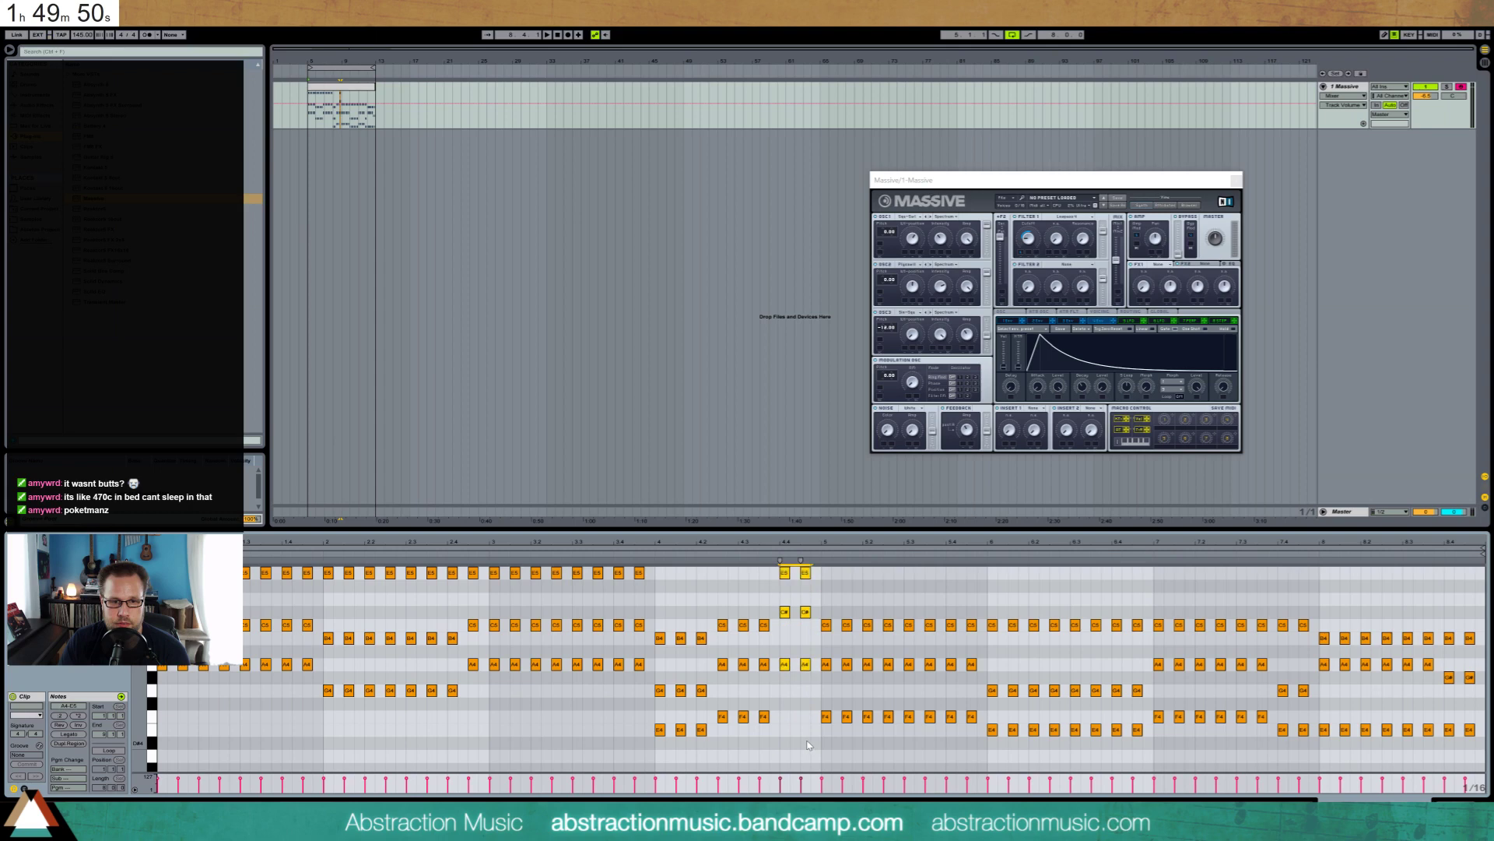
{"action": "left_click_drag", "start_coordinate": [771, 607], "coordinate": [805, 615]}
{"action": "key", "text": "Down"}
{"action": "key", "text": "Down"}
{"action": "key", "text": "Up"}
Play back the consolidated clip, restarting from bar 2
{"action": "key", "text": "space"}
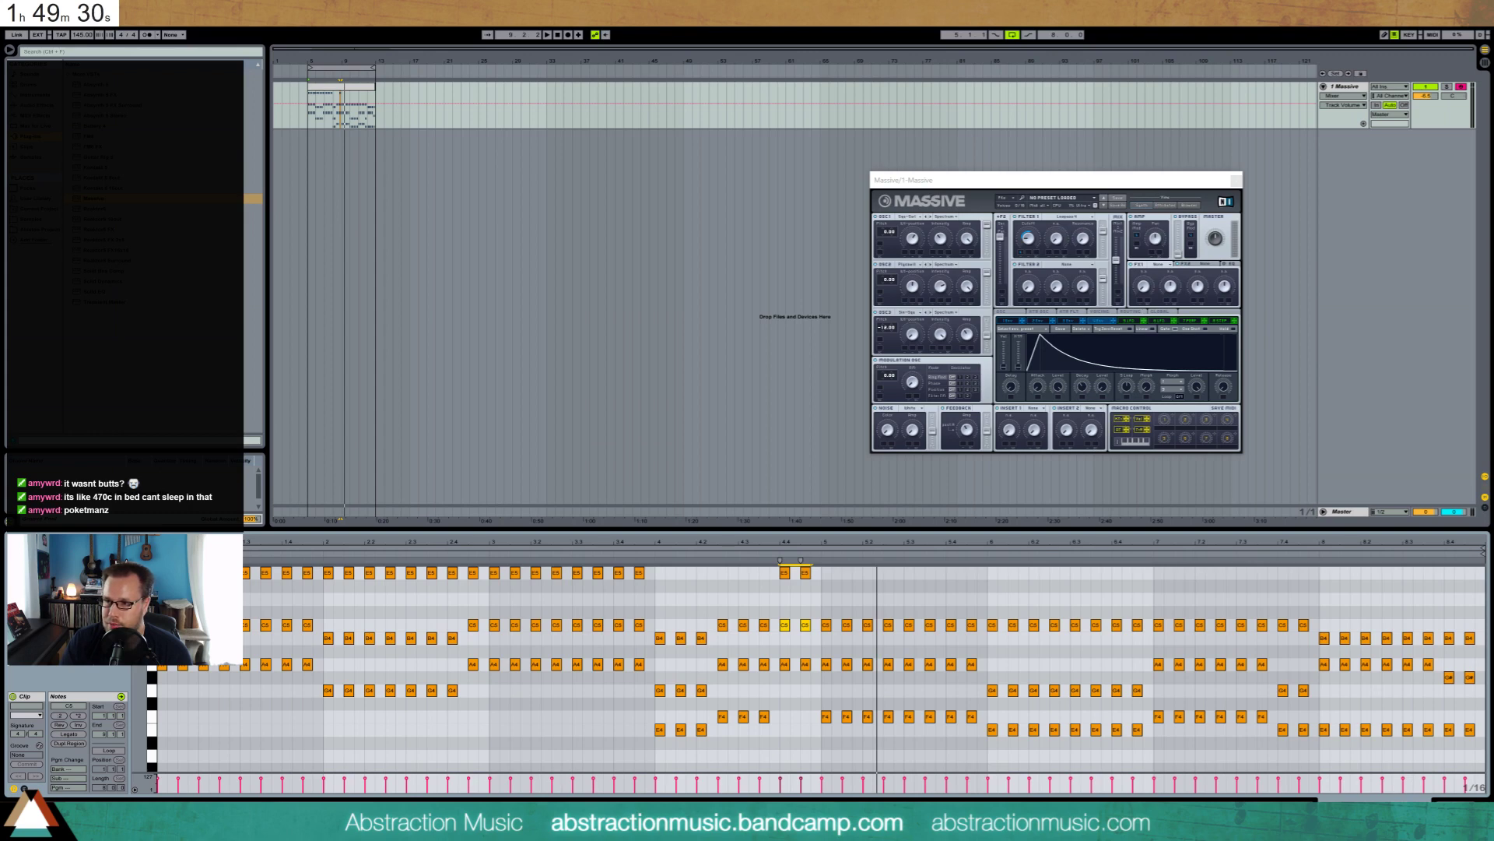
{"action": "left_click", "coordinate": [362, 613]}
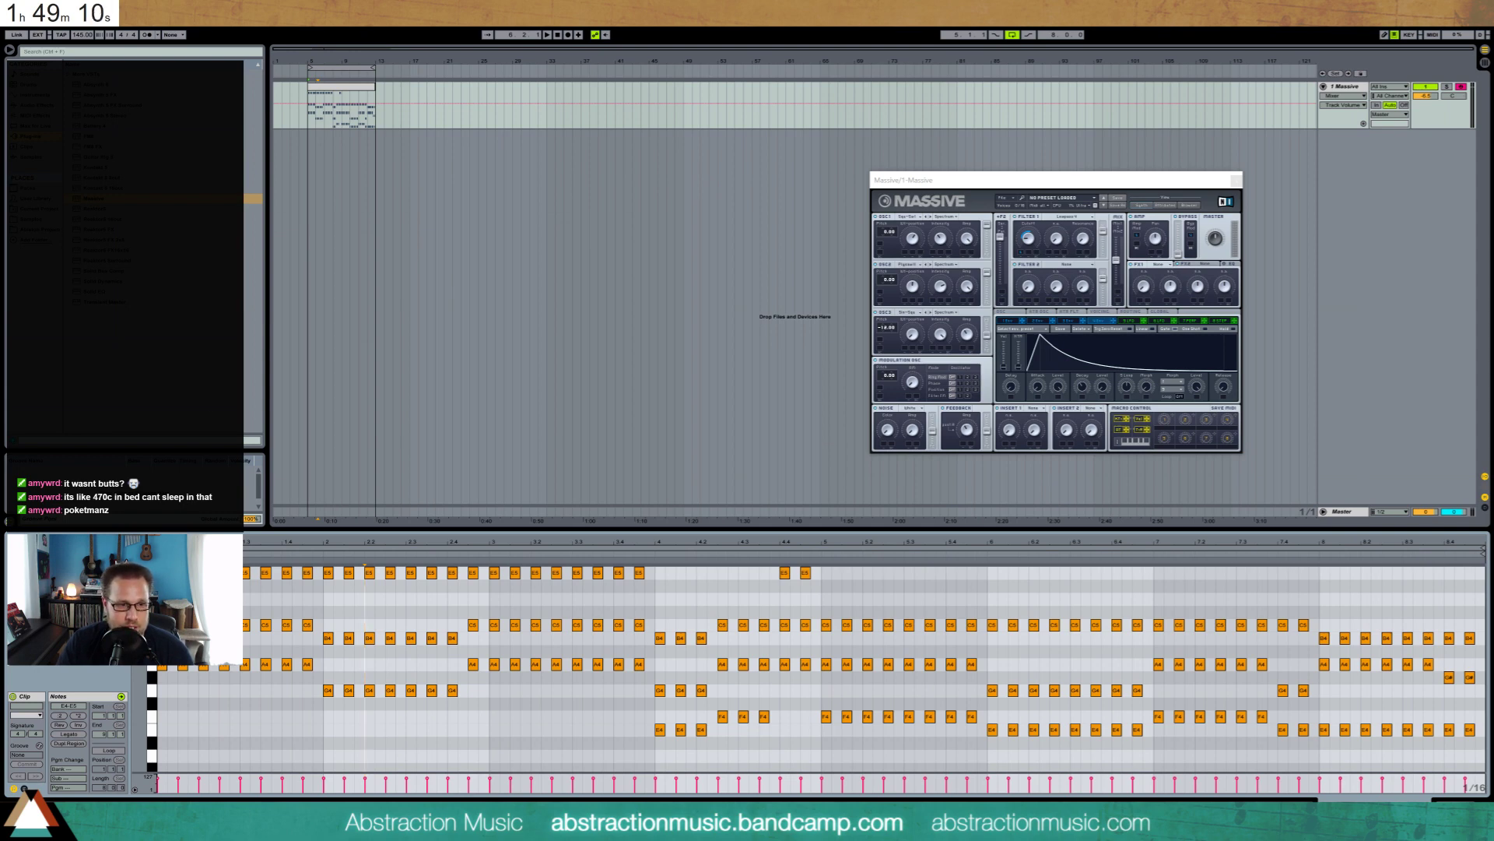
{"action": "key", "text": "space"}
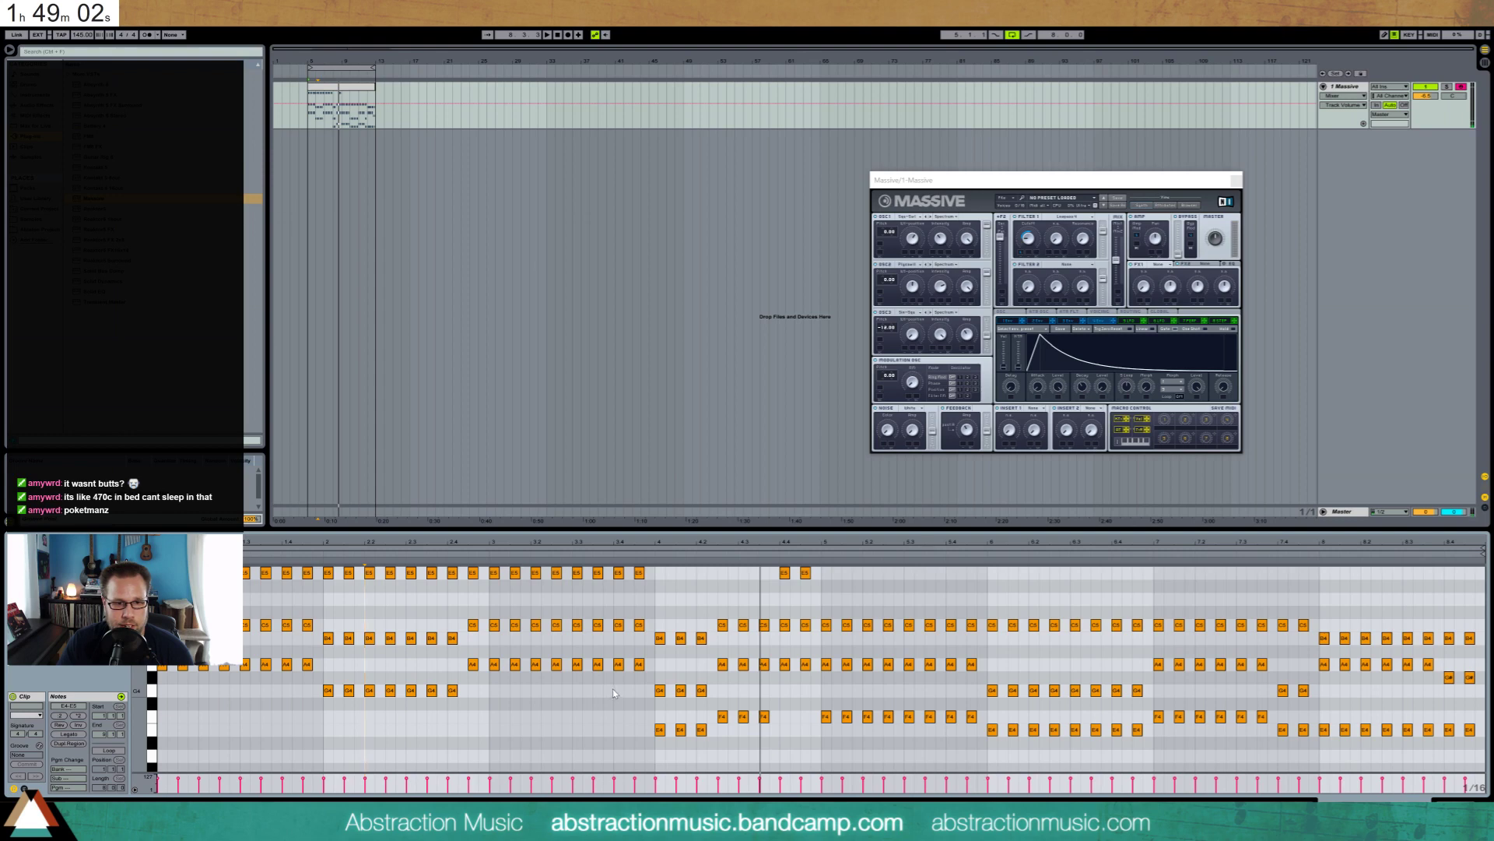
Lower the middle notes by one semitone and the bottom notes by two semitones in the two chords at beat 3.4
{"action": "mouse_move", "coordinate": [613, 692]}
{"action": "left_mouse_down"}
{"action": "mouse_move", "coordinate": [648, 557]}
{"action": "mouse_move", "coordinate": [646, 684]}
{"action": "mouse_move", "coordinate": [617, 674]}
{"action": "left_mouse_up"}
{"action": "key", "text": "Down"}
{"action": "key", "text": "Down"}
{"action": "key", "text": "Up"}
{"action": "left_click", "coordinate": [648, 689]}
{"action": "key", "text": "Down"}
{"action": "left_click", "coordinate": [160, 554]}
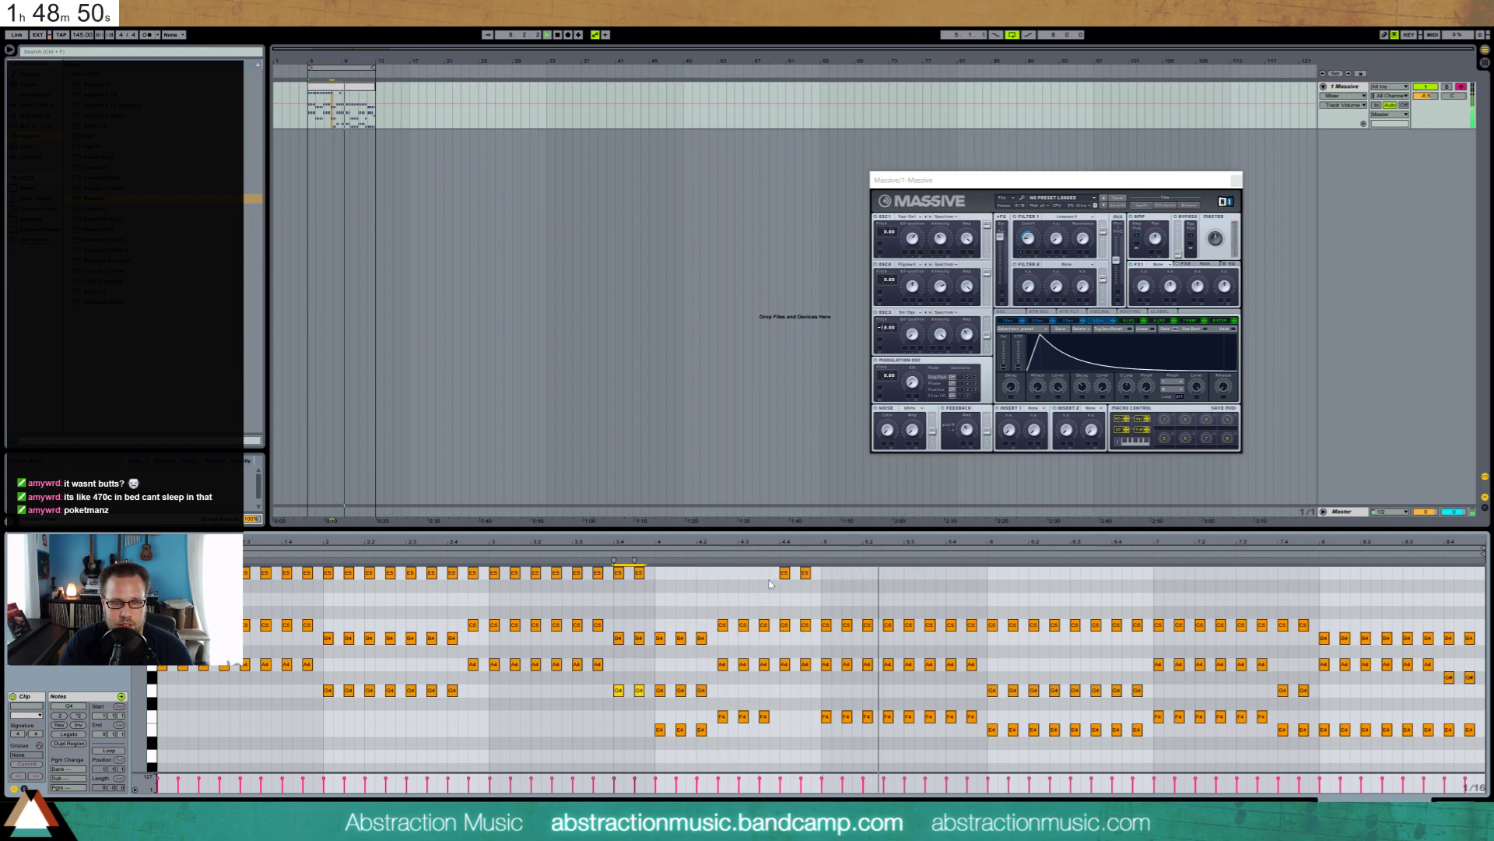
Lower the top and bottom notes of the second chord at beat 4.4 by two semitones each
{"action": "key", "text": "space"}
{"action": "left_click", "coordinate": [805, 574]}
{"action": "key", "text": "Down"}
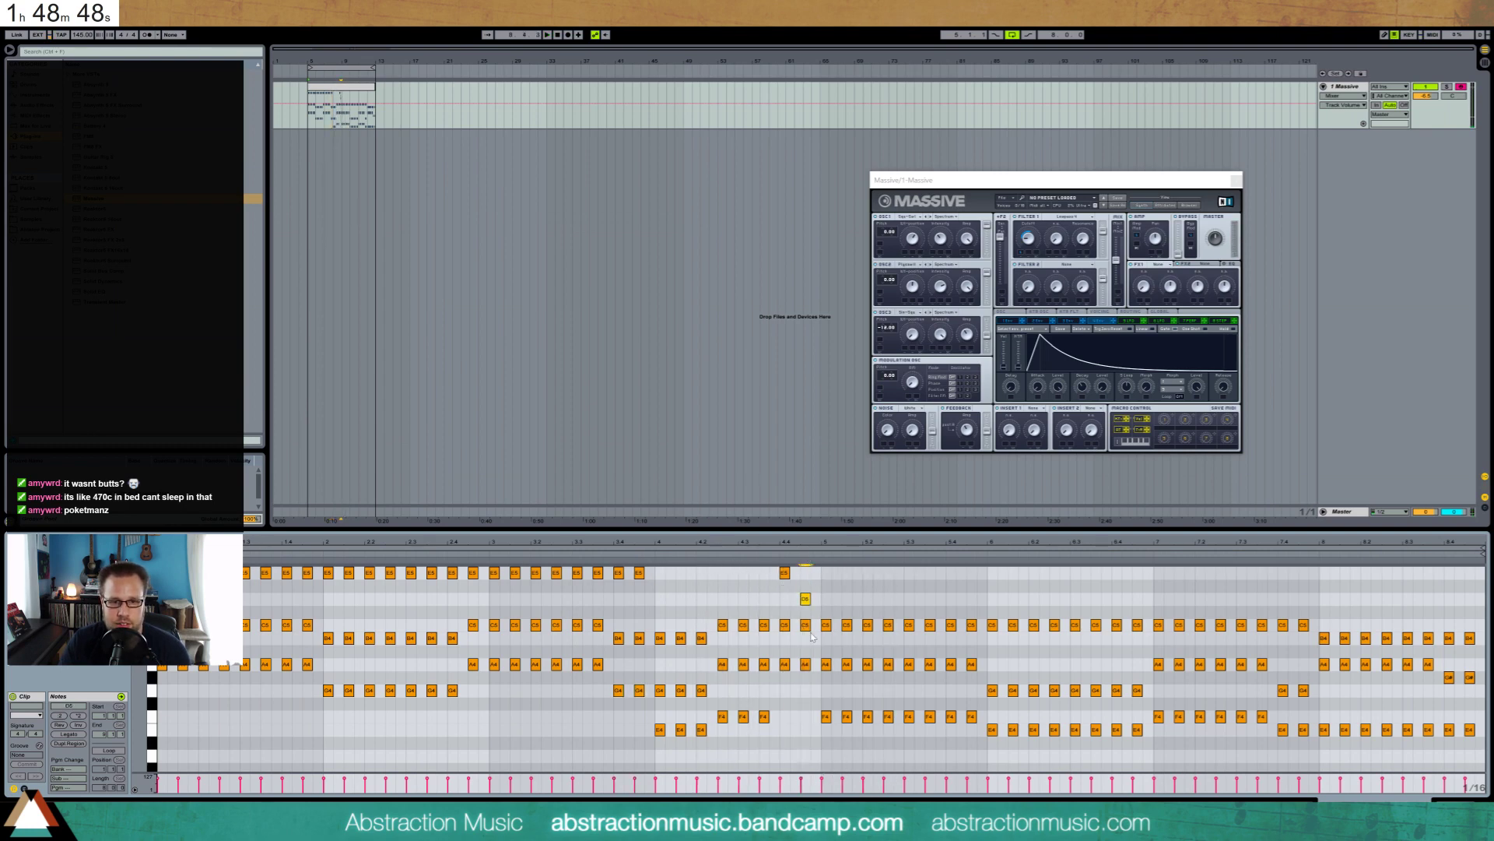
{"action": "left_click", "coordinate": [773, 551]}
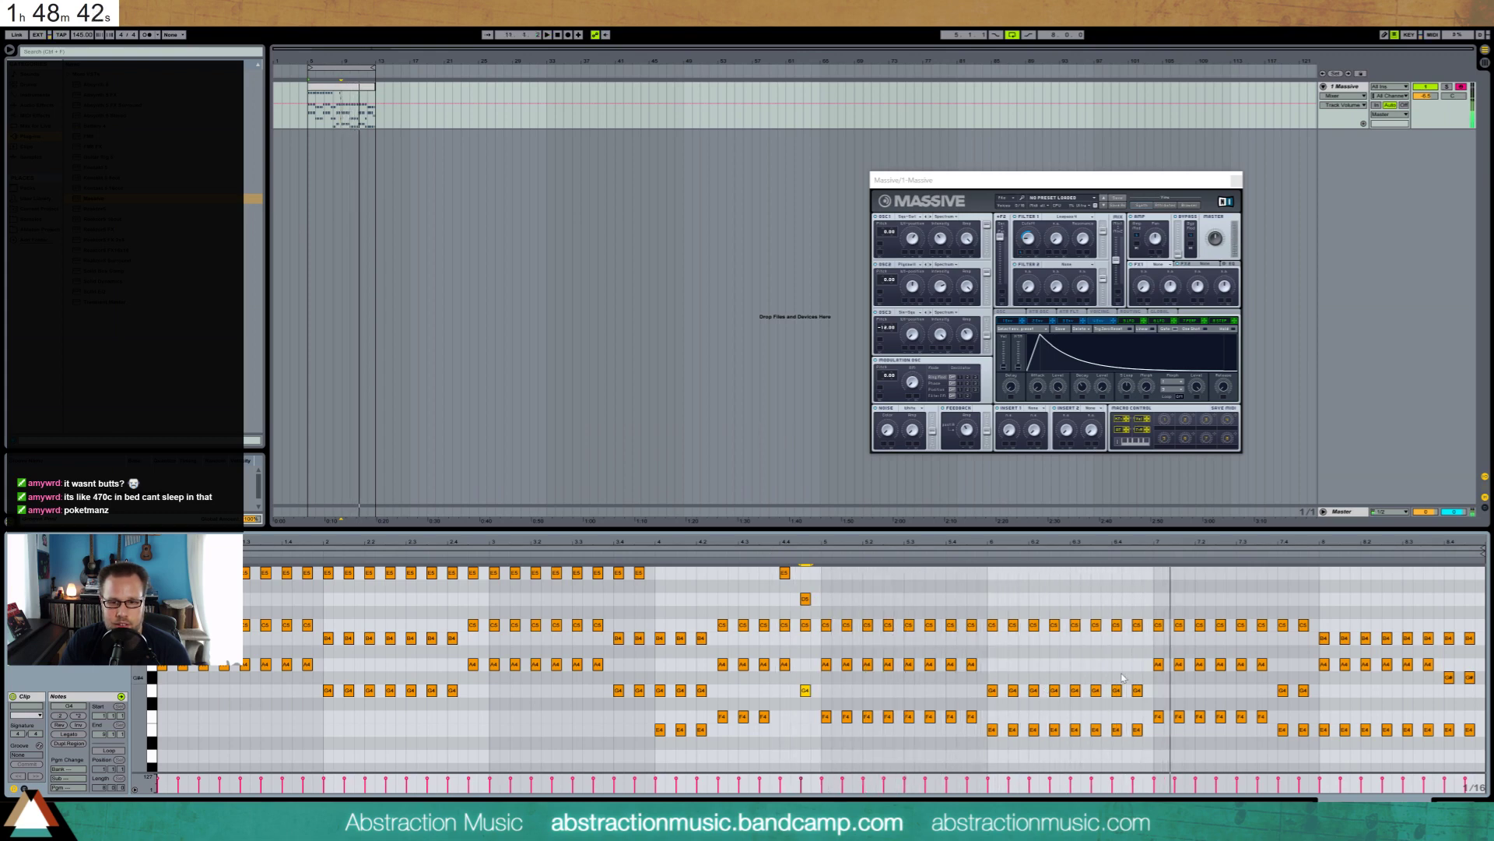
Raise bar 6's last chord's middle note by two semitones and its bottom note by one, and play back the clip
{"action": "left_click_drag", "start_coordinate": [1134, 674], "coordinate": [1144, 751]}
{"action": "key", "text": "space"}
{"action": "key", "text": "Up"}
{"action": "key", "text": "Up"}
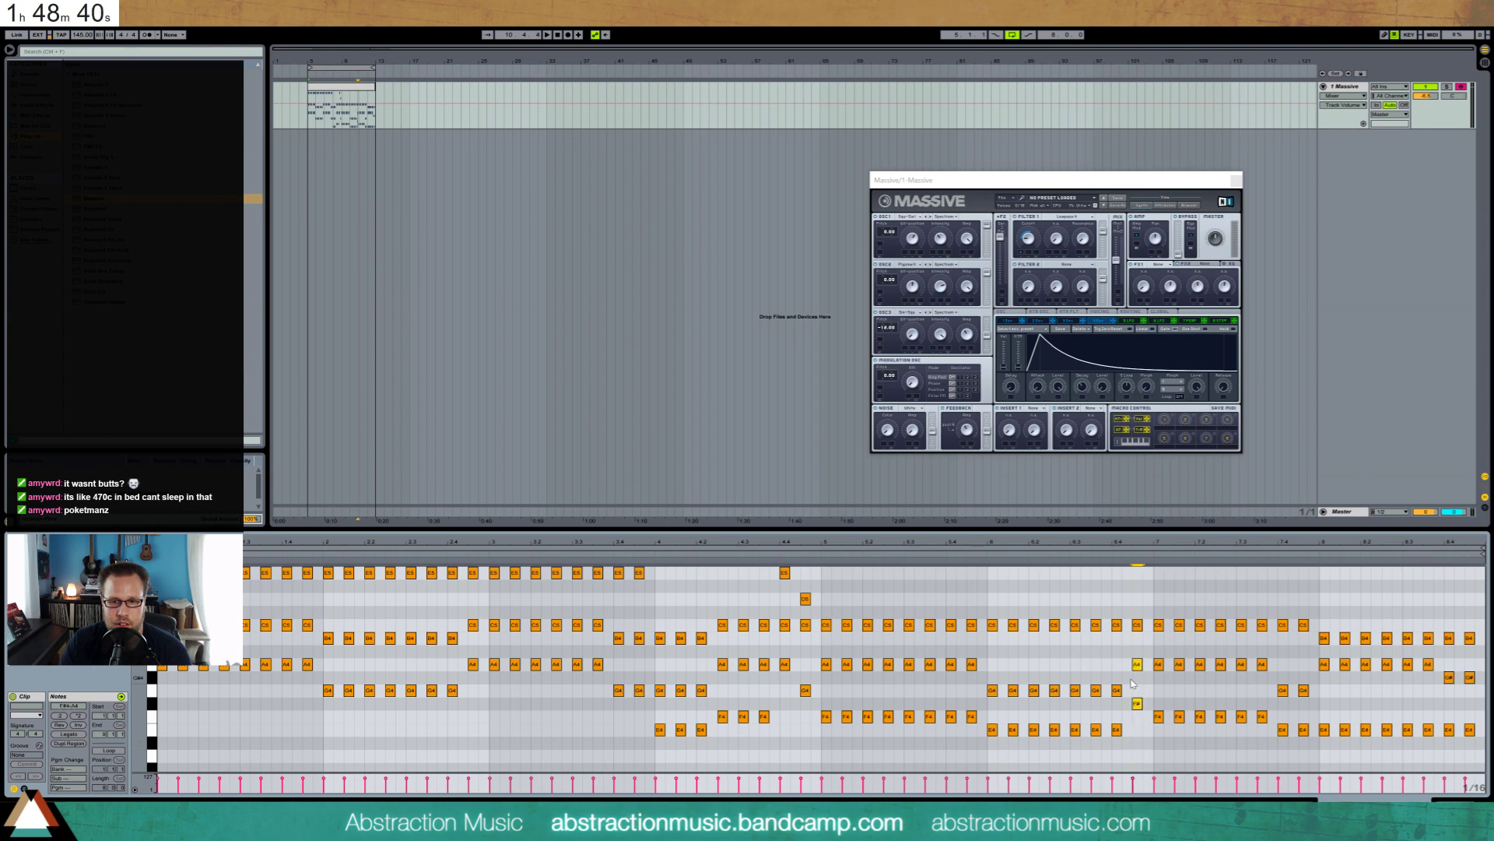
{"action": "left_click", "coordinate": [1137, 702]}
{"action": "key", "text": "space"}
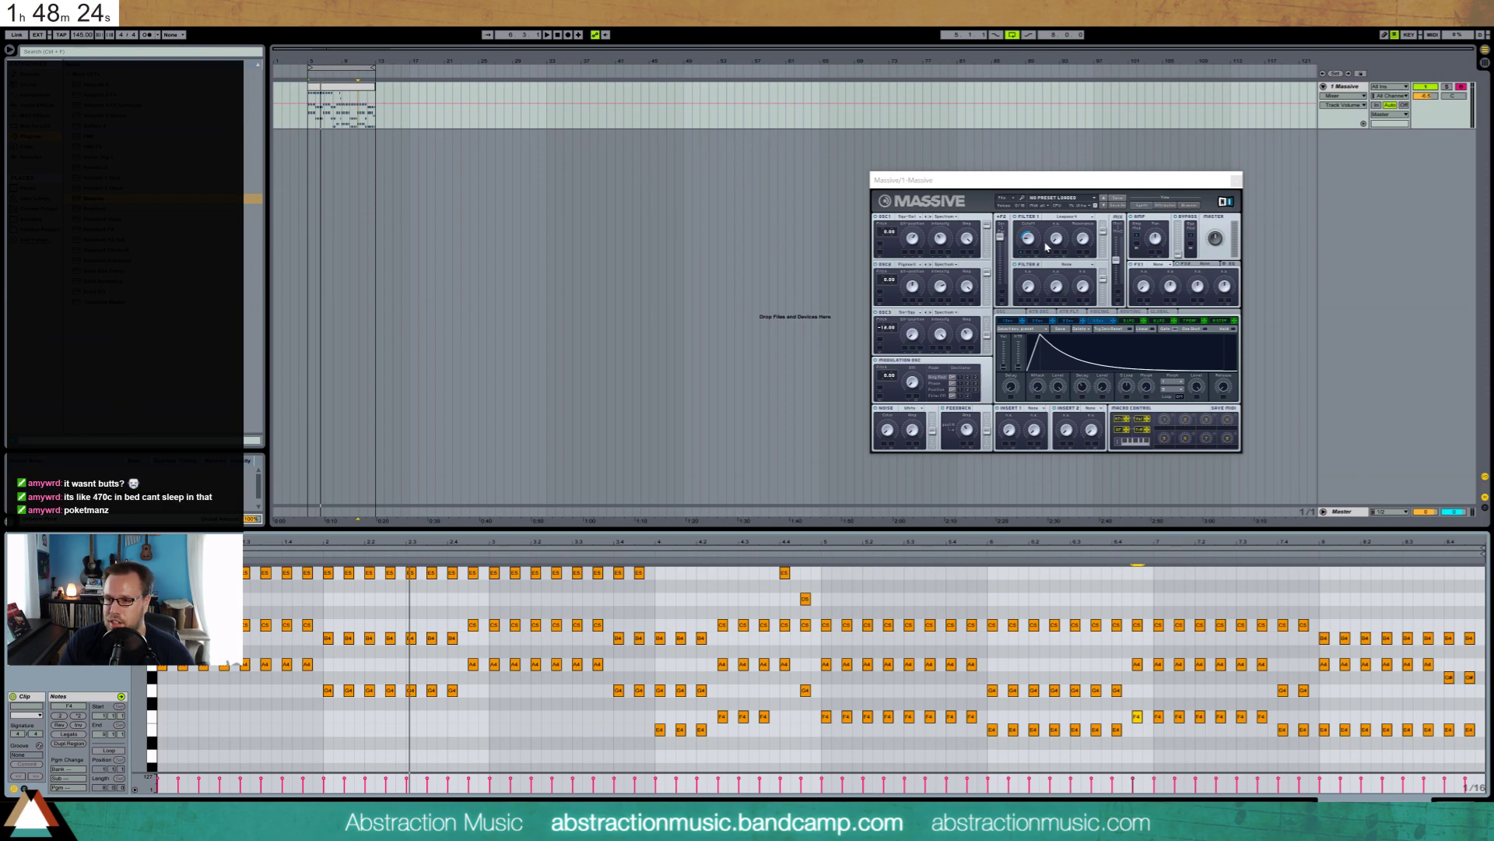
Move the Hooktheory browser window out of the way and duplicate the Massive clip directly after the original
{"action": "key", "text": "alt+Tab"}
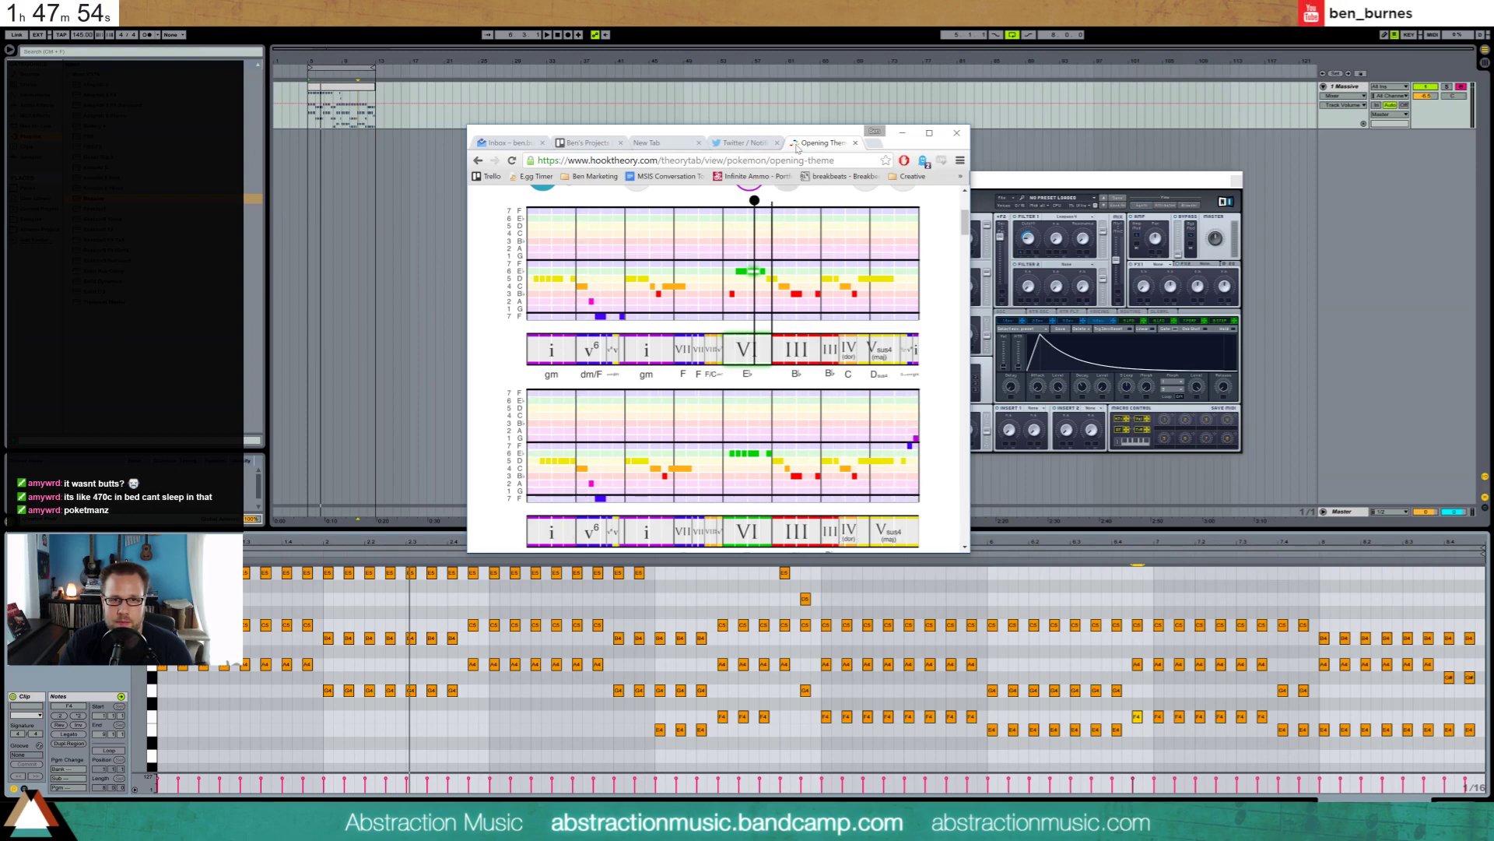
{"action": "left_click_drag", "start_coordinate": [808, 138], "coordinate": [1493, 156]}
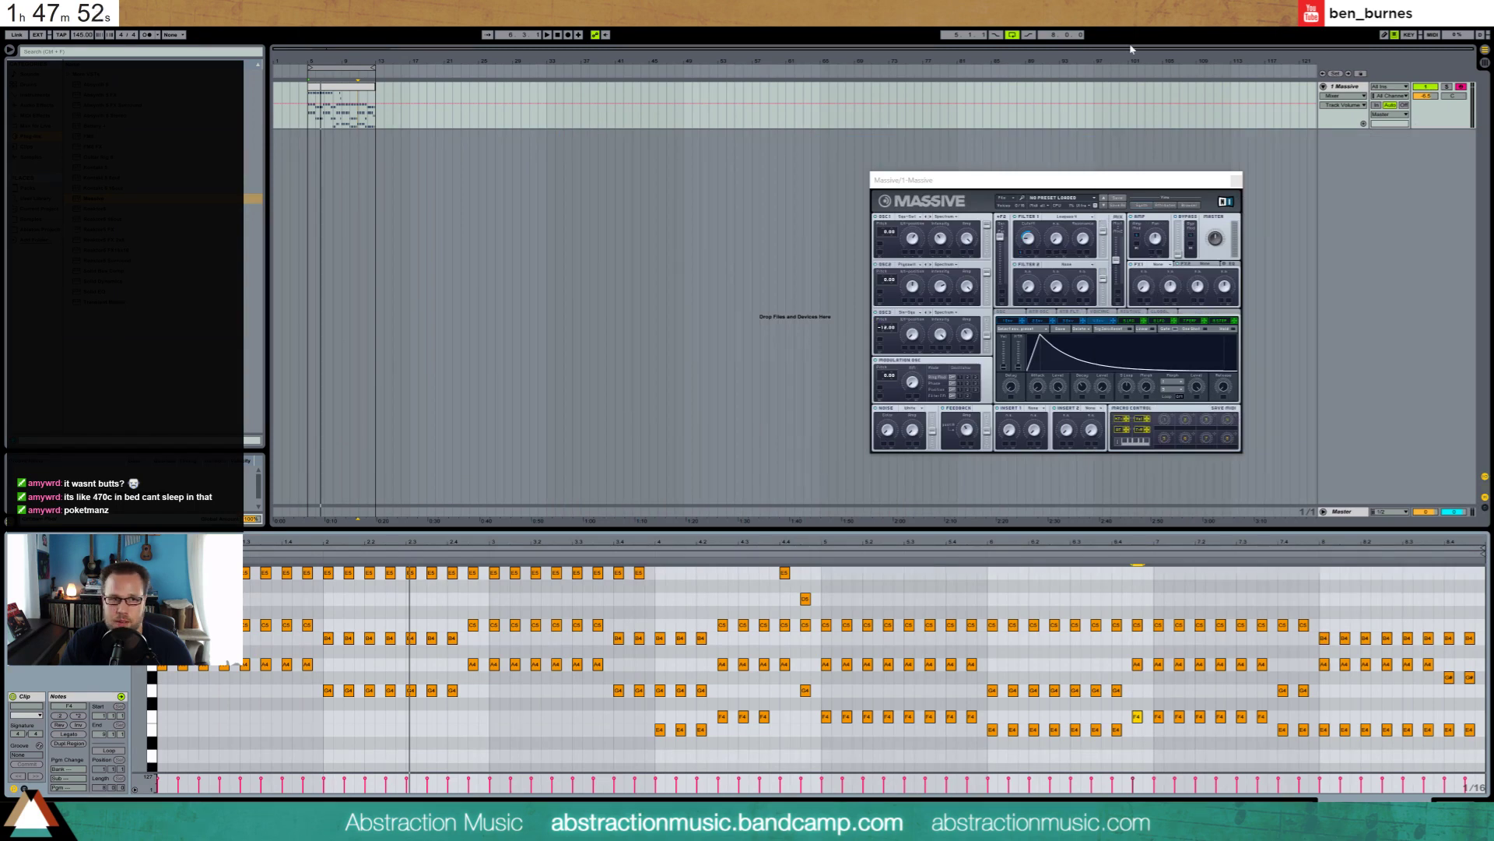
{"action": "left_click", "coordinate": [368, 93]}
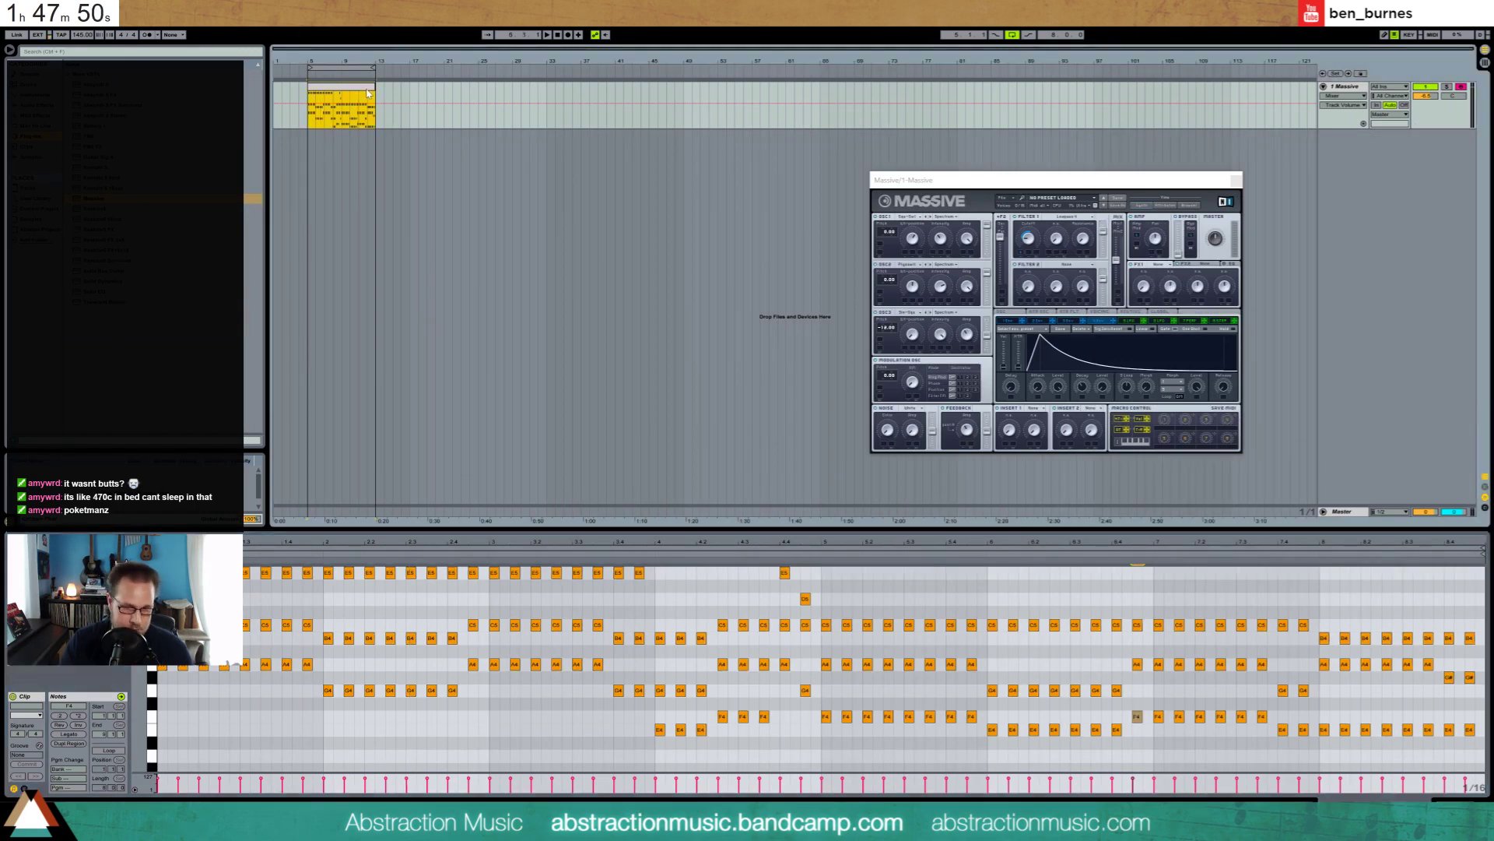
{"action": "key", "text": "ctrl+d"}
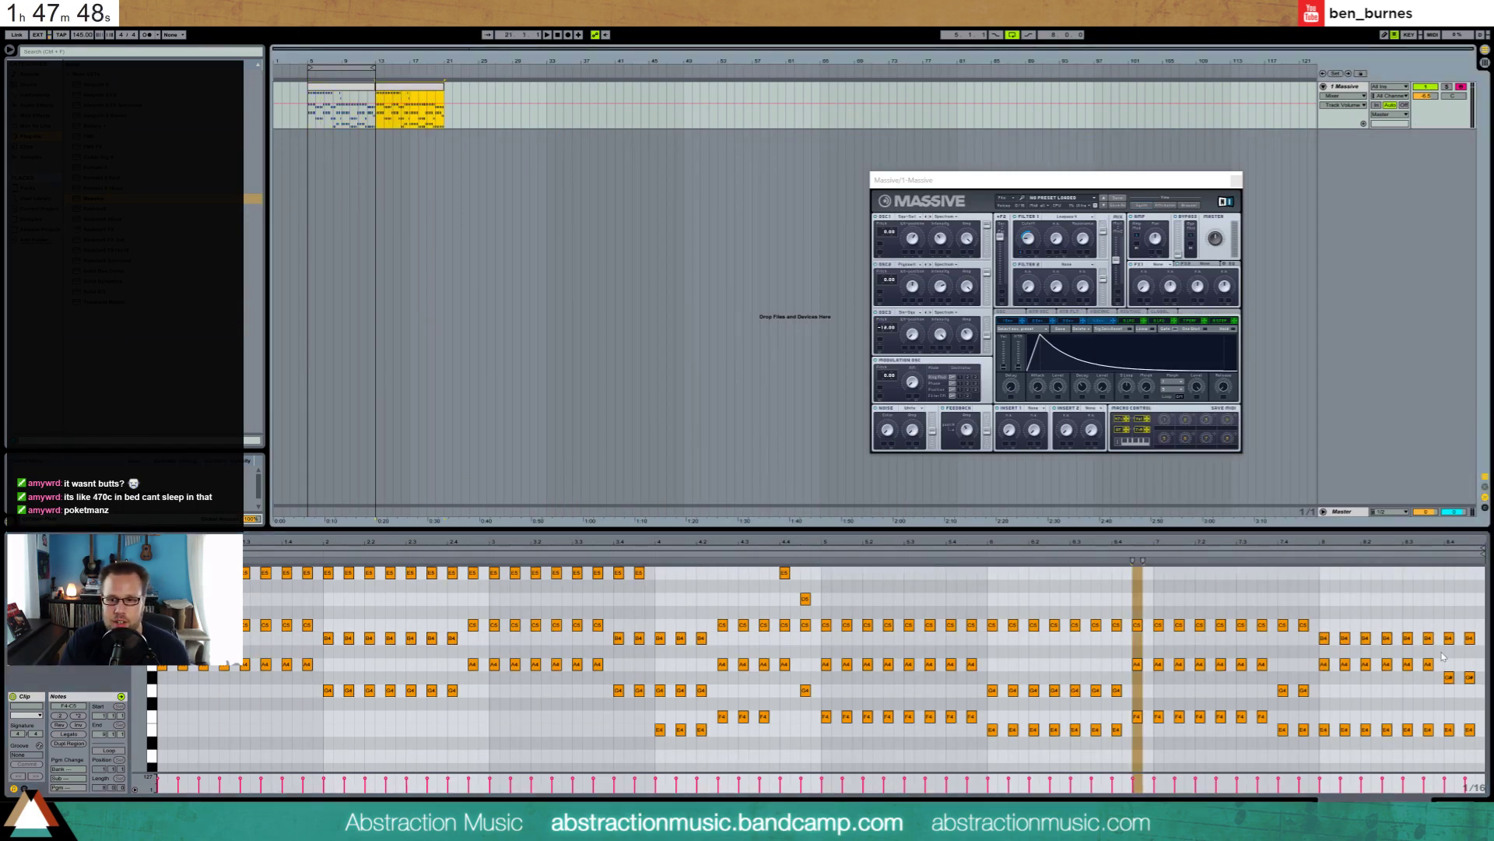
Raise the middle notes of the duplicate clip's last two chords by one semitone and extend the arrangement loop over both clips
{"action": "left_click_drag", "start_coordinate": [1482, 690], "coordinate": [1406, 670]}
{"action": "key", "text": "Delete"}
{"action": "key", "text": "ctrl+d"}
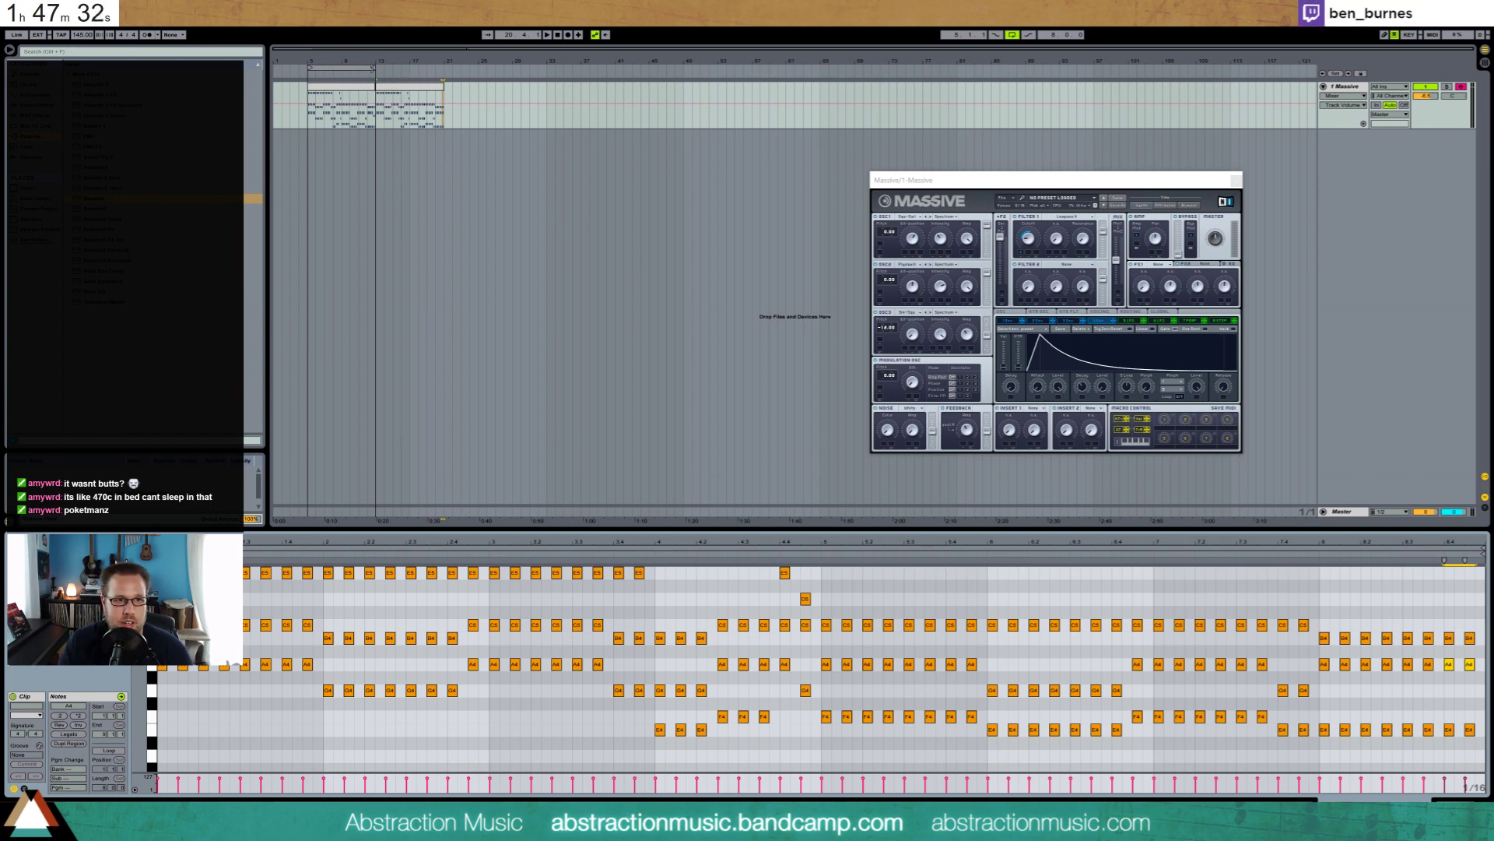
{"action": "left_click_drag", "start_coordinate": [372, 68], "coordinate": [441, 70]}
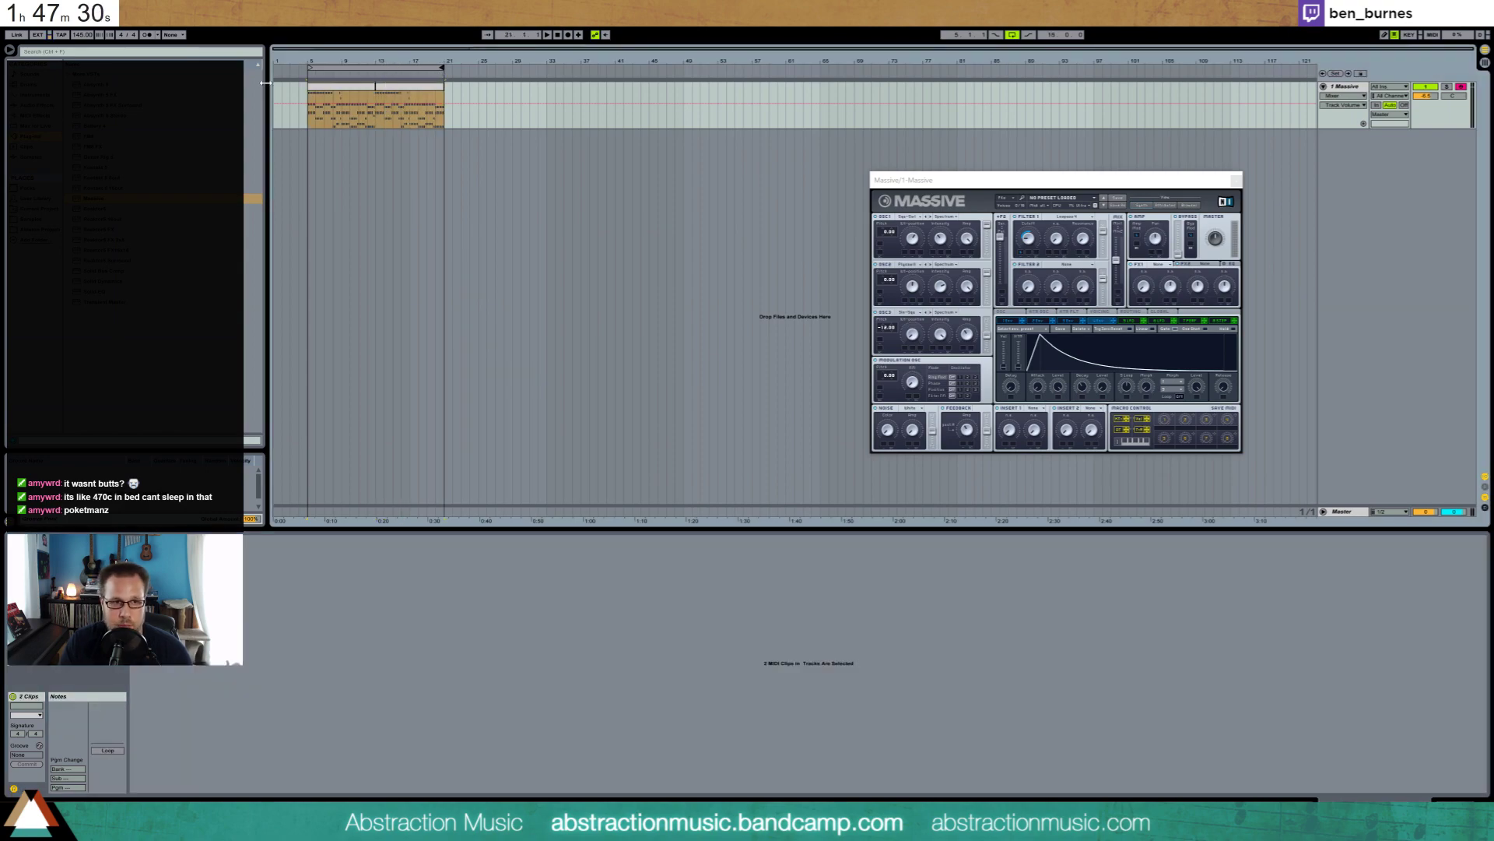
Play back the first clip, load a reverb into Massive's FX1 slot and adjust its Dry/Wet amount
{"action": "left_click", "coordinate": [316, 93]}
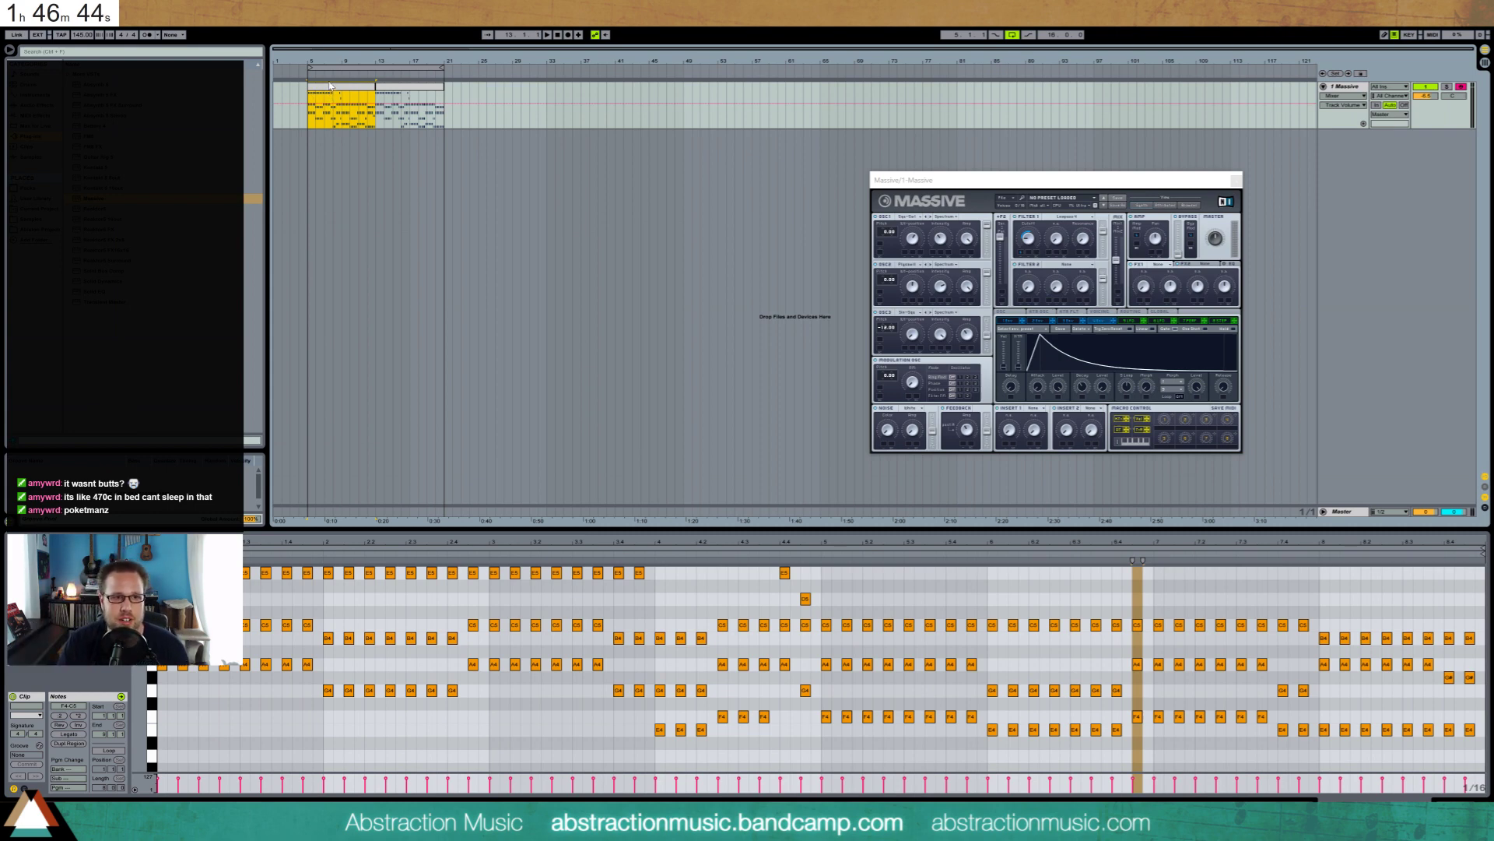
{"action": "key", "text": "space"}
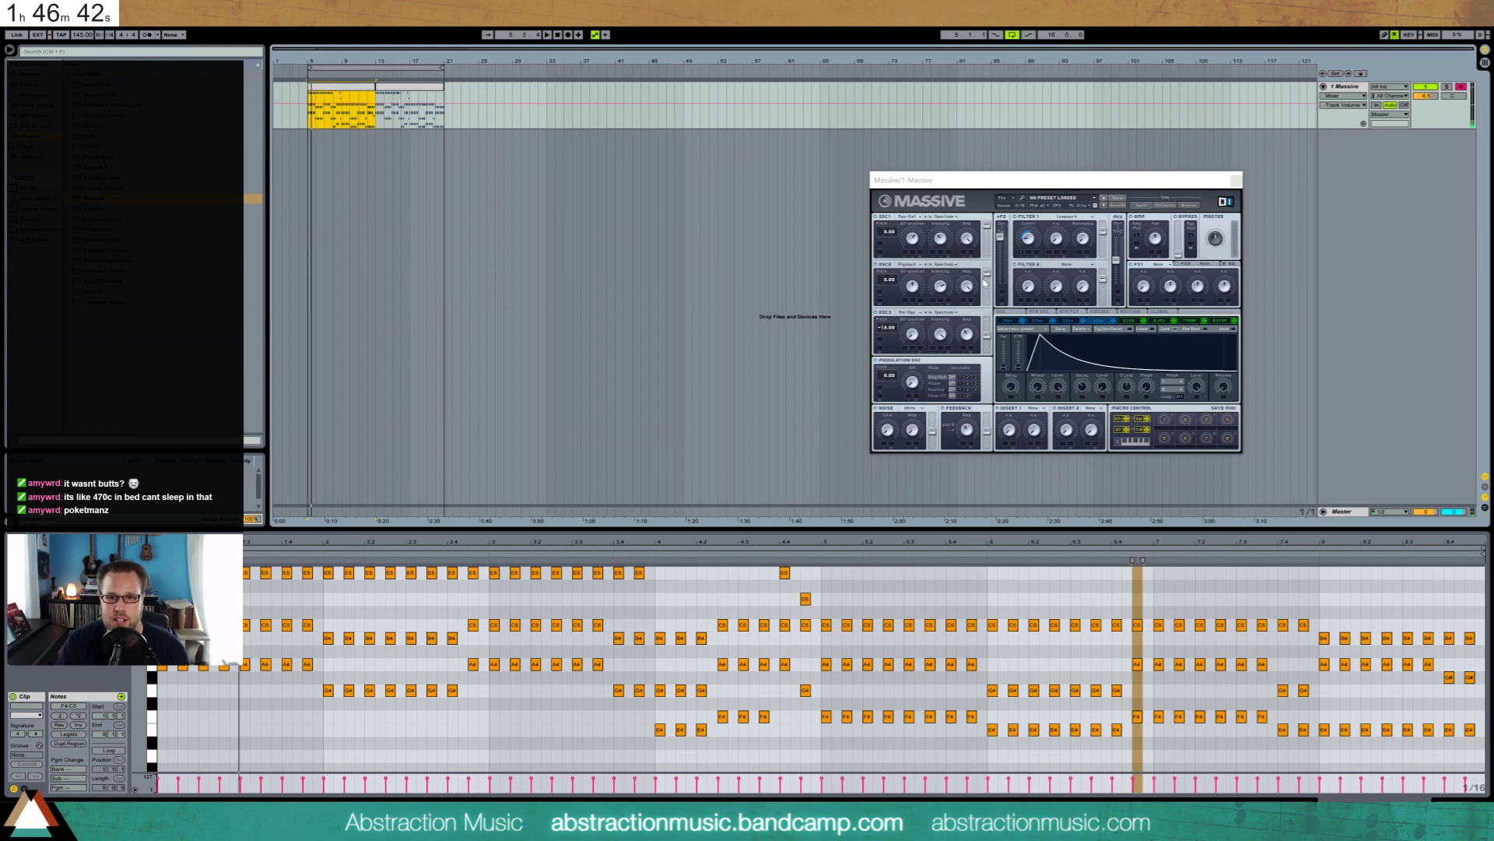
{"action": "left_click", "coordinate": [1044, 419]}
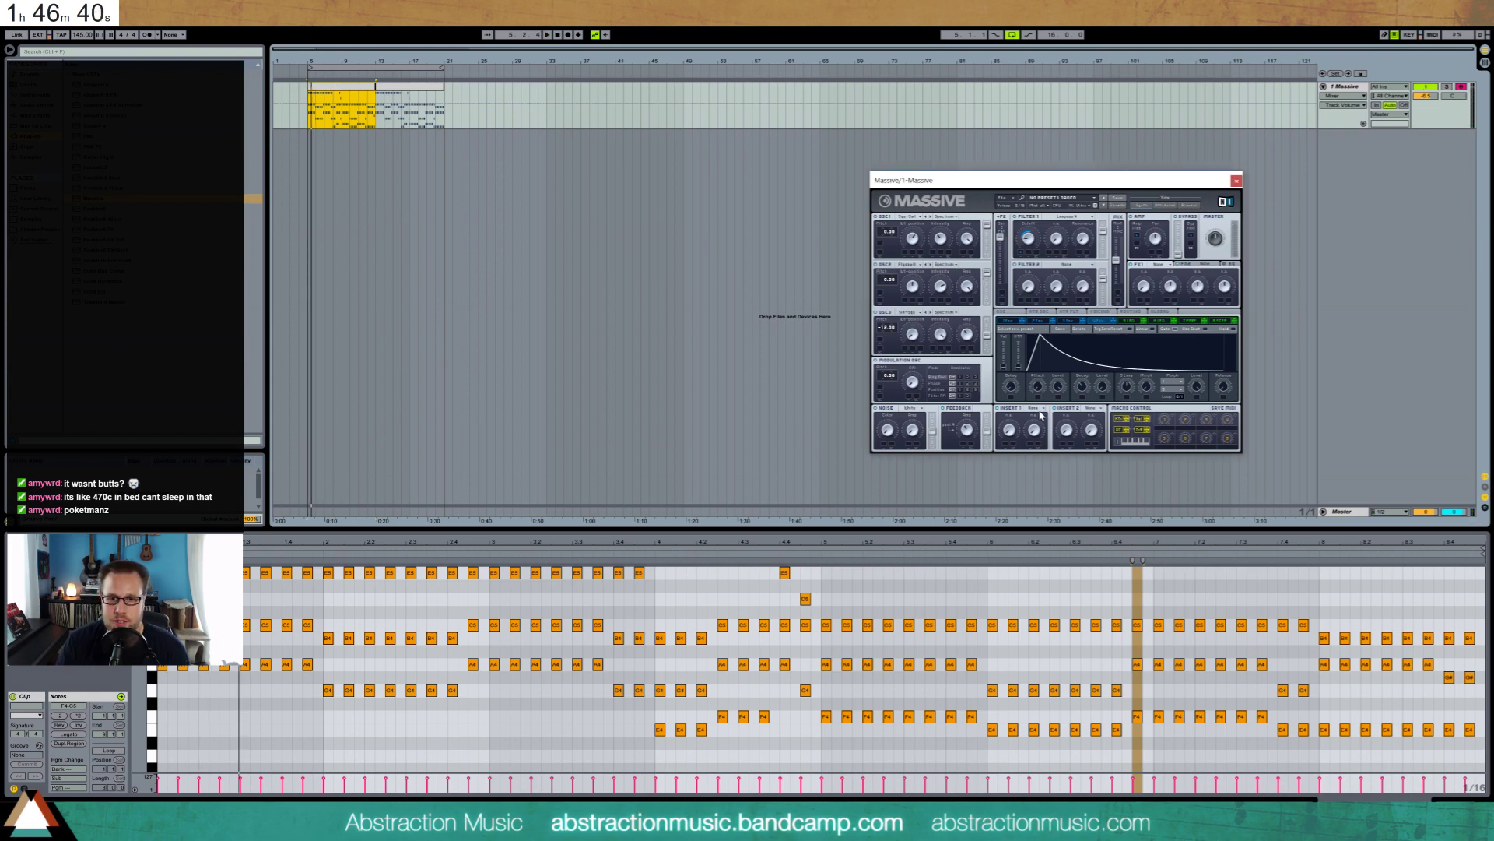
{"action": "left_click", "coordinate": [1041, 413]}
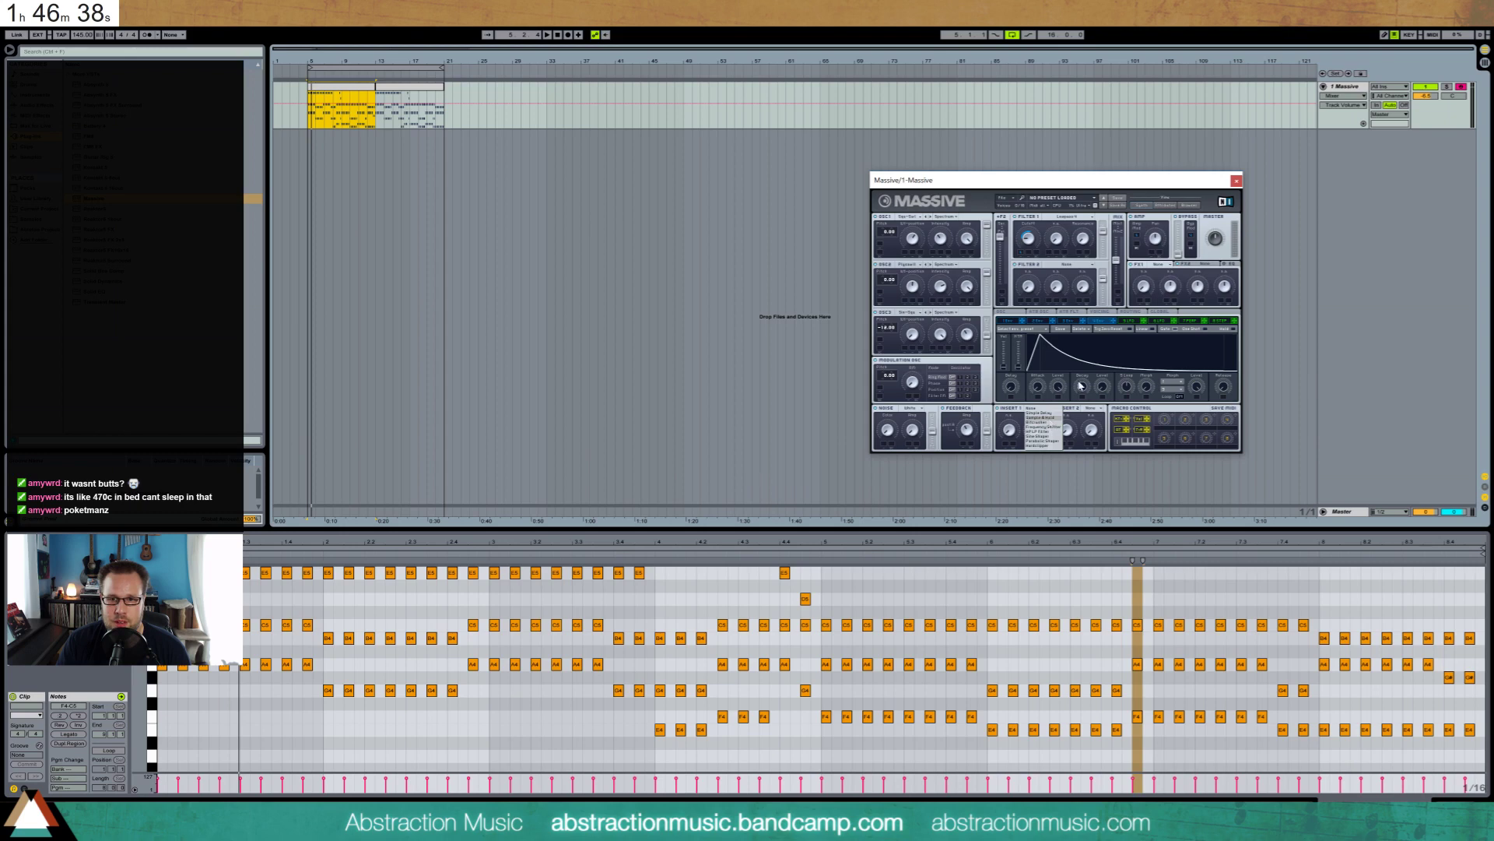
{"action": "left_click", "coordinate": [1168, 266]}
{"action": "left_click", "coordinate": [1168, 265]}
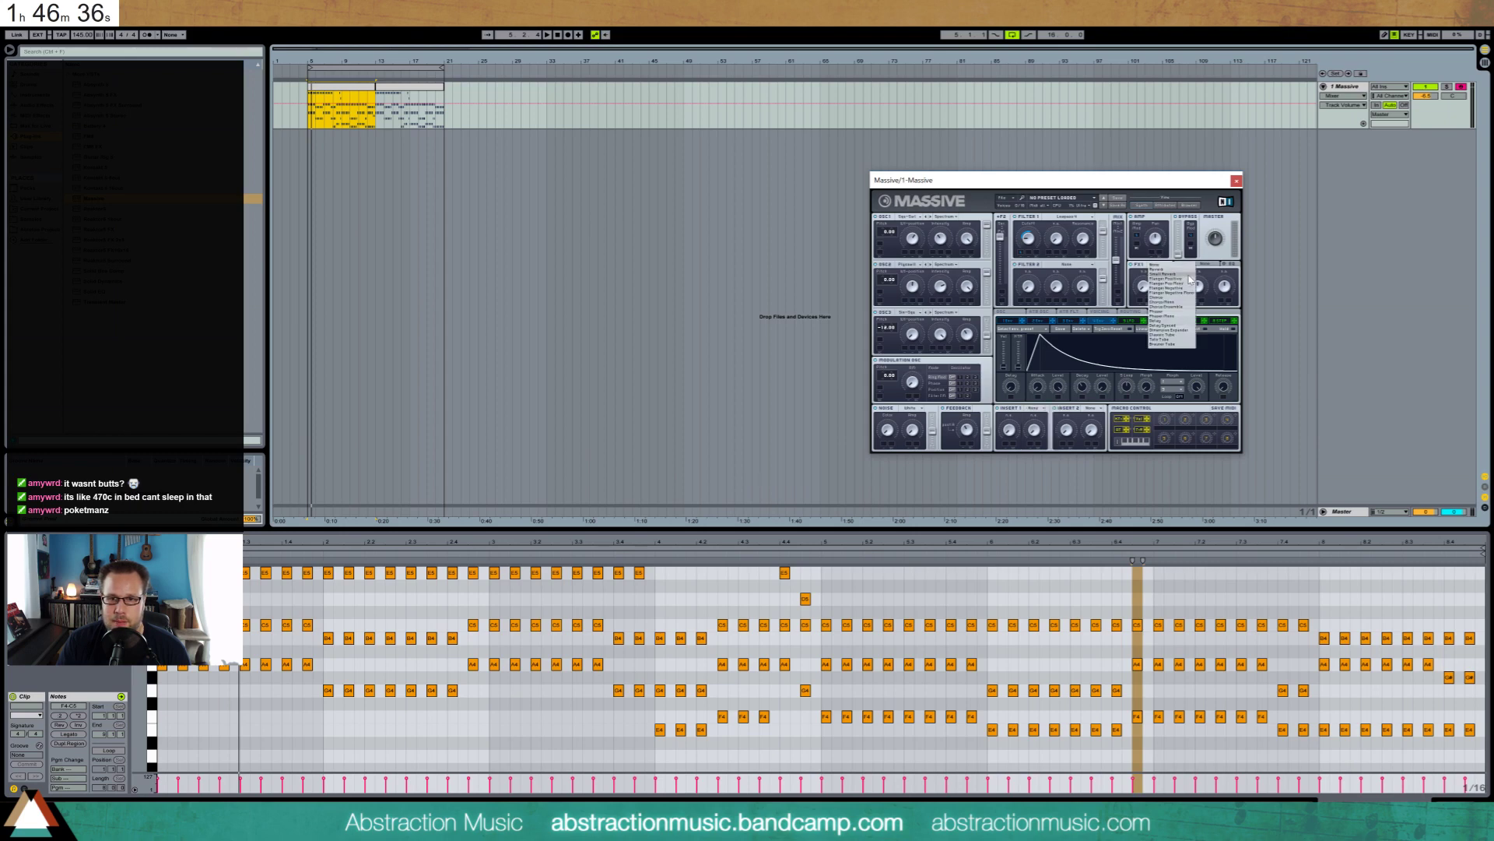
{"action": "left_click", "coordinate": [1190, 278]}
{"action": "mouse_move", "coordinate": [1144, 283]}
{"action": "left_mouse_down"}
{"action": "mouse_move", "coordinate": [1170, 288]}
{"action": "mouse_move", "coordinate": [1150, 292]}
{"action": "left_mouse_up"}
{"action": "key", "text": "space"}
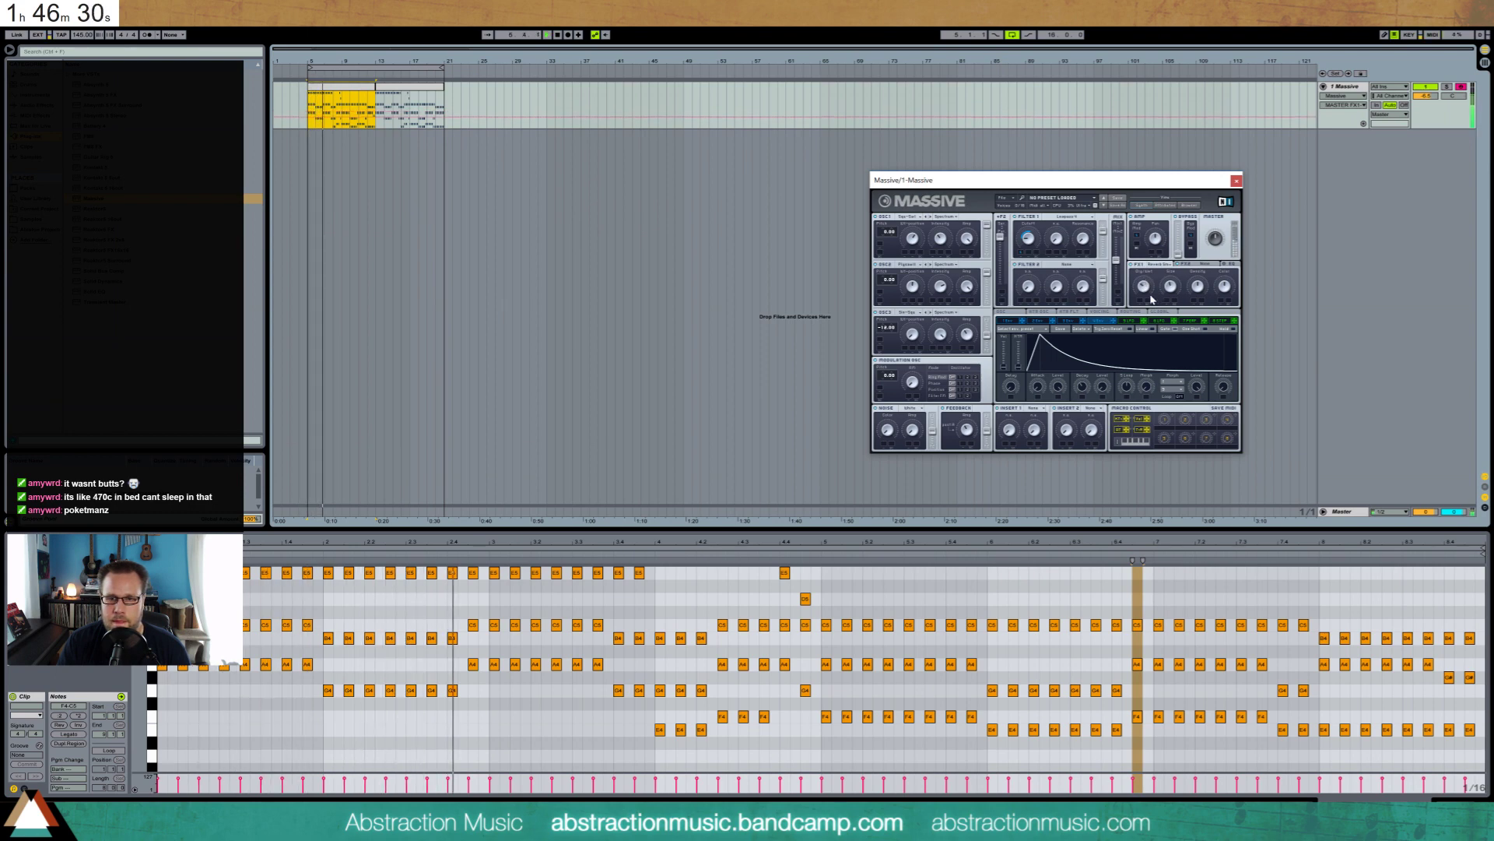
Load a chorus effect into Massive's FX2 slot
{"action": "left_click", "coordinate": [1033, 408]}
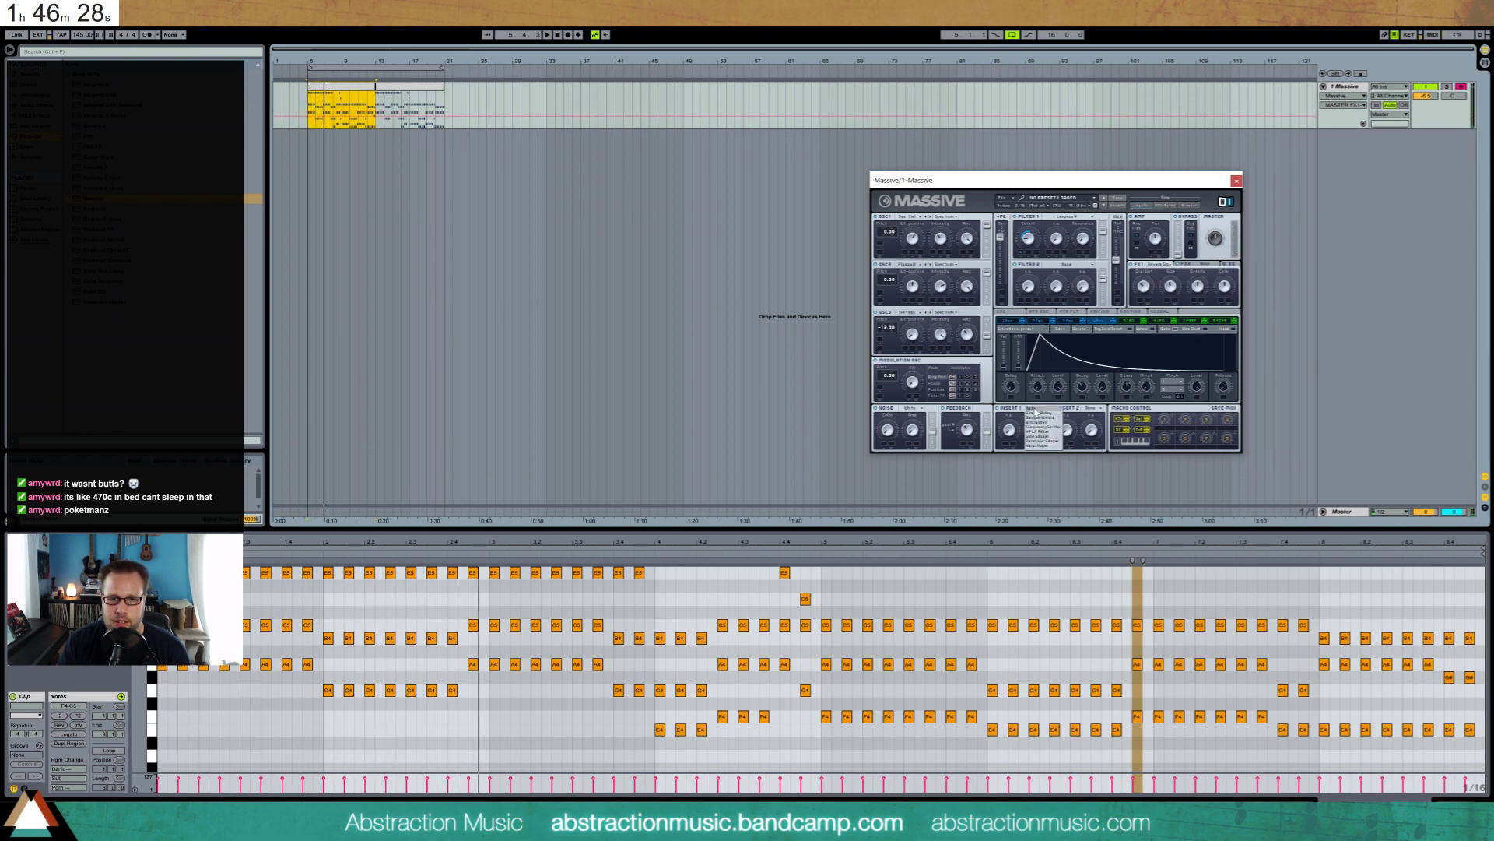
{"action": "left_click", "coordinate": [1205, 270]}
{"action": "left_click", "coordinate": [1206, 265]}
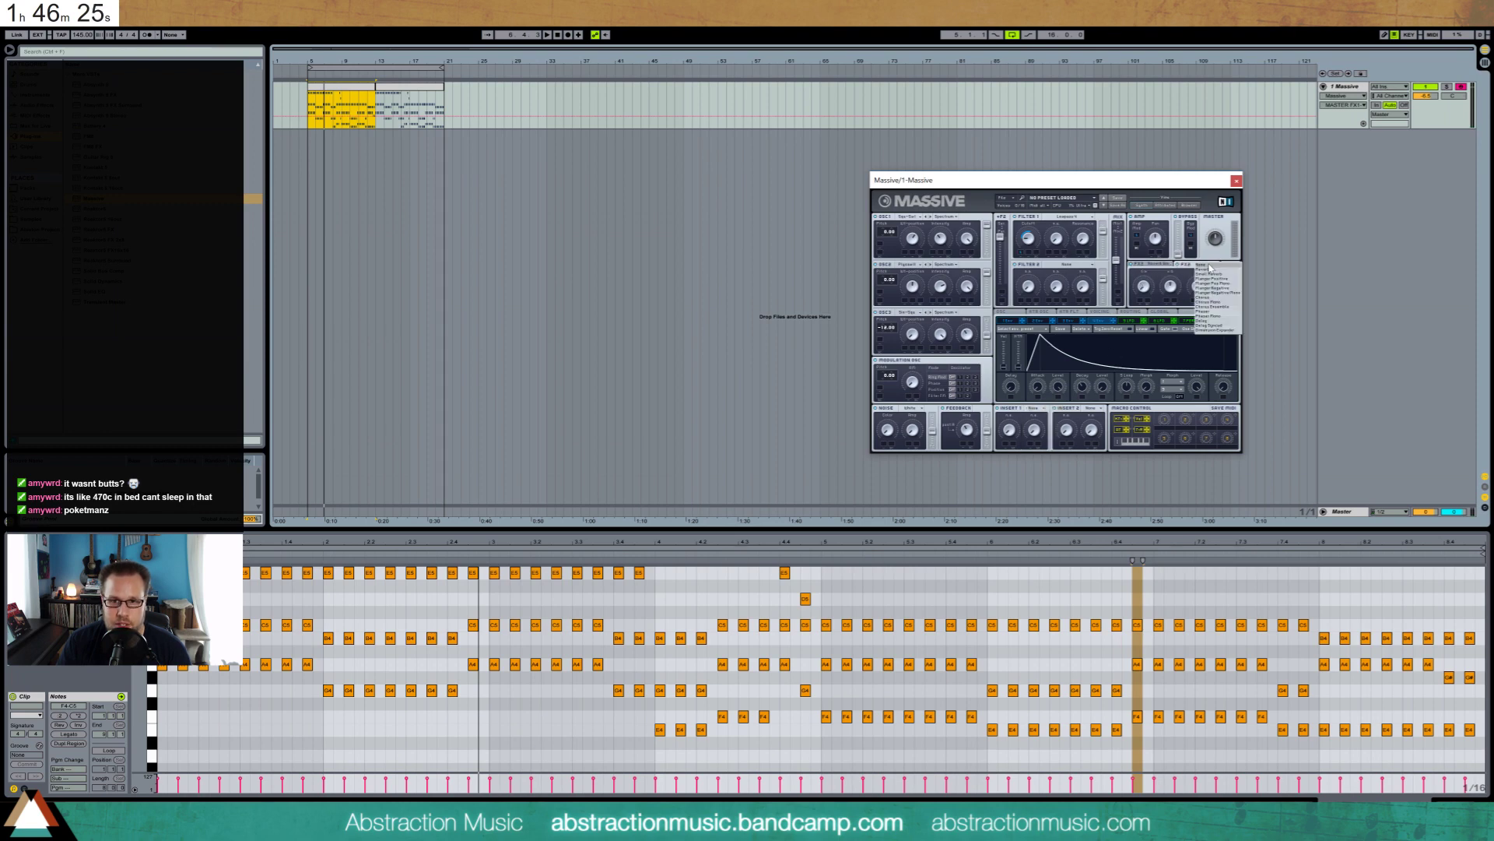
{"action": "left_click", "coordinate": [1227, 303]}
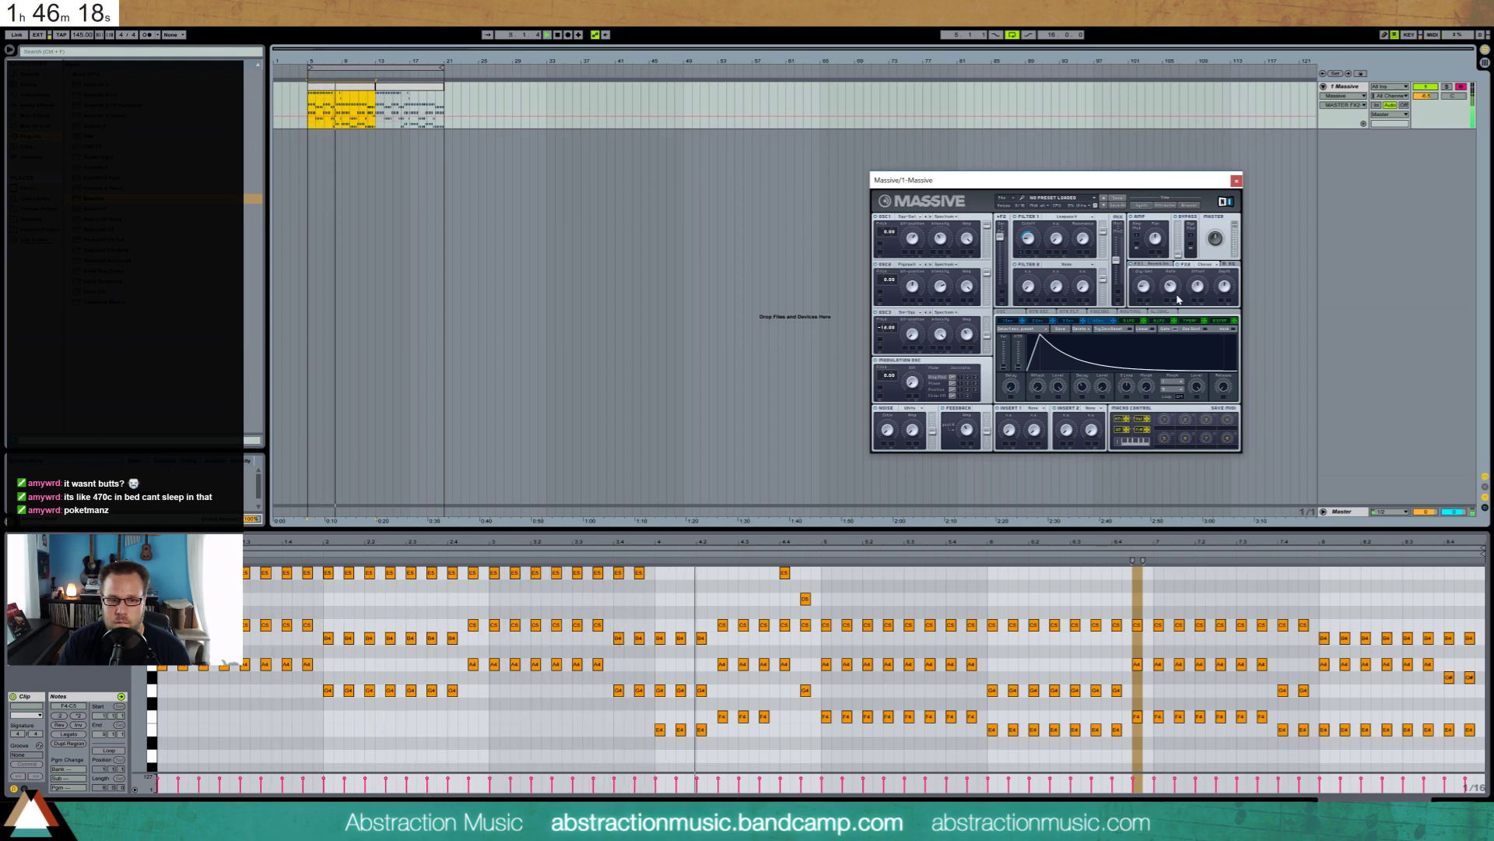
Lower the middle note by one semitone and the bottom note by two in the chord just before beat 3.4, and play back the result
{"action": "left_click", "coordinate": [610, 599]}
{"action": "key", "text": "space"}
{"action": "left_click_drag", "start_coordinate": [591, 690], "coordinate": [597, 625]}
{"action": "key", "text": "Down"}
{"action": "left_click", "coordinate": [598, 676]}
{"action": "key", "text": "Down"}
{"action": "key", "text": "space"}
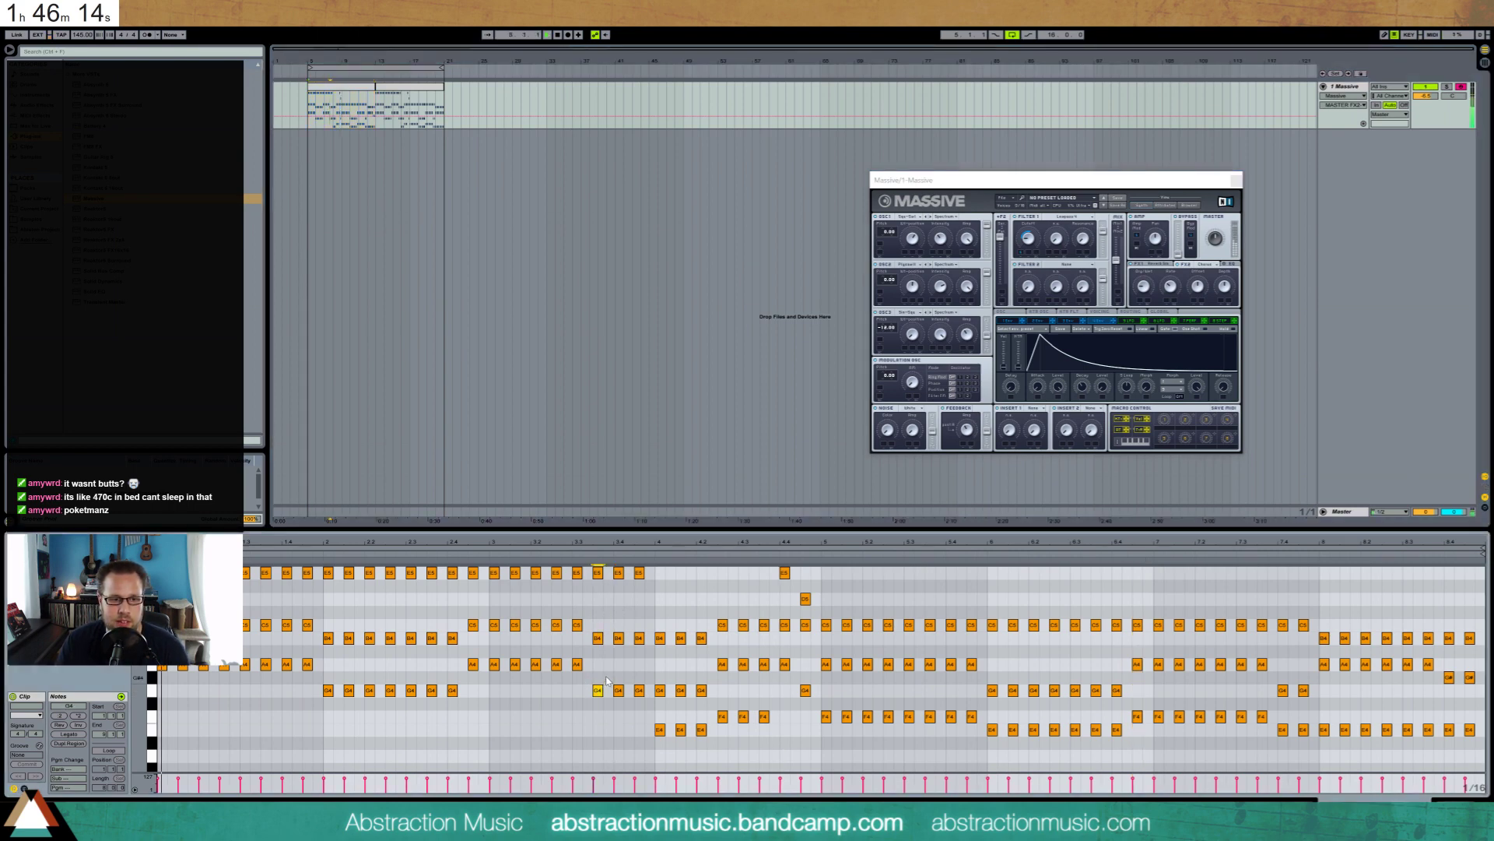
{"action": "left_click", "coordinate": [1144, 290]}
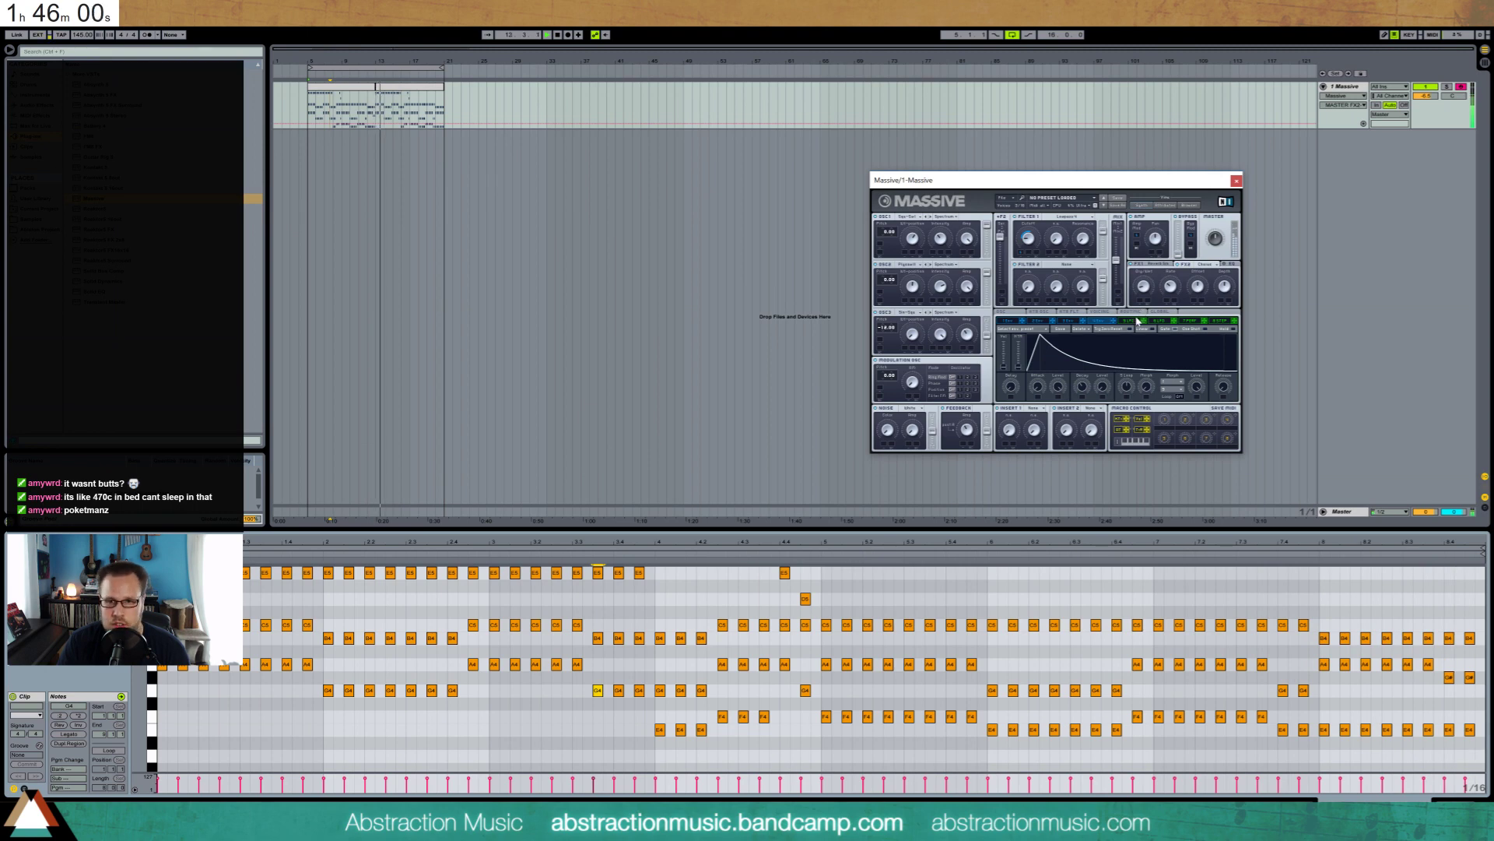
Add a new MIDI track below the Massive track and load Kontakt 5 on it
{"action": "left_click", "coordinate": [1342, 177]}
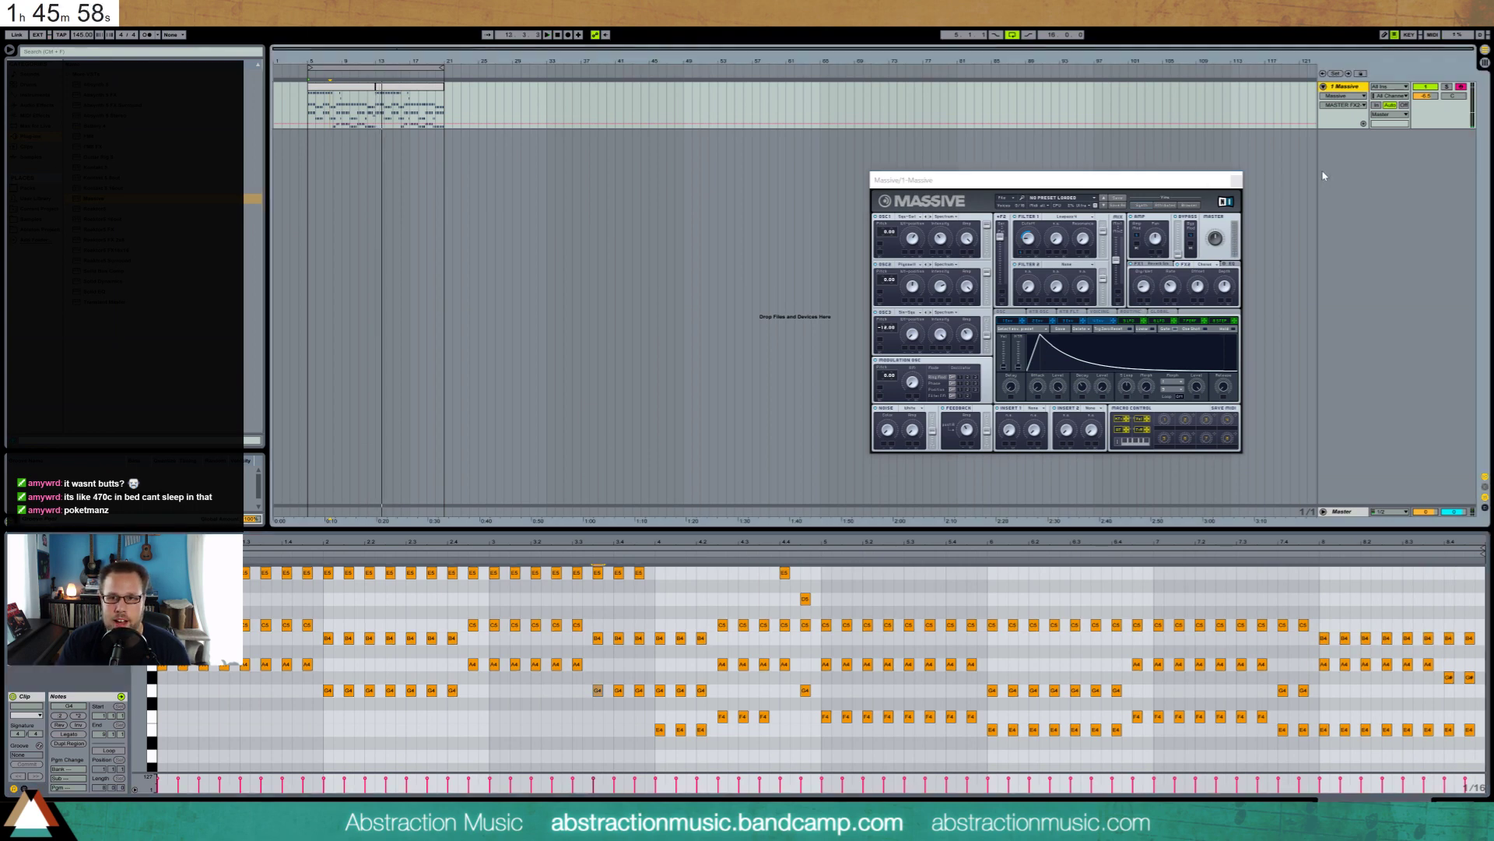
{"action": "key", "text": "ctrl+shift+t"}
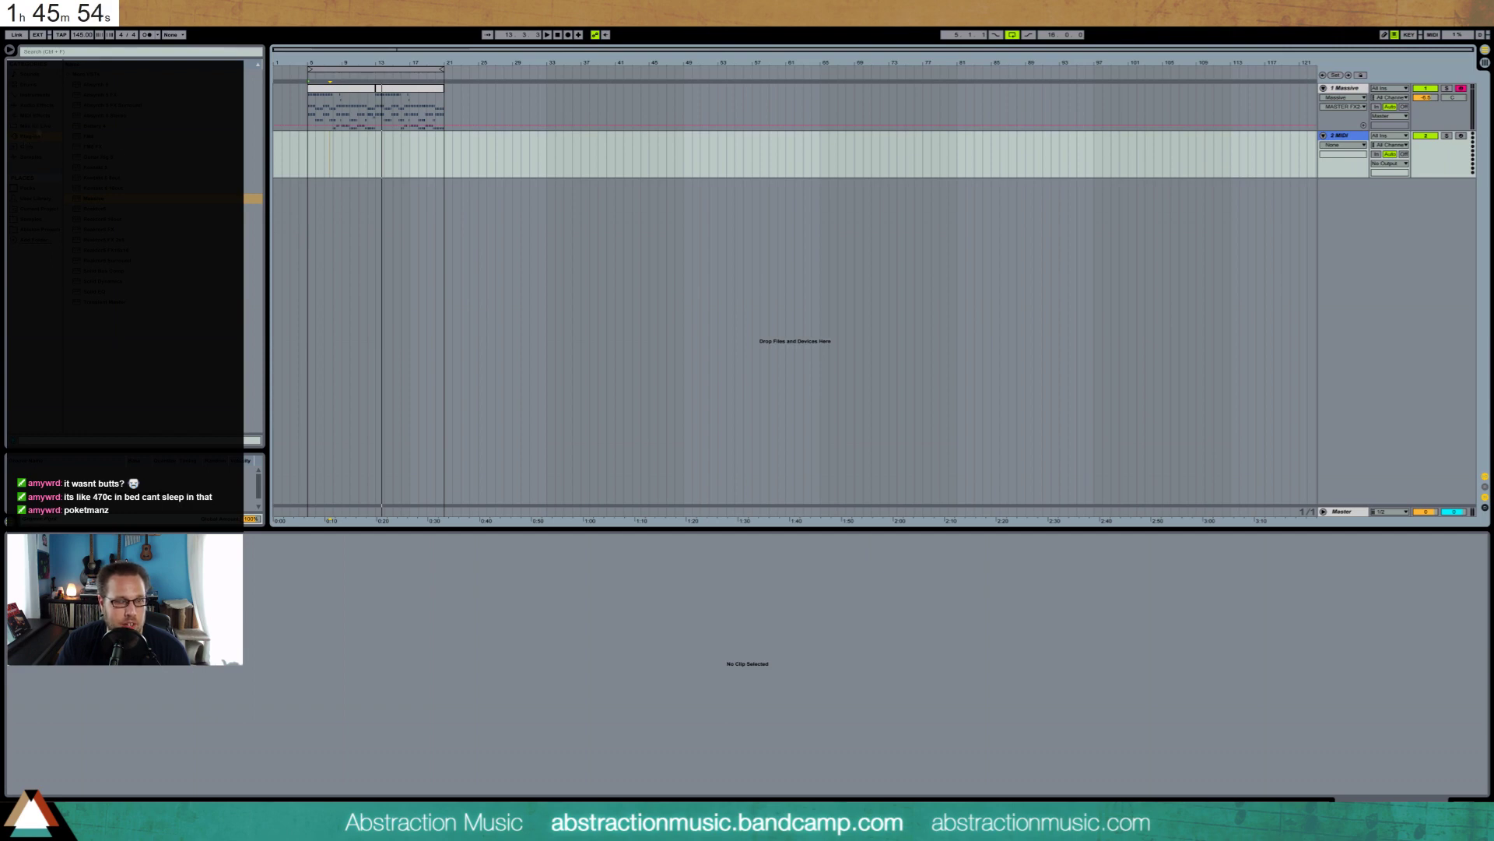
{"action": "left_click_drag", "start_coordinate": [88, 167], "coordinate": [393, 149]}
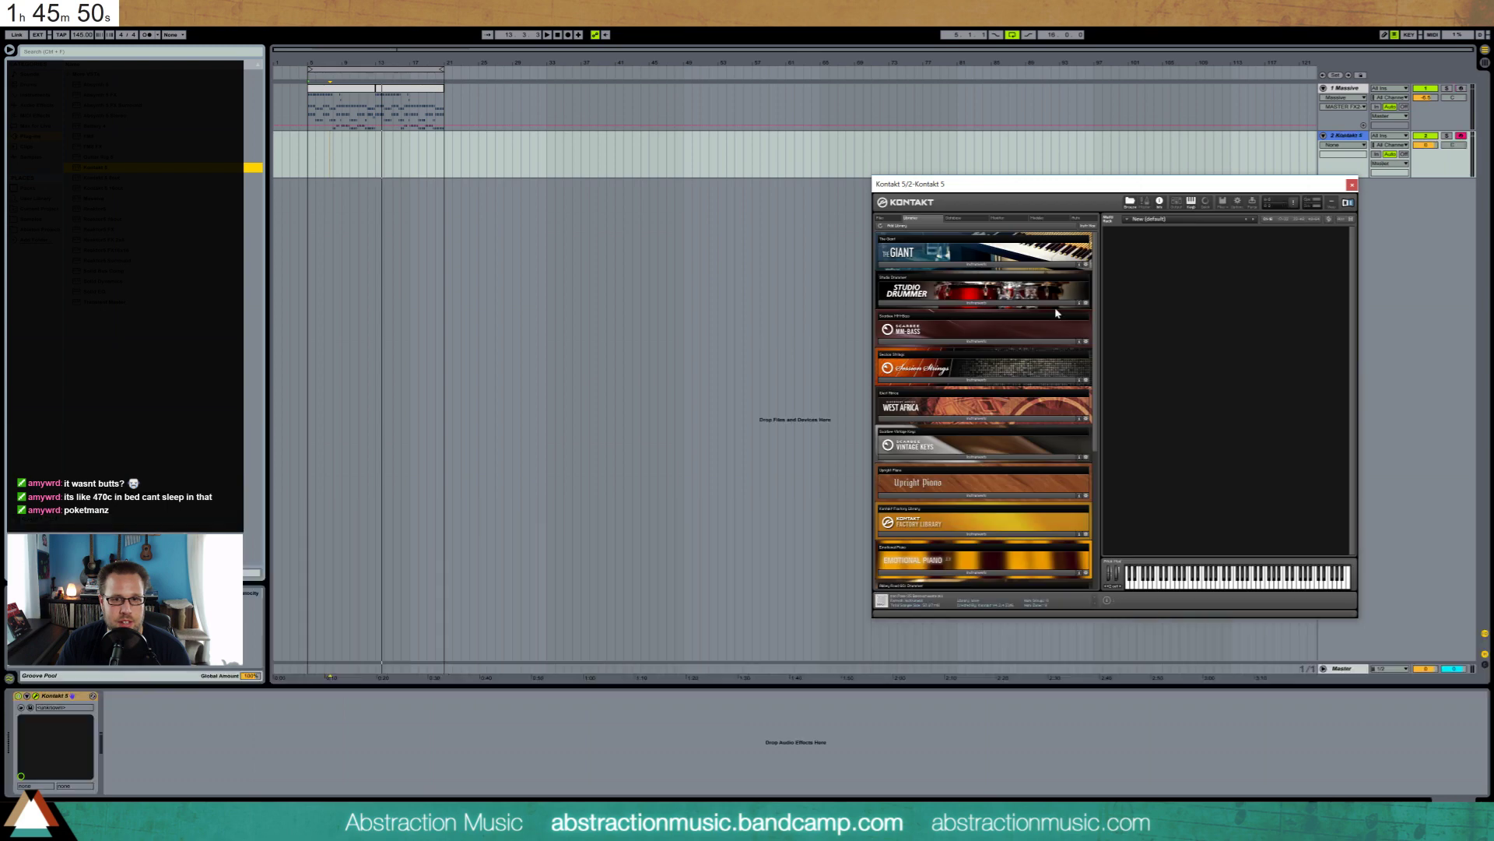
Load the Garage Kit - Lite instrument from the Studio Drummer library into Kontakt
{"action": "left_click", "coordinate": [979, 304]}
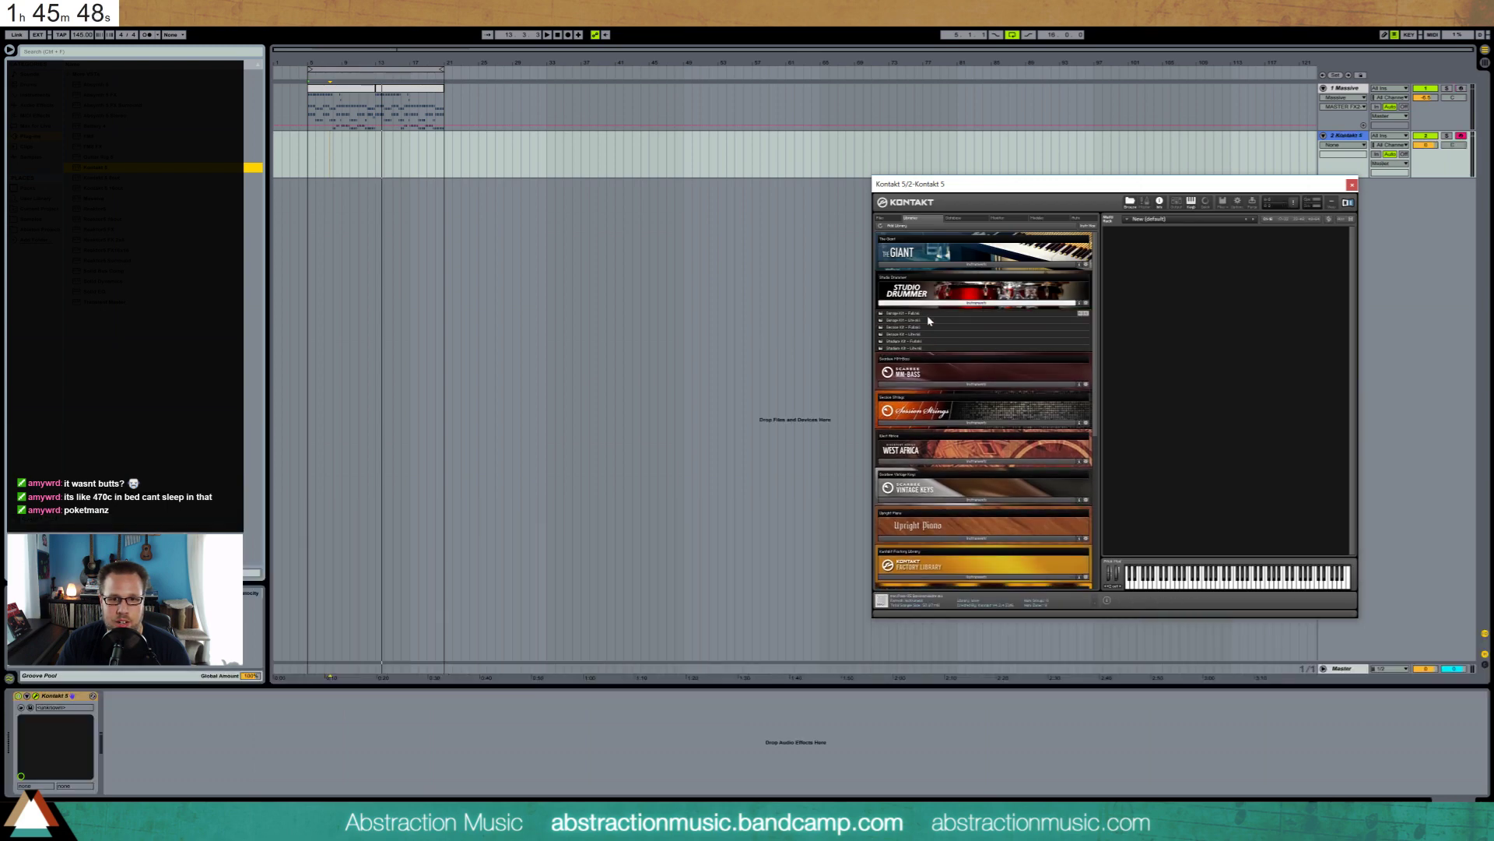
{"action": "left_click", "coordinate": [930, 322]}
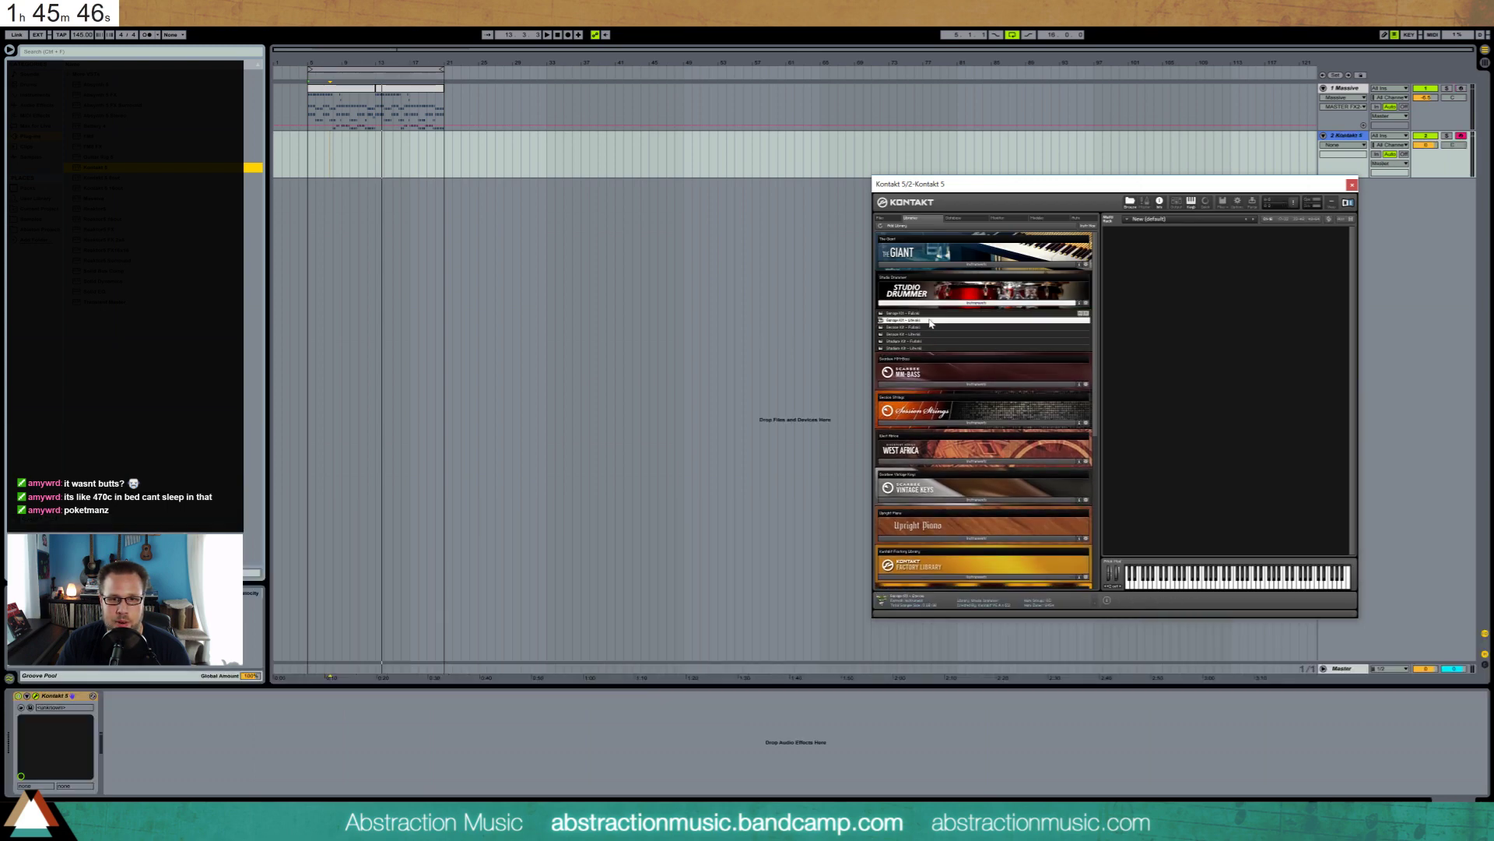
{"action": "double_click", "coordinate": [917, 322]}
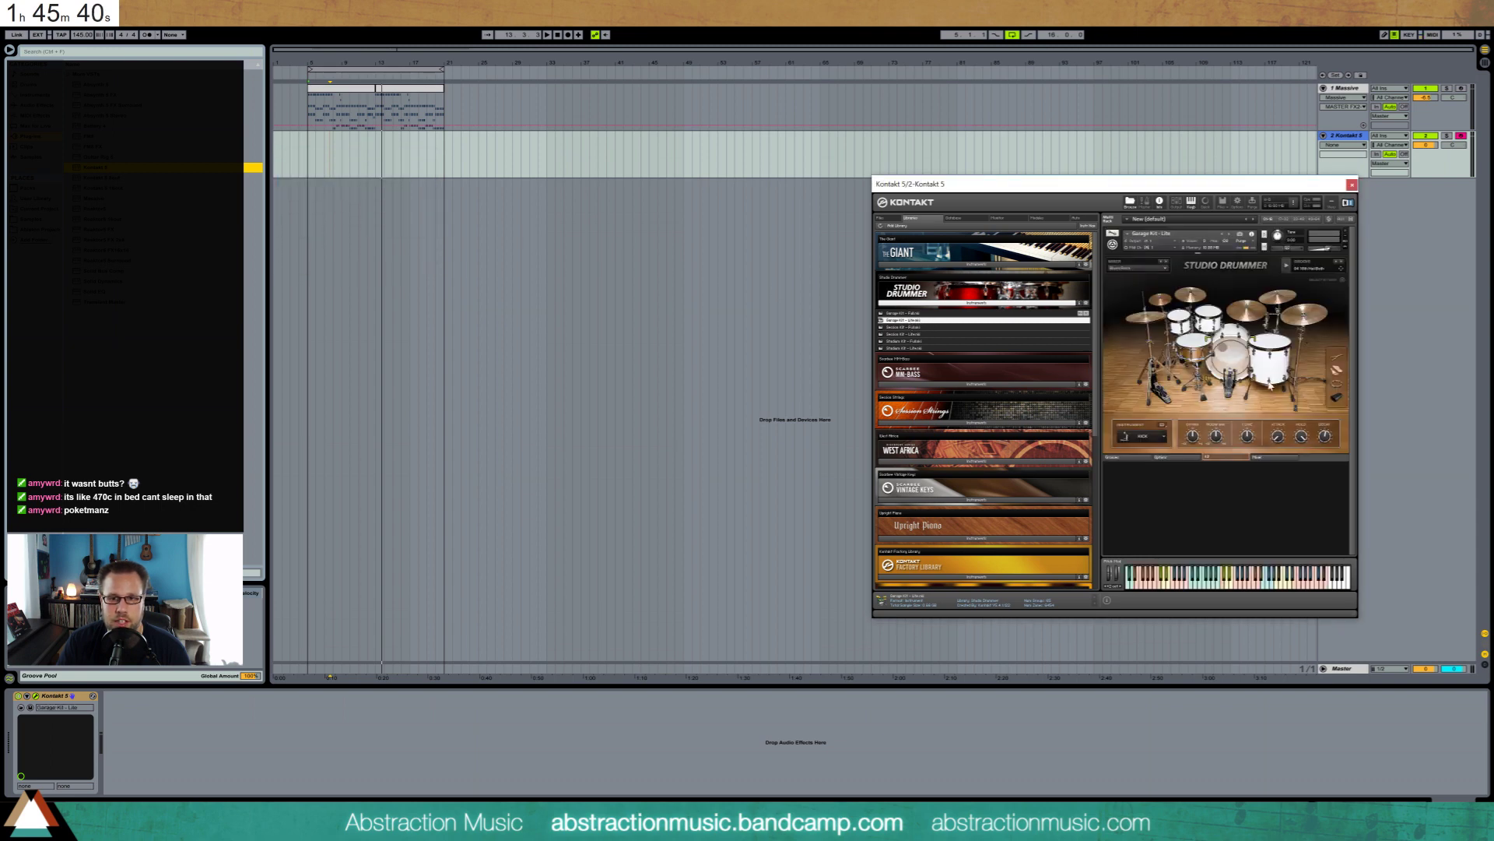
Audition the drum sounds of the Garage Kit - Lite across Kontakt's on-screen keyboard
{"action": "left_click", "coordinate": [1250, 585]}
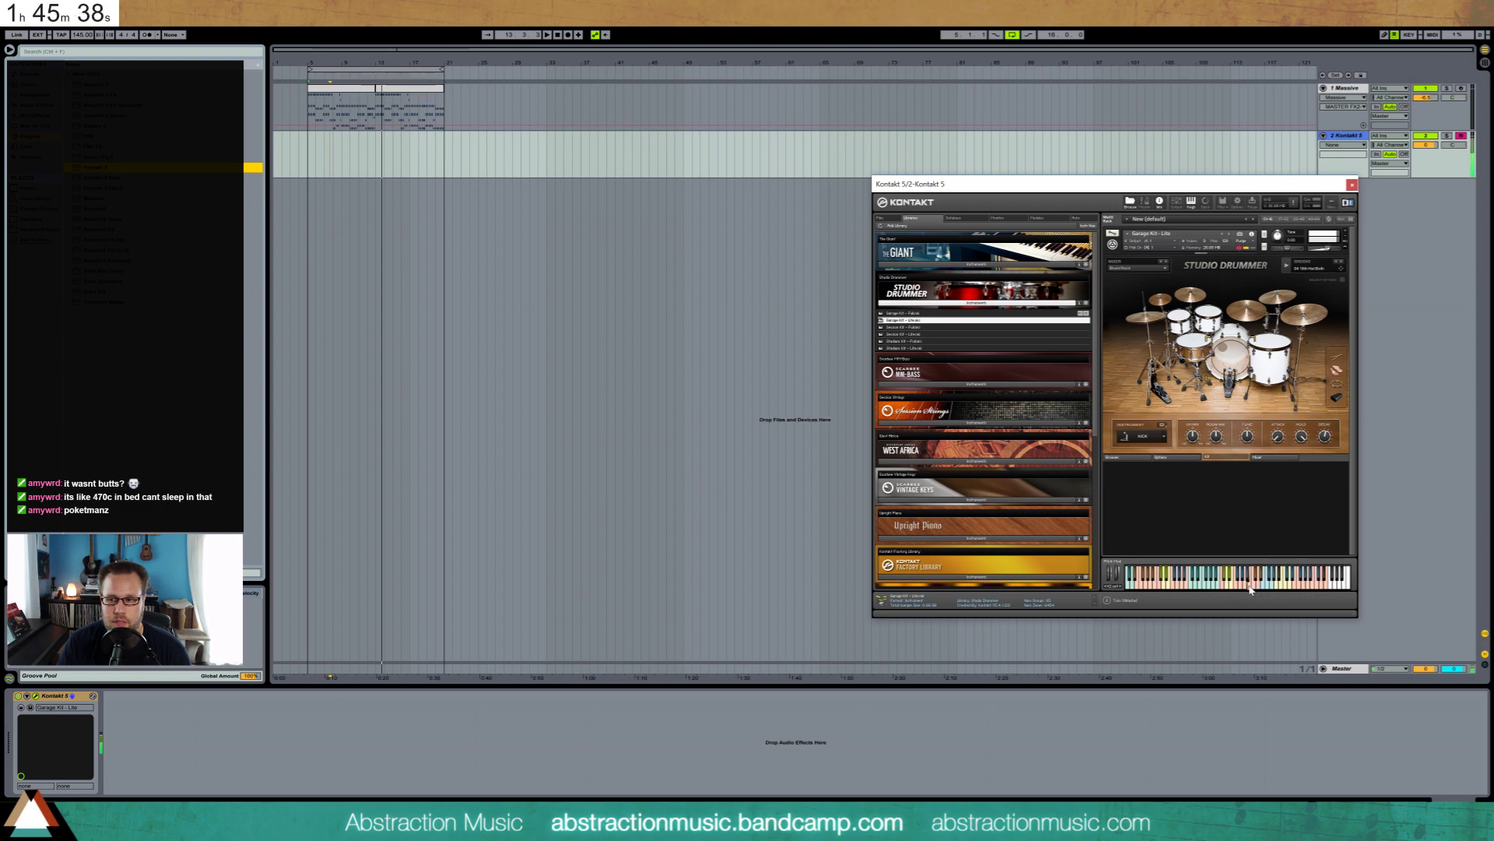
{"action": "left_click", "coordinate": [1242, 586]}
{"action": "left_click", "coordinate": [1230, 586]}
{"action": "left_click", "coordinate": [1205, 586]}
{"action": "left_click", "coordinate": [1200, 584]}
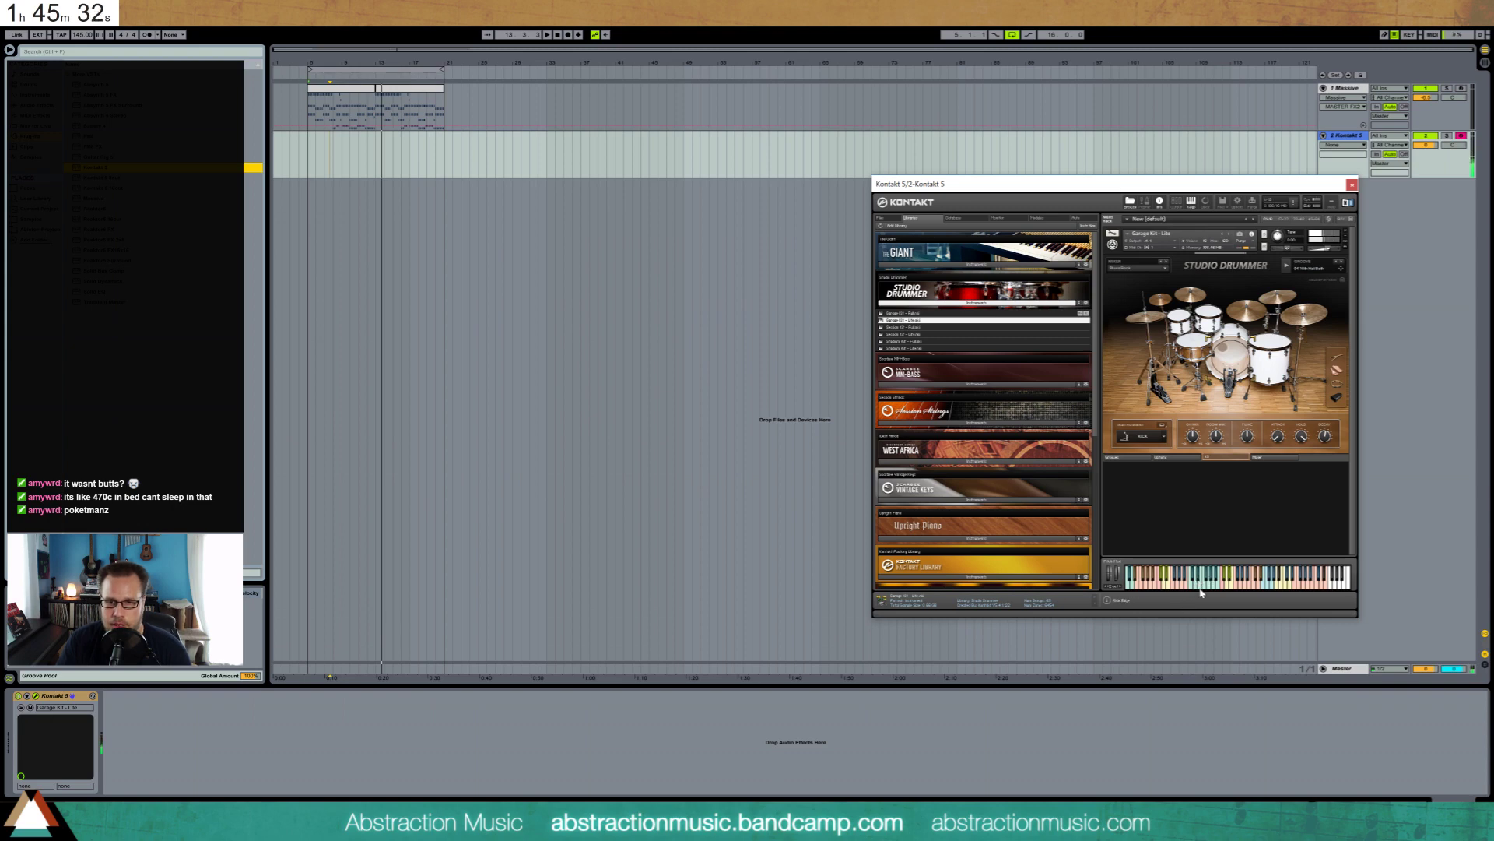
{"action": "left_click", "coordinate": [1191, 585]}
{"action": "left_click", "coordinate": [1192, 583]}
{"action": "left_click", "coordinate": [1184, 582]}
{"action": "left_click", "coordinate": [1186, 582]}
{"action": "left_click", "coordinate": [1180, 581]}
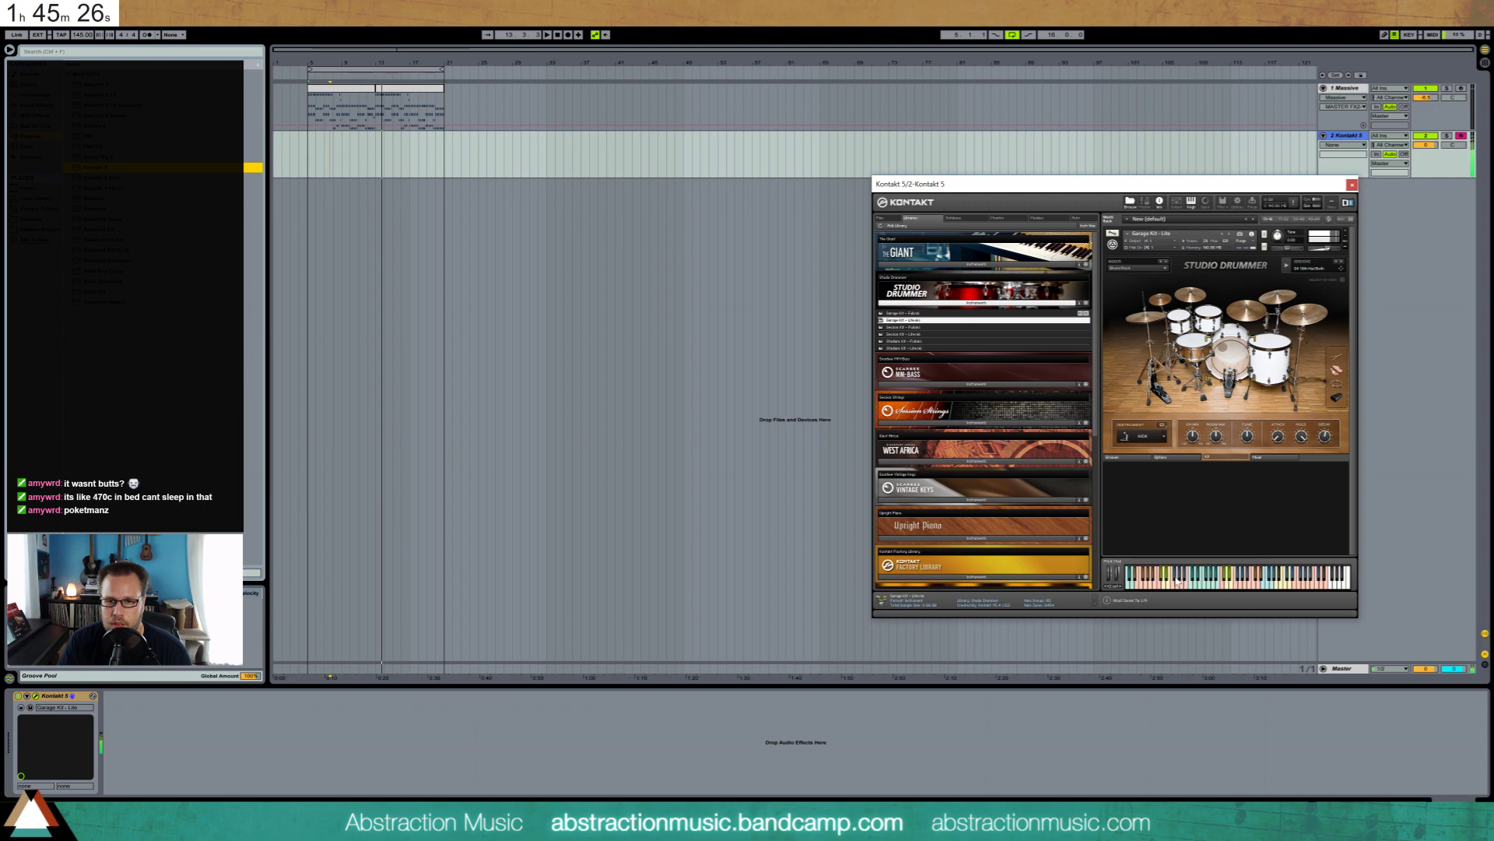
{"action": "left_click", "coordinate": [1177, 586]}
{"action": "left_click", "coordinate": [1187, 587]}
{"action": "left_click", "coordinate": [1166, 583]}
{"action": "left_click", "coordinate": [1173, 587]}
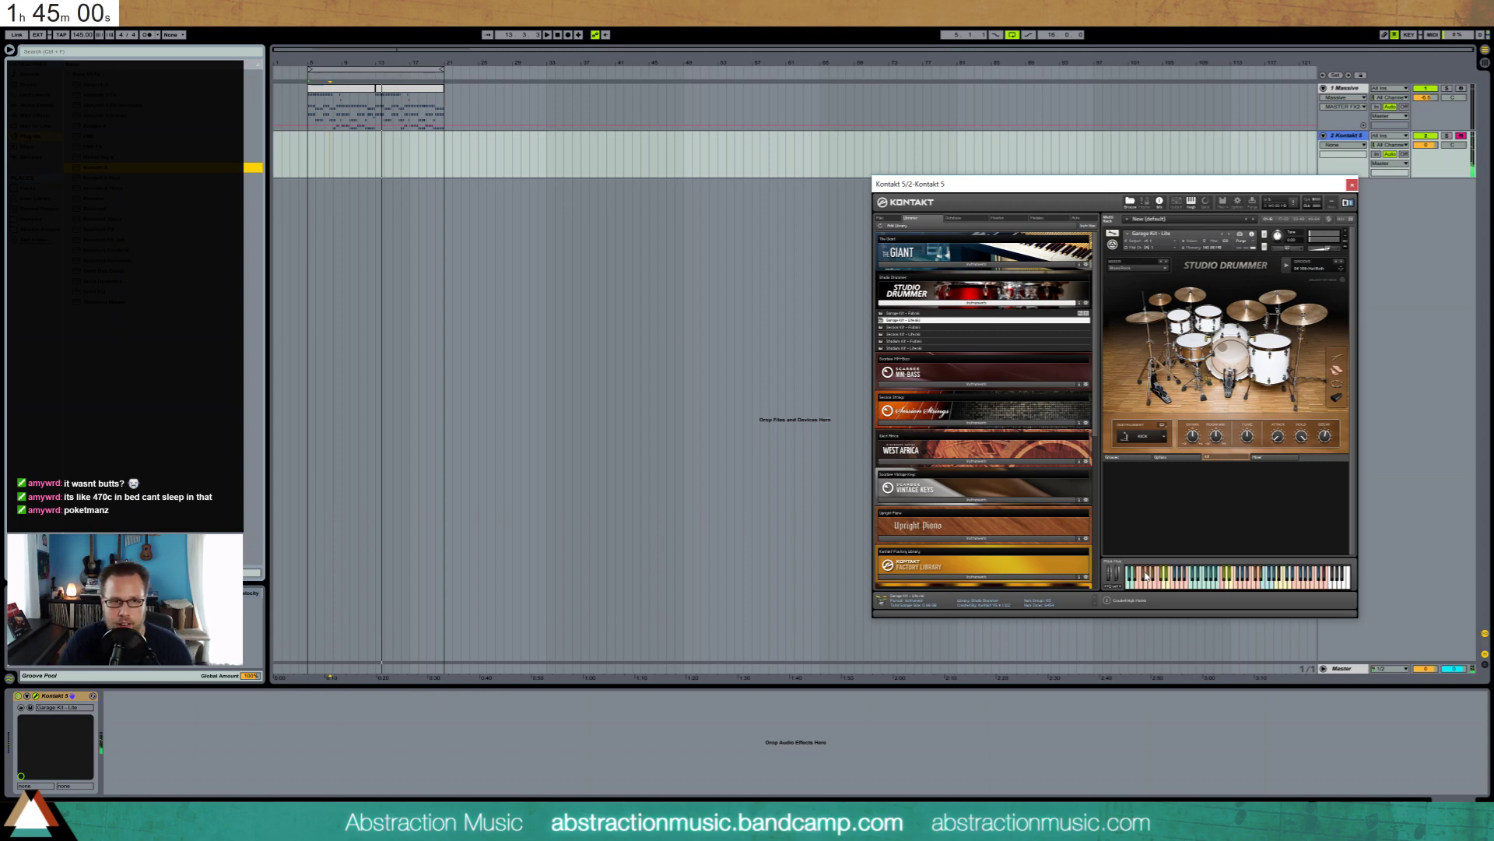
Insert an empty two-bar MIDI clip on the Kontakt 5 track, starting at bar 5
{"action": "left_click_drag", "start_coordinate": [312, 158], "coordinate": [323, 159]}
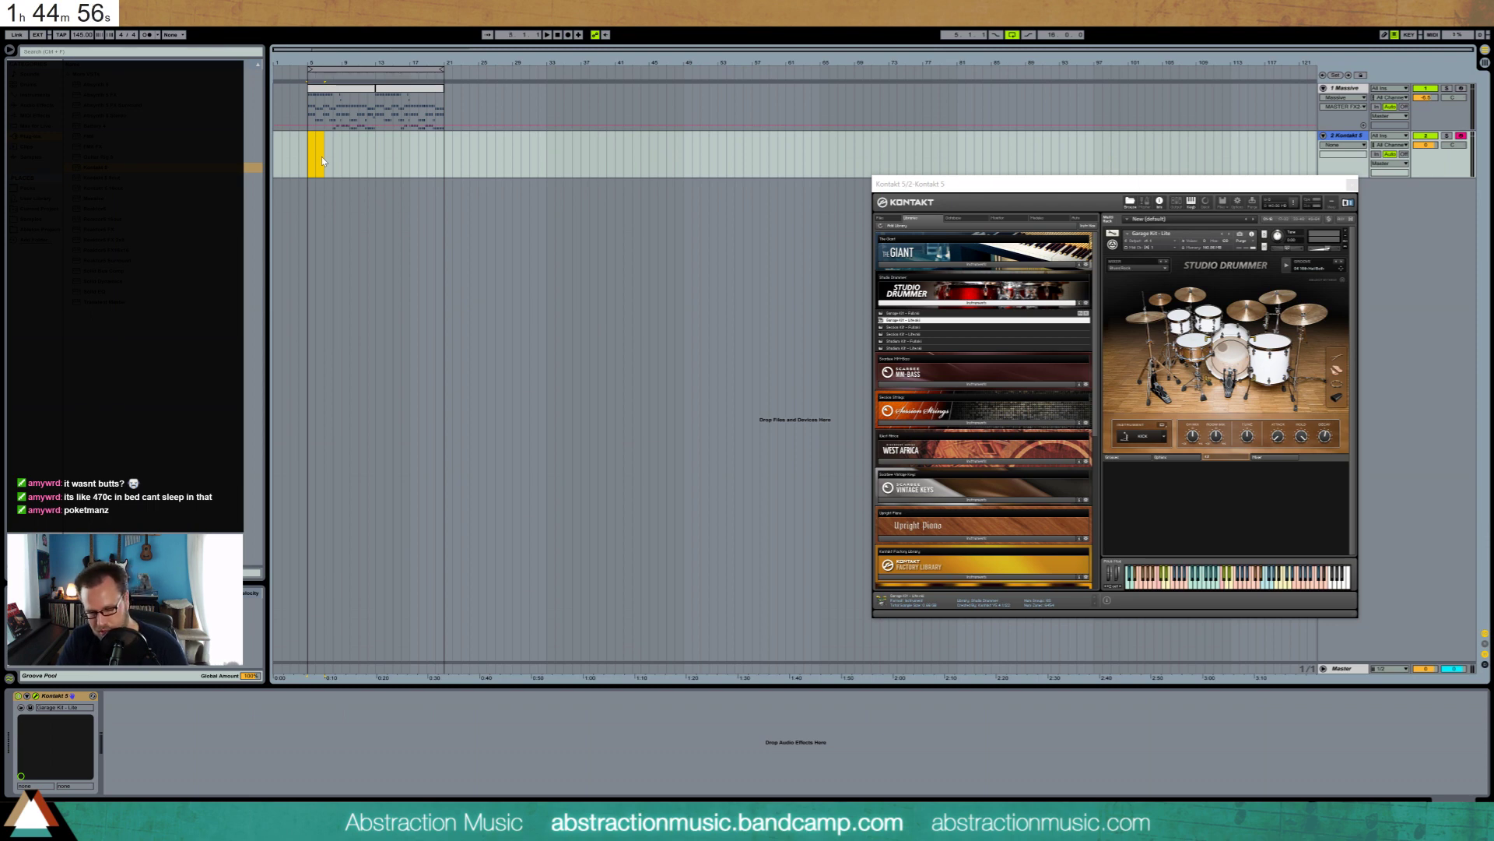
{"action": "key", "text": "ctrl+shift+m"}
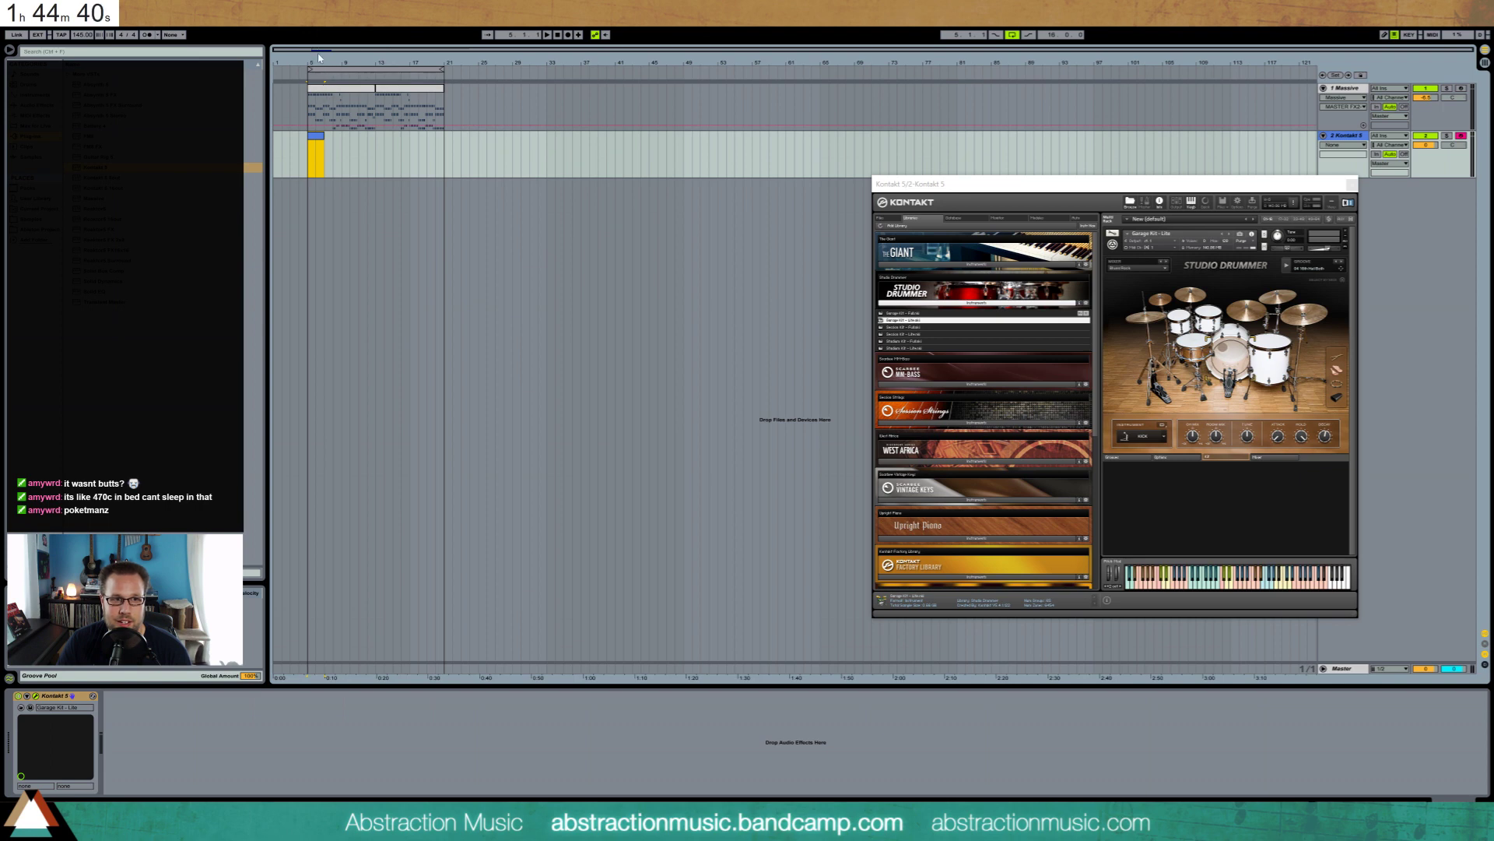
{"action": "left_click_drag", "start_coordinate": [318, 53], "coordinate": [351, 96]}
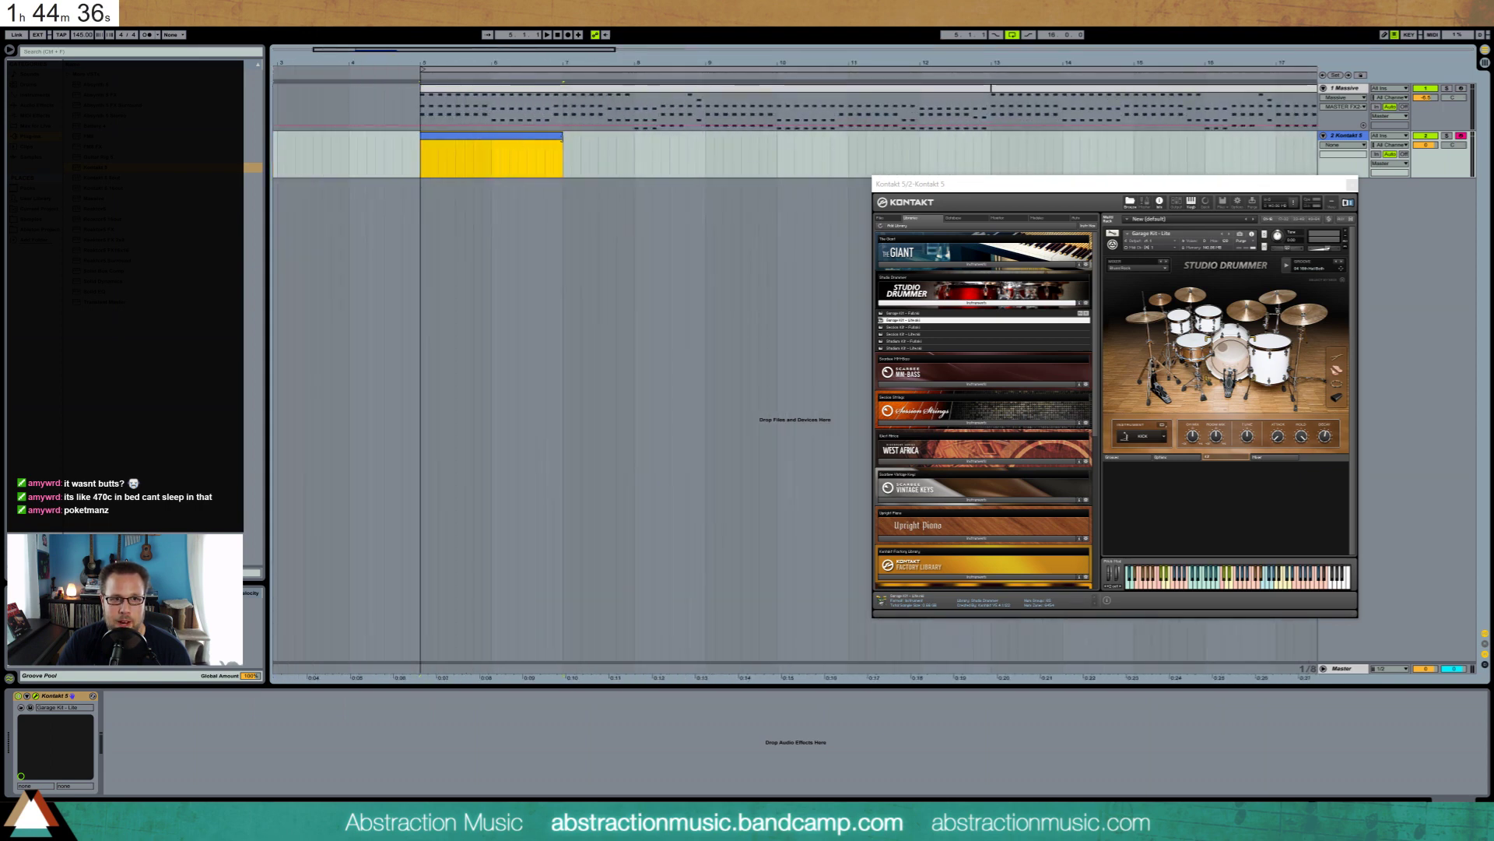
Shorten the drum clip on the Kontakt 5 track to one bar and open its notes for editing
{"action": "left_click_drag", "start_coordinate": [563, 138], "coordinate": [484, 138]}
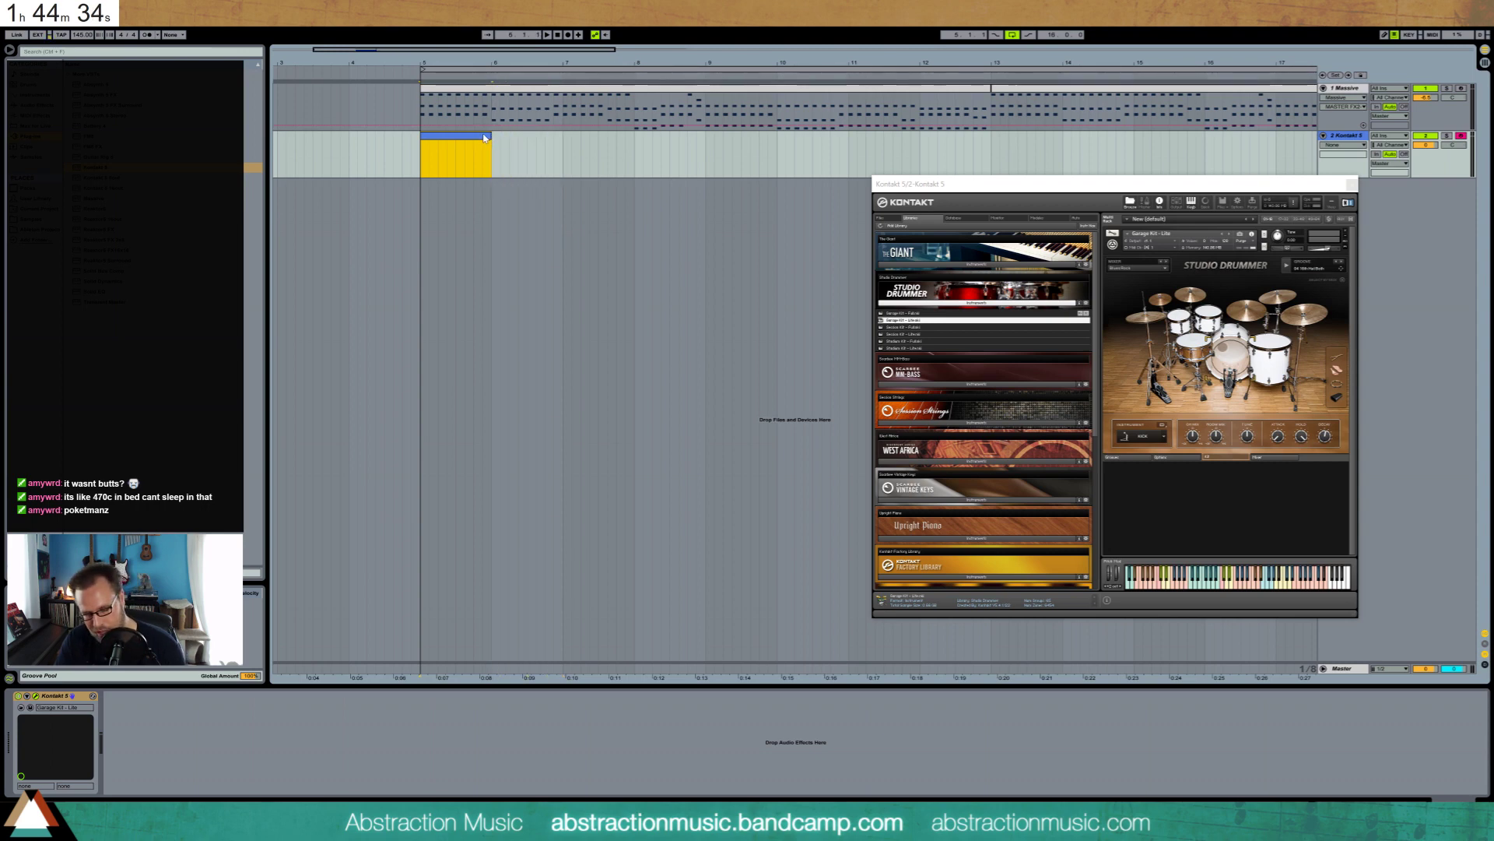
{"action": "double_click", "coordinate": [484, 138]}
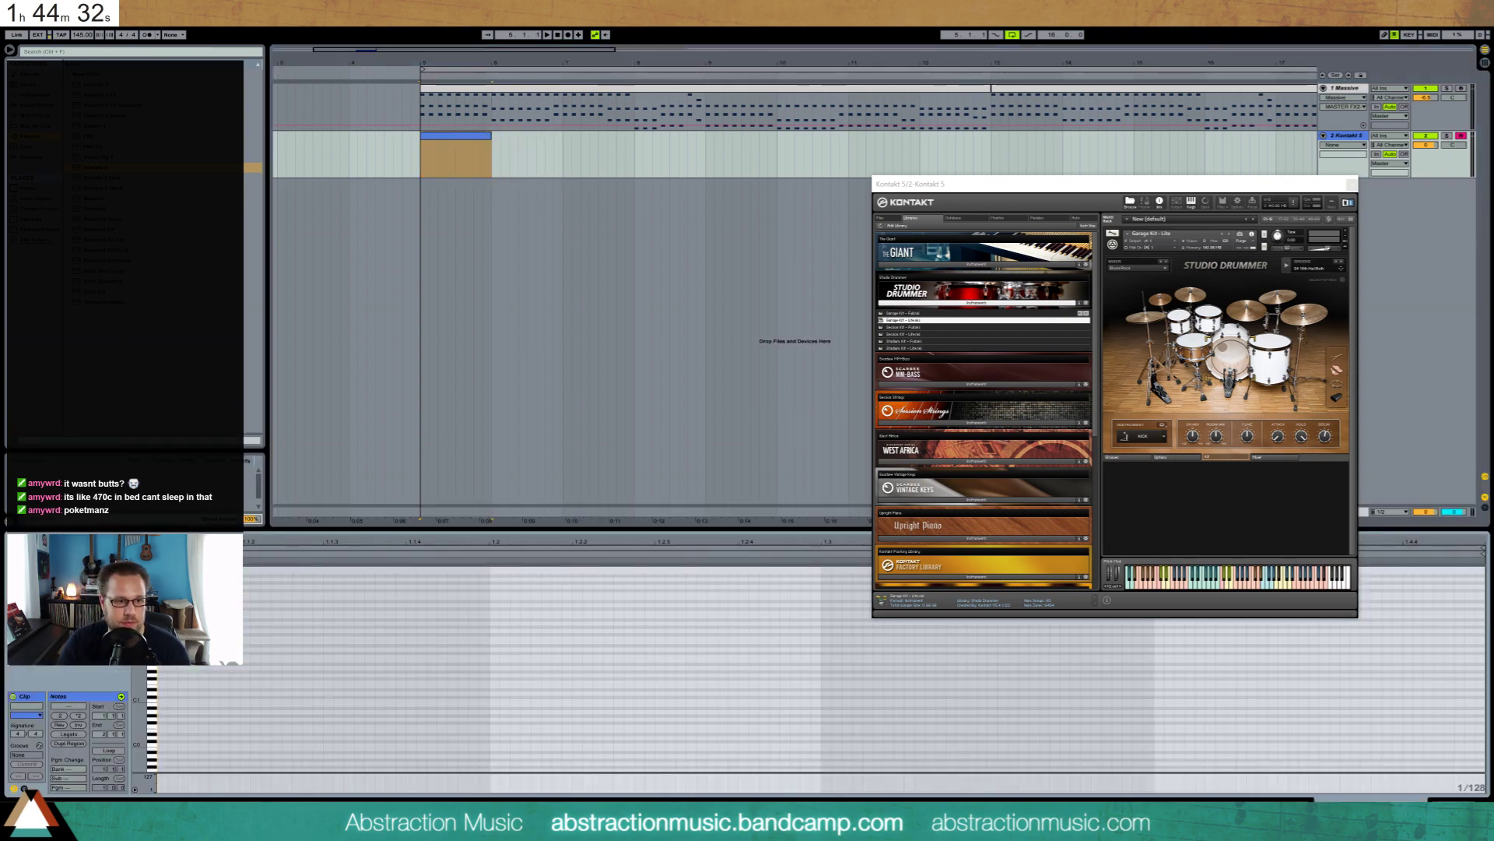
Enter a one-beat pattern of 1/32-long notes a sixteenth apart, one A#1 followed by three G#1, and play it
{"action": "left_click", "coordinate": [178, 669]}
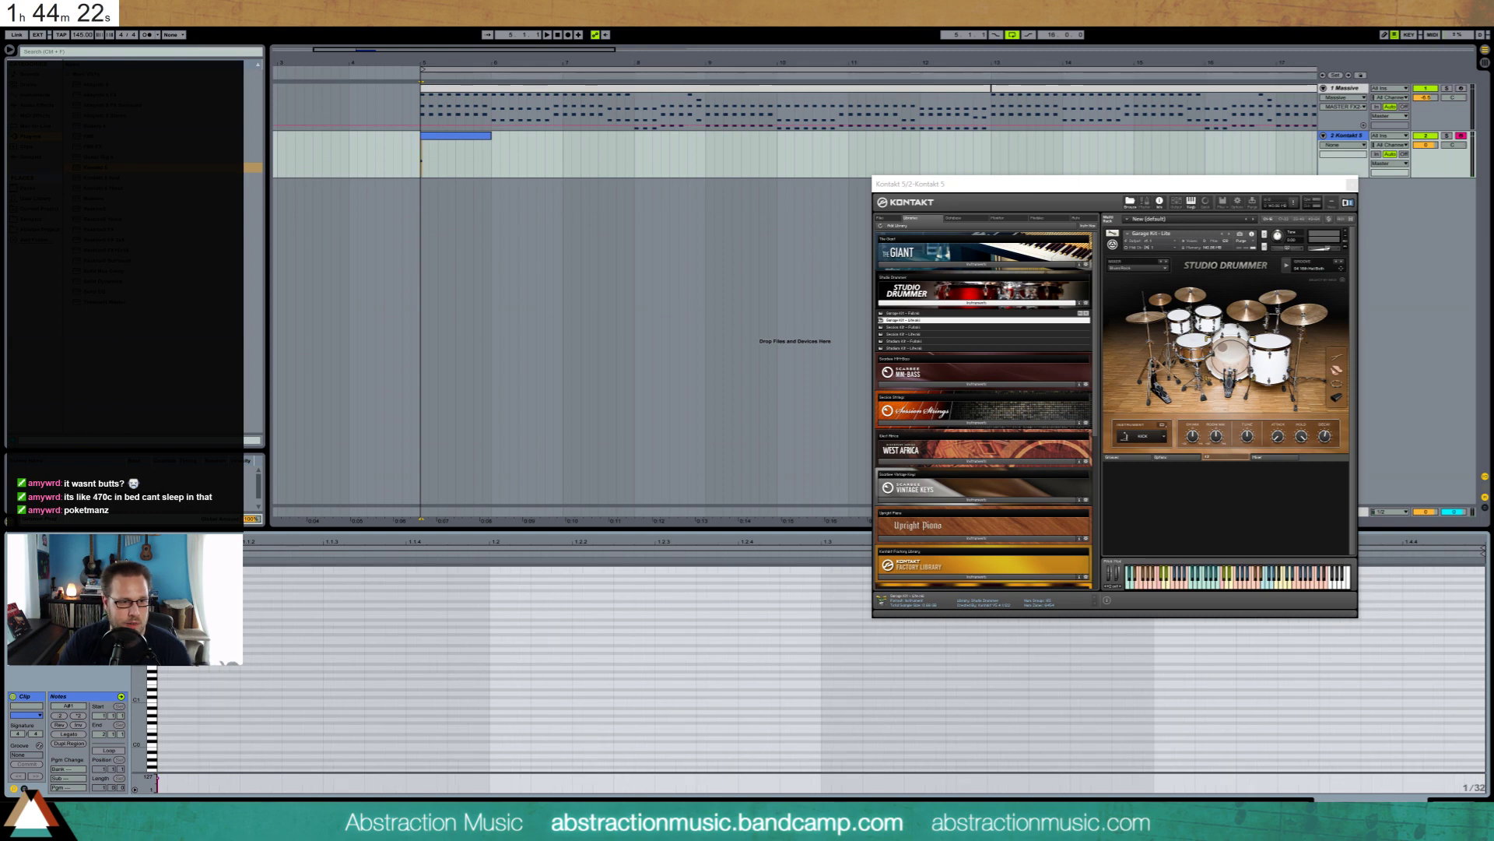
{"action": "left_click_drag", "start_coordinate": [166, 684], "coordinate": [164, 685]}
{"action": "key", "text": "ctrl+d"}
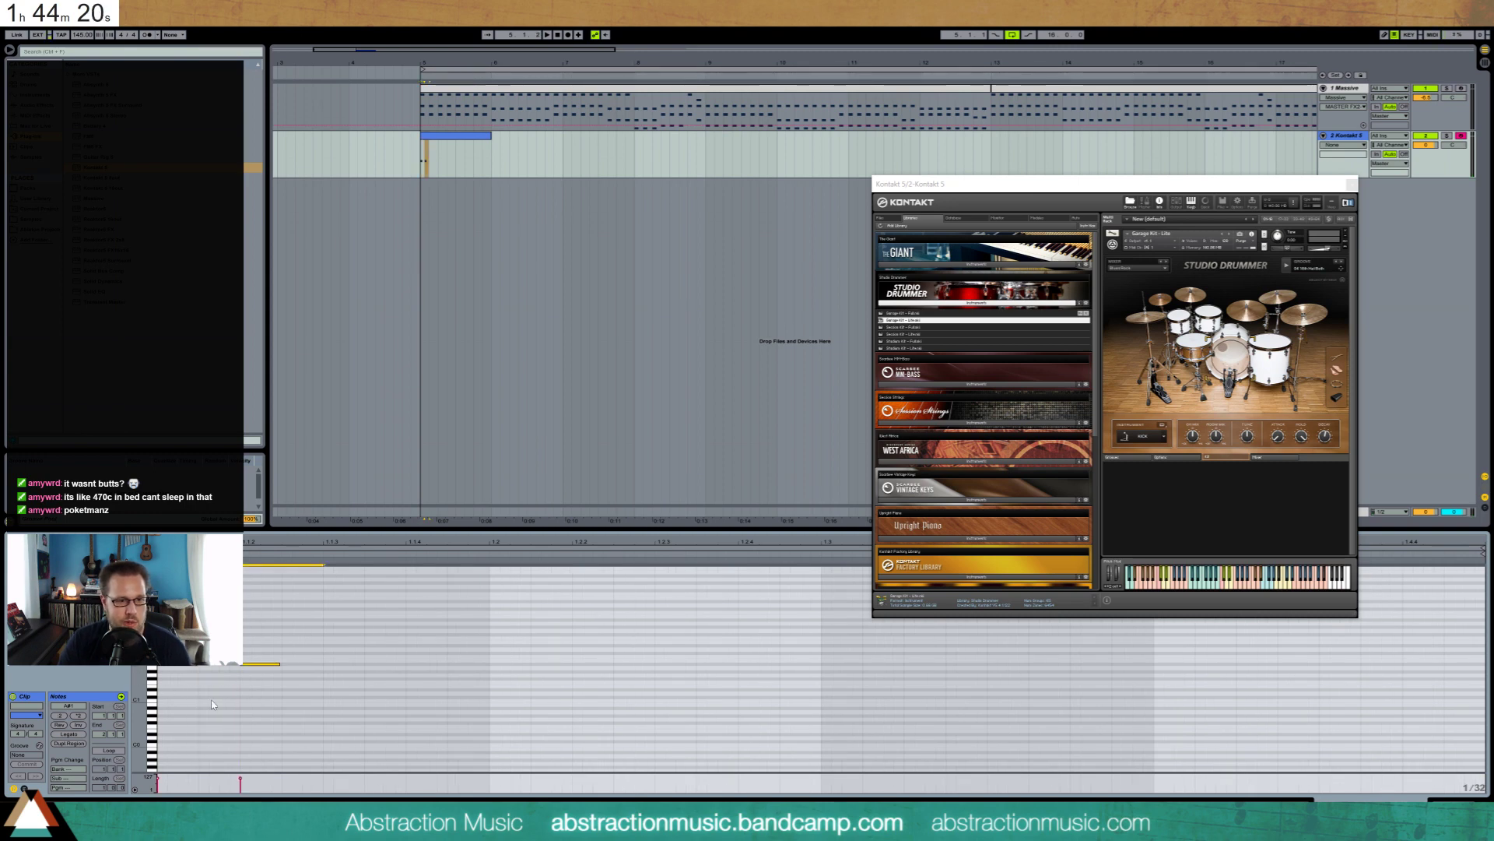
{"action": "key", "text": "Down"}
{"action": "key", "text": "Down"}
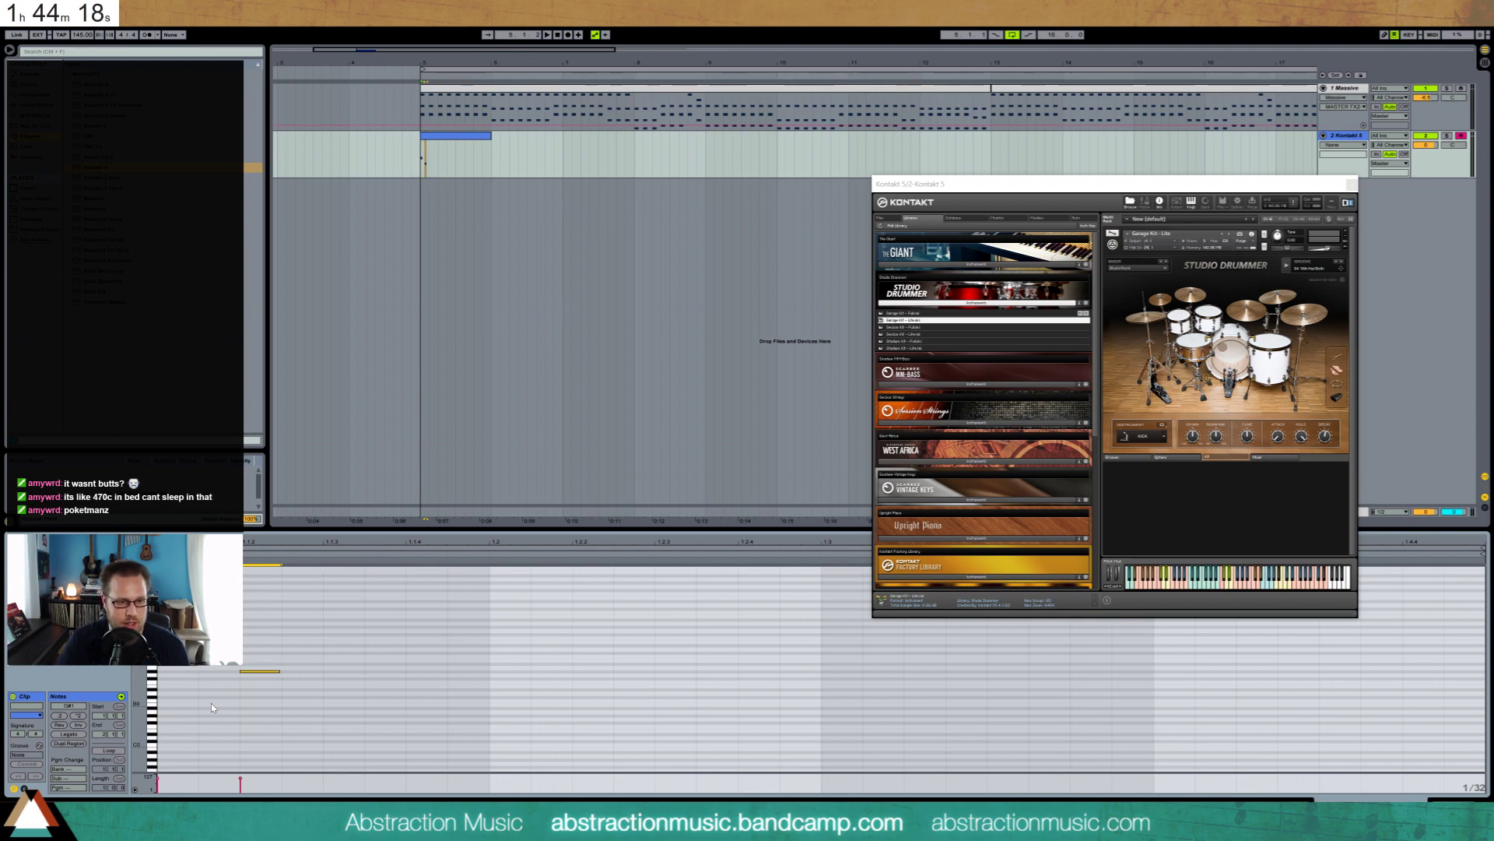
{"action": "left_click_drag", "start_coordinate": [322, 657], "coordinate": [269, 689]}
{"action": "key", "text": "ctrl+d"}
{"action": "key", "text": "ctrl+d"}
{"action": "key", "text": "space"}
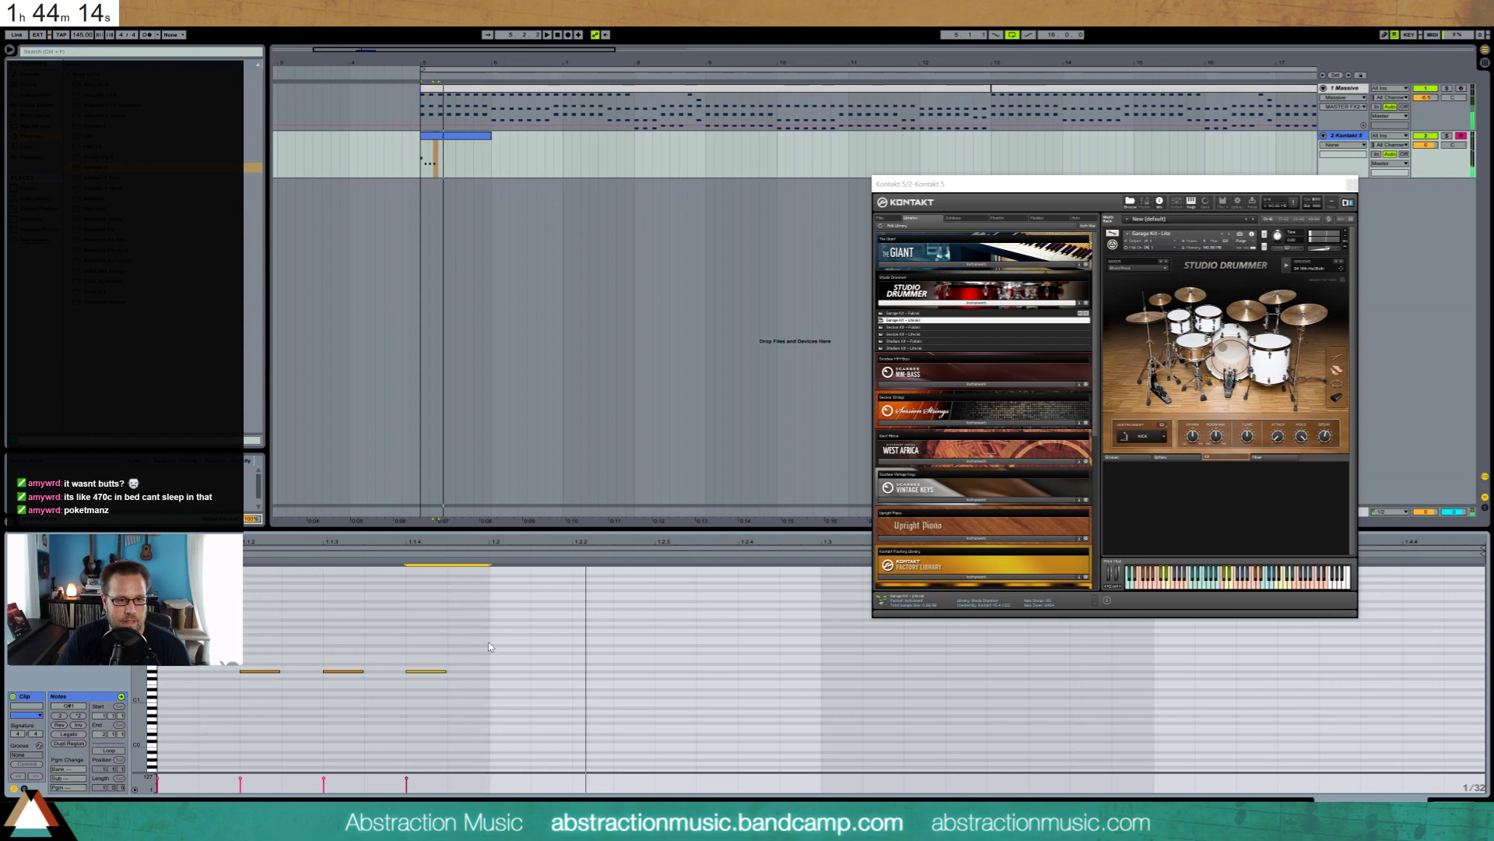
Duplicate the one-beat drum pattern three times to fill the bar and play it back
{"action": "left_click_drag", "start_coordinate": [492, 637], "coordinate": [131, 715]}
{"action": "key", "text": "ctrl+d"}
{"action": "key", "text": "ctrl+d"}
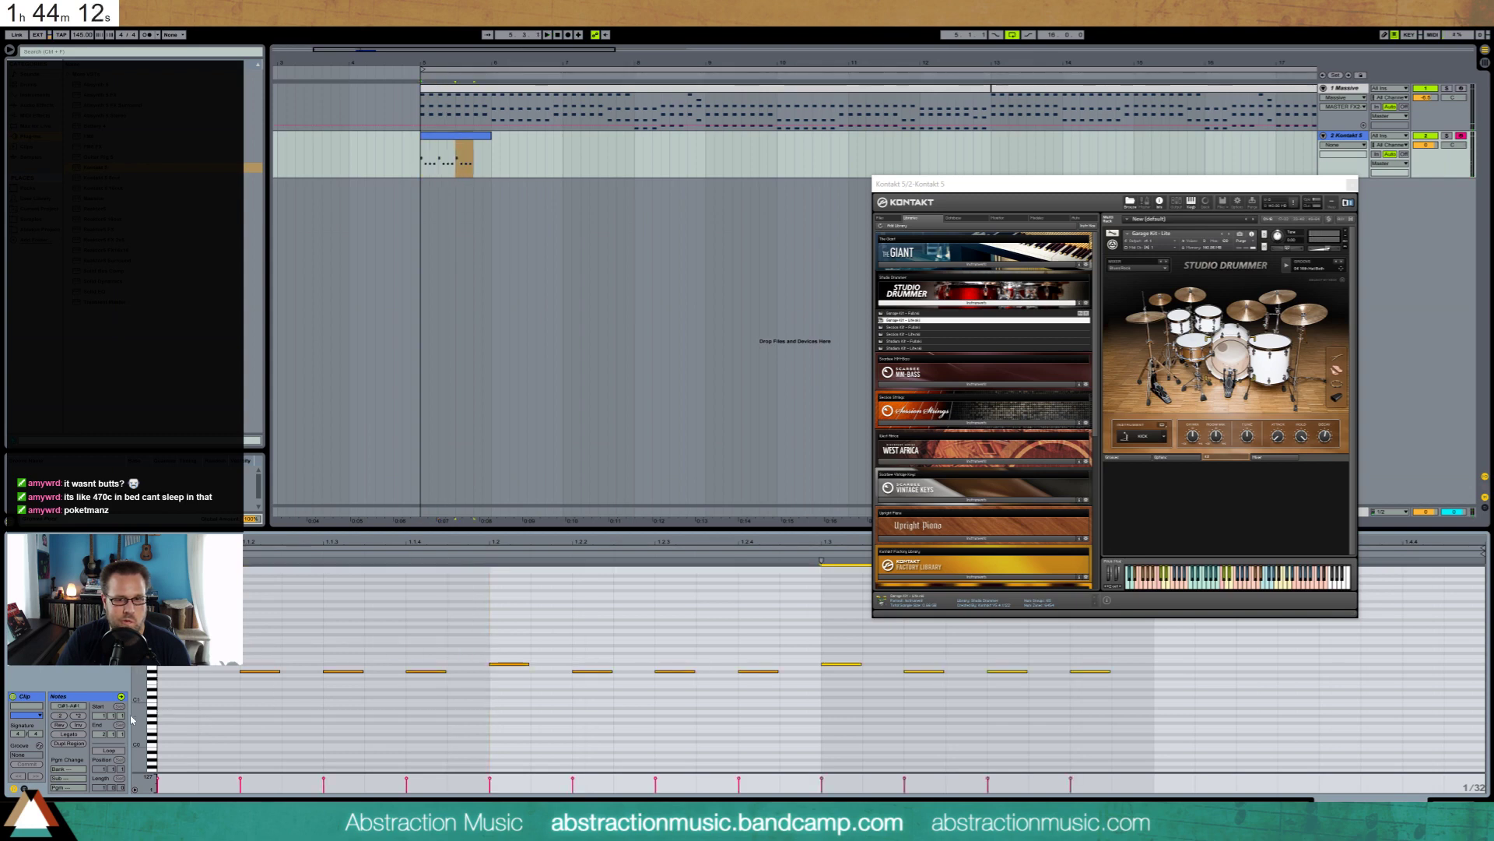
{"action": "key", "text": "ctrl+d"}
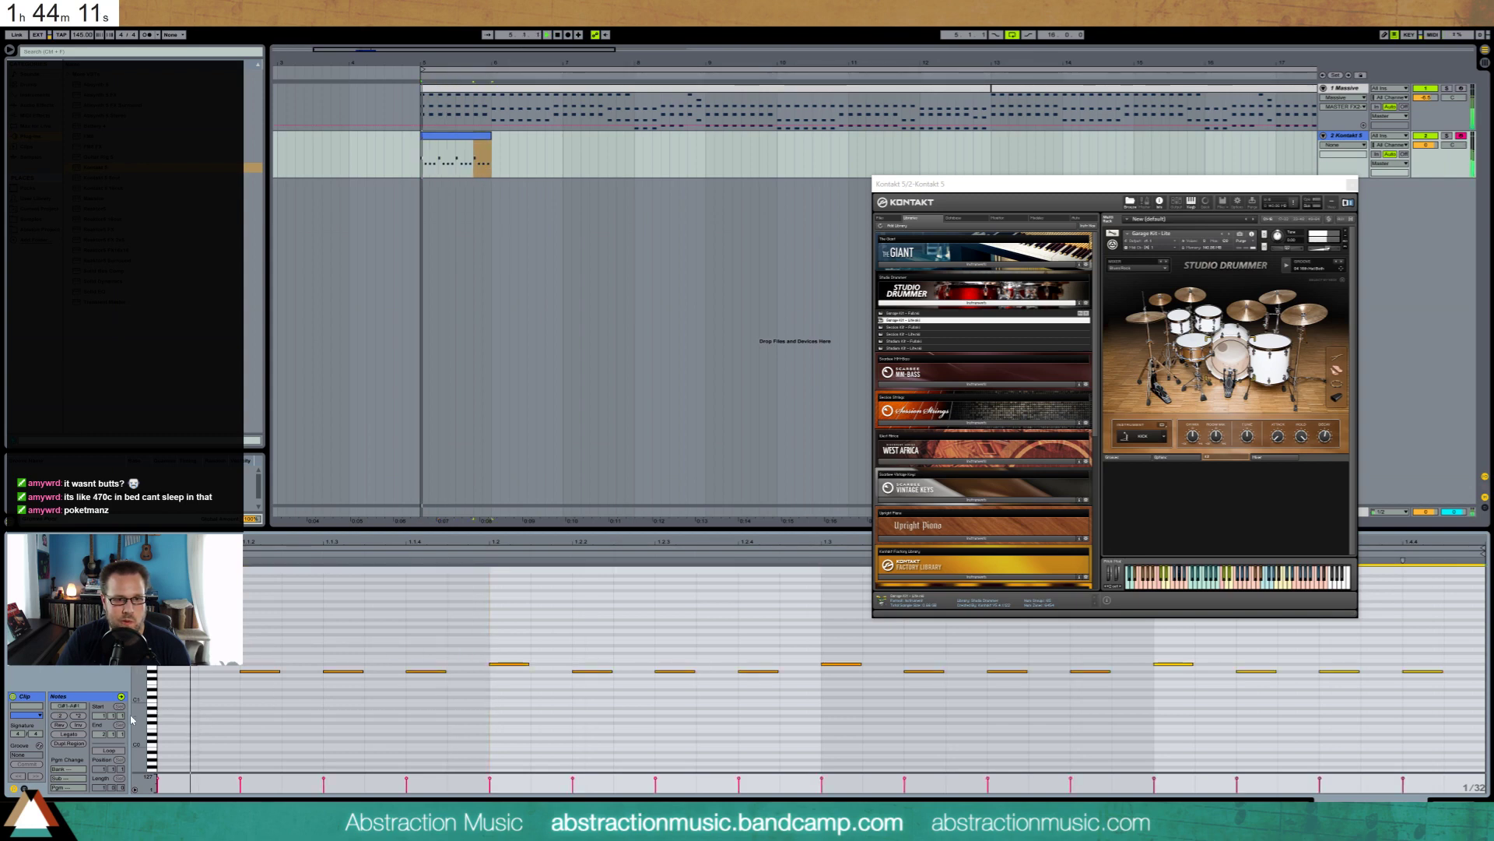
{"action": "key", "text": "space"}
Delete the drum notes on the first beat and the A#1 note on 1.2
{"action": "left_click", "coordinate": [504, 665]}
{"action": "key", "text": "Delete"}
{"action": "left_click_drag", "start_coordinate": [255, 632], "coordinate": [483, 692]}
{"action": "key", "text": "Delete"}
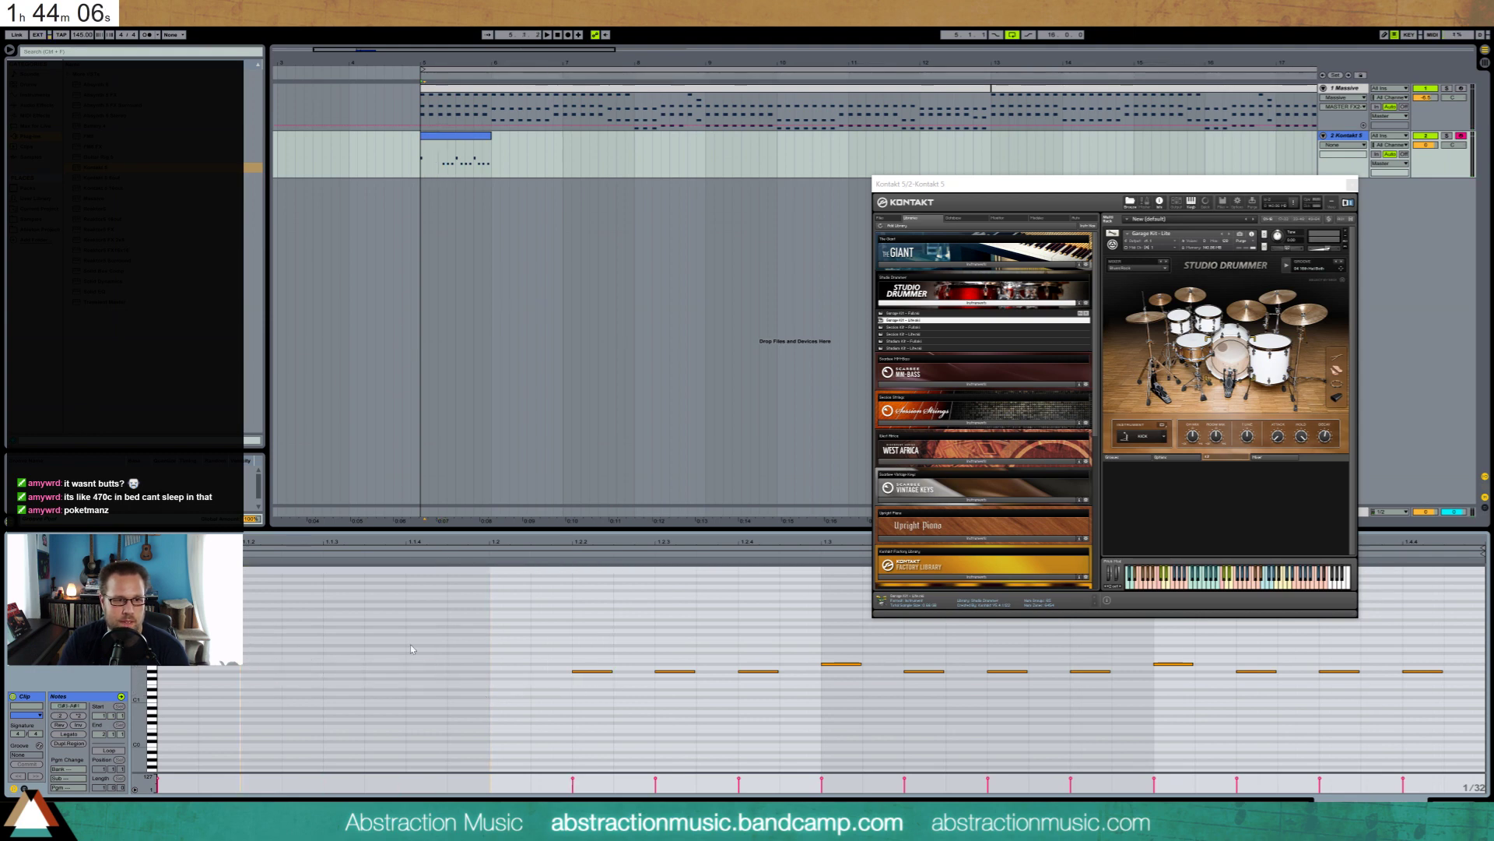
Set the note grid to 1/16, place a sixteenth A#1 note at the clip's start, and close the Kontakt window
{"action": "key", "text": "ctrl+2"}
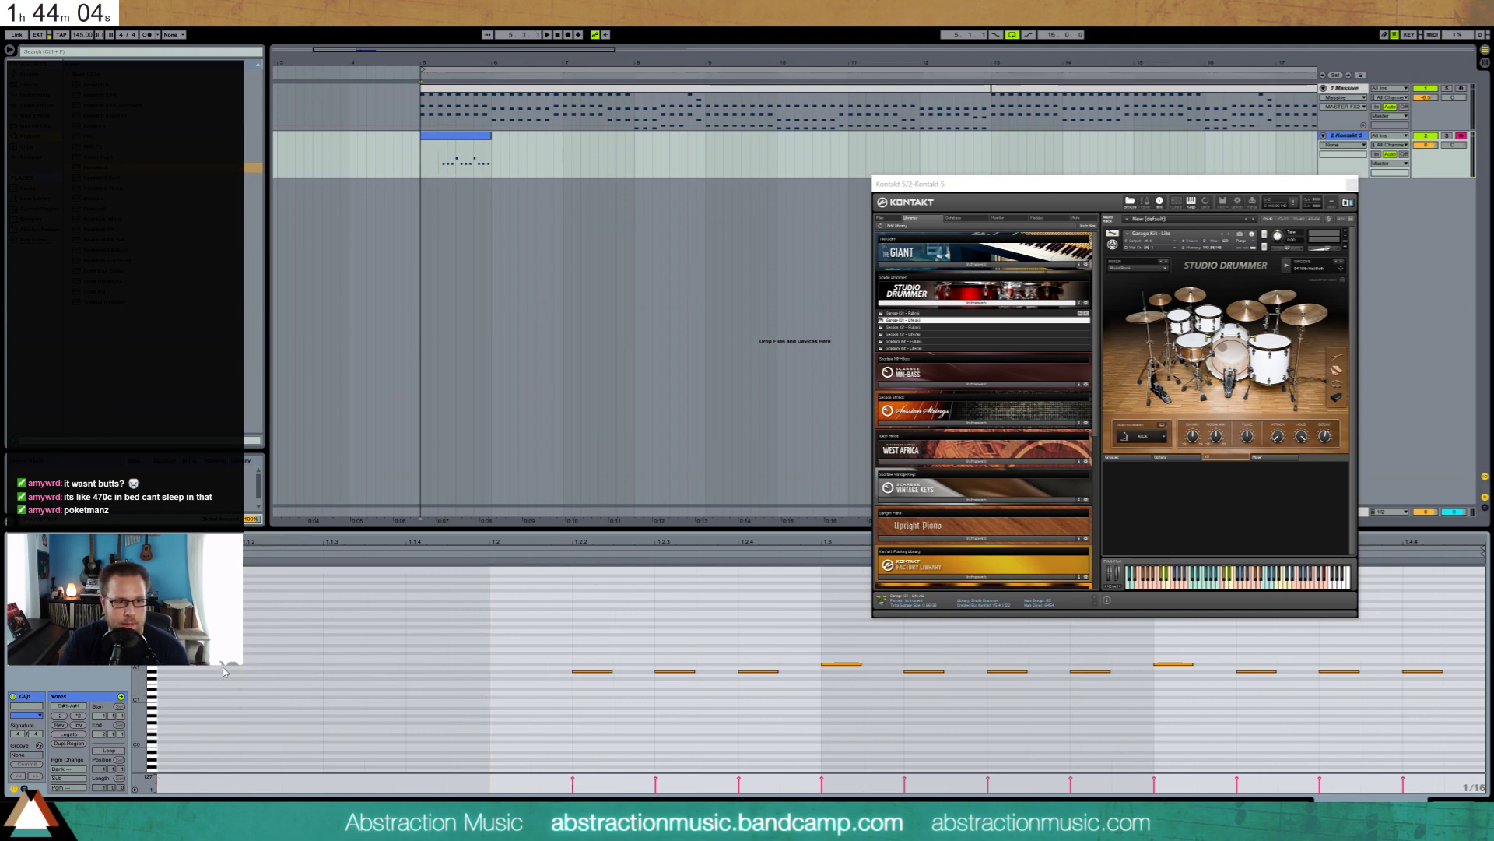
{"action": "double_click", "coordinate": [168, 664]}
{"action": "left_click_drag", "start_coordinate": [139, 653], "coordinate": [166, 652]}
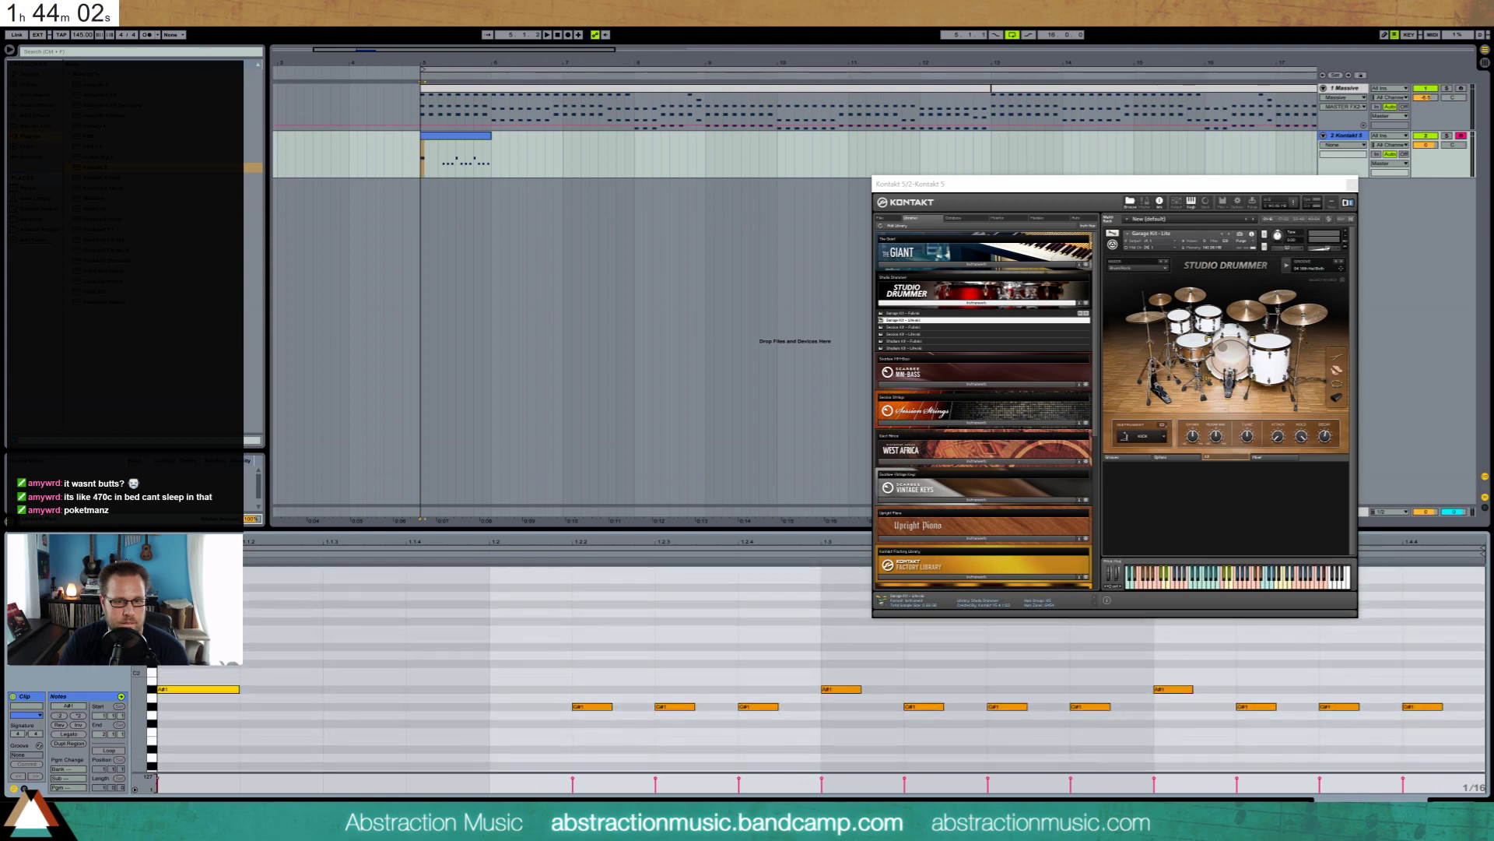
{"action": "left_click", "coordinate": [1352, 187]}
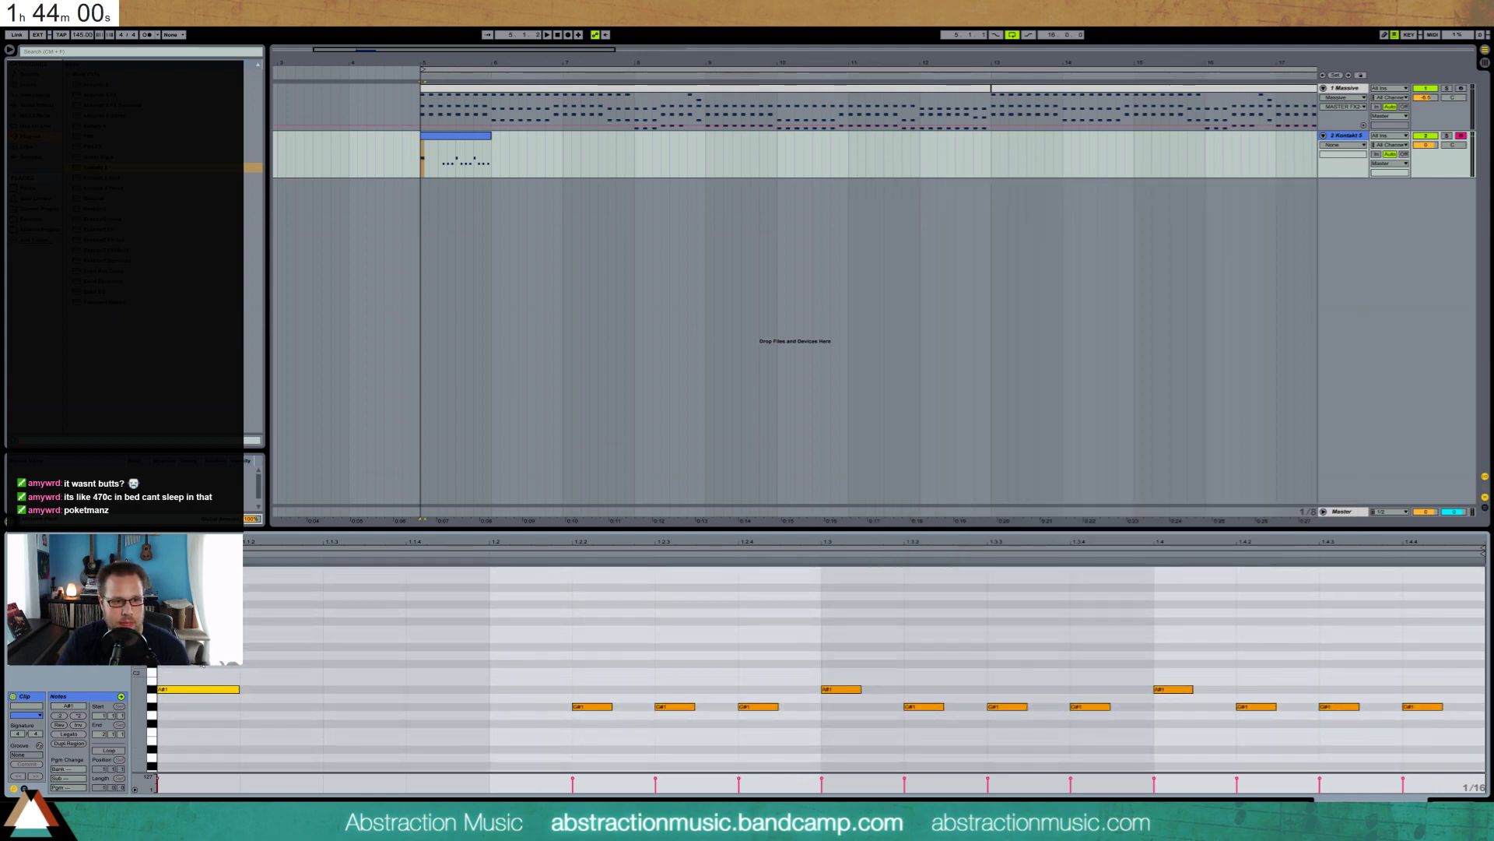
Make the first two beats continue with sixteenth-long G#1 notes on 1.1.3, 1.2 and 1.2.3, removing the note on 1.2.2
{"action": "double_click", "coordinate": [329, 707]}
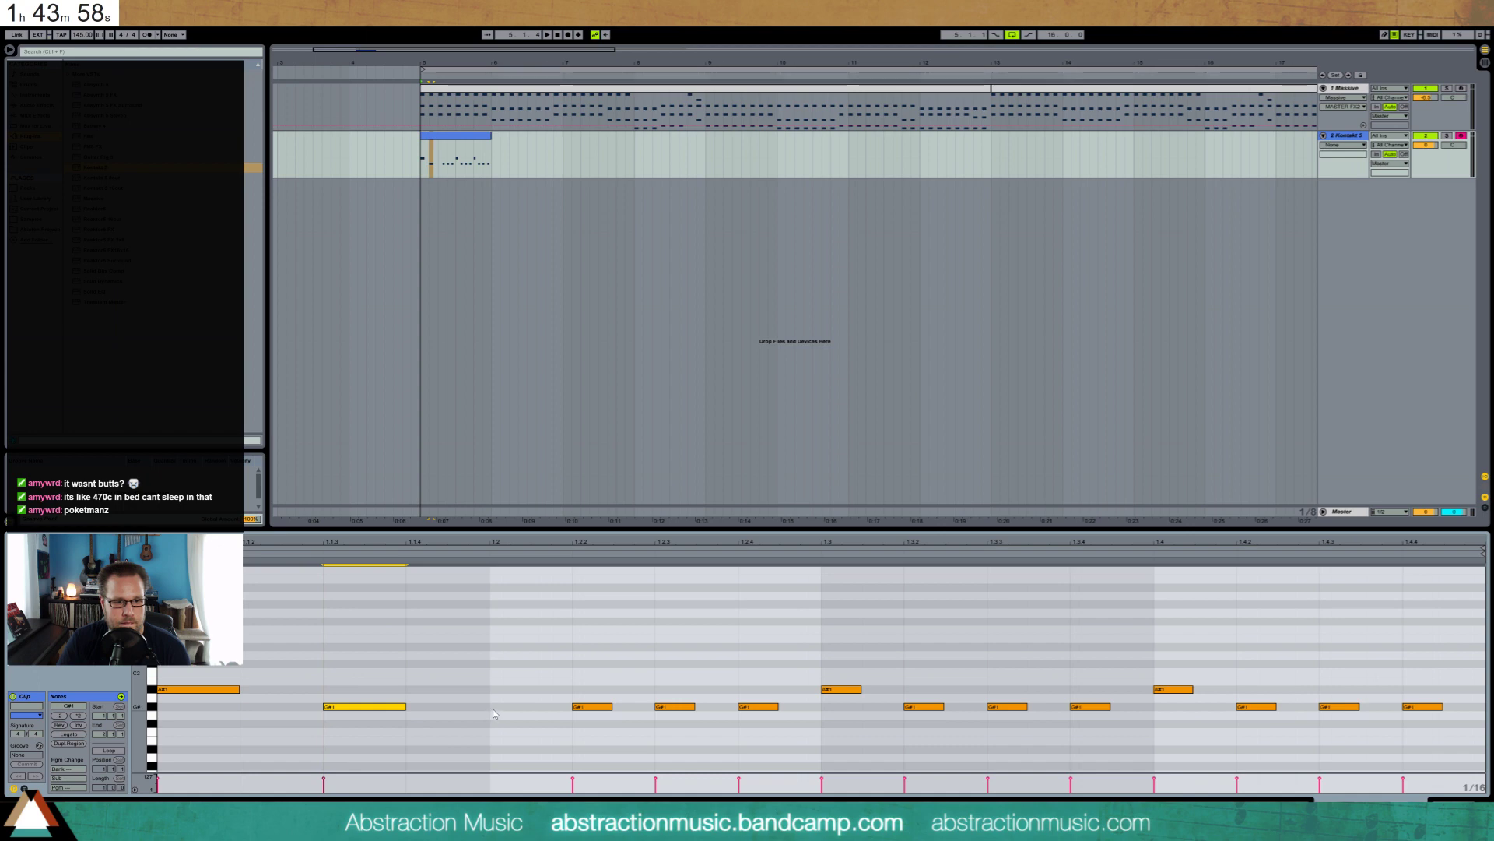
{"action": "double_click", "coordinate": [492, 708]}
{"action": "double_click", "coordinate": [593, 706]}
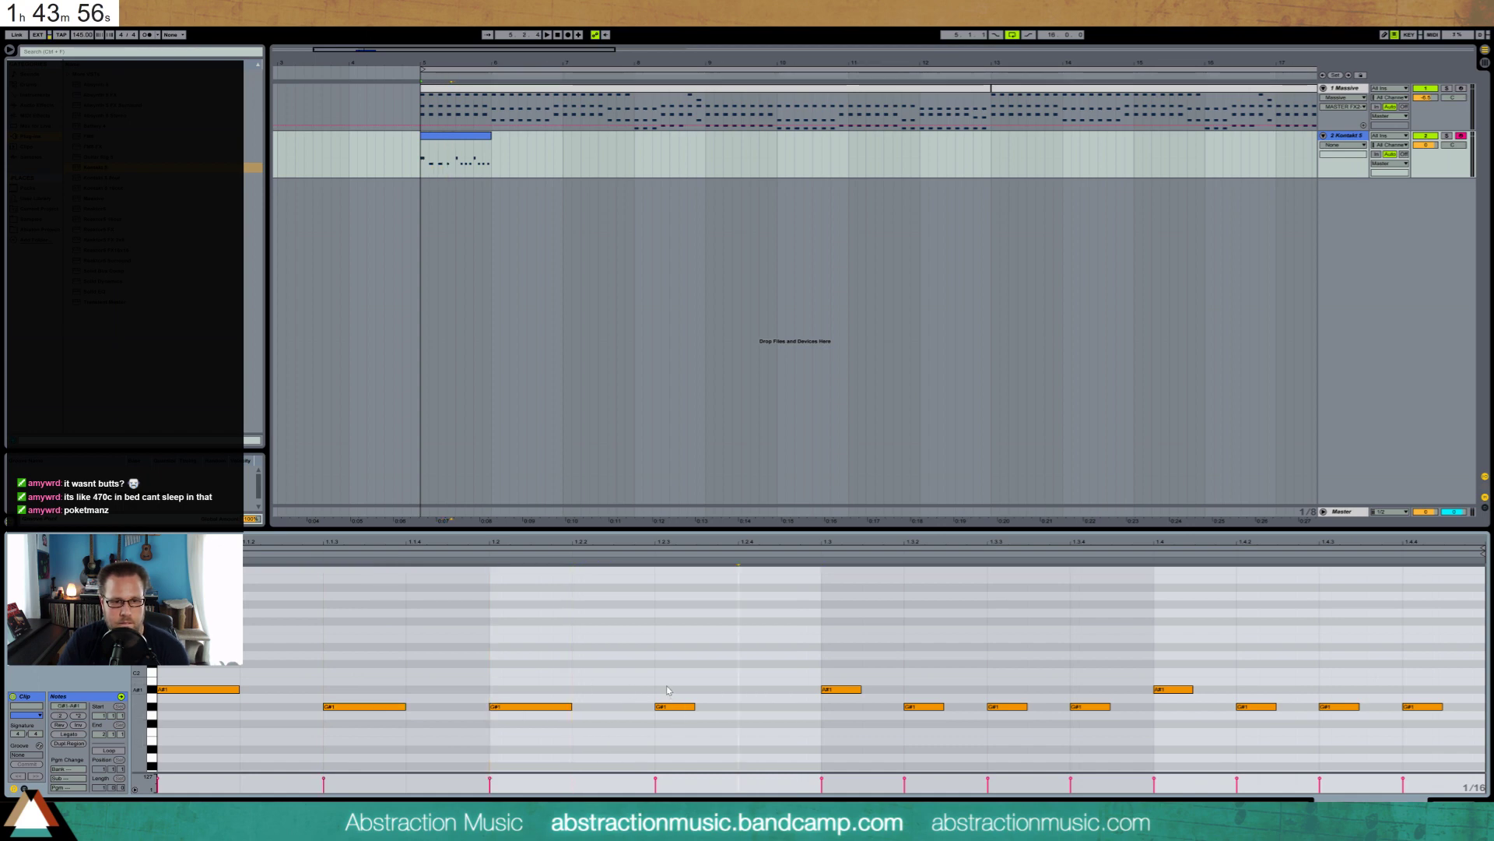
{"action": "left_click_drag", "start_coordinate": [694, 706], "coordinate": [738, 706]}
Replace the notes in the bar's second half with a copy of the two-beat pattern and play it back
{"action": "left_click_drag", "start_coordinate": [823, 634], "coordinate": [1403, 781]}
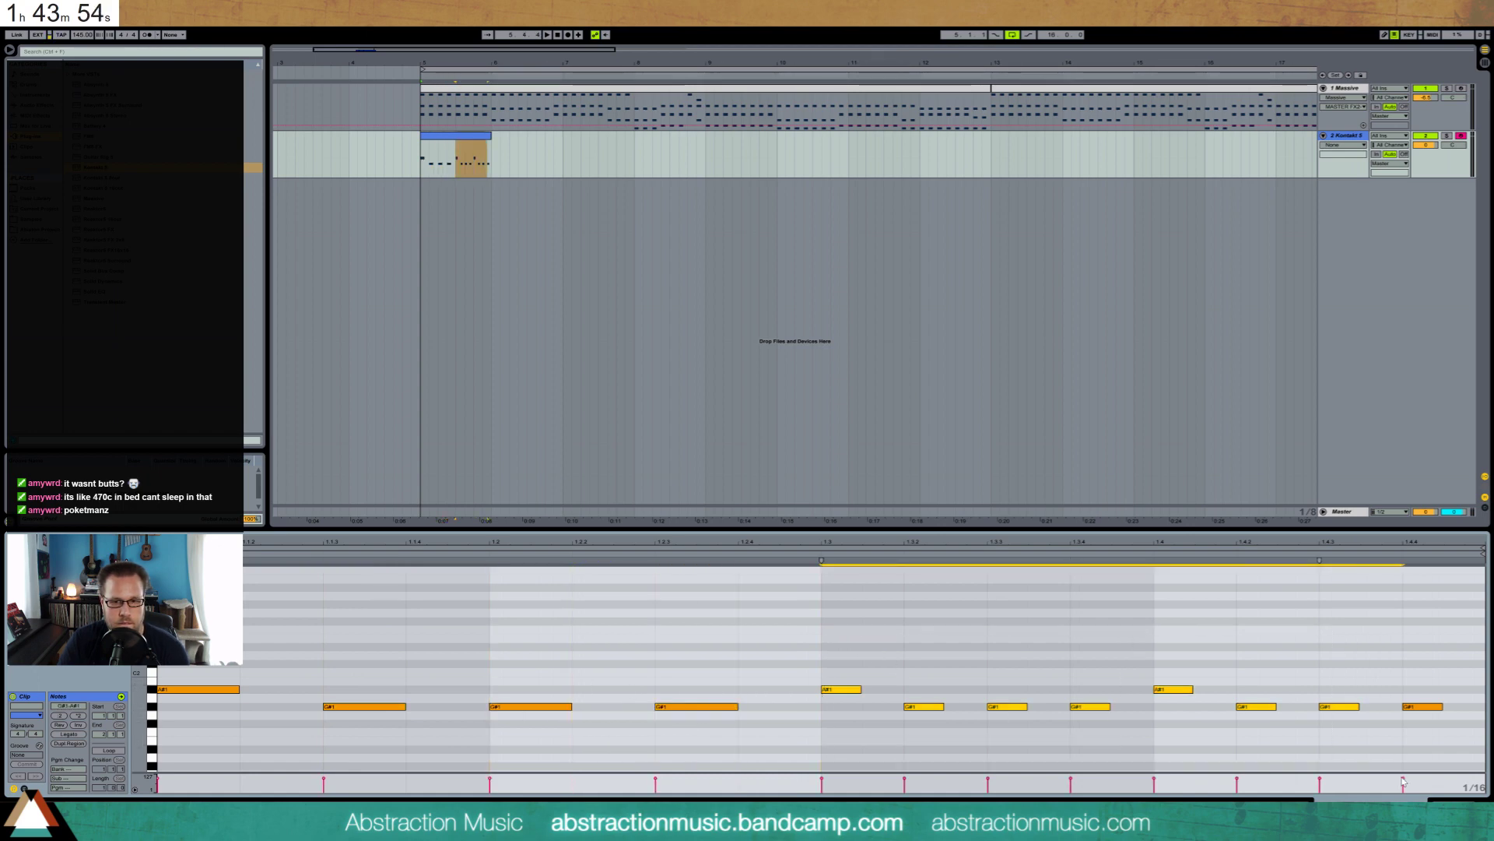
{"action": "key", "text": "Delete"}
{"action": "left_click_drag", "start_coordinate": [1323, 644], "coordinate": [1465, 753]}
{"action": "key", "text": "Delete"}
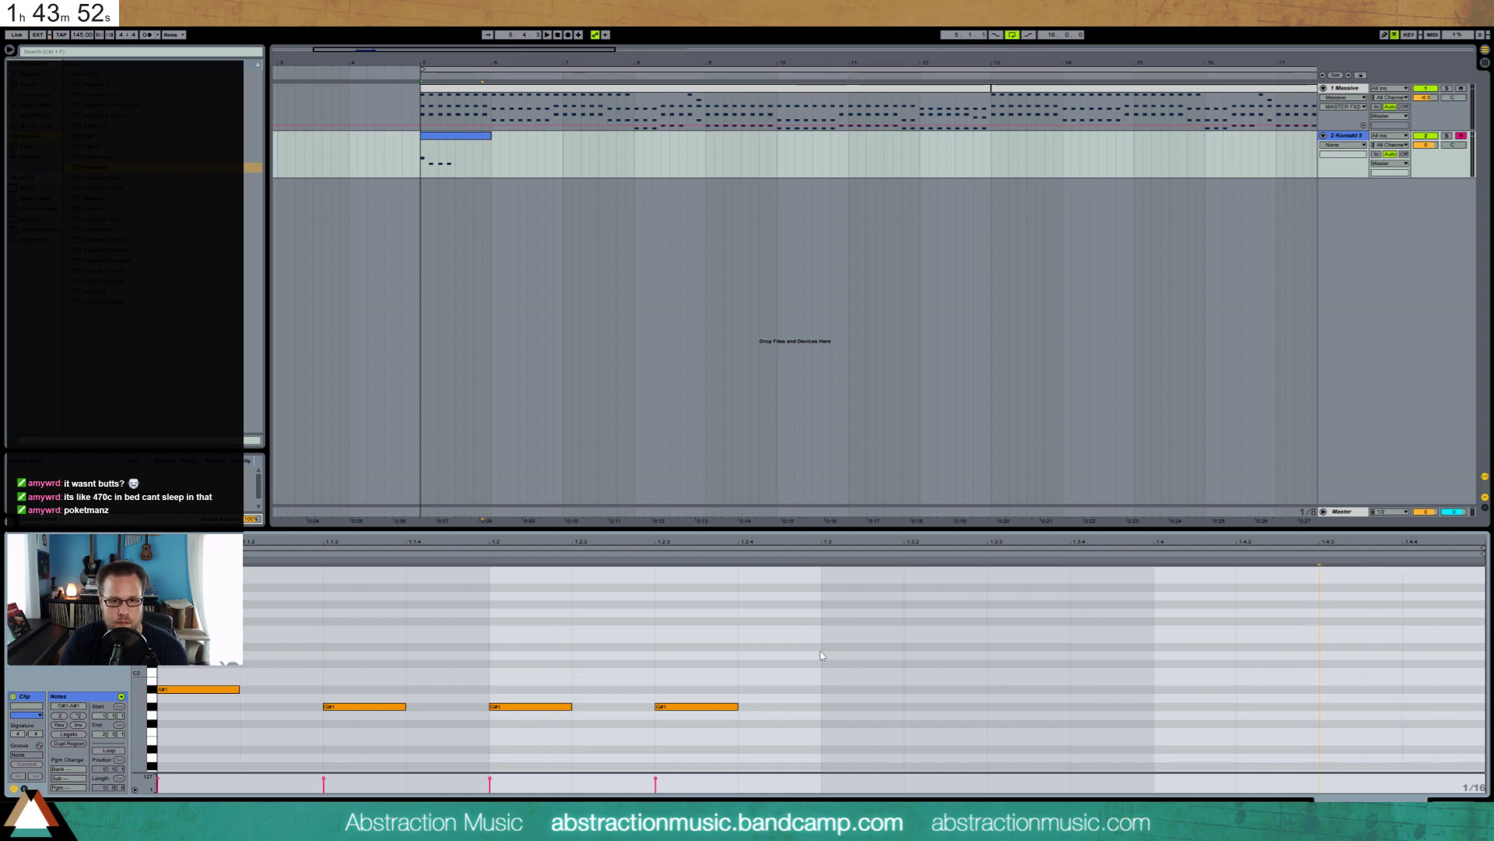
{"action": "left_click_drag", "start_coordinate": [820, 652], "coordinate": [231, 743]}
{"action": "key", "text": "ctrl+d"}
{"action": "key", "text": "space"}
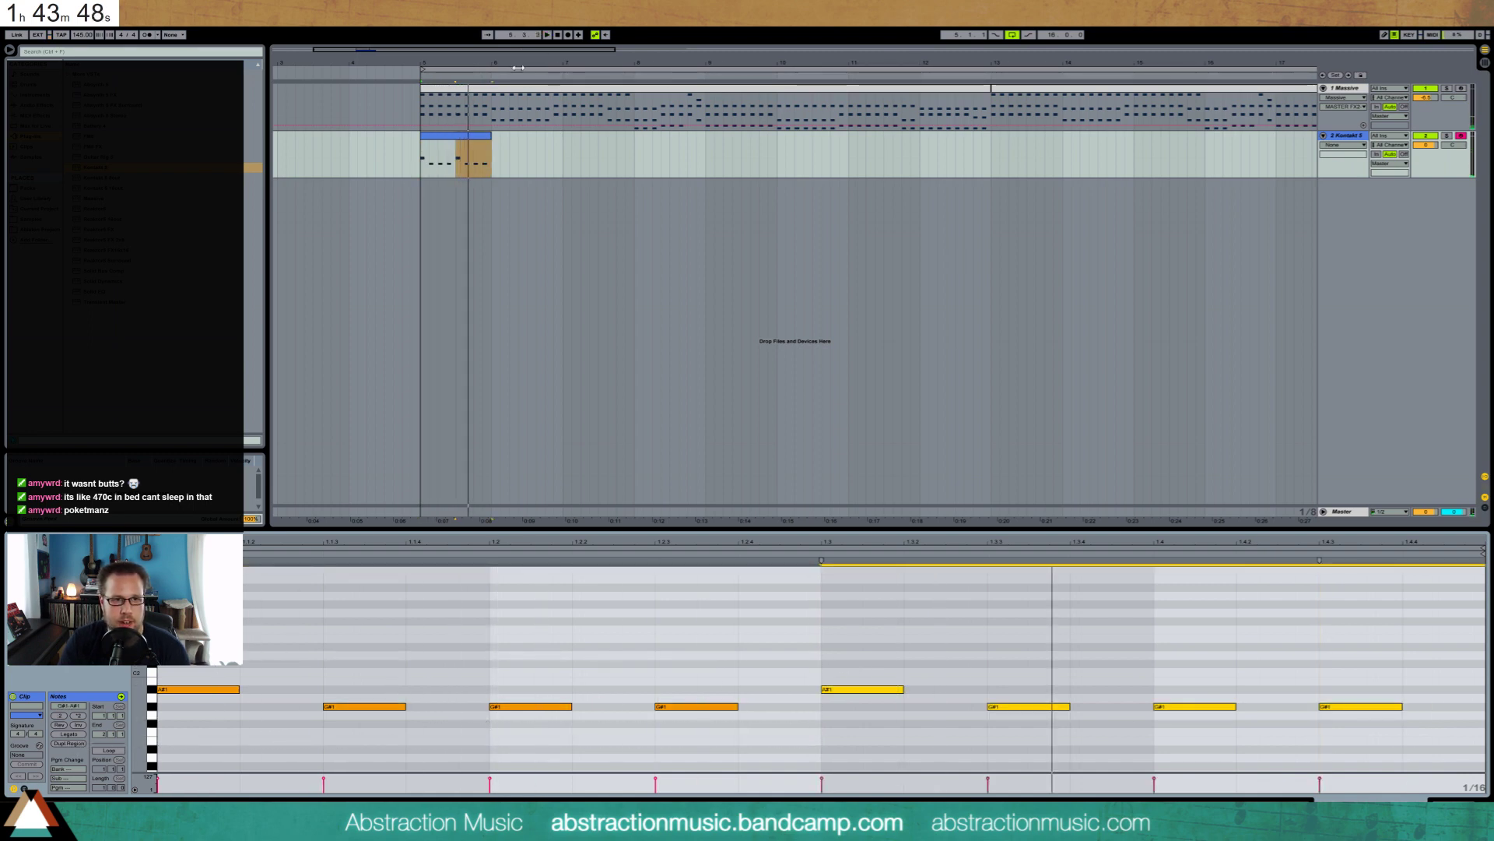
Deactivate the drum clip and play the Massive chords on their own
{"action": "key", "text": "space"}
{"action": "left_click", "coordinate": [473, 157]}
{"action": "key", "text": "0"}
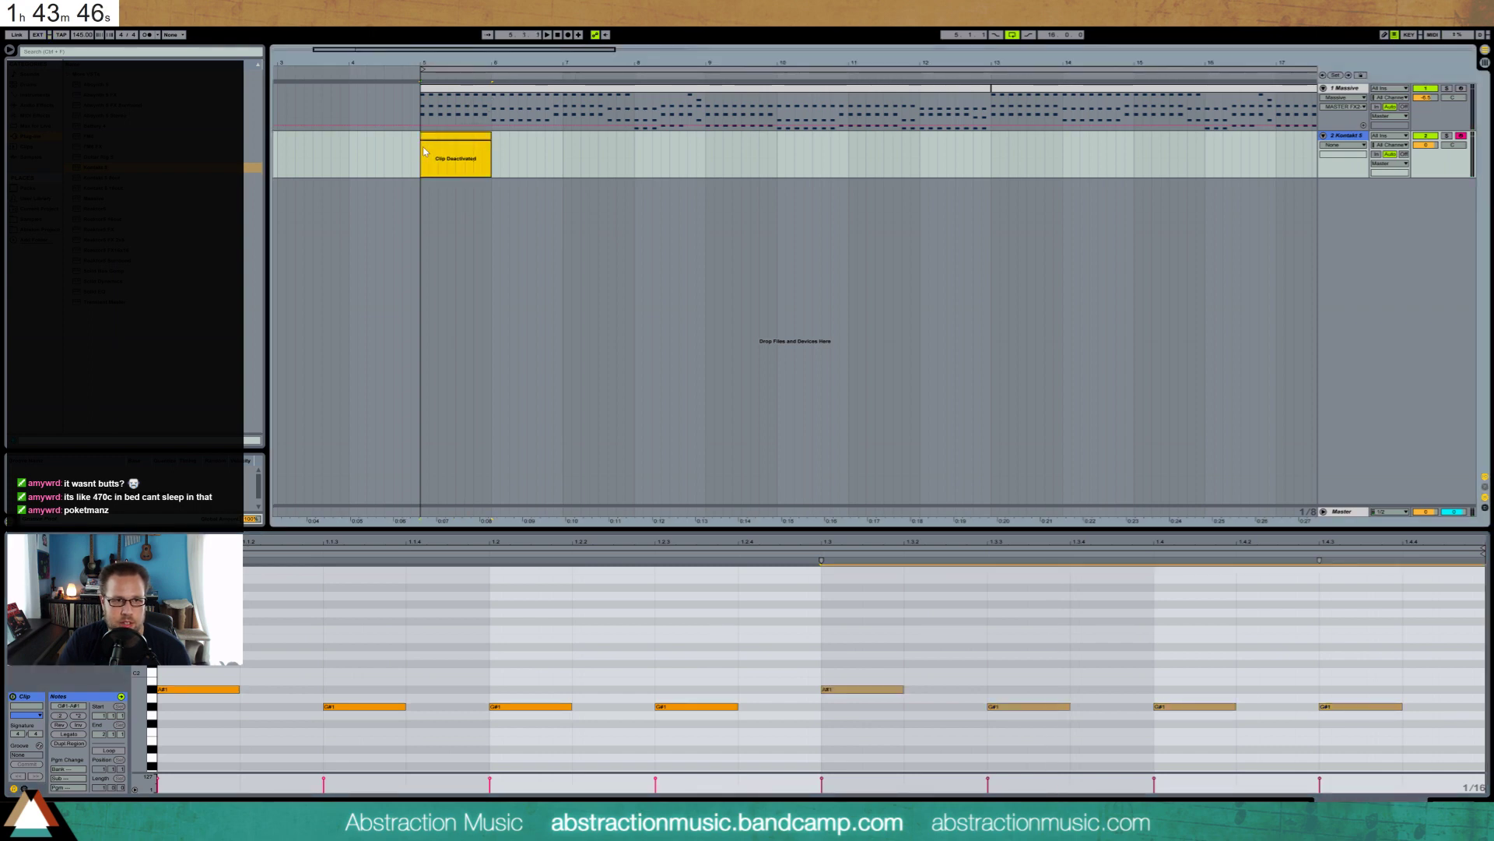
{"action": "key", "text": "space"}
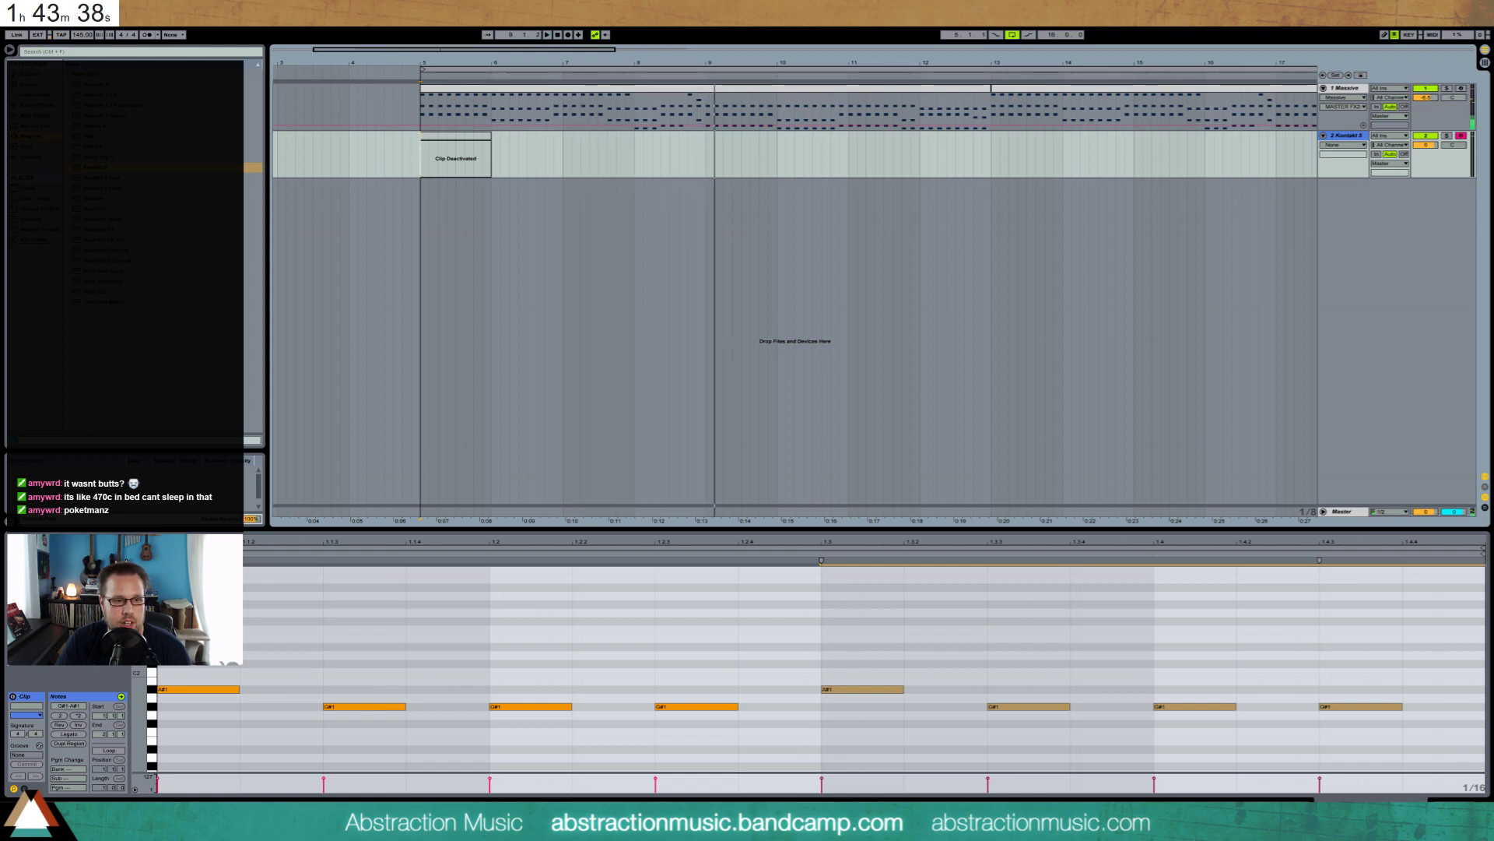
Move the drum notes on 1.2.3 and 1.4 up to A#1 and the note on 1.3 down to G#1
{"action": "left_click_drag", "start_coordinate": [676, 670], "coordinate": [687, 725]}
{"action": "key", "text": "Up"}
{"action": "key", "text": "Up"}
{"action": "left_click_drag", "start_coordinate": [900, 672], "coordinate": [895, 702]}
{"action": "key", "text": "Down"}
{"action": "key", "text": "Down"}
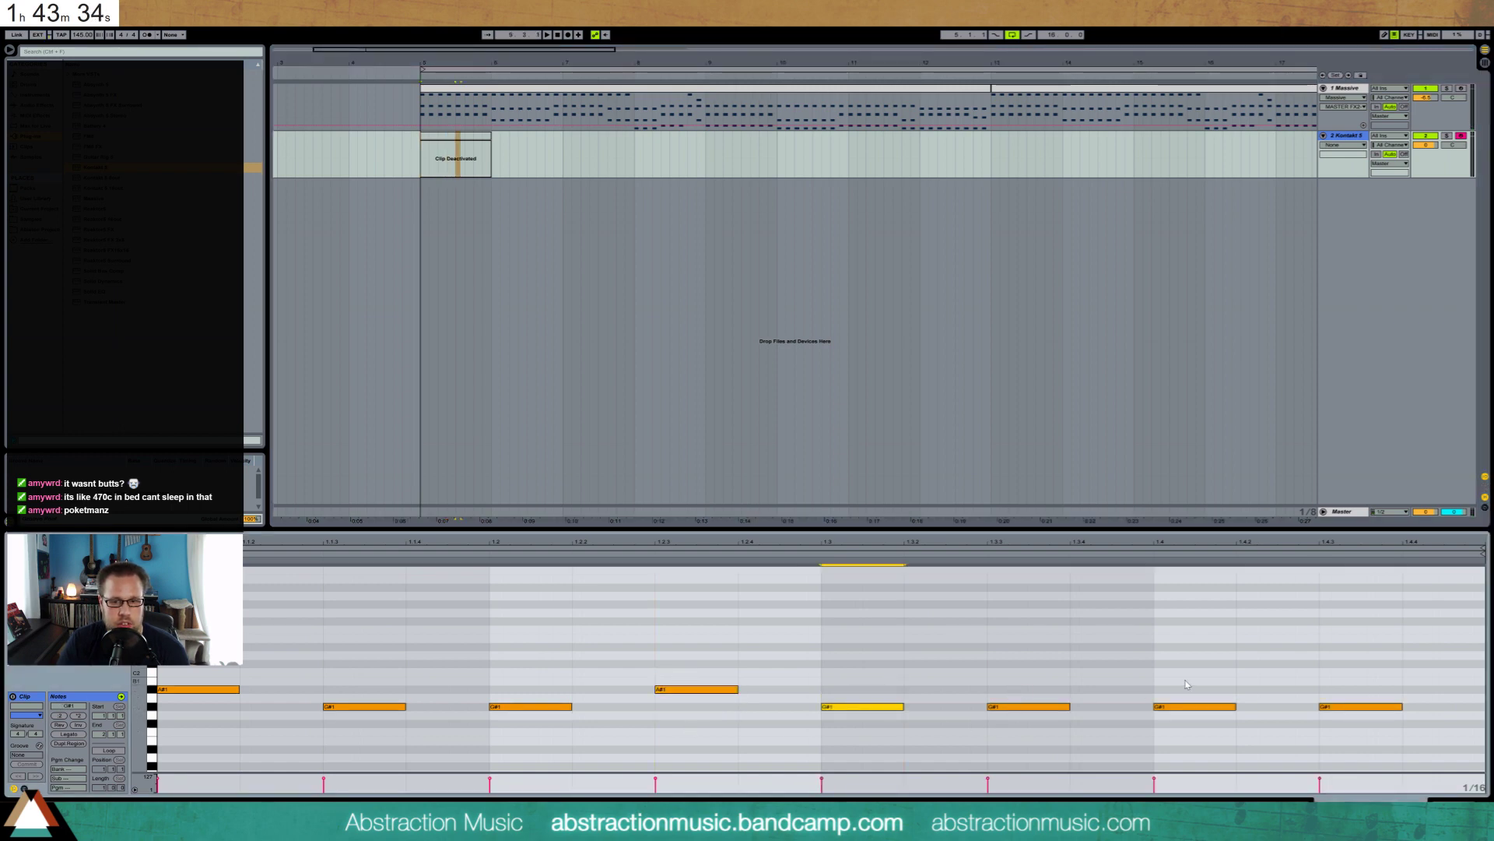
{"action": "left_click", "coordinate": [1191, 706]}
{"action": "left_click_drag", "start_coordinate": [1191, 706], "coordinate": [1191, 689]}
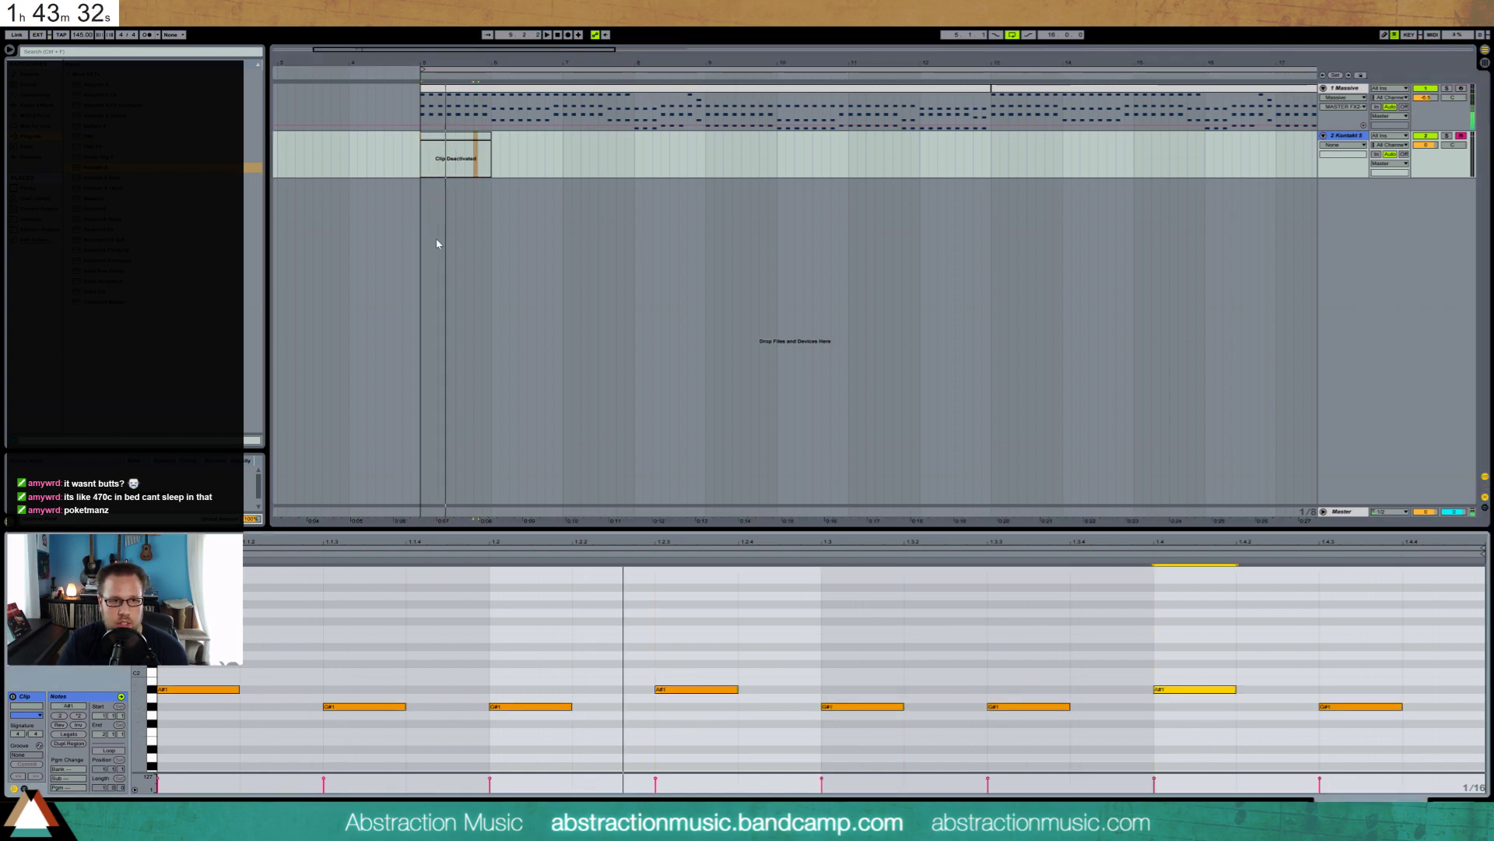
Reactivate the drum clip and play the revised pattern with the Massive chords
{"action": "left_click", "coordinate": [448, 136]}
{"action": "key", "text": "0"}
{"action": "key", "text": "space"}
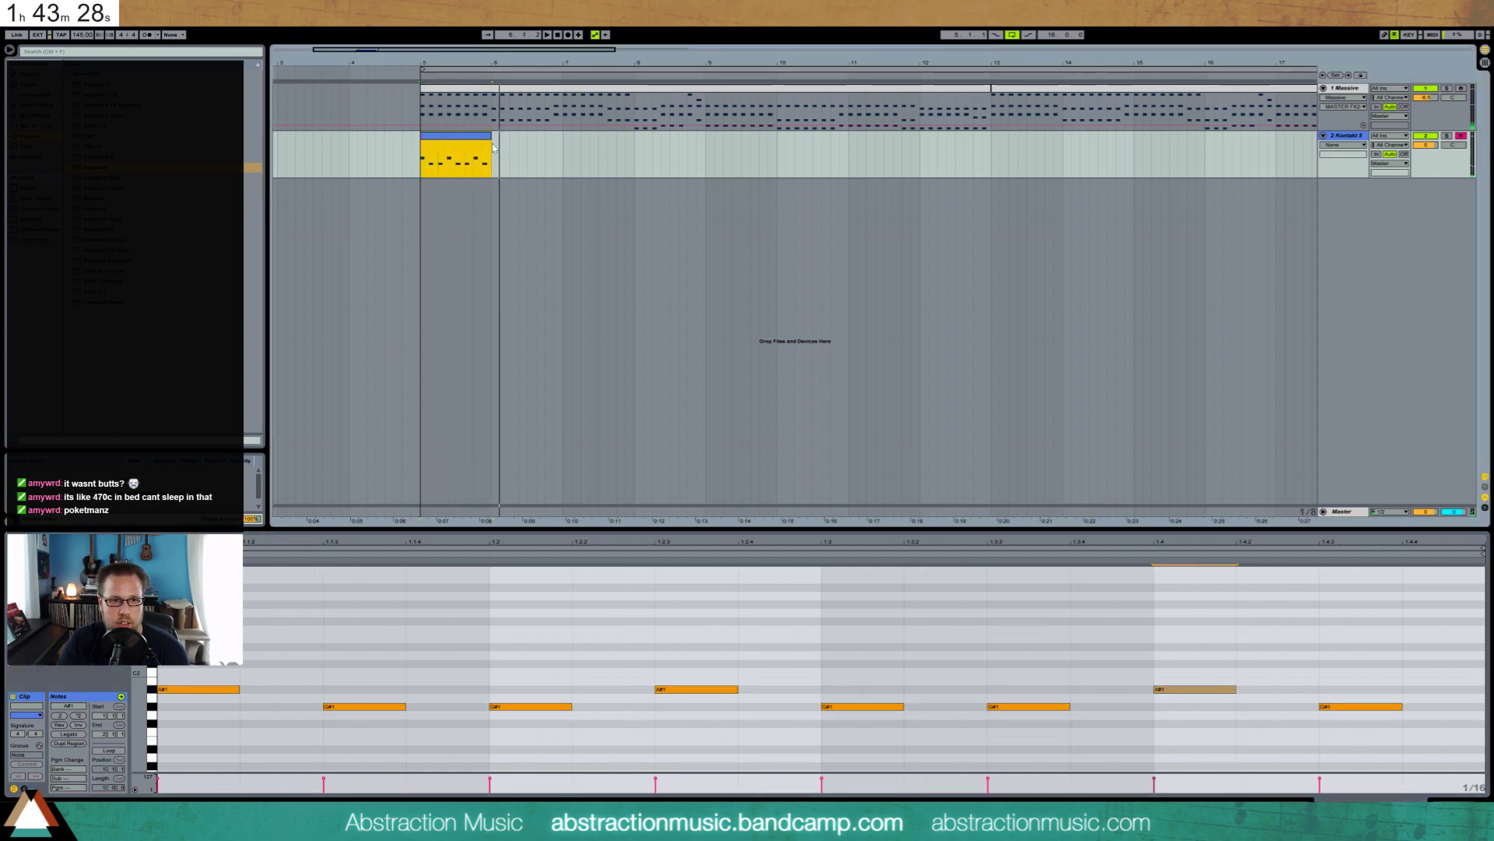
Turn on looping for the drum clip and extend it to bar 21, matching the end of the Massive clips
{"action": "left_click", "coordinate": [109, 748]}
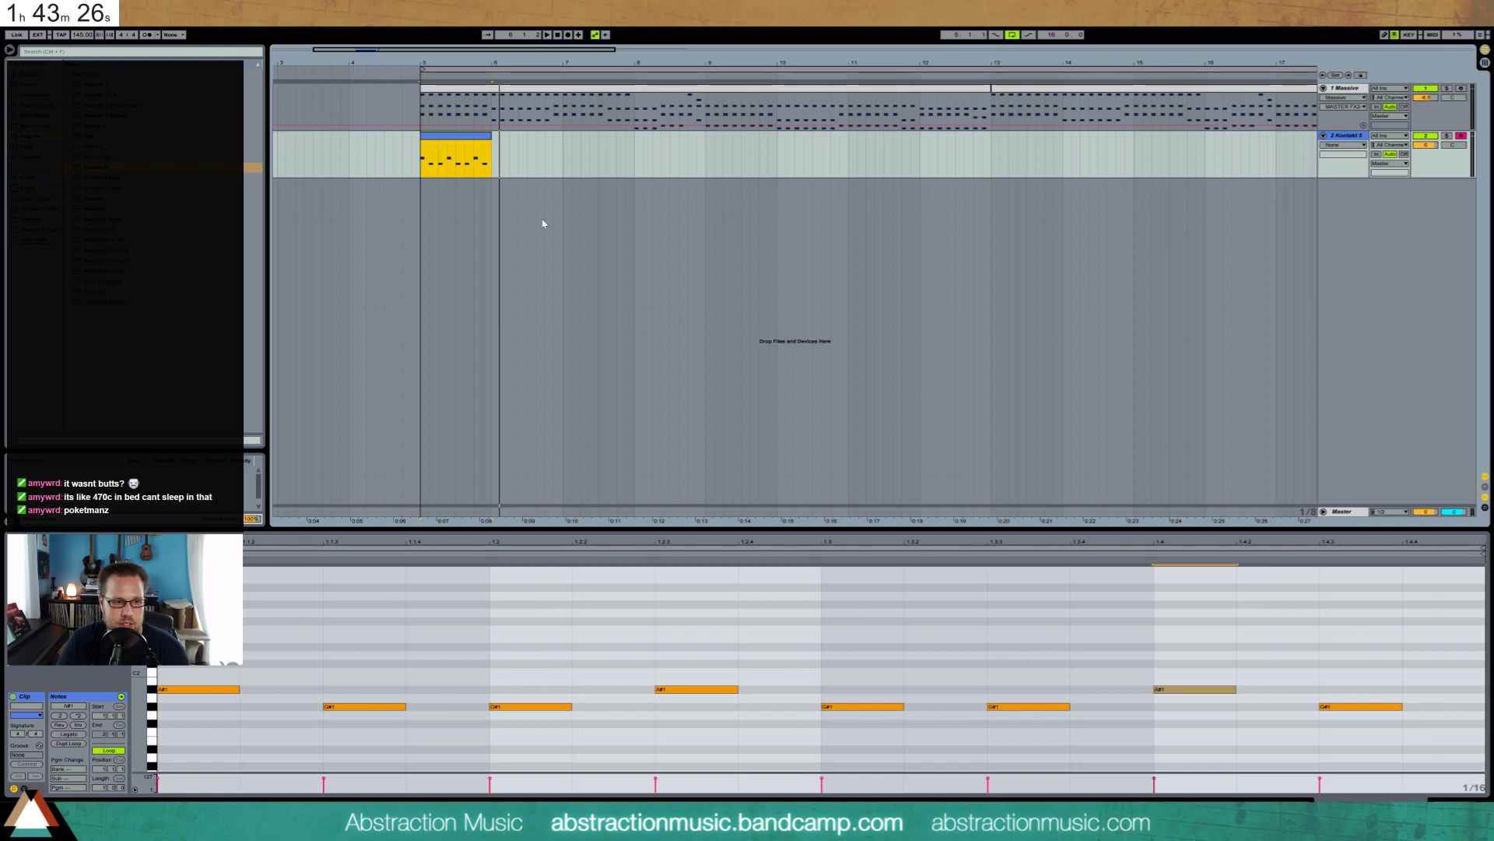
{"action": "left_click_drag", "start_coordinate": [488, 138], "coordinate": [1317, 138]}
{"action": "left_click_drag", "start_coordinate": [506, 52], "coordinate": [509, 35]}
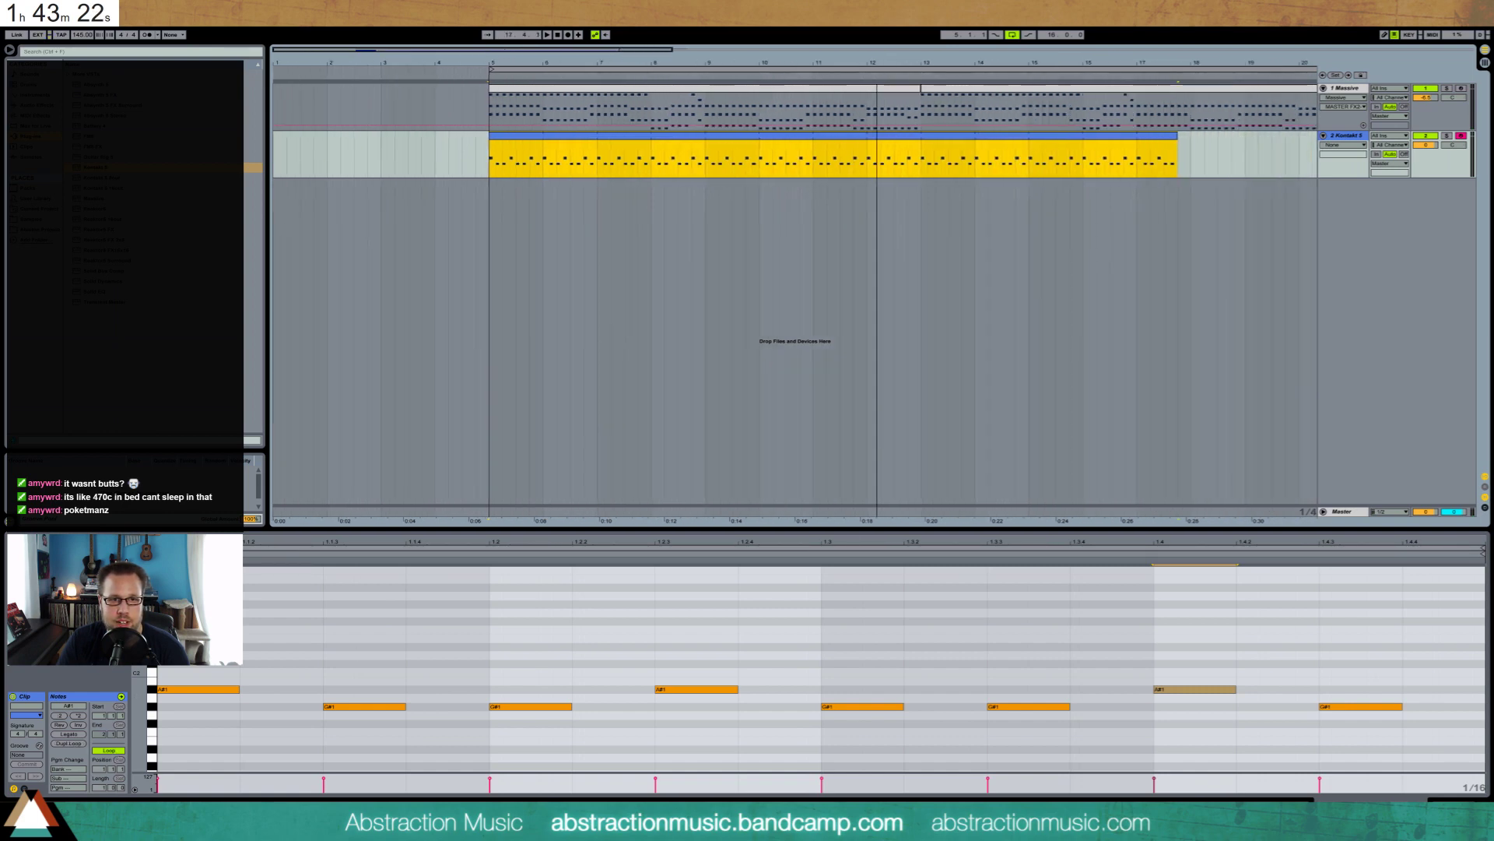
{"action": "left_click_drag", "start_coordinate": [1179, 141], "coordinate": [1318, 146]}
{"action": "left_click", "coordinate": [1175, 167]}
{"action": "left_click_drag", "start_coordinate": [639, 51], "coordinate": [640, 34]}
{"action": "left_click_drag", "start_coordinate": [858, 135], "coordinate": [973, 136]}
{"action": "left_click", "coordinate": [305, 680]}
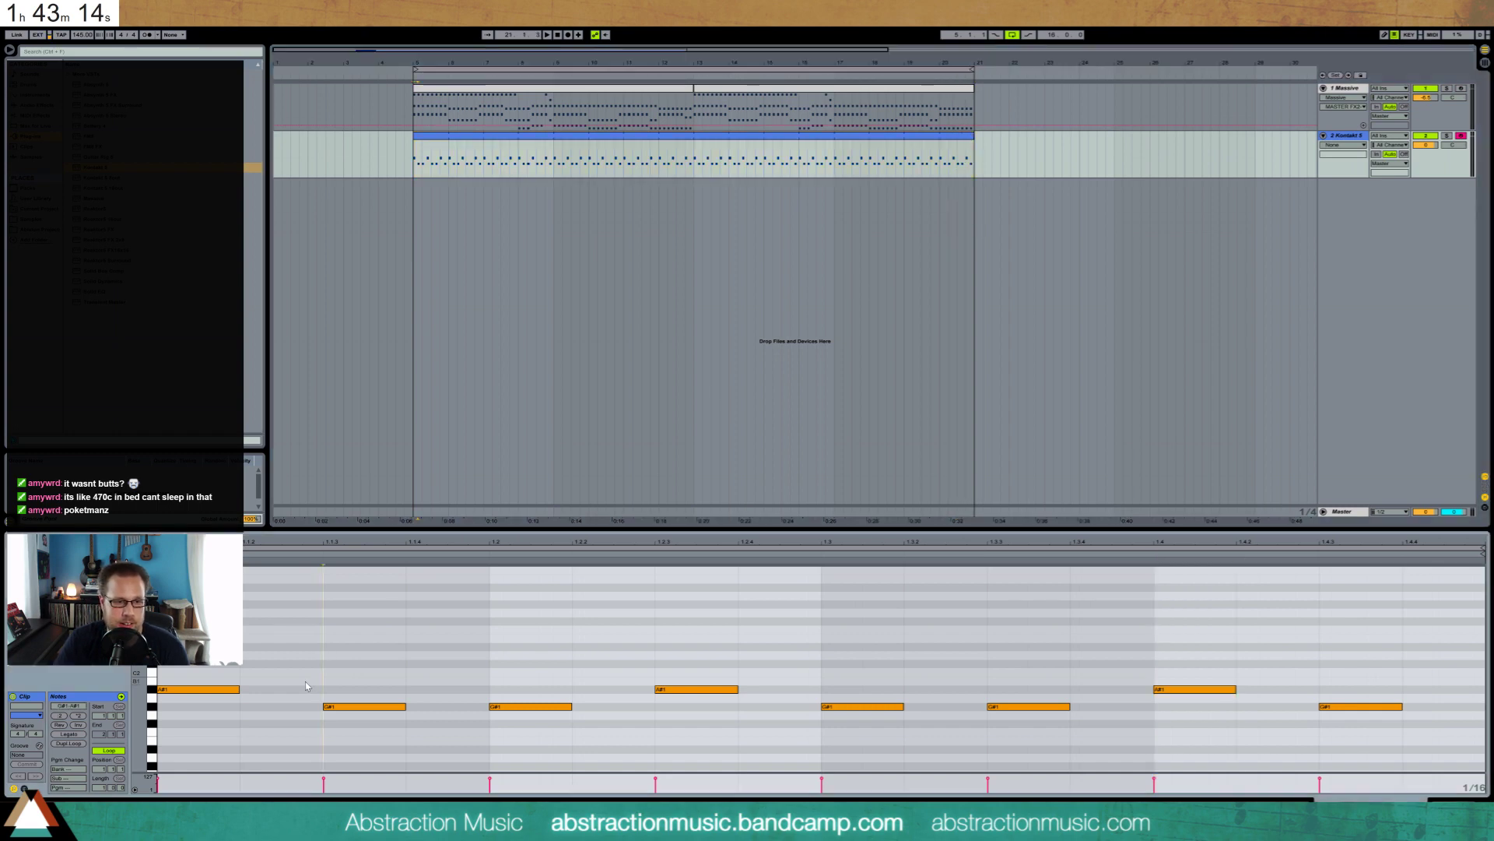
{"action": "double_click", "coordinate": [261, 706]}
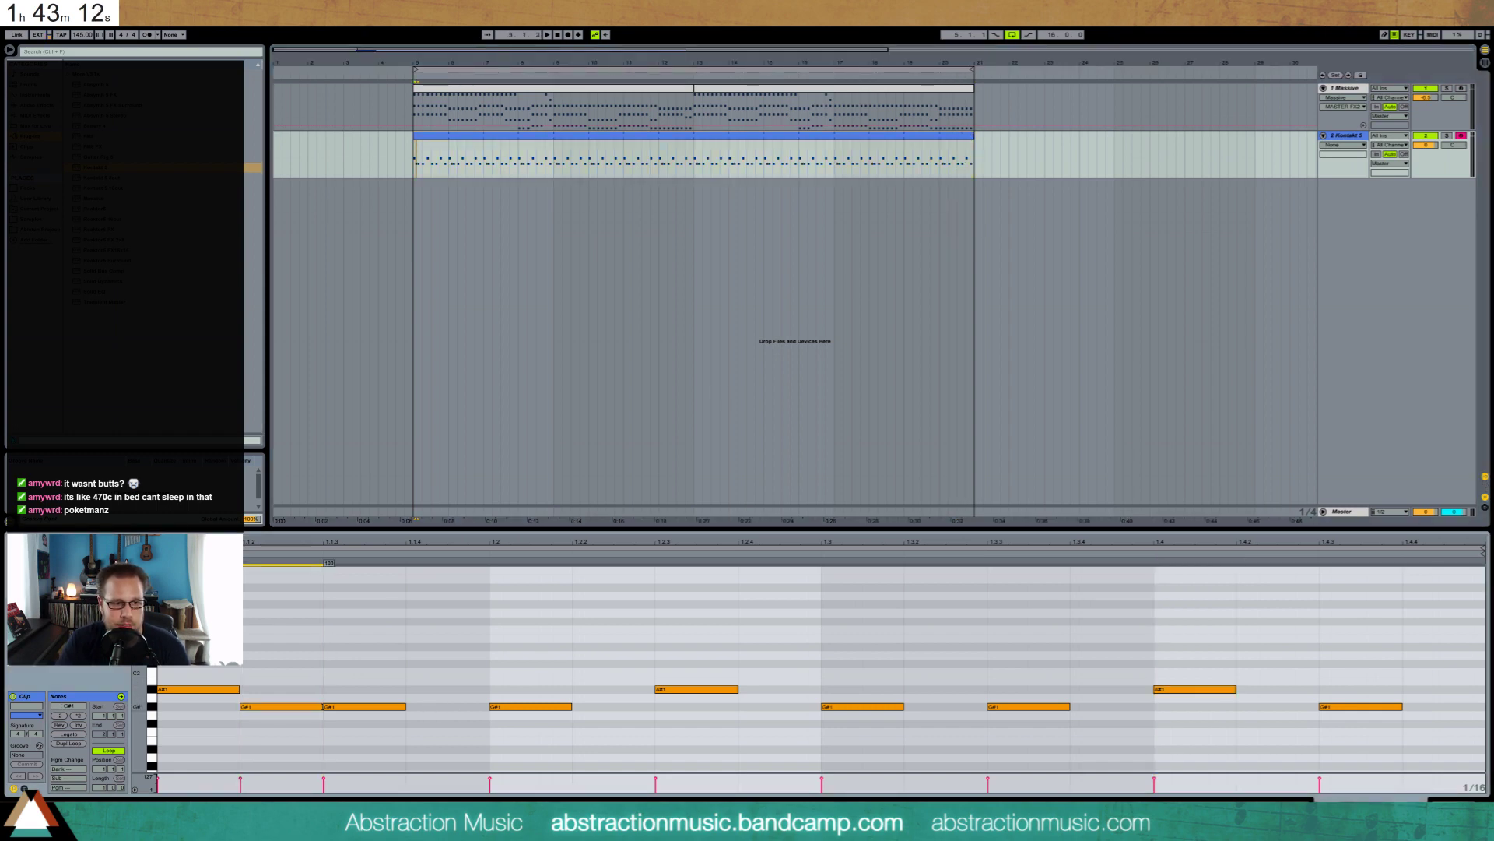
{"action": "double_click", "coordinate": [261, 706]}
Add two softer F#1 notes, each about a sixteenth long, on 1.1.4 and 1.2.2 of the drum pattern
{"action": "double_click", "coordinate": [426, 708]}
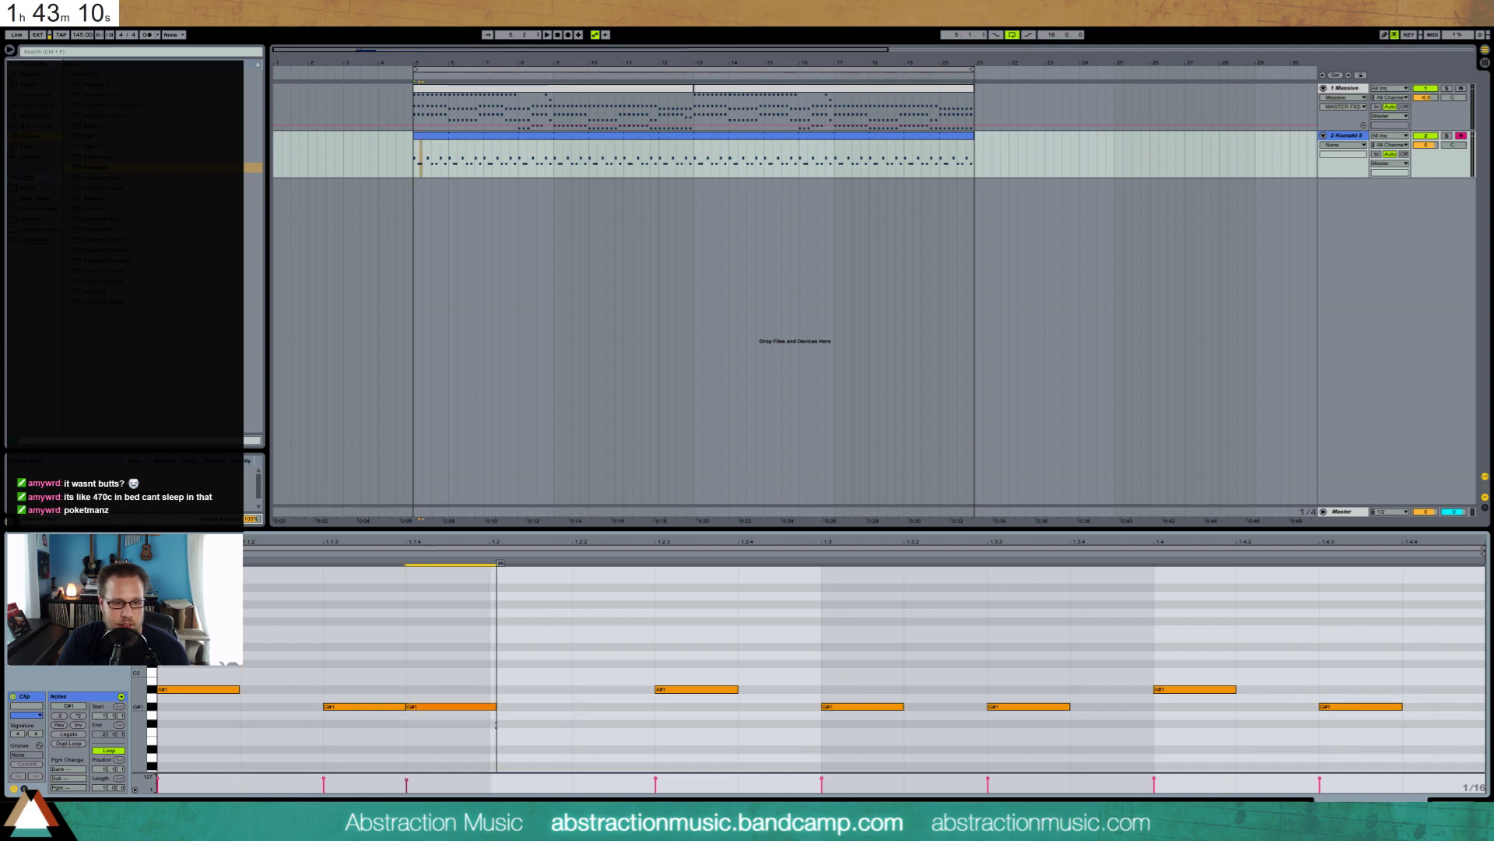
{"action": "left_click_drag", "start_coordinate": [486, 749], "coordinate": [486, 749]}
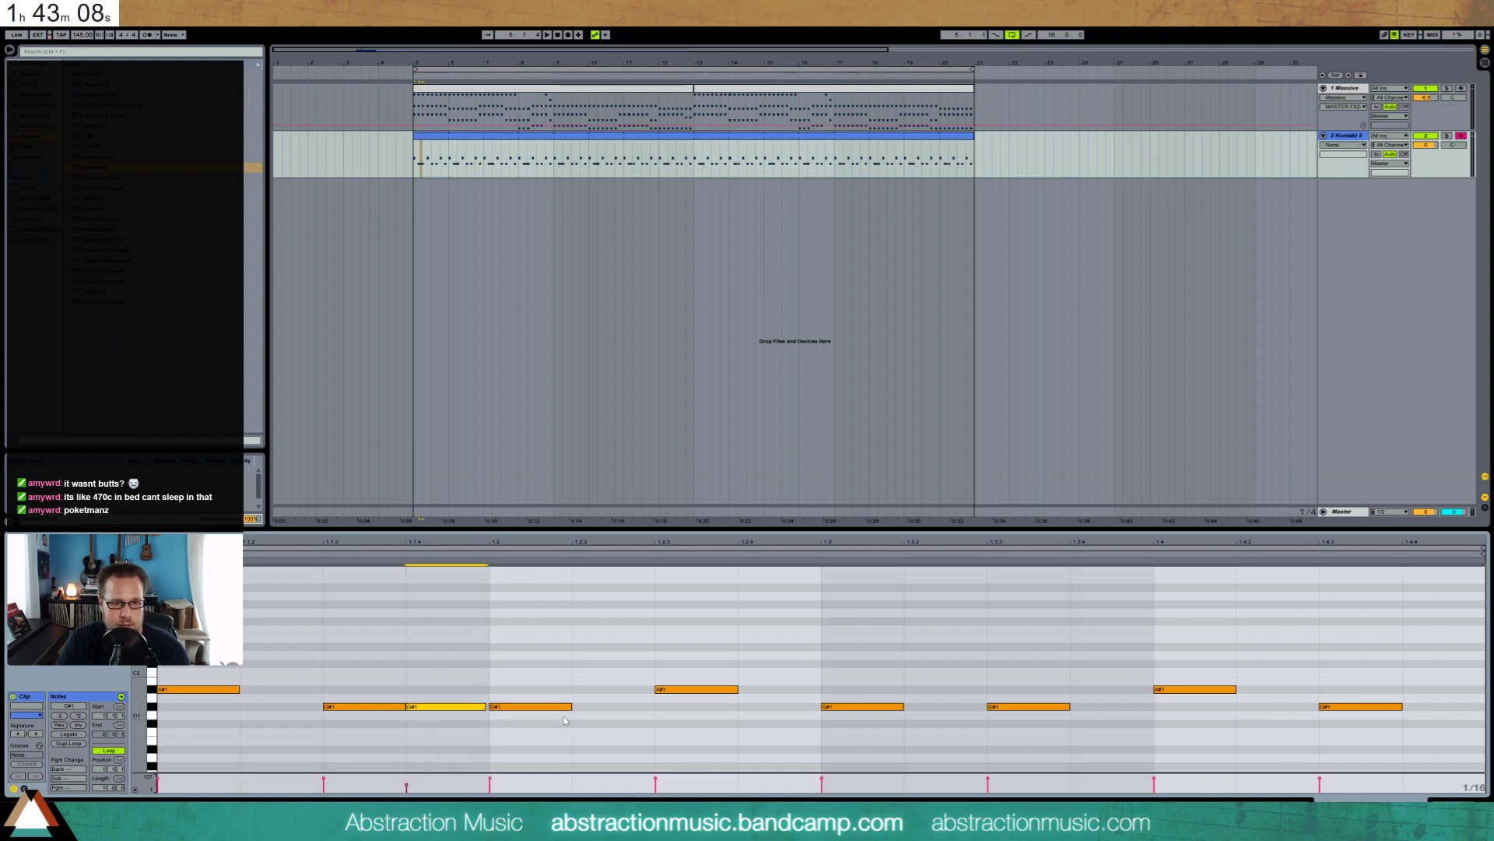
{"action": "double_click", "coordinate": [585, 709]}
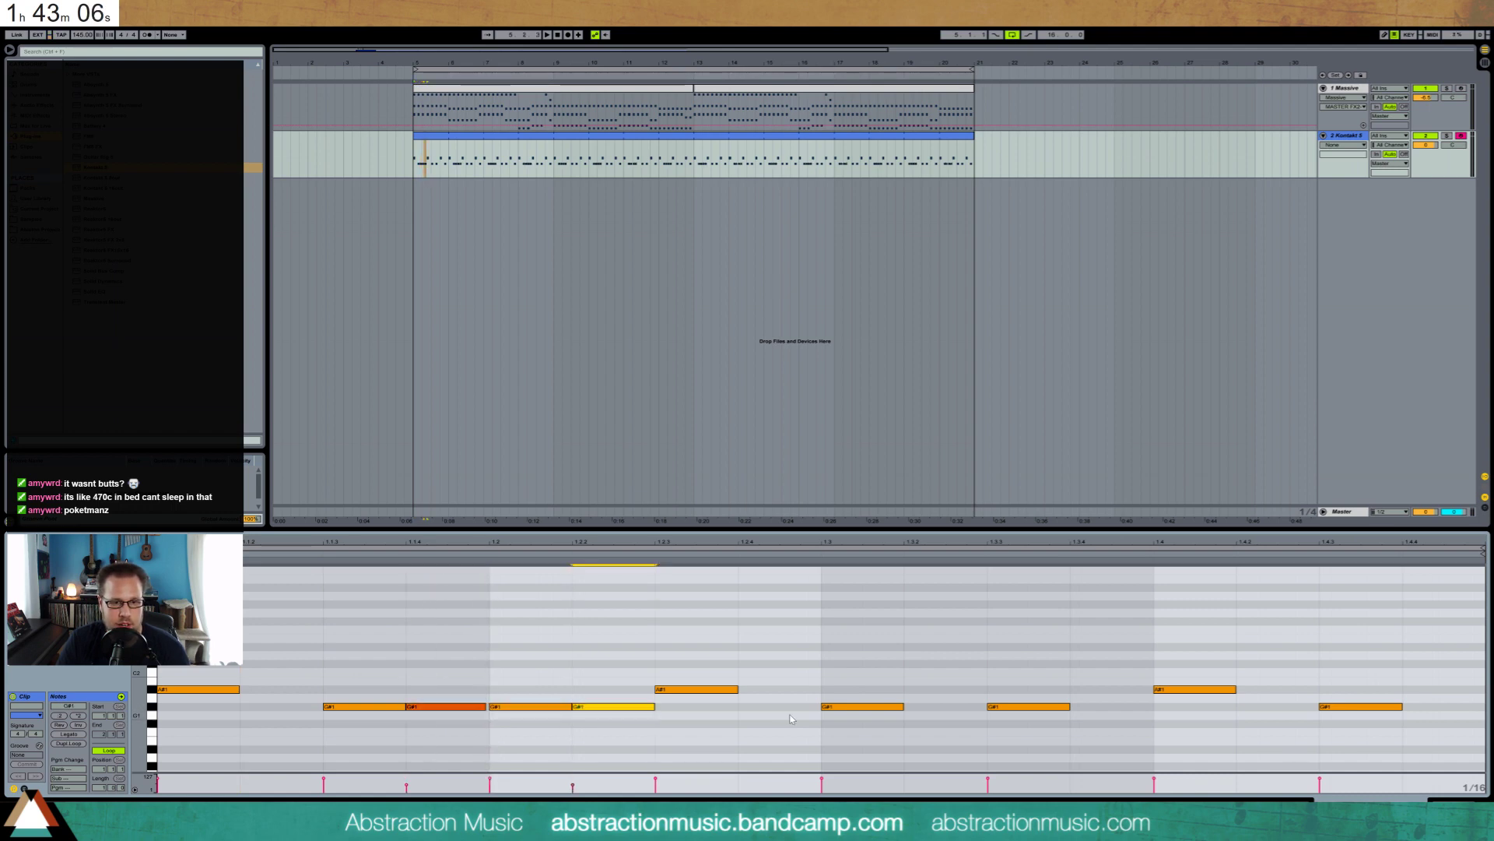
{"action": "left_click", "coordinate": [467, 706]}
{"action": "left_click", "coordinate": [610, 707], "text": "shift"}
{"action": "key", "text": "Down"}
{"action": "key", "text": "Down"}
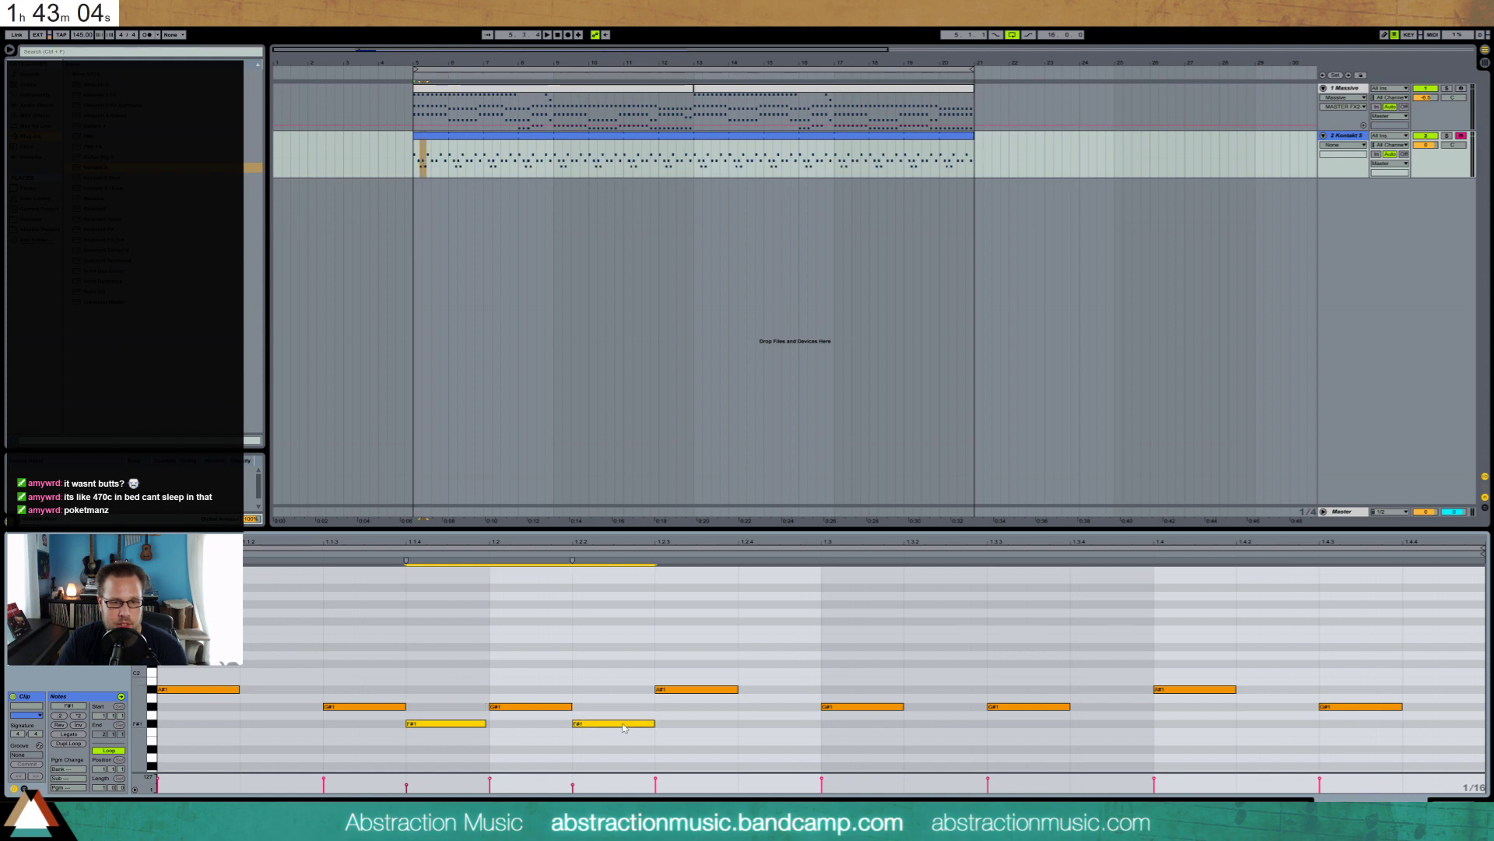
Add three more F#1 notes about a sixteenth long on 1.3.2, 1.3.4 and 1.4.4
{"action": "double_click", "coordinate": [908, 725]}
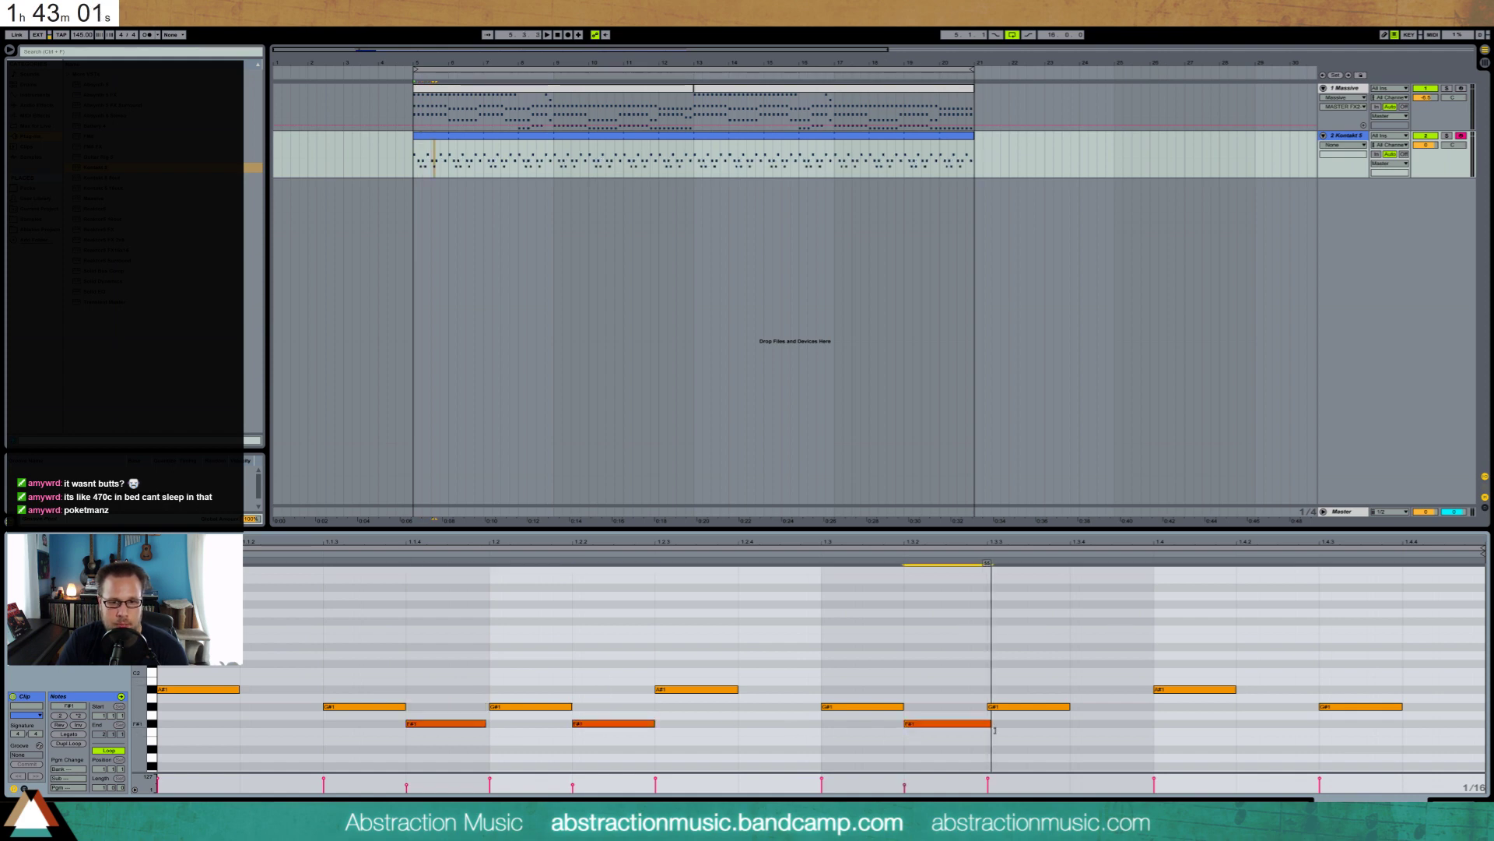
{"action": "double_click", "coordinate": [1073, 723]}
{"action": "double_click", "coordinate": [1414, 726]}
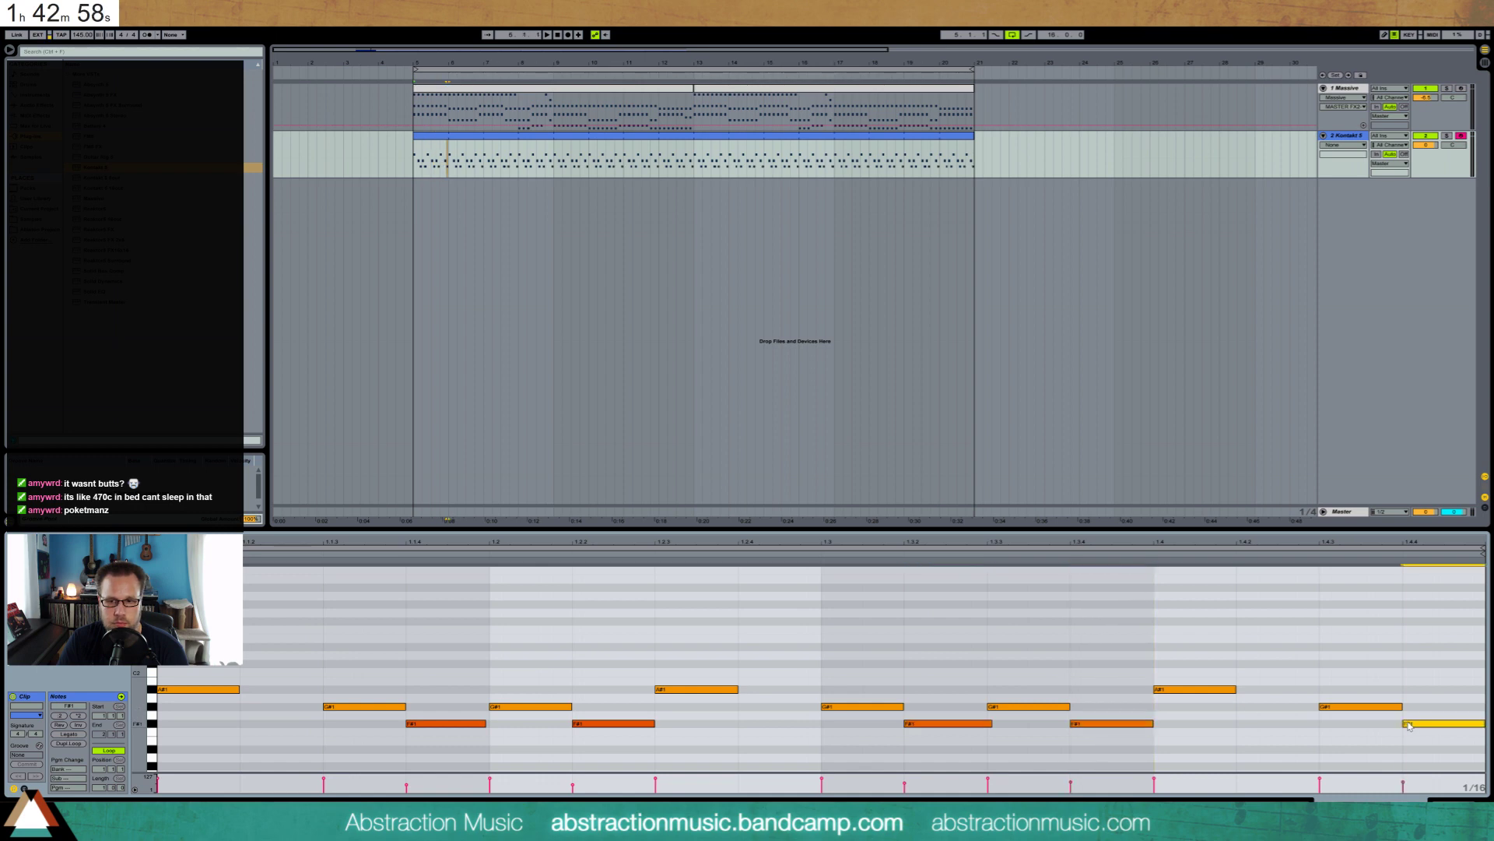
Lower the velocity of the three A#1 notes and play the drum pattern with the chords
{"action": "left_click_drag", "start_coordinate": [1304, 668], "coordinate": [174, 722]}
{"action": "key", "text": "space"}
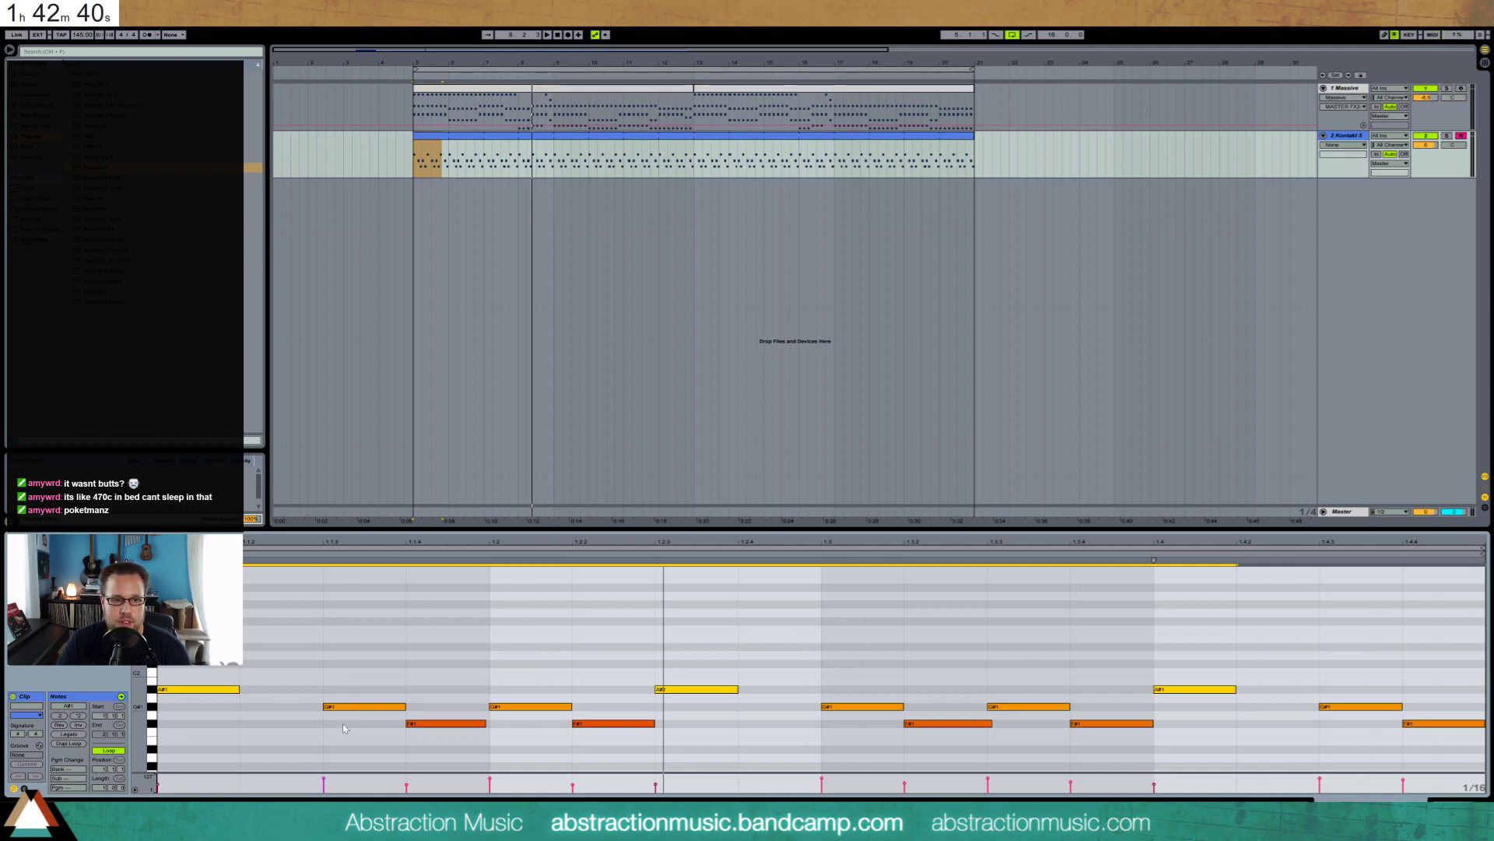
{"action": "left_click", "coordinate": [395, 666]}
{"action": "key", "text": "space"}
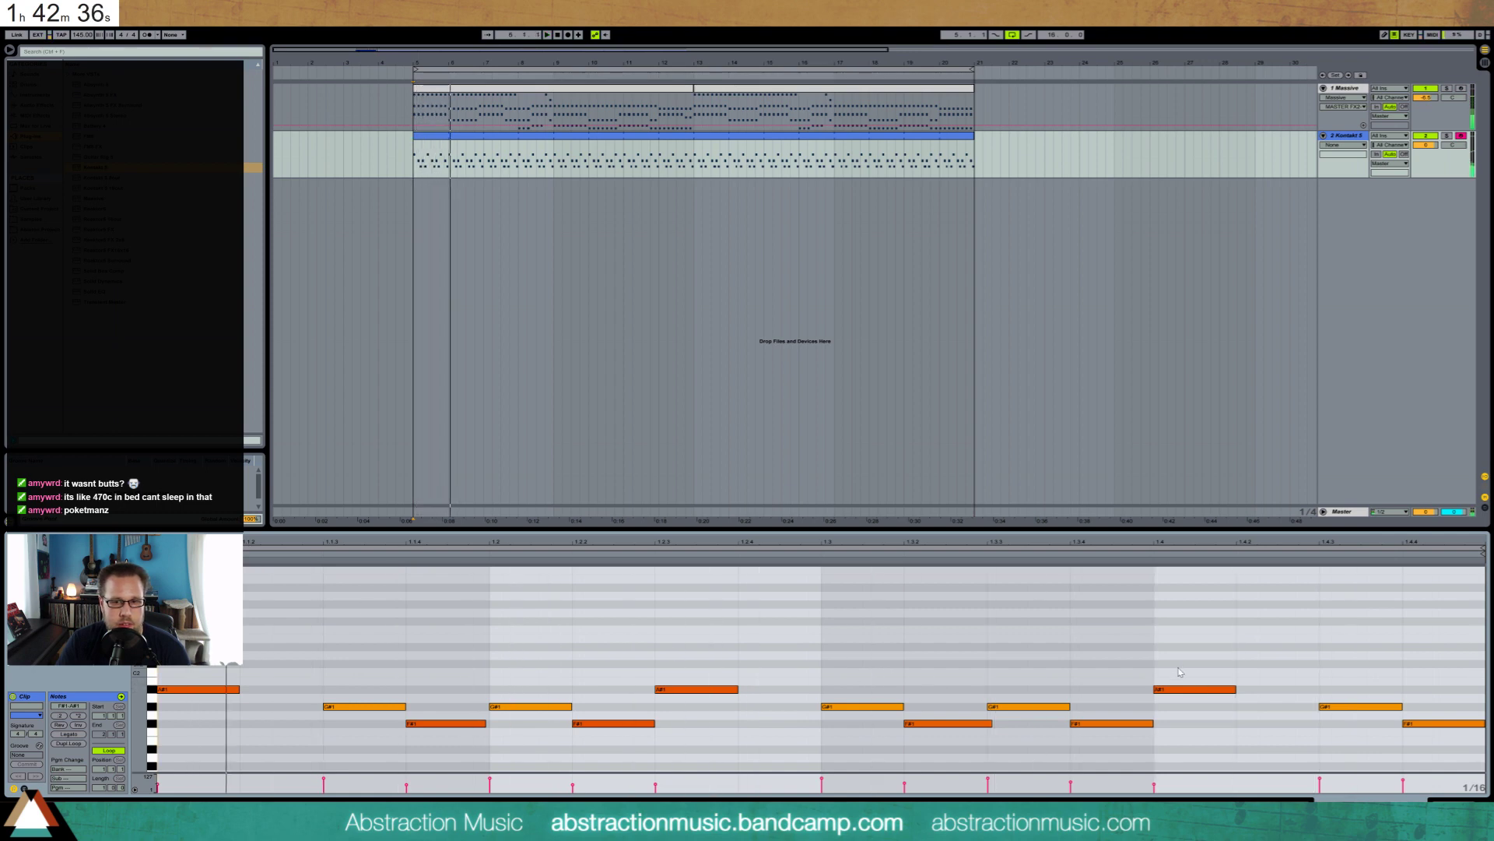
Move the last A#1 note from 1.4 to 1.4.3
{"action": "left_click", "coordinate": [1168, 689]}
{"action": "key", "text": "space"}
{"action": "key", "text": "Right"}
{"action": "key", "text": "Right"}
{"action": "key", "text": "Right"}
{"action": "key", "text": "Left"}
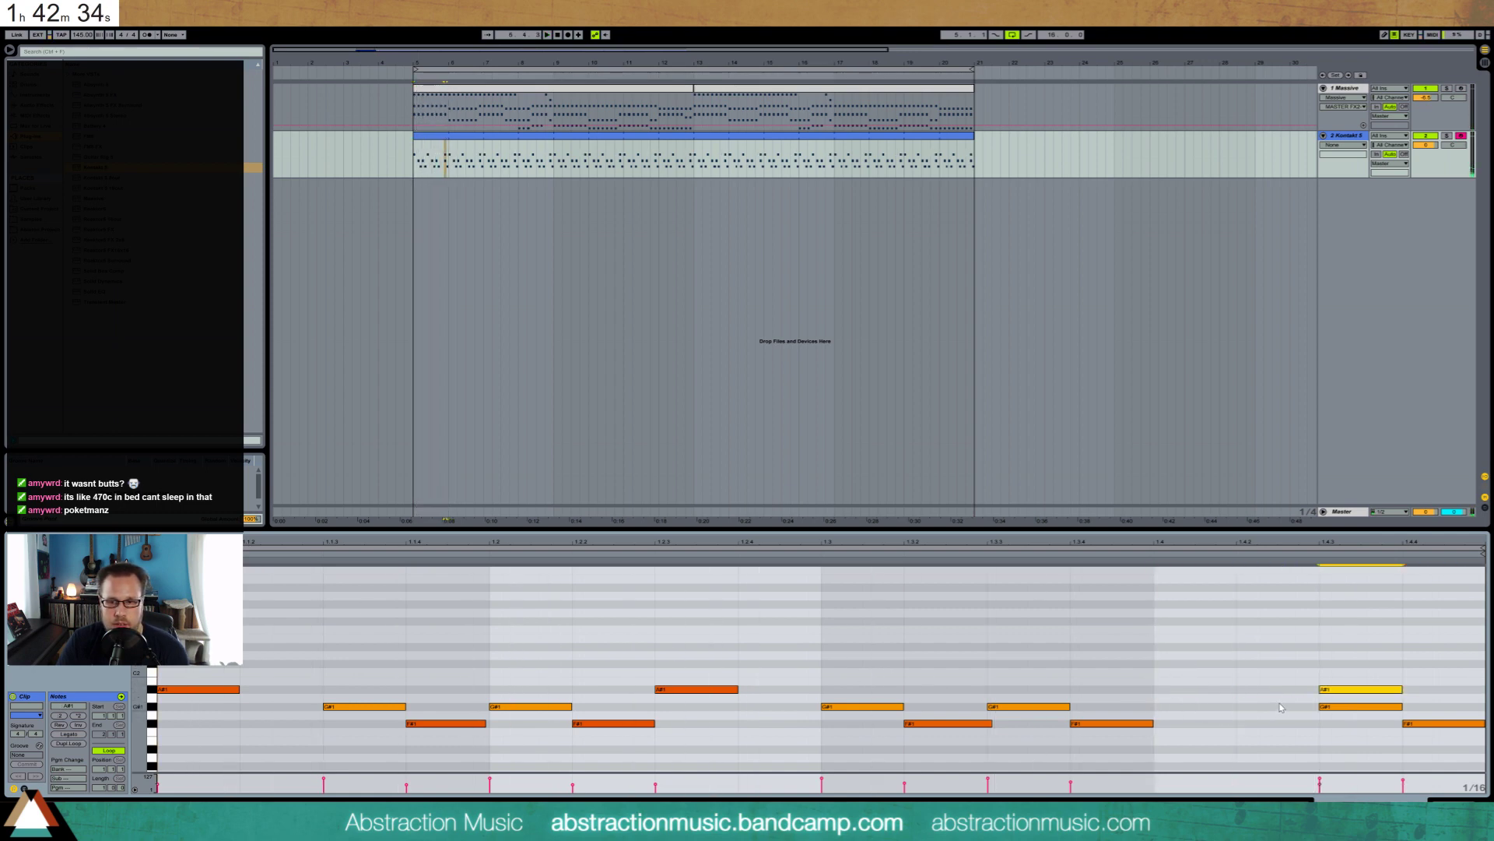
Move the G#1 and F#1 notes on 1.4.3 and 1.4.4 to 1.4 and 1.4.2, and play the loop
{"action": "left_click_drag", "start_coordinate": [1279, 702], "coordinate": [1416, 731]}
{"action": "key", "text": "Left"}
{"action": "key", "text": "Left"}
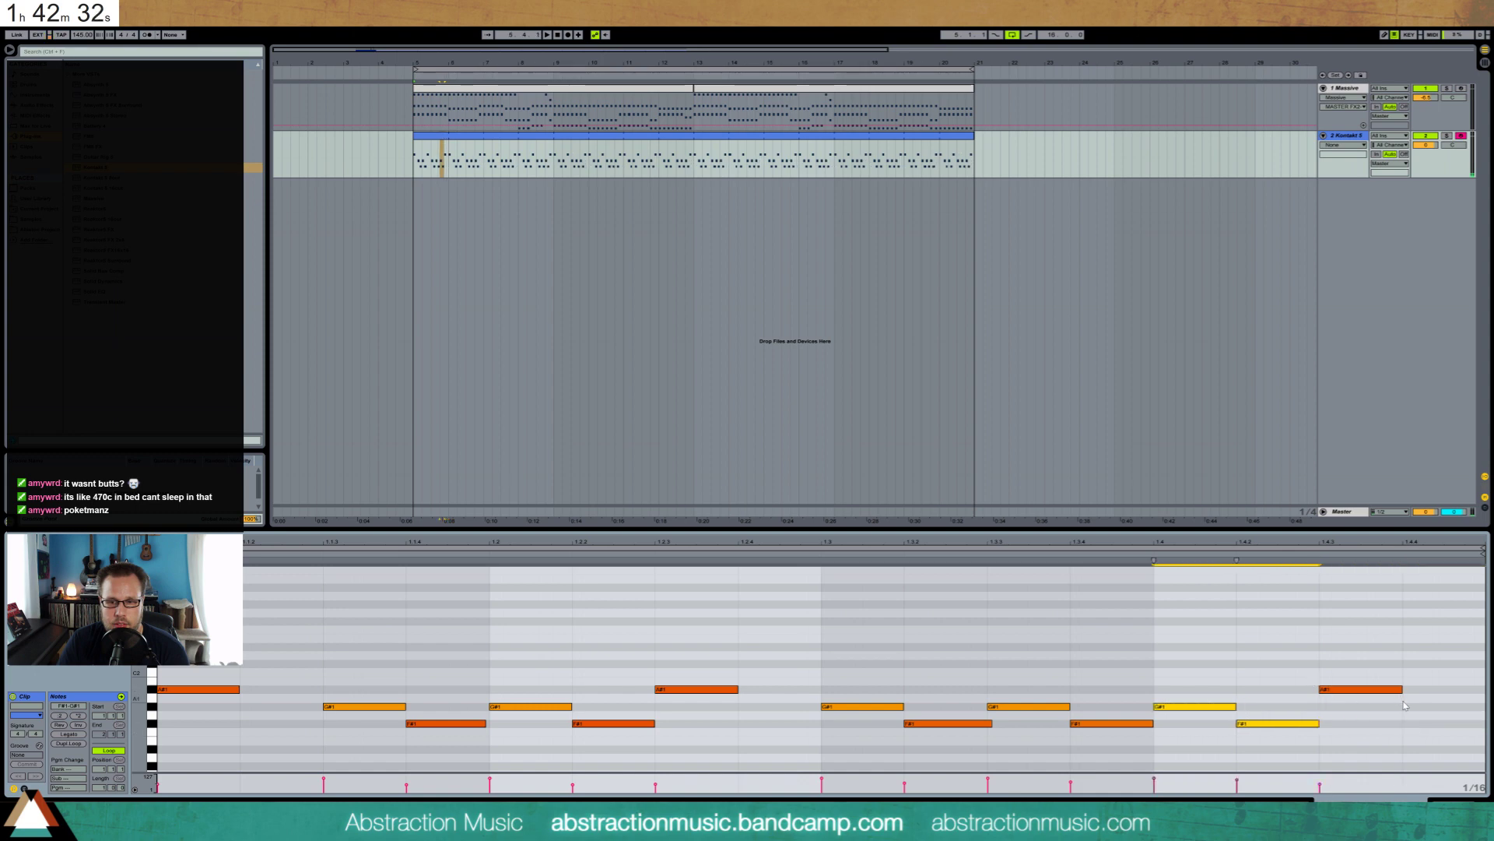
{"action": "key", "text": "space"}
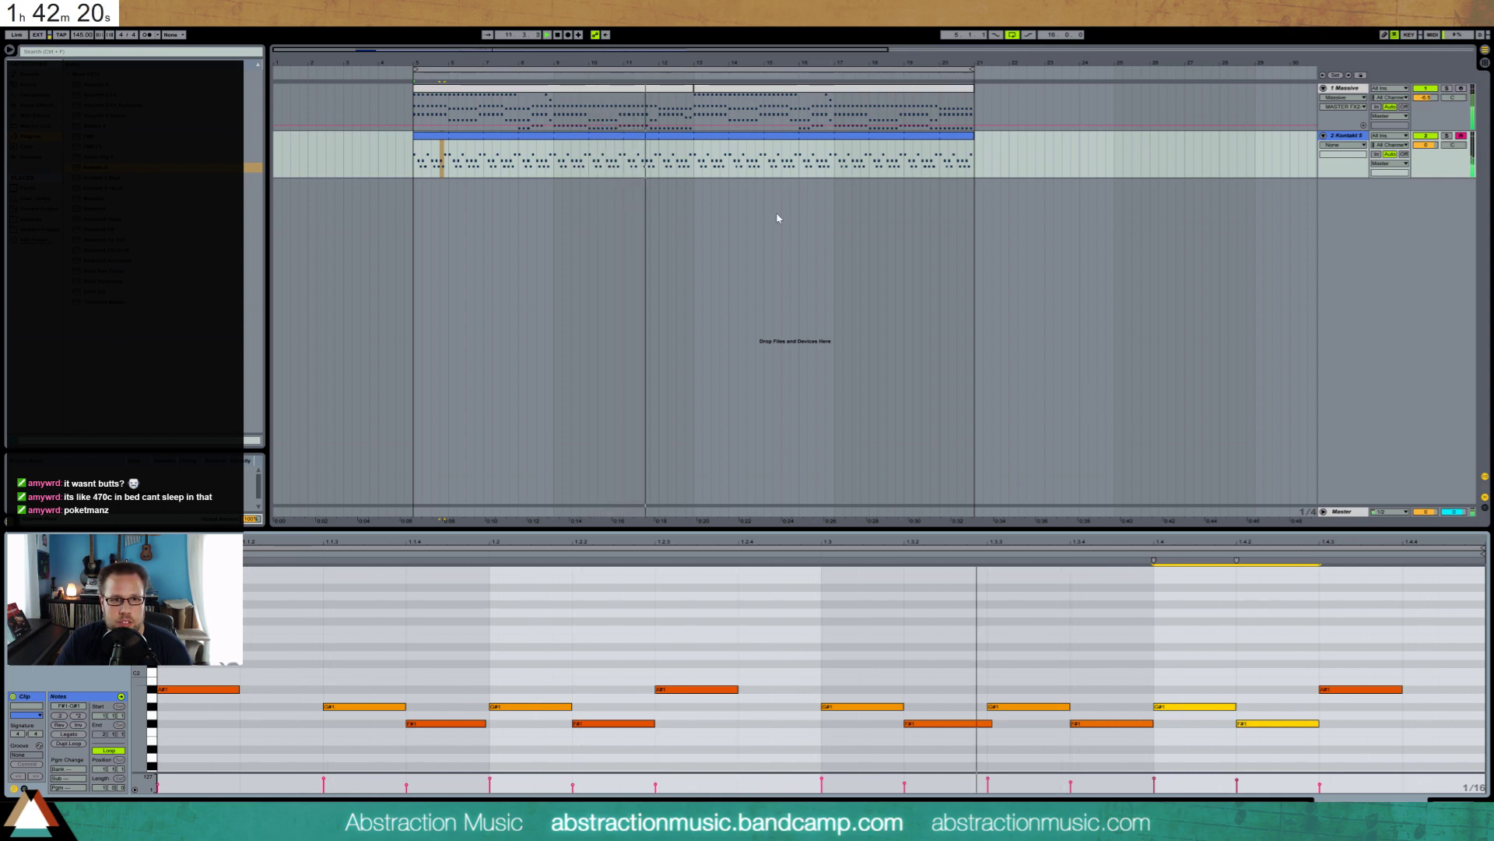
In the first Massive clip, raise the three chords from 7.2.3 to 7.3.3 by two semitones and play them back
{"action": "left_click", "coordinate": [647, 92]}
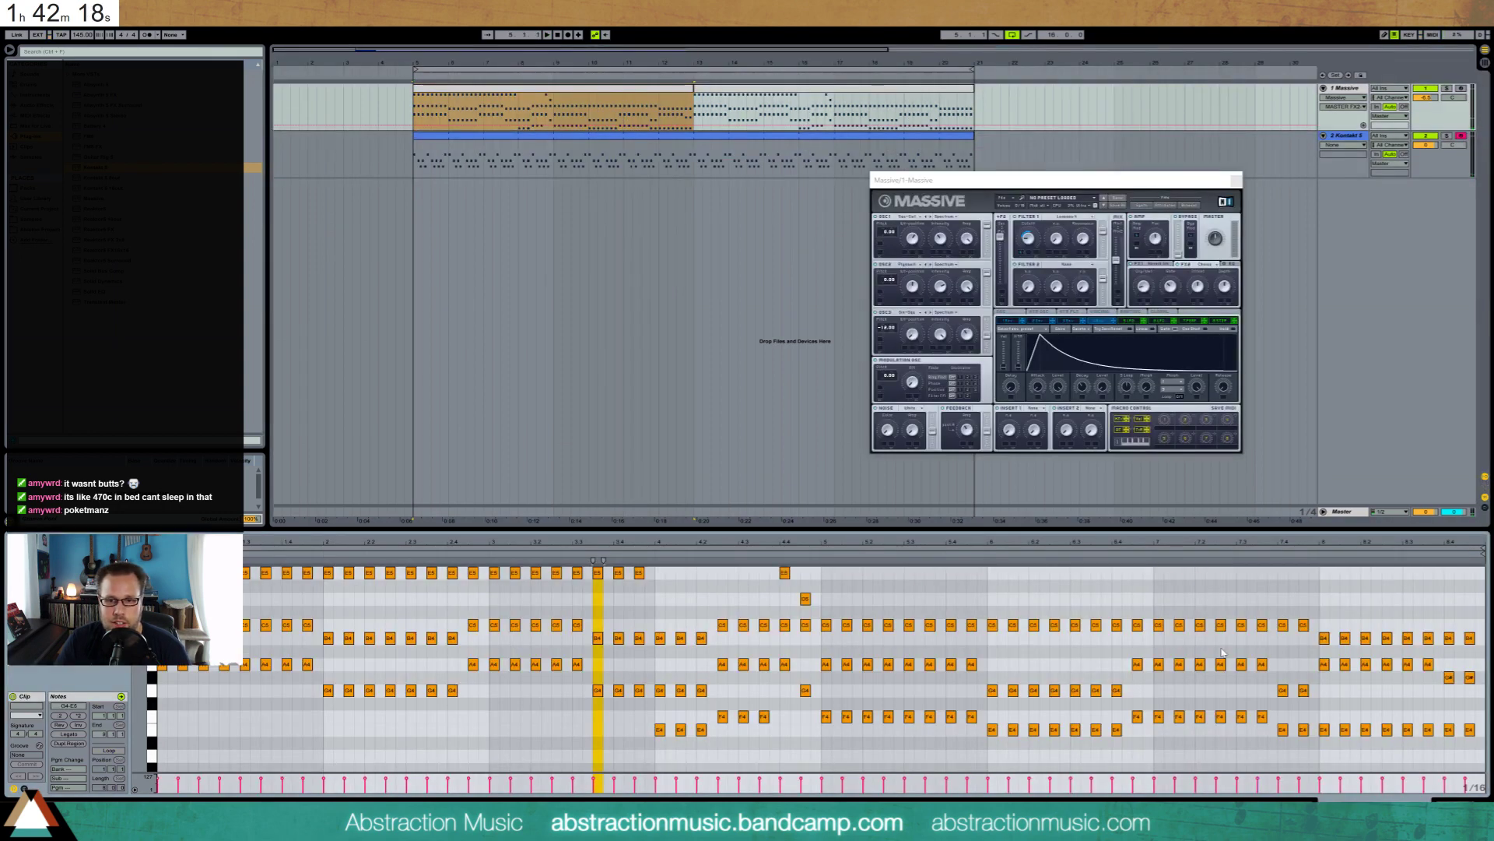
{"action": "left_click", "coordinate": [1217, 642]}
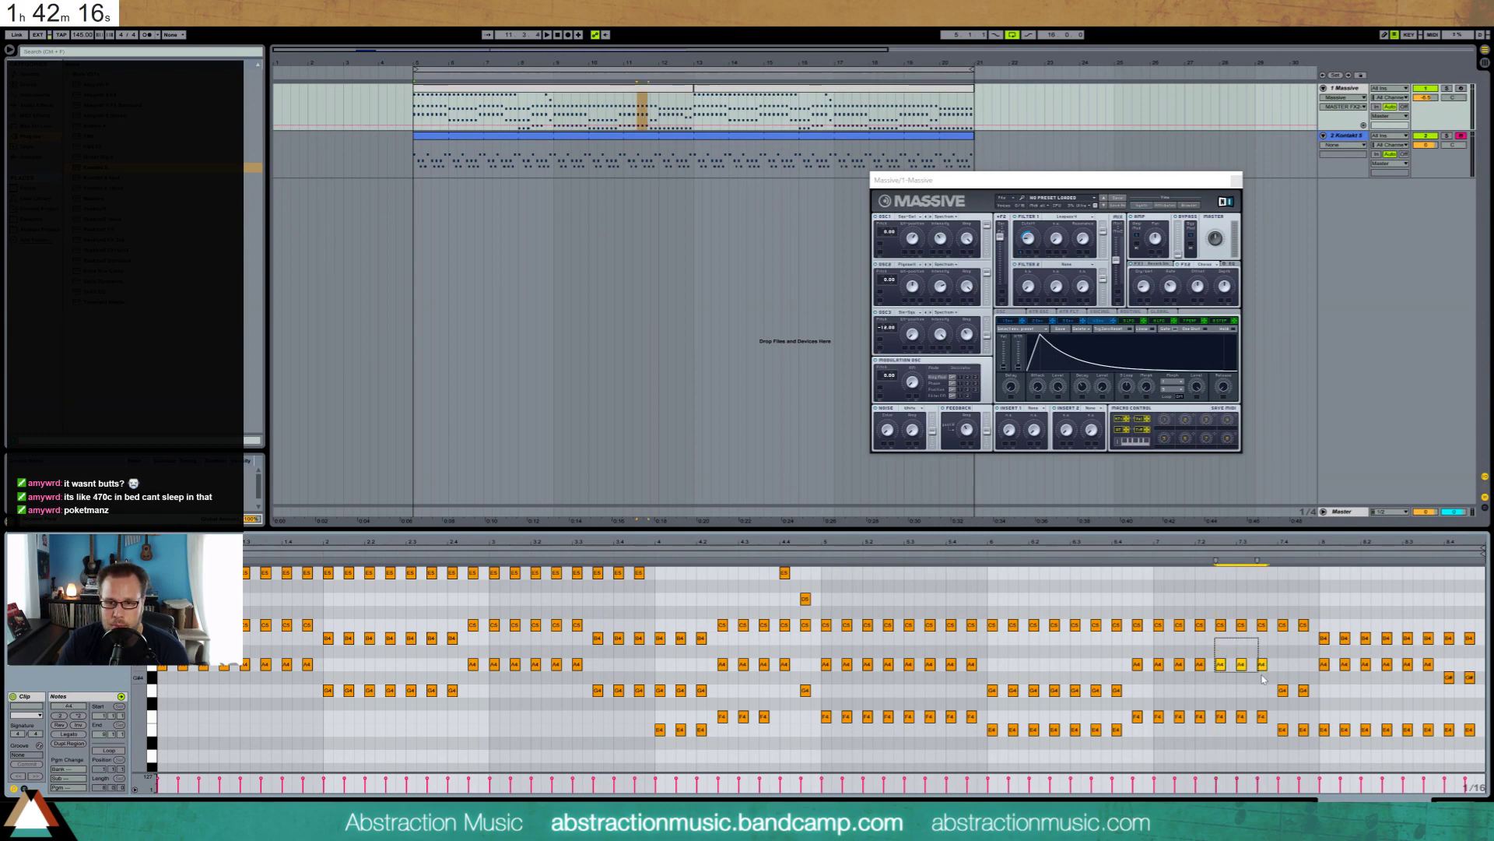
{"action": "left_click_drag", "start_coordinate": [1221, 686], "coordinate": [1257, 730]}
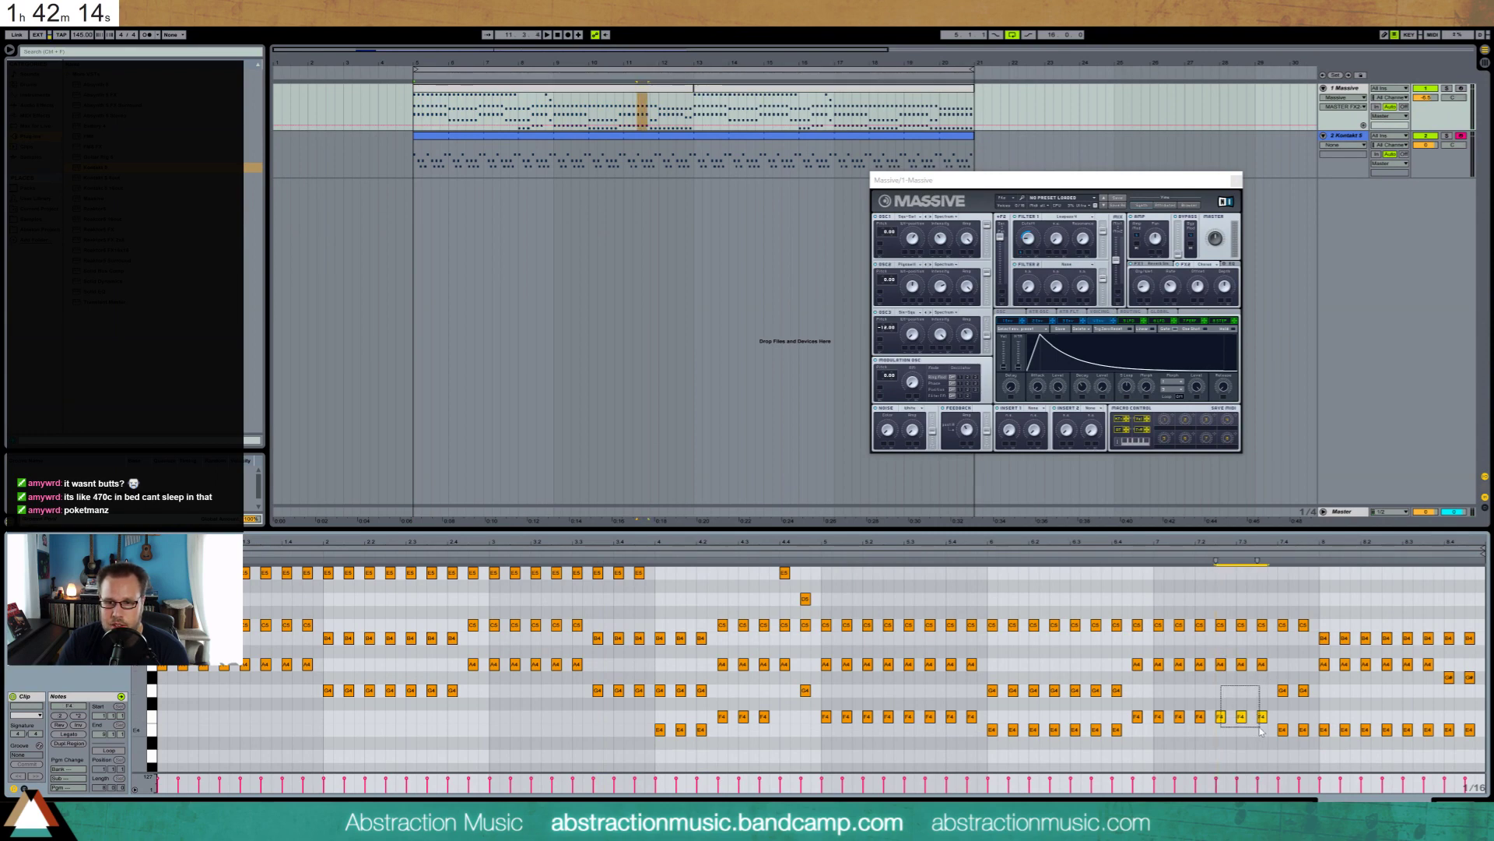
{"action": "key", "text": "Up"}
{"action": "key", "text": "Up"}
{"action": "left_click_drag", "start_coordinate": [1217, 608], "coordinate": [1261, 675]}
{"action": "key", "text": "Up"}
{"action": "key", "text": "Up"}
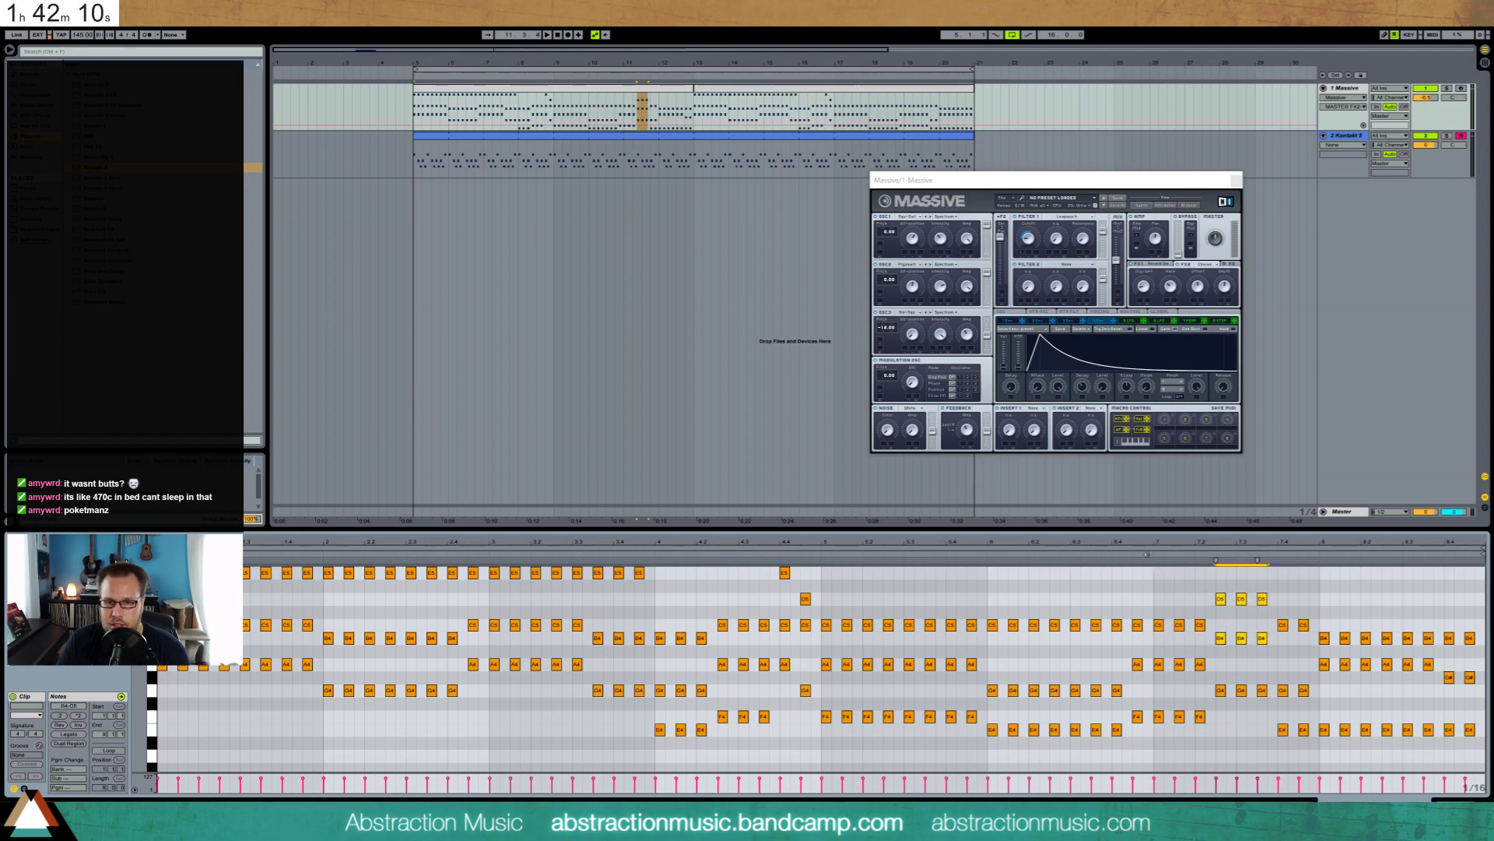
{"action": "key", "text": "space"}
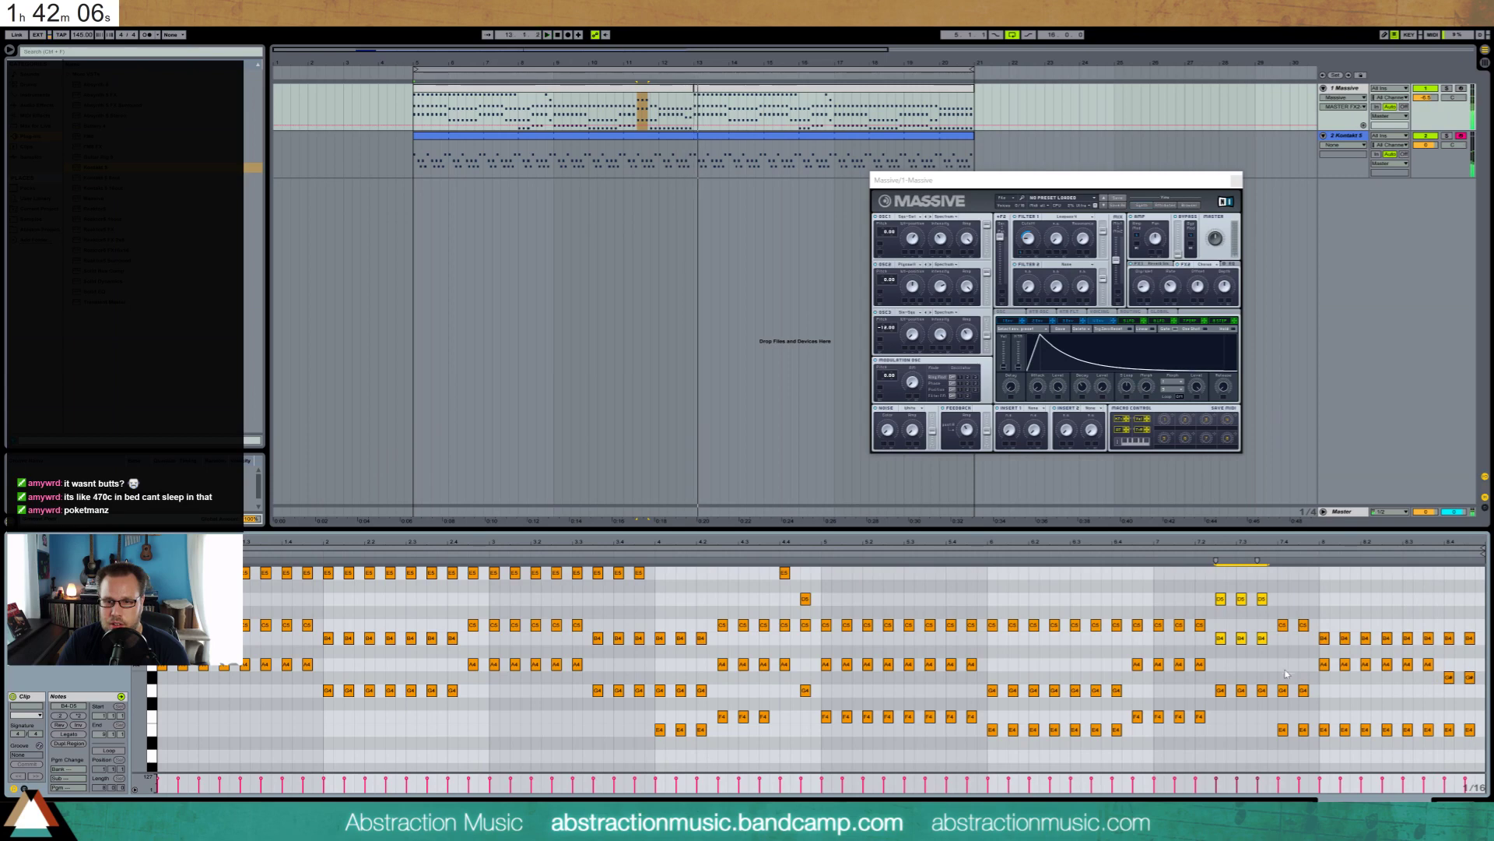
Raise the two G4 notes on 7.4 and 7.4.3 of the first Massive clip by two semitones to A4
{"action": "key", "text": "space"}
{"action": "left_click_drag", "start_coordinate": [1285, 670], "coordinate": [1314, 707]}
{"action": "key", "text": "Up"}
{"action": "key", "text": "Up"}
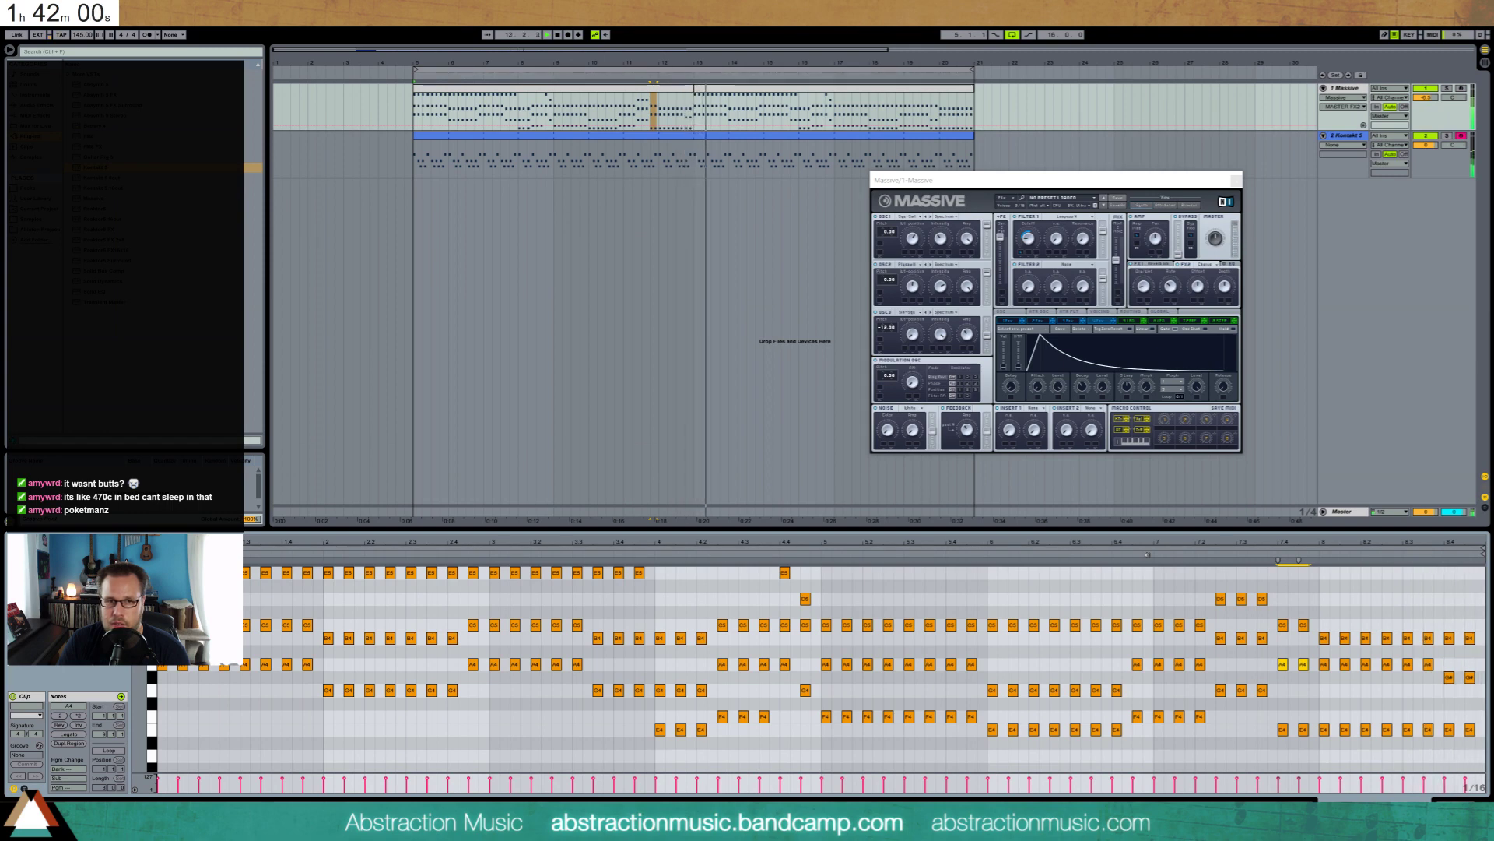
Show the Massive device and reshape its envelope with a higher sustain level and a later breakpoint while playing the loop
{"action": "key", "text": "shift+Tab"}
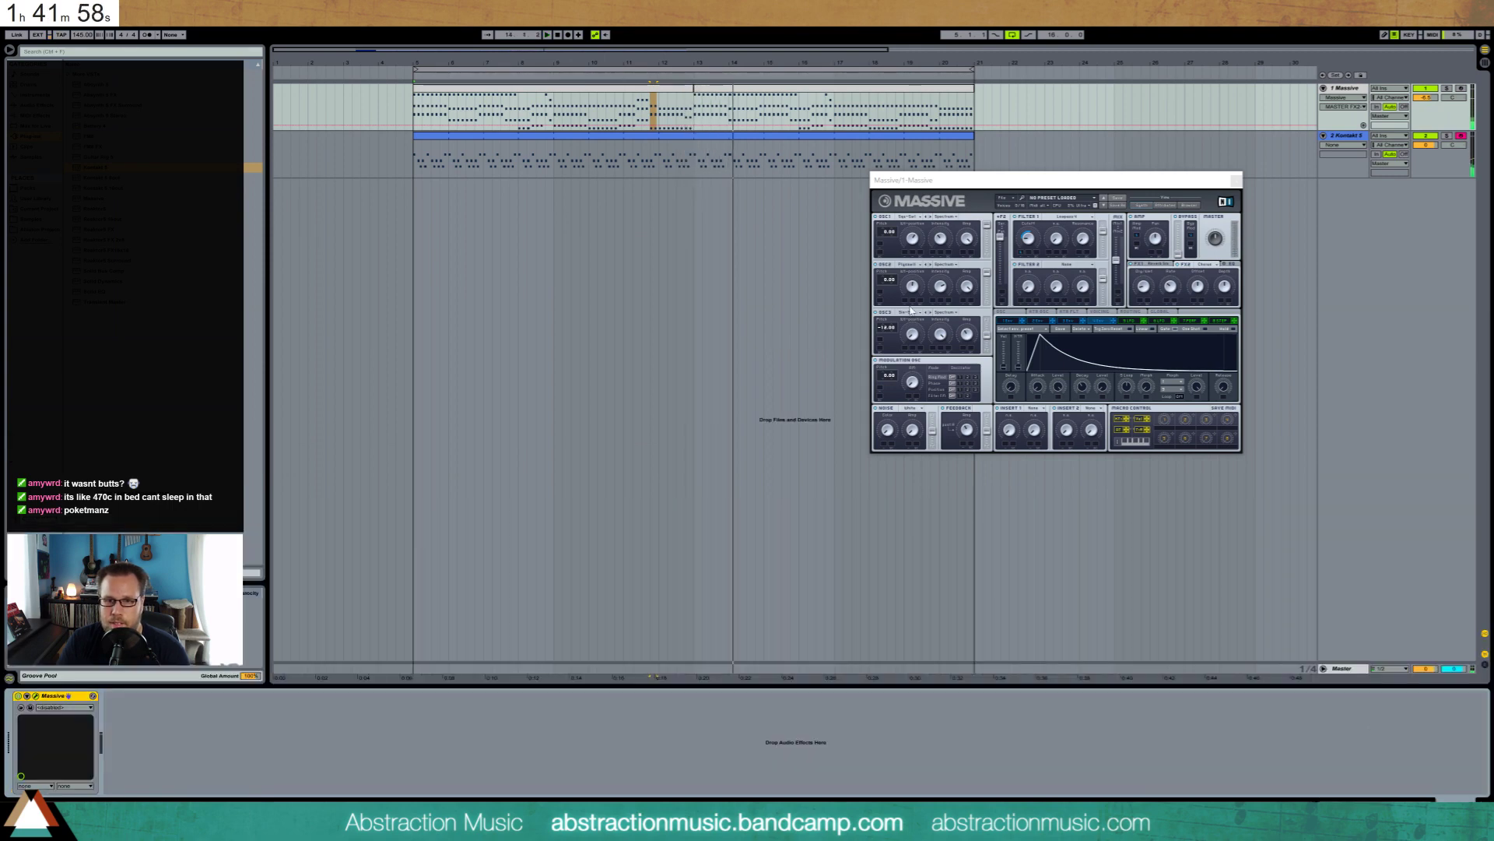
{"action": "left_click", "coordinate": [1222, 374]}
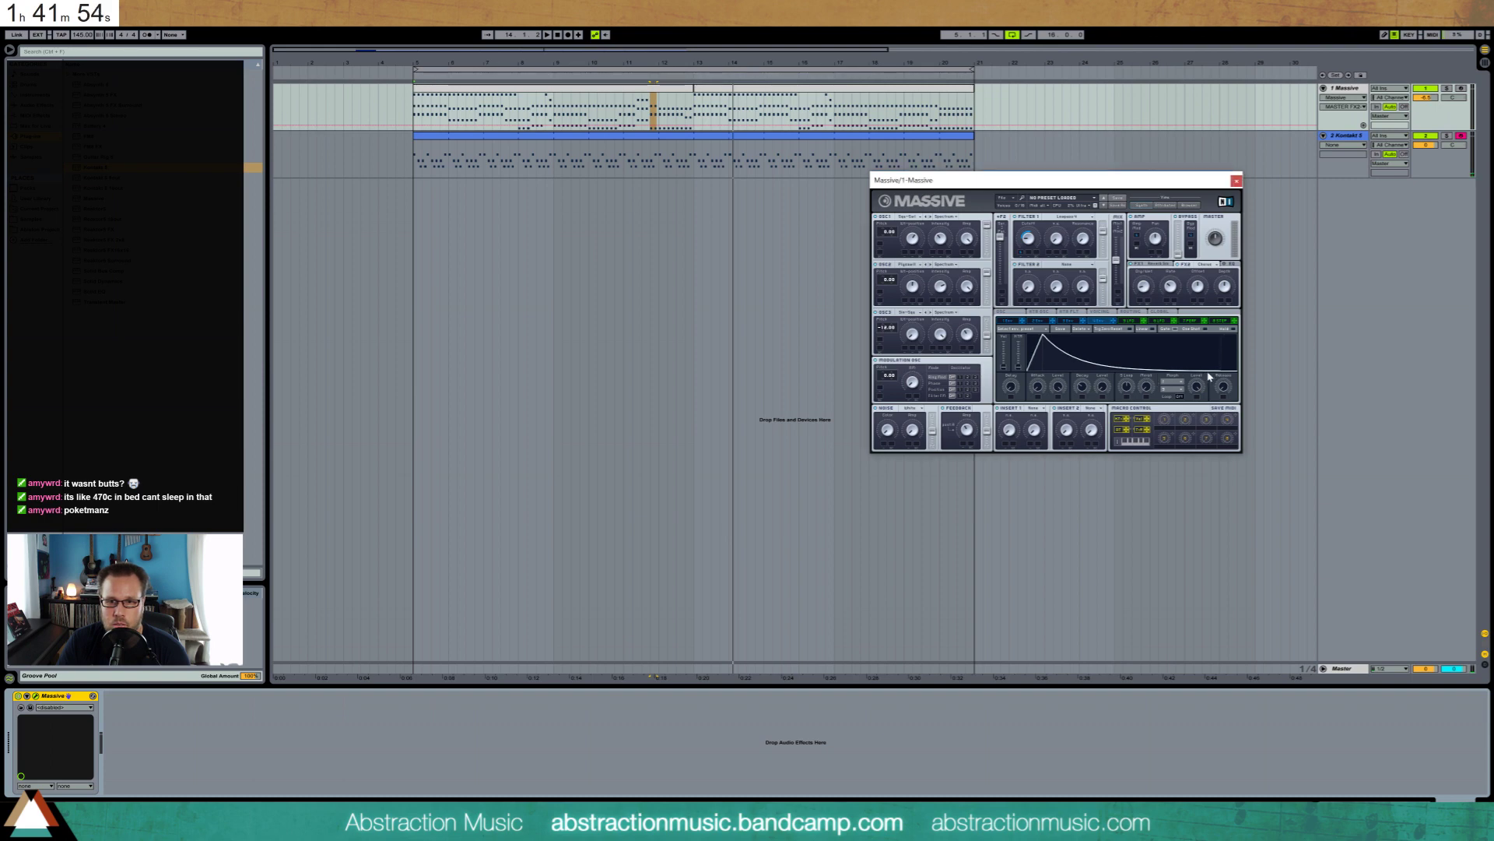
{"action": "key", "text": "space"}
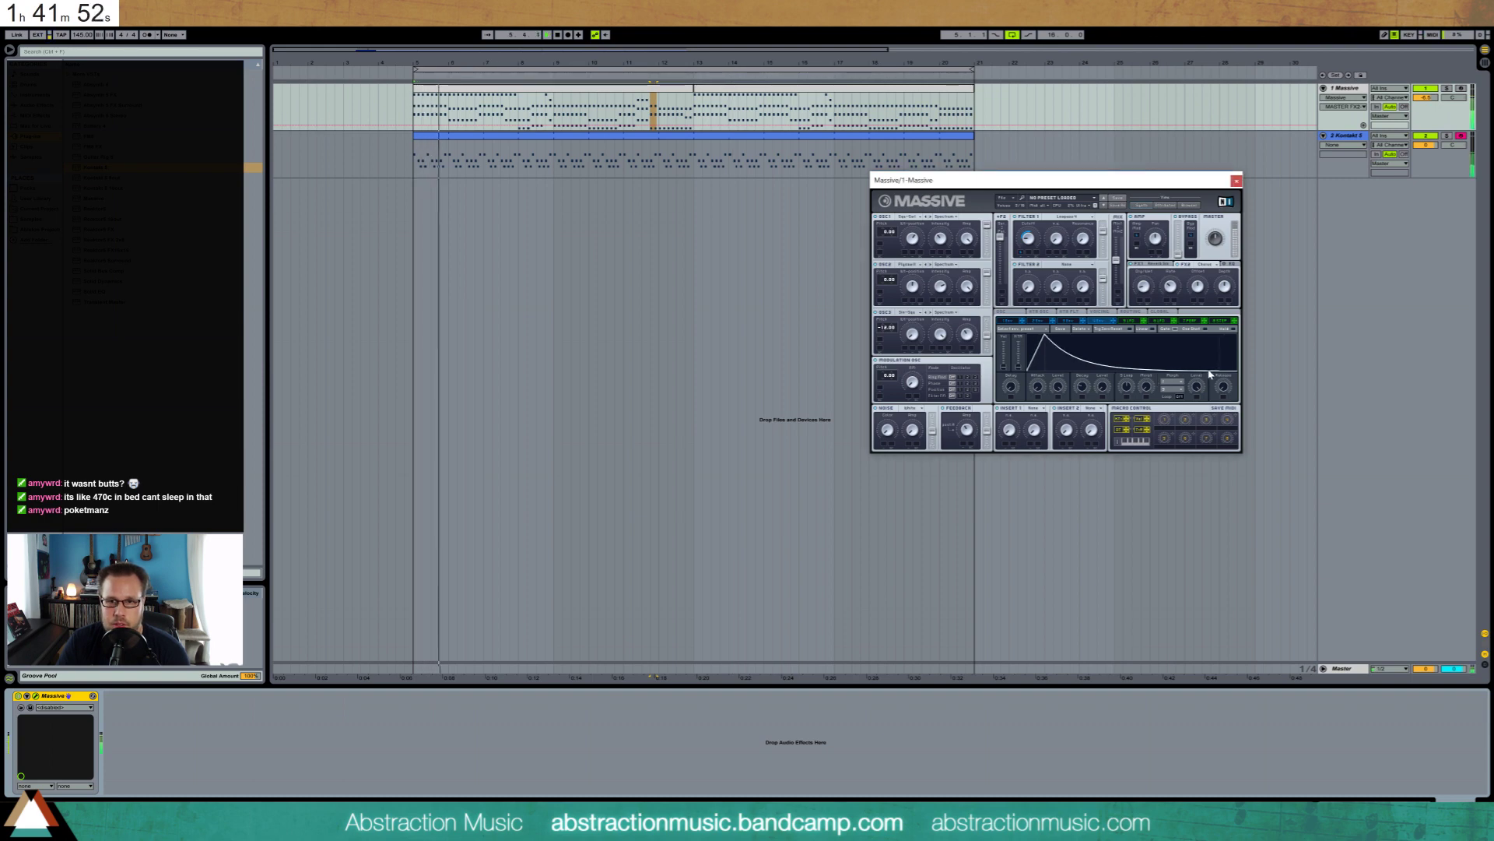
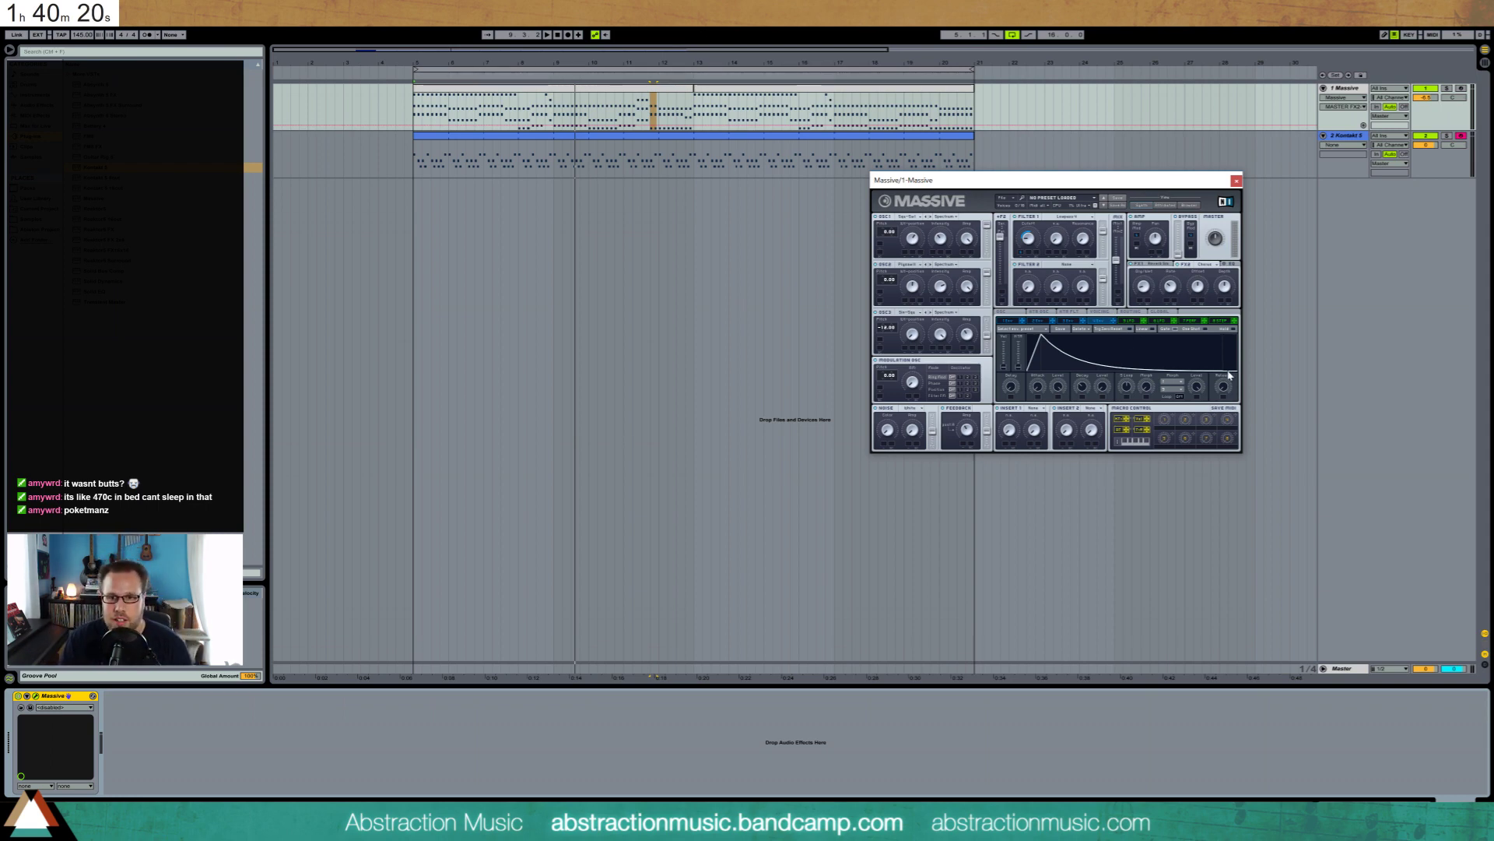
{"action": "mouse_move", "coordinate": [1219, 371]}
{"action": "left_mouse_down"}
{"action": "mouse_move", "coordinate": [1165, 358]}
{"action": "mouse_move", "coordinate": [1224, 388]}
{"action": "mouse_move", "coordinate": [1215, 379]}
{"action": "left_mouse_up"}
{"action": "key", "text": "space"}
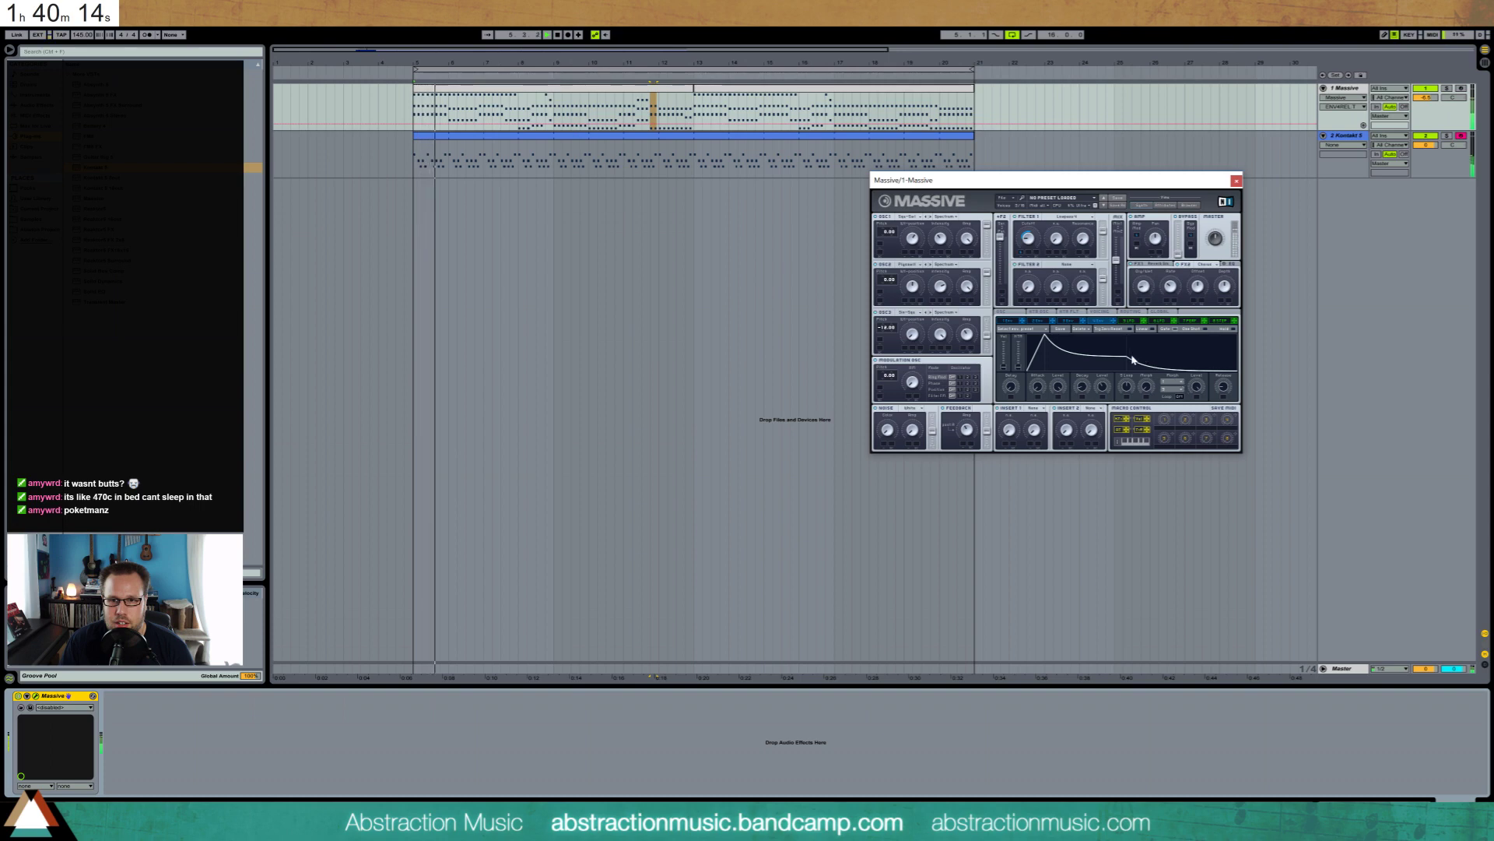
{"action": "left_click_drag", "start_coordinate": [1127, 357], "coordinate": [1161, 363]}
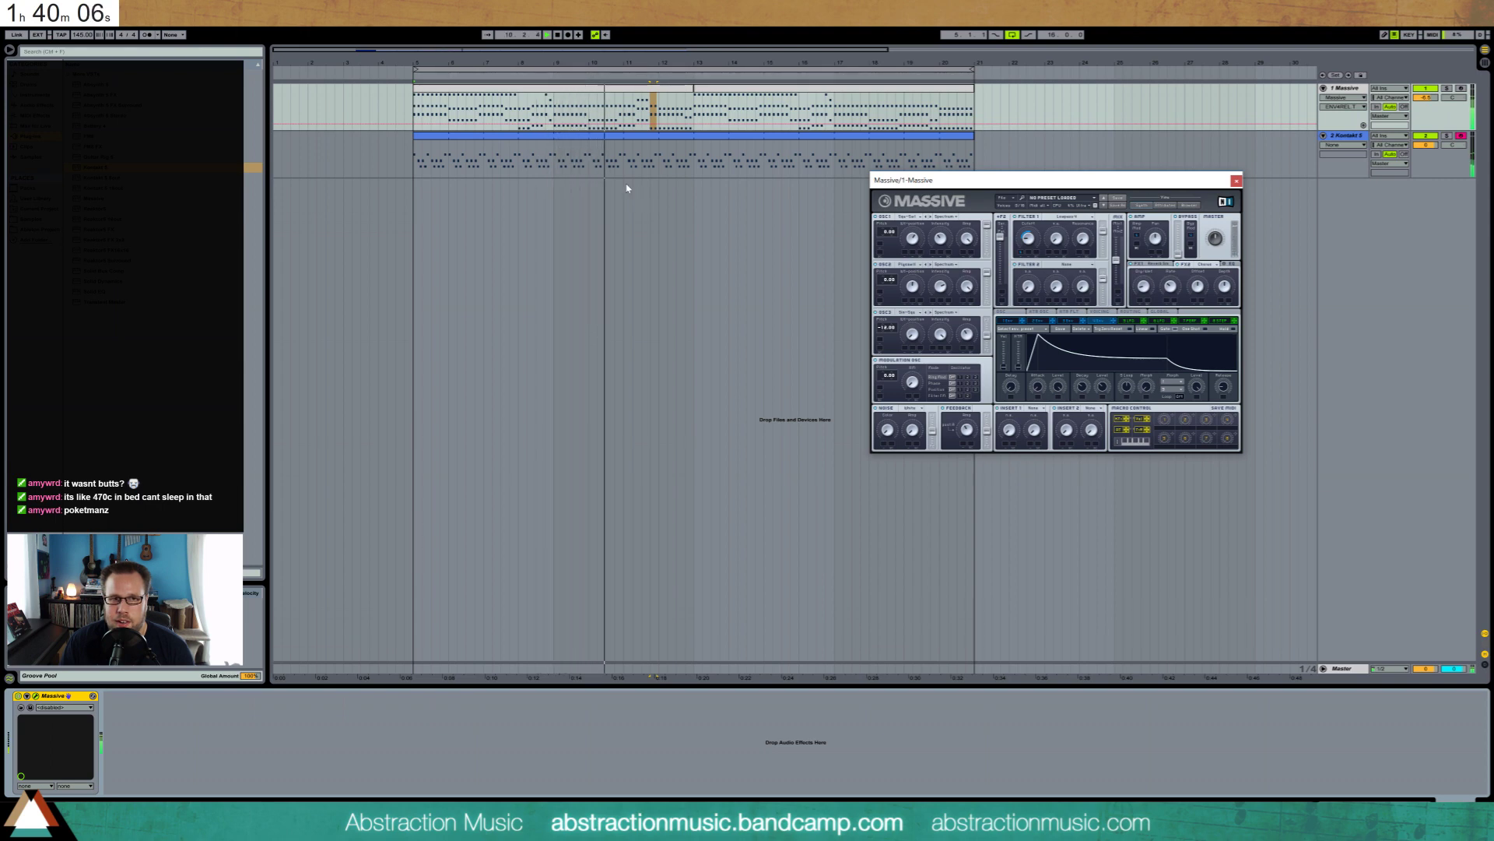
In the first Massive clip, raise the lower two notes of the 6.4 chord to F4 and A4 and play it
{"action": "double_click", "coordinate": [632, 94]}
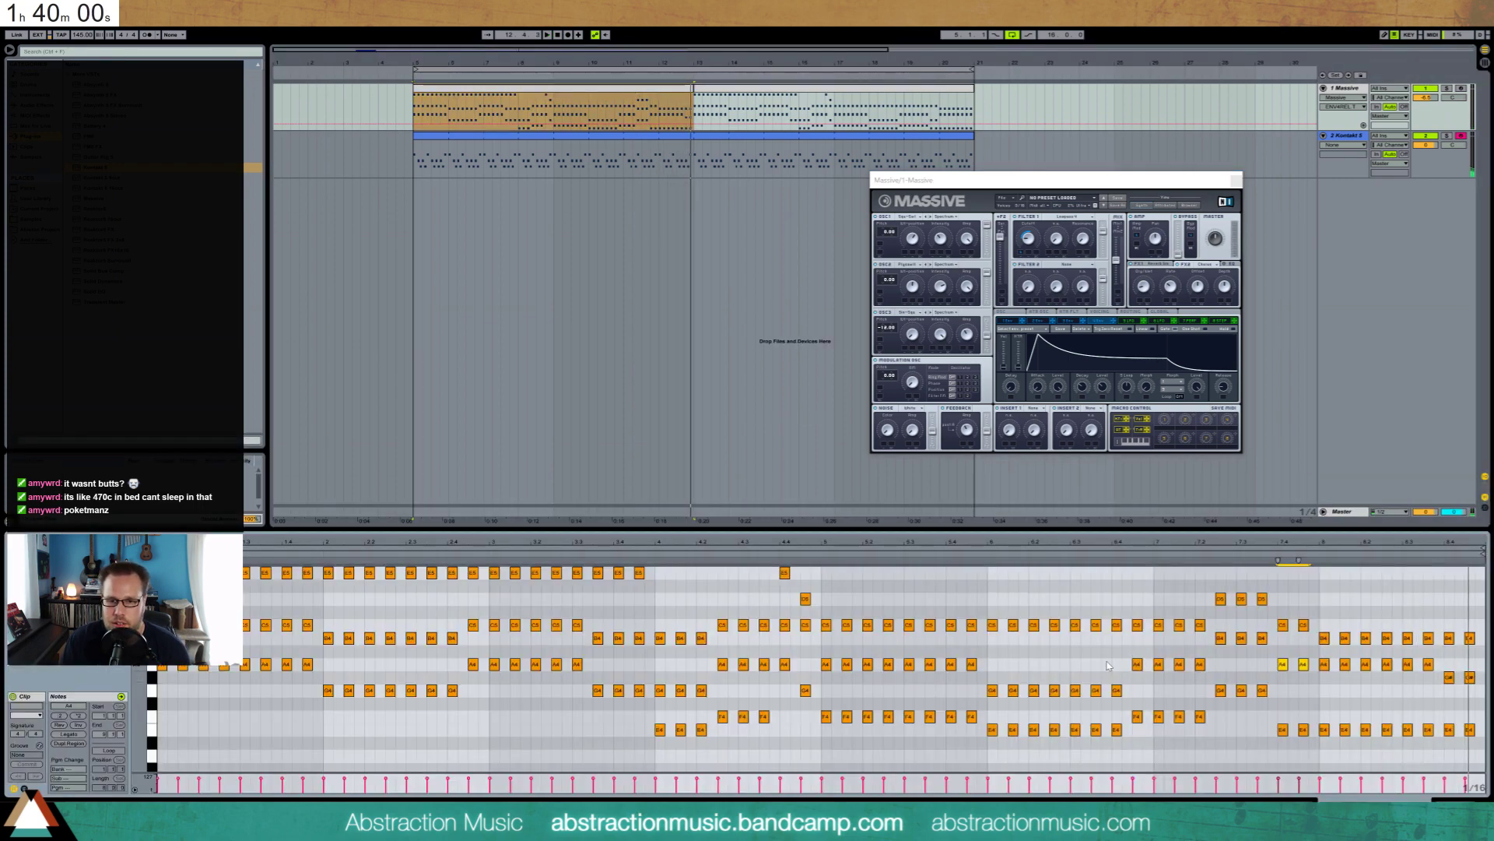
{"action": "left_click_drag", "start_coordinate": [1108, 662], "coordinate": [1123, 738]}
{"action": "key", "text": "Up"}
{"action": "left_click_drag", "start_coordinate": [1112, 661], "coordinate": [1118, 678]}
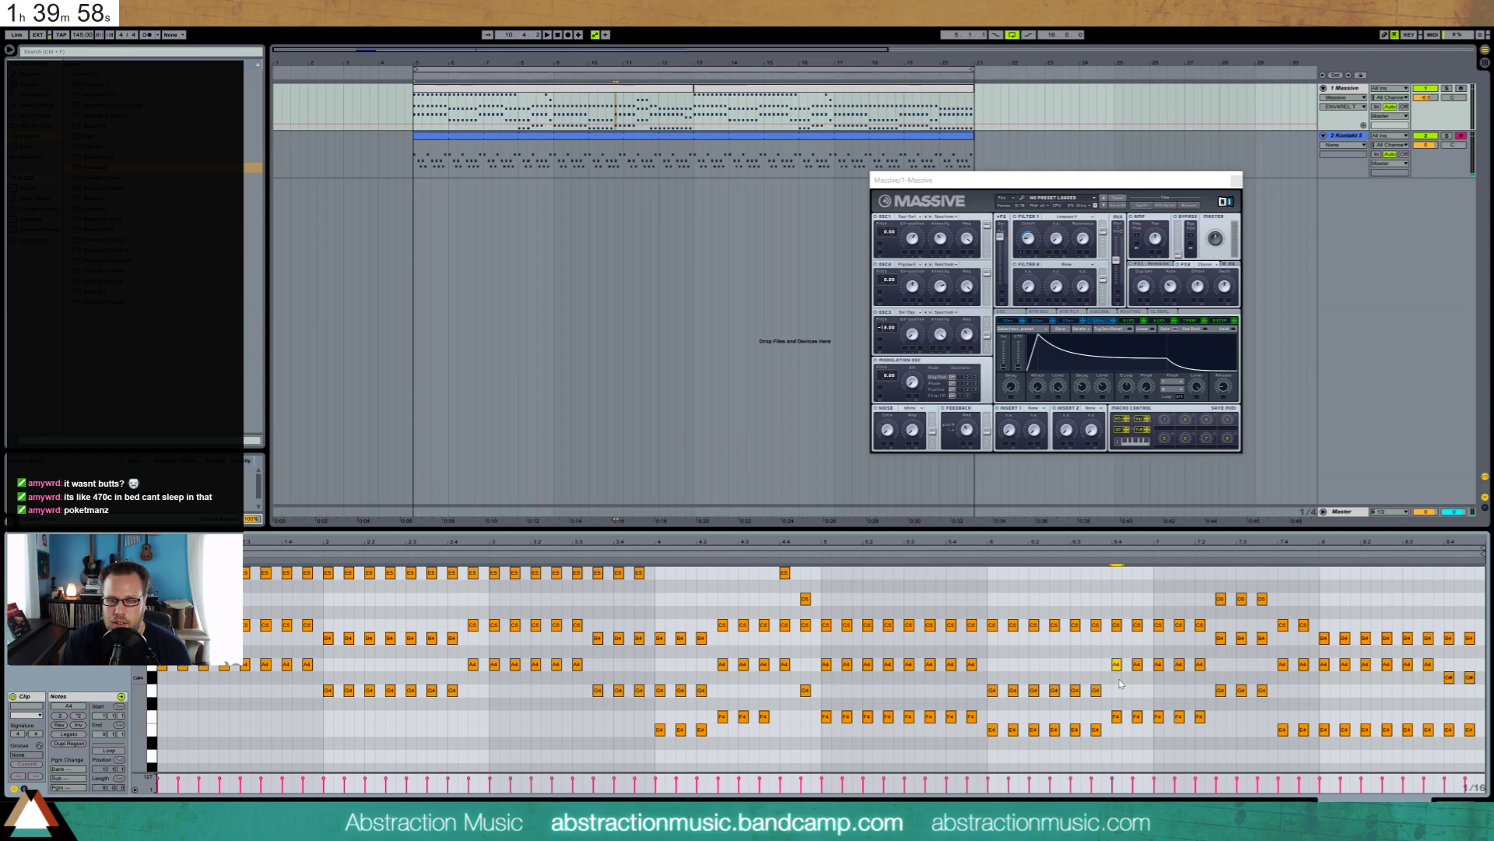
{"action": "left_click", "coordinate": [977, 554]}
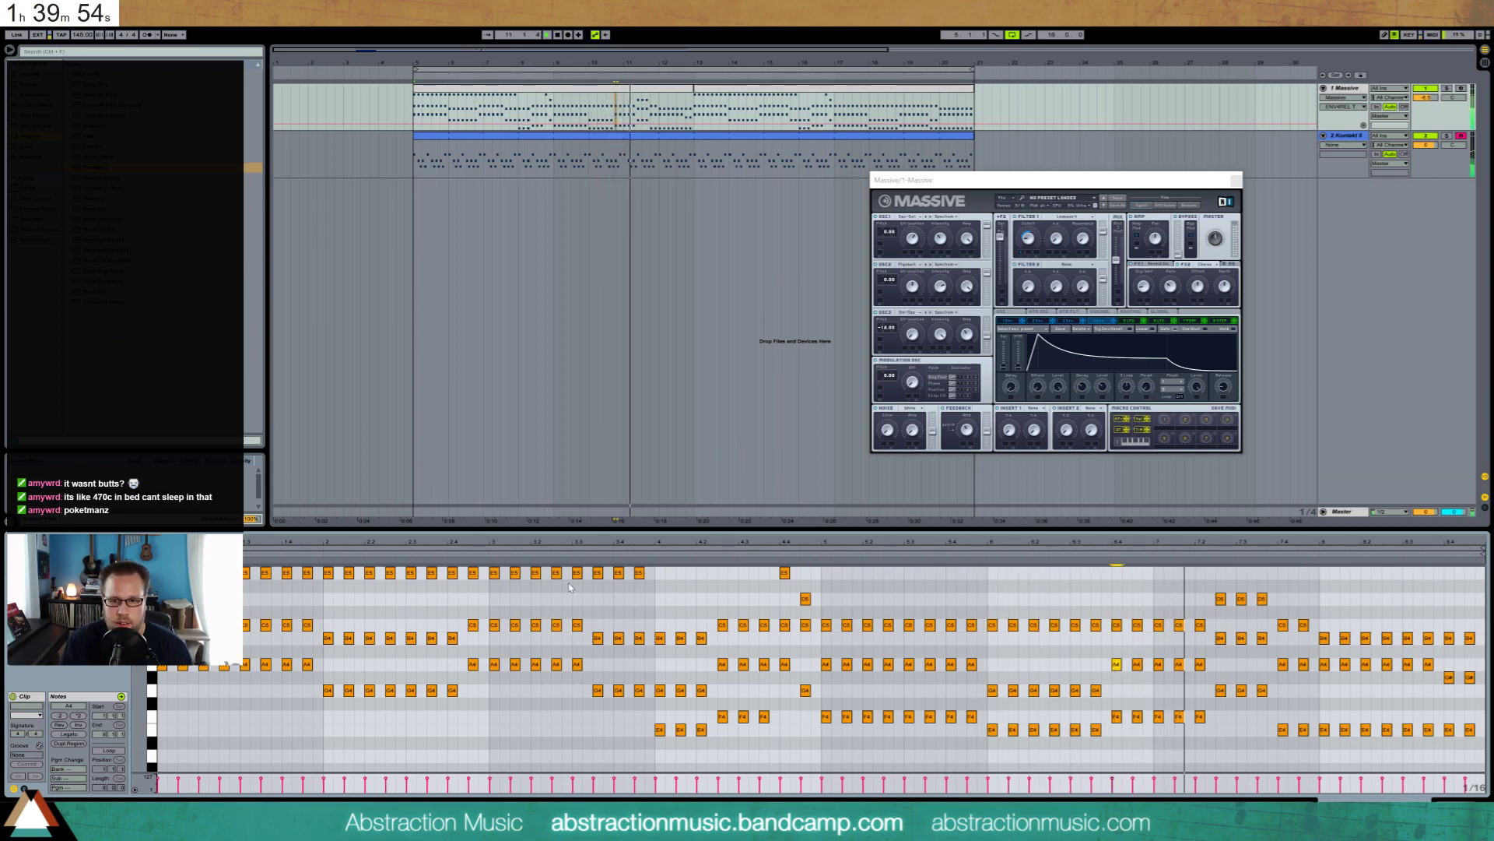
Raise the lower two notes of the 2.4 chord to A4 and C5, and close the Massive window
{"action": "left_click_drag", "start_coordinate": [449, 623], "coordinate": [449, 710]}
{"action": "key", "text": "Up"}
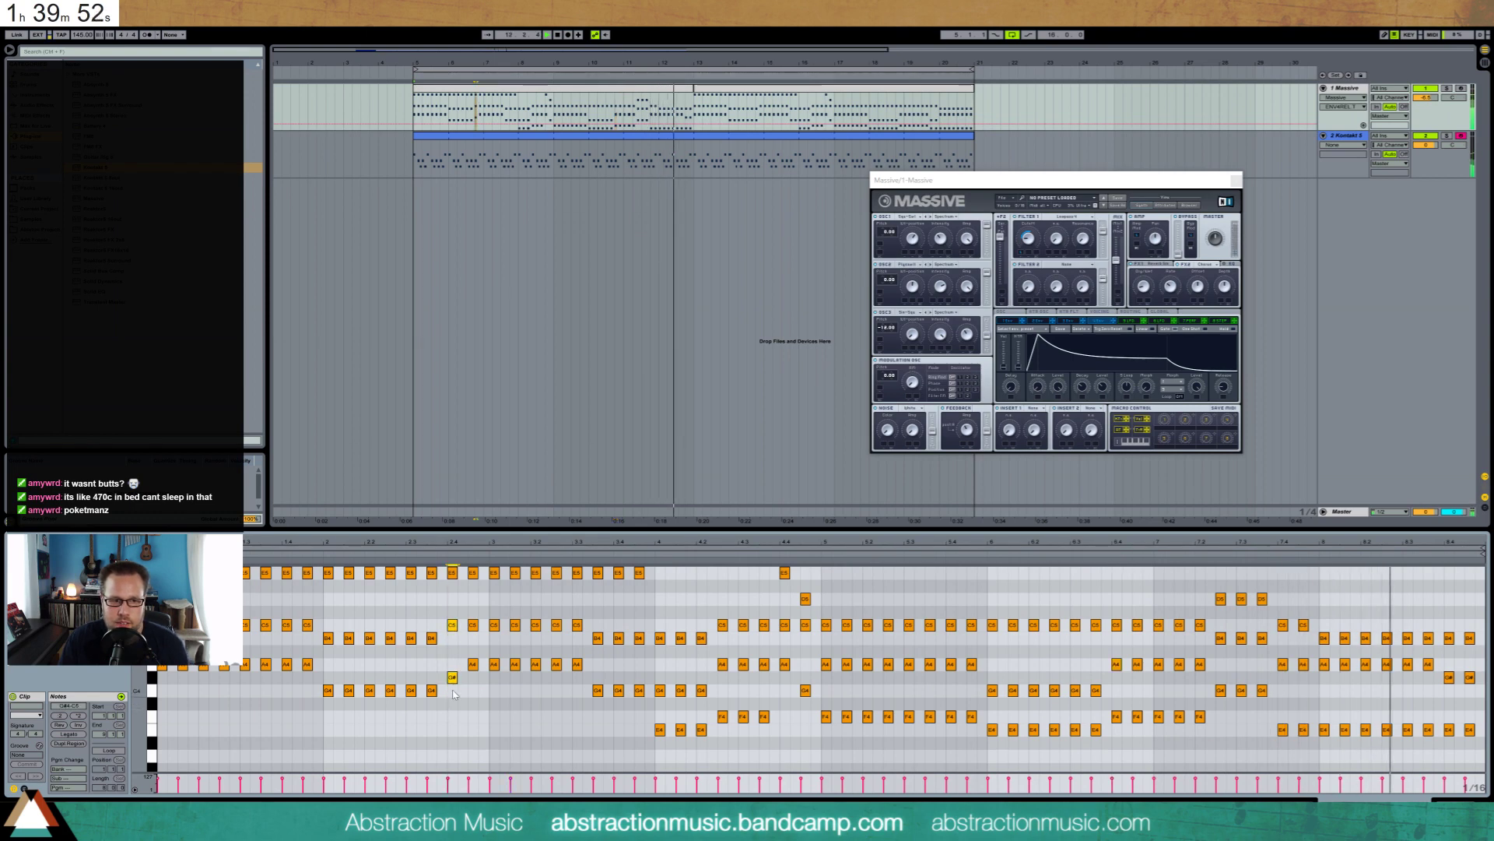
{"action": "left_click", "coordinate": [453, 679]}
{"action": "key", "text": "Up"}
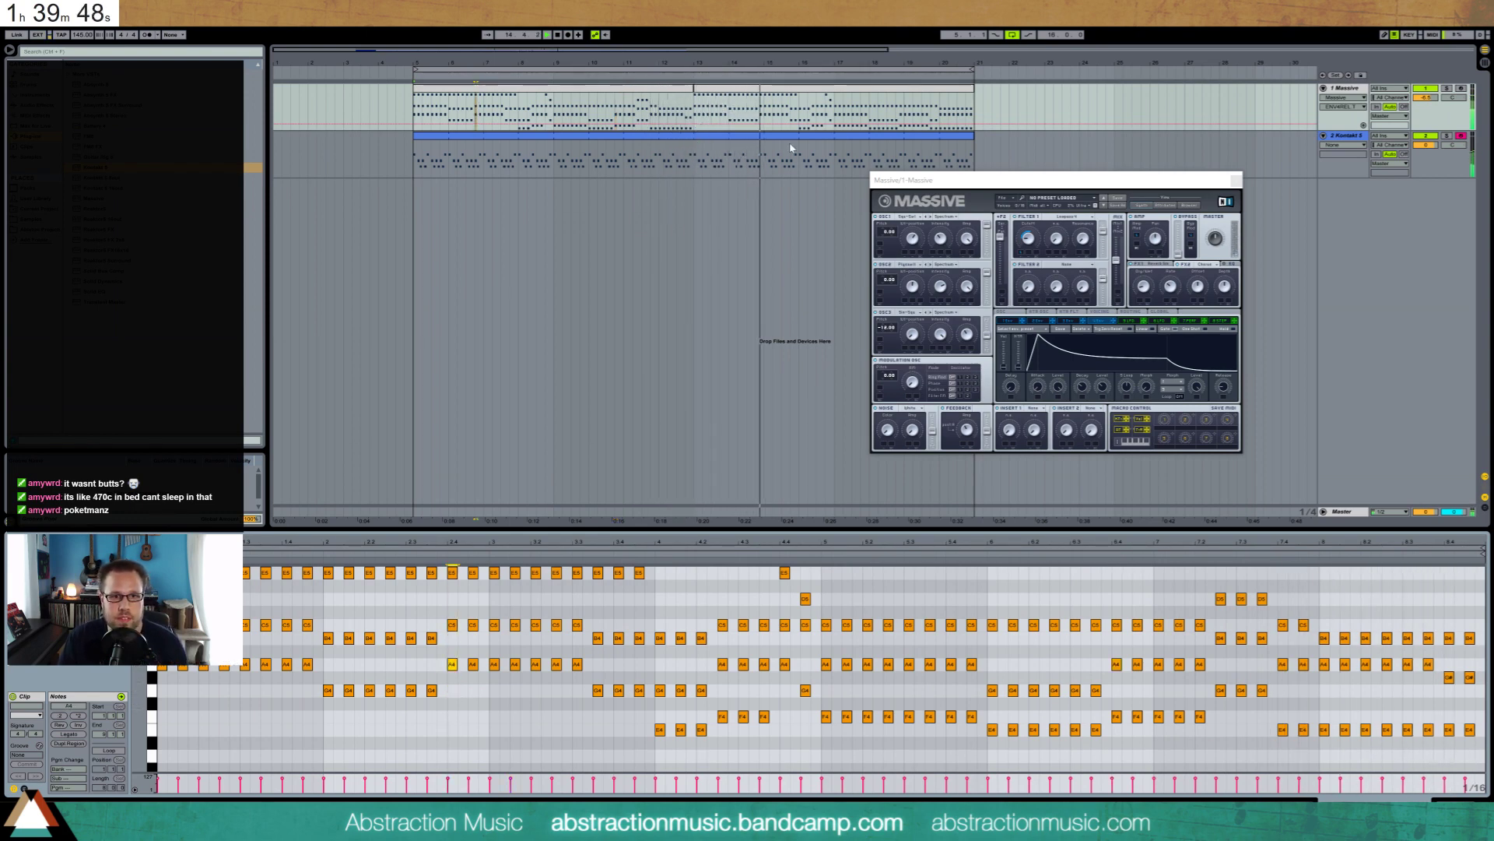
{"action": "left_click", "coordinate": [1237, 181]}
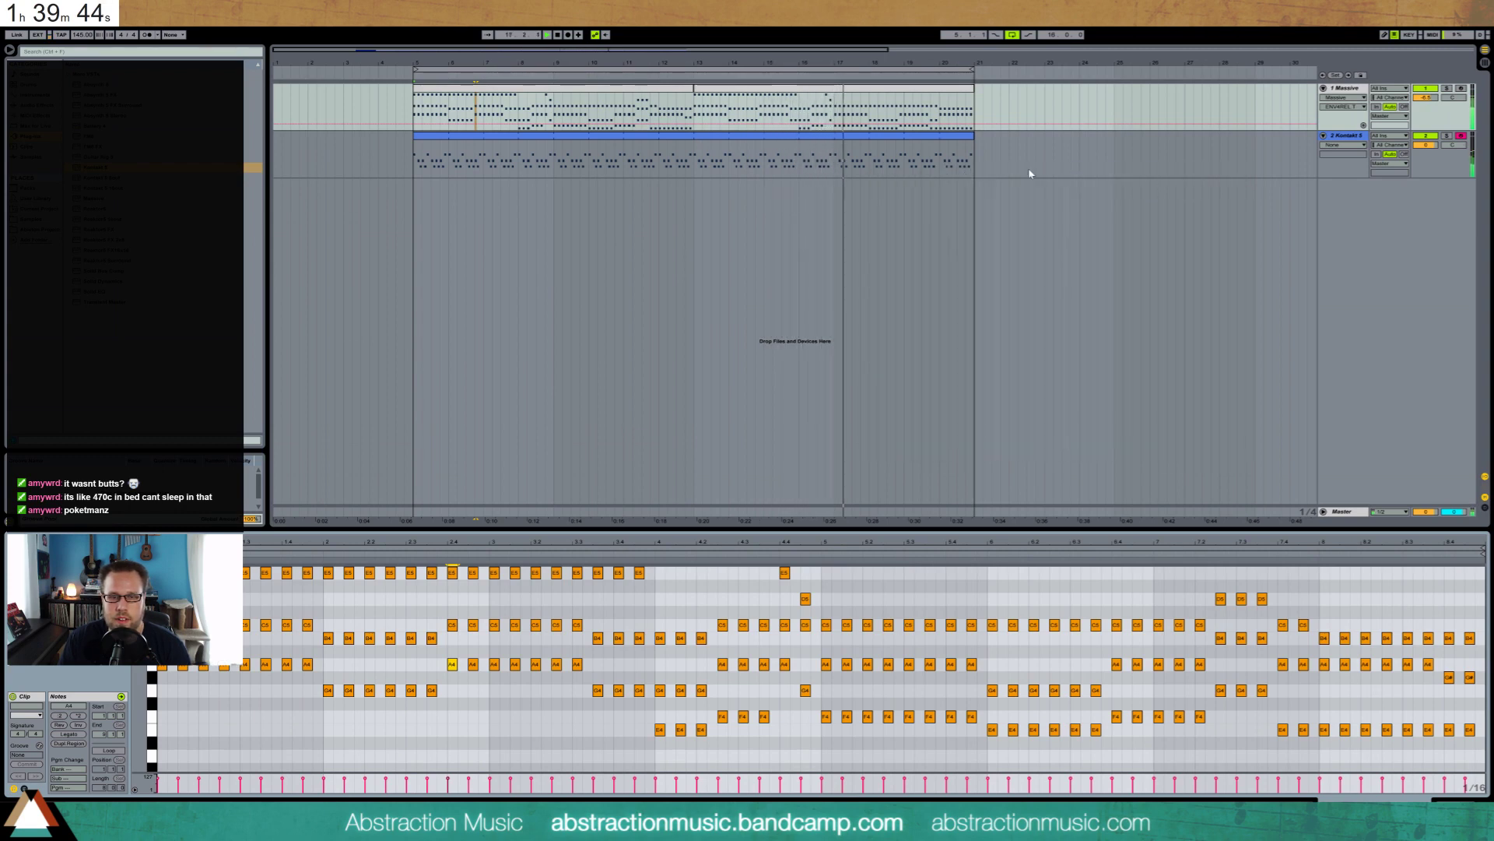
In the second Massive clip, raise the lower notes at 2.4 to A4 and C5, and those at 6.4 to F4 and A4
{"action": "left_click", "coordinate": [730, 91]}
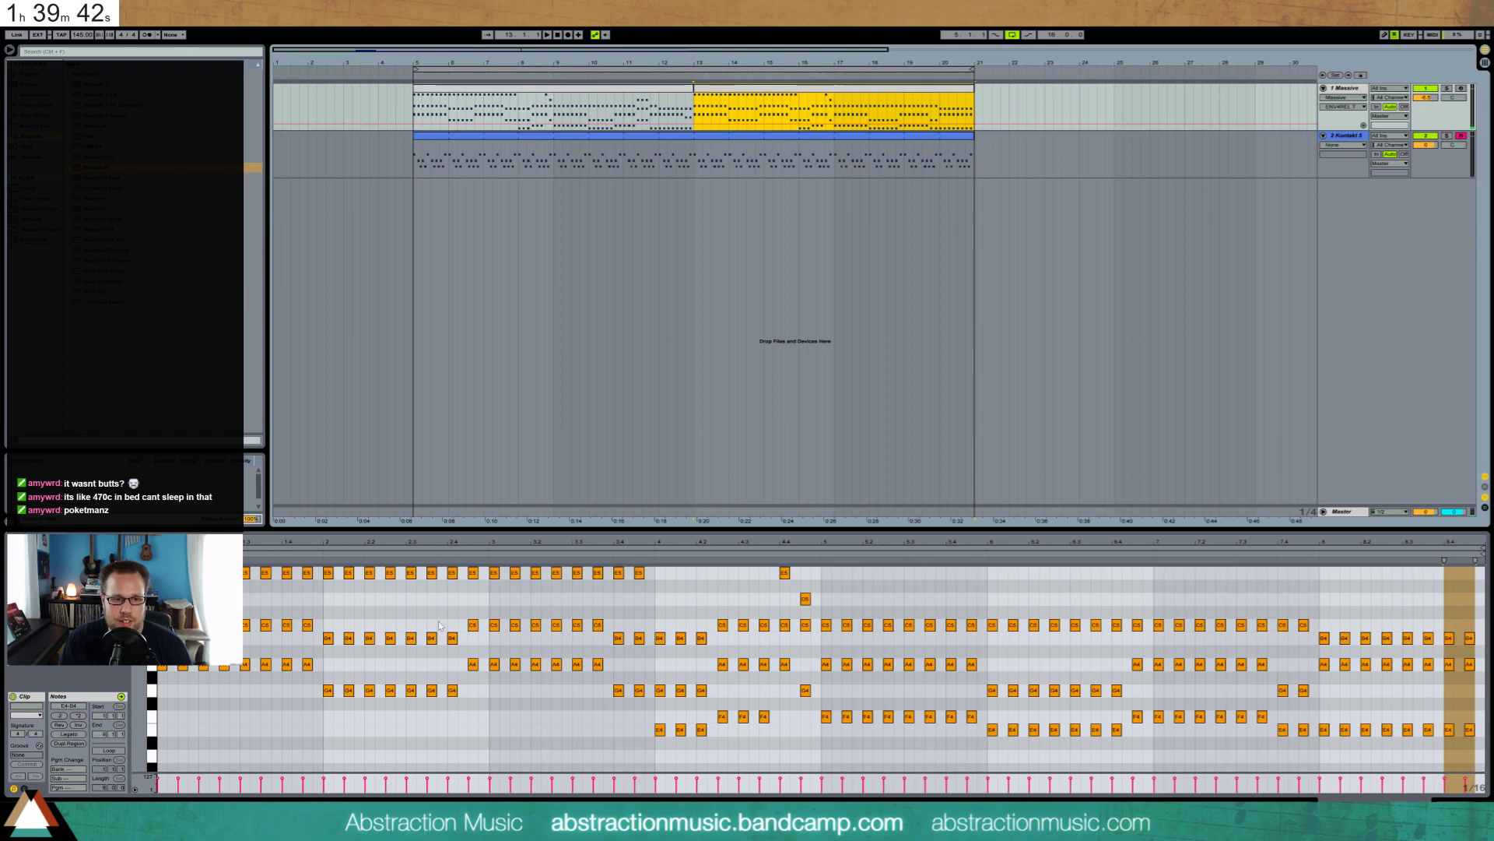
{"action": "left_click_drag", "start_coordinate": [449, 619], "coordinate": [453, 675]}
{"action": "key", "text": "Up"}
{"action": "key", "text": "Up"}
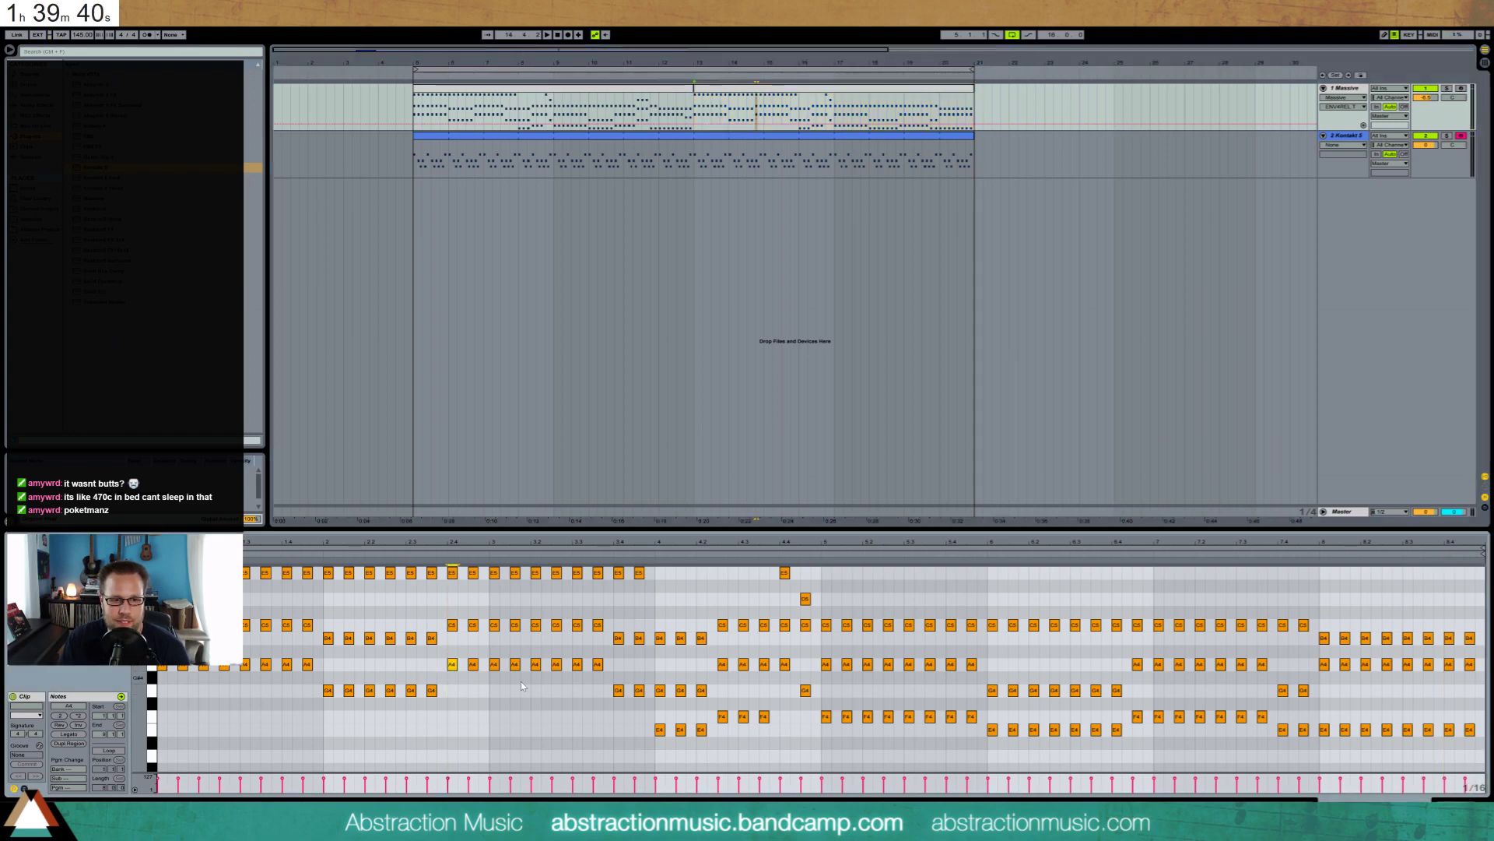
{"action": "left_click_drag", "start_coordinate": [1123, 671], "coordinate": [1113, 755]}
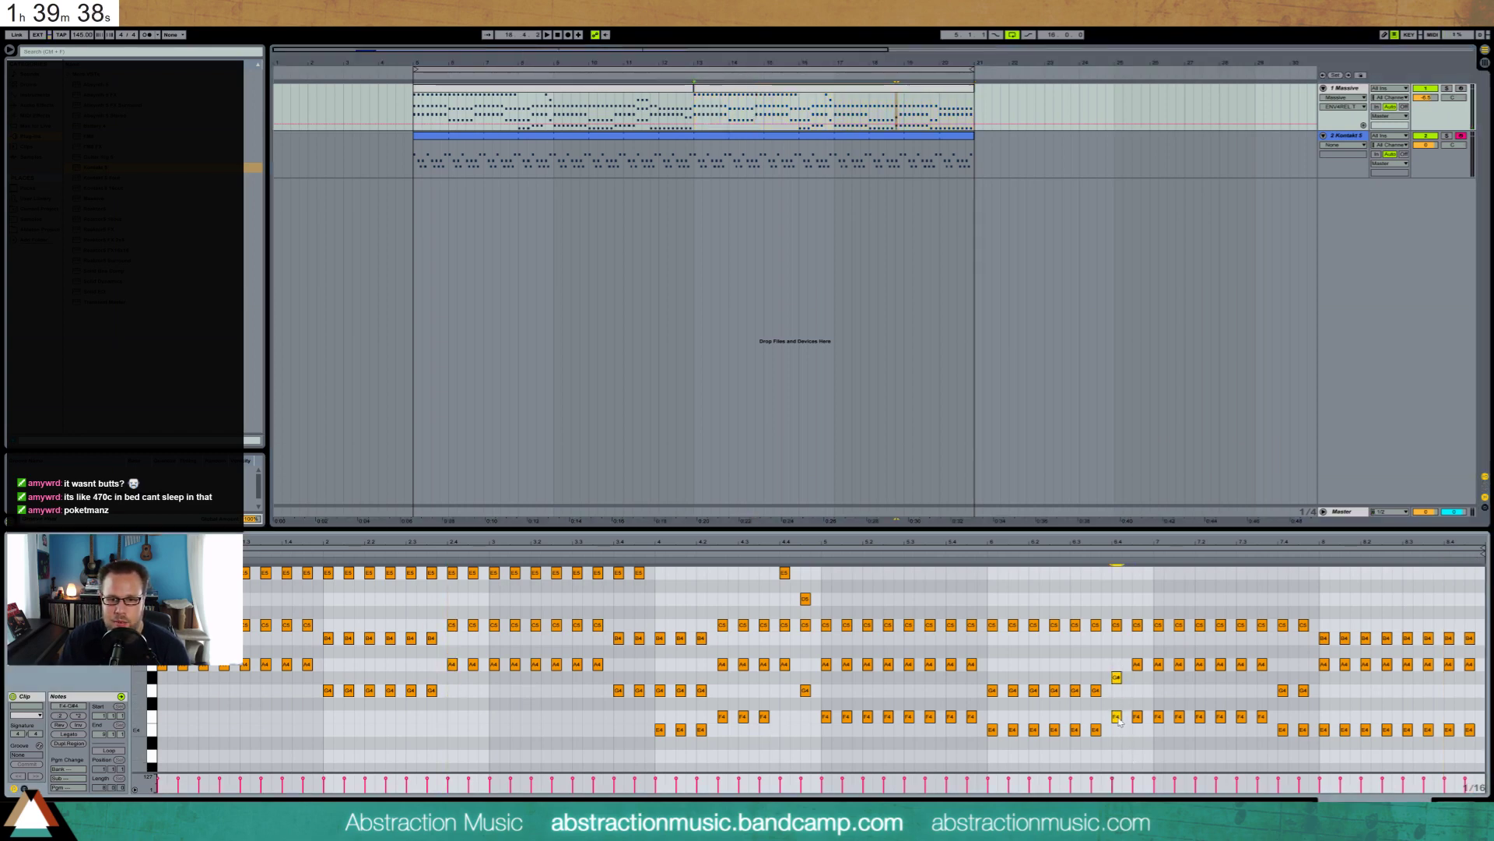
{"action": "key", "text": "Up"}
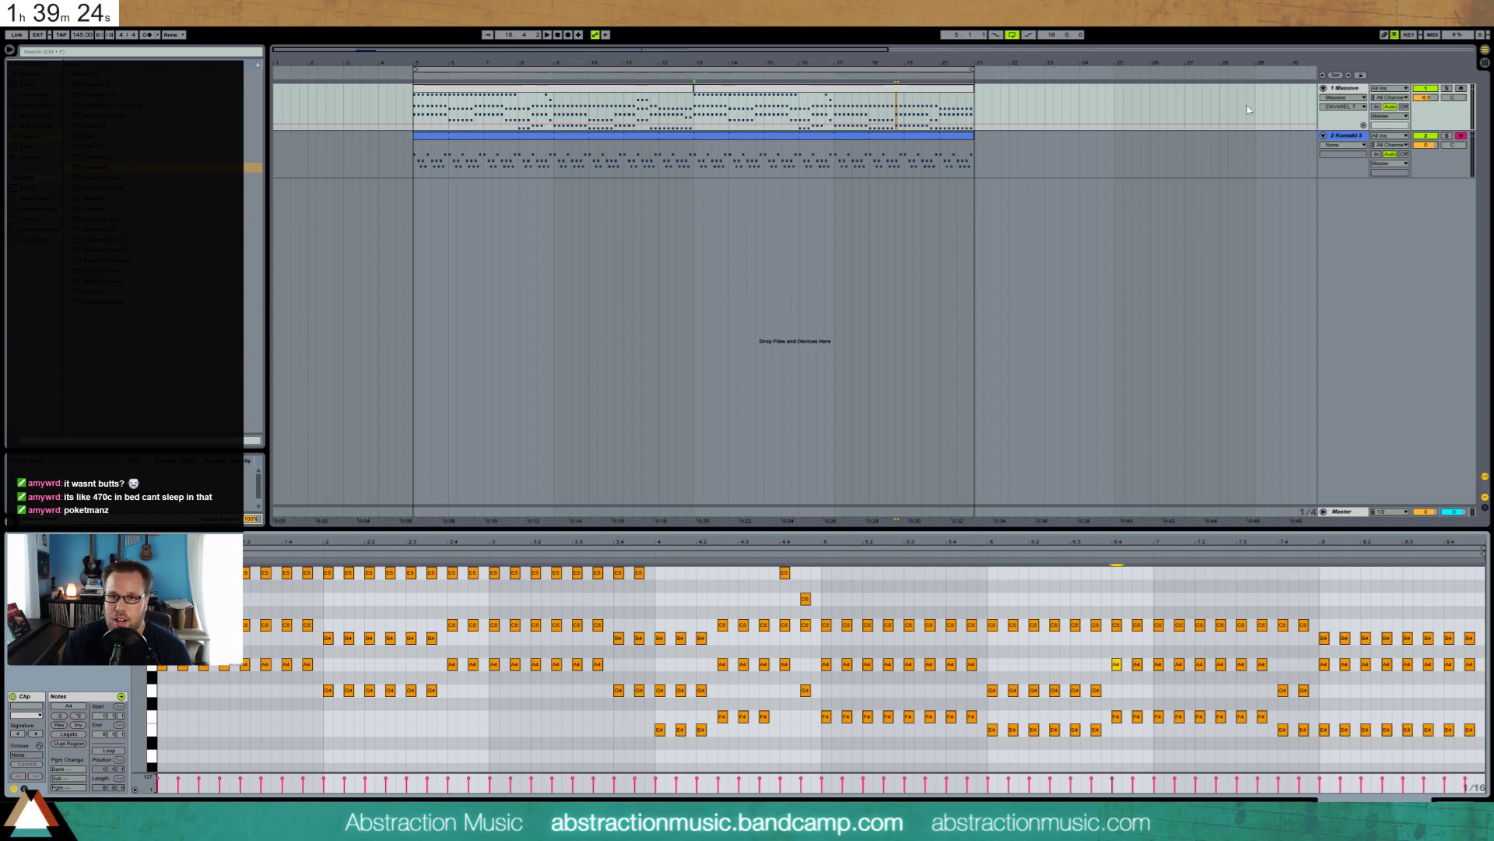
Split bar 8 out of the drum clip and move its G#1 and F#1 notes to 1.4.3 and 1.4.4
{"action": "left_click", "coordinate": [1339, 137]}
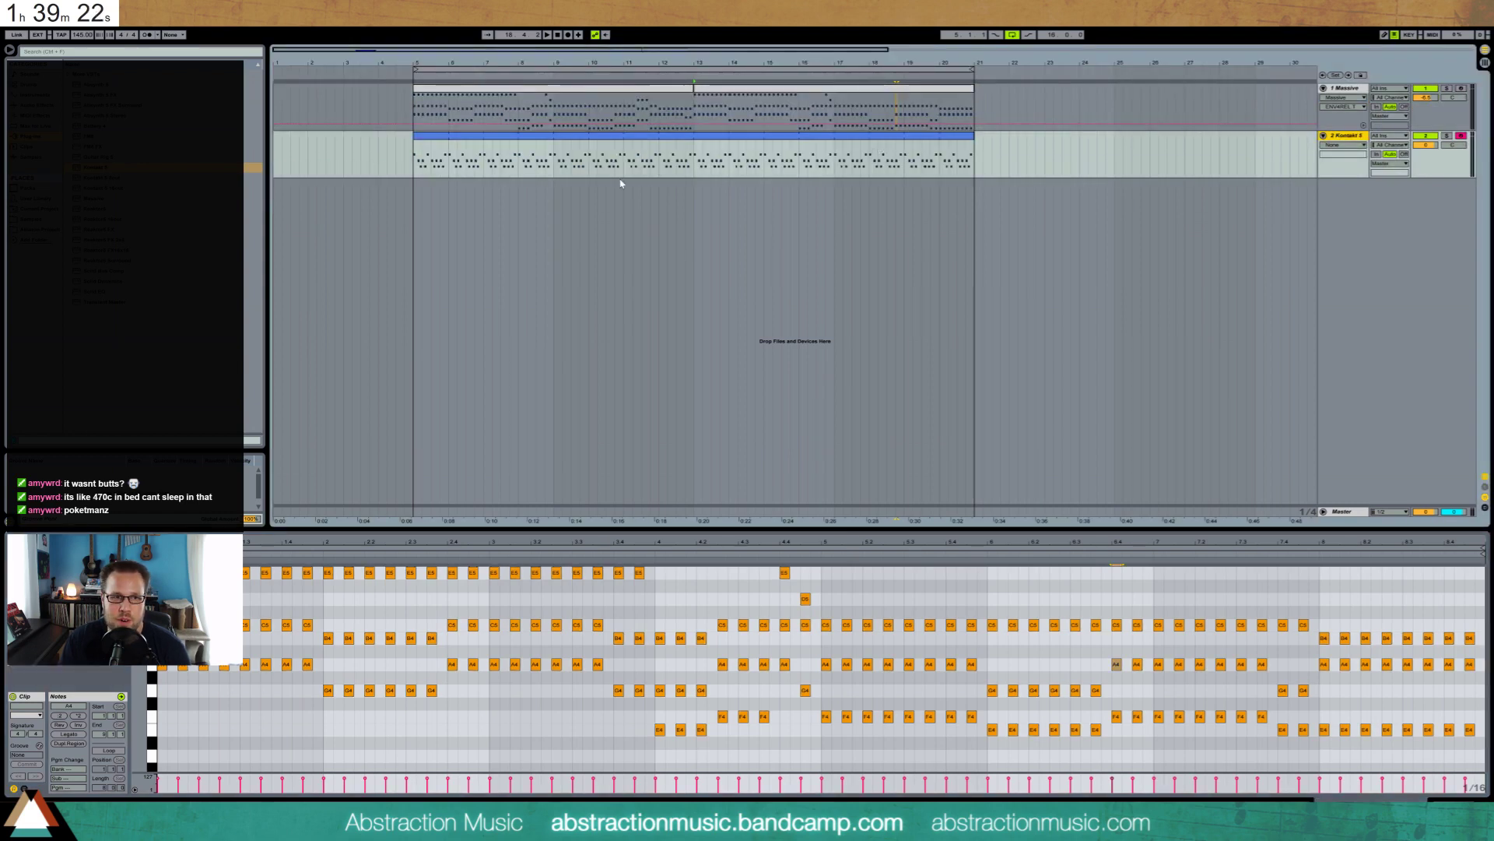
{"action": "left_click_drag", "start_coordinate": [519, 160], "coordinate": [555, 164]}
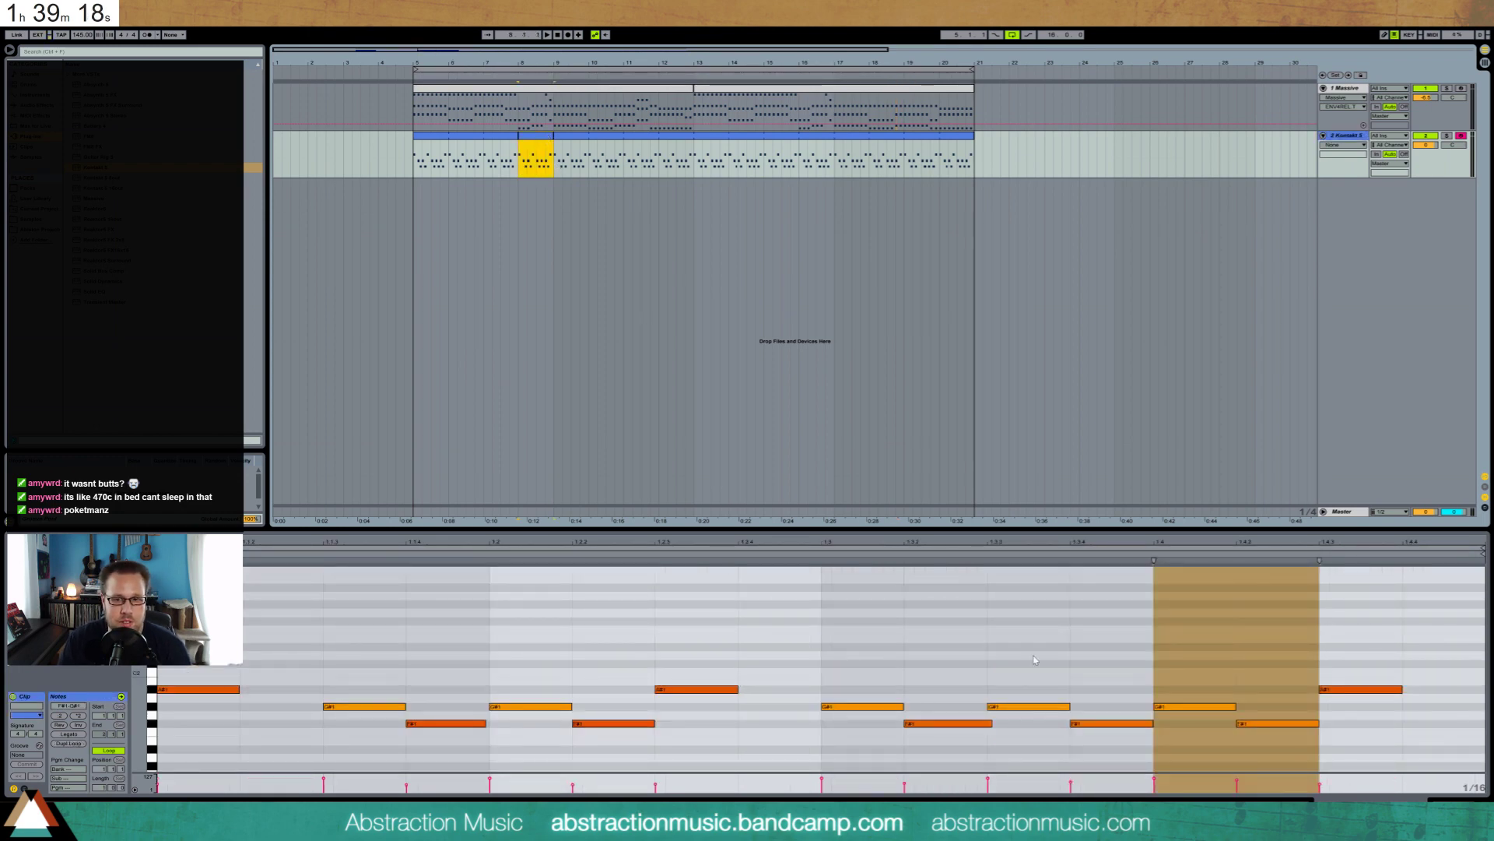
{"action": "left_click", "coordinate": [1245, 658]}
{"action": "left_click_drag", "start_coordinate": [1187, 662], "coordinate": [1261, 734]}
{"action": "key", "text": "Right"}
{"action": "key", "text": "Right"}
{"action": "key", "text": "Right"}
{"action": "key", "text": "Left"}
Move the last A#1 note of the bar 8 drum clip to 1.4 and play the variation
{"action": "left_click_drag", "start_coordinate": [1271, 657], "coordinate": [1289, 695]}
{"action": "key", "text": "Left"}
{"action": "key", "text": "Left"}
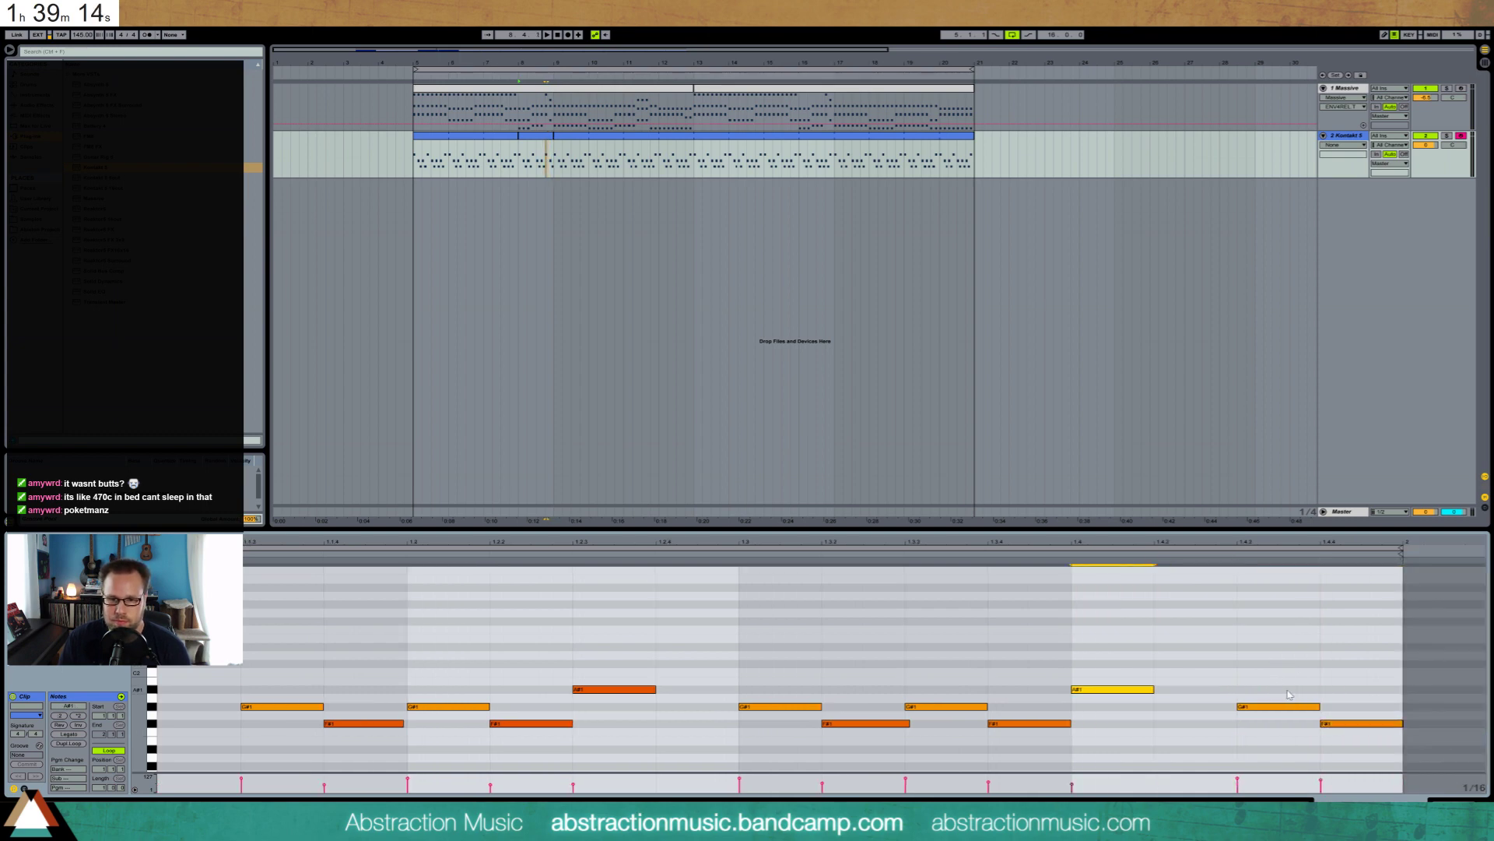
{"action": "key", "text": "space"}
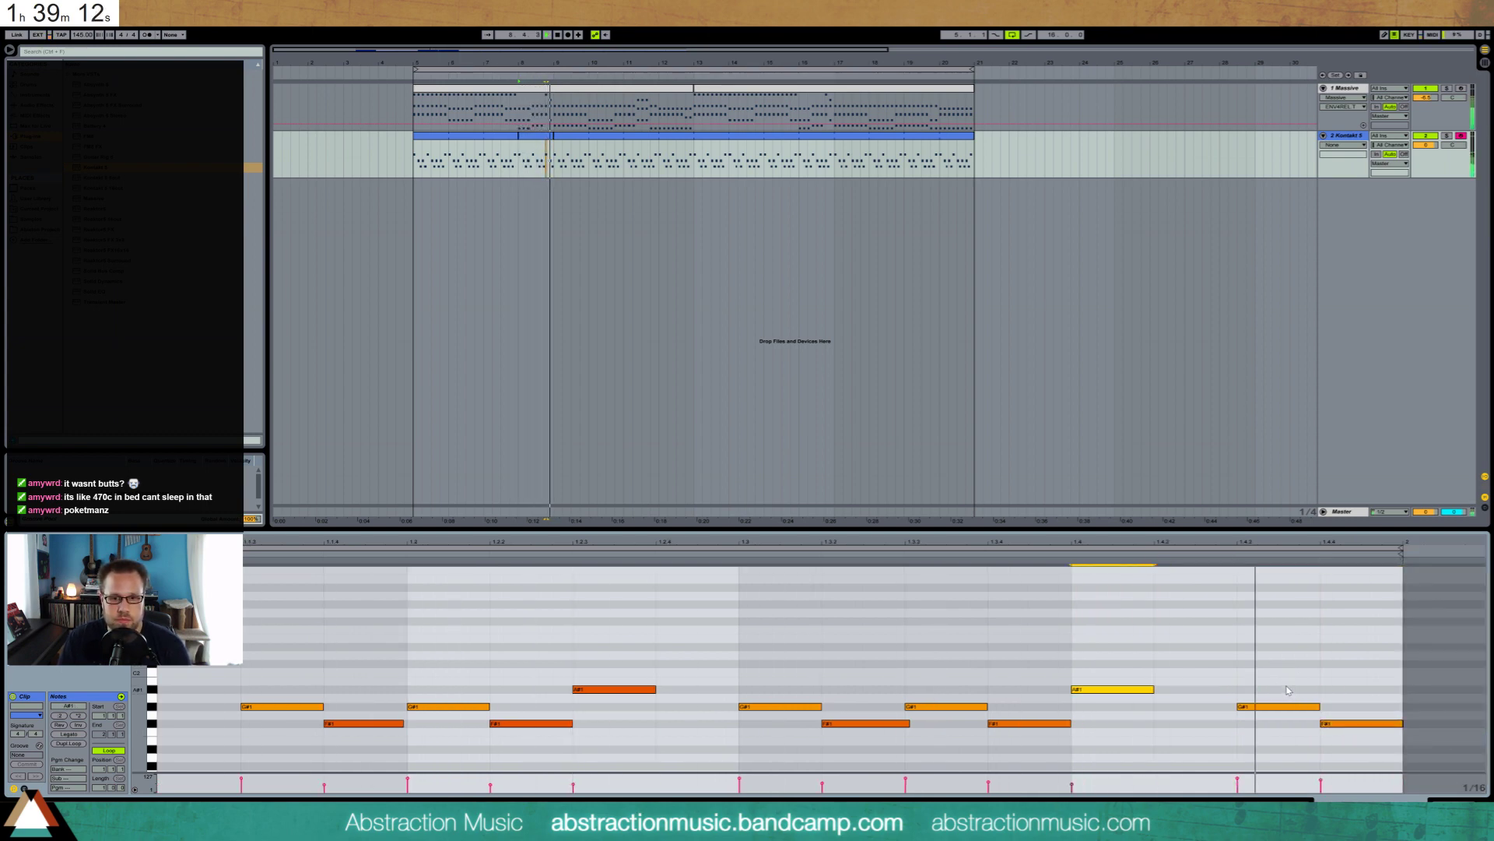
{"action": "key", "text": "space"}
Duplicate the four-bar drum section of bars 5 to 8 three times, through bar 20, and play from bar 5
{"action": "left_click_drag", "start_coordinate": [552, 151], "coordinate": [415, 152]}
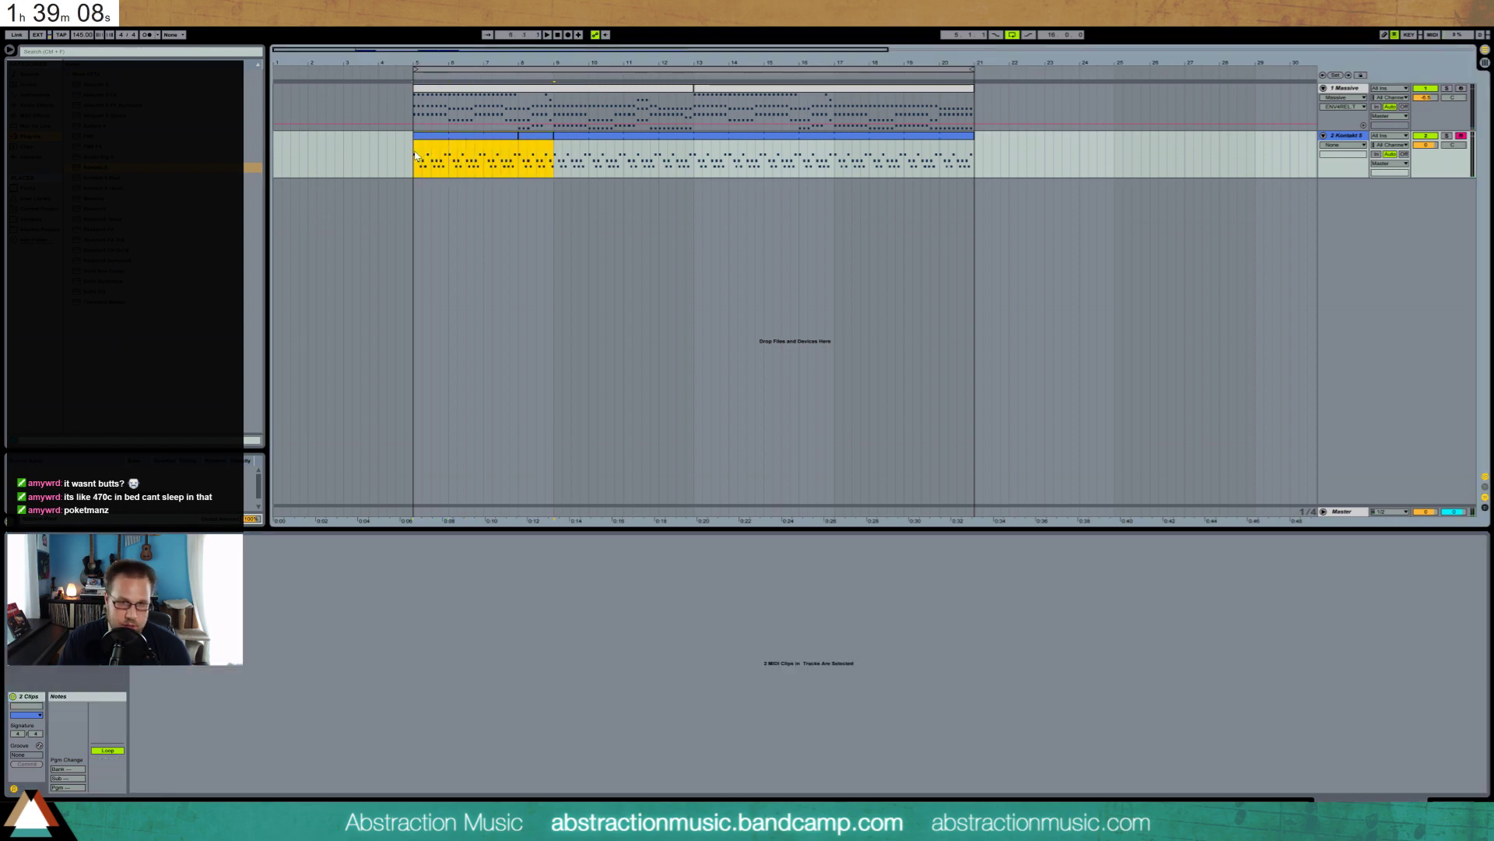
{"action": "key", "text": "ctrl+d"}
{"action": "key", "text": "ctrl+d"}
{"action": "key", "text": "ctrl+d"}
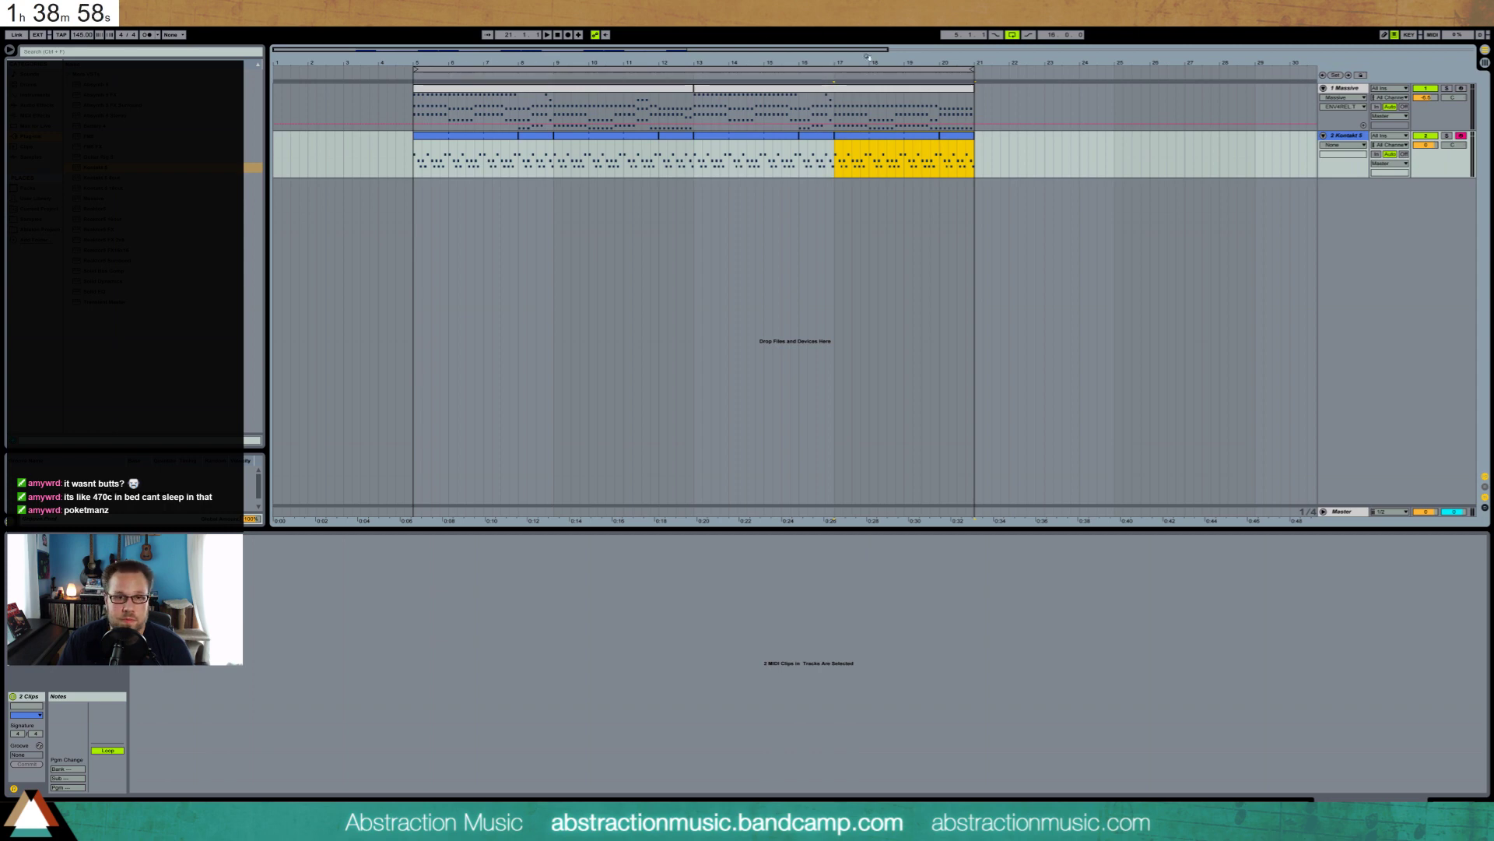
{"action": "left_click", "coordinate": [417, 158]}
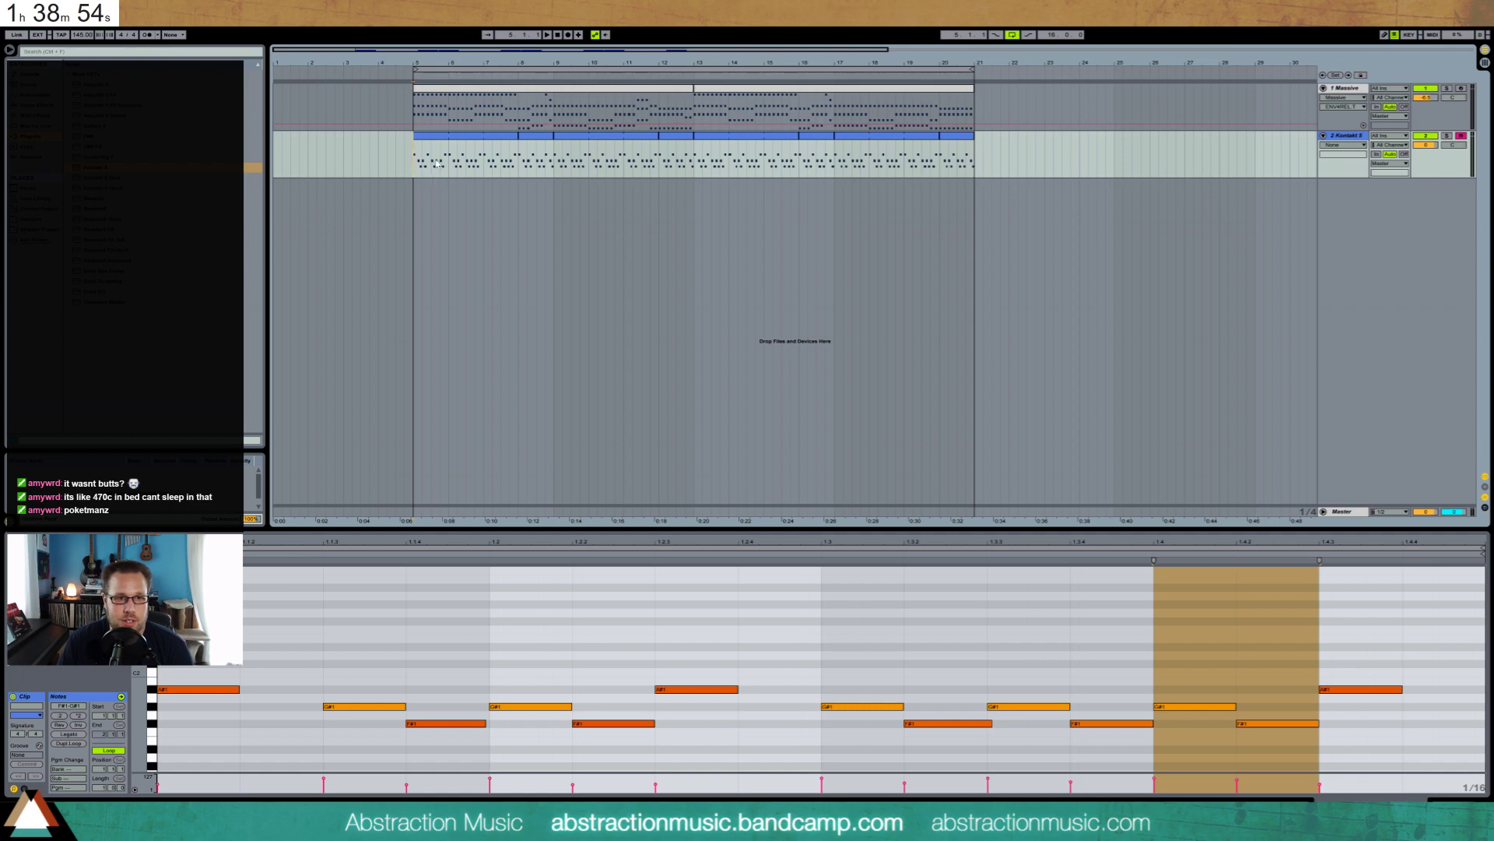
{"action": "key", "text": "space"}
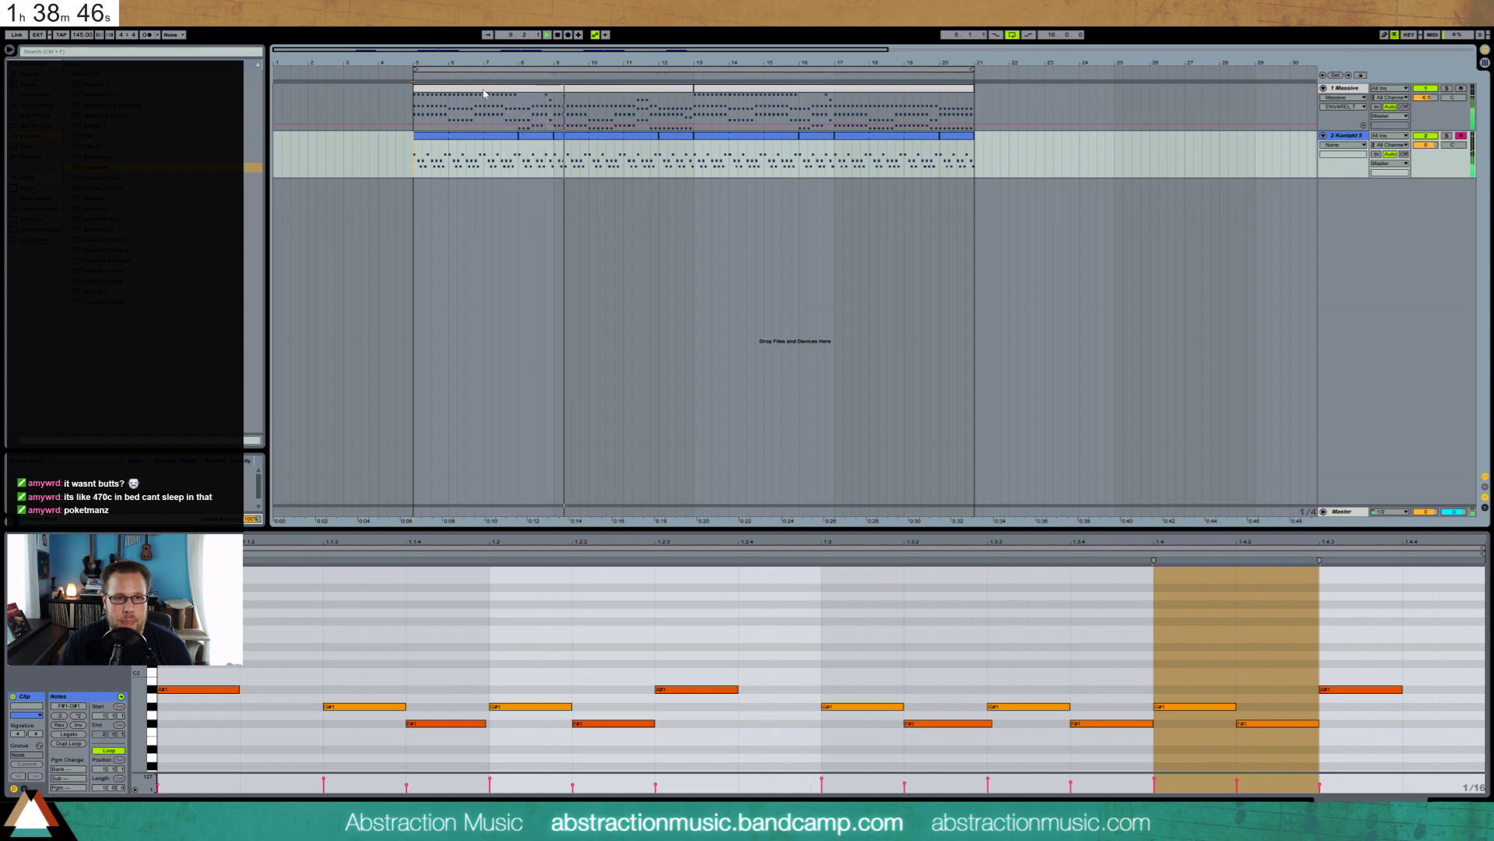
Consolidate bars 5 and 6 of the drum track into one looping clip and extend it to bar 21
{"action": "left_click", "coordinate": [534, 148]}
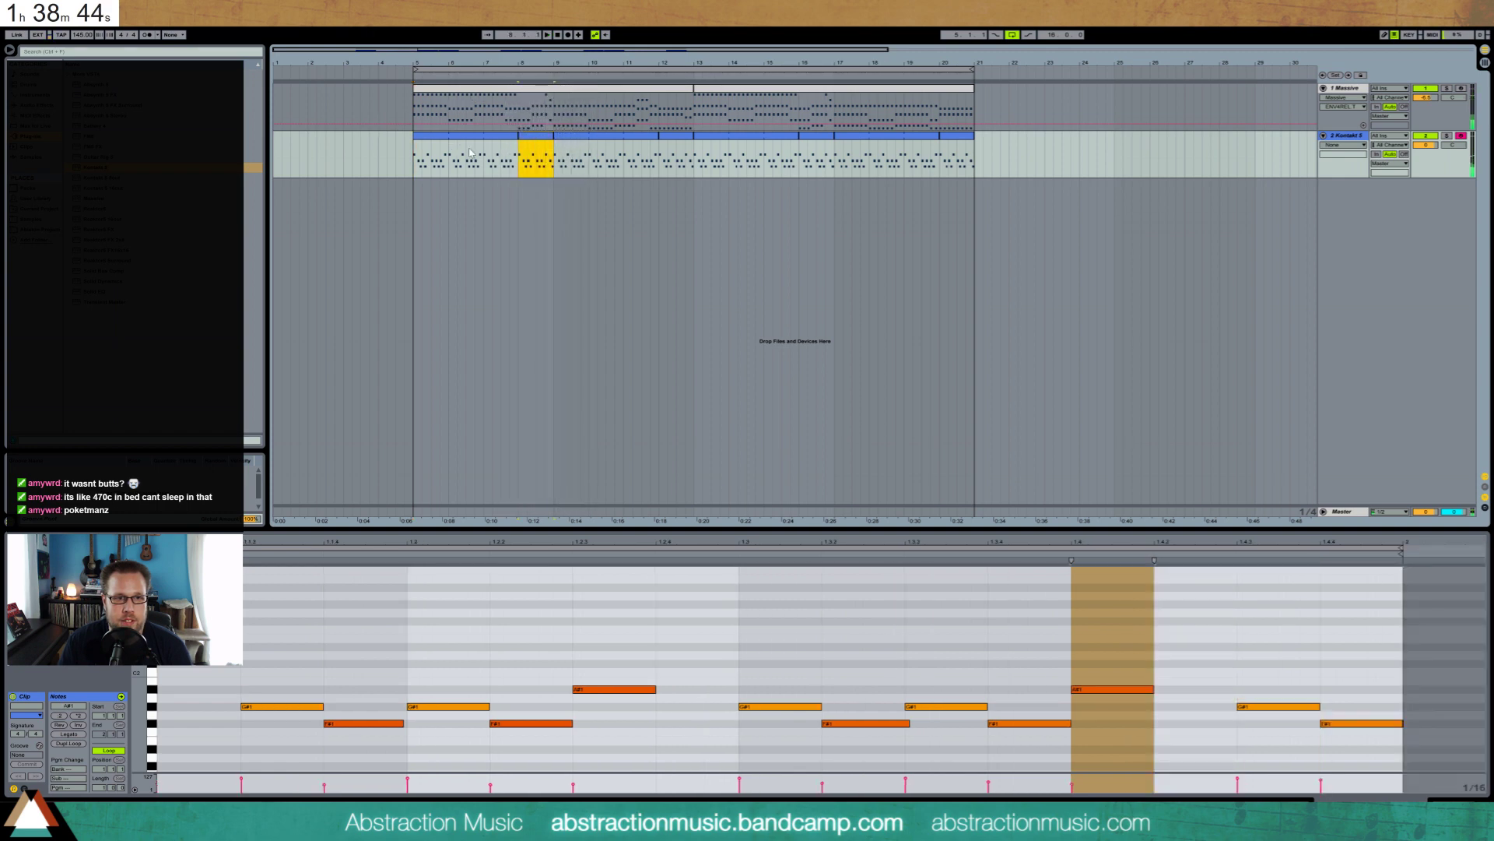
{"action": "left_click", "coordinate": [598, 152]}
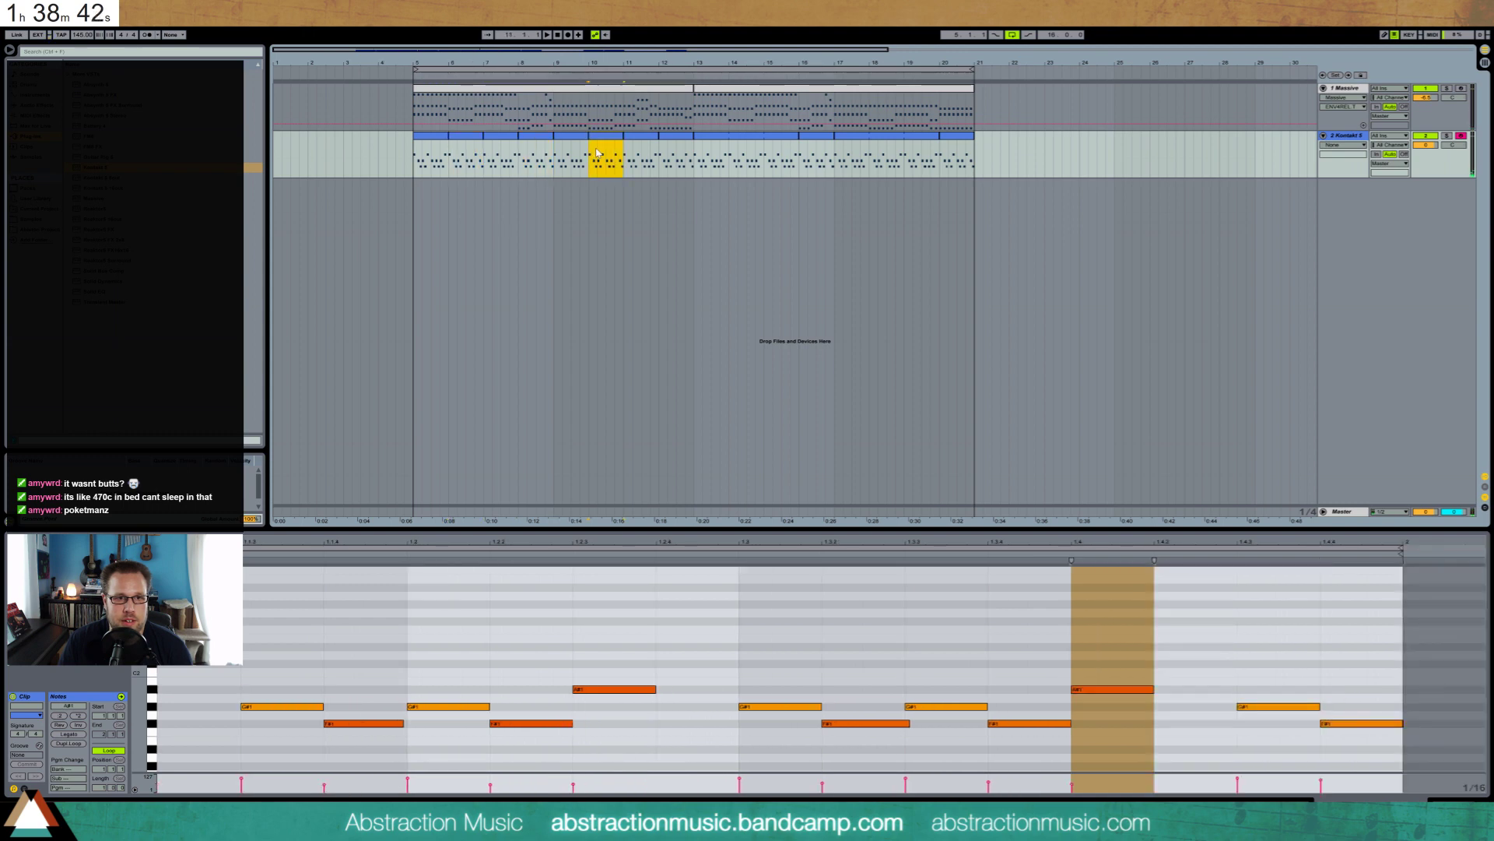
{"action": "left_click", "coordinate": [691, 155]}
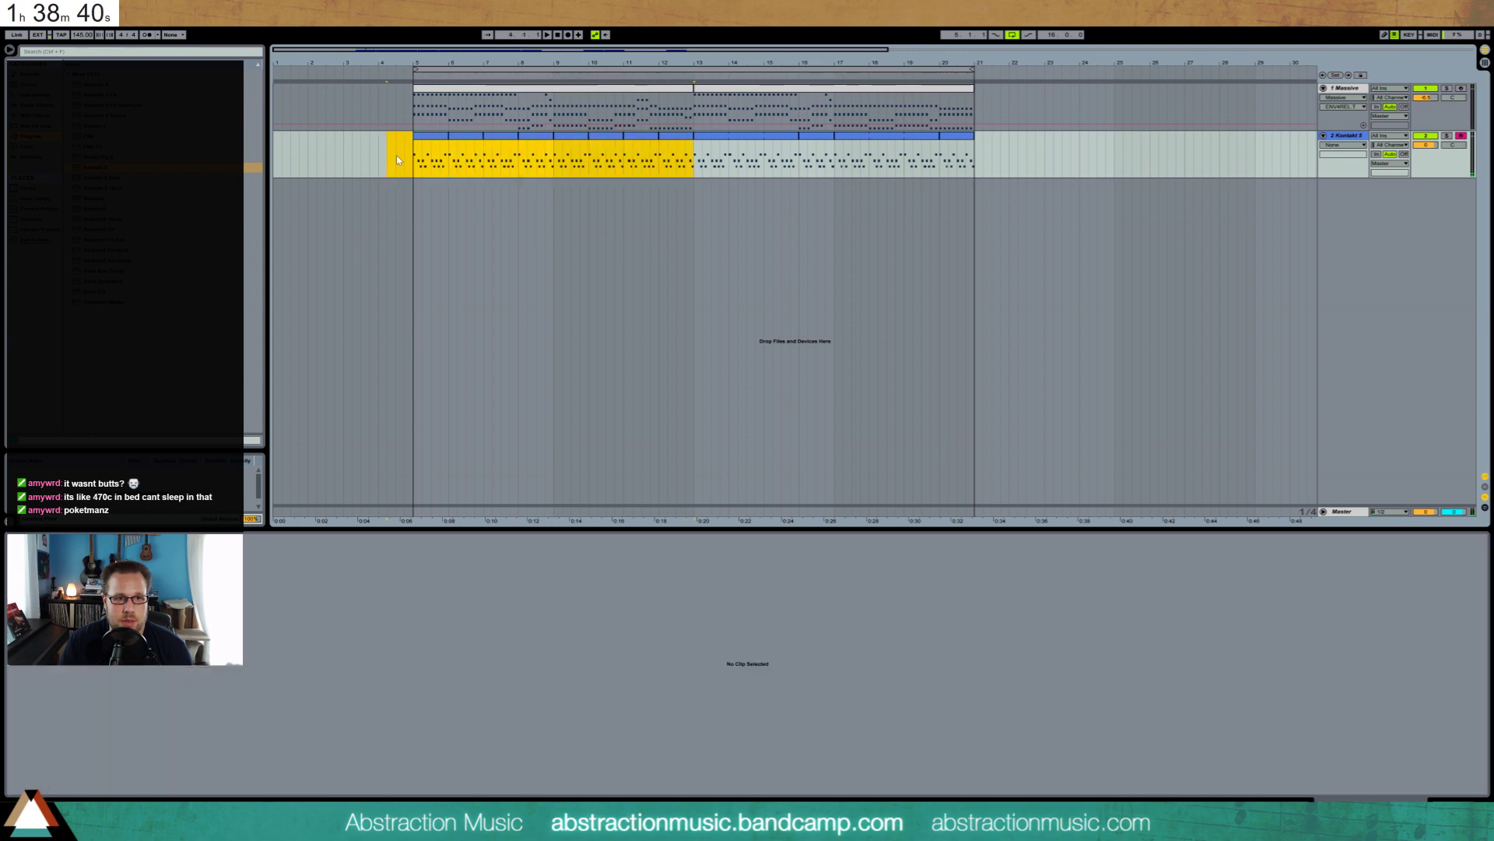
{"action": "left_click_drag", "start_coordinate": [415, 160], "coordinate": [483, 154]}
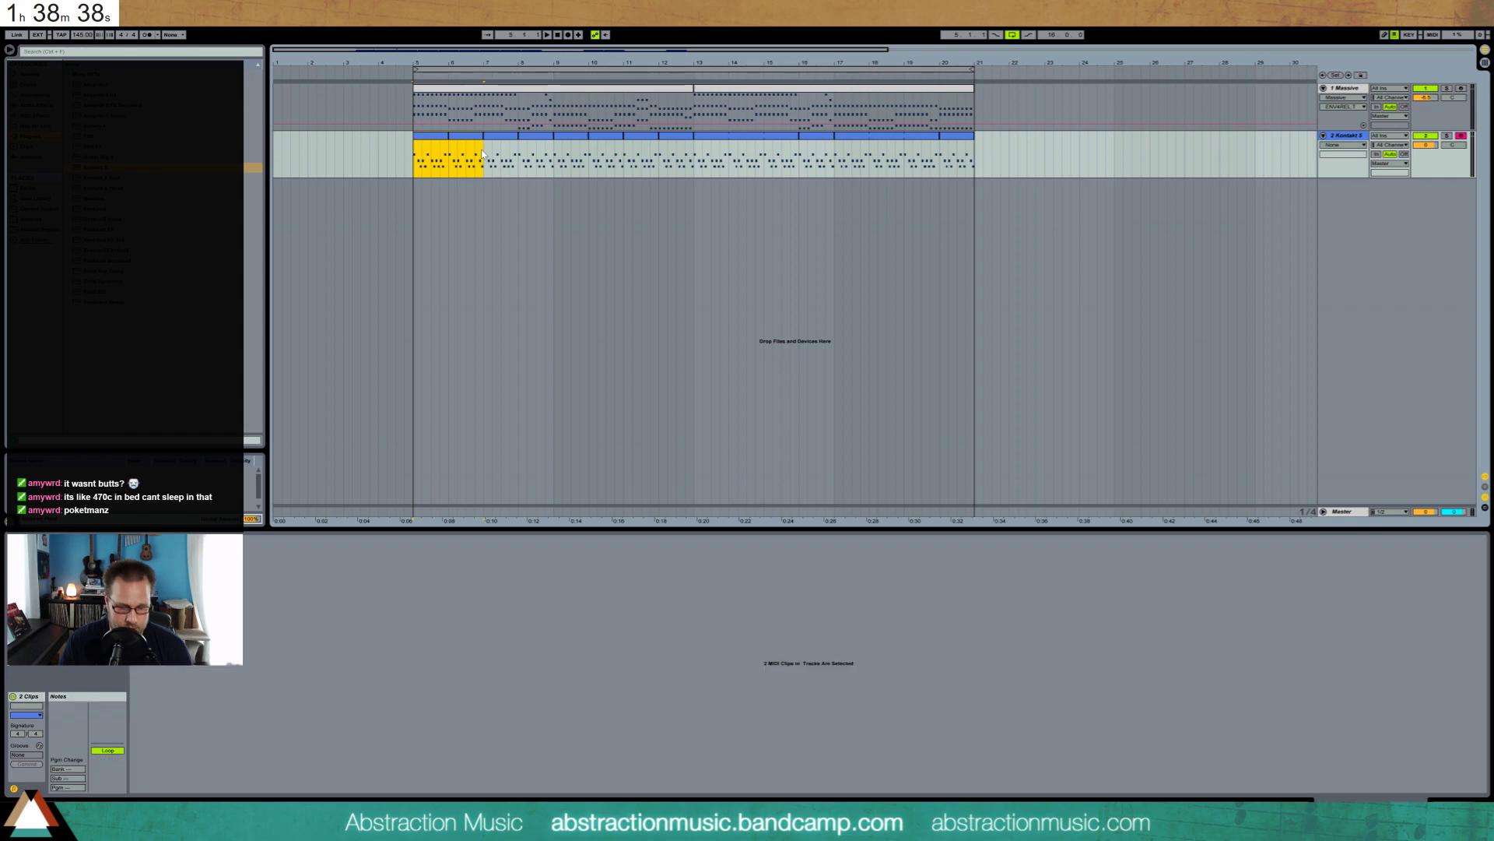
{"action": "key", "text": "ctrl+j"}
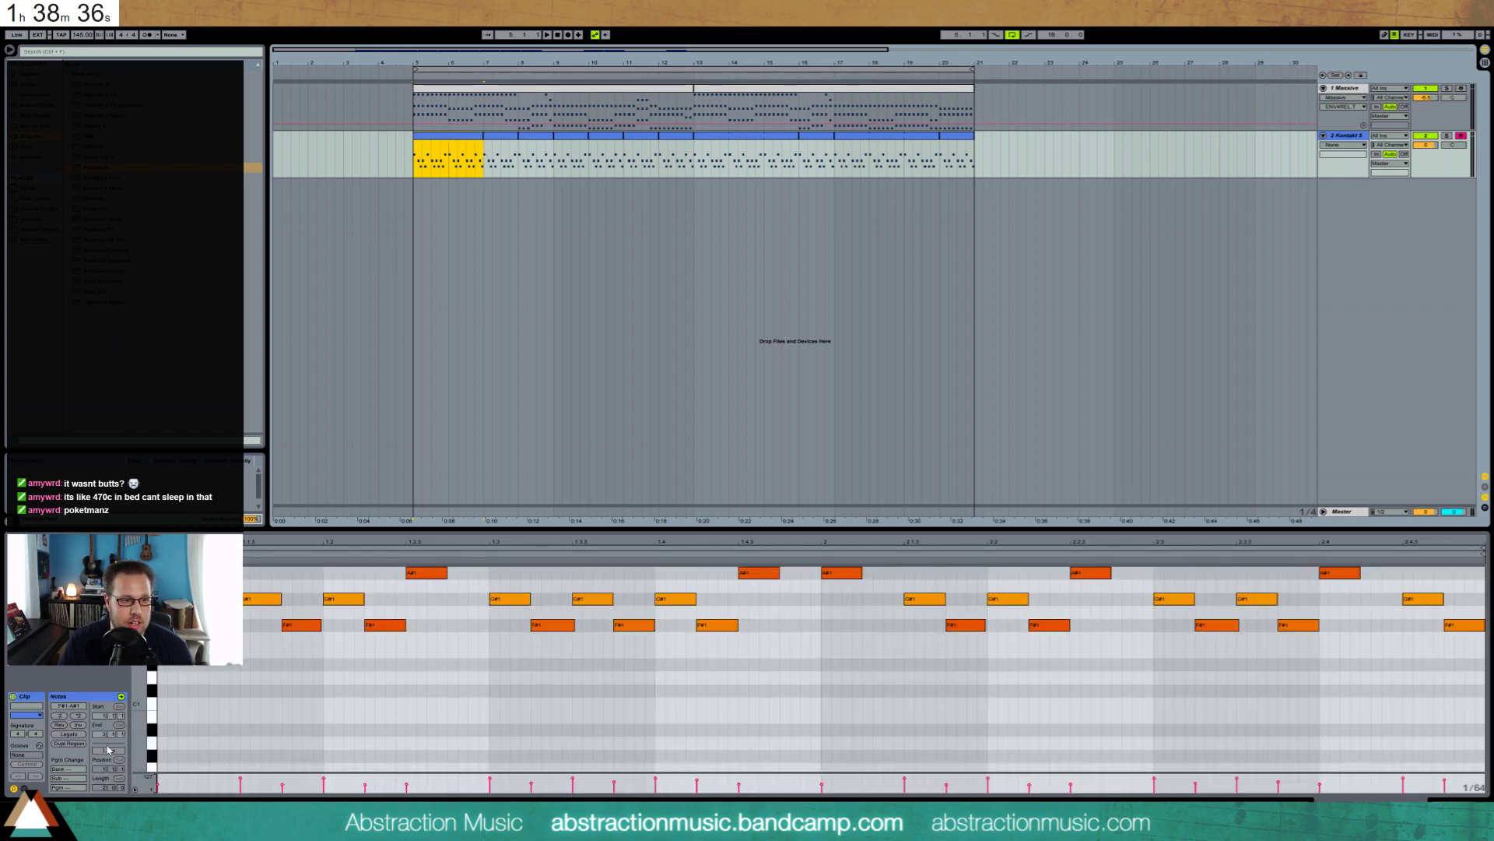
{"action": "left_click", "coordinate": [109, 751]}
{"action": "left_click_drag", "start_coordinate": [482, 137], "coordinate": [974, 137]}
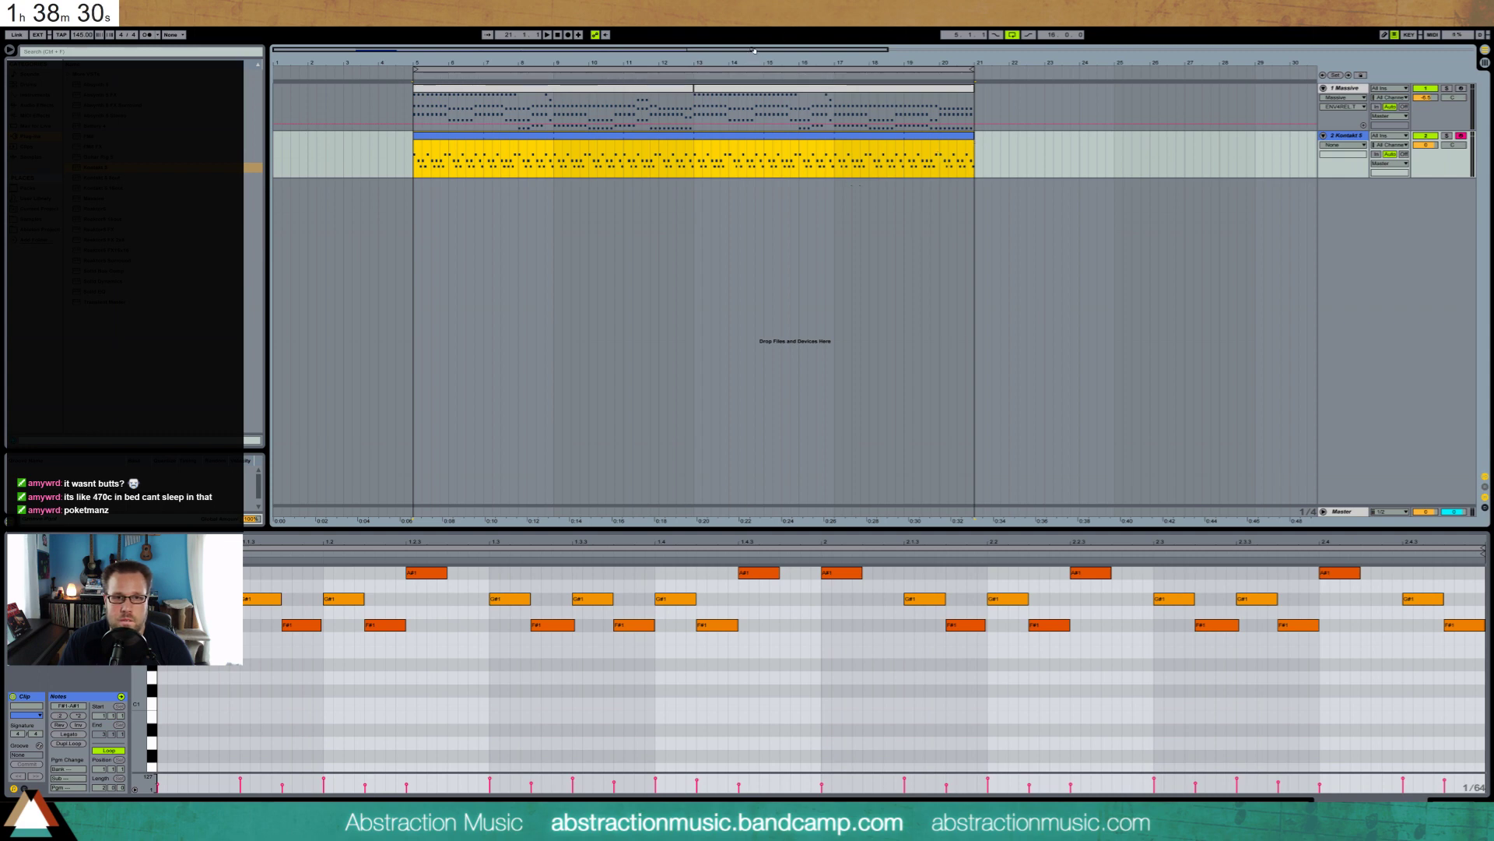
Add a Reverb to the Massive track and lower its decay time during playback
{"action": "left_click", "coordinate": [1346, 89]}
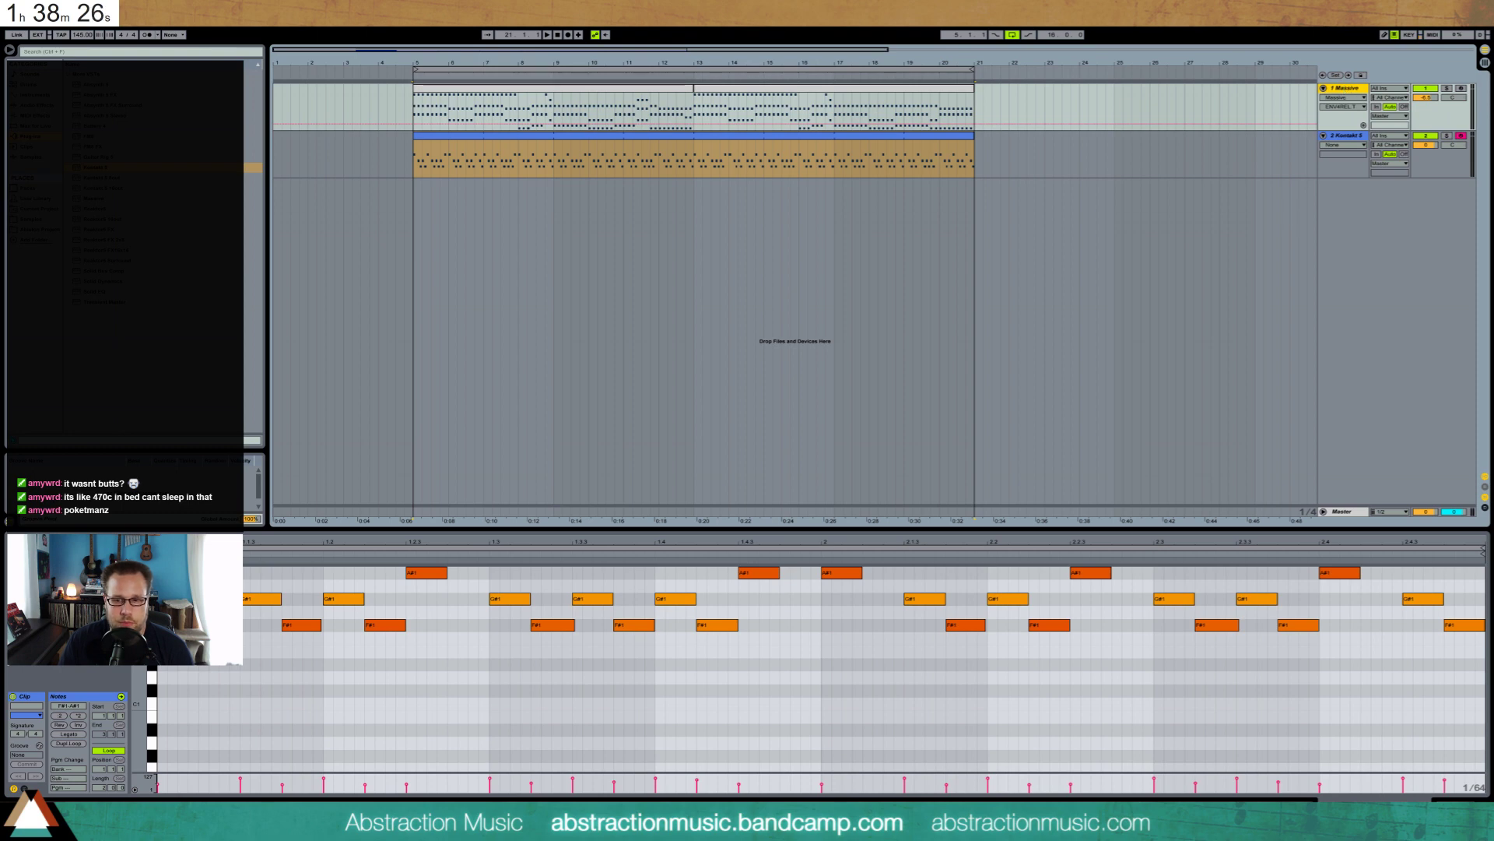
{"action": "double_click", "coordinate": [1345, 89]}
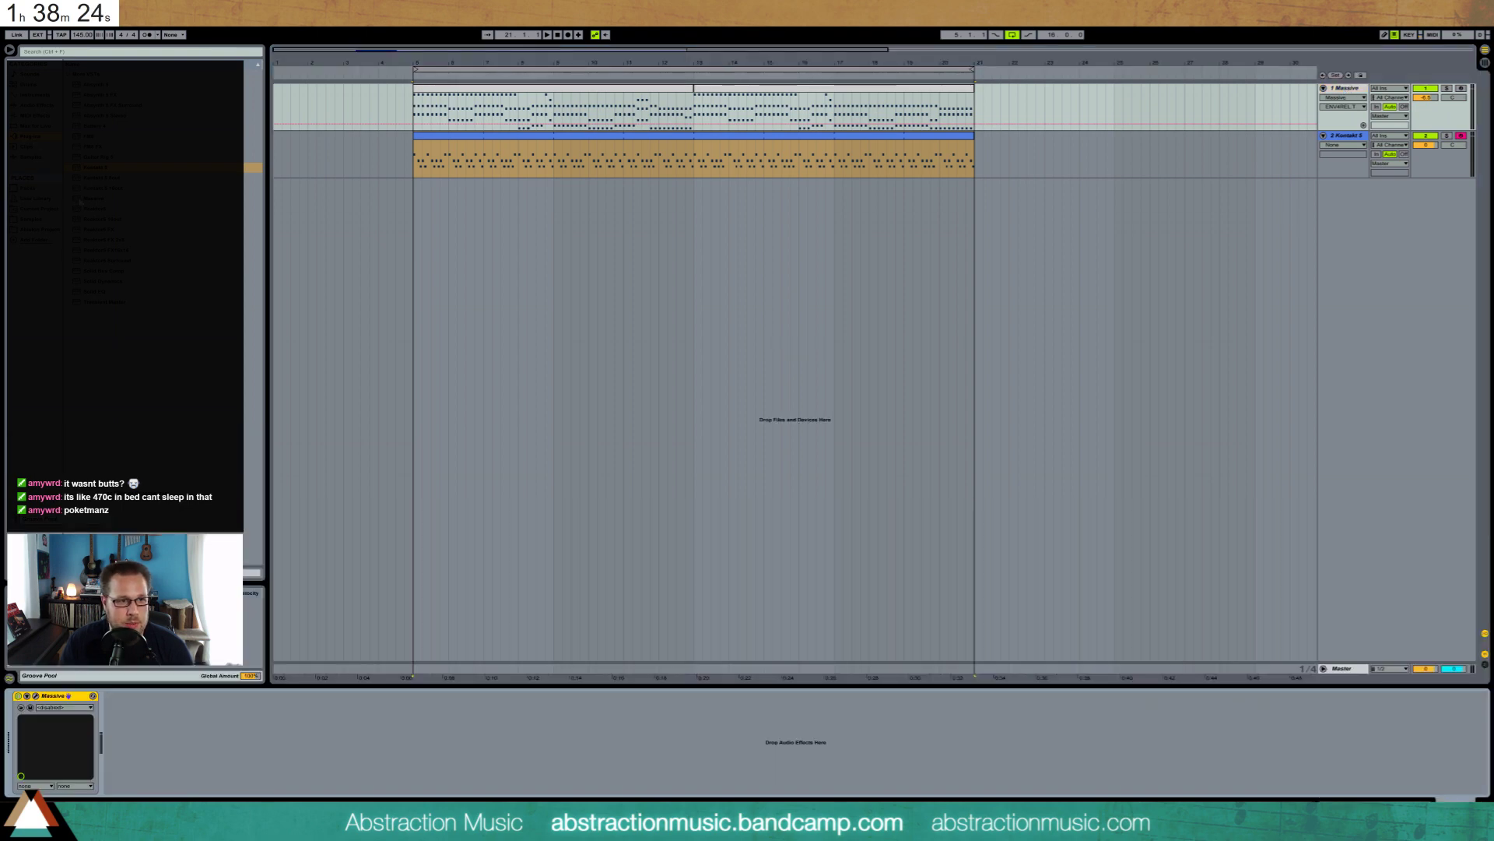
{"action": "left_click", "coordinate": [44, 105]}
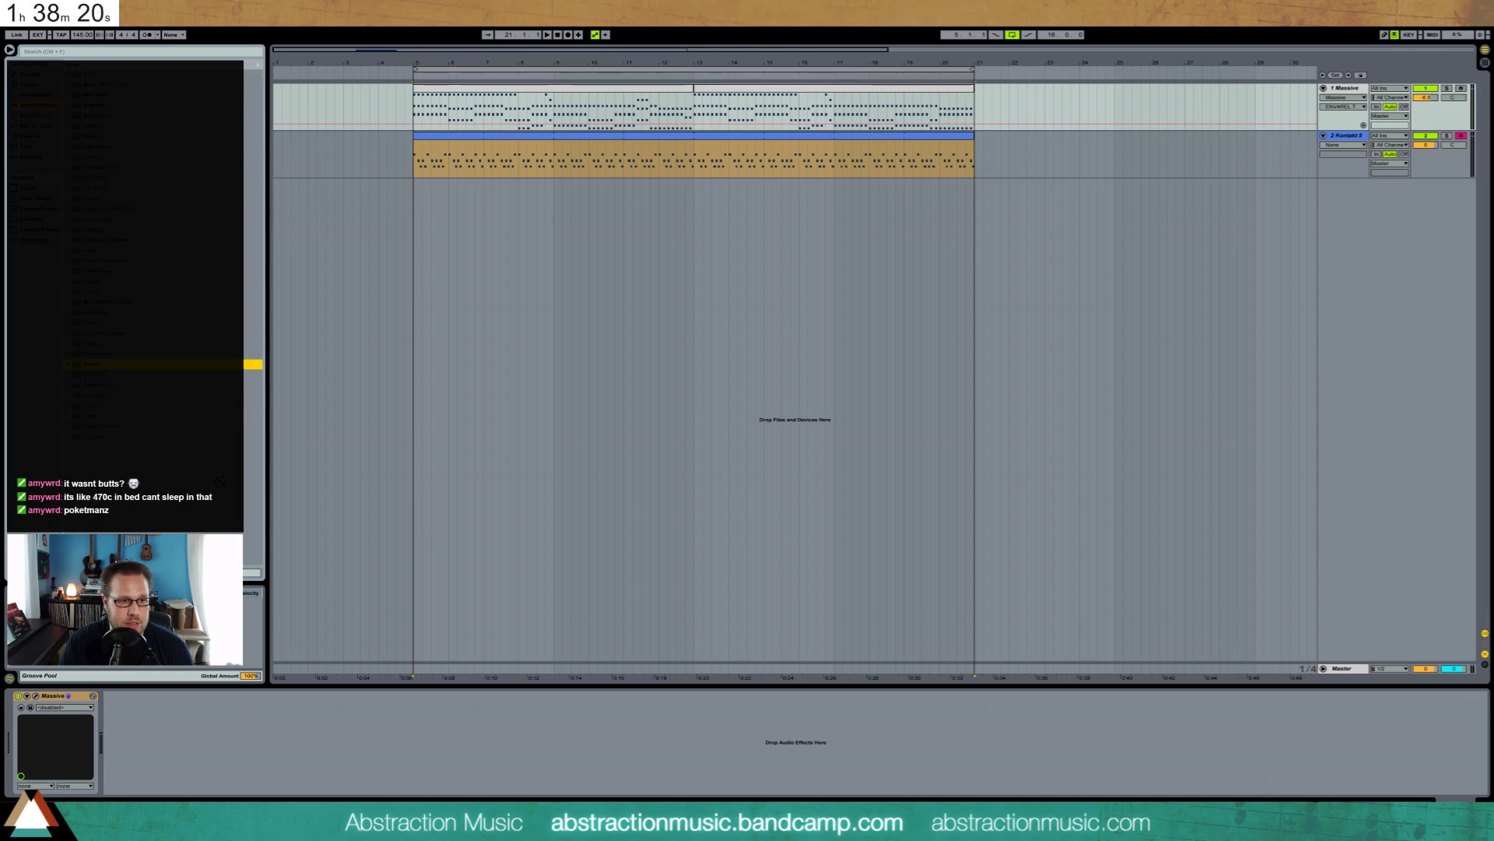
{"action": "left_click_drag", "start_coordinate": [221, 481], "coordinate": [247, 783]}
{"action": "key", "text": "space"}
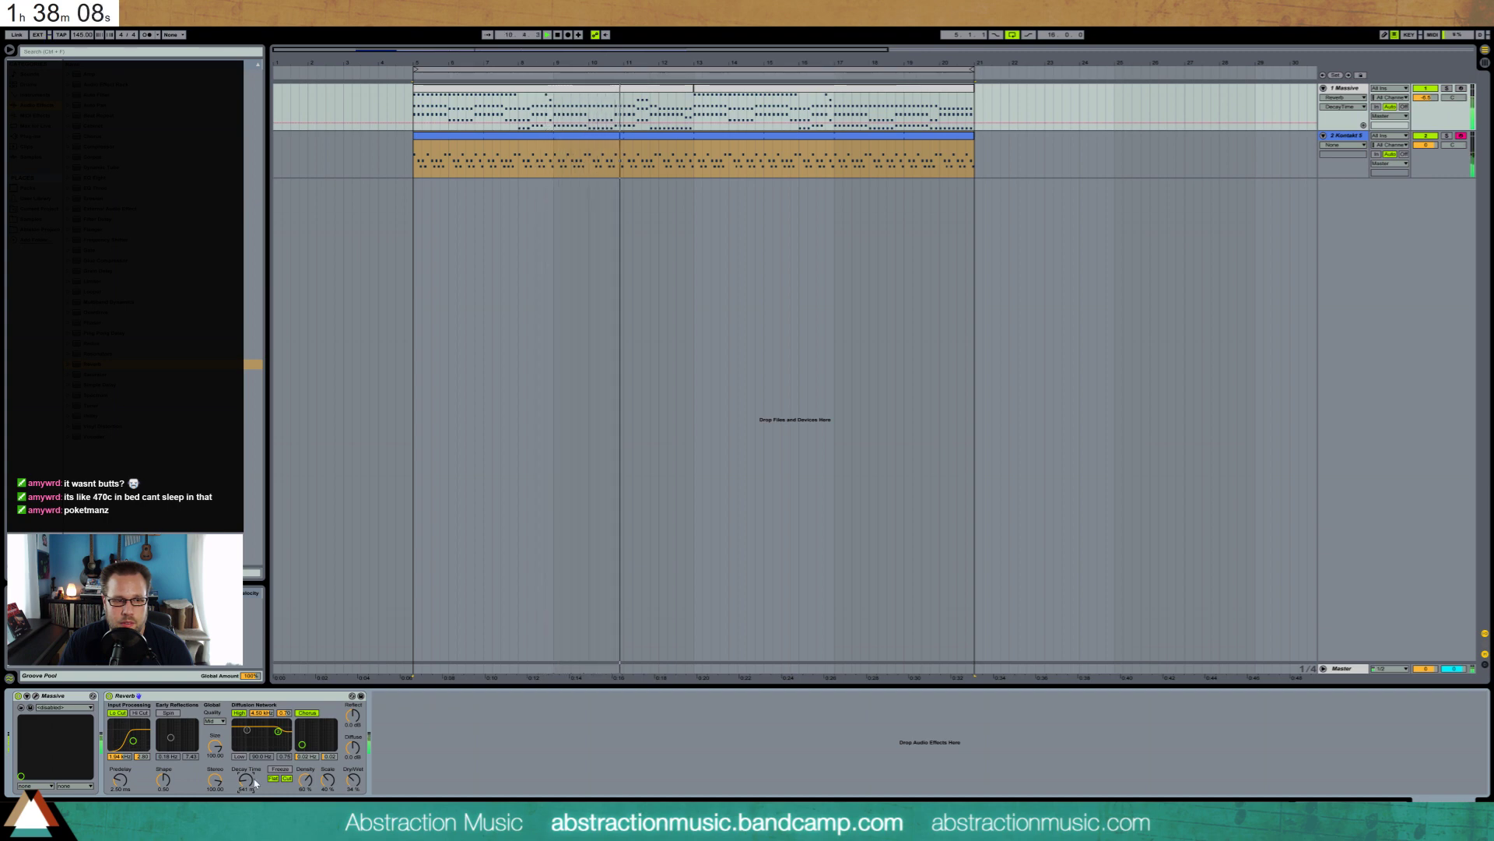
{"action": "left_click_drag", "start_coordinate": [247, 781], "coordinate": [246, 786]}
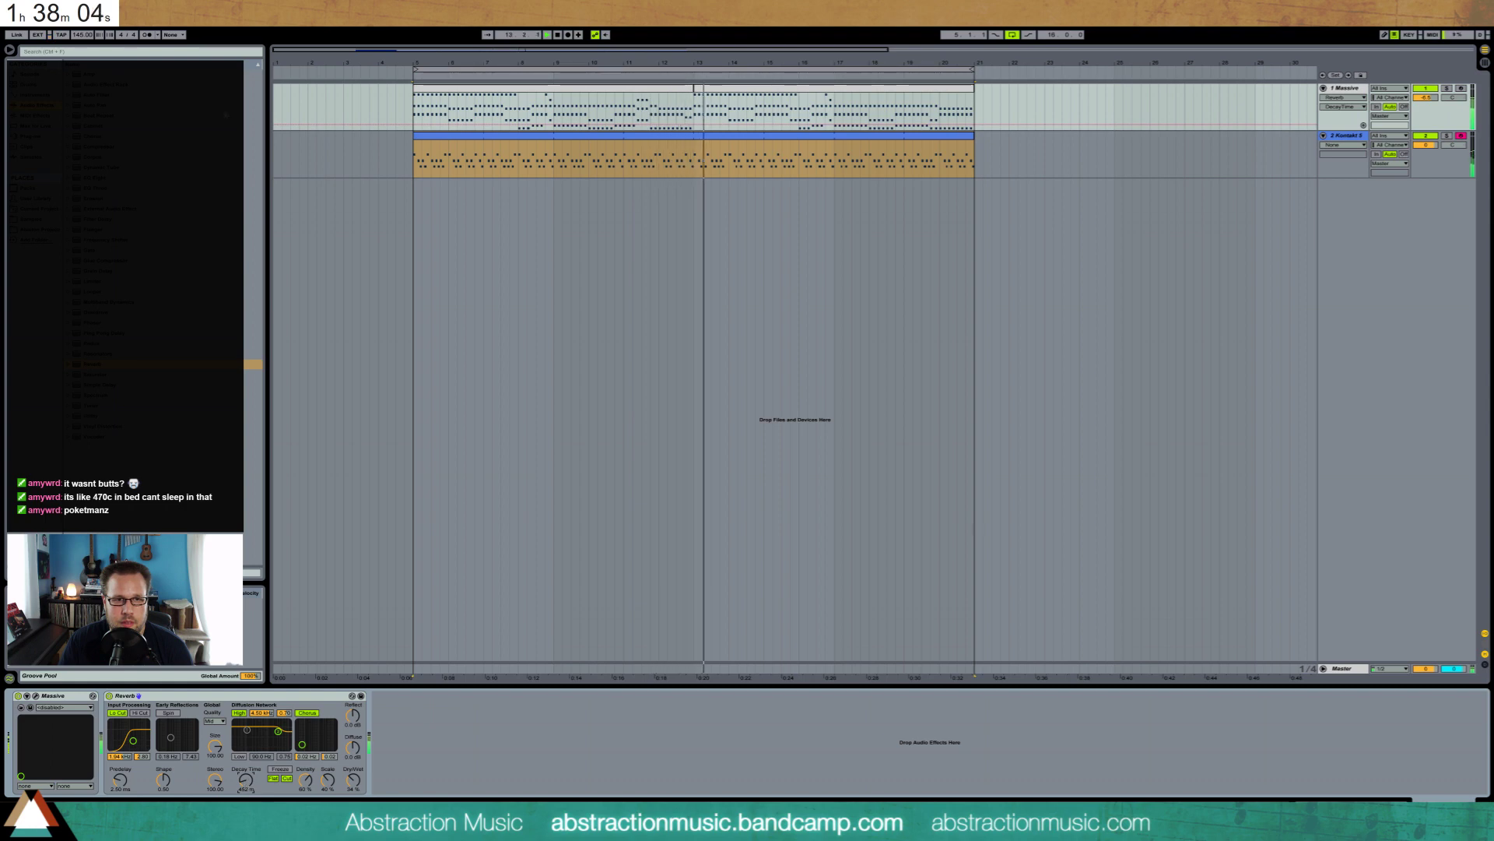
Insert a new MIDI track below the Massive track and load Kontakt 5 on it
{"action": "left_click", "coordinate": [612, 100]}
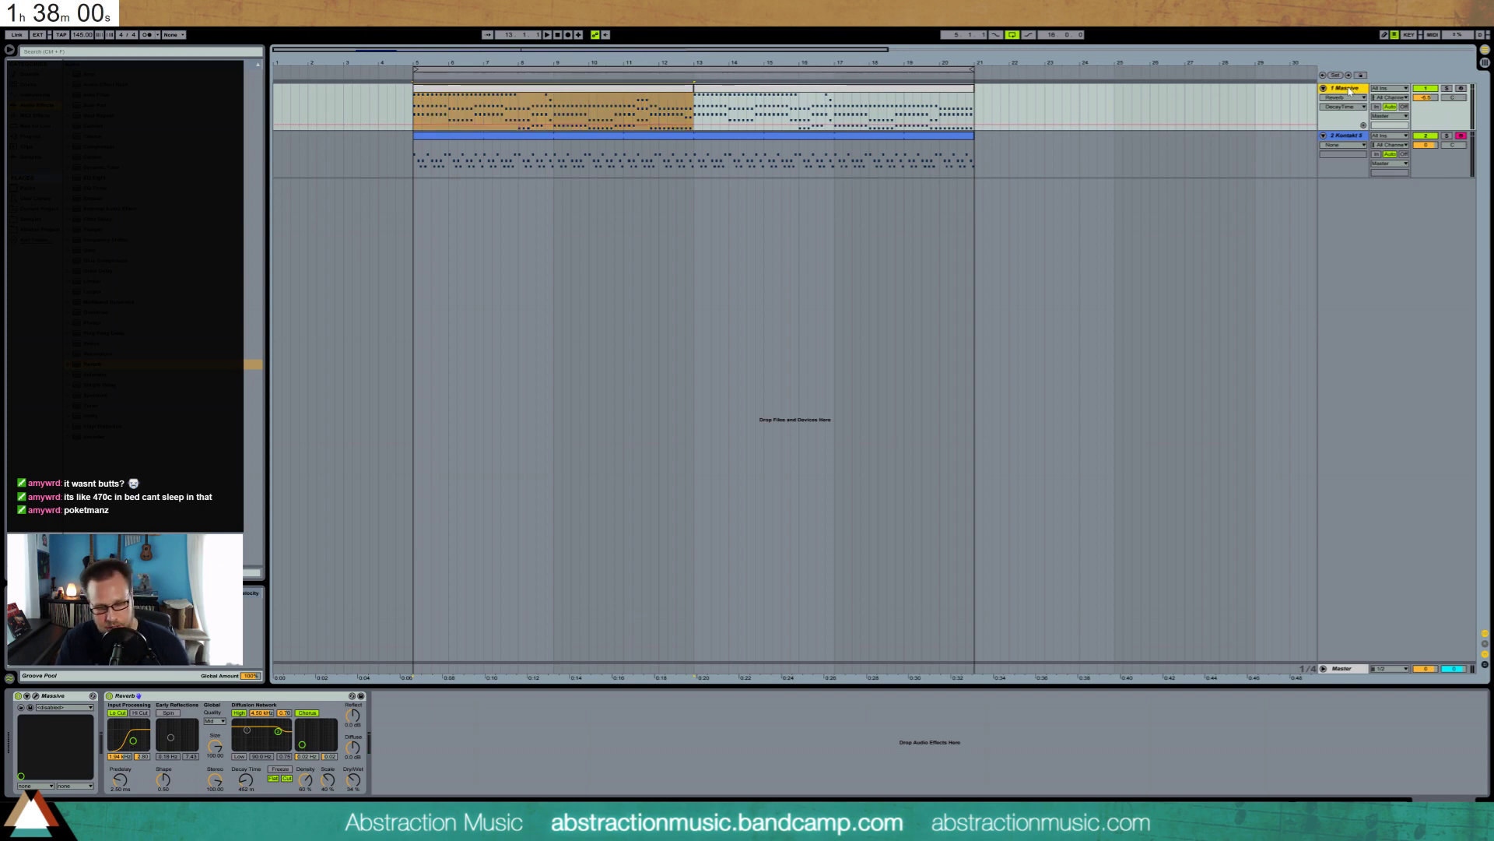
{"action": "key", "text": "ctrl+shift+t"}
{"action": "left_click", "coordinate": [45, 95]}
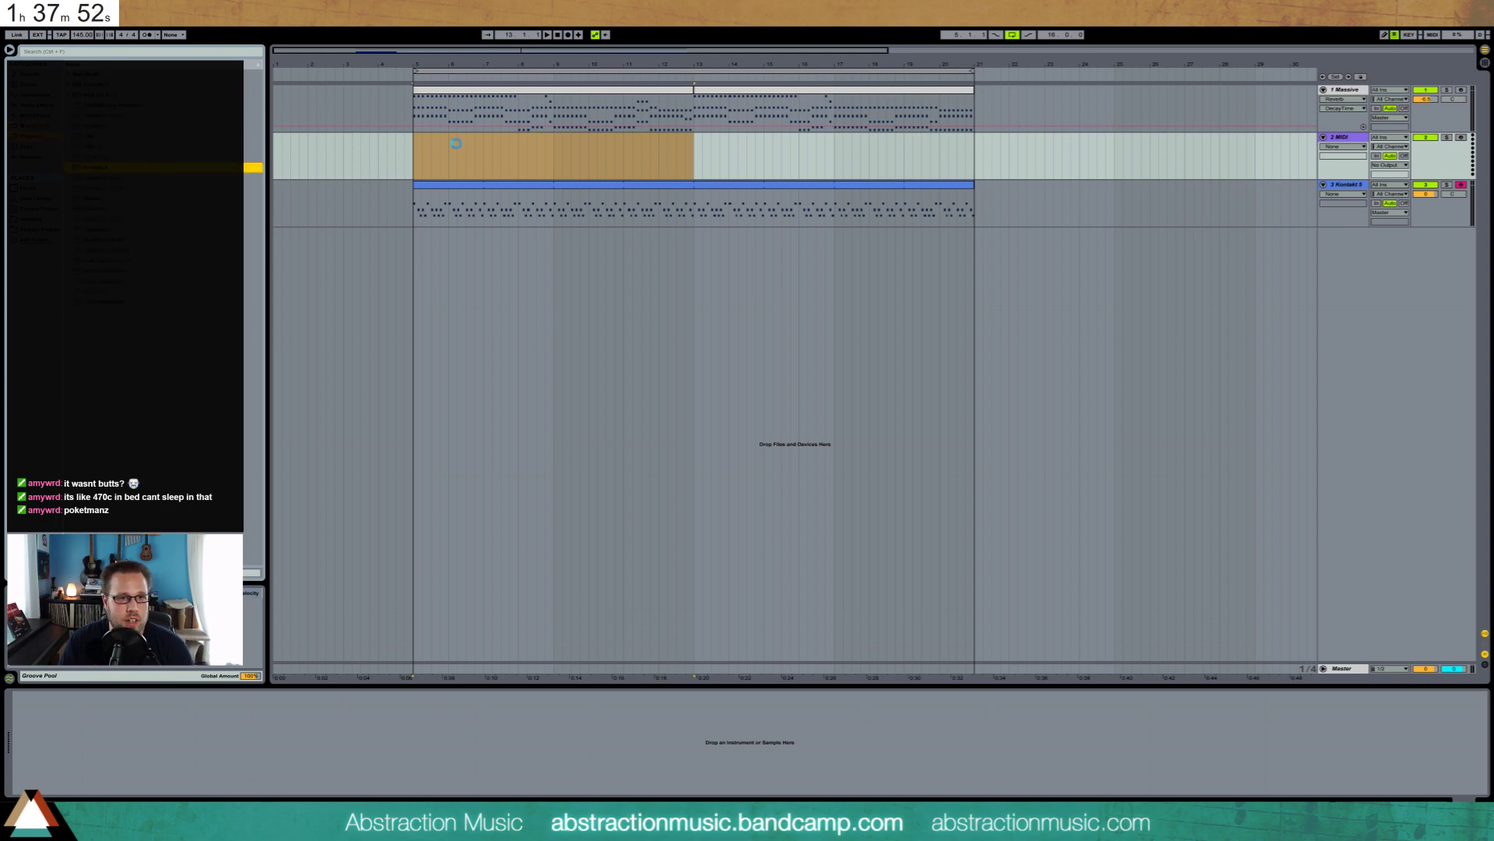
Search Kontakt's instrument database for "guitar"
{"action": "left_click", "coordinate": [962, 222]}
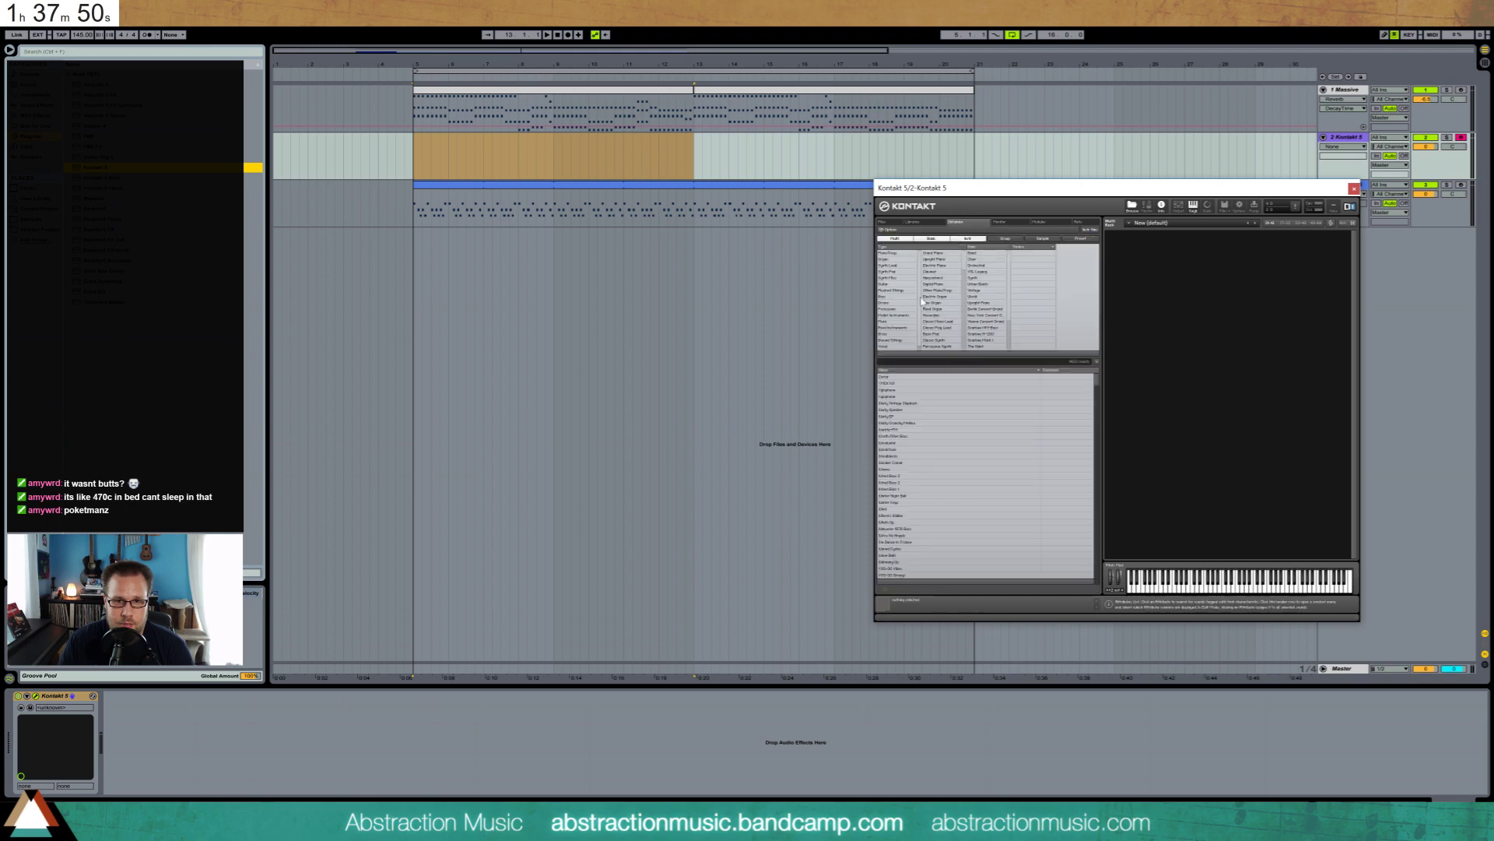
{"action": "left_click", "coordinate": [955, 361]}
{"action": "type", "text": "guitar"}
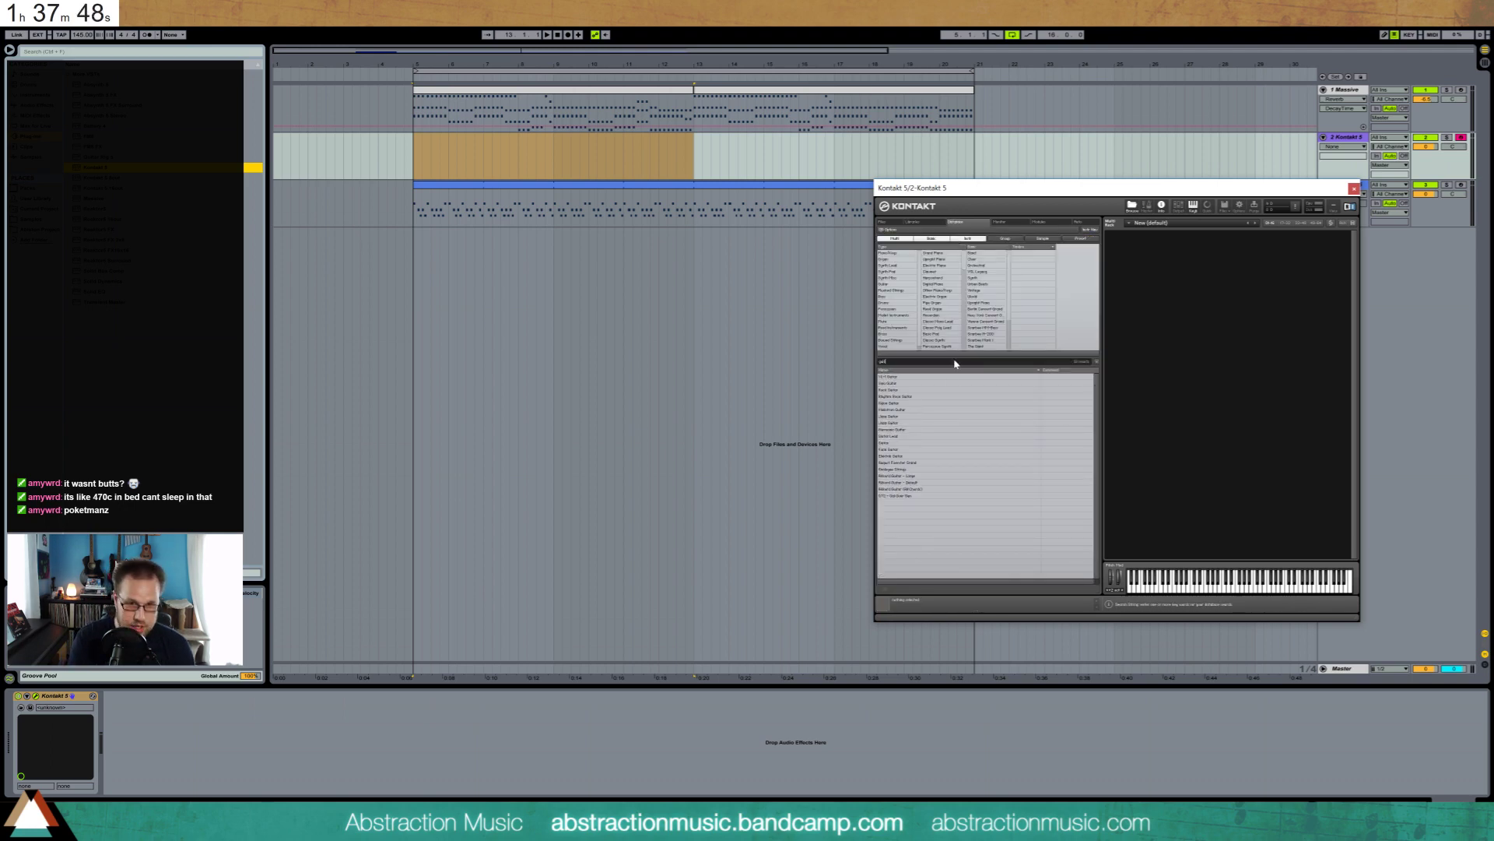
Try the Rock Guitar, Guitar, Electric Guitar and Rhythm Rock Guitar instruments in turn, removing each one
{"action": "double_click", "coordinate": [913, 389]}
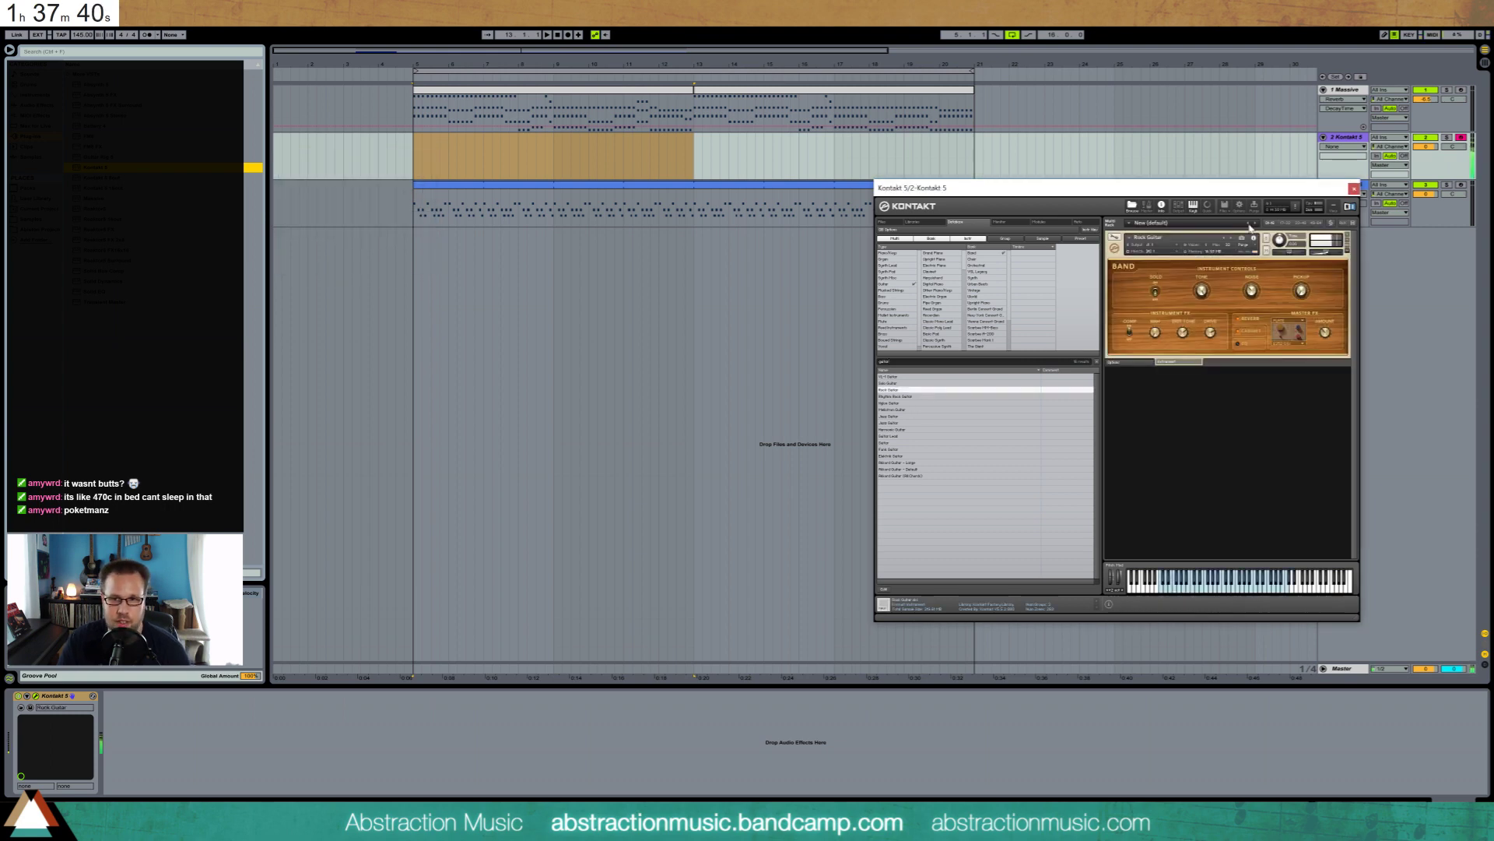
{"action": "left_click", "coordinate": [1347, 235]}
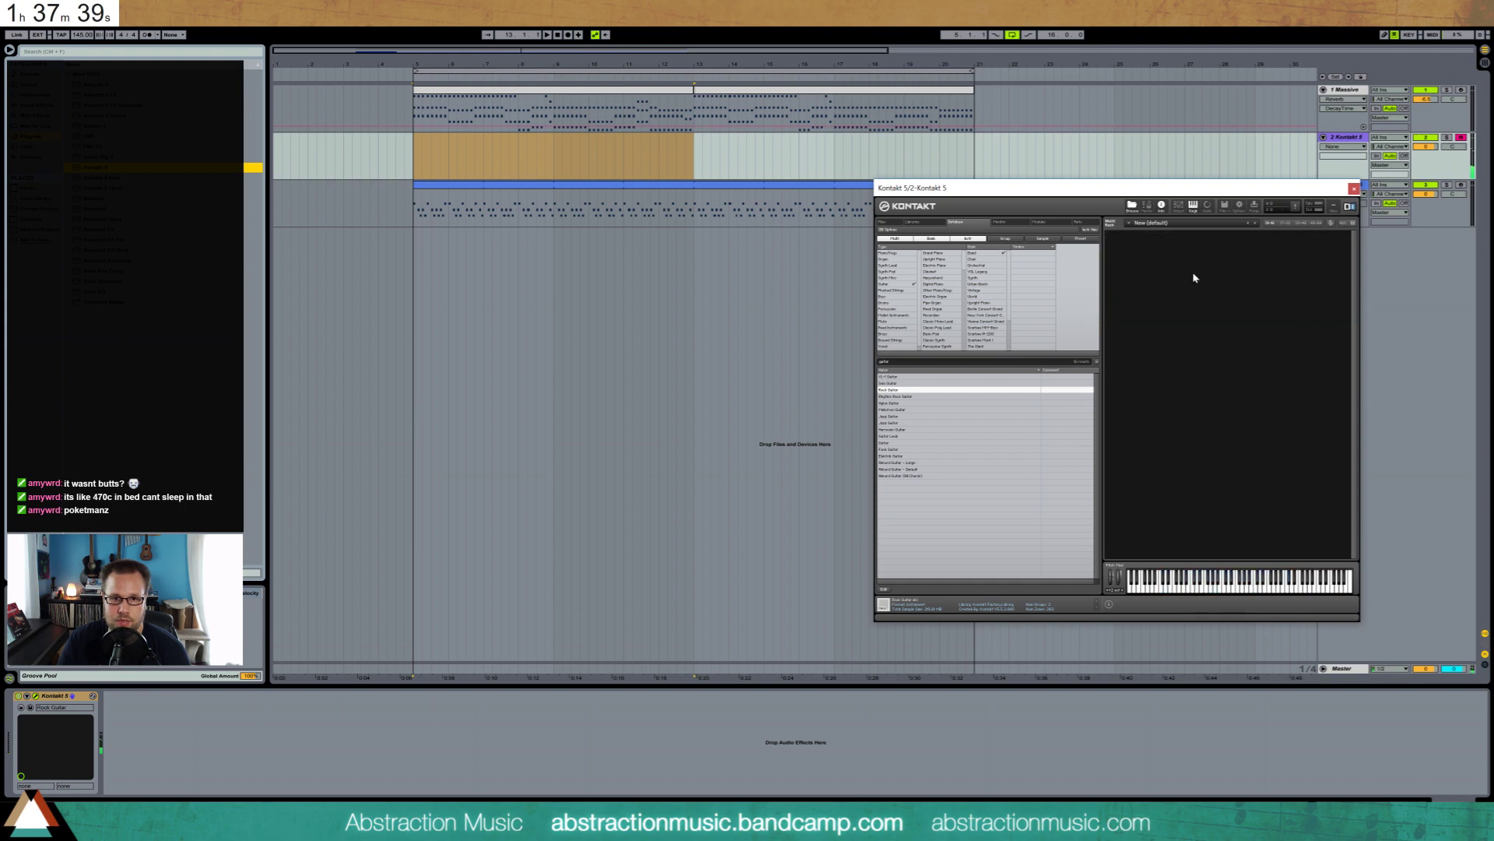
{"action": "double_click", "coordinate": [917, 442]}
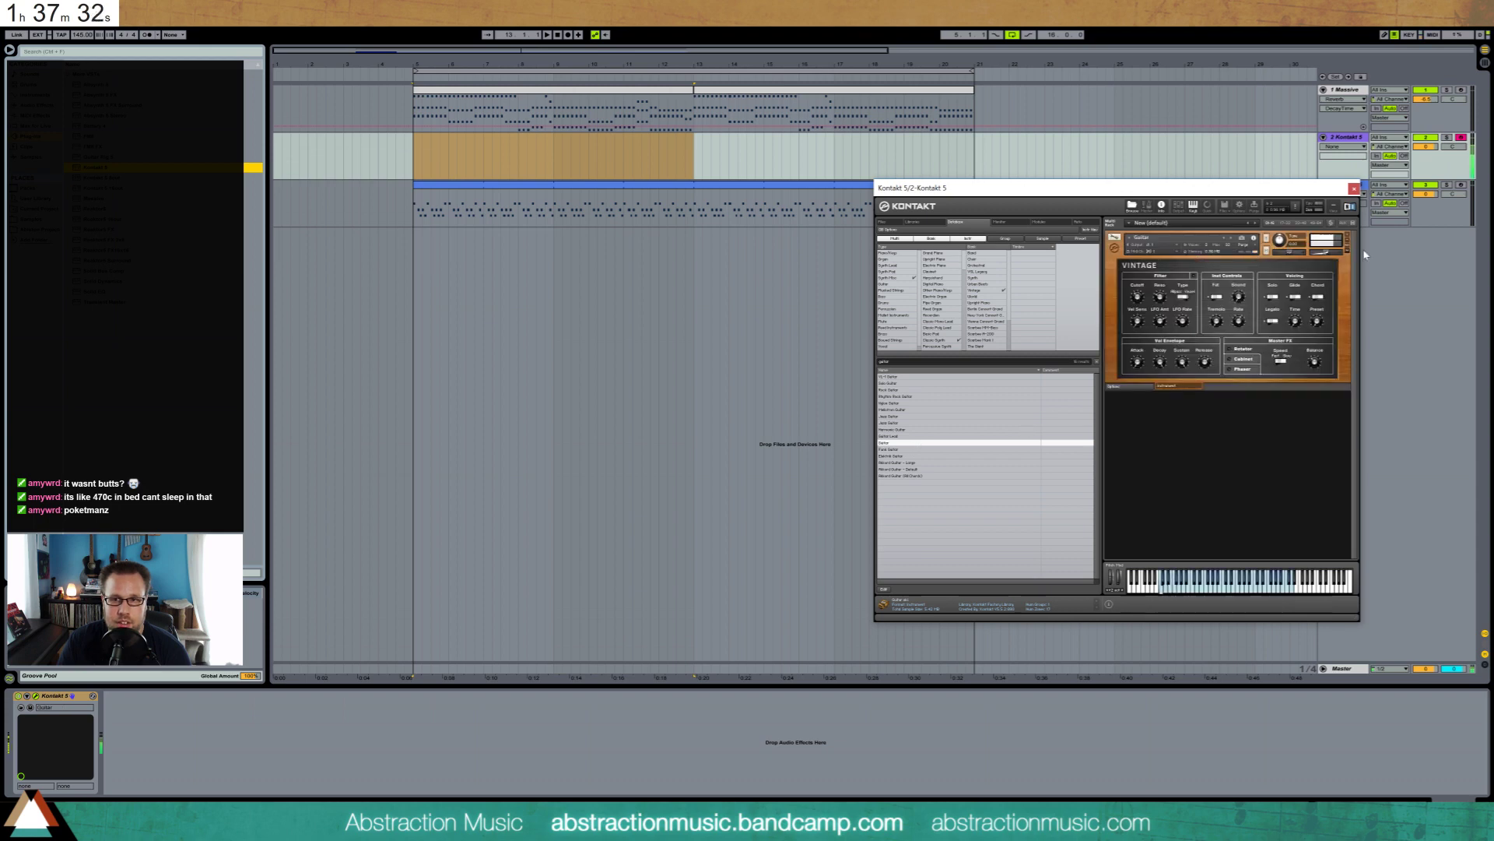
{"action": "left_click", "coordinate": [1350, 237]}
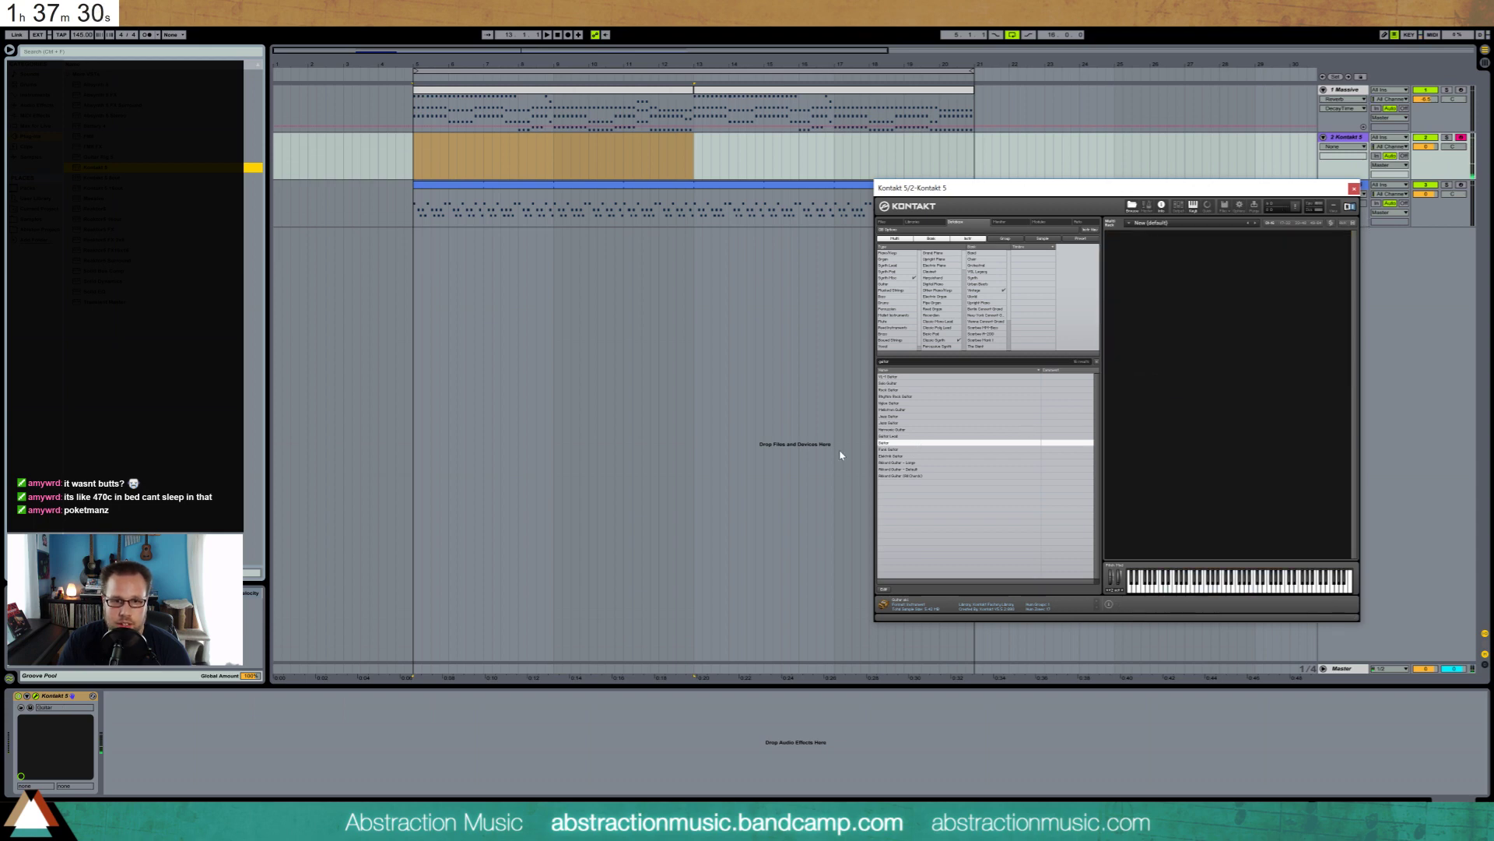
{"action": "double_click", "coordinate": [946, 457]}
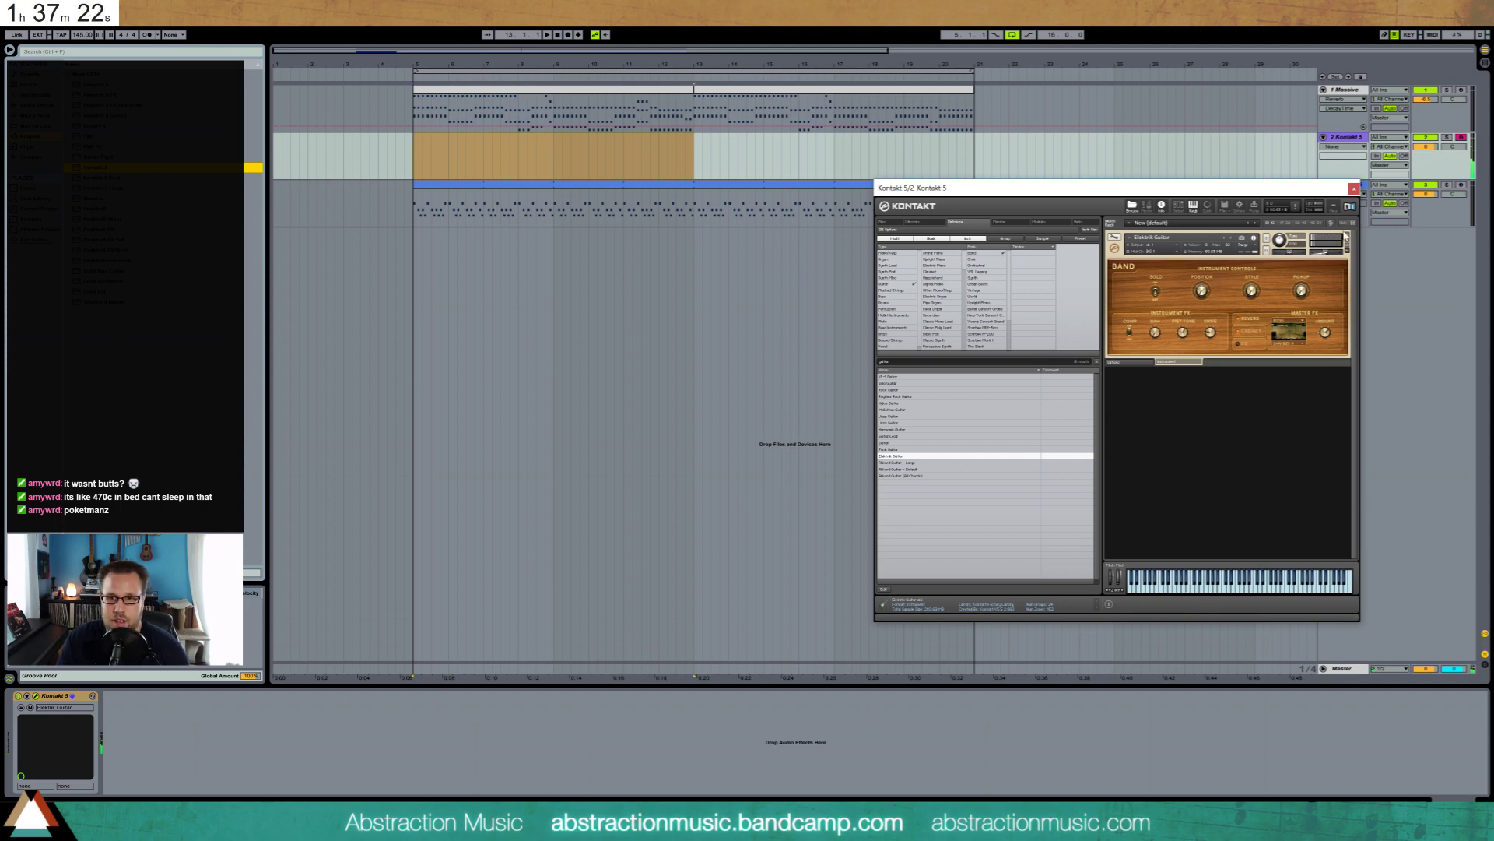
{"action": "left_click", "coordinate": [1347, 237]}
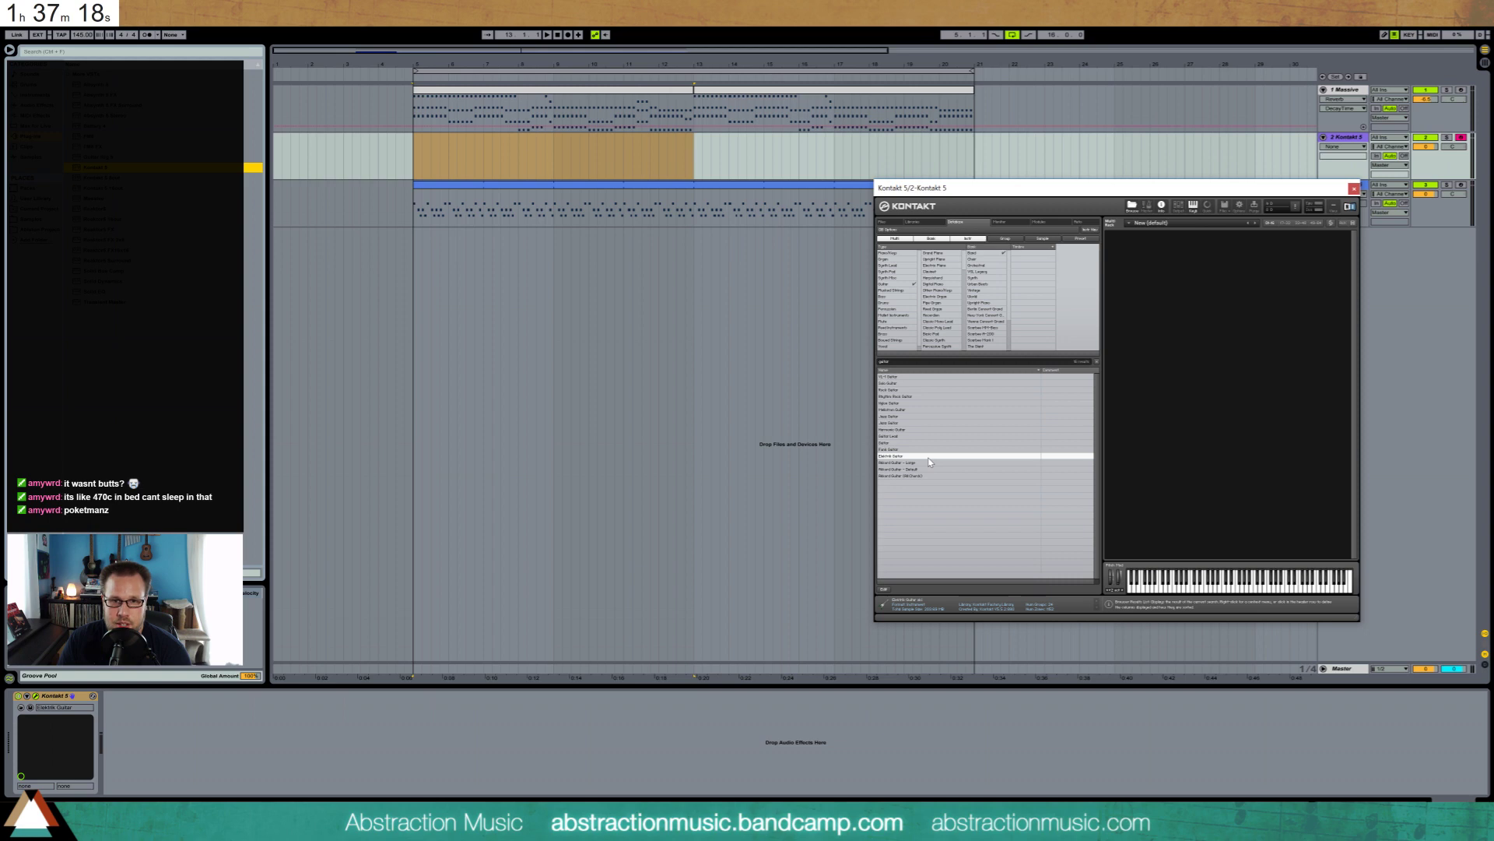
{"action": "double_click", "coordinate": [897, 396]}
{"action": "double_click", "coordinate": [901, 403]}
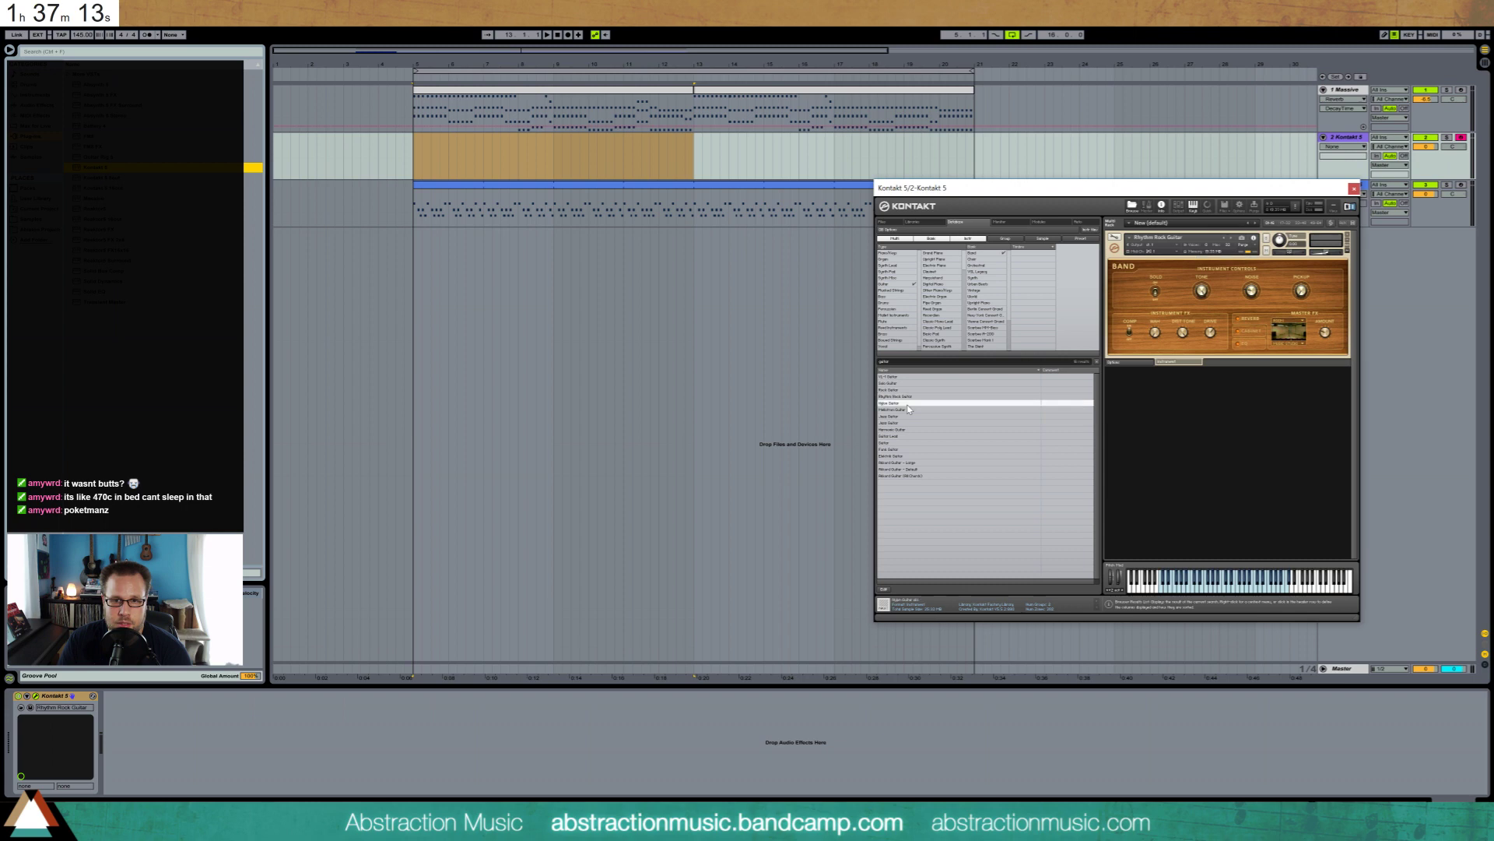
{"action": "left_click", "coordinate": [1345, 234]}
{"action": "left_click", "coordinate": [1345, 235]}
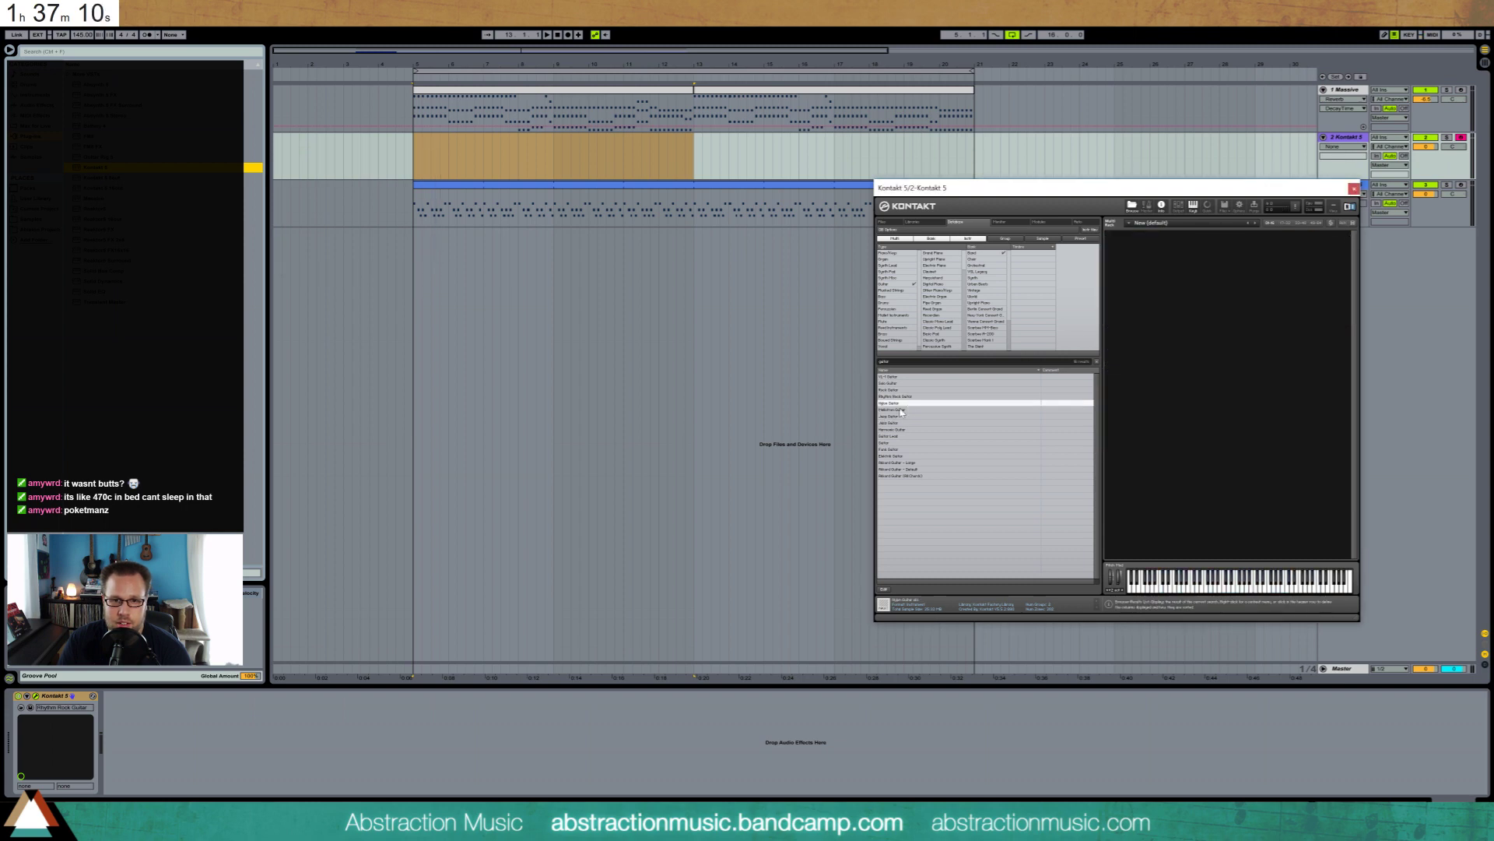
Load the Nylon Guitar into Kontakt and add Guitar Rig 5 after it on the track
{"action": "double_click", "coordinate": [902, 405]}
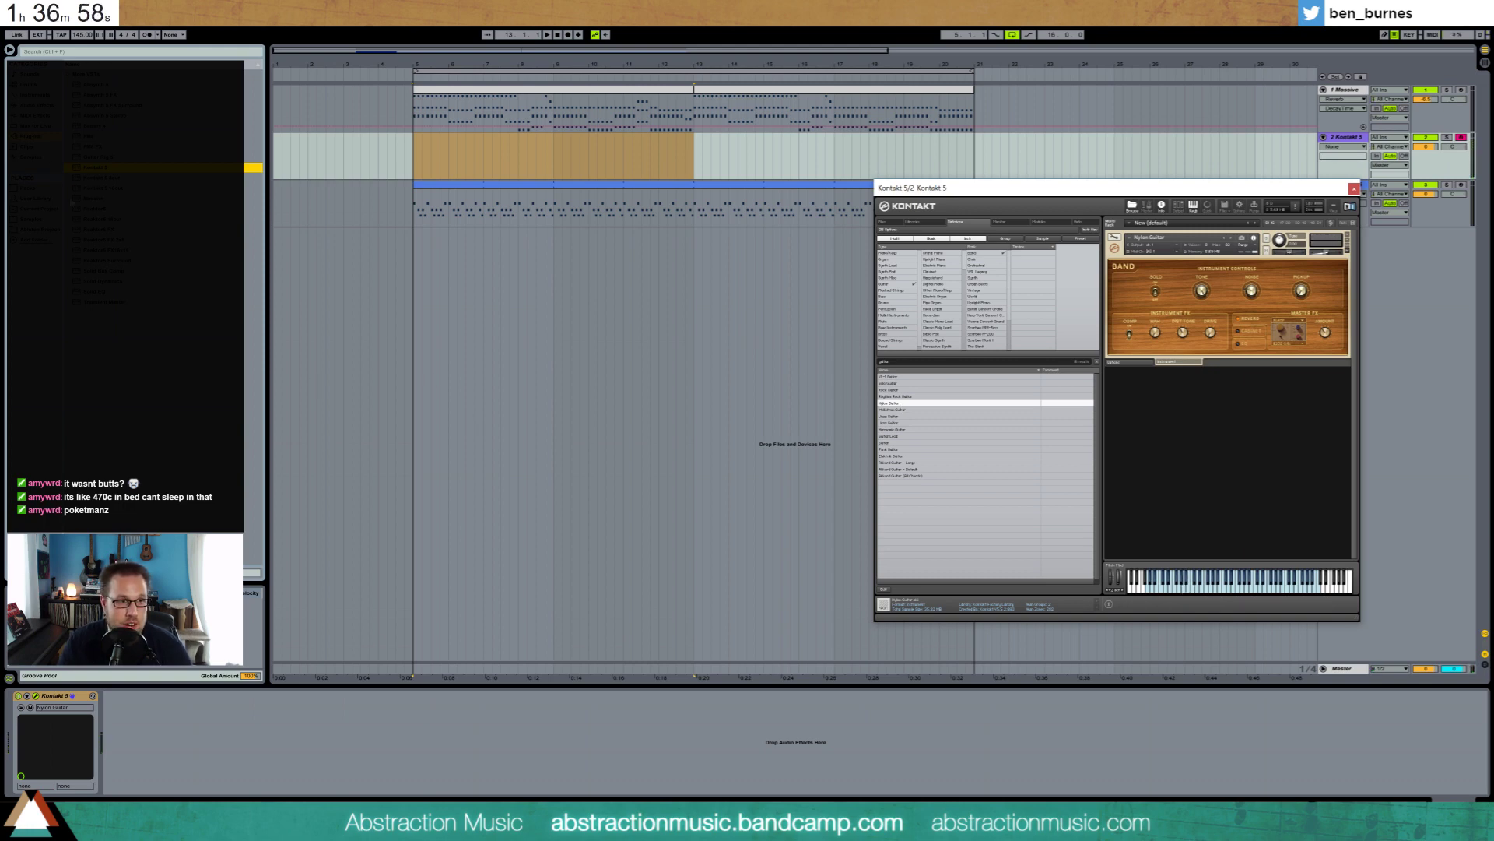
{"action": "left_click_drag", "start_coordinate": [99, 157], "coordinate": [208, 766]}
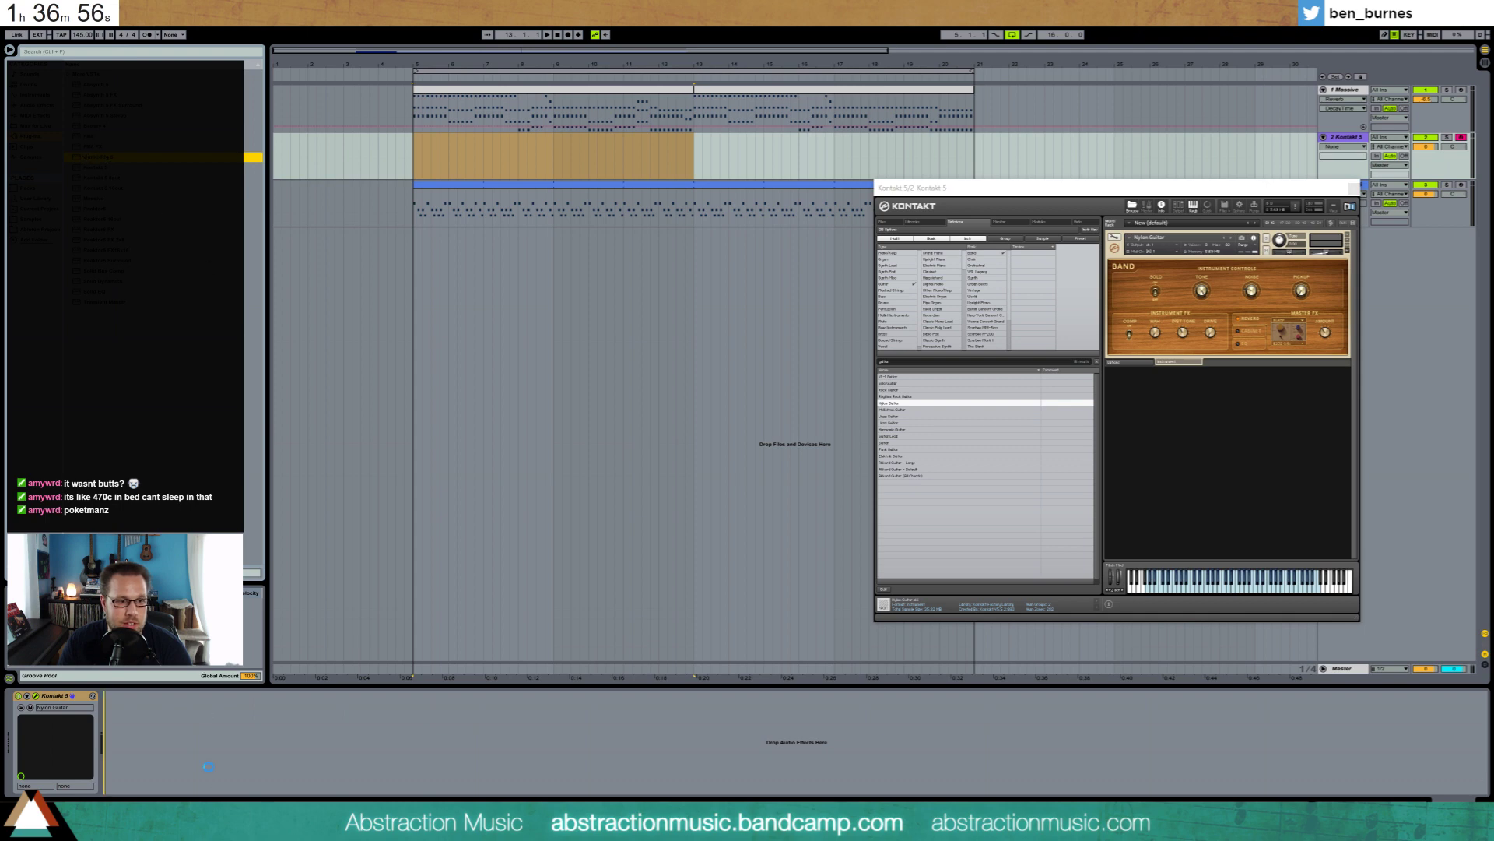
{"action": "left_click_drag", "start_coordinate": [1136, 200], "coordinate": [1203, 144]}
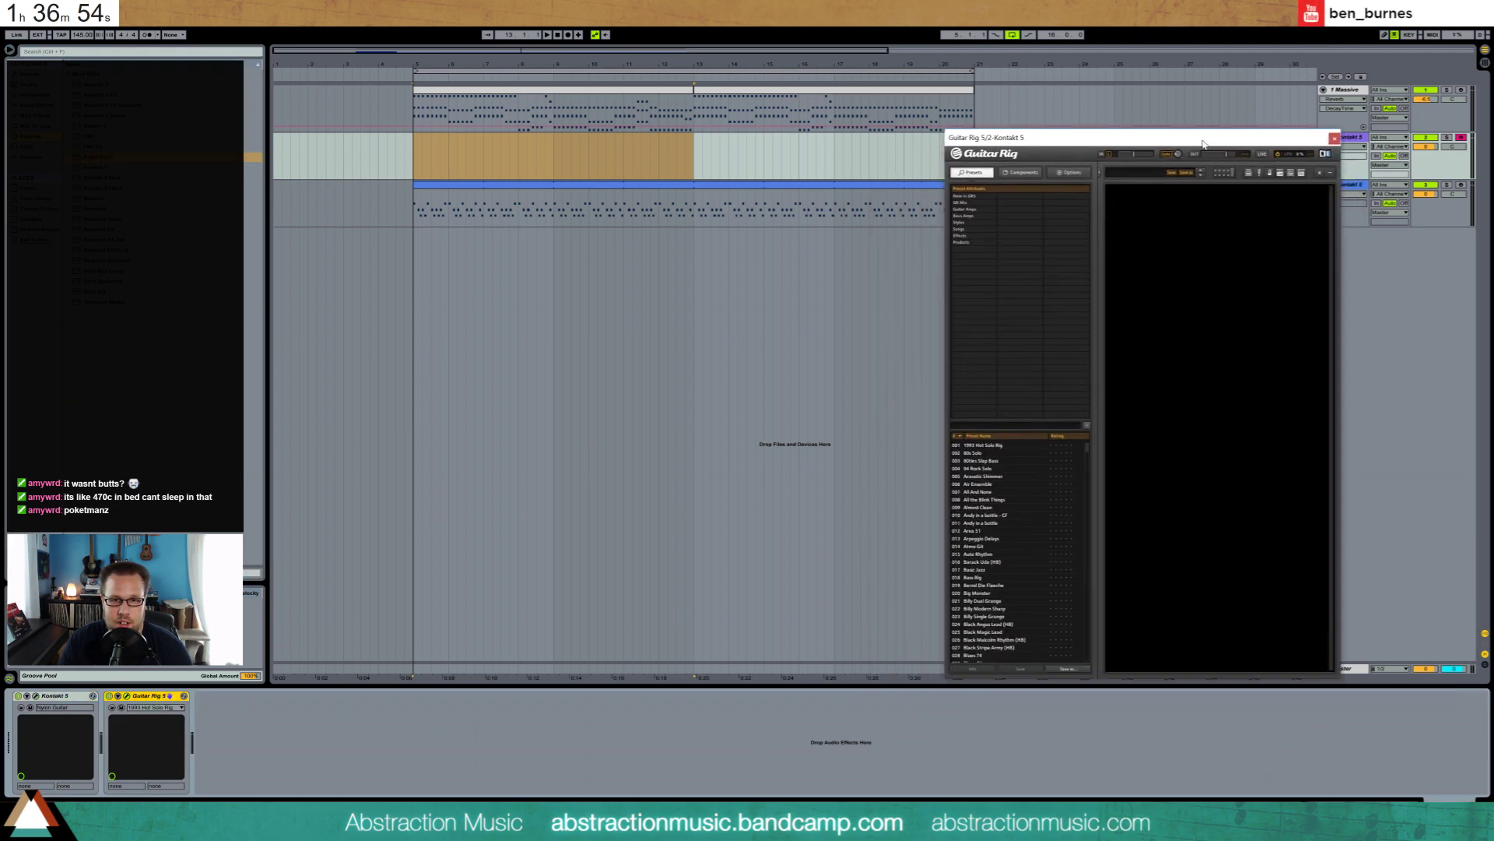
Audition Guitar Rig presets such as 1993 Hot Solo Rig, Almost Clean, Auto Rhythm and Bass Rig, and load Big Monster
{"action": "left_click", "coordinate": [995, 447]}
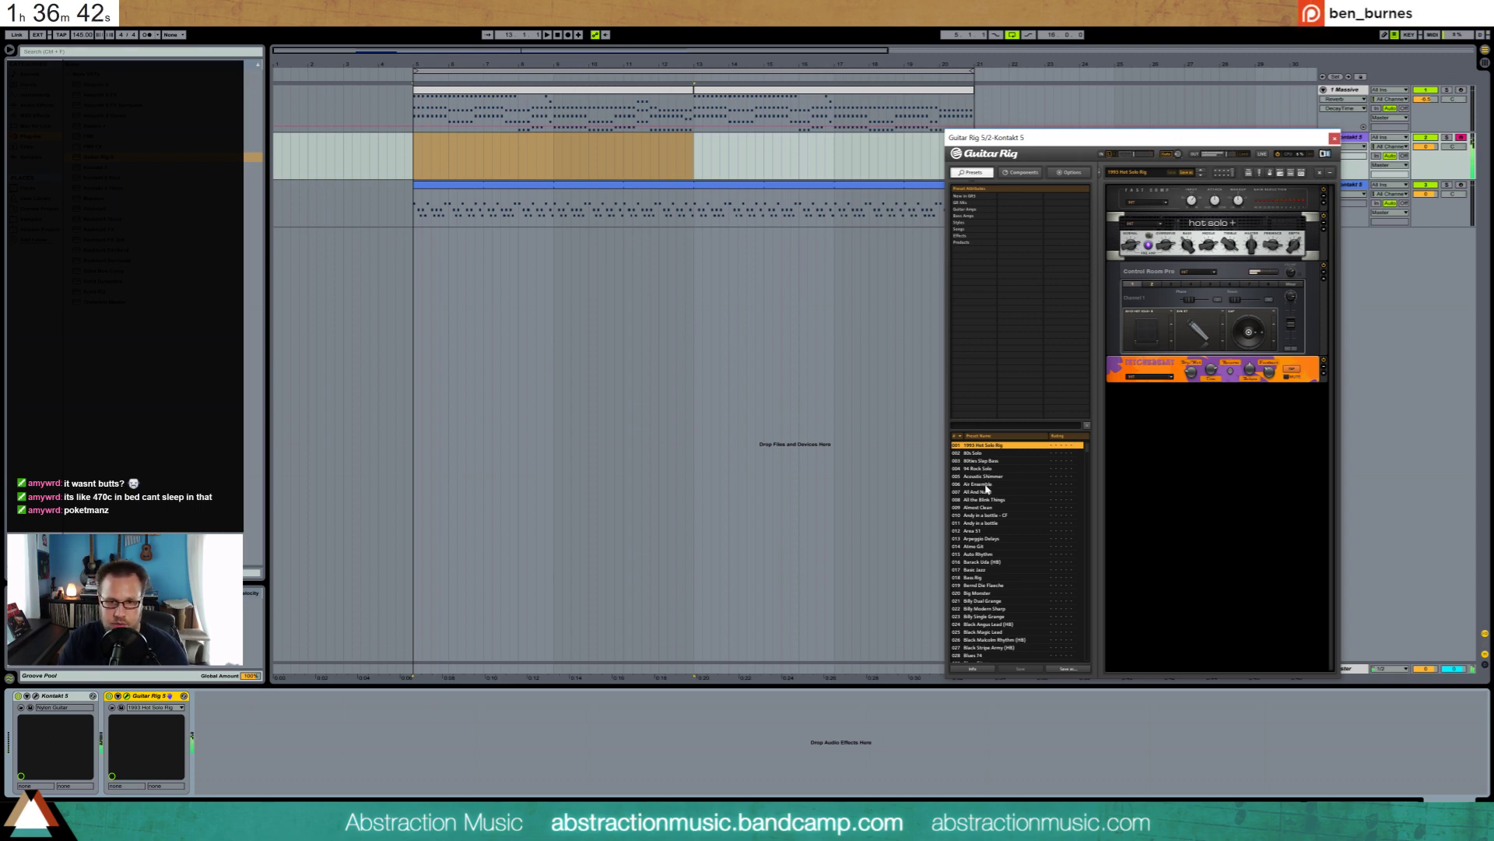
{"action": "left_click", "coordinate": [1016, 453]}
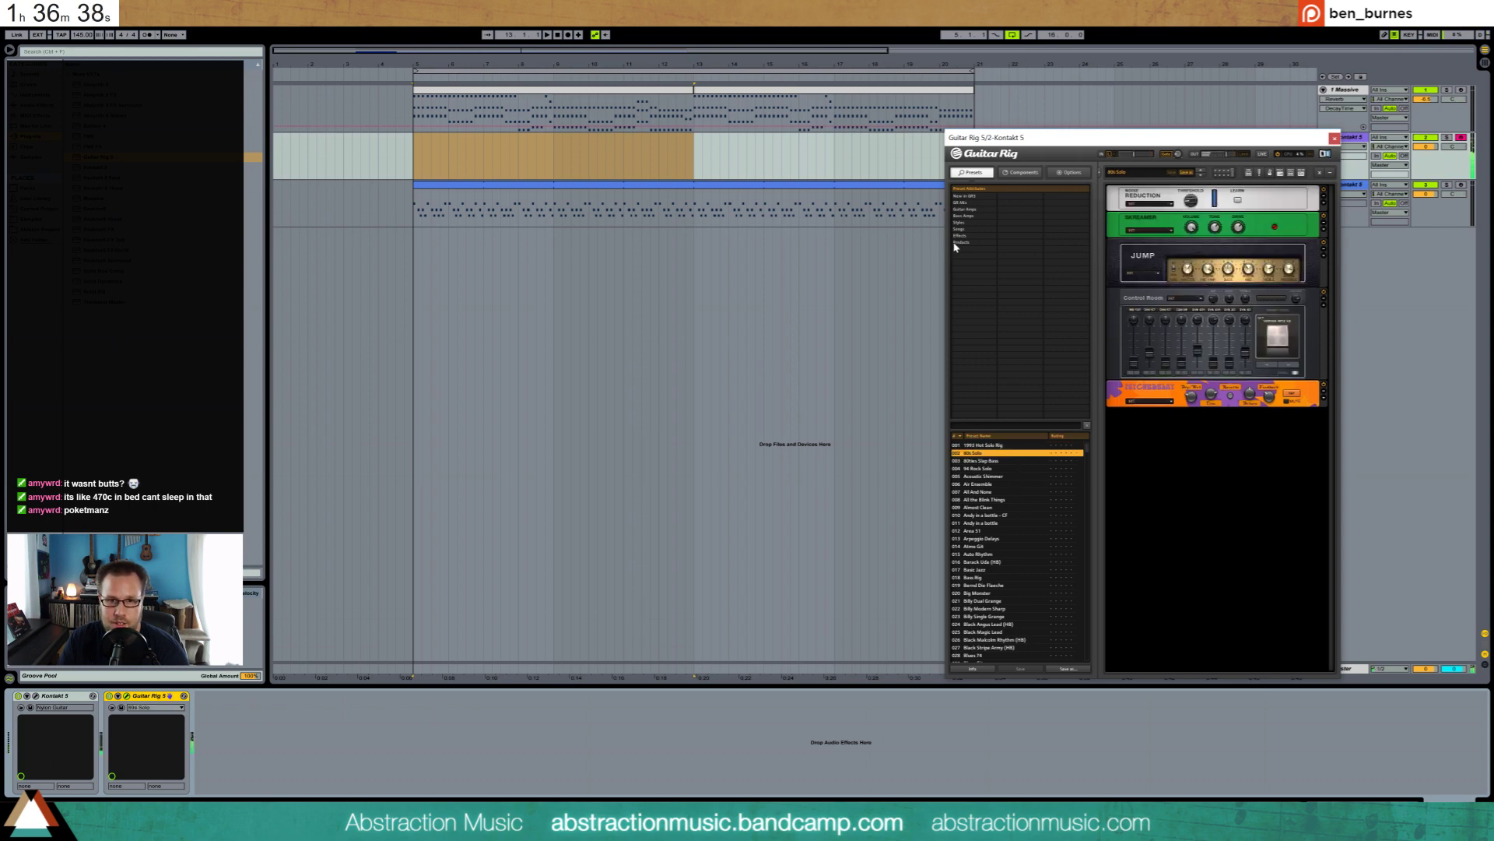
{"action": "left_click", "coordinate": [1012, 509]}
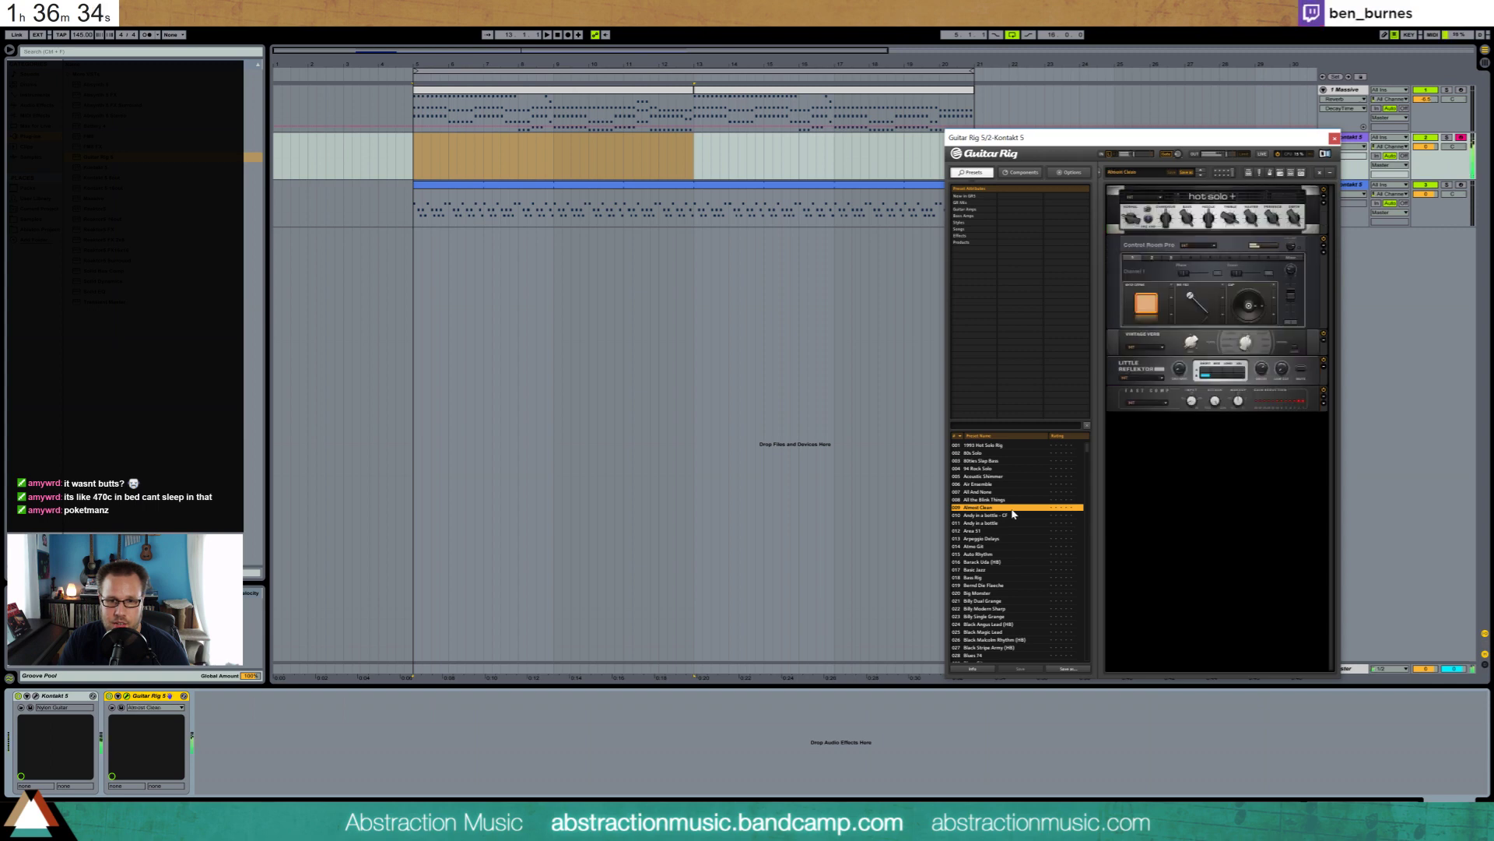
{"action": "left_click", "coordinate": [1010, 547]}
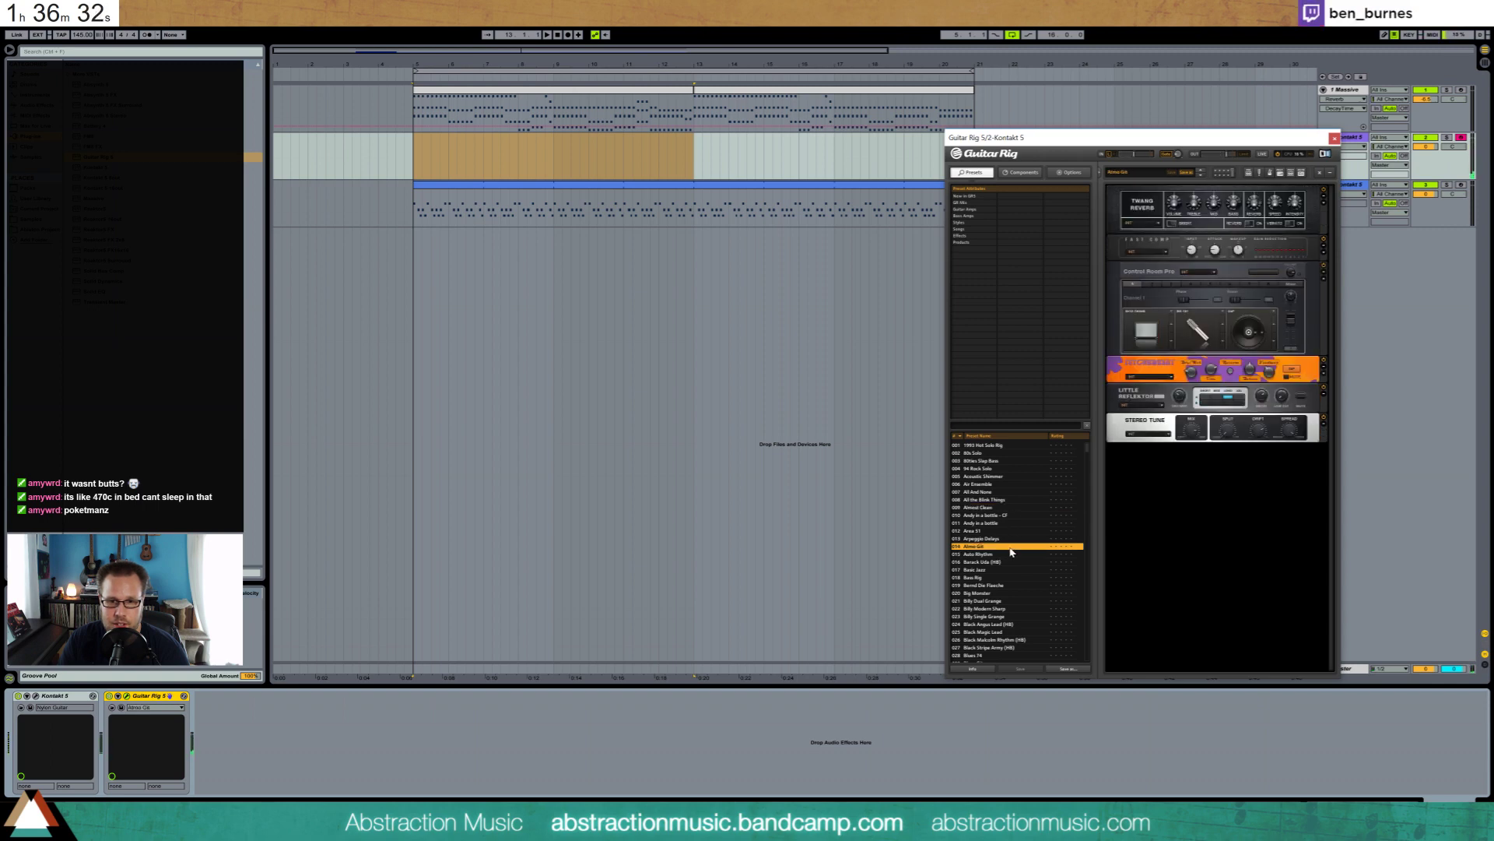
{"action": "left_click", "coordinate": [1006, 555]}
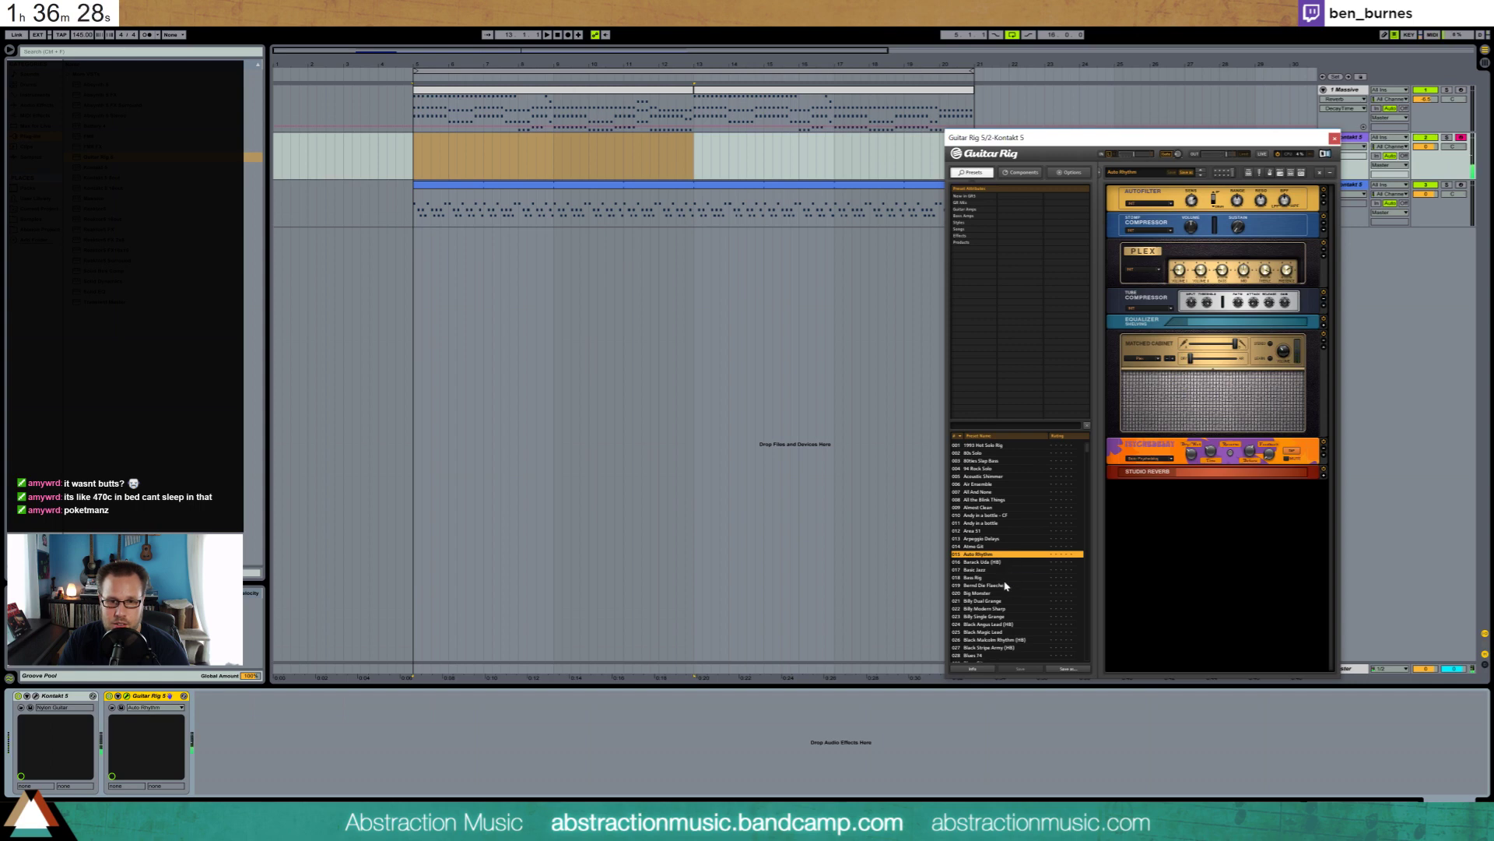
{"action": "left_click", "coordinate": [1003, 580]}
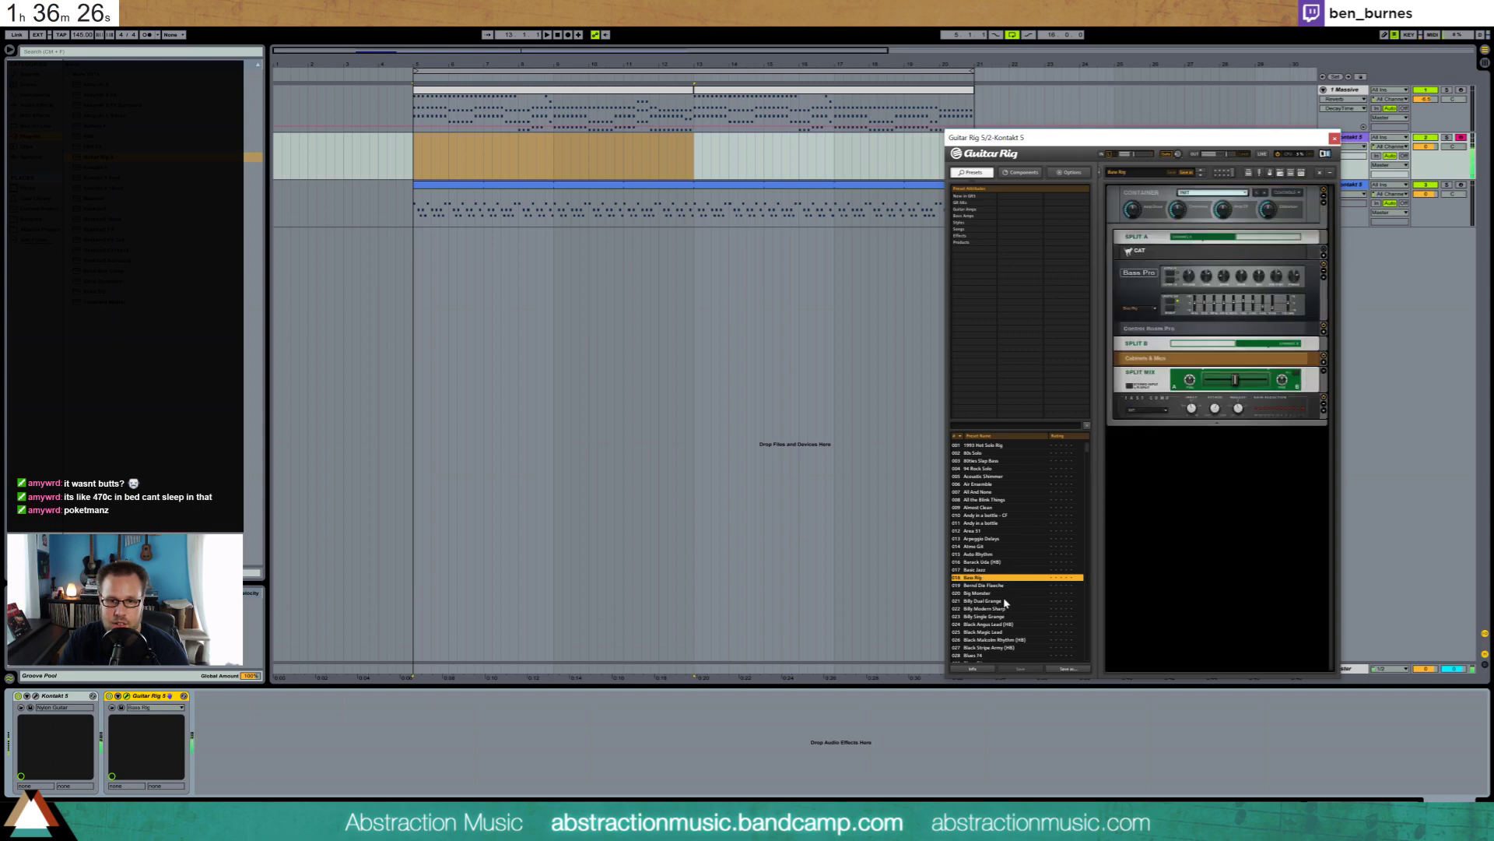
{"action": "left_click", "coordinate": [1009, 593]}
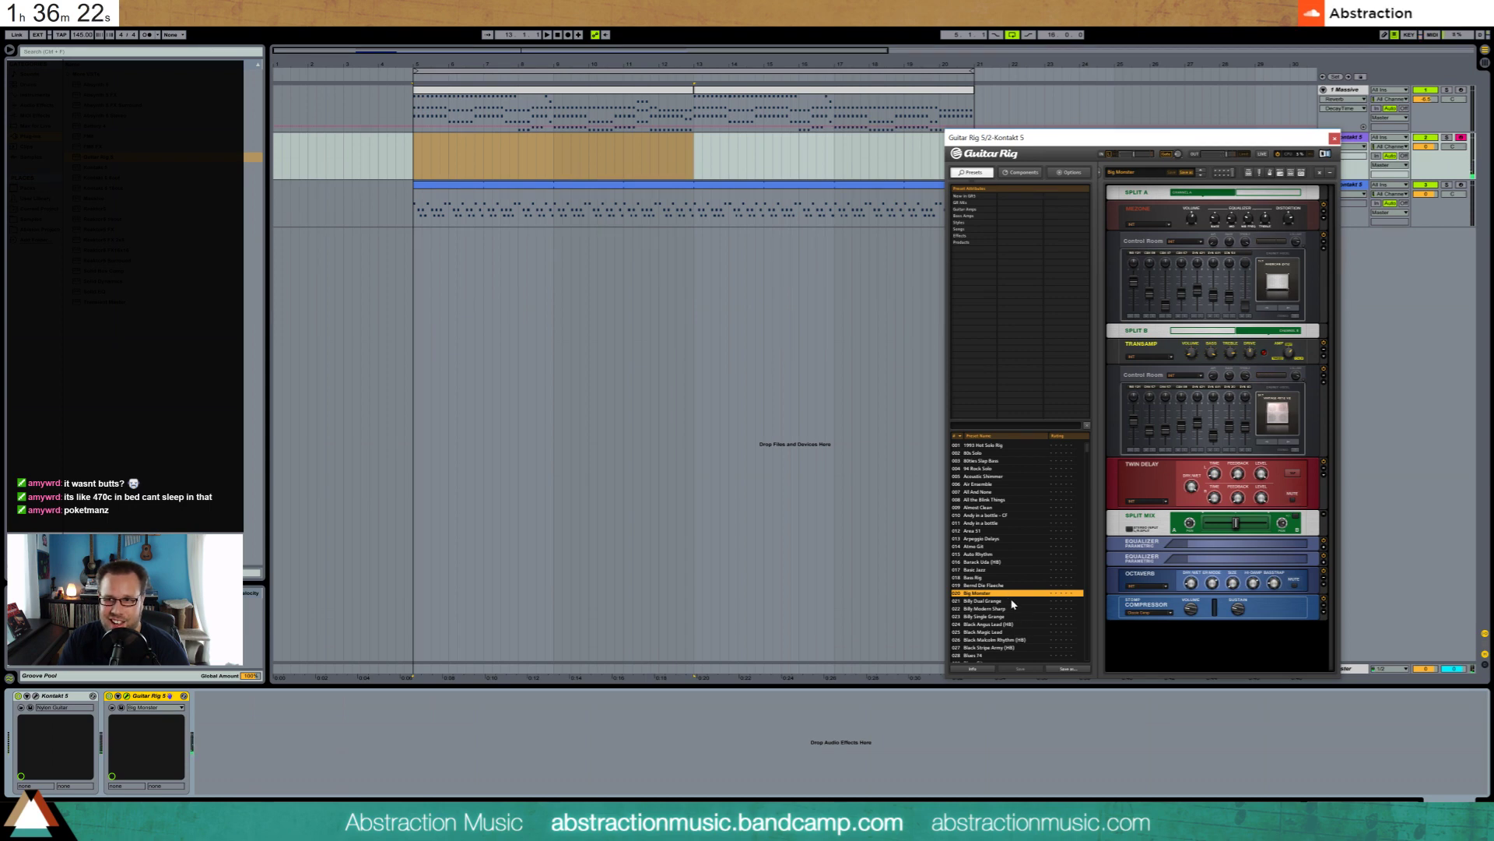
Lower the volume of the new guitar track
{"action": "left_click", "coordinate": [1409, 201]}
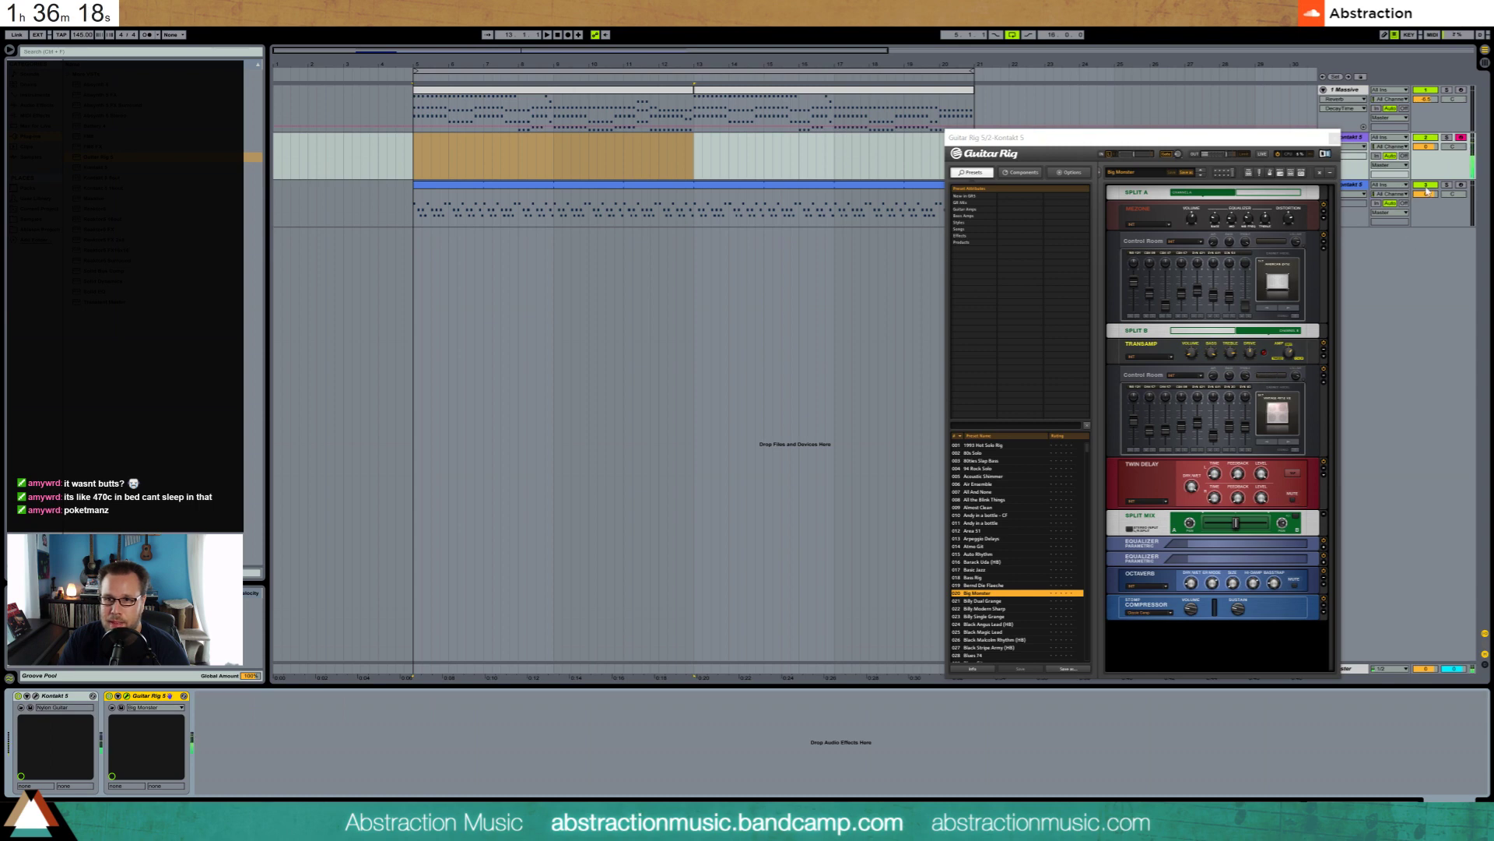
{"action": "left_click_drag", "start_coordinate": [1423, 146], "coordinate": [1424, 177]}
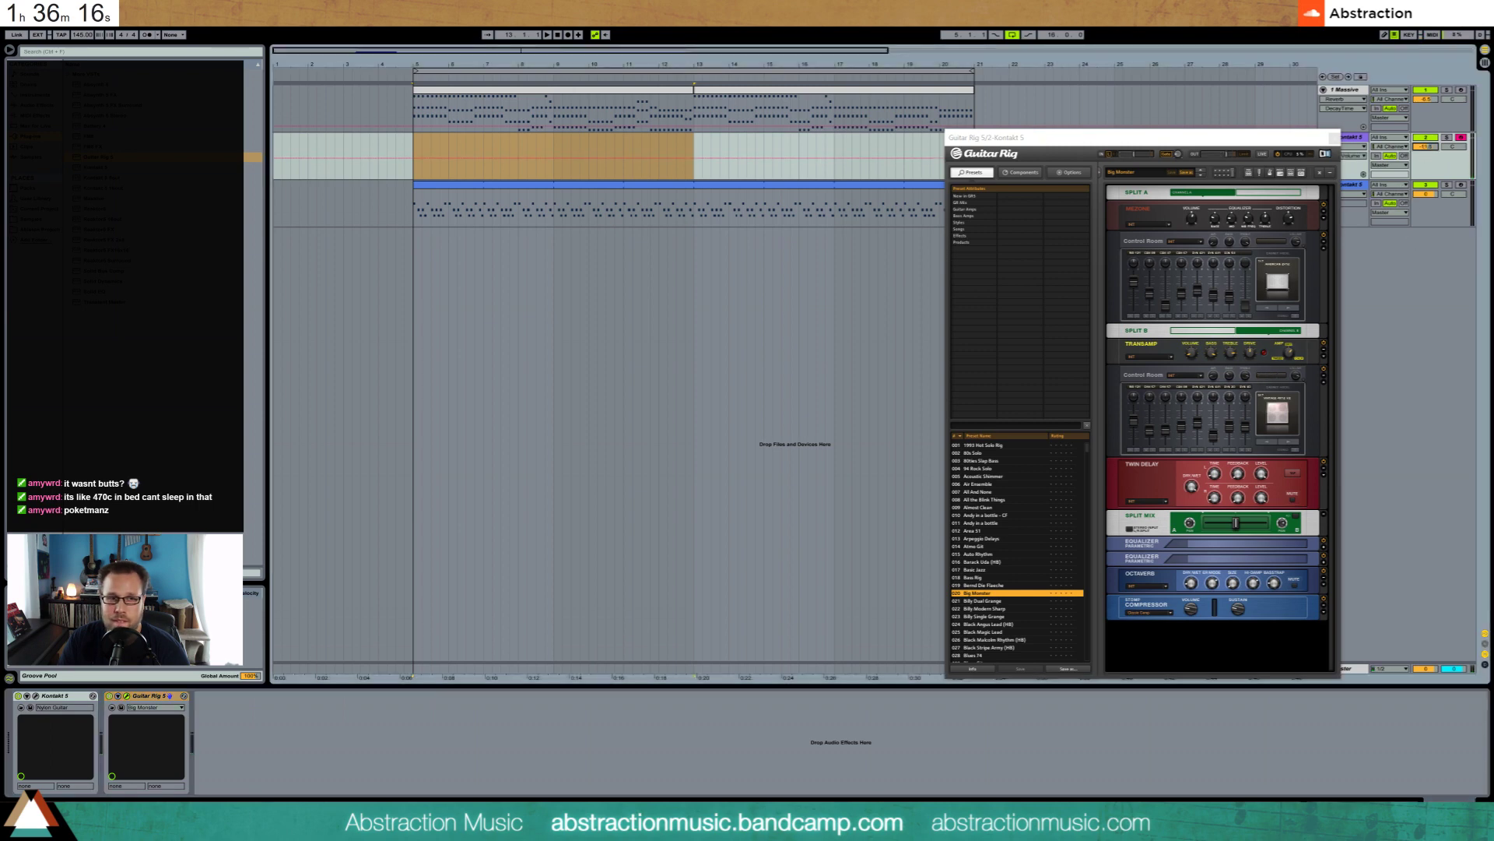
Lower the guitar track's volume further during playback and close the Guitar Rig window
{"action": "left_click", "coordinate": [415, 147]}
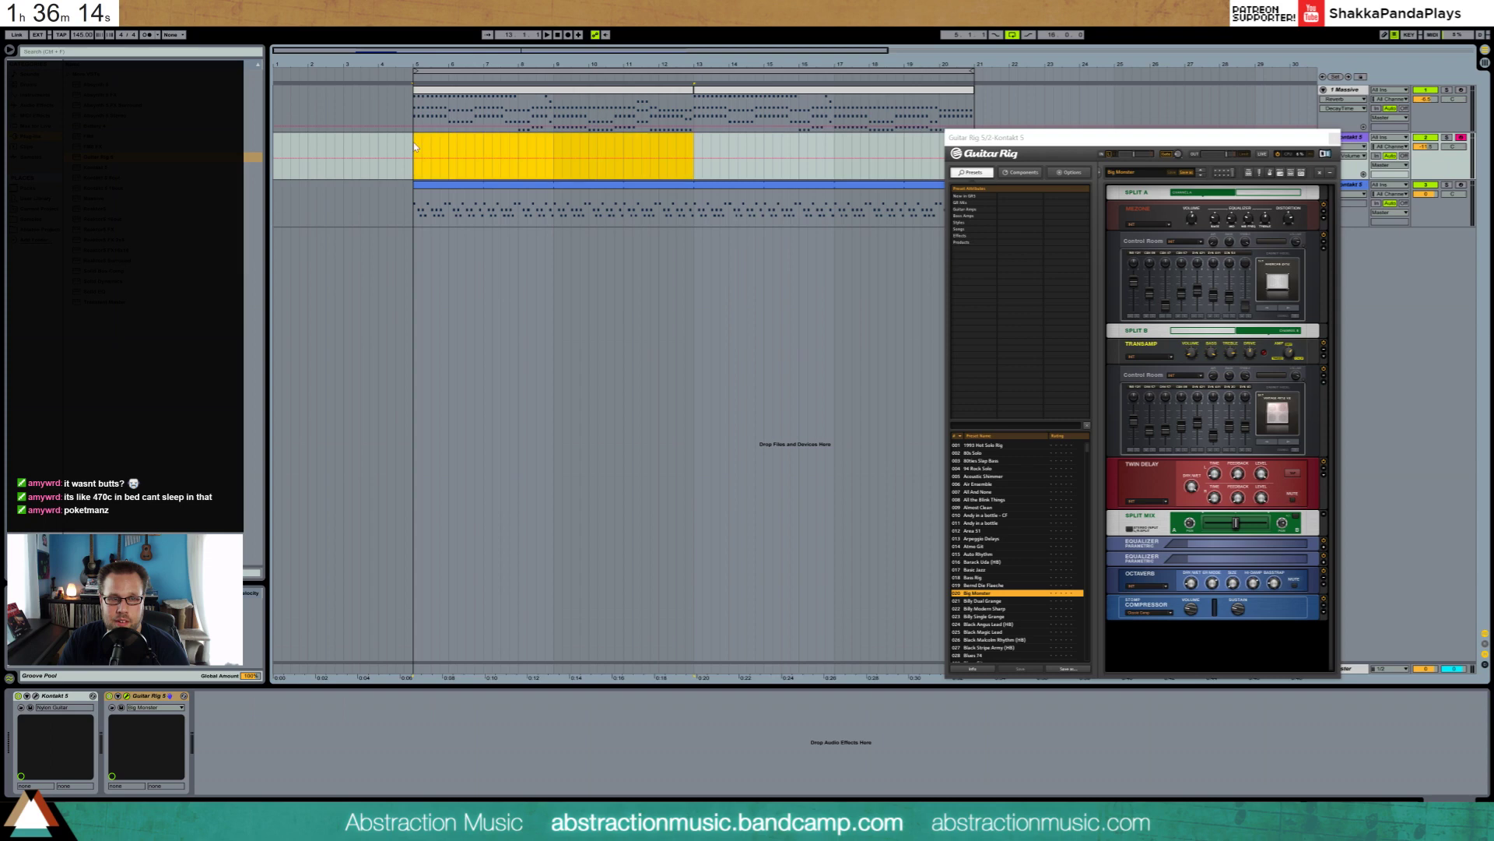
{"action": "left_click", "coordinate": [425, 154]}
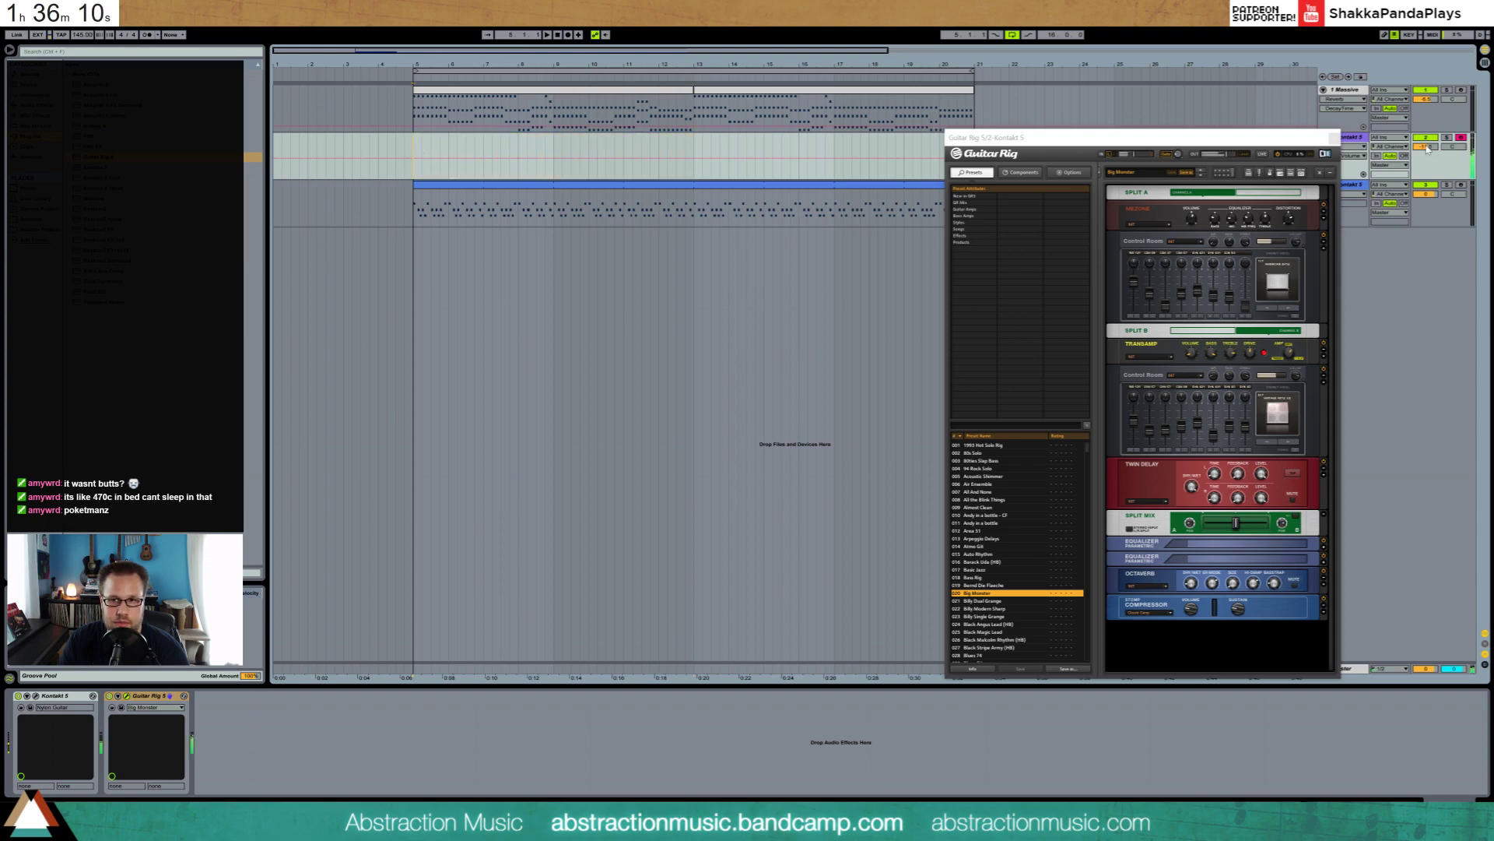
{"action": "left_click_drag", "start_coordinate": [1428, 149], "coordinate": [1428, 160]}
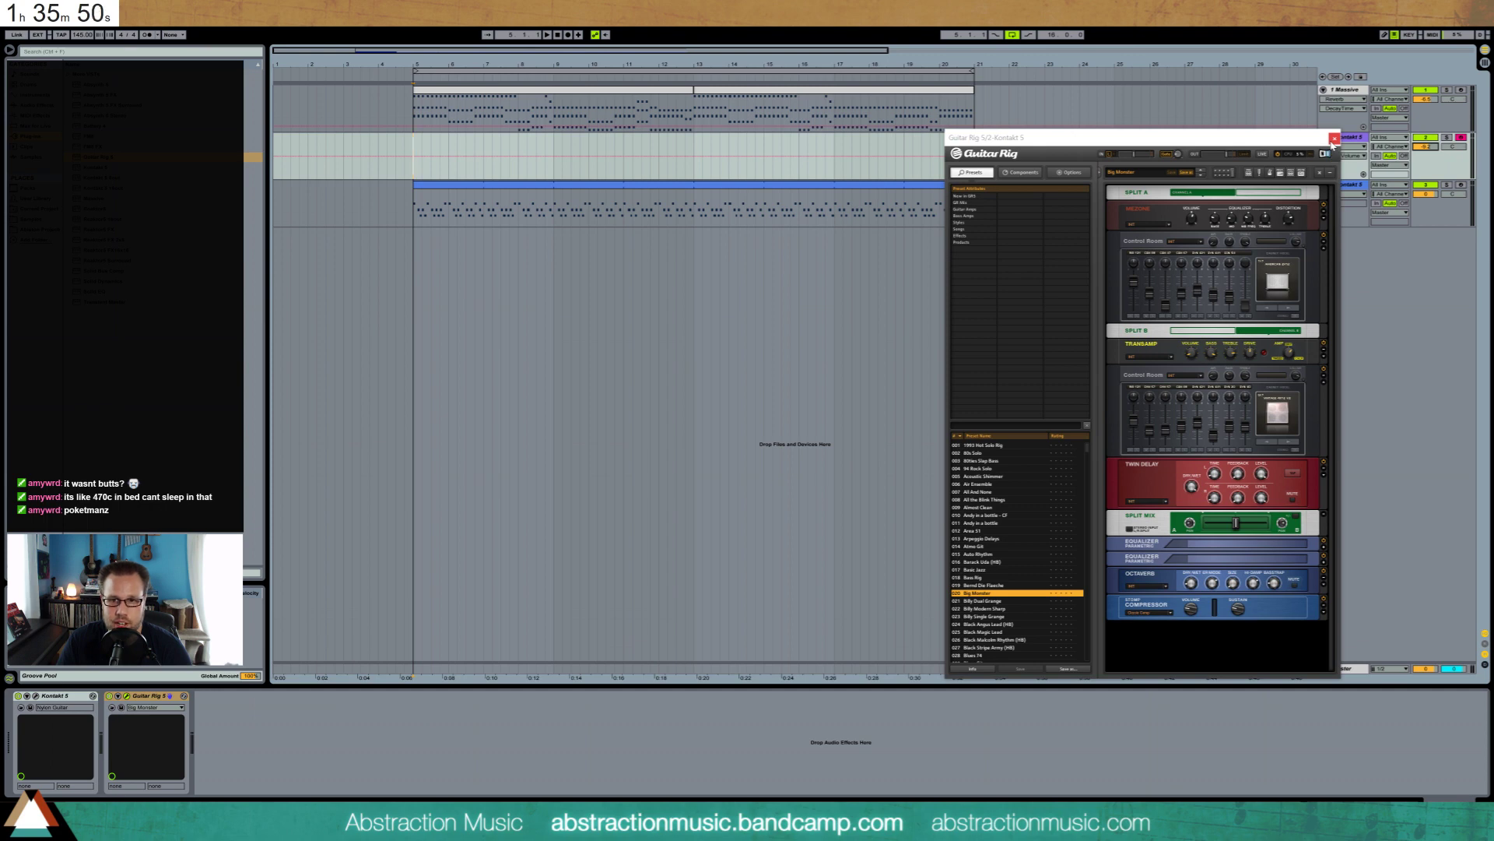
{"action": "left_click", "coordinate": [1333, 140]}
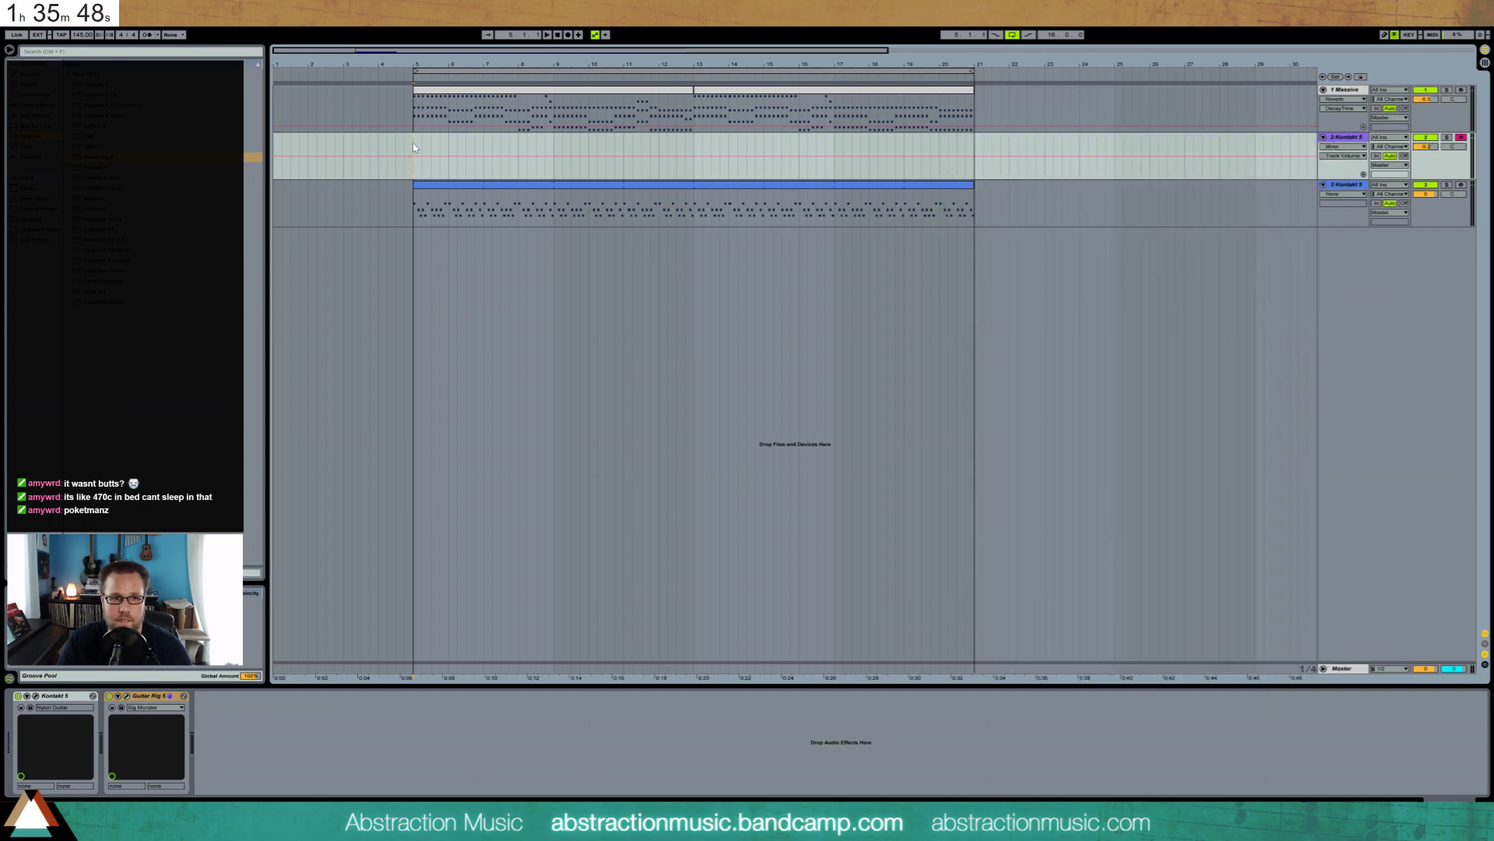
Create an eight-bar MIDI clip on the guitar track from bar 5 to bar 13 and open its notes
{"action": "left_click_drag", "start_coordinate": [412, 148], "coordinate": [562, 149]}
{"action": "left_click_drag", "start_coordinate": [706, 150], "coordinate": [694, 144]}
{"action": "key", "text": "ctrl+shift+m"}
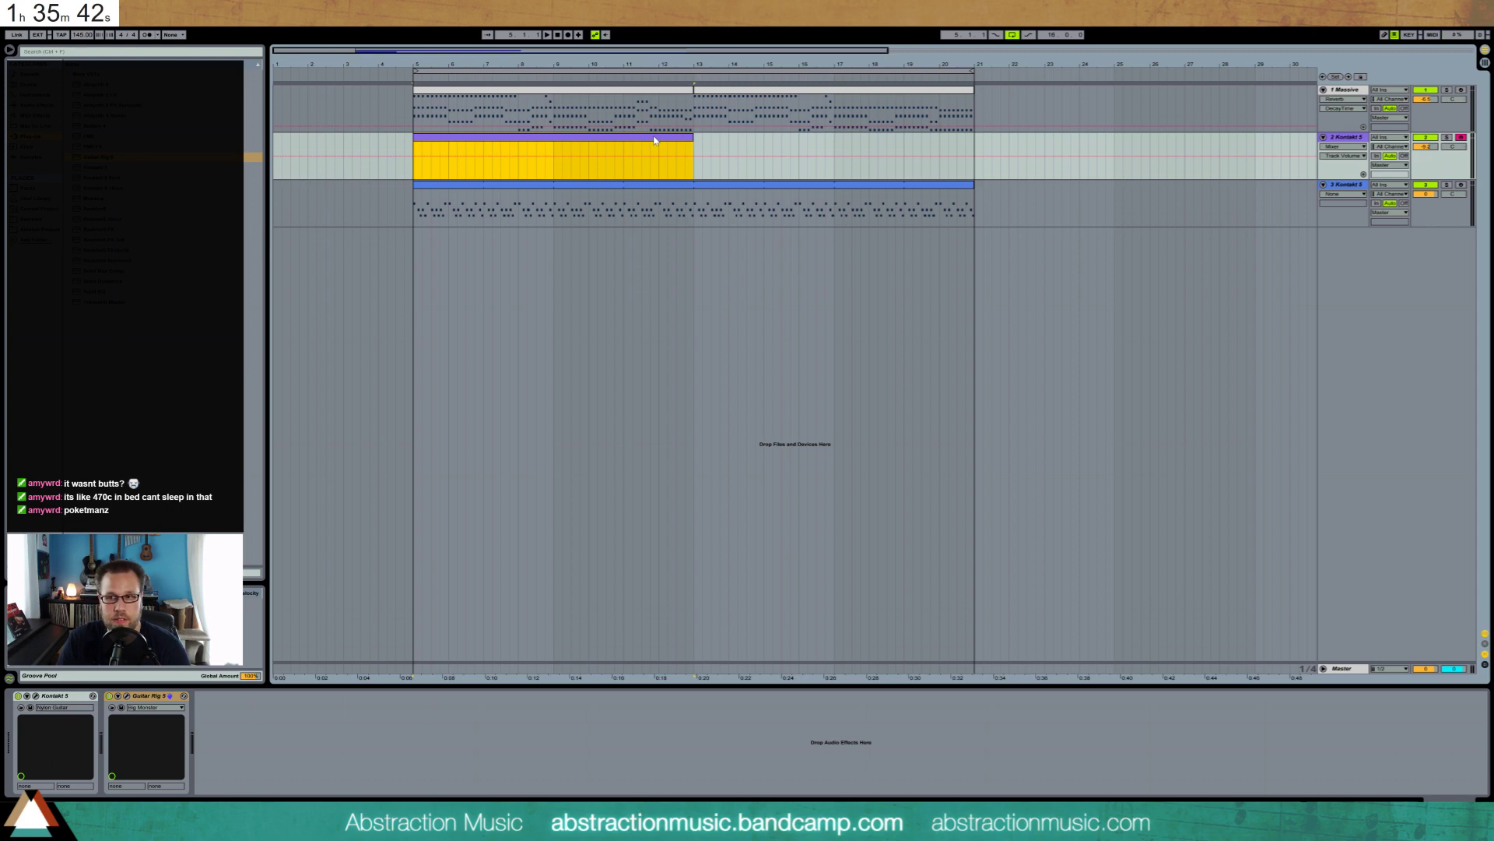
{"action": "left_click", "coordinate": [655, 139]}
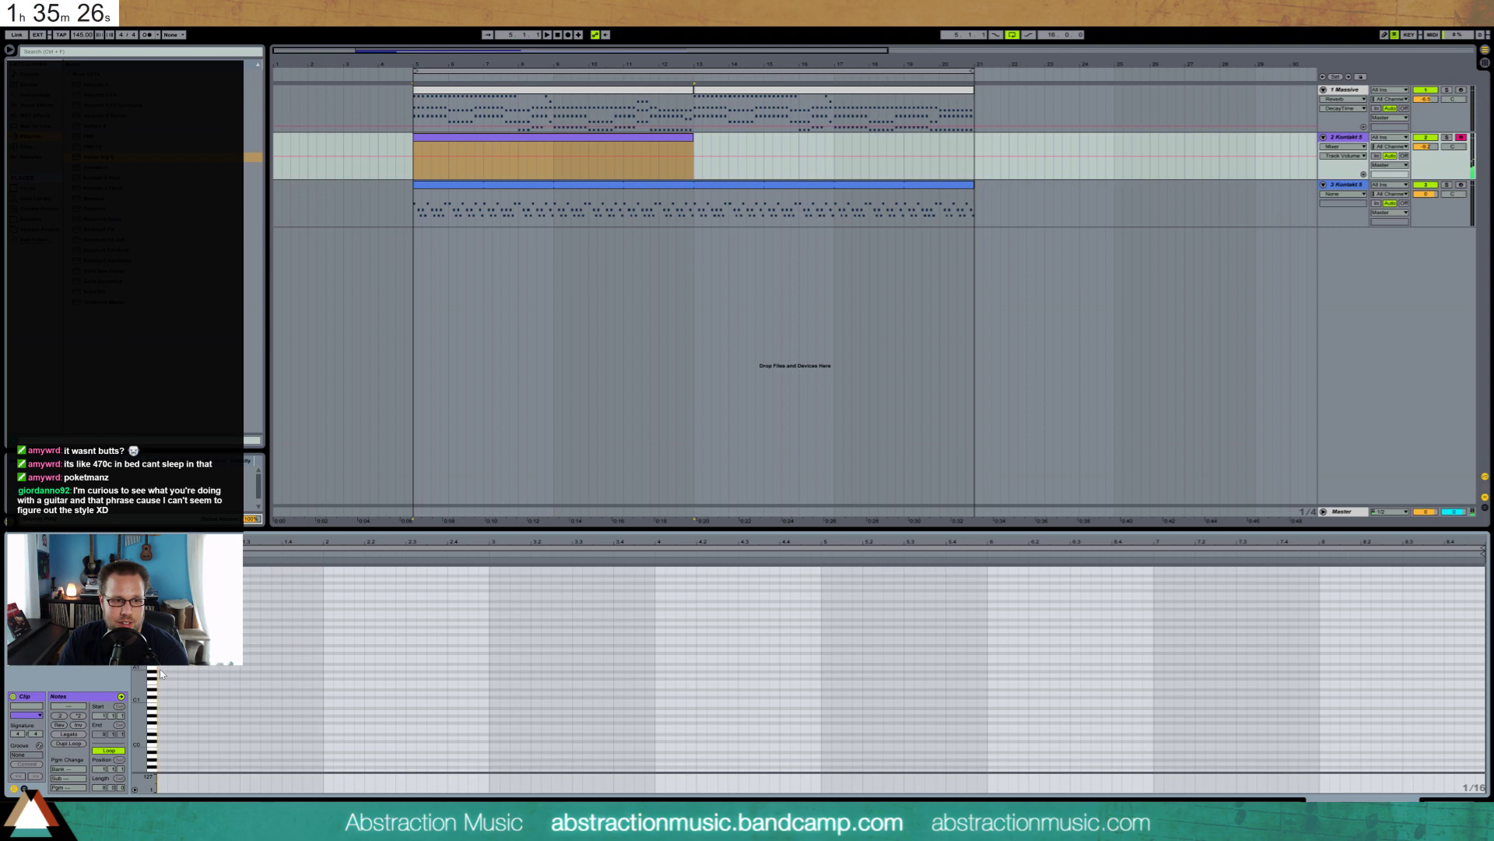
Enter a two-beat note at the start of the guitar clip and select it
{"action": "key", "text": "Right"}
{"action": "key", "text": "Right"}
{"action": "key", "text": "Right"}
{"action": "key", "text": "Right"}
{"action": "key", "text": "Right"}
{"action": "key", "text": "Right"}
{"action": "key", "text": "Right"}
{"action": "key", "text": "Right"}
{"action": "key", "text": "Right"}
{"action": "key", "text": "Left"}
{"action": "key", "text": "Left"}
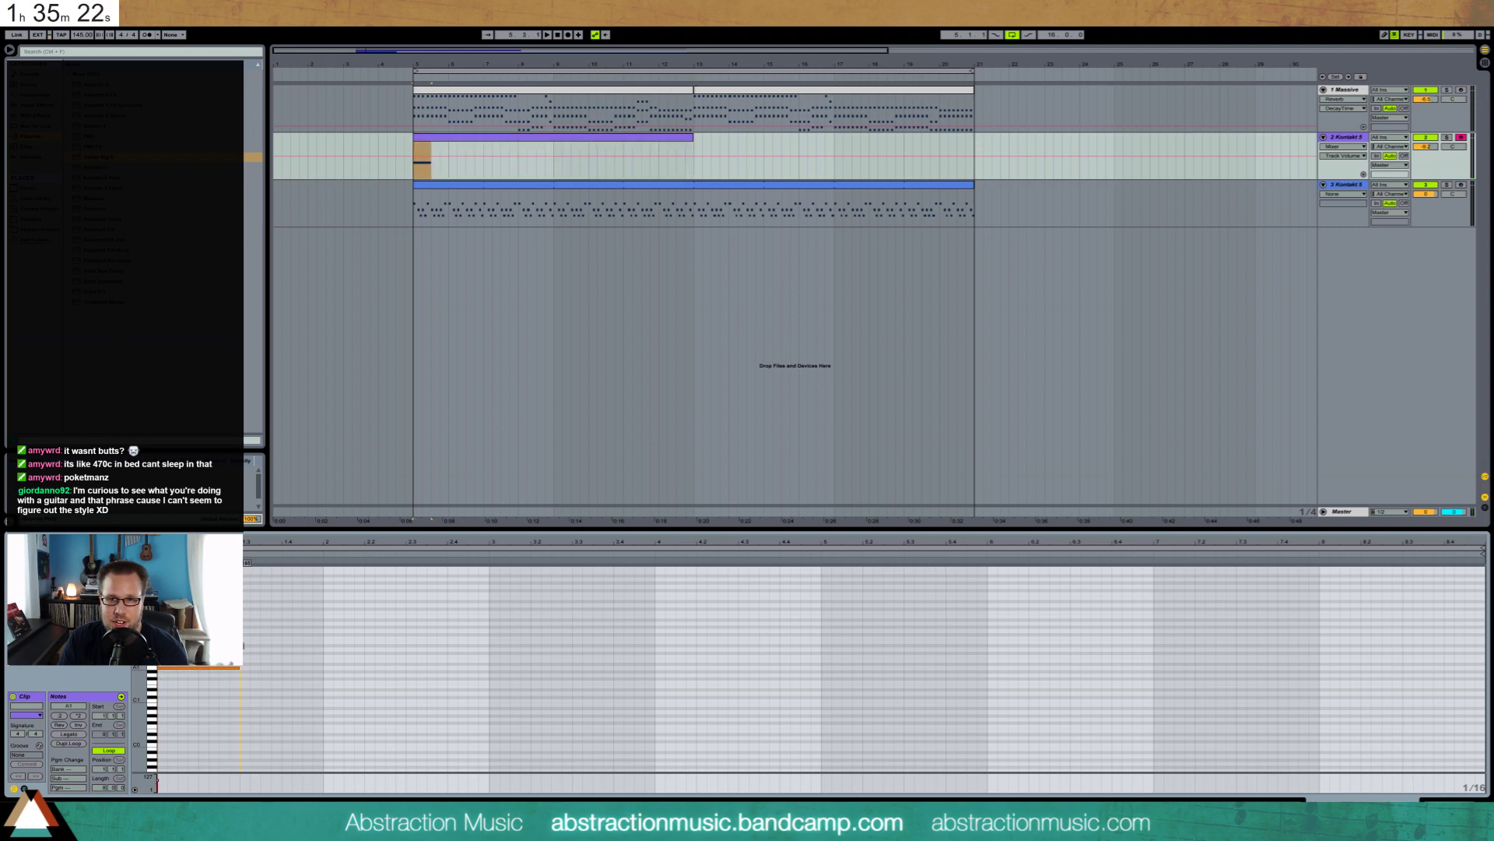
{"action": "left_click", "coordinate": [237, 667]}
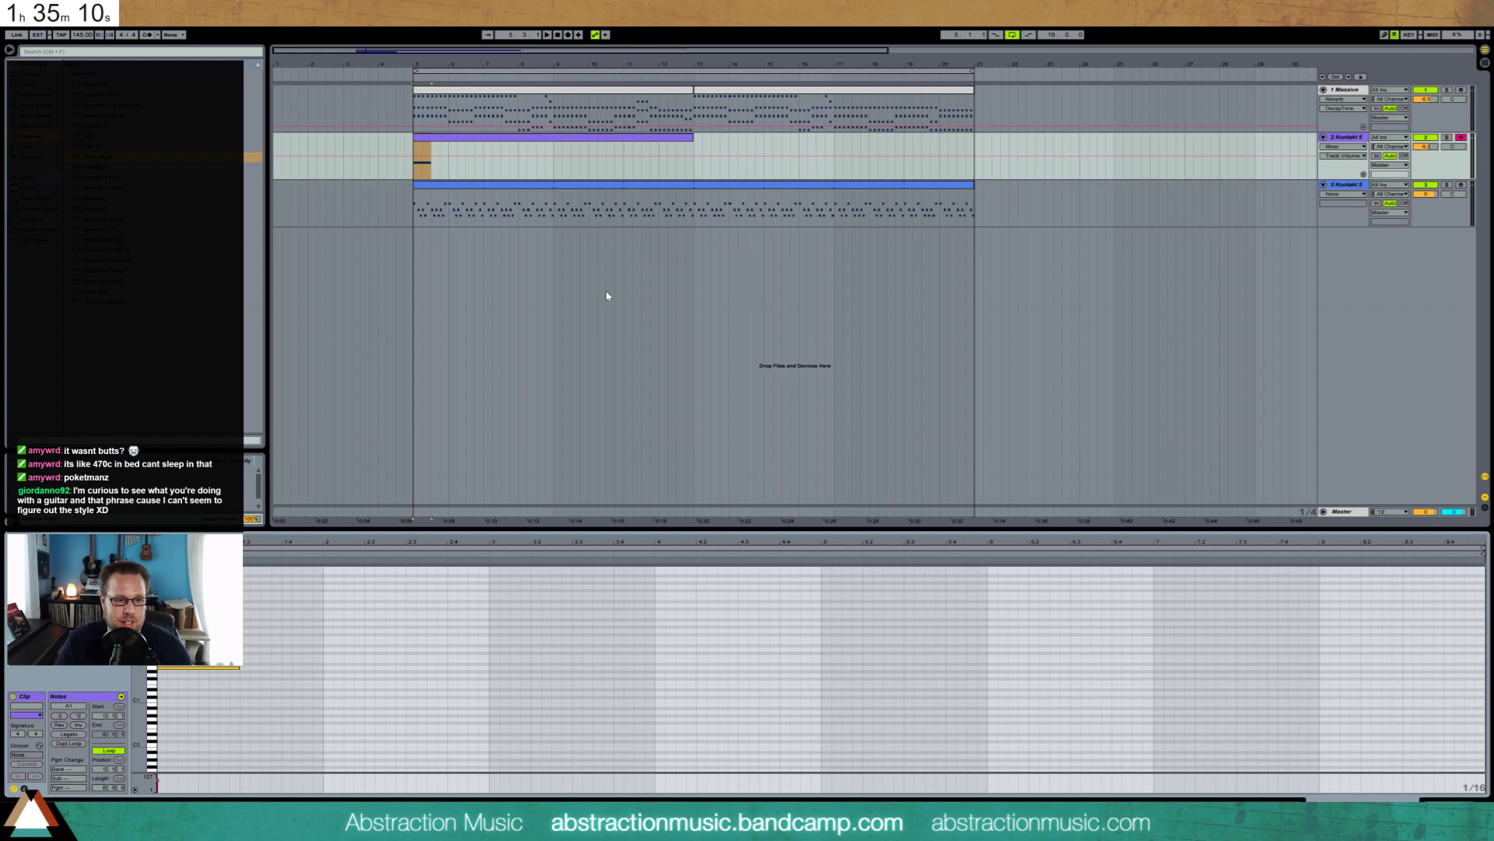
Shorten the guitar clip's opening note to one and a half beats and audition it with the loop
{"action": "key", "text": "space"}
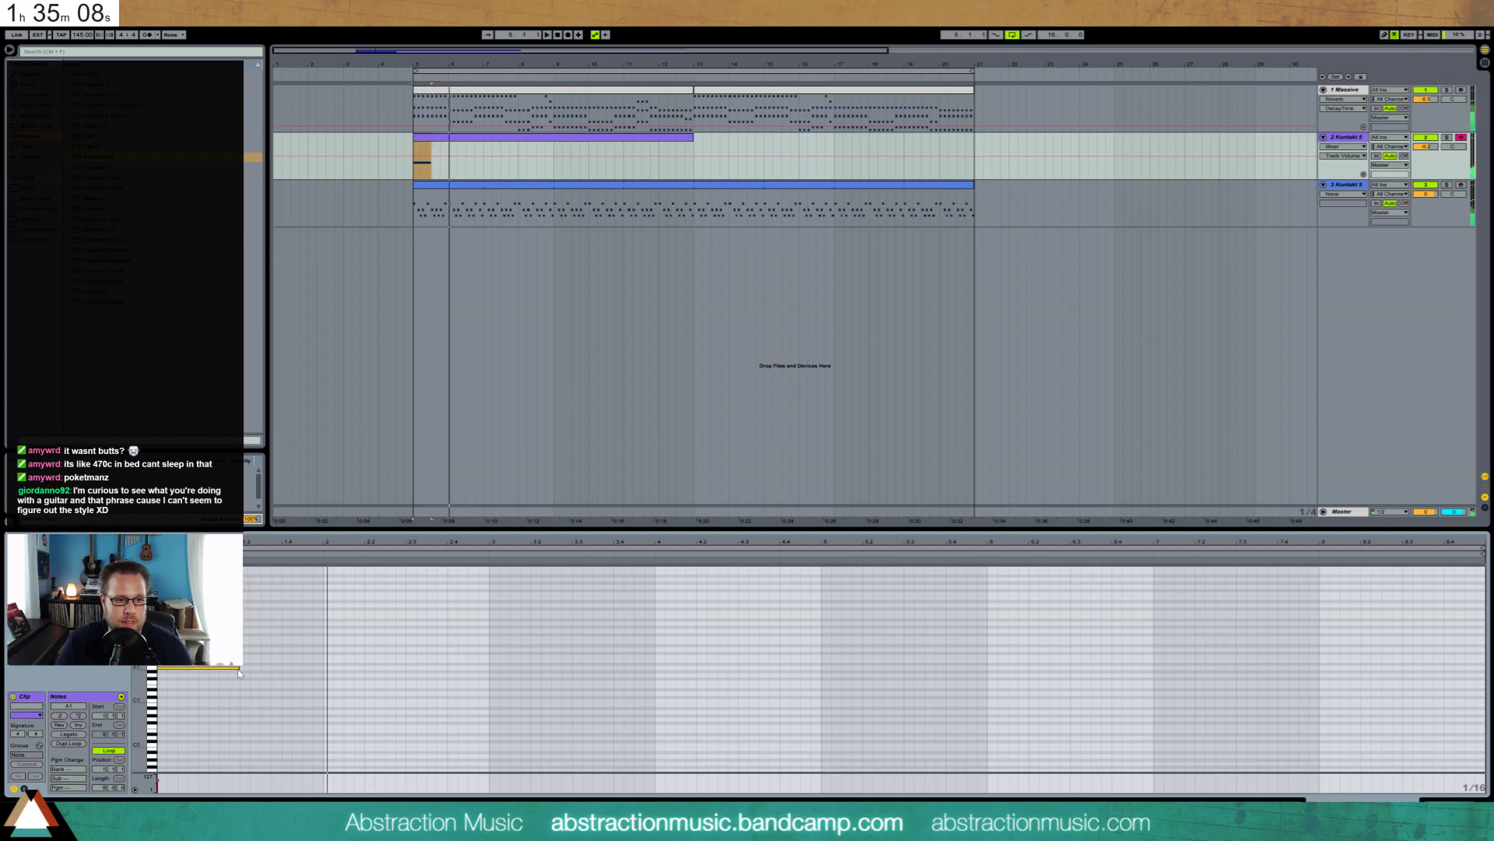
{"action": "left_click_drag", "start_coordinate": [239, 669], "coordinate": [219, 669]}
{"action": "key", "text": "space"}
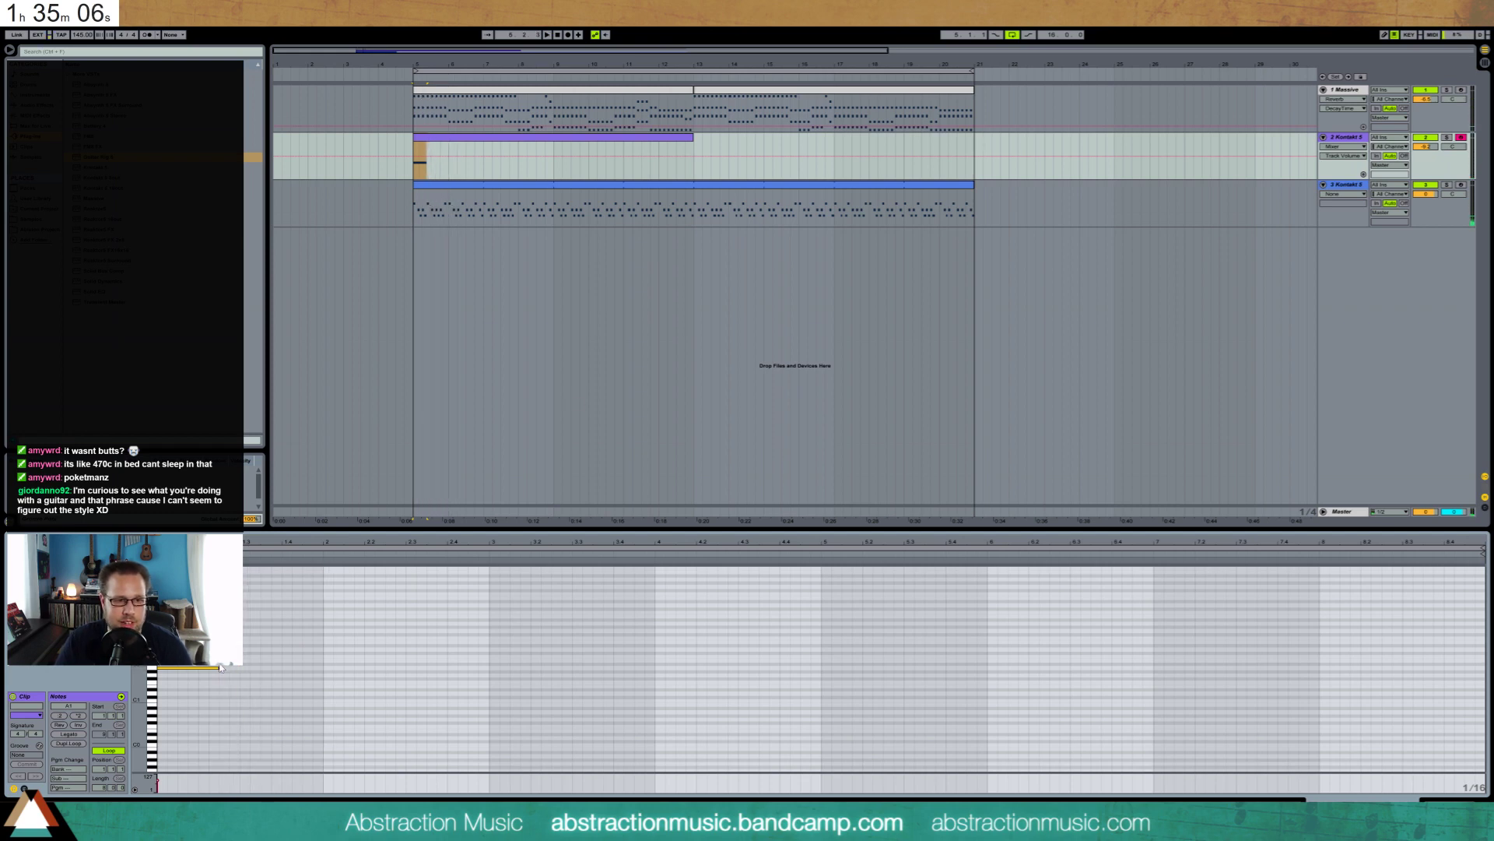
{"action": "key", "text": "space"}
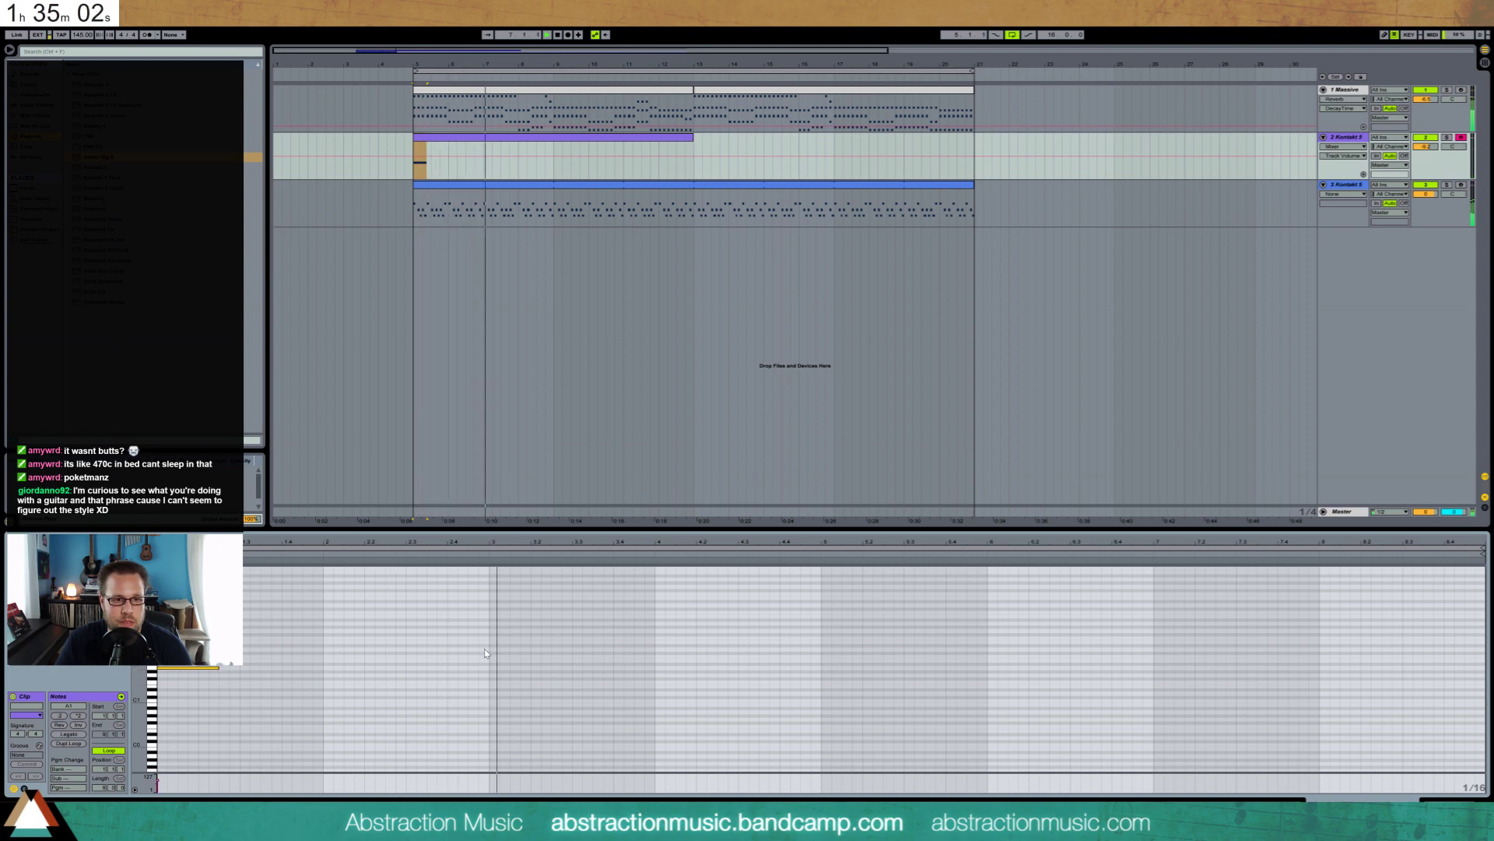
{"action": "key", "text": "space"}
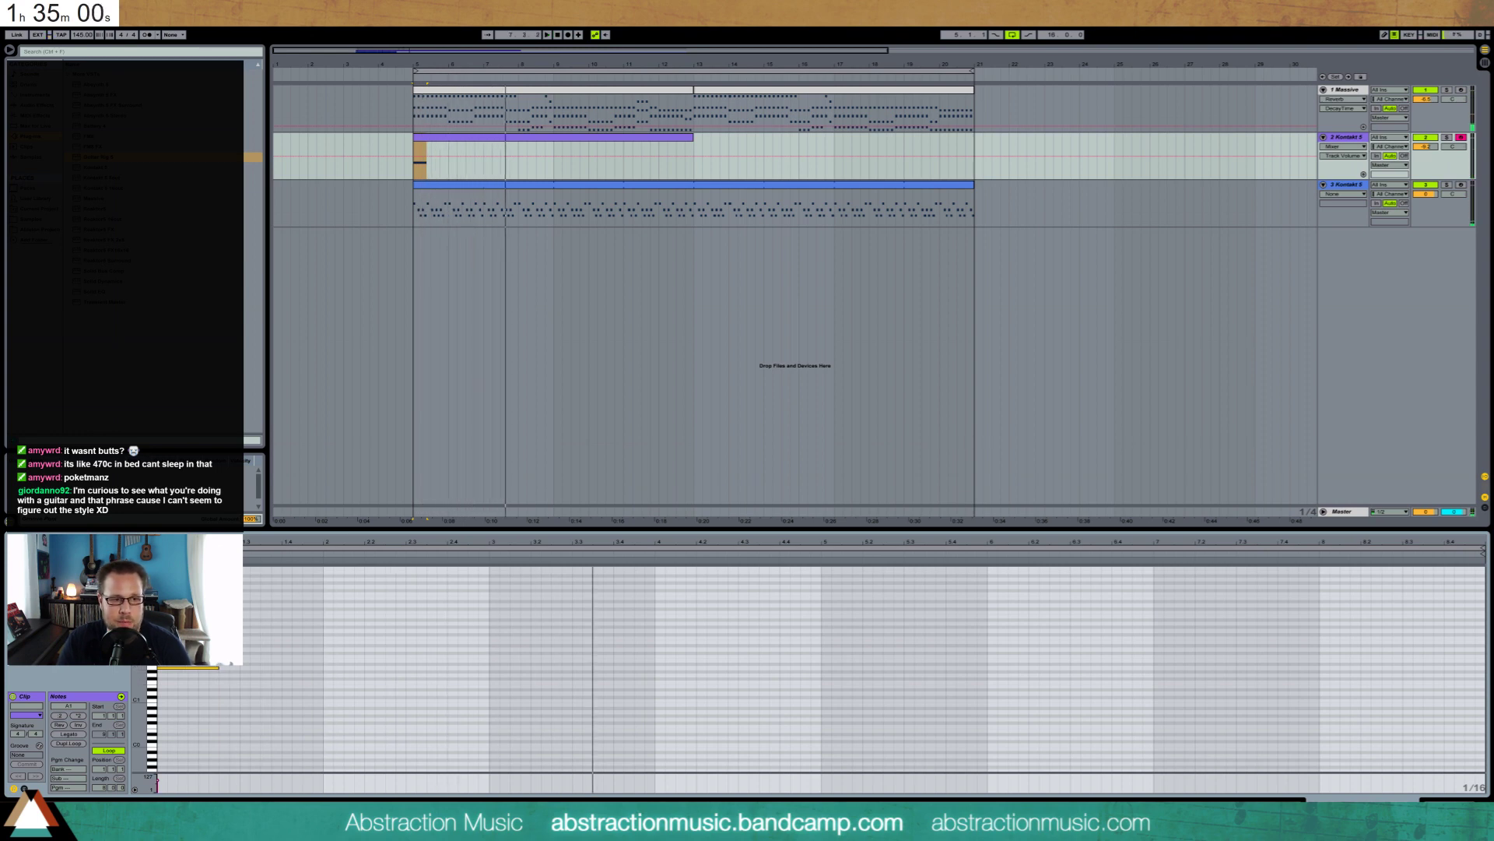
{"action": "left_click", "coordinate": [189, 647]}
{"action": "left_click_drag", "start_coordinate": [185, 585], "coordinate": [817, 767]}
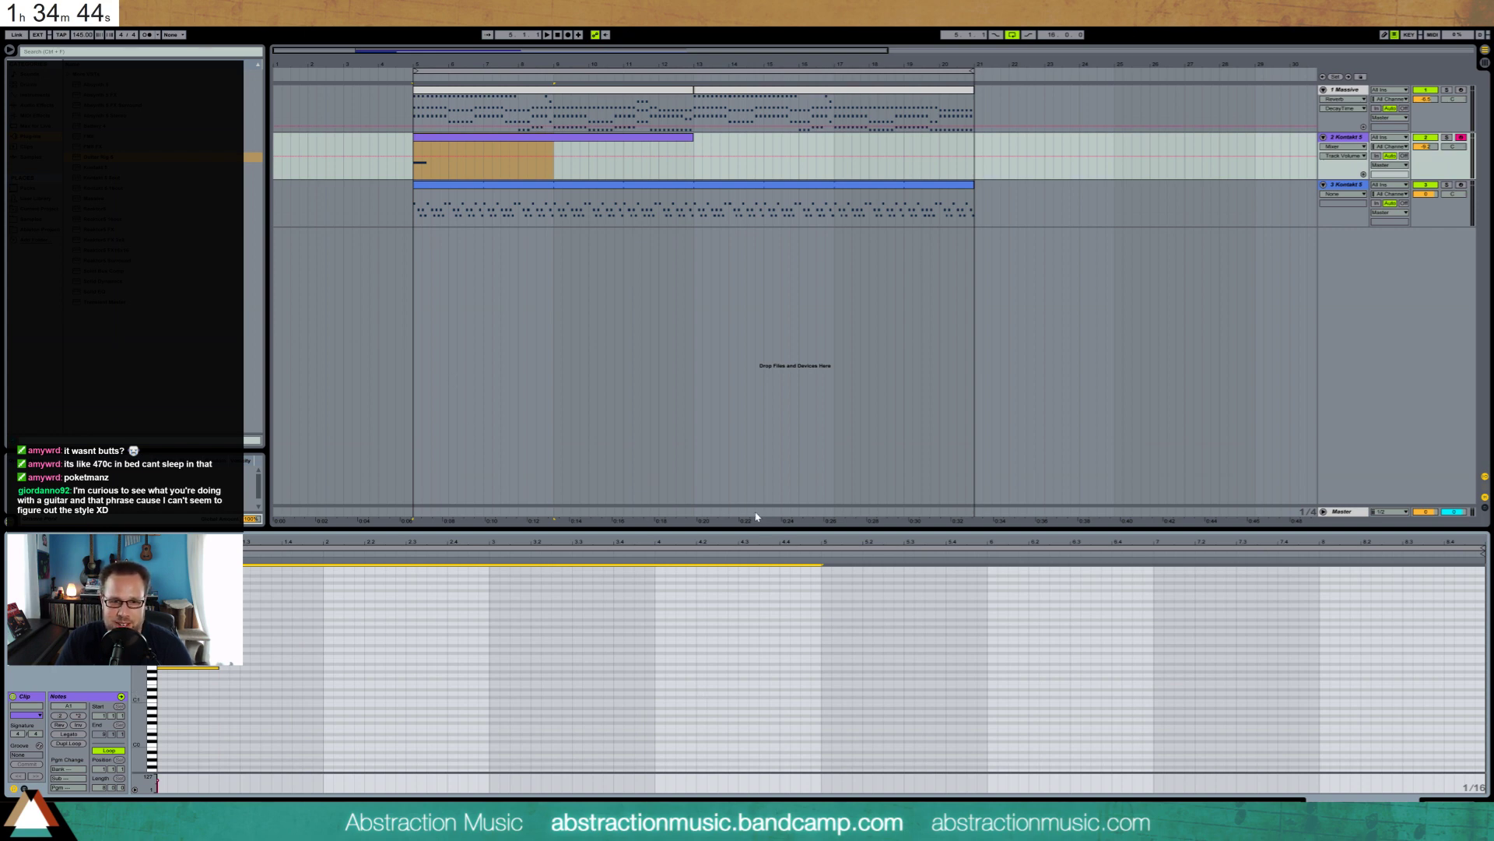
{"action": "left_click", "coordinate": [739, 690]}
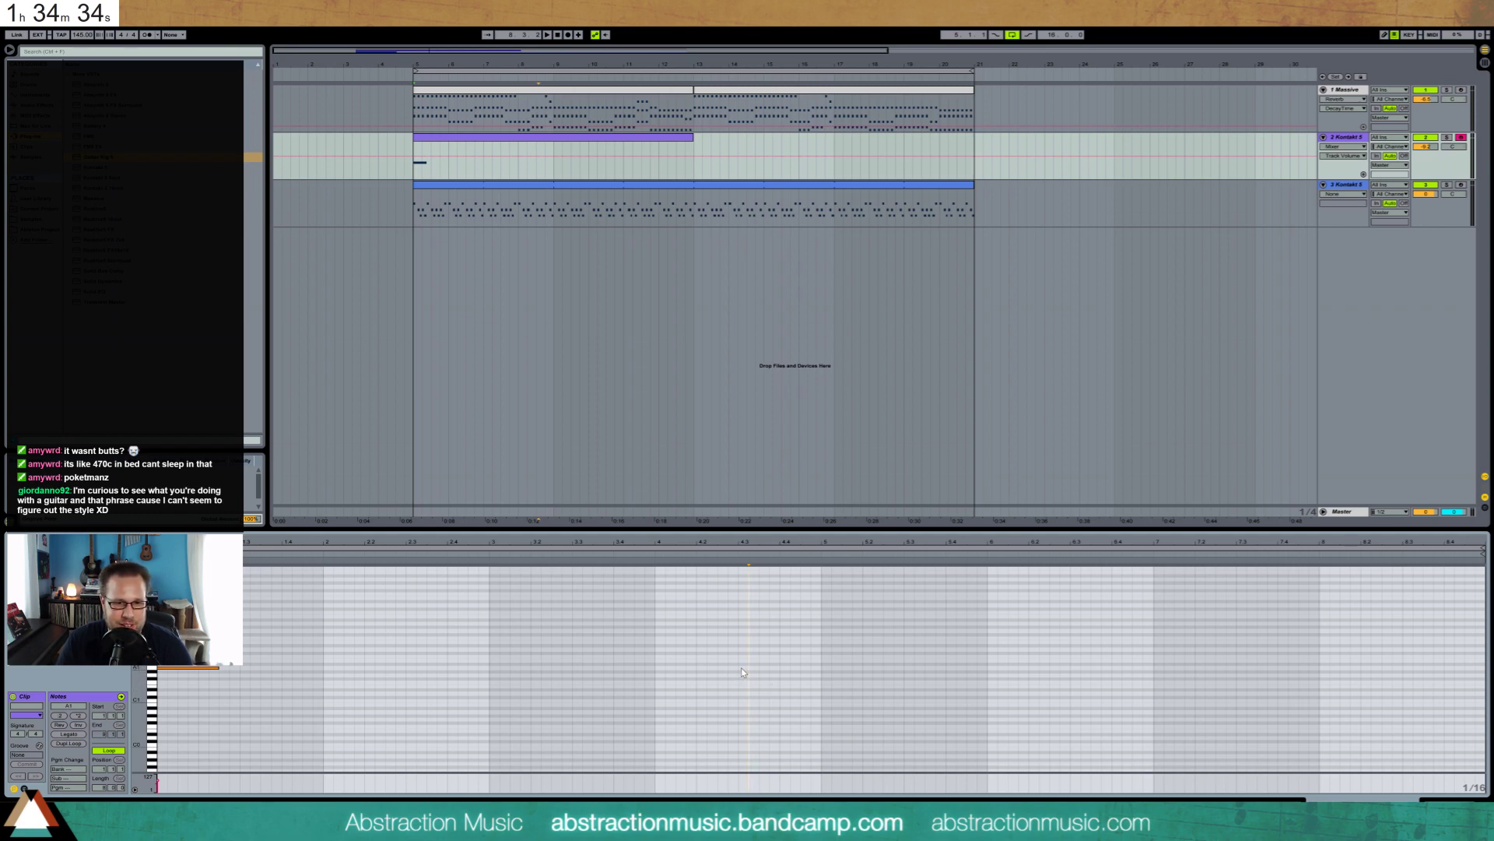
Add an eighth note at 4.3 in the guitar clip and lower it seven semitones below the opening note
{"action": "double_click", "coordinate": [741, 667]}
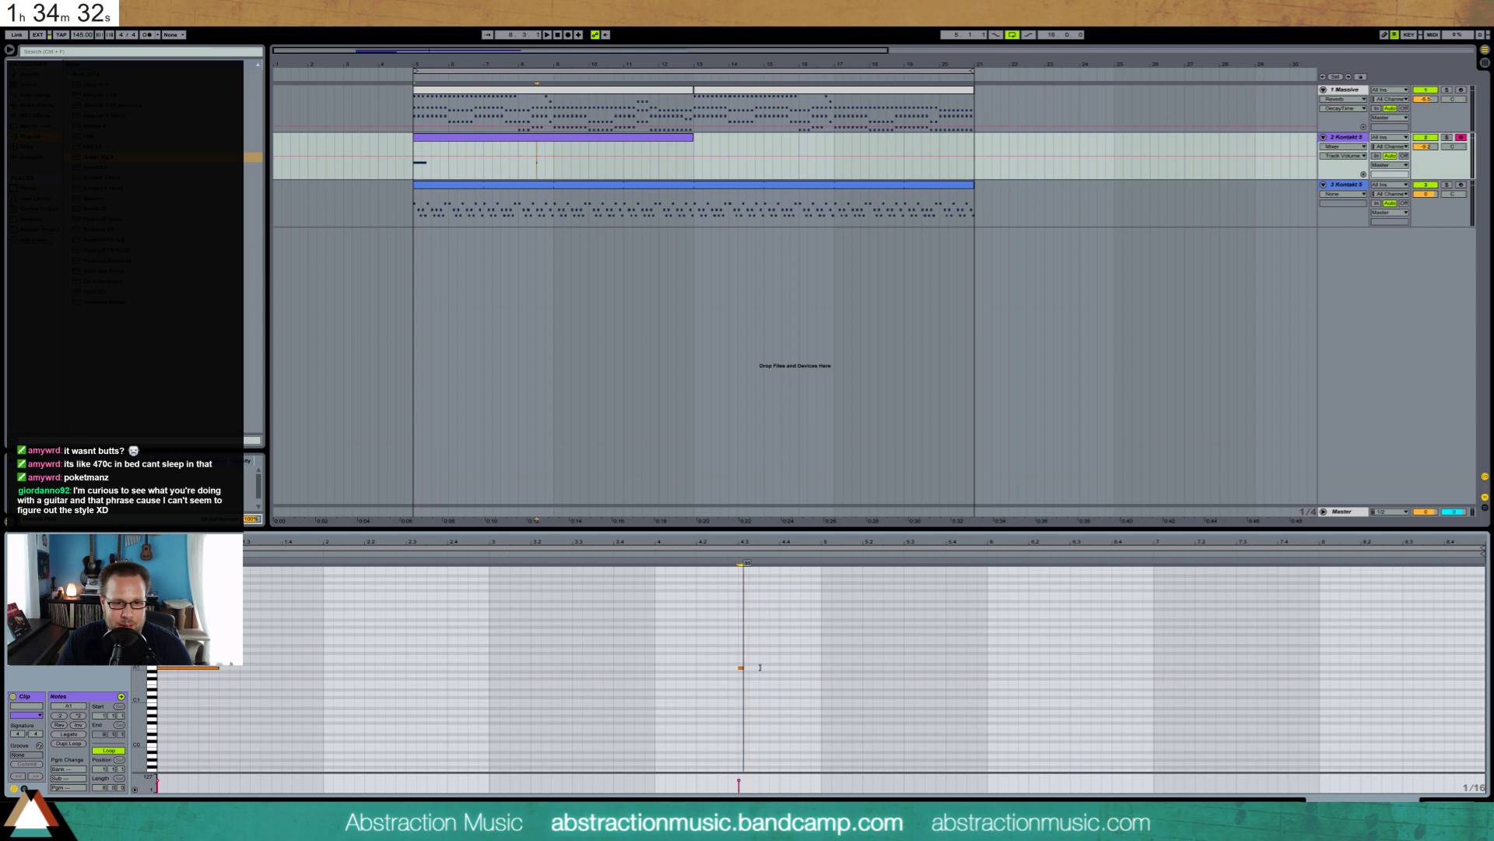
{"action": "mouse_move", "coordinate": [760, 667]}
{"action": "left_mouse_down"}
{"action": "mouse_move", "coordinate": [779, 667]}
{"action": "mouse_move", "coordinate": [757, 657]}
{"action": "mouse_move", "coordinate": [766, 678]}
{"action": "left_mouse_up"}
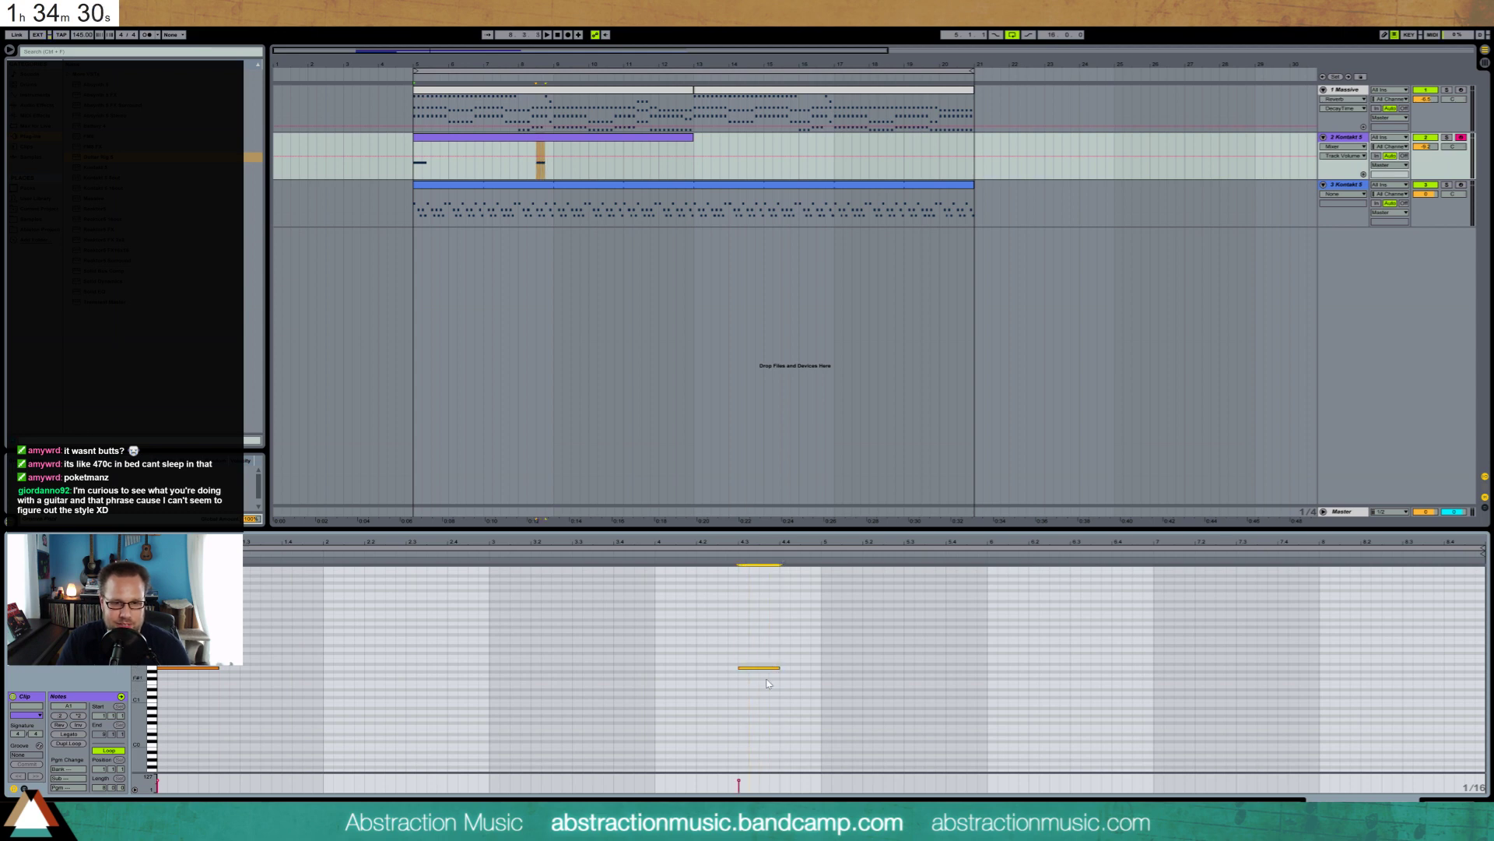
{"action": "key", "text": "shift+Left"}
{"action": "key", "text": "shift+Left"}
{"action": "key", "text": "Down"}
{"action": "key", "text": "Down"}
{"action": "key", "text": "Down"}
{"action": "key", "text": "Down"}
{"action": "key", "text": "Down"}
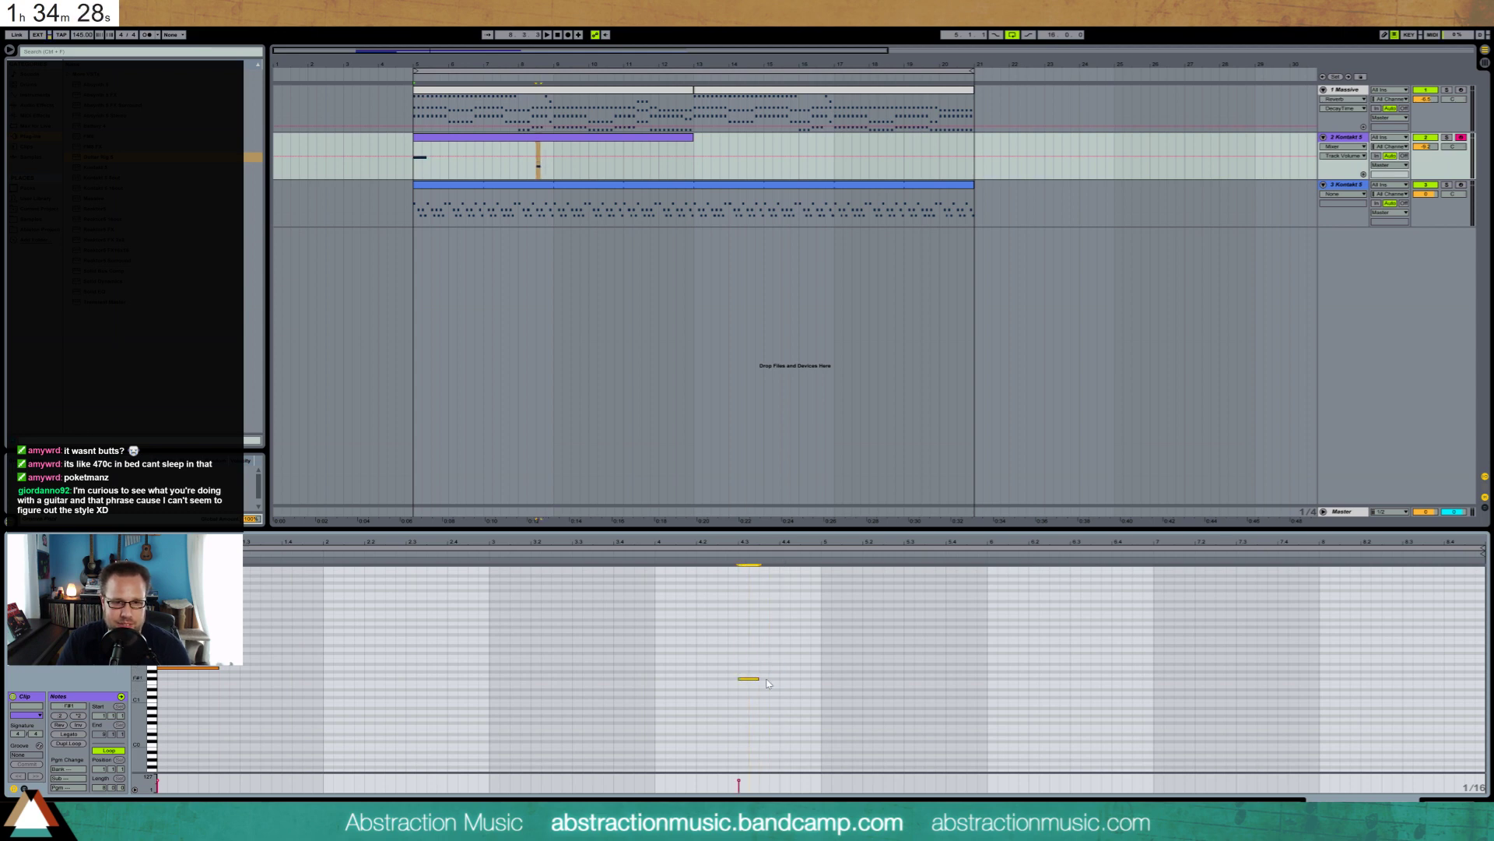
{"action": "key", "text": "Down"}
{"action": "key", "text": "Down"}
Continue the figure upward with a higher eighth note and a one-and-a-half-beat note starting at 4.4, and audition it
{"action": "double_click", "coordinate": [763, 686]}
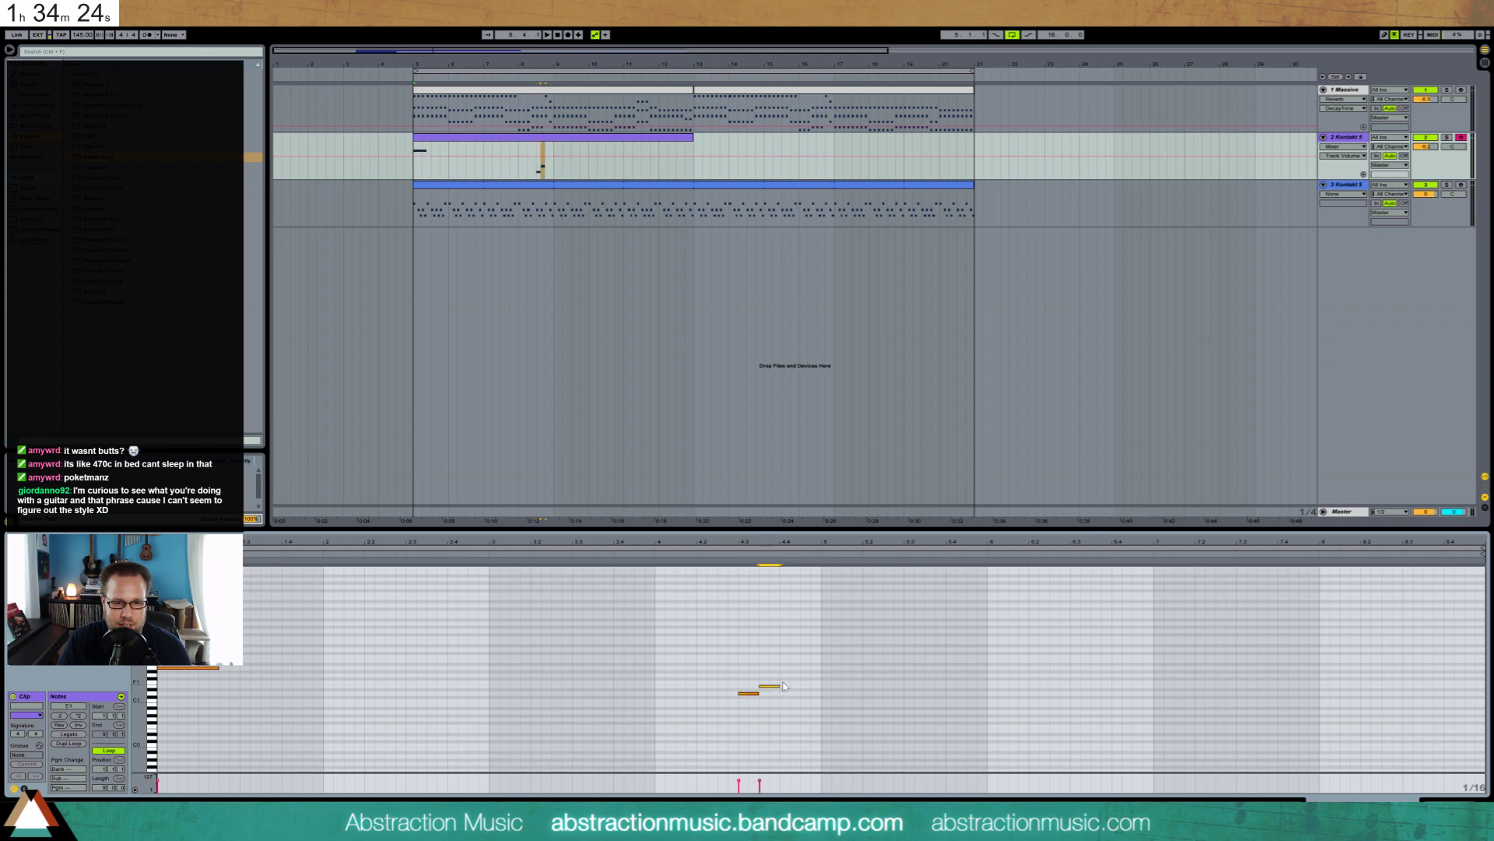
{"action": "double_click", "coordinate": [787, 682]}
{"action": "left_click_drag", "start_coordinate": [800, 682], "coordinate": [819, 681]}
{"action": "key", "text": "space"}
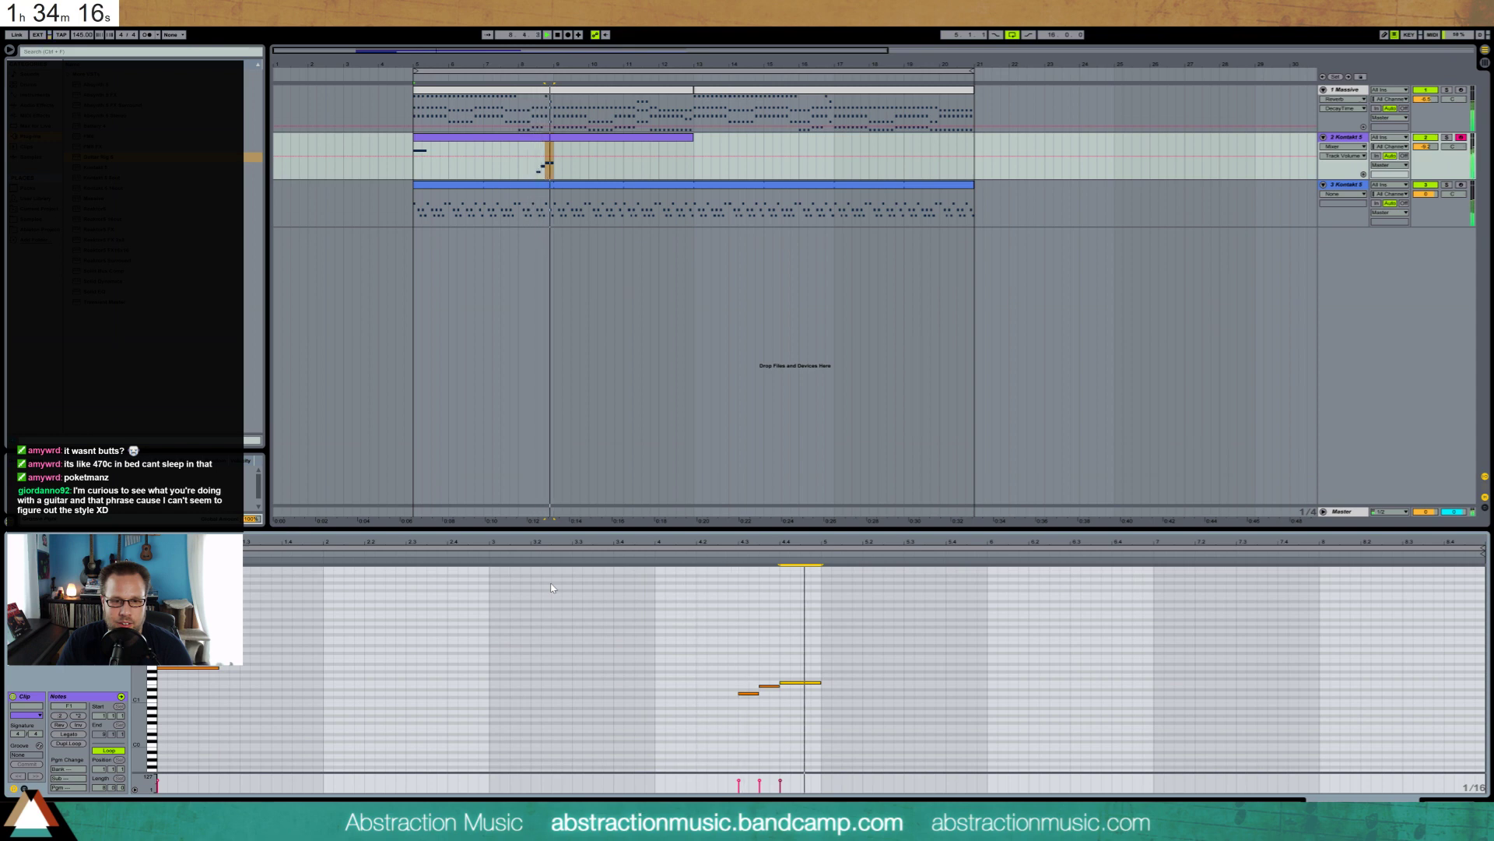
{"action": "left_click_drag", "start_coordinate": [827, 682], "coordinate": [843, 683]}
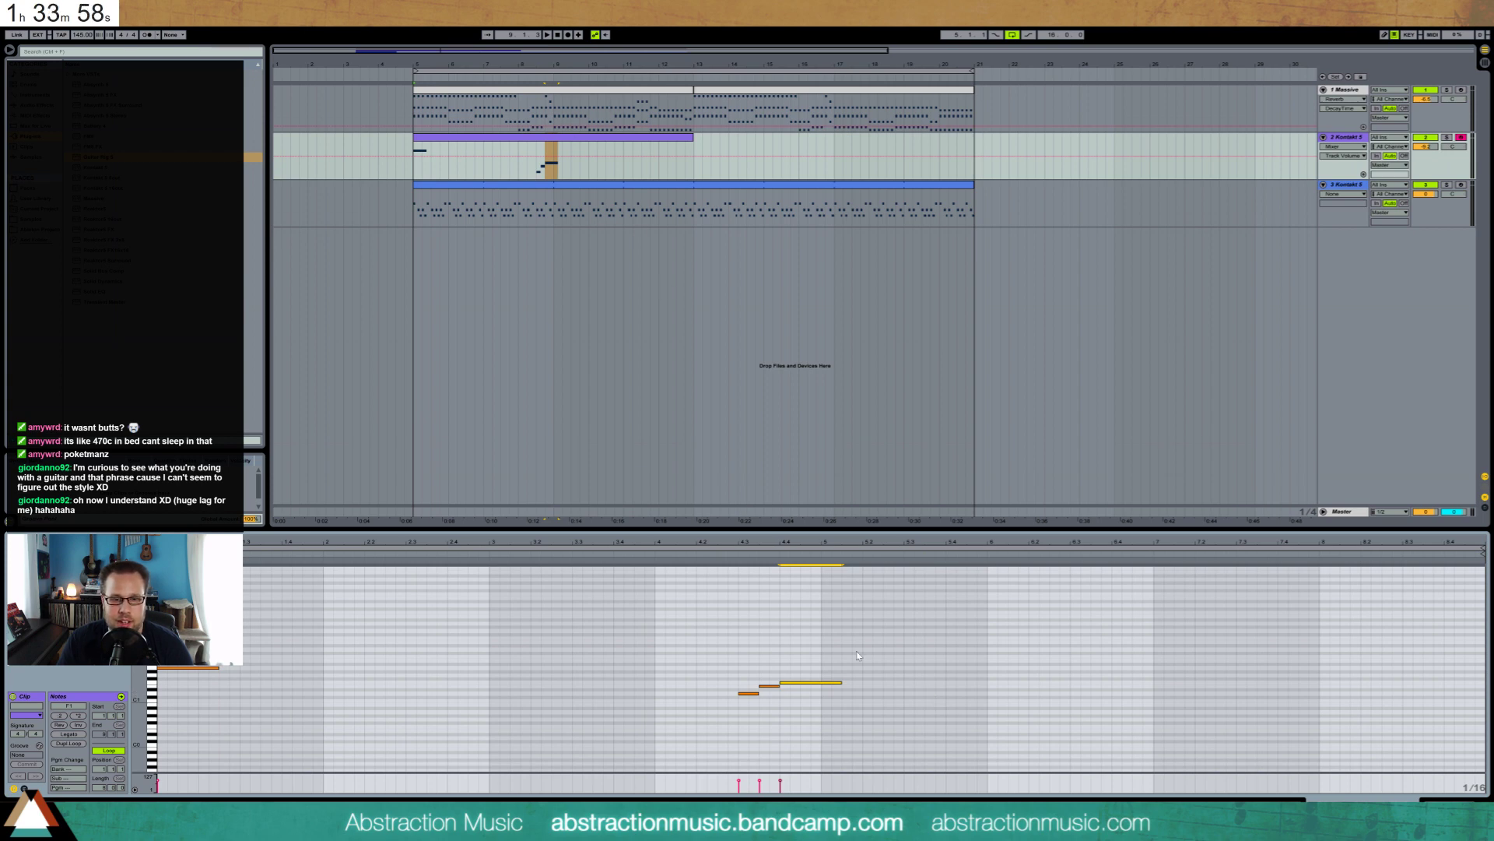
Add a second rising figure of two eighth notes from 5.4 and a one-beat note on bar 6, and audition it
{"action": "left_click", "coordinate": [950, 687]}
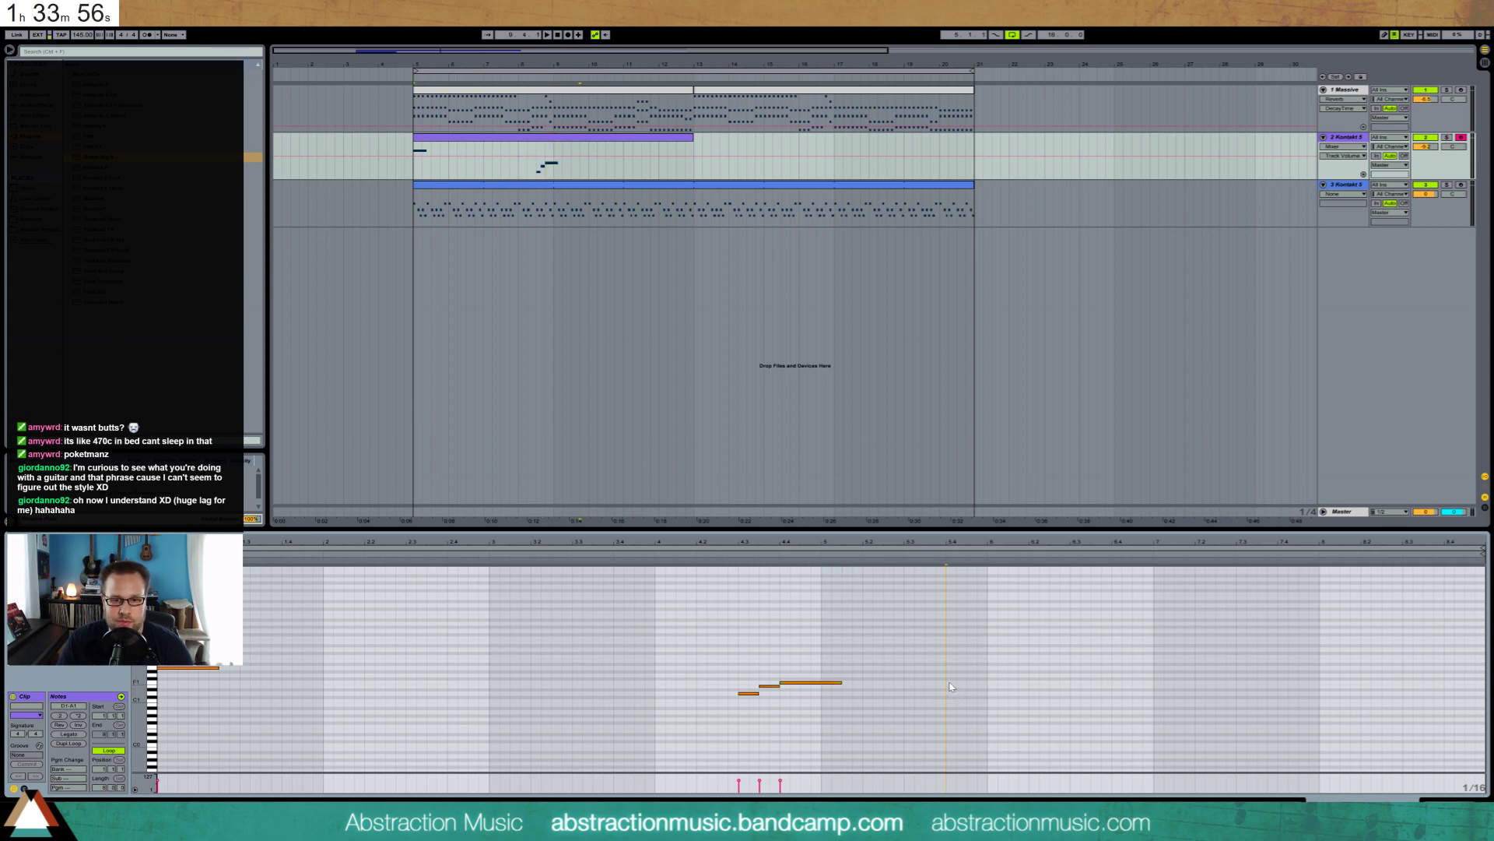
{"action": "left_click_drag", "start_coordinate": [956, 683], "coordinate": [1028, 667]}
{"action": "double_click", "coordinate": [974, 675]}
{"action": "double_click", "coordinate": [995, 668]}
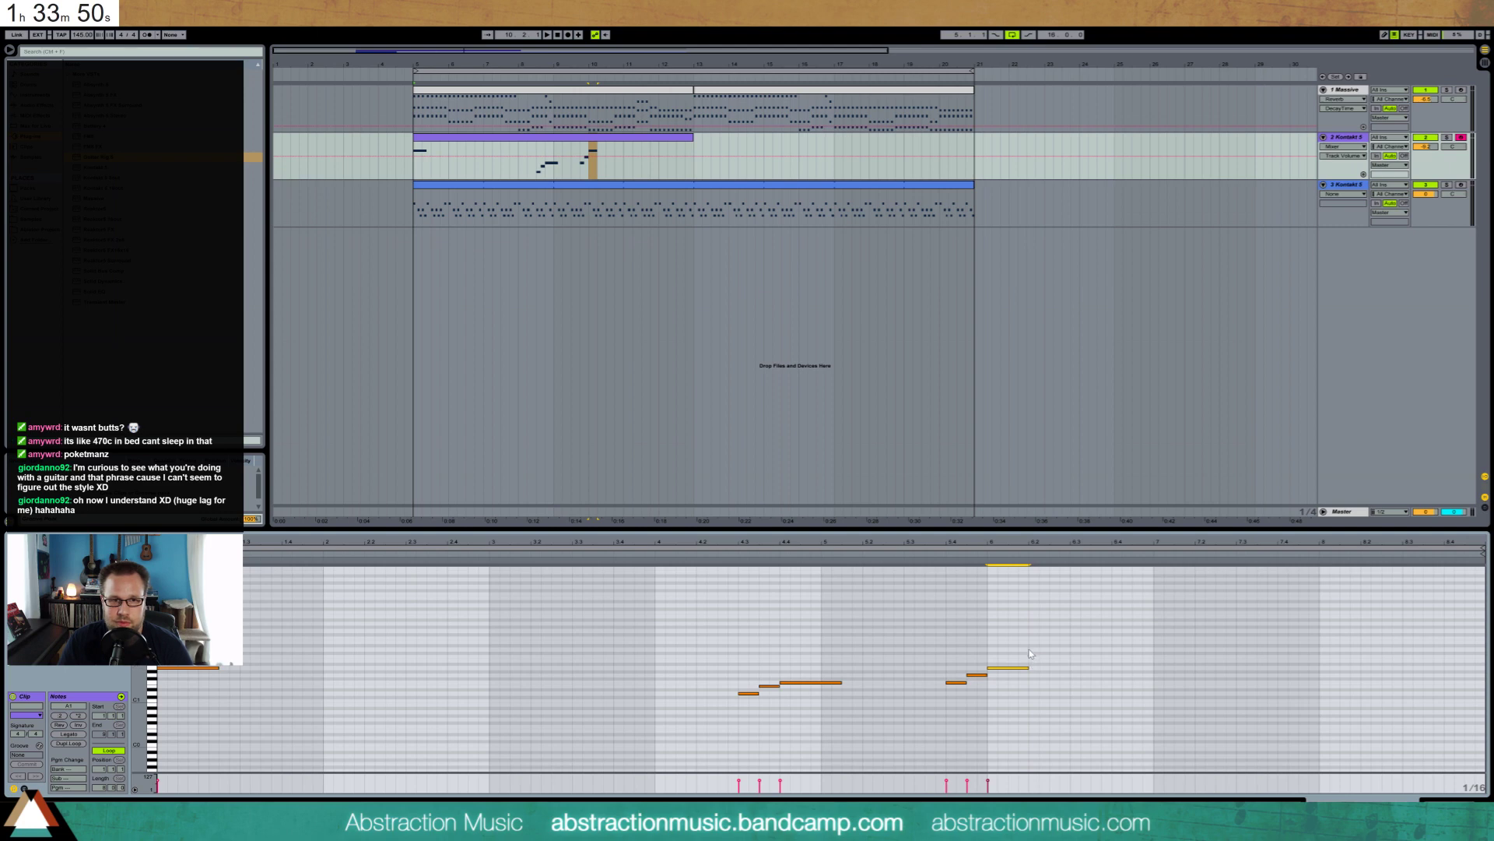
{"action": "key", "text": "space"}
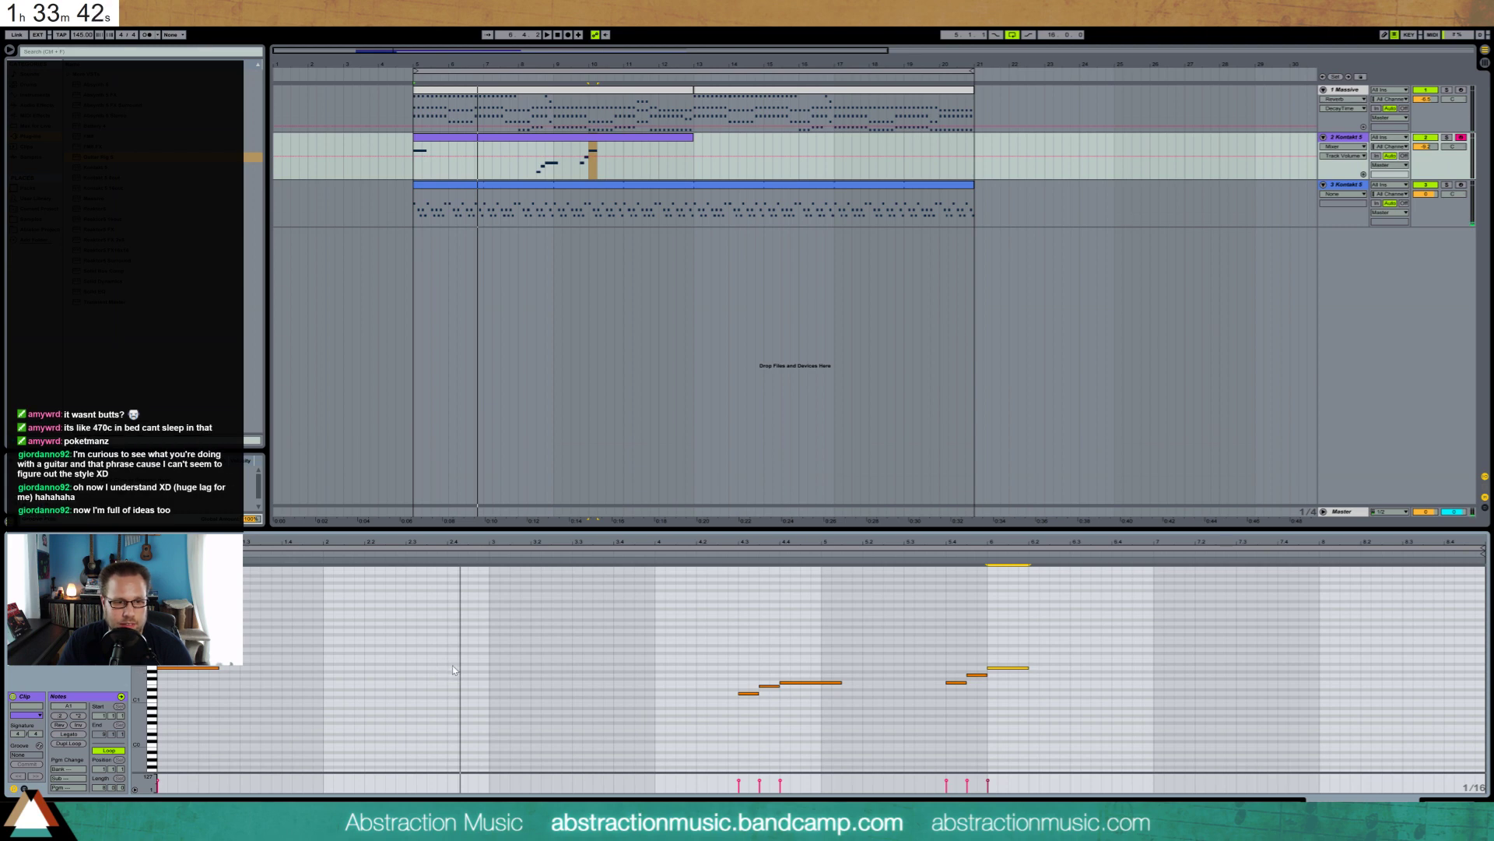
Add three eighth notes late in bar 2 leading to a held note on bar 3, and lengthen the bar 6 note to one and a half beats
{"action": "double_click", "coordinate": [432, 667]}
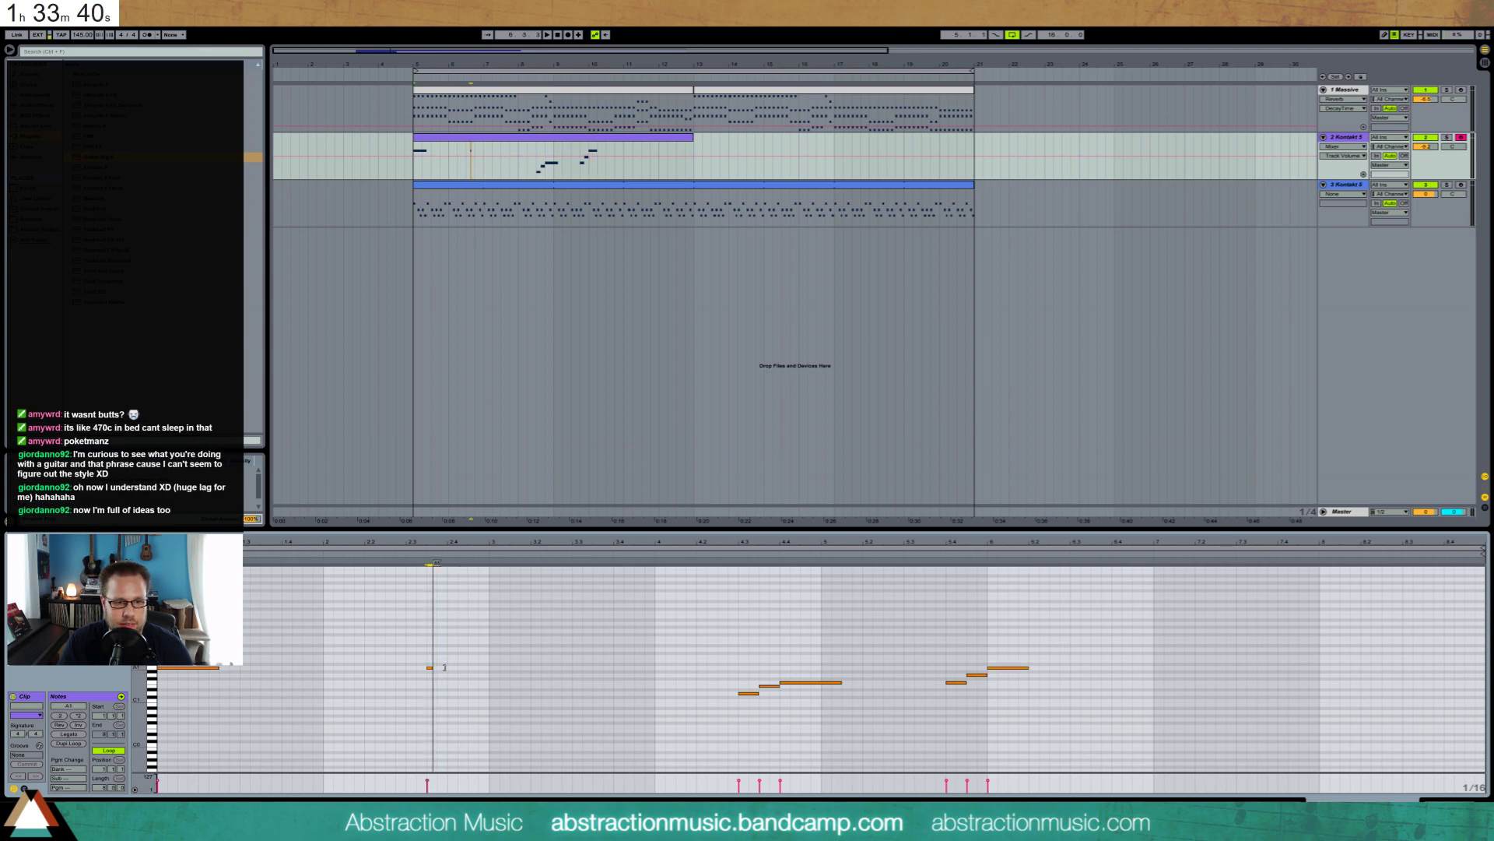
{"action": "double_click", "coordinate": [458, 685]}
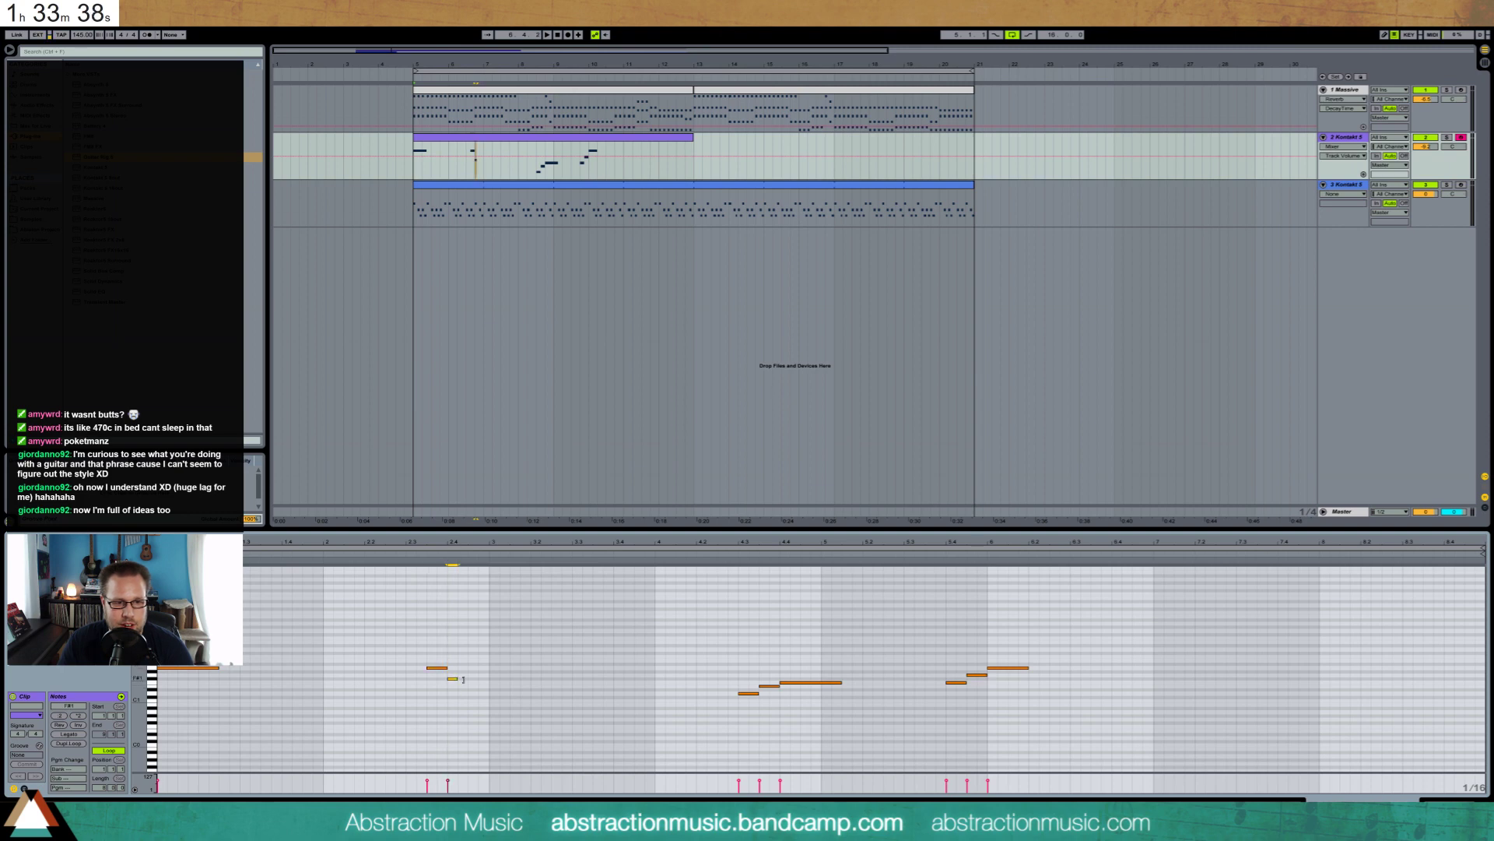
{"action": "left_click_drag", "start_coordinate": [468, 688], "coordinate": [477, 692]}
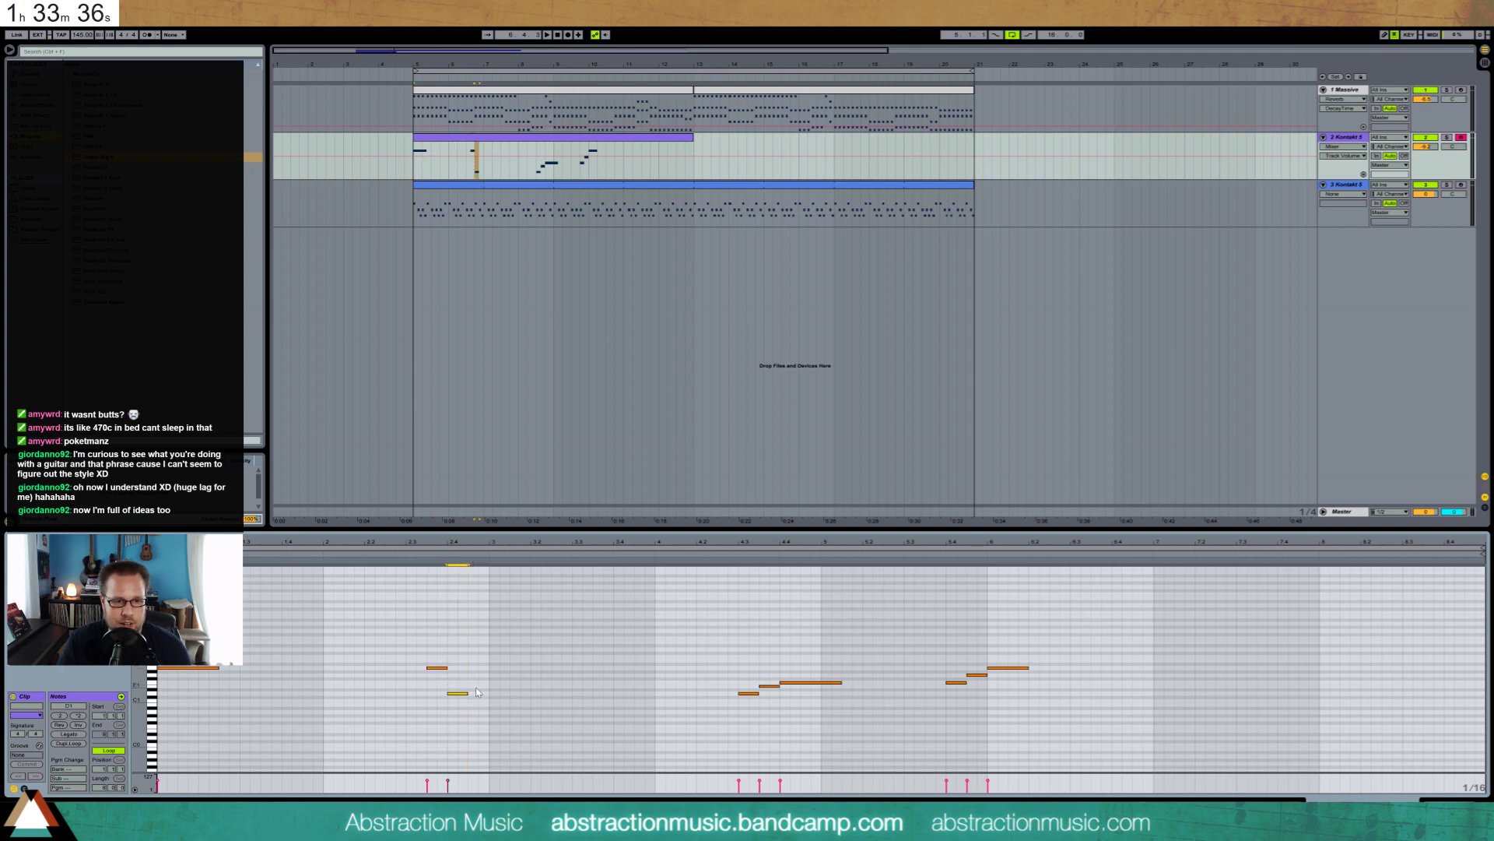
{"action": "double_click", "coordinate": [475, 680]}
{"action": "double_click", "coordinate": [498, 685]}
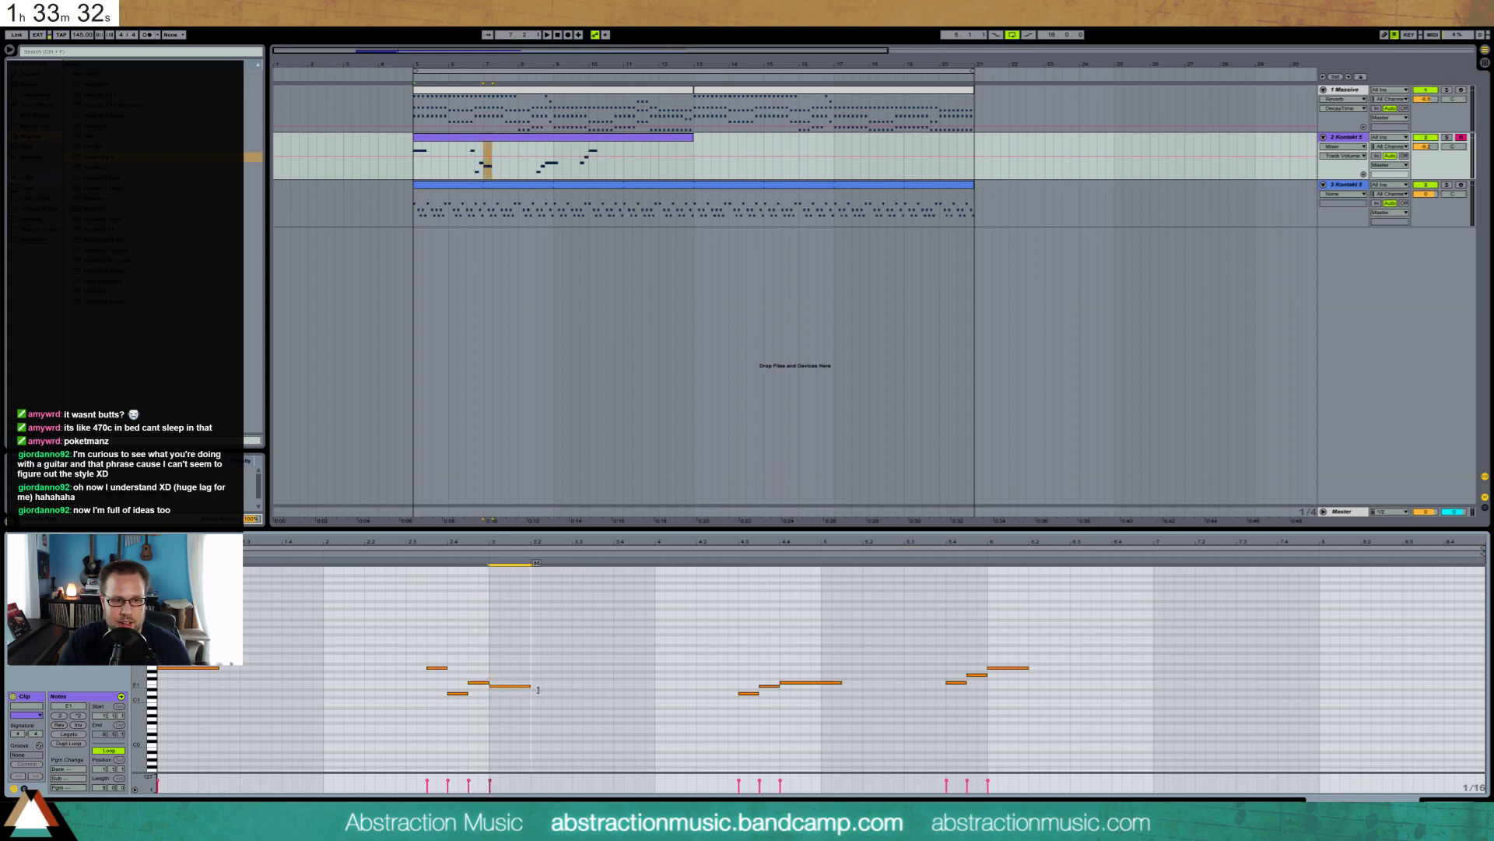
{"action": "left_click_drag", "start_coordinate": [511, 686], "coordinate": [547, 687]}
{"action": "left_click_drag", "start_coordinate": [1029, 668], "coordinate": [1049, 667]}
{"action": "key", "text": "space"}
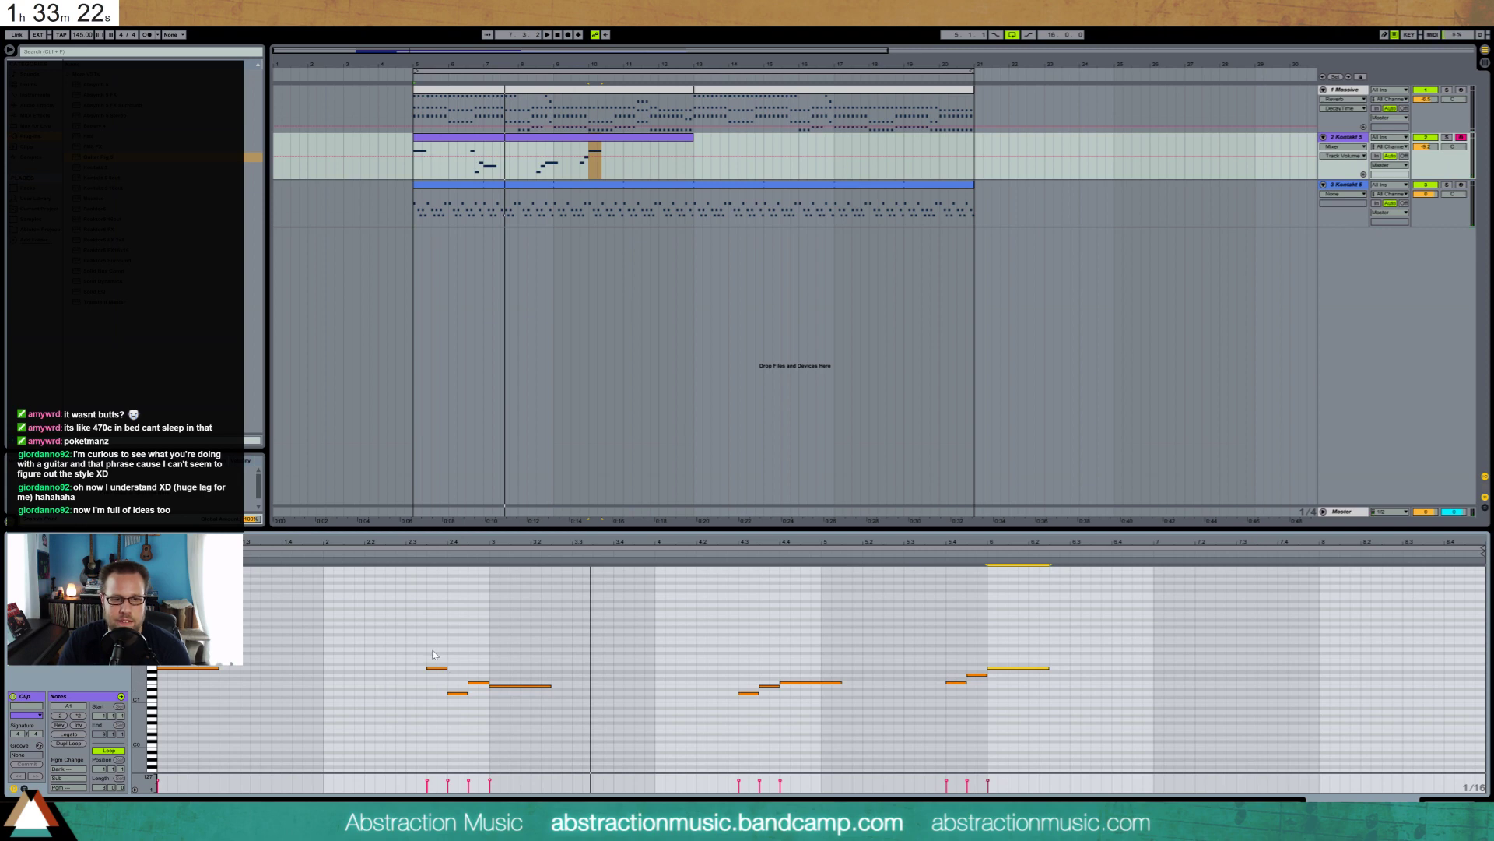
Rework the bar 2 phrase into a descending line, raising its second note and replacing the last two, with one and a half beats held on bar 3
{"action": "left_click_drag", "start_coordinate": [474, 677], "coordinate": [513, 698]}
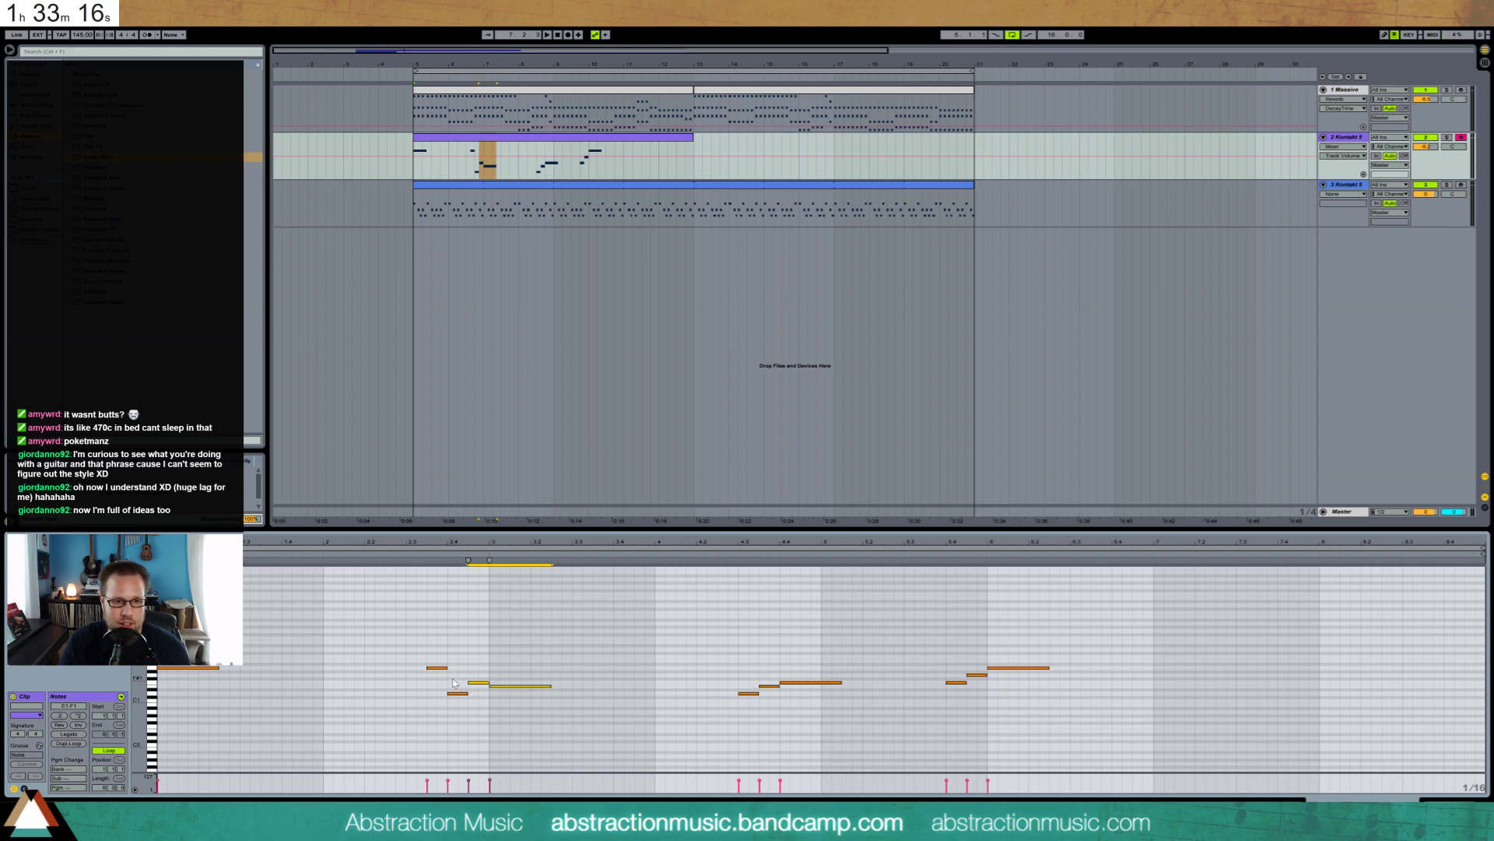
{"action": "key", "text": "Delete"}
{"action": "left_click_drag", "start_coordinate": [453, 677], "coordinate": [456, 704]}
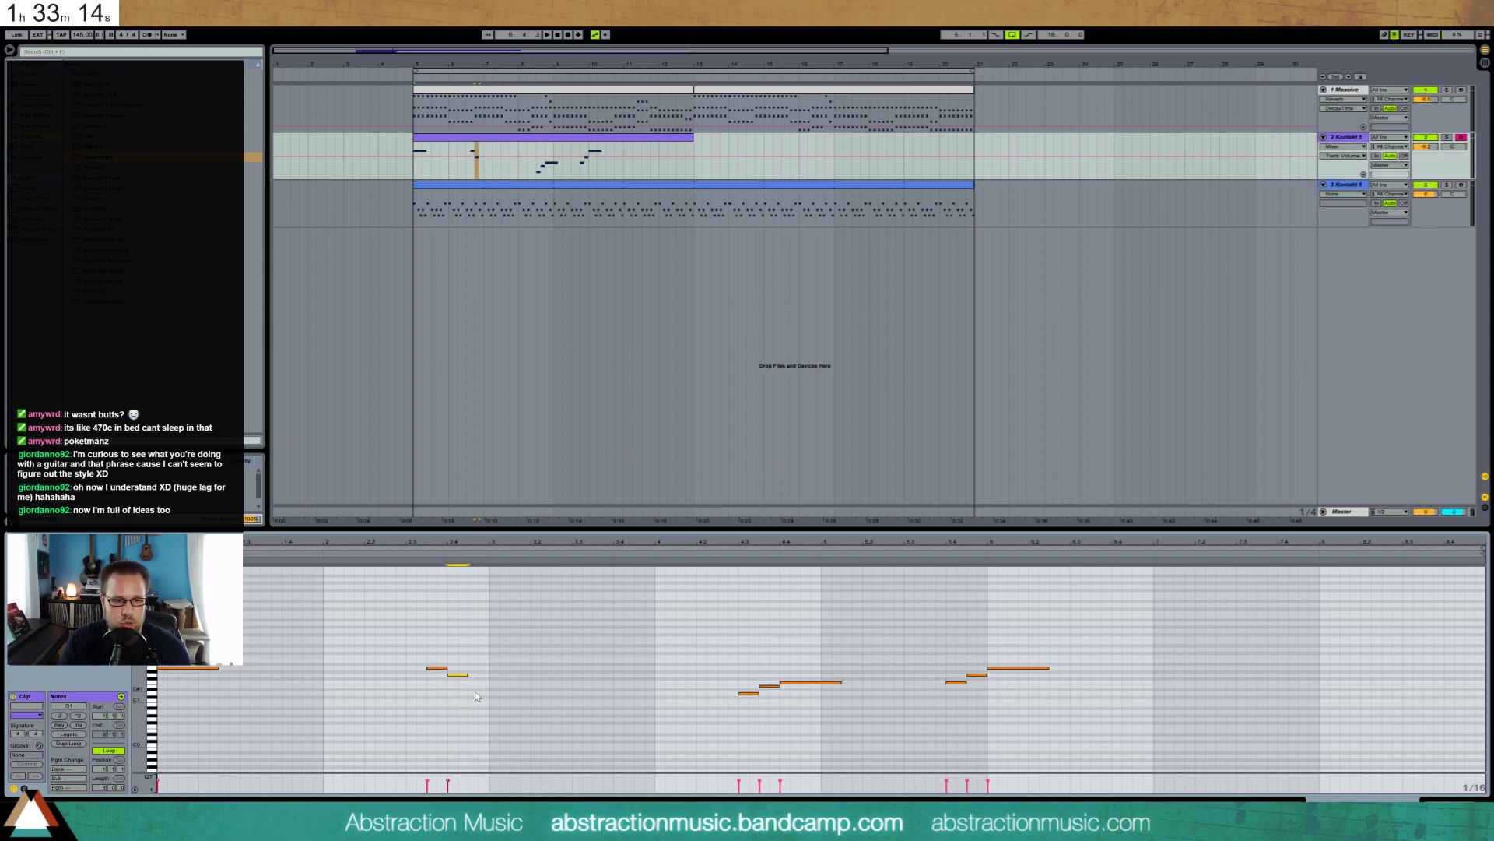
{"action": "double_click", "coordinate": [472, 687]}
{"action": "double_click", "coordinate": [490, 701]}
{"action": "left_click_drag", "start_coordinate": [490, 702], "coordinate": [551, 703]}
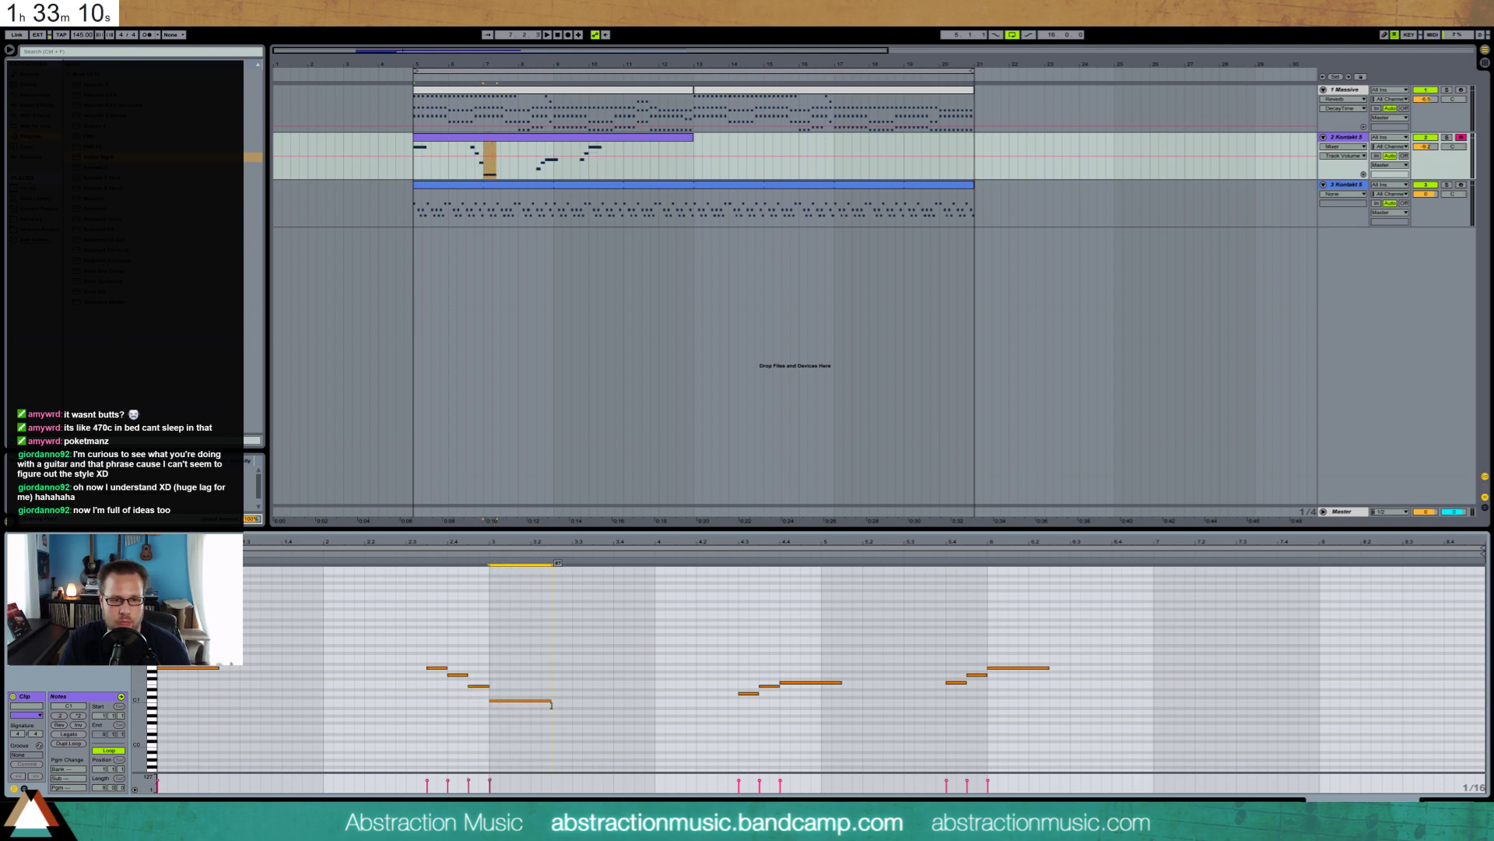
Audition the descending phrase and lower its held note on bar 3 by three semitones
{"action": "left_click", "coordinate": [413, 552]}
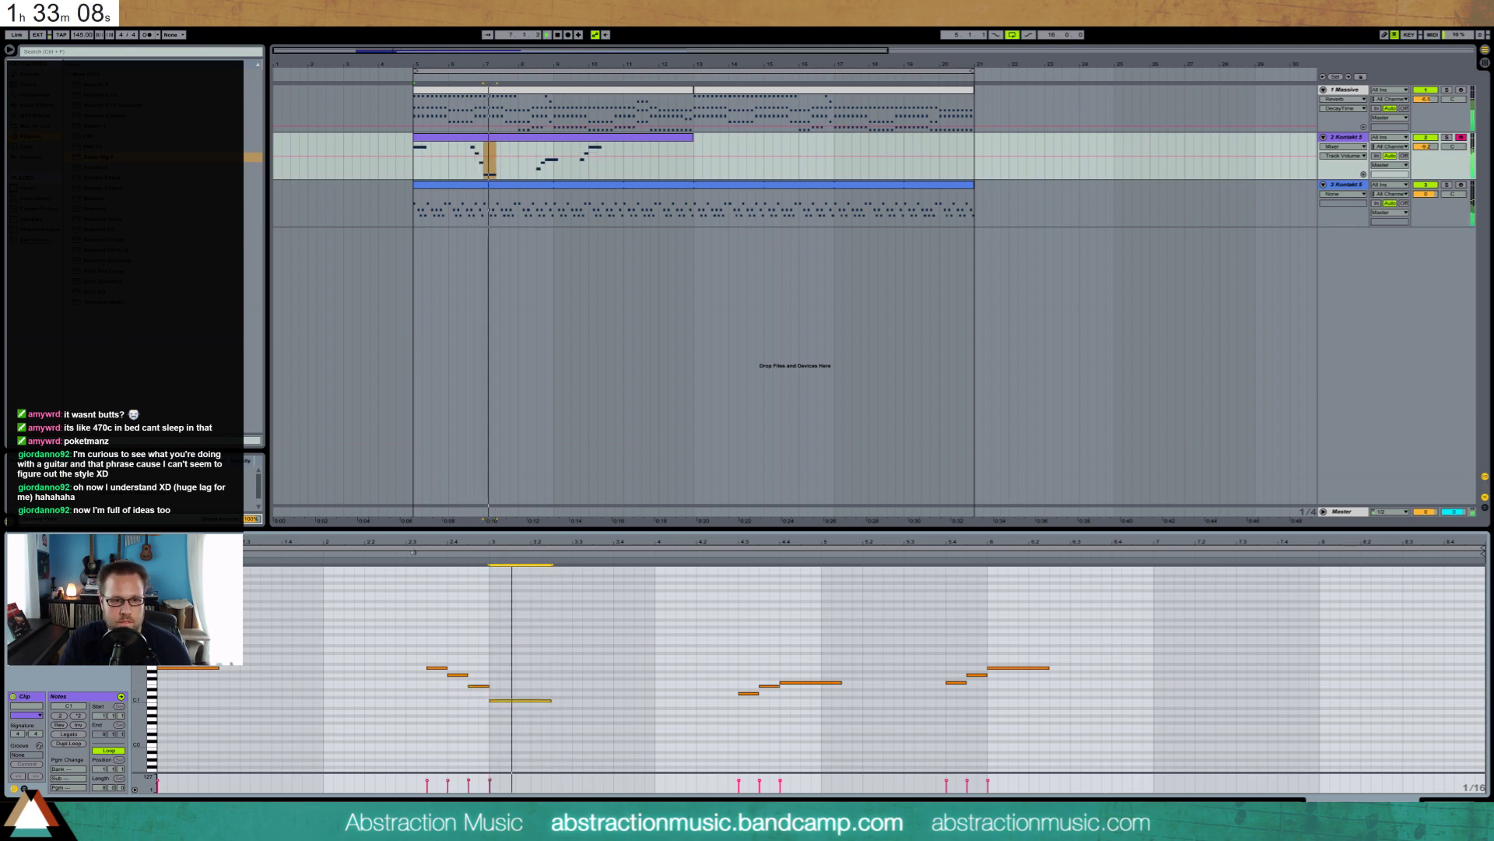
{"action": "key", "text": "space"}
{"action": "key", "text": "Down"}
{"action": "key", "text": "Down"}
{"action": "key", "text": "Down"}
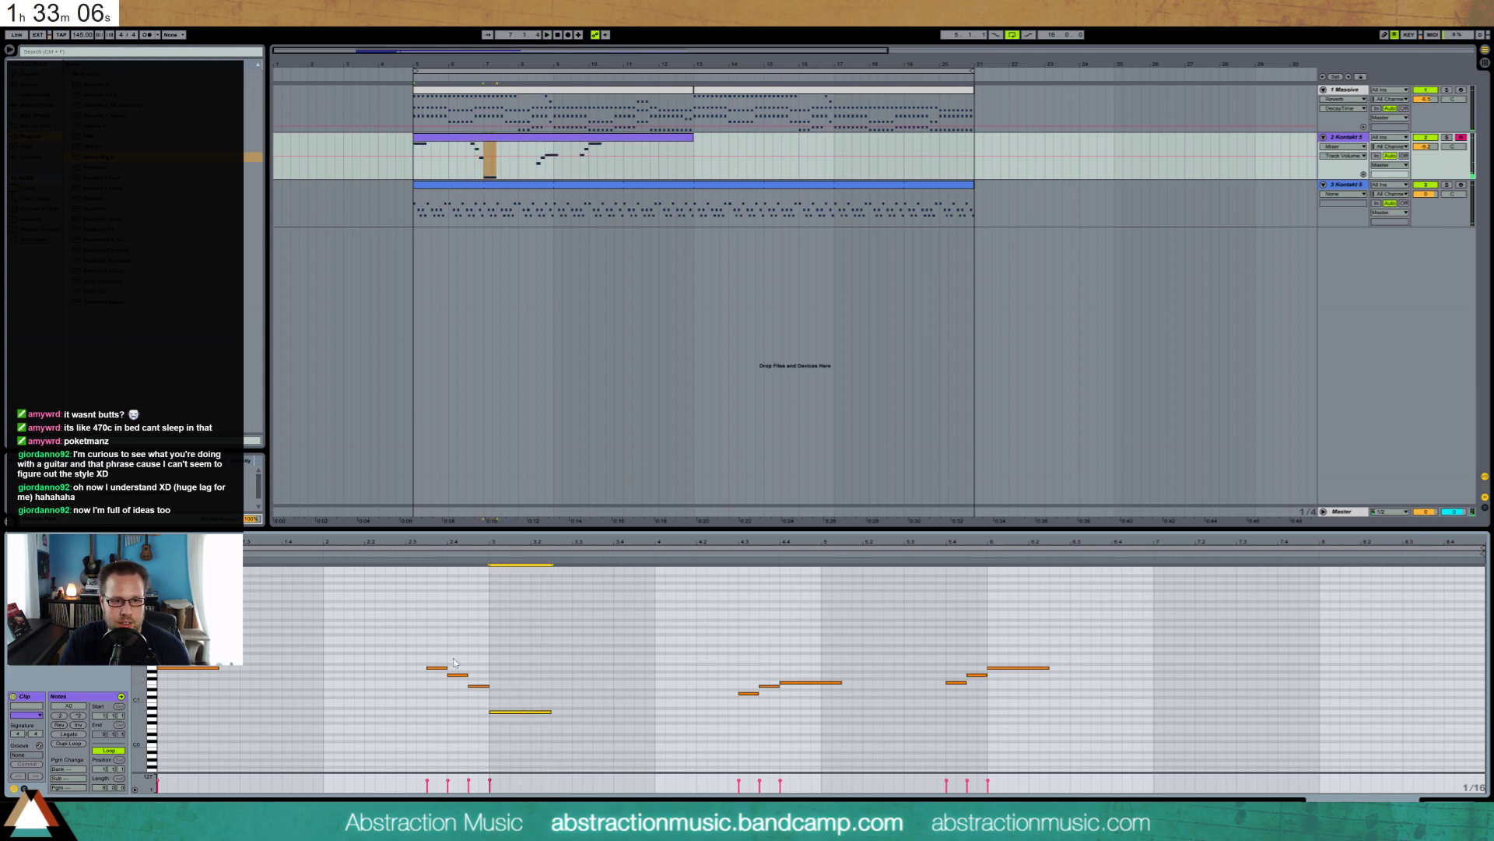
Lower the three eighth notes leading into bar 3, the first of them by two semitones, and audition the phrase
{"action": "left_click_drag", "start_coordinate": [425, 641], "coordinate": [440, 698]}
{"action": "key", "text": "Down"}
{"action": "key", "text": "Down"}
{"action": "key", "text": "Down"}
{"action": "key", "text": "Up"}
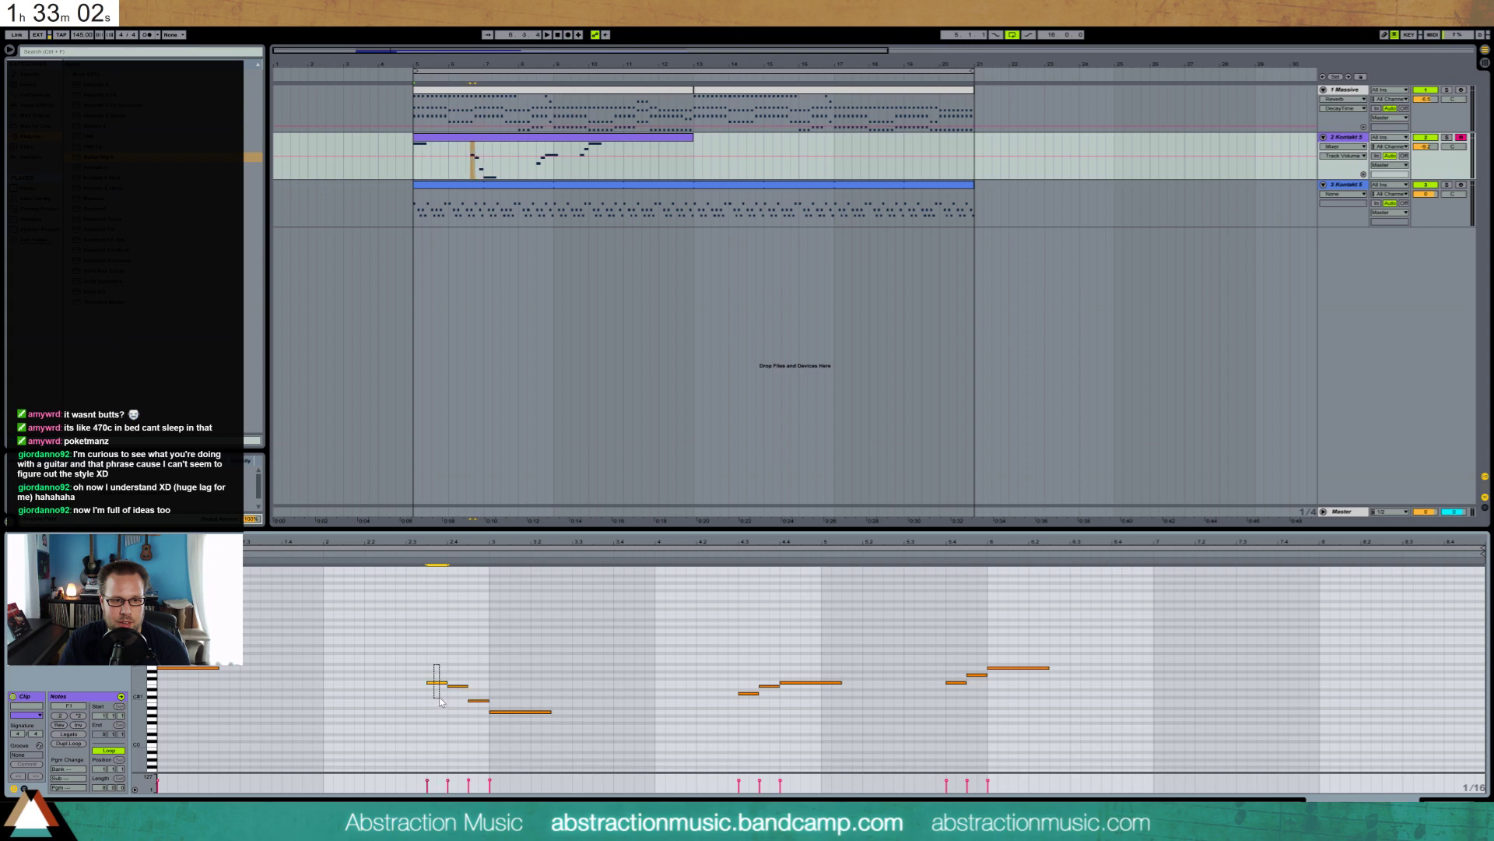
{"action": "key", "text": "Up"}
{"action": "key", "text": "Up"}
{"action": "left_click", "coordinate": [413, 552]}
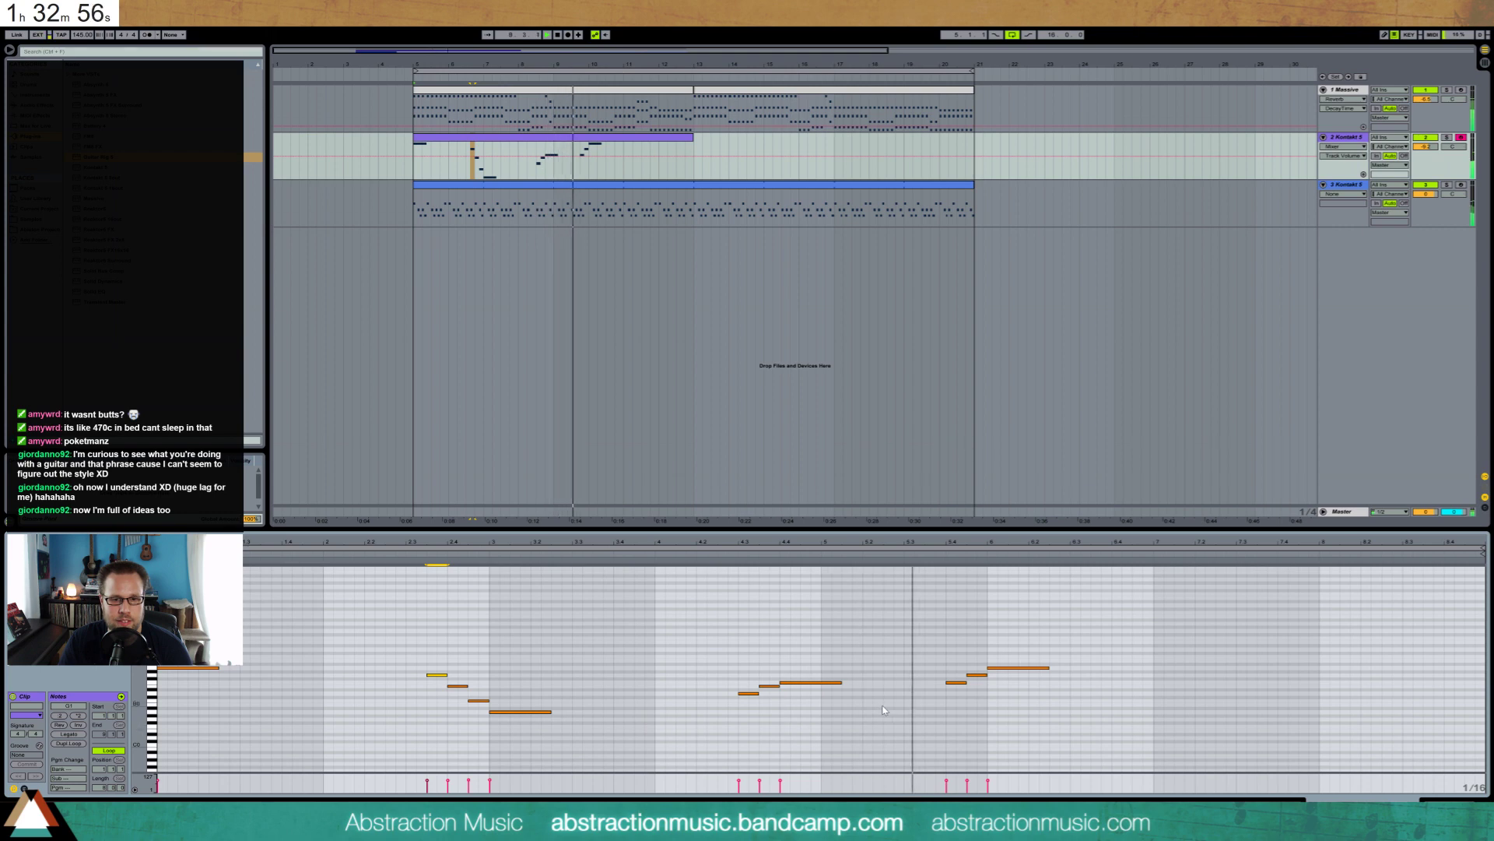
Add three rising eighth notes starting on beat 4 of bar 6, the last one landing on bar 7
{"action": "key", "text": "space"}
{"action": "double_click", "coordinate": [1117, 682]}
{"action": "left_click_drag", "start_coordinate": [1121, 682], "coordinate": [1172, 668]}
{"action": "double_click", "coordinate": [1137, 675]}
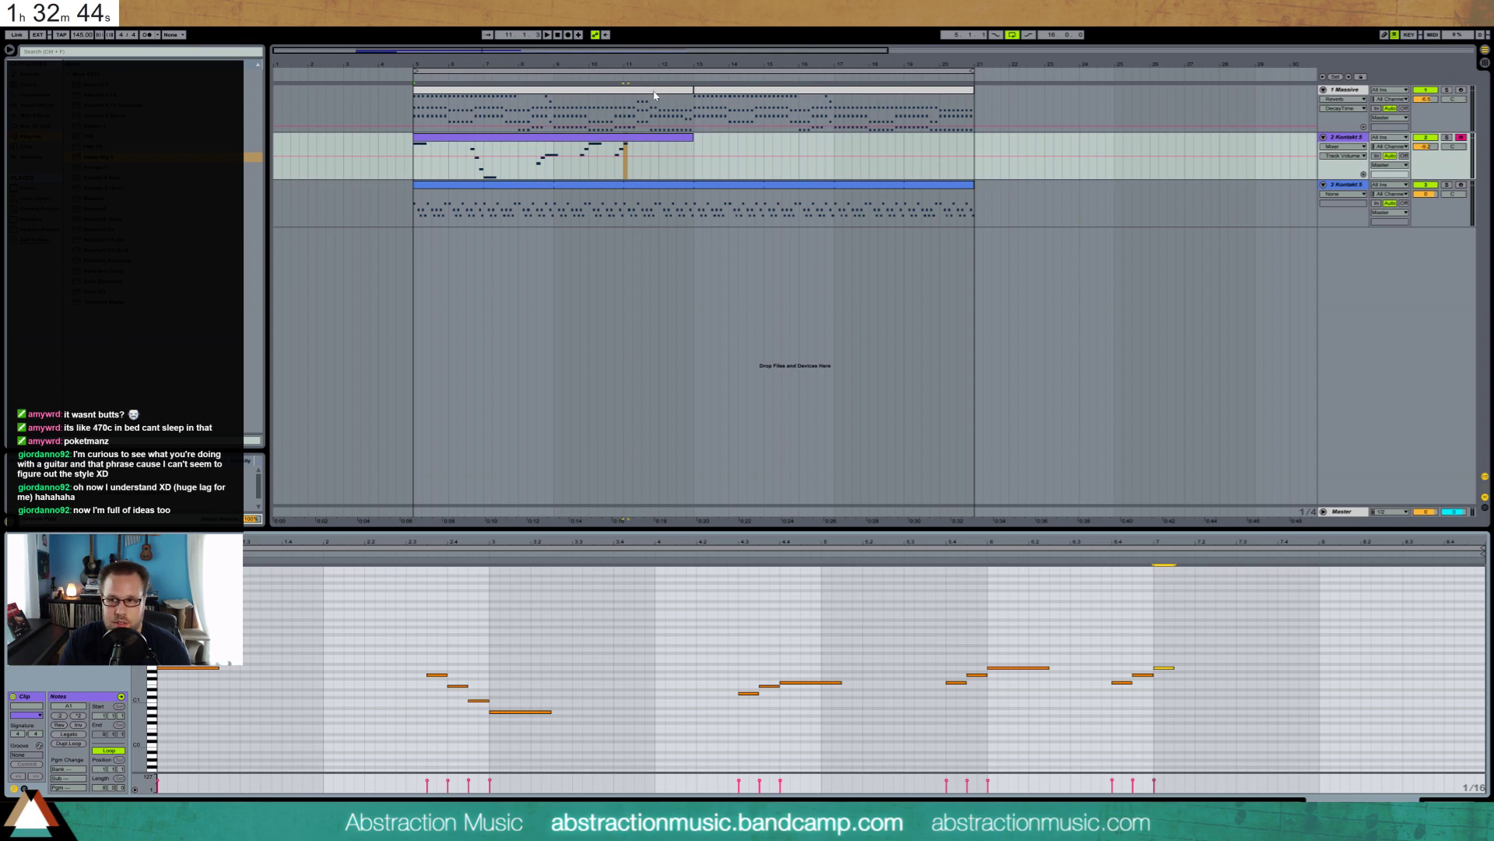
Shift the three new rising notes an eighth earlier and add a higher note on bar 7 held for one and a half beats
{"action": "left_click", "coordinate": [1084, 646]}
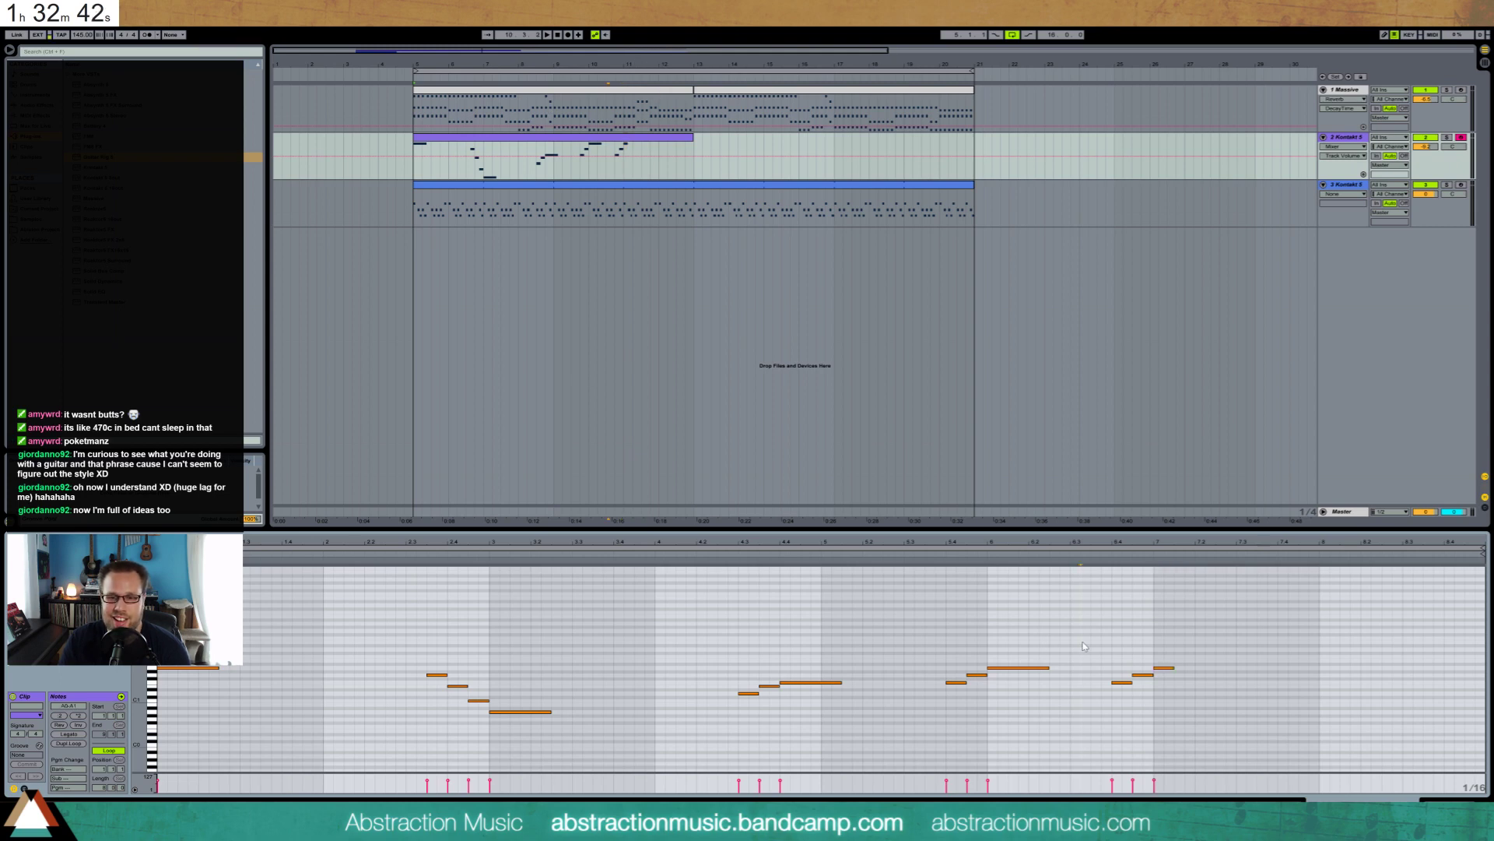
{"action": "left_click_drag", "start_coordinate": [1100, 640], "coordinate": [1195, 721]}
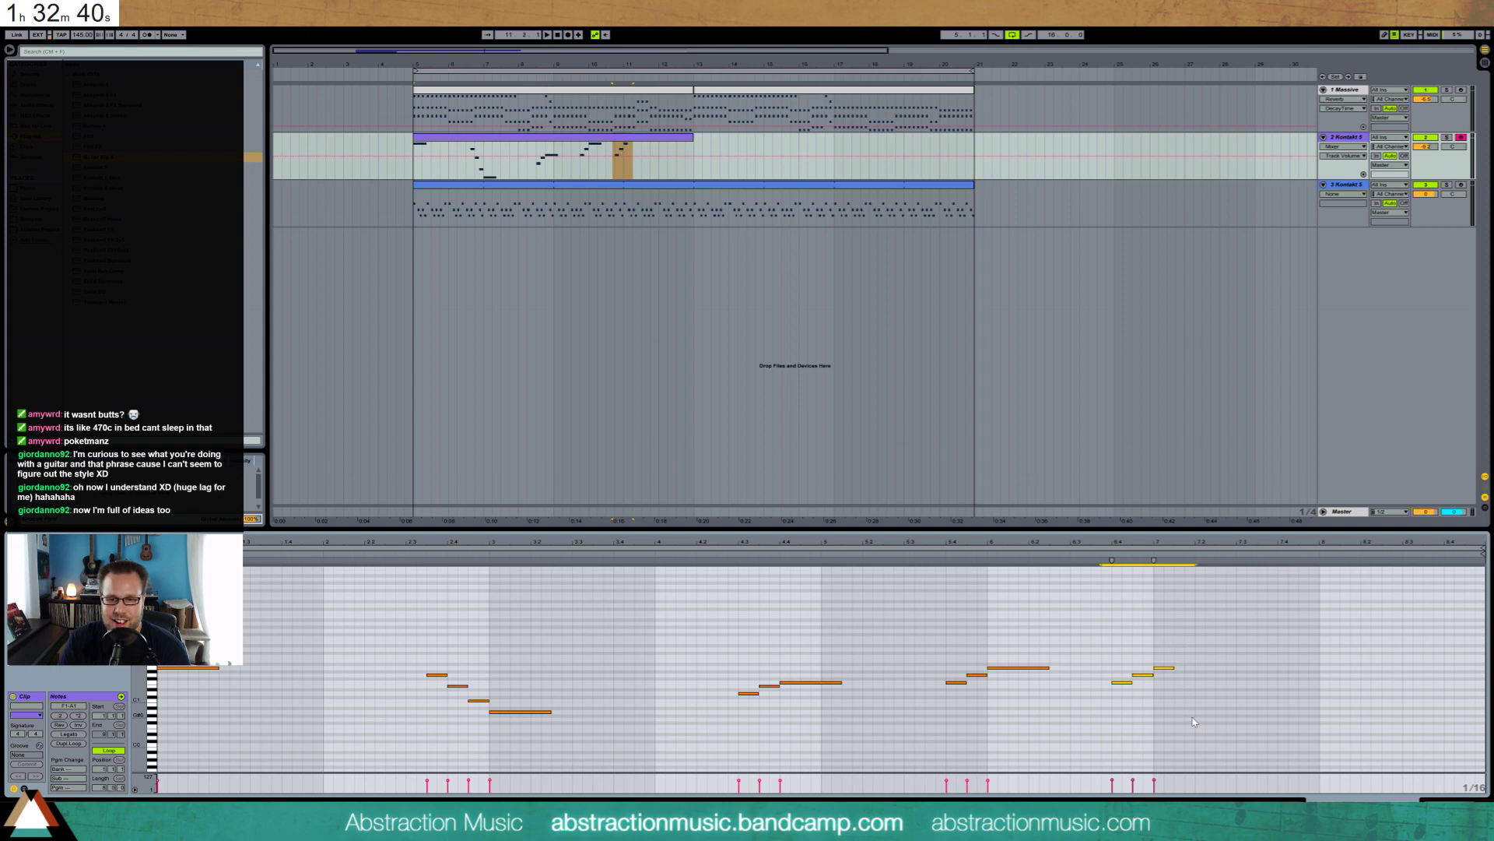
{"action": "key", "text": "Left"}
{"action": "key", "text": "Left"}
{"action": "key", "text": "Down"}
{"action": "key", "text": "Down"}
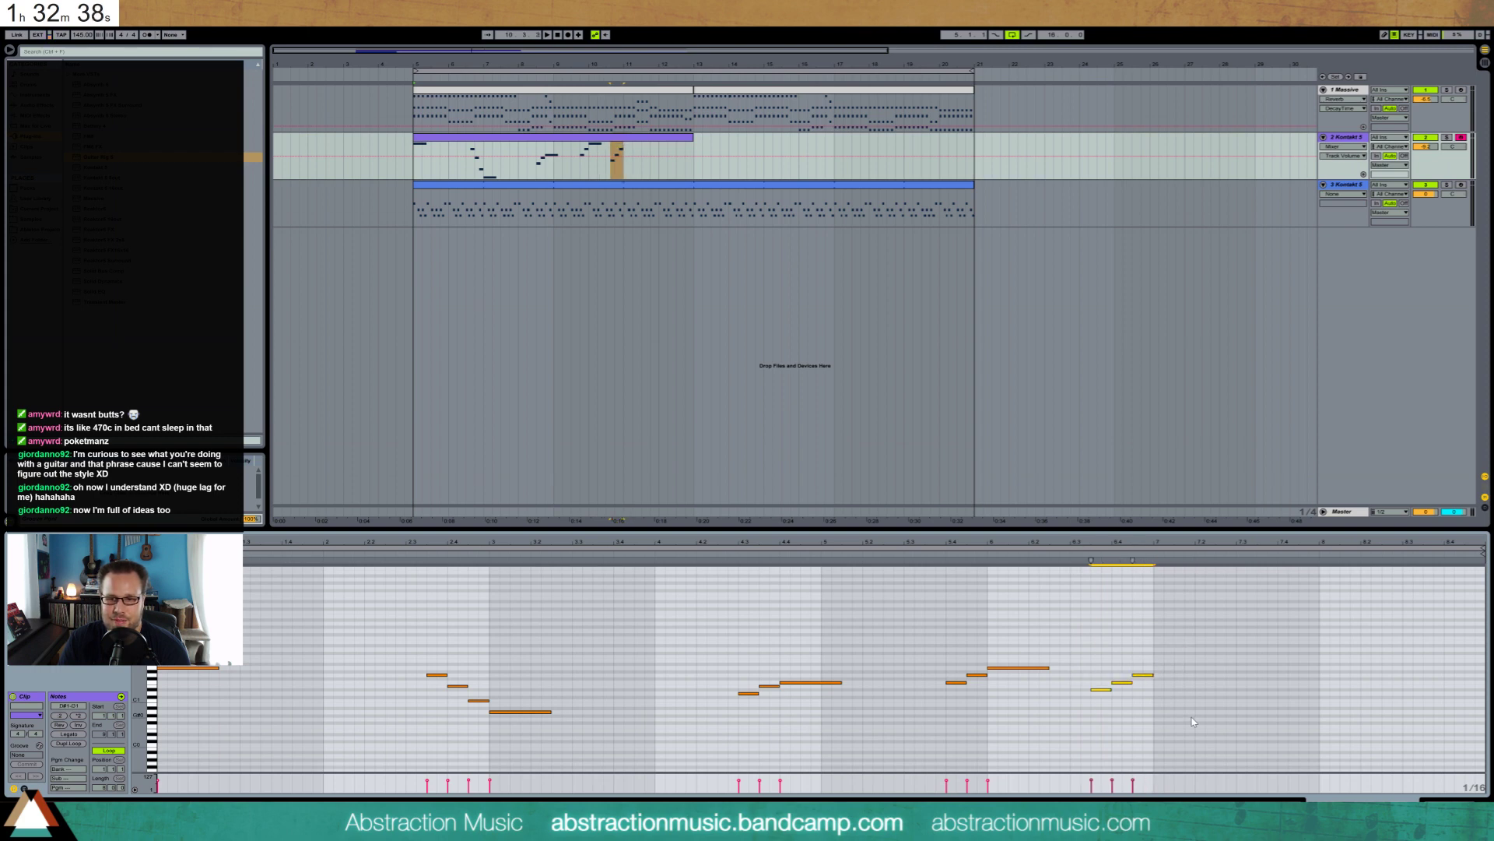
{"action": "left_click", "coordinate": [1102, 689]}
{"action": "key", "text": "Up"}
{"action": "key", "text": "Up"}
{"action": "mouse_move", "coordinate": [1117, 662]}
{"action": "left_mouse_down"}
{"action": "mouse_move", "coordinate": [1147, 683]}
{"action": "mouse_move", "coordinate": [1102, 697]}
{"action": "mouse_move", "coordinate": [1167, 658]}
{"action": "mouse_move", "coordinate": [1215, 656]}
{"action": "left_mouse_up"}
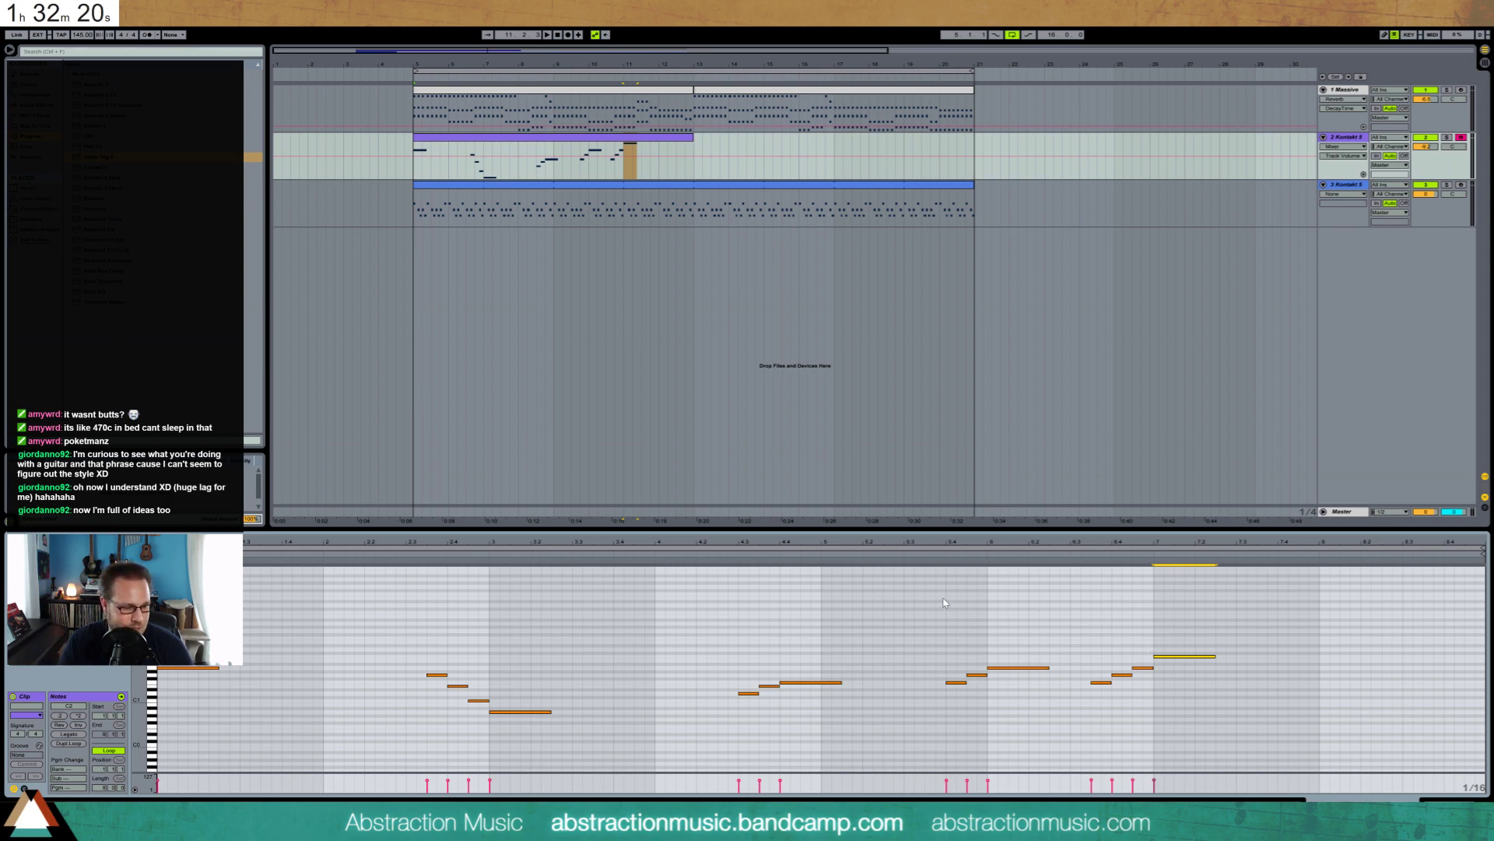
Audition the melody and move the three-note rising phrase leading into bar 6 one beat earlier
{"action": "key", "text": "space"}
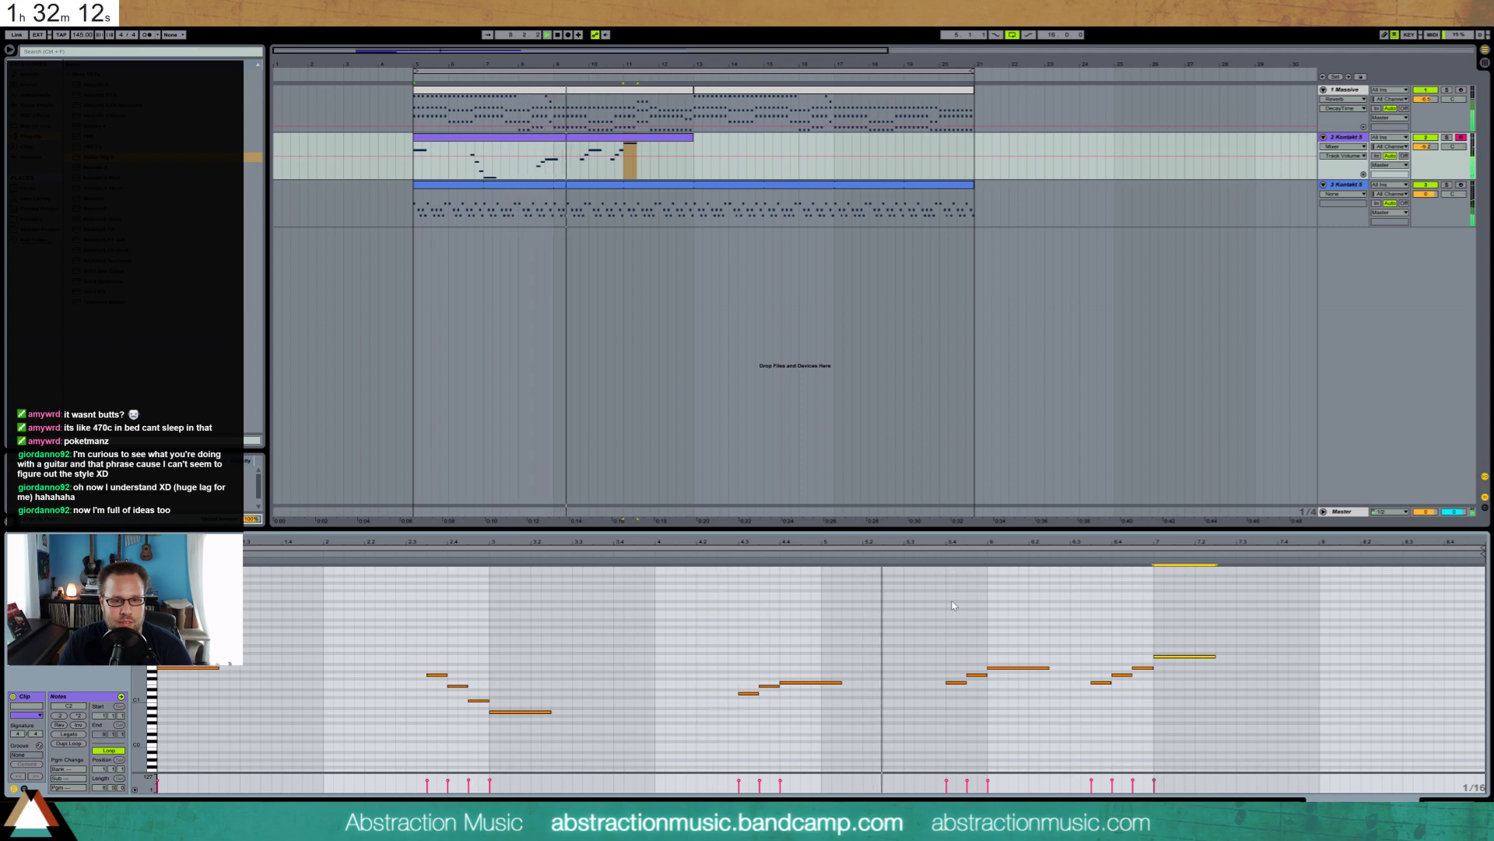
{"action": "left_click_drag", "start_coordinate": [944, 625], "coordinate": [1015, 699]}
{"action": "key", "text": "Left"}
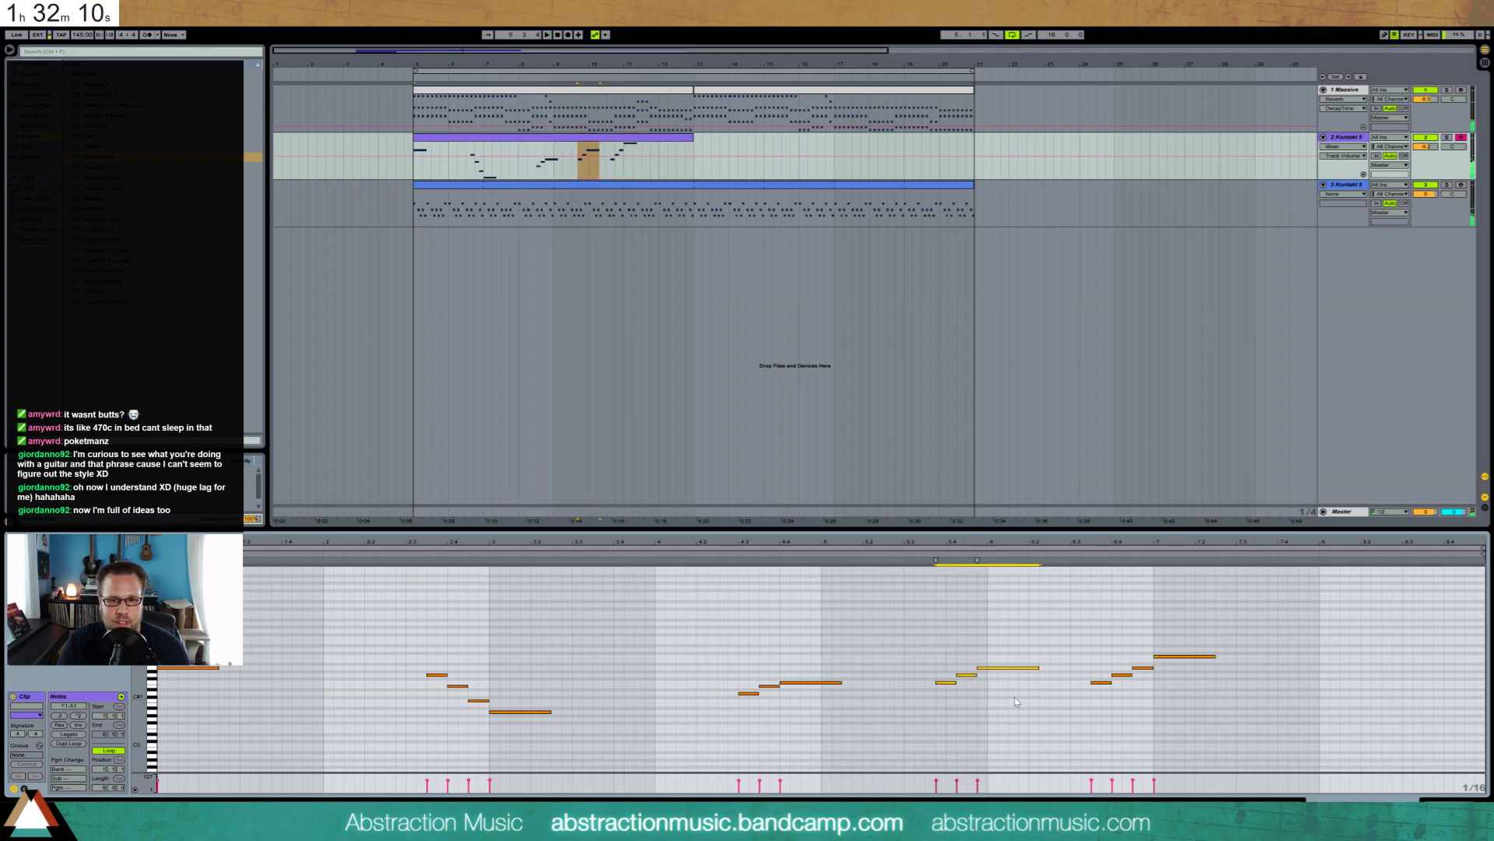
{"action": "key", "text": "Left"}
{"action": "key", "text": "Left"}
{"action": "key", "text": "Left"}
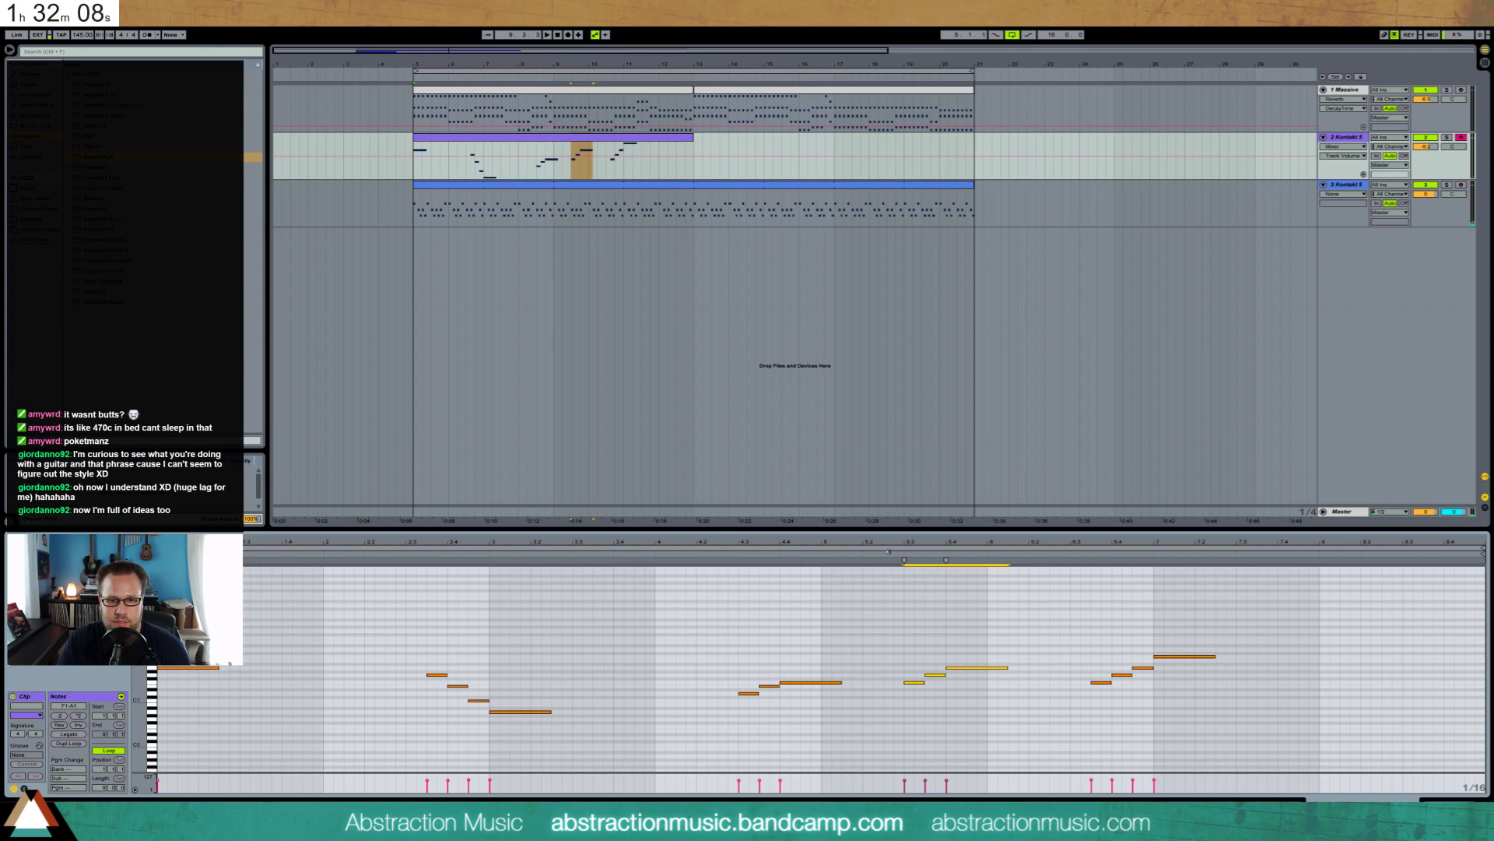
{"action": "key", "text": "space"}
Move the four-note phrase leading into bar 7 one beat earlier, lowering its first note by three semitones and its second by two
{"action": "left_click_drag", "start_coordinate": [1080, 620], "coordinate": [1289, 747]}
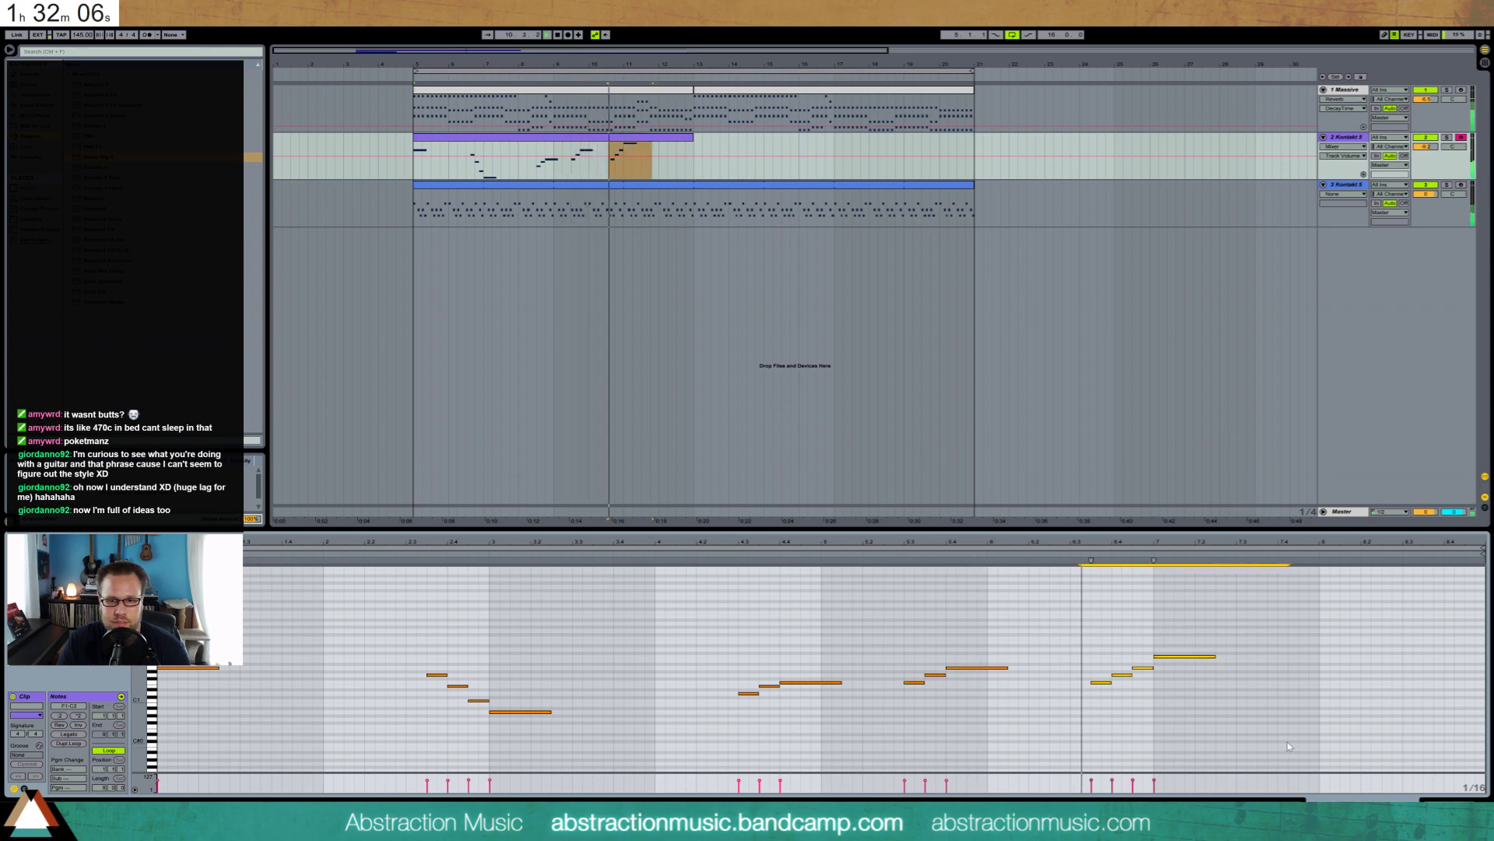
{"action": "key", "text": "space"}
{"action": "key", "text": "Left"}
{"action": "key", "text": "Left"}
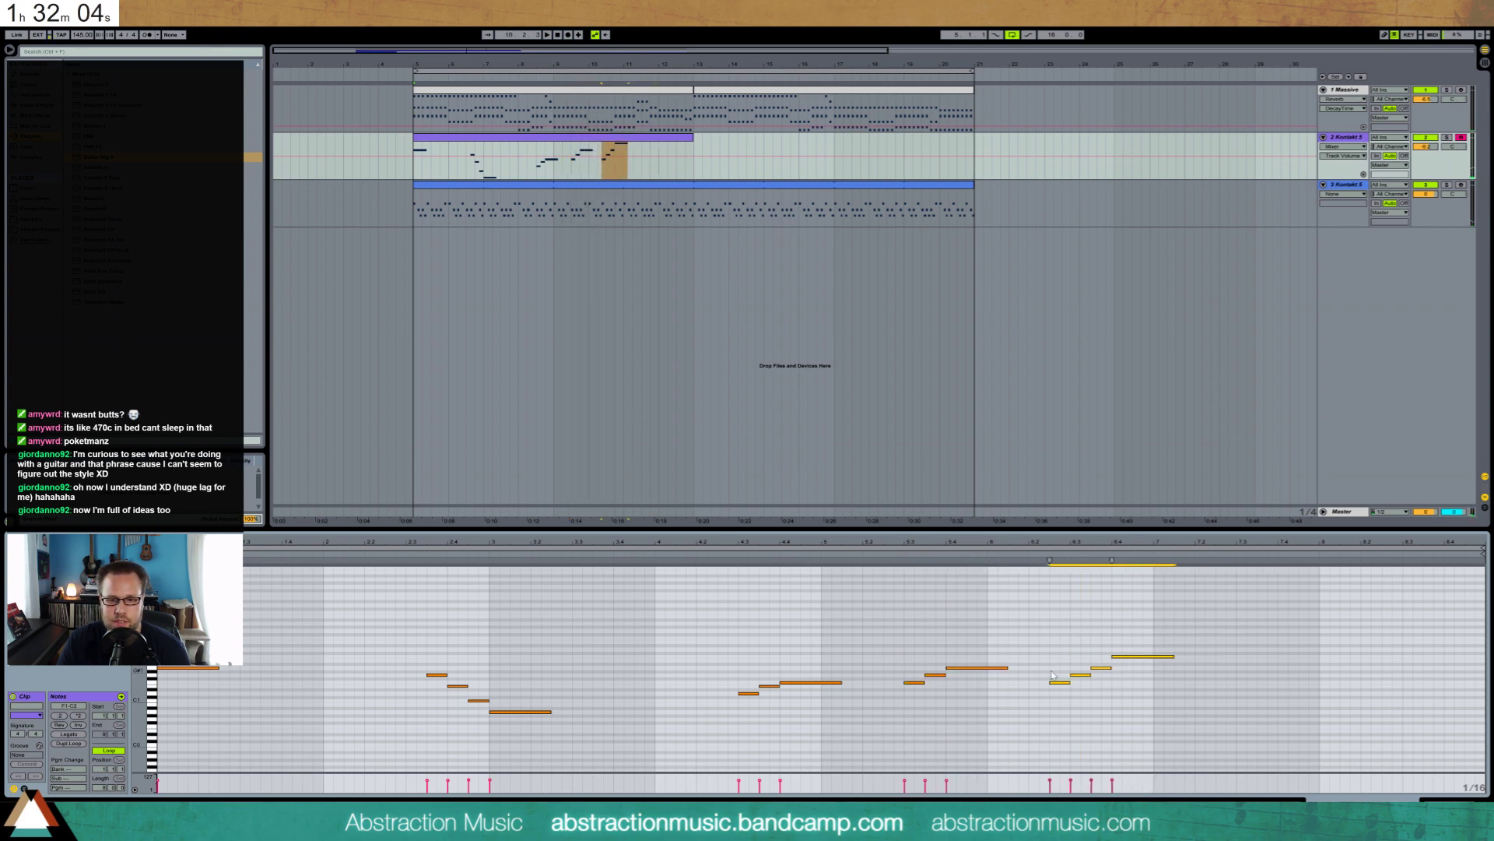
{"action": "left_click_drag", "start_coordinate": [1051, 668], "coordinate": [1094, 676]}
{"action": "key", "text": "Down"}
{"action": "key", "text": "Down"}
{"action": "key", "text": "Down"}
{"action": "key", "text": "Up"}
{"action": "key", "text": "Up"}
{"action": "key", "text": "Up"}
{"action": "key", "text": "Down"}
{"action": "key", "text": "Down"}
{"action": "key", "text": "Up"}
{"action": "key", "text": "Up"}
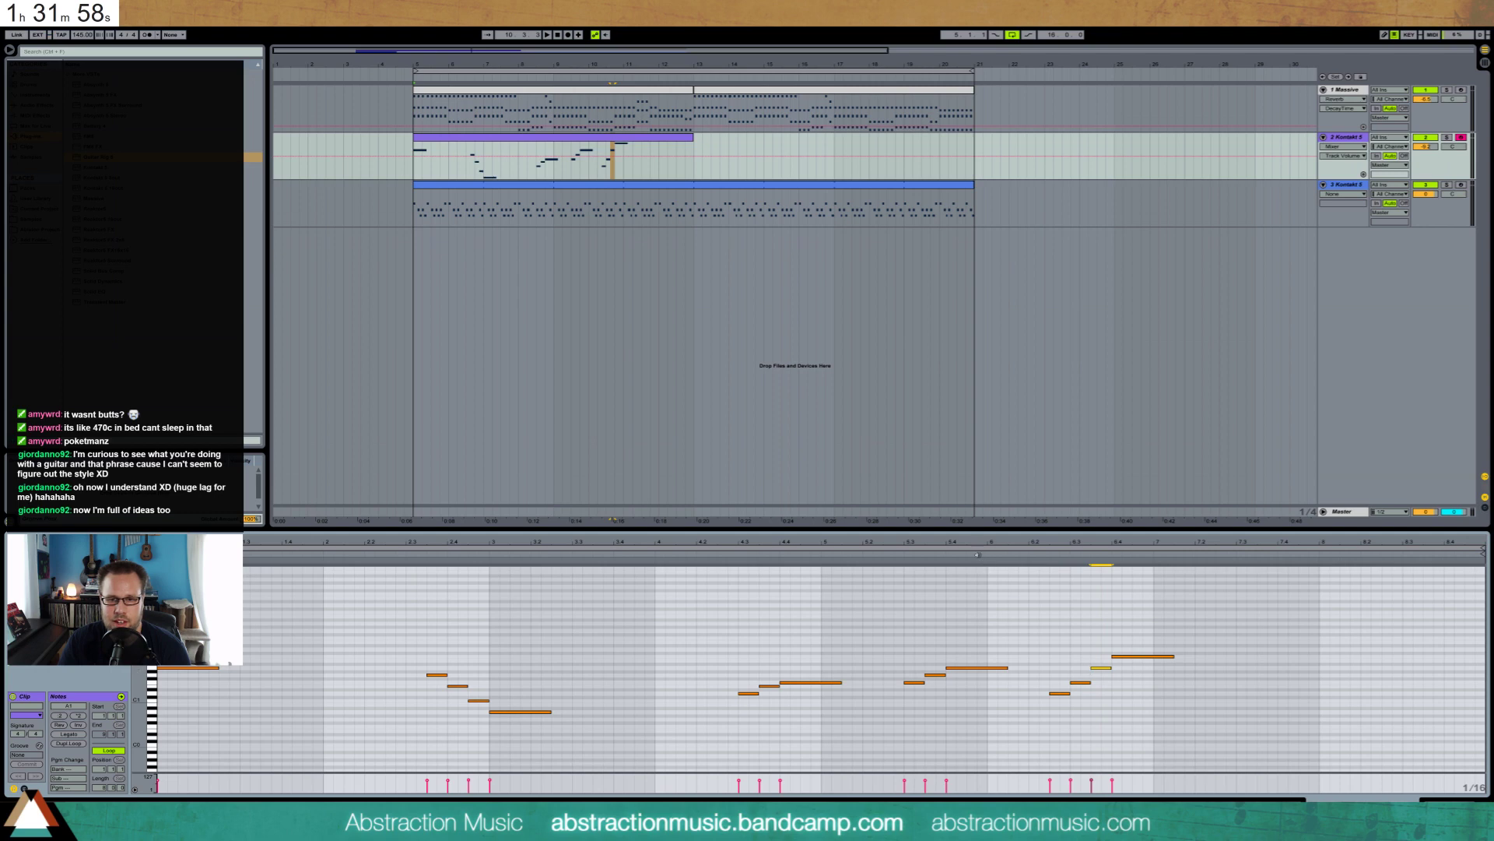
Audition the reworked four-note phrase in bar 6 and delete it
{"action": "left_click", "coordinate": [978, 554]}
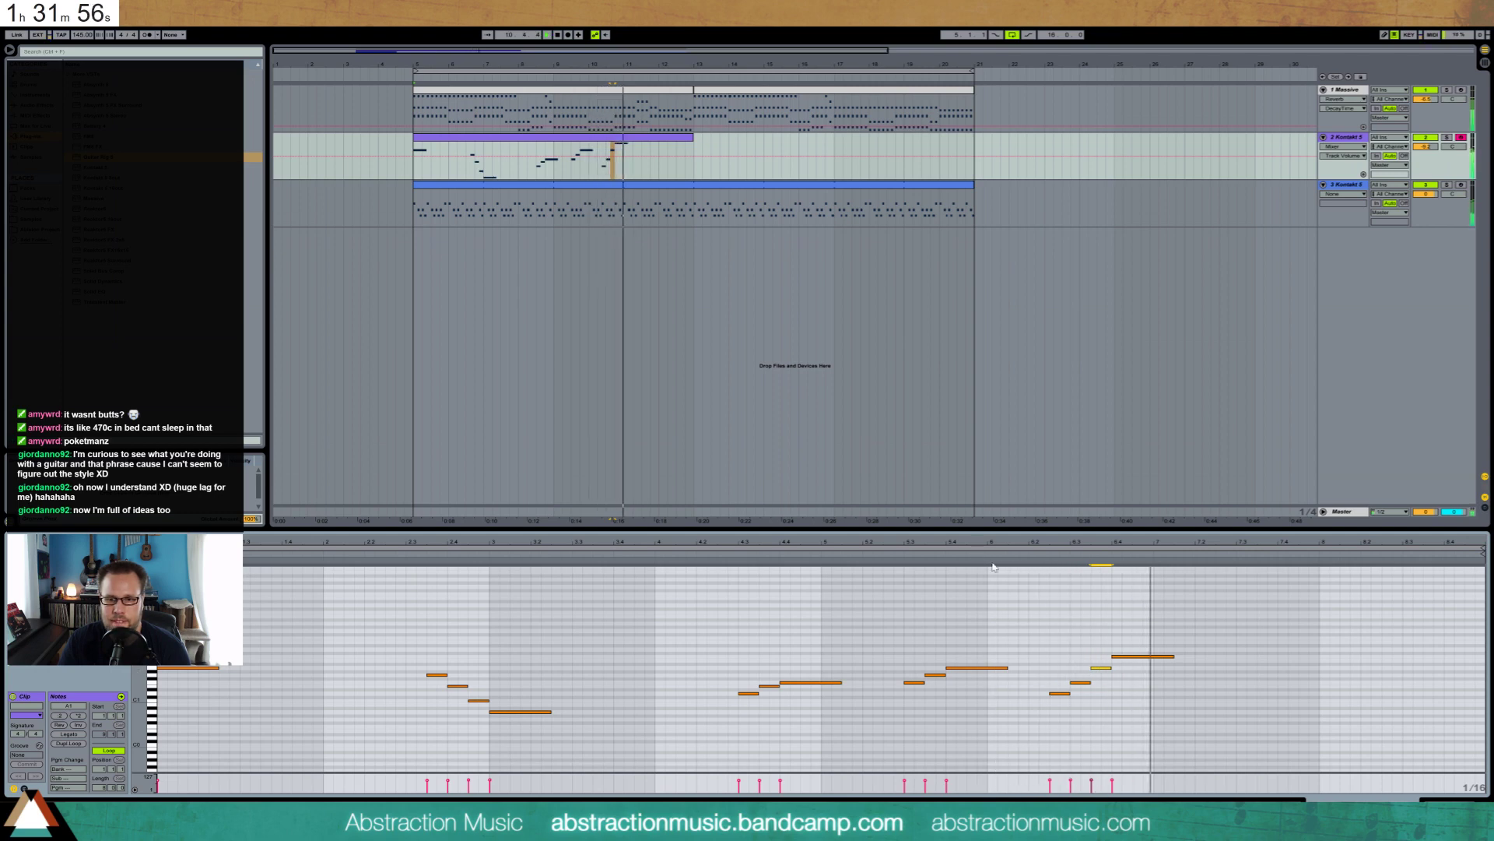
{"action": "key", "text": "space"}
{"action": "mouse_move", "coordinate": [1126, 635]}
{"action": "left_mouse_down"}
{"action": "mouse_move", "coordinate": [1096, 675]}
{"action": "mouse_move", "coordinate": [1136, 673]}
{"action": "mouse_move", "coordinate": [1175, 744]}
{"action": "left_mouse_up"}
{"action": "key", "text": "Down"}
{"action": "key", "text": "Down"}
{"action": "left_click", "coordinate": [1135, 670]}
{"action": "key", "text": "Delete"}
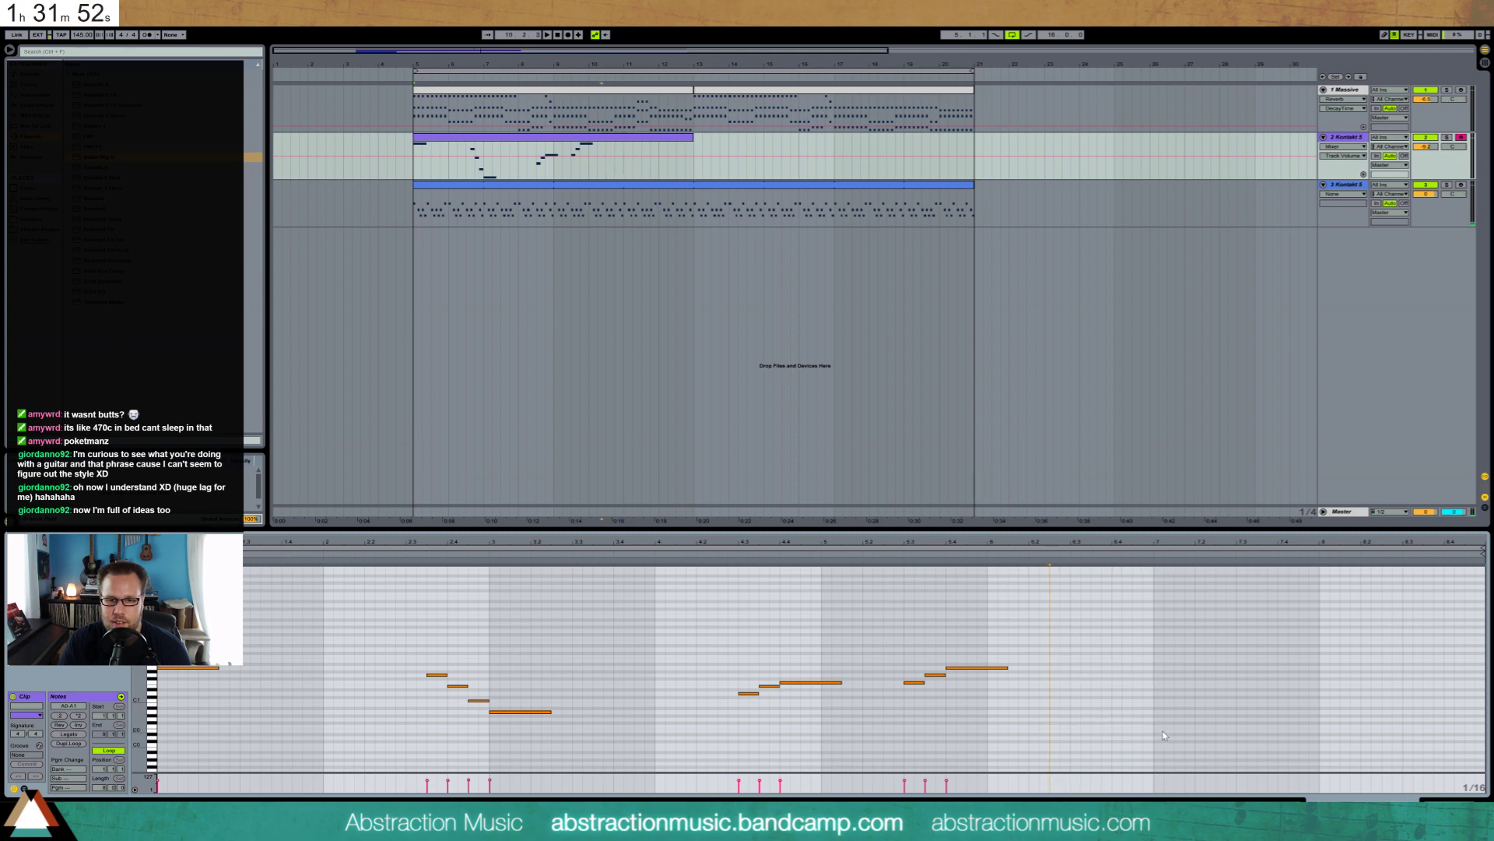
Audition from bar 4 and move the rising phrase in bar 5 one full bar later, so it starts on beat 3 of bar 6
{"action": "left_click", "coordinate": [730, 560]}
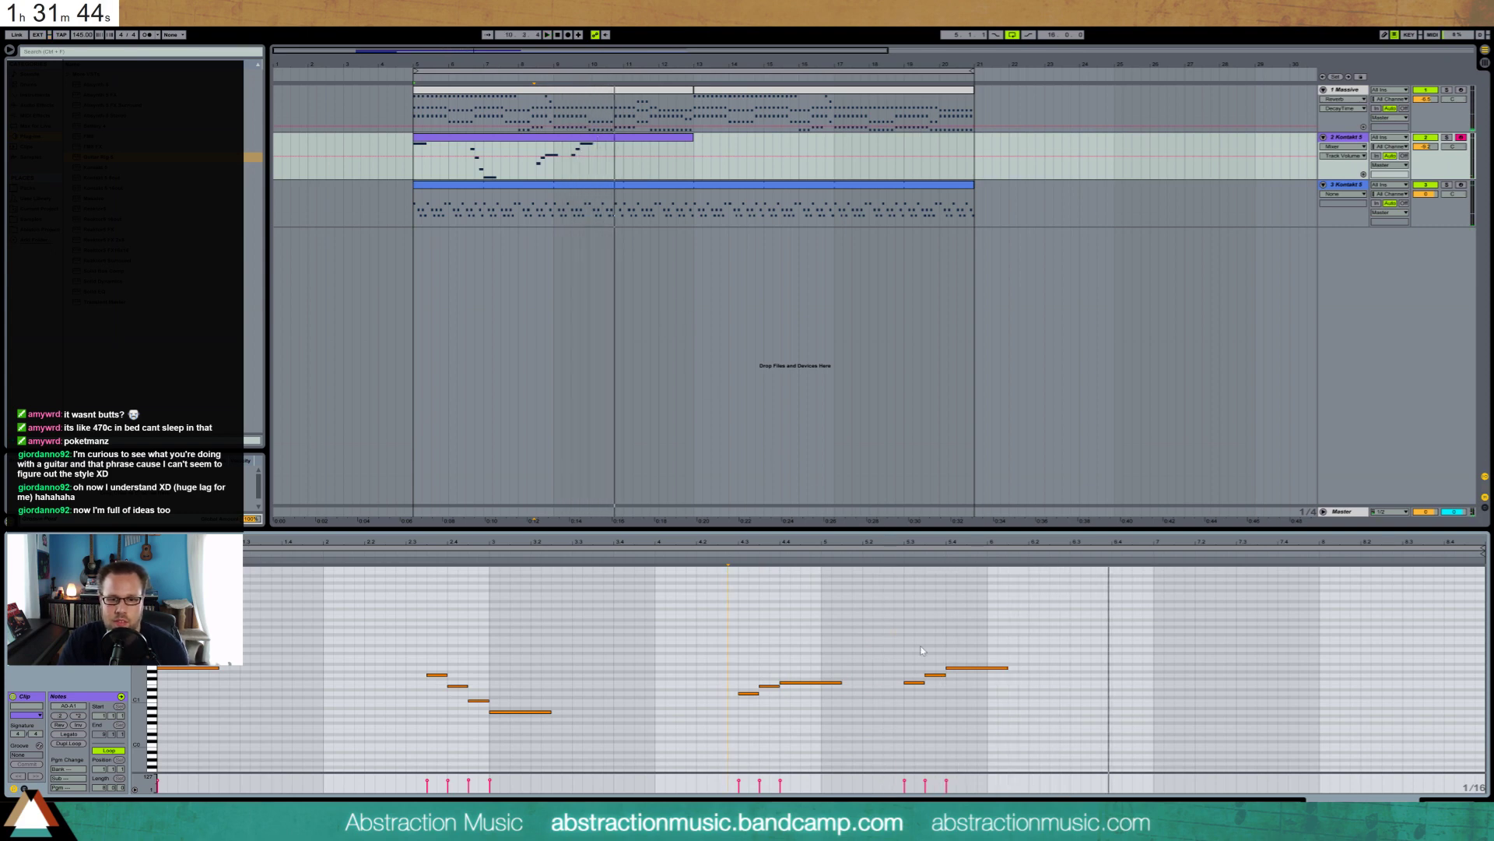
{"action": "left_click_drag", "start_coordinate": [890, 632], "coordinate": [966, 703]}
{"action": "key", "text": "Right"}
{"action": "key", "text": "Right"}
{"action": "key", "text": "Right"}
{"action": "key", "text": "Right"}
{"action": "key", "text": "Right"}
{"action": "key", "text": "Right"}
{"action": "key", "text": "Right"}
{"action": "key", "text": "Right"}
{"action": "key", "text": "Right"}
{"action": "key", "text": "Right"}
{"action": "key", "text": "Right"}
{"action": "key", "text": "Right"}
{"action": "key", "text": "Right"}
{"action": "key", "text": "Right"}
{"action": "key", "text": "Right"}
{"action": "key", "text": "Right"}
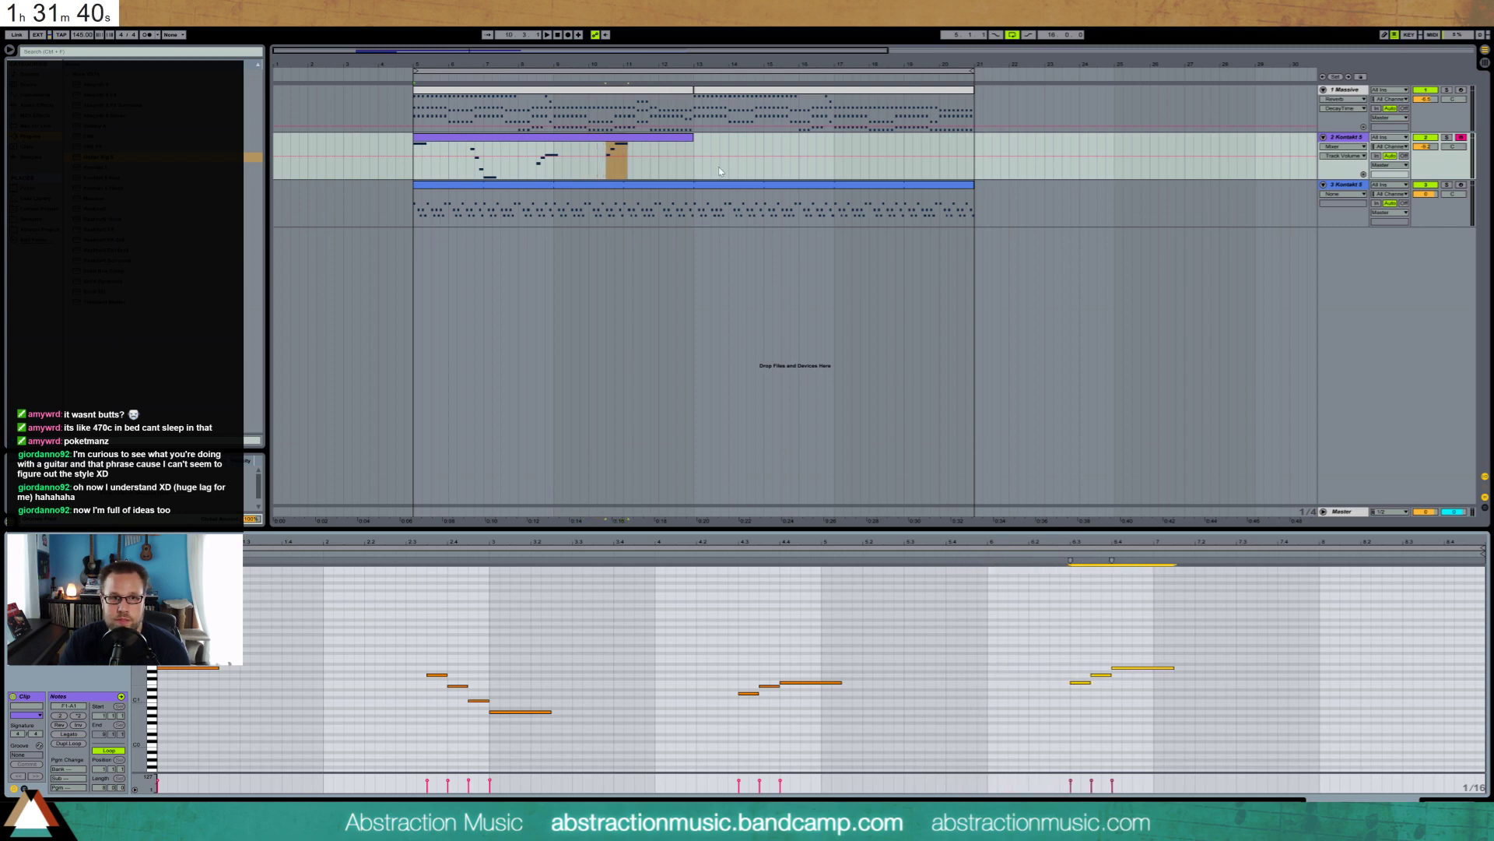
Copy two chord notes at bar 8 of the Massive clip into the guitar clip at bar 8, transposed down three octaves
{"action": "left_click", "coordinate": [673, 96]}
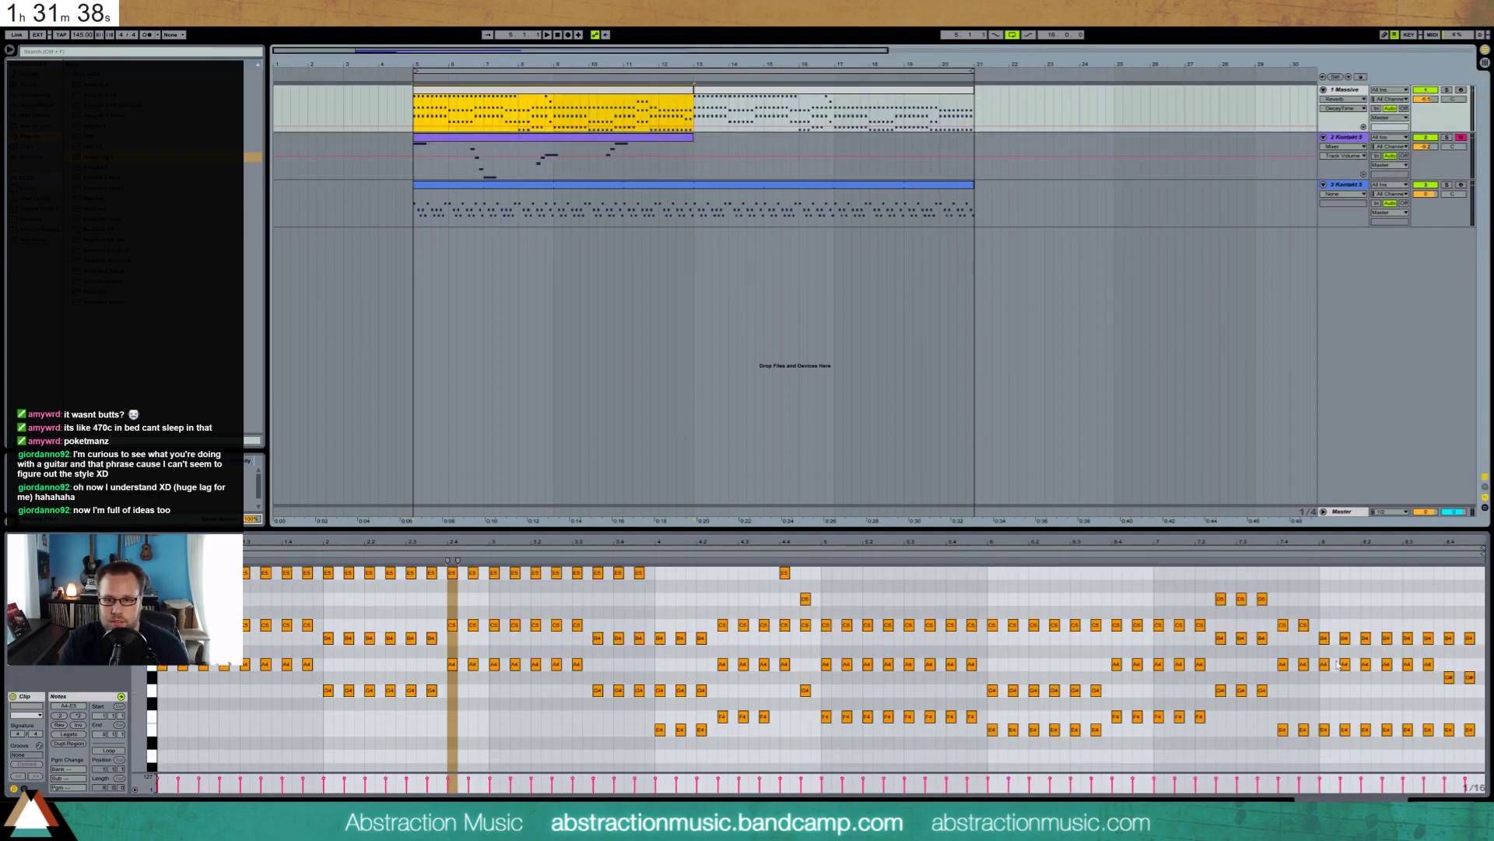
{"action": "left_click", "coordinate": [683, 109]}
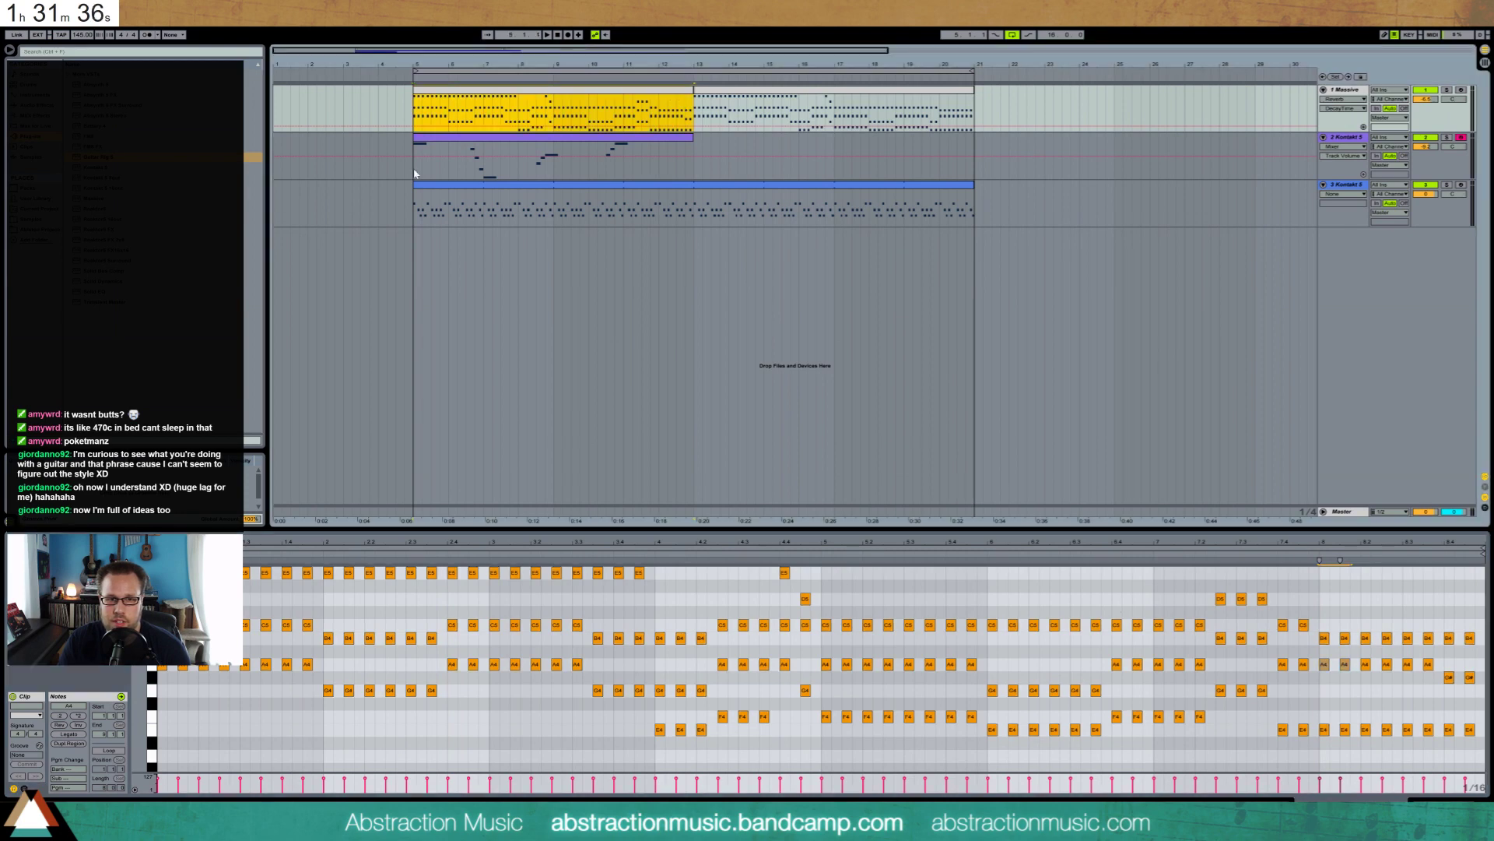
{"action": "left_click", "coordinate": [415, 173]}
{"action": "left_click", "coordinate": [1318, 636]}
{"action": "key", "text": "ctrl+v"}
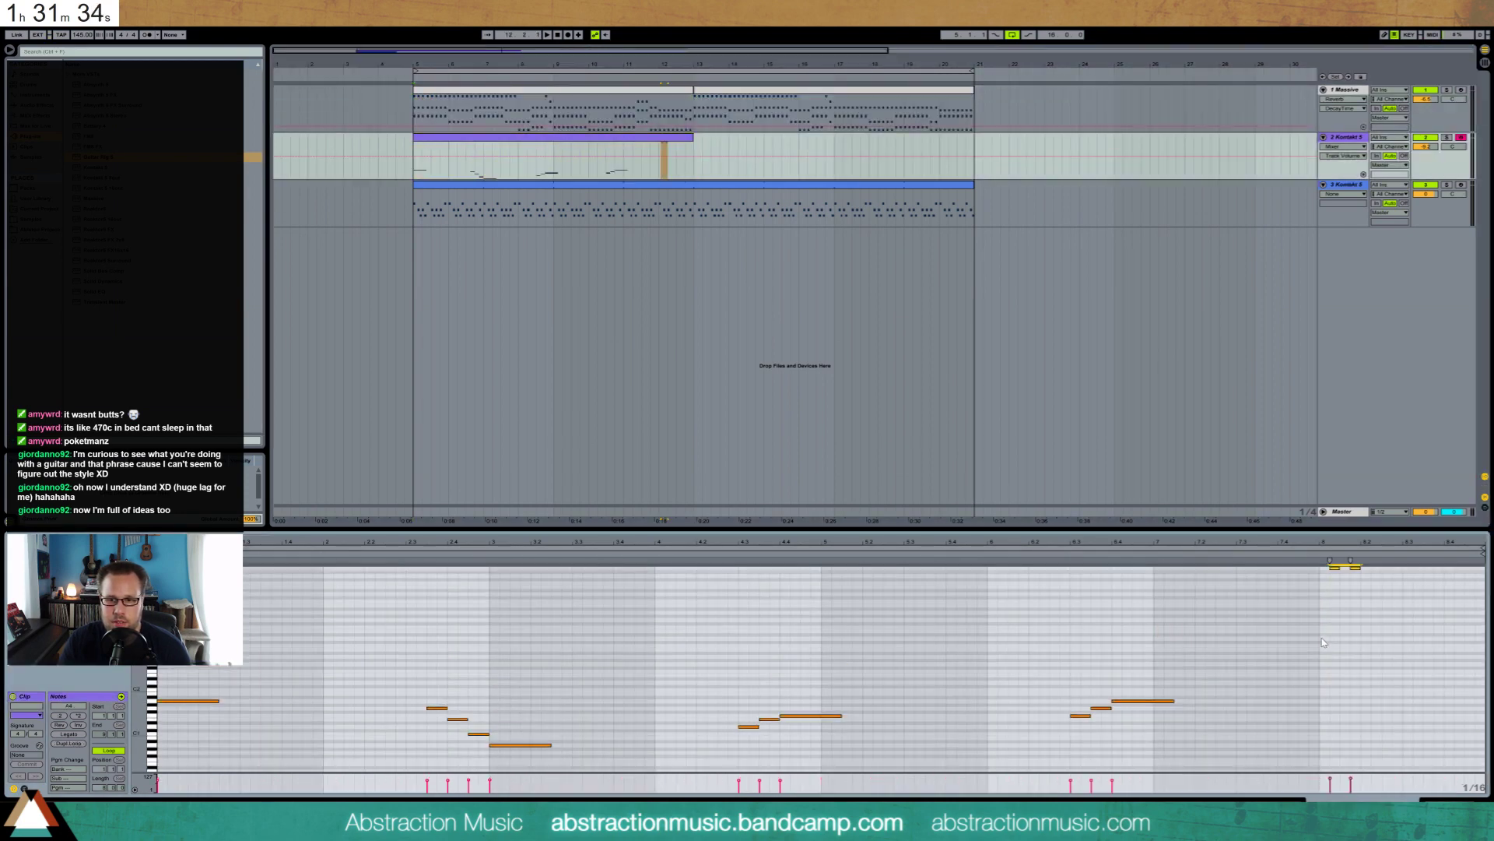
{"action": "key", "text": "shift+Down"}
{"action": "key", "text": "shift+Down"}
{"action": "key", "text": "shift+Down"}
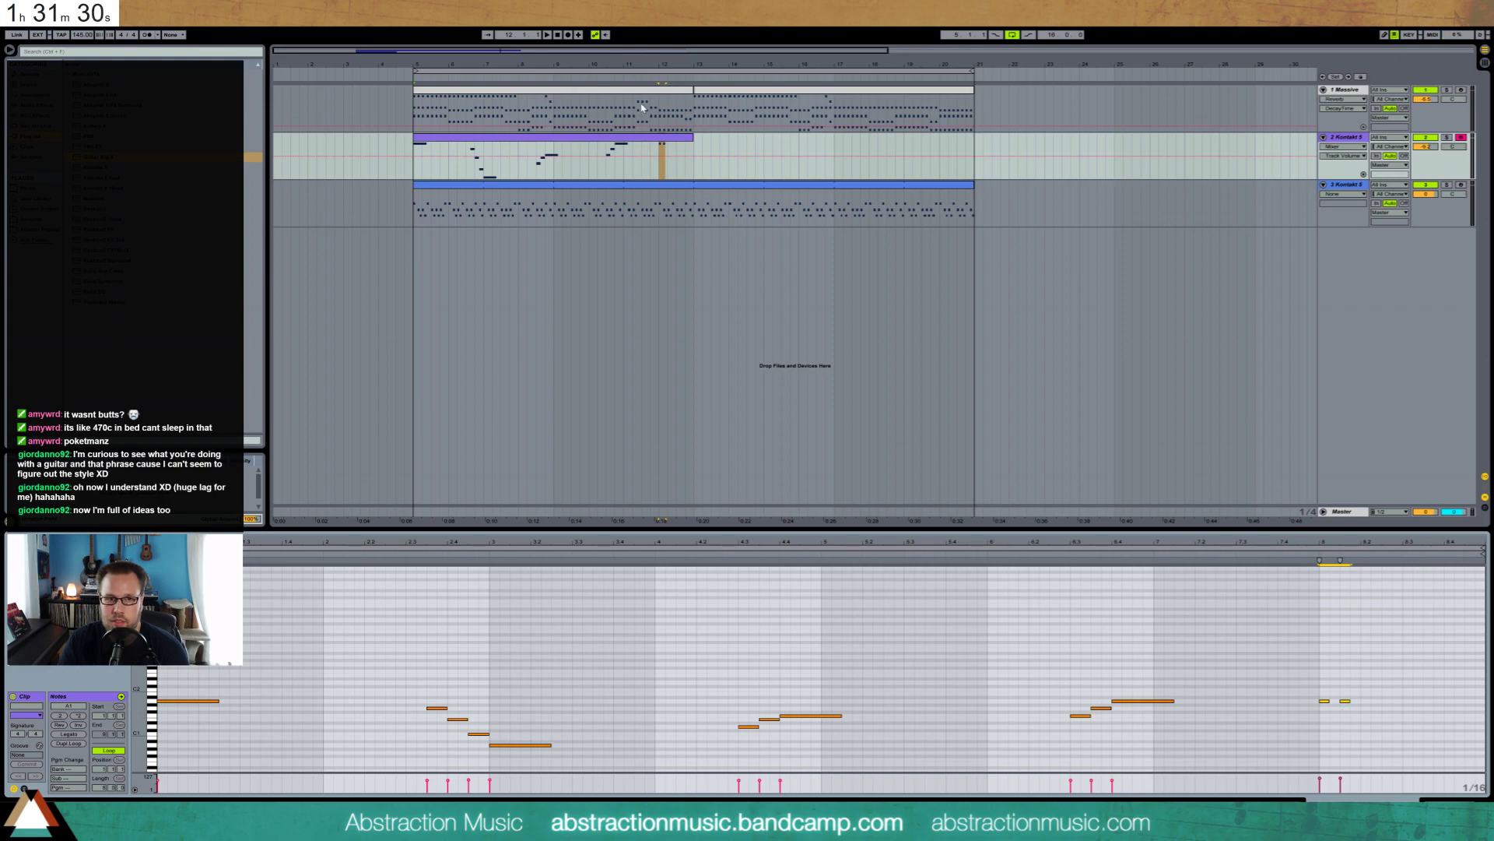
Compare with the Massive chords and copy the two rising eighth notes from bar 6 to beat 4 of bar 7
{"action": "left_click", "coordinate": [662, 92]}
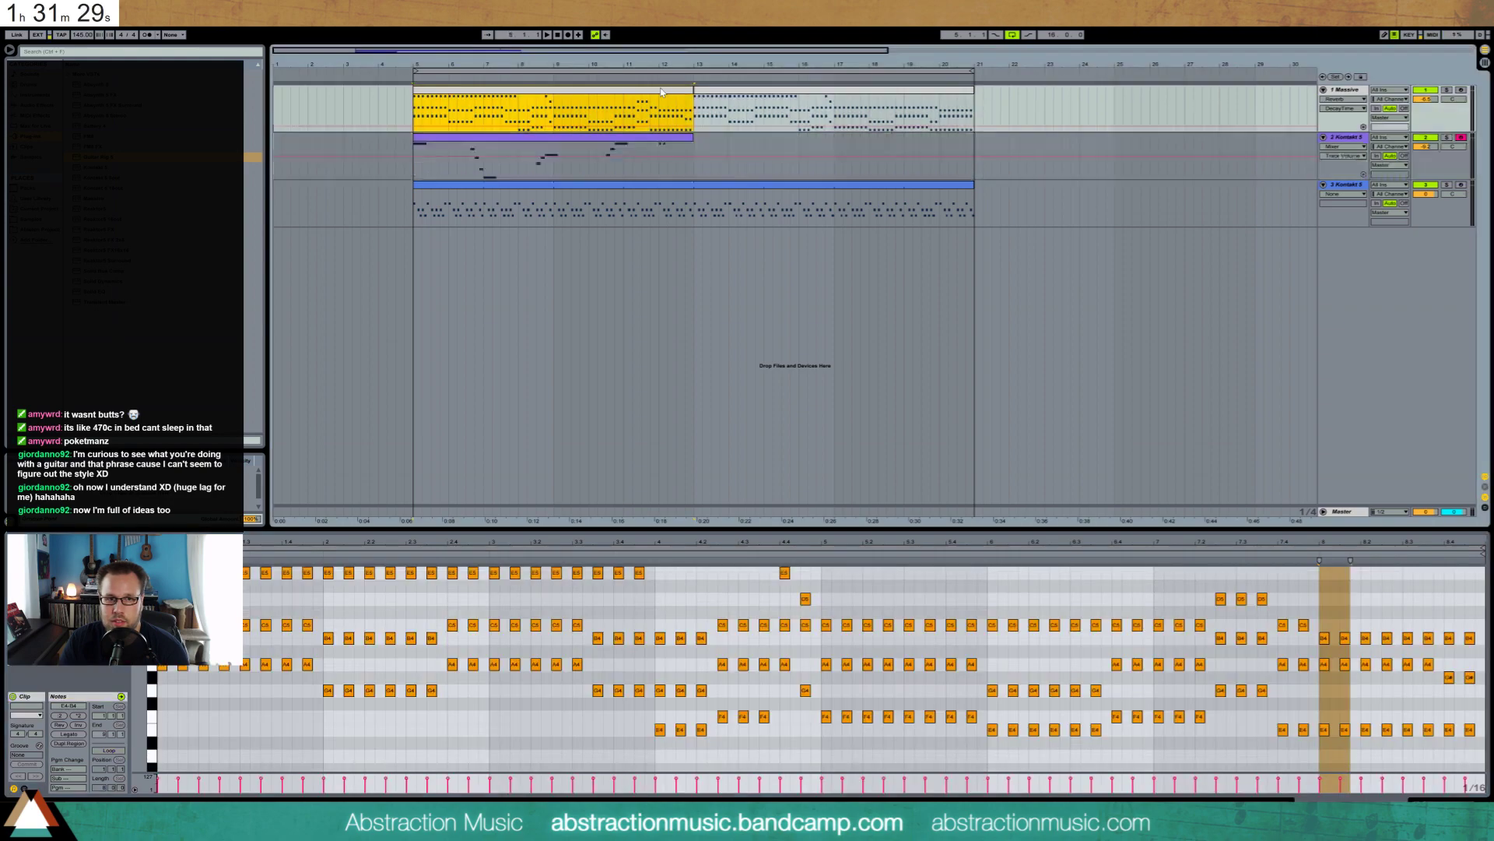
{"action": "left_click", "coordinate": [679, 138]}
{"action": "left_click", "coordinate": [1315, 721]}
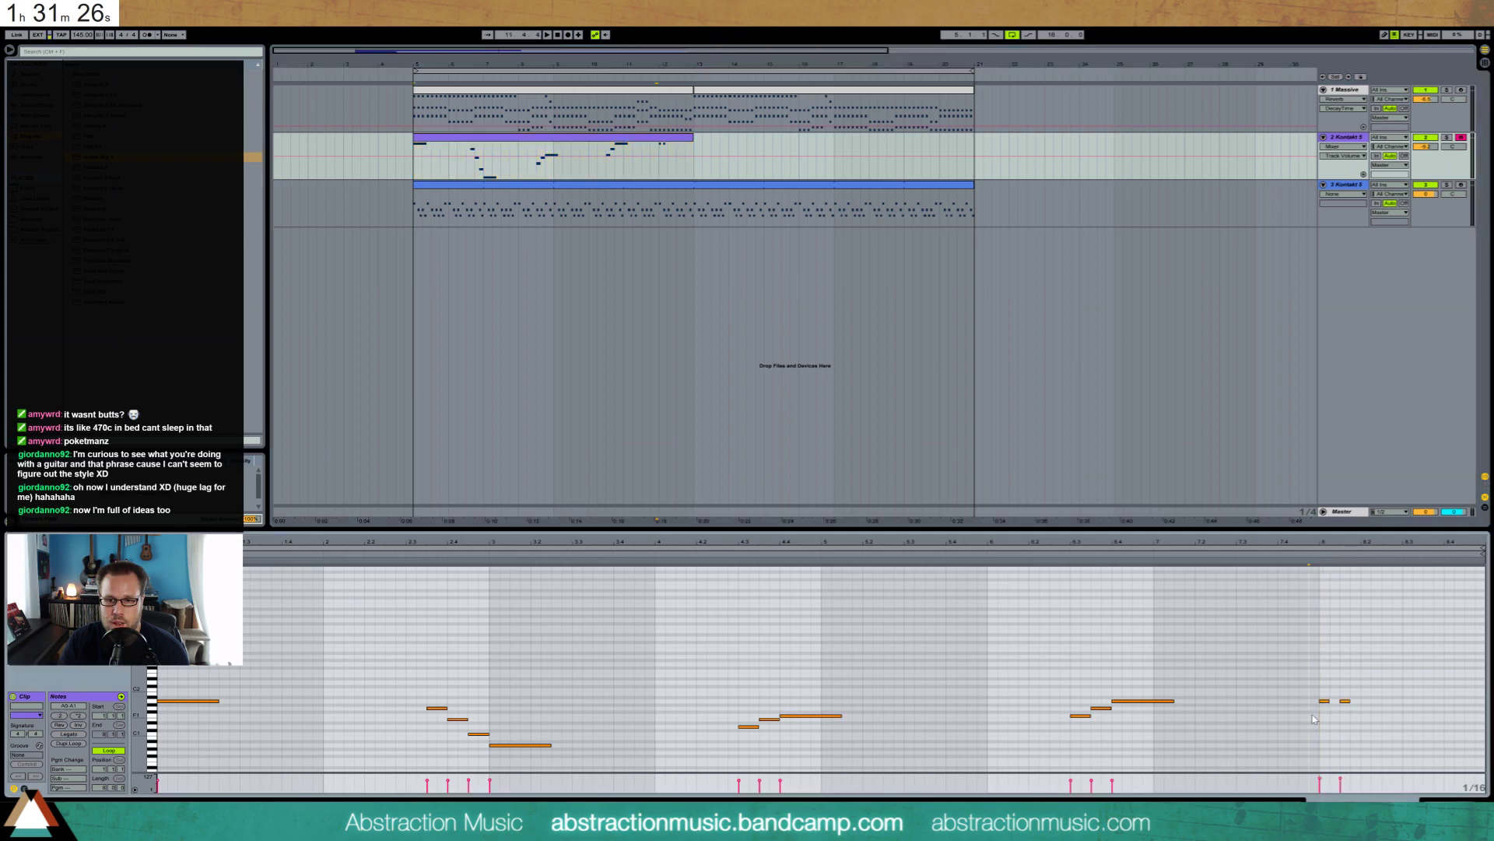
{"action": "left_click_drag", "start_coordinate": [1081, 684], "coordinate": [1102, 720]}
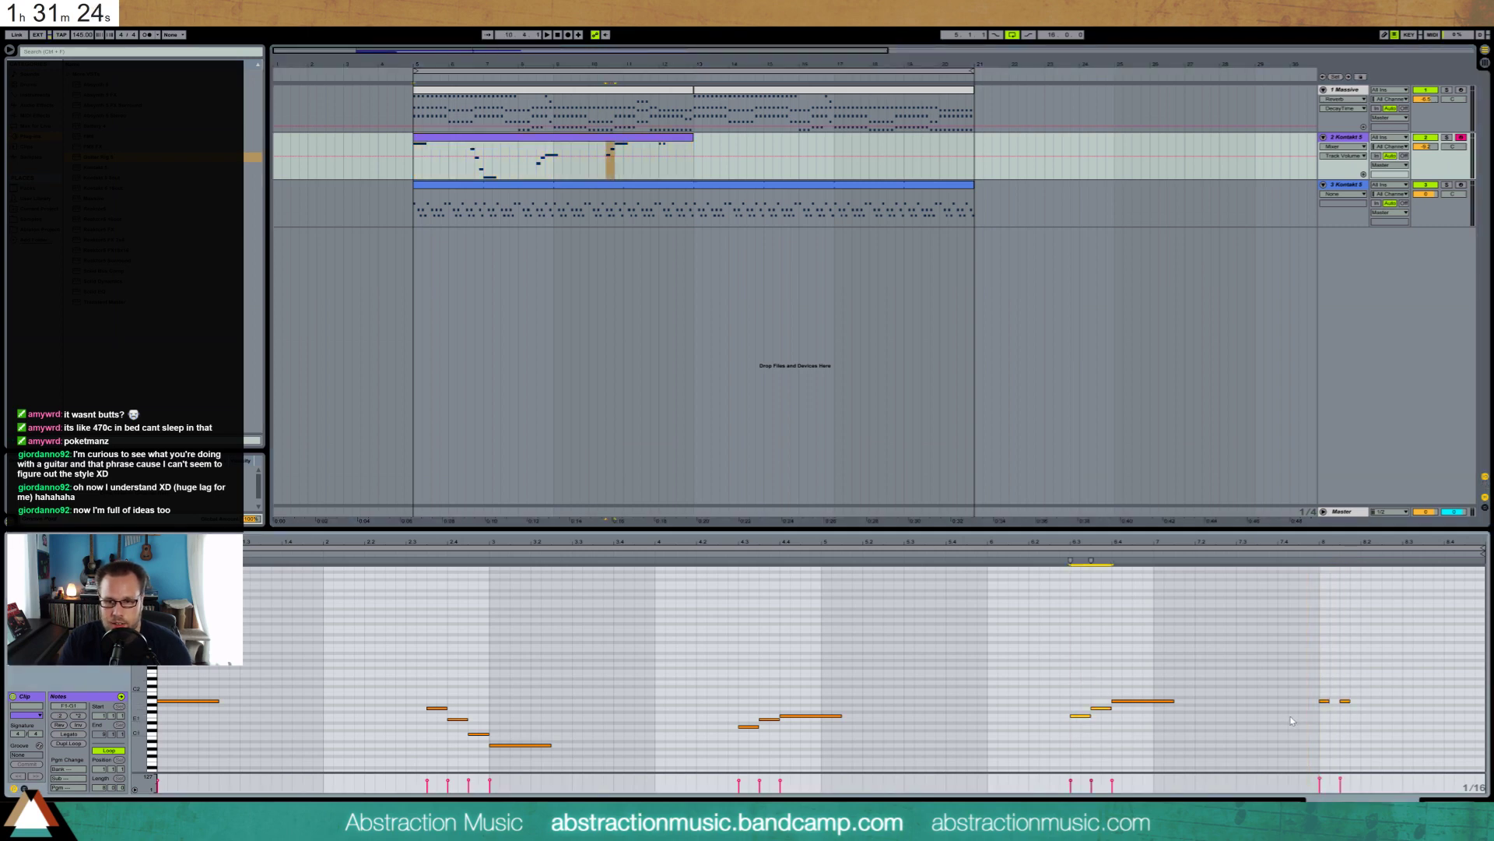
{"action": "left_click", "coordinate": [1279, 703]}
{"action": "key", "text": "ctrl+v"}
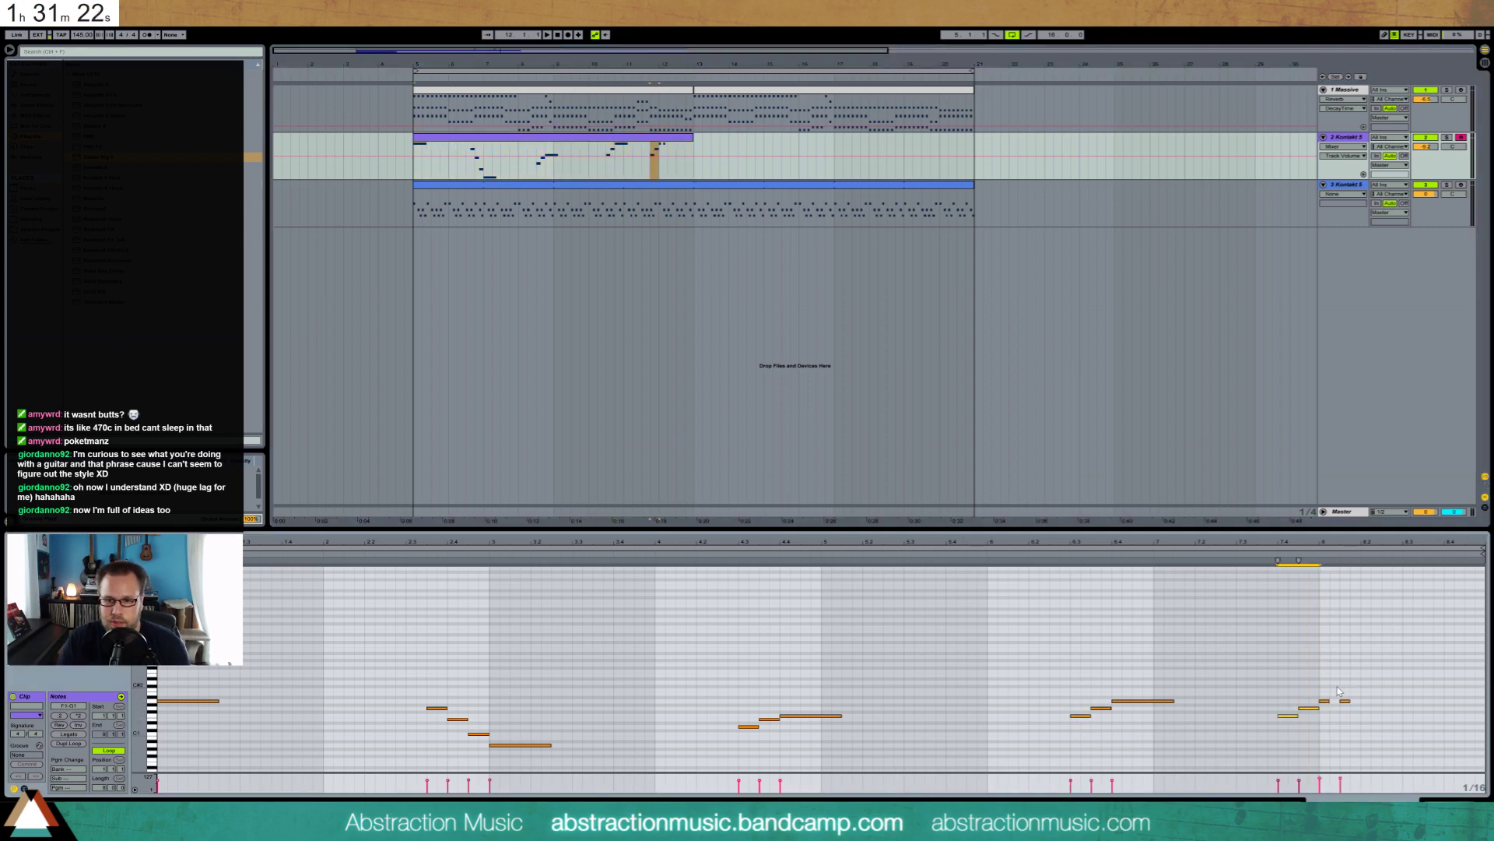
Replace the two short bar 8 notes with one dotted eighth note and duplicate it twice across the bar
{"action": "mouse_move", "coordinate": [1327, 687]}
{"action": "left_mouse_down"}
{"action": "mouse_move", "coordinate": [1332, 706]}
{"action": "mouse_move", "coordinate": [1343, 689]}
{"action": "mouse_move", "coordinate": [1338, 714]}
{"action": "left_mouse_up"}
{"action": "key", "text": "Delete"}
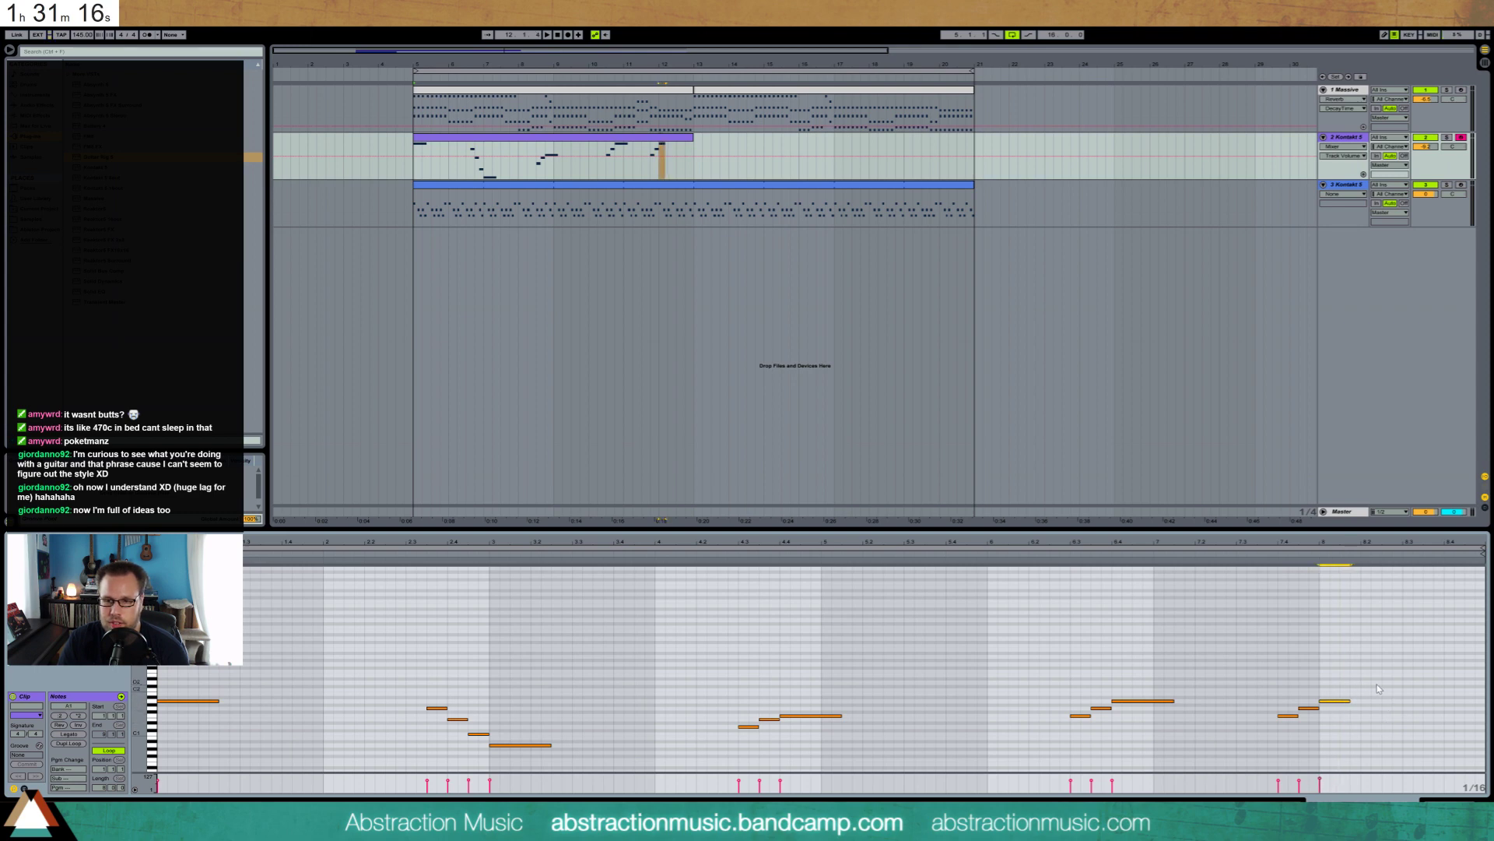
{"action": "left_click_drag", "start_coordinate": [1380, 689], "coordinate": [1340, 712]}
{"action": "key", "text": "ctrl+d"}
{"action": "key", "text": "ctrl+d"}
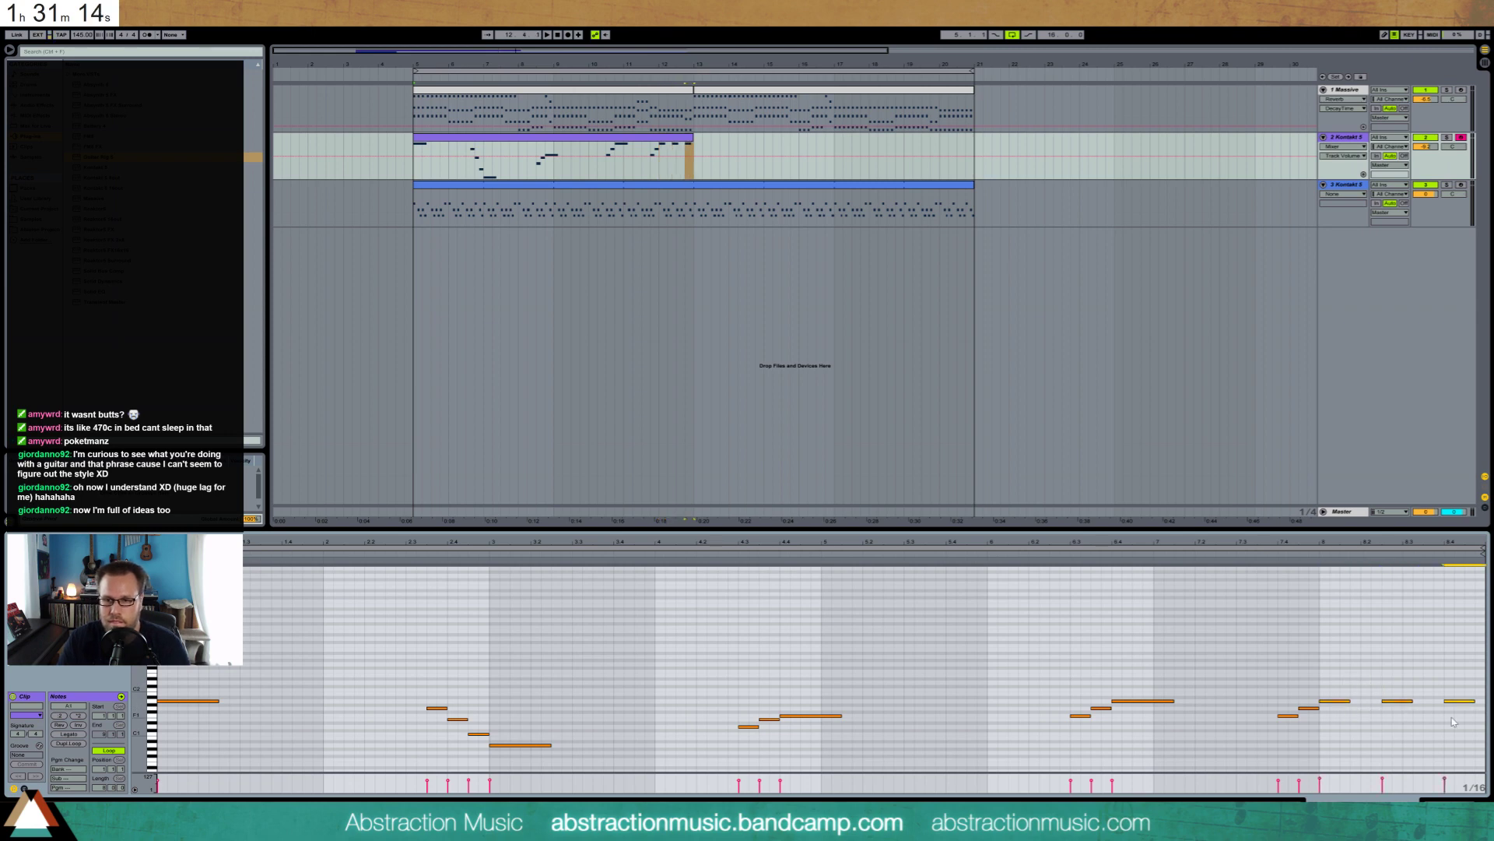
Lower the last bar 8 note by a semitone, shorten it to an eighth, and add a higher eighth note at the bar's end
{"action": "key", "text": "Down"}
{"action": "key", "text": "Up"}
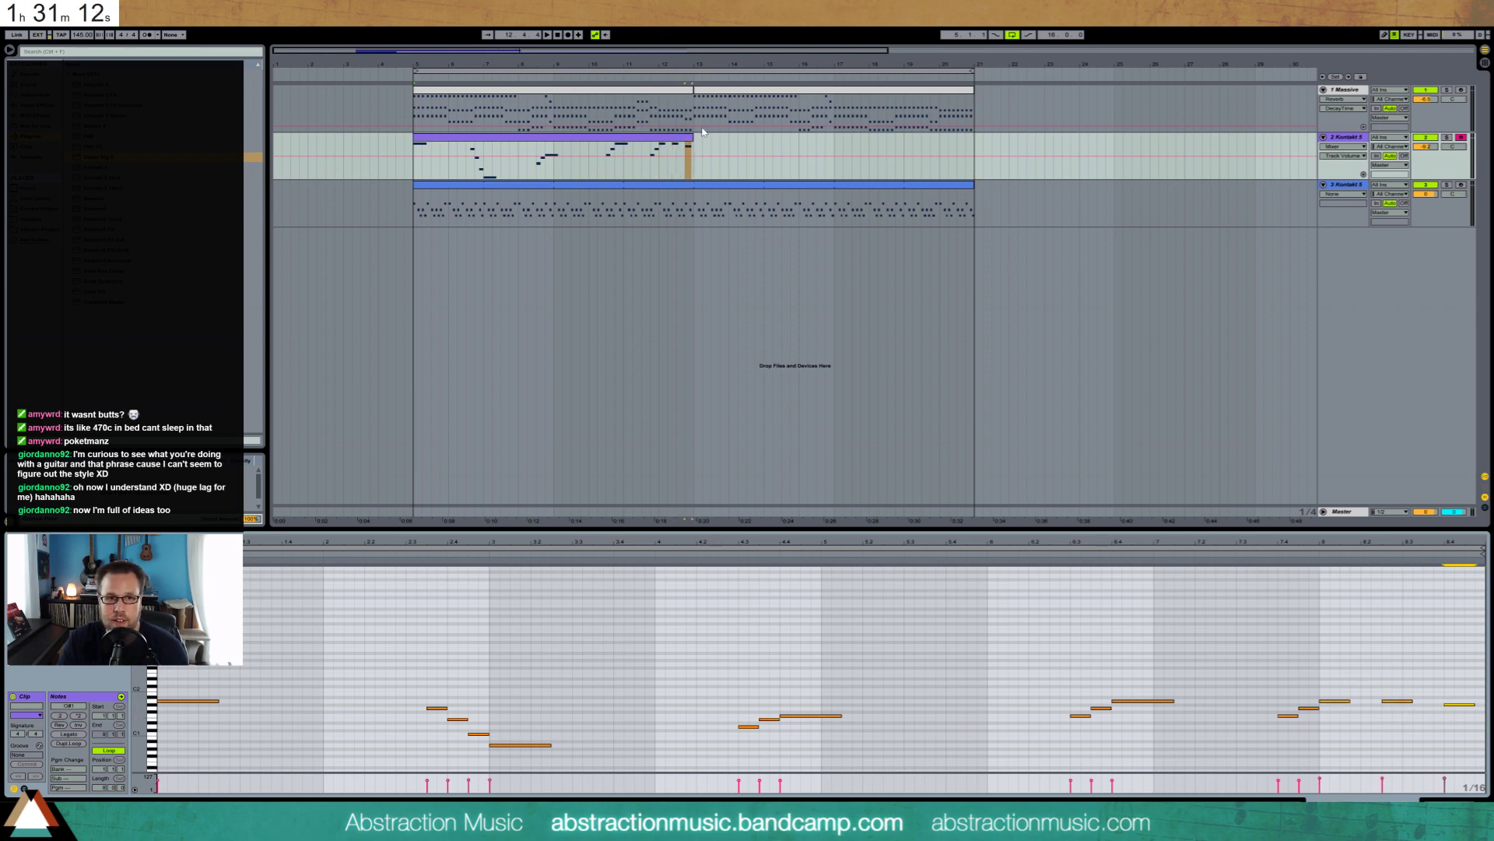
{"action": "left_click_drag", "start_coordinate": [1474, 705], "coordinate": [1465, 706]}
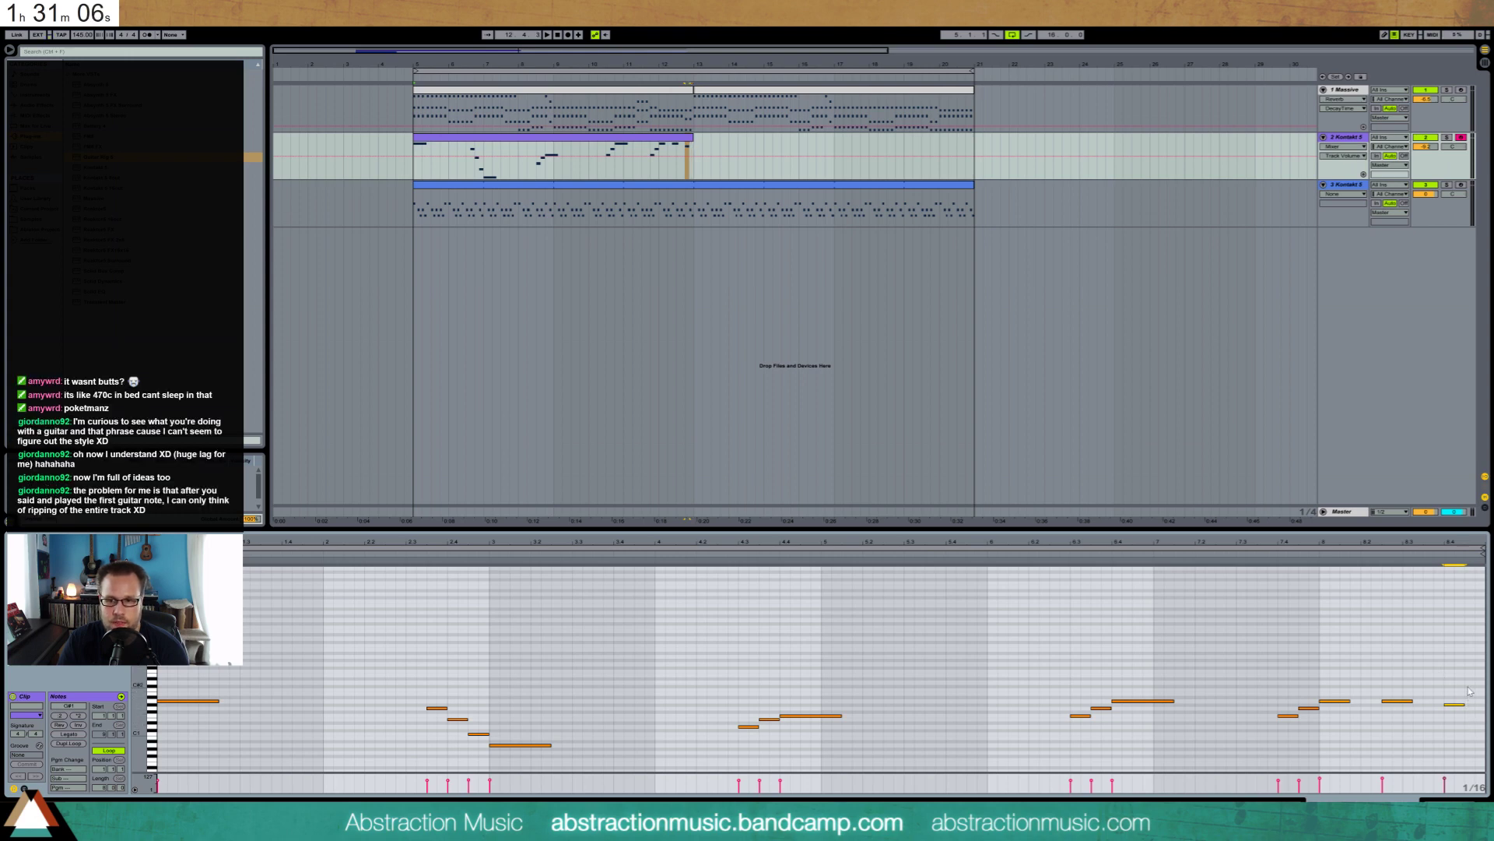
{"action": "double_click", "coordinate": [1468, 690]}
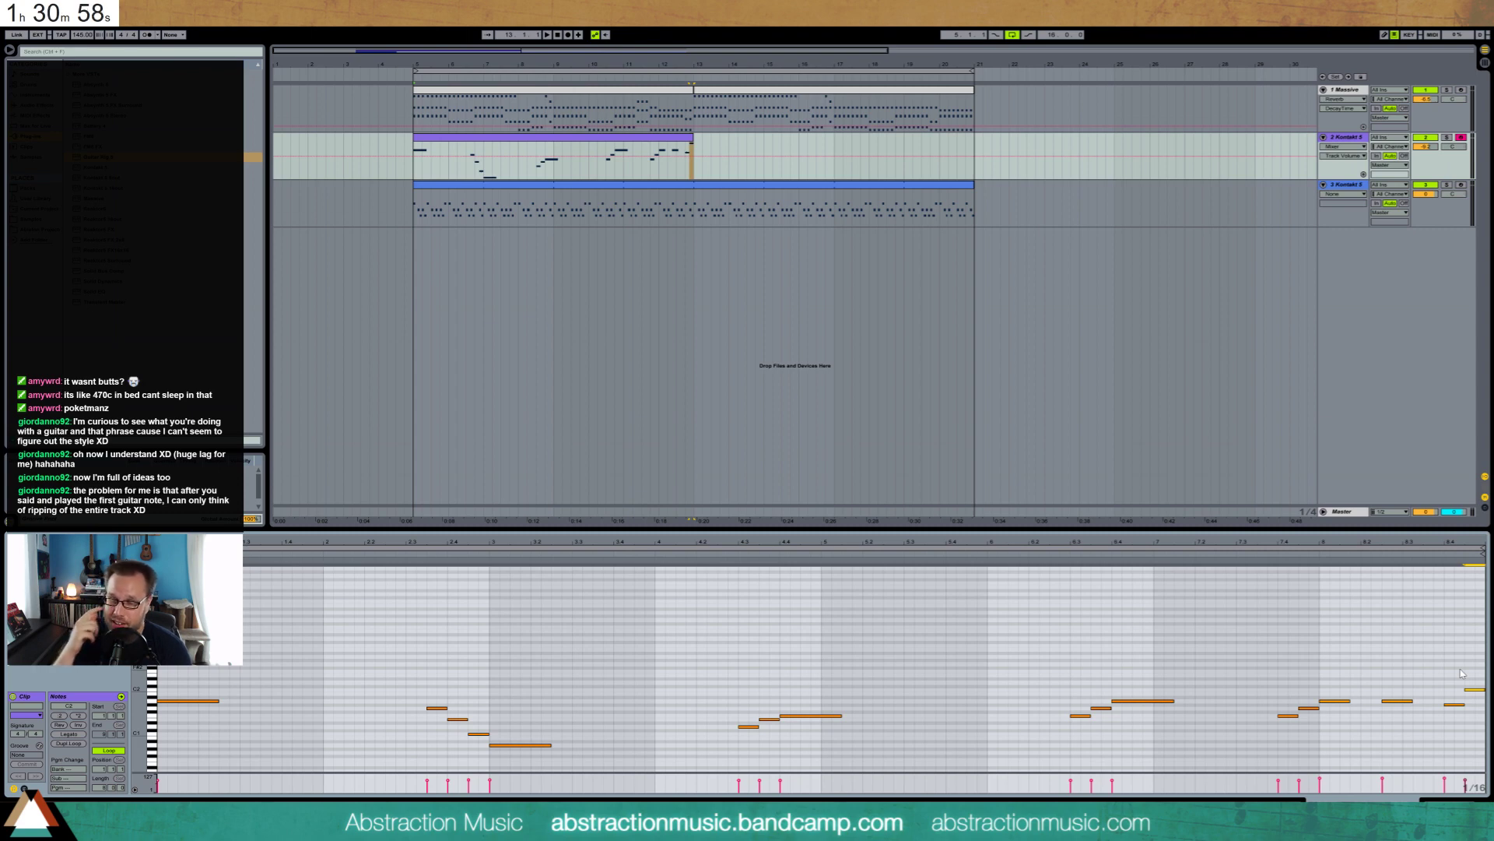
Duplicate the eight-bar guitar clip to fill arrangement bars 13 to 21 and audition it
{"action": "double_click", "coordinate": [621, 145]}
{"action": "key", "text": "ctrl+d"}
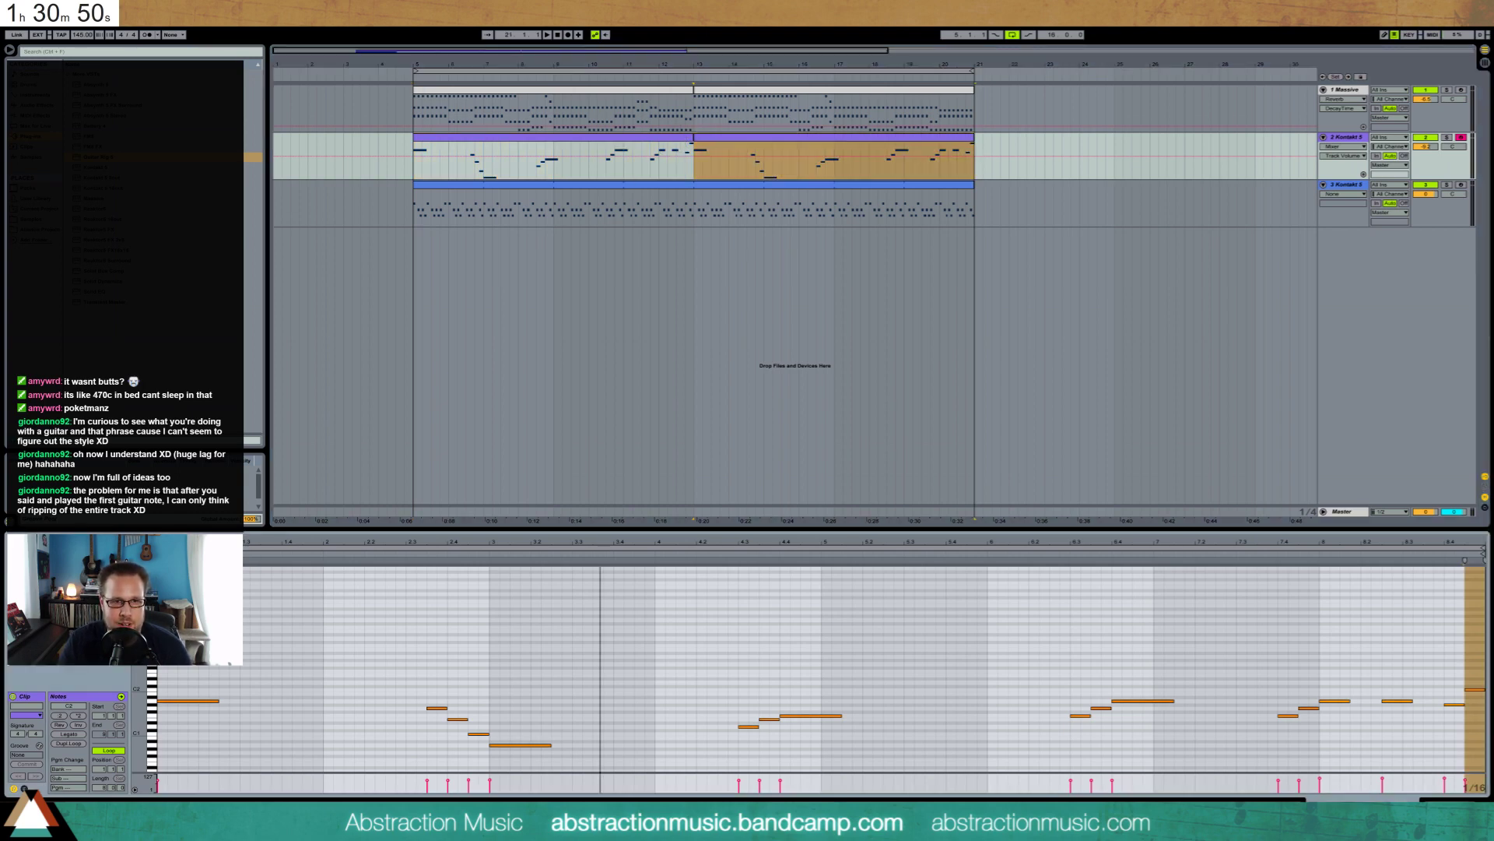
{"action": "left_click", "coordinate": [559, 645]}
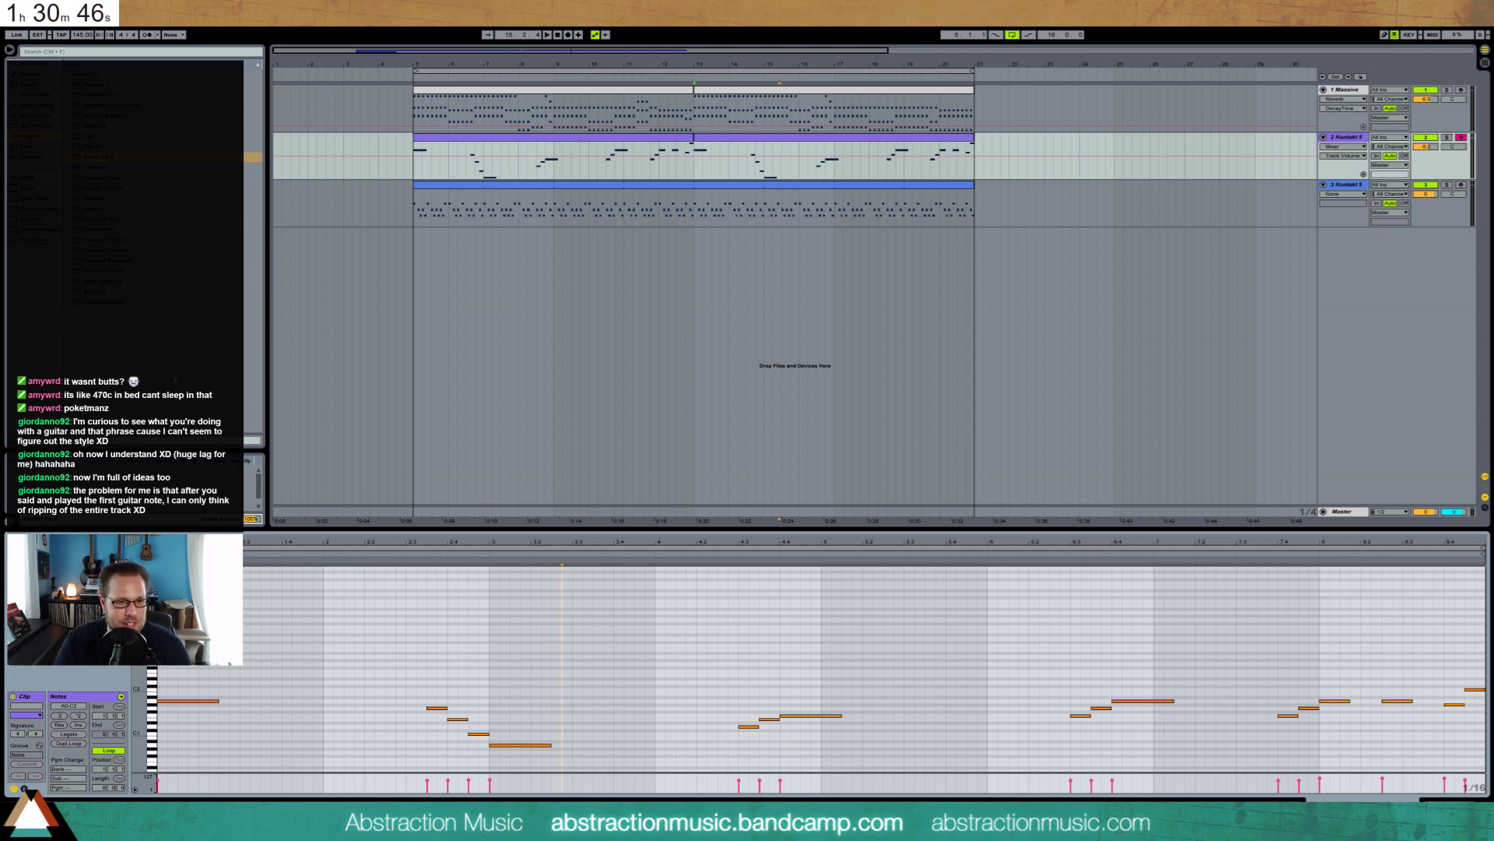
{"action": "left_click", "coordinate": [557, 35]}
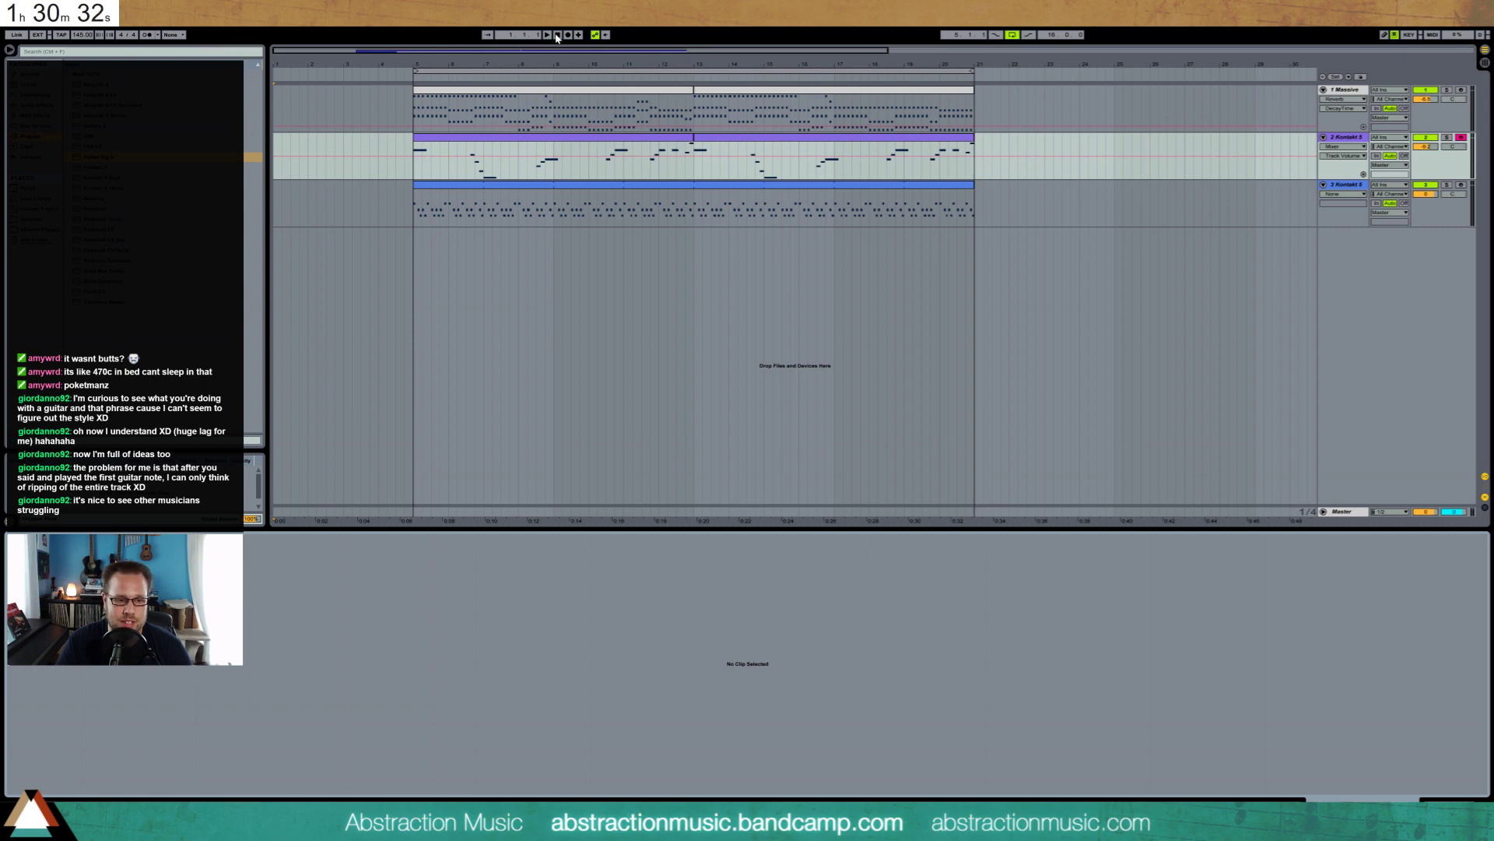
Play the full guitar melody from bar 5 of the arrangement and bring up the guitar track's device chain
{"action": "left_click", "coordinate": [419, 135]}
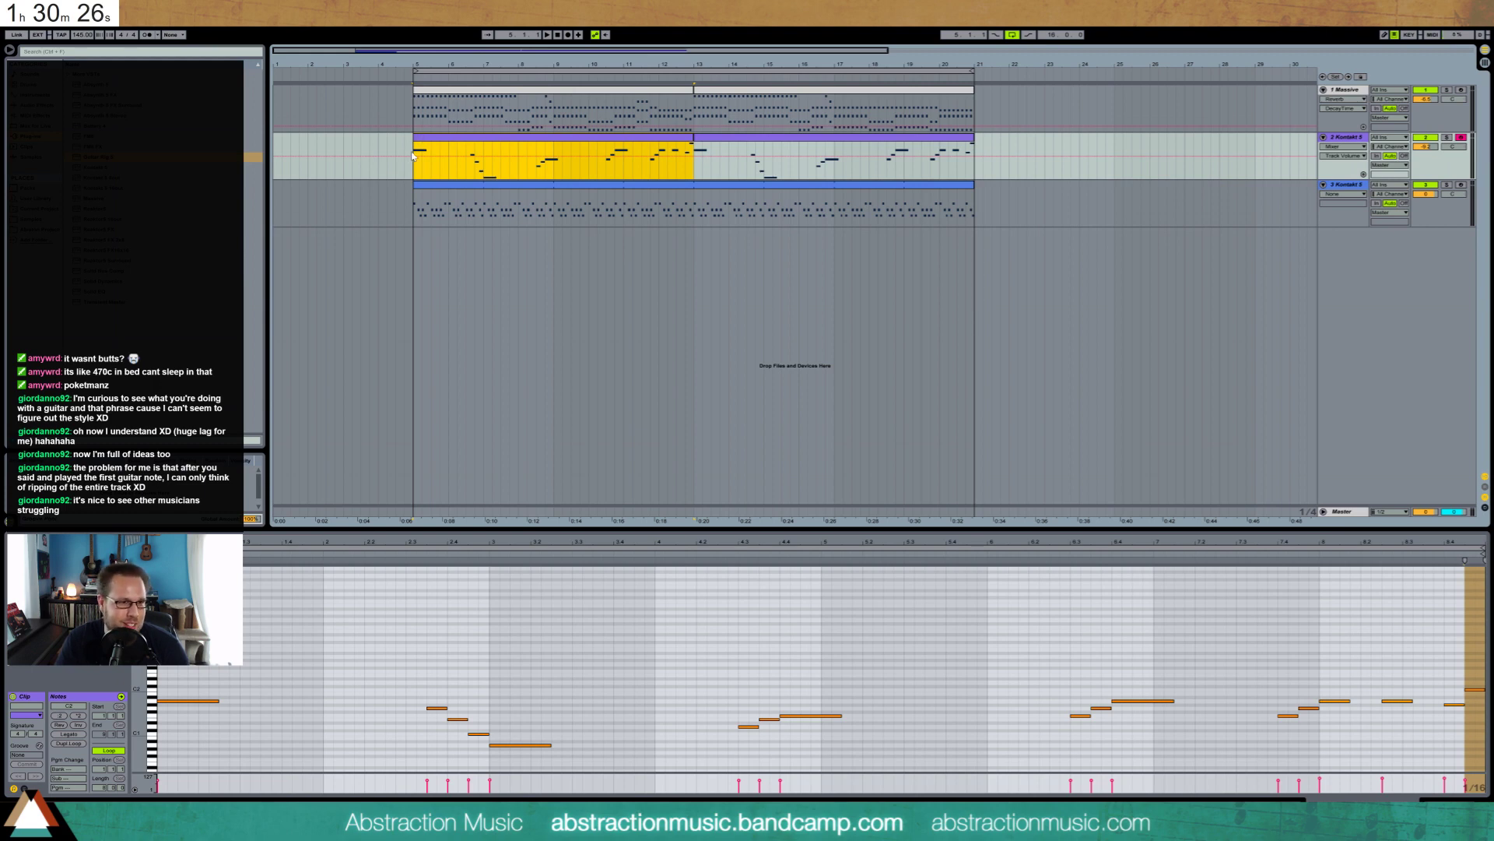
{"action": "key", "text": "space"}
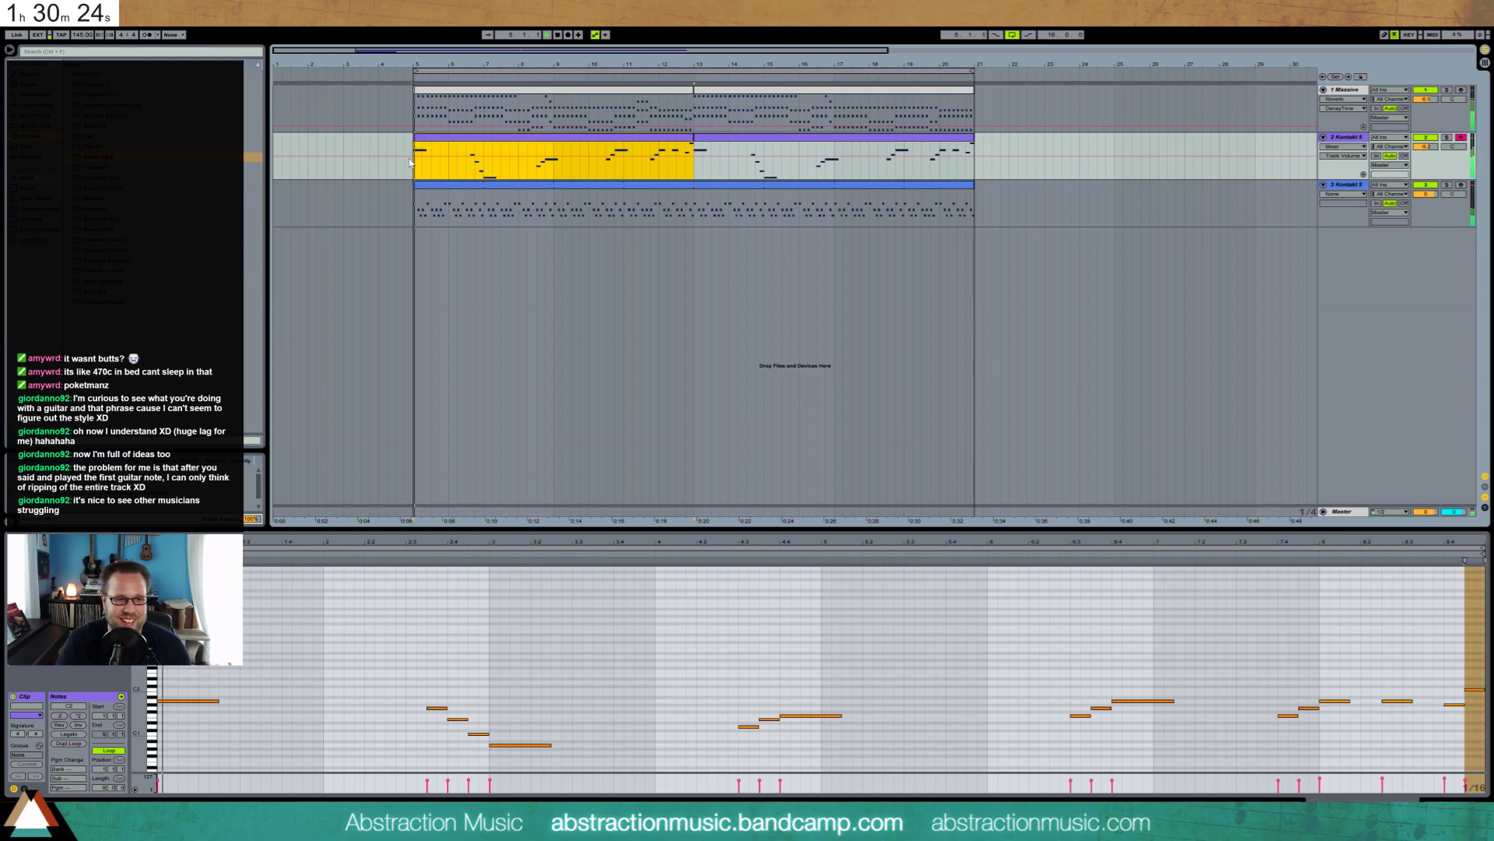
{"action": "left_click", "coordinate": [534, 623]}
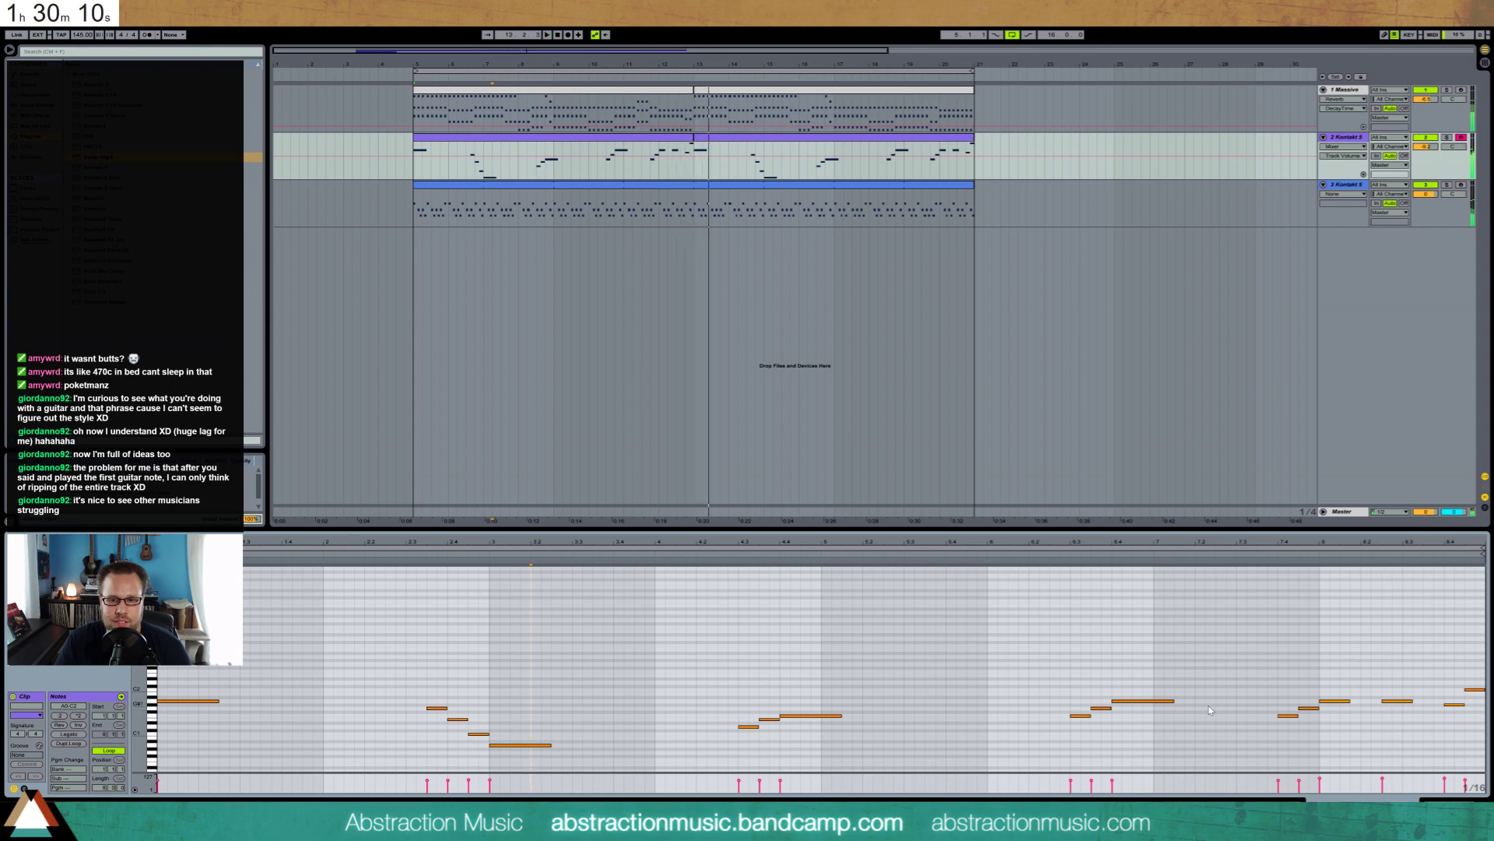
{"action": "left_click", "coordinate": [1318, 795]}
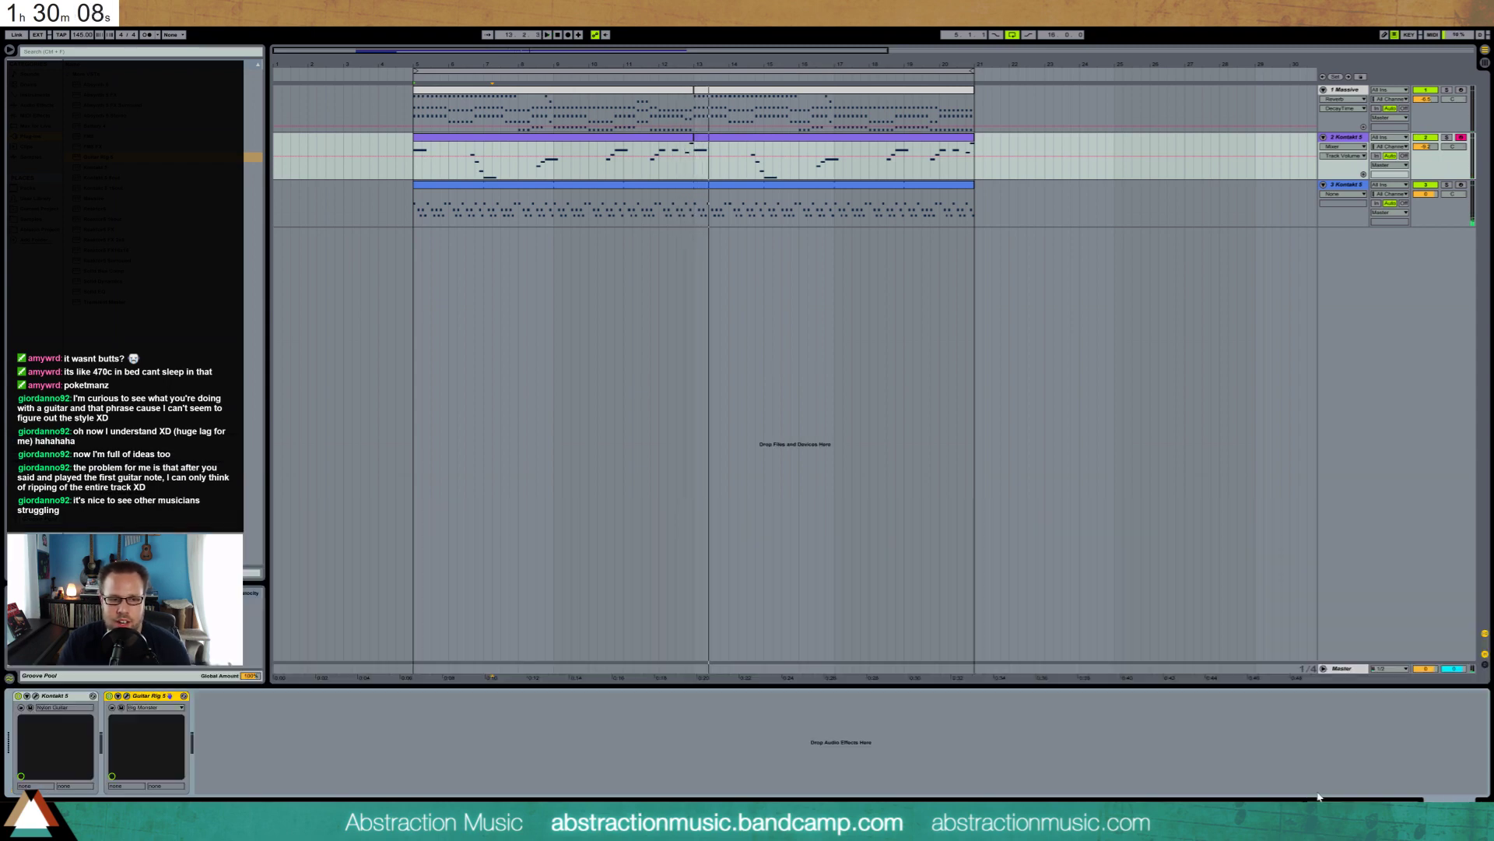
Audition Guitar Rig presets on the guitar track, including Black Angus Lead, and load Blues 74
{"action": "left_click", "coordinate": [126, 696]}
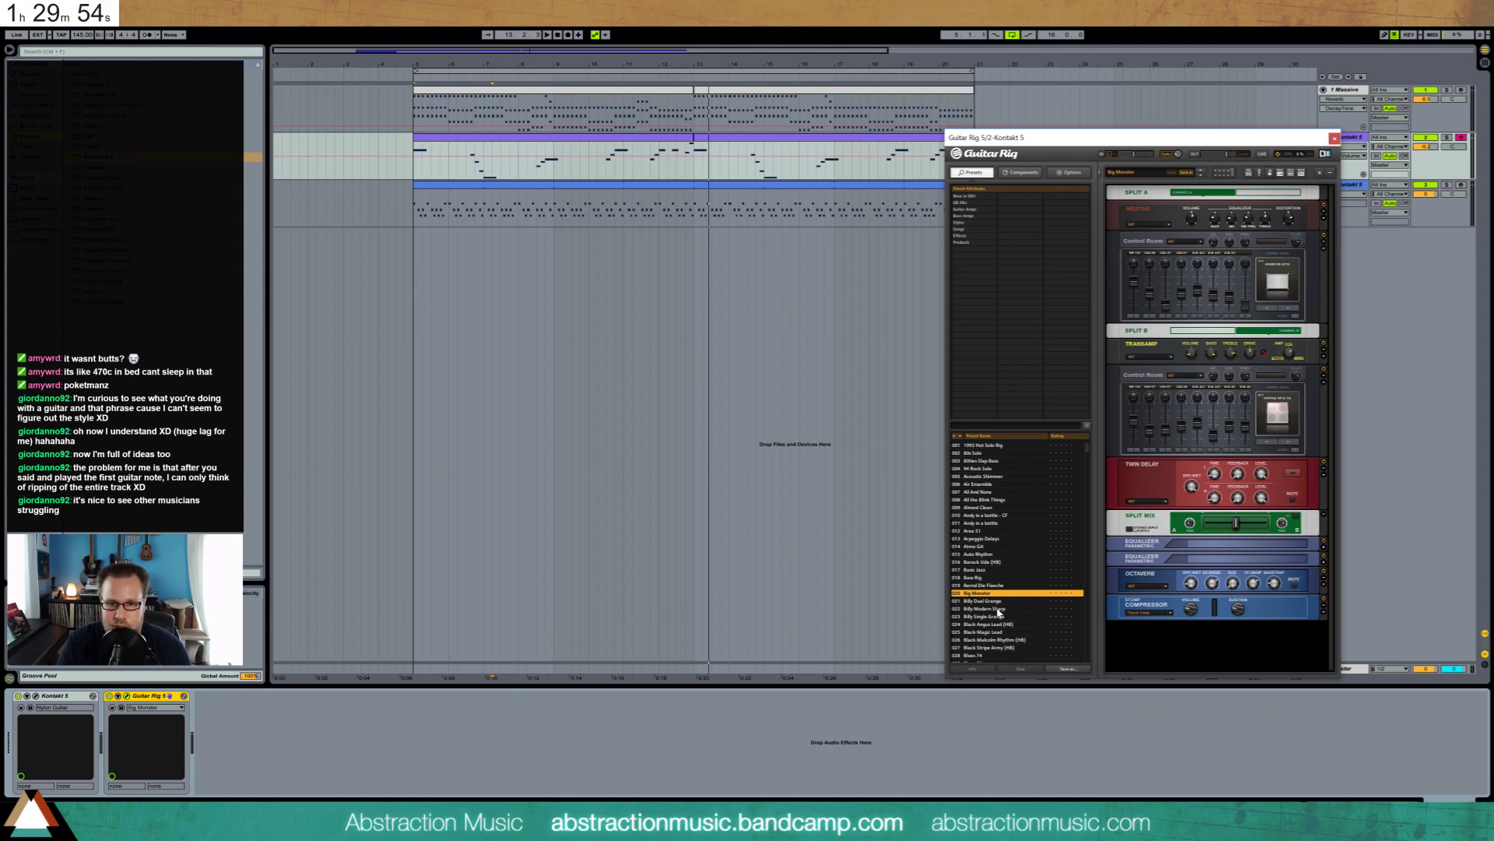
{"action": "key", "text": "Down"}
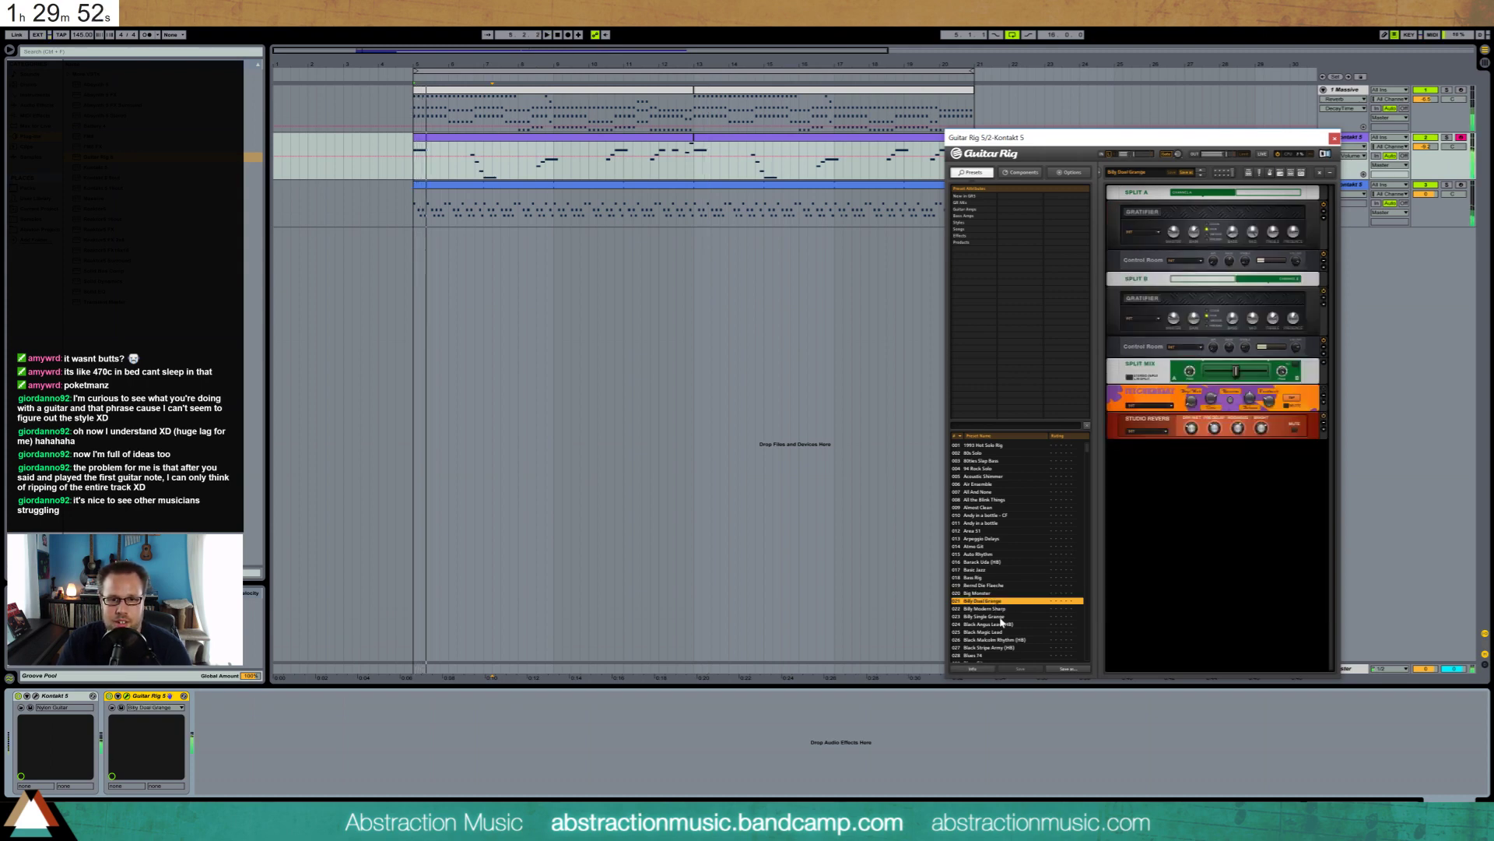
{"action": "left_click", "coordinate": [1000, 617]}
{"action": "left_click", "coordinate": [1004, 624]}
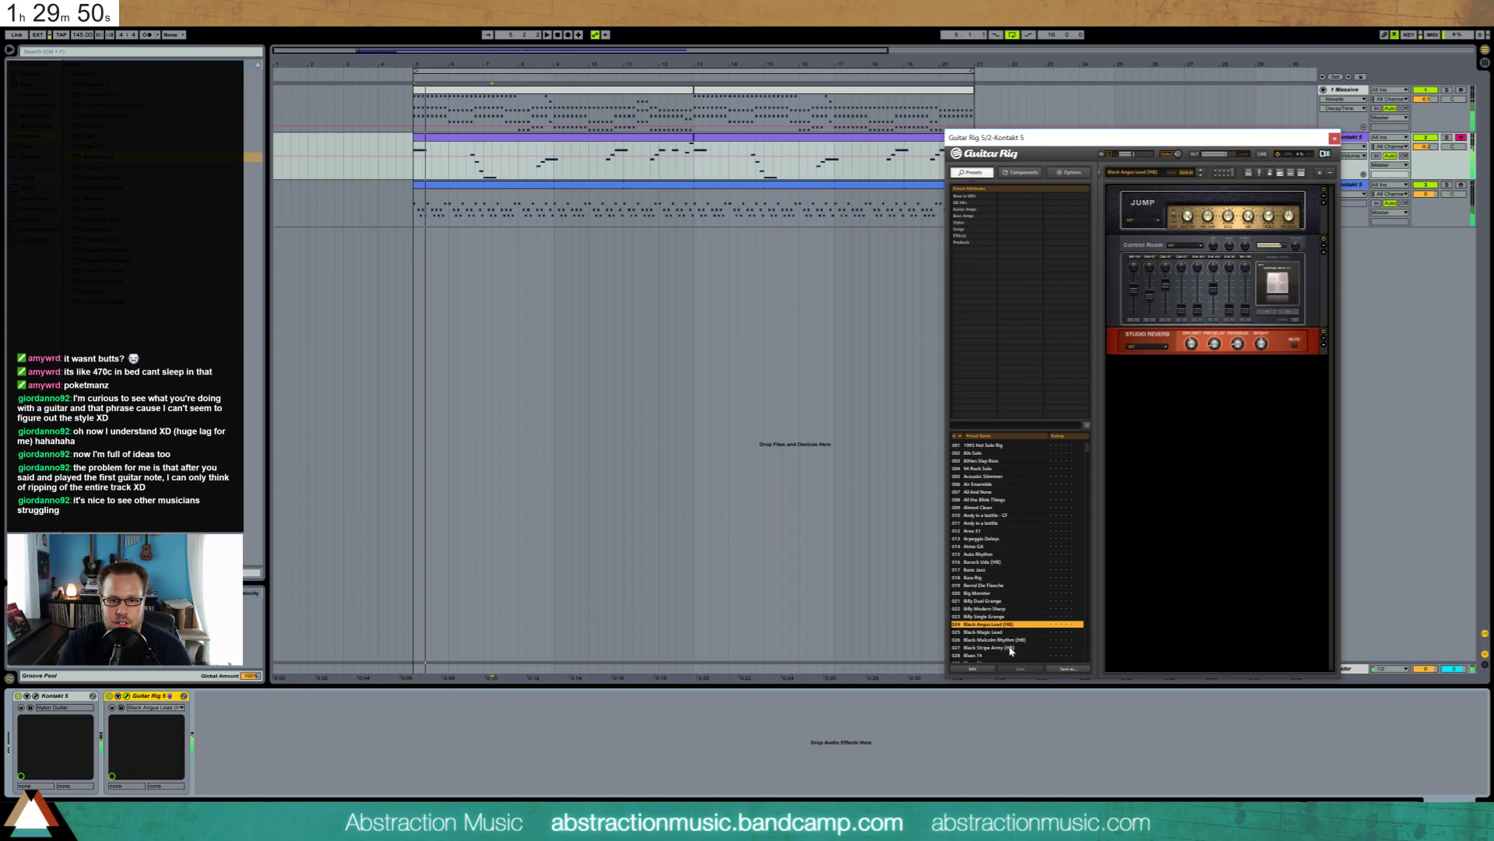
{"action": "left_click", "coordinate": [1010, 656]}
{"action": "scroll", "coordinate": [1003, 645], "scroll_direction": "down", "scroll_amount": 1}
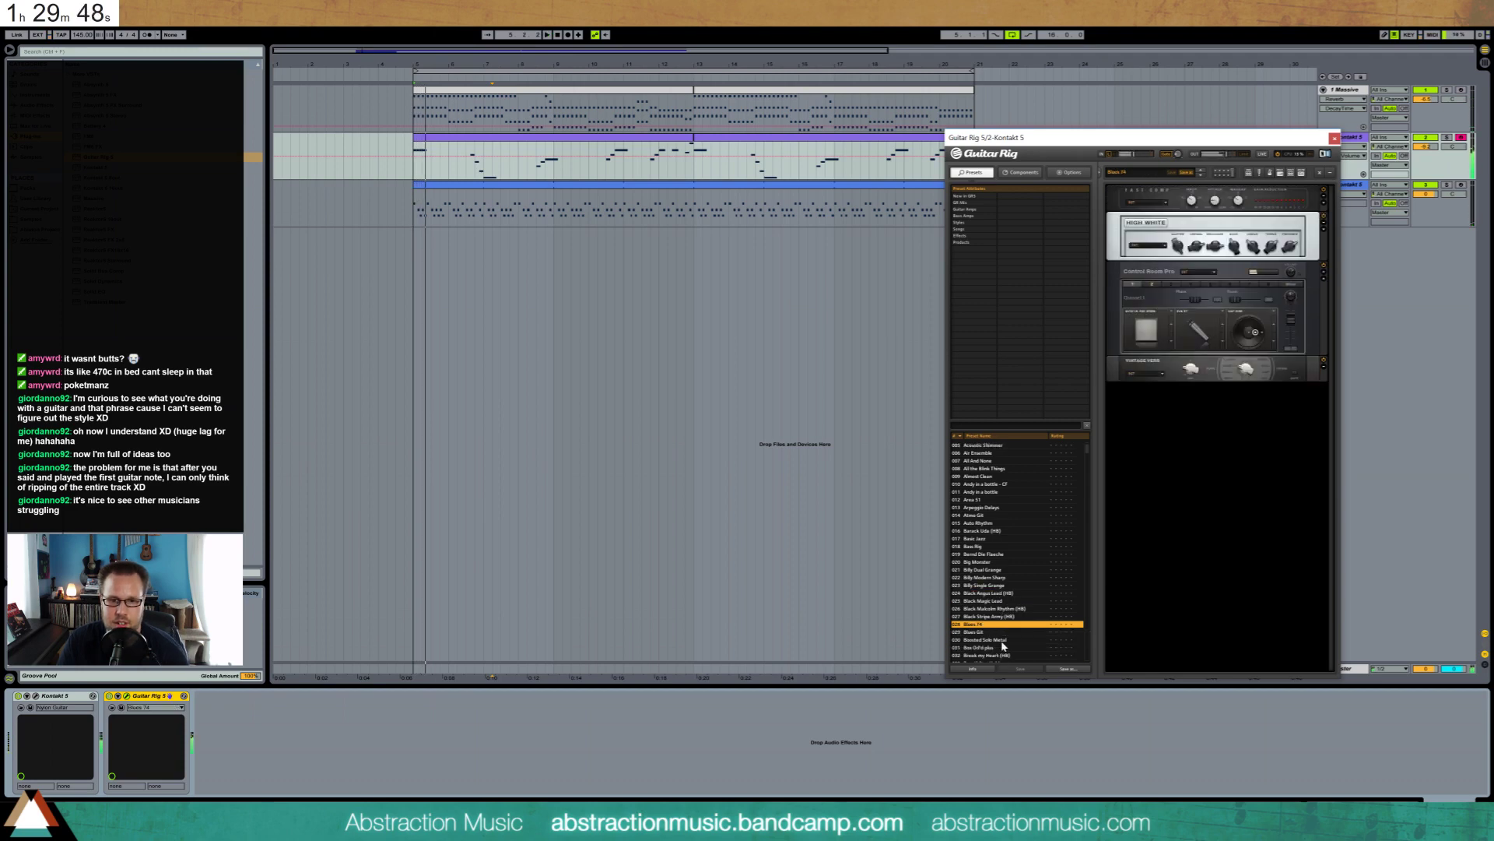
{"action": "scroll", "coordinate": [1004, 645], "scroll_direction": "down", "scroll_amount": 1}
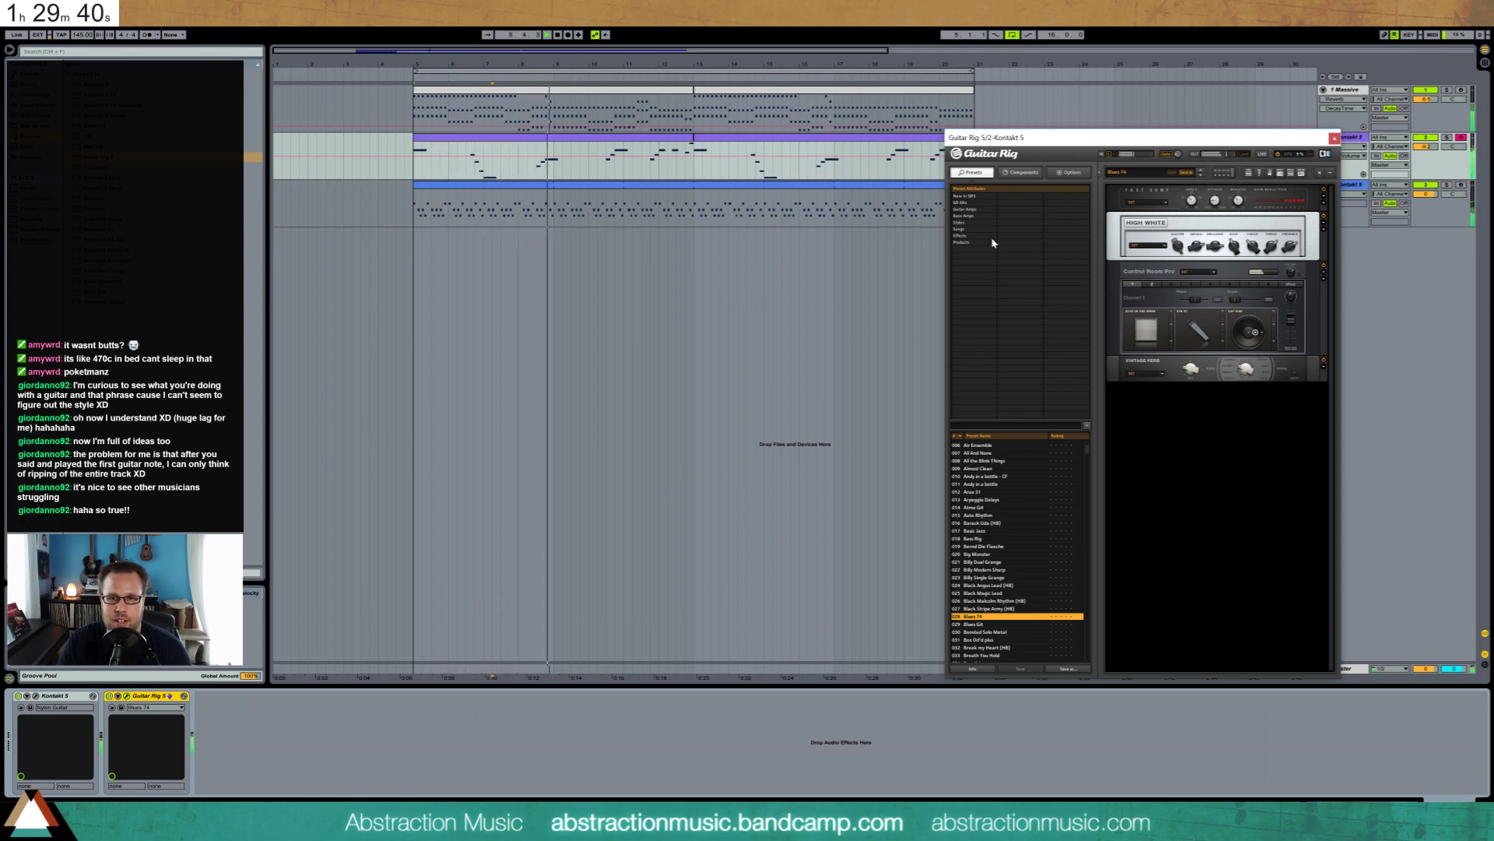
Switch off the built-in reverb of the Nylon Guitar in Kontakt, audition the melody, and close the instrument window
{"action": "left_click", "coordinate": [39, 706]}
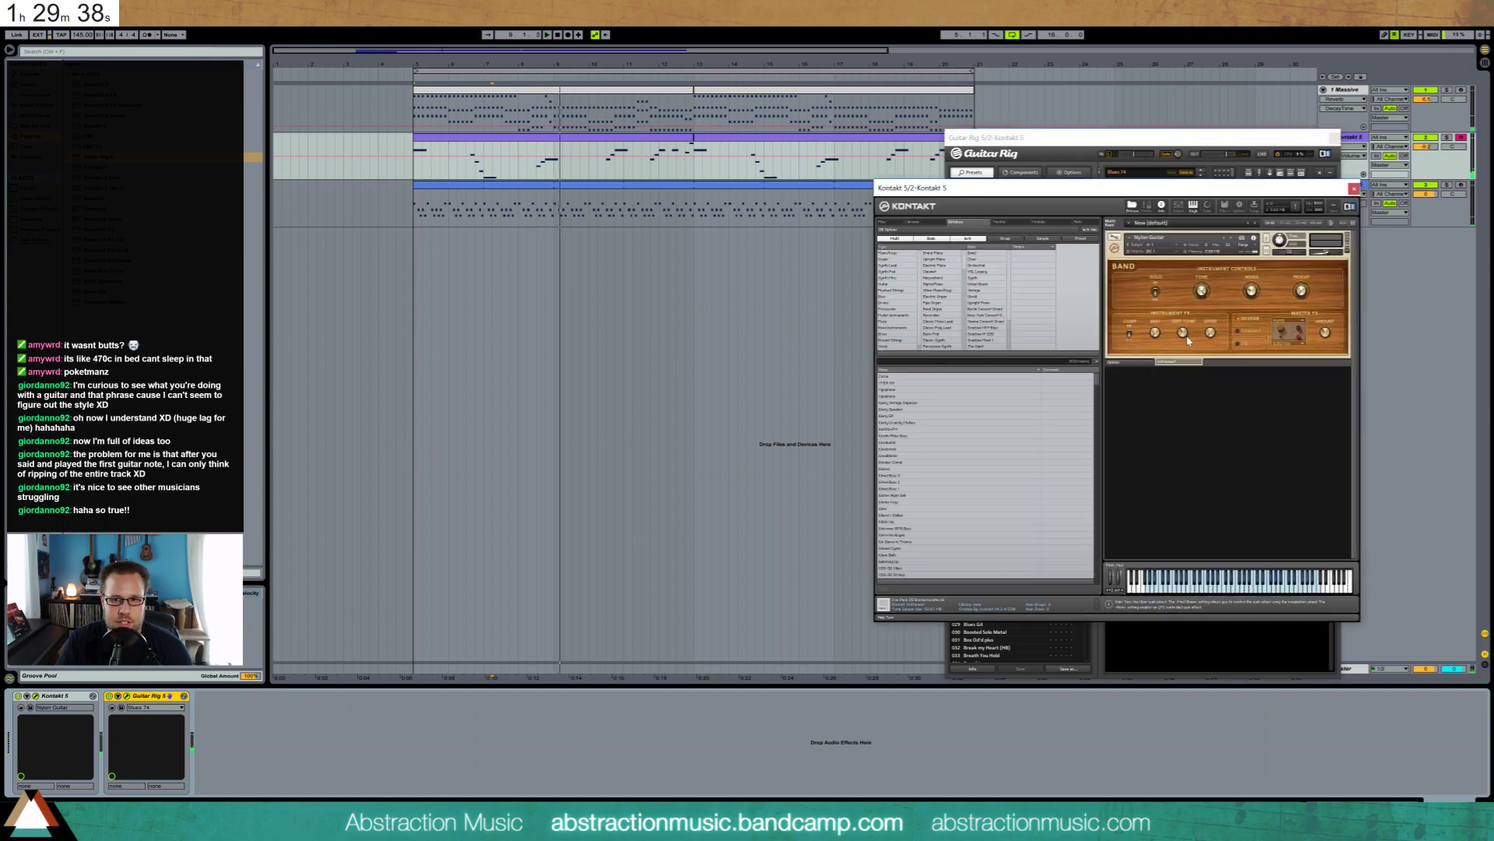
{"action": "left_click", "coordinate": [1239, 320]}
{"action": "key", "text": "space"}
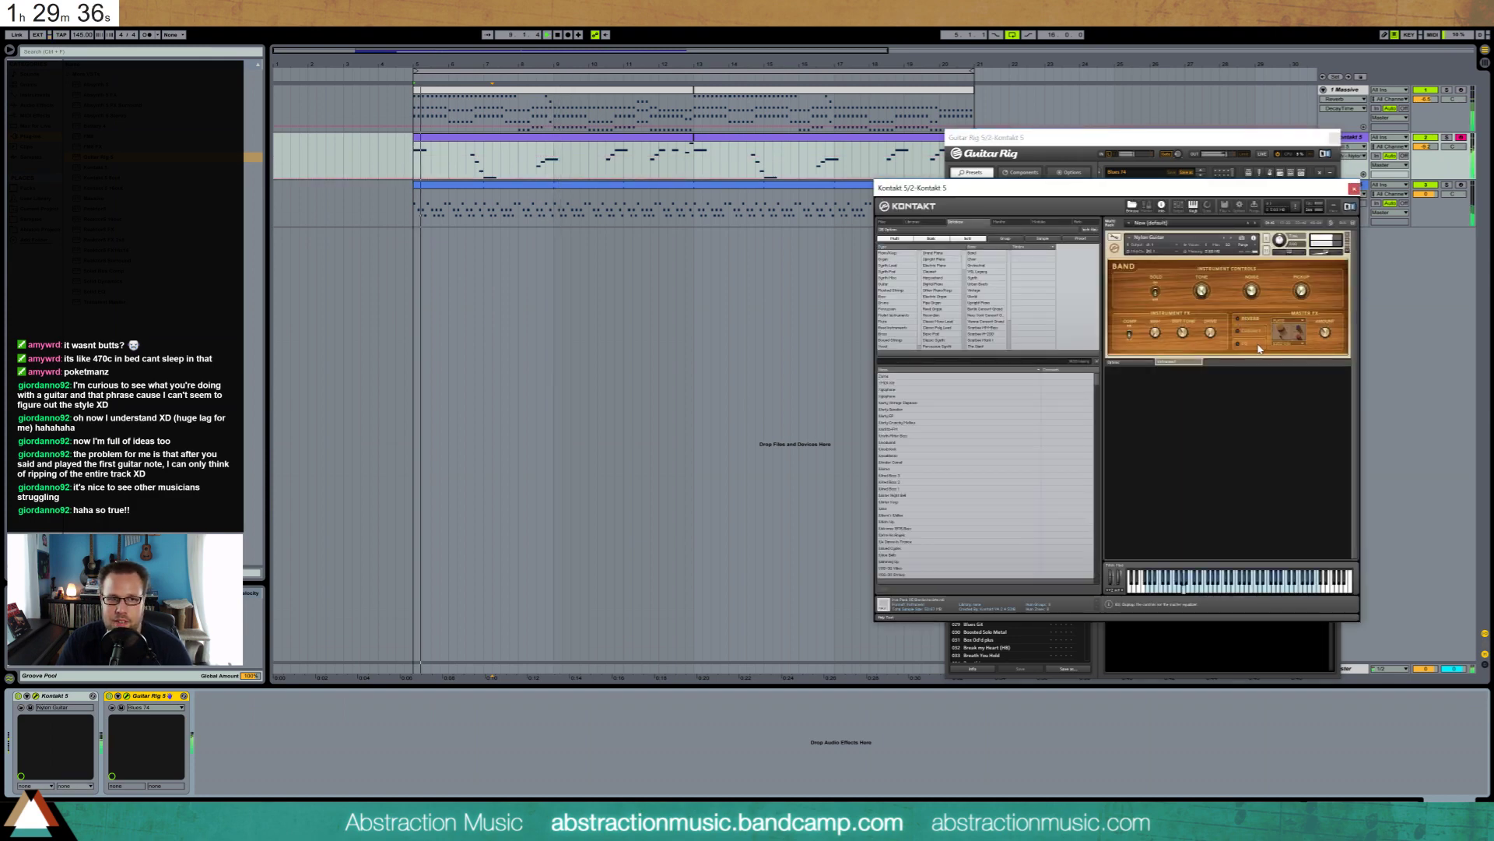
{"action": "key", "text": "space"}
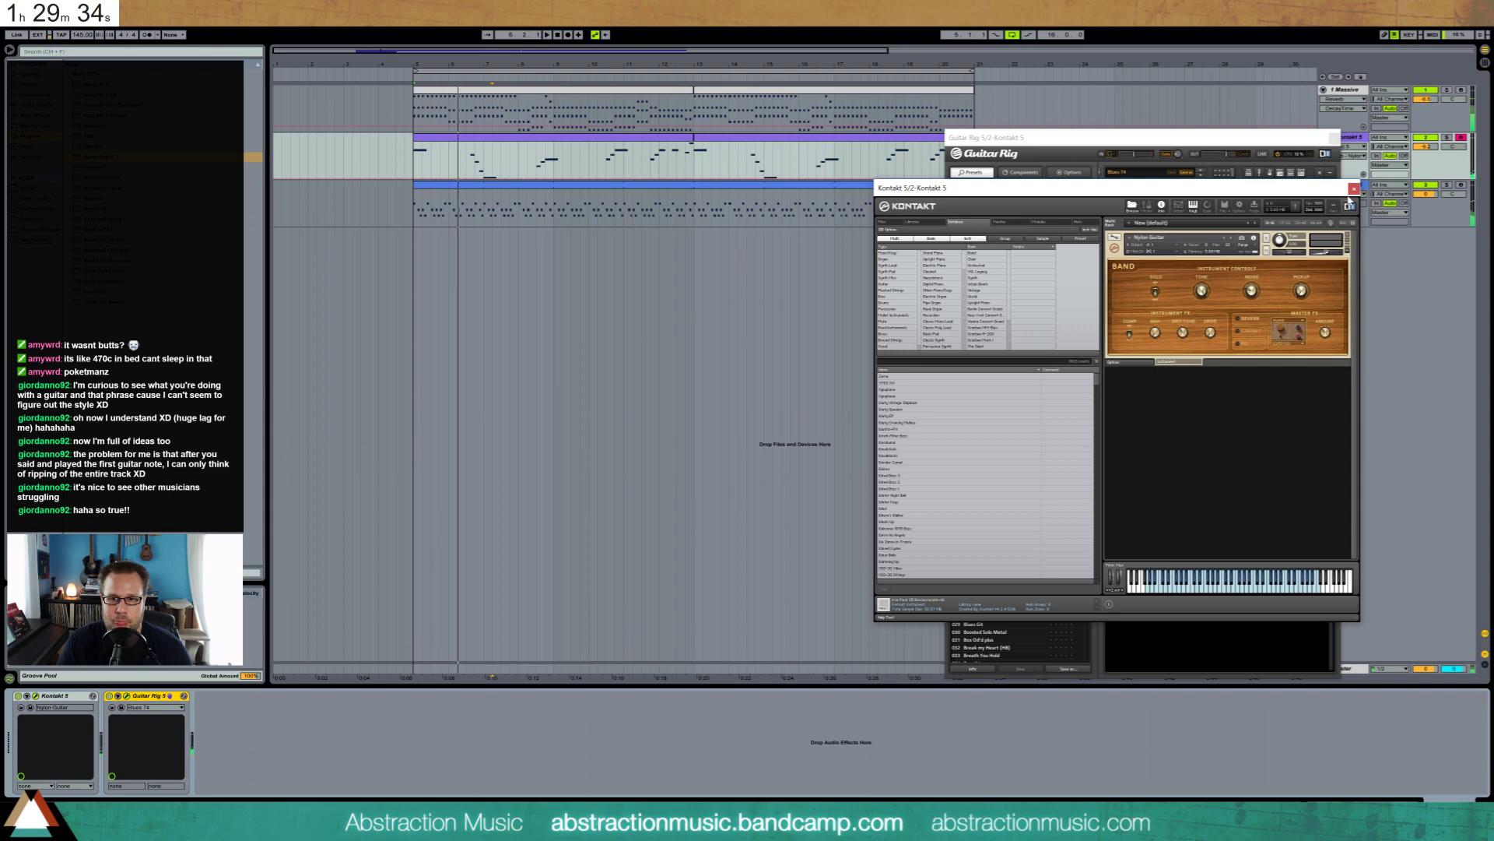
{"action": "left_click", "coordinate": [1354, 189]}
Move the Massive track's Reverb onto a new return track and adjust its decay time
{"action": "left_click", "coordinate": [647, 94]}
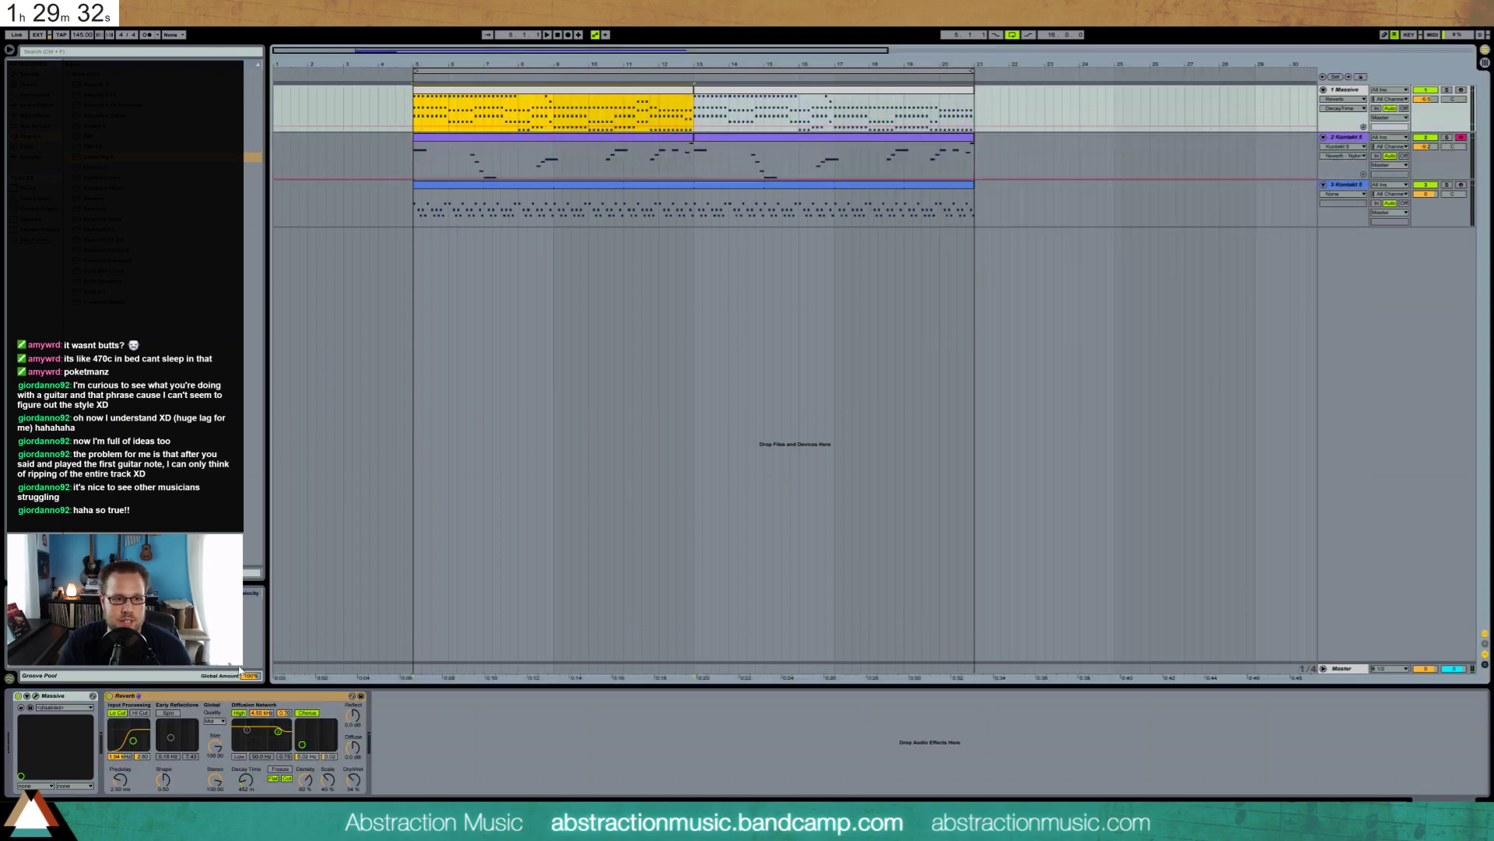
{"action": "left_click", "coordinate": [289, 696]}
{"action": "key", "text": "Delete"}
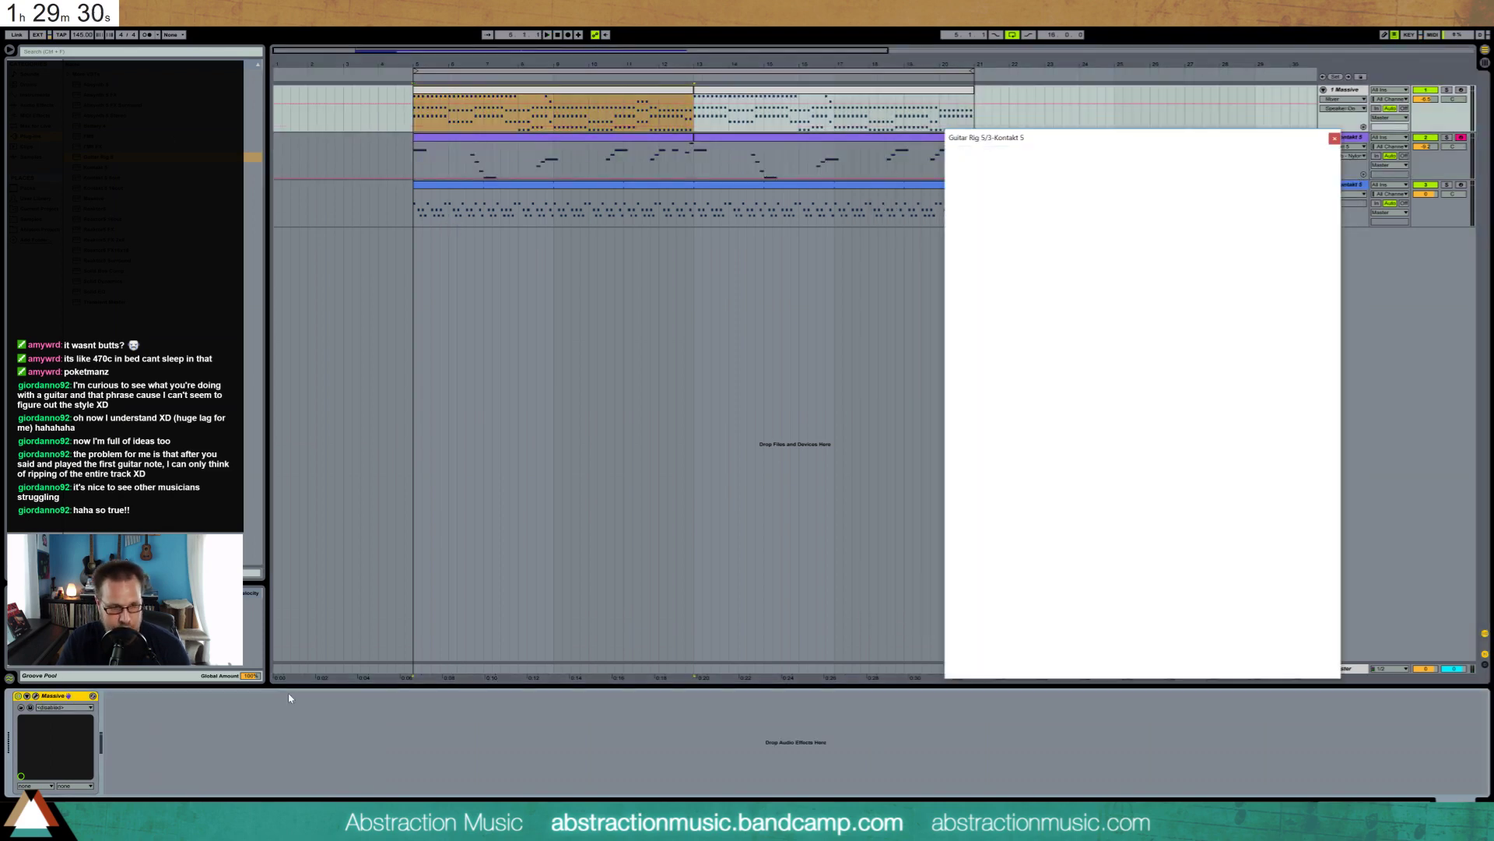
{"action": "key", "text": "ctrl+shift+t"}
{"action": "key", "text": "ctrl+z"}
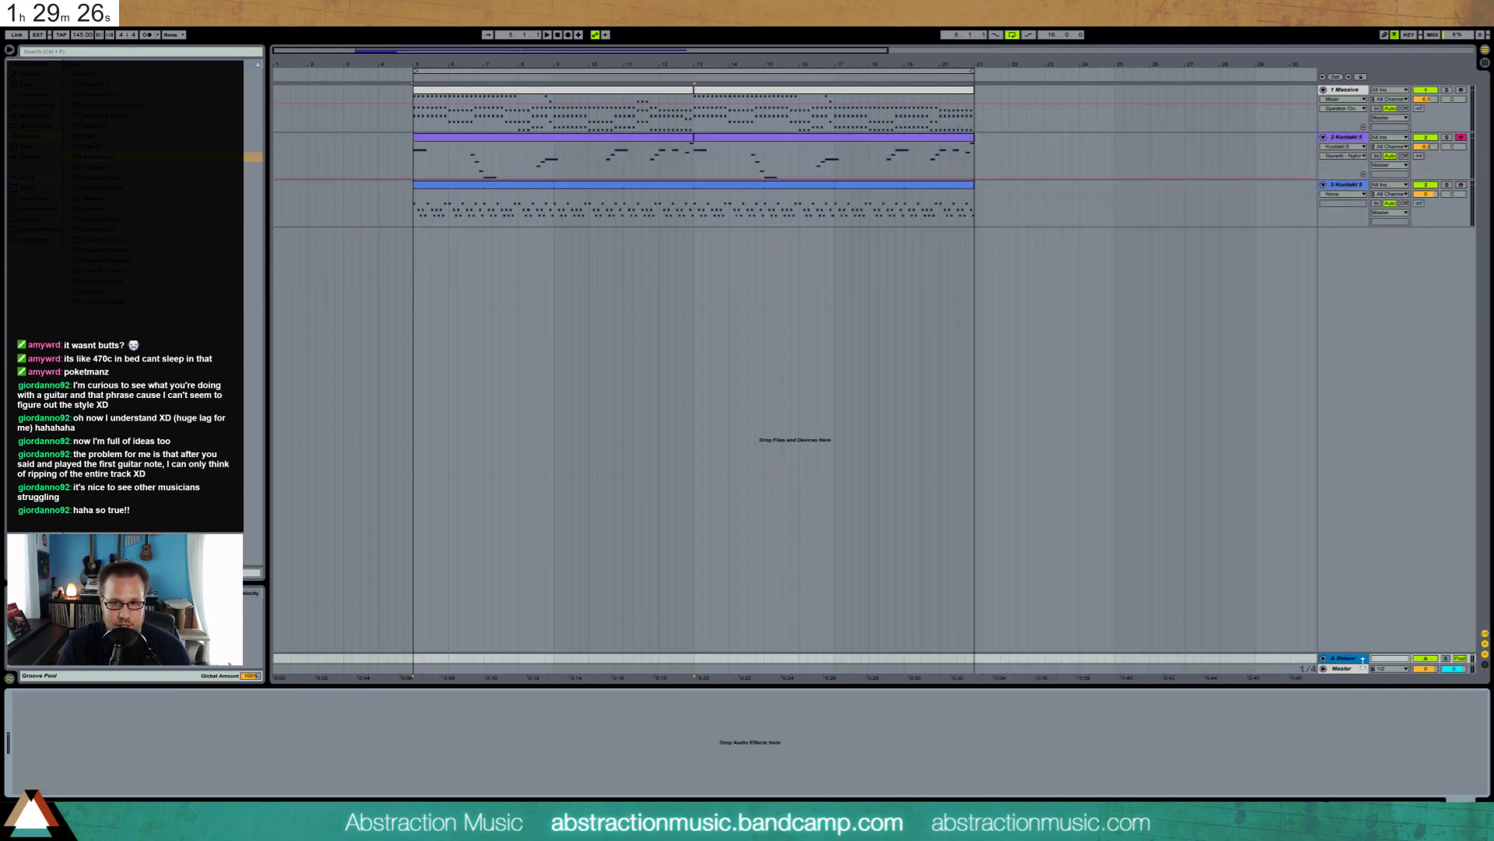
{"action": "key", "text": "ctrl+v"}
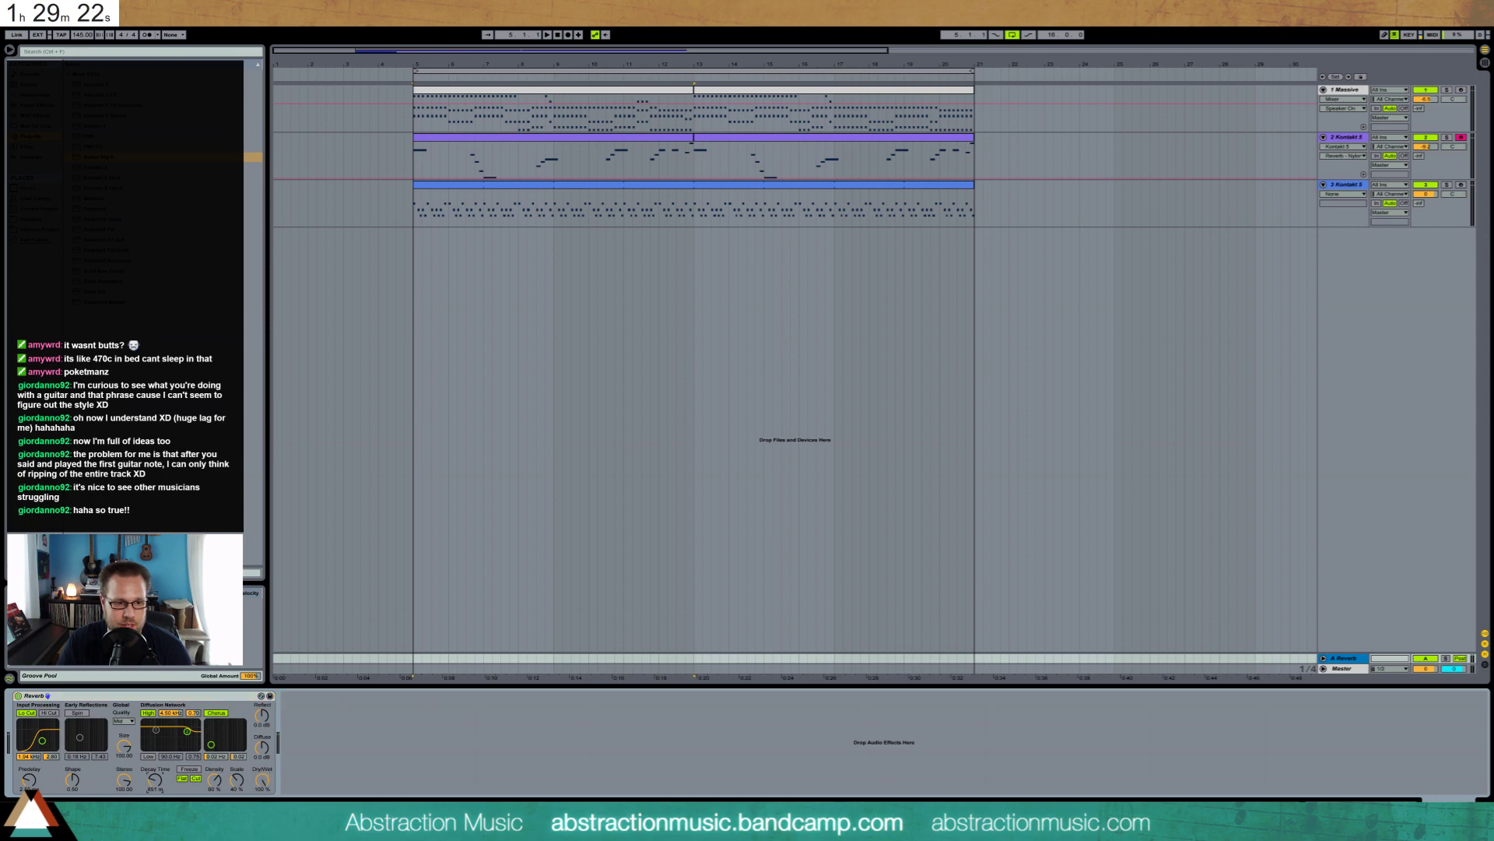
{"action": "left_click_drag", "start_coordinate": [155, 779], "coordinate": [154, 785]}
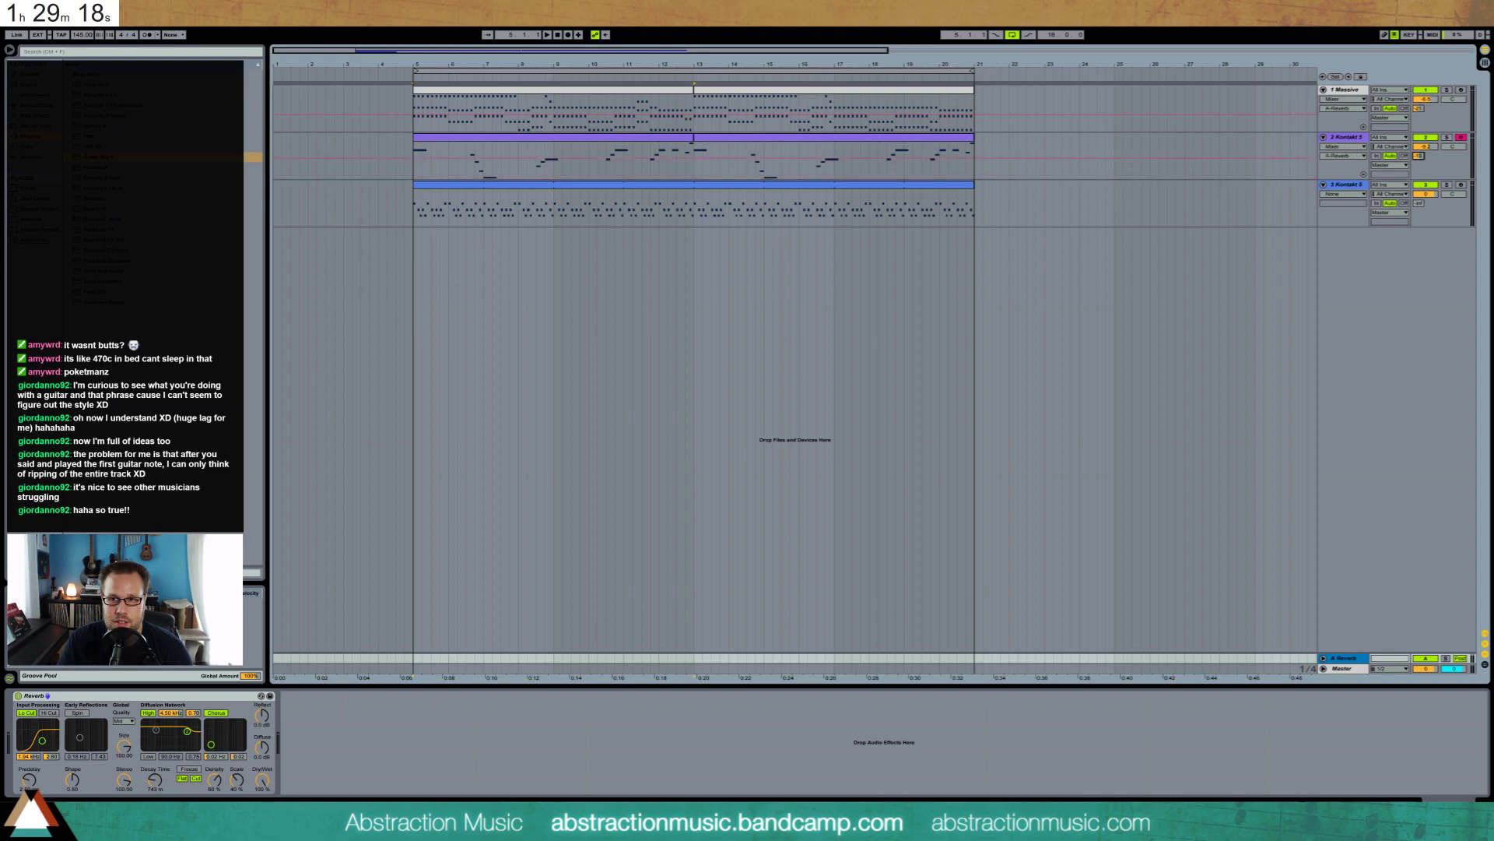
Play the arrangement from bar 5 and adjust the guitar track's send level to the Reverb return
{"action": "left_click", "coordinate": [414, 172]}
{"action": "key", "text": "space"}
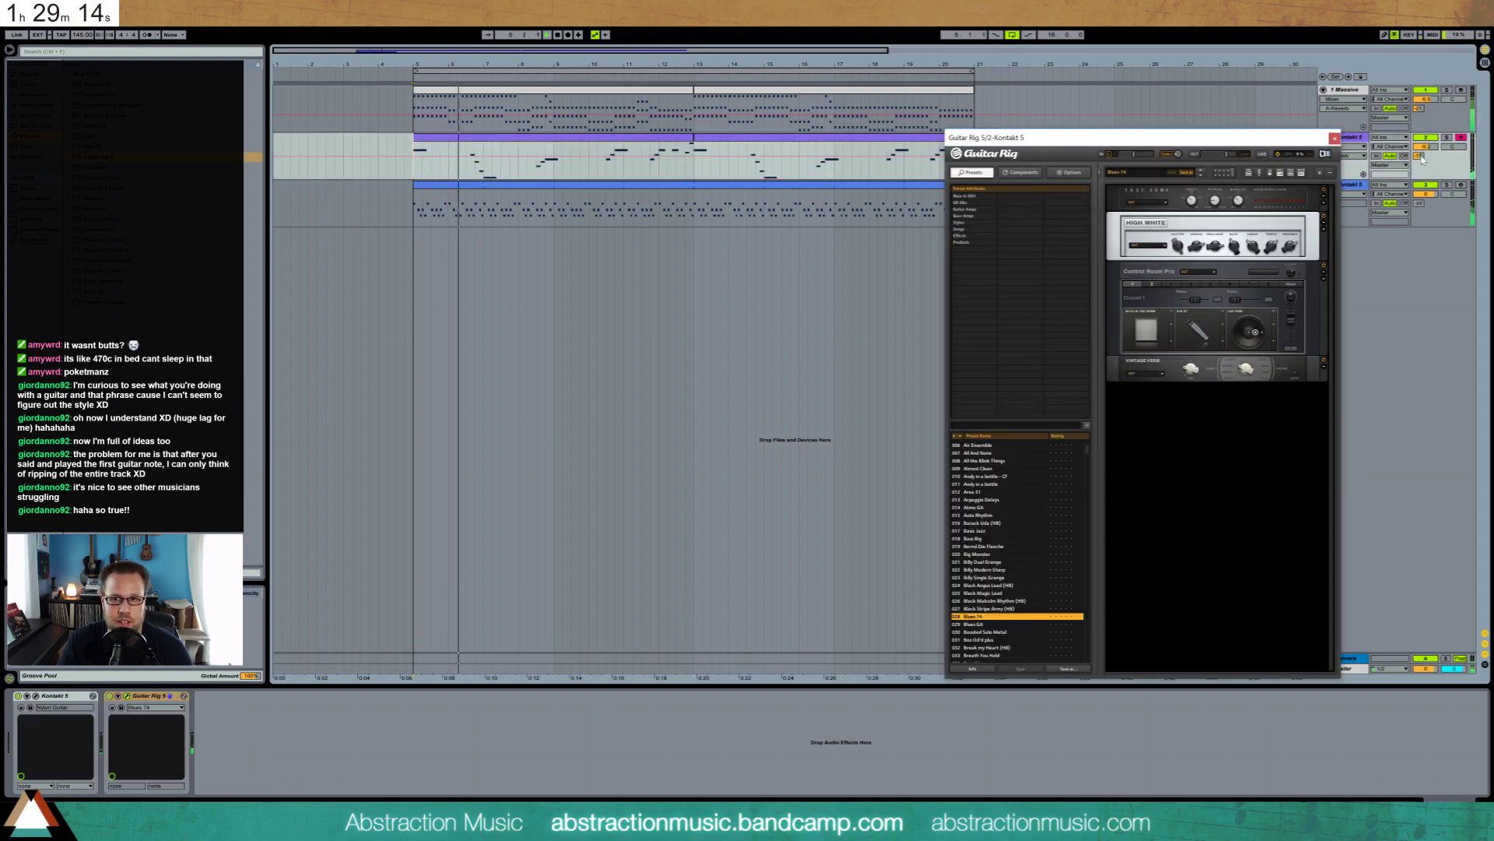
{"action": "left_click_drag", "start_coordinate": [1420, 158], "coordinate": [1419, 148]}
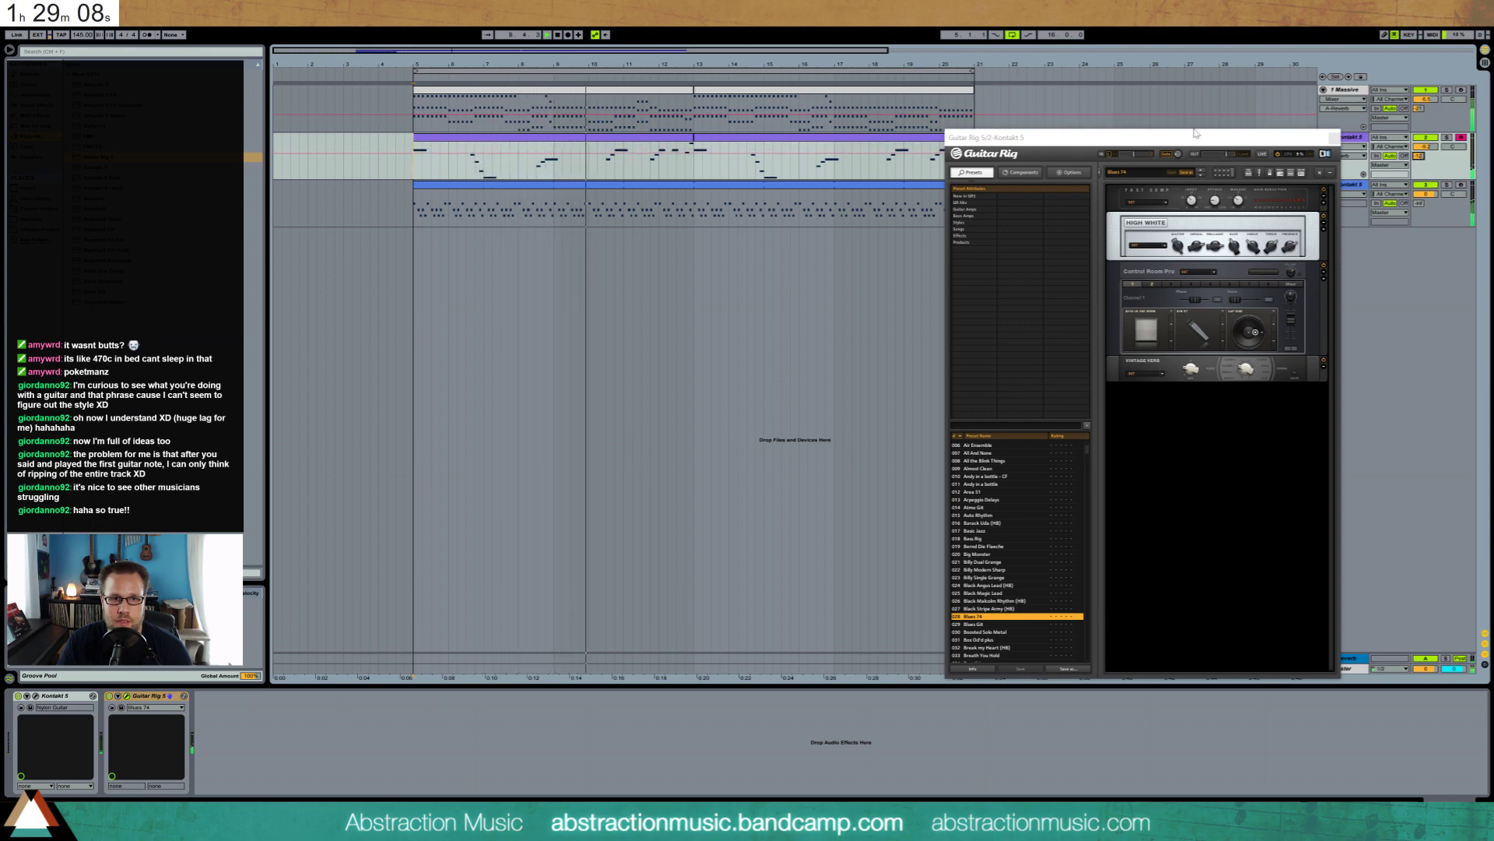
Close Guitar Rig and open the notes of the first guitar clip for editing
{"action": "left_click", "coordinate": [1335, 141]}
{"action": "double_click", "coordinate": [612, 138]}
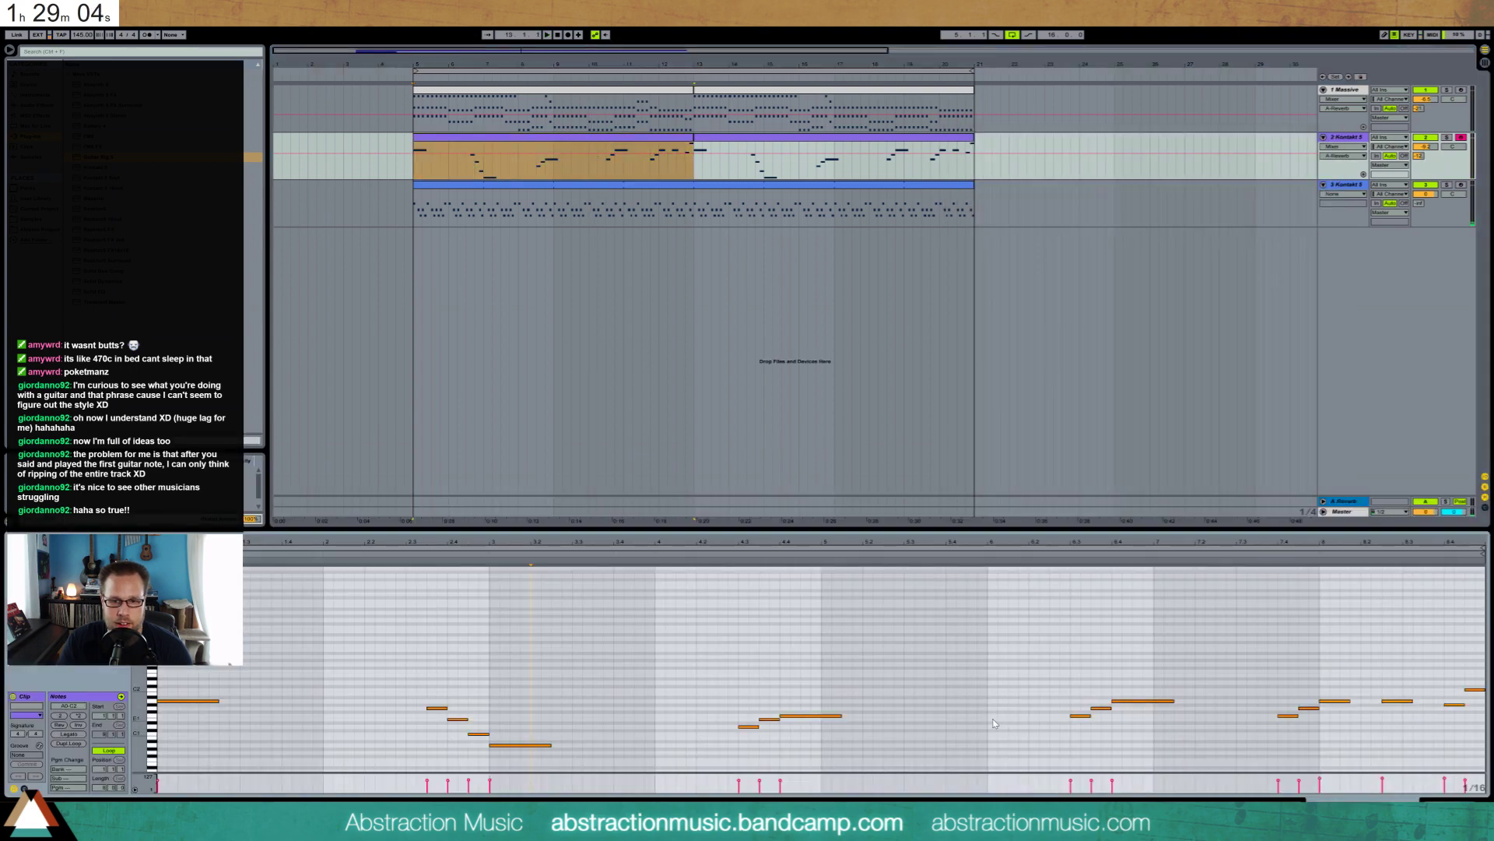
Add a sustained note at the start of bar 6 in the Kontakt clip and match the next note's pitch to it
{"action": "left_click_drag", "start_coordinate": [994, 719], "coordinate": [1081, 719]}
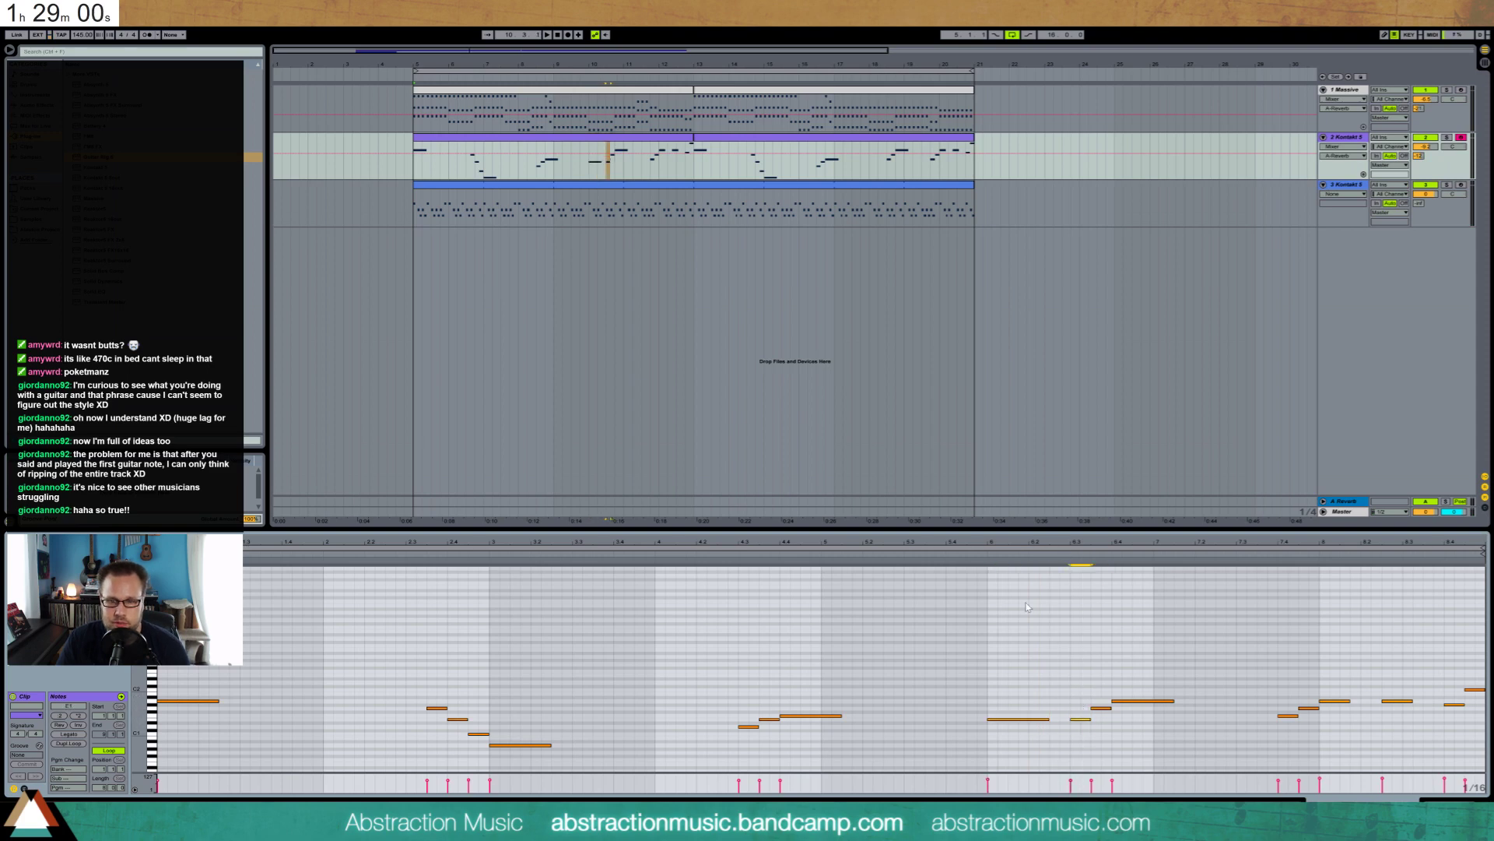
{"action": "left_click", "coordinate": [956, 556]}
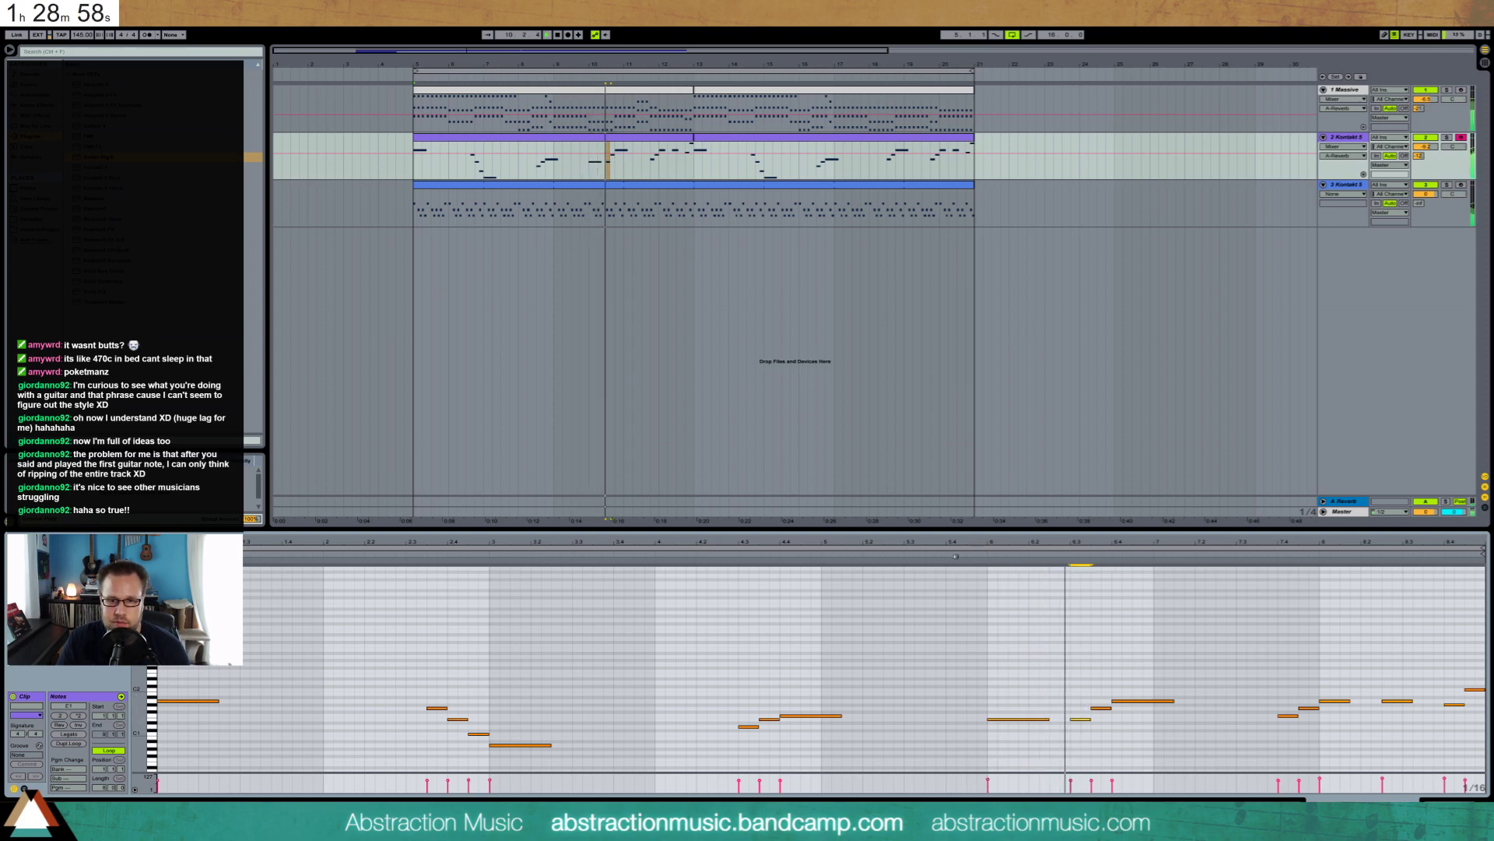
Try shifting the three-note phrase in the second half of bar 6 to other pitches and a different timing
{"action": "left_click_drag", "start_coordinate": [1076, 666], "coordinate": [1149, 743]}
{"action": "key", "text": "space"}
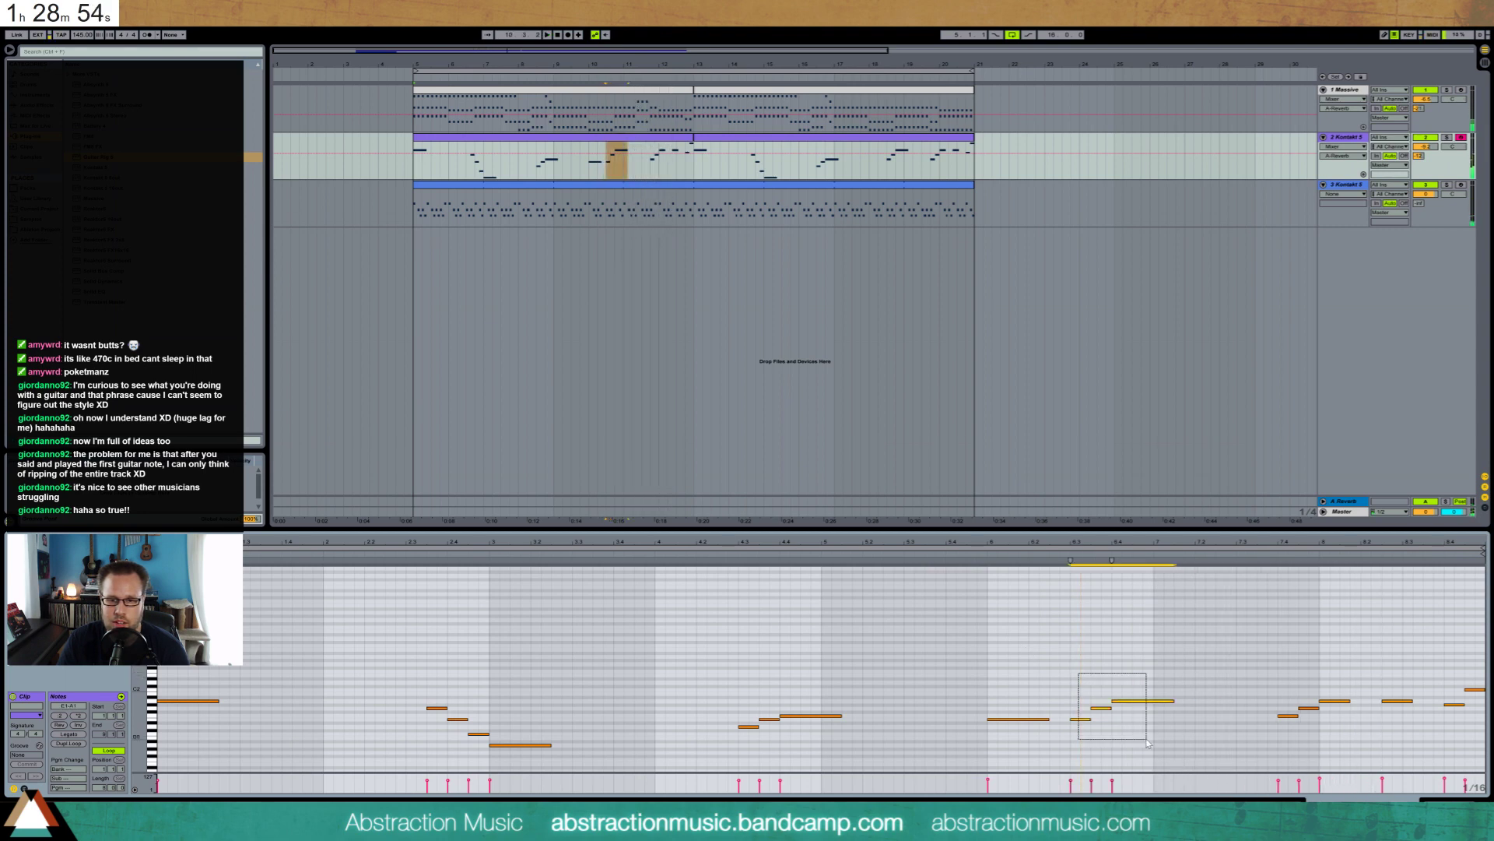
{"action": "key", "text": "Down"}
{"action": "key", "text": "Down"}
{"action": "left_click_drag", "start_coordinate": [1102, 686], "coordinate": [1117, 713]}
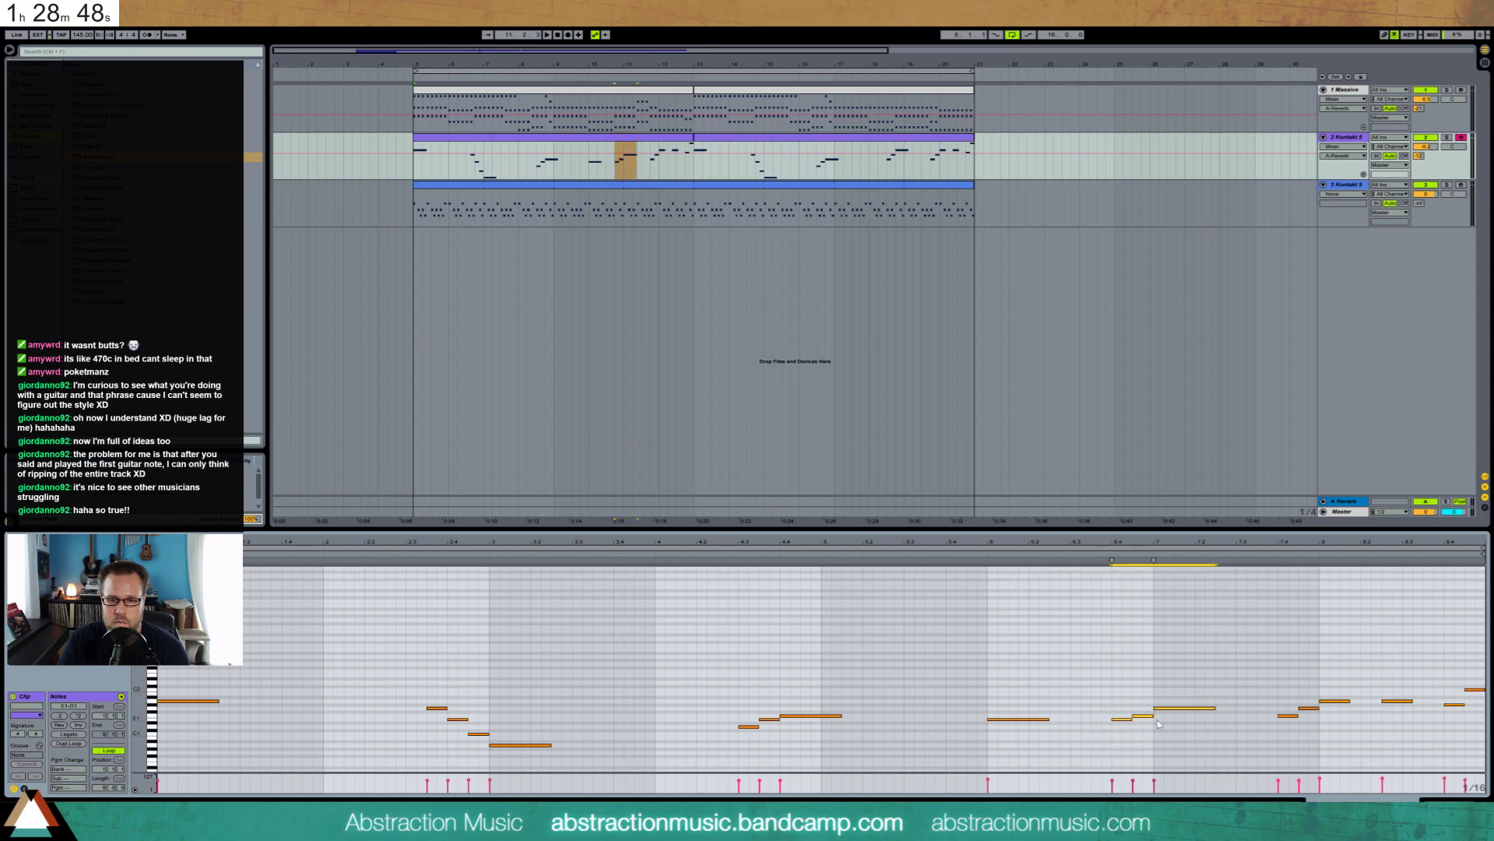
{"action": "key", "text": "Up"}
{"action": "key", "text": "Up"}
{"action": "key", "text": "Up"}
{"action": "key", "text": "Left"}
{"action": "key", "text": "Left"}
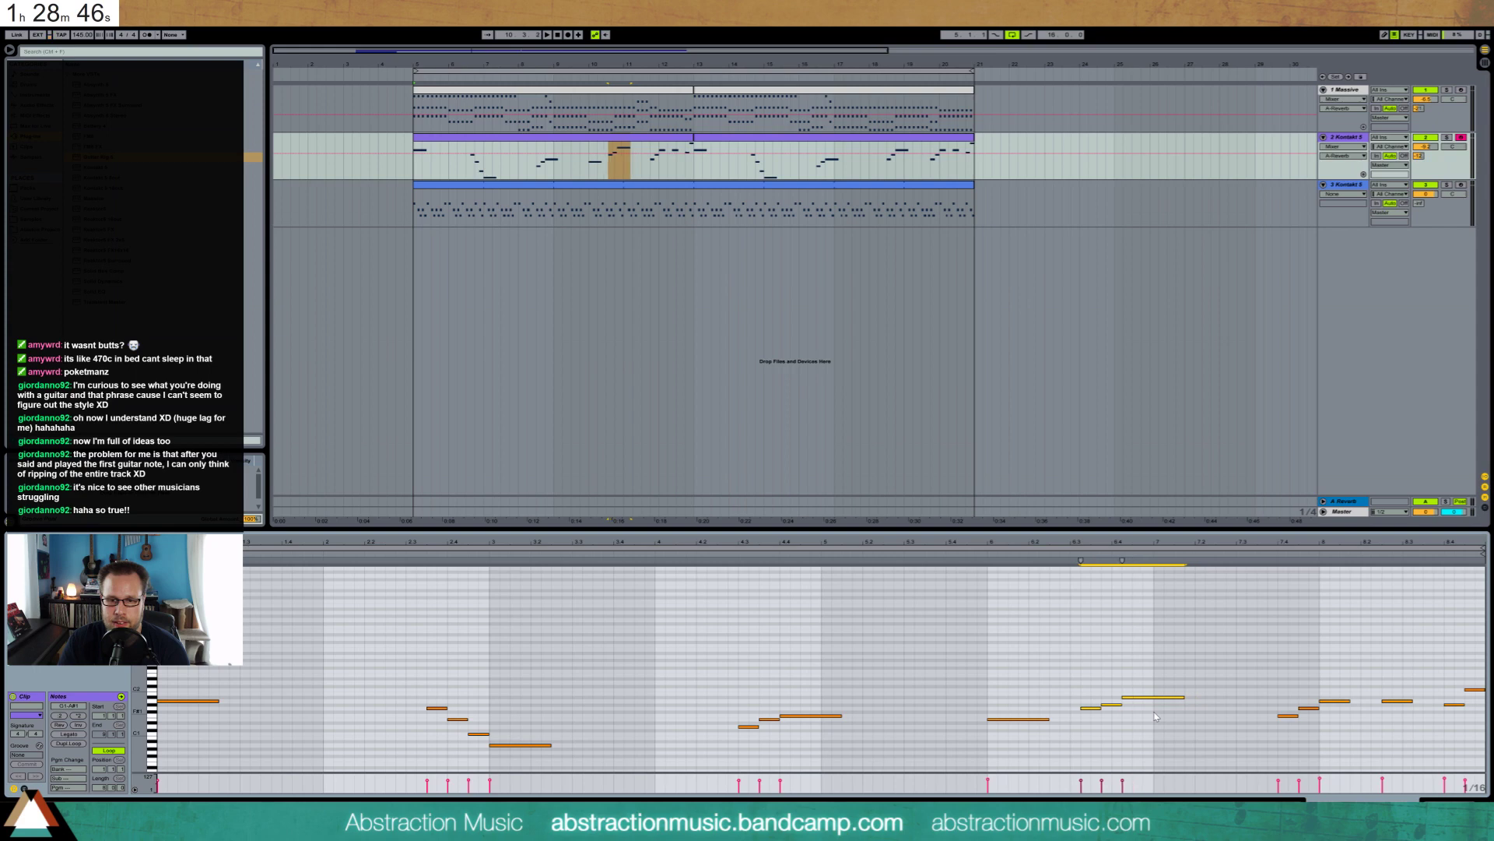
{"action": "key", "text": "Up"}
{"action": "key", "text": "Up"}
Try reshaping the three-note phrase in the second half of bar 6 into a descending line and audition it
{"action": "left_click_drag", "start_coordinate": [1099, 680], "coordinate": [1143, 746]}
{"action": "key", "text": "Down"}
{"action": "key", "text": "Down"}
{"action": "key", "text": "Down"}
{"action": "key", "text": "Down"}
{"action": "key", "text": "Down"}
{"action": "key", "text": "Down"}
{"action": "key", "text": "Down"}
{"action": "key", "text": "Down"}
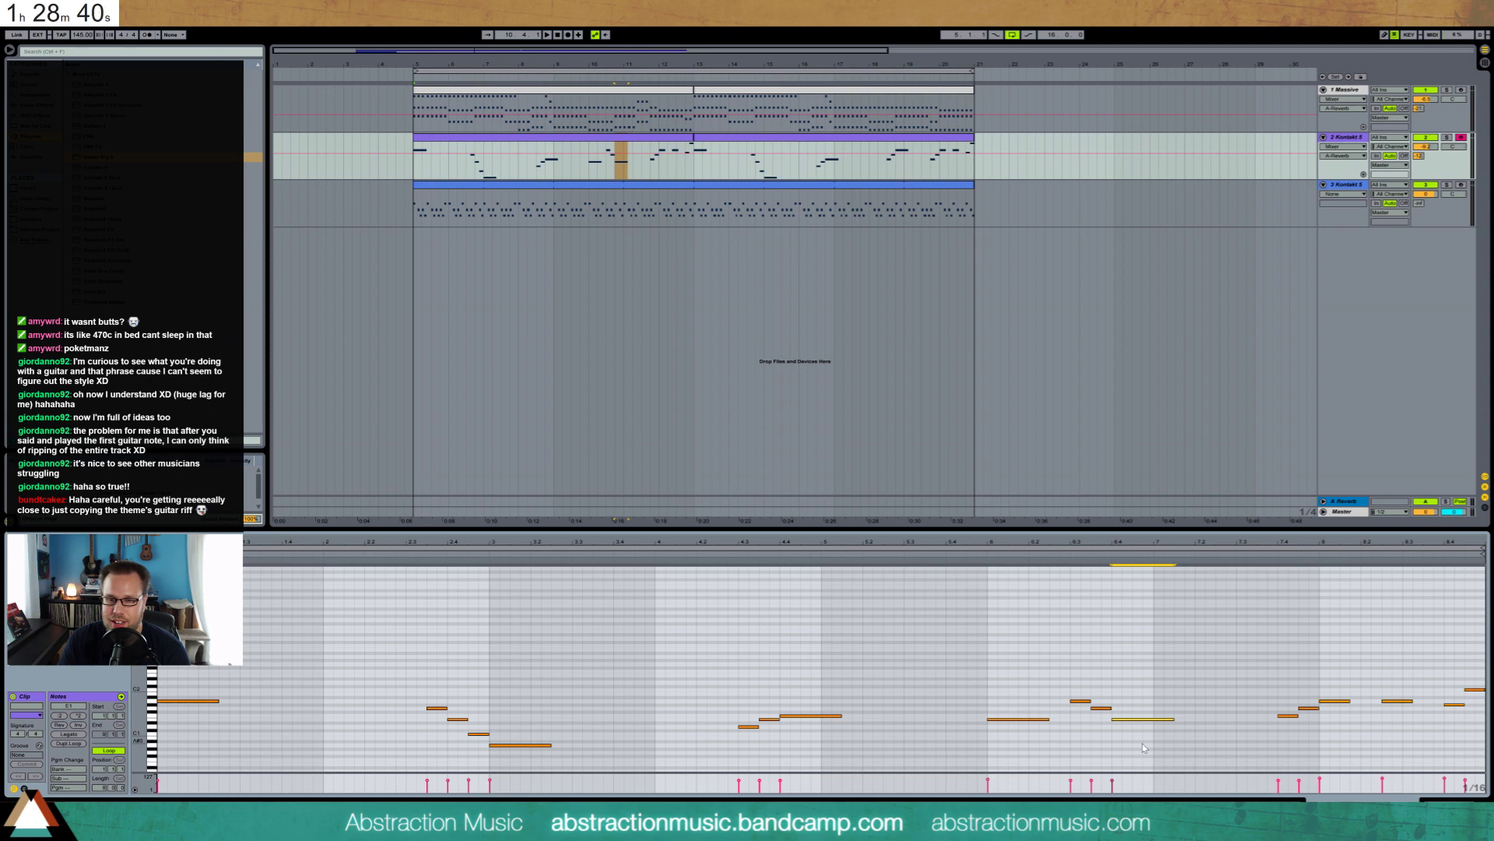
{"action": "left_click_drag", "start_coordinate": [1079, 684], "coordinate": [1105, 714]}
{"action": "key", "text": "Down"}
{"action": "key", "text": "Down"}
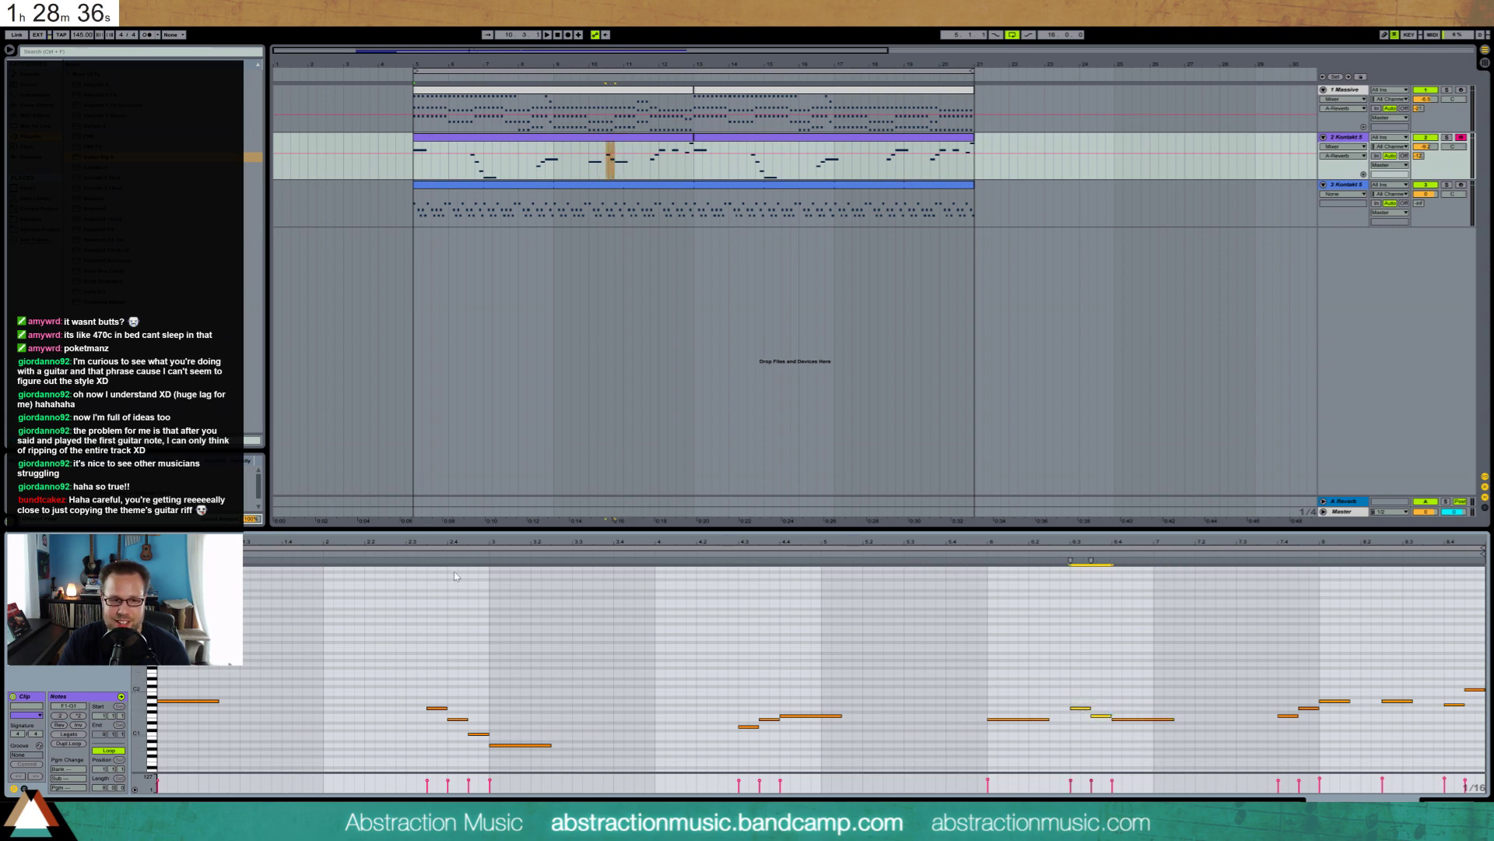
{"action": "key", "text": "space"}
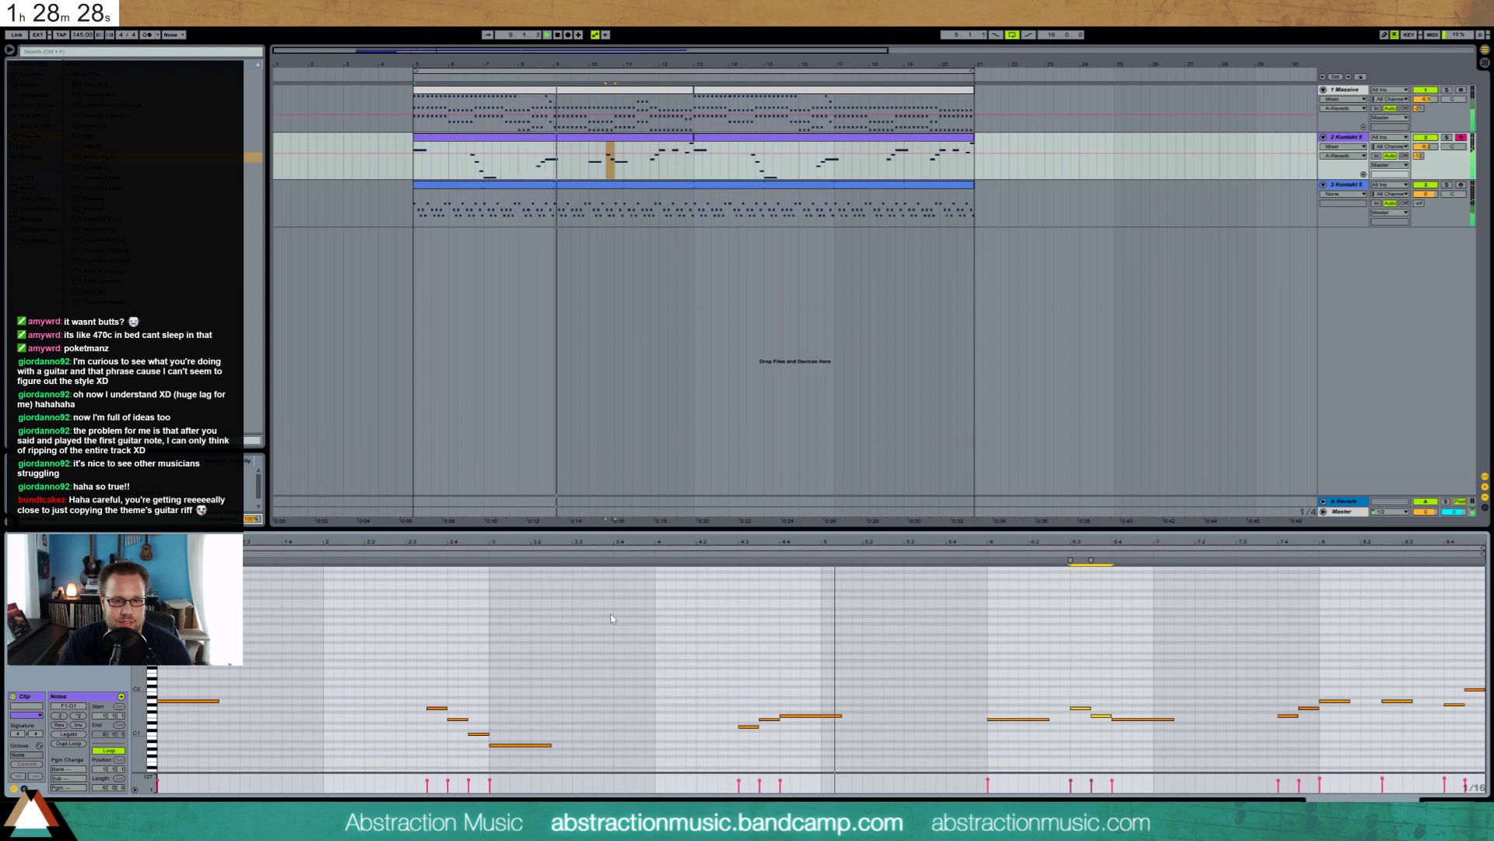
{"action": "key", "text": "space"}
Raise the first two notes of the three-note phrase in bar 4 so the phrase descends, and play it back
{"action": "left_click_drag", "start_coordinate": [744, 678], "coordinate": [771, 763]}
{"action": "key", "text": "Up"}
{"action": "key", "text": "Up"}
{"action": "key", "text": "Up"}
{"action": "left_click", "coordinate": [746, 715]}
{"action": "key", "text": "Up"}
{"action": "key", "text": "Up"}
{"action": "key", "text": "Up"}
{"action": "key", "text": "Up"}
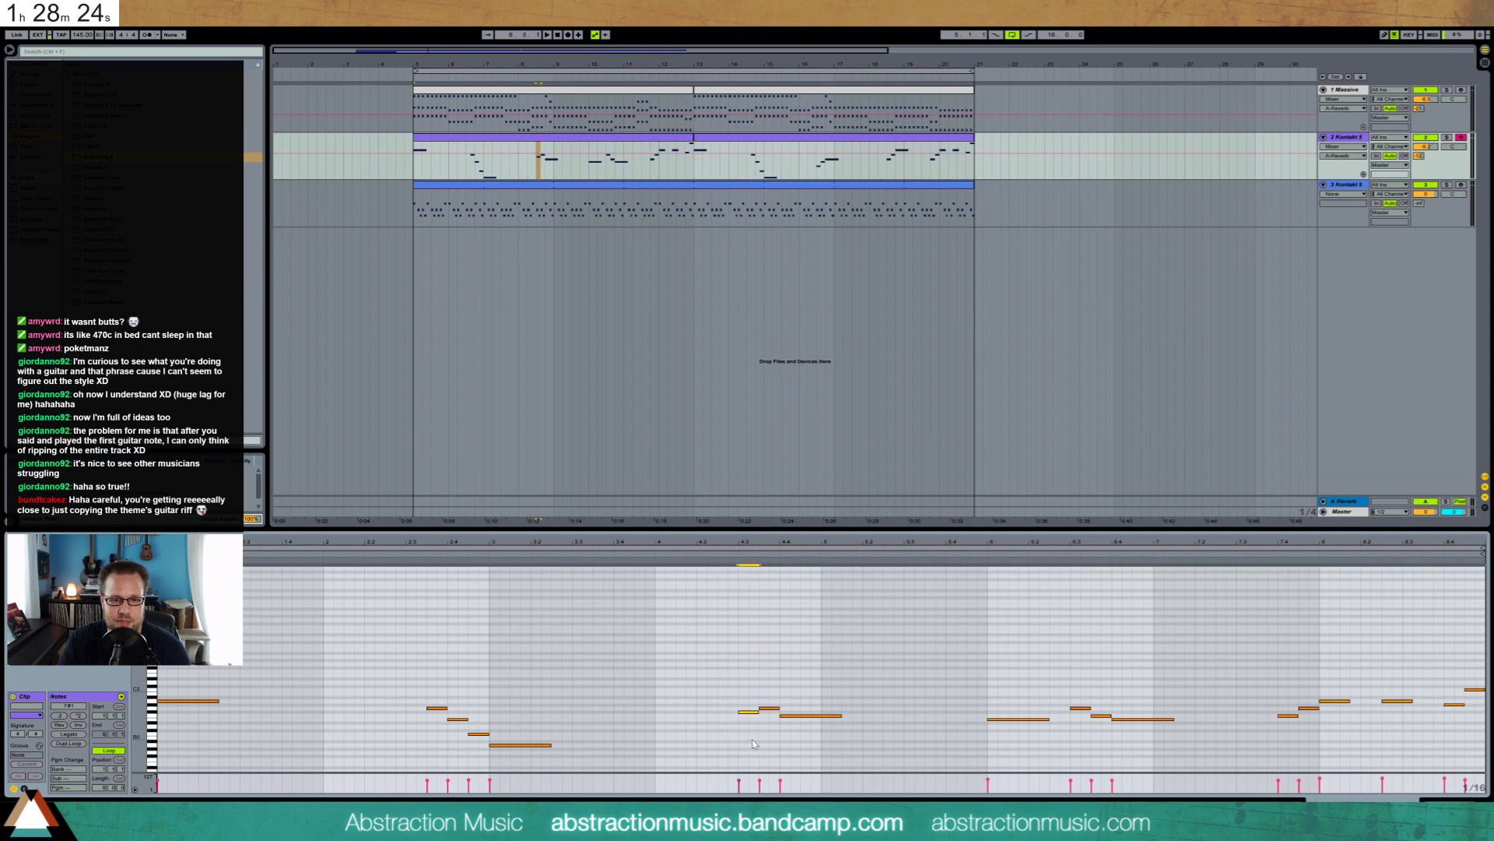
{"action": "left_click", "coordinate": [635, 552]}
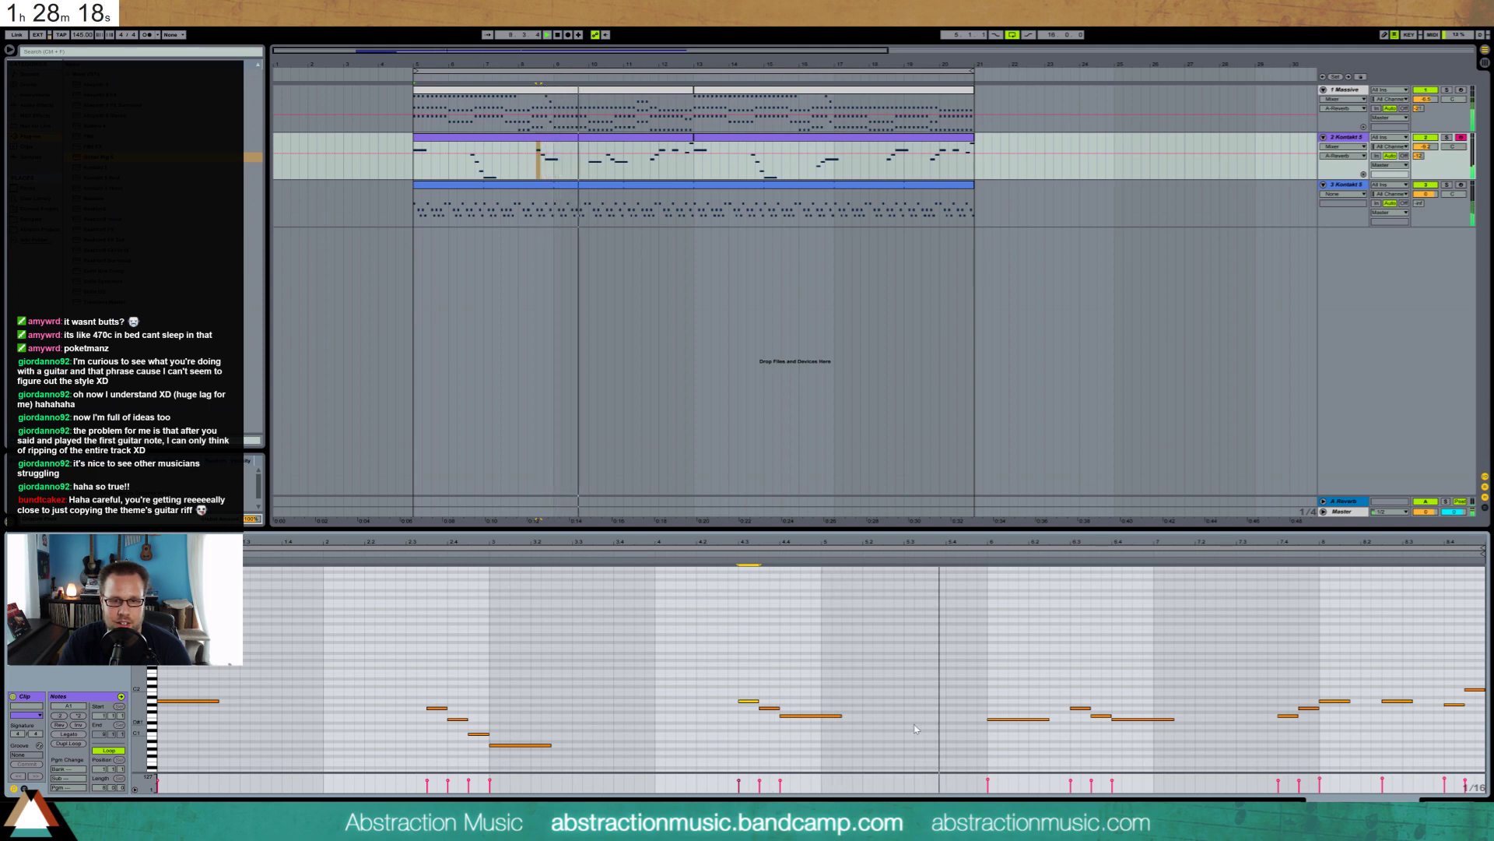
Add a short pickup note just before bar 6 and delete the three-note phrase in the second half of that bar
{"action": "double_click", "coordinate": [973, 716]}
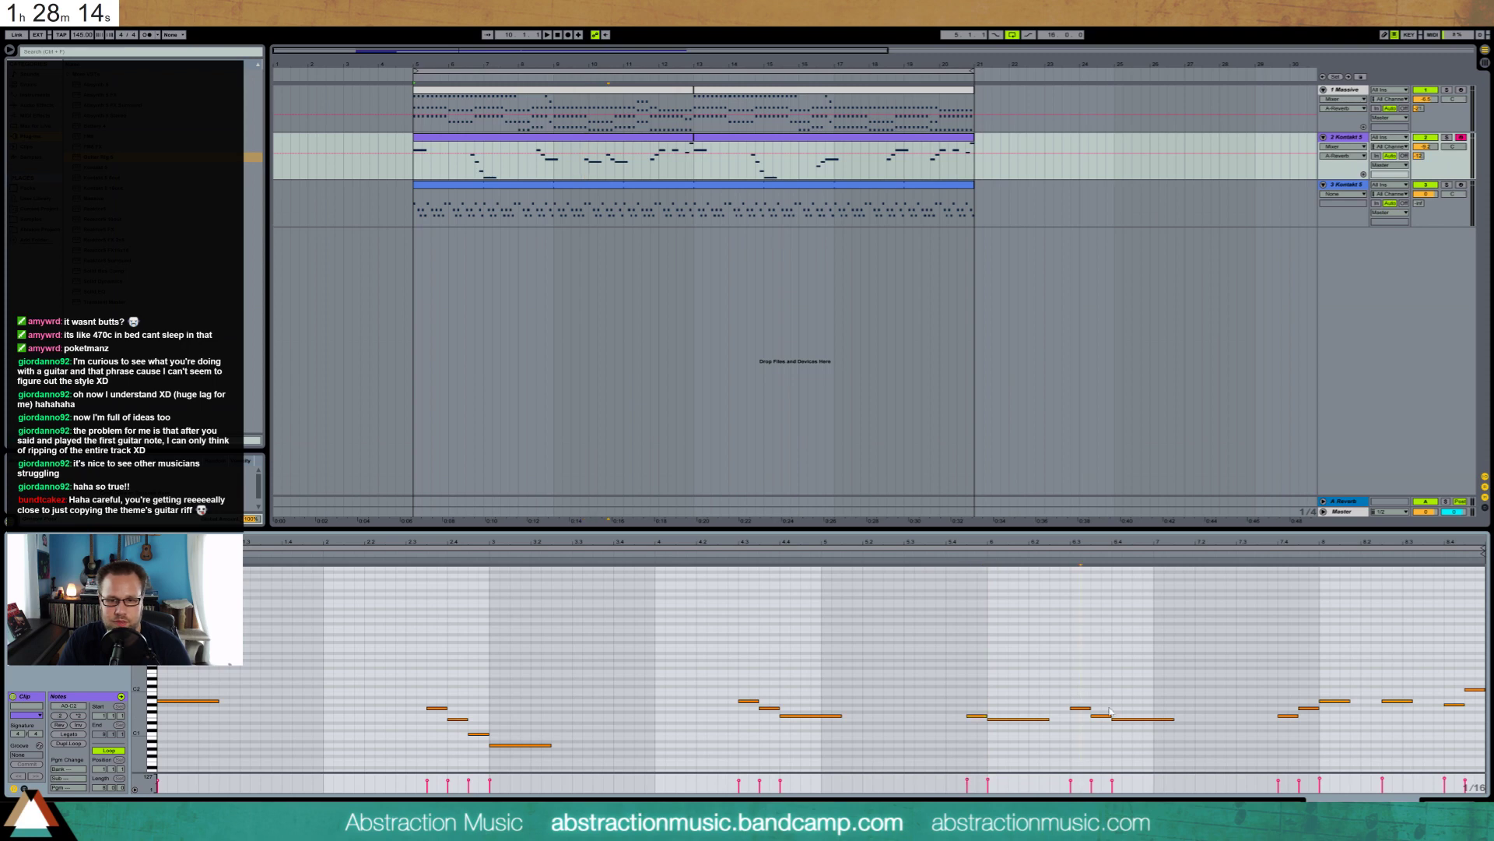
{"action": "left_click_drag", "start_coordinate": [1078, 692], "coordinate": [1152, 741]}
{"action": "key", "text": "Delete"}
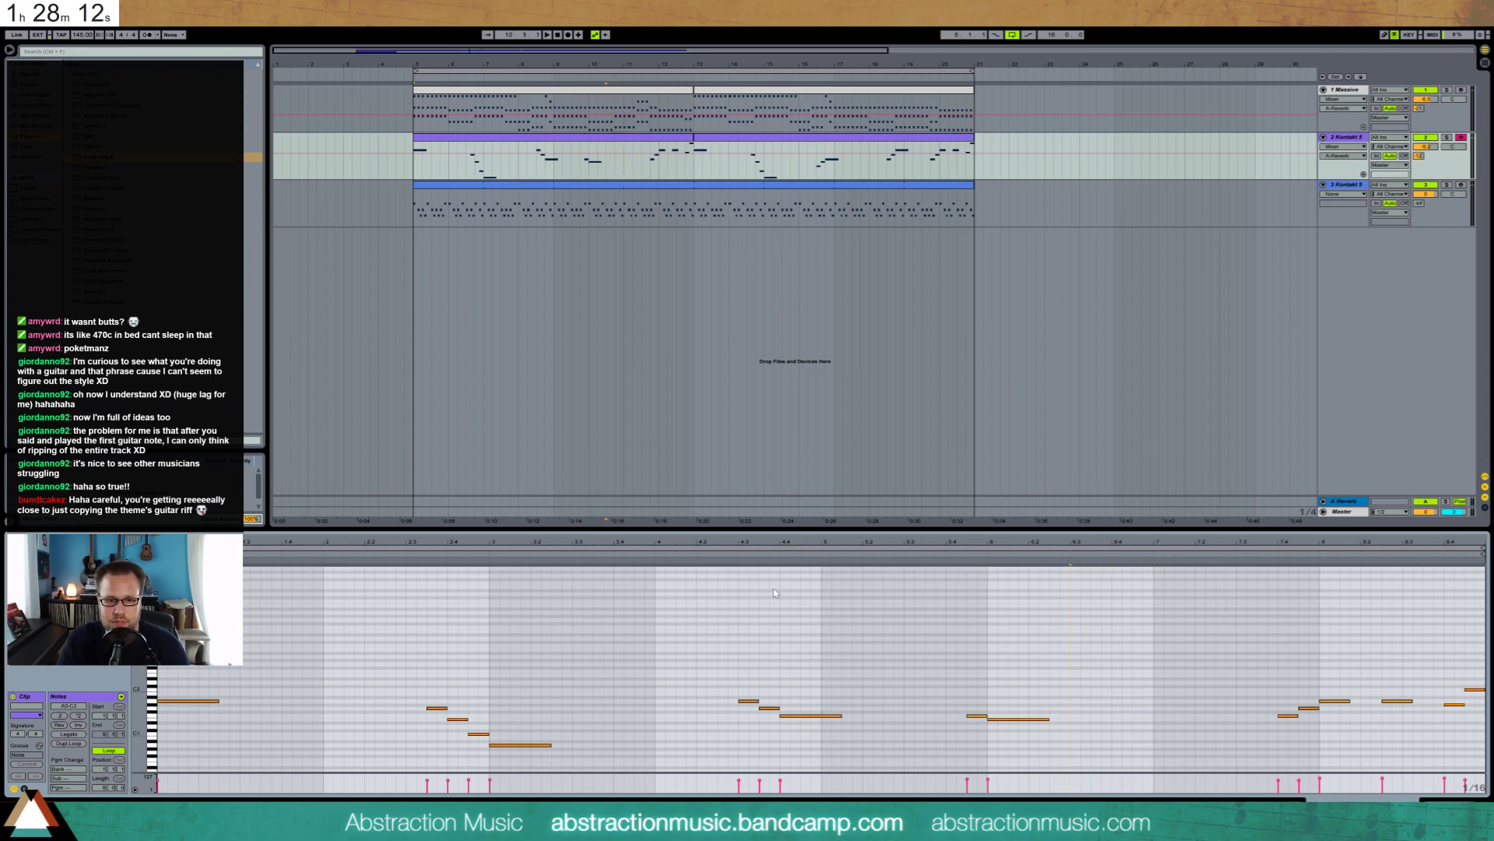
{"action": "key", "text": "space"}
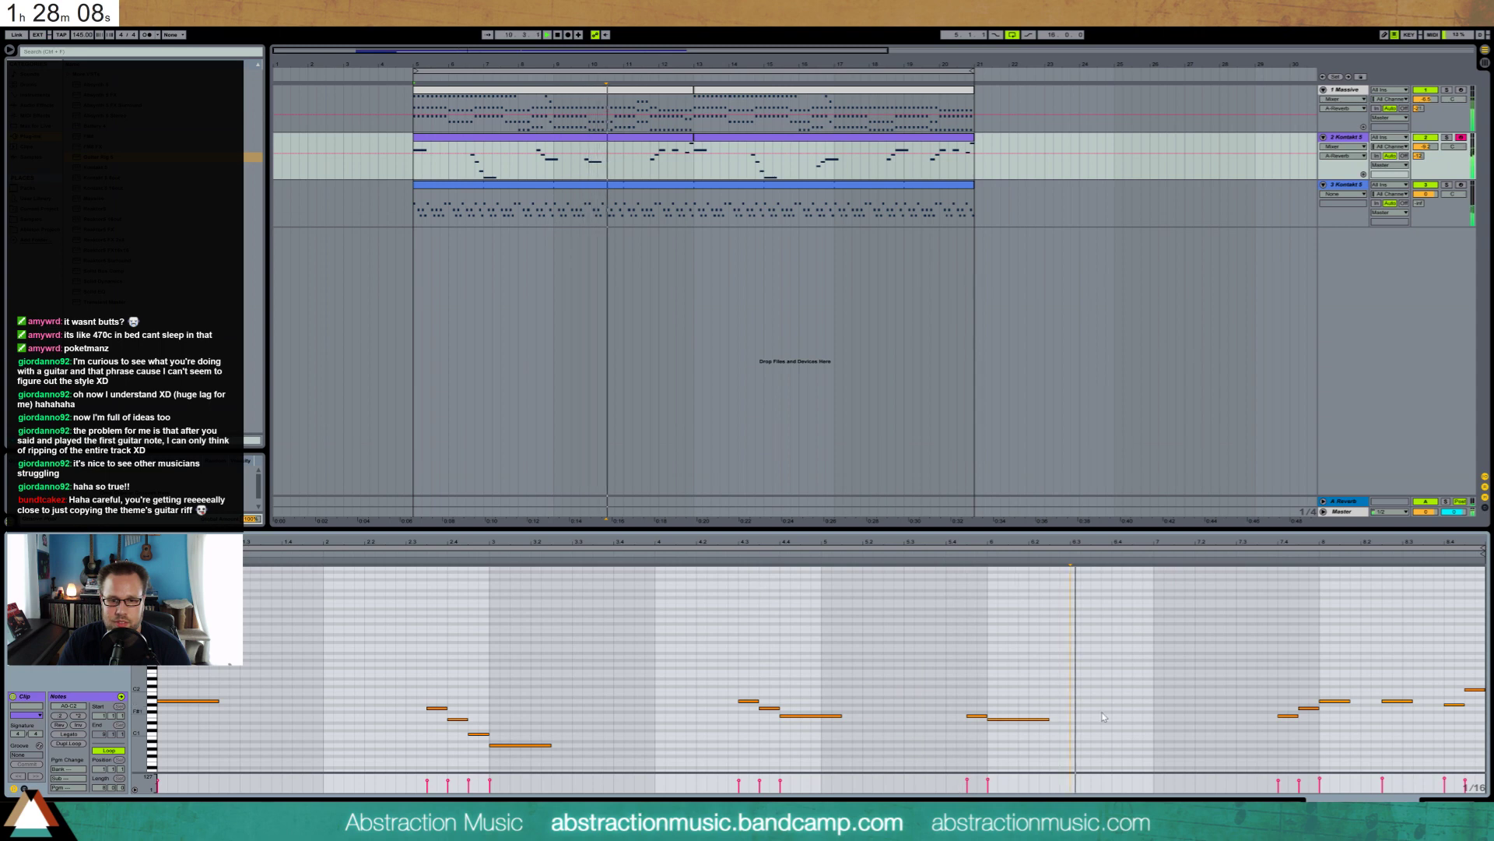
Add a note at the start of bar 7 and duplicate it further along the same bar
{"action": "double_click", "coordinate": [1156, 717]}
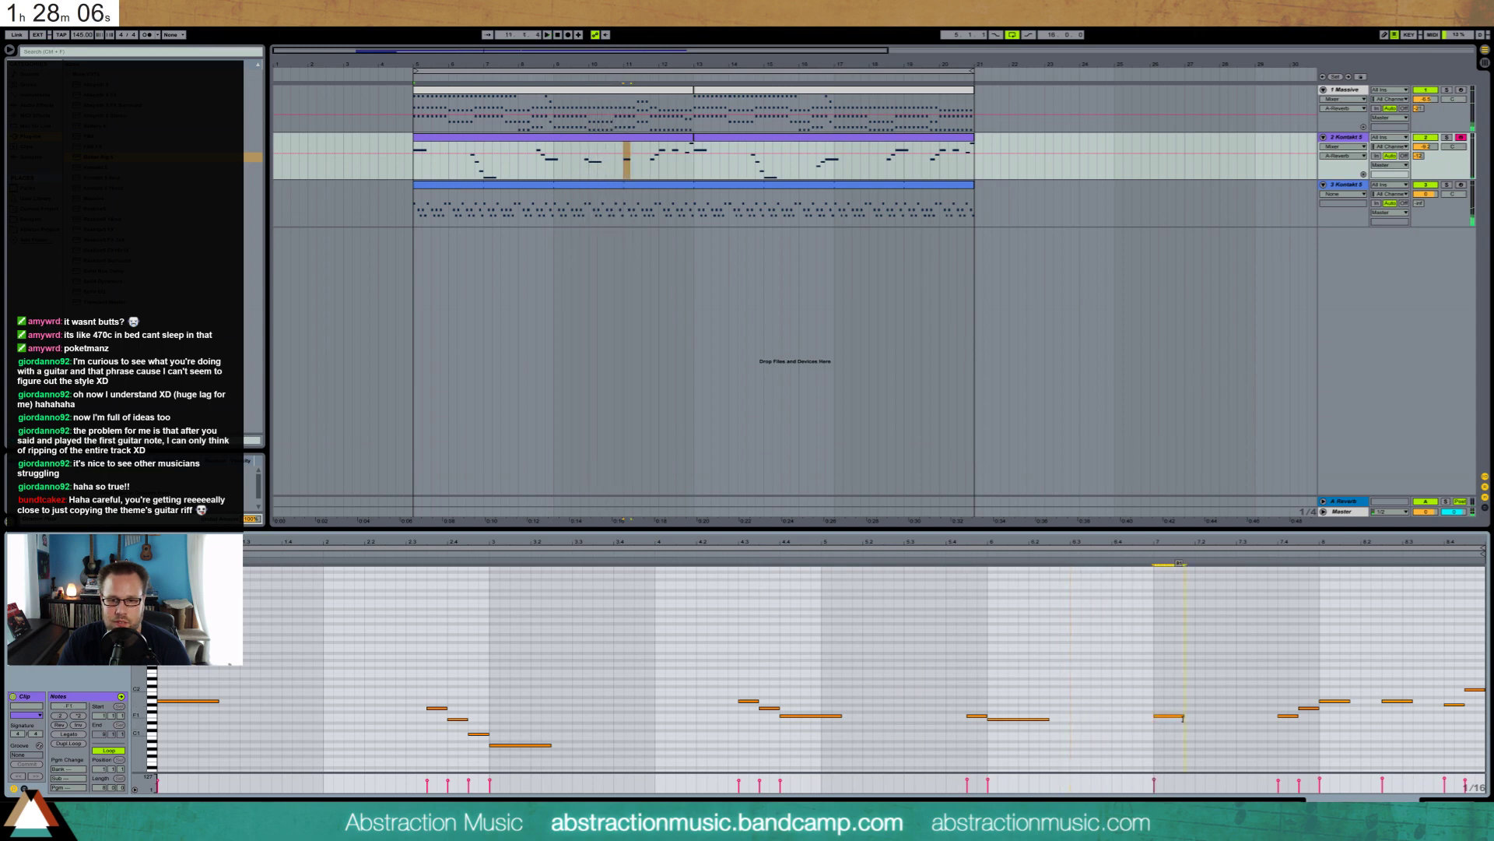
{"action": "left_click_drag", "start_coordinate": [1159, 702], "coordinate": [1218, 738]}
{"action": "left_click", "coordinate": [1178, 716]}
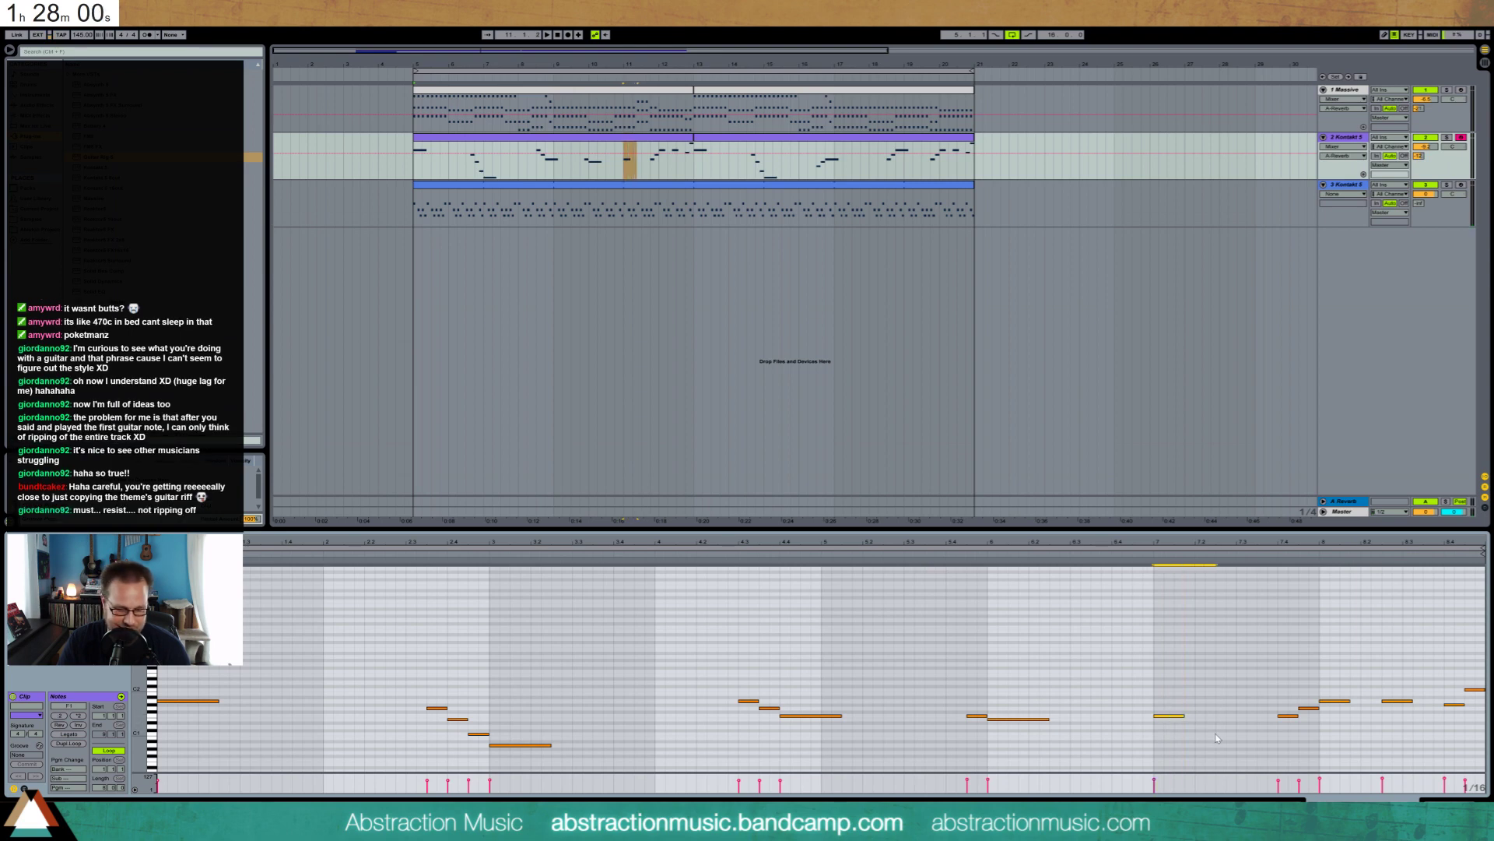
{"action": "key", "text": "ctrl+d"}
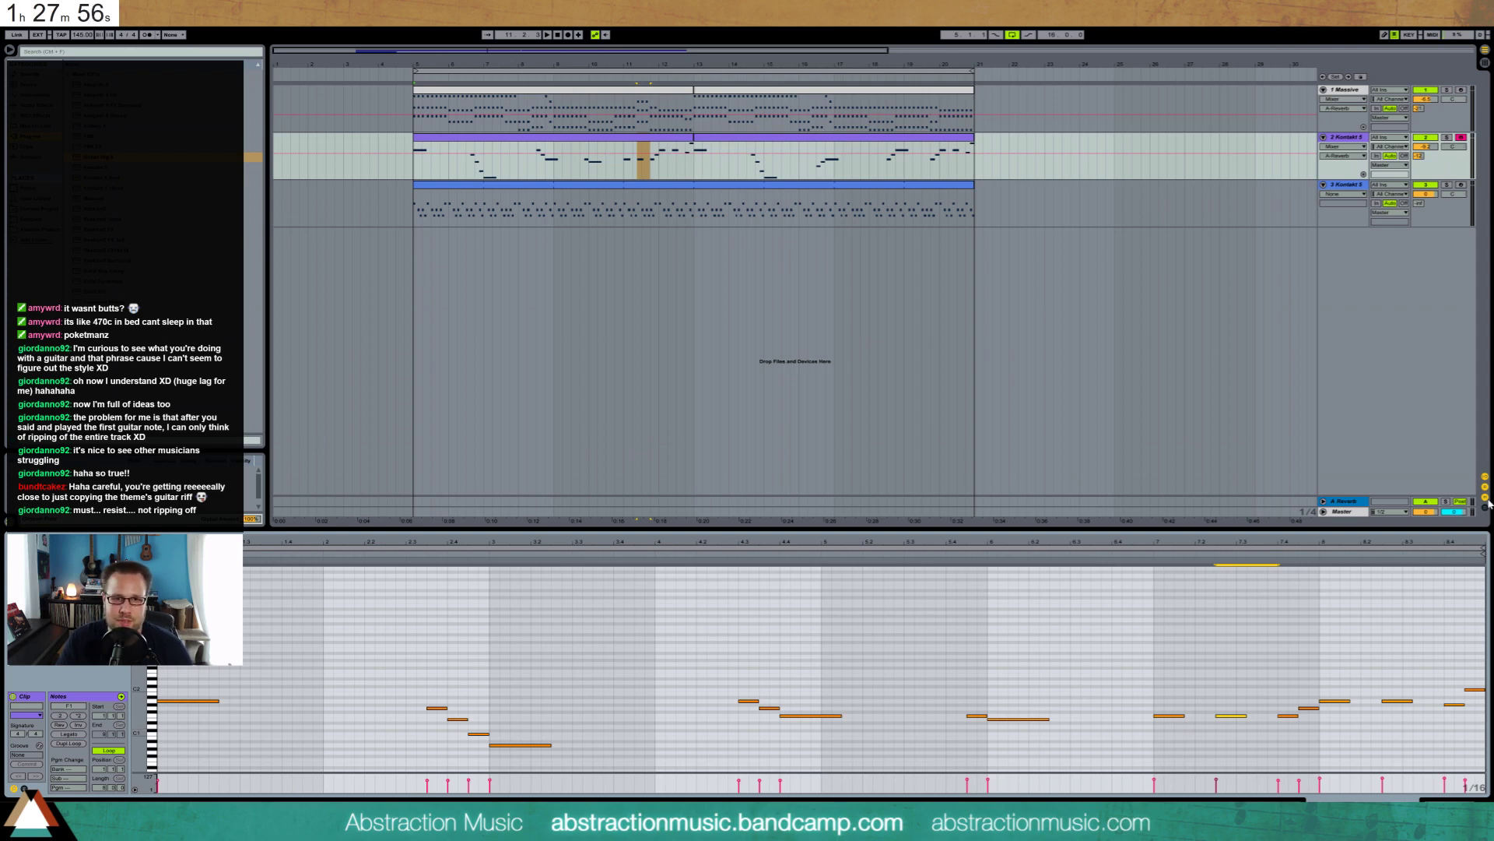
Delete the second clip on the purple Kontakt track, keeping the edited first clip
{"action": "left_click", "coordinate": [944, 143]}
{"action": "key", "text": "Delete"}
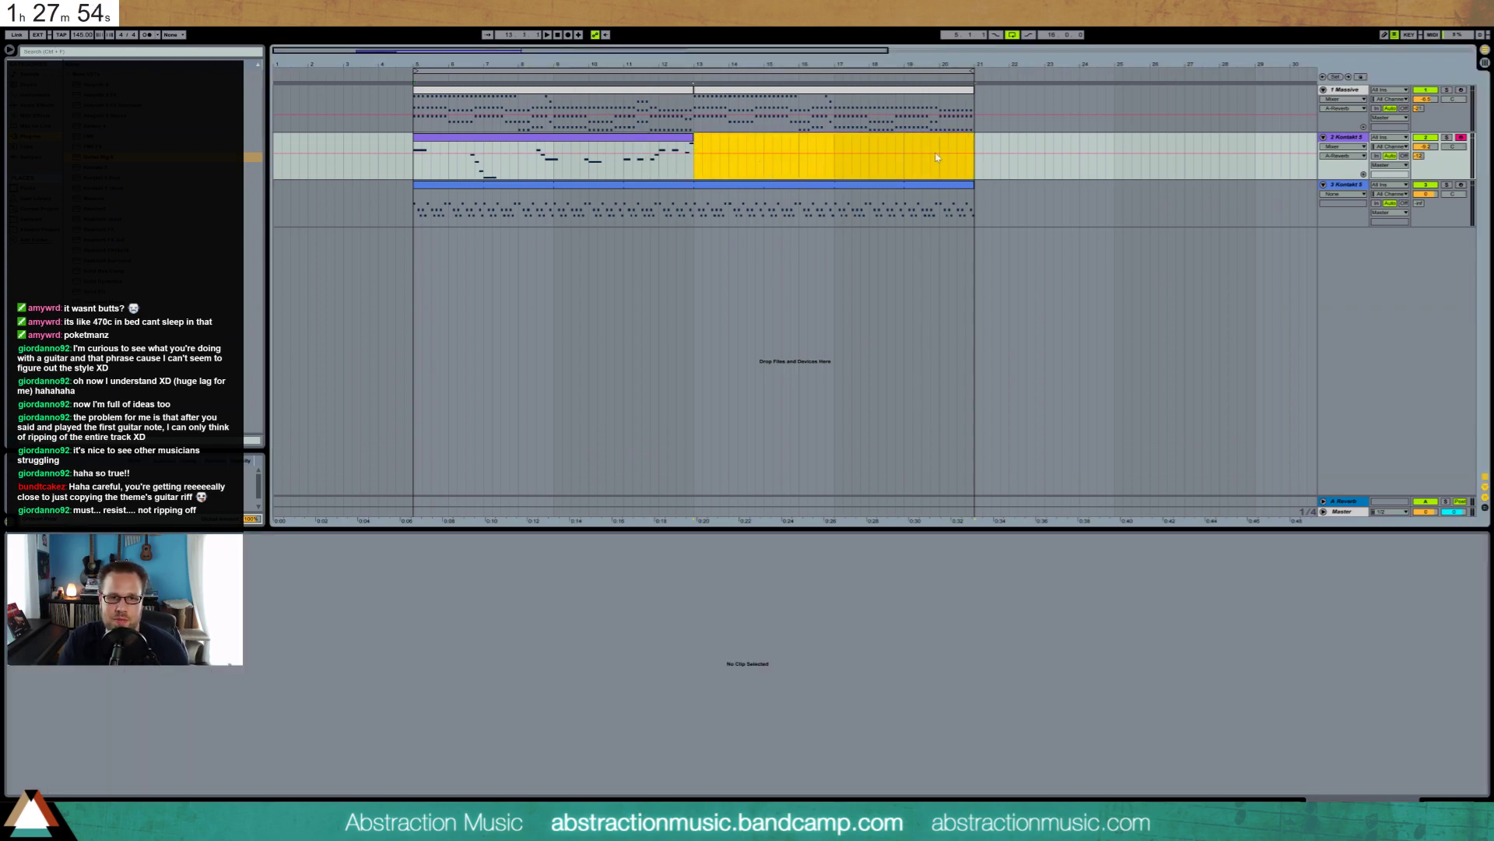
{"action": "left_click", "coordinate": [661, 138]}
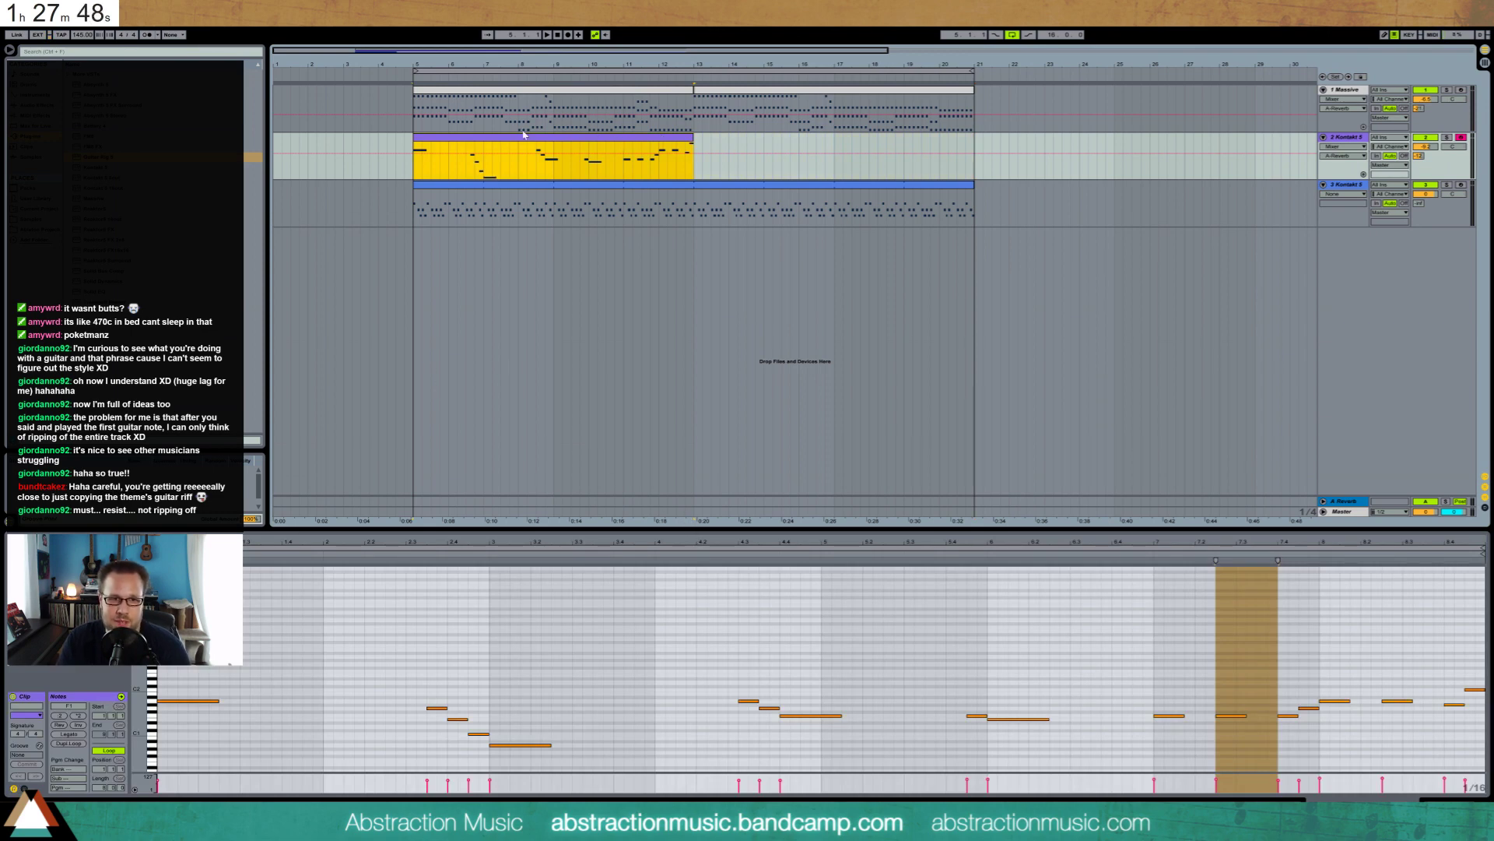
Open the first Massive clip and select every other chord from bar 1 into bar 3
{"action": "left_click", "coordinate": [468, 91]}
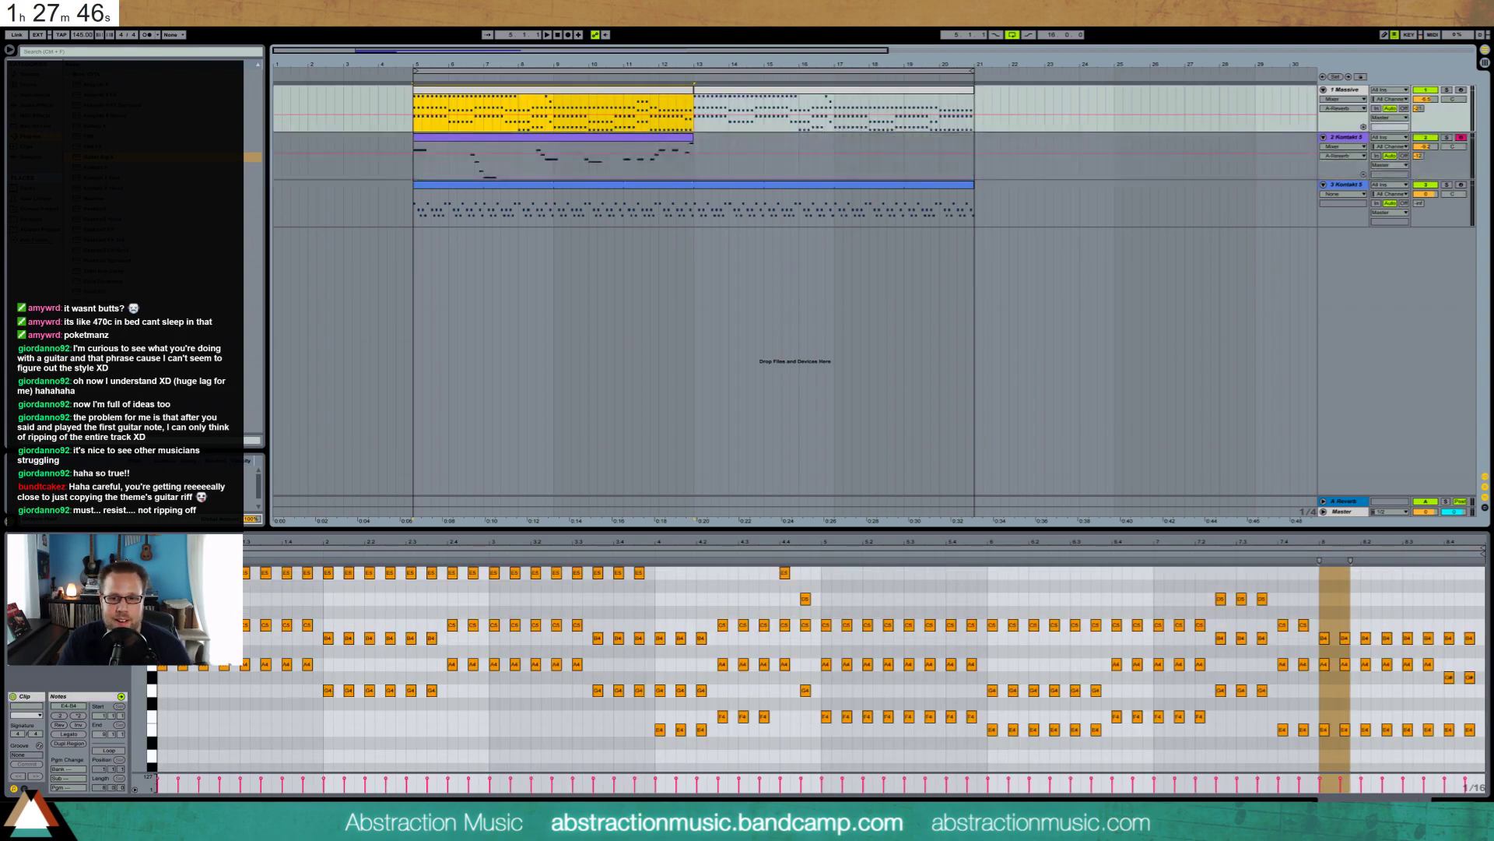
{"action": "key", "text": "shift+Tab"}
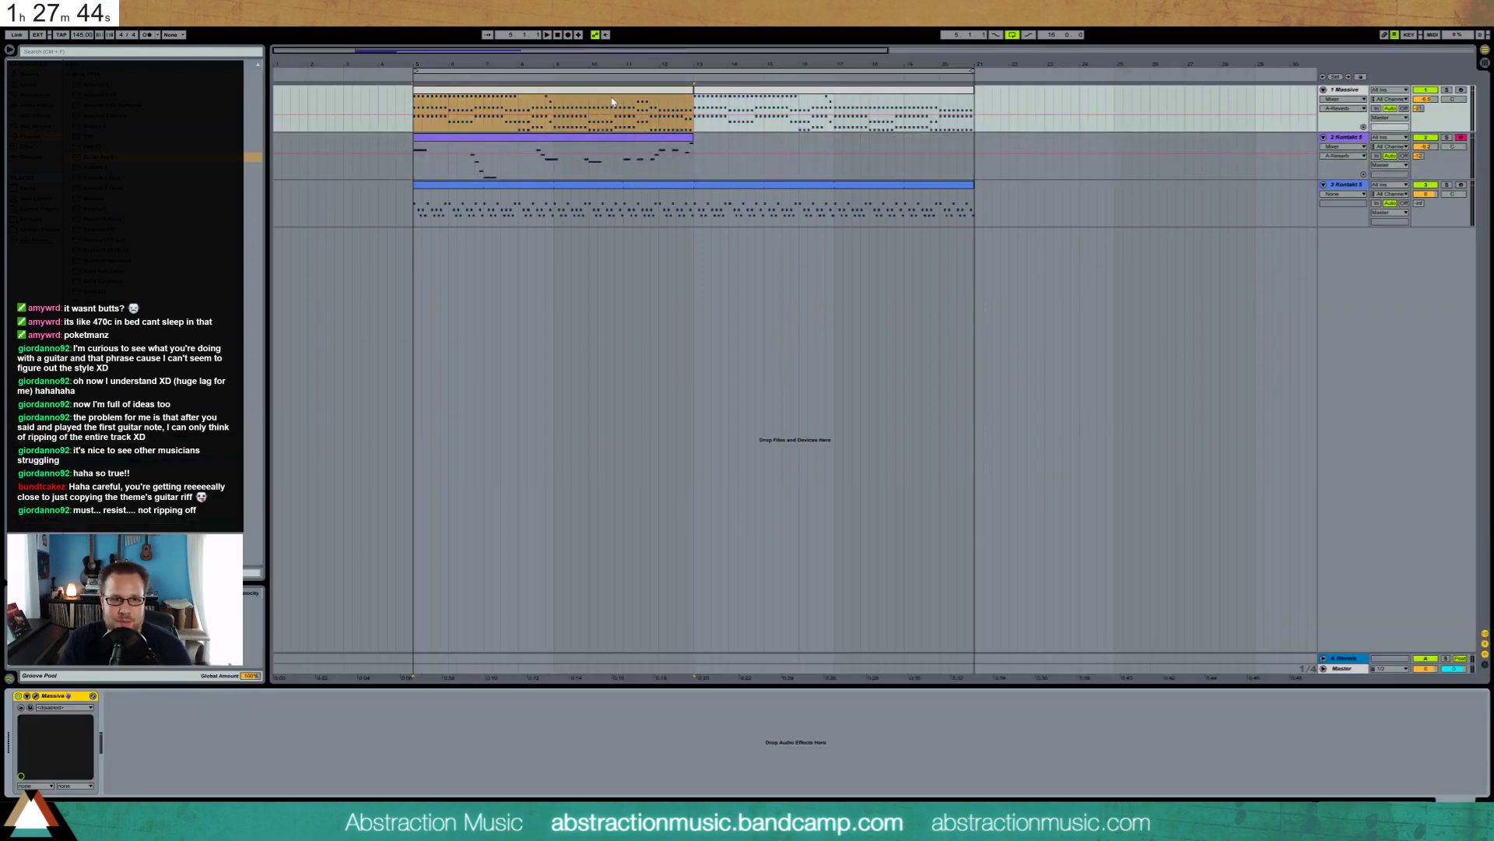
{"action": "key", "text": "shift+Tab"}
{"action": "left_click", "coordinate": [177, 689]}
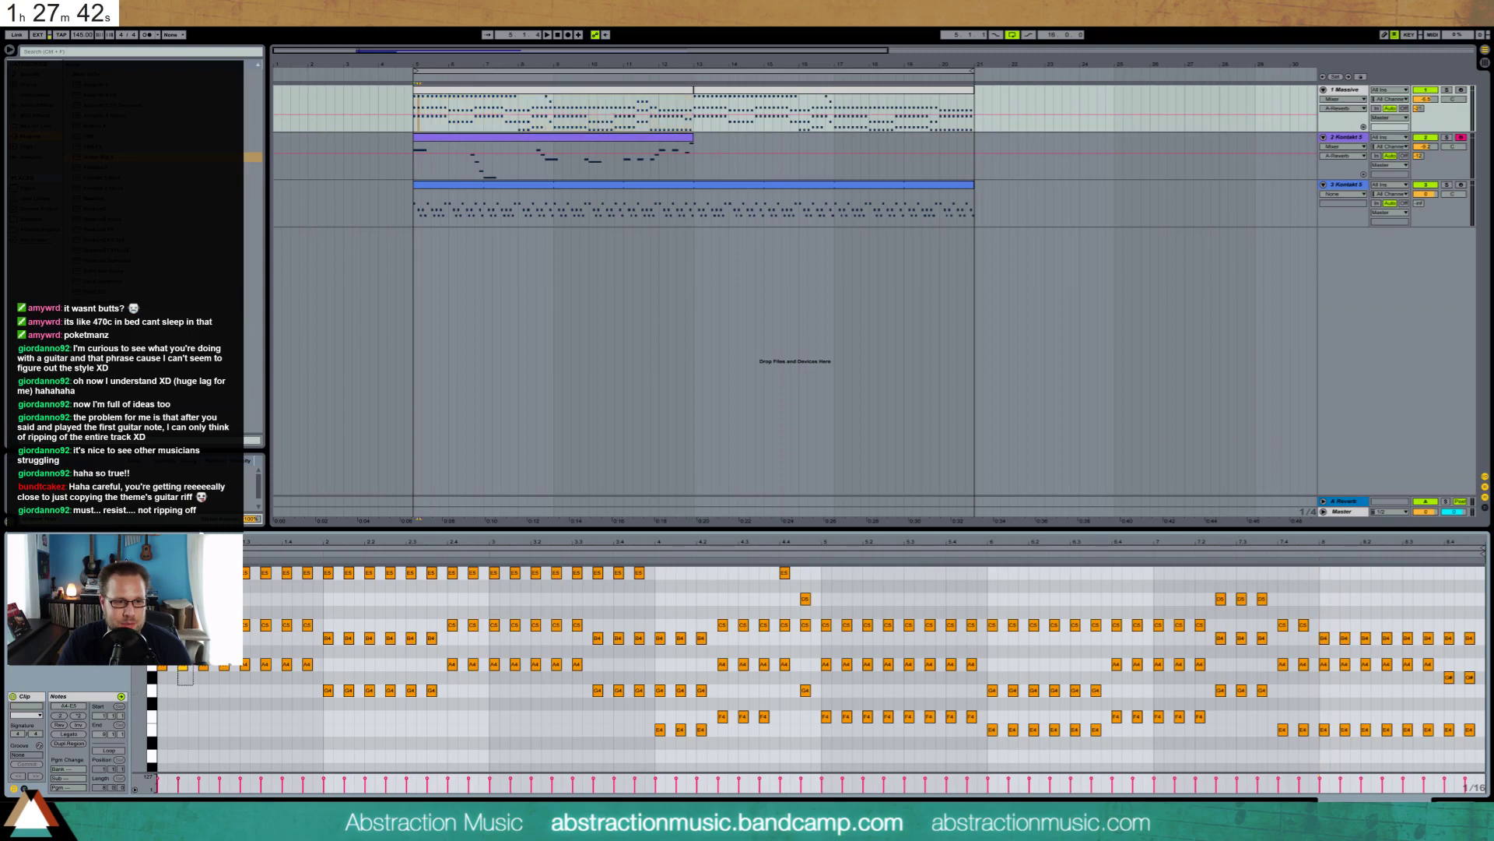
{"action": "left_click_drag", "start_coordinate": [245, 708], "coordinate": [288, 684]}
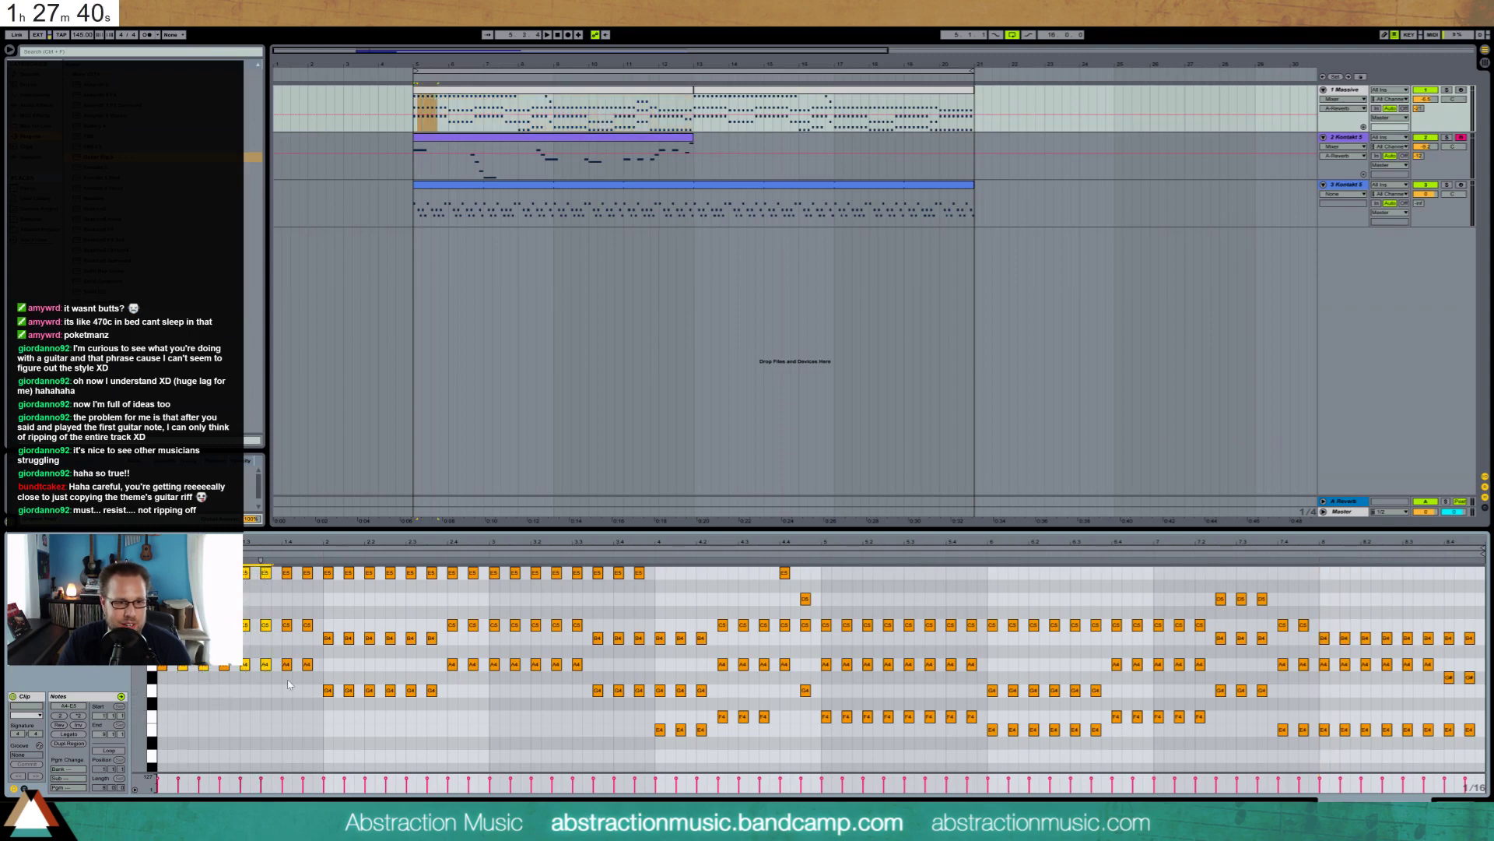
{"action": "left_click_drag", "start_coordinate": [306, 558], "coordinate": [375, 562]}
{"action": "left_click_drag", "start_coordinate": [401, 720], "coordinate": [432, 557]}
{"action": "left_click_drag", "start_coordinate": [470, 682], "coordinate": [576, 684]}
{"action": "left_click_drag", "start_coordinate": [579, 597], "coordinate": [598, 665]}
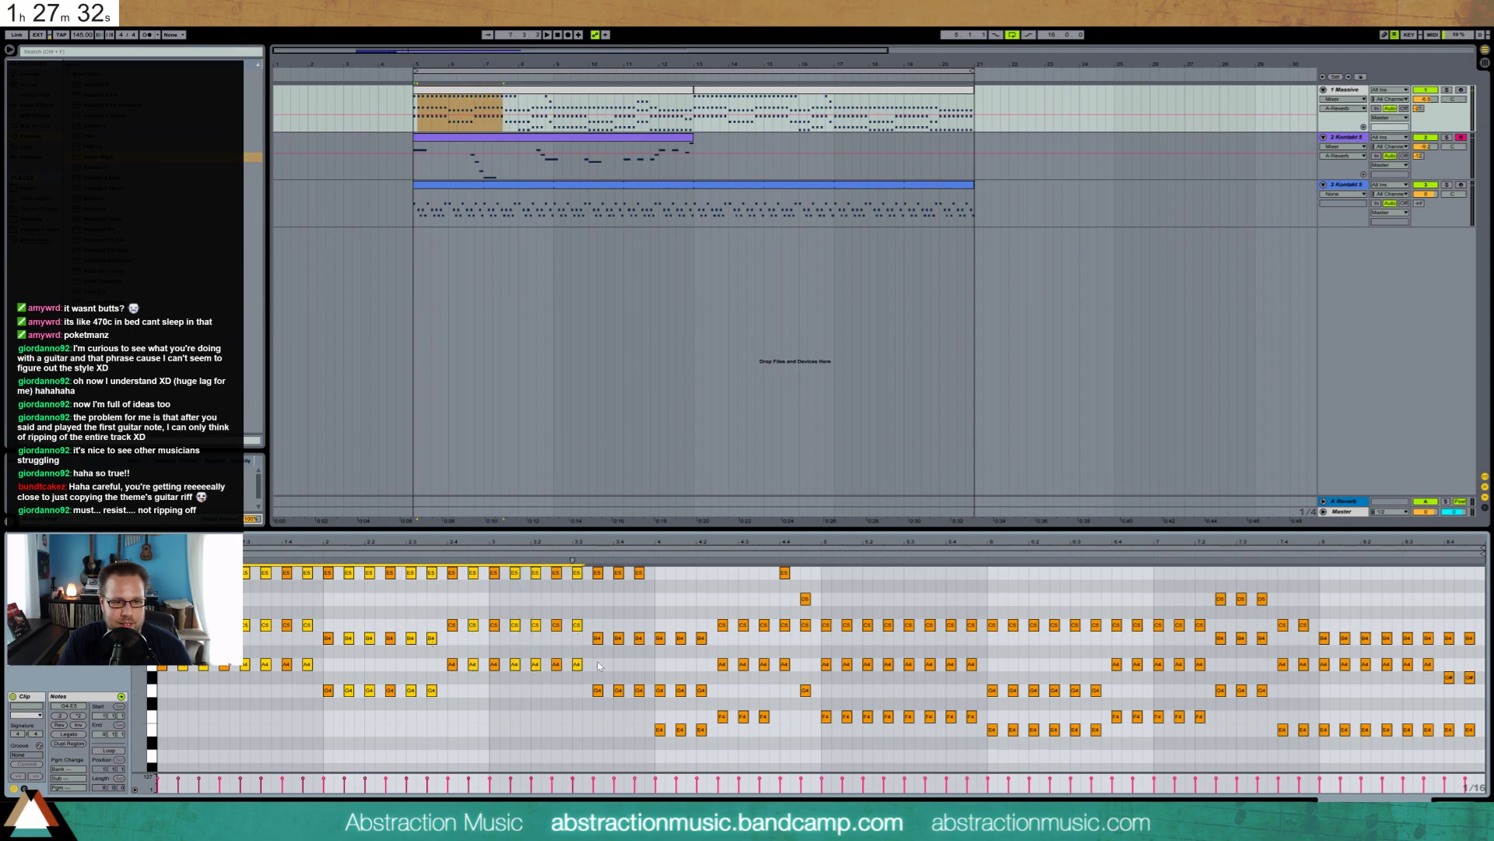
Extend the selection of alternate chords in the Massive clip from bar 3 to the end of bar 8
{"action": "left_click_drag", "start_coordinate": [620, 720], "coordinate": [922, 614]}
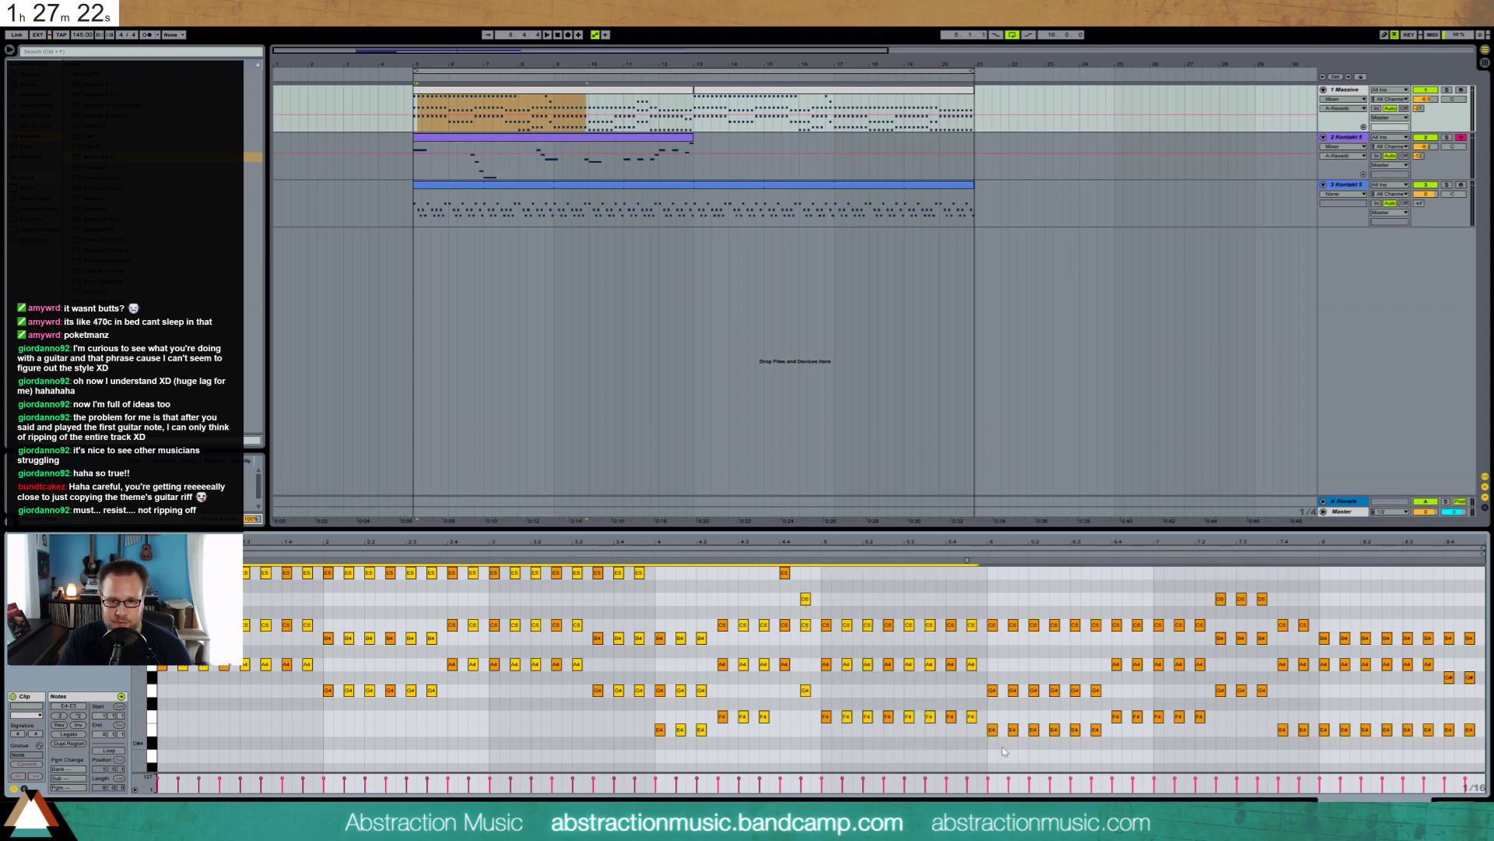
{"action": "left_click_drag", "start_coordinate": [1008, 754], "coordinate": [1104, 769]}
{"action": "left_click_drag", "start_coordinate": [1138, 602], "coordinate": [1146, 725]}
{"action": "left_click_drag", "start_coordinate": [1177, 613], "coordinate": [1197, 736]}
{"action": "left_click_drag", "start_coordinate": [1236, 578], "coordinate": [1264, 697]}
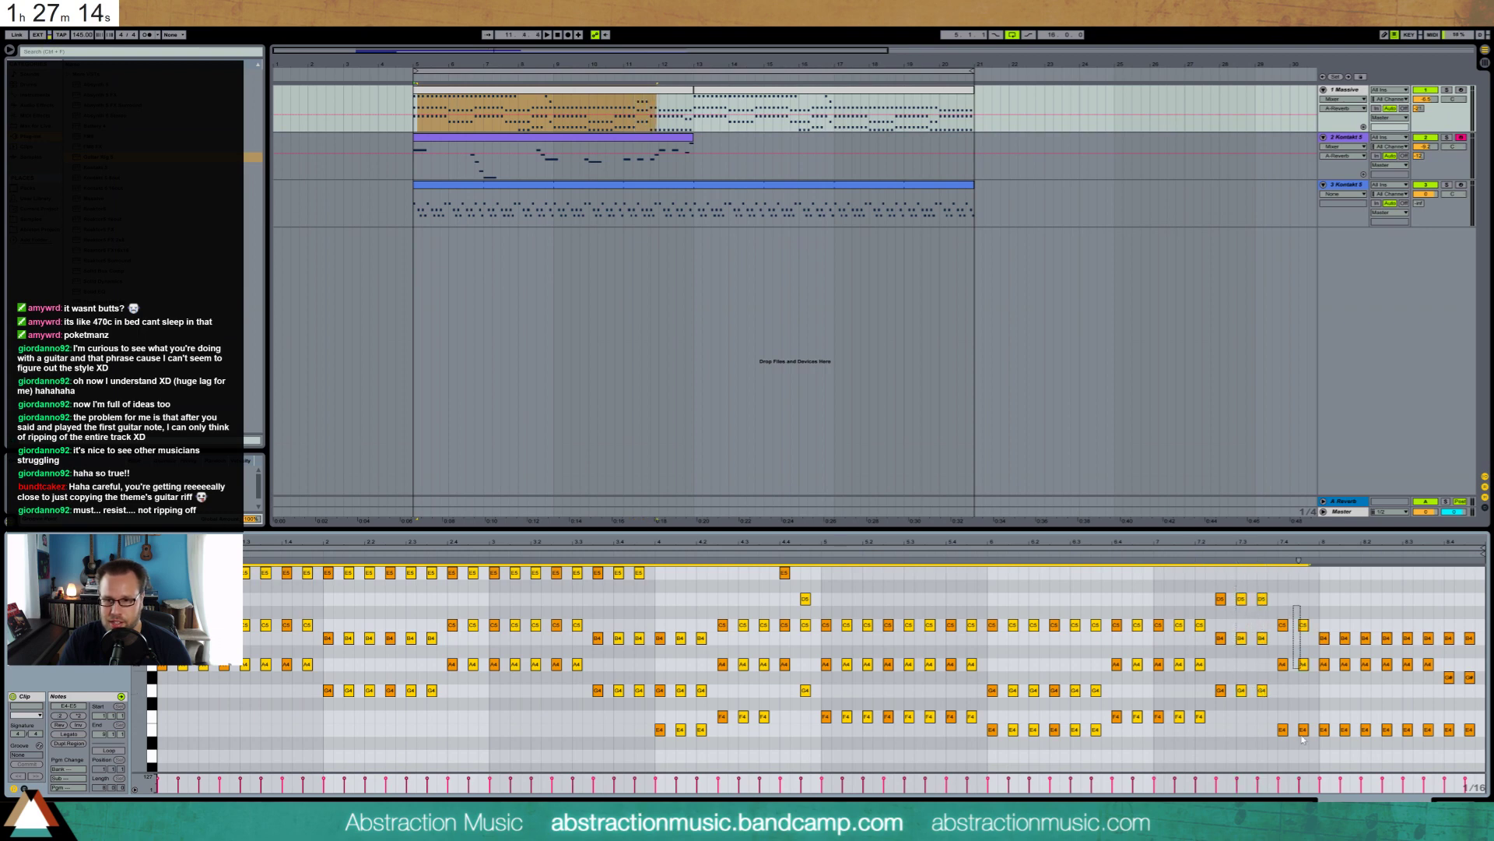
{"action": "left_click_drag", "start_coordinate": [1341, 615], "coordinate": [1373, 757]}
{"action": "left_click_drag", "start_coordinate": [1404, 613], "coordinate": [1433, 737]}
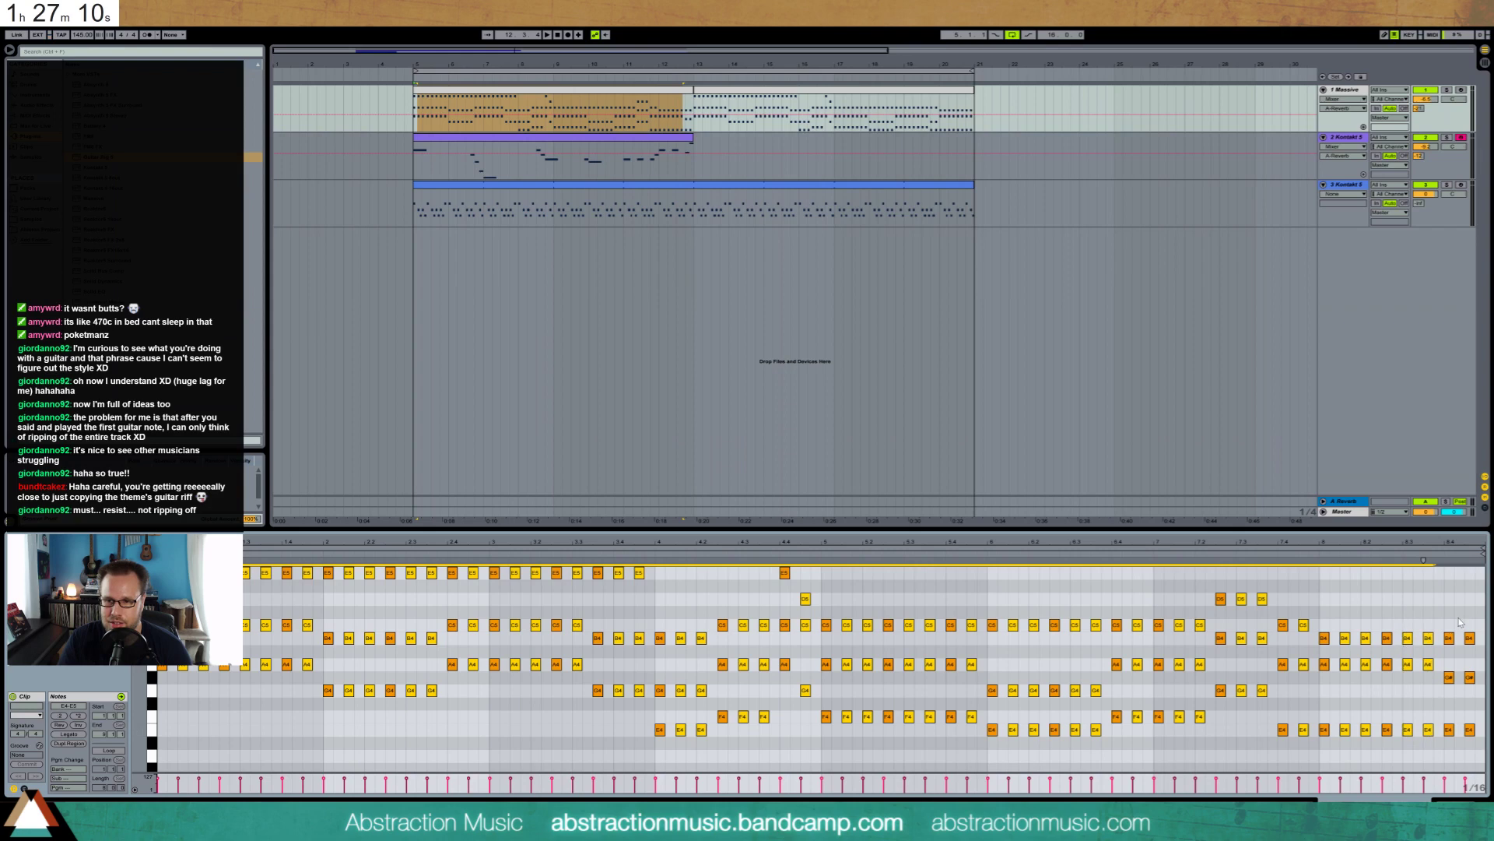
{"action": "left_click_drag", "start_coordinate": [1459, 618], "coordinate": [1470, 757]}
{"action": "key", "text": "ctrl+a"}
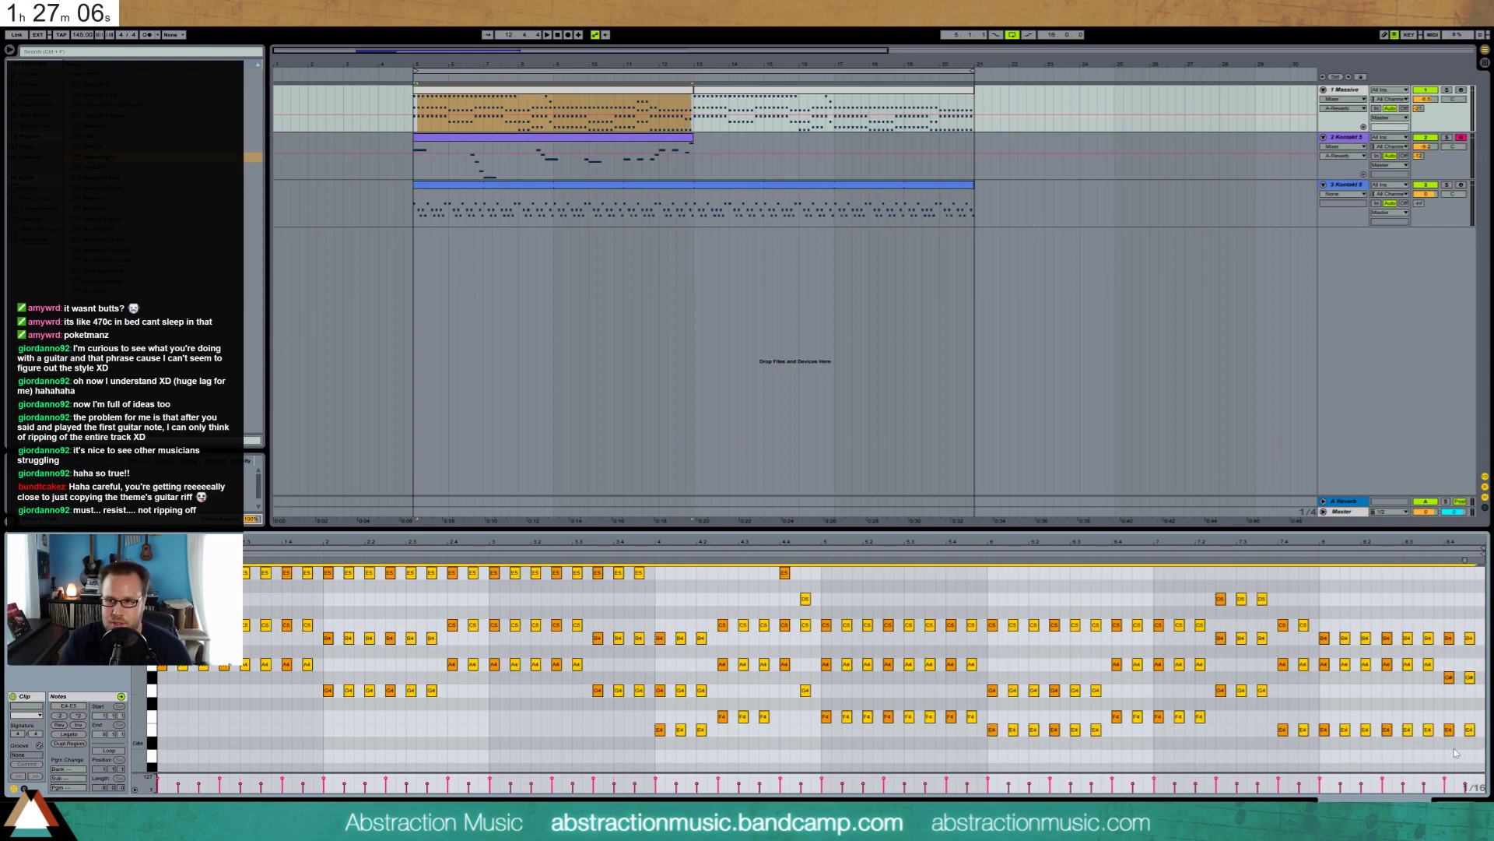
Open the Massive synth's window and play the song with the Massive track and the blue Kontakt track soloed
{"action": "key", "text": "shift+Tab"}
{"action": "left_click", "coordinate": [1447, 90]}
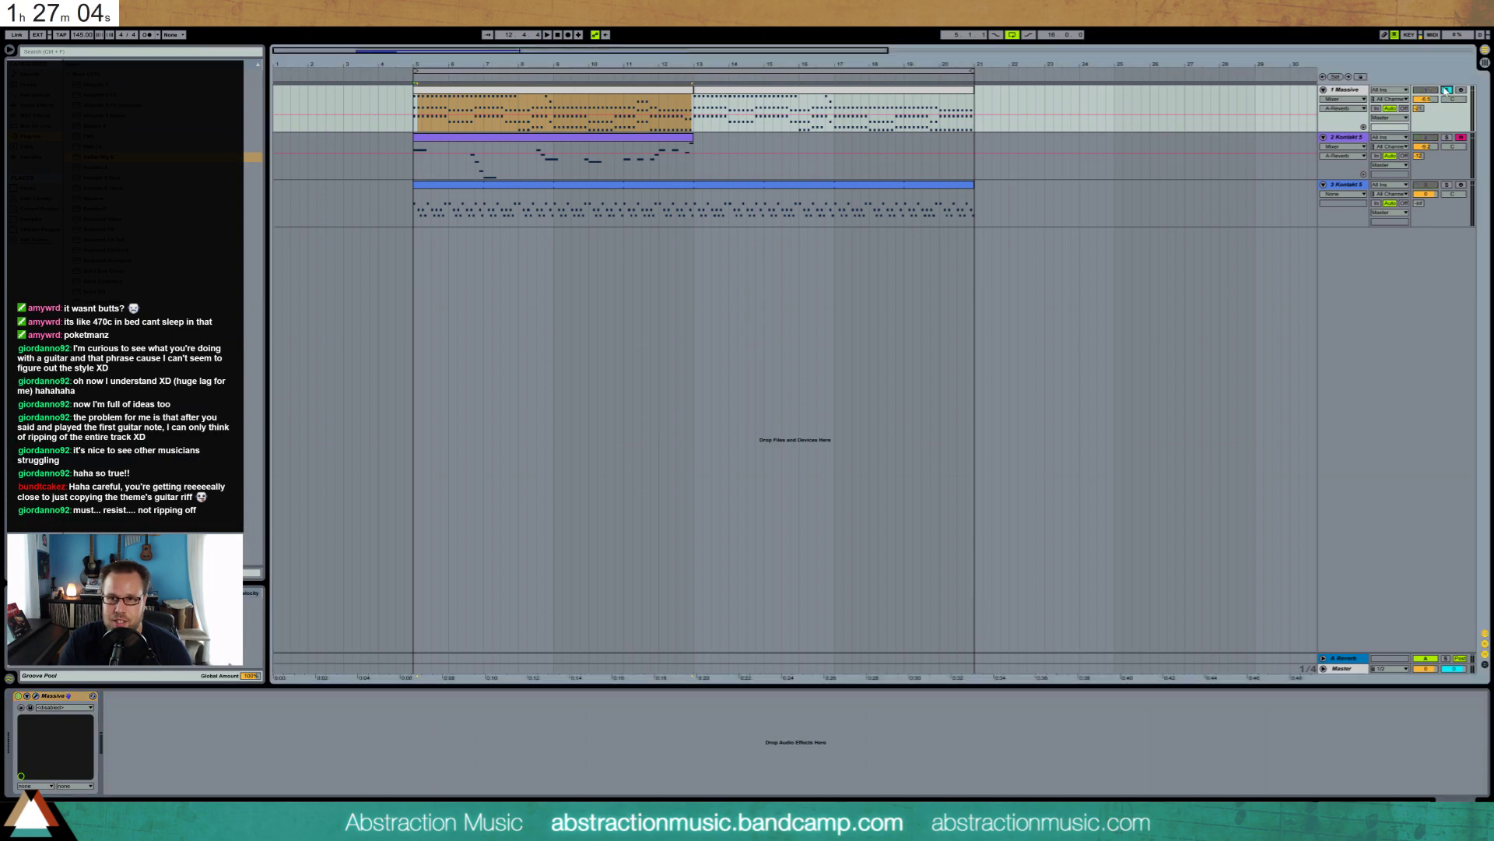
{"action": "left_click", "coordinate": [36, 696]}
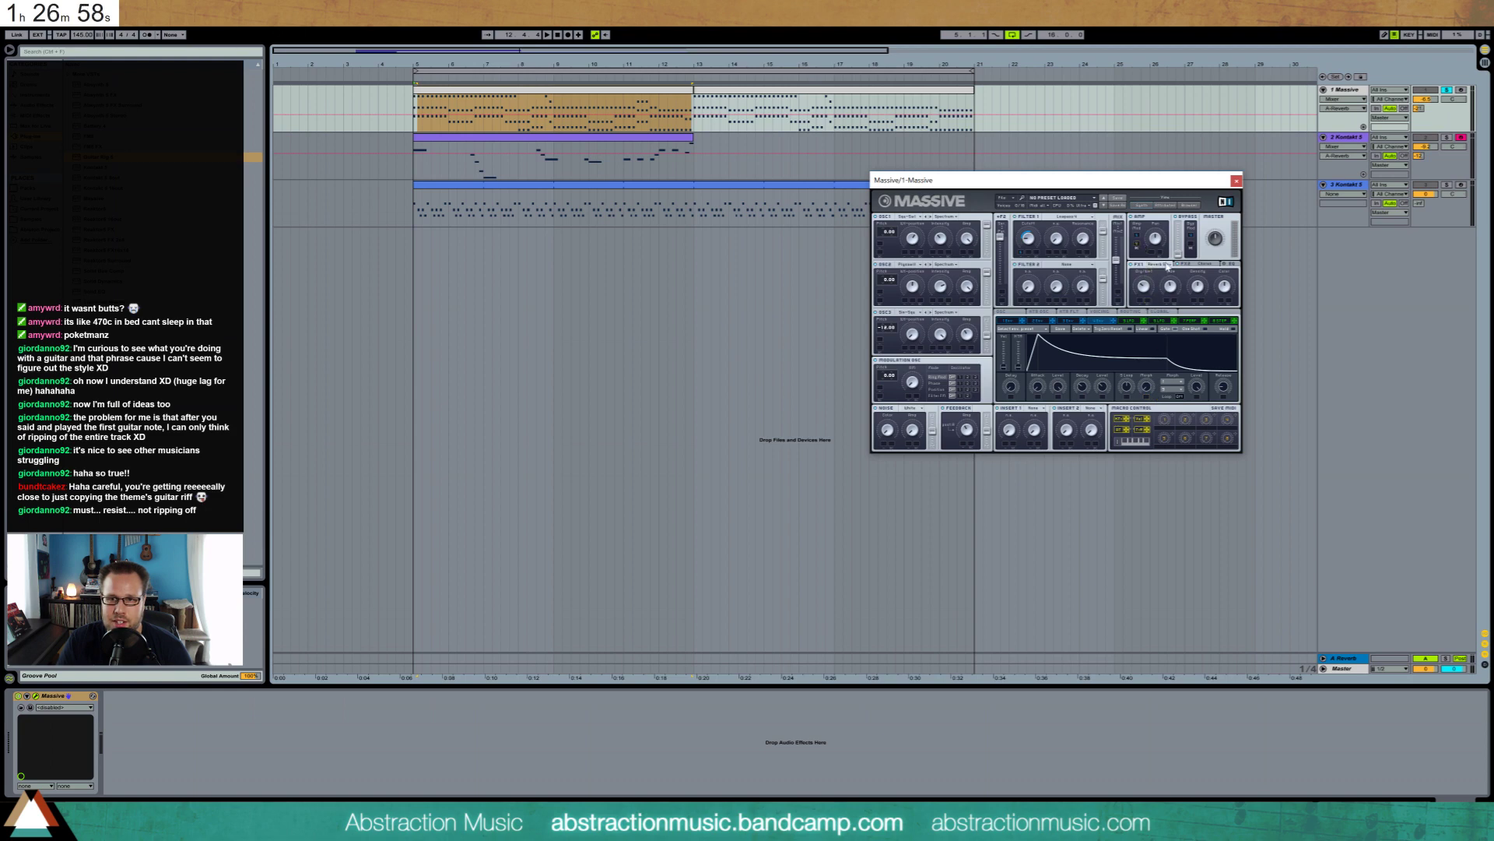
{"action": "key", "text": "space"}
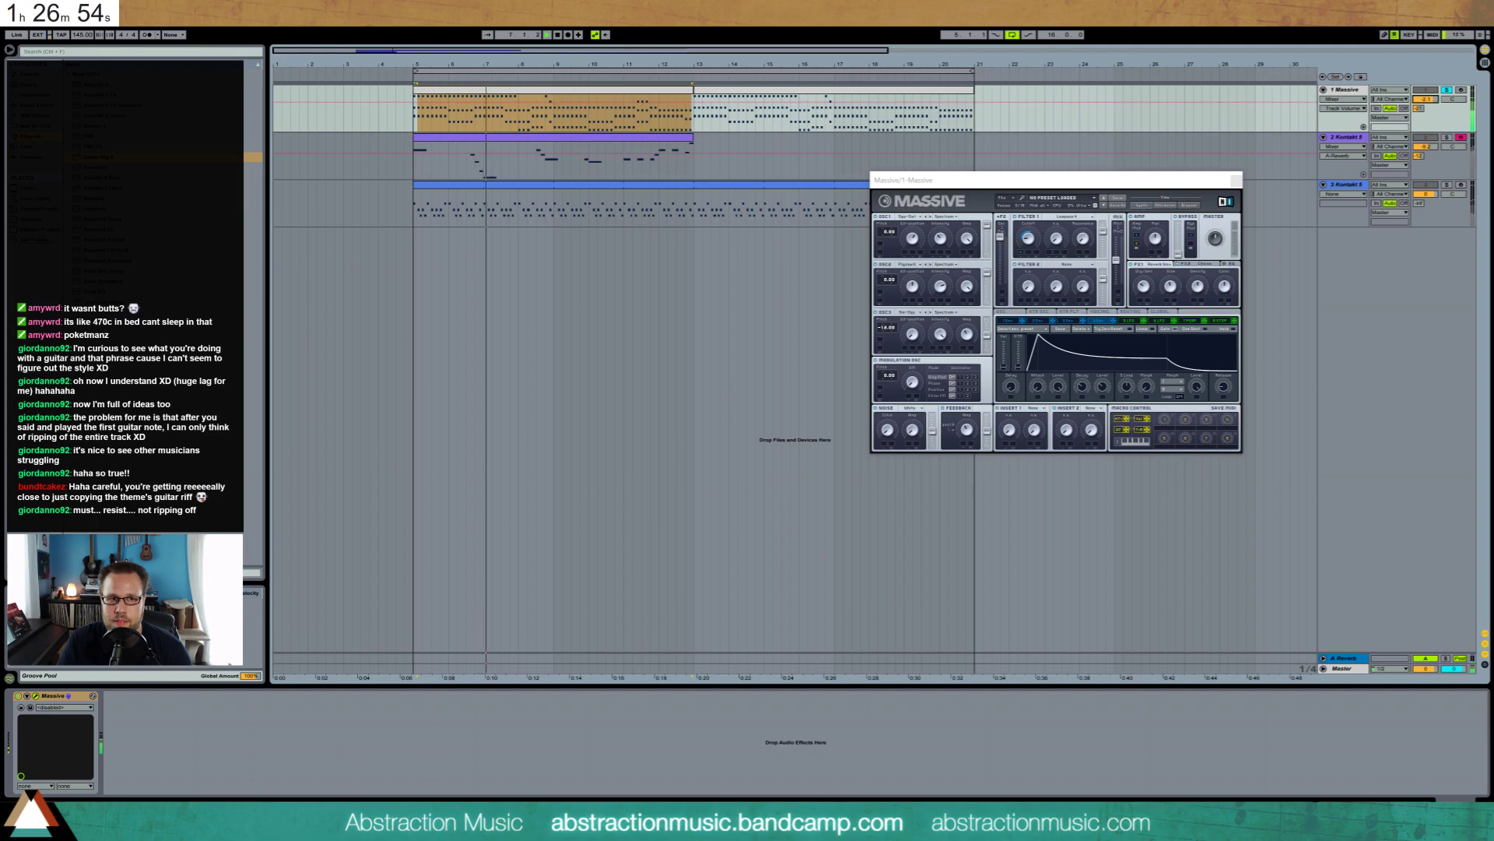
{"action": "left_click", "coordinate": [1447, 185], "text": "ctrl"}
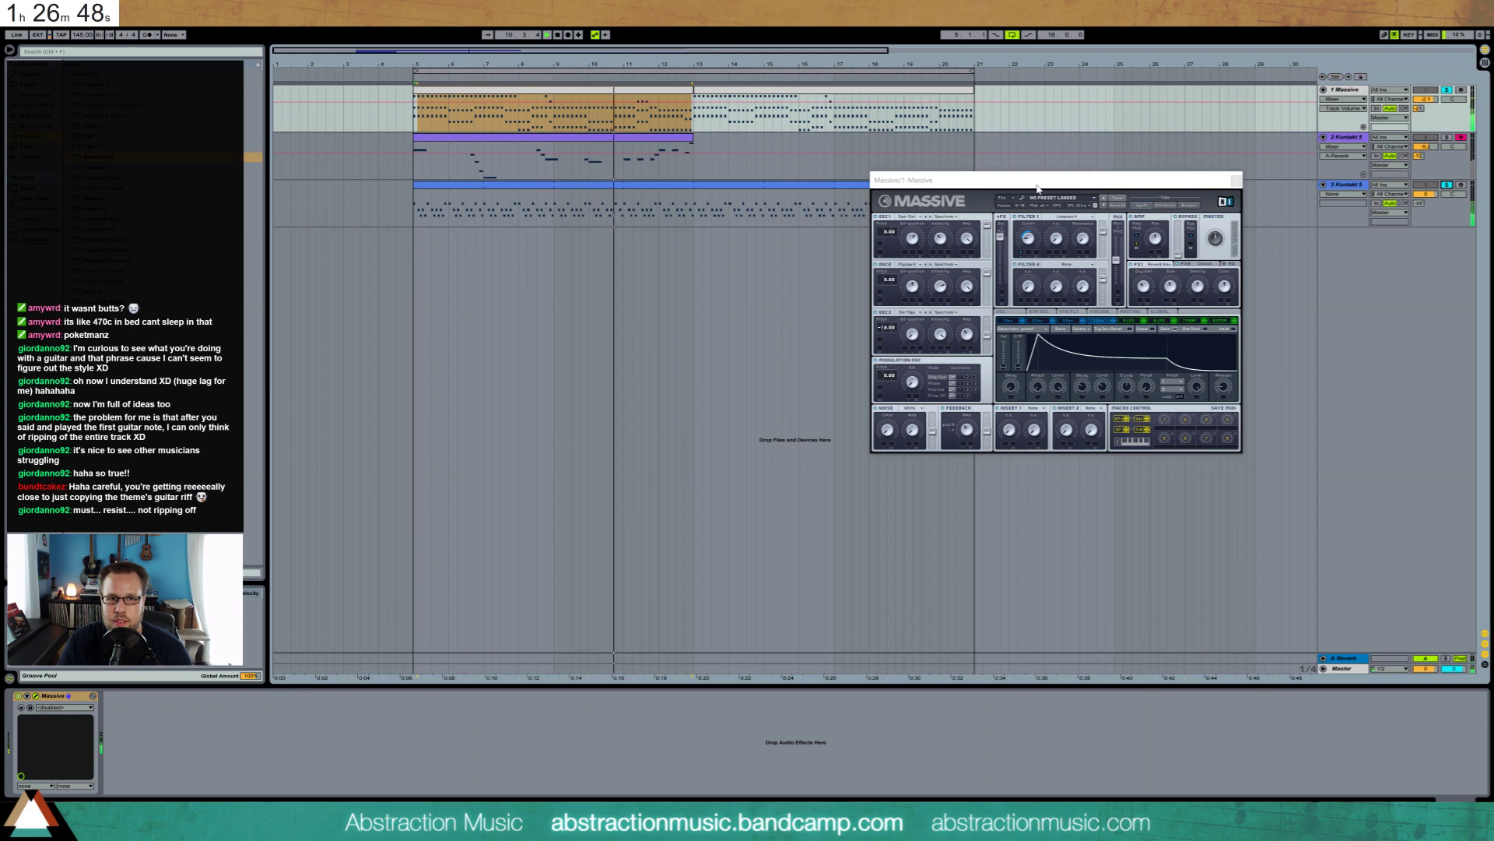
Open the blue Kontakt clip and add notes to its lowest used row at 1.2.4, 2.1.2 and 2.2.4
{"action": "double_click", "coordinate": [624, 186]}
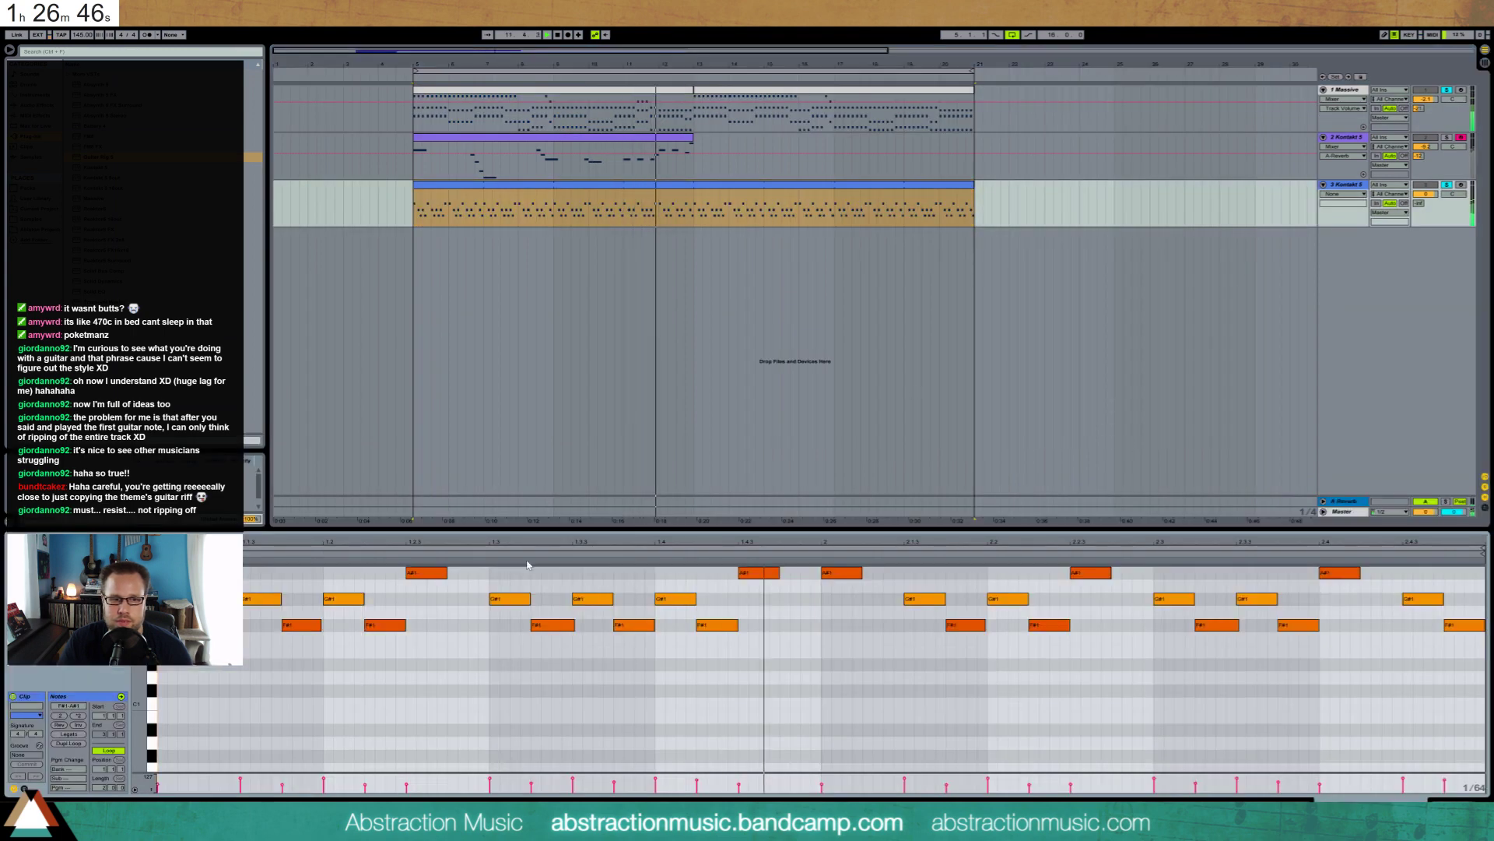
{"action": "double_click", "coordinate": [453, 626]}
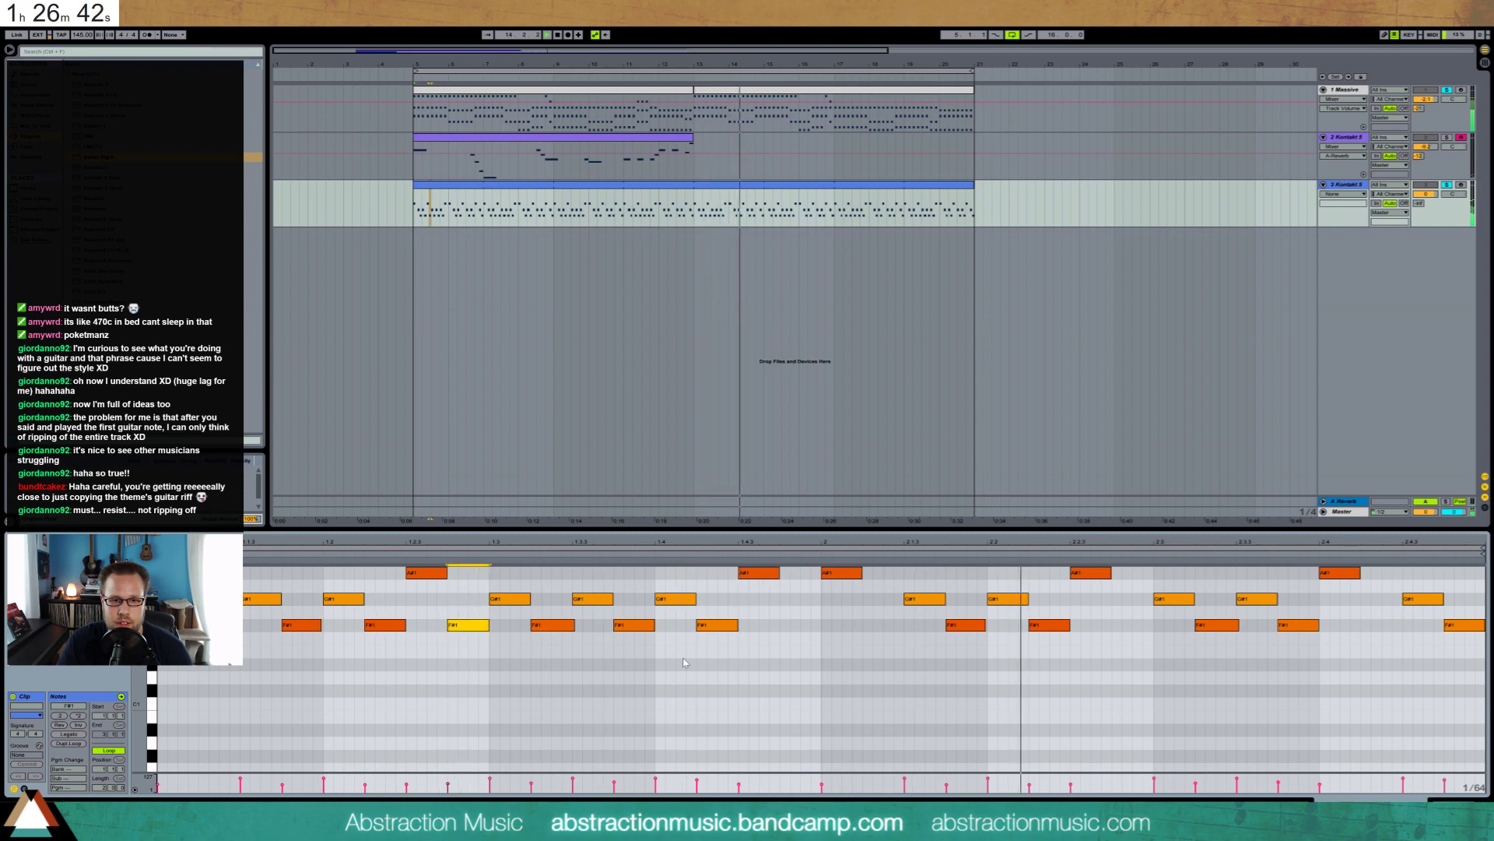
{"action": "double_click", "coordinate": [867, 626]}
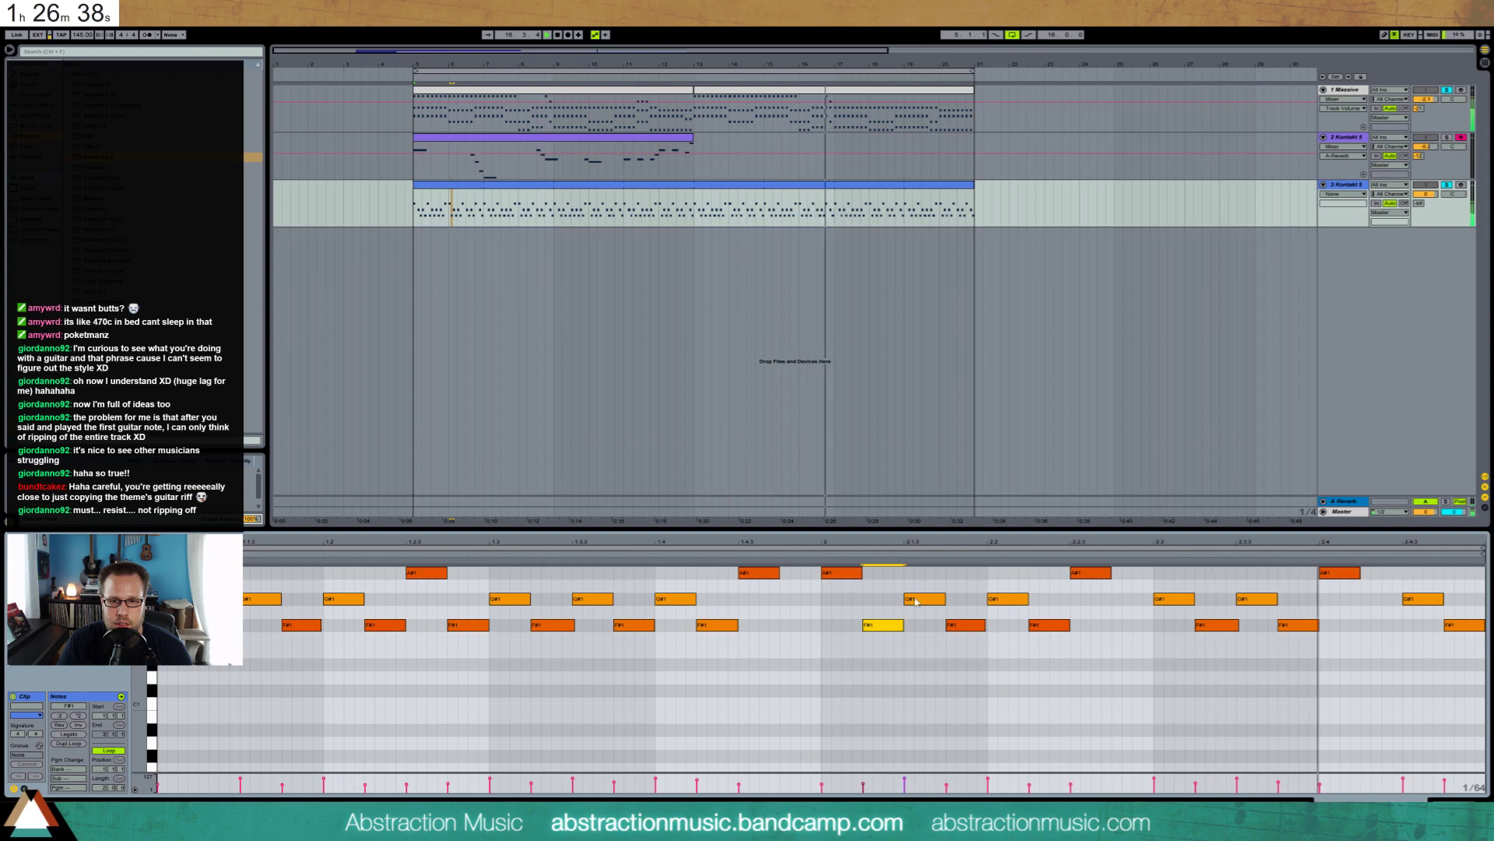
{"action": "left_click_drag", "start_coordinate": [883, 625], "coordinate": [1122, 625]}
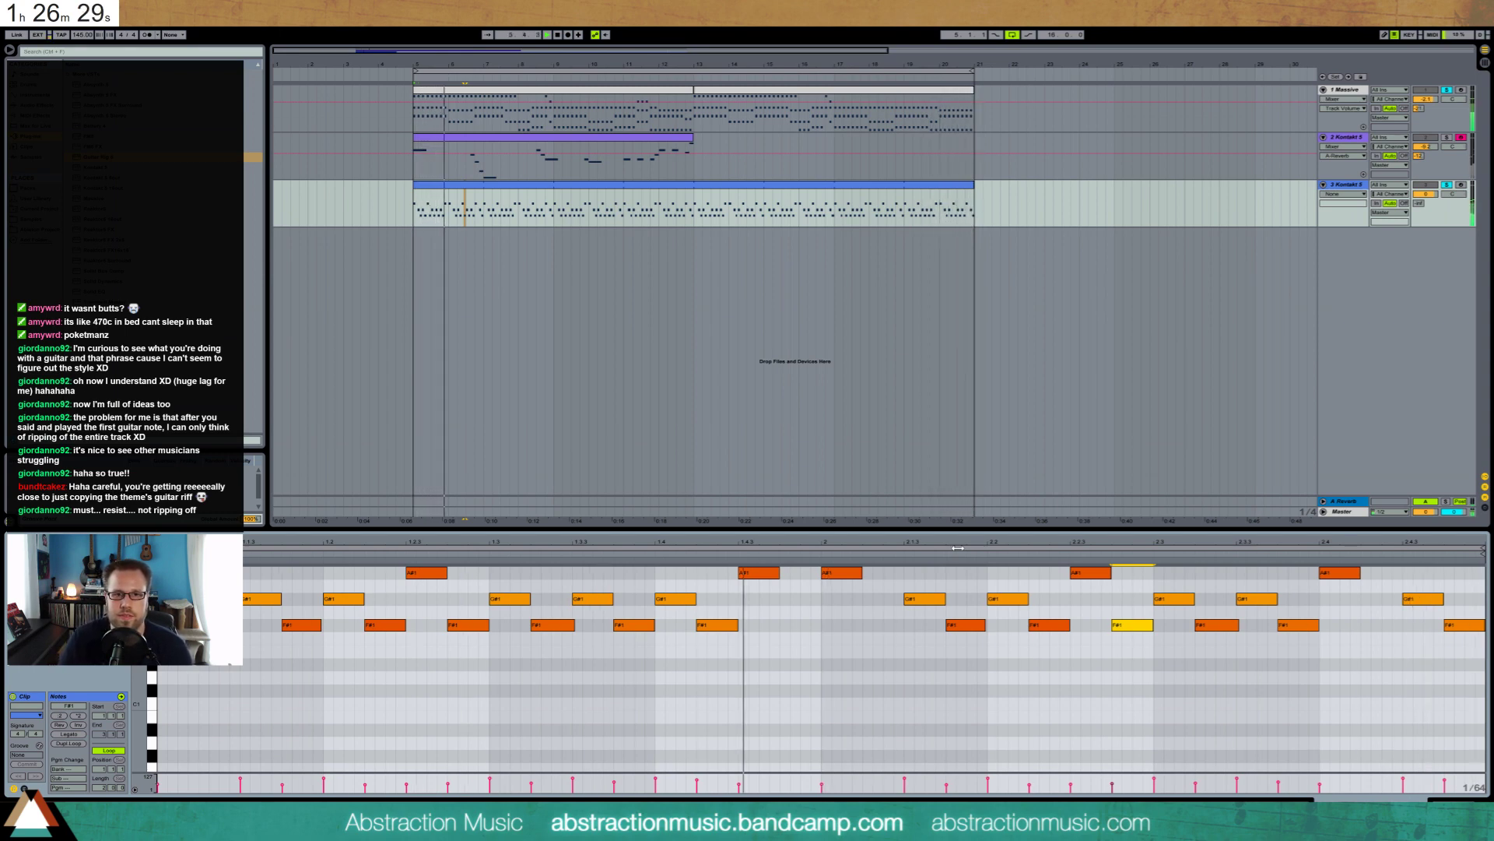
Unsolo the Massive and blue Kontakt tracks, and add an eighth note at 6.4 to the purple Kontakt melody clip
{"action": "left_click", "coordinate": [1445, 138]}
{"action": "left_click", "coordinate": [1445, 138]}
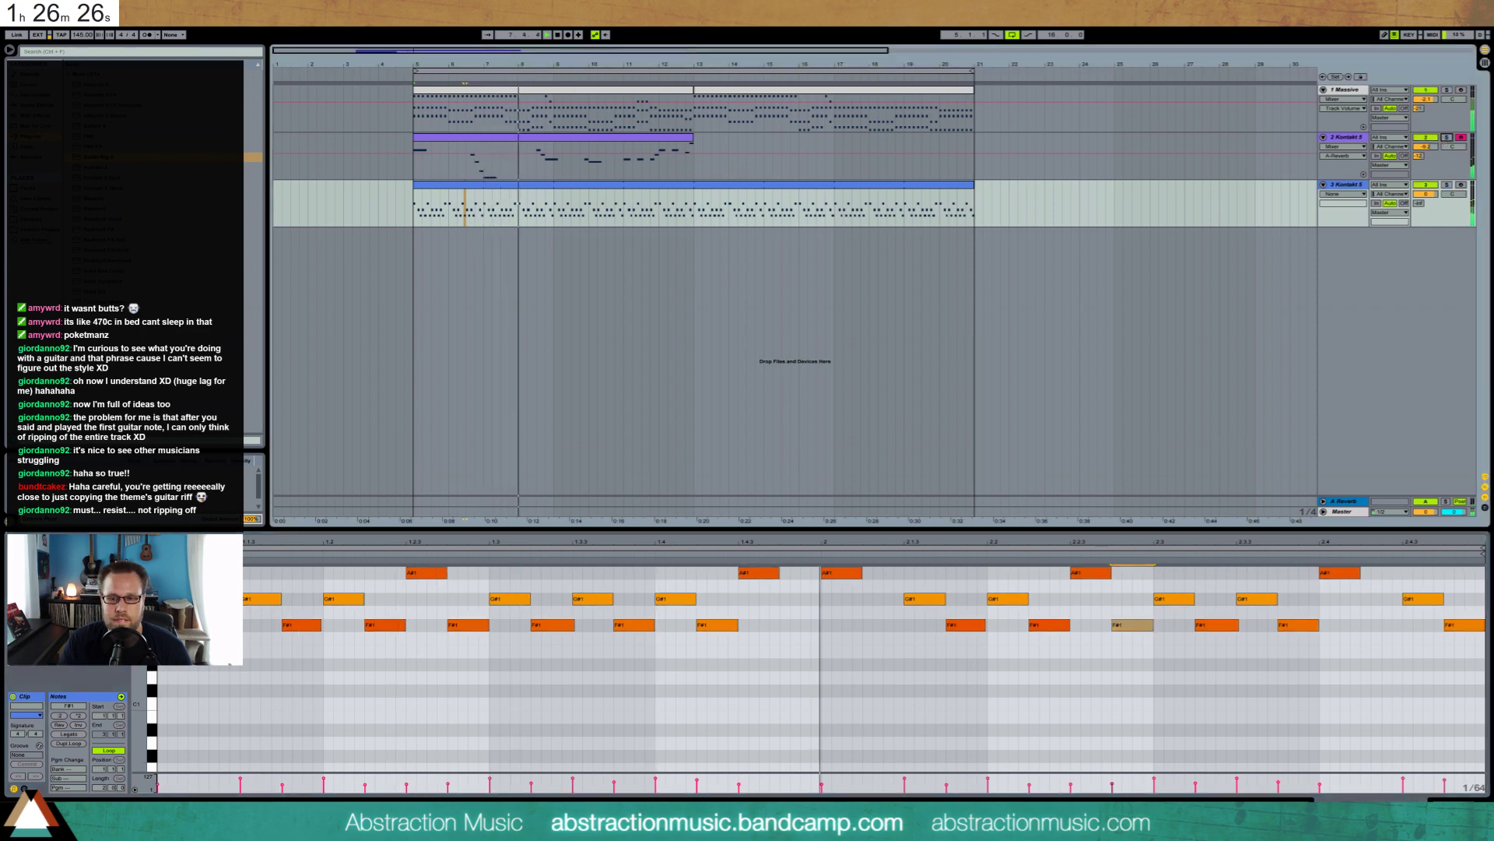
{"action": "left_click", "coordinate": [1454, 806]}
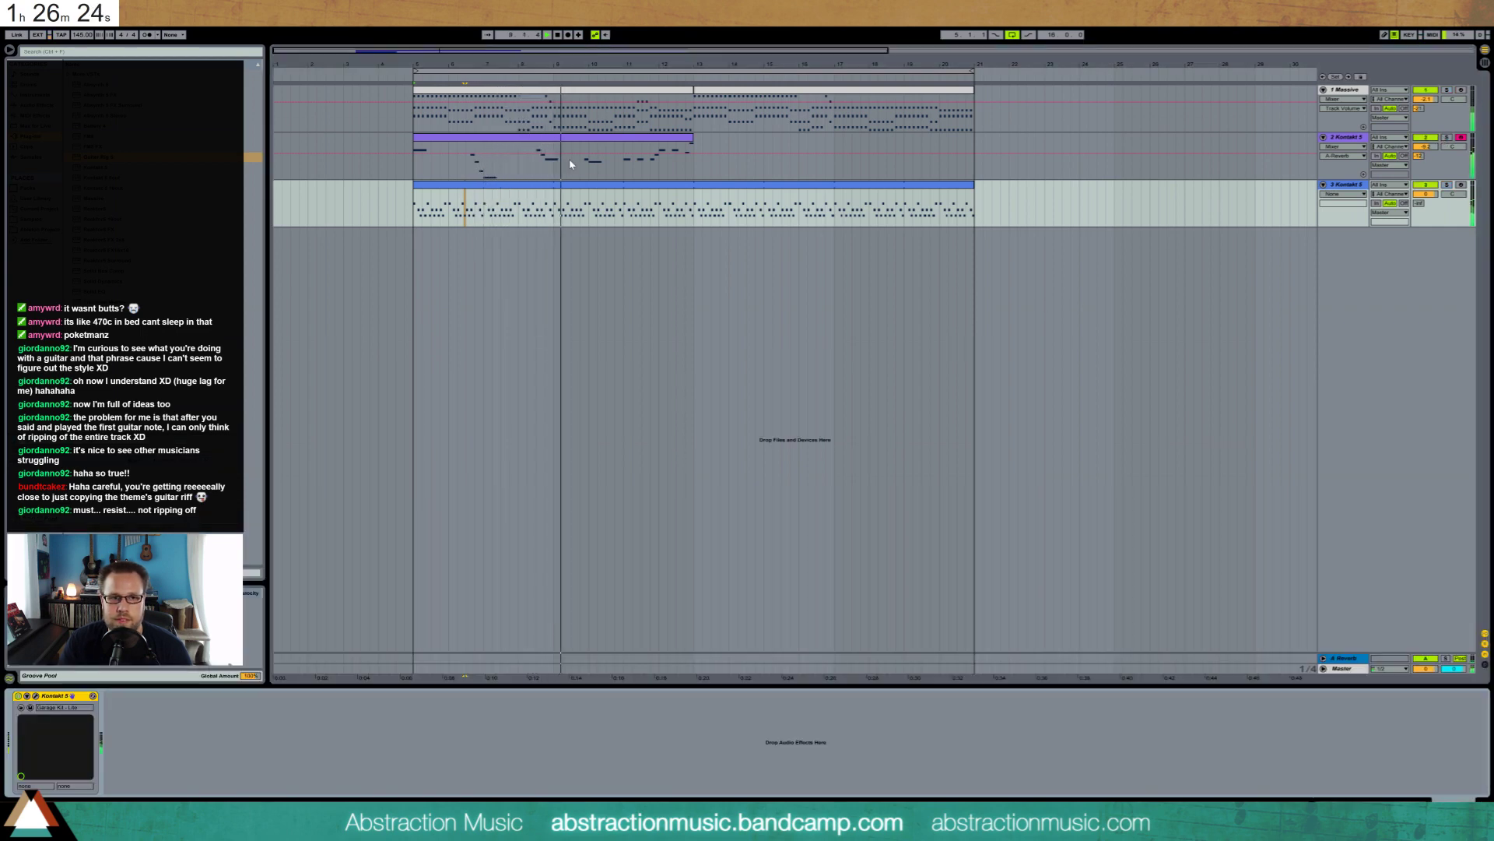
{"action": "double_click", "coordinate": [585, 141]}
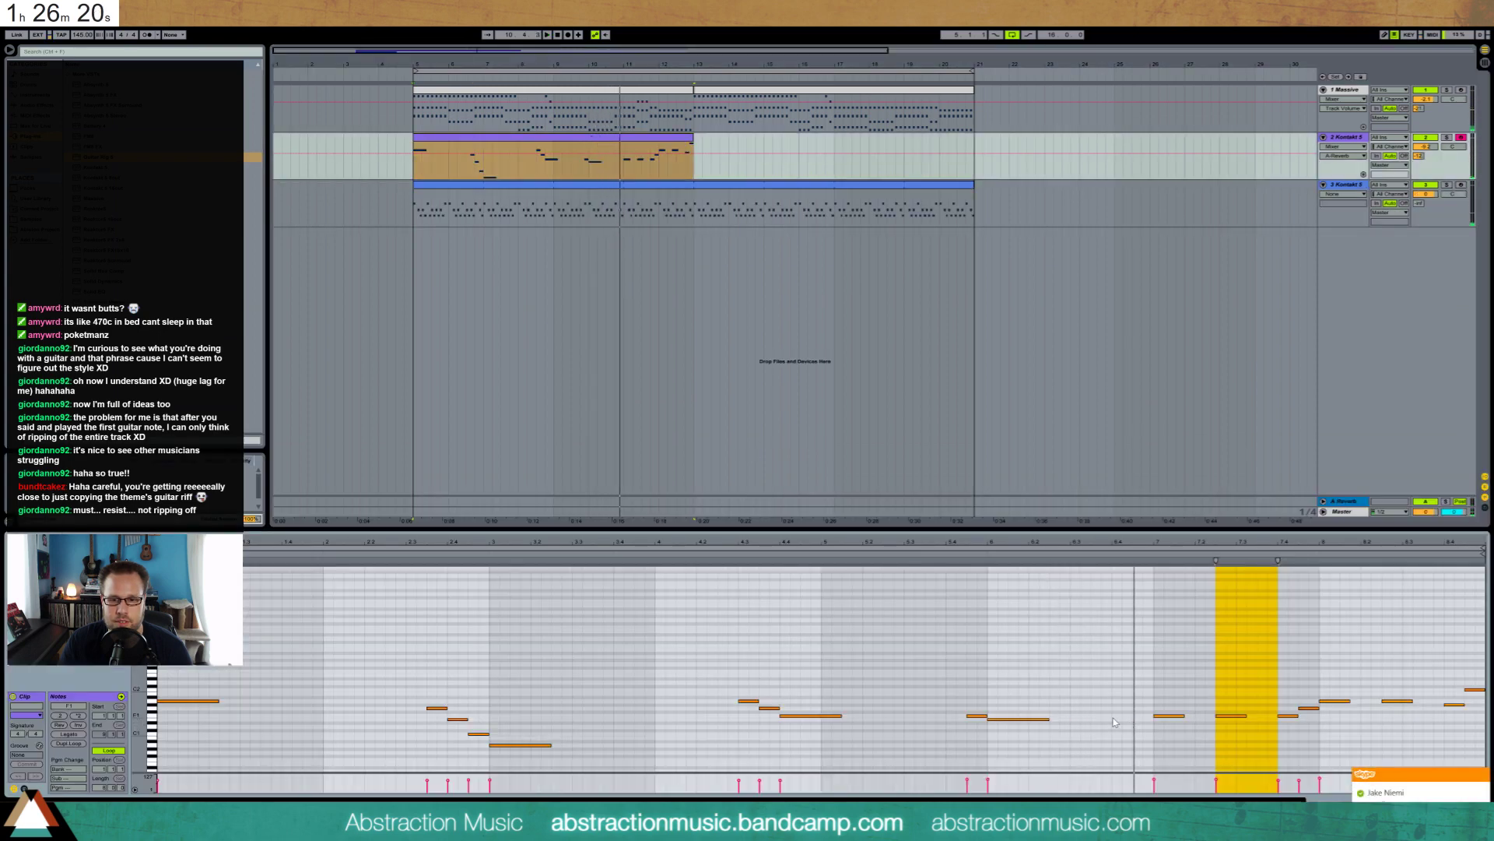
{"action": "double_click", "coordinate": [1114, 719]}
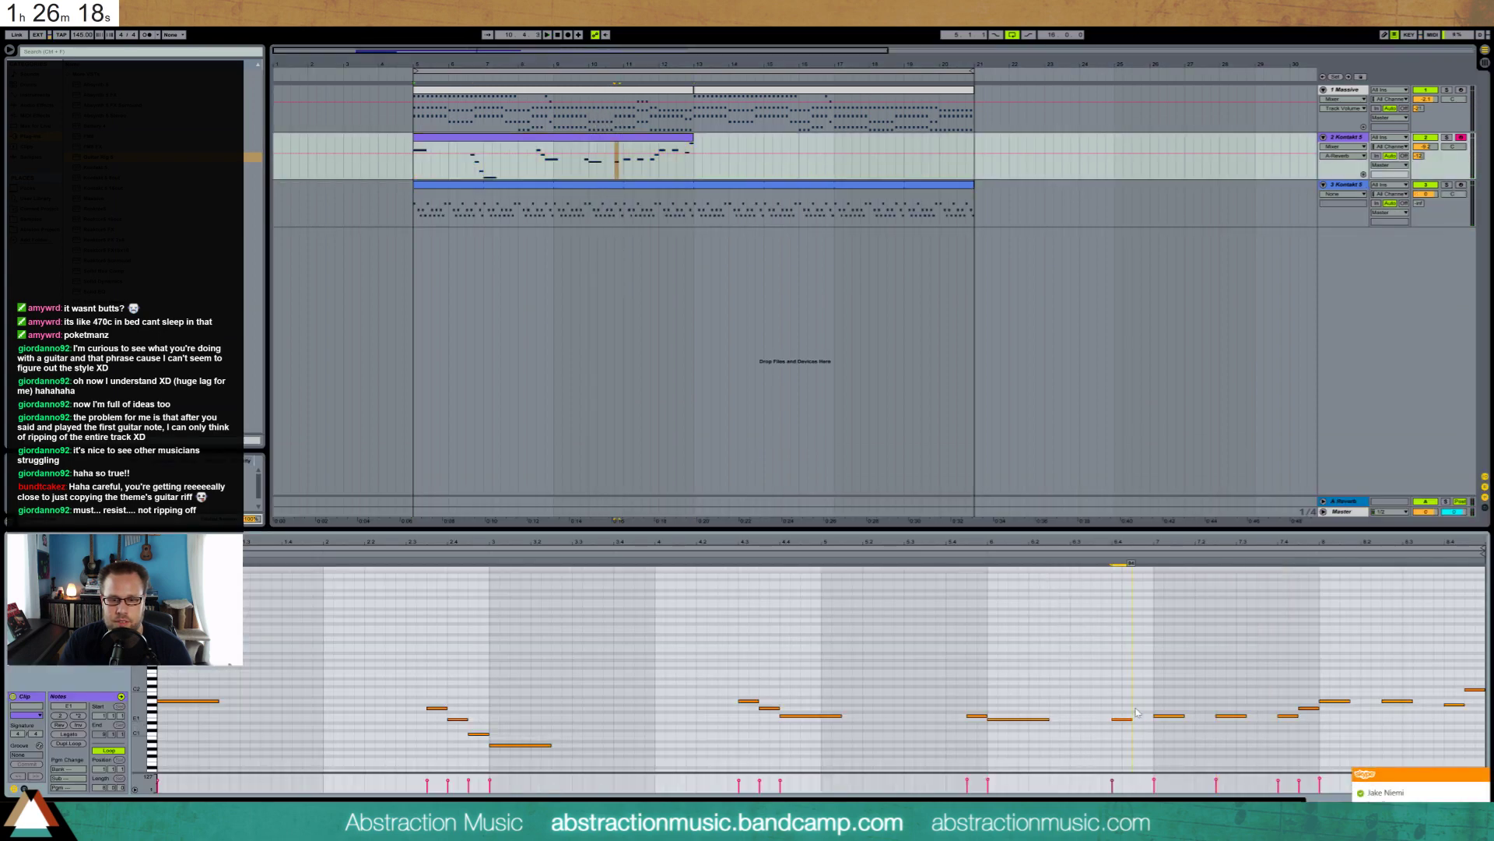
Adjust the velocities of individual melody notes between 2.4 and 8.4 in the purple Kontakt clip
{"action": "scroll", "coordinate": [817, 670], "scroll_direction": "down", "scroll_amount": 5}
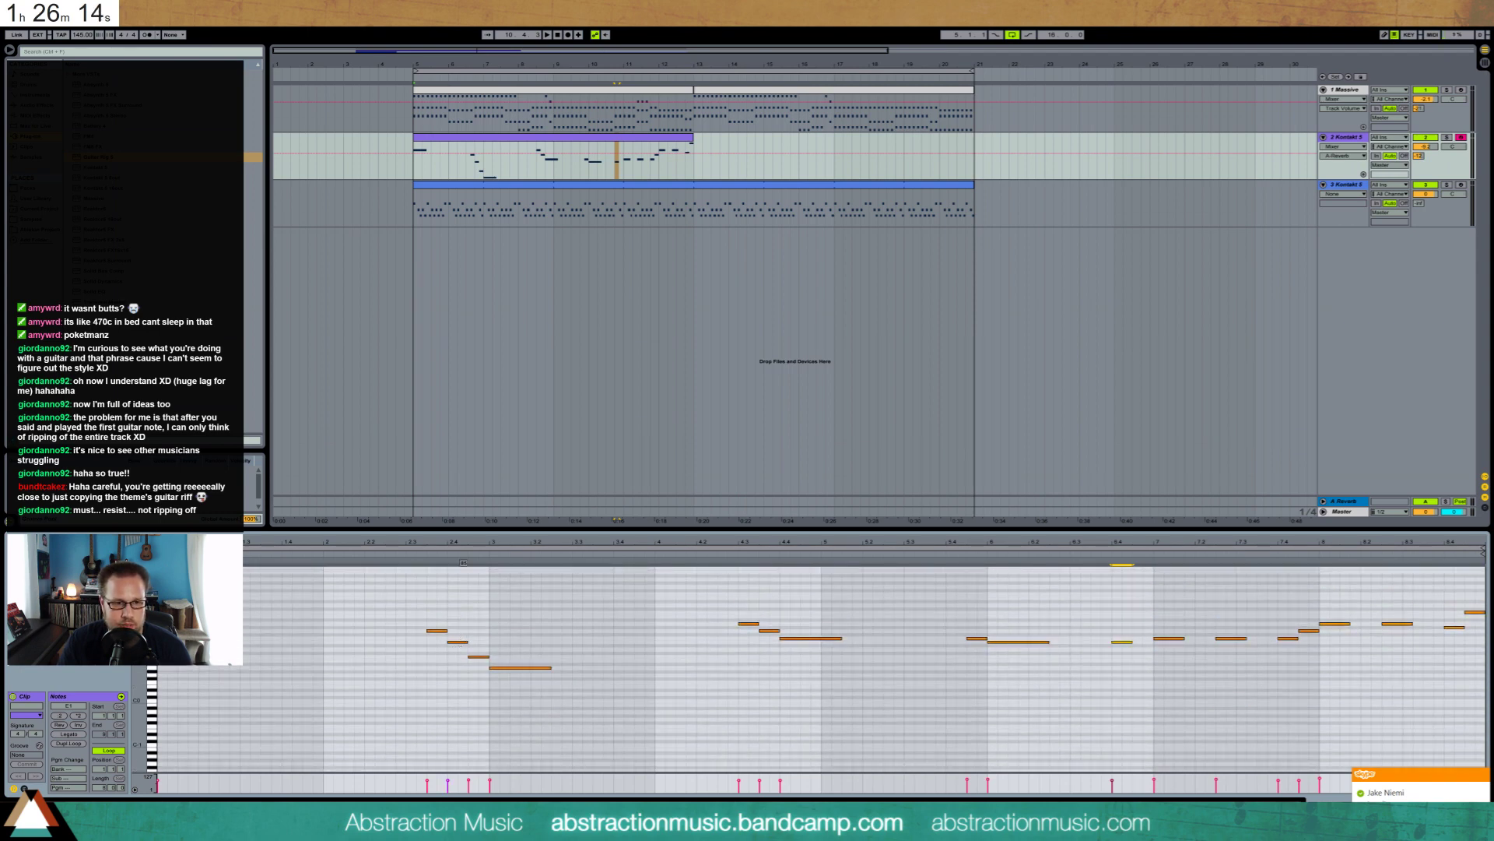
{"action": "left_click", "coordinate": [459, 642]}
{"action": "left_click", "coordinate": [502, 667]}
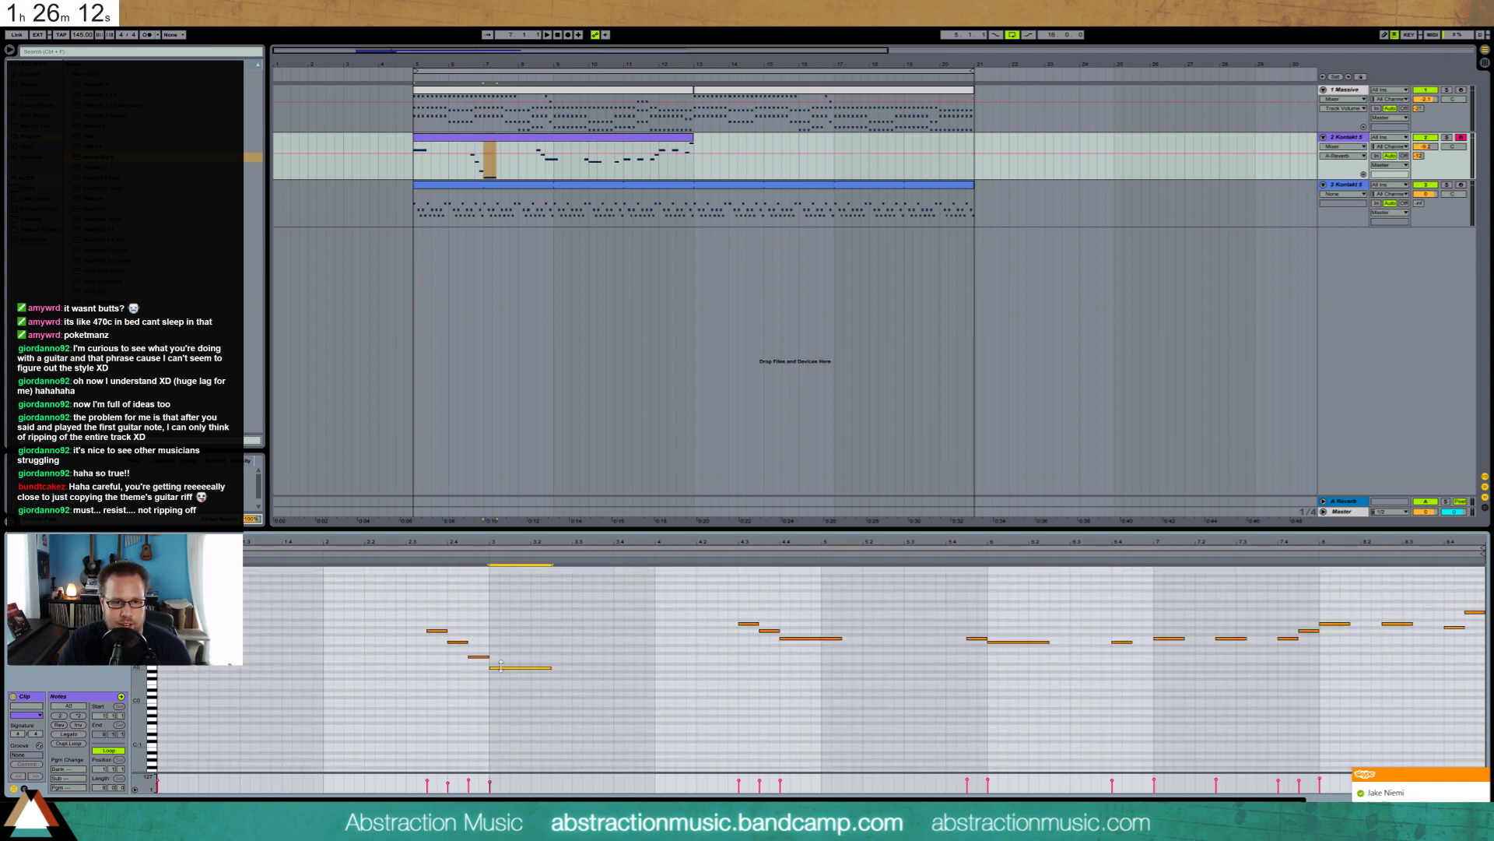
{"action": "left_click", "coordinate": [769, 630]}
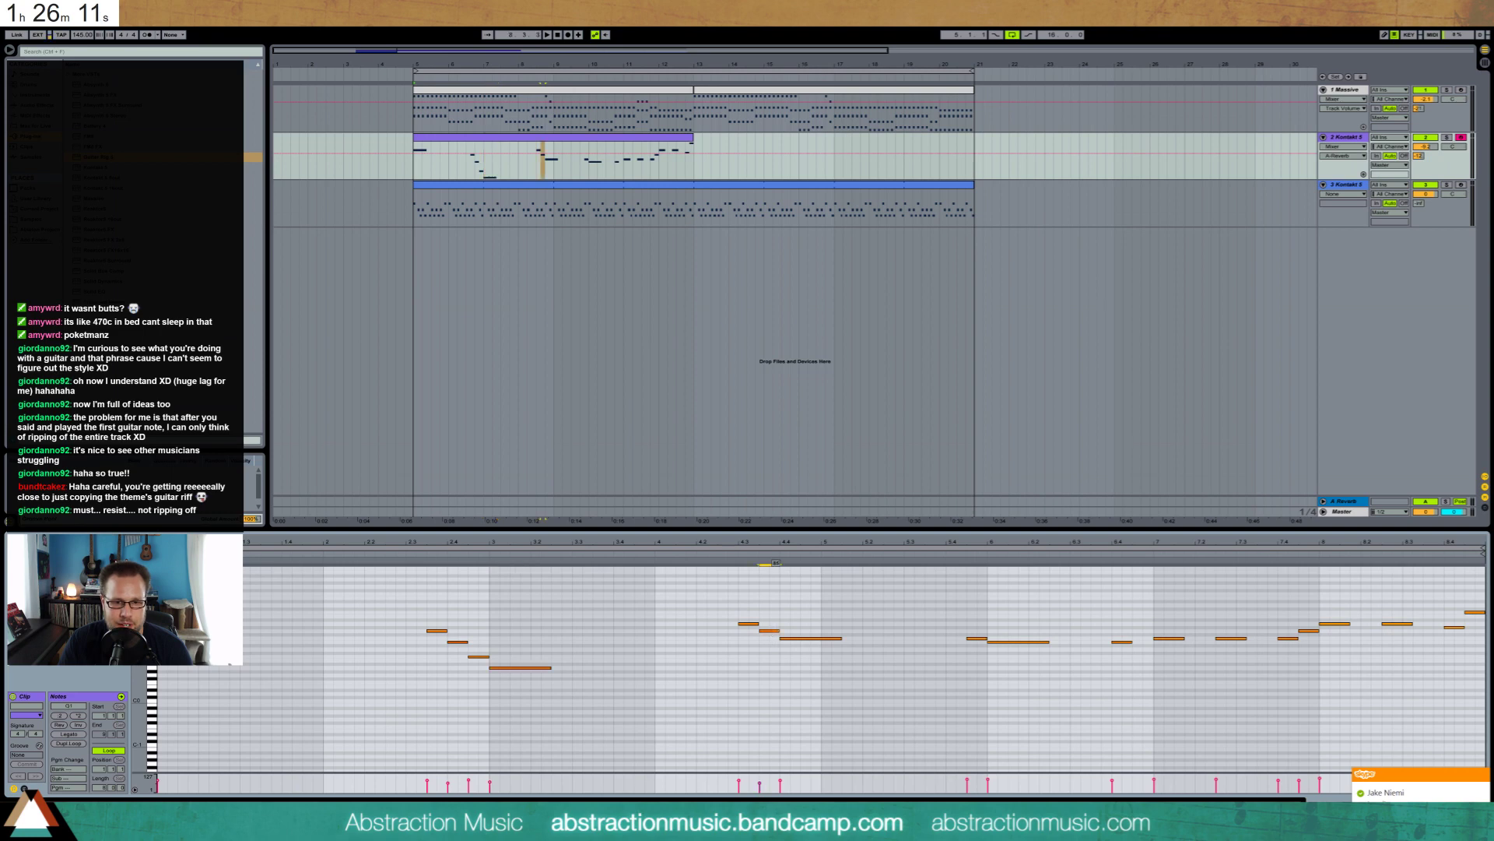
{"action": "left_click", "coordinate": [977, 639]}
{"action": "left_click", "coordinate": [1014, 642]}
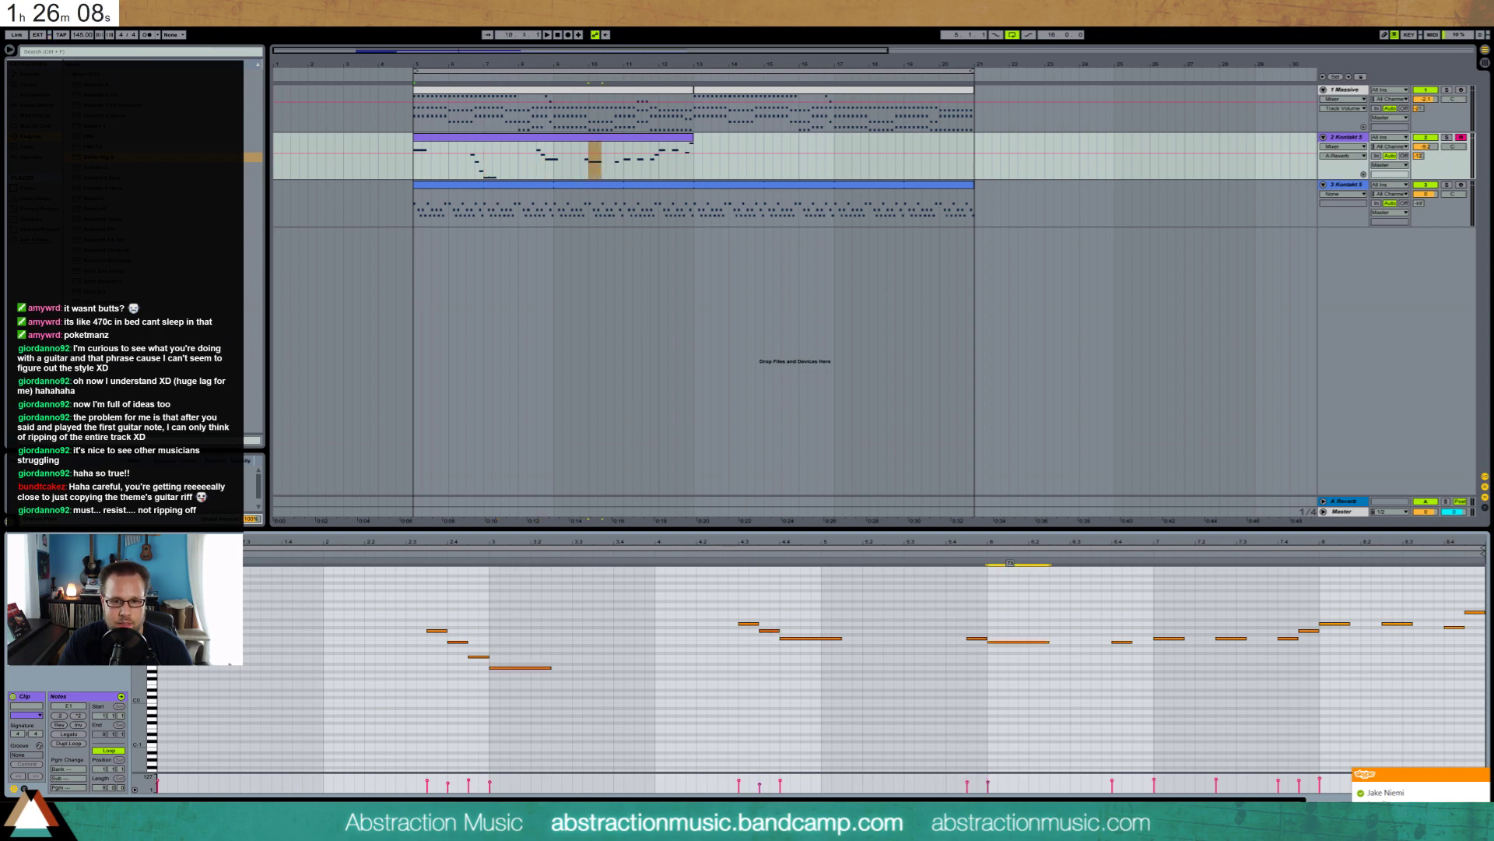
{"action": "left_click", "coordinate": [1119, 642]}
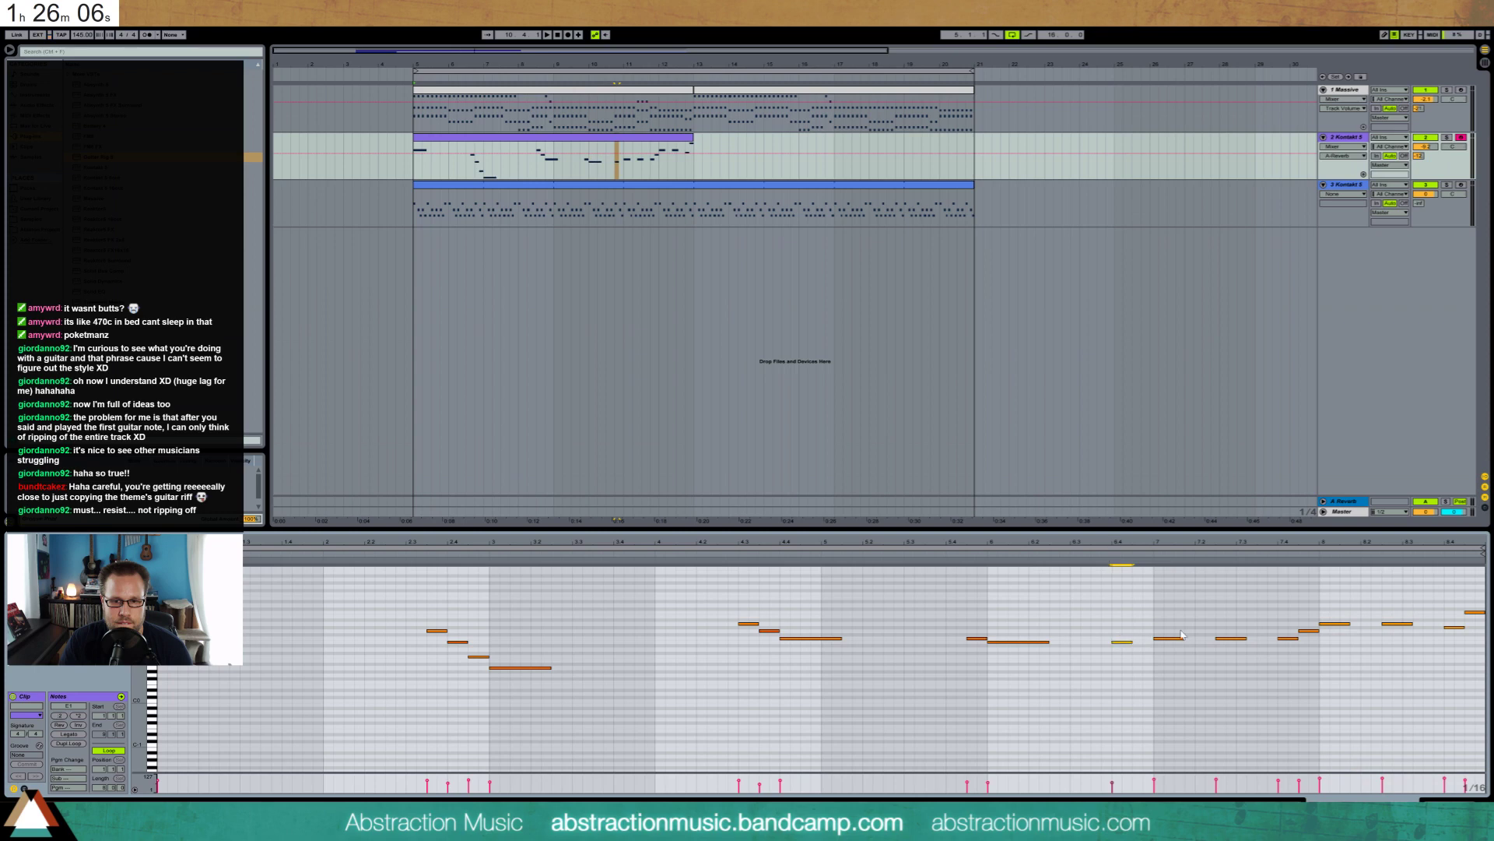
{"action": "left_click", "coordinate": [1243, 639]}
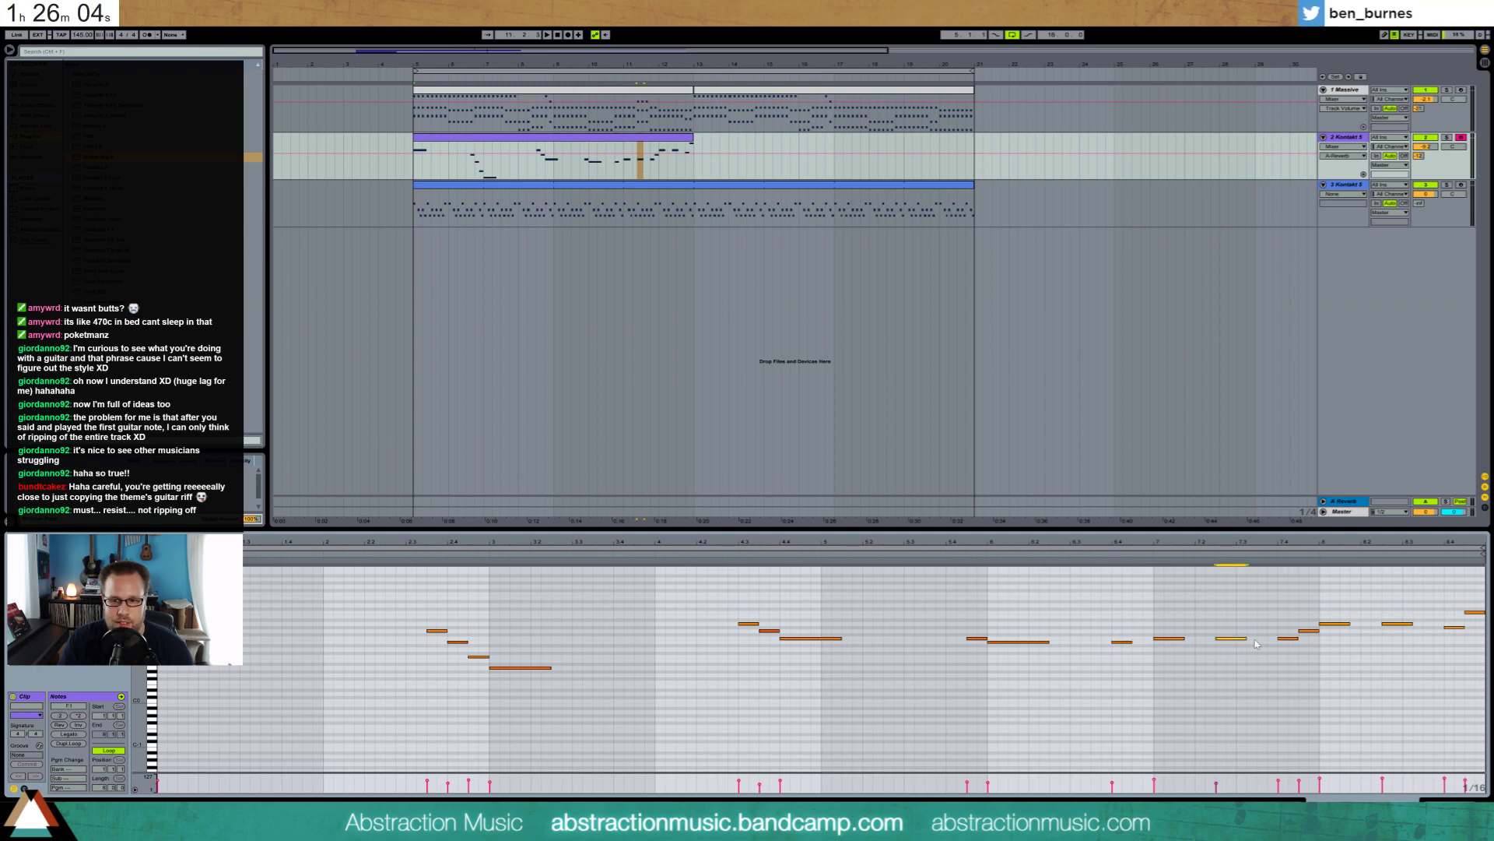
{"action": "left_click", "coordinate": [1307, 630]}
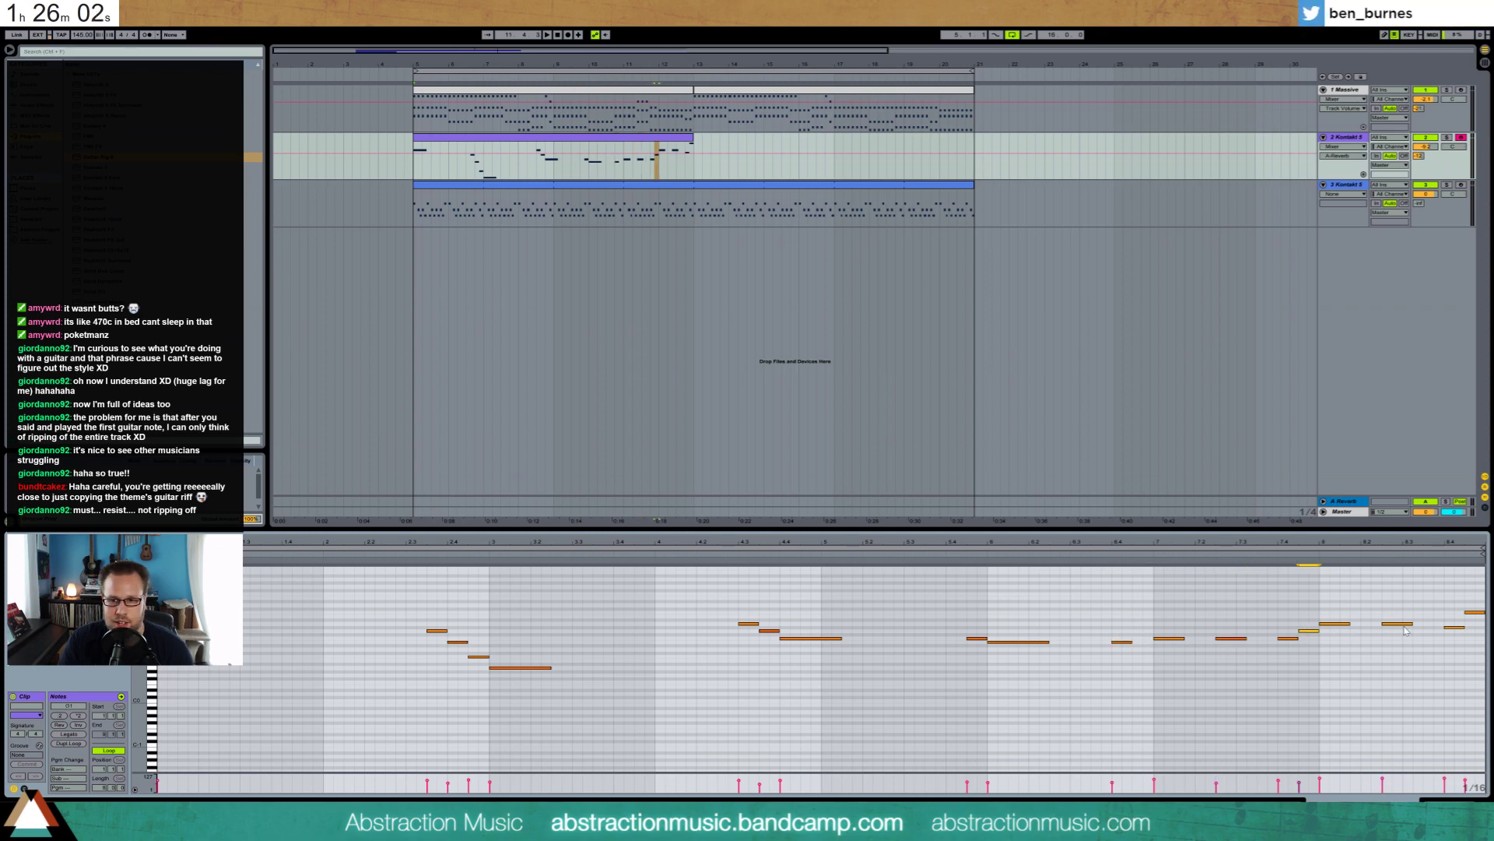
{"action": "left_click_drag", "start_coordinate": [1397, 624], "coordinate": [1397, 638]}
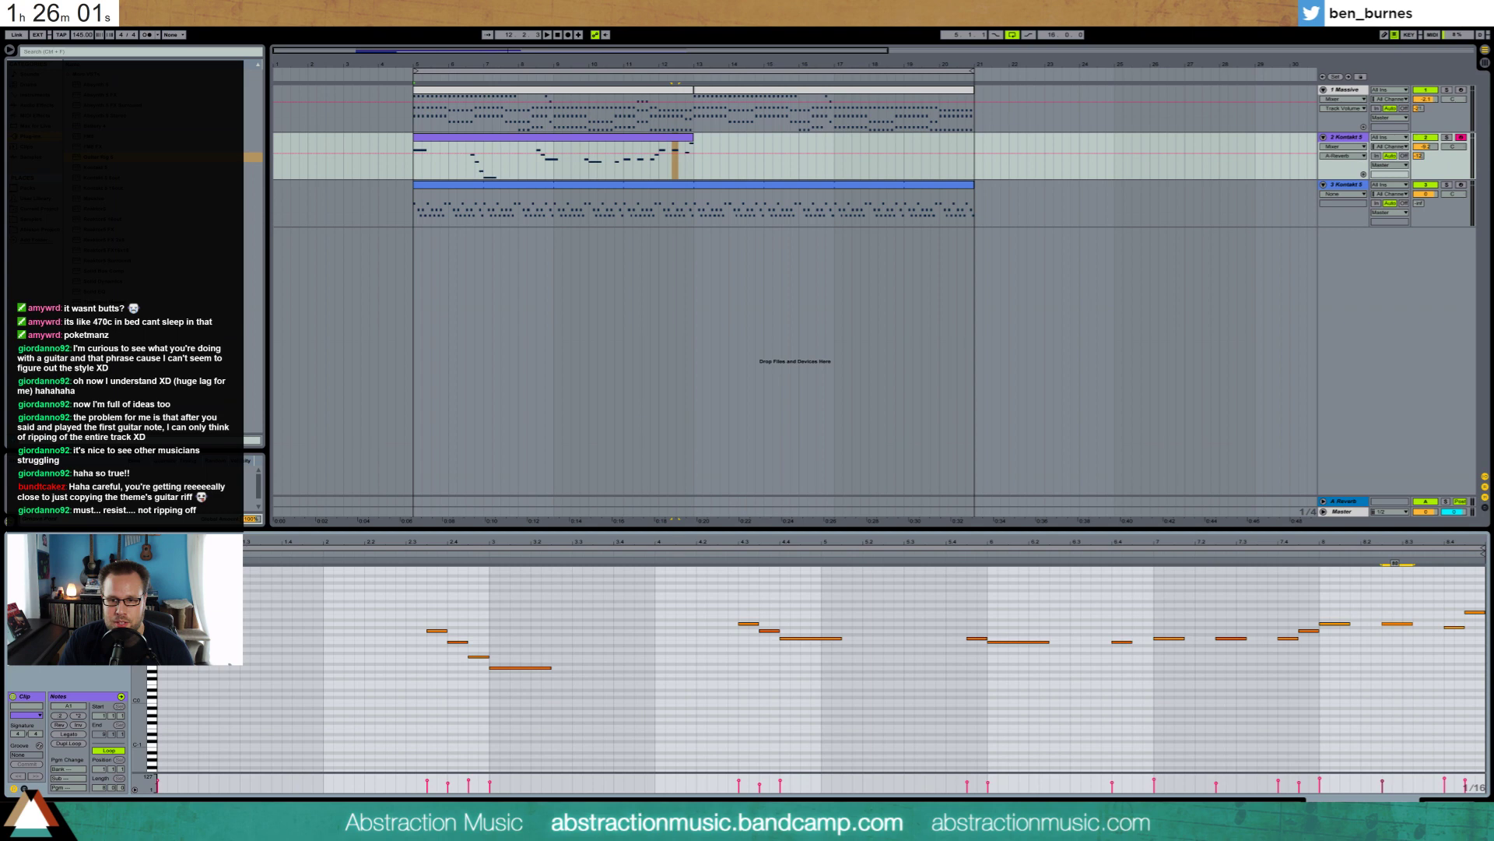
{"action": "left_click", "coordinate": [1455, 626]}
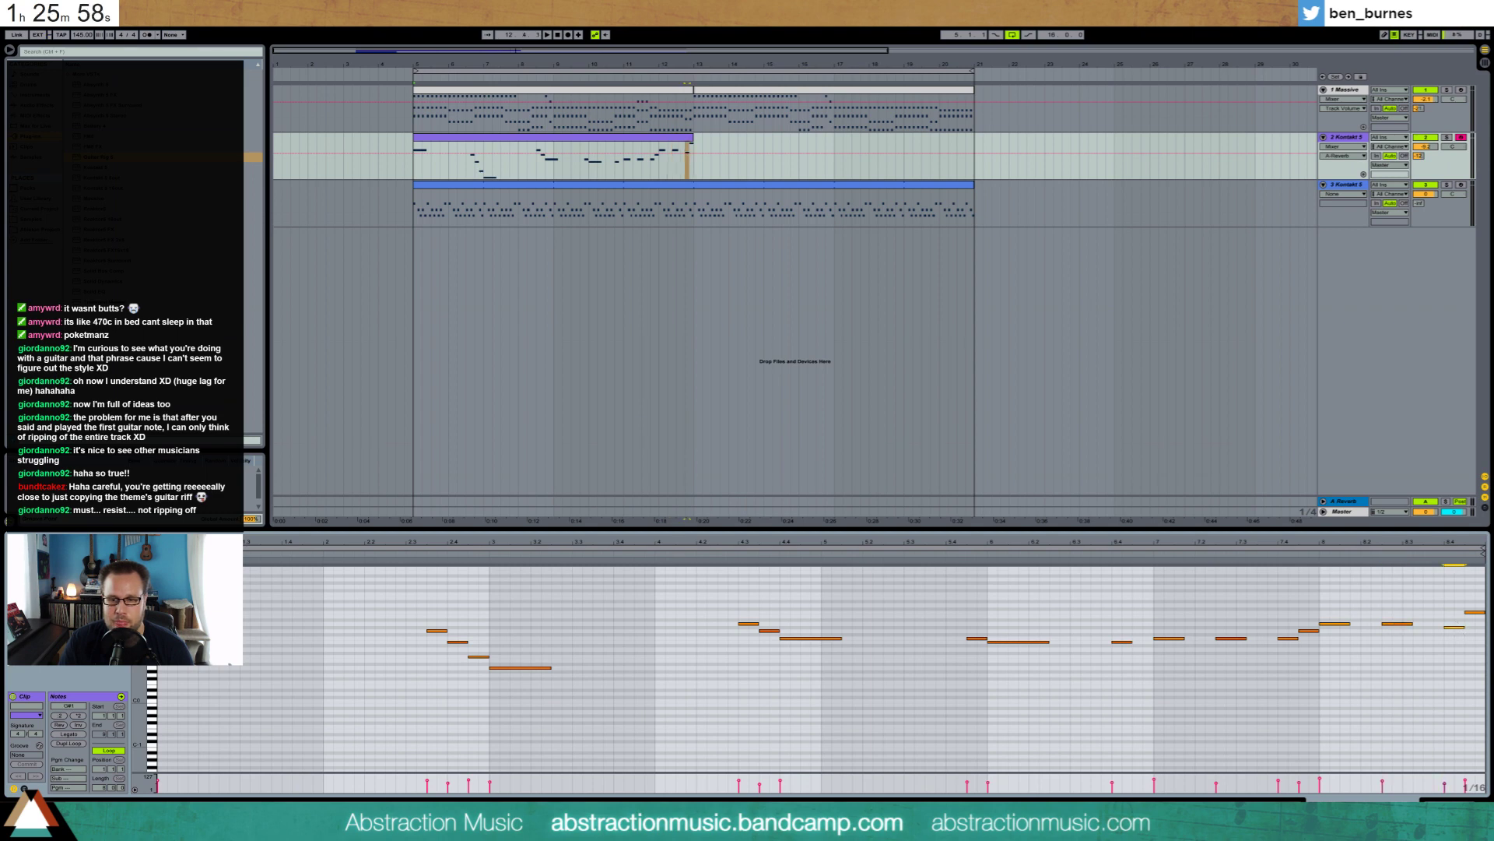
Audition samples in the browser and place a crash1 cymbal sample at bar 5 on a new audio track
{"action": "key", "text": "shift+Tab"}
{"action": "left_click", "coordinate": [405, 207]}
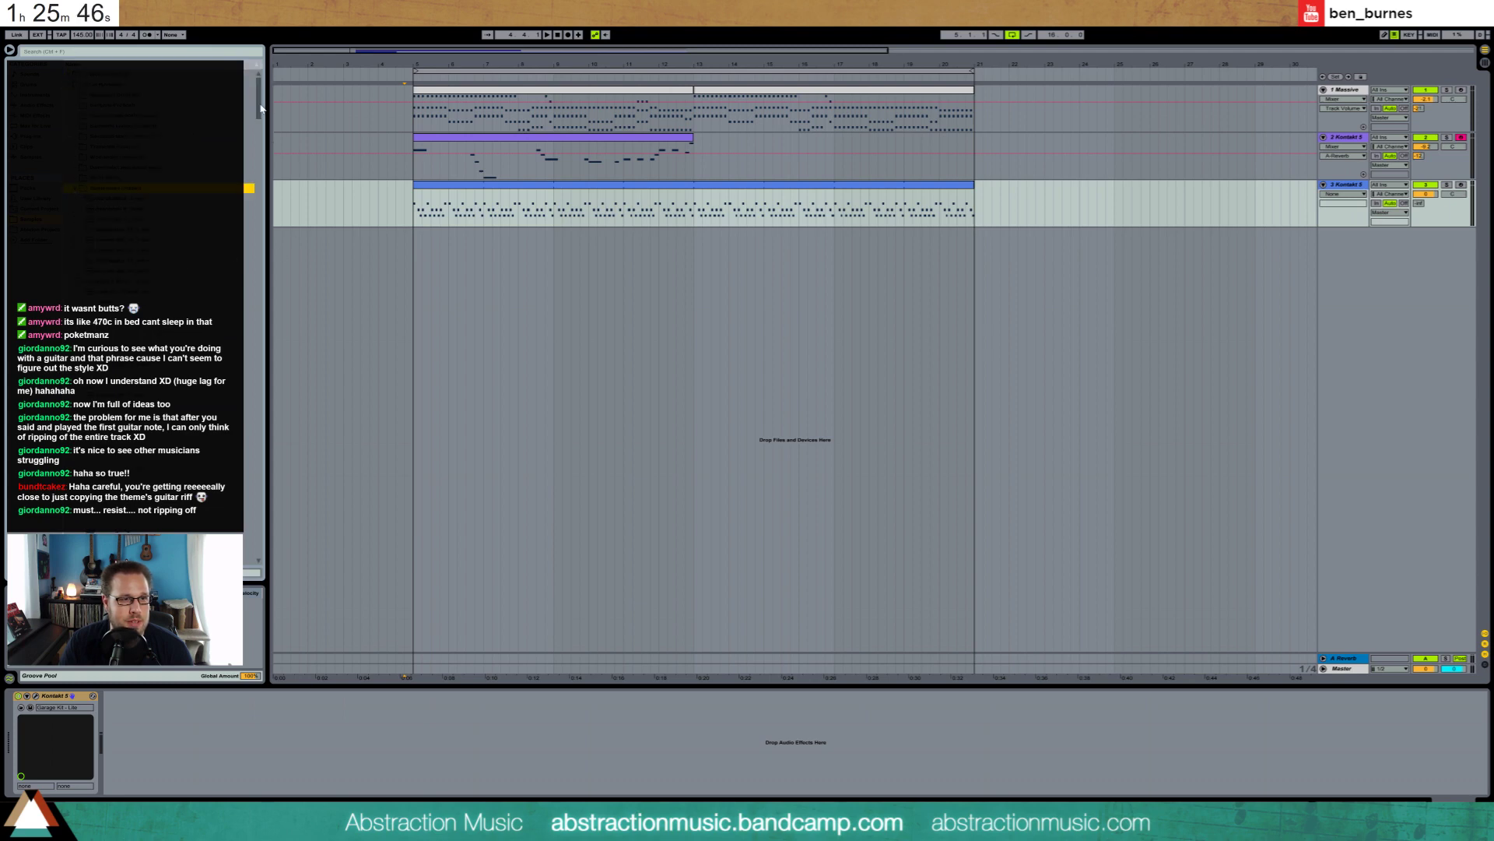
{"action": "left_click_drag", "start_coordinate": [261, 105], "coordinate": [268, 161]}
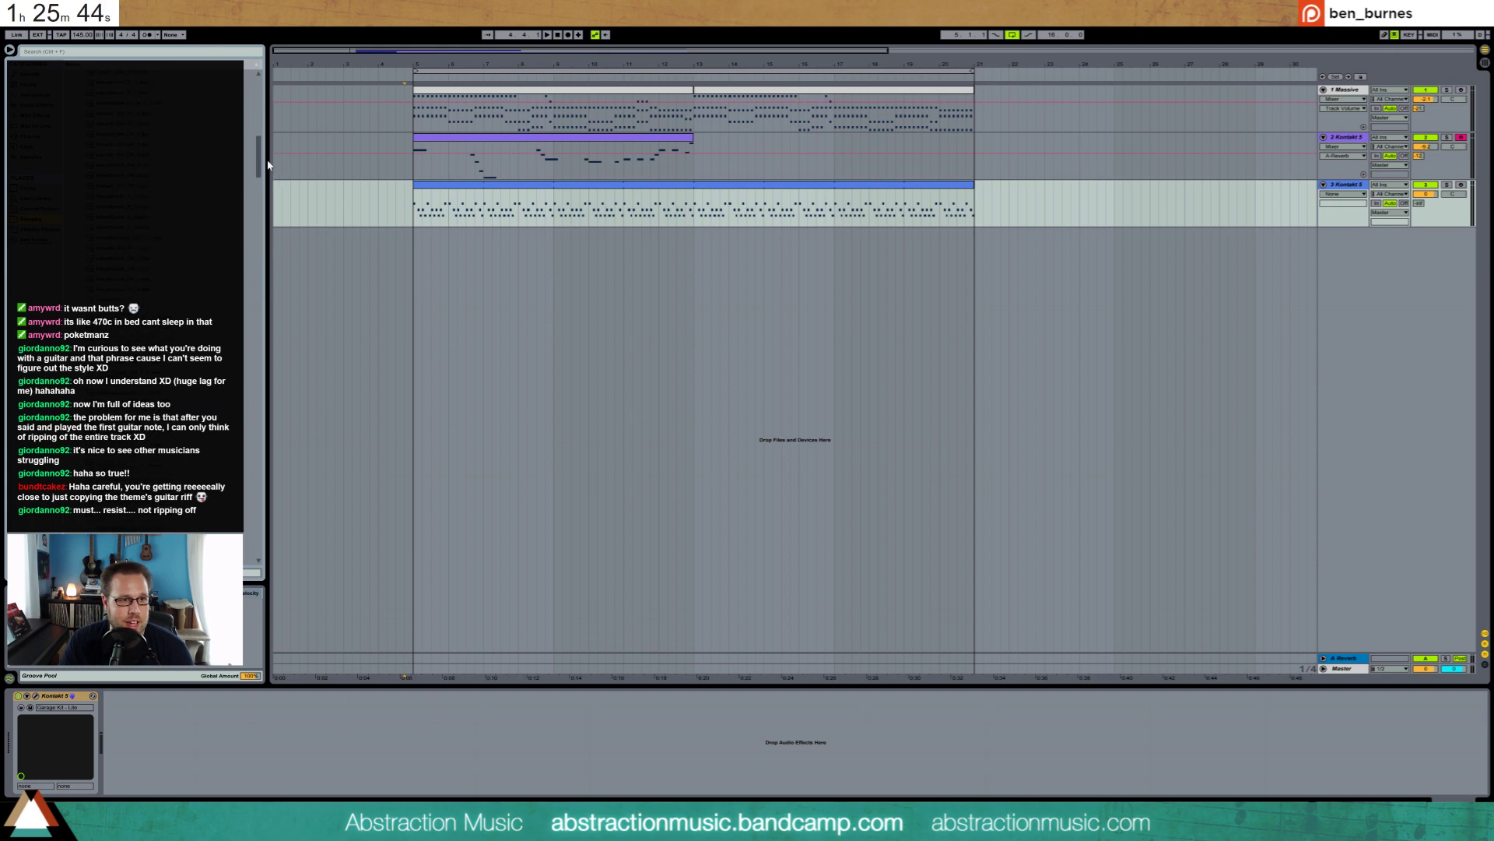
{"action": "left_click", "coordinate": [519, 193]}
{"action": "double_click", "coordinate": [502, 200]}
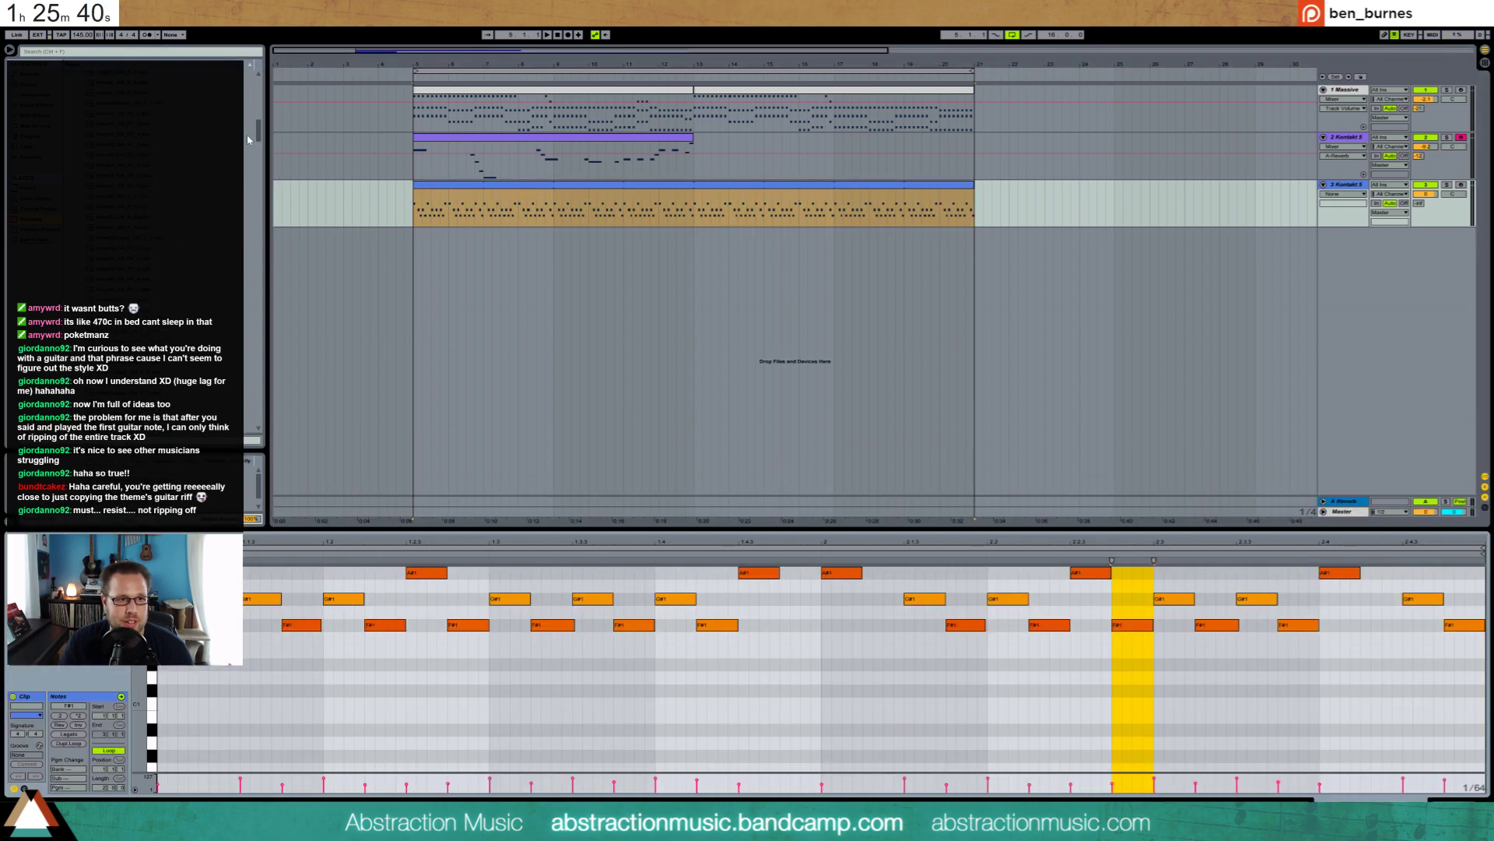
{"action": "left_click", "coordinate": [143, 156]}
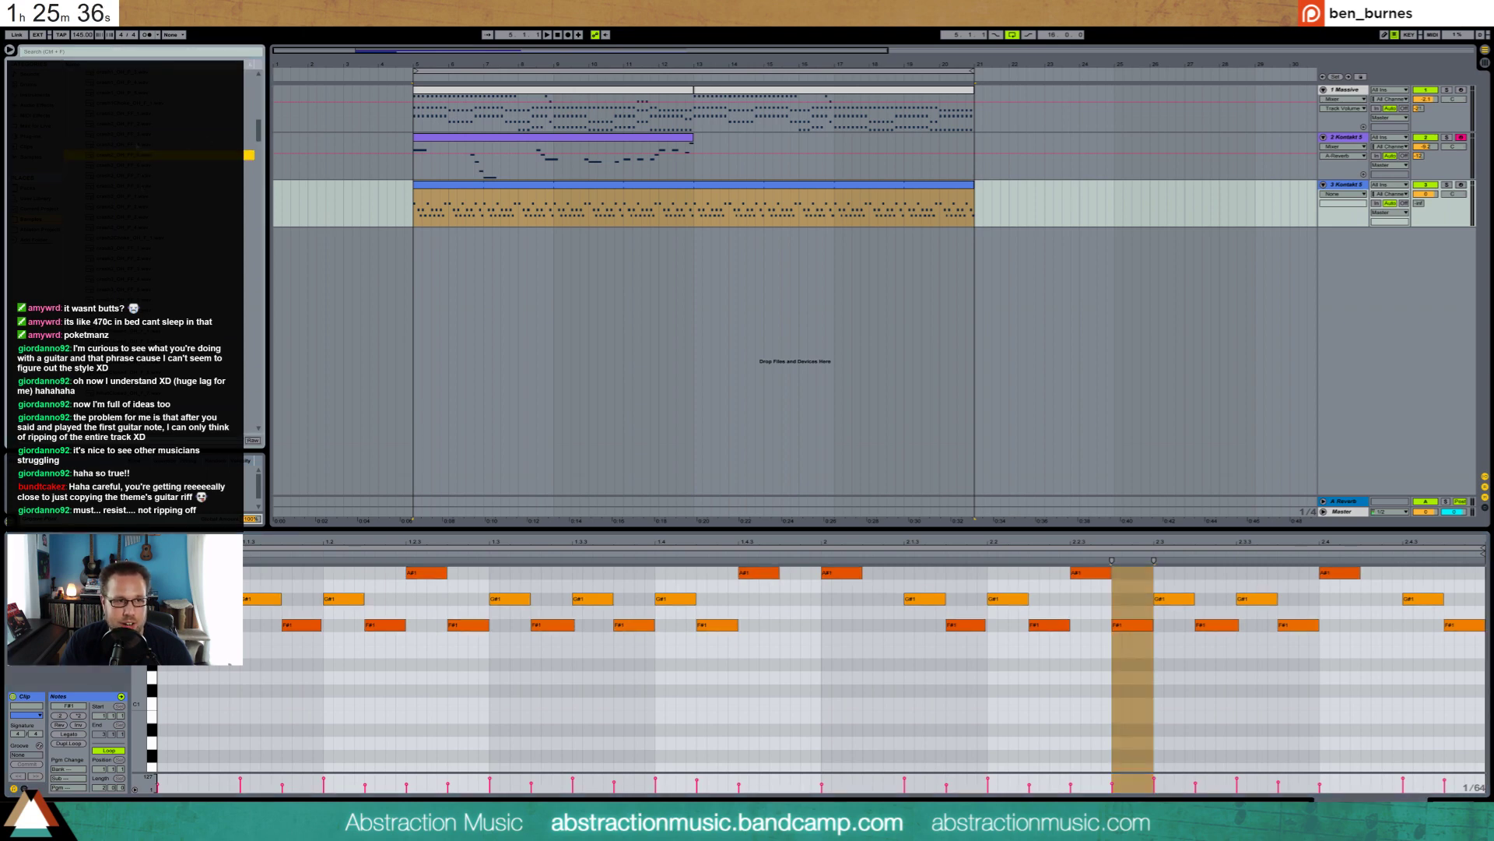
{"action": "left_click", "coordinate": [138, 113]}
{"action": "left_click", "coordinate": [131, 218]}
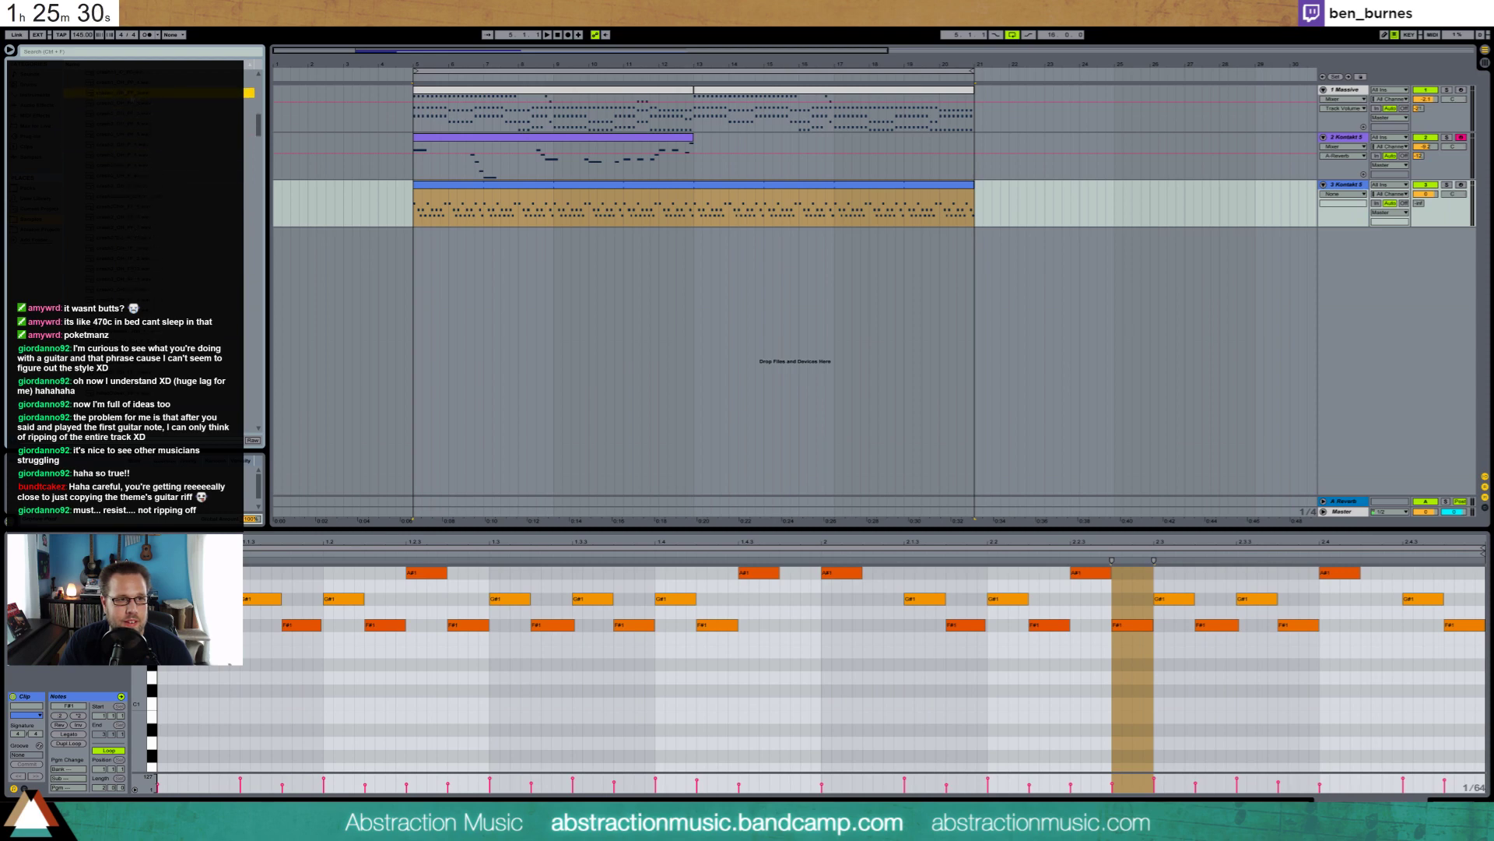
{"action": "left_click_drag", "start_coordinate": [132, 94], "coordinate": [418, 250]}
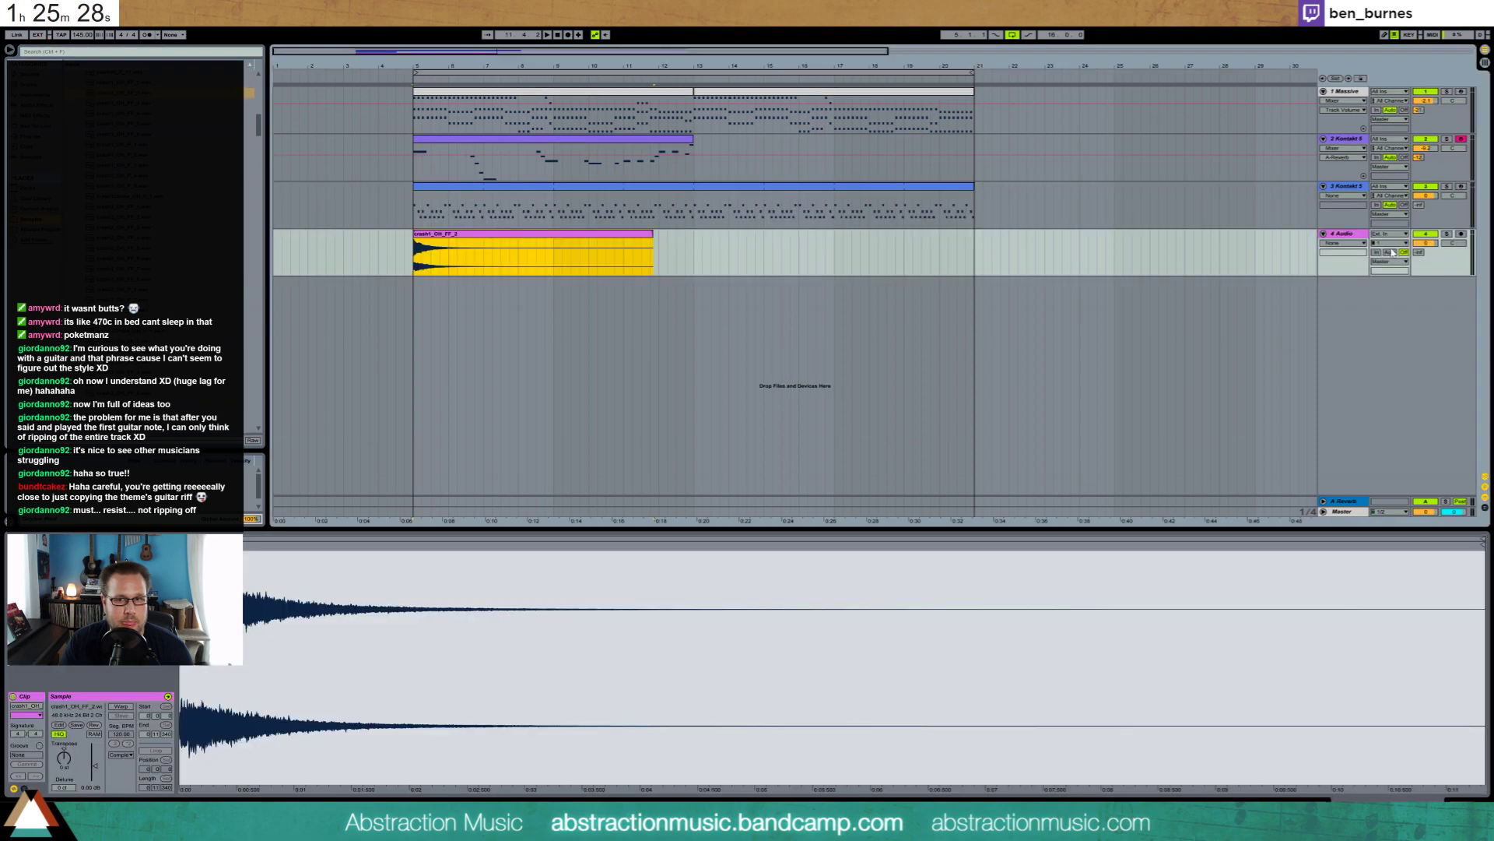
Lower the crash track's volume, copy the crash clip to bar 13 and play the song
{"action": "left_click_drag", "start_coordinate": [1426, 243], "coordinate": [1426, 271]}
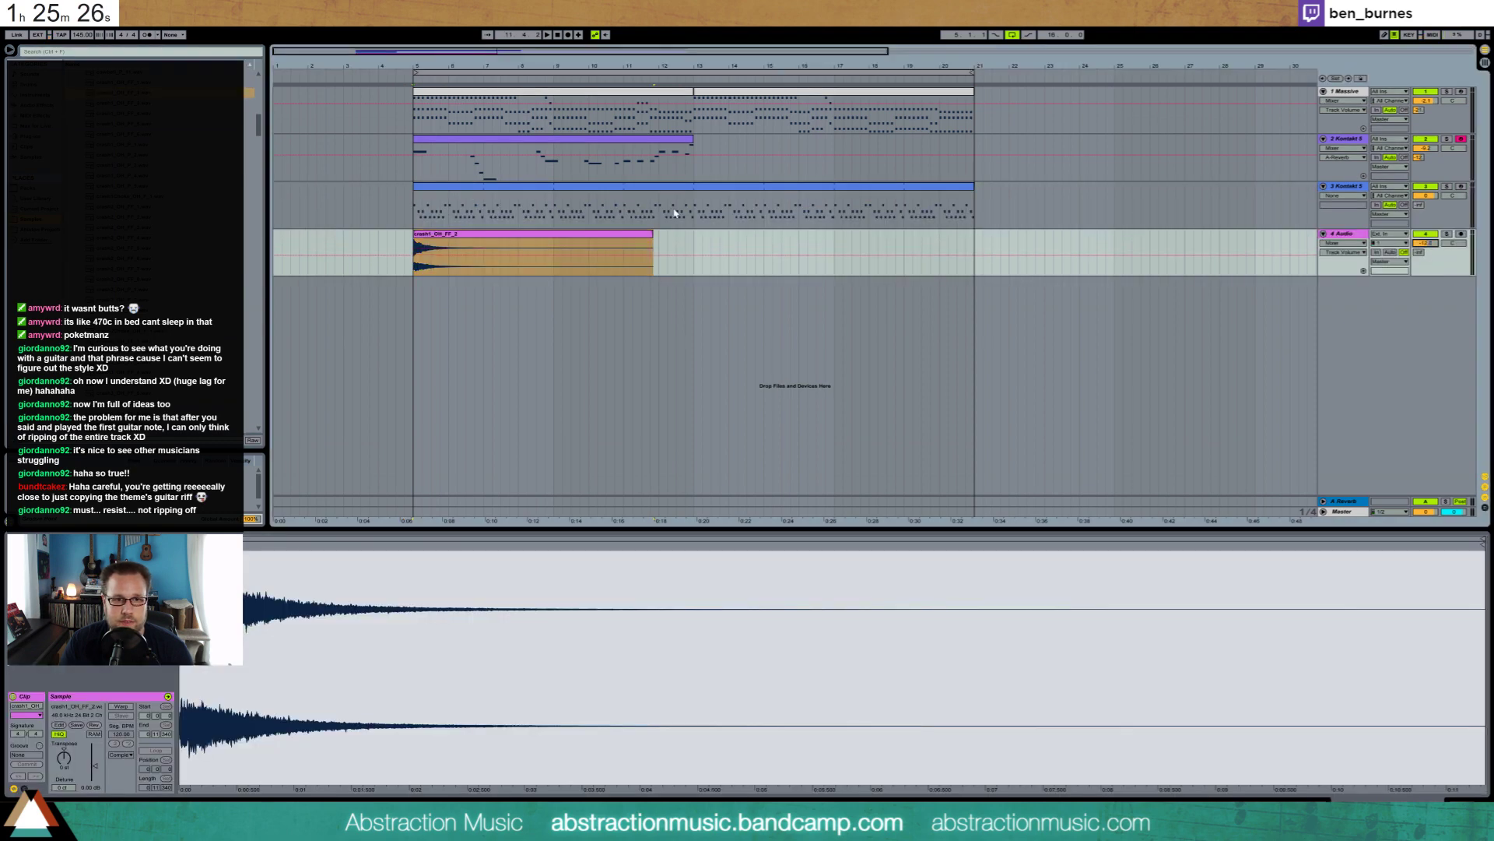
{"action": "left_click", "coordinate": [514, 250]}
{"action": "key", "text": "ctrl+d"}
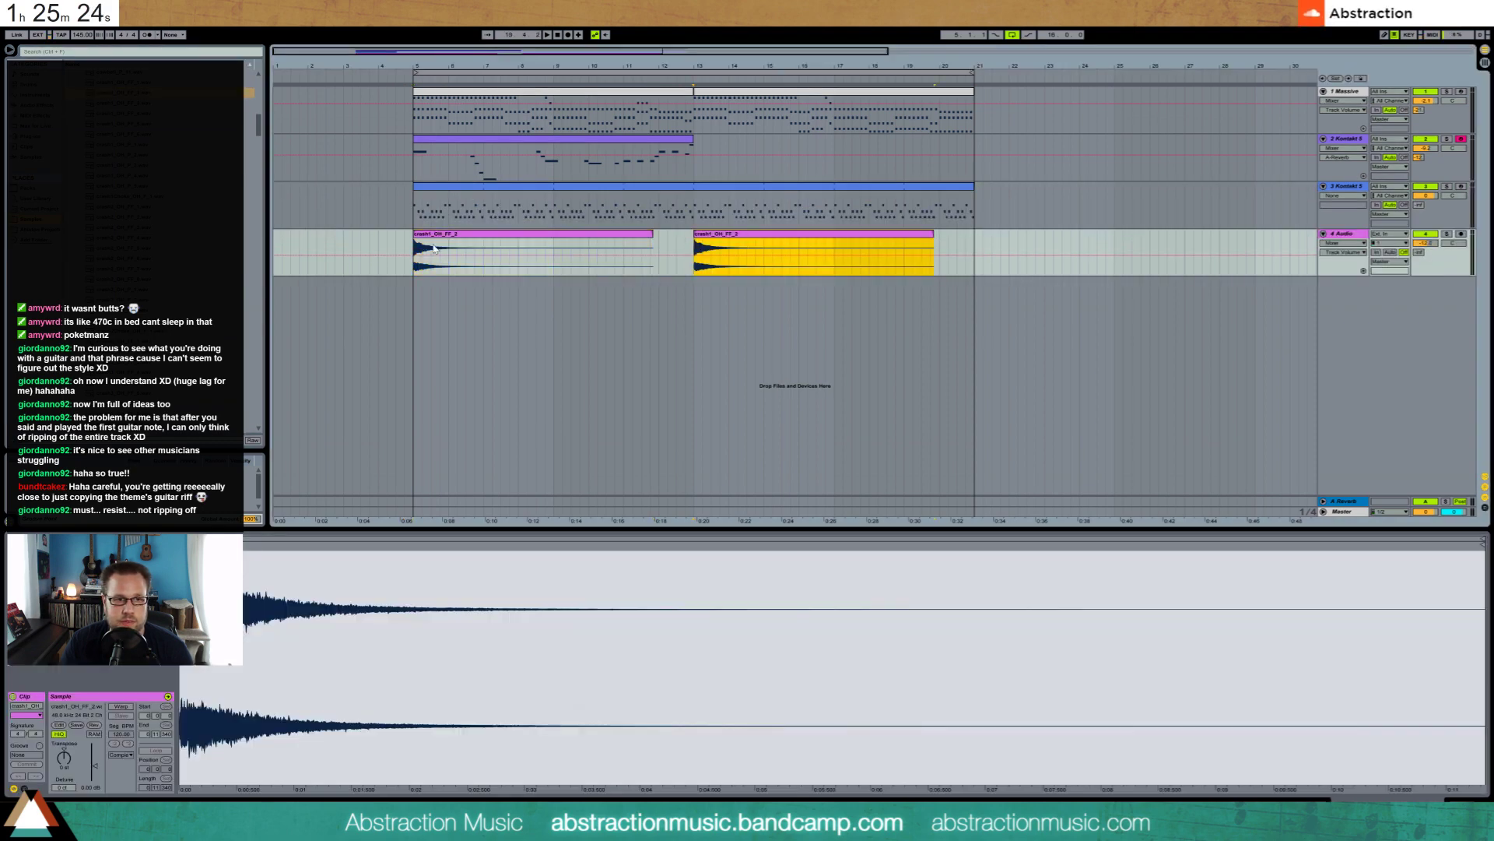
{"action": "key", "text": "space"}
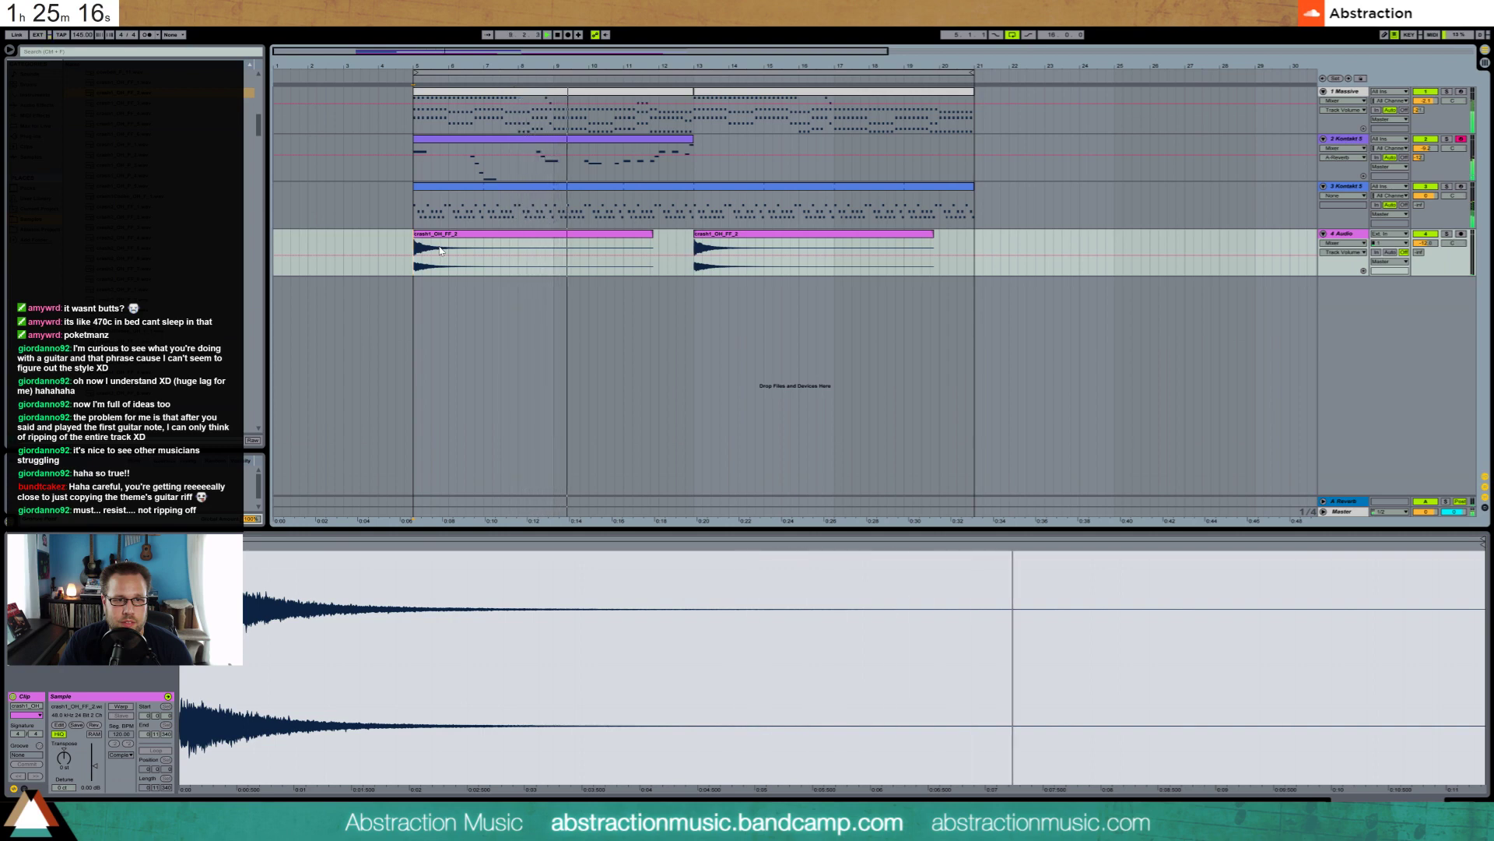
In the first Massive clip, raise the three chords from 4.2.3 to 4.3.3 by four semitones and lower their middle notes one semitone
{"action": "left_click", "coordinate": [554, 95]}
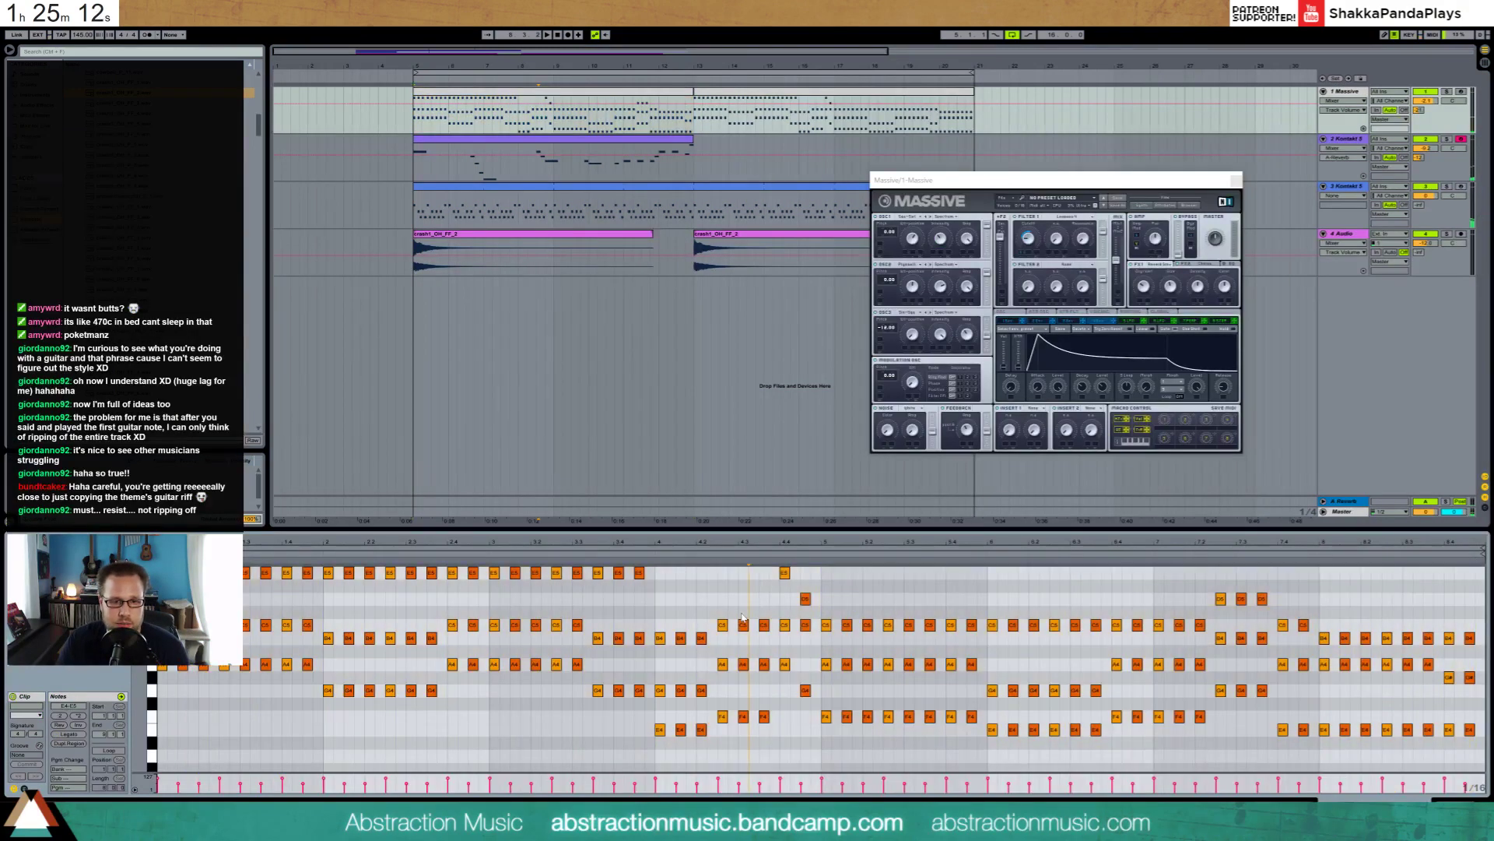
{"action": "left_click_drag", "start_coordinate": [744, 680], "coordinate": [765, 734]}
{"action": "key", "text": "Up"}
{"action": "key", "text": "Up"}
{"action": "key", "text": "Up"}
{"action": "key", "text": "Up"}
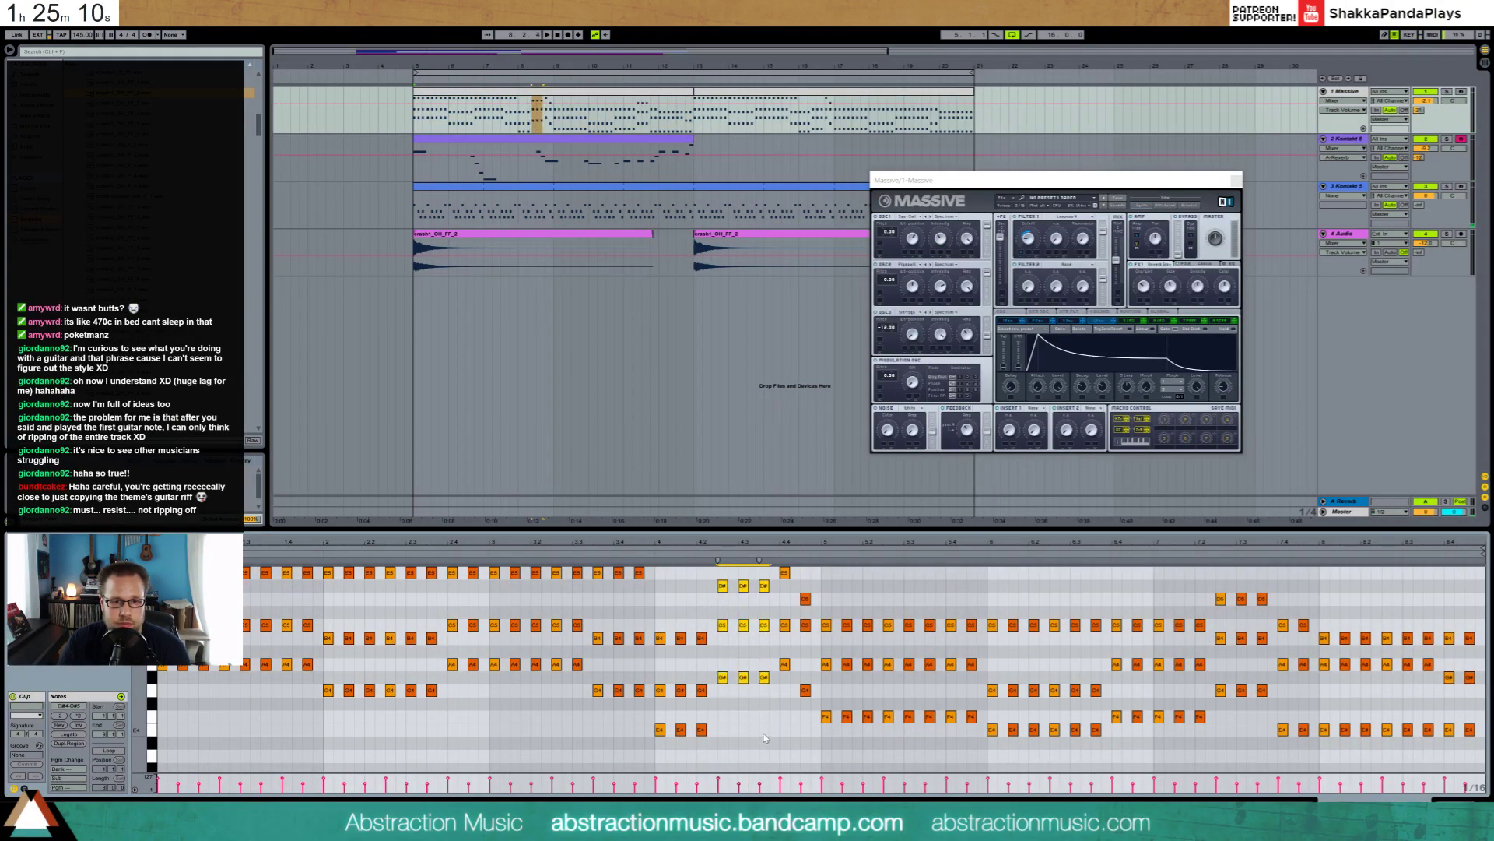
{"action": "left_click_drag", "start_coordinate": [723, 600], "coordinate": [784, 616]}
{"action": "key", "text": "Down"}
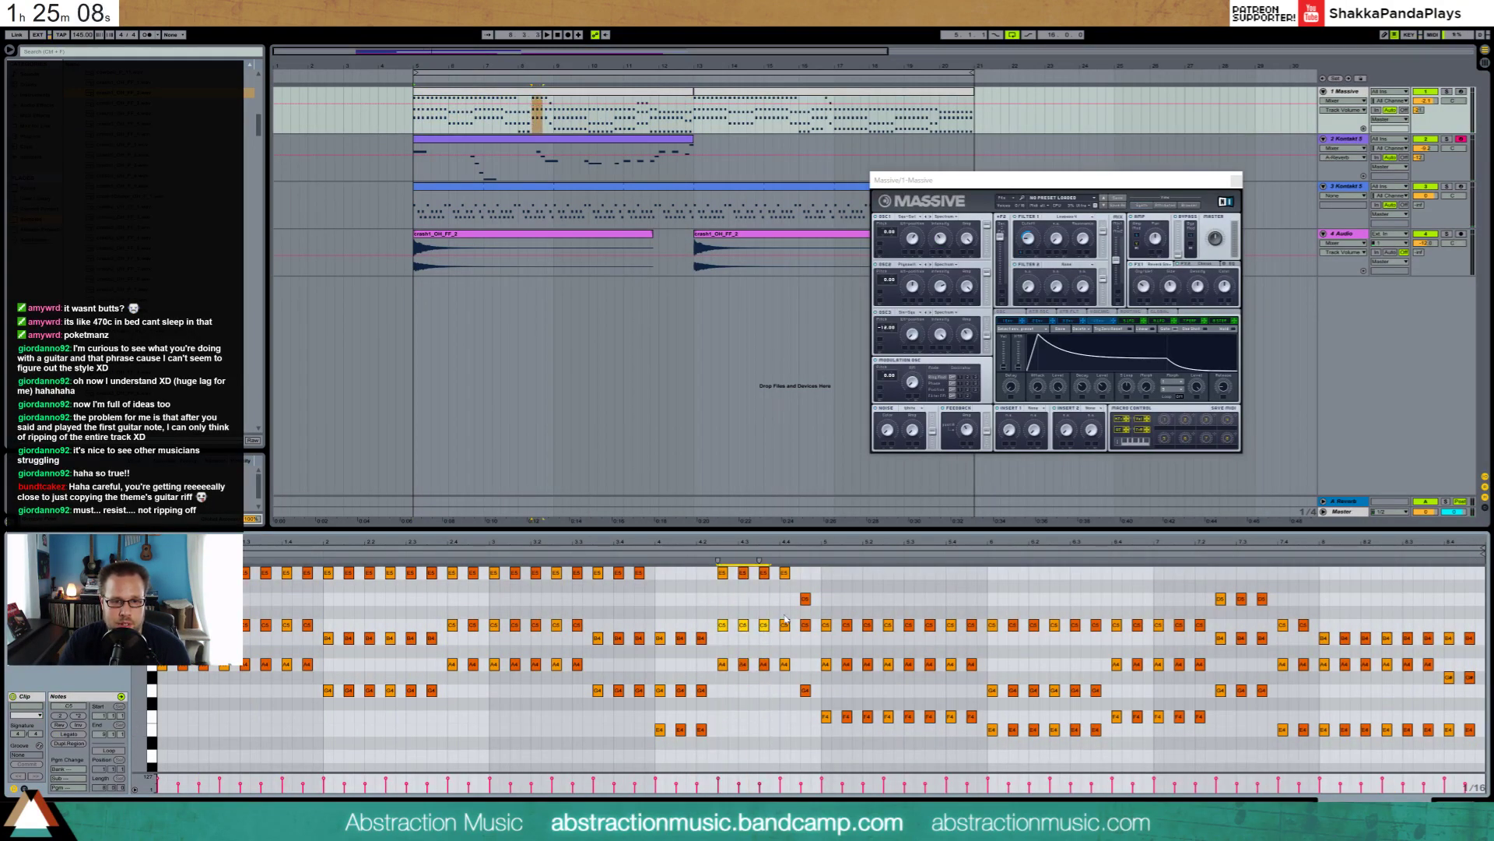
Lower the top and bottom notes of the Massive chord at 4.4 by two semitones, play the result and close the synth window
{"action": "left_click", "coordinate": [785, 574]}
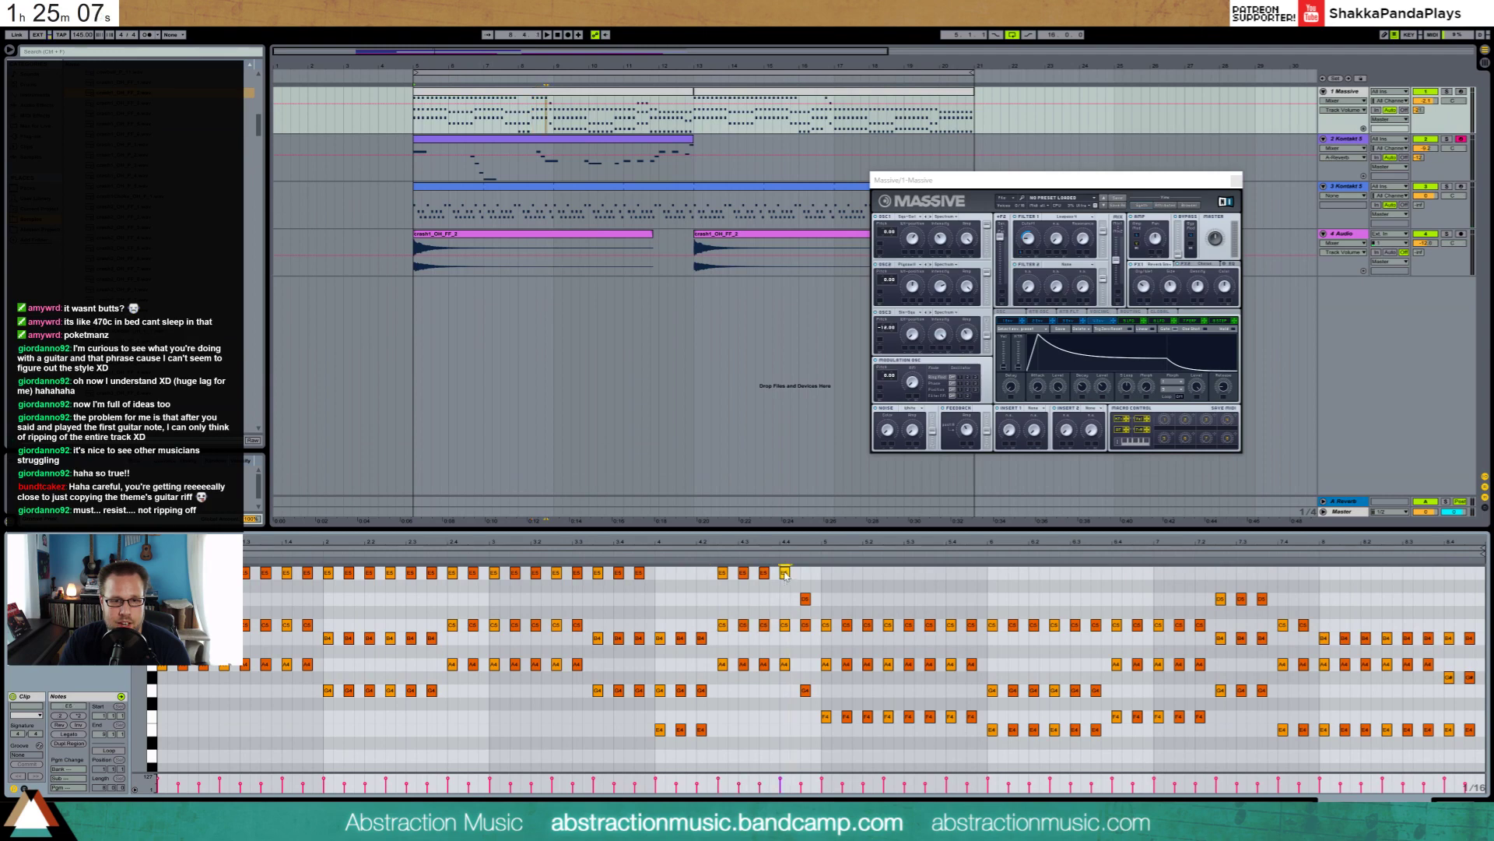
{"action": "left_click", "coordinate": [787, 666]}
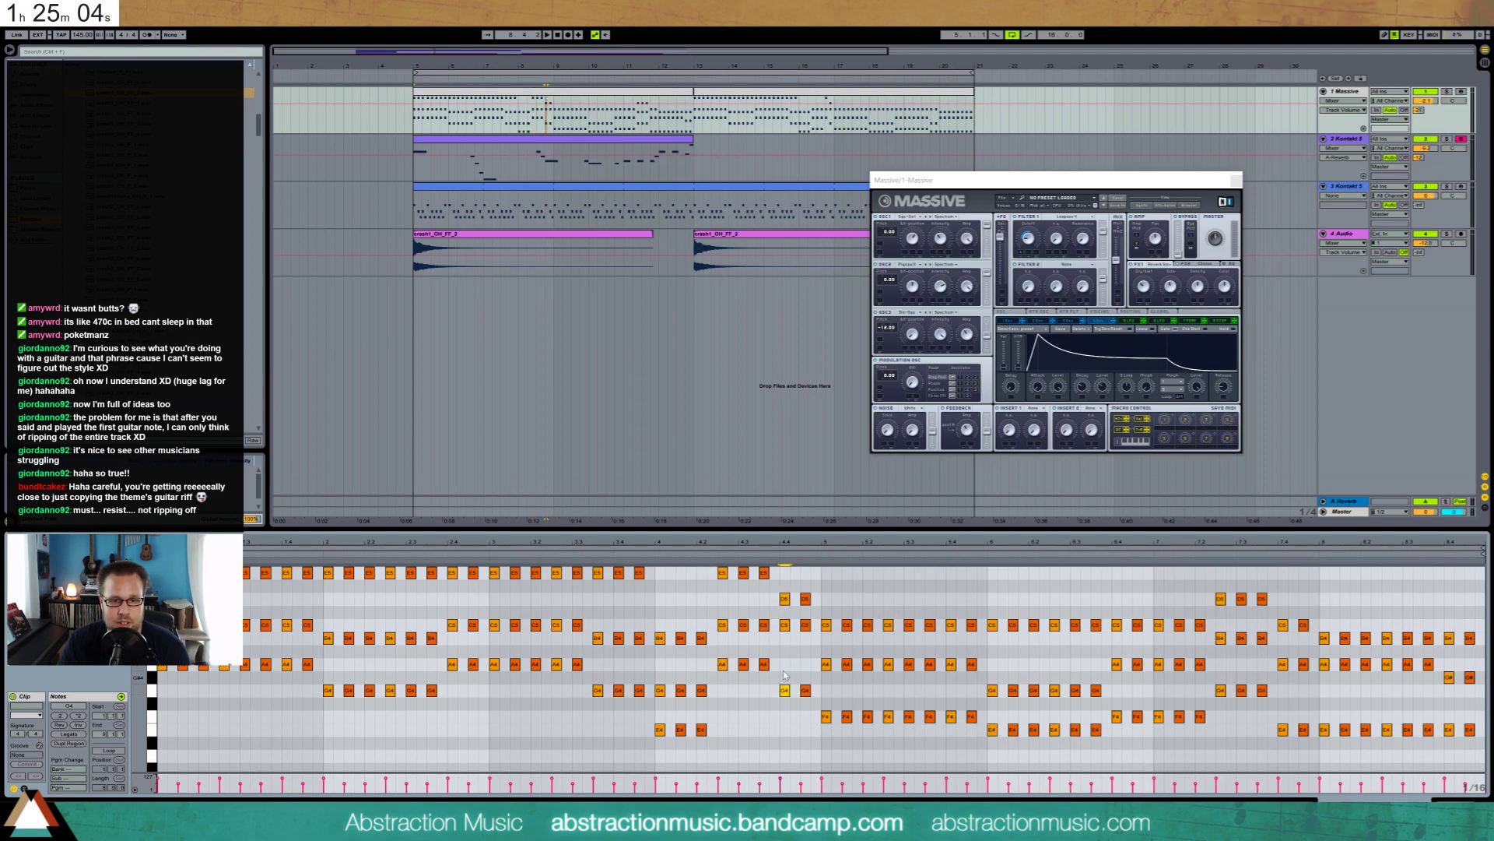
{"action": "left_click", "coordinate": [640, 554]}
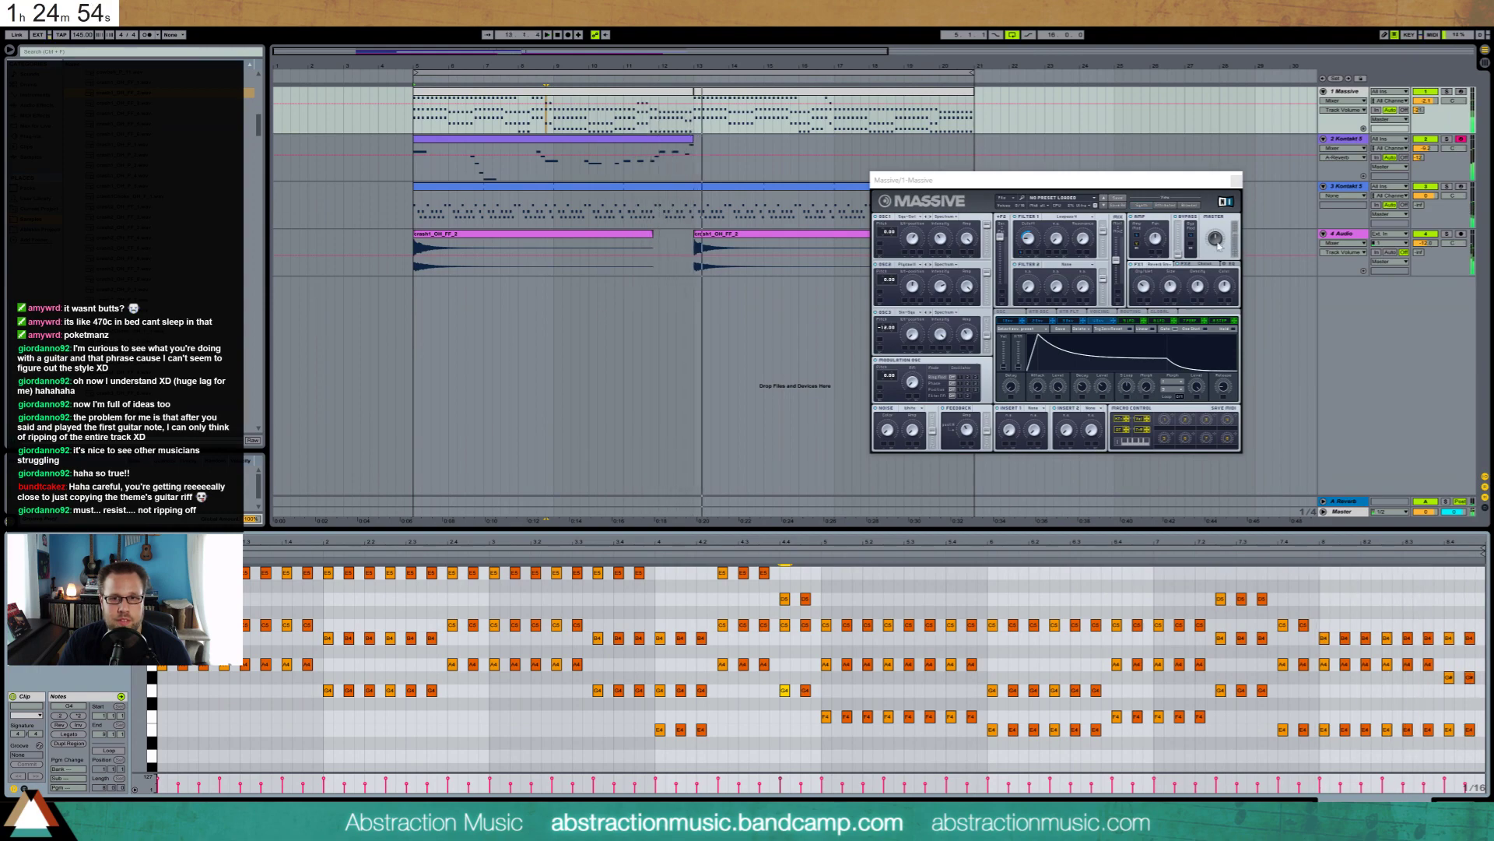
{"action": "left_click", "coordinate": [1235, 181]}
Add short fades to the crash clips, checking the one at bar 13 with the crash track soloed
{"action": "left_click", "coordinate": [713, 233]}
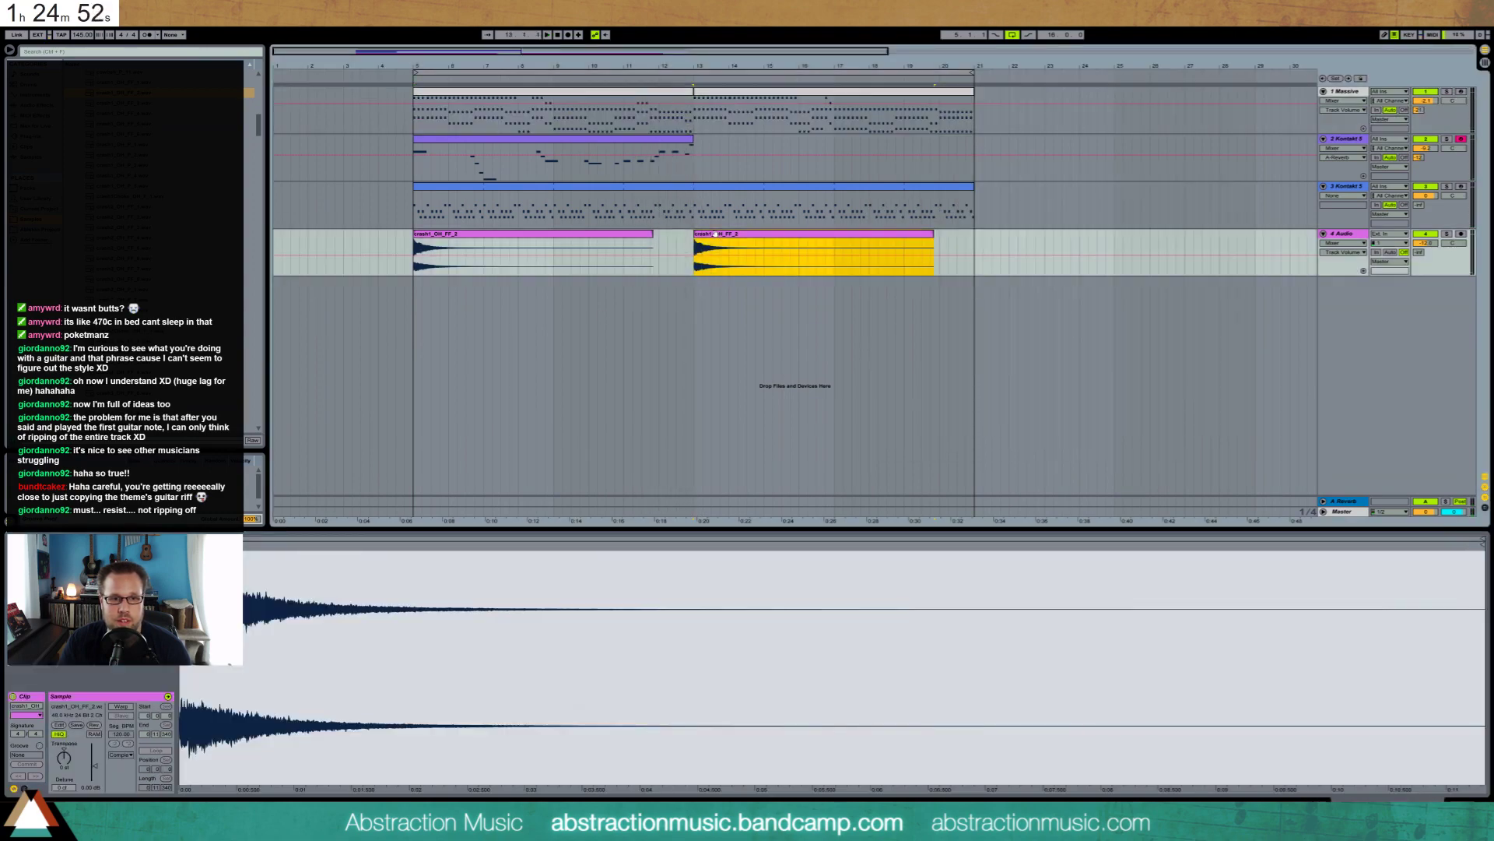
{"action": "key", "text": "ctrl+alt+f"}
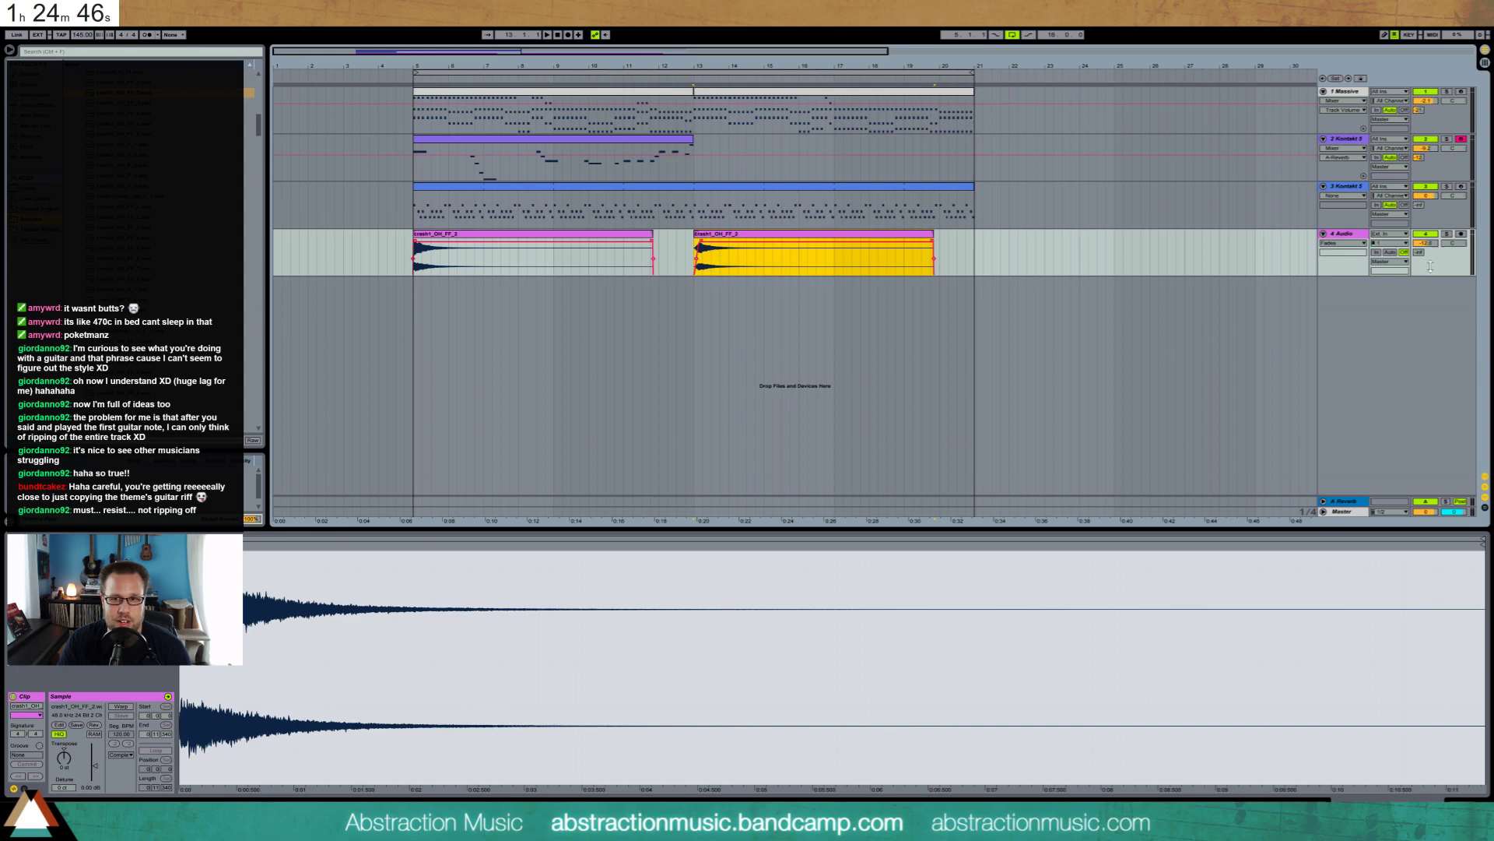
{"action": "left_click", "coordinate": [1446, 234]}
{"action": "key", "text": "space"}
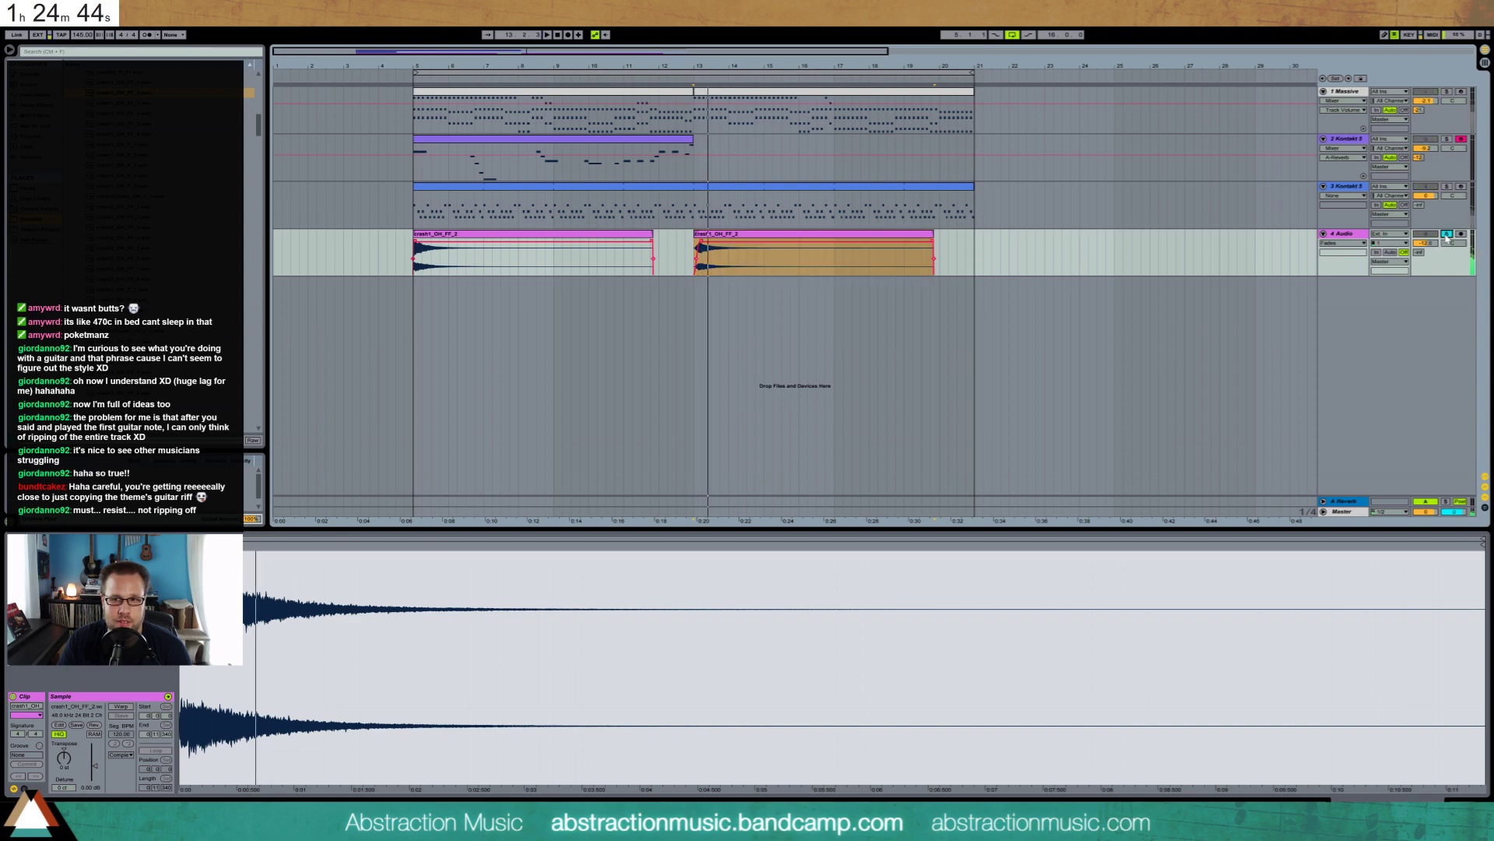
{"action": "key", "text": "space"}
{"action": "left_click", "coordinate": [440, 234]}
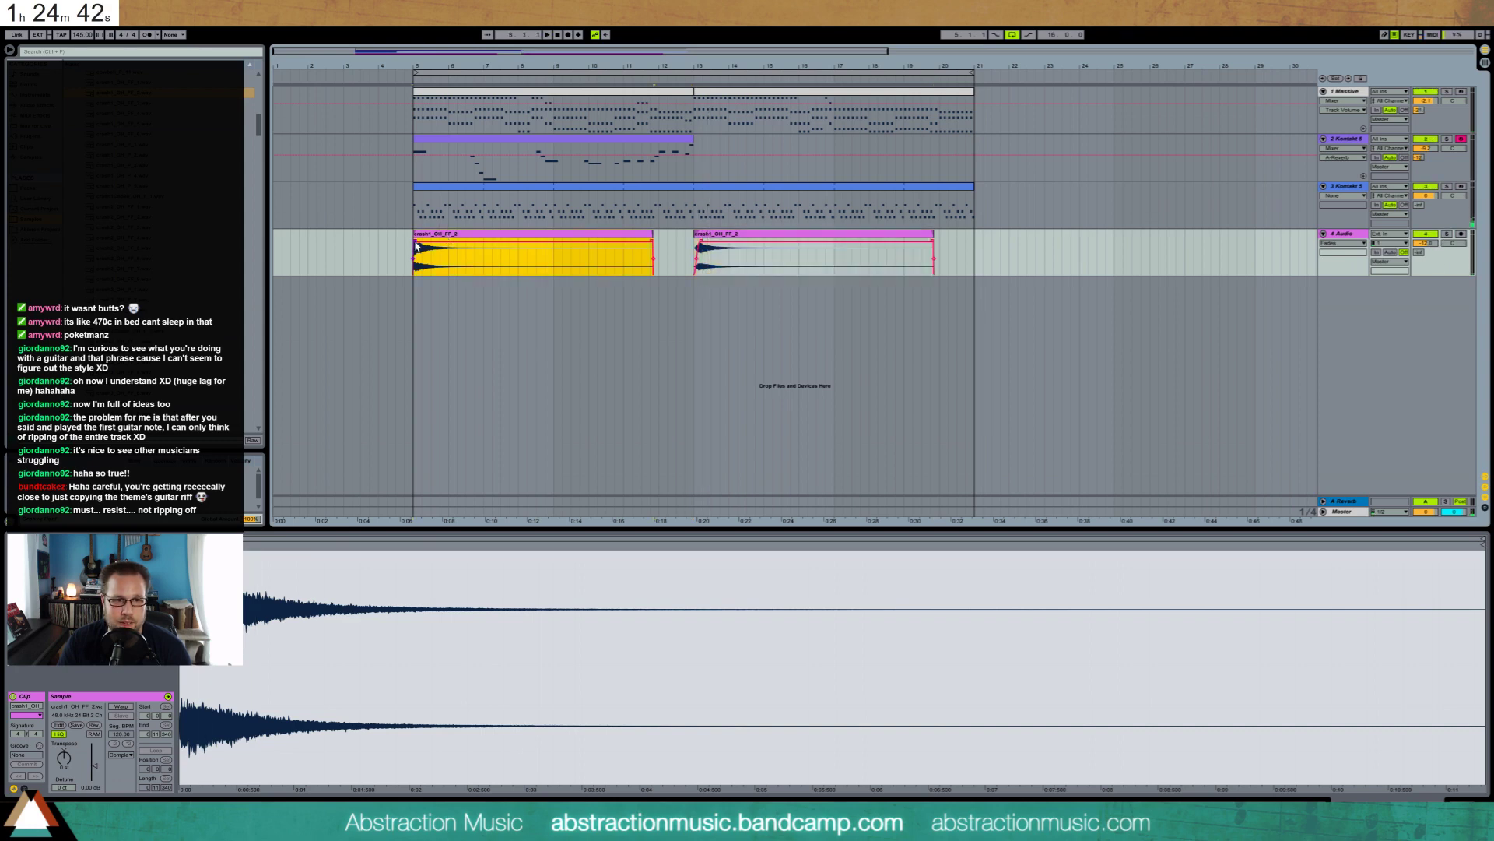
View the device chains of the purple Kontakt and Massive tracks, and select the purple melody clip
{"action": "left_click", "coordinate": [623, 152]}
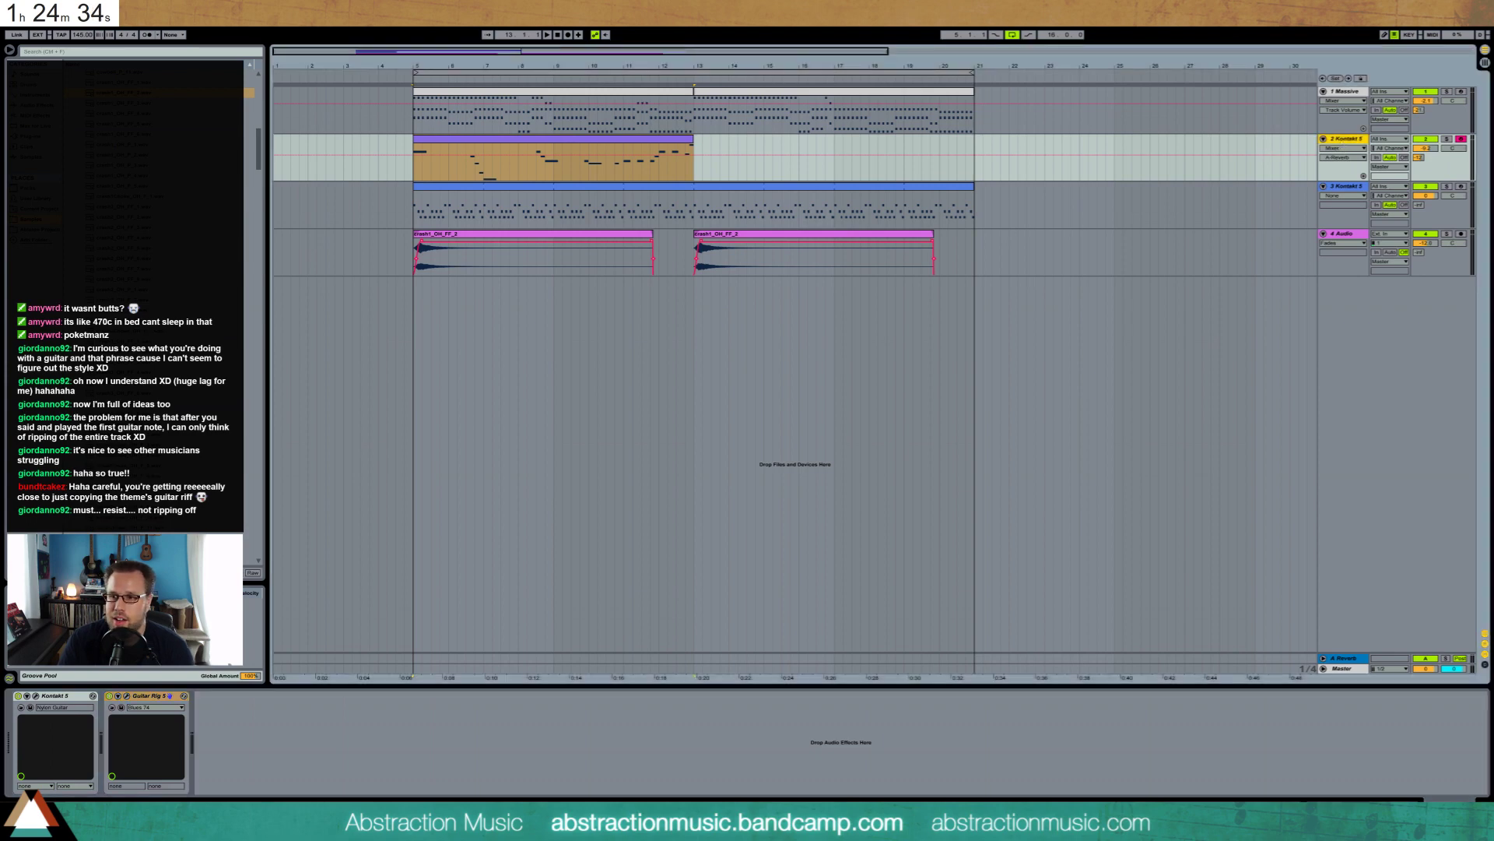
{"action": "left_click", "coordinate": [1341, 98]}
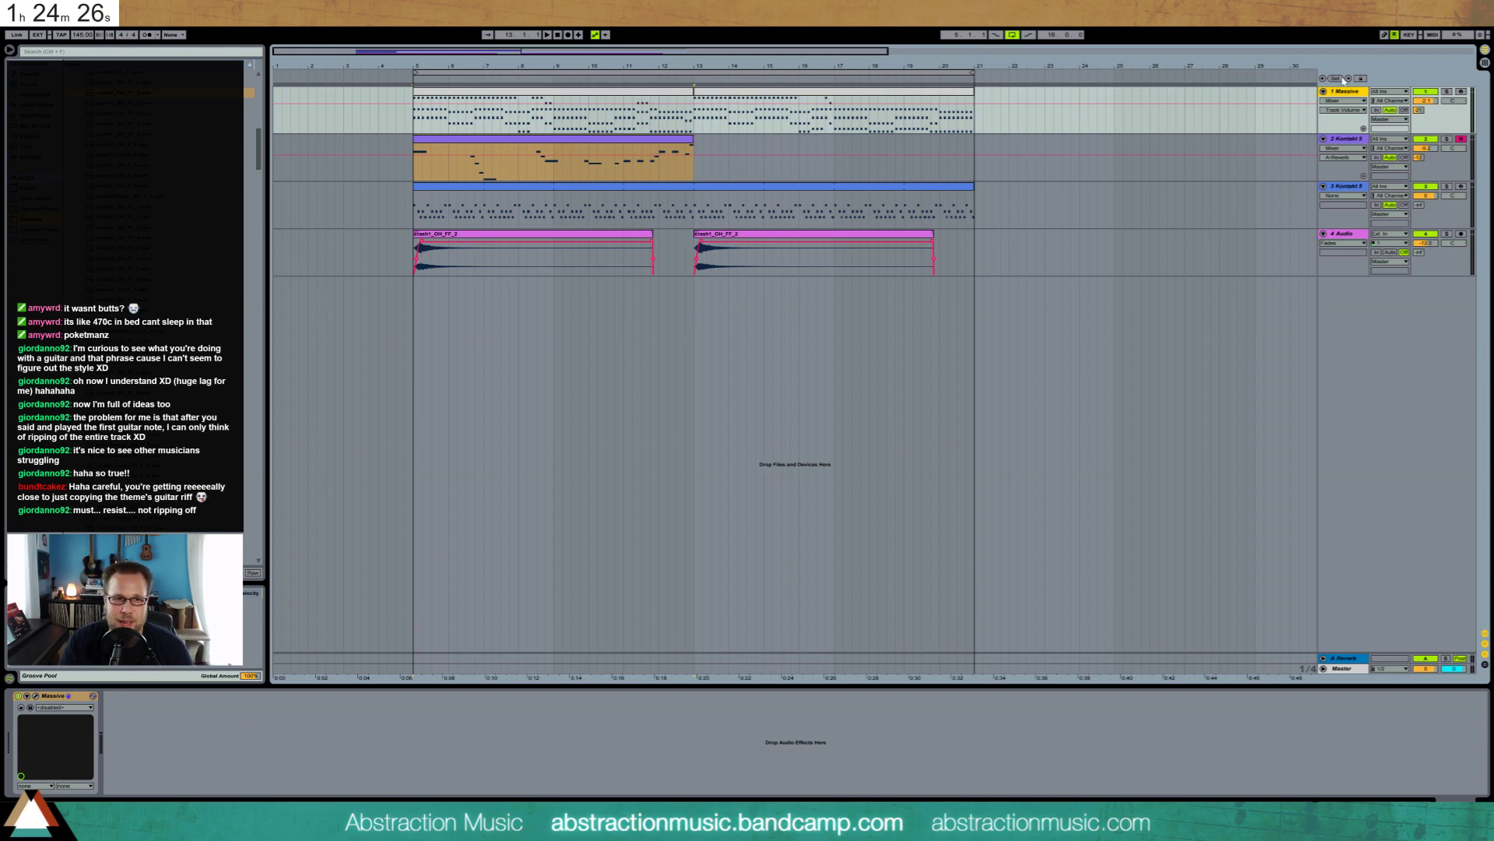
{"action": "left_click", "coordinate": [425, 174]}
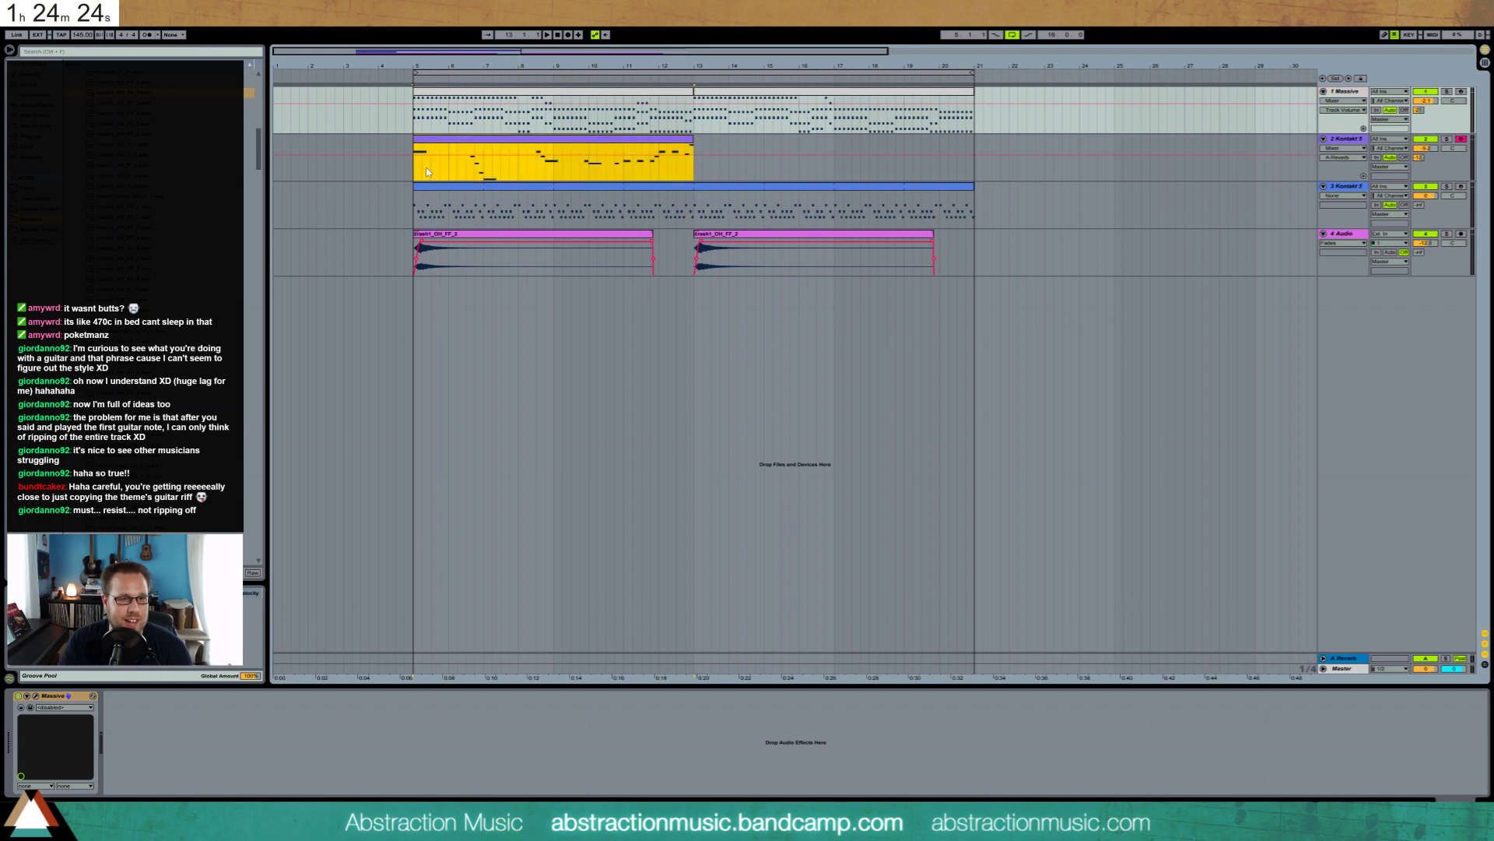
Insert a new MIDI track below the purple Kontakt track and load Kontakt 5 on it
{"action": "left_click", "coordinate": [461, 145]}
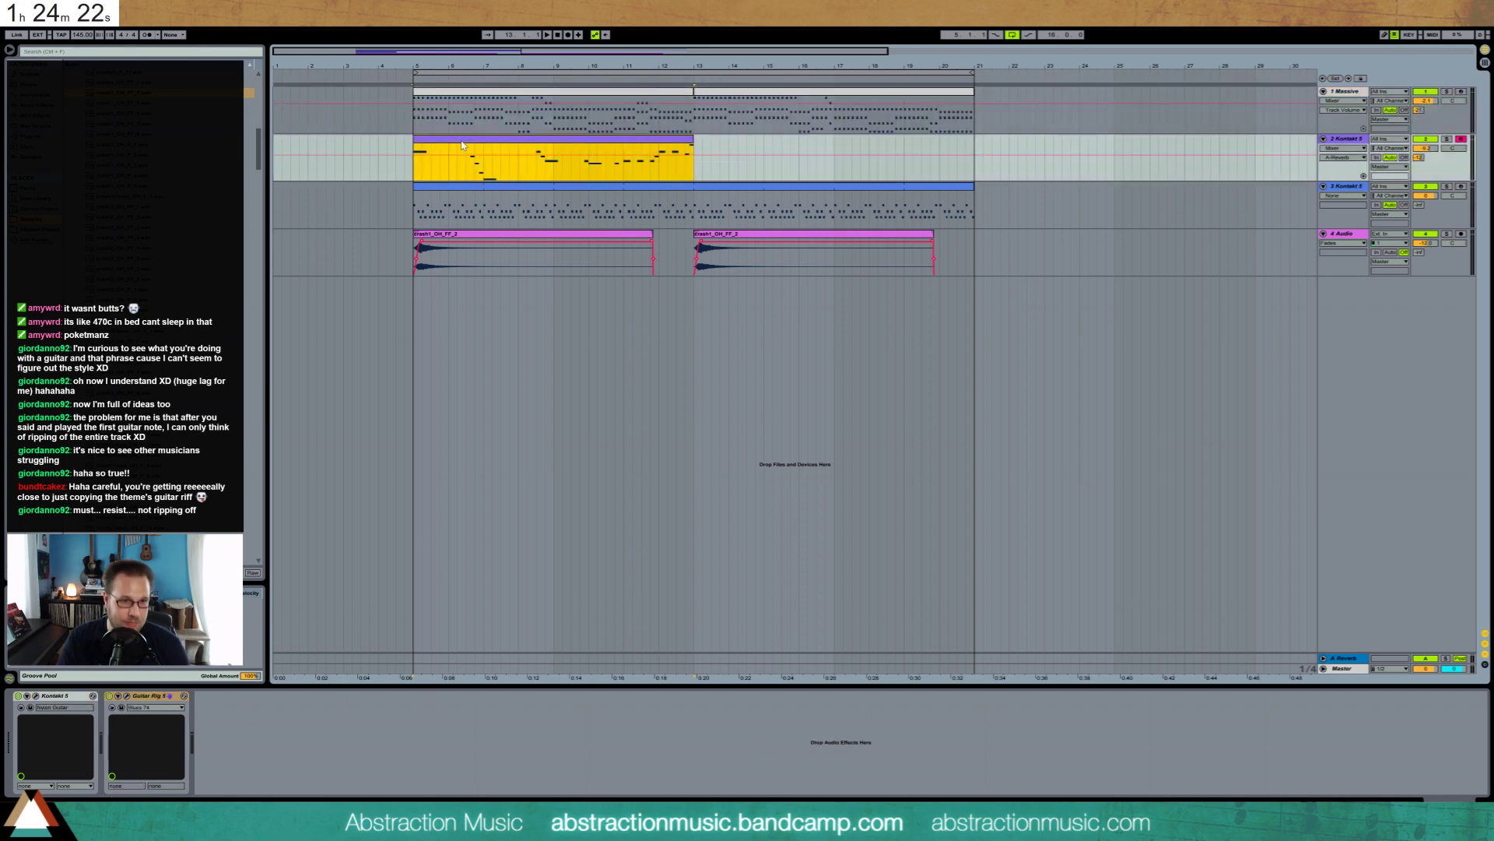
{"action": "key", "text": "ctrl+shift+t"}
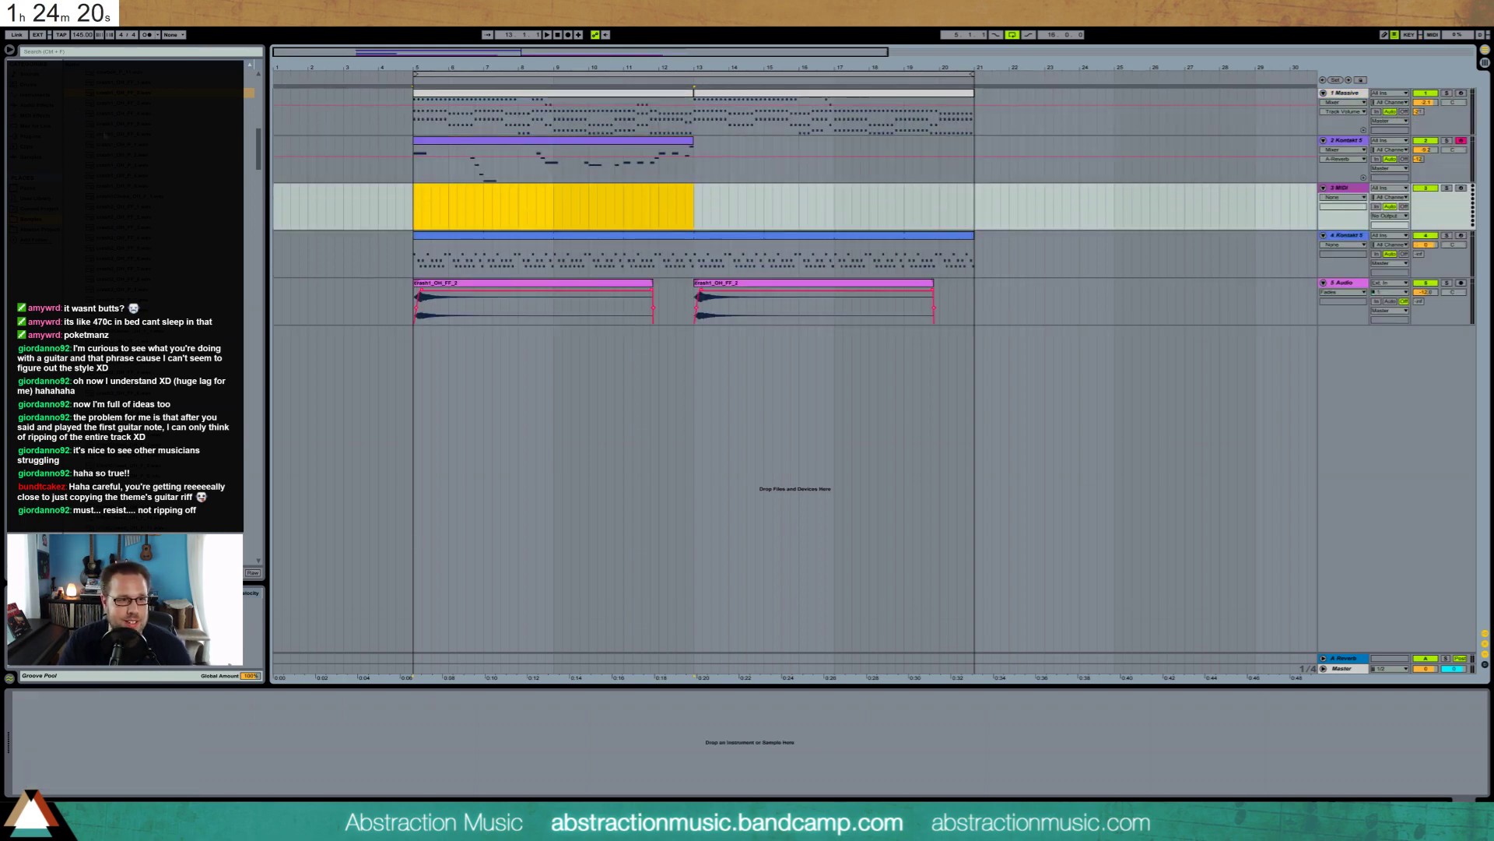
{"action": "left_click", "coordinate": [39, 138]}
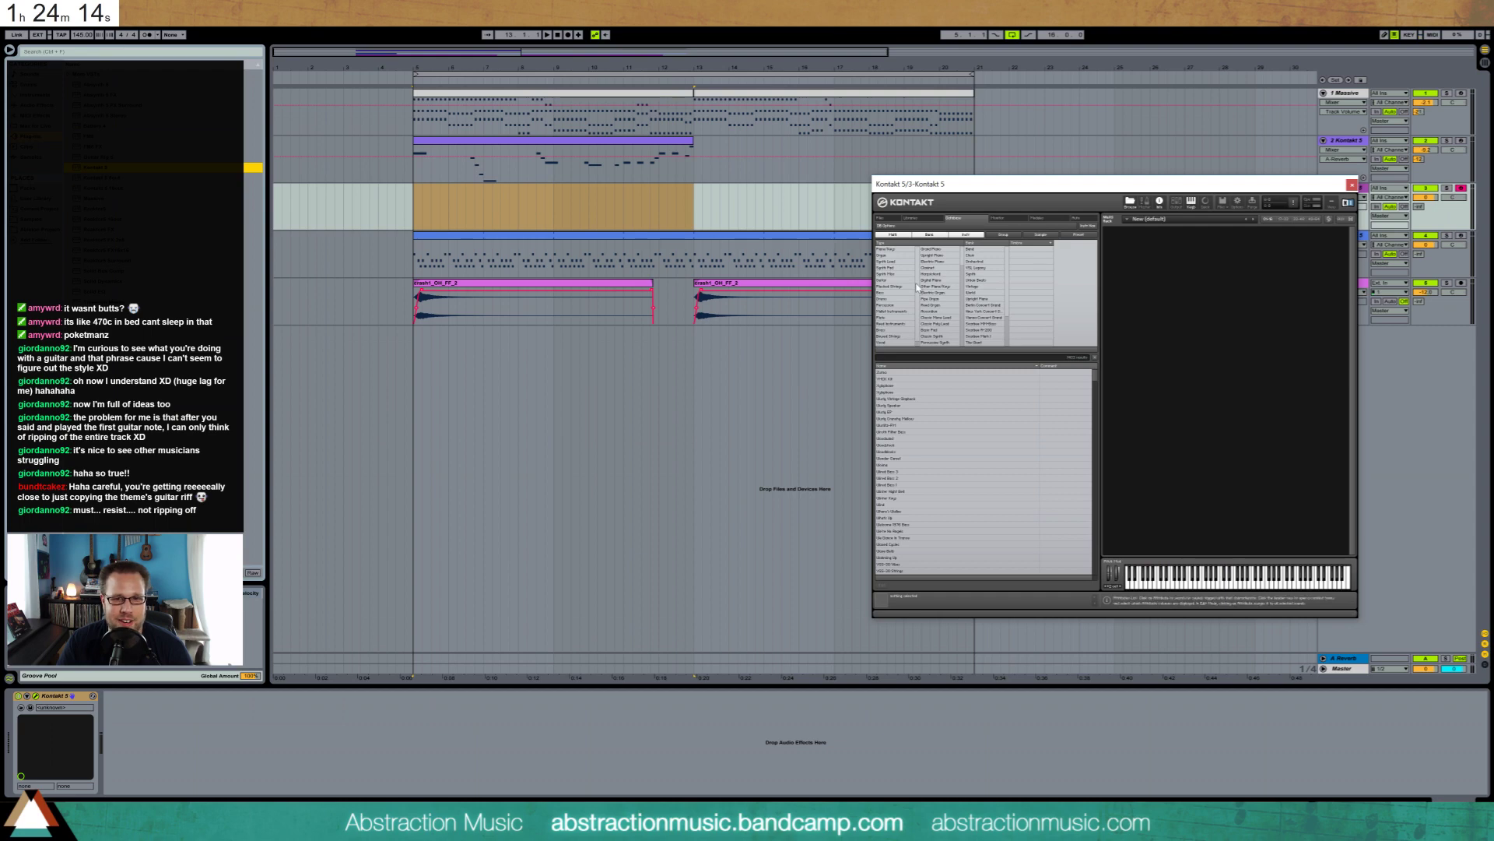
Load the Iron Pack 04 Boychoir instrument from the Soundiron library files into the new Kontakt and close its window
{"action": "left_click", "coordinate": [880, 218]}
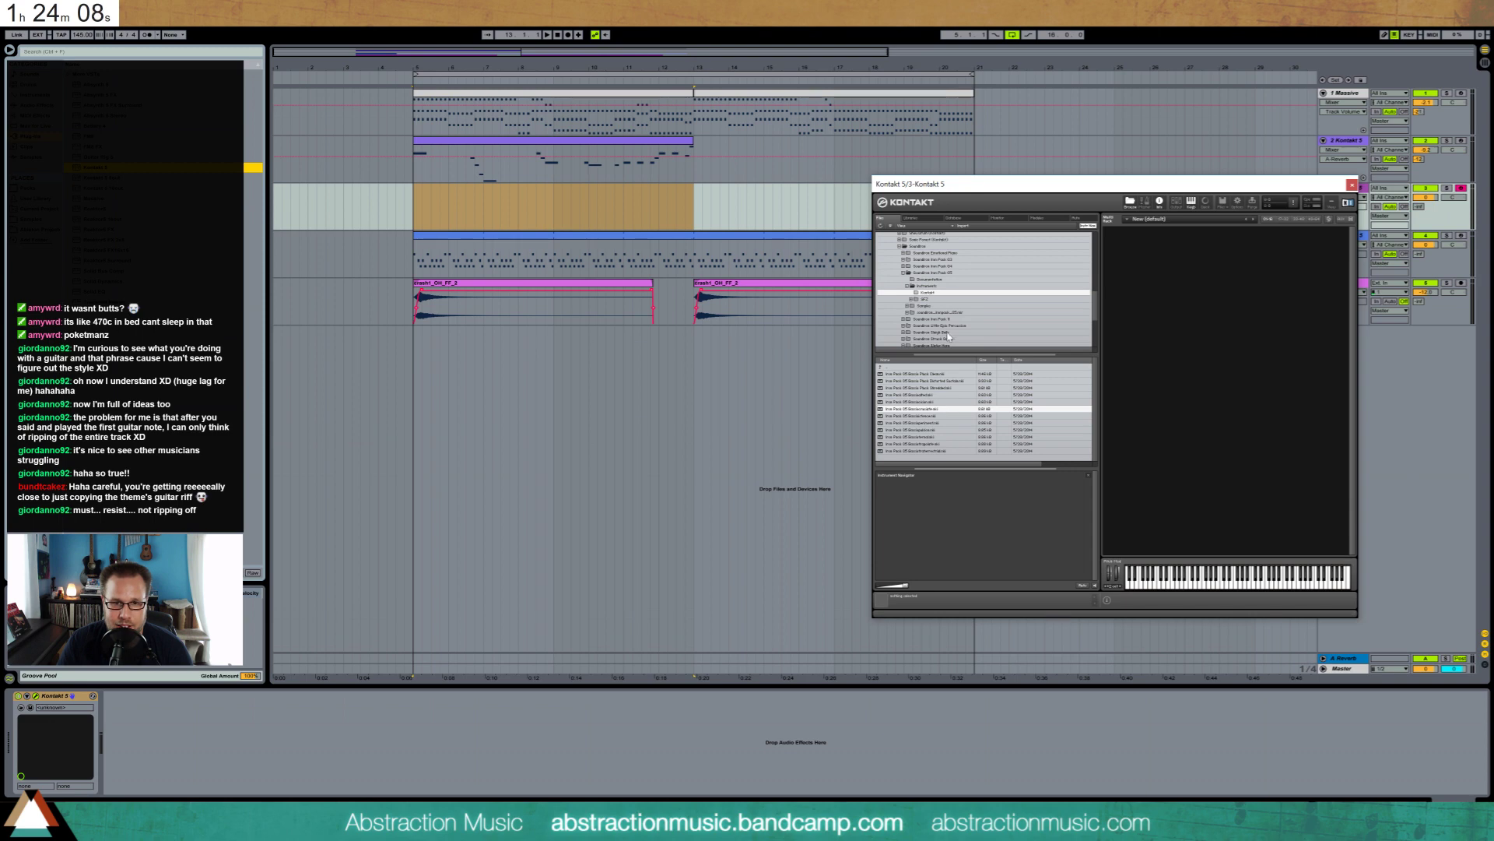
{"action": "left_click", "coordinate": [903, 272]}
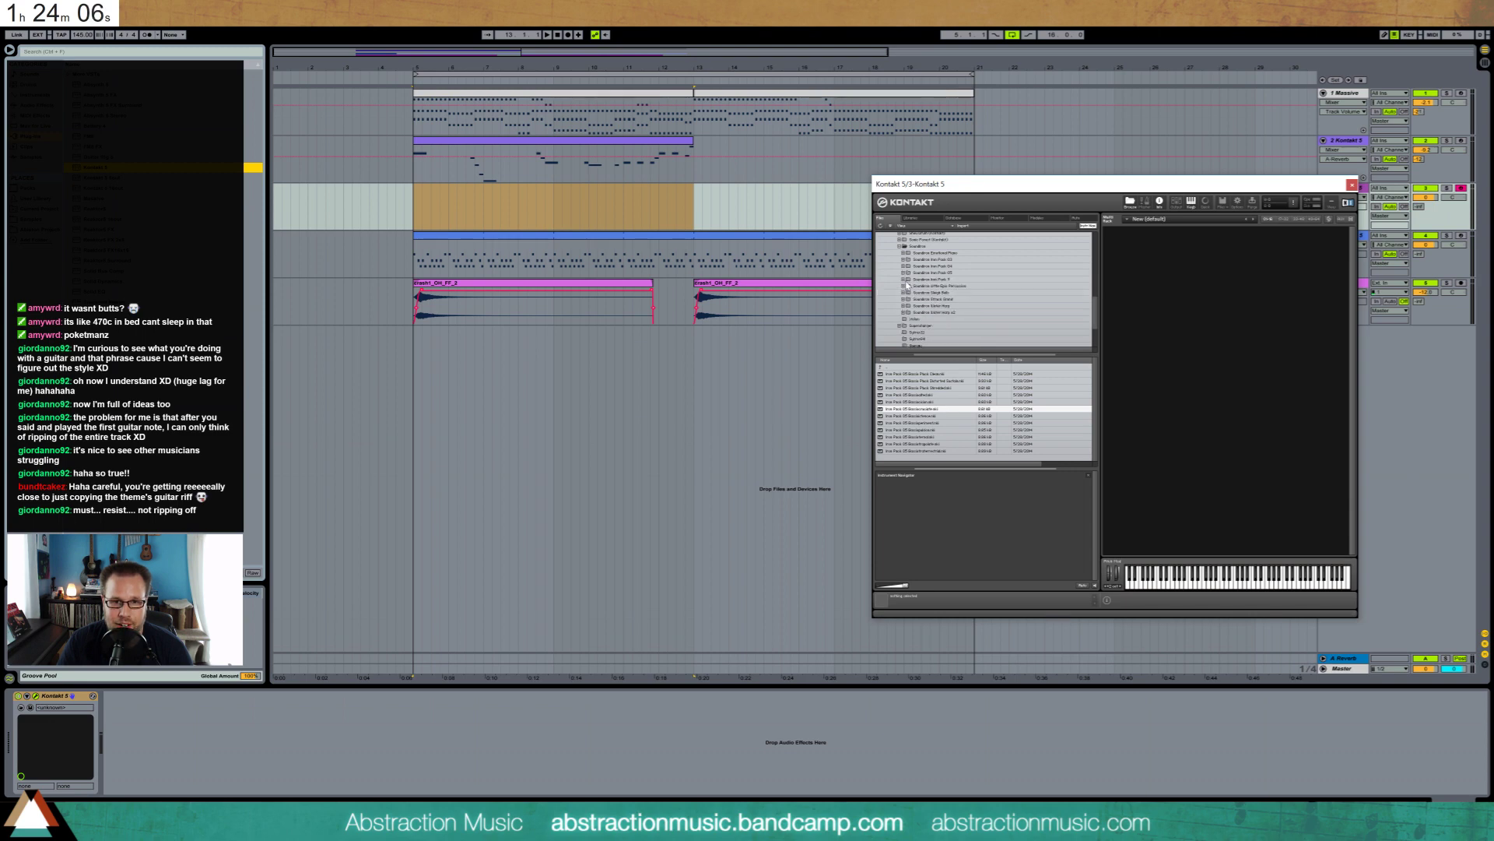
{"action": "left_click", "coordinate": [909, 286]}
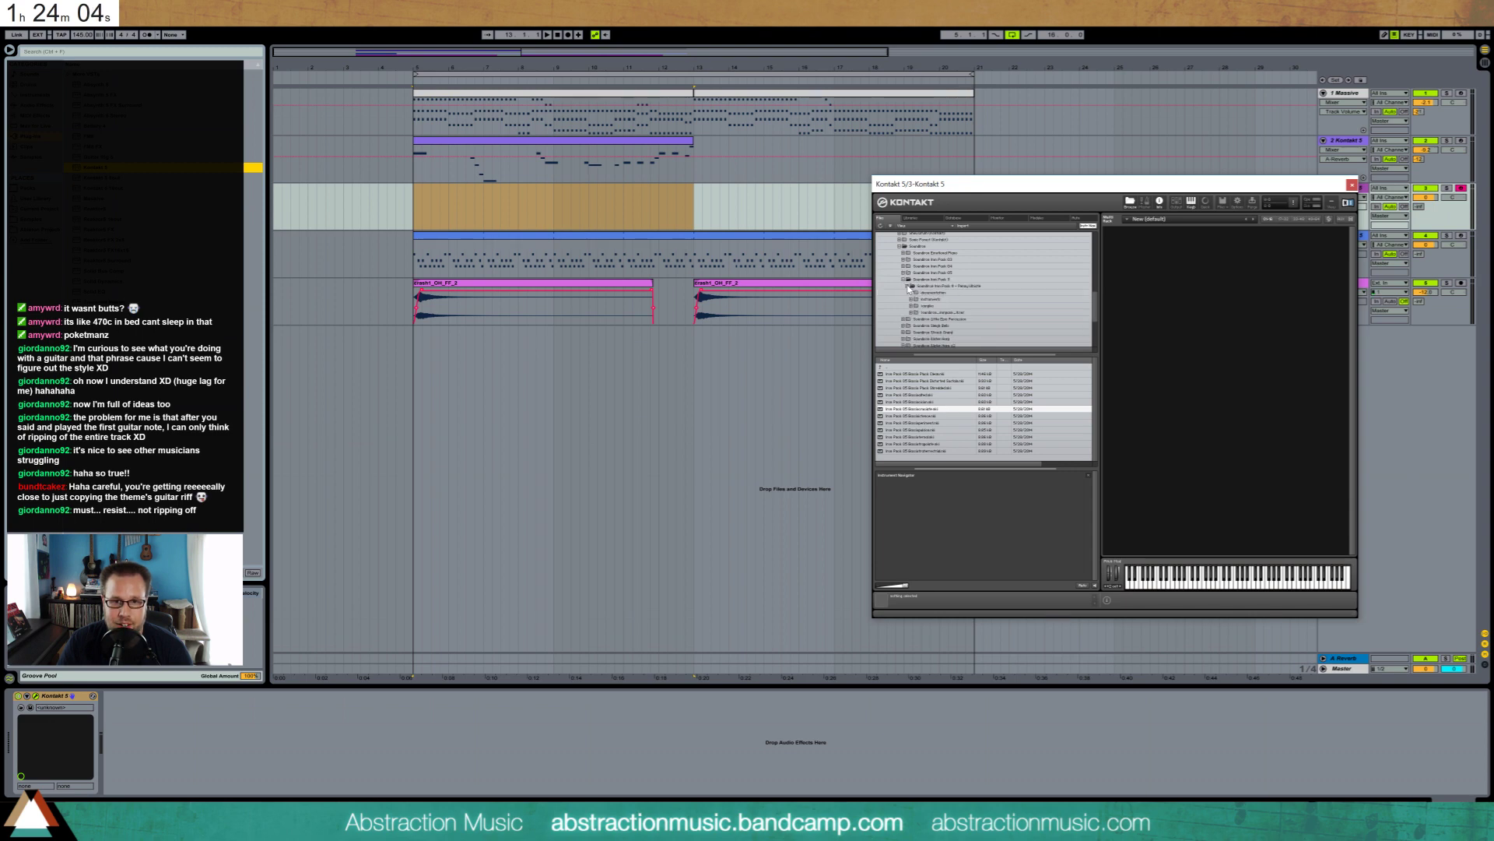
{"action": "left_click", "coordinate": [904, 280]}
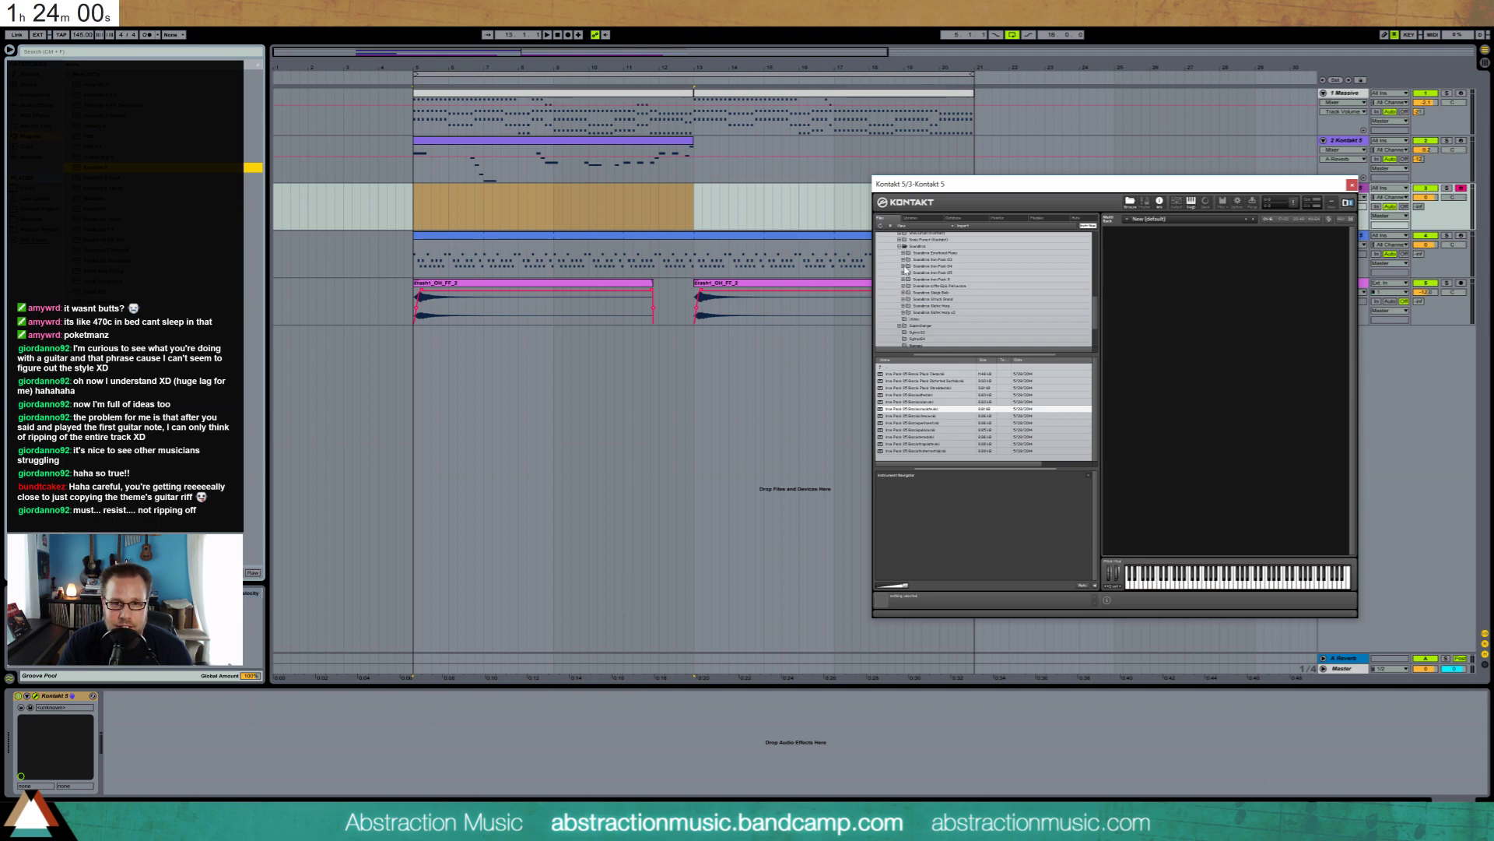
{"action": "left_click", "coordinate": [903, 266]}
{"action": "left_click", "coordinate": [907, 280]}
{"action": "left_click", "coordinate": [925, 286]}
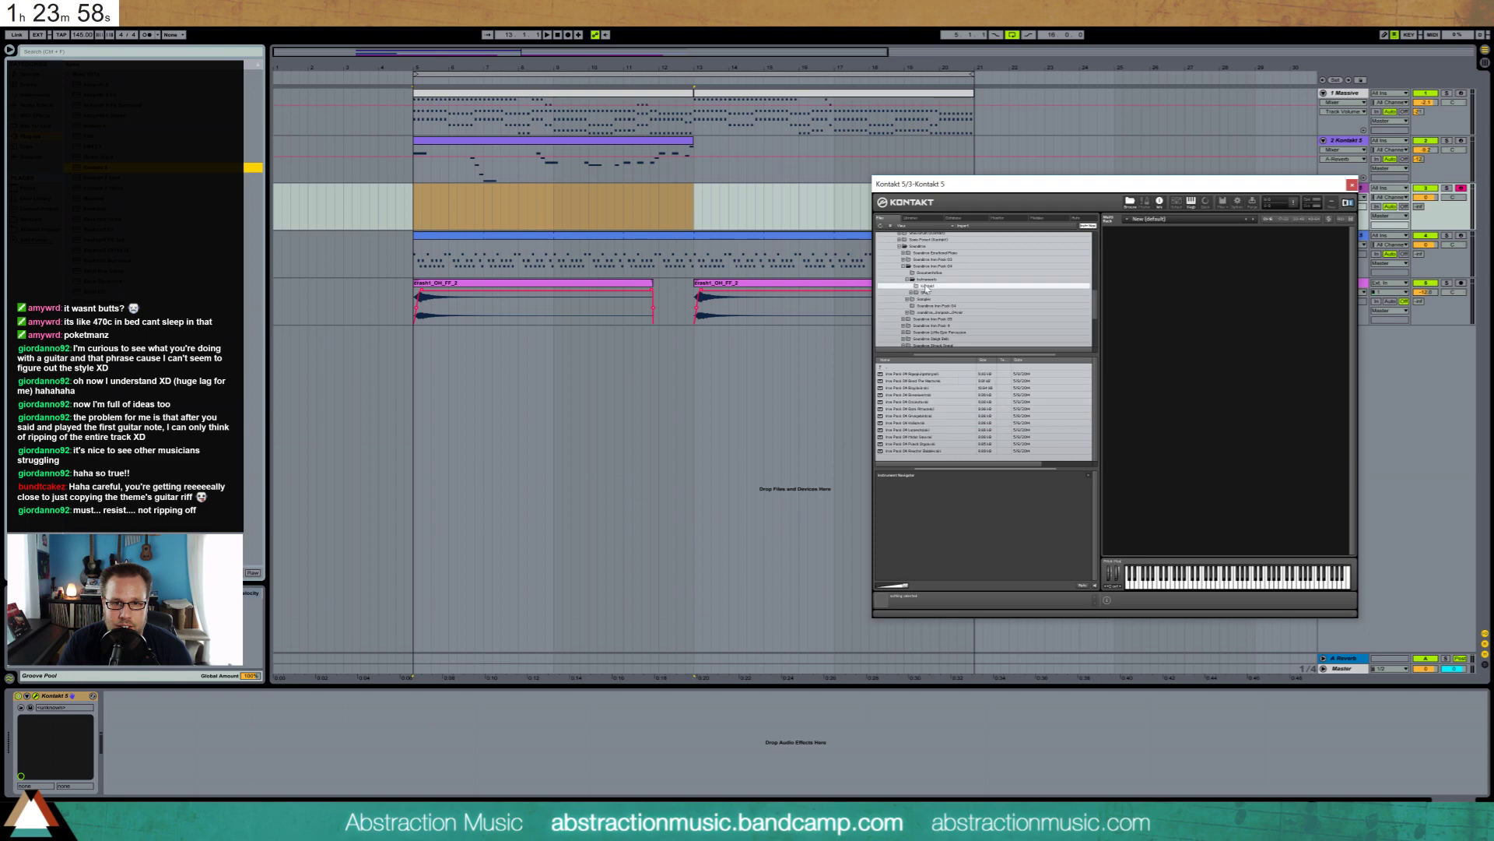
{"action": "double_click", "coordinate": [940, 391]}
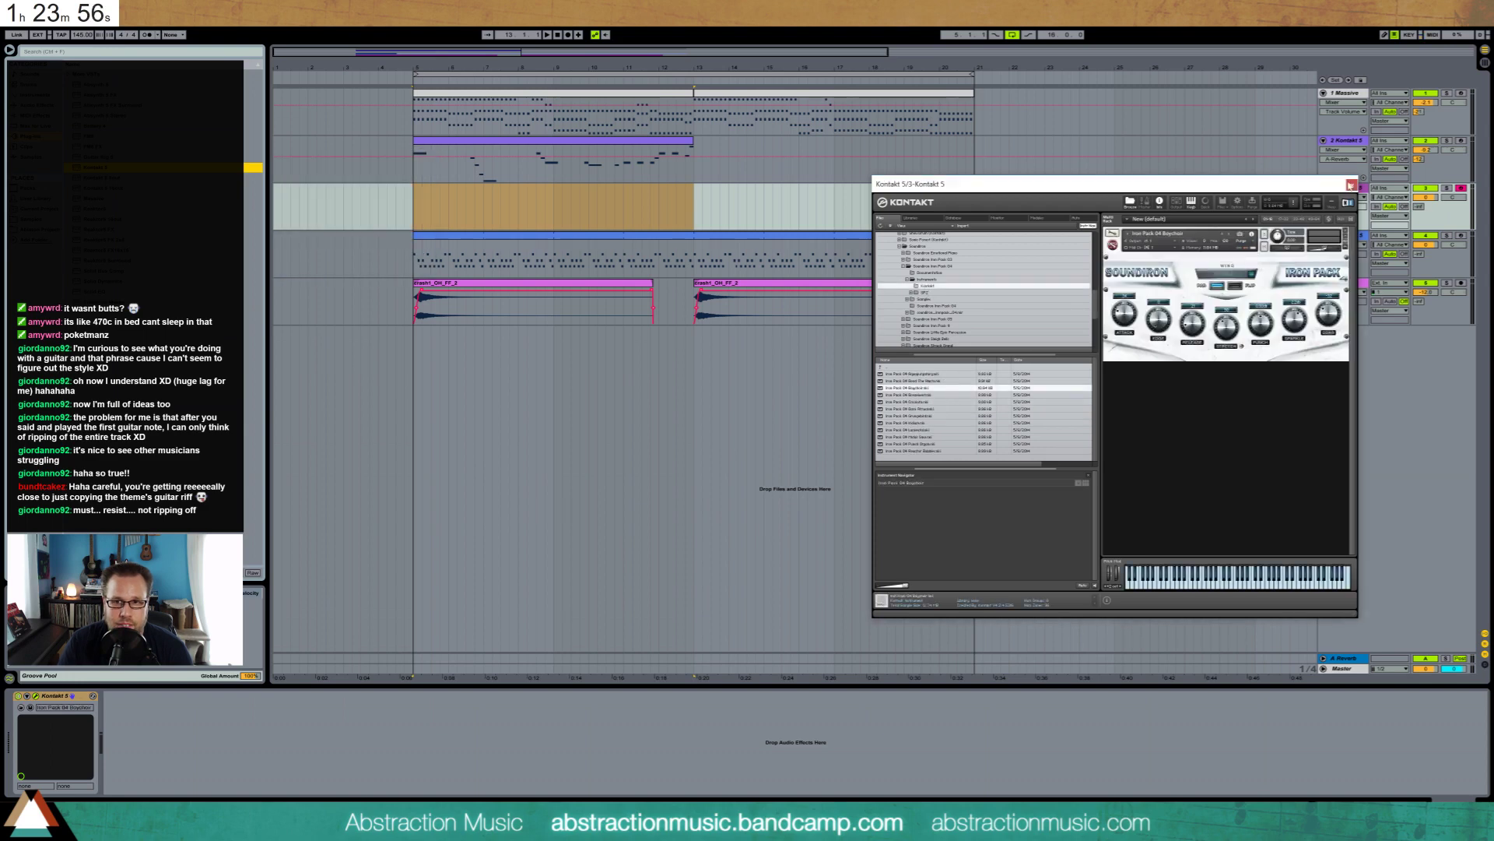
{"action": "left_click", "coordinate": [1352, 184]}
Copy the first Massive chord clip onto the new Kontakt track at bar 5
{"action": "double_click", "coordinate": [457, 97]}
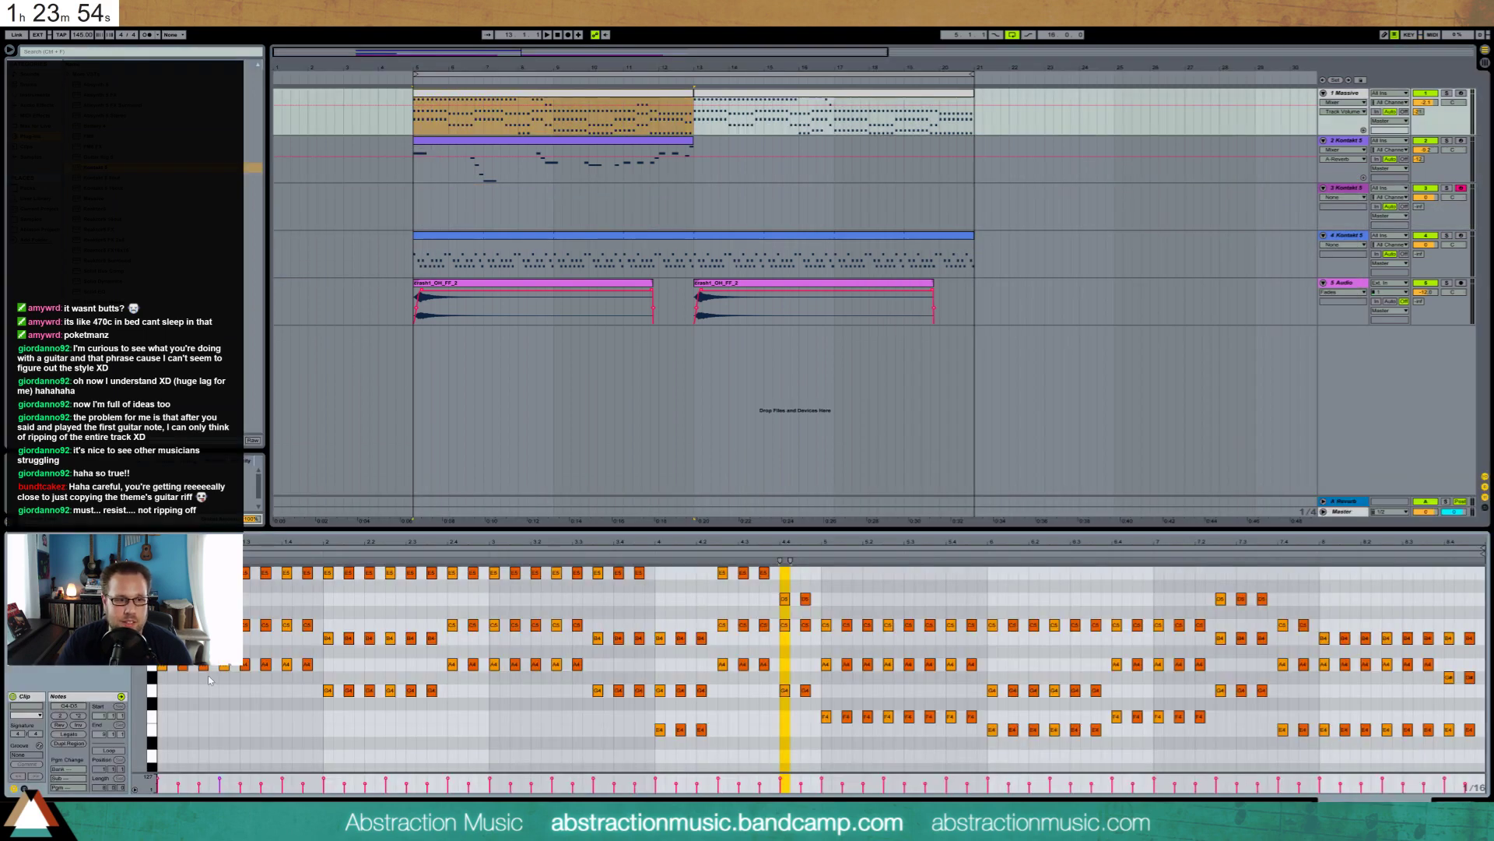
{"action": "key", "text": "ctrl+a"}
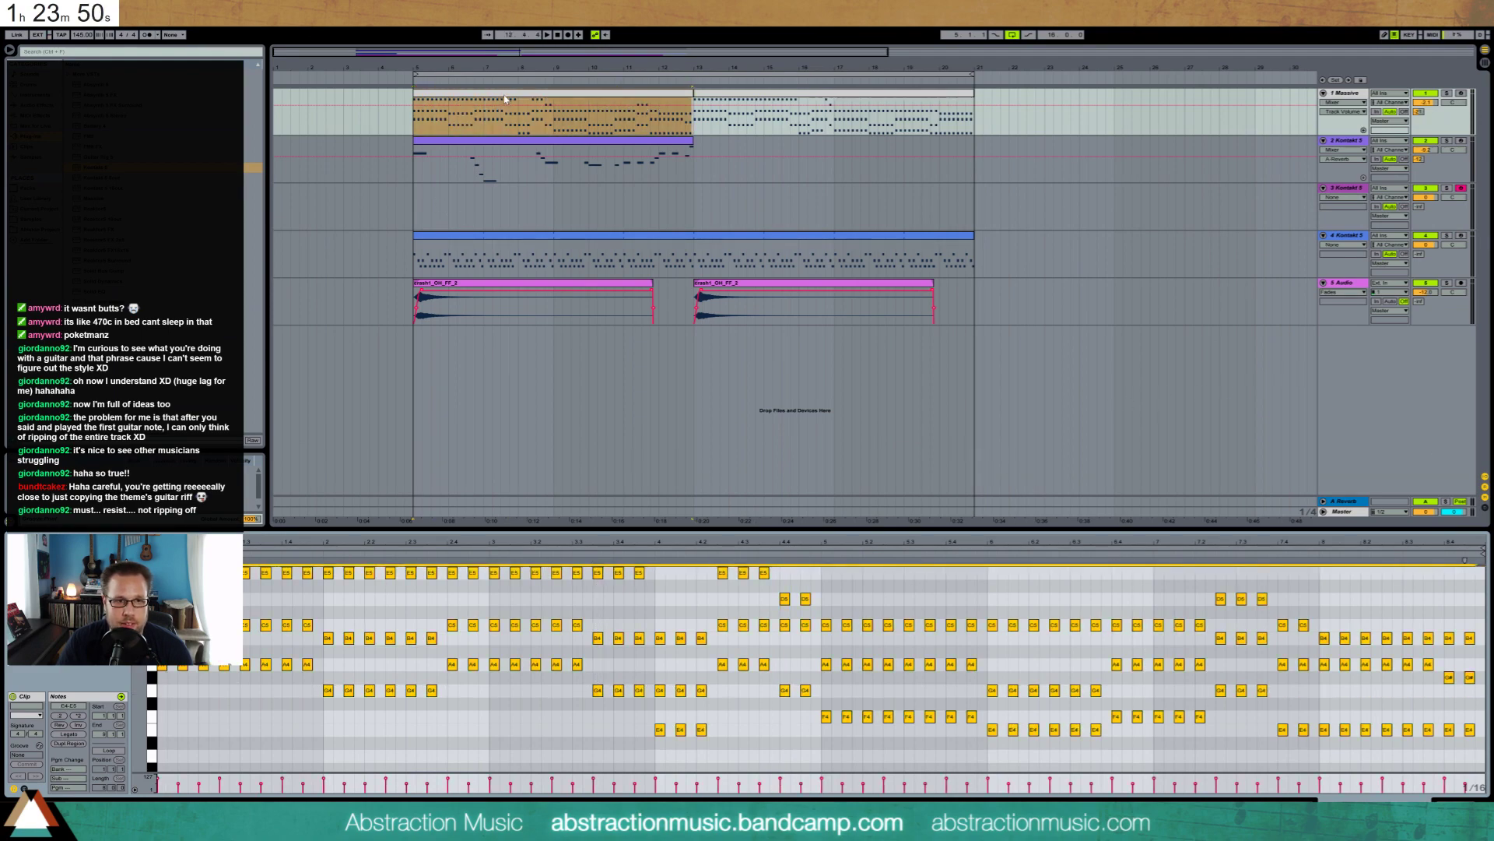
{"action": "left_click_drag", "start_coordinate": [504, 99], "coordinate": [509, 204]}
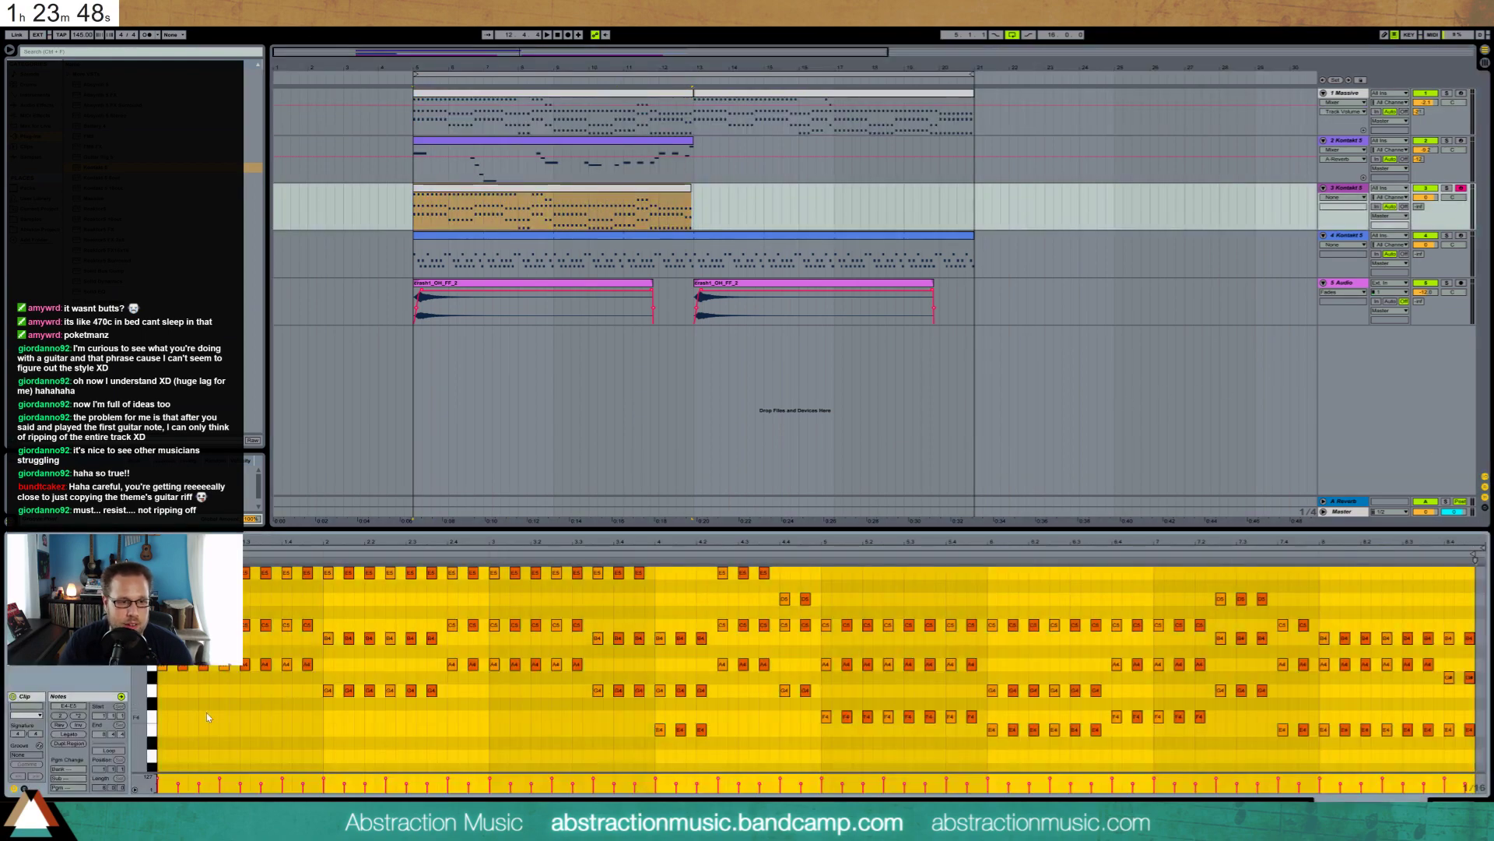
In the copied clip, replace the repeated short chords in bars 1 to 4 with one sustained chord per harmony
{"action": "left_click", "coordinate": [170, 693]}
{"action": "left_click_drag", "start_coordinate": [166, 574], "coordinate": [314, 593]}
{"action": "left_click_drag", "start_coordinate": [336, 705], "coordinate": [318, 570]}
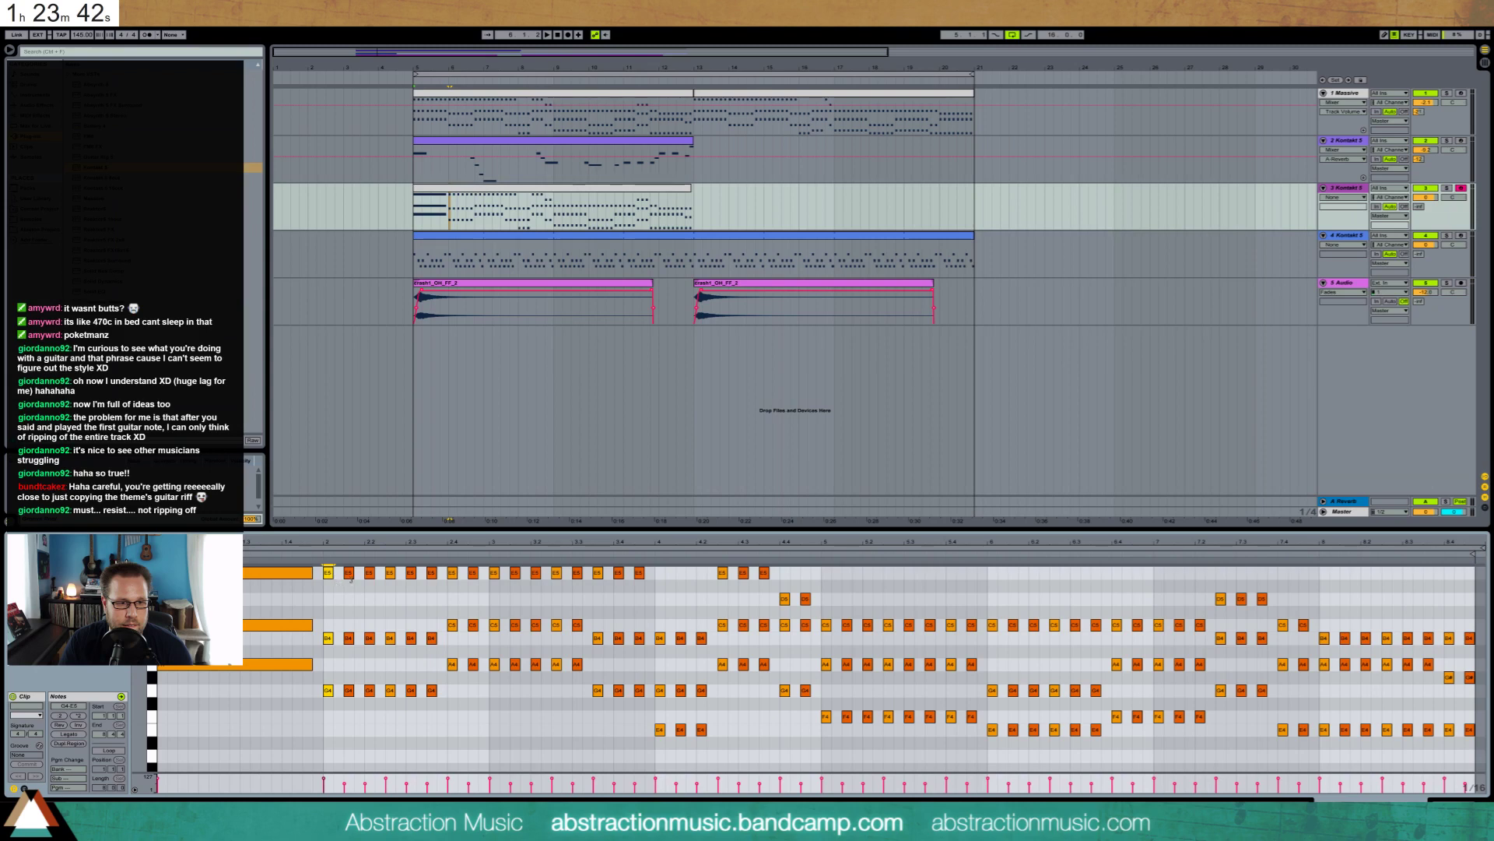
{"action": "left_click_drag", "start_coordinate": [336, 578], "coordinate": [439, 589]}
{"action": "left_click", "coordinate": [454, 687]}
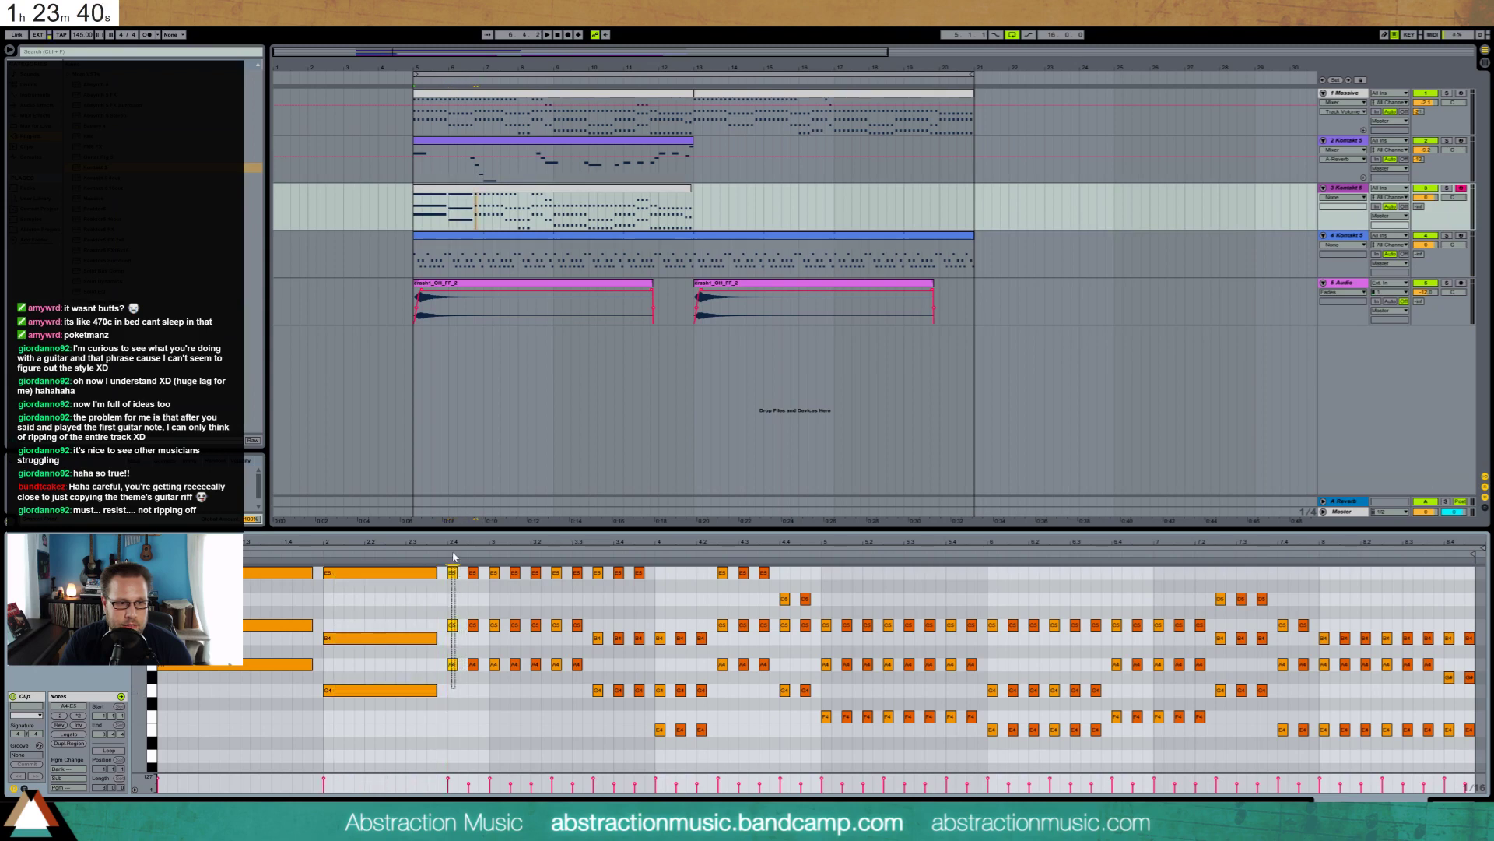
{"action": "left_click", "coordinate": [454, 574]}
{"action": "left_click_drag", "start_coordinate": [456, 573], "coordinate": [580, 576]}
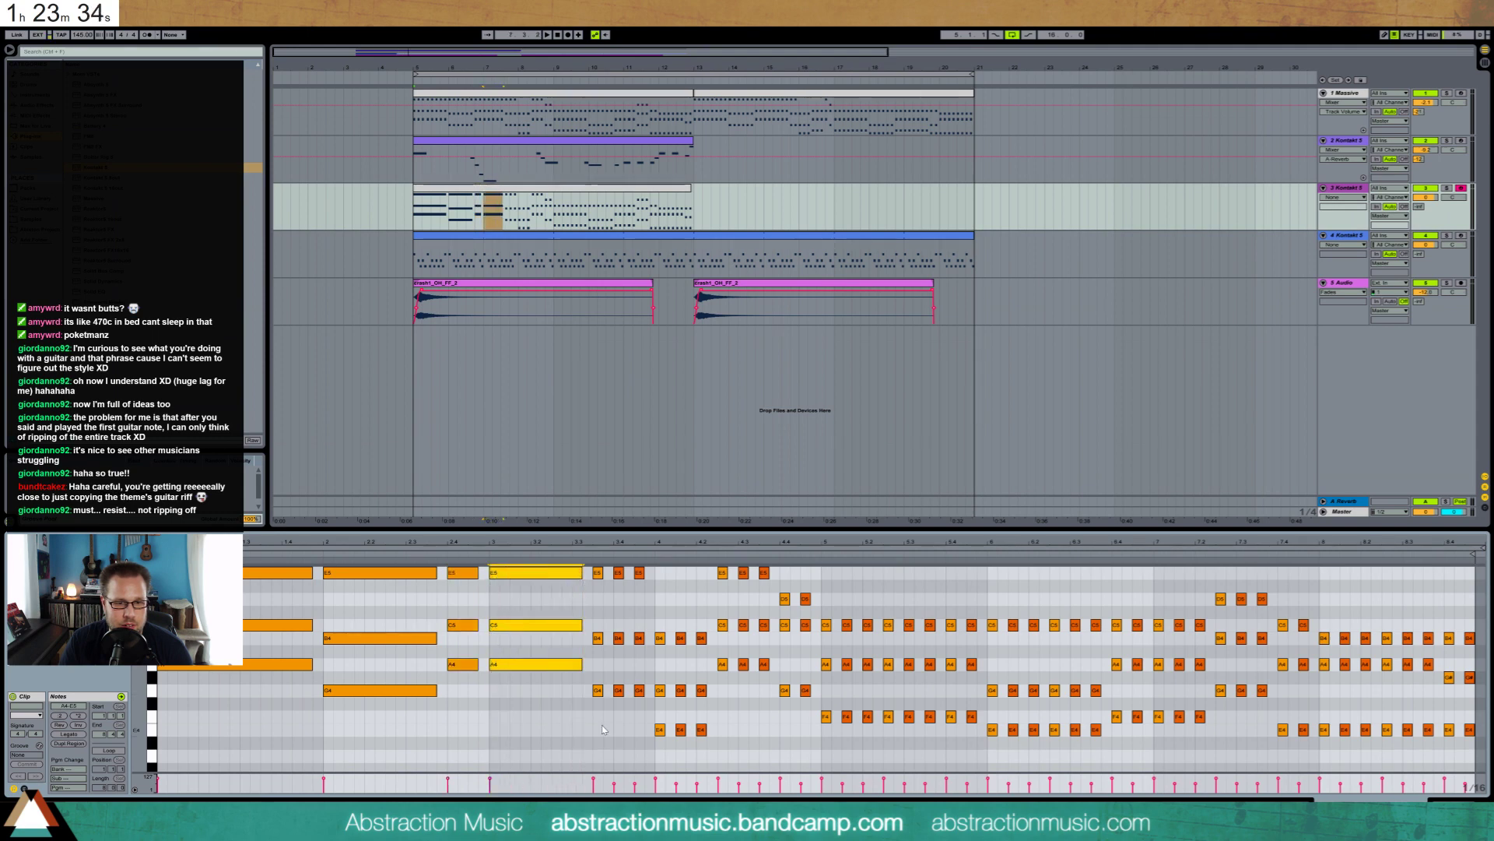
{"action": "left_click_drag", "start_coordinate": [601, 726], "coordinate": [596, 568]}
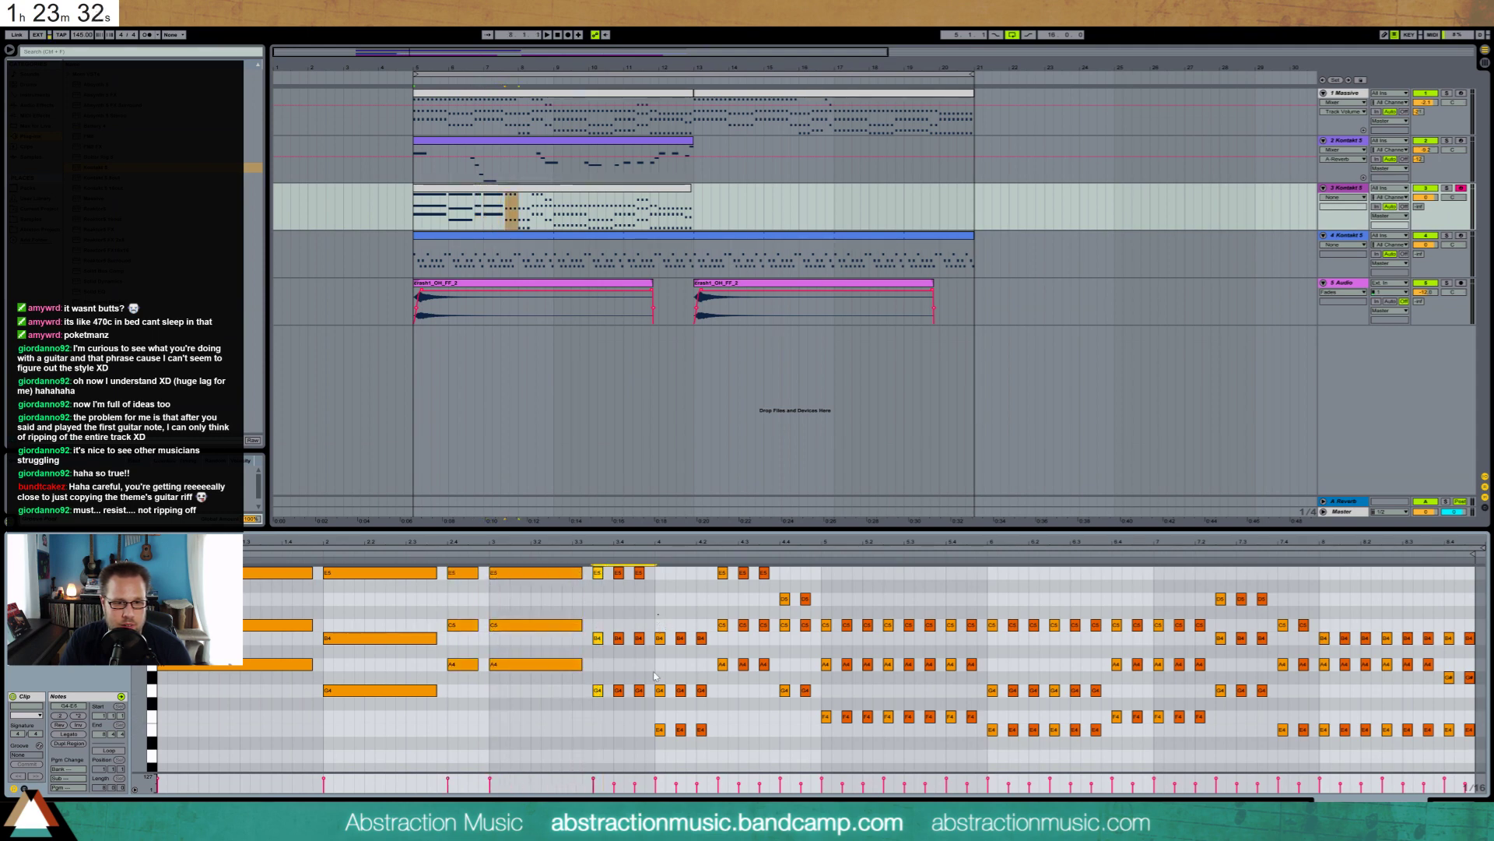
{"action": "left_click_drag", "start_coordinate": [658, 613], "coordinate": [660, 749]}
{"action": "left_click_drag", "start_coordinate": [728, 688], "coordinate": [811, 691]}
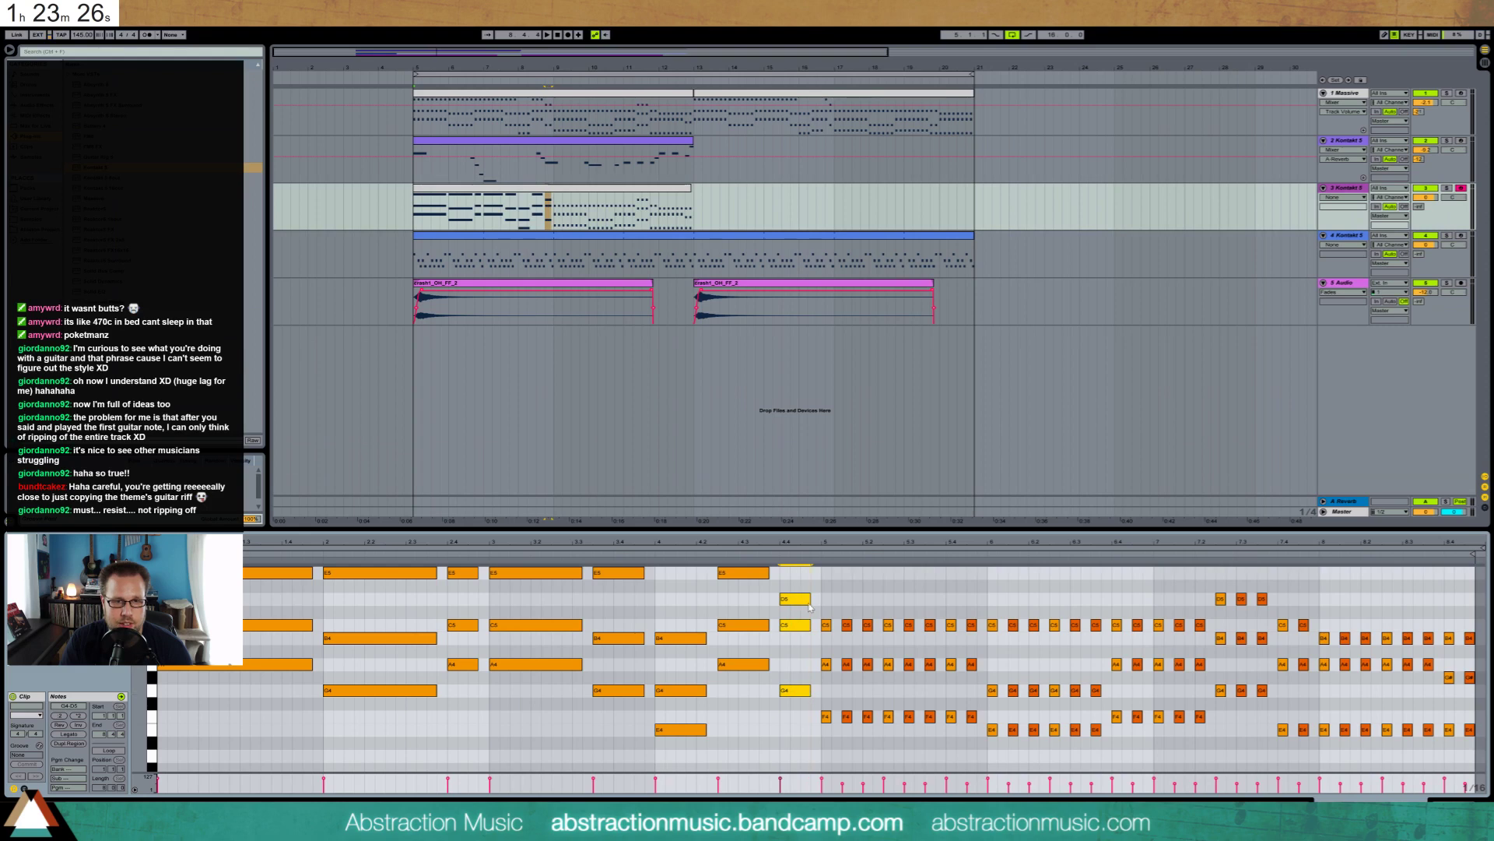
Play the choir part and merge the chord at 2.4 with the identical one at bar 3 into one sustained chord
{"action": "key", "text": "space"}
{"action": "left_click", "coordinate": [1427, 206]}
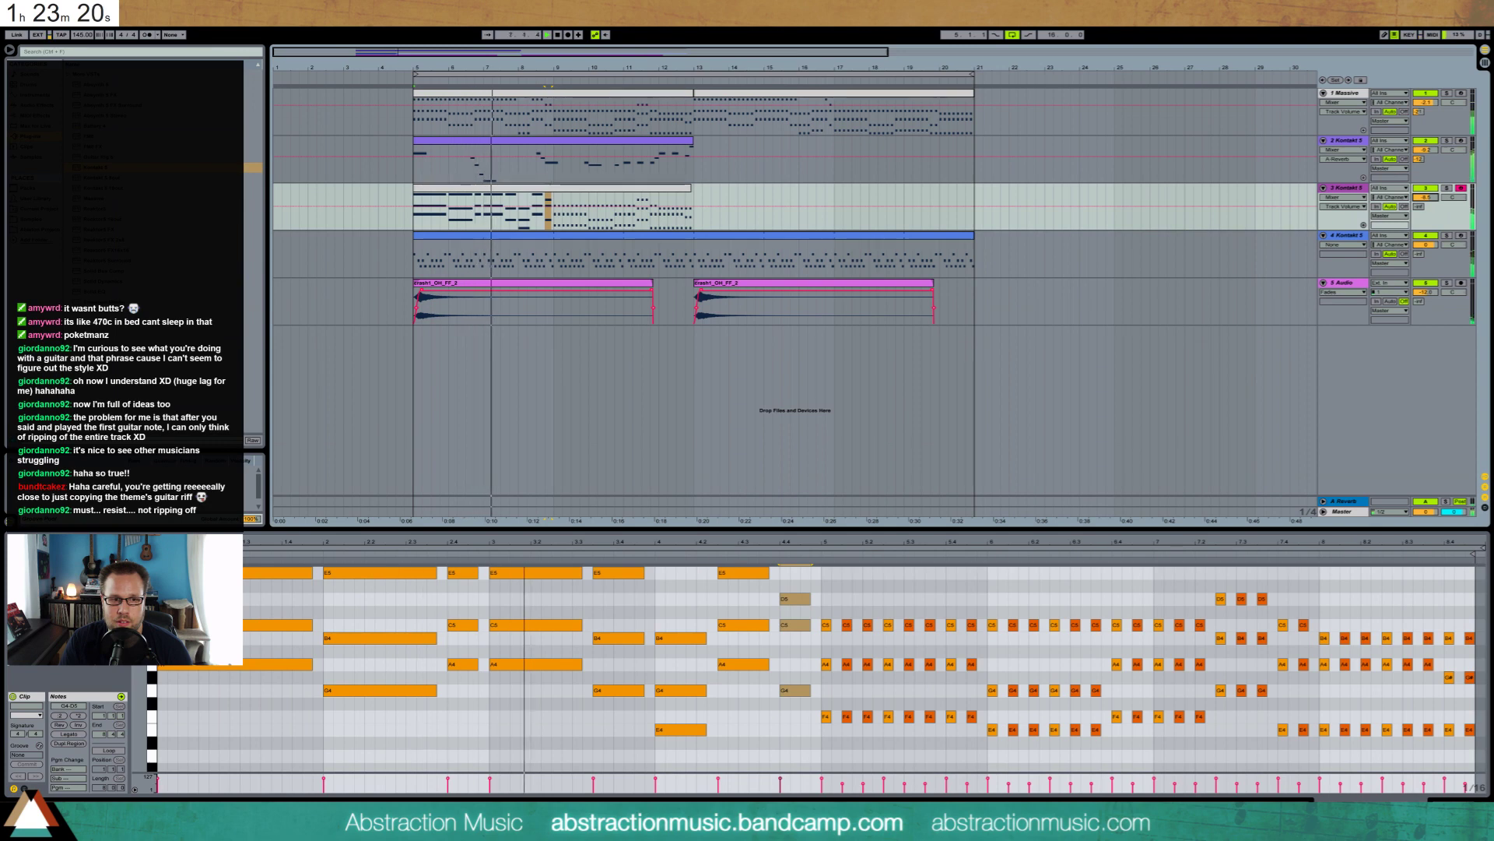
{"action": "left_click", "coordinate": [474, 578]}
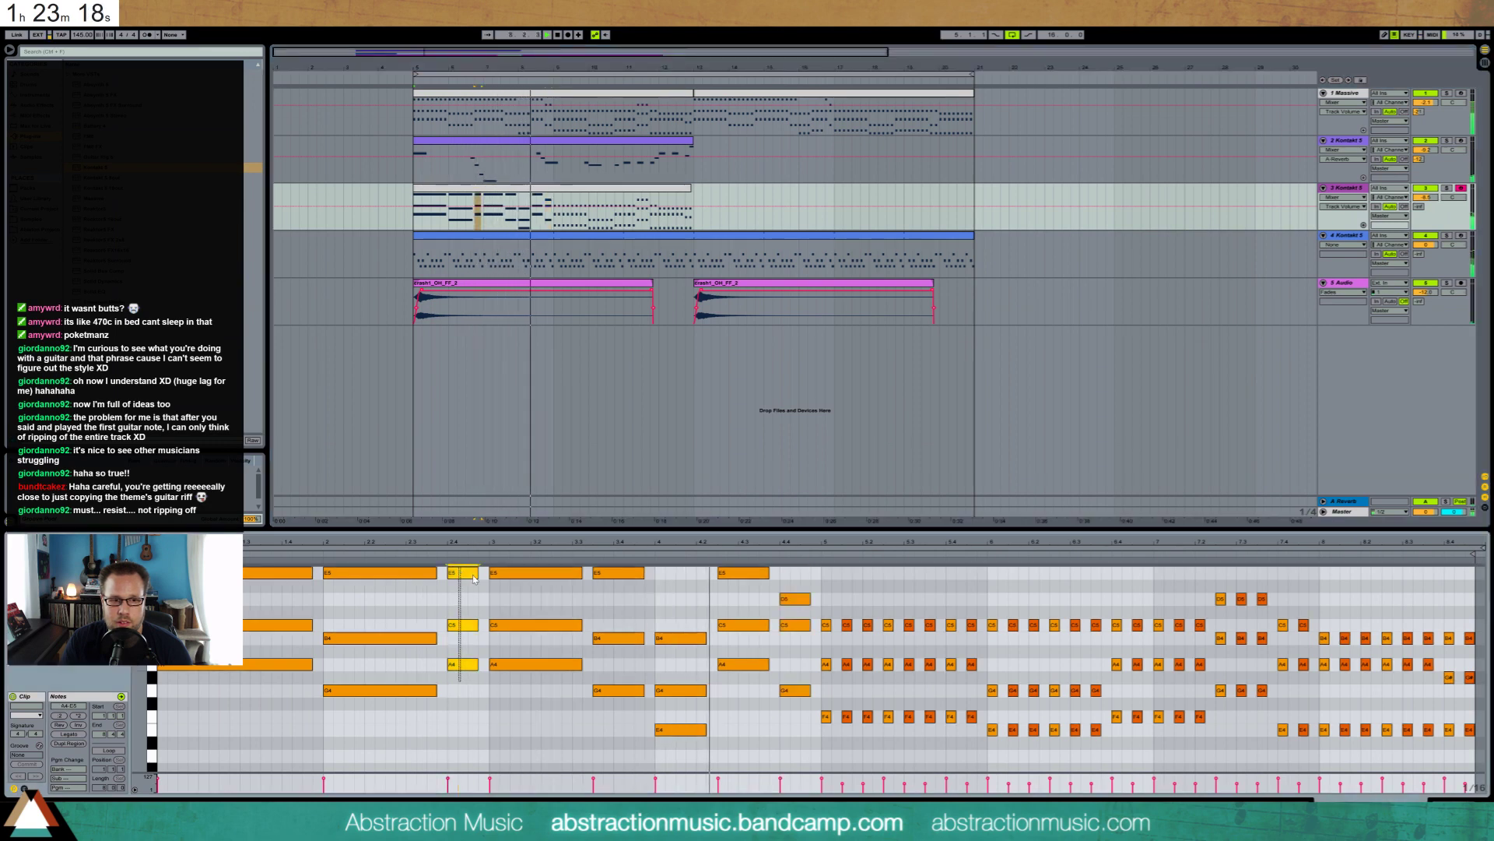
{"action": "left_click_drag", "start_coordinate": [476, 578], "coordinate": [582, 580]}
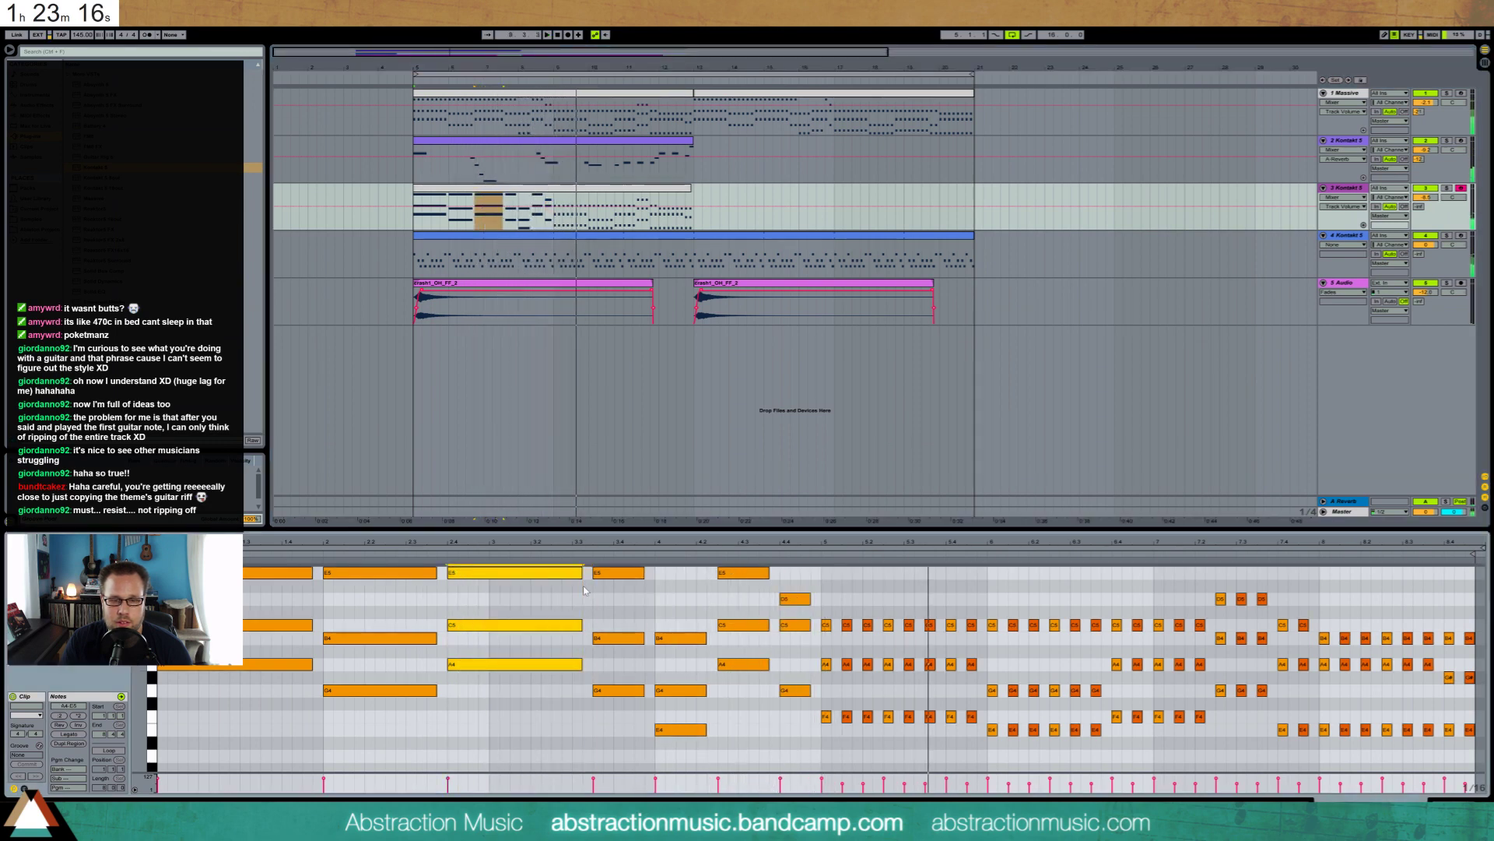
Turn the repeated chords in bars 5 to 8 into sustained chords, and raise the new track's reverb send
{"action": "left_click_drag", "start_coordinate": [820, 605], "coordinate": [977, 671]}
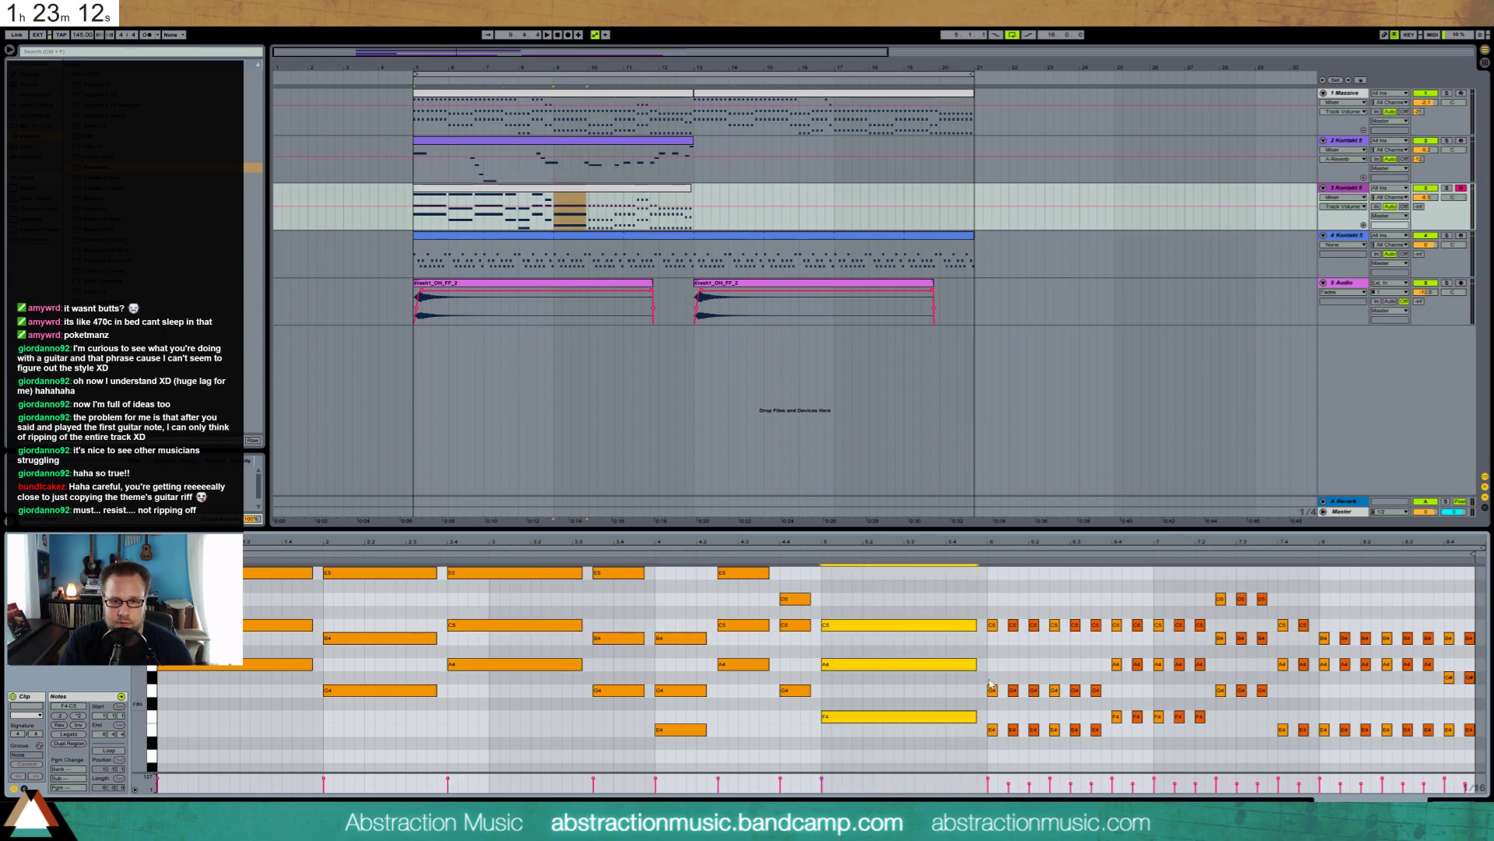
{"action": "left_click_drag", "start_coordinate": [1419, 206], "coordinate": [1419, 176]}
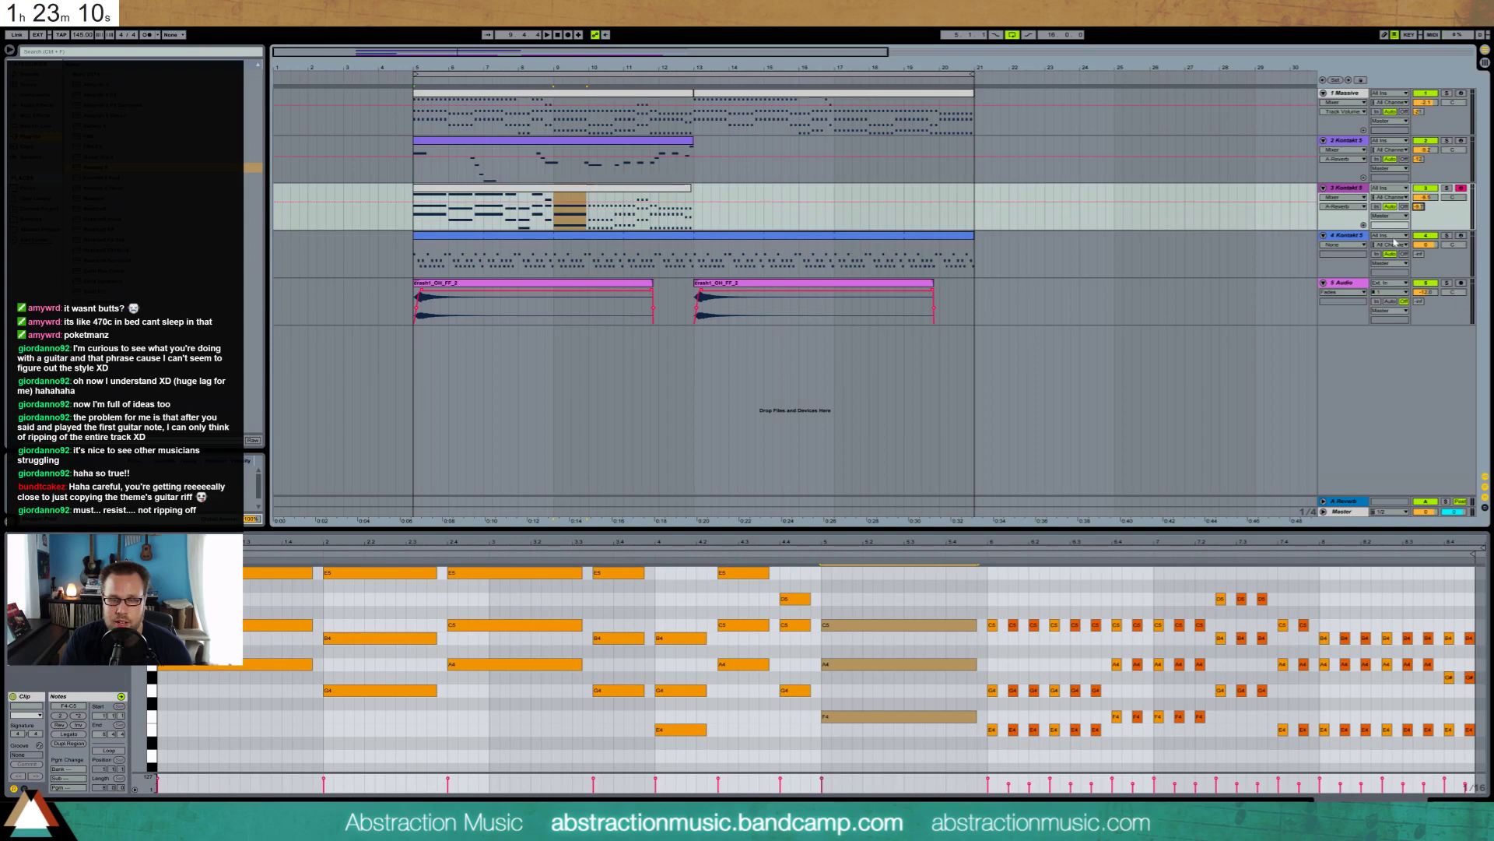
{"action": "left_click_drag", "start_coordinate": [993, 611], "coordinate": [1122, 738]}
{"action": "left_click_drag", "start_coordinate": [1121, 642], "coordinate": [1203, 642]}
{"action": "left_click_drag", "start_coordinate": [1222, 584], "coordinate": [1225, 709]}
{"action": "mouse_move", "coordinate": [1225, 638]}
{"action": "left_mouse_down"}
{"action": "mouse_move", "coordinate": [1267, 636]}
{"action": "mouse_move", "coordinate": [1282, 752]}
{"action": "left_mouse_up"}
{"action": "left_click_drag", "start_coordinate": [1288, 626], "coordinate": [1326, 754]}
{"action": "left_click_drag", "start_coordinate": [1329, 664], "coordinate": [1447, 671]}
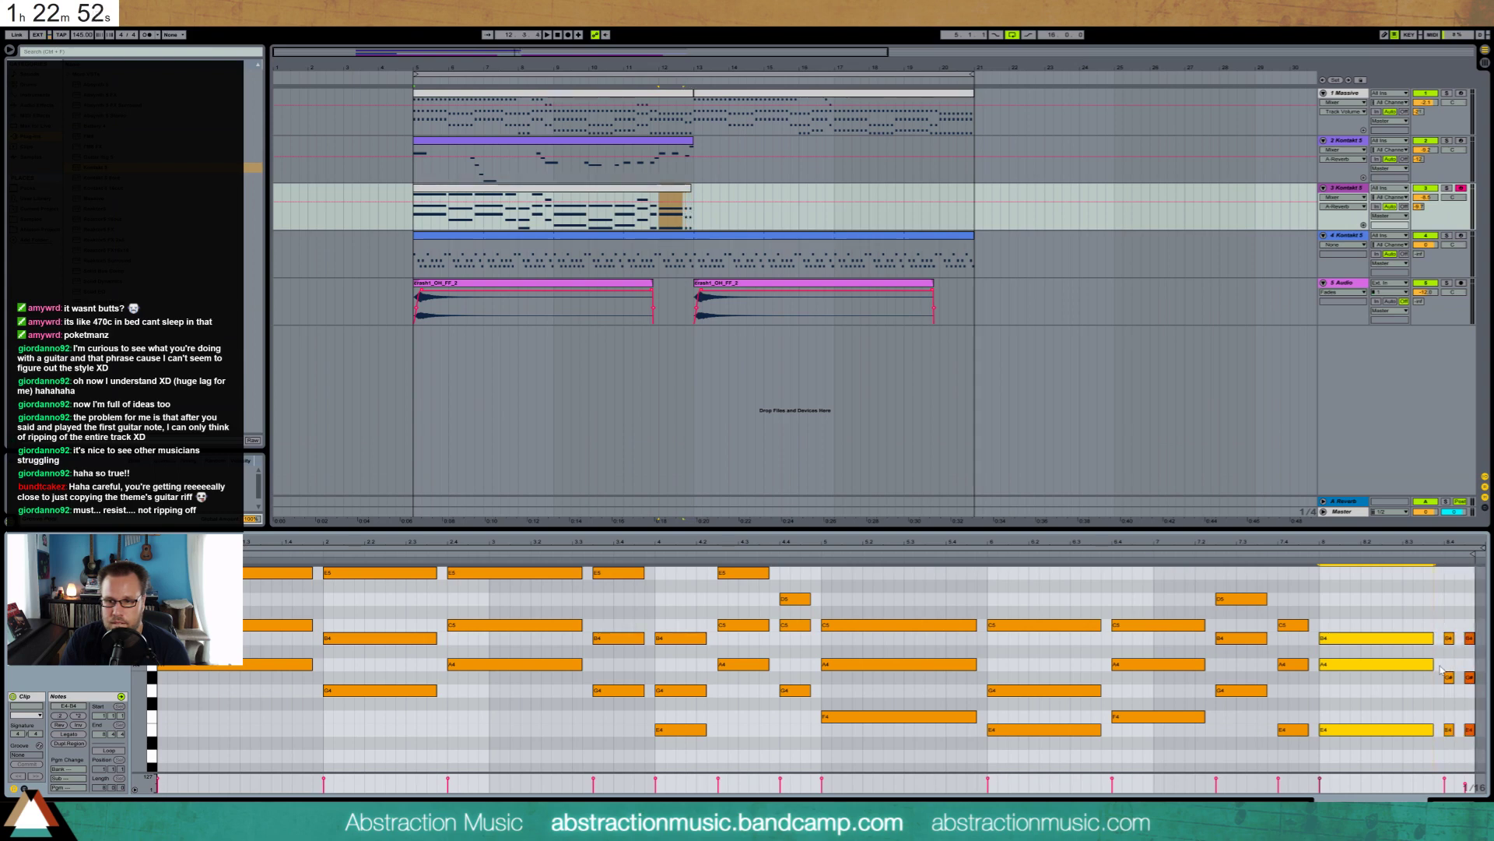
Extend the B4 and E4 of the bar 8 chord to the clip's end and lengthen the closing G#4 to match
{"action": "left_click_drag", "start_coordinate": [1420, 622], "coordinate": [1393, 636]}
{"action": "left_click_drag", "start_coordinate": [1414, 707], "coordinate": [1422, 767]}
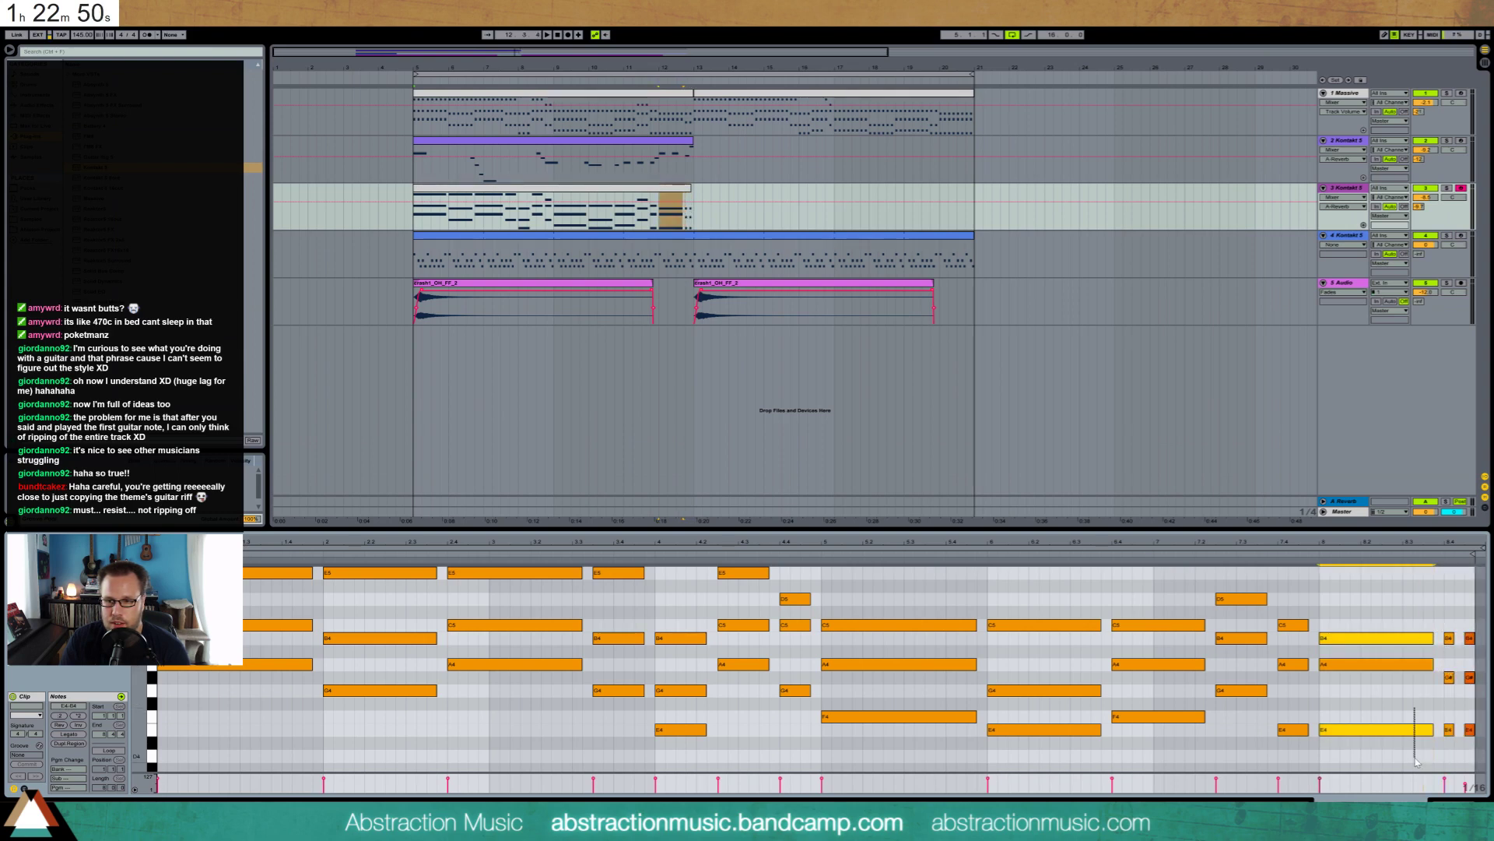
{"action": "key", "text": "shift+Right"}
{"action": "key", "text": "shift+Right"}
{"action": "key", "text": "shift+Right"}
{"action": "left_click", "coordinate": [1447, 678]}
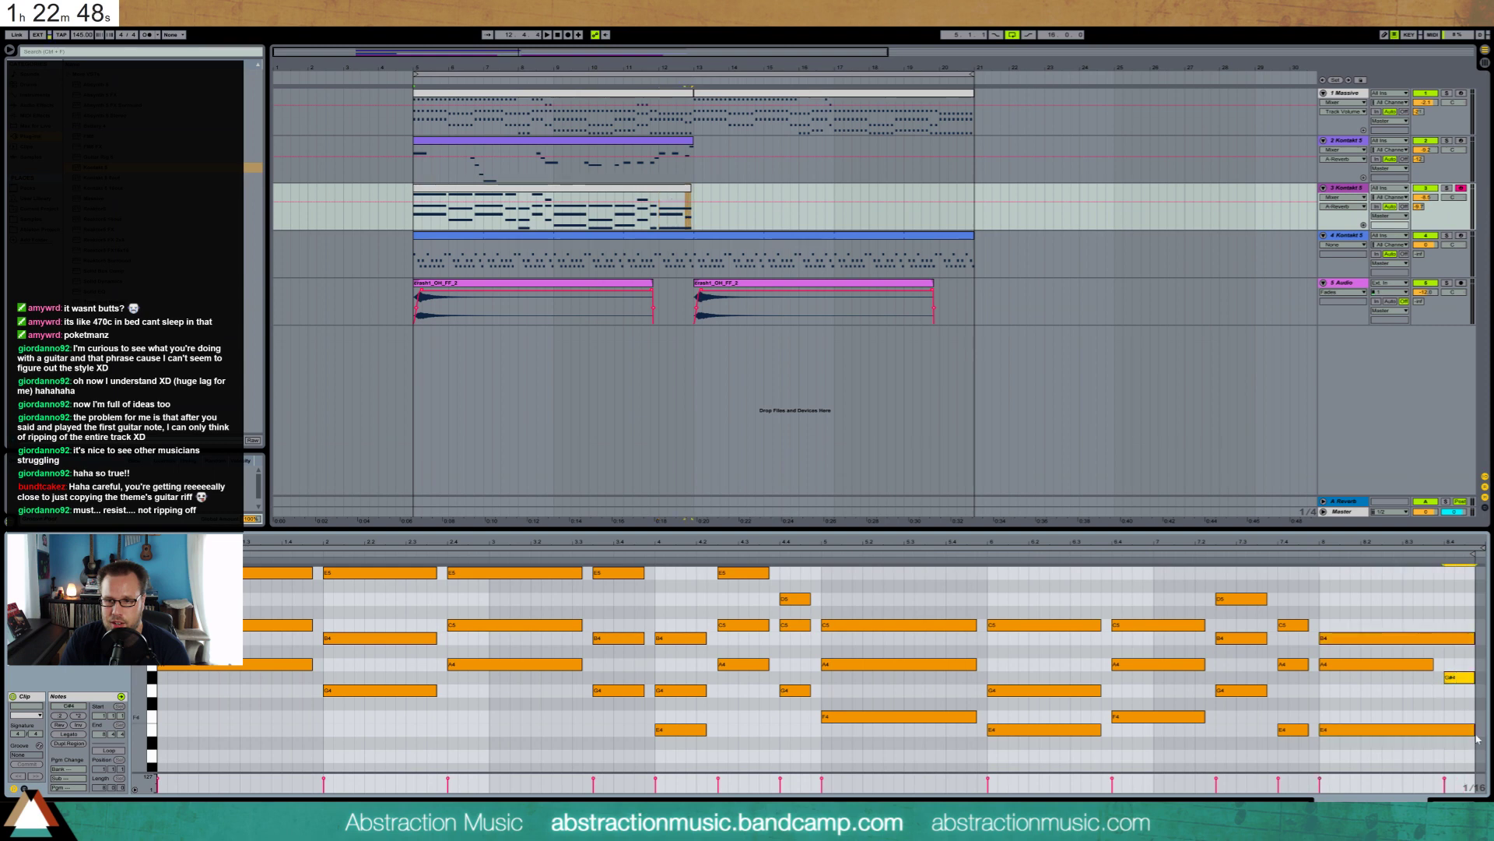
During playback, move the top E5 of the chord at 4.2.3 down to F4 and listen to the choir part
{"action": "key", "text": "space"}
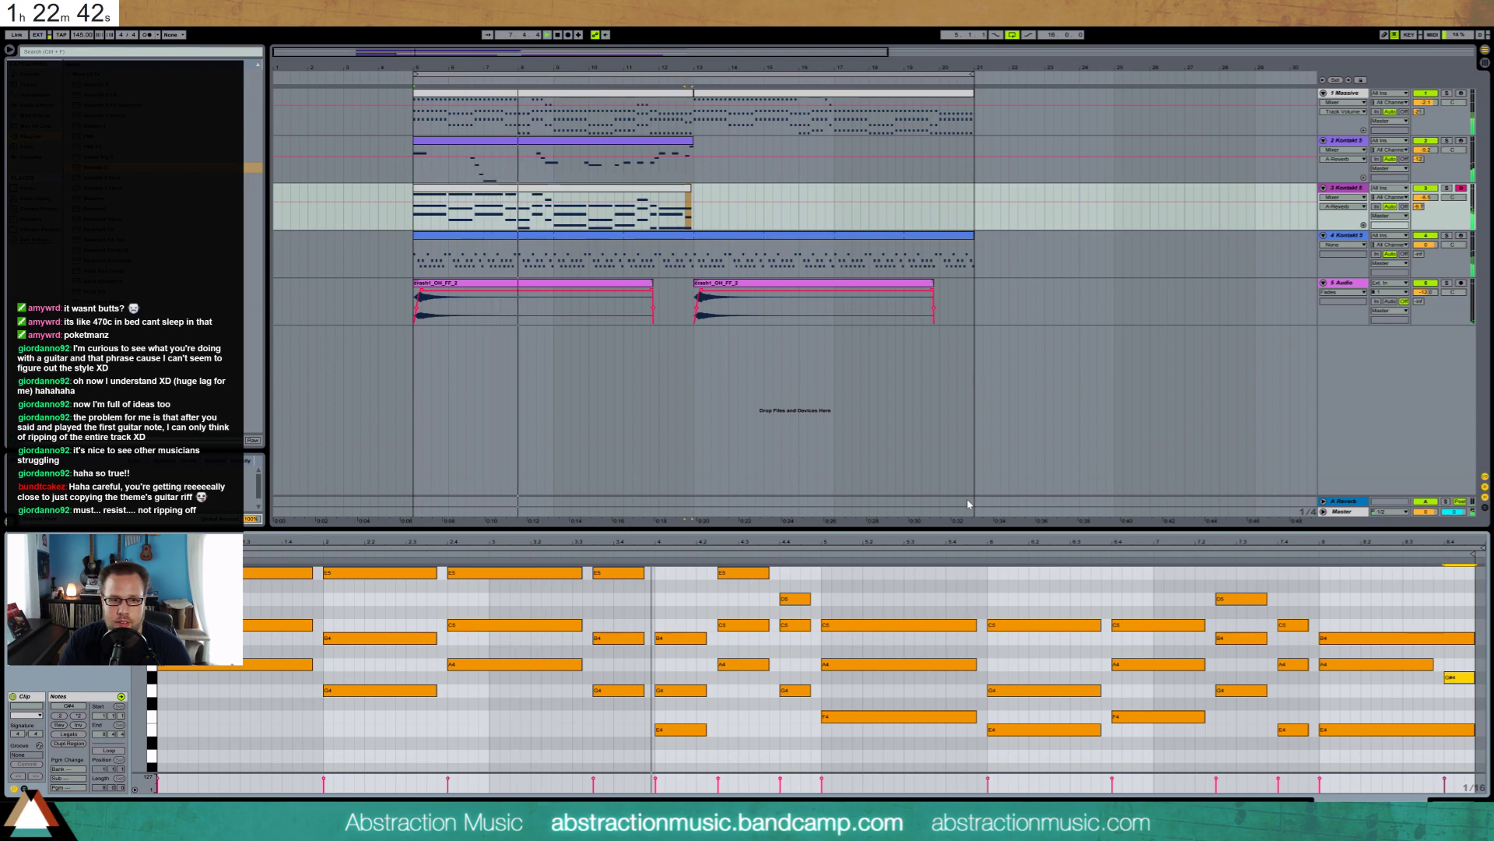
{"action": "left_click", "coordinate": [732, 574]}
{"action": "key", "text": "shift+Down"}
{"action": "key", "text": "Up"}
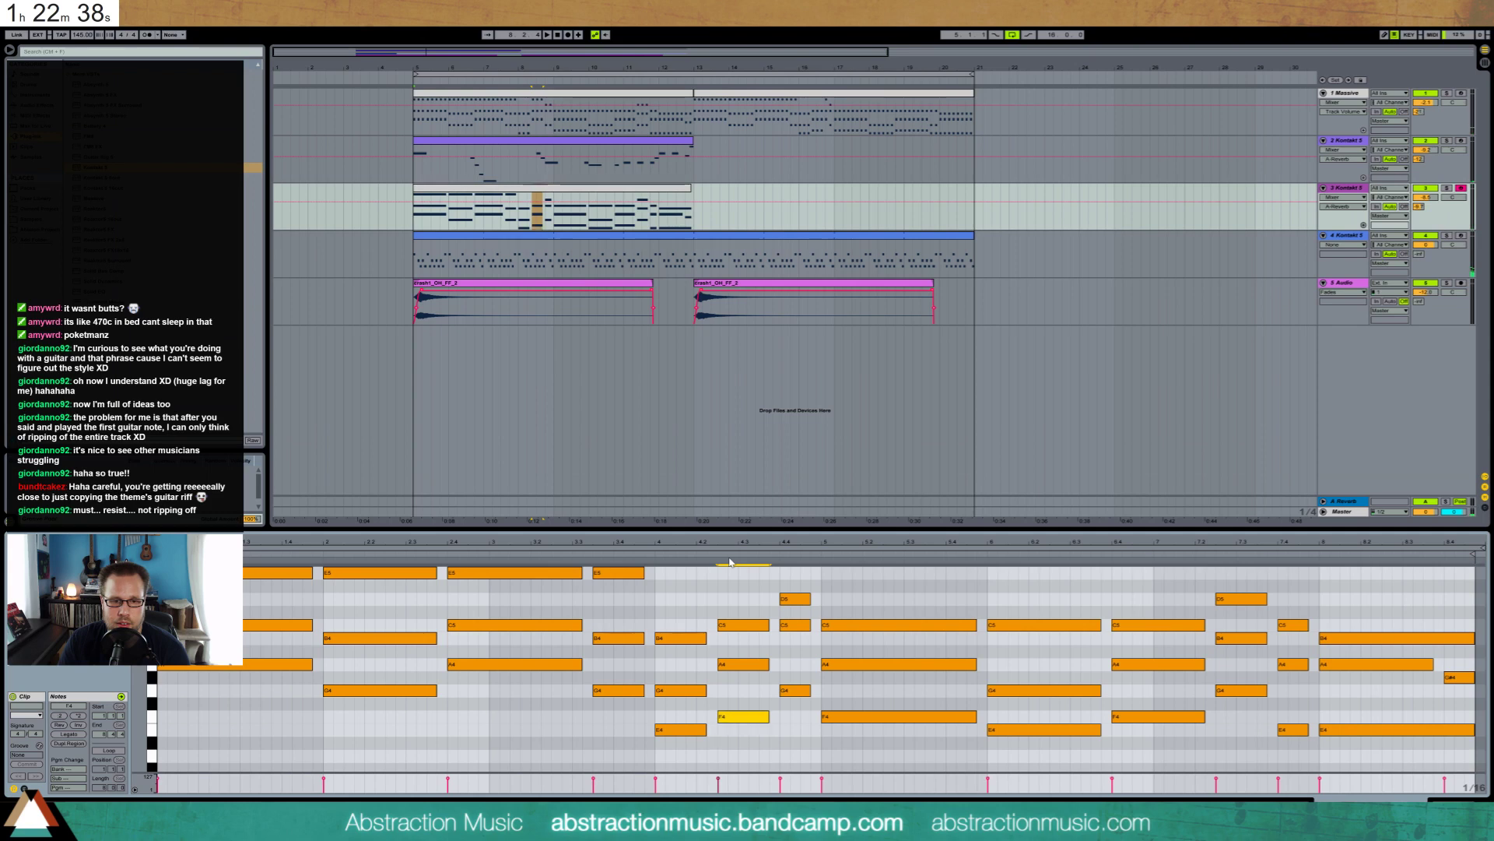
{"action": "left_click", "coordinate": [651, 554]}
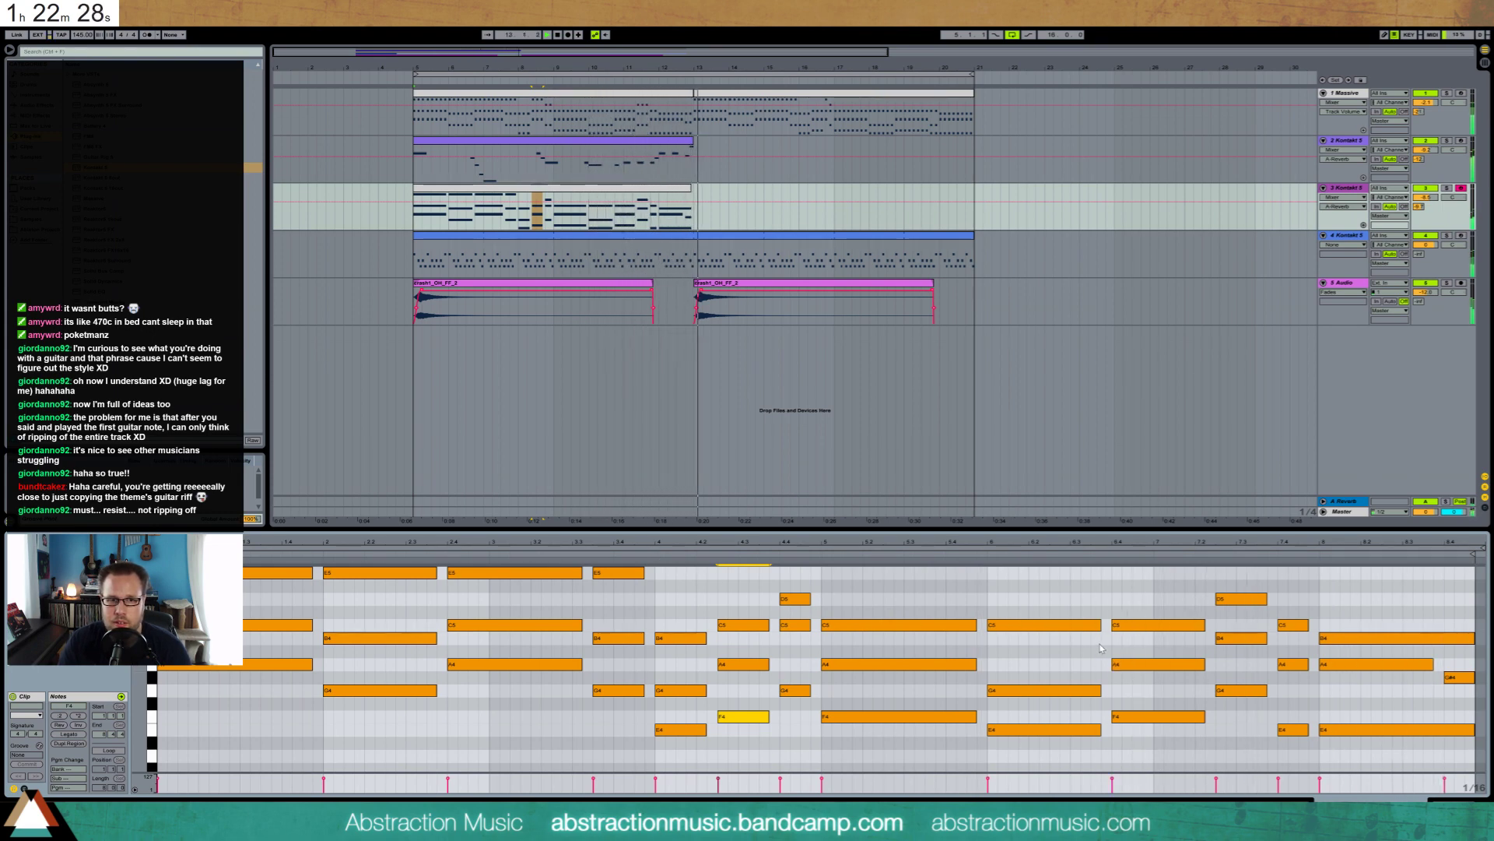
Select the purple melody clip, show its track's devices and open Guitar Rig 5, placing its window clear of the clips
{"action": "left_click", "coordinate": [675, 147]}
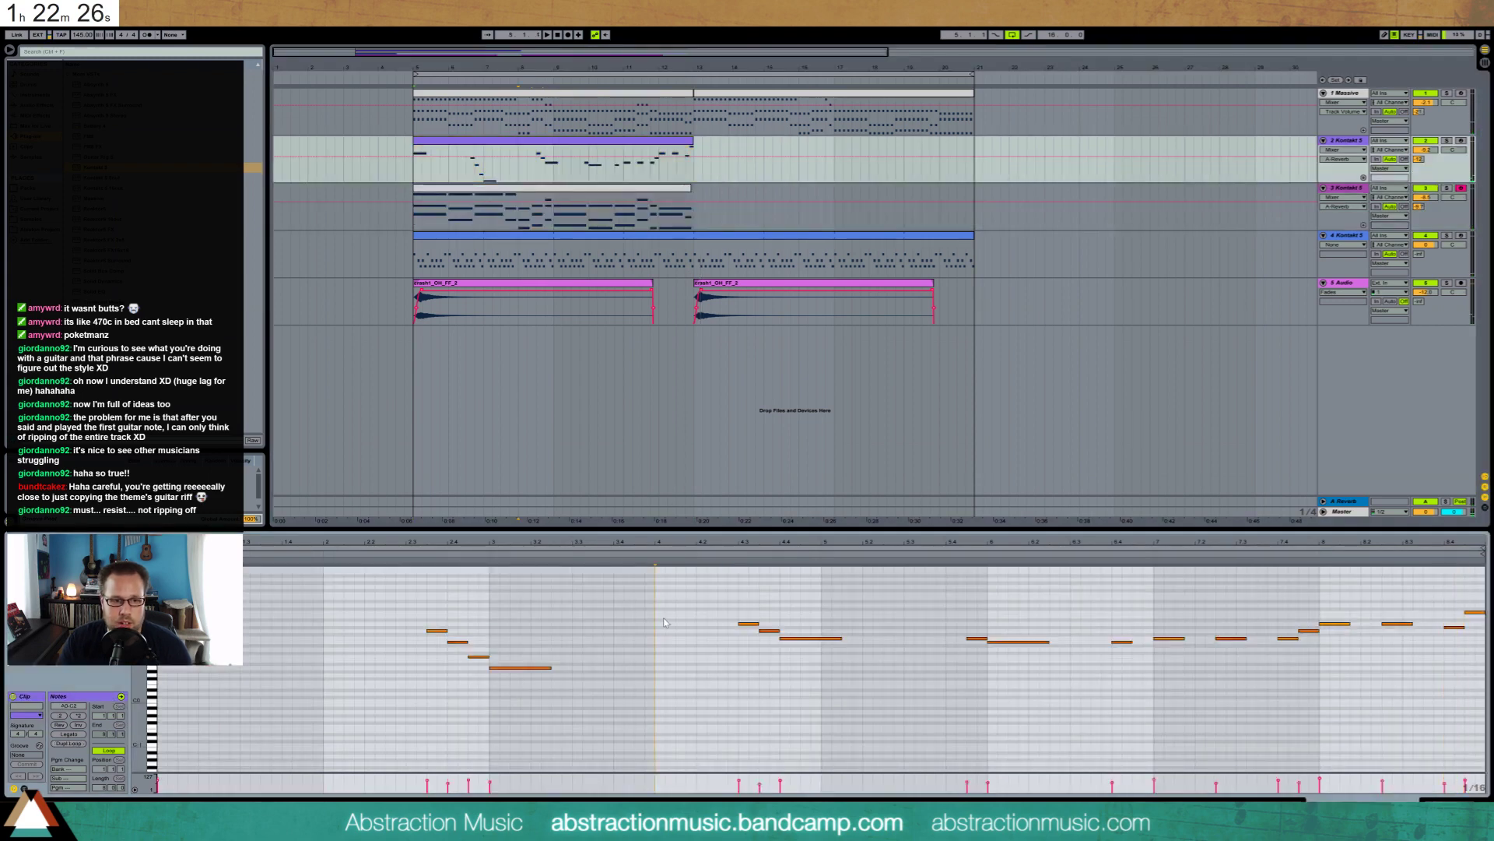
{"action": "key", "text": "space"}
{"action": "key", "text": "space"}
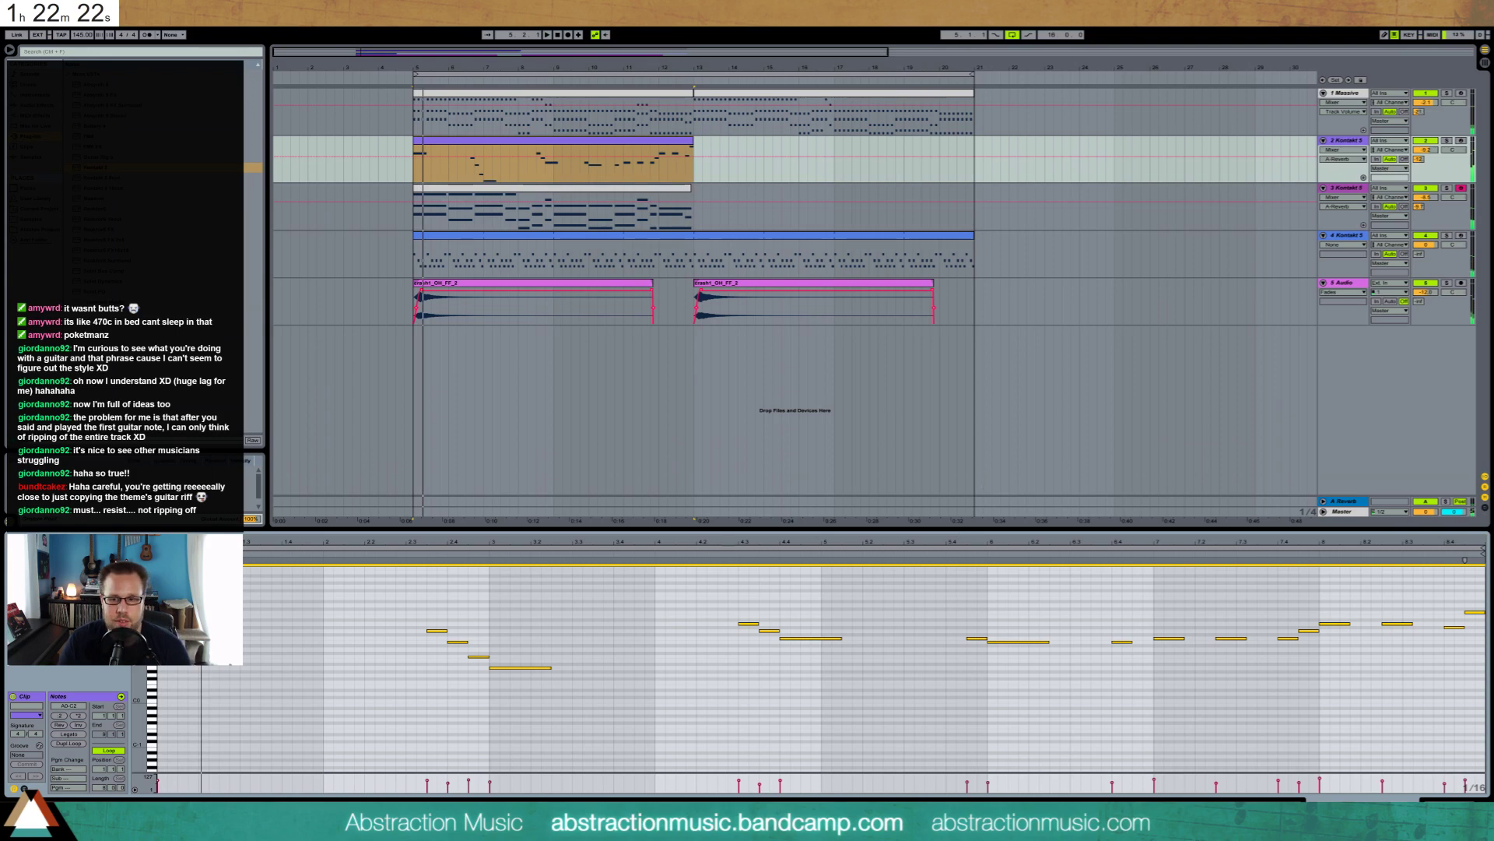
{"action": "key", "text": "shift+Tab"}
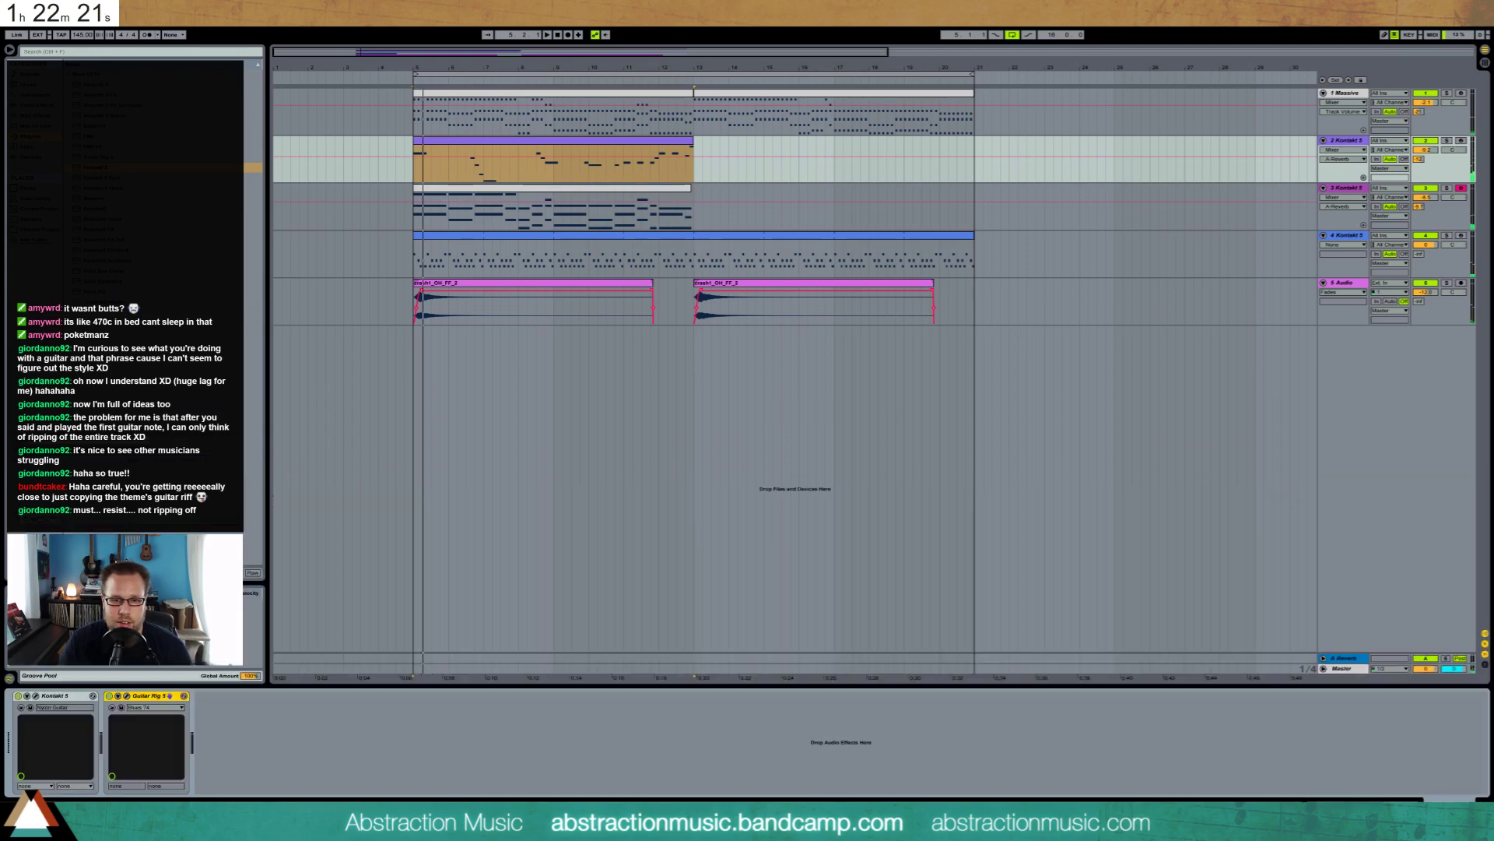
{"action": "left_click", "coordinate": [129, 697]}
{"action": "left_click_drag", "start_coordinate": [1243, 141], "coordinate": [1206, 219]}
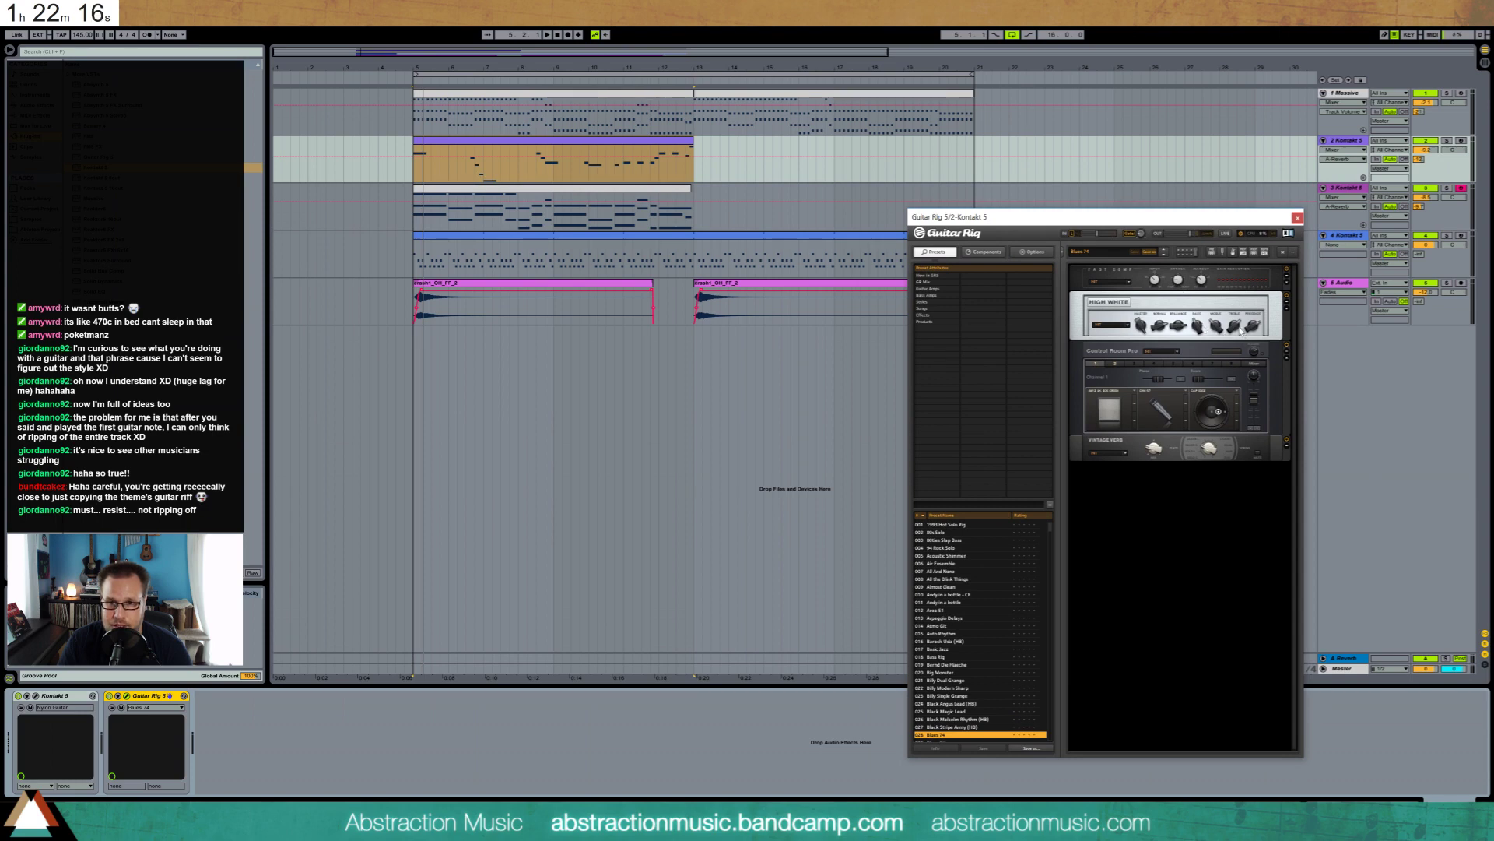
Adjust the High White amp's volume and tone knobs and the Vintage Verb while listening to the guitar melody
{"action": "left_click_drag", "start_coordinate": [1239, 328], "coordinate": [1260, 340]}
{"action": "key", "text": "space"}
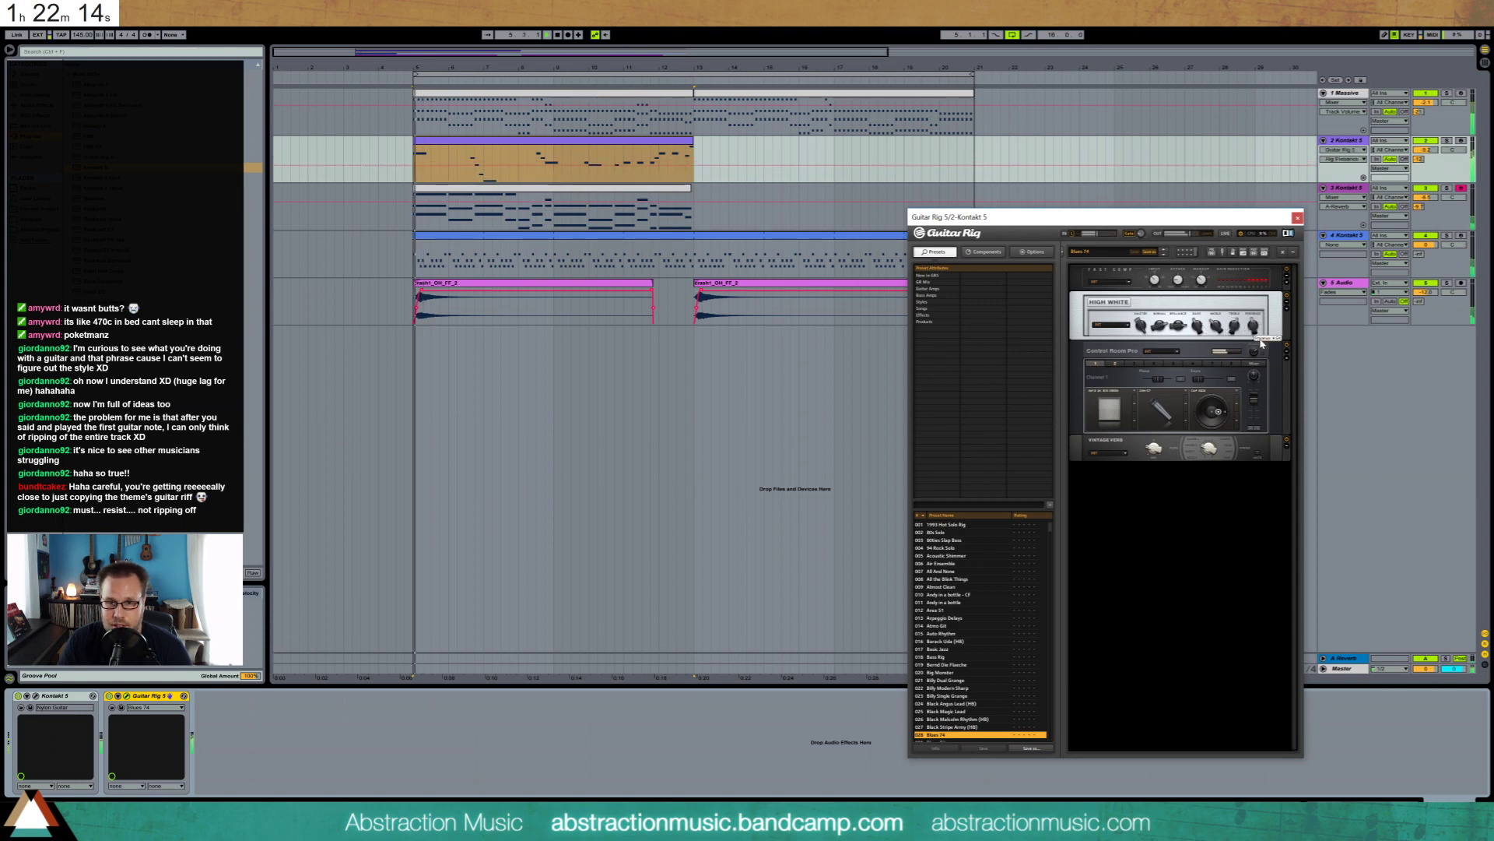
{"action": "left_click", "coordinate": [1179, 327]}
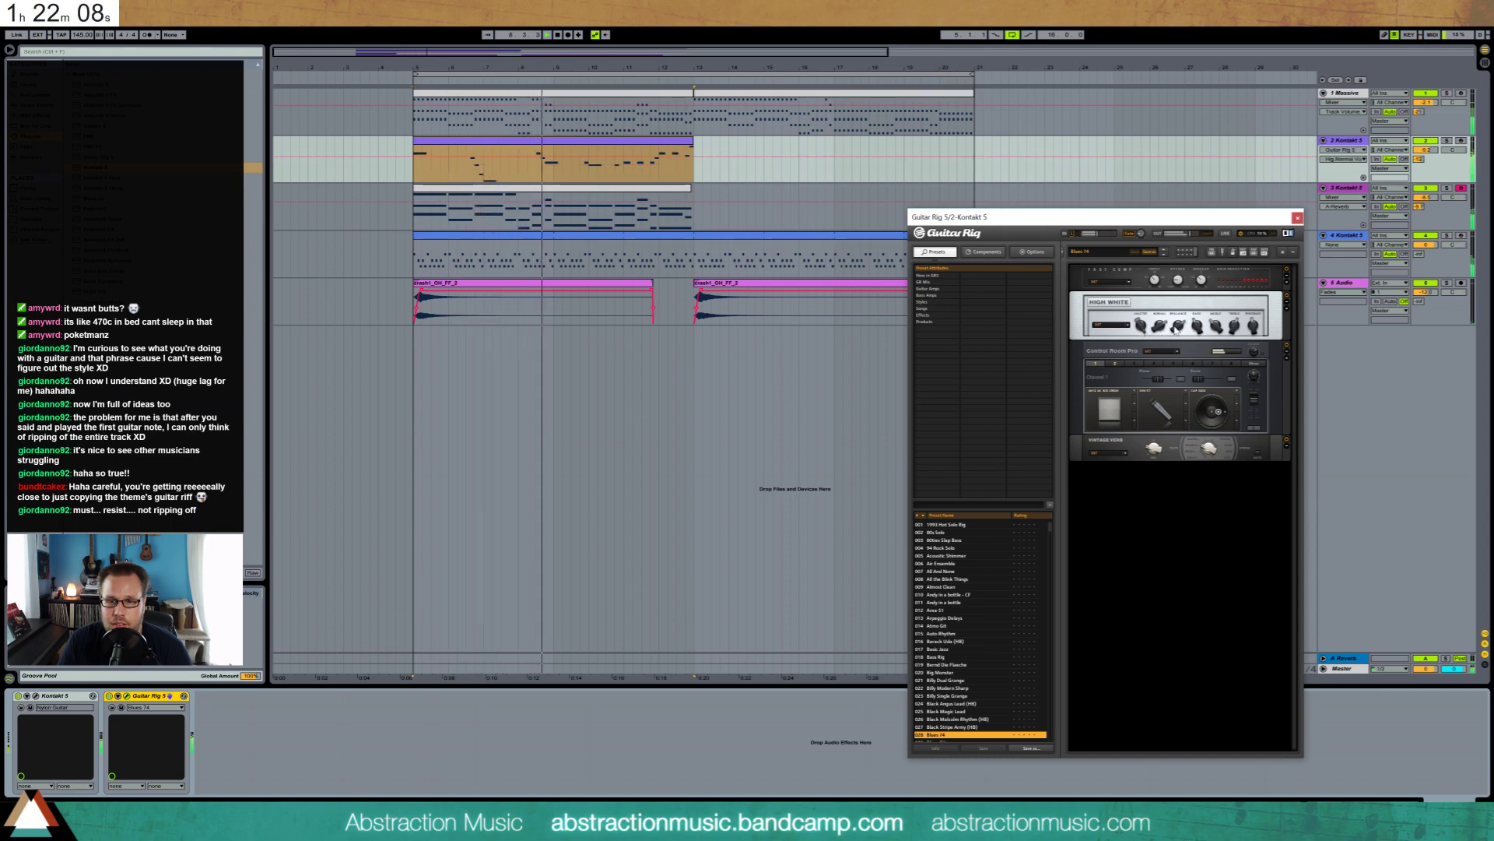
{"action": "left_click_drag", "start_coordinate": [1176, 330], "coordinate": [1217, 327]}
{"action": "left_click", "coordinate": [1195, 329]}
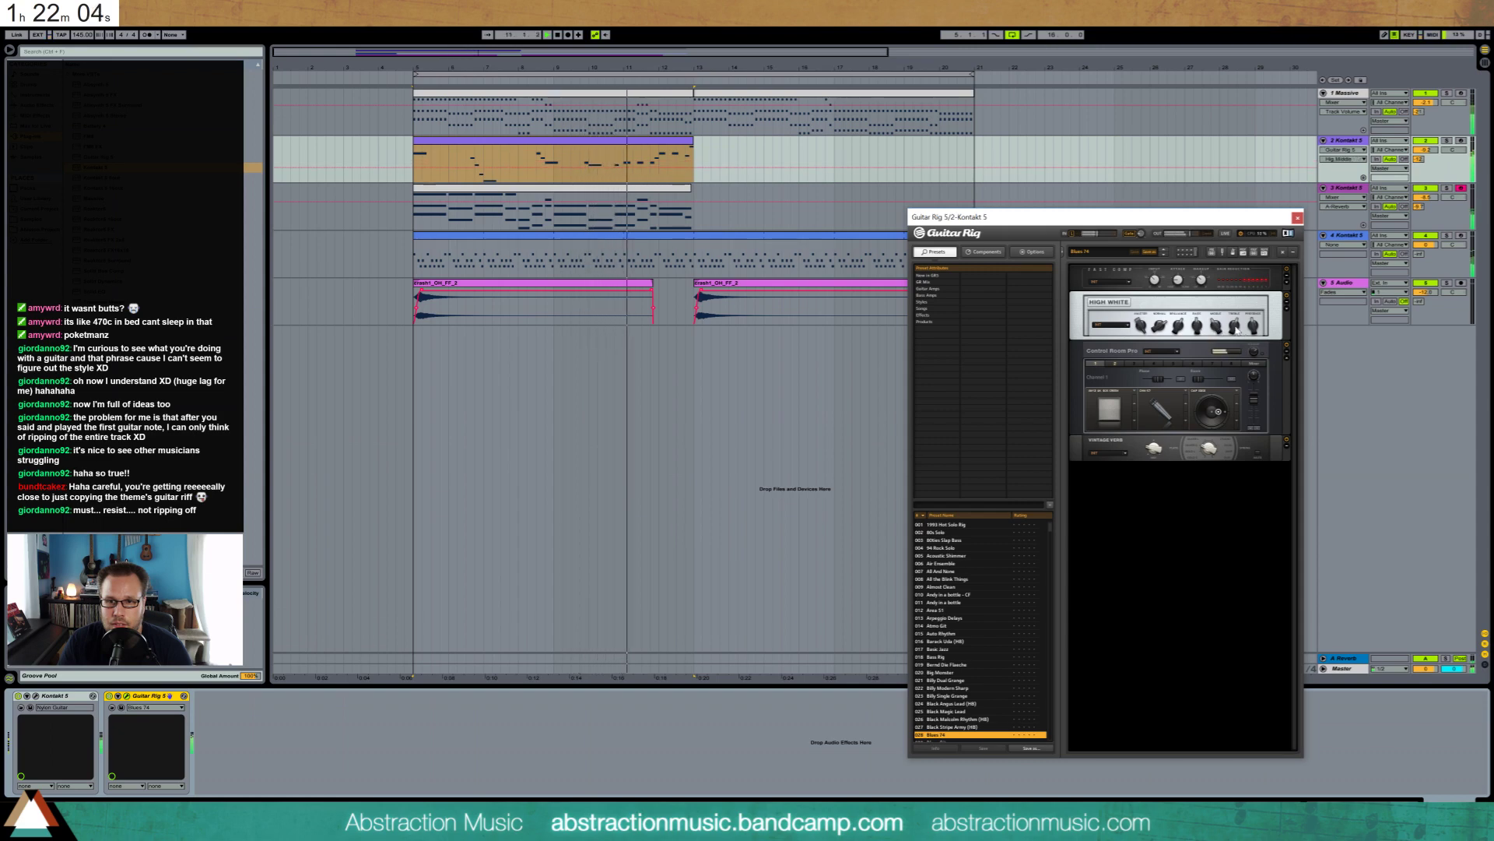
{"action": "left_click", "coordinate": [1236, 327]}
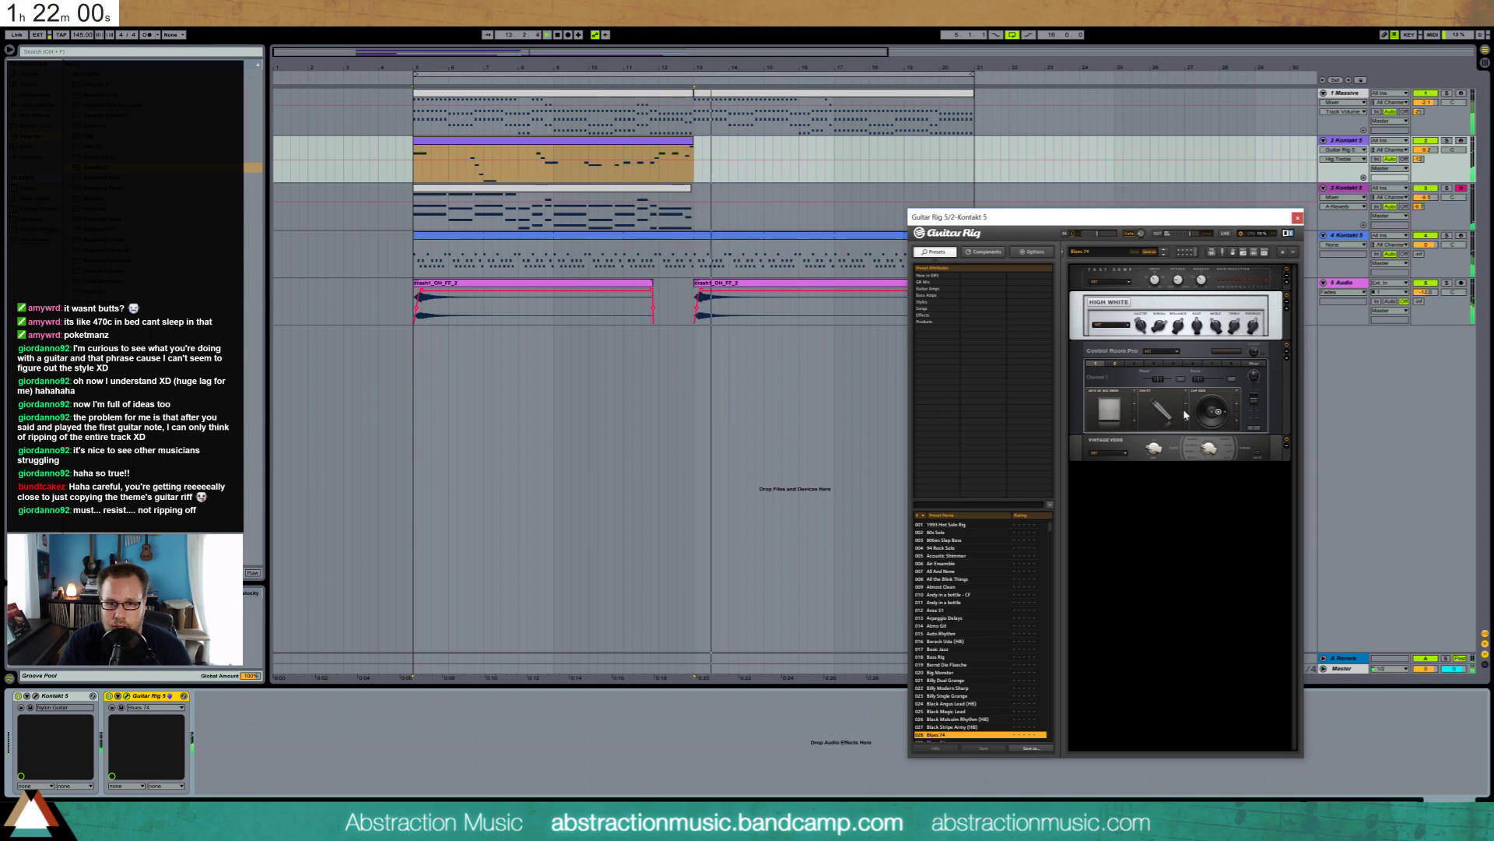
{"action": "left_click", "coordinate": [1155, 450]}
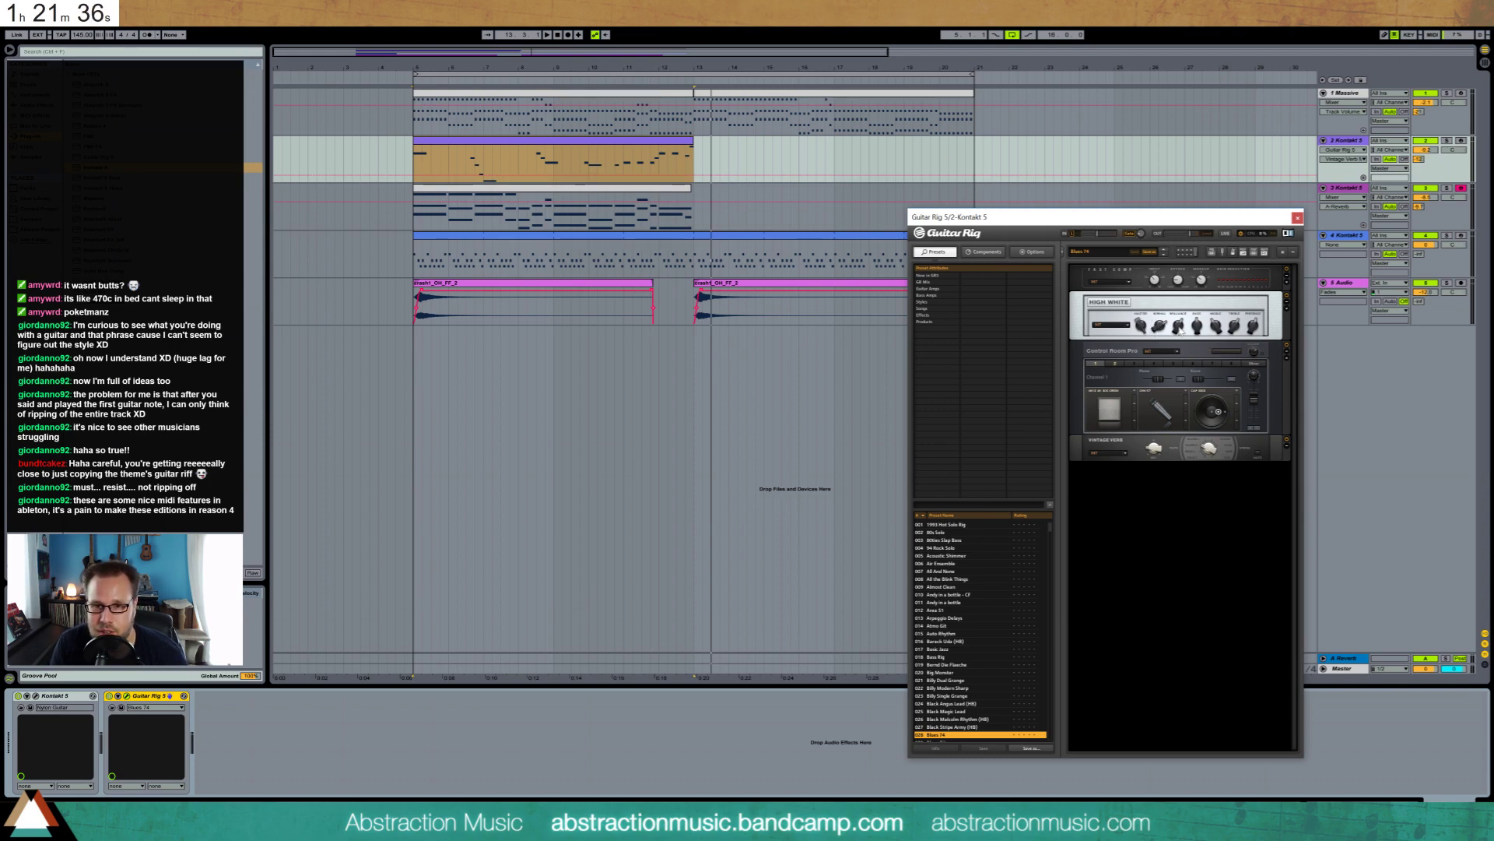
Fine-tune the High White amp's presence and treble, and close the Guitar Rig 5 window
{"action": "left_click_drag", "start_coordinate": [1178, 327], "coordinate": [1254, 323]}
{"action": "left_click", "coordinate": [1217, 327]}
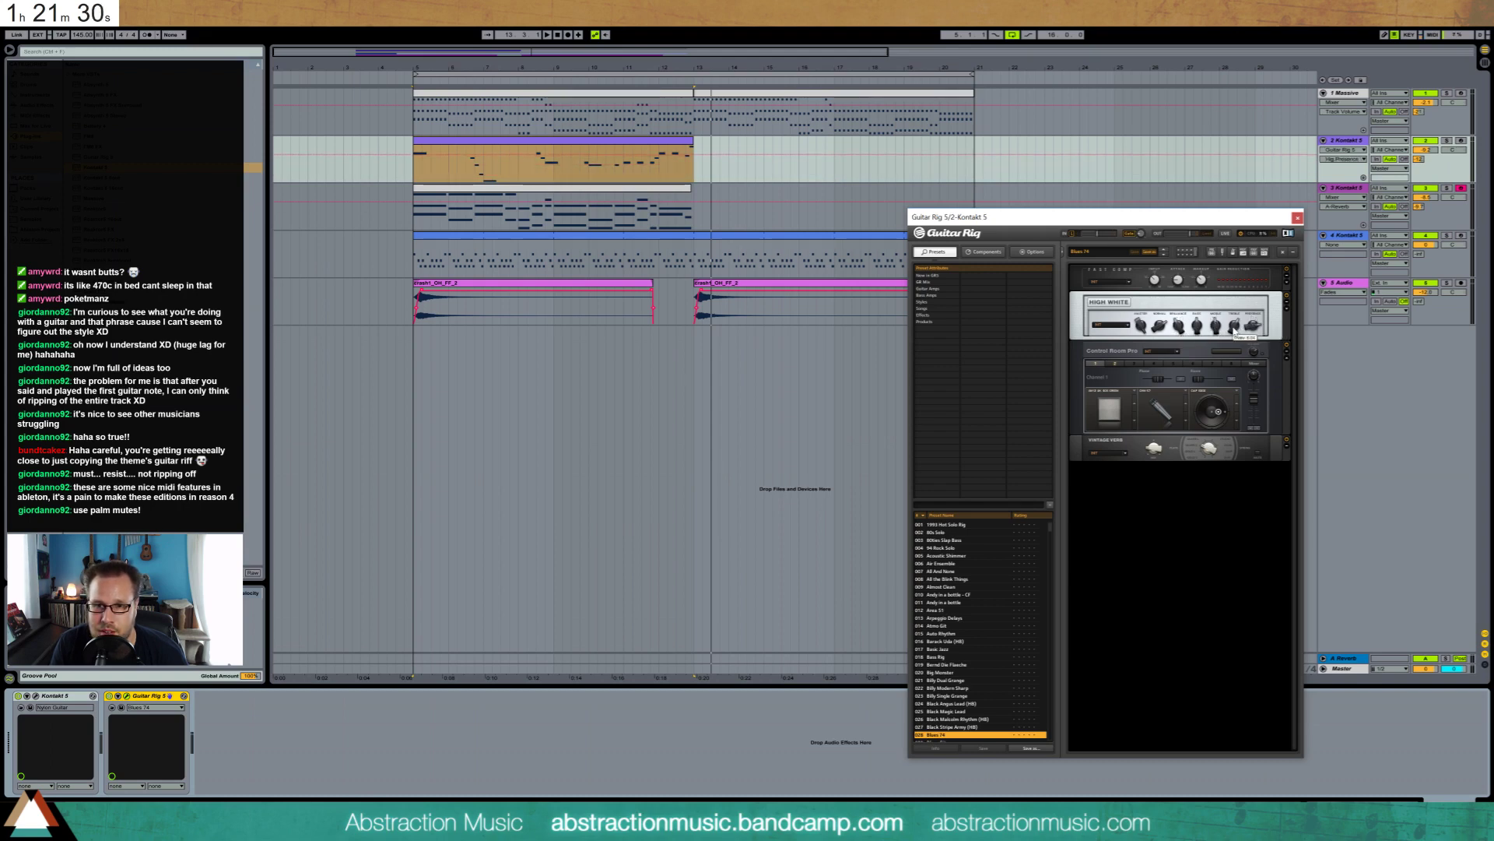
{"action": "left_click", "coordinate": [1235, 327]}
{"action": "left_click", "coordinate": [519, 152]}
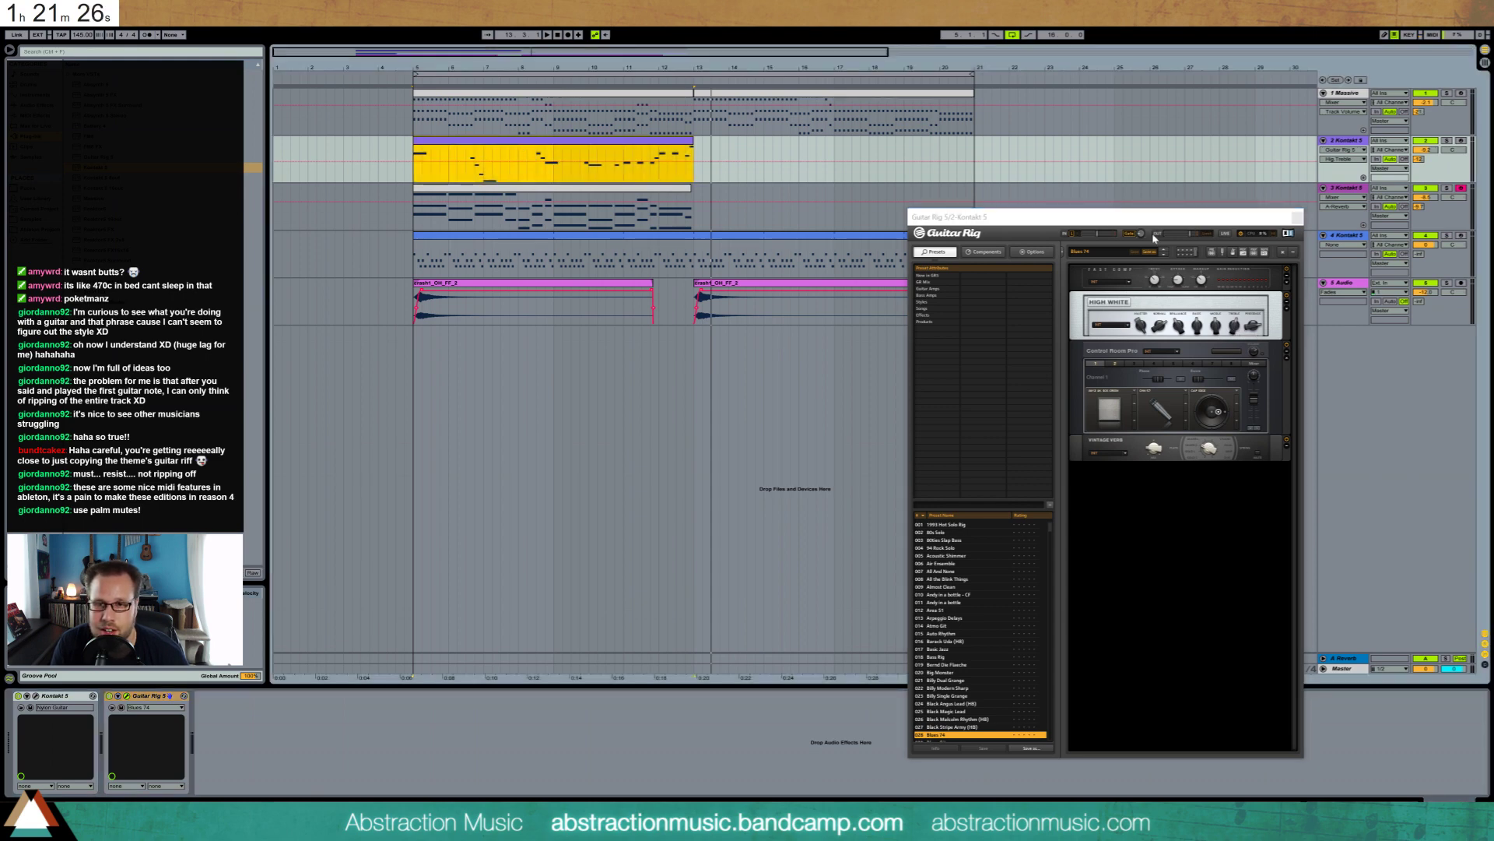
{"action": "left_click_drag", "start_coordinate": [1161, 220], "coordinate": [1170, 114]}
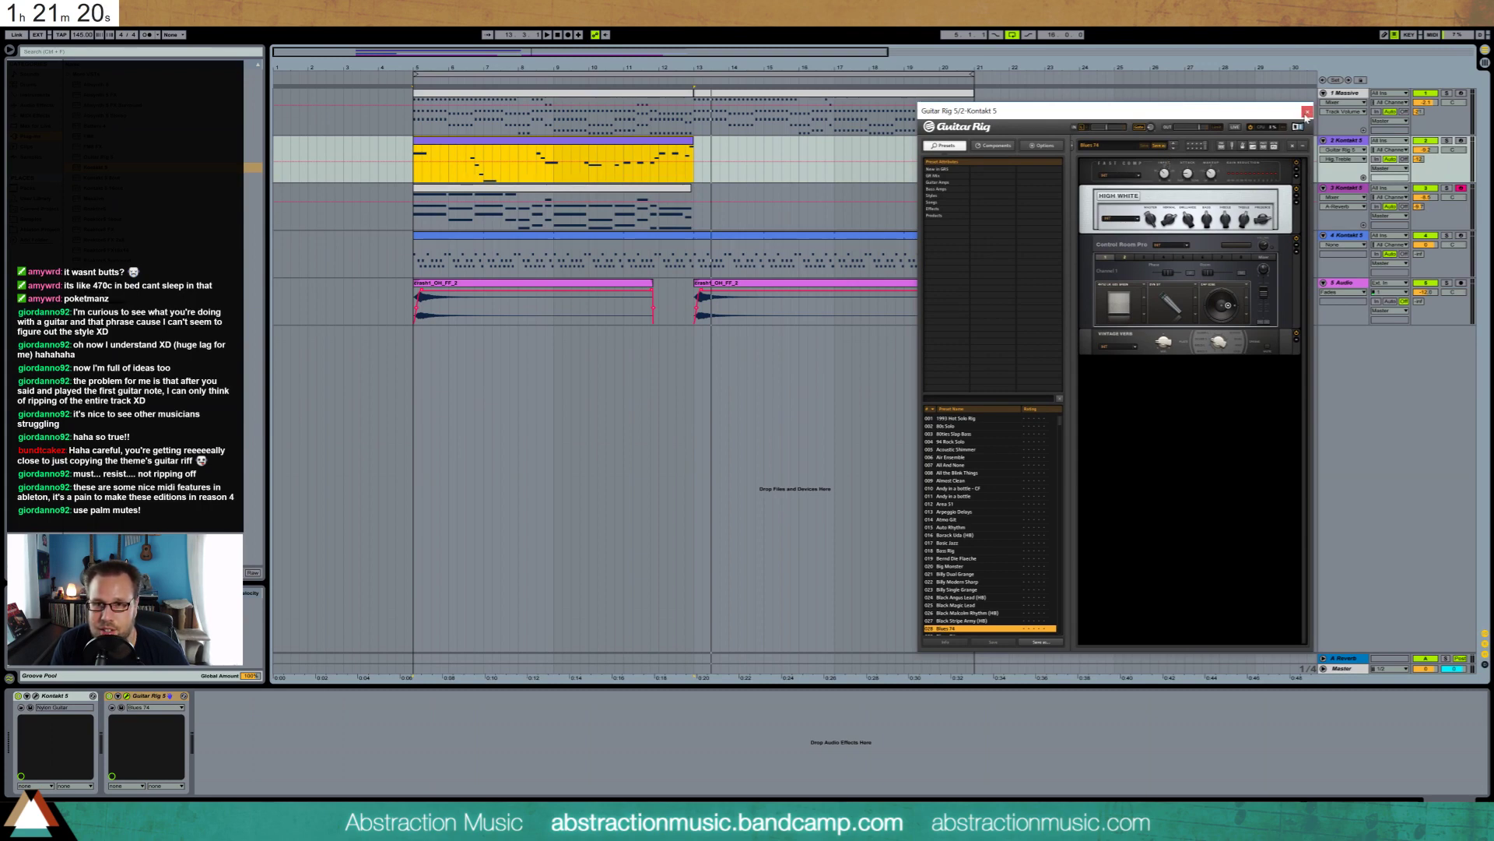
{"action": "left_click", "coordinate": [1306, 113]}
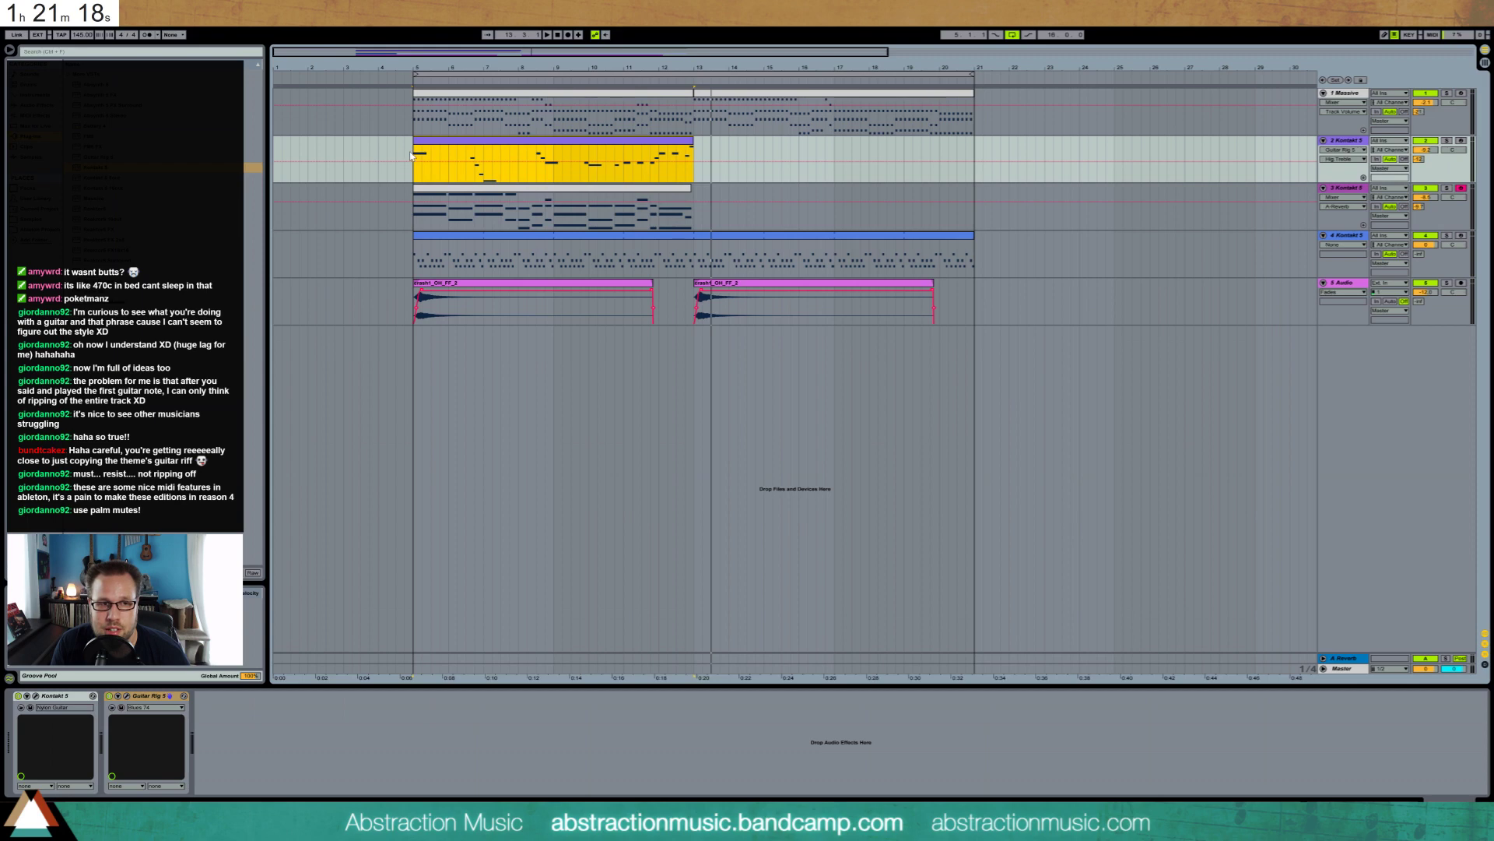
Open the purple melody clip, add five repeated notes every half beat from 1.3 to 2, and listen to them
{"action": "double_click", "coordinate": [447, 145]}
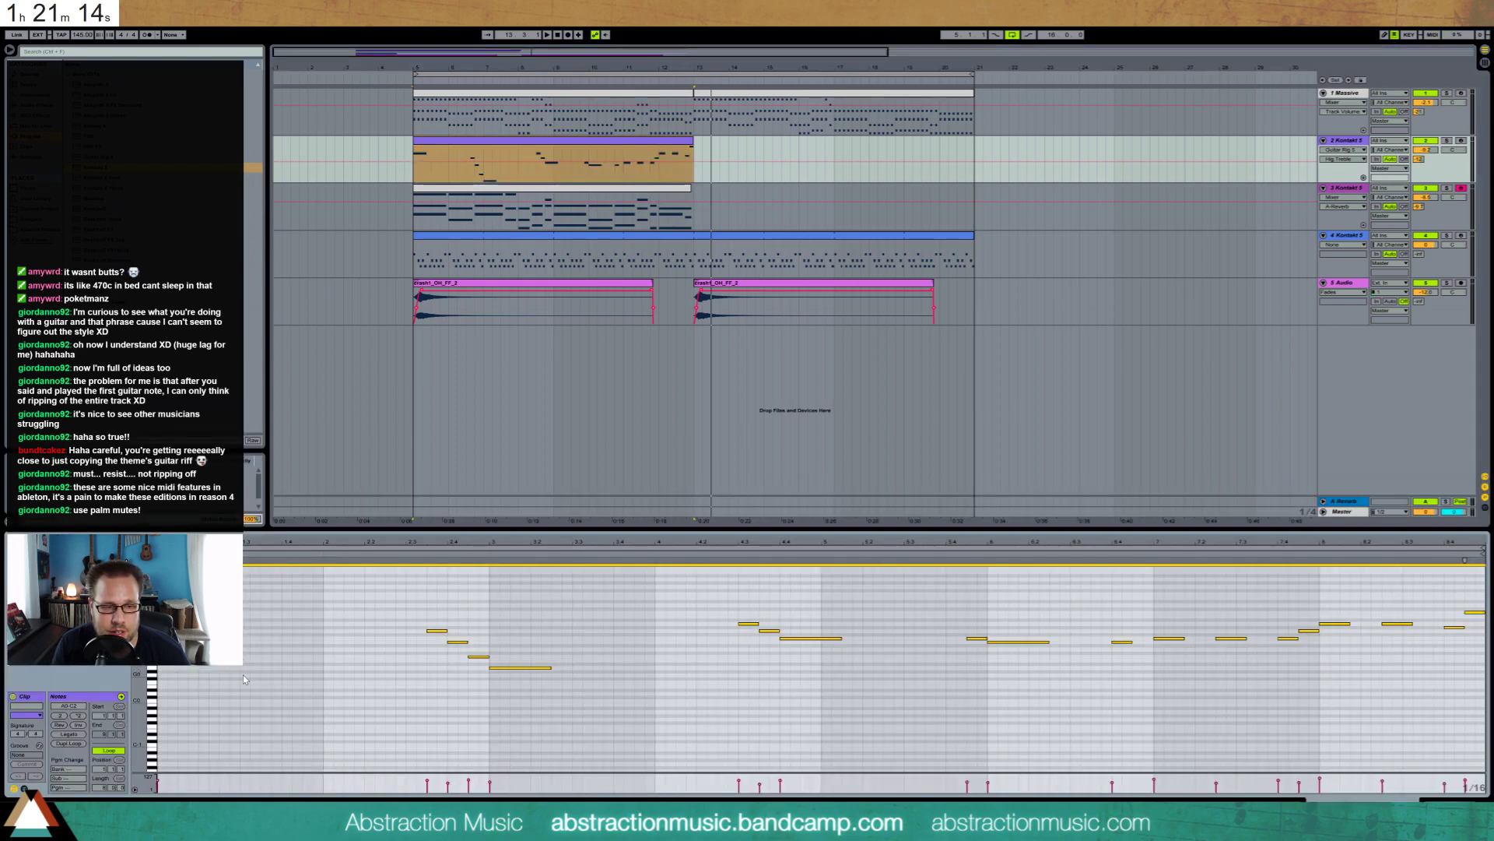
{"action": "double_click", "coordinate": [246, 624]}
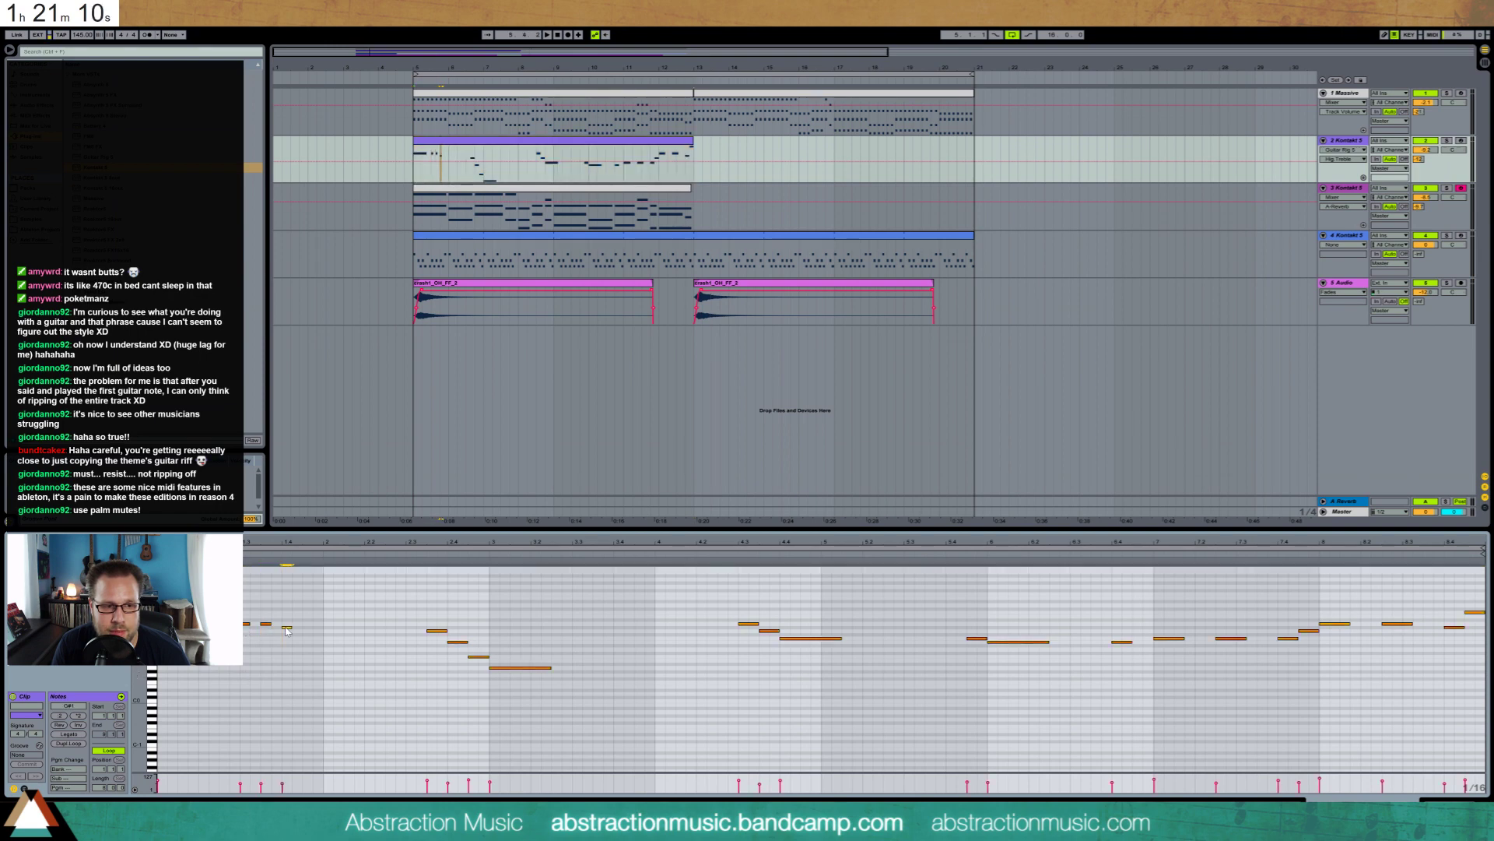
{"action": "double_click", "coordinate": [309, 625]}
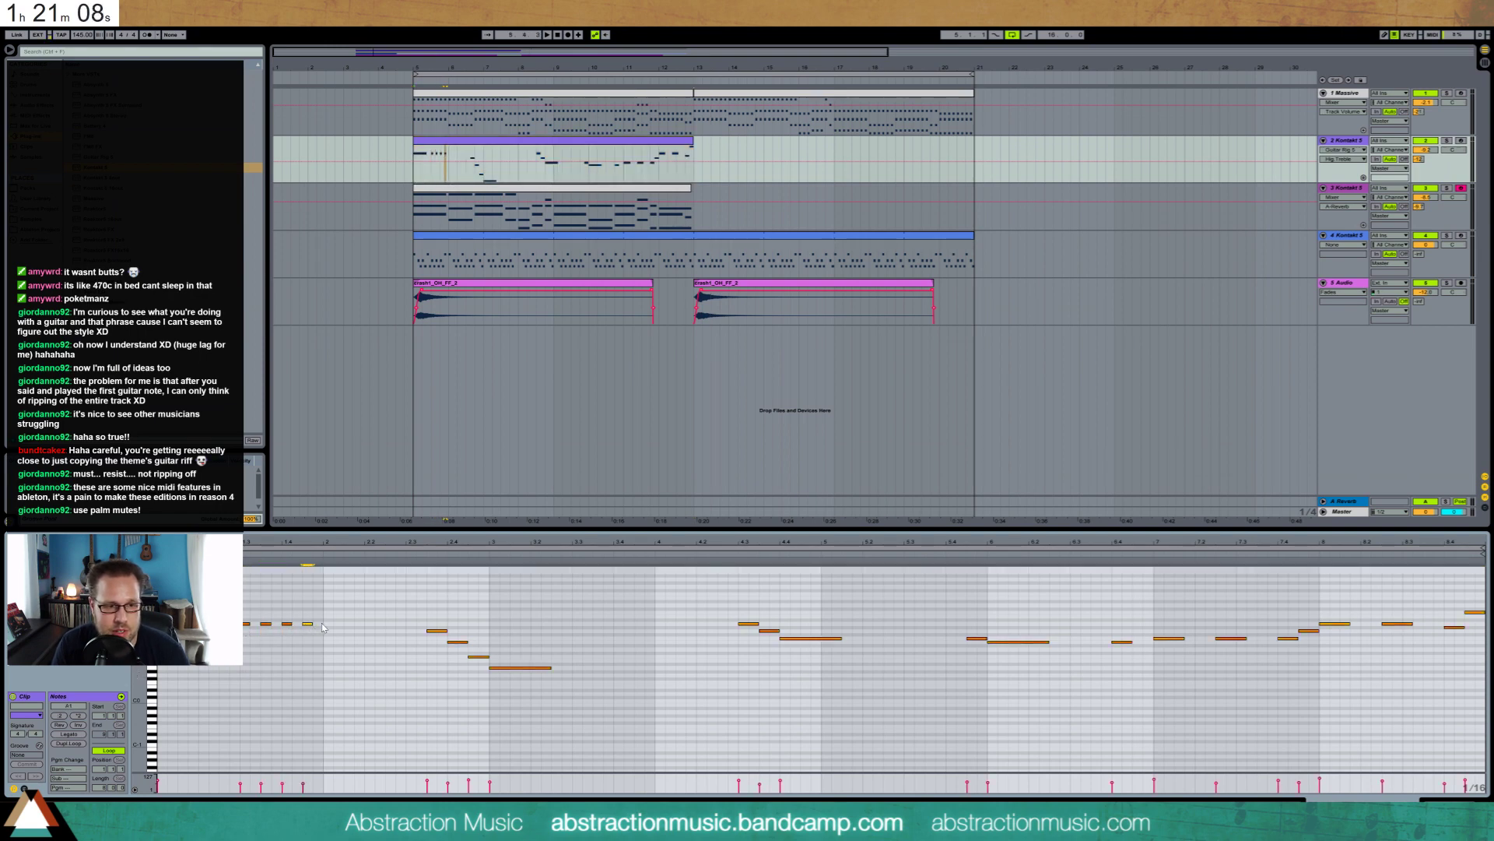
{"action": "key", "text": "space"}
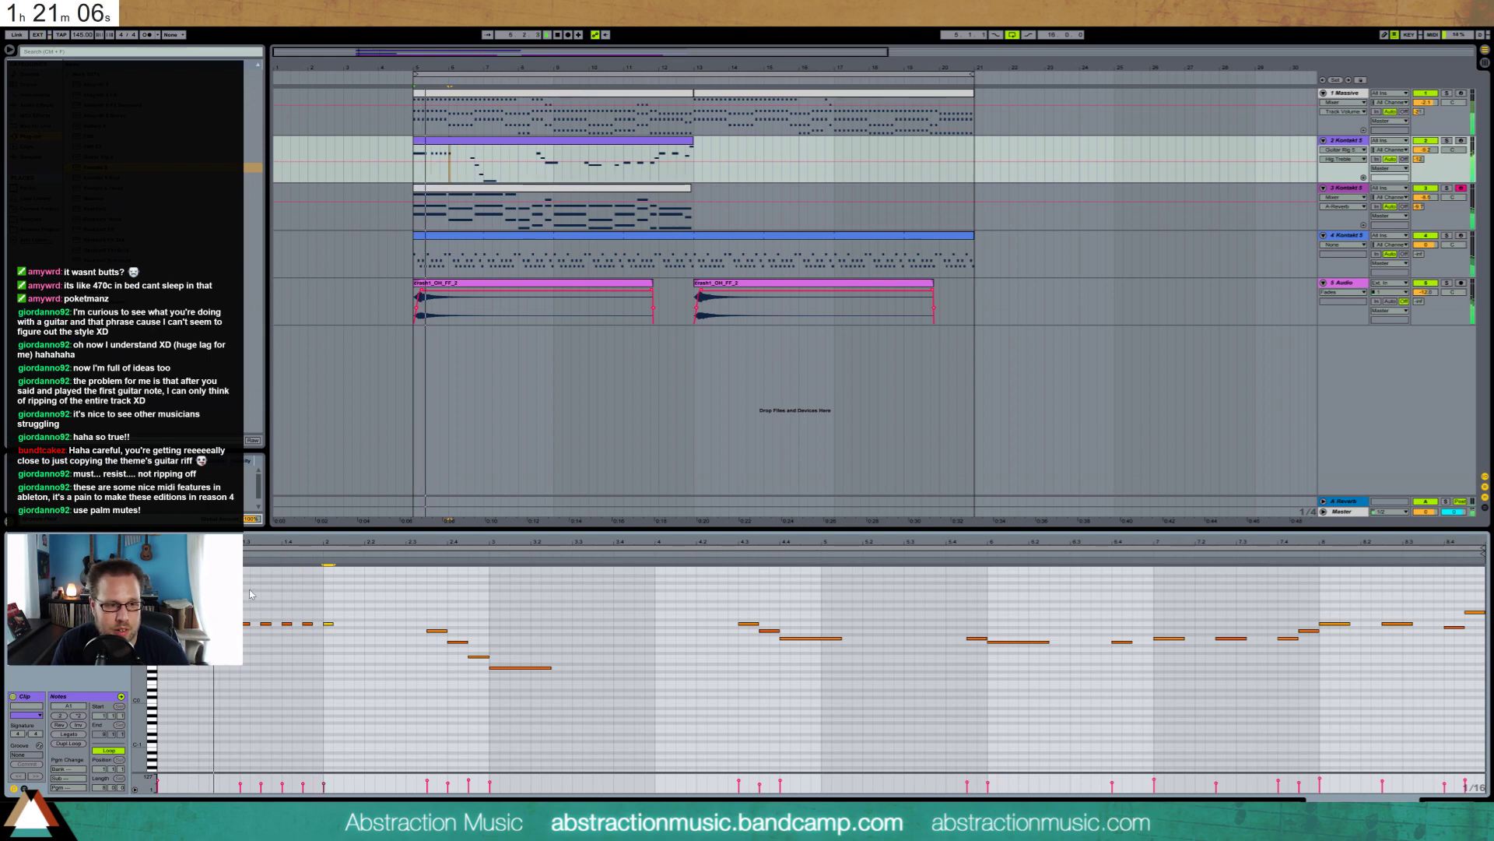
{"action": "key", "text": "space"}
Shorten the repeated notes and copy them into the gaps to double the run's density, checking it in playback
{"action": "left_click_drag", "start_coordinate": [243, 606], "coordinate": [318, 629]}
{"action": "left_click_drag", "start_coordinate": [288, 545], "coordinate": [322, 546]}
{"action": "key", "text": "Right"}
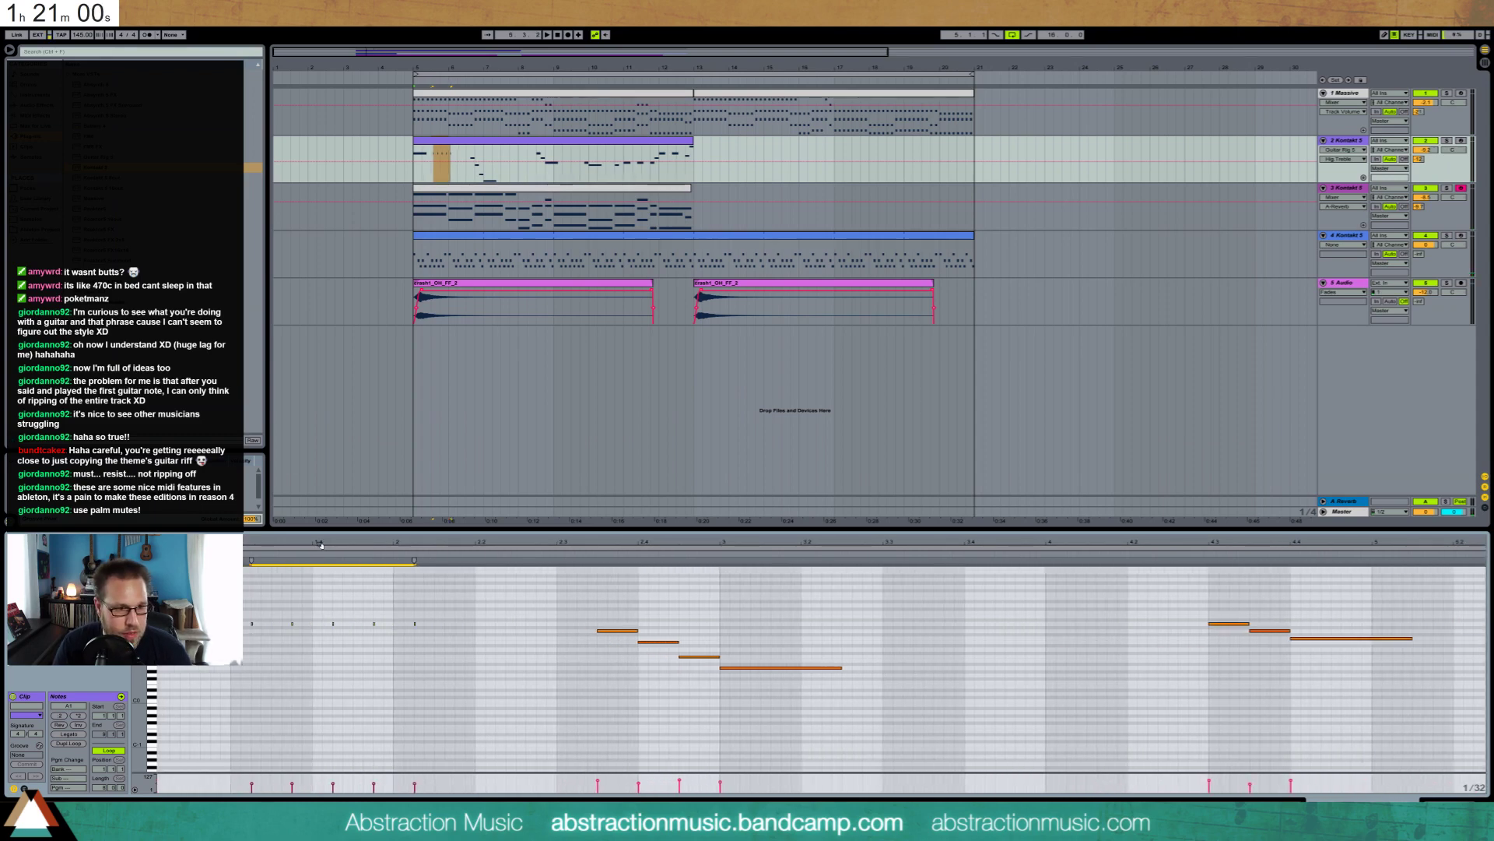
{"action": "key", "text": "Right"}
{"action": "key", "text": "Left"}
{"action": "key", "text": "Left"}
{"action": "key", "text": "ctrl+c"}
{"action": "key", "text": "ctrl+v"}
{"action": "key", "text": "Right"}
{"action": "key", "text": "Right"}
{"action": "key", "text": "space"}
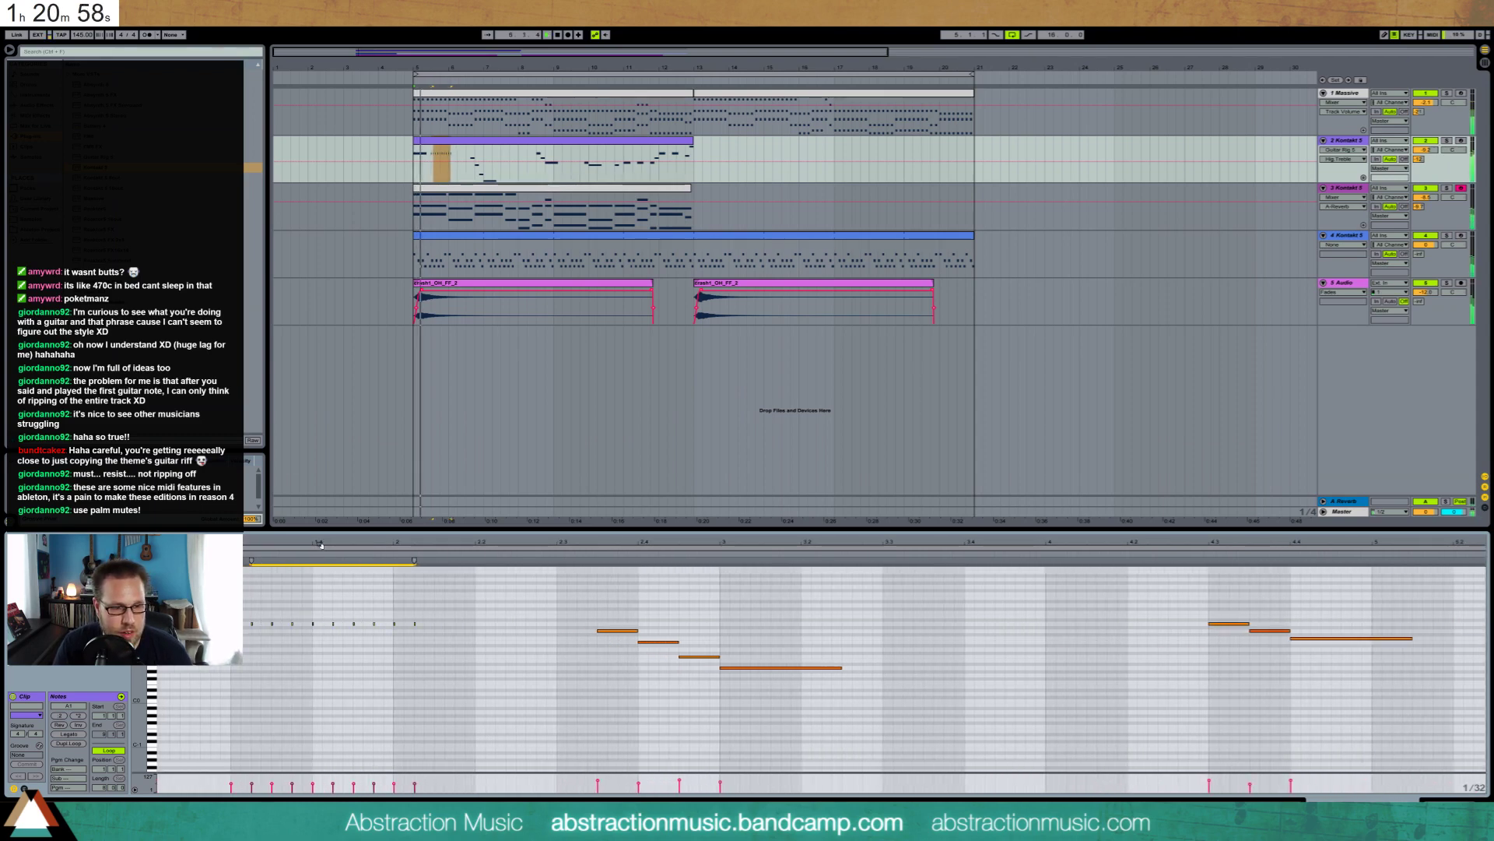
{"action": "key", "text": "space"}
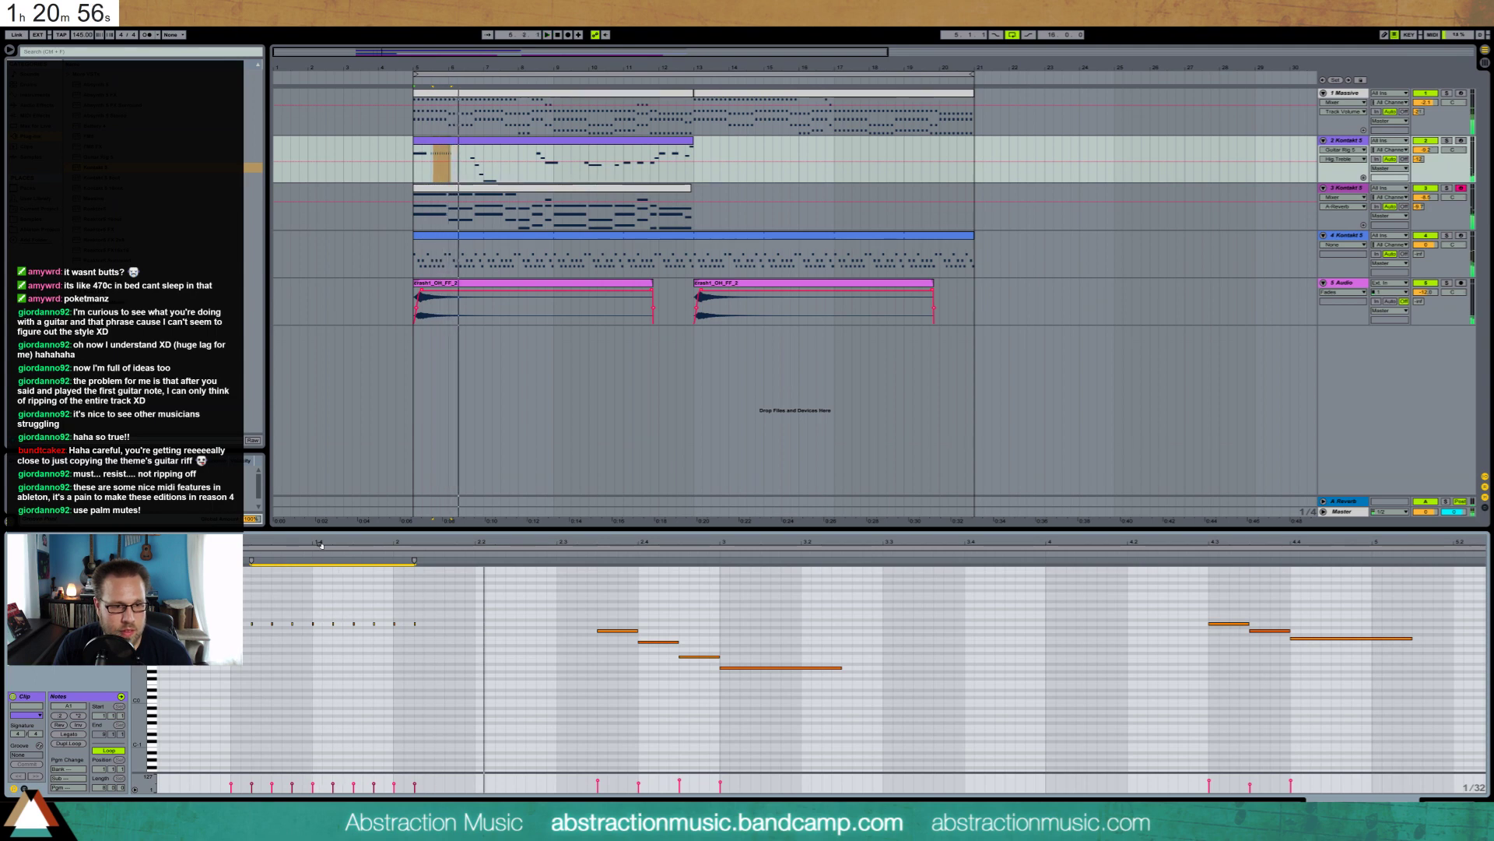
Lengthen the repeated notes slightly, listen to the run, and delete all of its notes
{"action": "left_click_drag", "start_coordinate": [415, 624], "coordinate": [425, 625]}
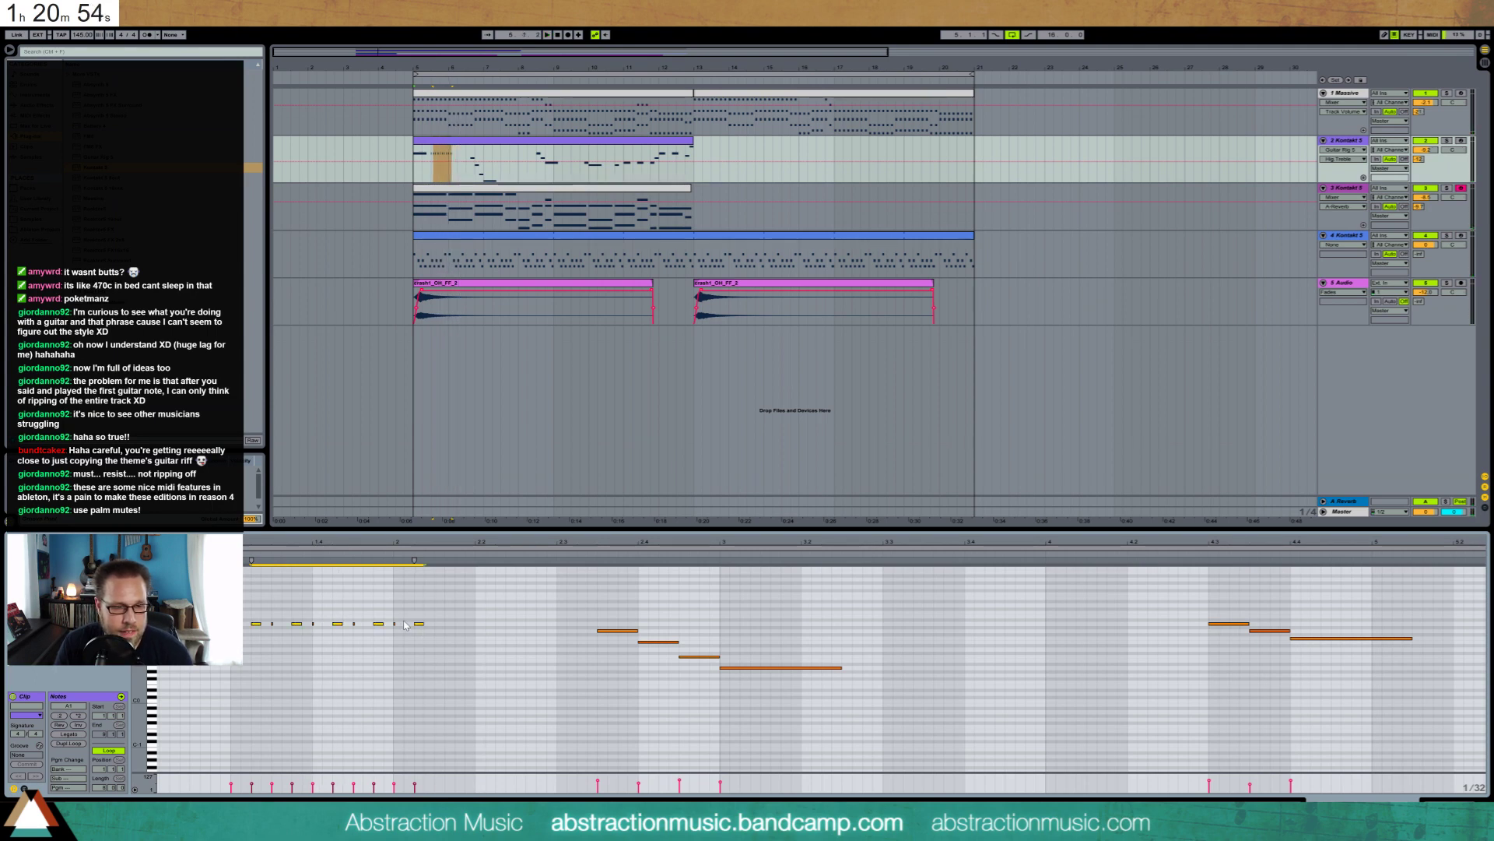
{"action": "key", "text": "ctrl+z"}
{"action": "left_click_drag", "start_coordinate": [226, 609], "coordinate": [441, 656]}
{"action": "key", "text": "ctrl+z"}
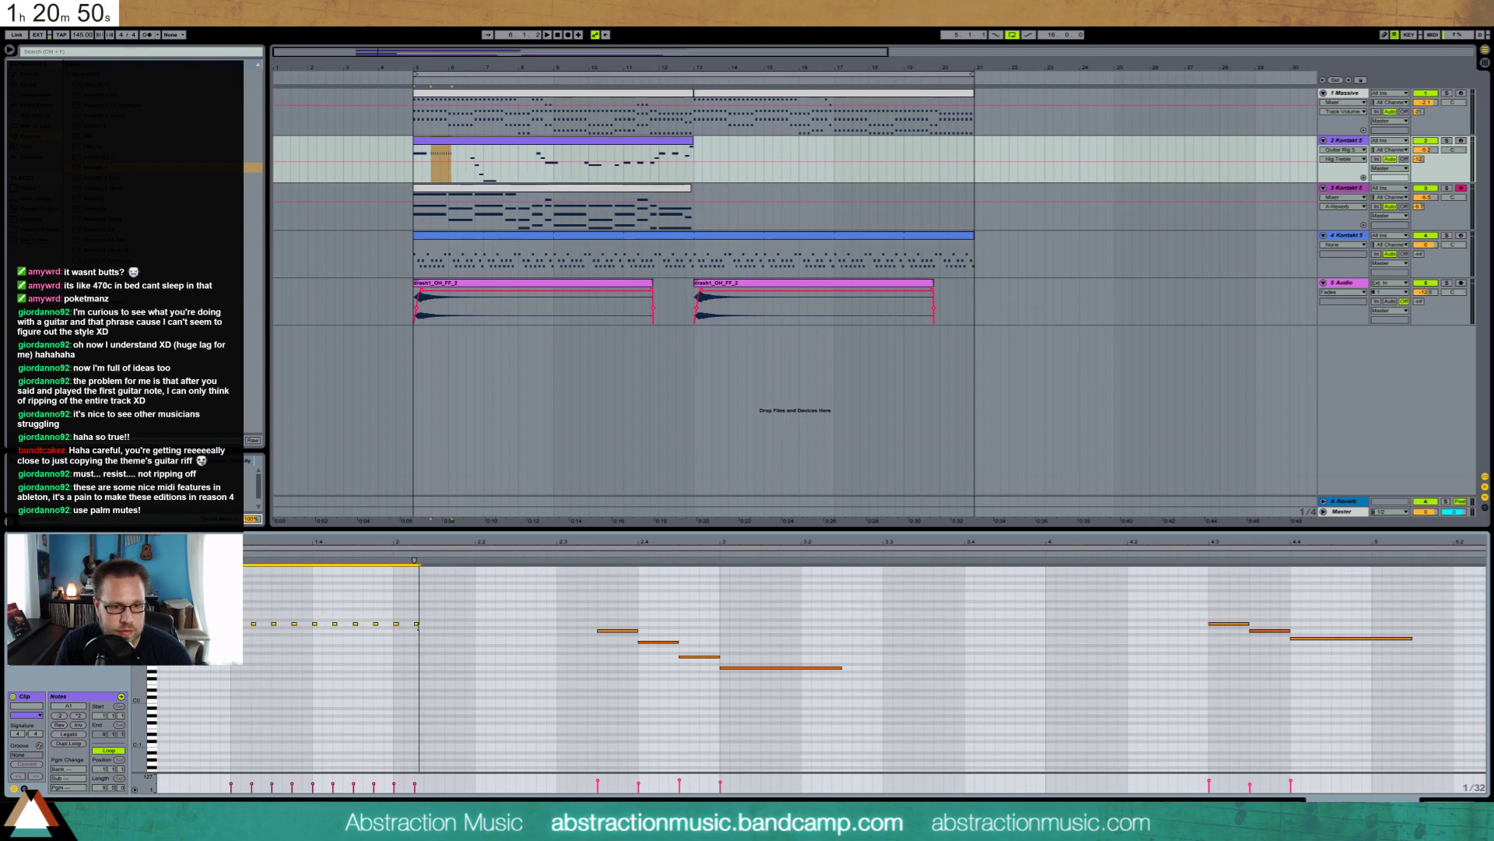
{"action": "key", "text": "space"}
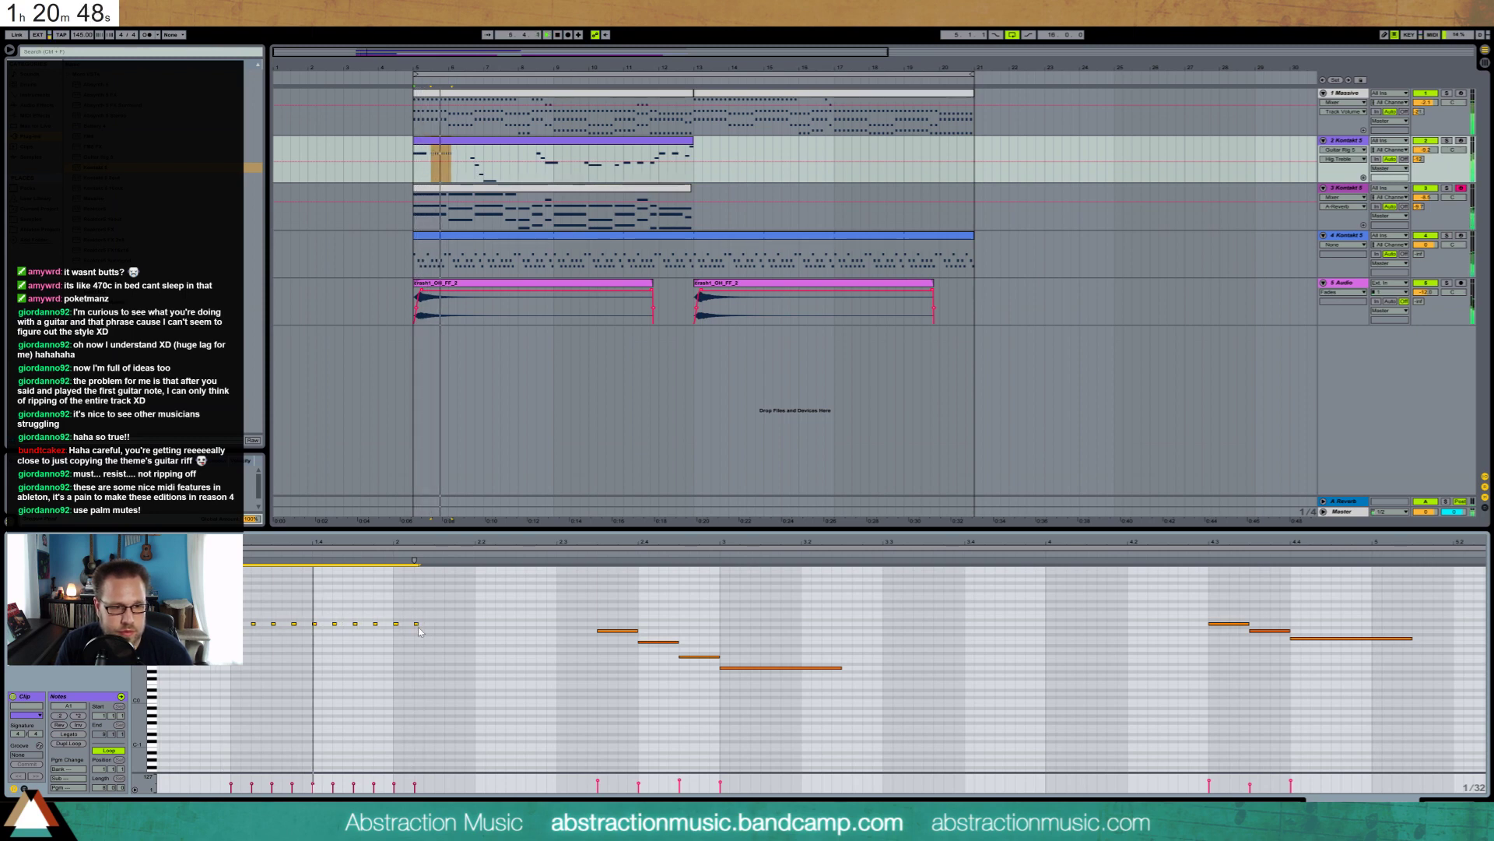
{"action": "key", "text": "space"}
{"action": "left_click_drag", "start_coordinate": [427, 603], "coordinate": [251, 658]}
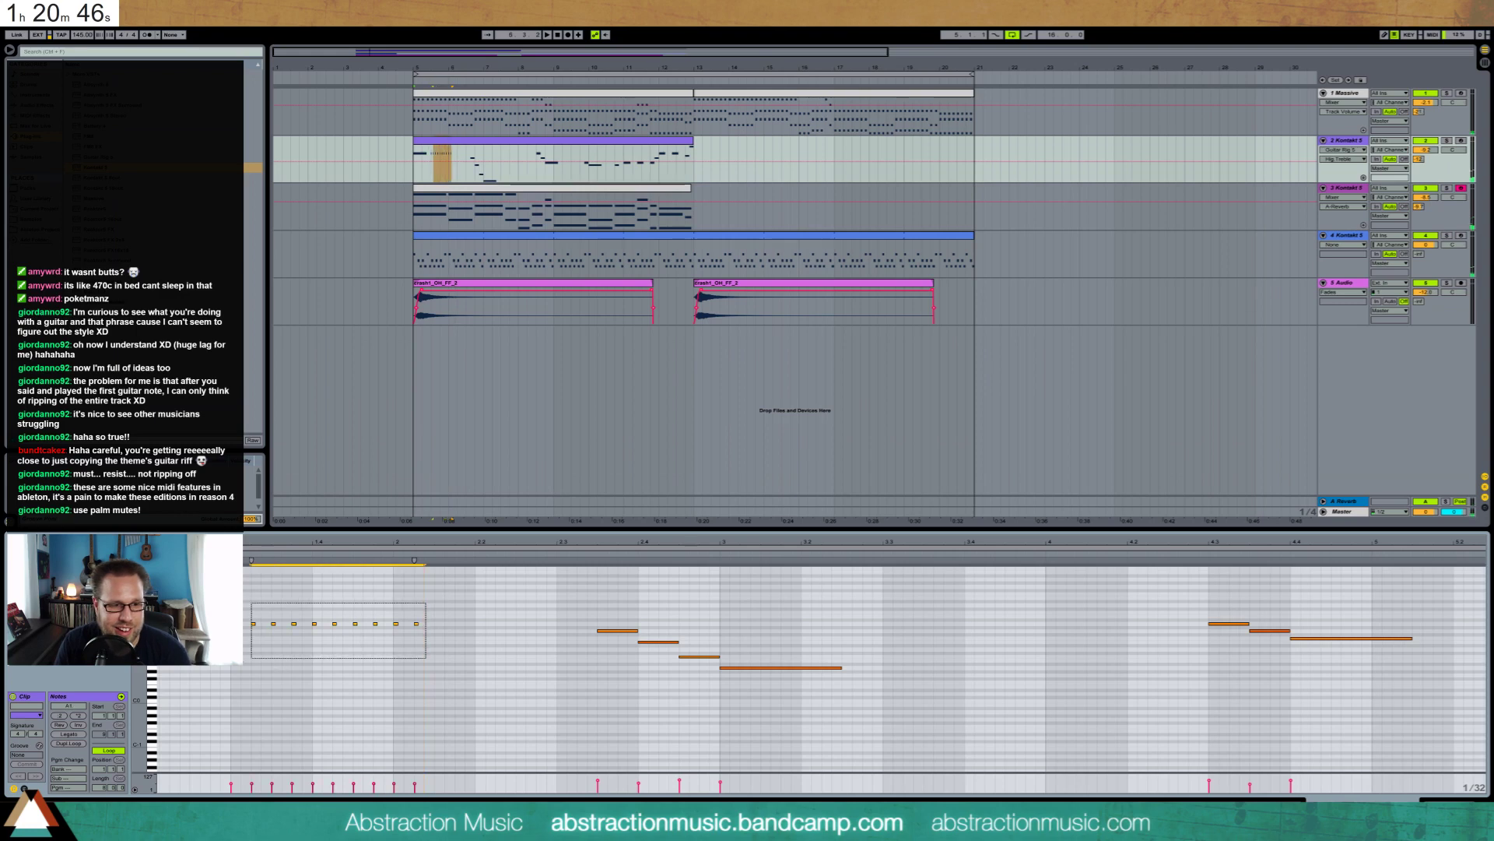
{"action": "key", "text": "Delete"}
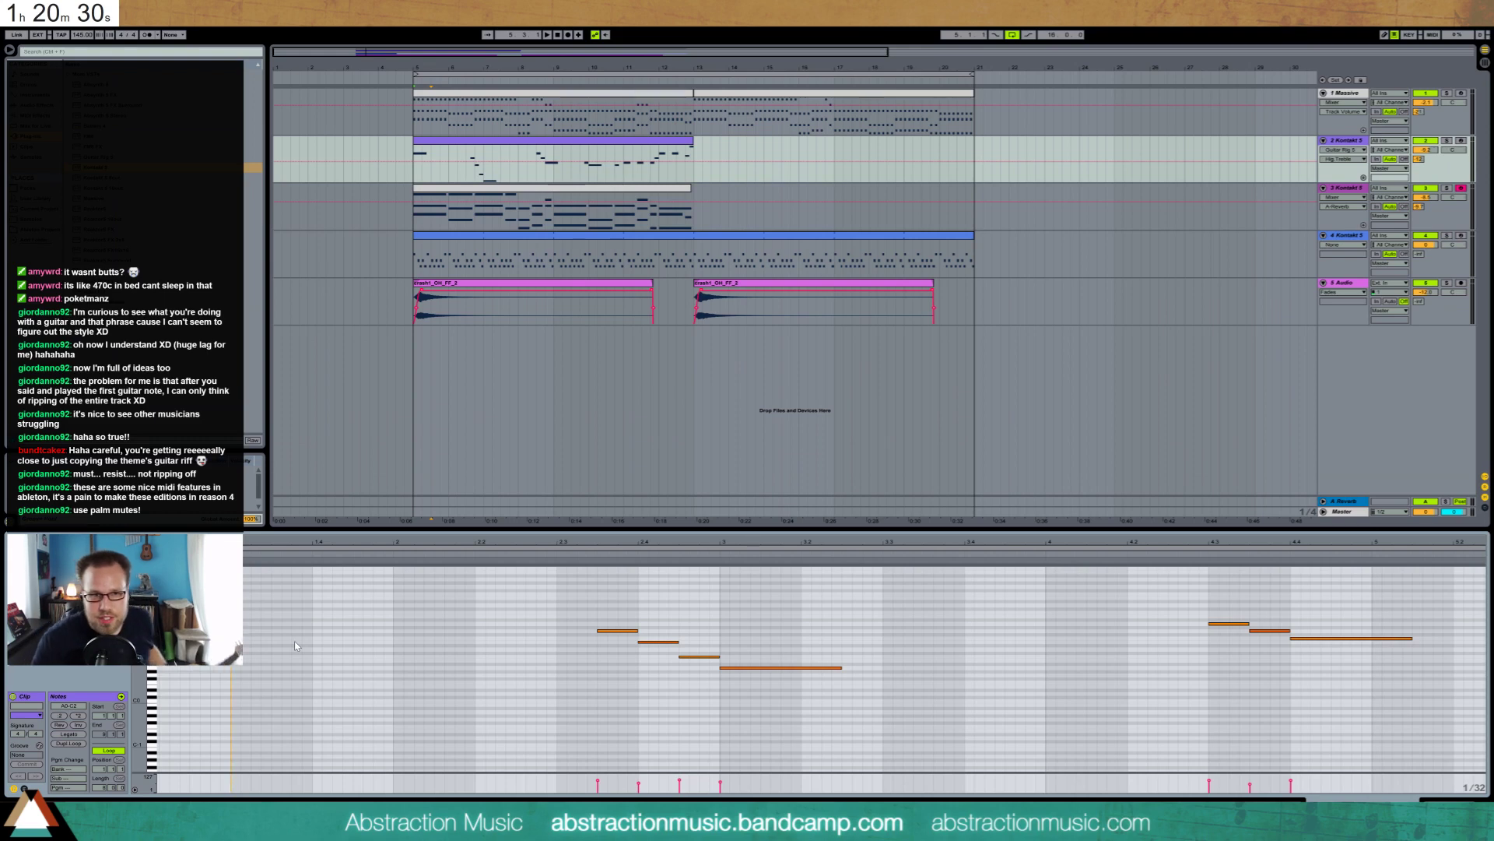
Insert an empty MIDI track below the guitar melody track, discarding a duplicate of the guitar track
{"action": "left_click", "coordinate": [1361, 141]}
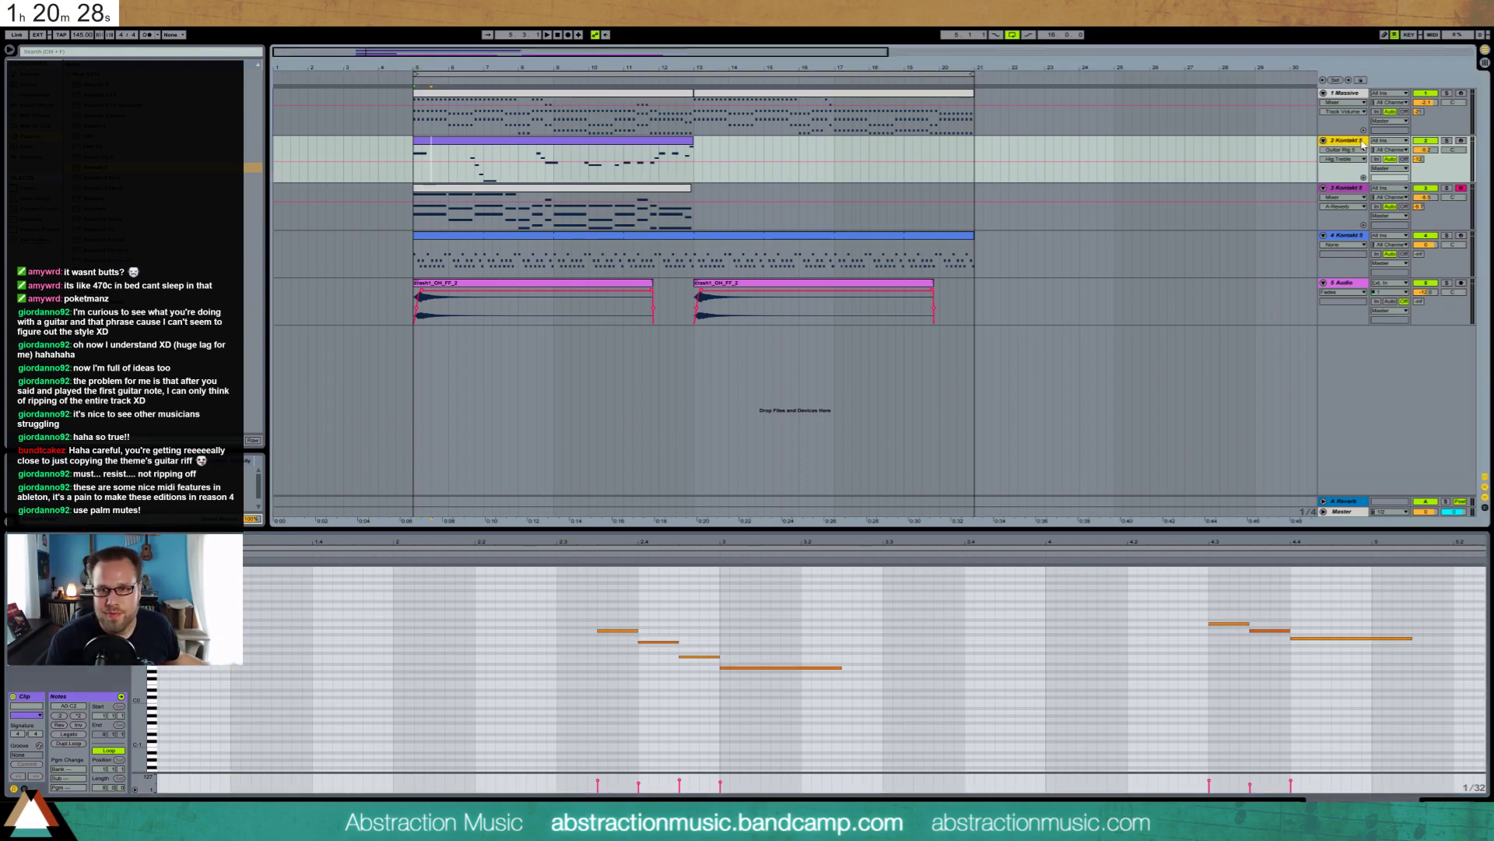
{"action": "key", "text": "ctrl+d"}
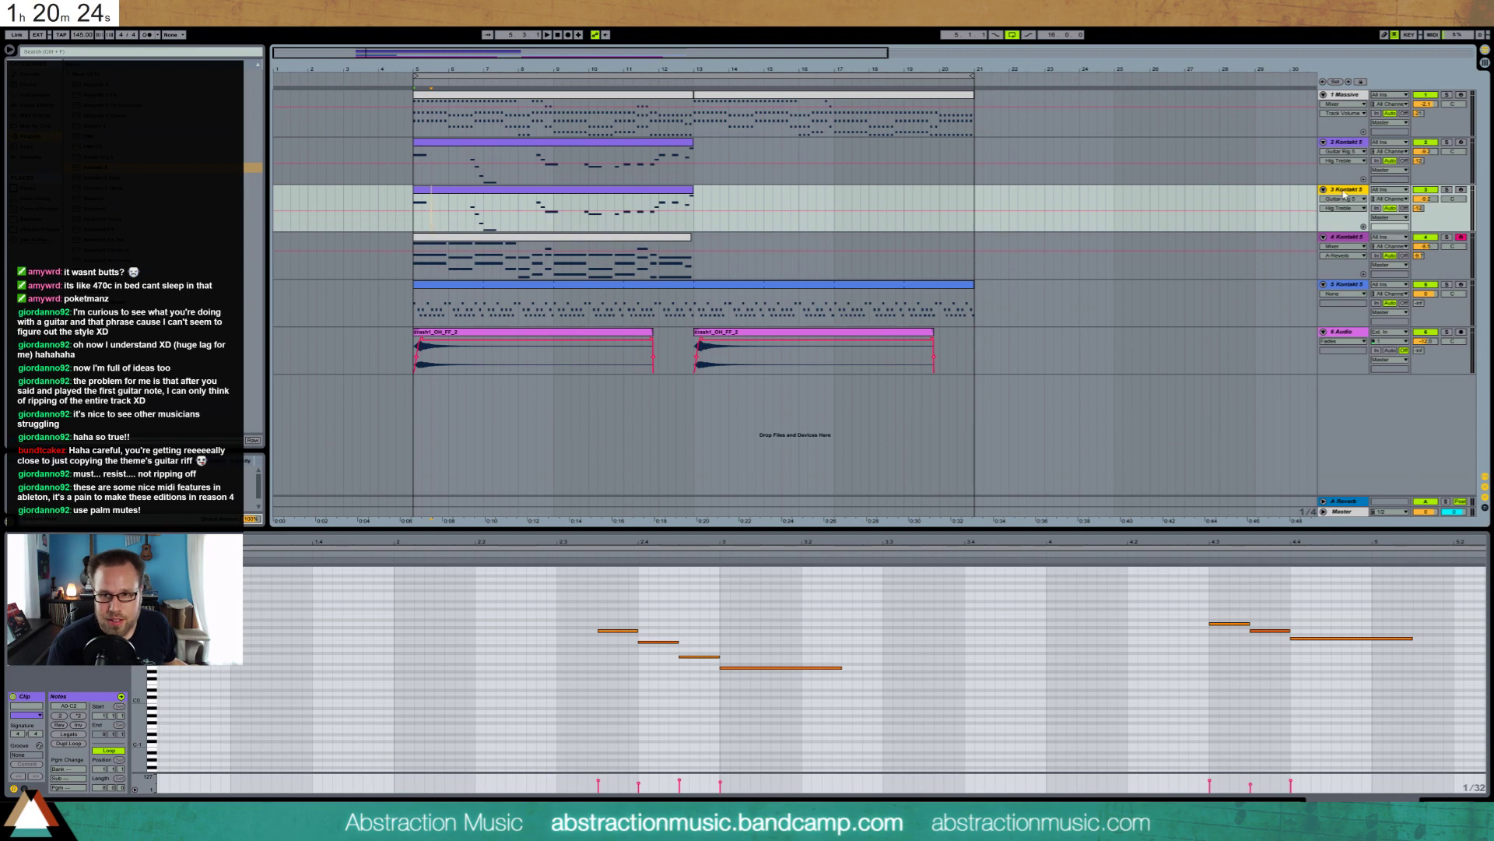
{"action": "key", "text": "ctrl+shift+t"}
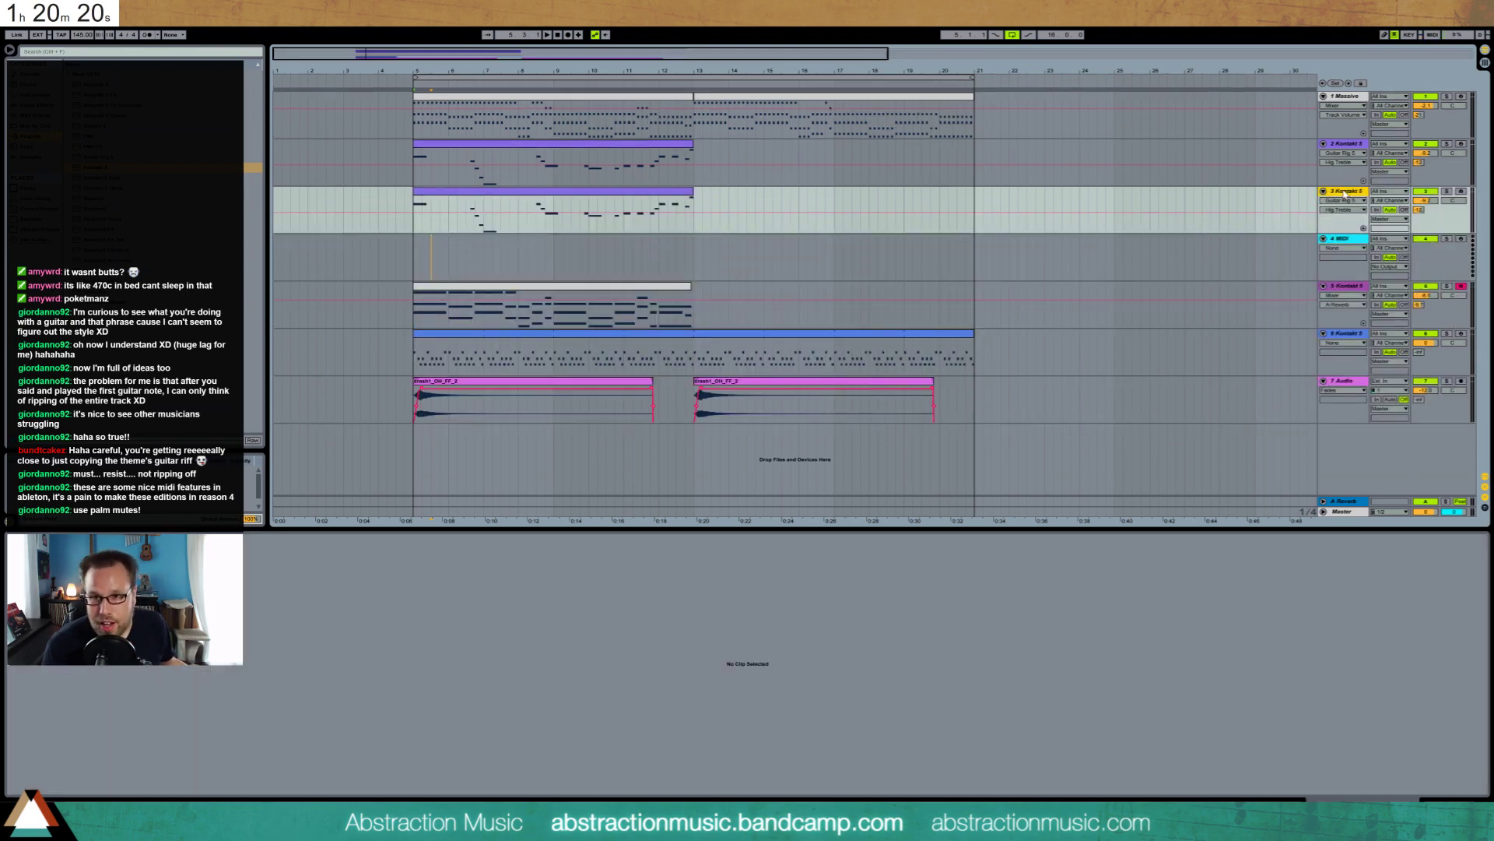
{"action": "key", "text": "Delete"}
{"action": "left_click", "coordinate": [1347, 147]}
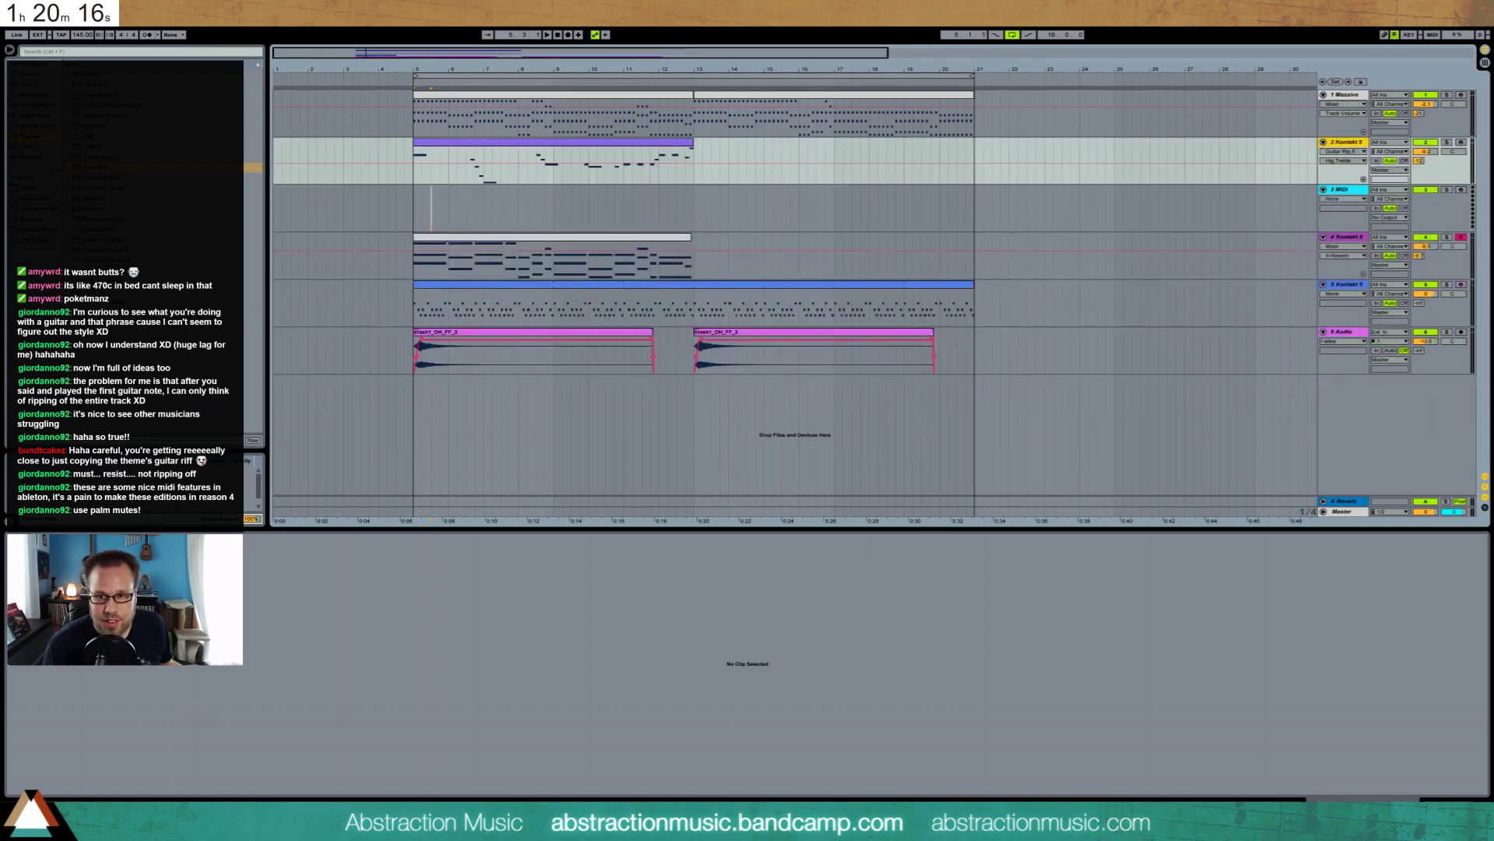
Copy Guitar Rig 5 from the guitar melody track and paste it onto the new MIDI track
{"action": "key", "text": "shift+Tab"}
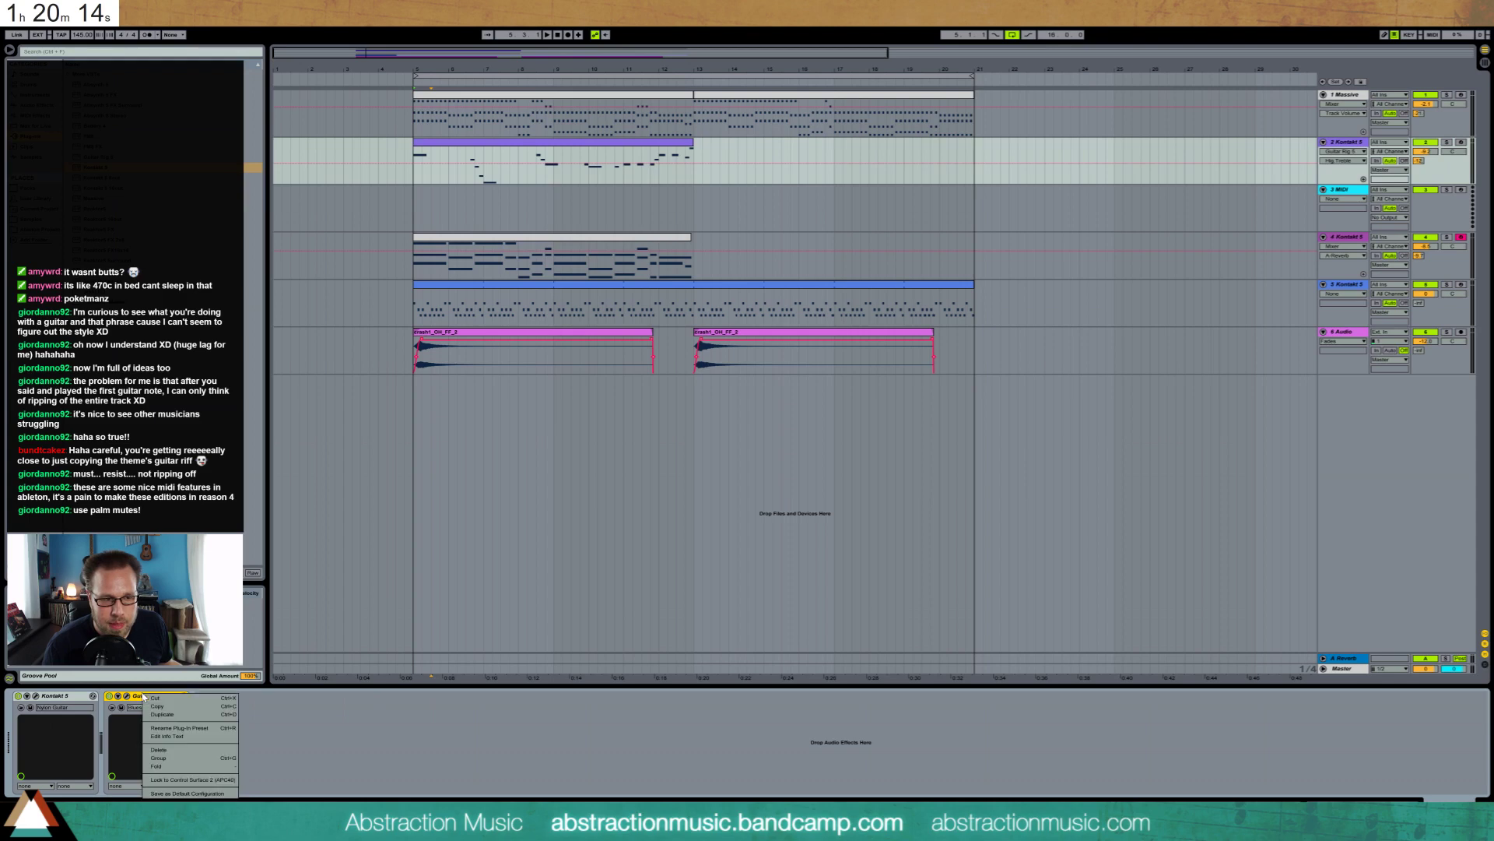
{"action": "left_click", "coordinate": [601, 228]}
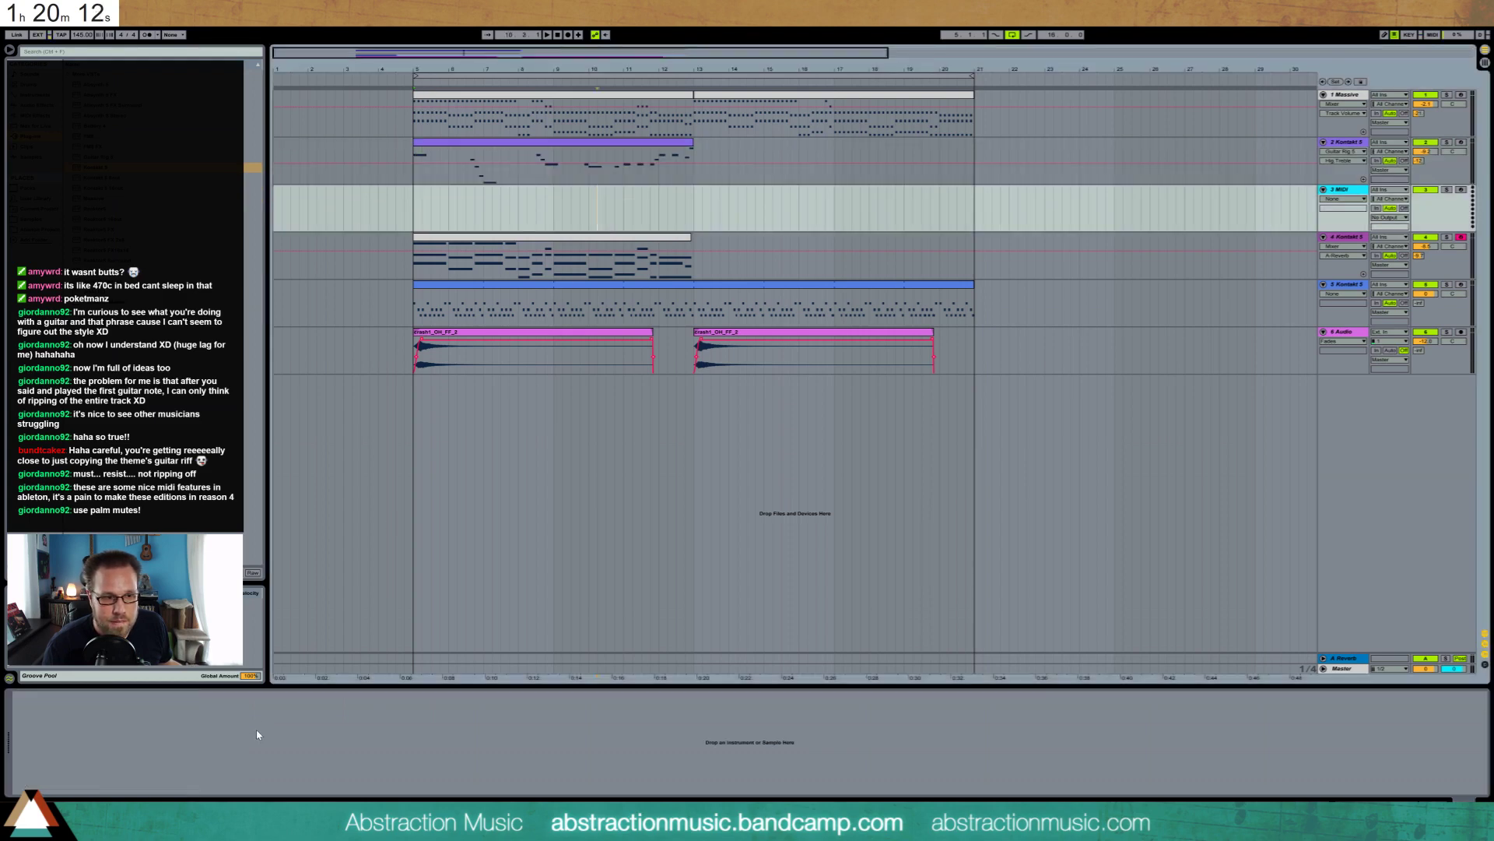
{"action": "key", "text": "ctrl+v"}
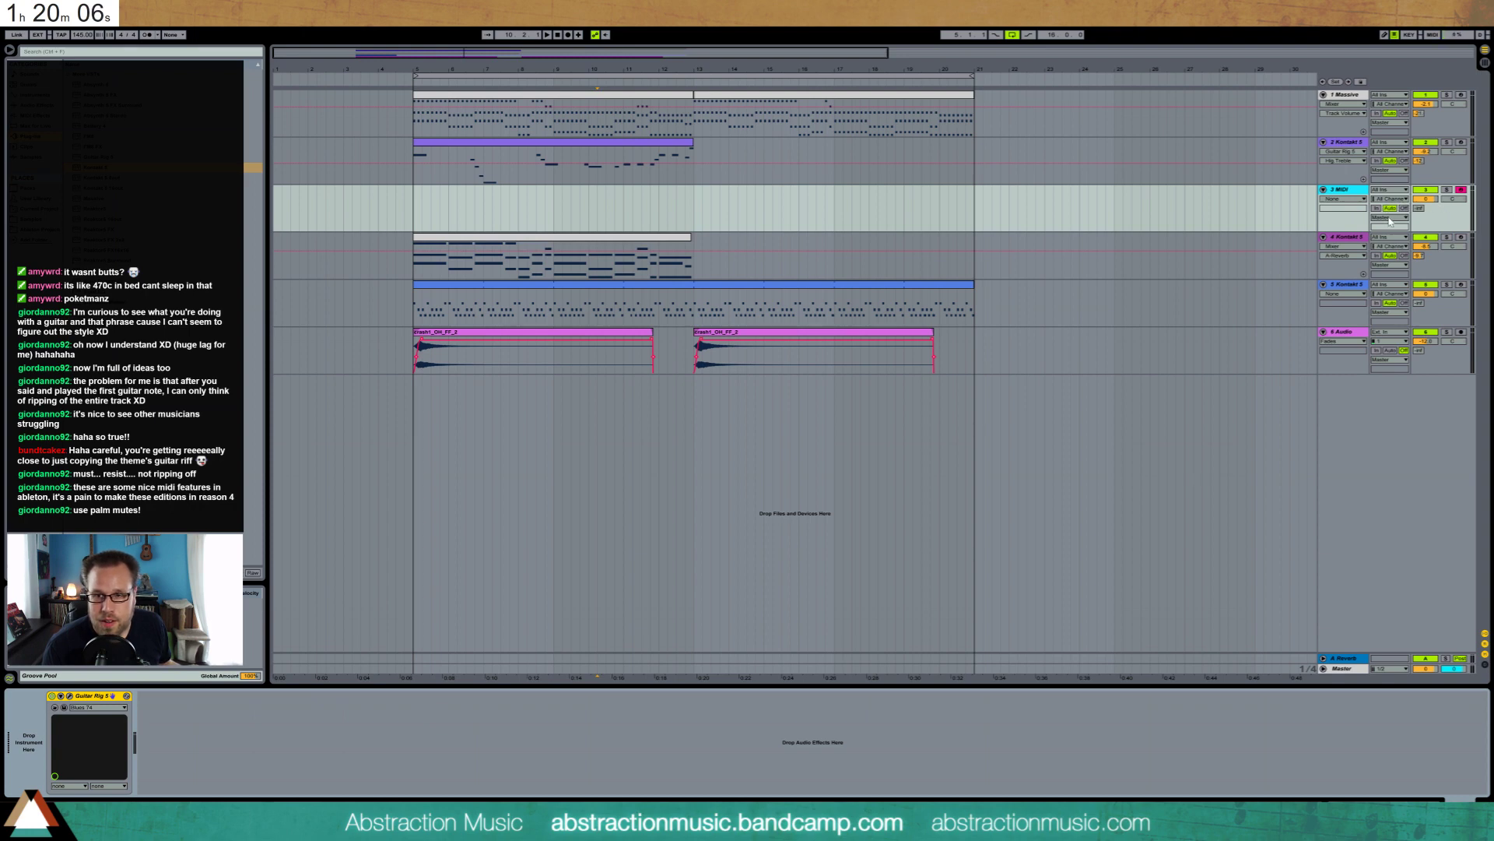
Replace the new MIDI track with an audio track that carries the copied Guitar Rig 5
{"action": "left_click", "coordinate": [1339, 190]}
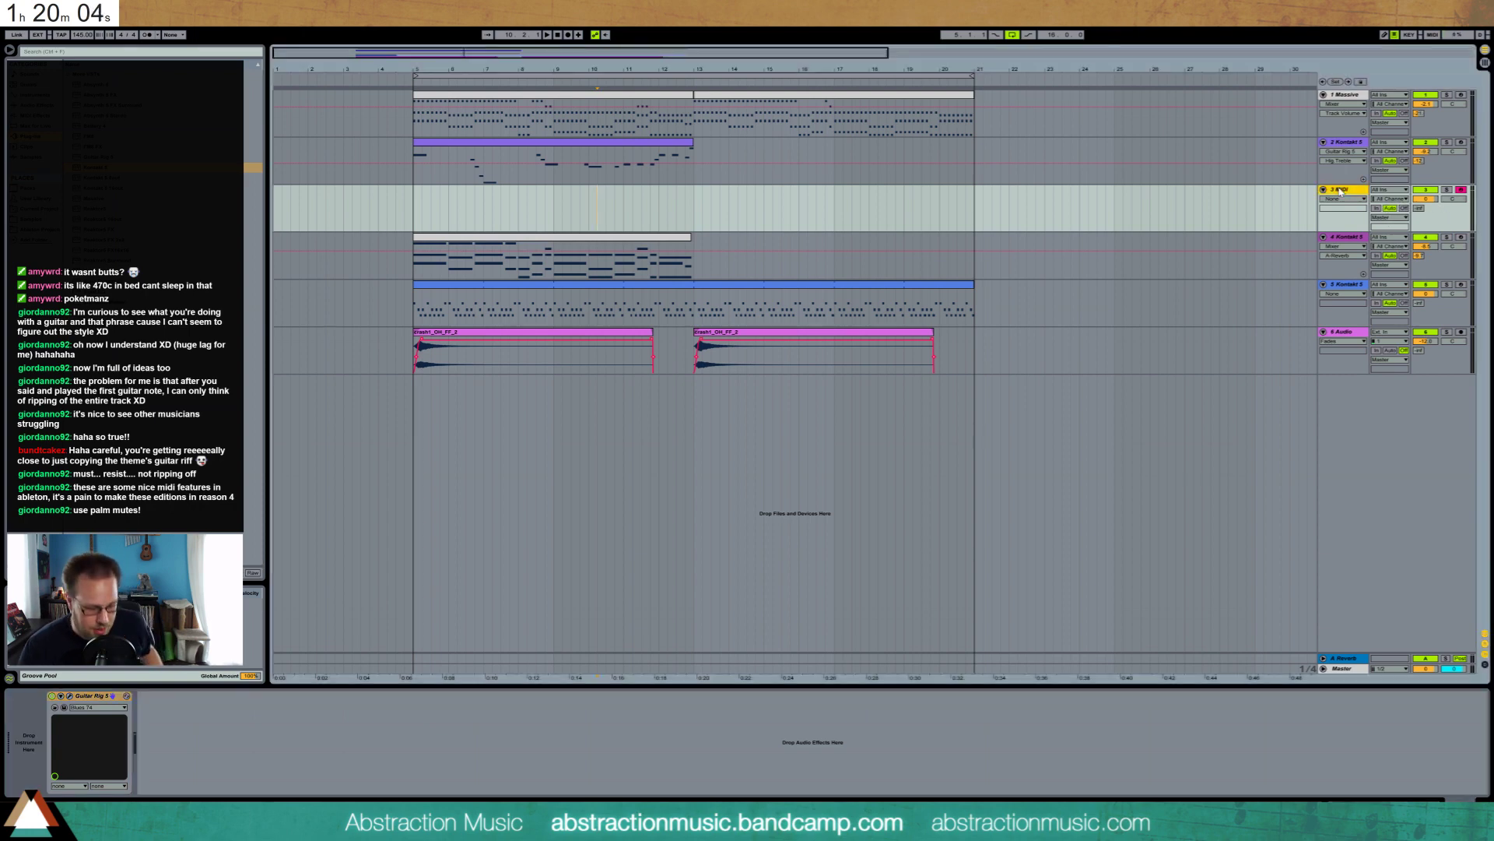
{"action": "key", "text": "ctrl+t"}
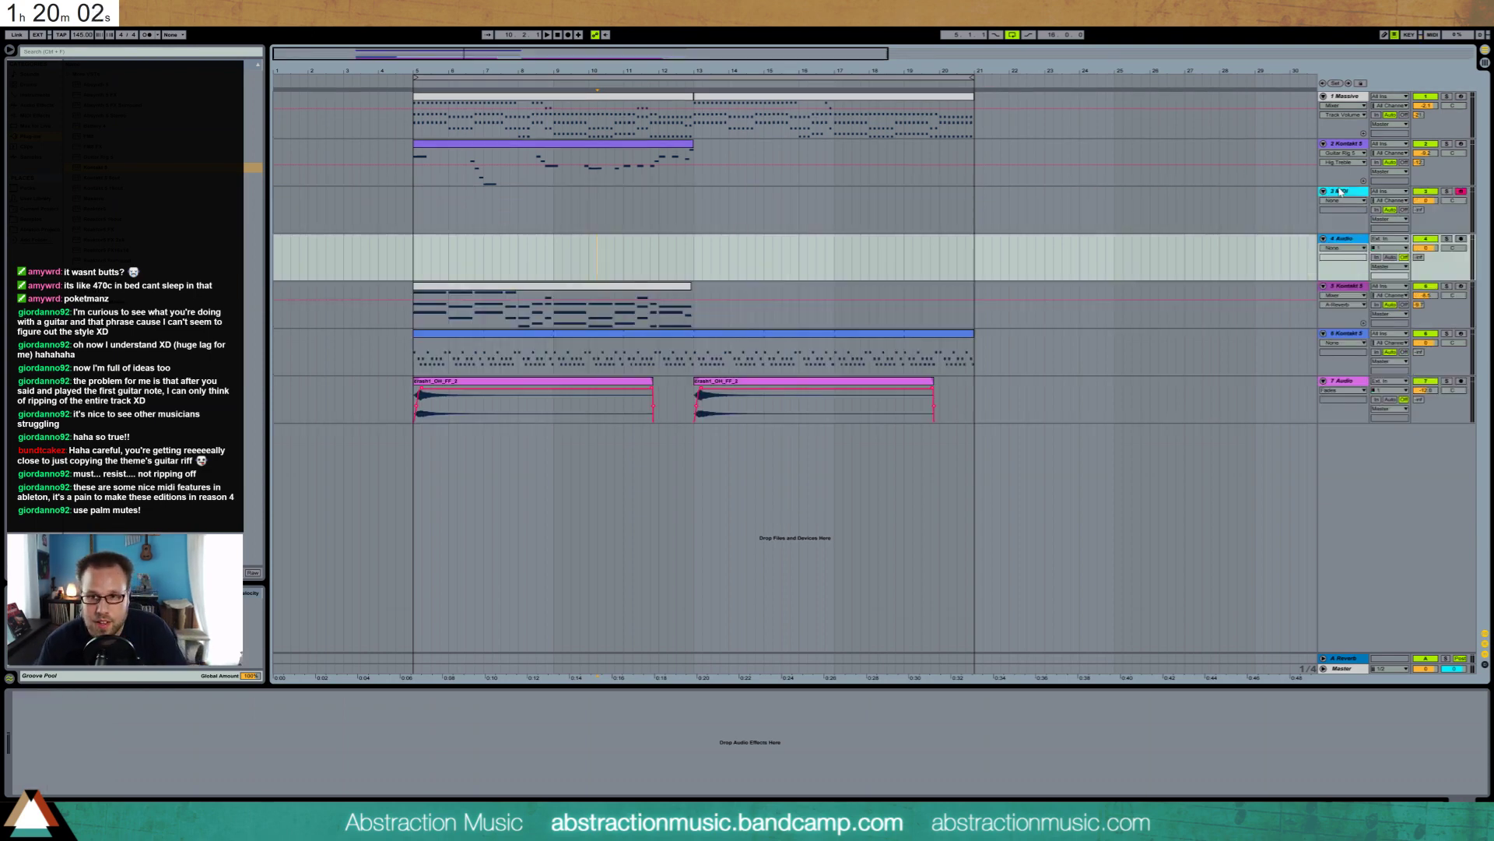
{"action": "left_click", "coordinate": [901, 754]}
{"action": "key", "text": "ctrl+v"}
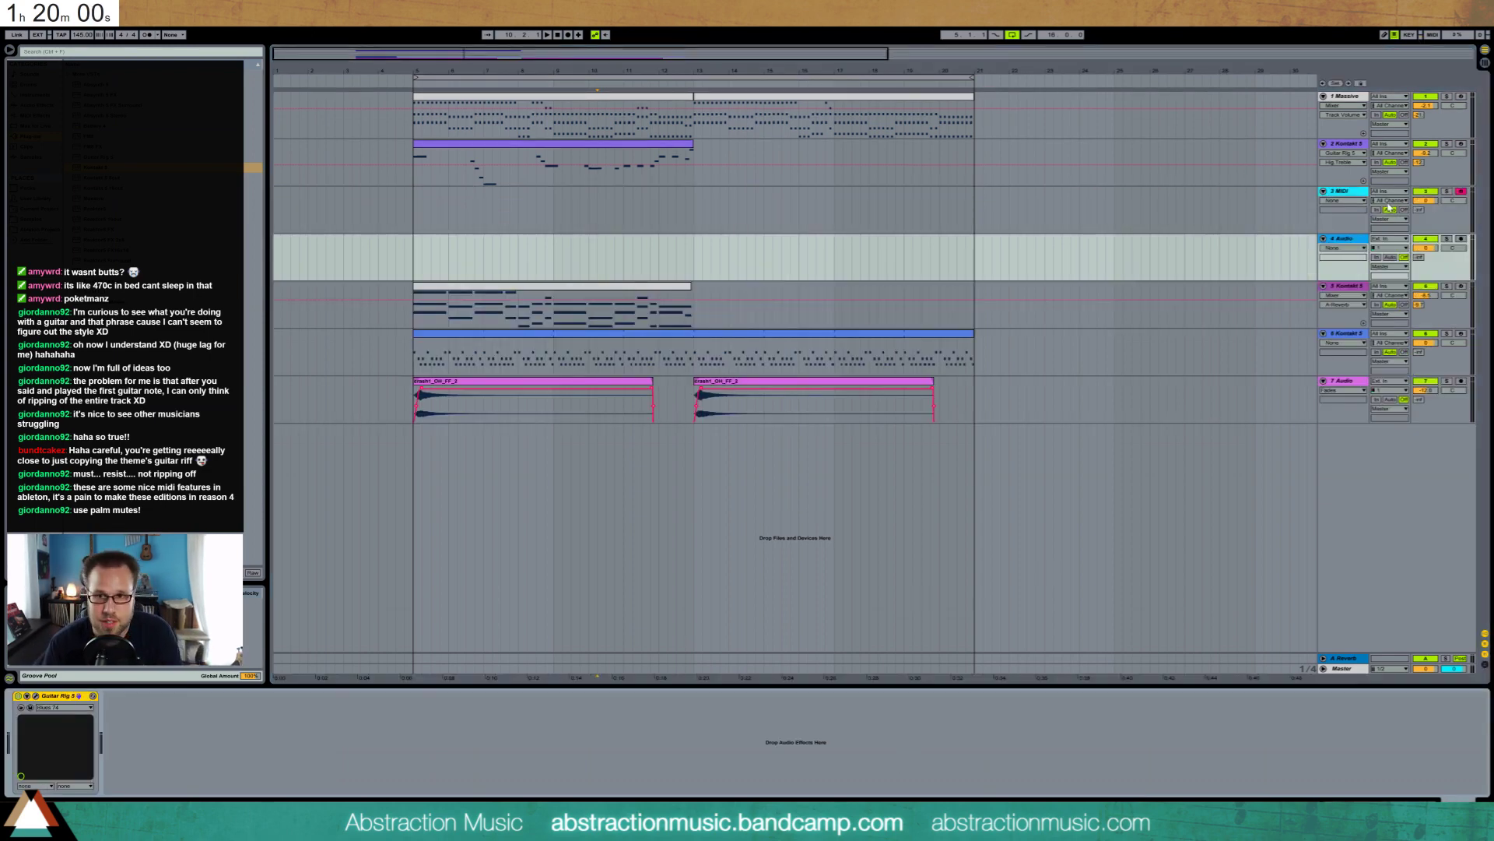
{"action": "left_click", "coordinate": [1362, 197]}
{"action": "key", "text": "Delete"}
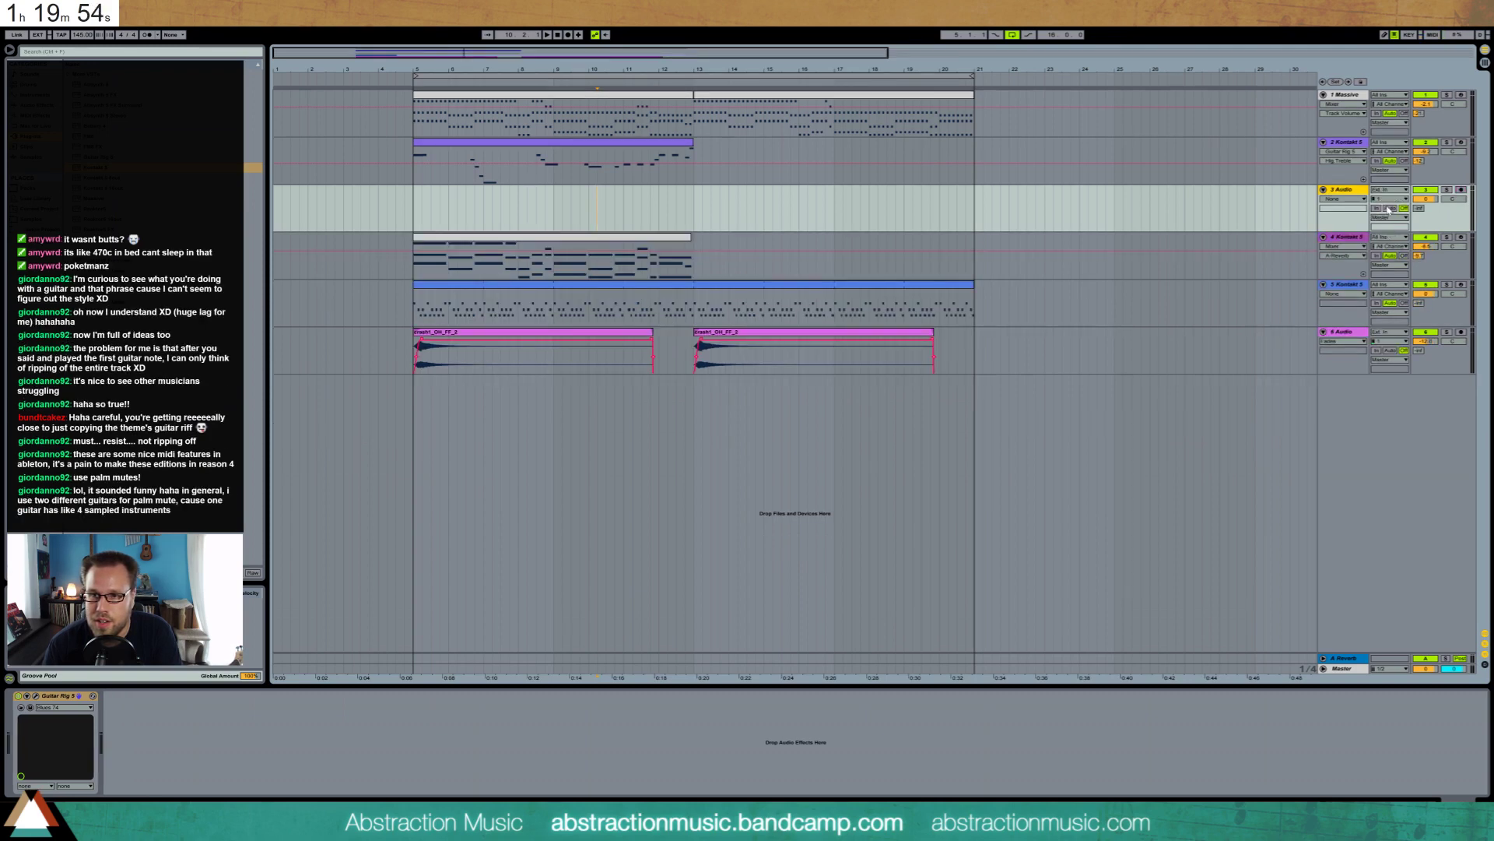
Choose the guitar's input channel for the audio track, set its monitoring to Auto, and arm it for recording
{"action": "left_click", "coordinate": [1387, 199]}
{"action": "left_click", "coordinate": [1385, 224]}
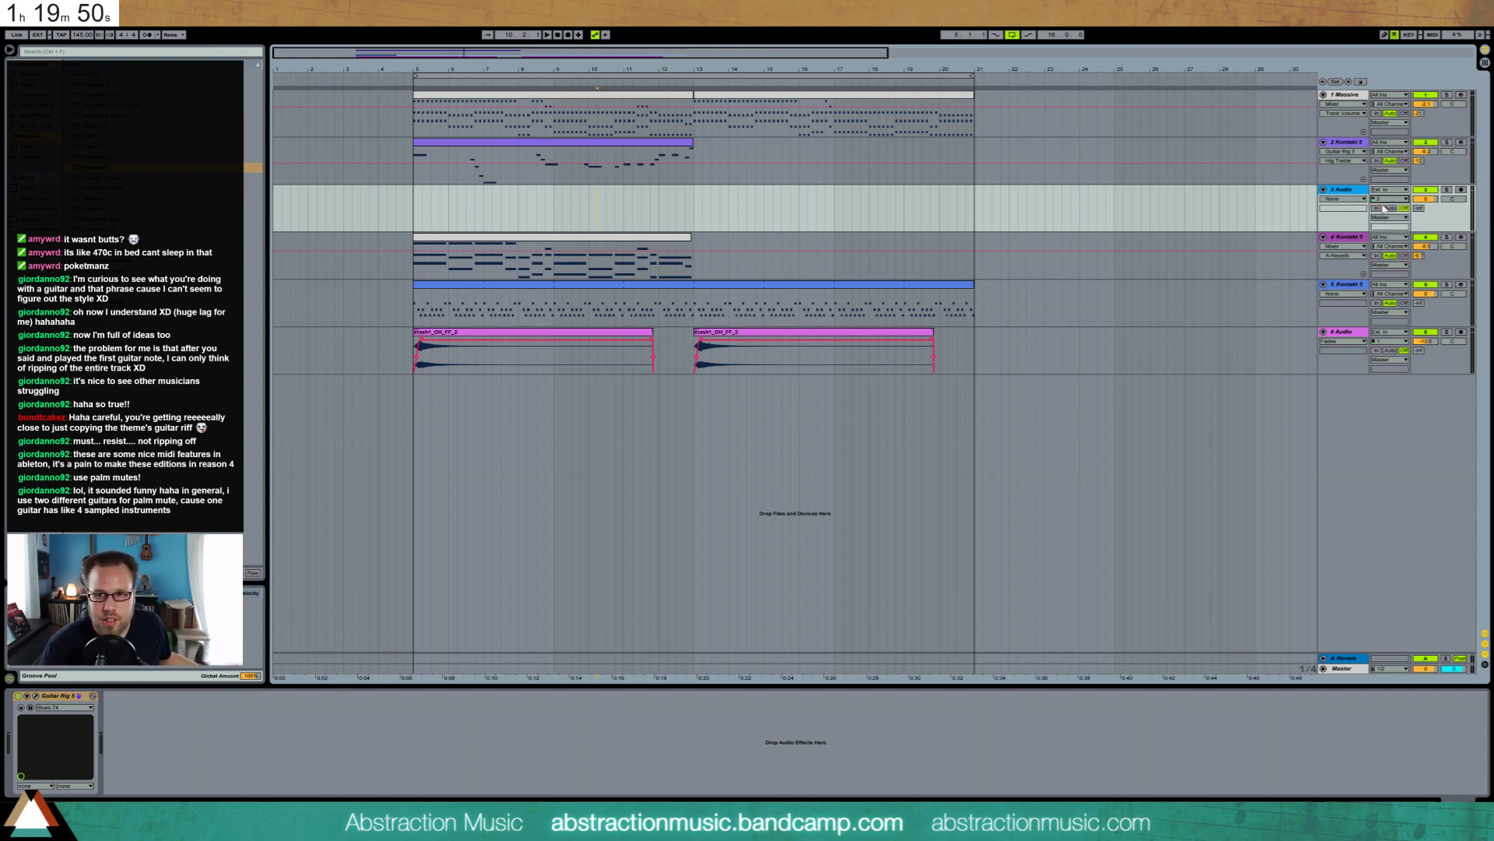
{"action": "right_click", "coordinate": [1384, 207]}
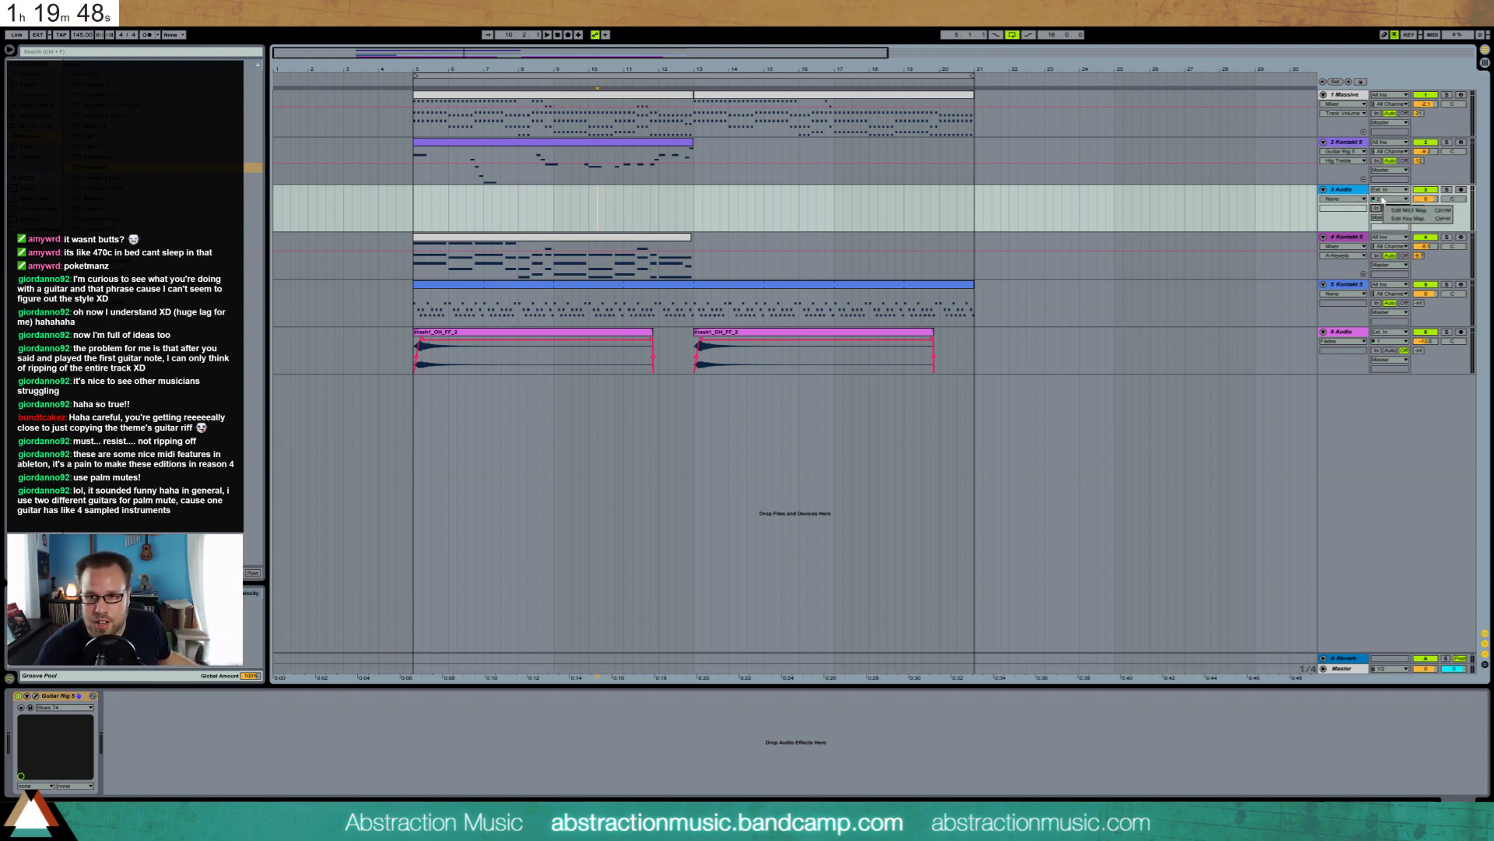
{"action": "left_click", "coordinate": [1389, 210]}
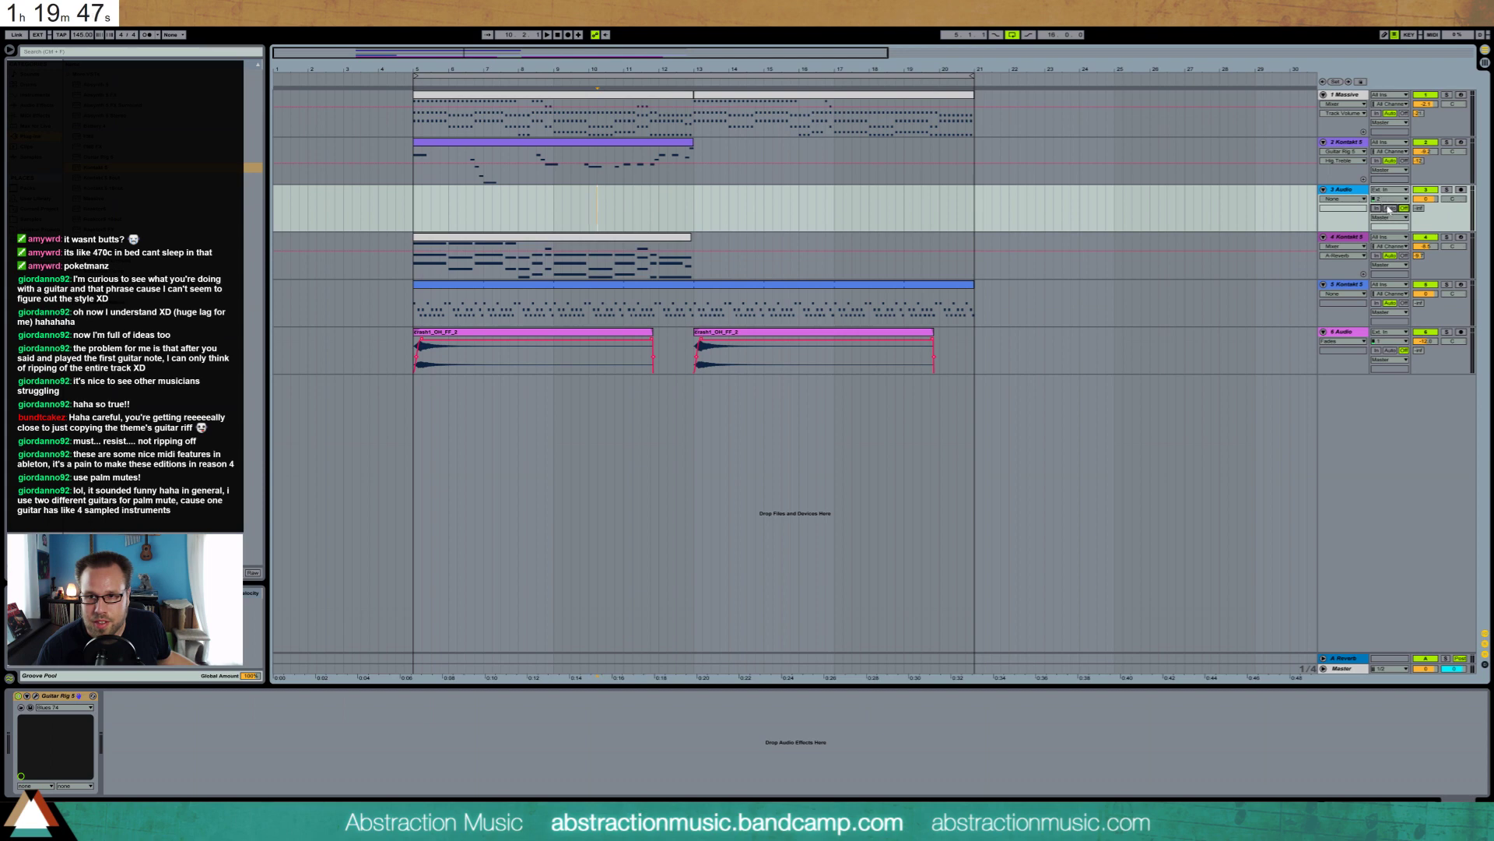
{"action": "left_click", "coordinate": [1461, 193]}
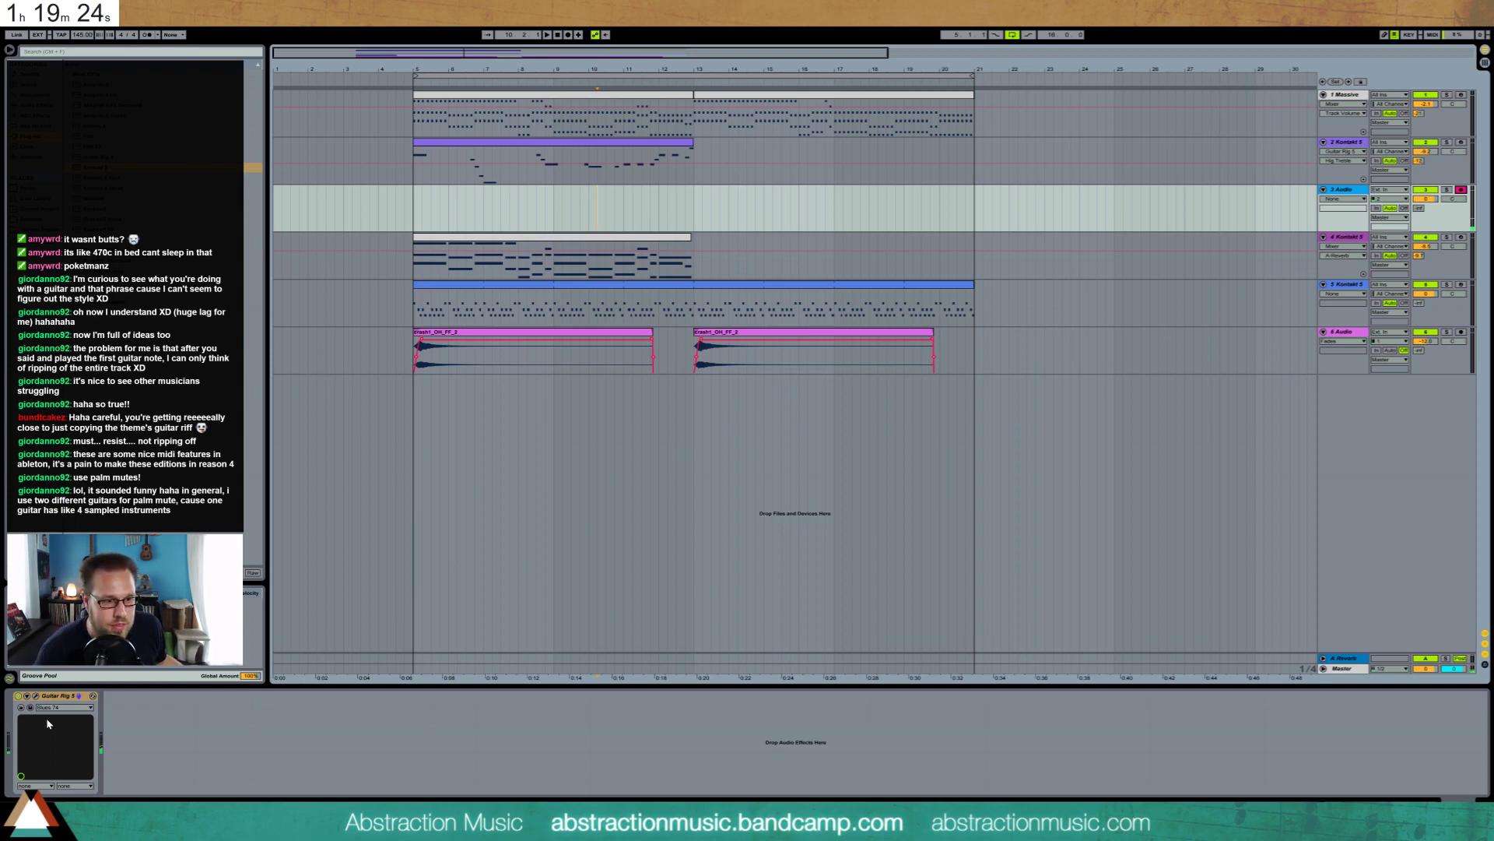
Load the Big Monster preset in the audio track's Guitar Rig 5 and look over the guitar melody clip's notes
{"action": "left_click", "coordinate": [36, 696]}
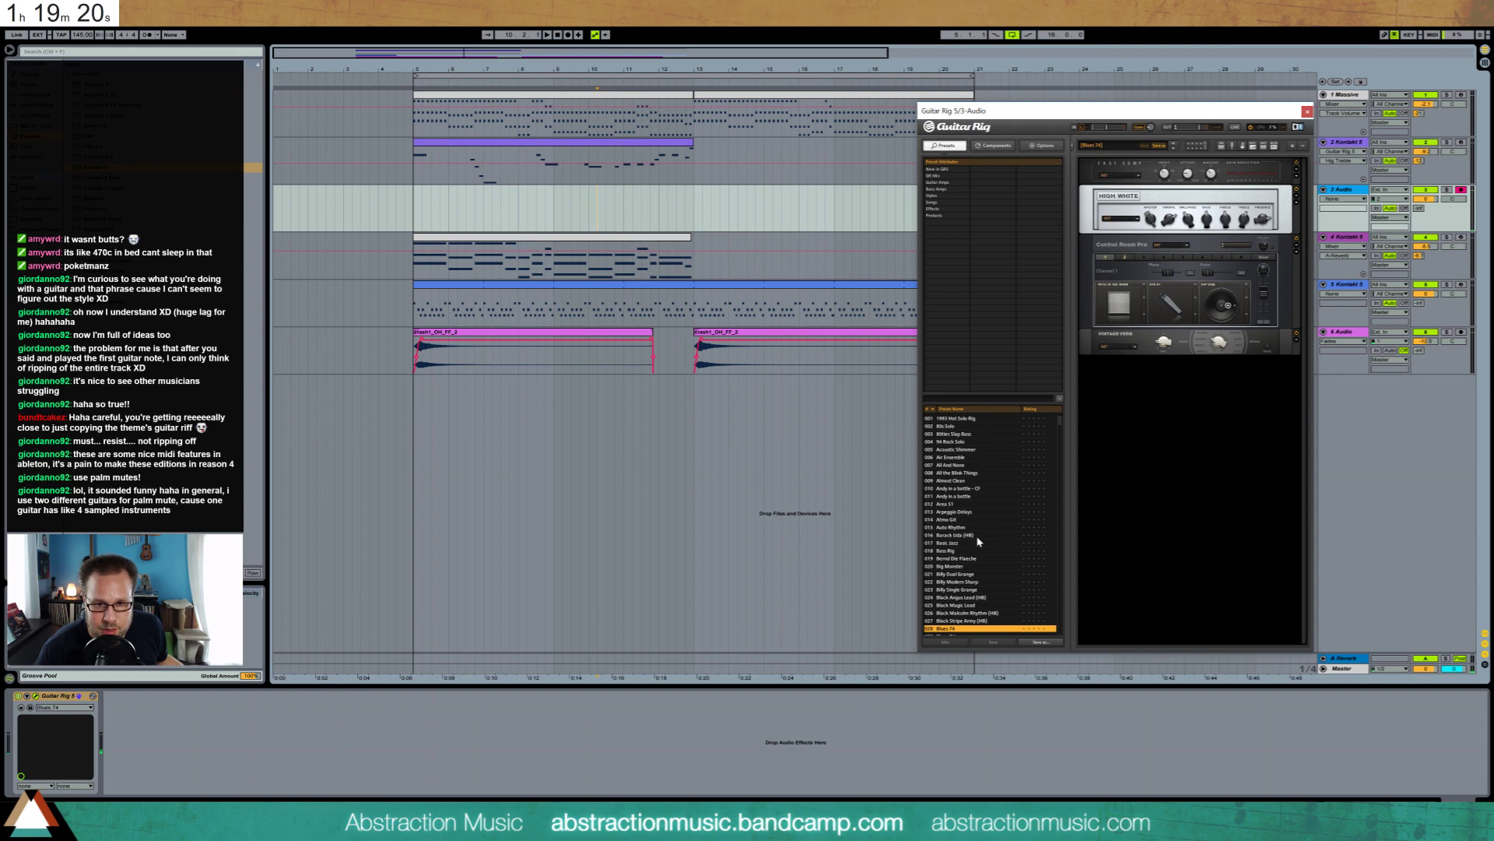
{"action": "left_click", "coordinate": [990, 566]}
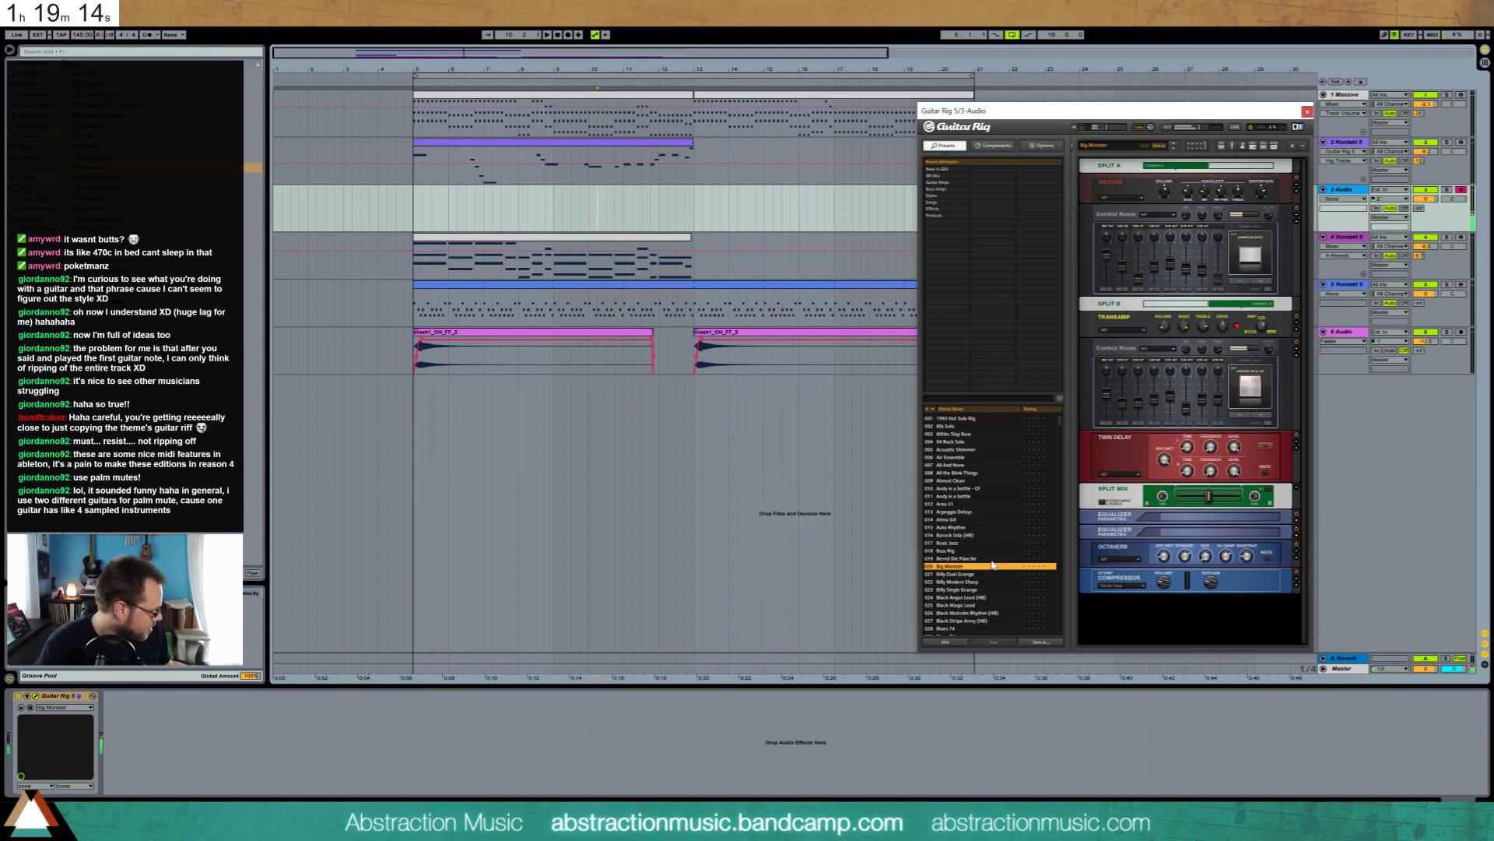
{"action": "double_click", "coordinate": [493, 143]}
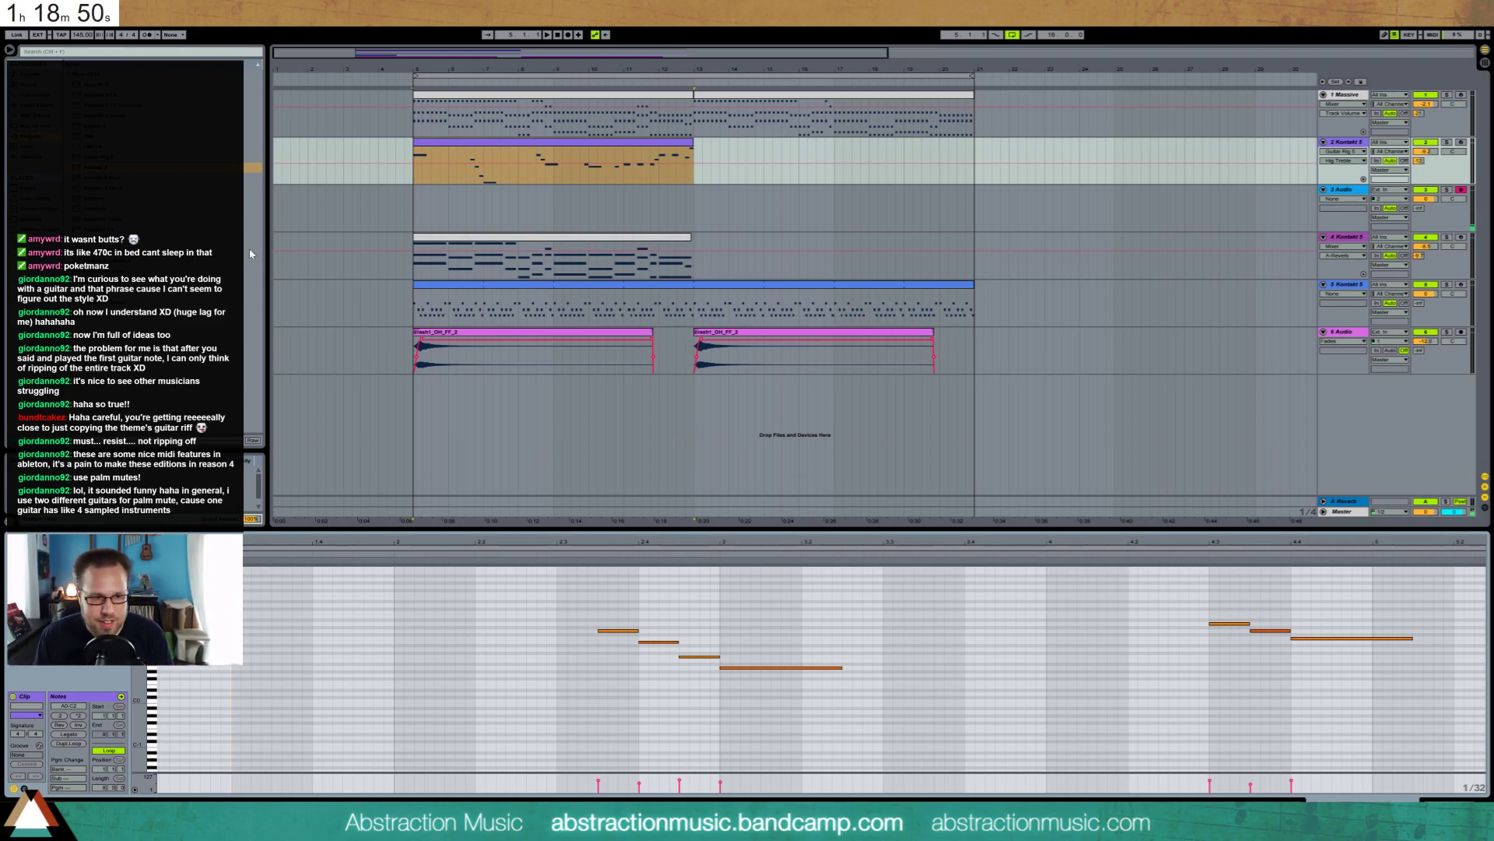
{"action": "key", "text": "shift+Tab"}
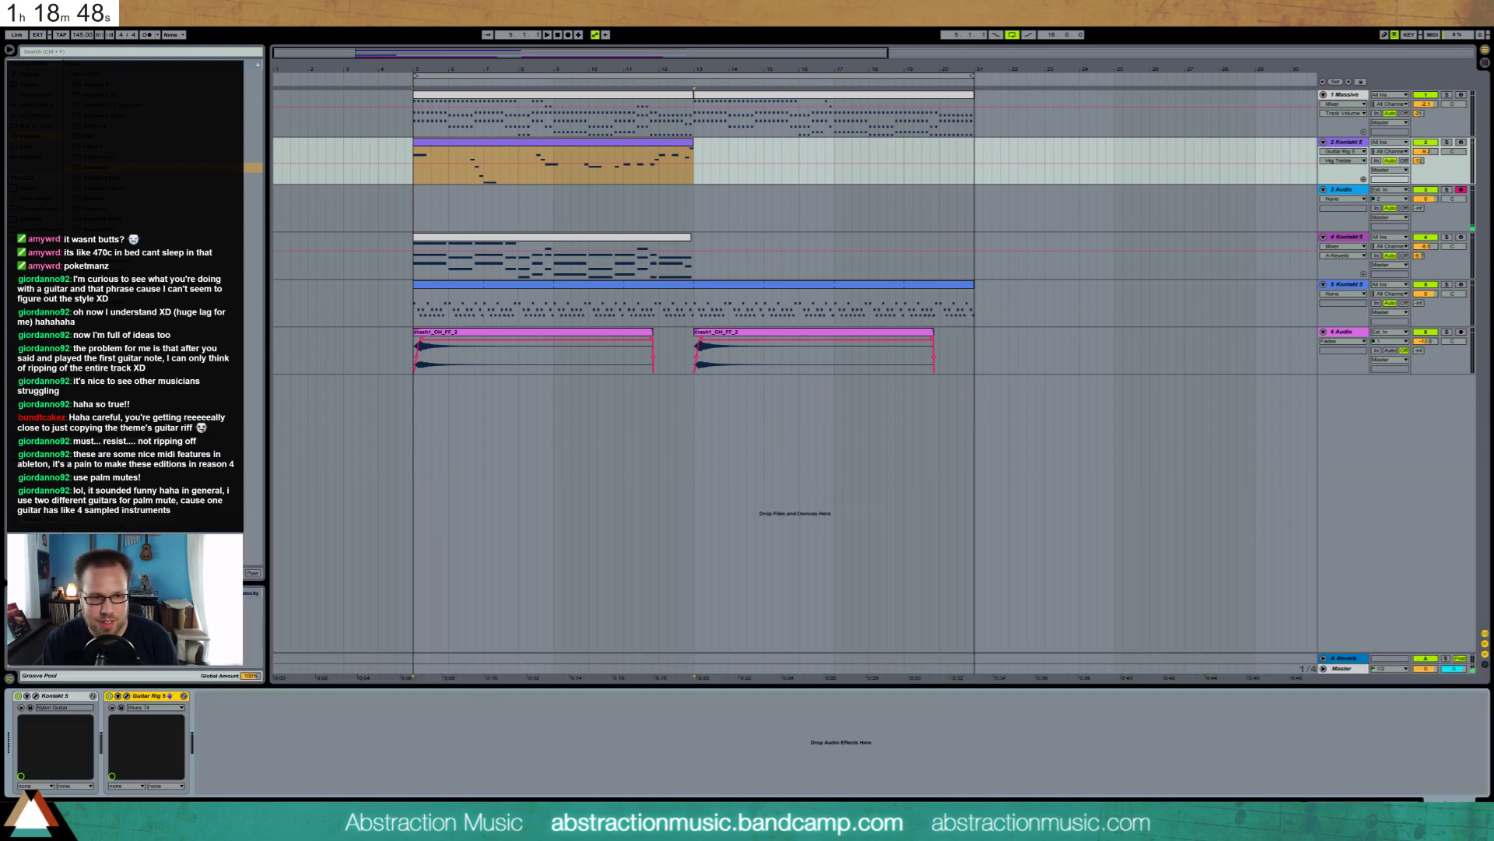
Insert a Gate before Guitar Rig 5 on the audio track and raise its threshold
{"action": "left_click", "coordinate": [561, 215]}
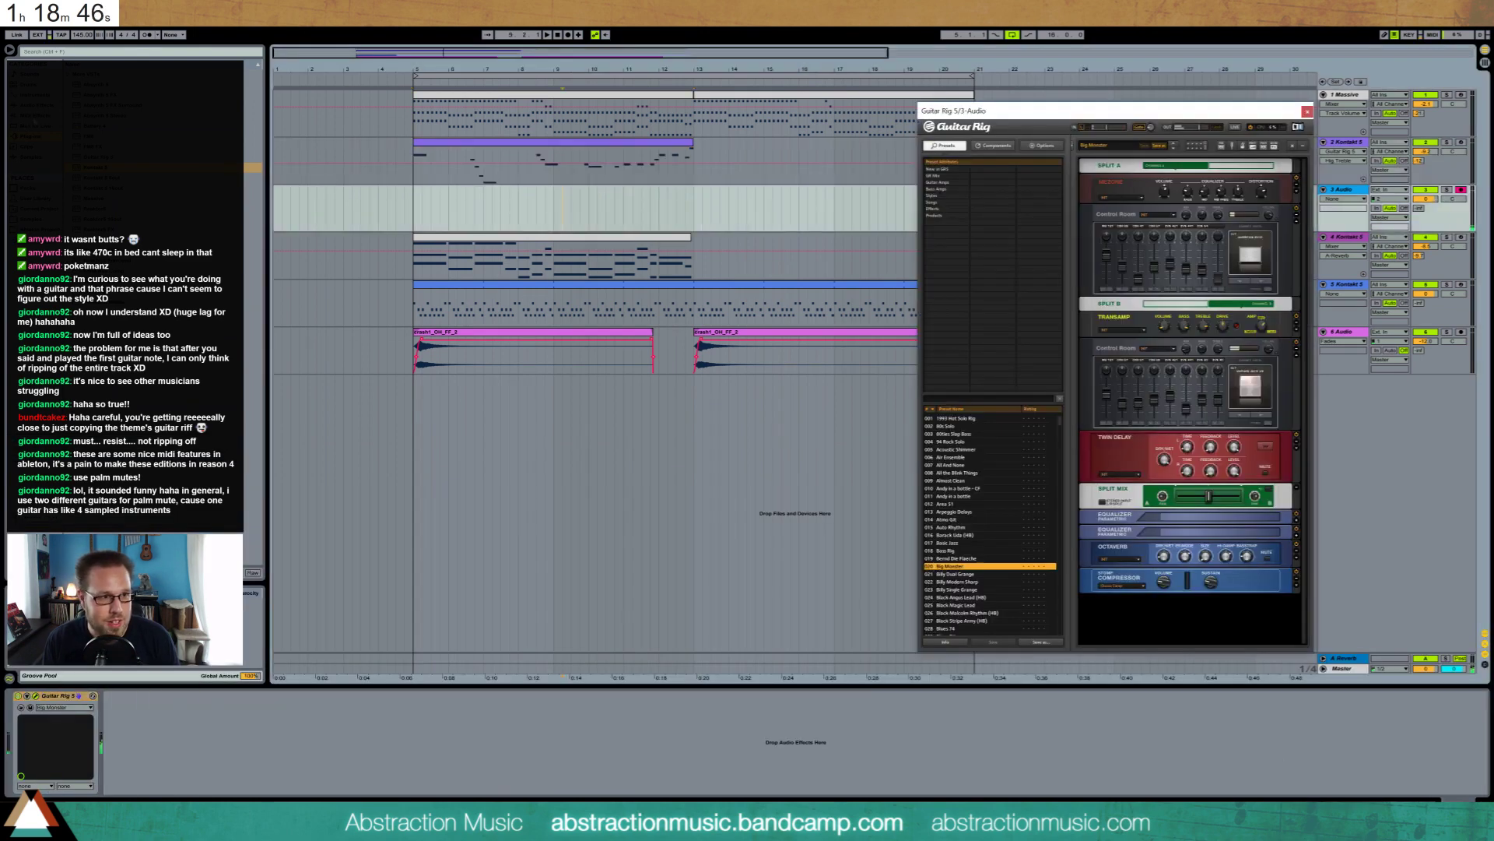
{"action": "left_click", "coordinate": [36, 106]}
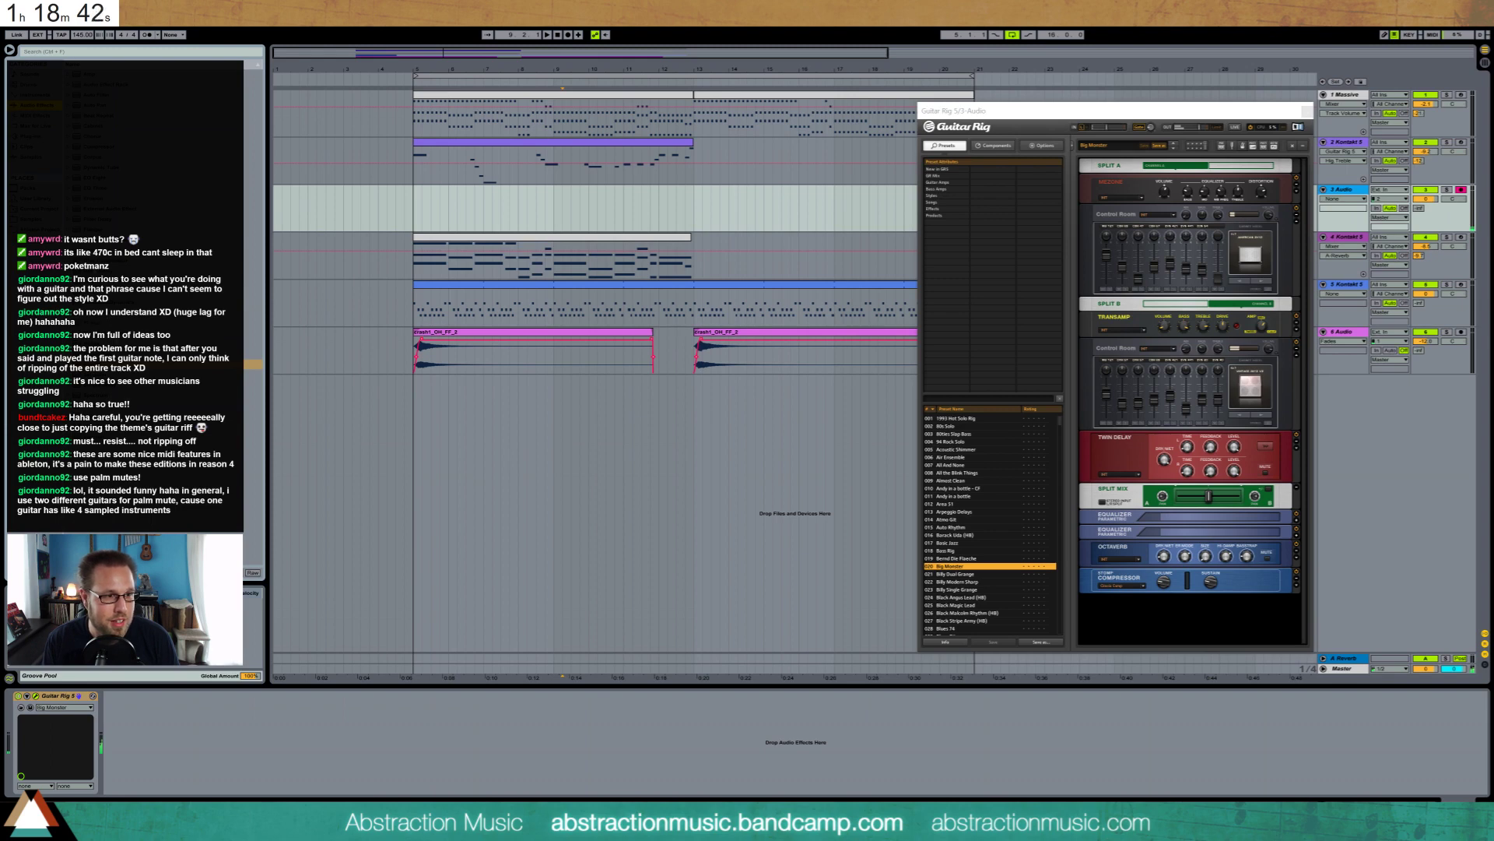
{"action": "left_click_drag", "start_coordinate": [93, 250], "coordinate": [99, 759]}
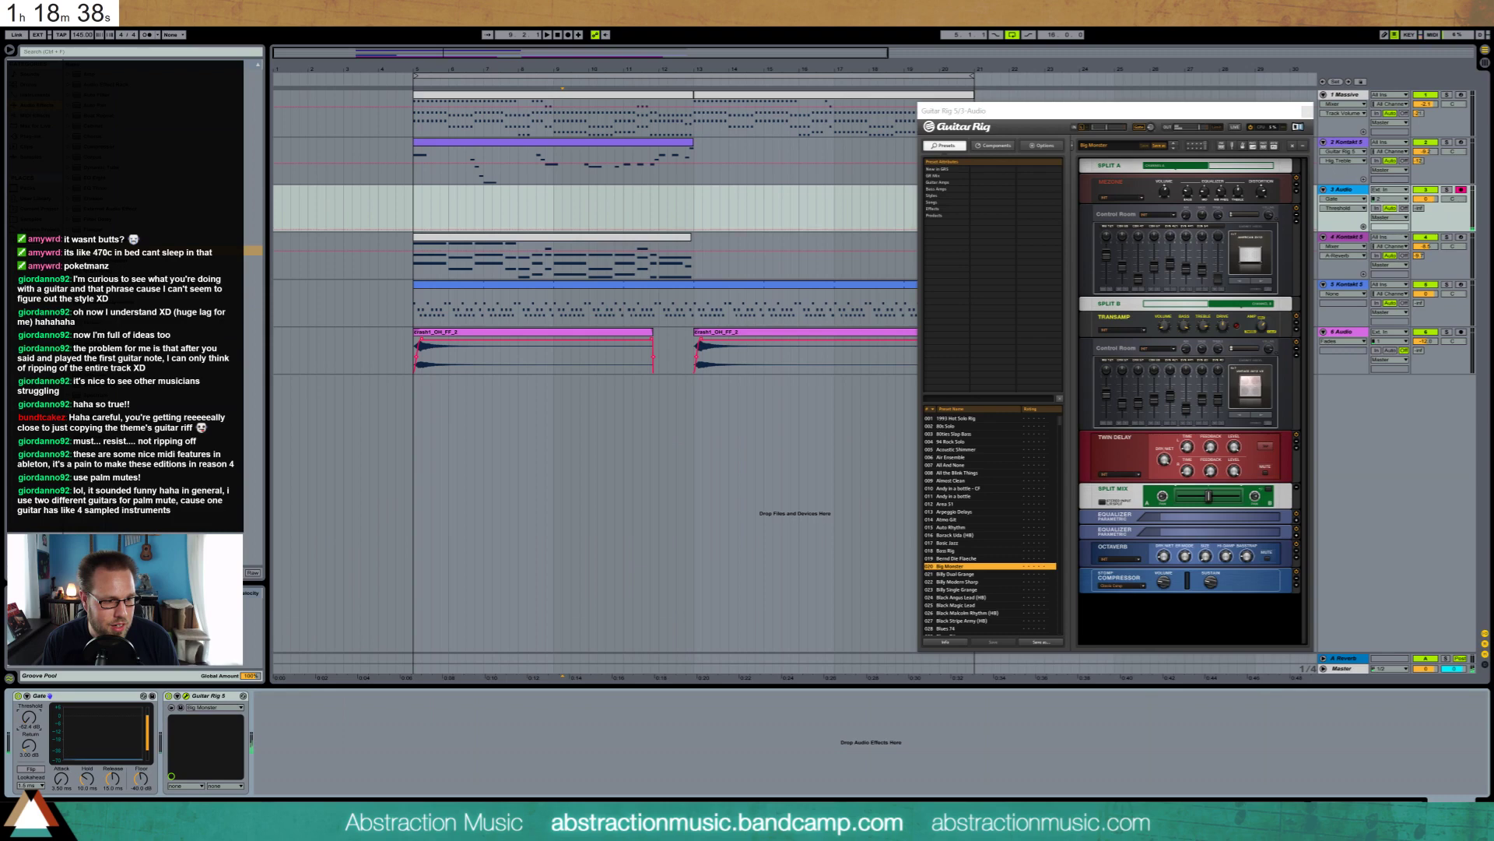
{"action": "left_click_drag", "start_coordinate": [32, 717], "coordinate": [32, 709]}
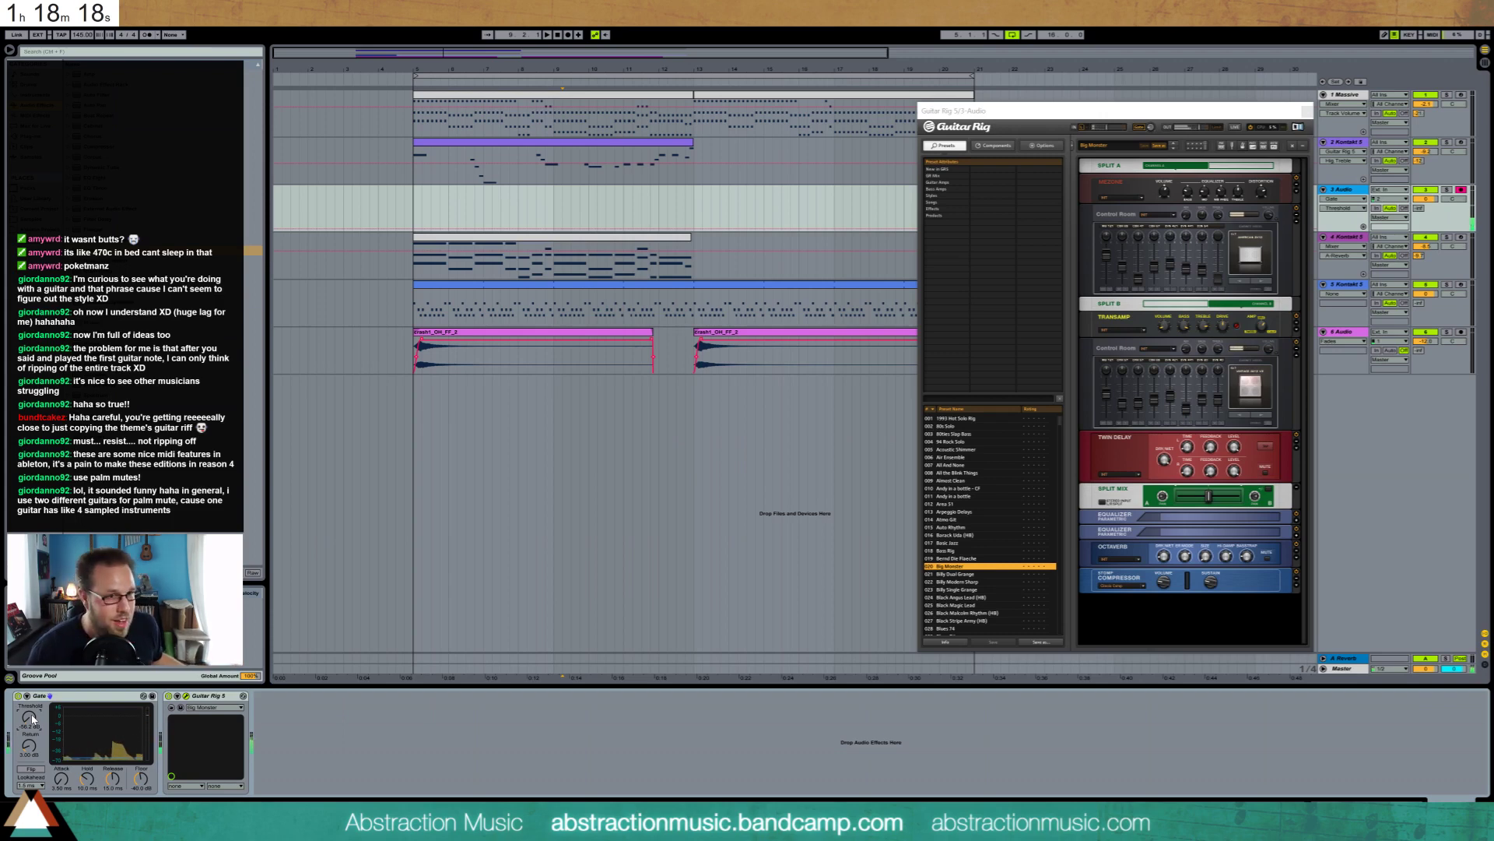
Open the guitar melody clip and play the arrangement from its start to listen
{"action": "left_click", "coordinate": [432, 148]}
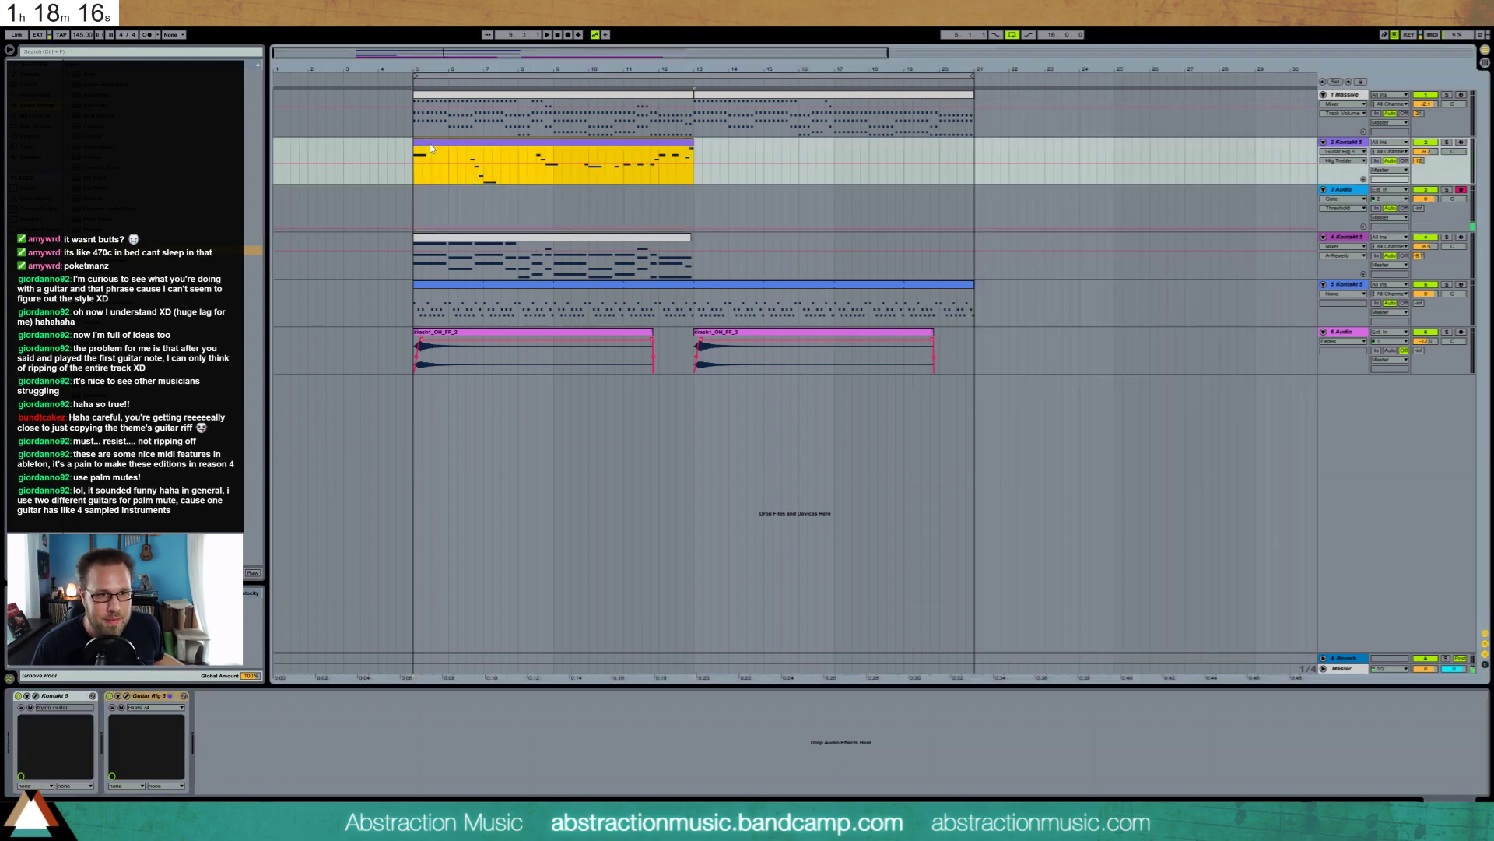
{"action": "double_click", "coordinate": [432, 148]}
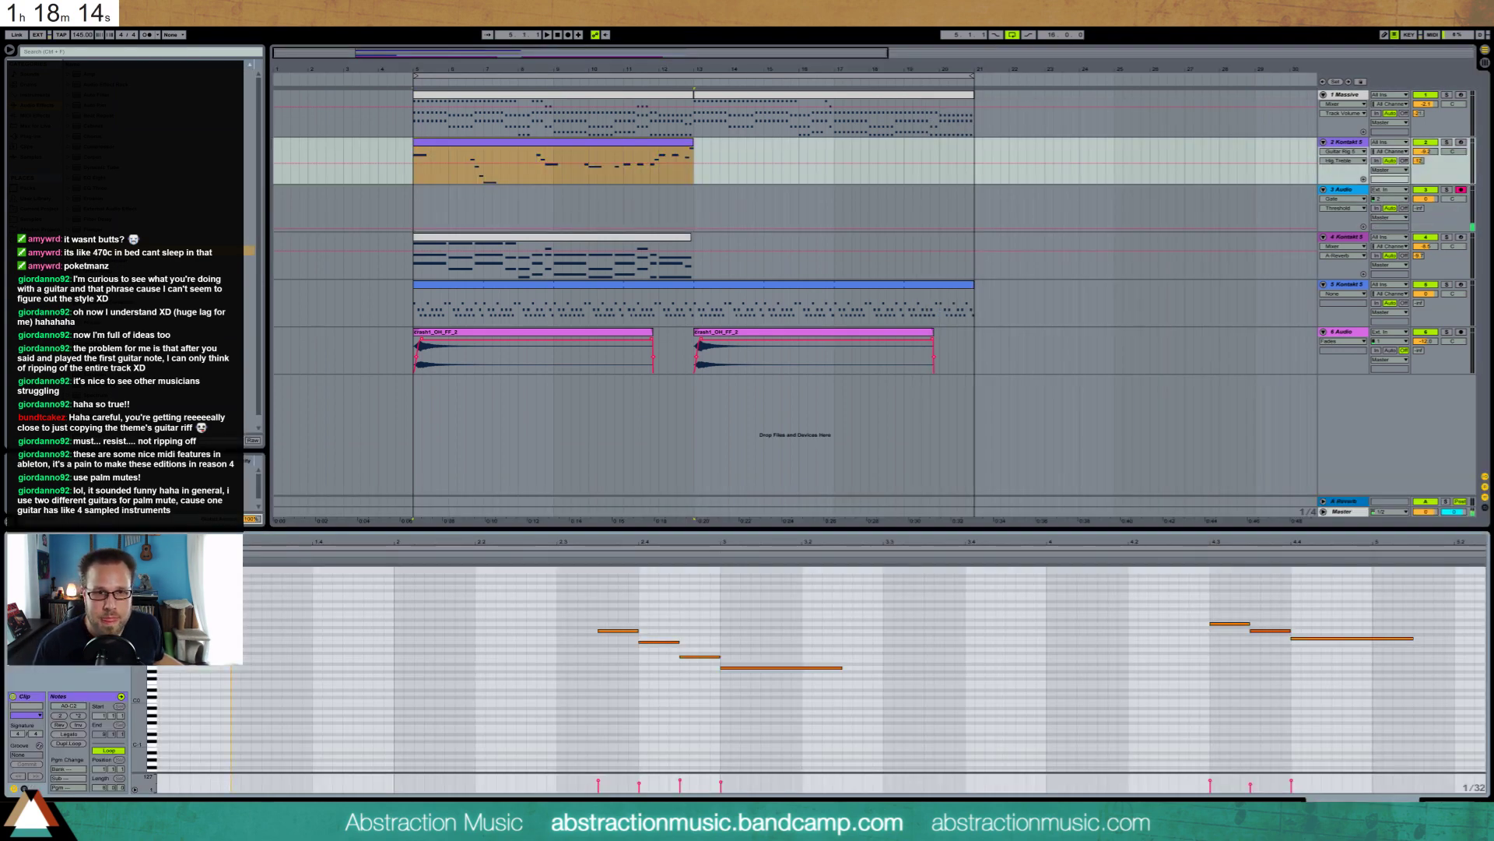
{"action": "left_click", "coordinate": [548, 34]}
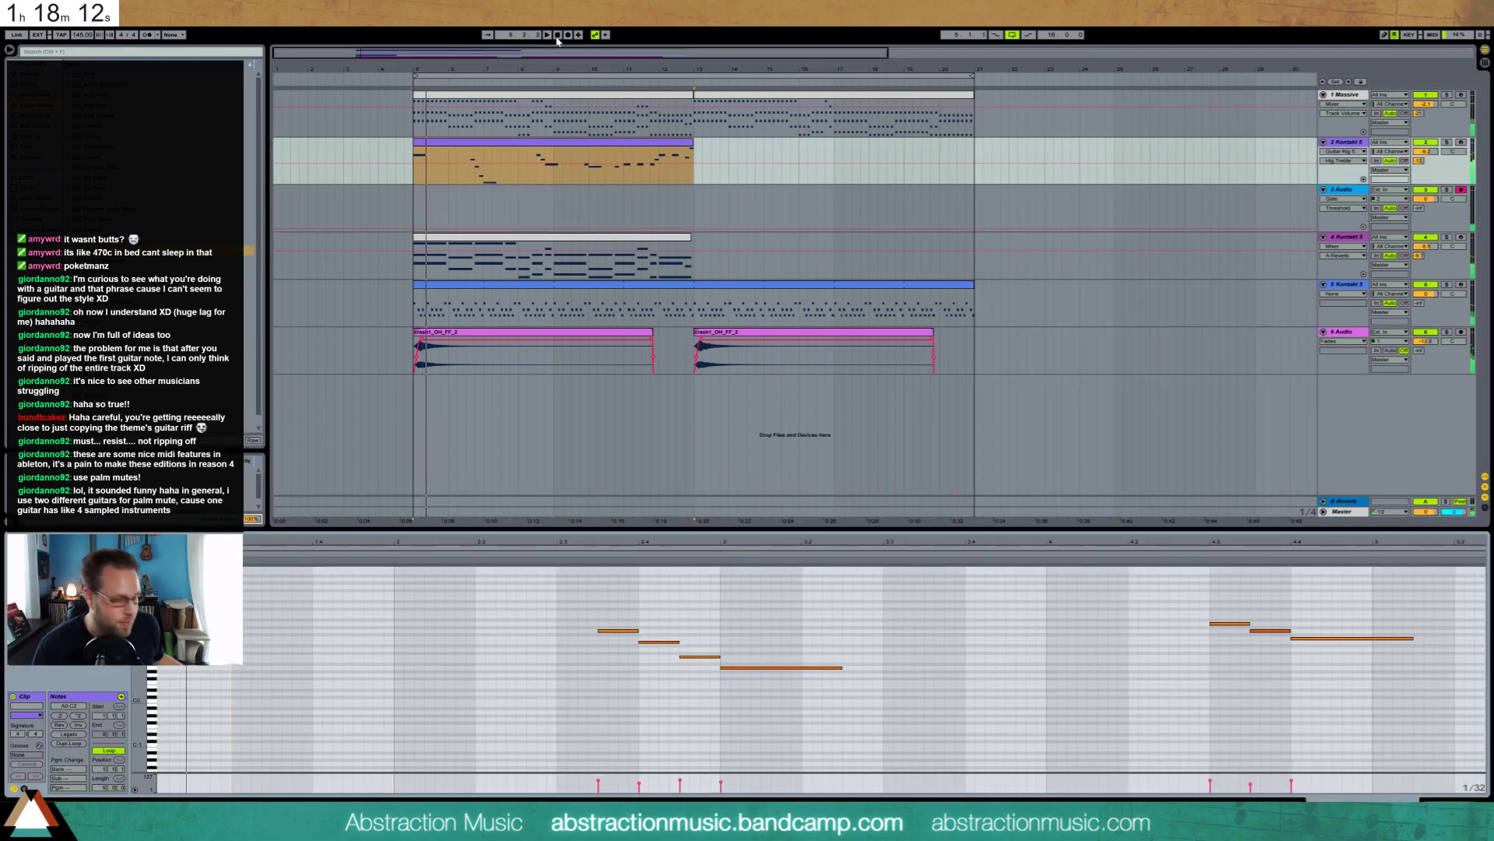
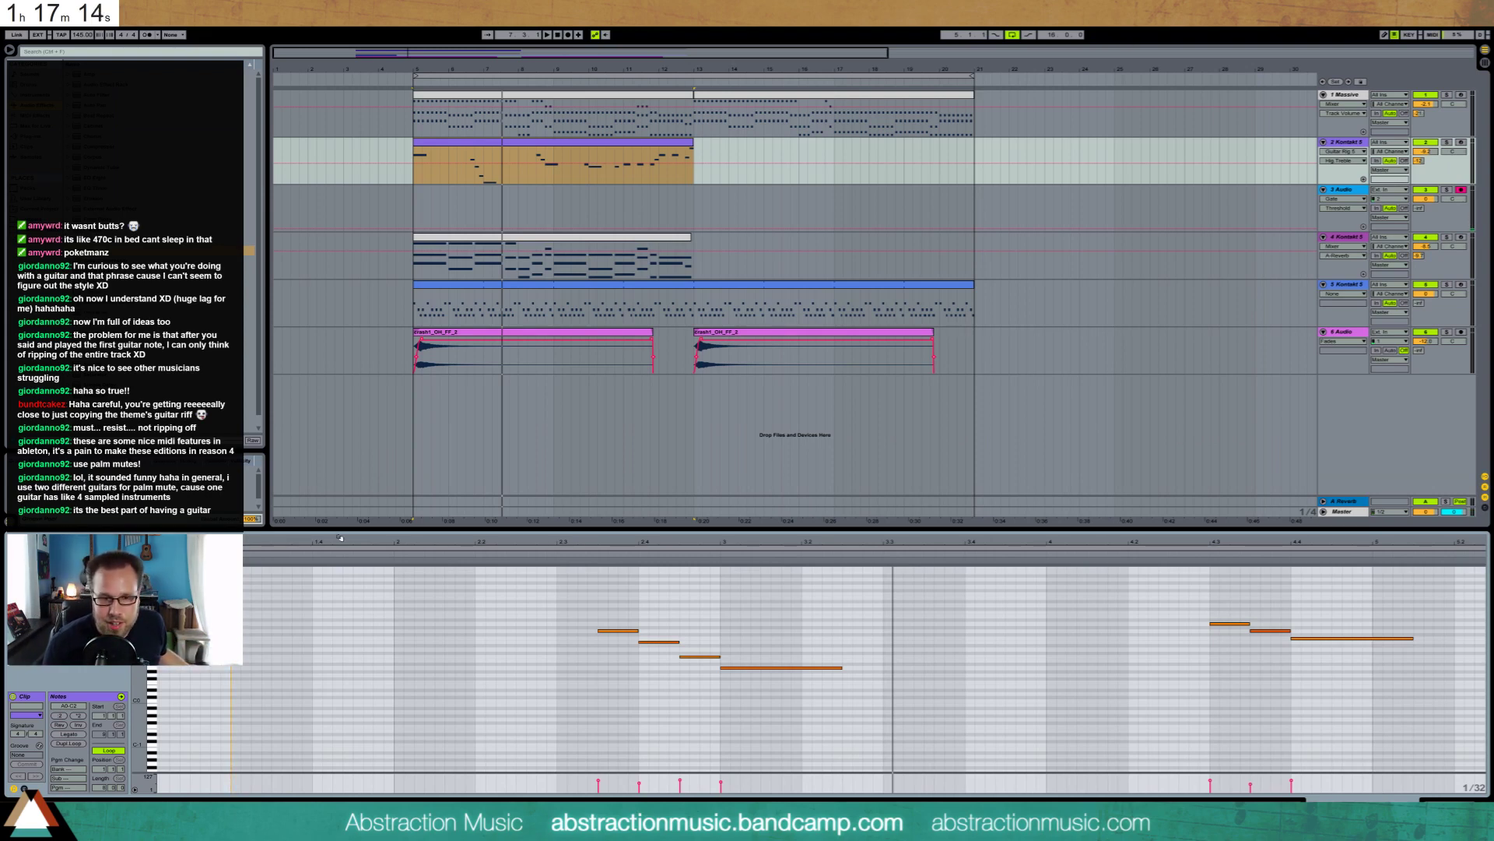
Open Guitar Rig 5 on the guitar melody track and adjust the knobs of its compressor above the High White amp
{"action": "key", "text": "shift+Tab"}
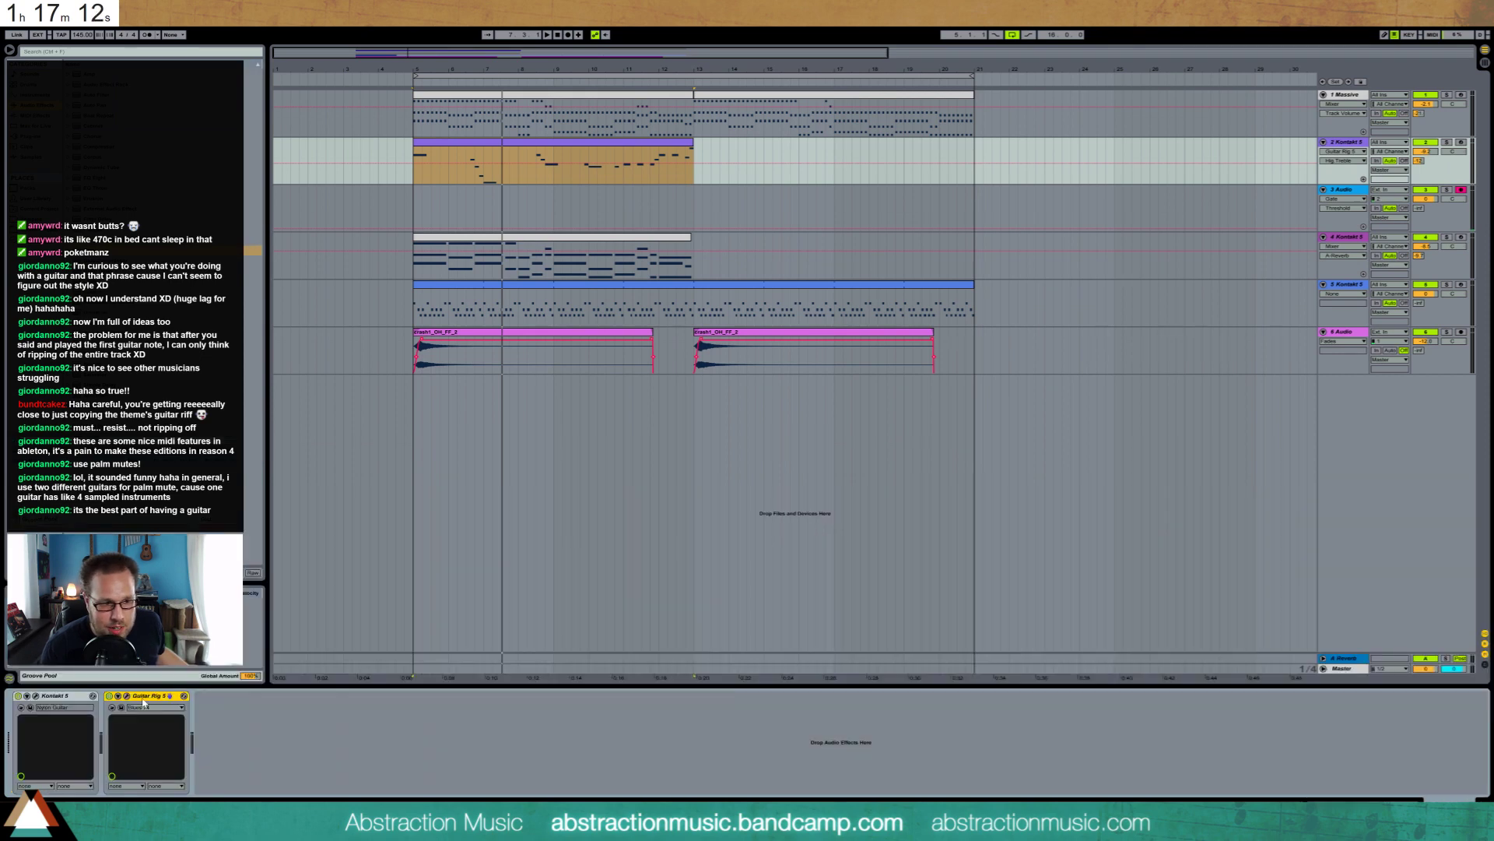
{"action": "left_click", "coordinate": [127, 696]}
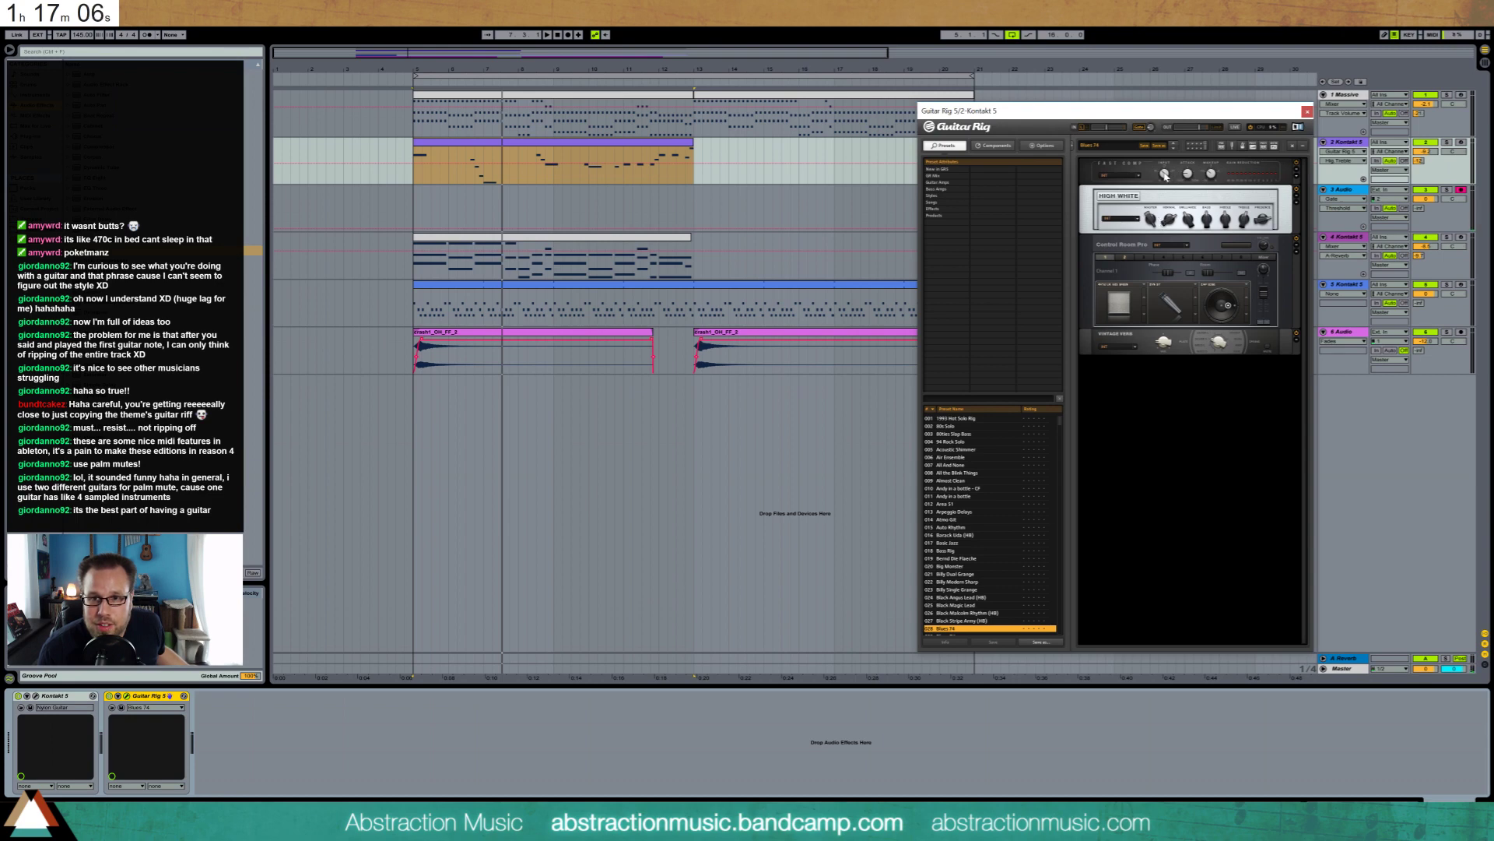
{"action": "left_click", "coordinate": [1211, 176]}
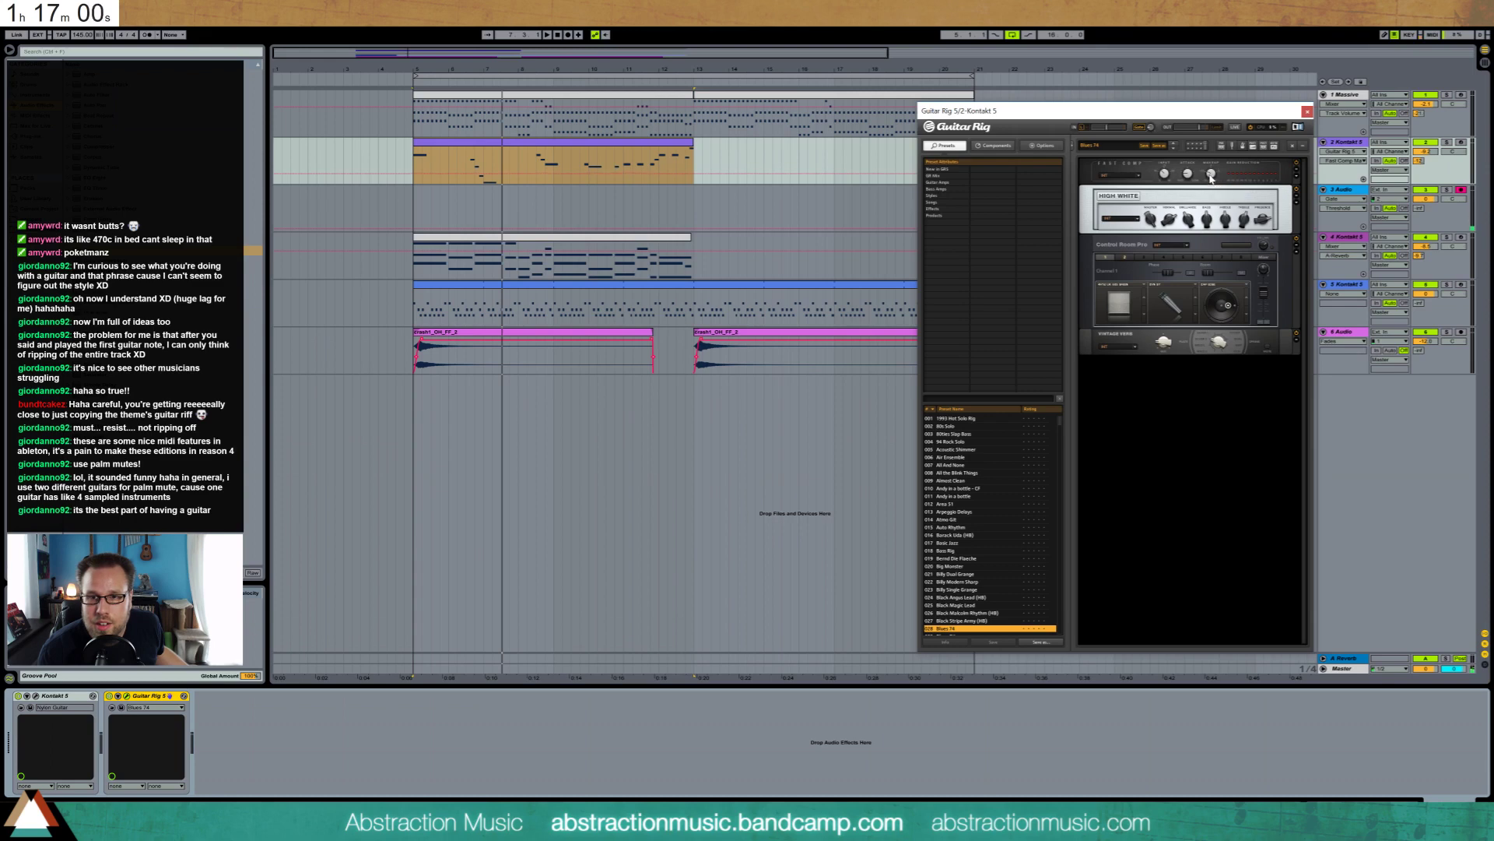
{"action": "left_click", "coordinate": [1164, 175]}
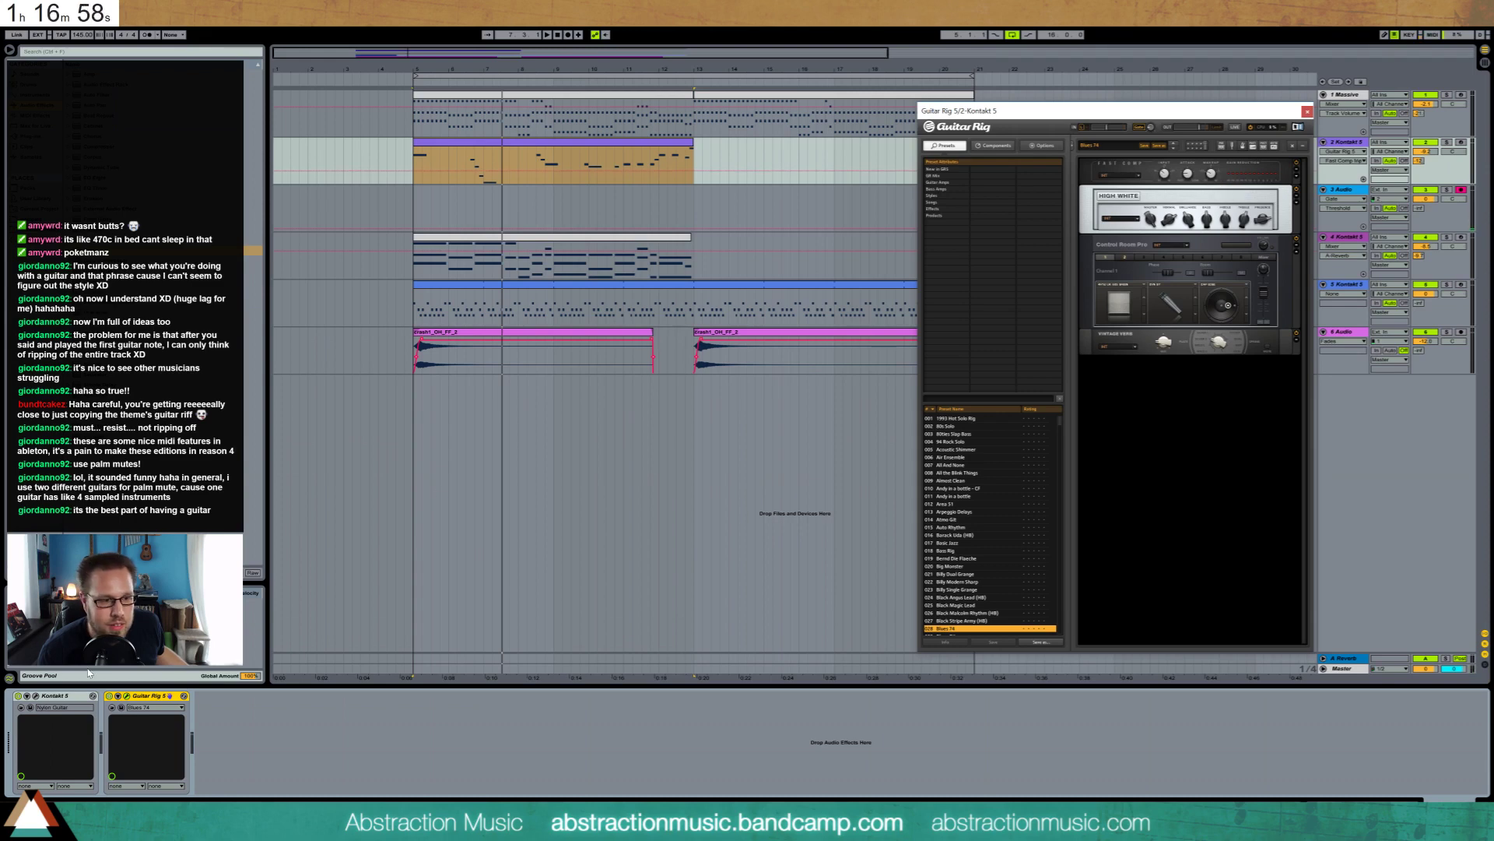
Raise the Gate's threshold on the audio track and adjust the distortion and stomp compressor knobs in its Guitar Rig 5
{"action": "left_click", "coordinate": [633, 206]}
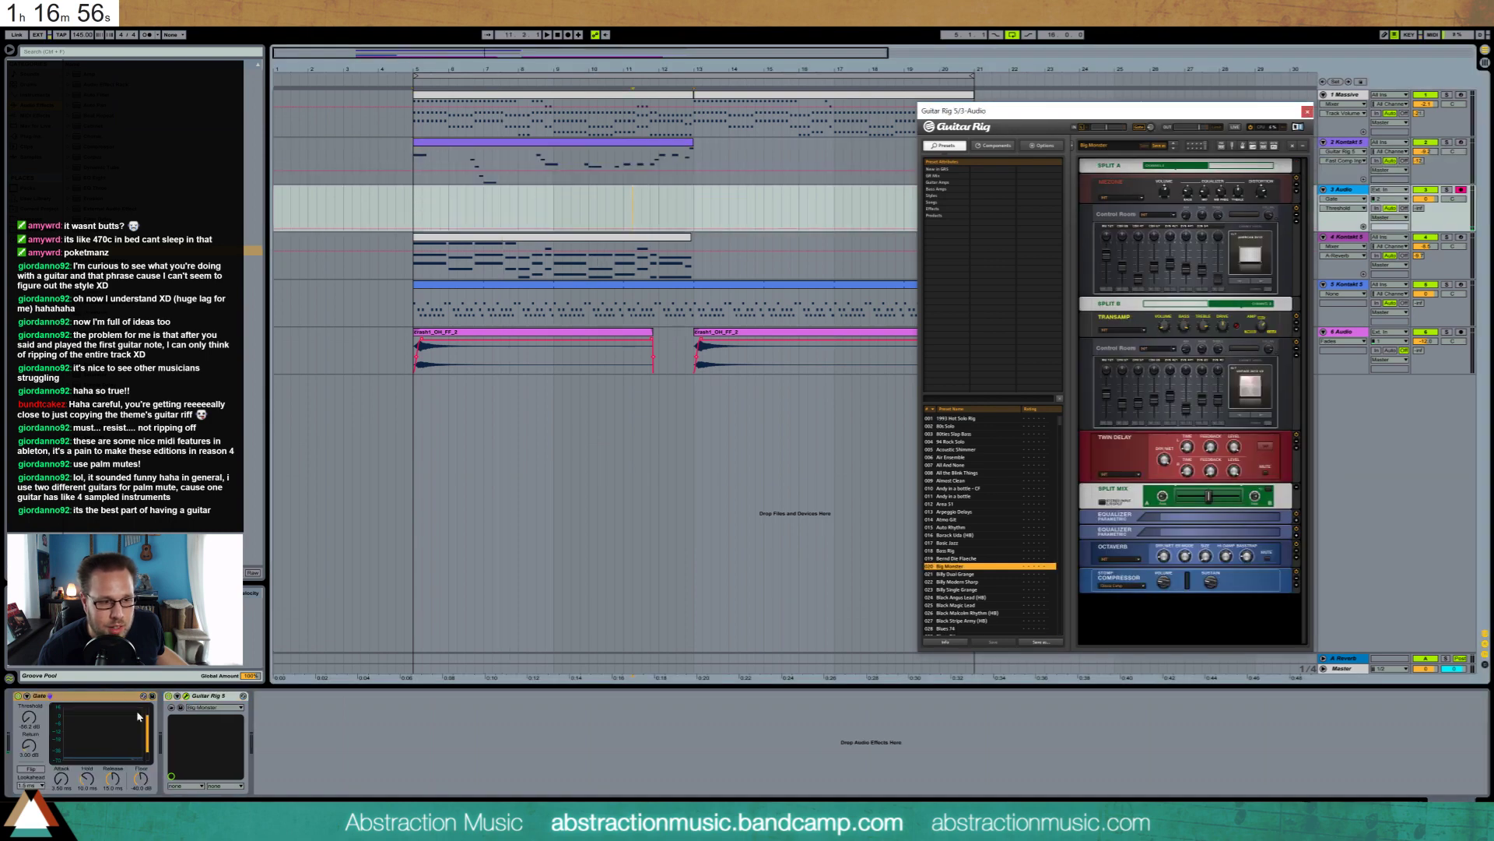
{"action": "left_click_drag", "start_coordinate": [31, 717], "coordinate": [31, 711]}
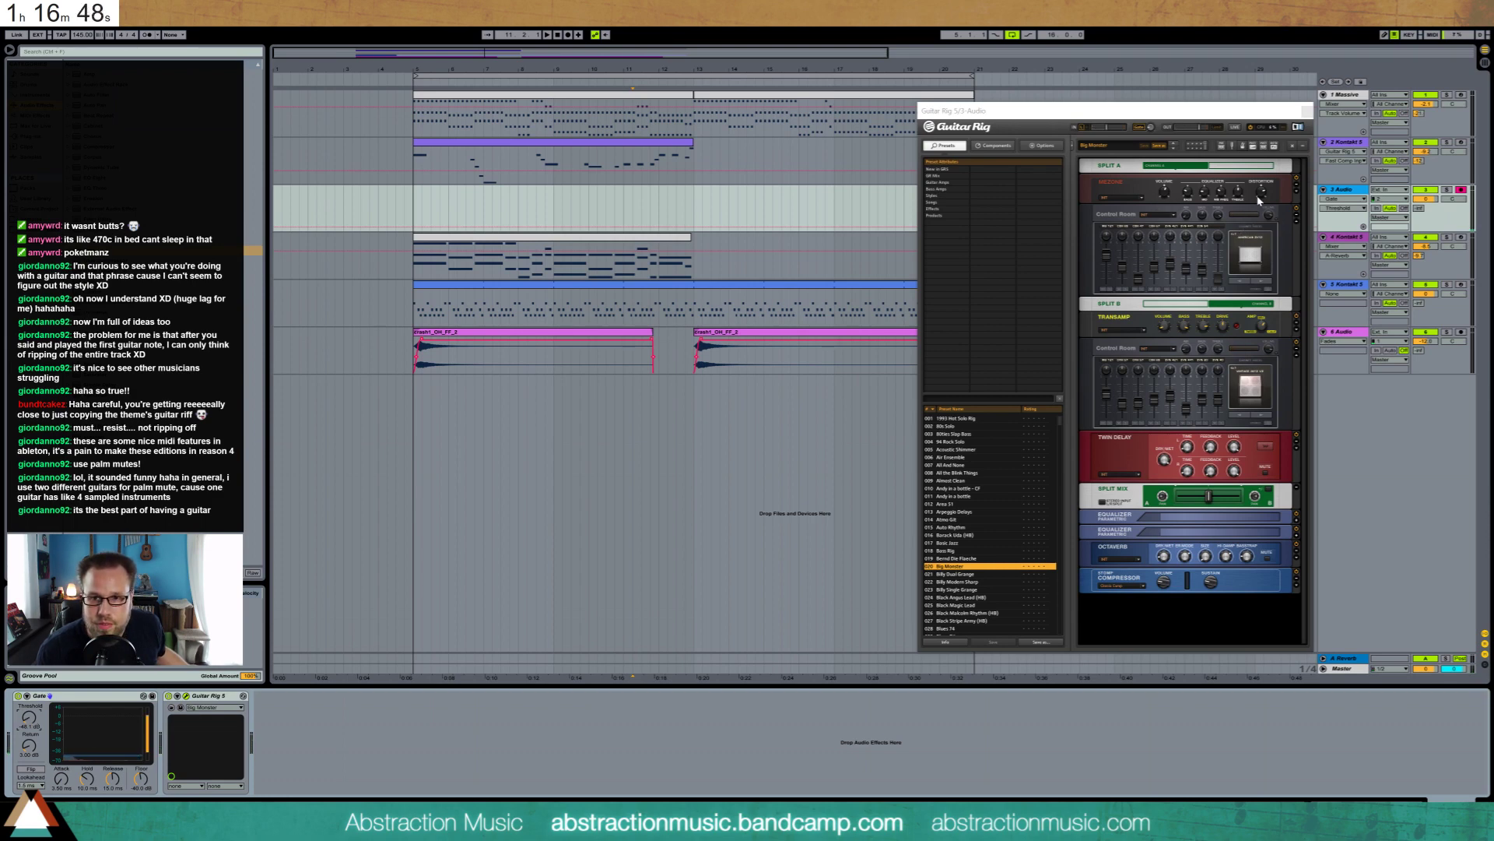
{"action": "left_click", "coordinate": [1260, 194]}
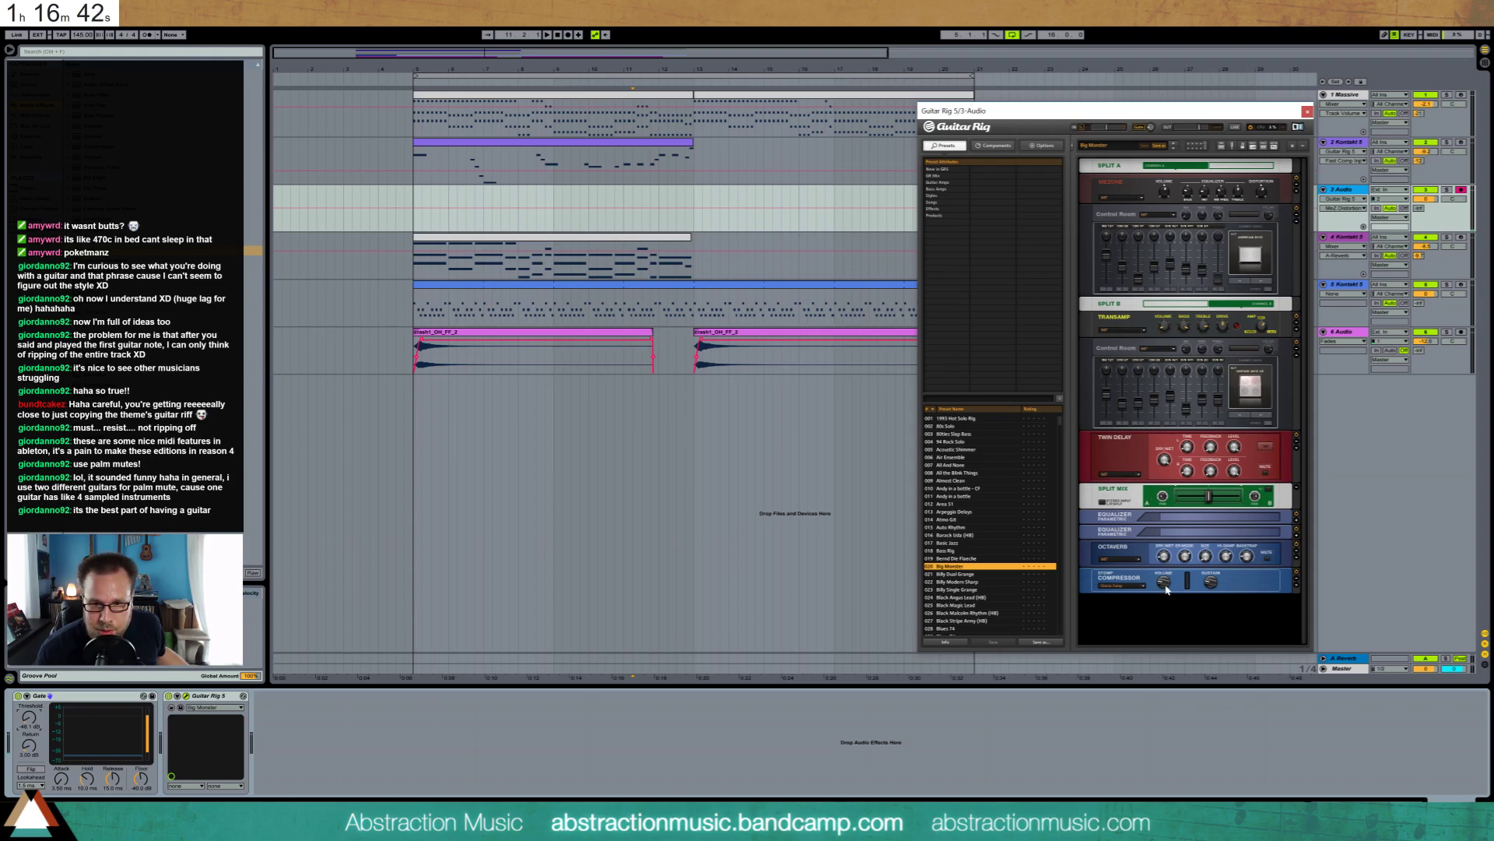
{"action": "left_click", "coordinate": [1212, 584]}
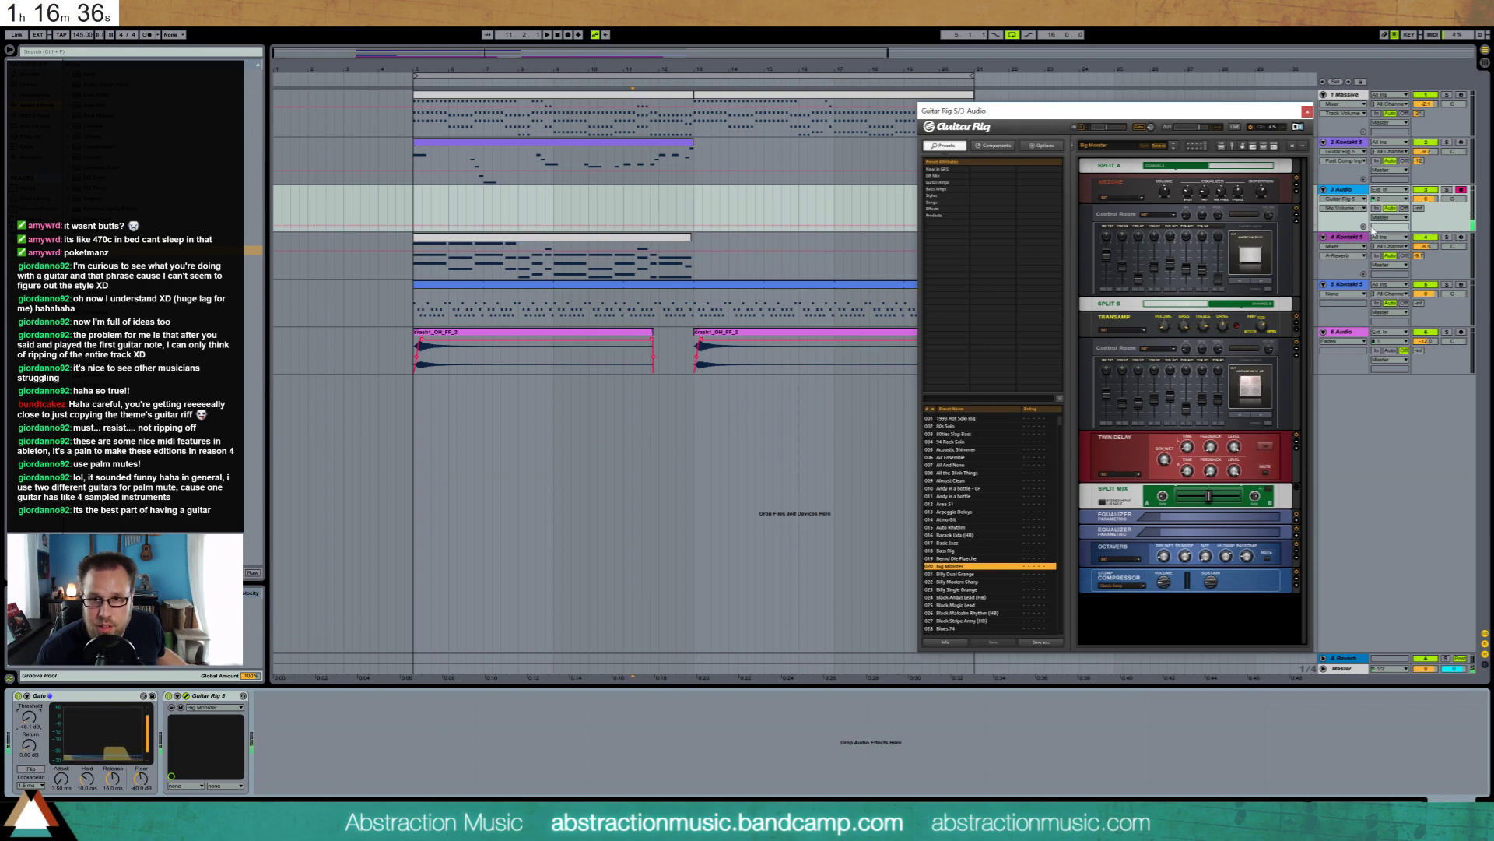
{"action": "left_click", "coordinate": [1262, 194]}
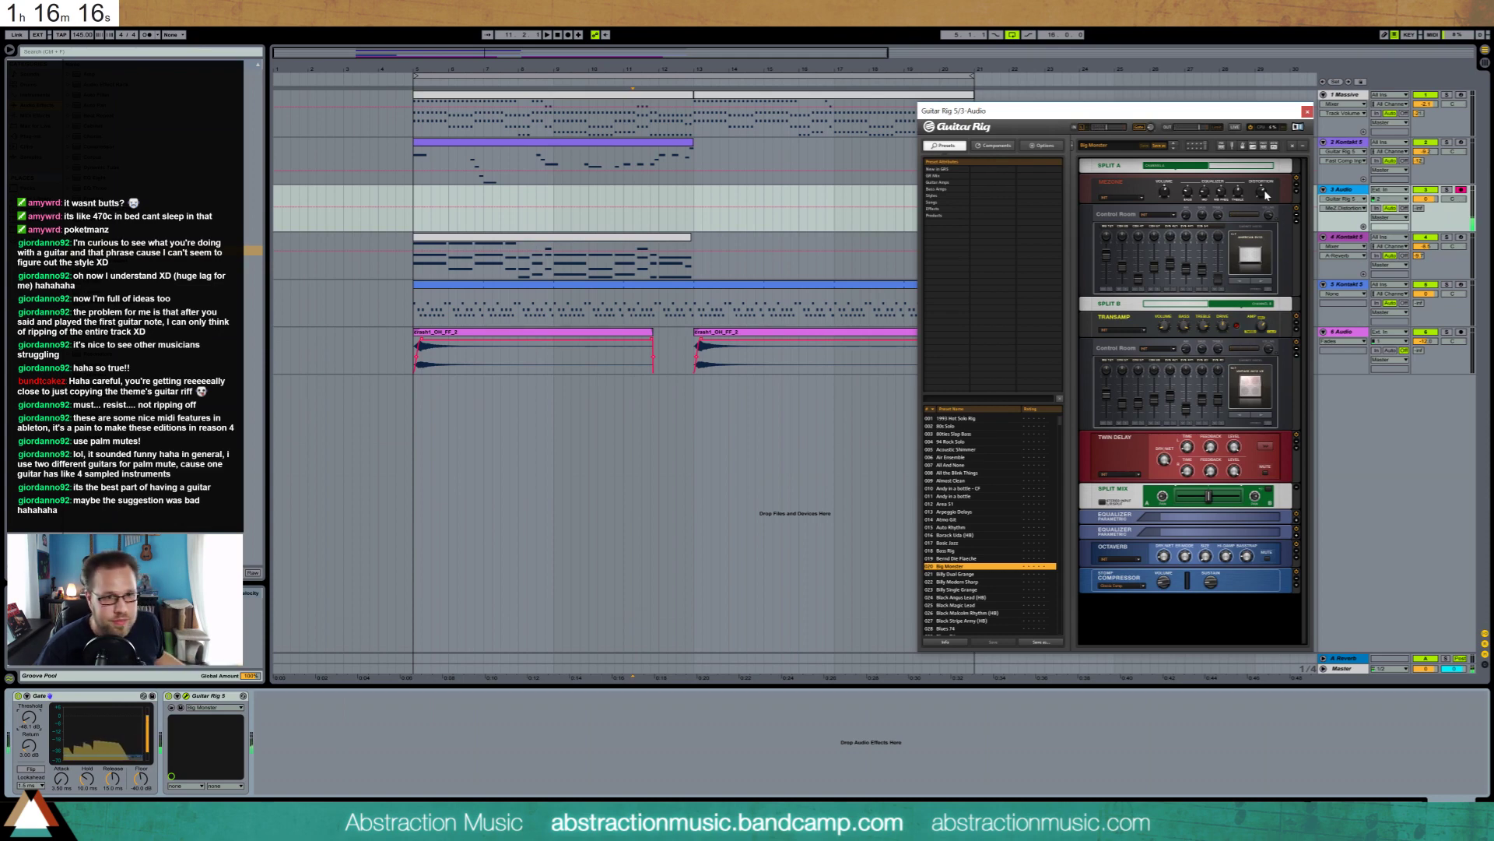
Record a guitar take on the audio track from bar 5 to just past bar 7
{"action": "left_click", "coordinate": [413, 204]}
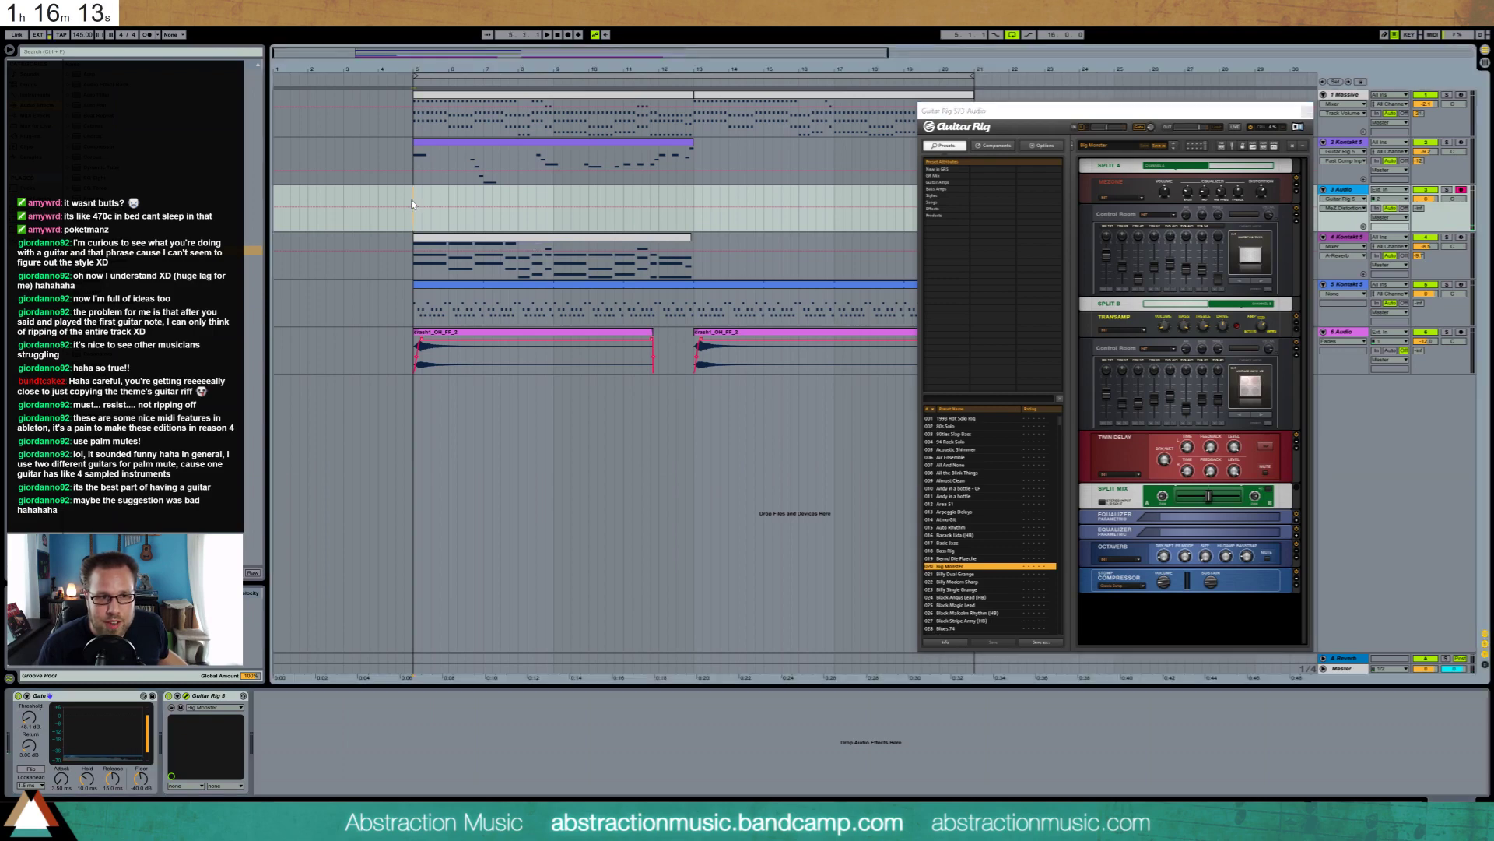
{"action": "left_click", "coordinate": [569, 35]}
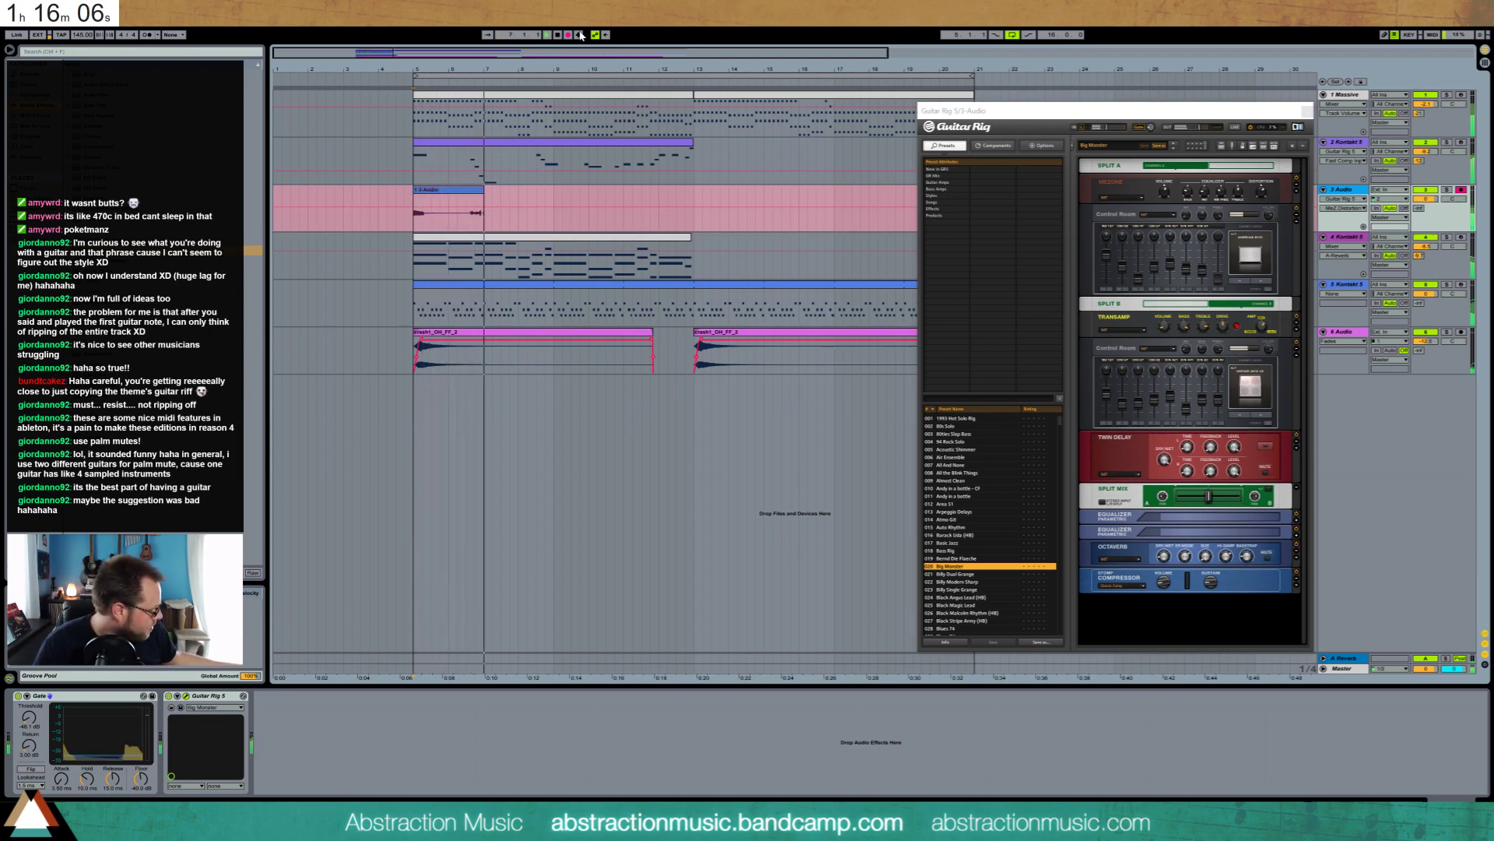
{"action": "key", "text": "space"}
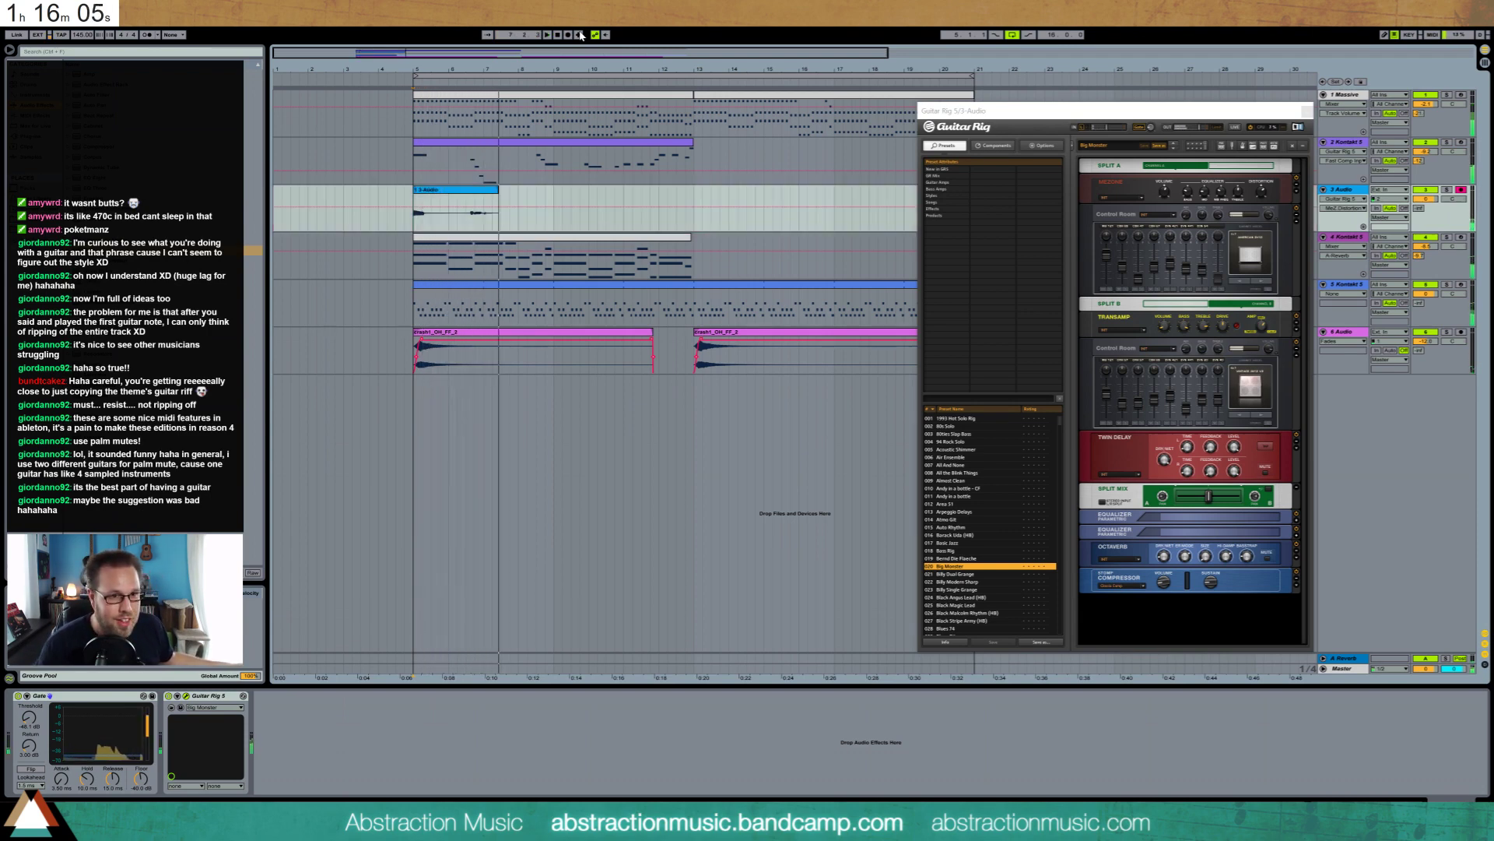
Record another guitar take on the audio track starting at bar 6
{"action": "left_click", "coordinate": [448, 202]}
{"action": "key", "text": "F9"}
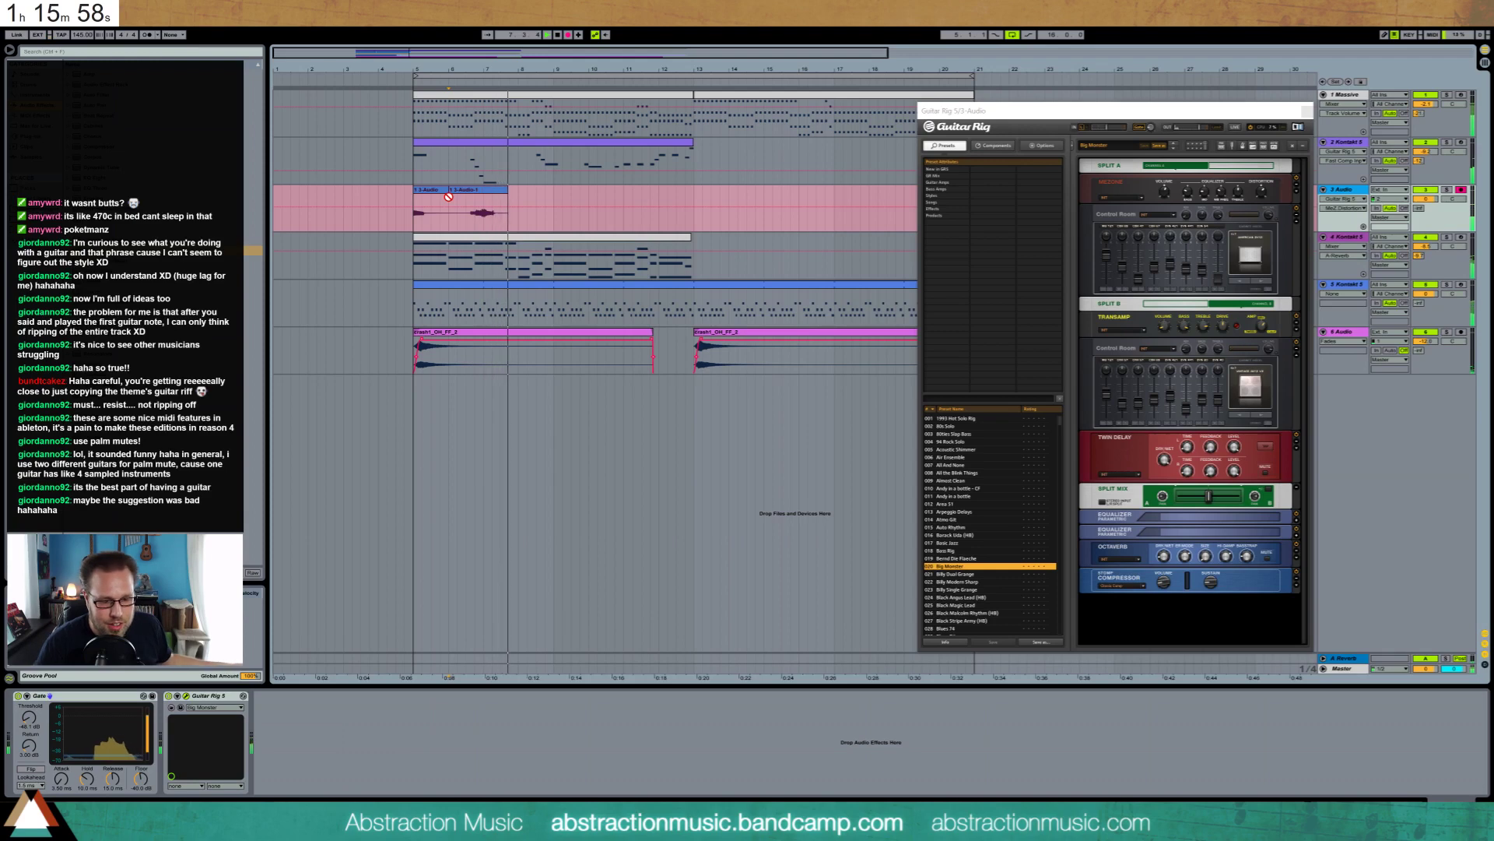
{"action": "key", "text": "F9"}
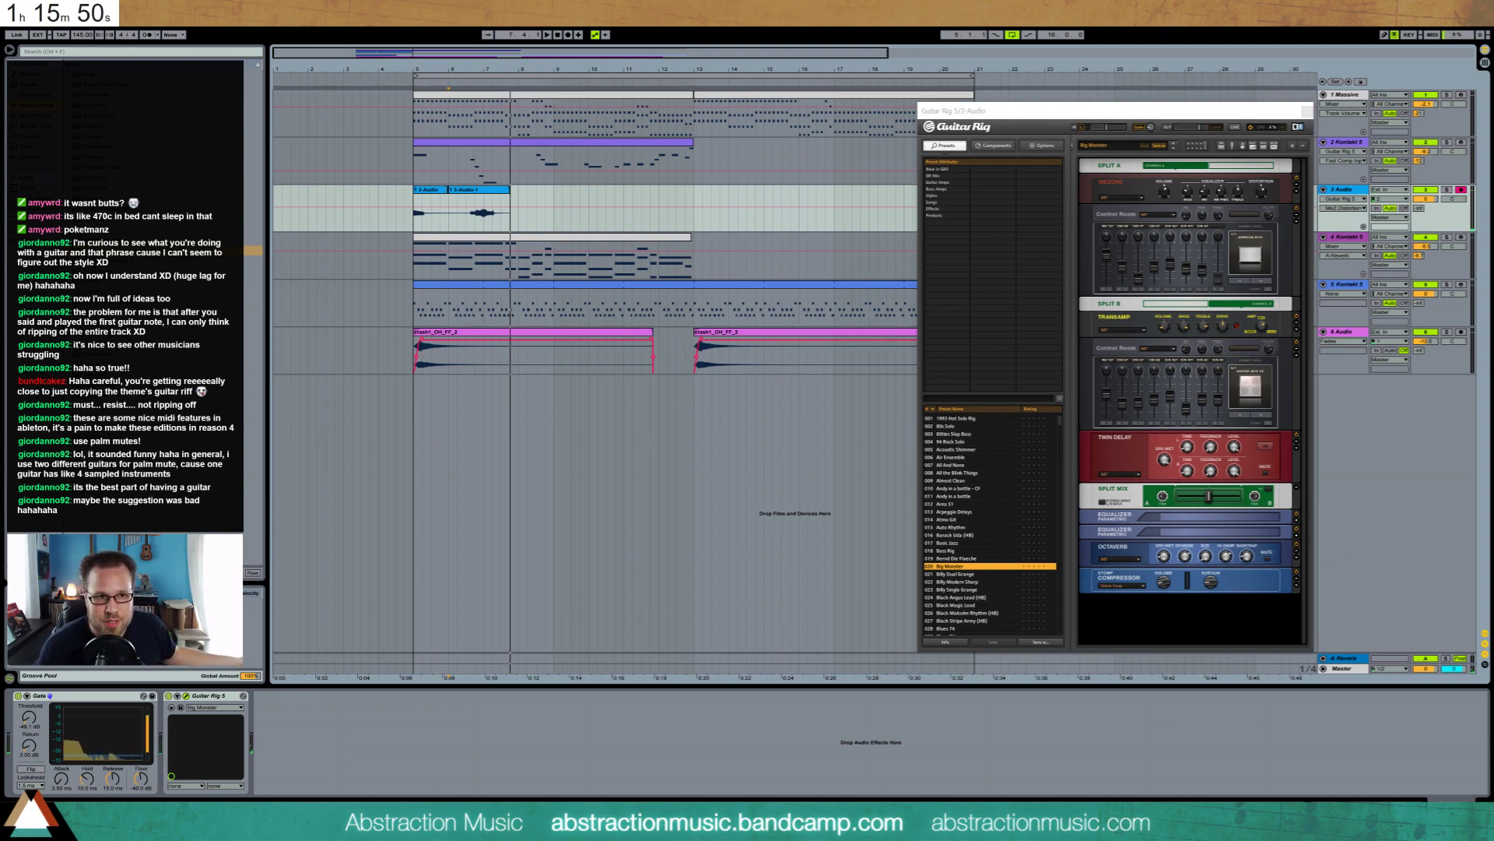
Re-record the guitar take from bar 6 over the previous attempt
{"action": "left_click", "coordinate": [450, 197]}
{"action": "key", "text": "F9"}
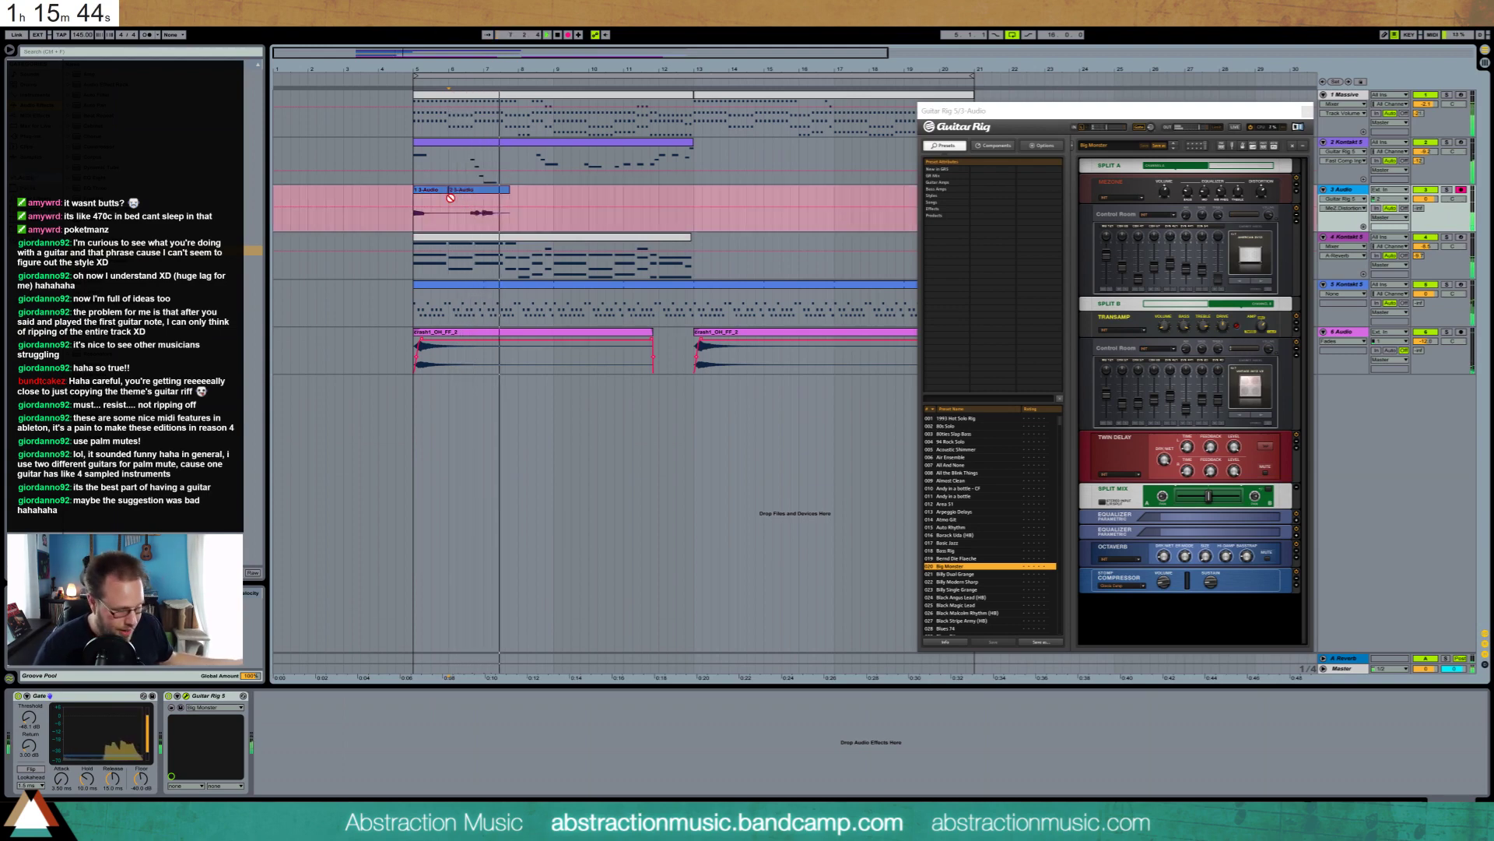
{"action": "key", "text": "space"}
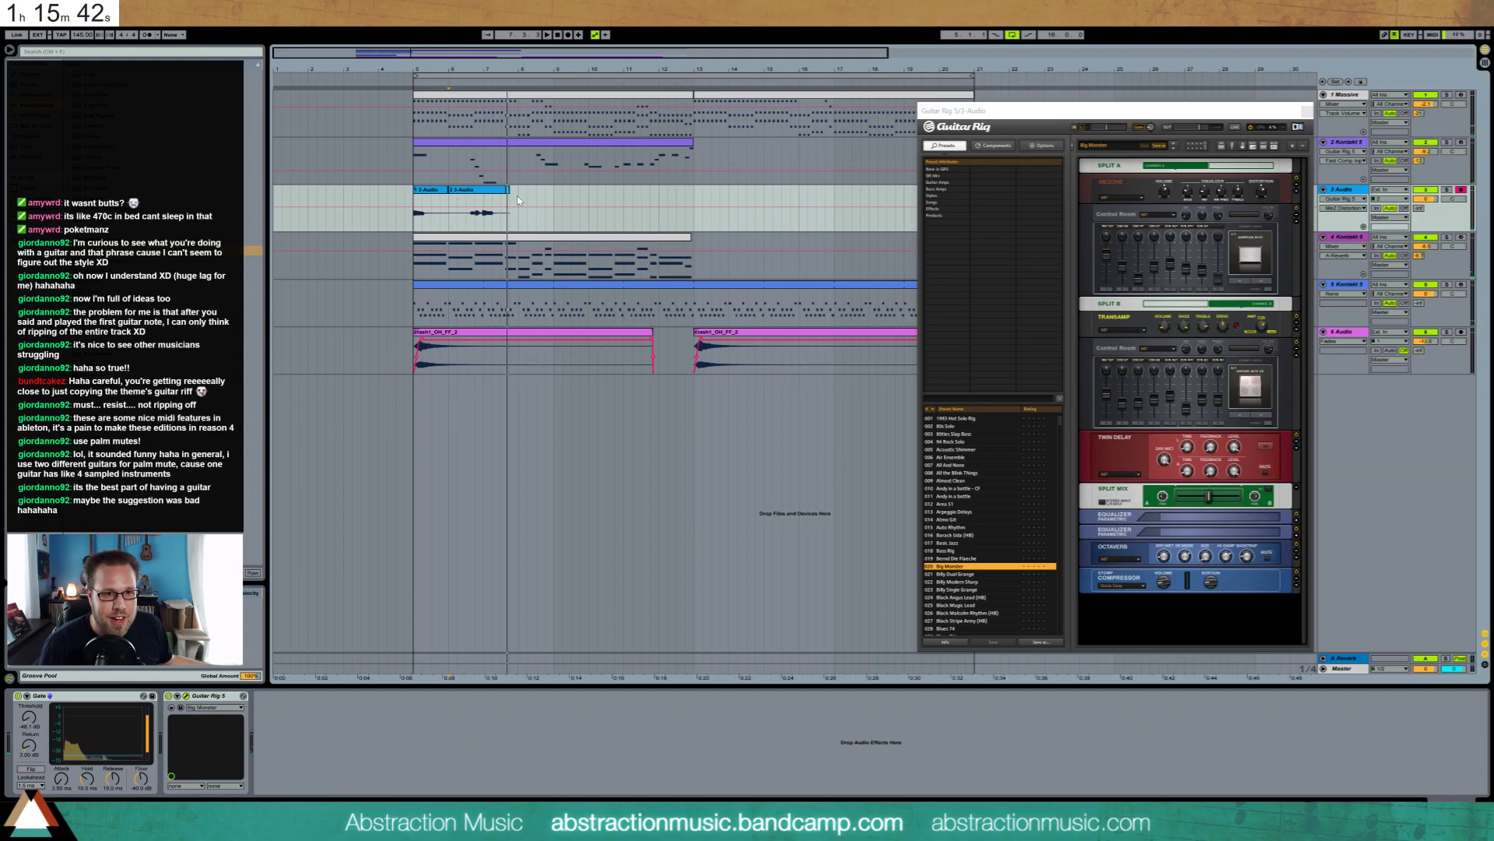
Record a new guitar take on the audio track starting at about bar 22, with the Guitar Rig 5 window moved clear of the mixer
{"action": "left_click", "coordinate": [517, 200]}
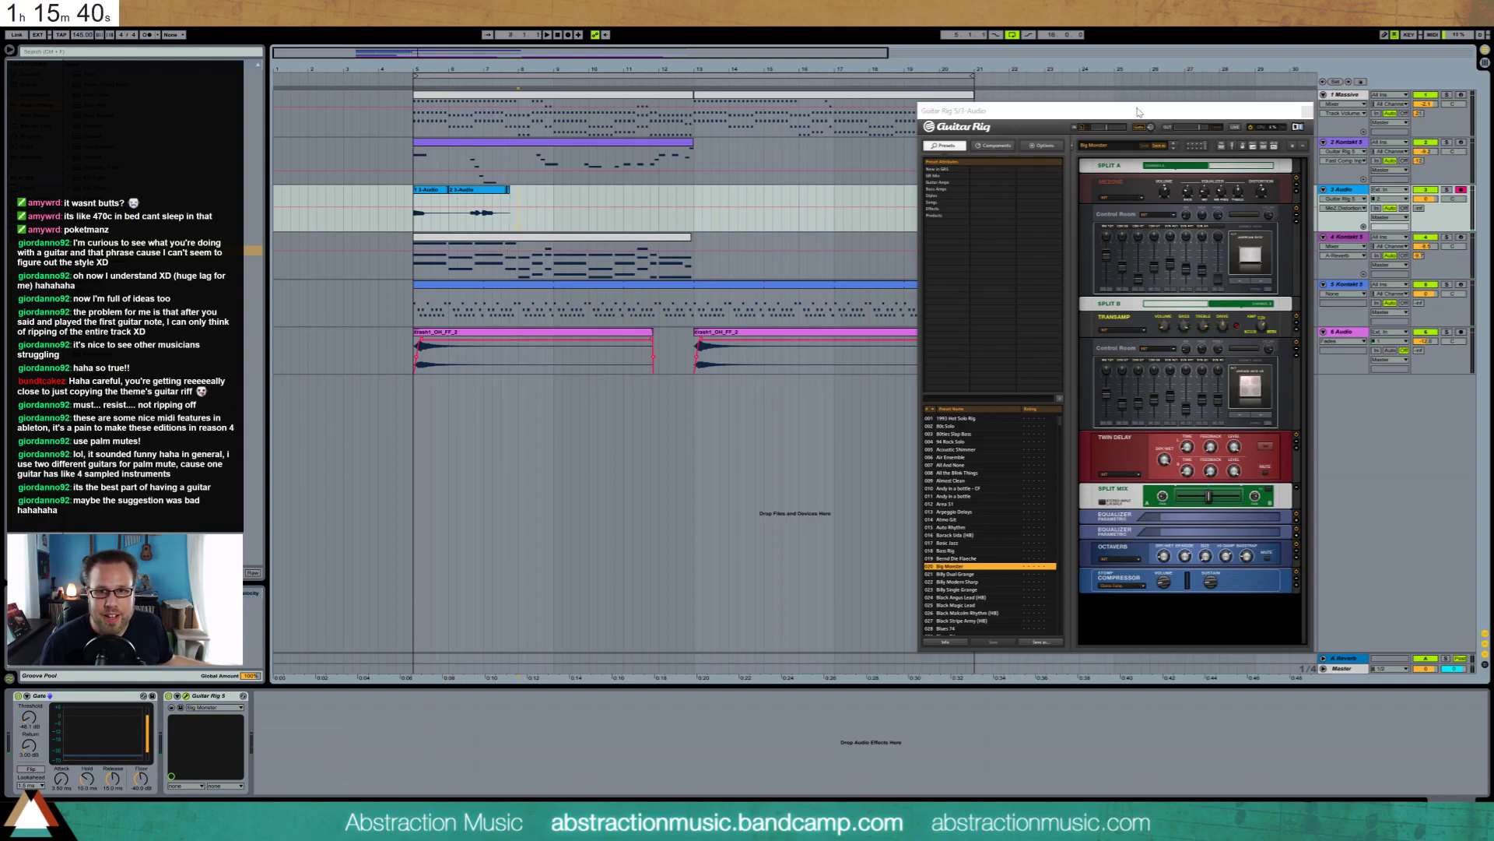
{"action": "left_click_drag", "start_coordinate": [1138, 111], "coordinate": [731, 310]}
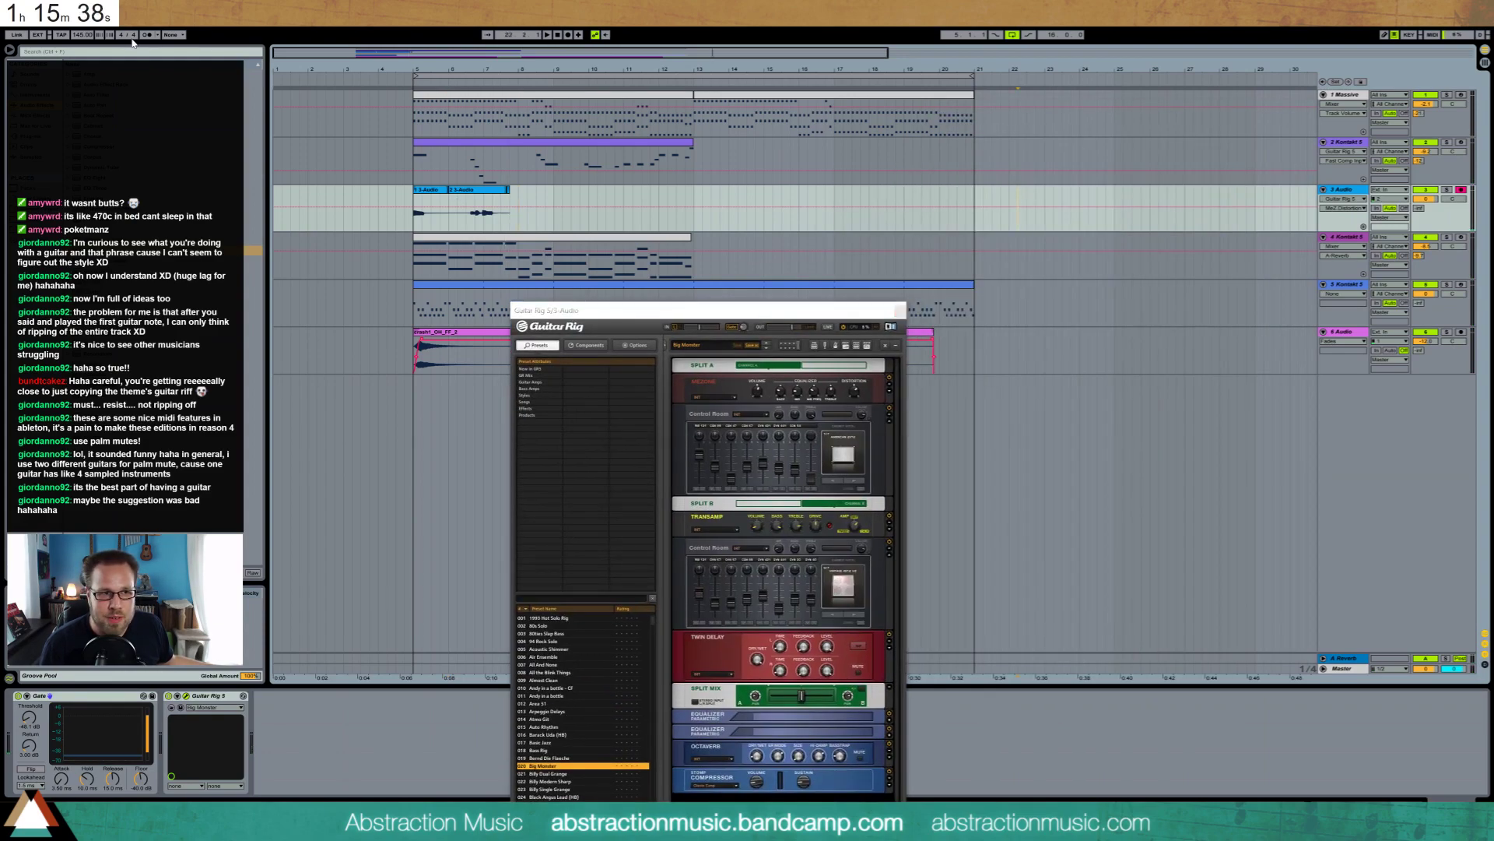
{"action": "left_click", "coordinate": [572, 36]}
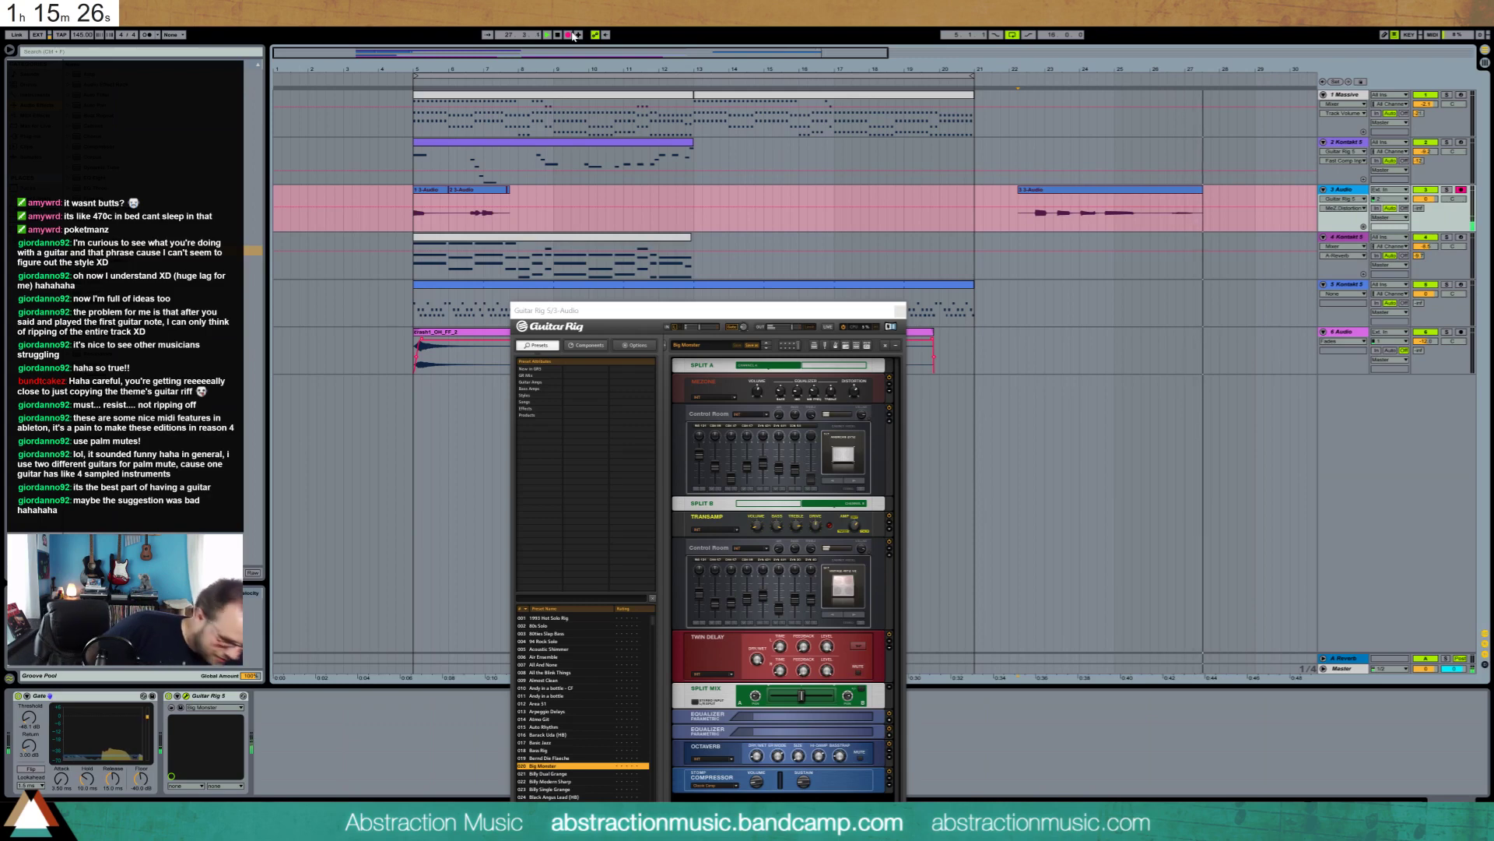
{"action": "key", "text": "space"}
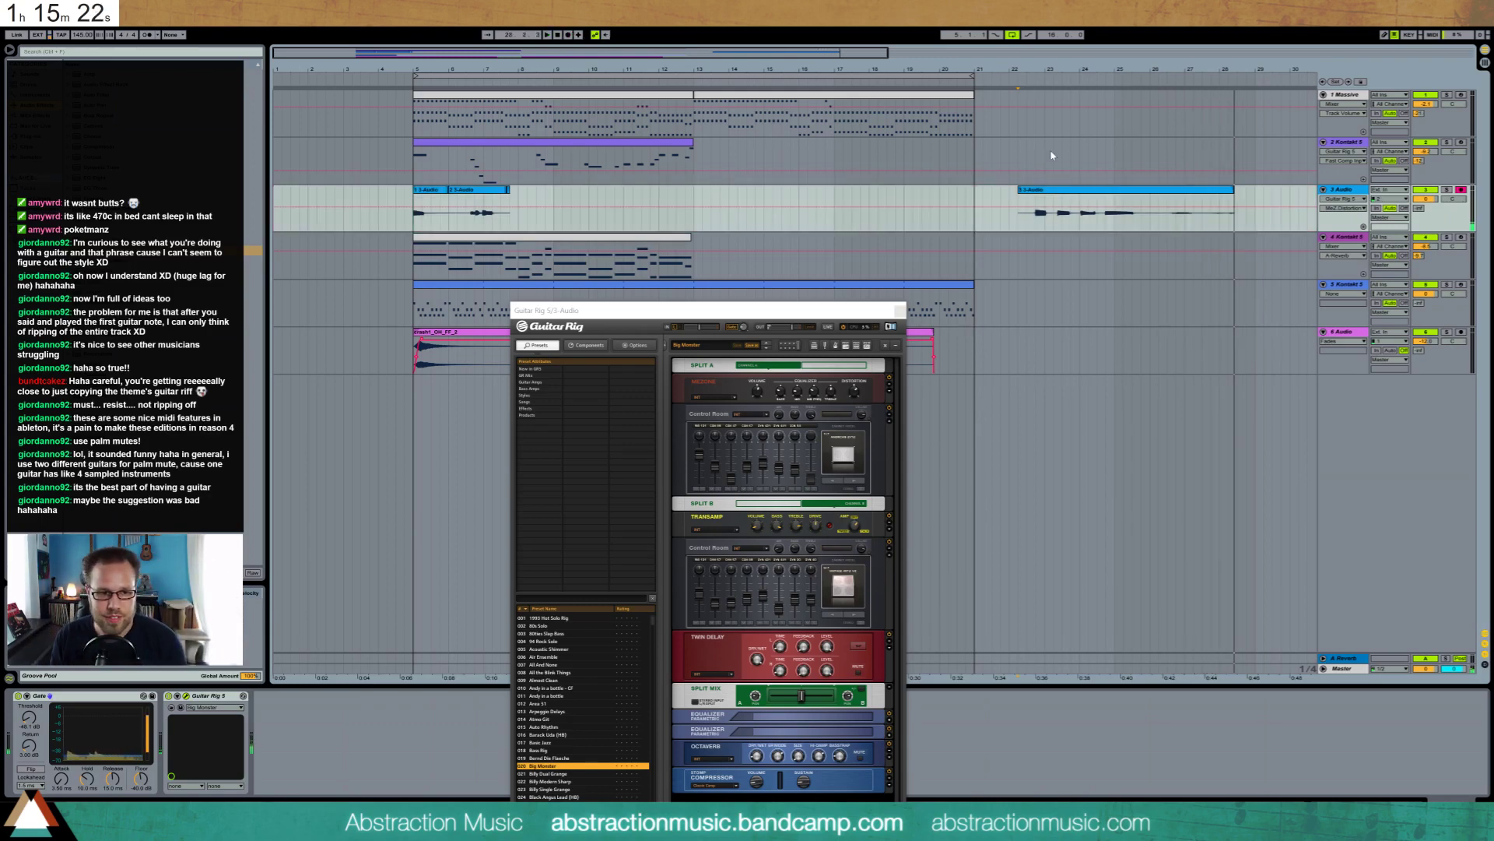
Move the new guitar take directly after the existing clips in bar 7 and place its first note over beat 6.3.3
{"action": "left_click_drag", "start_coordinate": [1036, 202], "coordinate": [1043, 199]}
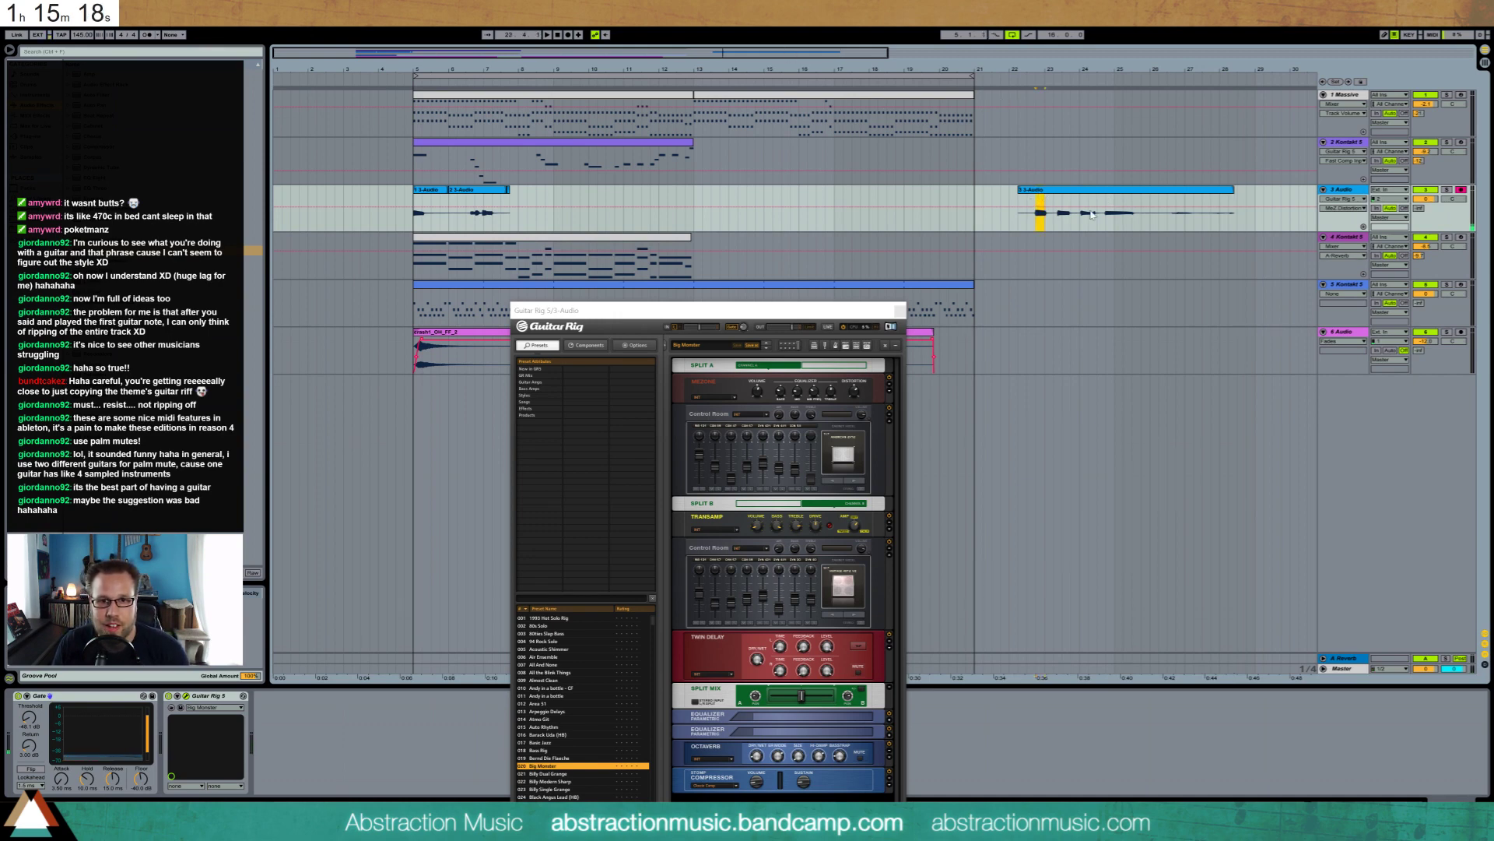
{"action": "left_click_drag", "start_coordinate": [1098, 194], "coordinate": [589, 196]}
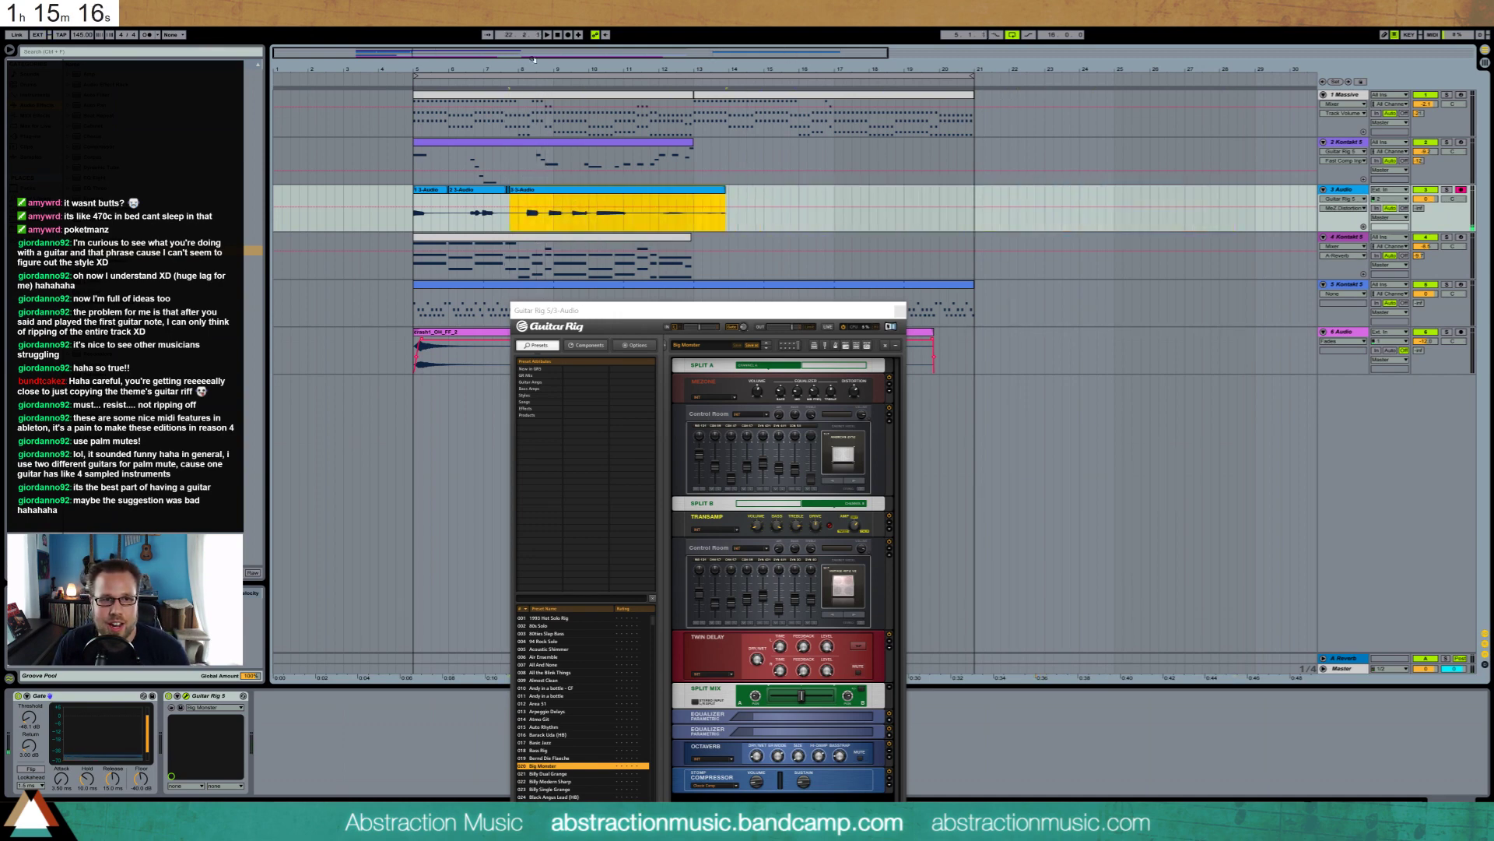
{"action": "left_click_drag", "start_coordinate": [374, 58], "coordinate": [630, 184]}
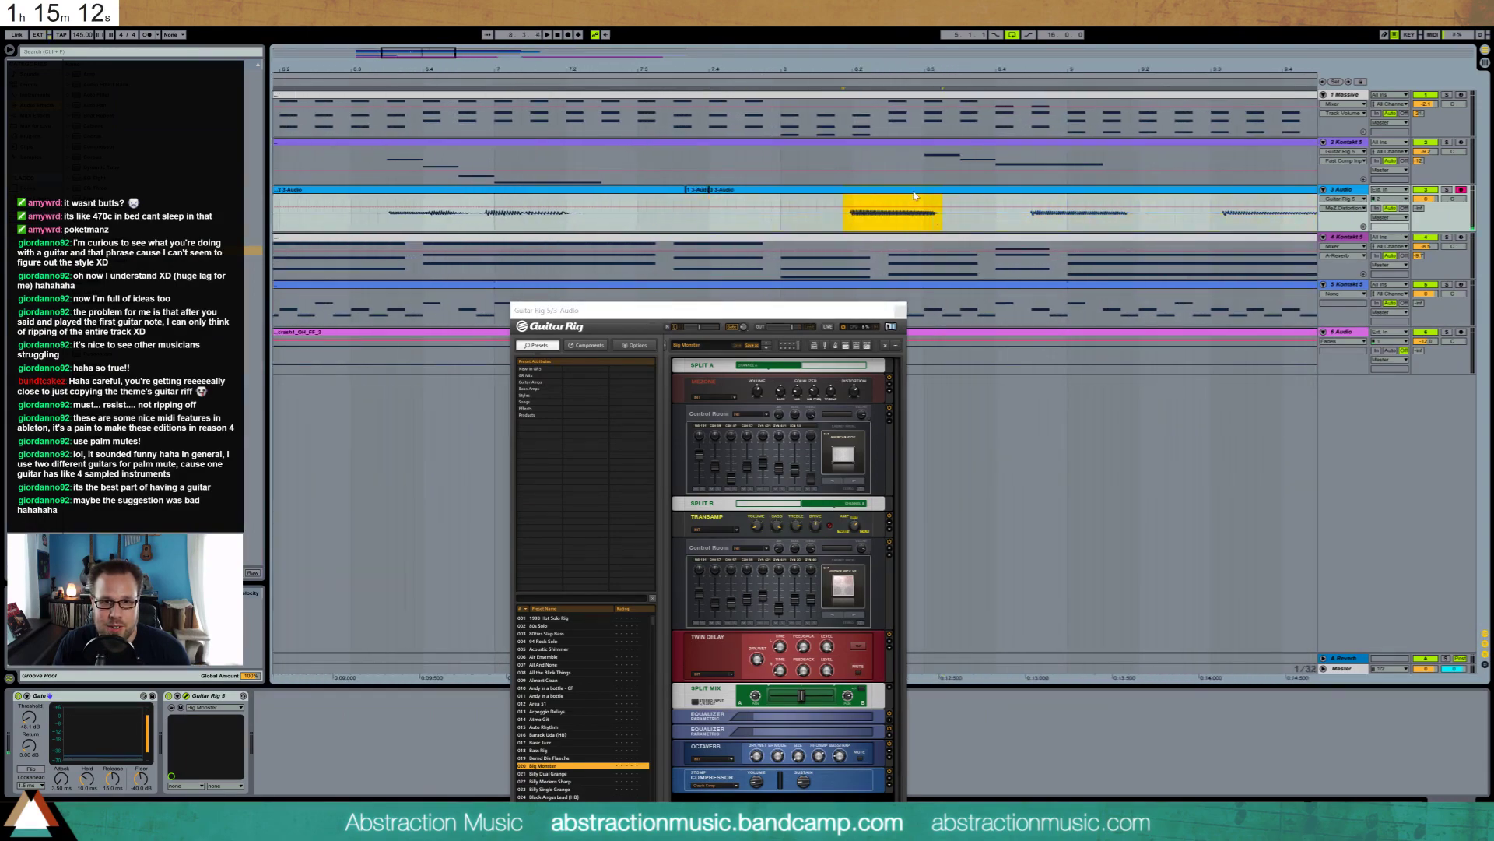
{"action": "left_click_drag", "start_coordinate": [915, 195], "coordinate": [450, 195]}
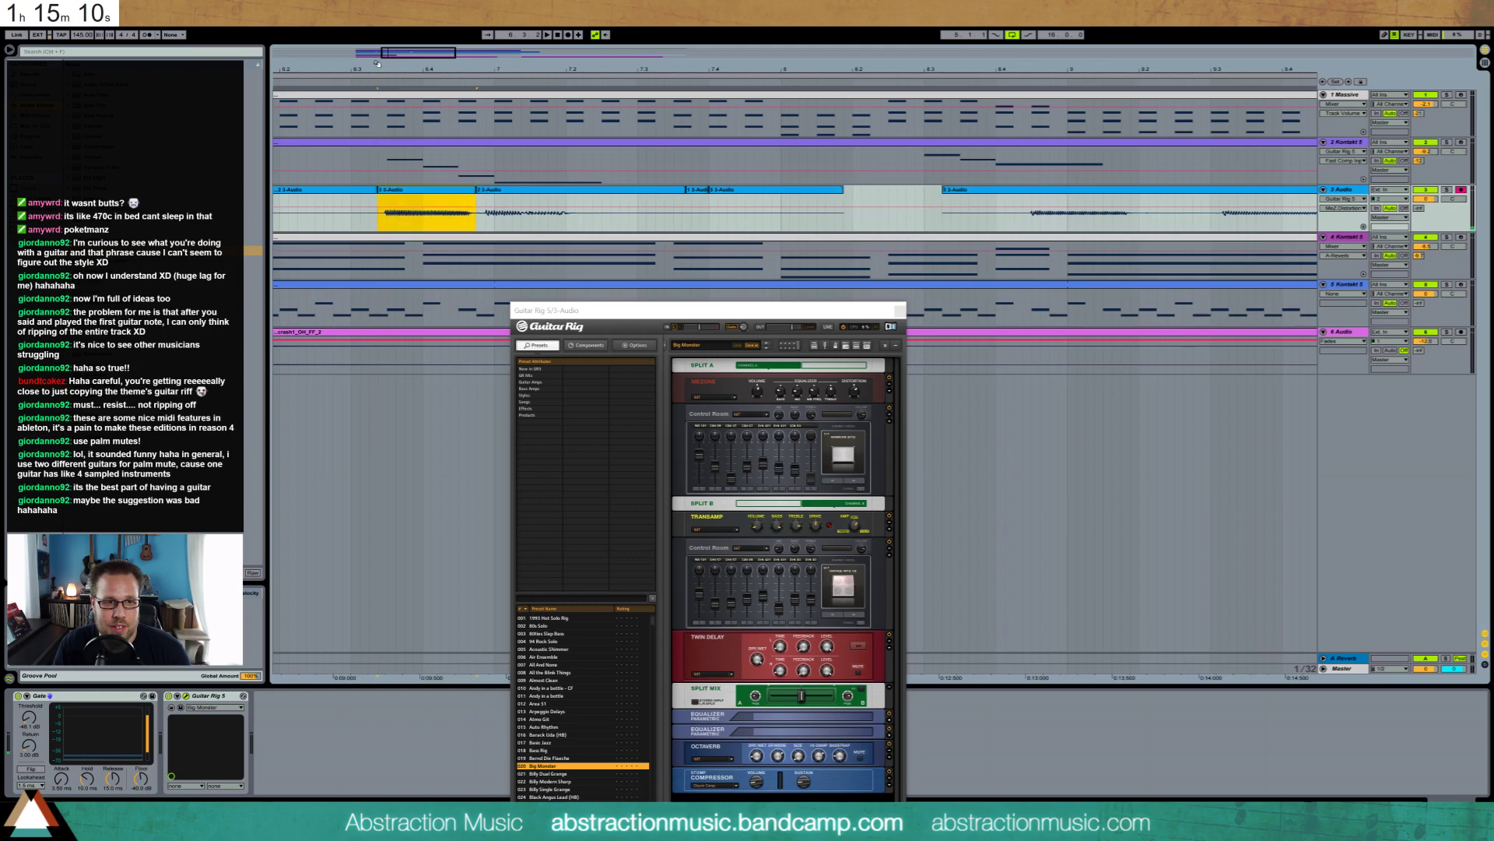
Move the take's second, third and fourth notes earlier so they follow its first note on the audio track
{"action": "left_click_drag", "start_coordinate": [1119, 232], "coordinate": [583, 203]}
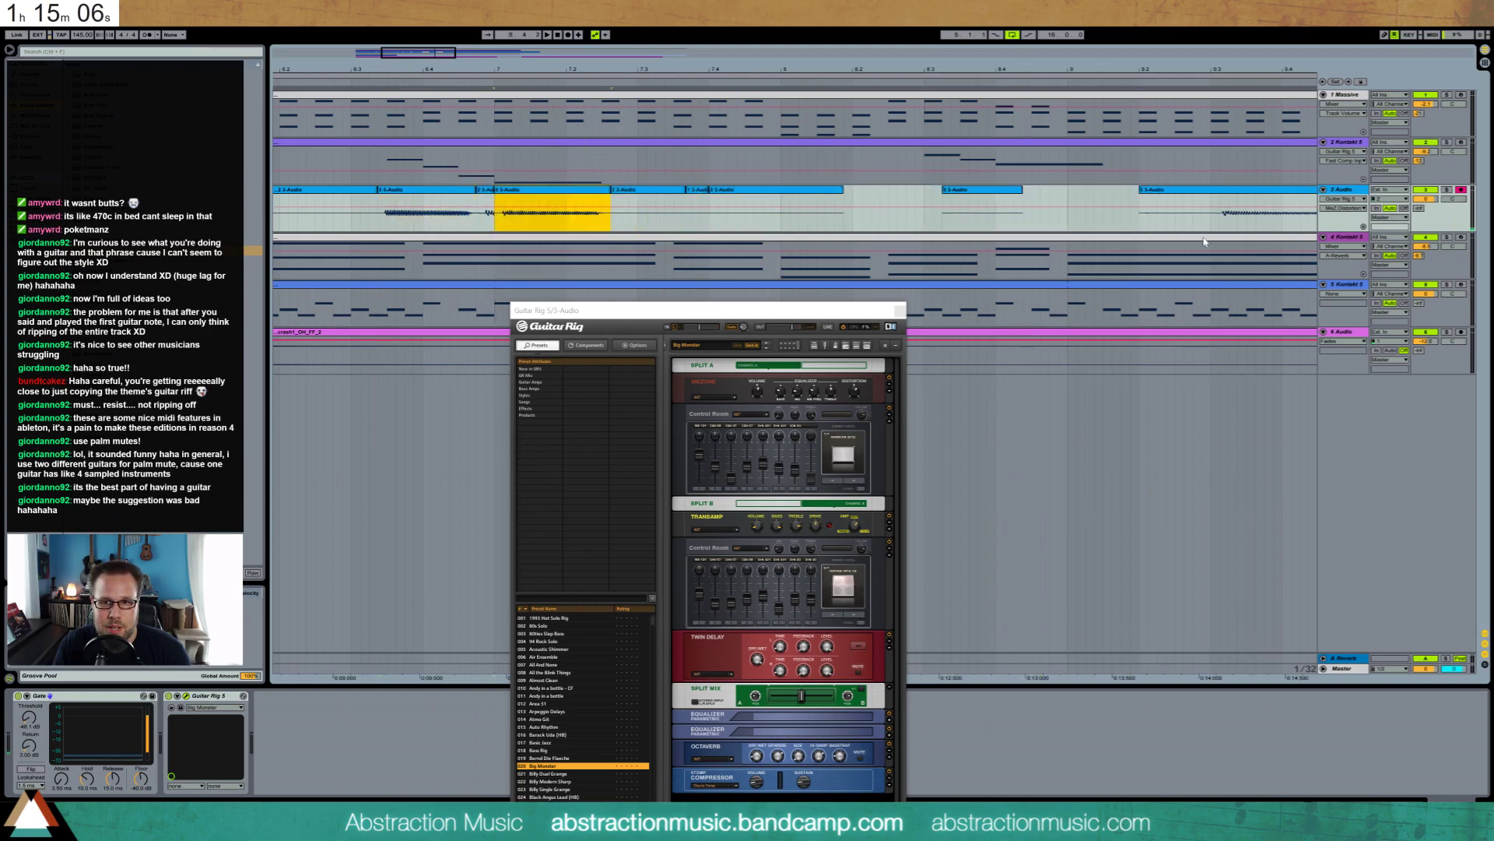
{"action": "left_click_drag", "start_coordinate": [1219, 221], "coordinate": [706, 199]}
{"action": "left_click_drag", "start_coordinate": [980, 69], "coordinate": [981, 43]}
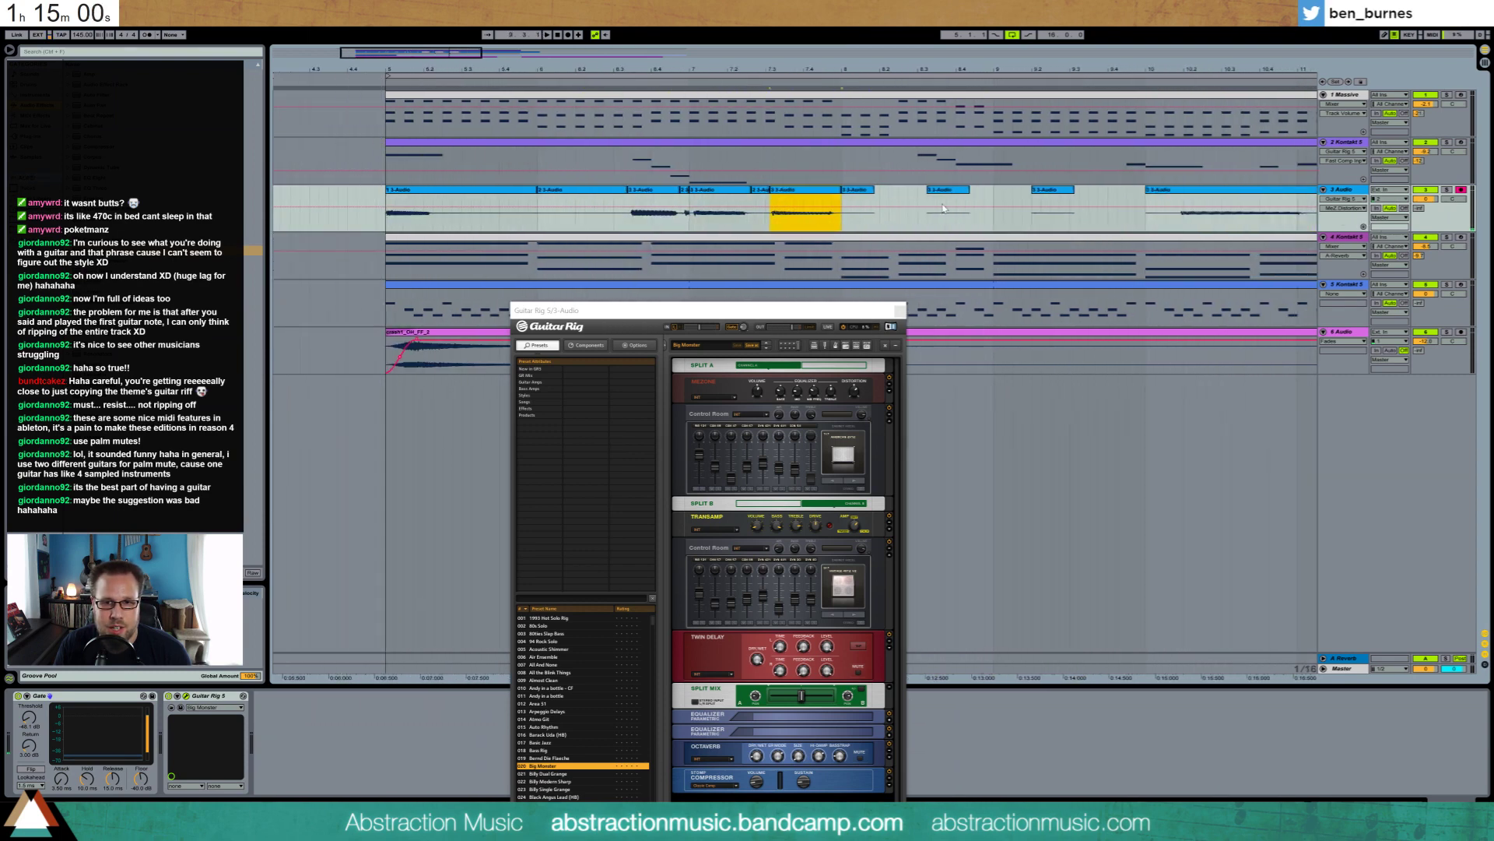
{"action": "left_click_drag", "start_coordinate": [1206, 216], "coordinate": [960, 200]}
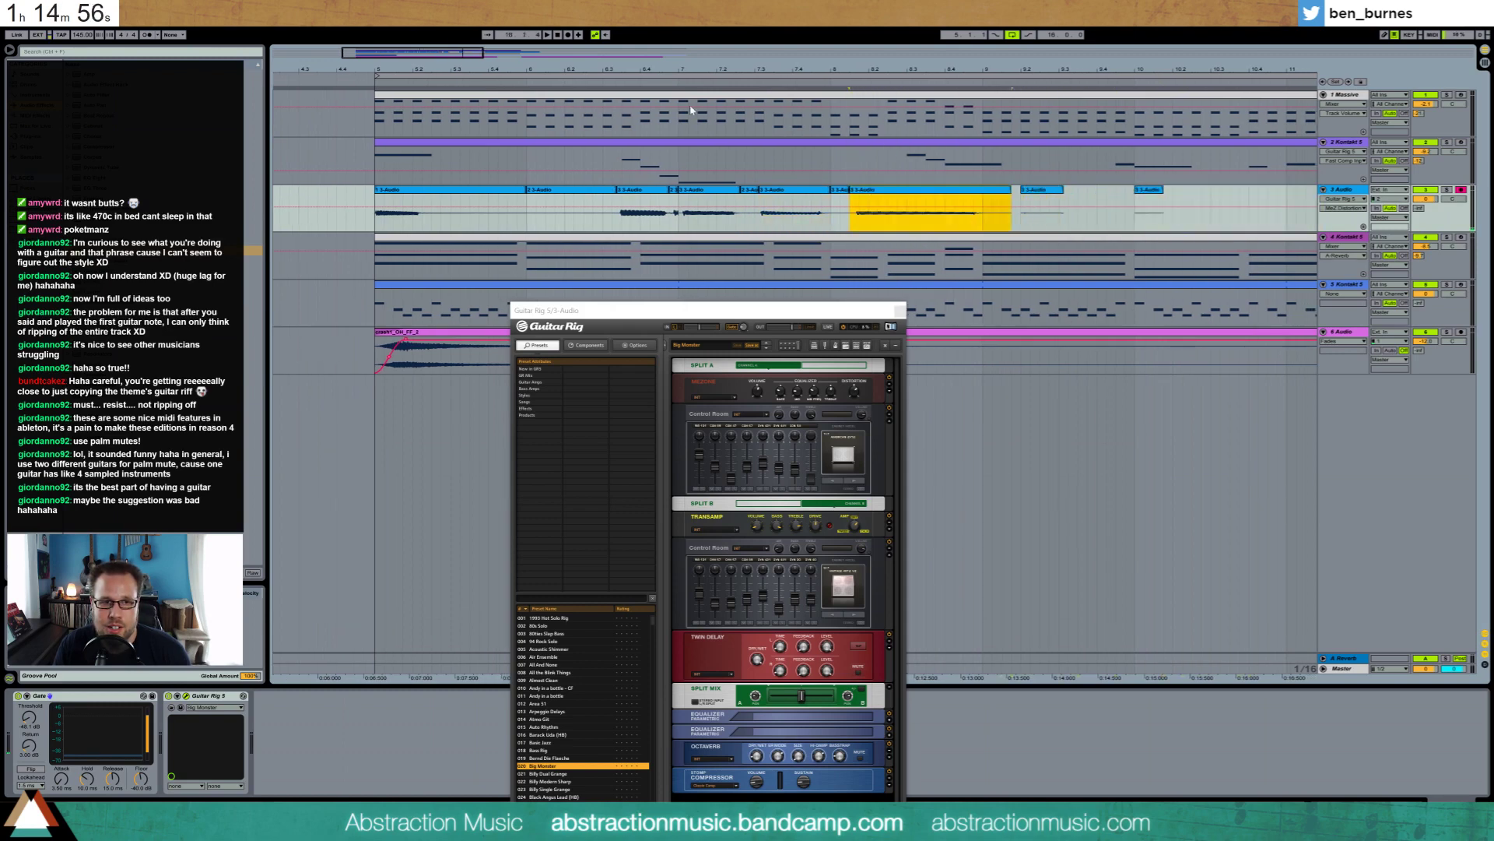
Align the second, third and fourth guitar notes to 6.4, 6.4.3 and bar 7, and play the phrase back
{"action": "left_click_drag", "start_coordinate": [871, 70], "coordinate": [1305, 123]}
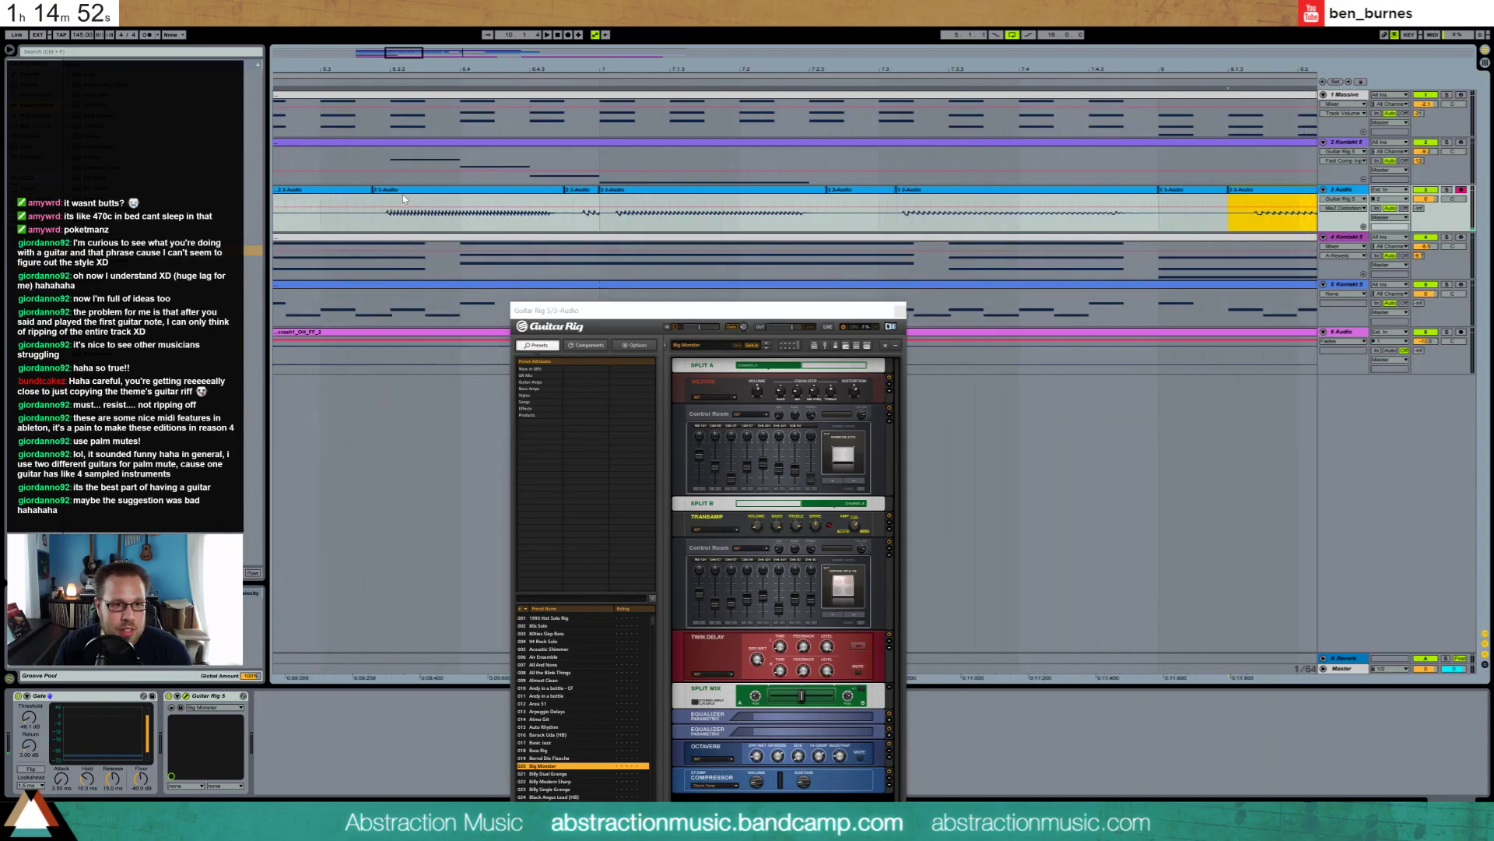
{"action": "left_click", "coordinate": [439, 198]}
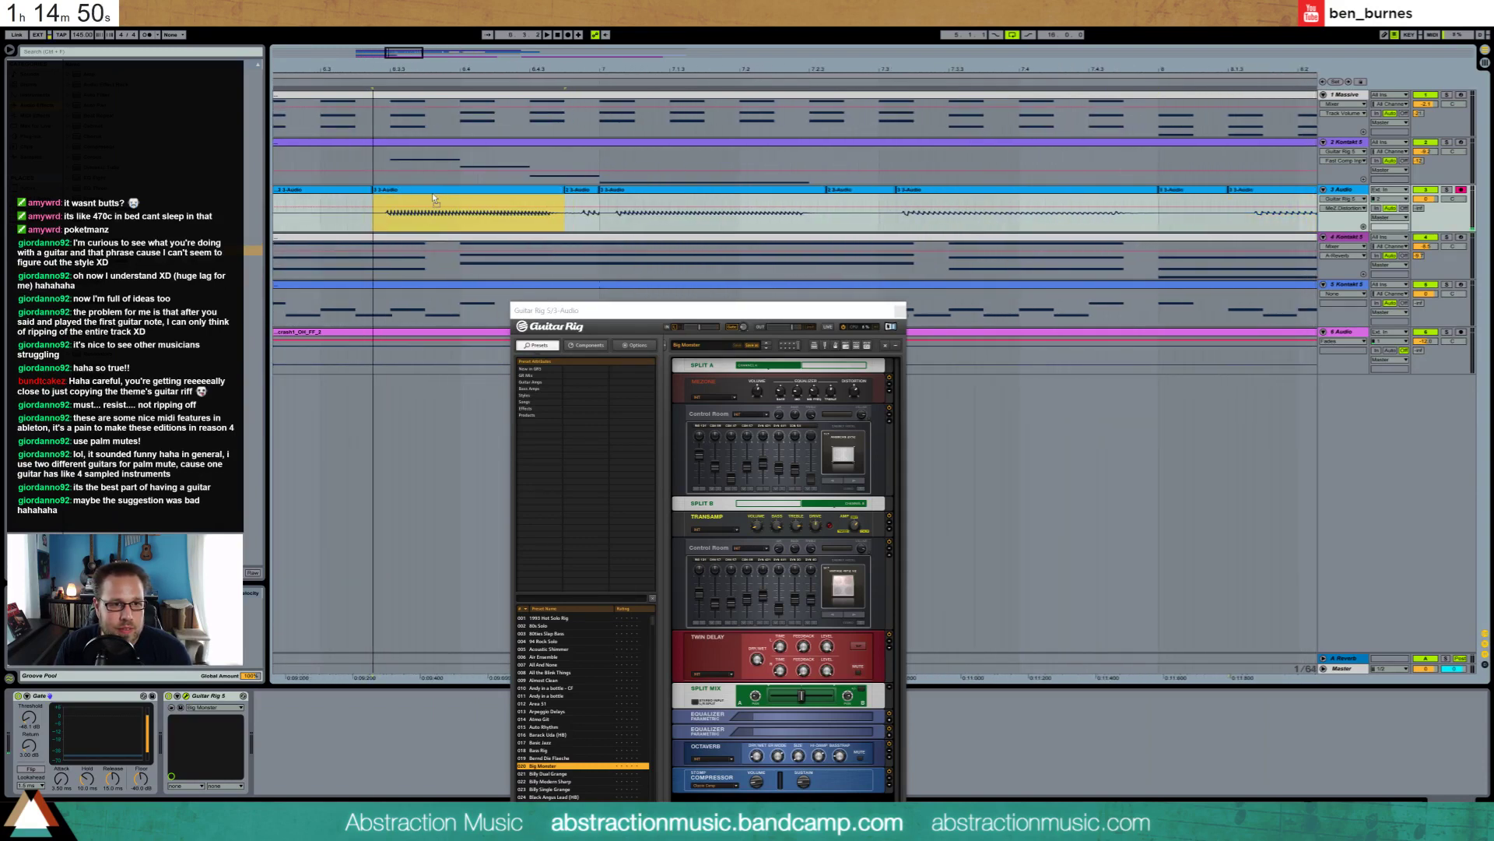
{"action": "left_click_drag", "start_coordinate": [627, 193], "coordinate": [477, 192]}
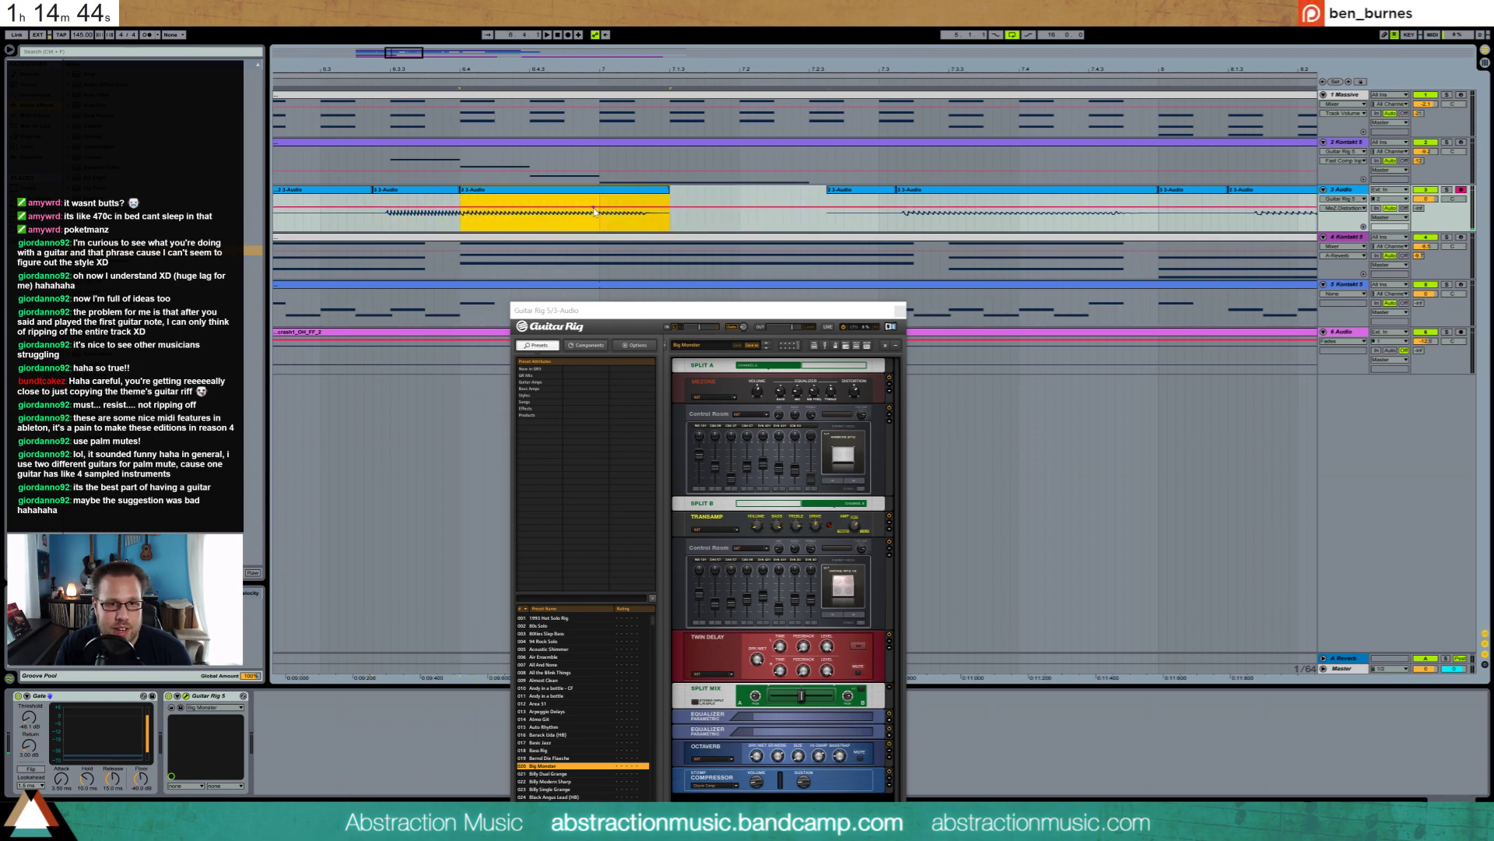
{"action": "left_click_drag", "start_coordinate": [908, 195], "coordinate": [522, 193]}
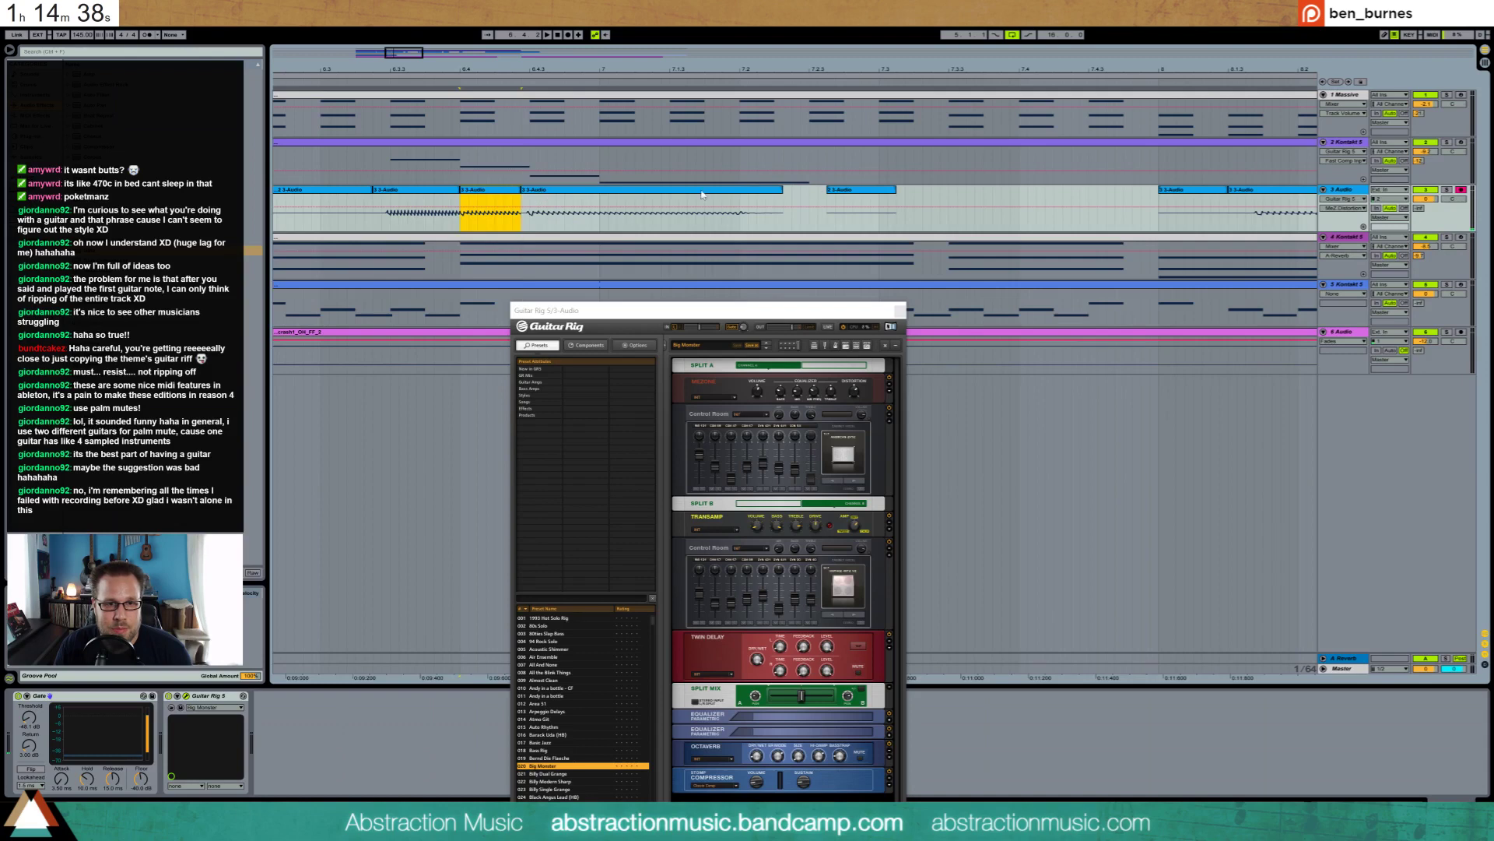
{"action": "mouse_move", "coordinate": [1194, 198]}
{"action": "left_mouse_down"}
{"action": "mouse_move", "coordinate": [625, 209]}
{"action": "mouse_move", "coordinate": [600, 190]}
{"action": "left_mouse_up"}
{"action": "key", "text": "Left"}
{"action": "left_click", "coordinate": [313, 81]}
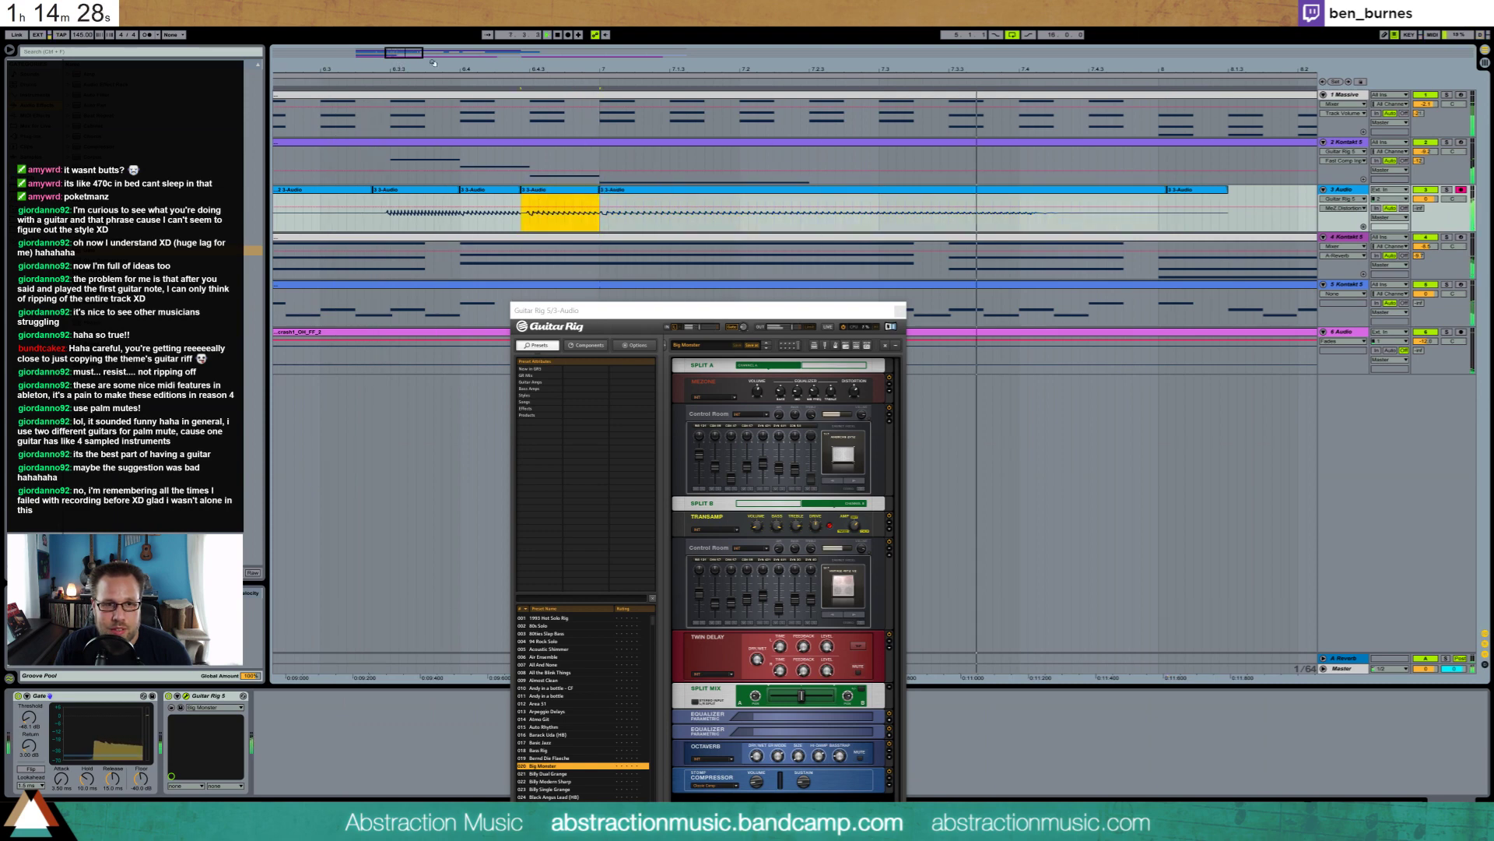
{"action": "key", "text": "space"}
Shorten the last guitar note's clip with a curved fade-out and delete the leftover clips before and after the phrase
{"action": "left_click_drag", "start_coordinate": [1161, 189], "coordinate": [651, 219]}
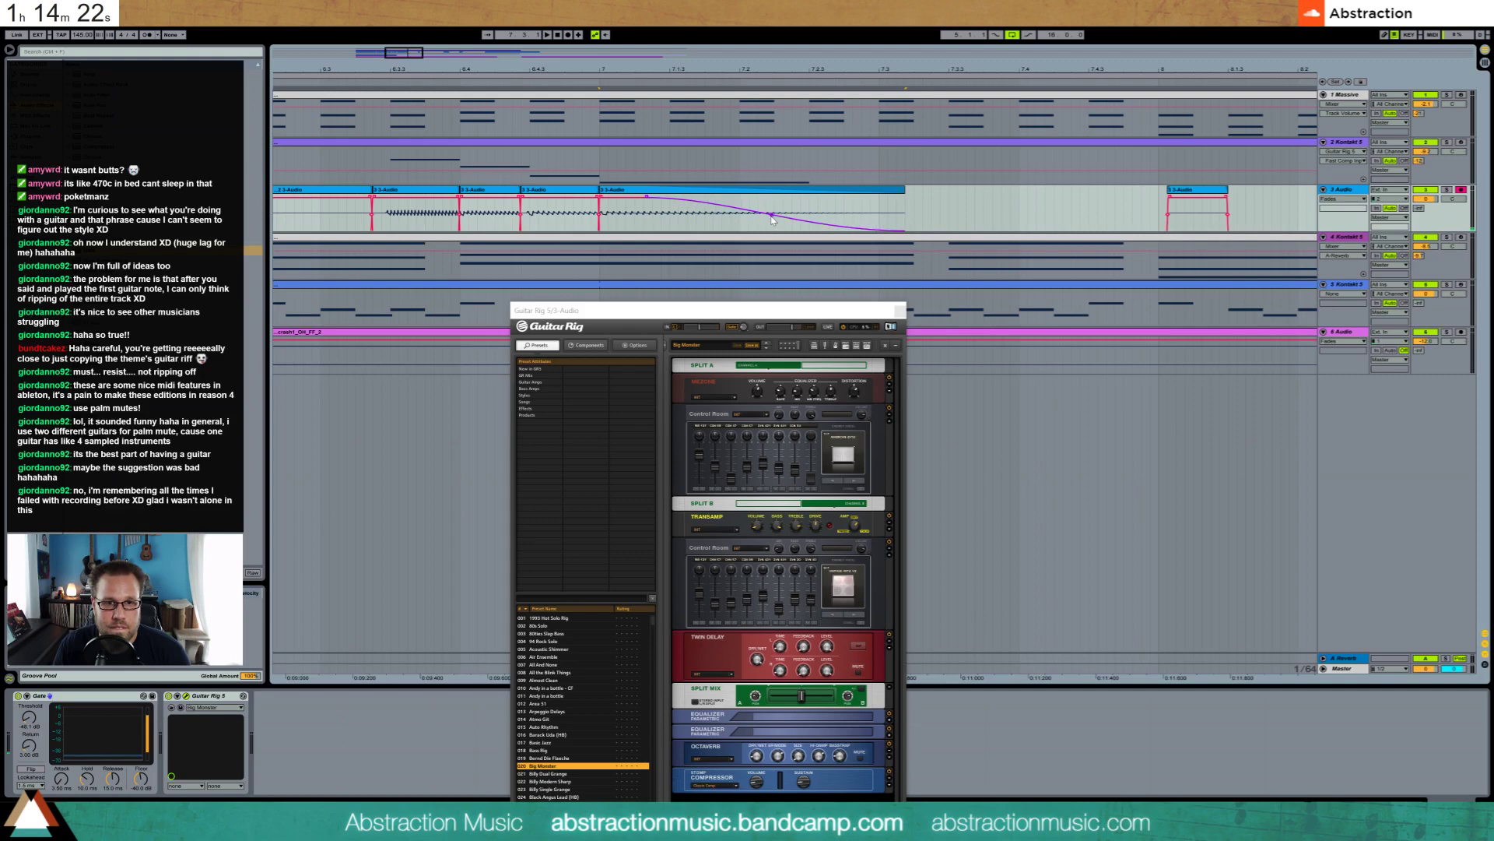
{"action": "left_click_drag", "start_coordinate": [772, 216], "coordinate": [754, 221]}
{"action": "left_click", "coordinate": [1182, 189]}
{"action": "key", "text": "Delete"}
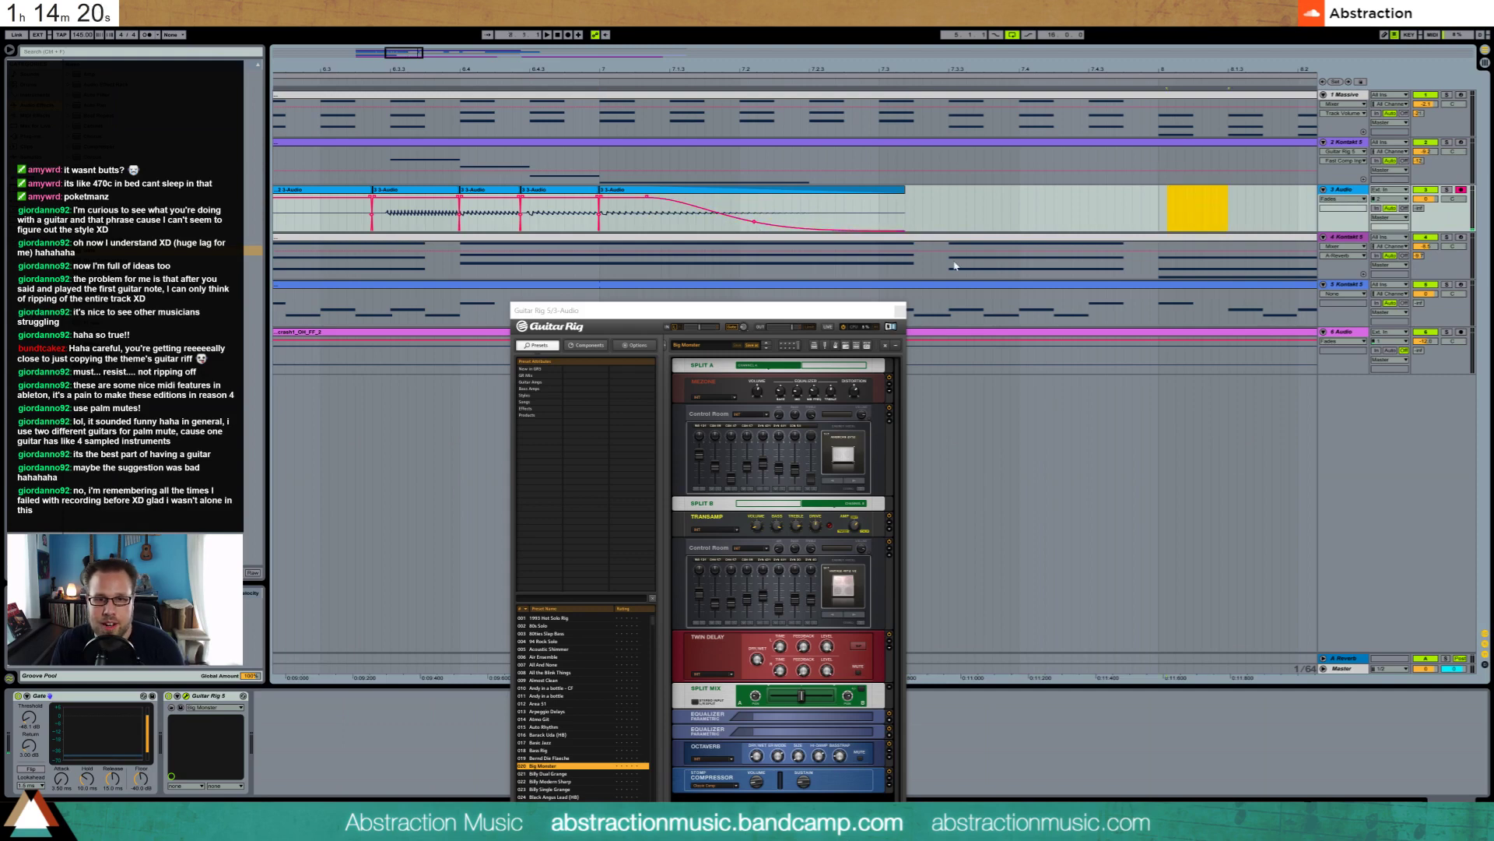
{"action": "left_click_drag", "start_coordinate": [1009, 69], "coordinate": [1010, 19]}
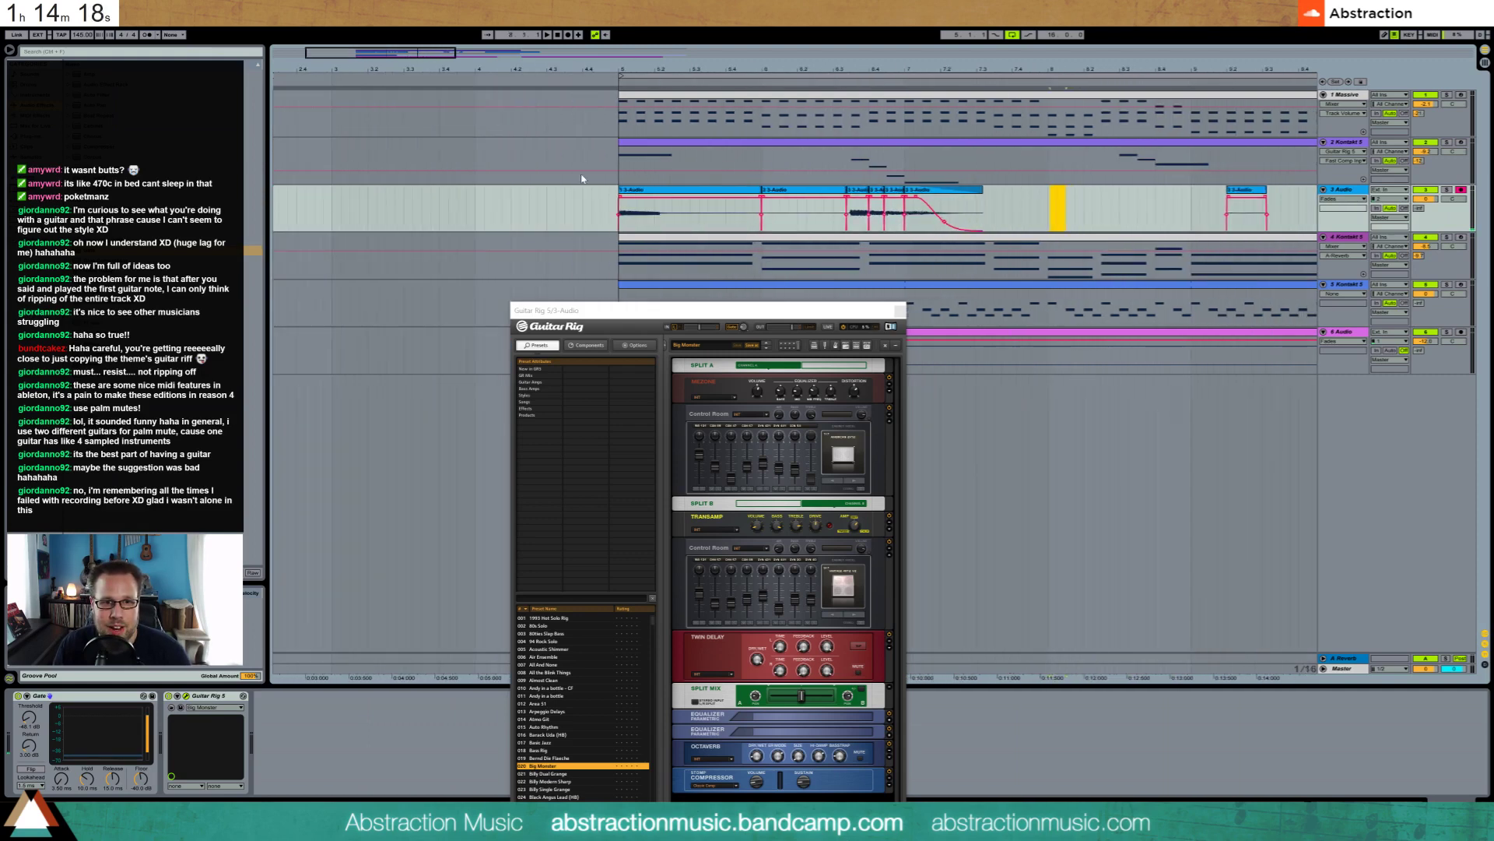
{"action": "key", "text": "Delete"}
Trim the guitar clip at bar 5 to about three beats with a curved fade-out and lower the audio track's volume during playback
{"action": "left_click_drag", "start_coordinate": [759, 197], "coordinate": [640, 200]}
{"action": "left_click", "coordinate": [633, 193]}
{"action": "key", "text": "space"}
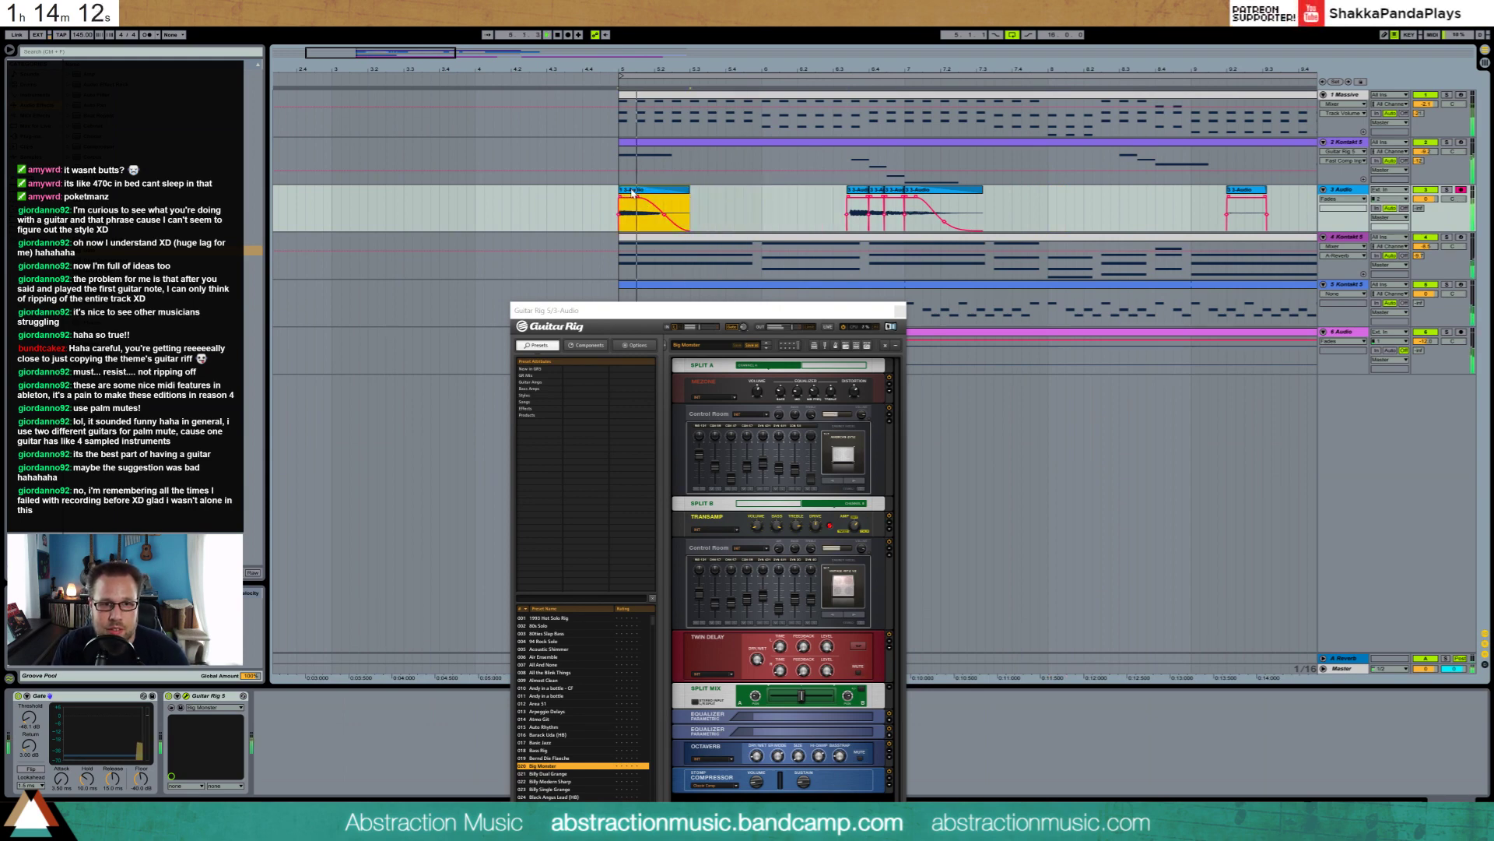
{"action": "left_click_drag", "start_coordinate": [689, 201], "coordinate": [726, 200]}
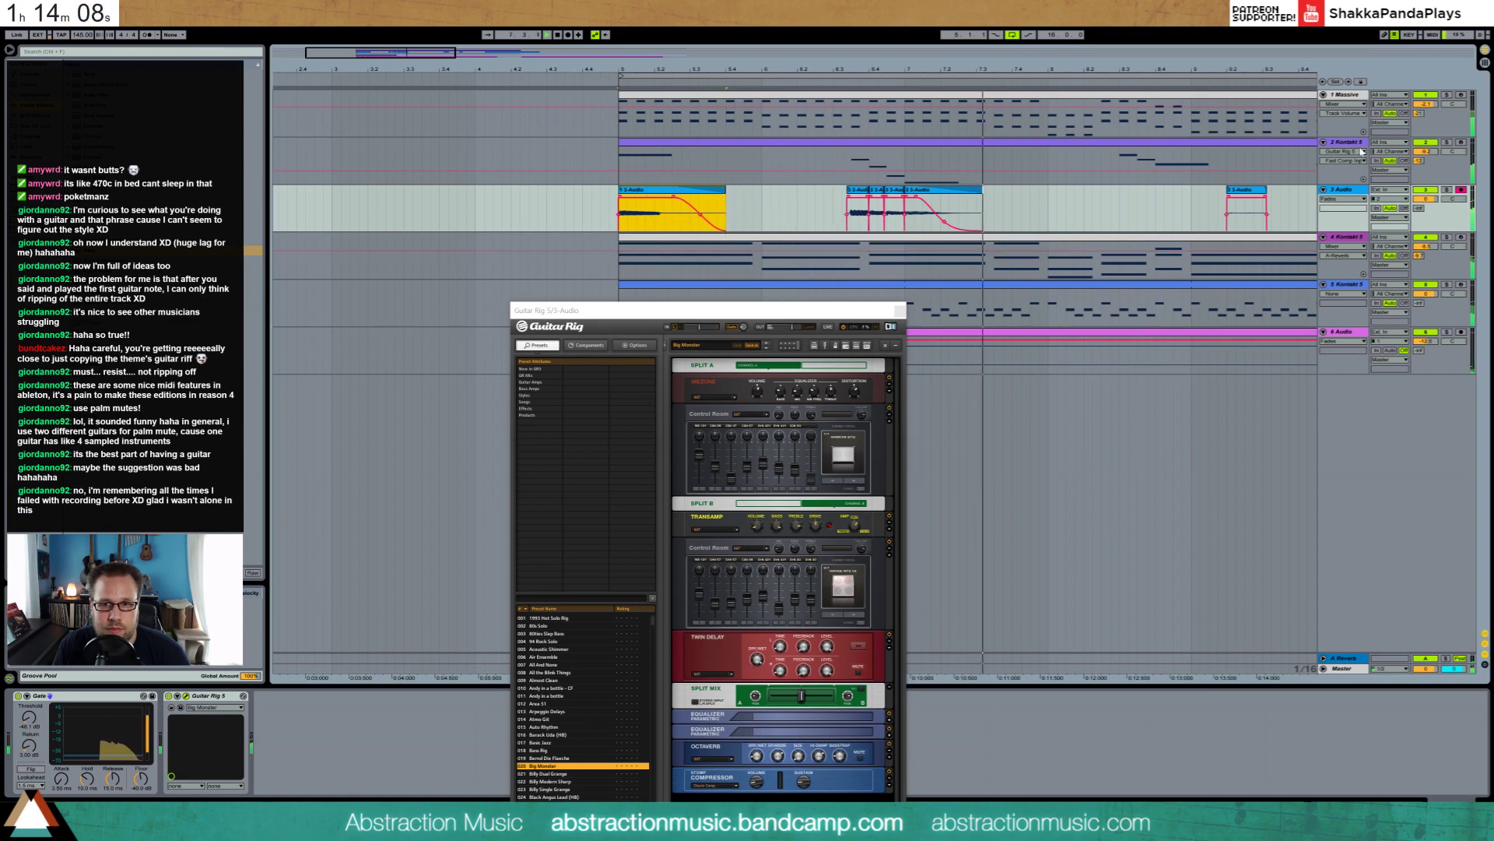
{"action": "left_click_drag", "start_coordinate": [1426, 199], "coordinate": [1426, 213]}
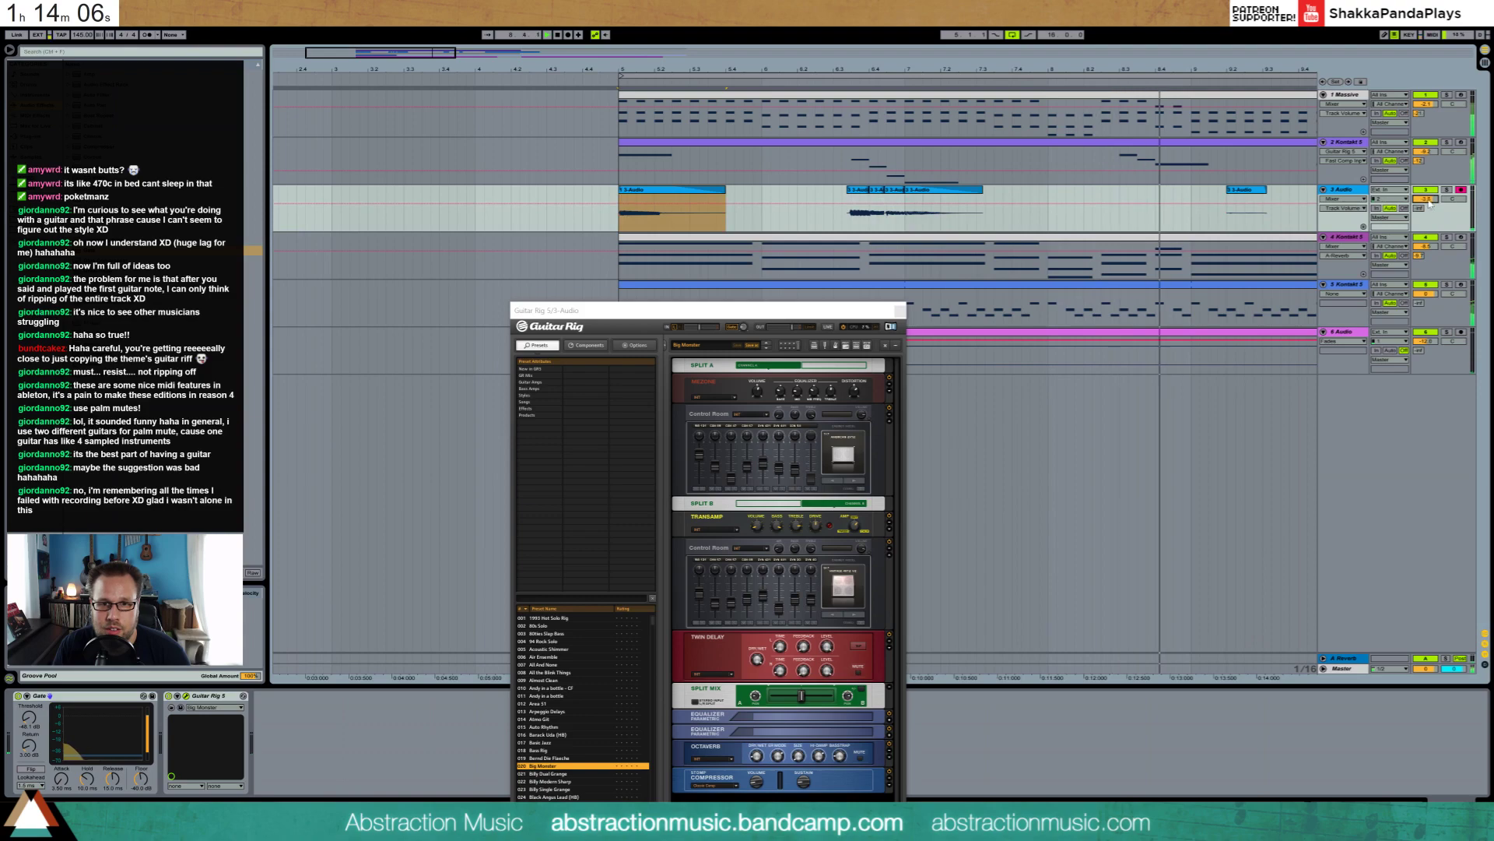
{"action": "key", "text": "space"}
Show the Kontakt melody clip's notes and close that track's Guitar Rig 5 window
{"action": "left_click_drag", "start_coordinate": [435, 53], "coordinate": [439, 54]}
{"action": "left_click_drag", "start_coordinate": [776, 70], "coordinate": [319, 71]}
{"action": "left_click", "coordinate": [685, 142]}
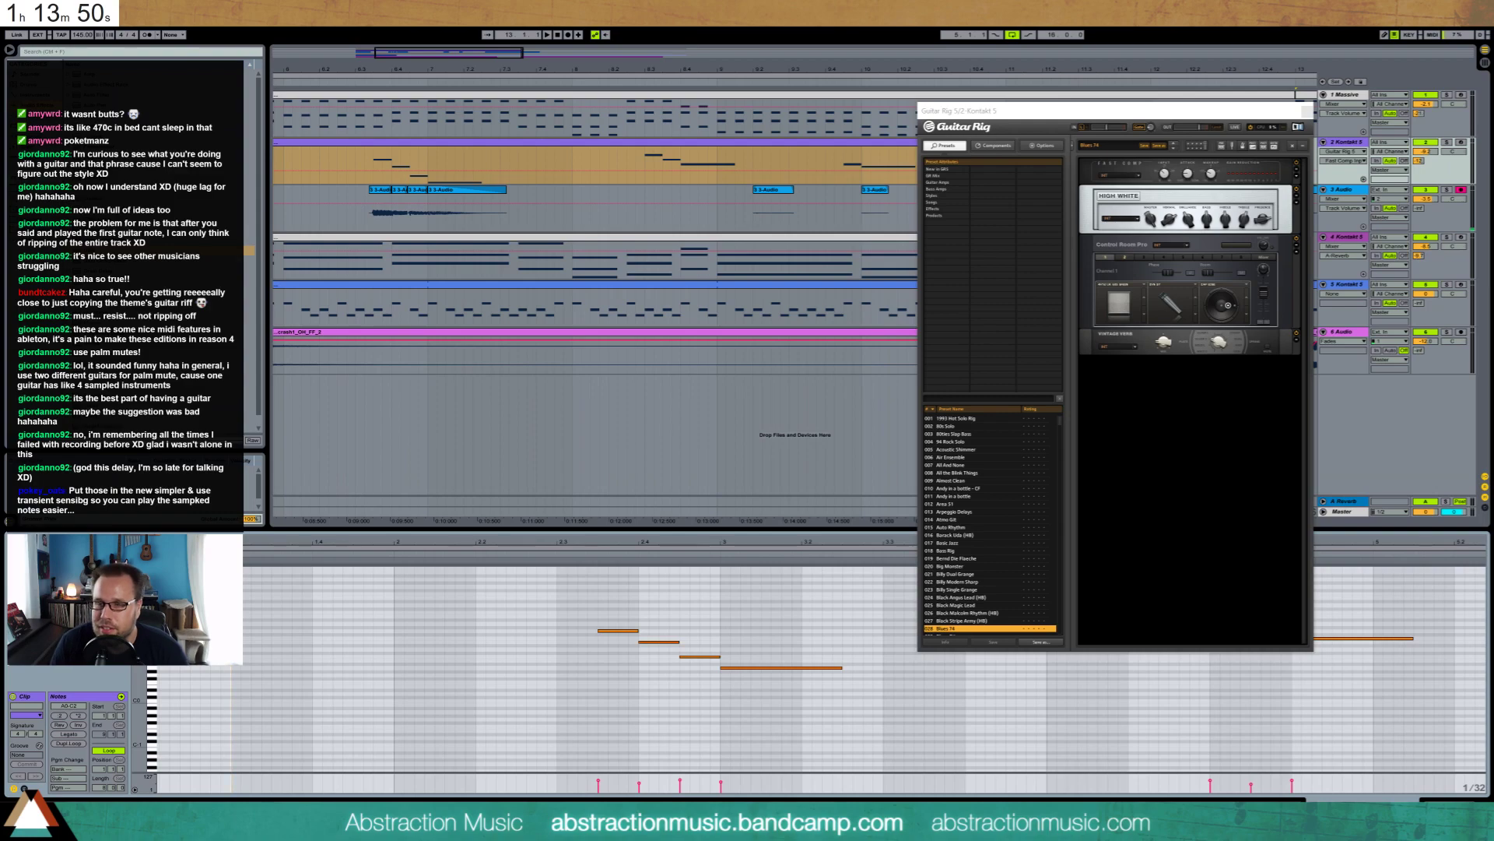
{"action": "left_click", "coordinate": [1307, 112]}
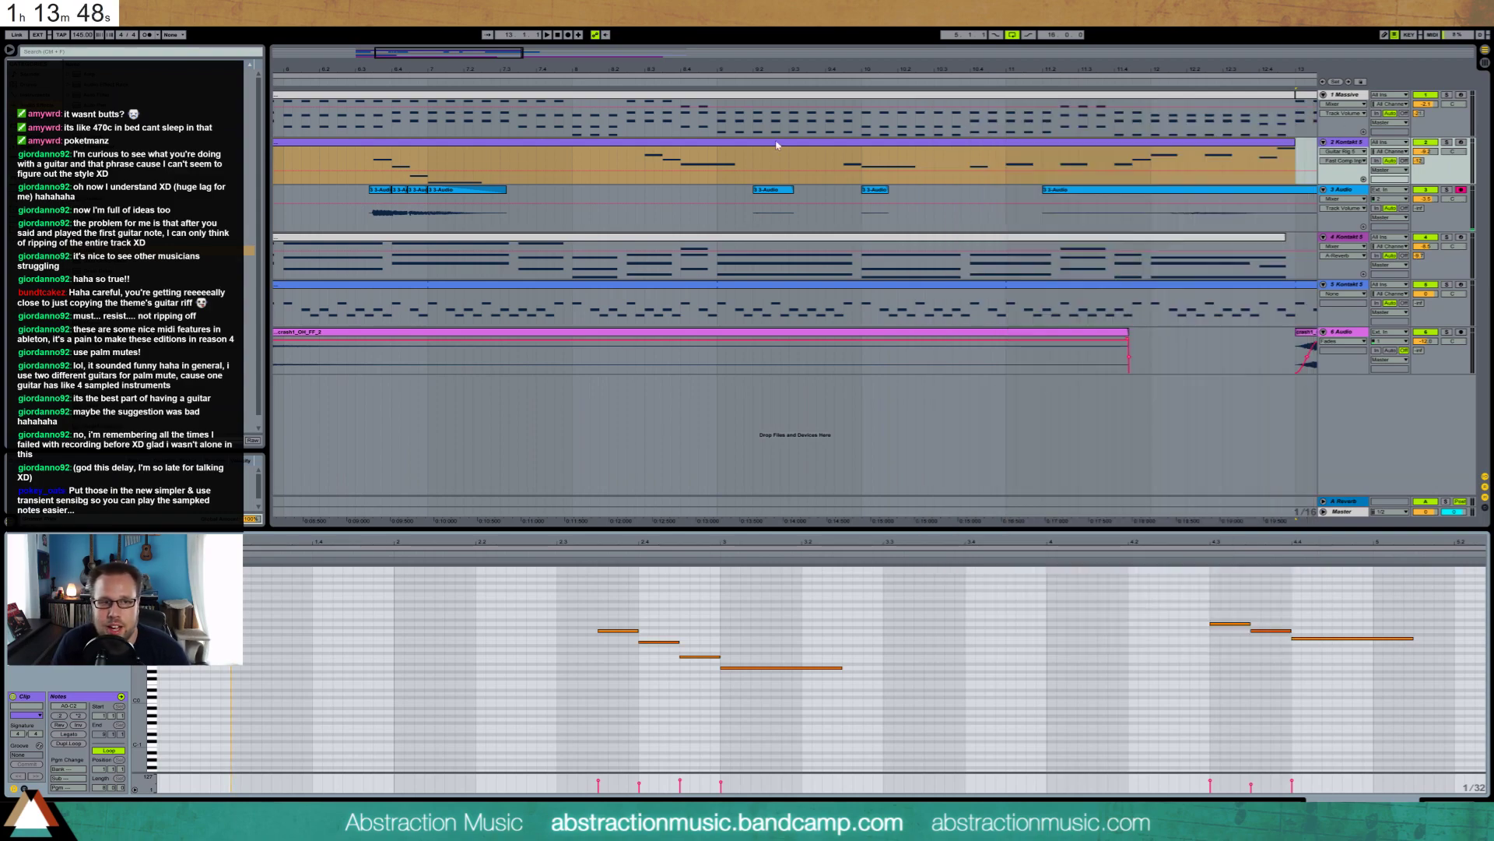
Extend the last guitar note's clip from bar 7 to nearly the middle of bar 8 and close the audio track's Guitar Rig 5
{"action": "left_click", "coordinate": [441, 192]}
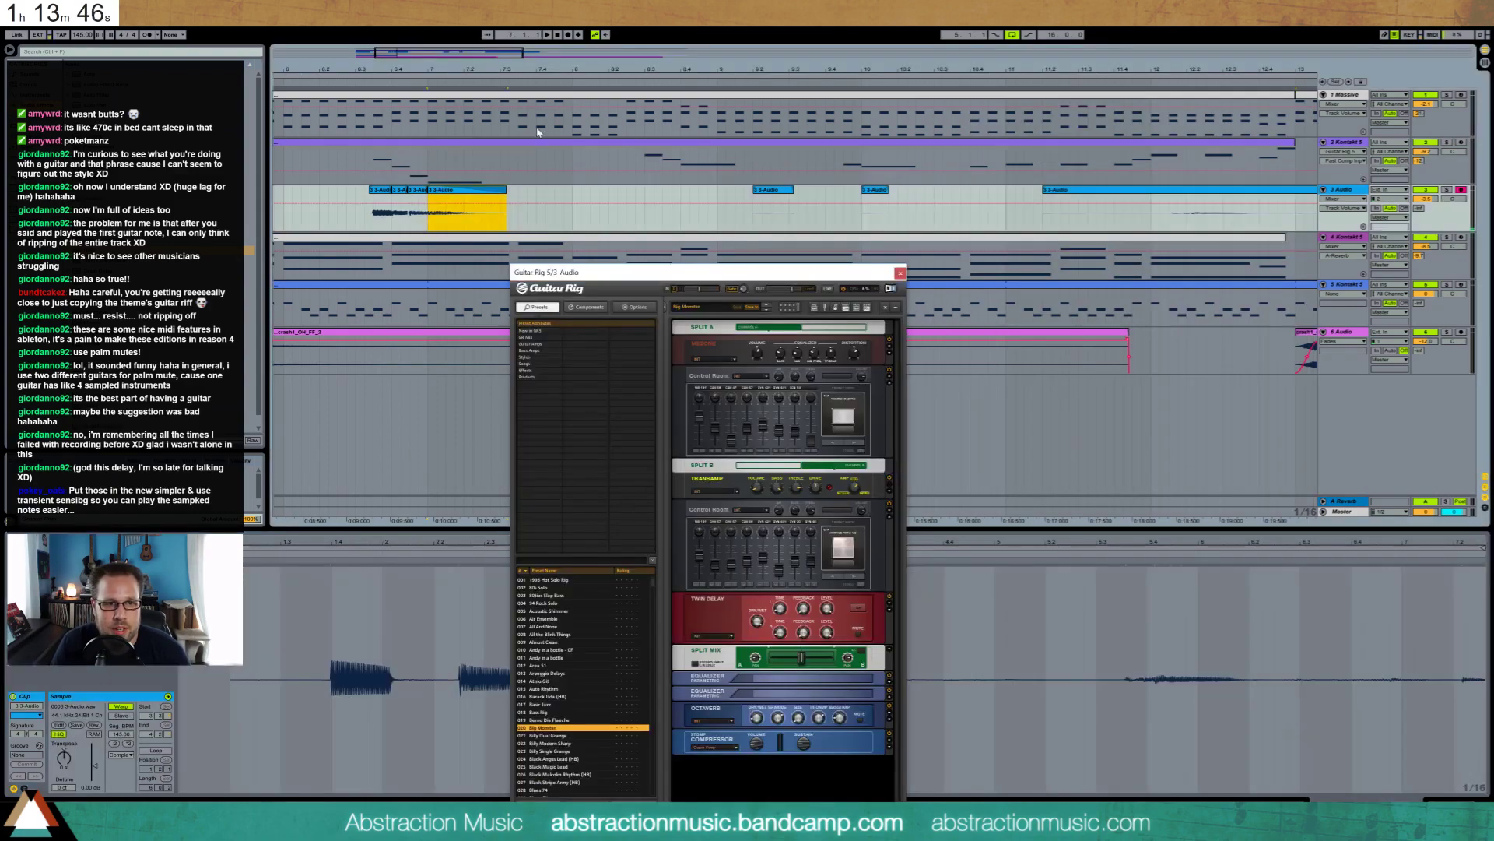
{"action": "left_click_drag", "start_coordinate": [433, 49], "coordinate": [391, 51]}
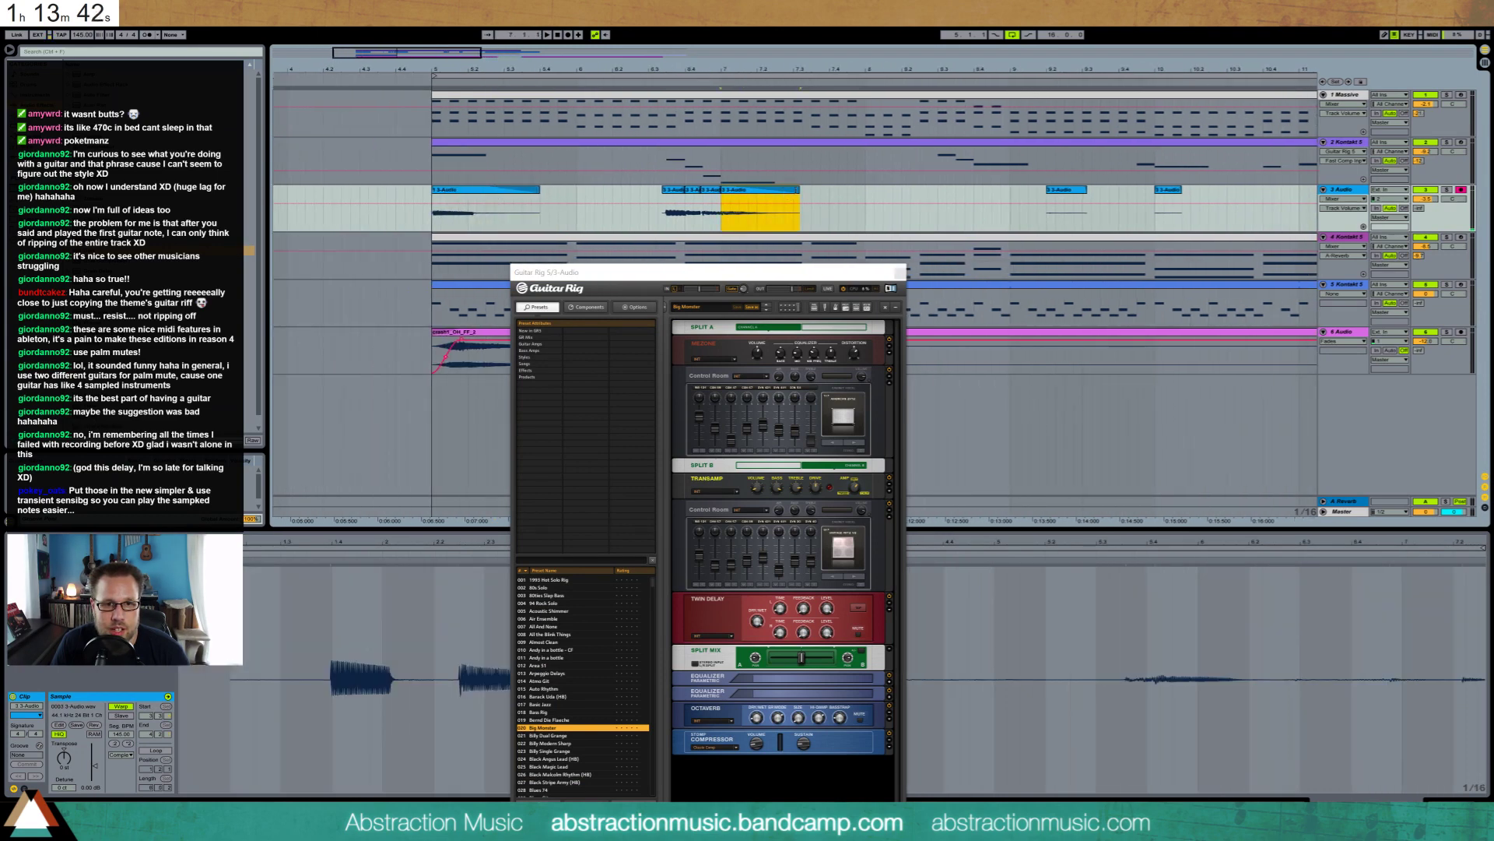
{"action": "left_click_drag", "start_coordinate": [798, 192], "coordinate": [928, 194]}
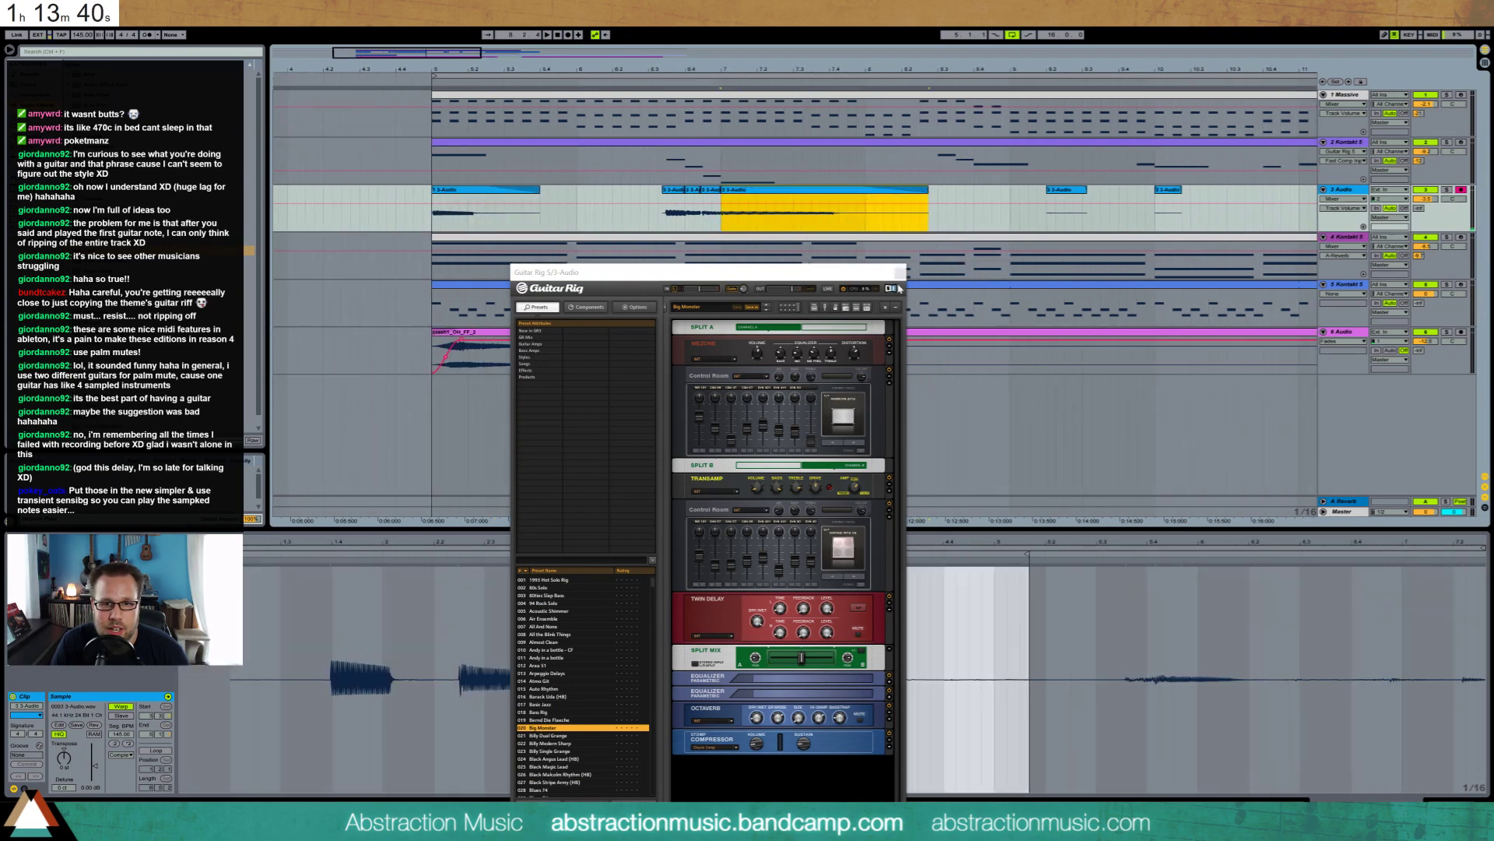
{"action": "left_click", "coordinate": [900, 274]}
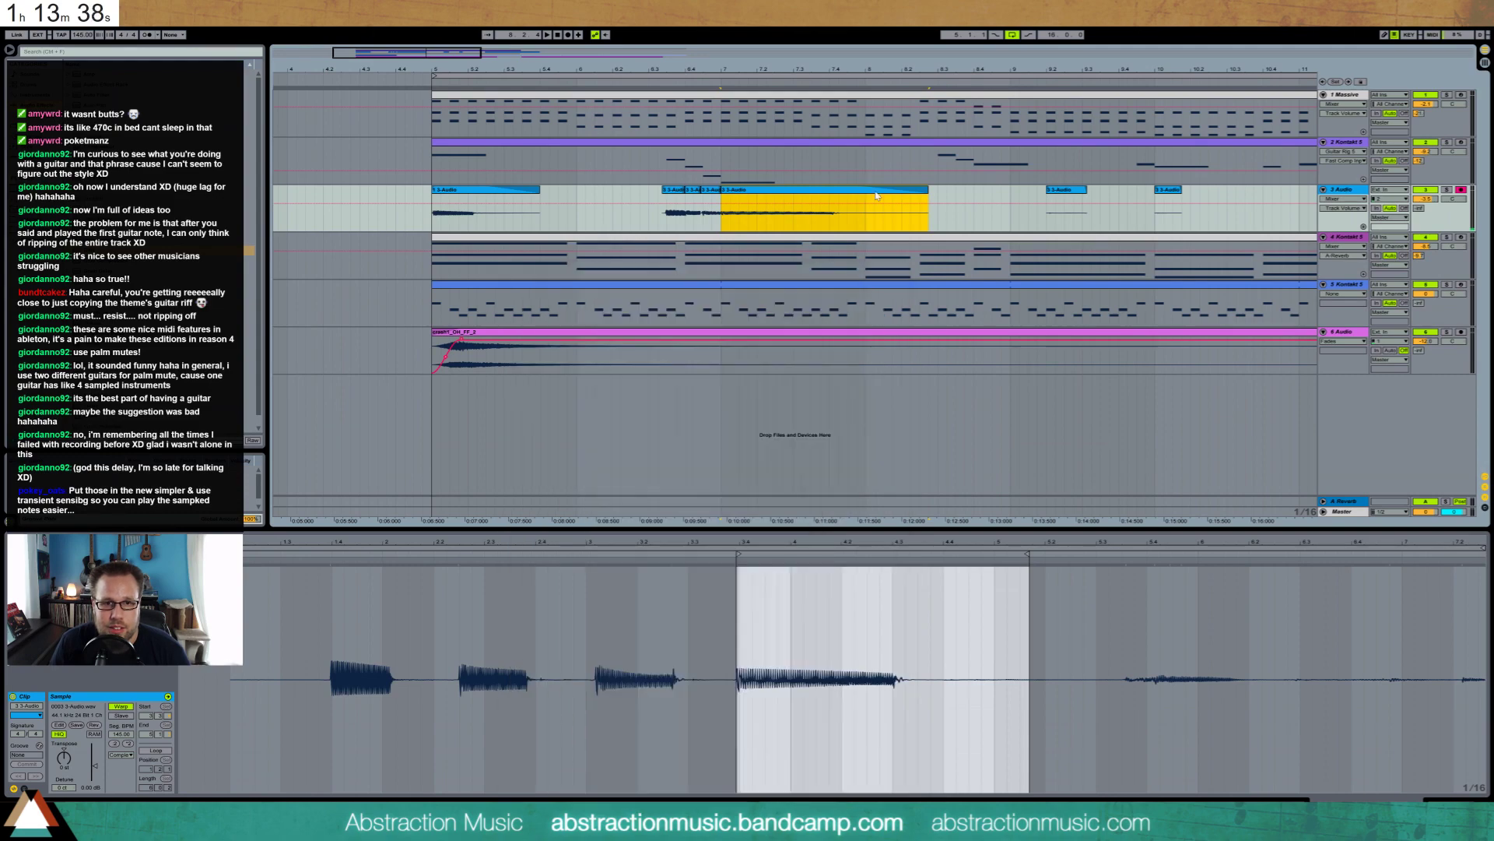
Add a MIDI track below the guitar audio track and load the last guitar note's clip into it as a Simpler instrument
{"action": "left_click", "coordinate": [1337, 192]}
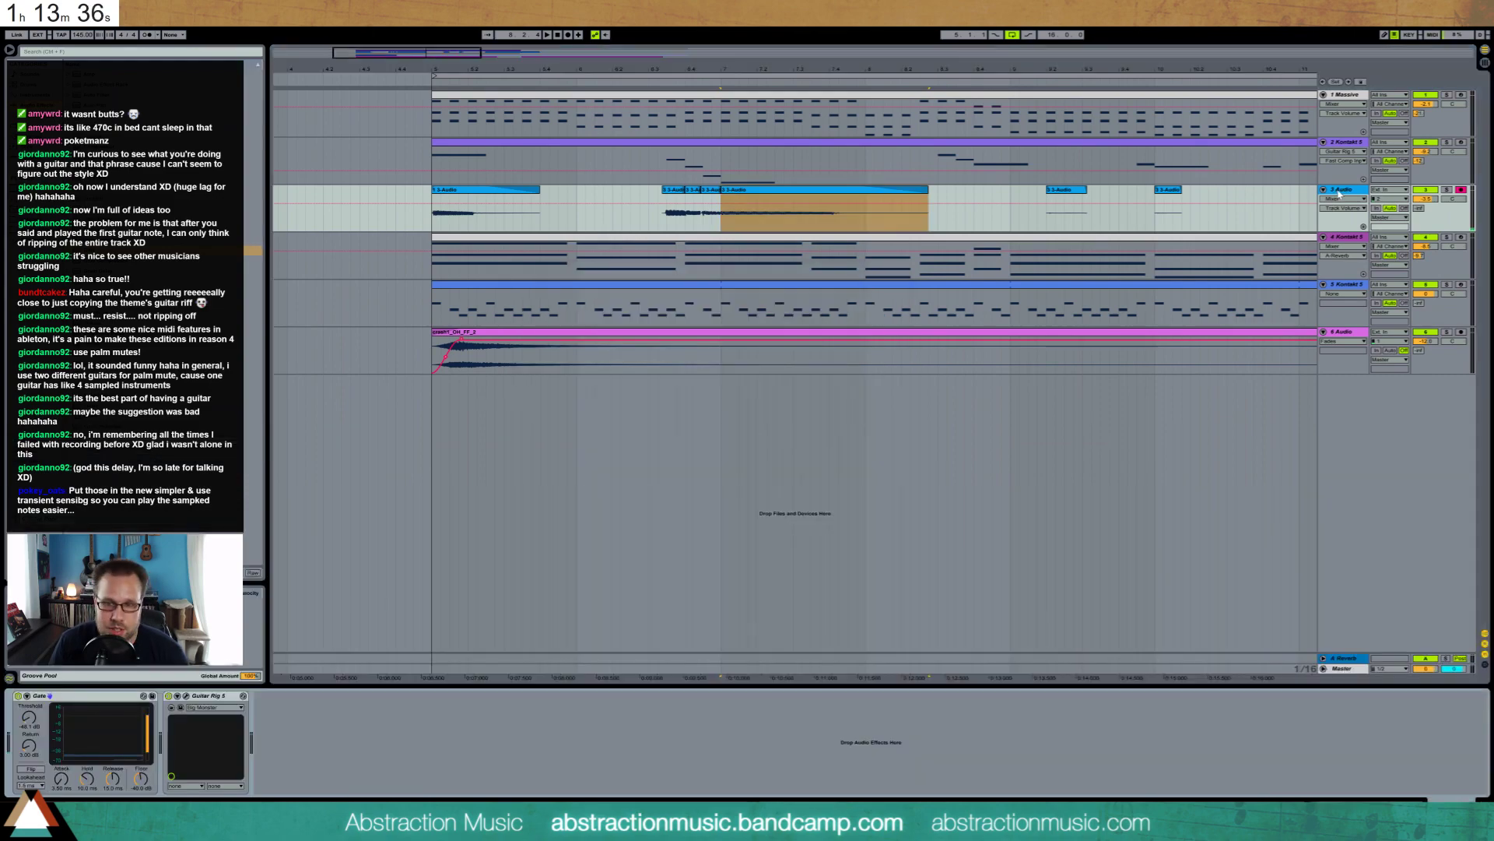
{"action": "key", "text": "ctrl+shift+t"}
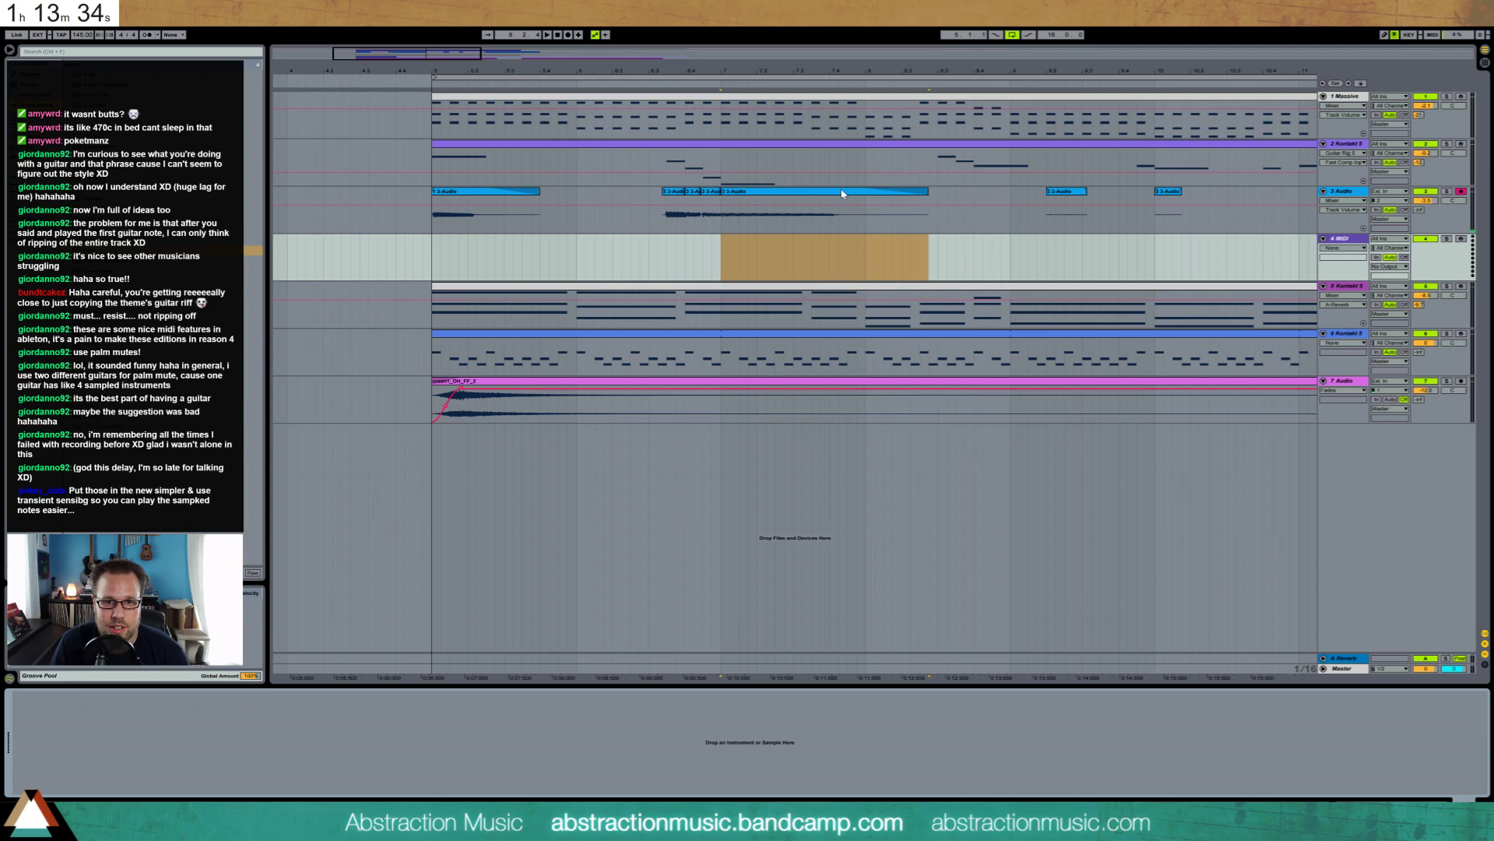
{"action": "left_click_drag", "start_coordinate": [841, 194], "coordinate": [448, 746]}
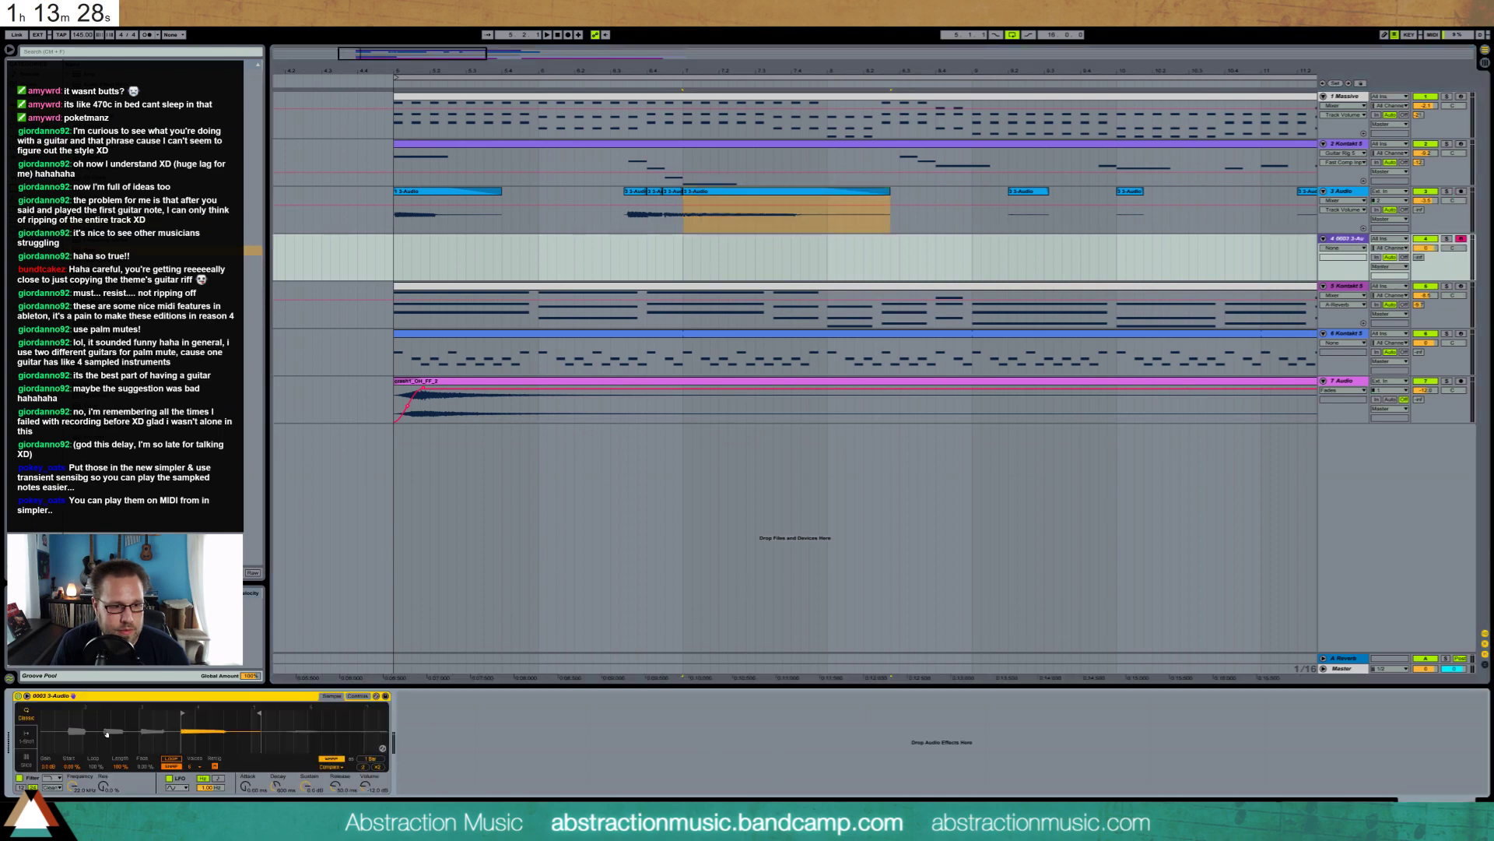
Zoom in on the guitar sample's start in Simpler, raise its volume, and adjust its transposition in the controls view
{"action": "left_click_drag", "start_coordinate": [190, 725], "coordinate": [206, 733]}
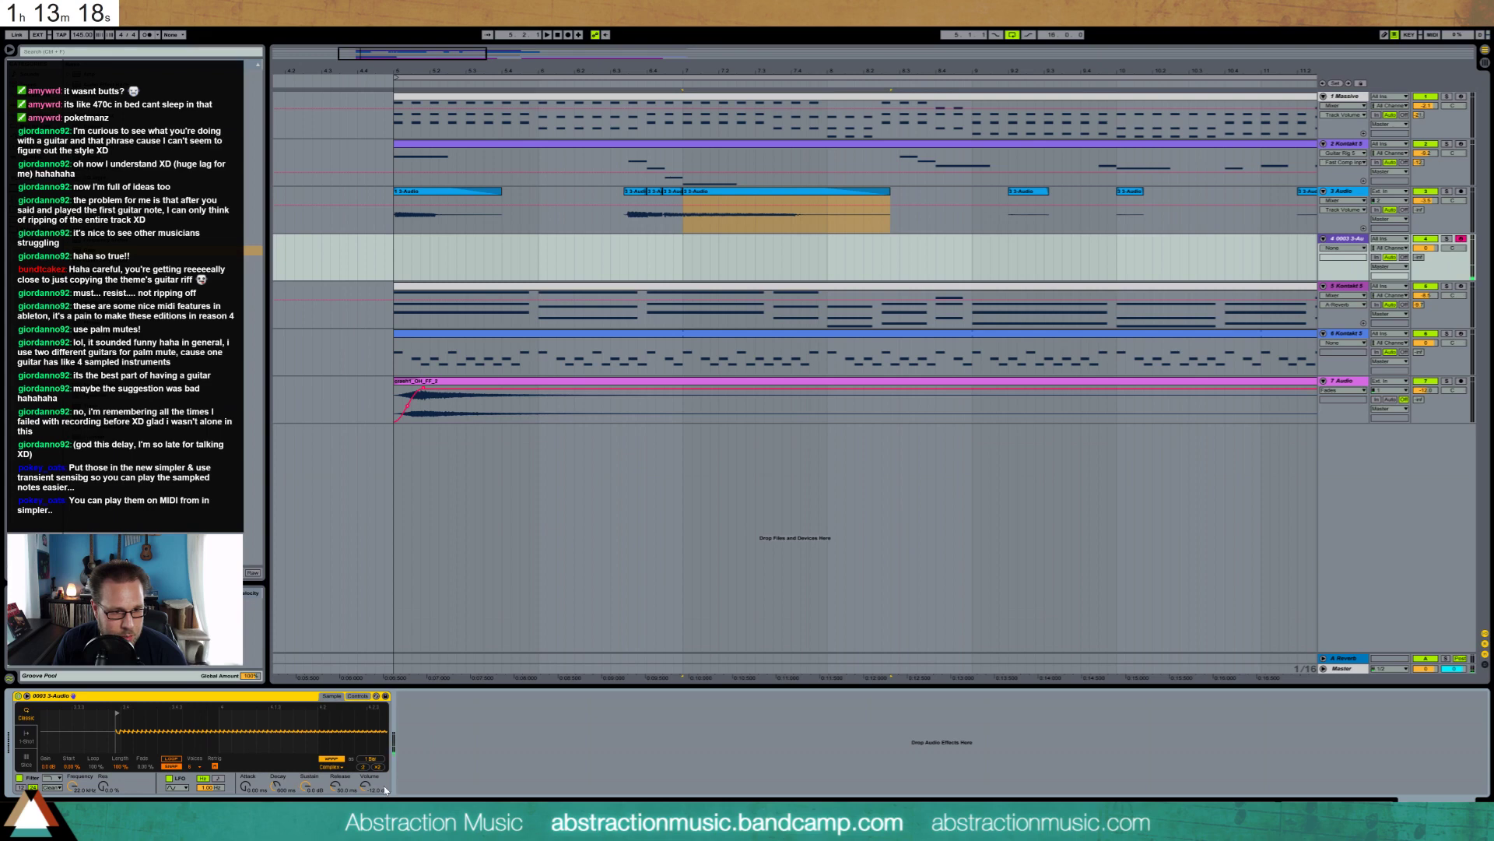
{"action": "left_click_drag", "start_coordinate": [366, 789], "coordinate": [366, 774]}
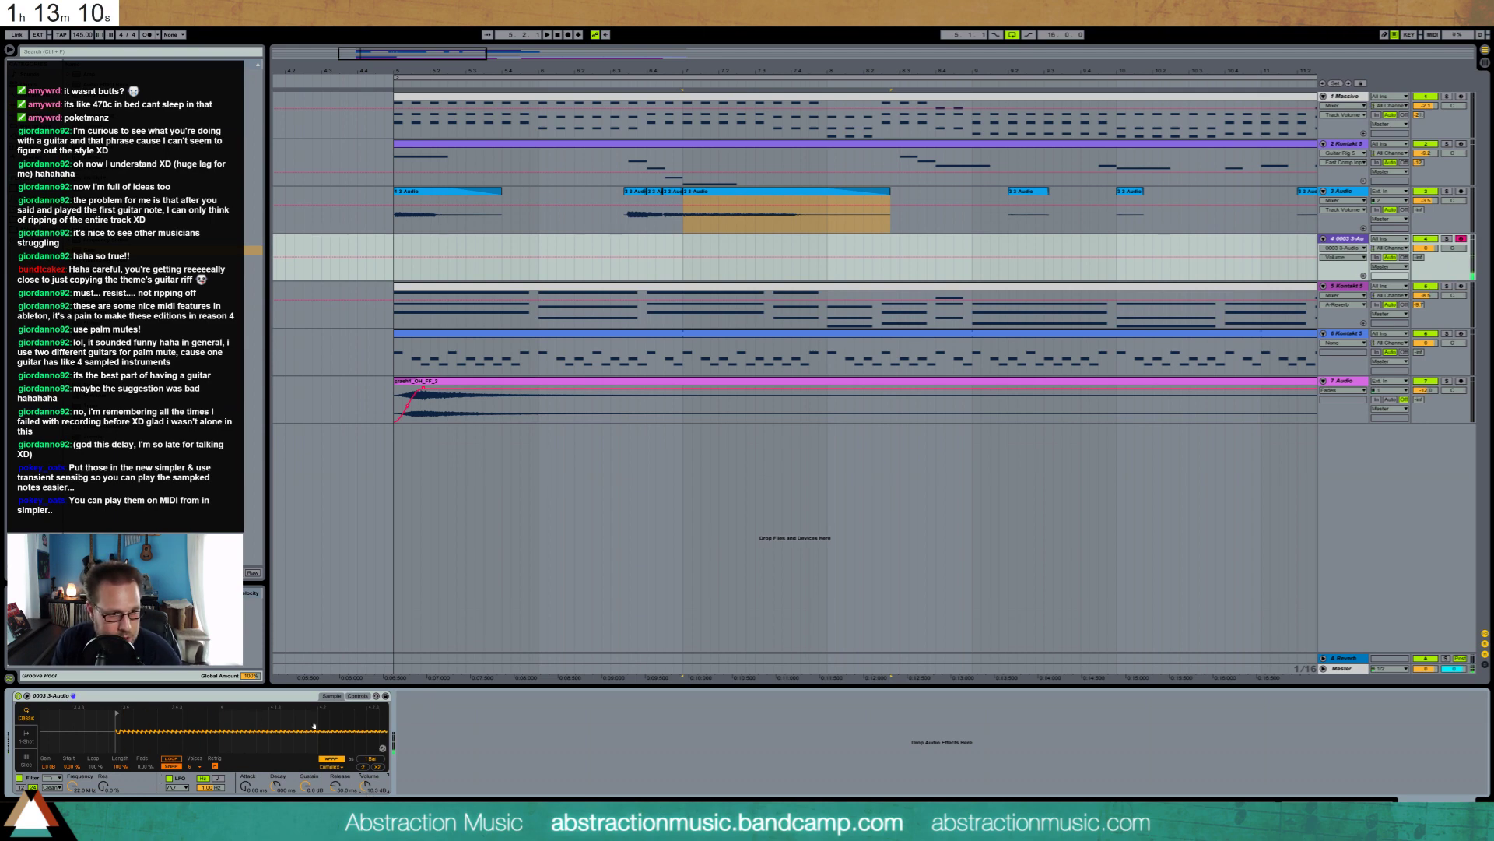
{"action": "left_click", "coordinate": [349, 698]}
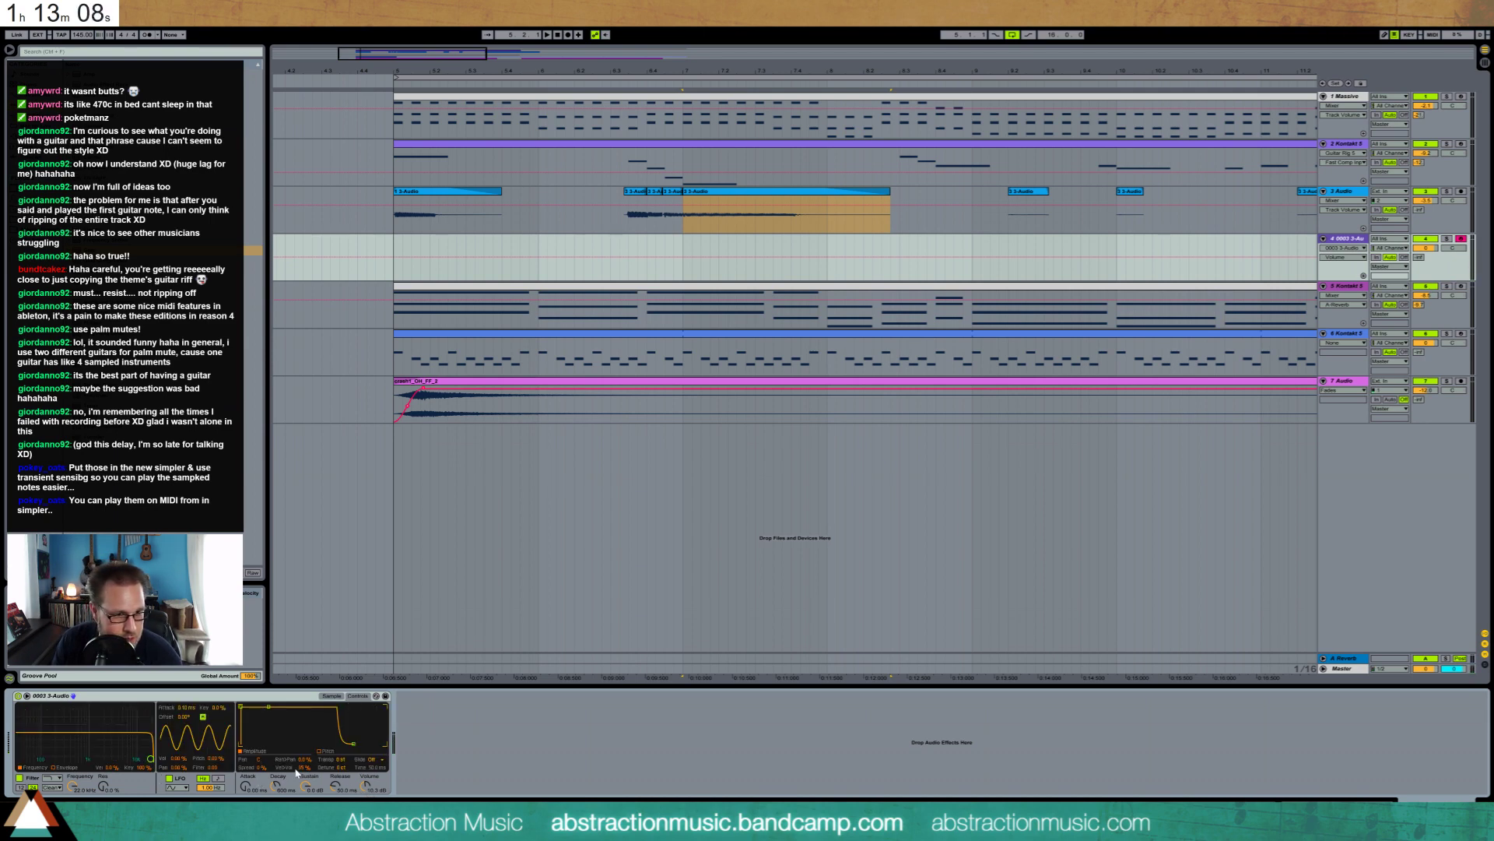
{"action": "left_click_drag", "start_coordinate": [340, 759], "coordinate": [340, 768]}
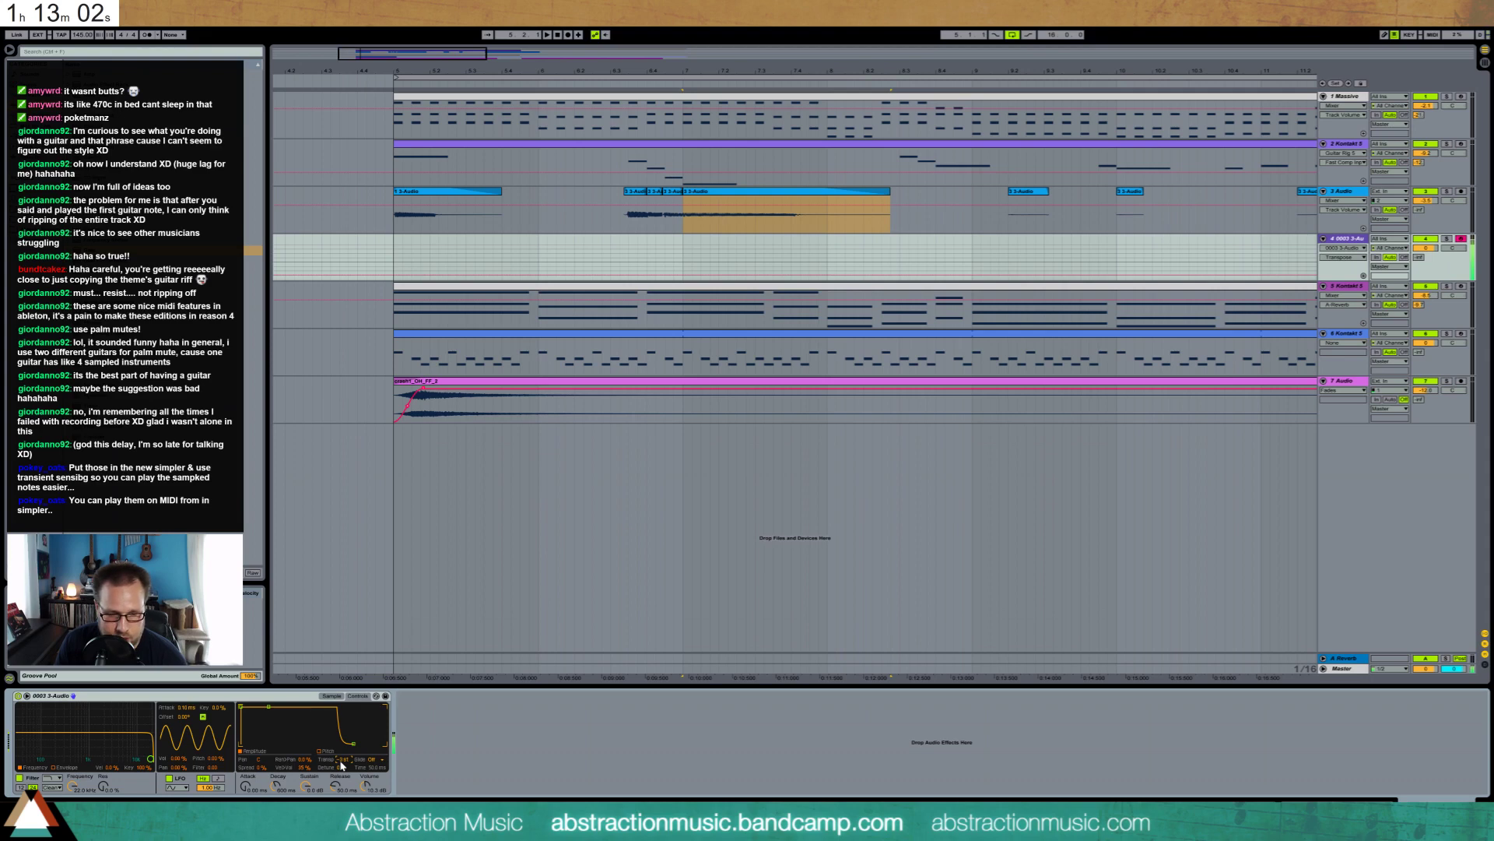
Raise Simpler's transposition and copy Guitar Rig 5 from the guitar audio track onto the Simpler track
{"action": "left_click_drag", "start_coordinate": [343, 766], "coordinate": [340, 757]}
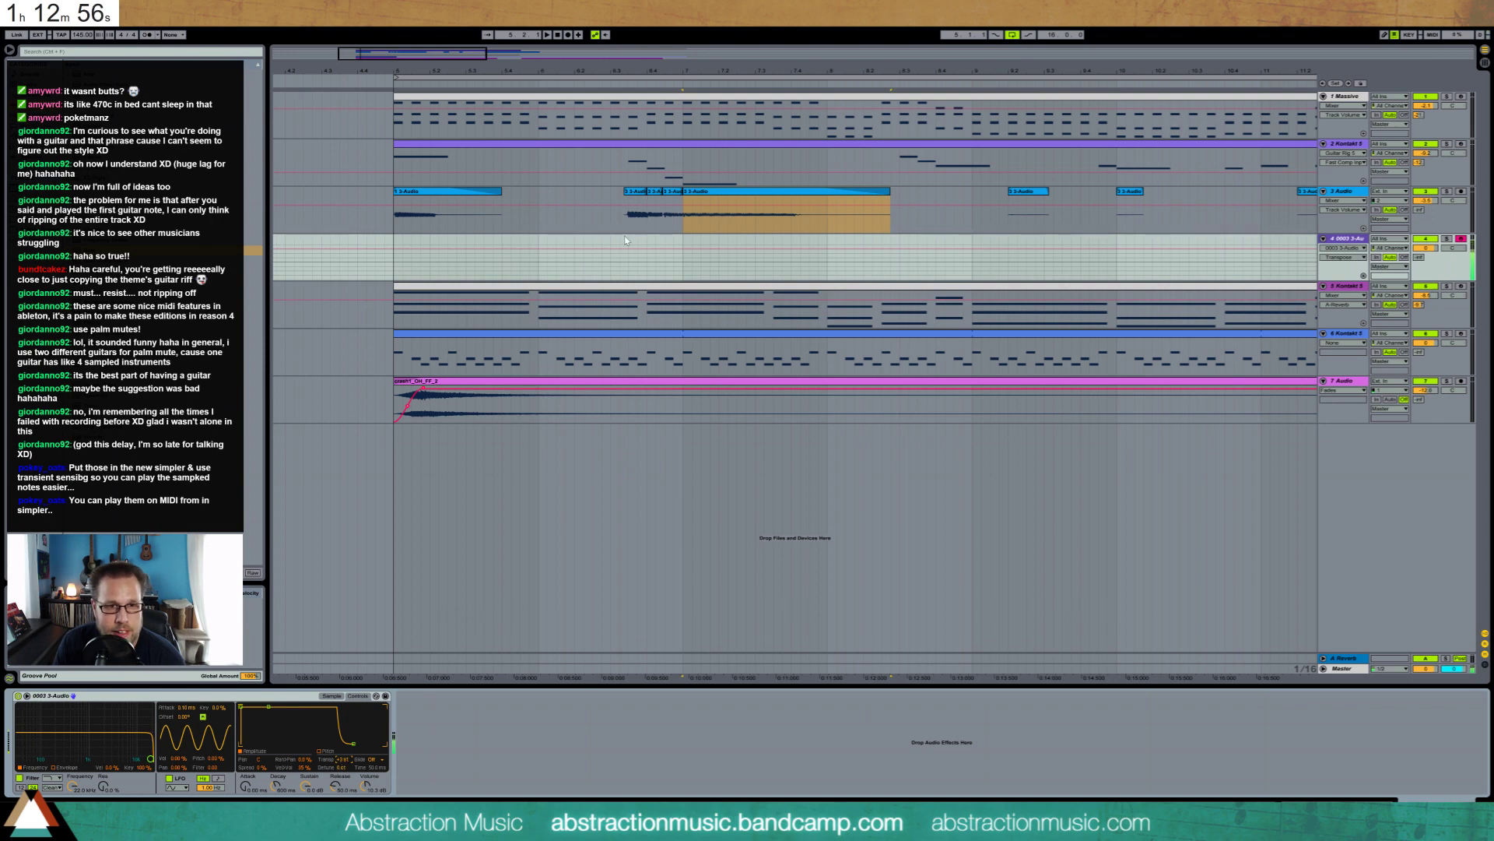
{"action": "left_click", "coordinate": [1332, 194]}
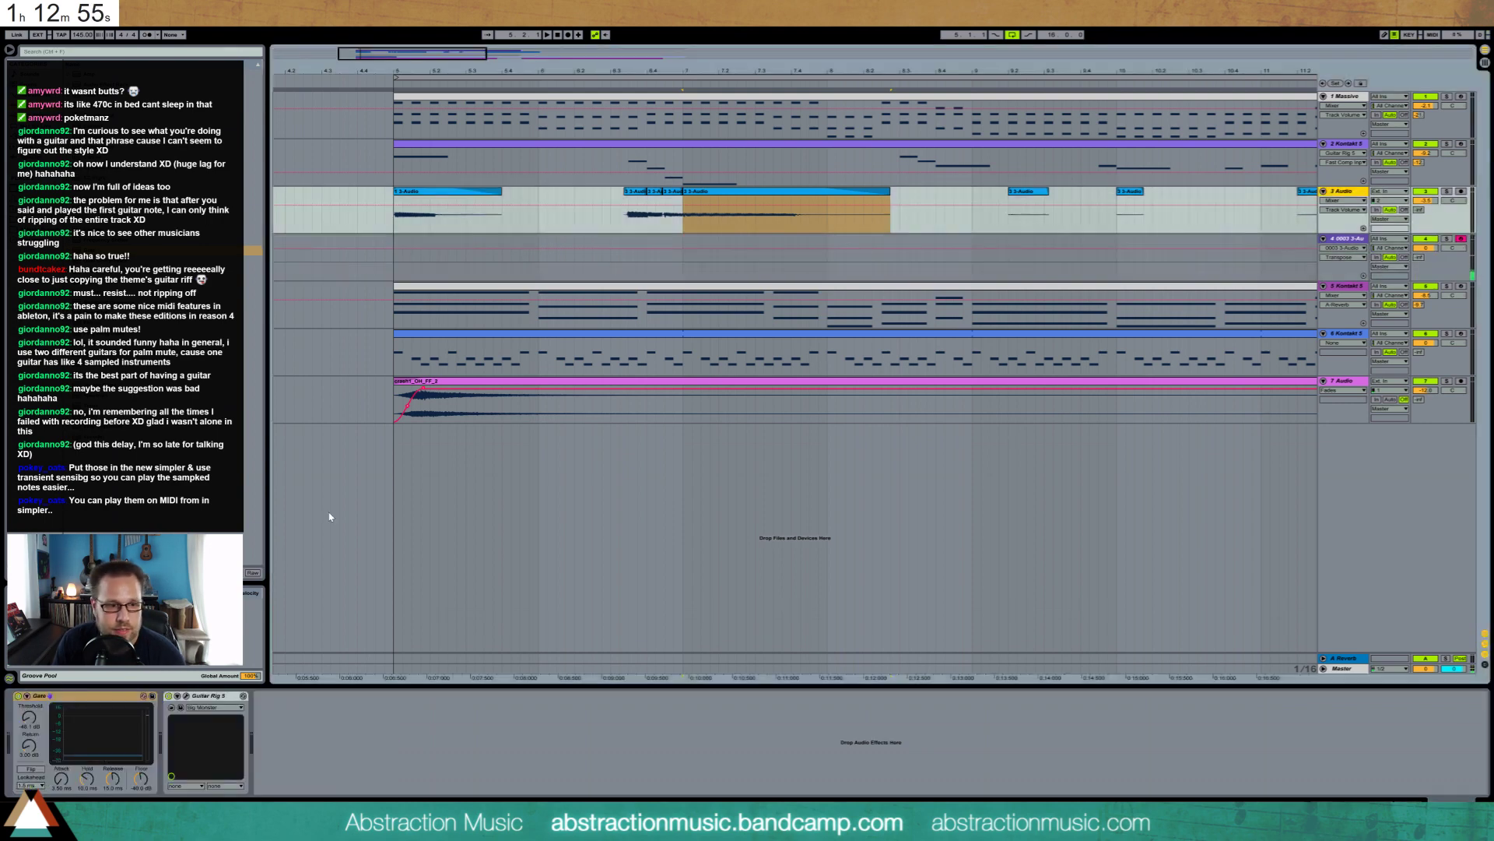
{"action": "left_click", "coordinate": [203, 697]}
{"action": "left_click", "coordinate": [628, 248]}
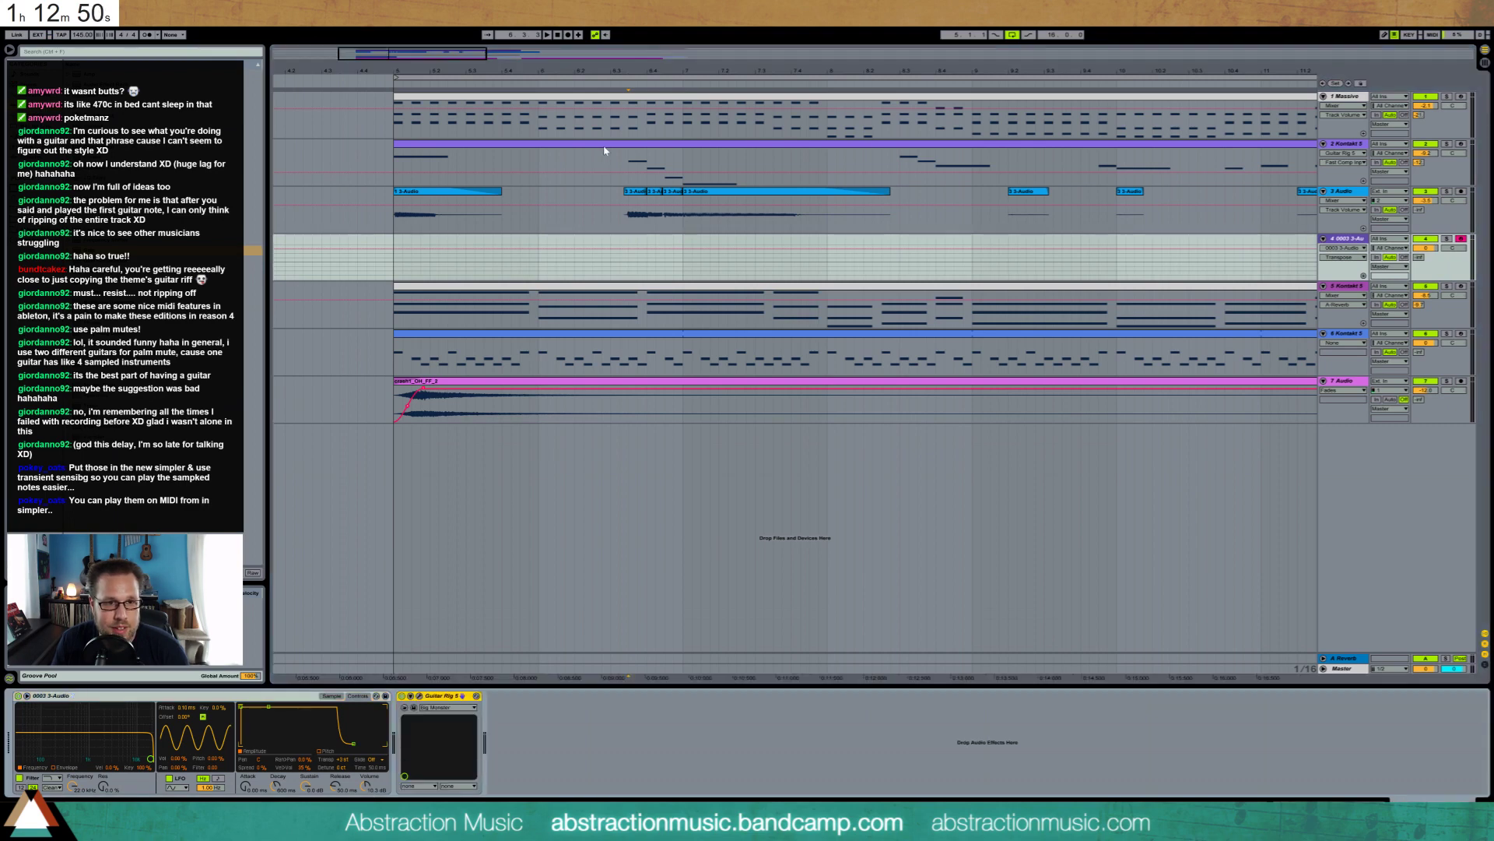
Copy the Kontakt melody clip onto the Simpler track at bar 5, audition it soloed, and raise its notes an octave
{"action": "left_click_drag", "start_coordinate": [604, 150], "coordinate": [609, 249]}
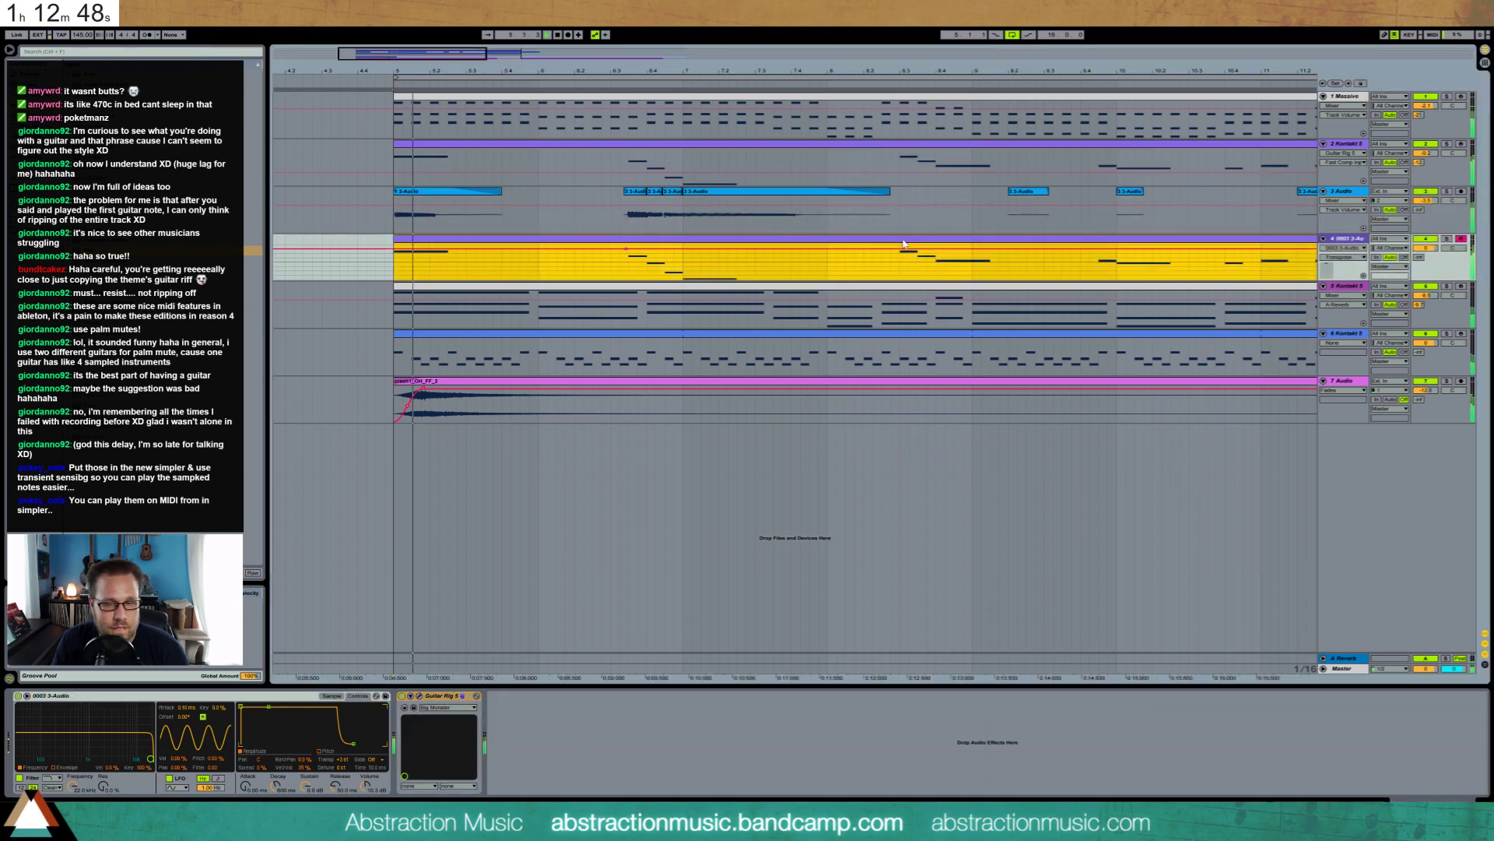
{"action": "key", "text": "space"}
{"action": "left_click", "coordinate": [1447, 239]}
{"action": "key", "text": "space"}
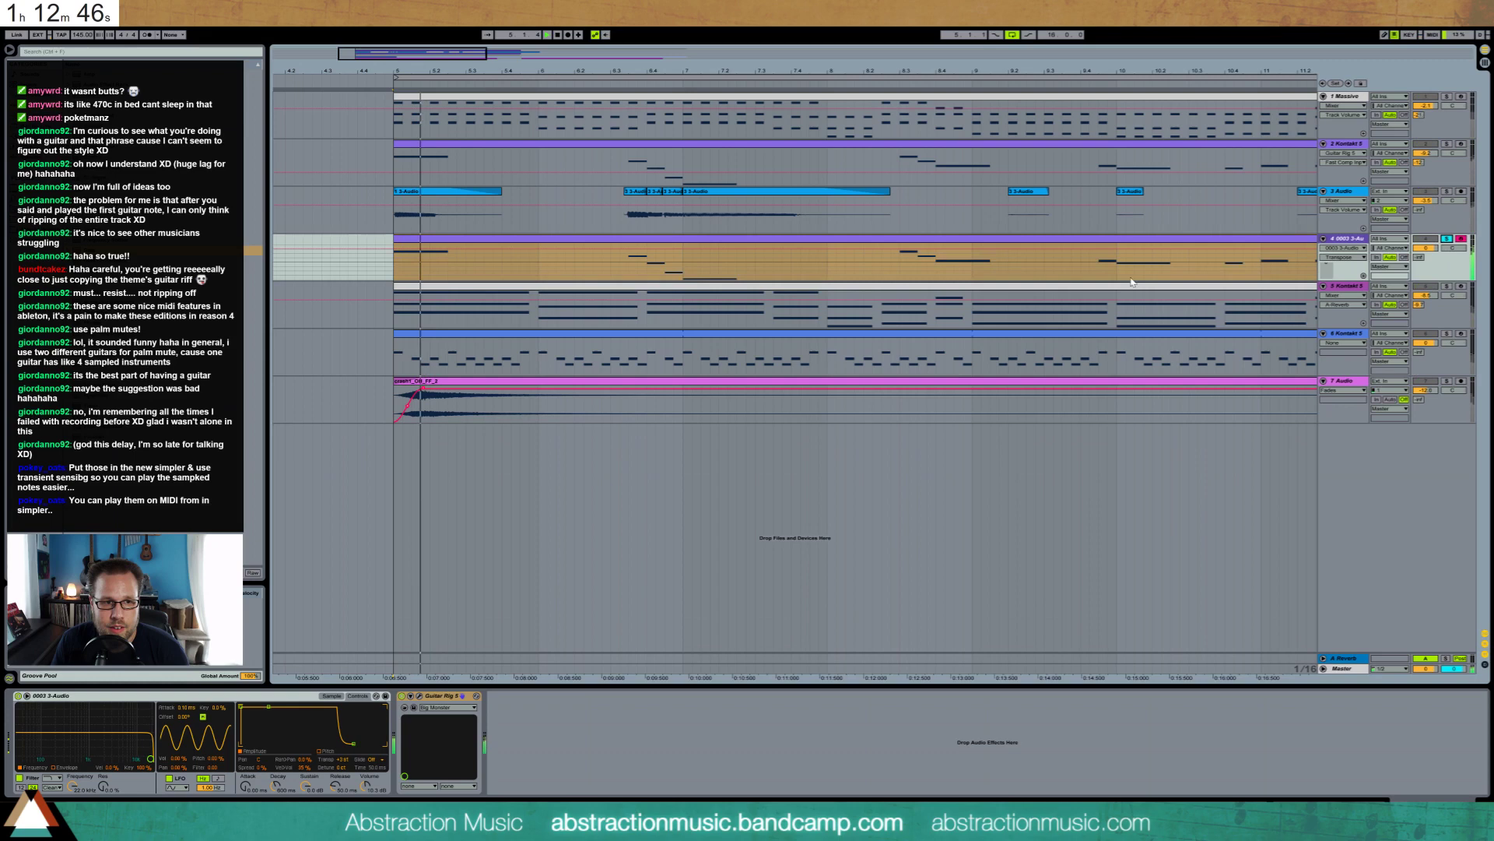
{"action": "double_click", "coordinate": [535, 248]}
{"action": "key", "text": "shift+Up"}
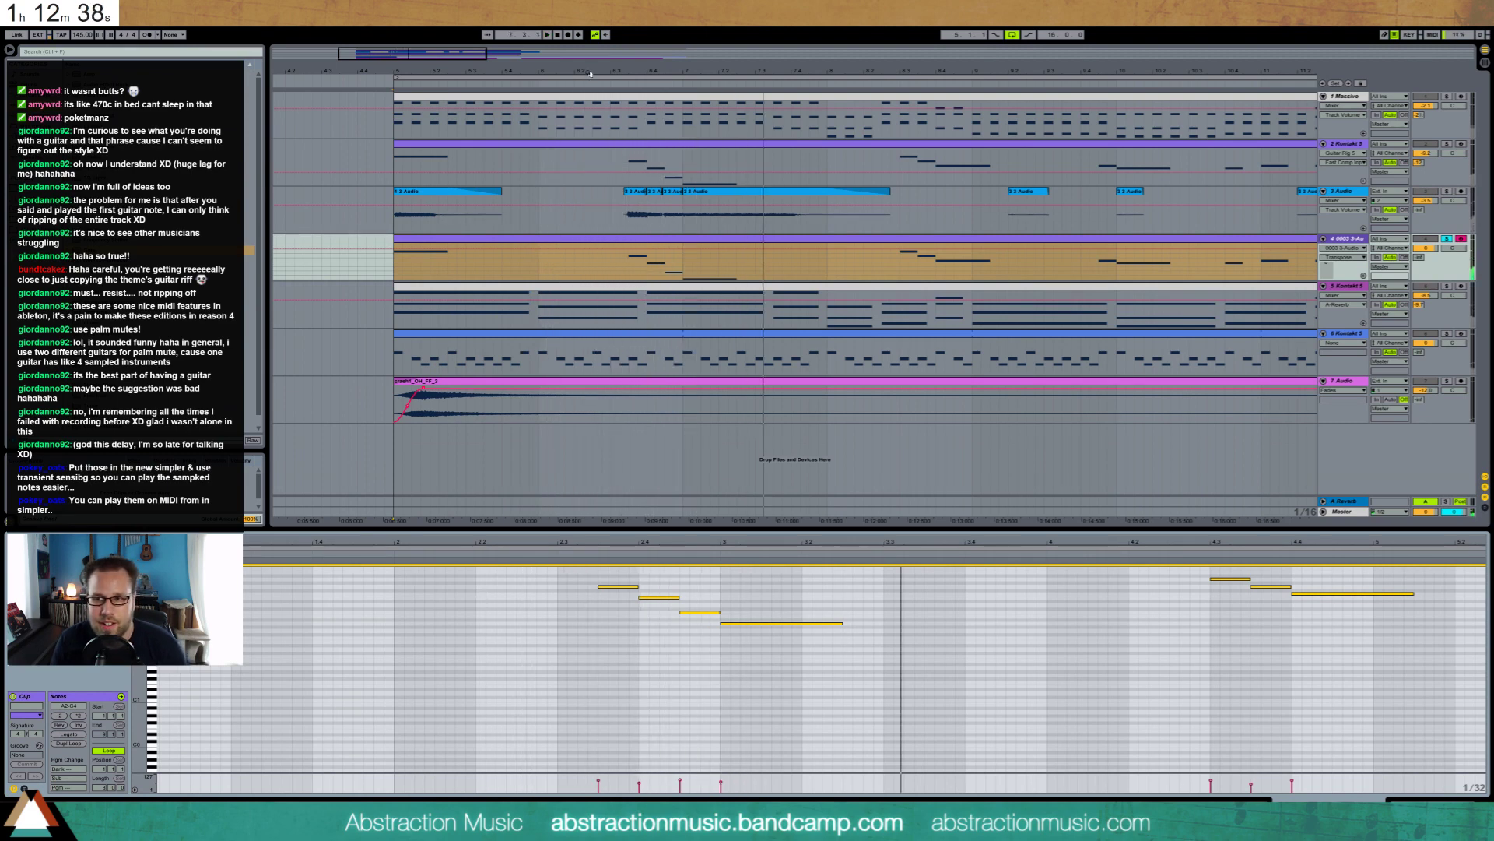
Mute the guitar audio and Kontakt melody tracks and end the Simpler track's solo
{"action": "left_click", "coordinate": [1426, 195]}
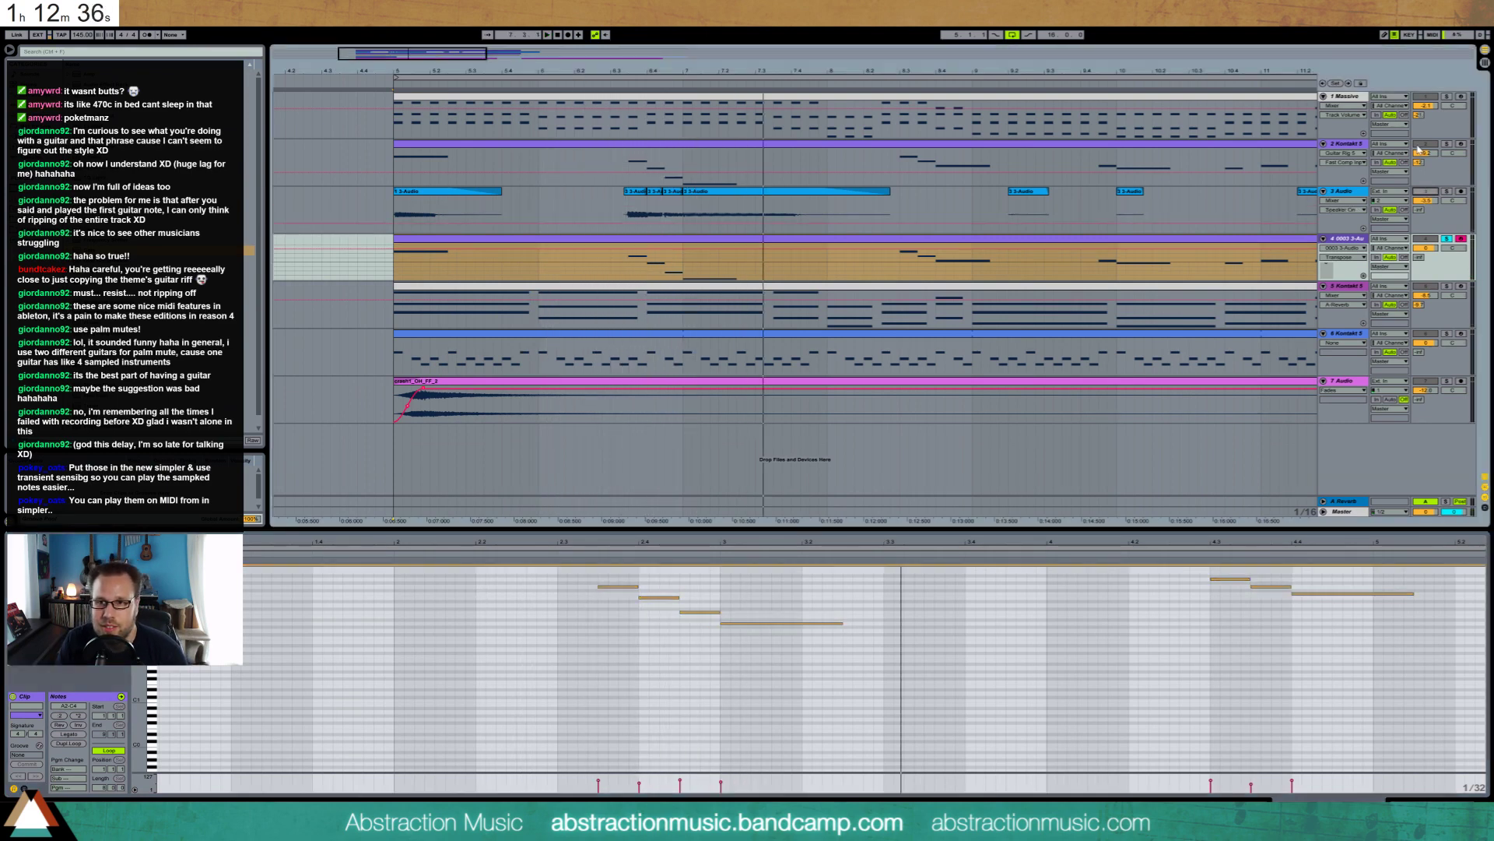
{"action": "left_click", "coordinate": [1445, 240]}
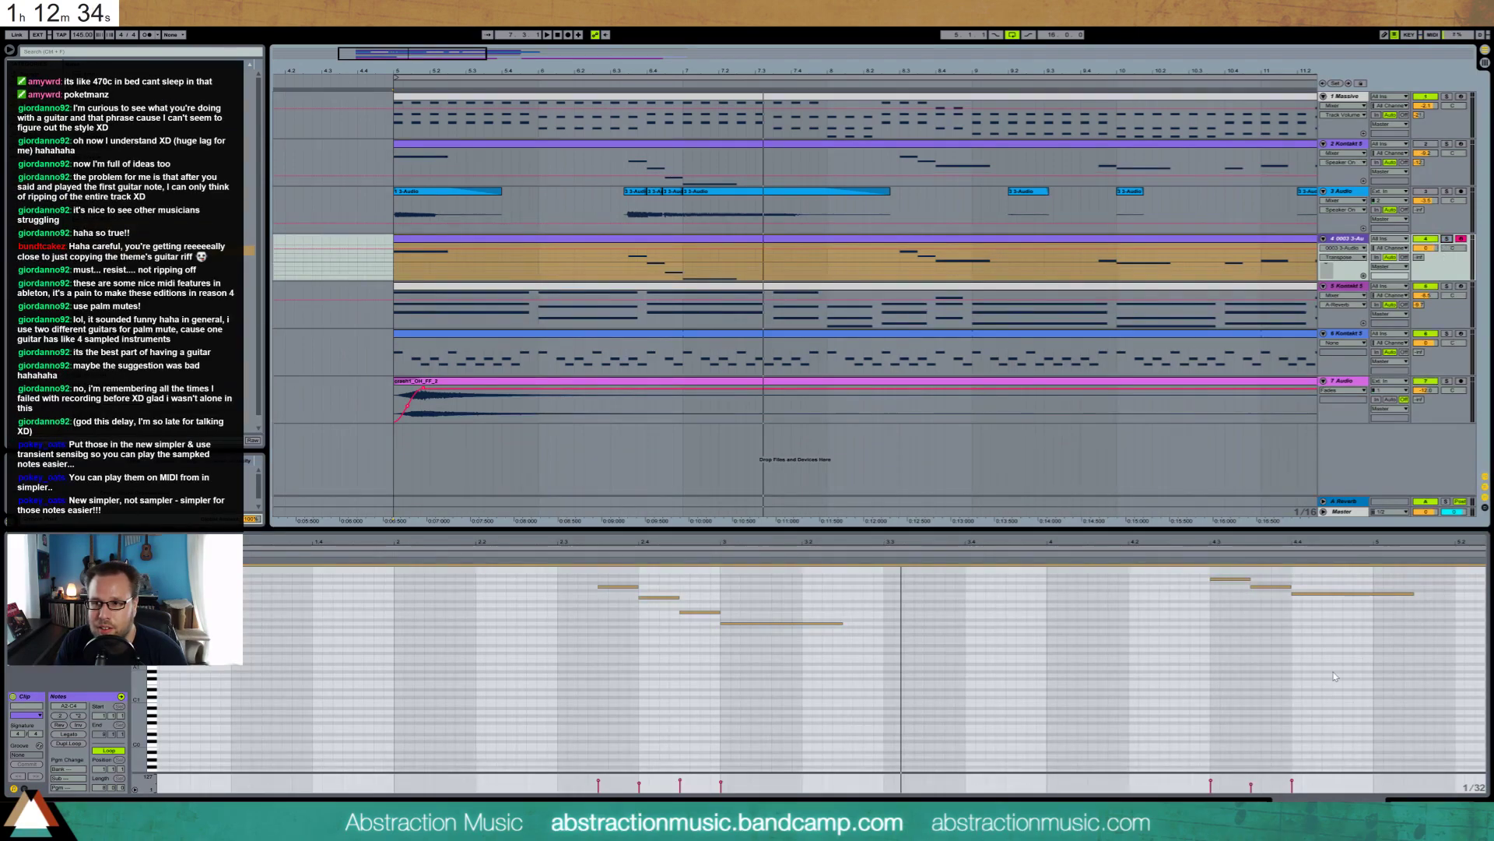
Try converting the guitar Simpler into a Sampler and undo the conversion
{"action": "left_click", "coordinate": [1438, 801]}
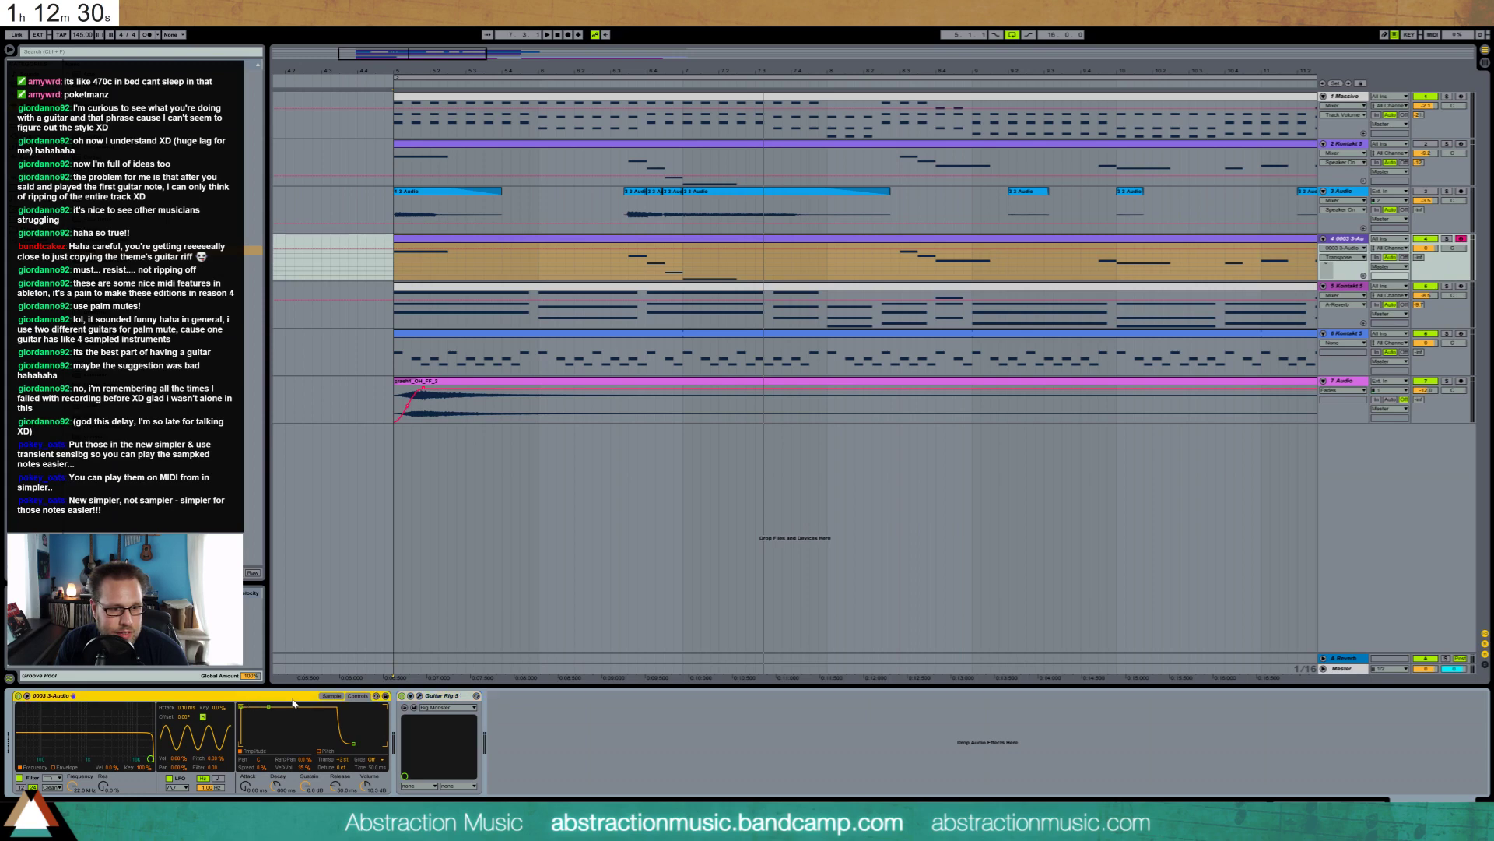
{"action": "left_click", "coordinate": [330, 697]}
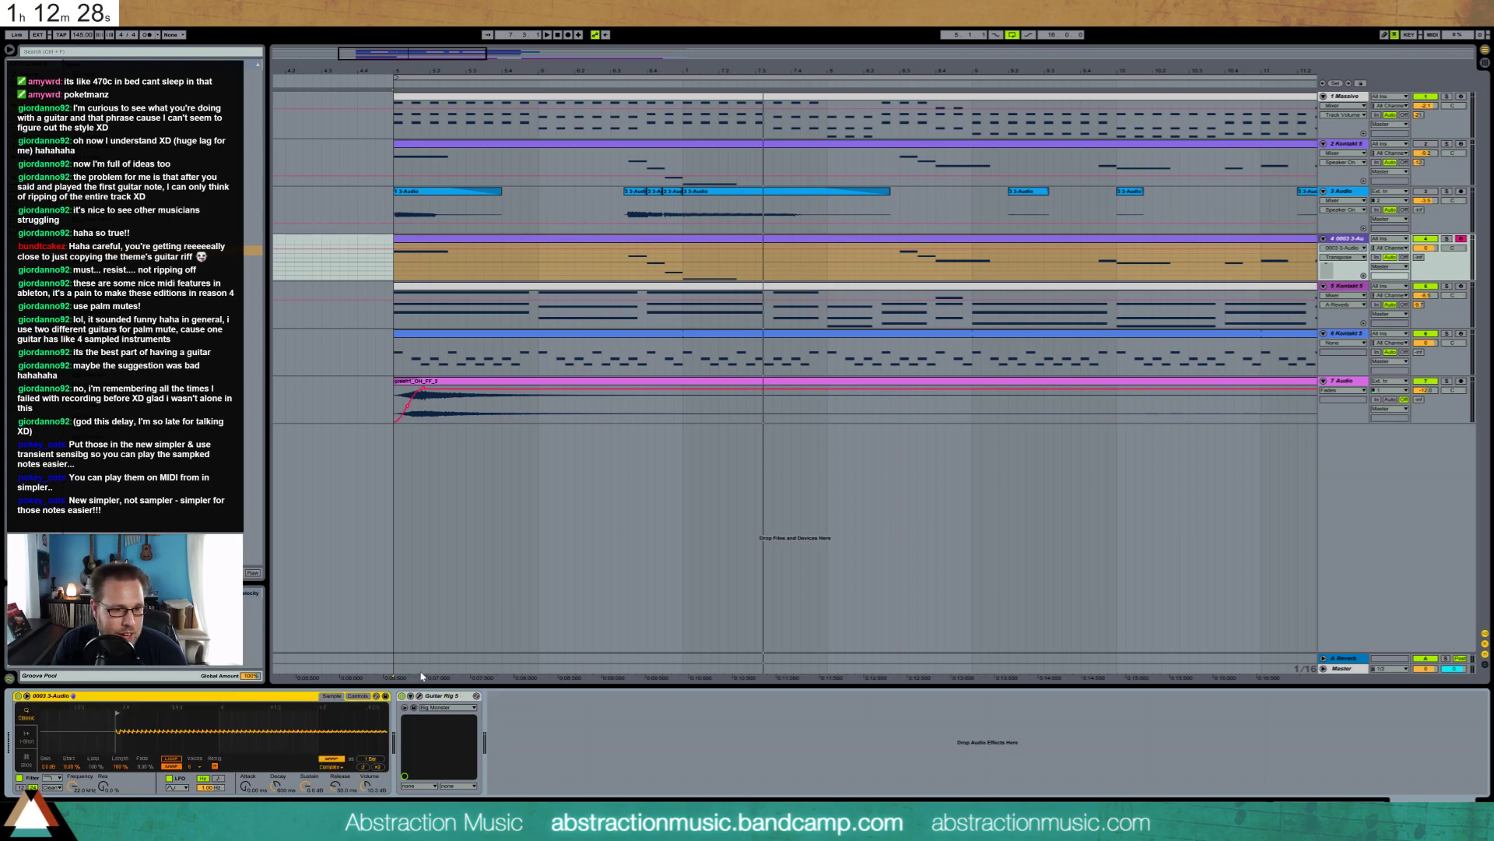
{"action": "right_click", "coordinate": [112, 698]}
{"action": "left_click", "coordinate": [141, 694]}
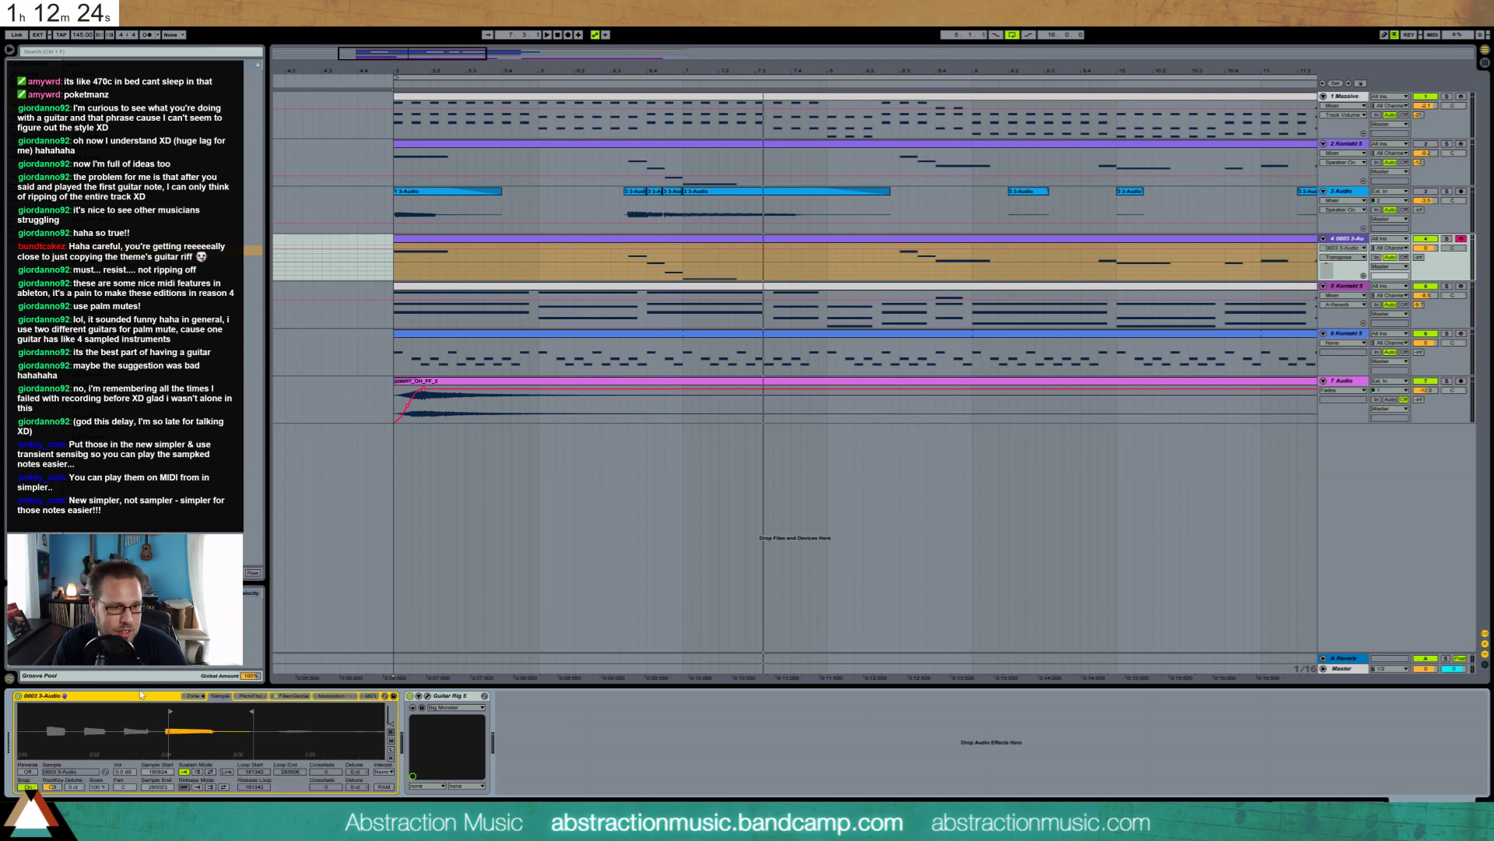
{"action": "key", "text": "ctrl+z"}
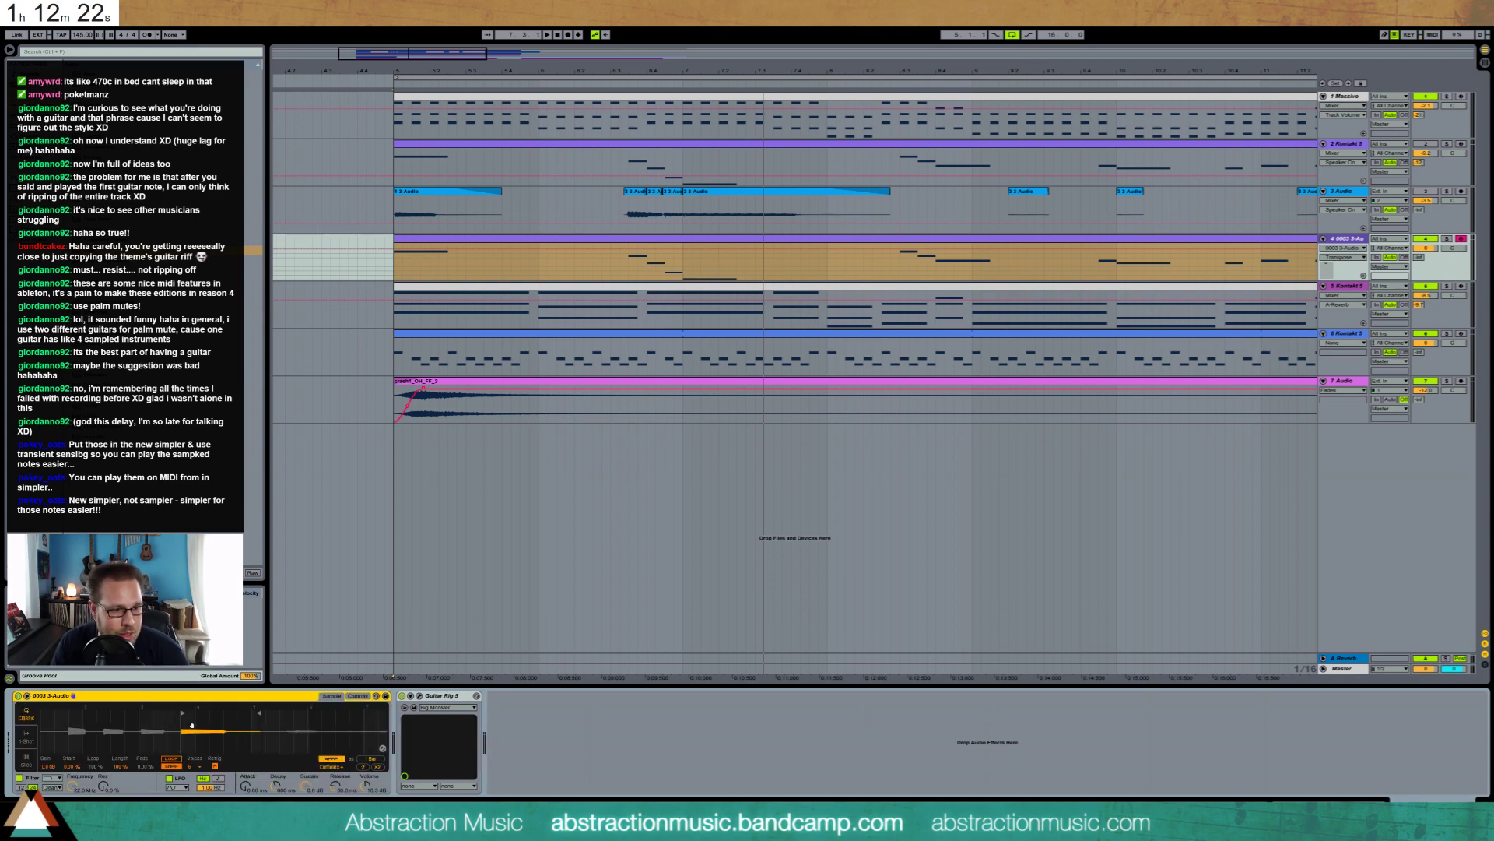
Set Simpler's volume envelope release to about 250 ms and lower the Simpler track's volume during playback
{"action": "key", "text": "space"}
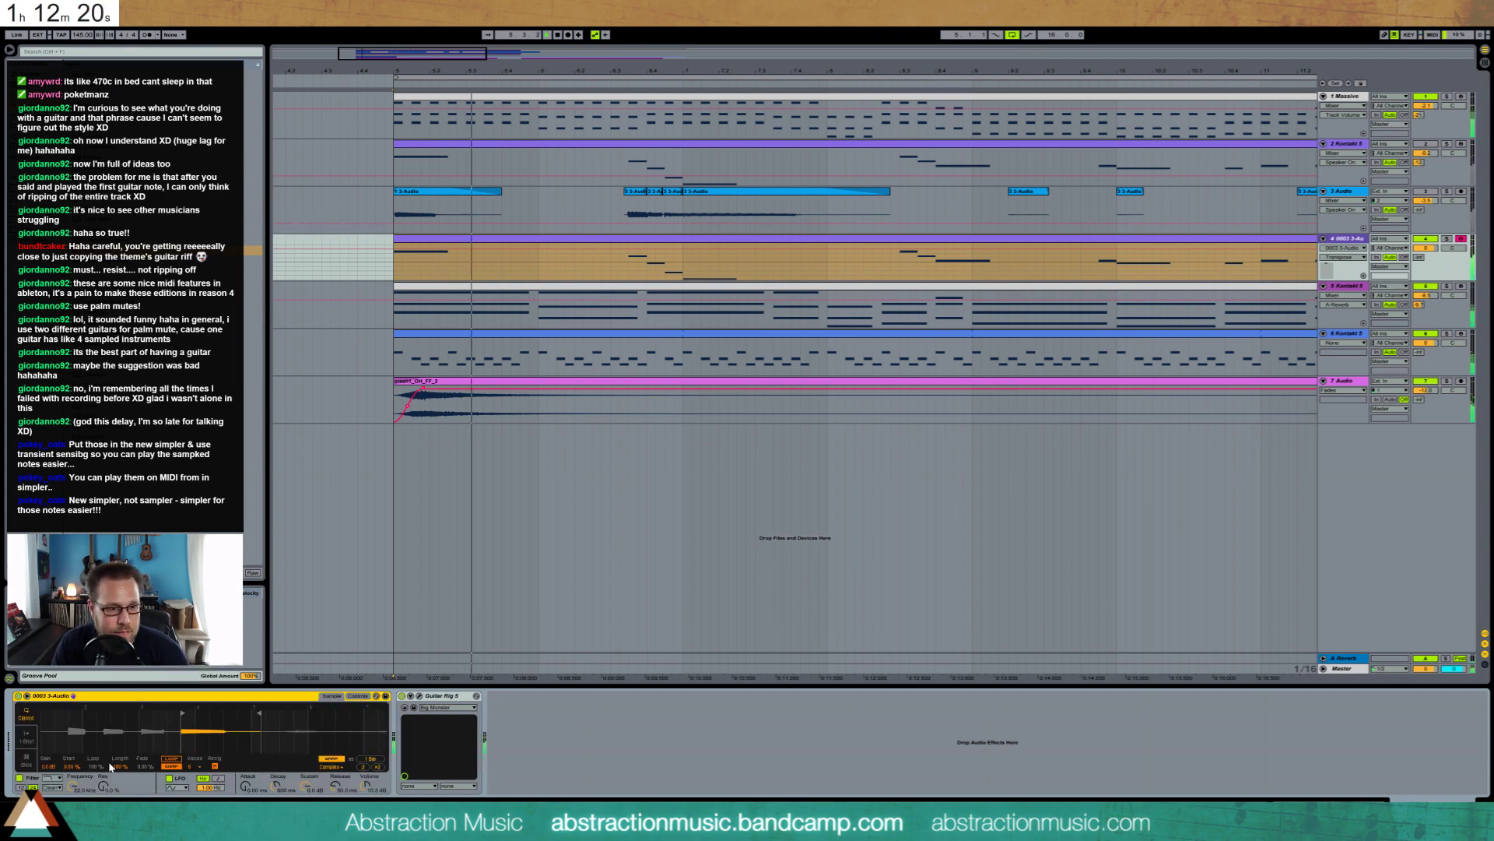
{"action": "left_click", "coordinate": [357, 695]}
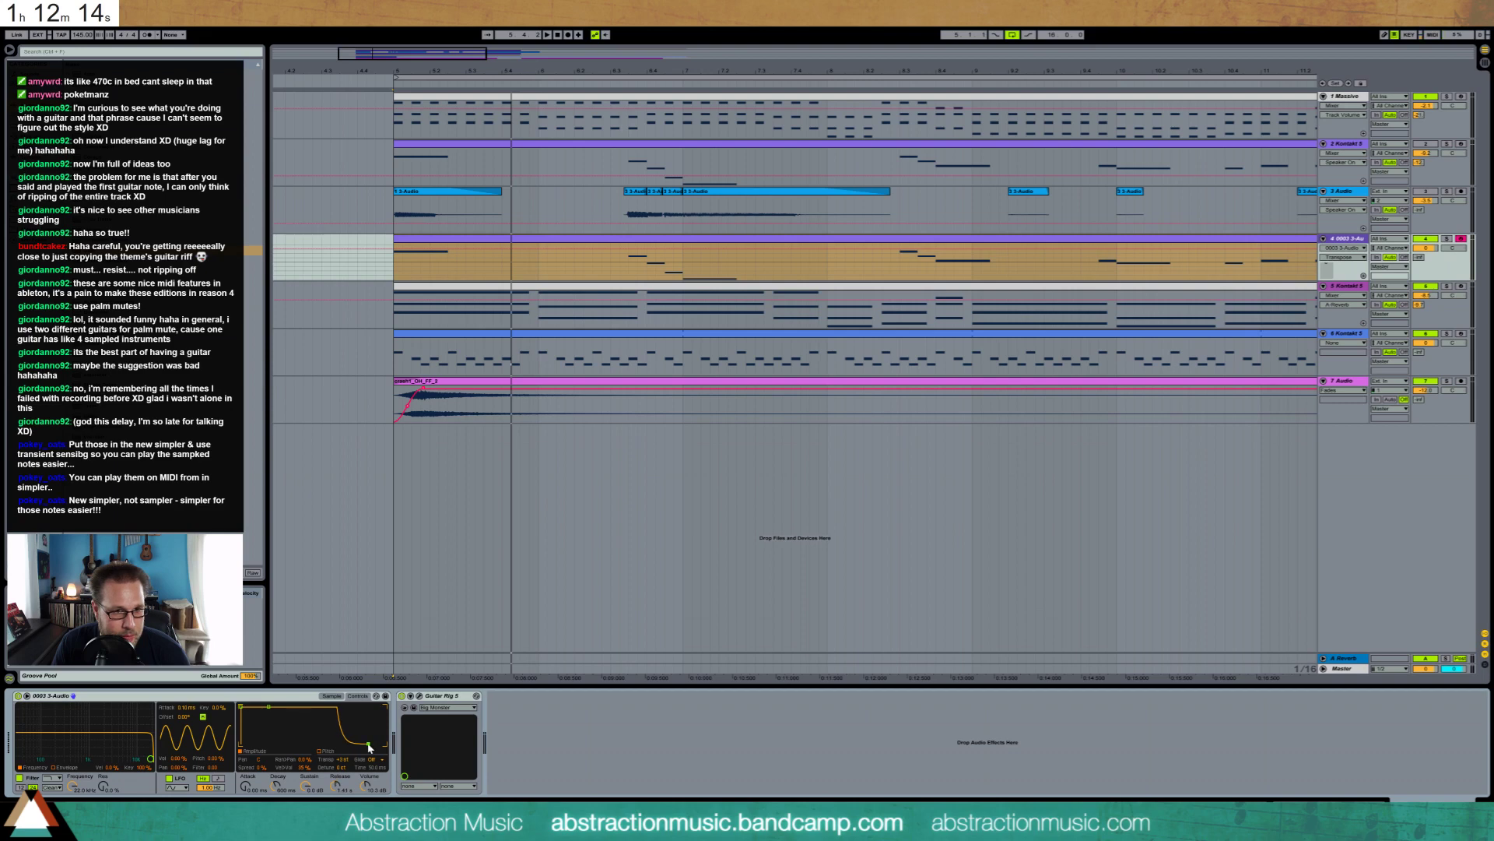
{"action": "left_click_drag", "start_coordinate": [368, 748], "coordinate": [365, 744]}
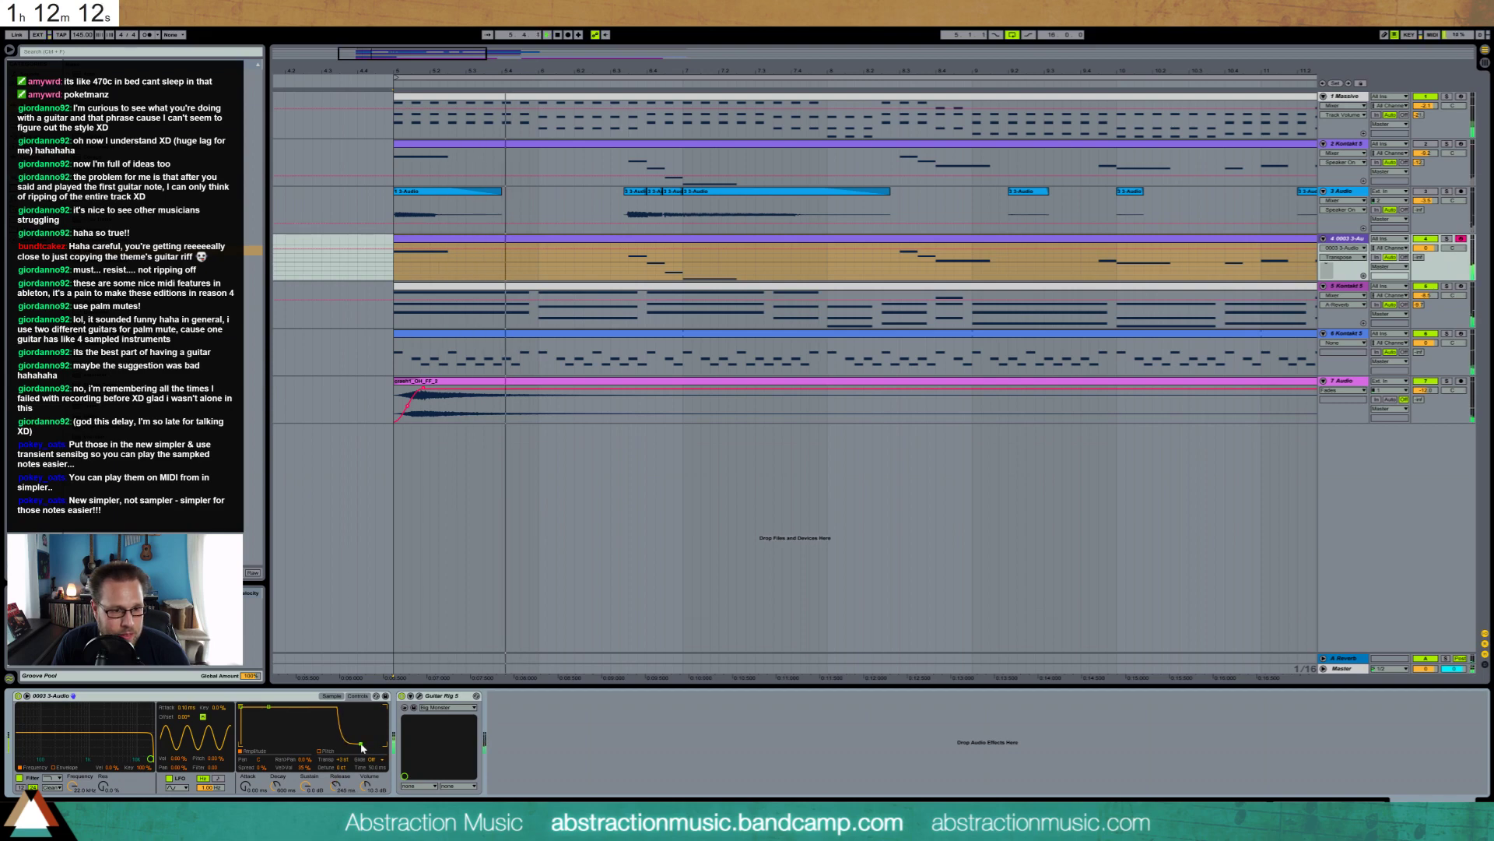
{"action": "key", "text": "space"}
{"action": "key", "text": "space"}
{"action": "left_click_drag", "start_coordinate": [1425, 248], "coordinate": [1425, 258]}
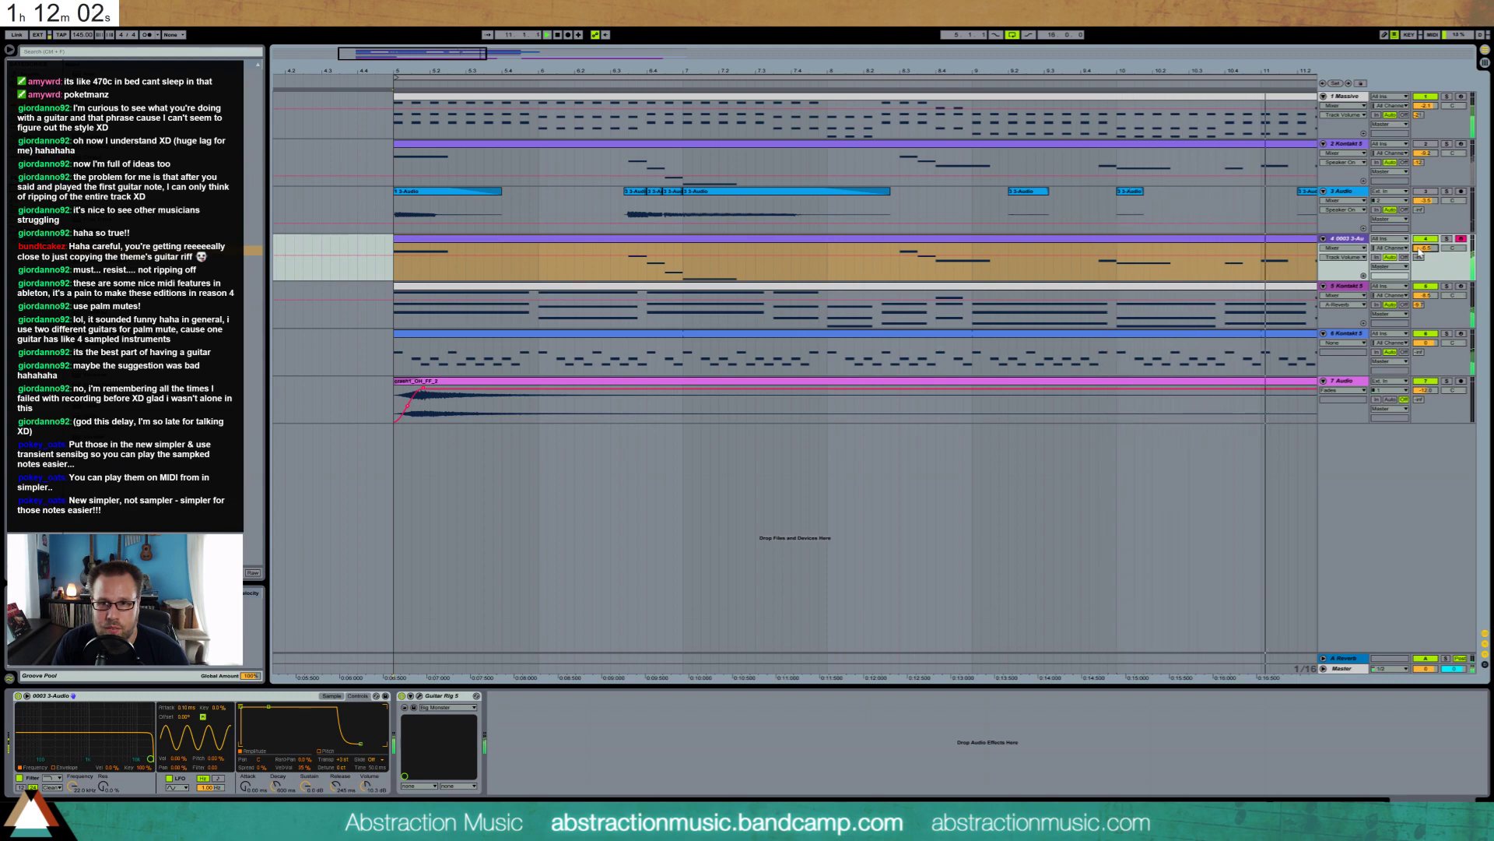
Delete the original Kontakt melody track and the recorded guitar audio track
{"action": "mouse_move", "coordinate": [471, 54]}
{"action": "left_mouse_down"}
{"action": "mouse_move", "coordinate": [452, 39]}
{"action": "mouse_move", "coordinate": [473, 31]}
{"action": "left_mouse_up"}
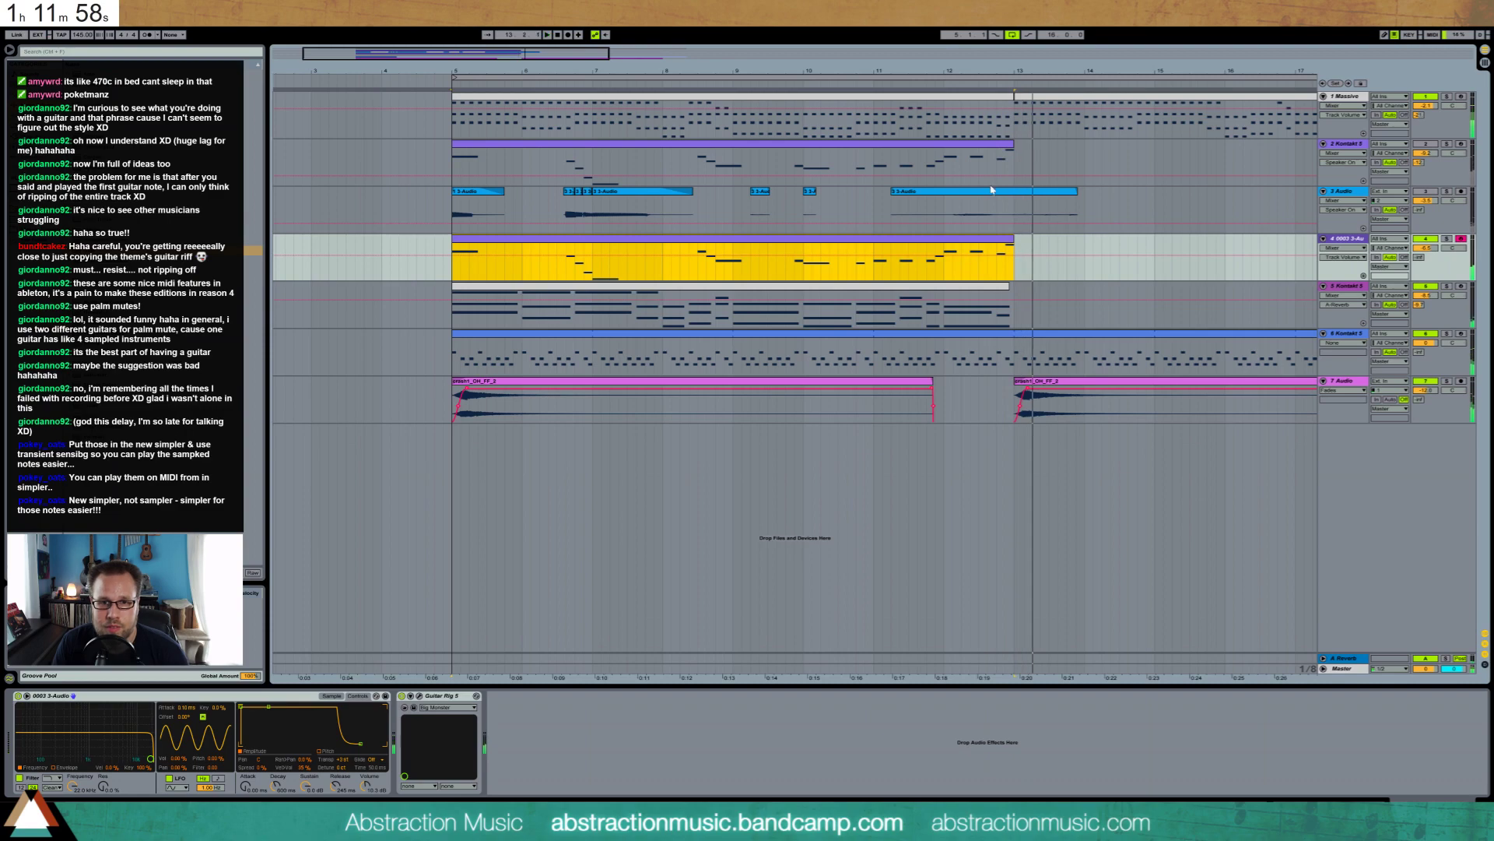
{"action": "left_click", "coordinate": [965, 190]}
{"action": "left_click", "coordinate": [1358, 144]}
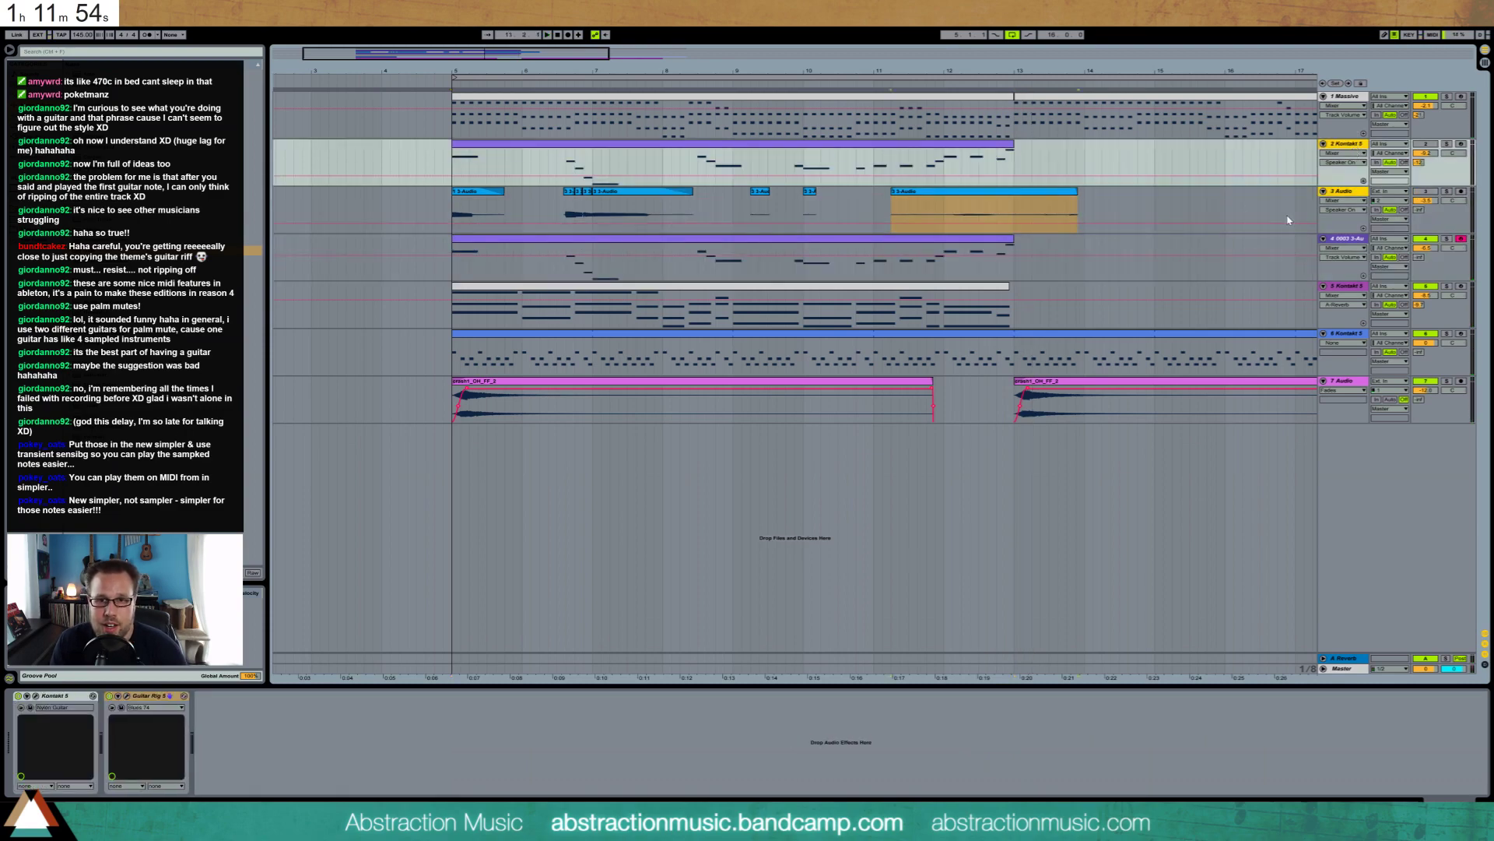
{"action": "key", "text": "Delete"}
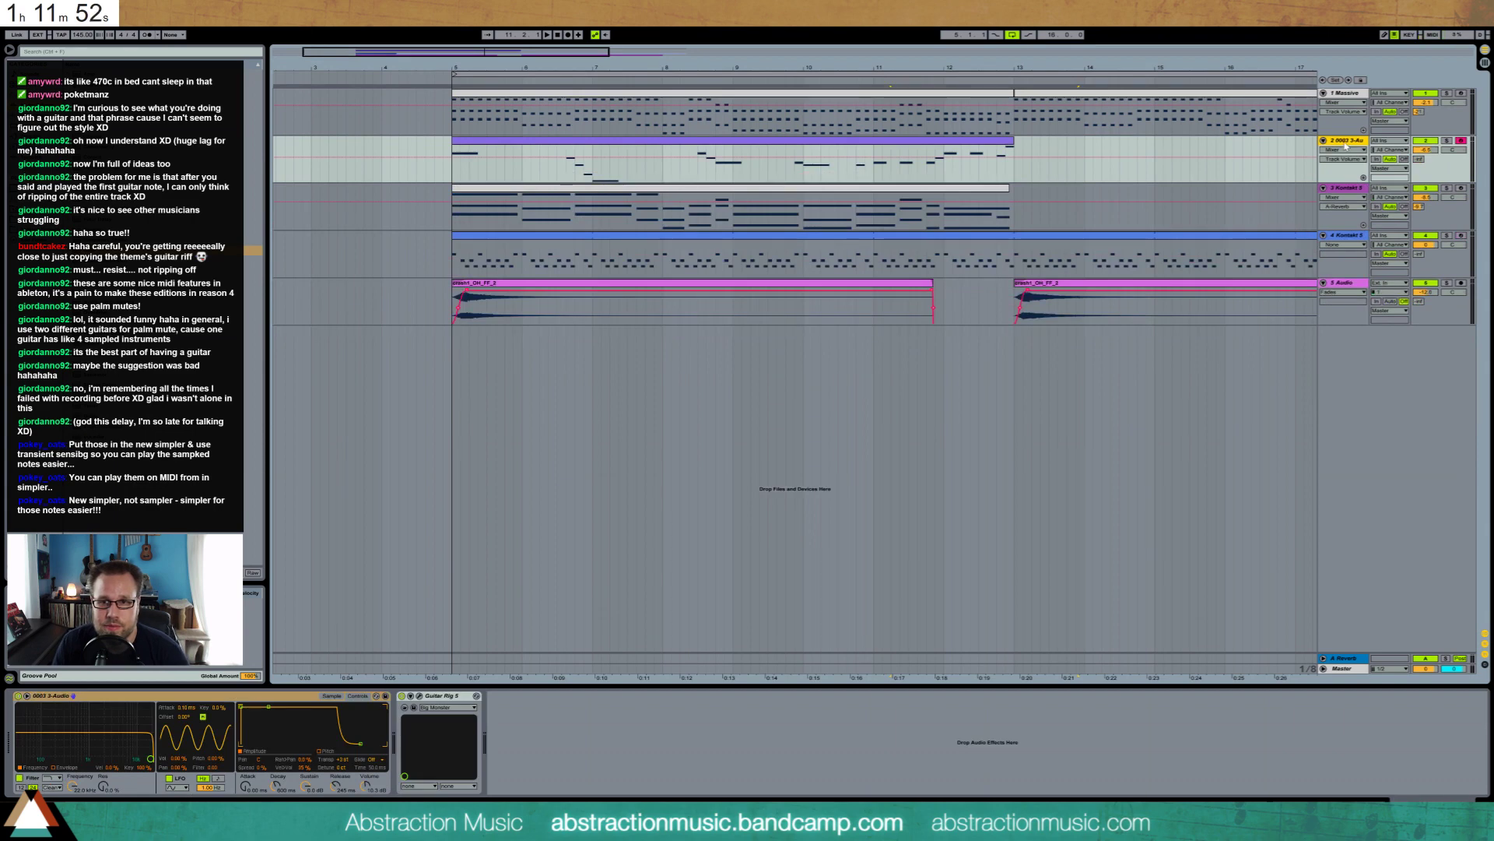
Play the arrangement and raise the Simpler guitar track's send to the reverb return
{"action": "key", "text": "space"}
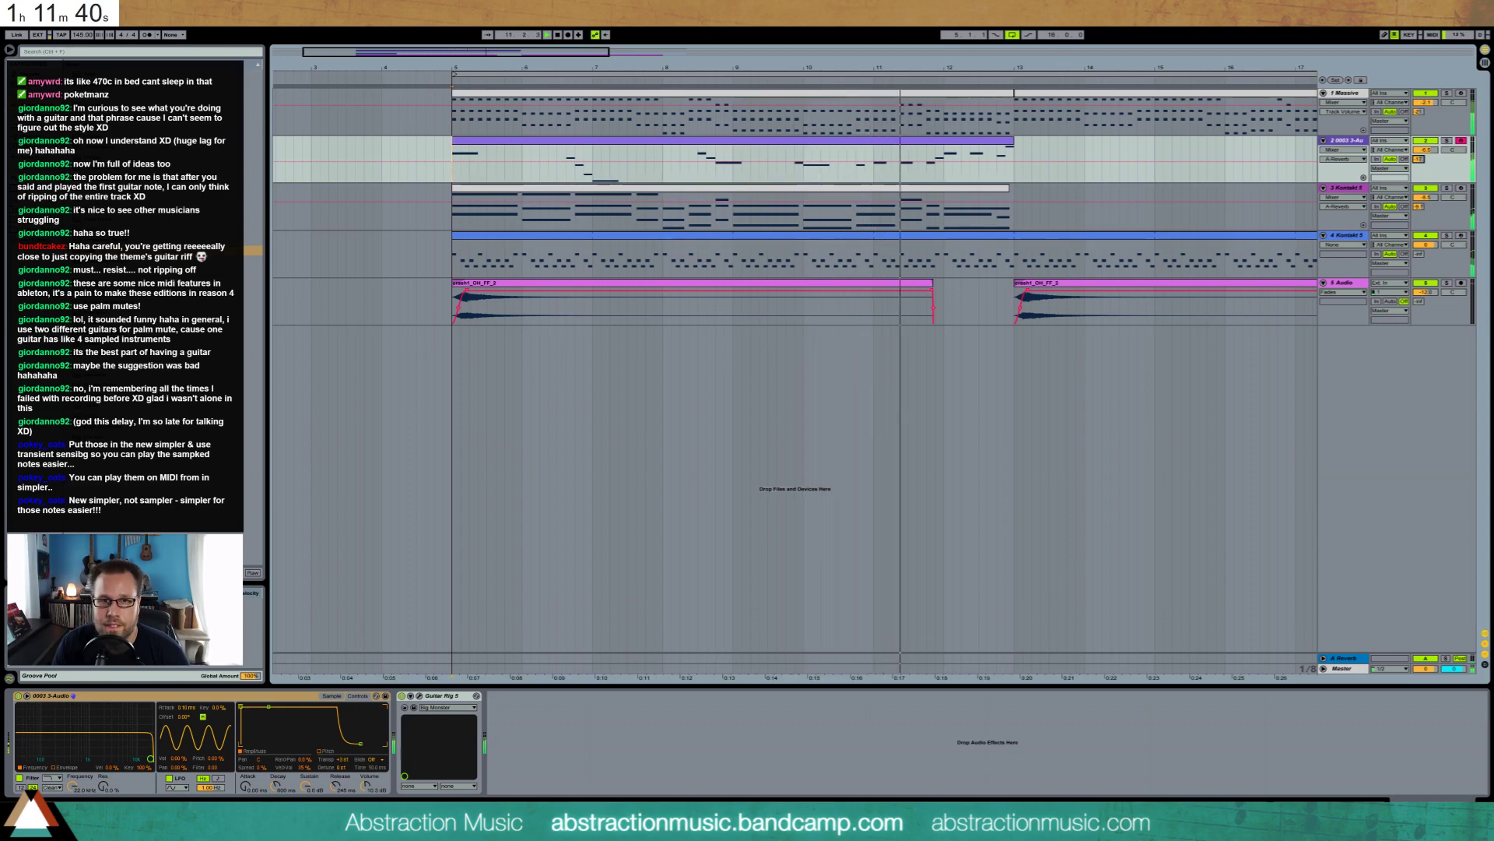
{"action": "left_click_drag", "start_coordinate": [532, 49], "coordinate": [533, 45]}
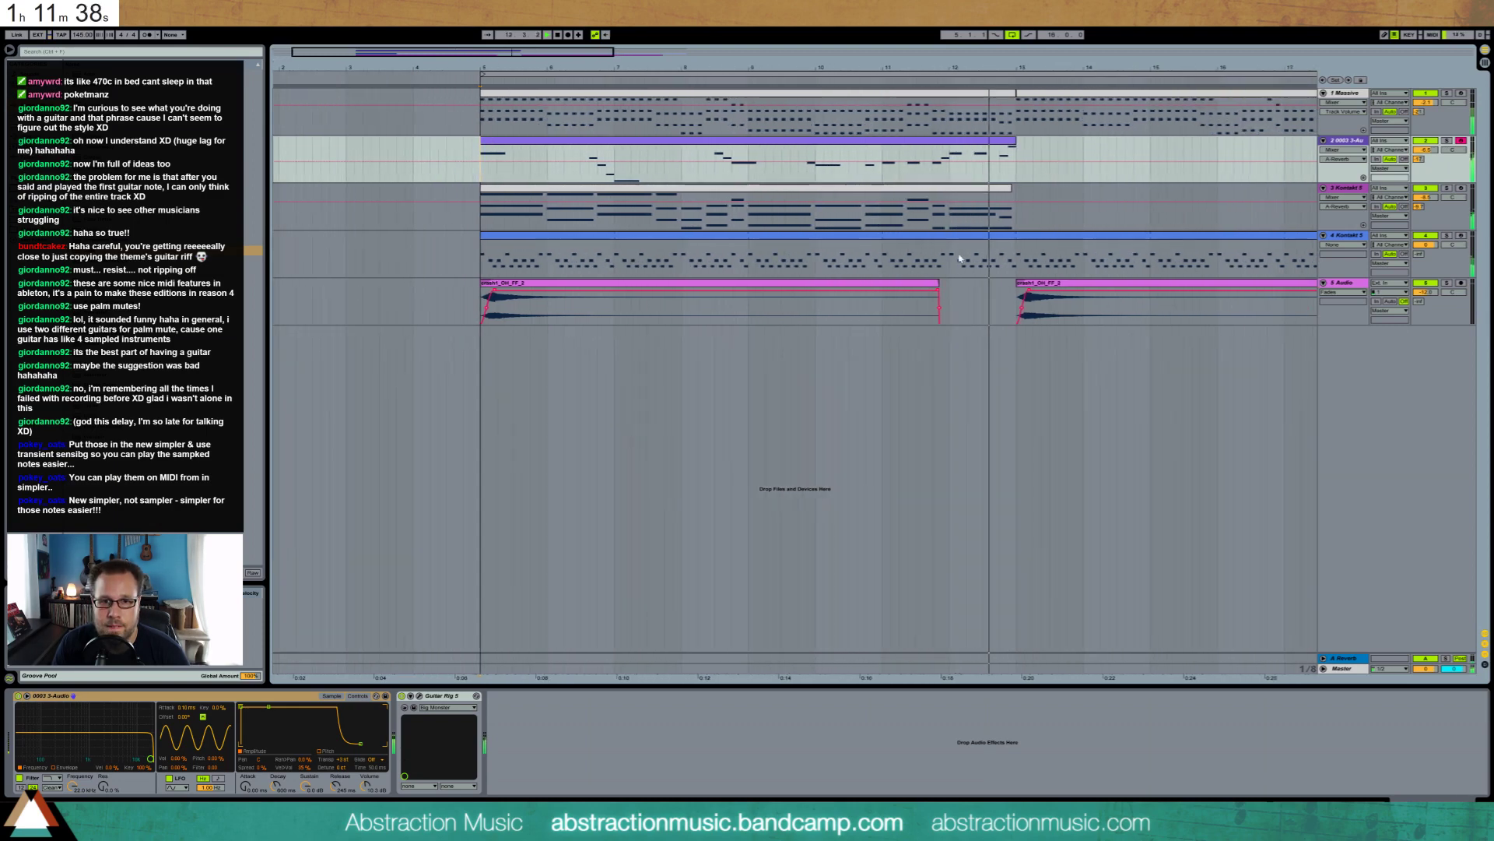
{"action": "key", "text": "space"}
Split the blue Kontakt pattern clip at bars 11 and 13 and show that section's notes
{"action": "left_click", "coordinate": [970, 237]}
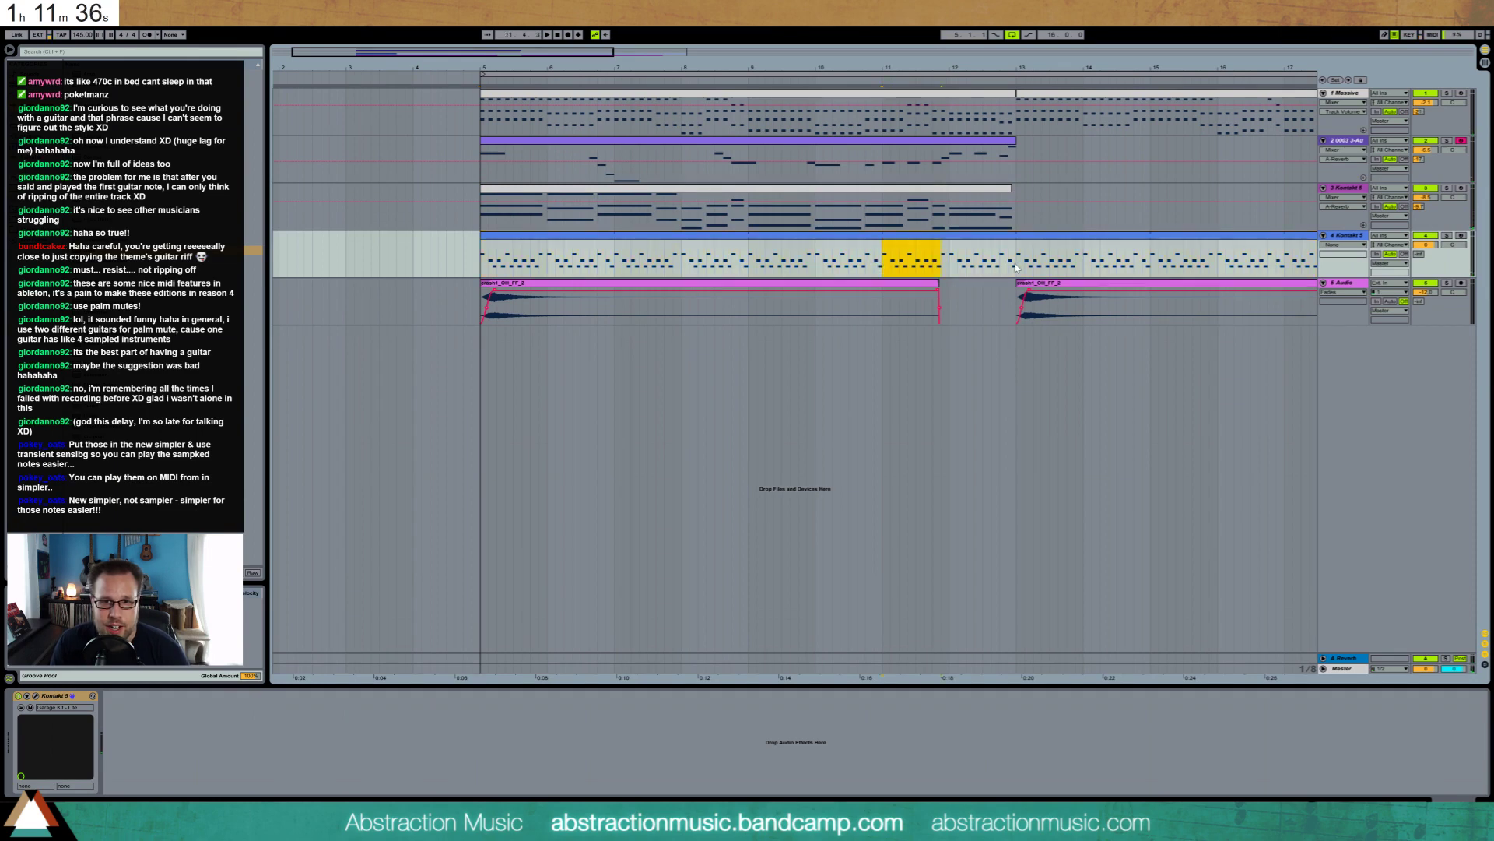
{"action": "double_click", "coordinate": [956, 239]}
{"action": "left_click", "coordinate": [730, 639]}
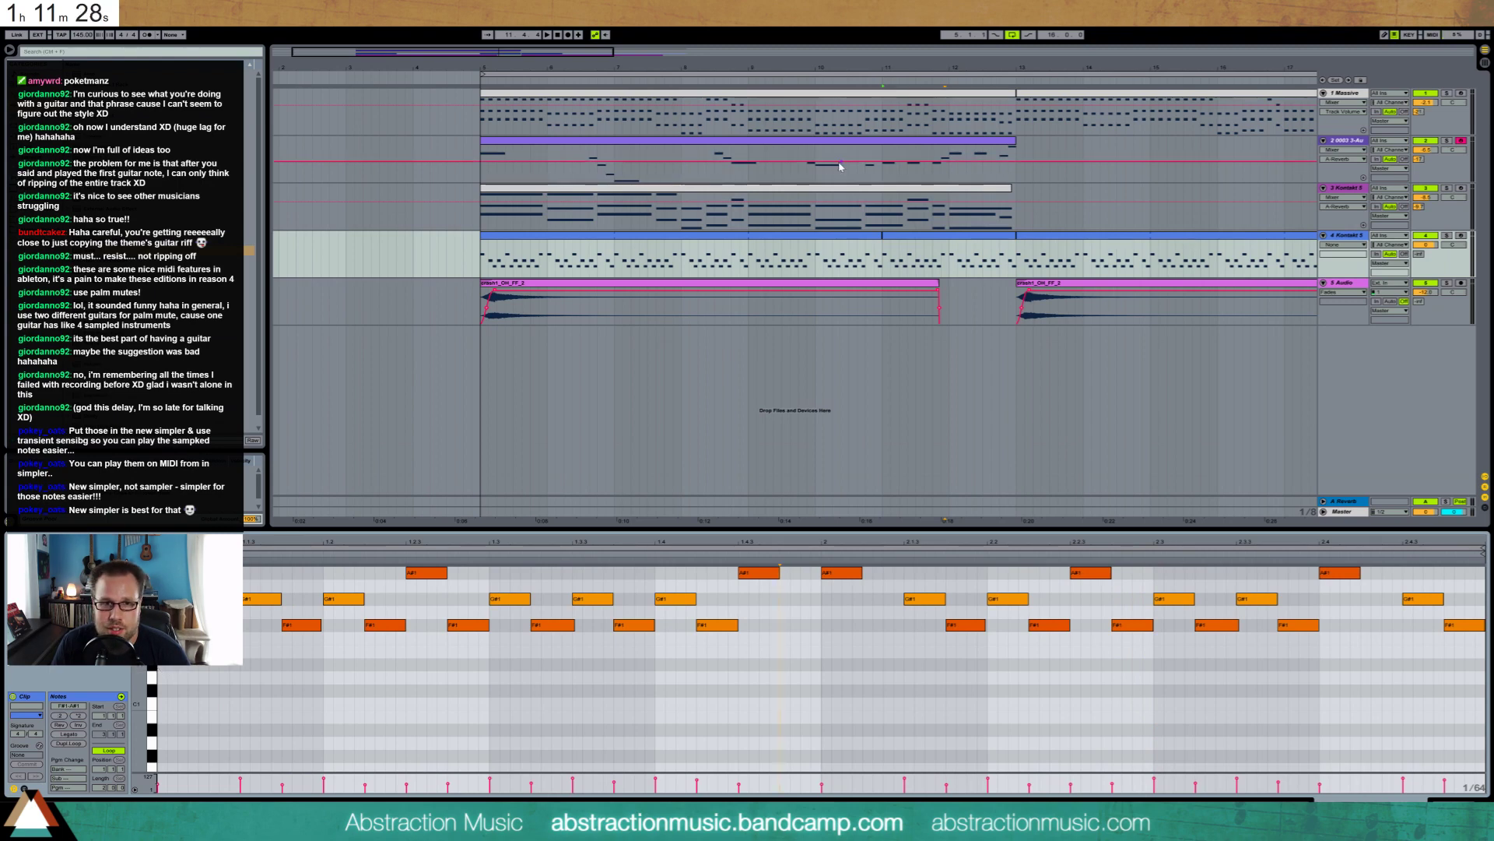
Show the guitar Simpler's sample view from the melody clip's track
{"action": "left_click", "coordinate": [765, 182]}
{"action": "key", "text": "shift+Tab"}
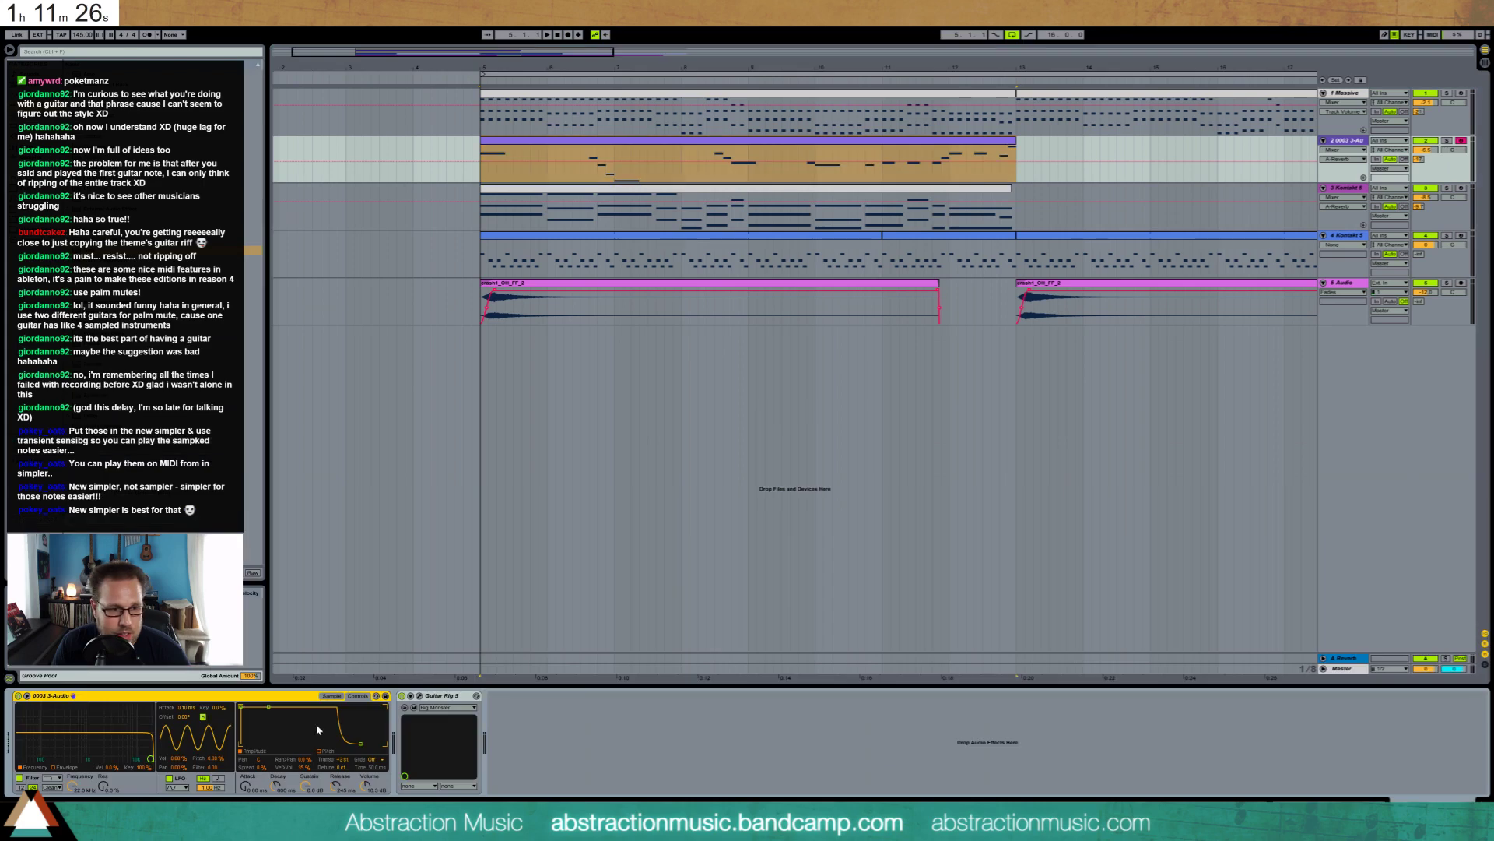
{"action": "right_click", "coordinate": [255, 699]}
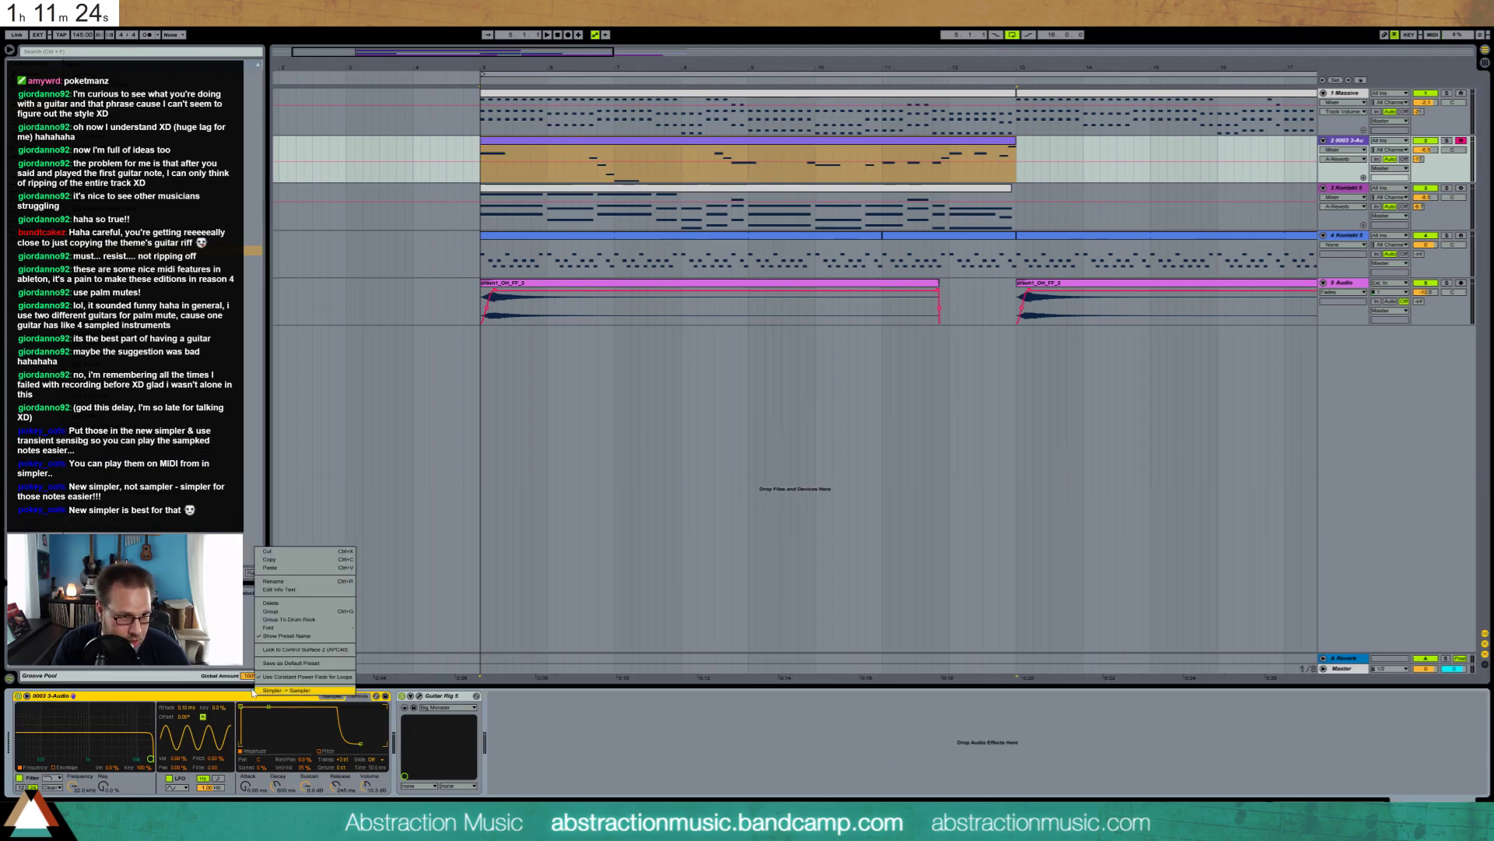
{"action": "left_click", "coordinate": [329, 697]}
{"action": "left_click", "coordinate": [329, 697]}
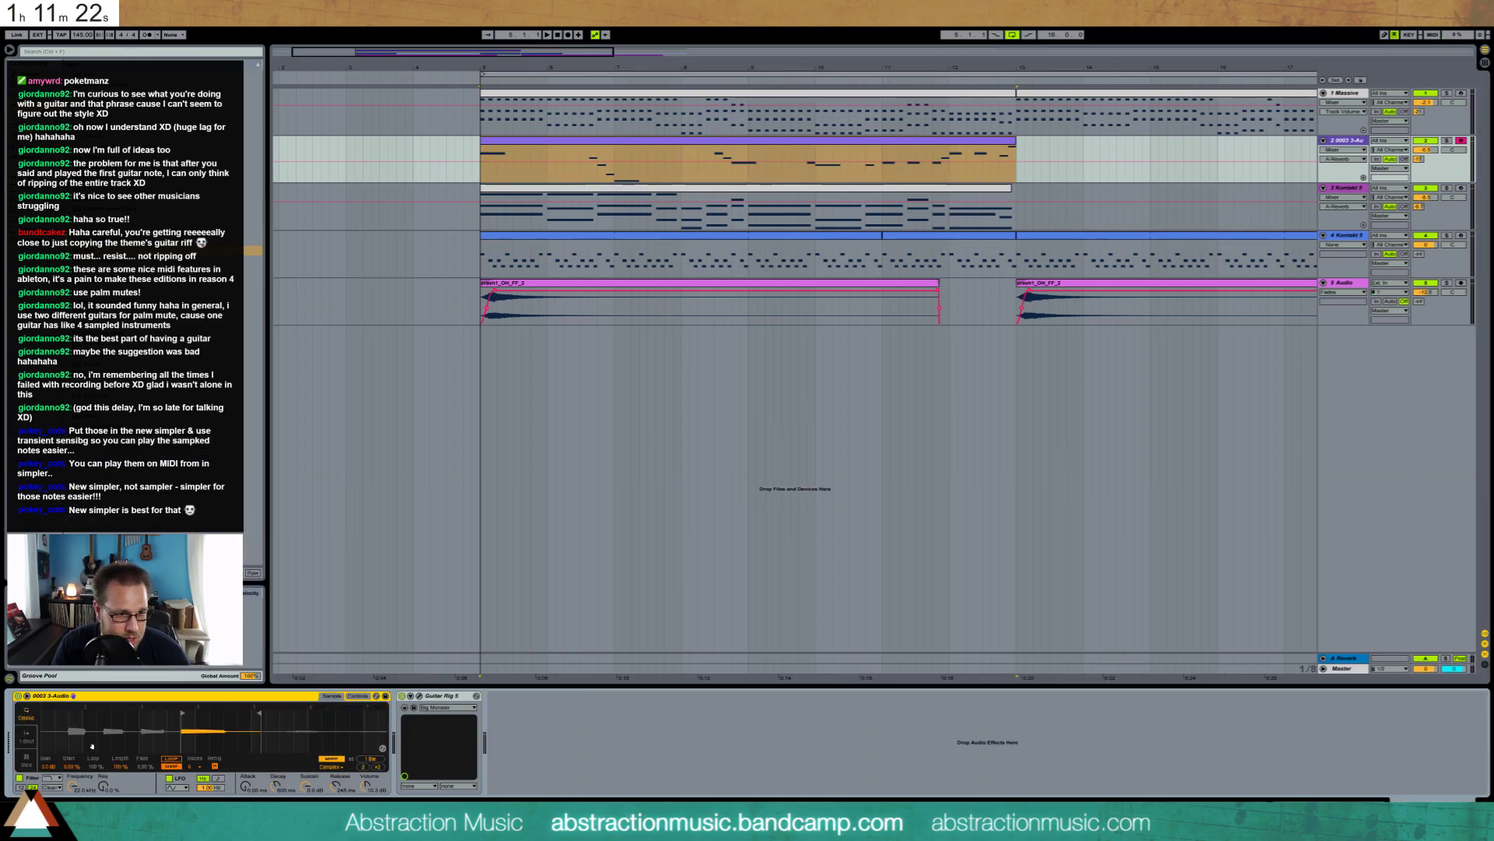
Try Simpler's One-Shot and Slice playback modes on the guitar sample, then return it to Classic mode
{"action": "left_click", "coordinate": [32, 743]}
{"action": "key", "text": "space"}
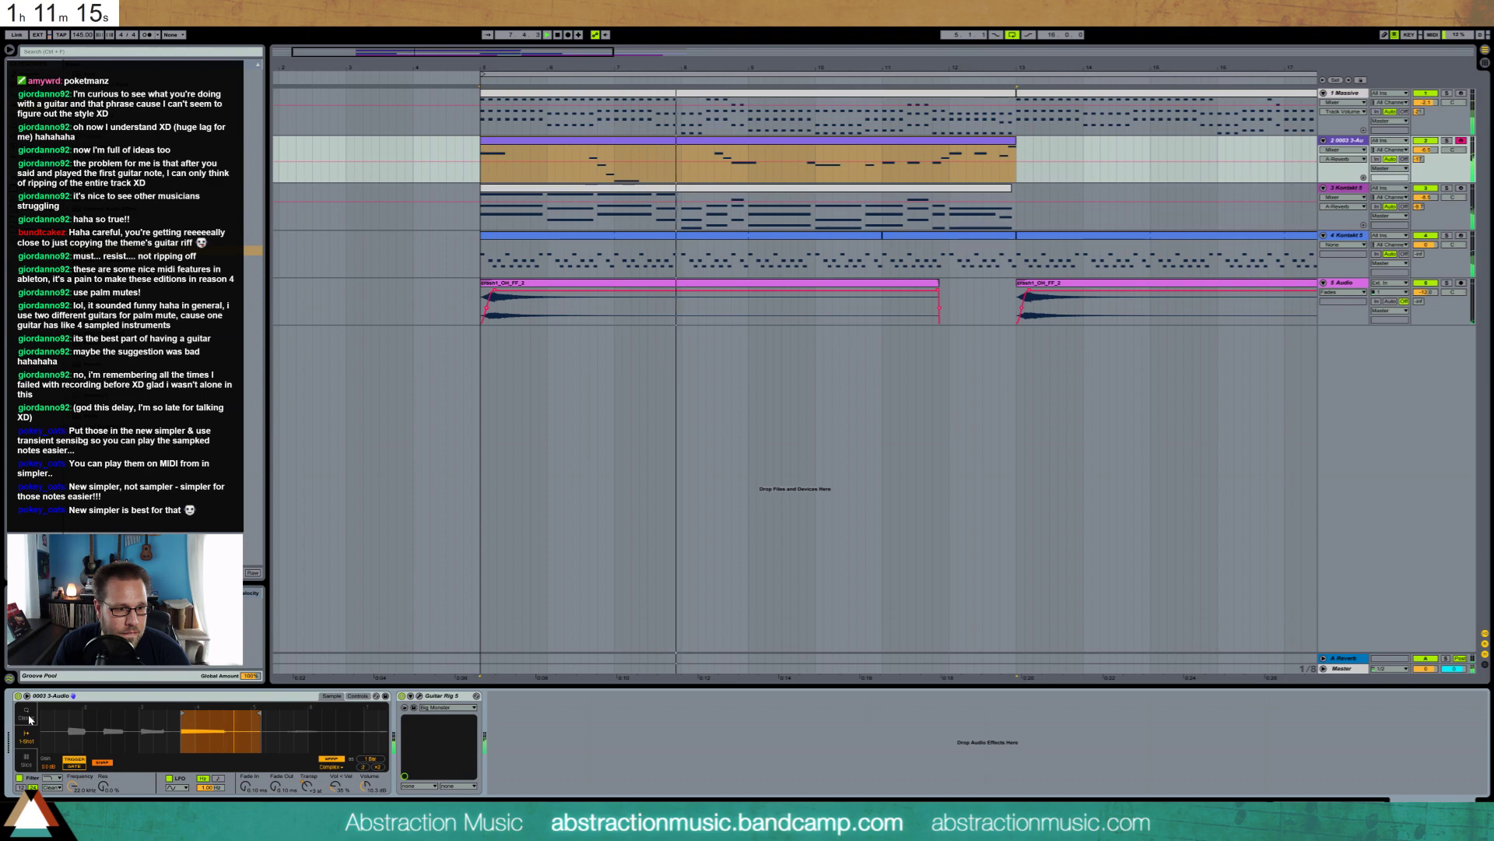
{"action": "left_click", "coordinate": [25, 759]}
{"action": "key", "text": "space"}
{"action": "left_click", "coordinate": [25, 713]}
Lower the sustain of Simpler's volume envelope while the arrangement plays
{"action": "key", "text": "space"}
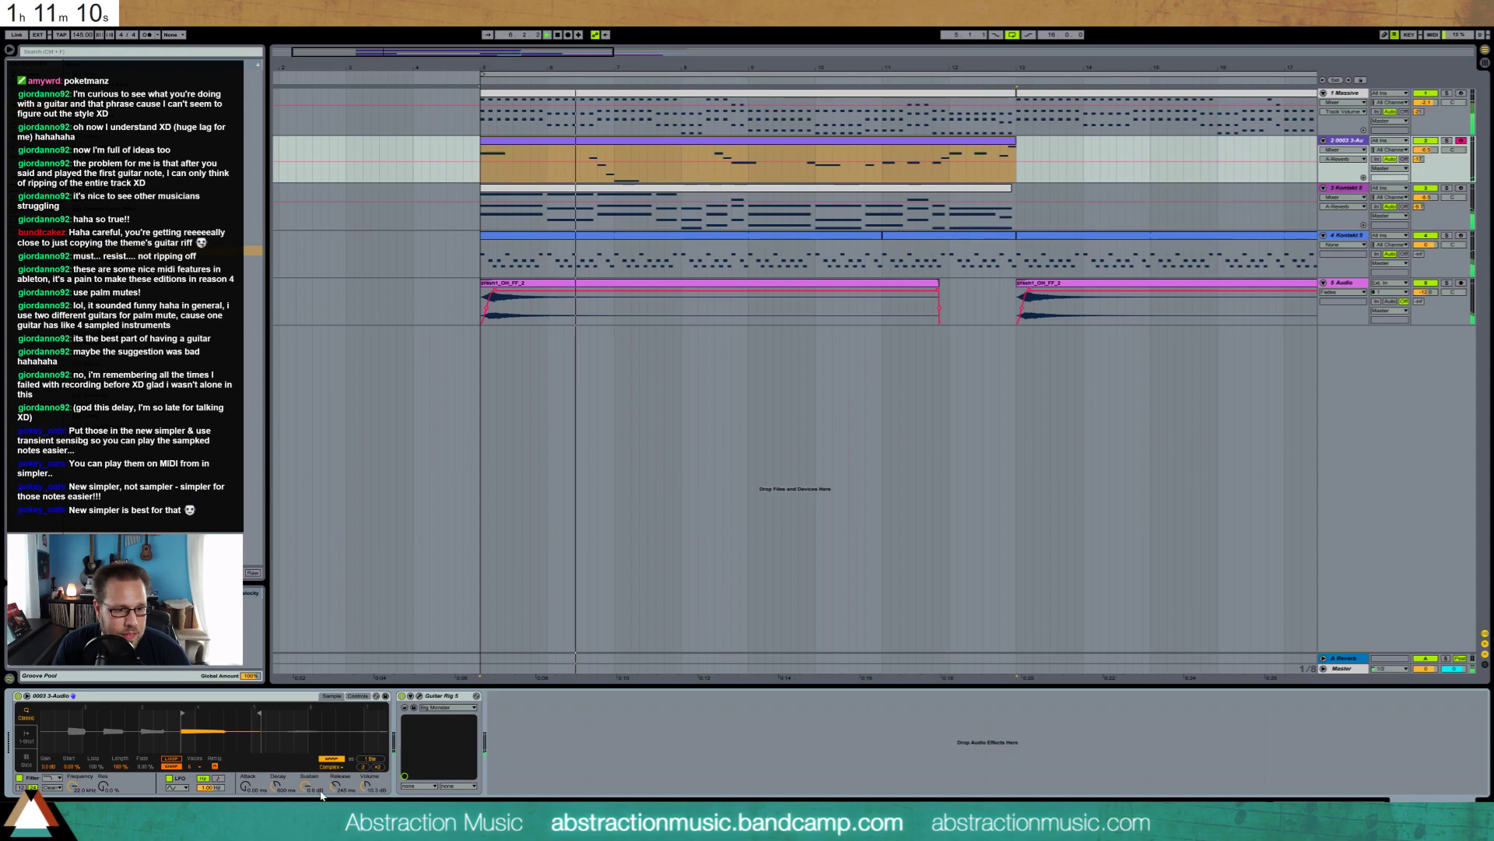
{"action": "left_click_drag", "start_coordinate": [305, 786], "coordinate": [305, 809]}
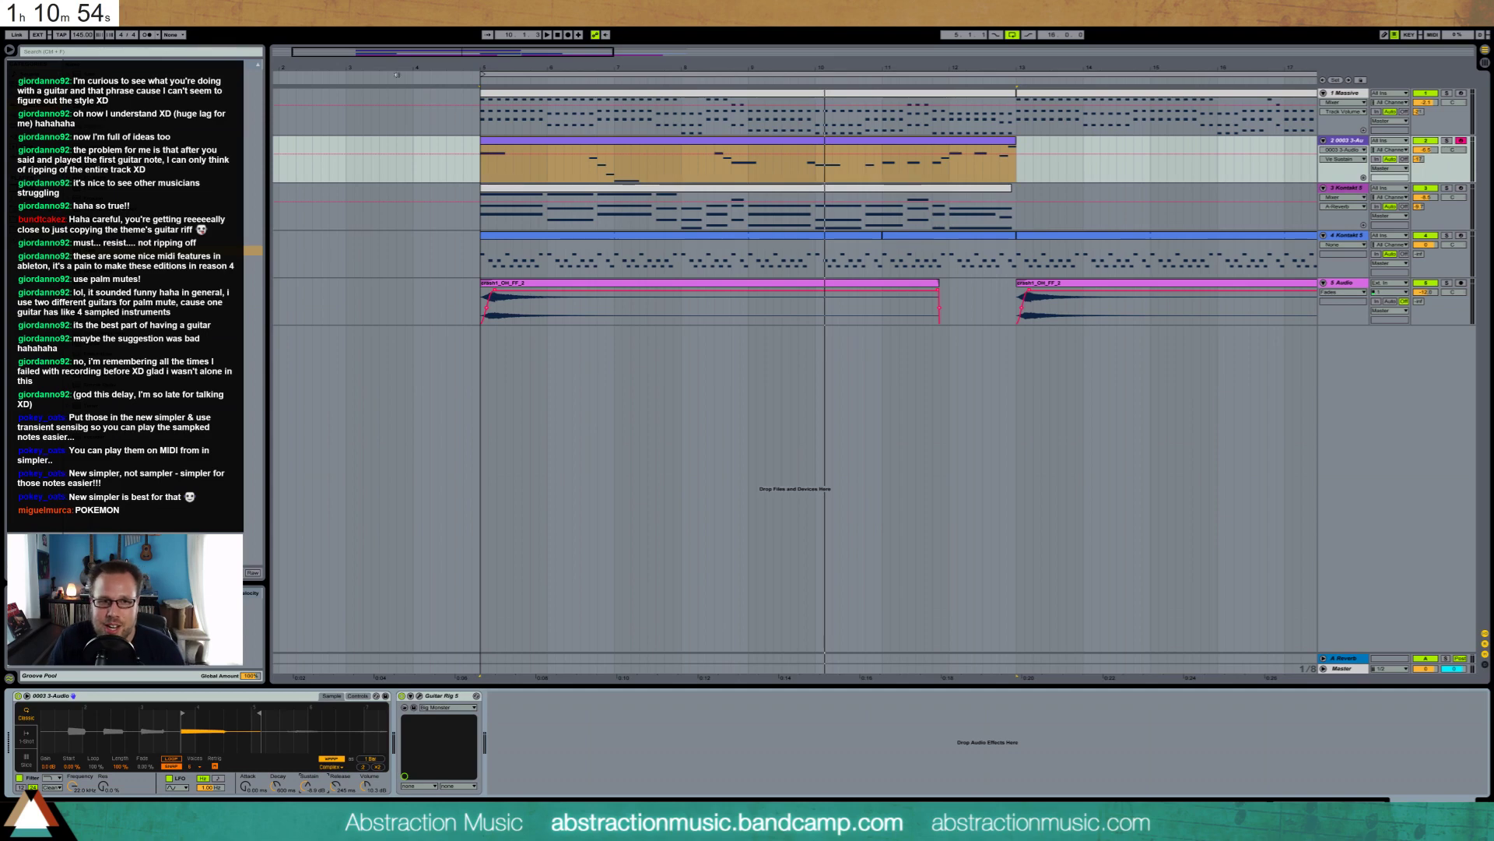
Duplicate the Simpler melody clip at bar 13 and the Kontakt chord clip directly after its original
{"action": "left_click", "coordinate": [597, 146]}
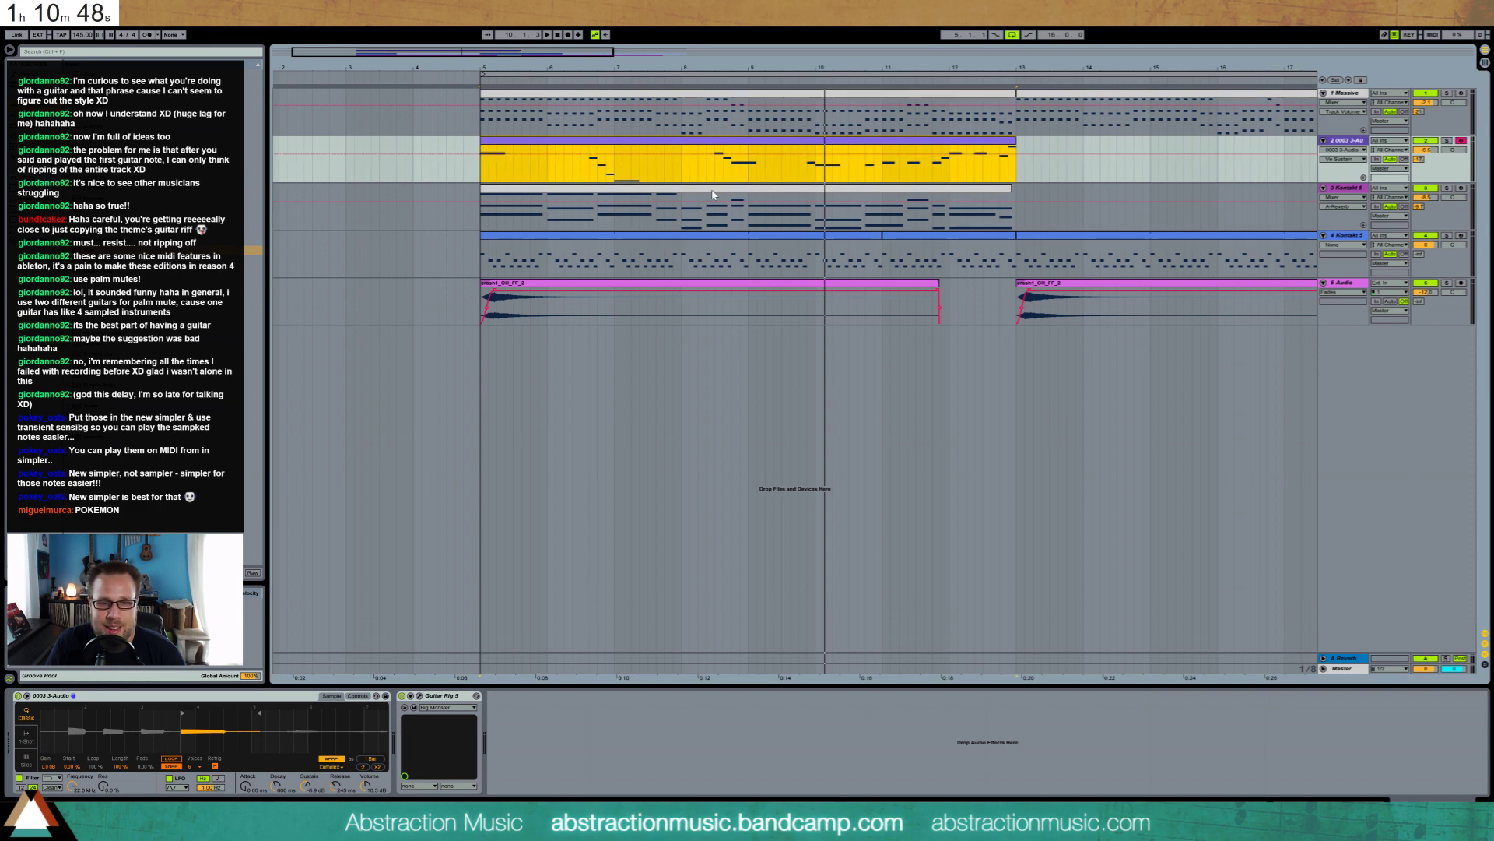
{"action": "left_click_drag", "start_coordinate": [563, 70], "coordinate": [464, 68]}
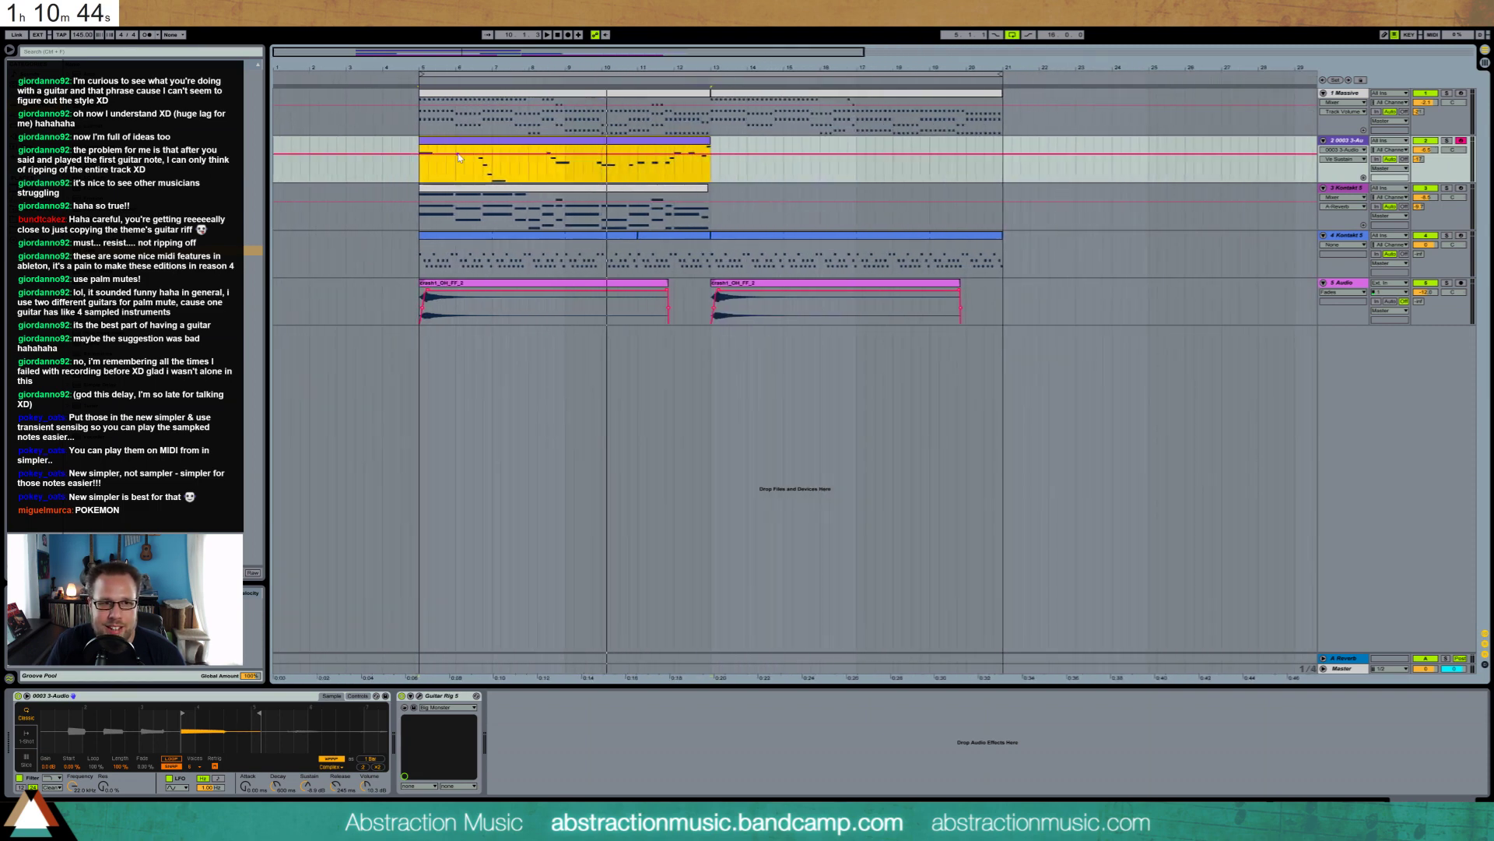
{"action": "key", "text": "ctrl+d"}
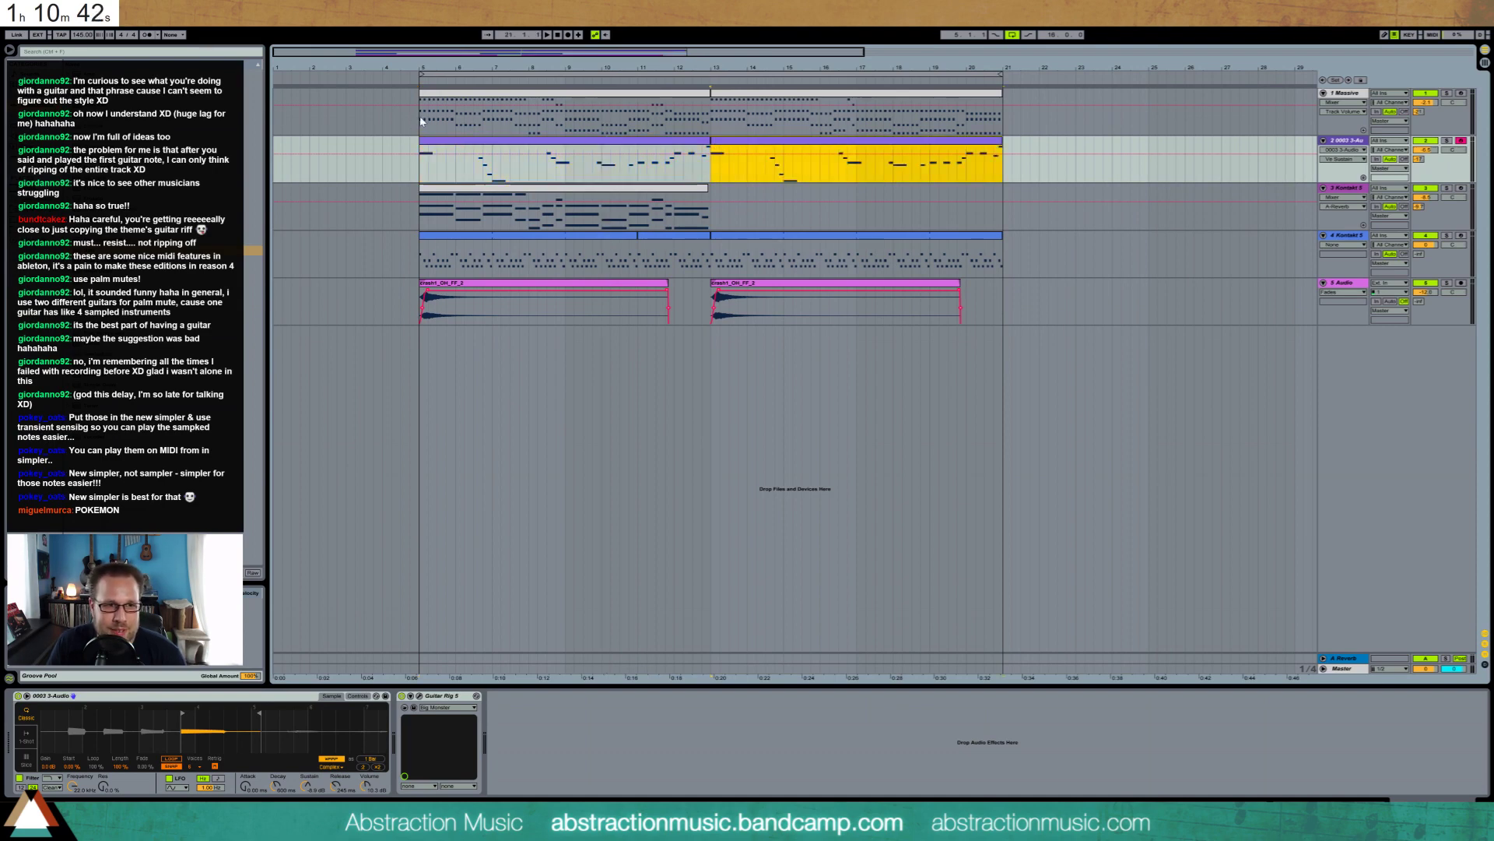
{"action": "left_click", "coordinate": [422, 120]}
{"action": "left_click", "coordinate": [588, 215]}
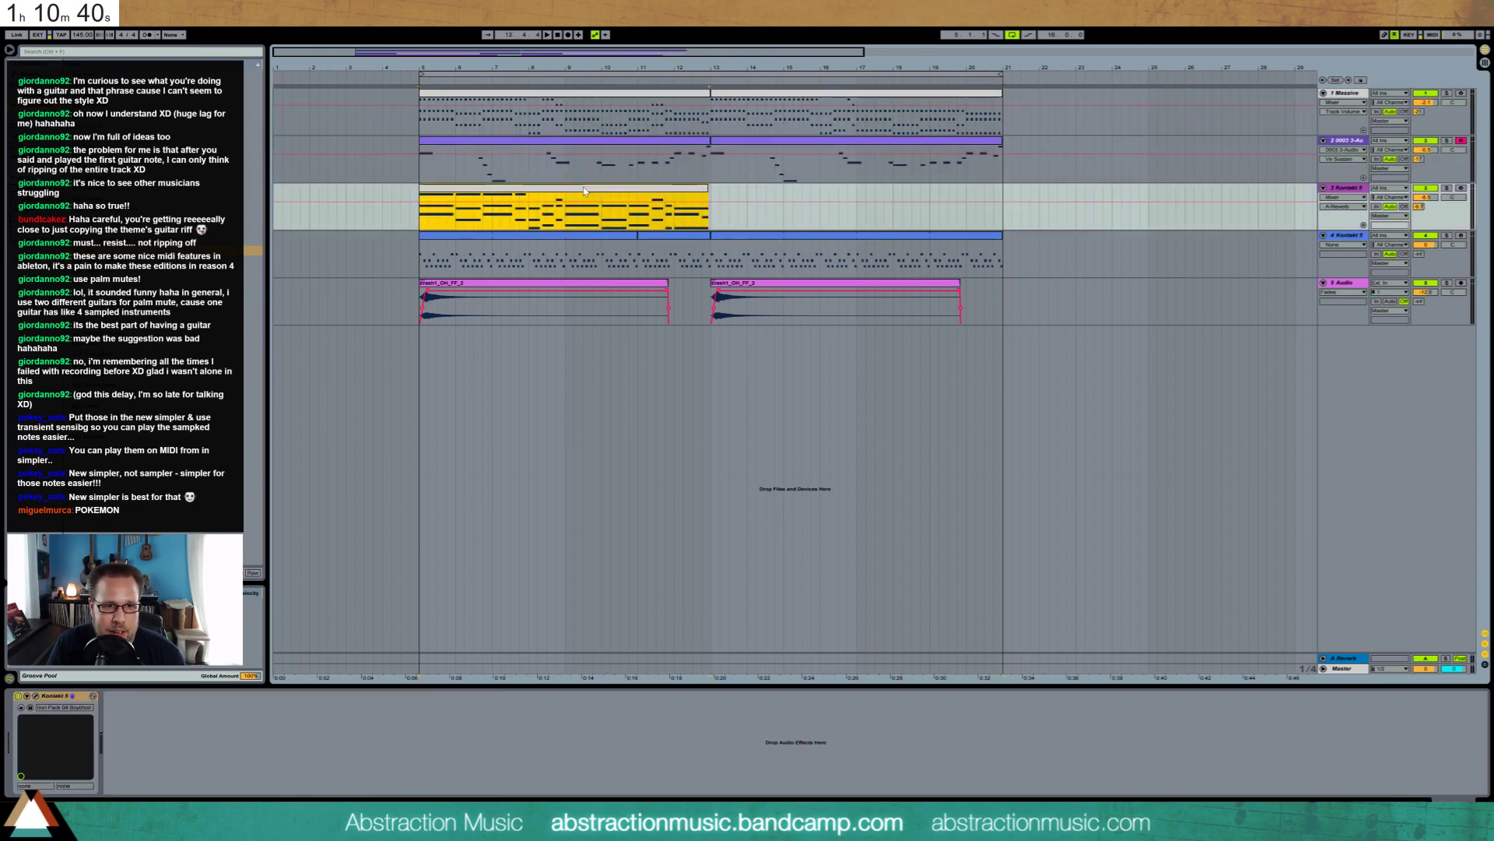
{"action": "key", "text": "ctrl+d"}
In the duplicated chord clip, extend the last A4 to the clip's end and delete the final short G#4
{"action": "double_click", "coordinate": [972, 192]}
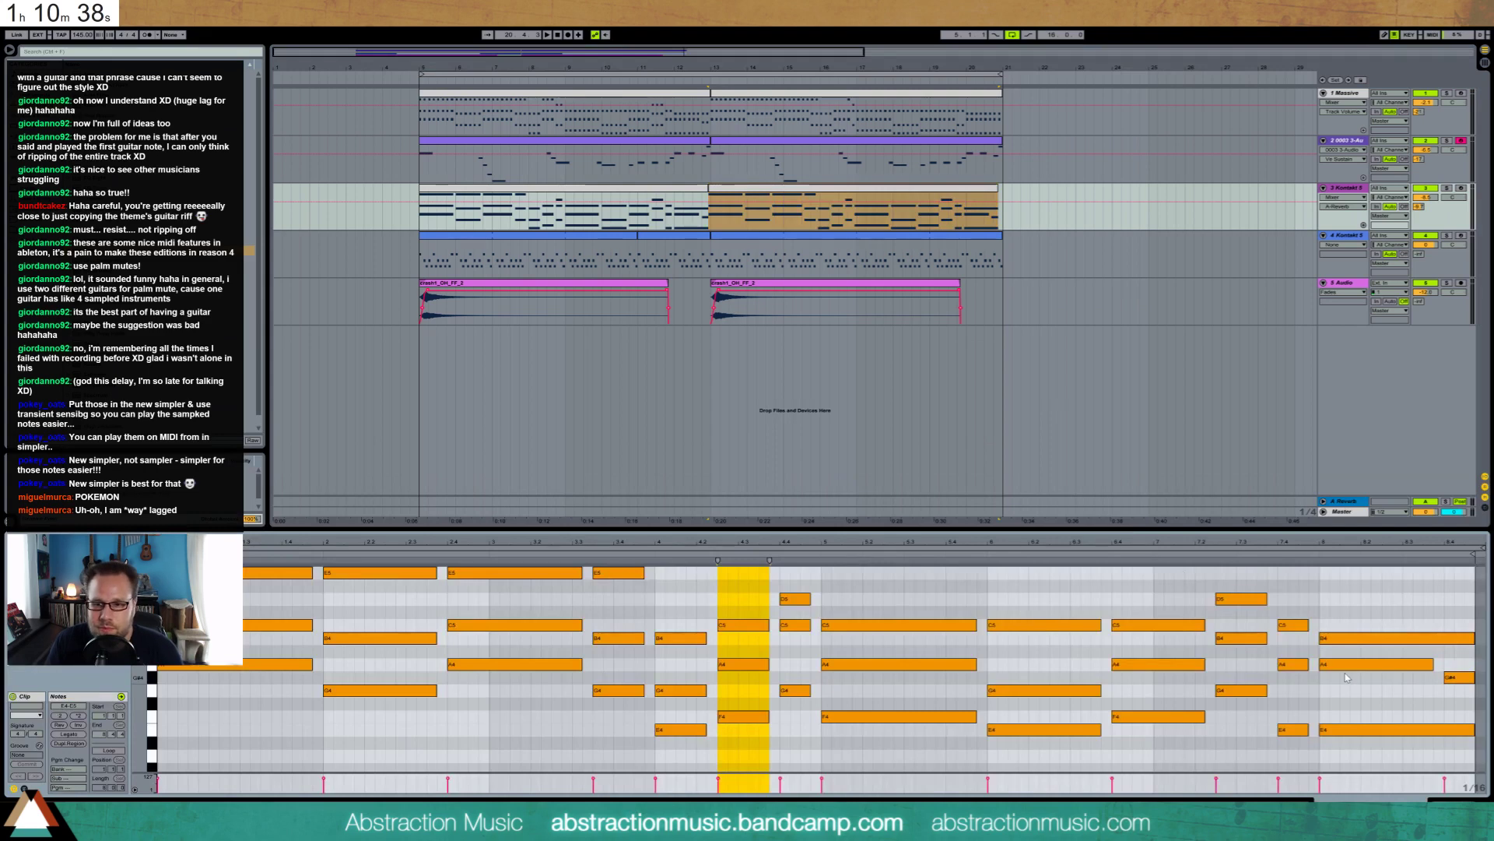
{"action": "left_click_drag", "start_coordinate": [1432, 664], "coordinate": [1477, 666]}
{"action": "left_click", "coordinate": [1463, 679]}
{"action": "key", "text": "Delete"}
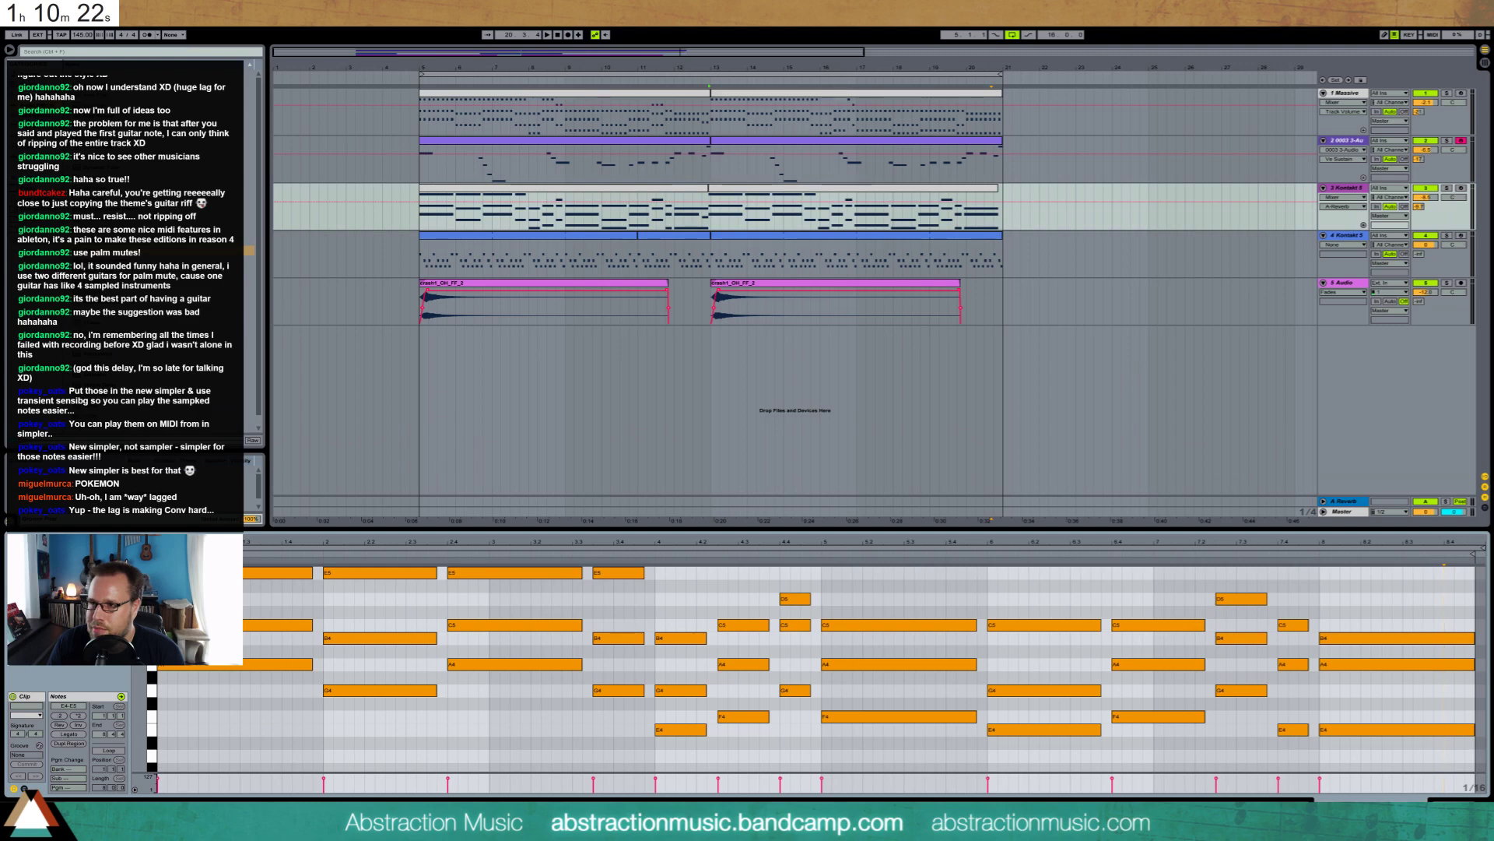
Extend the start of the first Simpler melody clip to one beat before bar 5, adding a short pickup, and play it
{"action": "left_click", "coordinate": [500, 144]}
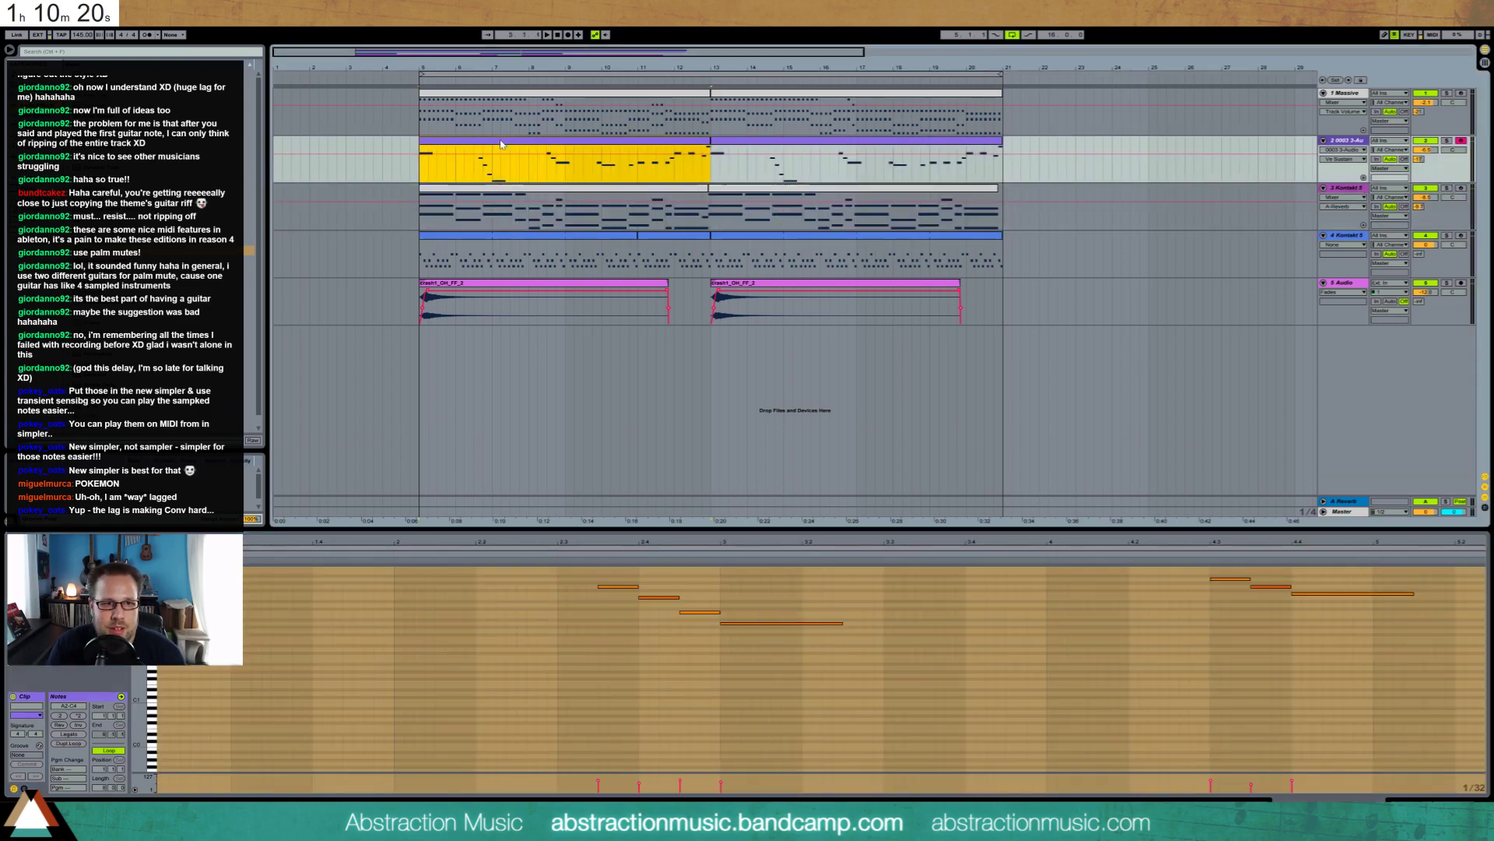
{"action": "key", "text": "space"}
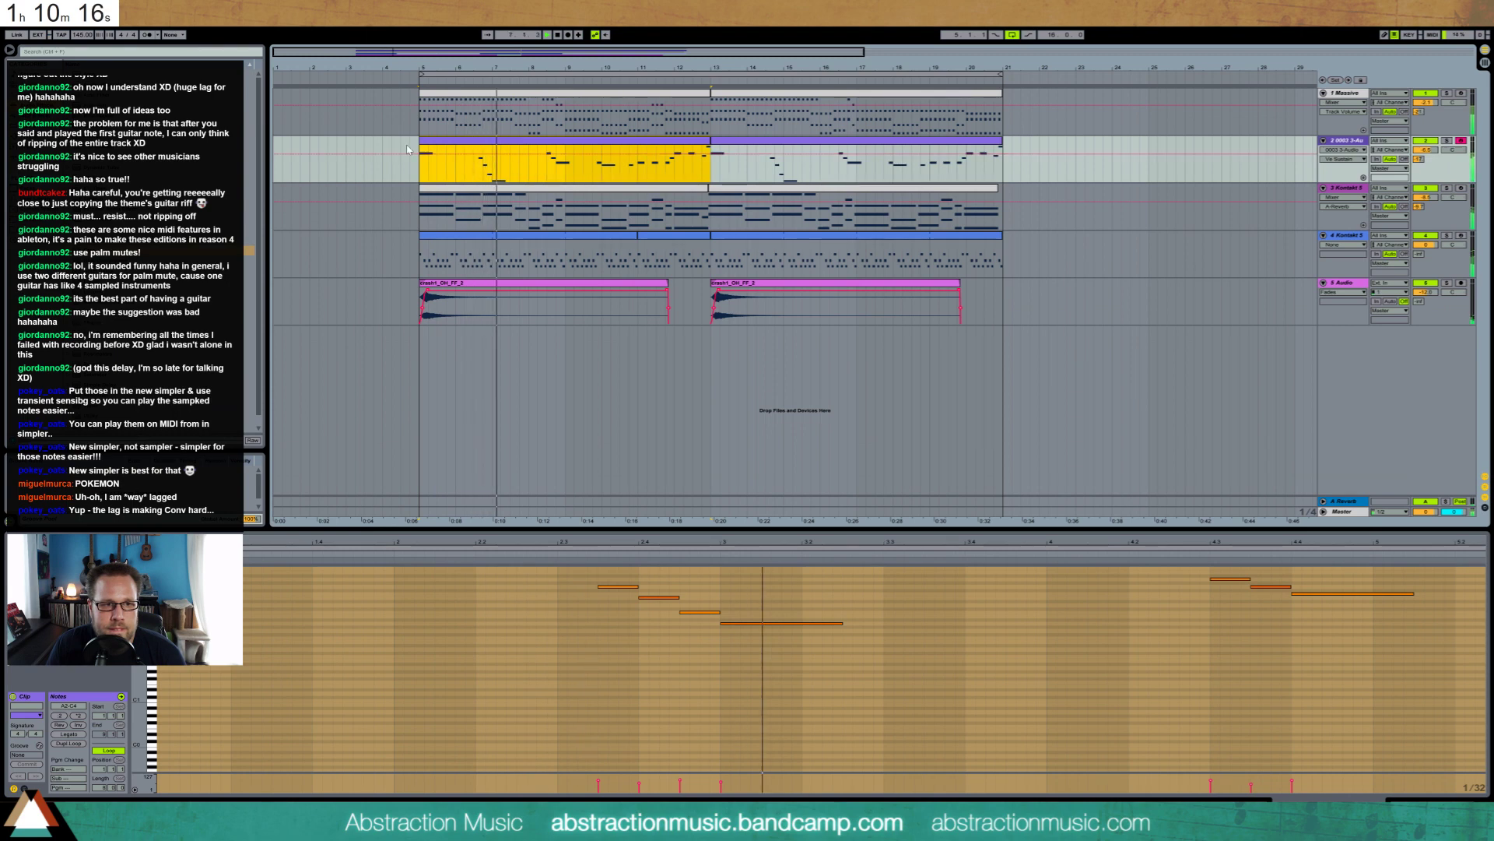
{"action": "key", "text": "space"}
{"action": "left_click_drag", "start_coordinate": [421, 141], "coordinate": [382, 142]}
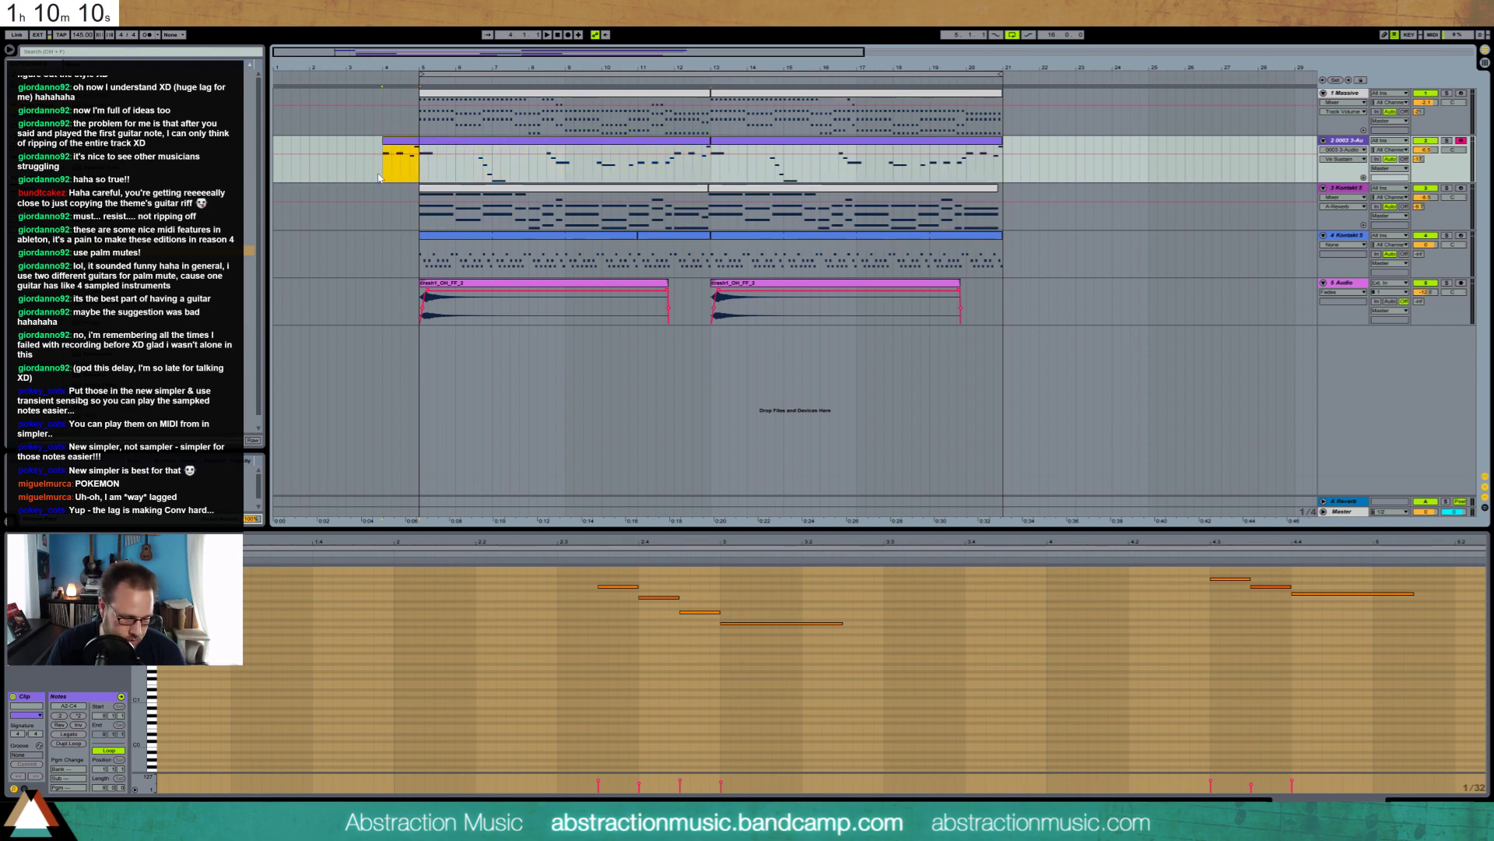
{"action": "left_click_drag", "start_coordinate": [383, 141], "coordinate": [411, 142]}
{"action": "key", "text": "space"}
Raise the first of the two pickup notes in the extended melody clip so it sits above the second
{"action": "left_click", "coordinate": [1159, 653]}
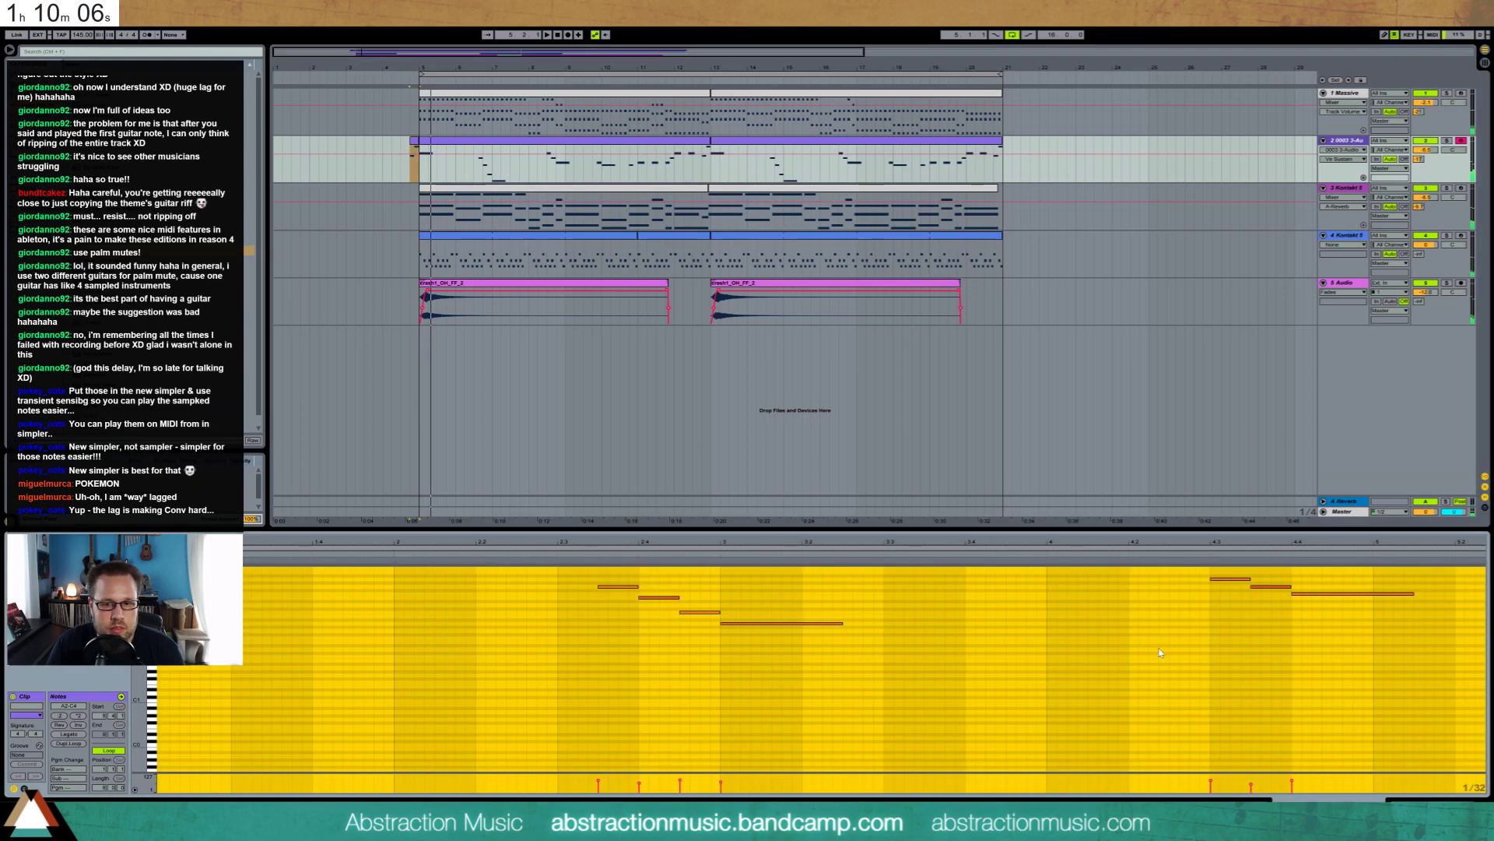
{"action": "left_click", "coordinate": [348, 722]}
{"action": "left_click_drag", "start_coordinate": [434, 543], "coordinate": [434, 486]}
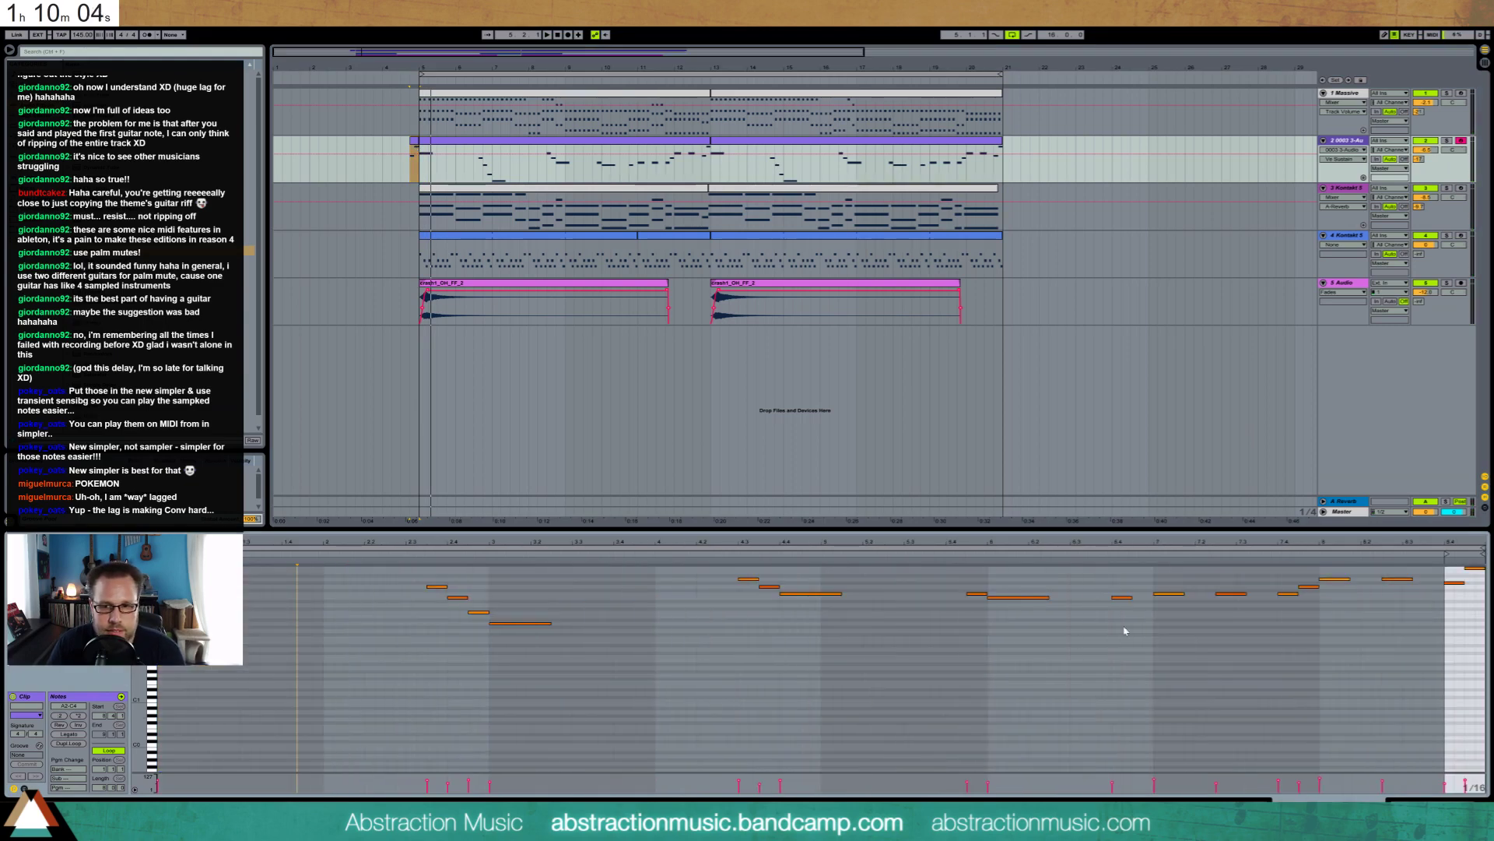
{"action": "left_click", "coordinate": [1459, 578]}
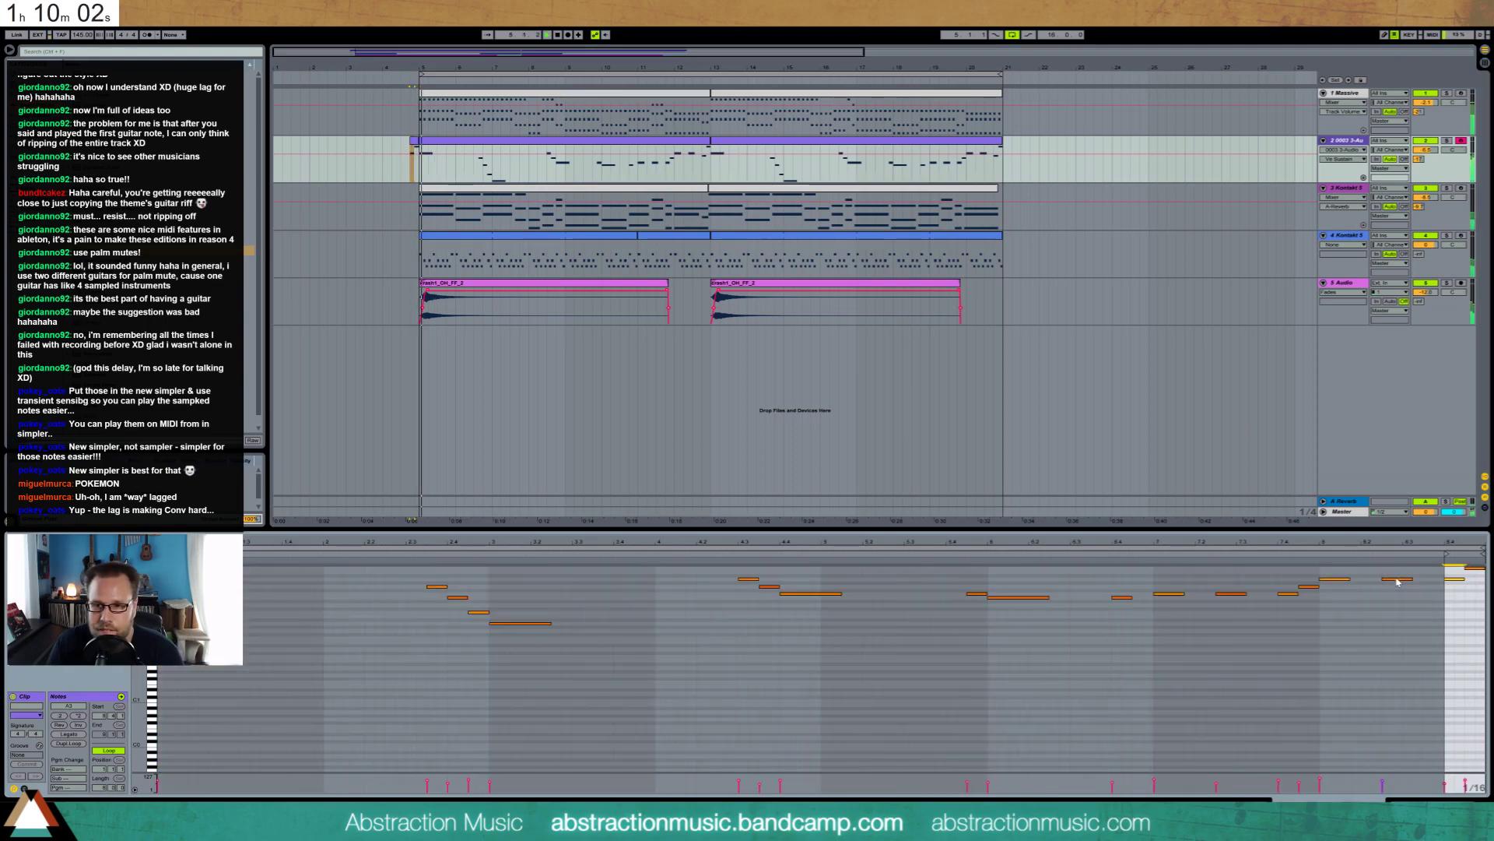
{"action": "scroll", "coordinate": [1428, 592], "scroll_direction": "up", "scroll_amount": 2}
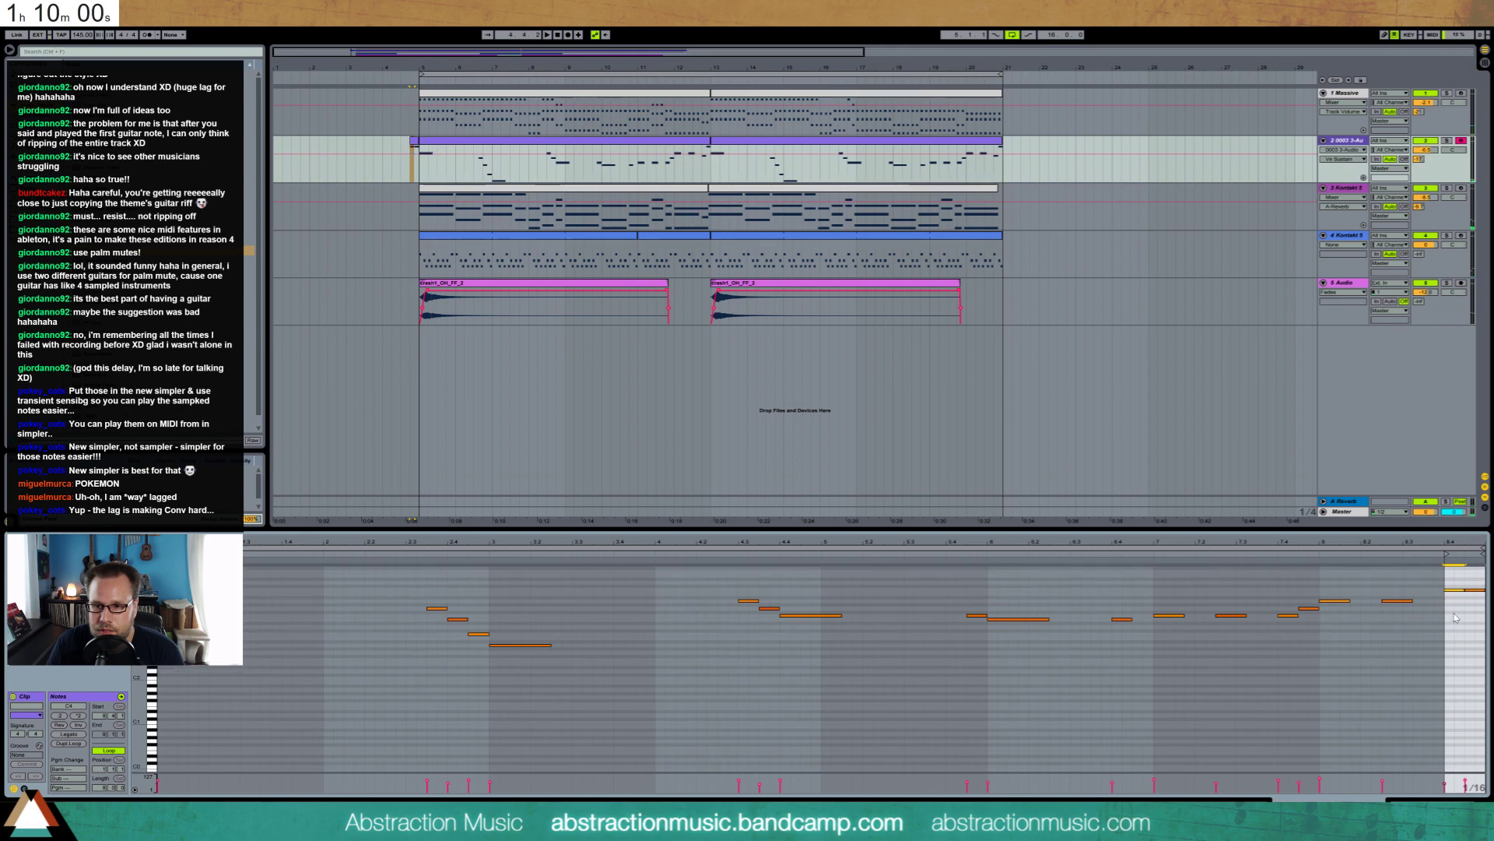
{"action": "key", "text": "Up"}
{"action": "key", "text": "Up"}
{"action": "key", "text": "Up"}
{"action": "key", "text": "Up"}
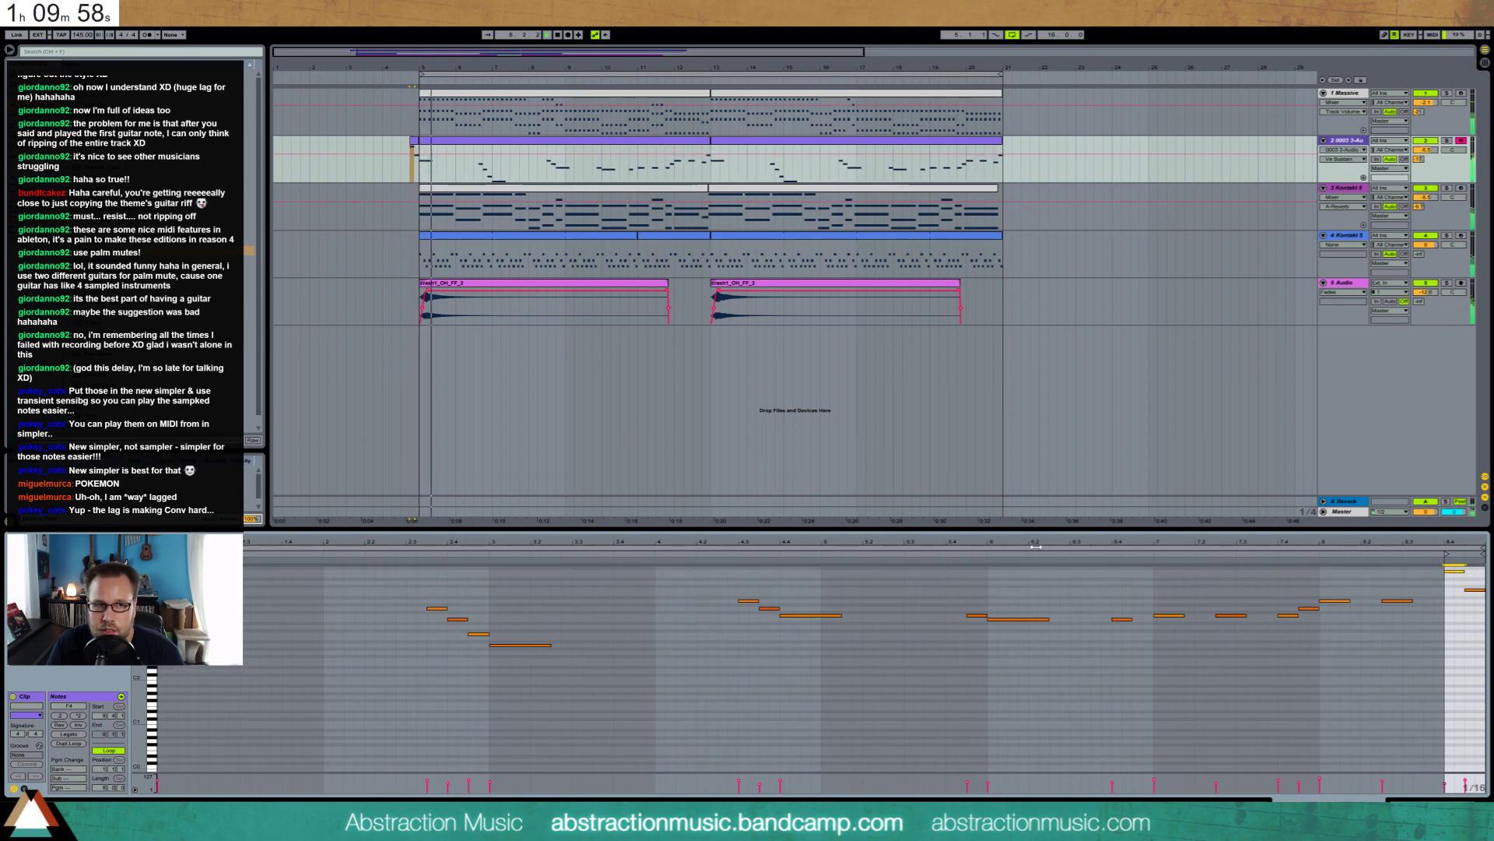
{"action": "key", "text": "Down"}
{"action": "key", "text": "Down"}
{"action": "key", "text": "Down"}
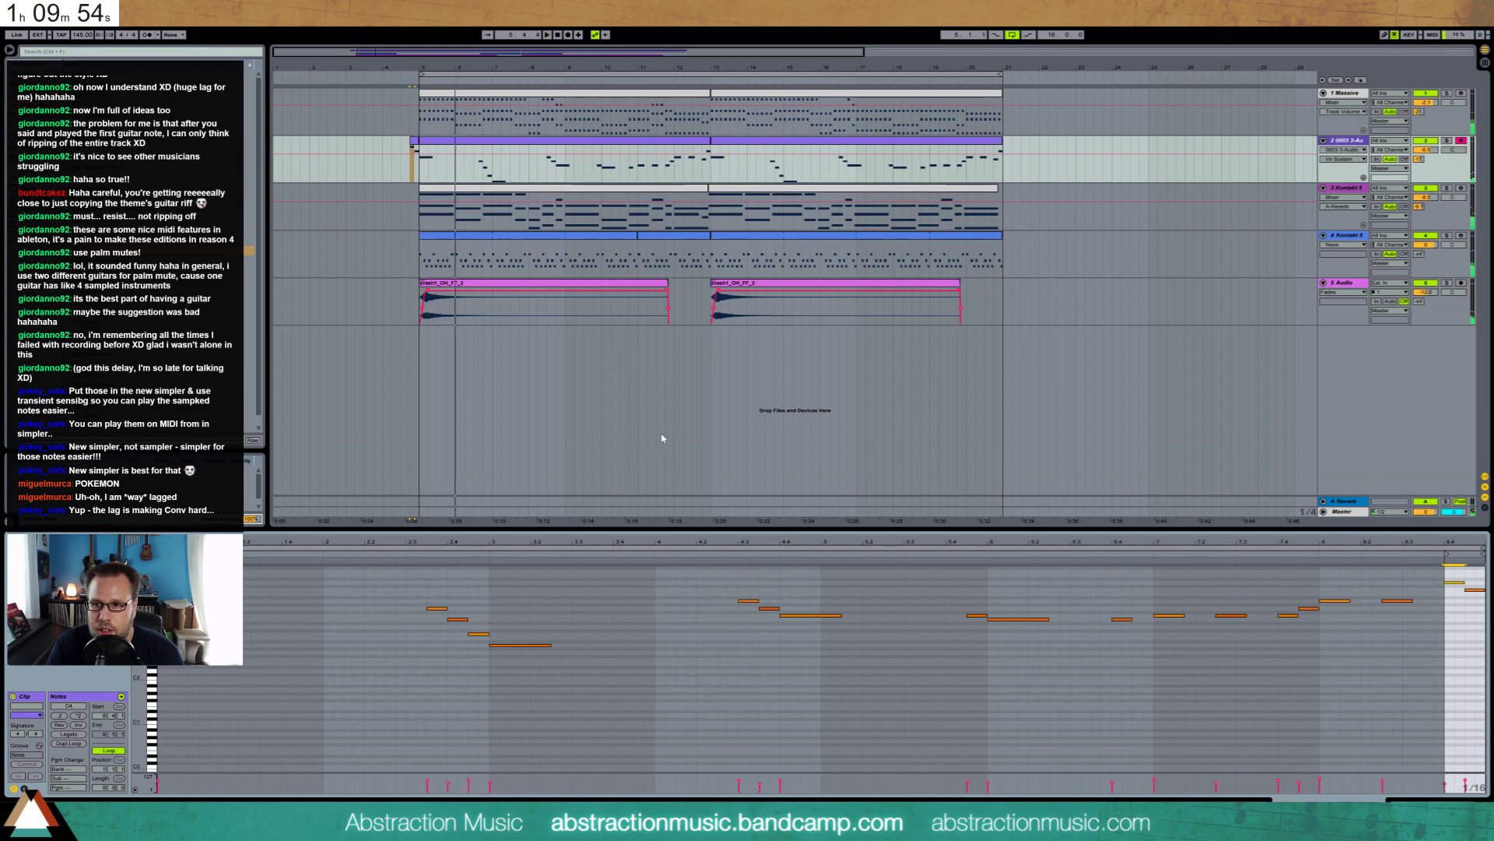
Play the arrangement from just before the melody pickup
{"action": "left_click", "coordinate": [412, 145]}
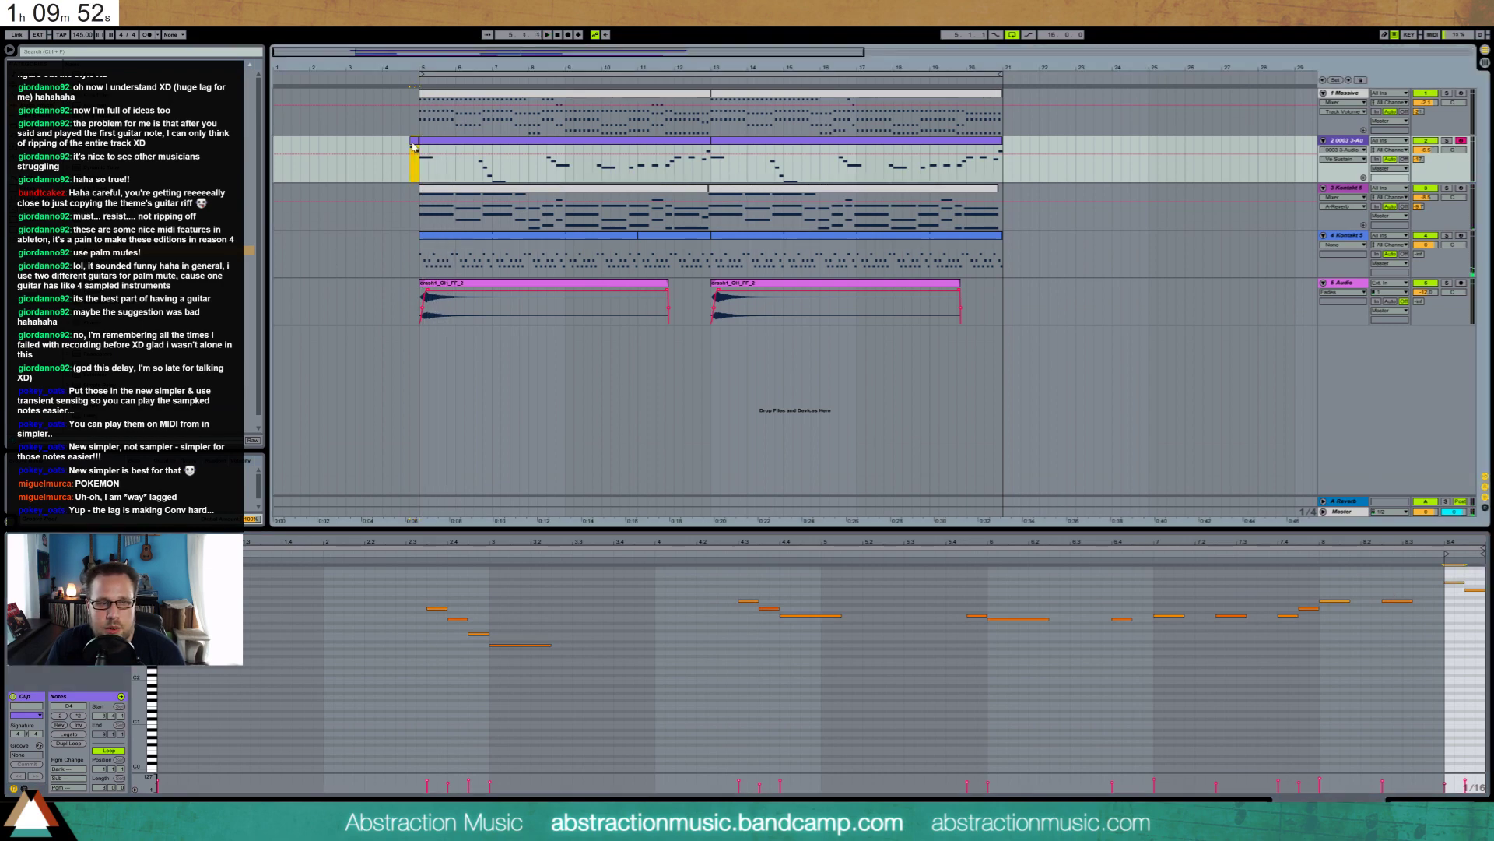
{"action": "left_click", "coordinate": [400, 147]}
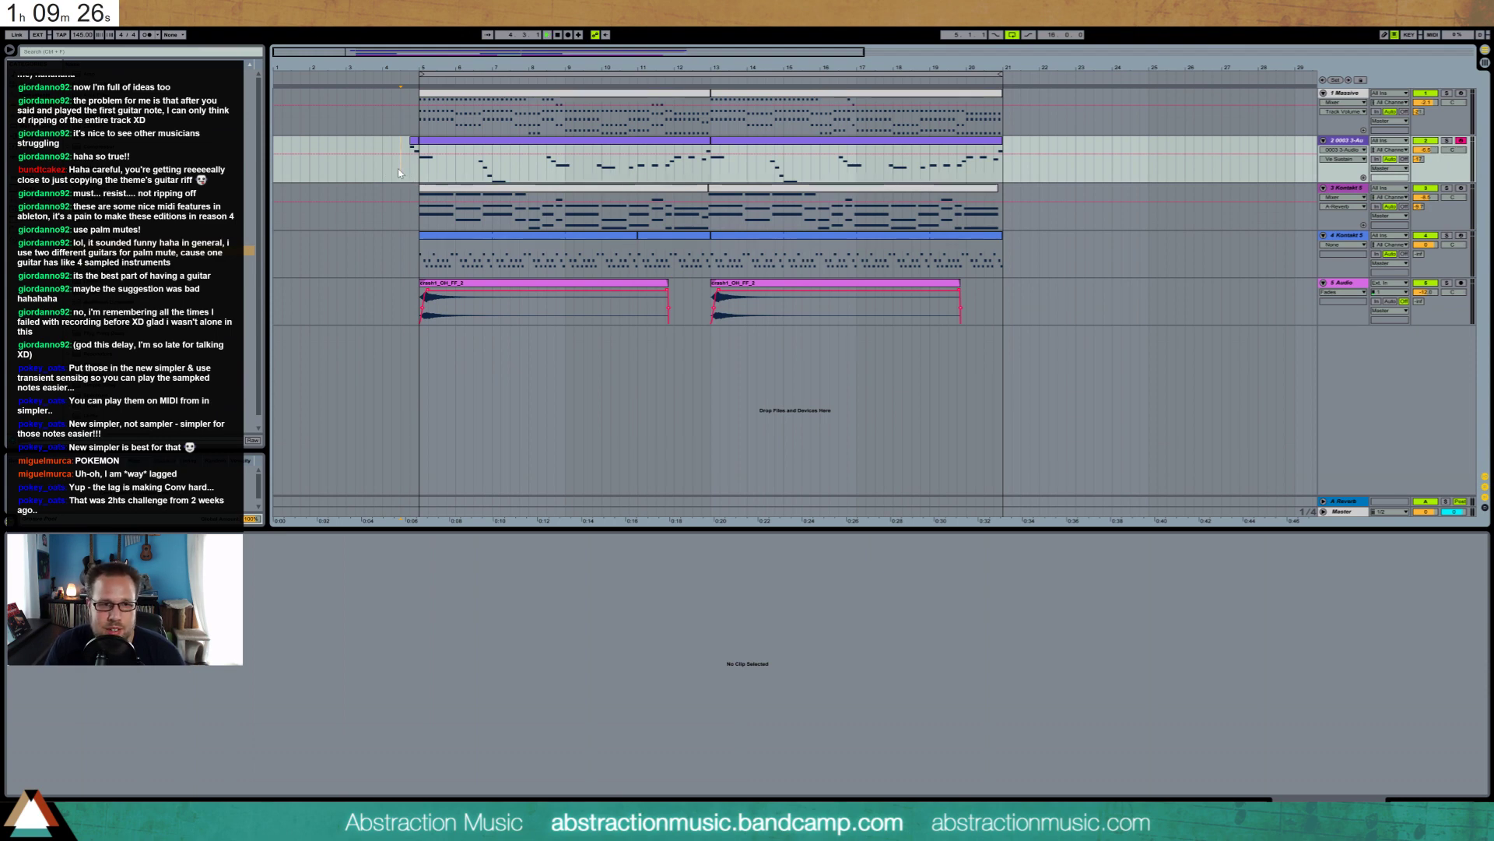
{"action": "key", "text": "space"}
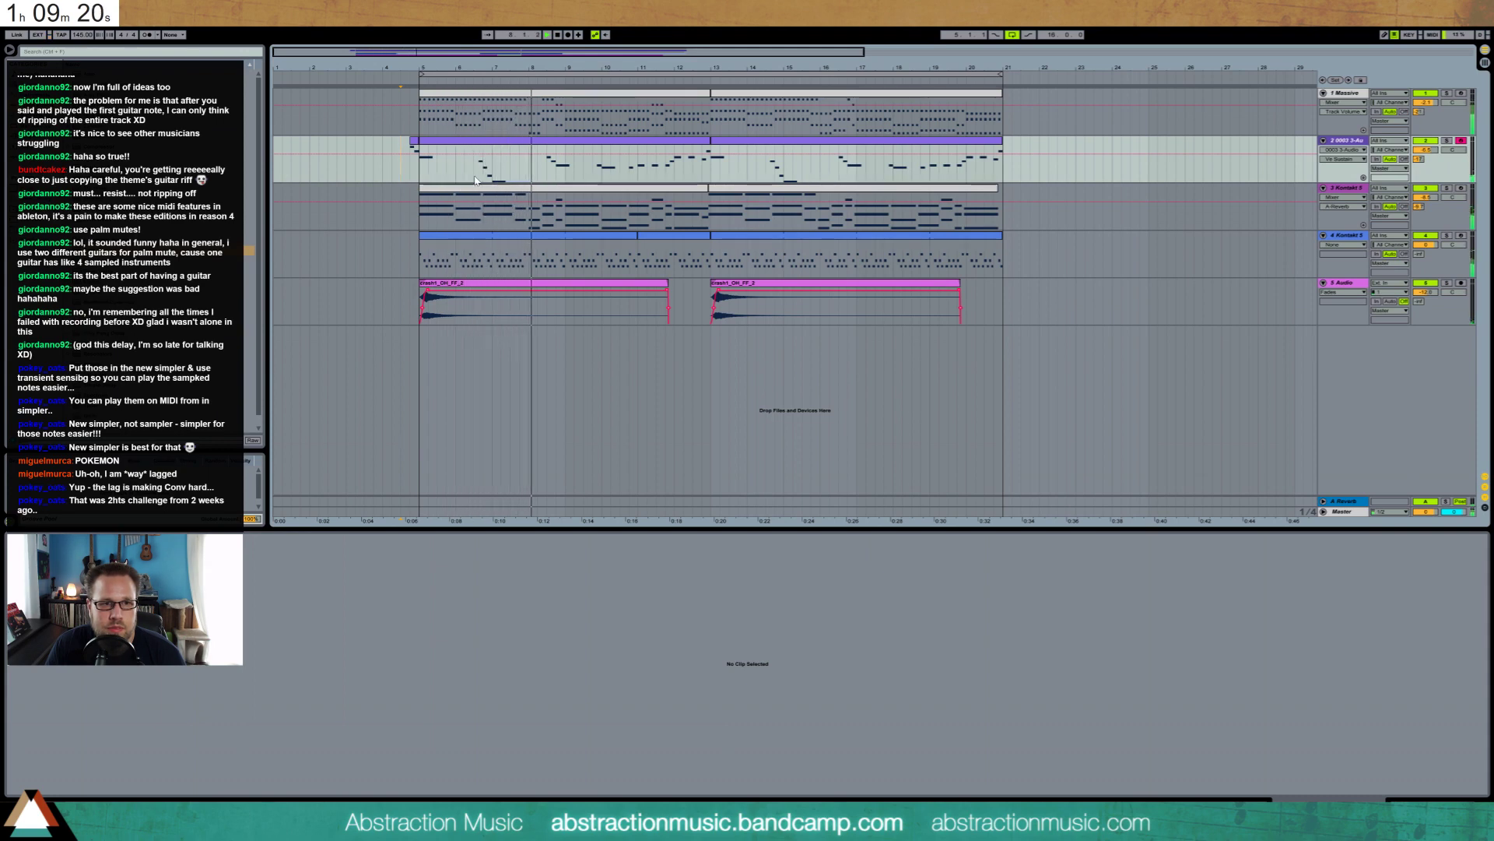
In bar 4 of the first Massive clip, move the three A4 notes to F4 and the three E5 notes to A4, then play it
{"action": "left_click", "coordinate": [560, 94]}
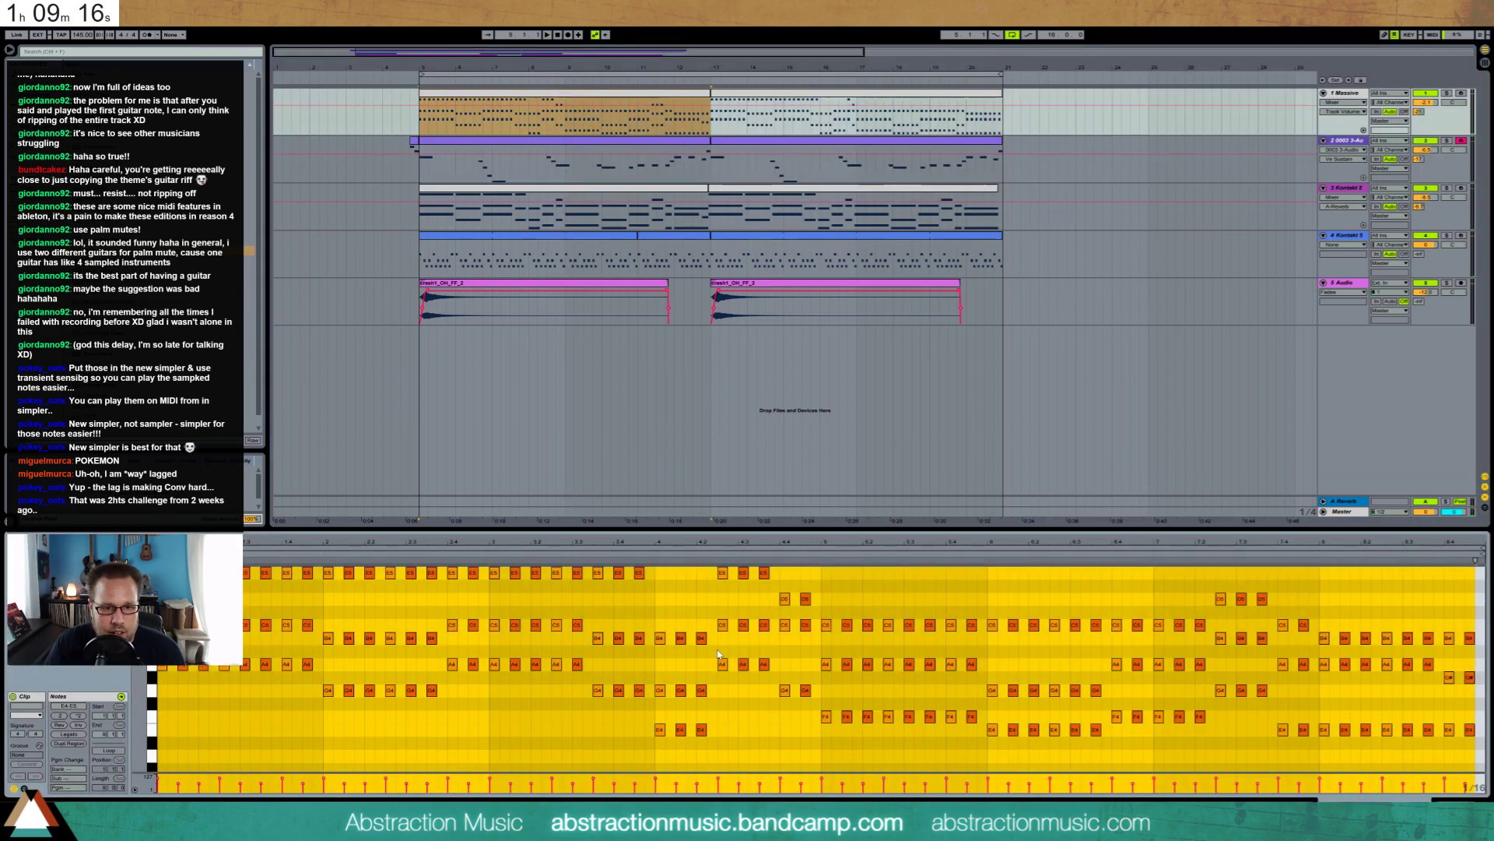
{"action": "left_click_drag", "start_coordinate": [717, 649], "coordinate": [770, 602]}
{"action": "key", "text": "Down"}
{"action": "key", "text": "Down"}
{"action": "key", "text": "Down"}
{"action": "key", "text": "Down"}
{"action": "key", "text": "Down"}
{"action": "key", "text": "Up"}
{"action": "left_click_drag", "start_coordinate": [772, 600], "coordinate": [716, 566]}
{"action": "key", "text": "shift+Down"}
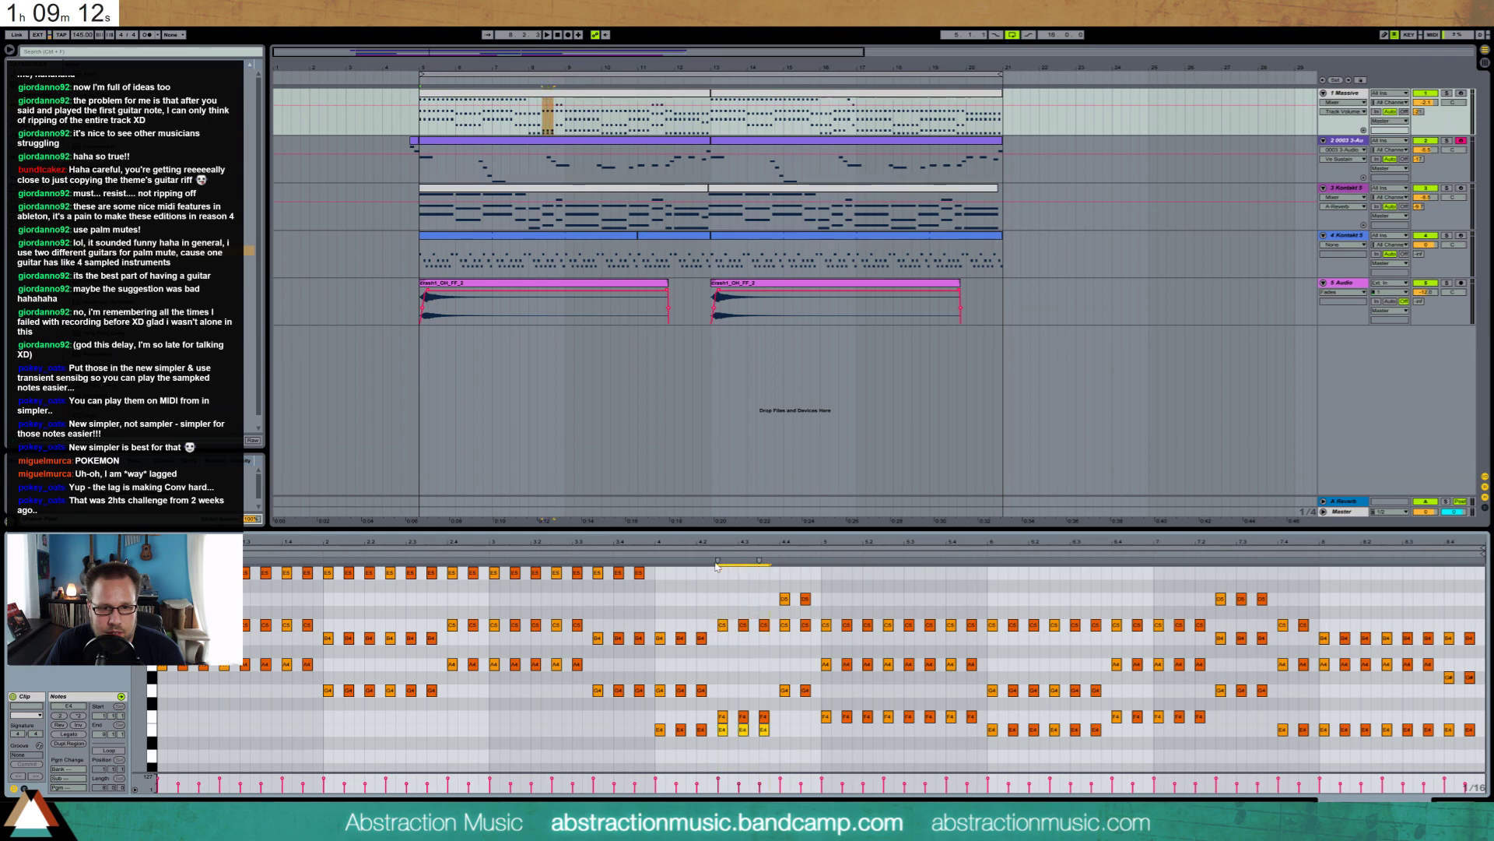
{"action": "key", "text": "Up"}
{"action": "key", "text": "Up"}
{"action": "key", "text": "Up"}
{"action": "key", "text": "Up"}
{"action": "key", "text": "Up"}
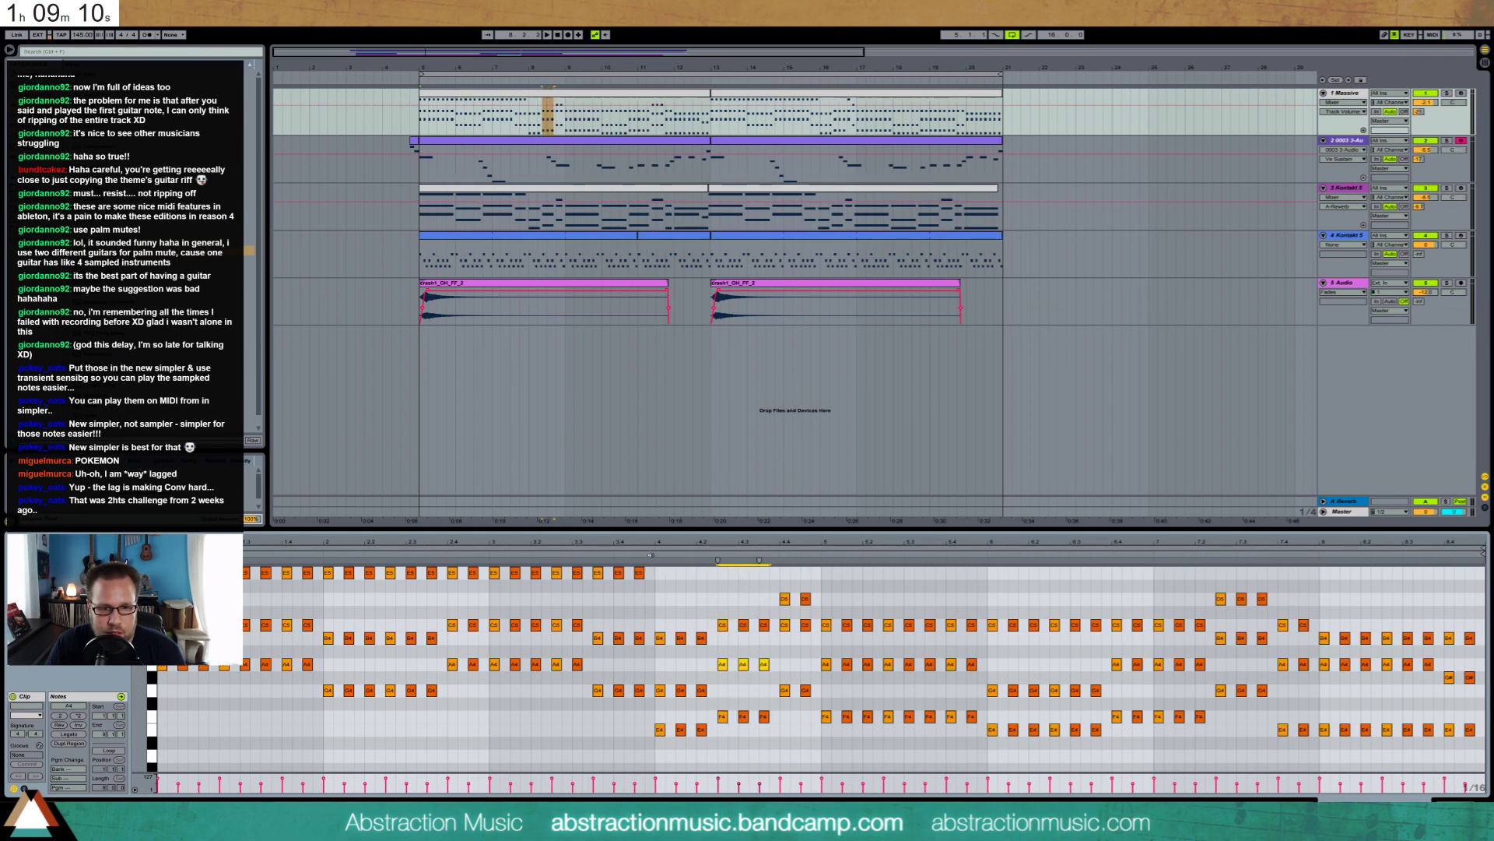
{"action": "key", "text": "space"}
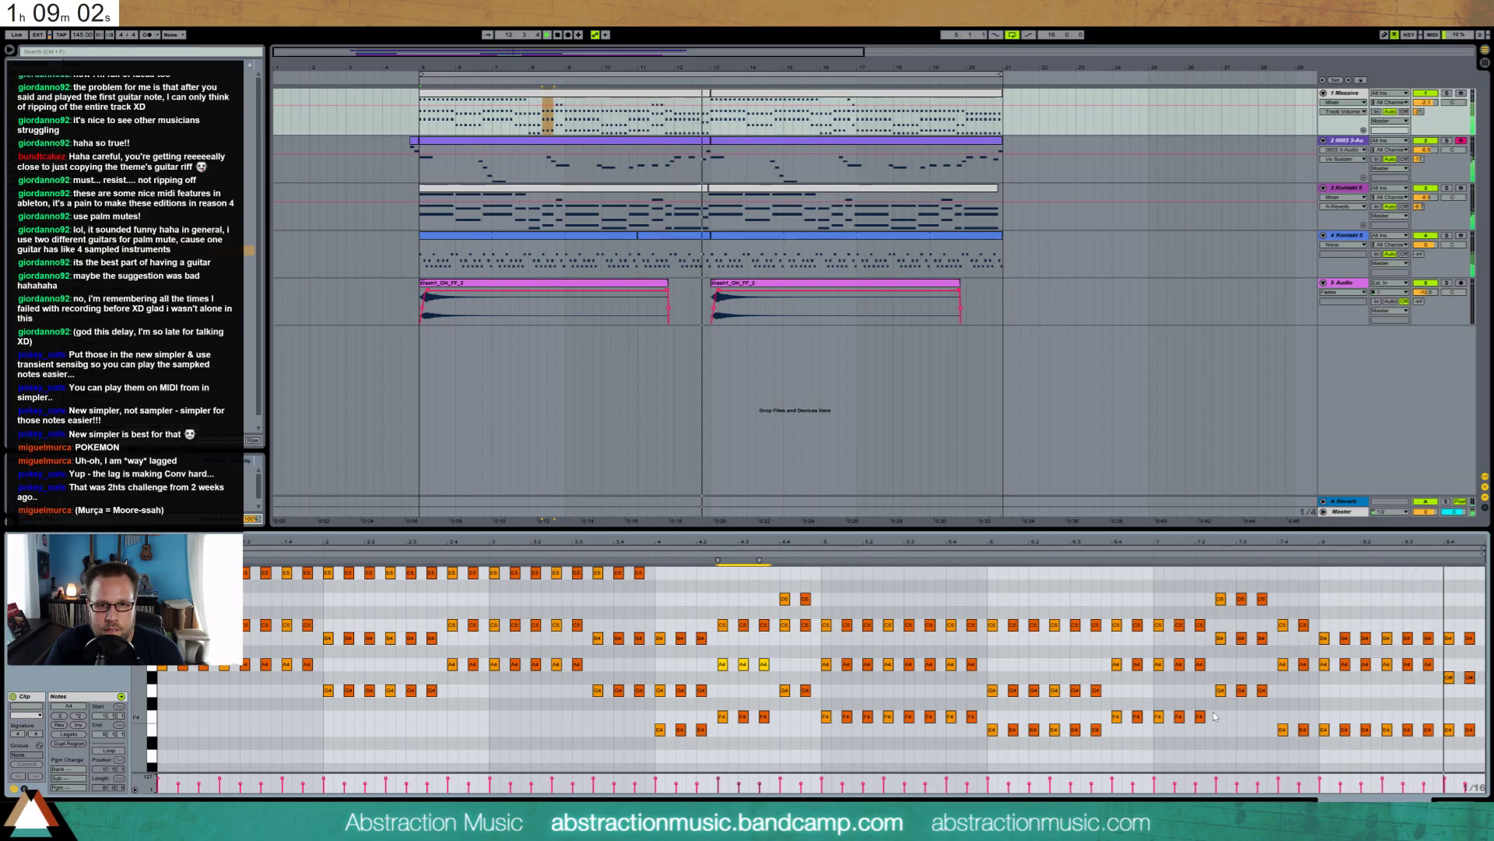
Raise Simpler's Detune slightly on the guitar lead track and listen during playback
{"action": "left_click", "coordinate": [1448, 799]}
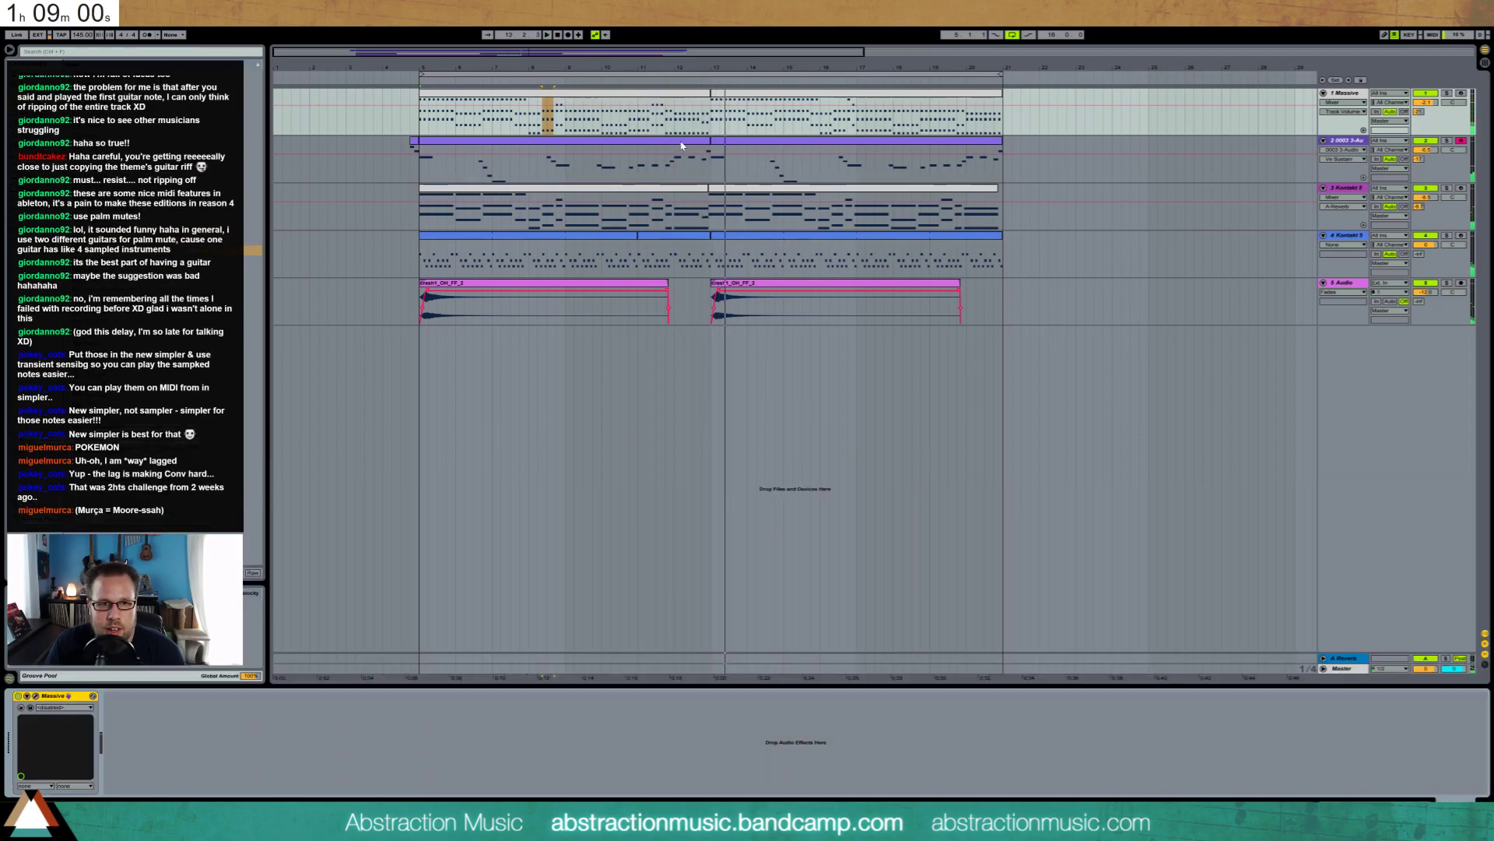
{"action": "left_click", "coordinate": [732, 143]}
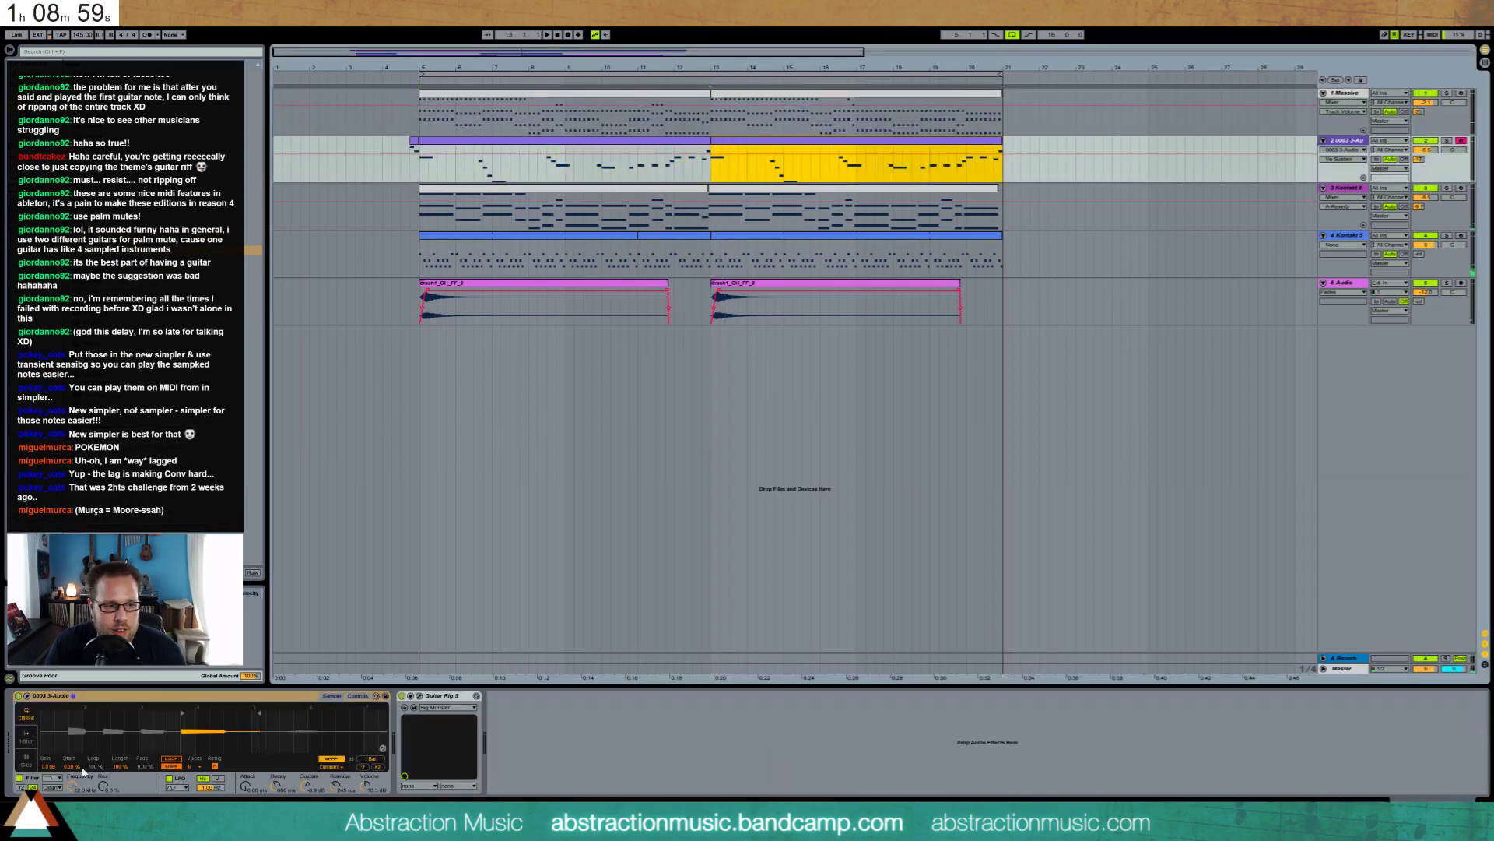
{"action": "left_click", "coordinate": [357, 695]}
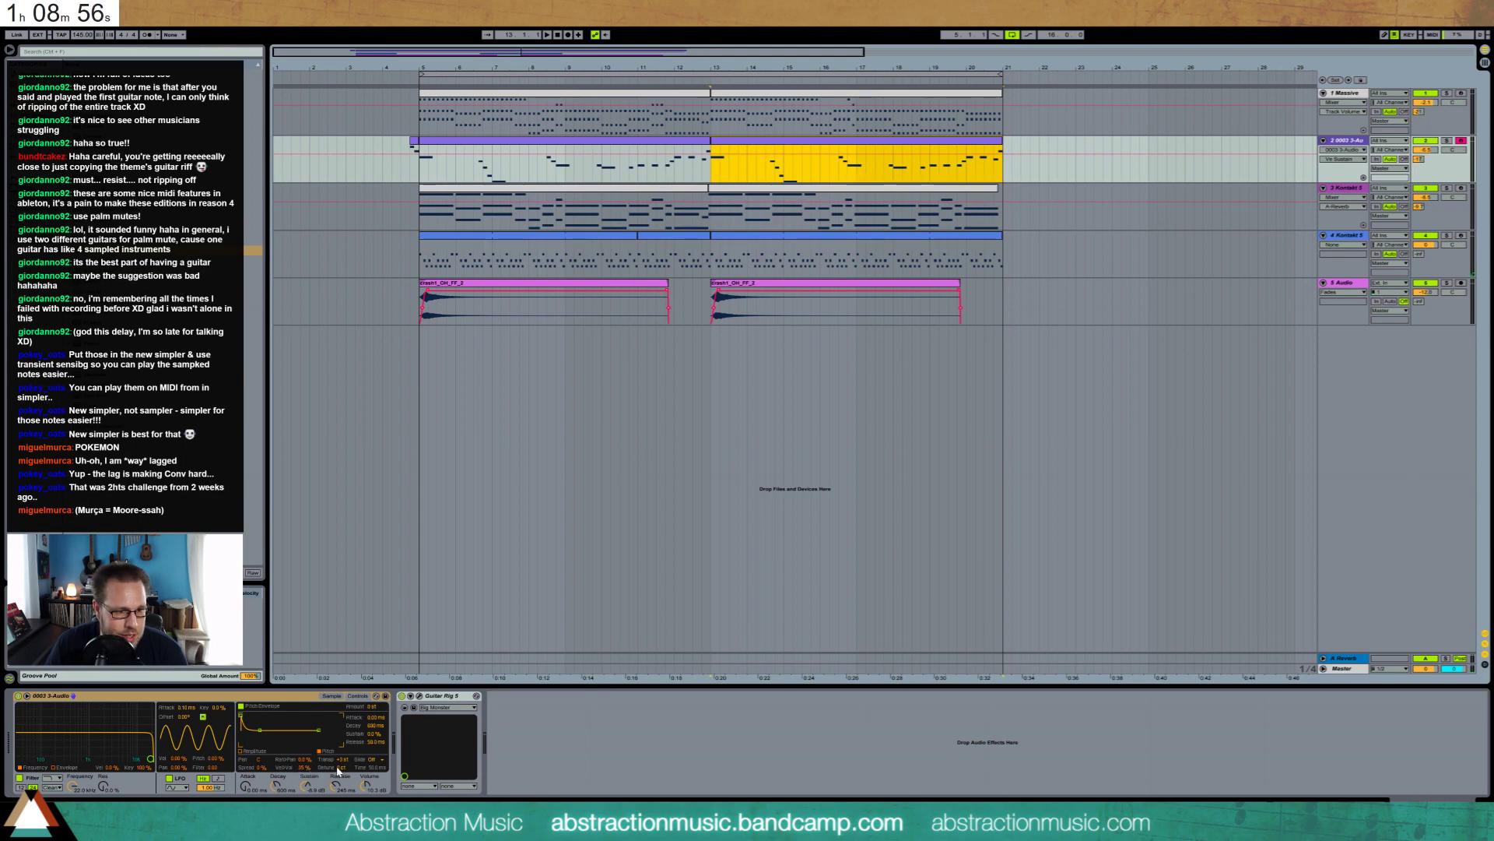
{"action": "left_click_drag", "start_coordinate": [338, 771], "coordinate": [339, 766]}
{"action": "key", "text": "space"}
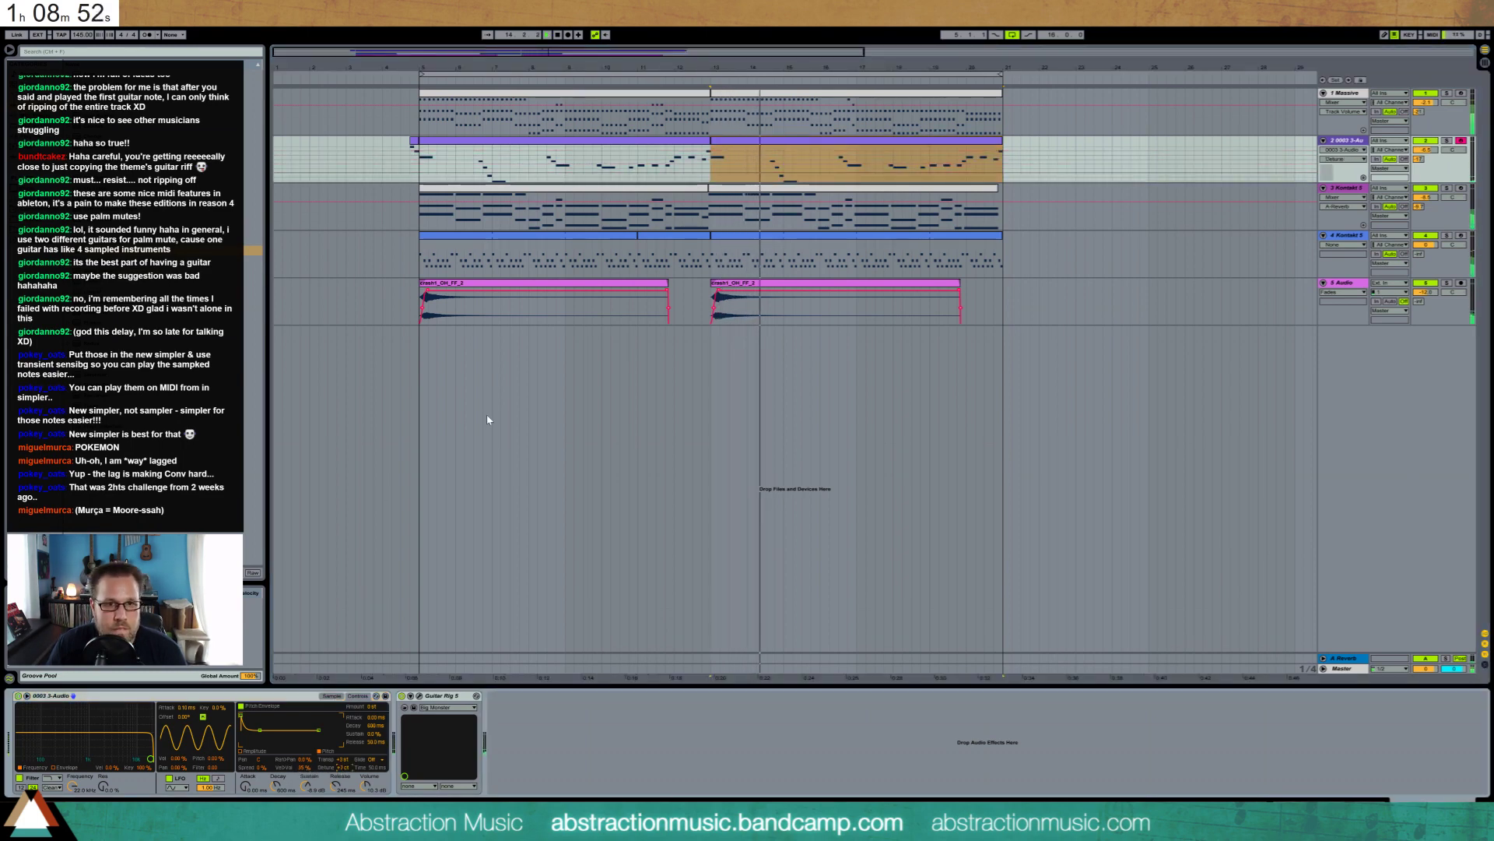
Raise the last two G#4 notes of the second Massive clip to A4 and play the arrangement
{"action": "left_click", "coordinate": [688, 102]}
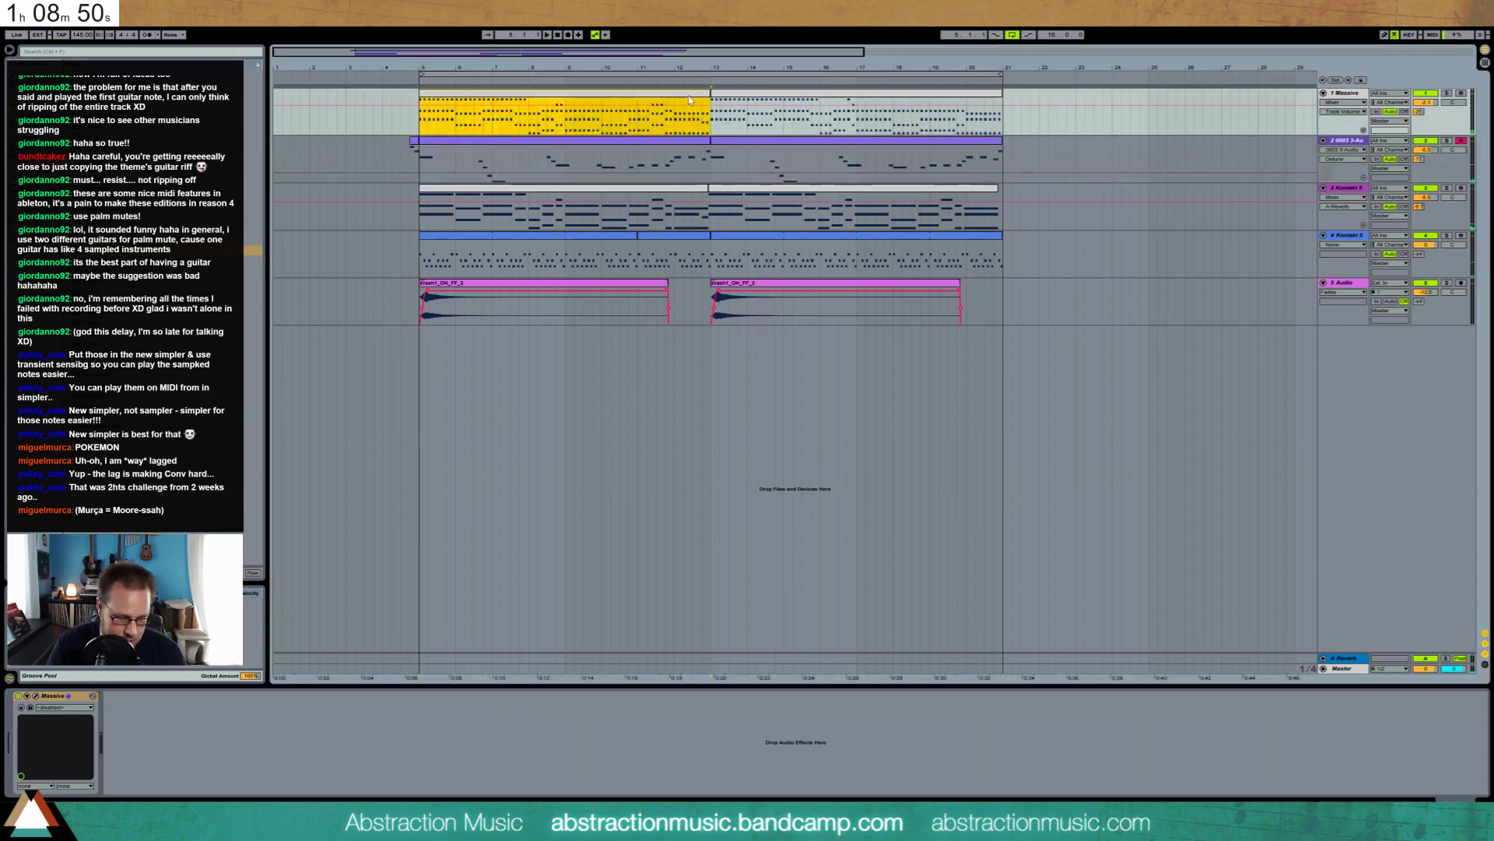
{"action": "left_click", "coordinate": [826, 96]}
{"action": "double_click", "coordinate": [834, 95]}
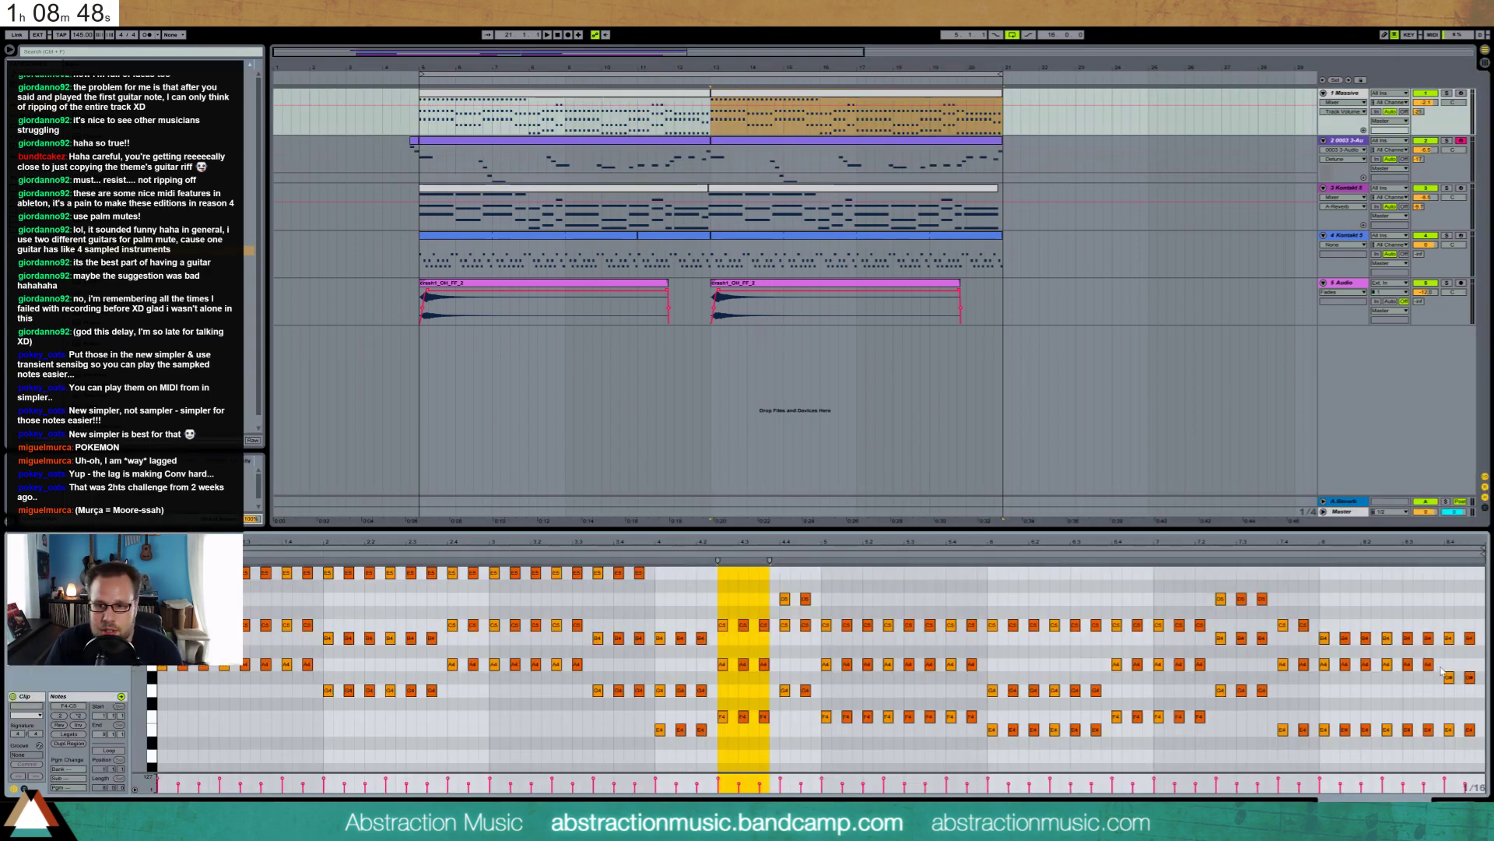
{"action": "left_click_drag", "start_coordinate": [1442, 671], "coordinate": [1473, 693]}
{"action": "key", "text": "Up"}
{"action": "key", "text": "space"}
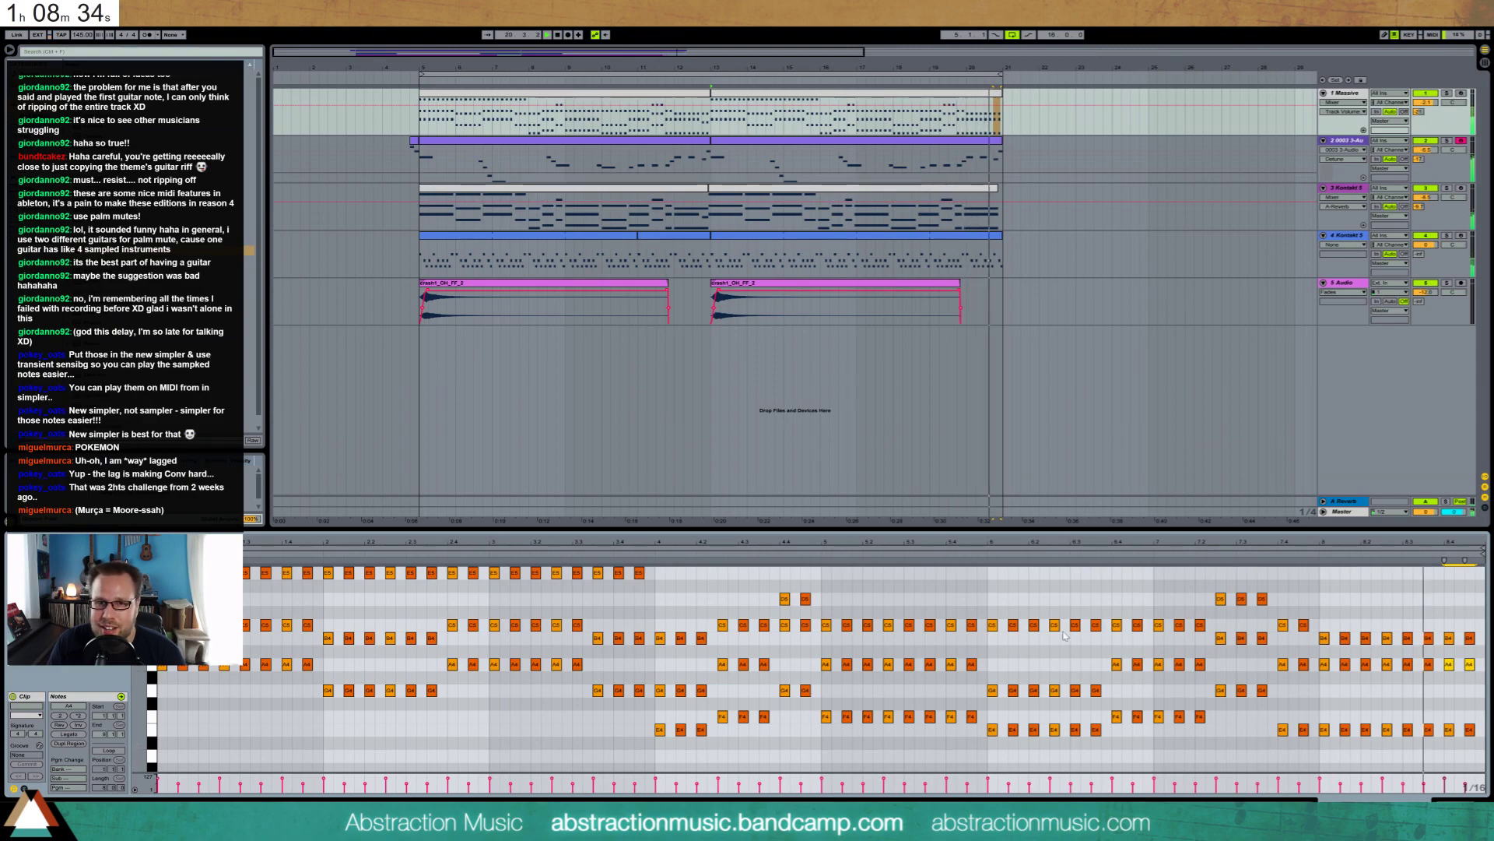
In the second Simpler melody clip, remove the final note and extend the preceding note to the clip's end
{"action": "left_click", "coordinate": [993, 148]}
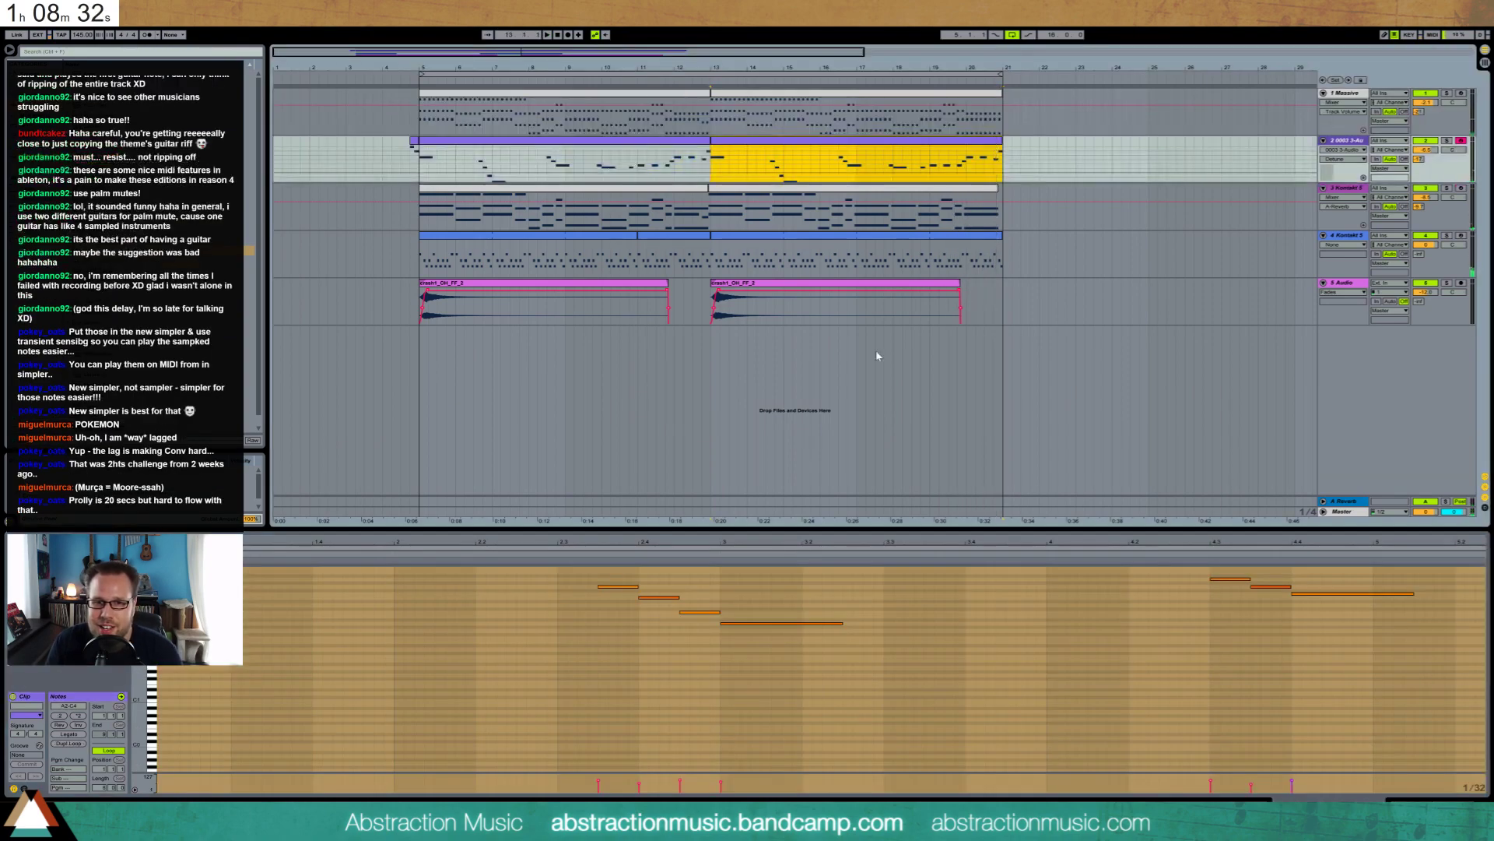
{"action": "left_click", "coordinate": [929, 551]}
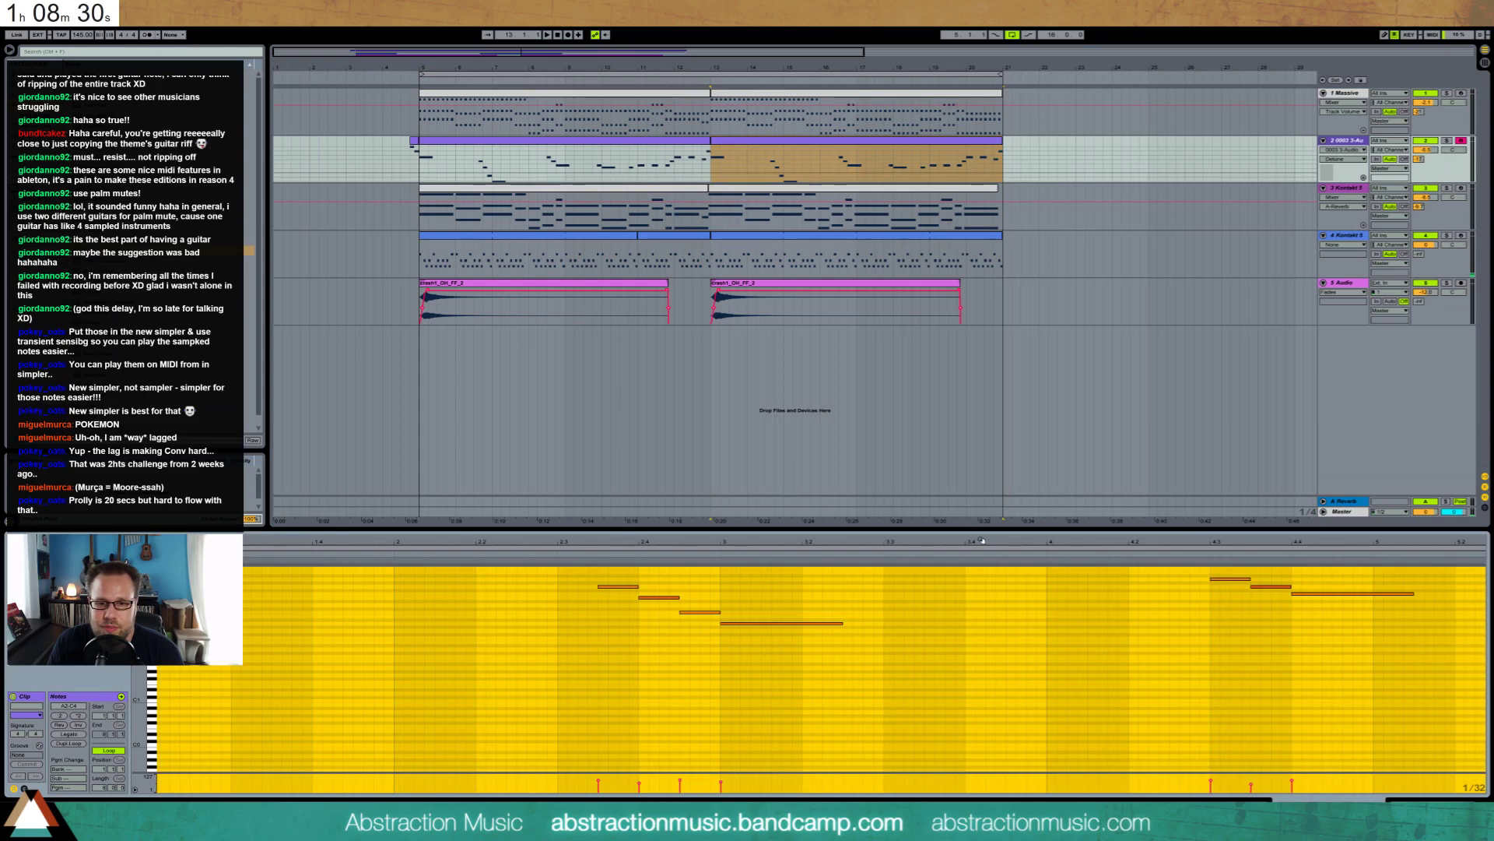
{"action": "left_click_drag", "start_coordinate": [981, 540], "coordinate": [982, 510]}
{"action": "key", "text": "space"}
{"action": "left_click", "coordinate": [1267, 674]}
{"action": "scroll", "coordinate": [1415, 632], "scroll_direction": "up", "scroll_amount": 1}
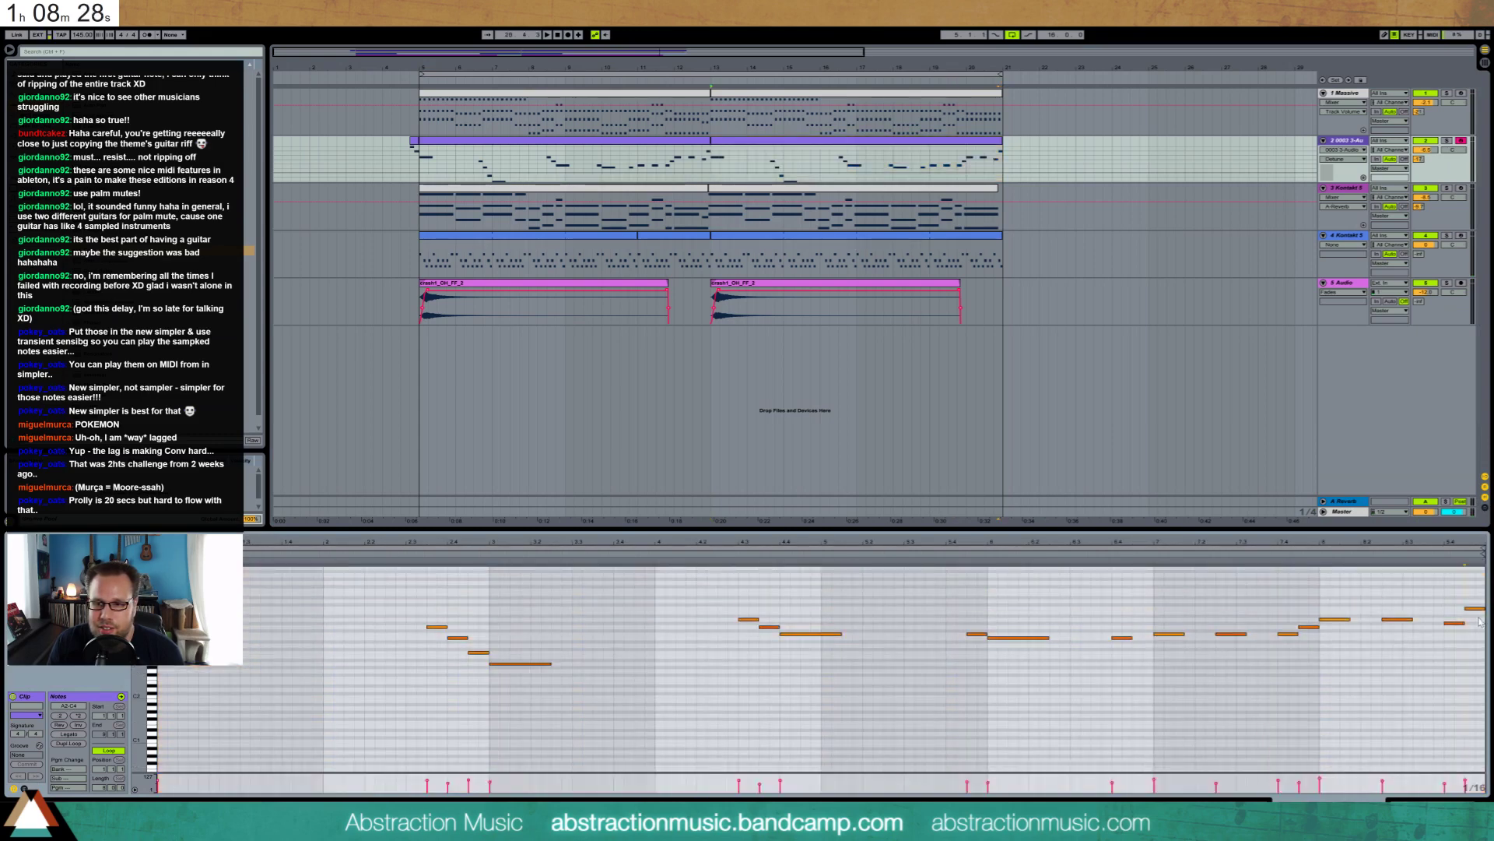
{"action": "left_click_drag", "start_coordinate": [1479, 618], "coordinate": [1457, 635]}
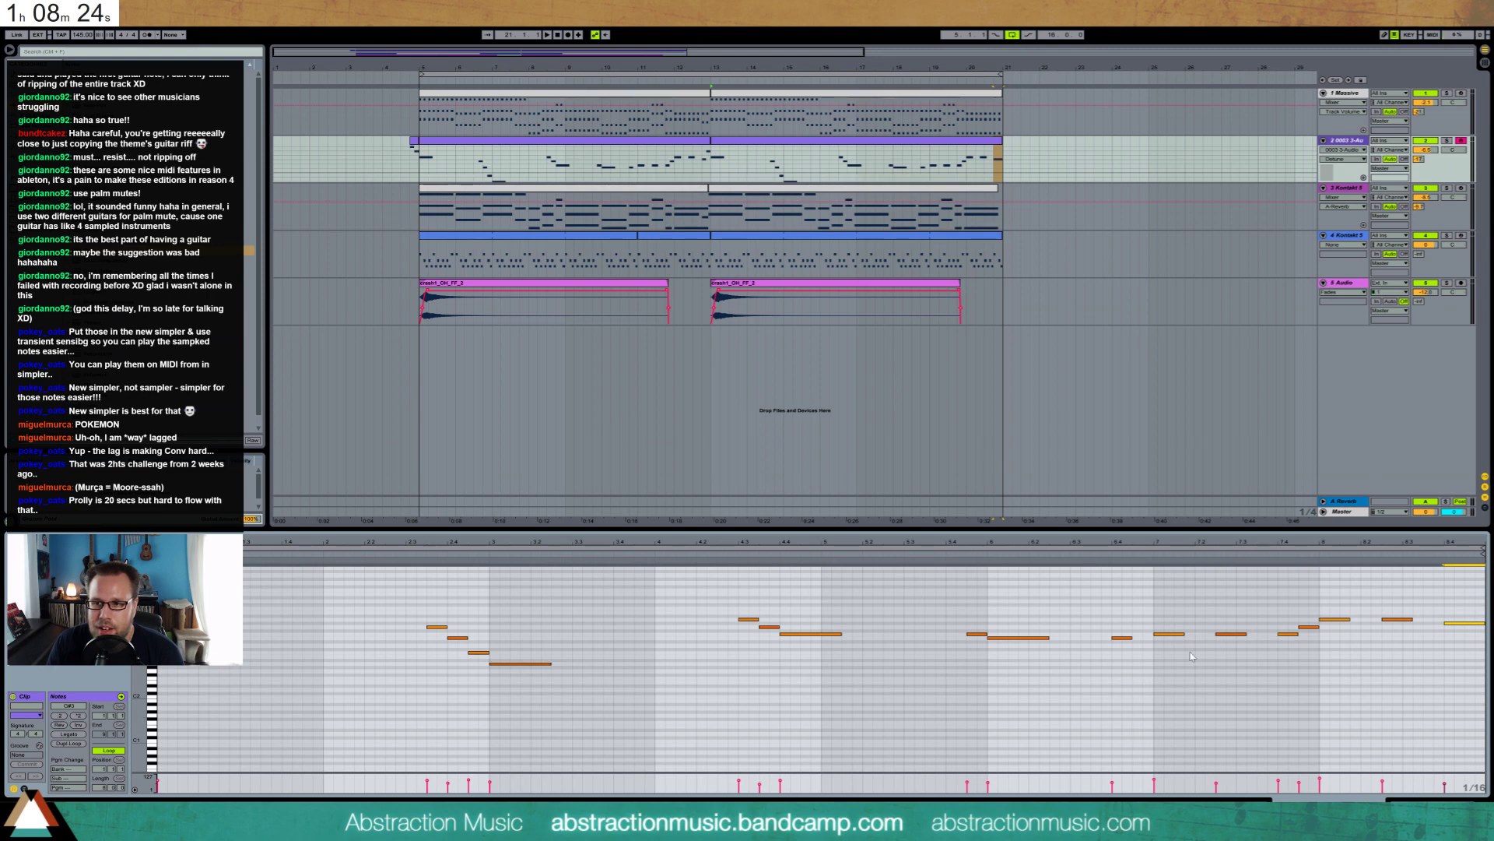
{"action": "key", "text": "shift+Tab"}
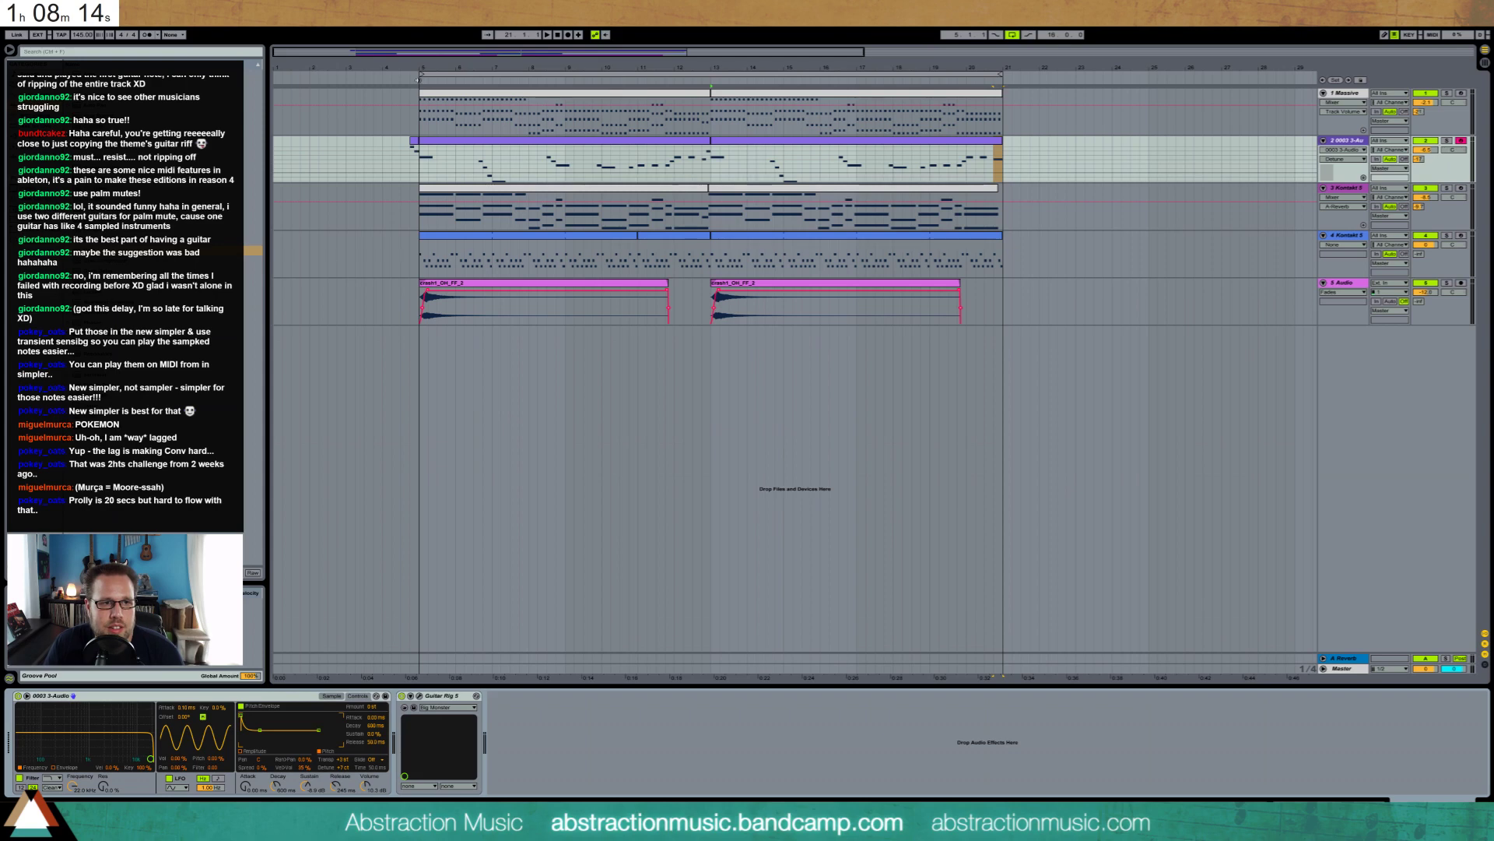
{"action": "left_click", "coordinate": [759, 144]}
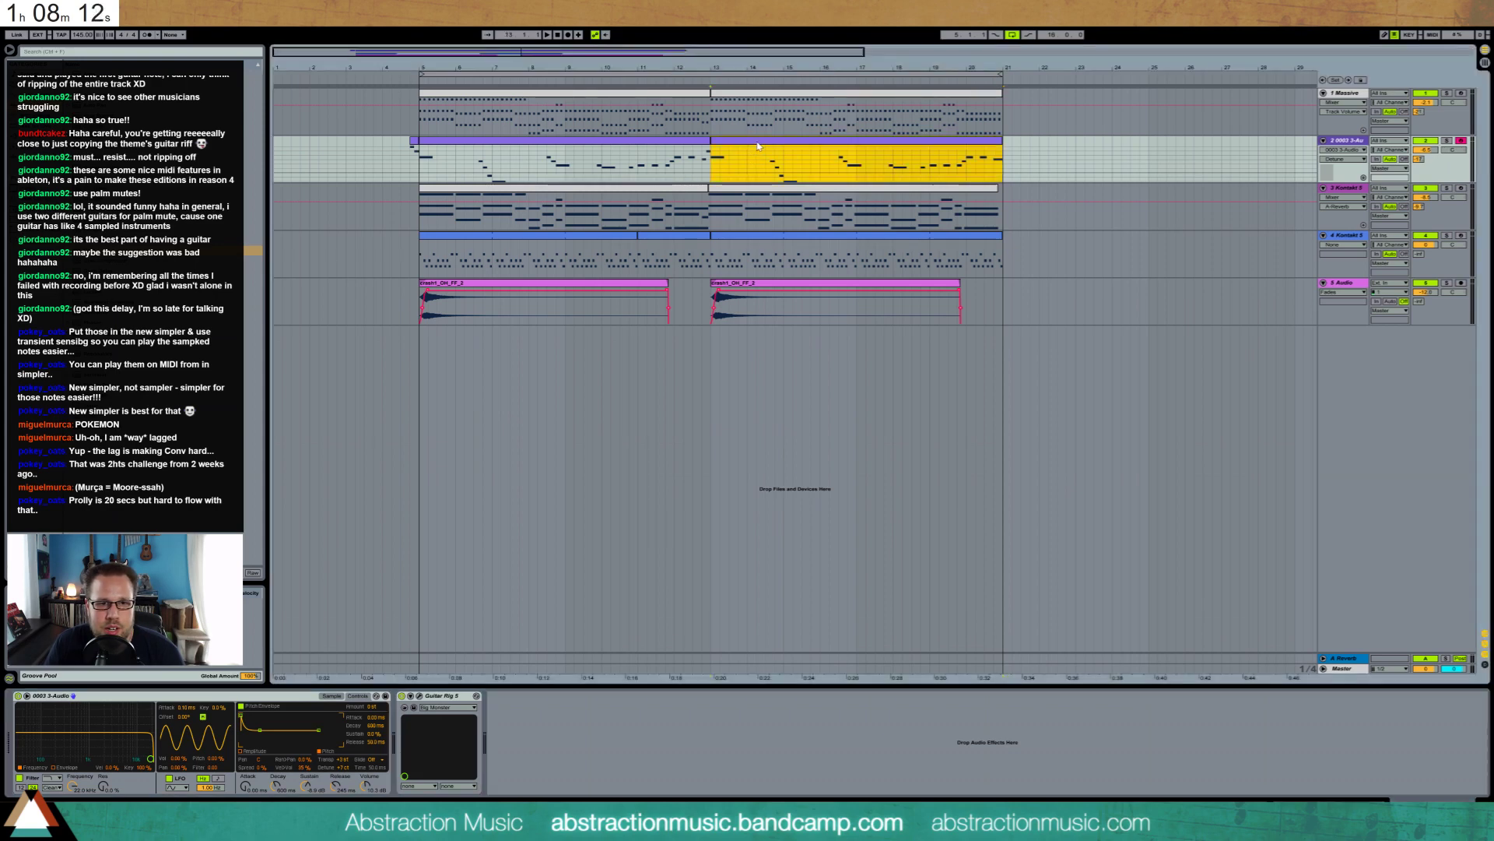
{"action": "left_click", "coordinate": [420, 224]}
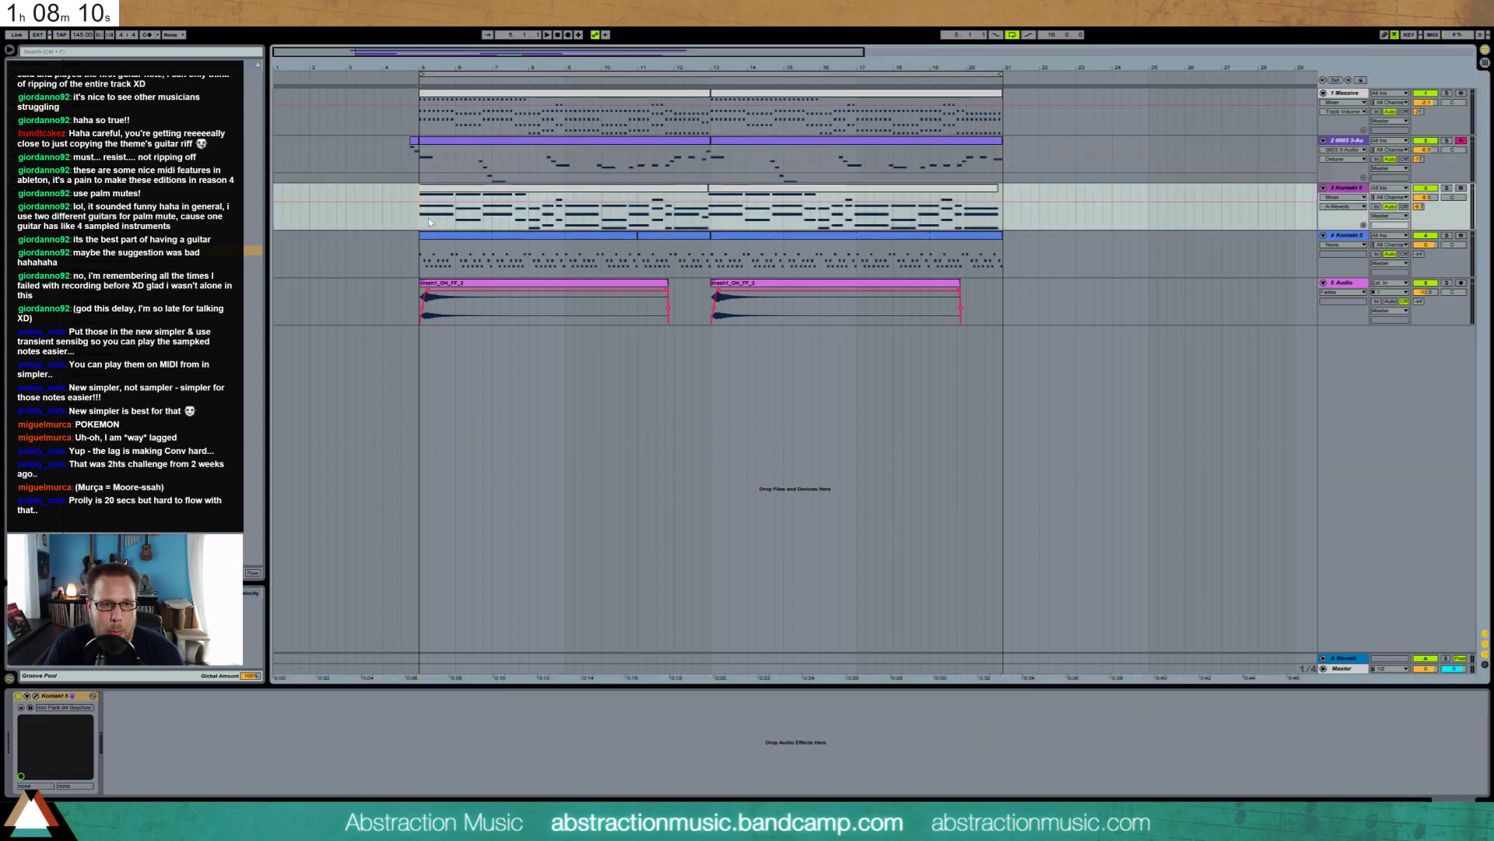
Add two consecutive D#1 hits at the end of the percussion clip that starts at bar 11, then play it
{"action": "double_click", "coordinate": [664, 263]}
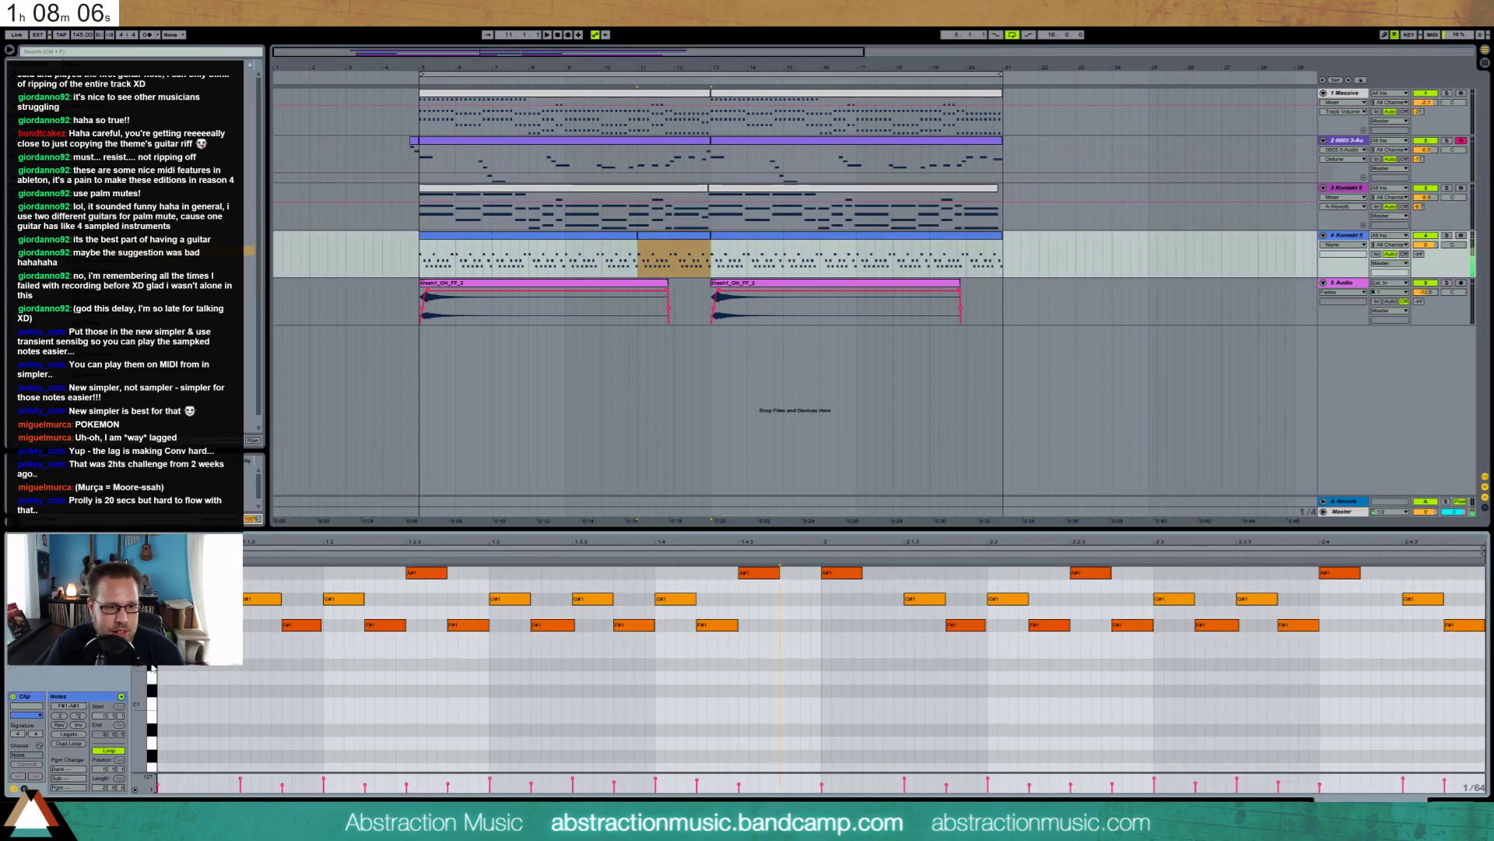
{"action": "double_click", "coordinate": [1340, 664]}
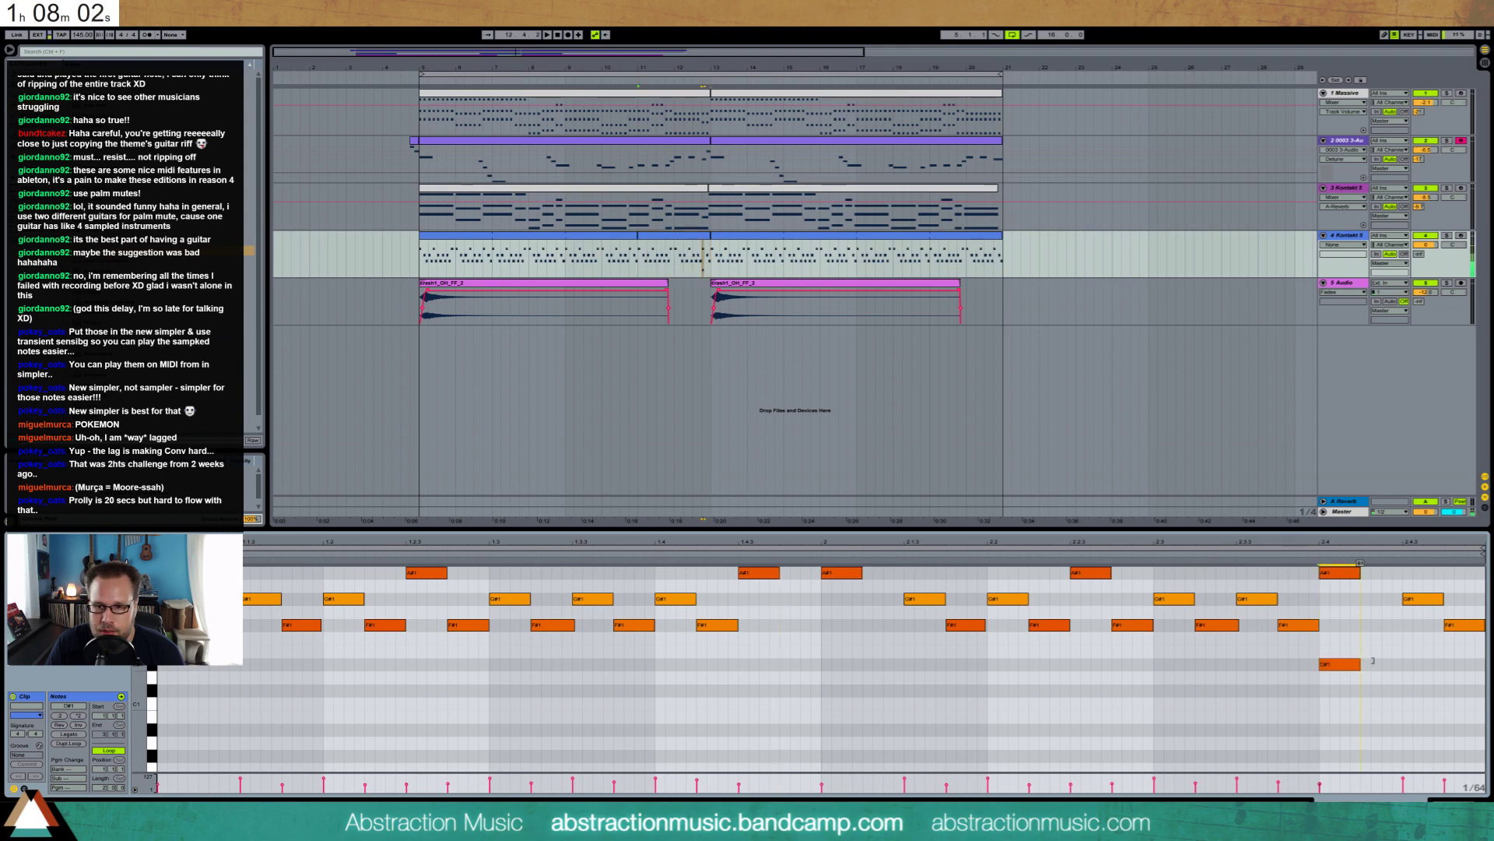
{"action": "key", "text": "Right"}
{"action": "key", "text": "Right"}
{"action": "key", "text": "Right"}
{"action": "key", "text": "Right"}
{"action": "key", "text": "Right"}
{"action": "key", "text": "Right"}
{"action": "key", "text": "Right"}
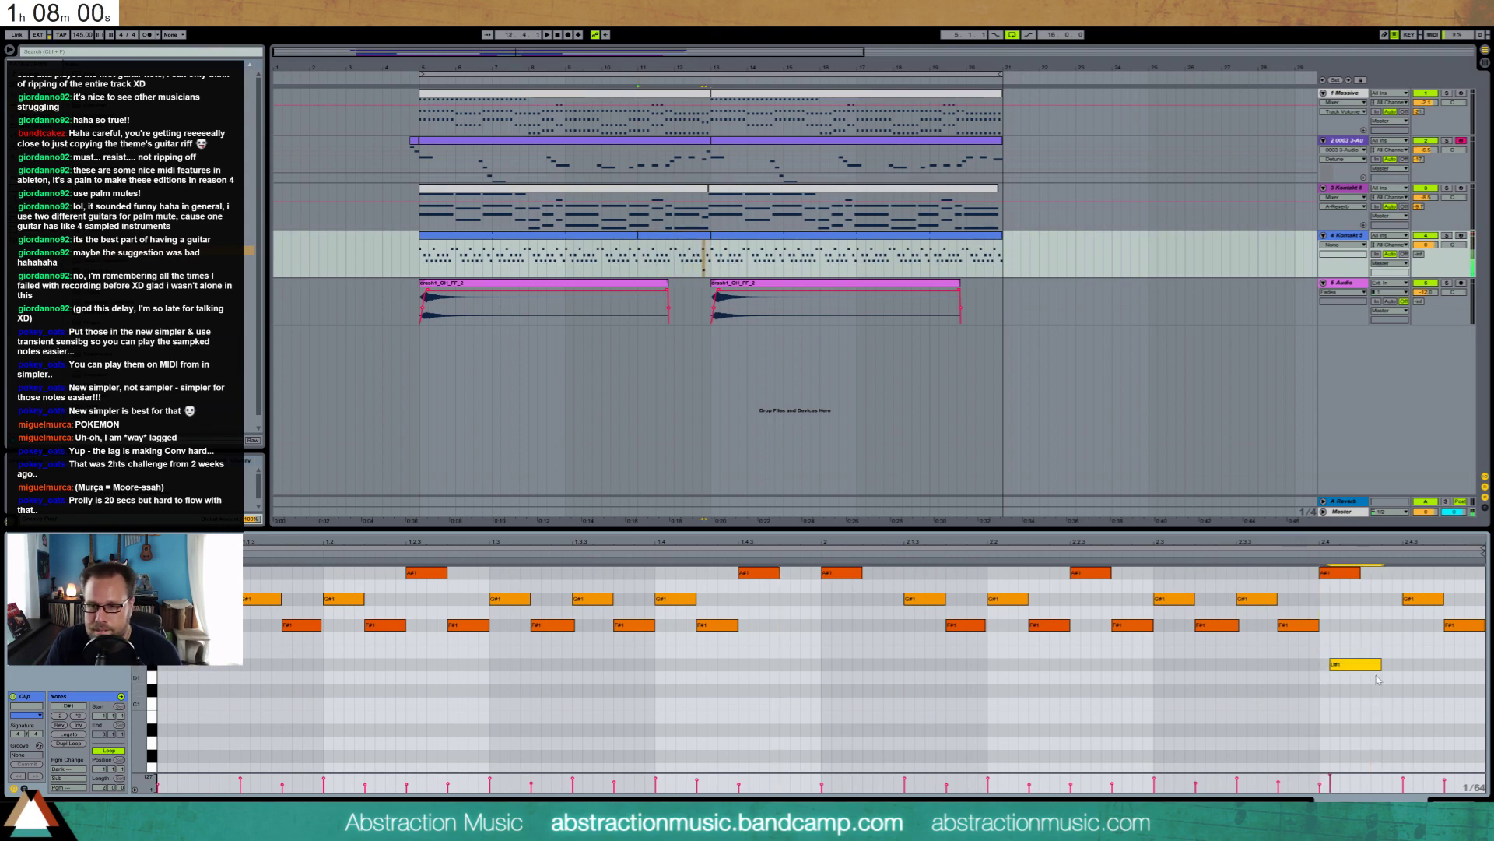
{"action": "double_click", "coordinate": [1465, 664]}
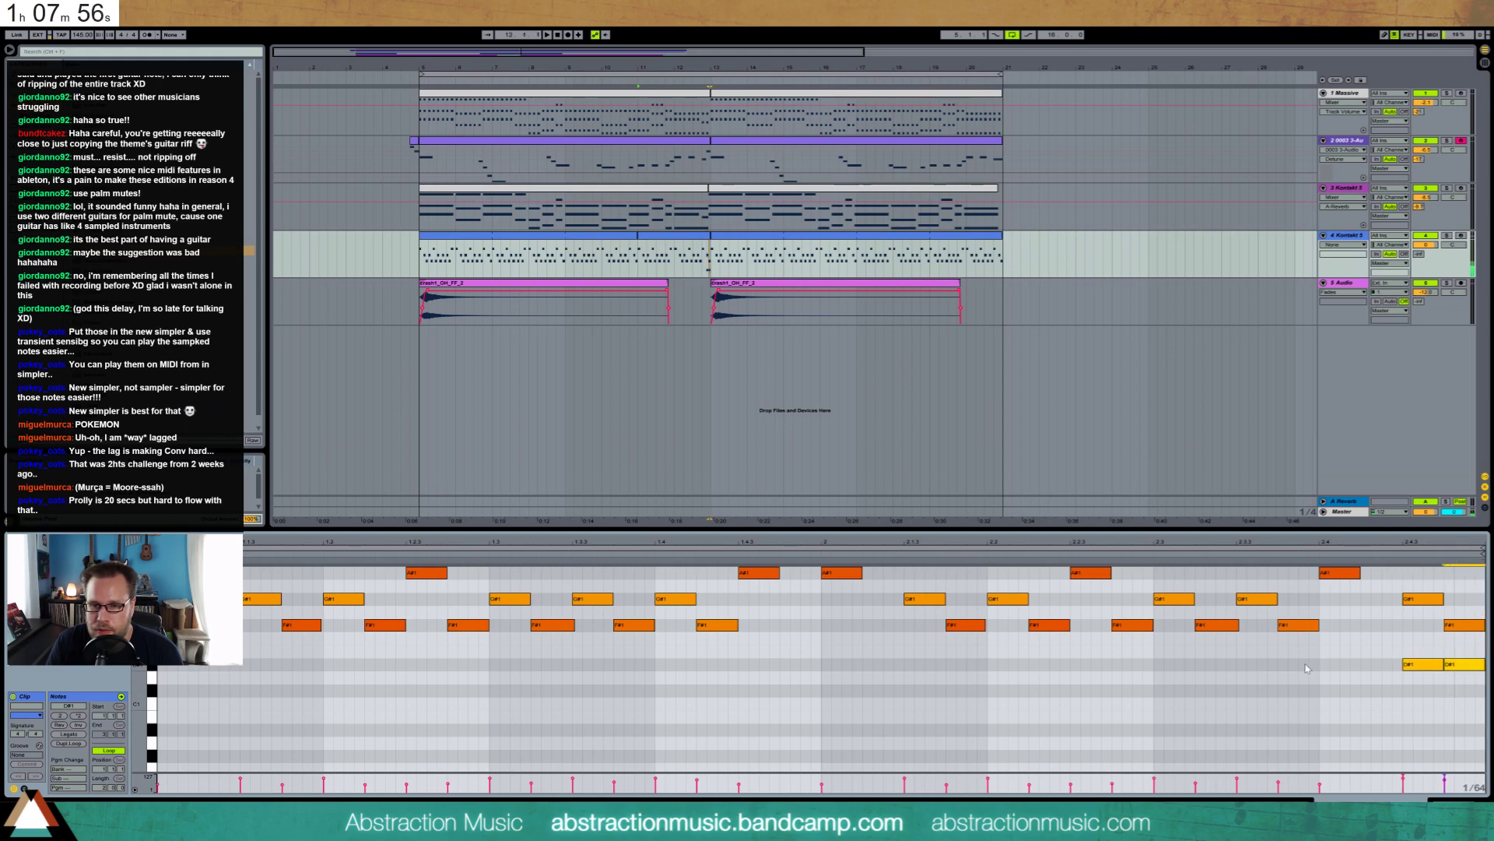
{"action": "key", "text": "space"}
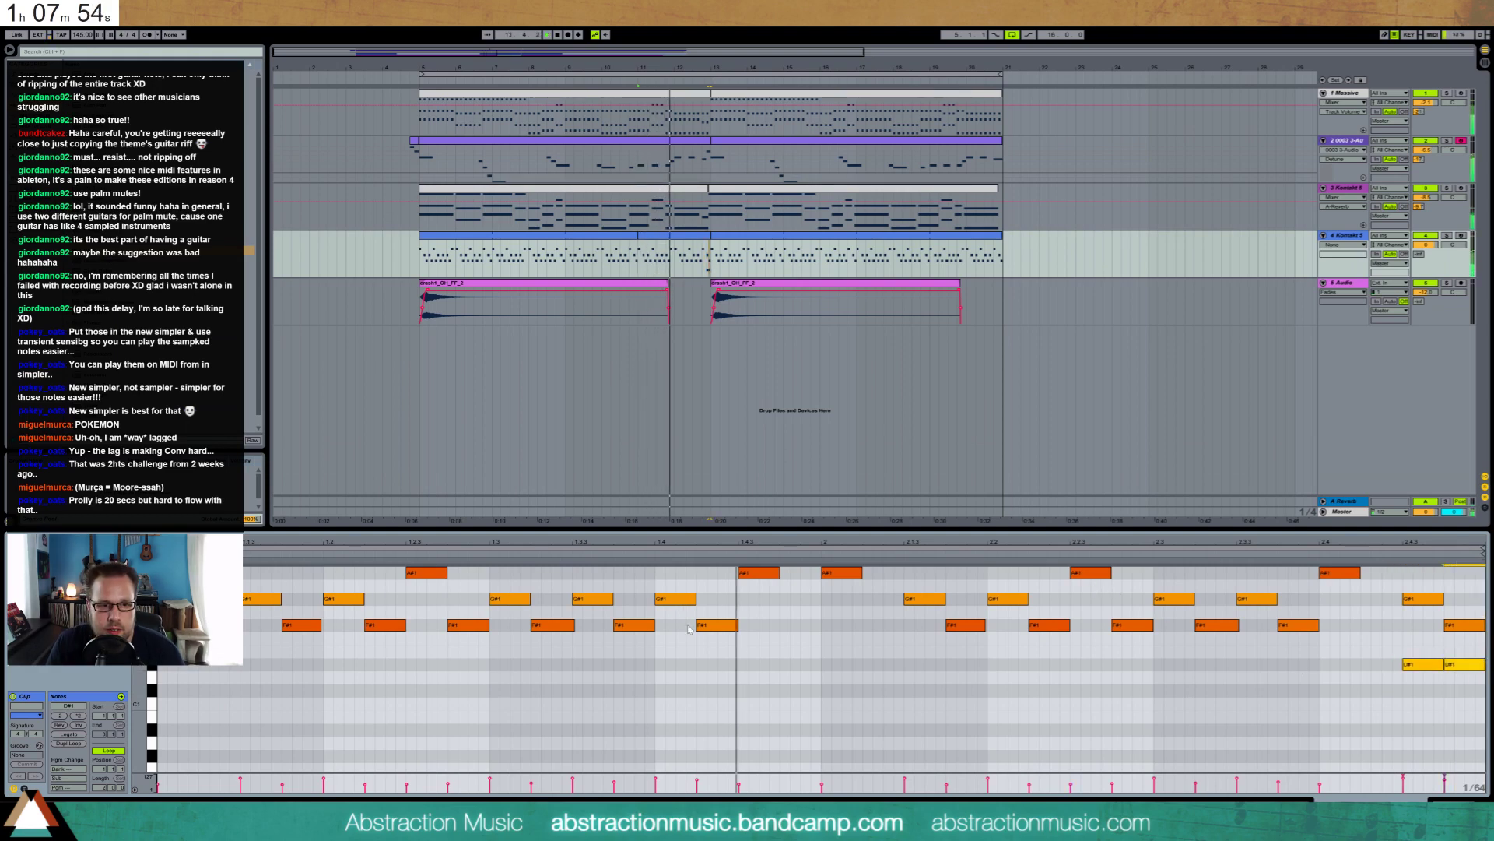
Add a D#1 hit to the percussion clip starting at bar 11 and place it at 1.2.3 within the clip
{"action": "key", "text": "space"}
{"action": "double_click", "coordinate": [493, 663]}
{"action": "left_click_drag", "start_coordinate": [530, 663], "coordinate": [530, 671]}
{"action": "key", "text": "space"}
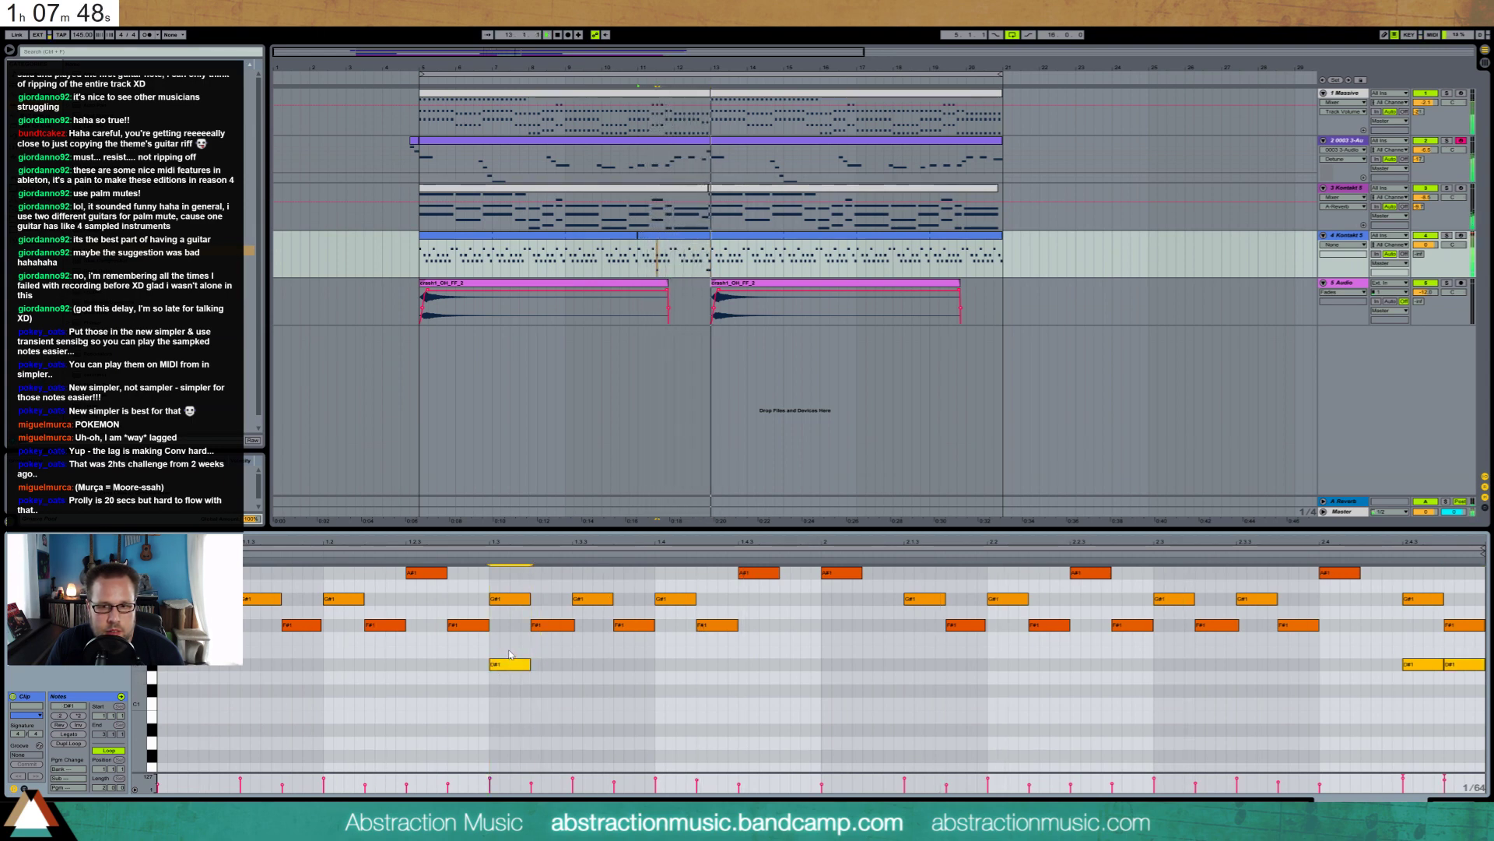
{"action": "left_click", "coordinate": [510, 654]}
{"action": "left_click", "coordinate": [511, 664]}
{"action": "key", "text": "Left"}
{"action": "key", "text": "Left"}
{"action": "key", "text": "Left"}
{"action": "key", "text": "Left"}
{"action": "key", "text": "Left"}
{"action": "key", "text": "Left"}
{"action": "key", "text": "Left"}
{"action": "key", "text": "Left"}
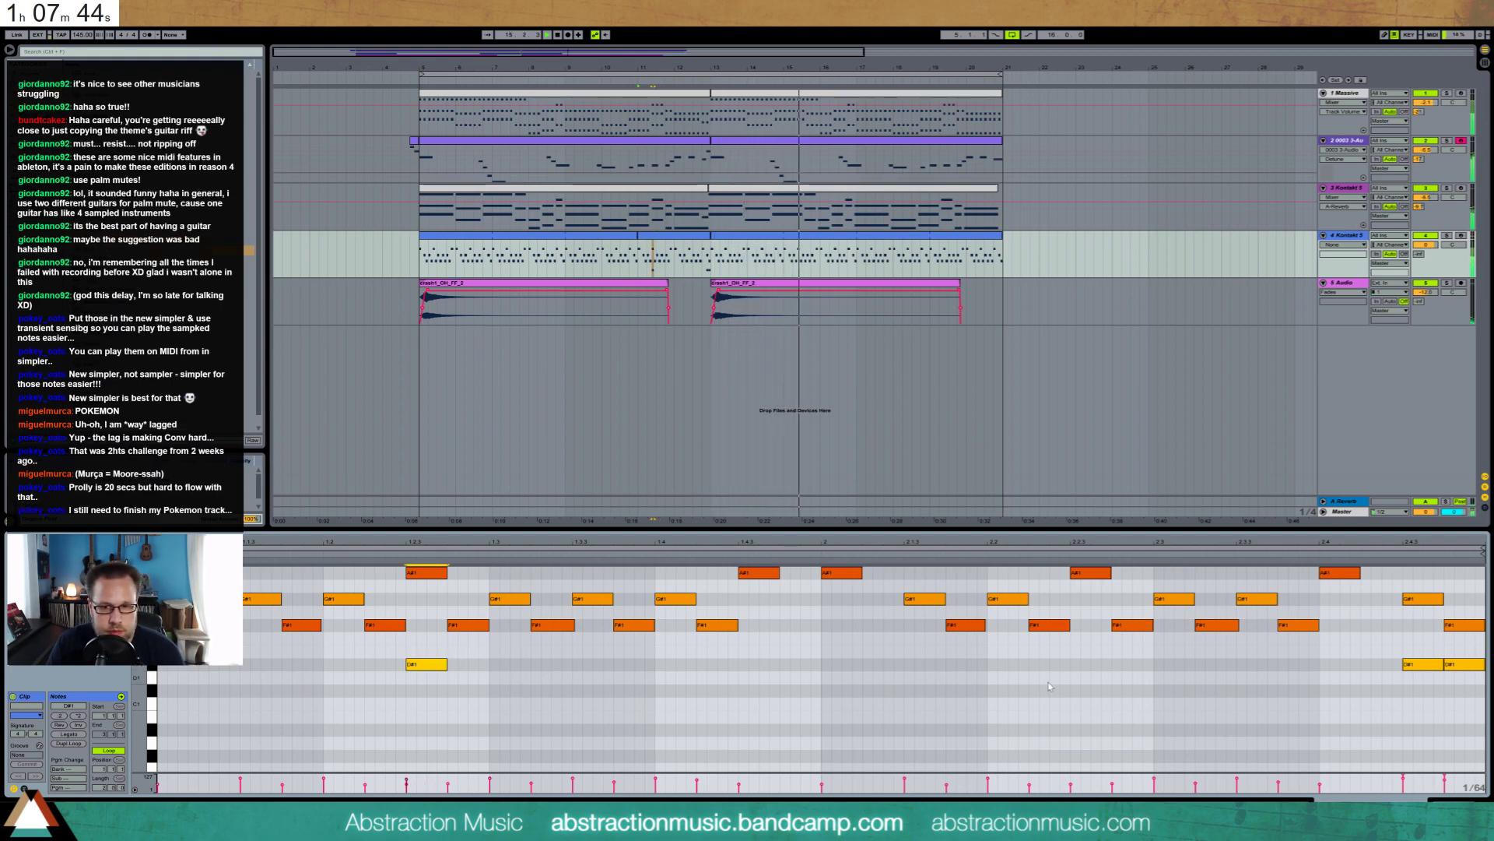
Move the last two D#1 hits of the percussion clip earlier so they start at 2.4 and 2.4.3
{"action": "left_click", "coordinate": [1425, 664]}
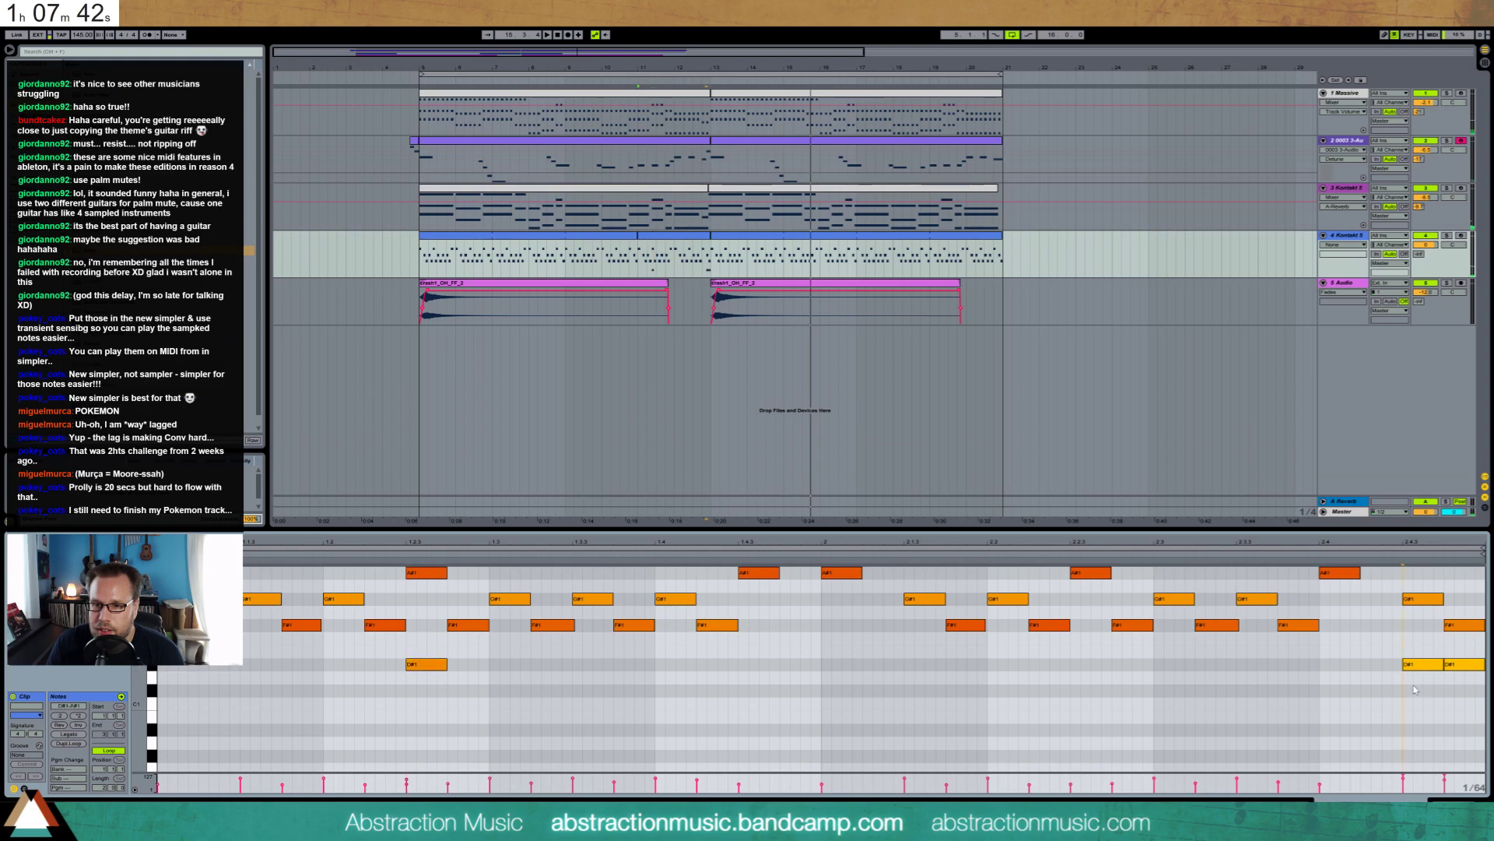
{"action": "key", "text": "Left"}
{"action": "key", "text": "Left"}
{"action": "key", "text": "Left"}
{"action": "key", "text": "Left"}
{"action": "key", "text": "Left"}
{"action": "key", "text": "Left"}
{"action": "key", "text": "Left"}
{"action": "key", "text": "Left"}
{"action": "left_click_drag", "start_coordinate": [1434, 651], "coordinate": [1469, 695]}
{"action": "key", "text": "Left"}
{"action": "key", "text": "Left"}
{"action": "key", "text": "Left"}
{"action": "key", "text": "Left"}
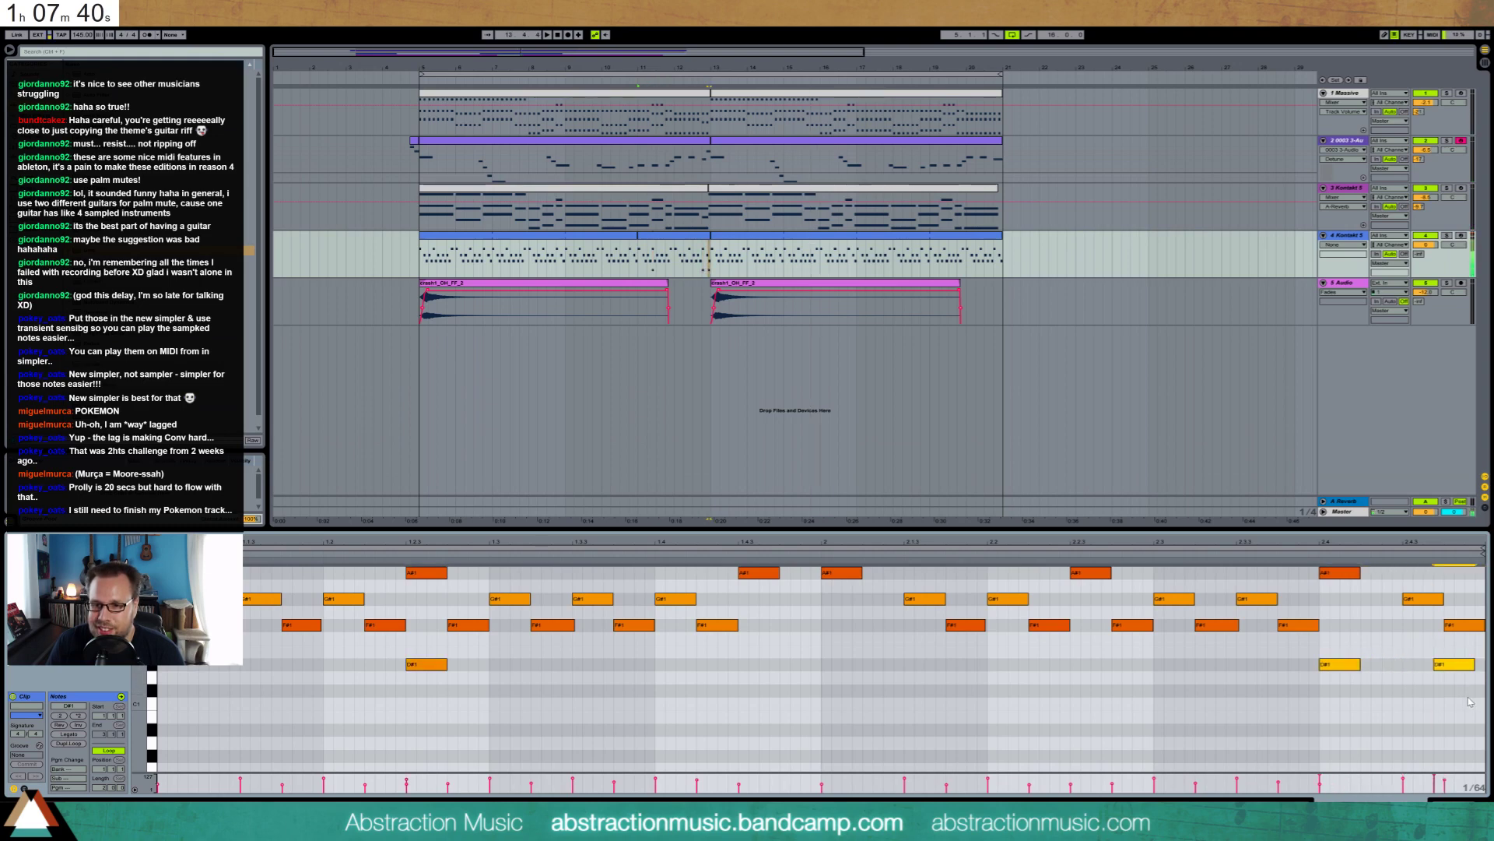
{"action": "left_click_drag", "start_coordinate": [1322, 647], "coordinate": [1421, 694]}
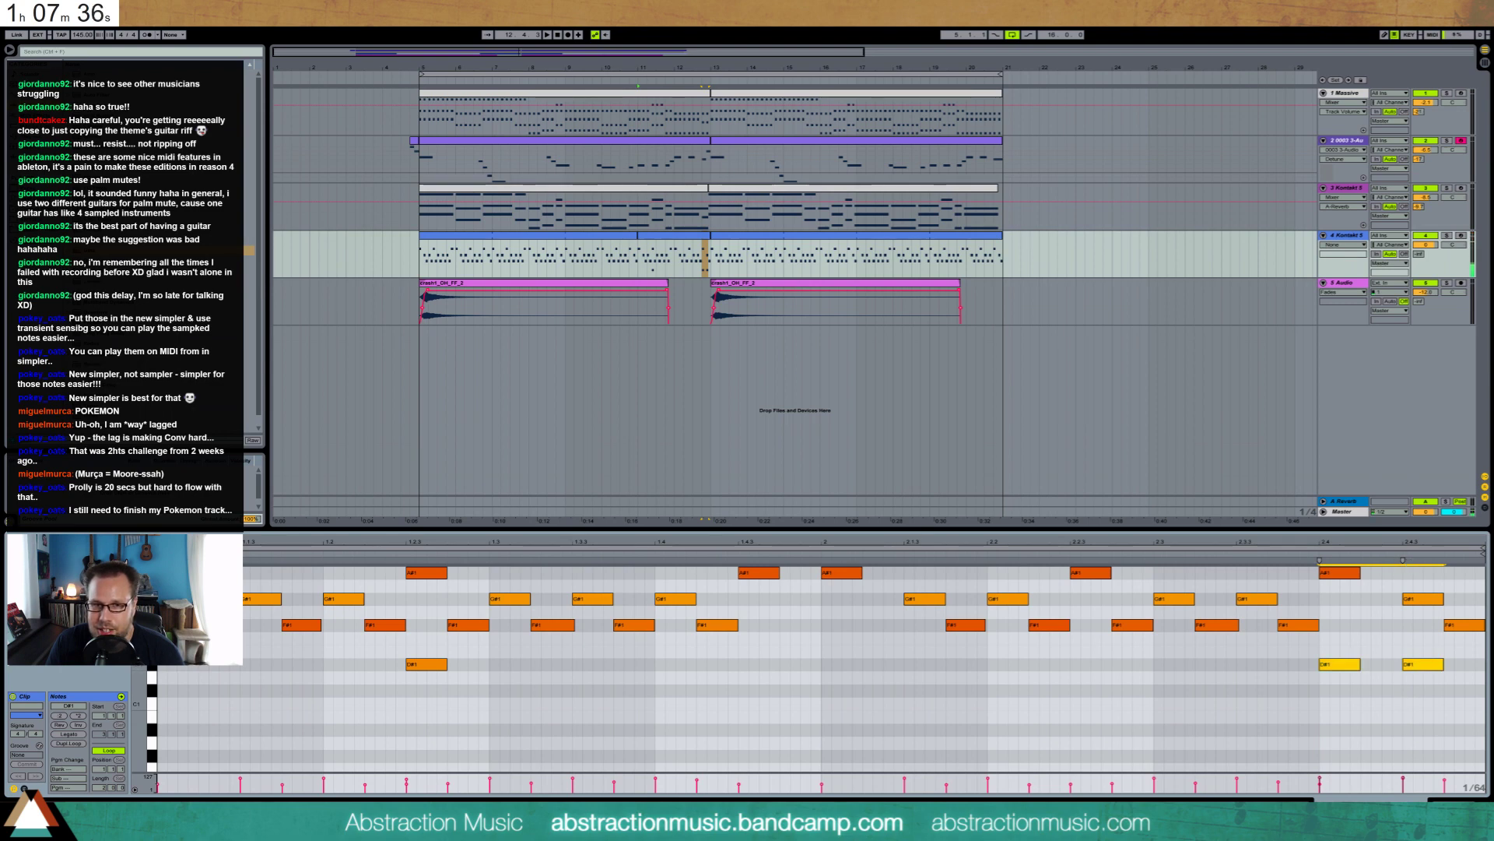
Copy the two-bar percussion clip at bar 11 over the final two bars of the percussion track, starting at bar 19
{"action": "key", "text": "shift+Tab"}
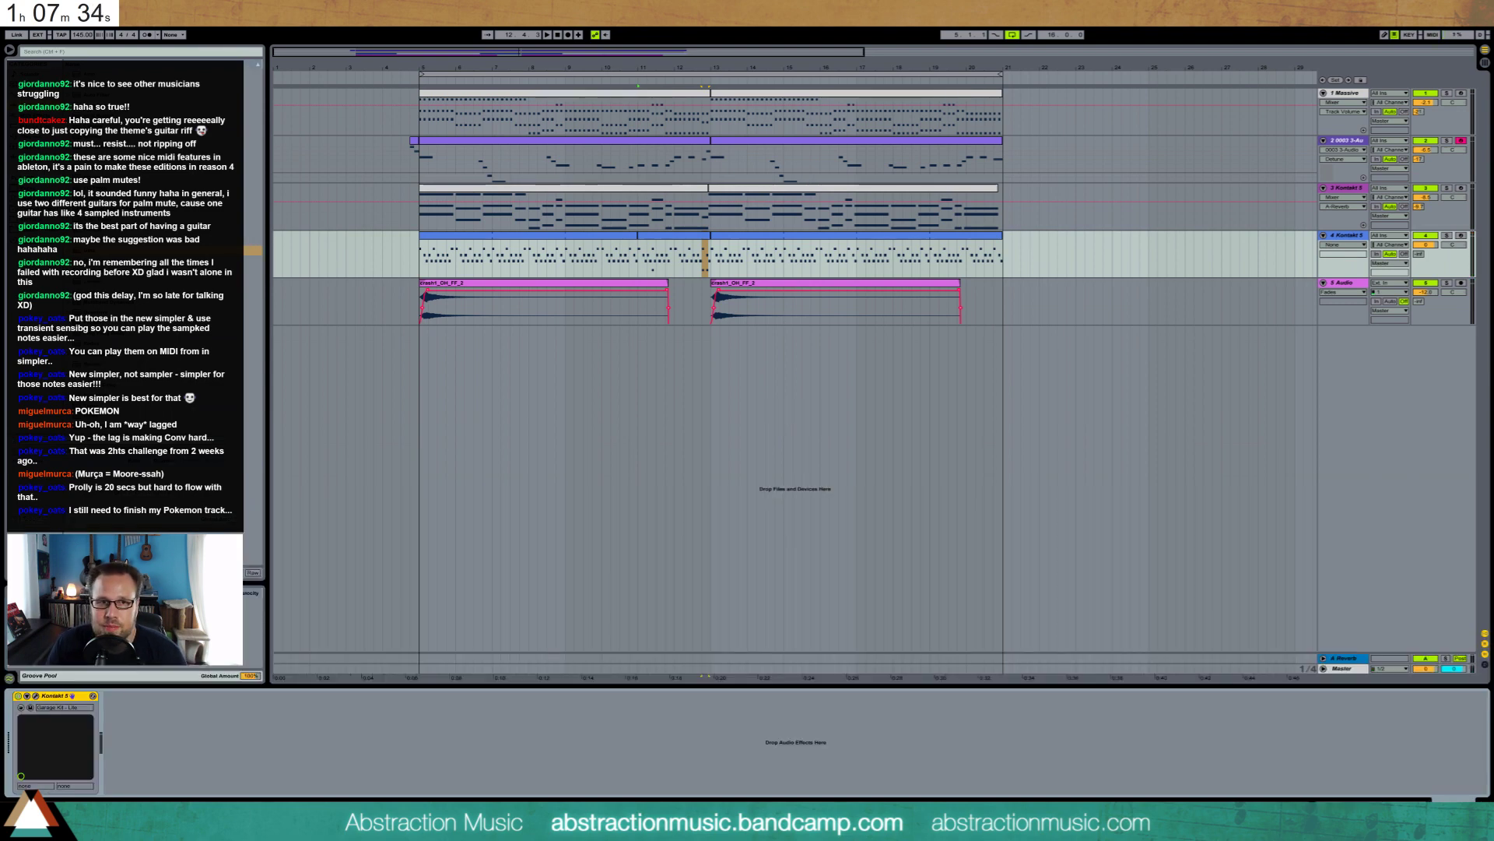
{"action": "left_click_drag", "start_coordinate": [523, 53], "coordinate": [667, 53]}
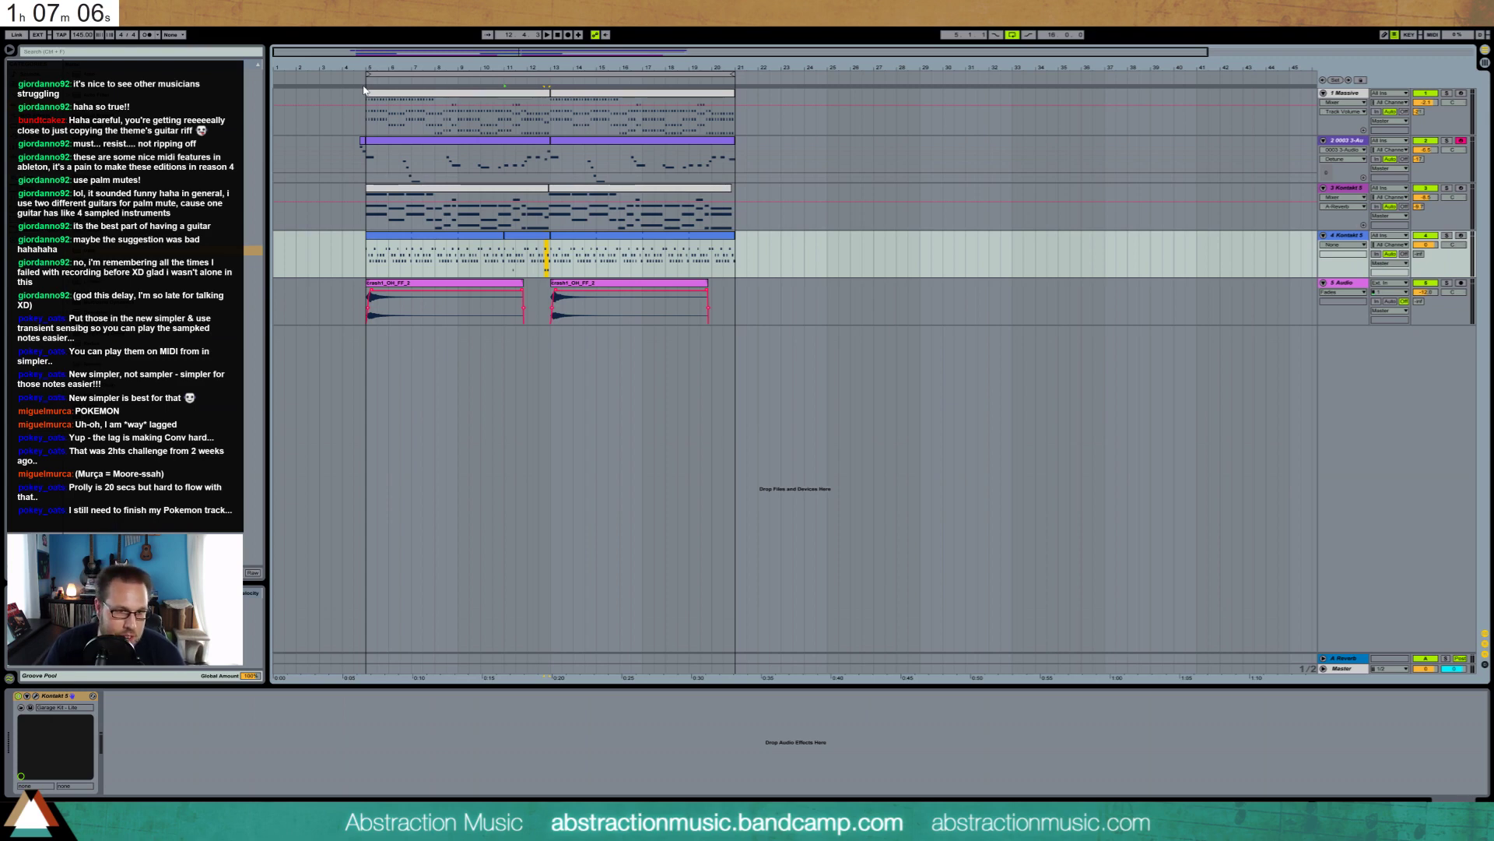
{"action": "left_click", "coordinate": [533, 235]}
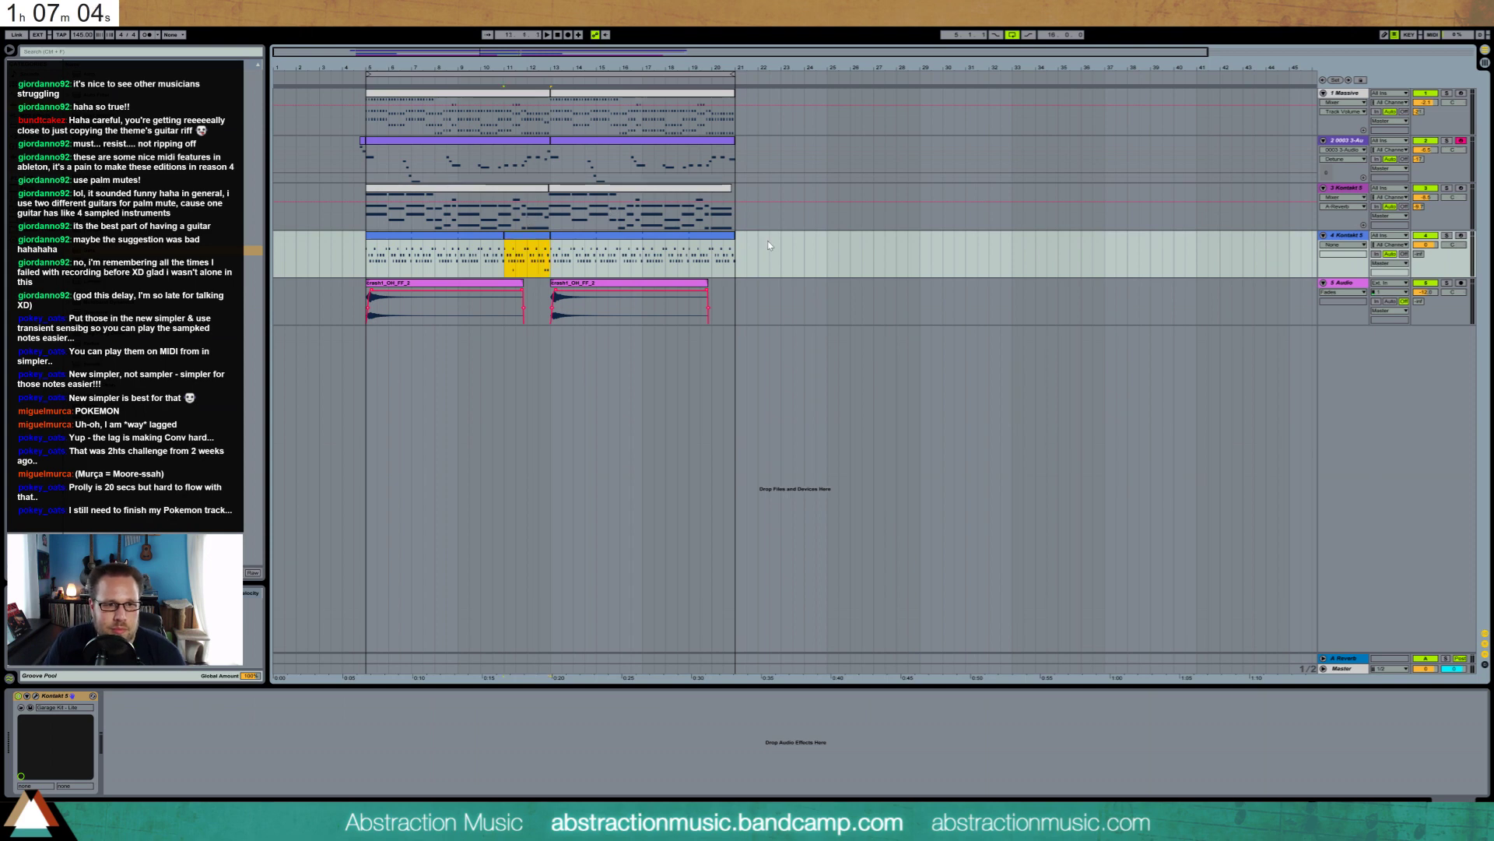
In the percussion clip starting at bar 13, add D#1 hits at 1.2.3 and 1.4
{"action": "double_click", "coordinate": [675, 239]}
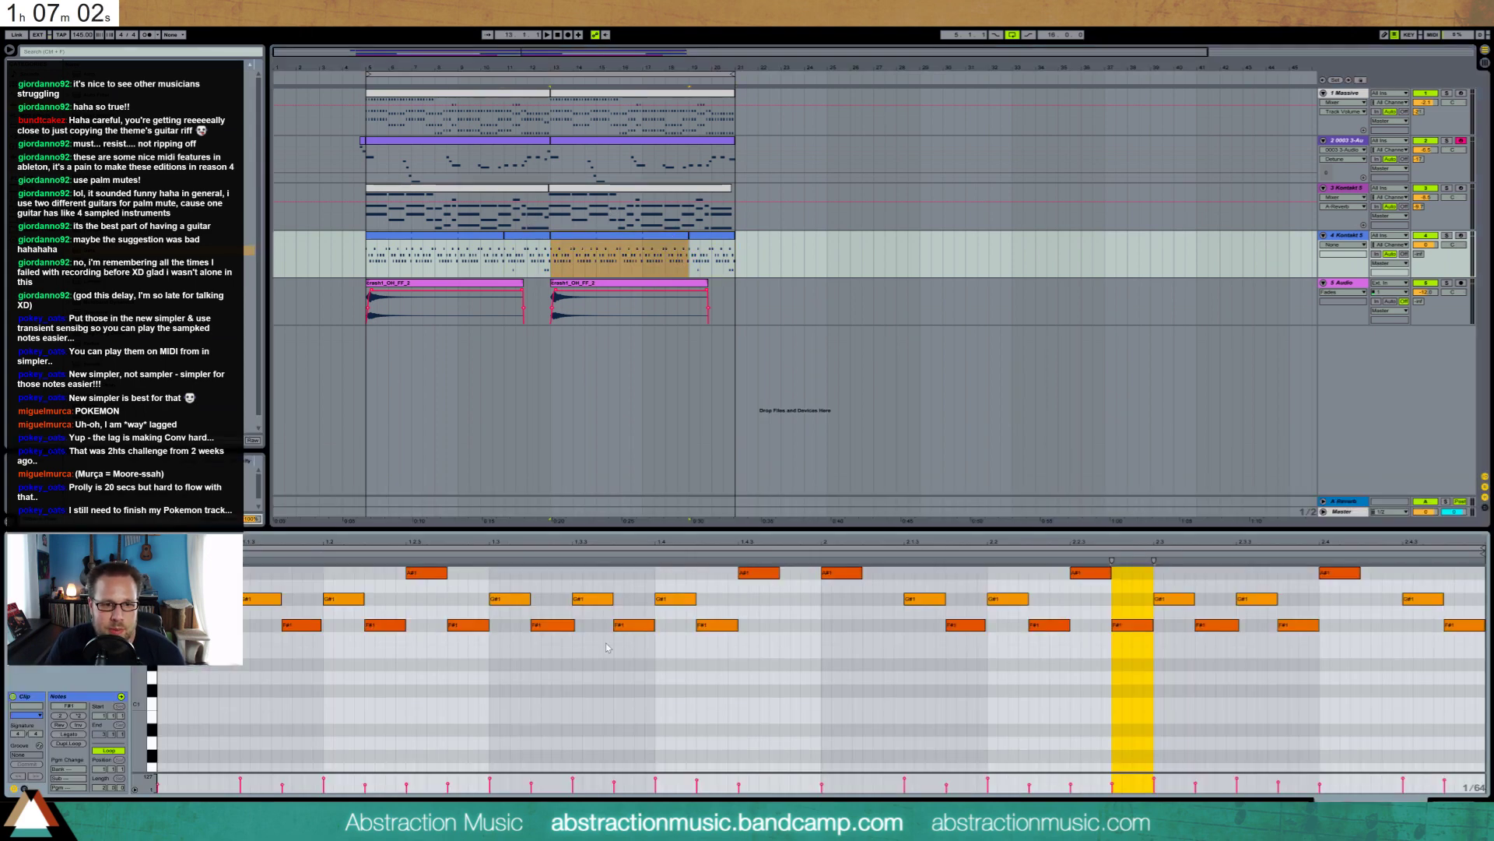
{"action": "double_click", "coordinate": [410, 664]}
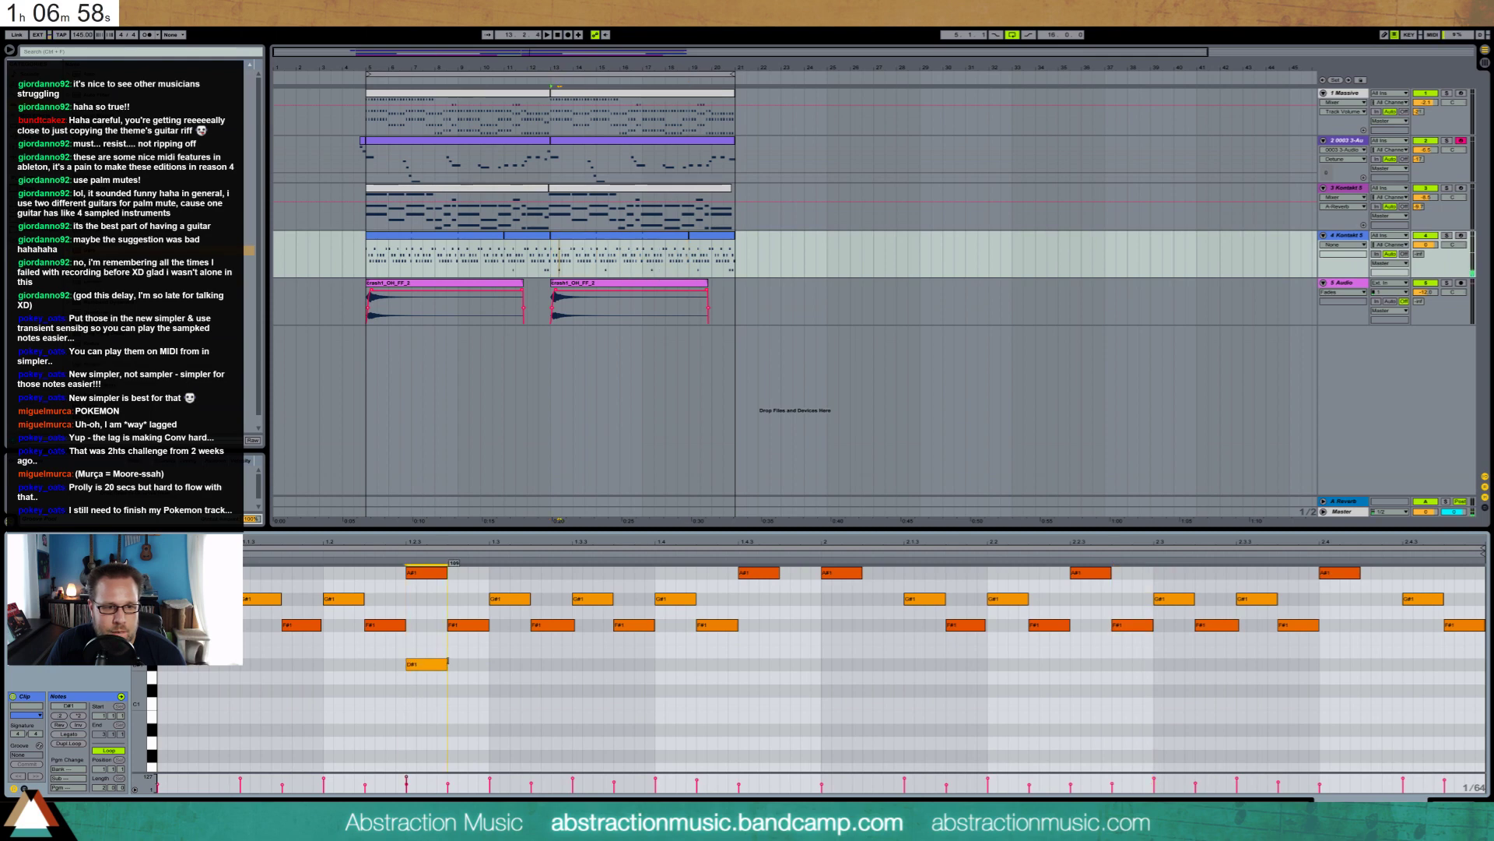
{"action": "key", "text": "space"}
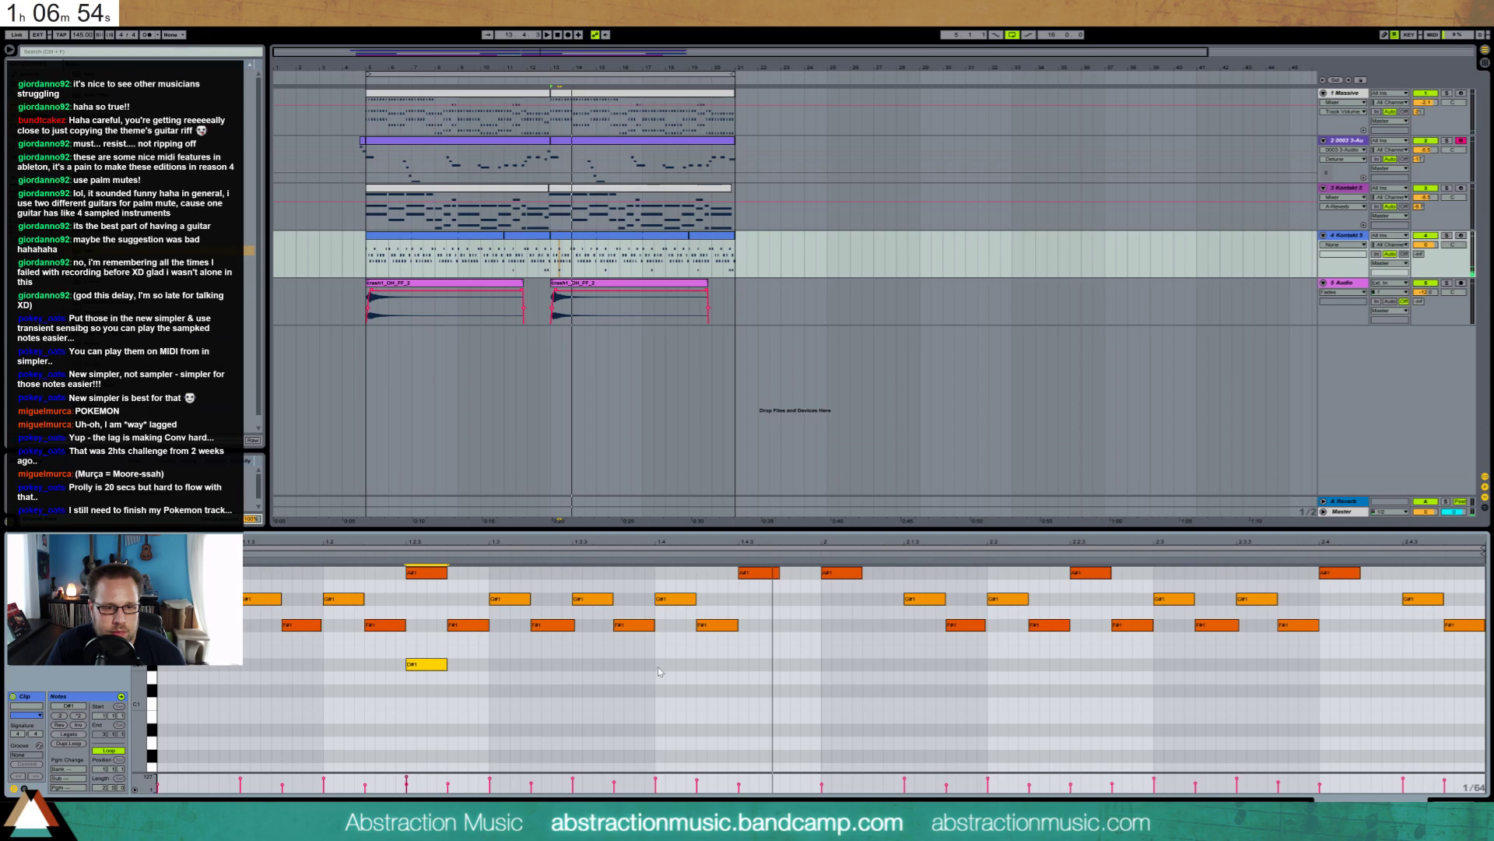
{"action": "double_click", "coordinate": [688, 667]}
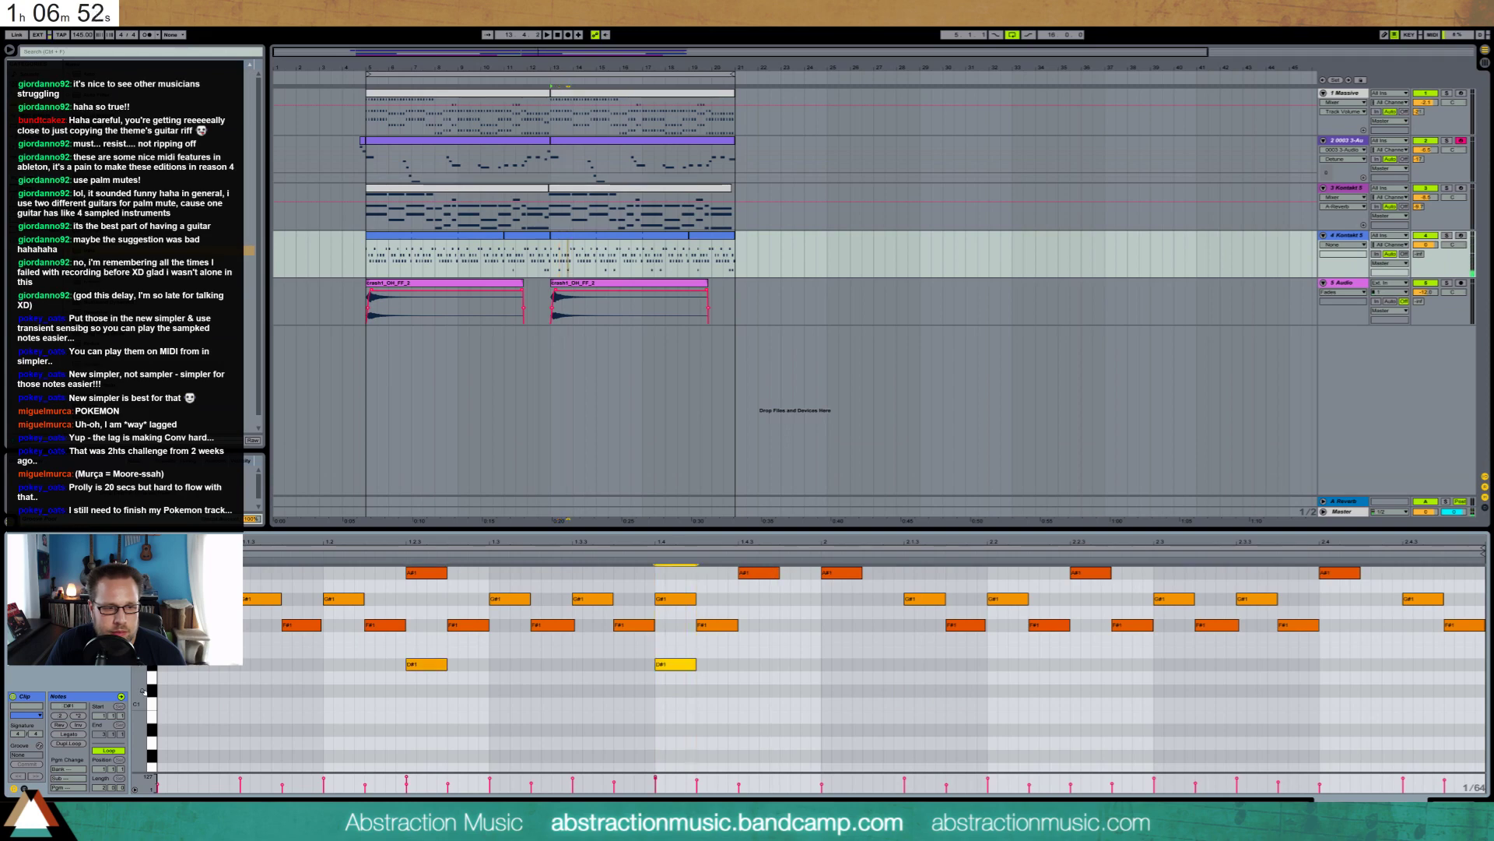
Add C1 hits at the clip's start, at 1.4.3 and at the start of its second bar
{"action": "double_click", "coordinate": [167, 703]}
{"action": "left_click", "coordinate": [198, 703]}
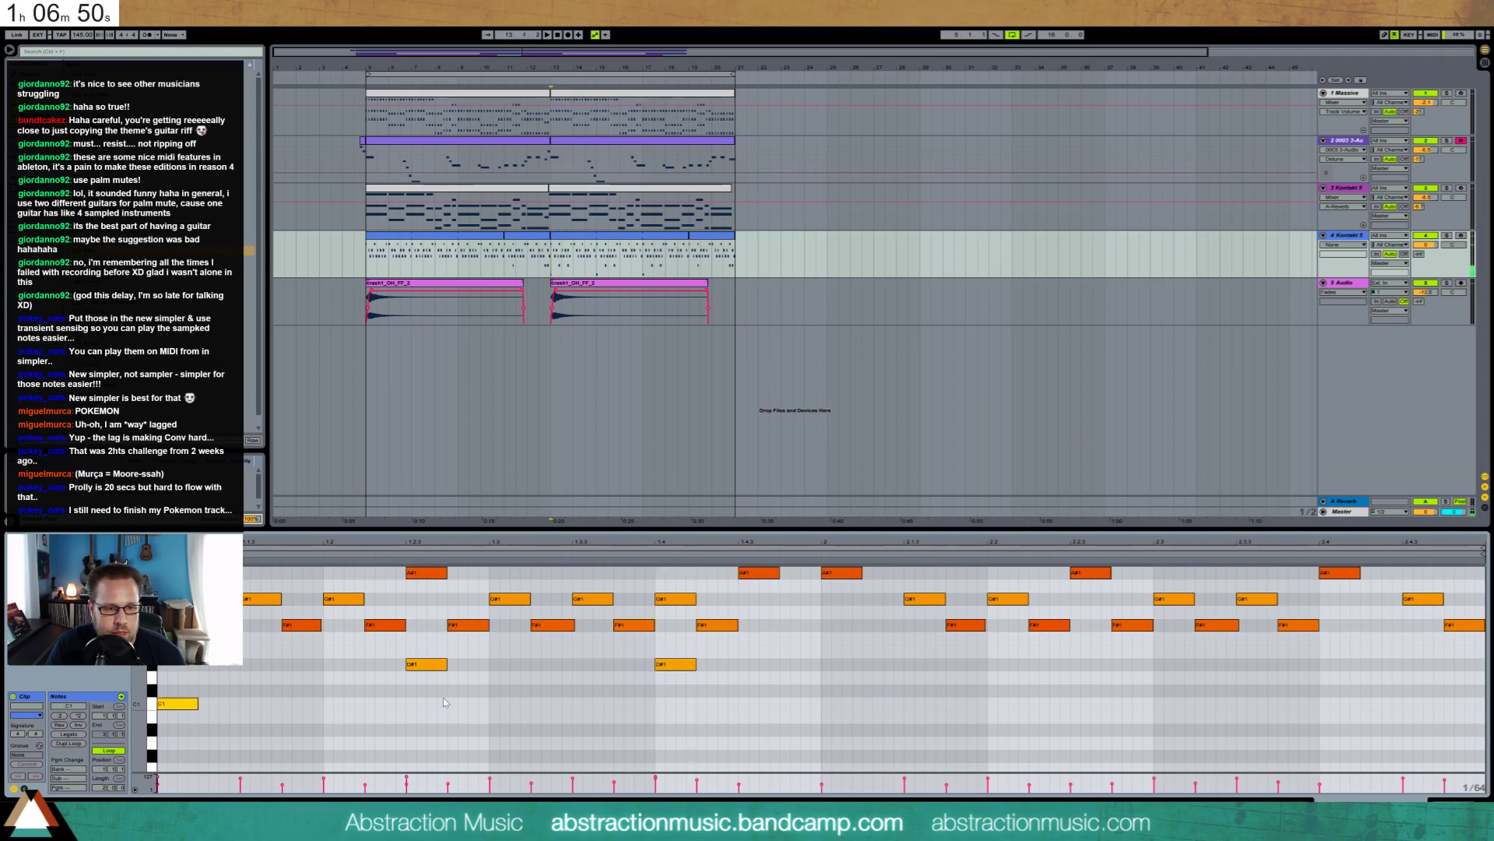
{"action": "double_click", "coordinate": [741, 706]}
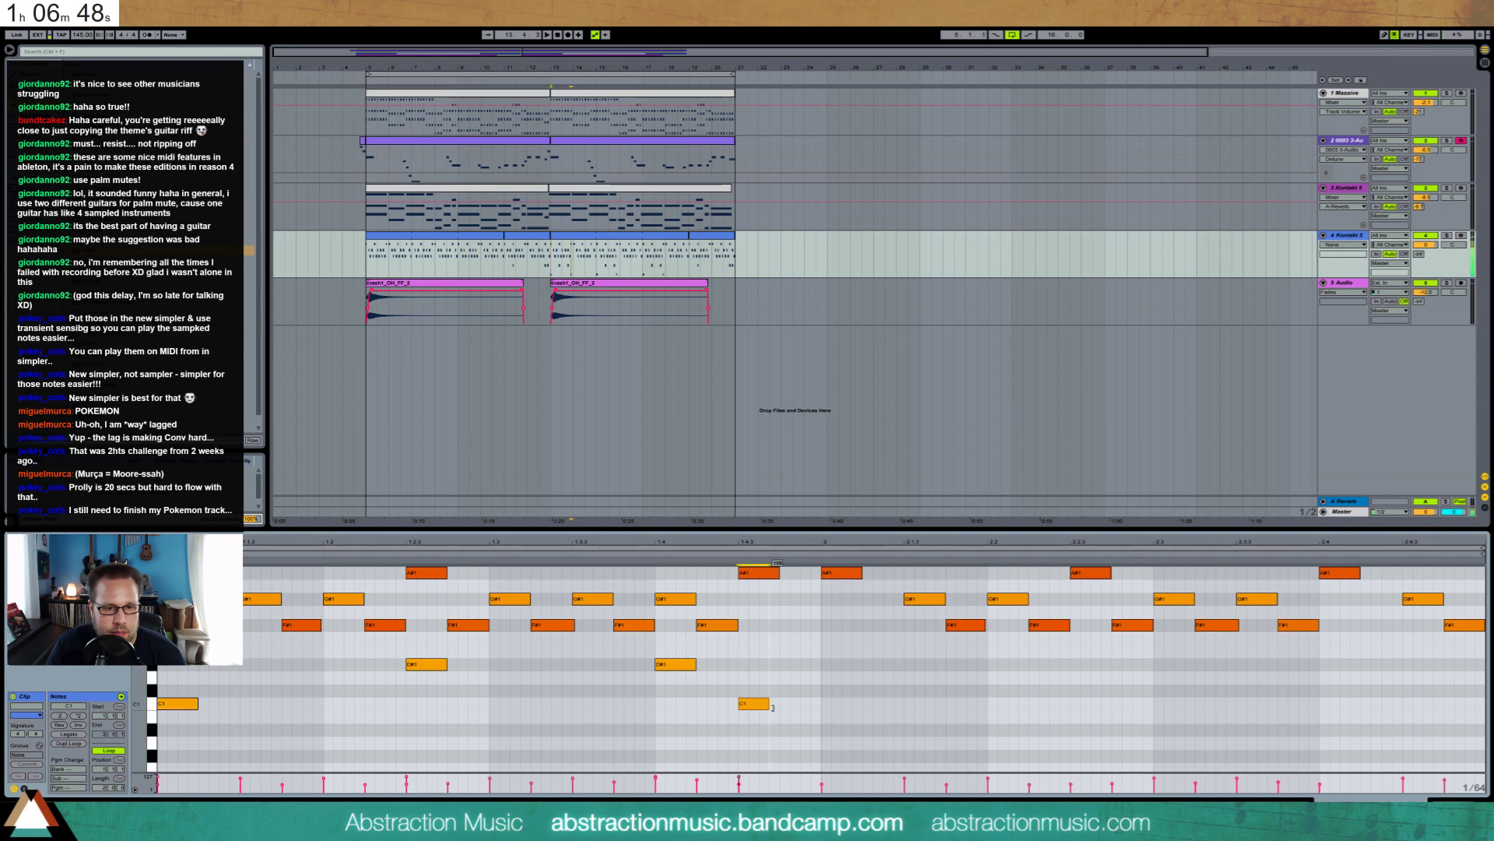
{"action": "left_click", "coordinate": [794, 713]}
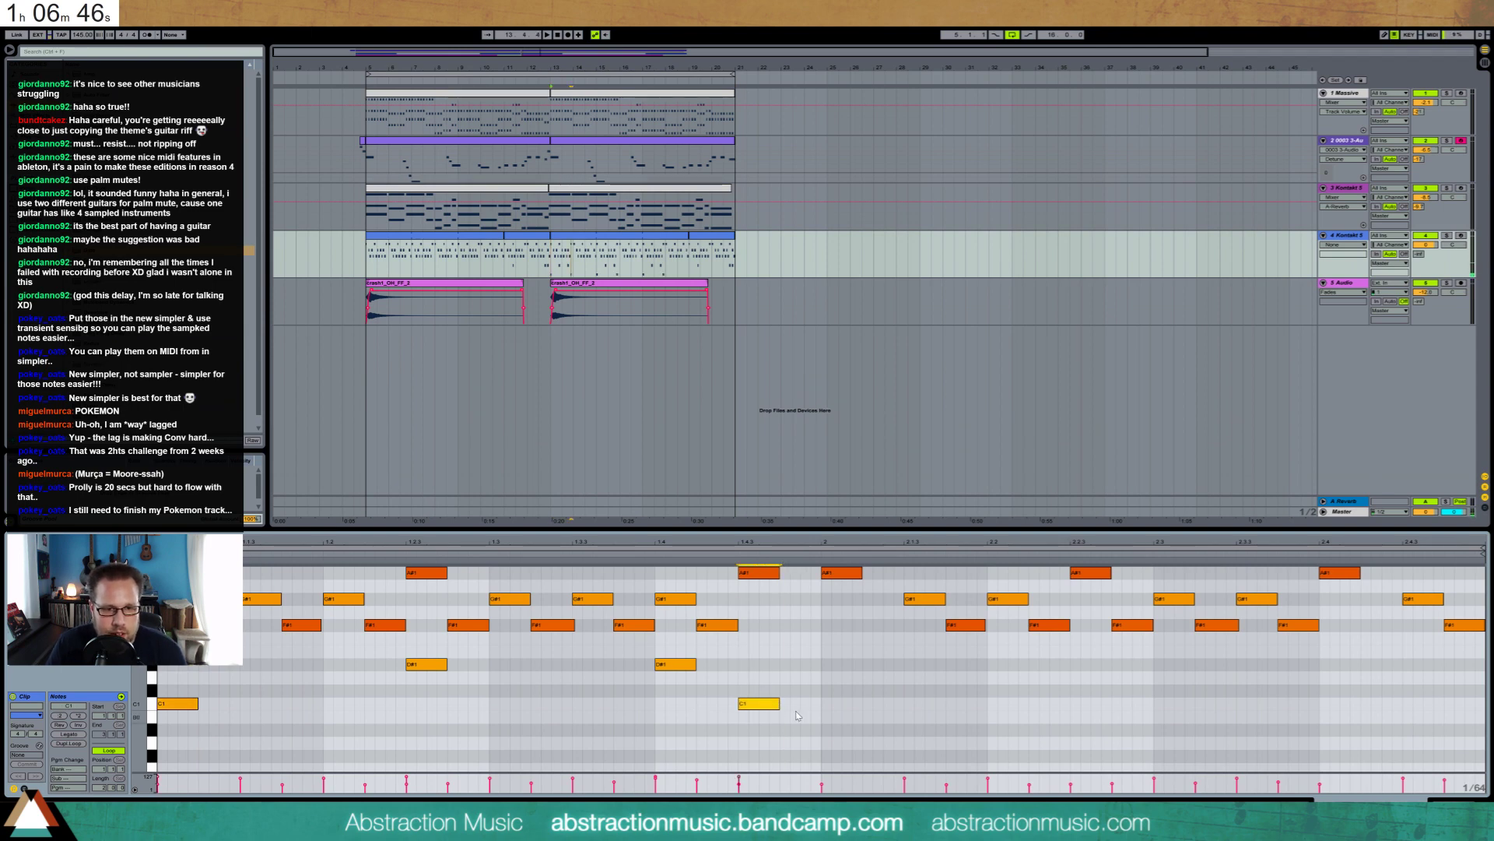
{"action": "double_click", "coordinate": [828, 705]}
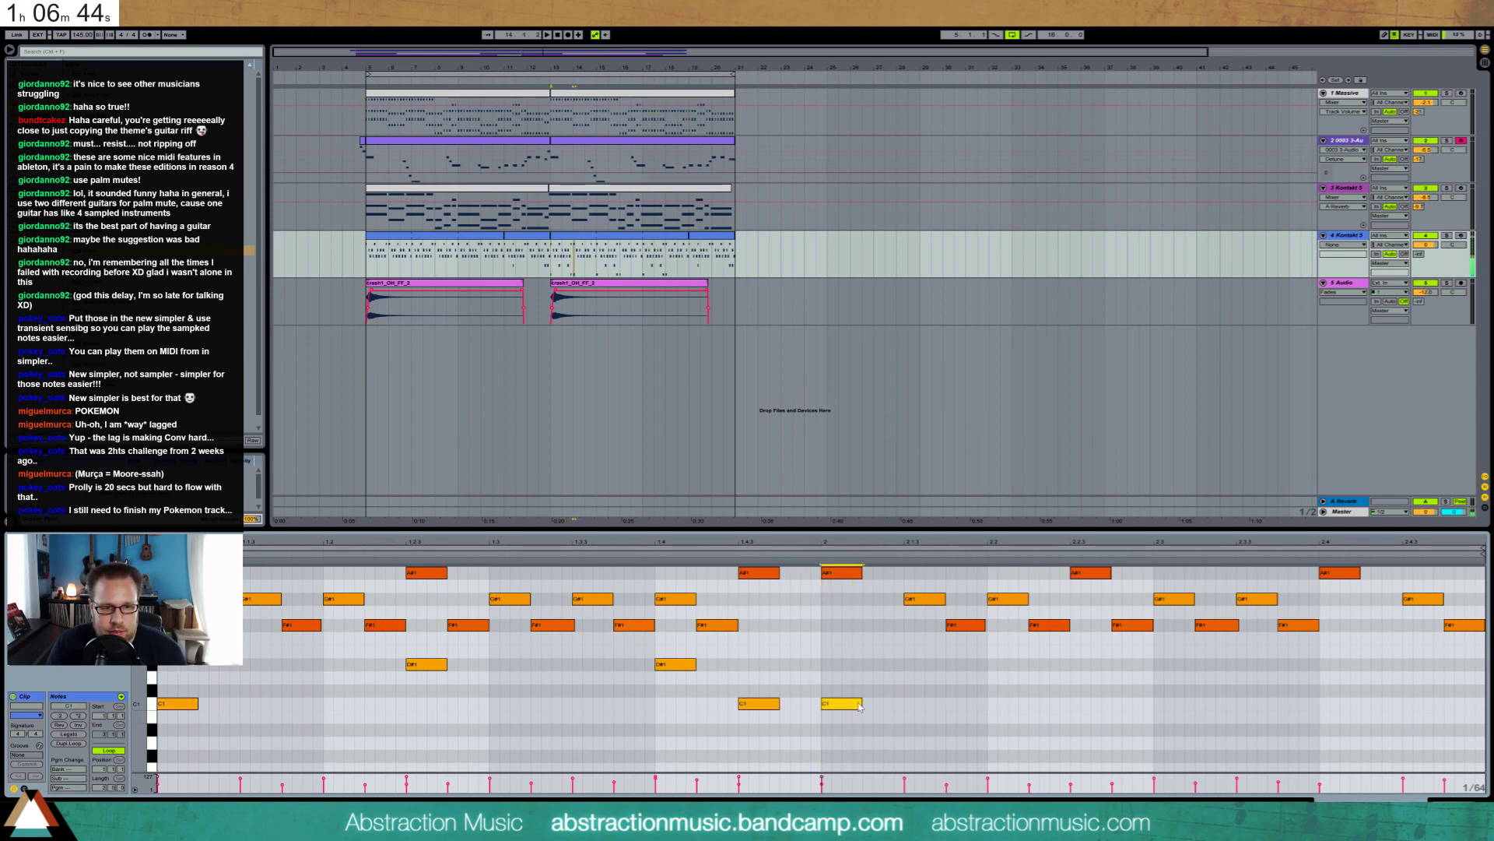
Copy the two D#1 hits into the clip's second bar at 2.2.3 and 2.4, and play the arrangement
{"action": "left_click_drag", "start_coordinate": [740, 653], "coordinate": [391, 679]}
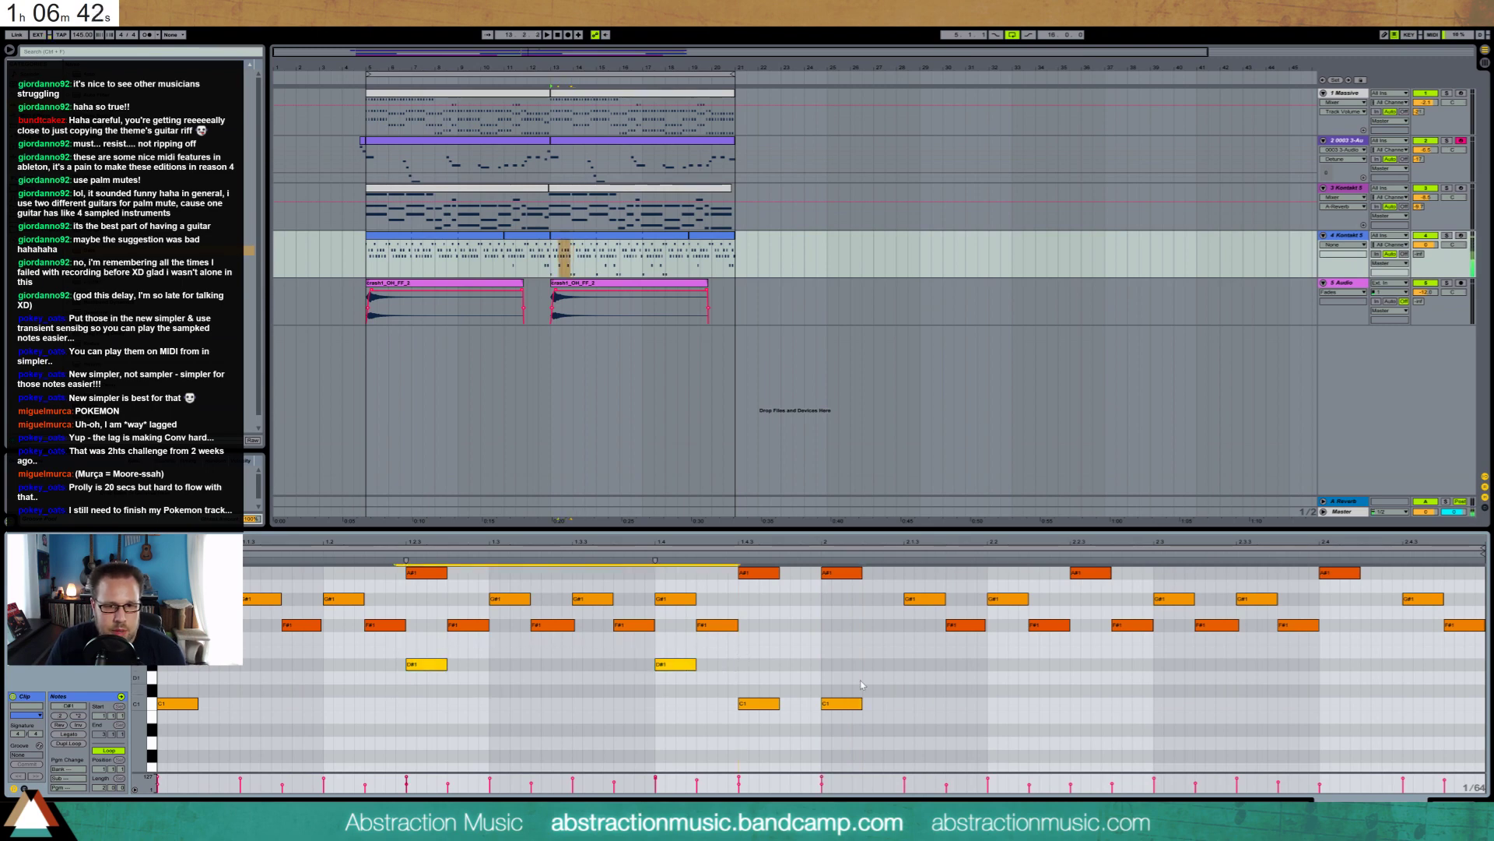
{"action": "key", "text": "ctrl+c"}
{"action": "left_click", "coordinate": [1072, 675]}
{"action": "key", "text": "ctrl+v"}
{"action": "key", "text": "space"}
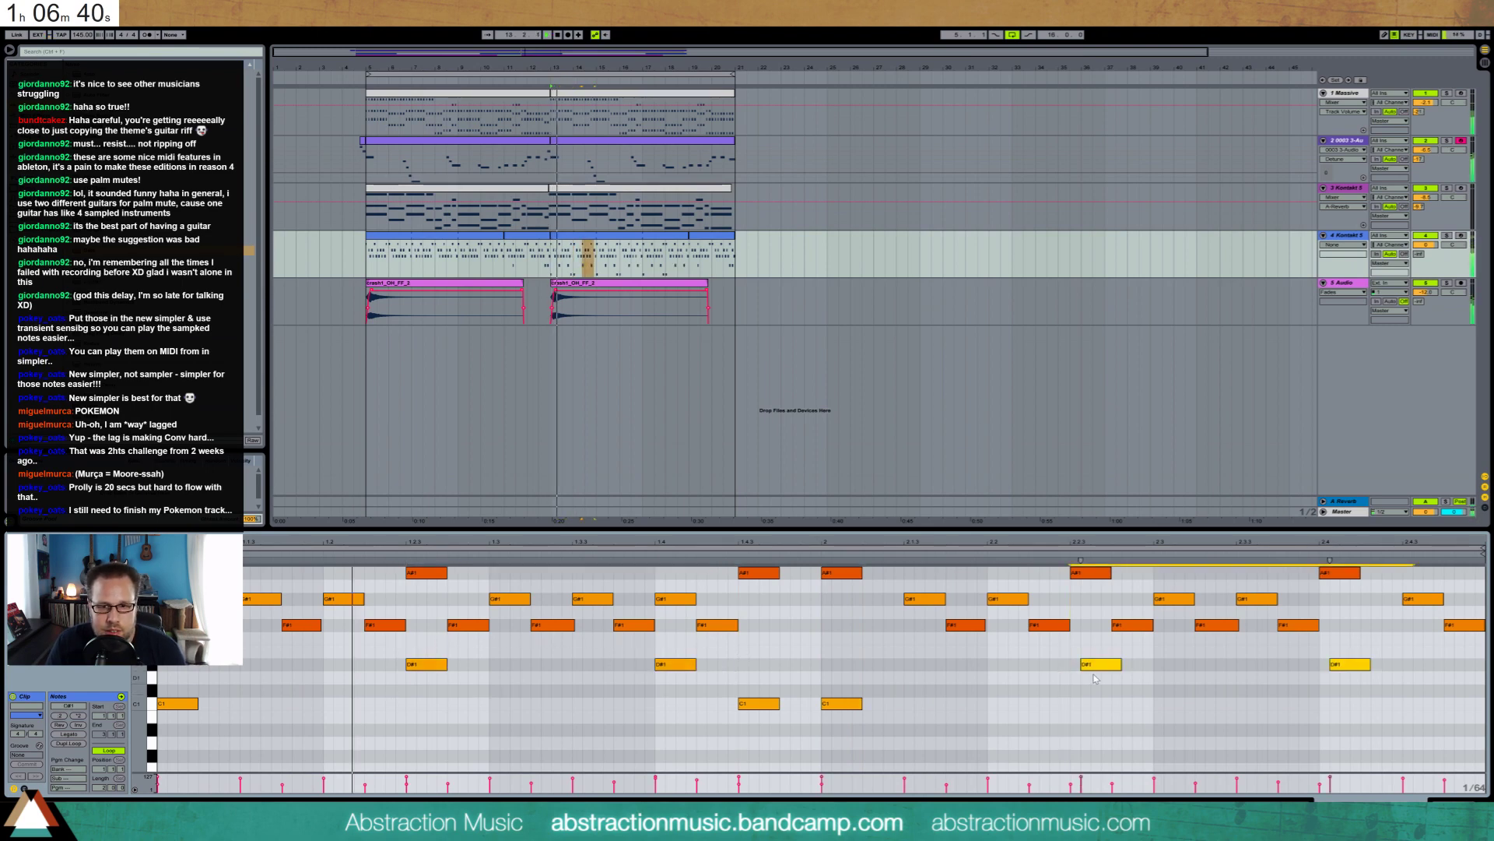
{"action": "key", "text": "Left"}
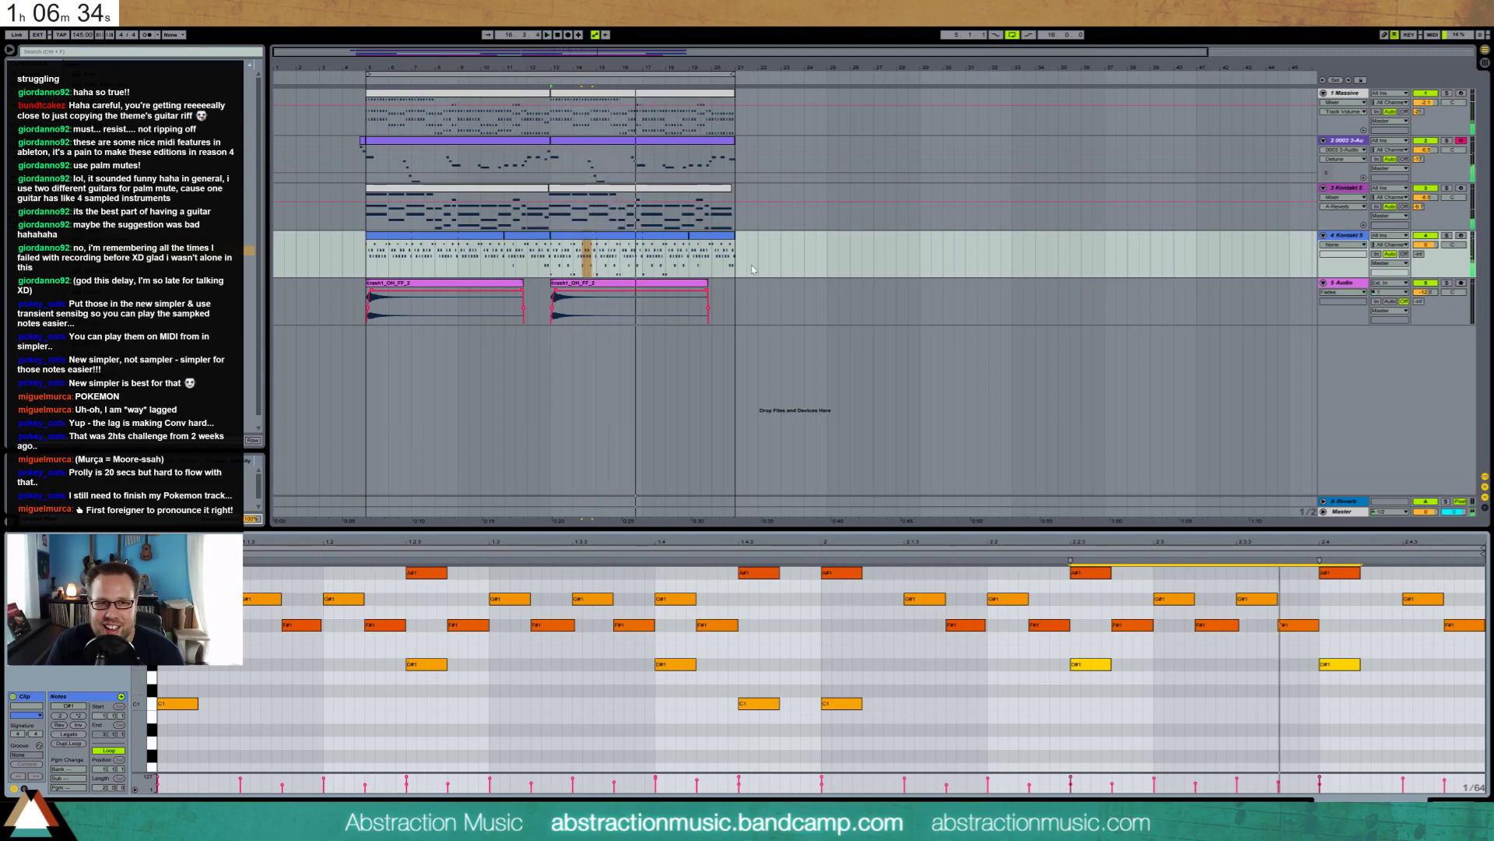
Split the percussion clip at bars 15 and 17 and show the clip starting at bar 15 for editing
{"action": "left_click", "coordinate": [627, 256]}
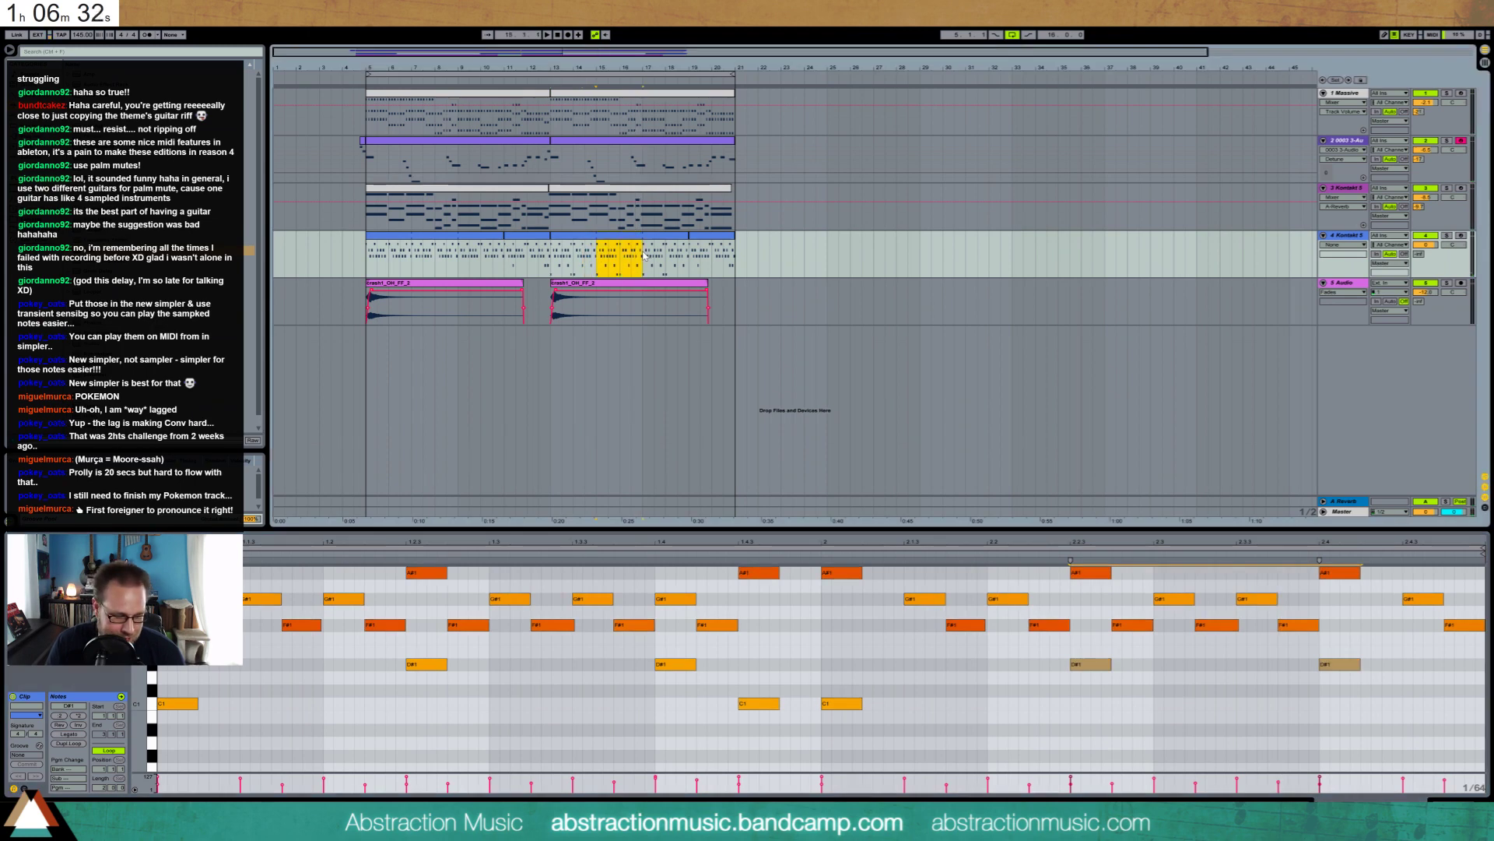
{"action": "key", "text": "ctrl+e"}
{"action": "left_click", "coordinate": [1118, 724]}
{"action": "left_click", "coordinate": [1062, 683]}
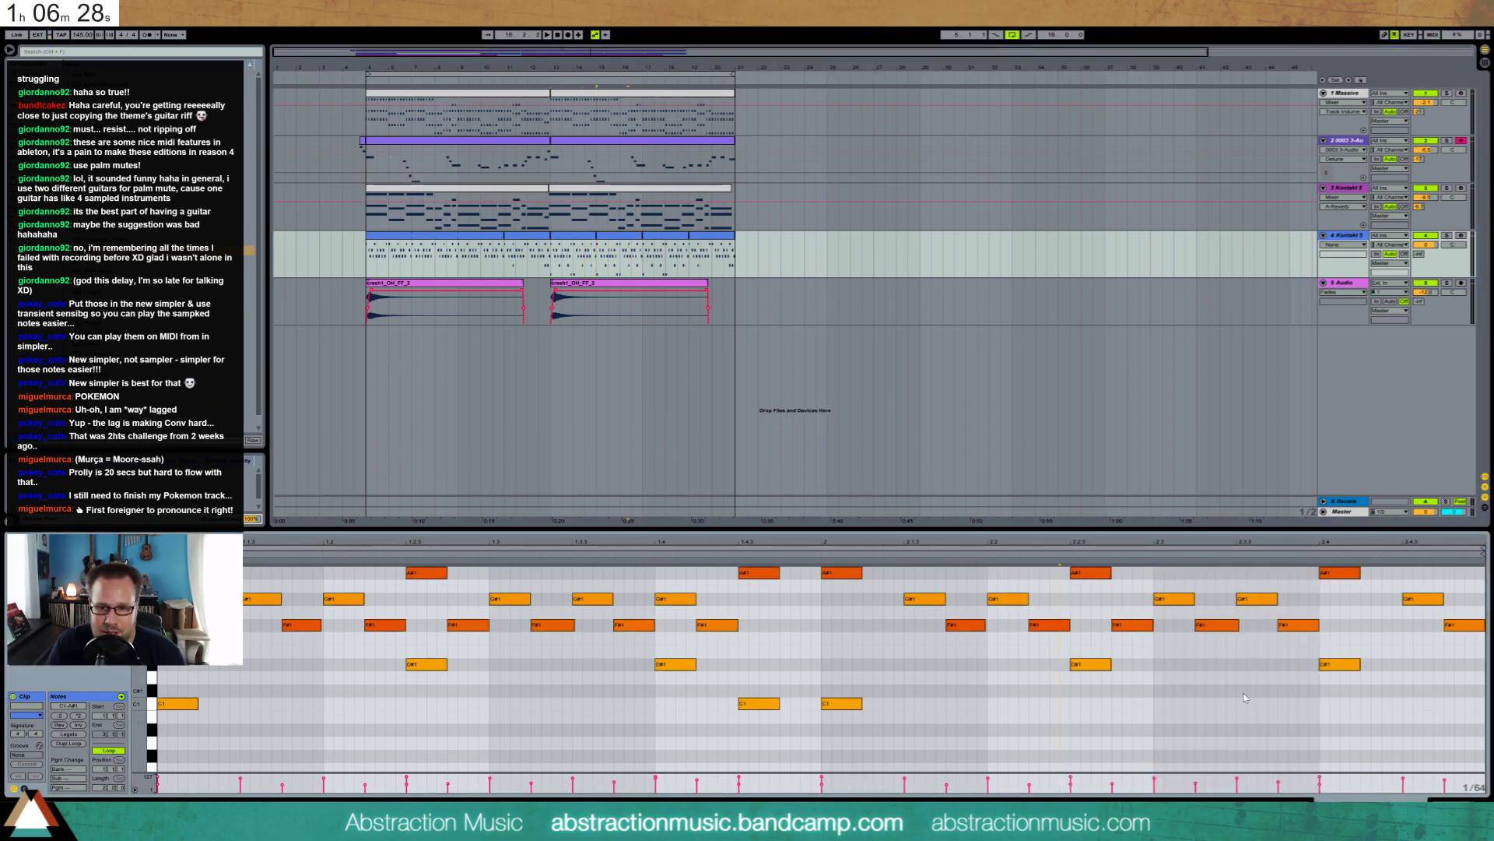
In the bar 15 percussion clip, replace the D#1 hit at 2.4 with an E1 hit and add a C1 hit at 2.4.3
{"action": "left_click_drag", "start_coordinate": [1239, 695], "coordinate": [1277, 694]}
{"action": "double_click", "coordinate": [1274, 693]}
{"action": "key", "text": "Up"}
{"action": "key", "text": "Up"}
{"action": "key", "text": "Up"}
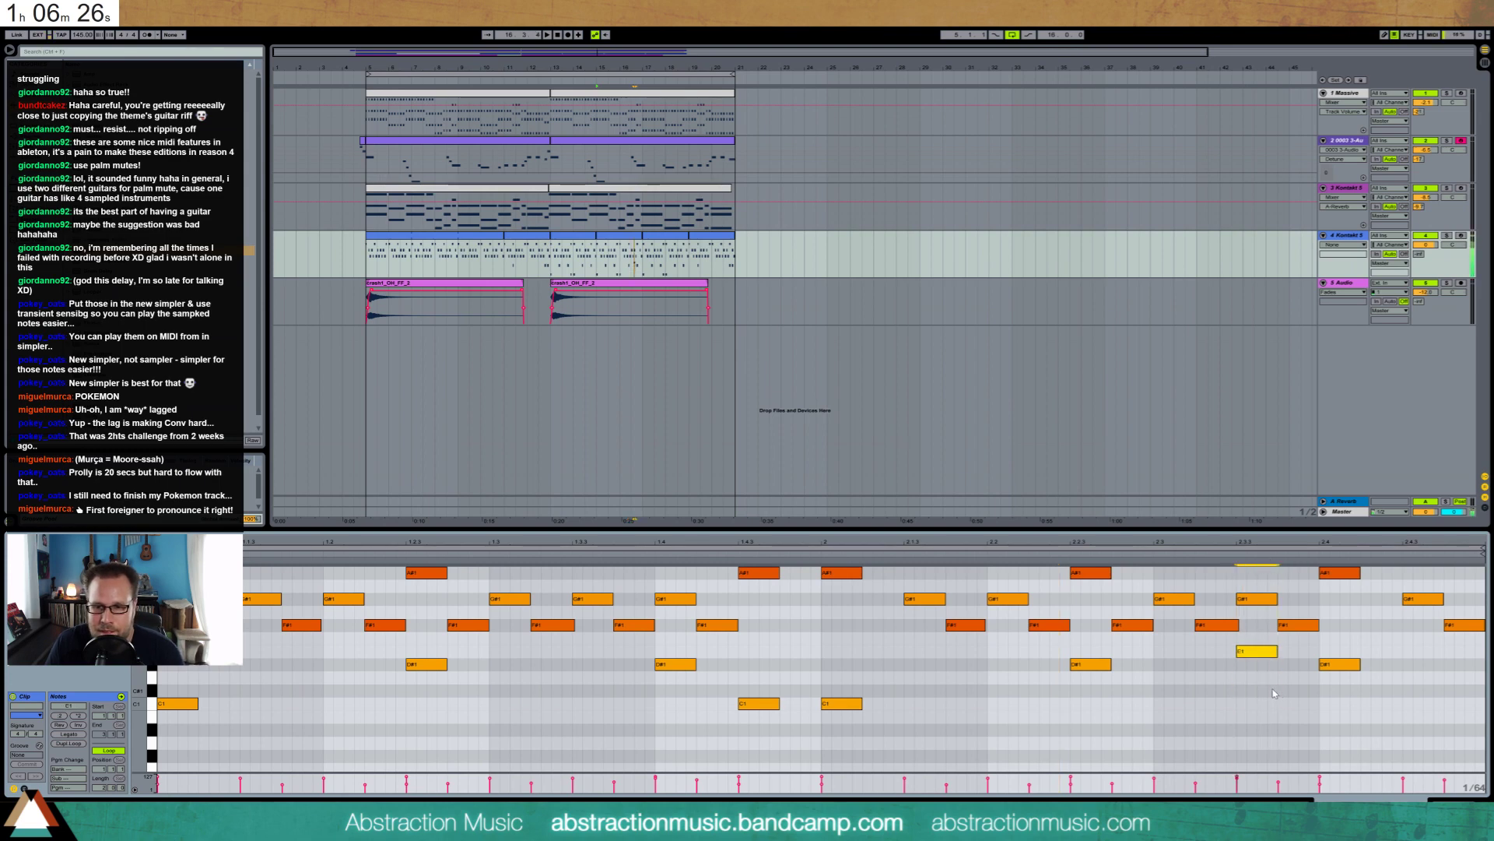
{"action": "key", "text": "Up"}
{"action": "key", "text": "Down"}
{"action": "left_click_drag", "start_coordinate": [1267, 667], "coordinate": [1340, 663]}
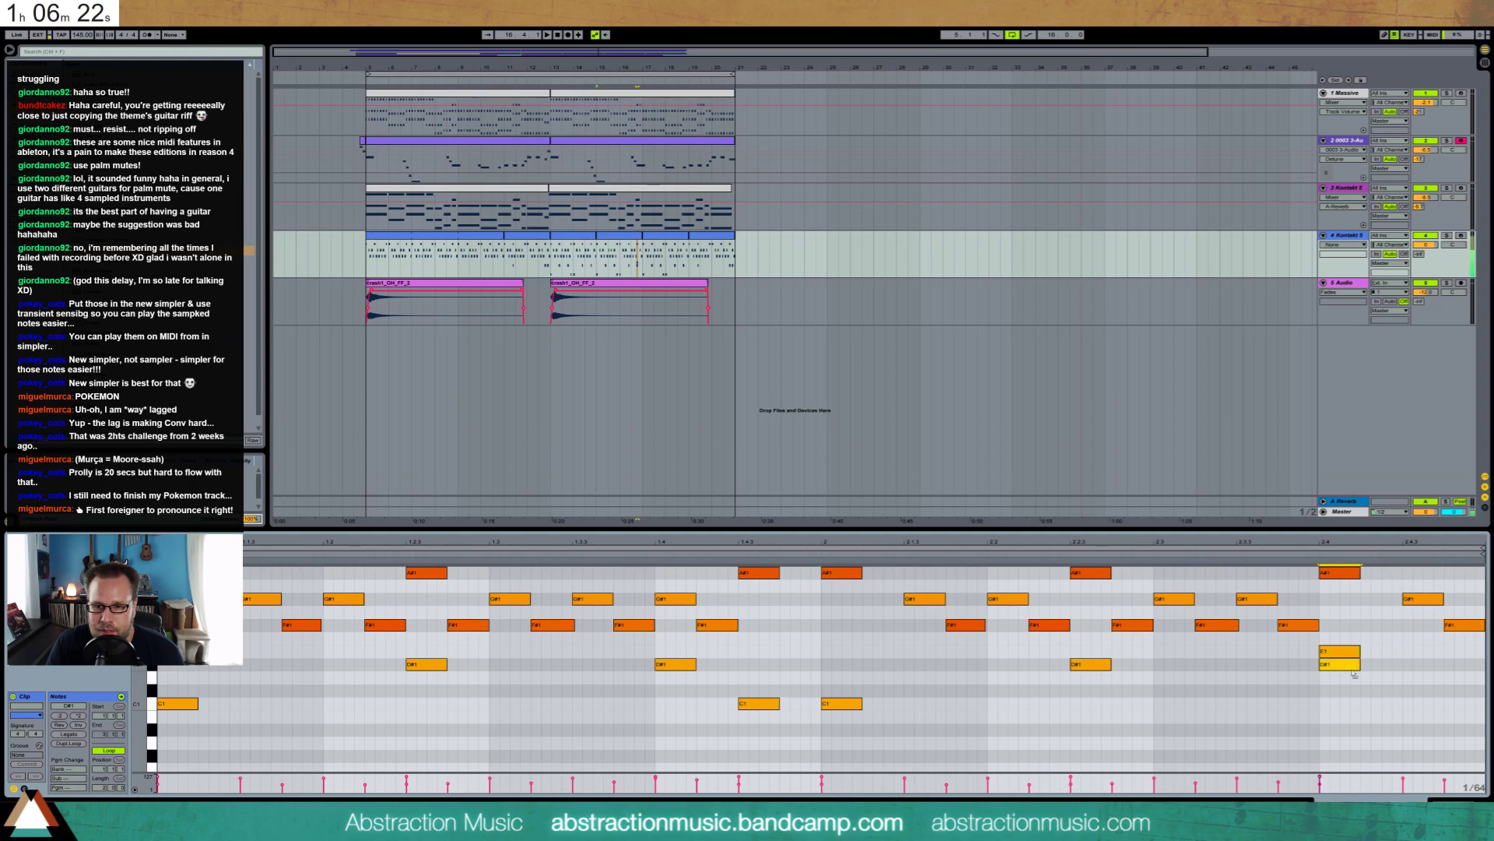
{"action": "double_click", "coordinate": [1421, 705]}
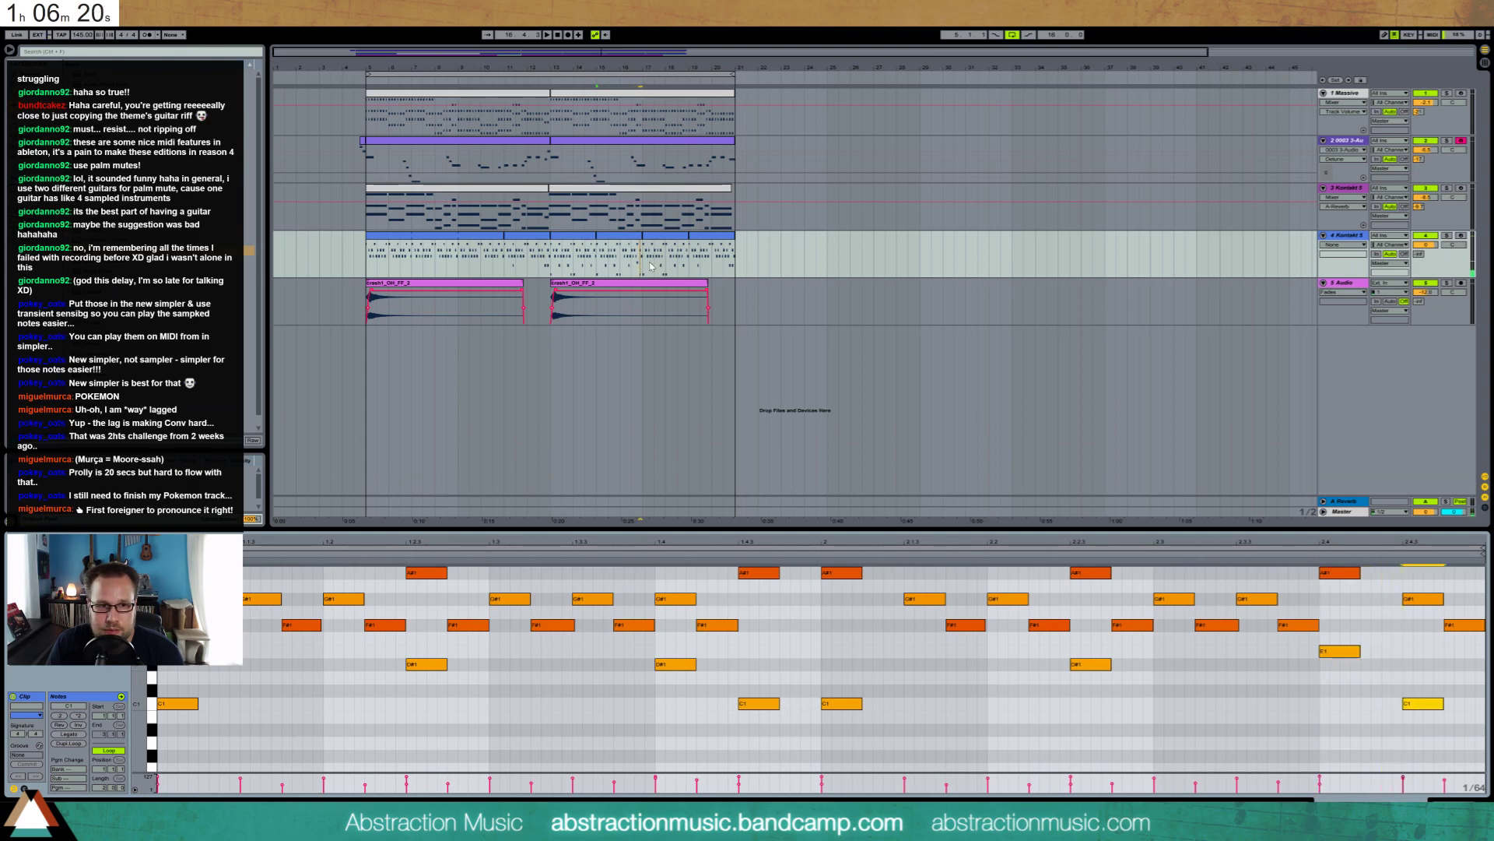
Add a C1 hit at 2.4.3 in the percussion clip starting at bar 13
{"action": "left_click", "coordinate": [583, 236]}
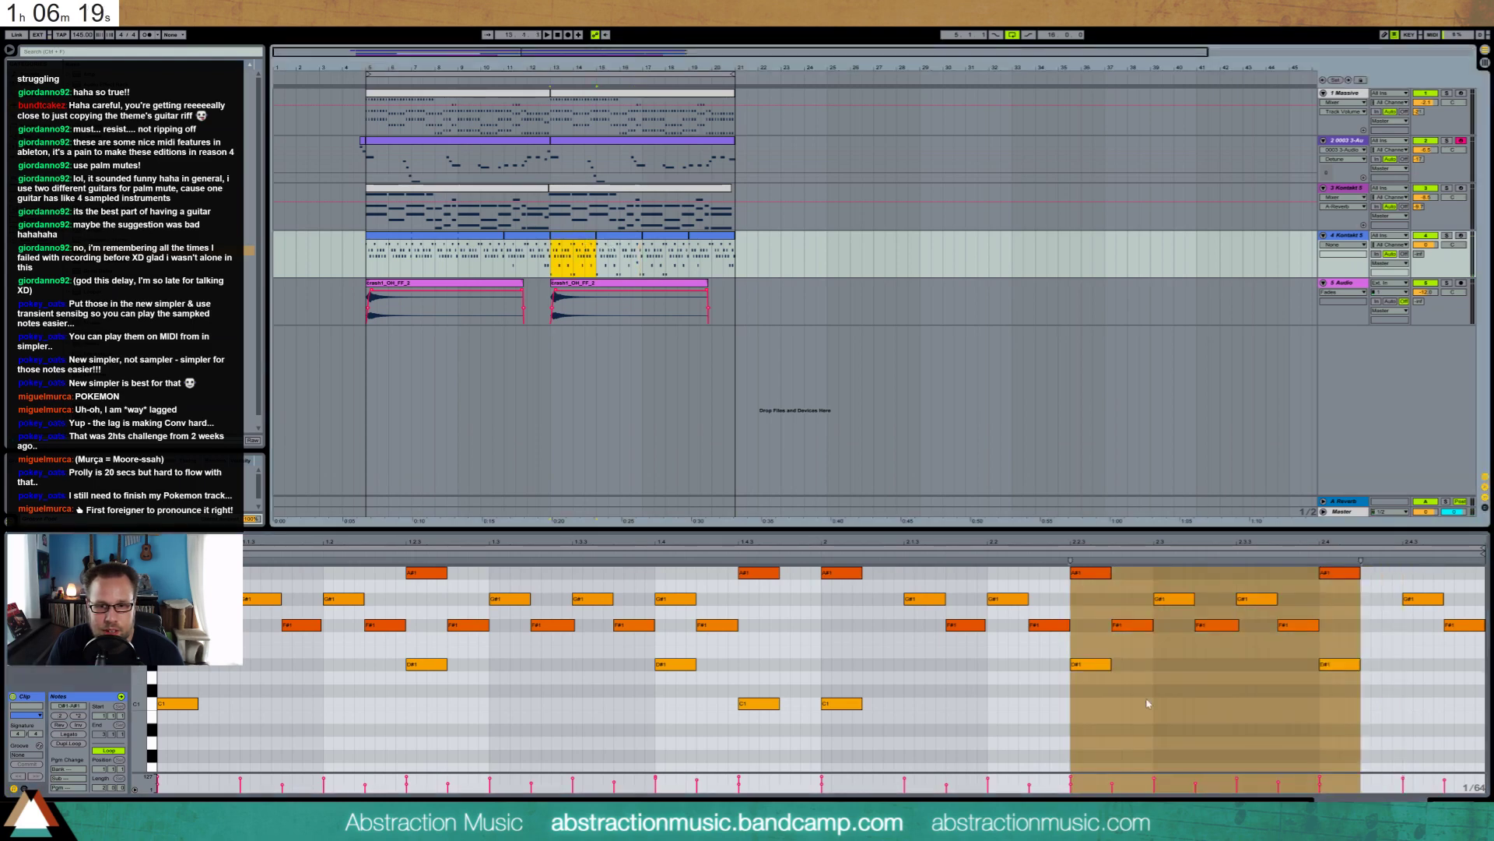
{"action": "double_click", "coordinate": [1406, 707]}
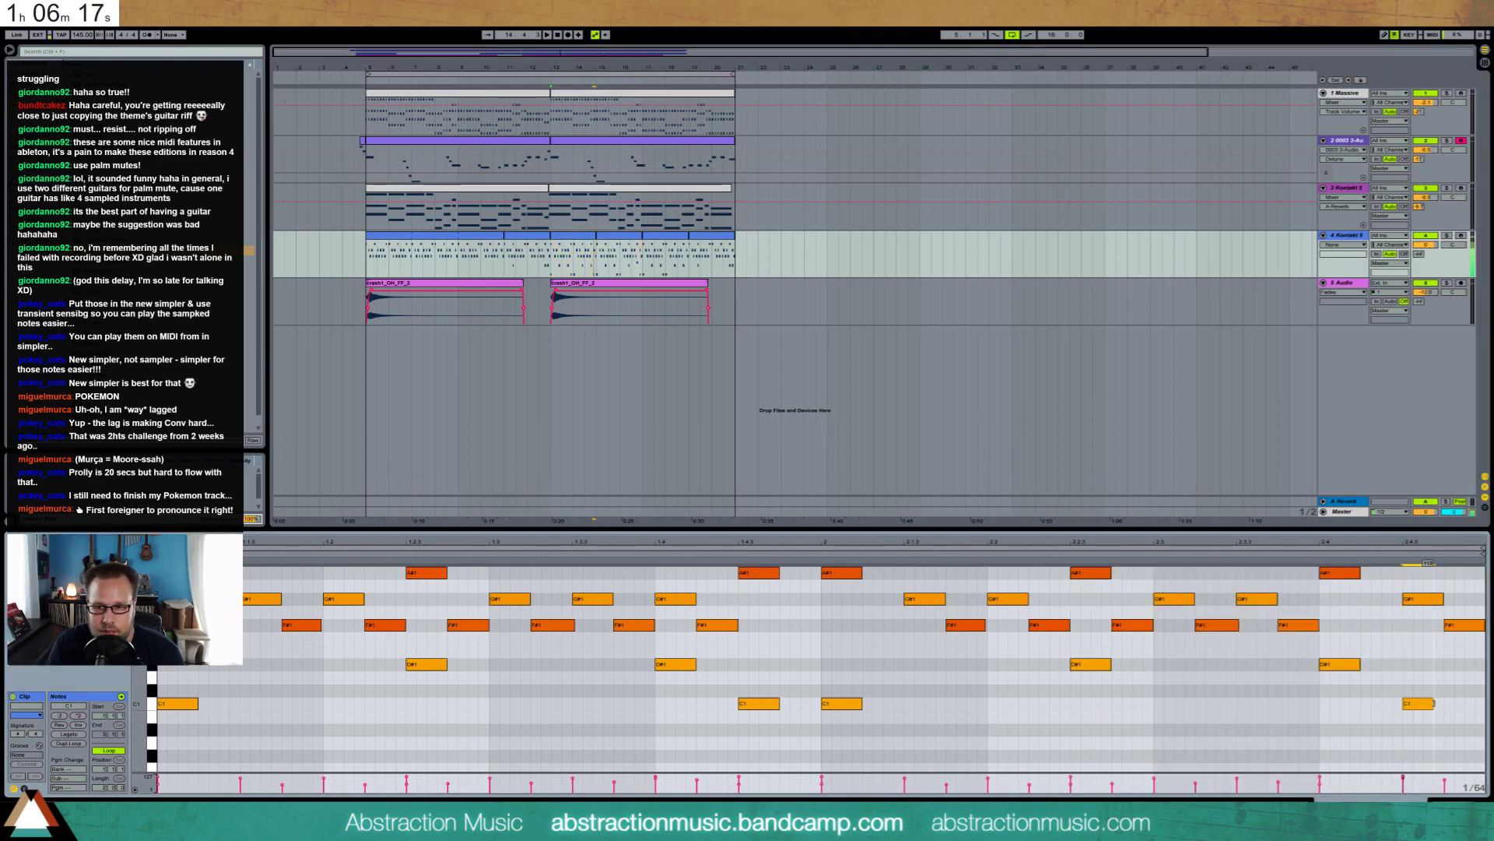
{"action": "double_click", "coordinate": [1368, 680]}
{"action": "left_click_drag", "start_coordinate": [1368, 680], "coordinate": [1393, 679]}
{"action": "key", "text": "Down"}
{"action": "key", "text": "Up"}
{"action": "key", "text": "Up"}
{"action": "key", "text": "Up"}
{"action": "key", "text": "Up"}
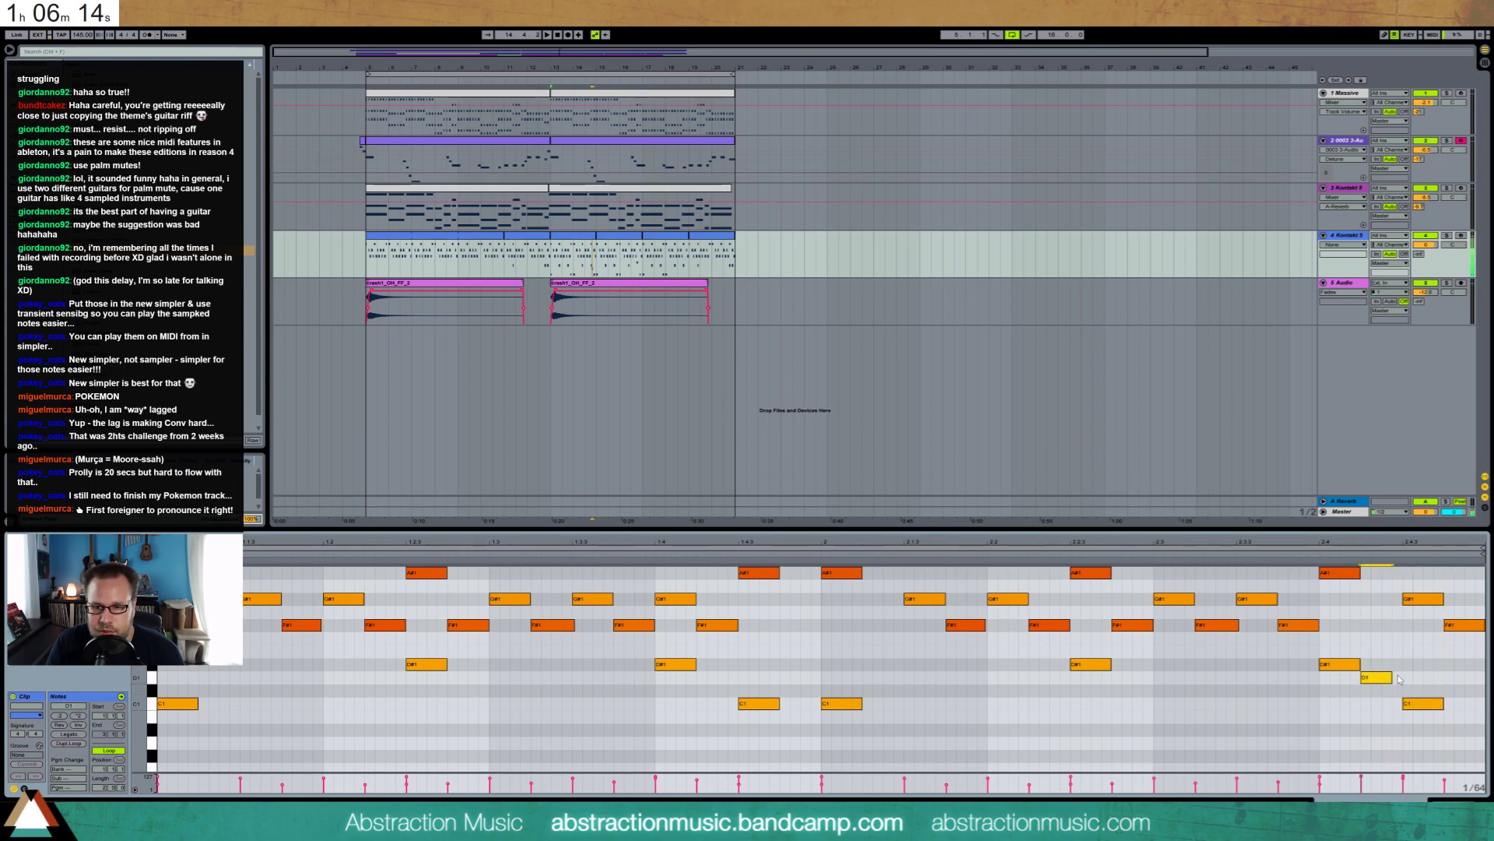
{"action": "key", "text": "Delete"}
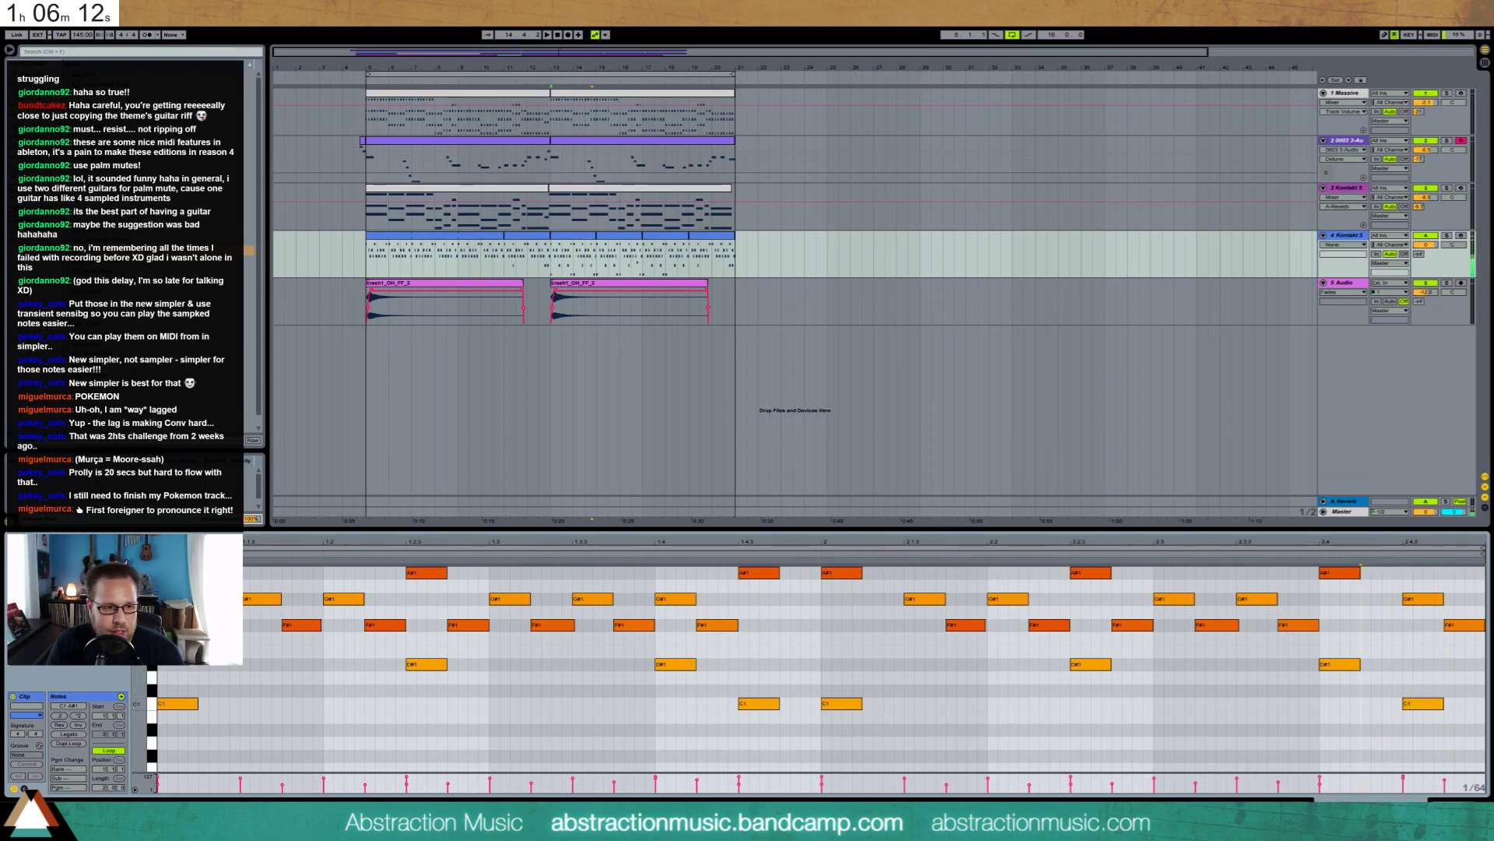
Look through the higher octaves of the percussion clip's piano roll and audition the kit's other sounds
{"action": "scroll", "coordinate": [821, 669], "scroll_direction": "up", "scroll_amount": 5}
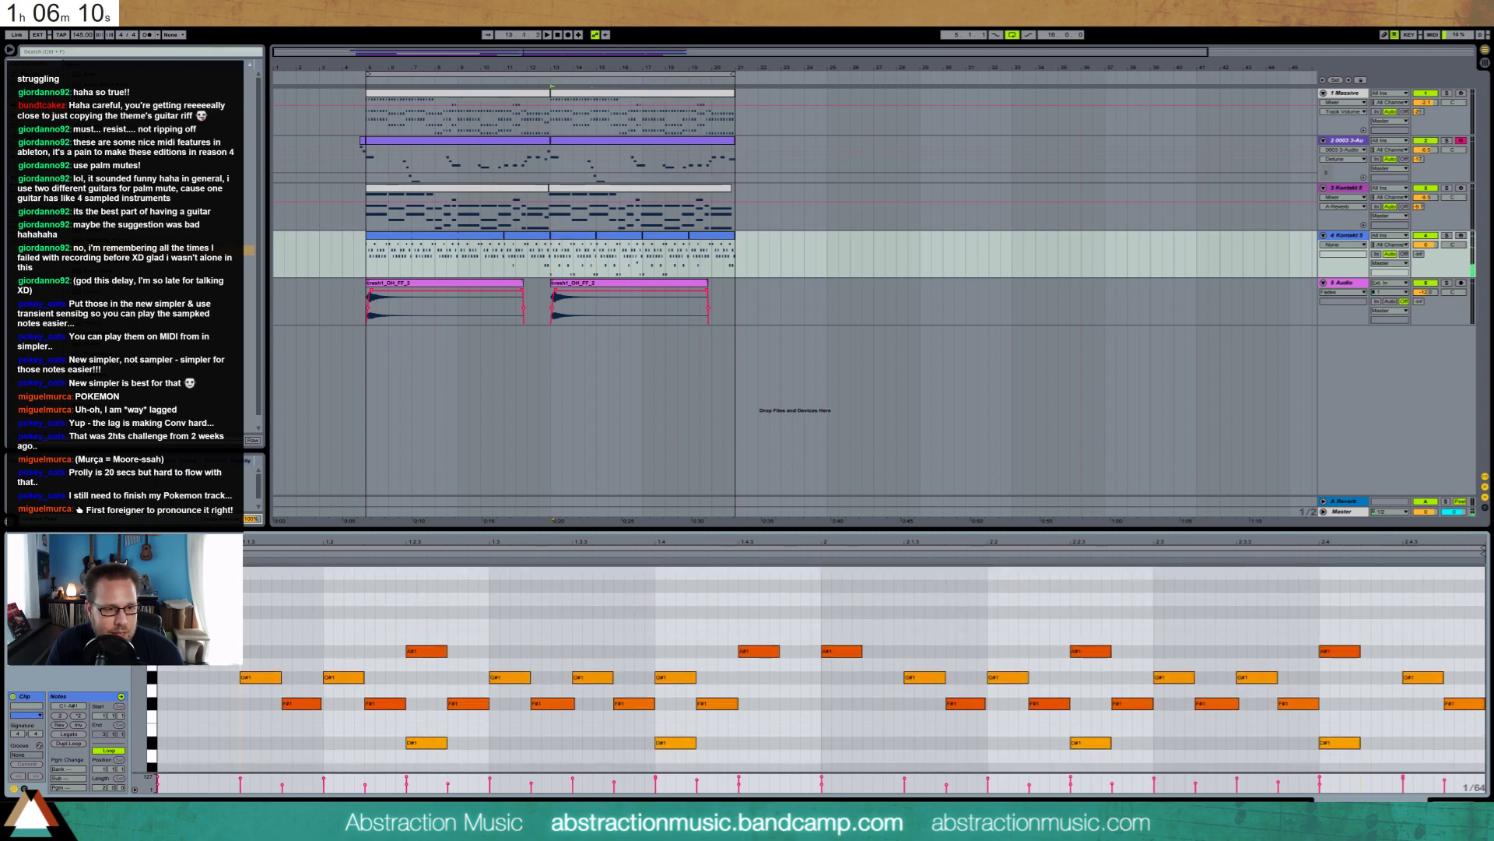
{"action": "scroll", "coordinate": [817, 669], "scroll_direction": "up", "scroll_amount": 2}
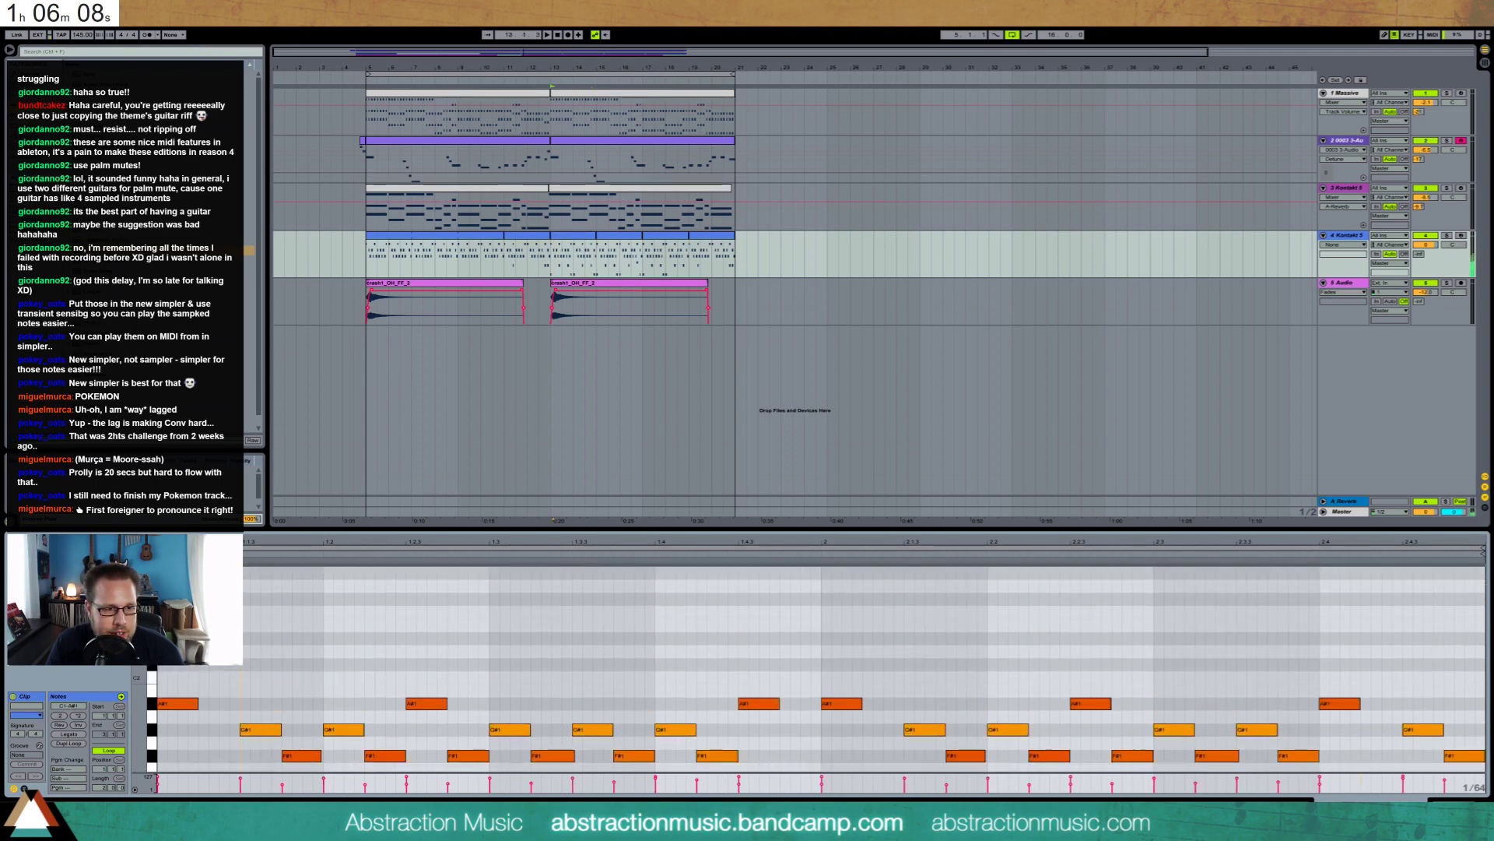
{"action": "scroll", "coordinate": [864, 669], "scroll_direction": "up", "scroll_amount": 5}
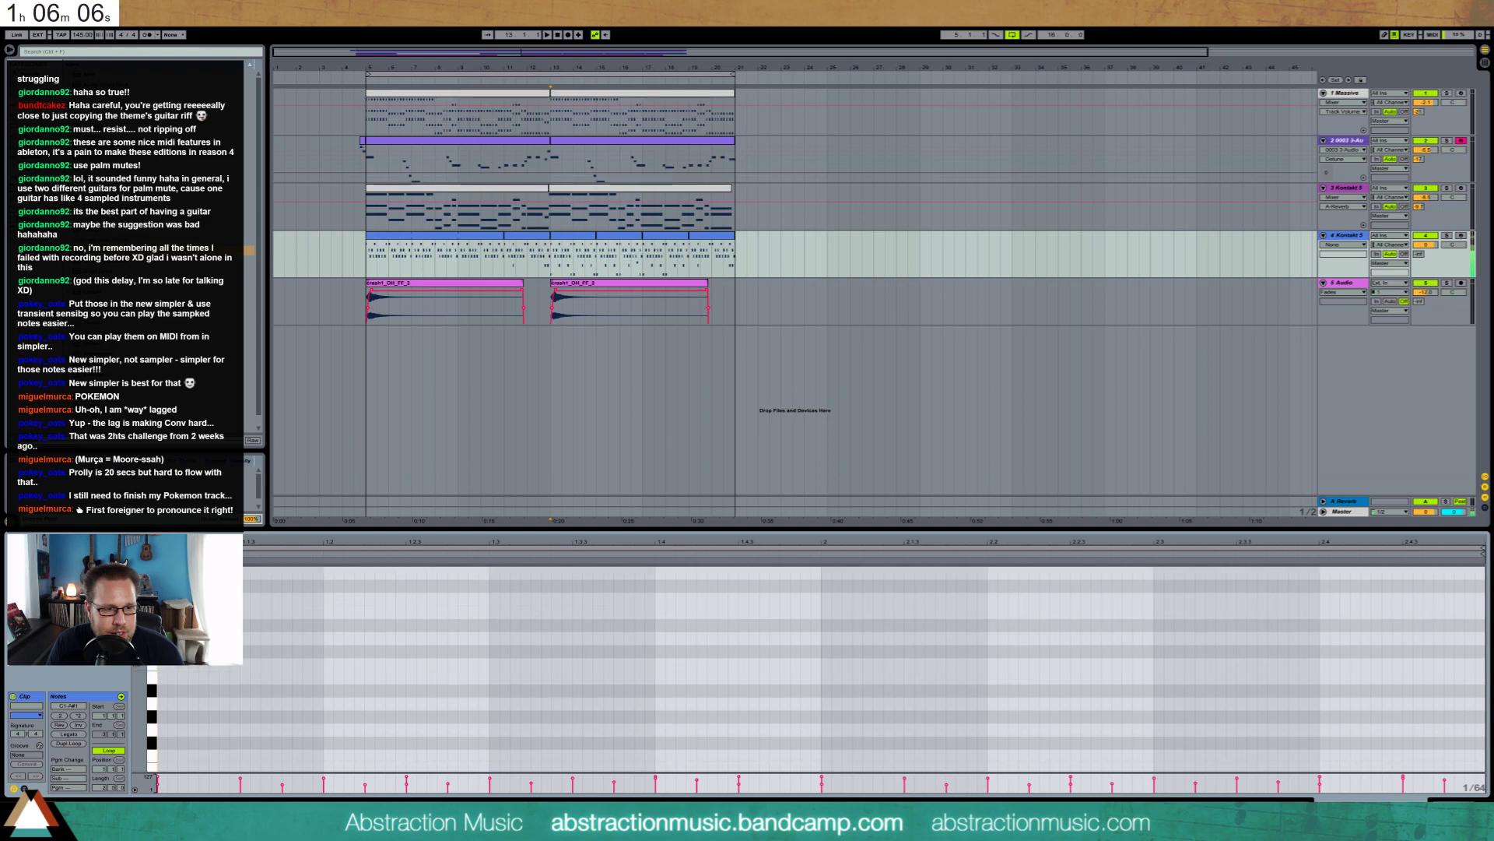
{"action": "scroll", "coordinate": [864, 670], "scroll_direction": "up", "scroll_amount": 3}
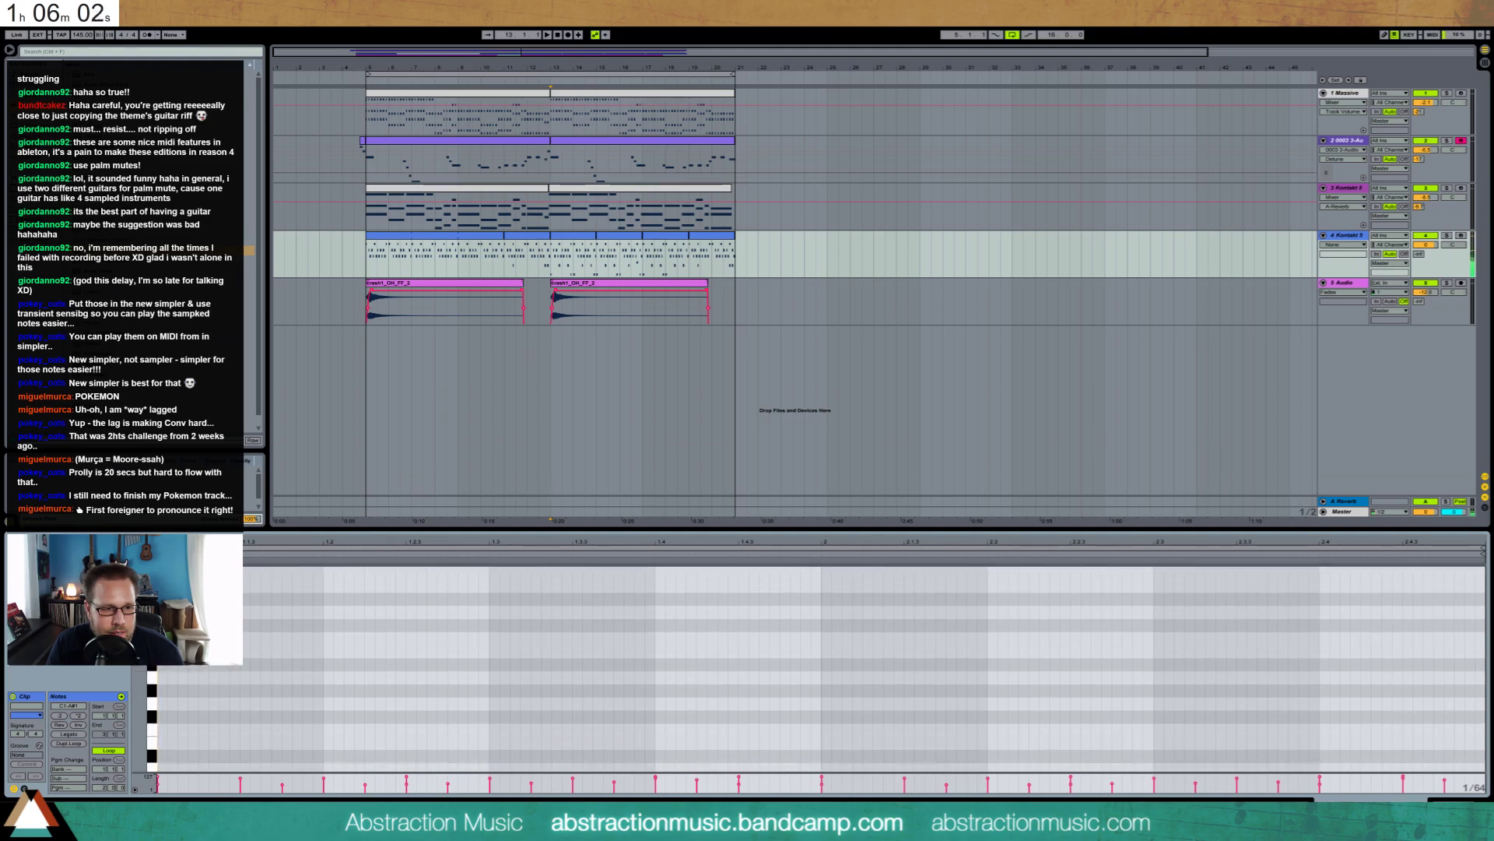
{"action": "scroll", "coordinate": [864, 669], "scroll_direction": "up", "scroll_amount": 3}
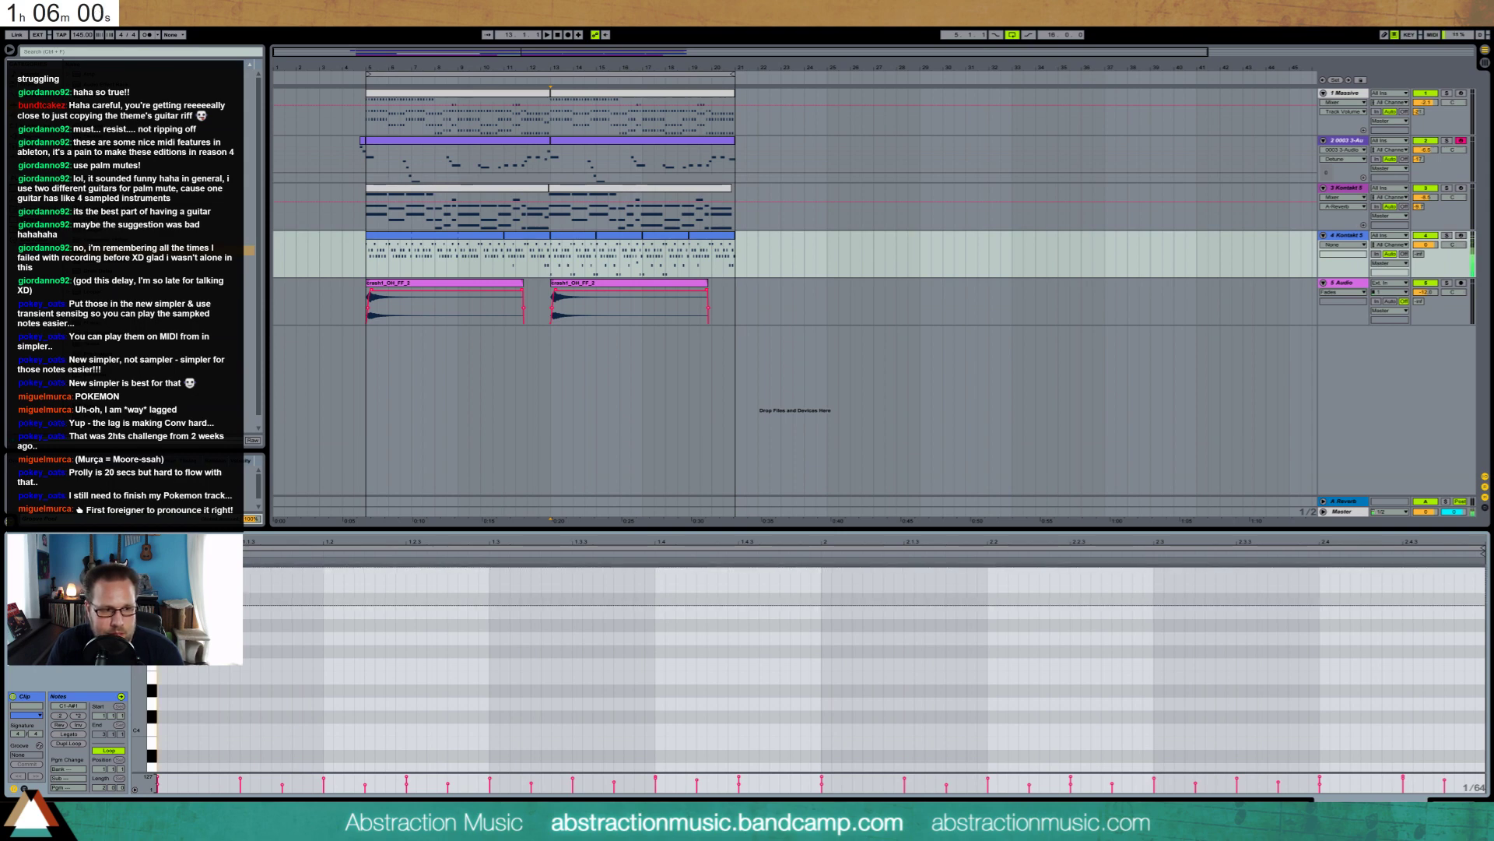
{"action": "left_click_drag", "start_coordinate": [151, 600], "coordinate": [148, 678]}
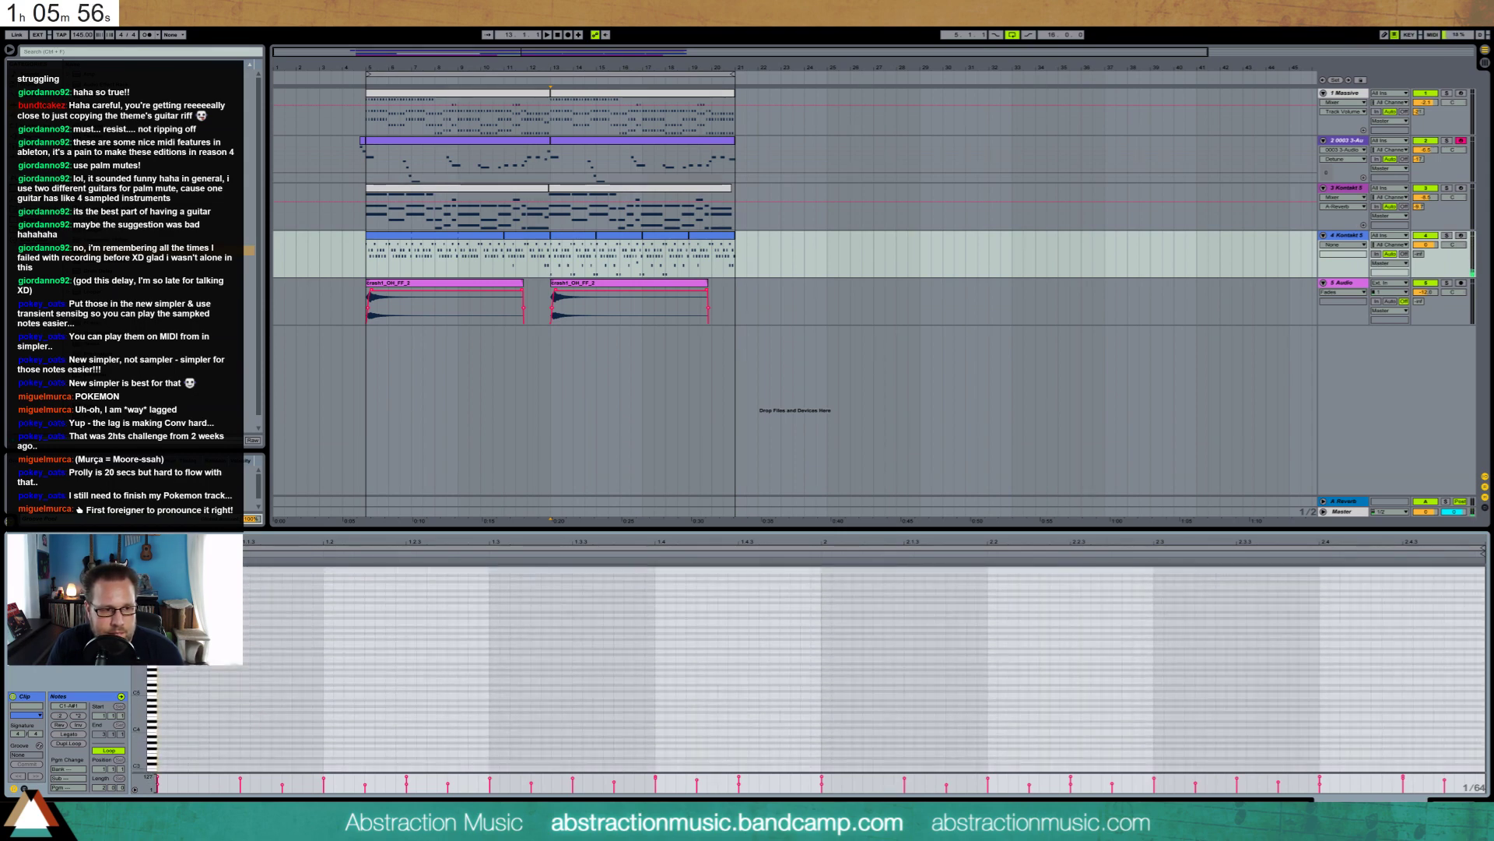
{"action": "left_click_drag", "start_coordinate": [153, 578], "coordinate": [150, 769]}
{"action": "scroll", "coordinate": [150, 768], "scroll_direction": "down", "scroll_amount": 6}
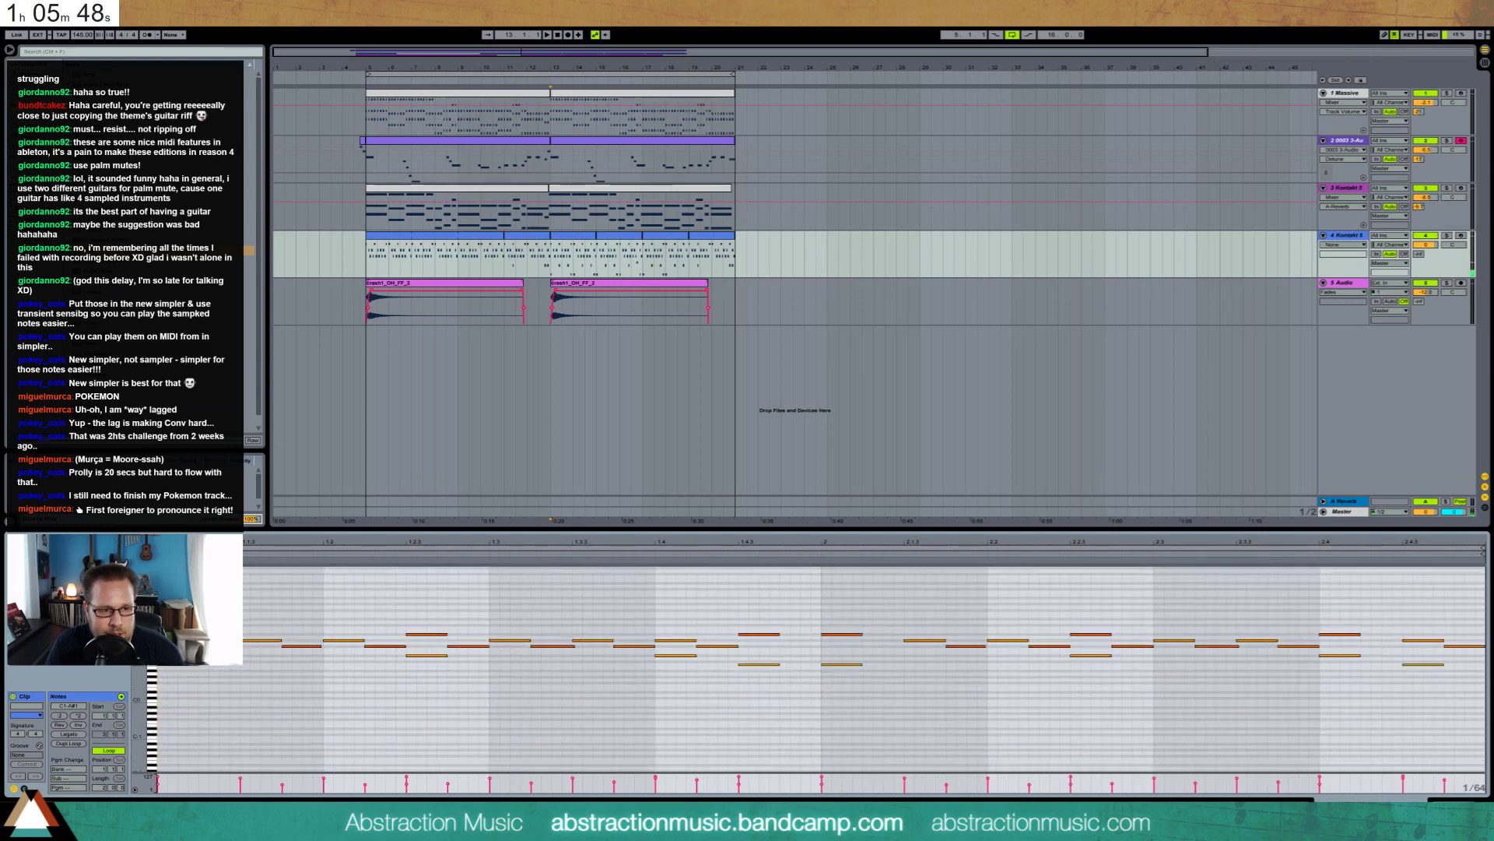
Audition the kit's low sounds and add E0 hits at 1 and 1.2 in the bar 13 percussion clip
{"action": "left_click", "coordinate": [153, 606]}
{"action": "left_click_drag", "start_coordinate": [153, 607], "coordinate": [152, 685]}
{"action": "left_click", "coordinate": [151, 685]}
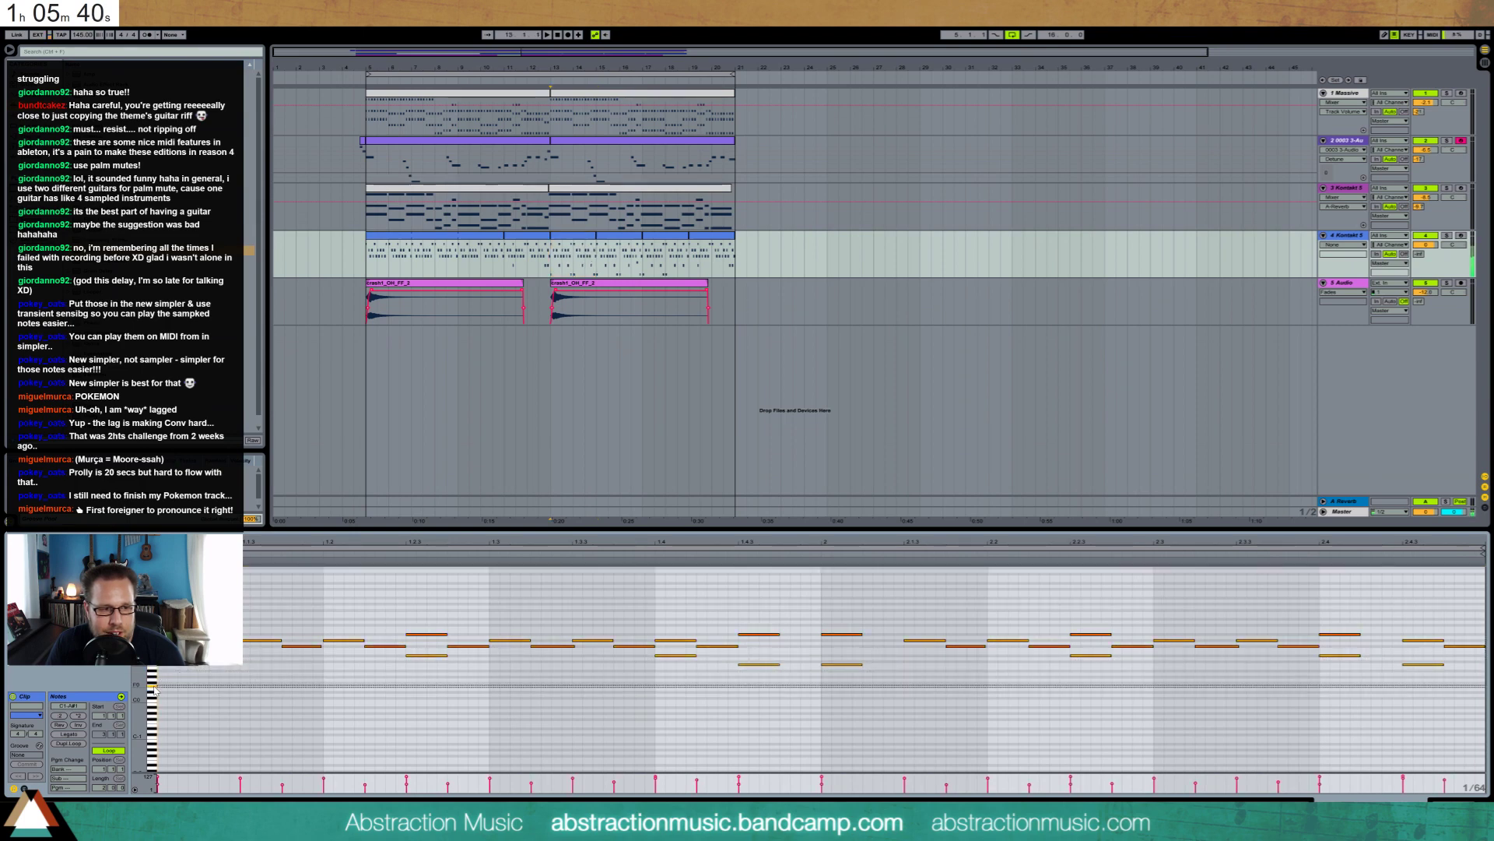
{"action": "left_click_drag", "start_coordinate": [153, 689], "coordinate": [154, 692]}
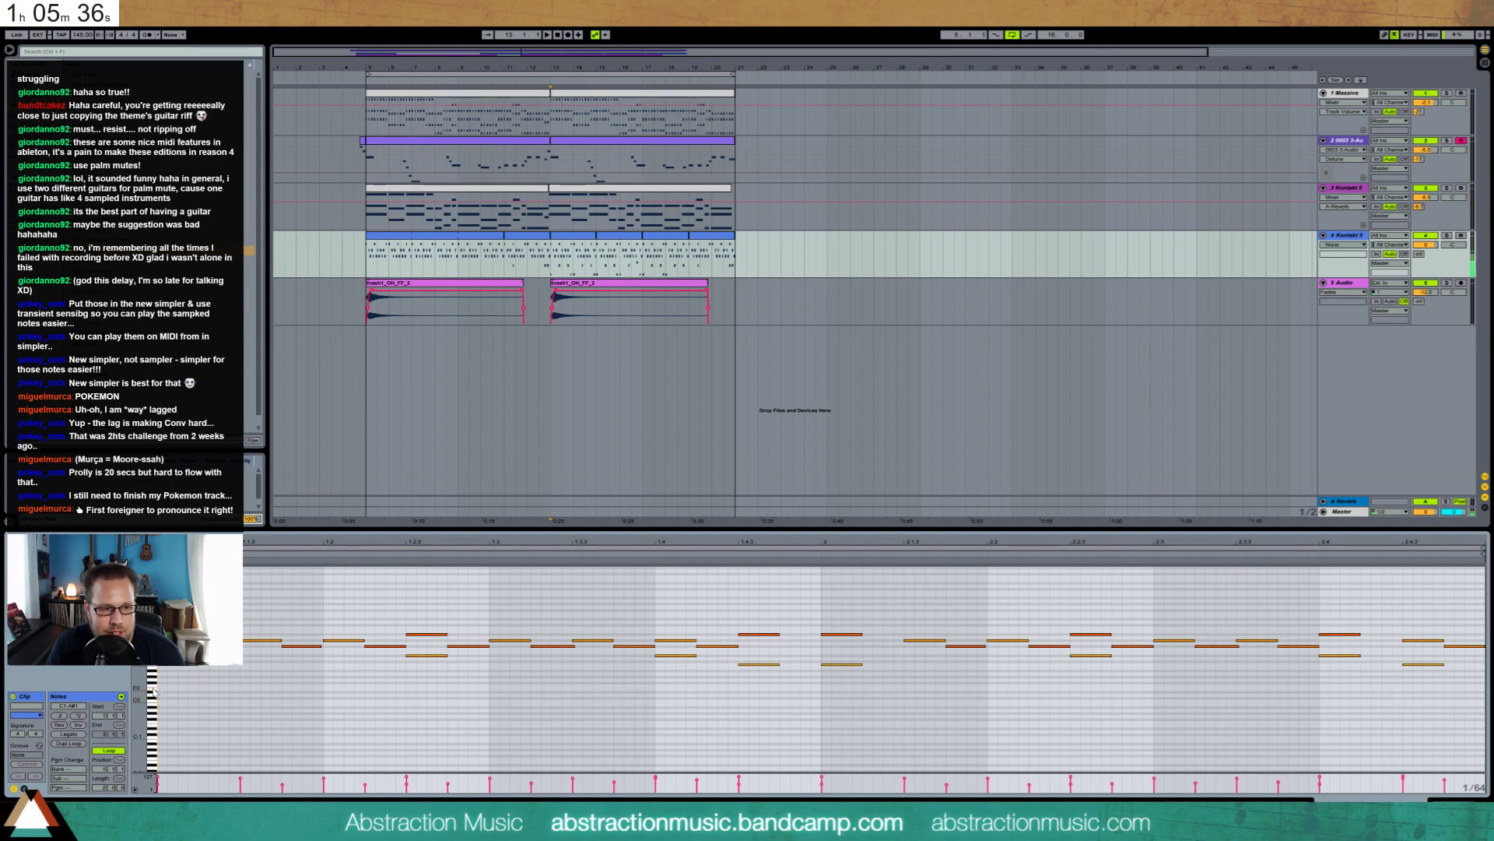
{"action": "double_click", "coordinate": [160, 690]}
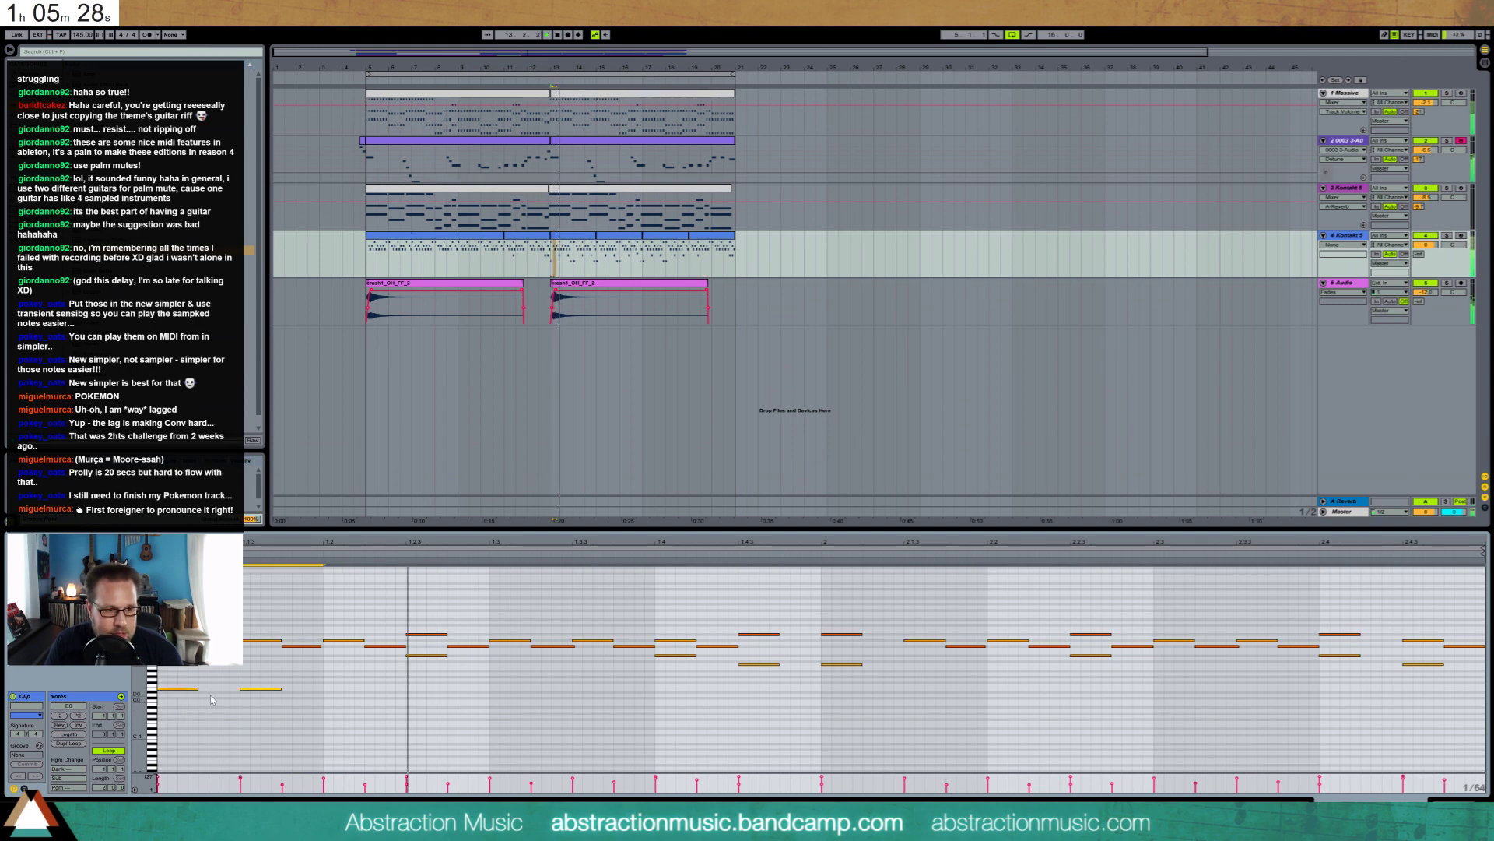
{"action": "double_click", "coordinate": [259, 689]}
{"action": "left_click_drag", "start_coordinate": [269, 689], "coordinate": [183, 708]}
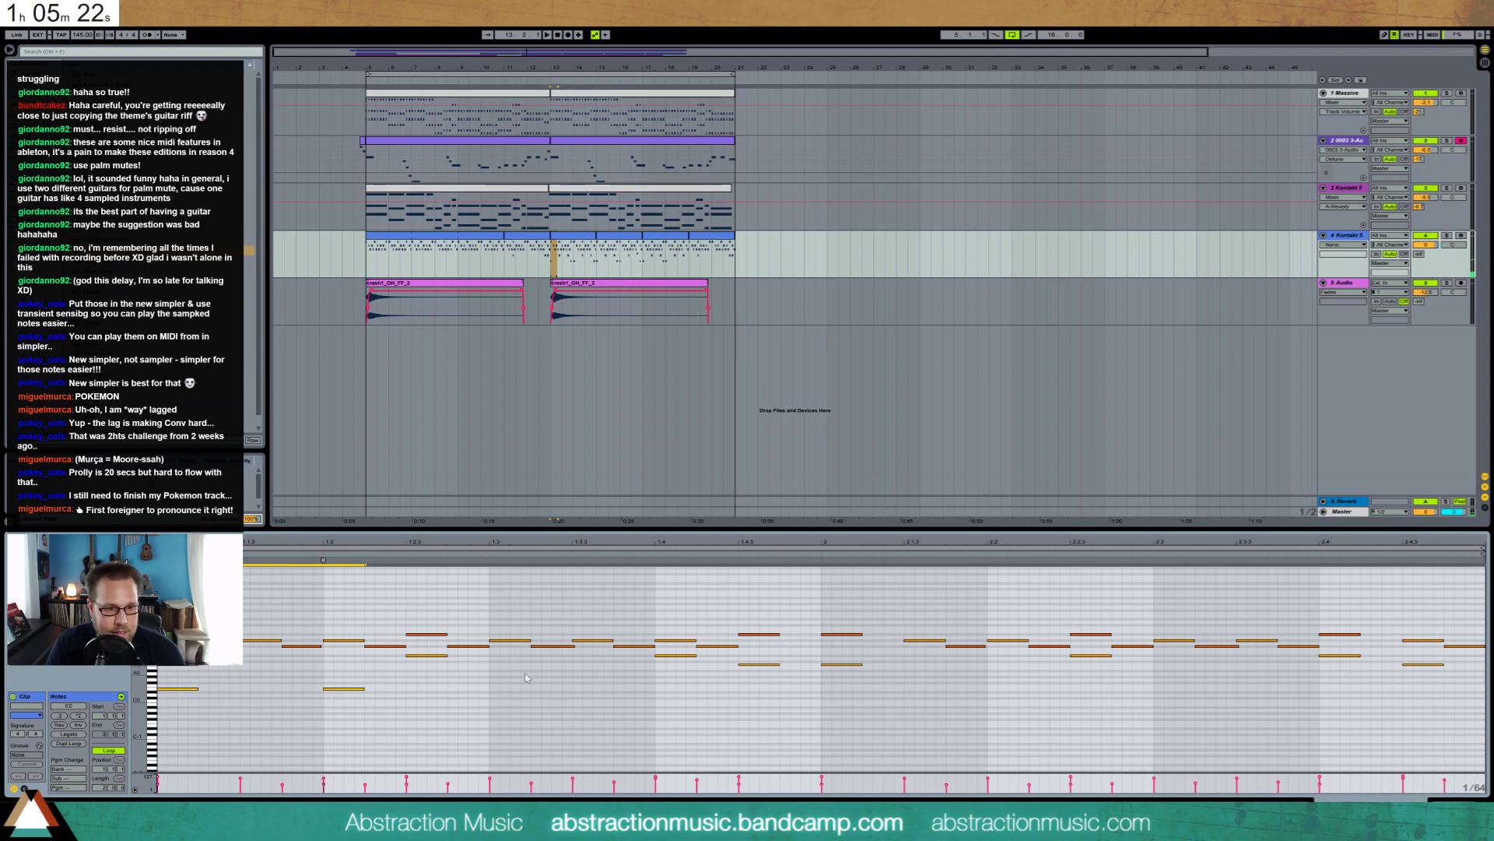
Duplicate the two E0 hits so one falls on every beat through 2.4, and play the result
{"action": "left_click_drag", "start_coordinate": [489, 679], "coordinate": [189, 711]}
{"action": "key", "text": "ctrl+d"}
{"action": "key", "text": "ctrl+d"}
{"action": "key", "text": "ctrl+d"}
{"action": "key", "text": "space"}
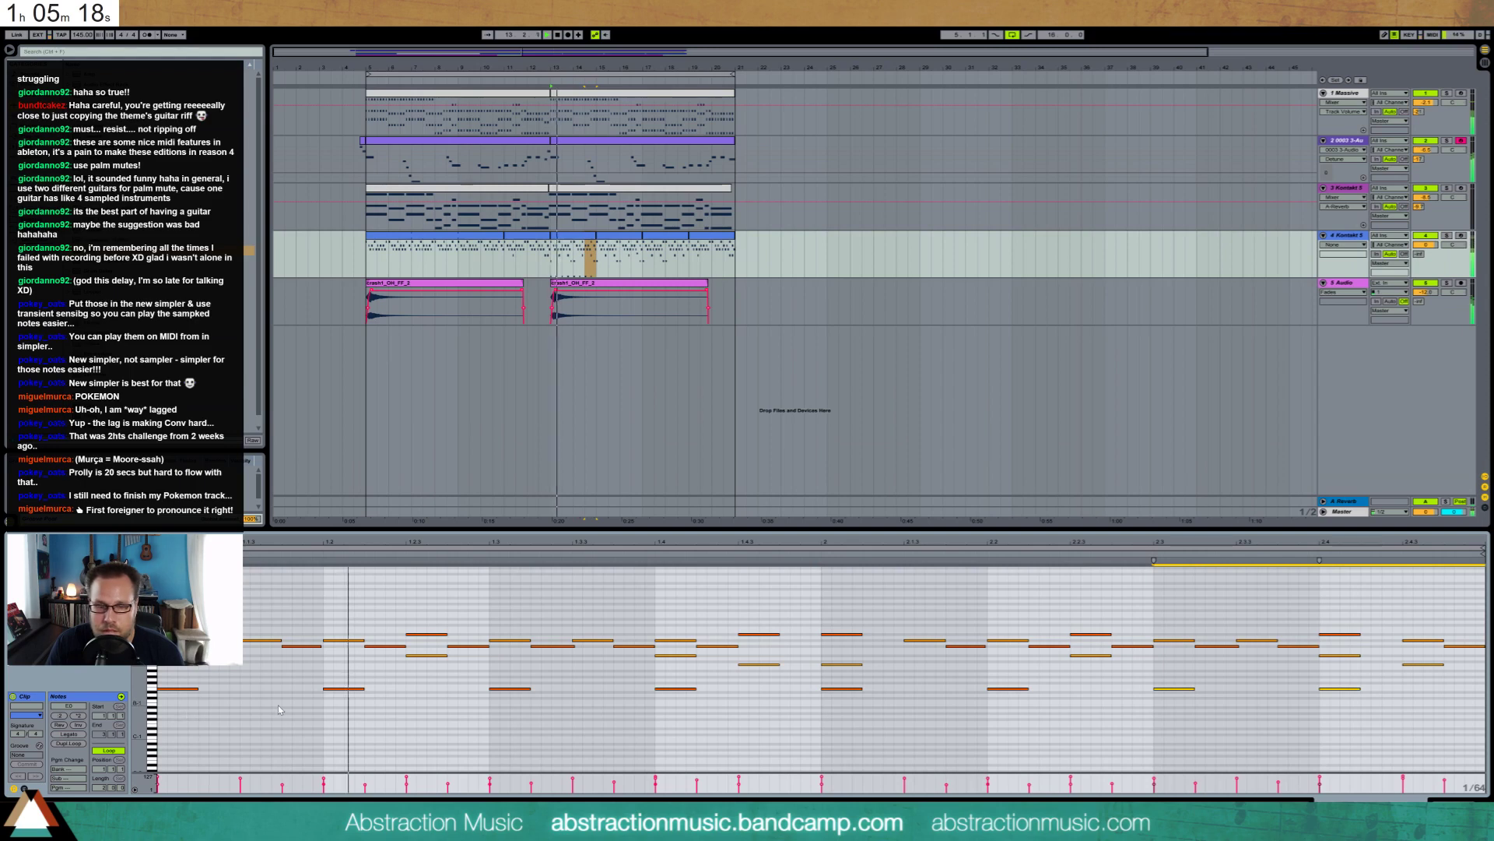
Adjust the velocity of all the E0 hits and paste a copy of them at the start of the bar 15 percussion clip
{"action": "left_click", "coordinate": [152, 689]}
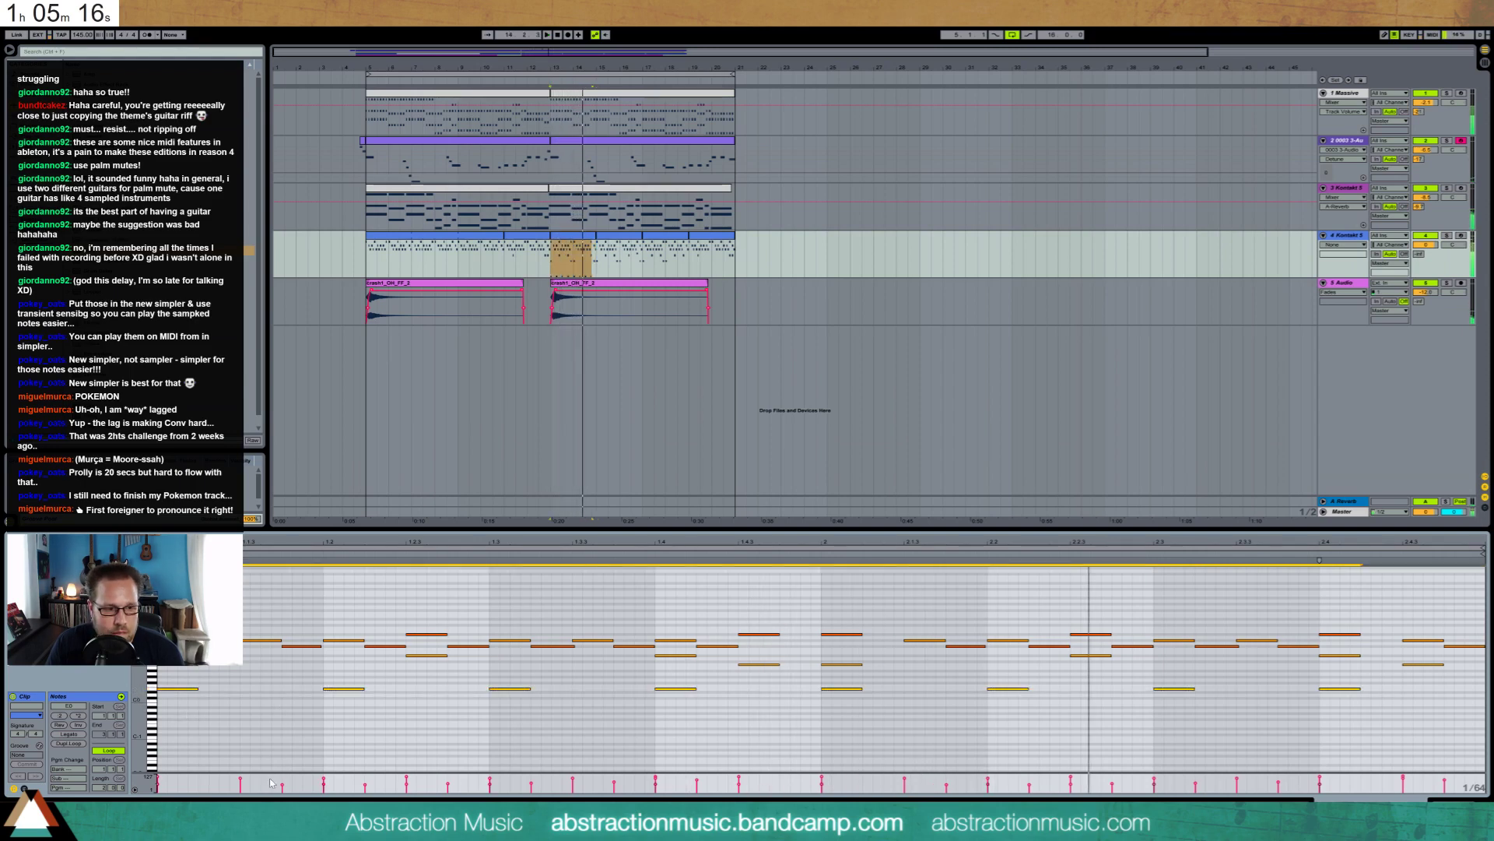
{"action": "left_click_drag", "start_coordinate": [323, 785], "coordinate": [323, 782]}
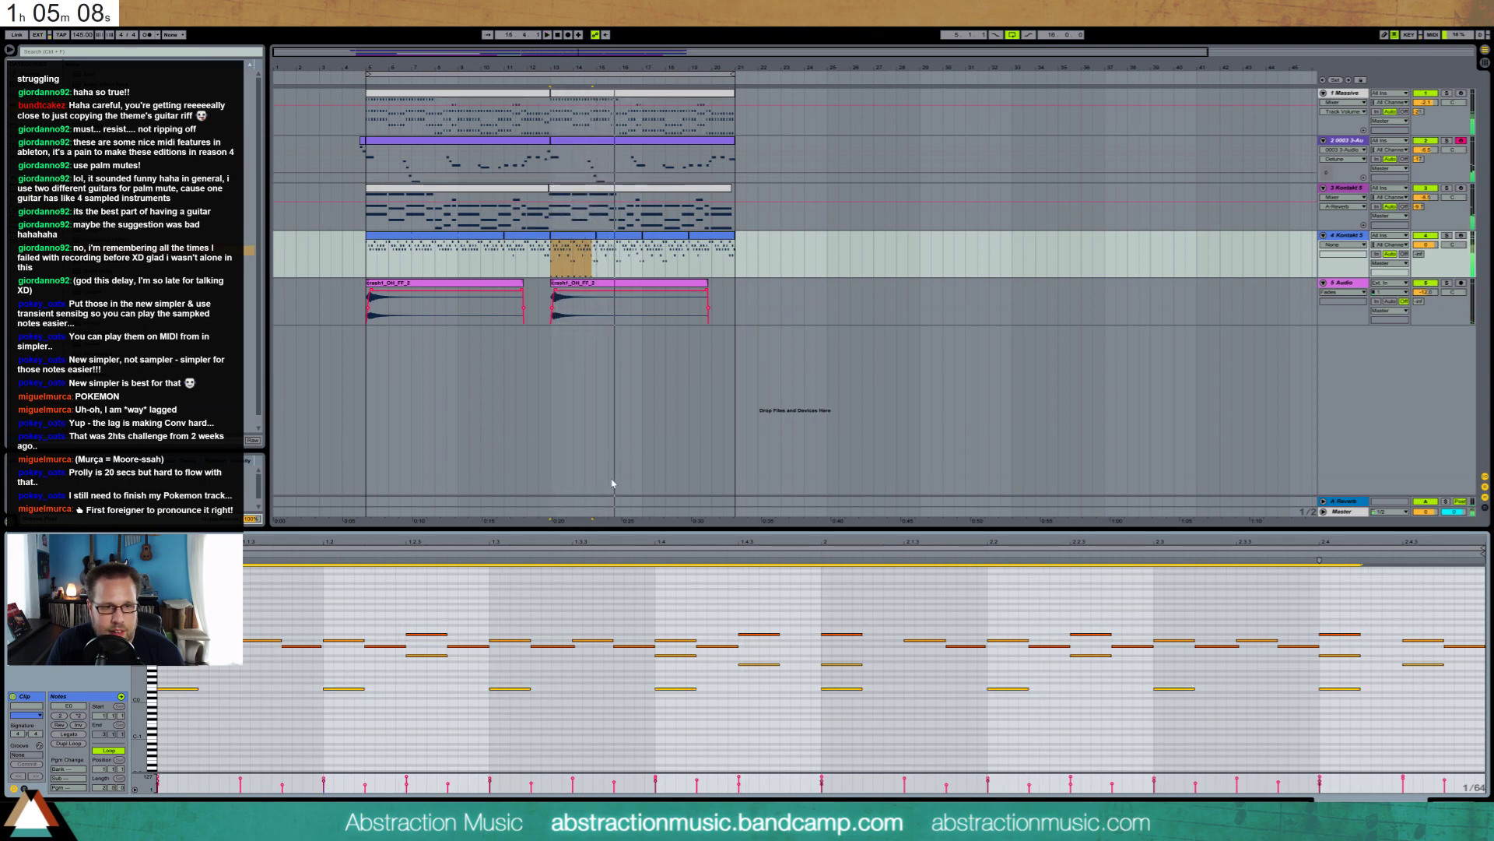
{"action": "left_click", "coordinate": [154, 691]}
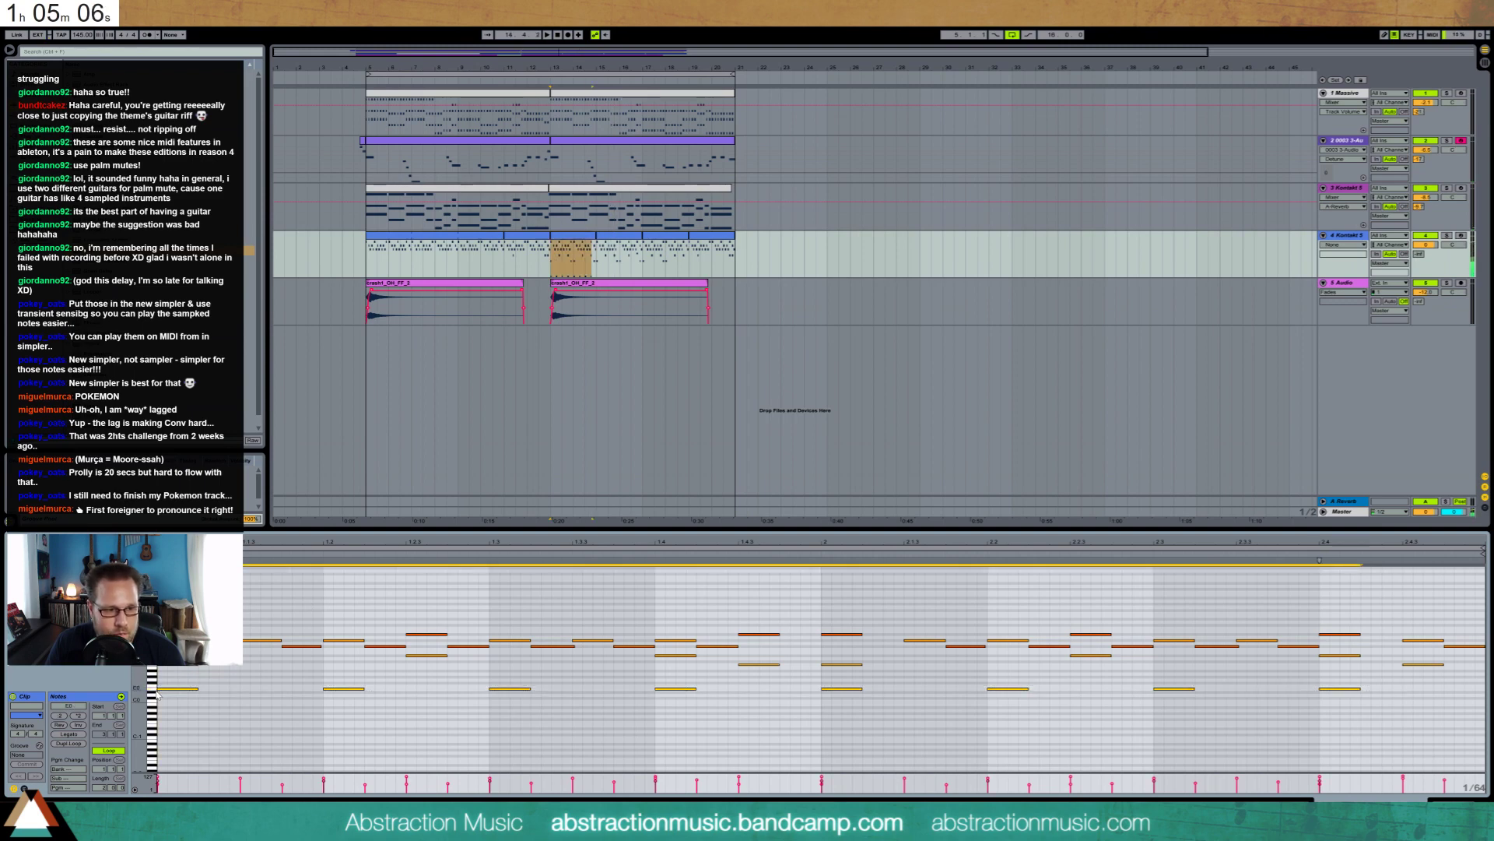
{"action": "left_click", "coordinate": [621, 246]}
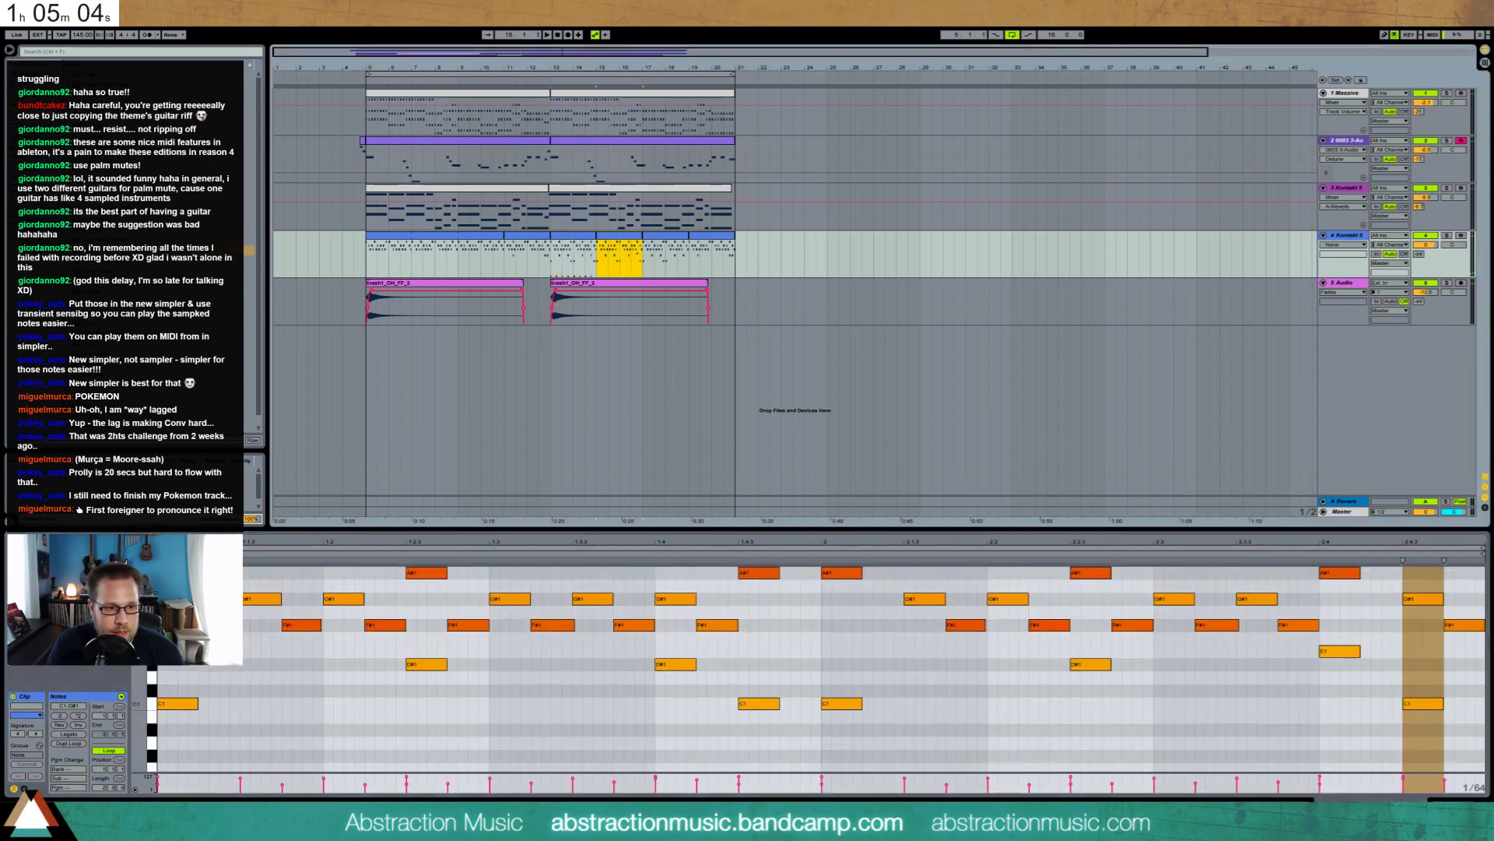
{"action": "left_click", "coordinate": [160, 725]}
{"action": "key", "text": "ctrl+v"}
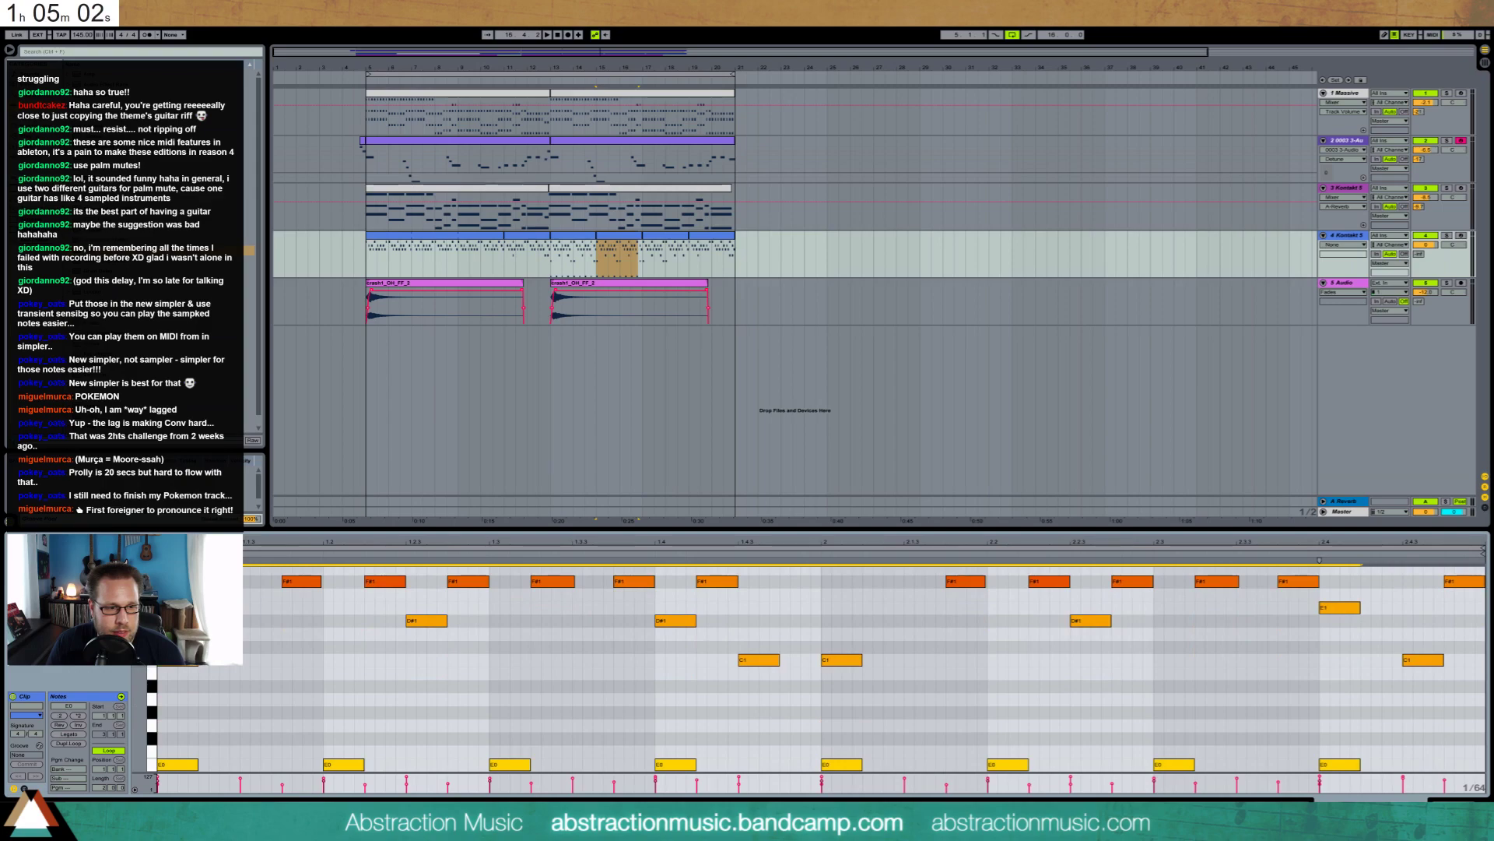
Consolidate the percussion clips from bar 13 to bar 21 into one clip
{"action": "left_click_drag", "start_coordinate": [140, 700], "coordinate": [115, 685]}
{"action": "left_click", "coordinate": [574, 236]}
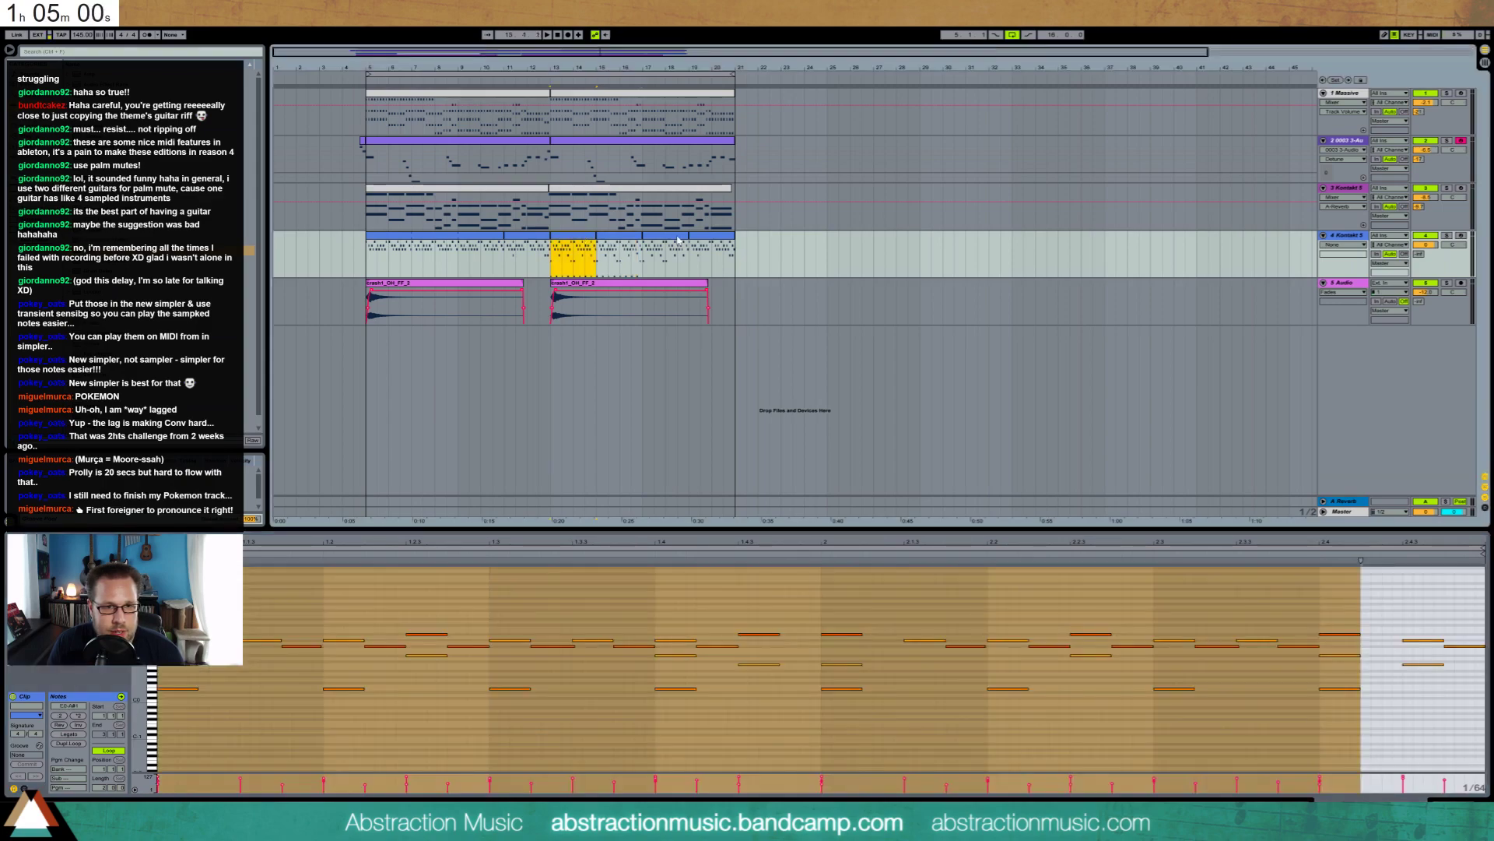
{"action": "left_click", "coordinate": [713, 236], "text": "shift"}
{"action": "key", "text": "ctrl+j"}
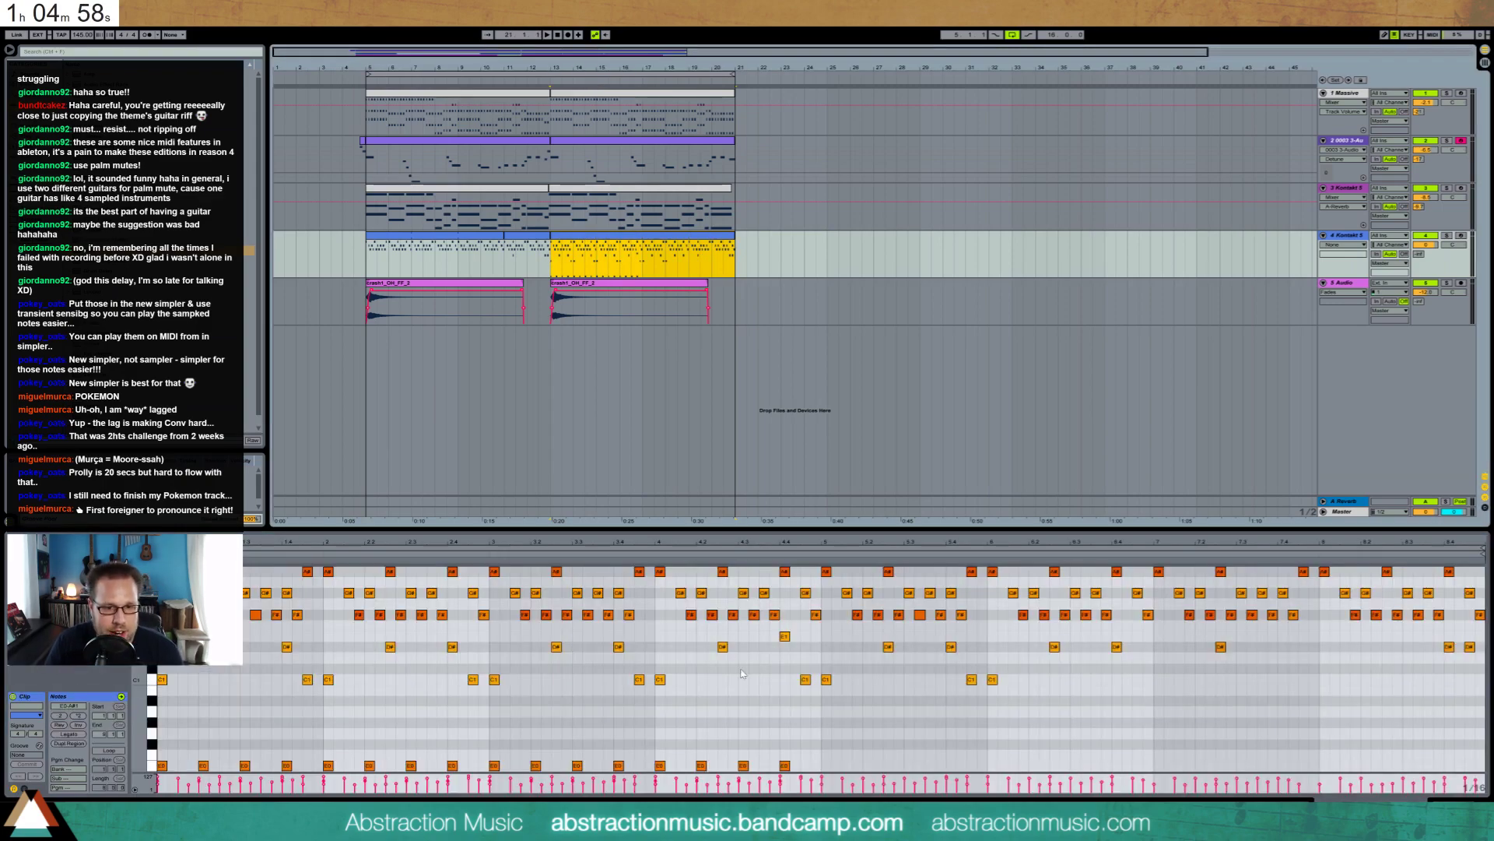
Paste the two-bar E0 pattern at bar 5 of the consolidated percussion clip and duplicate it at bar 7
{"action": "left_click", "coordinate": [817, 724]}
{"action": "key", "text": "ctrl+v"}
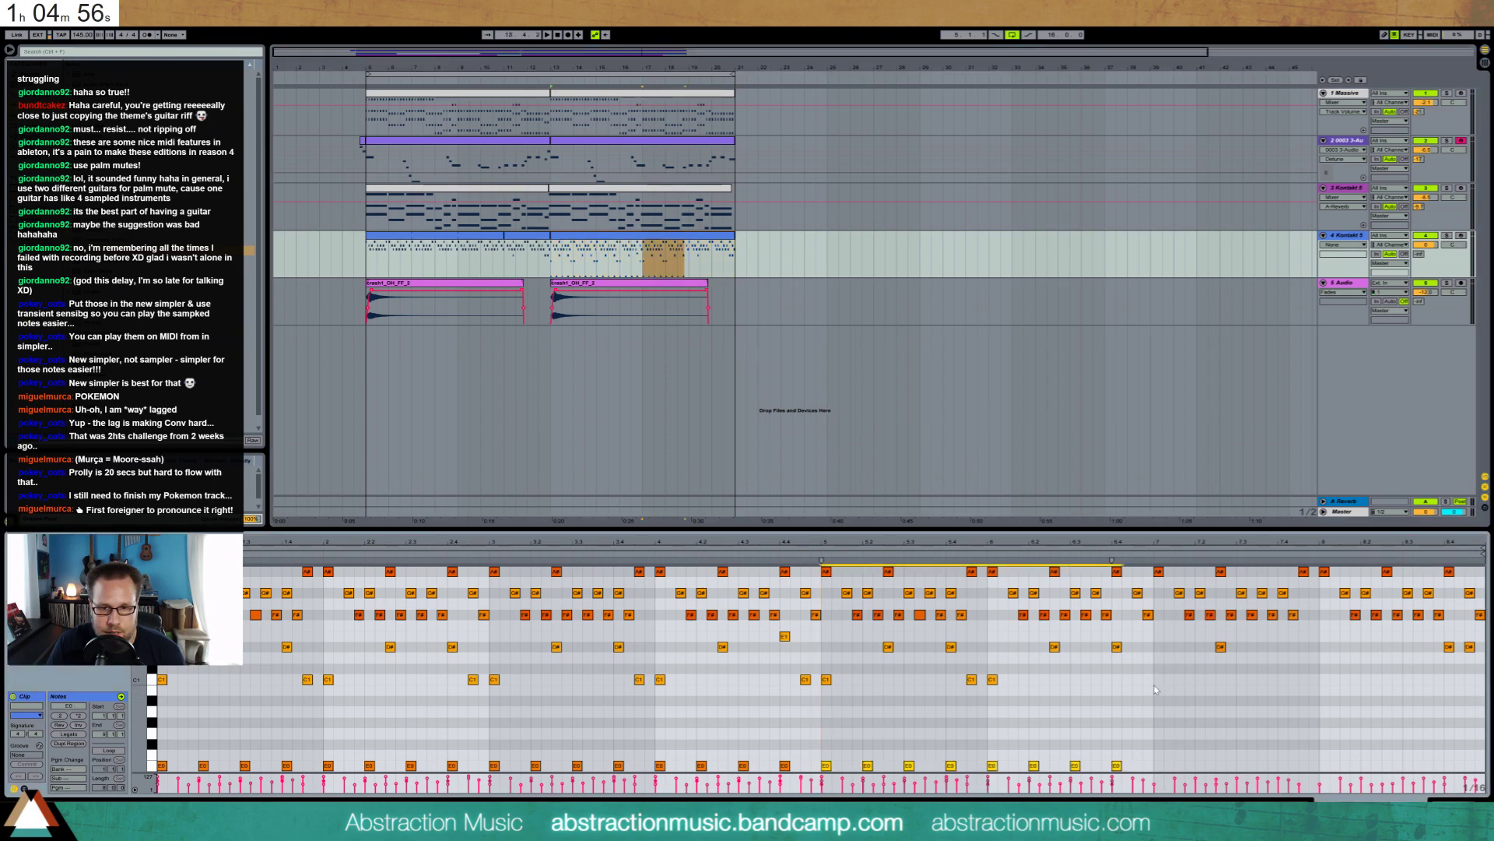
{"action": "key", "text": "ctrl+d"}
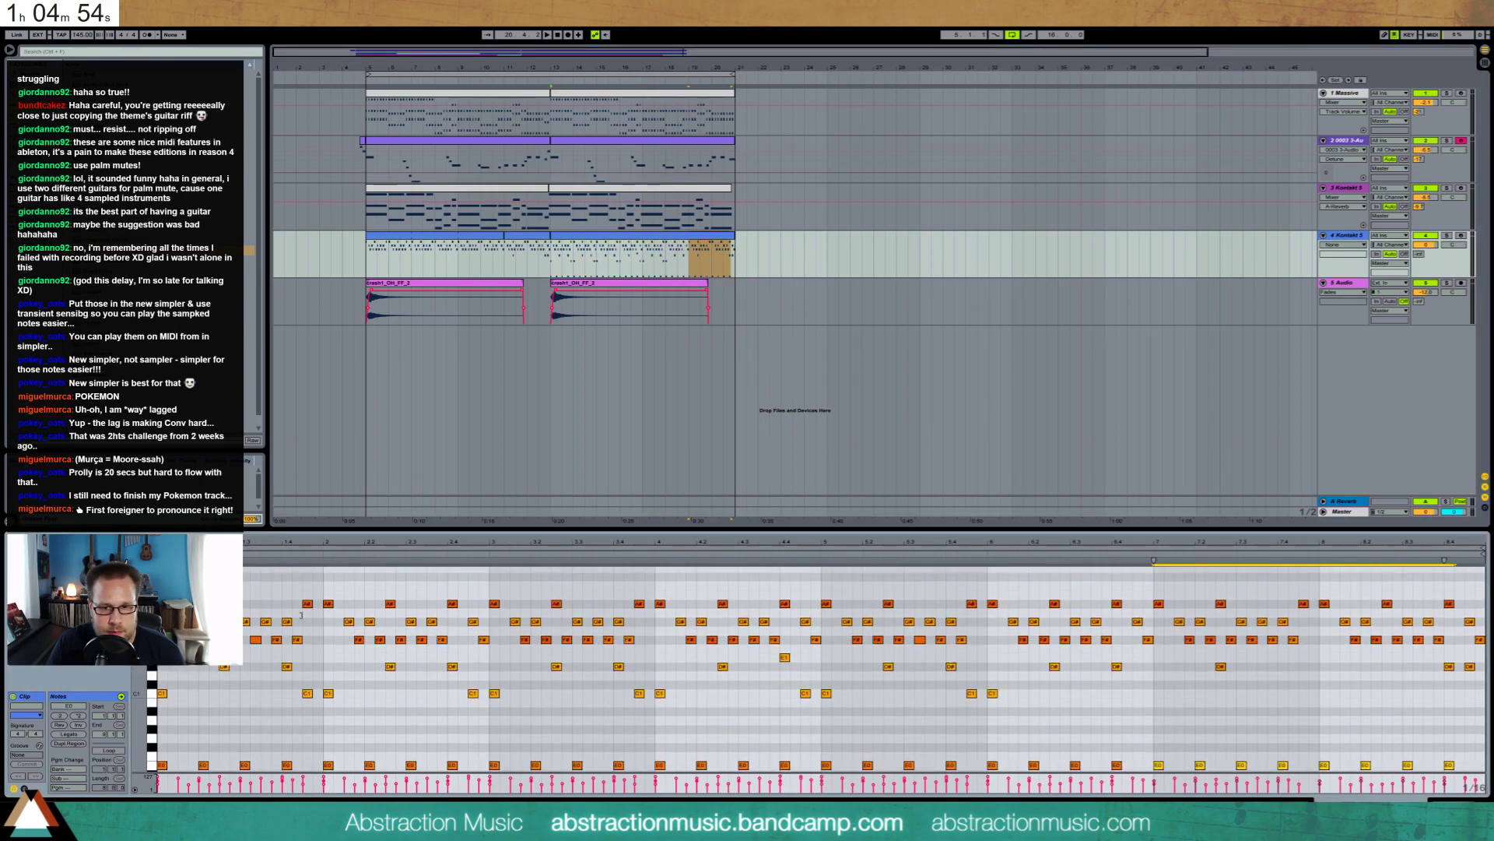
Add D#1 hits at 7.1, 7.4.3, 8.1 and 8.2.3 in the consolidated percussion clip
{"action": "double_click", "coordinate": [1158, 667]}
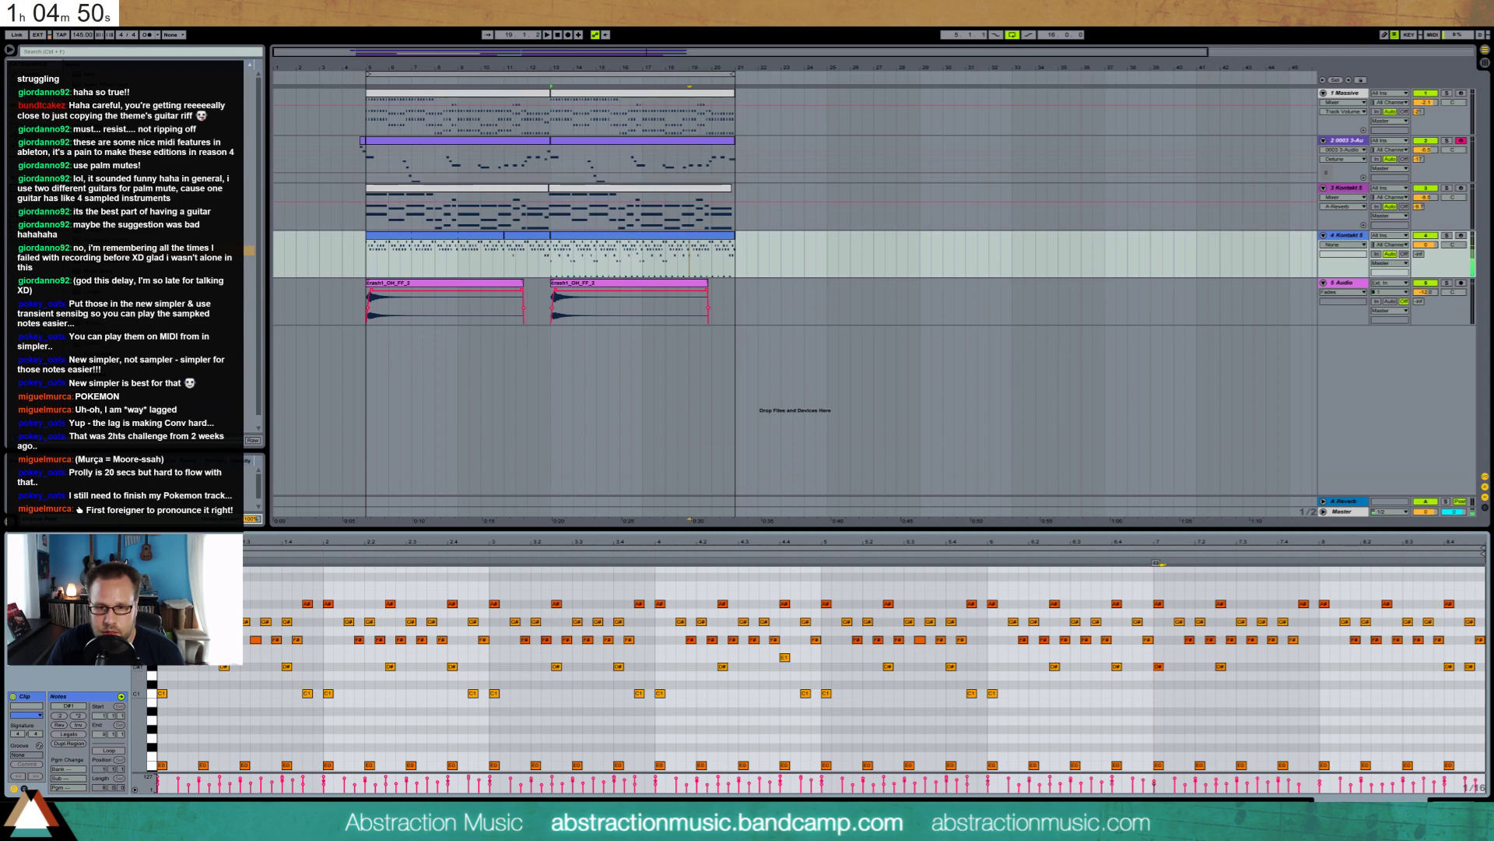
{"action": "double_click", "coordinate": [1302, 667]}
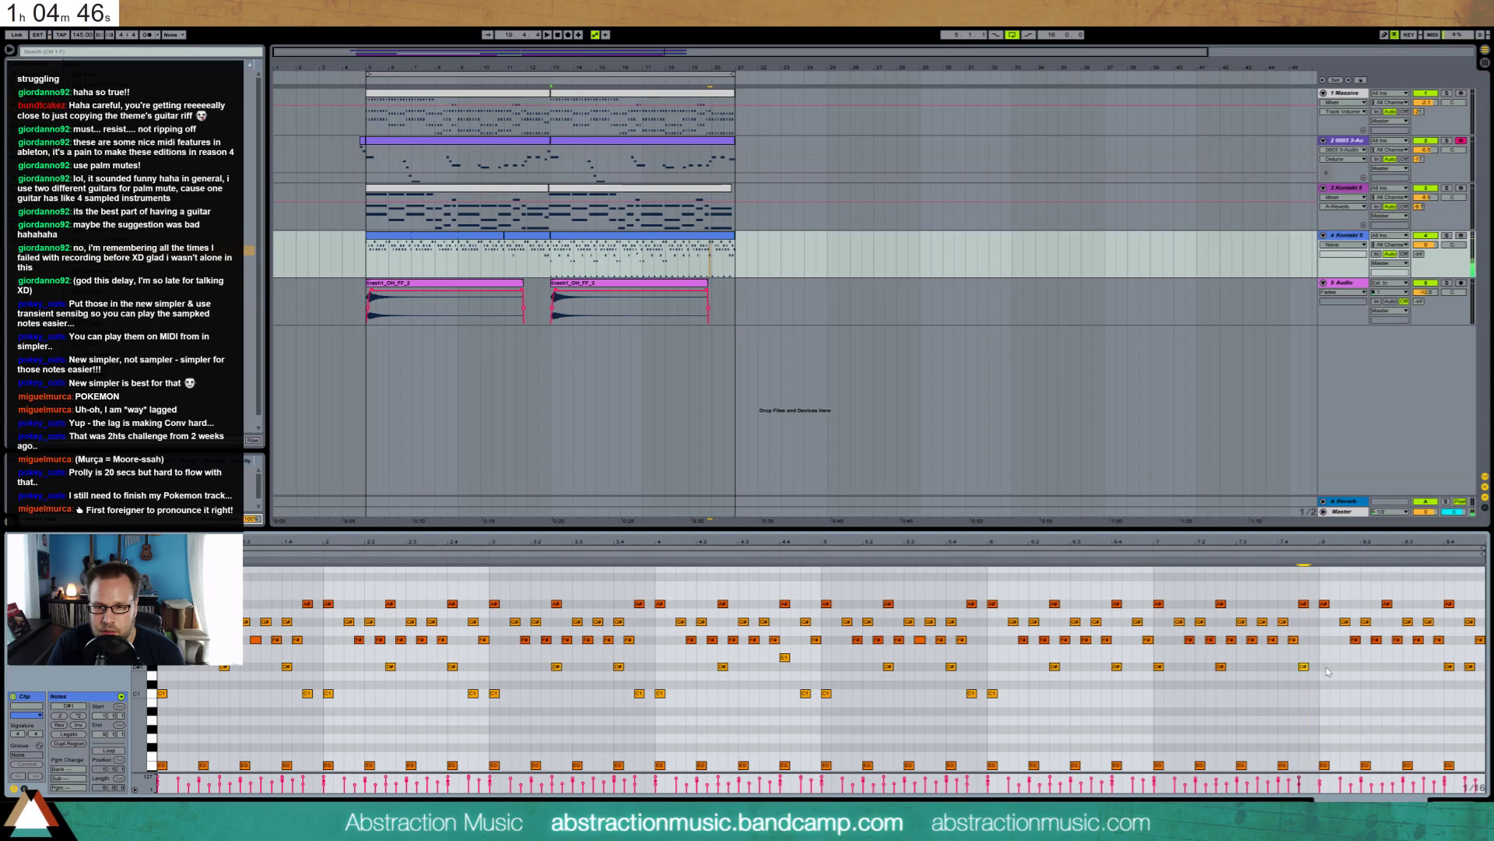
{"action": "double_click", "coordinate": [1325, 667]}
{"action": "double_click", "coordinate": [1387, 667]}
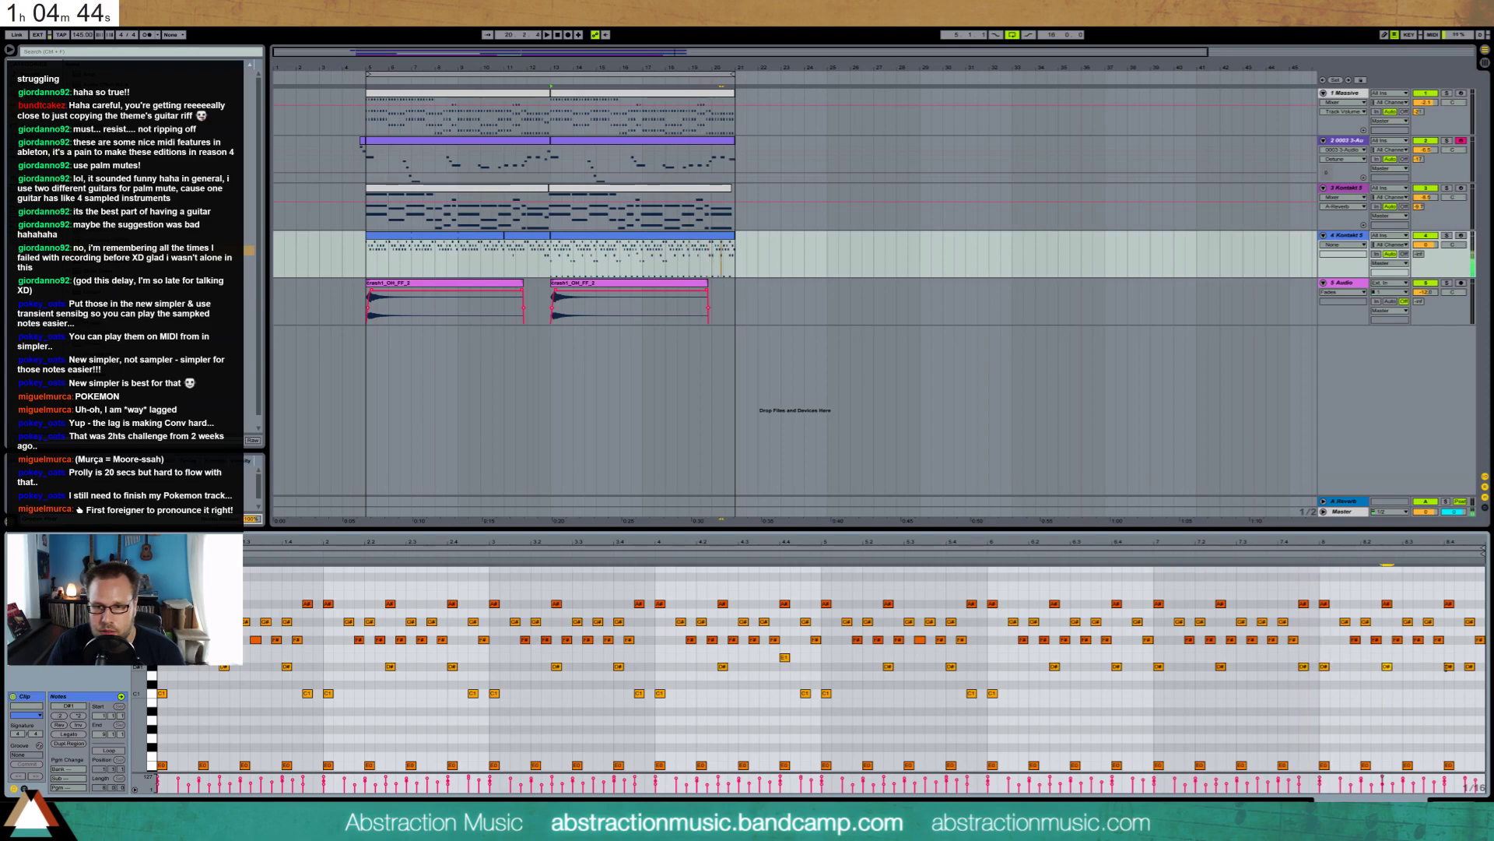
Try a higher-octave hit at 8.4.2, near the end of the percussion clip
{"action": "scroll", "coordinate": [1462, 615], "scroll_direction": "up", "scroll_amount": 2}
{"action": "double_click", "coordinate": [1460, 581]}
{"action": "left_click_drag", "start_coordinate": [1464, 581], "coordinate": [1485, 581]}
{"action": "key", "text": "Up"}
{"action": "key", "text": "Up"}
{"action": "scroll", "coordinate": [1460, 650], "scroll_direction": "up", "scroll_amount": 5}
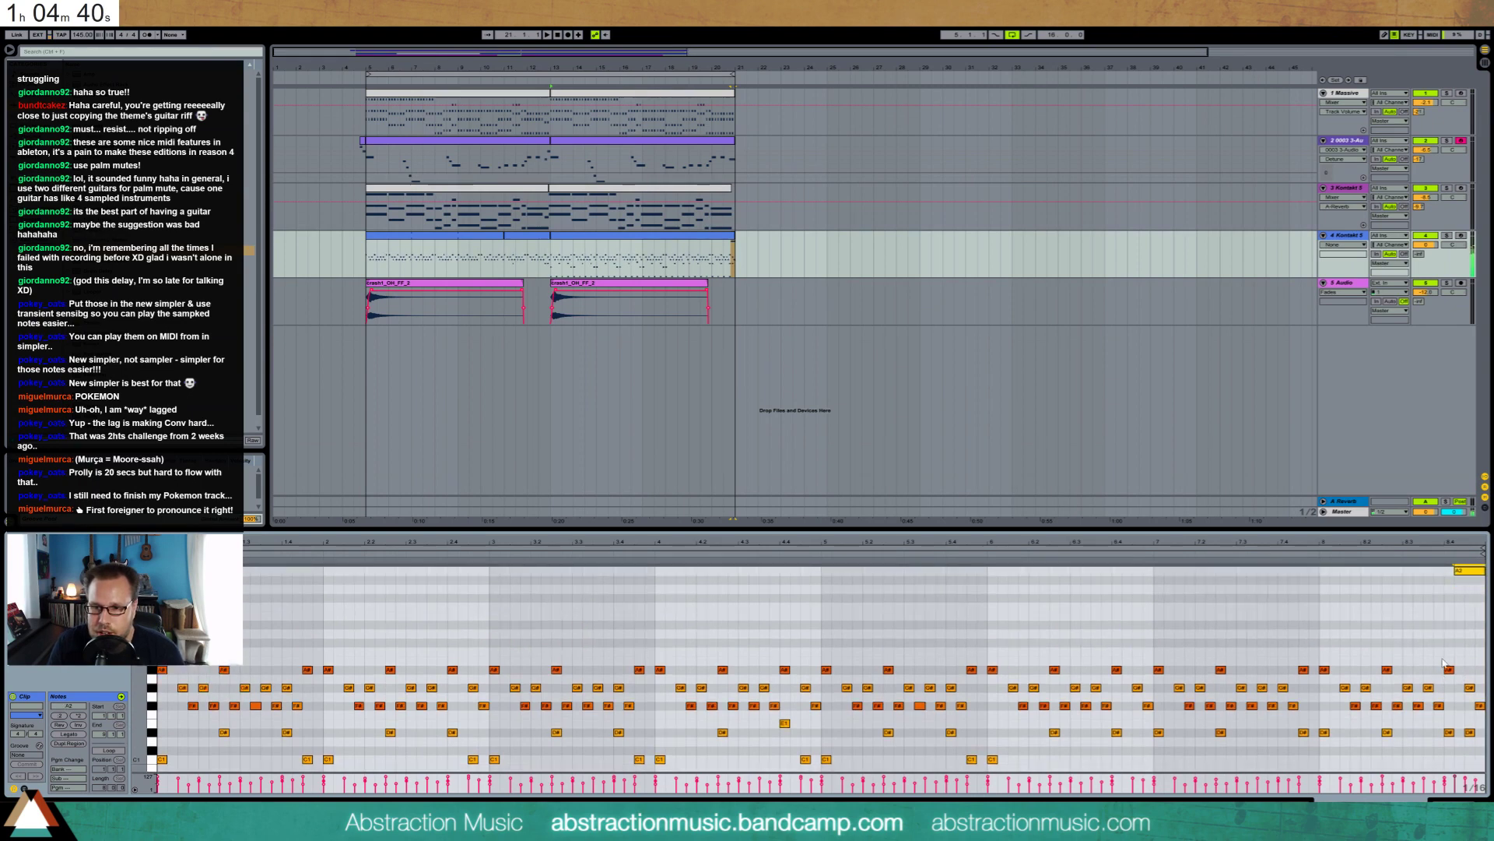
{"action": "scroll", "coordinate": [1444, 663], "scroll_direction": "up", "scroll_amount": 1}
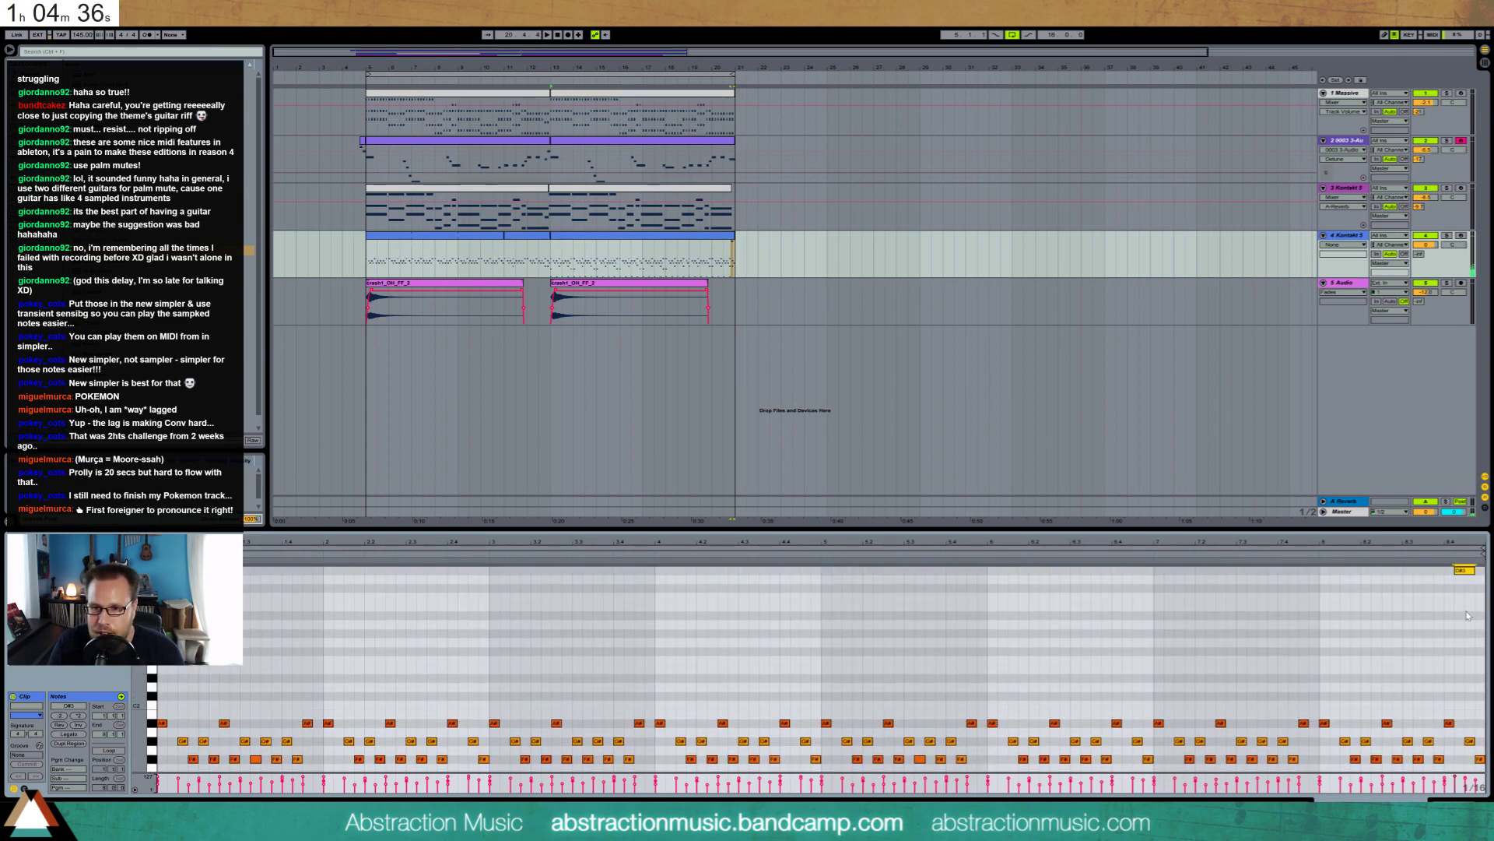
{"action": "scroll", "coordinate": [1468, 615], "scroll_direction": "down", "scroll_amount": 7}
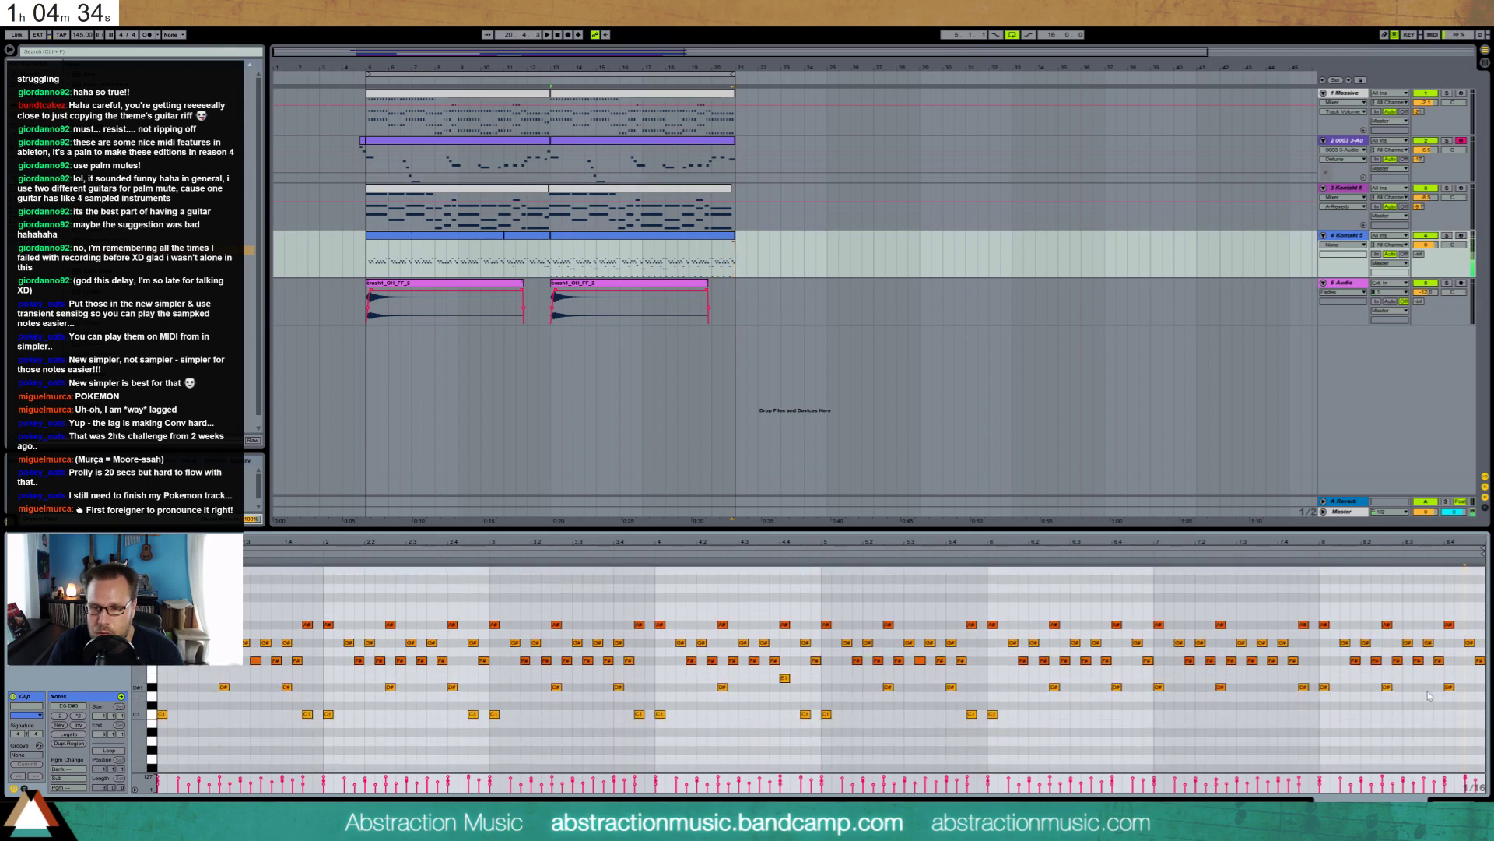
Add C1 hits at 6.3.3, 7.2, 7.4, 8.2 and 8.3.3 in the percussion clip
{"action": "double_click", "coordinate": [1095, 714]}
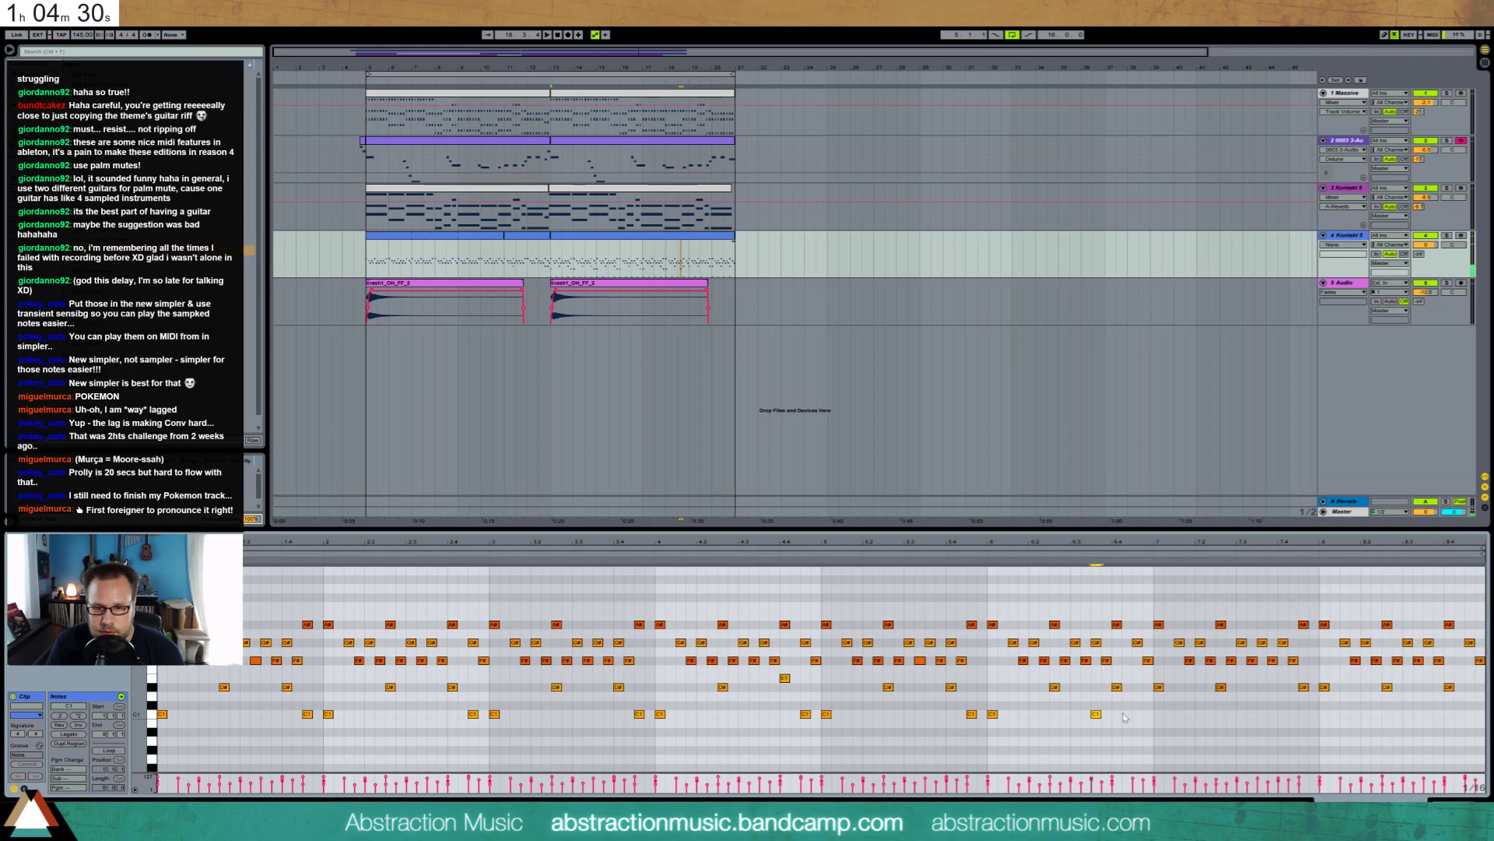
{"action": "double_click", "coordinate": [1201, 714]}
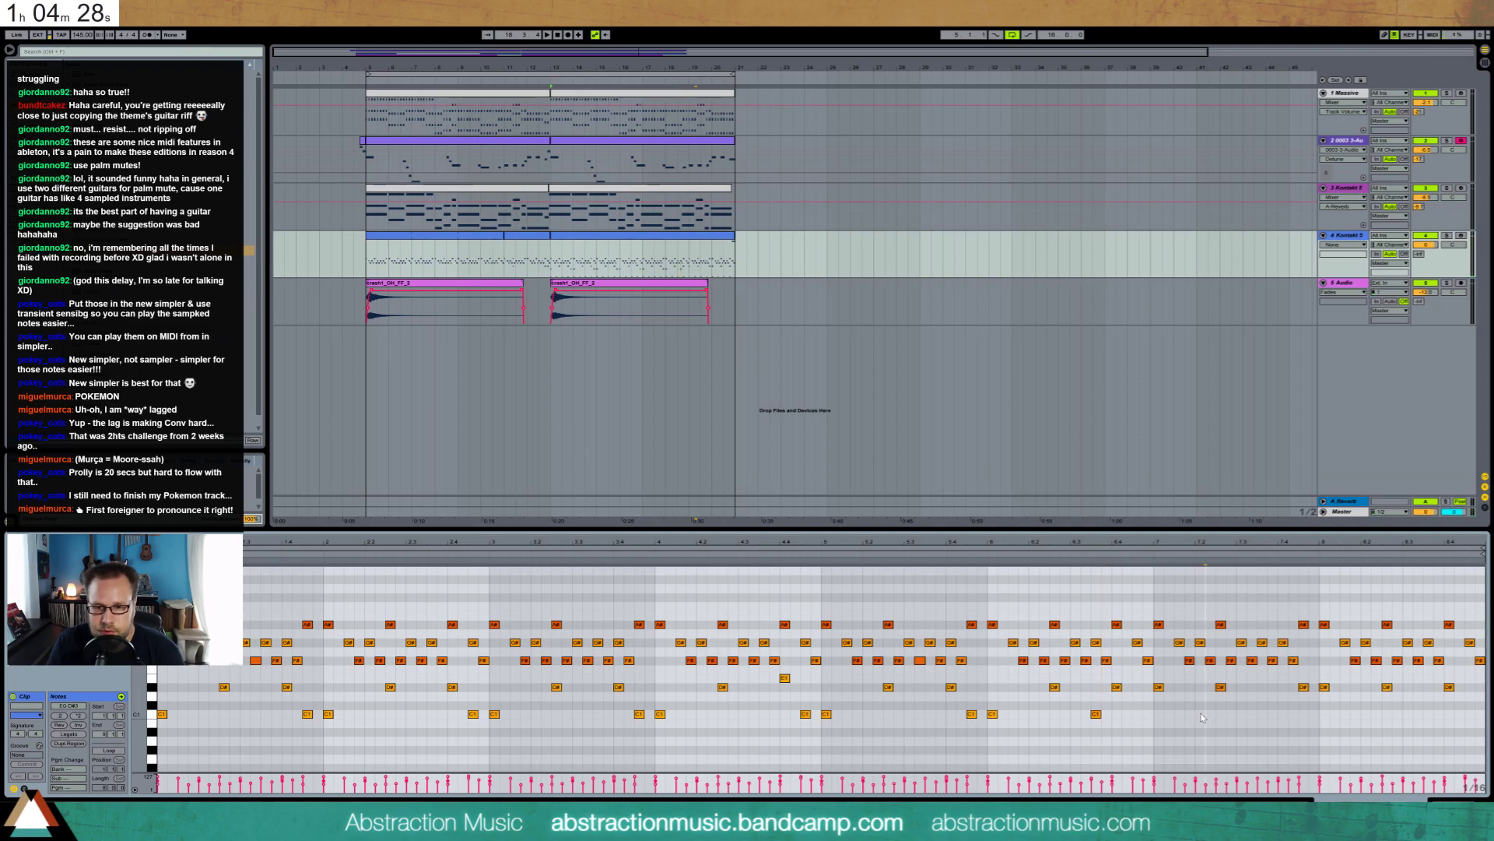
{"action": "left_click_drag", "start_coordinate": [1211, 700], "coordinate": [1208, 696]}
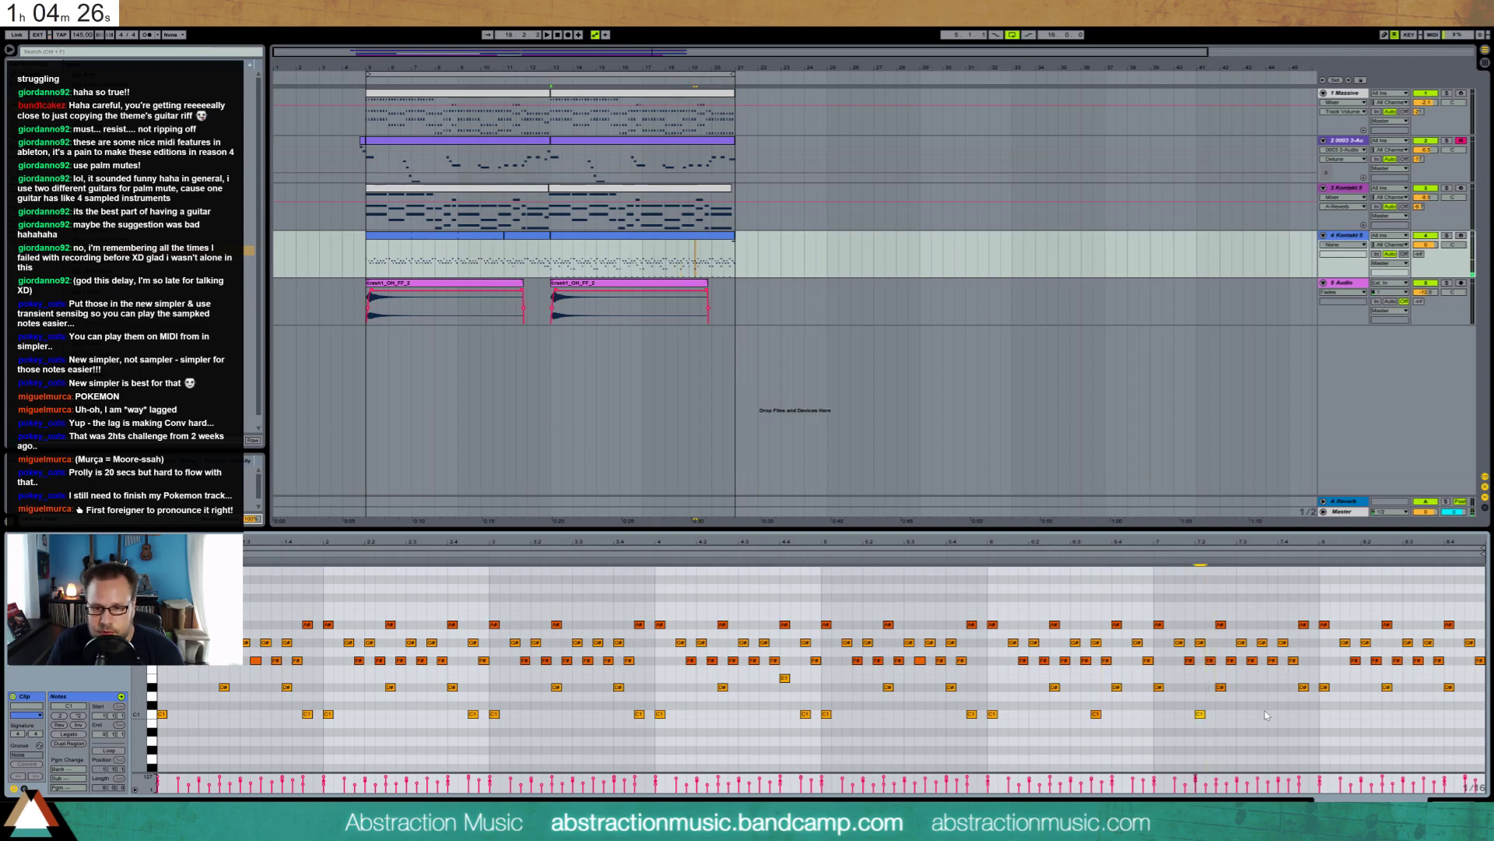
{"action": "double_click", "coordinate": [1285, 714]}
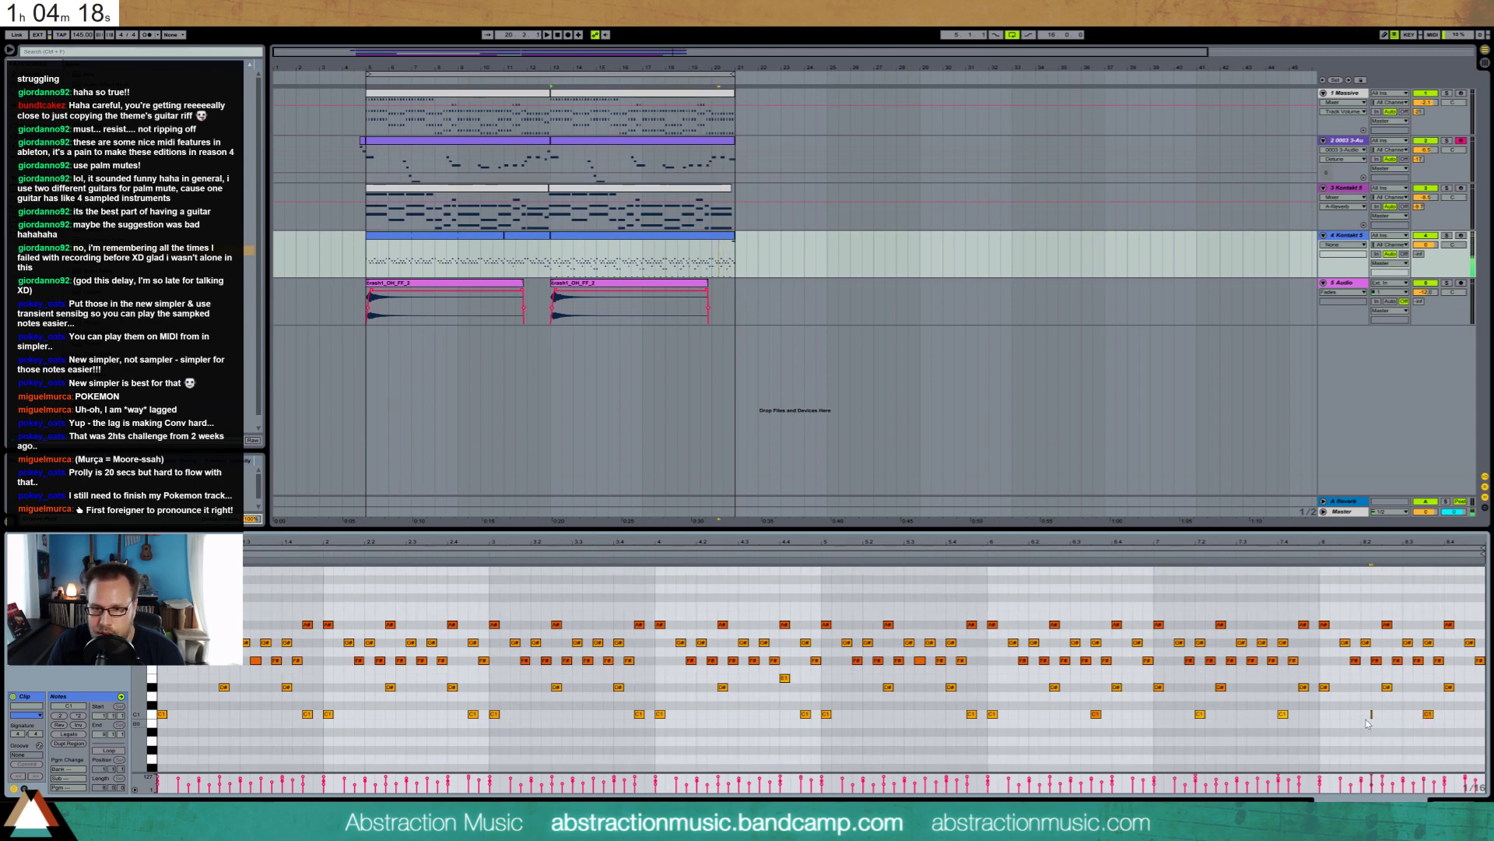
{"action": "left_click", "coordinate": [1282, 714]}
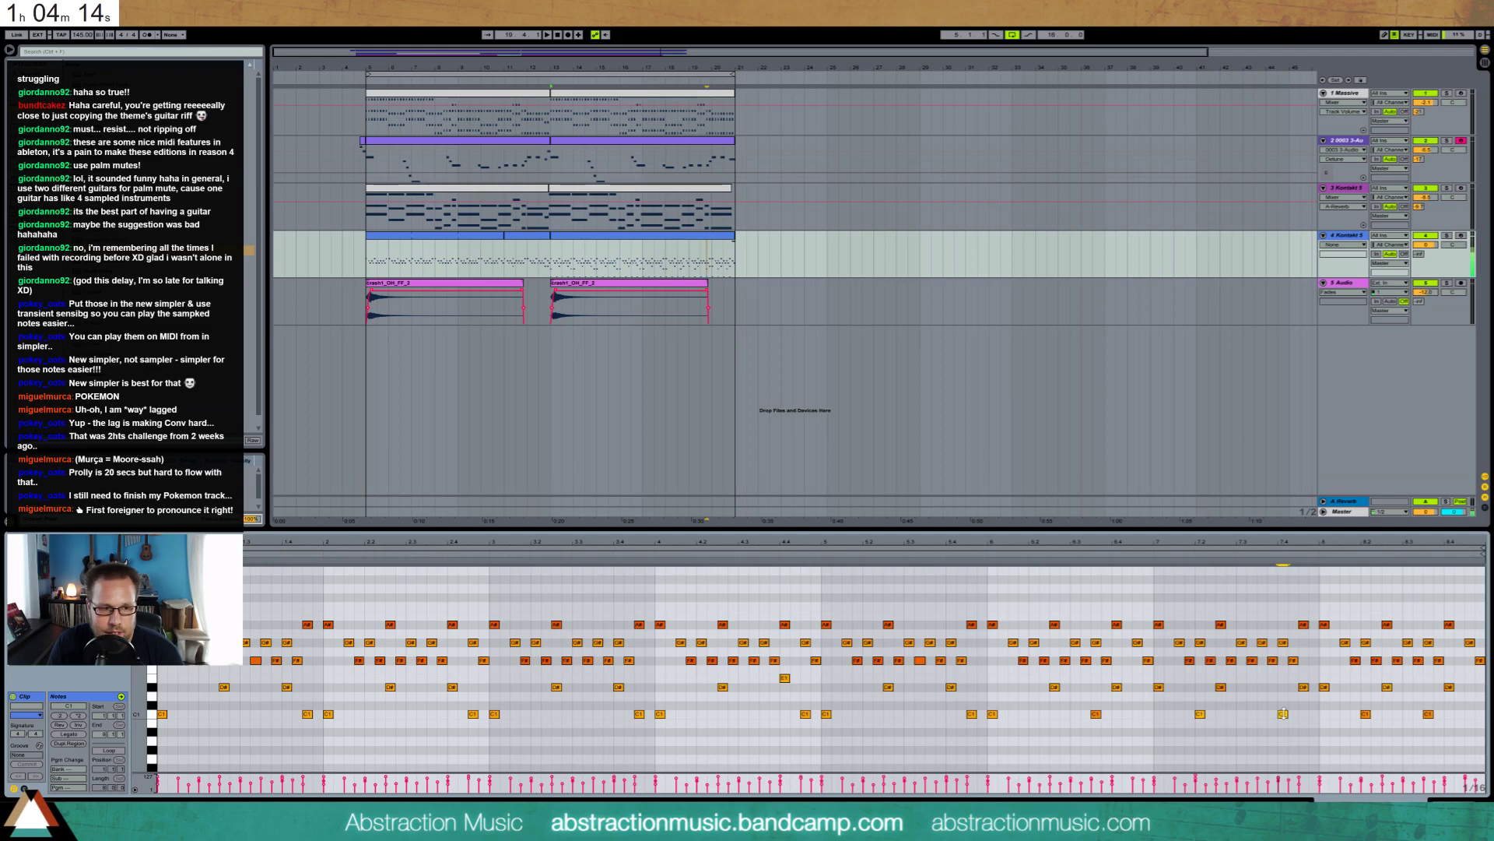
Play the arrangement, add a second E1 hit at 4.4.2 right after the one at 4.4, and replay that spot
{"action": "key", "text": "space"}
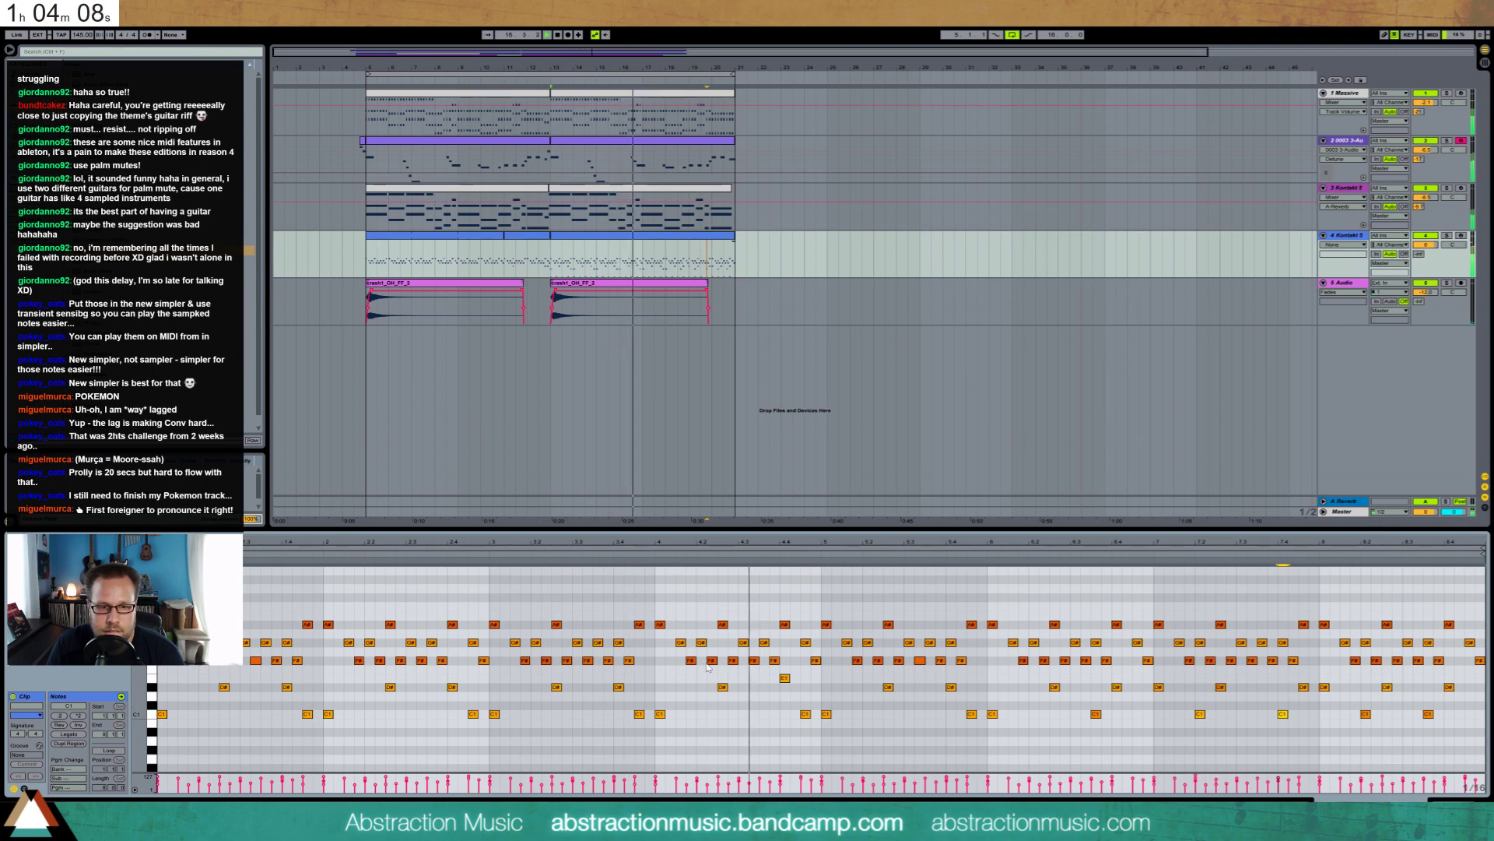
{"action": "left_click", "coordinate": [785, 677]}
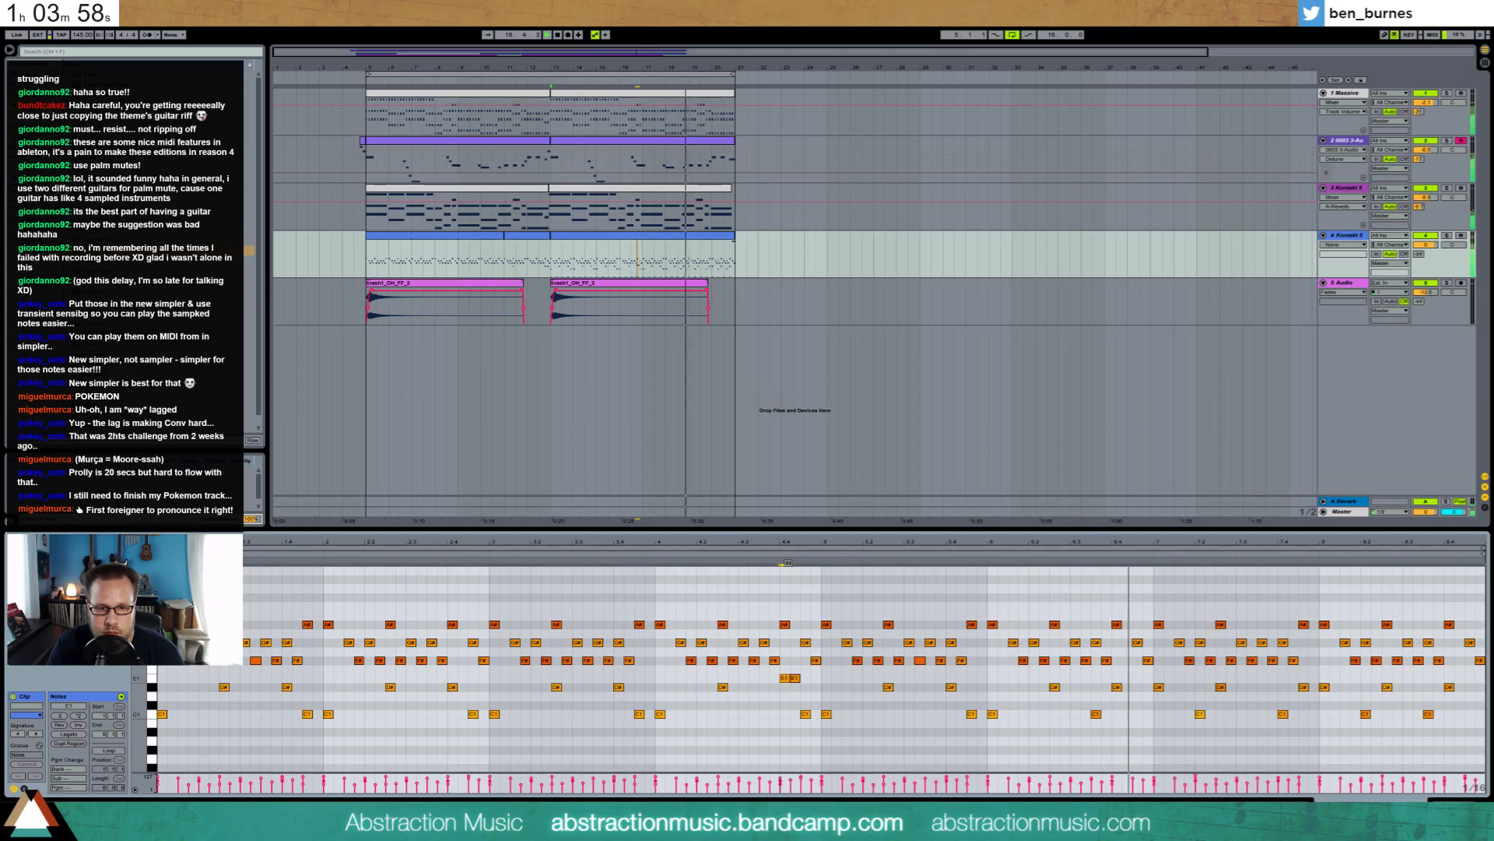
{"action": "left_click", "coordinate": [758, 556]}
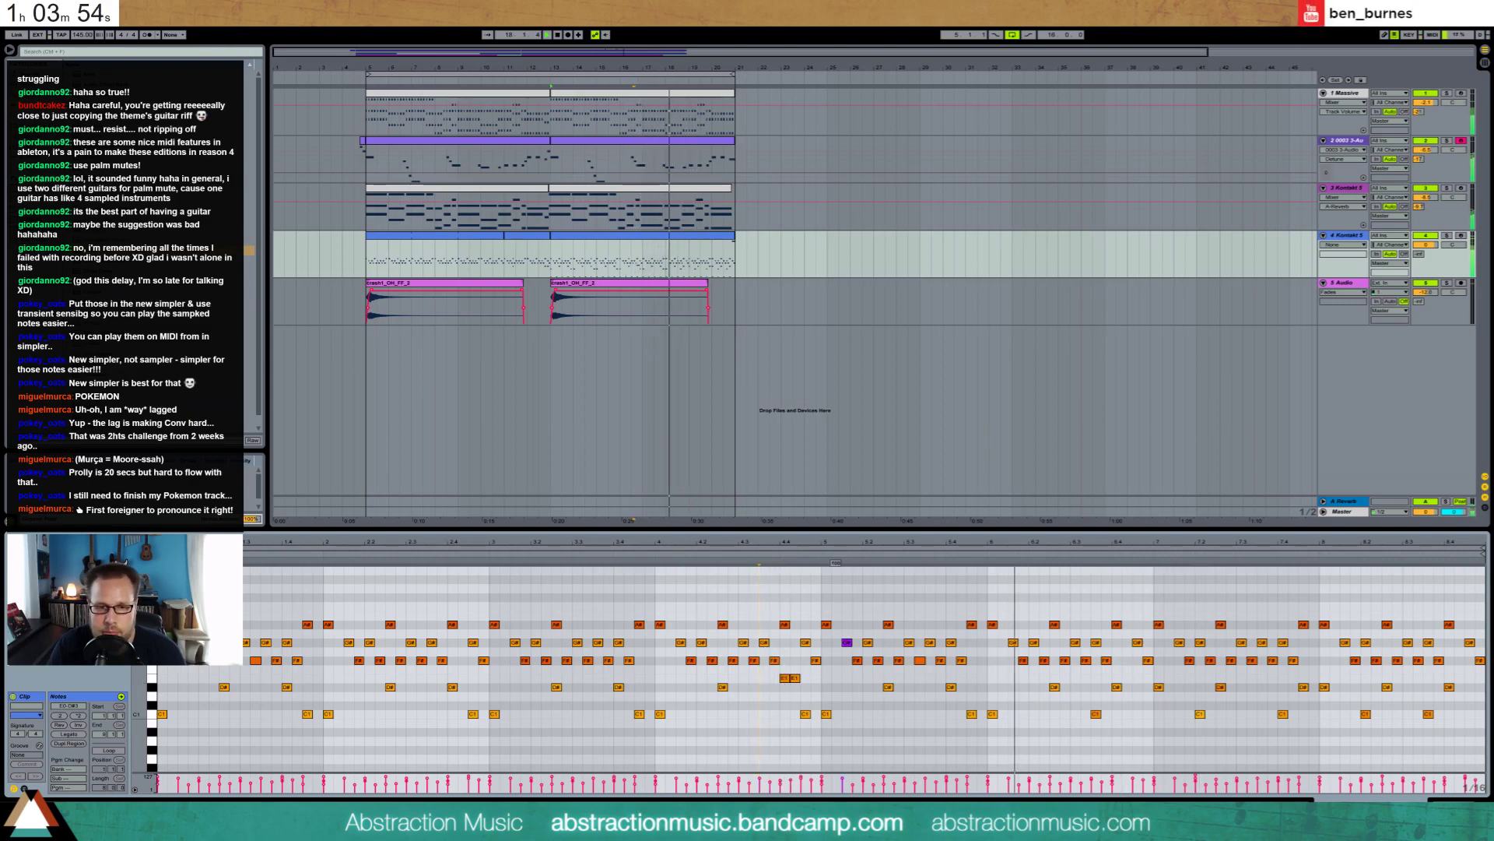
Add a fill of B1 at 6.4, A1 at 6.4.3 and F1 at 6.4.4, and replay the passage from 6.3
{"action": "double_click", "coordinate": [1146, 669]}
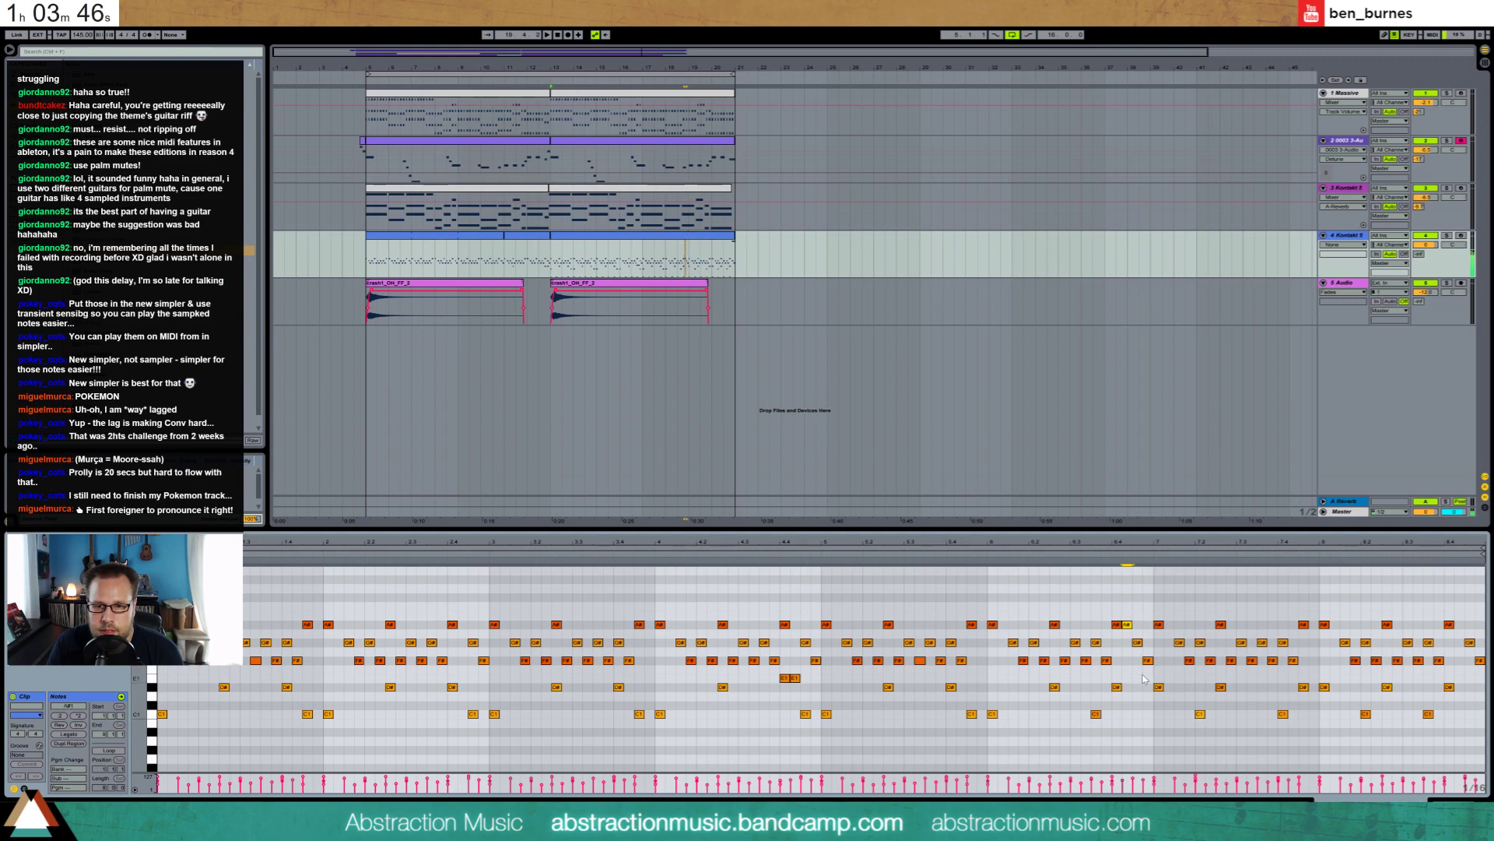
{"action": "key", "text": "Down"}
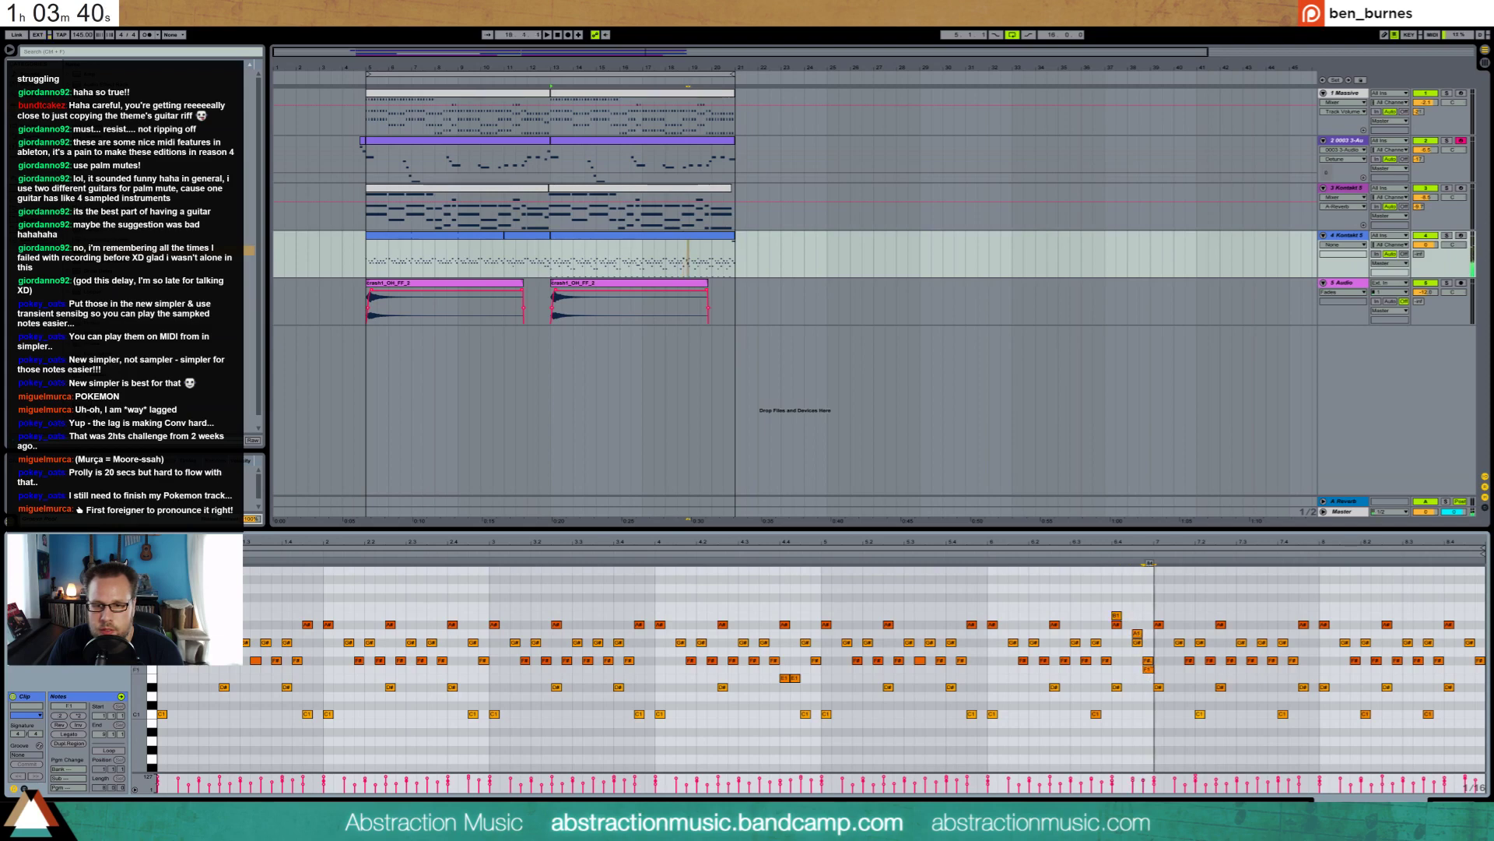
{"action": "left_click", "coordinate": [1069, 549]}
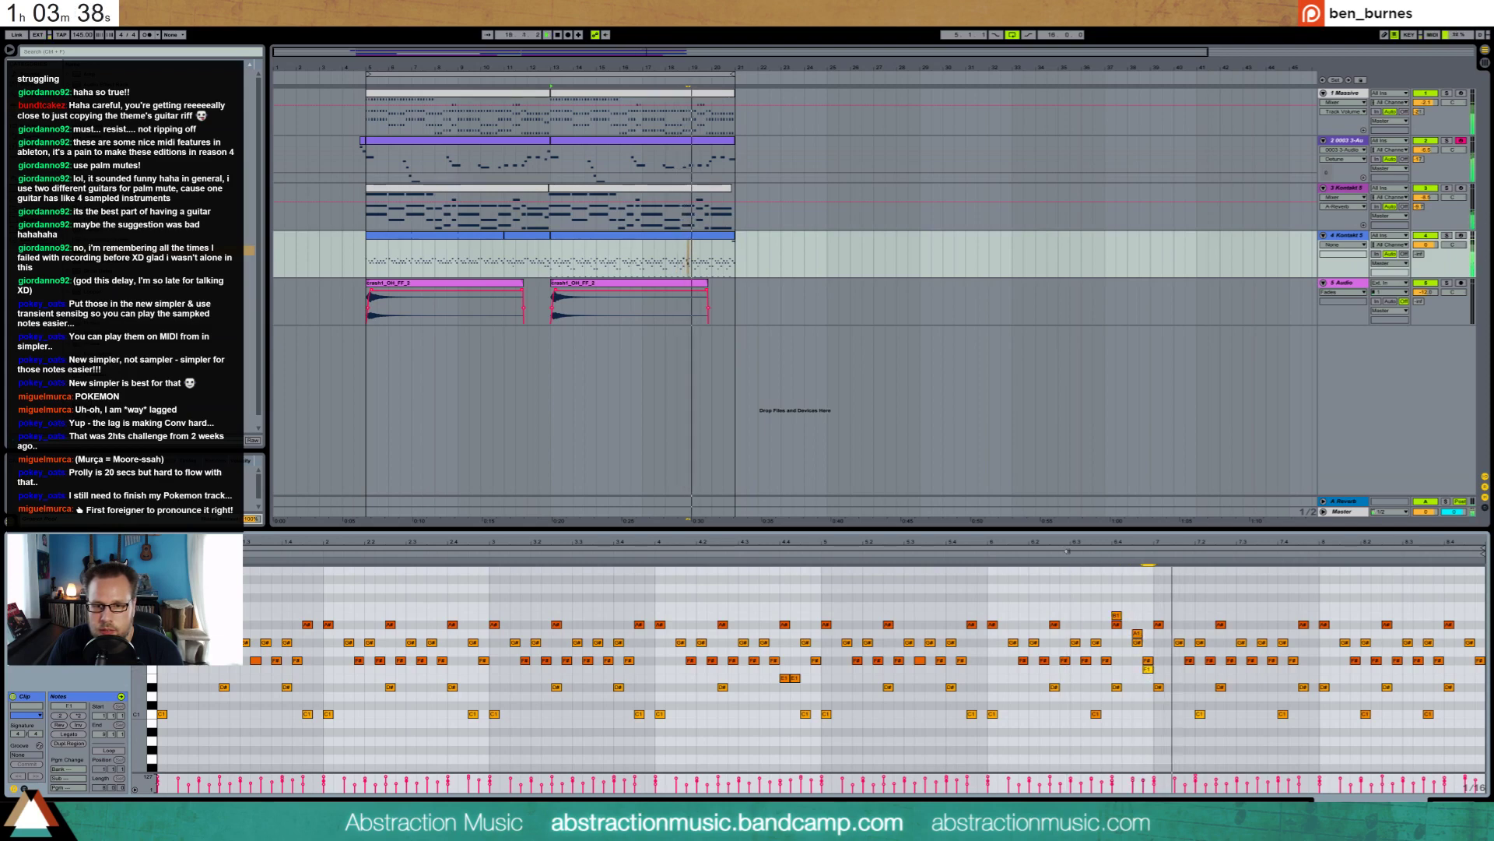
{"action": "left_click", "coordinate": [1199, 713]}
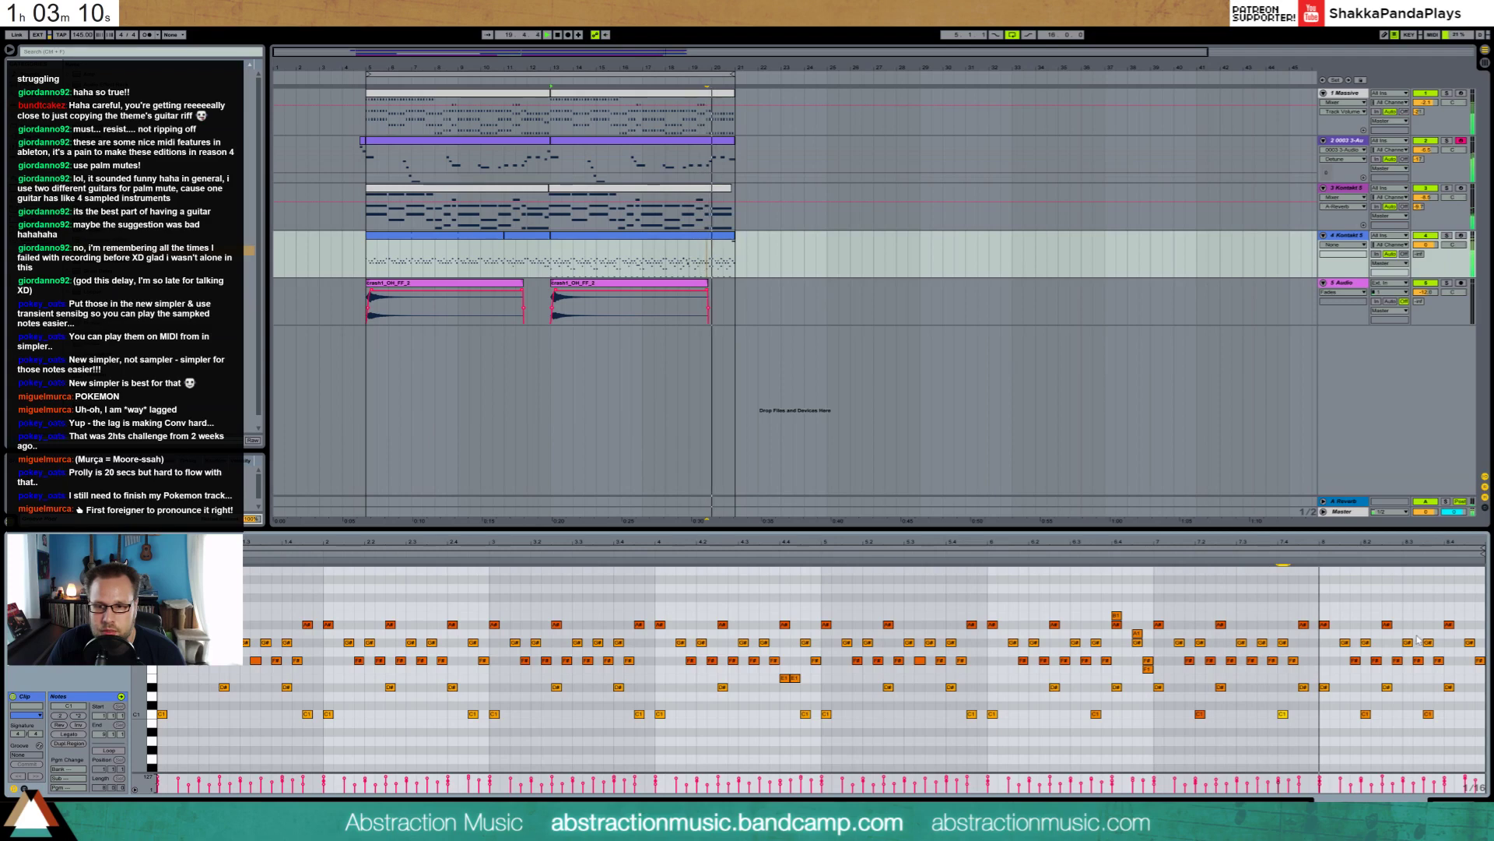
Add a closing fill in bar 8 with A1 hits at 8.1.3 and 8.2, G1 hits at 8.3.3 and 8.4, and F1 at 8.4.3
{"action": "double_click", "coordinate": [1356, 615]}
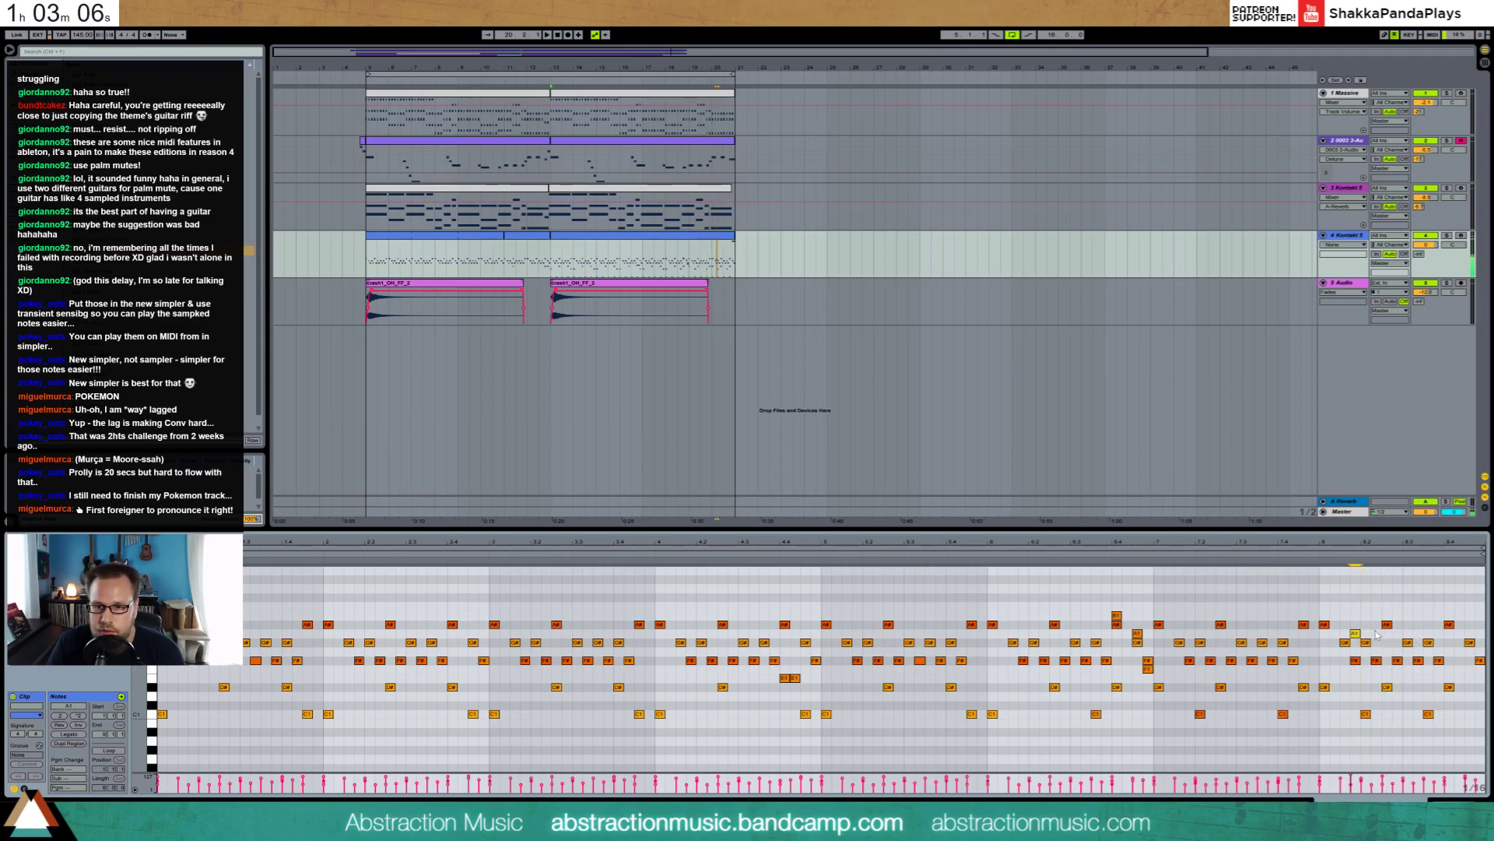
{"action": "double_click", "coordinate": [1376, 633]}
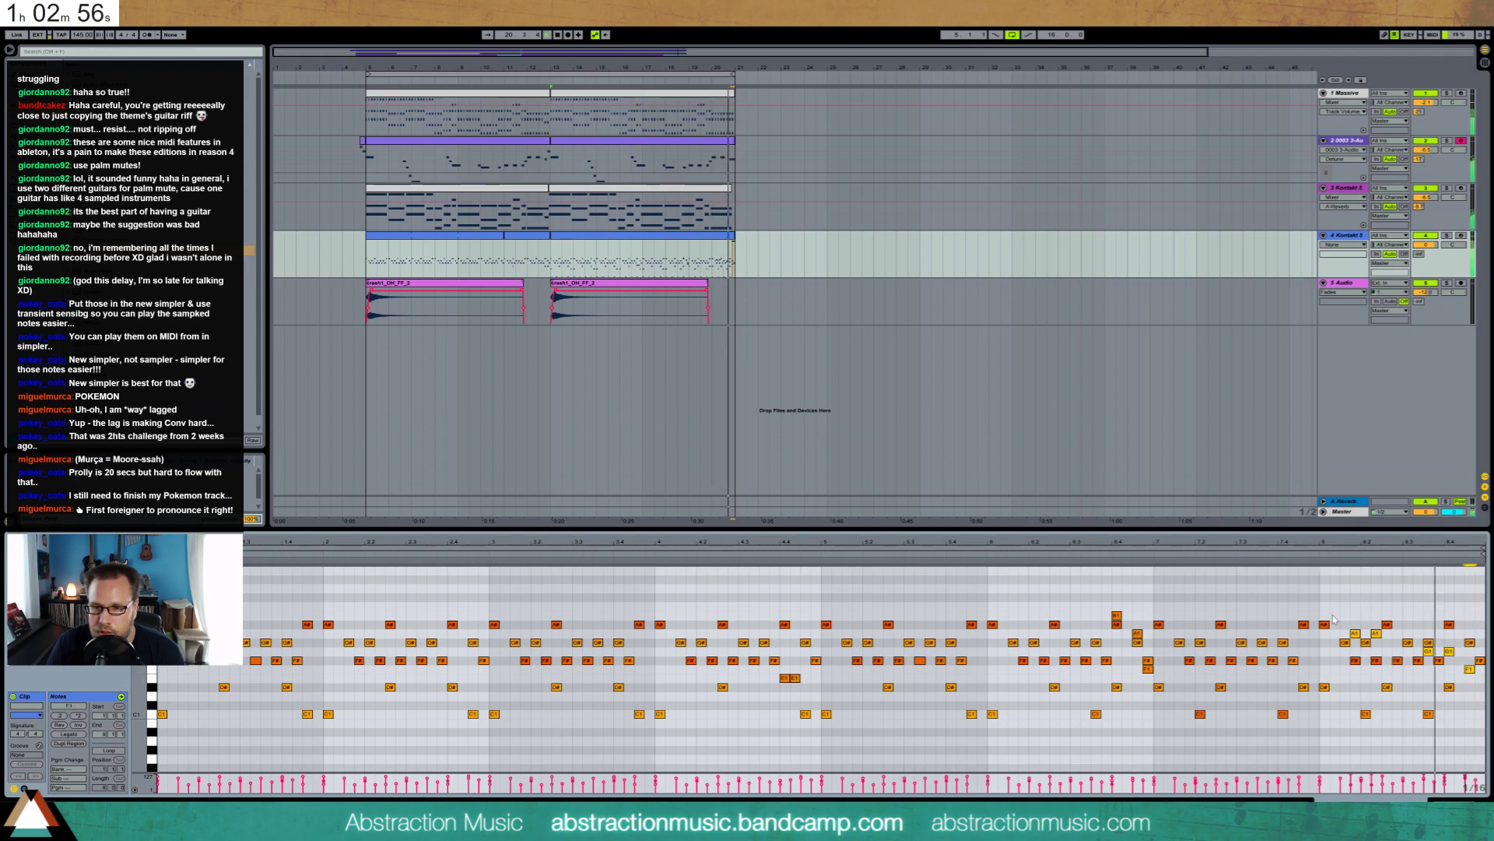
{"action": "left_click_drag", "start_coordinate": [1349, 621], "coordinate": [1375, 638]}
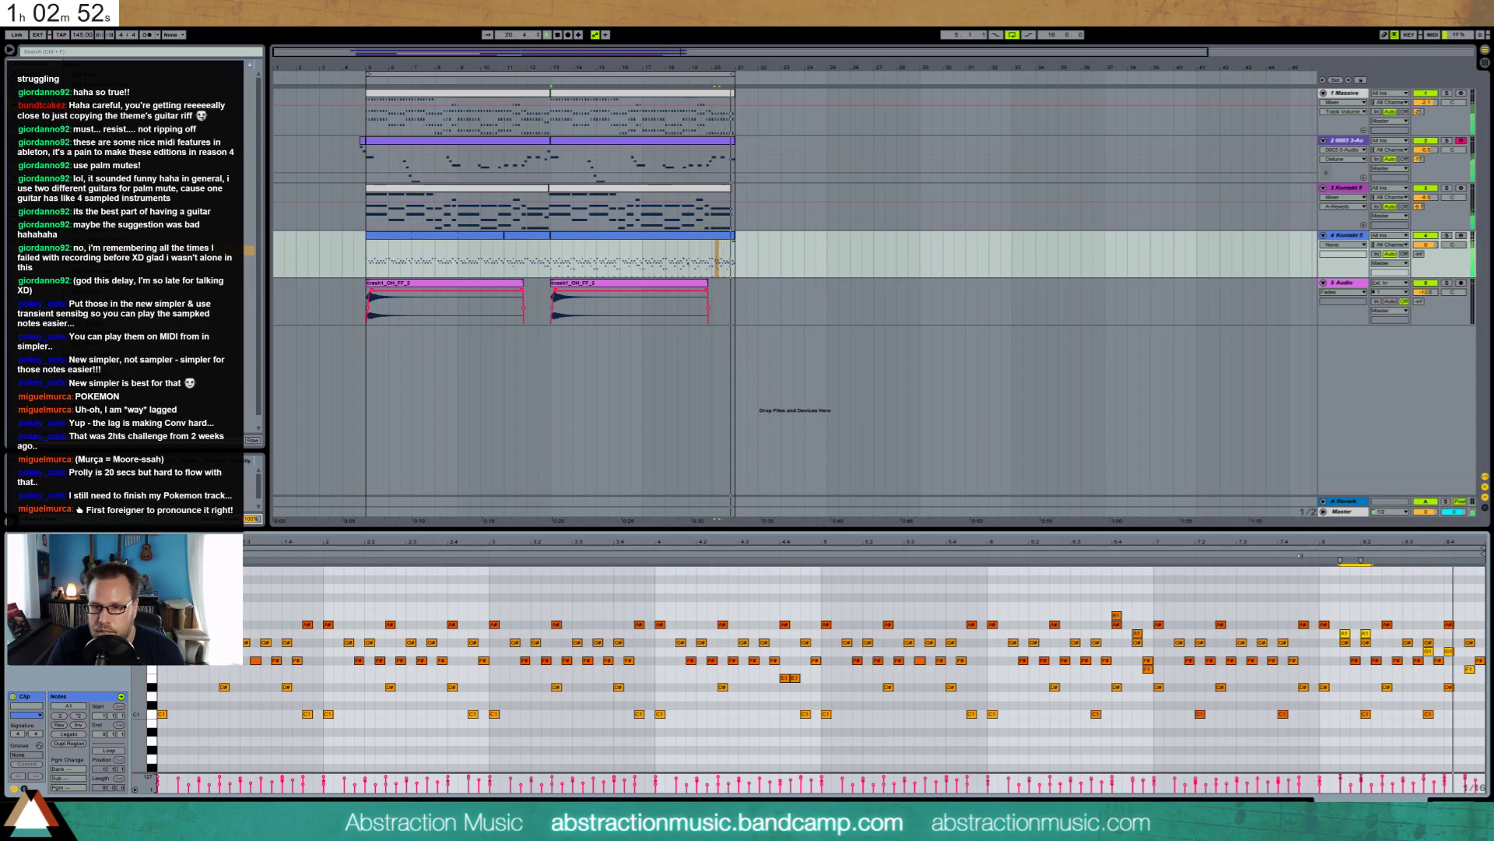
Shift the closing fill's two G1 hits earlier to 8.3 and 8.3.3, replay bar 8, and select the upper accent hits there
{"action": "left_click_drag", "start_coordinate": [1413, 649], "coordinate": [1456, 653]}
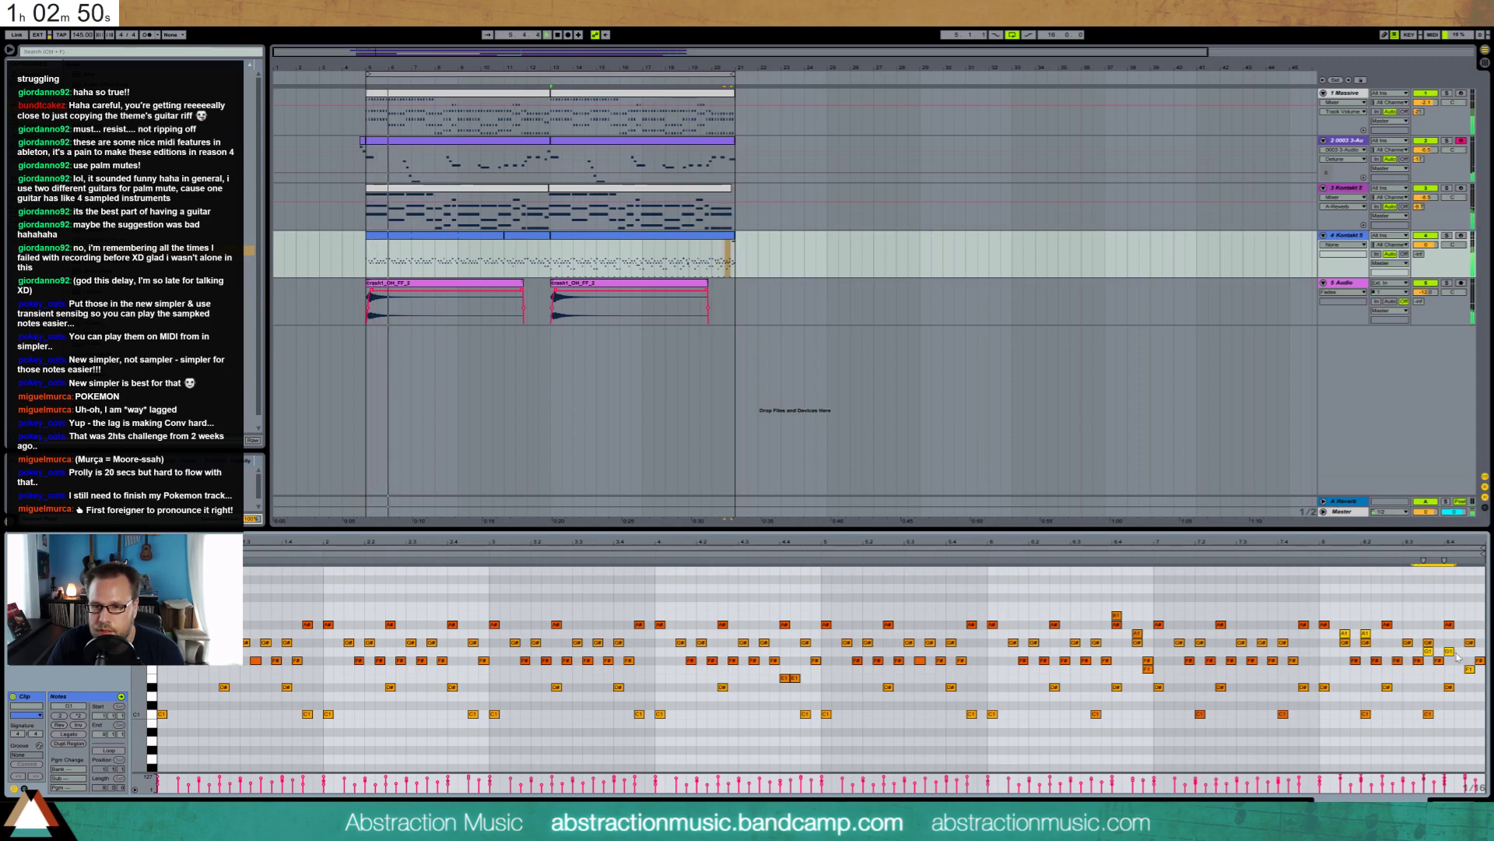
{"action": "key", "text": "Left"}
{"action": "key", "text": "Left"}
{"action": "left_click", "coordinate": [1308, 552]}
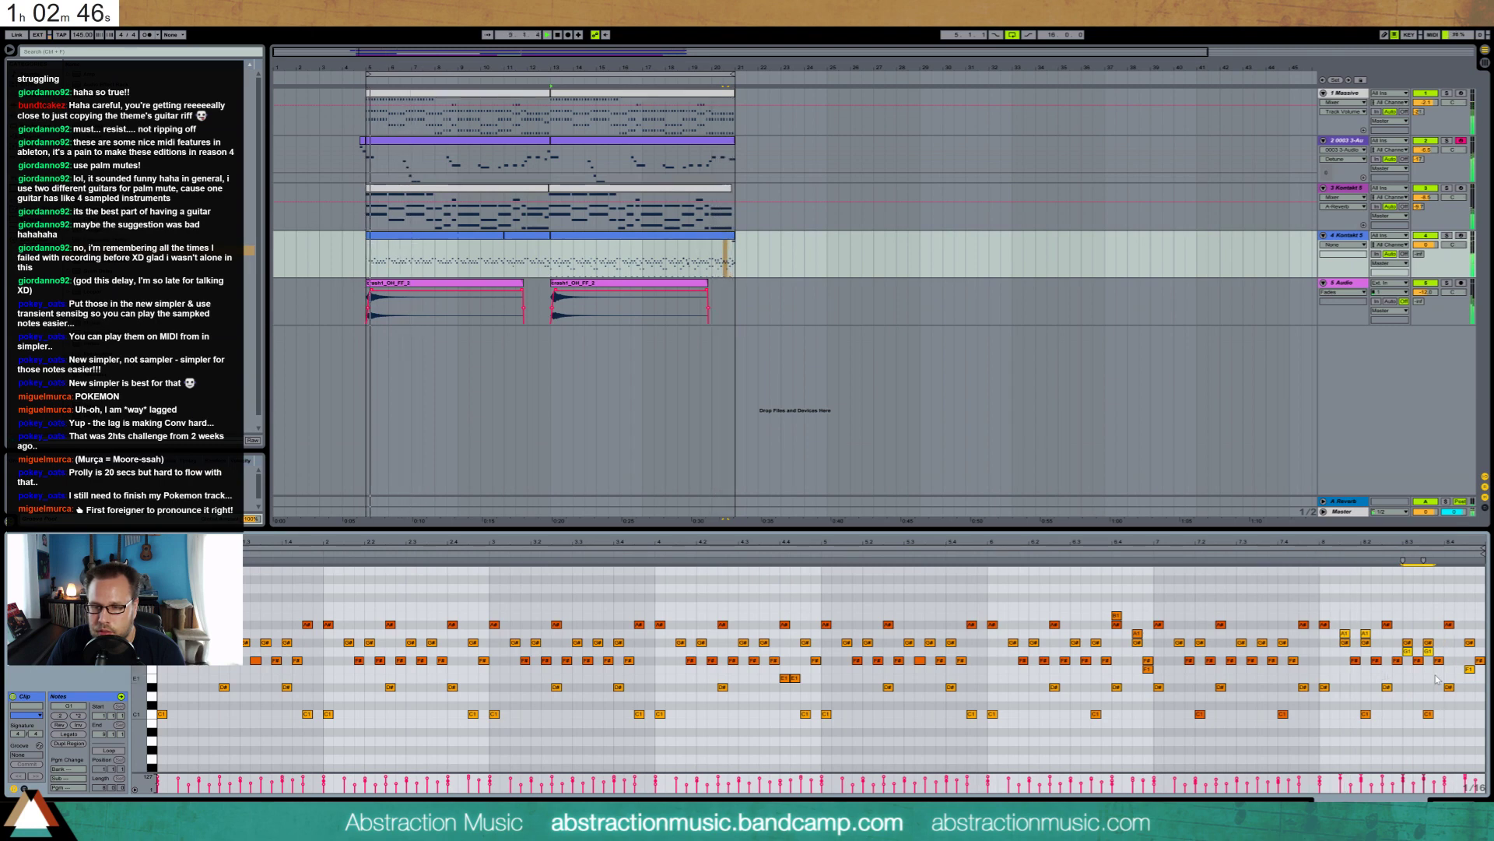
{"action": "left_click_drag", "start_coordinate": [1320, 615], "coordinate": [1453, 629]}
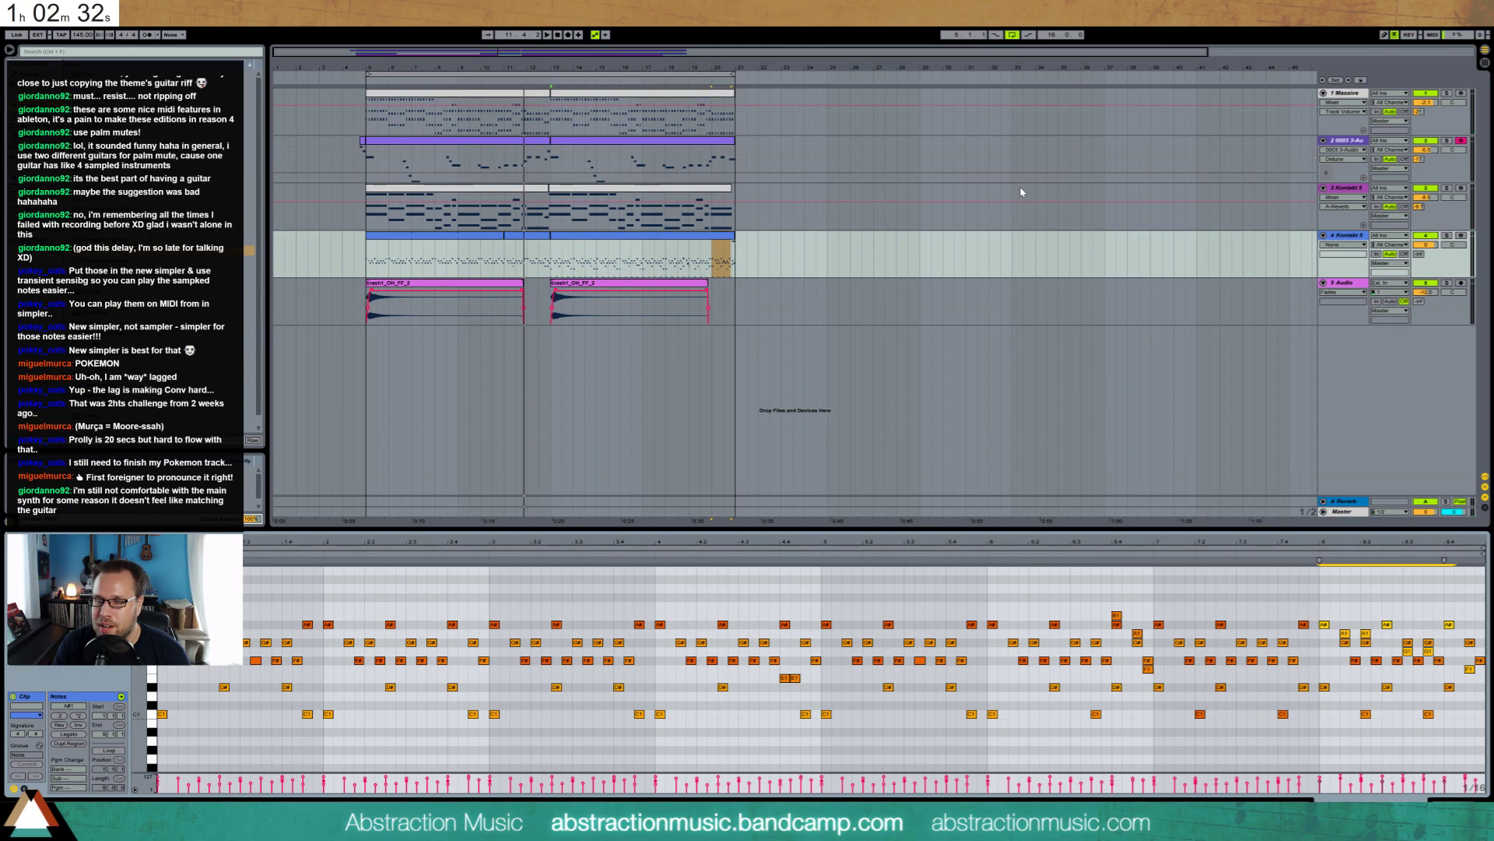
Copy all chord notes from the first Massive clip and paste them into the first melody clip on track 2
{"action": "left_click", "coordinate": [530, 97]}
{"action": "key", "text": "space"}
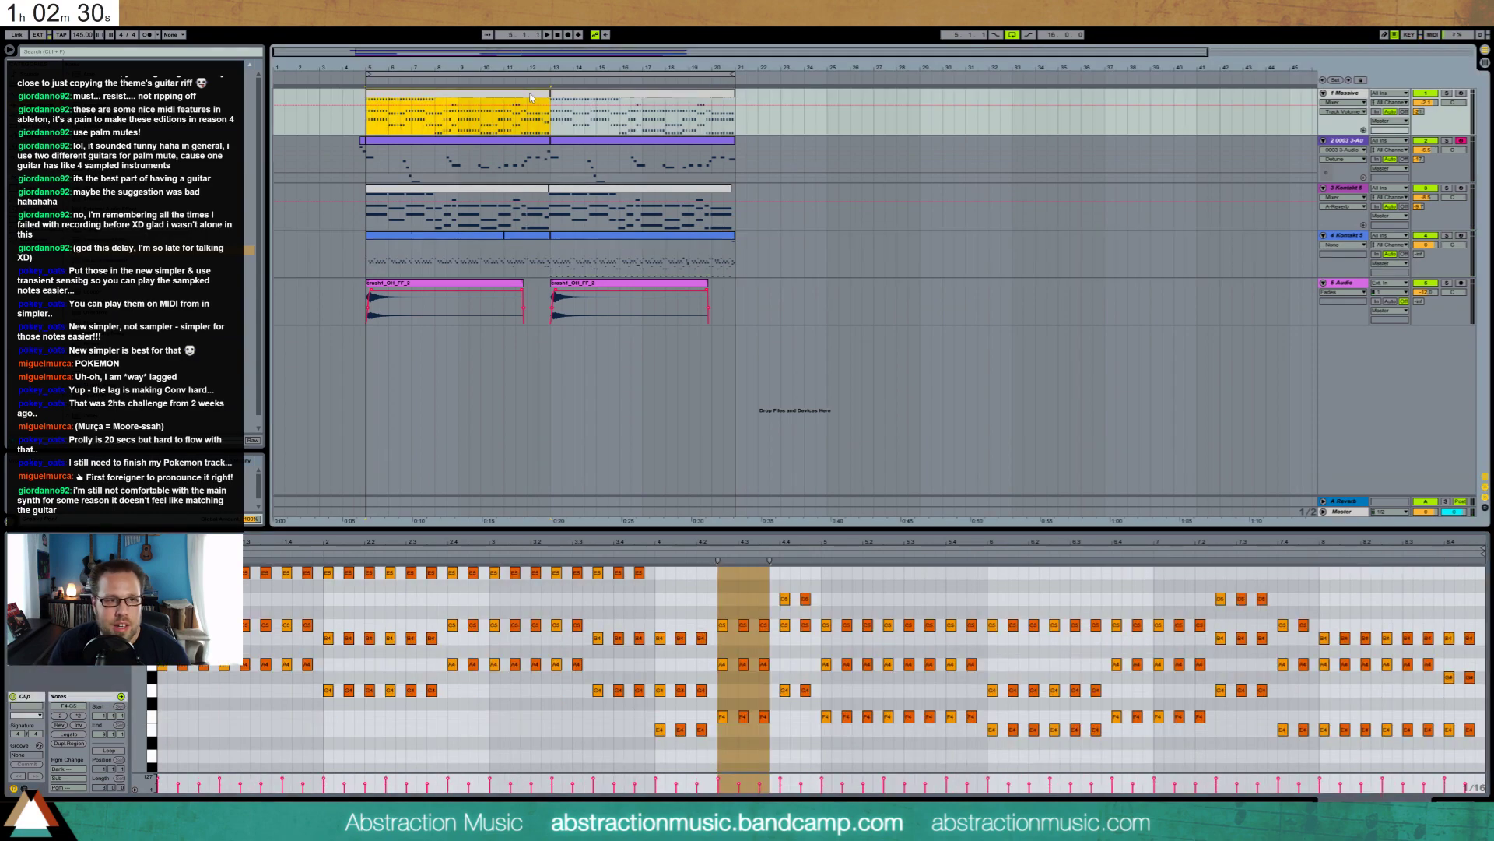
{"action": "left_click", "coordinate": [324, 589]}
{"action": "key", "text": "ctrl+a"}
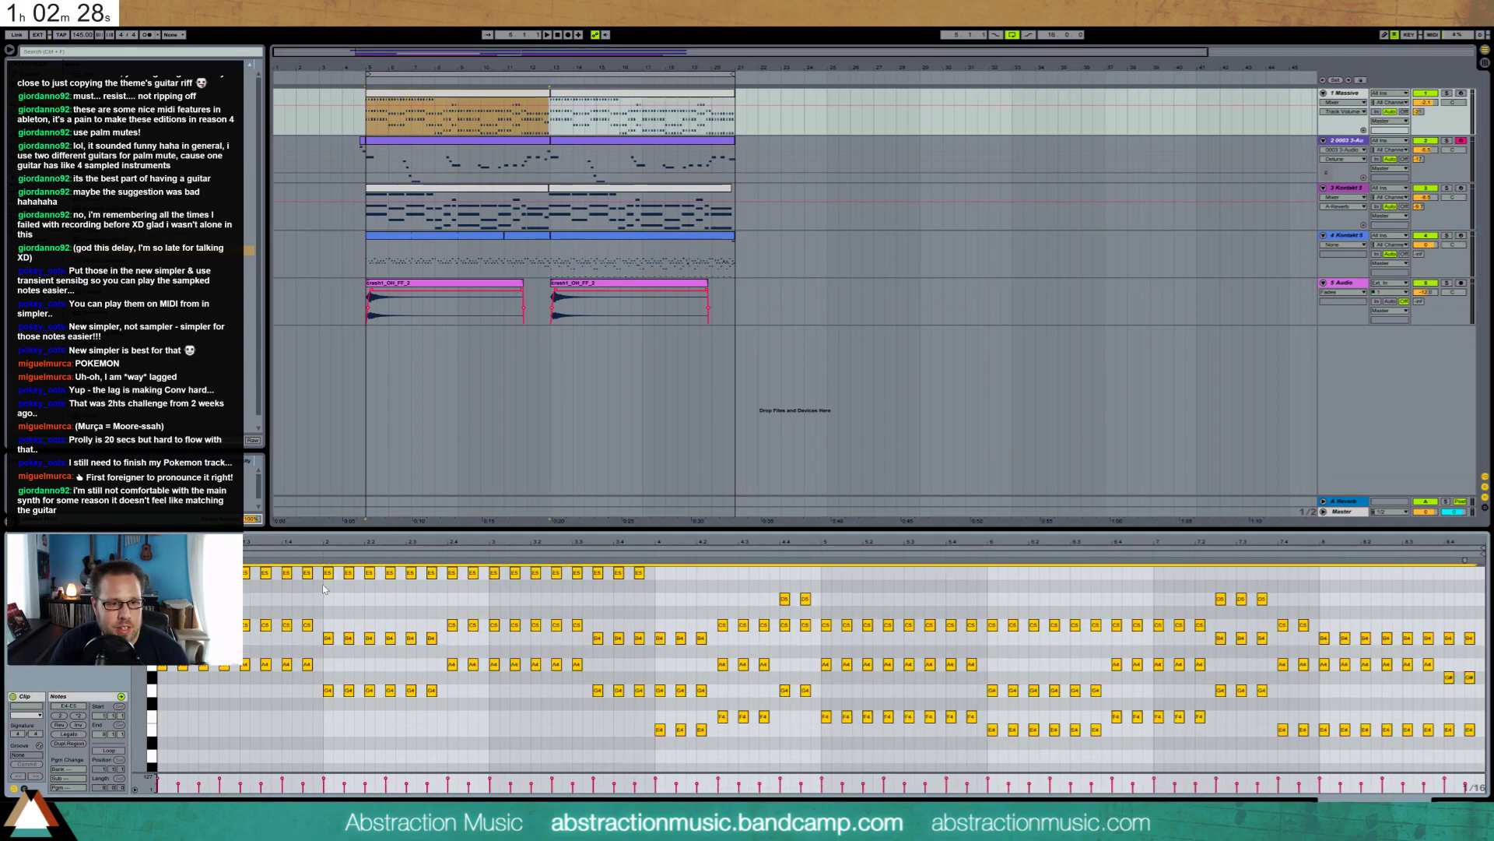
{"action": "left_click", "coordinate": [502, 147]}
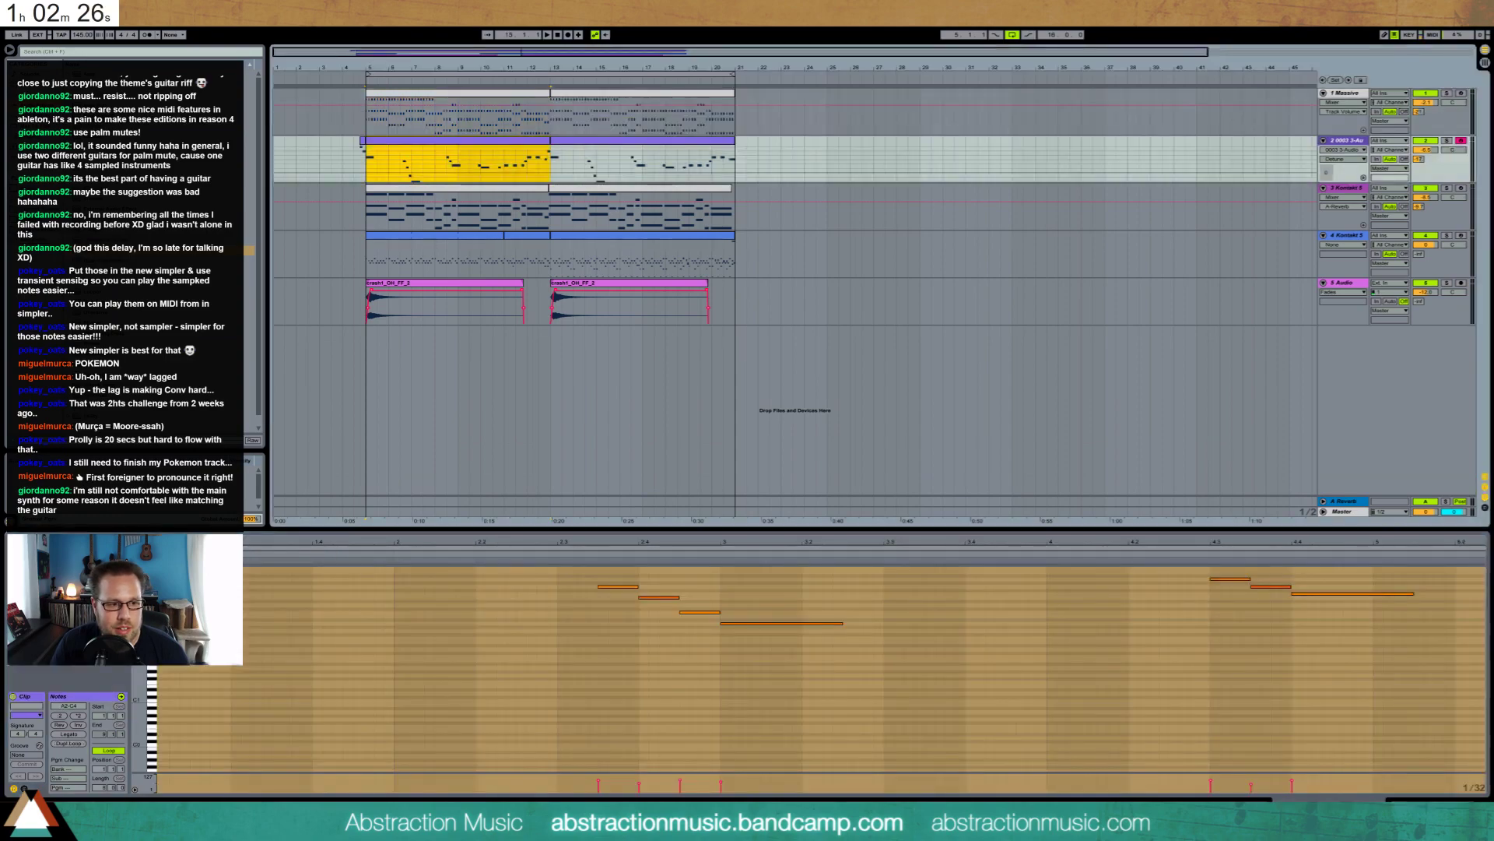
{"action": "left_click", "coordinate": [160, 685]}
{"action": "key", "text": "minus"}
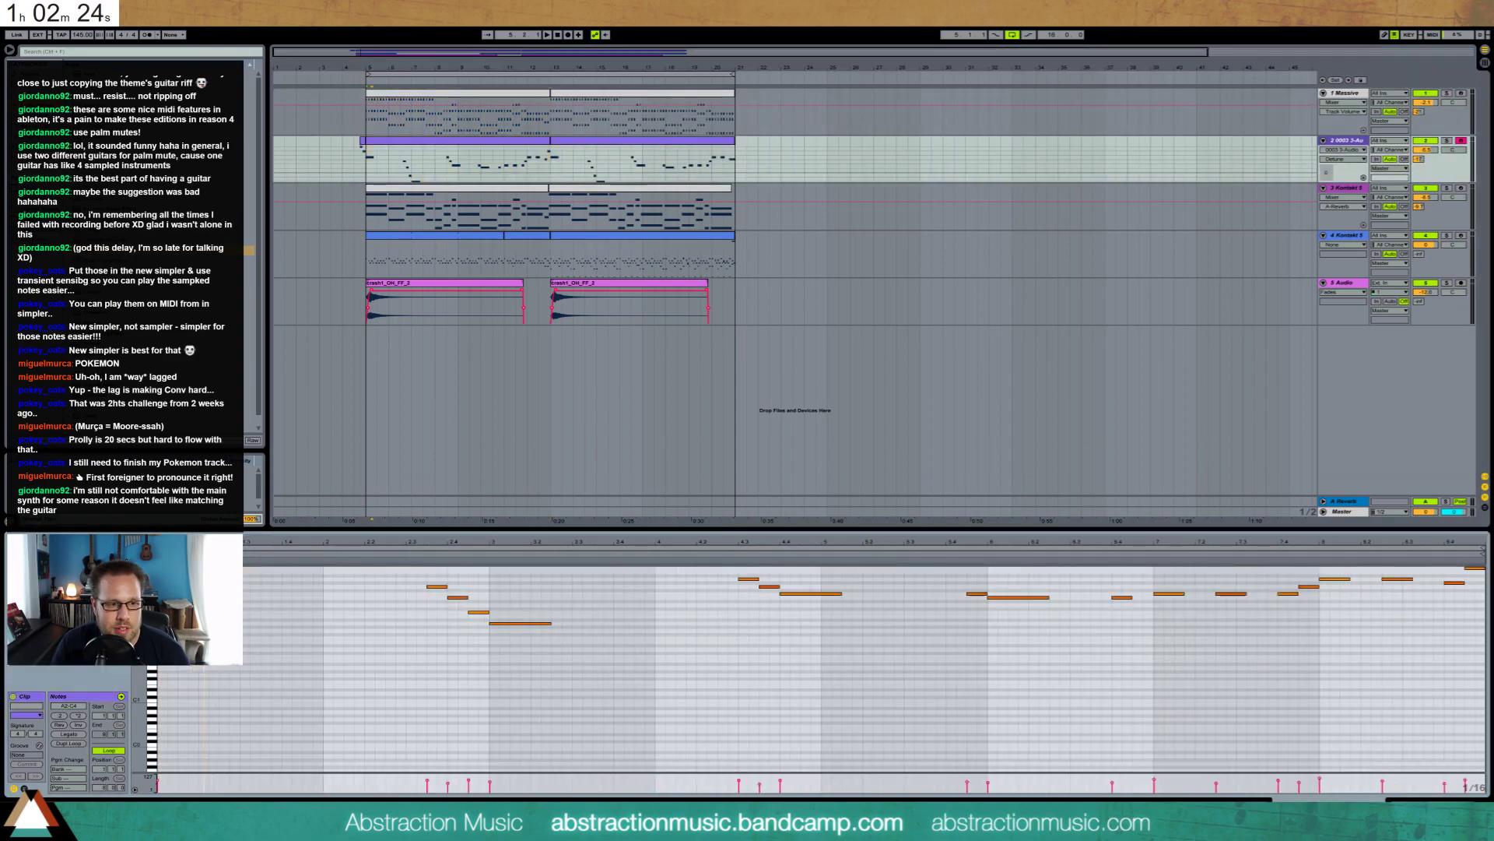
{"action": "key", "text": "ctrl+v"}
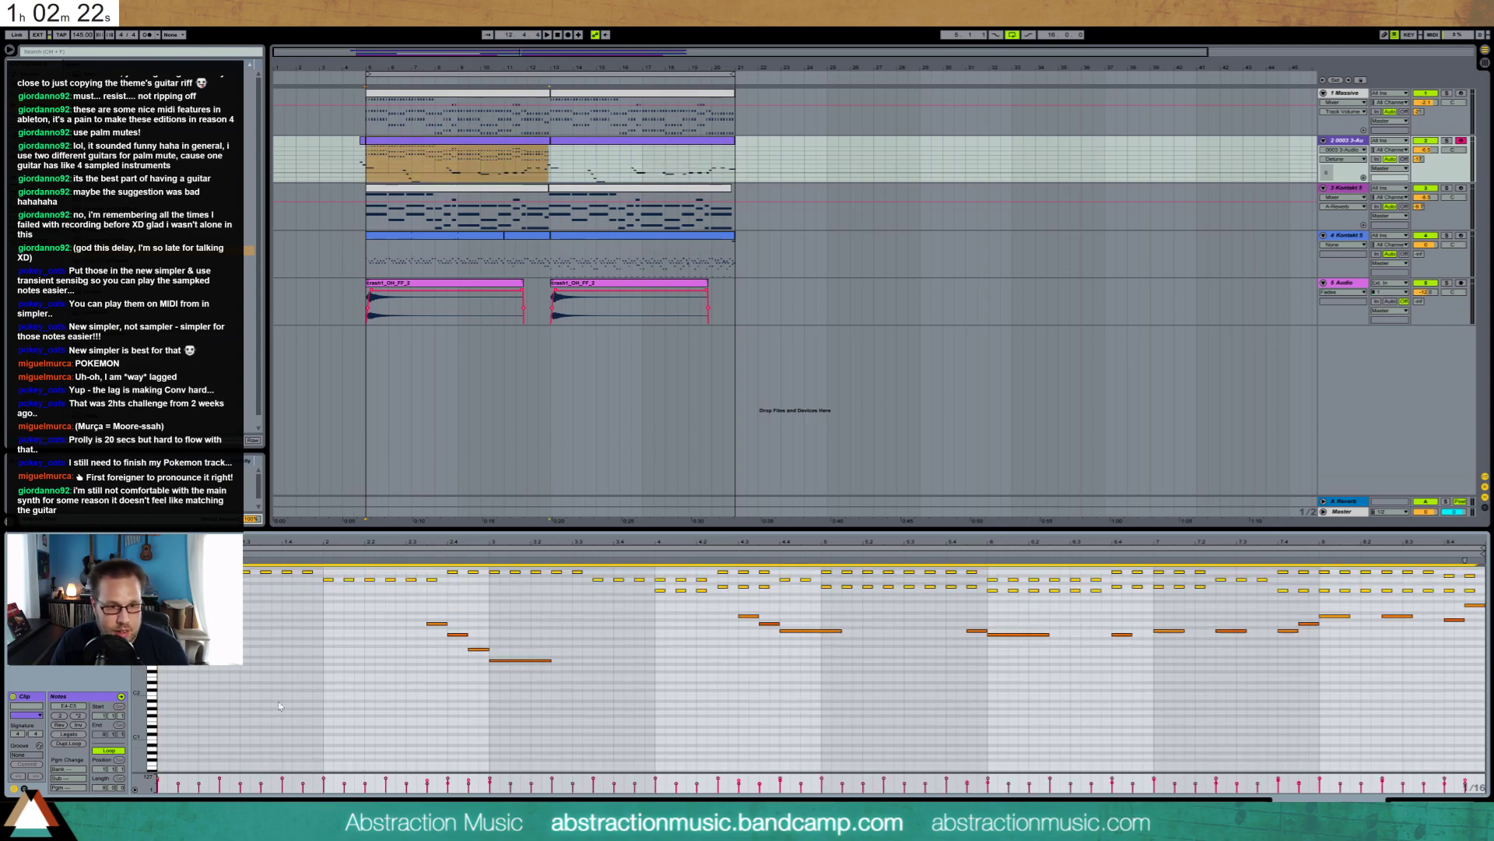
Transpose the pasted chord notes down two octaves and back up one to compare them with the melody, and delete them
{"action": "key", "text": "shift+Down"}
{"action": "key", "text": "shift+Down"}
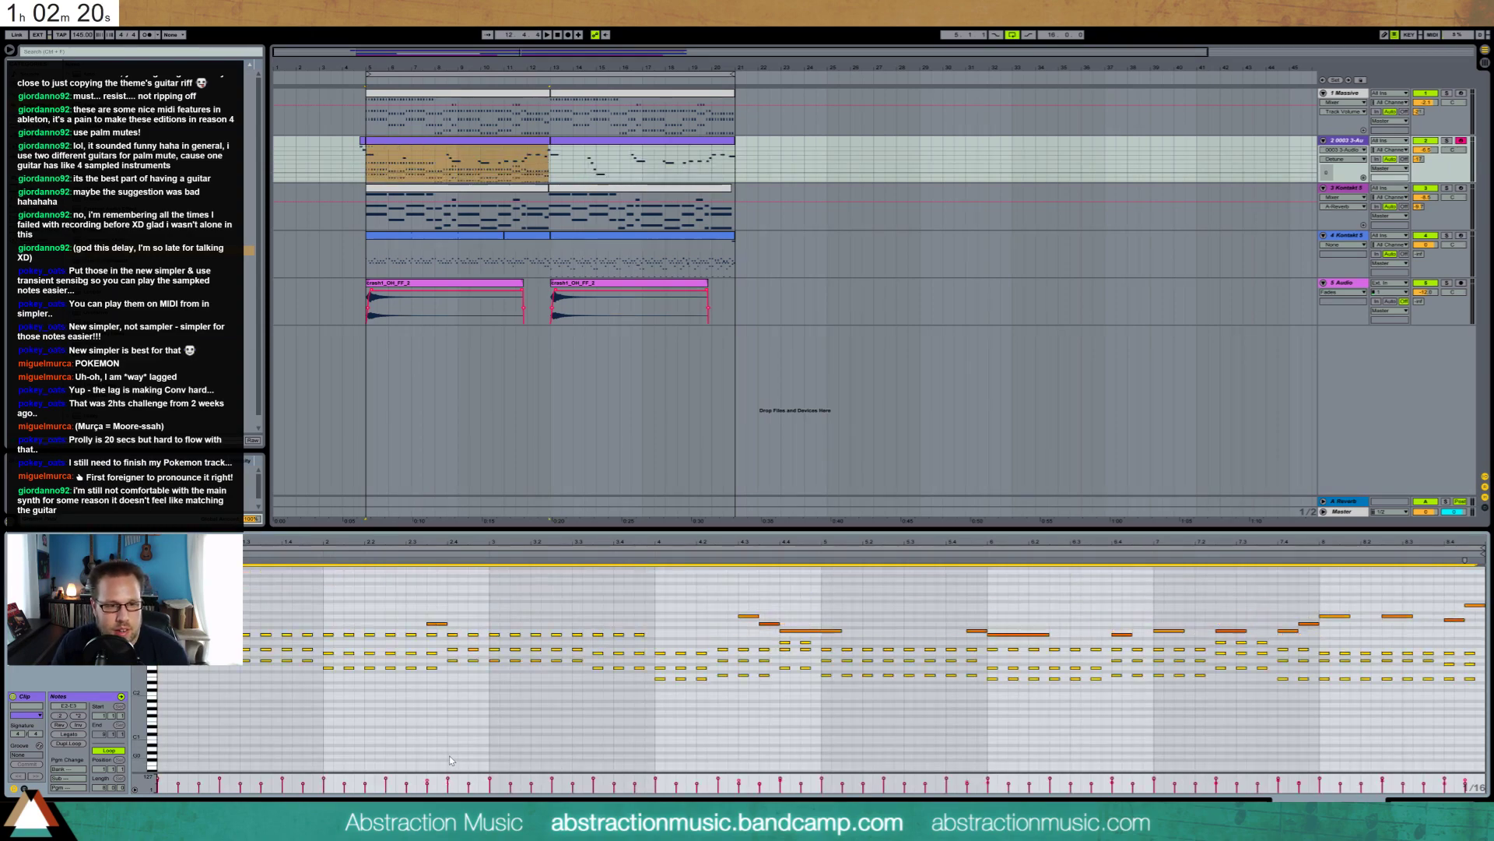
{"action": "key", "text": "shift+Up"}
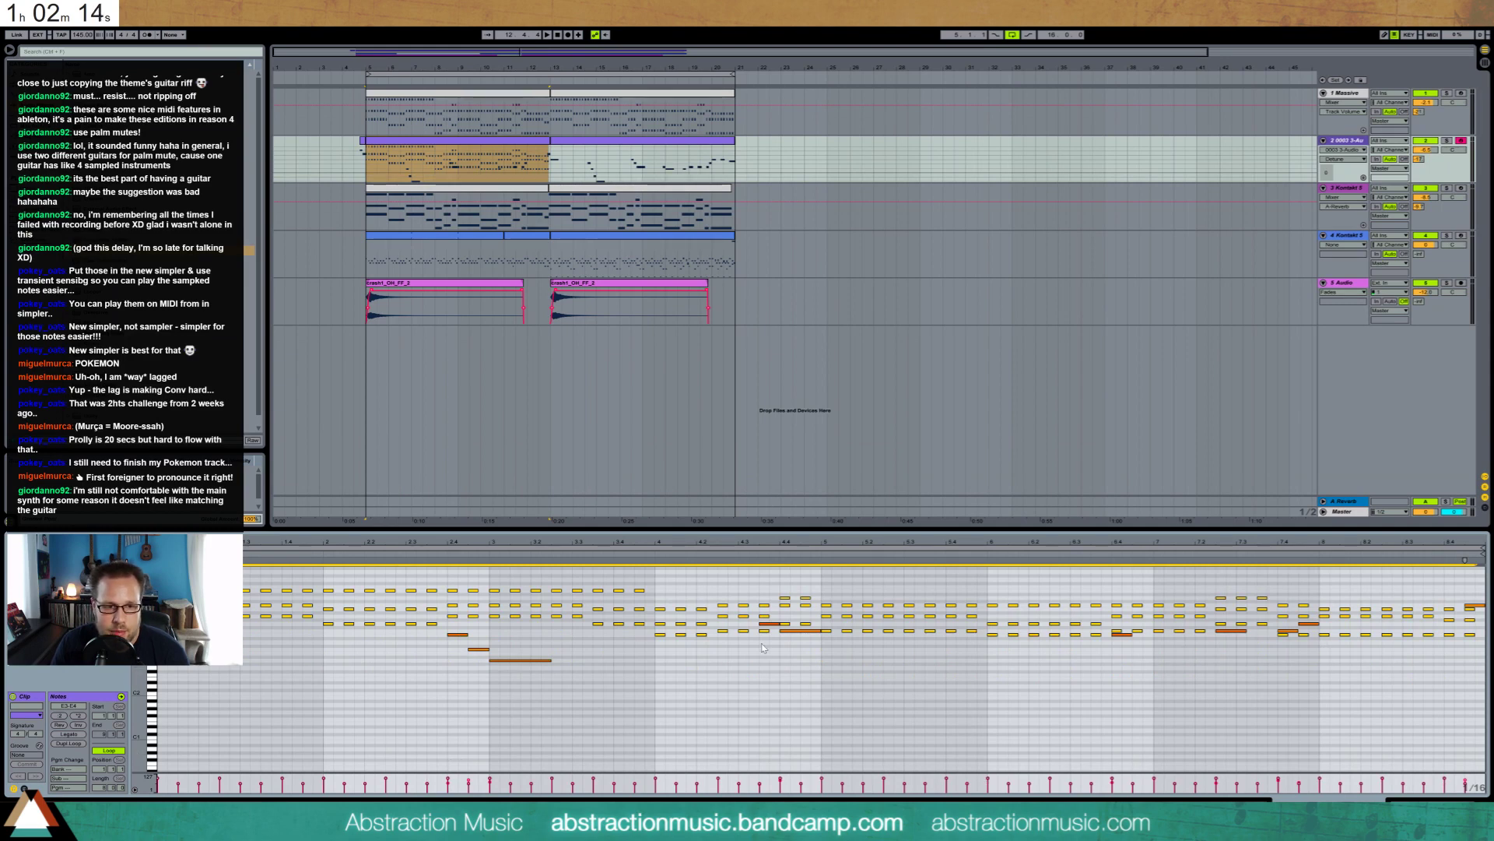
{"action": "key", "text": "Delete"}
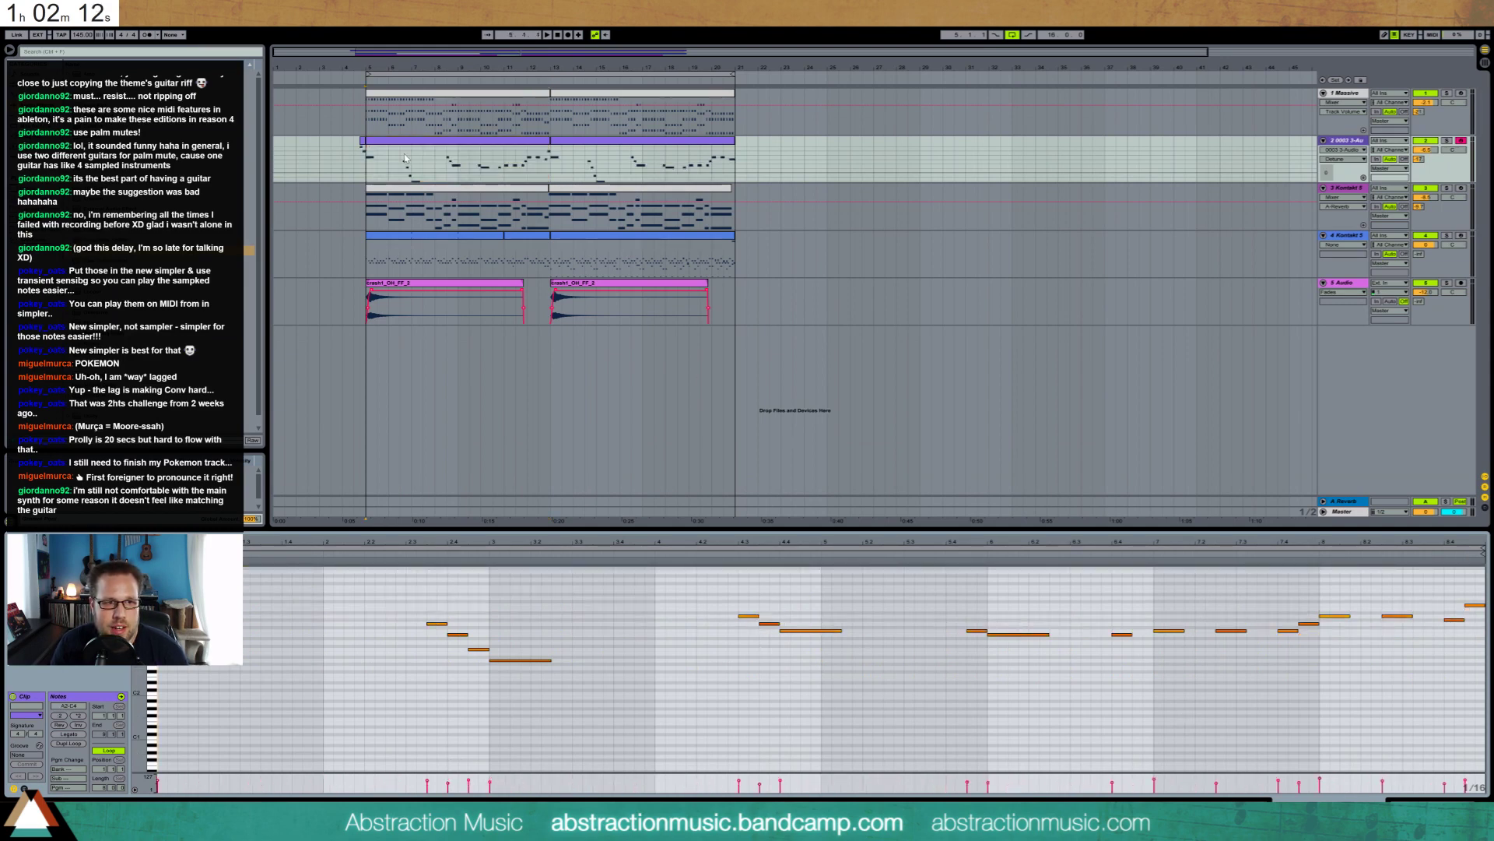
Play the arrangement from the melody's pickup clip and check the phrase starting at 4.3 in the first melody clip
{"action": "left_click", "coordinate": [363, 146]}
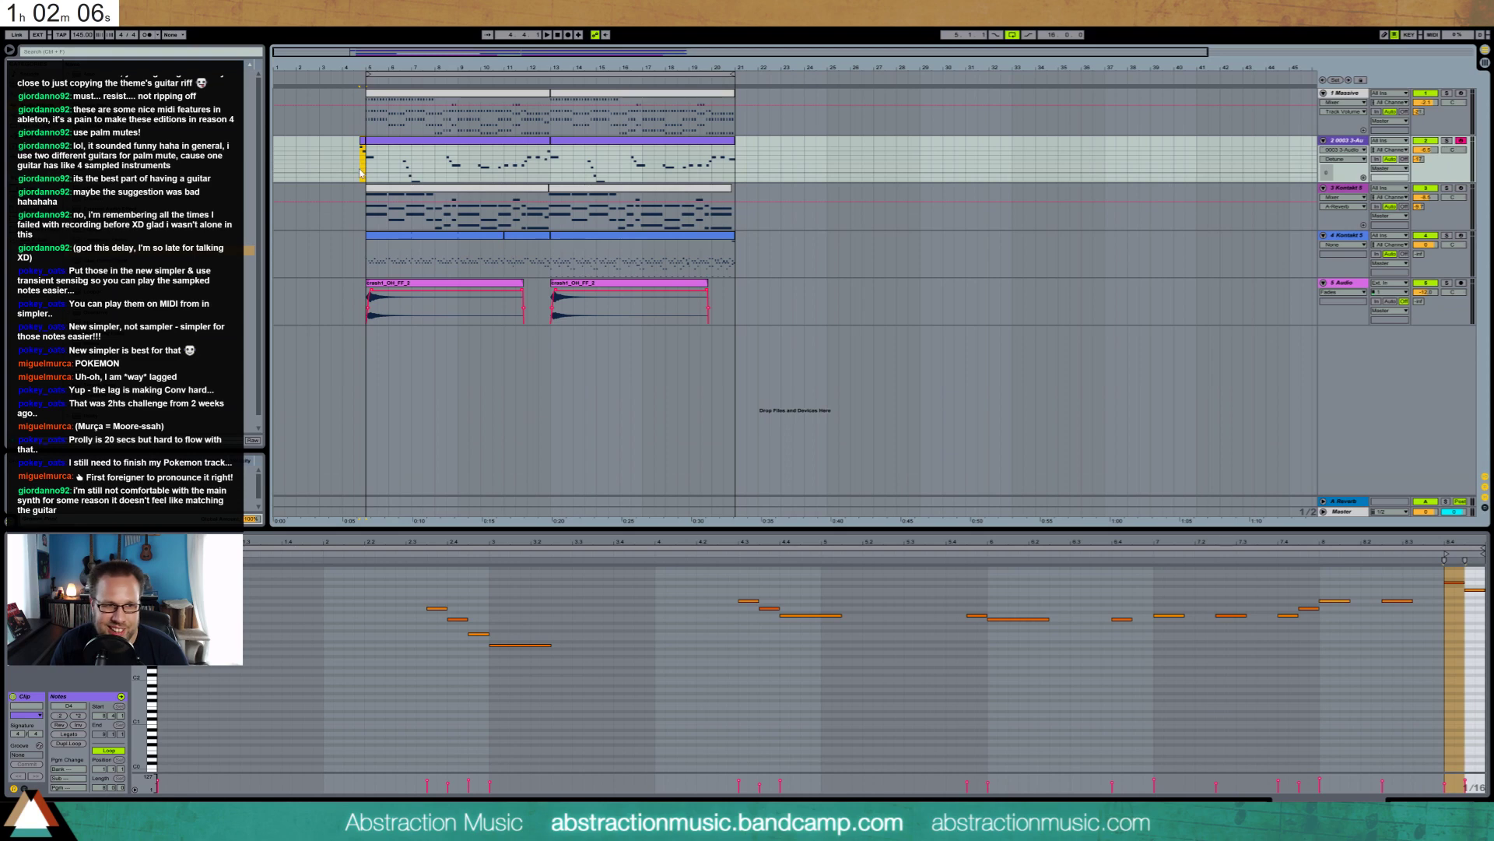
{"action": "key", "text": "space"}
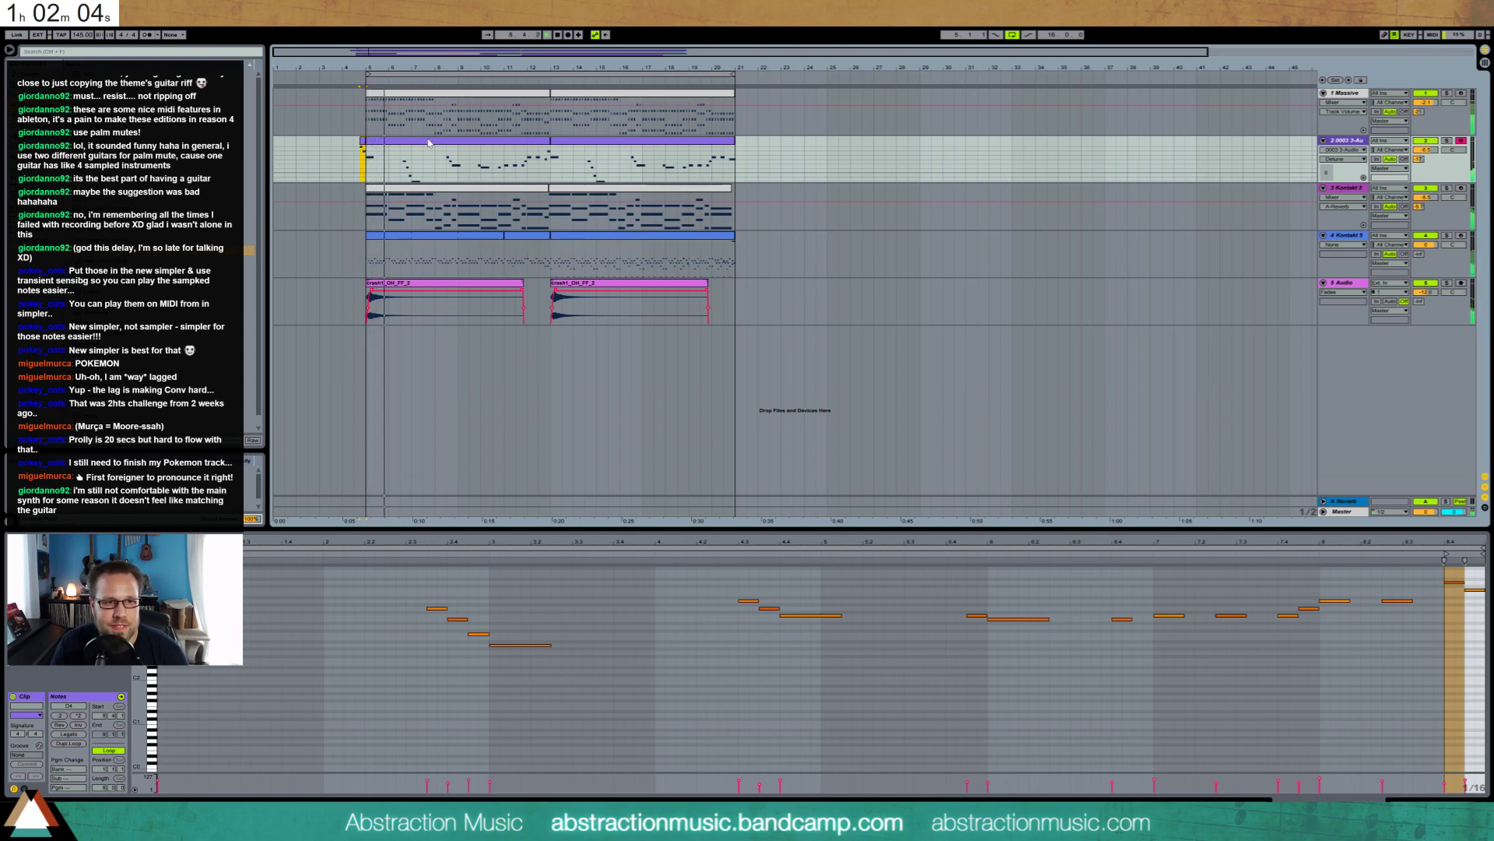
{"action": "left_click", "coordinate": [635, 639]}
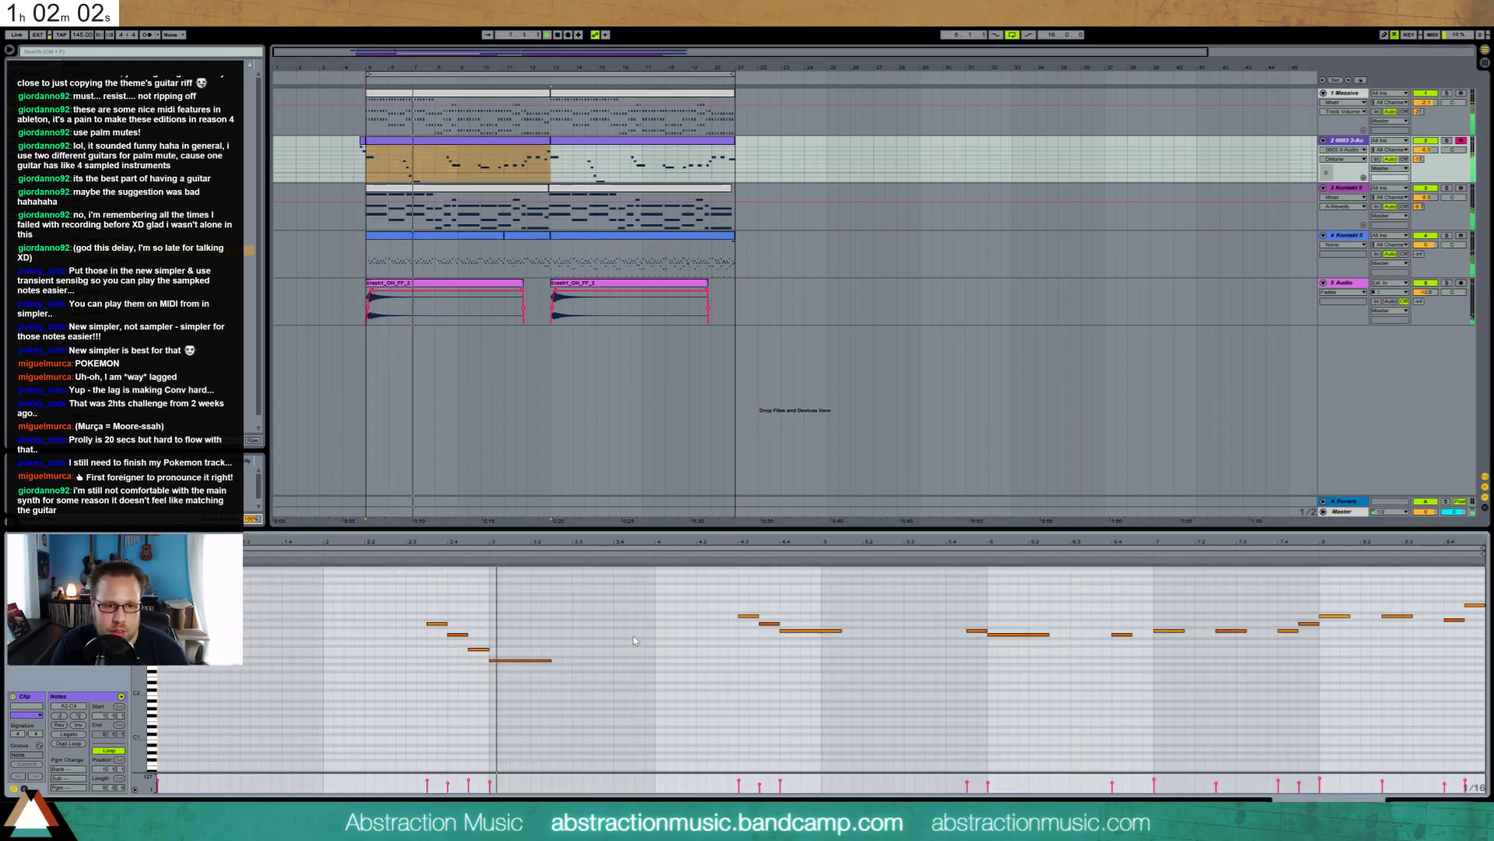
{"action": "left_click_drag", "start_coordinate": [704, 609], "coordinate": [843, 635]}
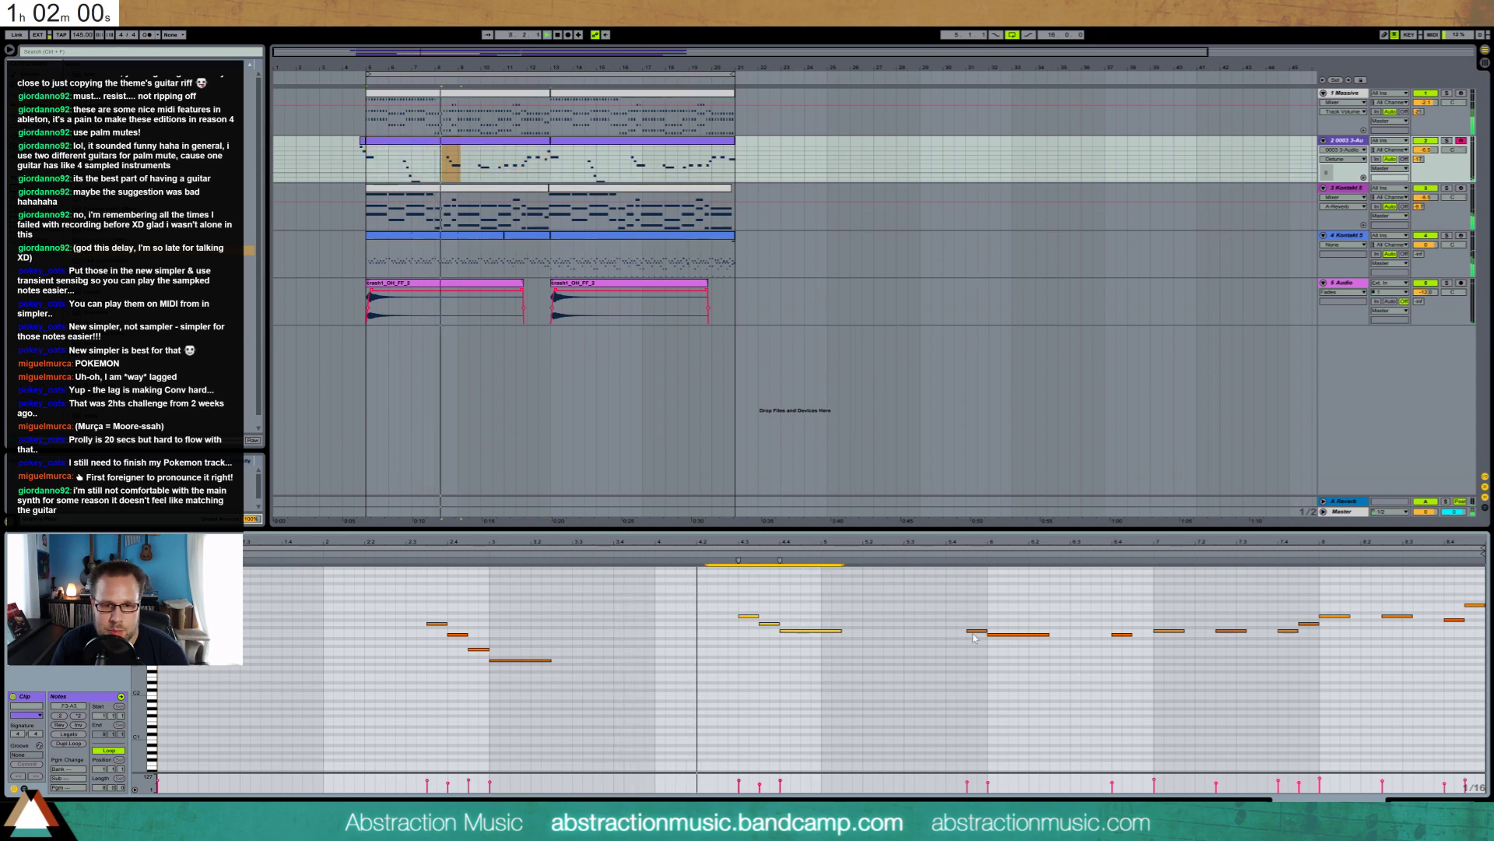
Raise the short melody note at 5.4.3 by two semitones and the long note at 6.1 by five semitones during playback
{"action": "left_click_drag", "start_coordinate": [965, 613], "coordinate": [1015, 658]}
{"action": "key", "text": "Up"}
{"action": "key", "text": "Up"}
{"action": "left_click", "coordinate": [1017, 628]}
{"action": "key", "text": "Down"}
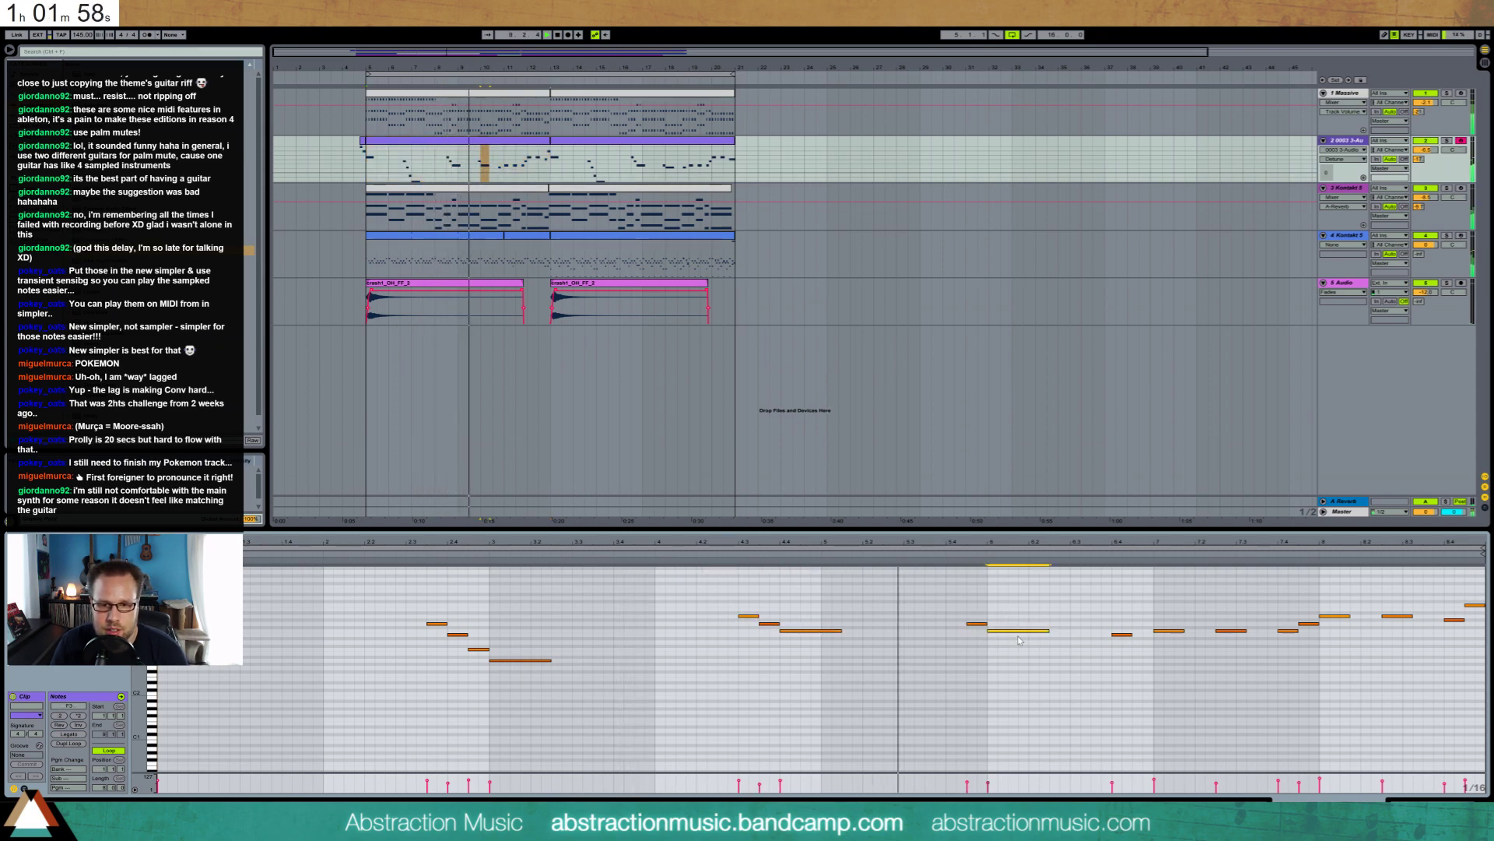
{"action": "left_click_drag", "start_coordinate": [961, 609], "coordinate": [1035, 671]}
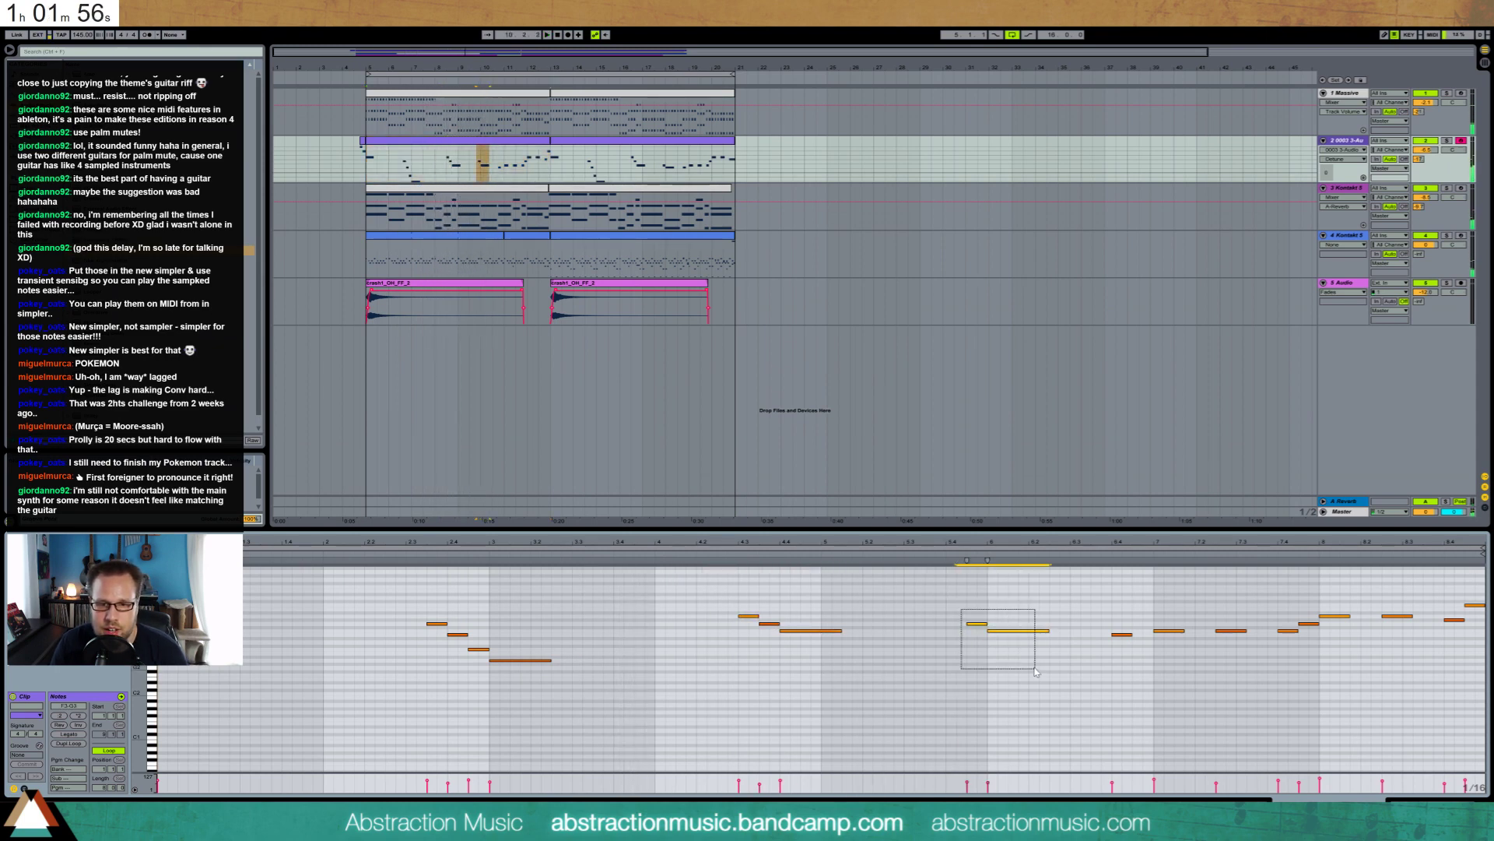
{"action": "left_click", "coordinate": [1023, 651]}
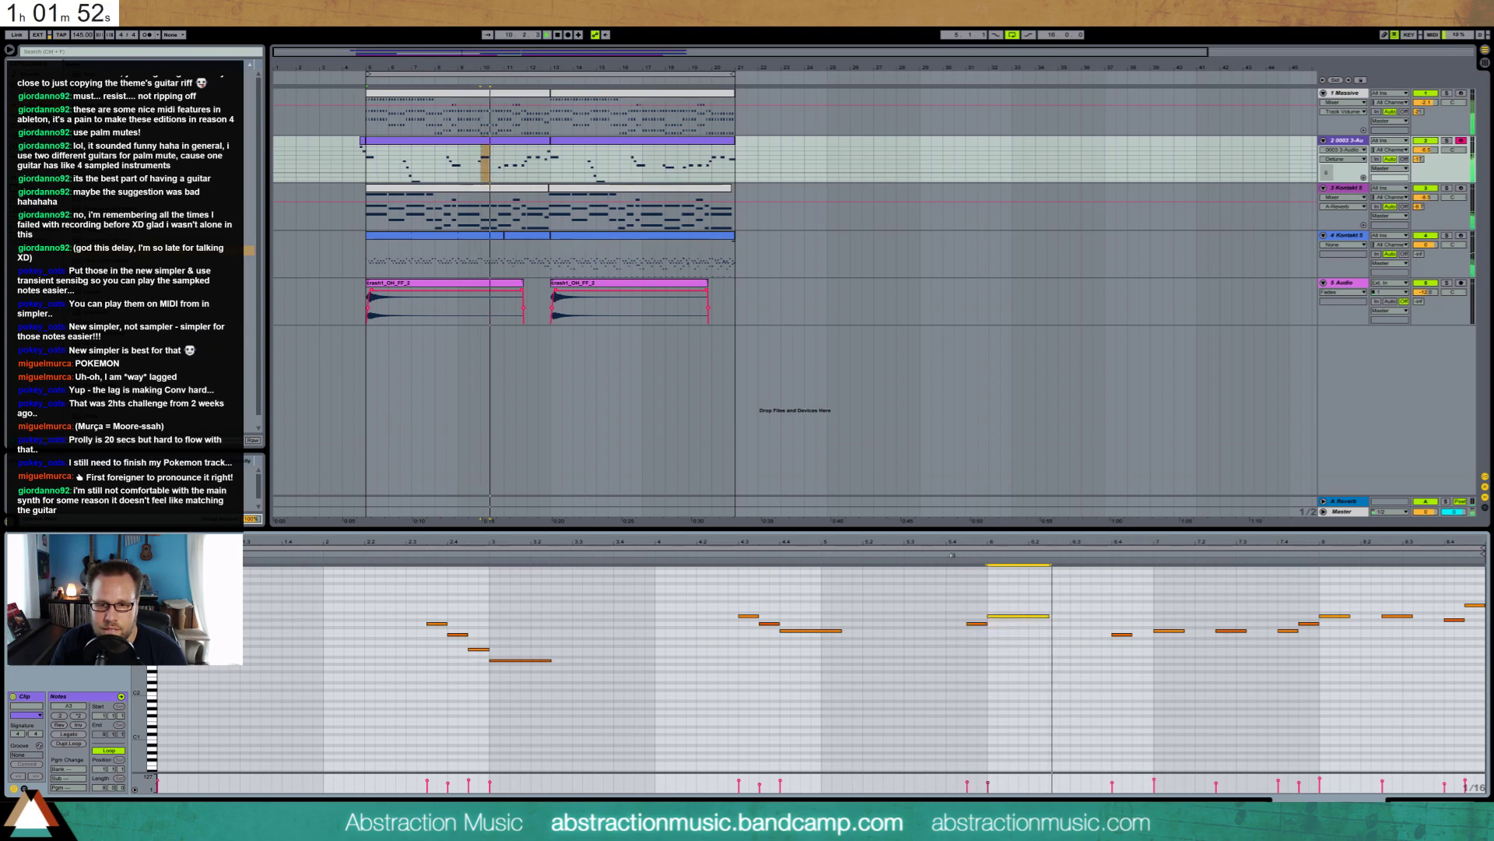
Lower the melody notes at 5.4.3 and 6.1 together by five semitones, select the note at 6.4, and stop playback
{"action": "left_click_drag", "start_coordinate": [955, 587], "coordinate": [1035, 658]}
{"action": "key", "text": "Down"}
{"action": "key", "text": "Down"}
{"action": "key", "text": "Down"}
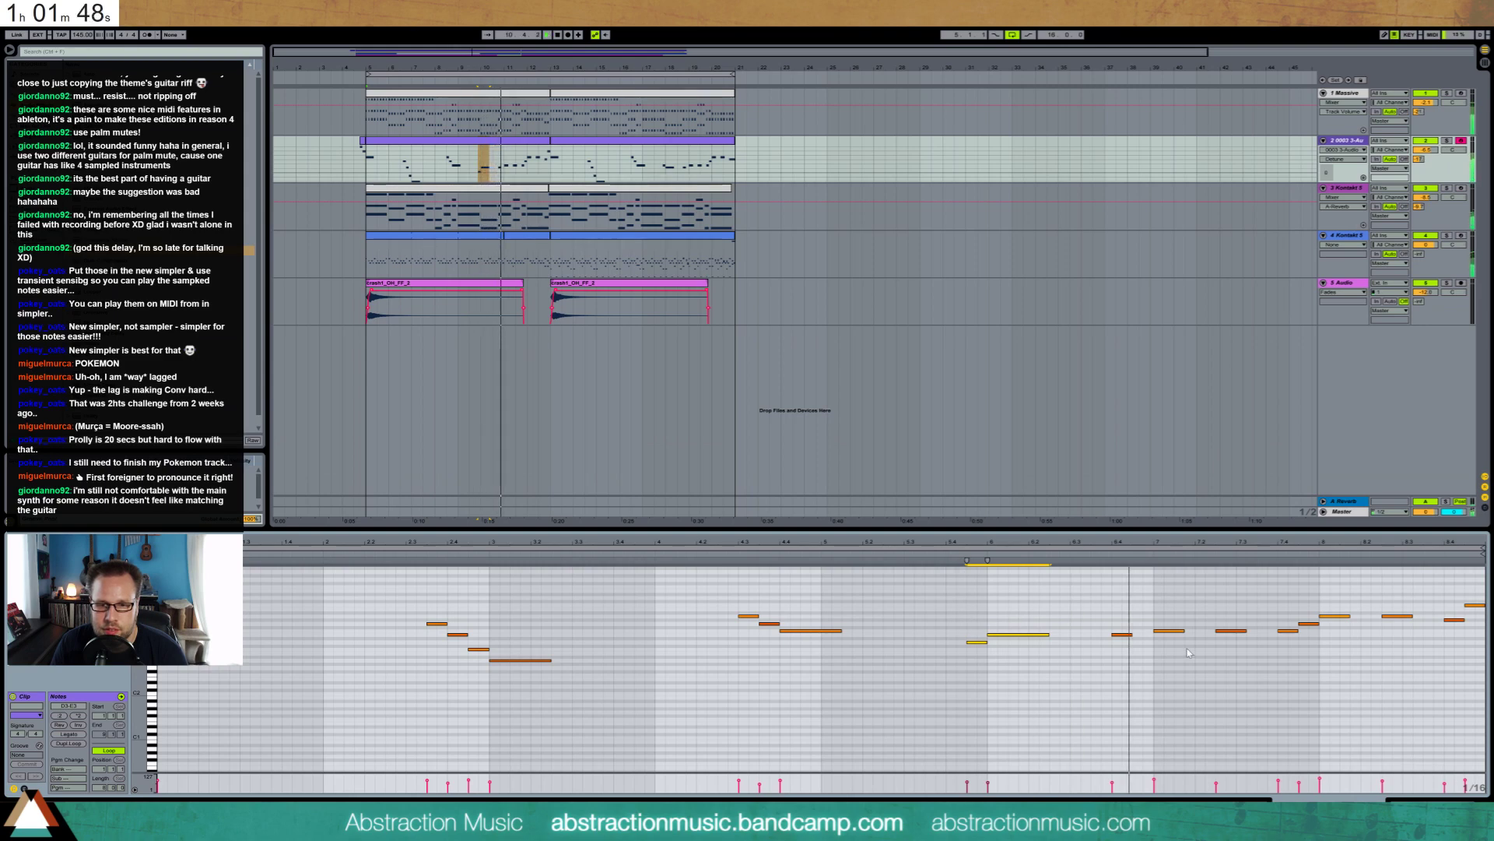
{"action": "left_click", "coordinate": [1122, 634]}
{"action": "key", "text": "space"}
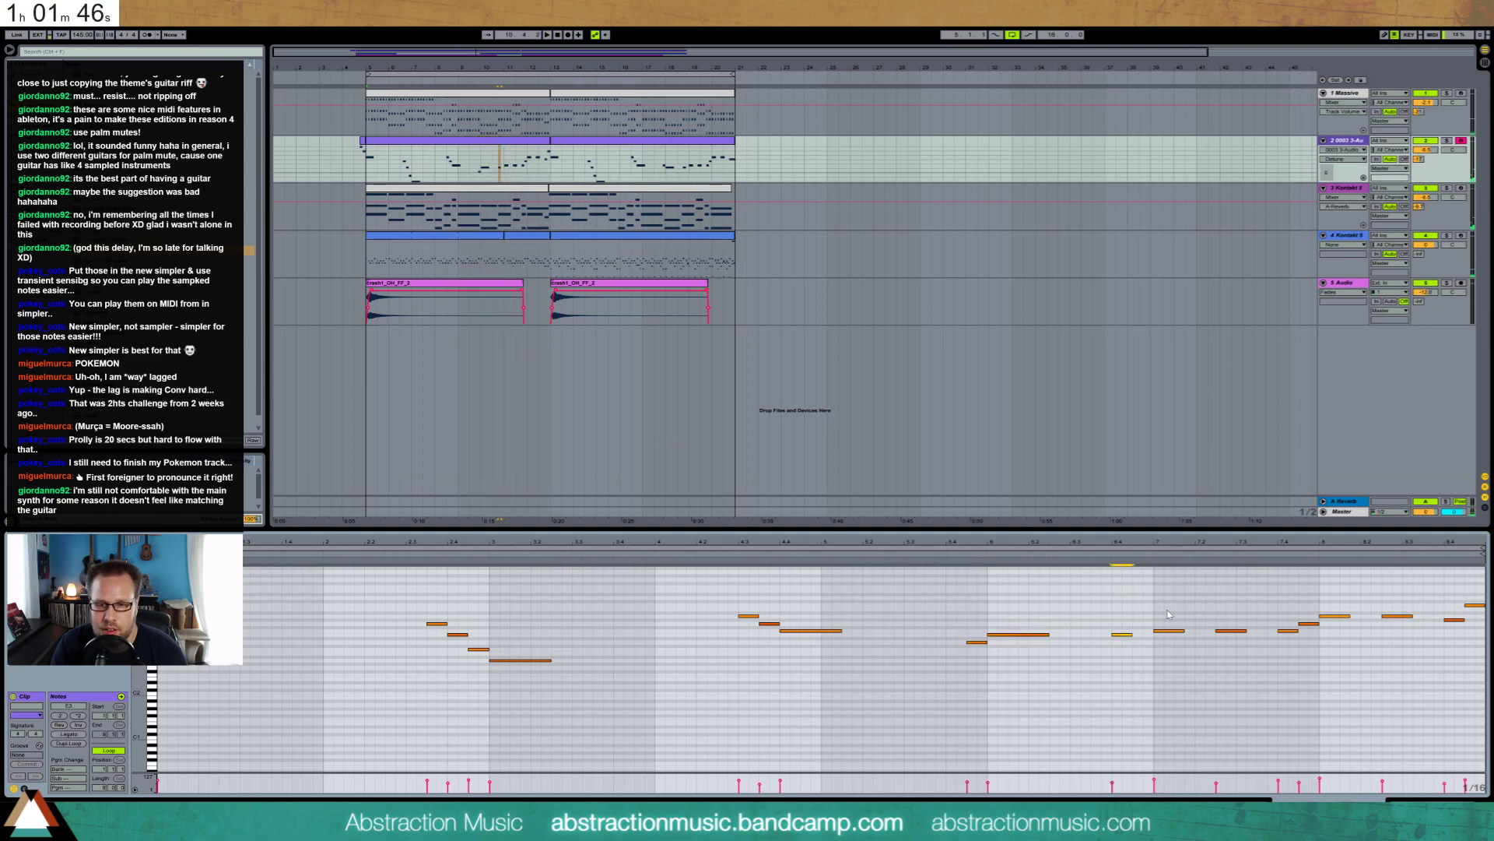
Raise the mid-bar 7 note in track 2's clip two semitones and try the pair after it one semitone higher
{"action": "left_click_drag", "start_coordinate": [1227, 622], "coordinate": [1234, 653]}
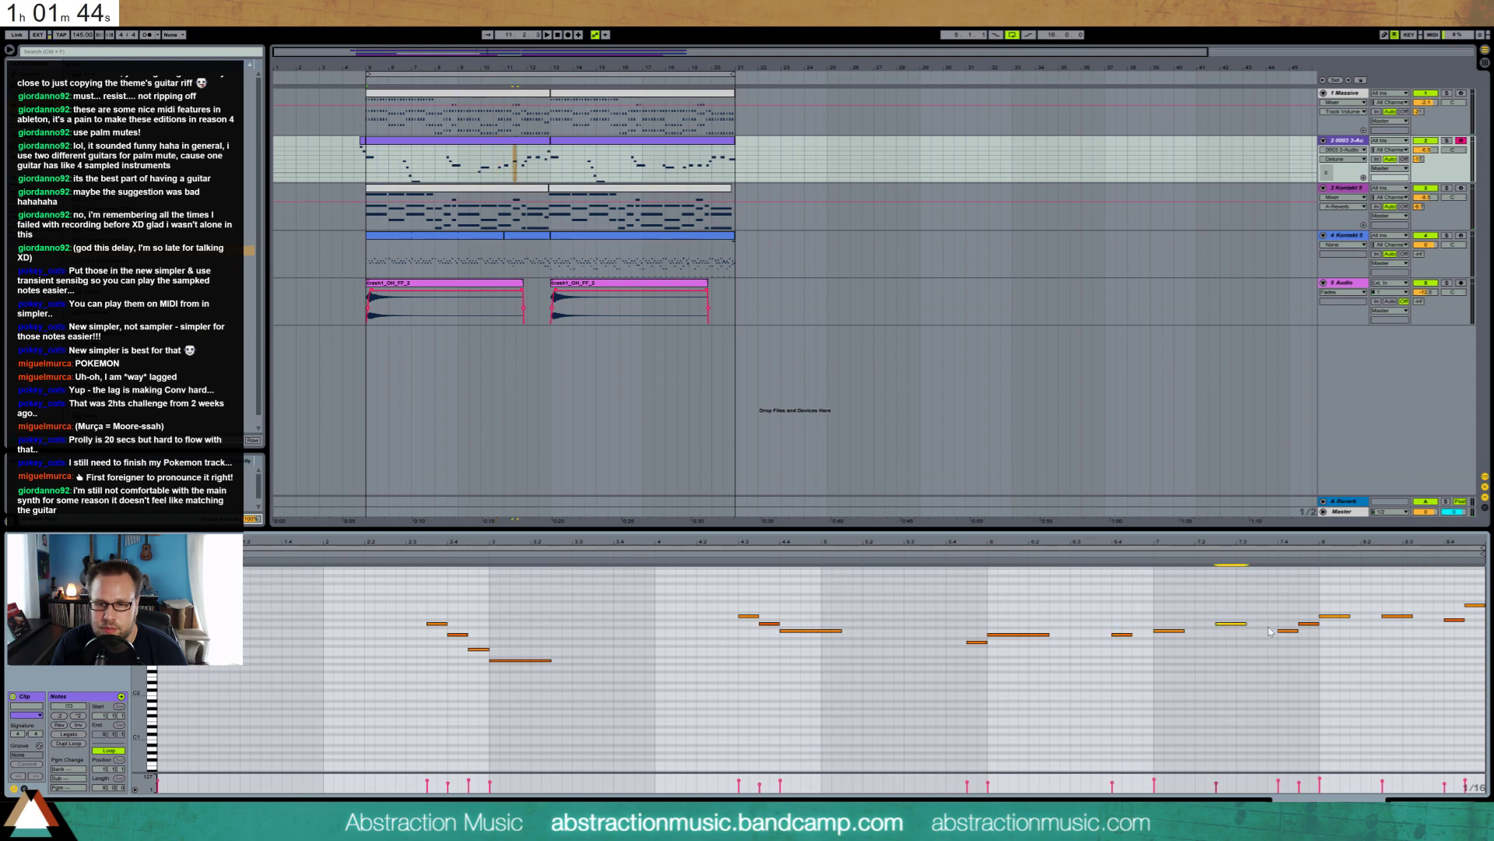
{"action": "left_click_drag", "start_coordinate": [1280, 610], "coordinate": [1318, 654]}
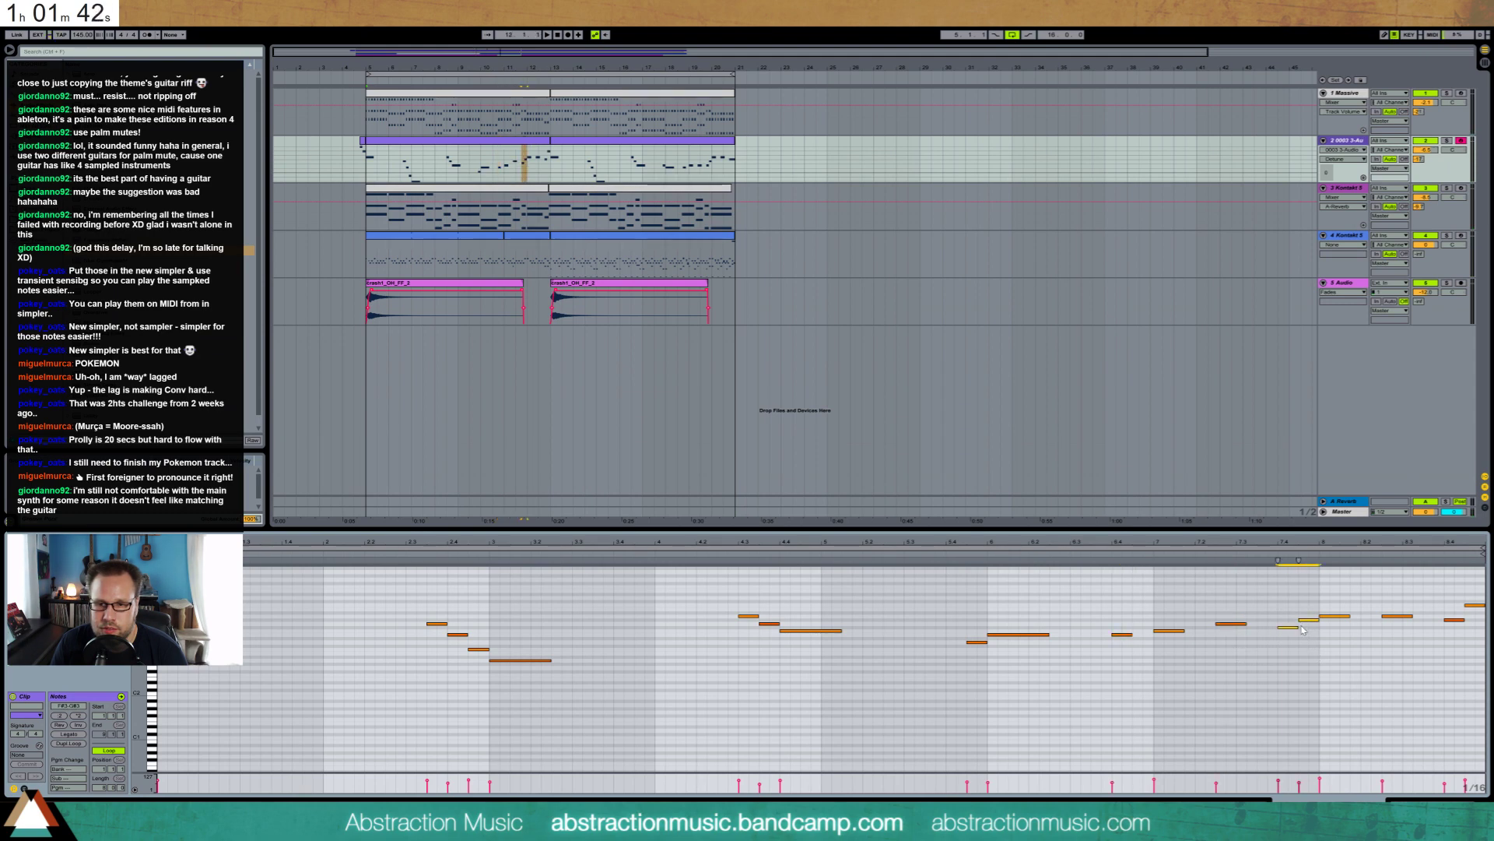
{"action": "left_click", "coordinate": [1140, 561]}
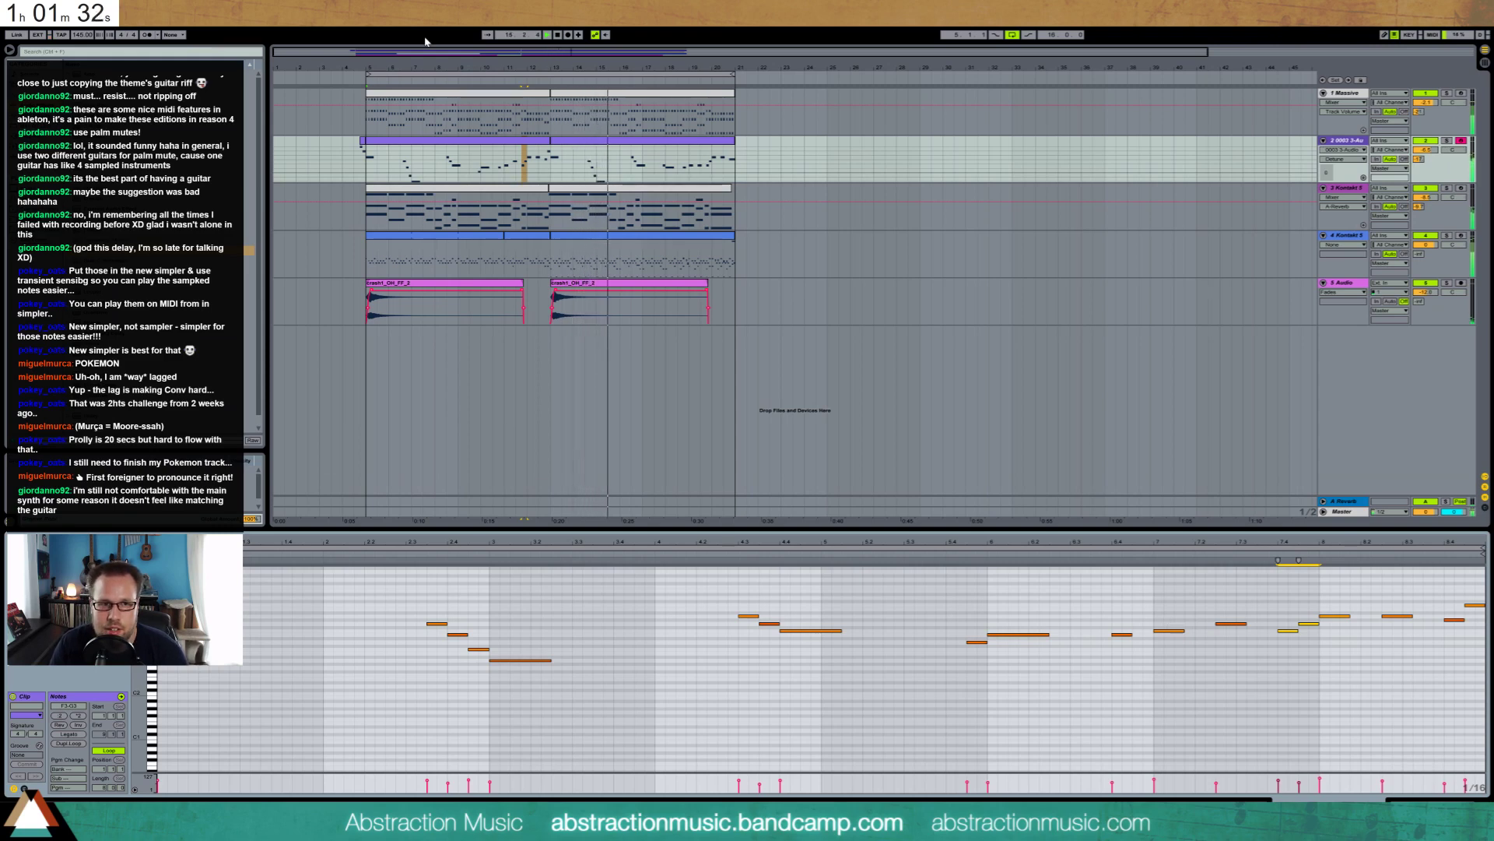
Open track 2's second clip and add a short note in bar 2 directly before the descending run
{"action": "left_click", "coordinate": [543, 143]}
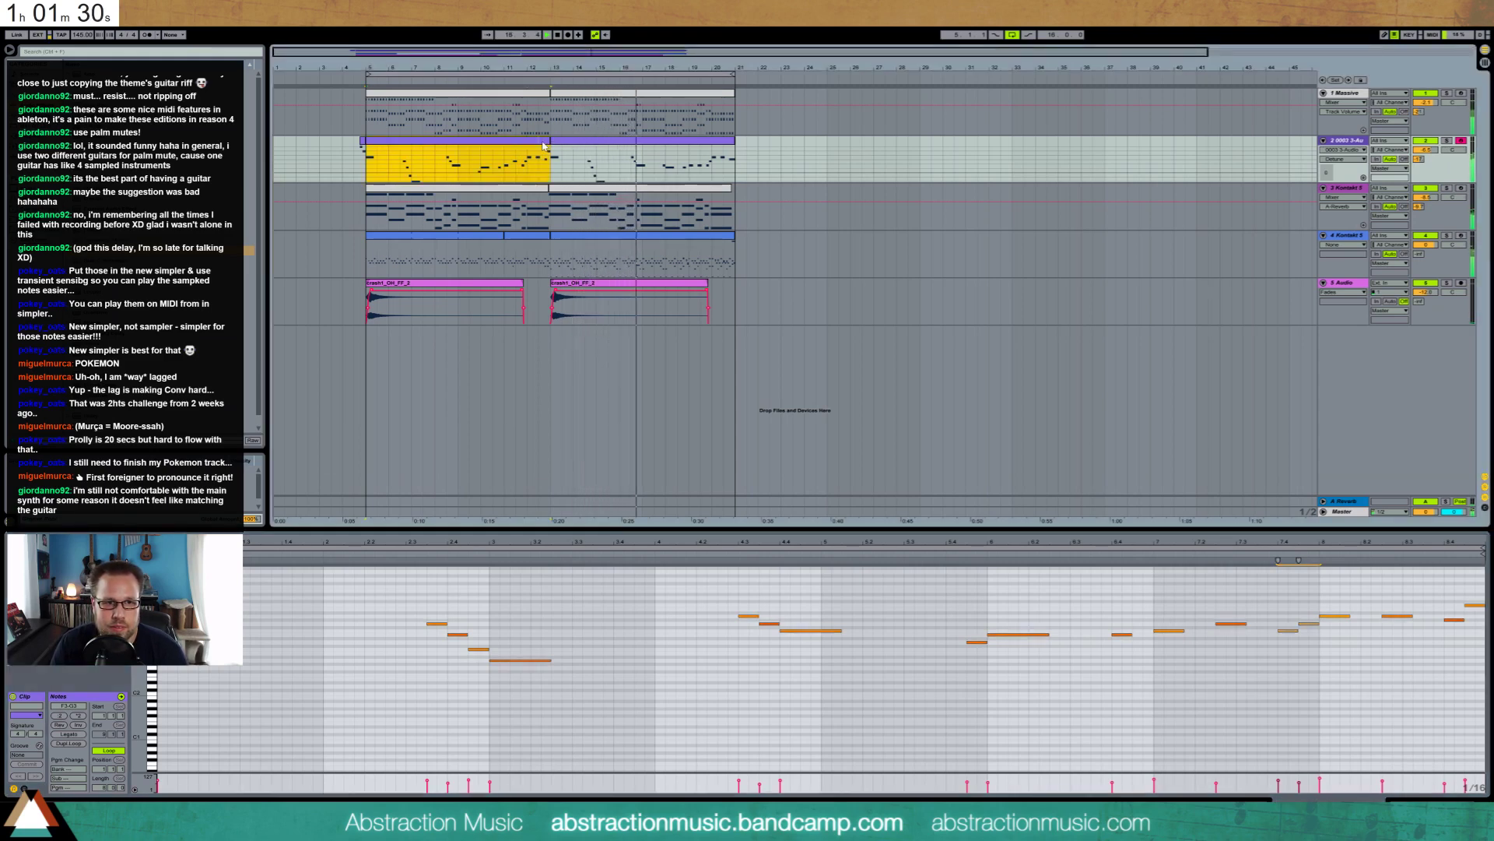
{"action": "left_click", "coordinate": [567, 143]}
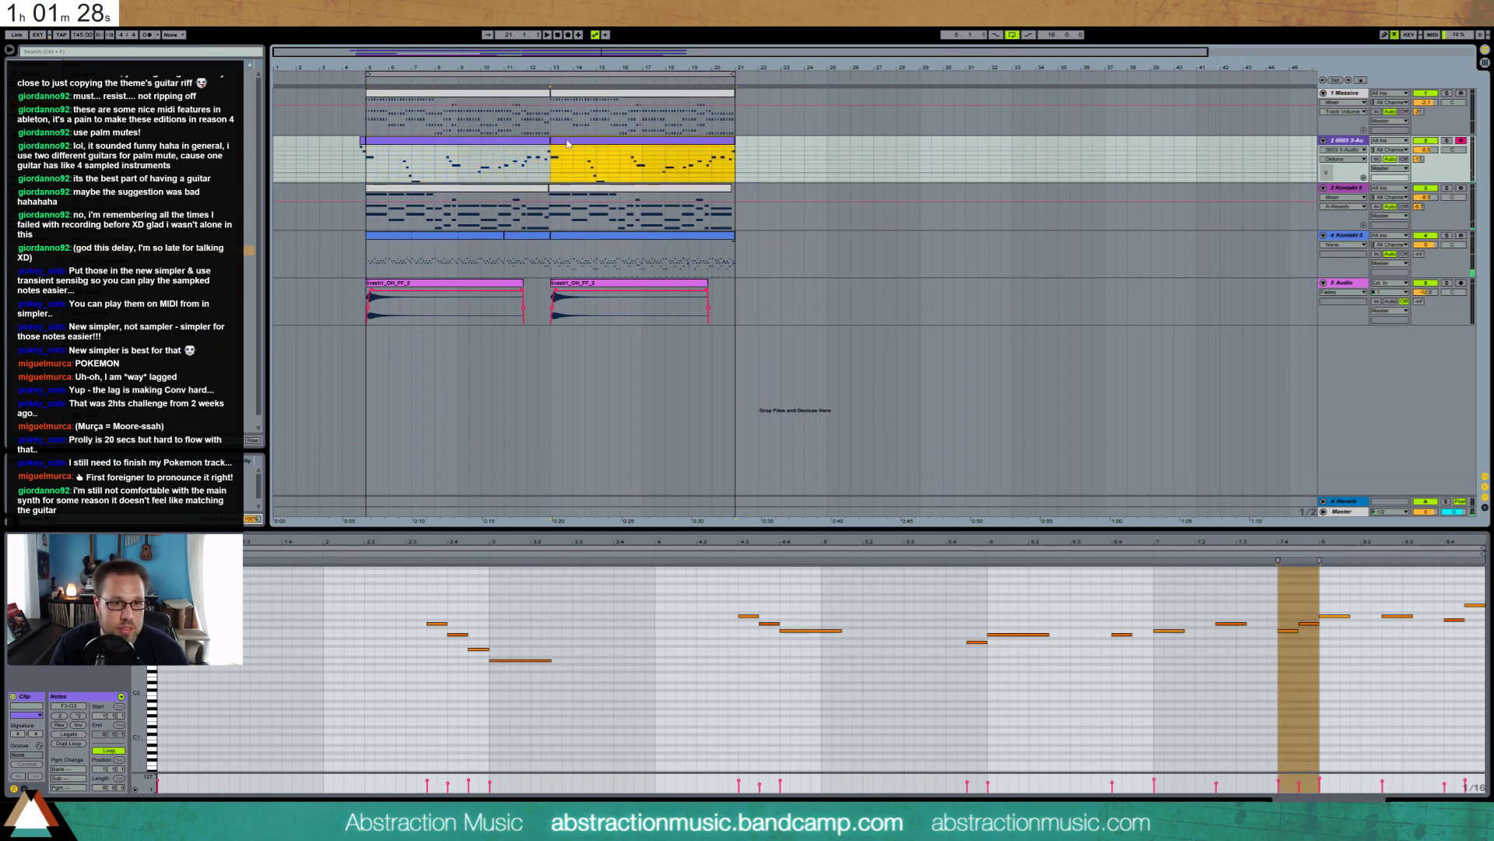
{"action": "left_click", "coordinate": [397, 612]}
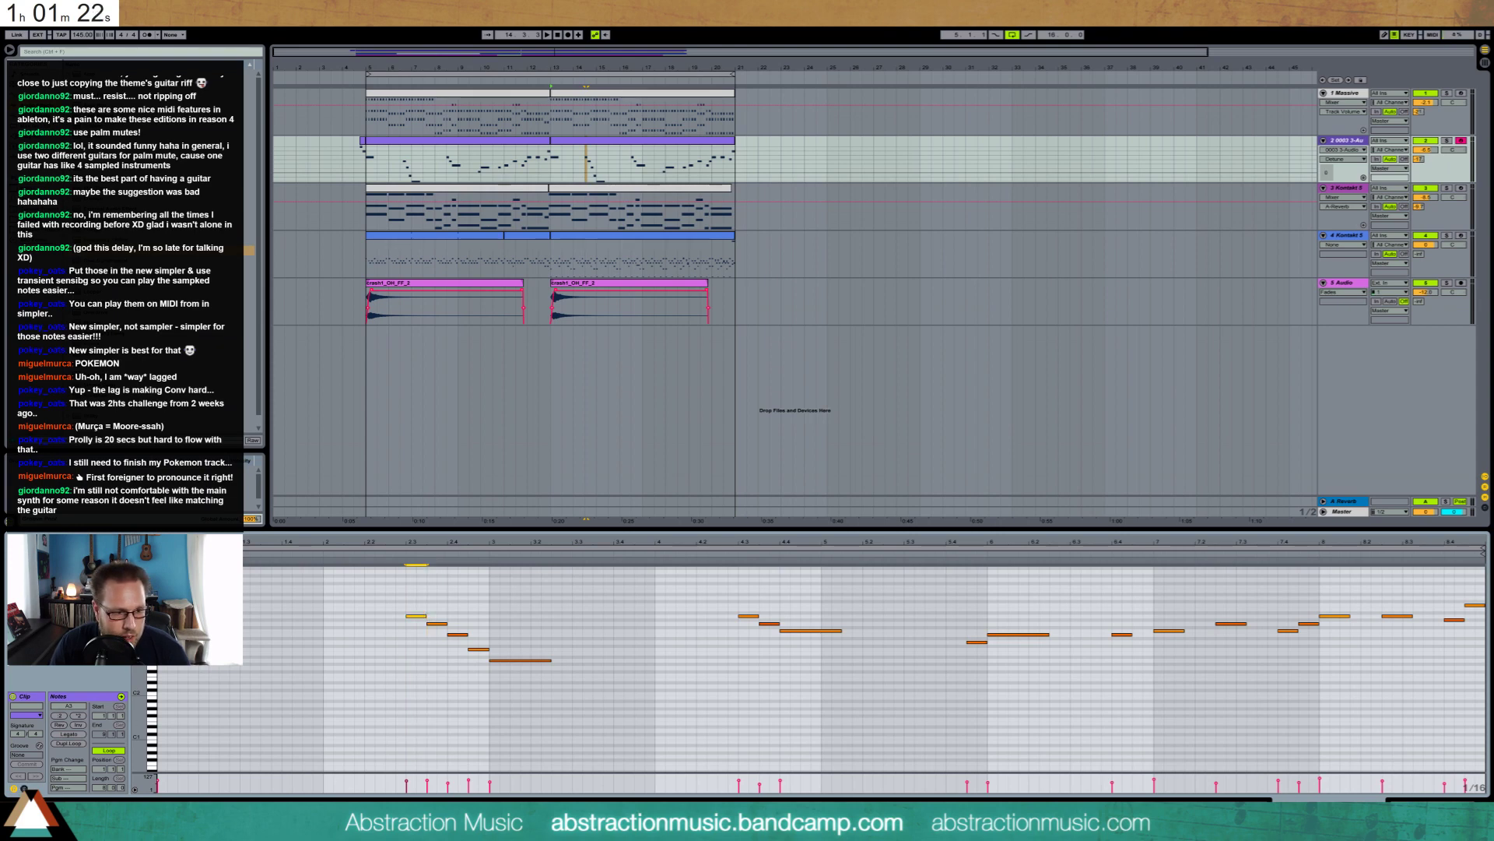
Draw a sharp downward pitch-bend dip in the clip envelope at the start of the added bar 2 note
{"action": "left_click", "coordinate": [25, 788]}
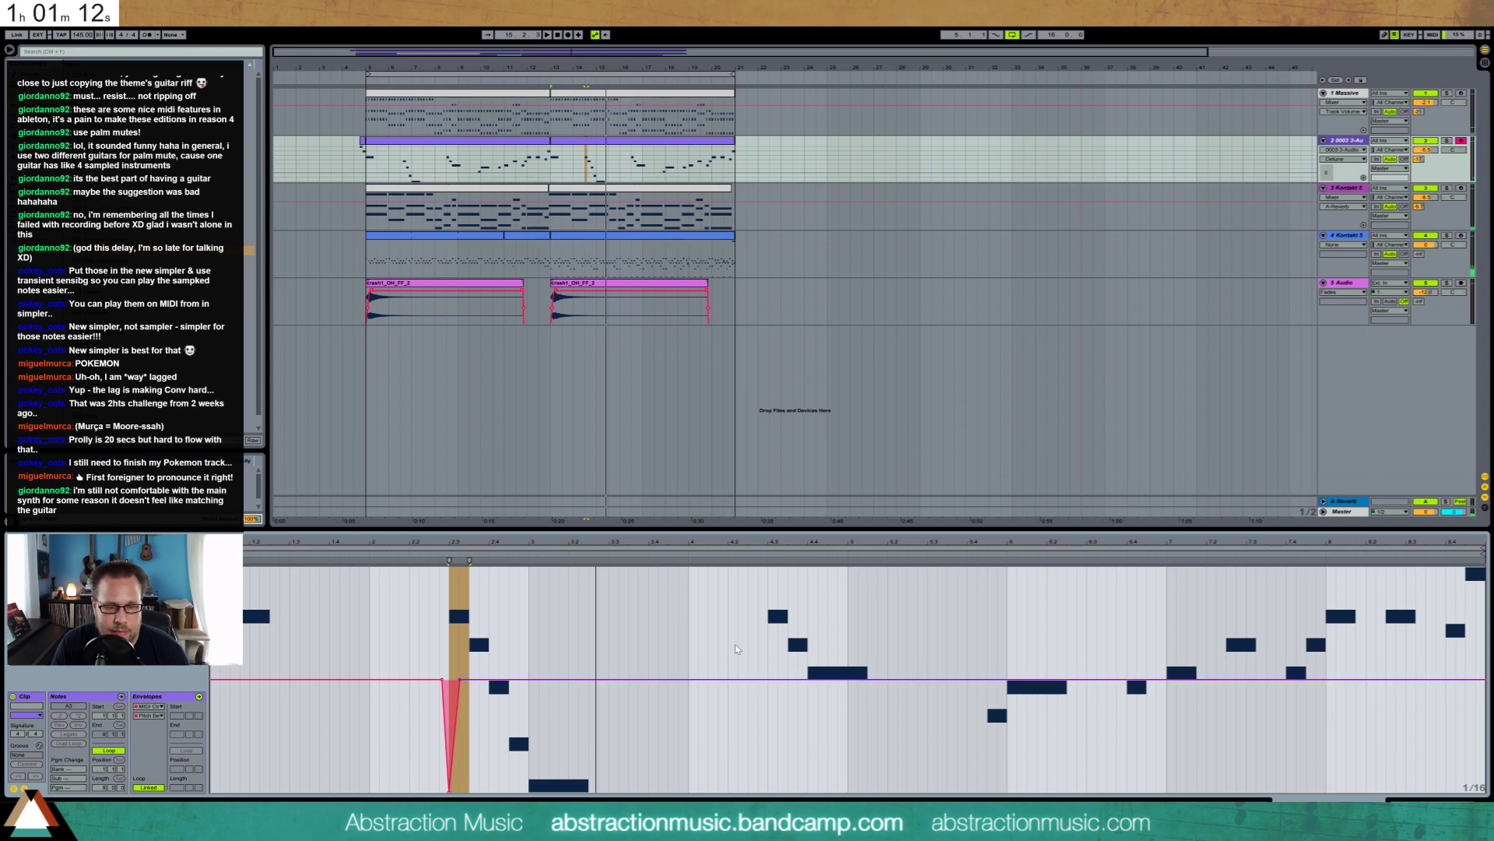
{"action": "left_click", "coordinate": [23, 788]}
{"action": "left_click", "coordinate": [671, 650]}
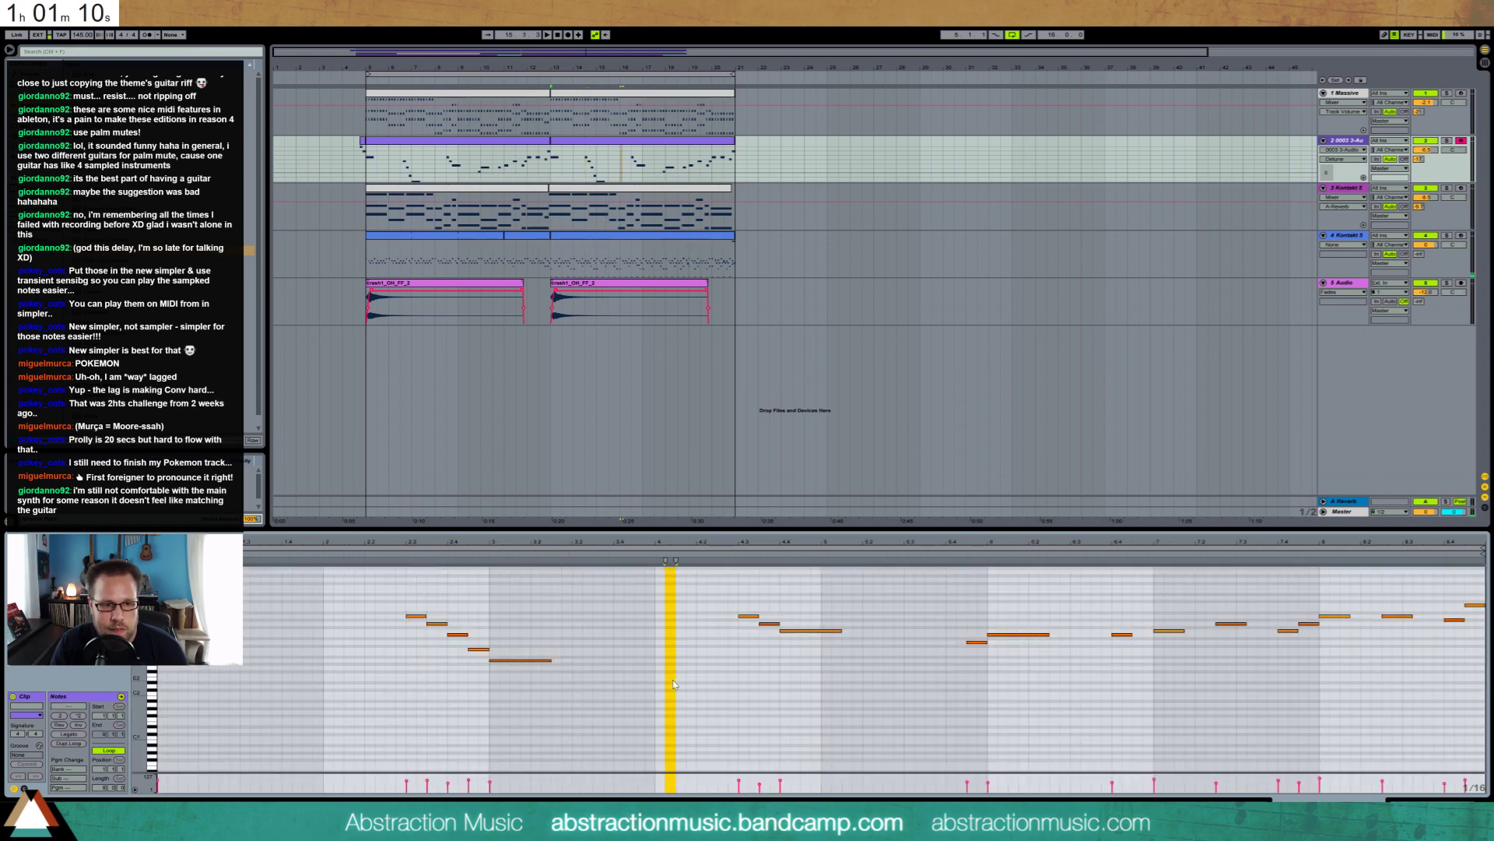
Swap the pitches of the first two notes in the bar 4 phrase and play the result
{"action": "left_click_drag", "start_coordinate": [746, 604], "coordinate": [807, 645]}
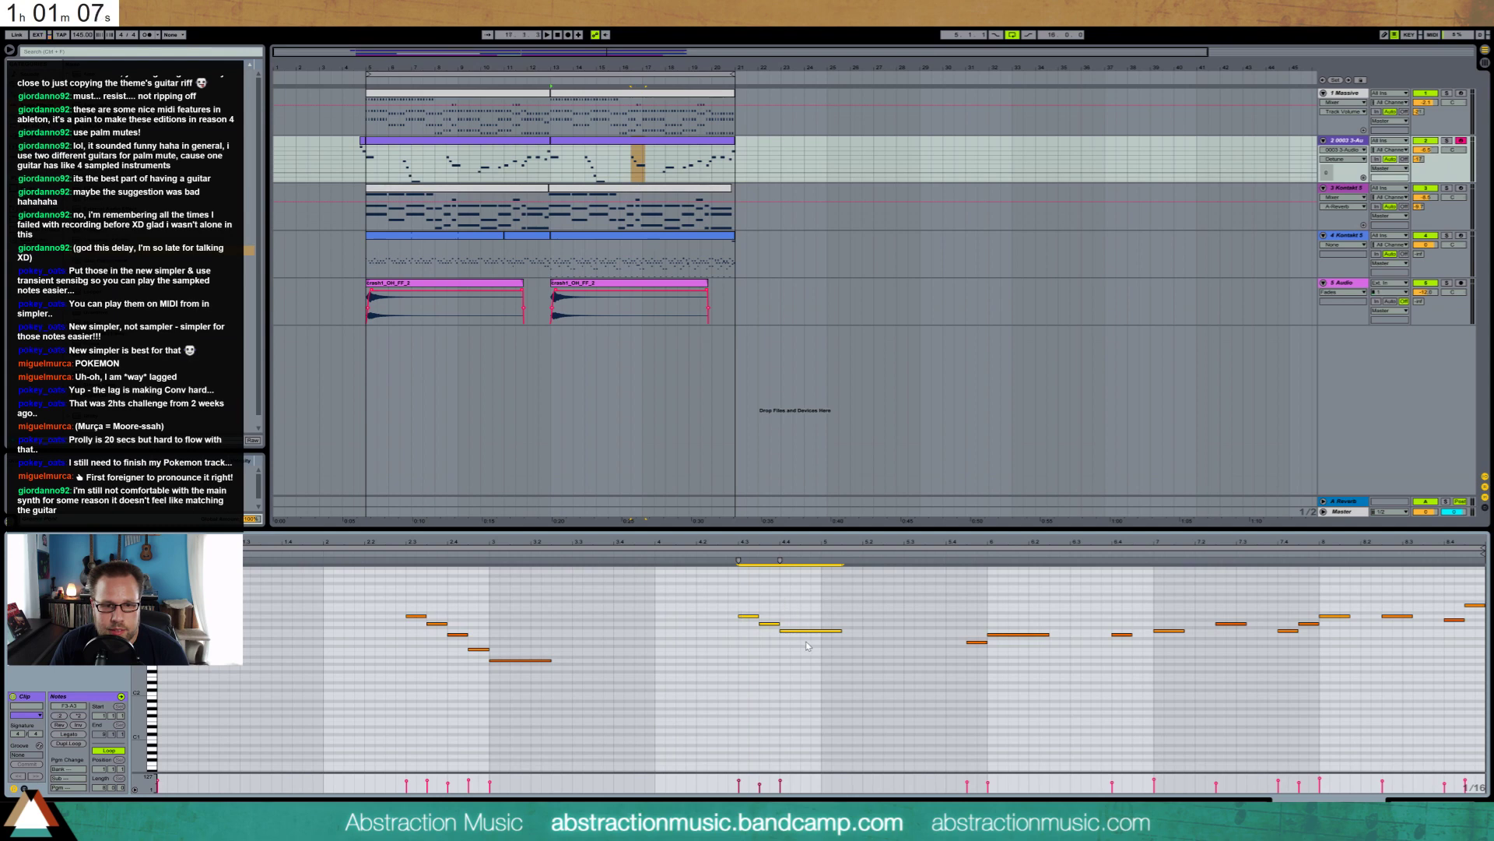
{"action": "left_click", "coordinate": [748, 607]}
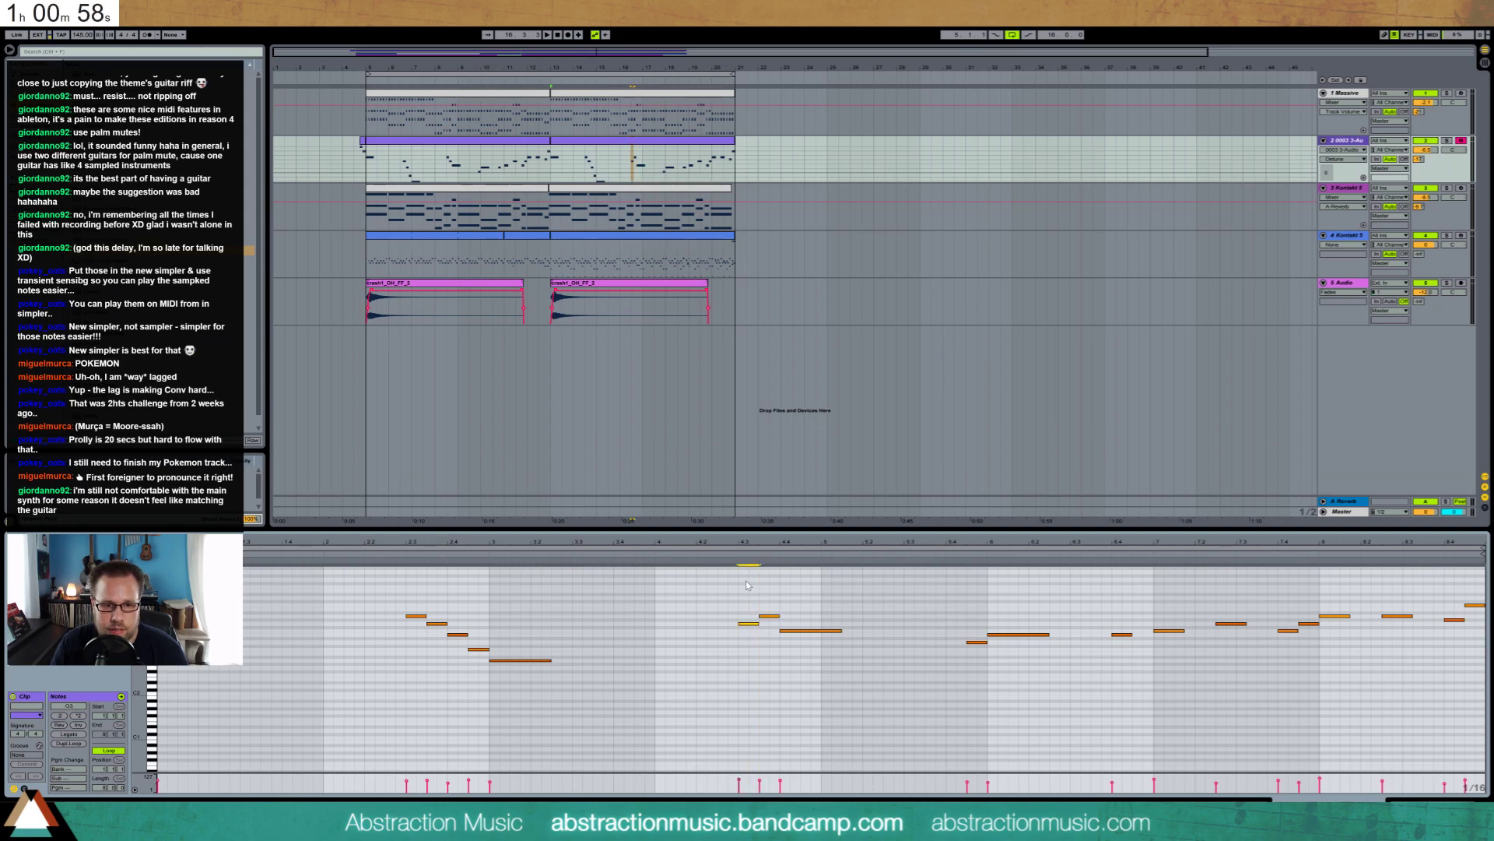
{"action": "key", "text": "space"}
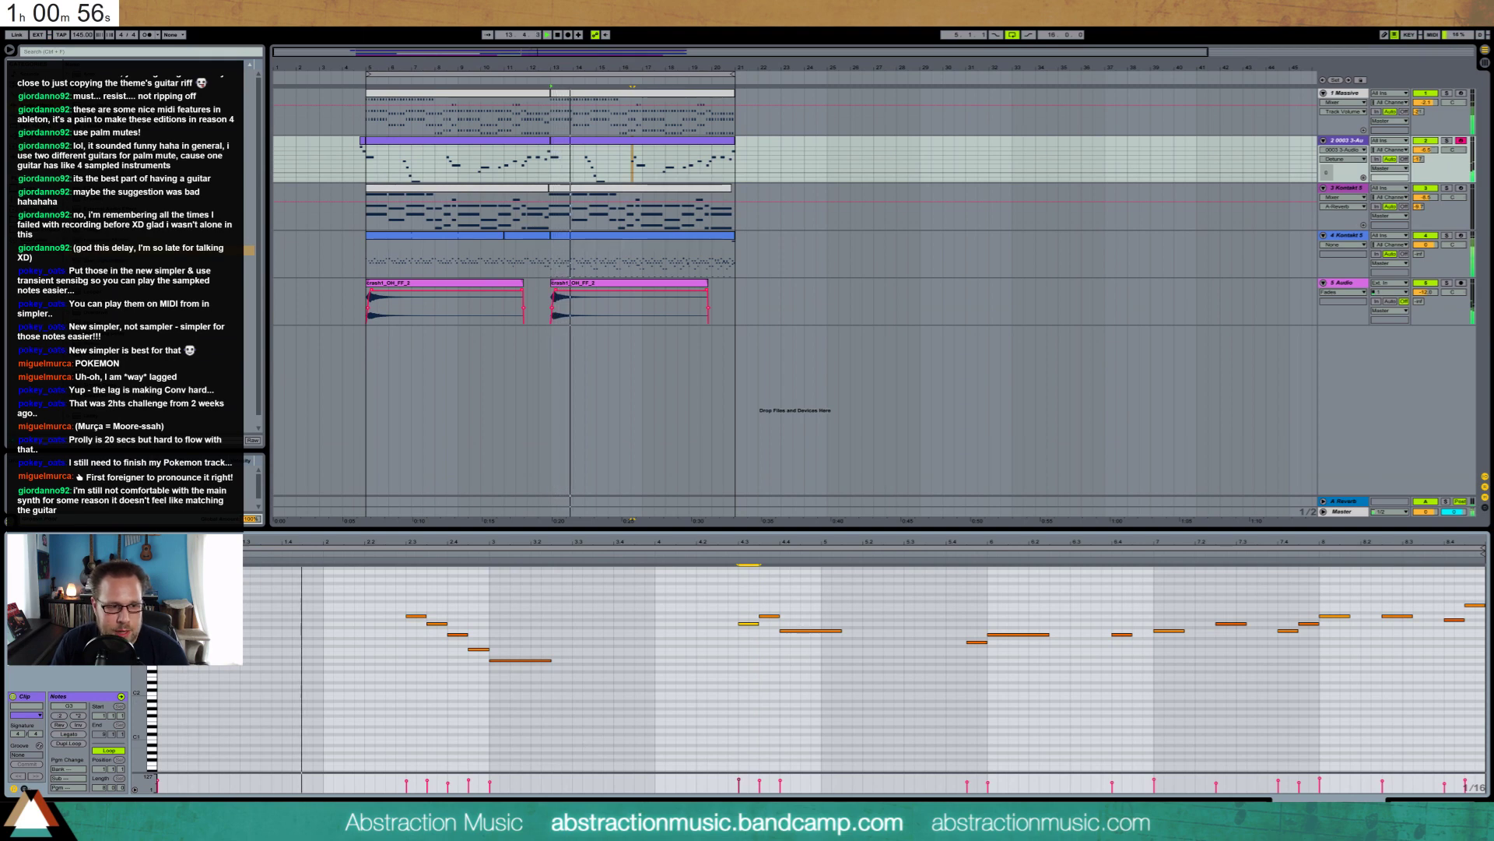
Shift bar 4's long note one short-note length later and fill the gap with a short note one semitone below it
{"action": "left_click", "coordinate": [24, 788]}
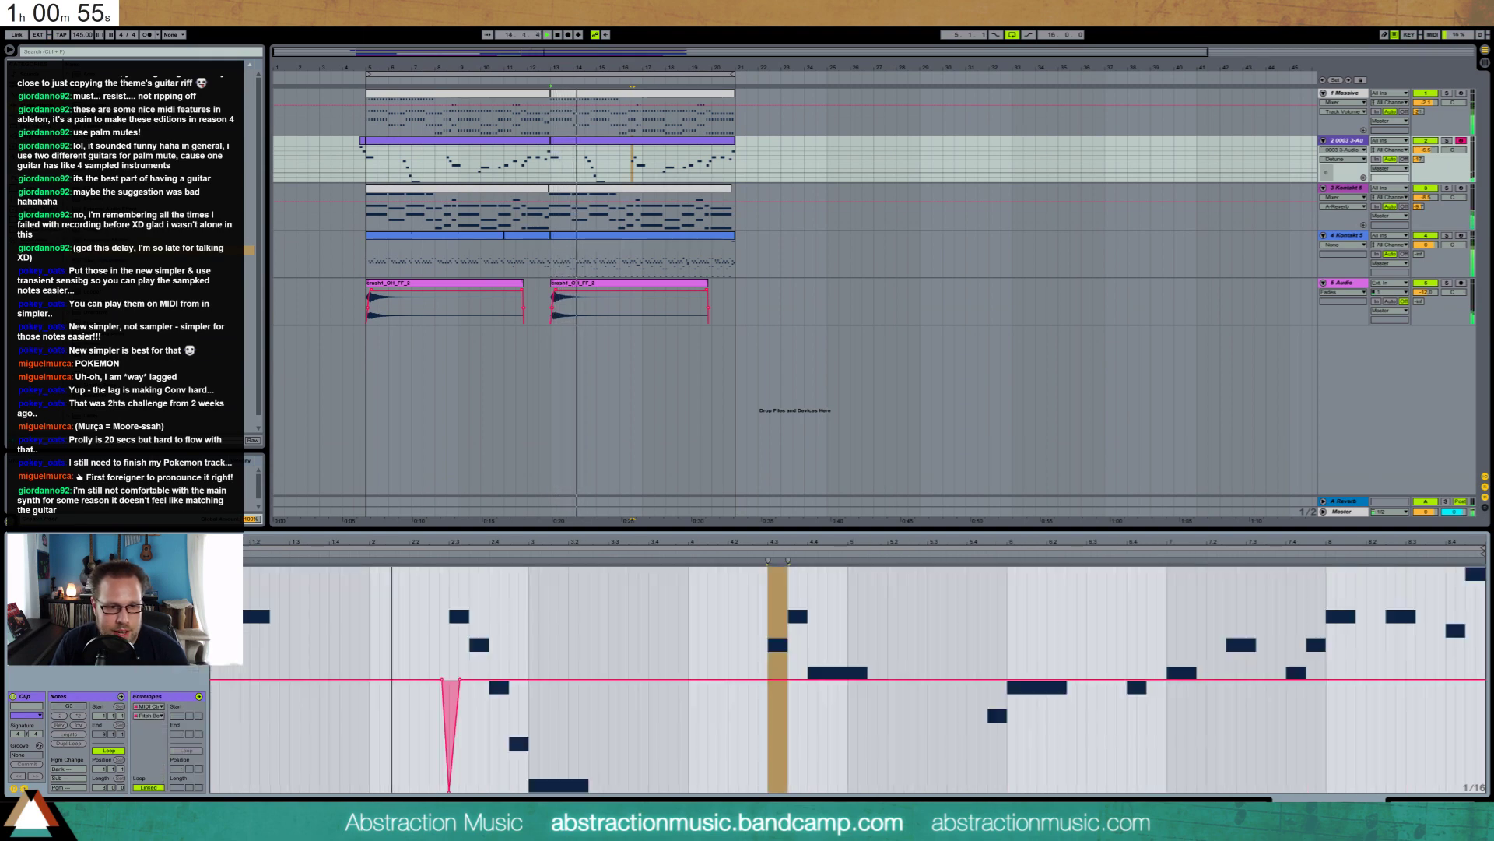
{"action": "left_click", "coordinate": [767, 680]}
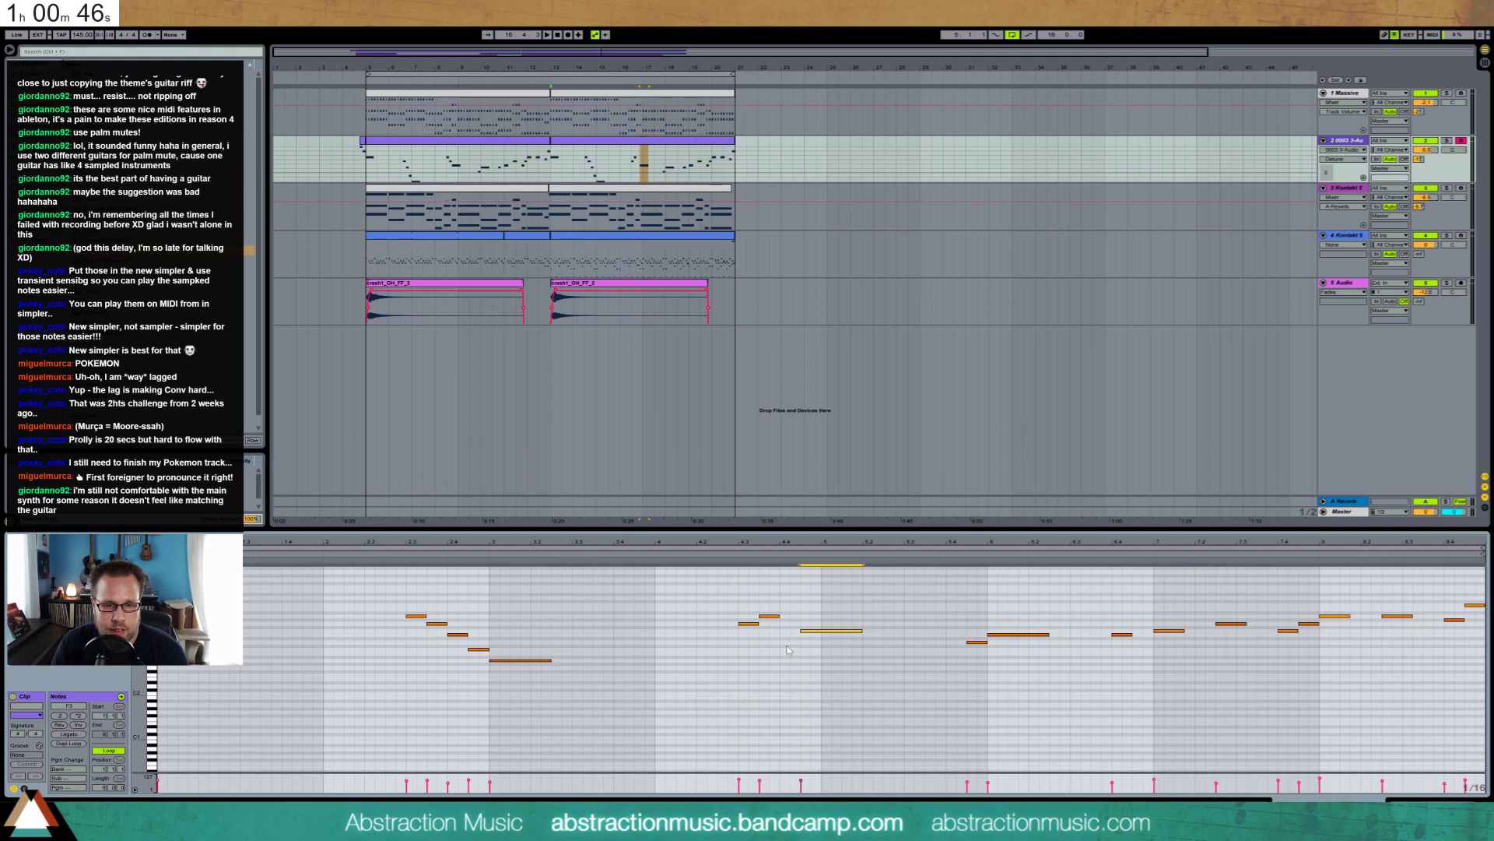
{"action": "left_click", "coordinate": [738, 551]}
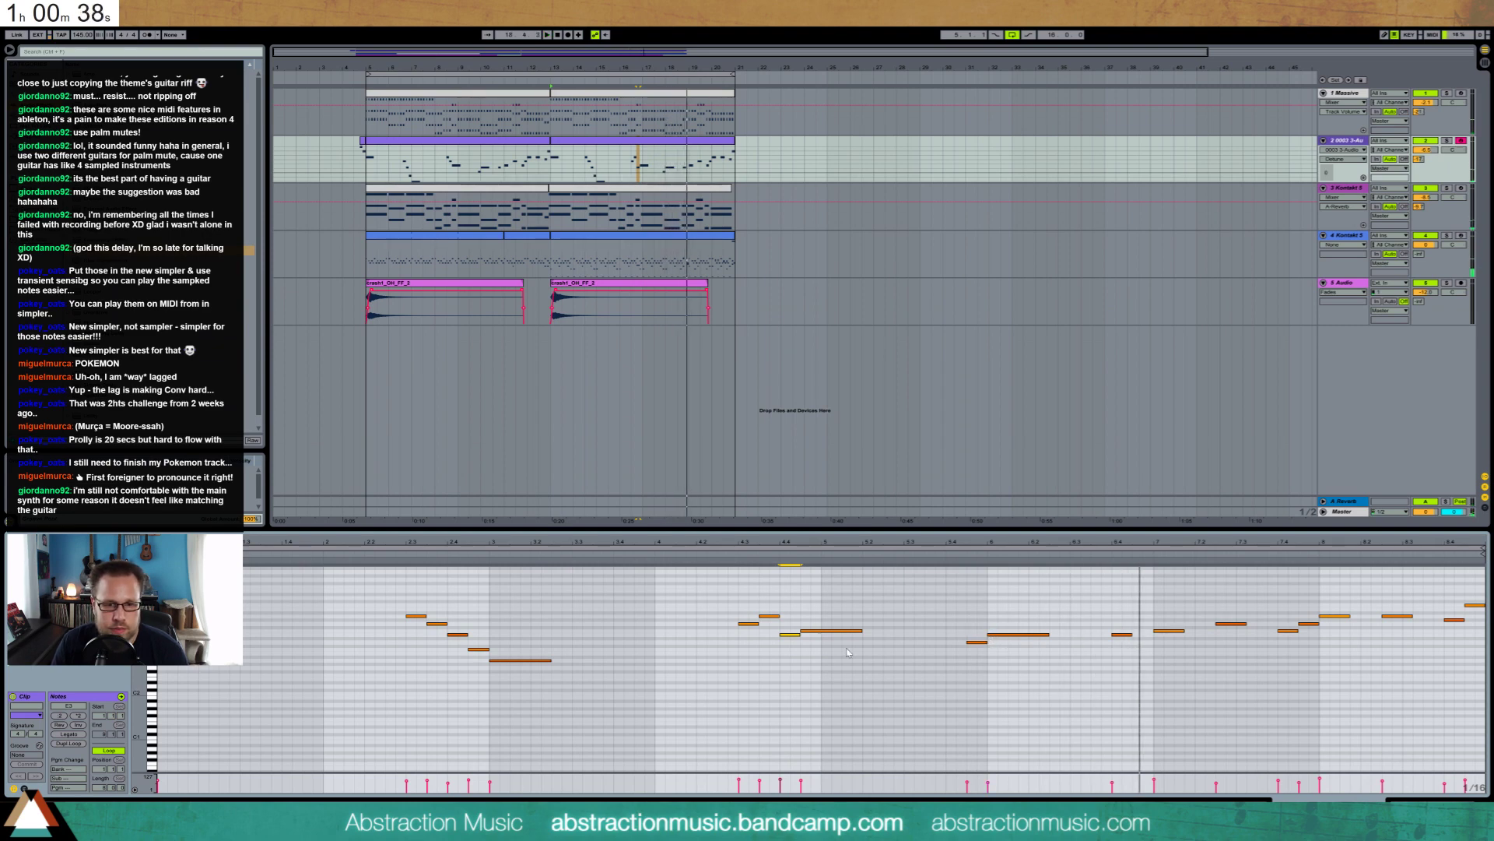
Raise the short note at the end of bar 5 by three semitones
{"action": "left_click", "coordinate": [975, 643]}
{"action": "key", "text": "Up"}
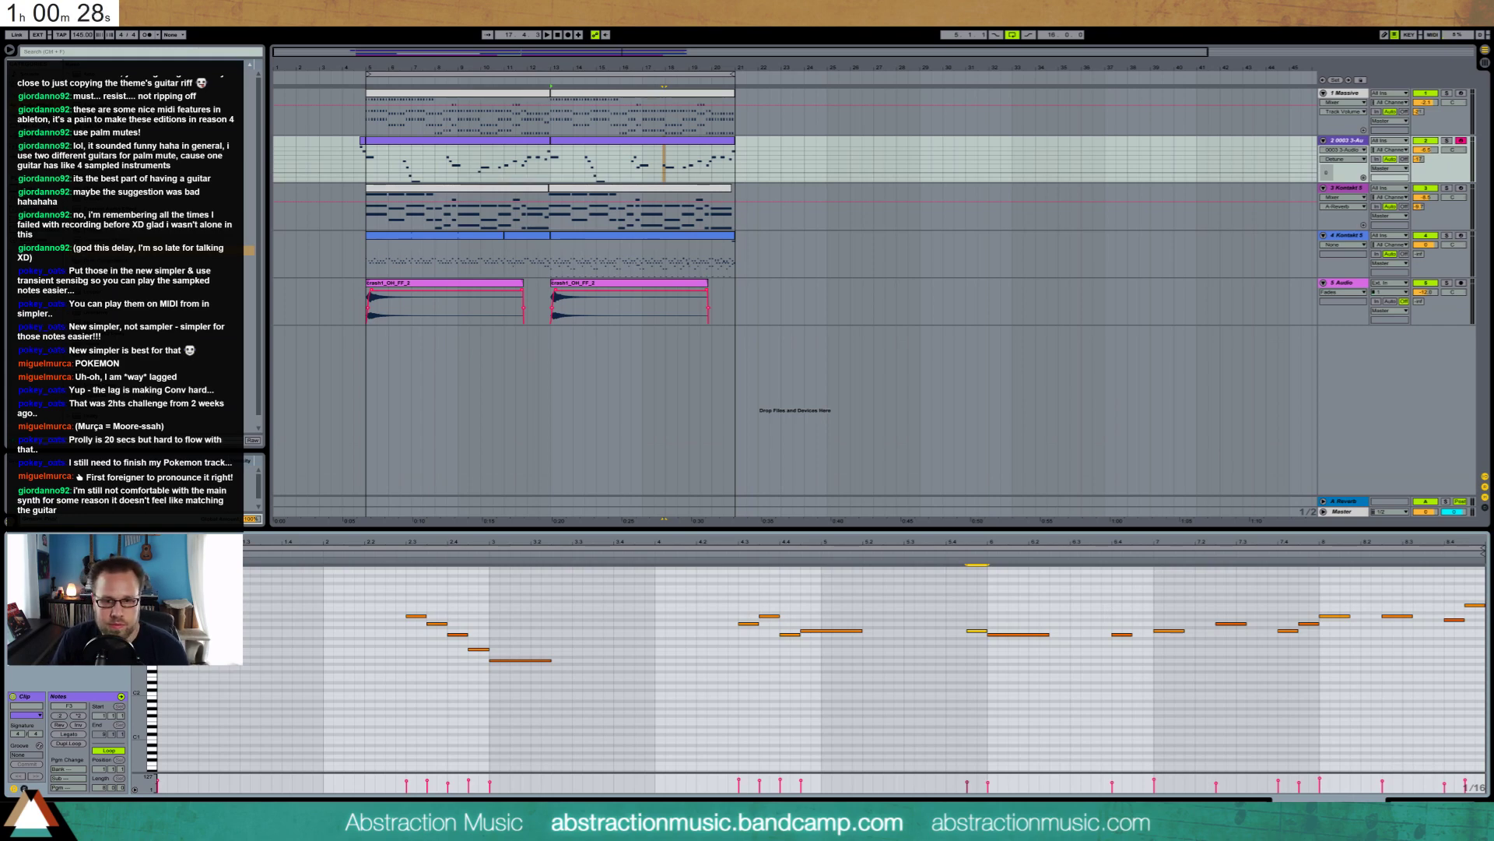
Draw a pitch-bend dip into the note closing bar 6, and rework that note into two short ascending notes
{"action": "left_click", "coordinate": [24, 788]}
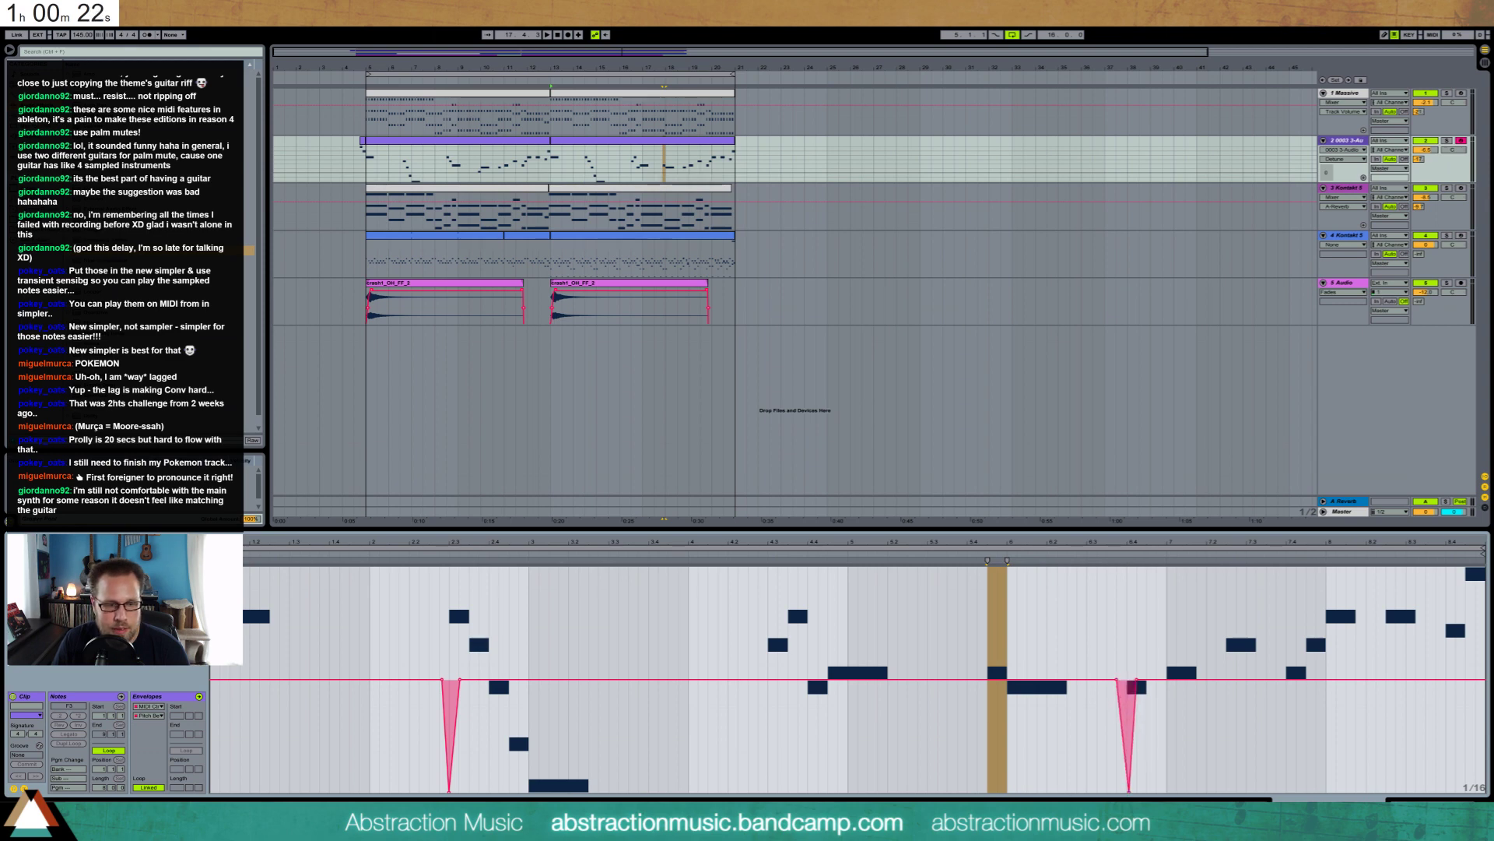
{"action": "left_click", "coordinate": [24, 788]}
{"action": "left_click", "coordinate": [1122, 635]}
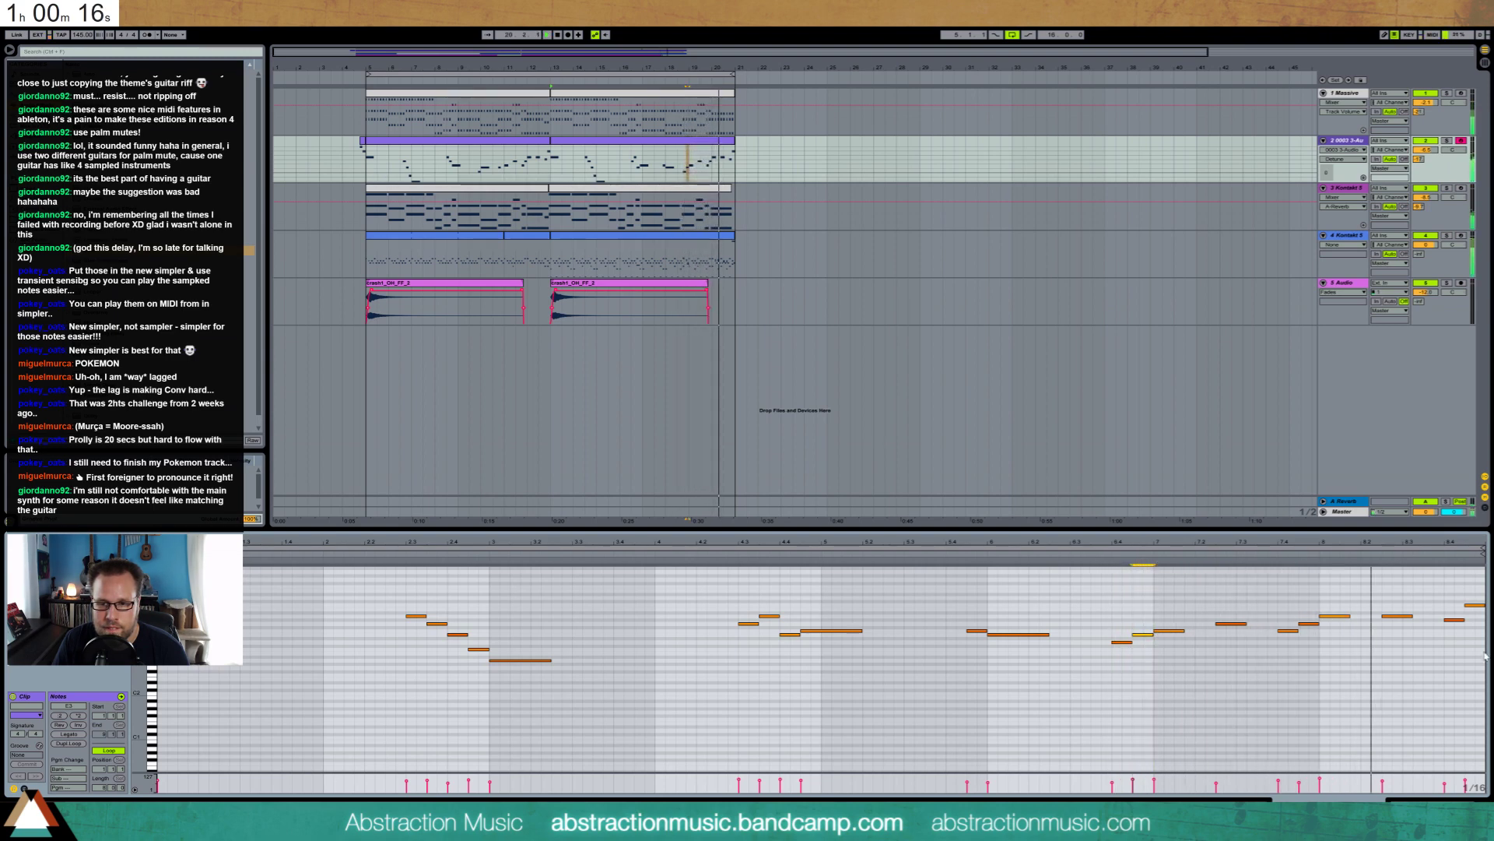
Delete the final note of bar 8 and raise the bar's two remaining notes to the same higher pitch
{"action": "left_click", "coordinate": [1475, 605]}
{"action": "left_click_drag", "start_coordinate": [1390, 600], "coordinate": [1487, 650]}
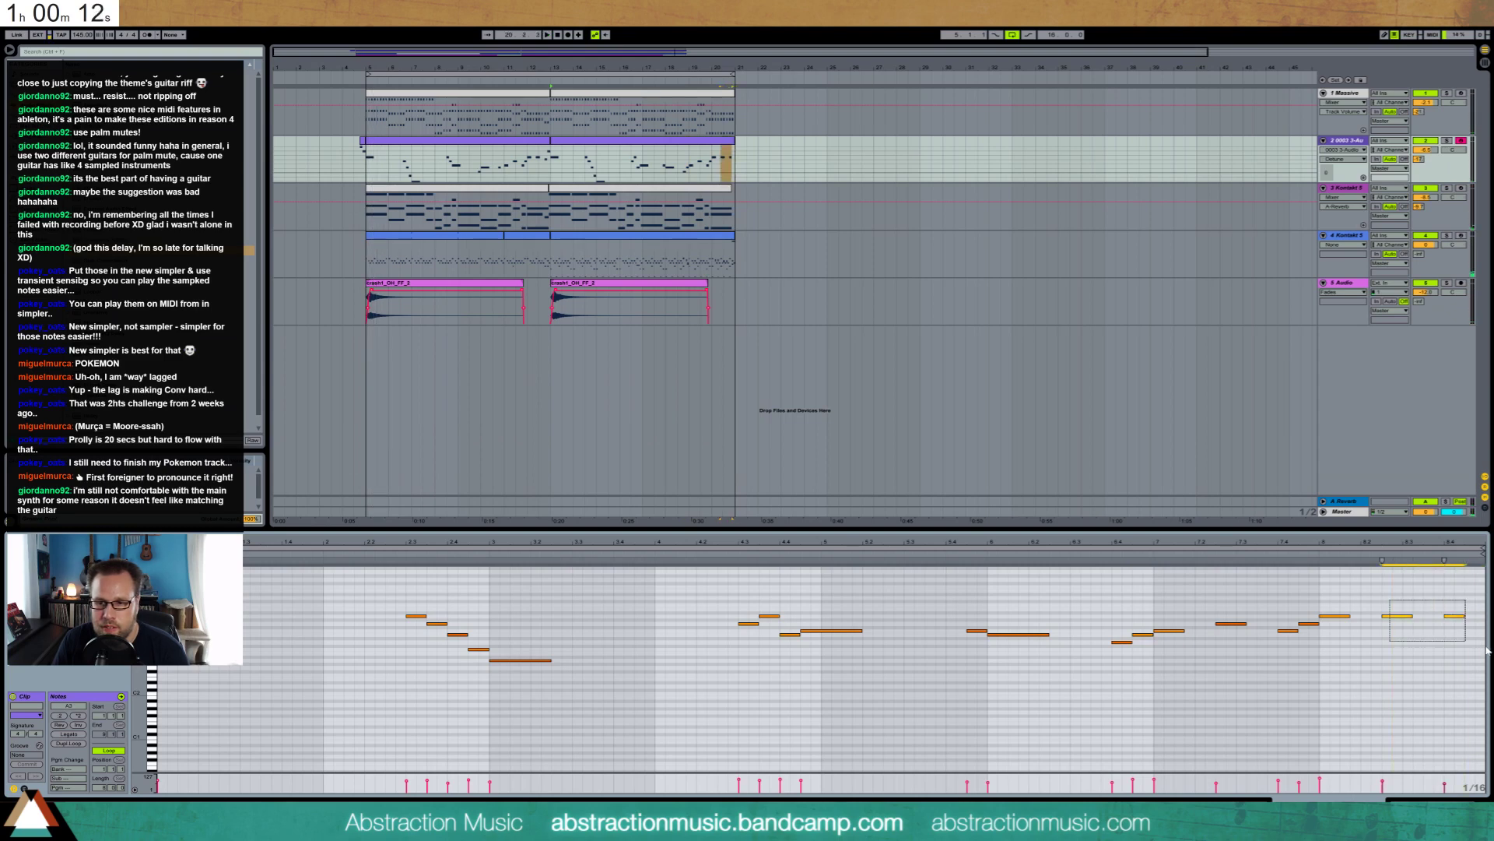
{"action": "left_click_drag", "start_coordinate": [1393, 608], "coordinate": [1410, 636]}
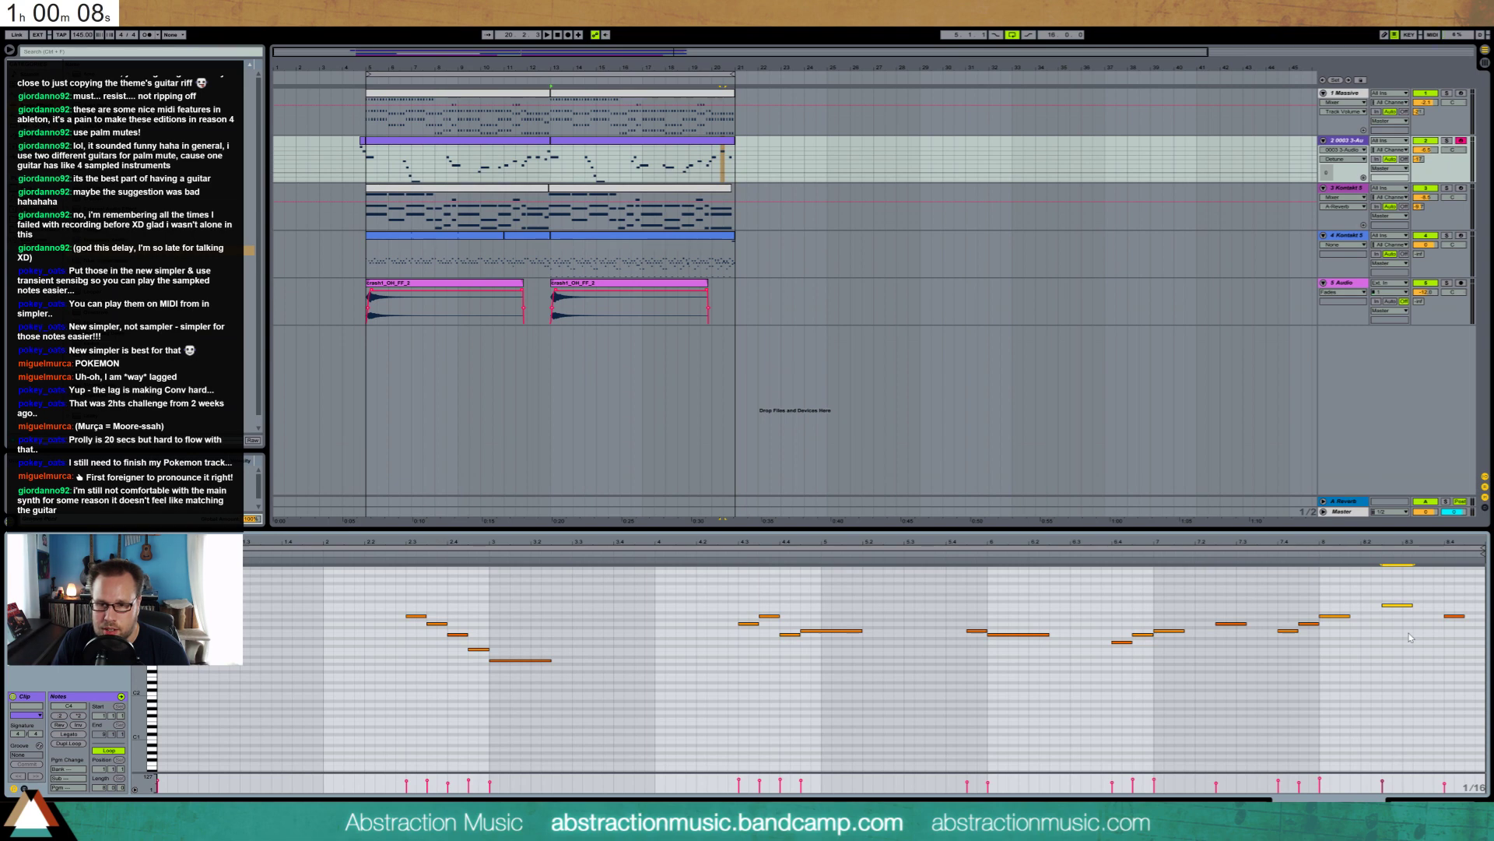
{"action": "key", "text": "Up"}
{"action": "key", "text": "Up"}
{"action": "key", "text": "Up"}
{"action": "key", "text": "Up"}
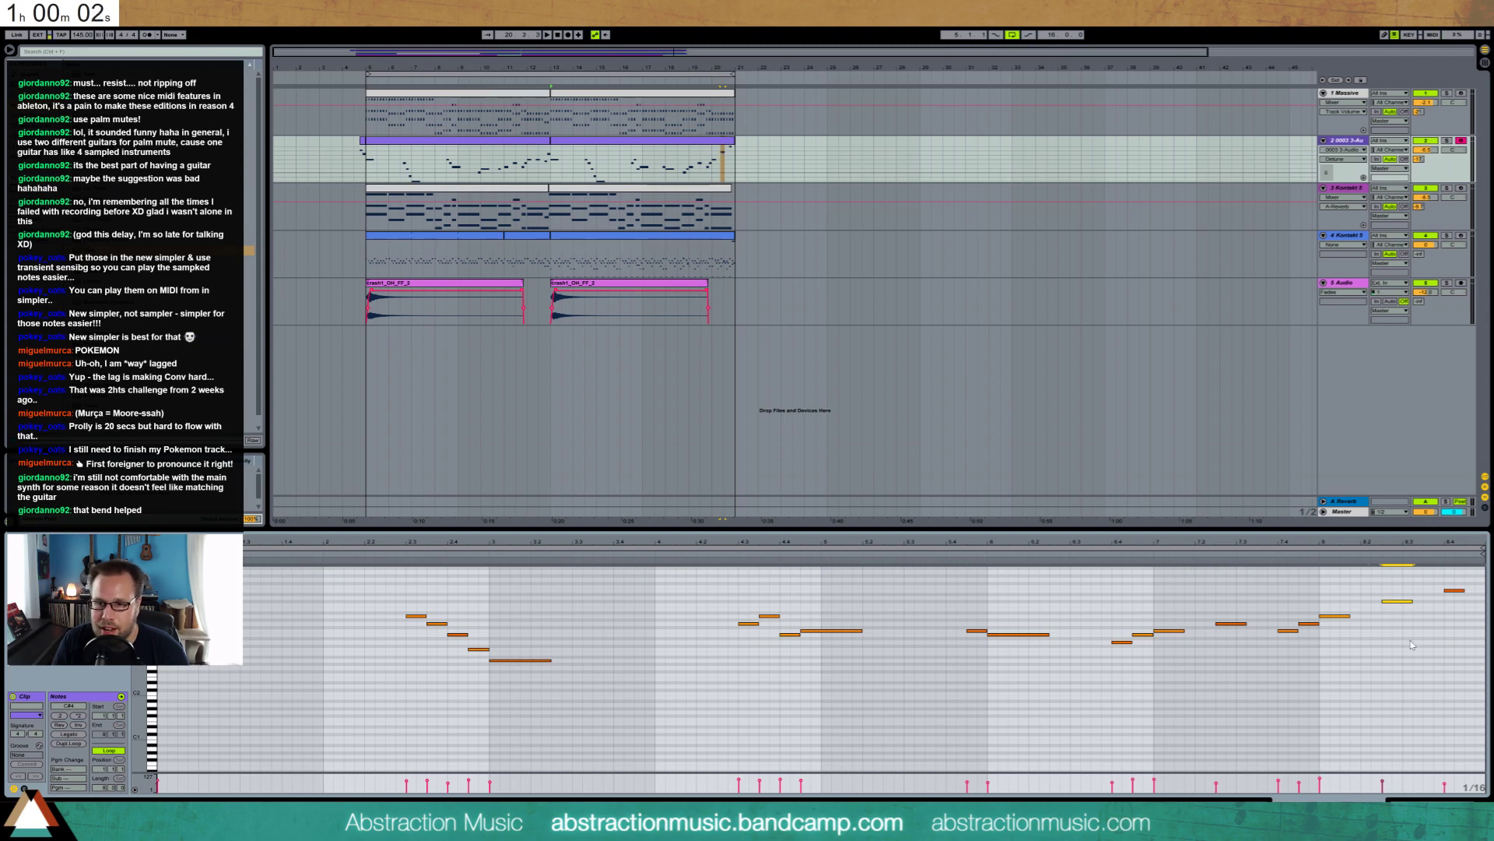
{"action": "left_click", "coordinate": [1451, 590]}
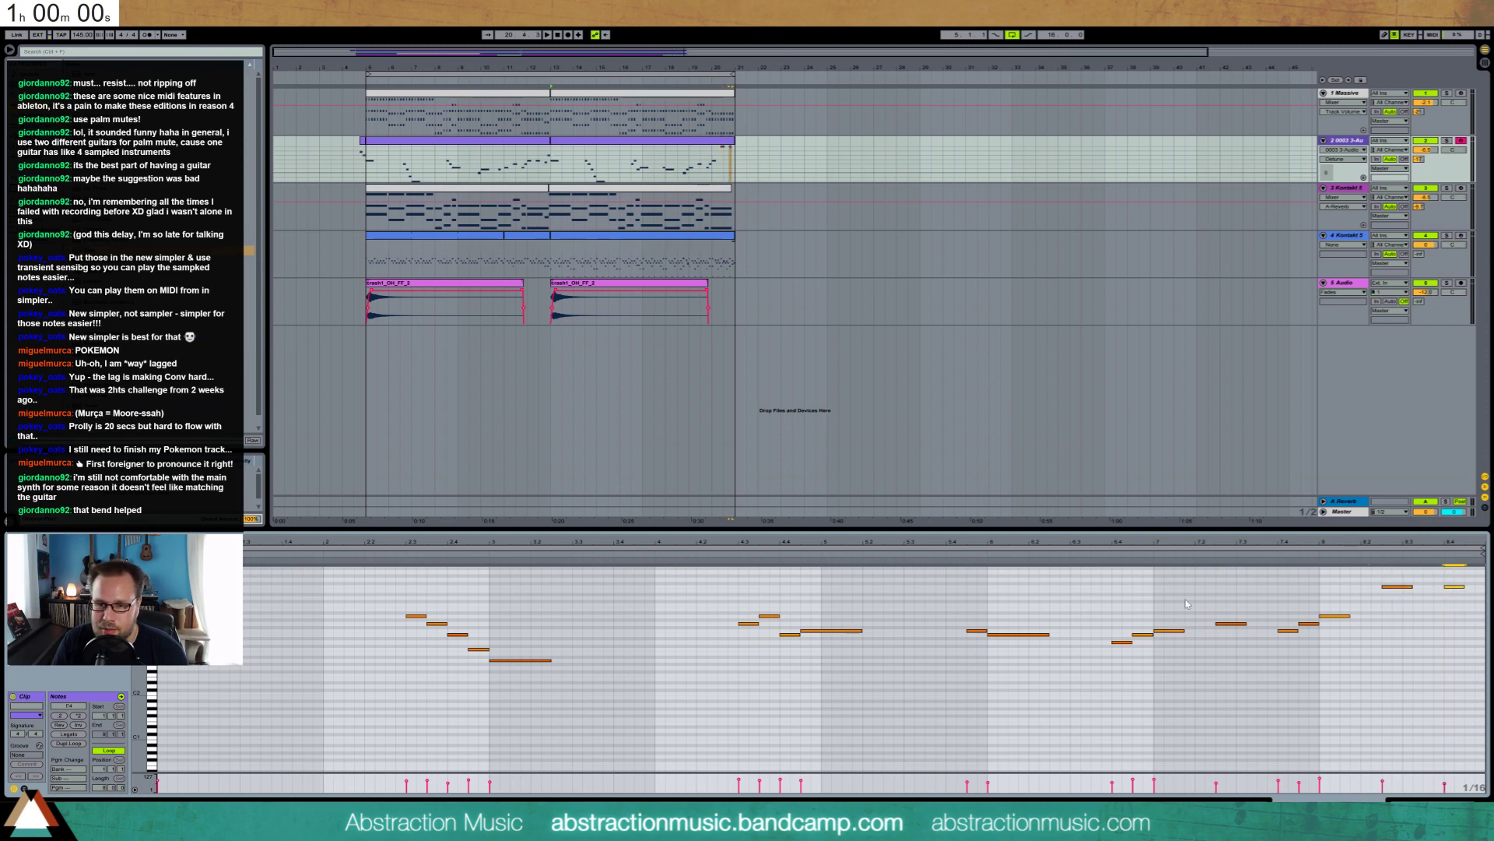
Draw a downward pitch-bend dip at the start of the first high note in bar 8 and play it
{"action": "left_click", "coordinate": [25, 789]}
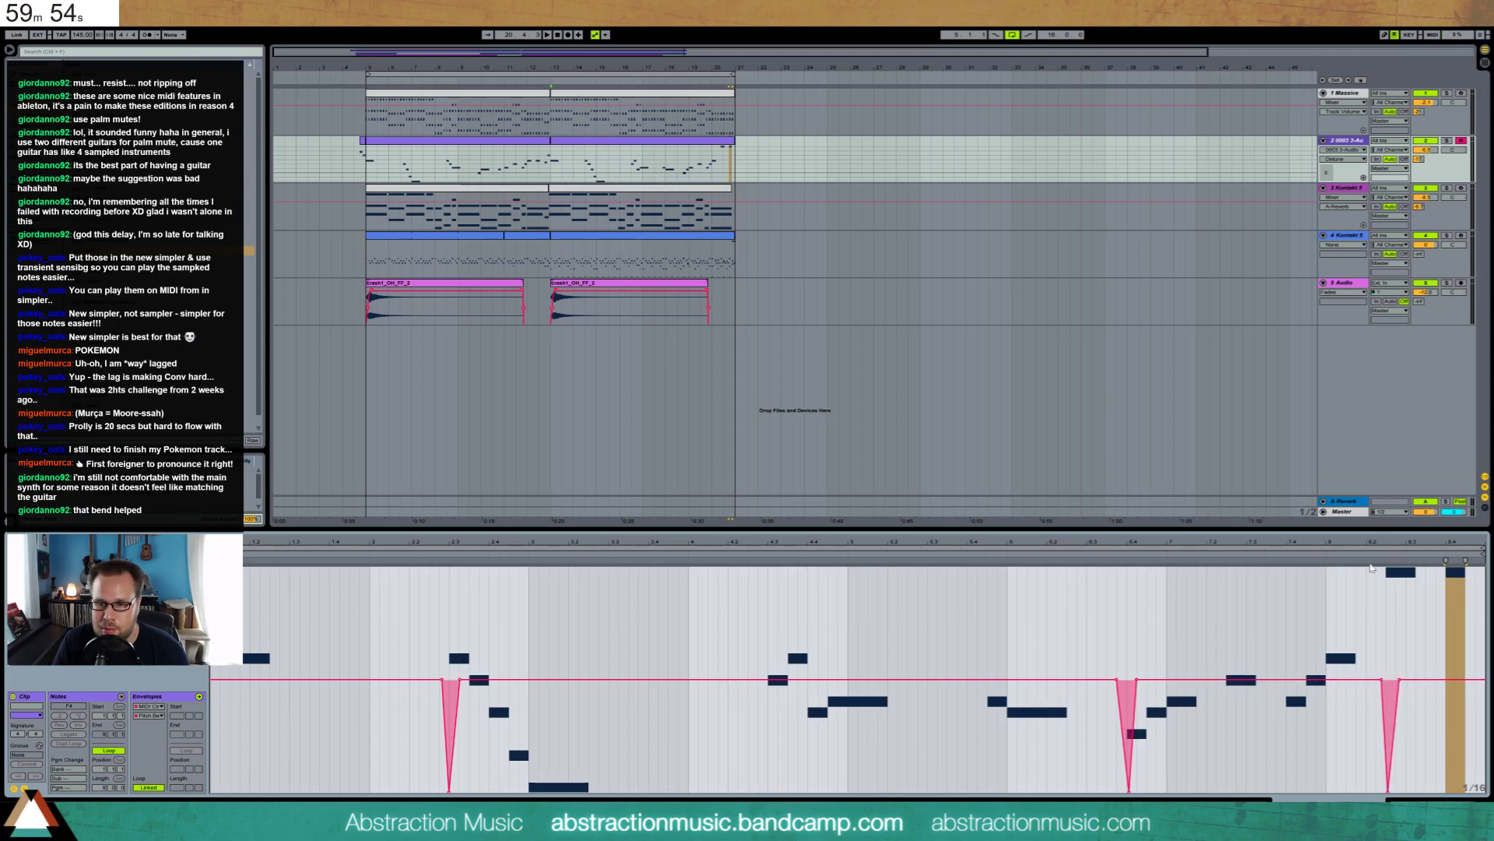
{"action": "key", "text": "space"}
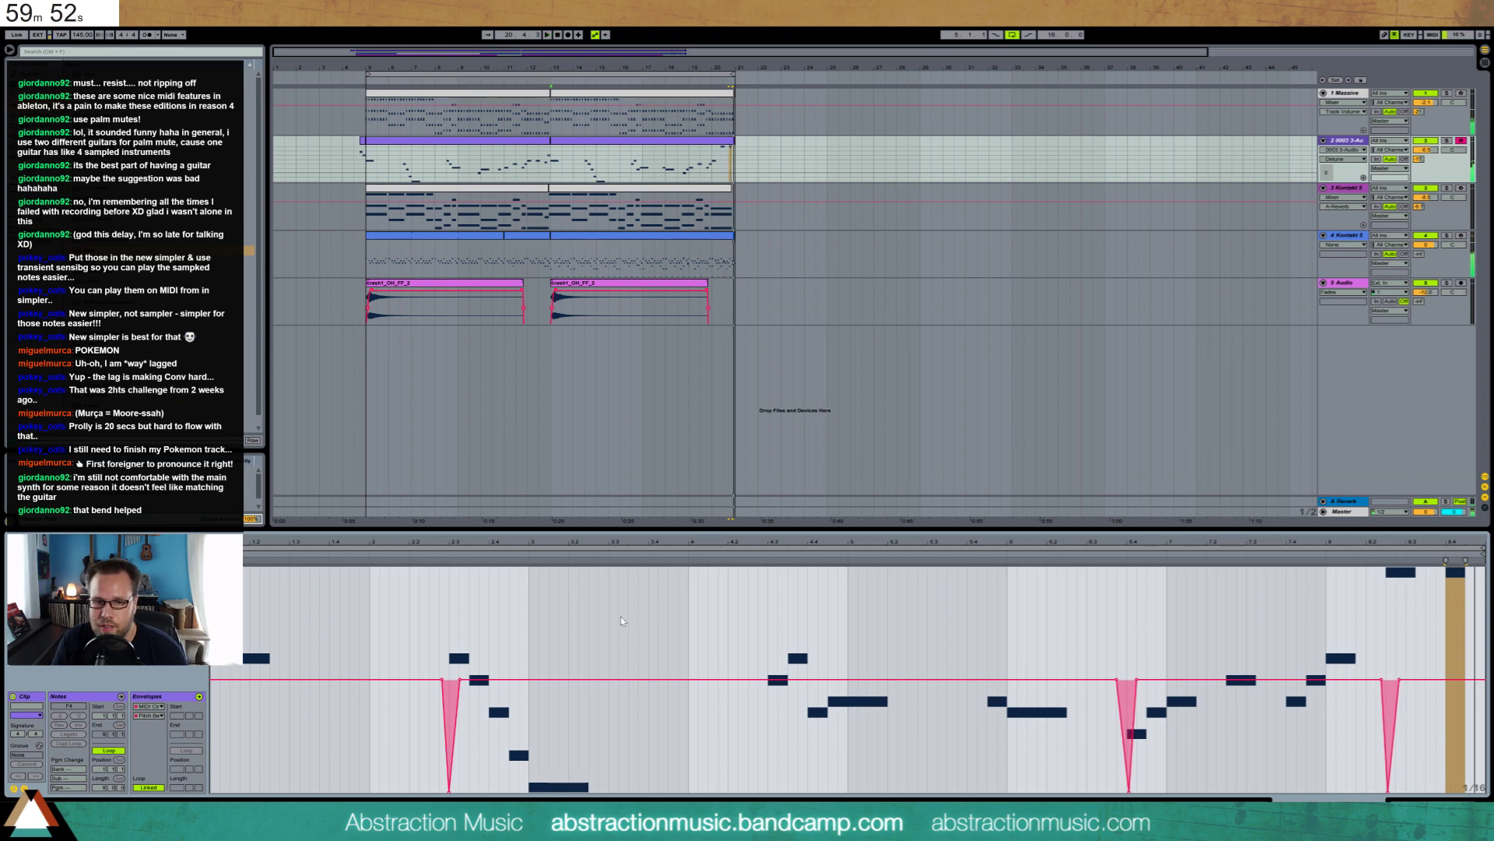
Lengthen the first high note in bar 8 and lower the note after it by one semitone
{"action": "key", "text": "alt+e"}
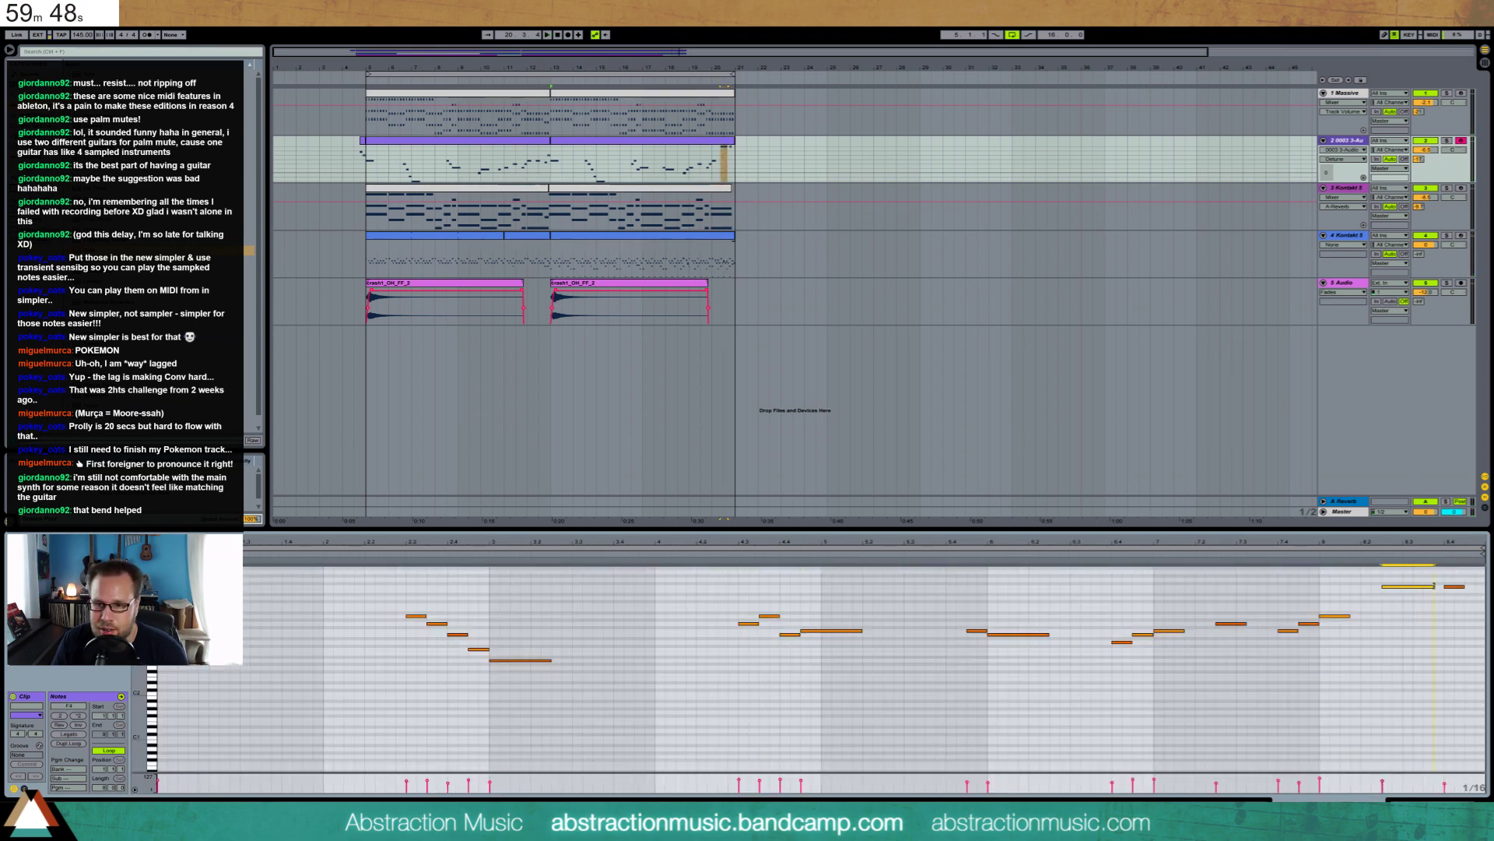
{"action": "left_click_drag", "start_coordinate": [1451, 584], "coordinate": [1455, 589]}
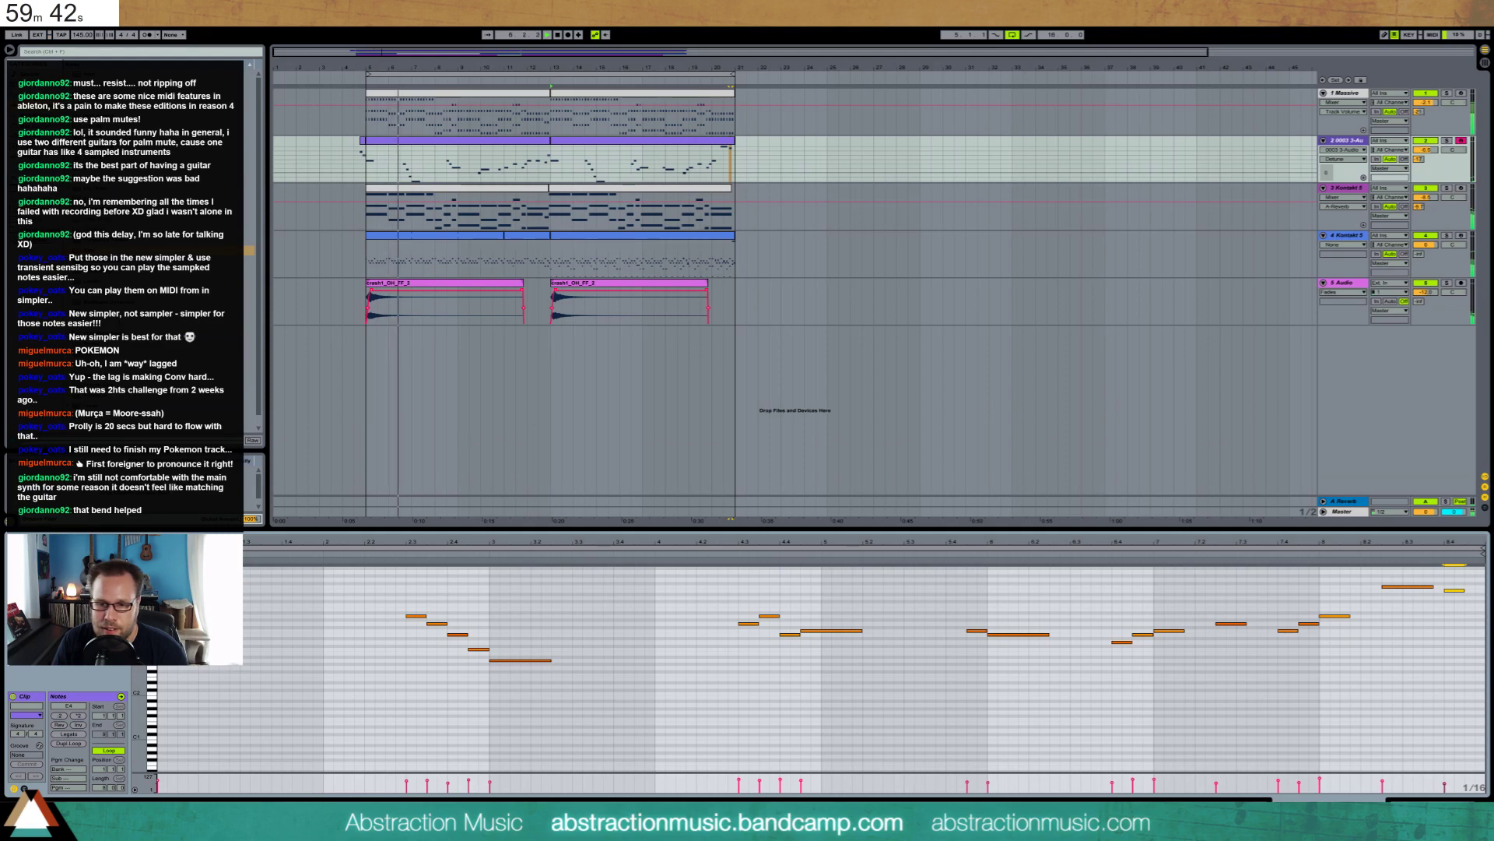
Draw one shallow up-and-down vibrato cycle in the pitch-bend envelope under the long bar 8 note, starting after the dip
{"action": "left_click", "coordinate": [24, 788]}
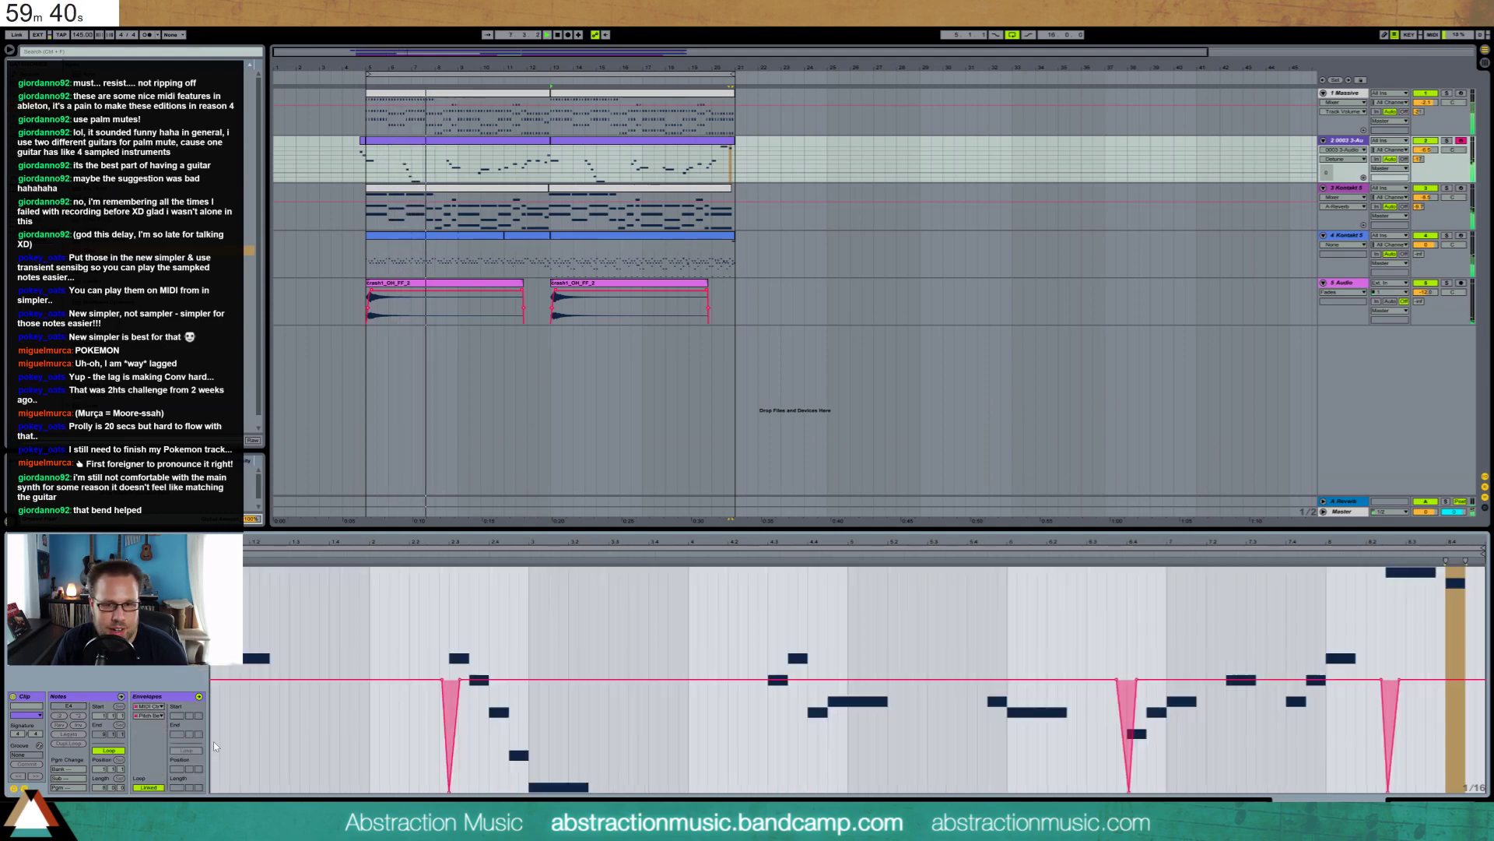
{"action": "left_click_drag", "start_coordinate": [1446, 543], "coordinate": [1348, 669]}
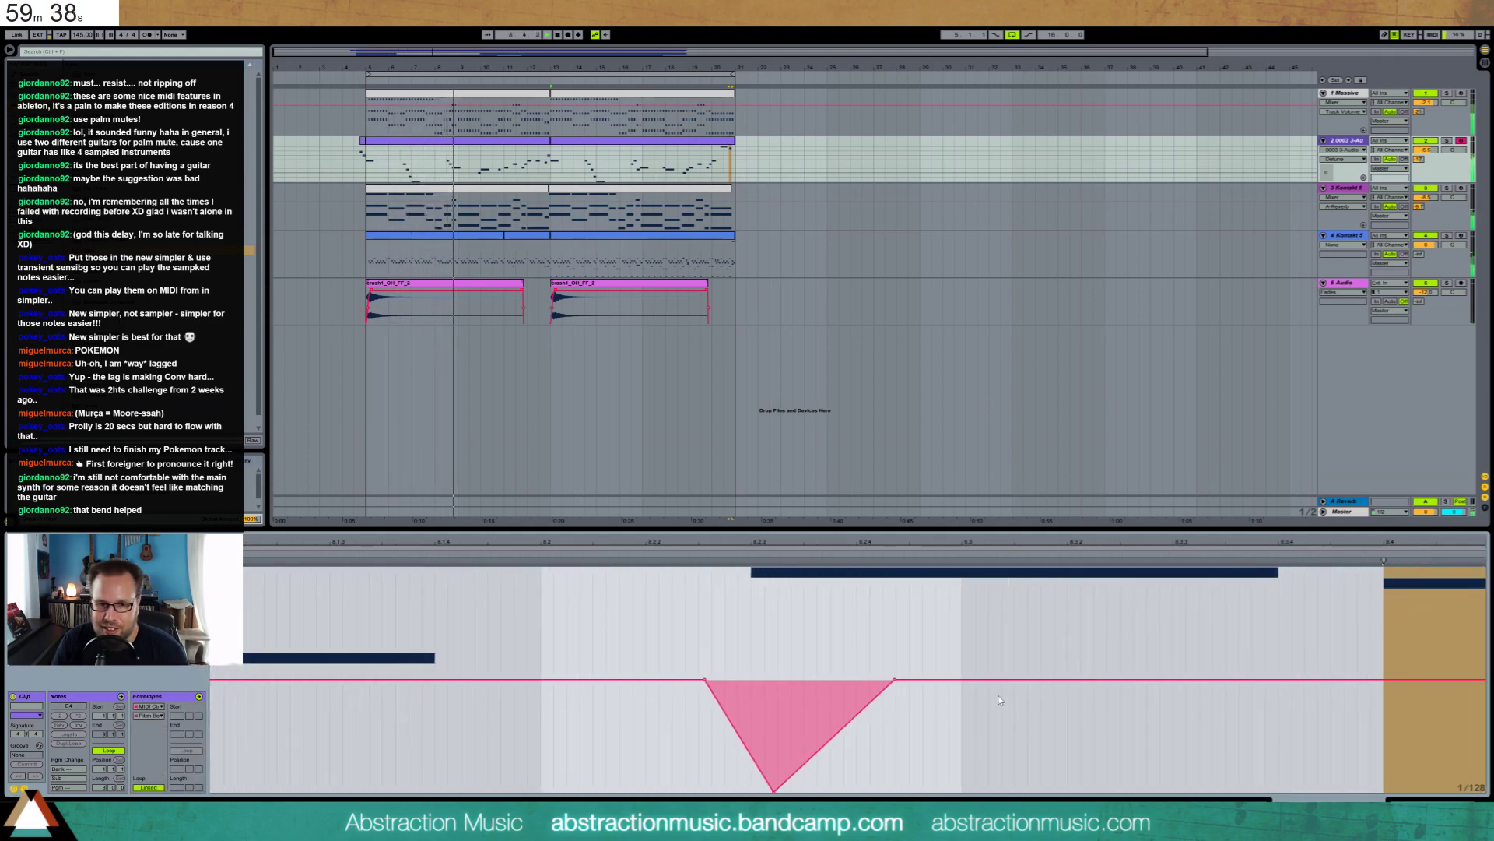
{"action": "left_click", "coordinate": [959, 679]}
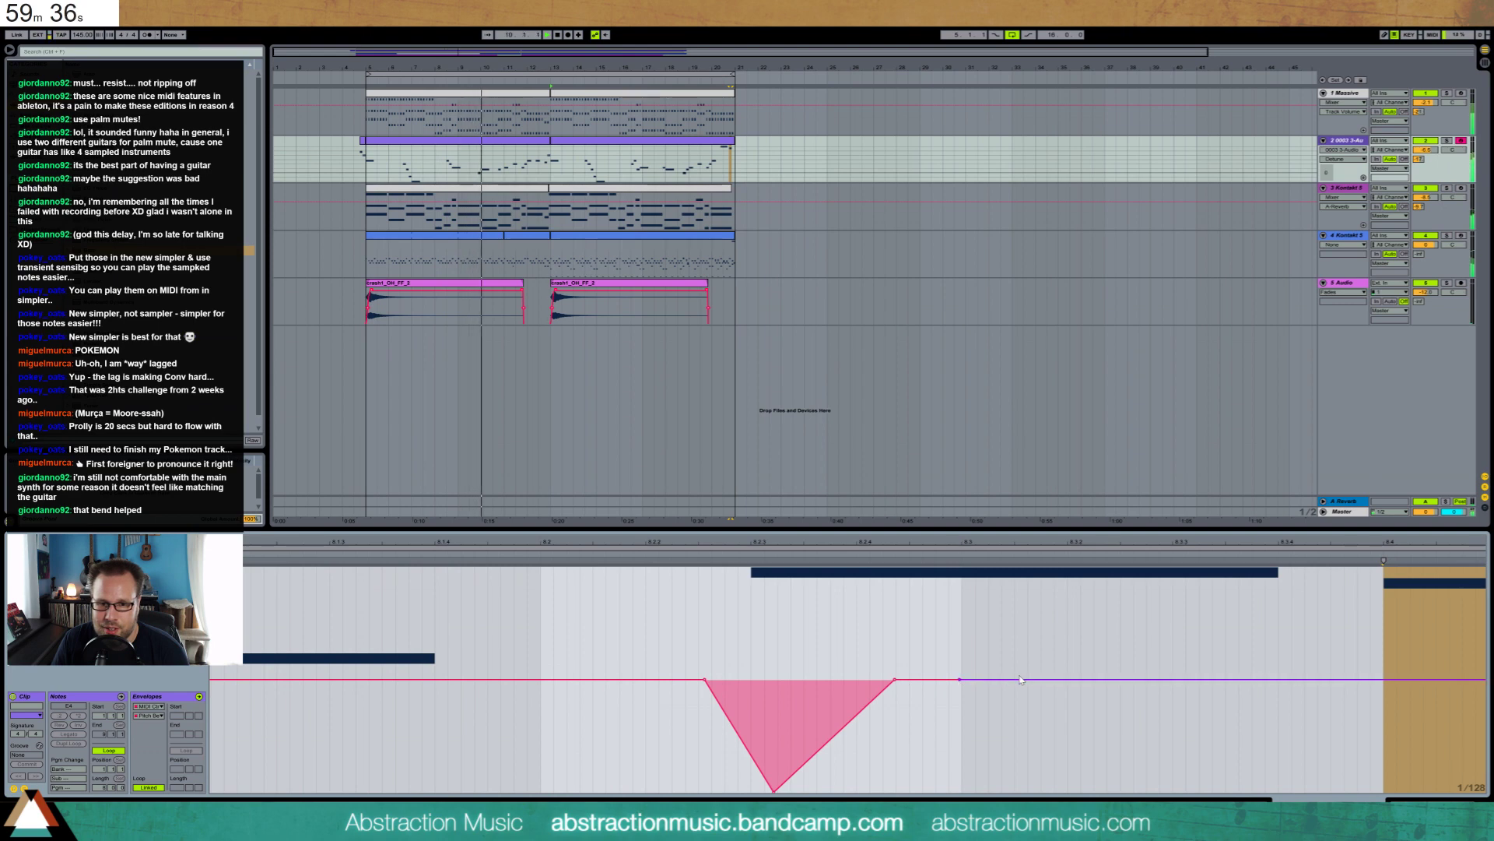
{"action": "left_click", "coordinate": [1042, 679]}
{"action": "left_click_drag", "start_coordinate": [1003, 679], "coordinate": [1076, 688]}
{"action": "left_click", "coordinate": [1105, 680]}
{"action": "left_click", "coordinate": [1082, 680]}
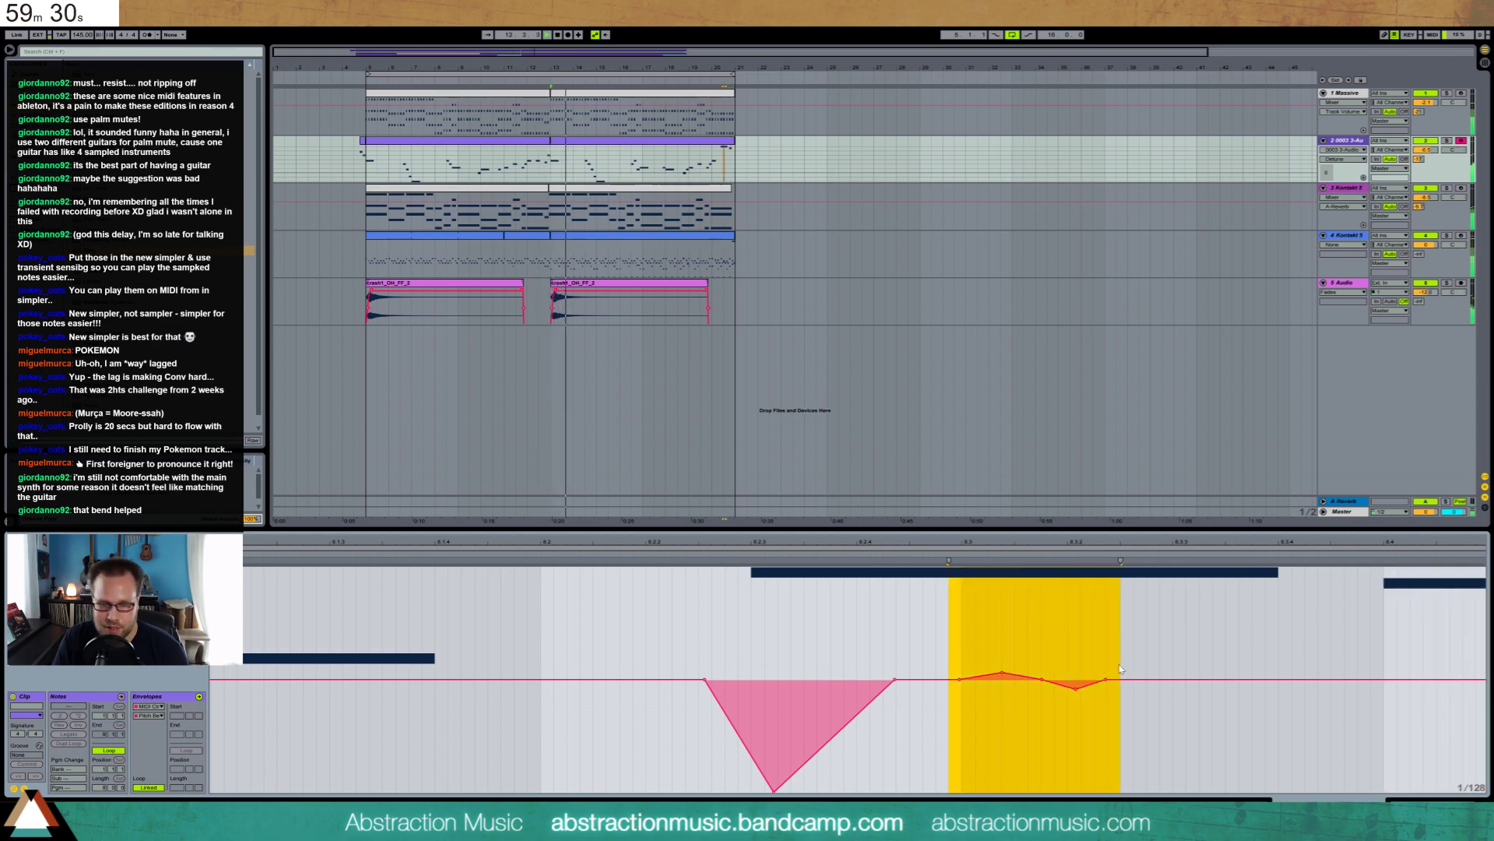
{"action": "left_click", "coordinate": [956, 691]}
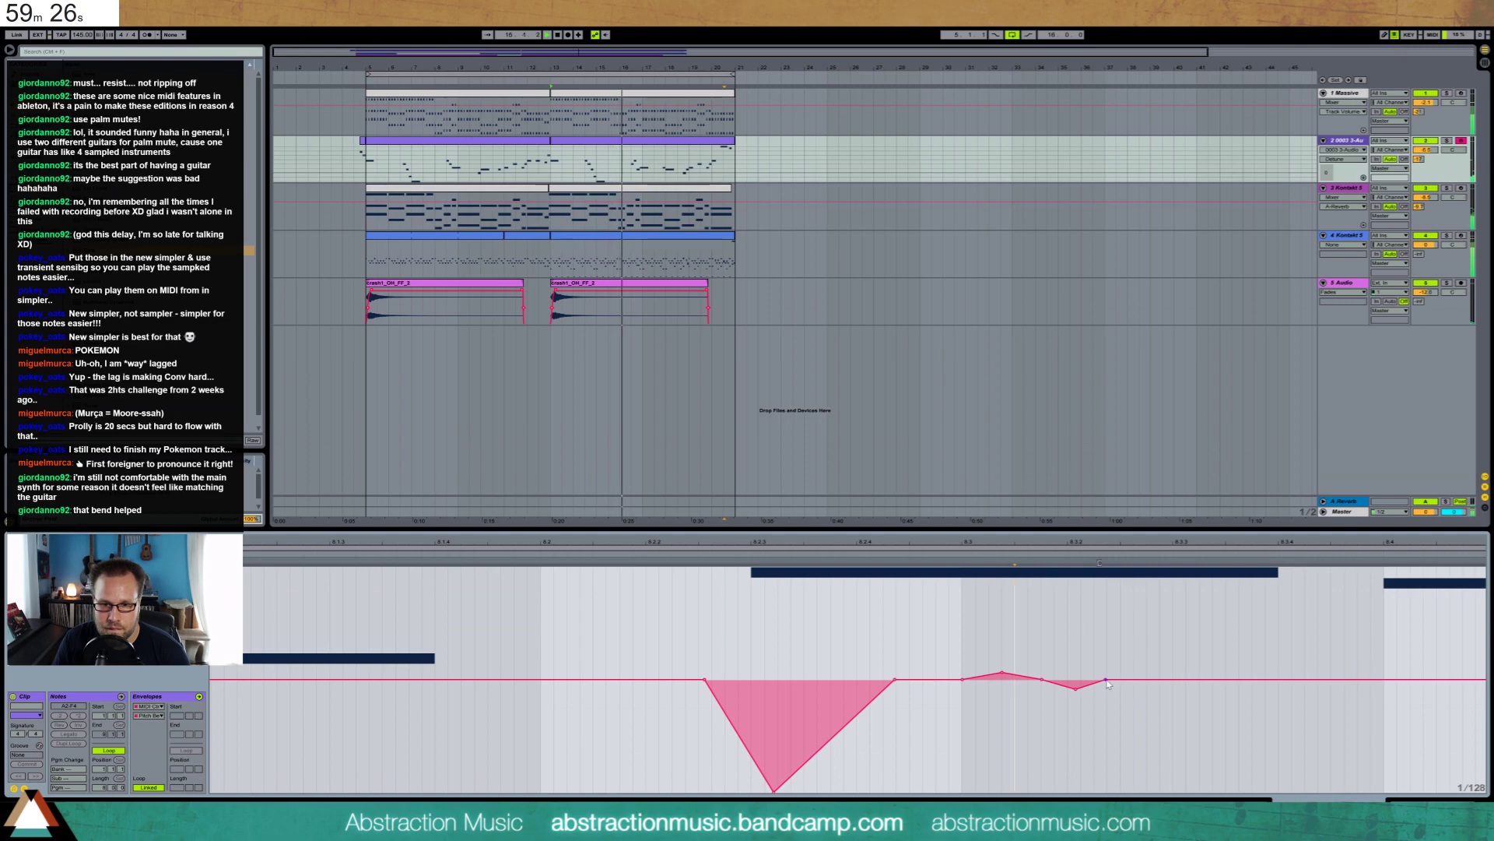
Duplicate the vibrato cycle twice along the pitch-bend envelope
{"action": "left_click_drag", "start_coordinate": [1107, 671], "coordinate": [964, 671]}
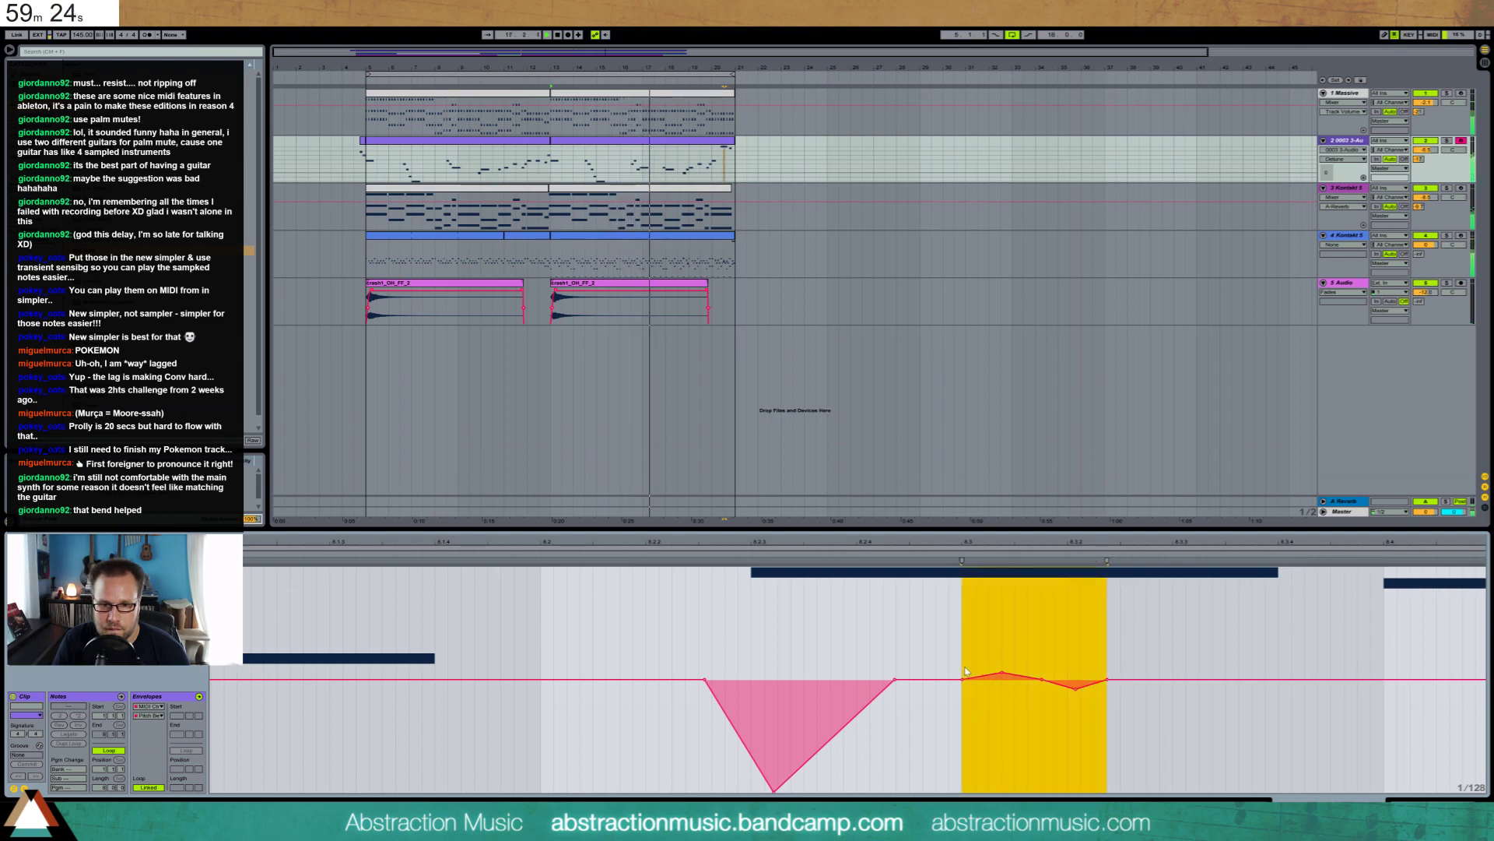
{"action": "key", "text": "ctrl+d"}
{"action": "key", "text": "ctrl+d"}
Remove the last downward half-cycle of the vibrato so the pitch-bend curve ends on the centre line
{"action": "left_click", "coordinate": [1331, 673]}
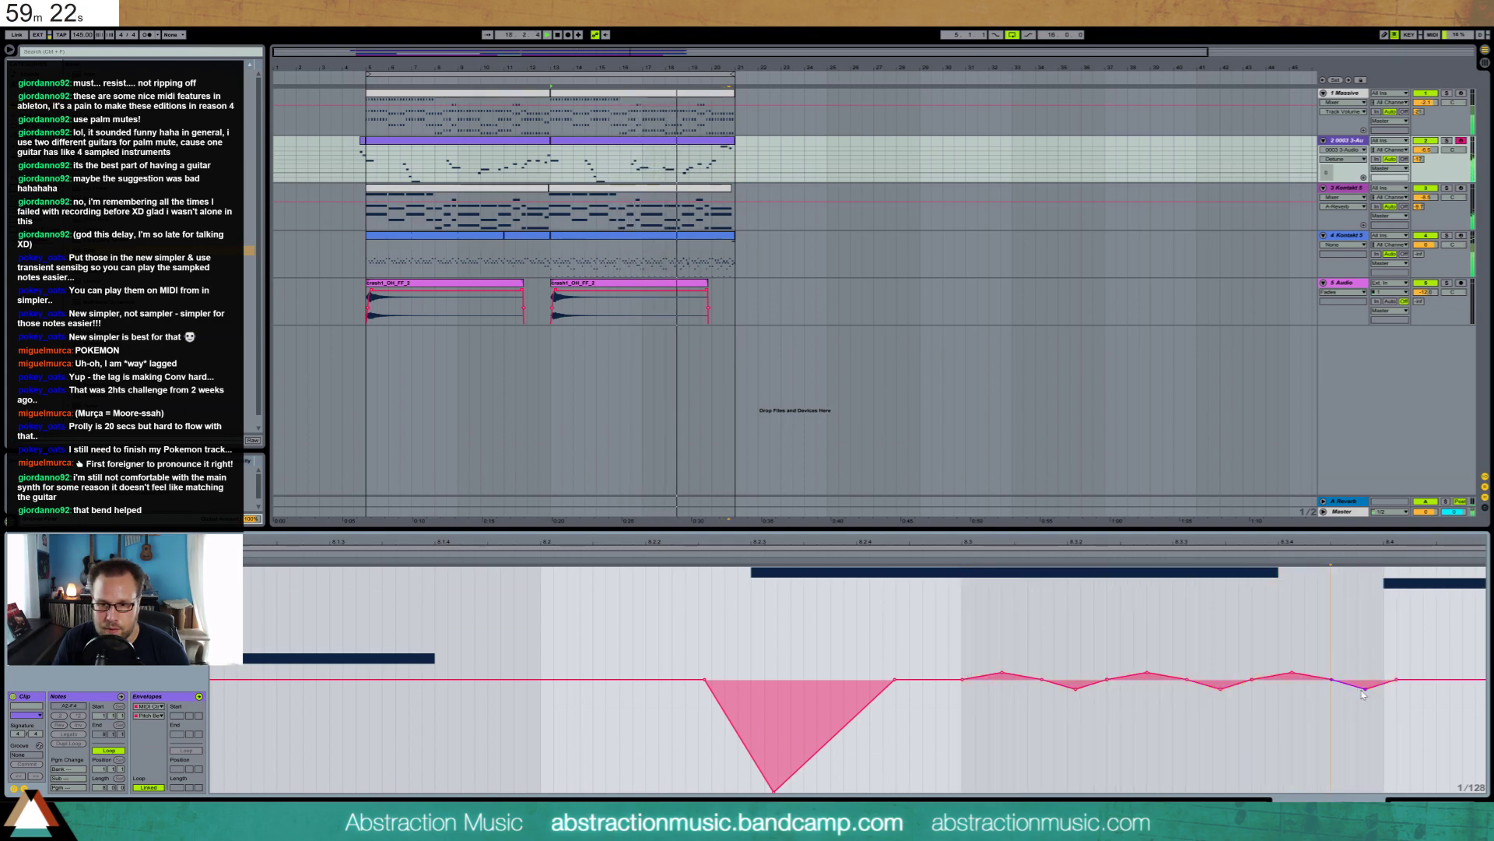
{"action": "left_click_drag", "start_coordinate": [1423, 661], "coordinate": [1357, 664]}
{"action": "key", "text": "Delete"}
{"action": "left_click", "coordinate": [1345, 667]}
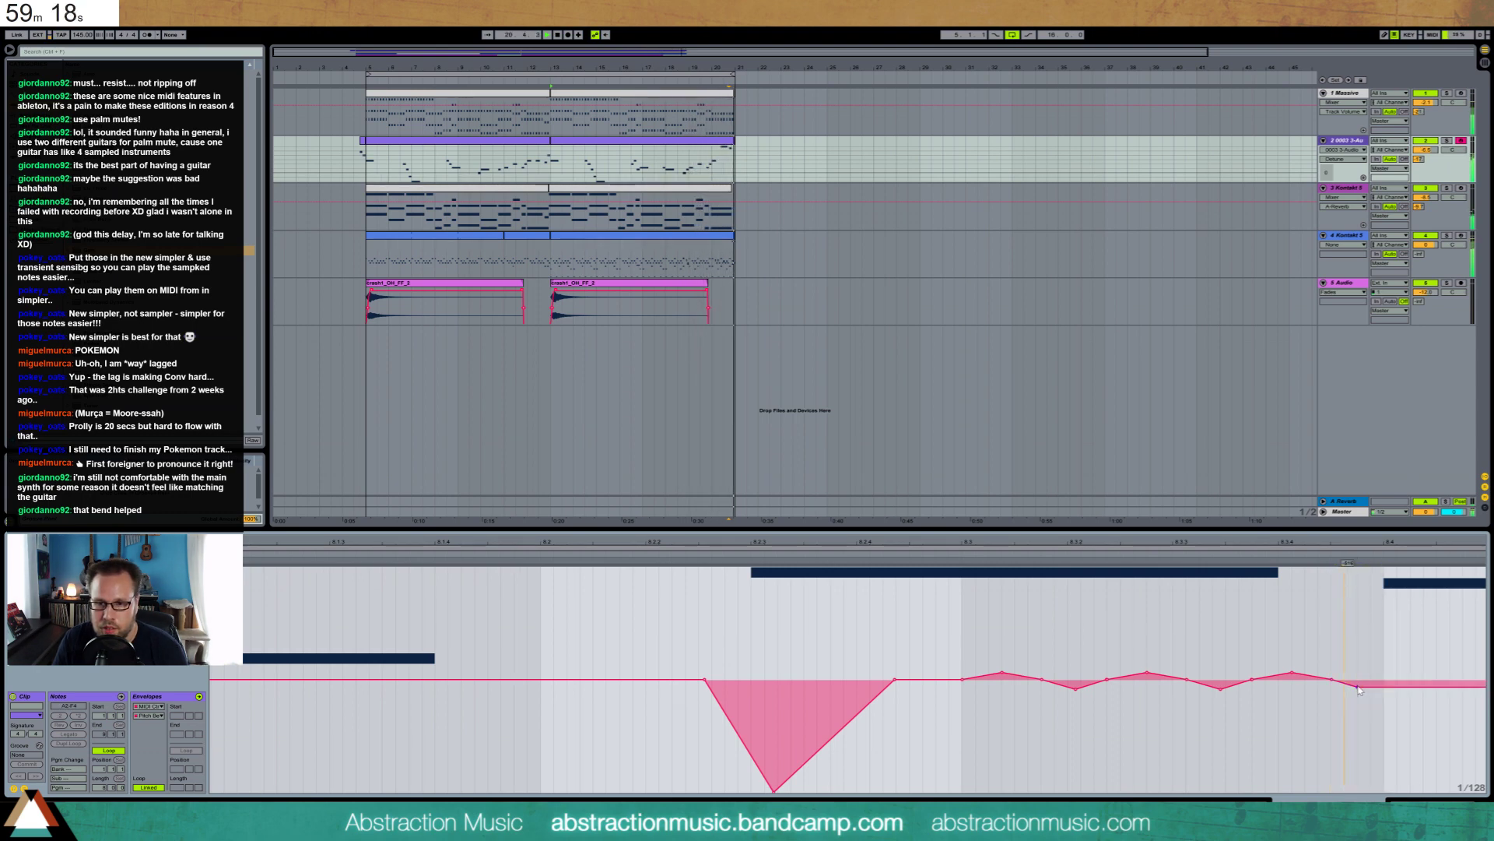
{"action": "key", "text": "ctrl+z"}
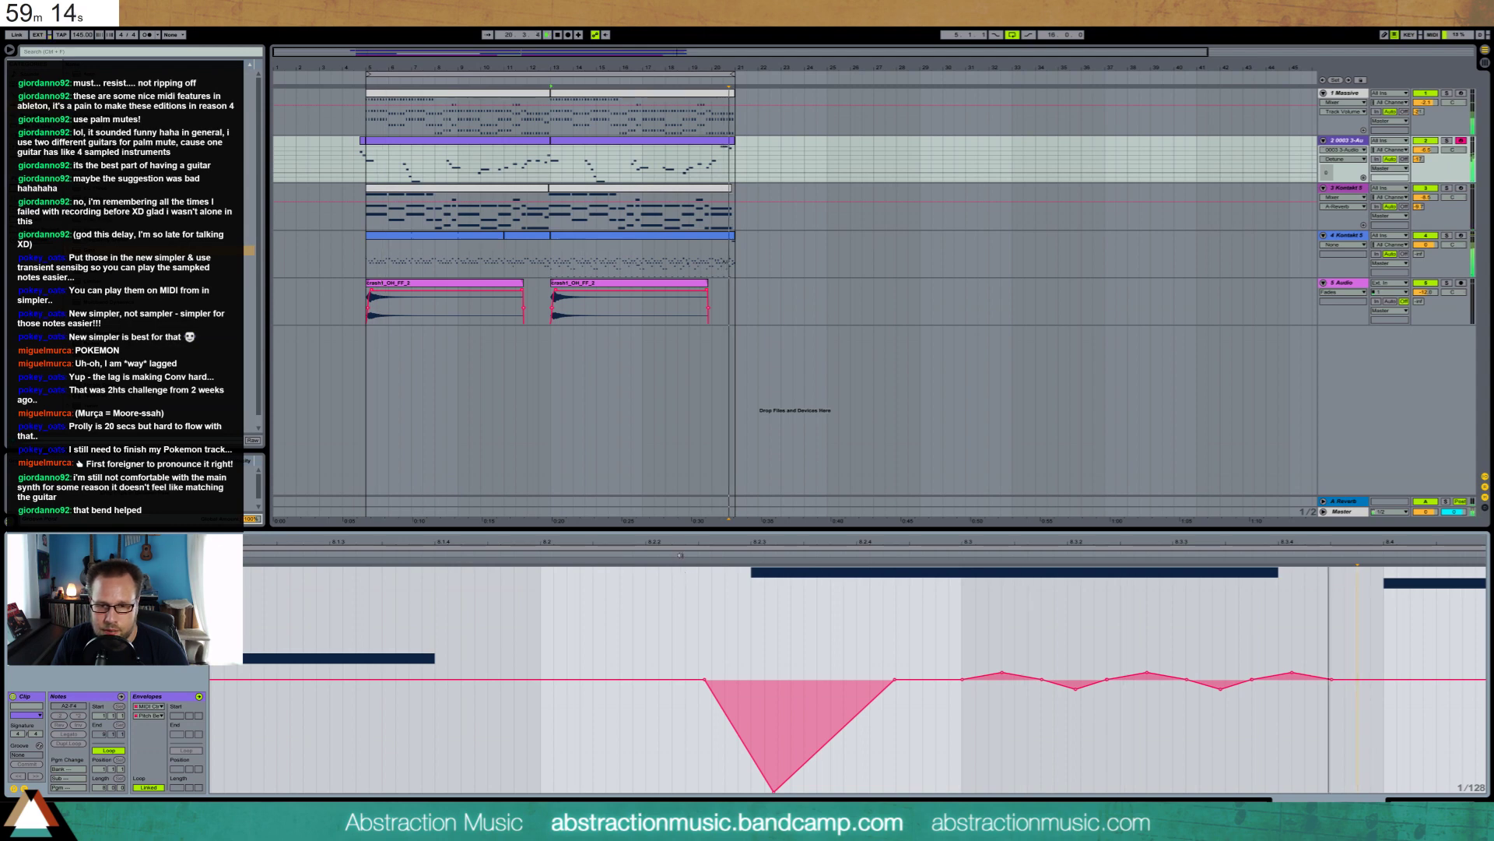
Show the device chain of track 2
{"action": "key", "text": "shift+Tab"}
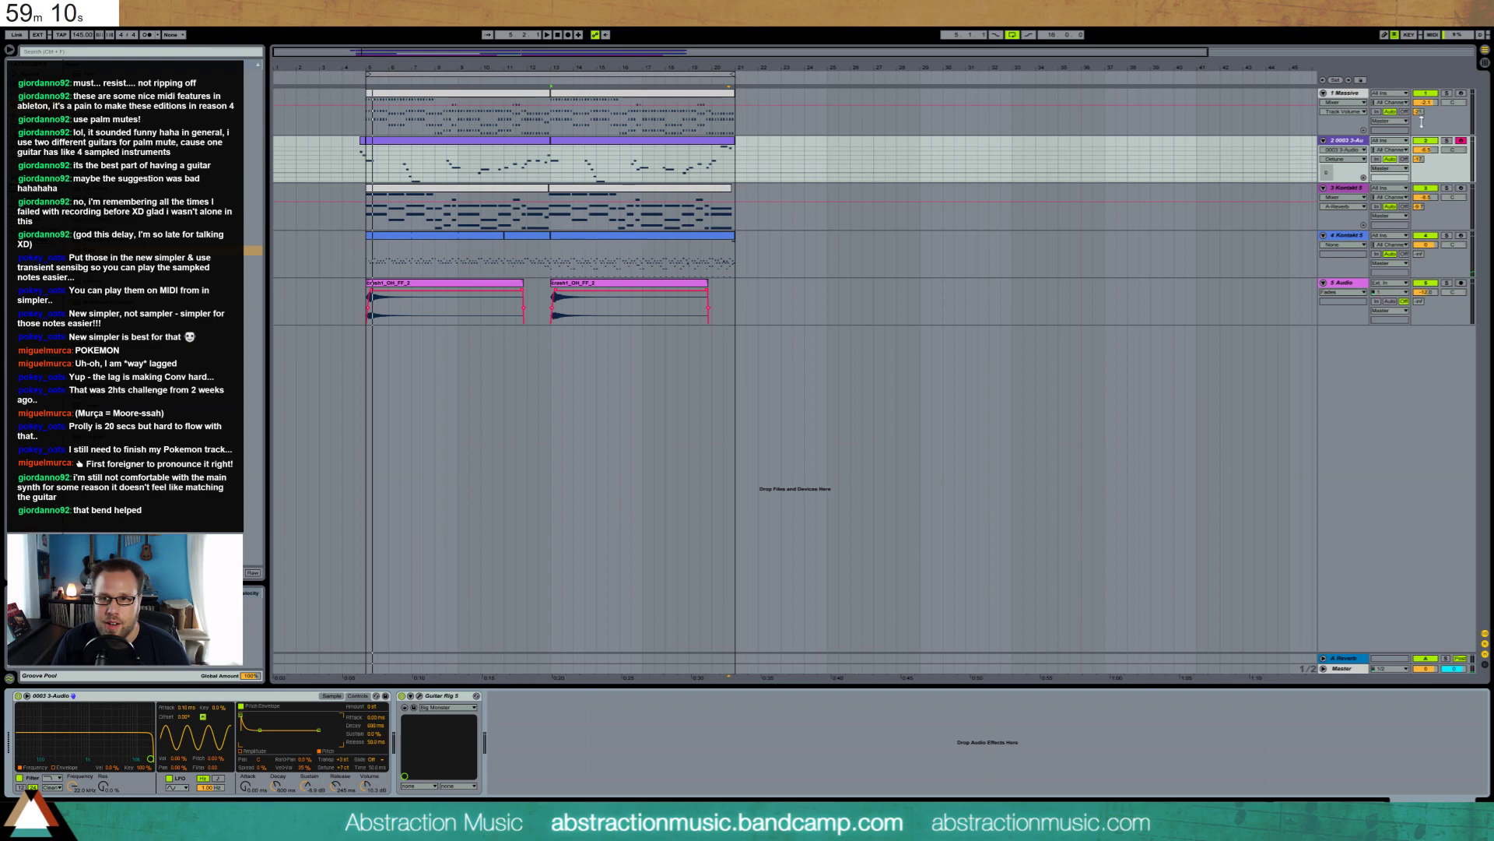
Lower track 2's volume slightly and open its Guitar Rig 5 editor, placing it over the empty part of the arrangement
{"action": "left_click_drag", "start_coordinate": [1425, 150], "coordinate": [1425, 157]}
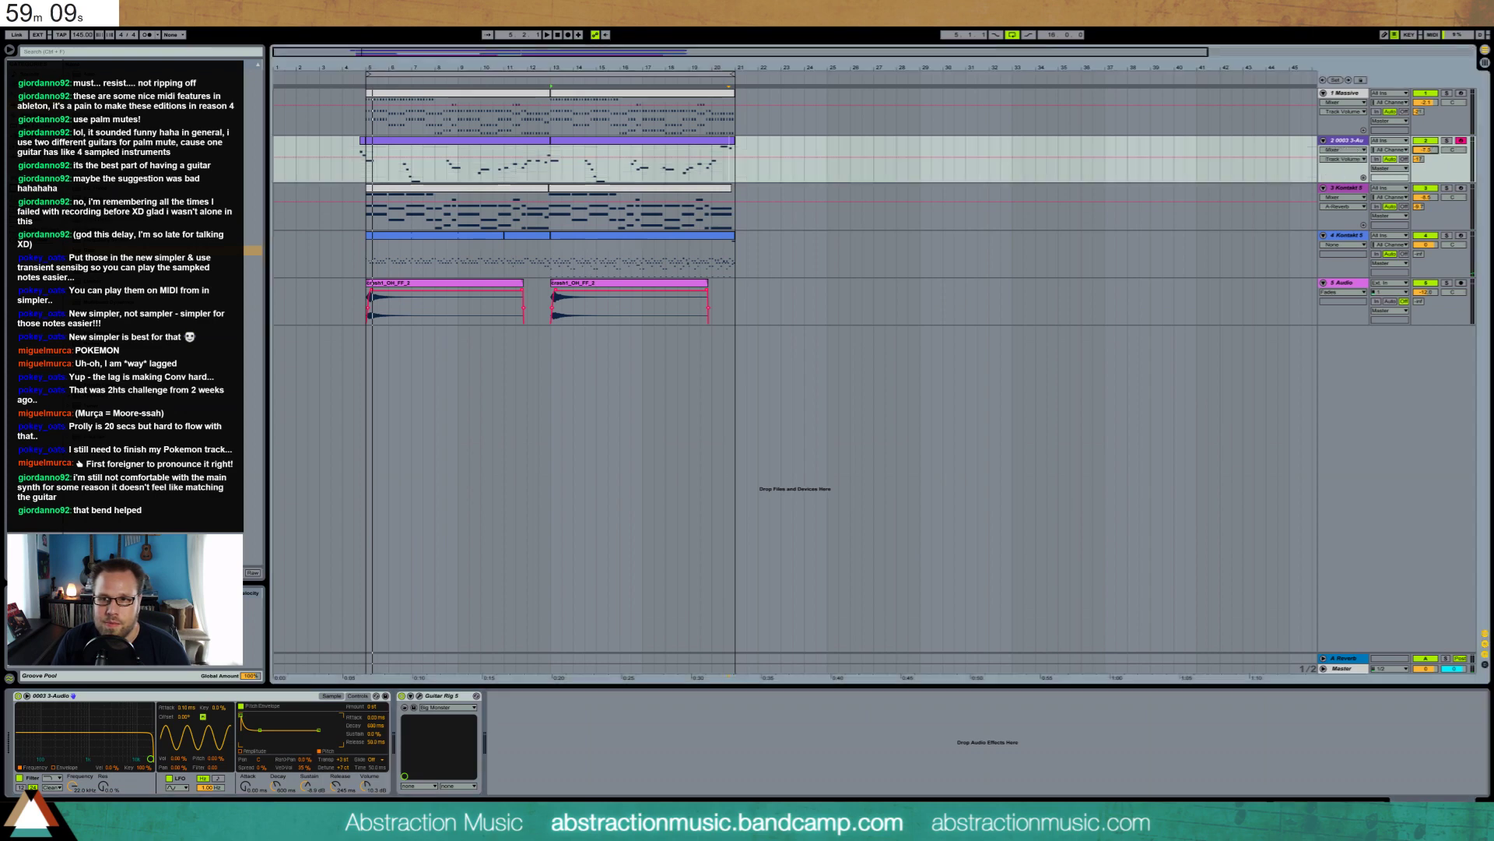
{"action": "left_click", "coordinate": [419, 696]}
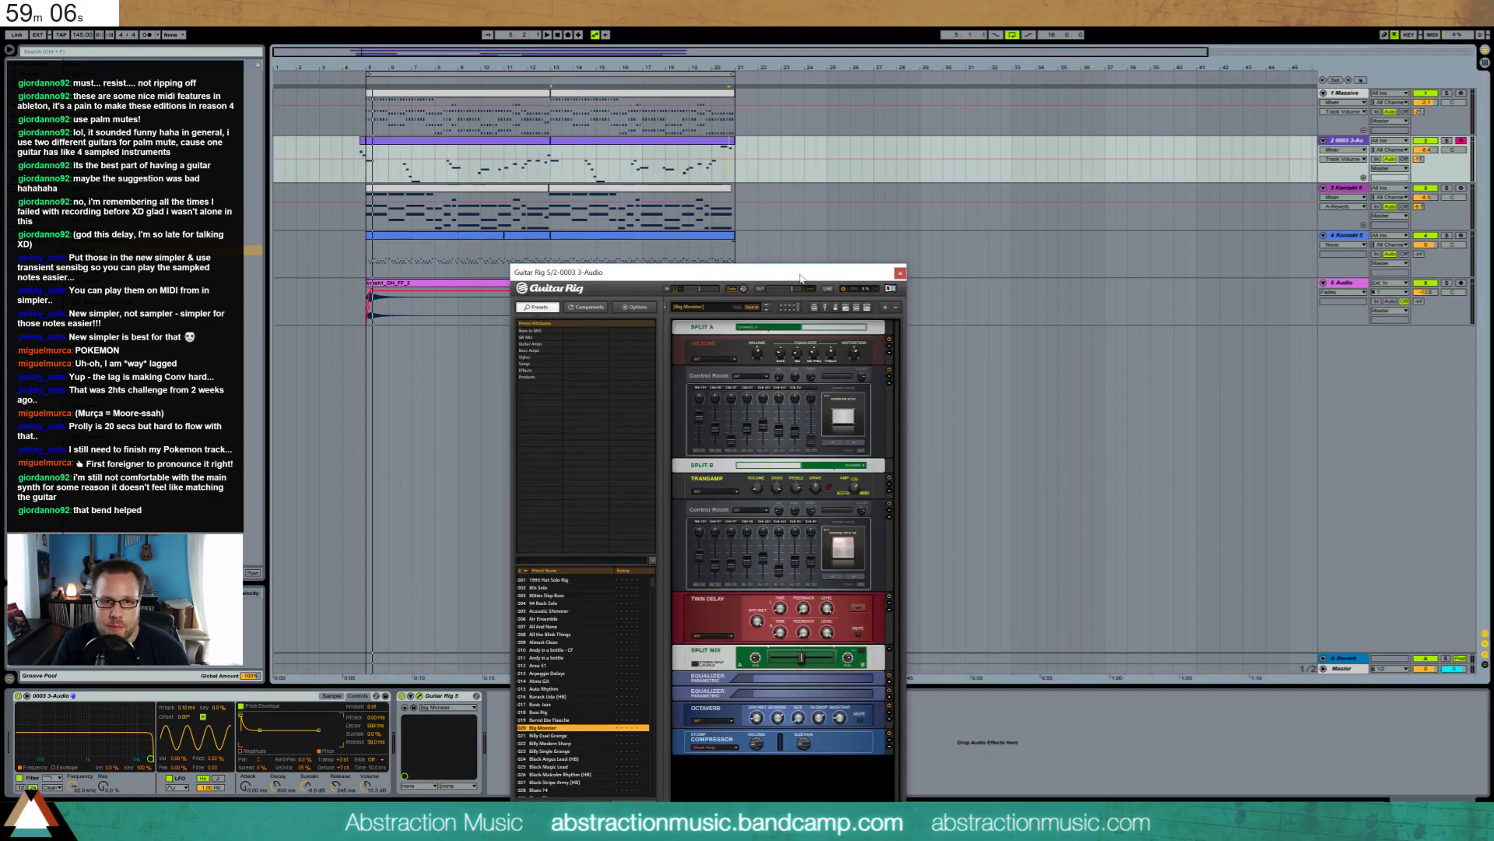
{"action": "left_click_drag", "start_coordinate": [802, 277], "coordinate": [1144, 123]}
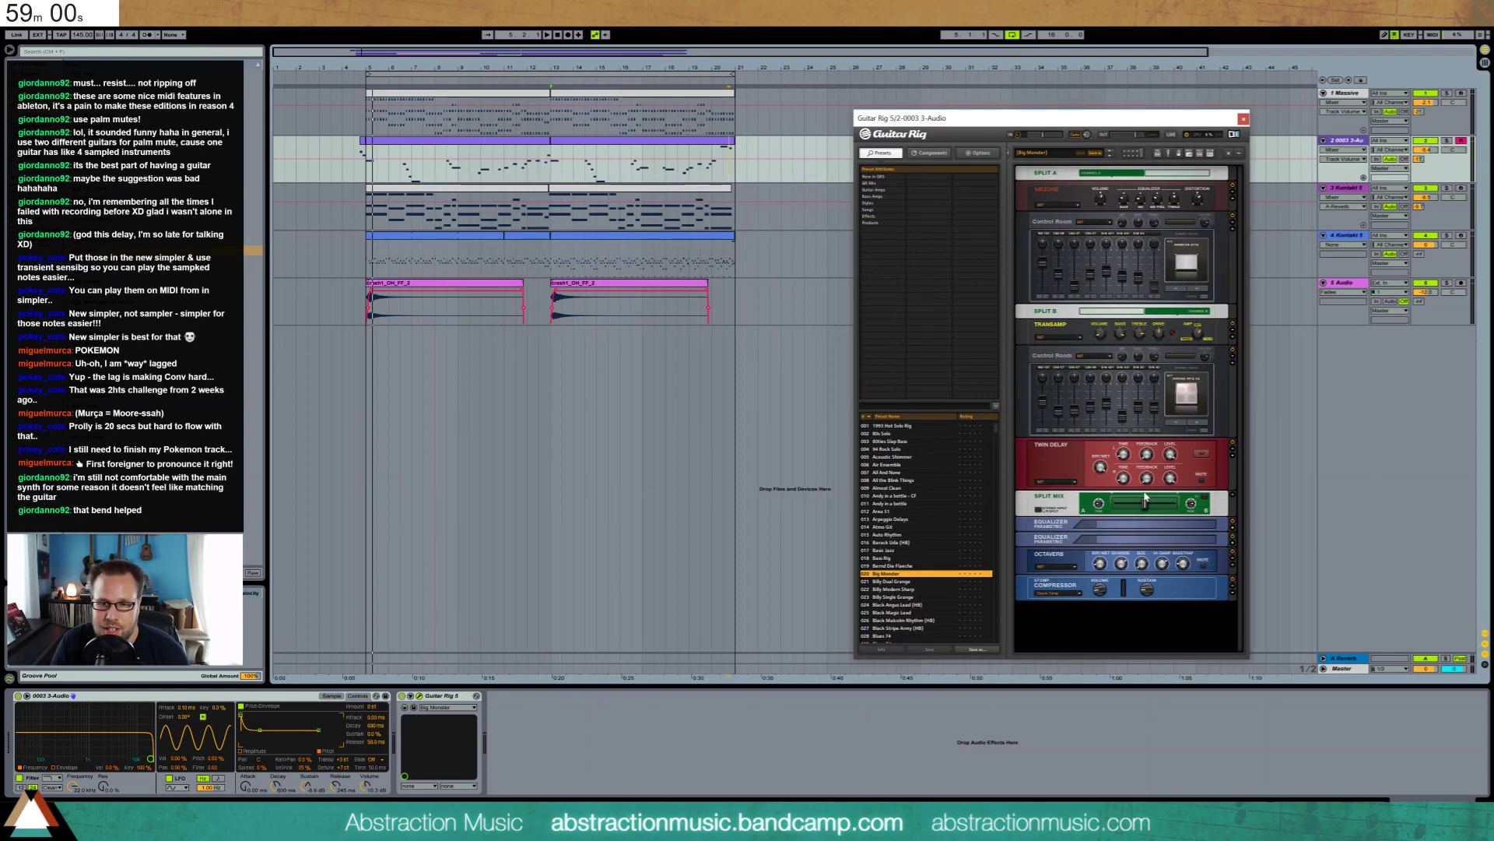
Adjust the Octaverb knobs in Guitar Rig while playing back the lead melody
{"action": "left_click", "coordinate": [1183, 570]}
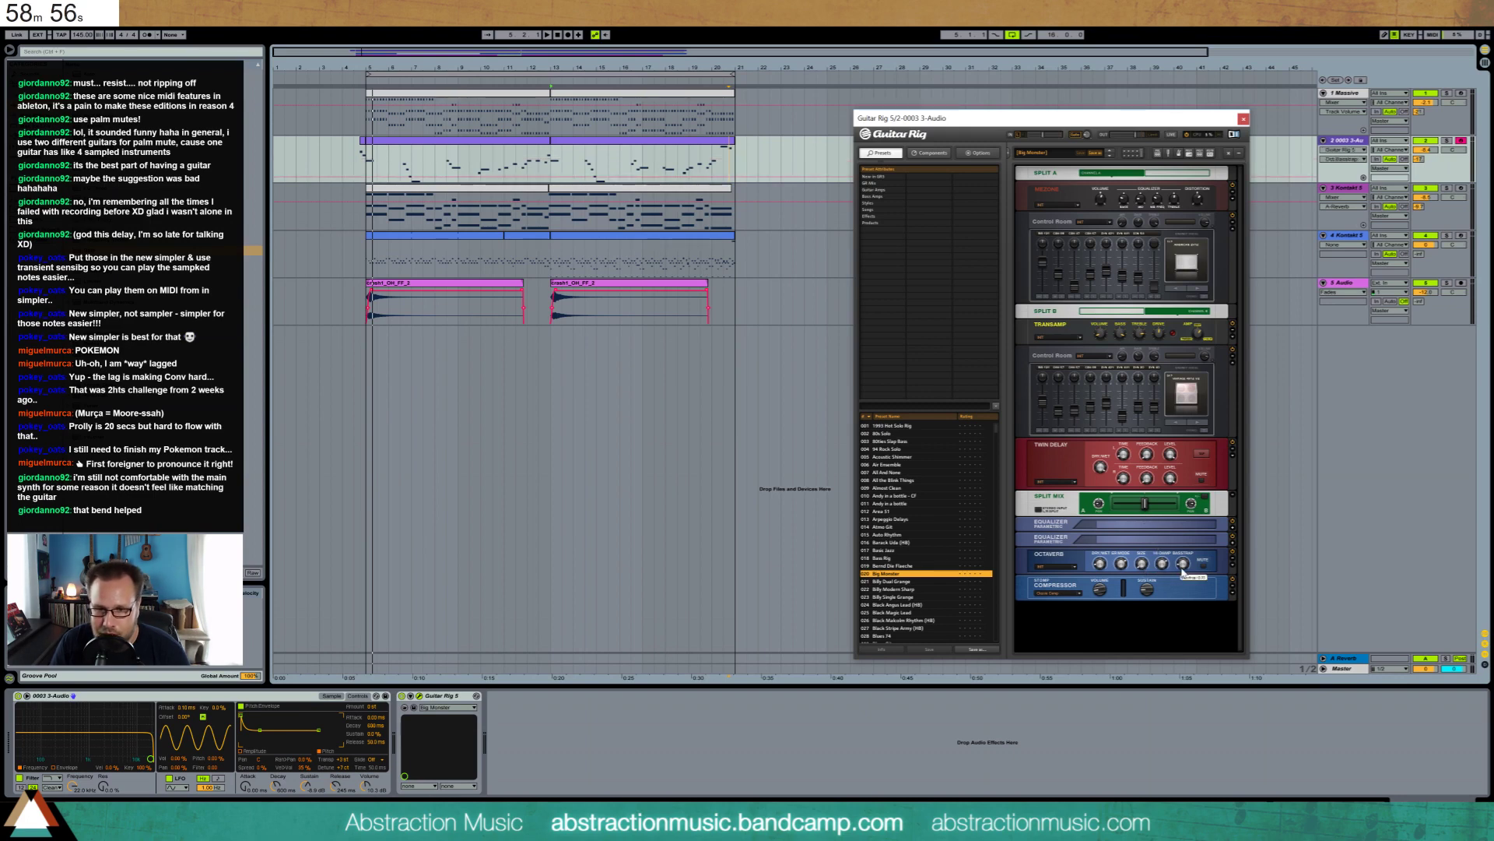
{"action": "left_click", "coordinate": [1106, 572]}
{"action": "key", "text": "space"}
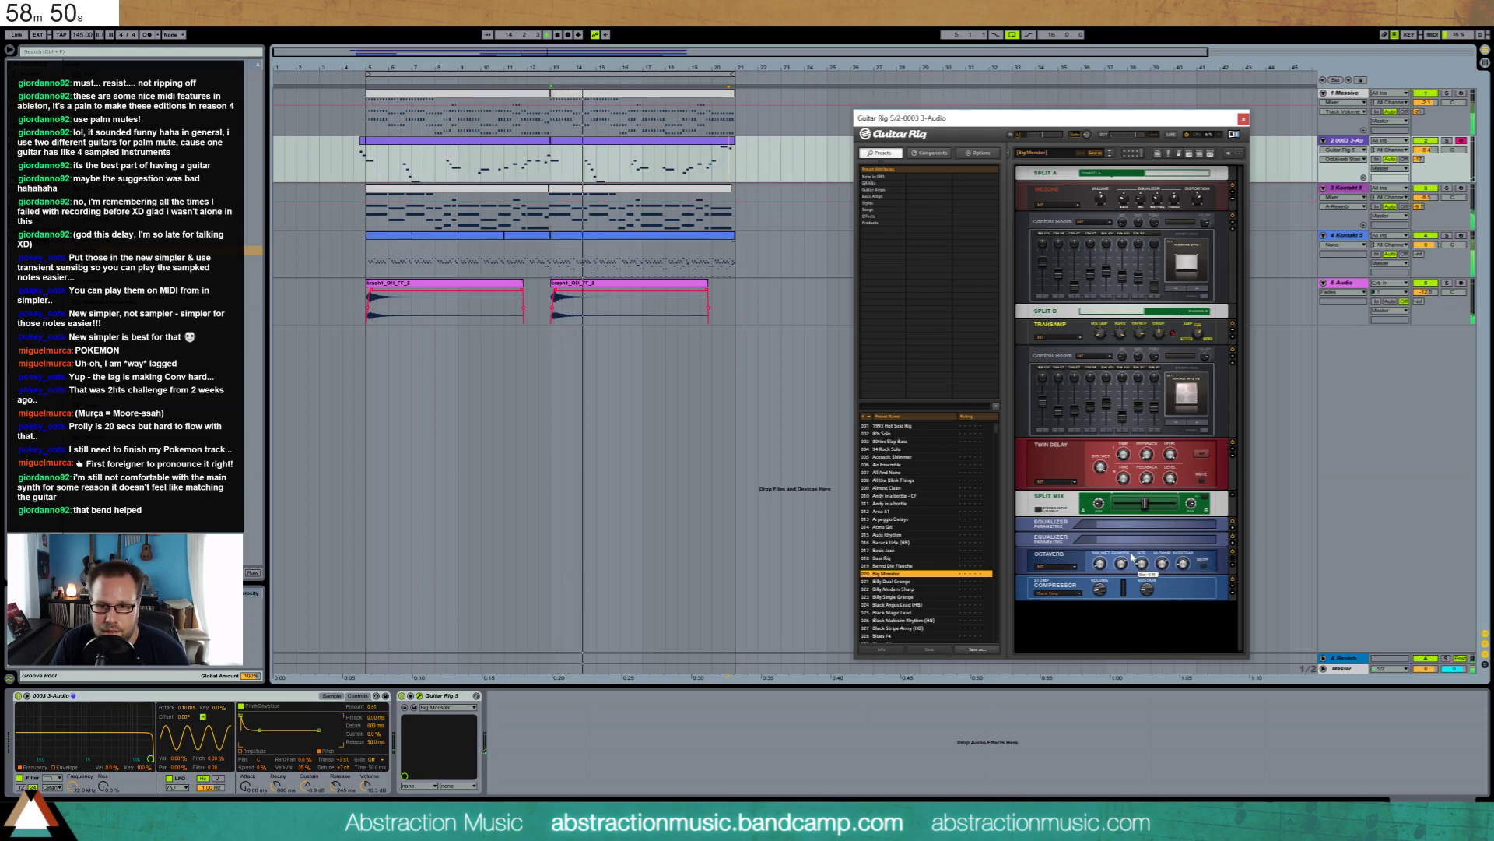
{"action": "left_click_drag", "start_coordinate": [1139, 565], "coordinate": [1129, 558]}
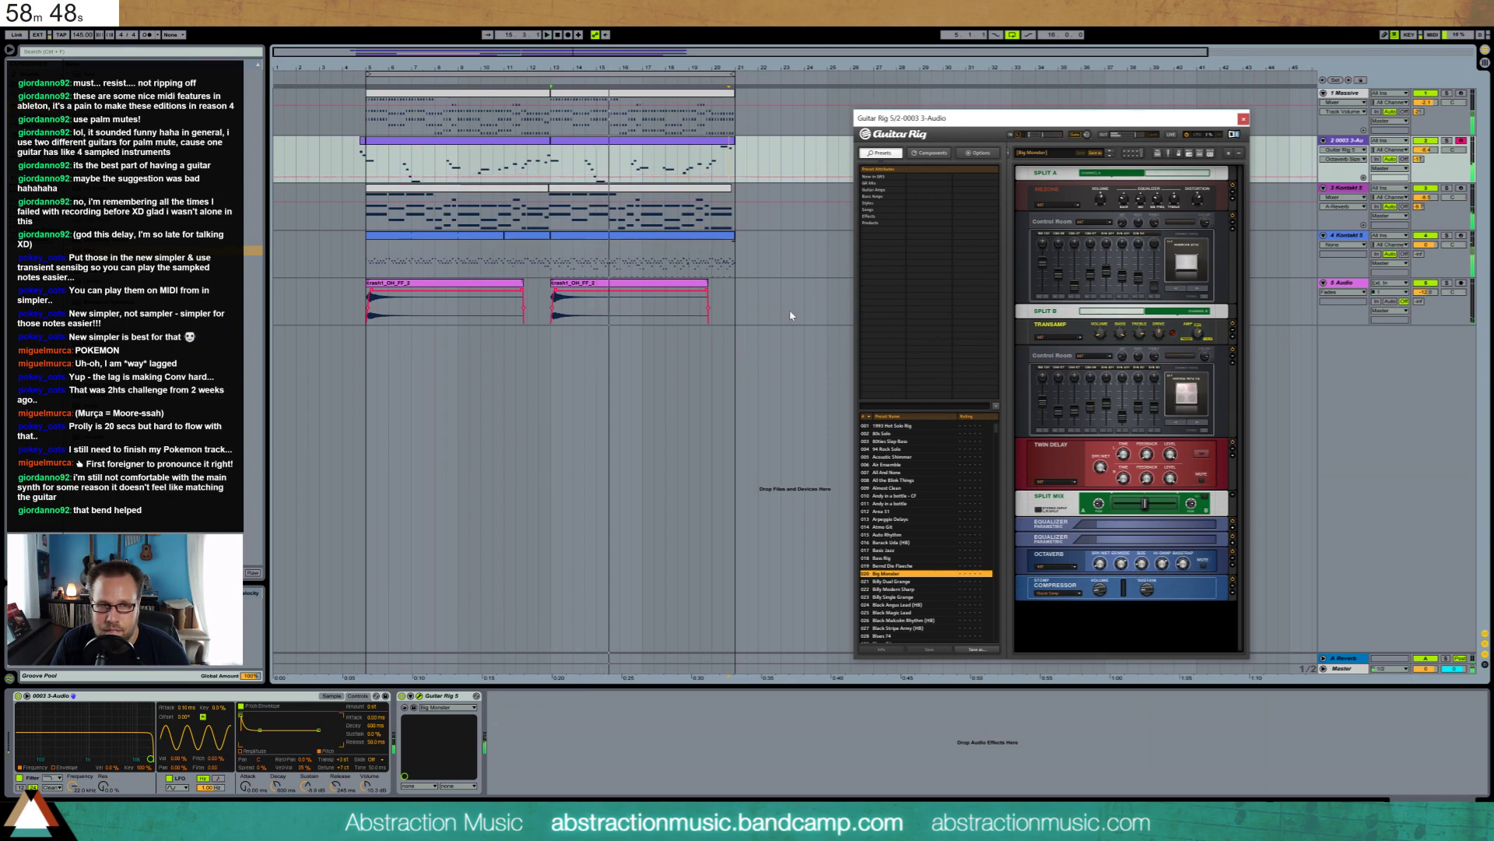
Consolidate the first melody clip on track 2 together with the short empty space just before it
{"action": "double_click", "coordinate": [363, 162]}
{"action": "key", "text": "space"}
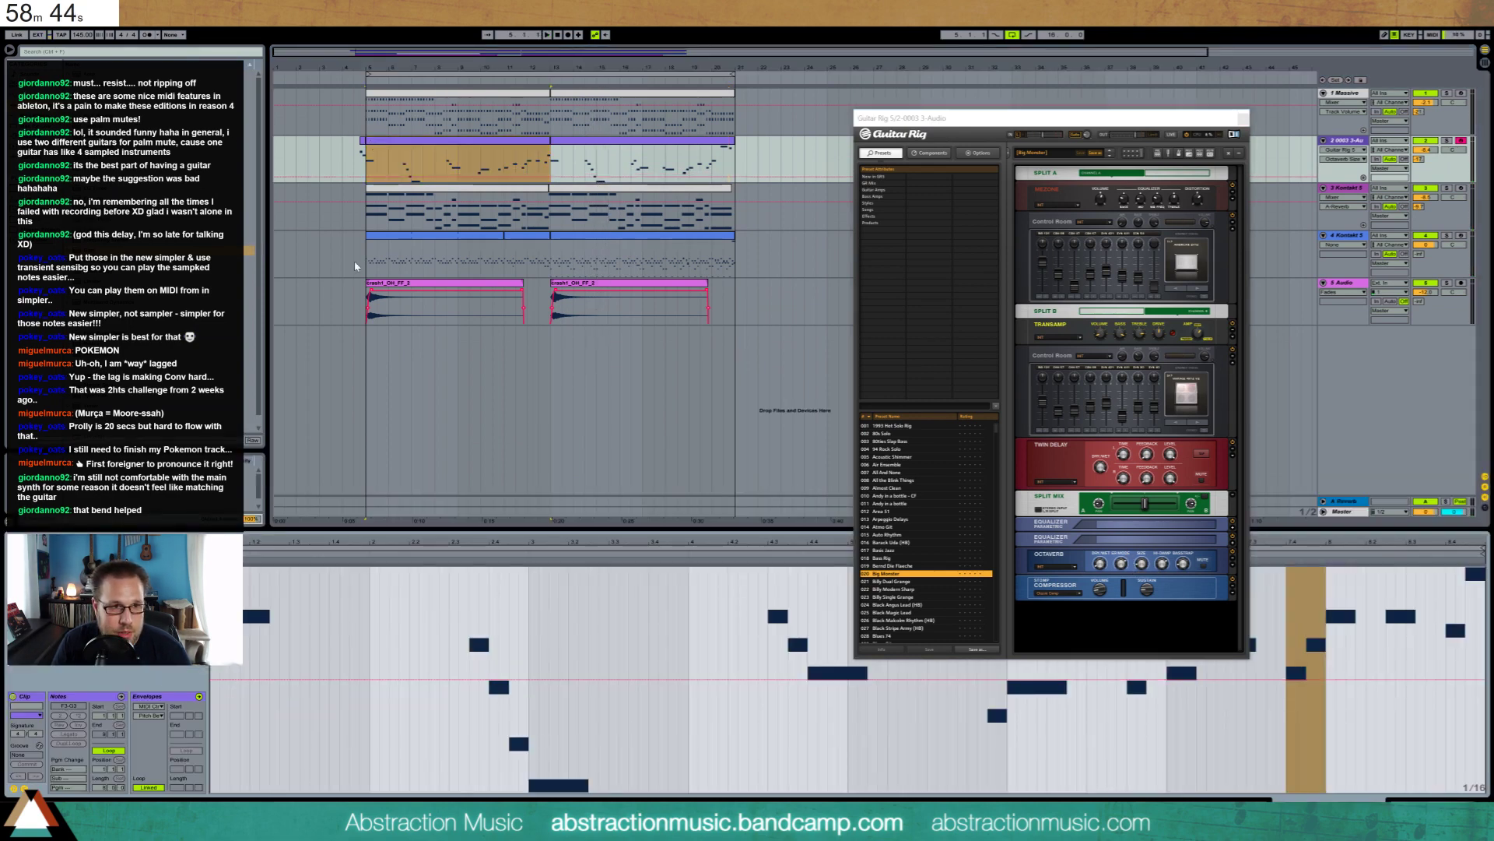
{"action": "left_click", "coordinate": [355, 148], "text": "shift"}
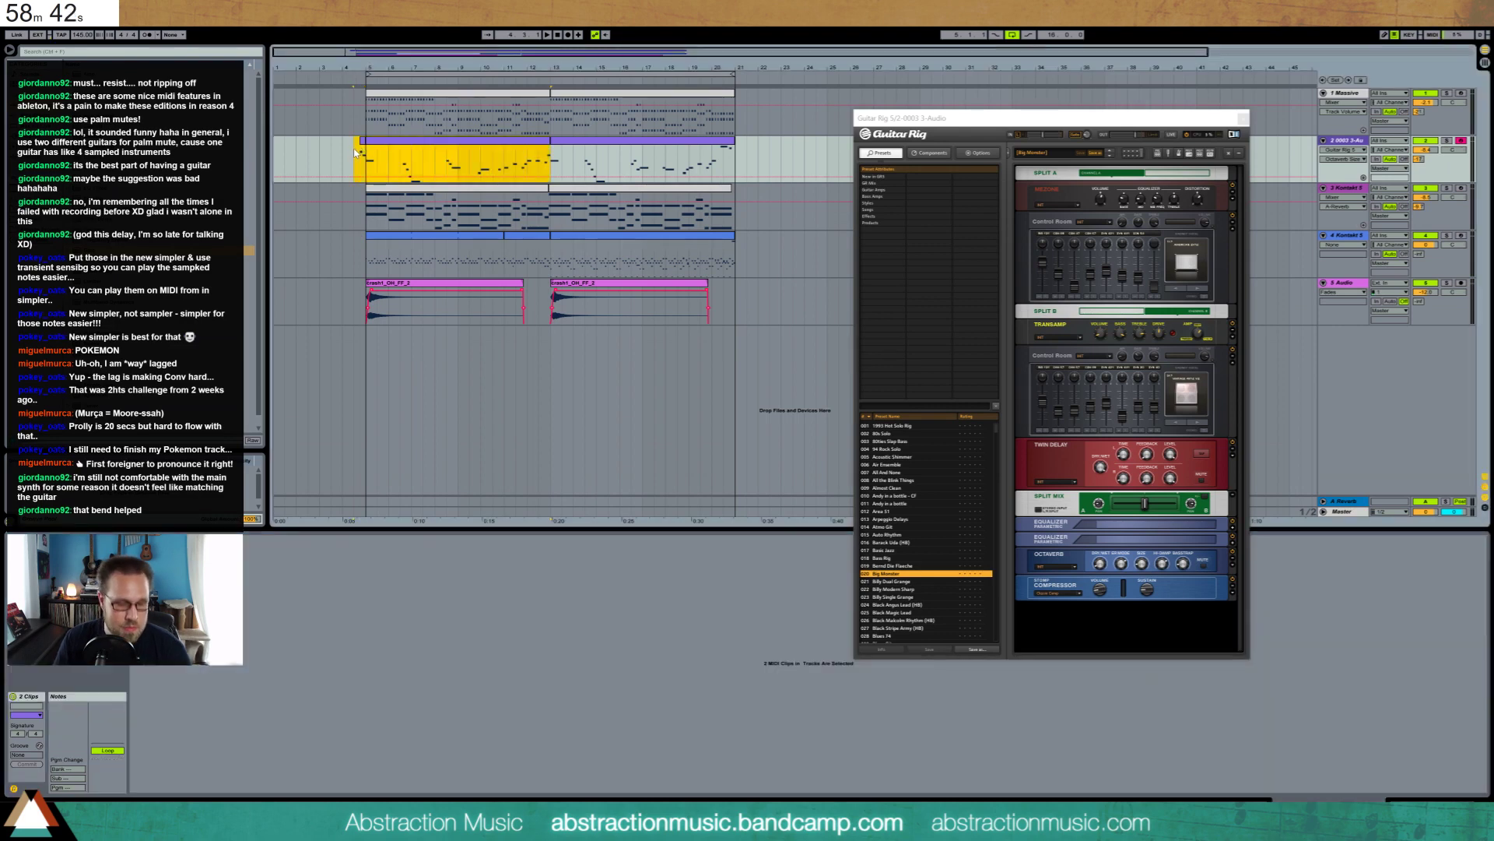
{"action": "key", "text": "ctrl+j"}
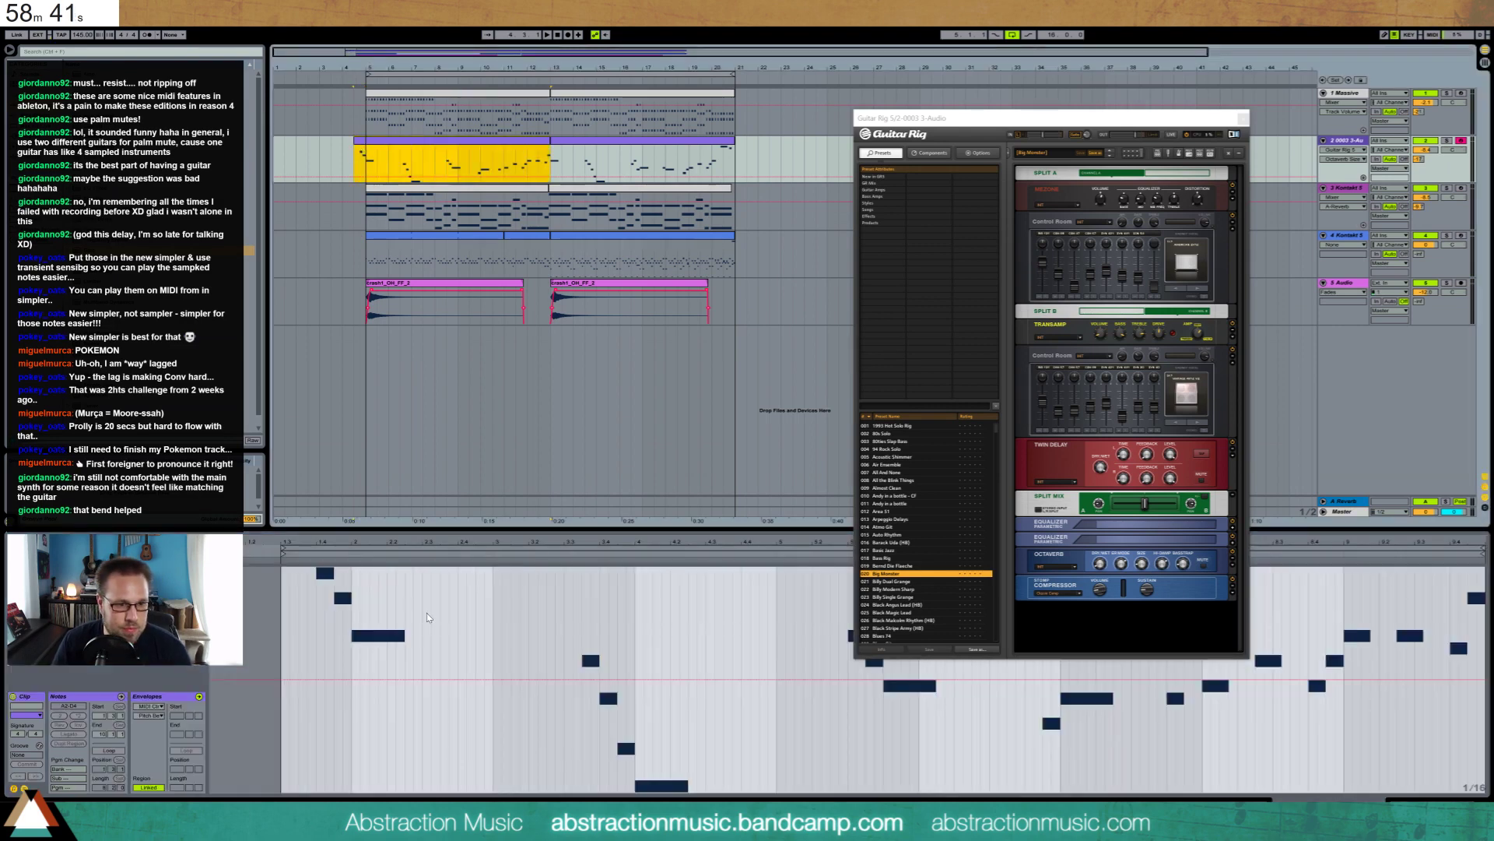
Try a full-range upward pitch bend falling back to the centre line at the start of the first long note, with playback
{"action": "left_click", "coordinate": [357, 680]}
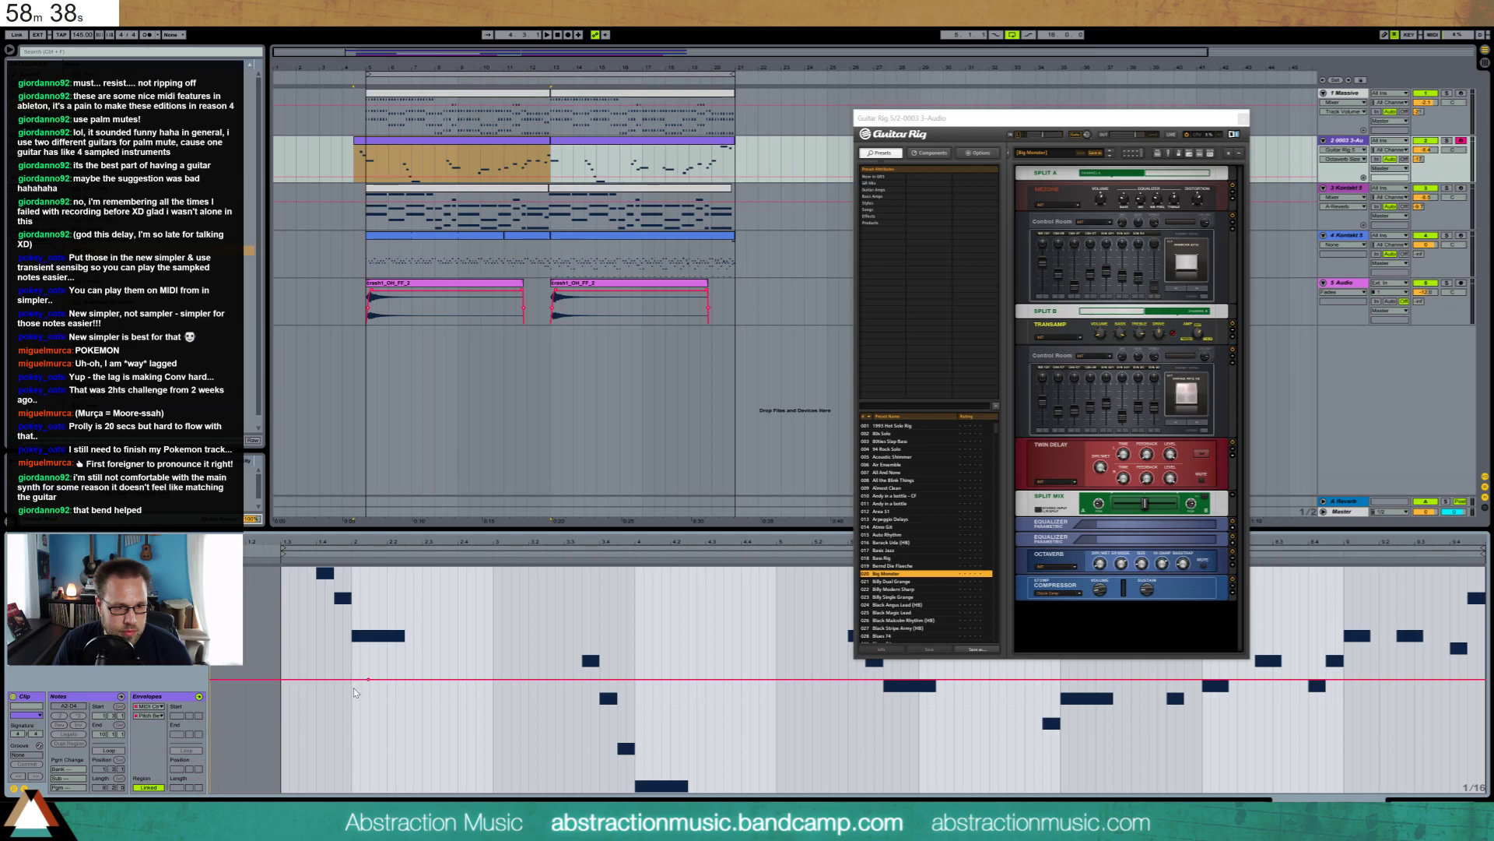
{"action": "left_click_drag", "start_coordinate": [354, 688], "coordinate": [371, 795]}
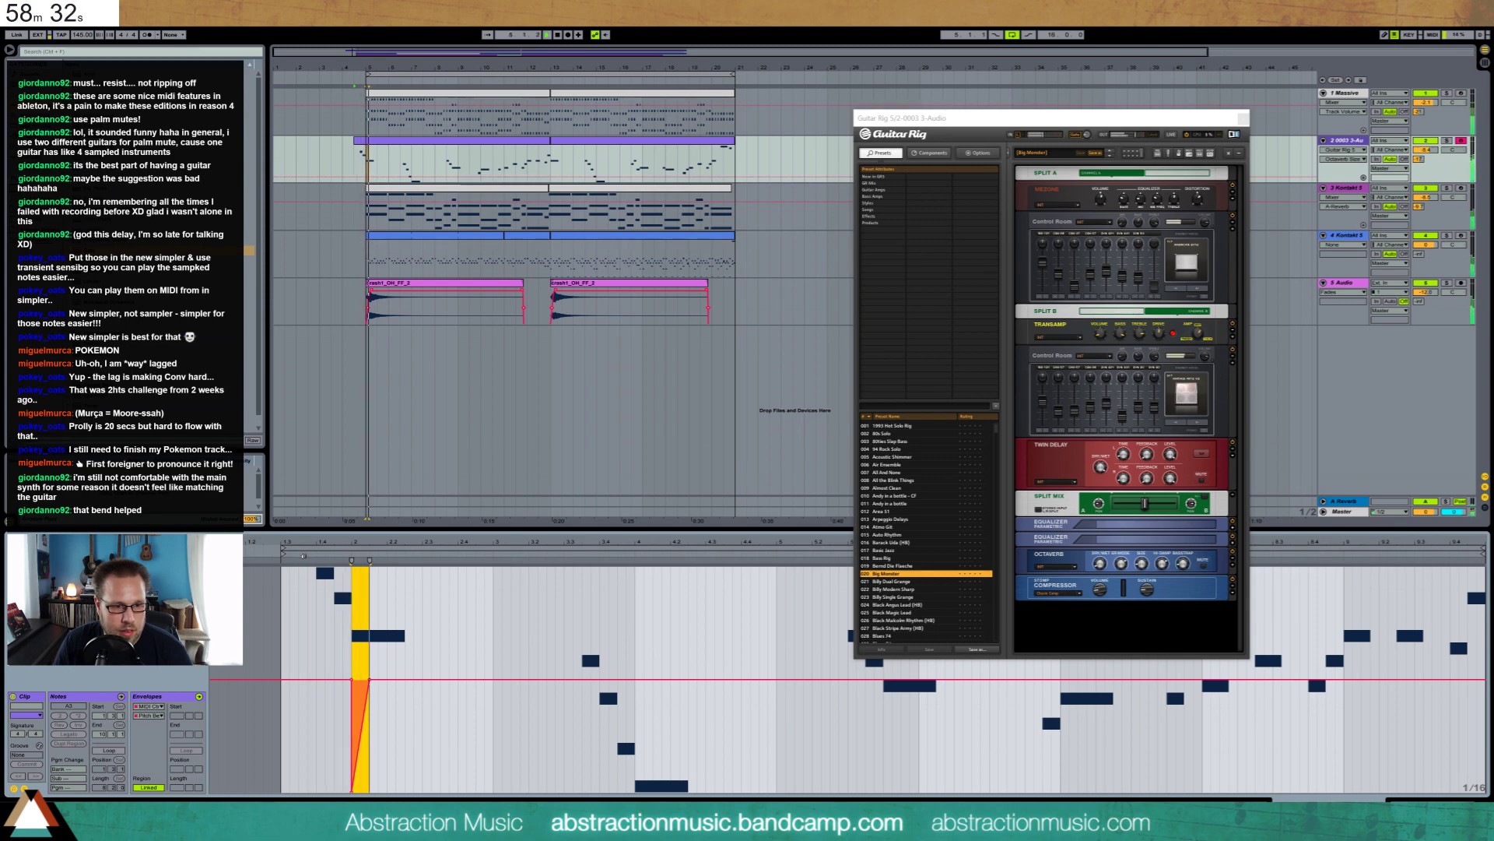
{"action": "left_click", "coordinate": [349, 692]}
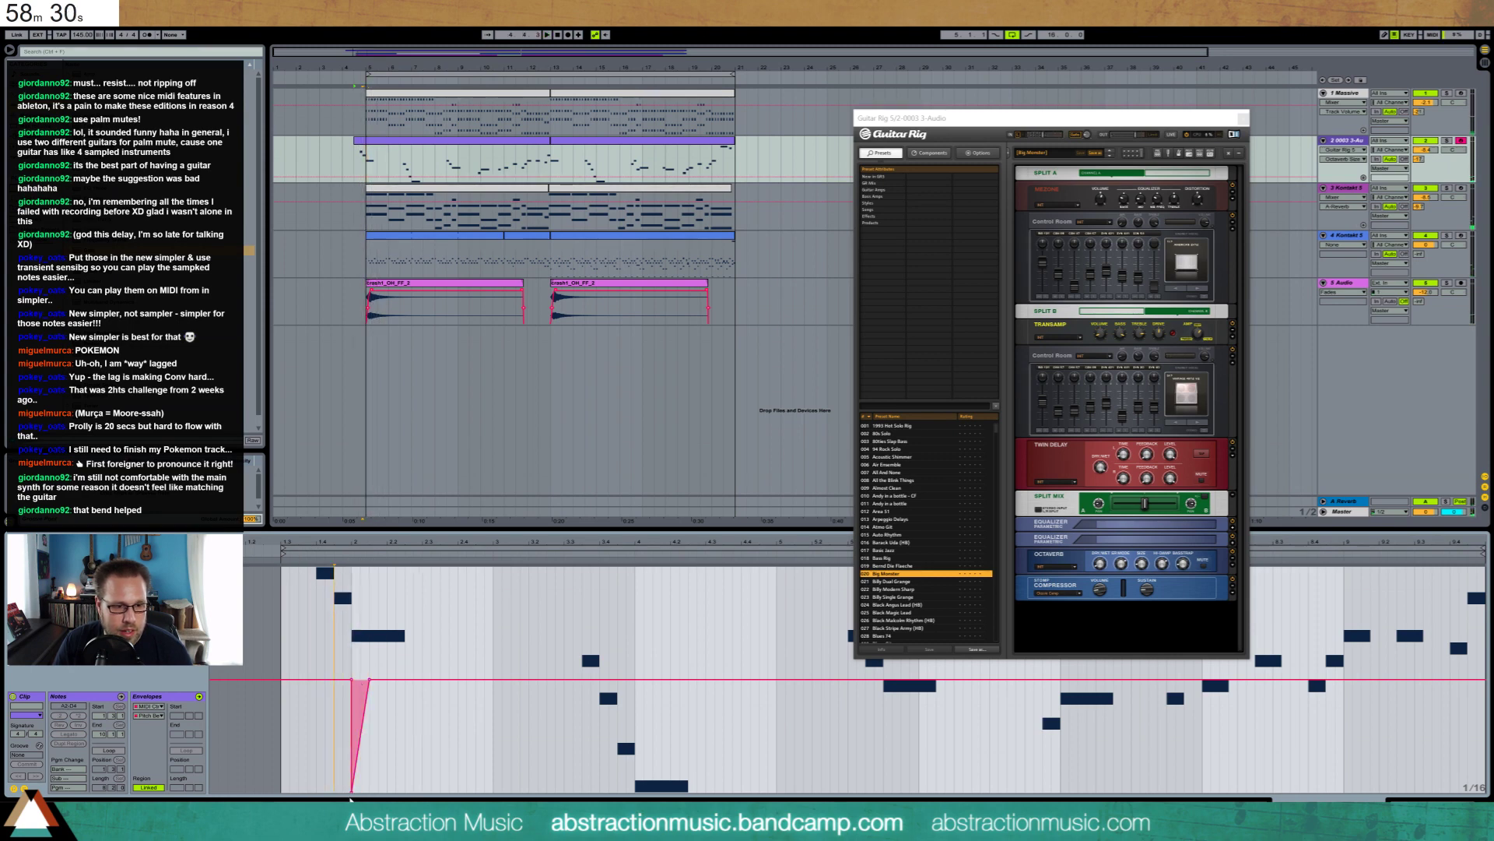
{"action": "left_click_drag", "start_coordinate": [351, 795], "coordinate": [349, 568]}
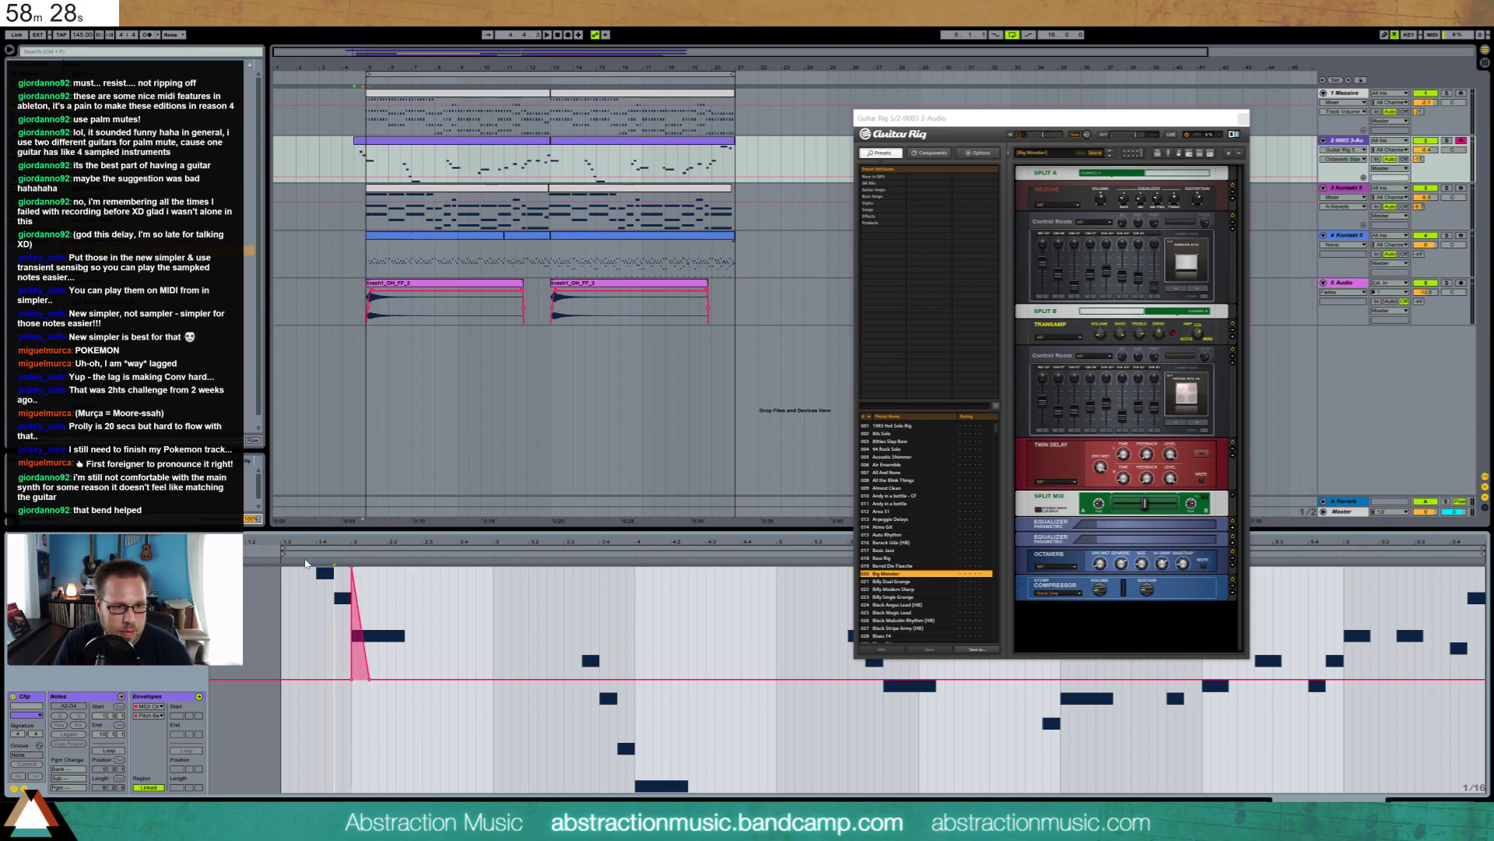
{"action": "key", "text": "space"}
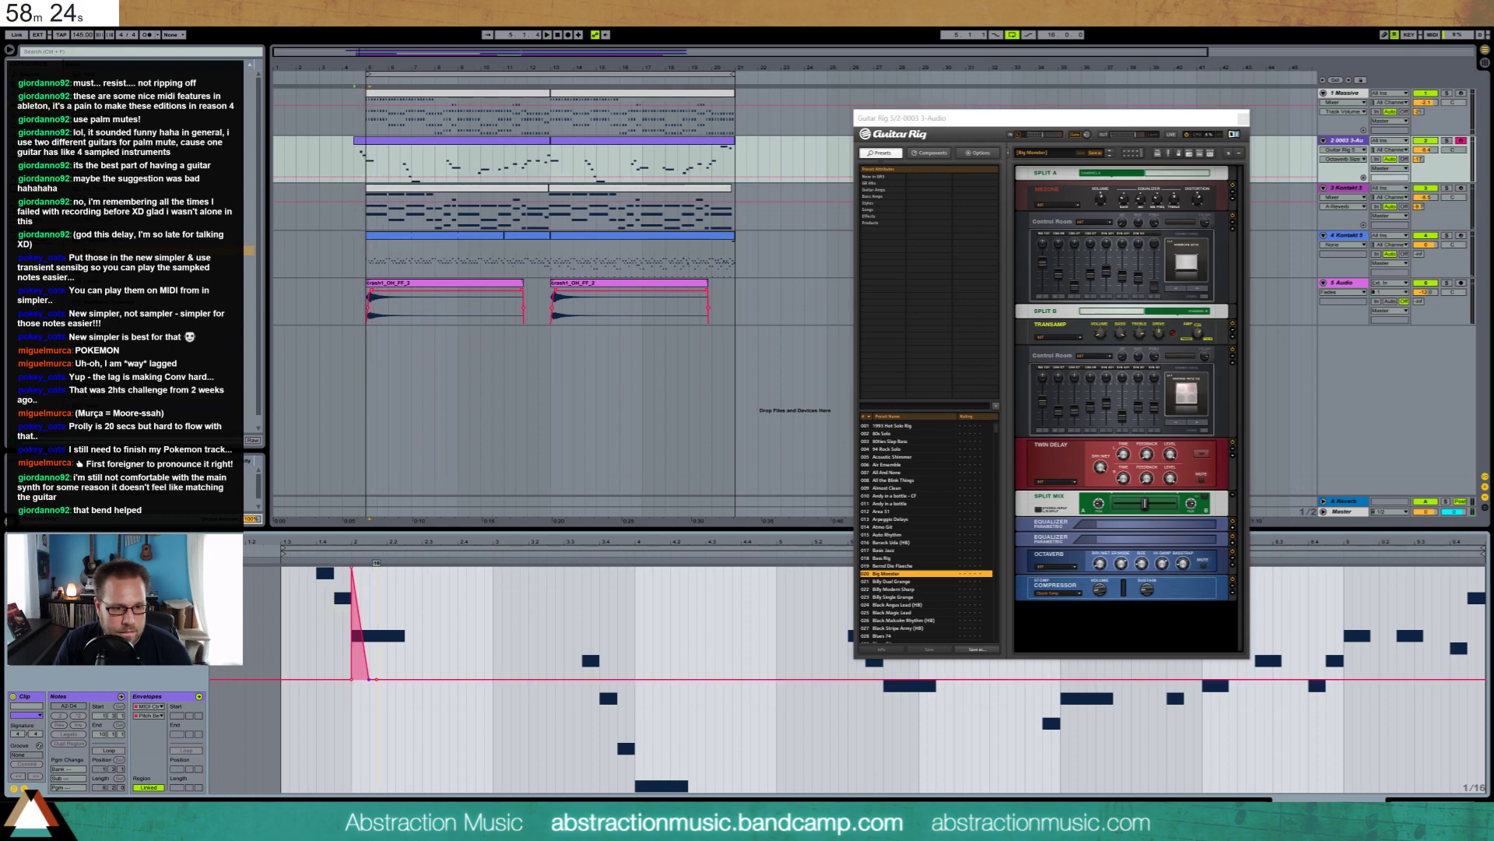
Draw a short full-depth dip in the pitch-bend envelope under the first pickup note and play it back
{"action": "left_click", "coordinate": [318, 691]}
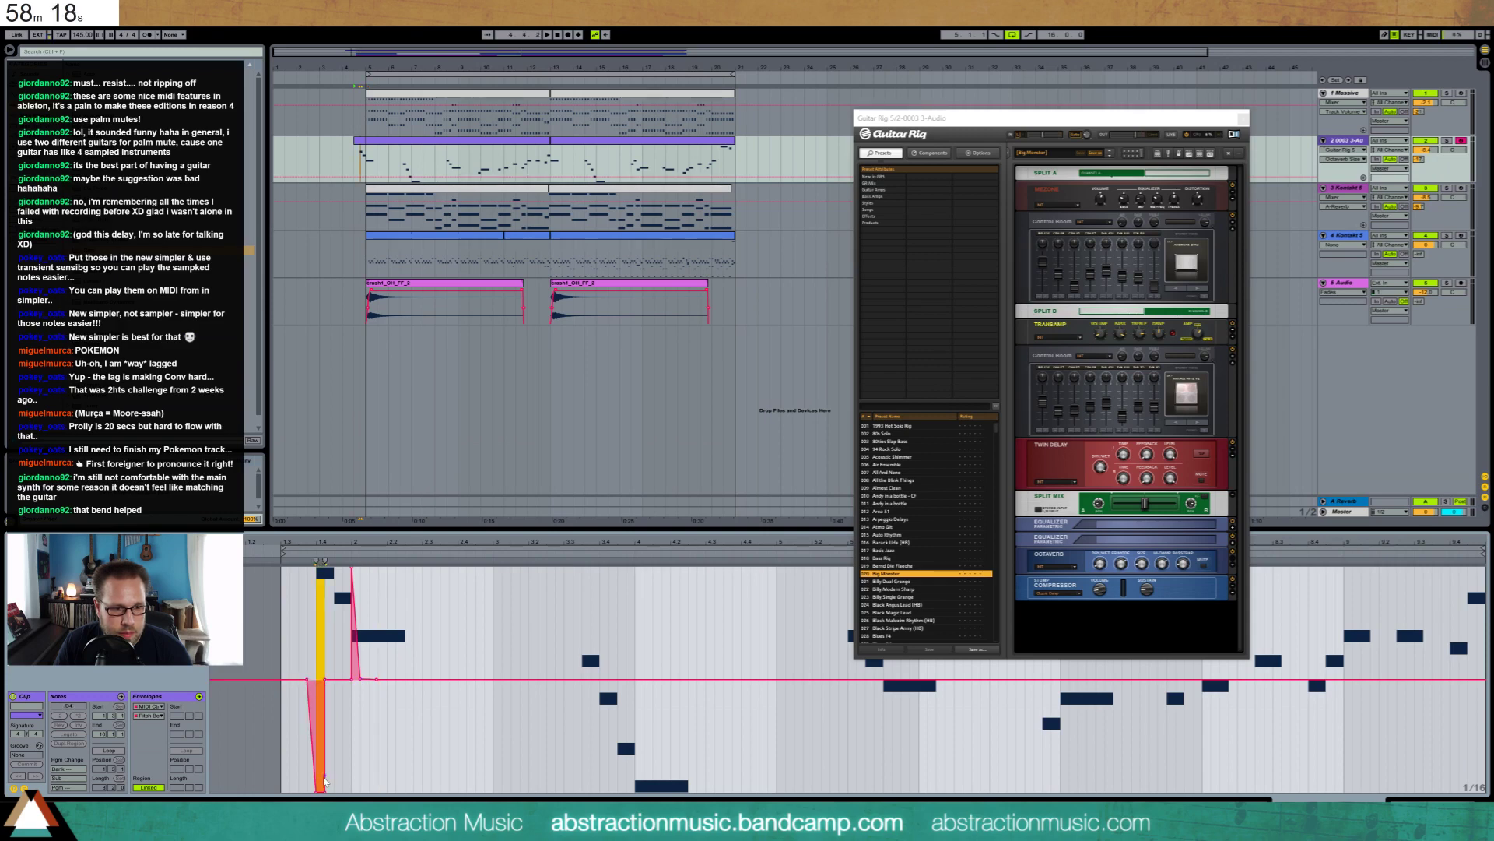
{"action": "left_click", "coordinate": [298, 606]}
{"action": "key", "text": "space"}
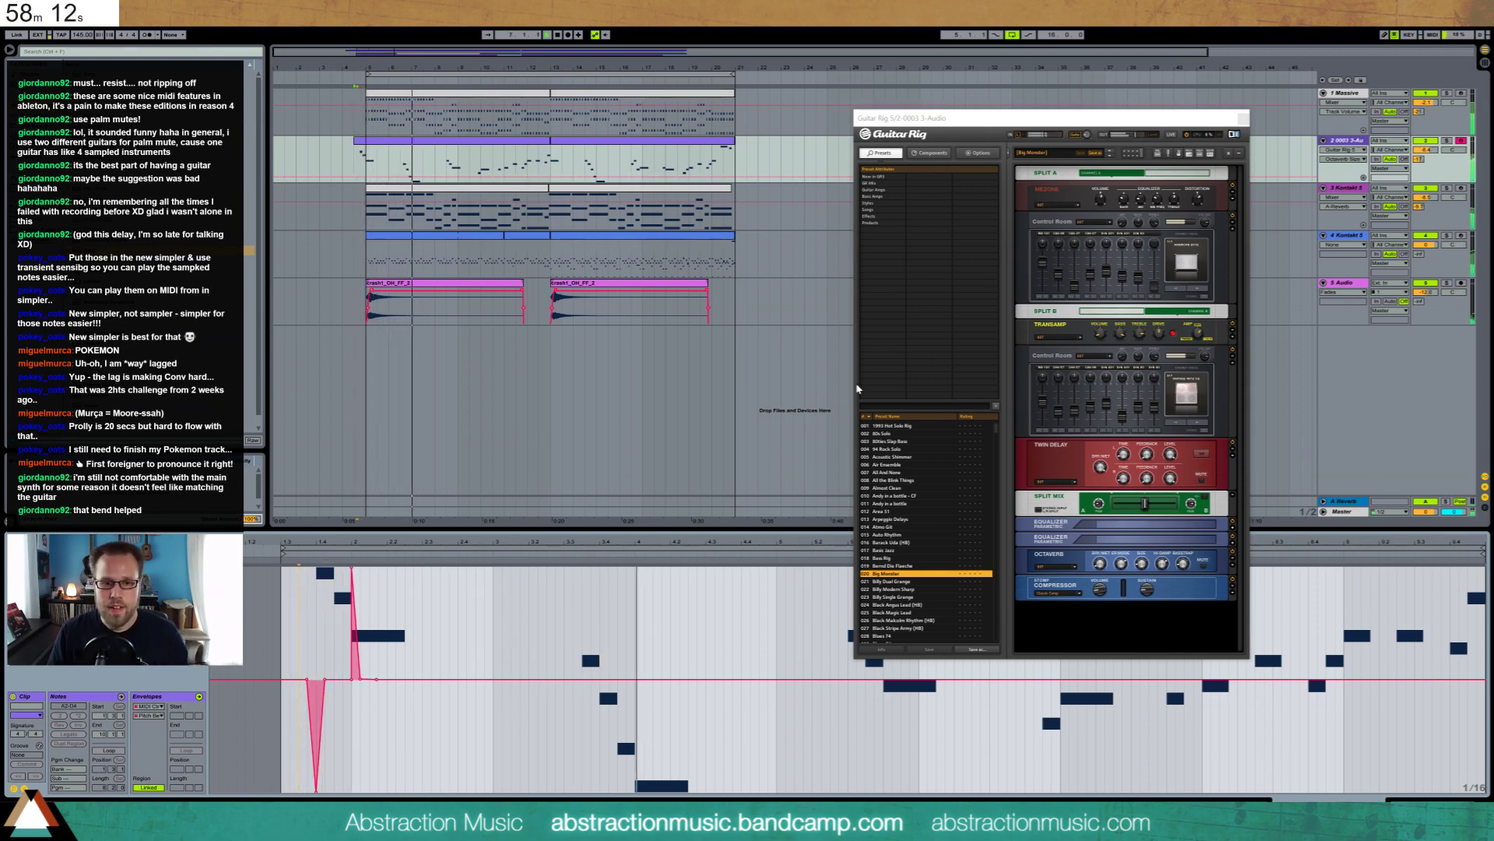
Return to track 2's Guitar Rig and lower the TransAmp drive slightly, restarting playback to audition it
{"action": "left_click", "coordinate": [1334, 147]}
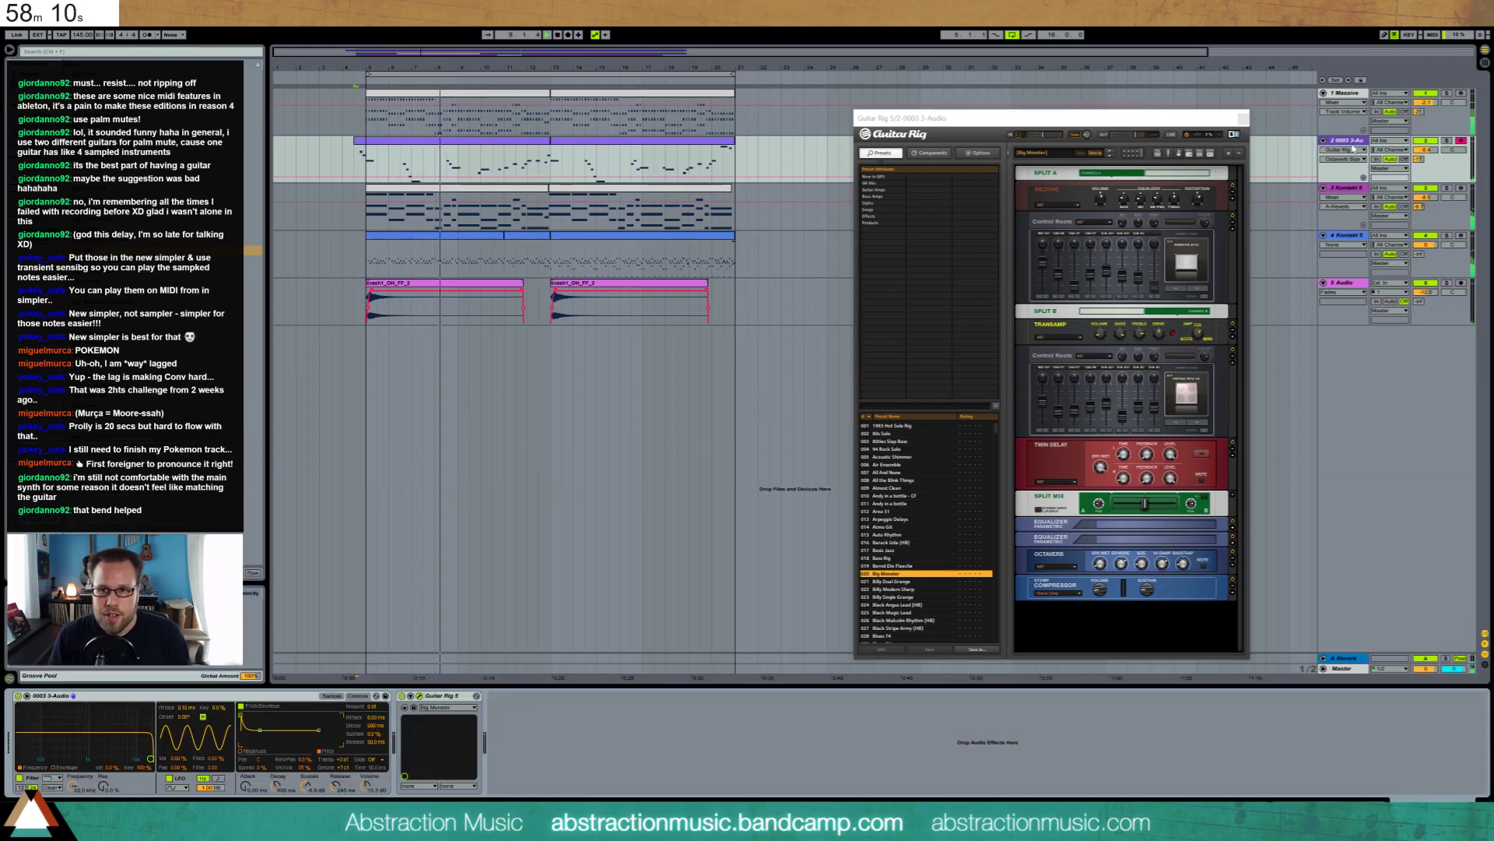
{"action": "left_click", "coordinate": [1341, 190]}
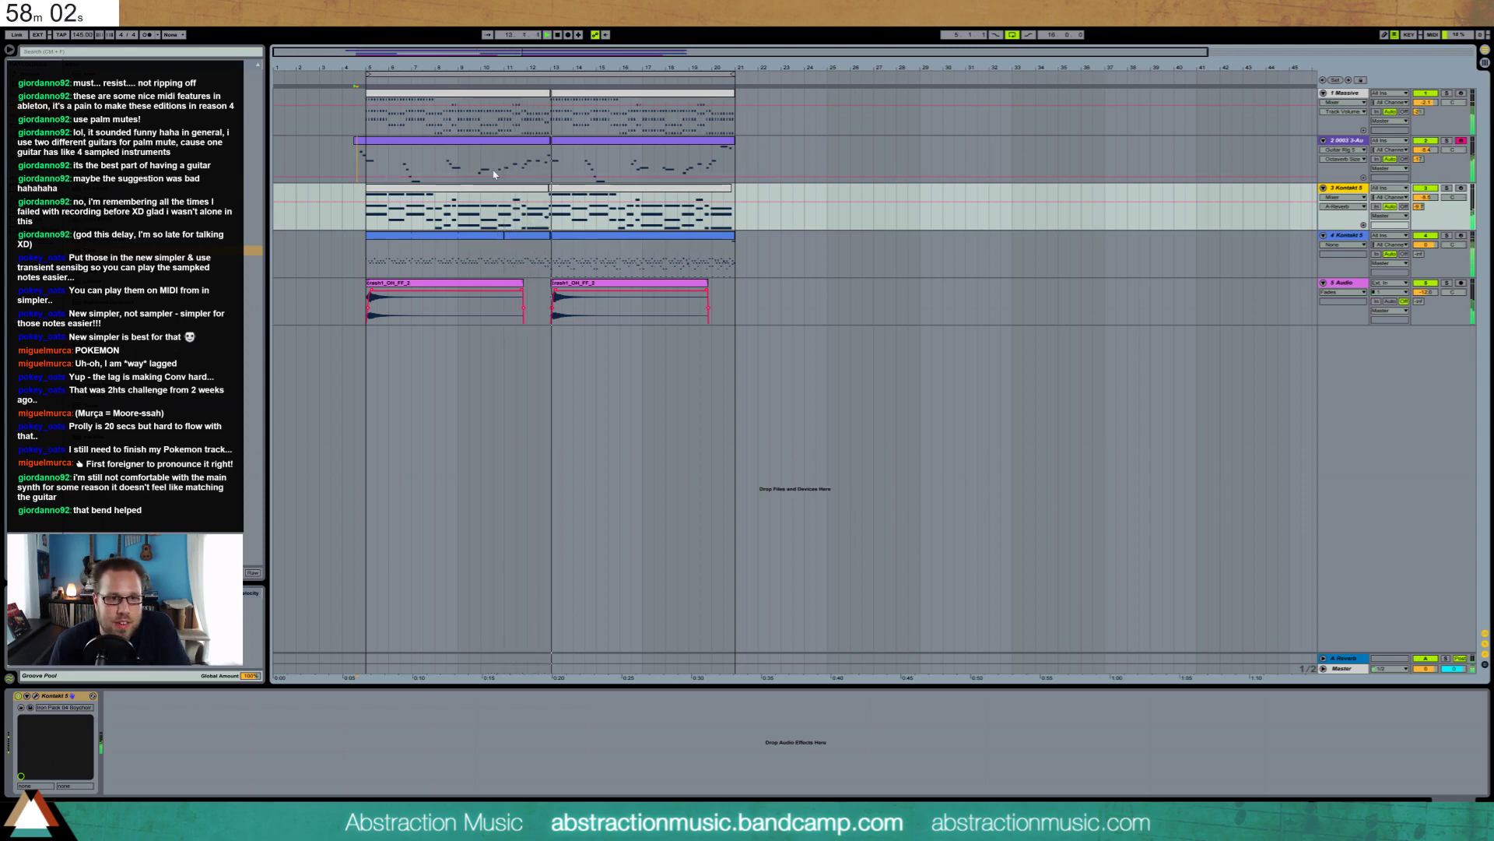
{"action": "left_click", "coordinate": [1347, 141]}
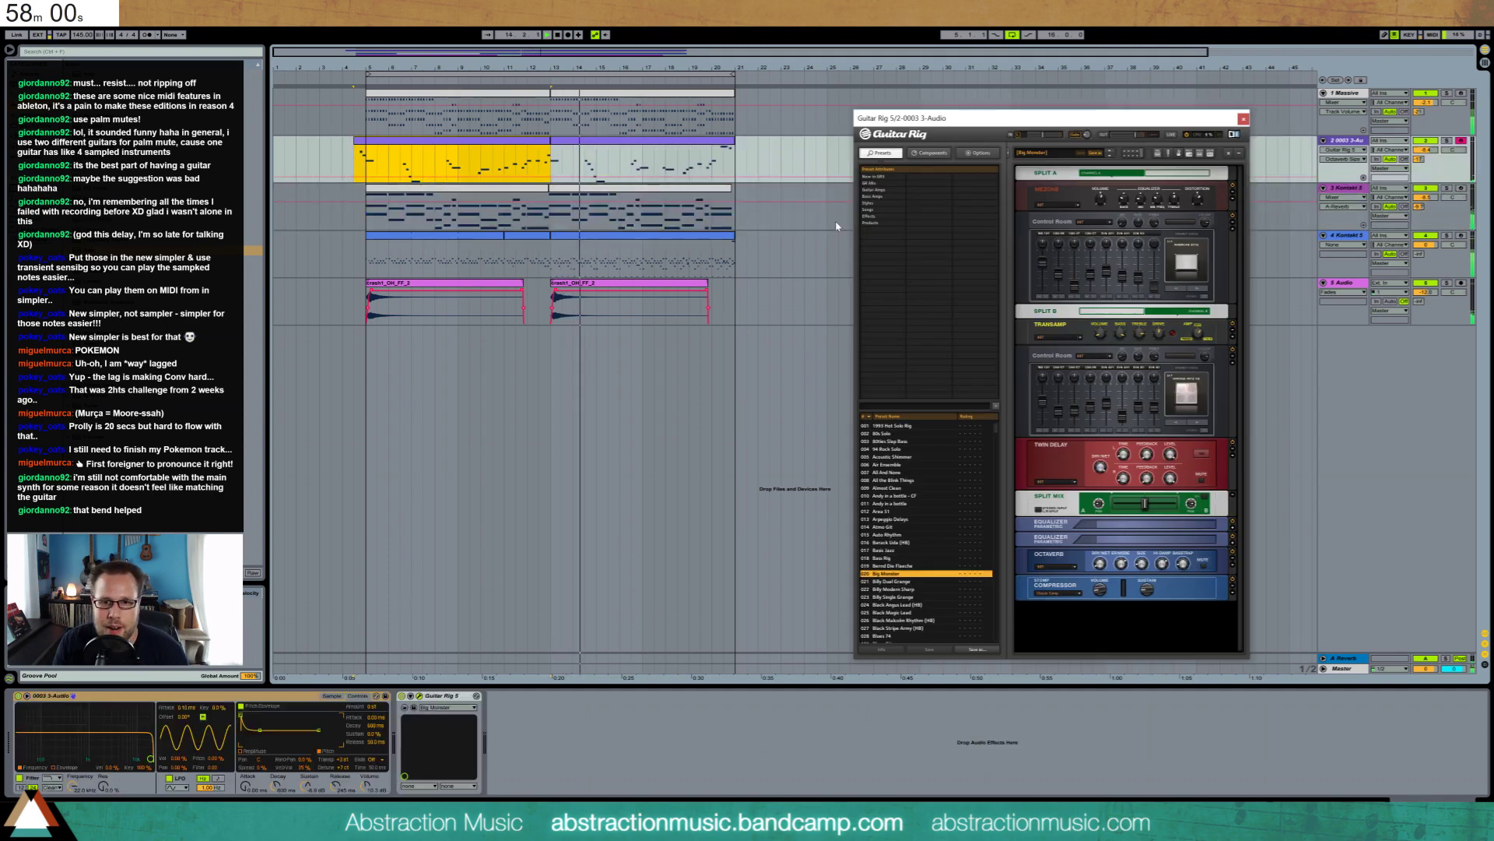
{"action": "key", "text": "space"}
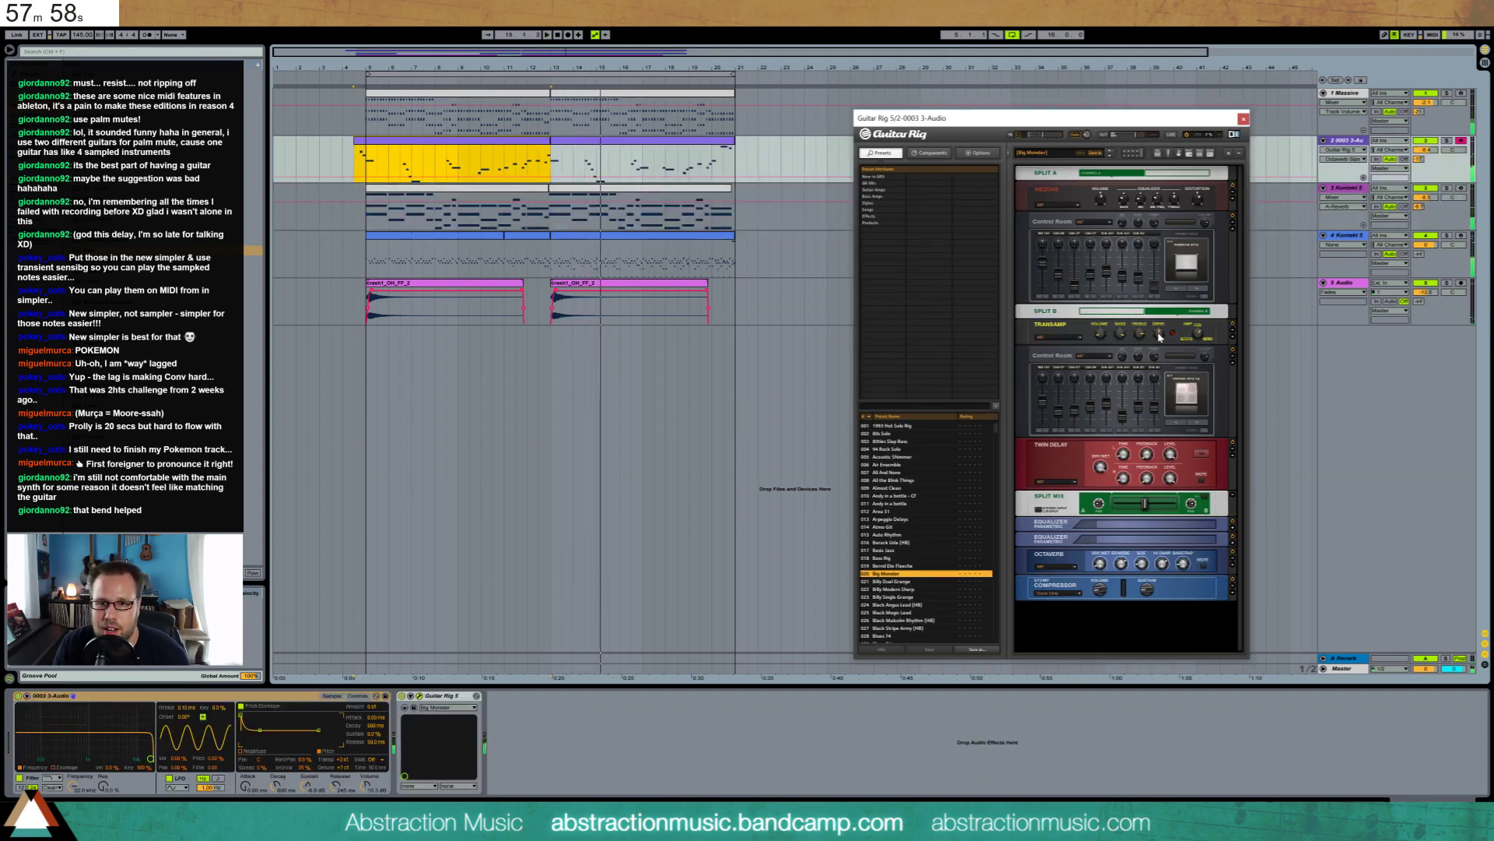
{"action": "left_click_drag", "start_coordinate": [1159, 336], "coordinate": [1163, 346]}
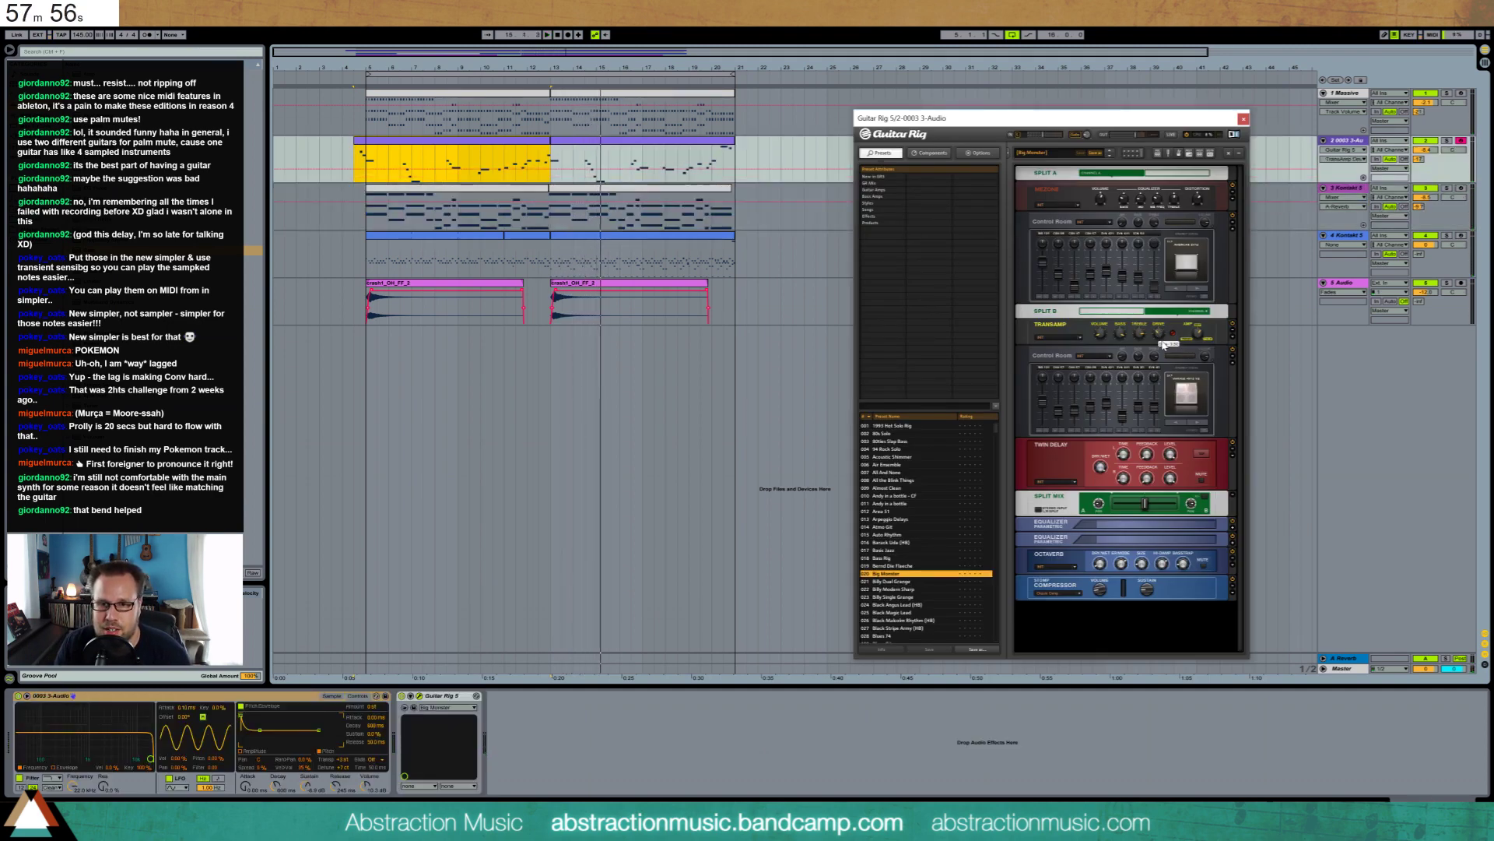
{"action": "key", "text": "space"}
{"action": "key", "text": "space"}
{"action": "key", "text": "space"}
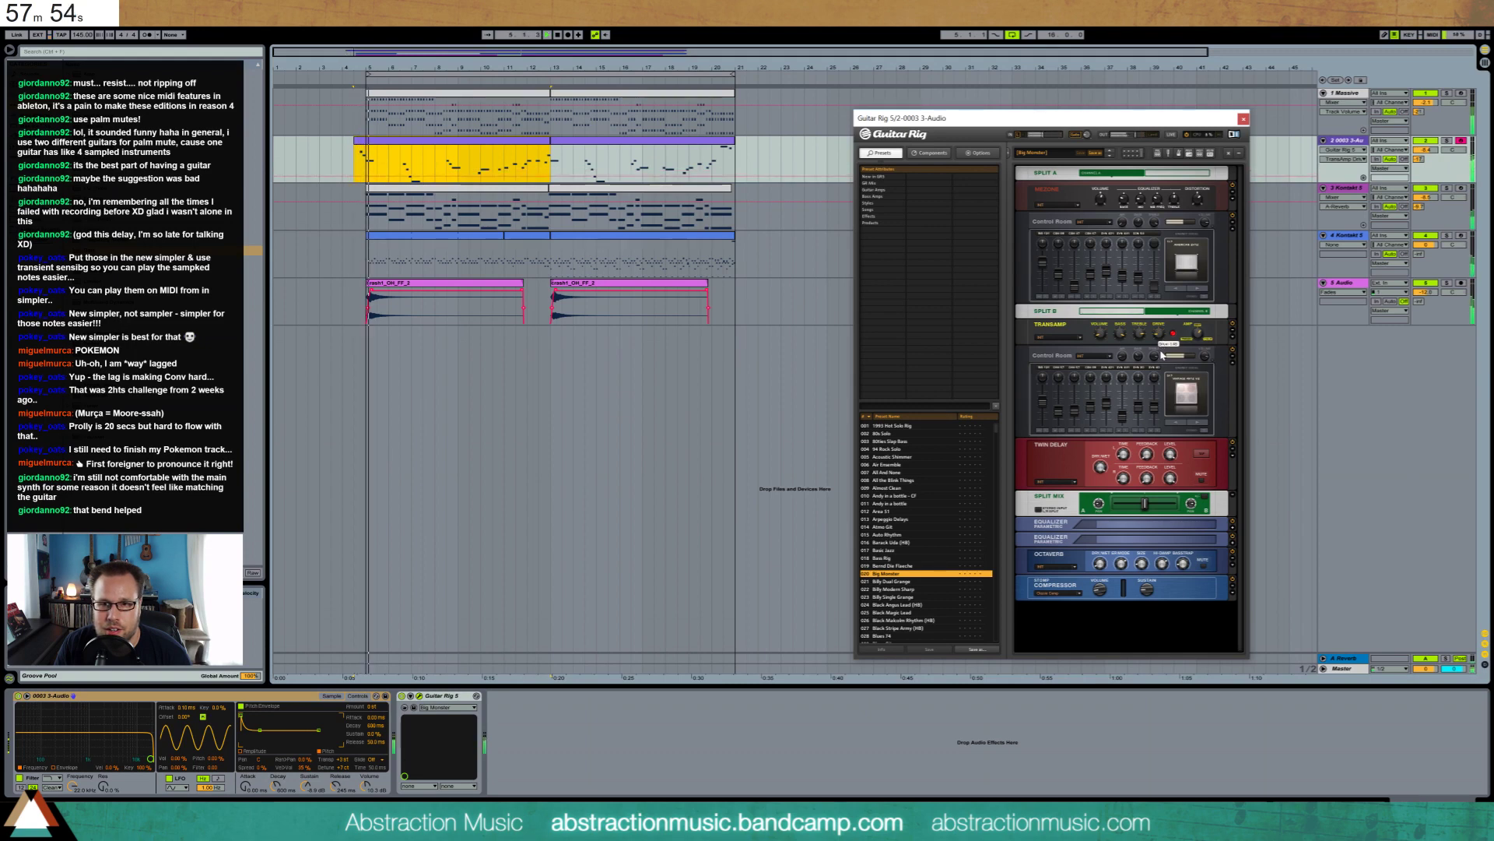
Adjust the split A distortion pedal's tone, distortion and volume knobs, and raise a fader in the Control Room below it
{"action": "left_click", "coordinate": [1158, 196]}
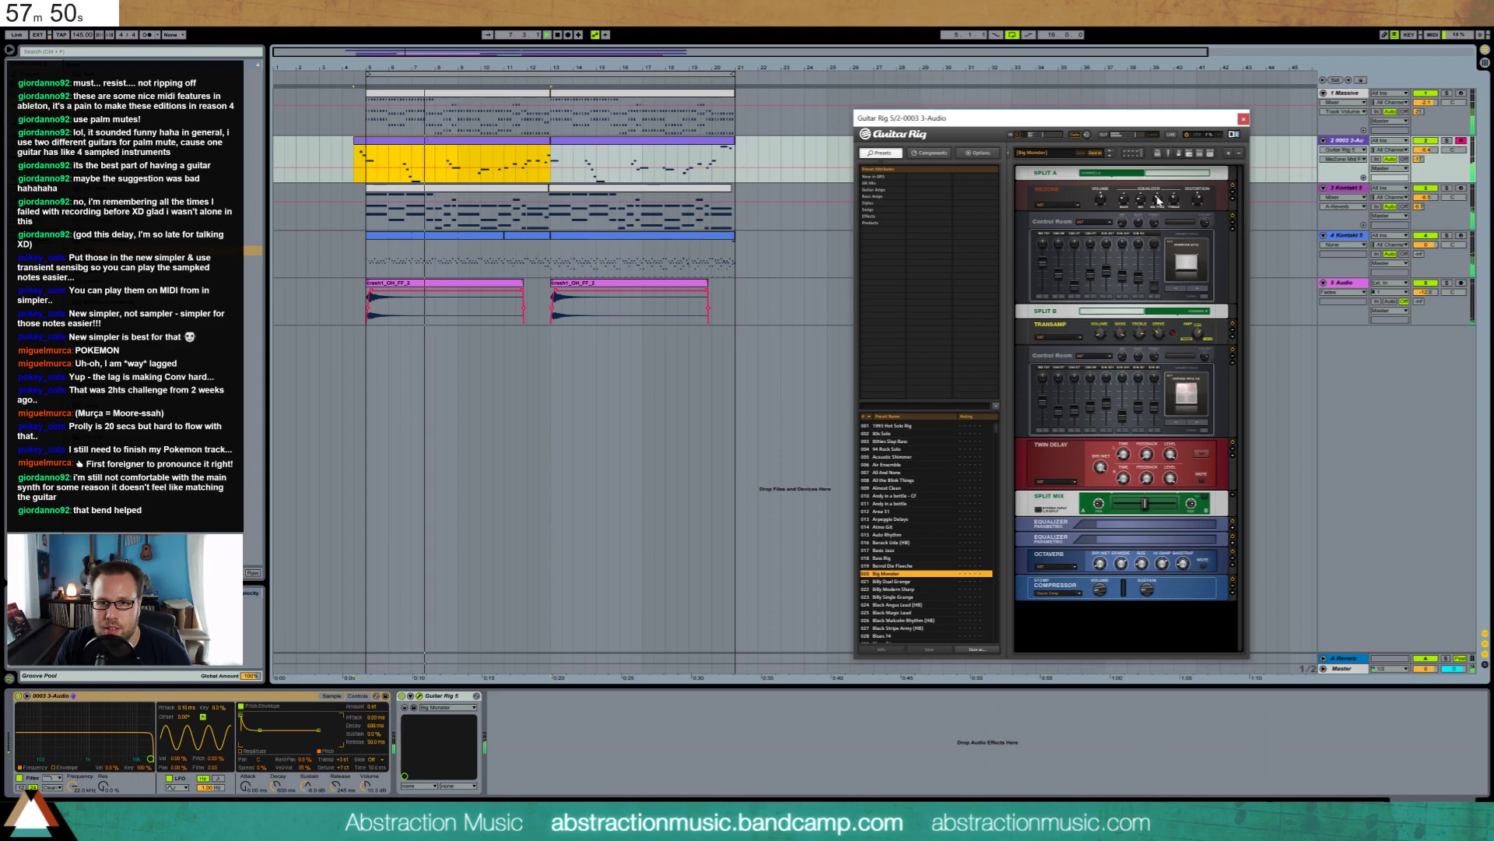
{"action": "left_click", "coordinate": [1198, 201]}
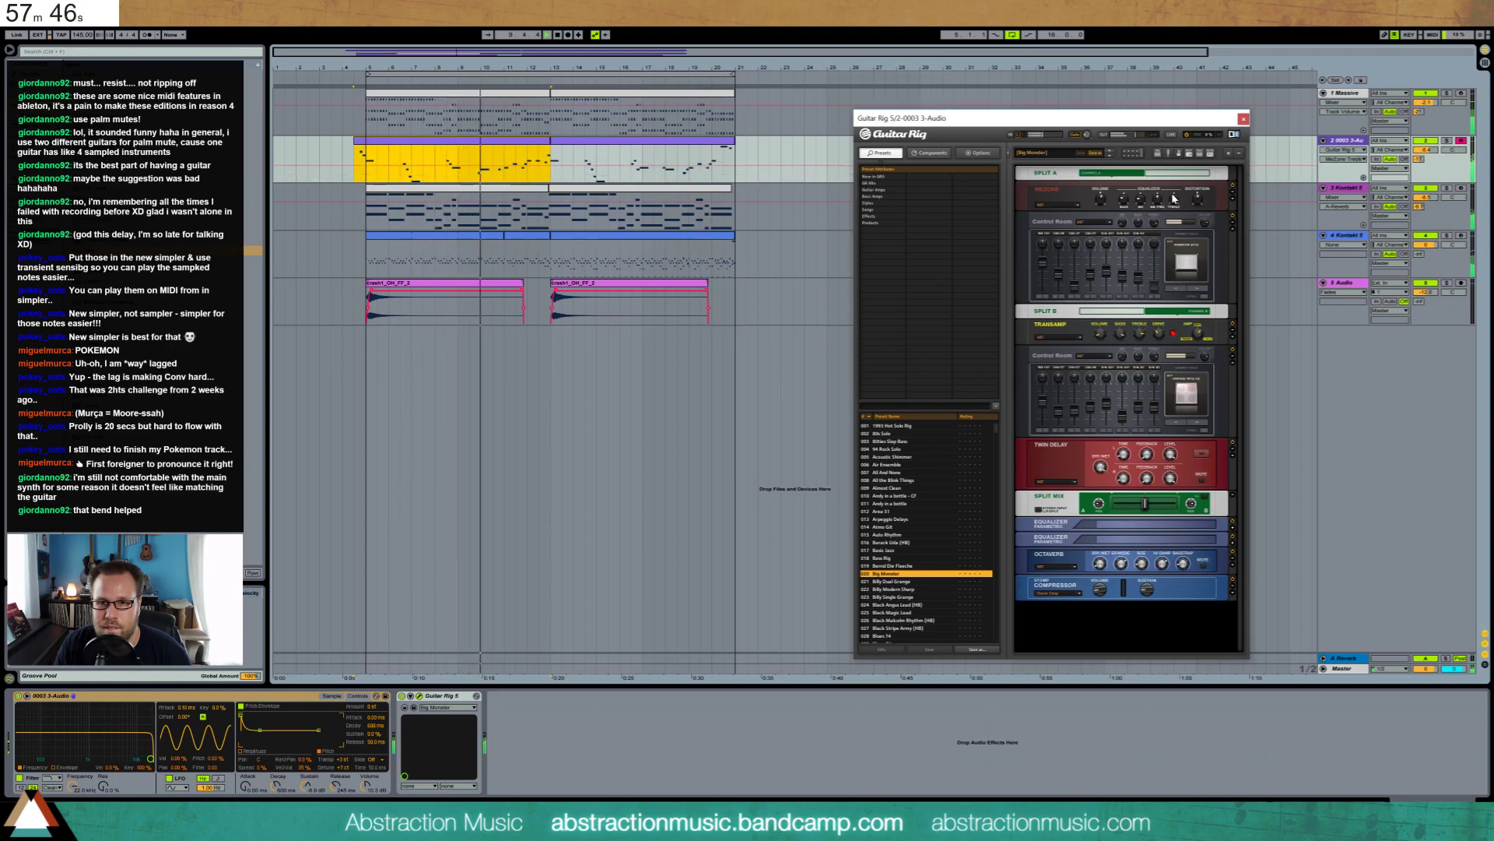
{"action": "left_click", "coordinate": [1102, 200]}
{"action": "left_click_drag", "start_coordinate": [1138, 281], "coordinate": [1132, 269]}
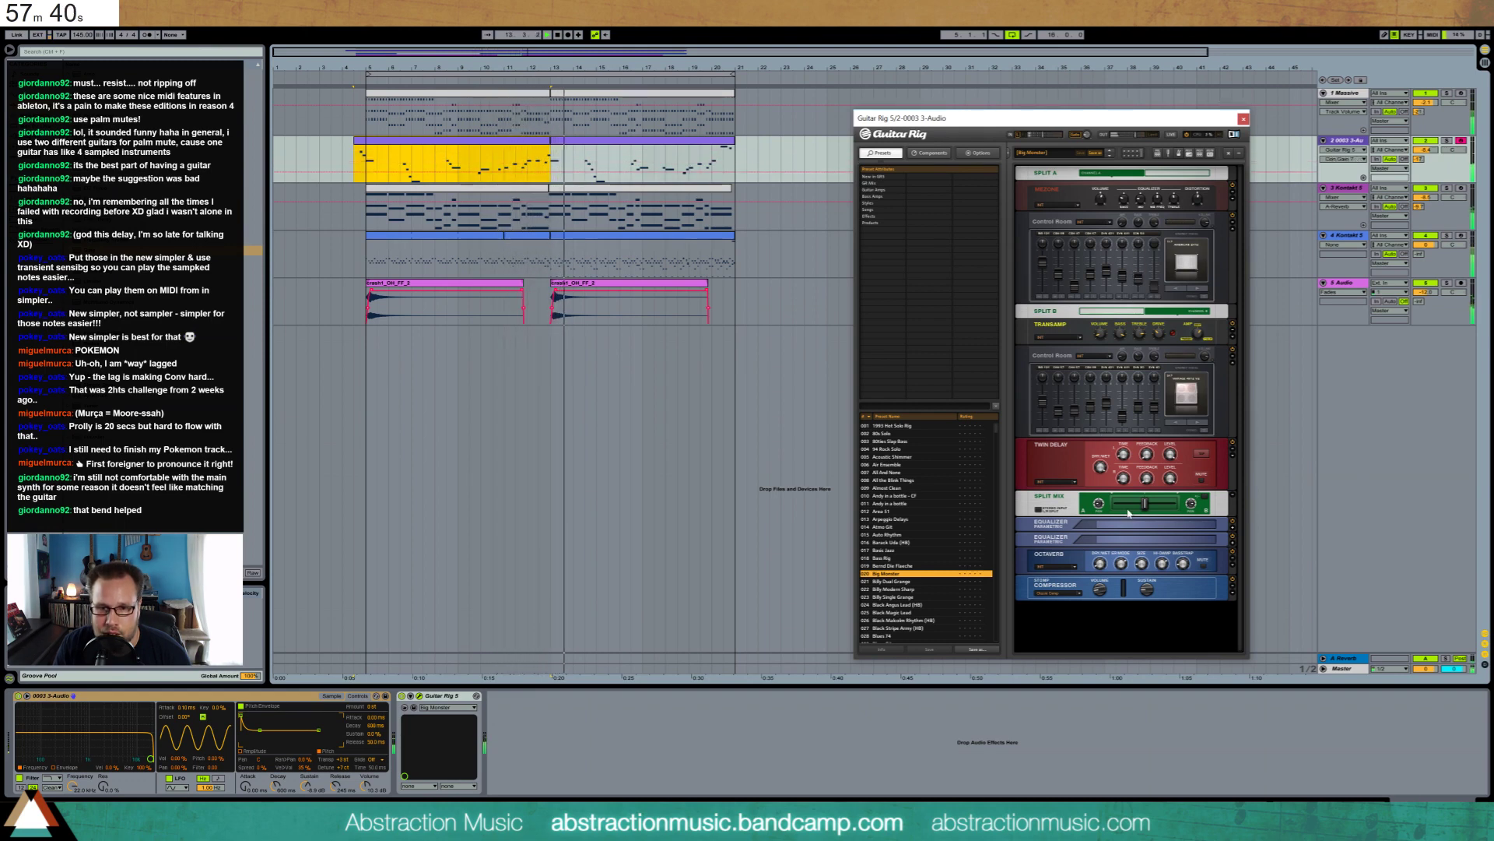
Fine-tune the Octaverb knobs and the Stomp Compressor's sustain while auditioning the lead
{"action": "left_click_drag", "start_coordinate": [1125, 563], "coordinate": [1143, 604]}
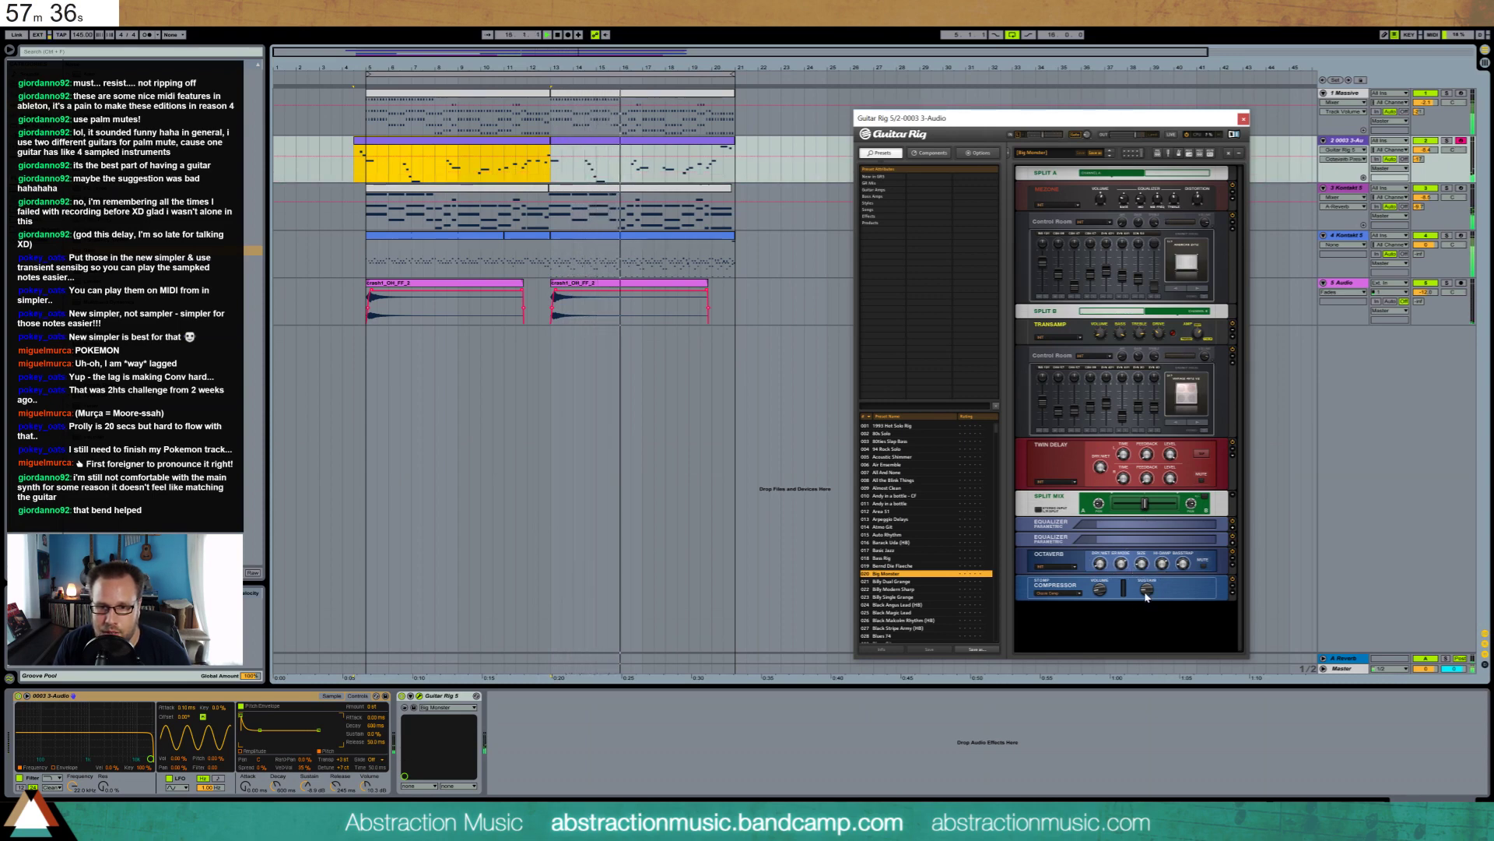
{"action": "left_click", "coordinate": [1144, 589]}
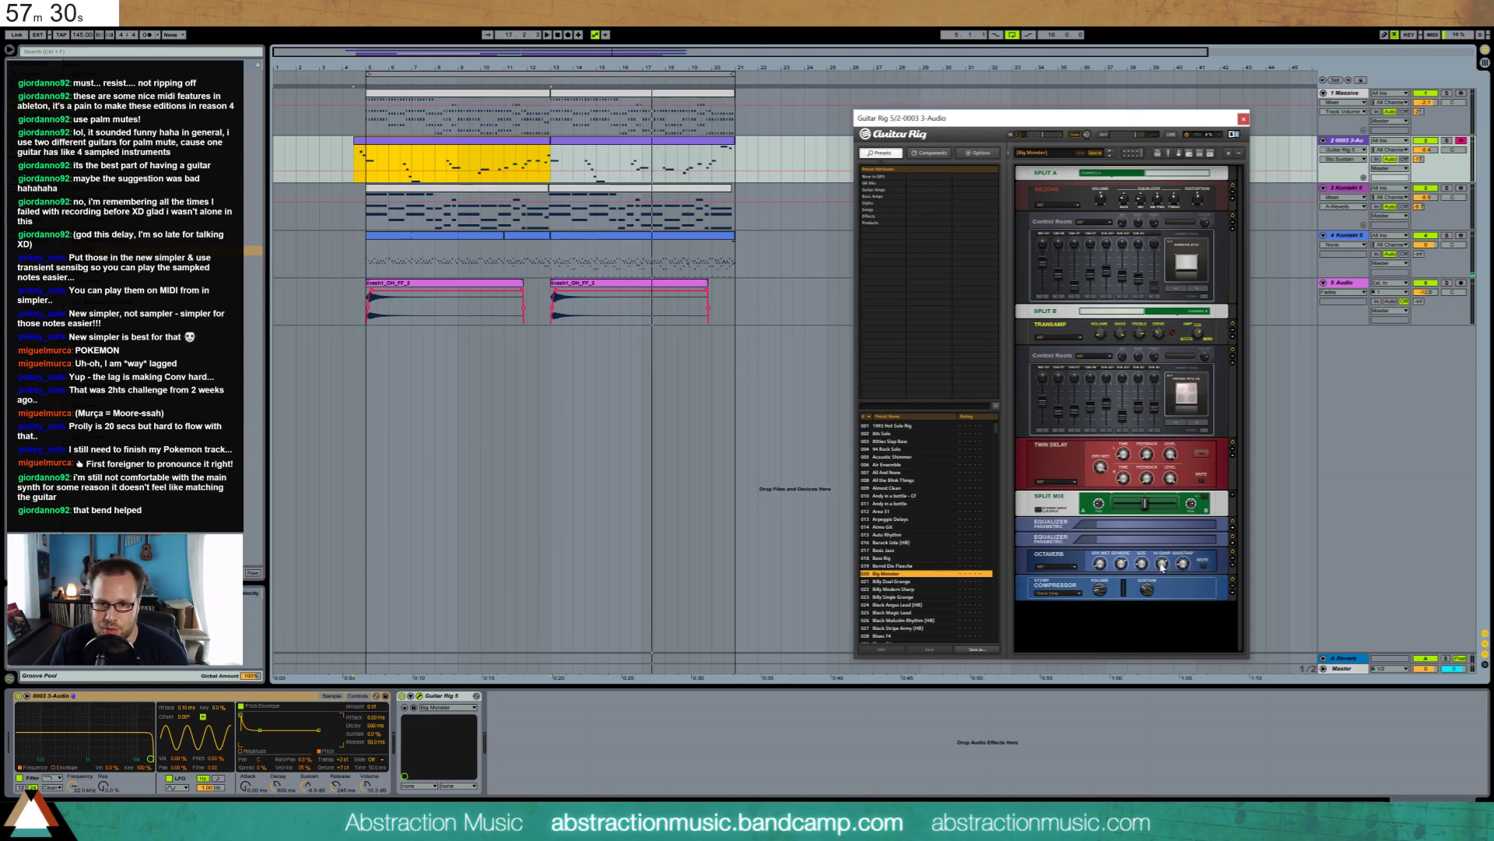
{"action": "key", "text": "space"}
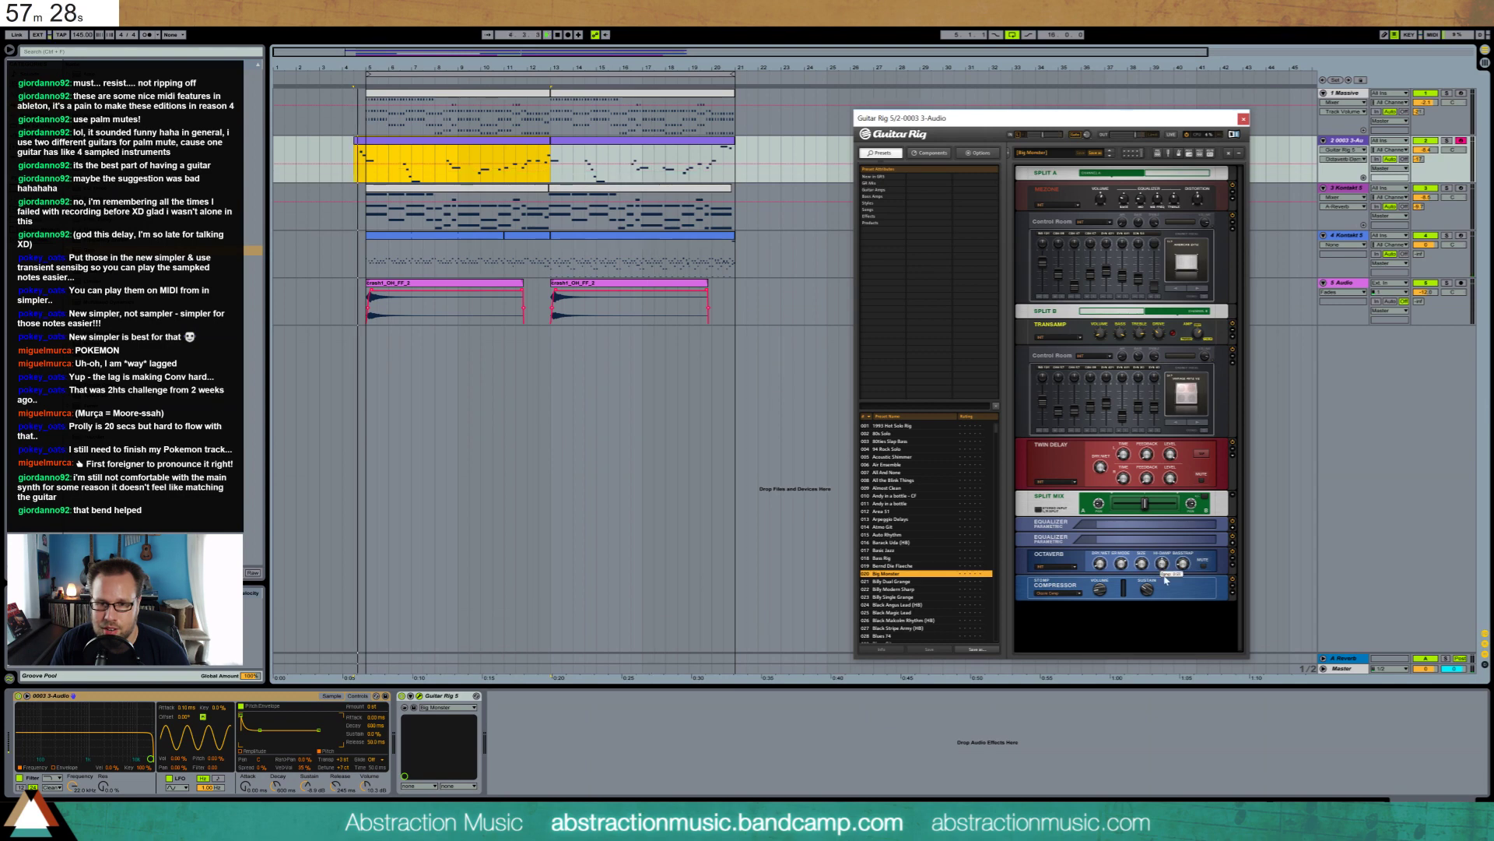
{"action": "left_click_drag", "start_coordinate": [1162, 566], "coordinate": [1152, 537]}
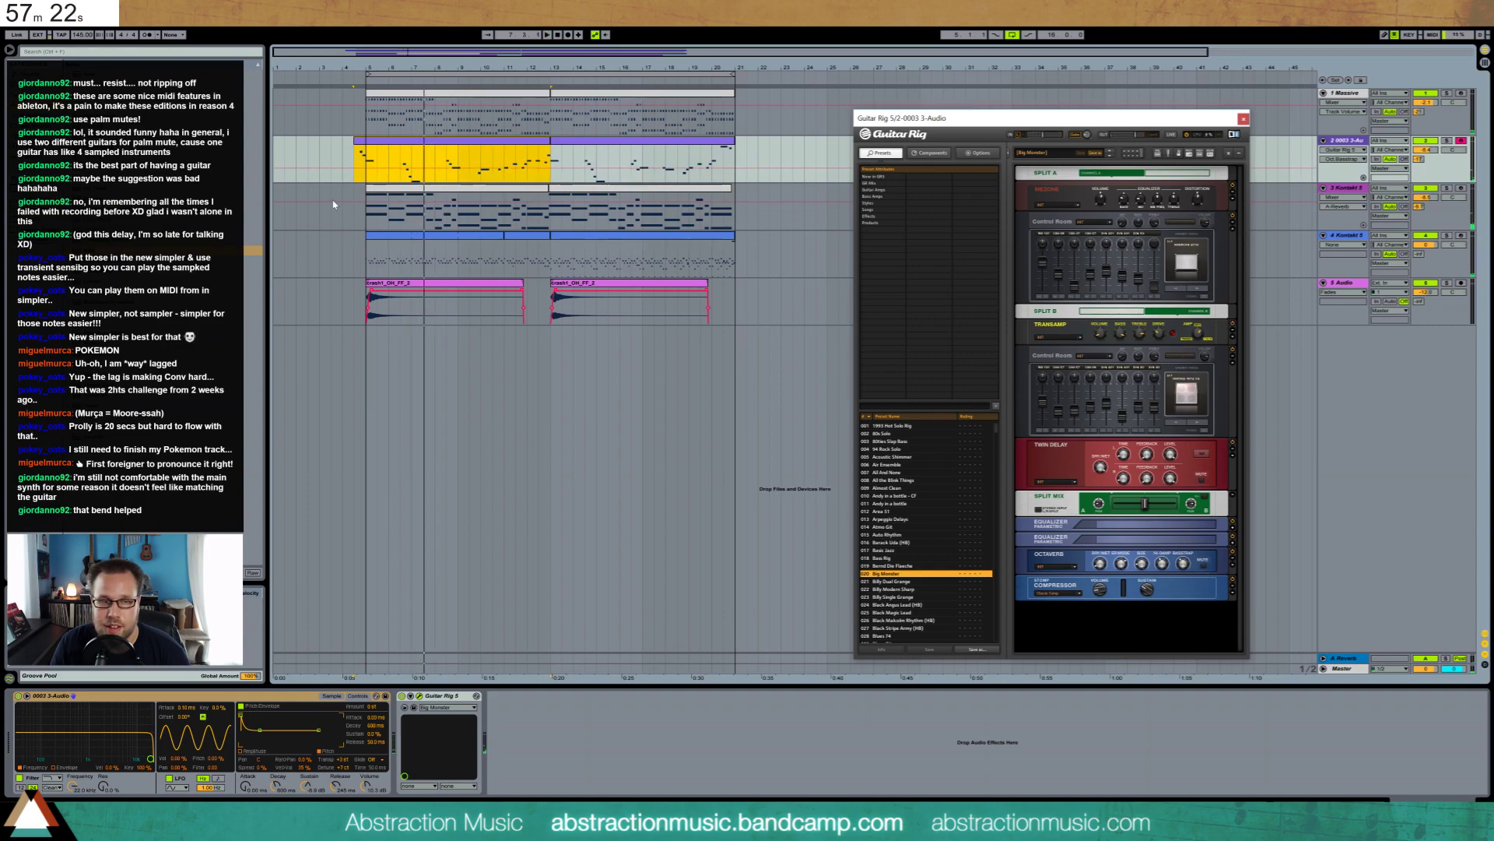
Delete the upward pitch bend over the first long note in the first melody clip and play it back
{"action": "double_click", "coordinate": [405, 144]}
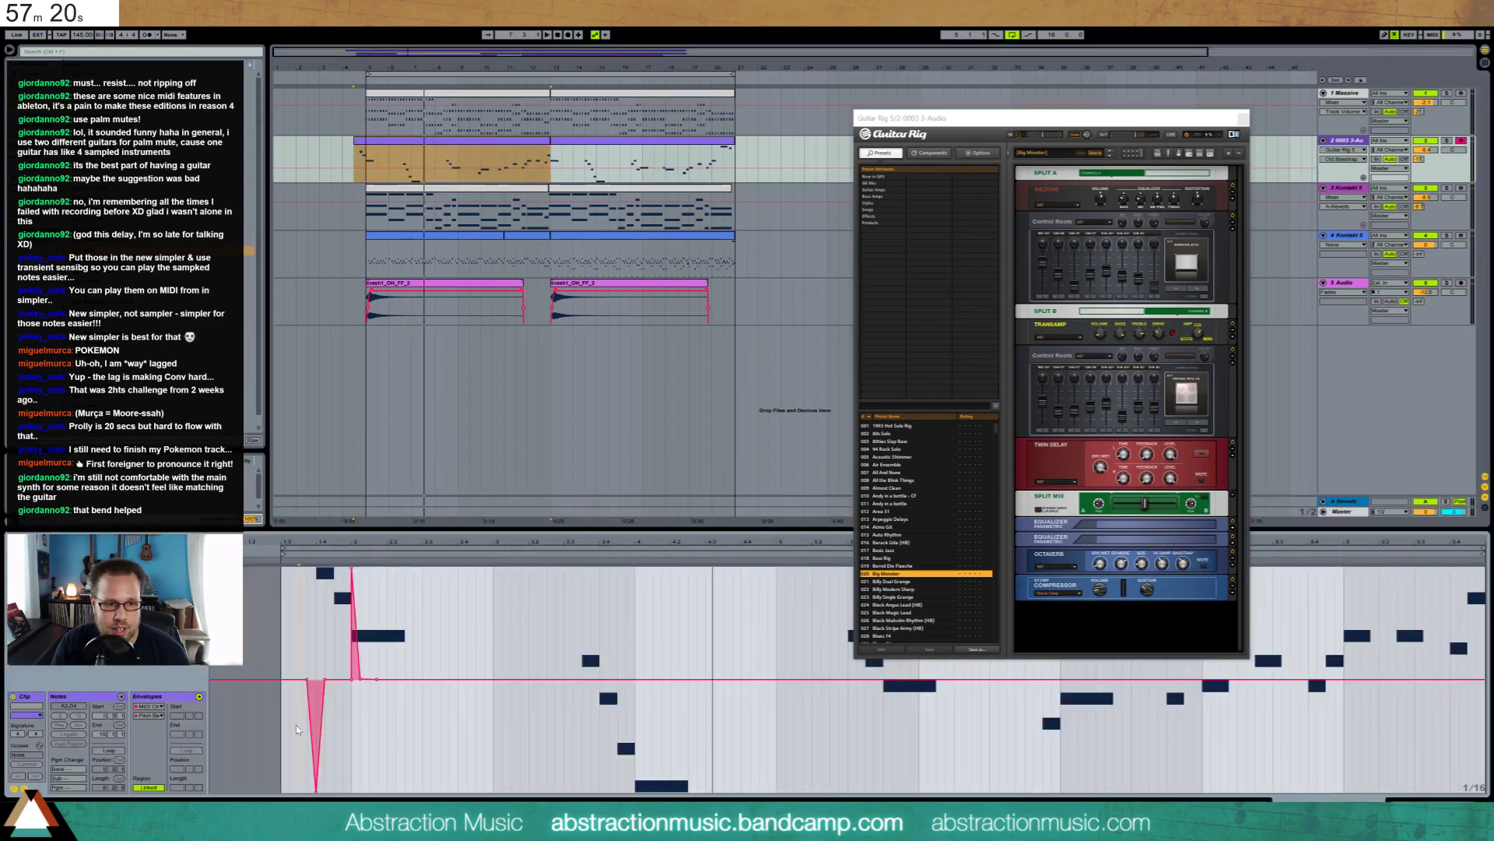
{"action": "left_click_drag", "start_coordinate": [347, 652], "coordinate": [396, 656]}
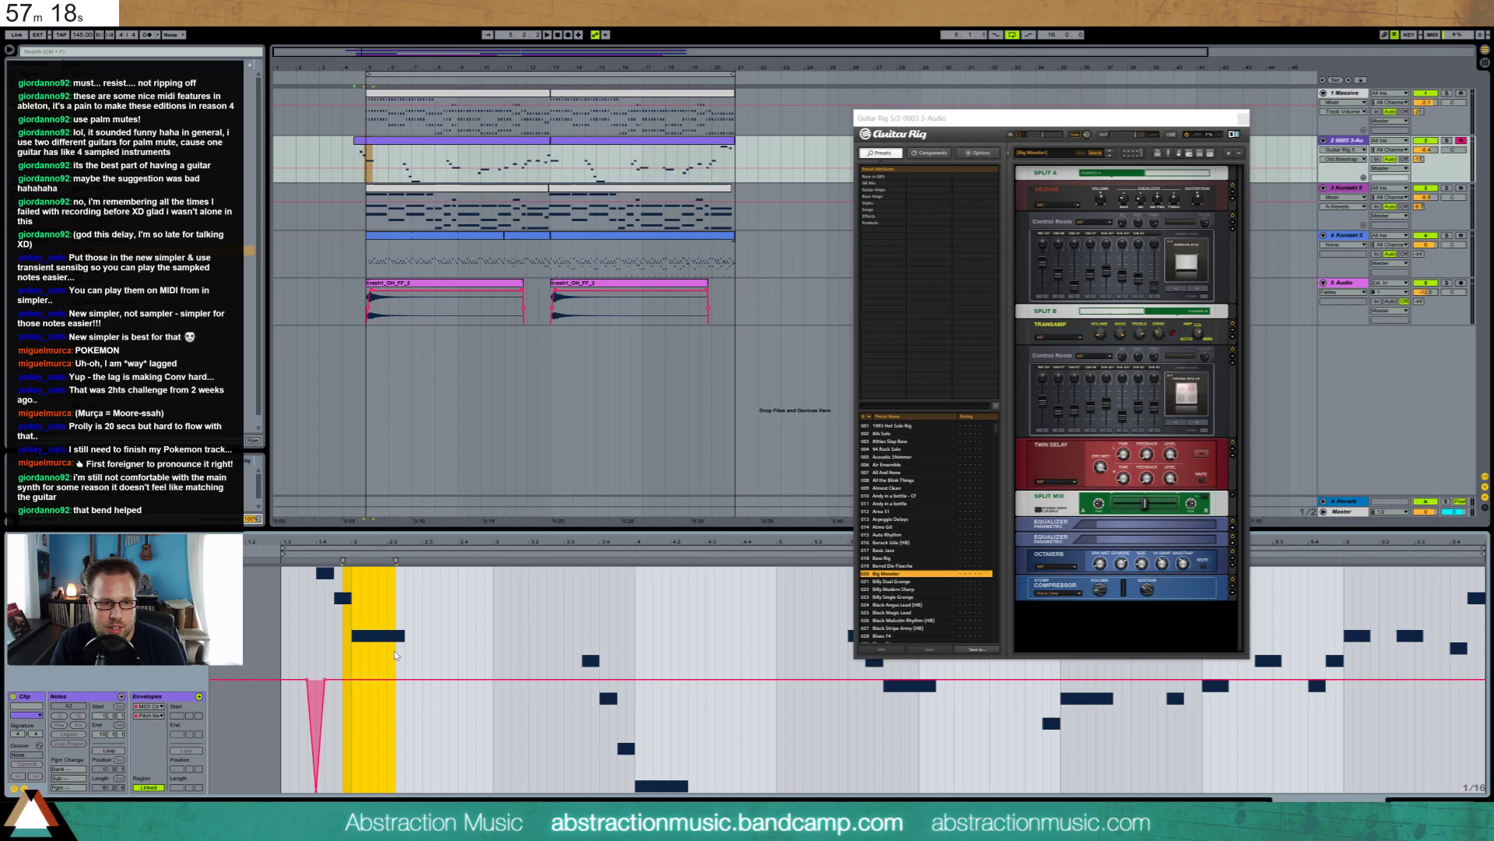
{"action": "left_click", "coordinate": [305, 578]}
{"action": "key", "text": "space"}
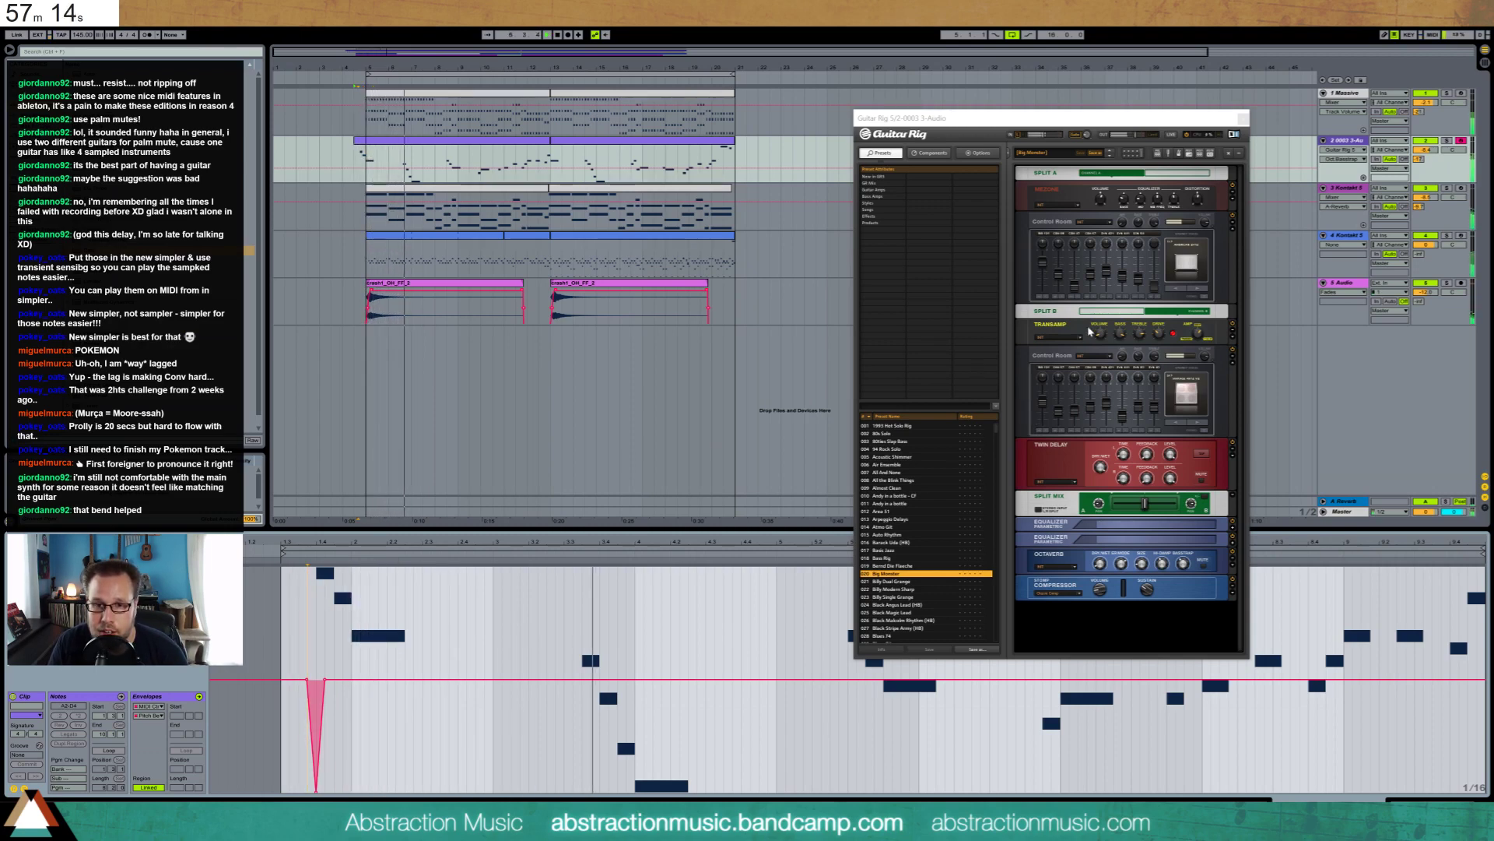
Adjust the Split Mix crossfader in Guitar Rig and close its window, bringing back track 2's device chain
{"action": "left_click", "coordinate": [1167, 511]}
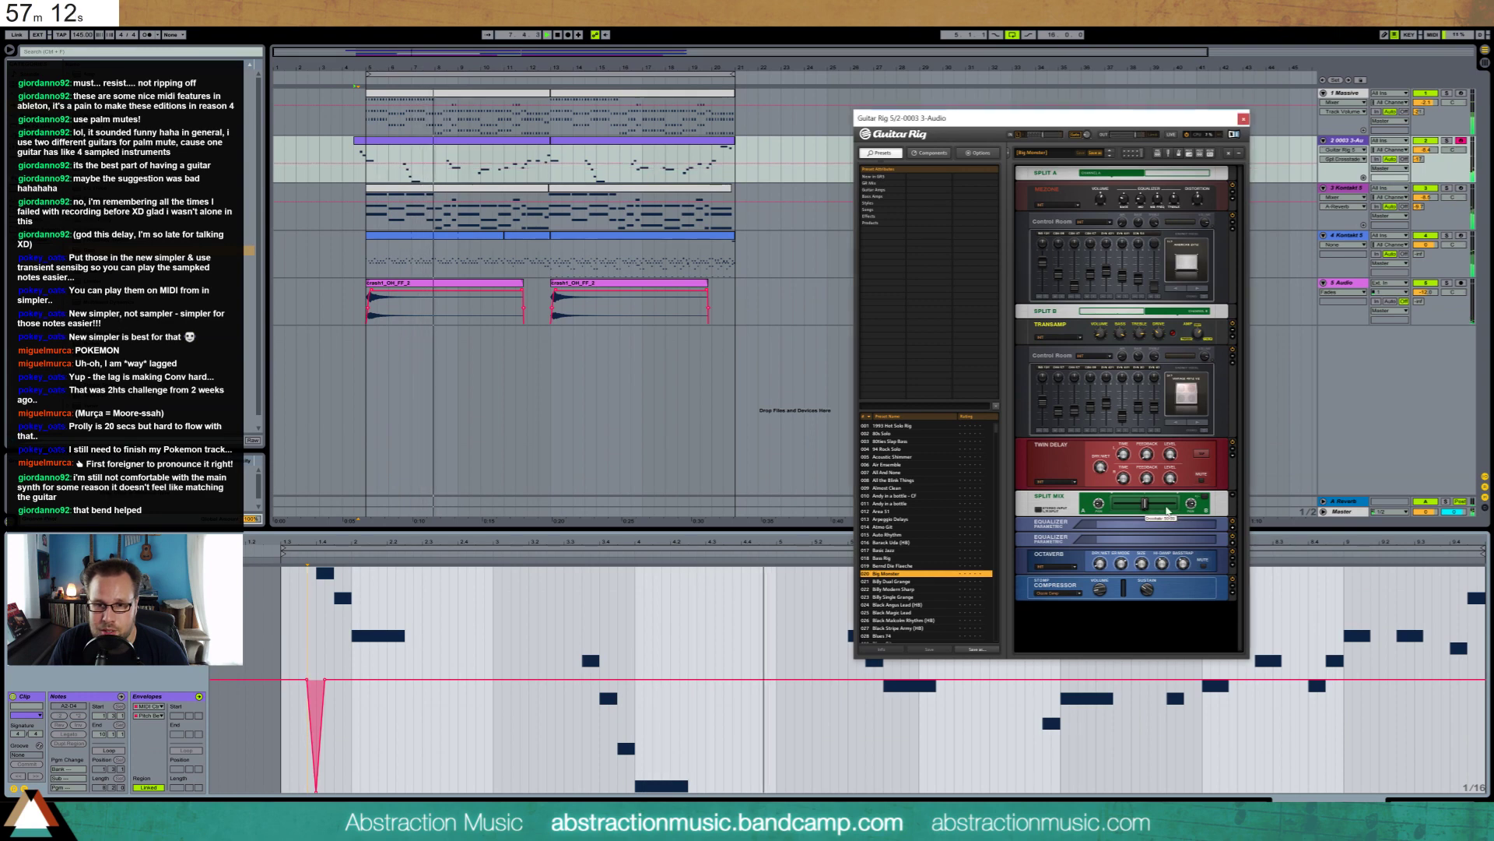
{"action": "mouse_move", "coordinate": [1168, 510]}
{"action": "left_mouse_down"}
{"action": "mouse_move", "coordinate": [1208, 507]}
{"action": "mouse_move", "coordinate": [1068, 526]}
{"action": "mouse_move", "coordinate": [1146, 518]}
{"action": "left_mouse_up"}
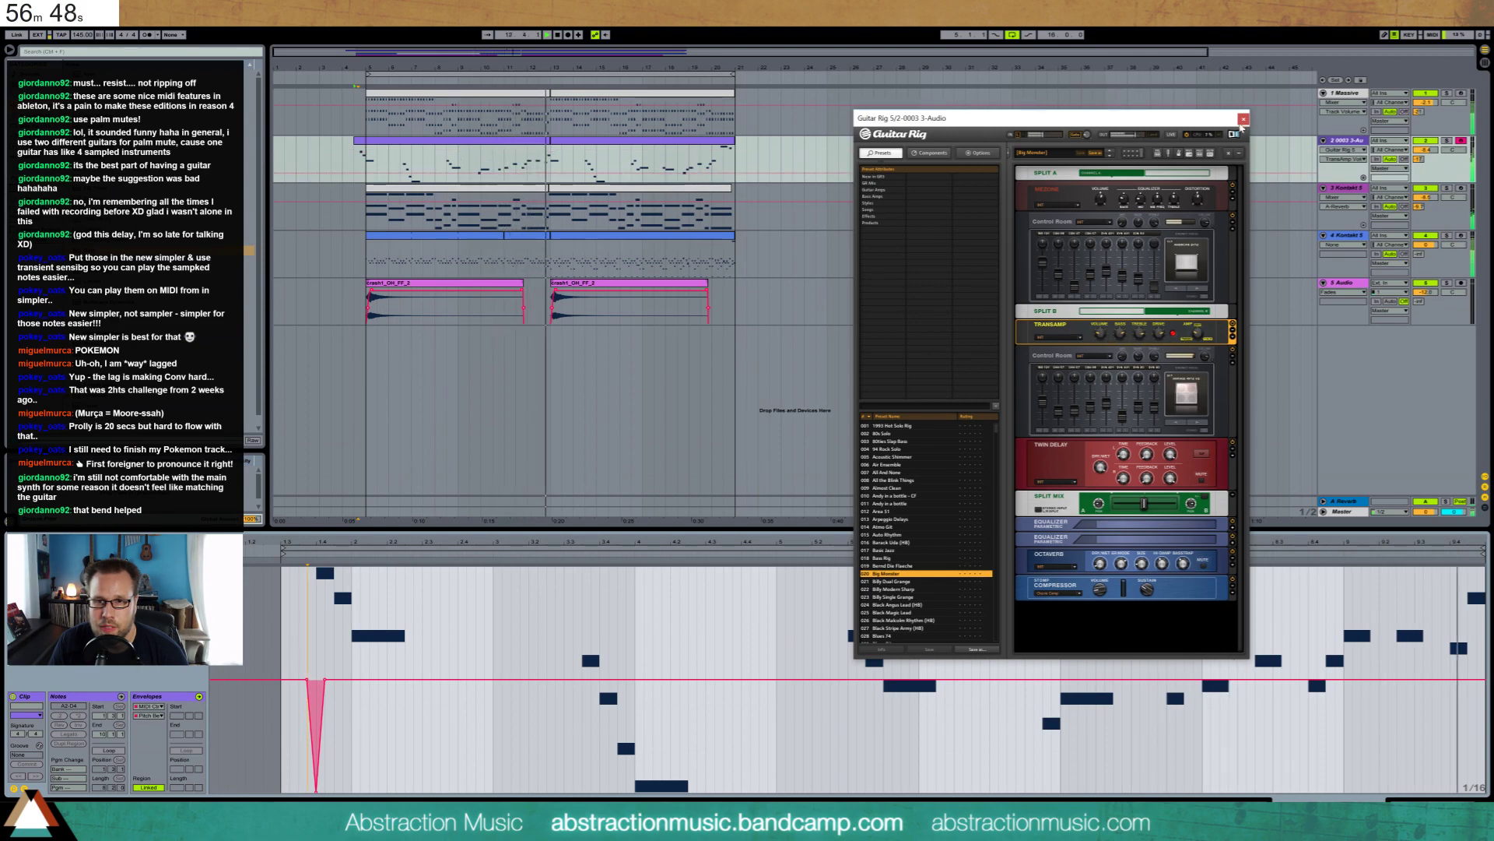
{"action": "left_click", "coordinate": [1244, 119]}
{"action": "key", "text": "shift+Tab"}
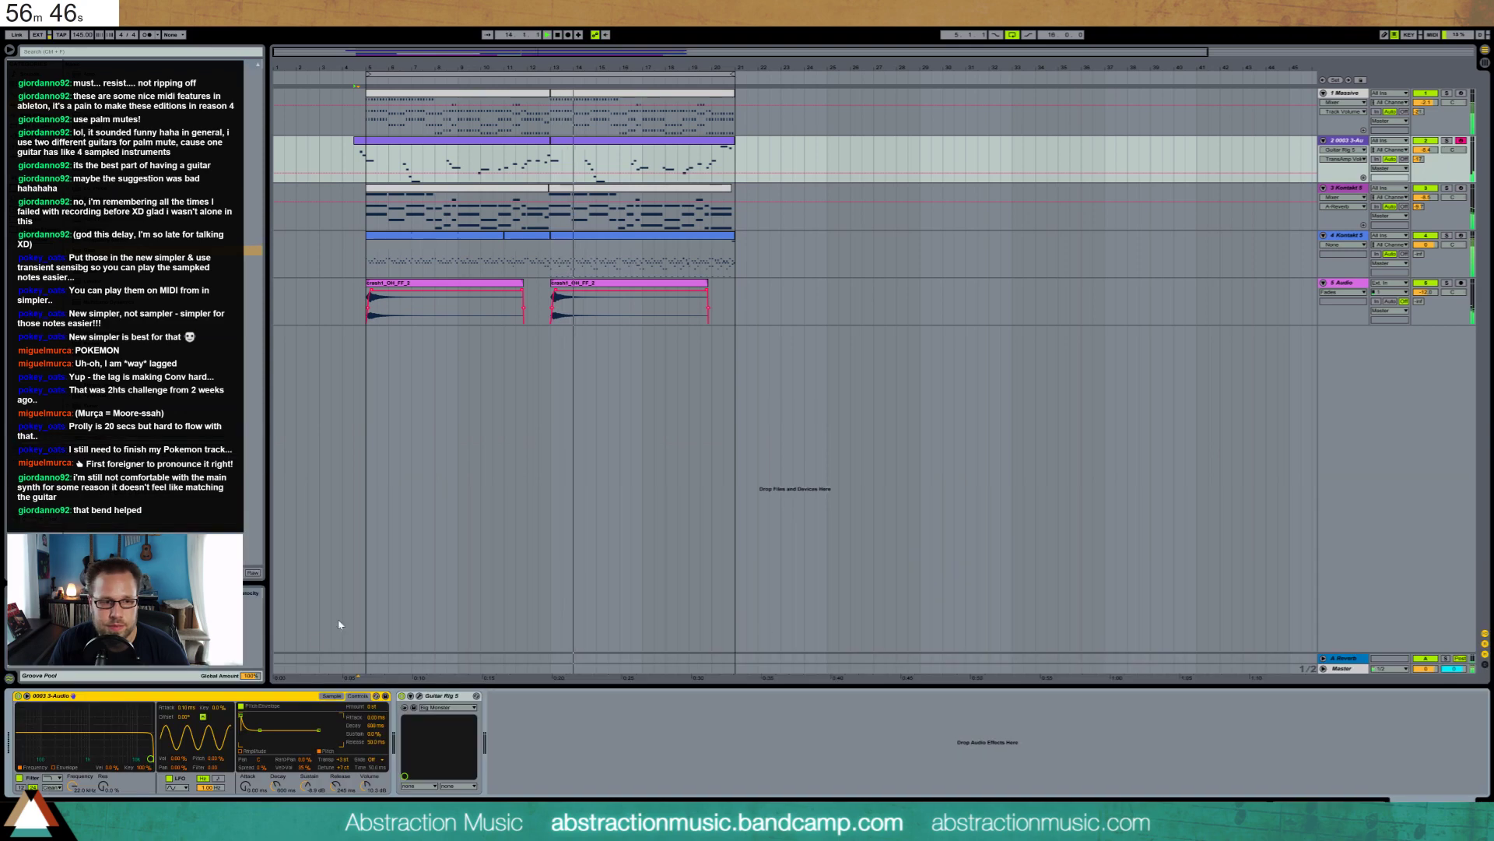
Adjust the sustain of track 2's sampler envelope and play the arrangement back from the start of the first clips
{"action": "left_click_drag", "start_coordinate": [319, 794], "coordinate": [307, 789]}
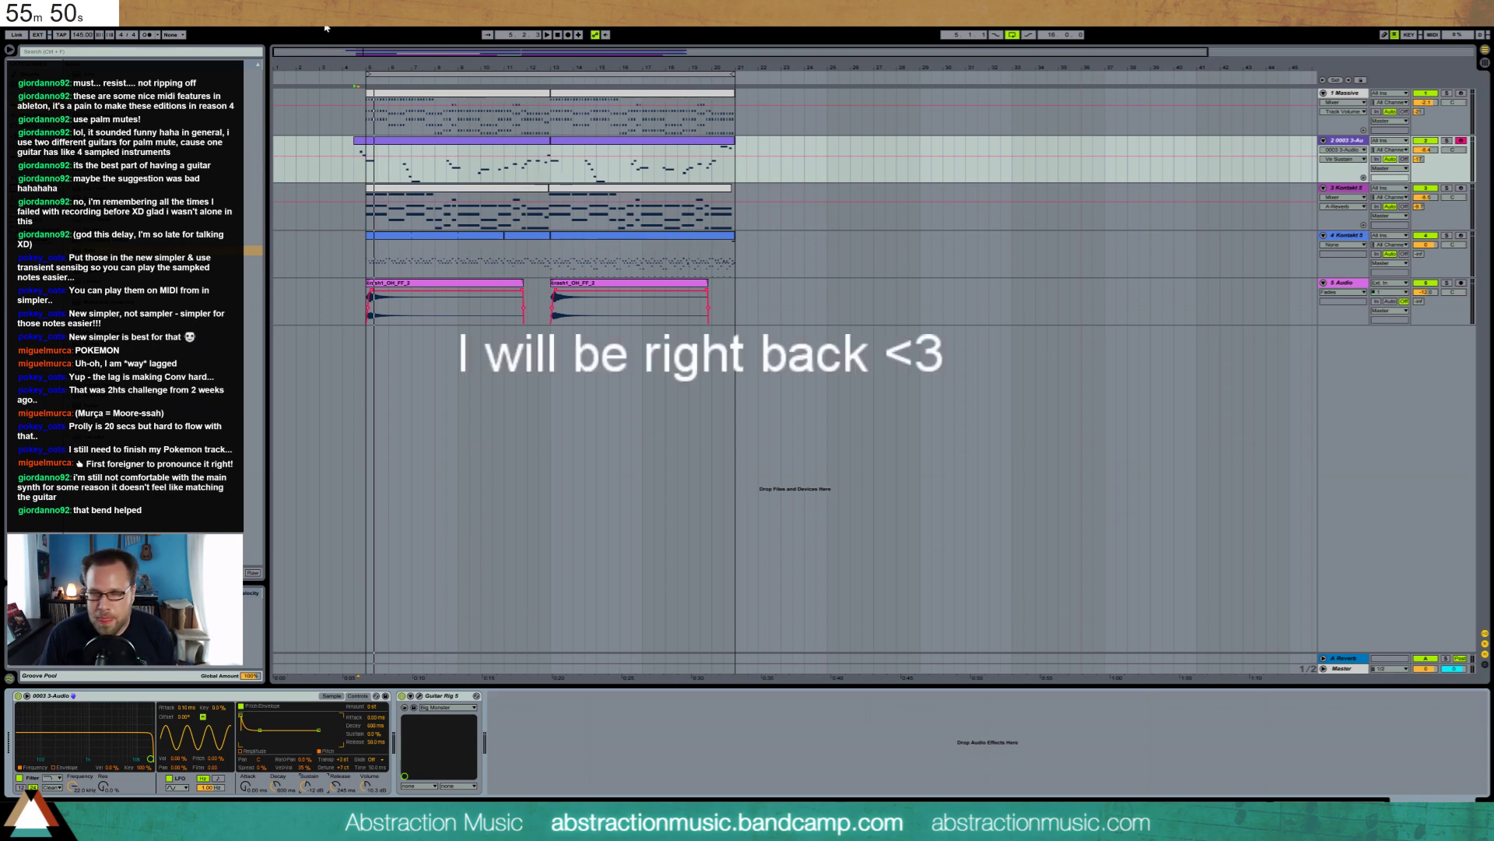
{"action": "left_click", "coordinate": [347, 95]}
{"action": "key", "text": "space"}
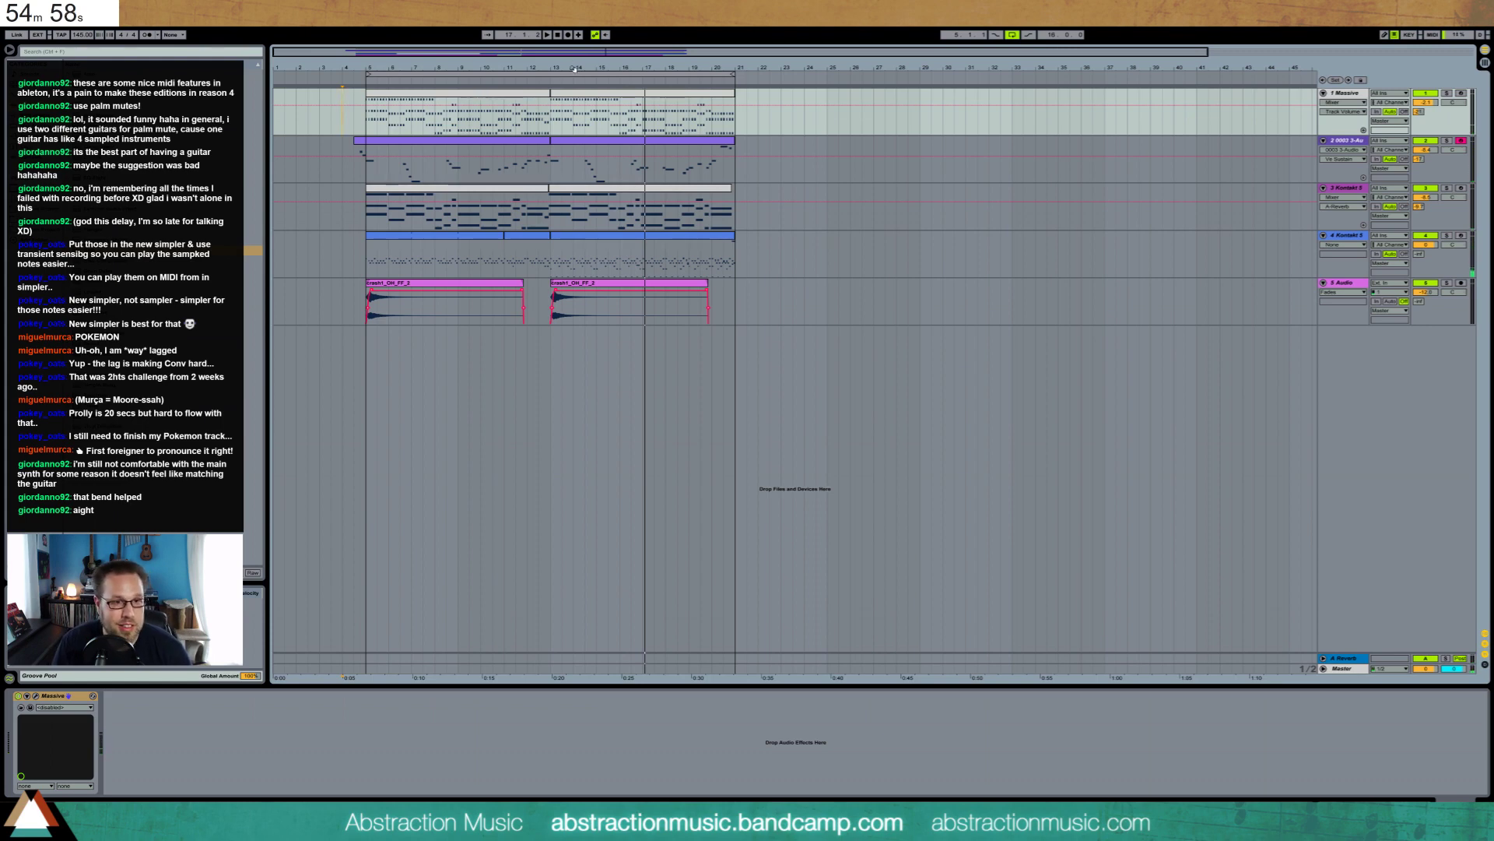
Insert a new MIDI track below track 2 and load the Analog synth onto it
{"action": "left_click", "coordinate": [1353, 141]}
{"action": "key", "text": "ctrl+shift+t"}
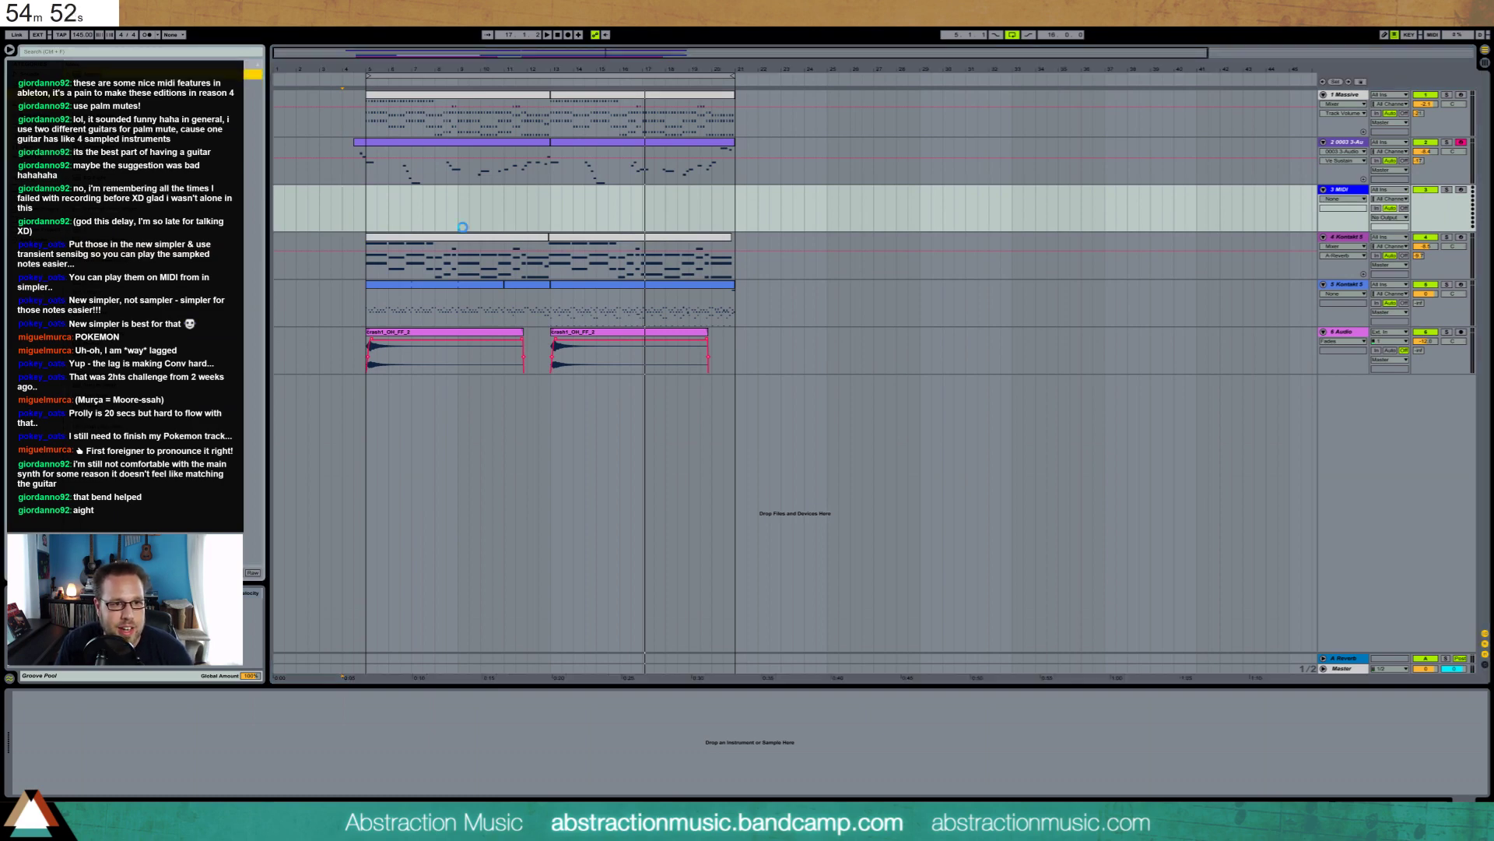
{"action": "left_click_drag", "start_coordinate": [308, 180], "coordinate": [309, 203]}
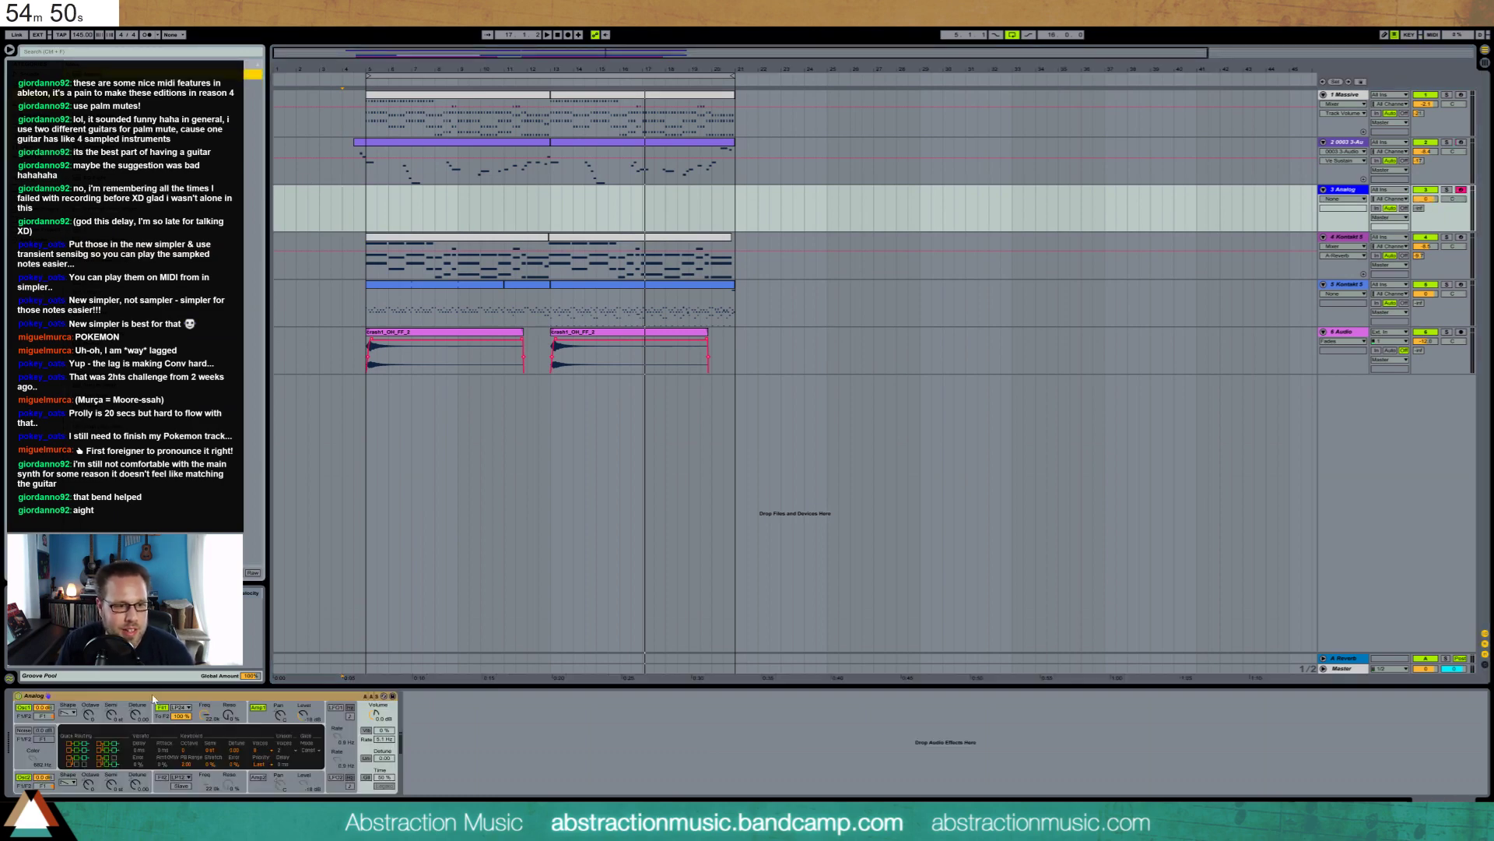
Enable Analog's unison with more detune, lower the first filter's frequency and audition the sound
{"action": "left_click", "coordinate": [366, 758]}
{"action": "left_click_drag", "start_coordinate": [384, 758], "coordinate": [383, 752]}
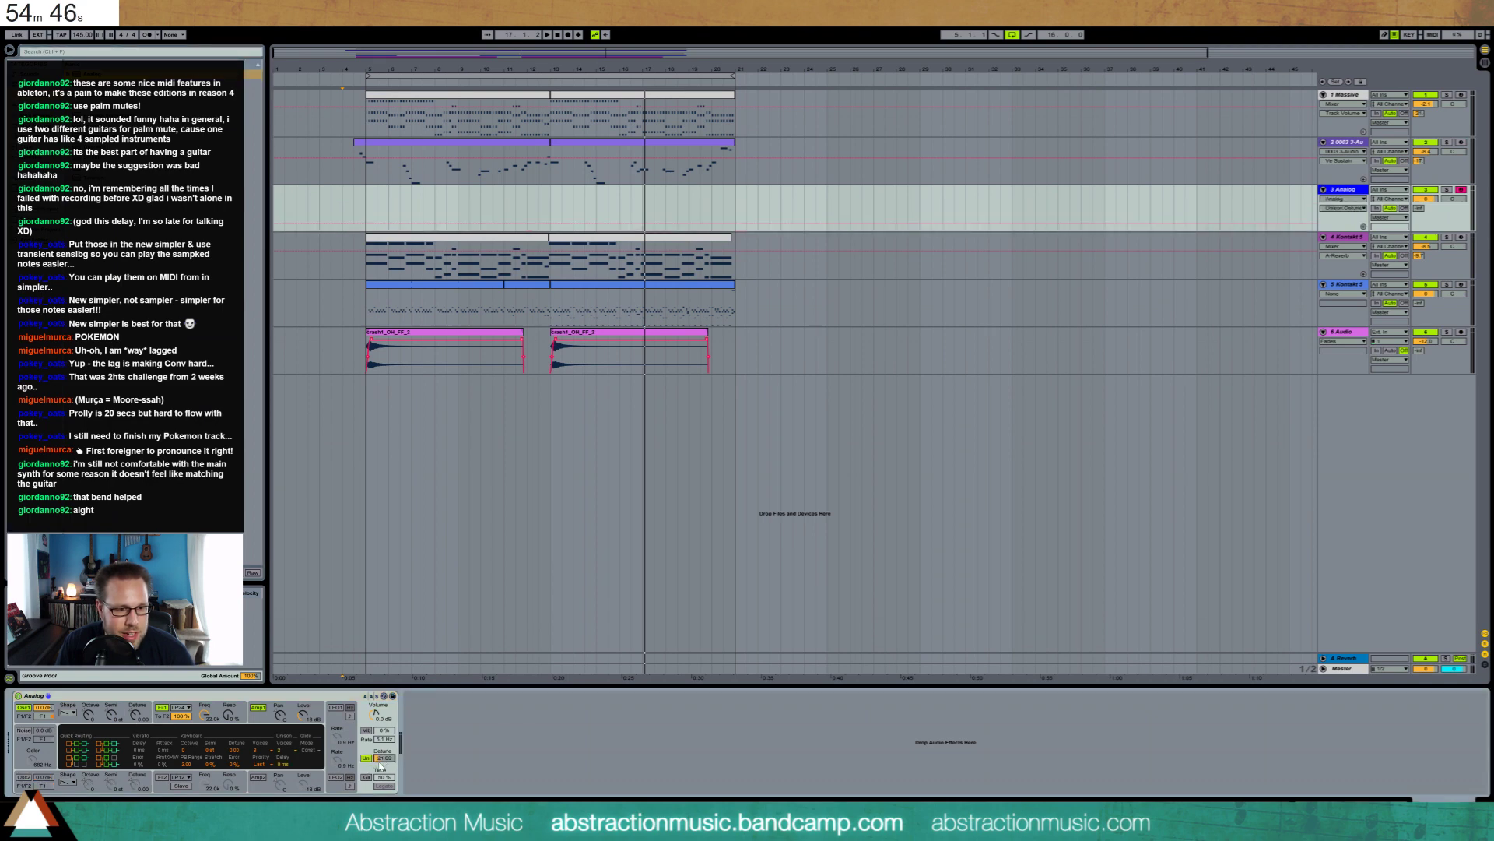
{"action": "left_click", "coordinate": [255, 721]}
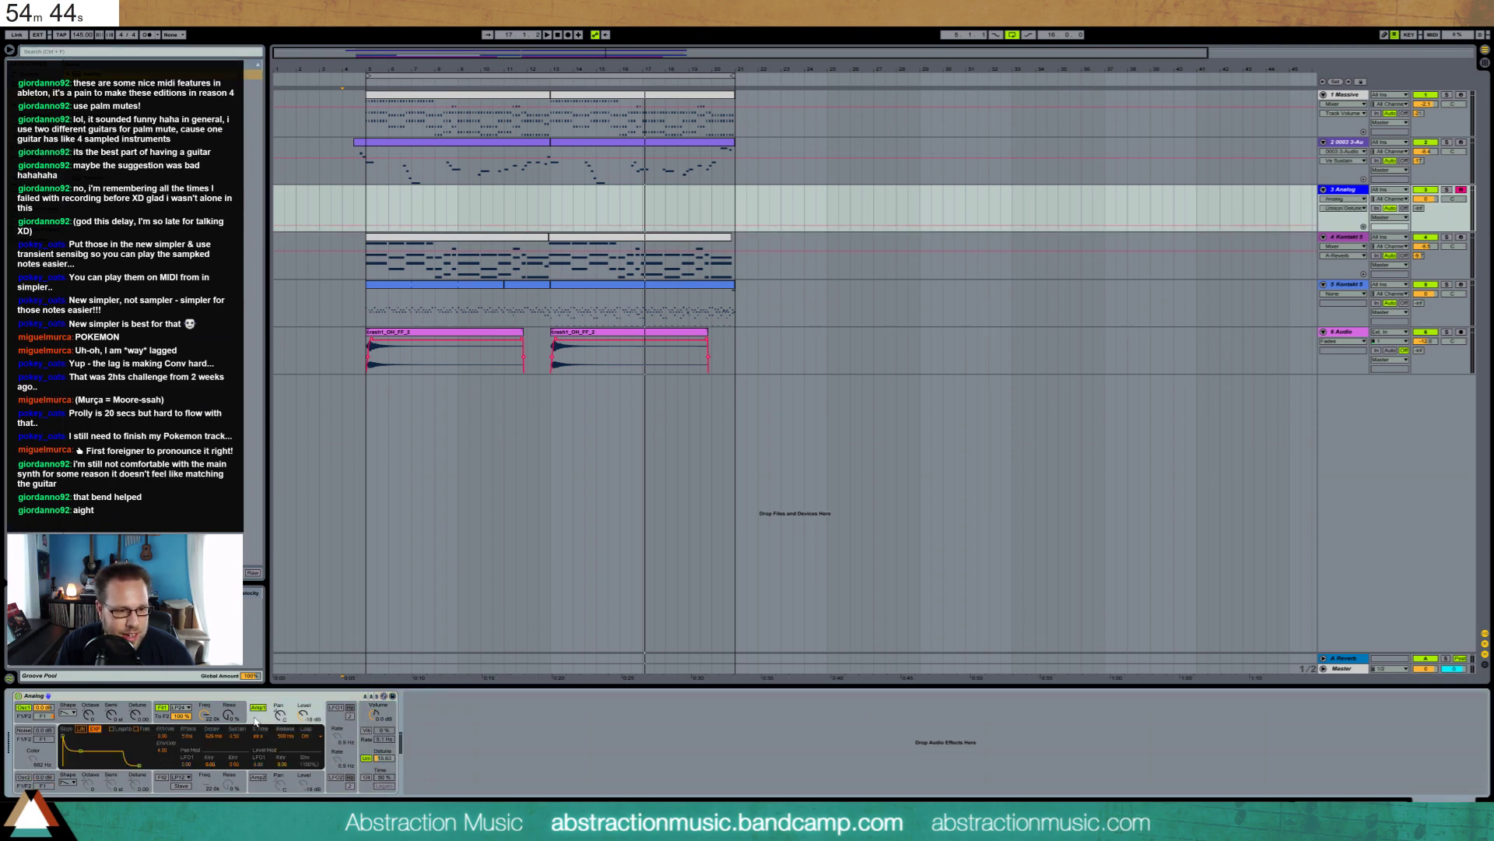
{"action": "left_click_drag", "start_coordinate": [206, 714], "coordinate": [206, 721]}
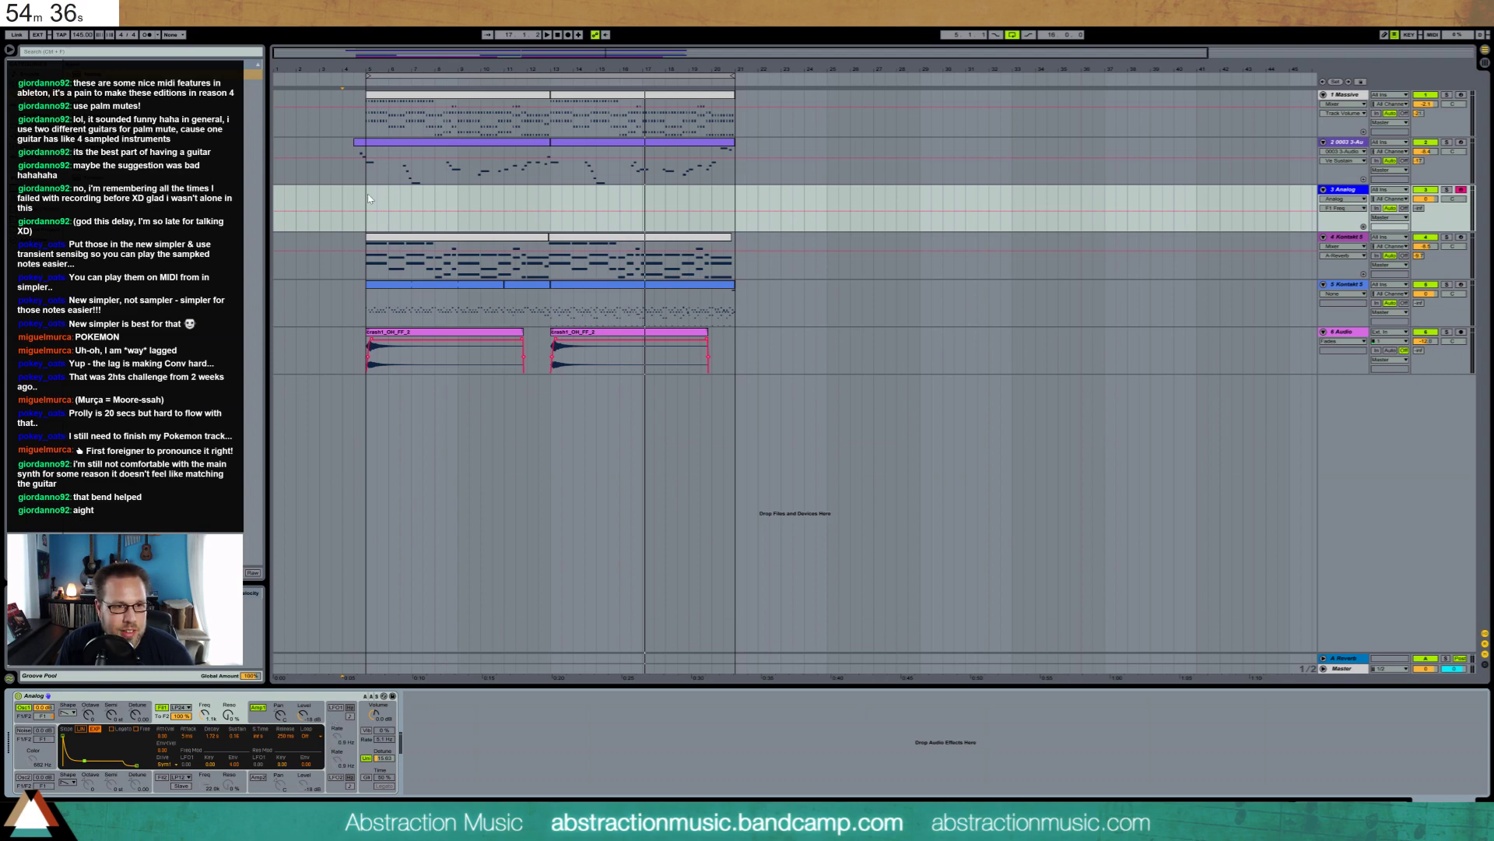
{"action": "key", "text": "space"}
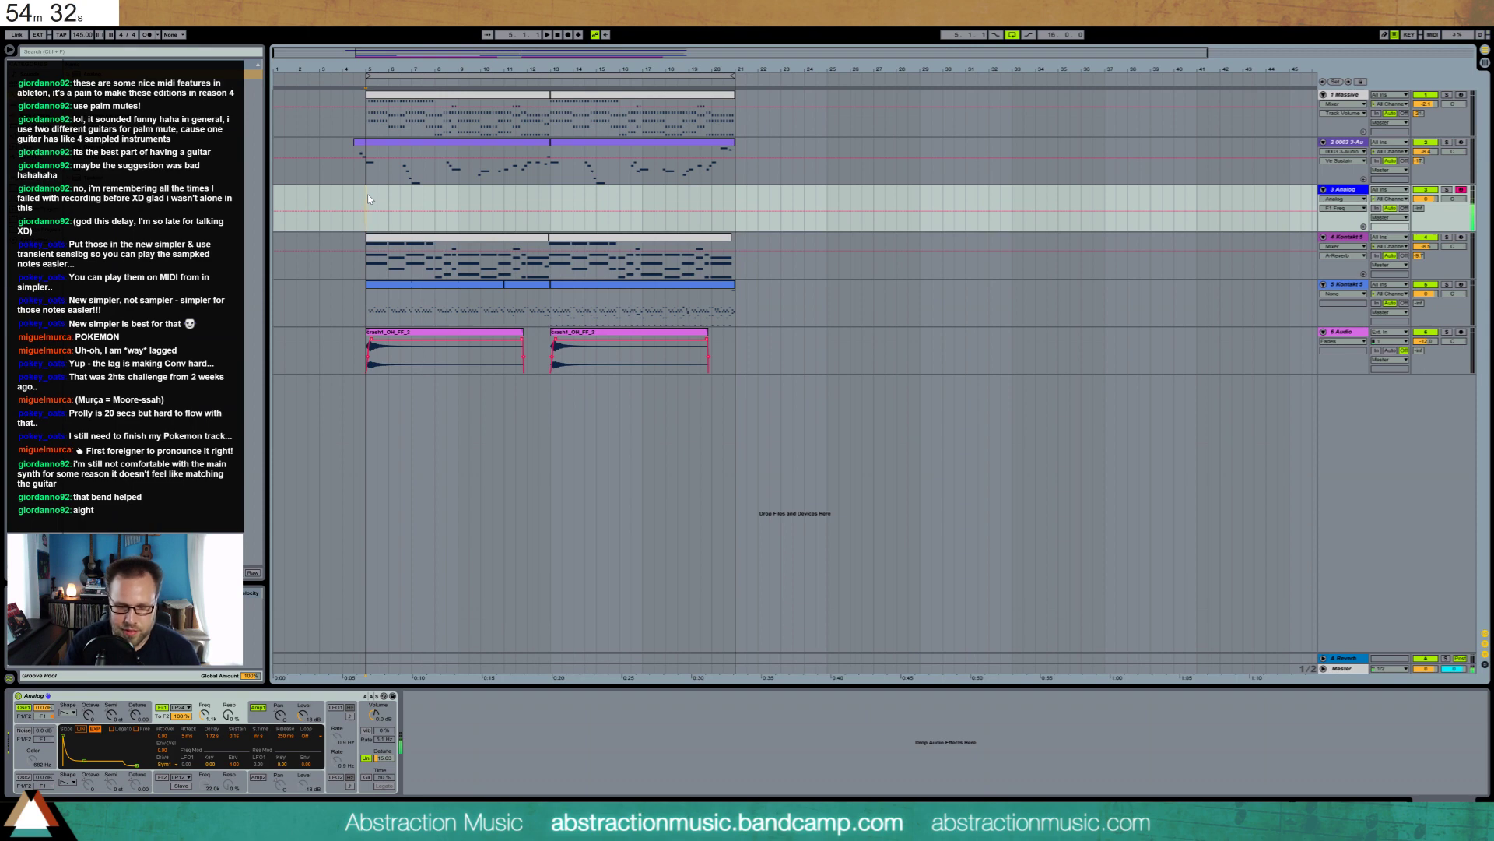
{"action": "key", "text": "space"}
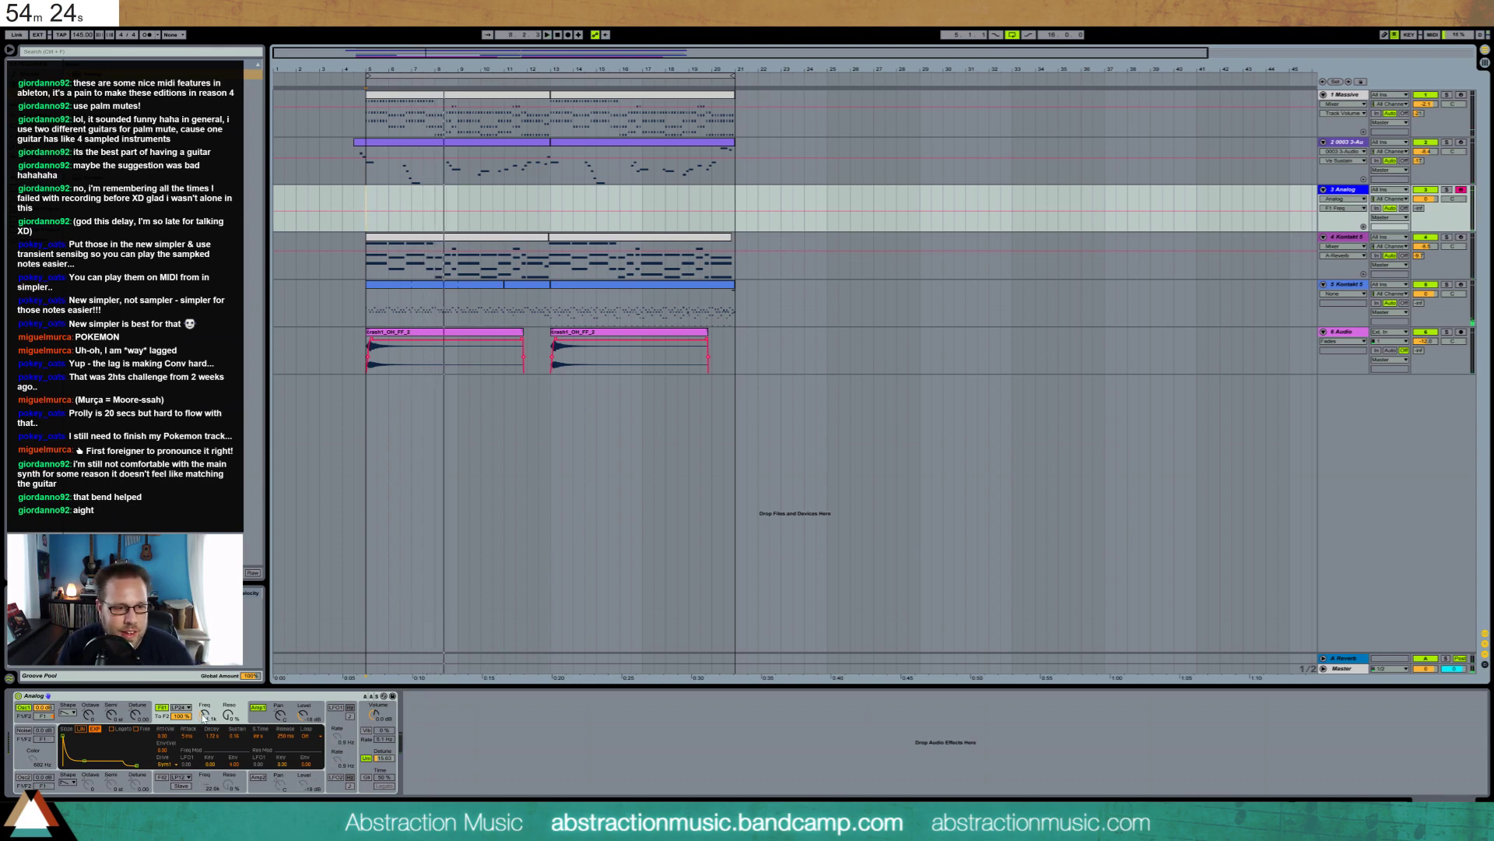
Lower Analog's first filter frequency further and choose a different waveform for oscillator 1
{"action": "left_click_drag", "start_coordinate": [204, 715], "coordinate": [203, 727]}
{"action": "left_click", "coordinate": [68, 708]}
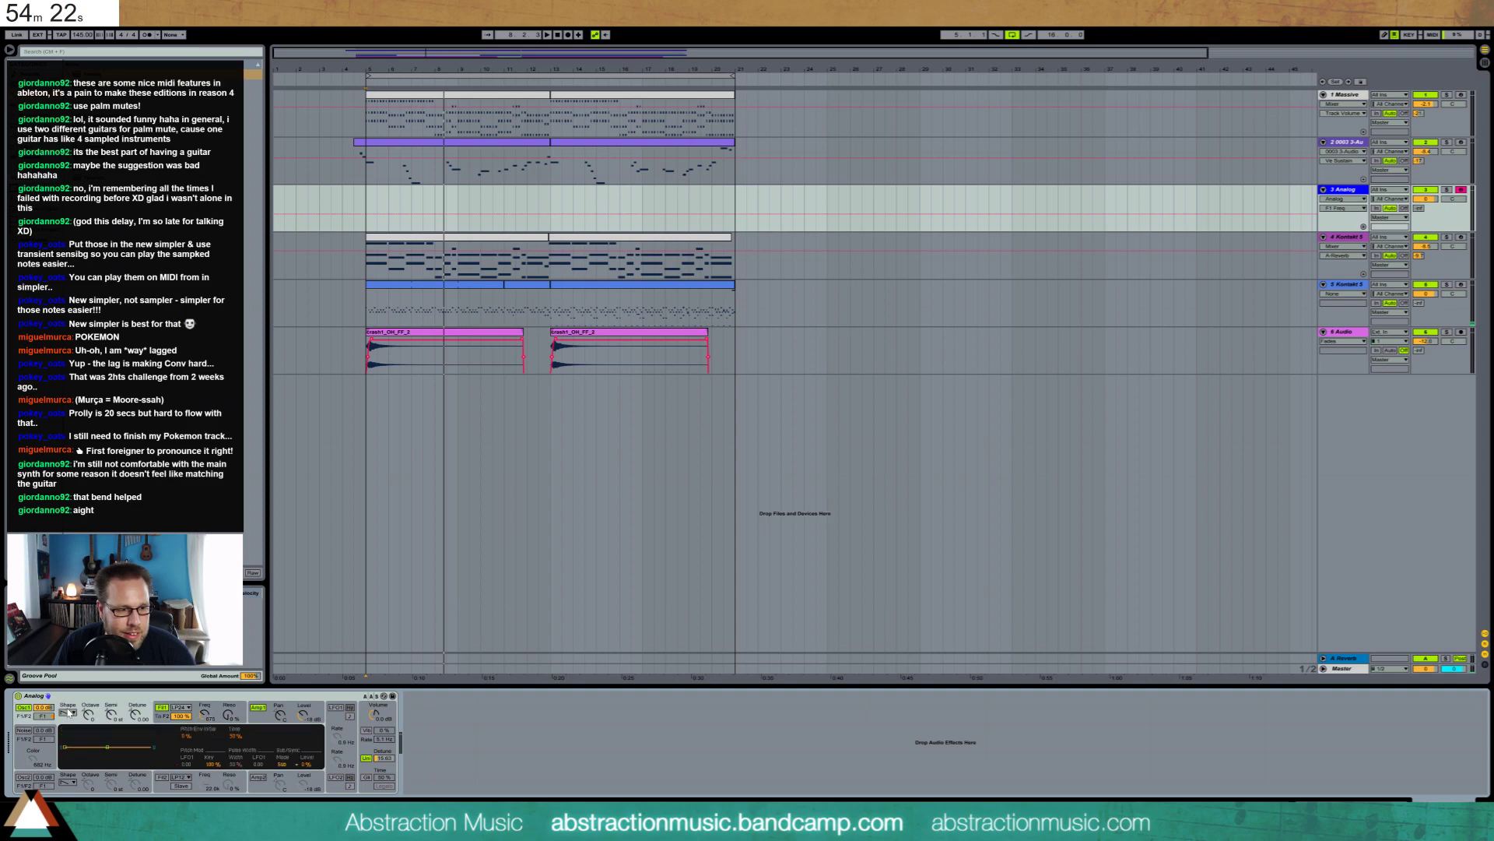
{"action": "left_click", "coordinate": [67, 712]}
{"action": "left_click", "coordinate": [73, 740]}
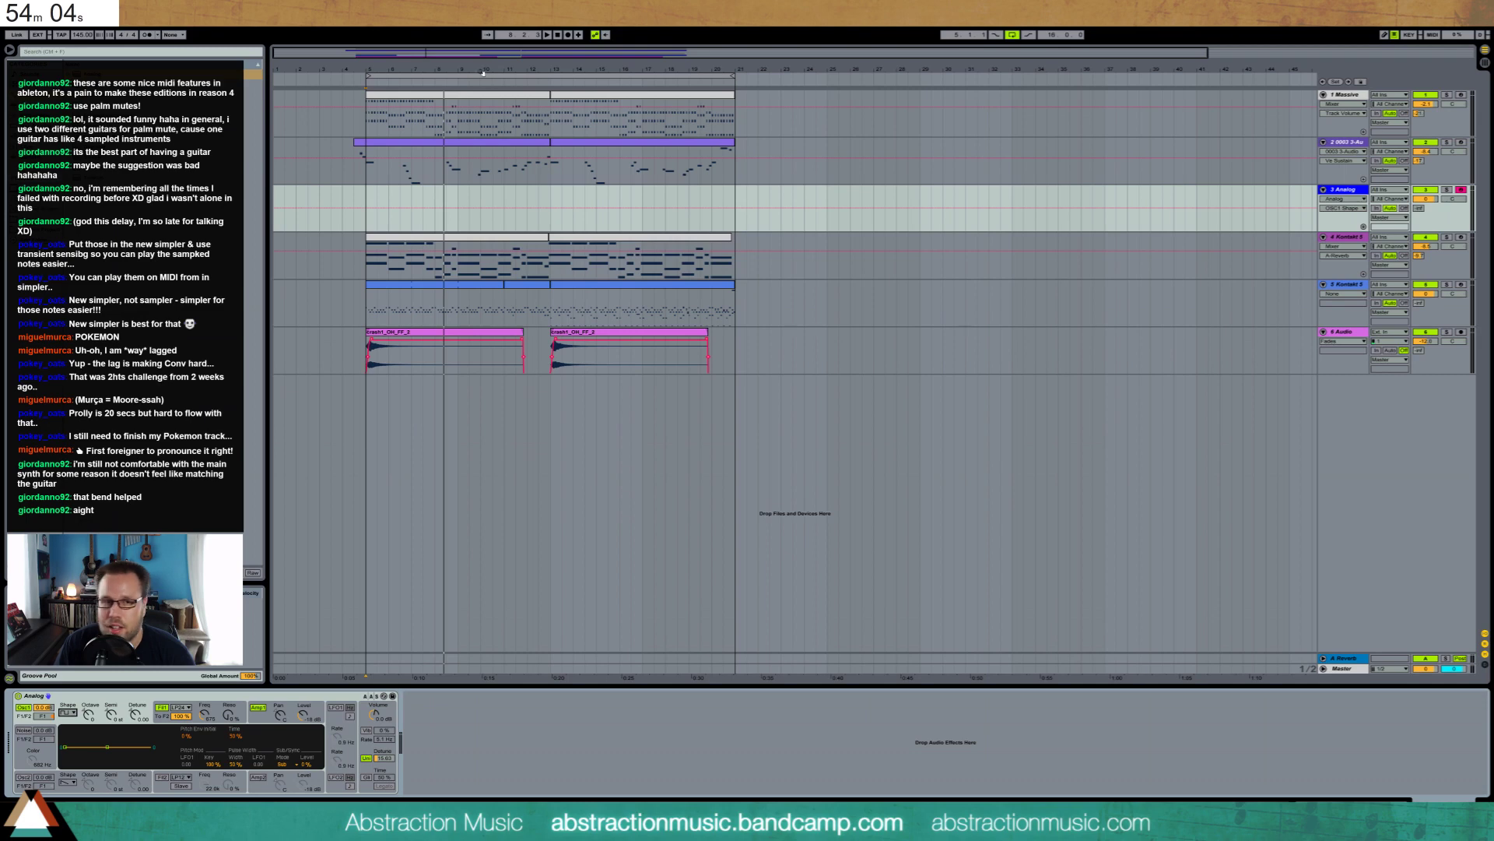
Arm track 1 for recording and copy the first bar of its chord clip to bar 21
{"action": "left_click", "coordinate": [741, 122]}
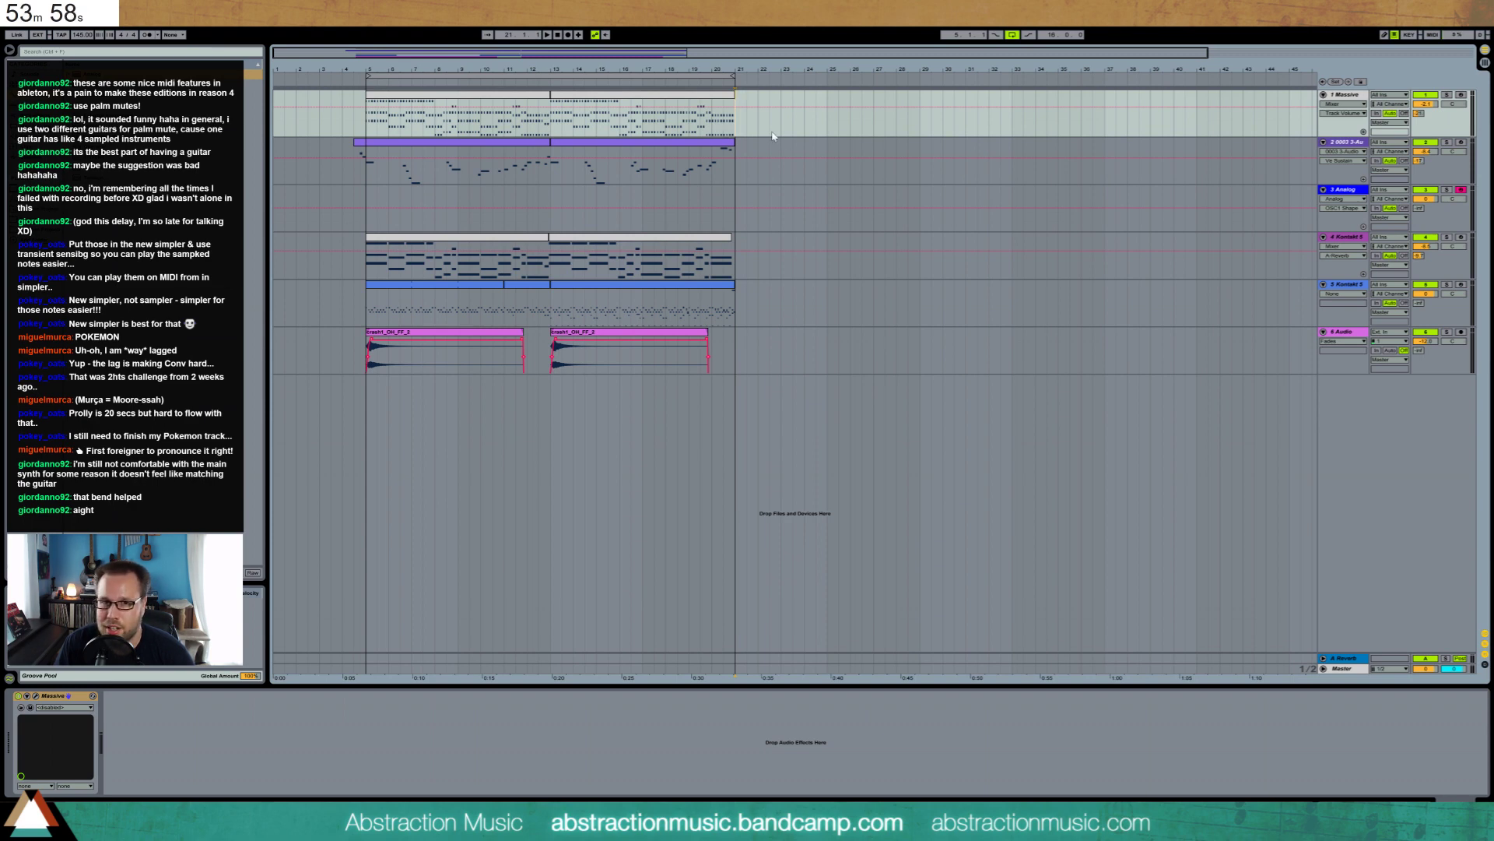
{"action": "left_click", "coordinate": [1461, 95]}
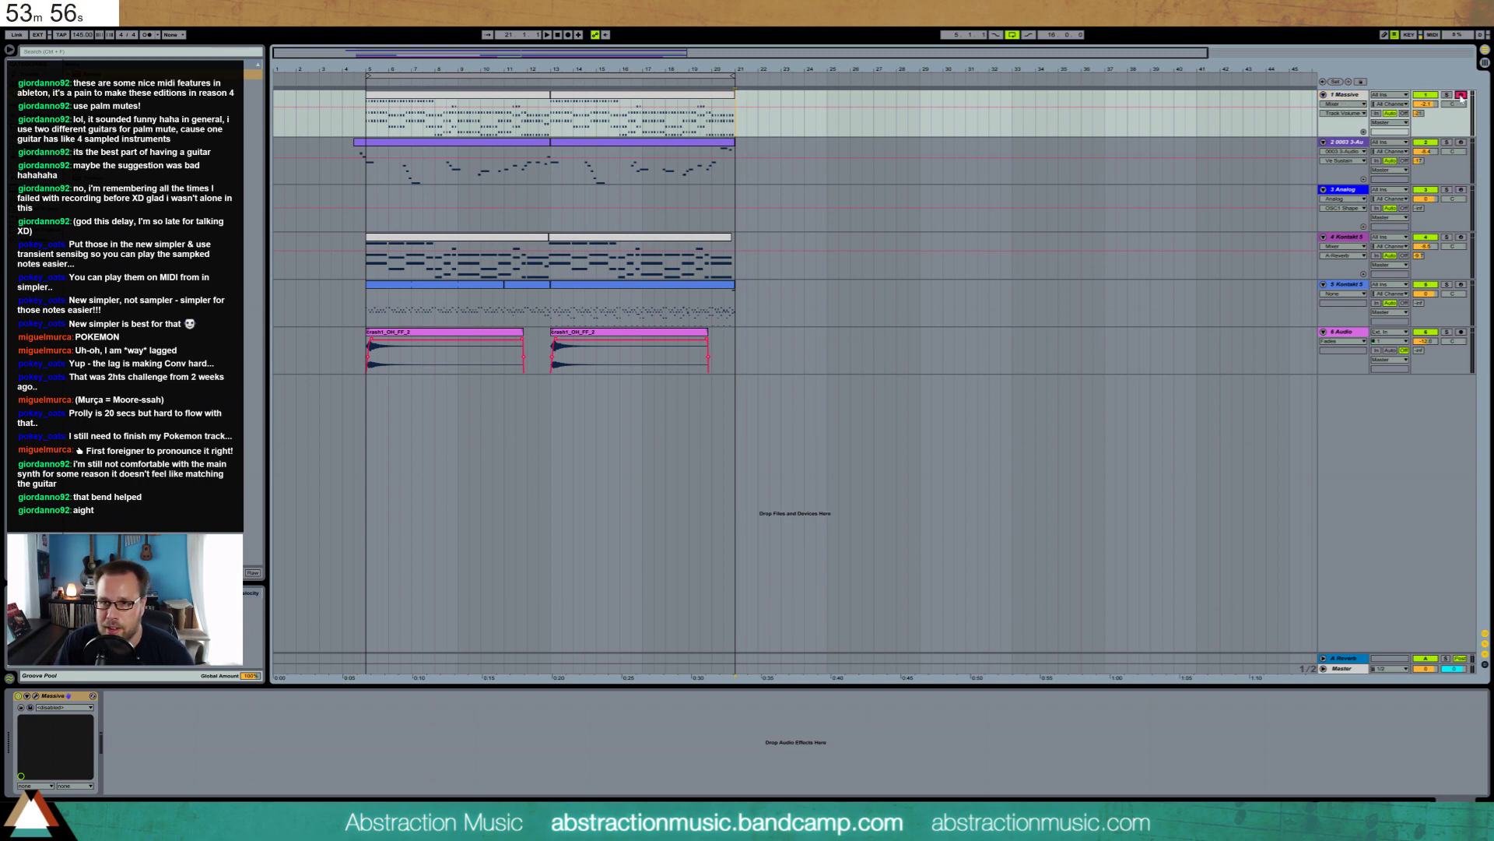
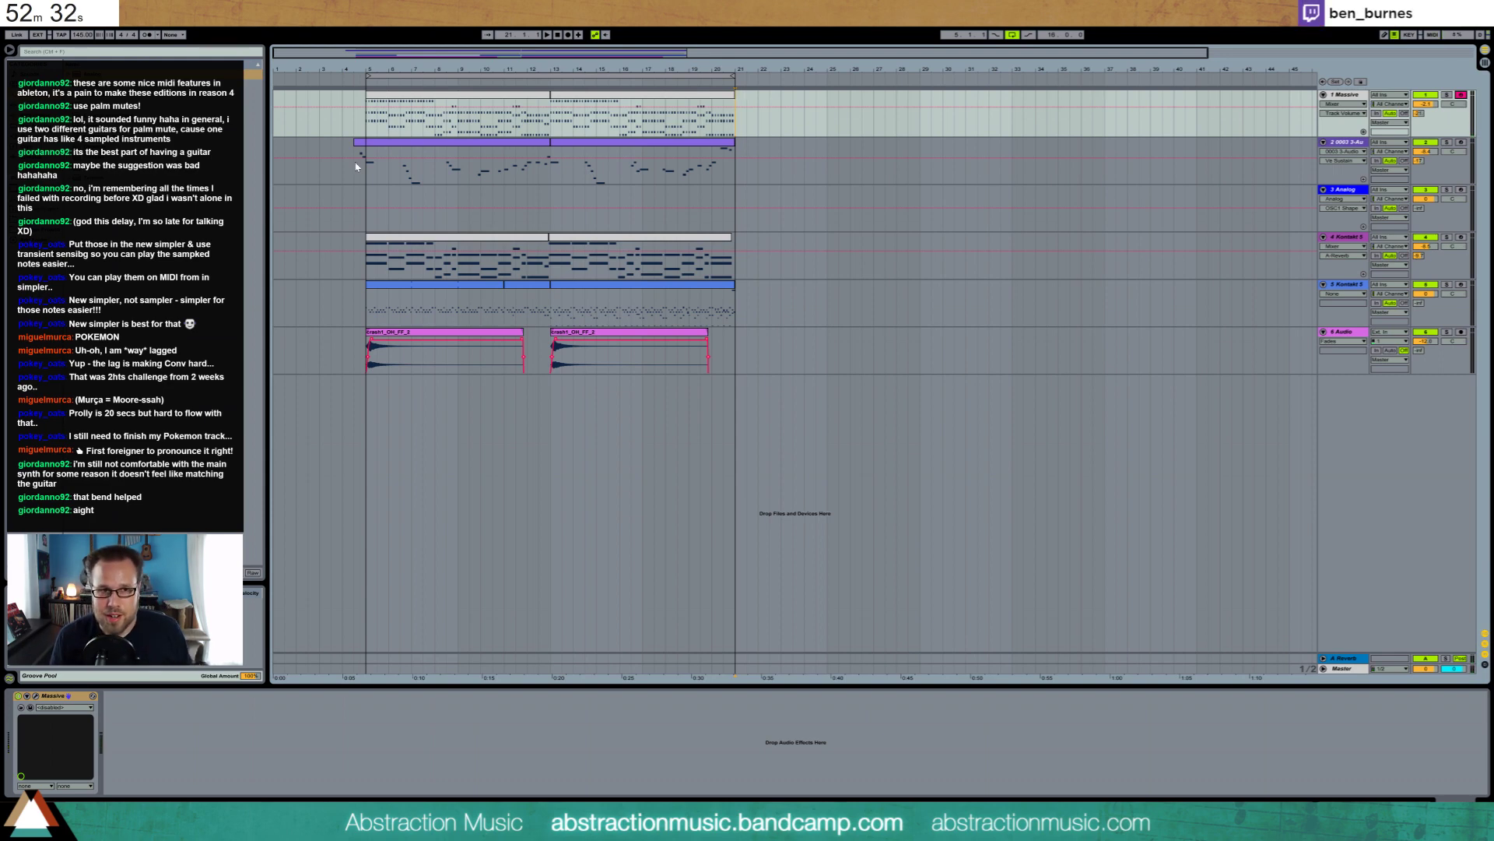
{"action": "left_click_drag", "start_coordinate": [366, 117], "coordinate": [385, 130]}
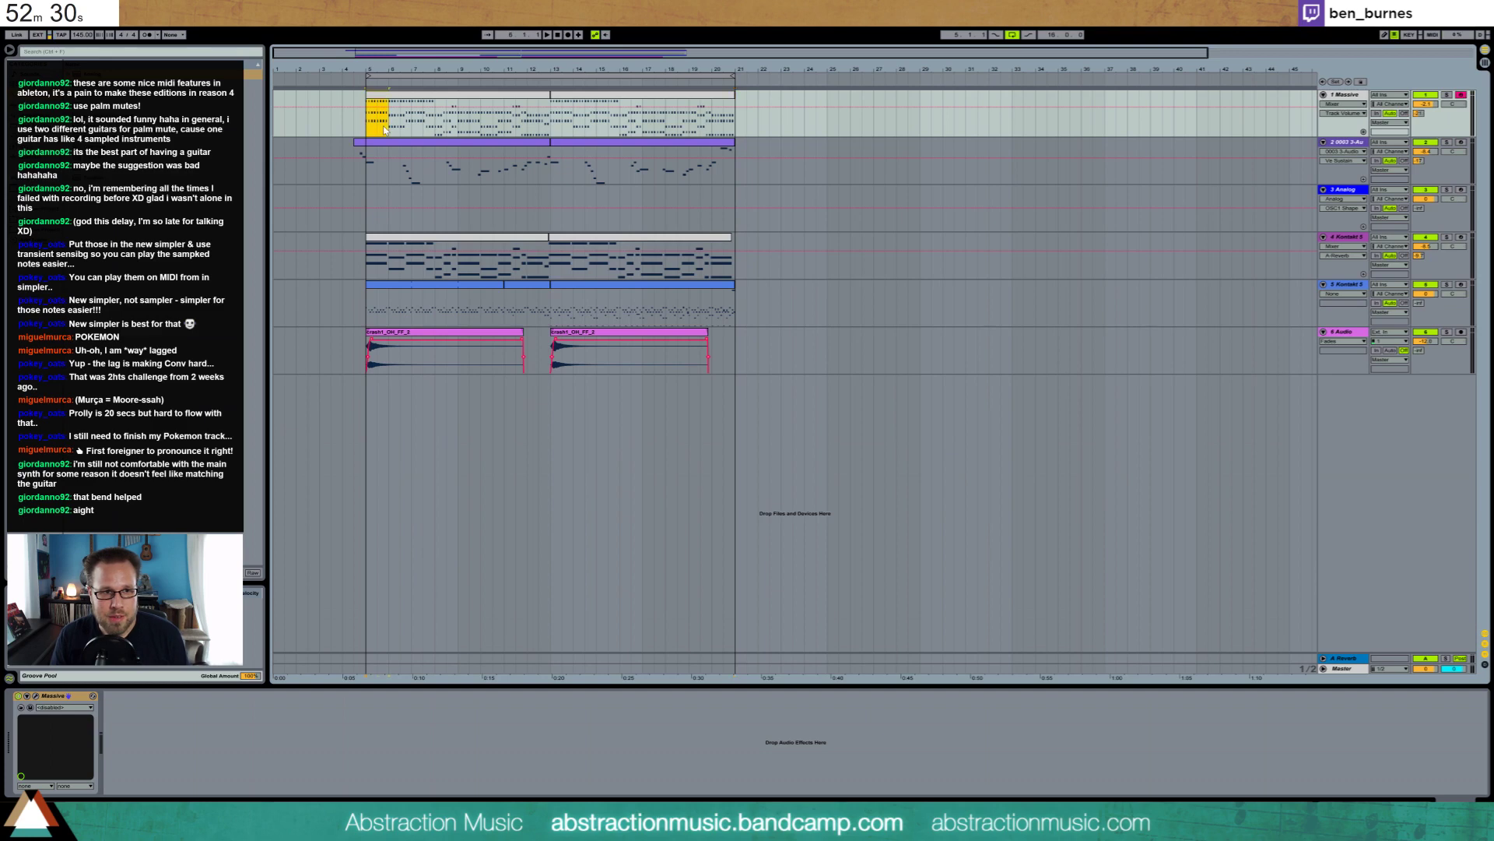
{"action": "left_click", "coordinate": [738, 126]}
{"action": "key", "text": "ctrl+v"}
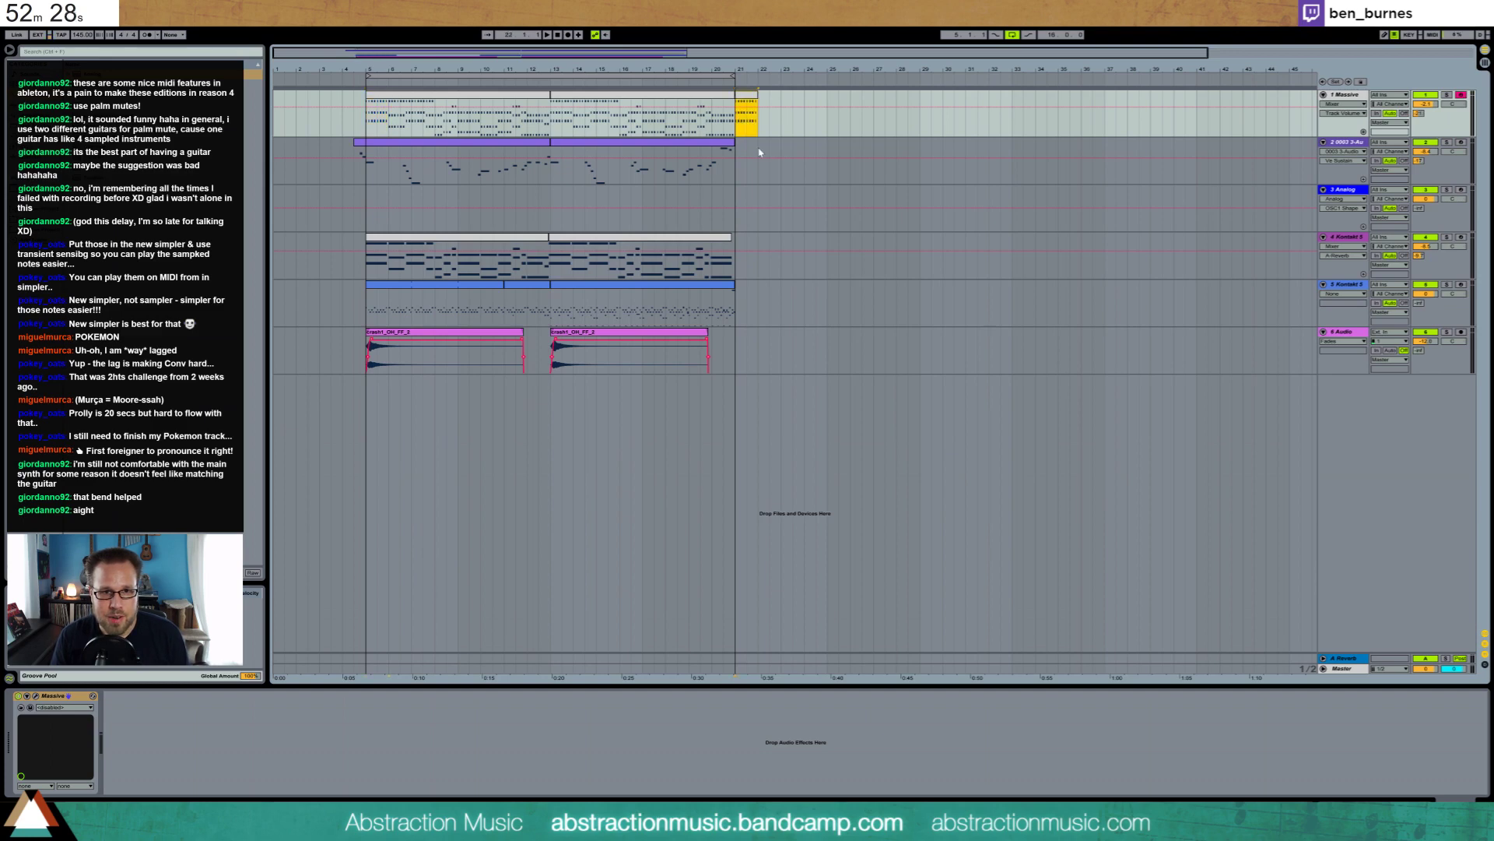
Lower all chord notes in the bar 21 clip by four semitones, then raise the middle row by one semitone
{"action": "double_click", "coordinate": [748, 95]}
{"action": "left_click", "coordinate": [314, 756]}
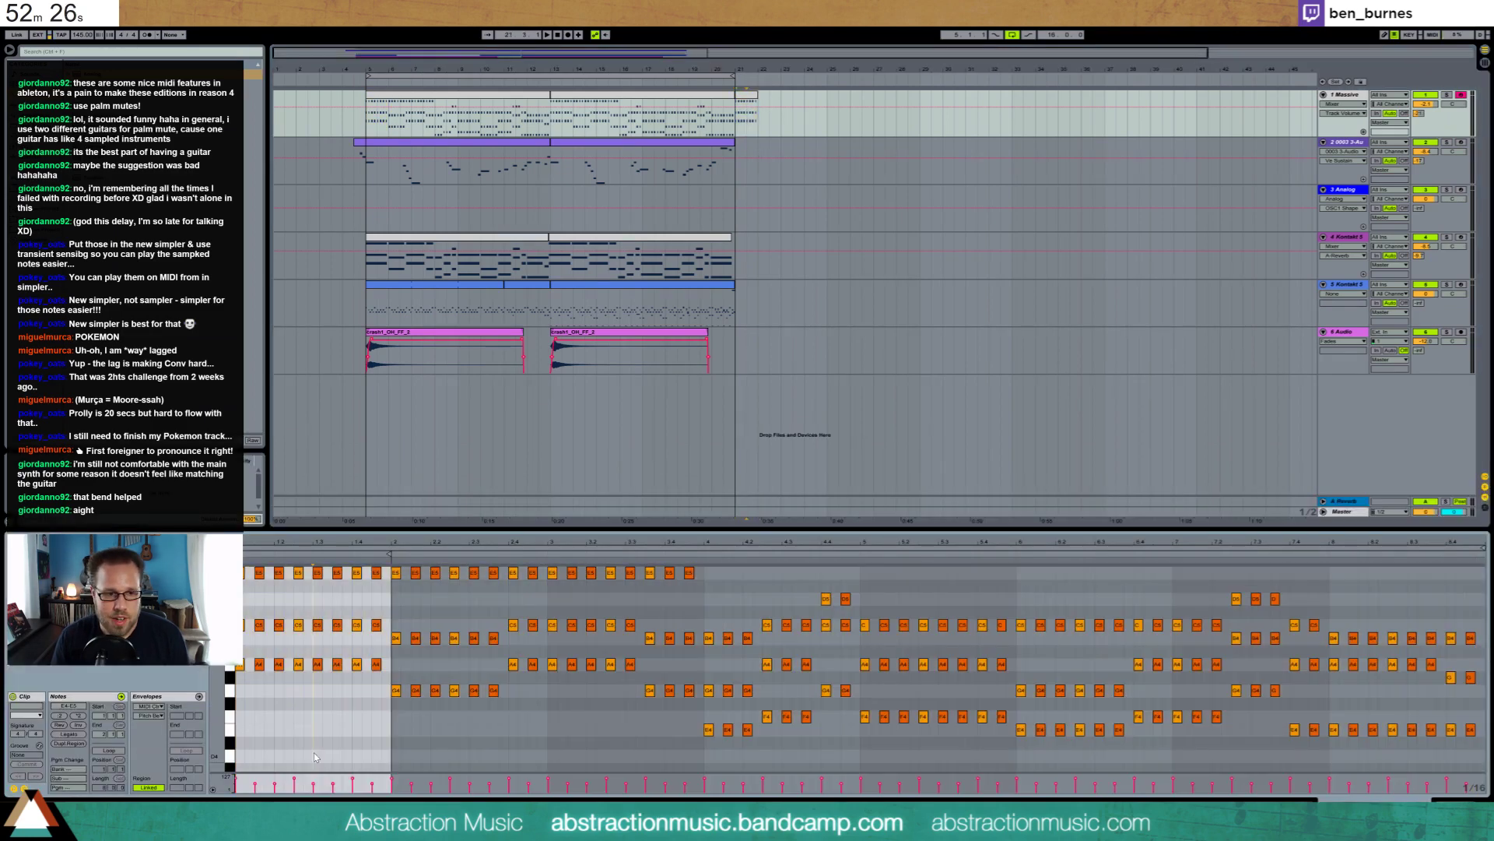
{"action": "left_click_drag", "start_coordinate": [385, 730], "coordinate": [233, 567]}
{"action": "key", "text": "Down"}
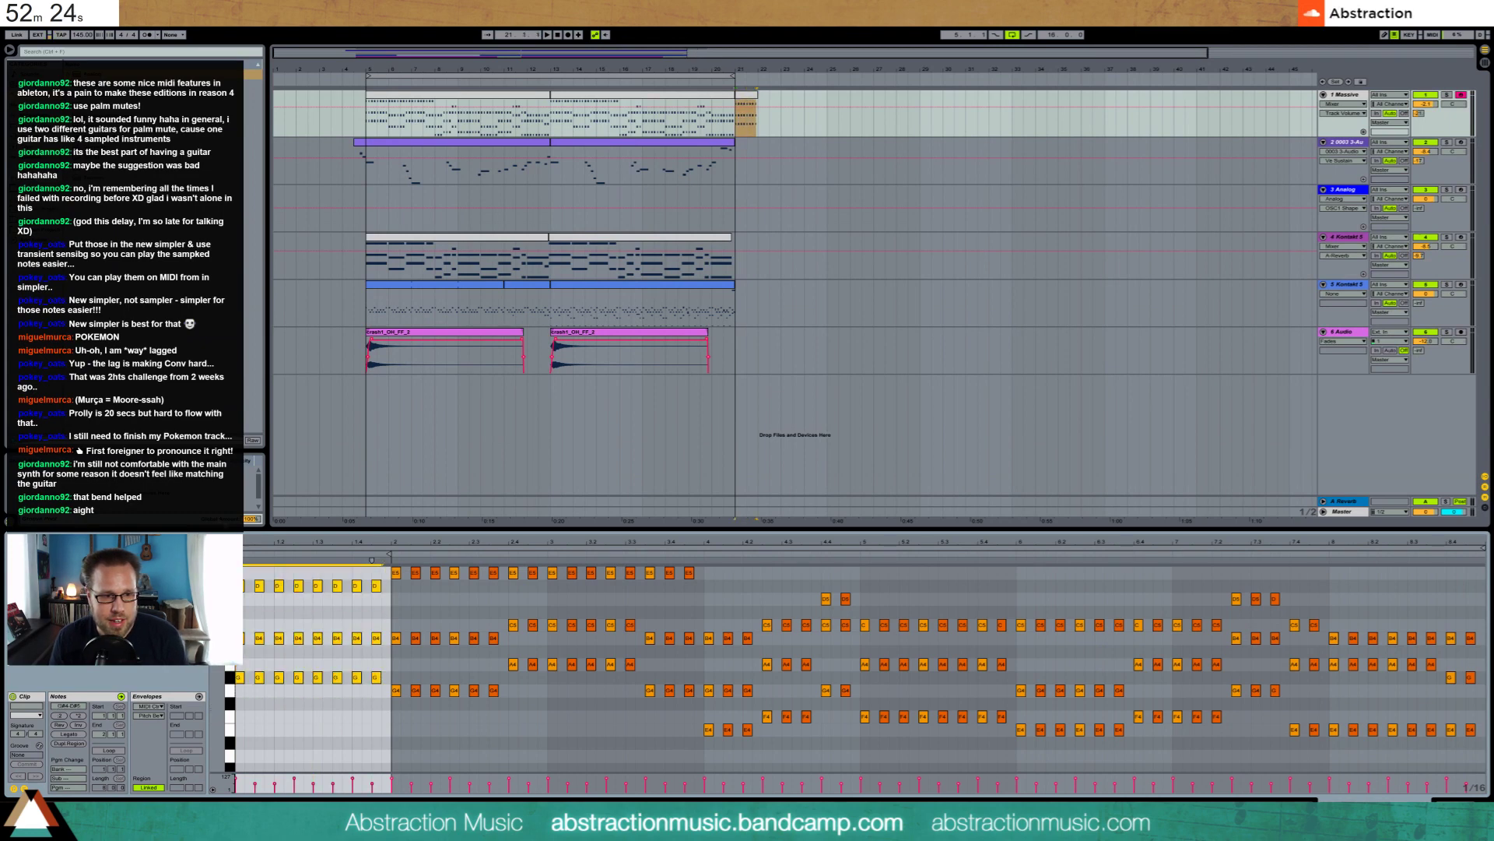
{"action": "key", "text": "Down"}
{"action": "key", "text": "Down"}
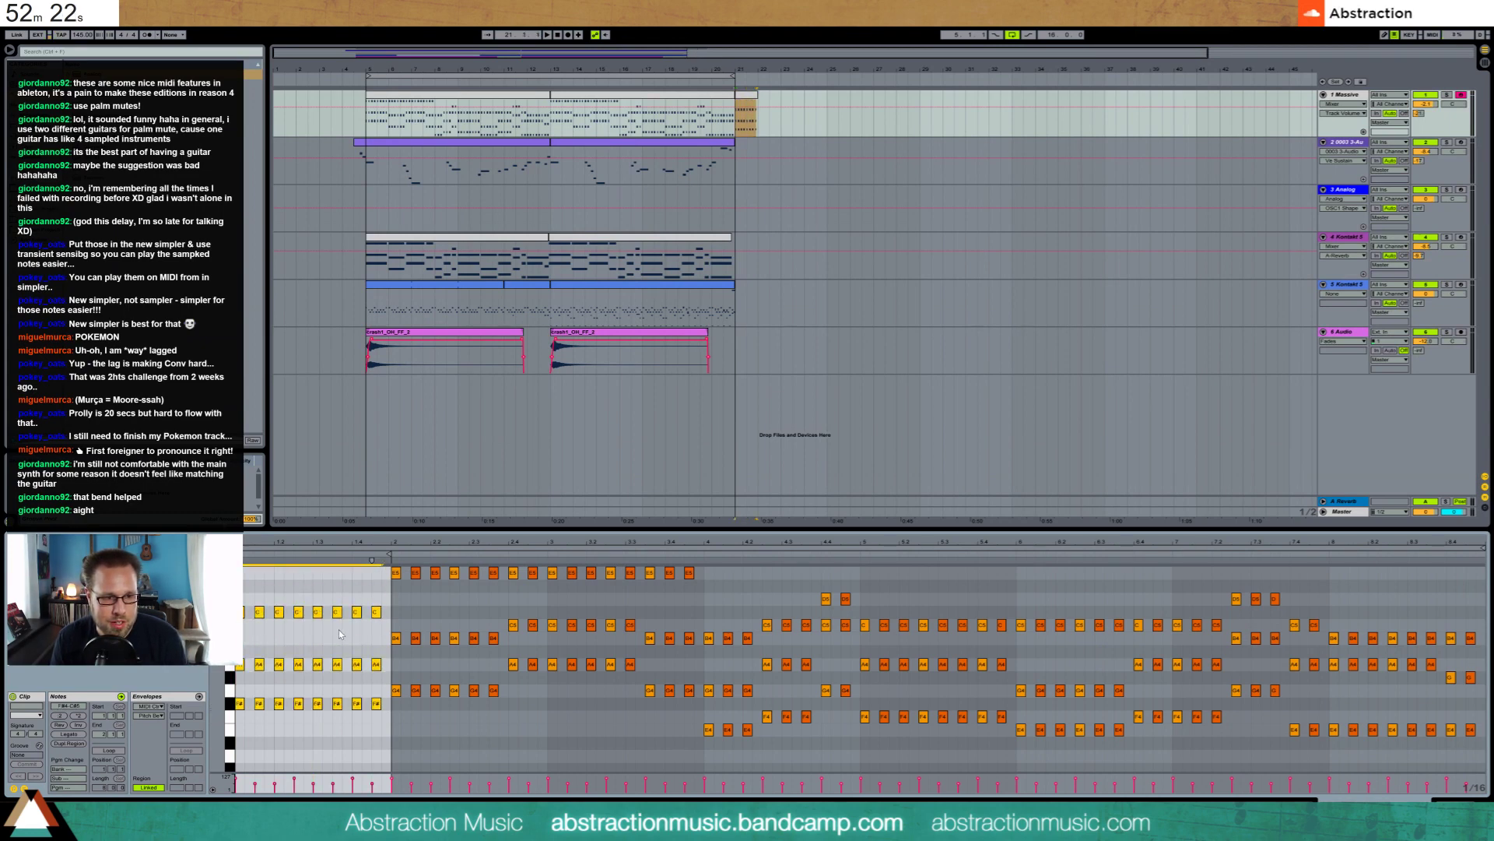
{"action": "key", "text": "Down"}
{"action": "key", "text": "space"}
{"action": "left_click_drag", "start_coordinate": [379, 665], "coordinate": [242, 693]}
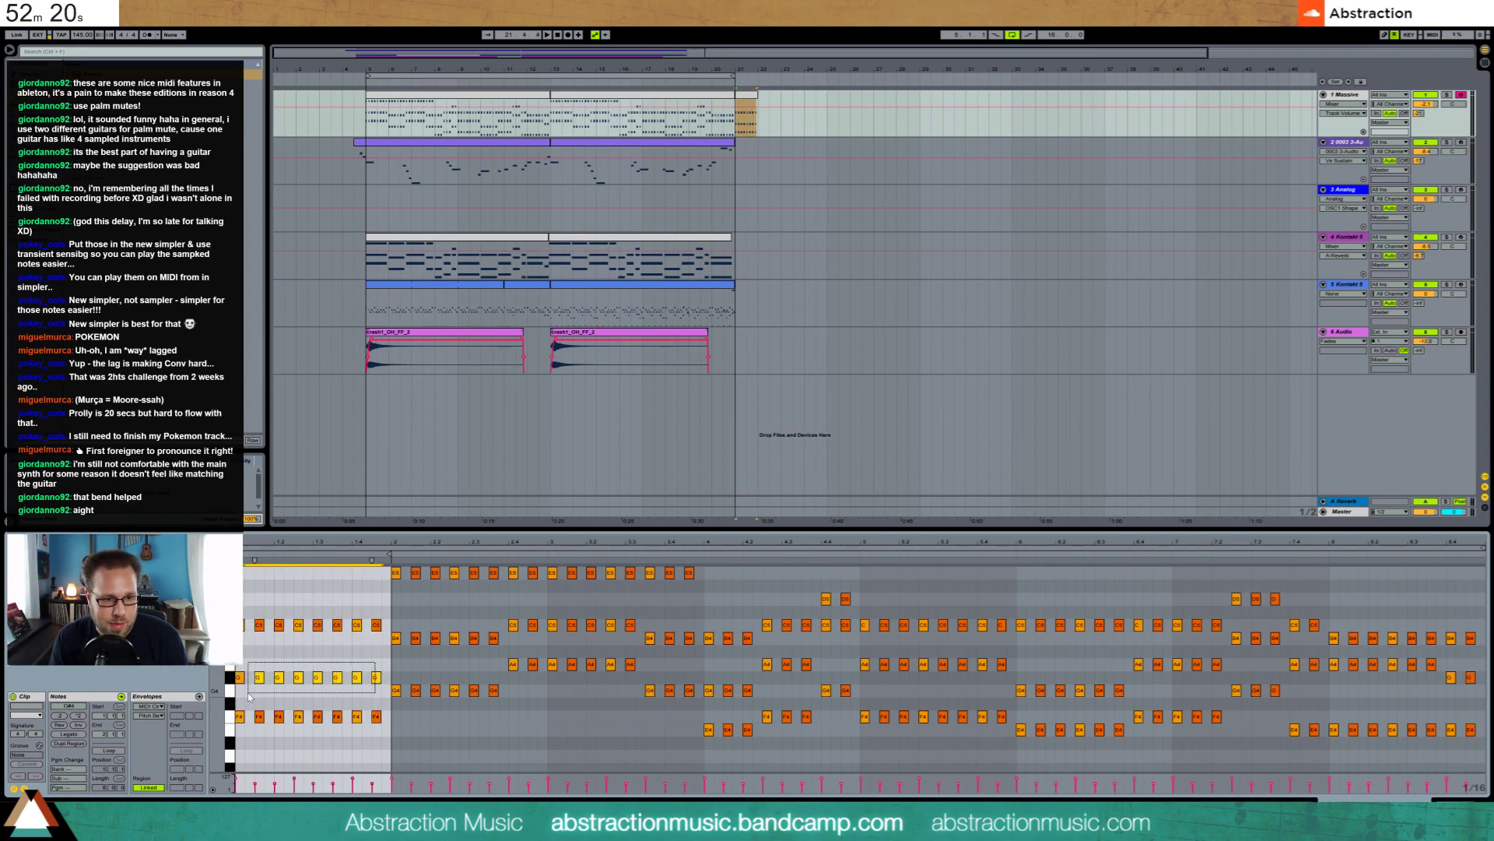
{"action": "key", "text": "Up"}
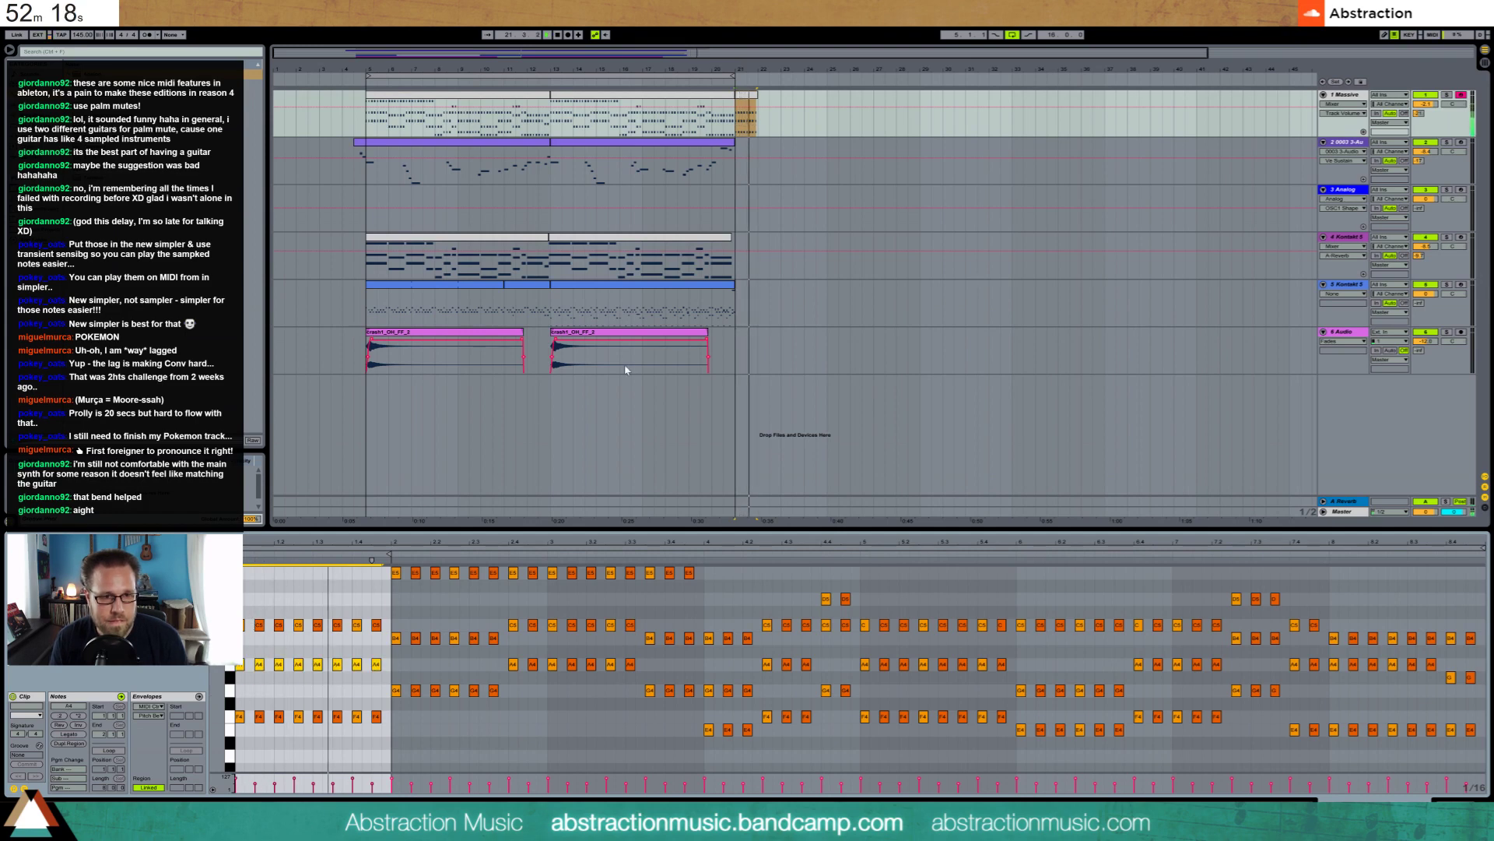
Duplicate the chord clip into bar 22, lowering its middle notes two semitones and its lowest notes one semitone, and play it
{"action": "left_click", "coordinate": [745, 95]}
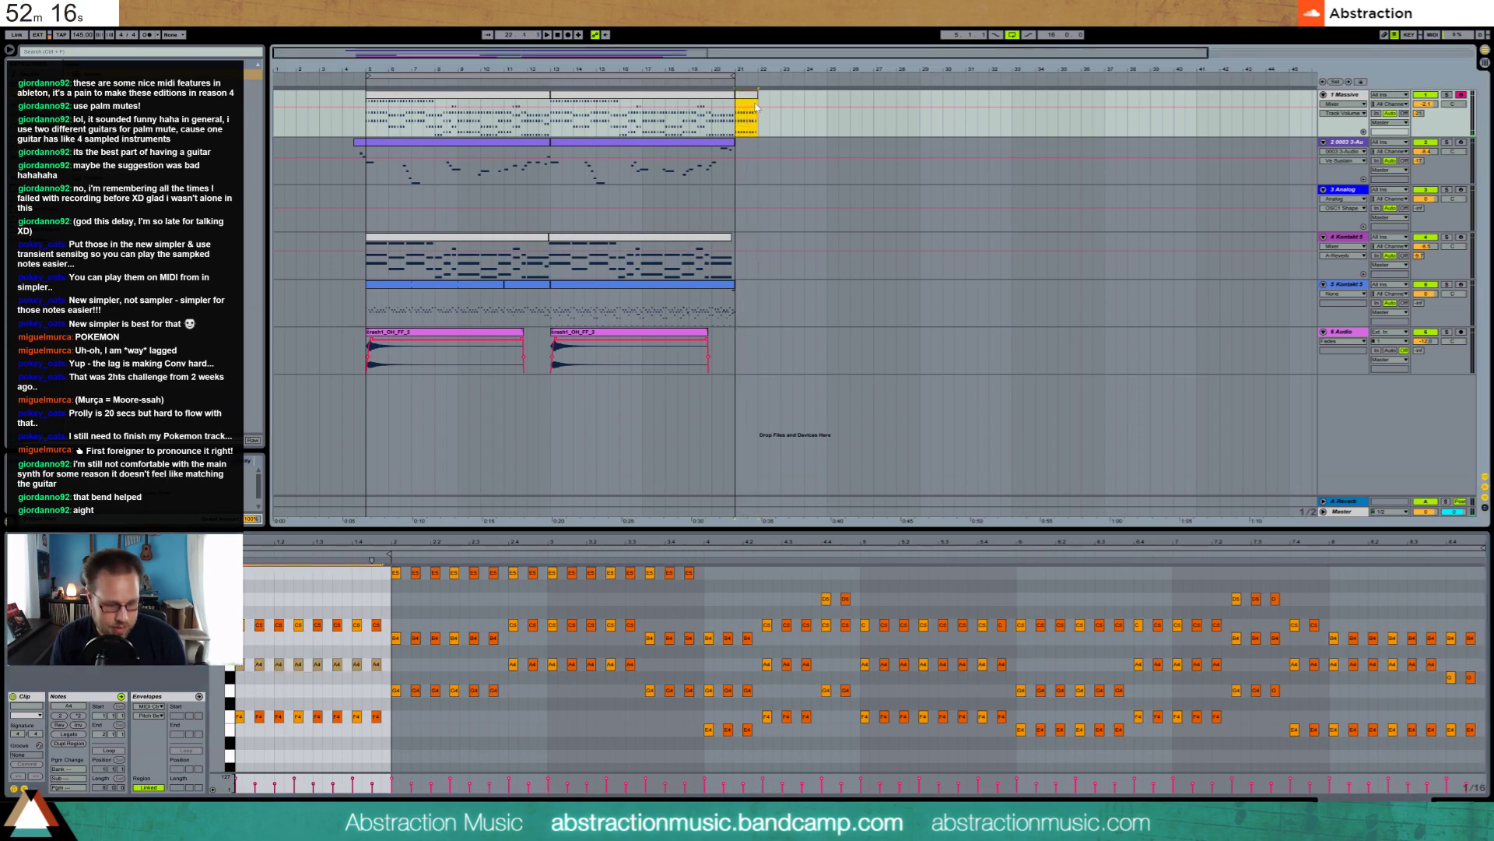
{"action": "key", "text": "ctrl+d"}
{"action": "key", "text": "space"}
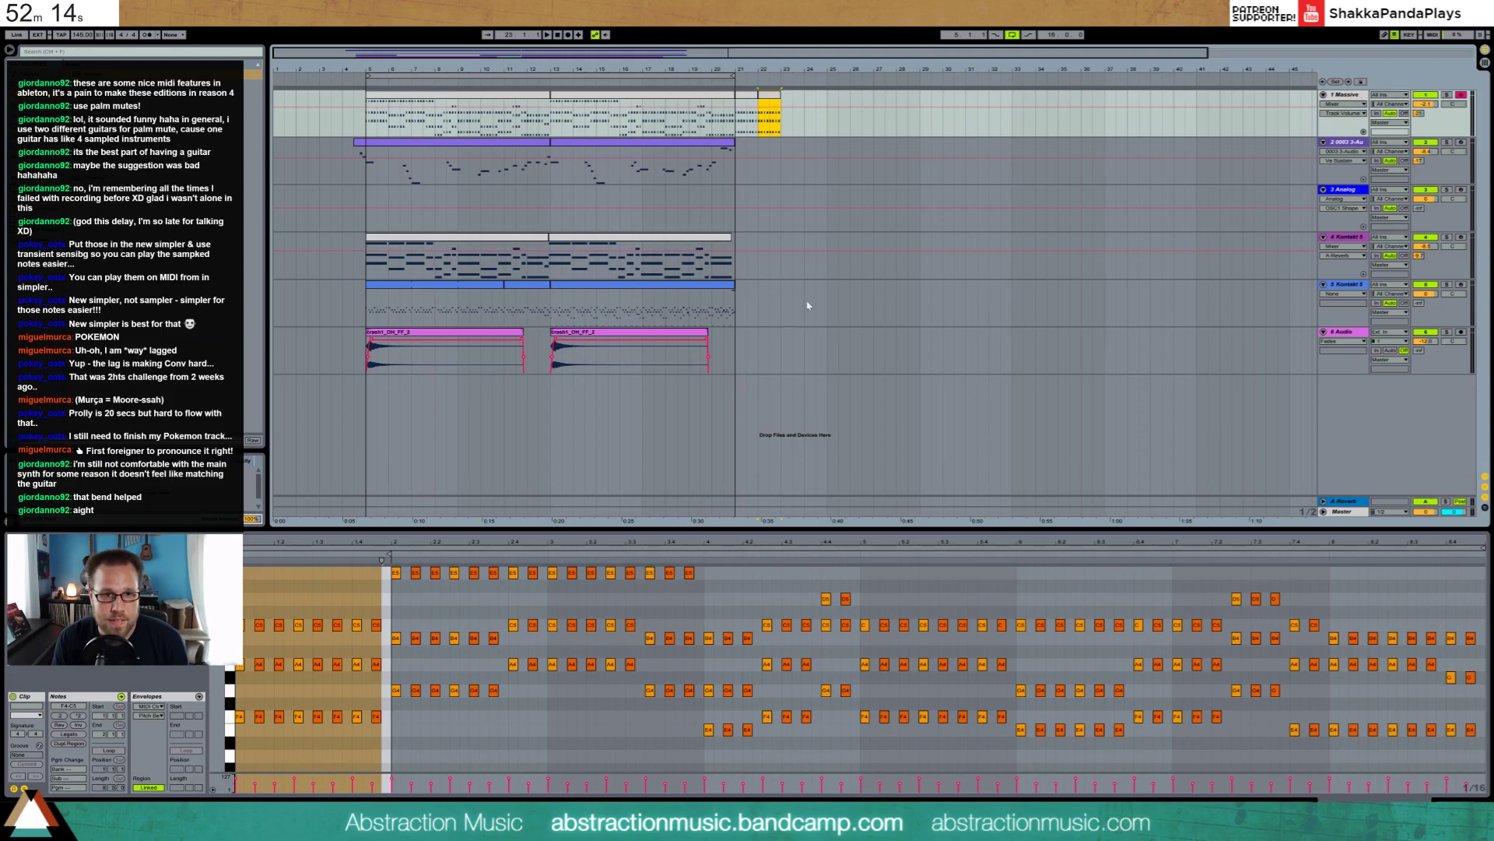
{"action": "left_click", "coordinate": [379, 604]}
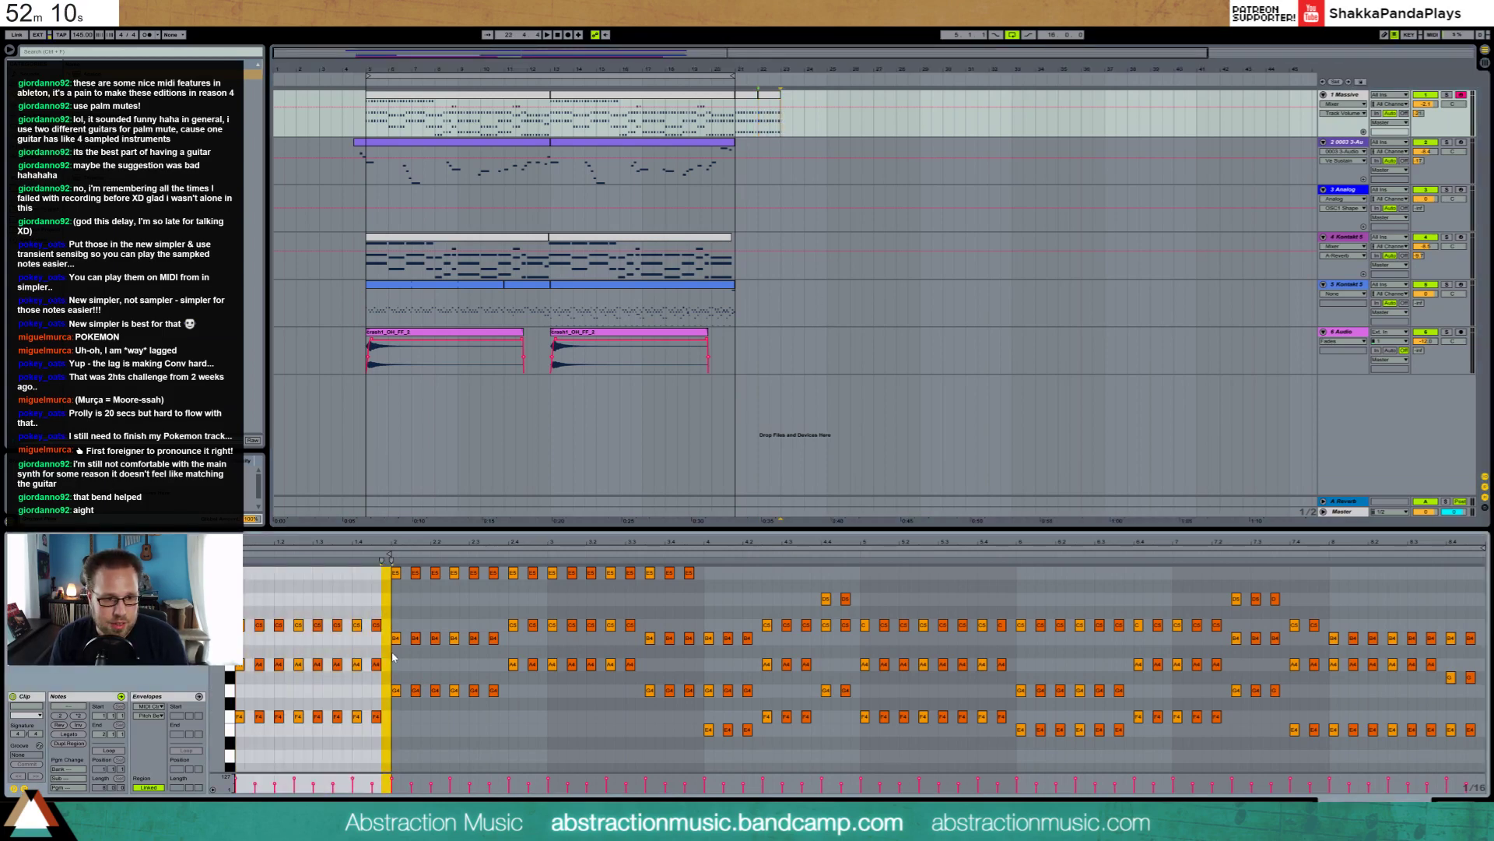
{"action": "left_click_drag", "start_coordinate": [389, 651], "coordinate": [383, 760]}
{"action": "key", "text": "Down"}
{"action": "key", "text": "Down"}
{"action": "key", "text": "Up"}
{"action": "key", "text": "space"}
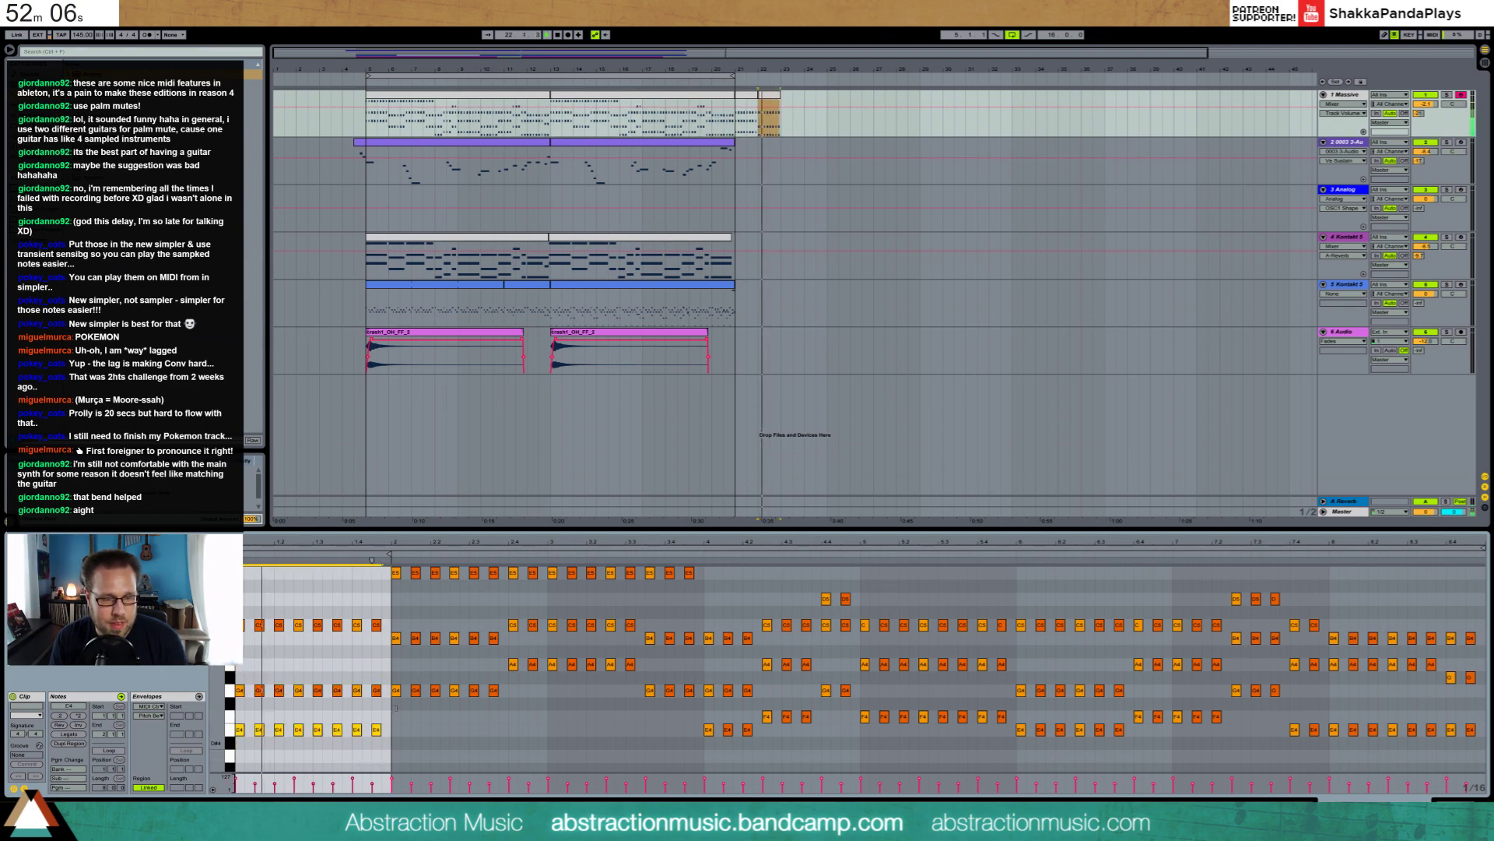
Copy the bar 21 chord clip on track 1 to bars 23 and 24
{"action": "left_click", "coordinate": [749, 93]}
{"action": "key", "text": "ctrl+c"}
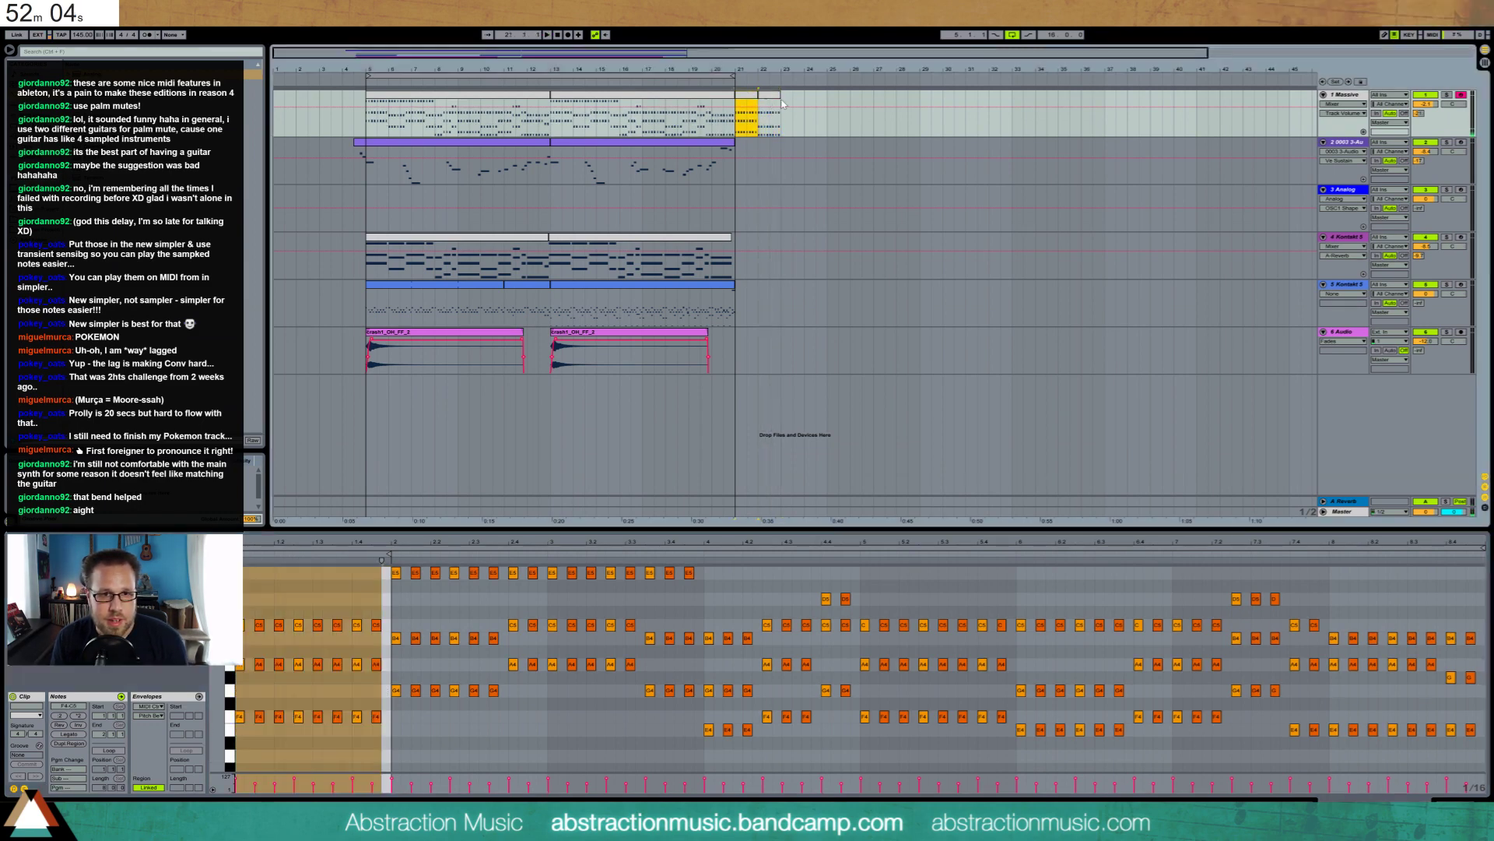
{"action": "left_click", "coordinate": [783, 109]}
{"action": "key", "text": "ctrl+v"}
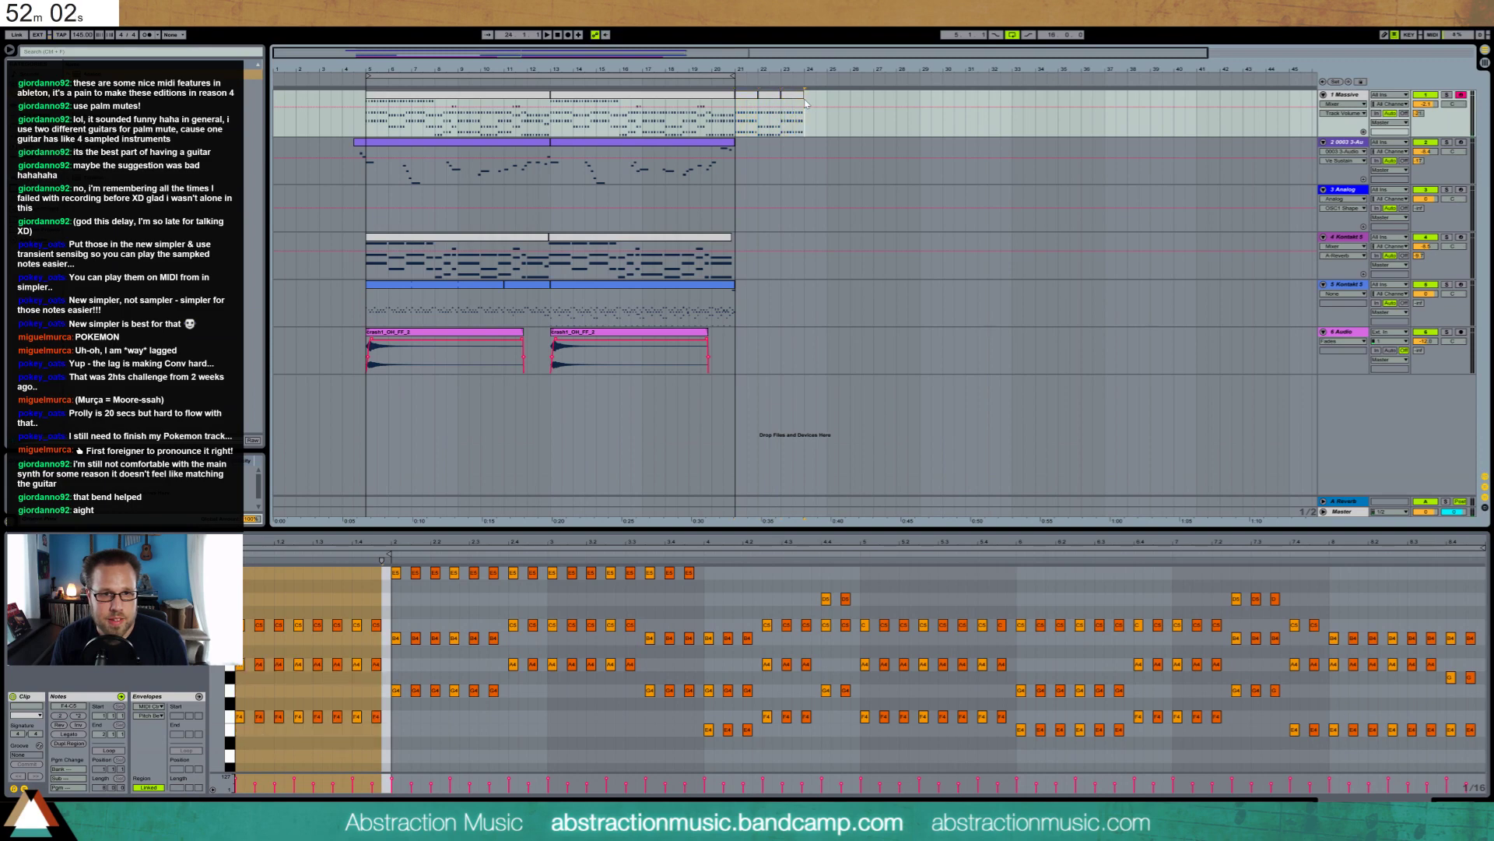
{"action": "key", "text": "ctrl+v"}
Raise all notes of the bar 24 chord by two semitones and play it back
{"action": "left_click_drag", "start_coordinate": [379, 598], "coordinate": [152, 800]}
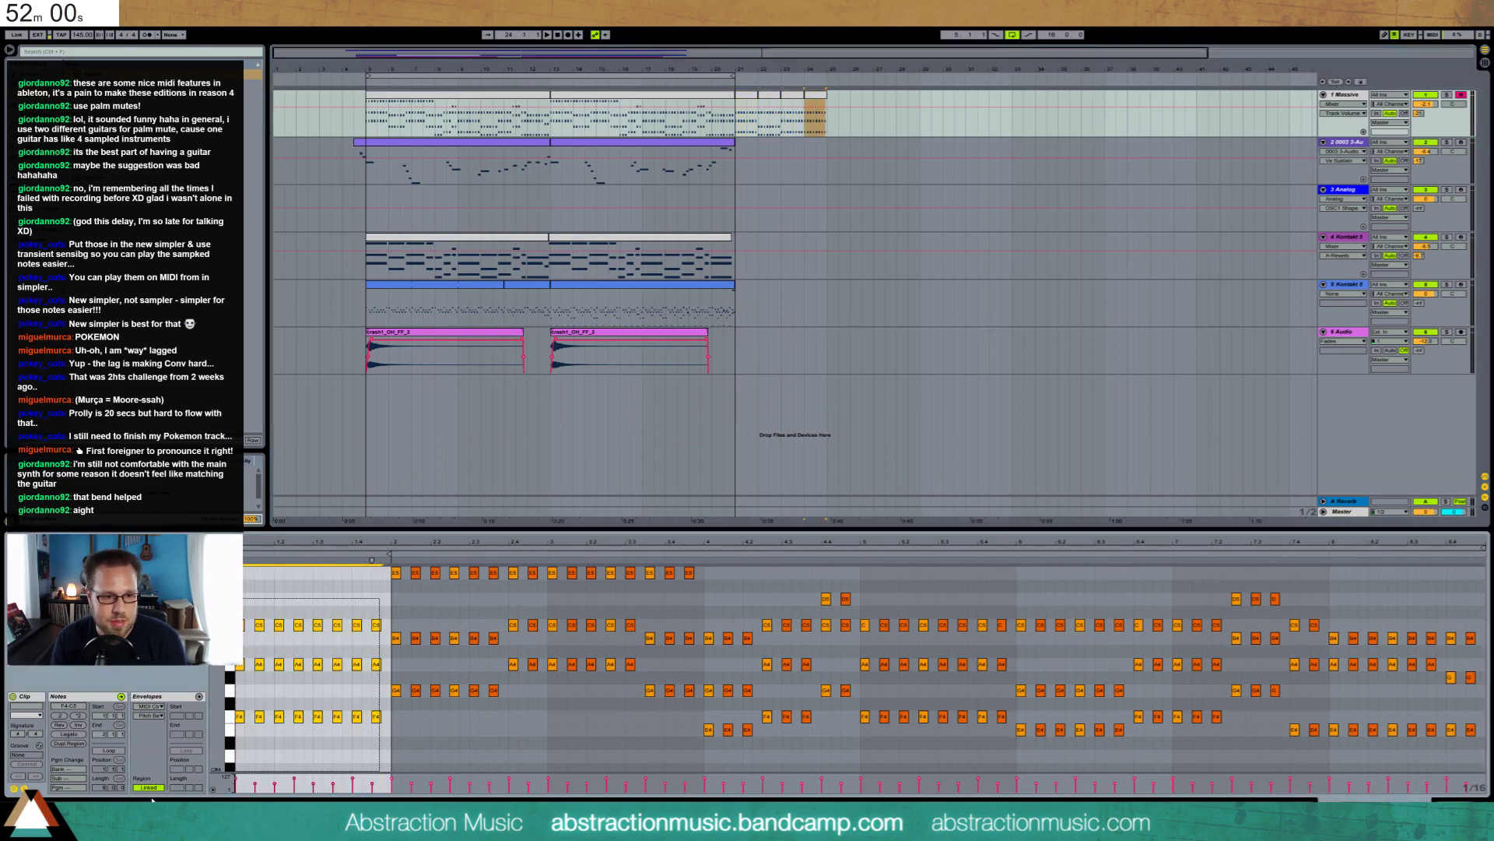
{"action": "key", "text": "Up"}
{"action": "key", "text": "Up"}
{"action": "key", "text": "space"}
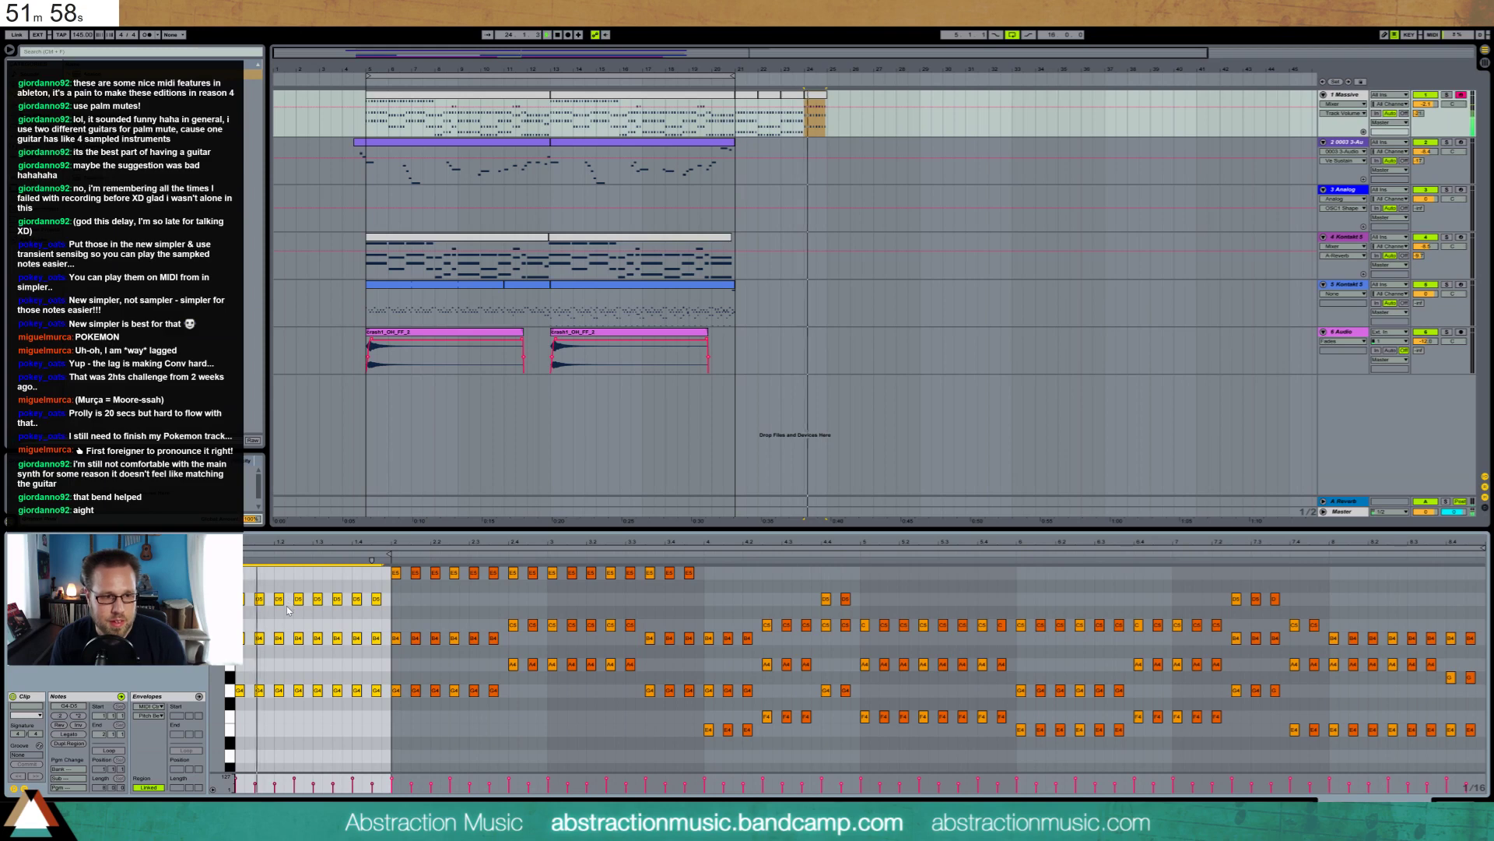
Duplicate the bar 24 chord into bar 25, raise it two semitones with the middle row one semitone less, and audition it
{"action": "left_click", "coordinate": [817, 95]}
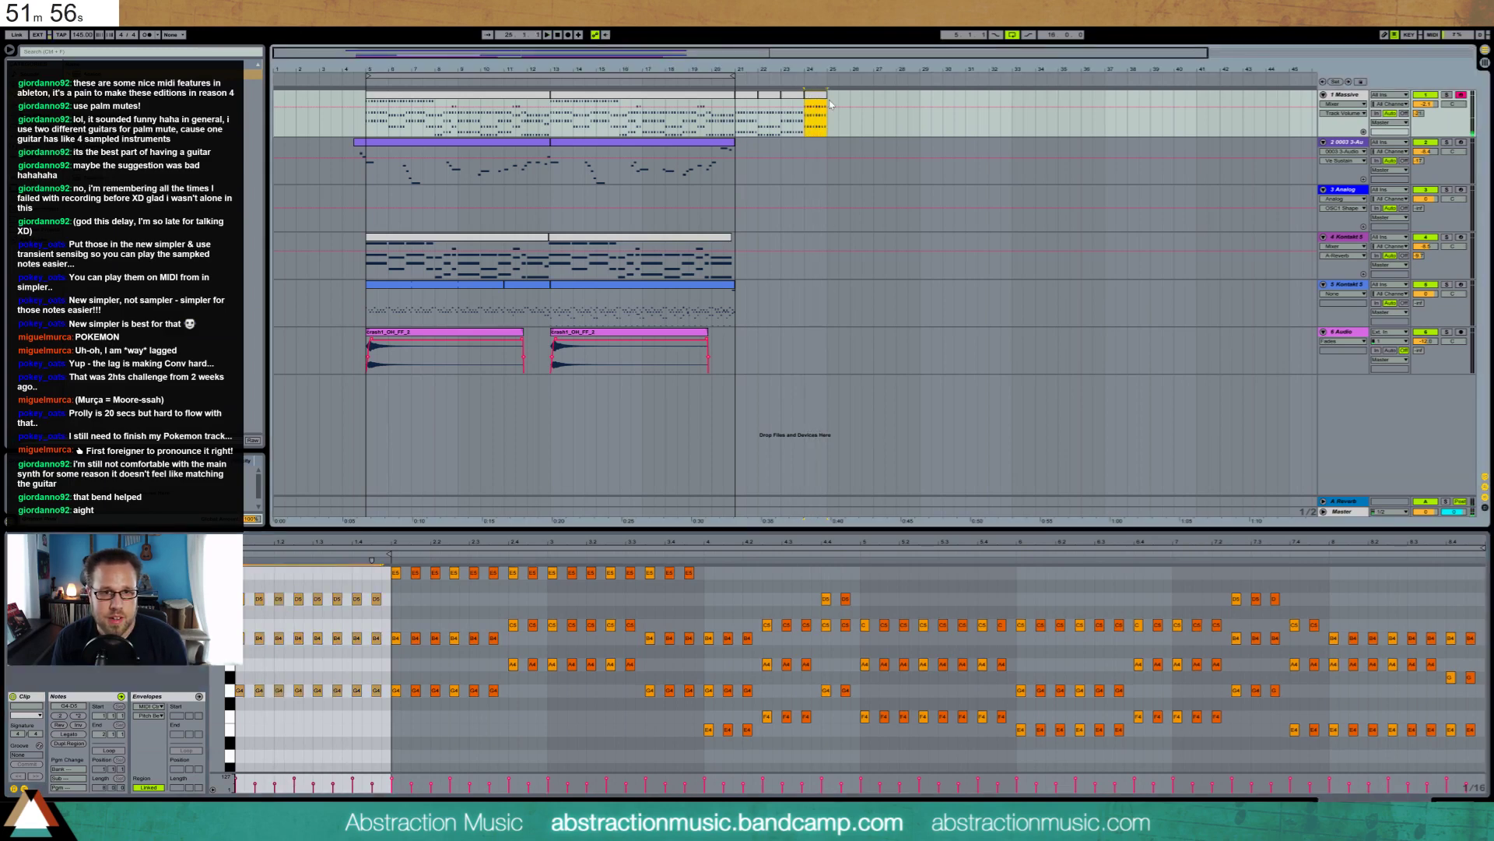
{"action": "key", "text": "ctrl+d"}
{"action": "left_click", "coordinate": [341, 619]}
{"action": "key", "text": "ctrl+a"}
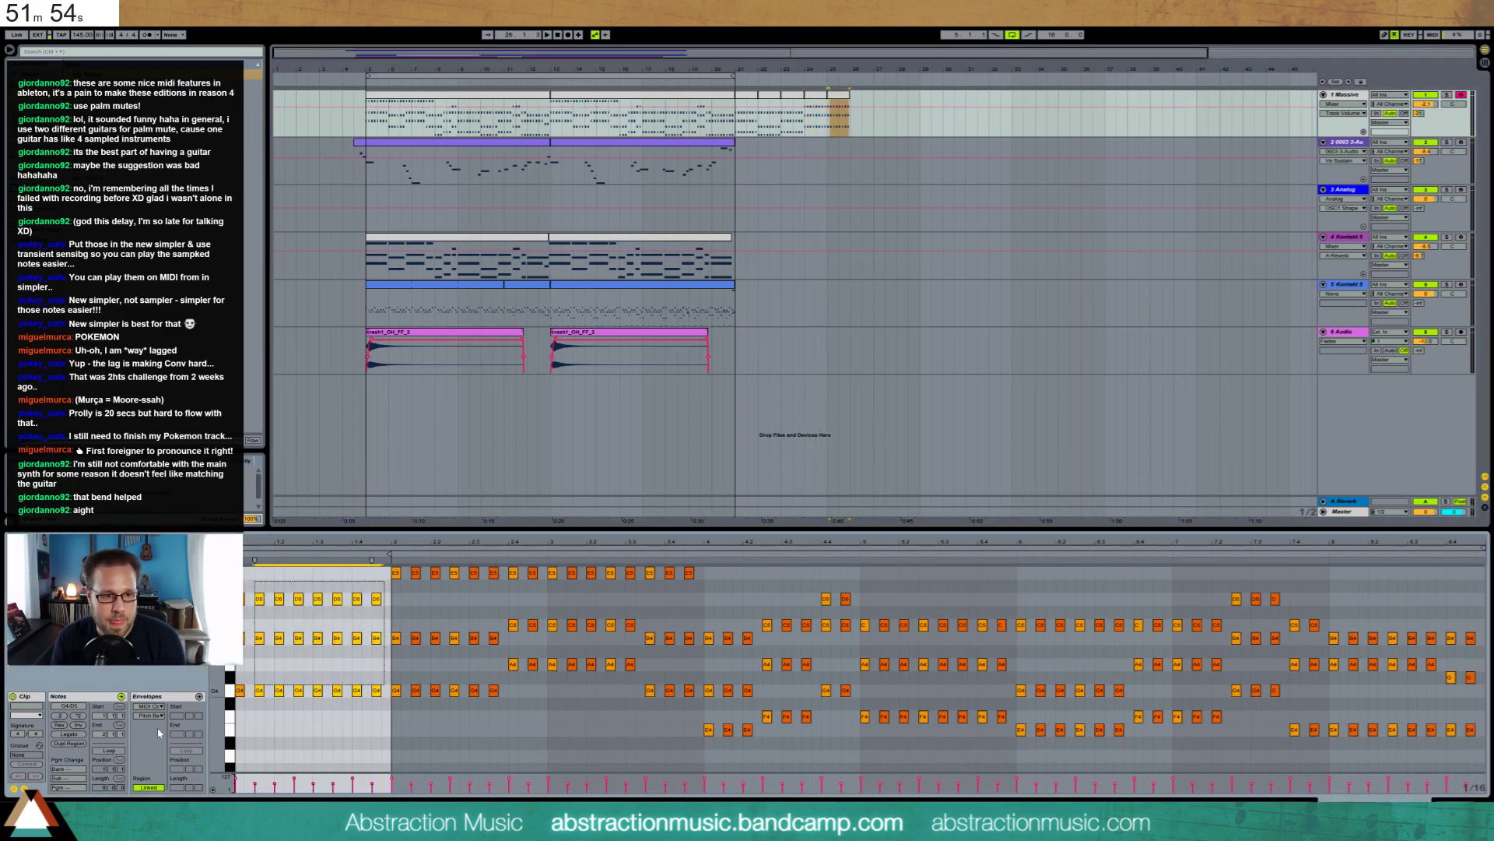
{"action": "key", "text": "Up"}
{"action": "key", "text": "Up"}
{"action": "scroll", "coordinate": [295, 660], "scroll_direction": "up", "scroll_amount": 1}
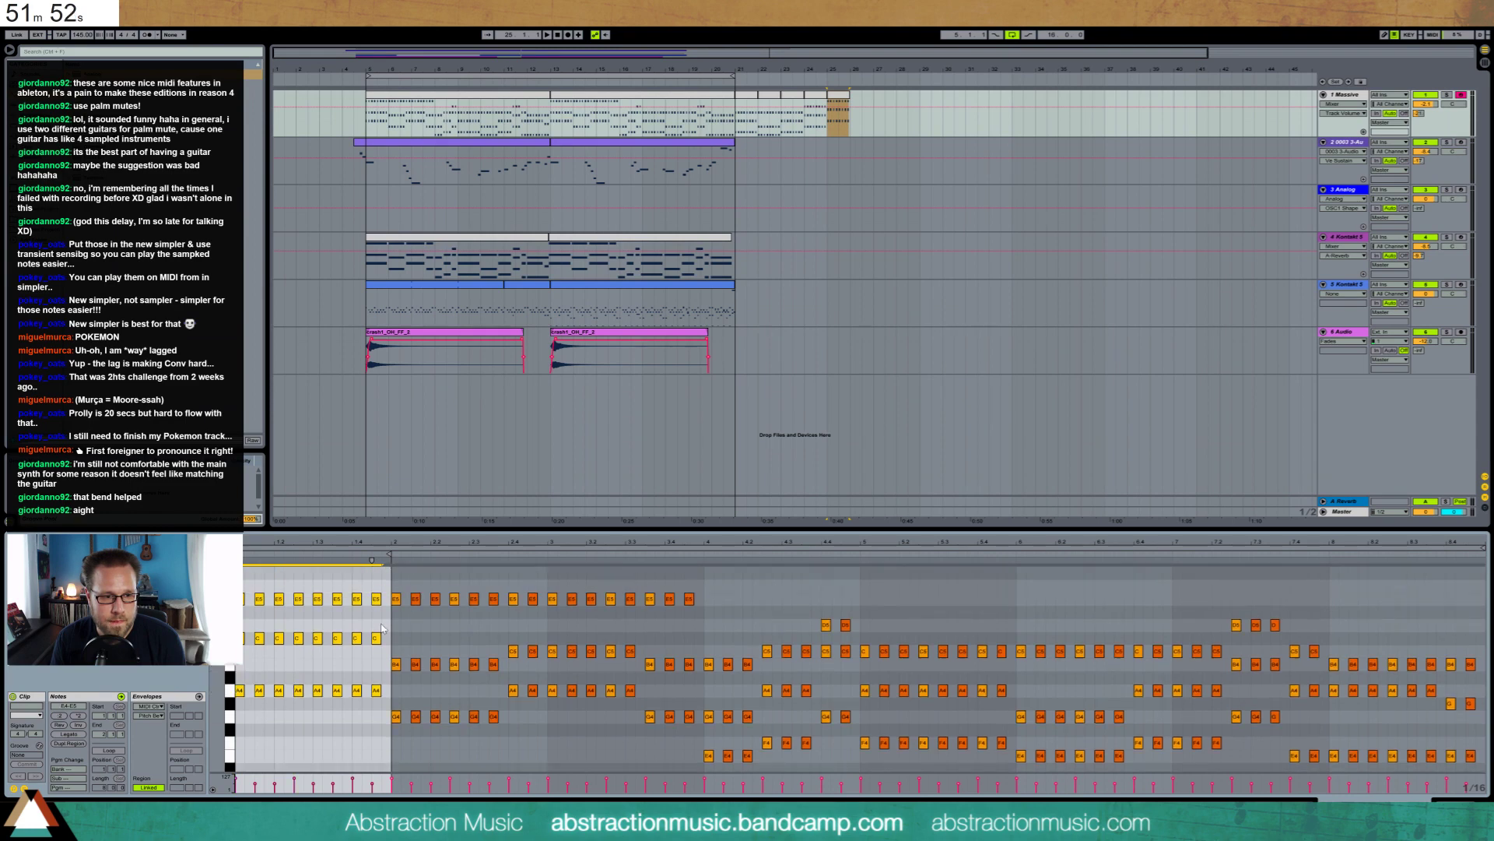
{"action": "left_click_drag", "start_coordinate": [382, 628], "coordinate": [237, 645]}
{"action": "key", "text": "Down"}
{"action": "key", "text": "space"}
{"action": "key", "text": "space"}
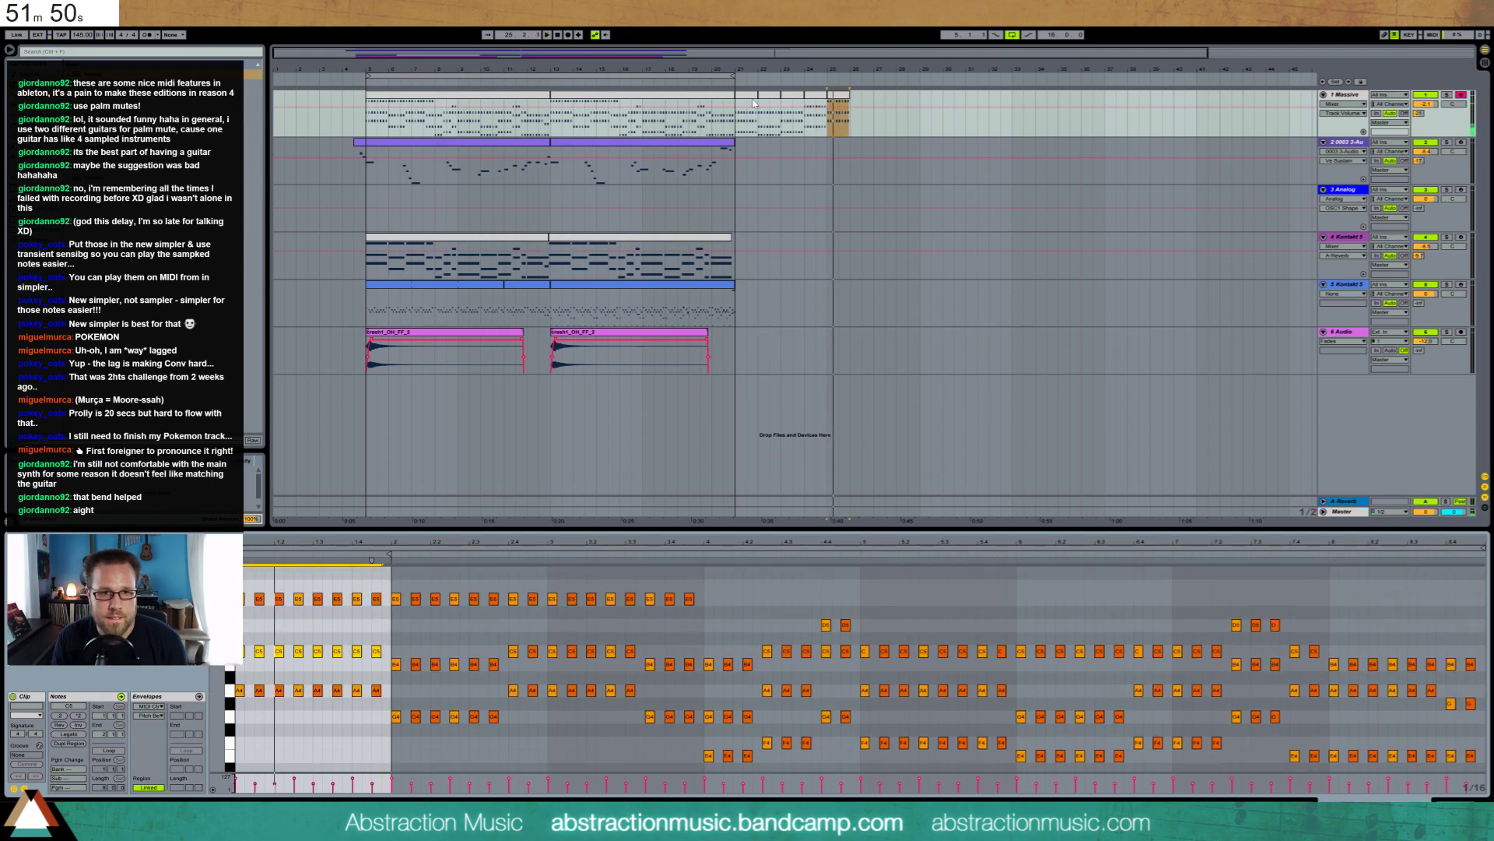
Consolidate track 1 from bar 21 up to bar 29 into one clip
{"action": "left_click_drag", "start_coordinate": [753, 102], "coordinate": [919, 131]}
{"action": "key", "text": "ctrl+j"}
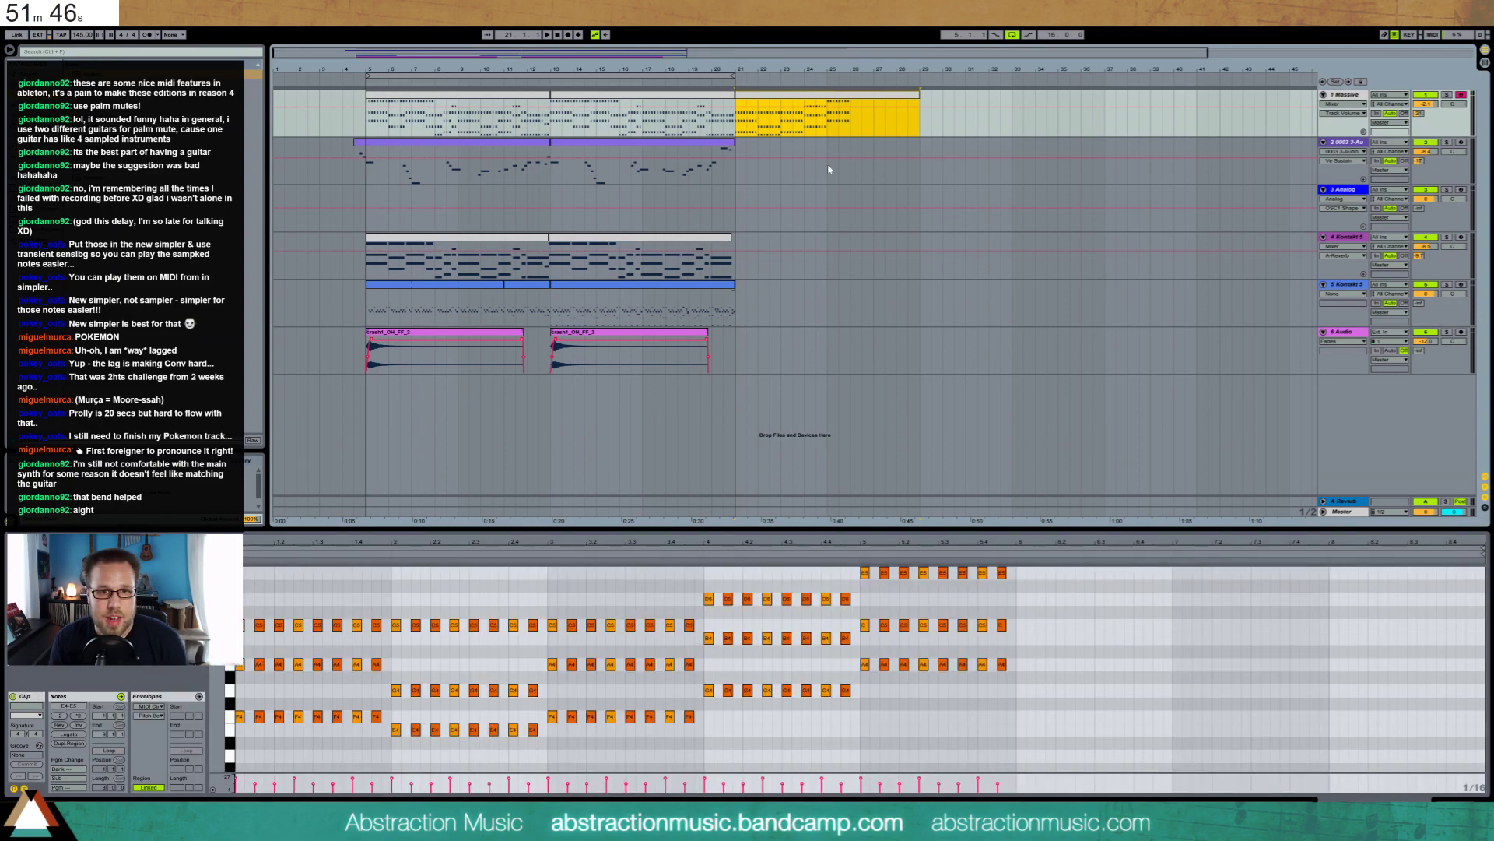
{"action": "left_click_drag", "start_coordinate": [217, 588], "coordinate": [210, 585]}
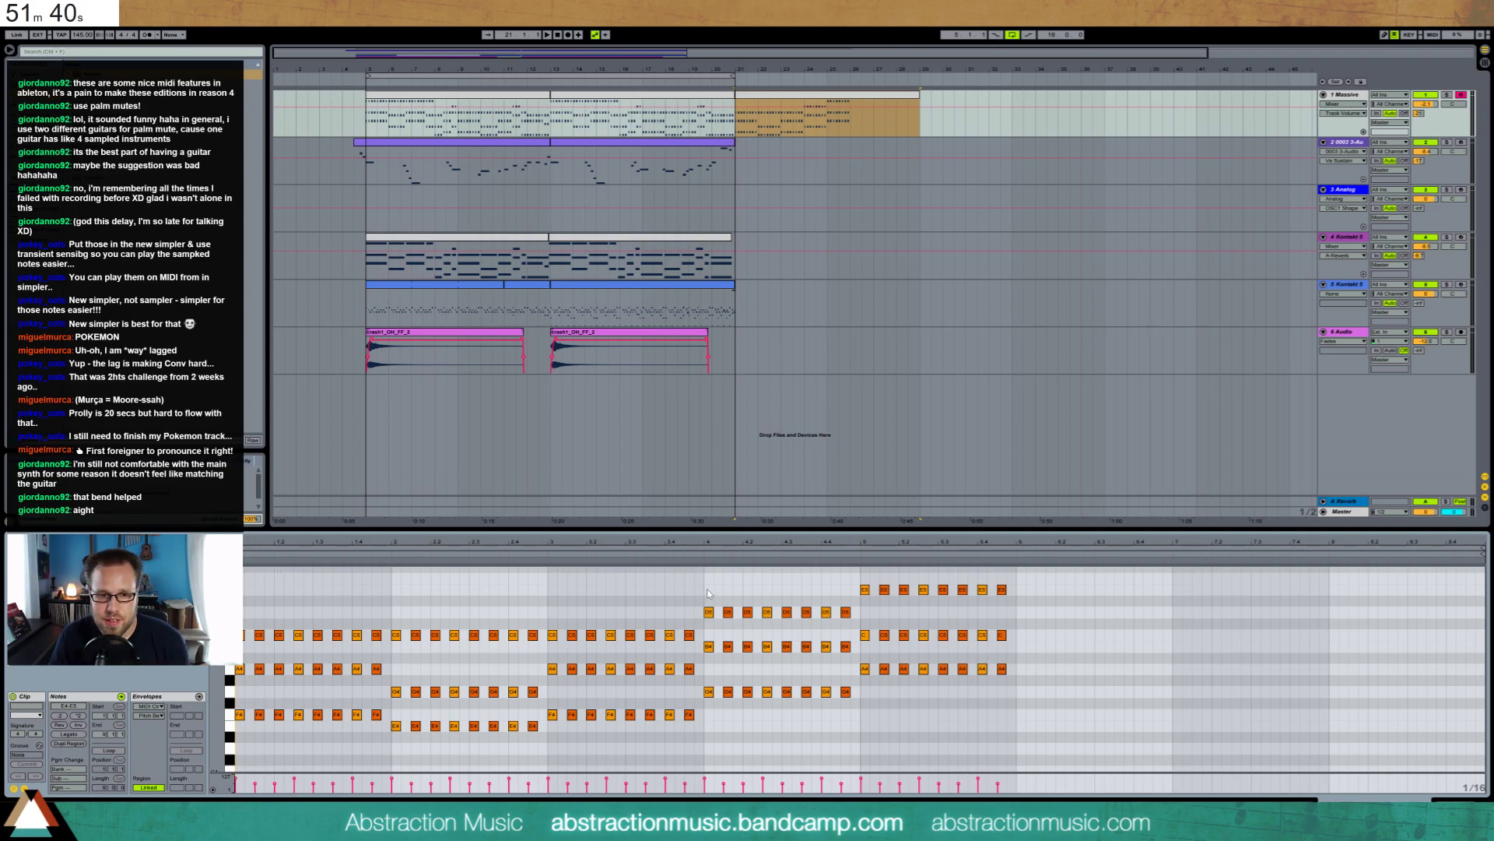
Copy the clip's bar 4 chord stabs into bar 6 and its bar 2 chord stabs into bar 7
{"action": "left_click_drag", "start_coordinate": [705, 589], "coordinate": [858, 706]}
{"action": "key", "text": "ctrl+c"}
{"action": "left_click", "coordinate": [1020, 609]}
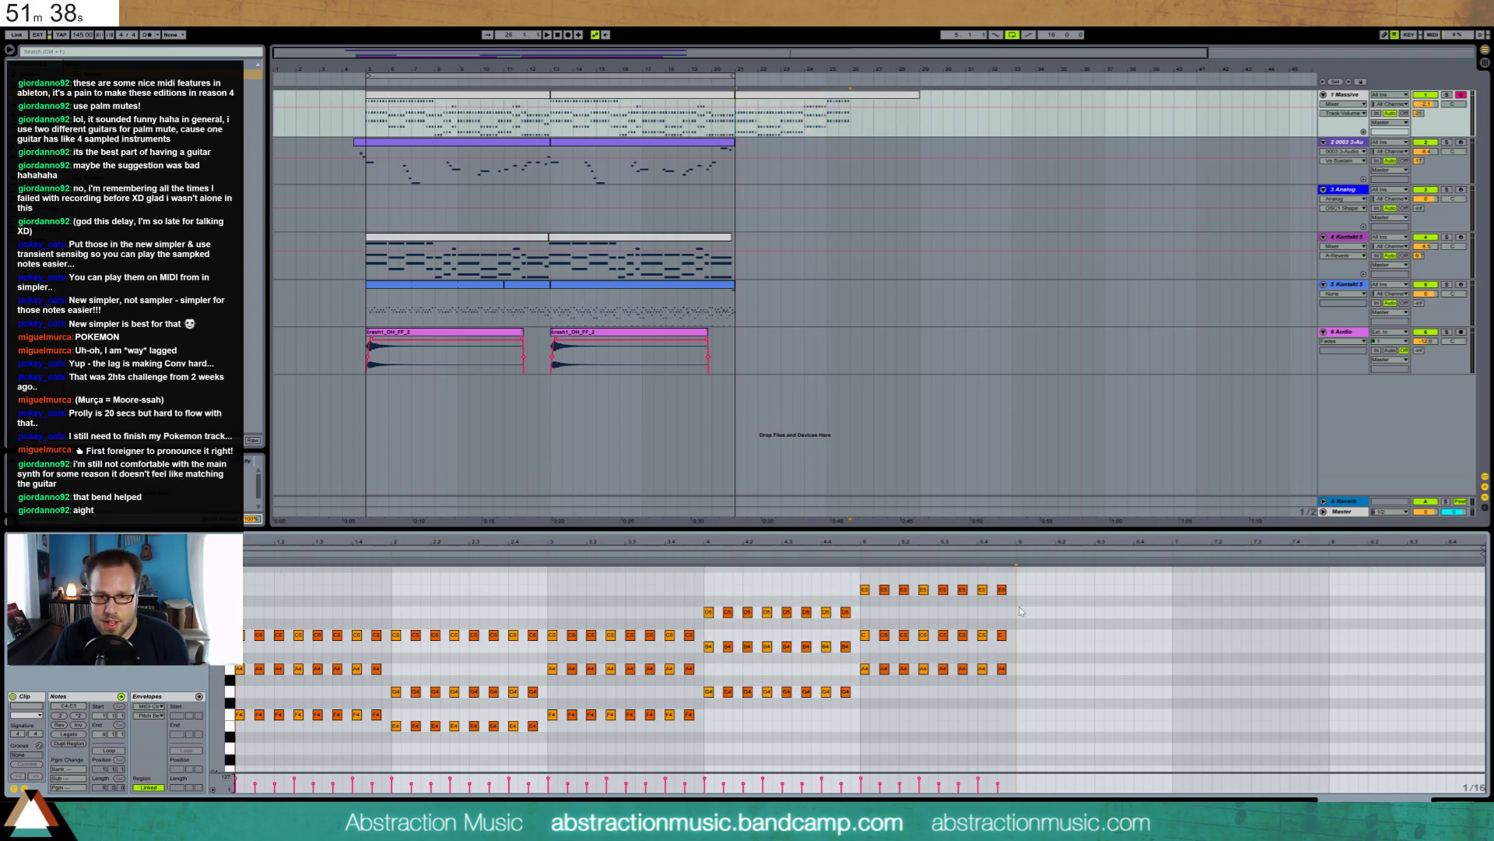
{"action": "key", "text": "ctrl+v"}
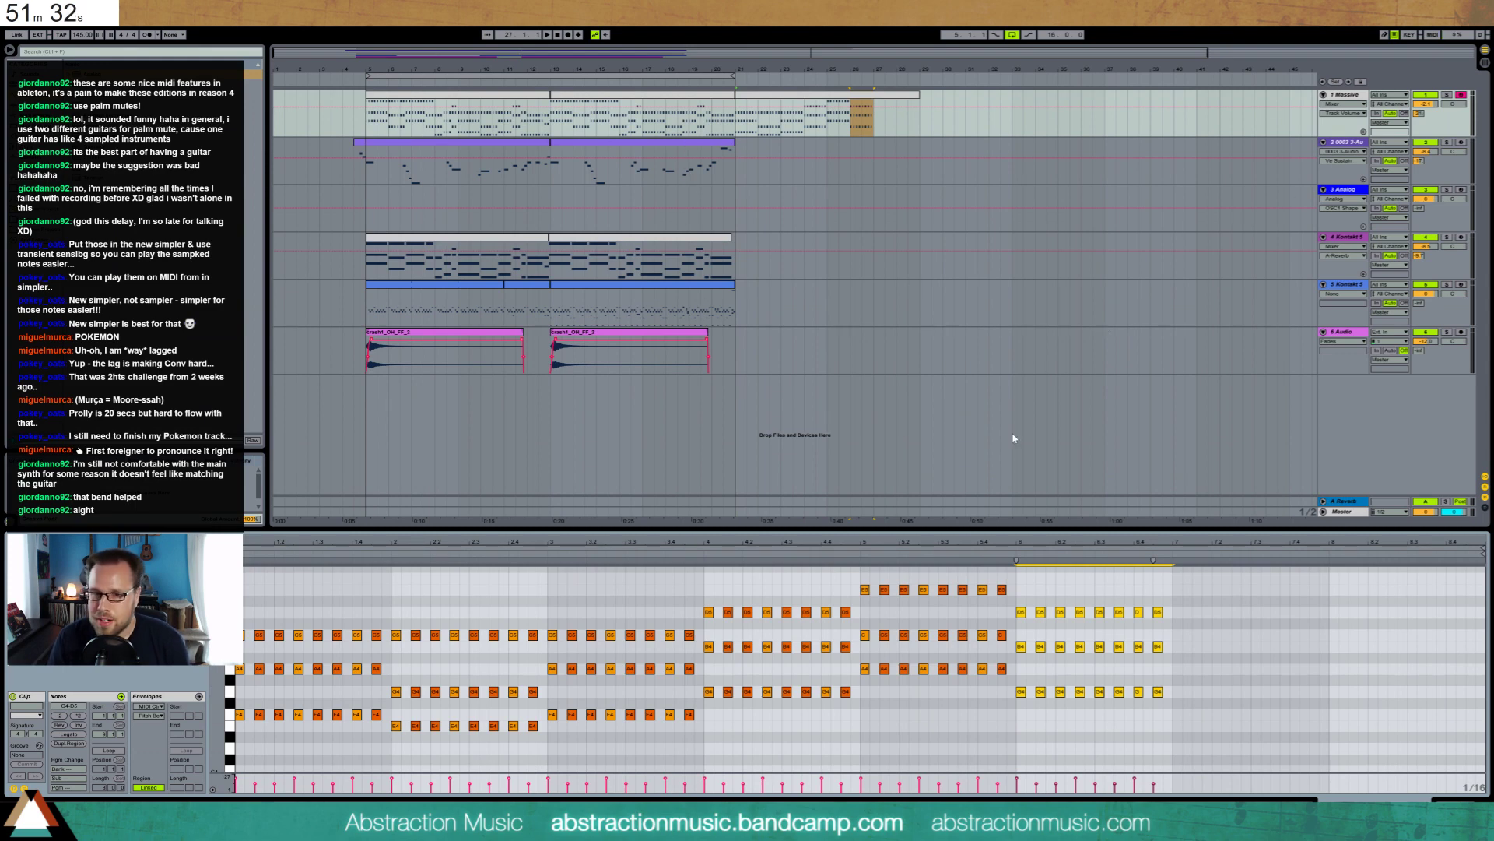
{"action": "left_click_drag", "start_coordinate": [395, 616], "coordinate": [546, 738]}
{"action": "key", "text": "ctrl+c"}
{"action": "left_click", "coordinate": [1175, 589]}
{"action": "key", "text": "ctrl+v"}
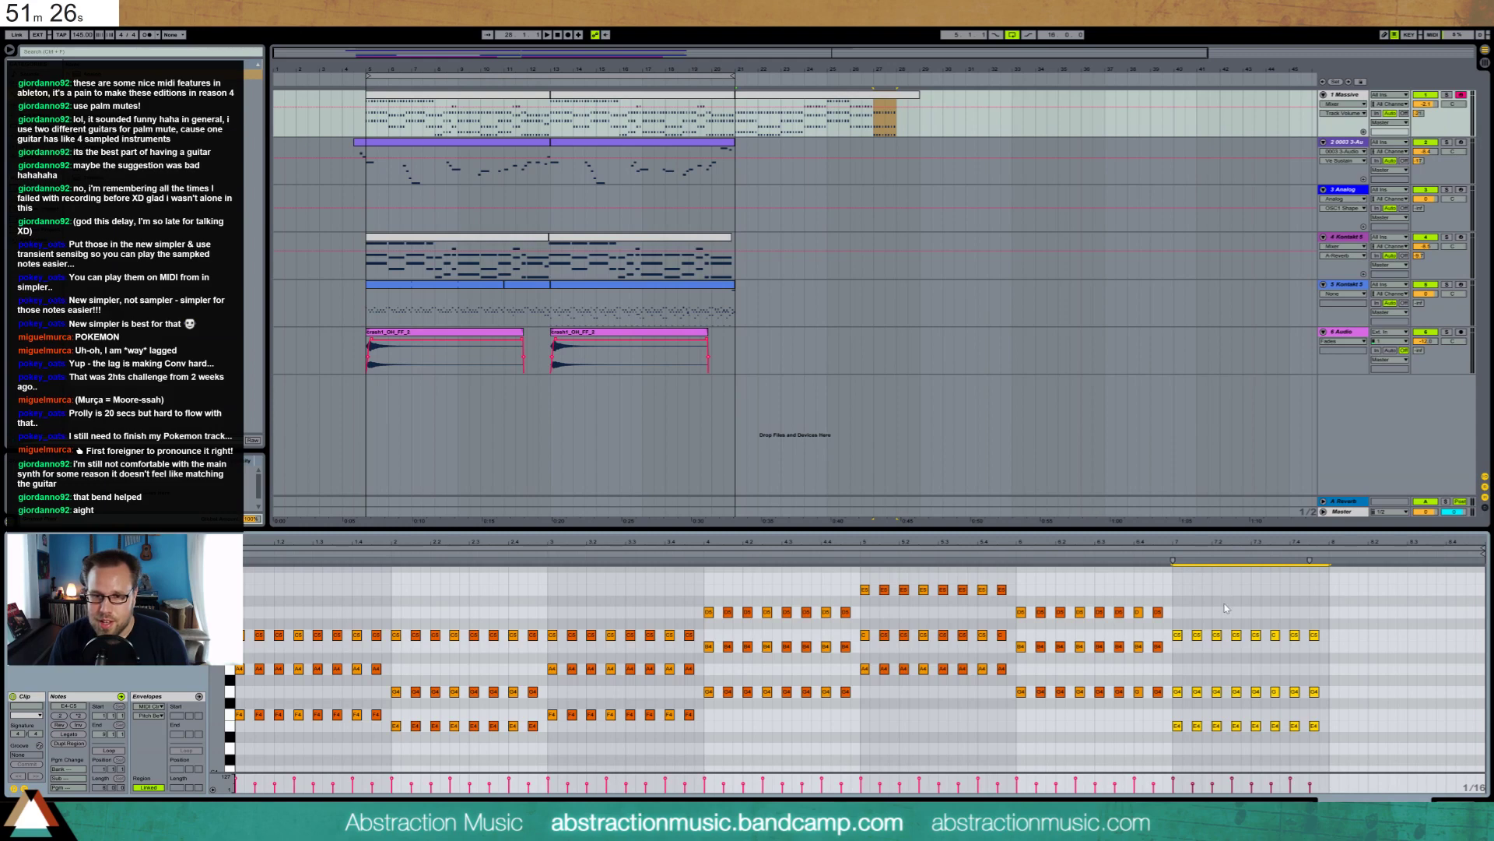
On the last five stabs of the clip's bar 7, raise the middle row two semitones and the bottom row one
{"action": "left_click_drag", "start_coordinate": [1226, 612], "coordinate": [1351, 778]}
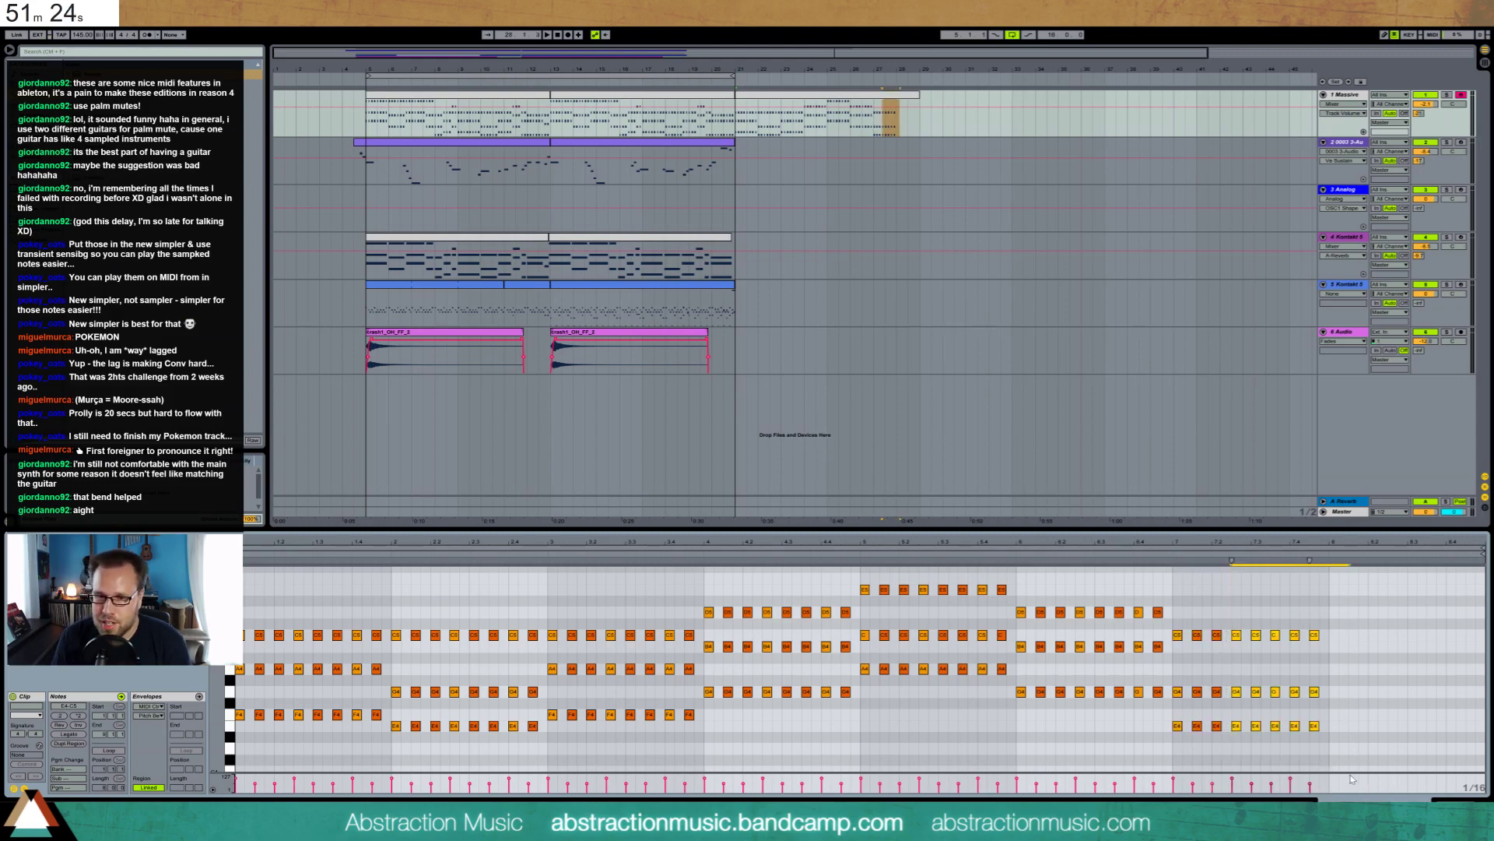
{"action": "key", "text": "Up"}
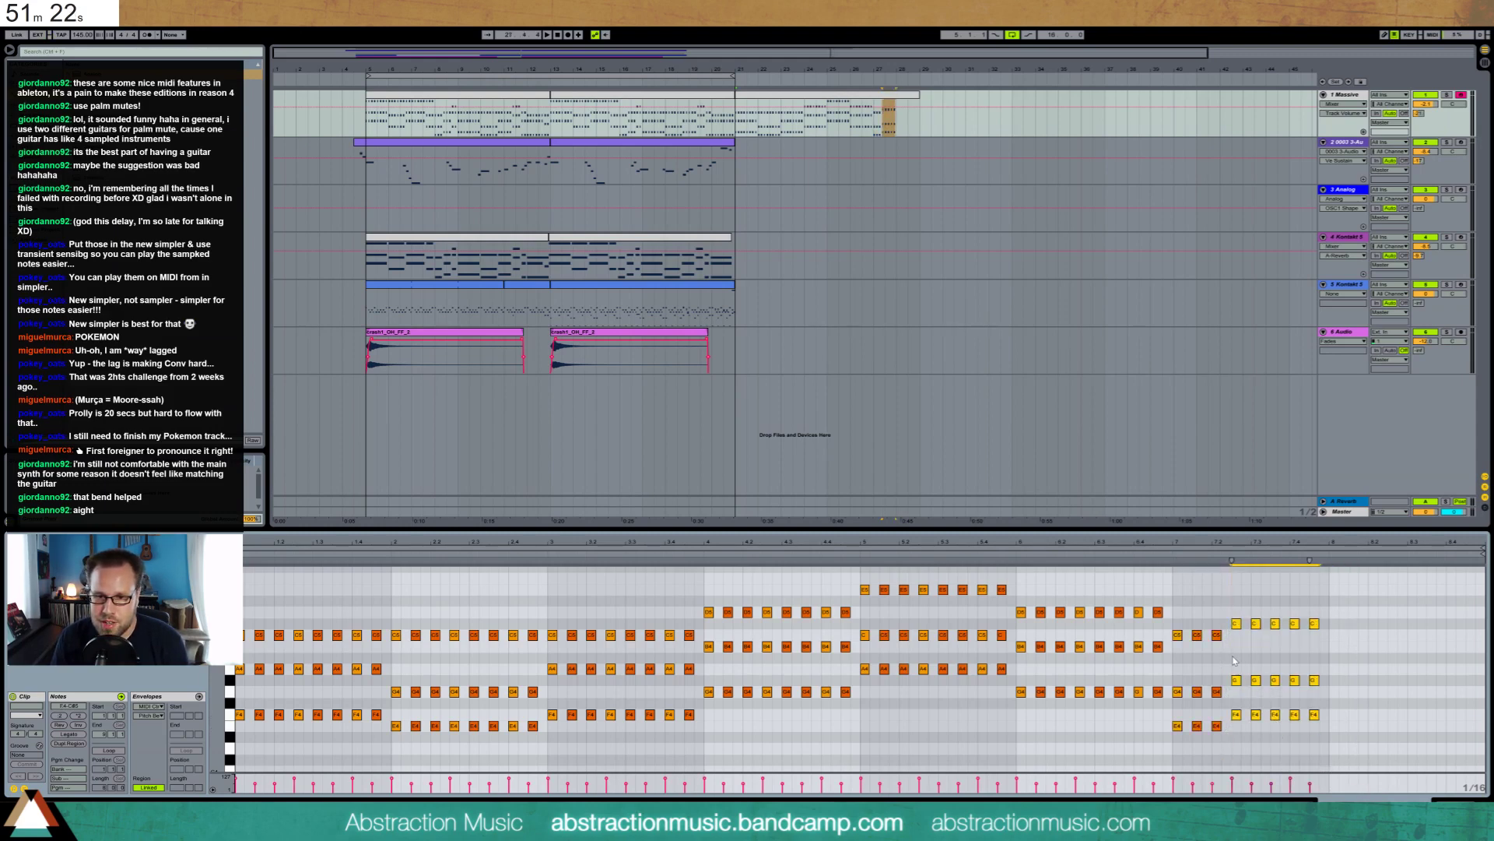
{"action": "left_click_drag", "start_coordinate": [1232, 657], "coordinate": [1332, 698]}
{"action": "key", "text": "Up"}
{"action": "left_click_drag", "start_coordinate": [1229, 606], "coordinate": [1328, 734]}
{"action": "key", "text": "Down"}
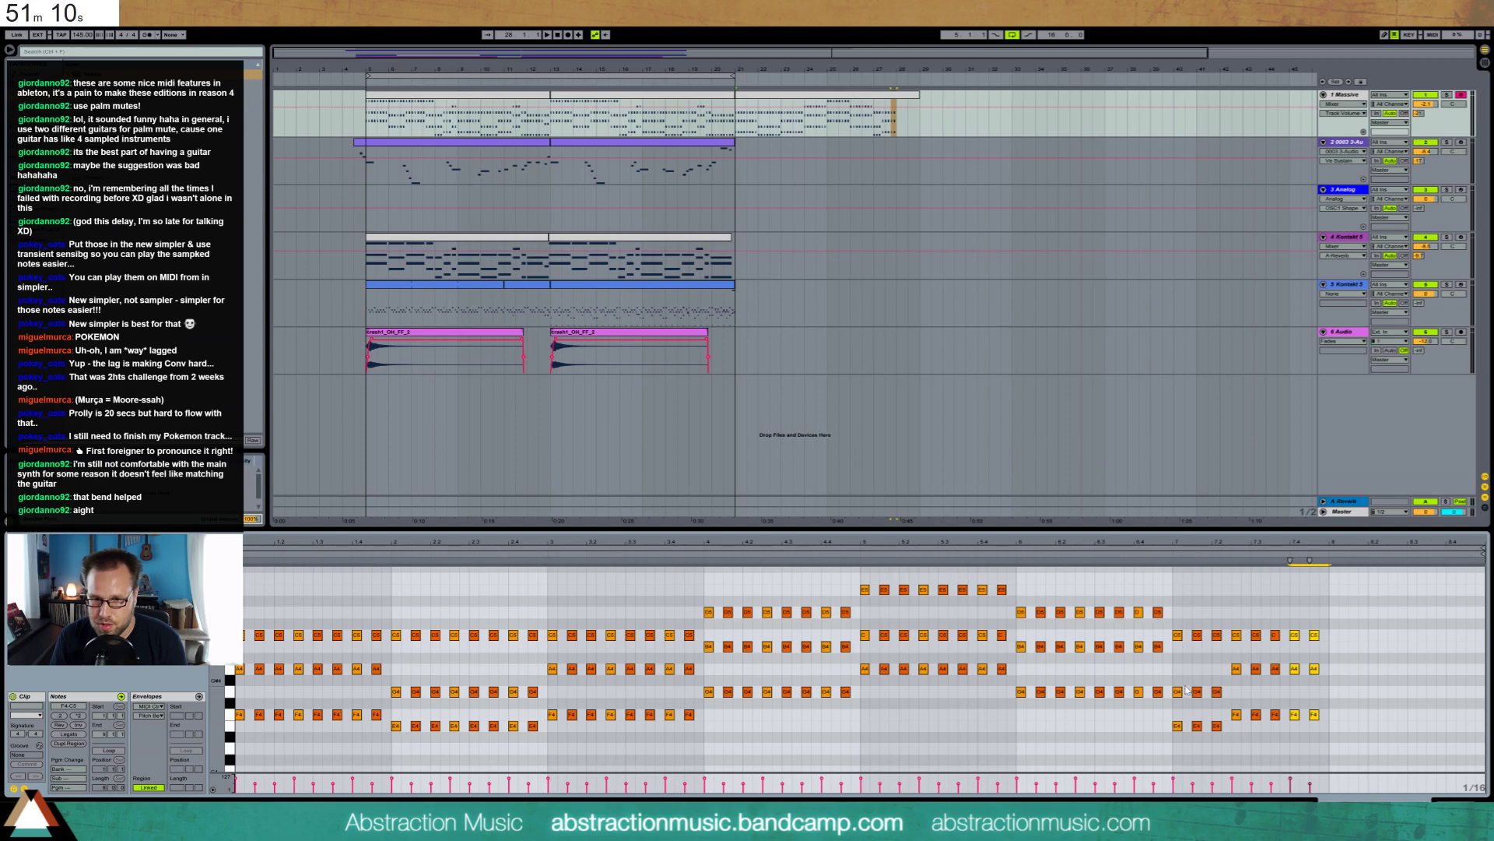
On the fourth to sixth stabs of bar 7, raise the top row two semitones and the bottom row one
{"action": "left_click_drag", "start_coordinate": [1230, 617], "coordinate": [1278, 644]}
{"action": "key", "text": "Up"}
{"action": "key", "text": "Up"}
{"action": "left_click", "coordinate": [1232, 658]}
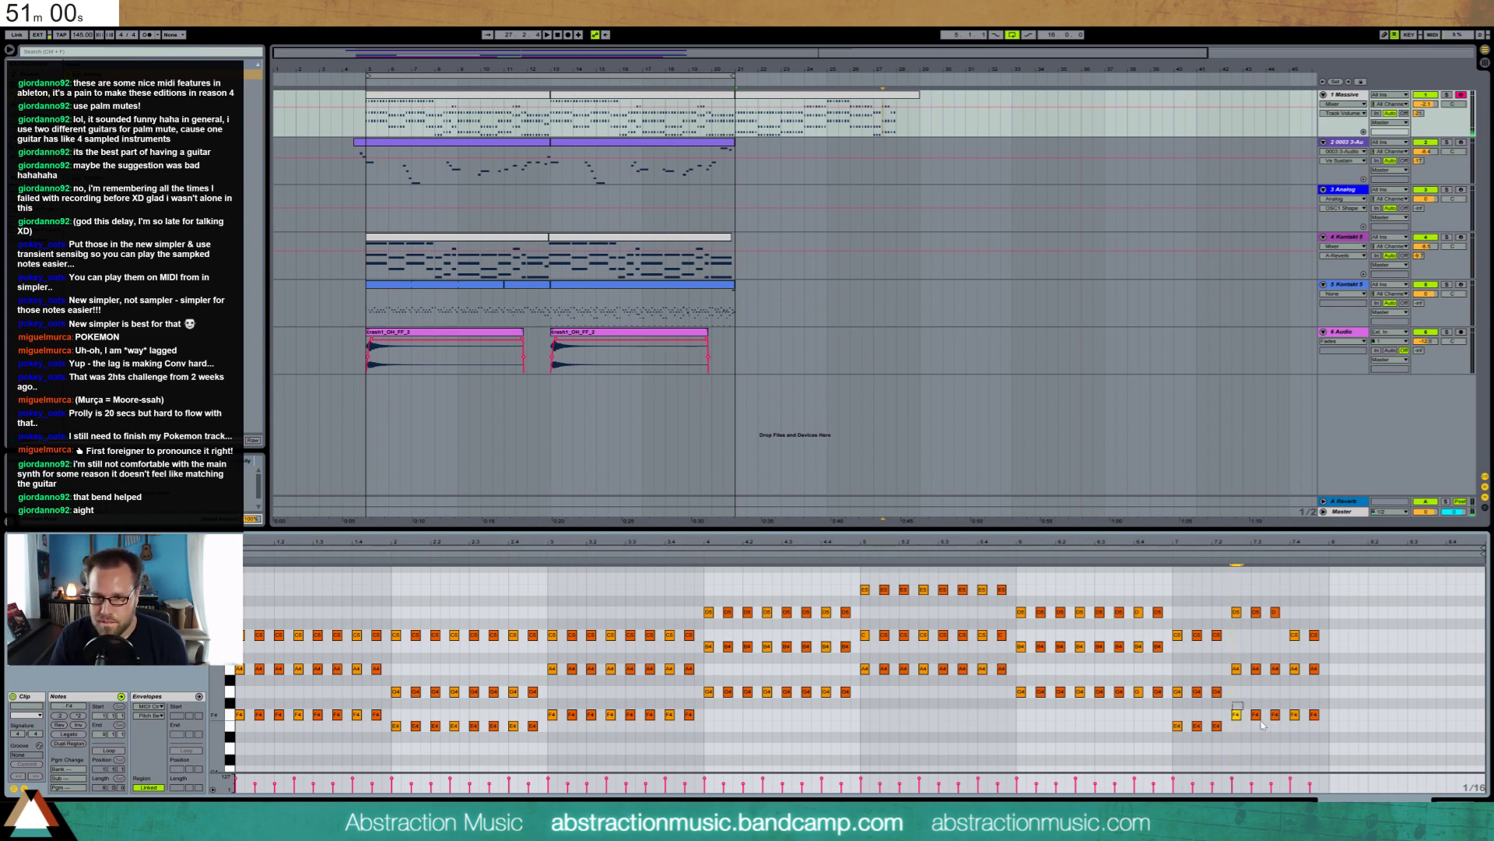
{"action": "left_click_drag", "start_coordinate": [1262, 725], "coordinate": [1280, 725]}
{"action": "key", "text": "Up"}
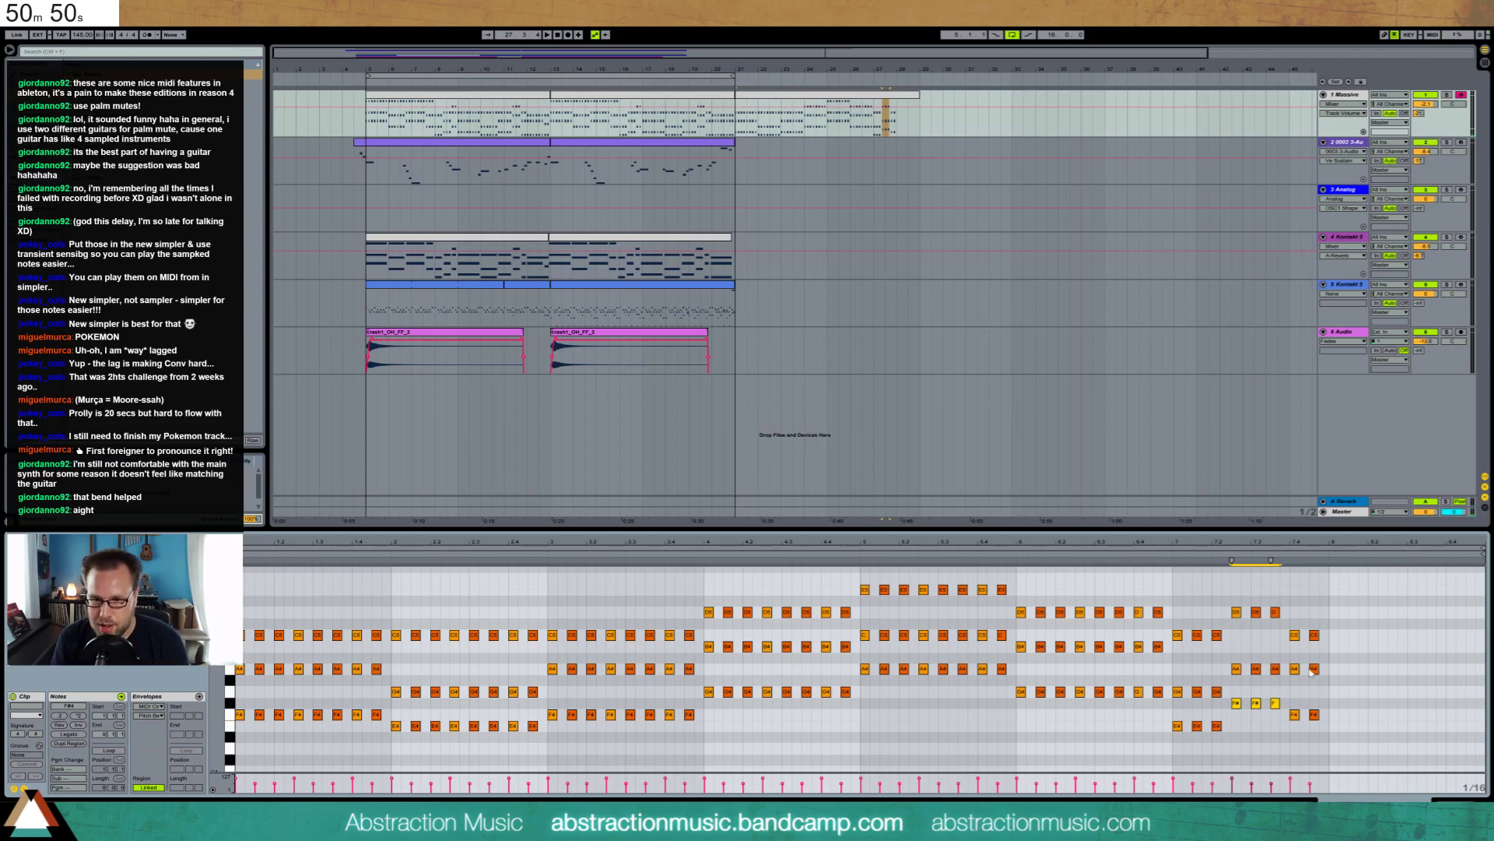
Lower the bottom and top rows of bar 7's last two stabs by one semitone each
{"action": "left_click_drag", "start_coordinate": [1288, 698], "coordinate": [1326, 731]}
{"action": "key", "text": "Down"}
{"action": "left_click_drag", "start_coordinate": [1288, 629], "coordinate": [1324, 652]}
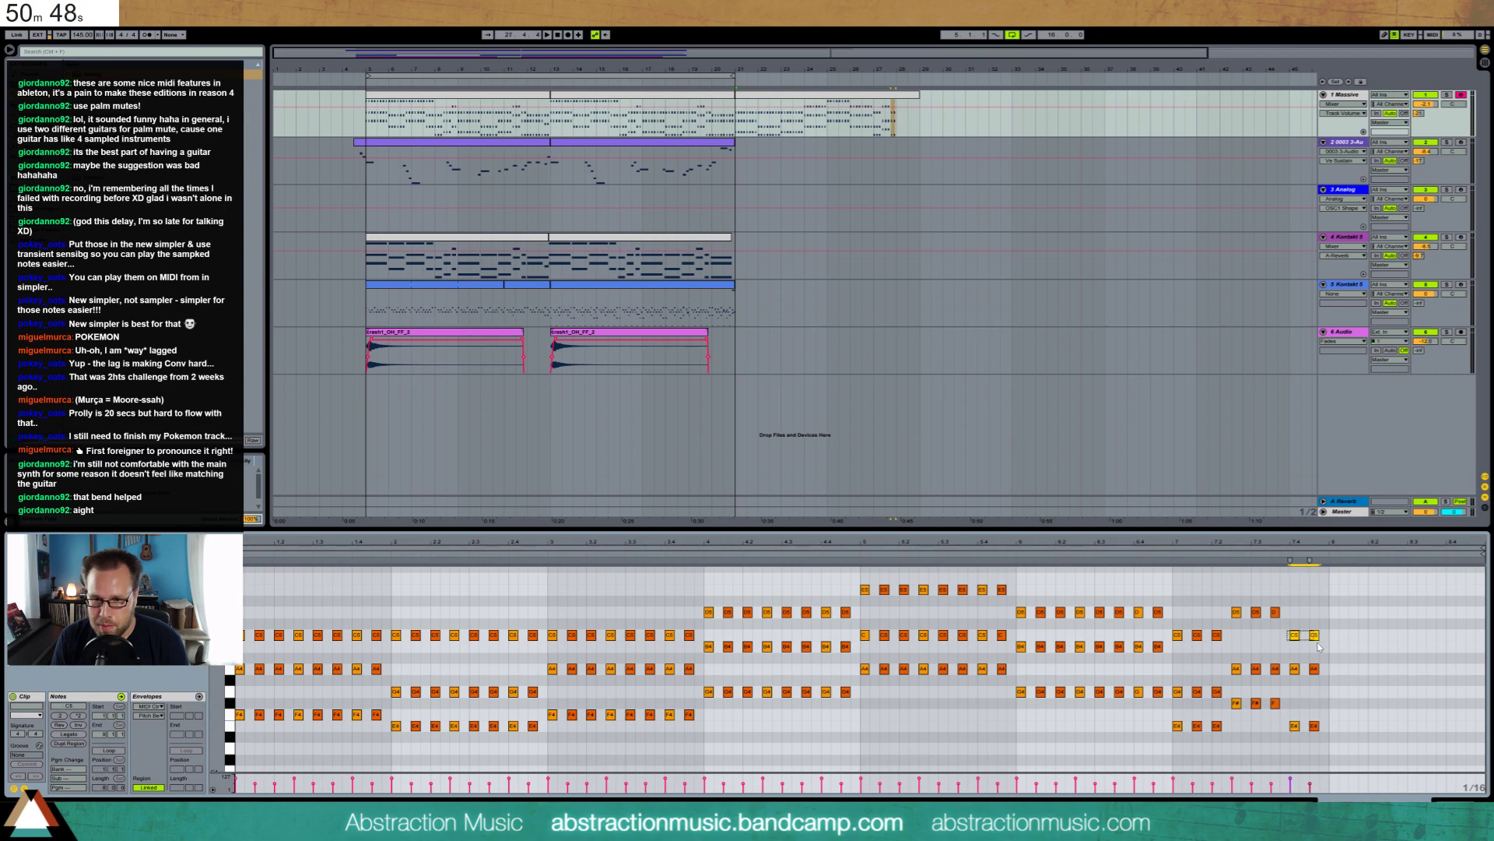
{"action": "key", "text": "Down"}
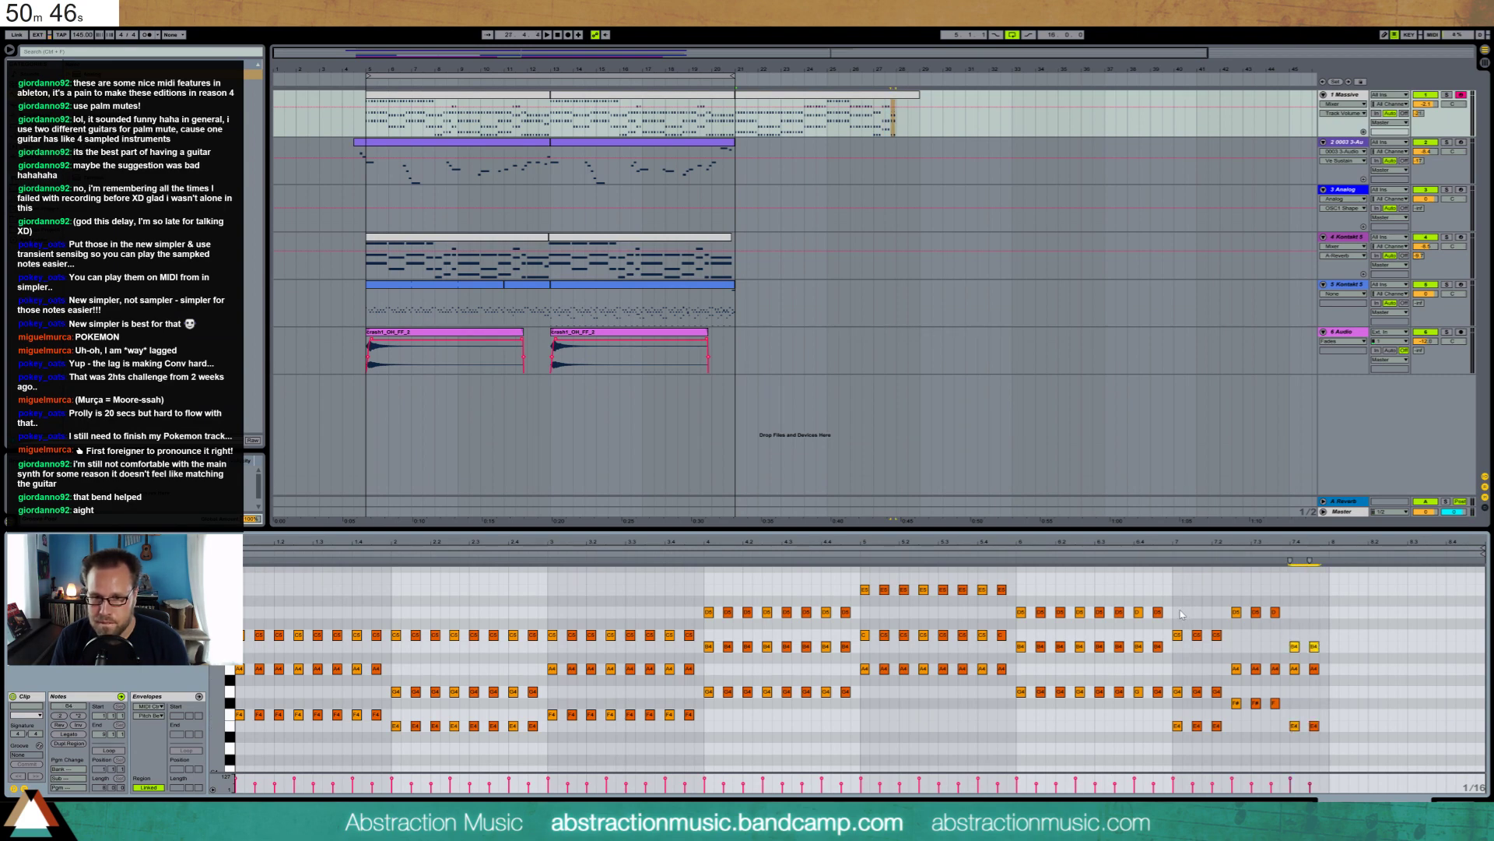
Place two consecutive copies of bar 7's first three chord stabs at the start of bar 8
{"action": "left_click_drag", "start_coordinate": [1181, 614], "coordinate": [1226, 738]}
{"action": "key", "text": "ctrl+d"}
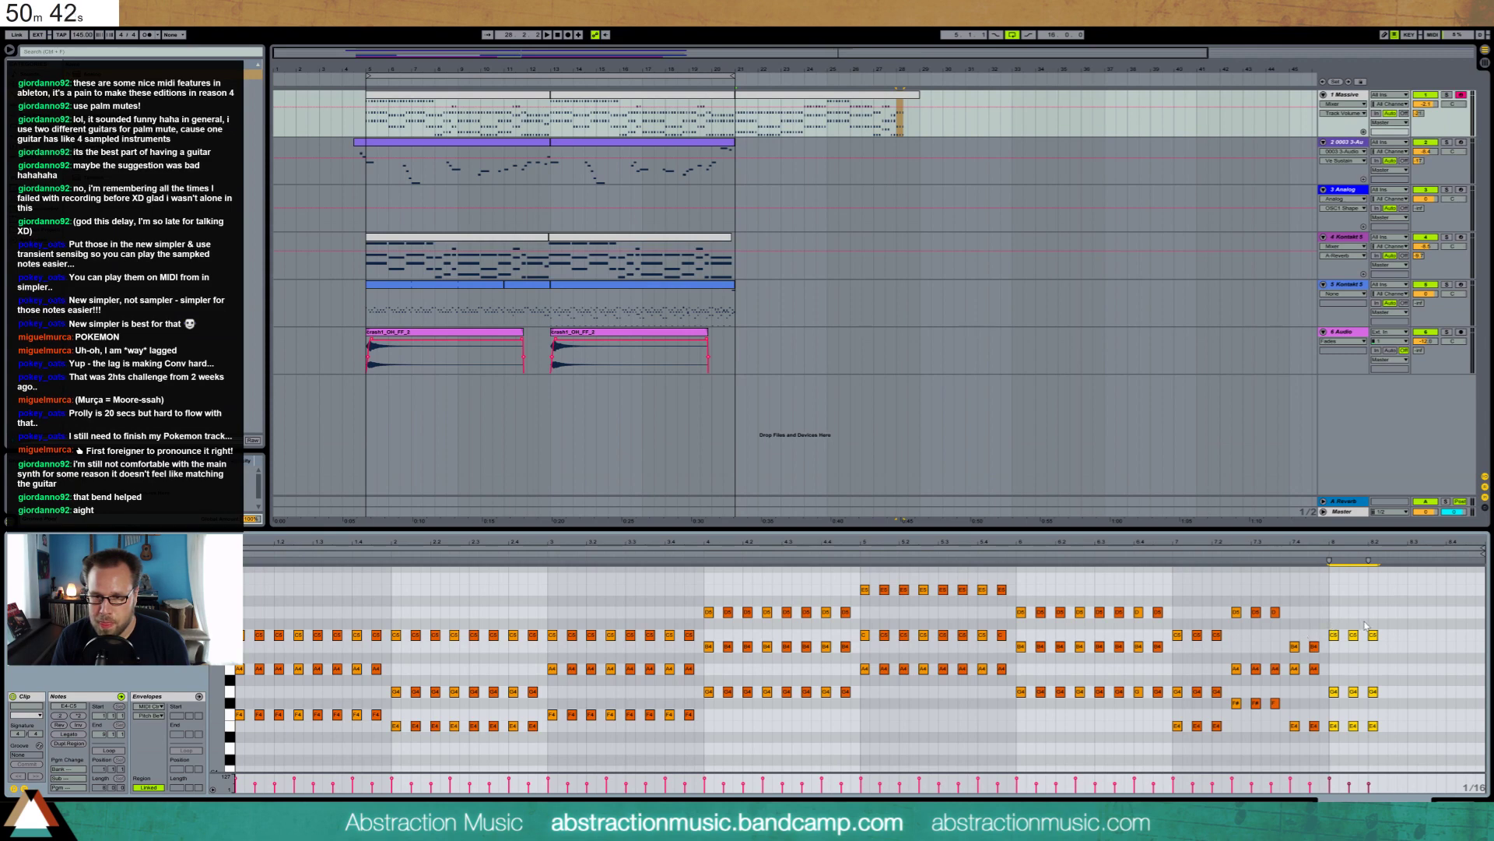
{"action": "left_click_drag", "start_coordinate": [1292, 630], "coordinate": [1324, 747]}
{"action": "left_click_drag", "start_coordinate": [1333, 611], "coordinate": [1378, 738]}
{"action": "key", "text": "ctrl+d"}
{"action": "key", "text": "Right"}
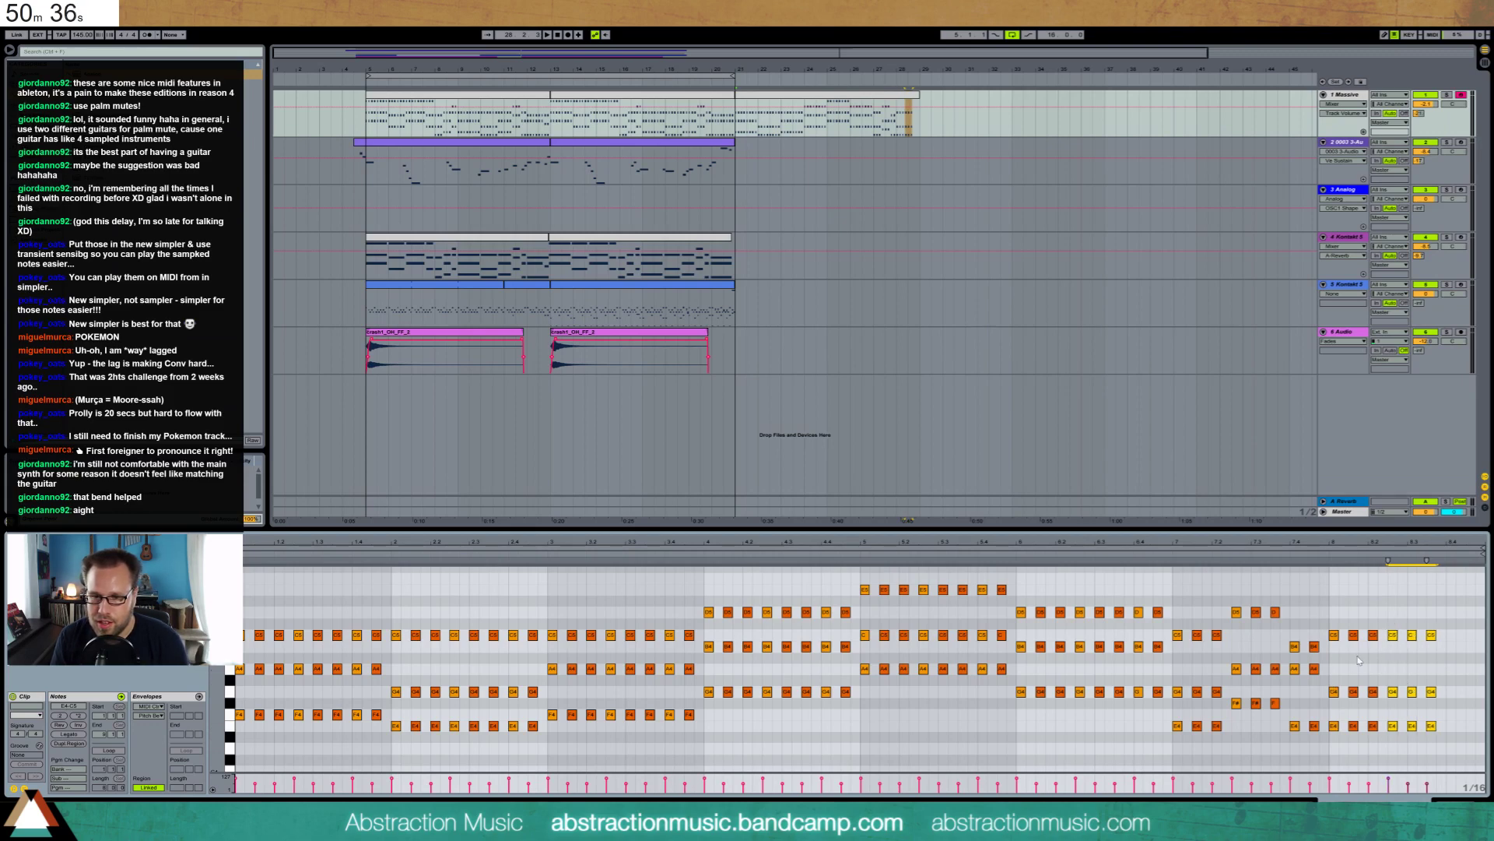
Lower the top row of bar 8's six stabs one semitone and raise their middle row two semitones
{"action": "left_click_drag", "start_coordinate": [1330, 622], "coordinate": [1448, 657]}
{"action": "key", "text": "Down"}
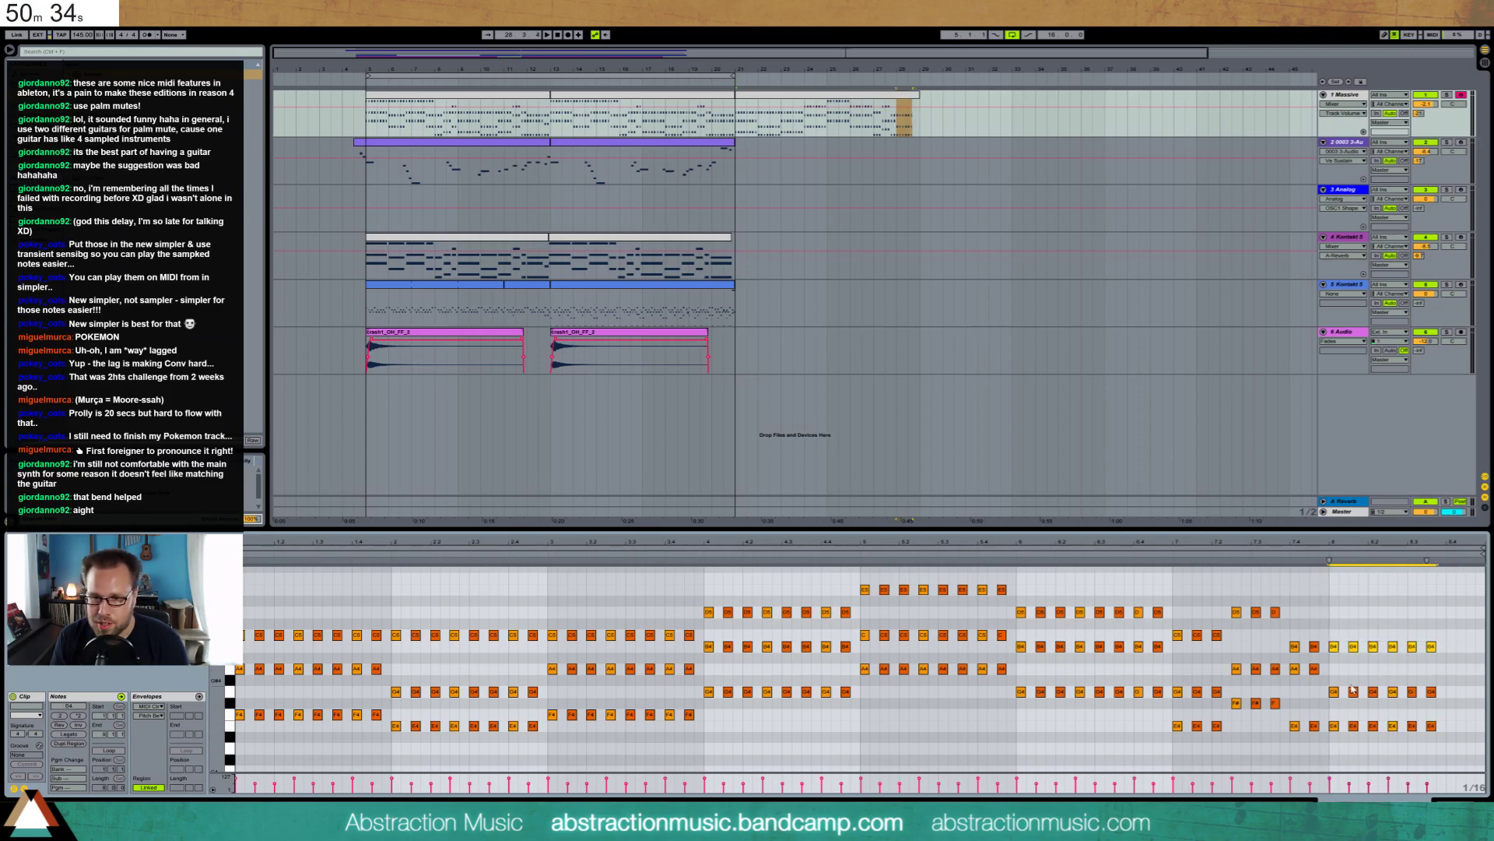
{"action": "left_click_drag", "start_coordinate": [1329, 675], "coordinate": [1436, 711]}
{"action": "key", "text": "Up"}
{"action": "key", "text": "Up"}
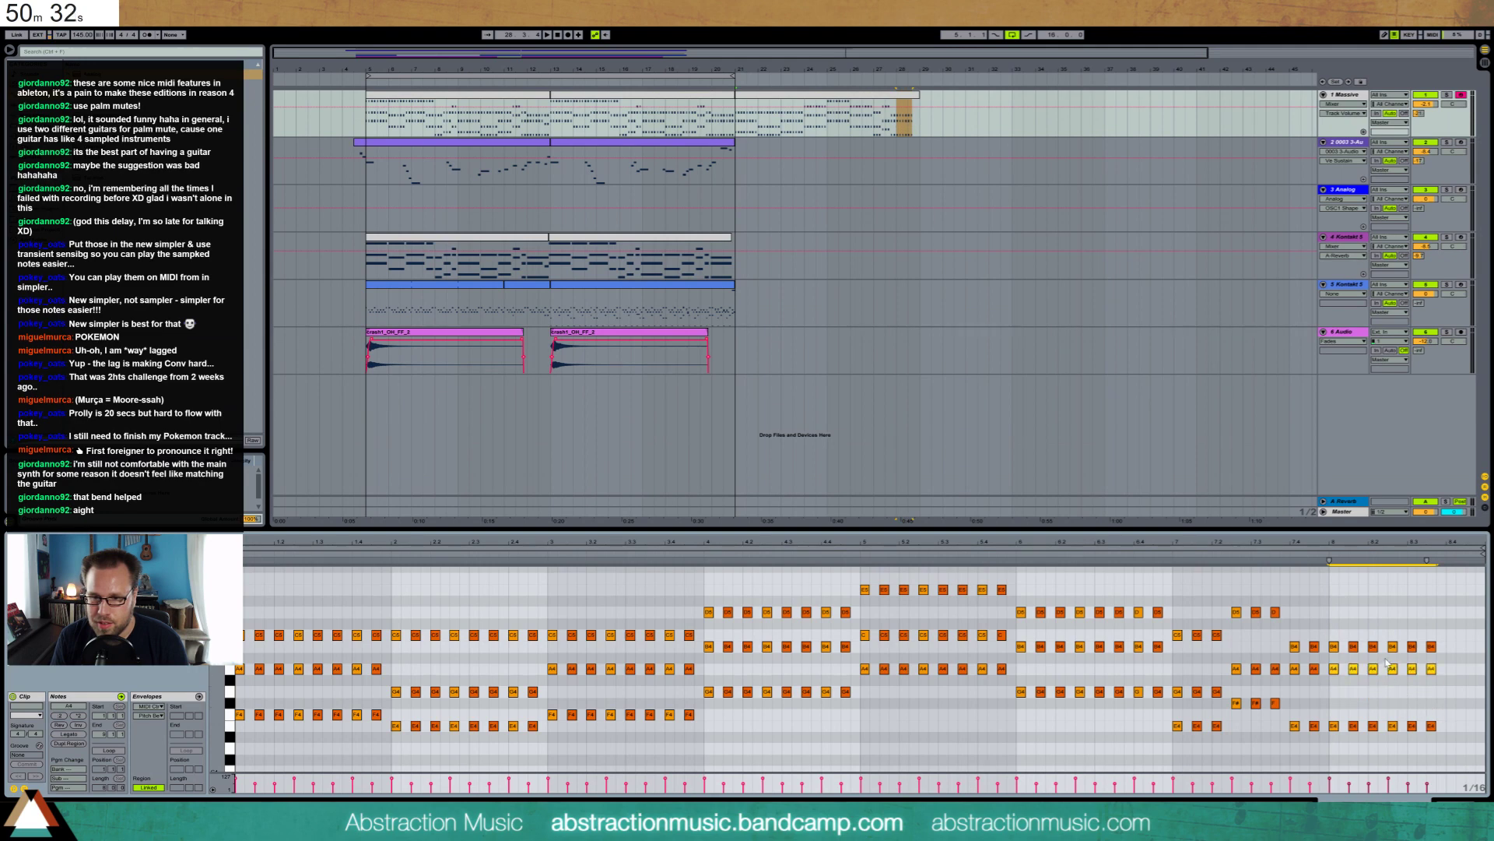
{"action": "left_click_drag", "start_coordinate": [1384, 658], "coordinate": [1439, 680]}
{"action": "key", "text": "Down"}
{"action": "key", "text": "Up"}
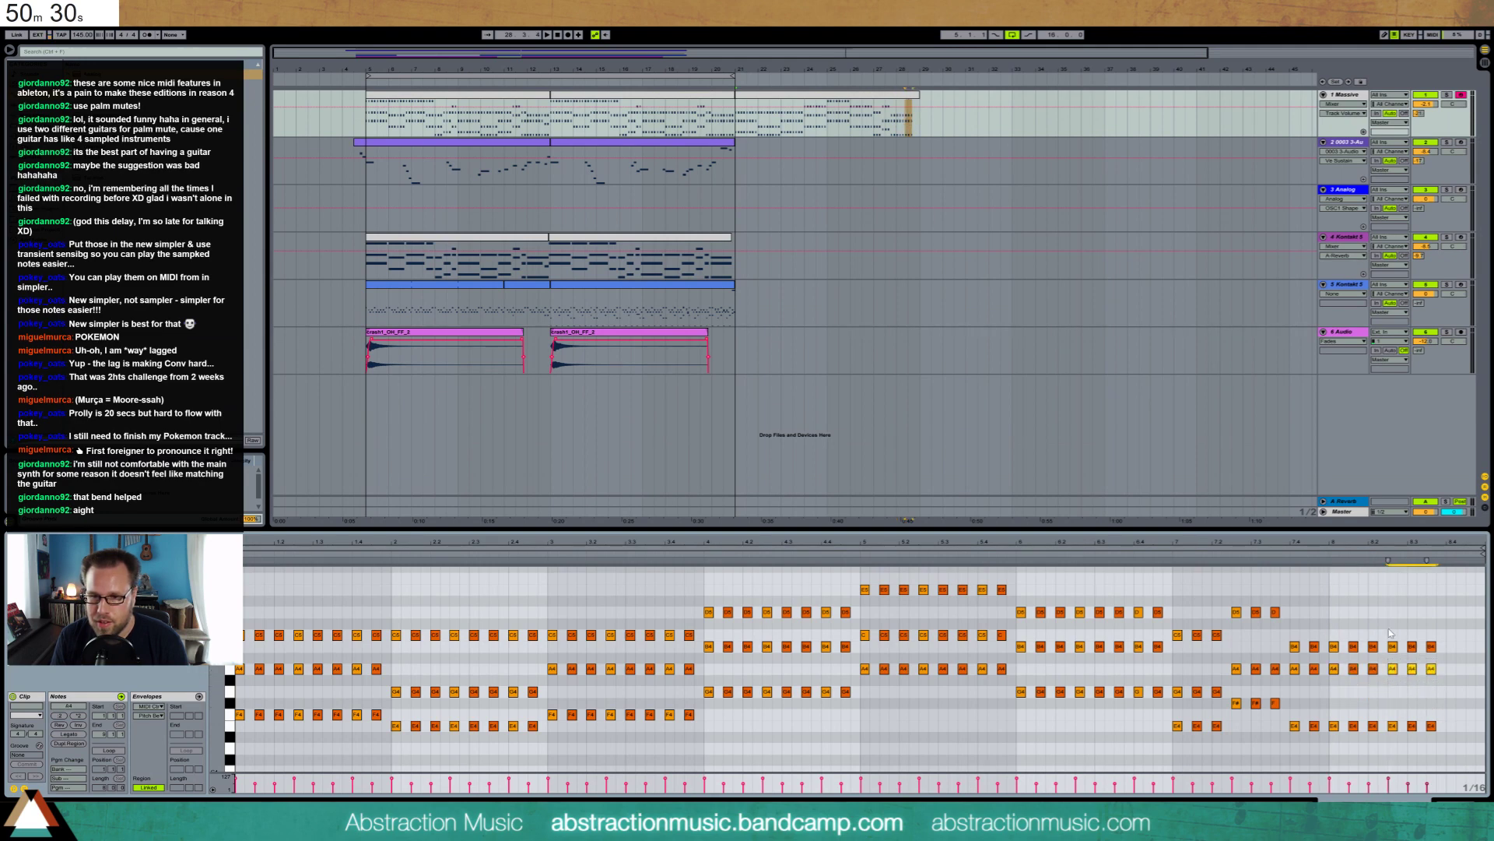
Copy bar 8's first two stabs to the end of the bar, lower their middle row one semitone, and audition the result
{"action": "left_click", "coordinate": [1393, 645]}
{"action": "left_click_drag", "start_coordinate": [1329, 620], "coordinate": [1364, 755]}
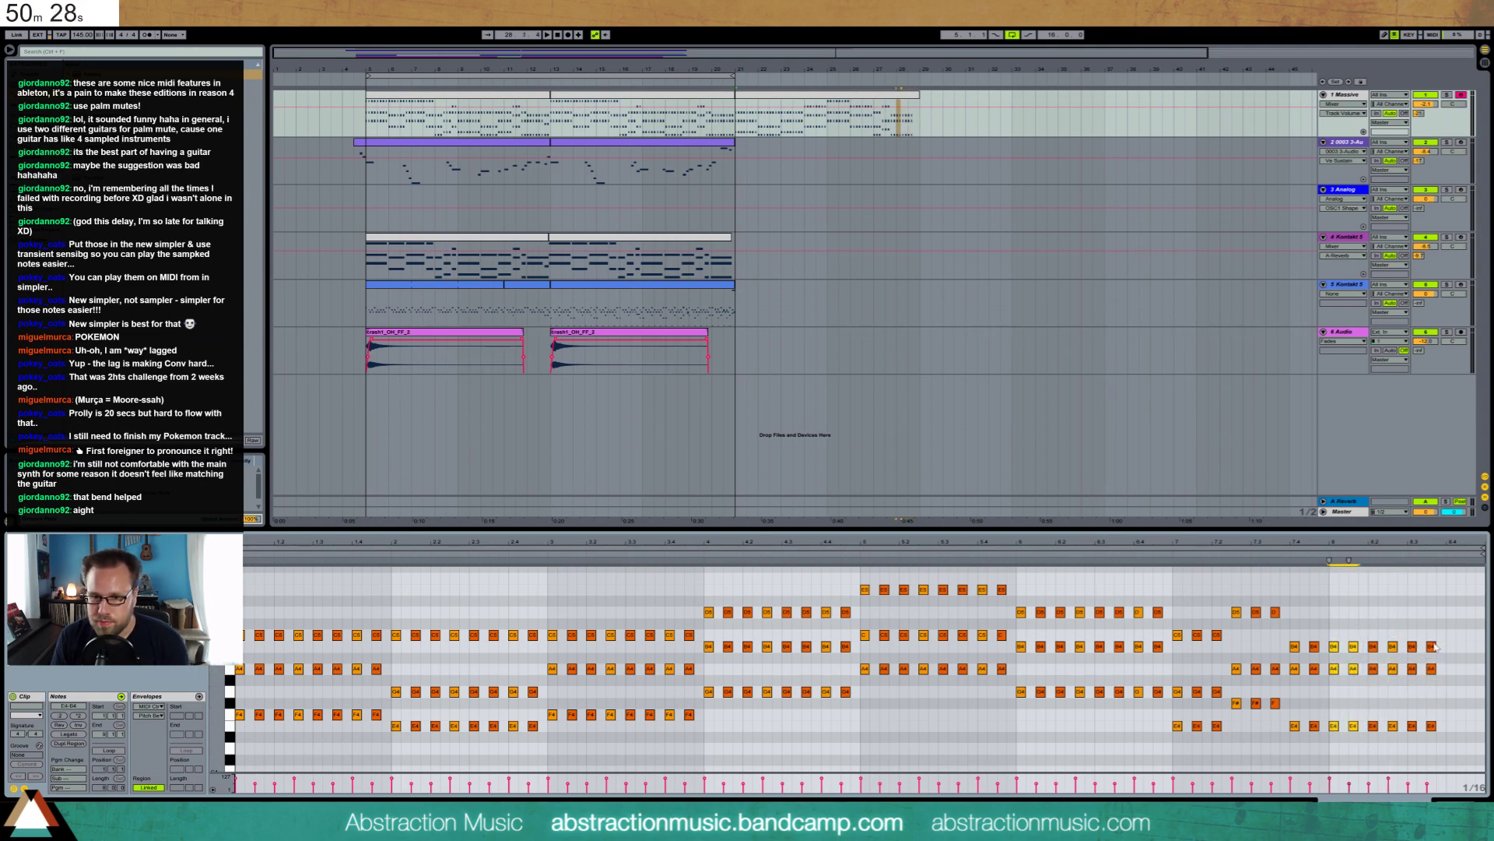
{"action": "left_click", "coordinate": [1449, 621]}
{"action": "key", "text": "ctrl+v"}
{"action": "left_click_drag", "start_coordinate": [1445, 659], "coordinate": [1474, 676]}
{"action": "key", "text": "Down"}
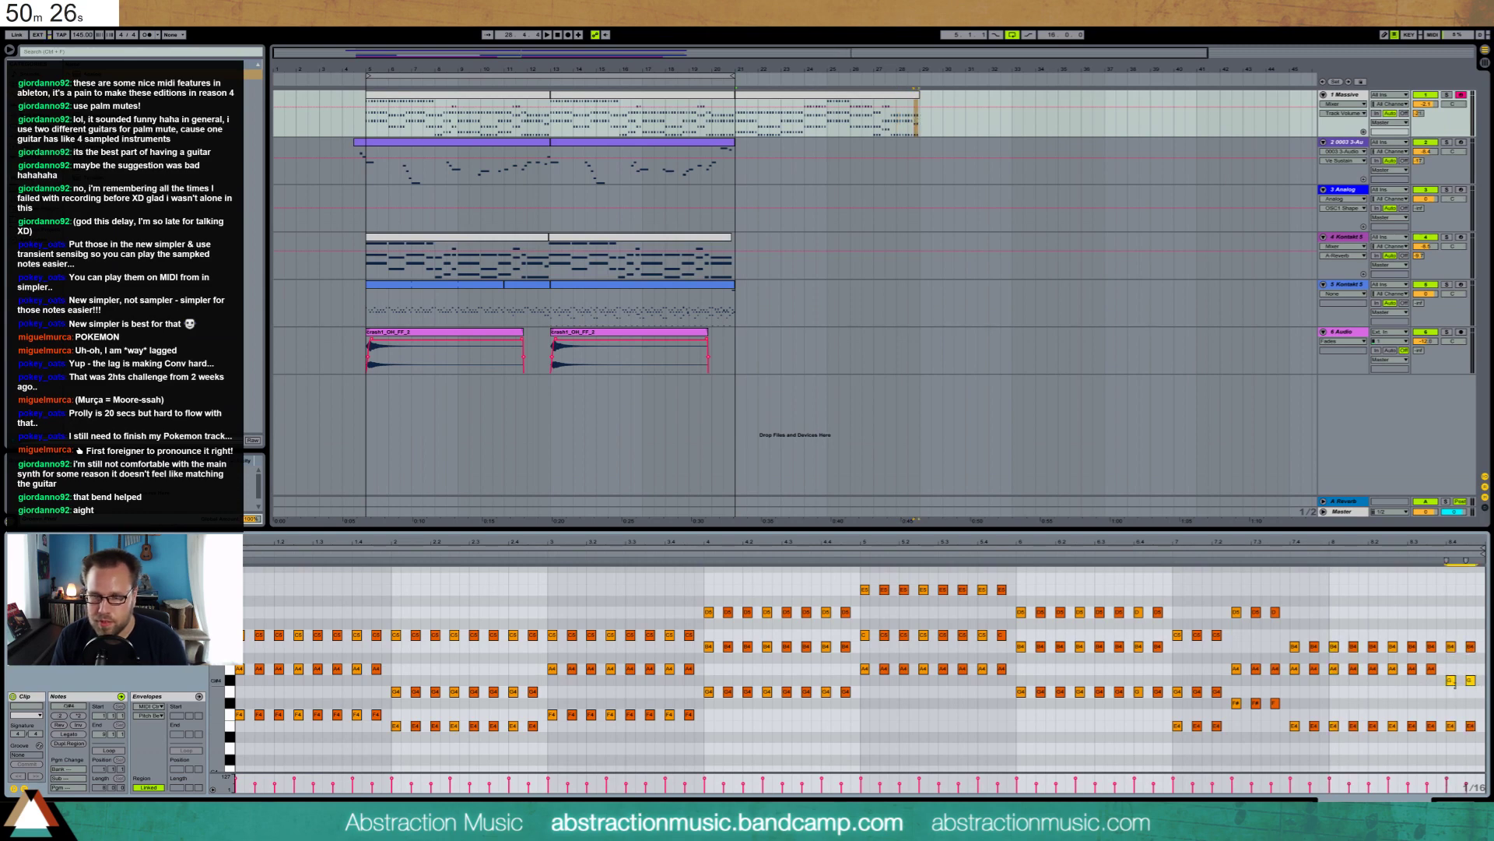
{"action": "key", "text": "space"}
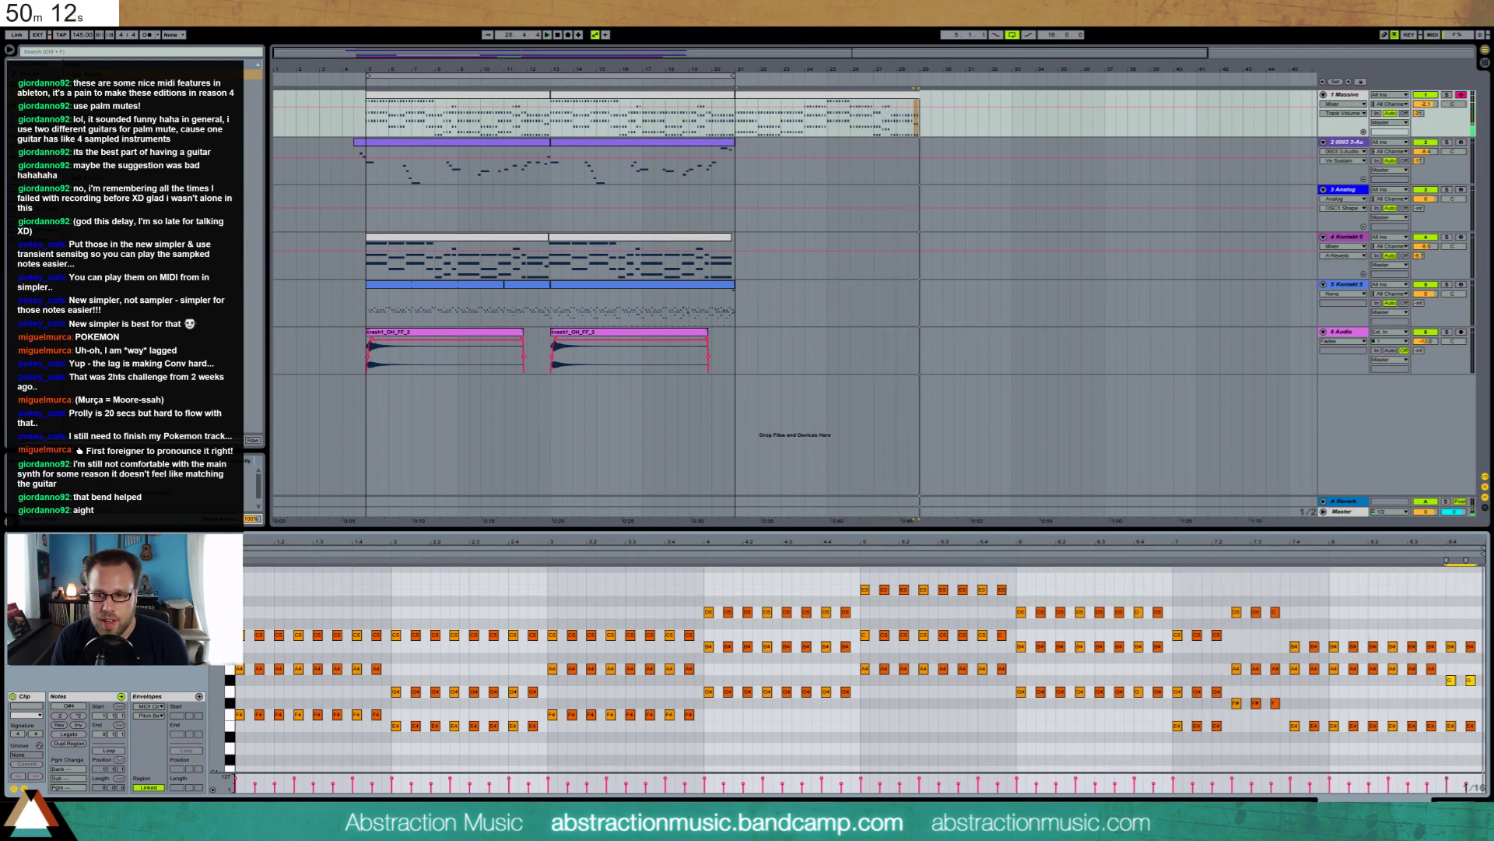
{"action": "key", "text": "space"}
Insert an empty MIDI clip on track 2 spanning bars 21 to 29, matching the new chord clip above
{"action": "key", "text": "shift+Tab"}
{"action": "left_click", "coordinate": [833, 98]}
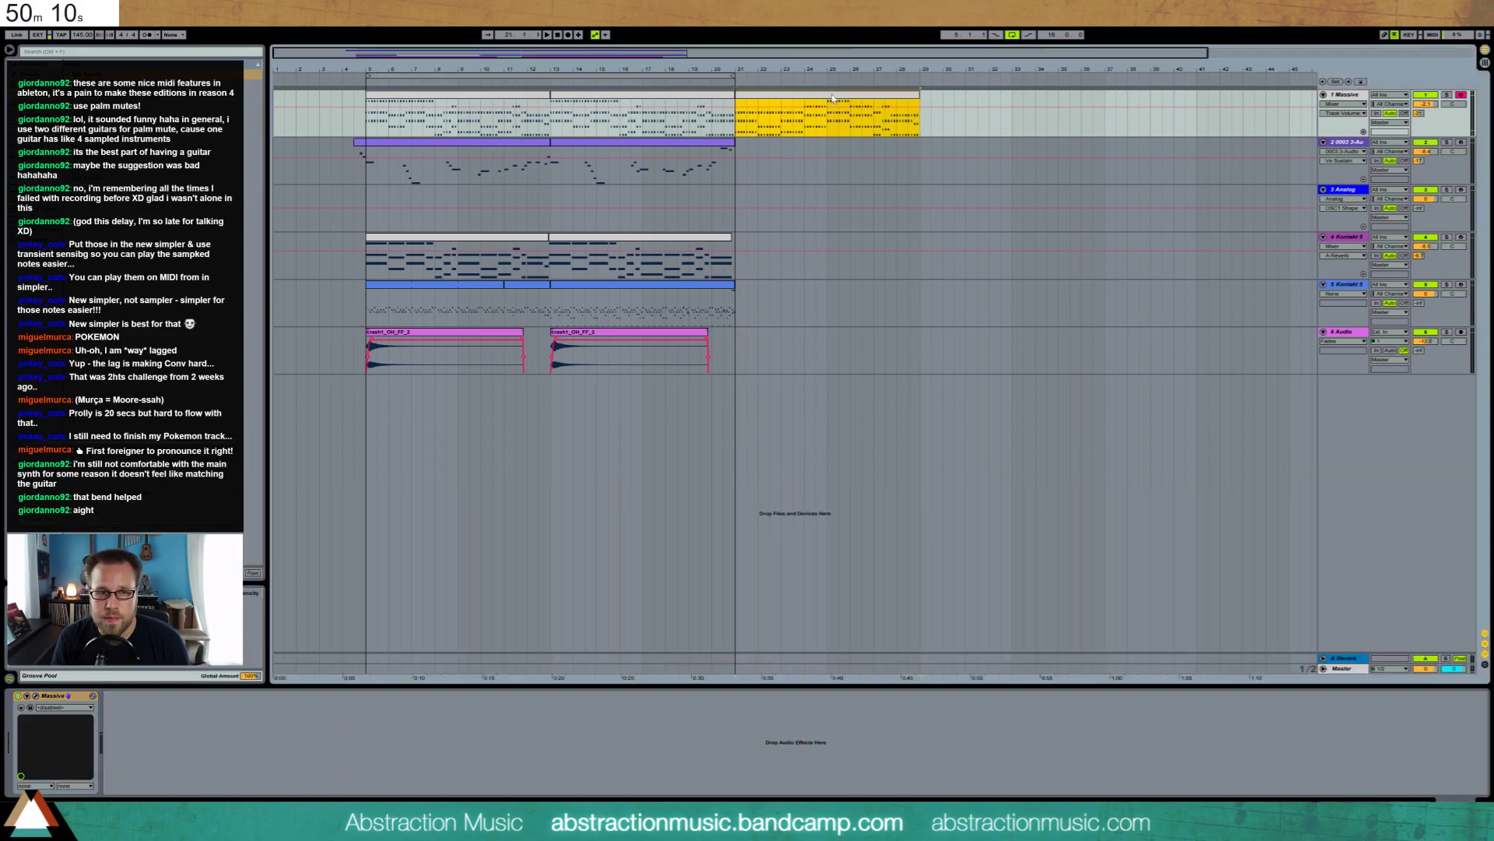
{"action": "left_click", "coordinate": [716, 156]}
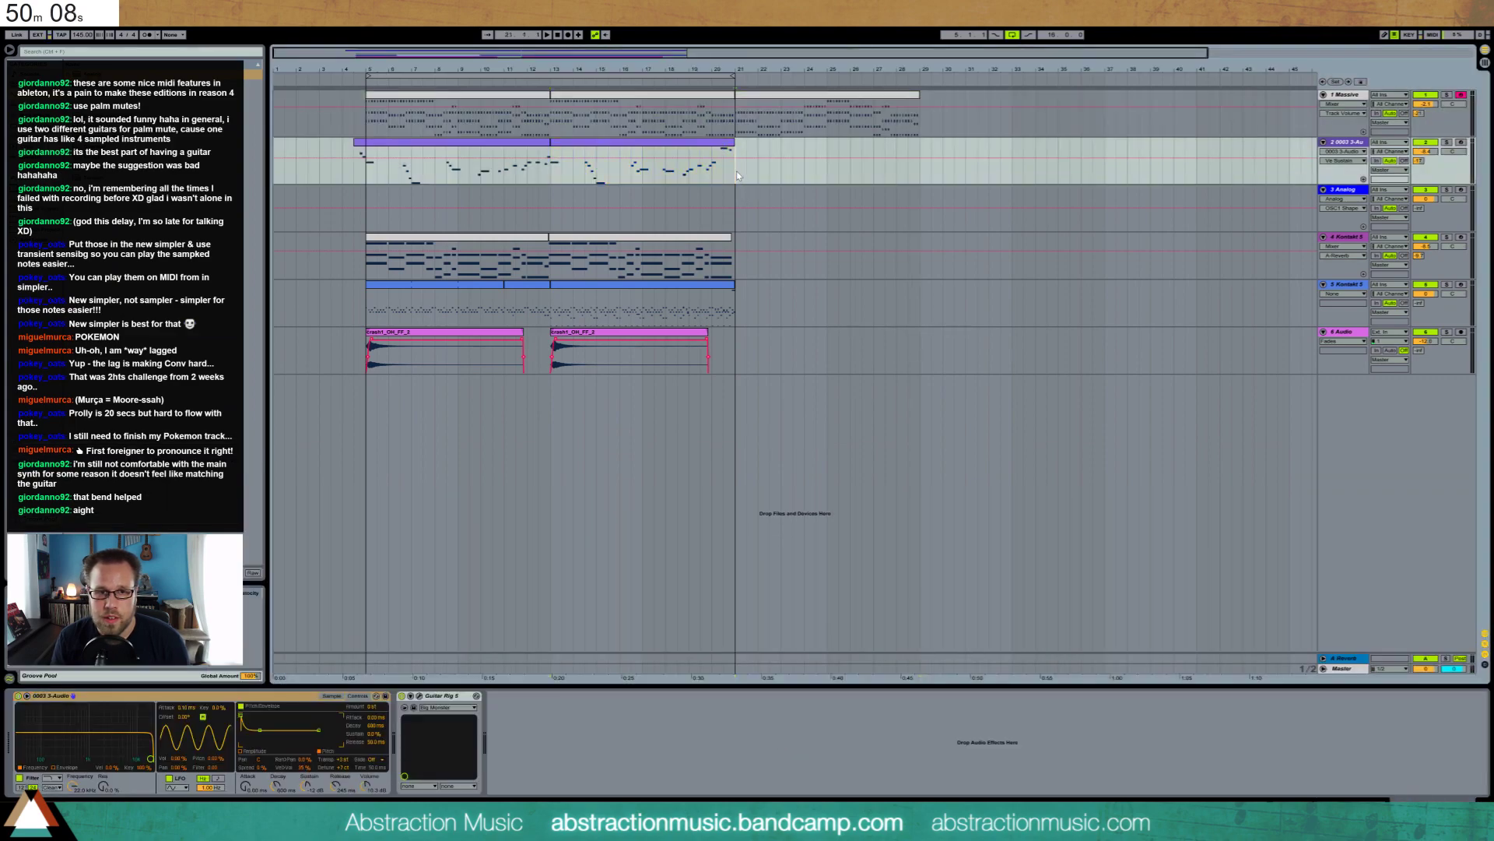
{"action": "left_click_drag", "start_coordinate": [737, 176], "coordinate": [918, 176]}
{"action": "key", "text": "ctrl+shift+m"}
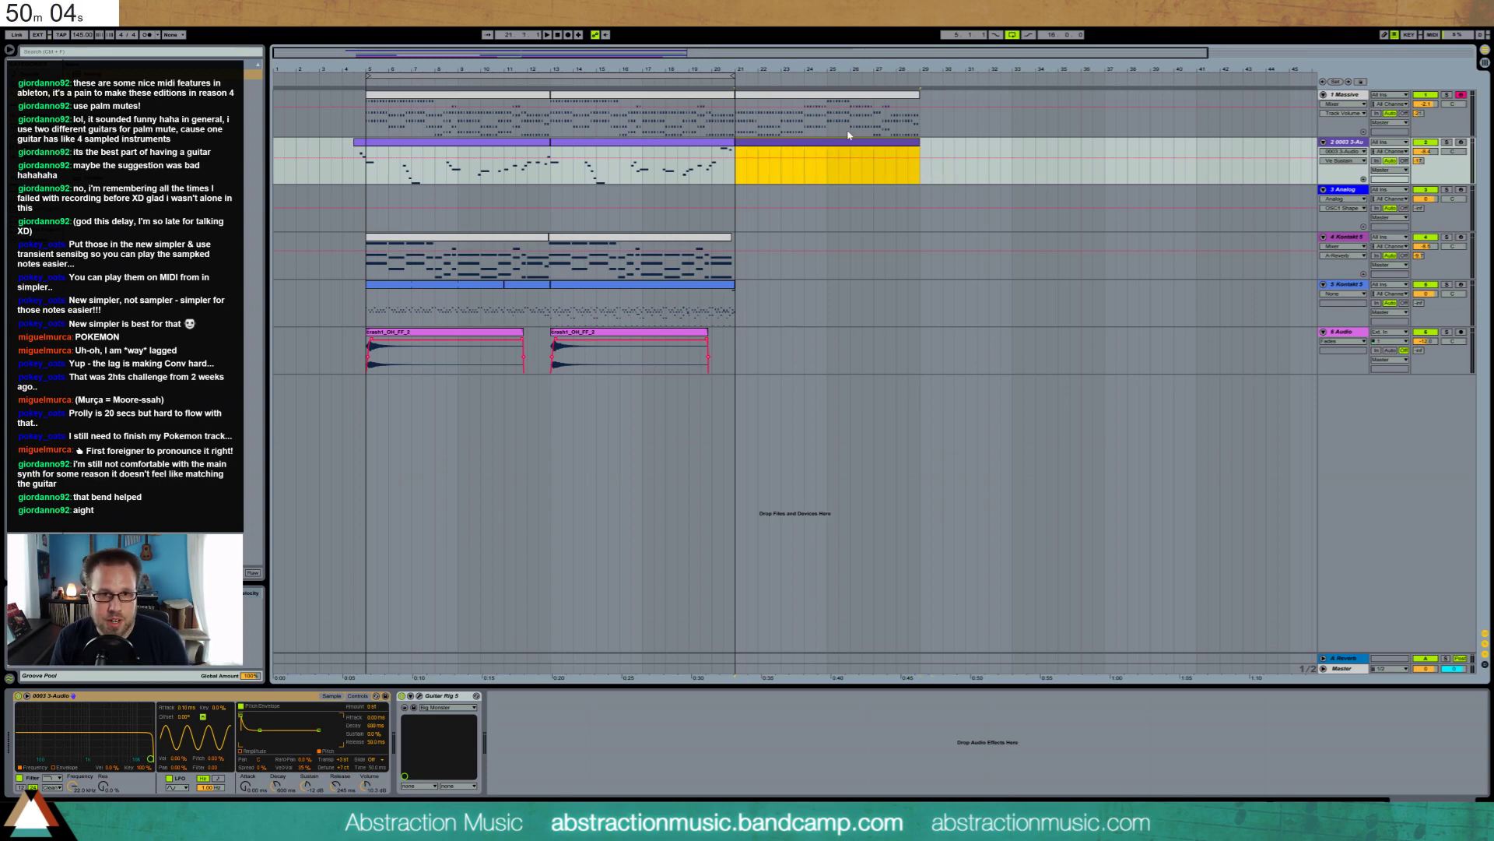
Open the new track 2 clip's notes and add an eighth note at its start, transposed up one octave
{"action": "double_click", "coordinate": [819, 143]}
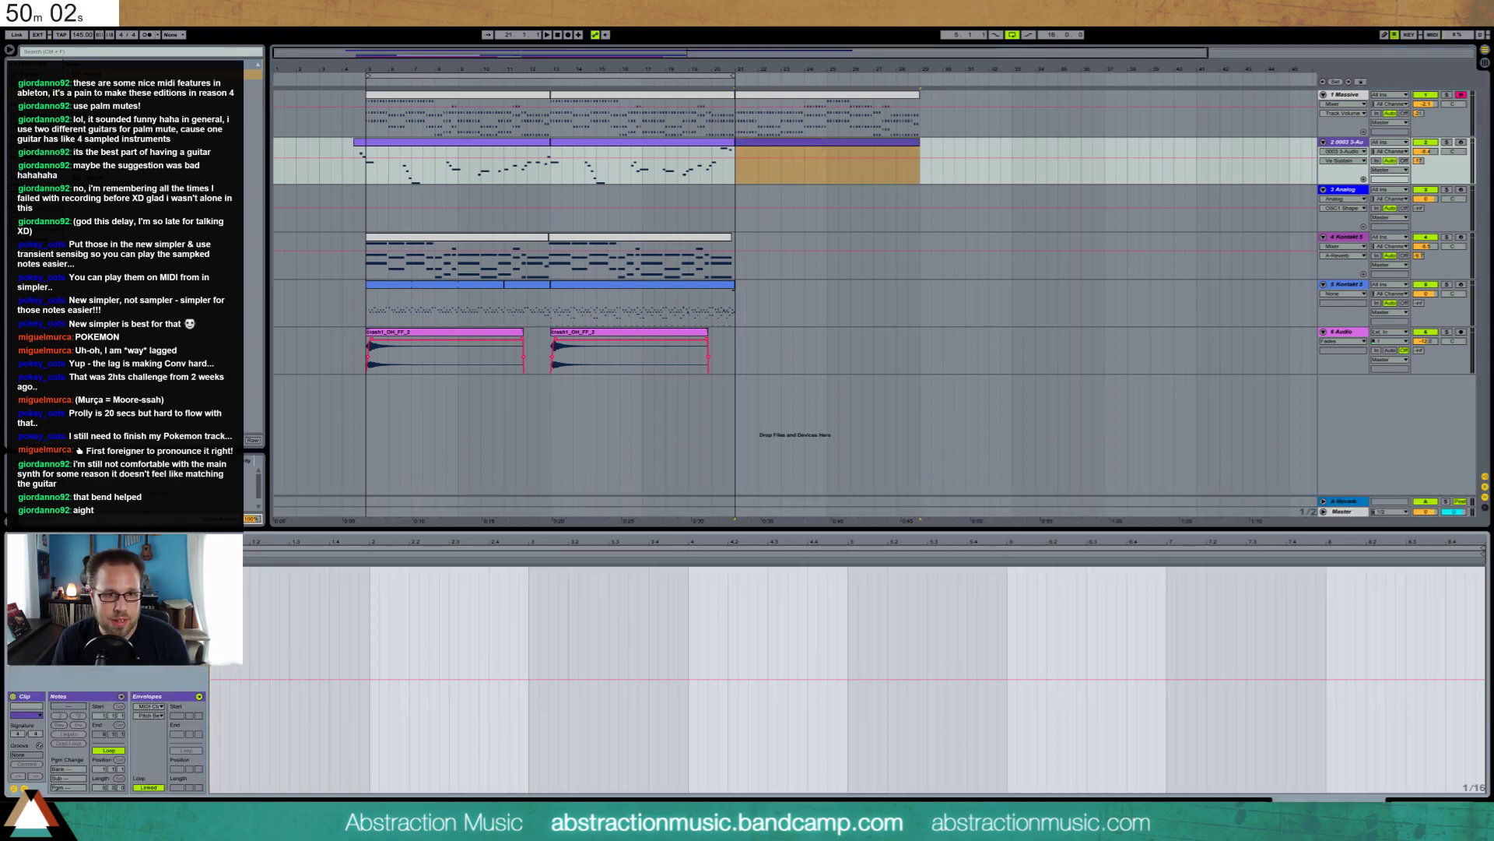
{"action": "left_click_drag", "start_coordinate": [250, 539], "coordinate": [288, 541]}
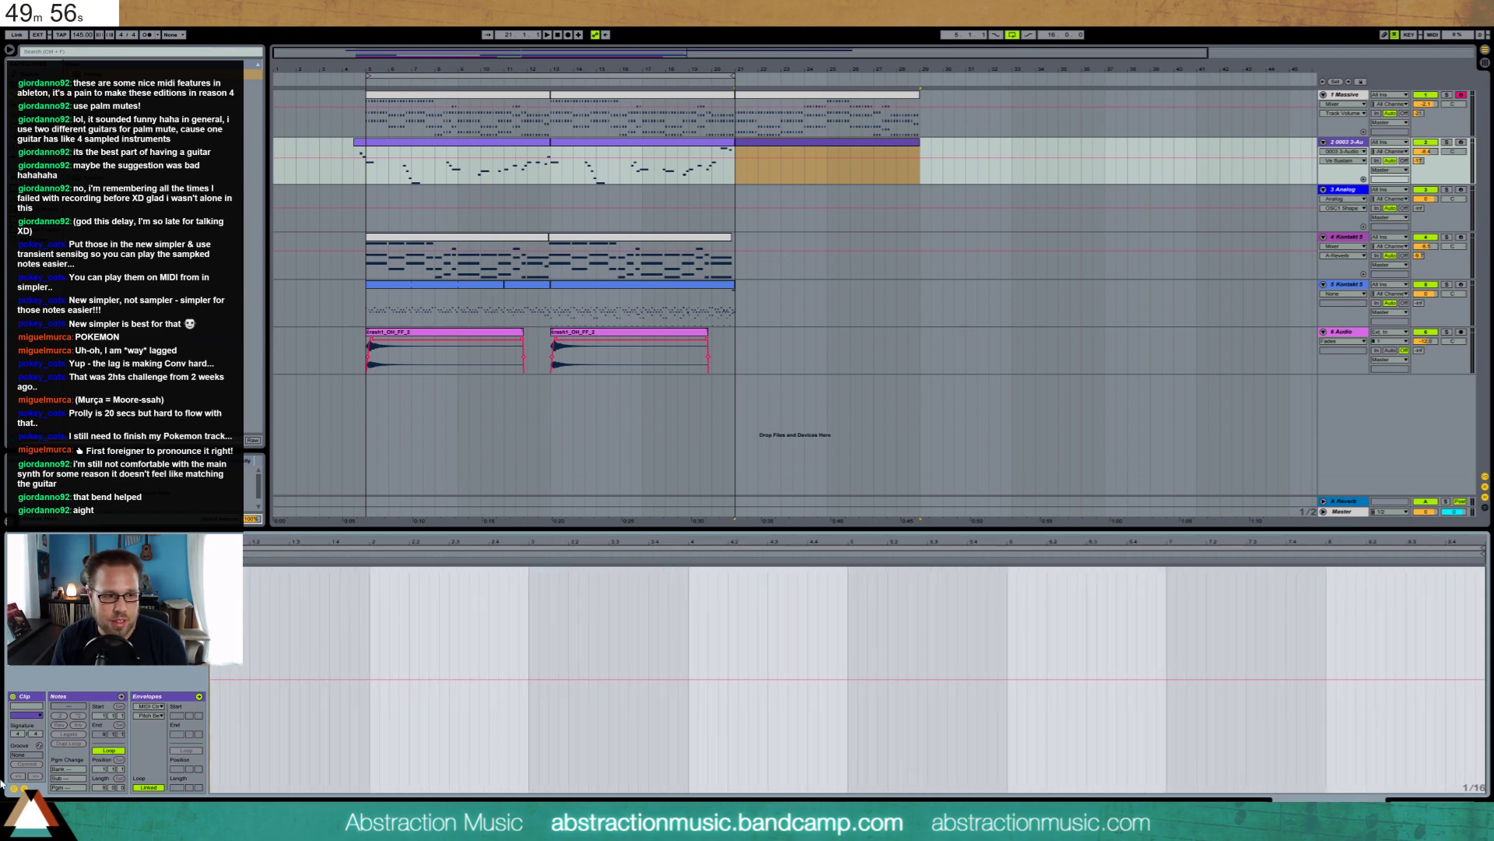
{"action": "left_click", "coordinate": [25, 788]}
{"action": "left_click_drag", "start_coordinate": [138, 701], "coordinate": [125, 679]}
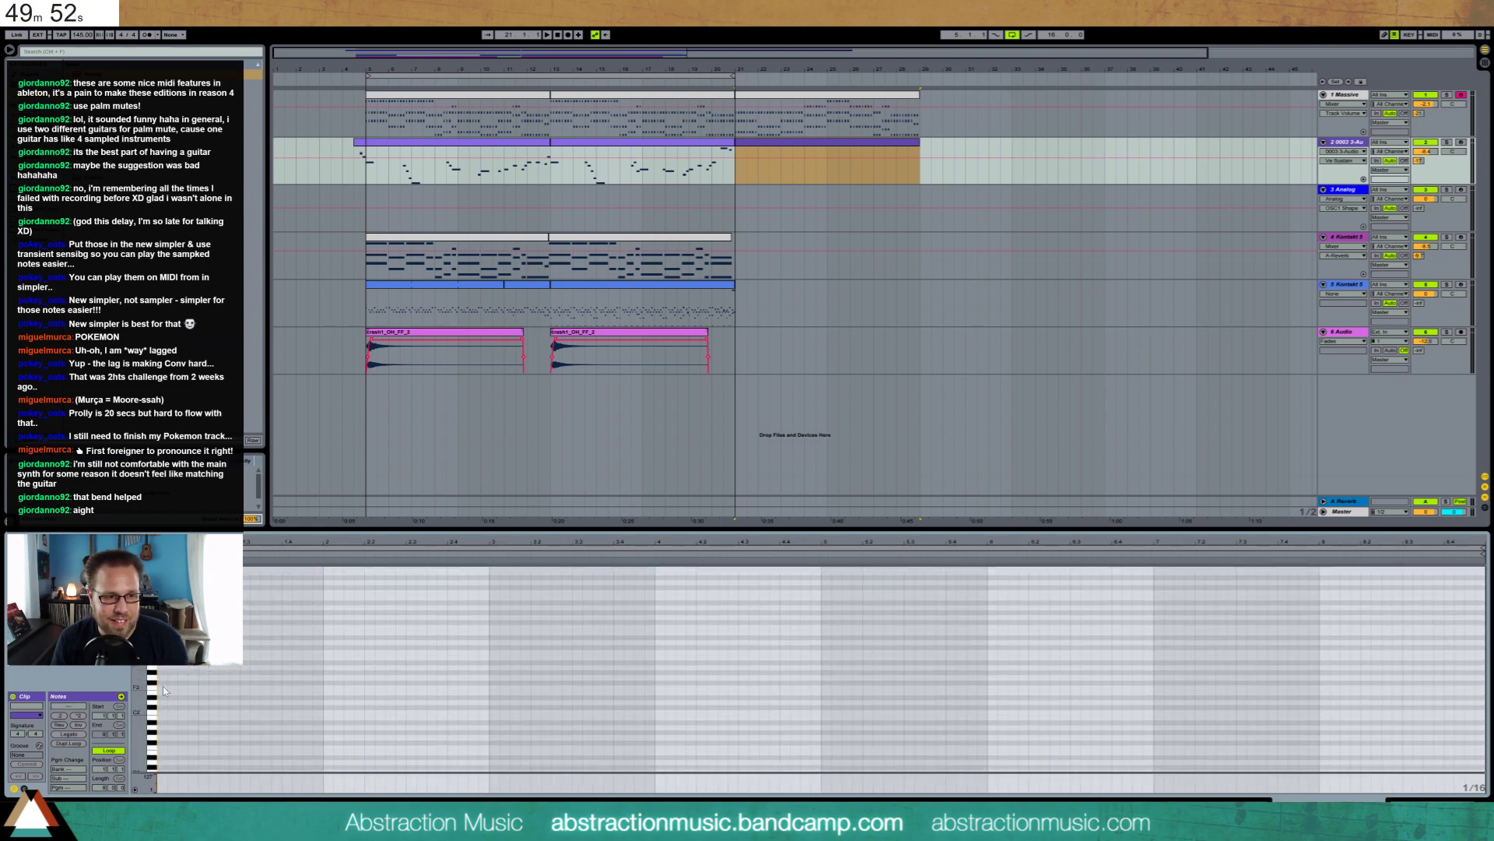
{"action": "double_click", "coordinate": [161, 688]}
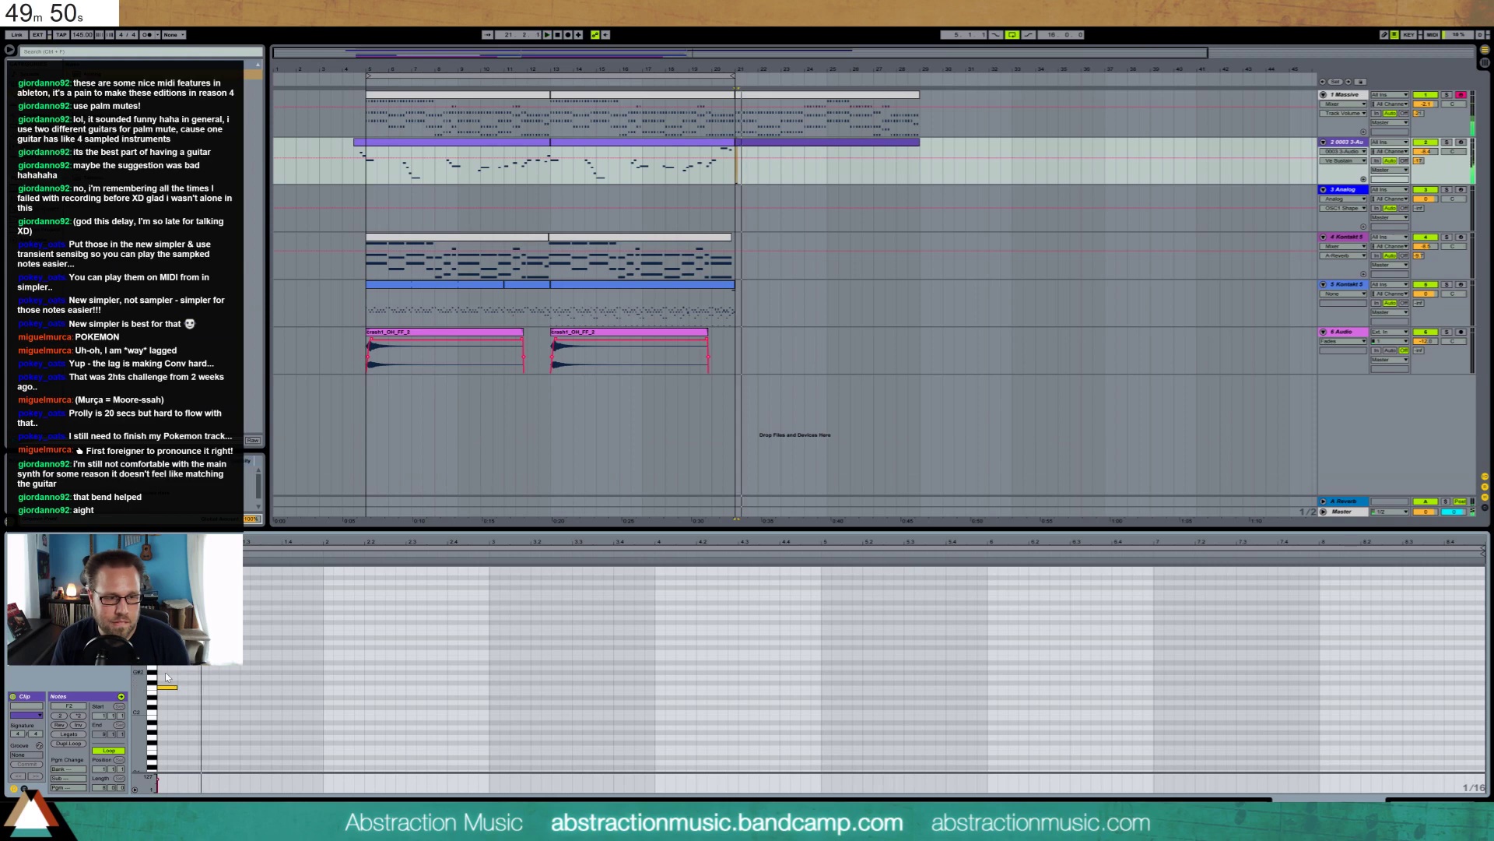
{"action": "key", "text": "shift+Up"}
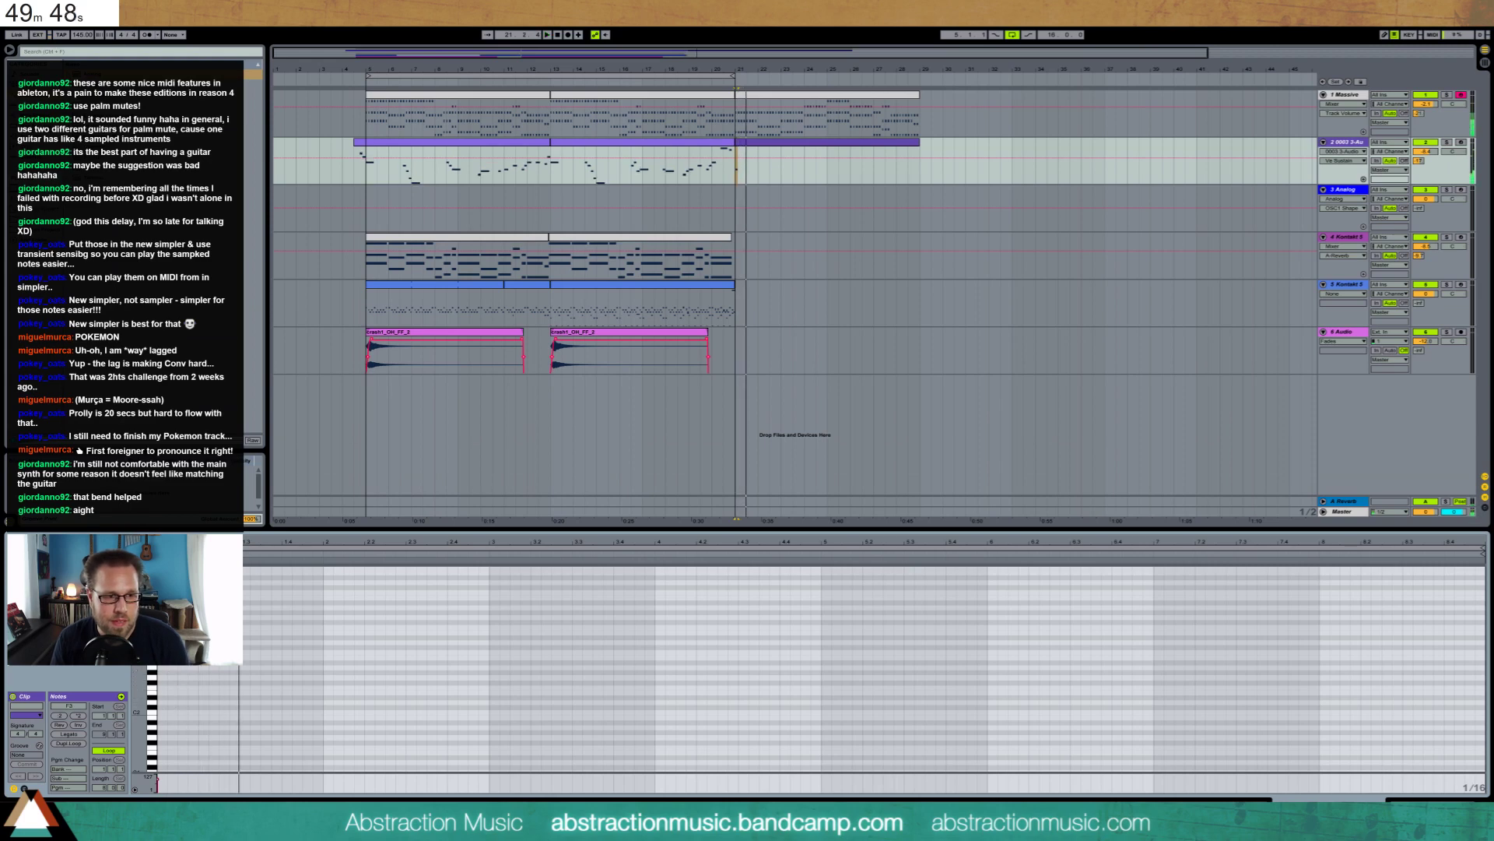
Add three more eighth notes in bar 1: one midway through beat 2 and two in beat 4, the last slightly lower
{"action": "key", "text": "space"}
{"action": "double_click", "coordinate": [214, 629]}
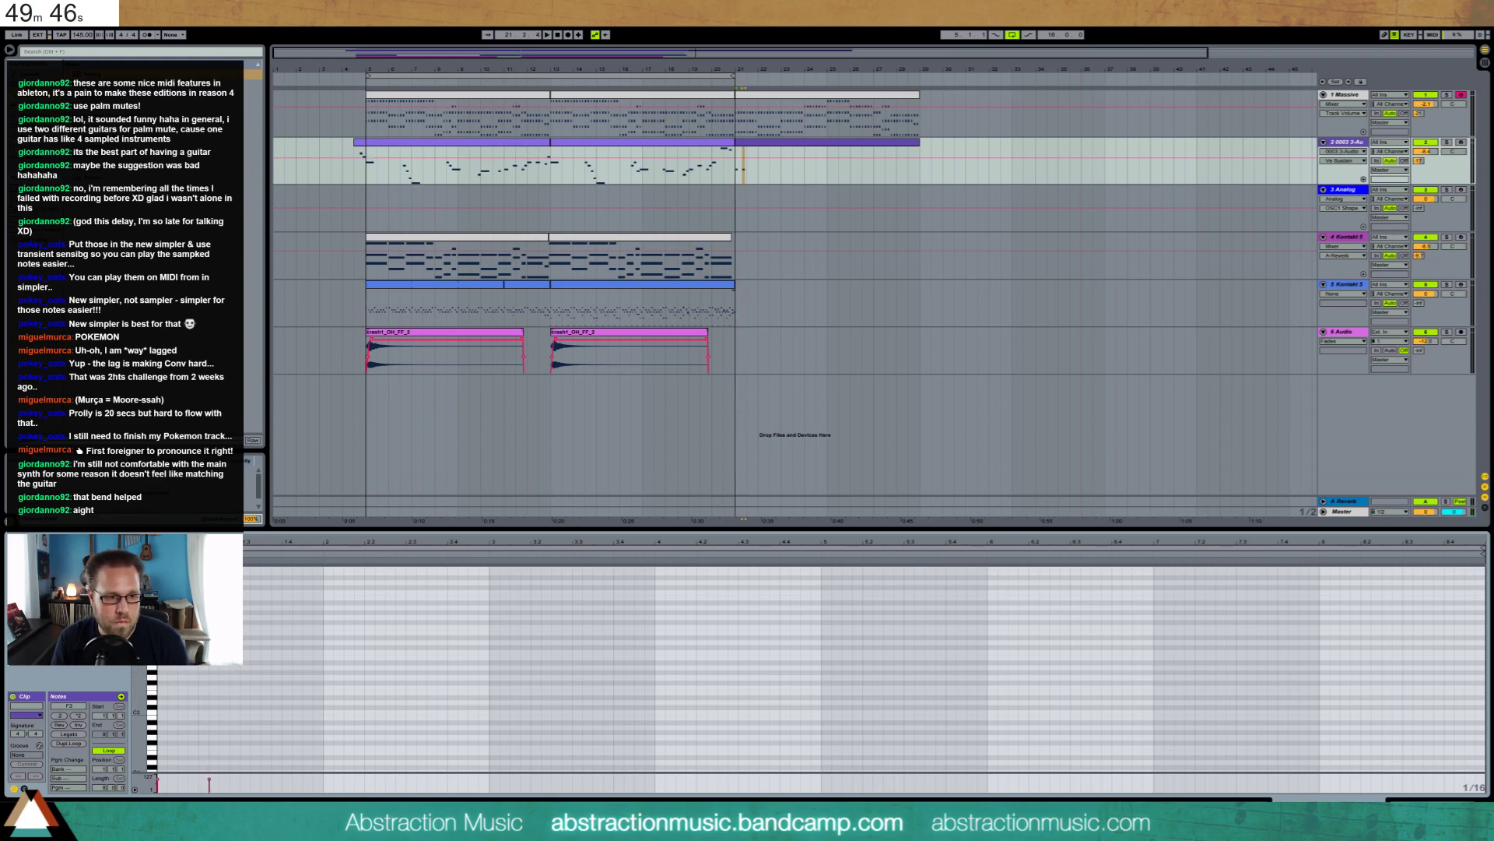
{"action": "key", "text": "Right"}
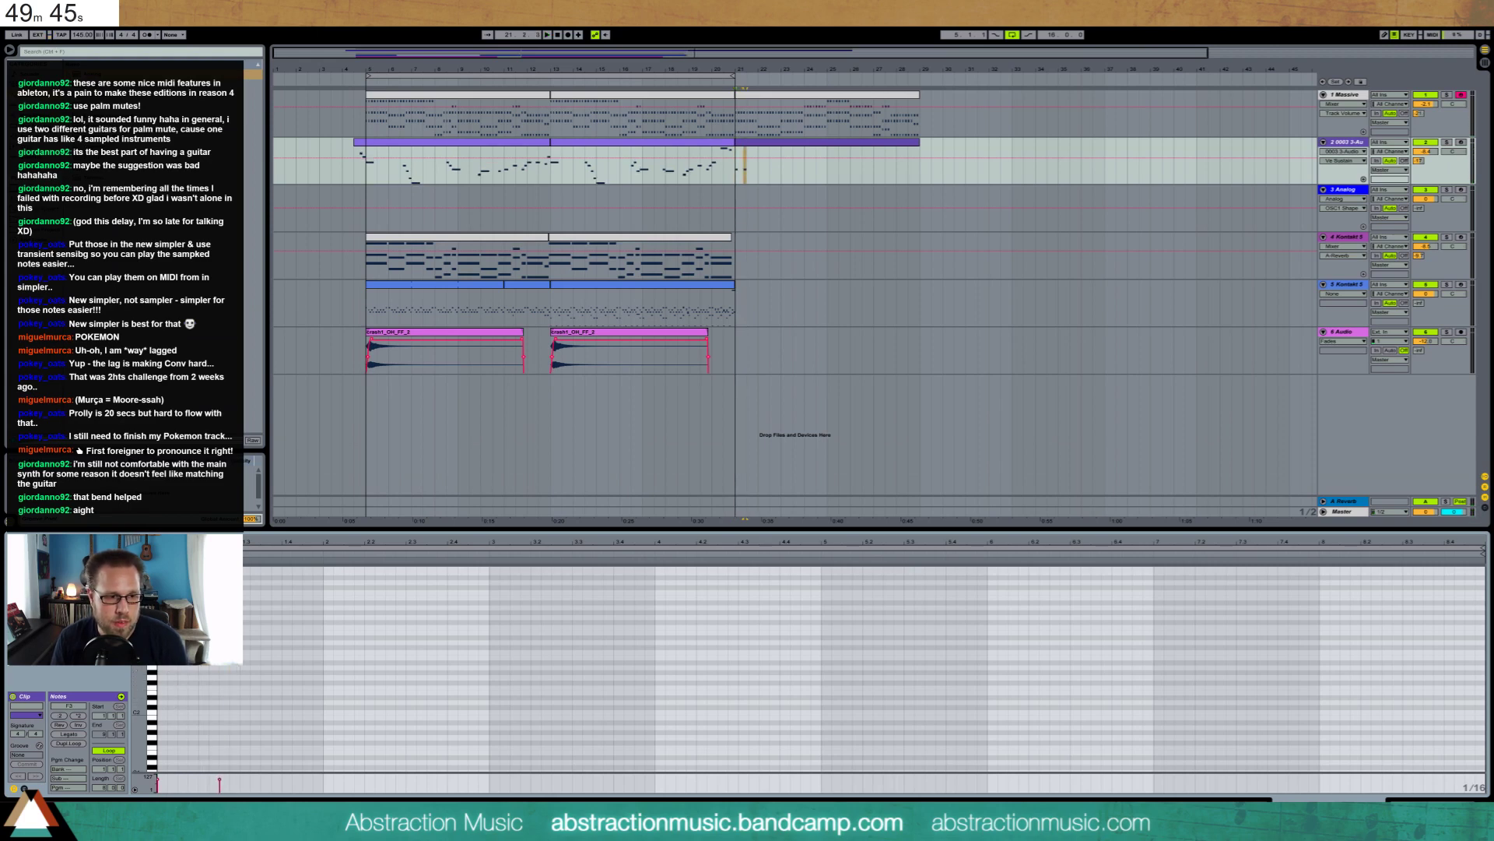
{"action": "double_click", "coordinate": [283, 628]}
{"action": "double_click", "coordinate": [306, 632]}
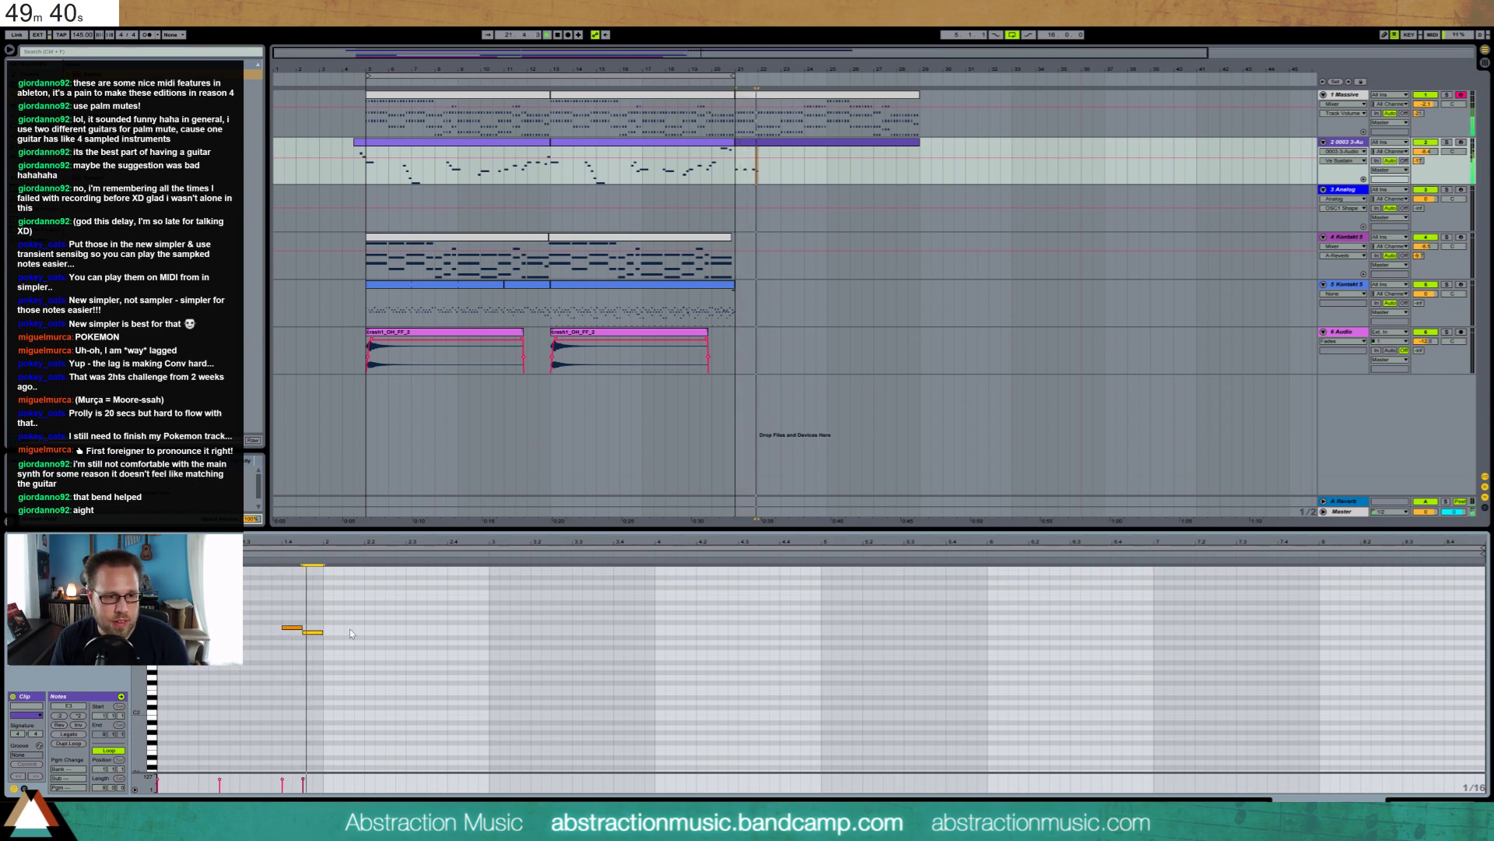
{"action": "key", "text": "space"}
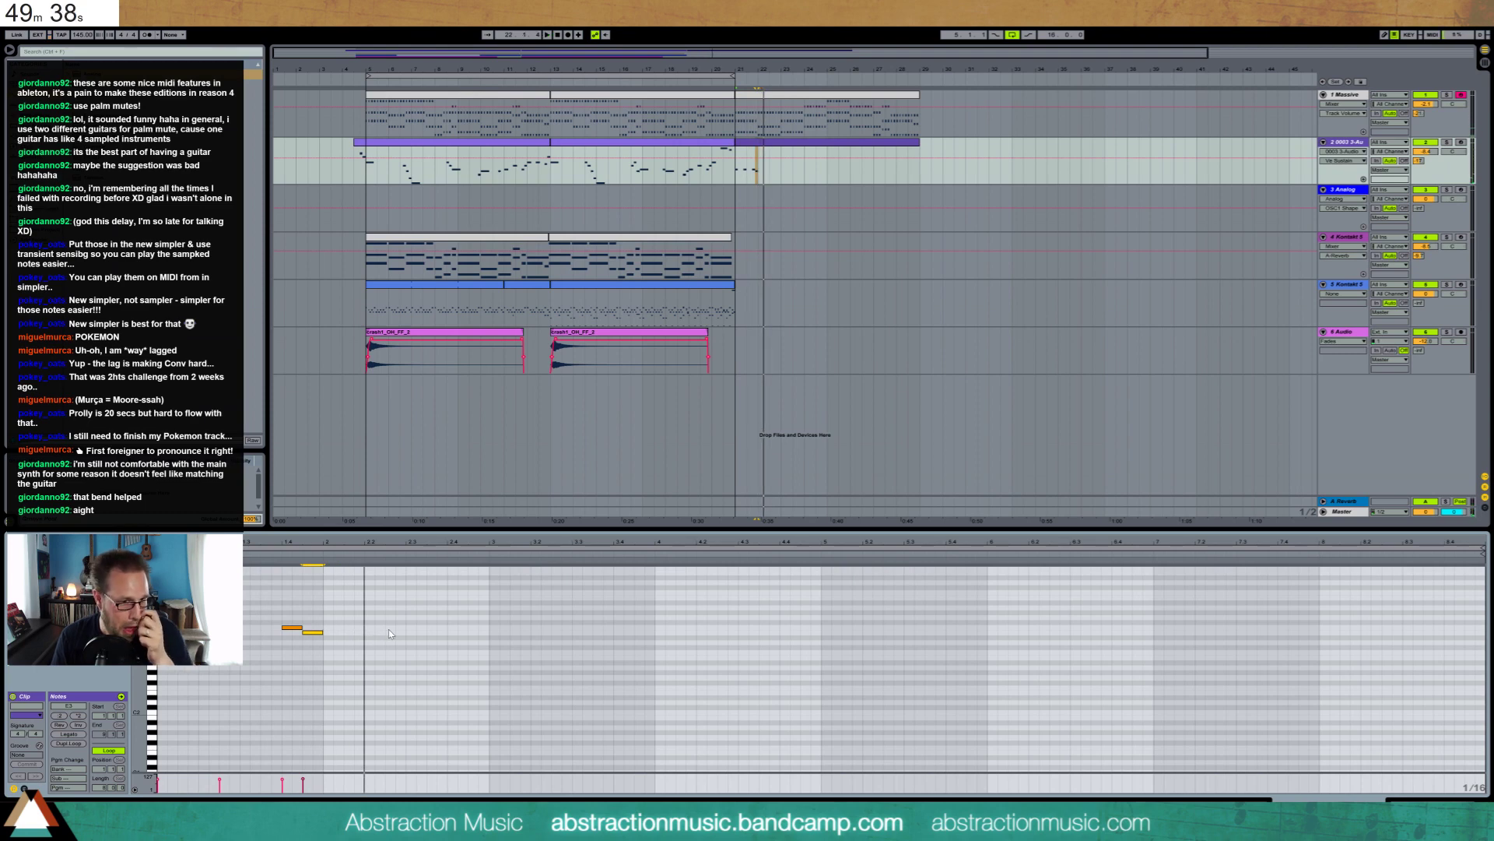
Add two notes in bar 2, midway through beat 2 and on beat 4, and duplicate the two-bar pattern into bars 3 and 4
{"action": "left_click", "coordinate": [387, 634]}
{"action": "double_click", "coordinate": [389, 634]}
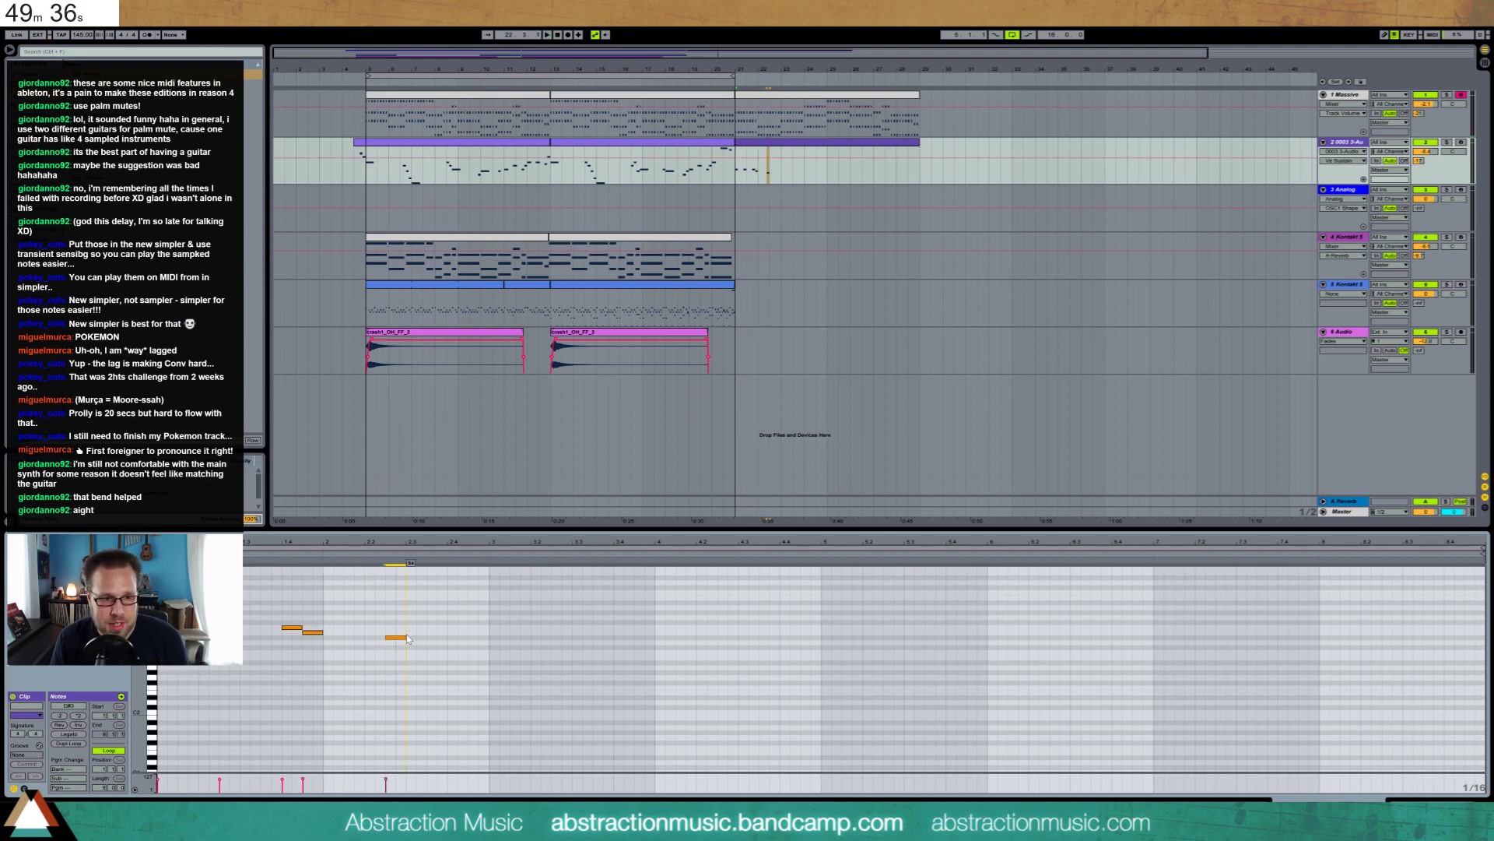
{"action": "double_click", "coordinate": [449, 632]}
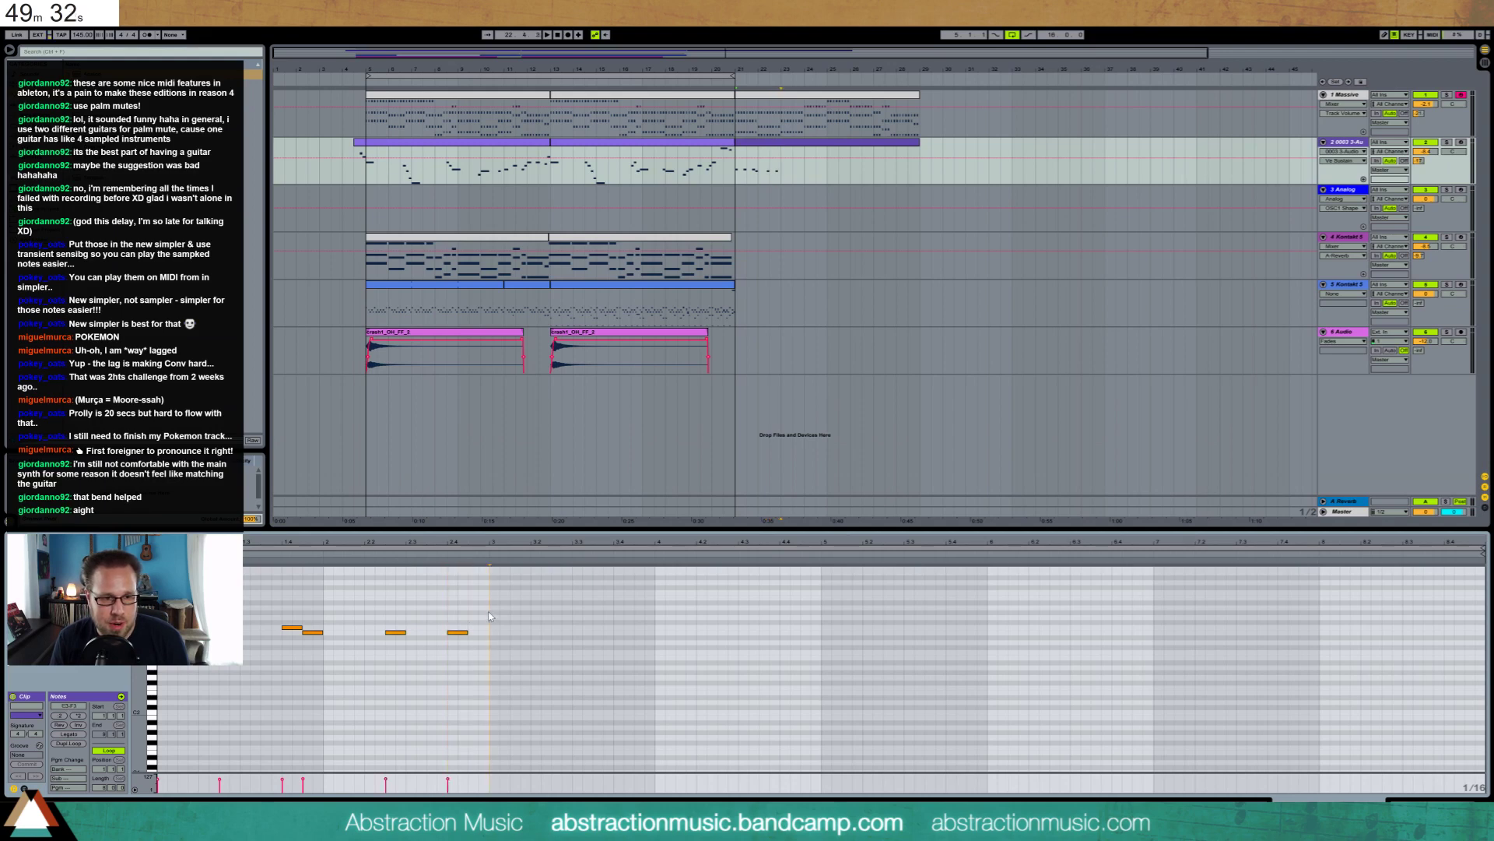
{"action": "key", "text": "ctrl+a"}
{"action": "key", "text": "ctrl+d"}
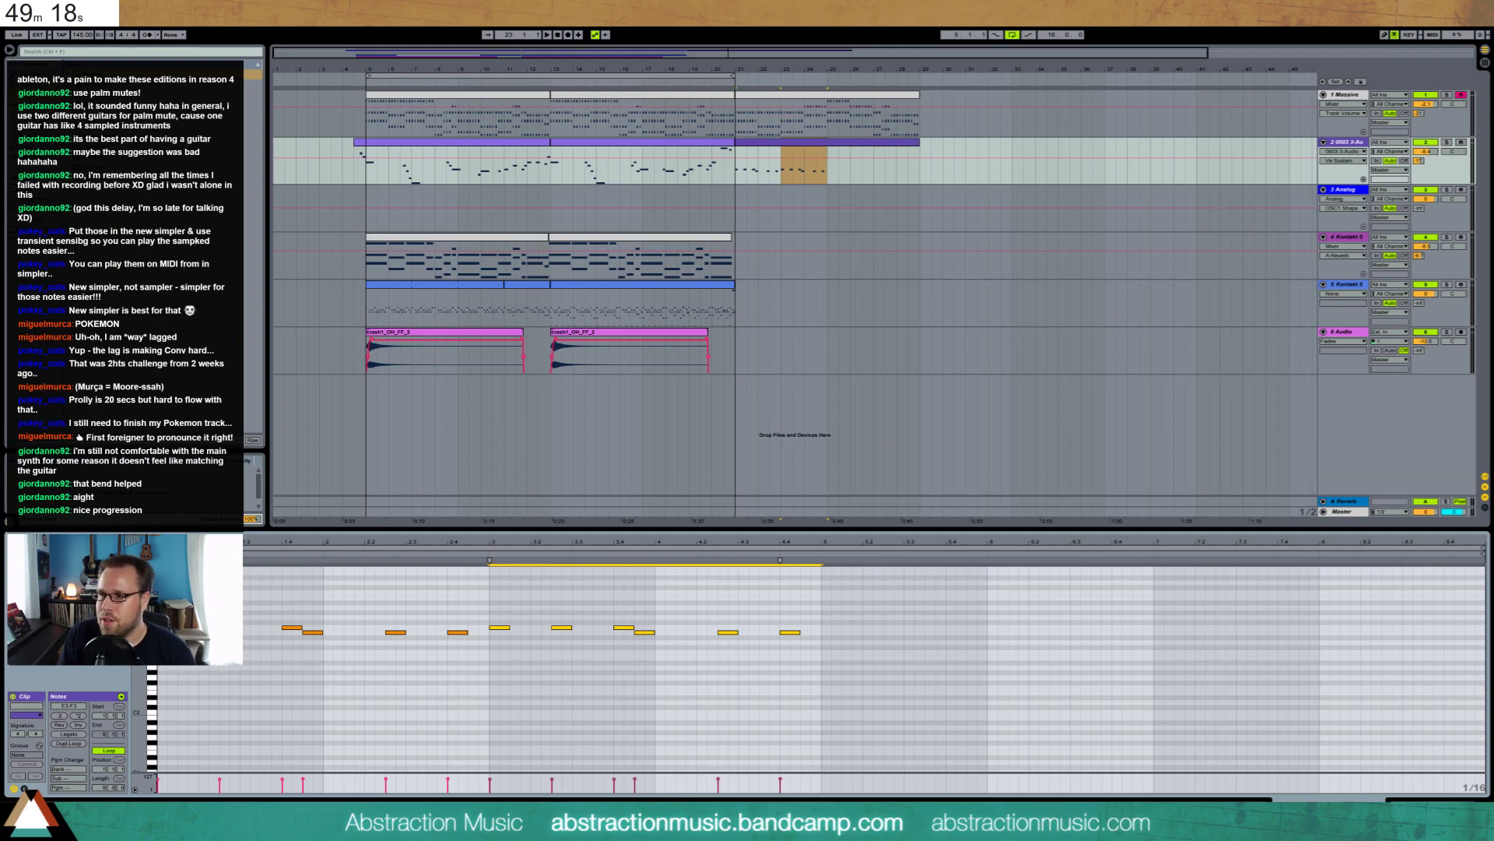
Switch to the browser's Hooktheory page for the Pokemon opening theme and play its Chorus section
{"action": "left_click_drag", "start_coordinate": [1493, 124], "coordinate": [895, 146]}
{"action": "left_click", "coordinate": [662, 362]}
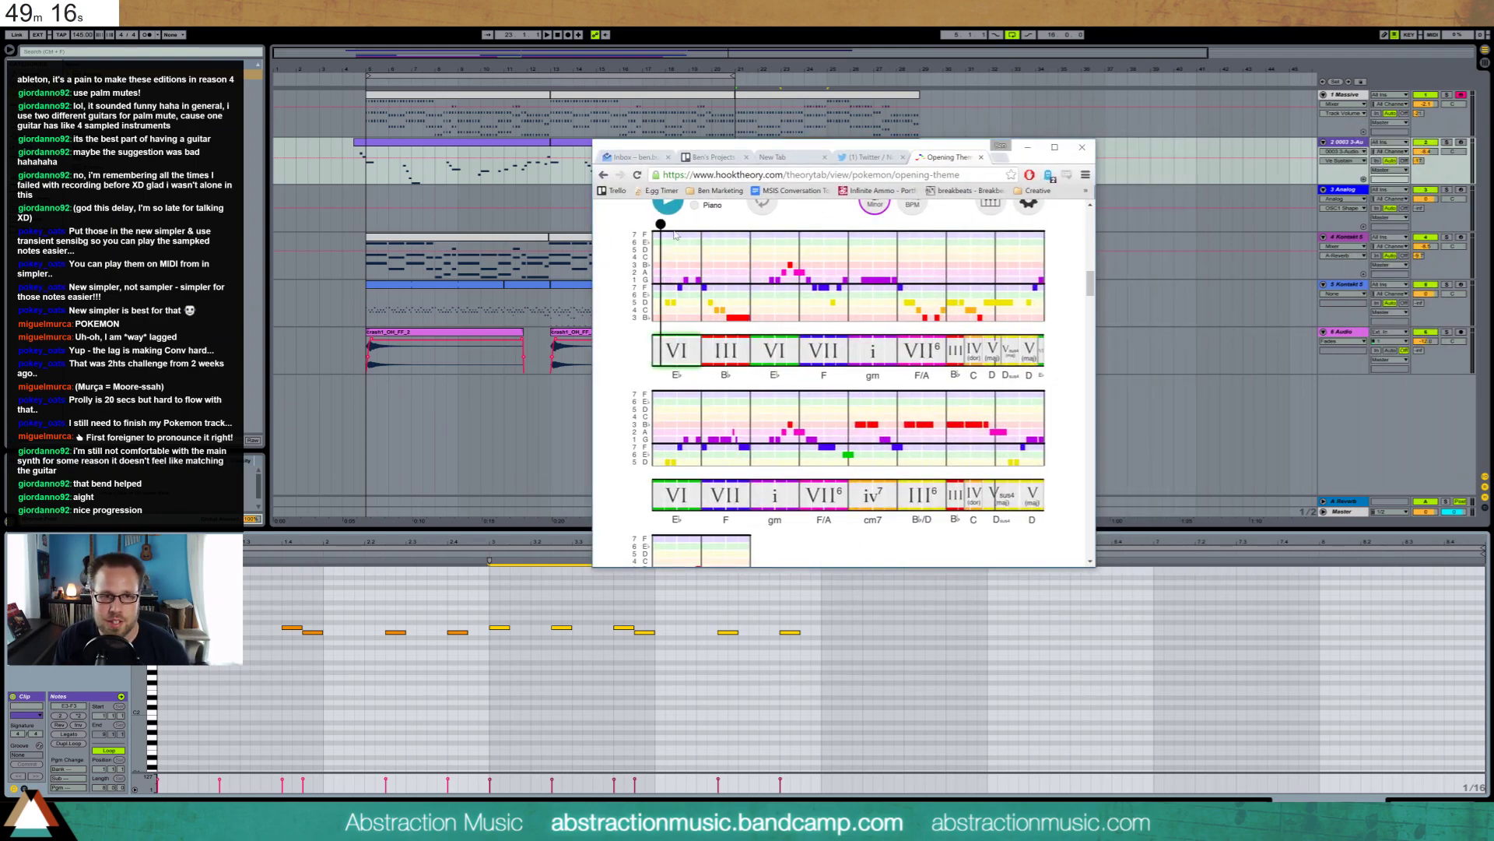
{"action": "scroll", "coordinate": [674, 257], "scroll_direction": "up", "scroll_amount": 2}
{"action": "left_click", "coordinate": [672, 323]}
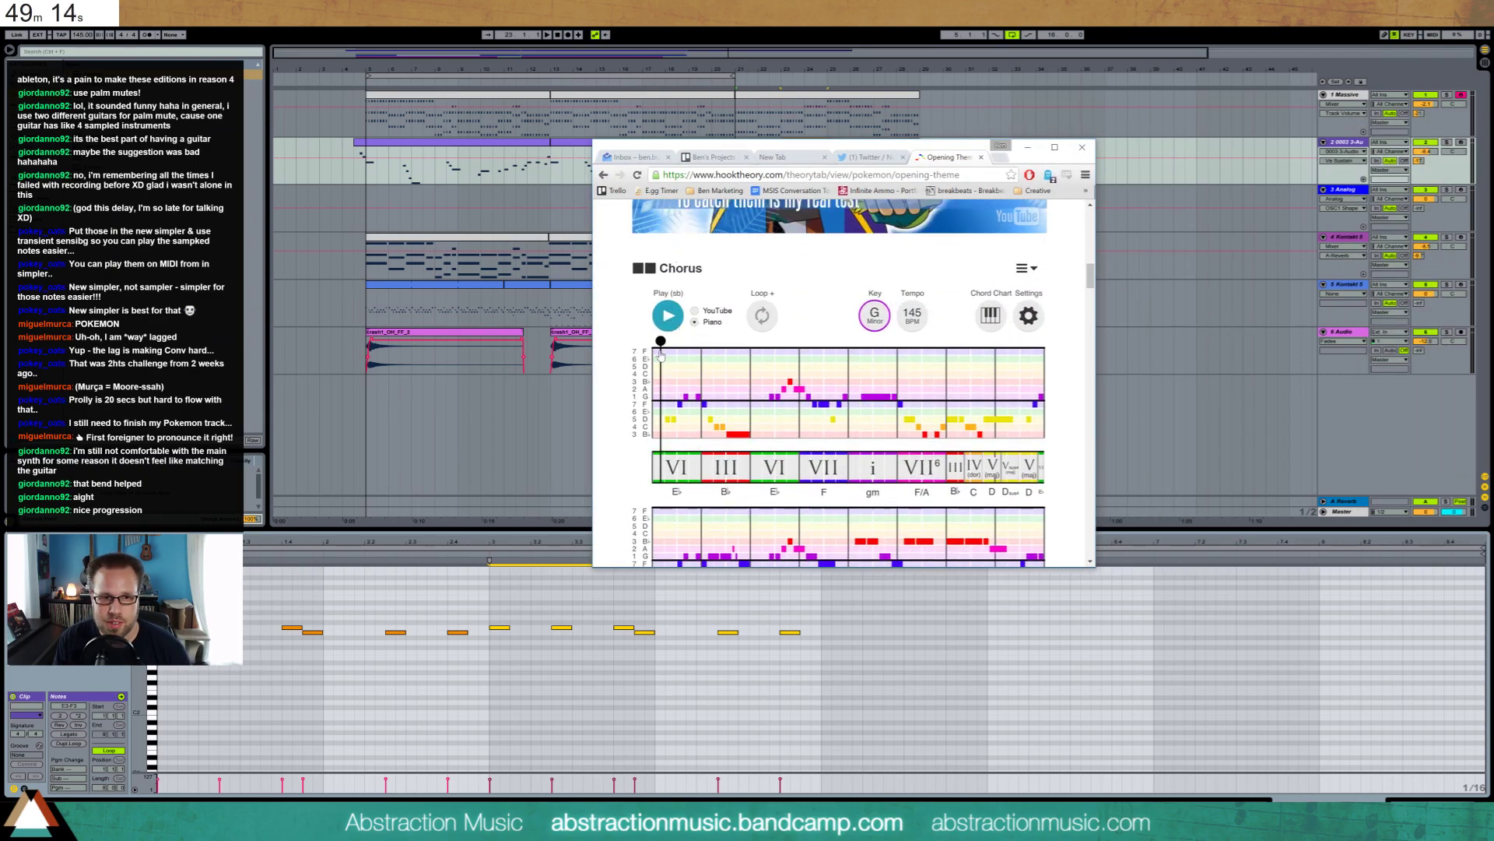
Play the Hooktheory Chorus from its beginning, stop it, and move the browser window away to return to Ableton Live
{"action": "left_click_drag", "start_coordinate": [659, 344], "coordinate": [643, 344]}
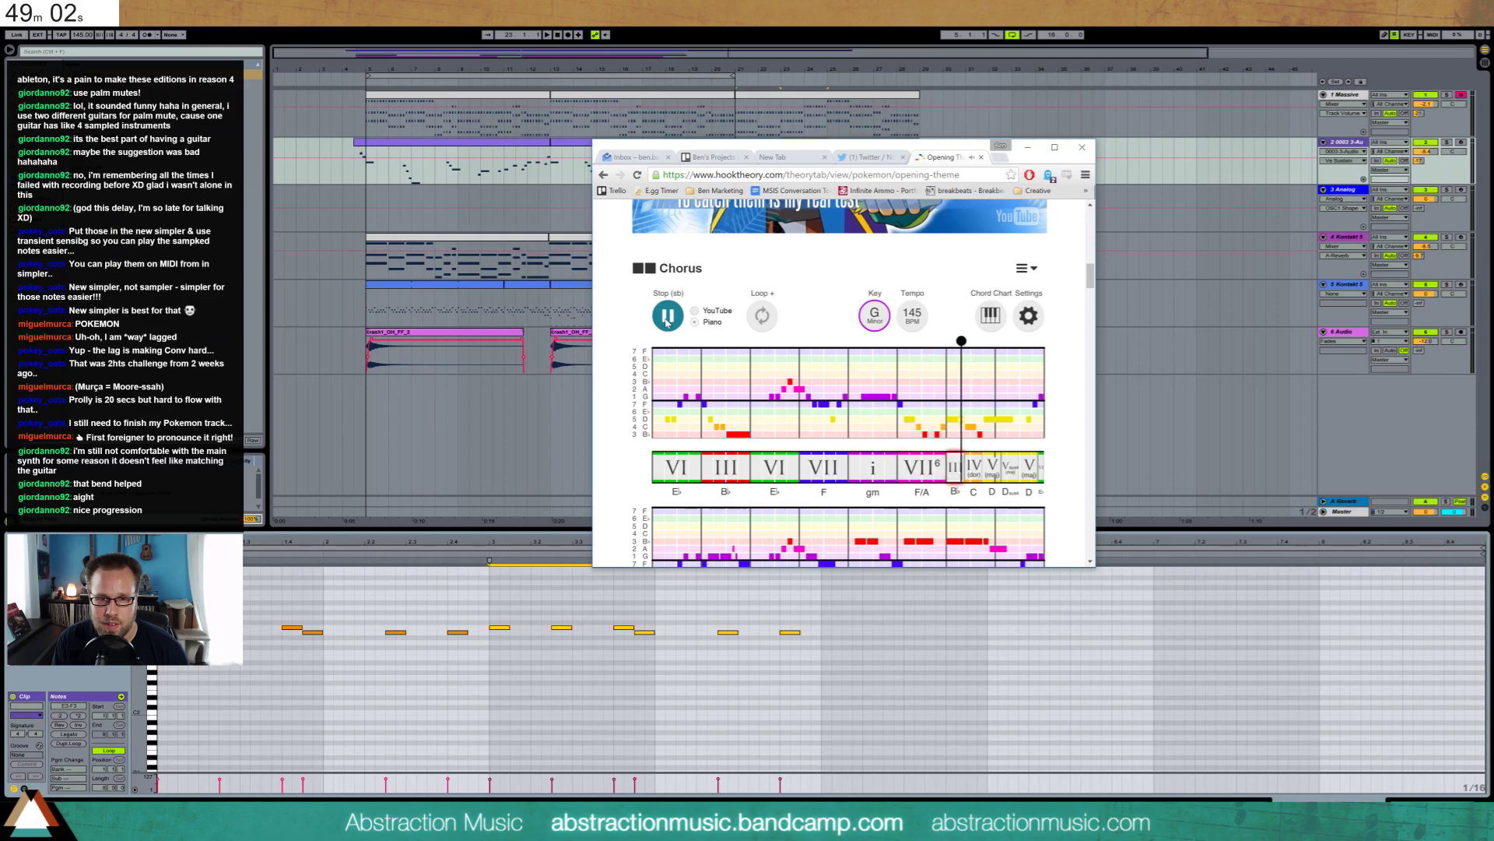
{"action": "key", "text": "space"}
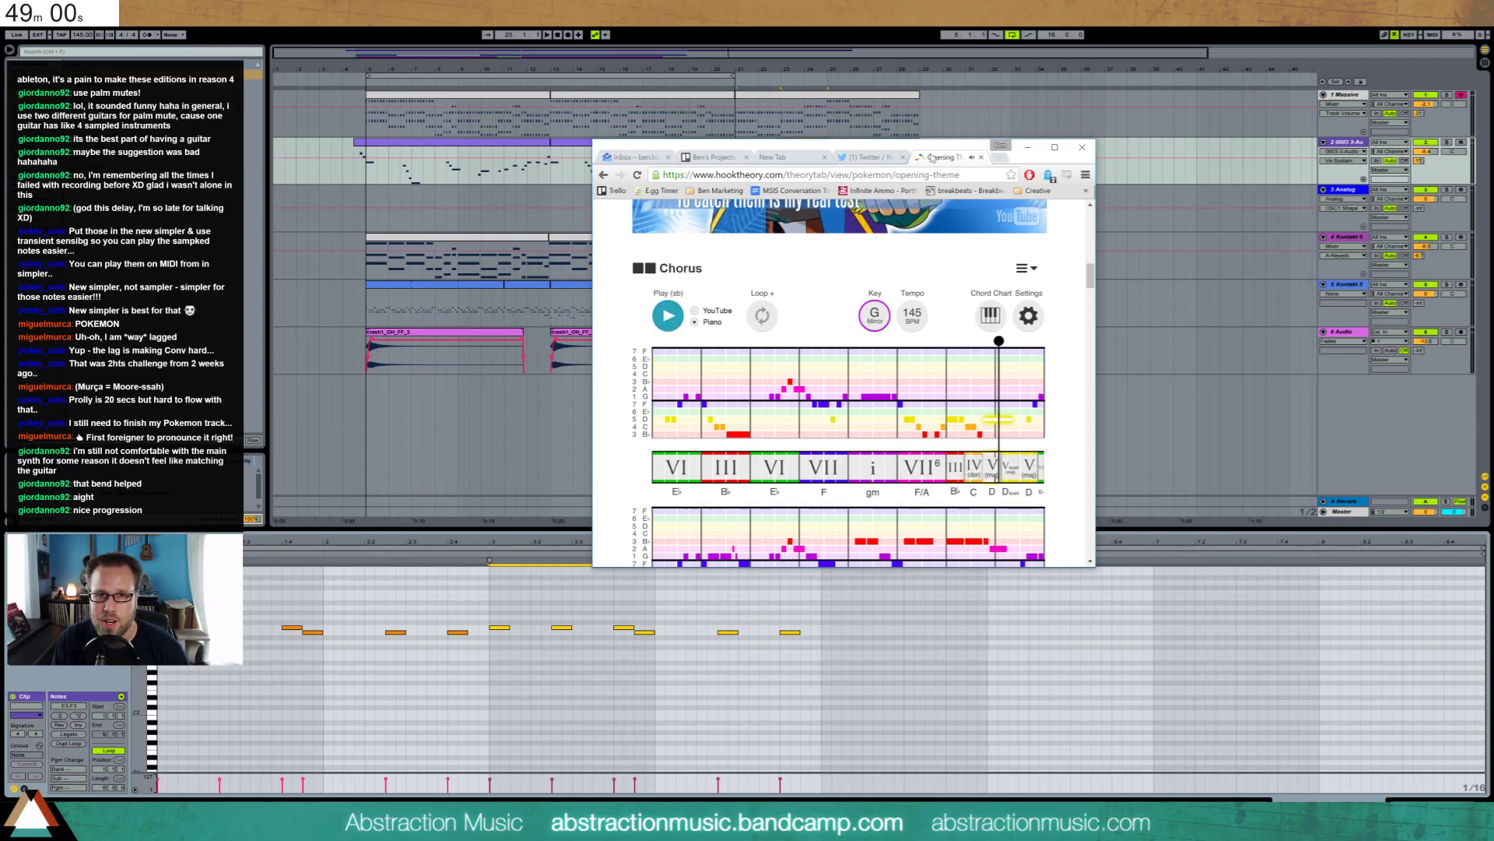
{"action": "left_click_drag", "start_coordinate": [933, 158], "coordinate": [1493, 152]}
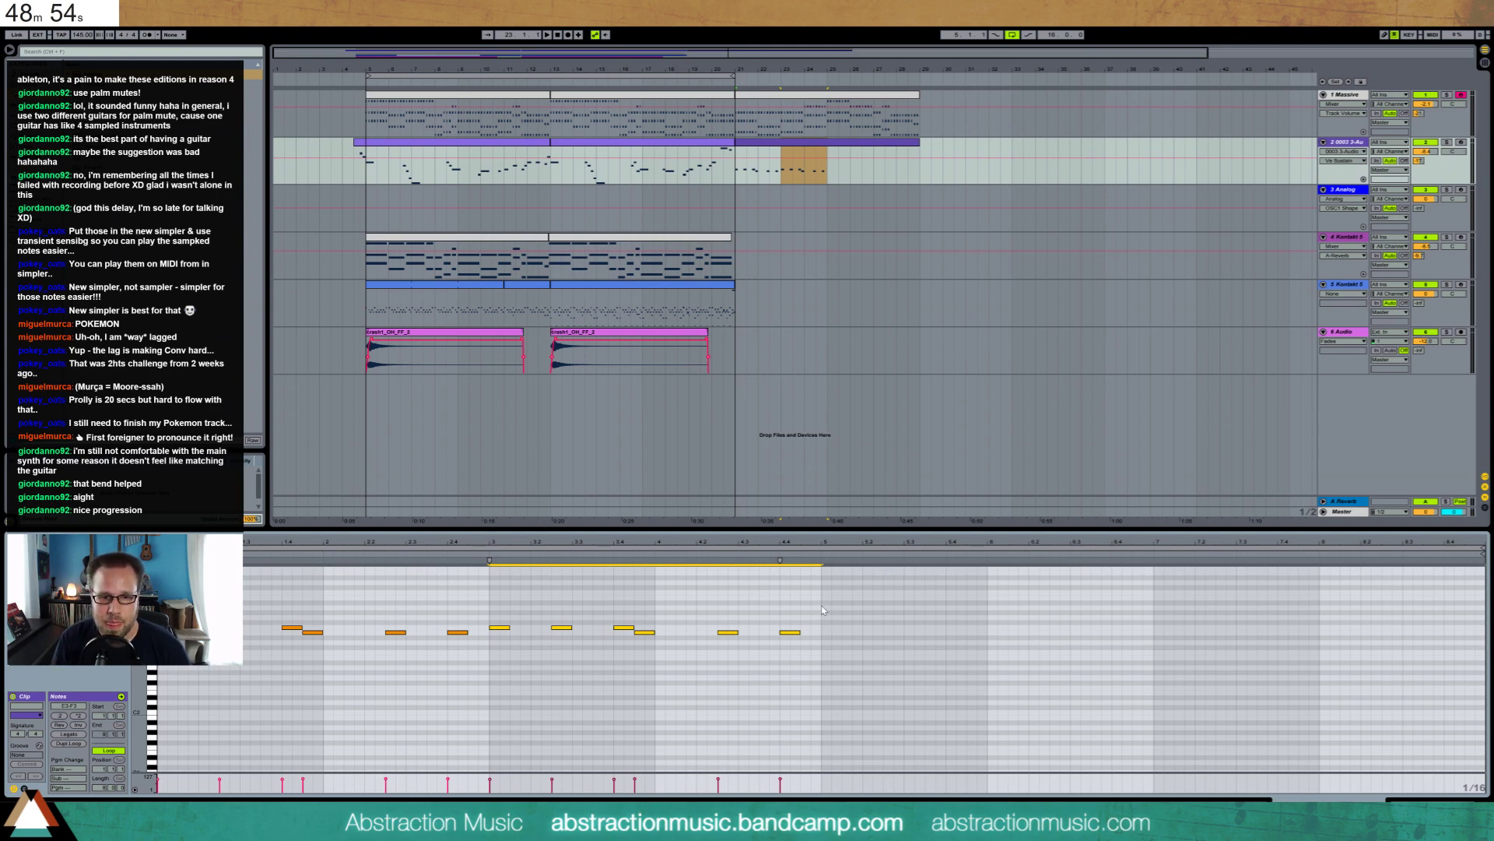
Lower the final note of bar 3 and both notes of bar 4 by two semitones, and play the section
{"action": "left_click", "coordinate": [646, 614]}
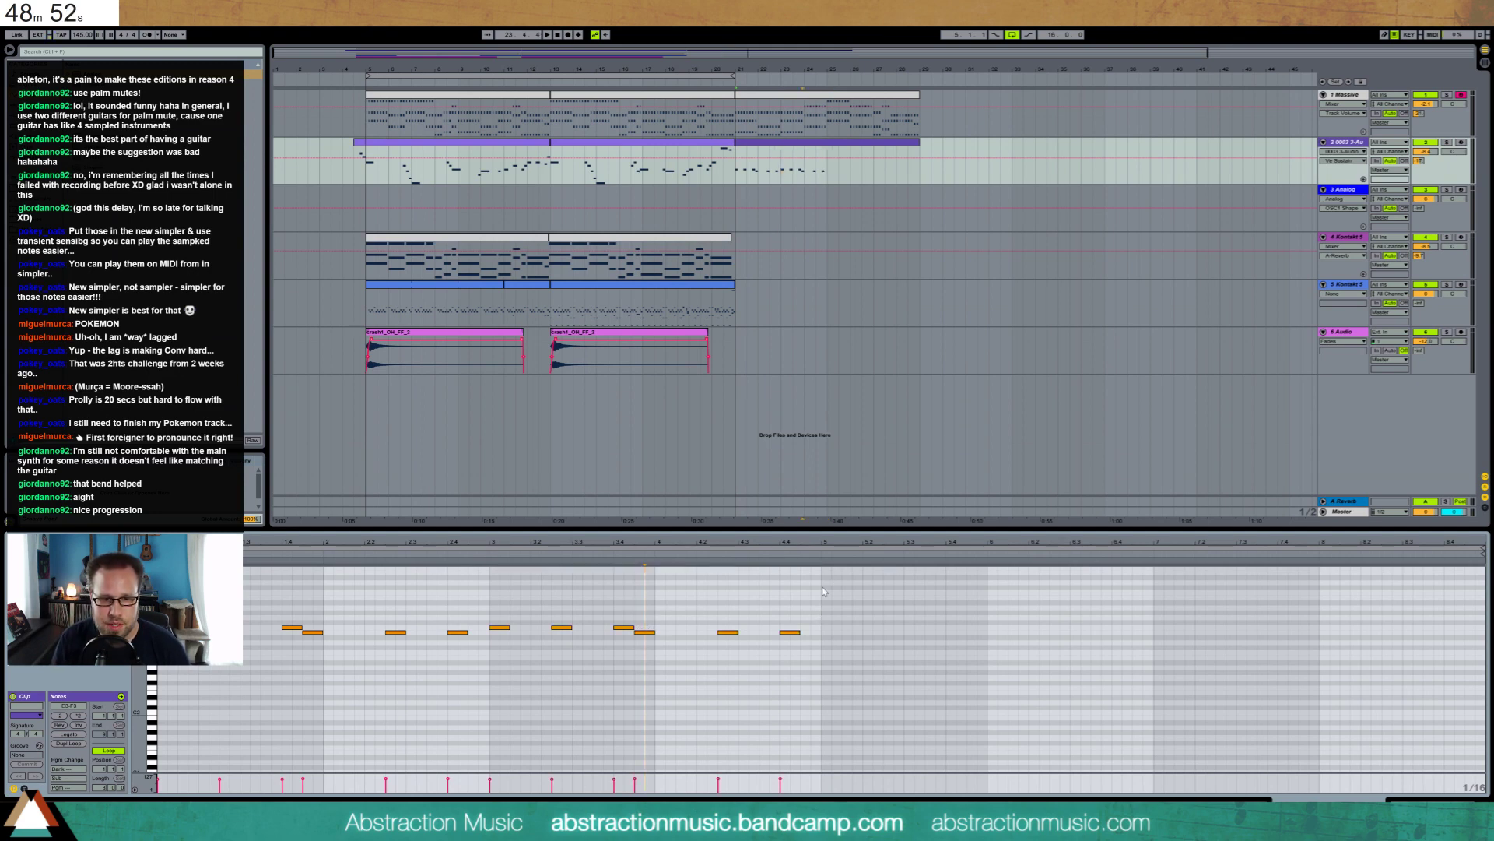
{"action": "left_click_drag", "start_coordinate": [813, 589], "coordinate": [638, 661]}
{"action": "key", "text": "Down"}
{"action": "key", "text": "Down"}
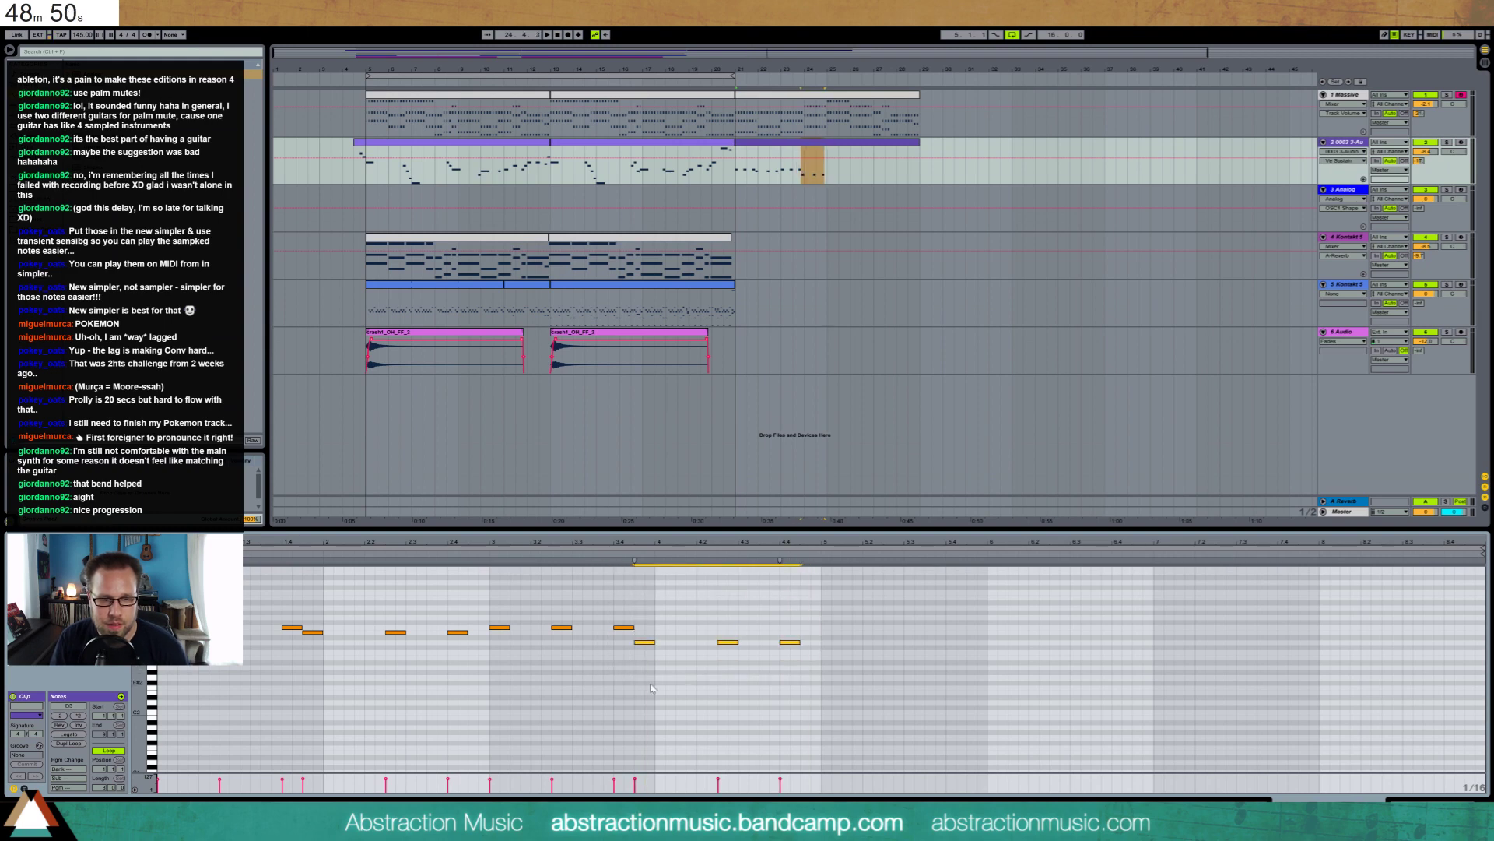
{"action": "key", "text": "space"}
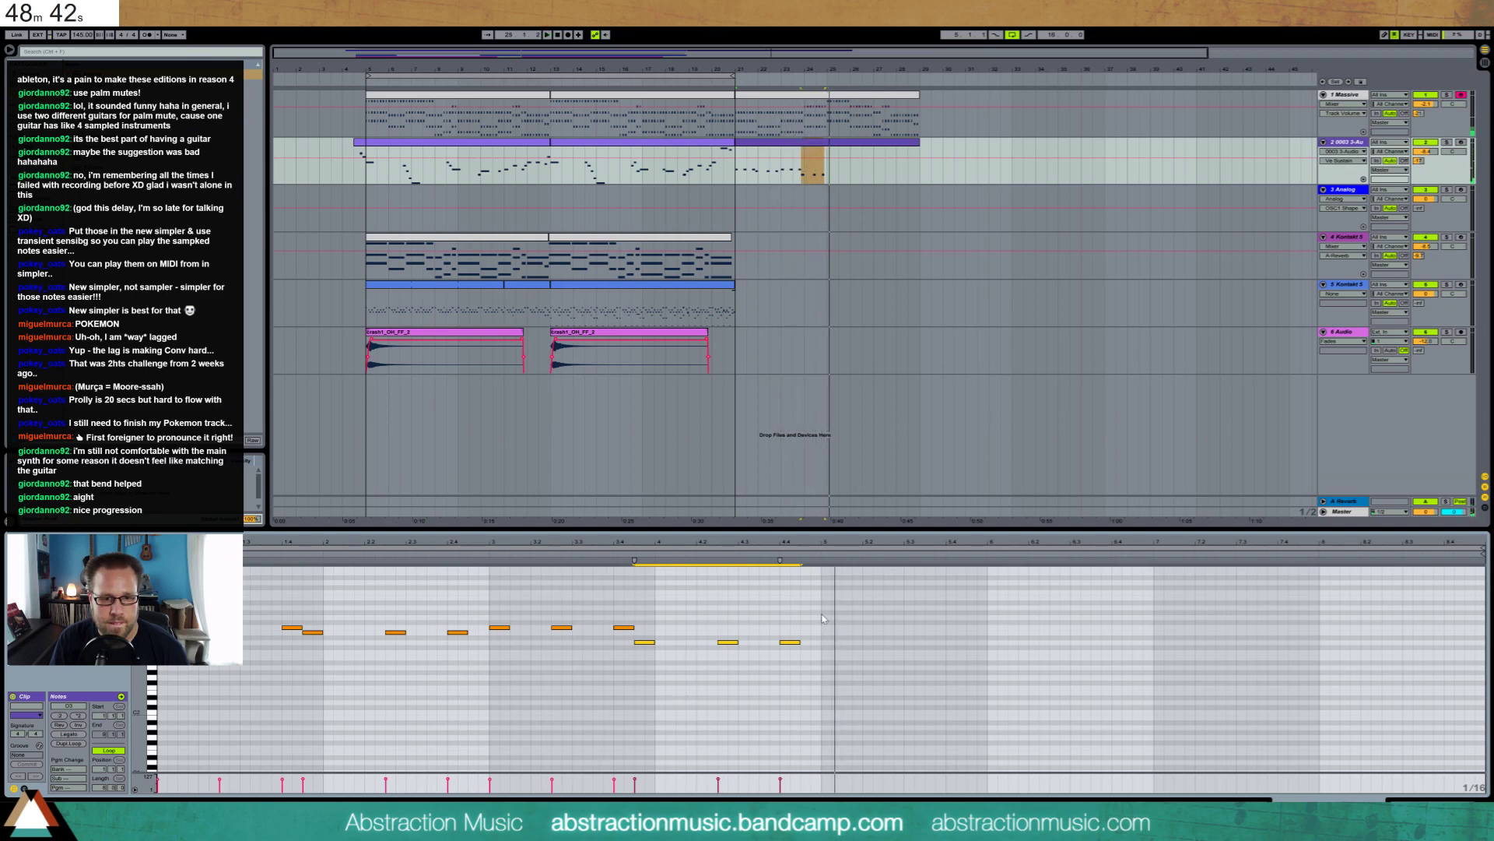
Copy the first three notes of bar 3 to the start of bar 5 in the track 2 clip
{"action": "left_click_drag", "start_coordinate": [632, 606], "coordinate": [500, 637]}
{"action": "key", "text": "ctrl+c"}
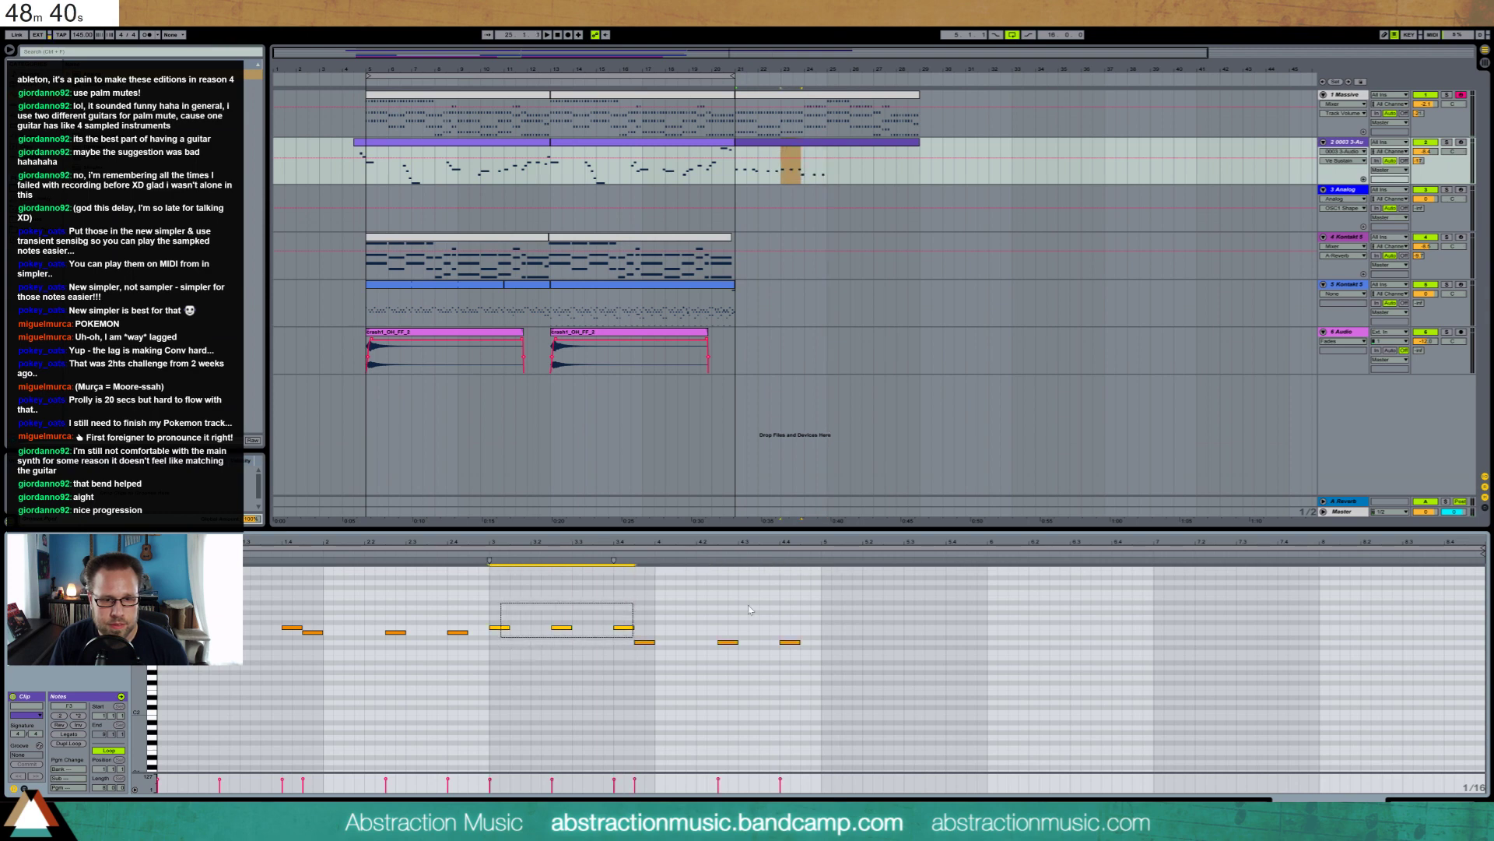
{"action": "left_click", "coordinate": [822, 598]}
{"action": "key", "text": "space"}
{"action": "key", "text": "ctrl+v"}
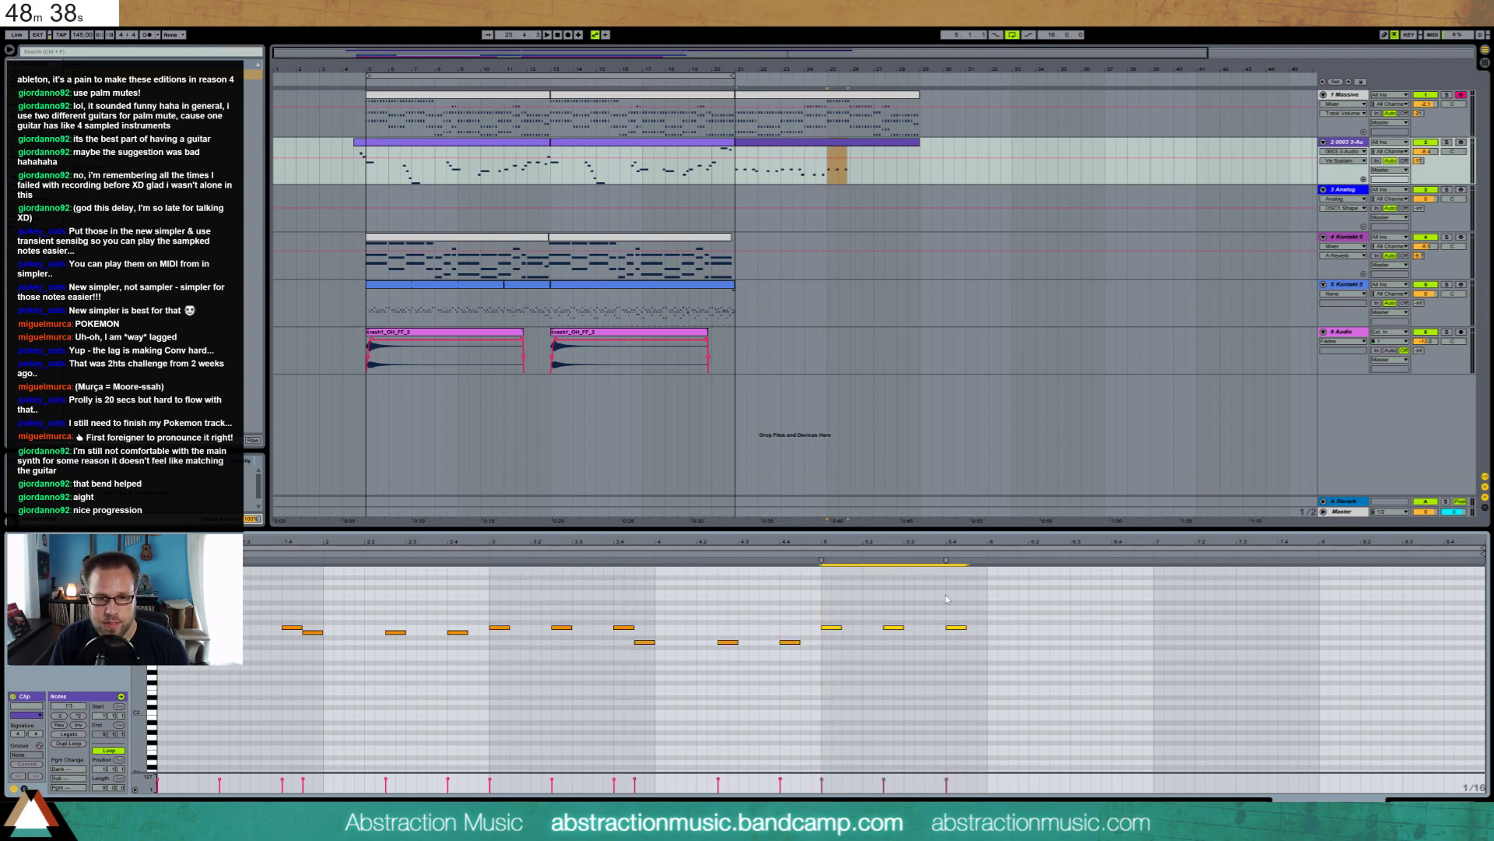
Transpose the three notes in bar 5 up four semitones
{"action": "left_click", "coordinate": [886, 602]}
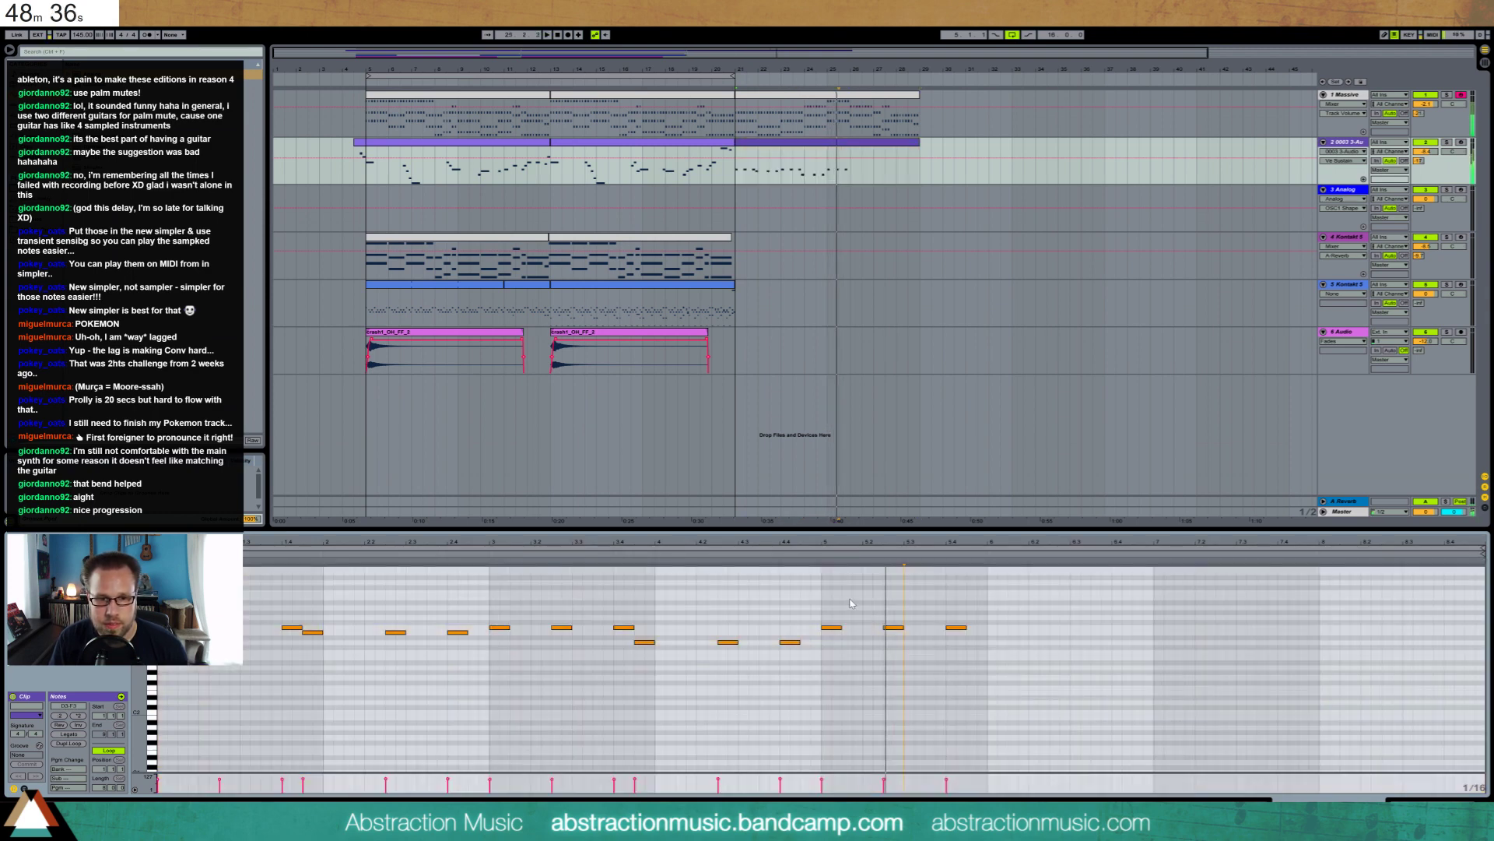
{"action": "left_click_drag", "start_coordinate": [817, 603], "coordinate": [969, 647]}
{"action": "key", "text": "Up"}
{"action": "key", "text": "Up"}
{"action": "key", "text": "Up"}
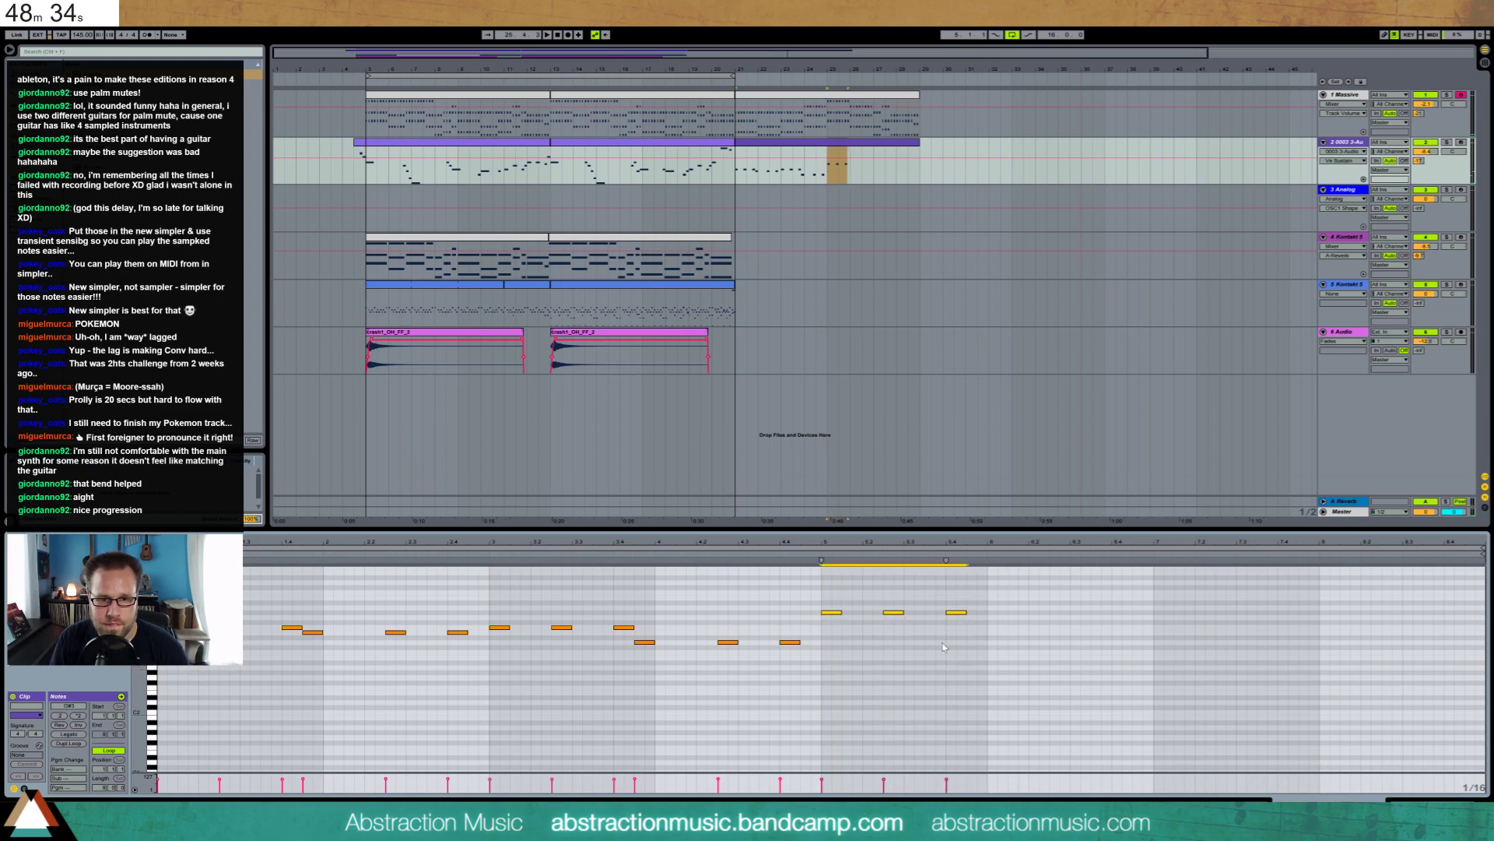
{"action": "key", "text": "Up"}
Transpose the final note of bar 3 and both notes of bar 4 up five semitones
{"action": "left_click_drag", "start_coordinate": [810, 619], "coordinate": [640, 677]}
{"action": "key", "text": "Up"}
{"action": "key", "text": "Up"}
{"action": "key", "text": "Up"}
{"action": "key", "text": "Up"}
{"action": "key", "text": "Up"}
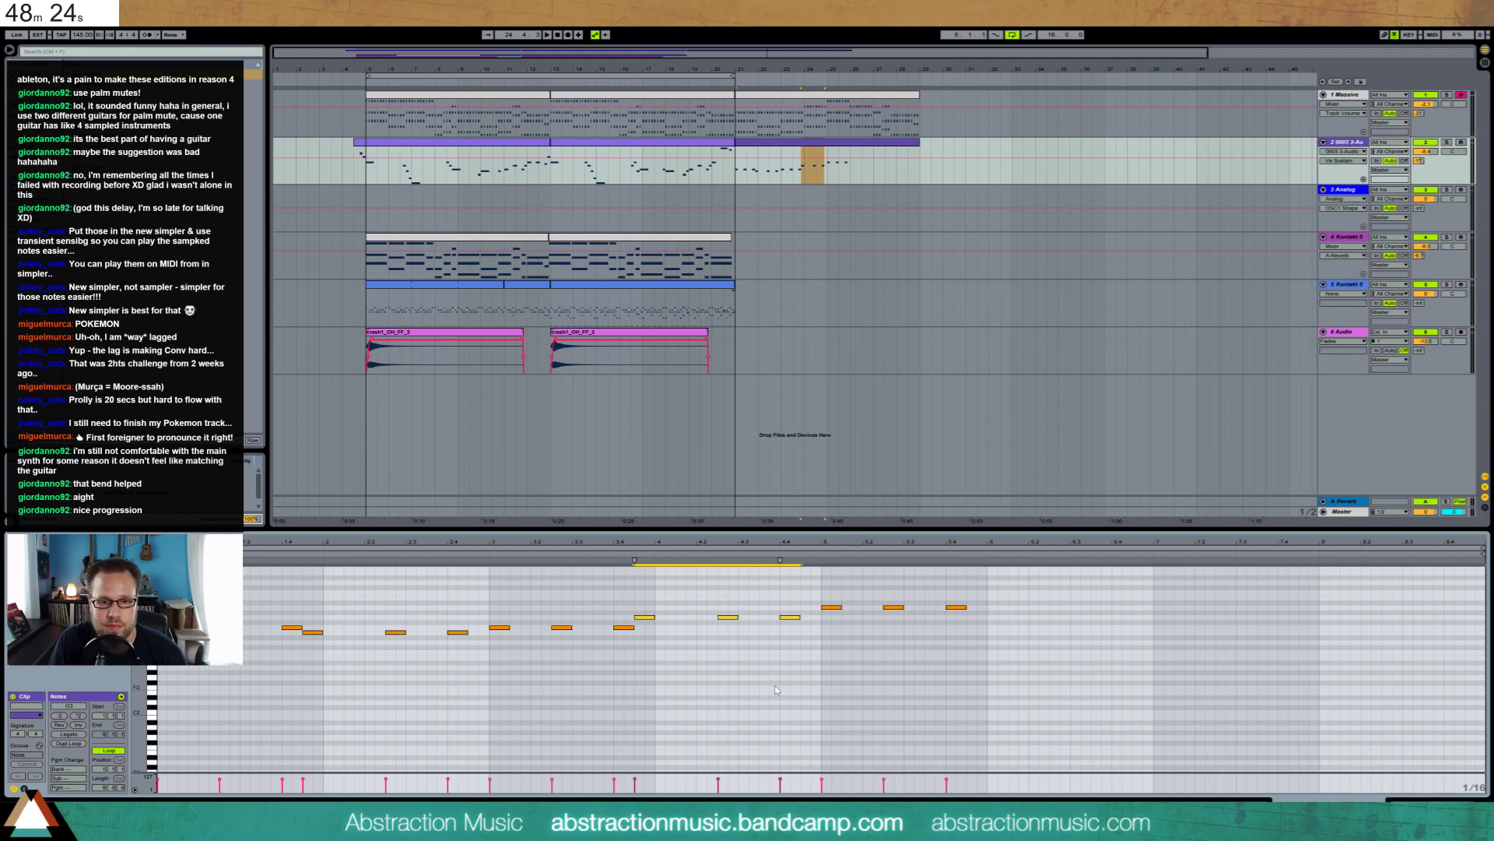
Copy the first three notes of bar 3 to bar 6 and transpose the copies up two semitones
{"action": "left_click_drag", "start_coordinate": [504, 612], "coordinate": [625, 633]}
{"action": "left_click", "coordinate": [991, 601]}
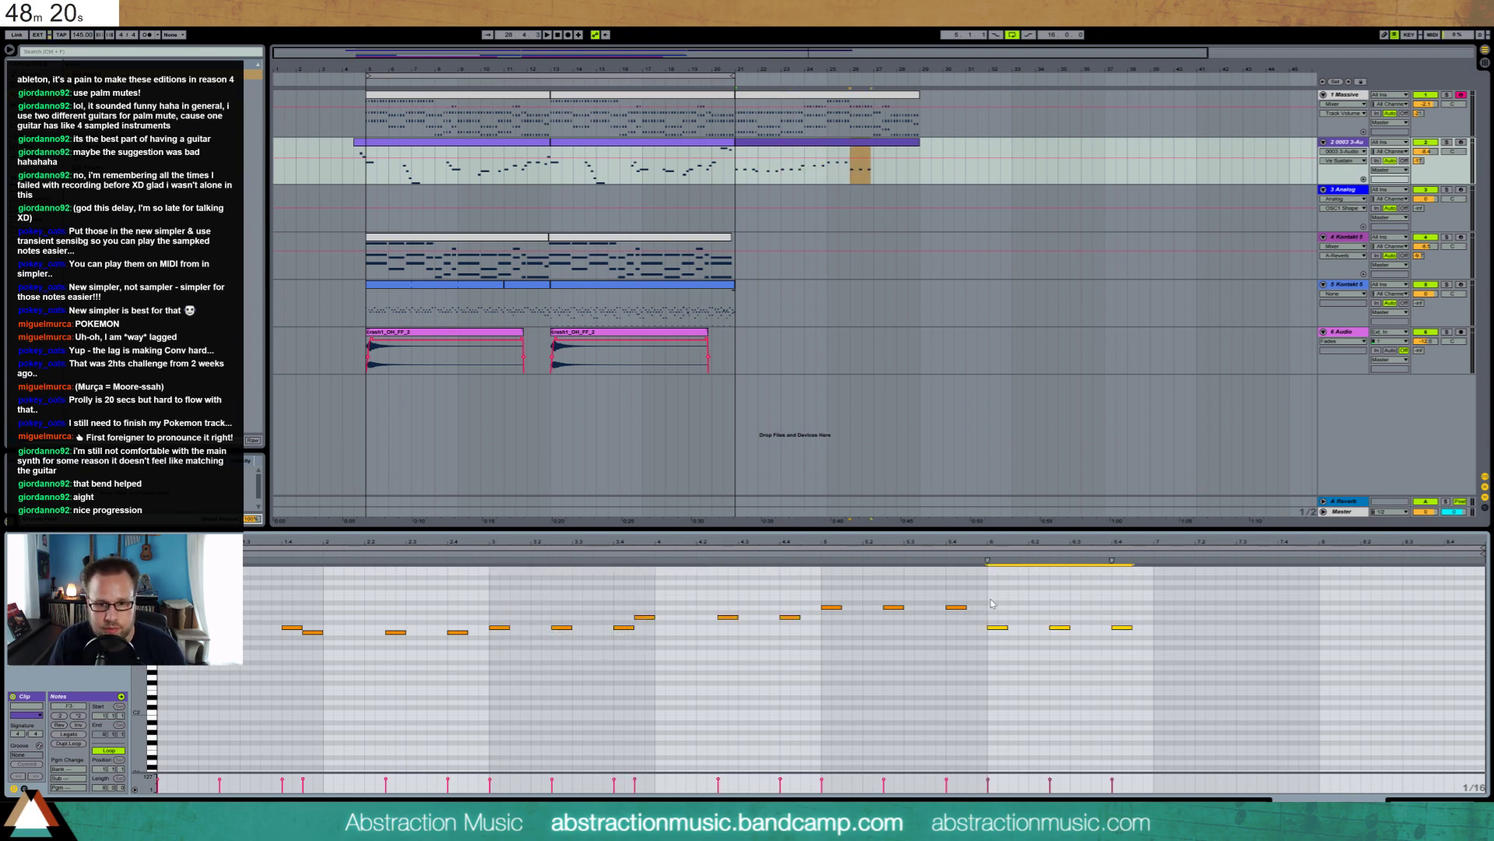
{"action": "key", "text": "ctrl+v"}
Paste track 1's bar 7 and 8 chords into the track 2 clip, lower them one octave, and delete them again
{"action": "left_click", "coordinate": [894, 100]}
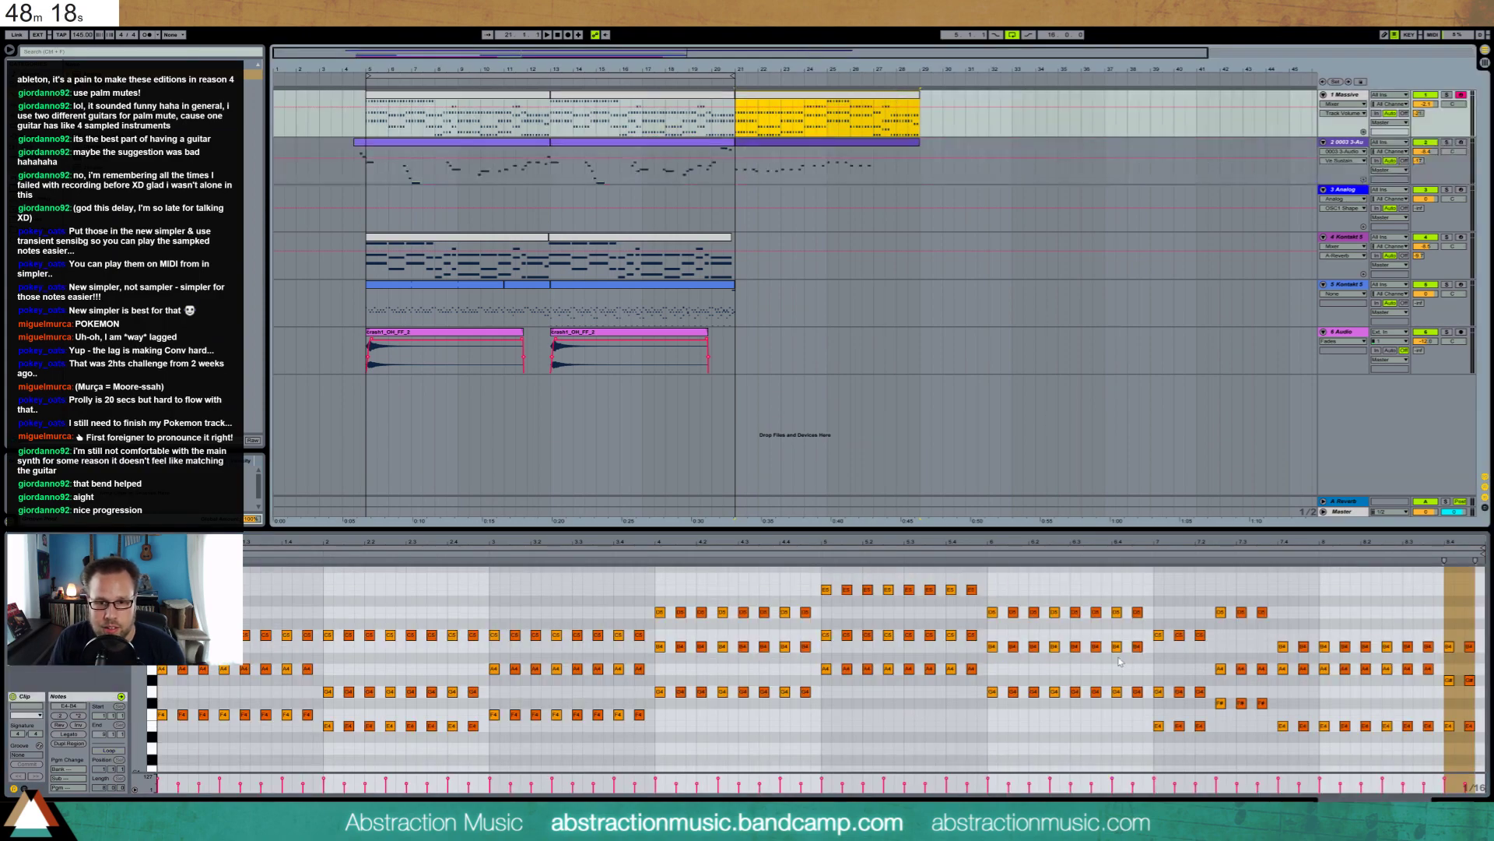
{"action": "left_click_drag", "start_coordinate": [1155, 598], "coordinate": [1482, 748]}
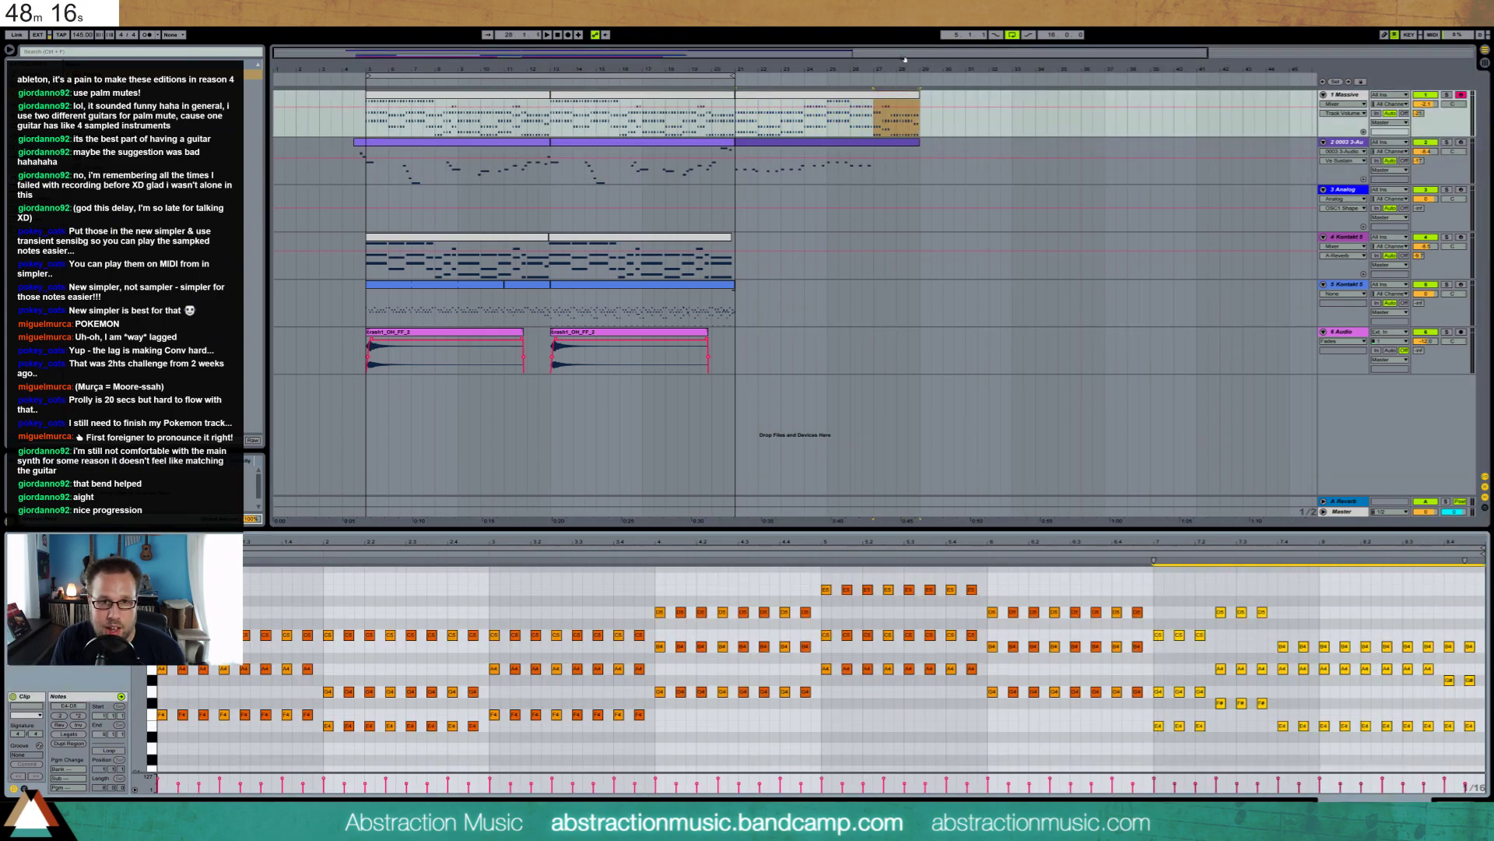
{"action": "left_click", "coordinate": [896, 142]}
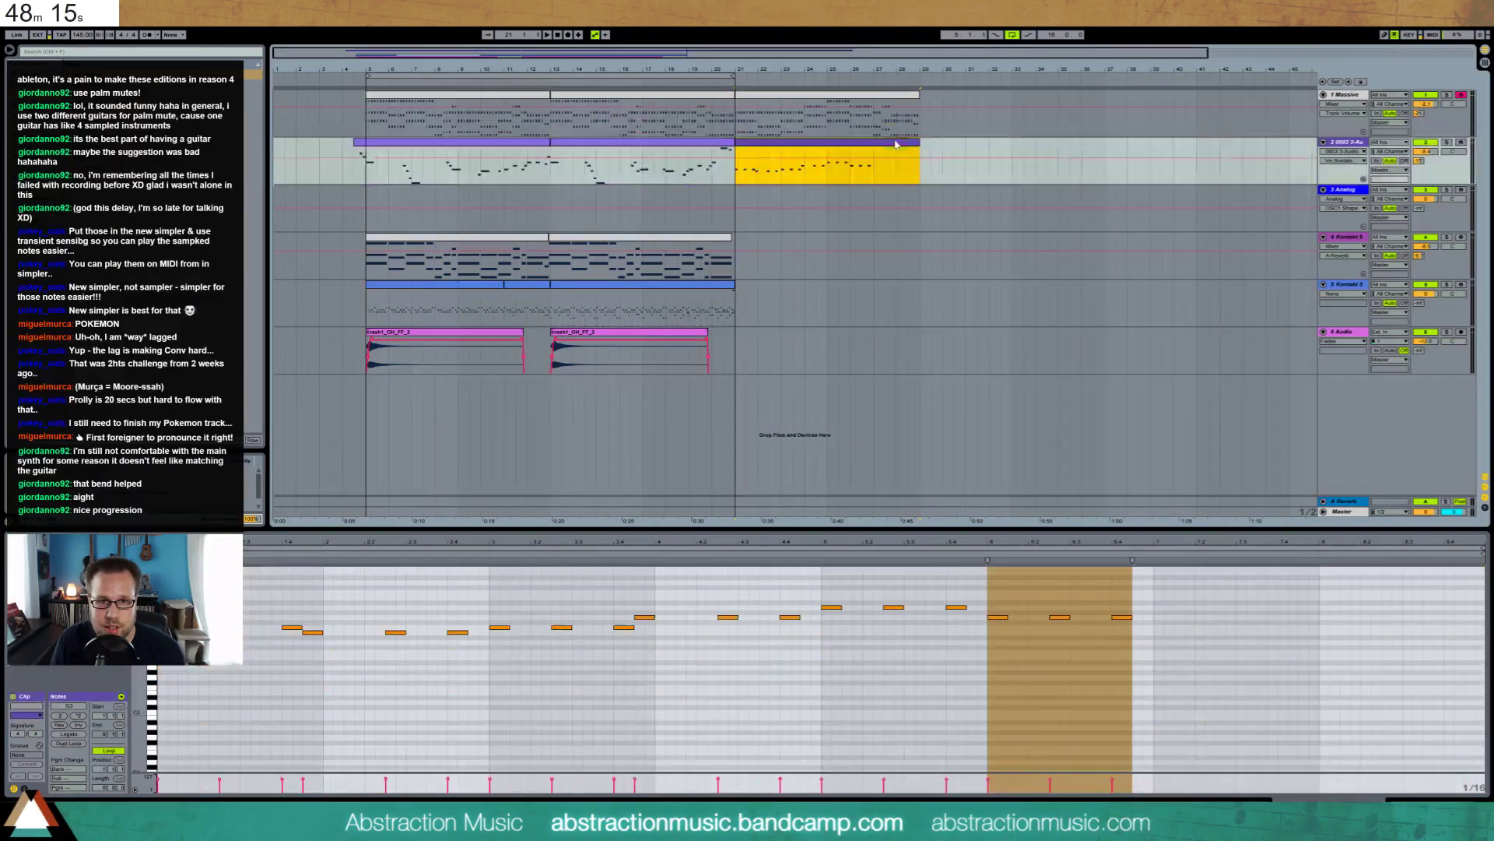
{"action": "left_click", "coordinate": [1156, 605]}
{"action": "key", "text": "ctrl+v"}
{"action": "key", "text": "shift+Down"}
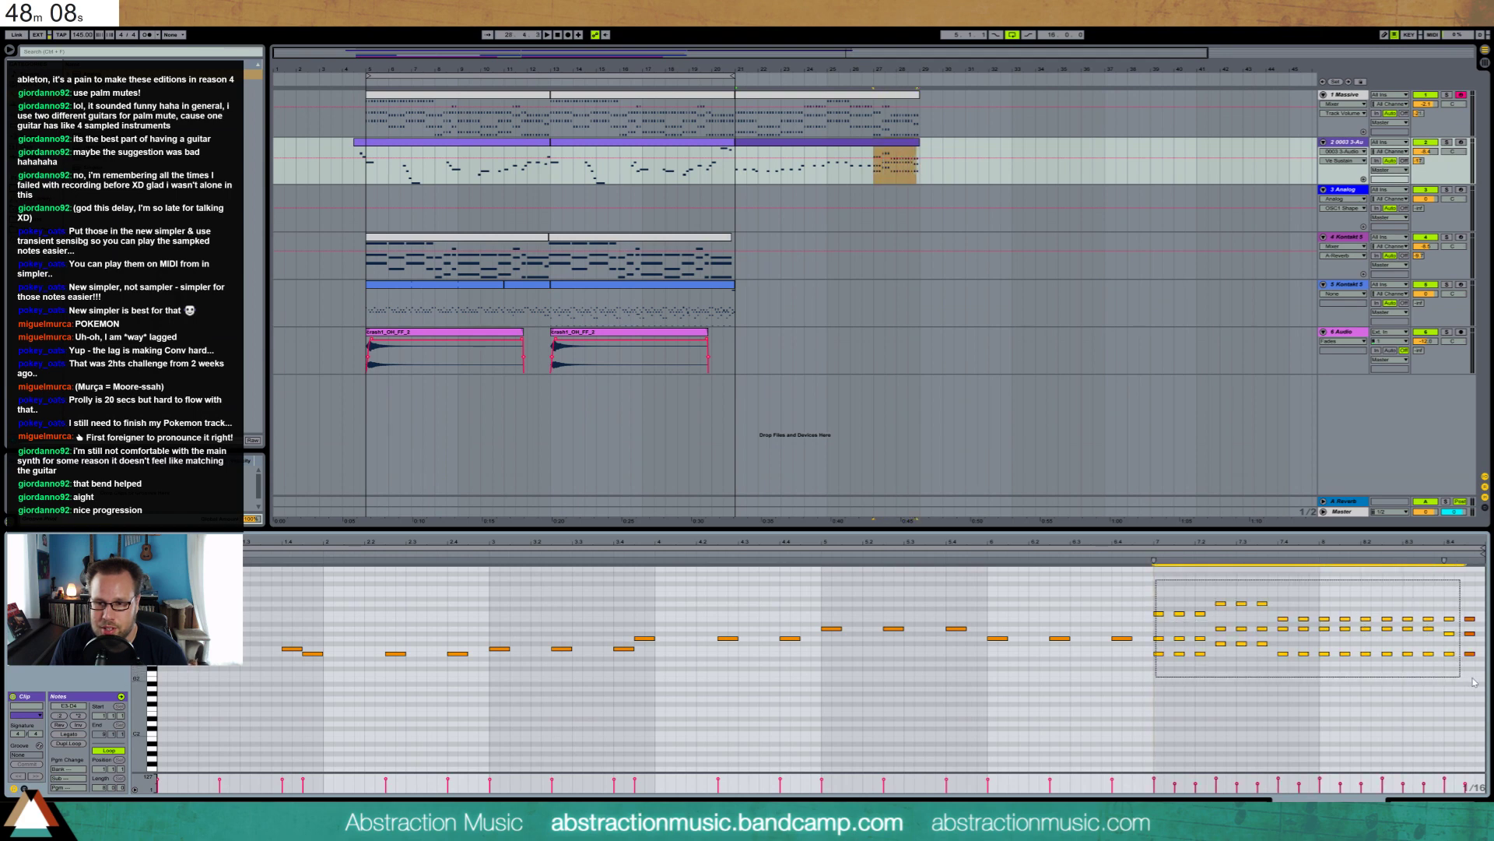
{"action": "key", "text": "Delete"}
Duplicate bar 6's last note onto beat 1 of bar 7, with copies two semitones higher midway through beat 2 and on beat 4
{"action": "left_click_drag", "start_coordinate": [1154, 622], "coordinate": [1120, 655]}
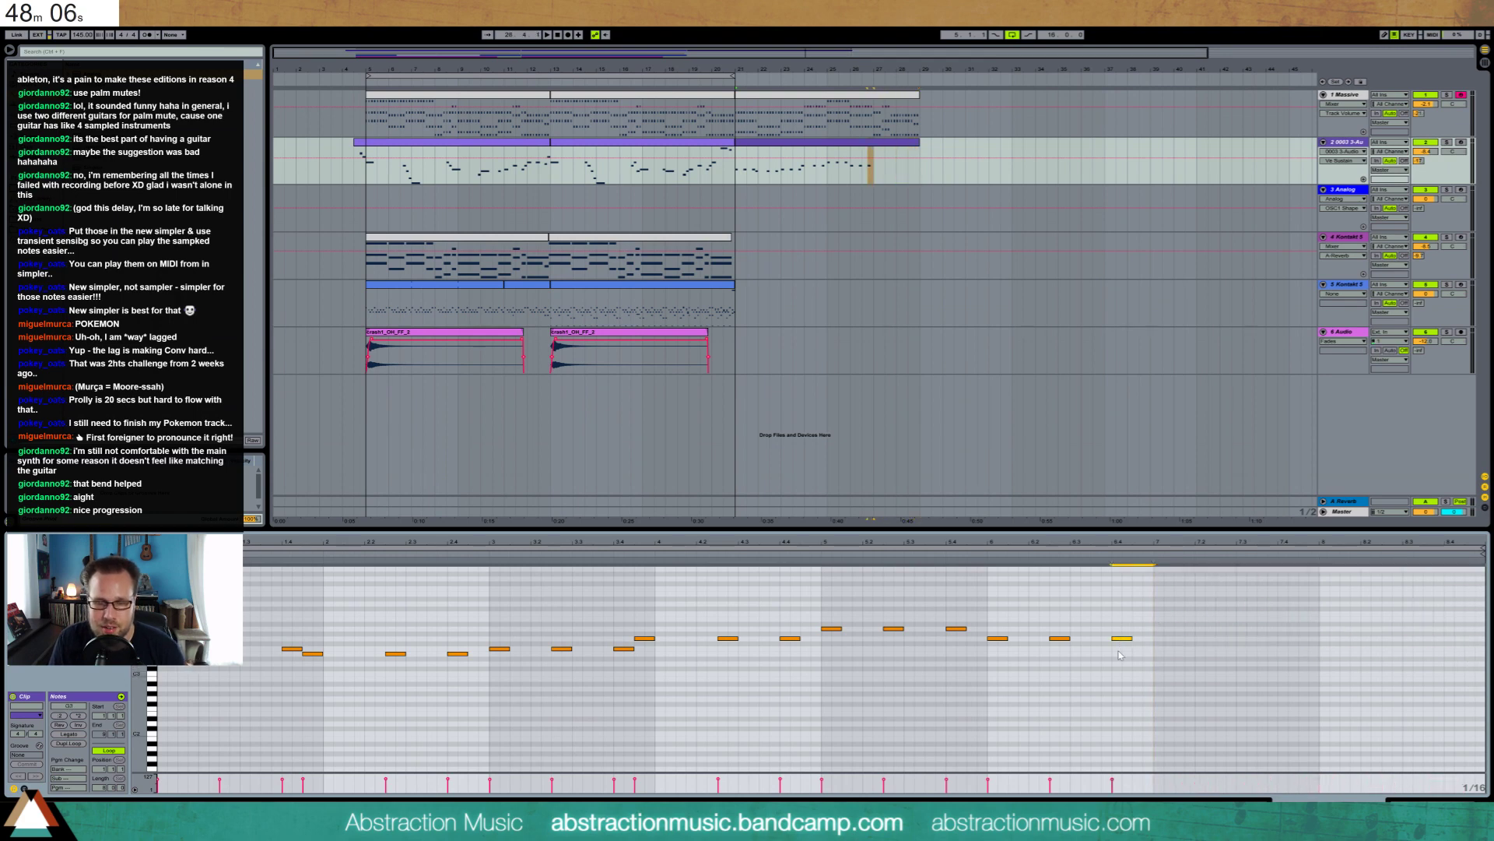
{"action": "key", "text": "ctrl+d"}
{"action": "key", "text": "ctrl+d"}
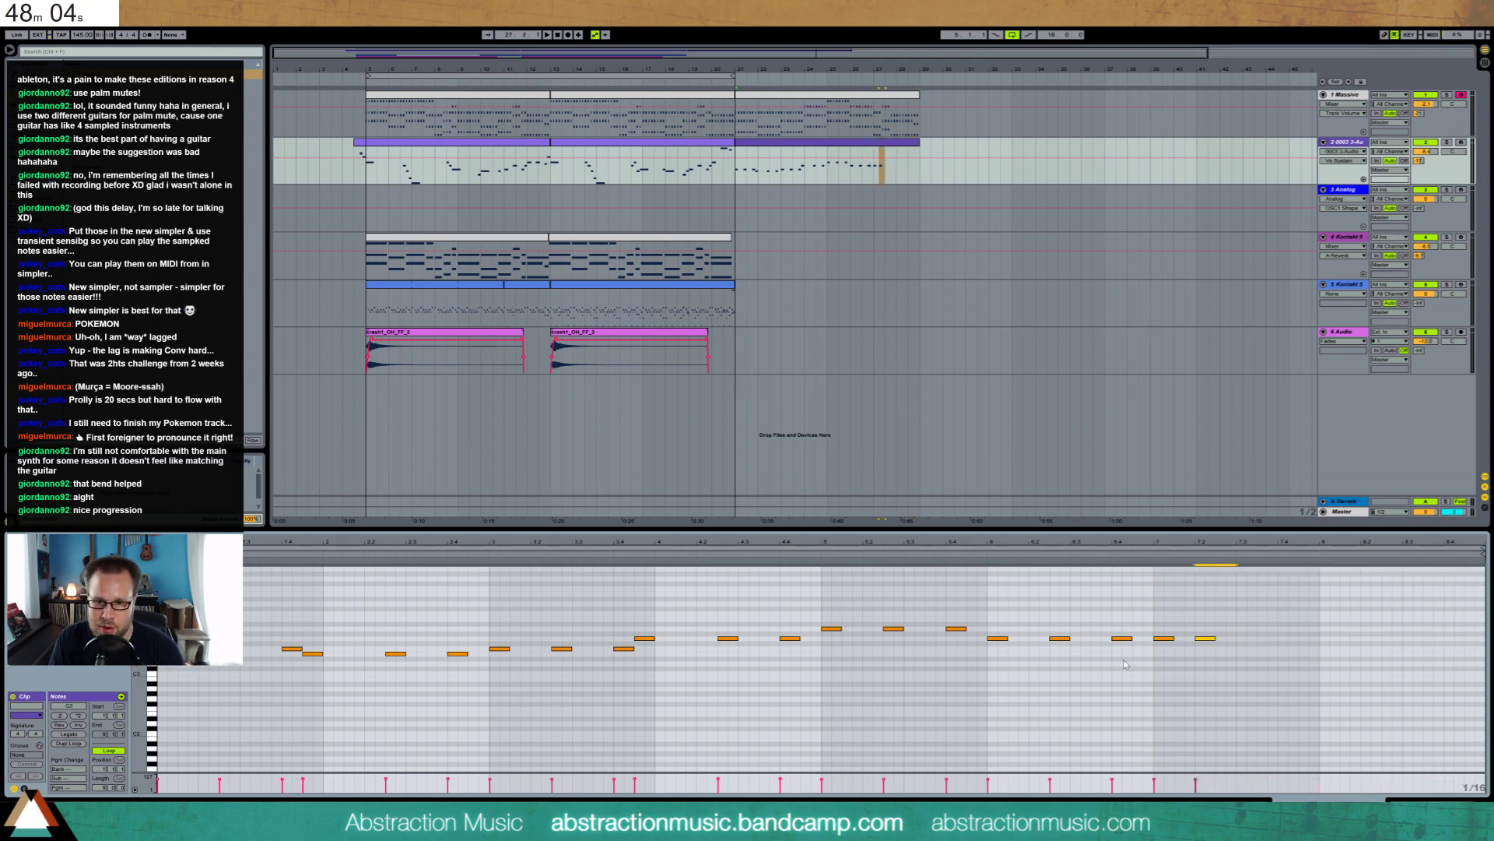
{"action": "key", "text": "Up"}
{"action": "key", "text": "Up"}
{"action": "key", "text": "Right"}
{"action": "key", "text": "ctrl+d"}
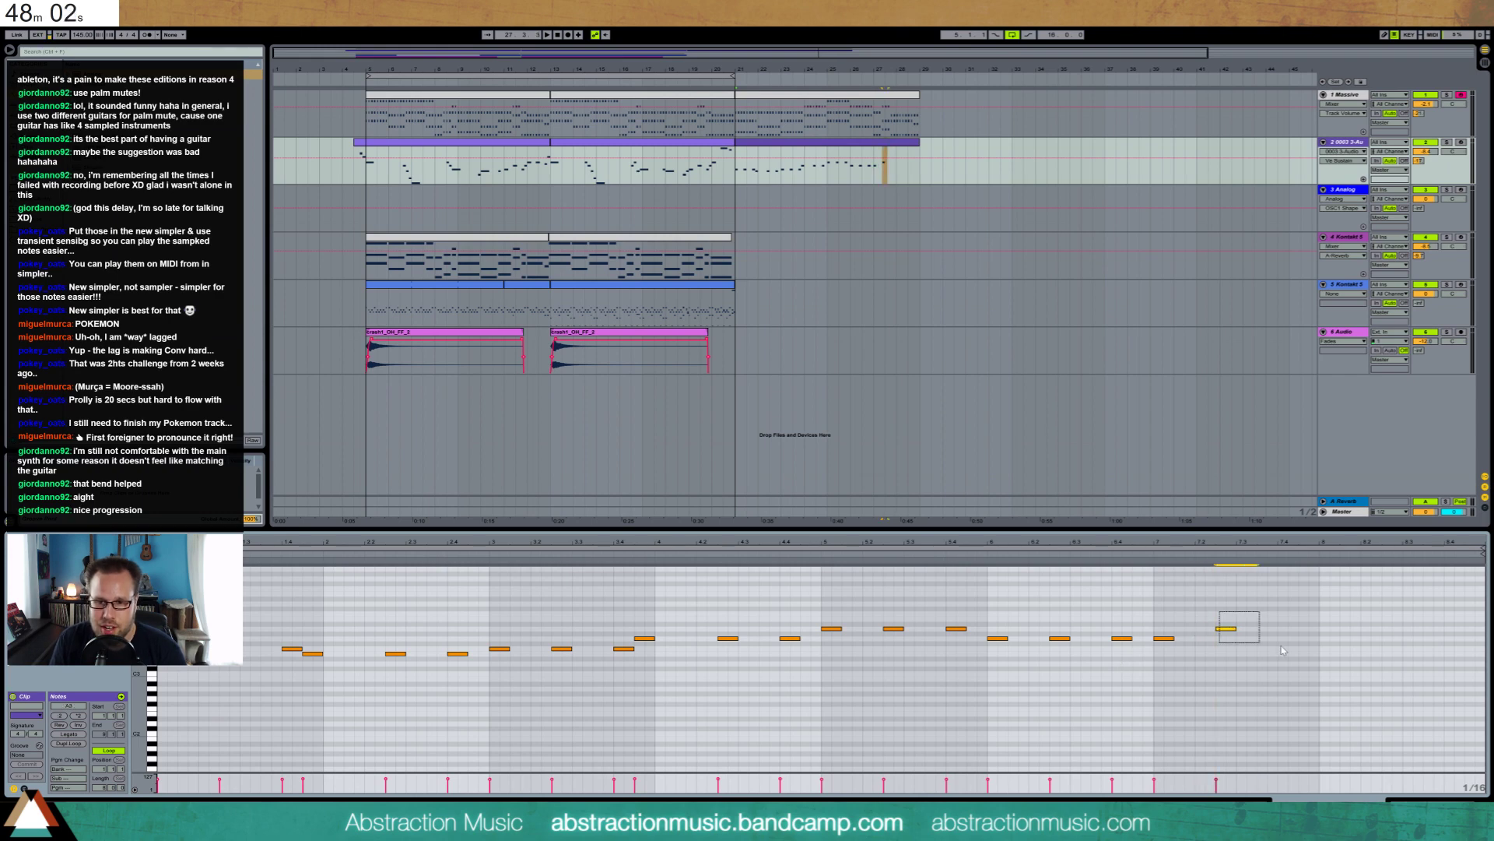
{"action": "key", "text": "Right"}
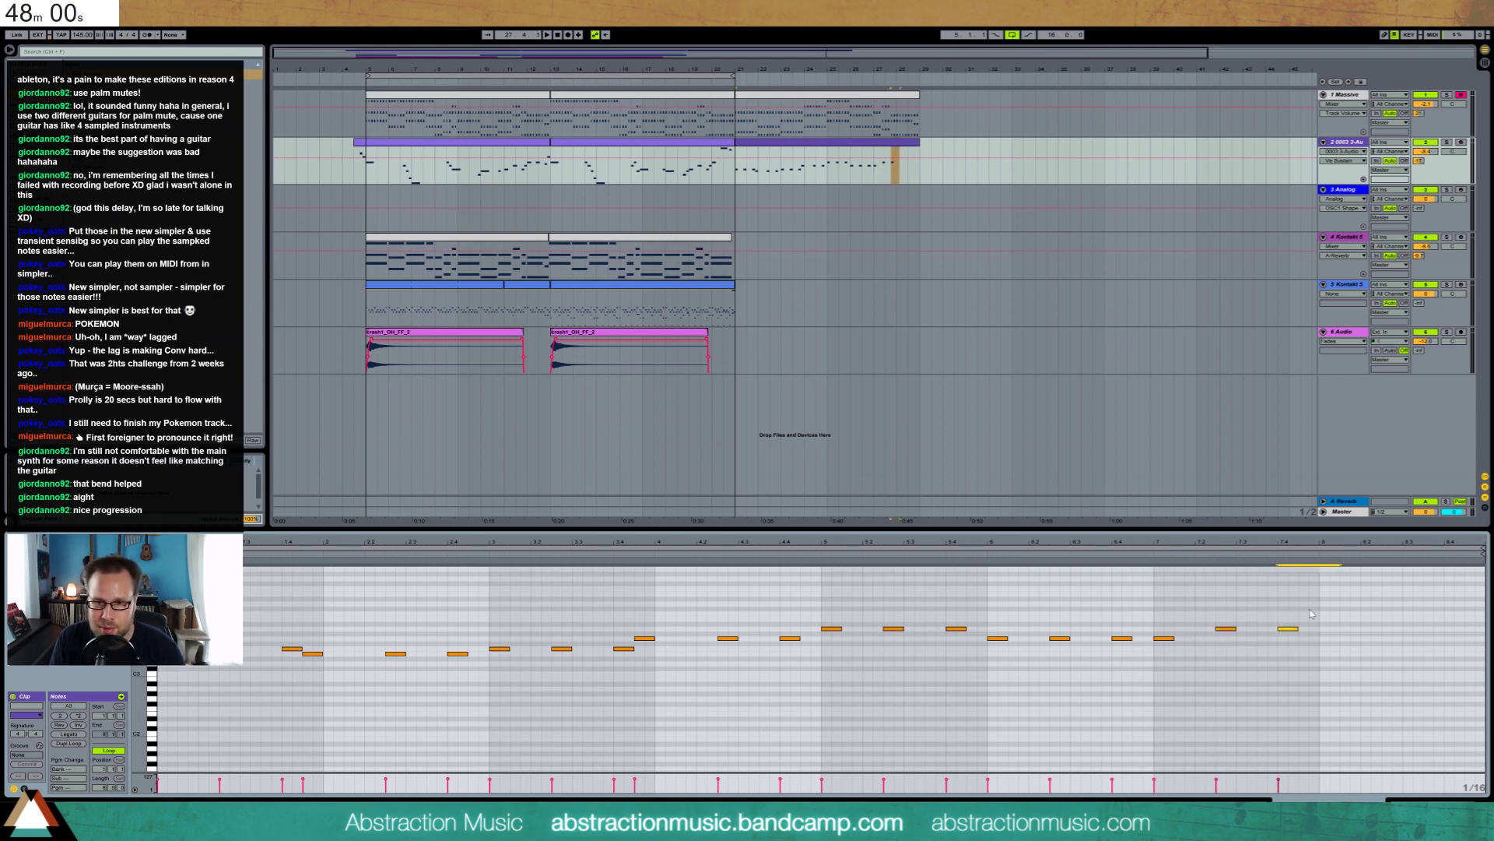
Add two more notes in bar 7: one on beat 2 at the first note's pitch and a higher one midway through beat 3
{"action": "left_click_drag", "start_coordinate": [1320, 601], "coordinate": [1284, 639]}
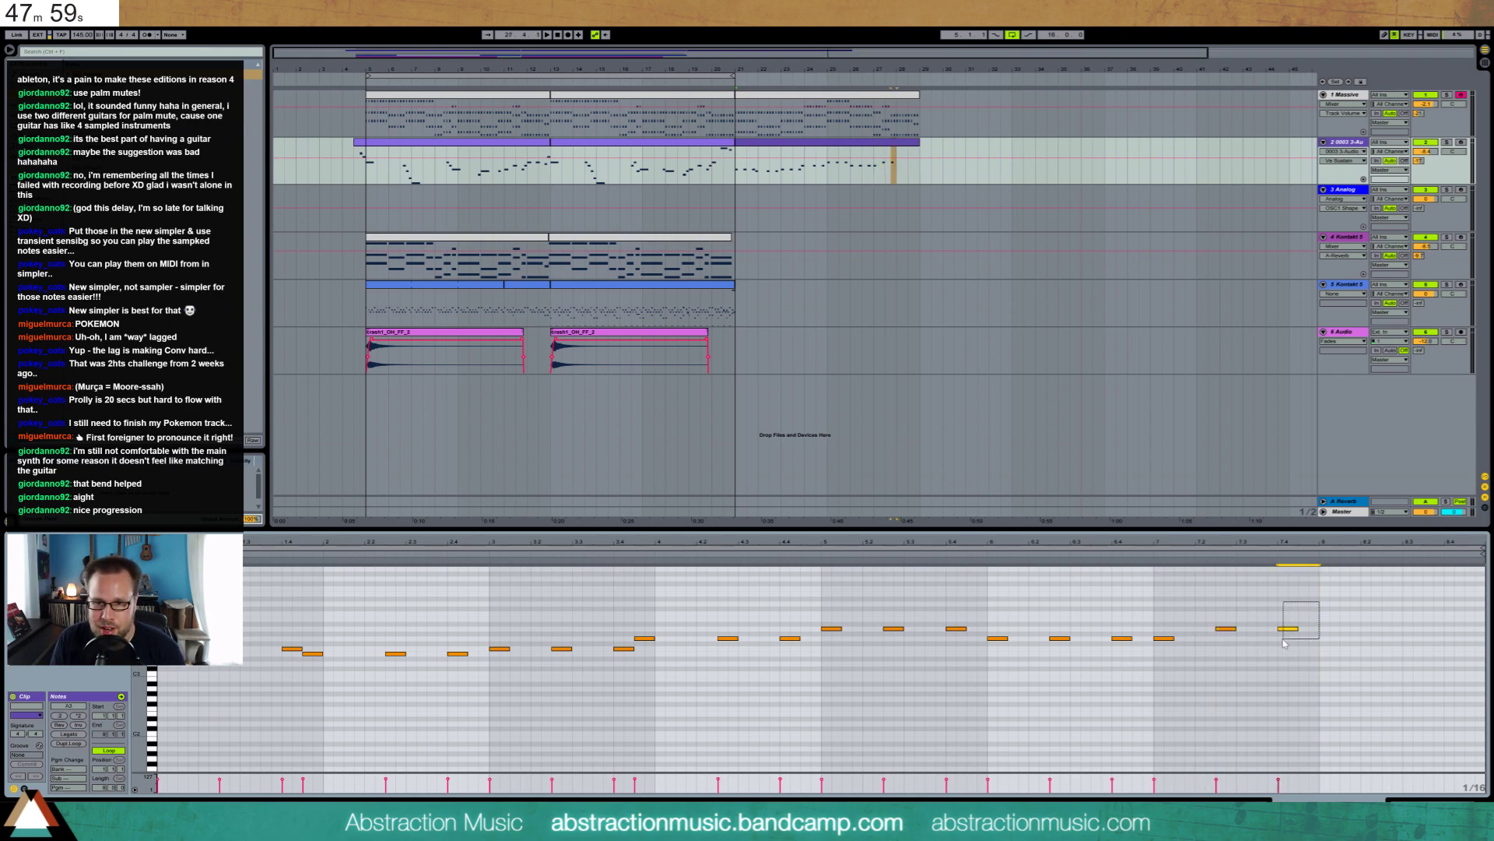
{"action": "double_click", "coordinate": [1200, 638]}
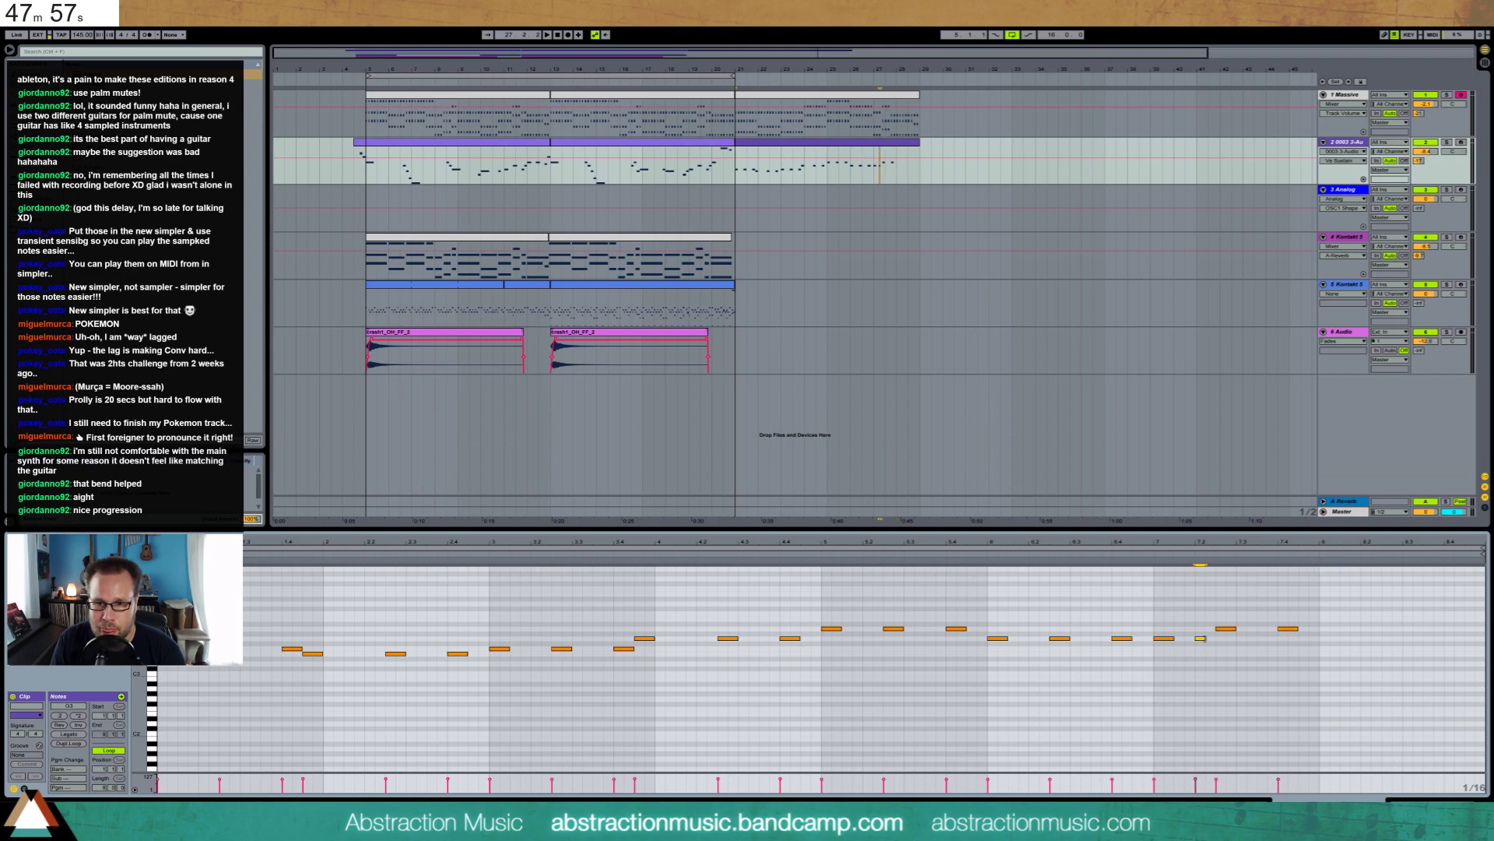
{"action": "double_click", "coordinate": [1267, 620]}
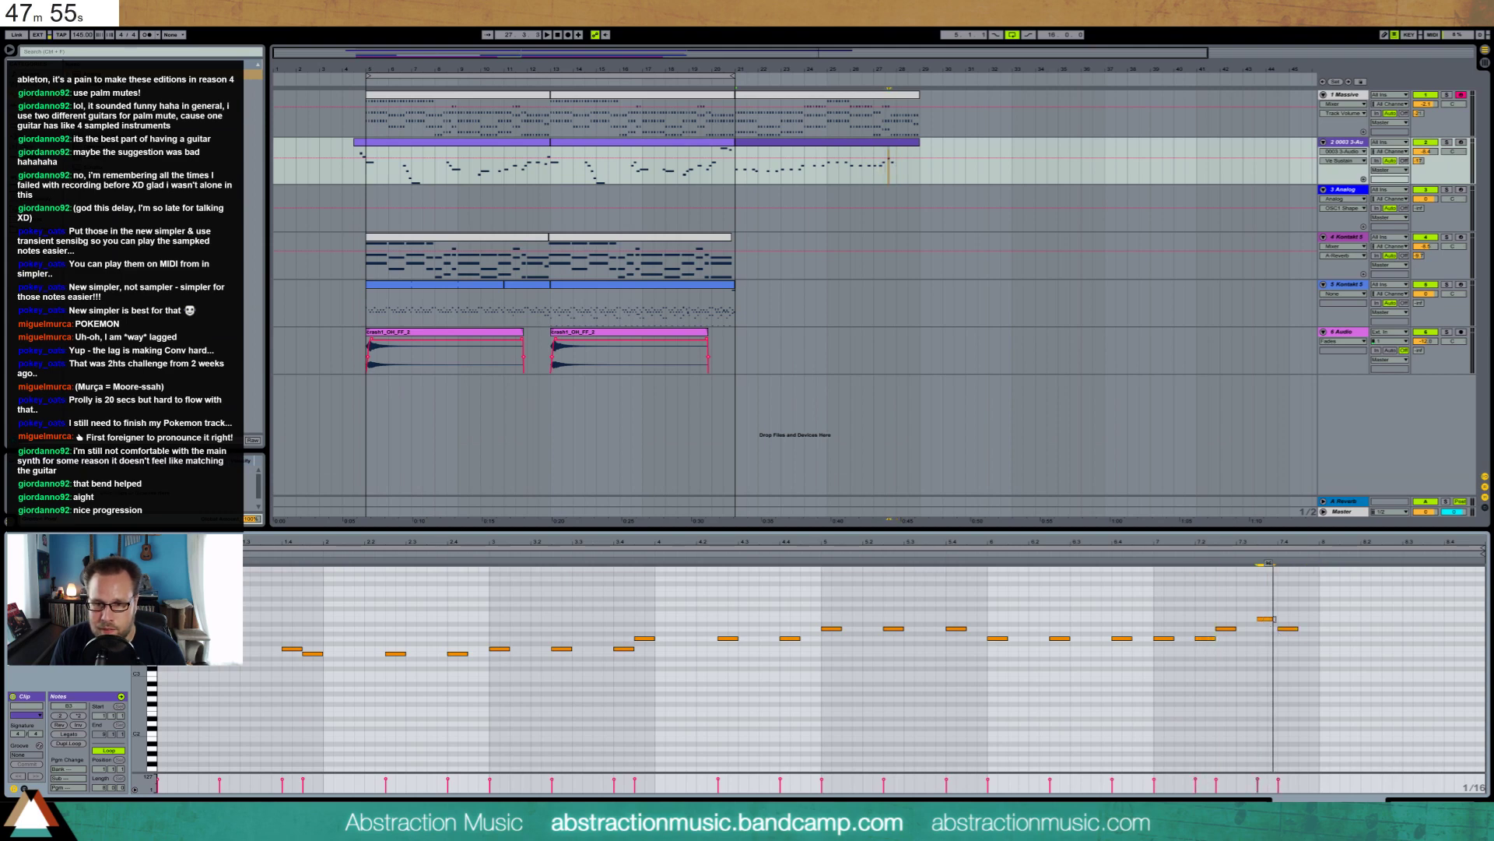
Add four notes in bar 8: on beat 1, midway through beats 2 and 3, and a lower one on beat 4
{"action": "double_click", "coordinate": [1326, 630]}
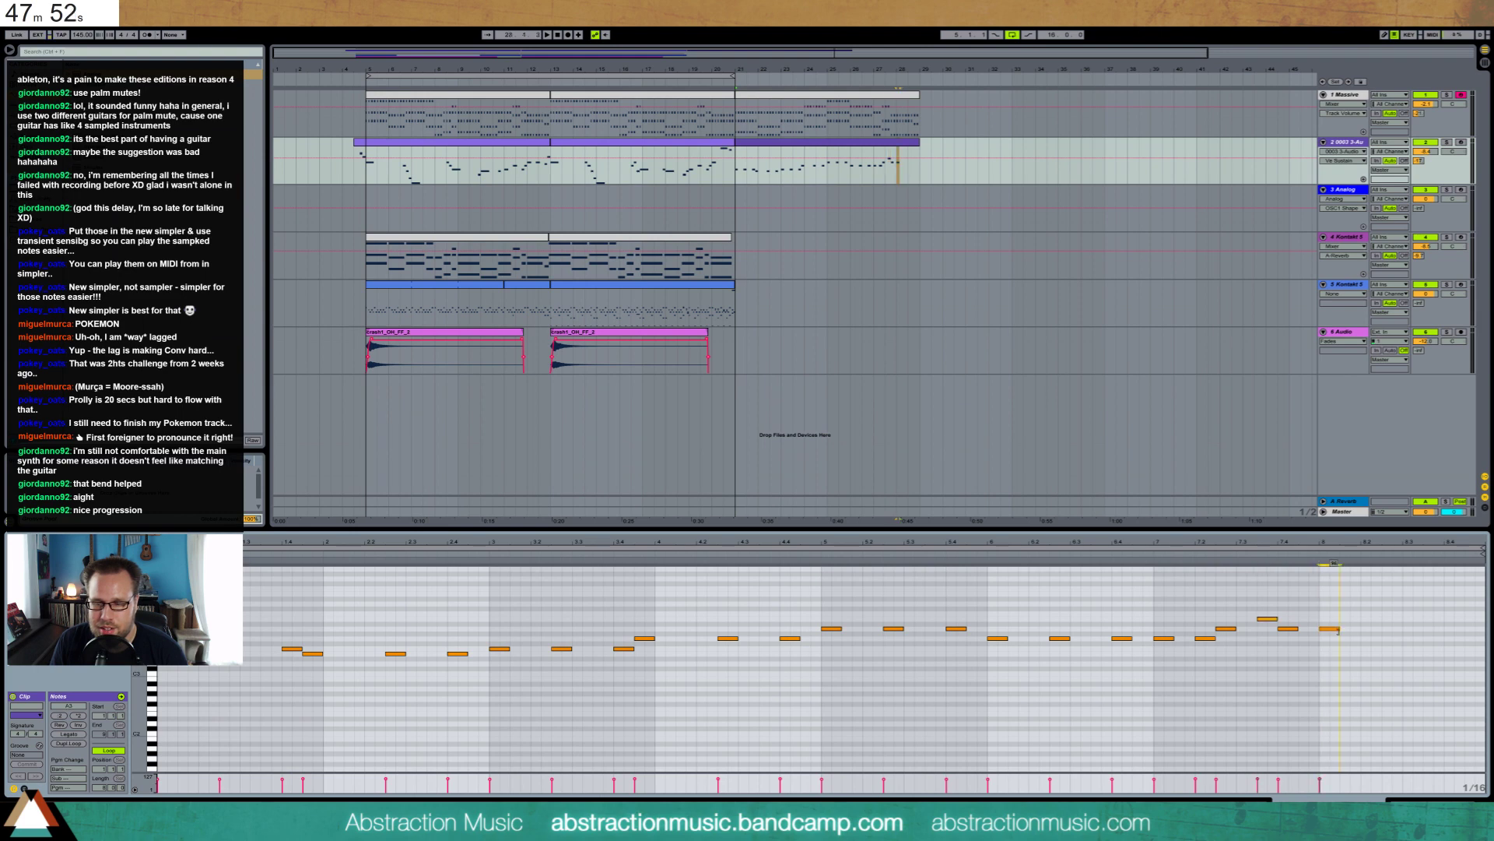
{"action": "left_click_drag", "start_coordinate": [1383, 617], "coordinate": [1332, 638]}
{"action": "double_click", "coordinate": [1391, 628]}
{"action": "double_click", "coordinate": [1452, 638]}
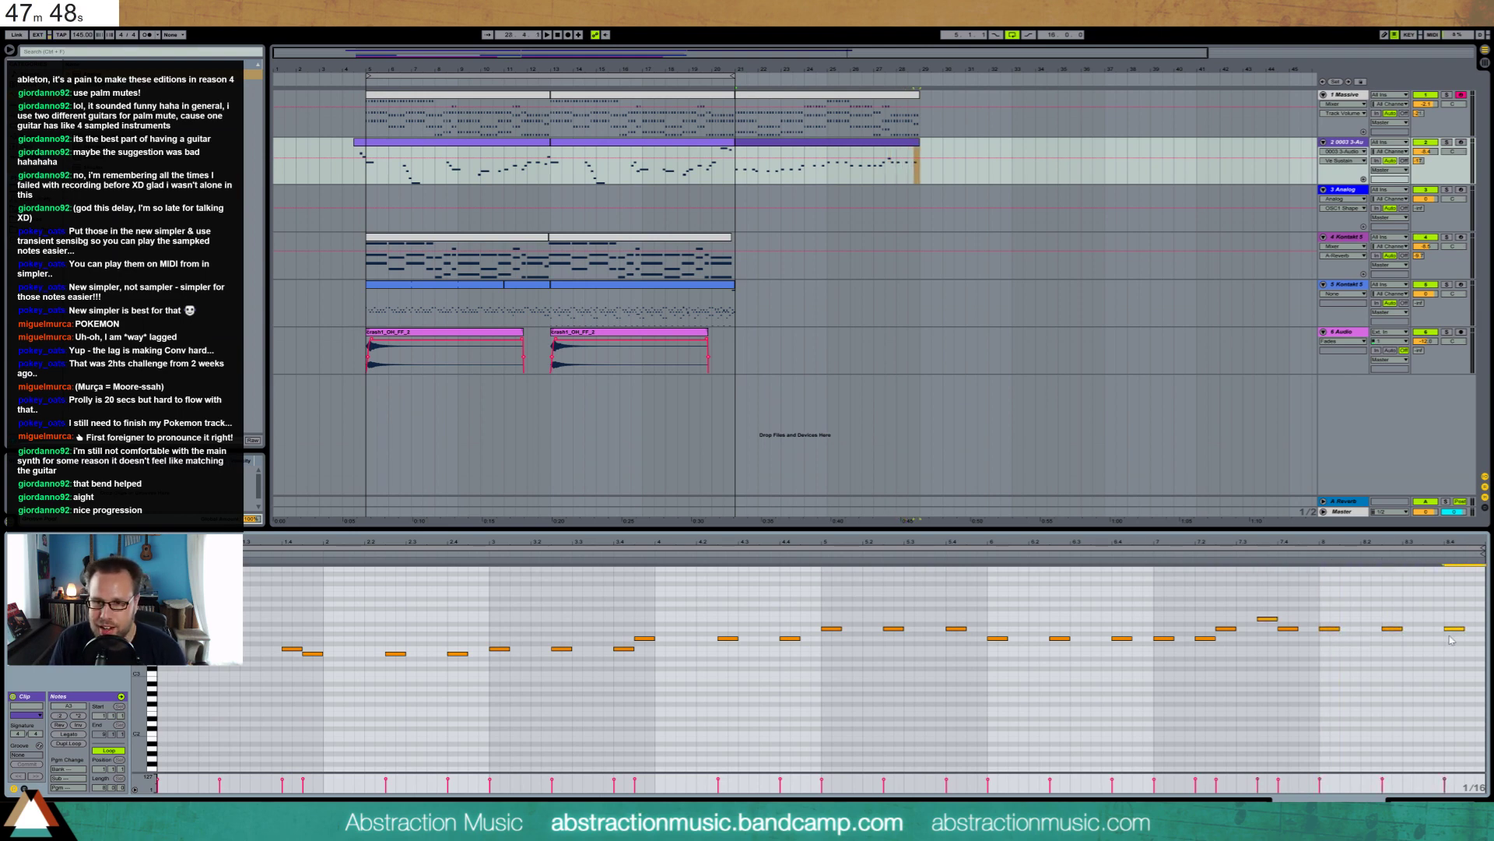
{"action": "double_click", "coordinate": [1432, 628]}
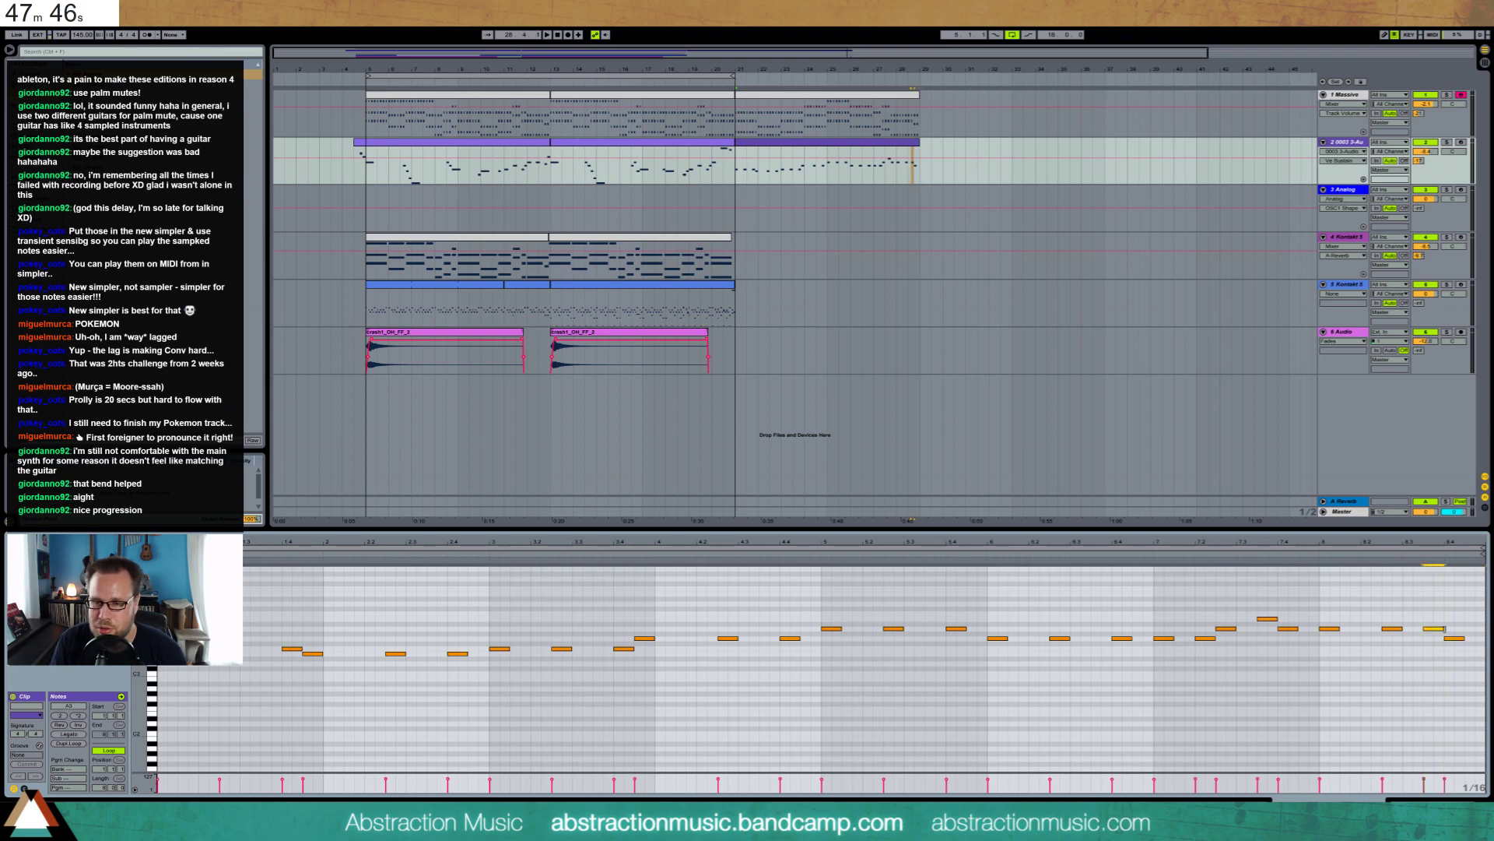
Slightly shorten three notes together: bar 7's beat 2 note, its highest note, and the one midway through beat 3 of bar 8
{"action": "left_click", "coordinate": [1268, 618], "text": "shift"}
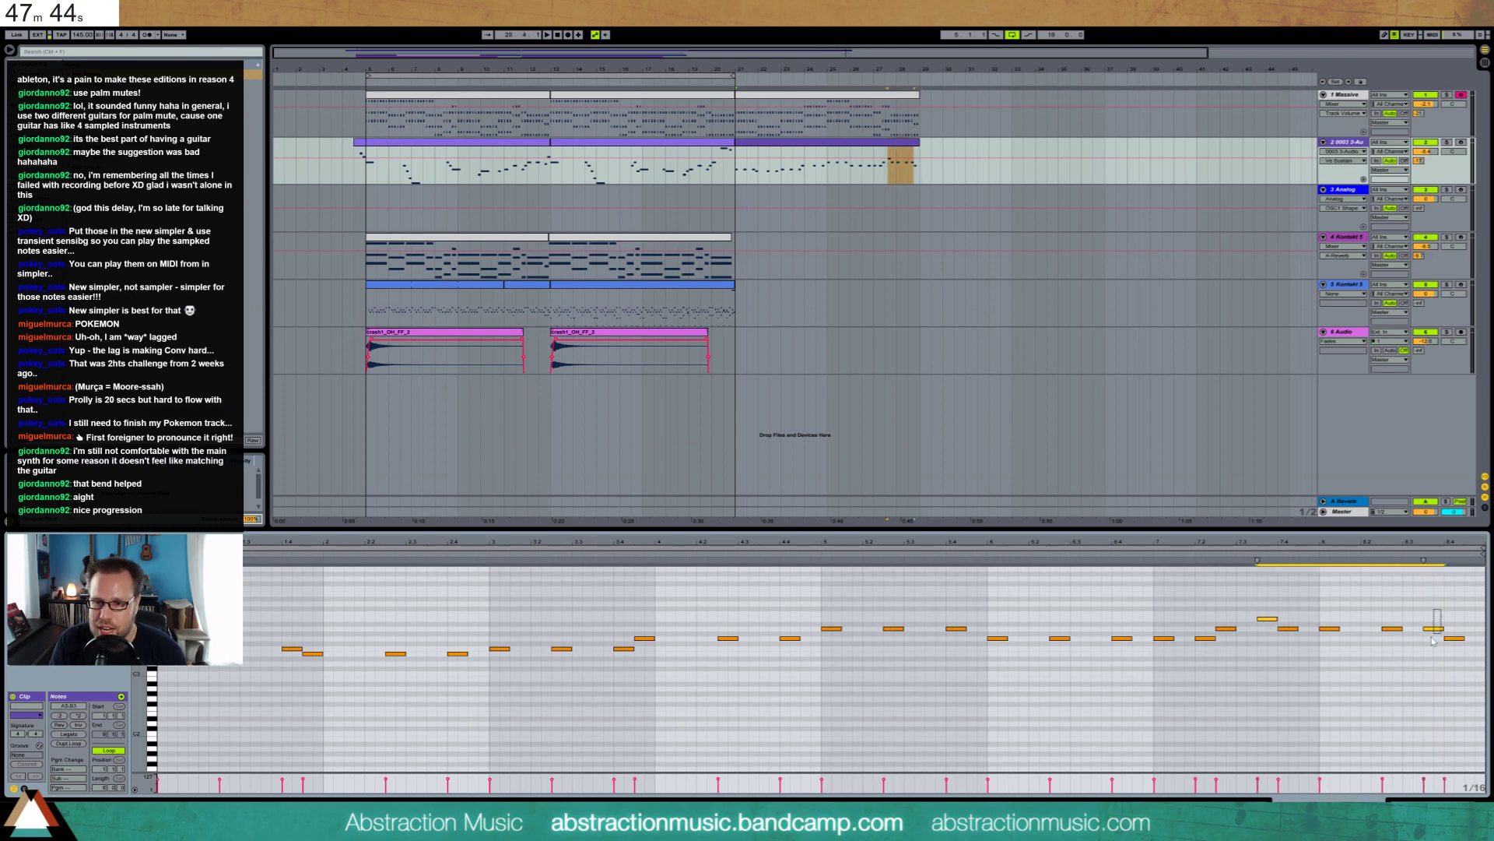
{"action": "left_click", "coordinate": [1206, 639], "text": "shift"}
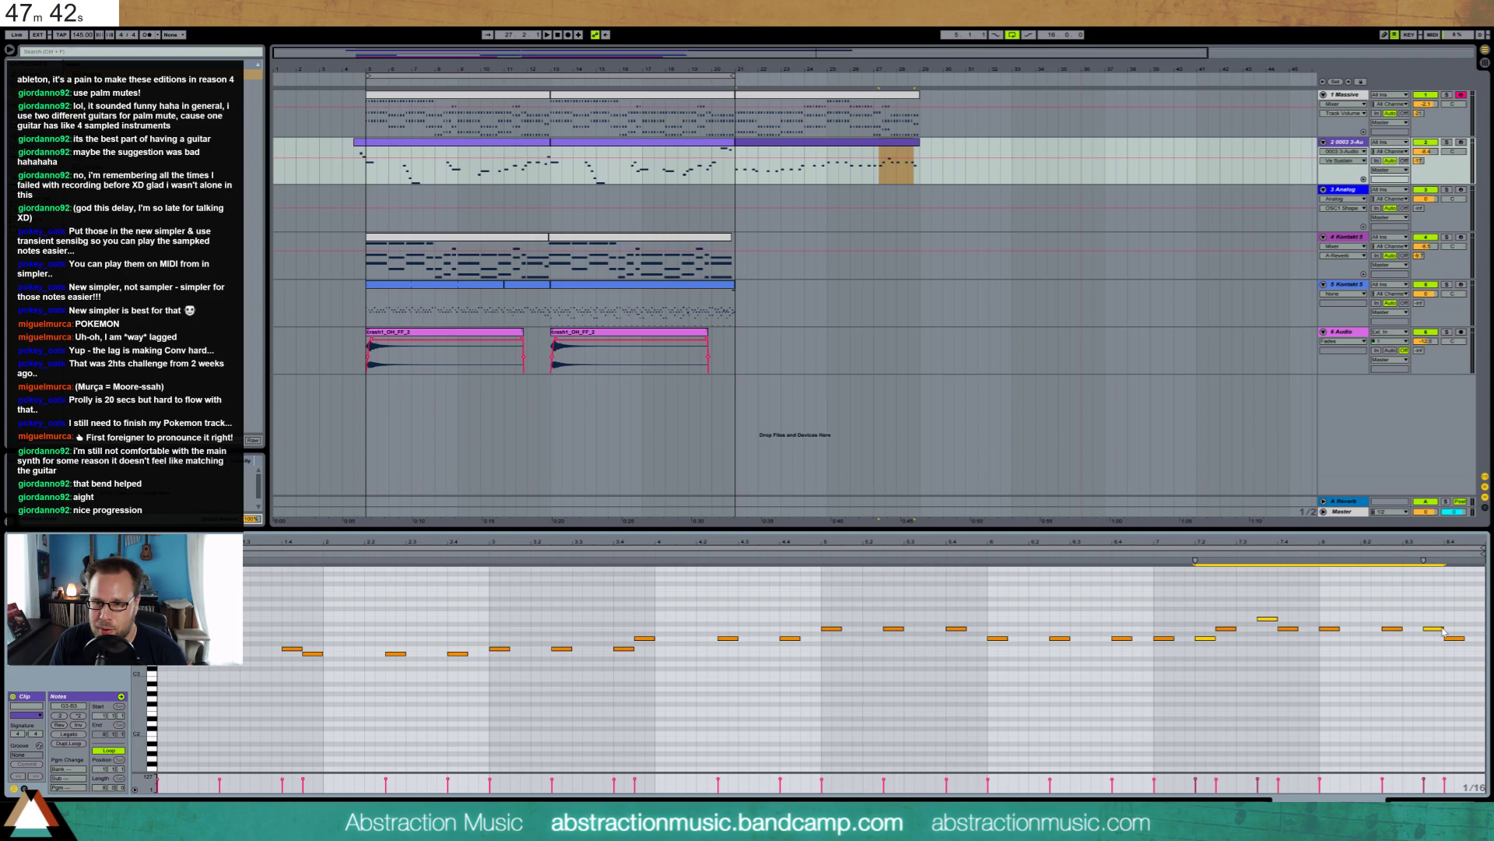
{"action": "left_click_drag", "start_coordinate": [1444, 632], "coordinate": [1439, 632]}
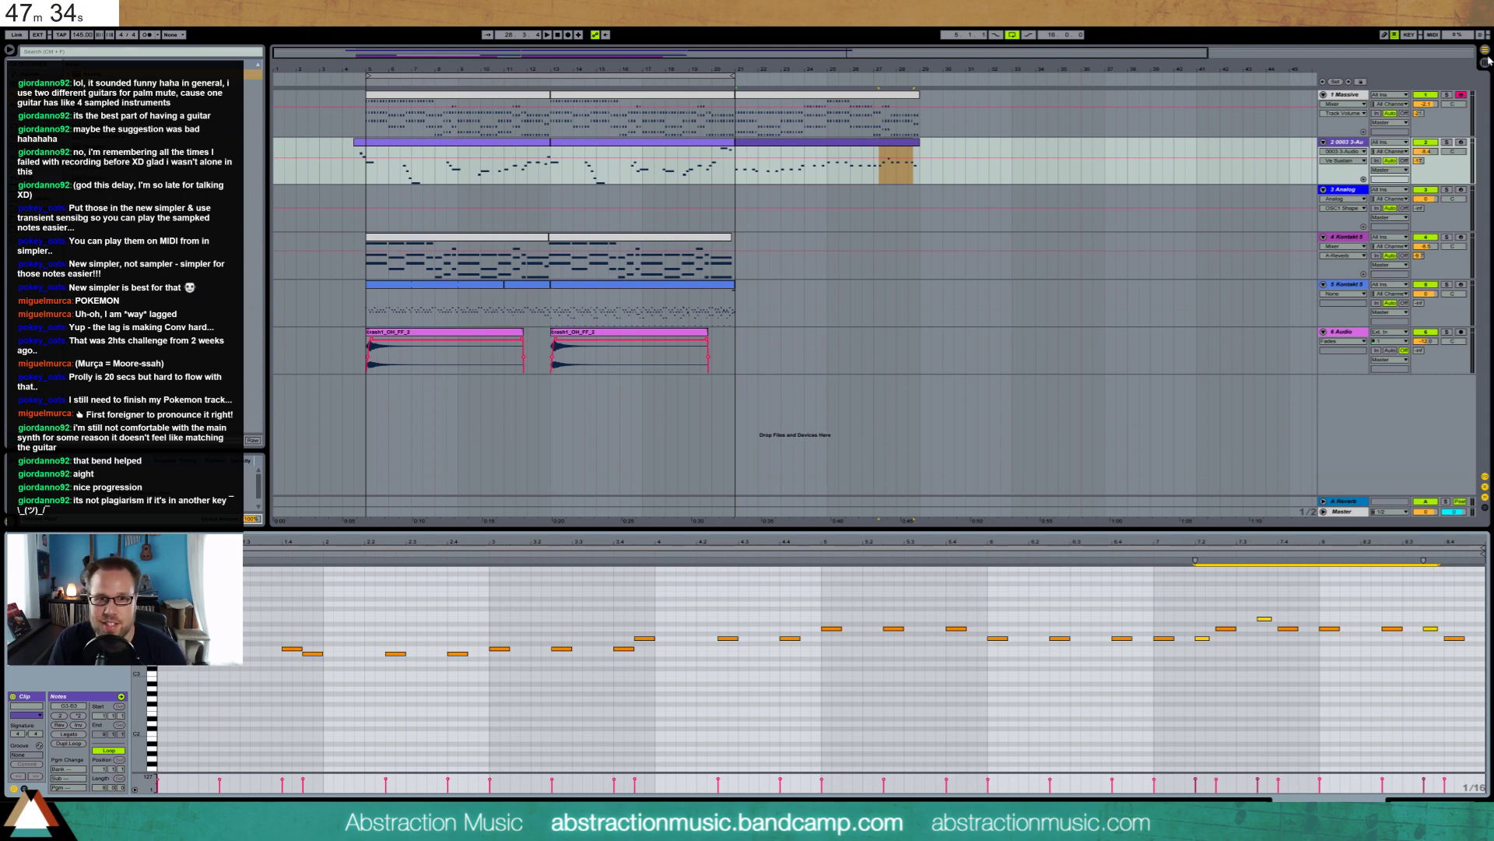
Copy the first bar of track 5's clip at bar 13 to bar 21 on the same track
{"action": "left_click", "coordinate": [699, 289]}
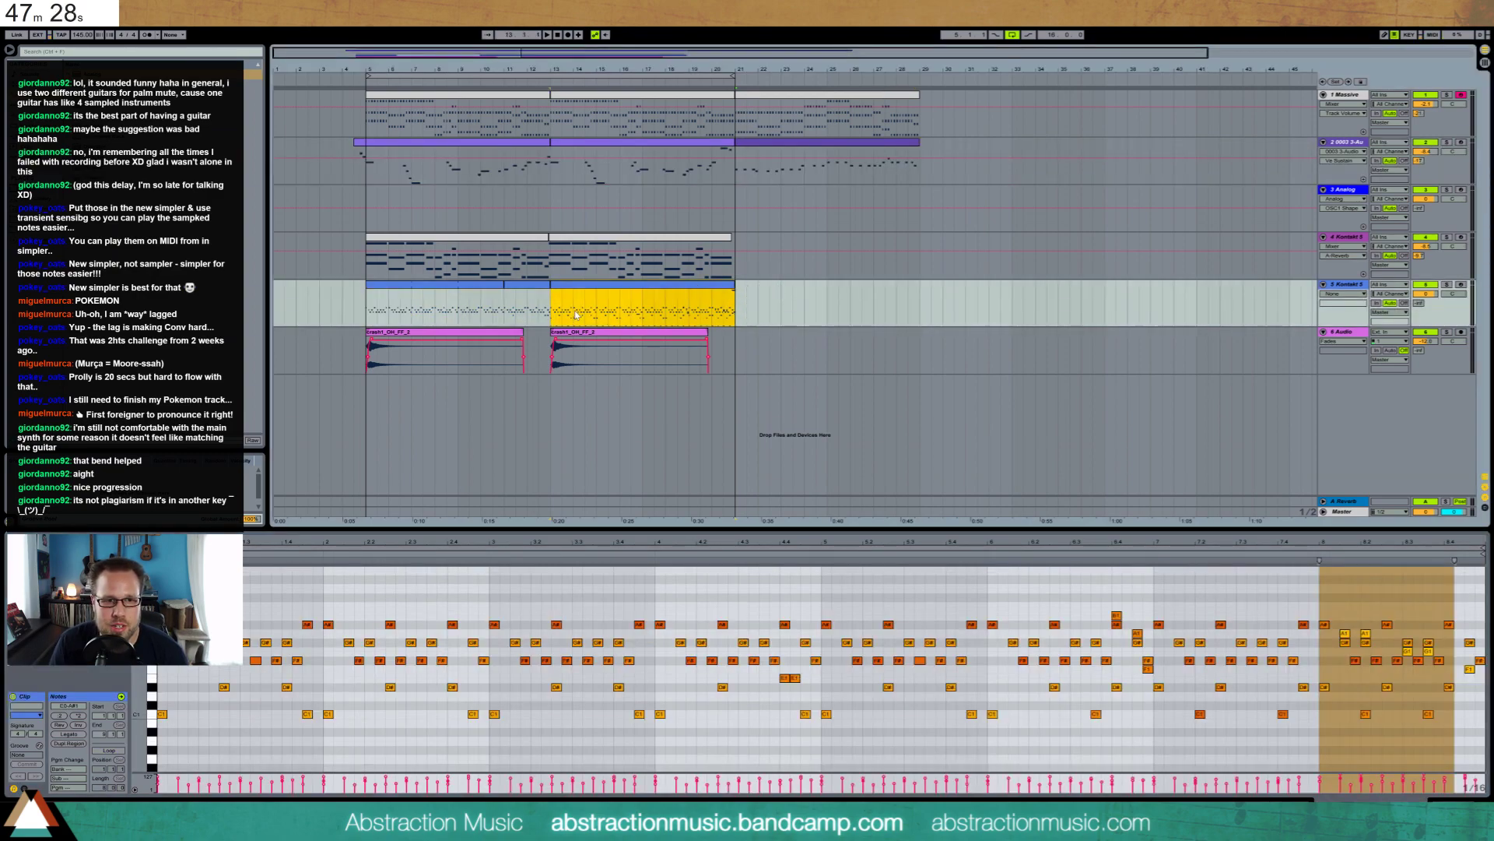
{"action": "left_click", "coordinate": [555, 309]}
{"action": "key", "text": "ctrl+c"}
{"action": "left_click", "coordinate": [736, 305]}
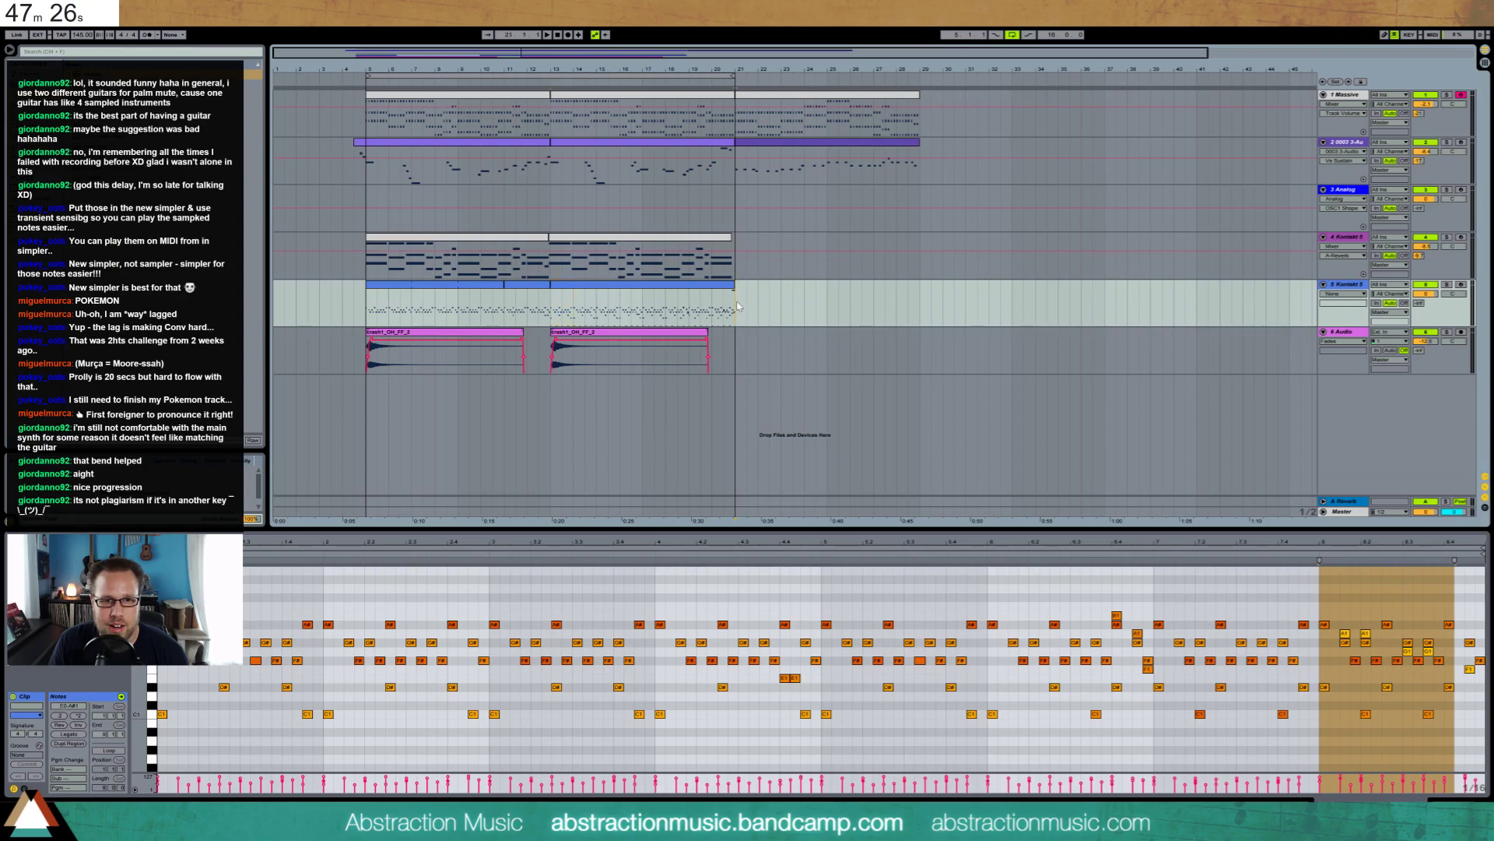
{"action": "key", "text": "ctrl+v"}
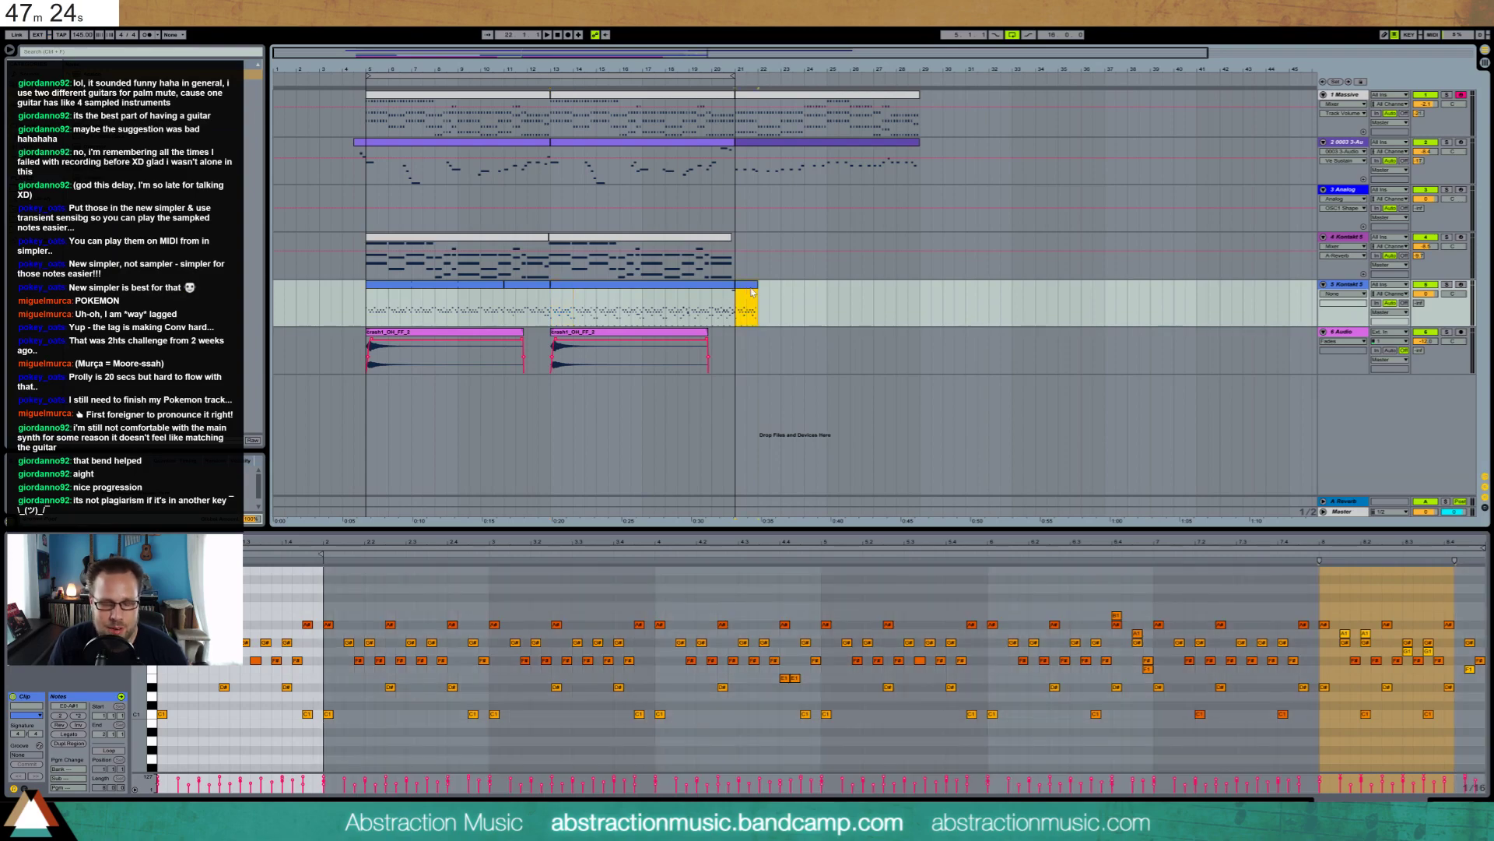
In track 5's drum clip at bar 21, move the lower note midway through beat 2 back onto beat 2
{"action": "left_click", "coordinate": [752, 292]}
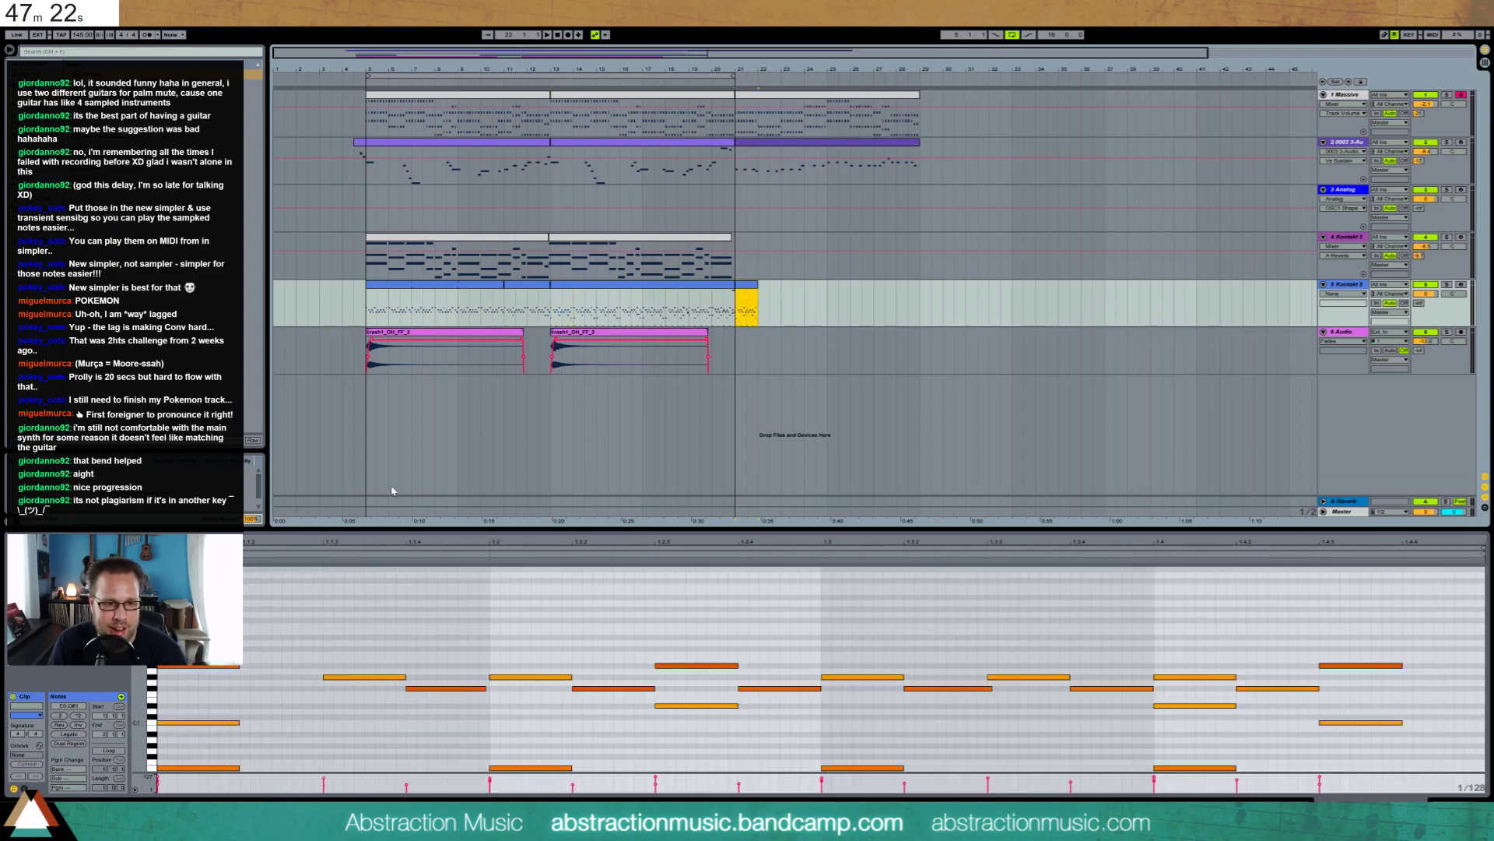
{"action": "left_click", "coordinate": [268, 621]}
{"action": "left_click_drag", "start_coordinate": [140, 622], "coordinate": [120, 600]}
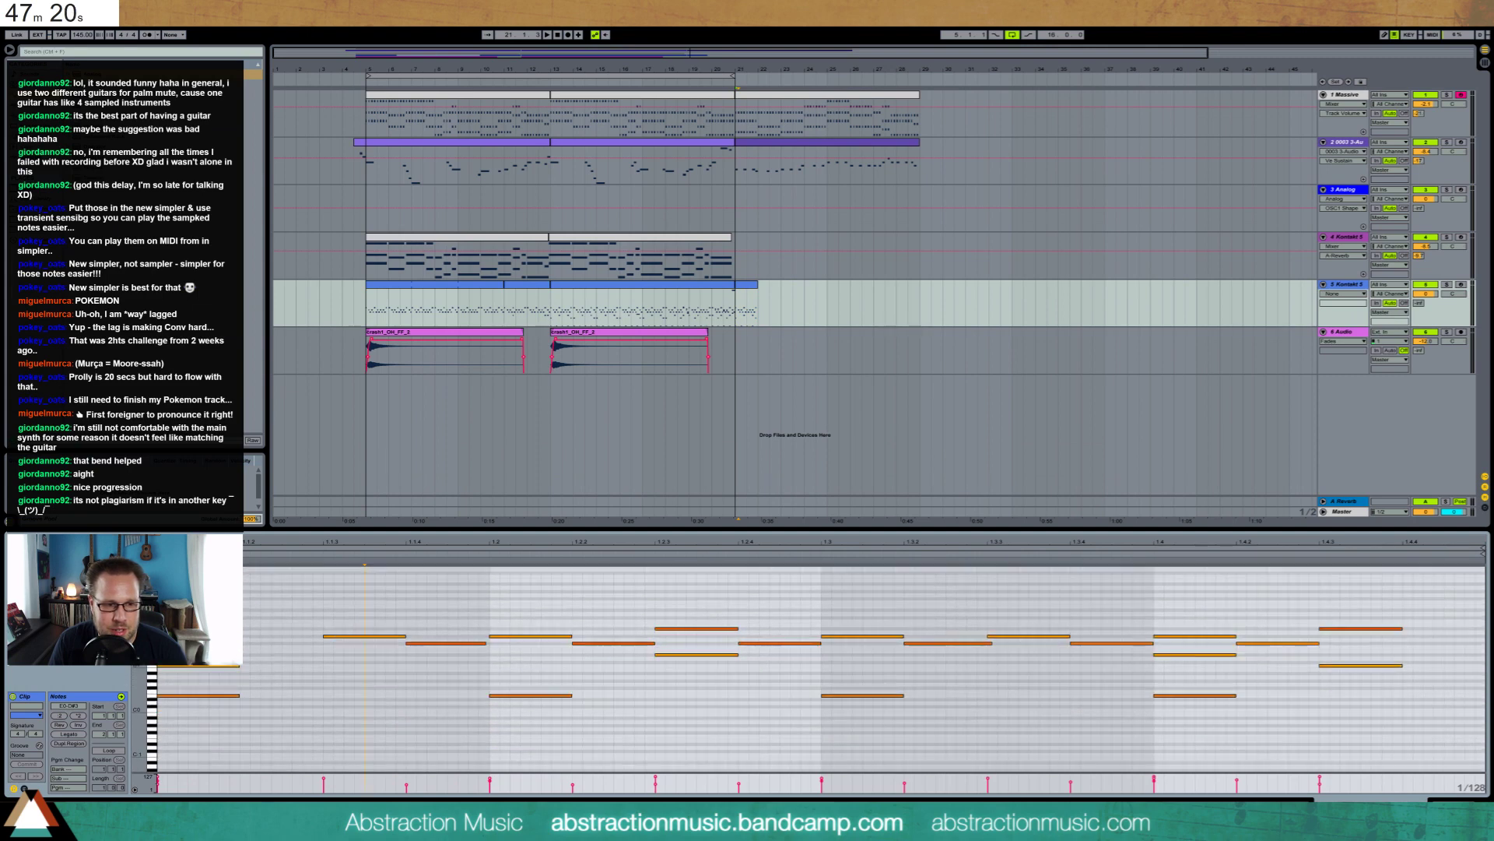
{"action": "left_click", "coordinate": [500, 695]}
{"action": "left_click", "coordinate": [485, 674]}
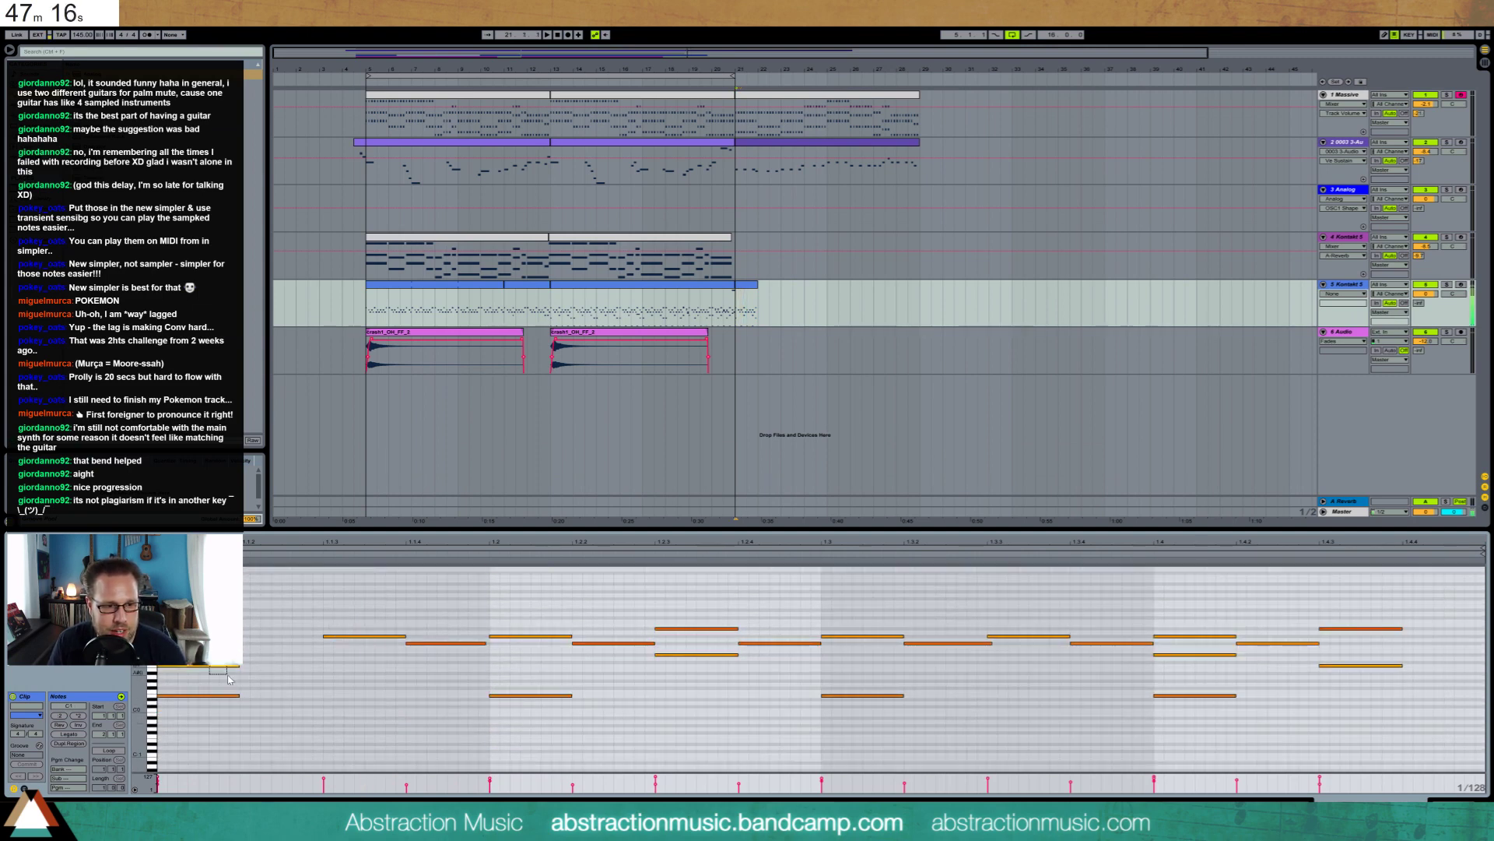
{"action": "left_click", "coordinate": [667, 654]}
{"action": "key", "text": "Left"}
{"action": "key", "text": "Left"}
{"action": "key", "text": "Left"}
{"action": "key", "text": "Left"}
{"action": "key", "text": "Left"}
{"action": "key", "text": "Left"}
{"action": "key", "text": "Left"}
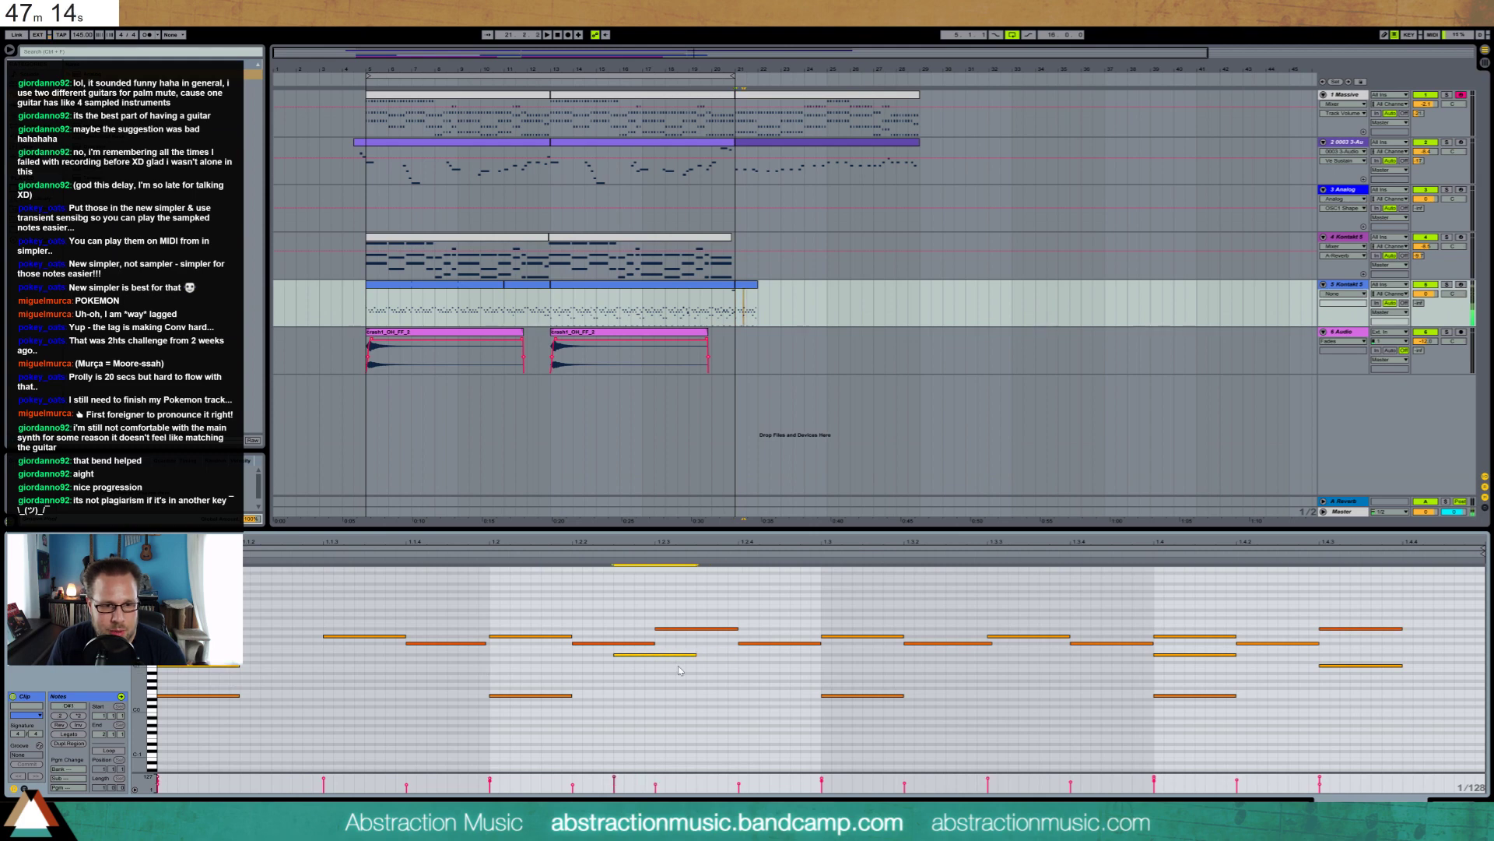
{"action": "key", "text": "Left"}
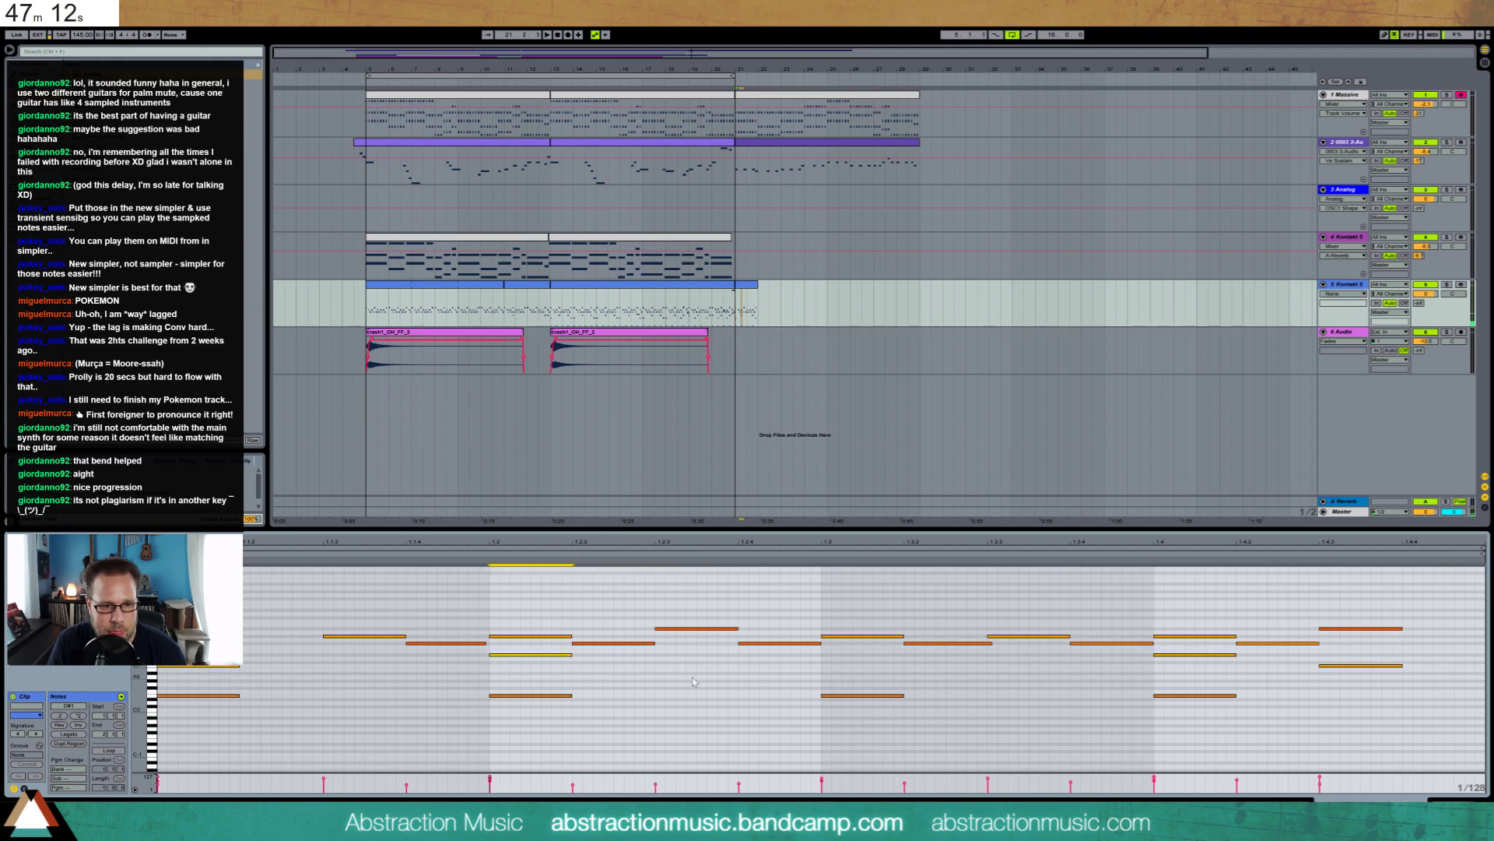
Add a drum note midway through beat 3, at the pitch of the lower note midway through beat 4
{"action": "left_click", "coordinate": [1161, 656]}
{"action": "left_click", "coordinate": [1333, 661]}
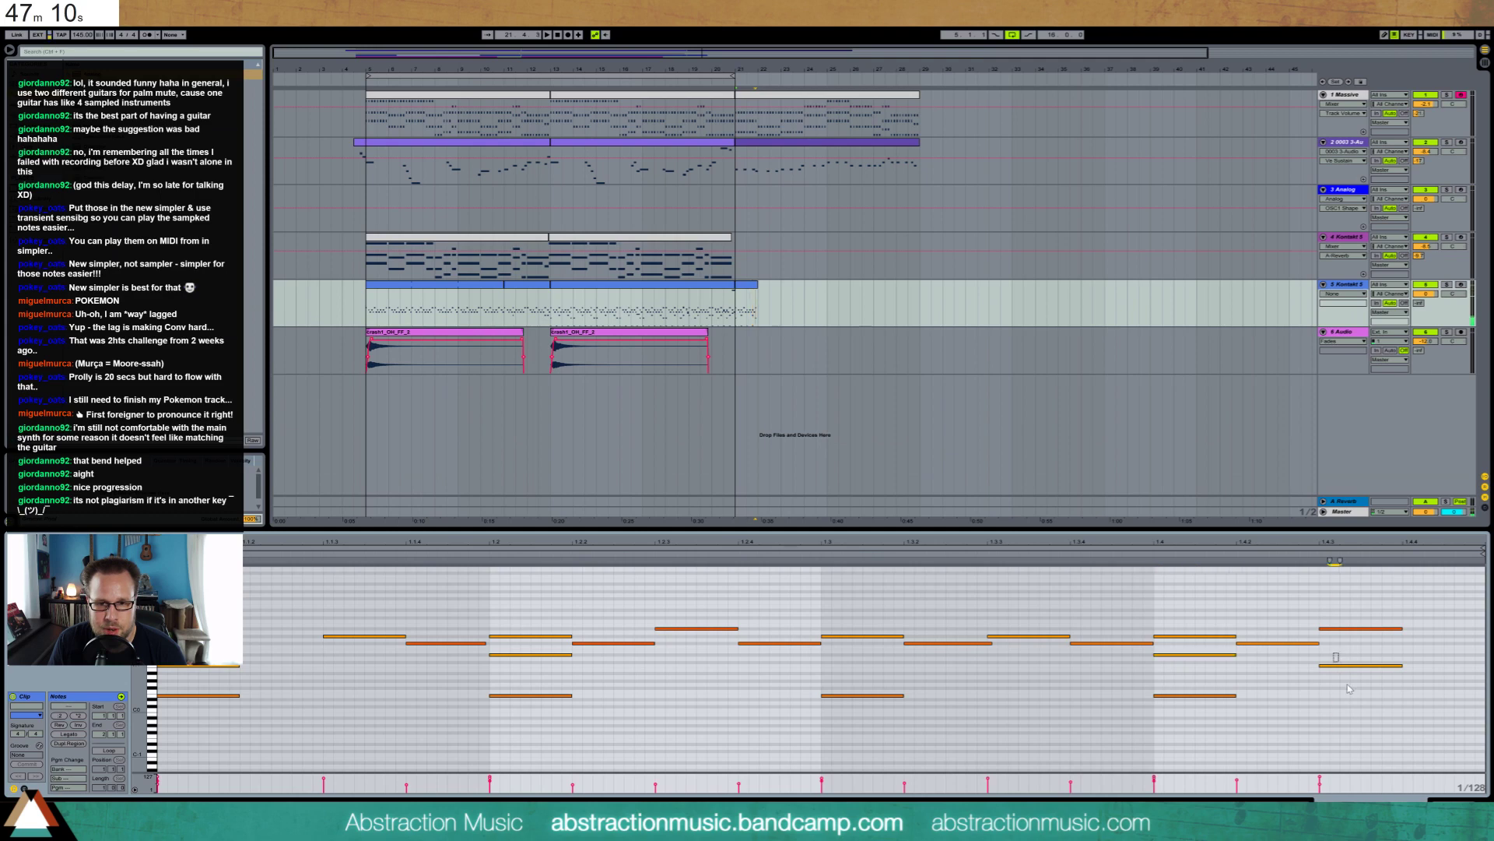
{"action": "left_click_drag", "start_coordinate": [1333, 653], "coordinate": [1349, 686]}
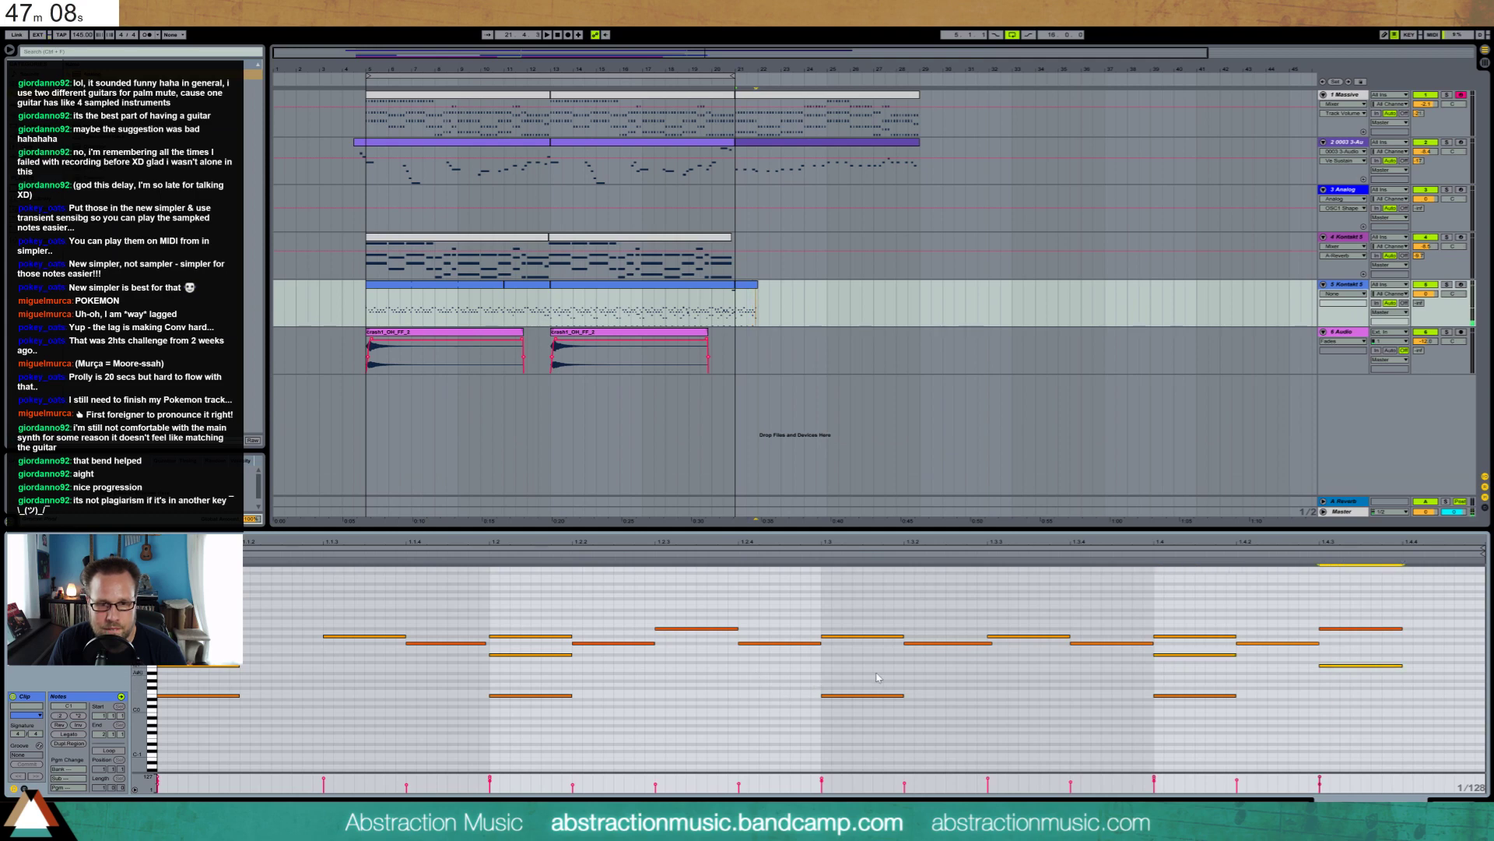
{"action": "key", "text": "space"}
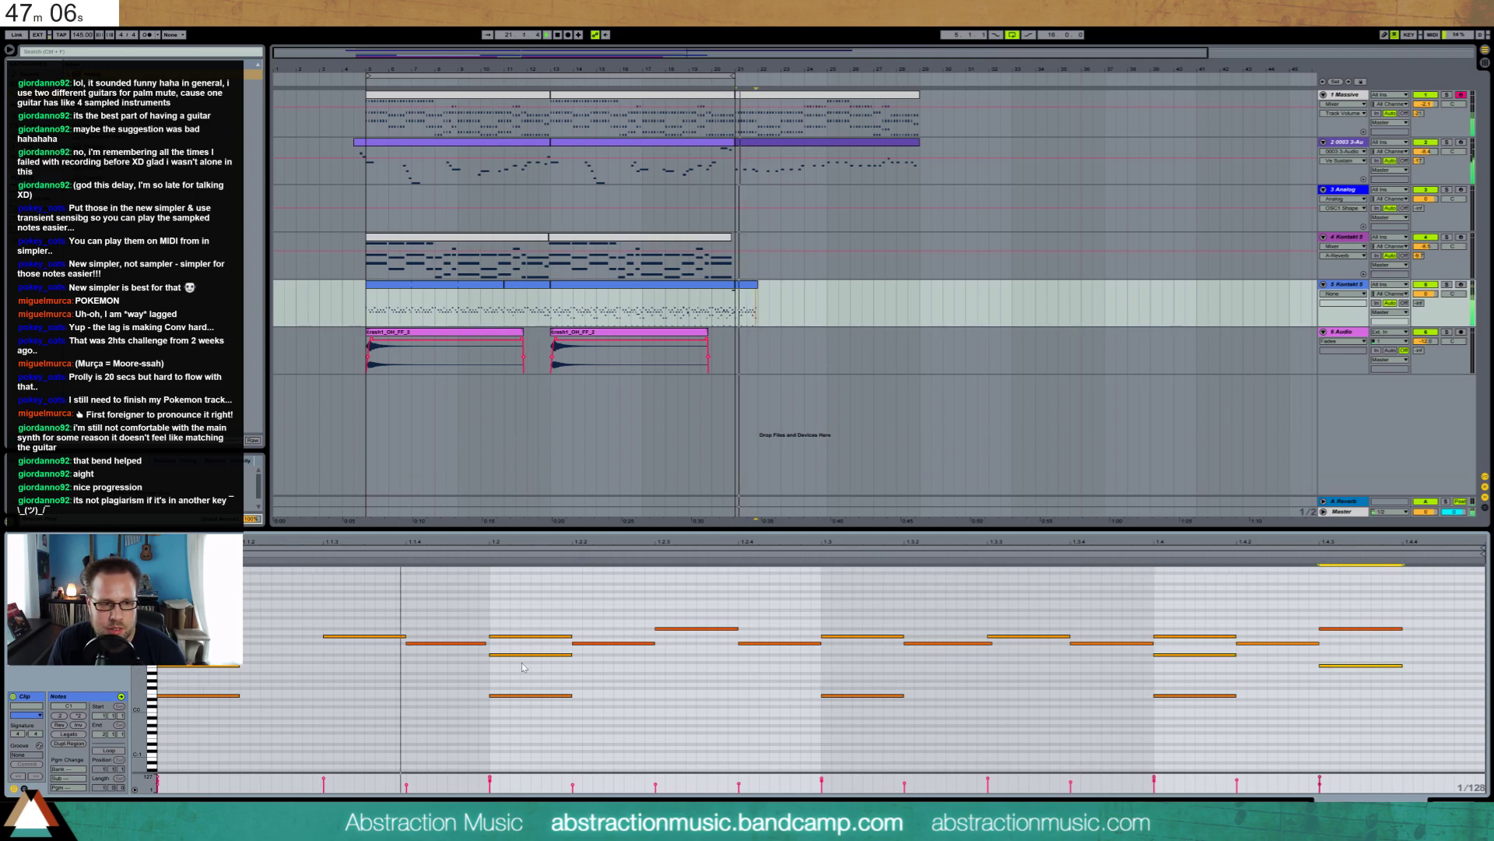
{"action": "double_click", "coordinate": [912, 665]}
{"action": "left_click_drag", "start_coordinate": [912, 666], "coordinate": [1063, 671]}
{"action": "key", "text": "space"}
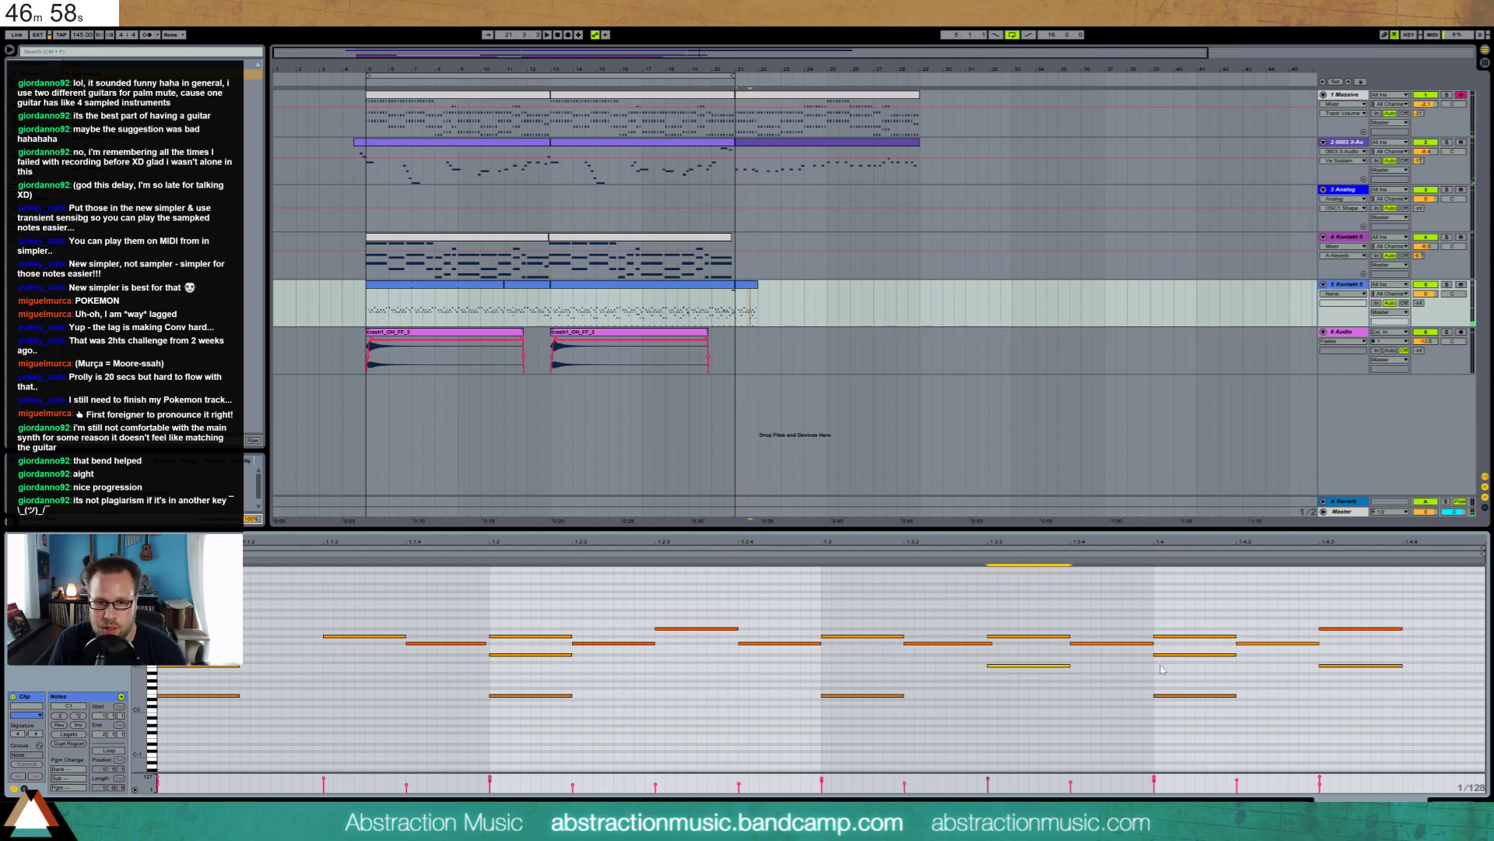
Move beat 4's middle note to midway through beat 4, delete the lowest note there, and play the result
{"action": "left_click_drag", "start_coordinate": [1198, 655], "coordinate": [1339, 675]}
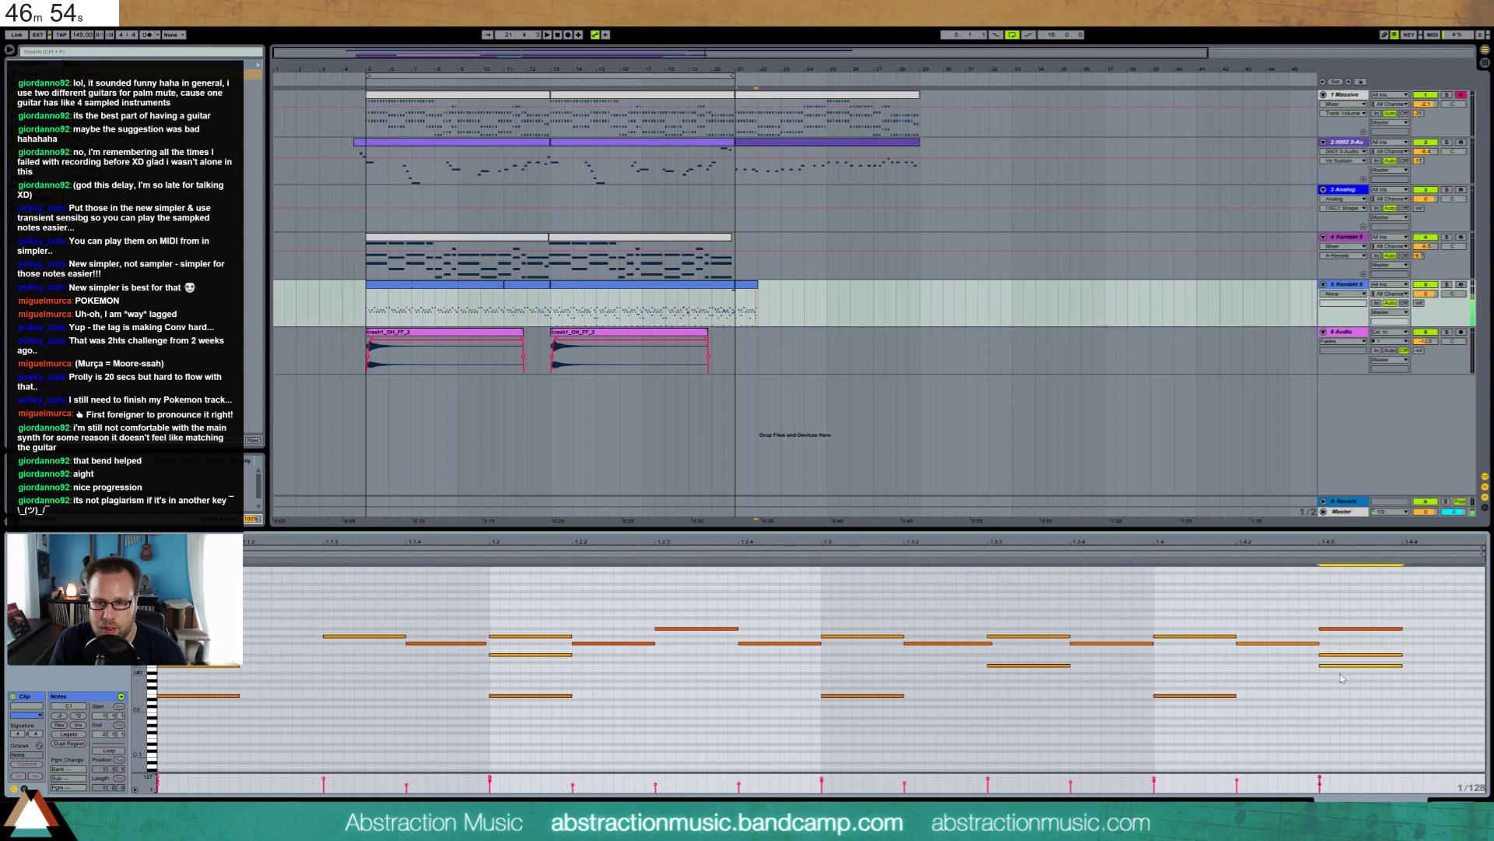
{"action": "key", "text": "Delete"}
{"action": "key", "text": "space"}
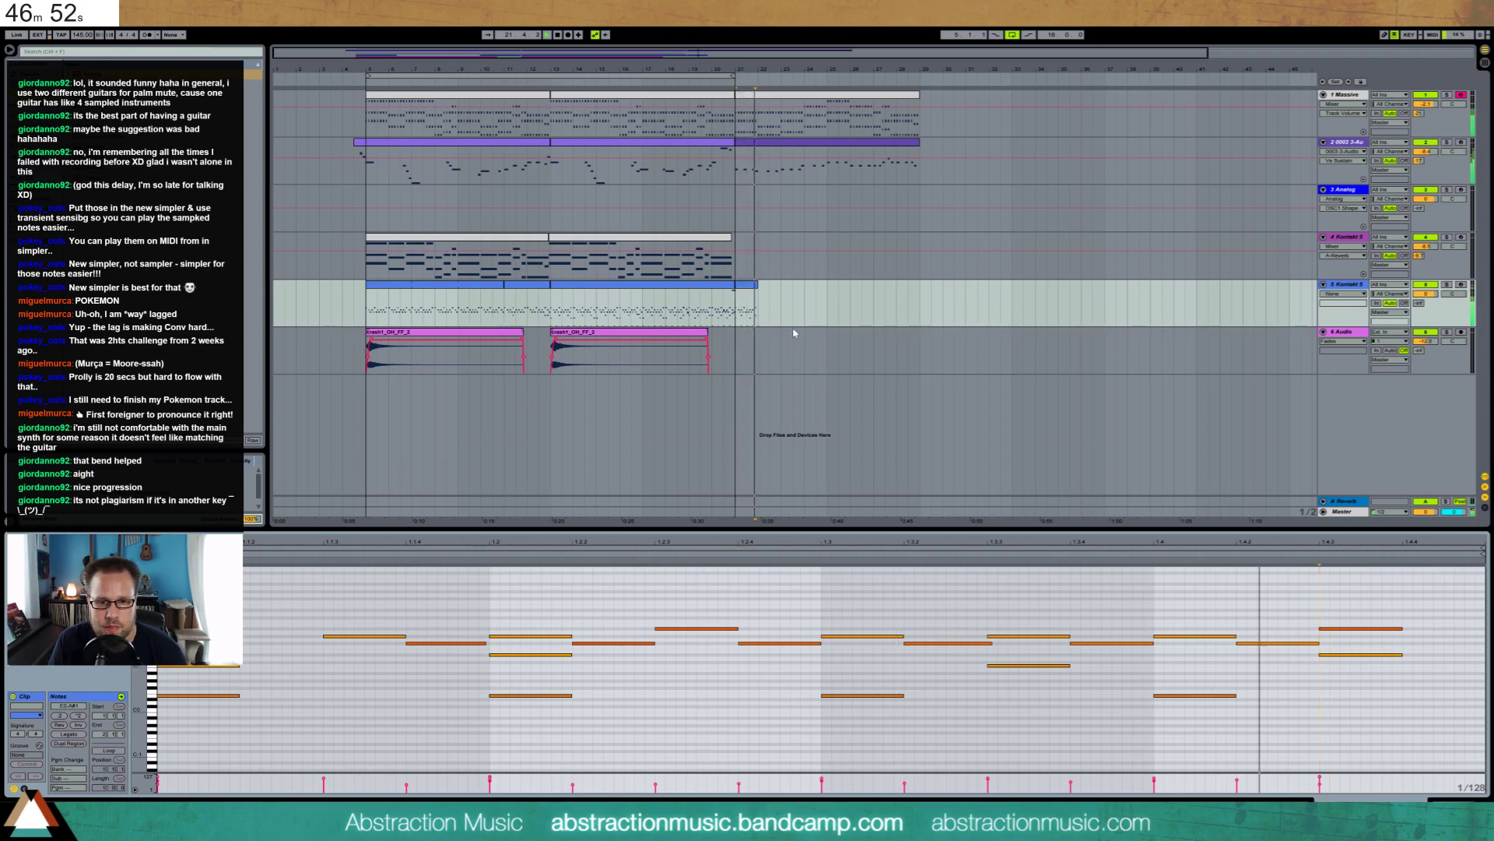
Extend track 5's clip from bar 21 to bar 29 and turn on its looping
{"action": "left_click_drag", "start_coordinate": [757, 288], "coordinate": [919, 294]}
{"action": "left_click", "coordinate": [919, 294], "text": "shift"}
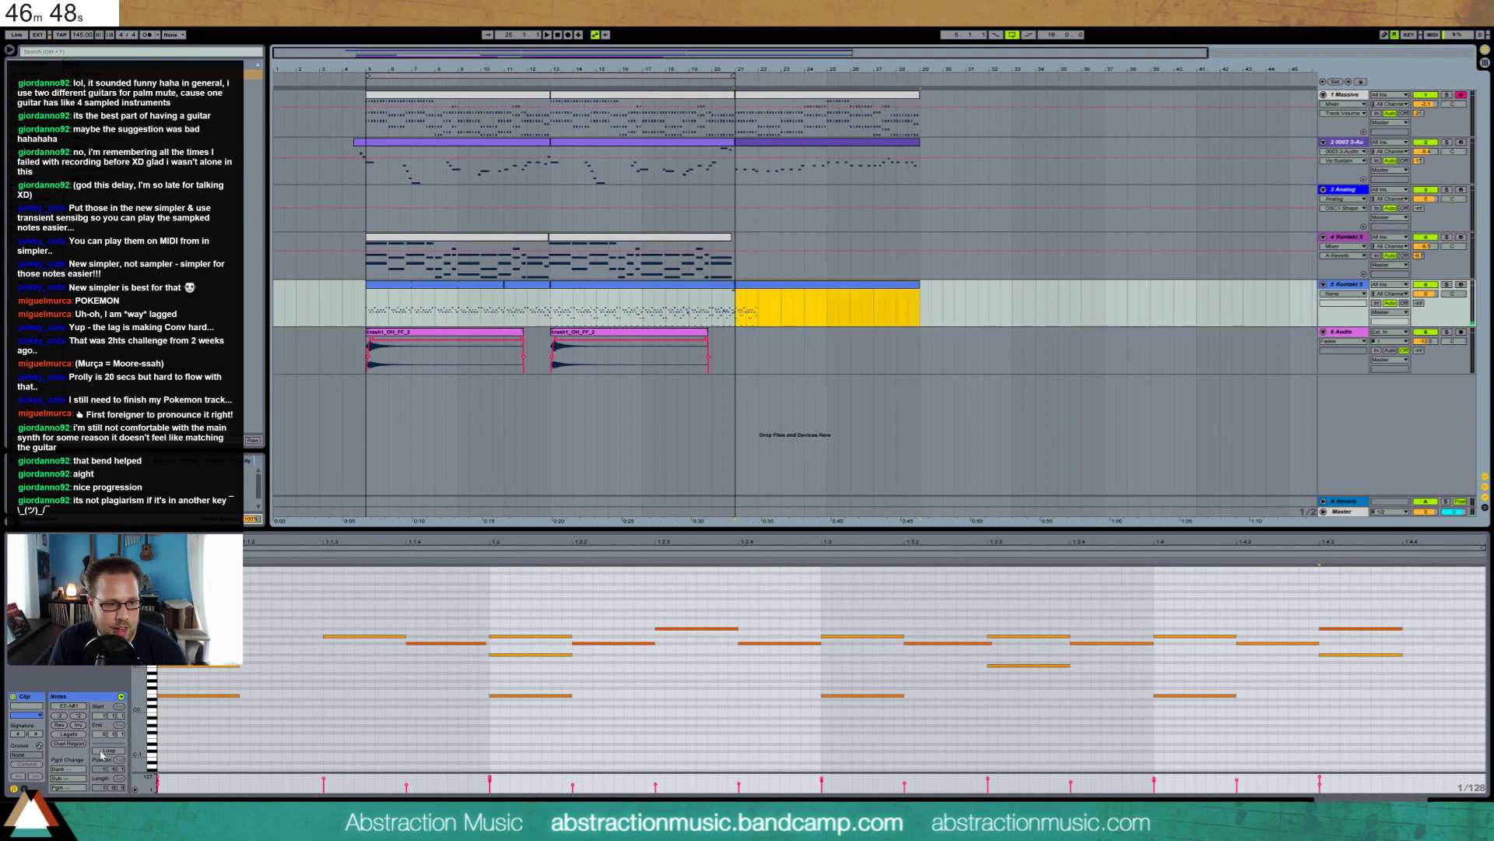
{"action": "left_click", "coordinate": [105, 750]}
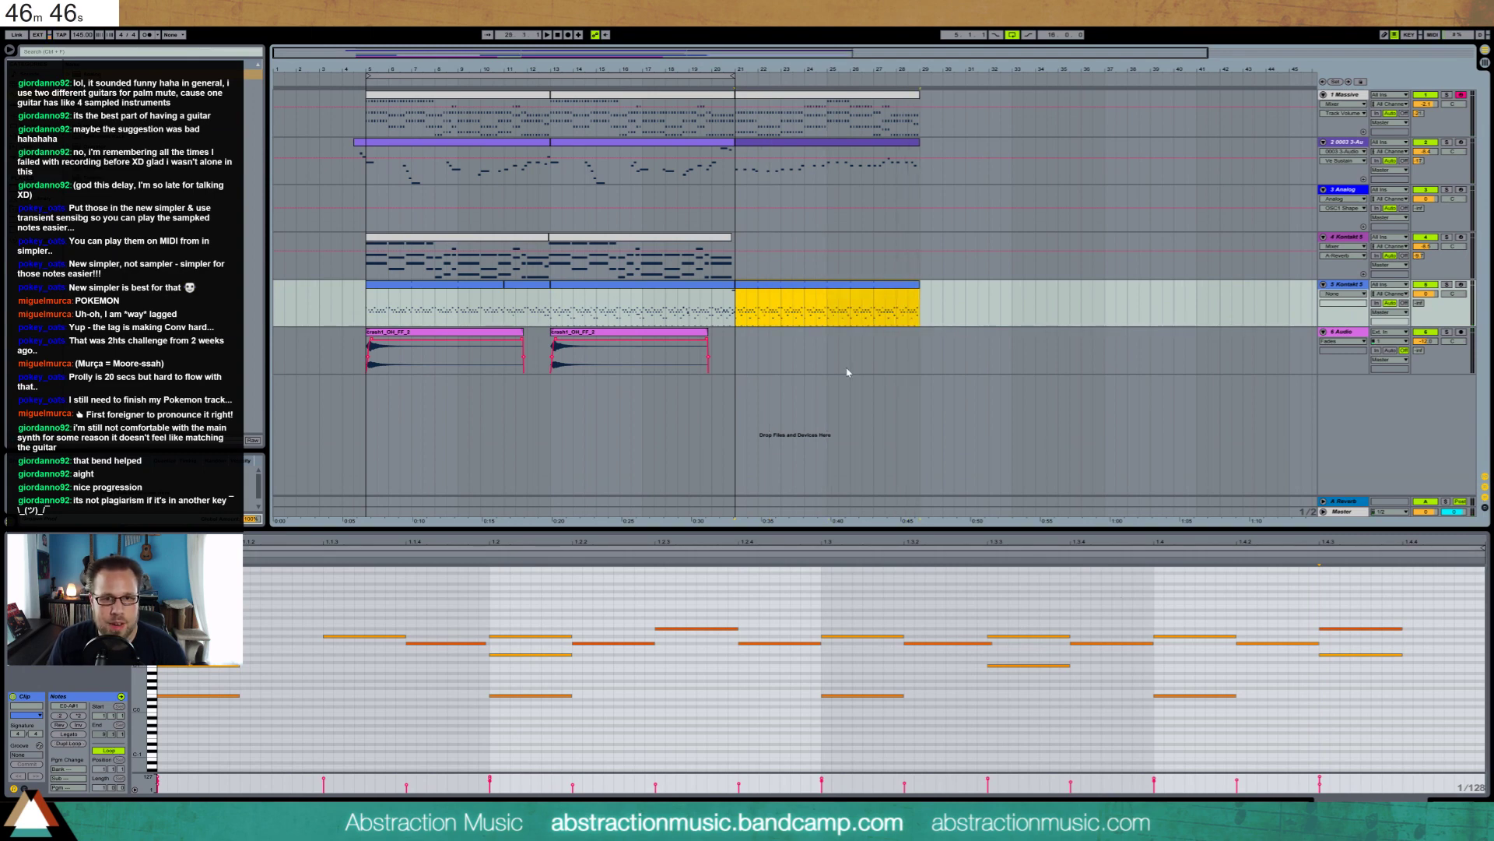
{"action": "left_click", "coordinate": [740, 305]}
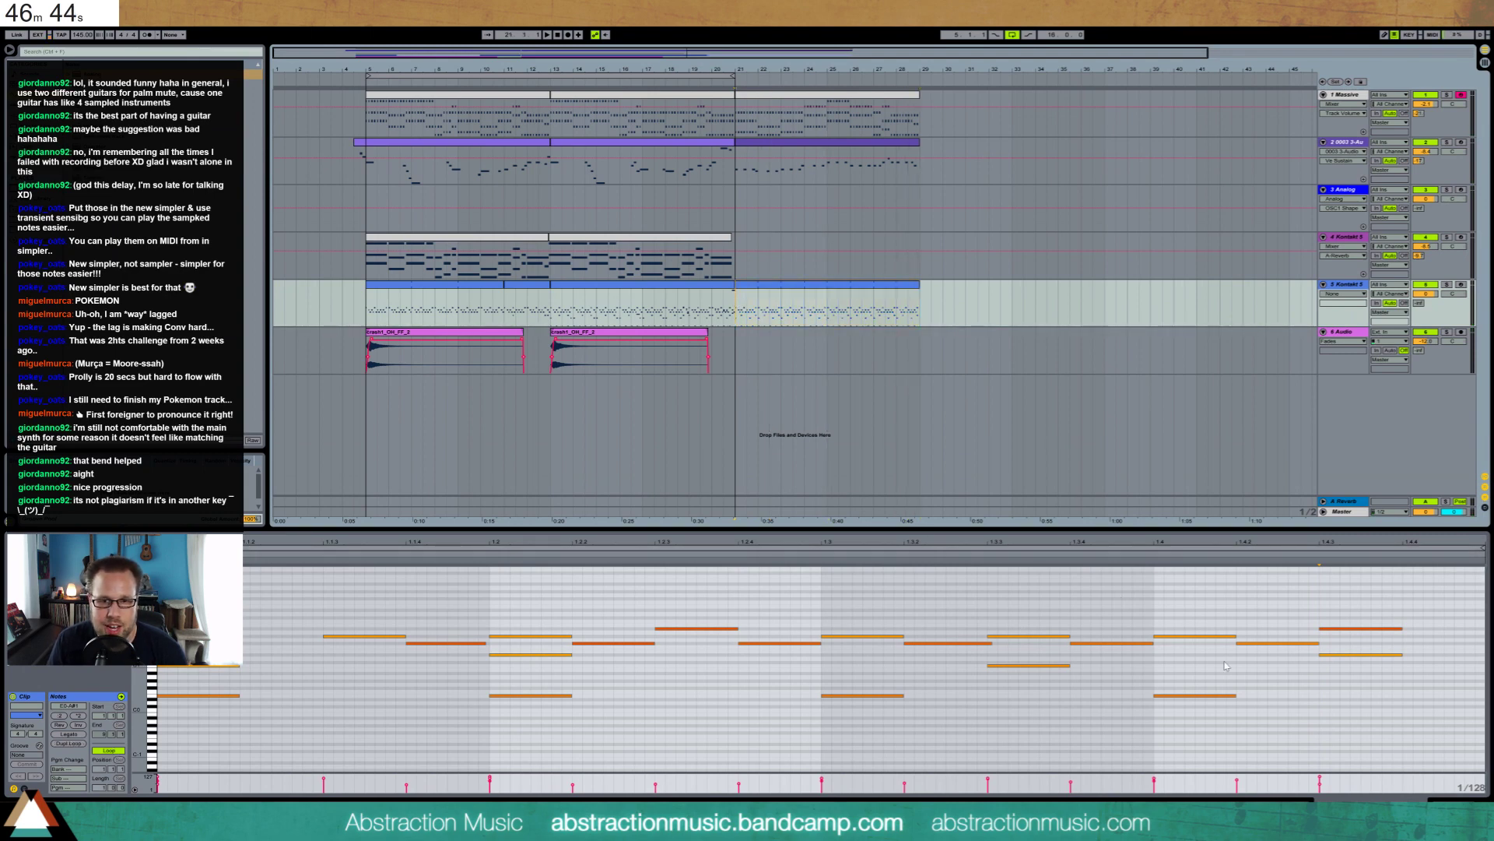
{"action": "double_click", "coordinate": [1345, 285]}
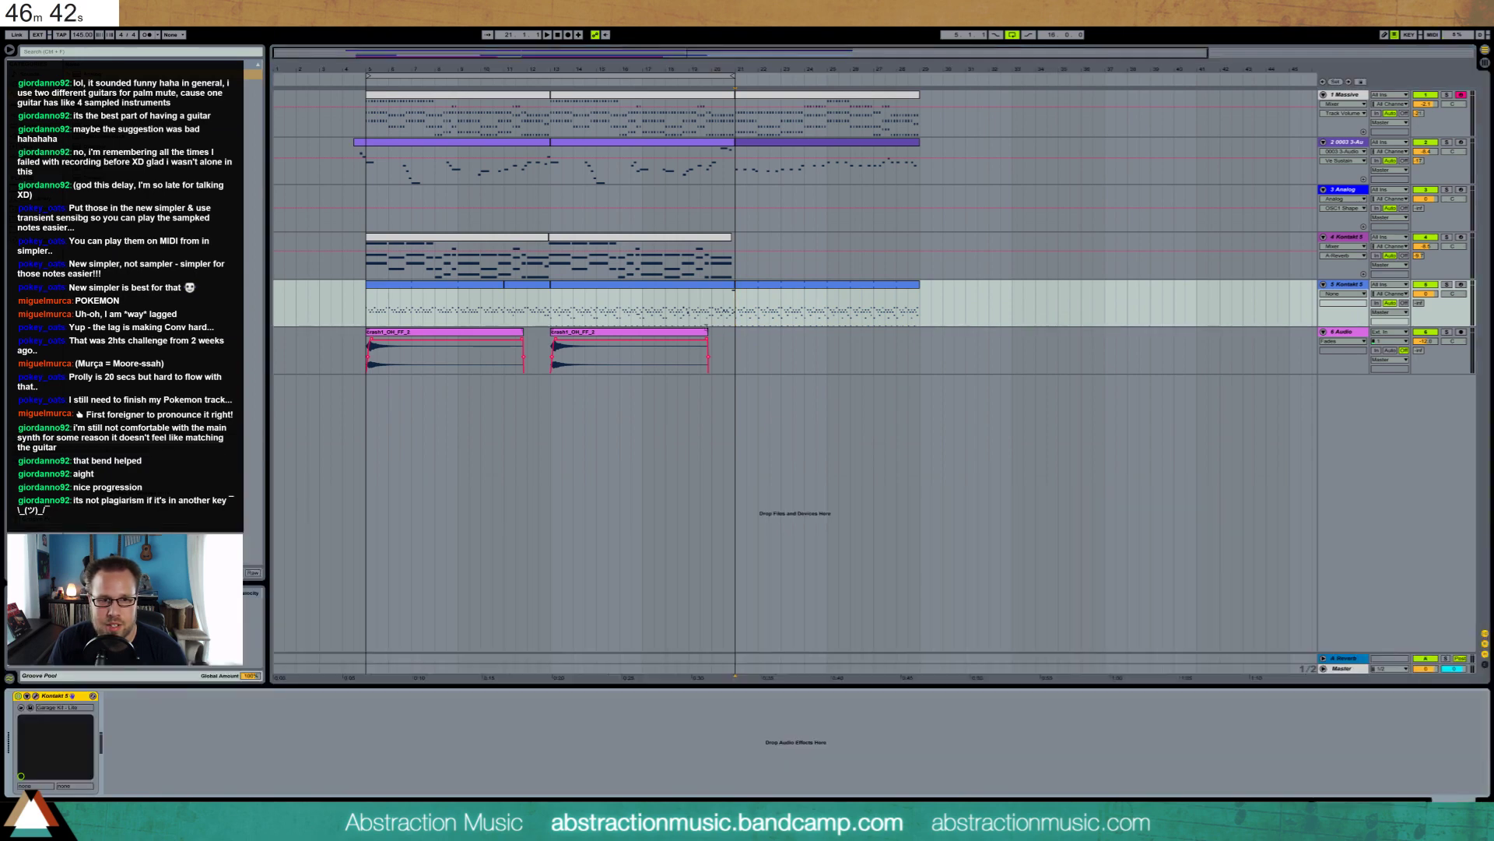
Copy the crash sample clip at bar 13 on track 6 to bar 21 on the same track
{"action": "left_click", "coordinate": [623, 351]}
{"action": "key", "text": "ctrl+c"}
{"action": "left_click", "coordinate": [736, 333]}
{"action": "key", "text": "ctrl+v"}
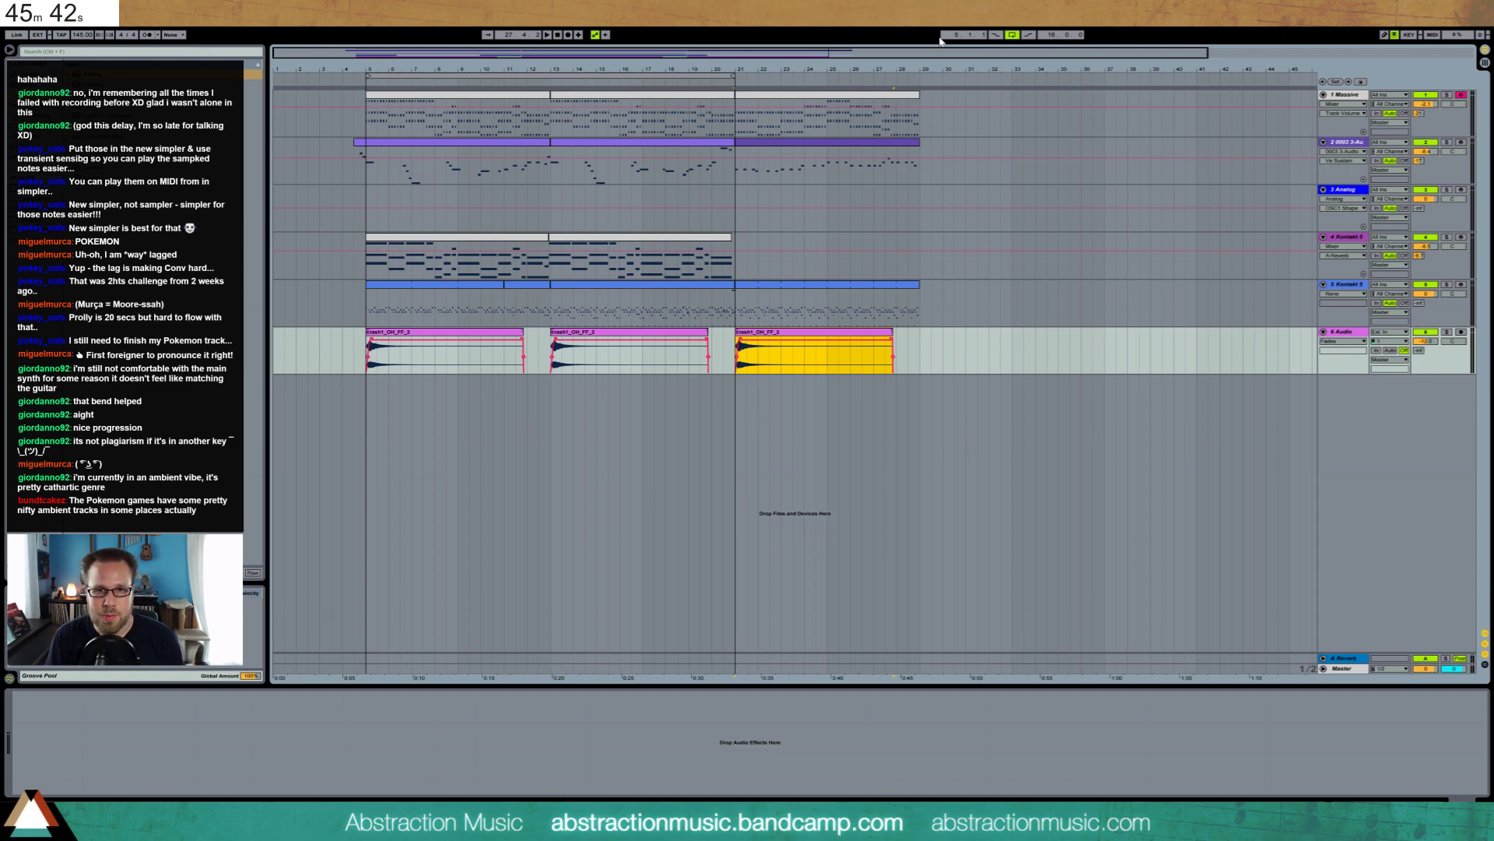
Turn off the arrangement loop and play the new section from bar 21
{"action": "left_click", "coordinate": [1012, 35]}
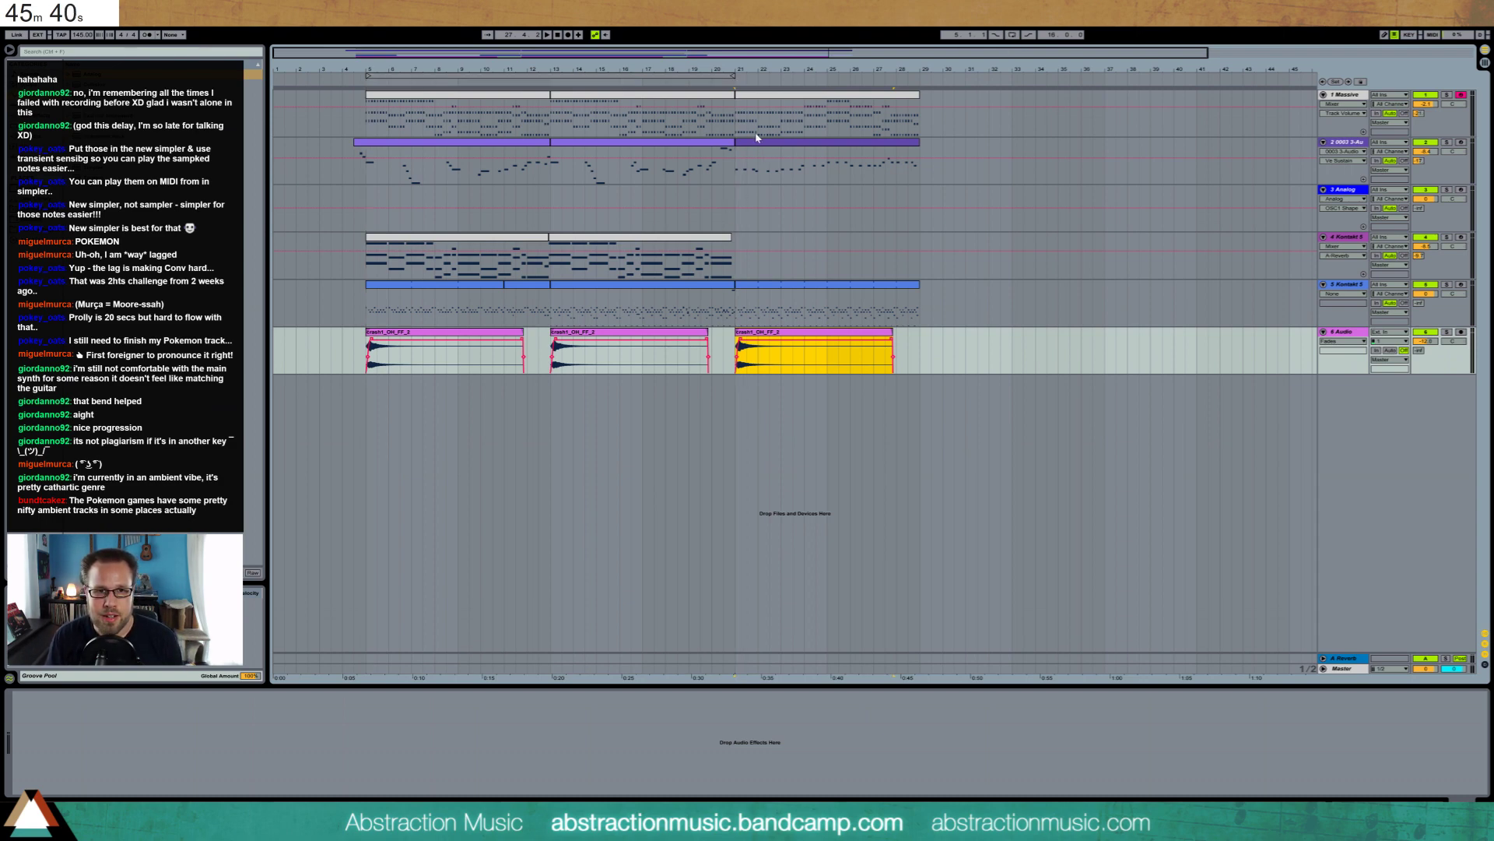
{"action": "key", "text": "space"}
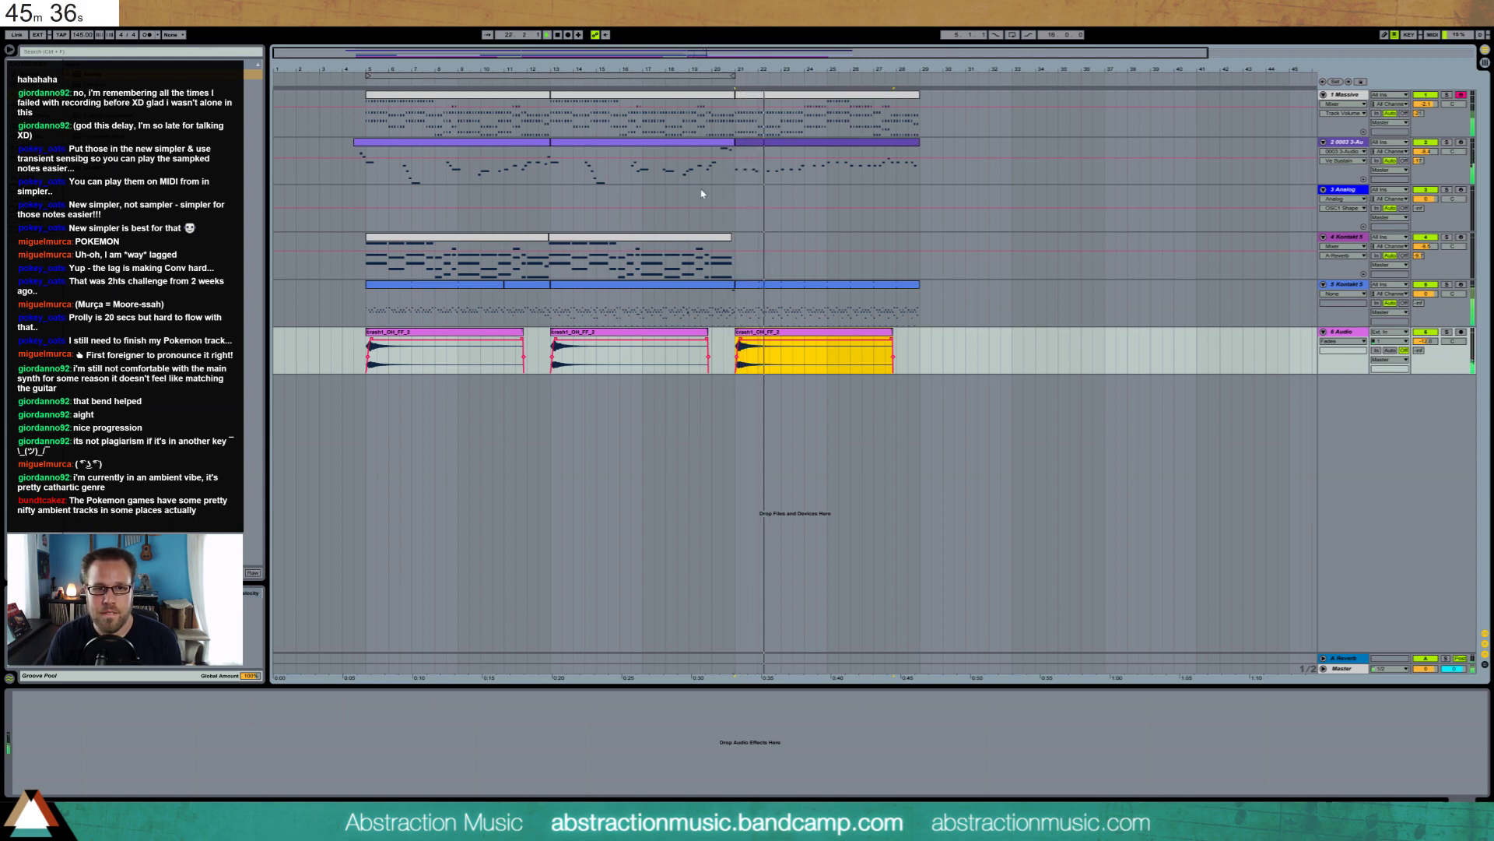
{"action": "left_click", "coordinate": [736, 194]}
{"action": "key", "text": "space"}
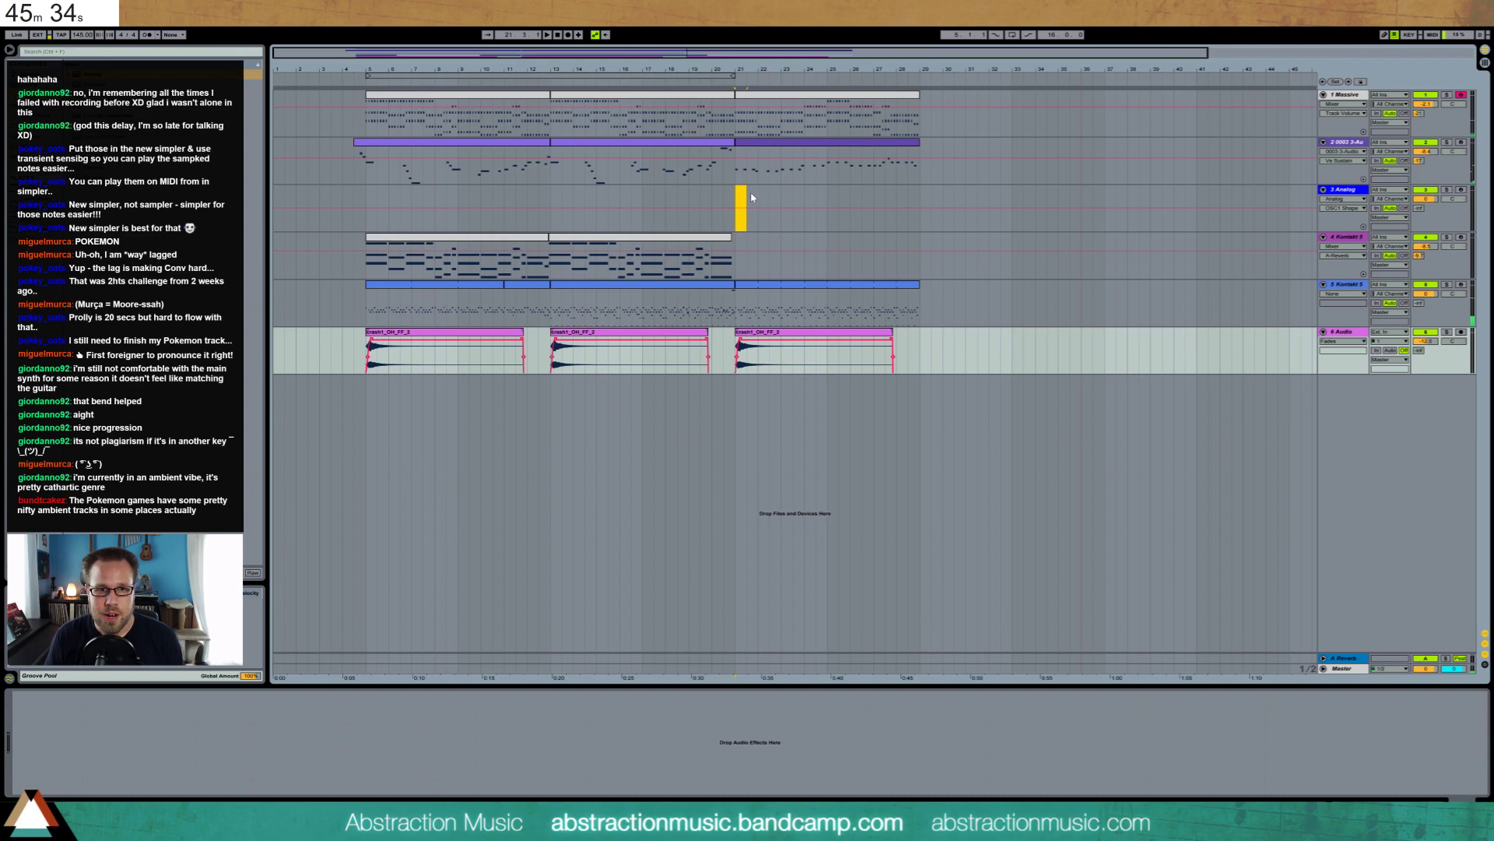
Copy track 1's eight-bar clip at bar 21 to the same position on the Analog track 3
{"action": "left_click_drag", "start_coordinate": [751, 194], "coordinate": [758, 190]}
{"action": "left_click", "coordinate": [773, 96]}
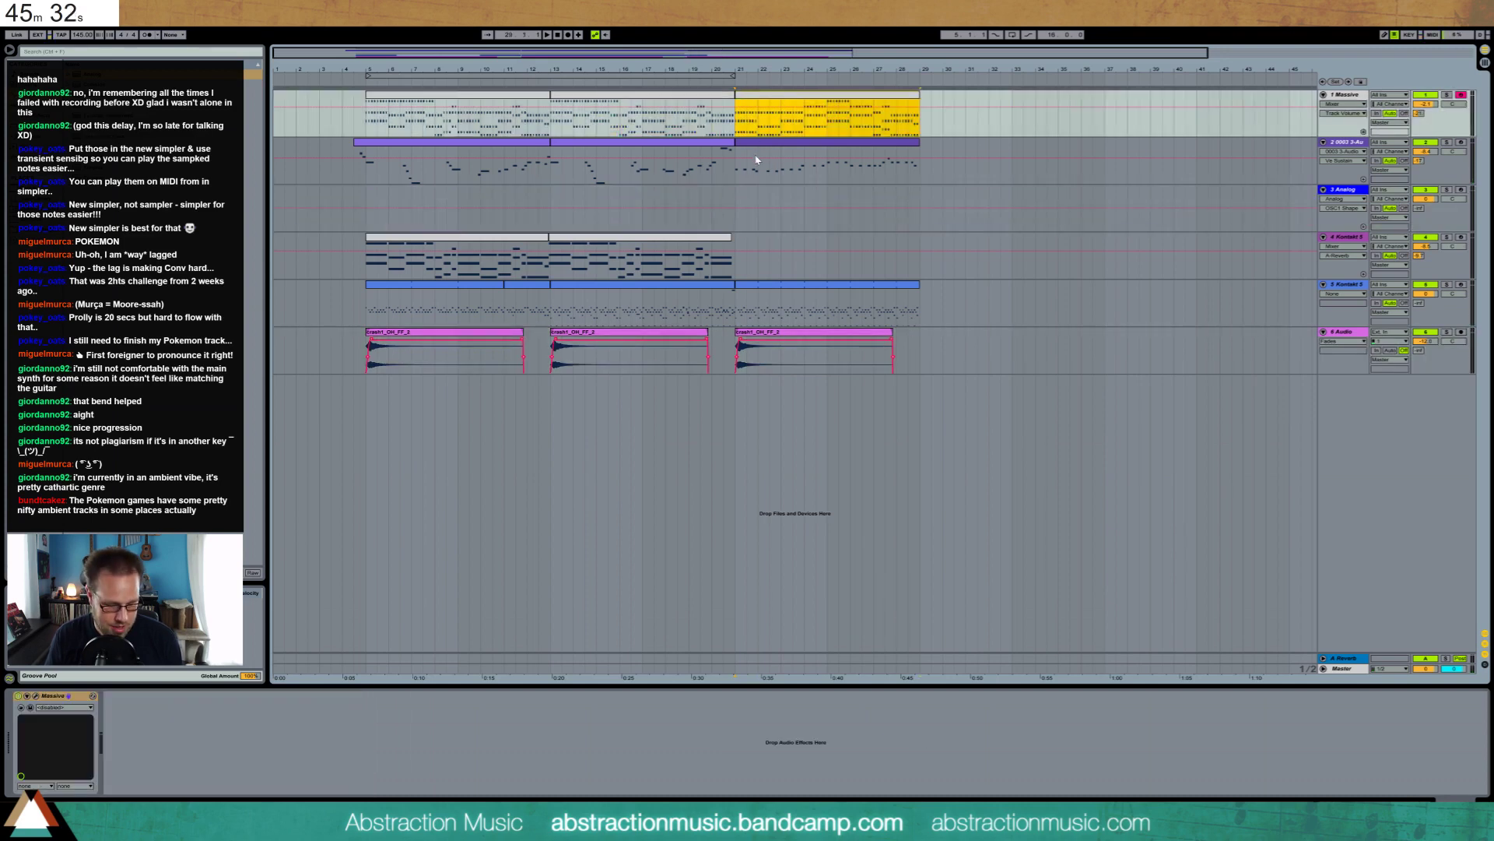
{"action": "key", "text": "ctrl+c"}
{"action": "left_click", "coordinate": [737, 199]}
{"action": "key", "text": "ctrl+v"}
Turn the copied clip's repeated notes into one sustained chord per chord change, holding the last from beat 4 of bar 7 through bar 8
{"action": "double_click", "coordinate": [752, 189]}
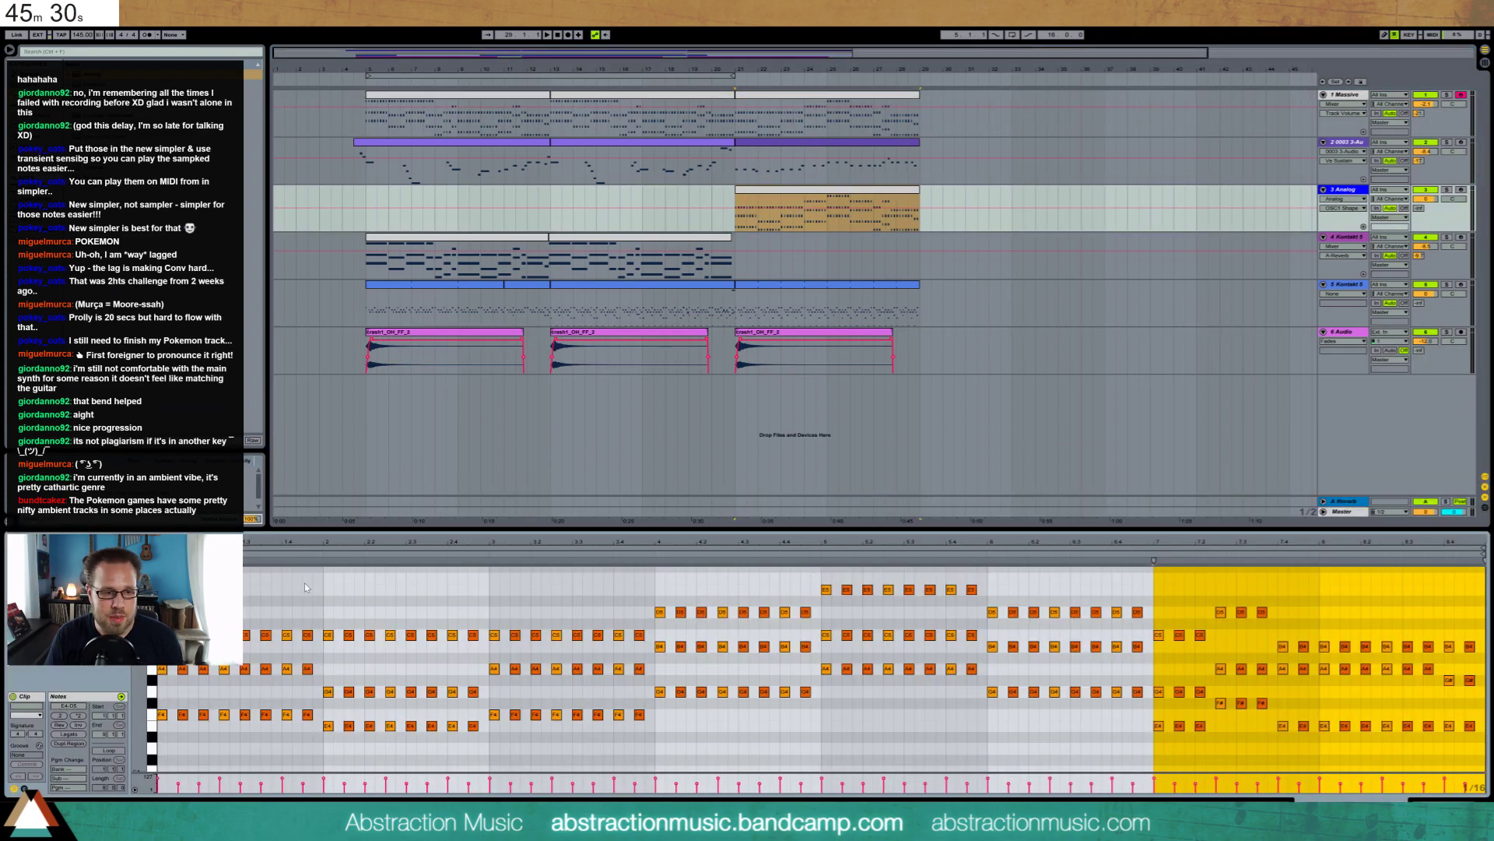
{"action": "left_click_drag", "start_coordinate": [160, 580], "coordinate": [170, 758]}
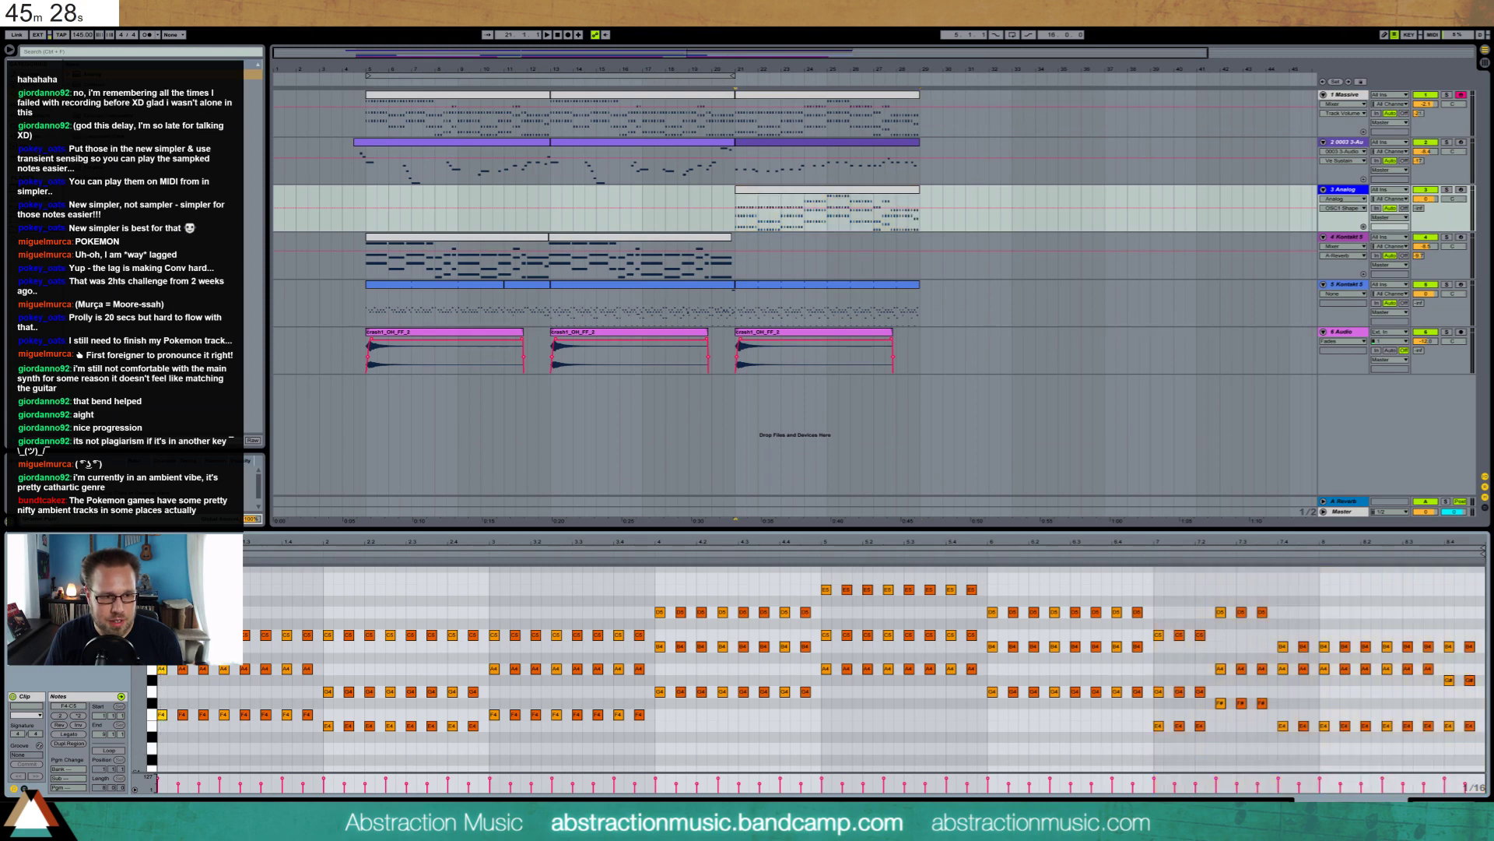
{"action": "left_click", "coordinate": [330, 667], "text": "shift"}
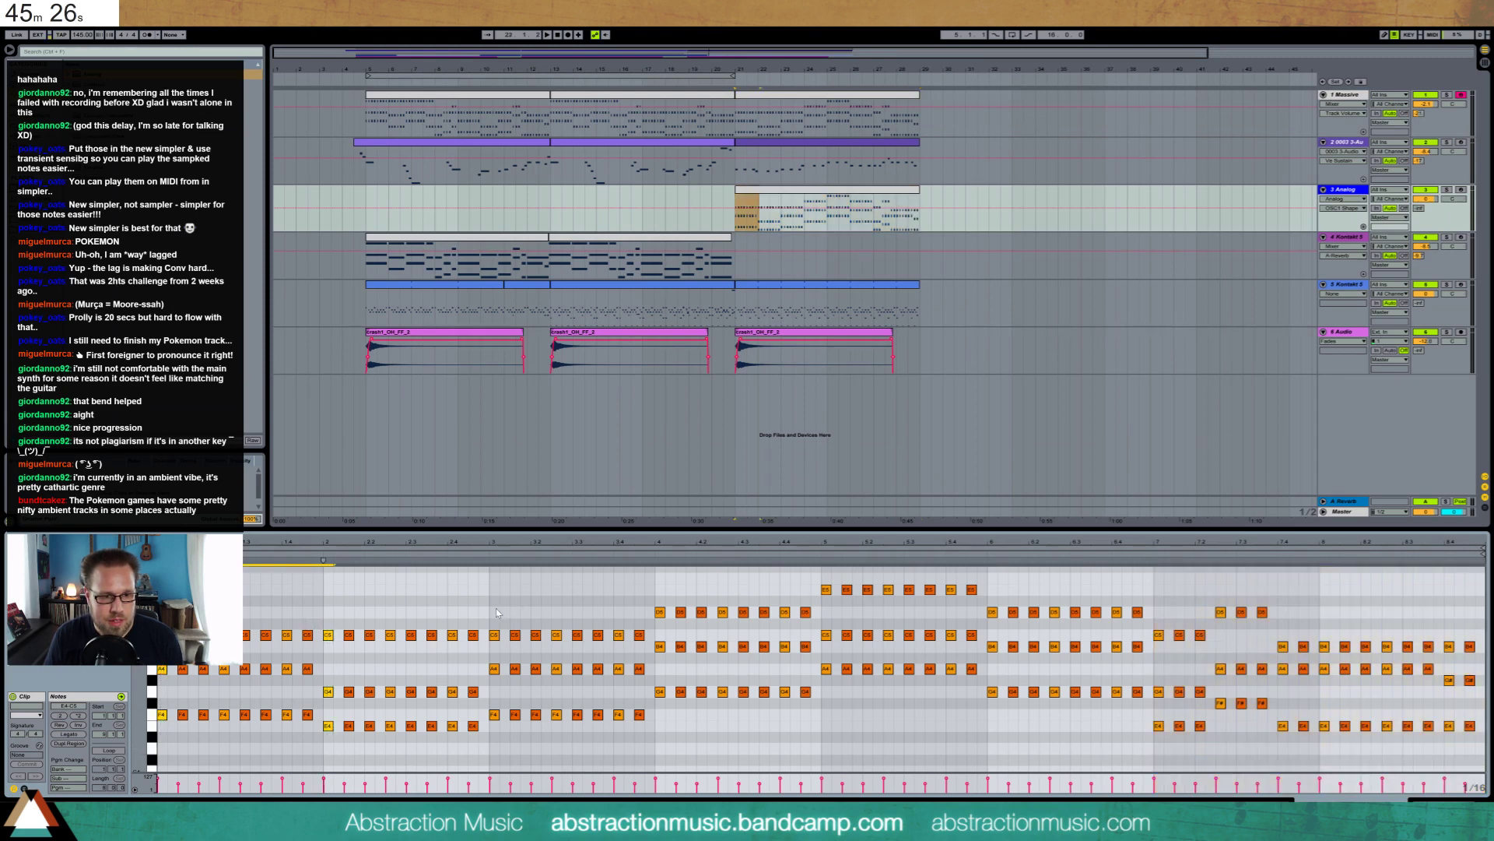
{"action": "left_click_drag", "start_coordinate": [491, 610], "coordinate": [493, 727]}
{"action": "left_click_drag", "start_coordinate": [655, 590], "coordinate": [661, 714]}
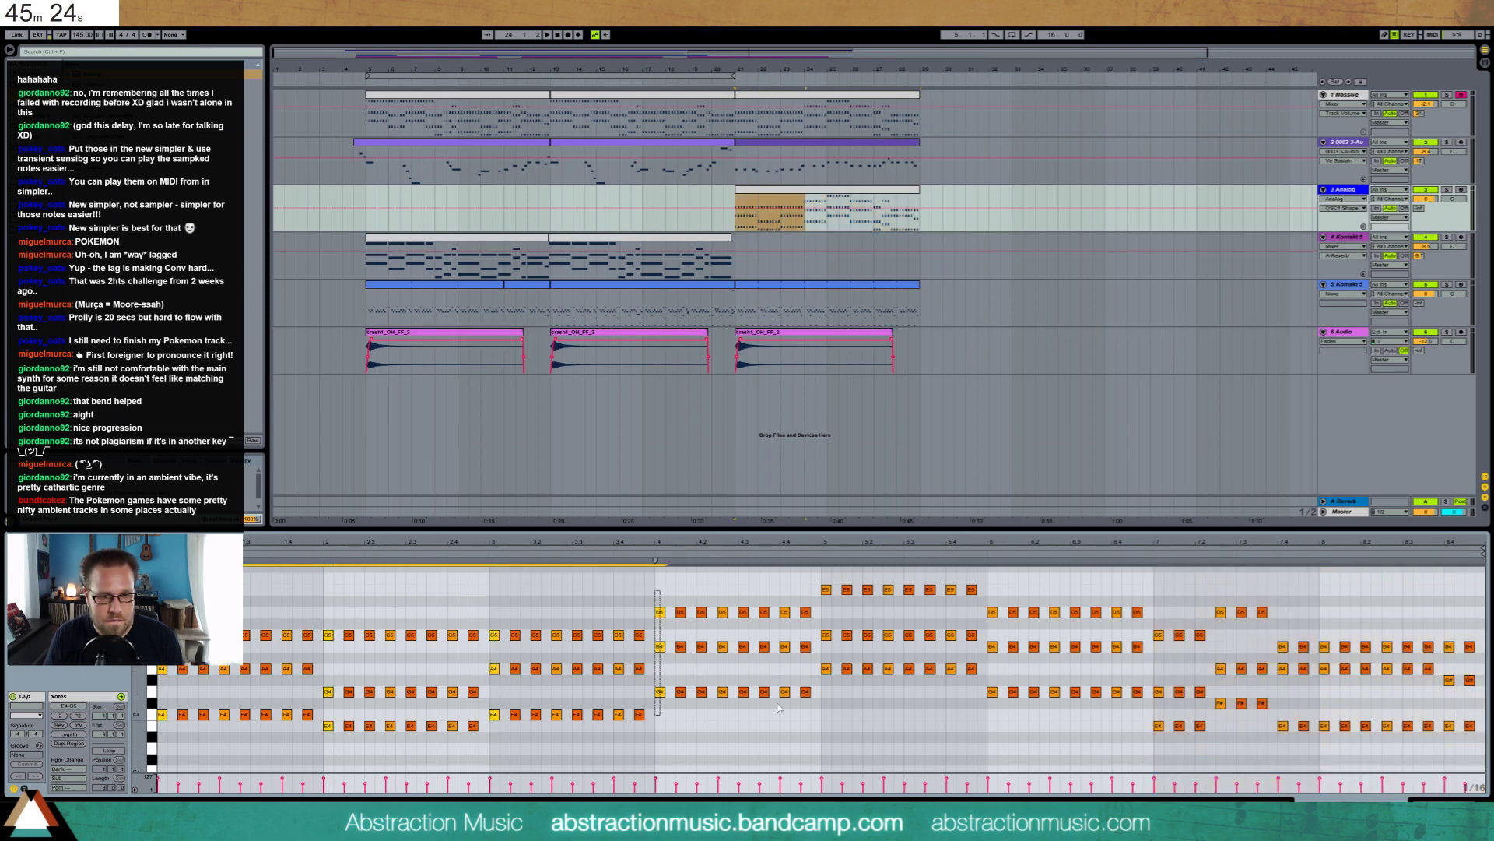
{"action": "left_click_drag", "start_coordinate": [828, 586], "coordinate": [834, 688]}
{"action": "left_click_drag", "start_coordinate": [993, 590], "coordinate": [993, 706]}
{"action": "left_click_drag", "start_coordinate": [1155, 620], "coordinate": [1165, 761]}
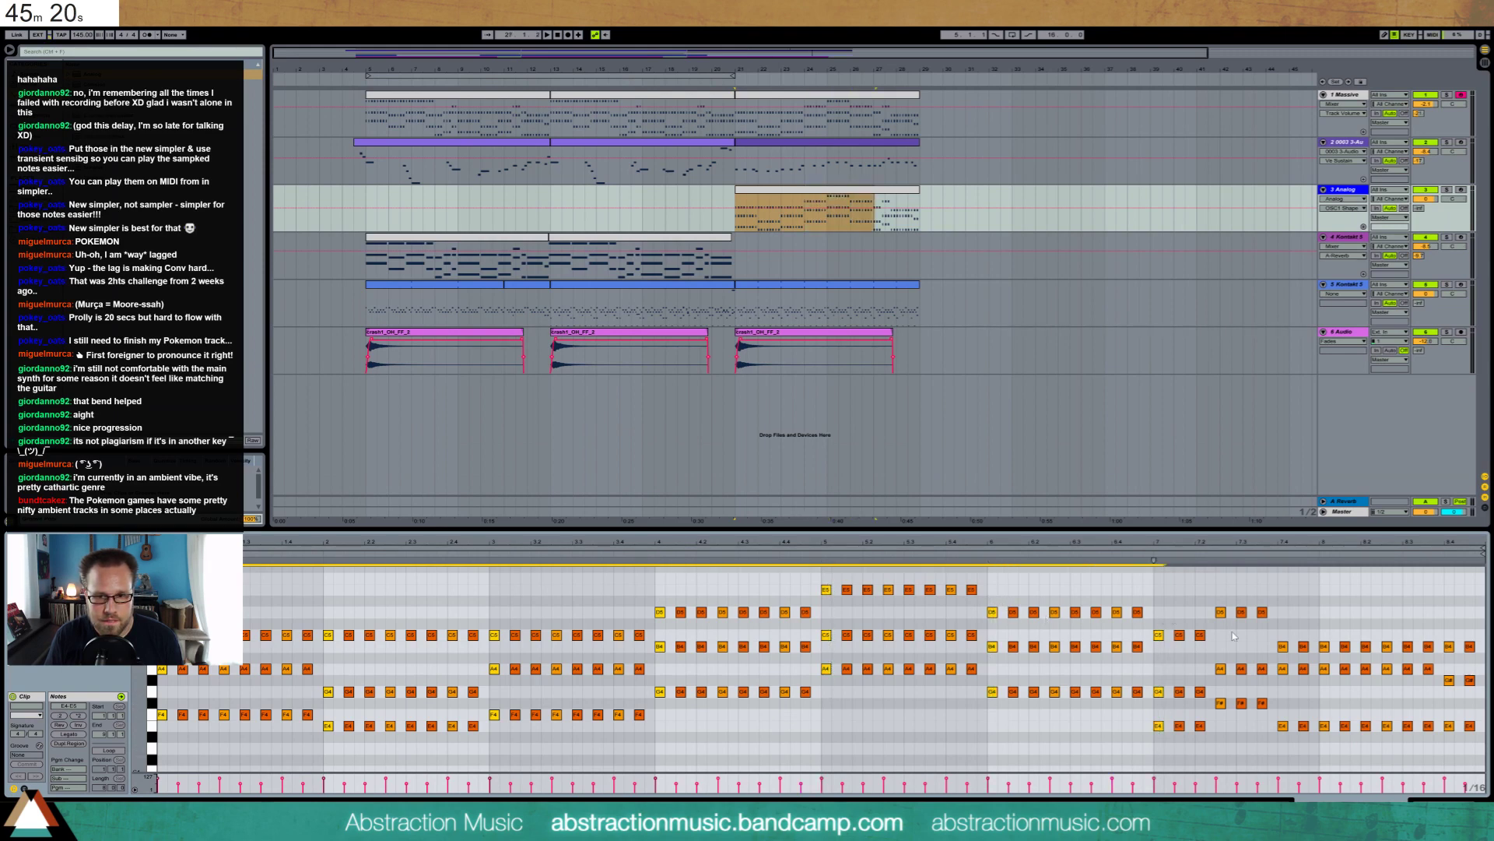
{"action": "left_click_drag", "start_coordinate": [1219, 595], "coordinate": [1235, 724]}
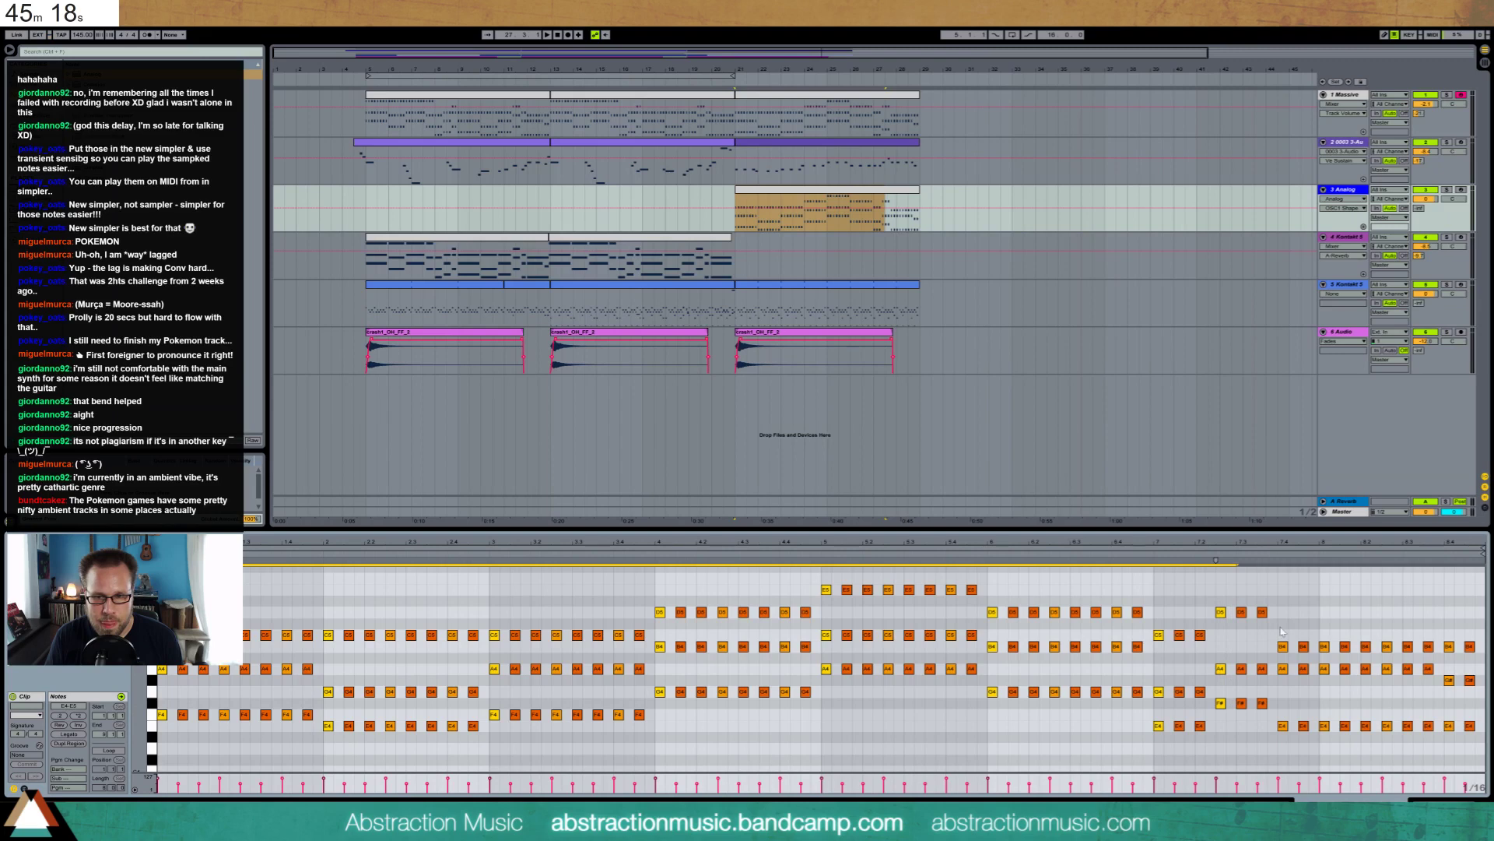
{"action": "mouse_move", "coordinate": [1280, 631]}
{"action": "left_mouse_down"}
{"action": "mouse_move", "coordinate": [1278, 618]}
{"action": "mouse_move", "coordinate": [1228, 713]}
{"action": "left_mouse_up"}
{"action": "left_click_drag", "start_coordinate": [1155, 614], "coordinate": [1167, 726]}
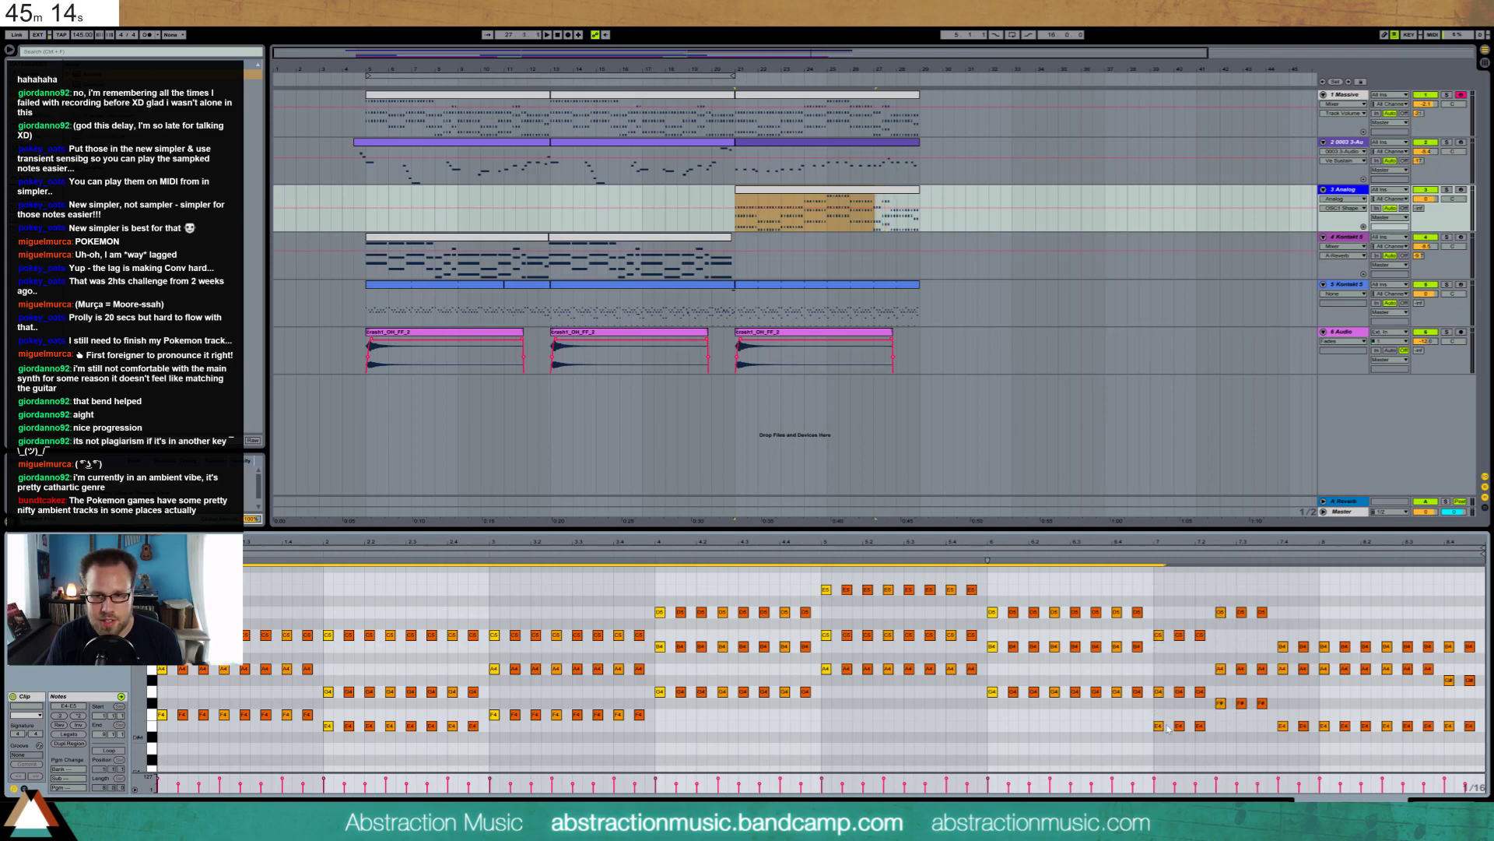
{"action": "left_click_drag", "start_coordinate": [996, 615], "coordinate": [1440, 720]}
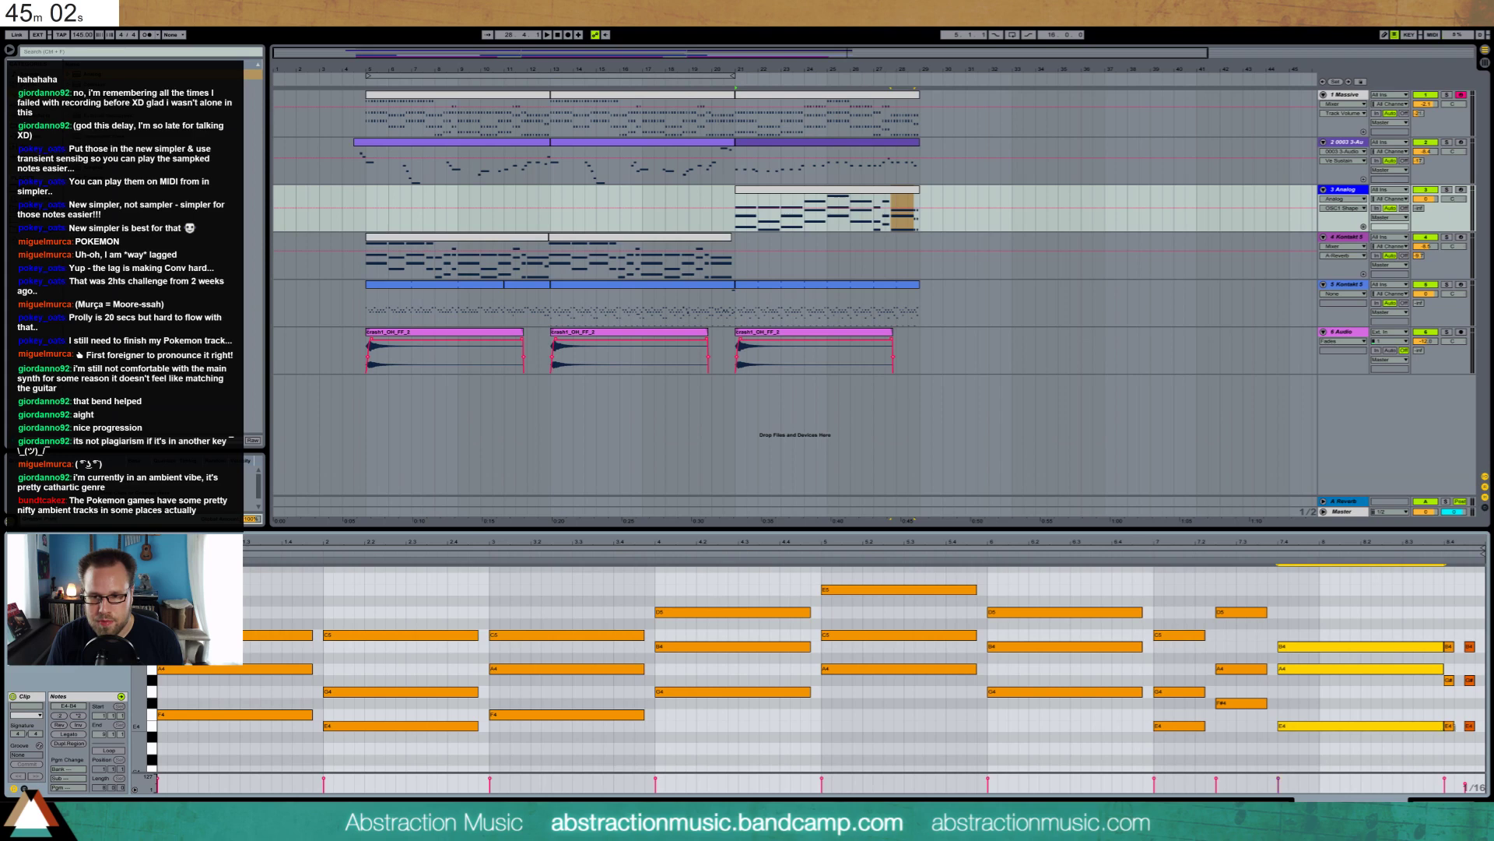
{"action": "left_click_drag", "start_coordinate": [1442, 725], "coordinate": [1473, 724]}
{"action": "left_click", "coordinate": [1308, 640]}
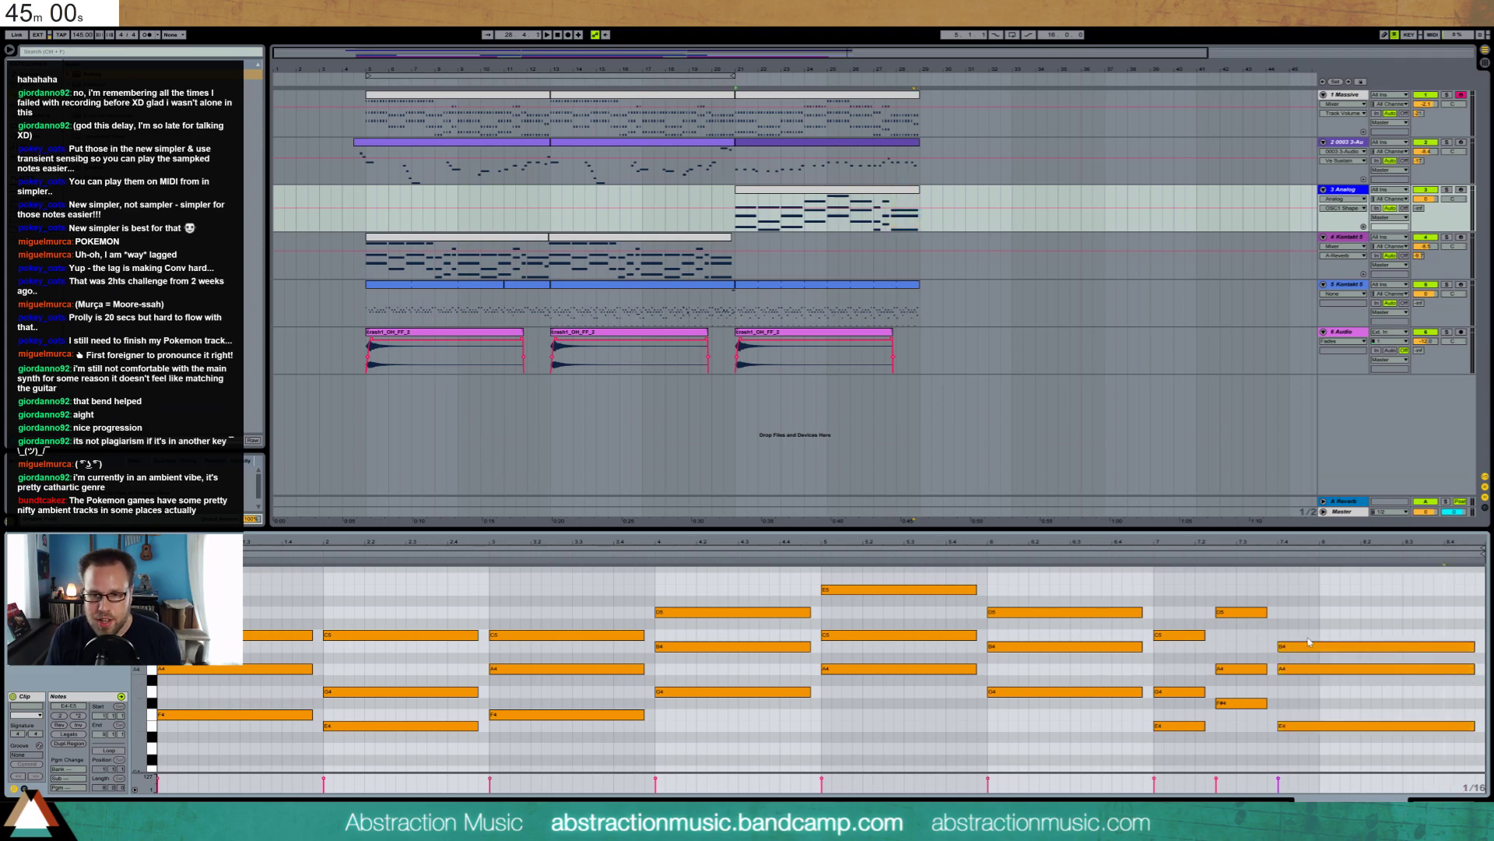
Play the section, lower the first filter's frequency in track 3's Analog, and show the synth's global settings
{"action": "key", "text": "space"}
{"action": "key", "text": "shift+Tab"}
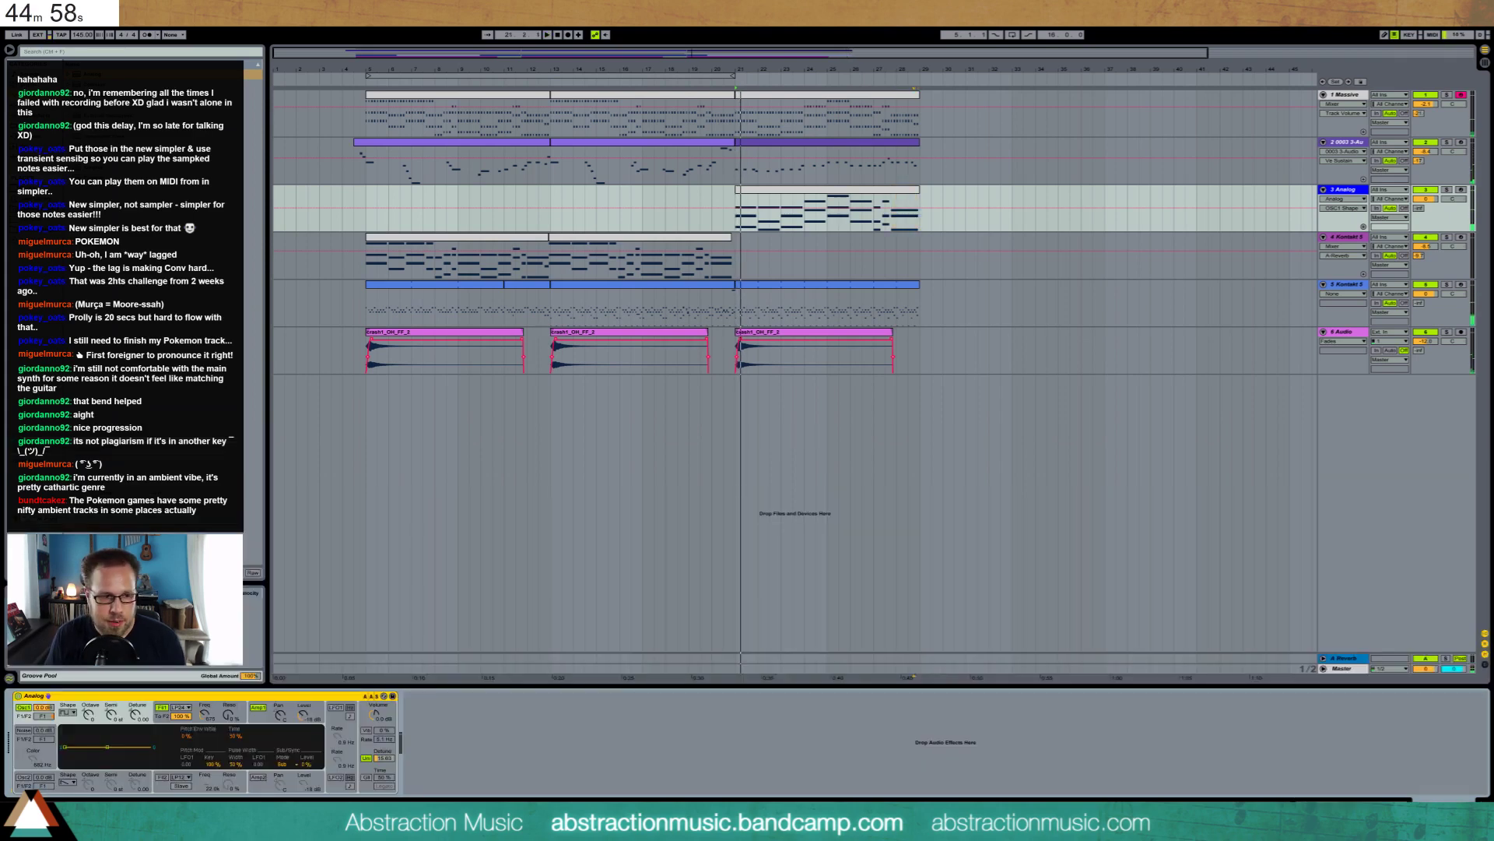
{"action": "left_click_drag", "start_coordinate": [202, 714], "coordinate": [203, 724]}
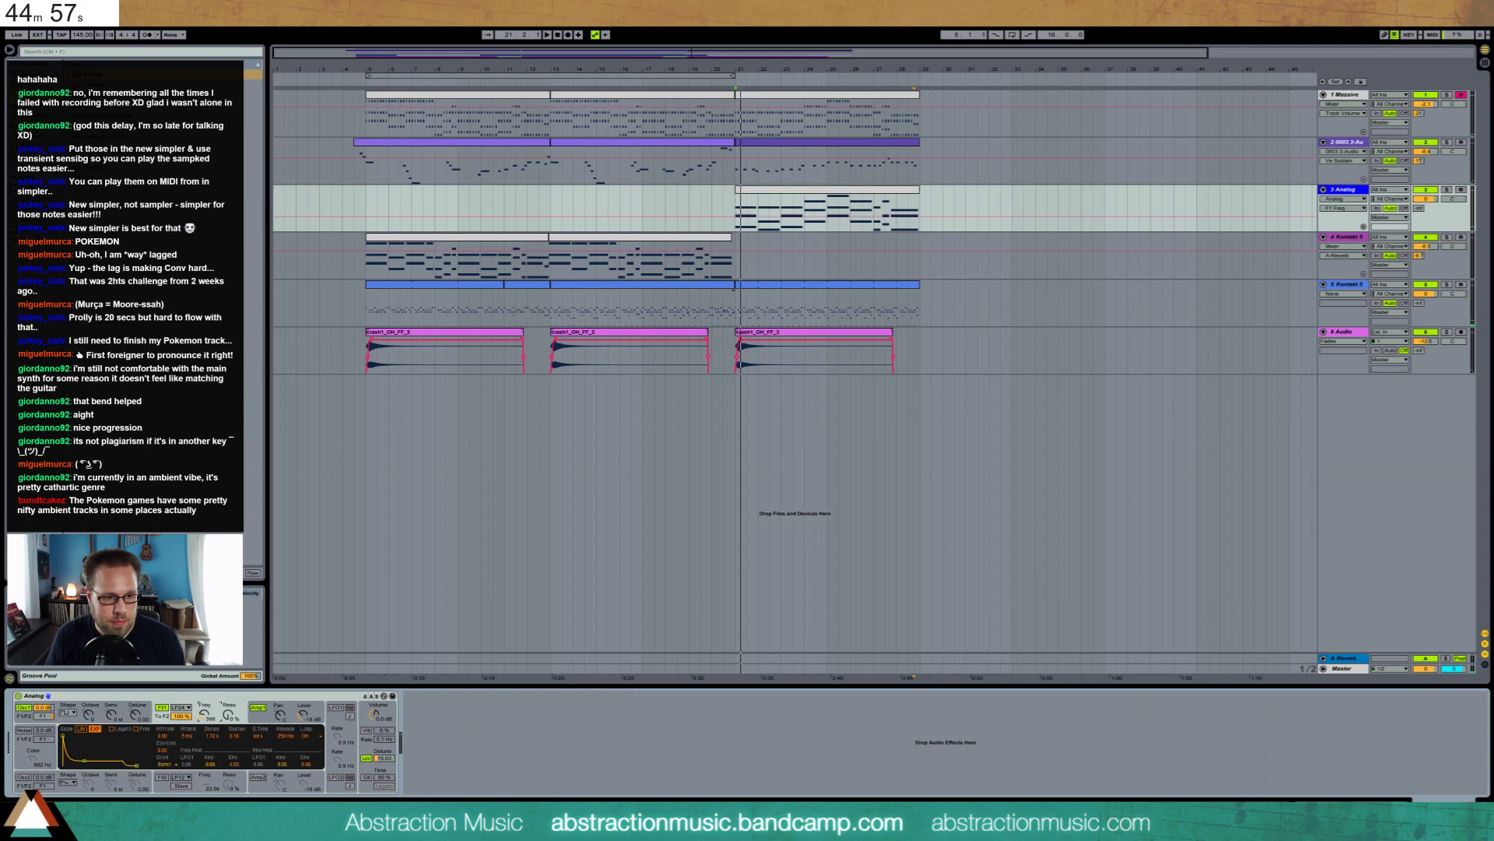
{"action": "left_click", "coordinate": [364, 730]}
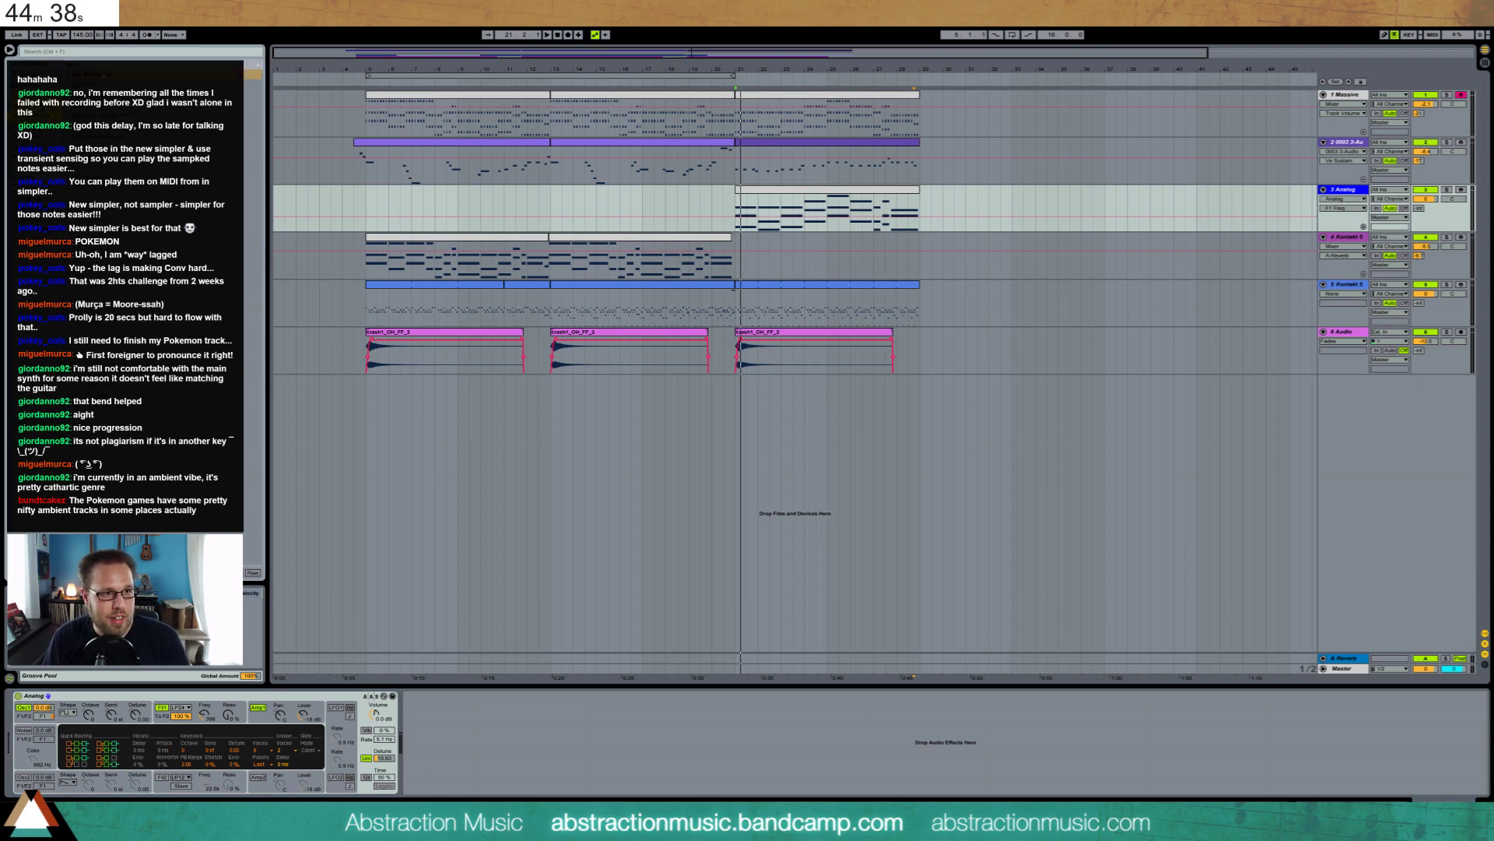
Insert an Arpeggiator ahead of Analog on track 3 and set its style to Up & Down
{"action": "left_click_drag", "start_coordinate": [101, 74], "coordinate": [93, 739]}
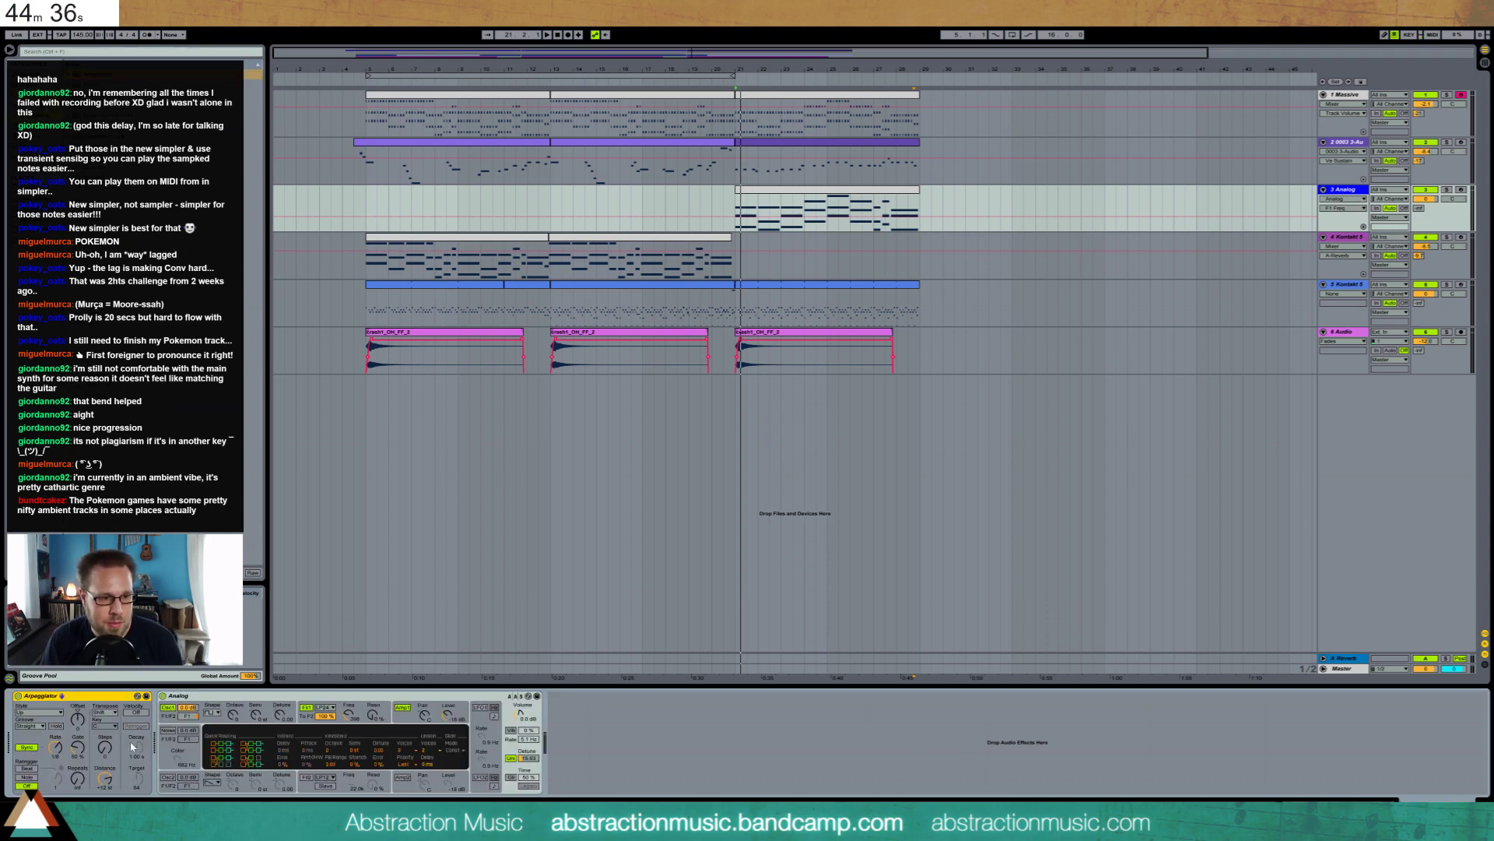
{"action": "left_click", "coordinate": [51, 714]}
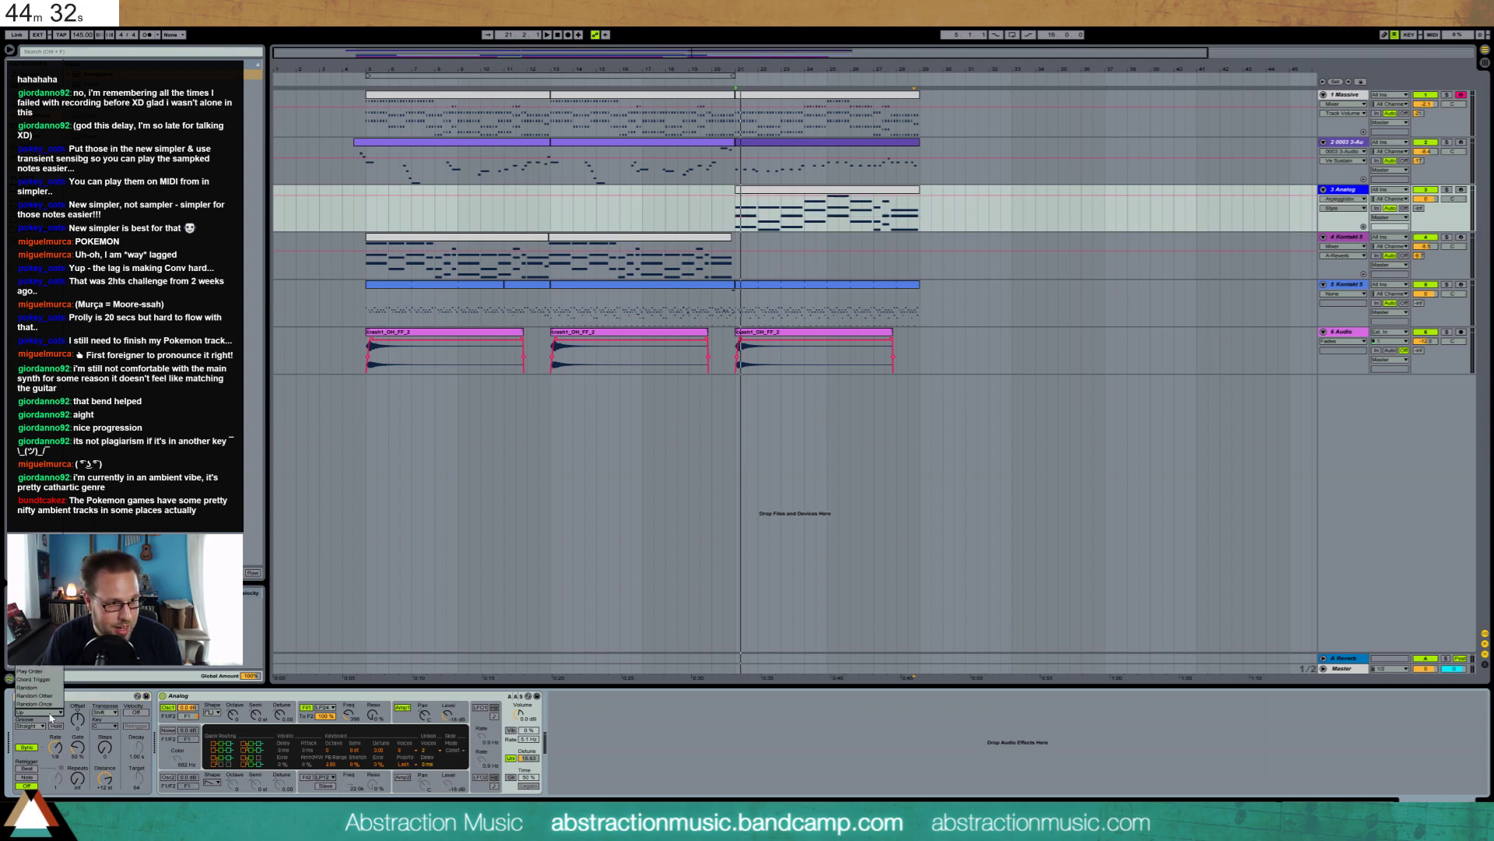
{"action": "left_click", "coordinate": [37, 597]}
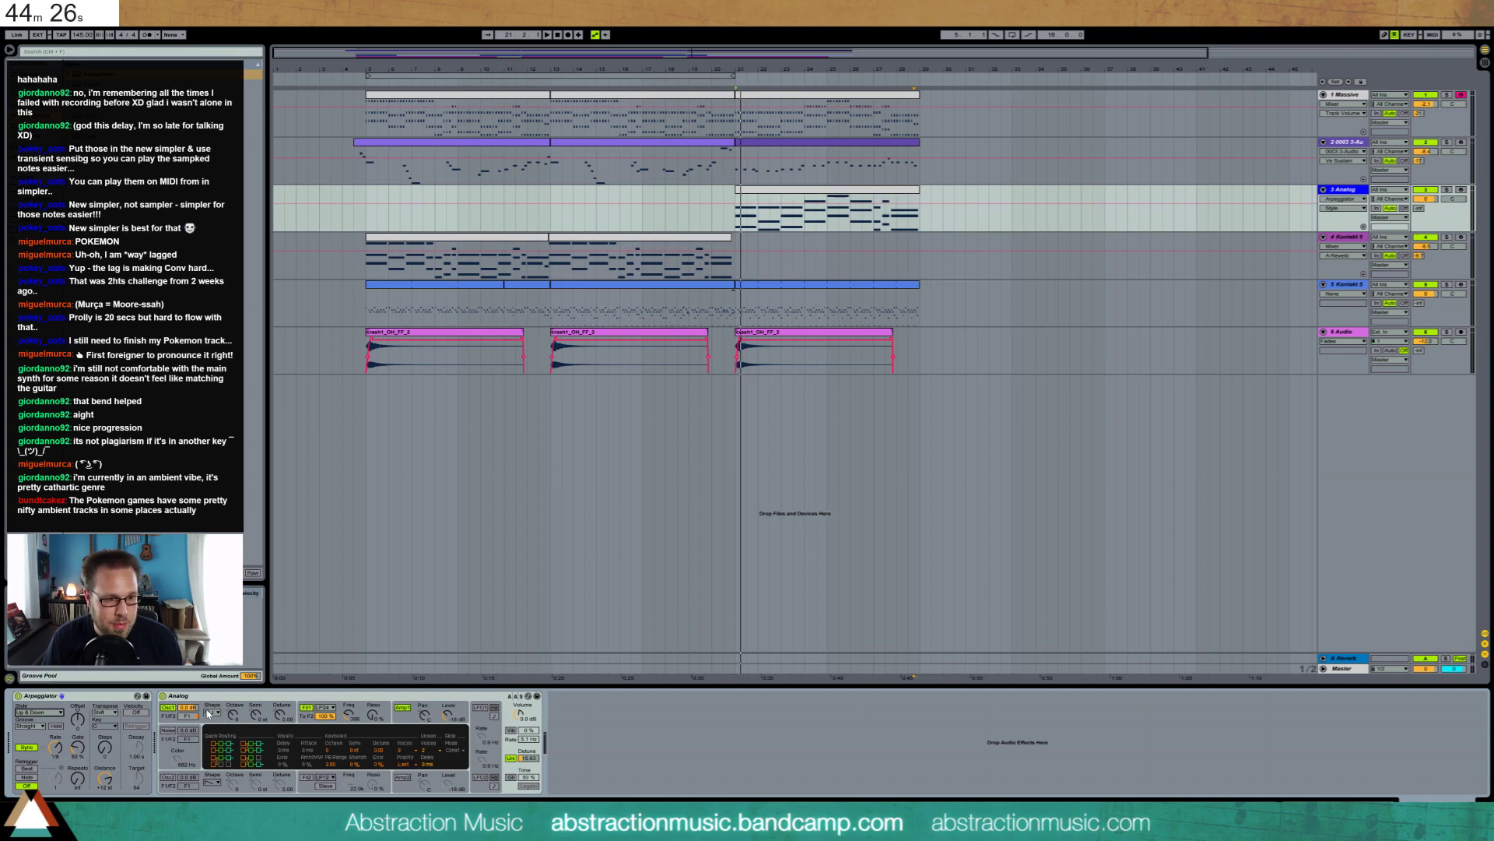
Lower the first filter's frequency and shorten the filter envelope's decay in track 3's Analog, auditioning the section
{"action": "left_click_drag", "start_coordinate": [349, 715], "coordinate": [349, 727]}
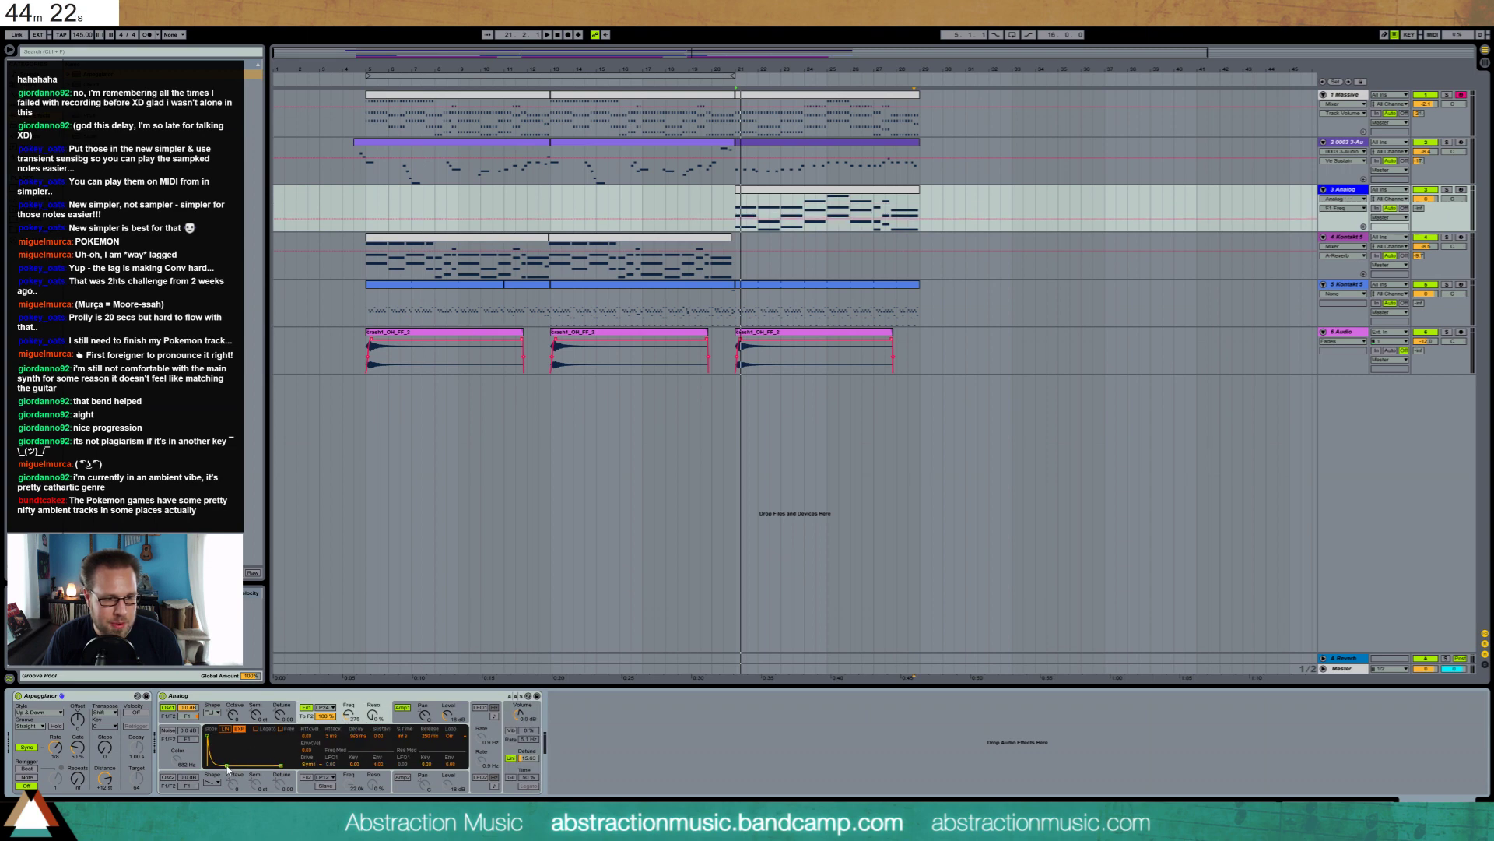
{"action": "left_click_drag", "start_coordinate": [228, 768], "coordinate": [222, 768]}
{"action": "key", "text": "space"}
{"action": "key", "text": "space"}
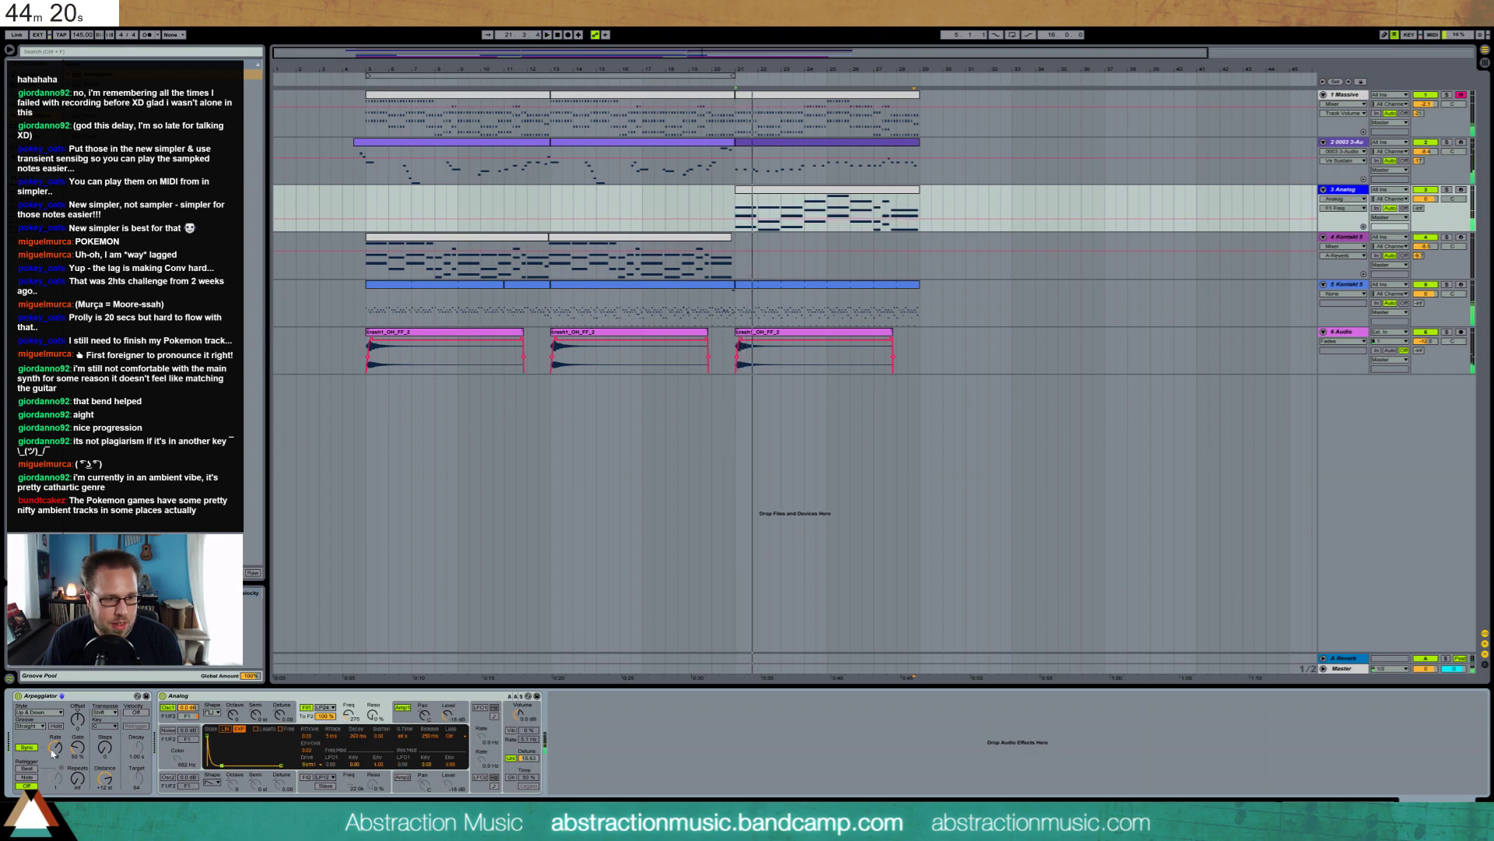
Set the Arpeggiator's rate to 1/16, raise its gate, and lengthen Analog's filter envelope decay slightly
{"action": "left_click", "coordinate": [53, 751]}
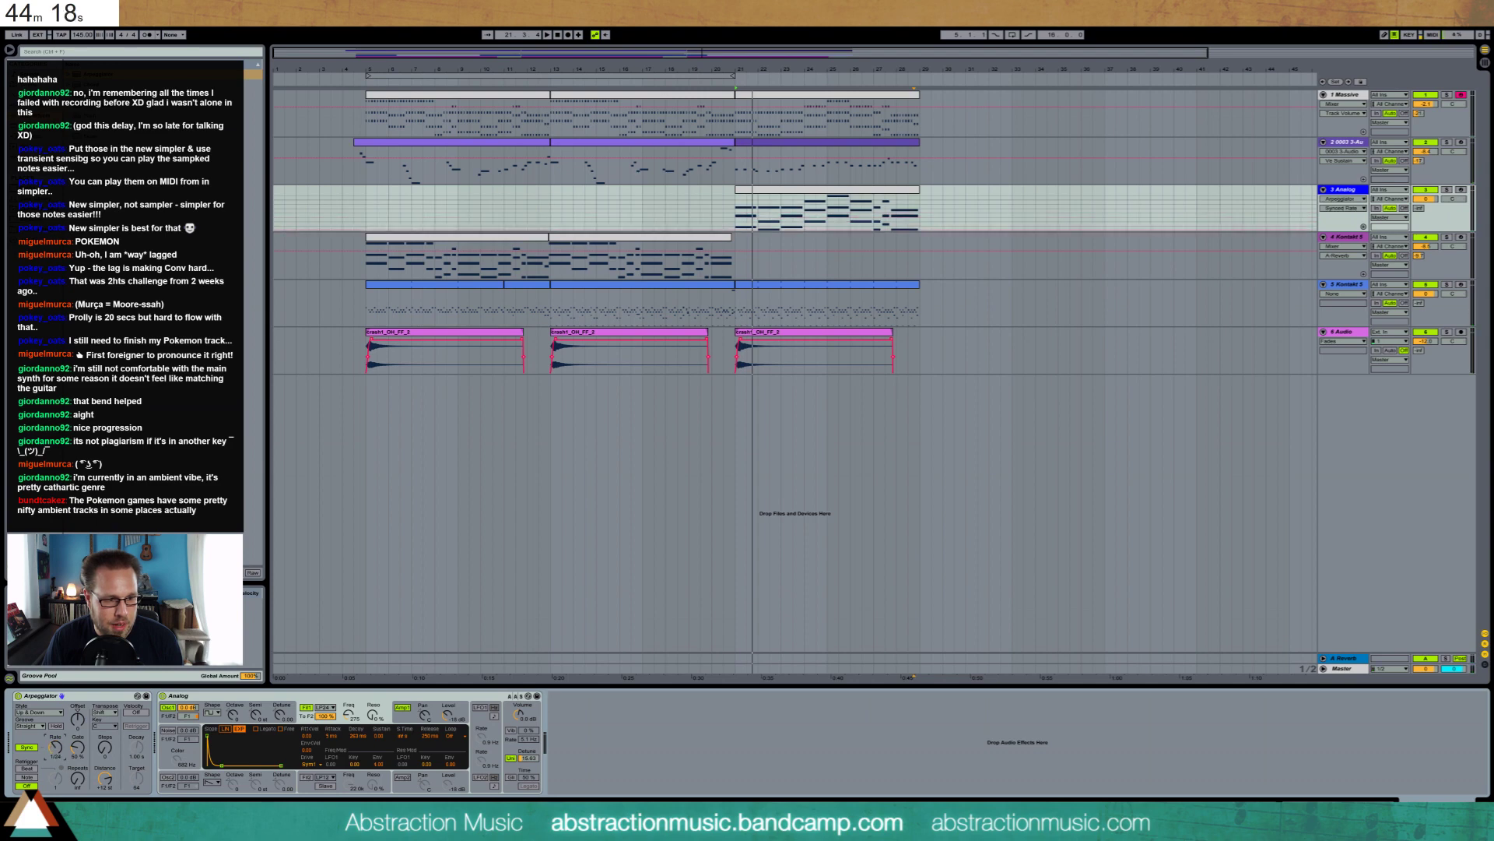
{"action": "left_click_drag", "start_coordinate": [53, 751], "coordinate": [78, 740]}
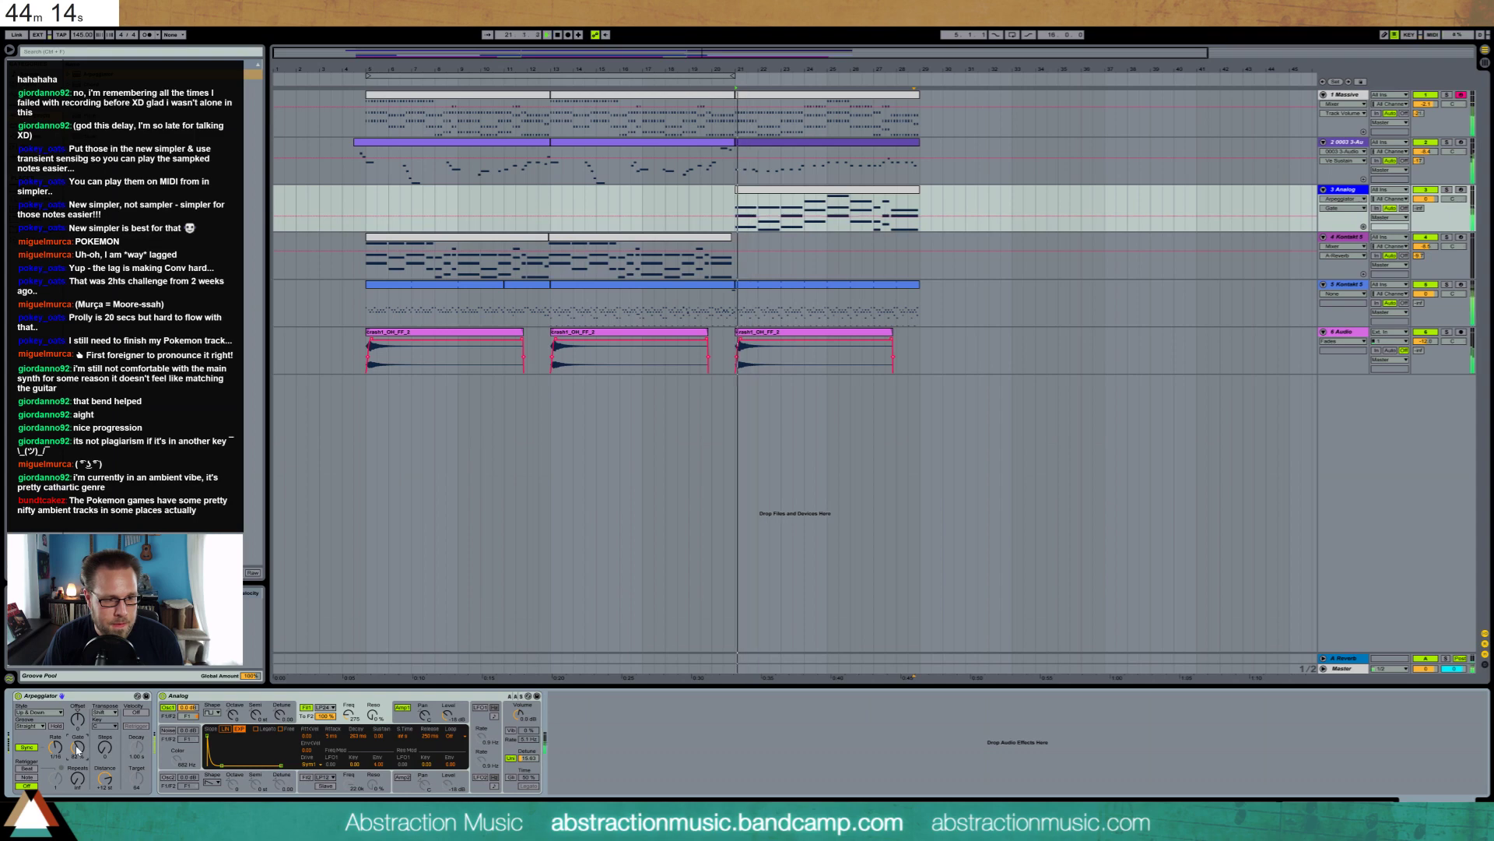
{"action": "left_click_drag", "start_coordinate": [220, 767], "coordinate": [228, 767]}
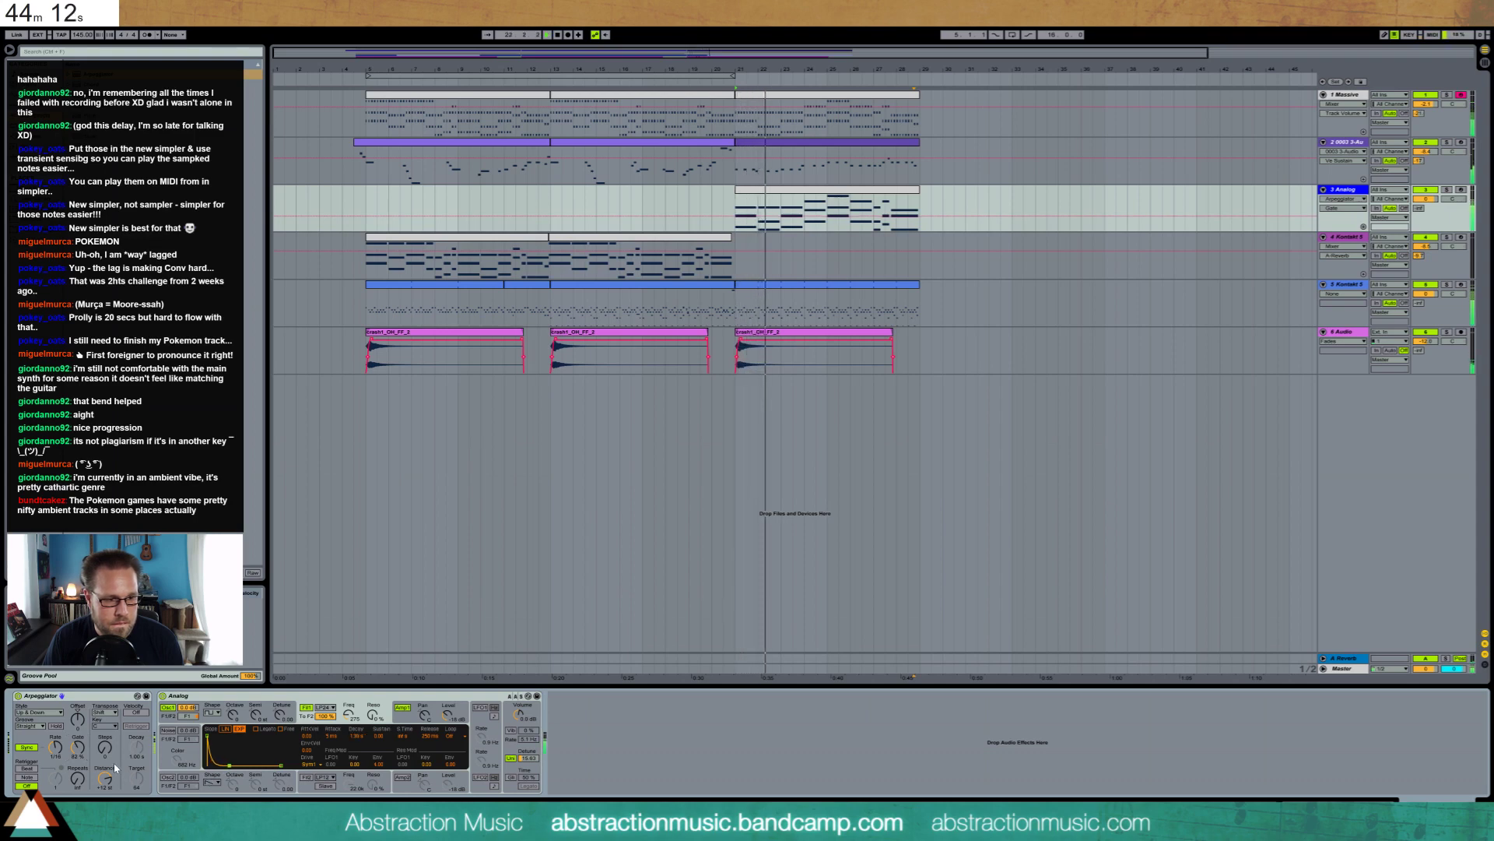
Adjust the Arpeggiator's transposition steps and raise its gate a little while playing the section
{"action": "left_click_drag", "start_coordinate": [104, 748], "coordinate": [104, 742]}
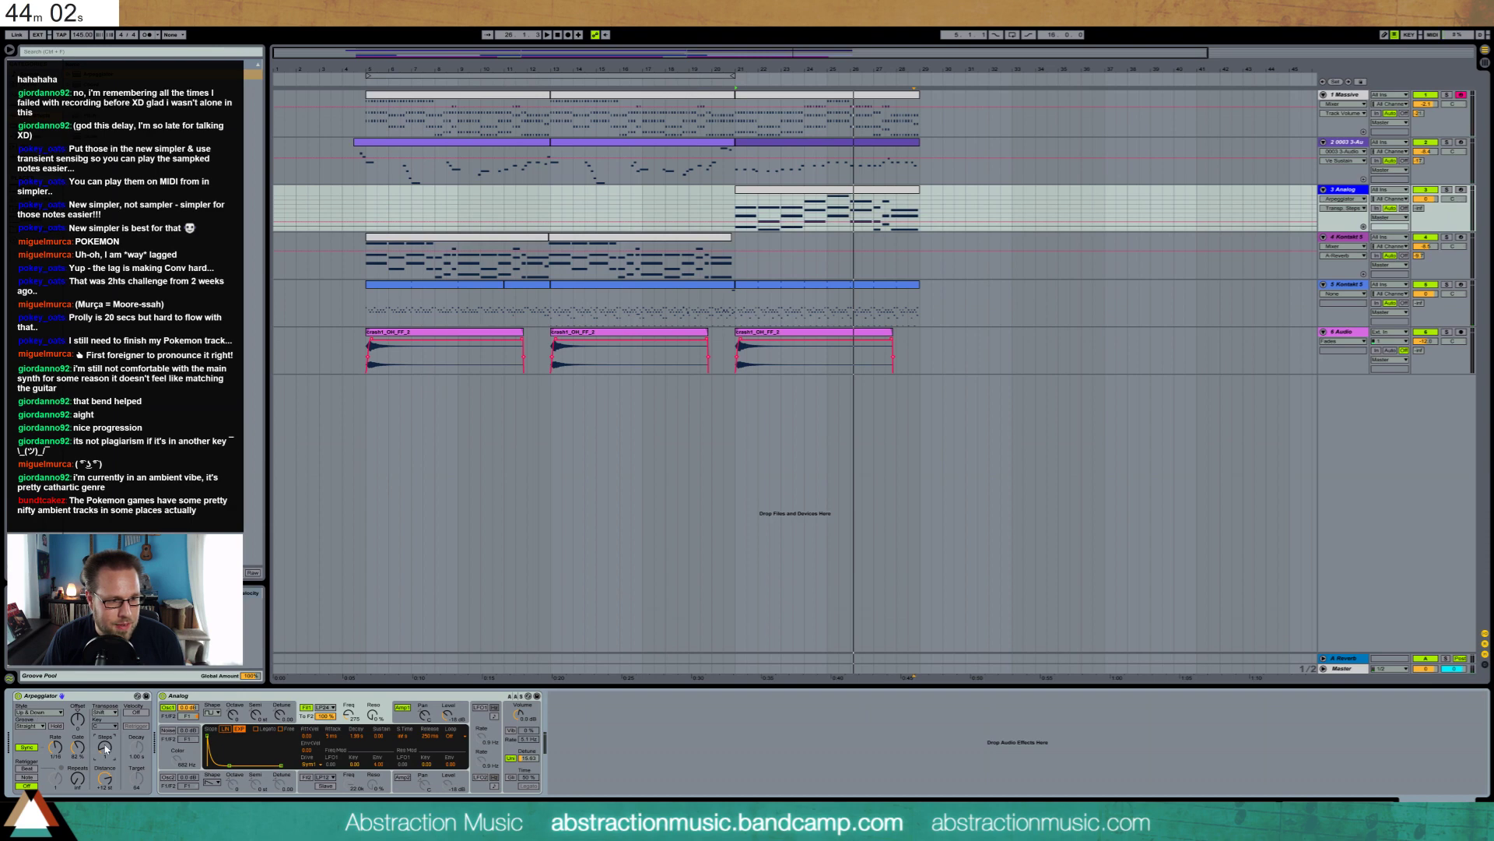
{"action": "key", "text": "space"}
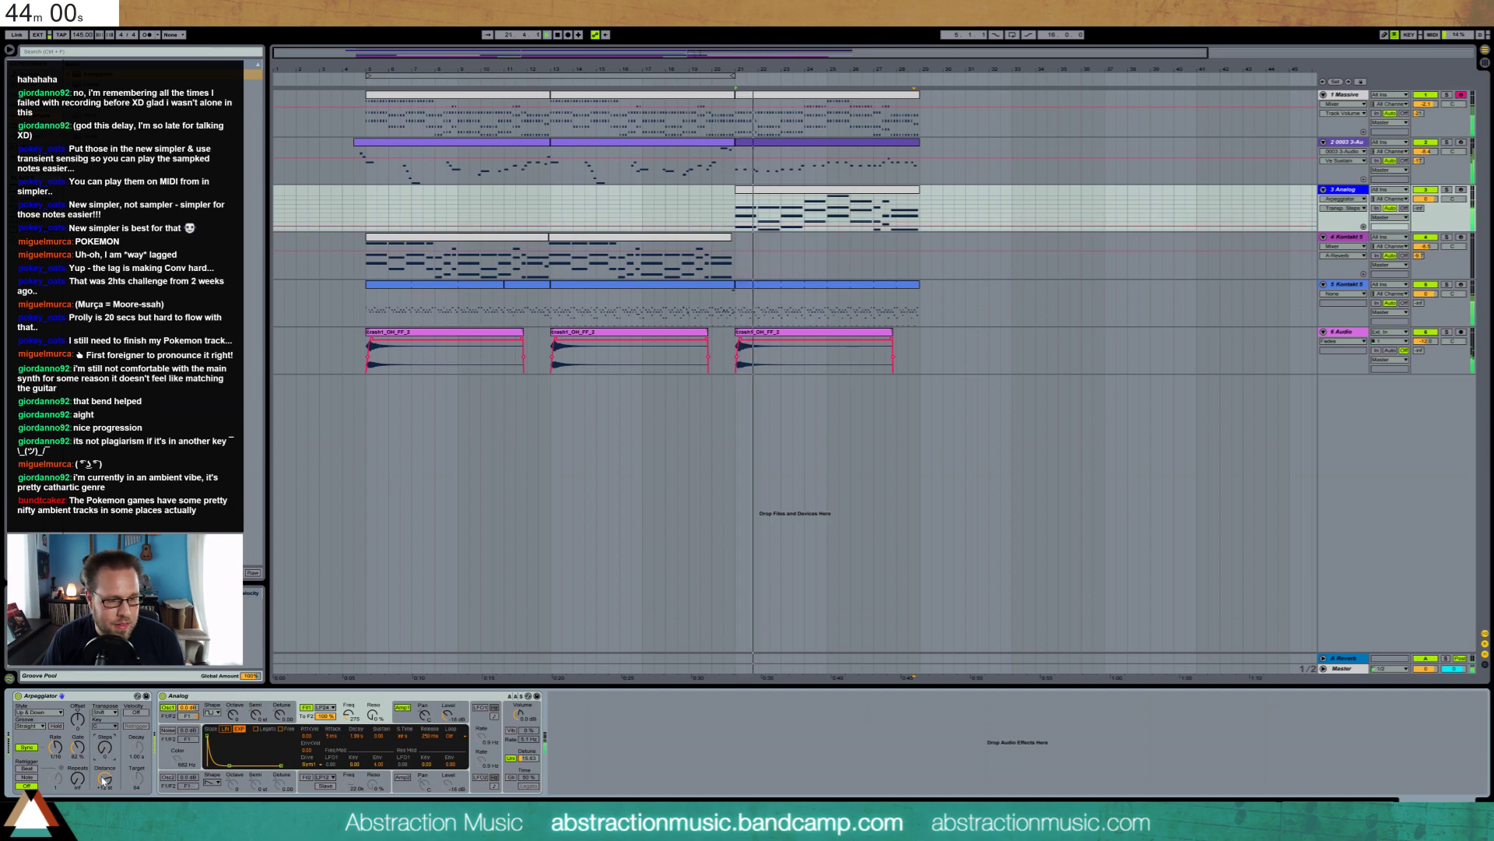
{"action": "left_click_drag", "start_coordinate": [77, 748], "coordinate": [77, 744]}
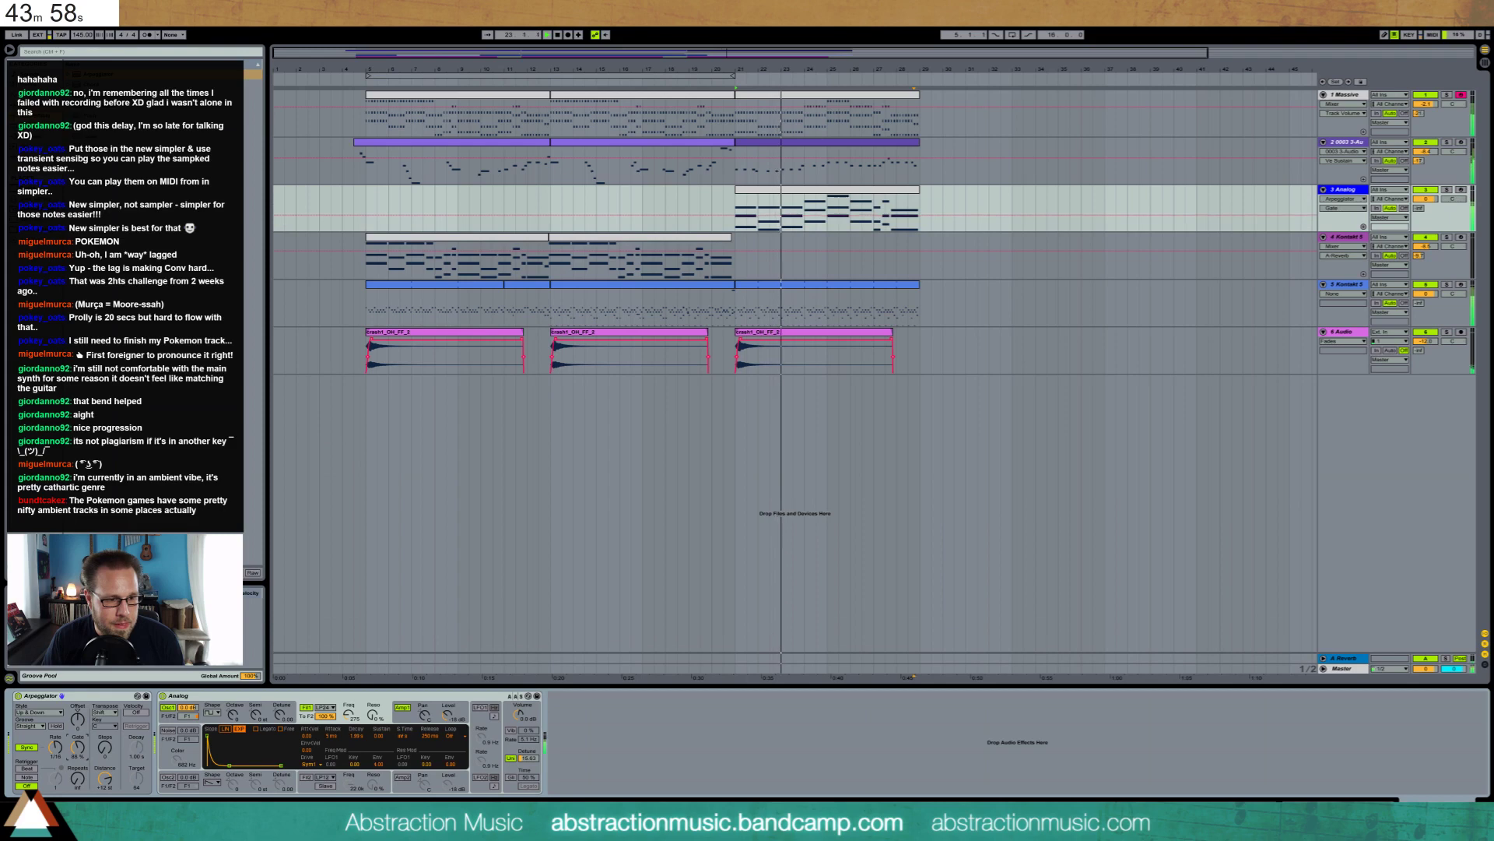
{"action": "key", "text": "space"}
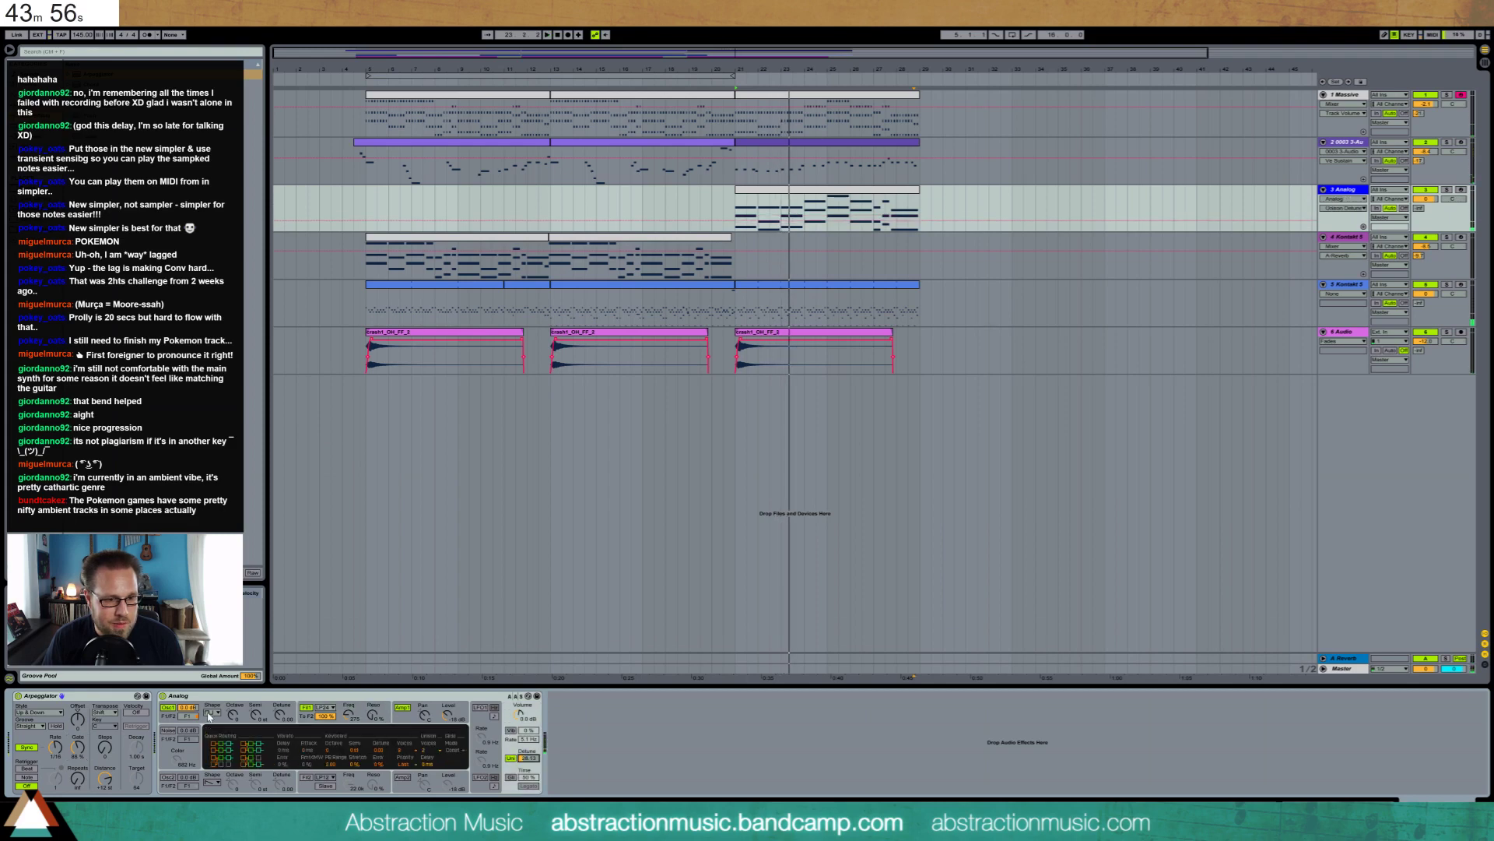
Check the first oscillator's waveform choices in Analog and lower the first filter's resonance during playback
{"action": "left_click", "coordinate": [209, 713]}
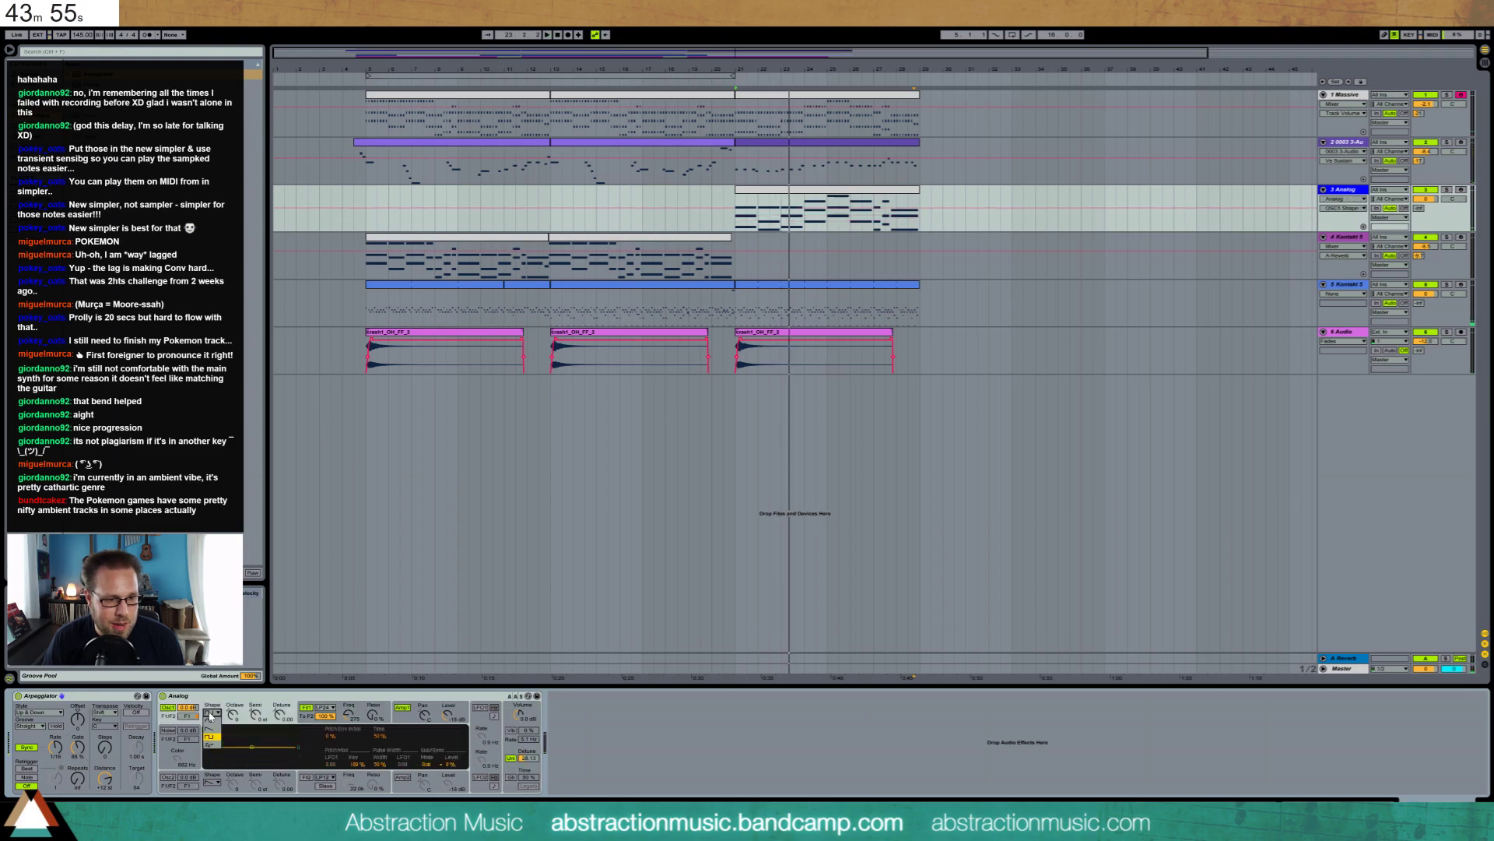
{"action": "left_click", "coordinate": [300, 727]}
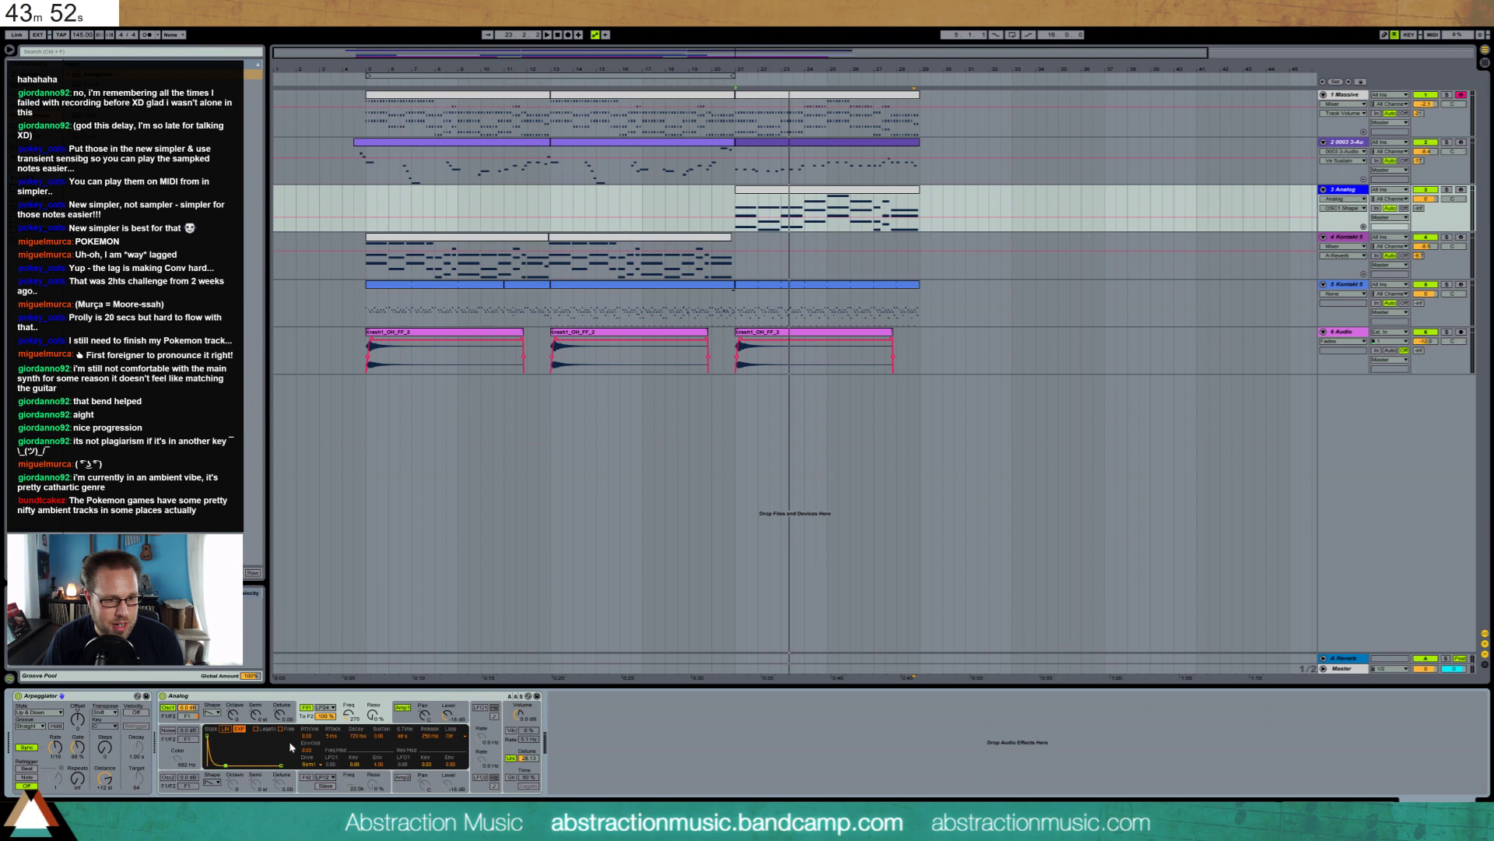
{"action": "key", "text": "space"}
{"action": "mouse_move", "coordinate": [372, 714]}
{"action": "left_mouse_down"}
{"action": "mouse_move", "coordinate": [348, 731]}
{"action": "mouse_move", "coordinate": [380, 730]}
{"action": "left_mouse_up"}
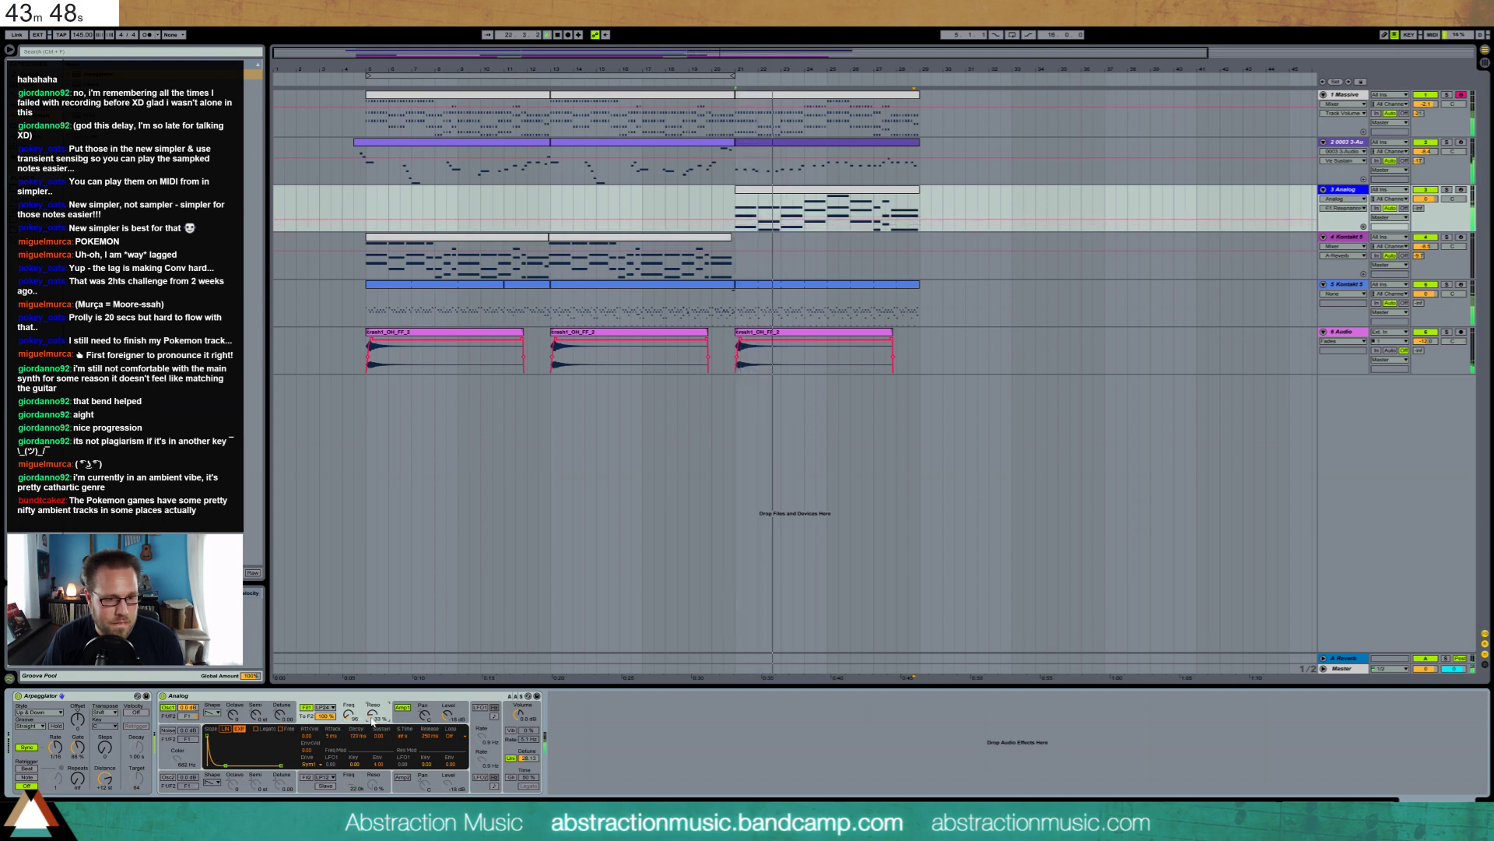
Toggle Analog's vibrato on and off and show the first amplifier's envelope
{"action": "left_click", "coordinate": [510, 730]}
{"action": "left_click", "coordinate": [511, 730]}
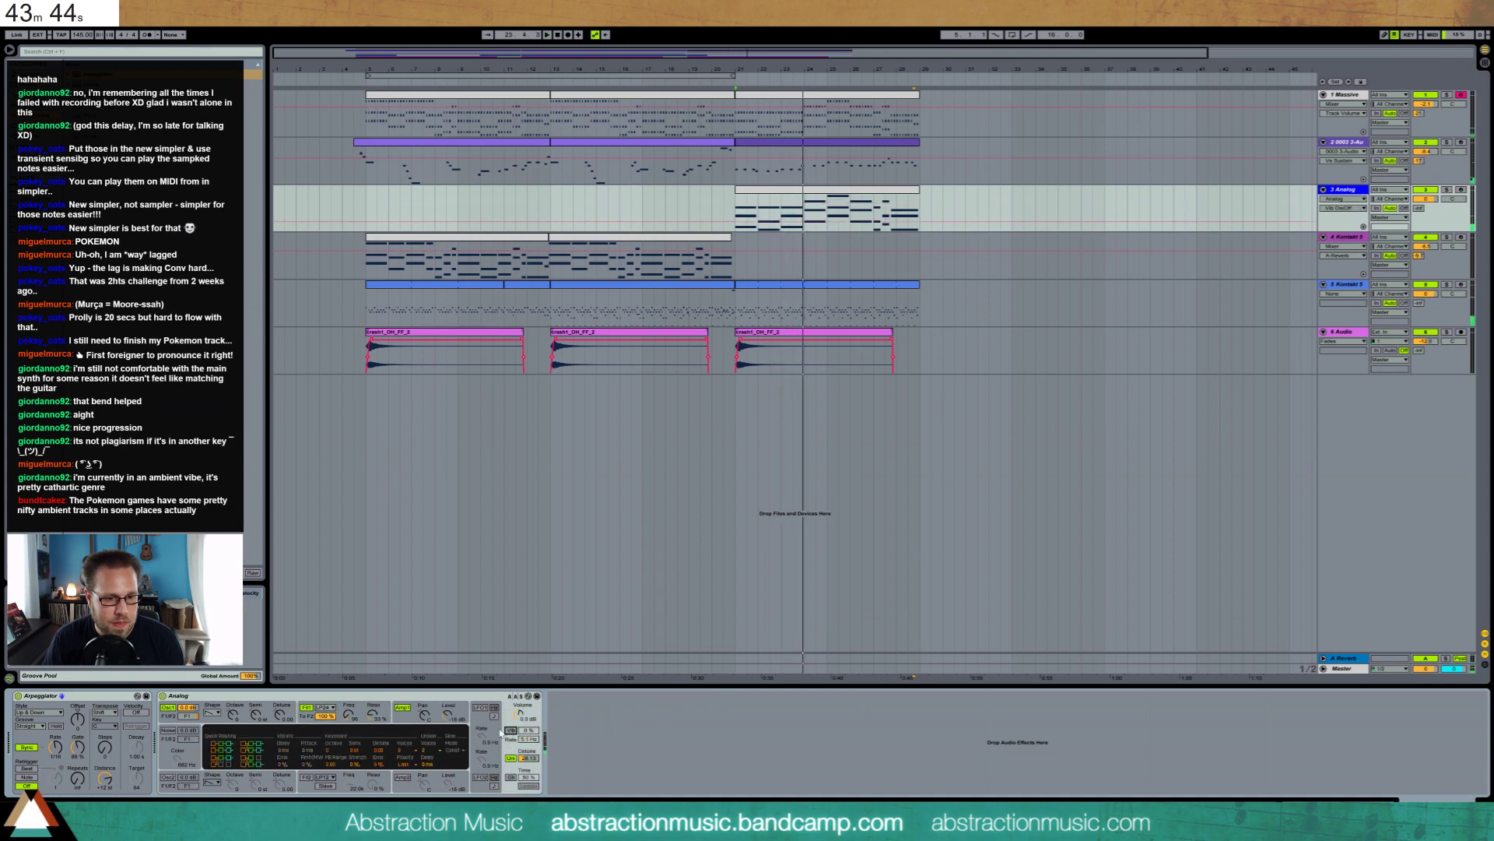
{"action": "left_click", "coordinate": [404, 715]}
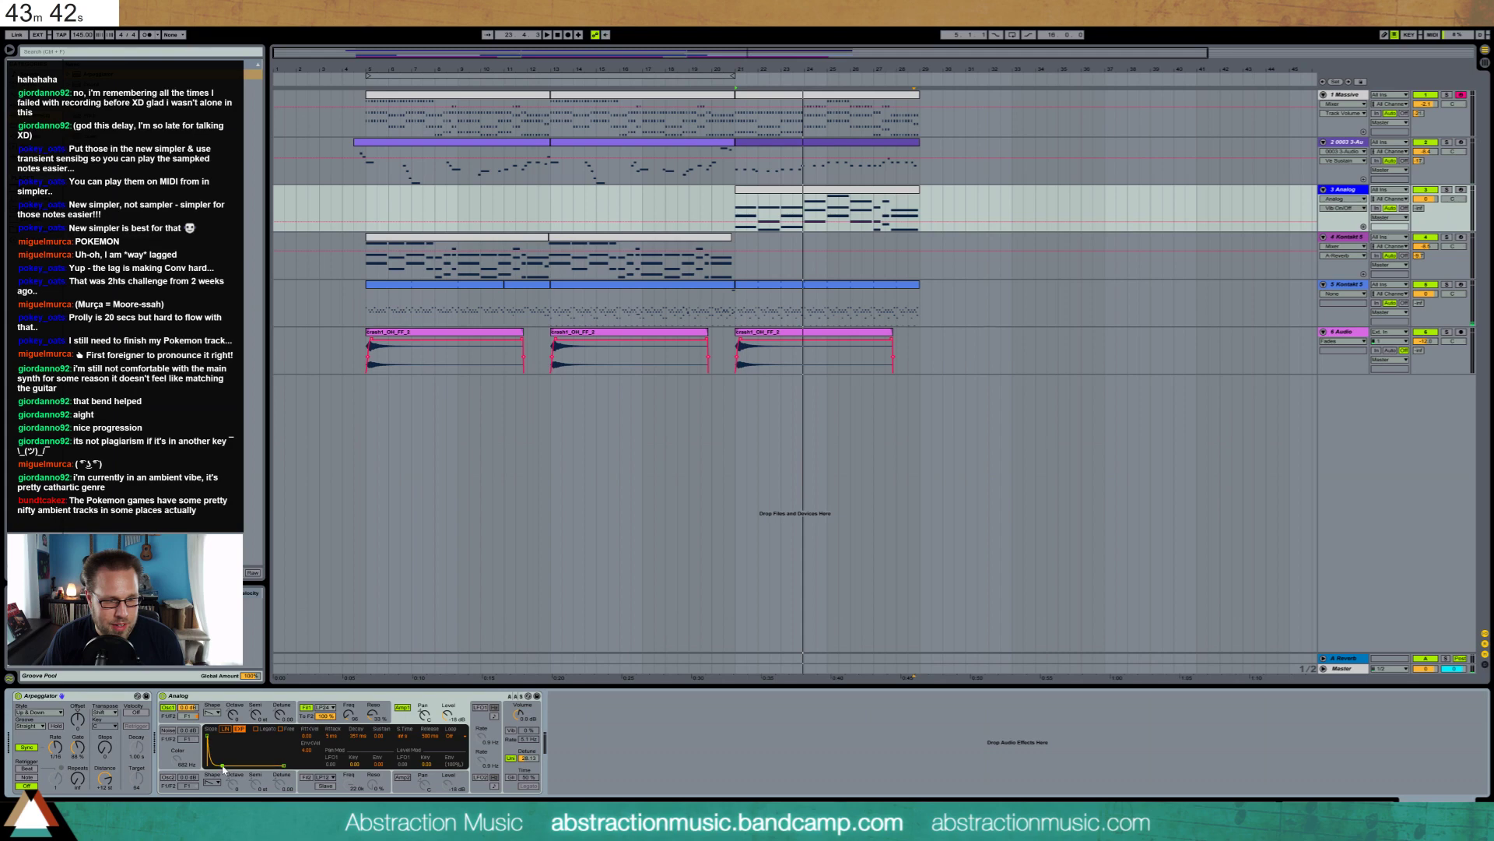
Raise track 3's send to the Reverb return and play the song from a few bars before bar 21
{"action": "key", "text": "space"}
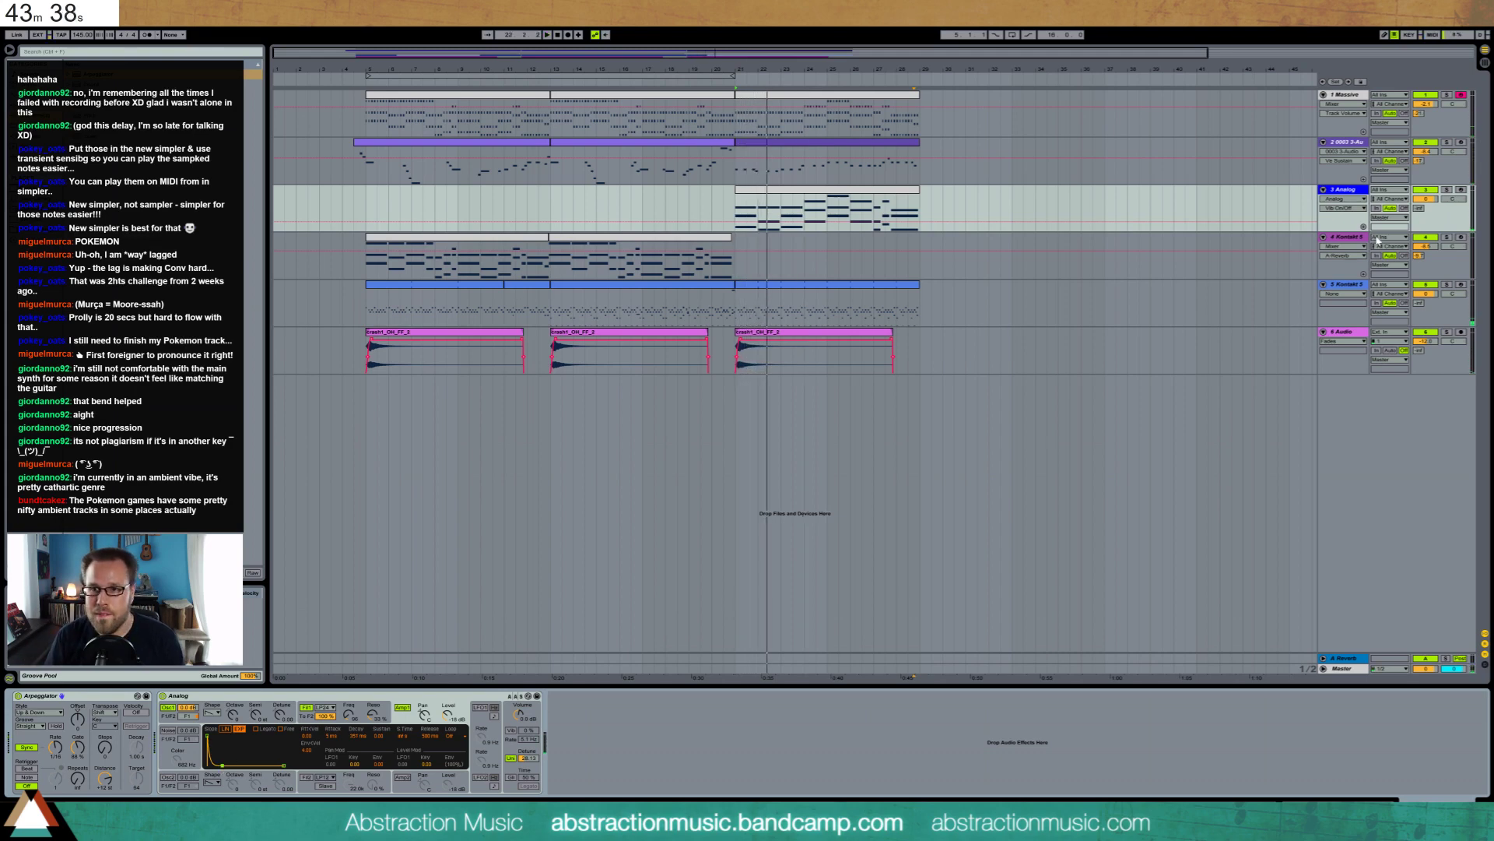
{"action": "left_click", "coordinate": [1418, 208]}
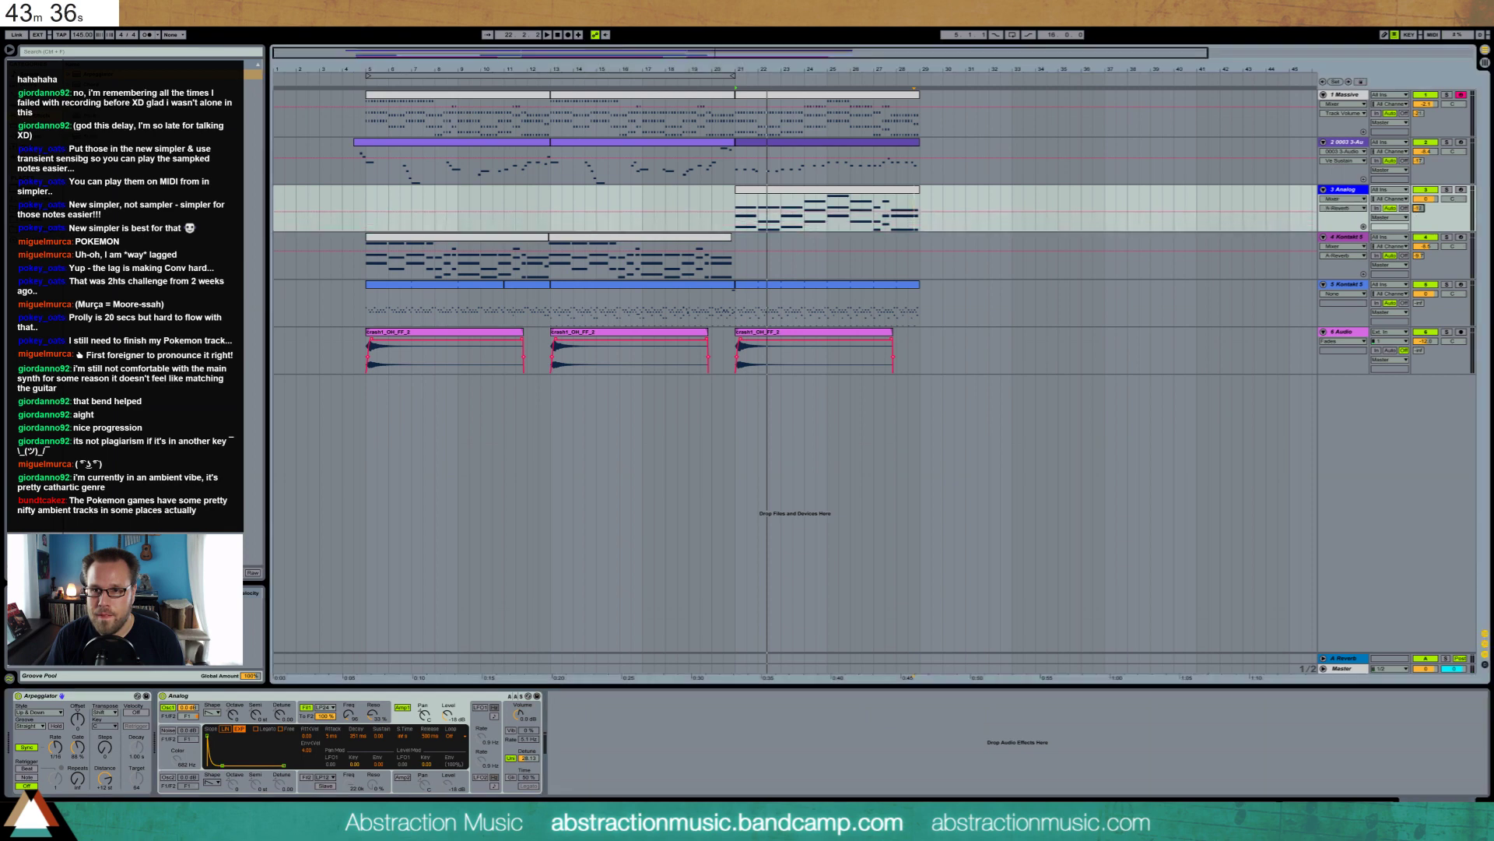
{"action": "left_click", "coordinate": [657, 77]}
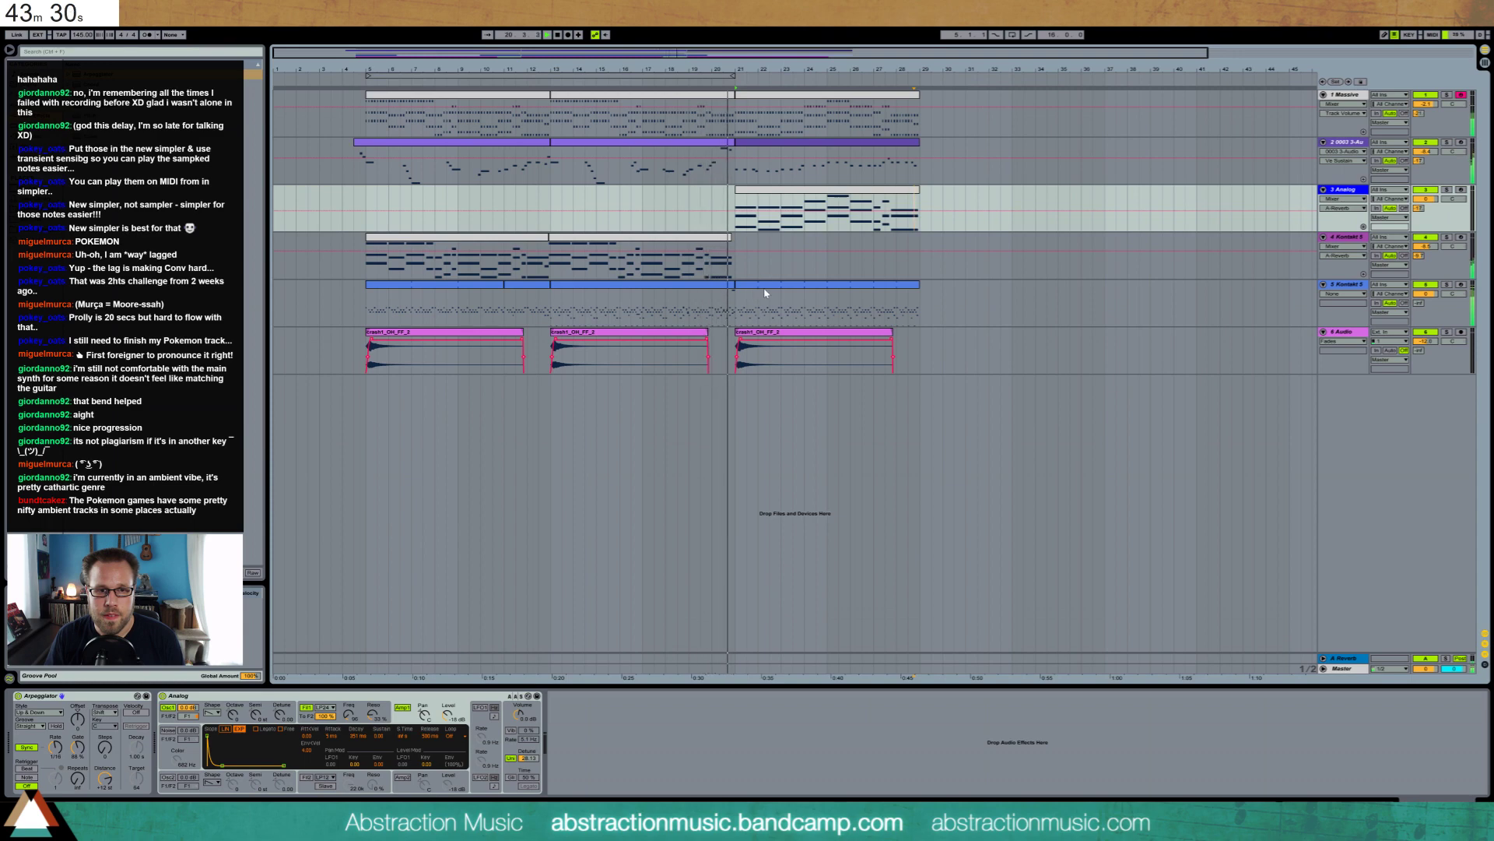
Try the guitar clip at bar 21 on track 2 one octave higher and play the section
{"action": "double_click", "coordinate": [756, 148]}
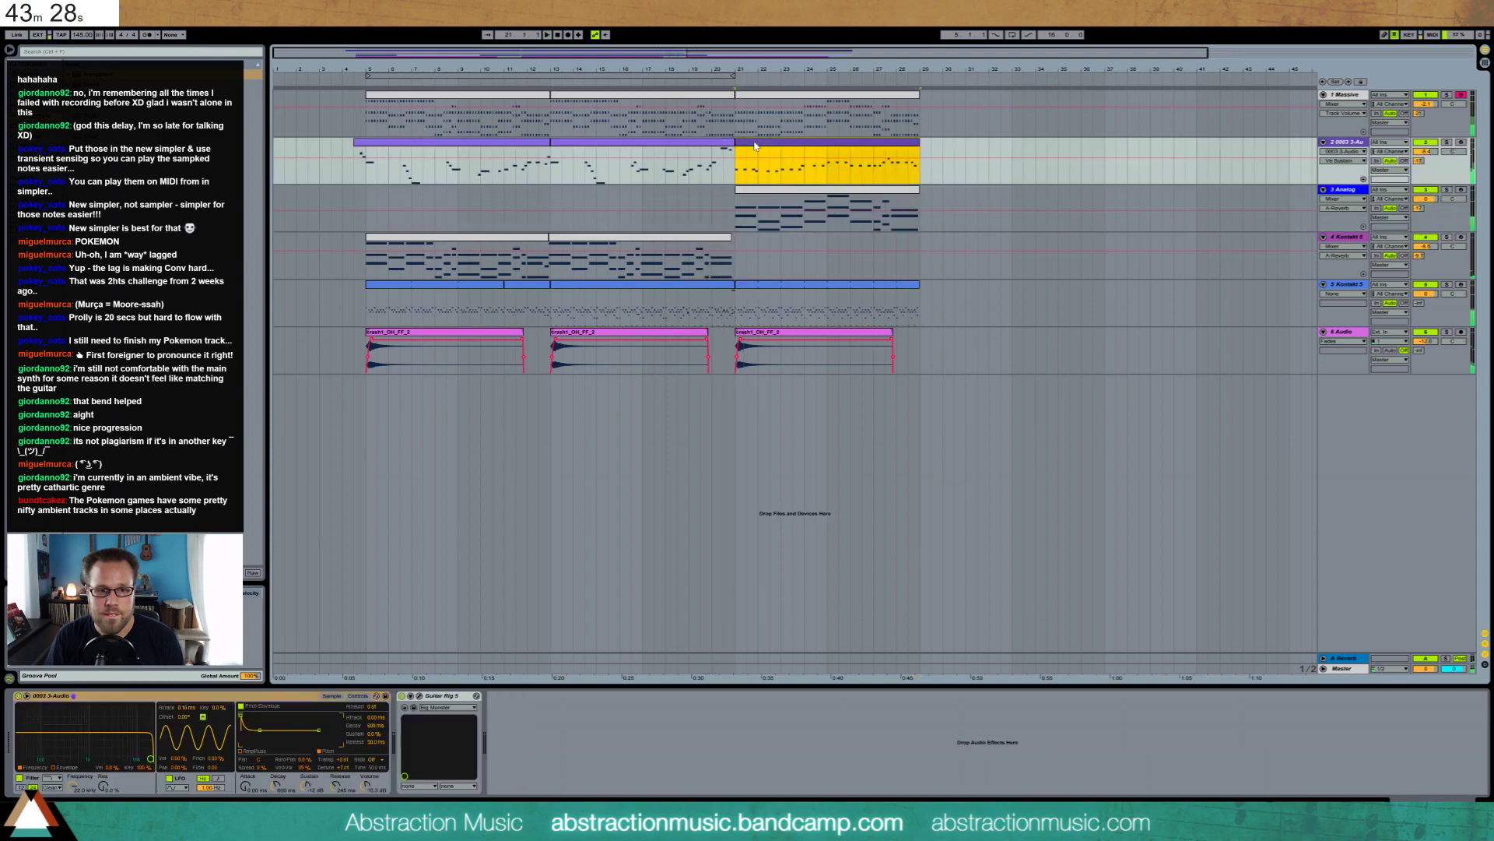
{"action": "key", "text": "shift+Up"}
{"action": "key", "text": "space"}
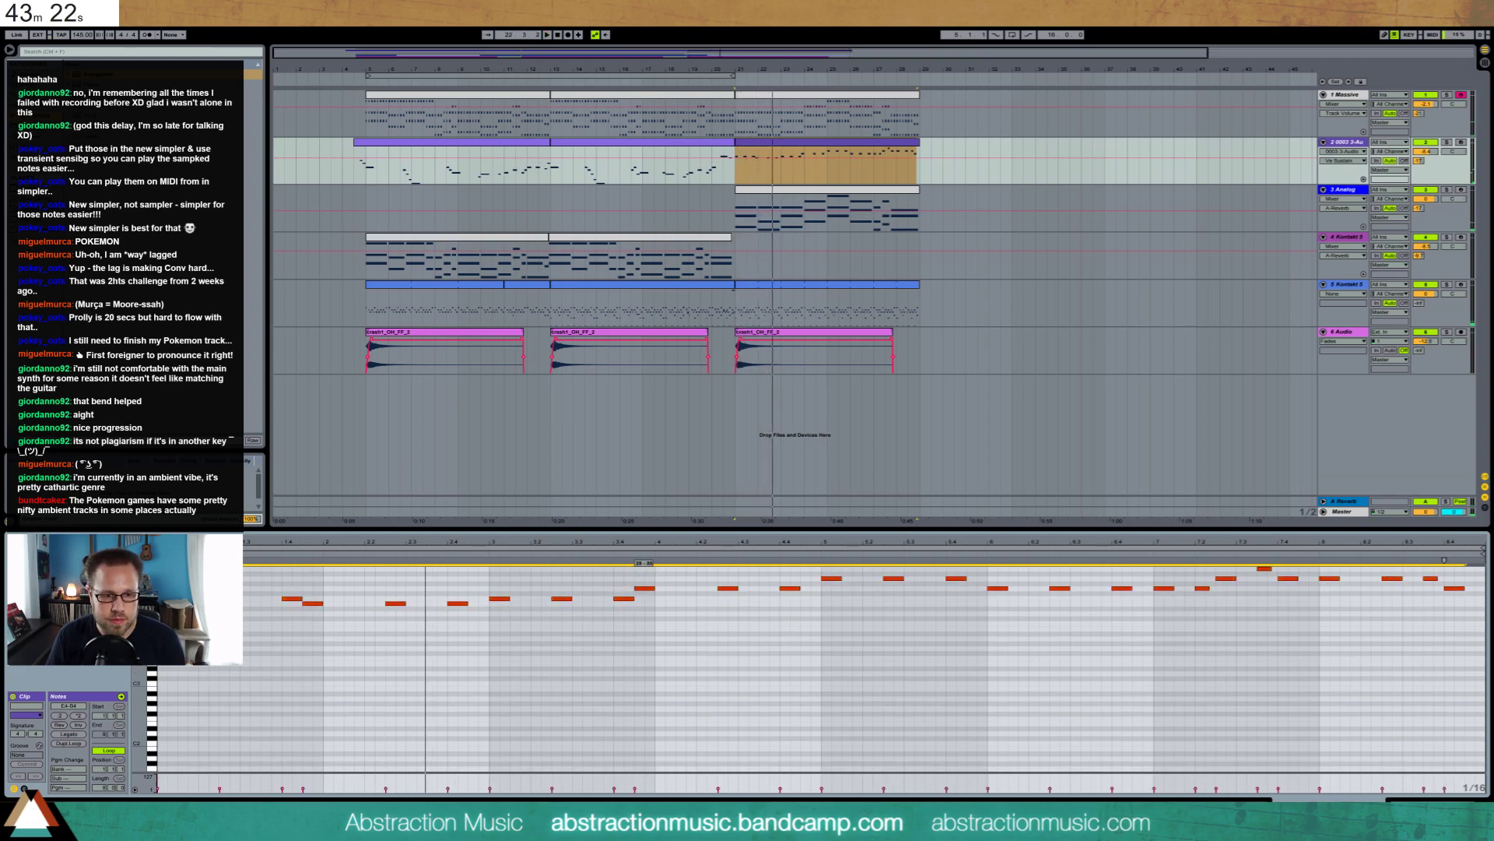
{"action": "key", "text": "space"}
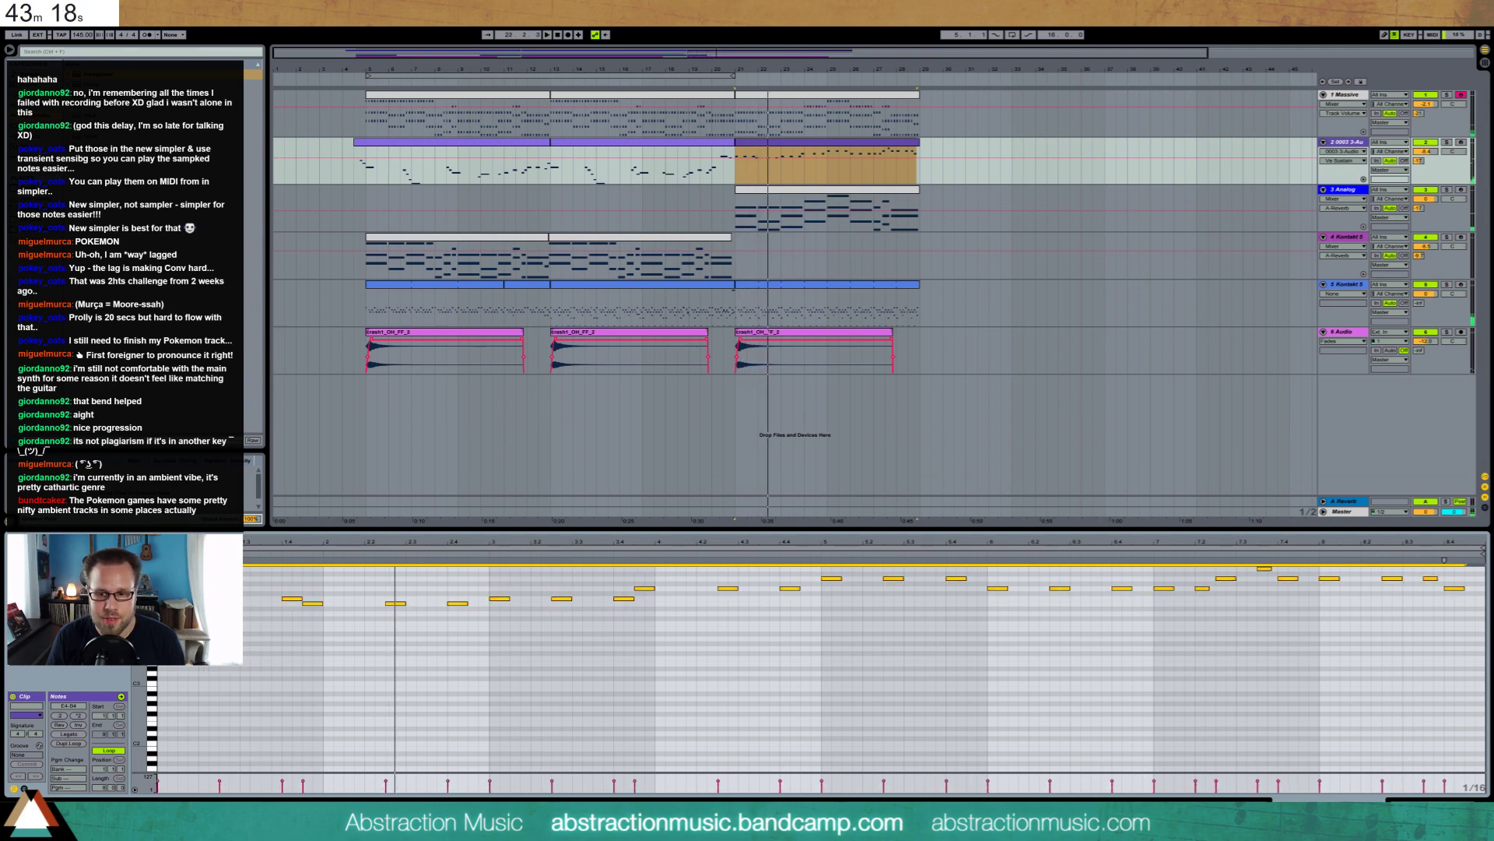
Raise the volume's velocity sensitivity in track 2's Simpler and play the section
{"action": "key", "text": "shift+Tab"}
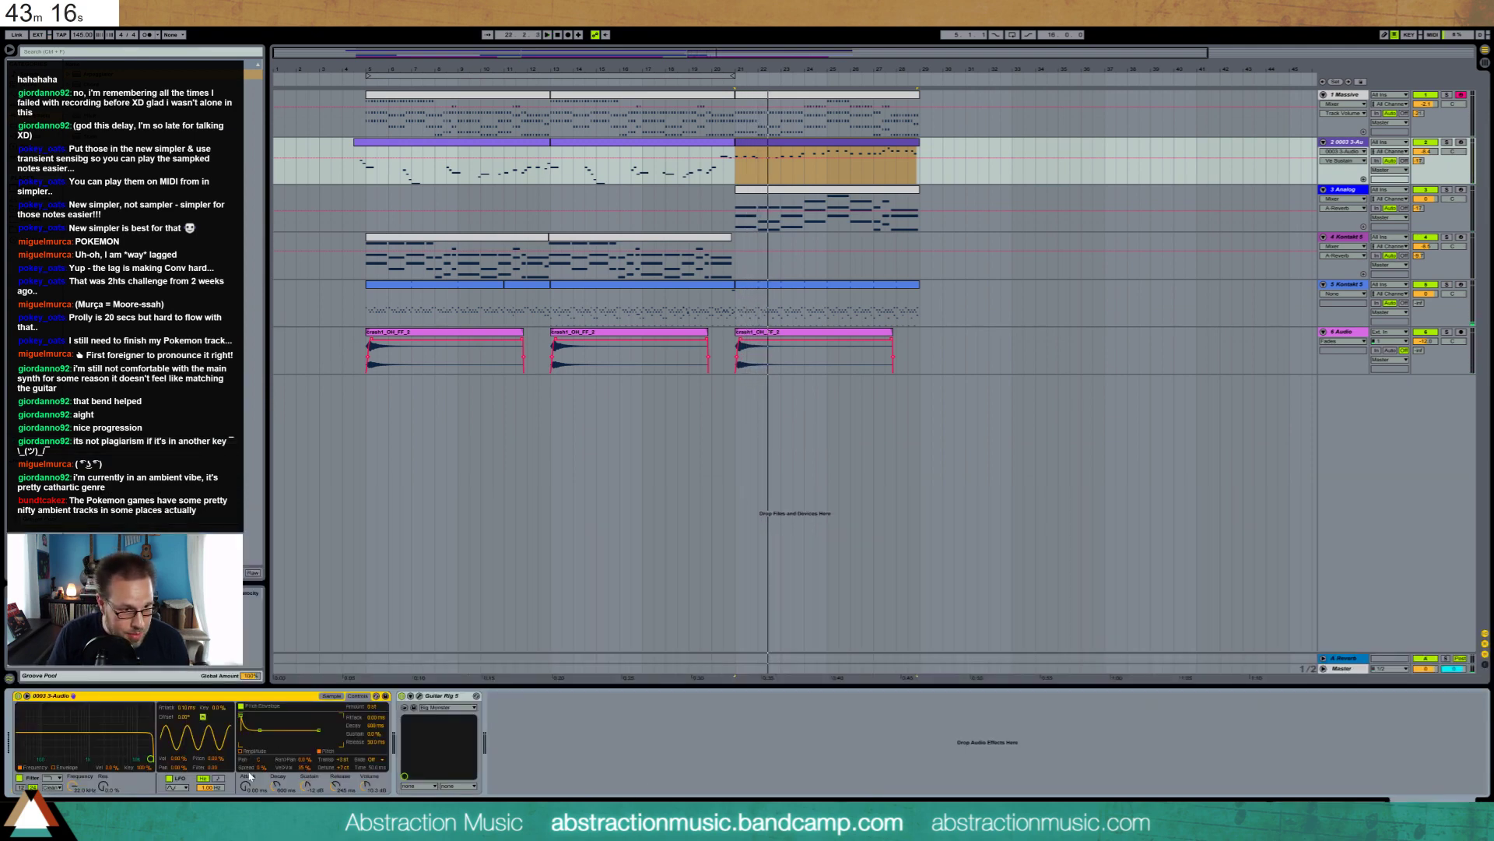
{"action": "left_click_drag", "start_coordinate": [303, 769], "coordinate": [303, 747]}
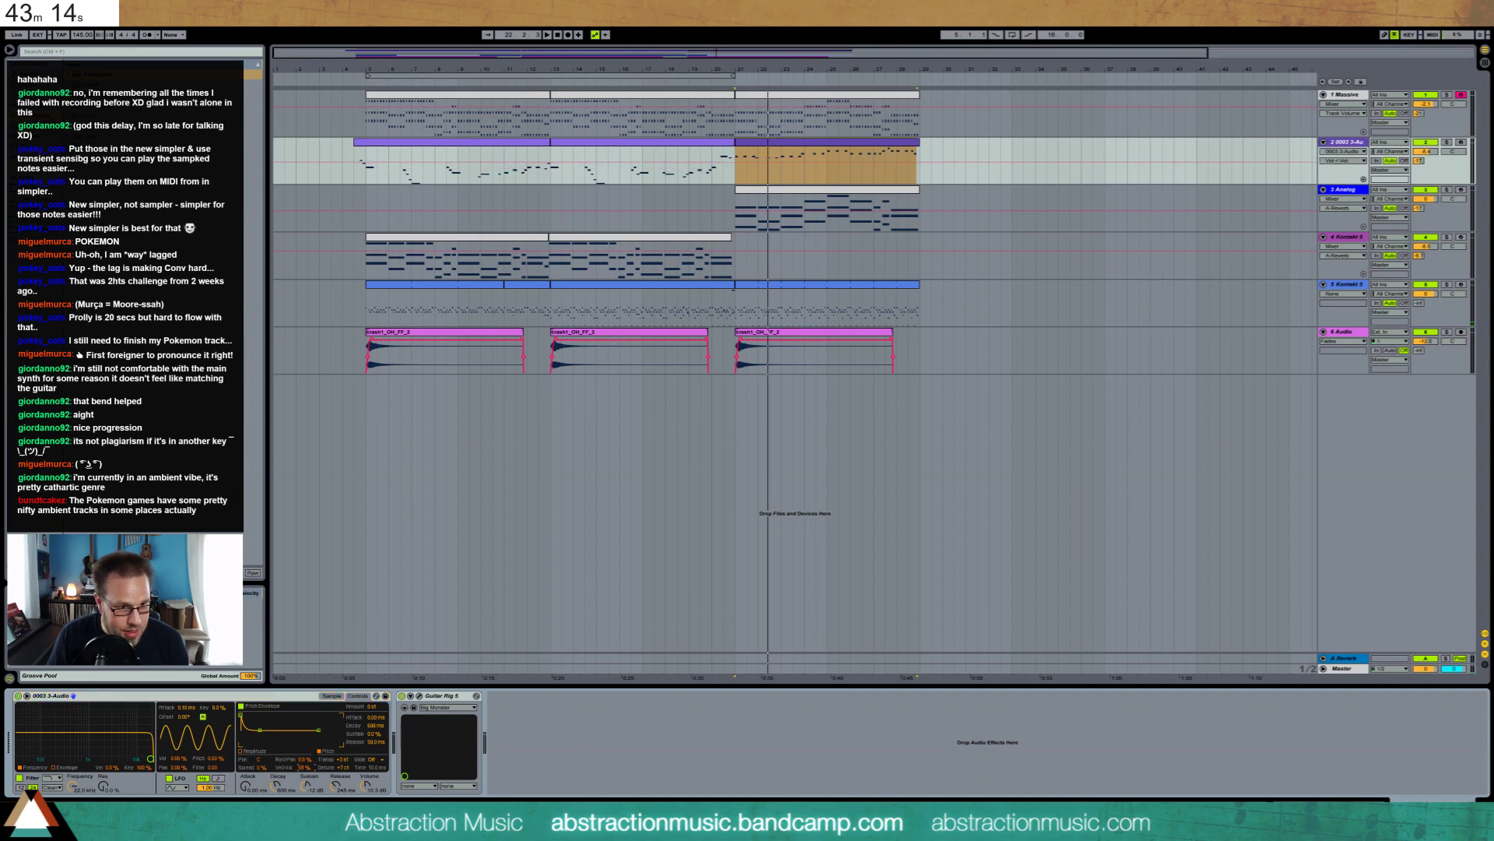
{"action": "key", "text": "space"}
{"action": "key", "text": "space"}
Lower the velocities of all notes in track 2's guitar clip at bar 21 to the minimum and audition it
{"action": "double_click", "coordinate": [771, 142]}
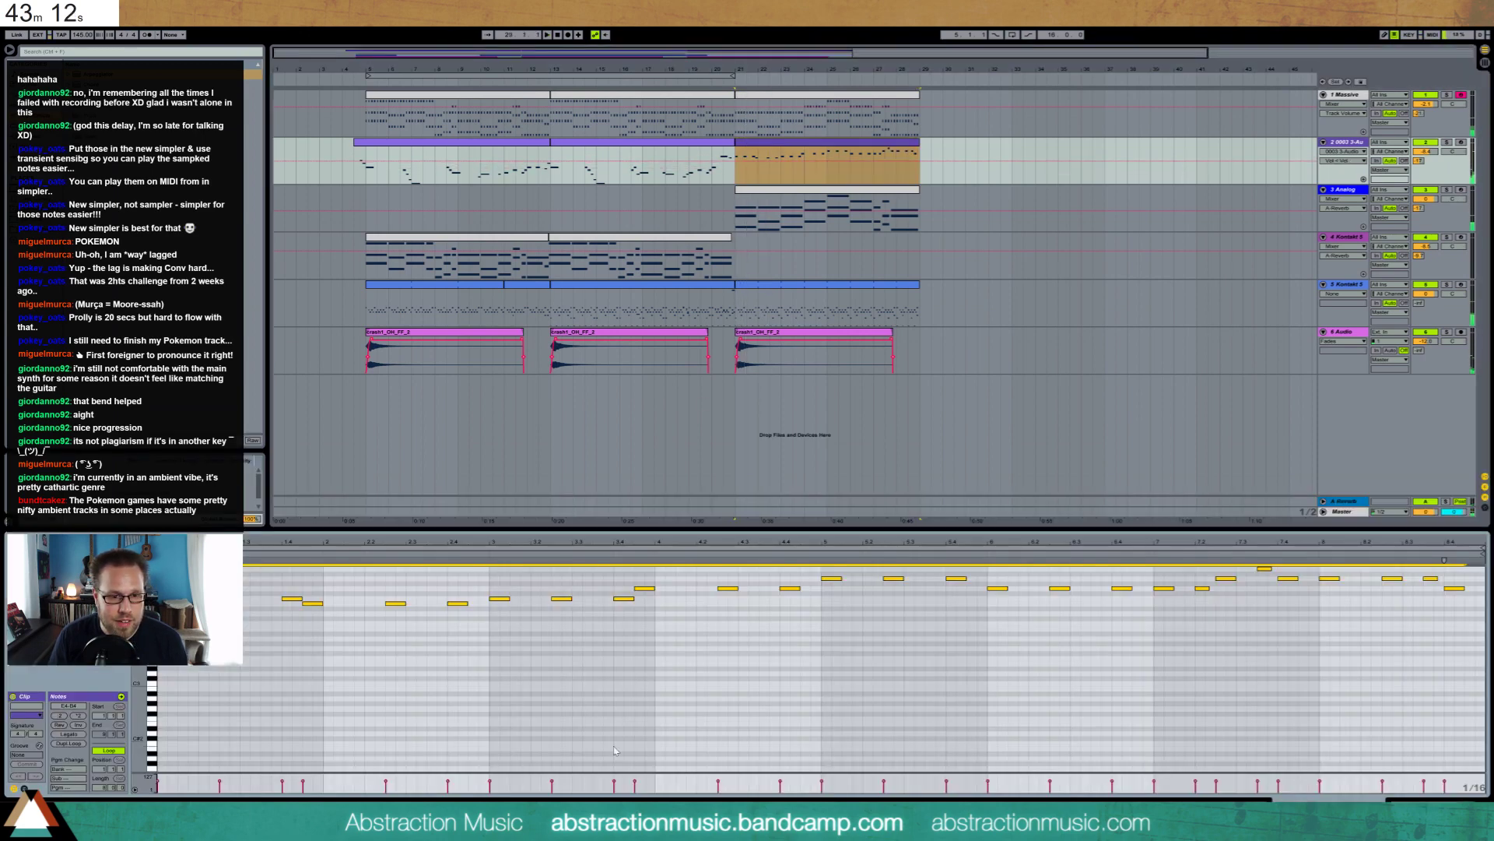
{"action": "left_click_drag", "start_coordinate": [635, 781], "coordinate": [635, 791]}
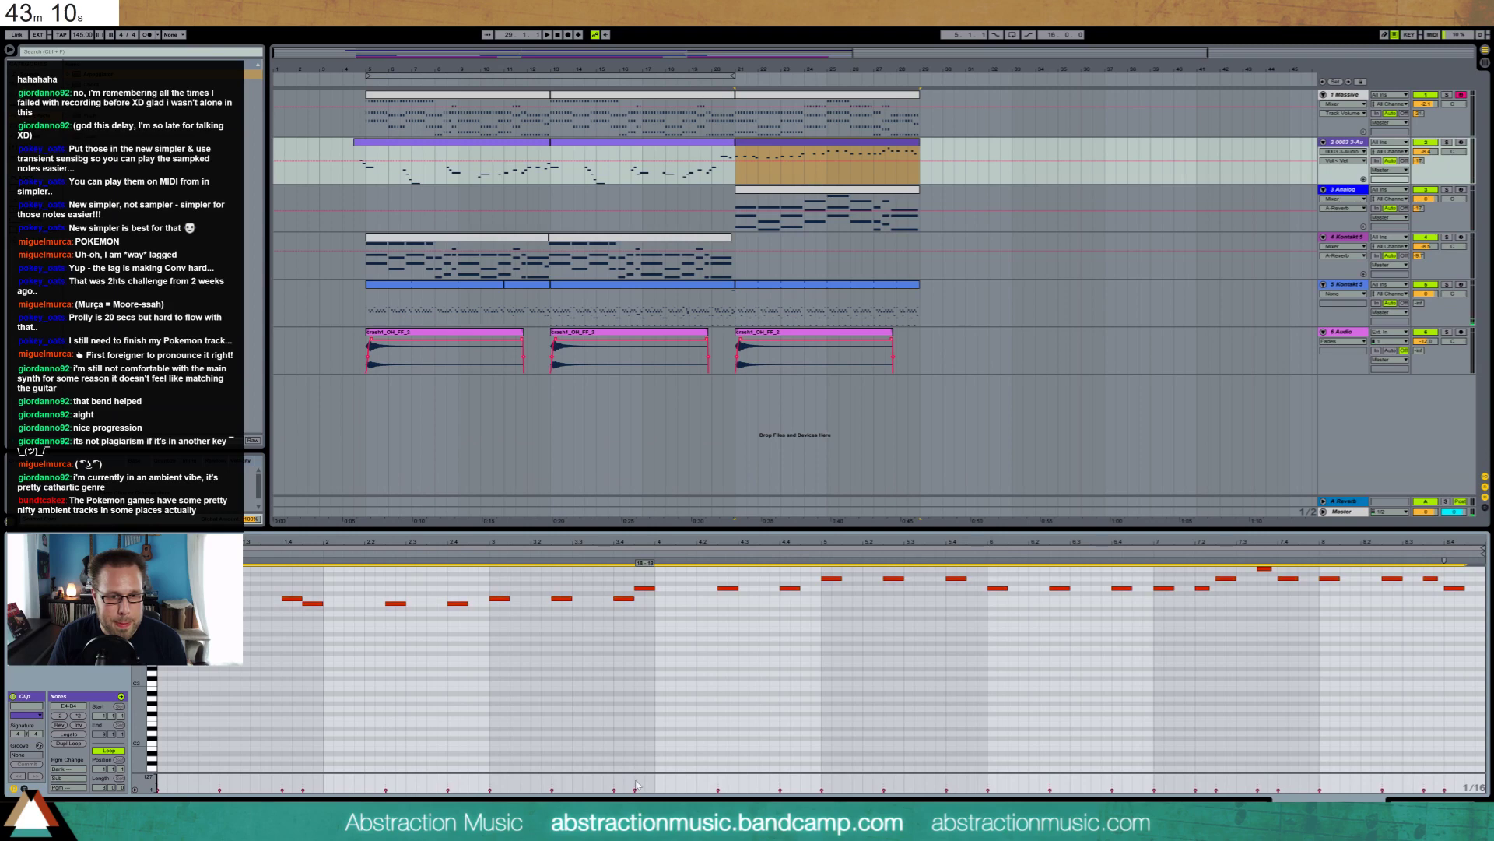
{"action": "key", "text": "space"}
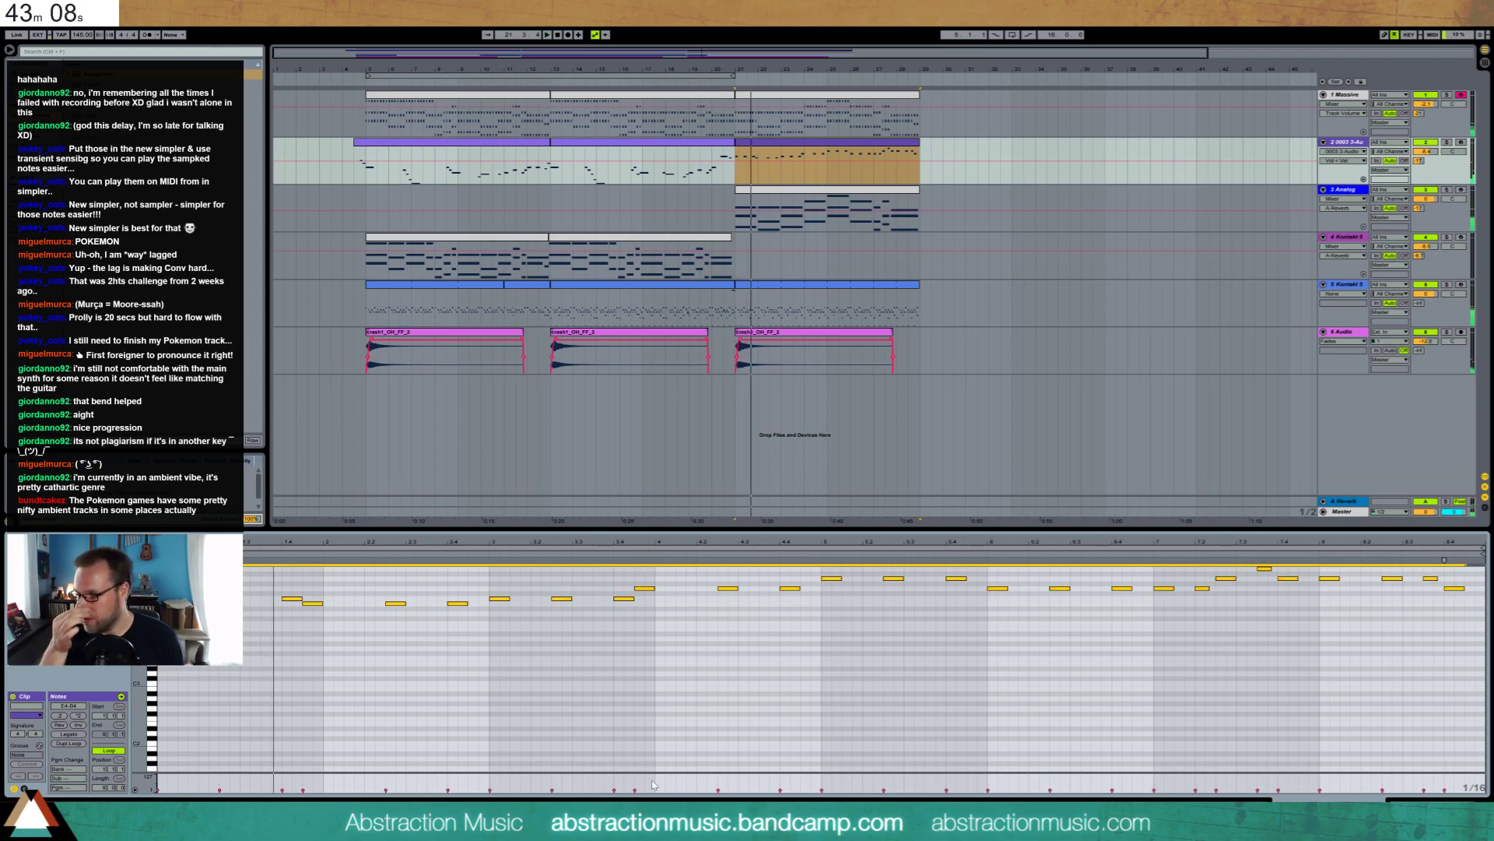
{"action": "key", "text": "space"}
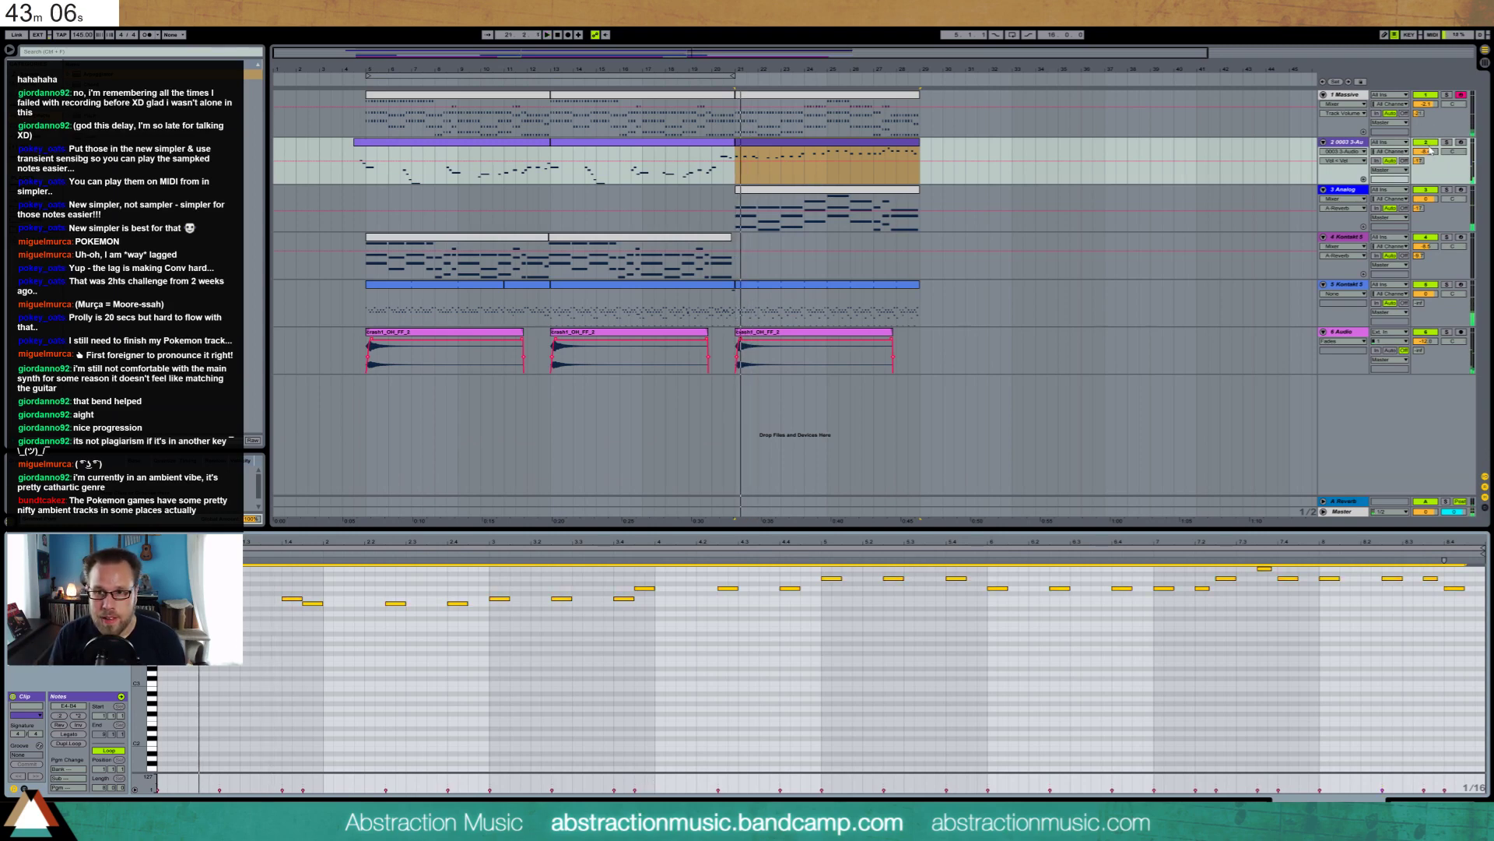
Compare playback with Guitar Rig 5 bypassed and active on track 2, and transpose the guitar clip's notes down an octave
{"action": "key", "text": "shift+Tab"}
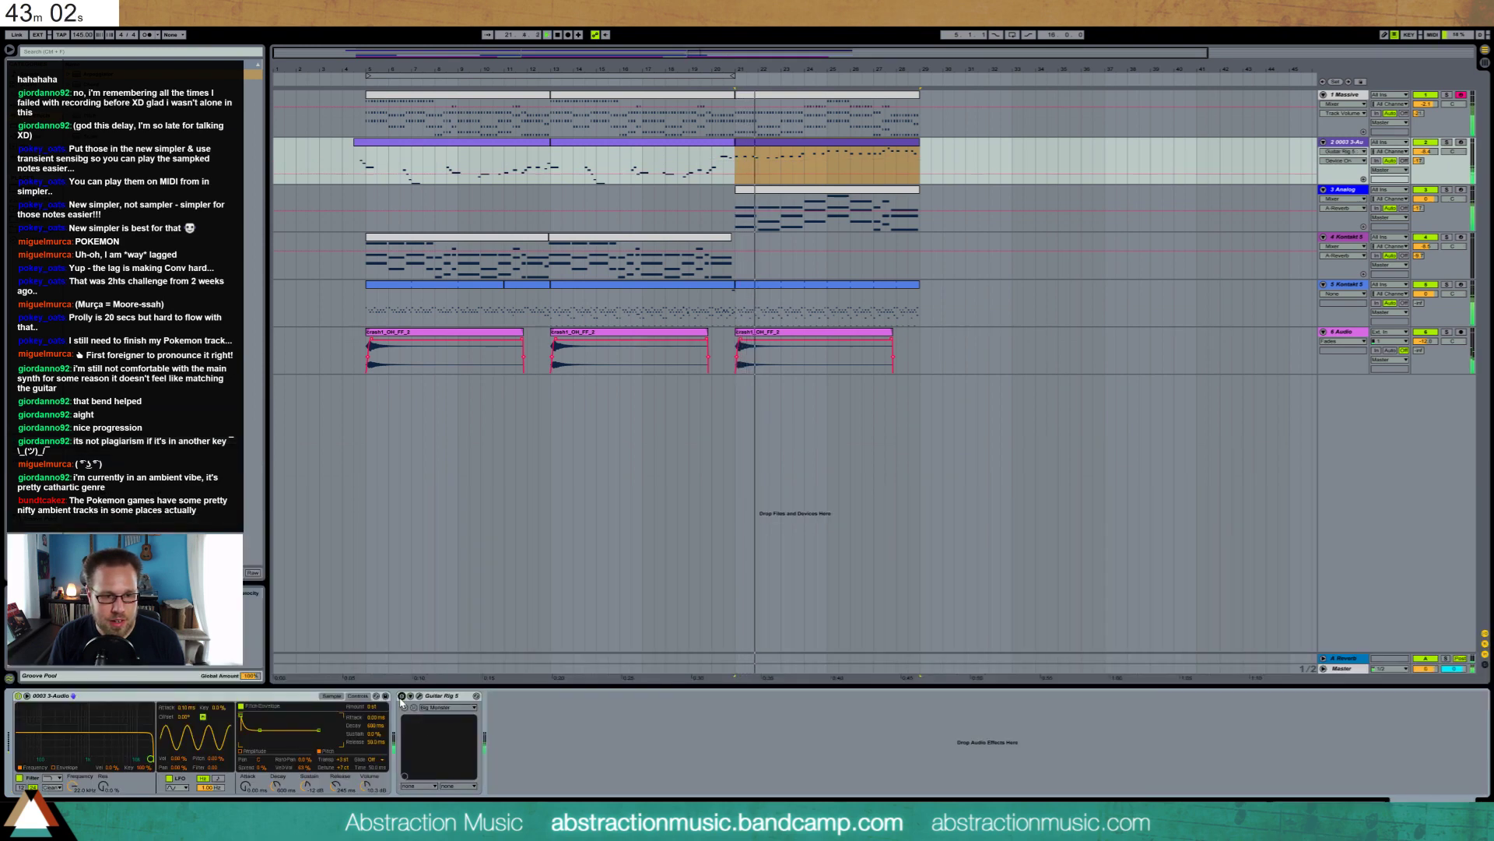
{"action": "left_click", "coordinate": [401, 696]}
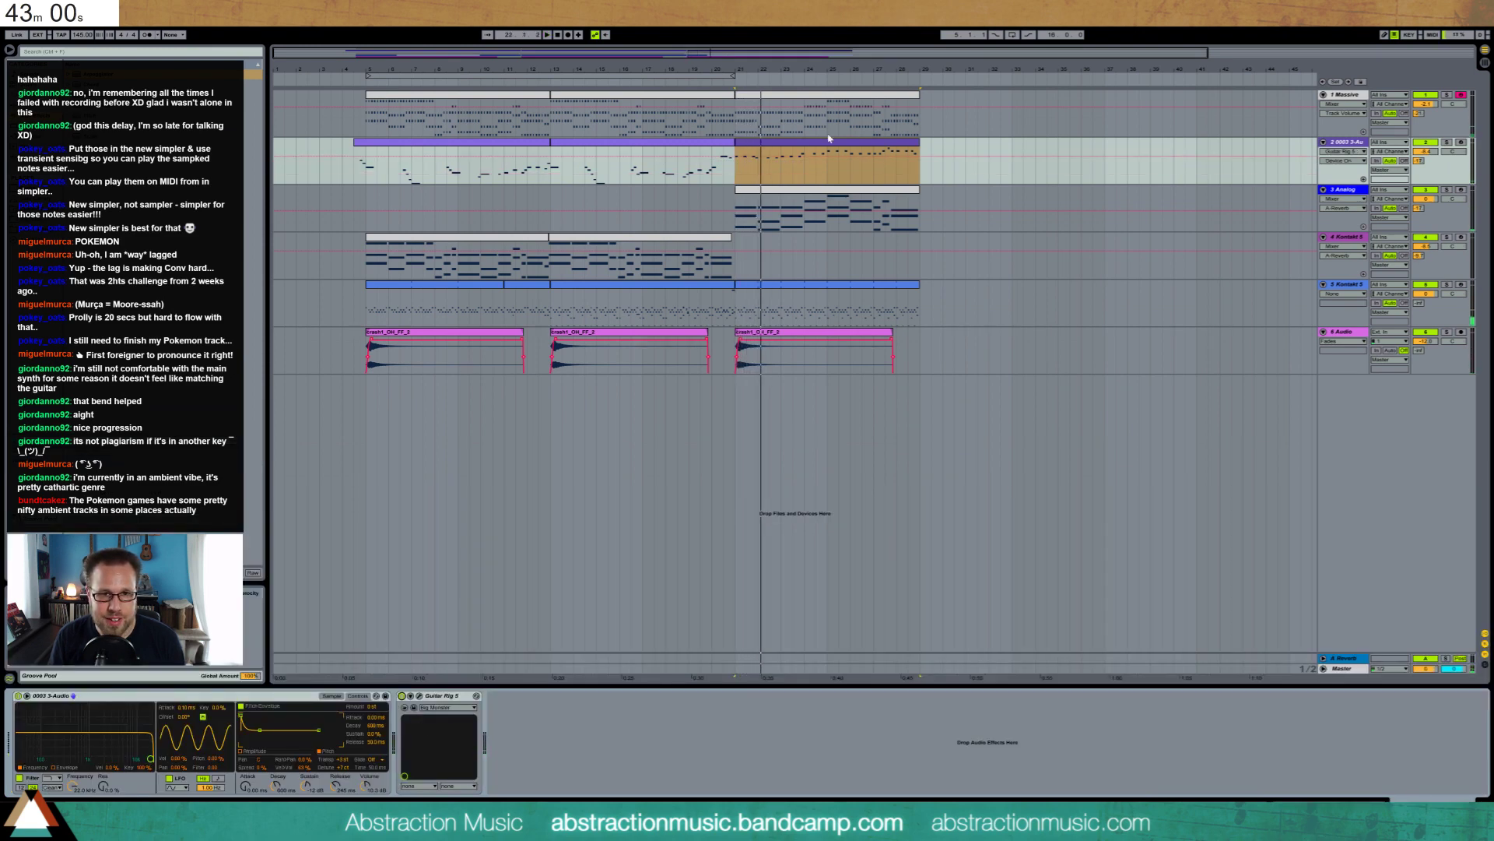
{"action": "key", "text": "space"}
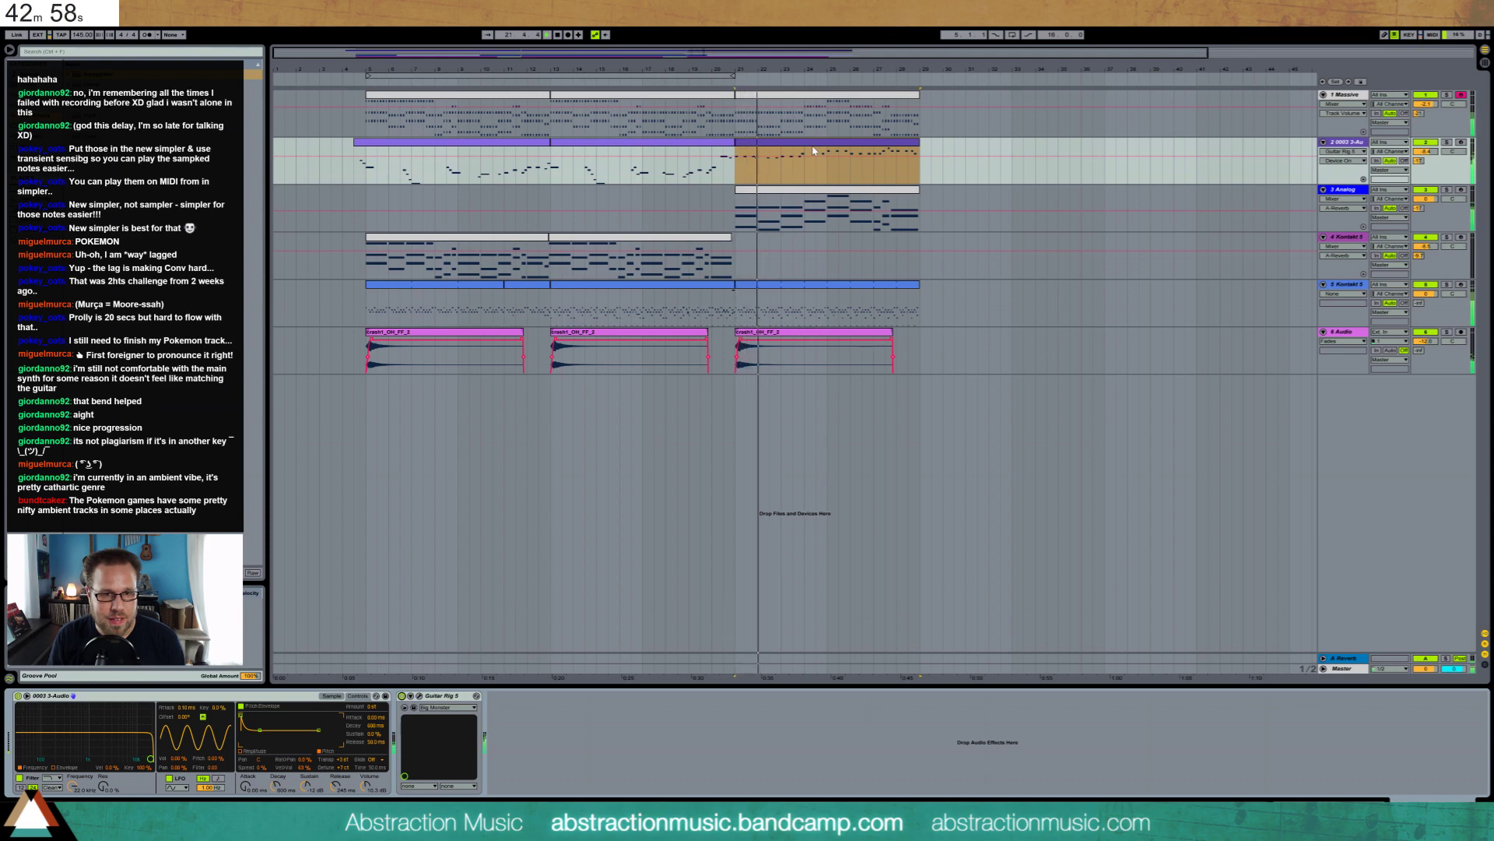
{"action": "double_click", "coordinate": [813, 150]}
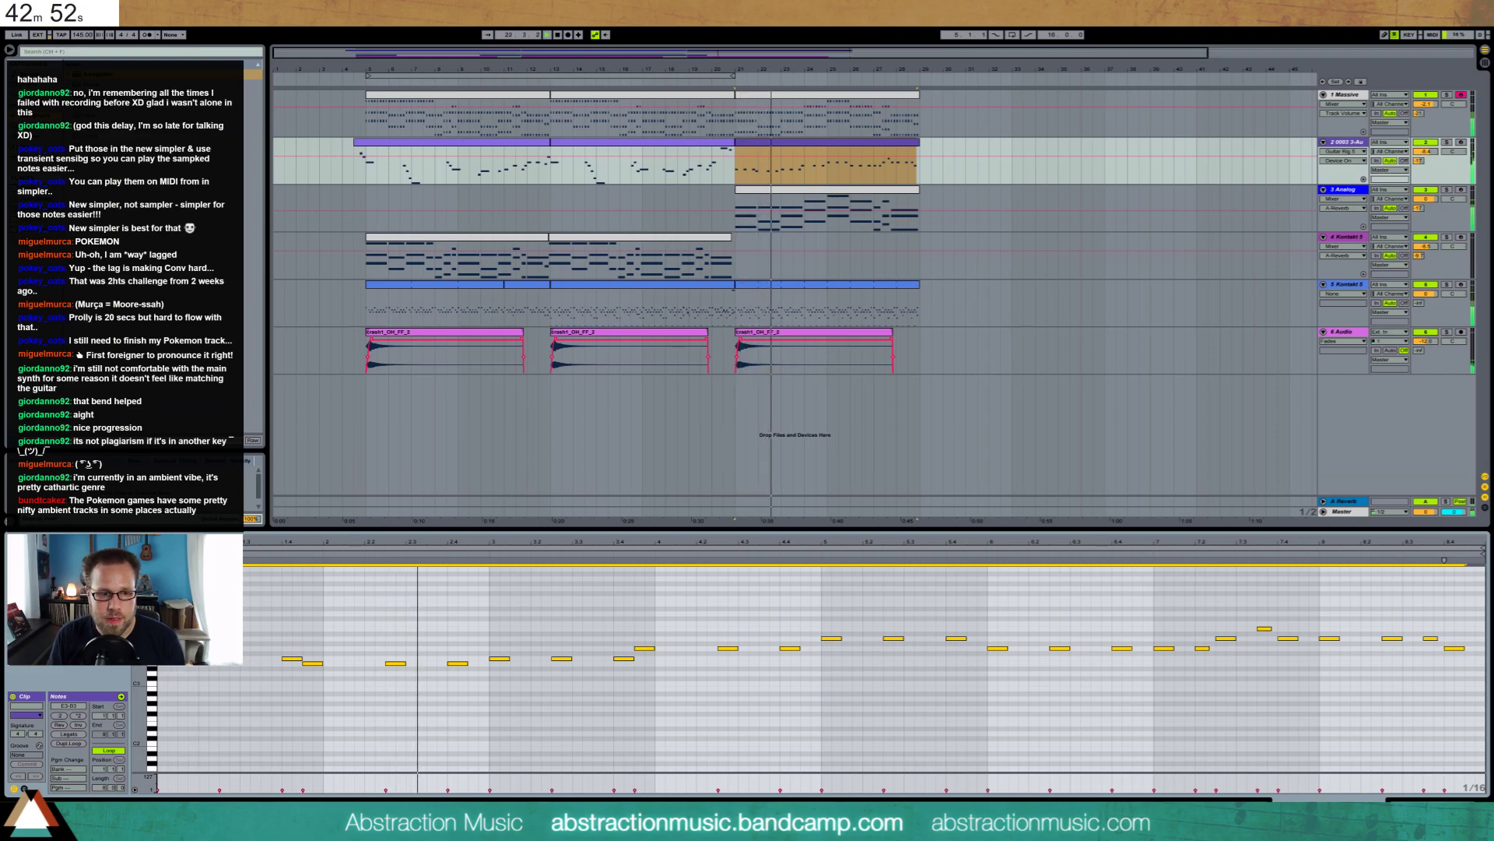
{"action": "key", "text": "shift+Tab"}
Raise only the lowest note of the last chord in track 3's clip by an octave to E3
{"action": "left_click", "coordinate": [811, 197]}
{"action": "double_click", "coordinate": [811, 197]}
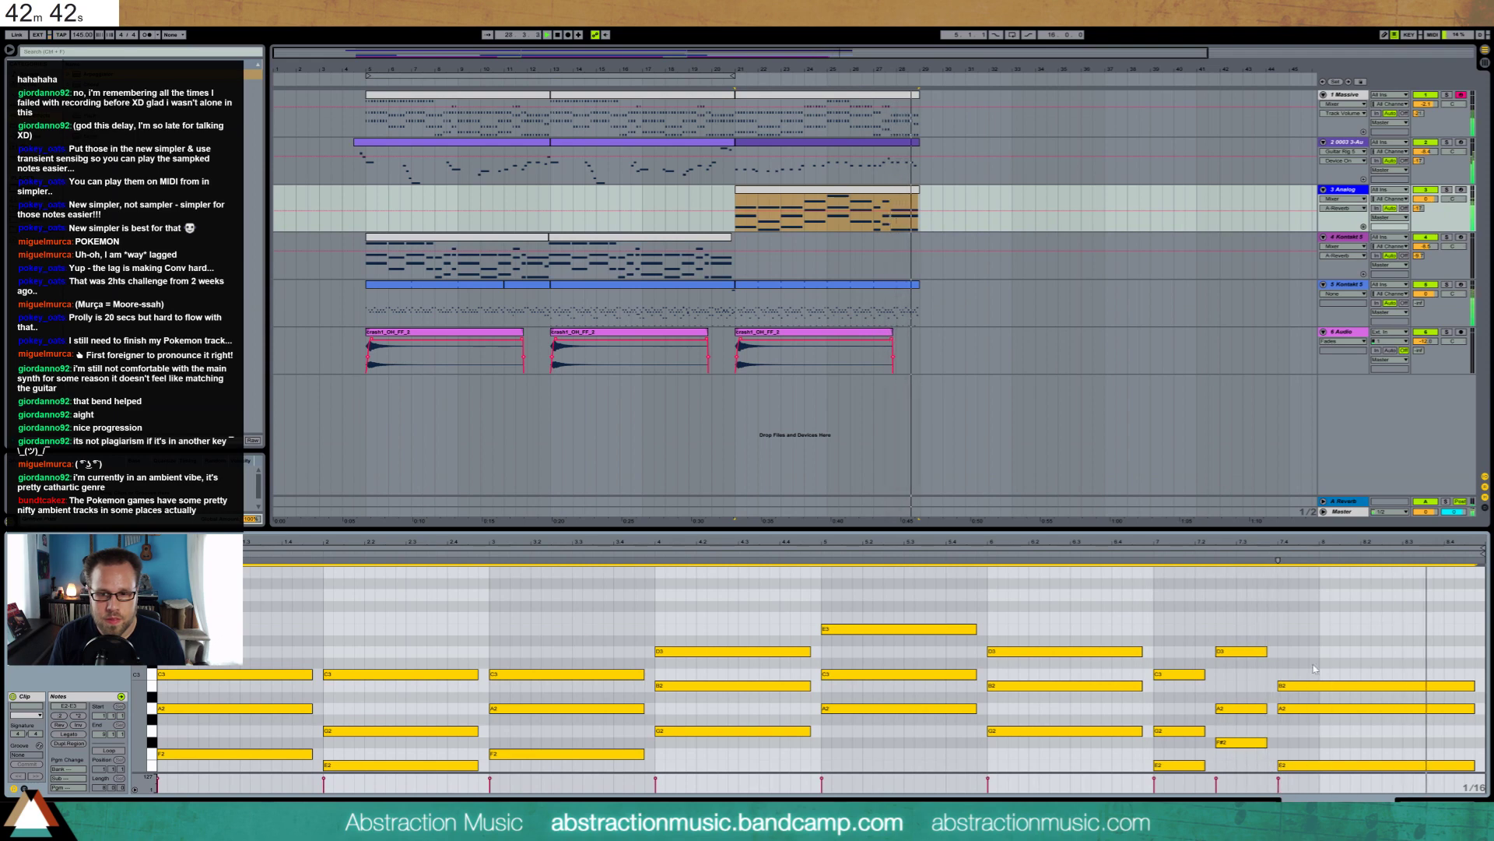
{"action": "left_click", "coordinate": [1324, 686]}
{"action": "key", "text": "space"}
{"action": "key", "text": "shift+Up"}
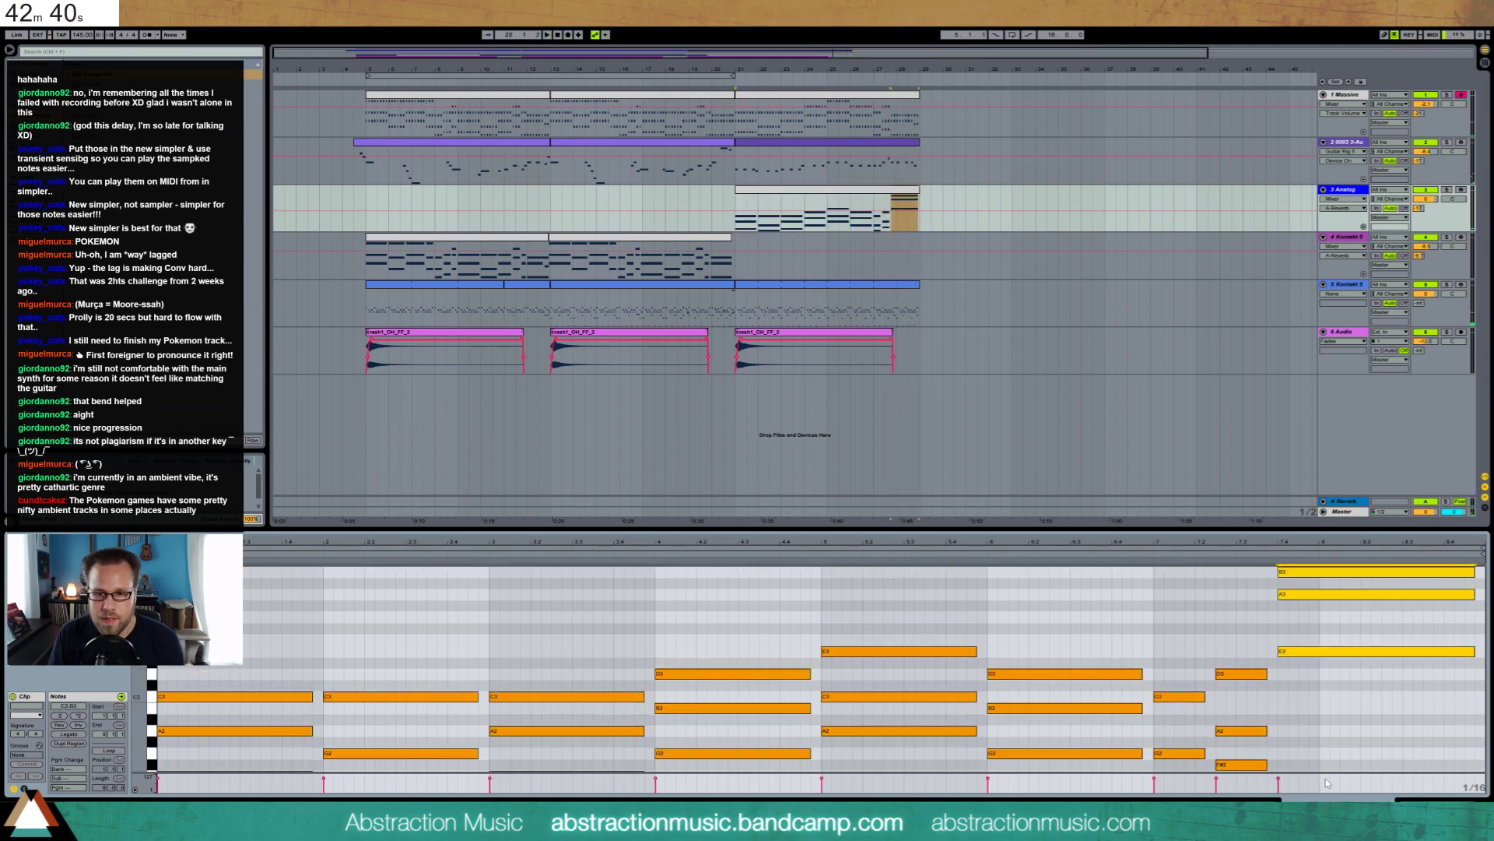
{"action": "key", "text": "shift+Down"}
{"action": "left_click", "coordinate": [1332, 765]}
{"action": "key", "text": "shift+Up"}
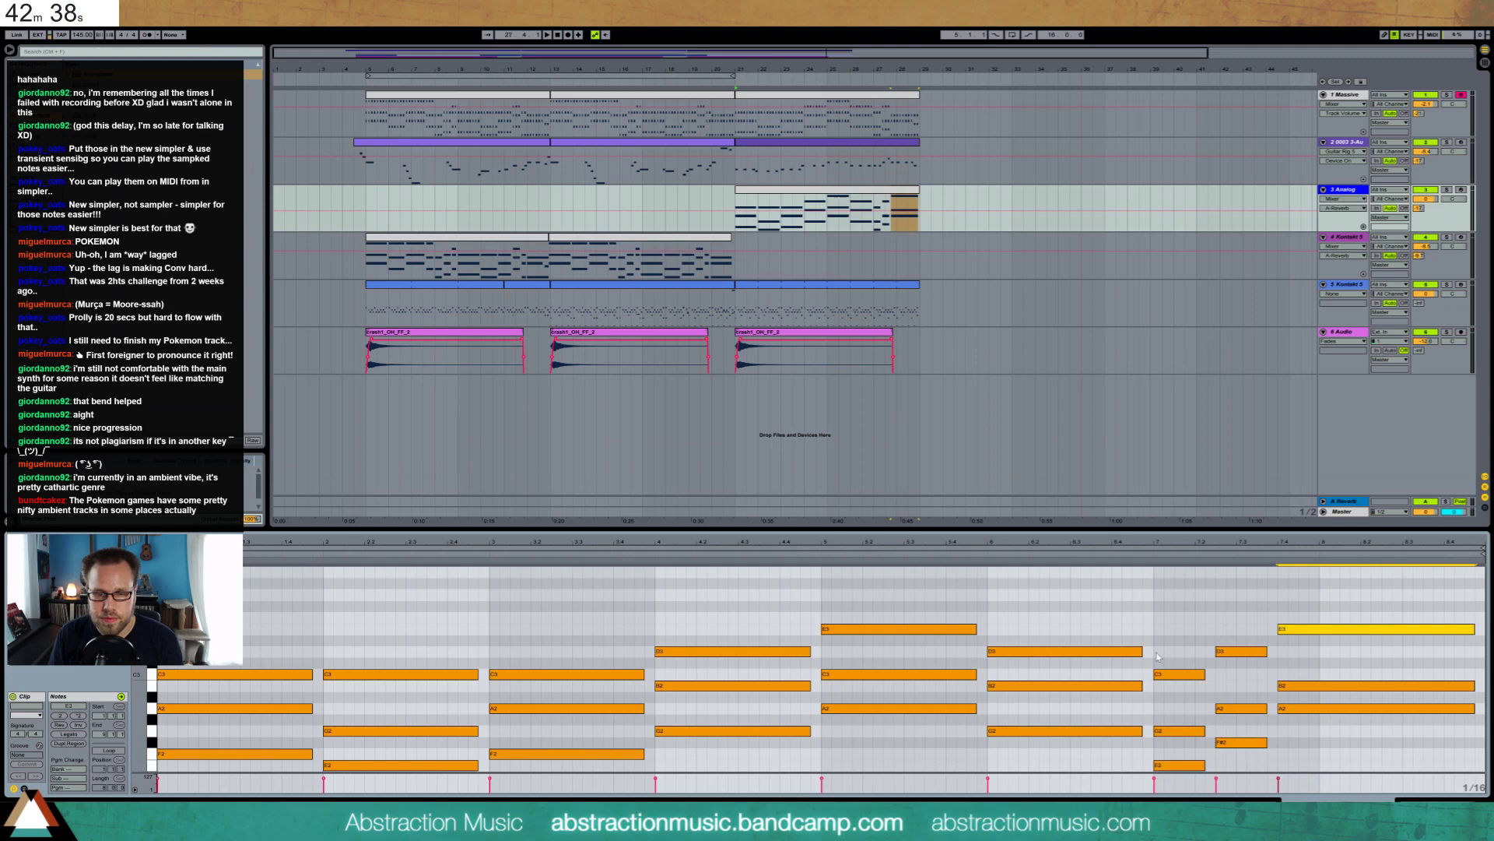
Play the section and slightly lengthen the first amplifier envelope's decay in track 3's Analog
{"action": "key", "text": "space"}
{"action": "key", "text": "shift+Tab"}
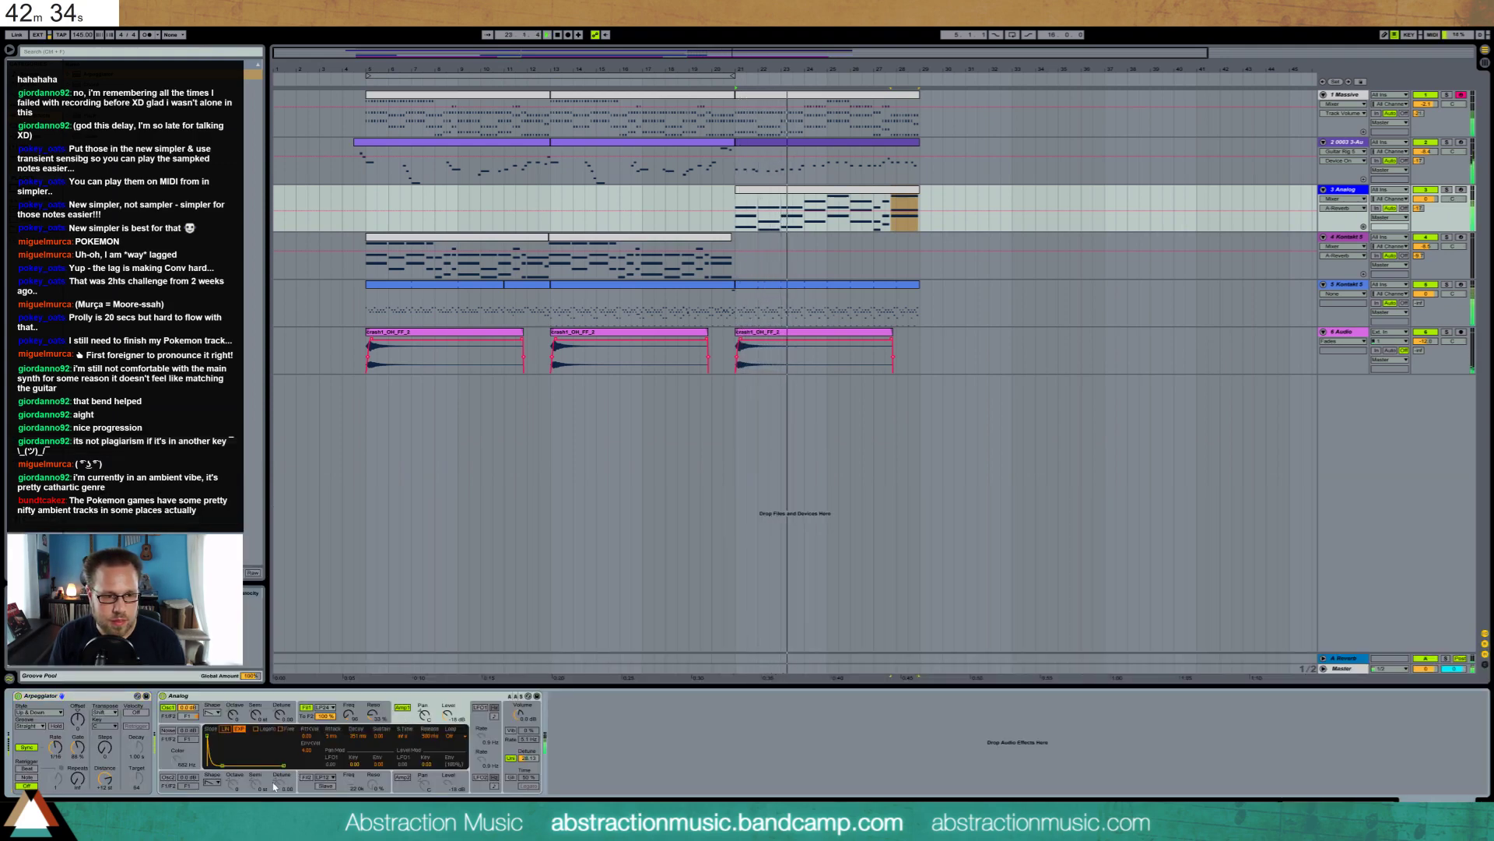
{"action": "left_click_drag", "start_coordinate": [222, 765], "coordinate": [225, 765]}
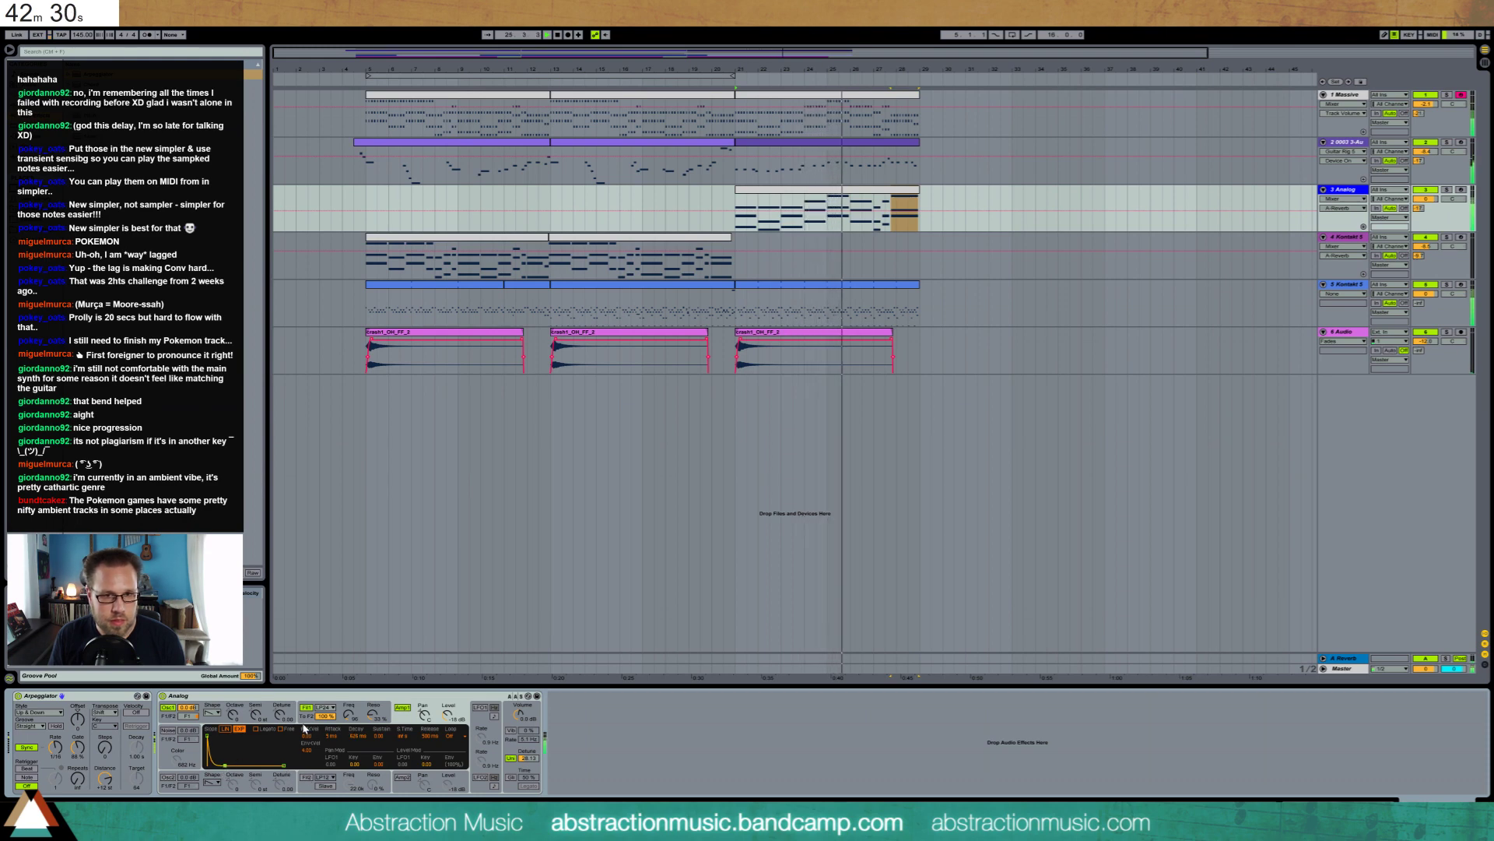
Shorten the A2 note of the last chord in track 3's clip and add a short lower note after it
{"action": "double_click", "coordinate": [861, 195]}
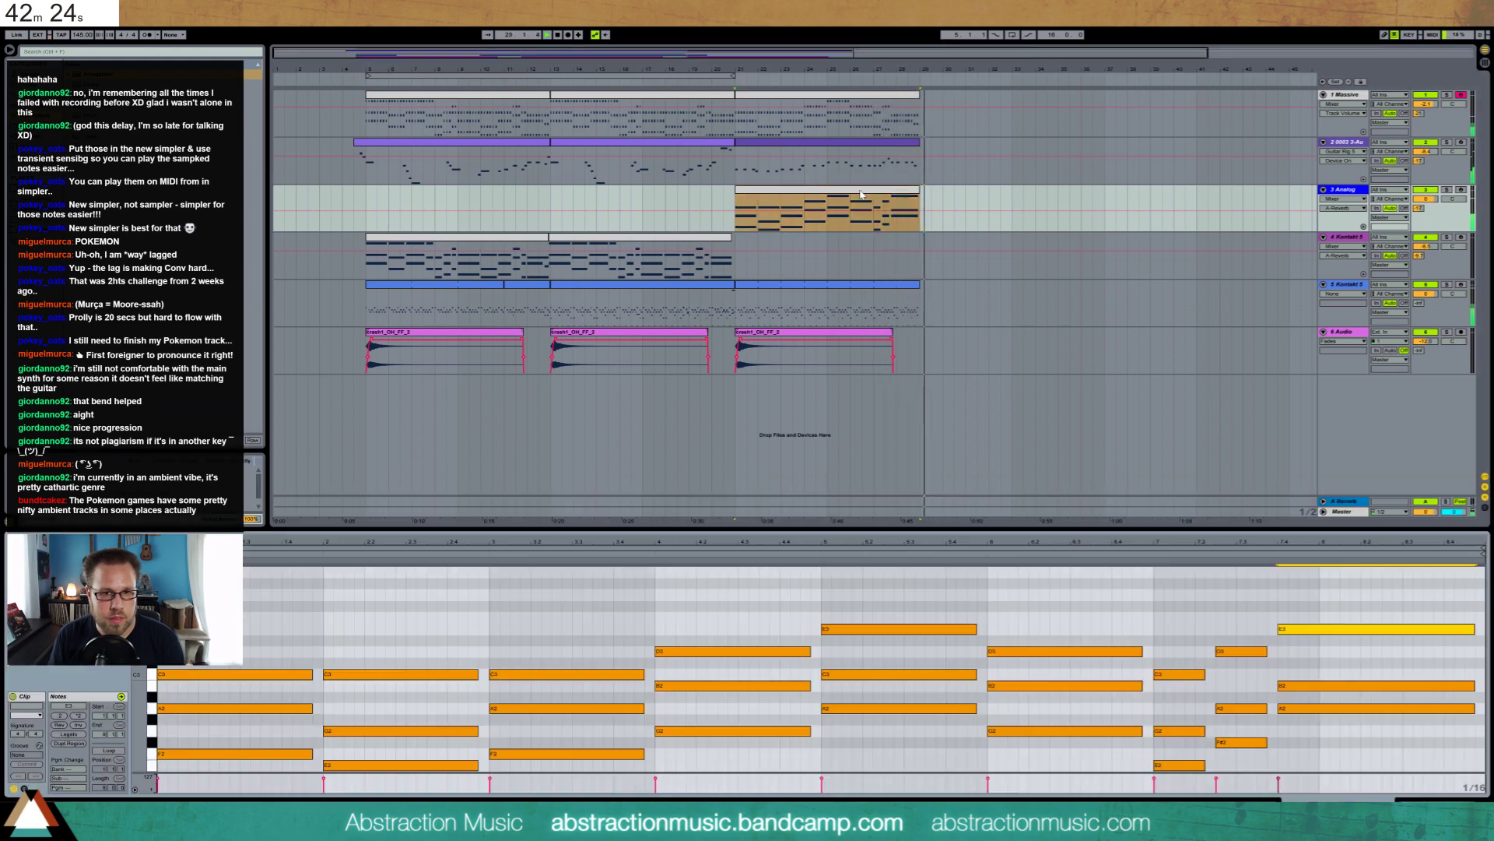
{"action": "left_click", "coordinate": [1462, 709]}
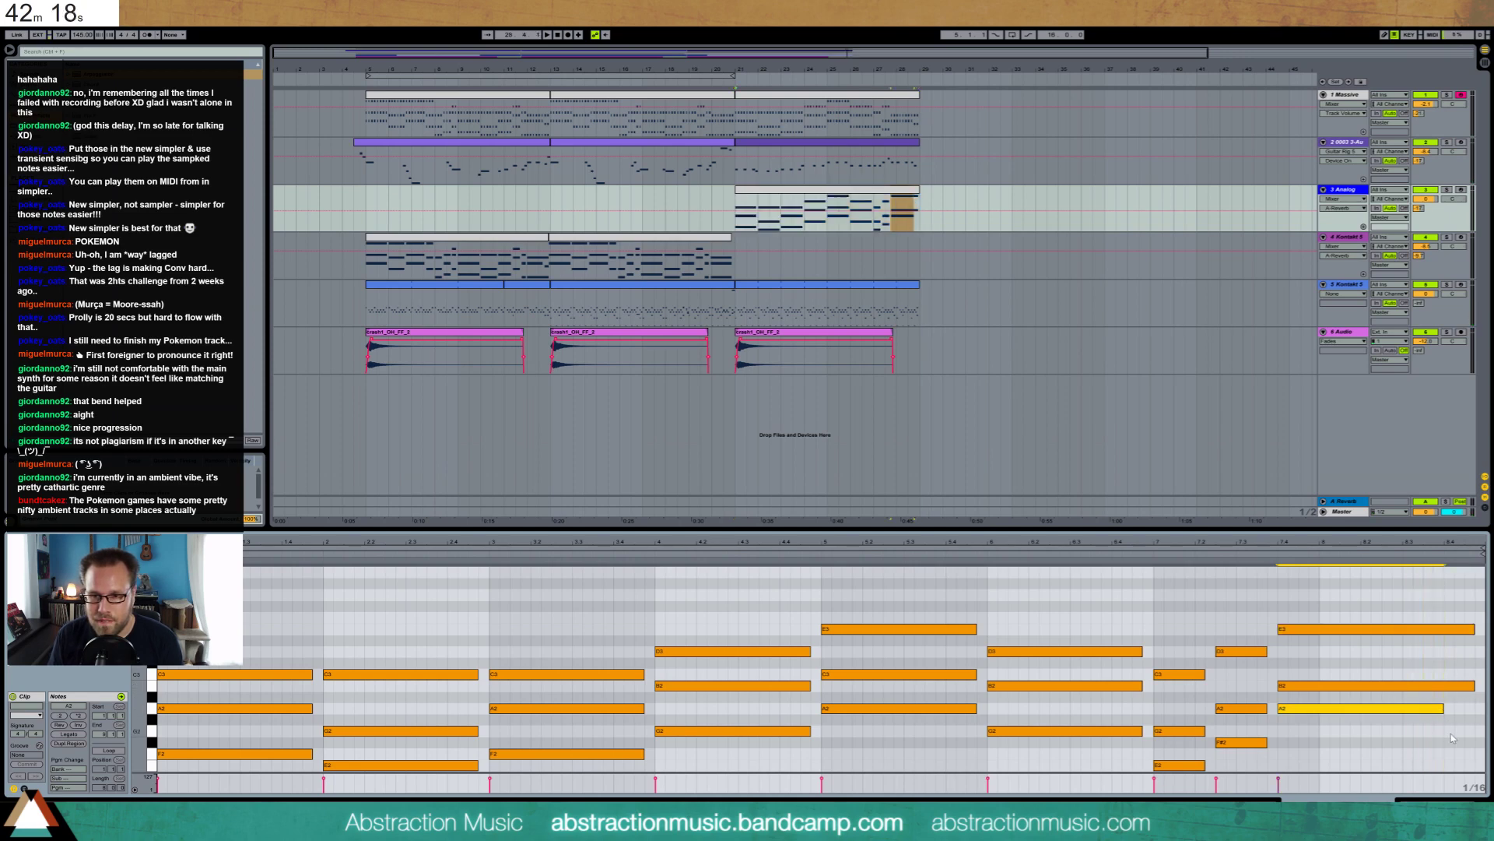
{"action": "double_click", "coordinate": [1453, 720]}
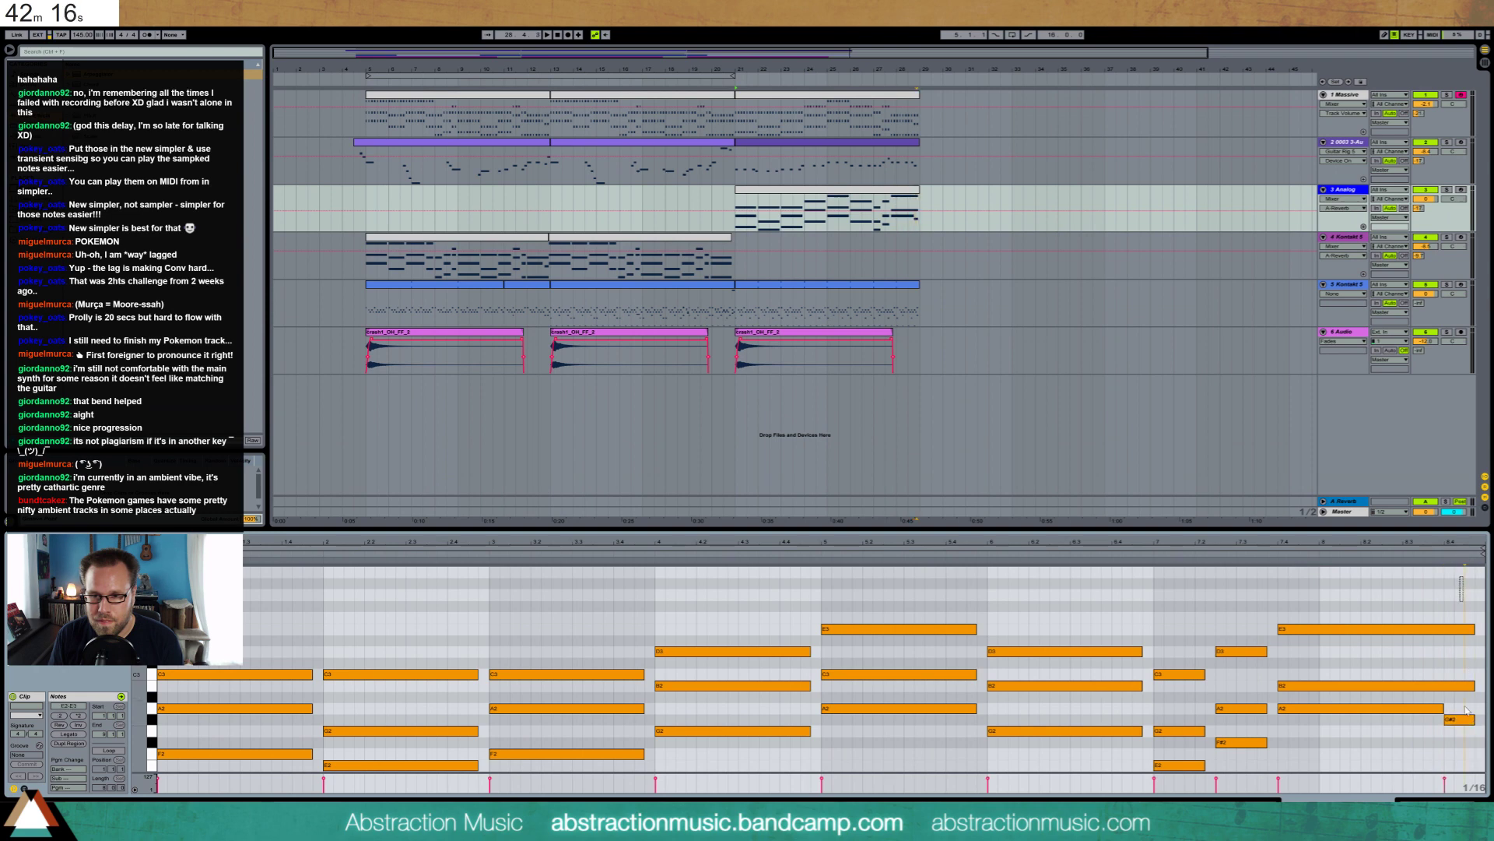
{"action": "left_click_drag", "start_coordinate": [1464, 711], "coordinate": [1468, 754]}
{"action": "key", "text": "shift+Tab"}
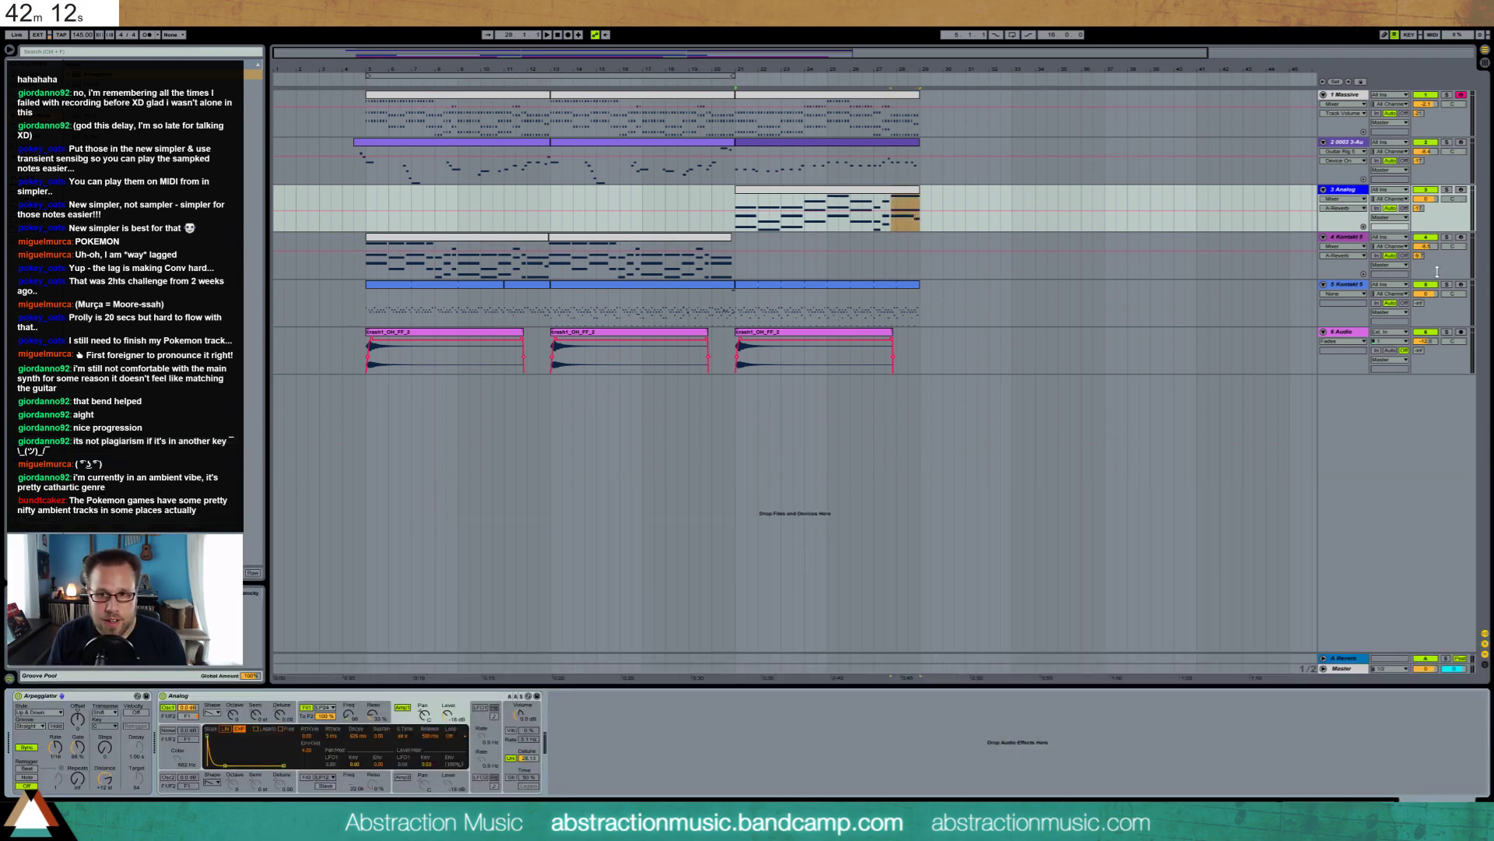
Balance track 3 during playback by adjusting its track volume and the frequency and resonance of Analog's first filter
{"action": "left_click_drag", "start_coordinate": [1425, 199], "coordinate": [1426, 205]}
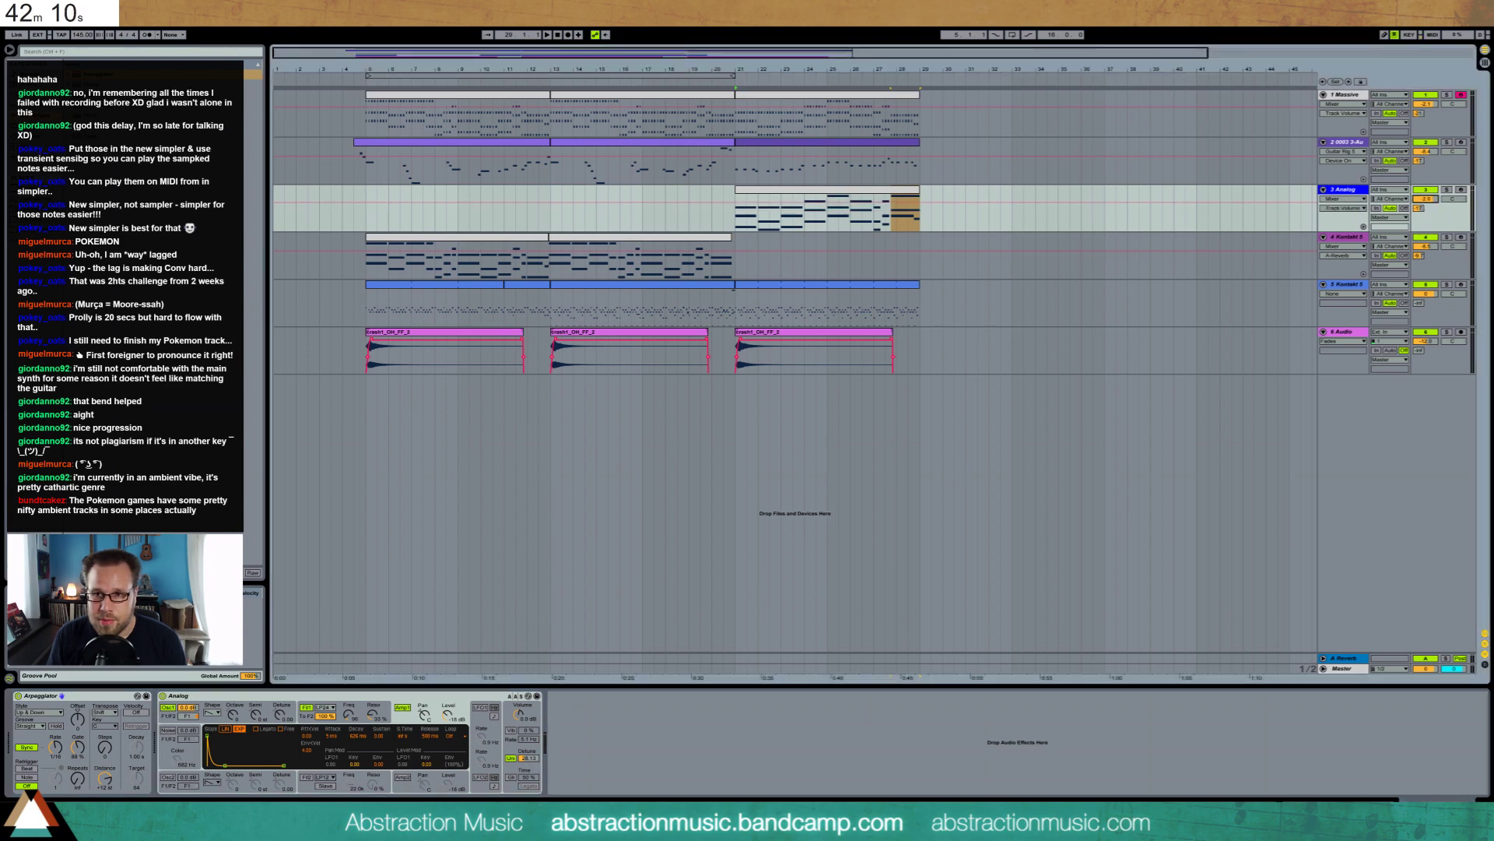
{"action": "left_click", "coordinate": [354, 718]}
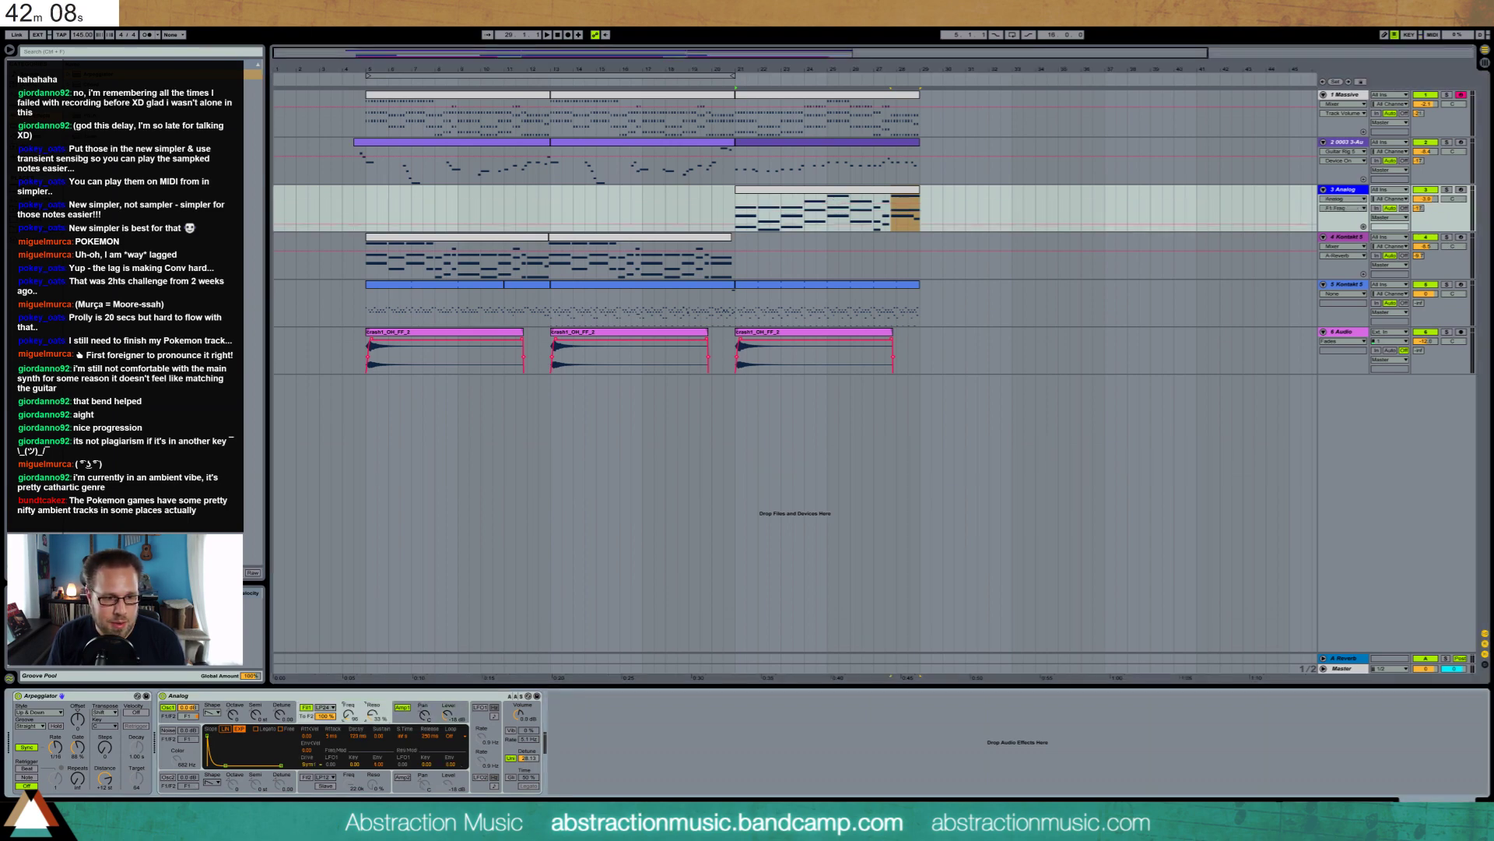
{"action": "key", "text": "space"}
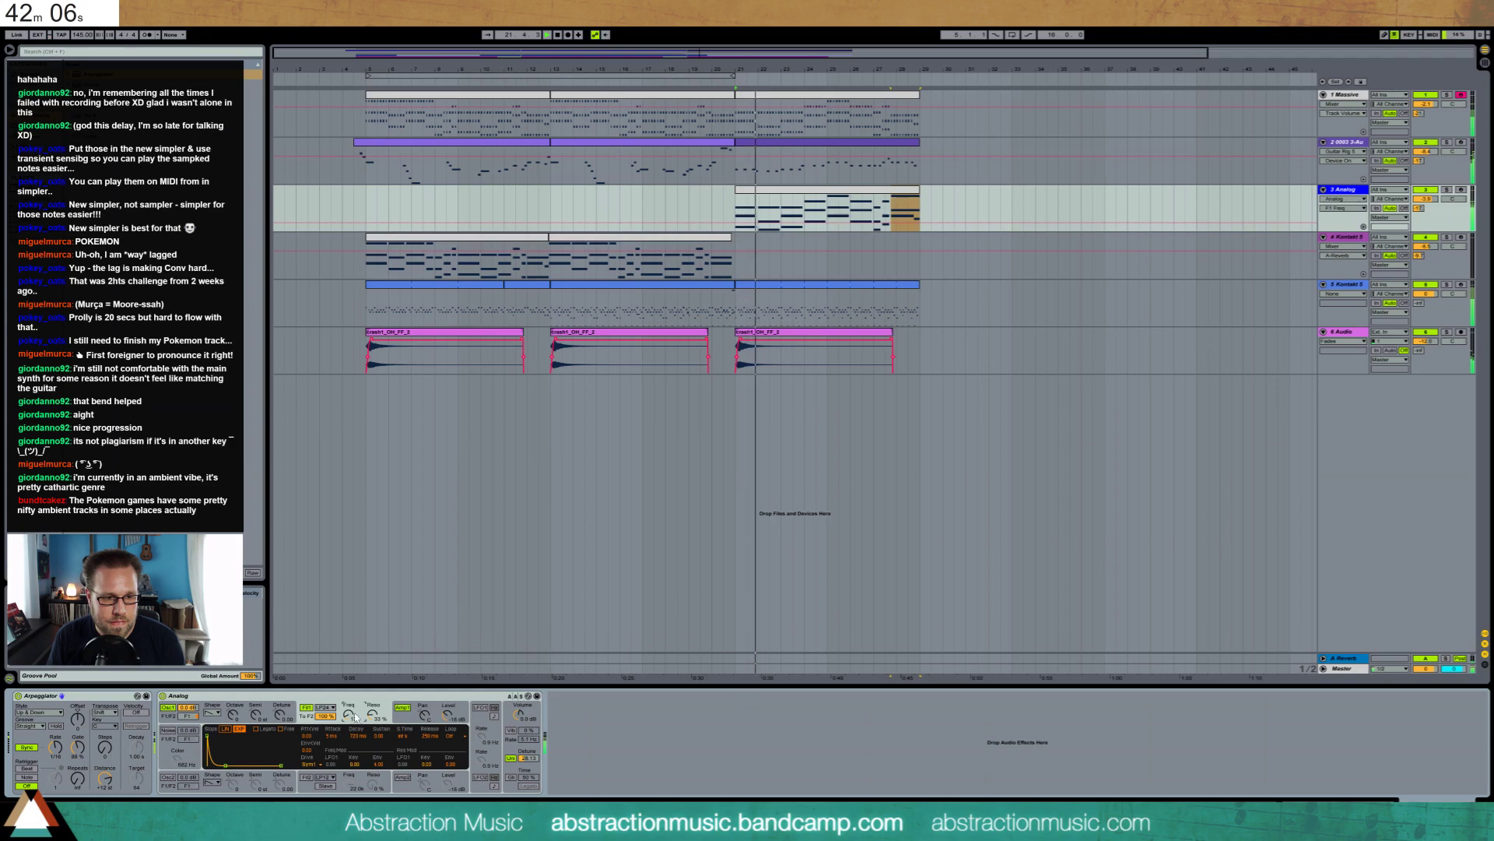
{"action": "left_click_drag", "start_coordinate": [349, 715], "coordinate": [371, 721]}
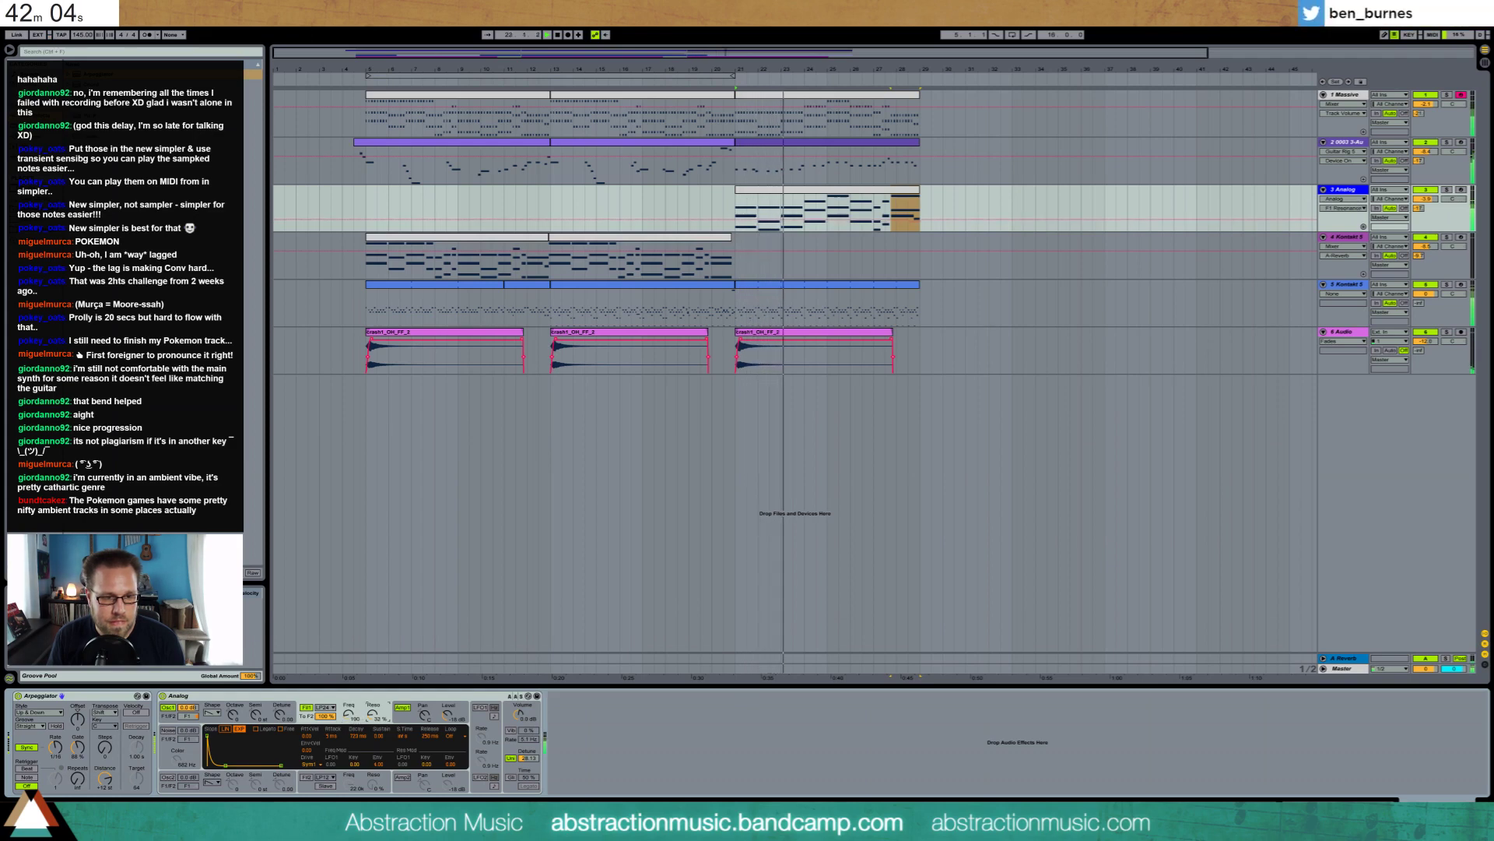
{"action": "left_click_drag", "start_coordinate": [1428, 200], "coordinate": [1428, 205]}
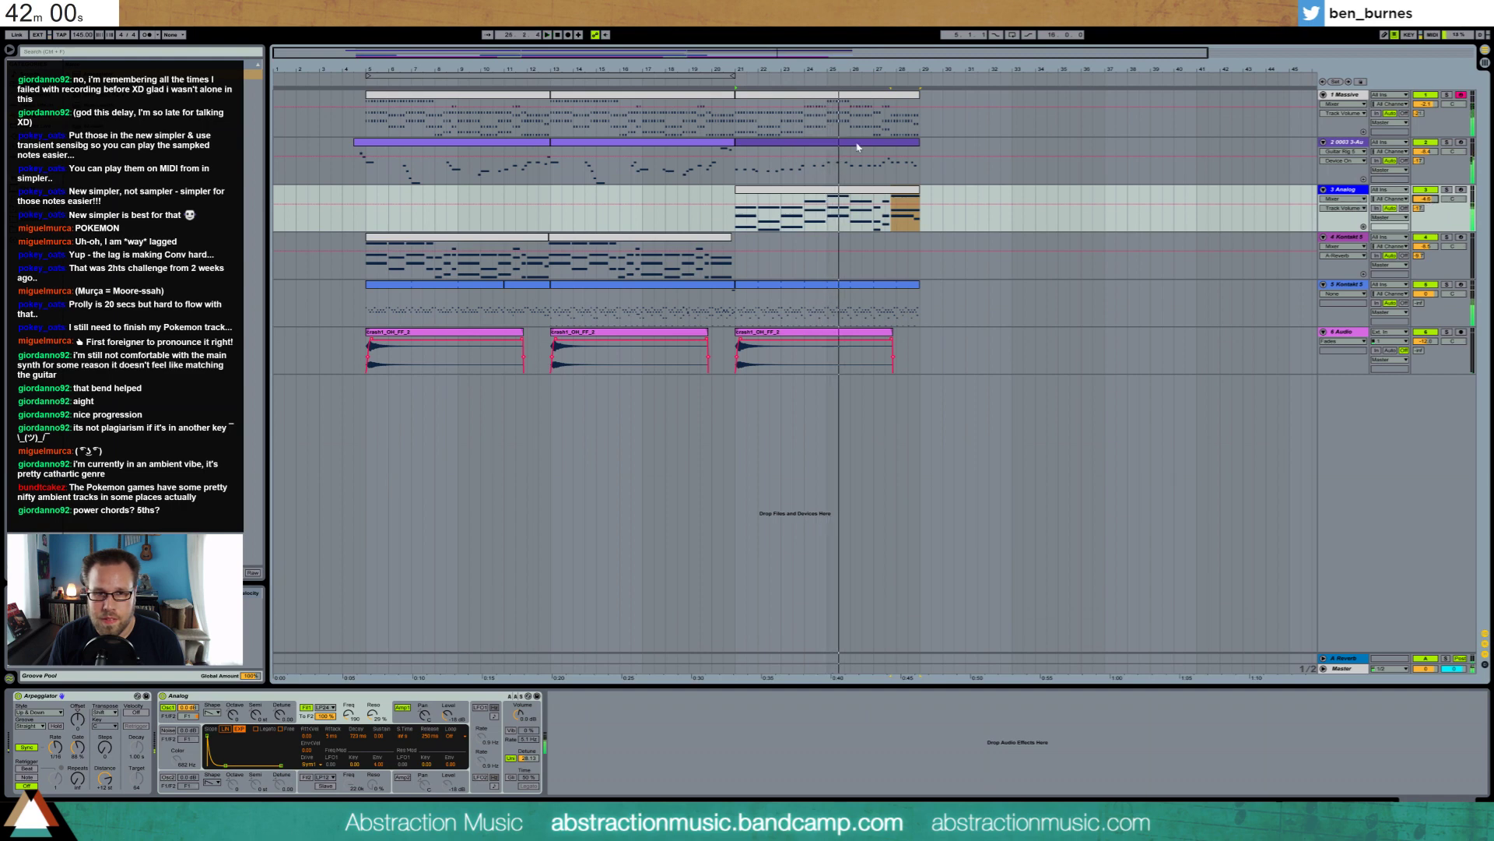
Duplicate all notes of track 2's guitar clip at bar 21 and transpose the copies up six semitones
{"action": "double_click", "coordinate": [833, 142]}
{"action": "left_click_drag", "start_coordinate": [170, 618], "coordinate": [1481, 705]}
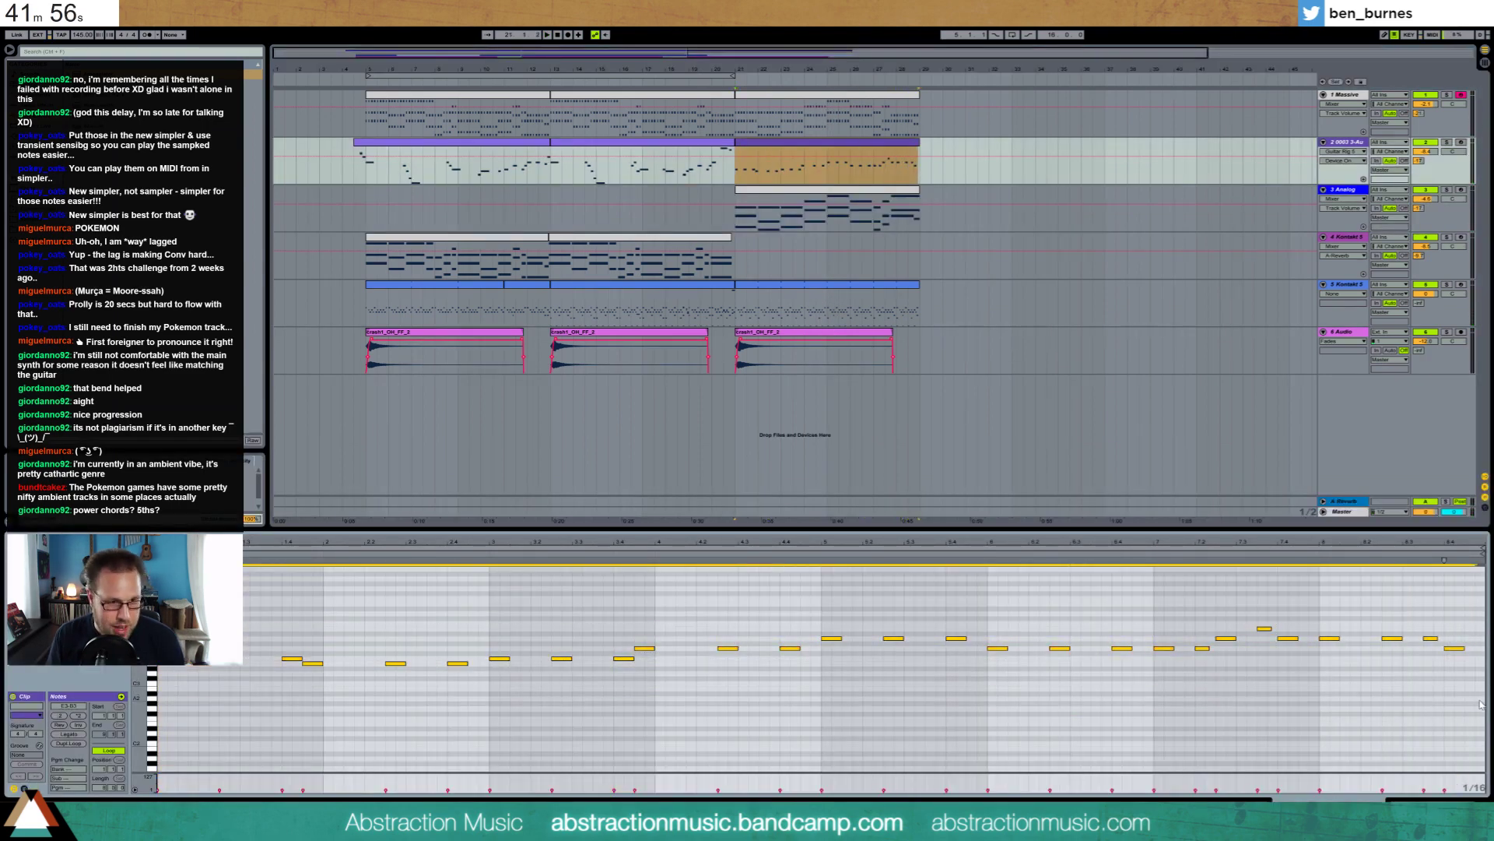
{"action": "key", "text": "ctrl+c"}
{"action": "key", "text": "ctrl+v"}
{"action": "key", "text": "Up"}
{"action": "key", "text": "Up"}
{"action": "key", "text": "Up"}
{"action": "key", "text": "Up"}
{"action": "key", "text": "Up"}
{"action": "key", "text": "Up"}
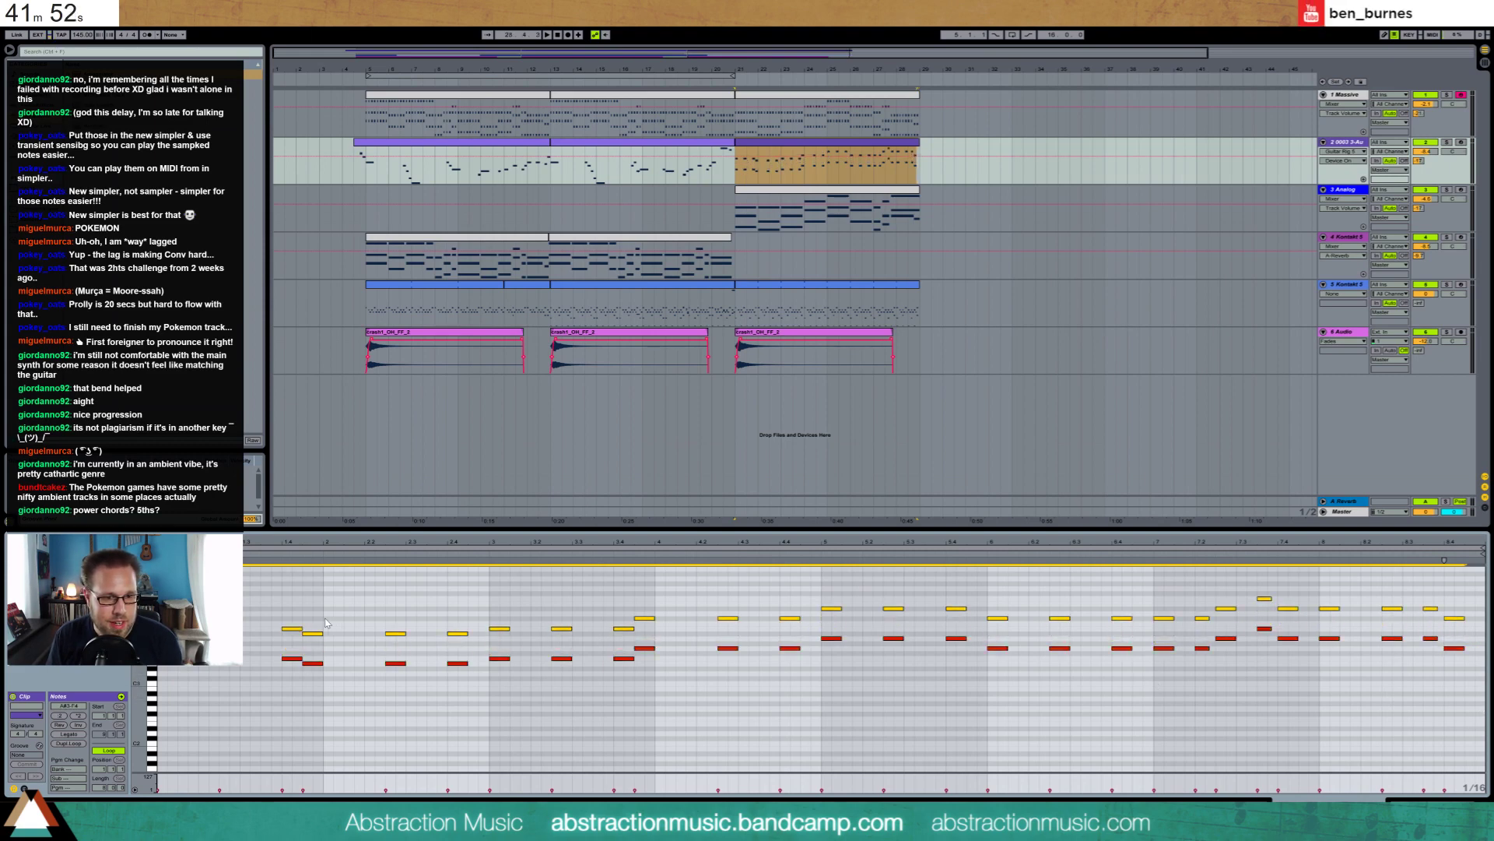
Lower the copied upper guitar notes by a semitone, leaving the first one and most of bar 3, and audition the harmony
{"action": "left_click_drag", "start_coordinate": [318, 623], "coordinate": [481, 645]}
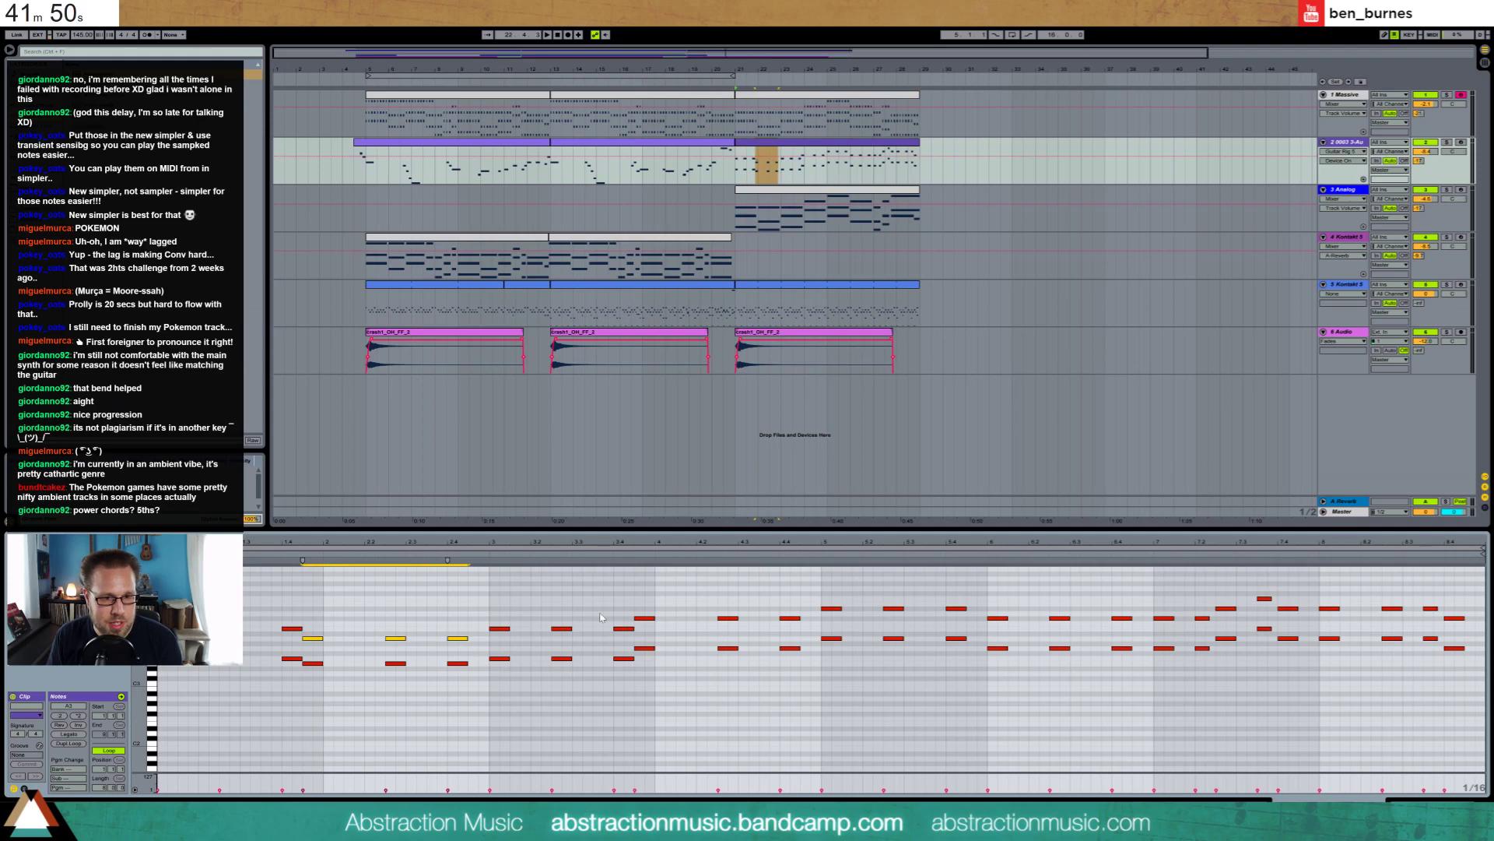
{"action": "left_click_drag", "start_coordinate": [648, 604], "coordinate": [971, 626]}
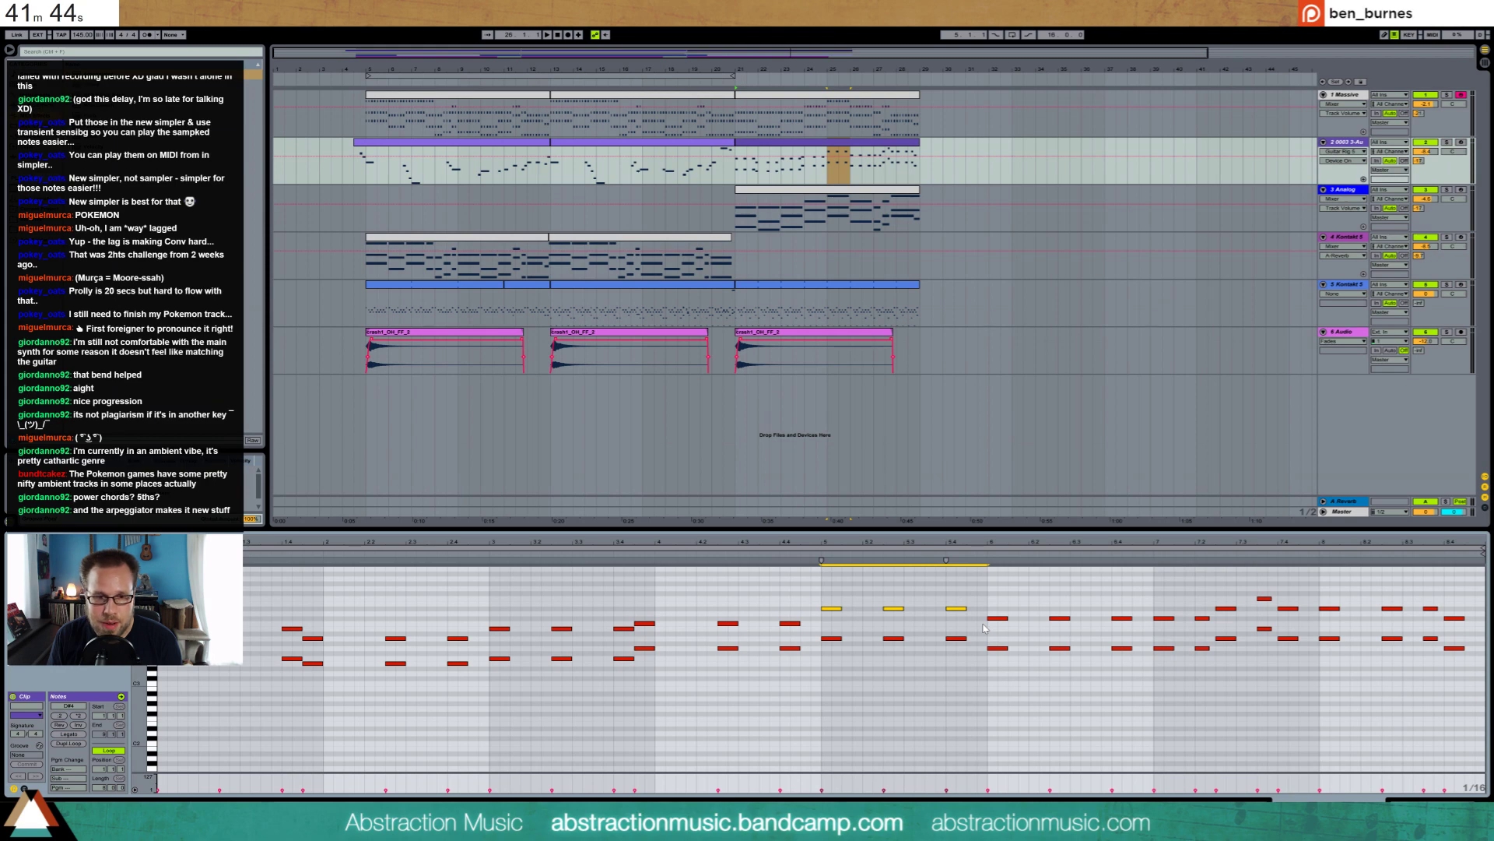
{"action": "left_click_drag", "start_coordinate": [995, 606], "coordinate": [1127, 633]}
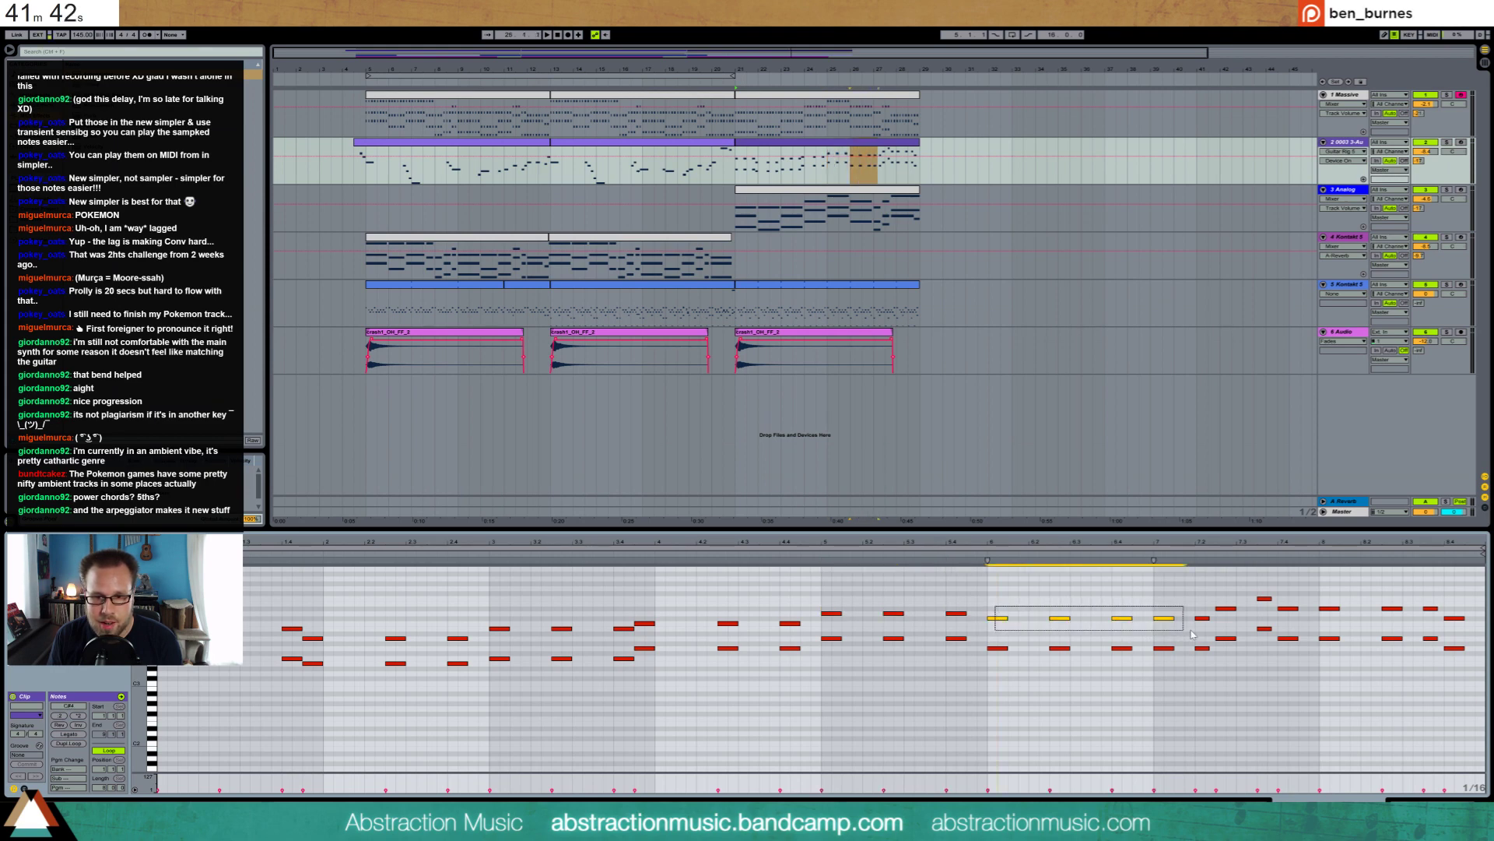
{"action": "left_click_drag", "start_coordinate": [1217, 590], "coordinate": [1443, 628]}
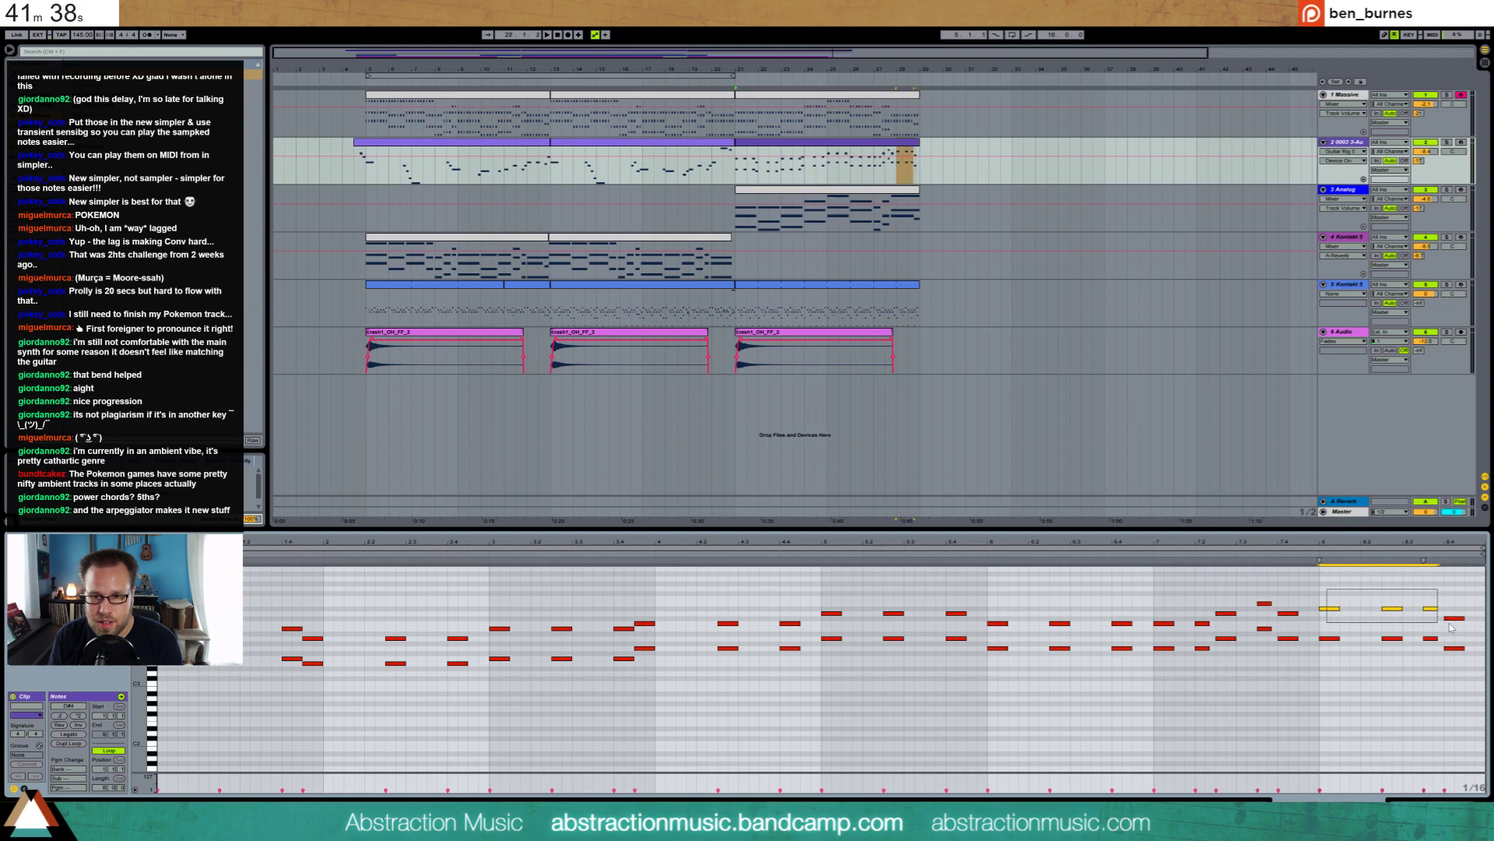
{"action": "key", "text": "space"}
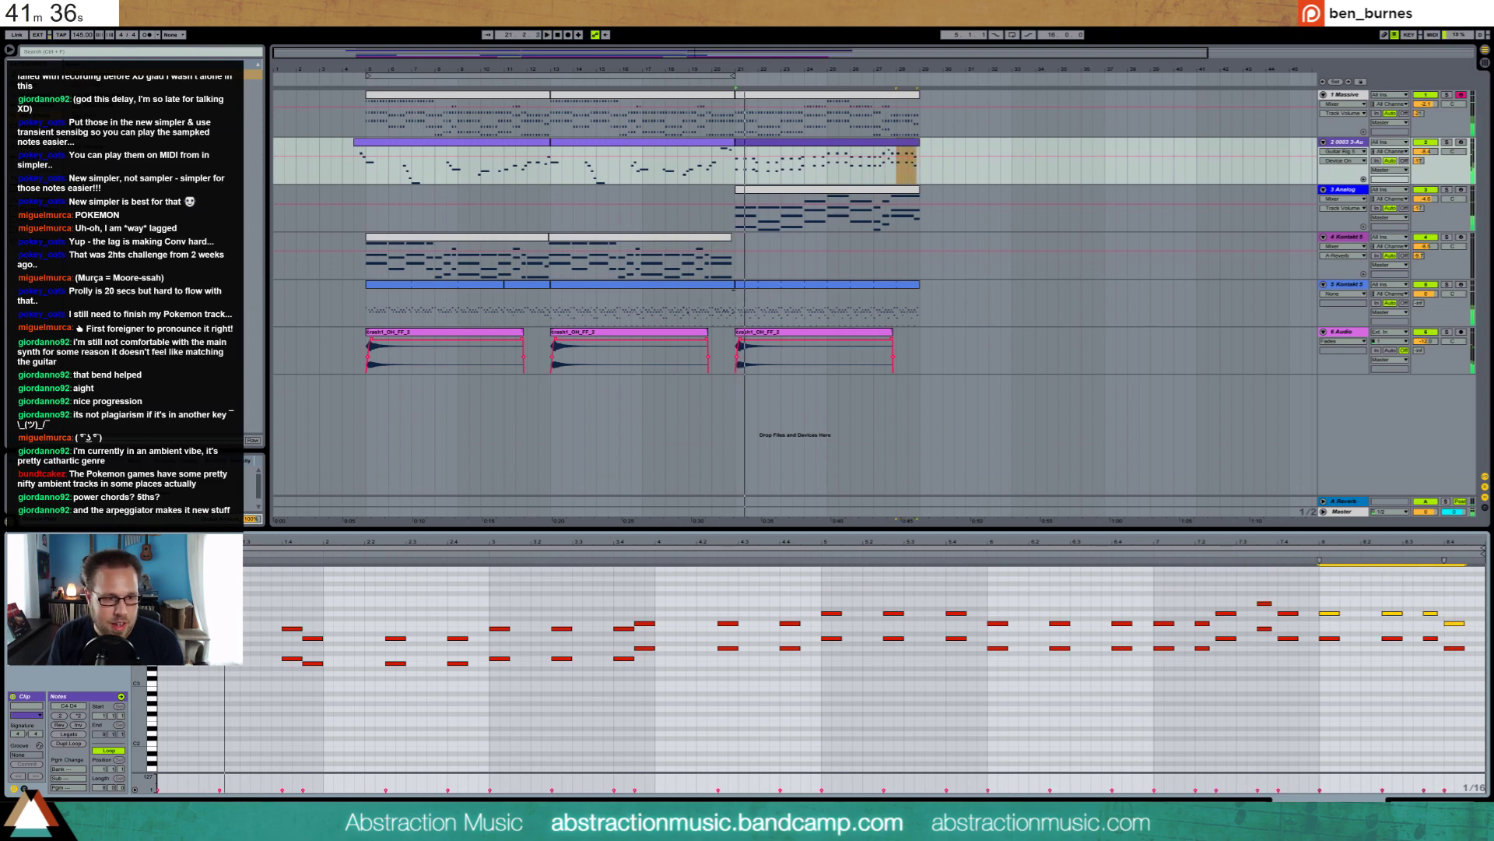
{"action": "key", "text": "space"}
Raise the upper guitar notes in the clip's first three bars to a fifth above the original notes
{"action": "left_click_drag", "start_coordinate": [238, 606], "coordinate": [334, 646]}
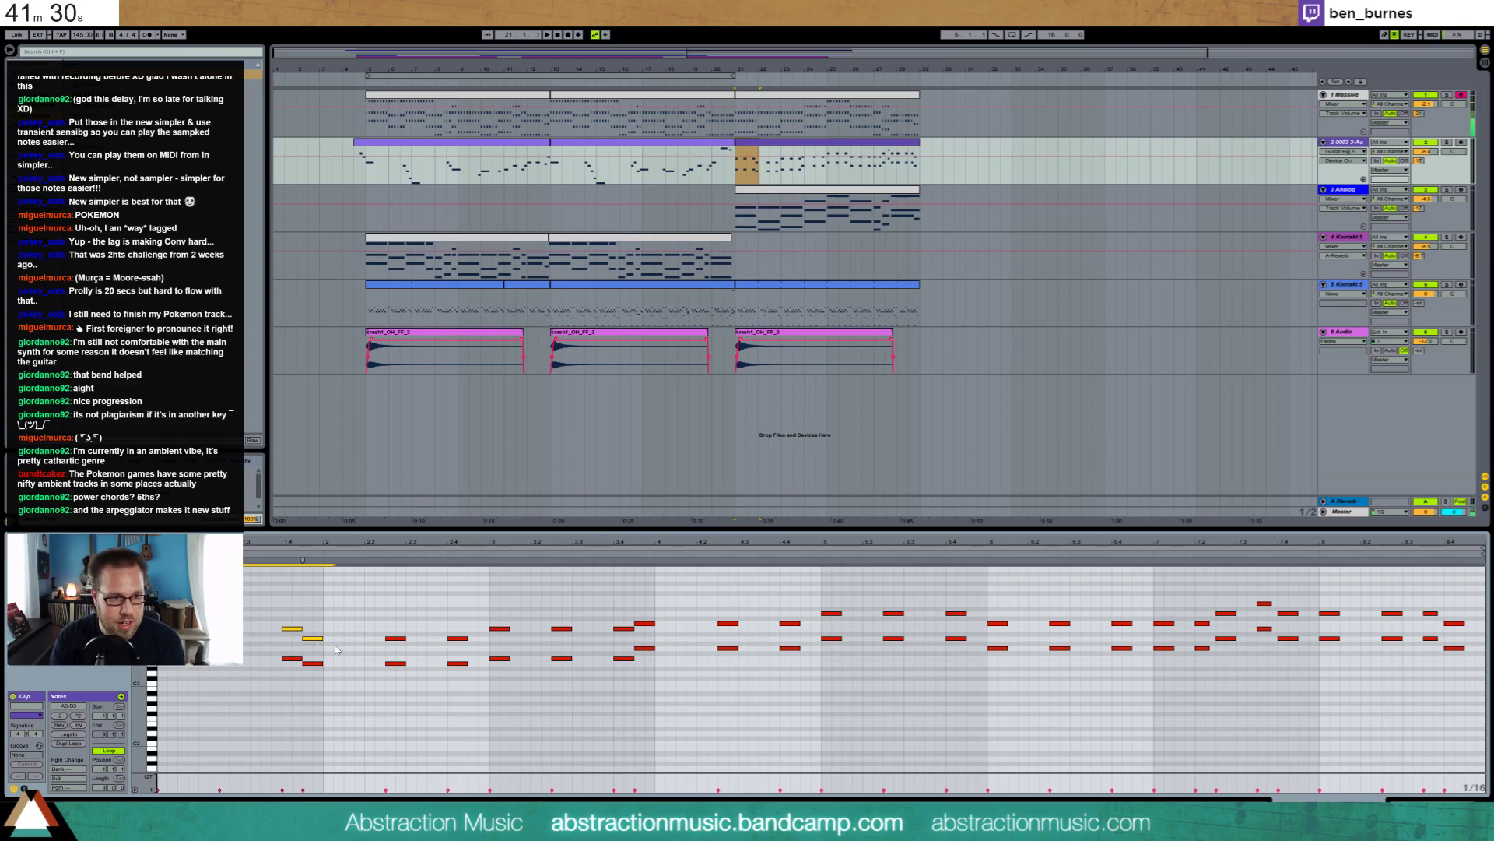
{"action": "key", "text": "Up"}
{"action": "key", "text": "space"}
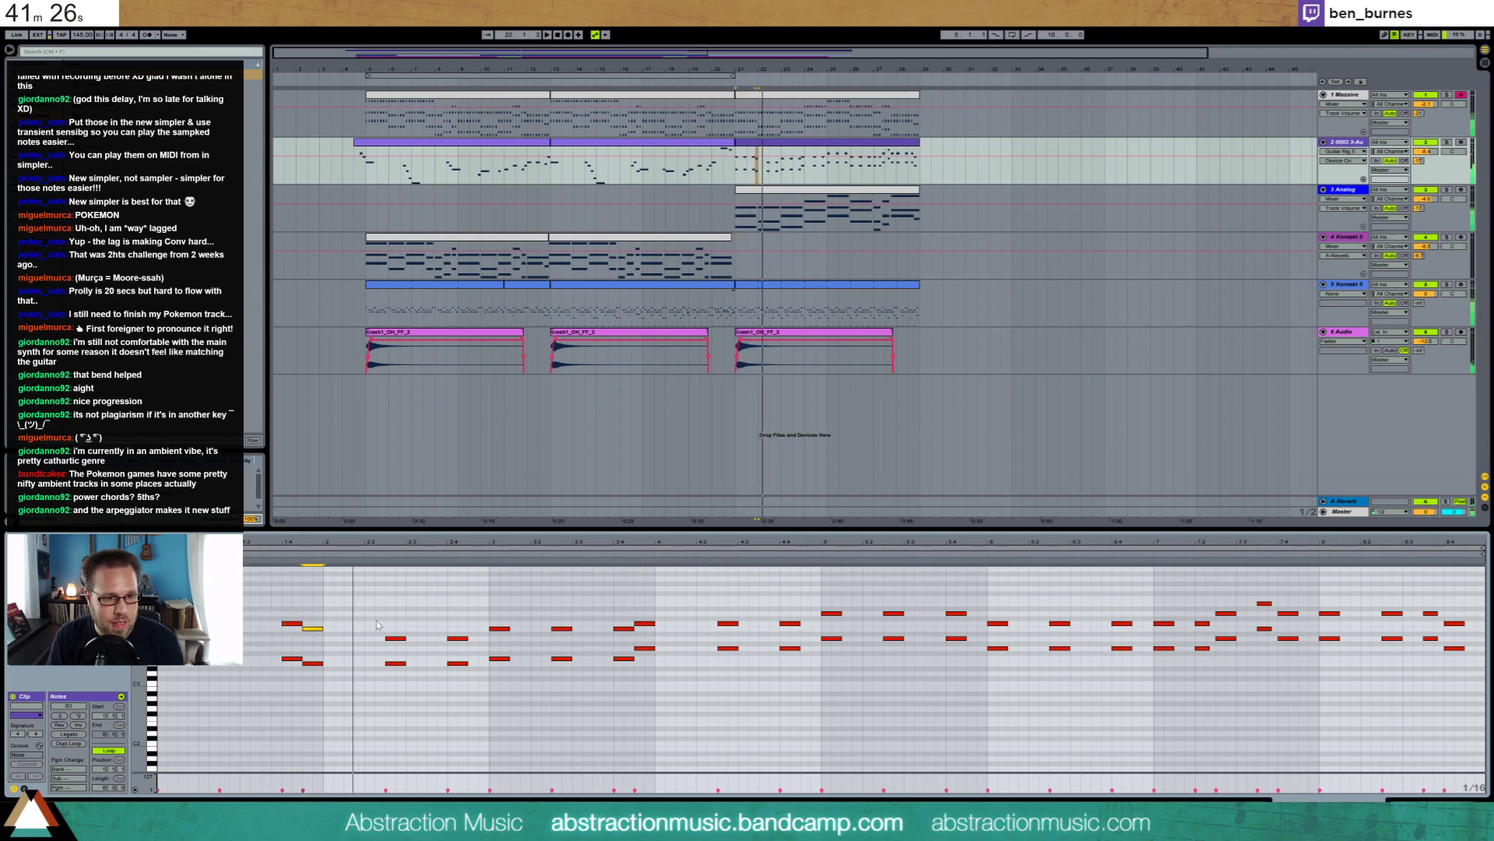
{"action": "left_click_drag", "start_coordinate": [365, 621], "coordinate": [453, 646]}
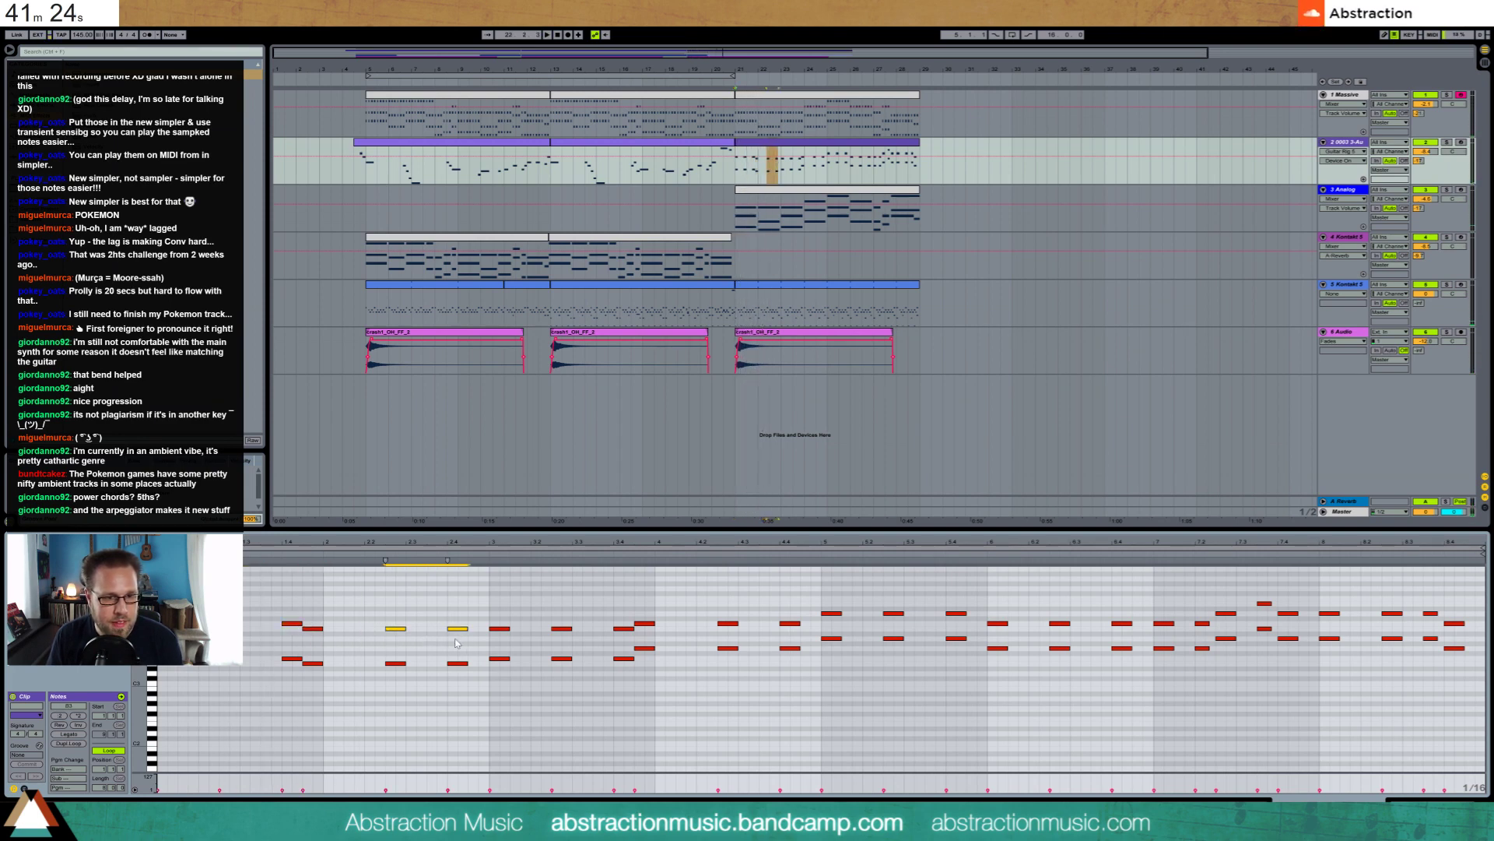
{"action": "key", "text": "Up"}
Raise the upper guitar notes from the end of bar 3 through bar 8 by up to two semitones
{"action": "left_click_drag", "start_coordinate": [643, 640], "coordinate": [652, 626]}
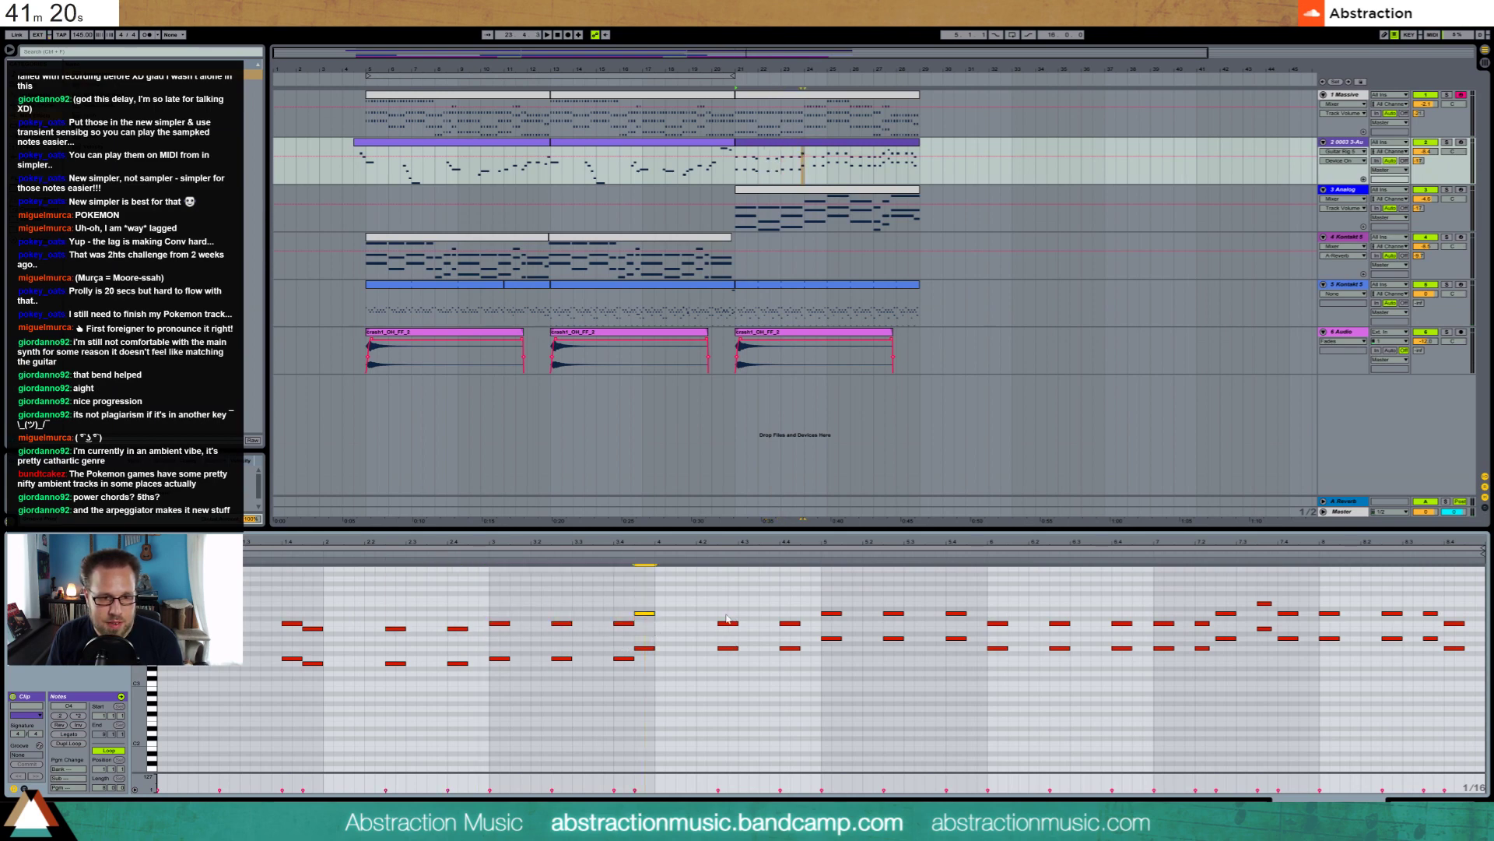
{"action": "left_click_drag", "start_coordinate": [821, 605], "coordinate": [1106, 633]}
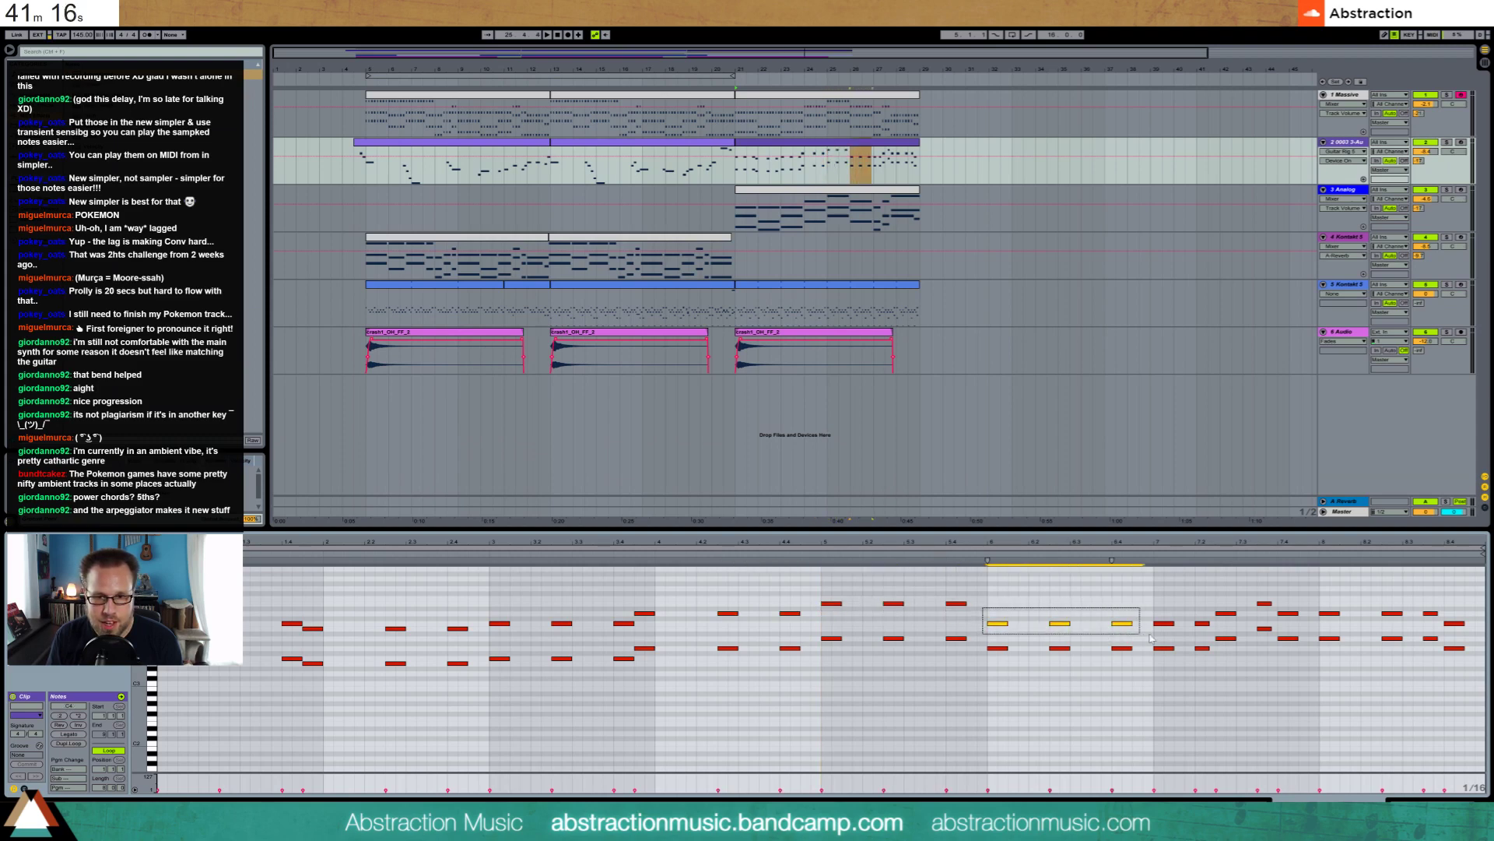
{"action": "left_click_drag", "start_coordinate": [1200, 577], "coordinate": [1339, 623]}
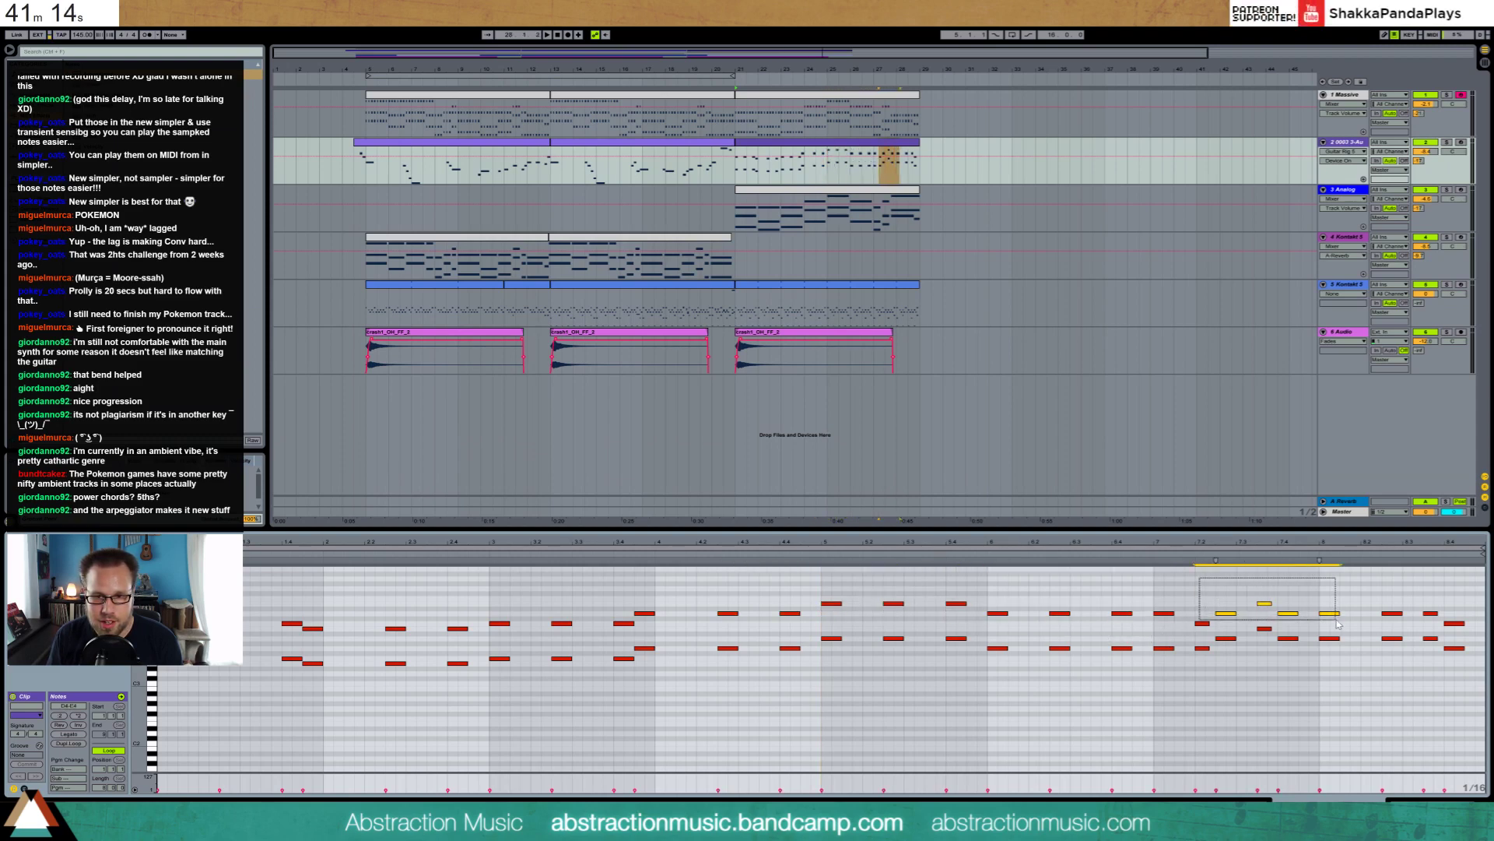
{"action": "key", "text": "Up"}
{"action": "left_click", "coordinate": [1203, 622]}
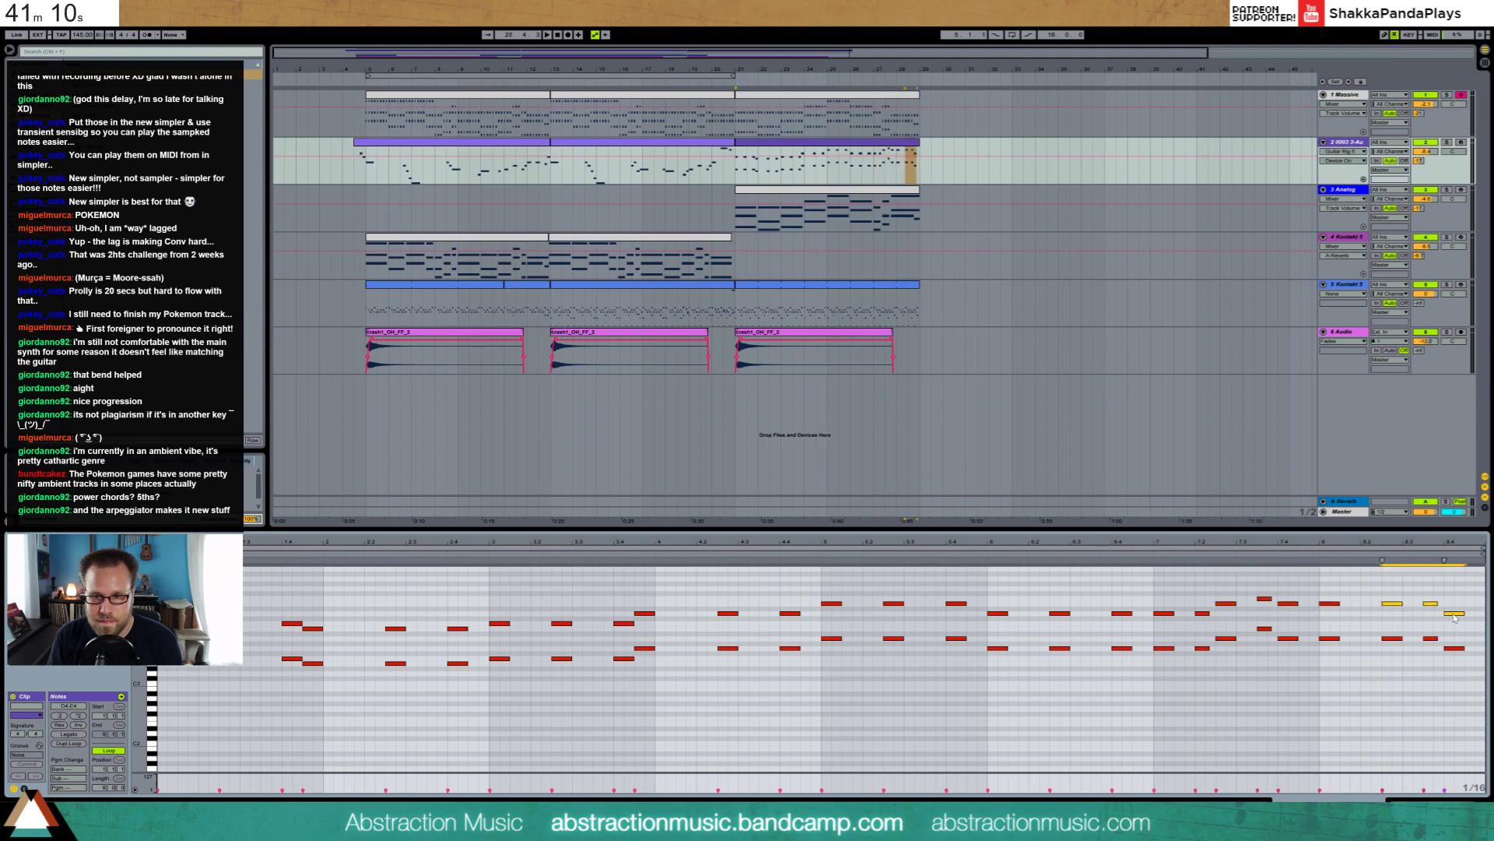
Play the section and raise the upper guitar notes leading into and within bar 2 by a semitone
{"action": "key", "text": "space"}
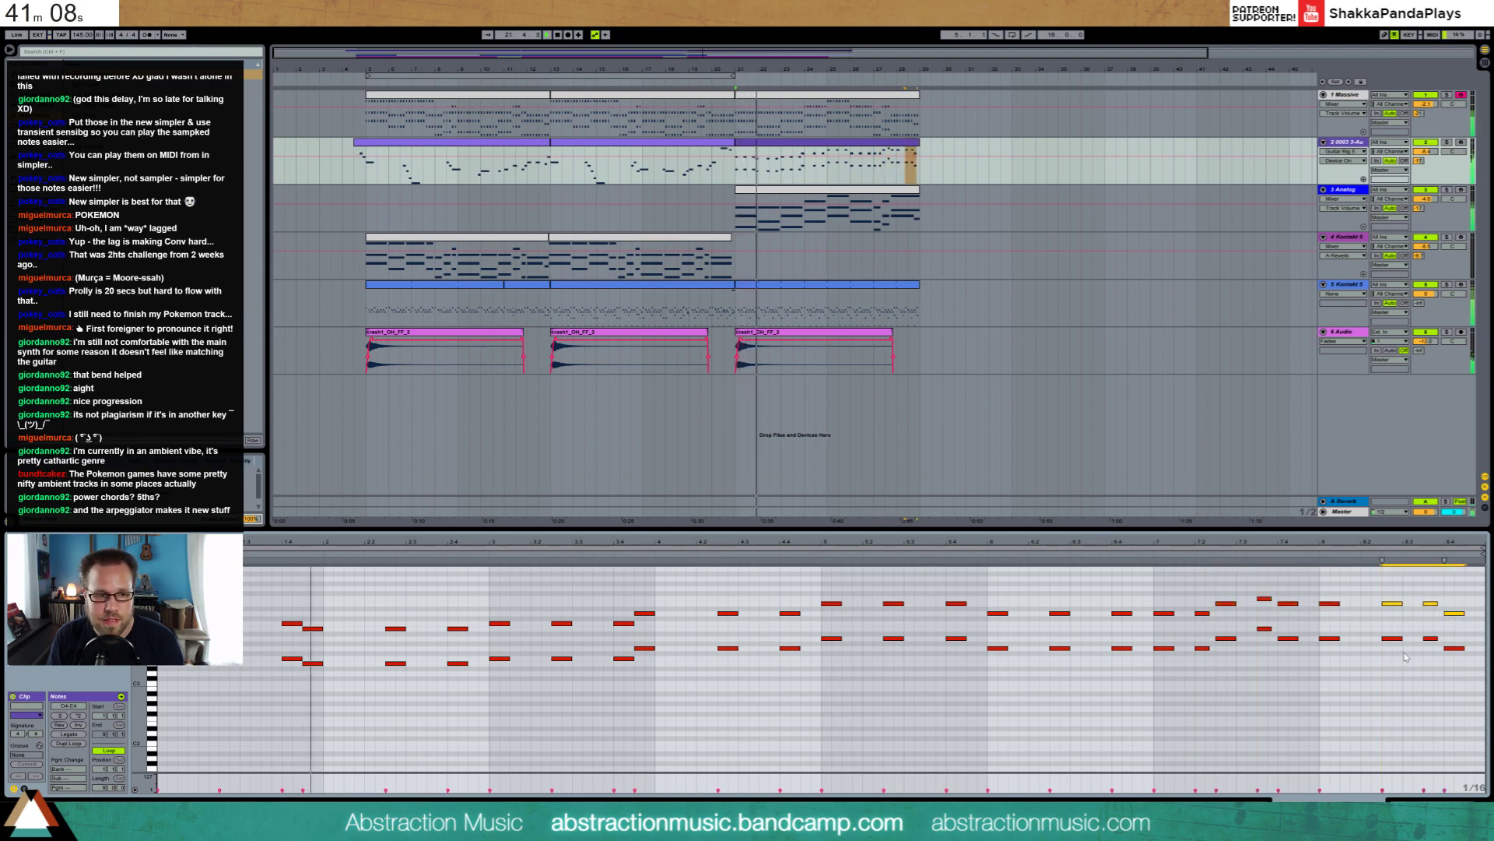
{"action": "left_click_drag", "start_coordinate": [323, 620], "coordinate": [465, 648]}
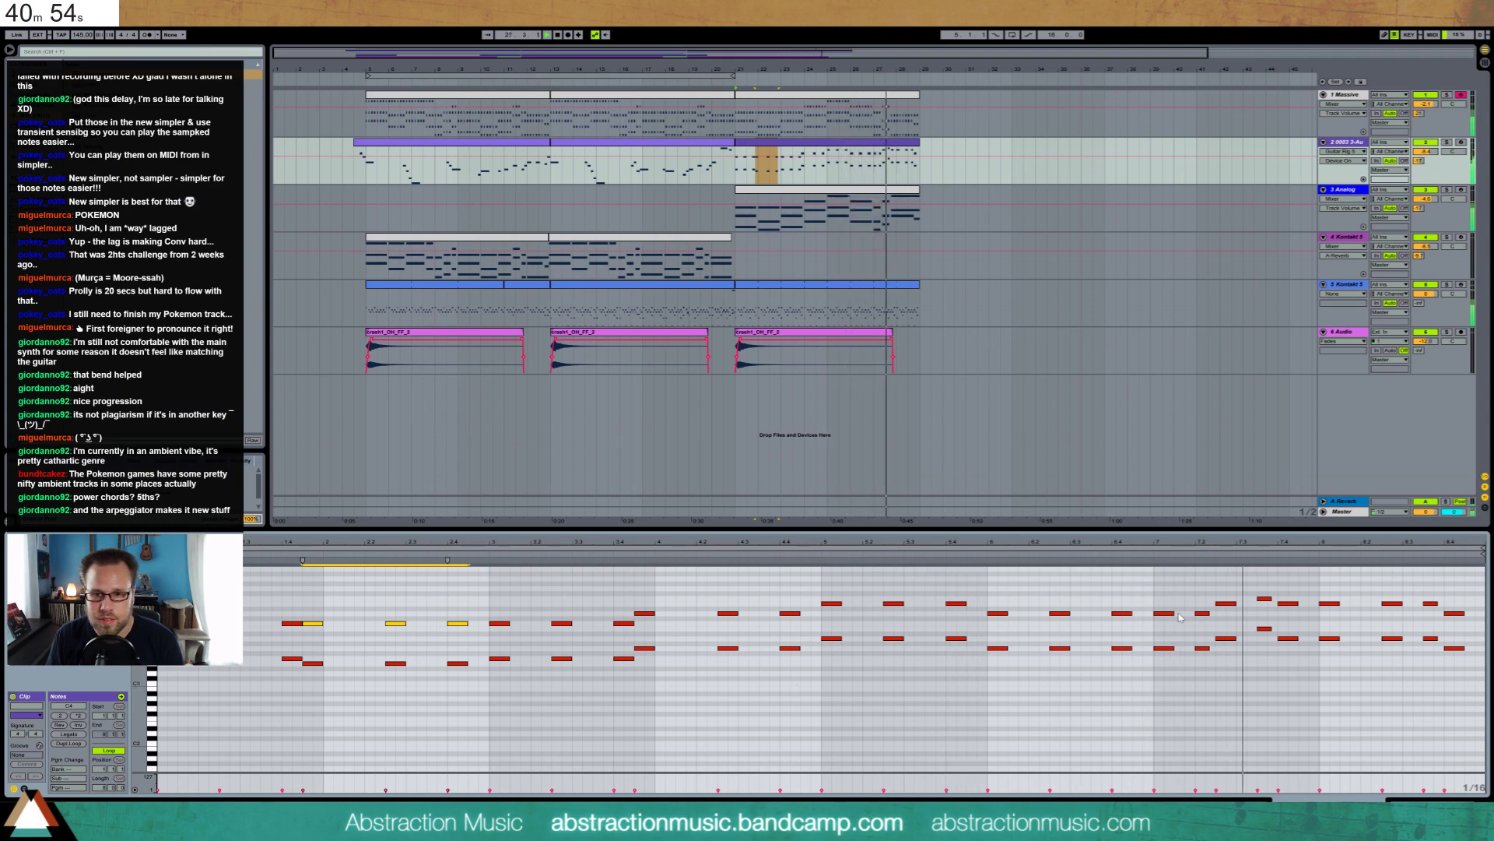
{"action": "key", "text": "space"}
Try the first three upper guitar notes of bar 7 two semitones lower and audition them
{"action": "left_click_drag", "start_coordinate": [1158, 593], "coordinate": [1219, 609]}
{"action": "key", "text": "Down"}
{"action": "key", "text": "Down"}
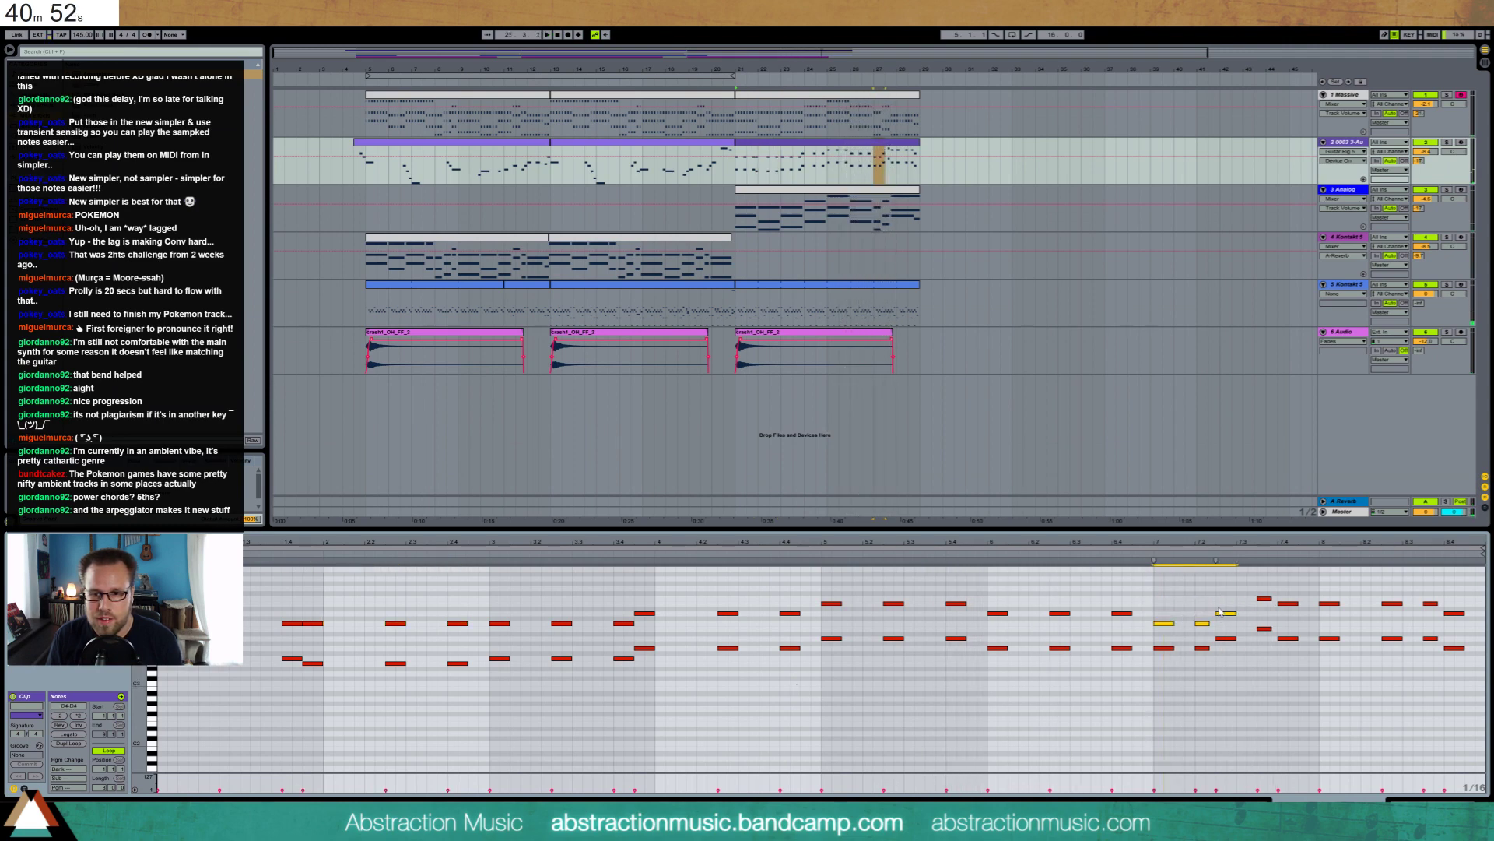
{"action": "key", "text": "space"}
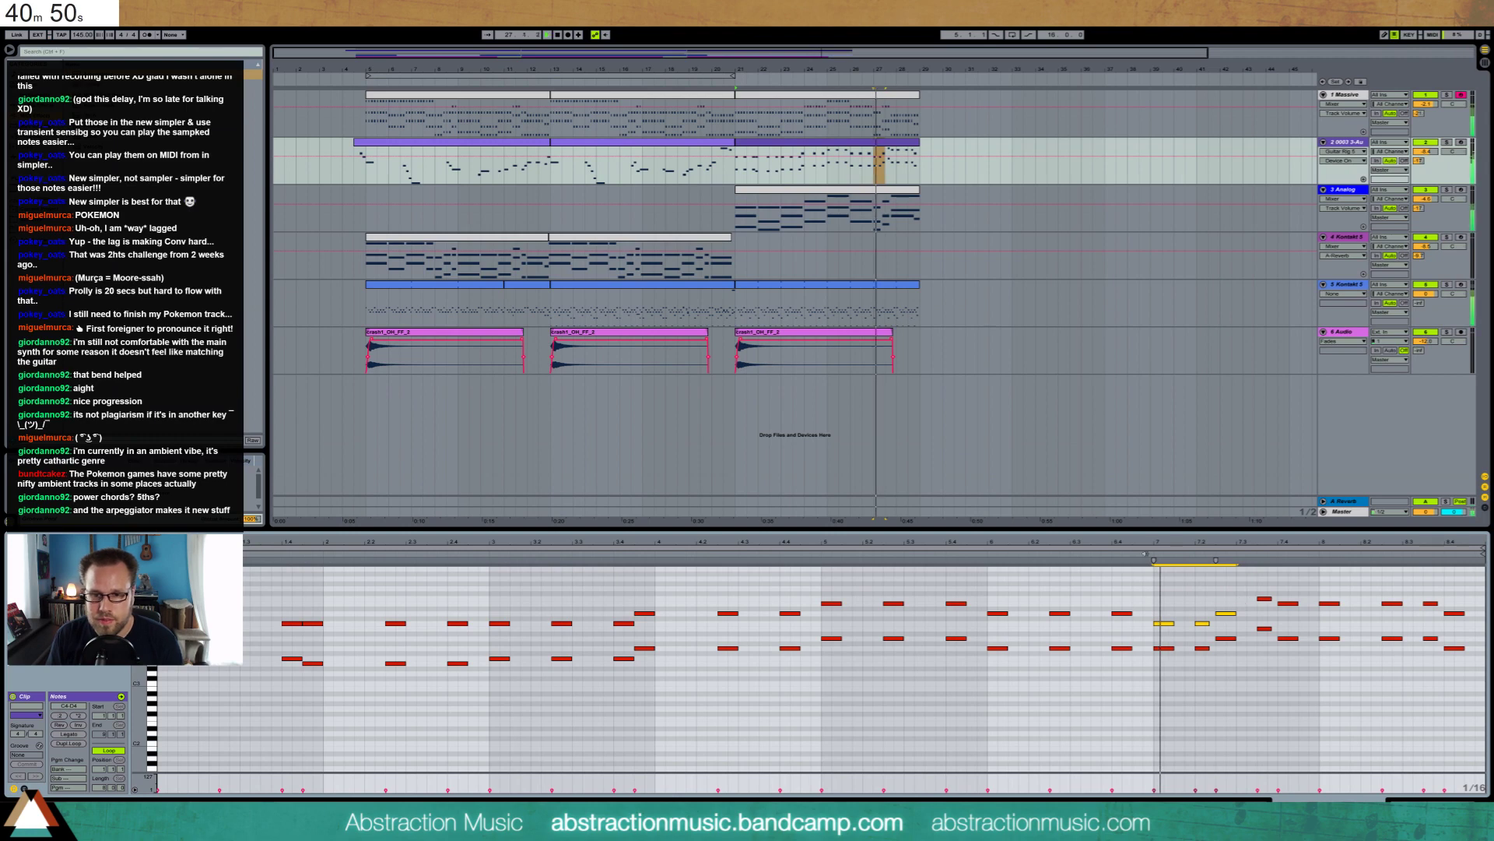
Bring the first three upper guitar notes of bar 7 to the same higher pitch and play from just before them
{"action": "key", "text": "Up"}
{"action": "key", "text": "Up"}
{"action": "key", "text": "Up"}
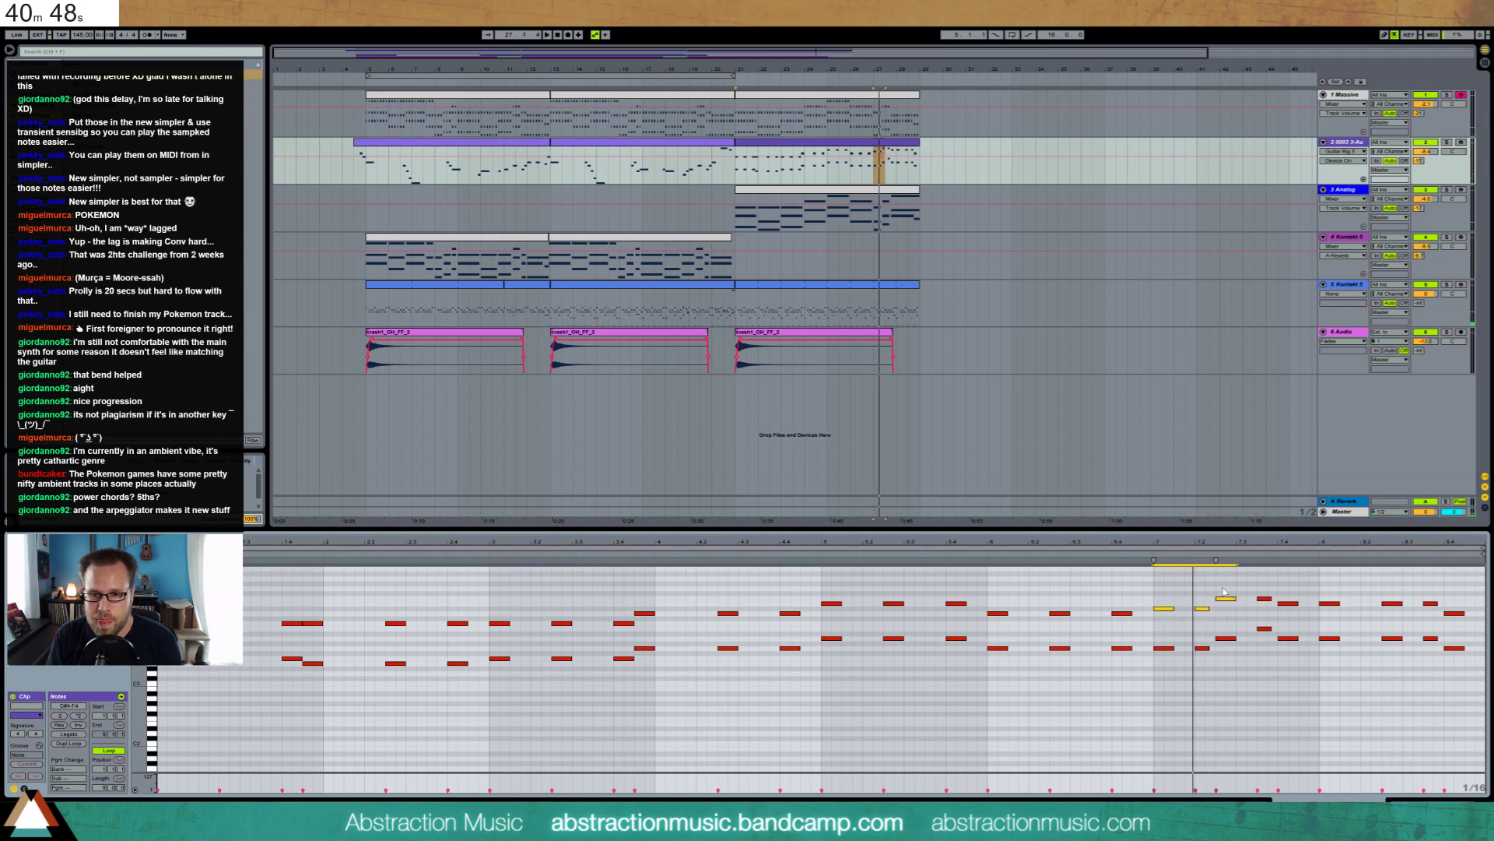
{"action": "key", "text": "Up"}
{"action": "left_click", "coordinate": [1225, 594]}
{"action": "key", "text": "Down"}
{"action": "key", "text": "Down"}
{"action": "key", "text": "Down"}
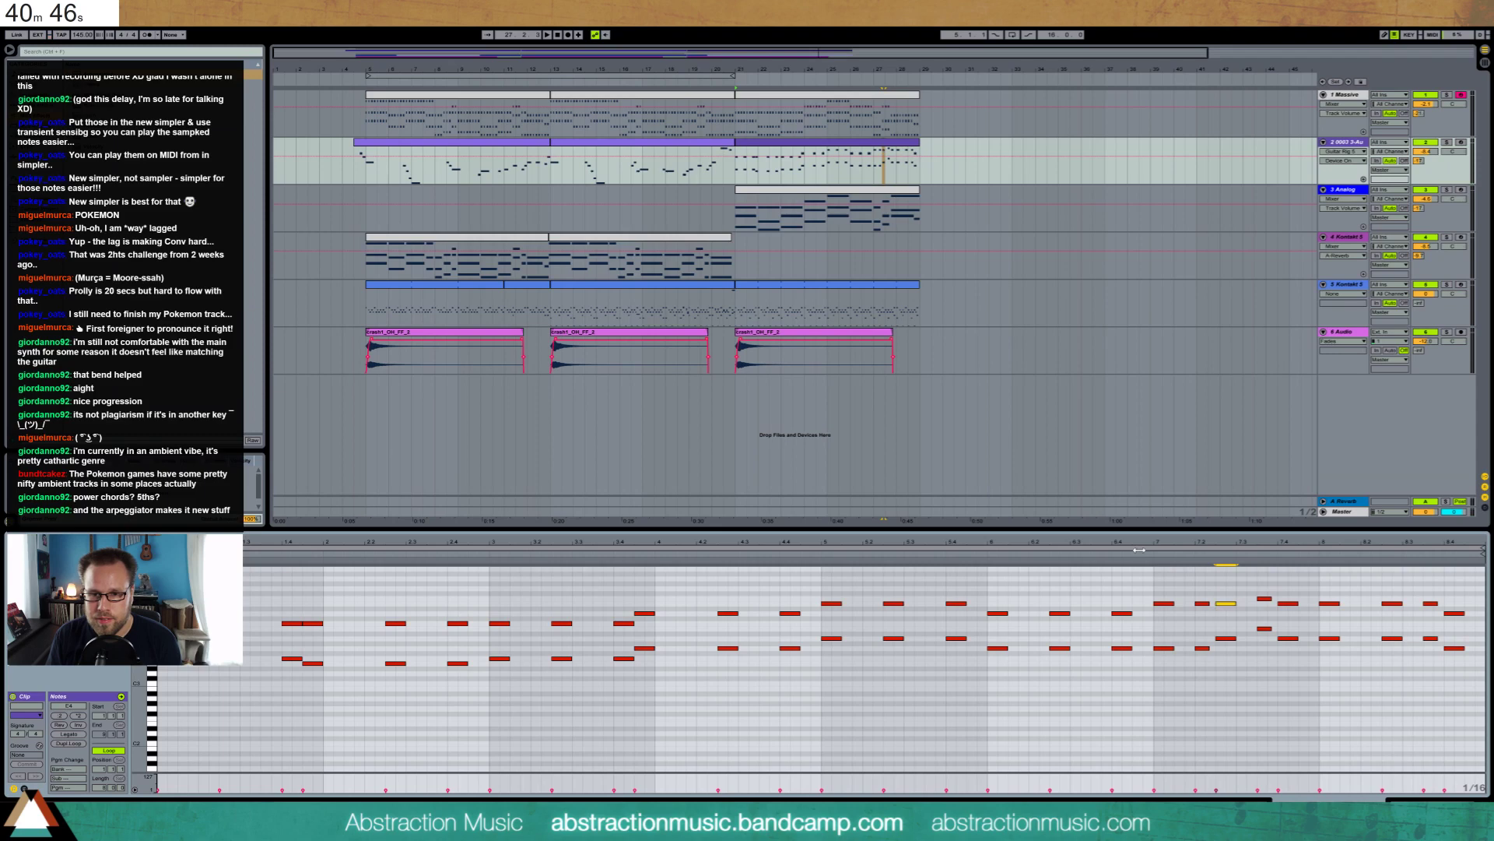
{"action": "left_click", "coordinate": [1142, 551]}
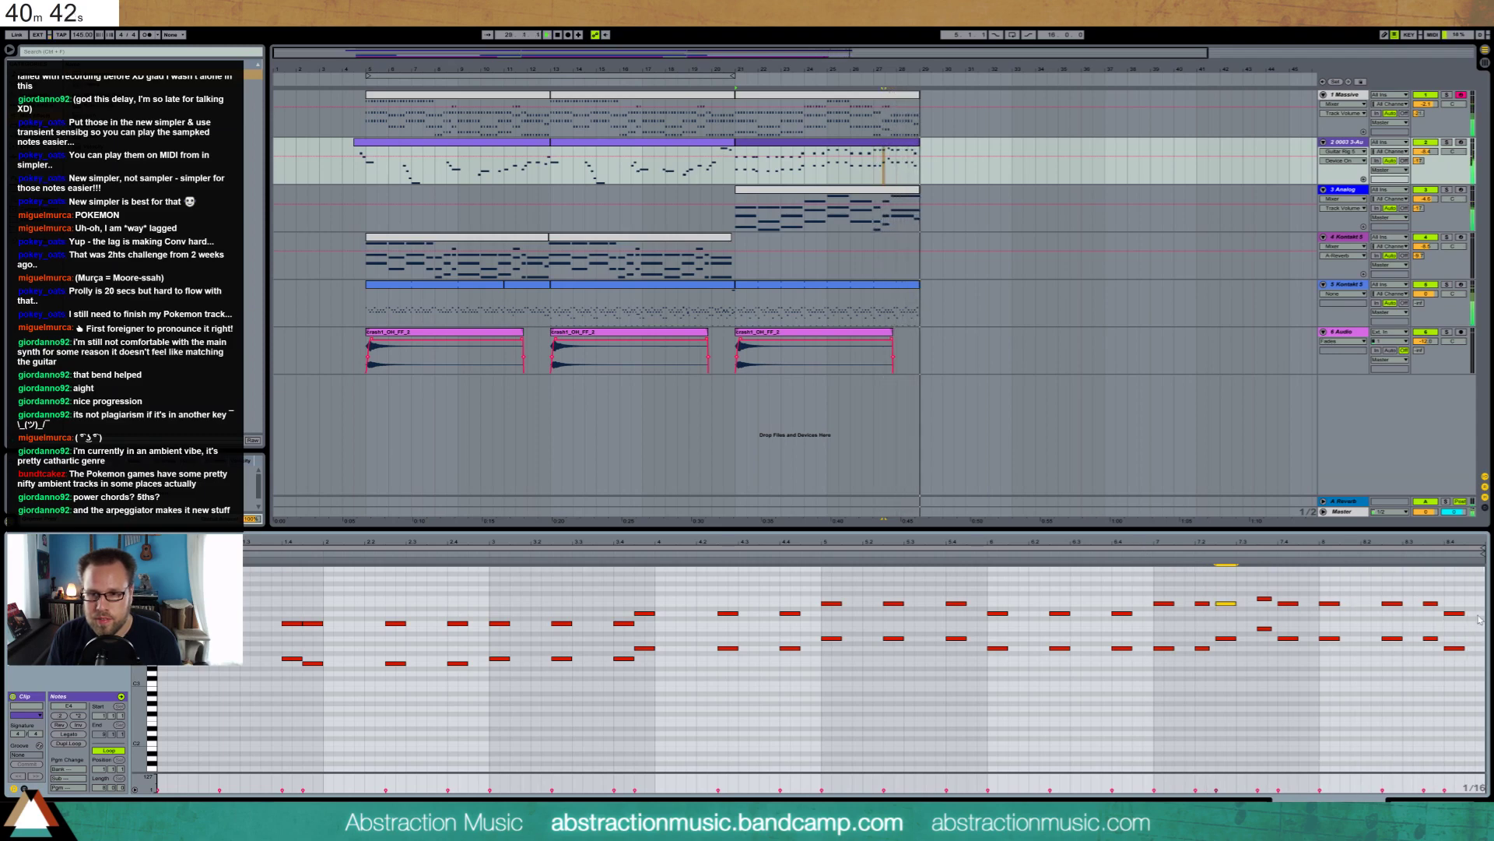
Try the last guitar note pair a semitone higher, restore it, and raise only its lower note by a semitone
{"action": "left_click_drag", "start_coordinate": [1473, 660], "coordinate": [1446, 593]}
{"action": "key", "text": "Up"}
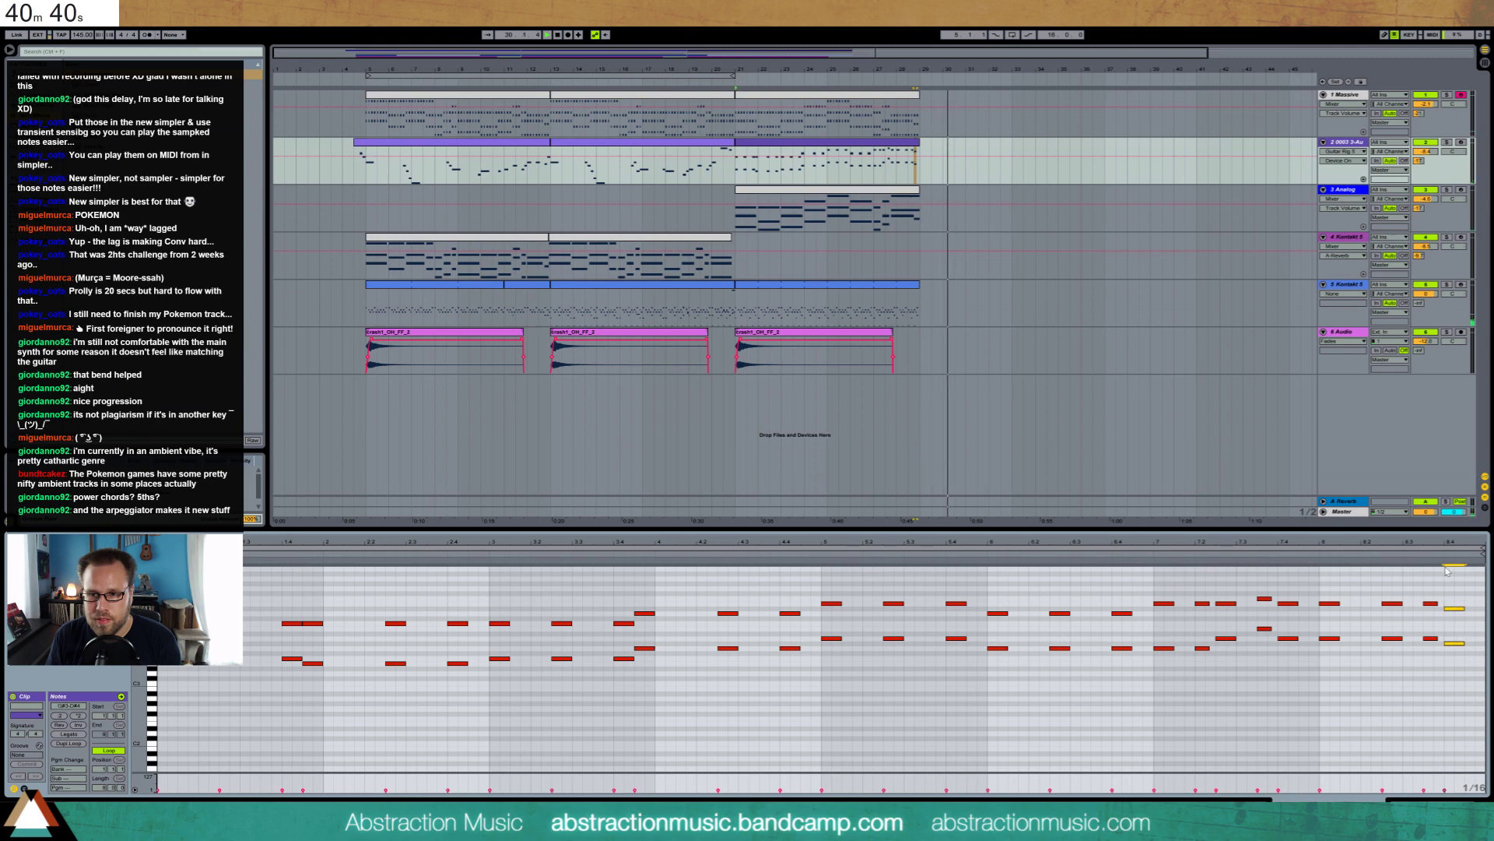
{"action": "left_click_drag", "start_coordinate": [1450, 594], "coordinate": [1462, 685]}
{"action": "key", "text": "Down"}
{"action": "left_click", "coordinate": [1451, 647]}
{"action": "key", "text": "Up"}
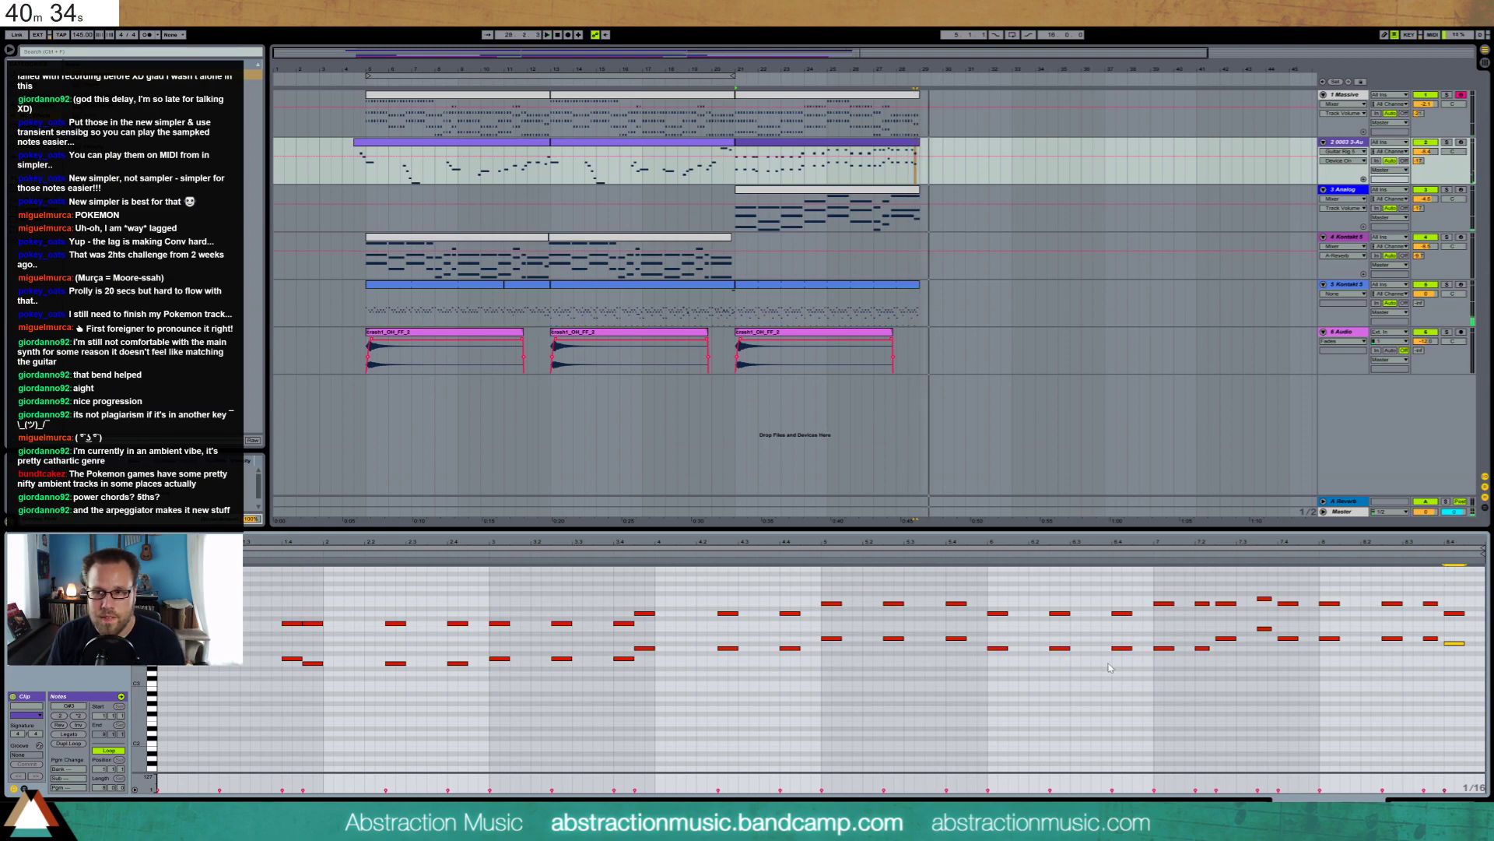
Open track 5's Kontakt clip at bar 21 and play it from near its start
{"action": "key", "text": "shift+Tab"}
{"action": "double_click", "coordinate": [841, 285]}
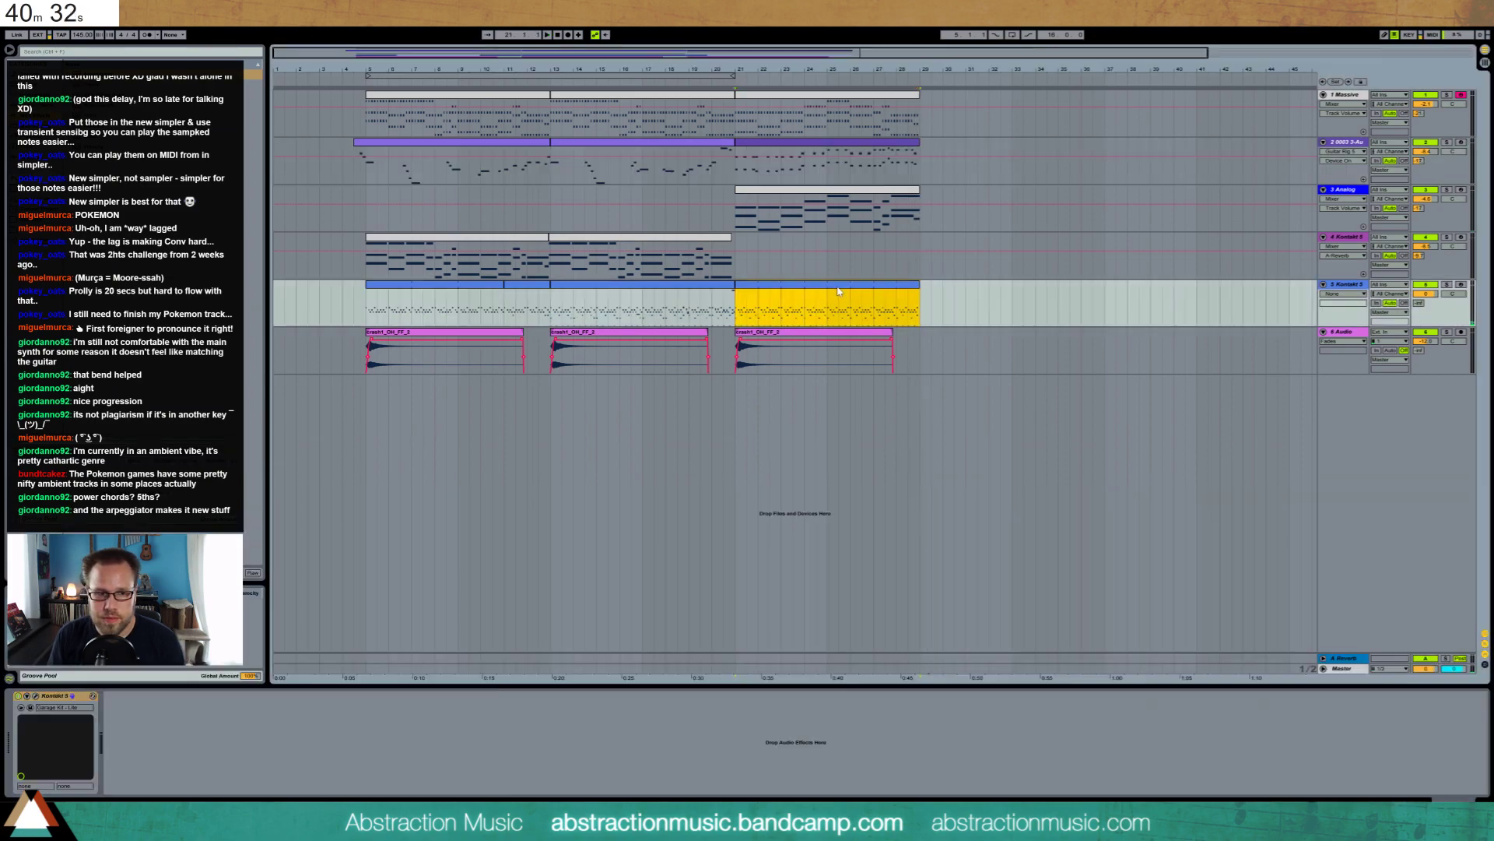
{"action": "left_click", "coordinate": [286, 624]}
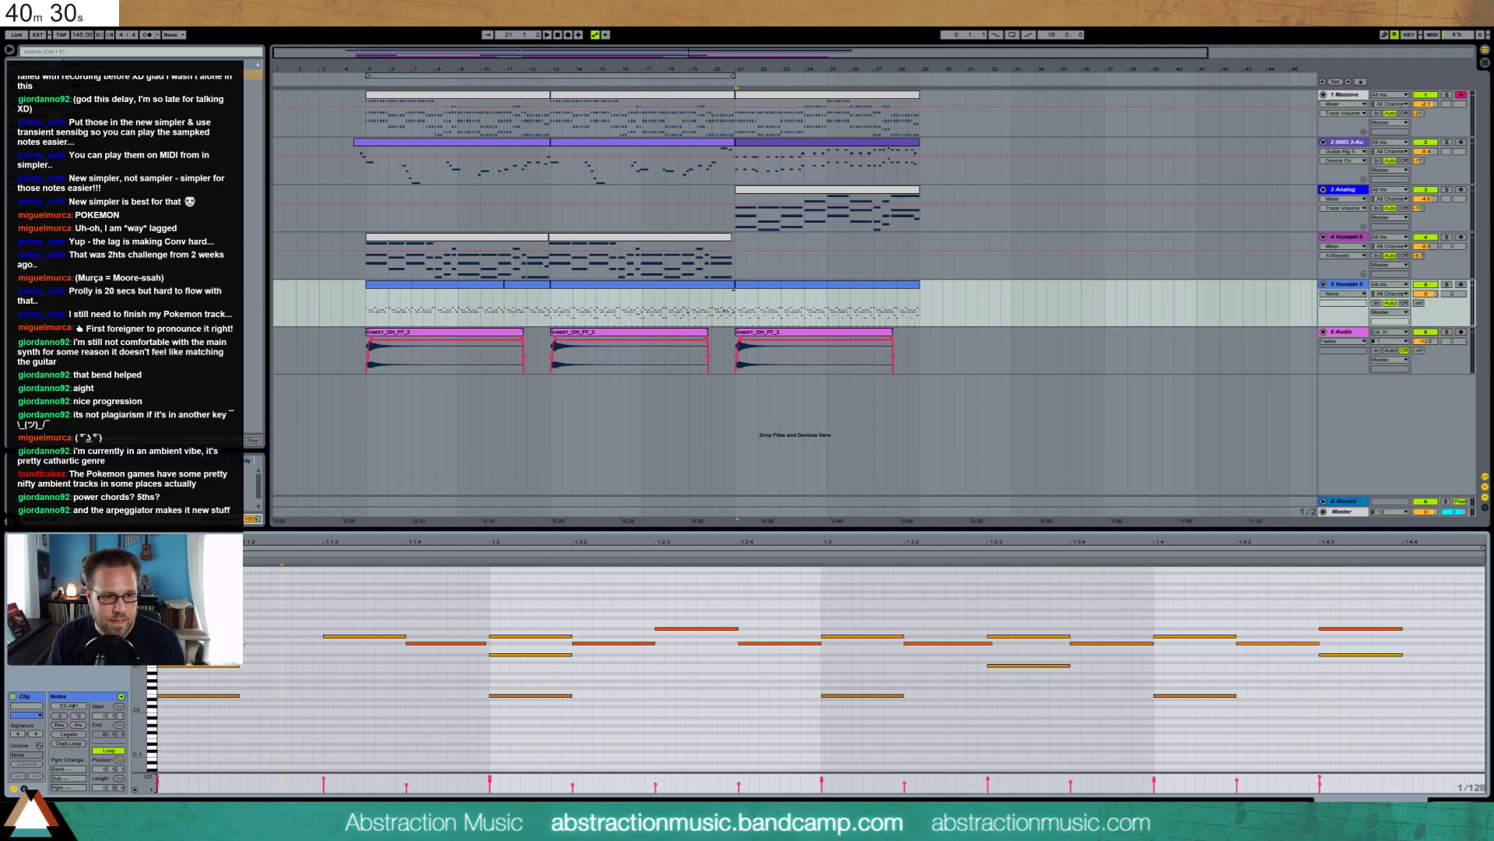
{"action": "key", "text": "space"}
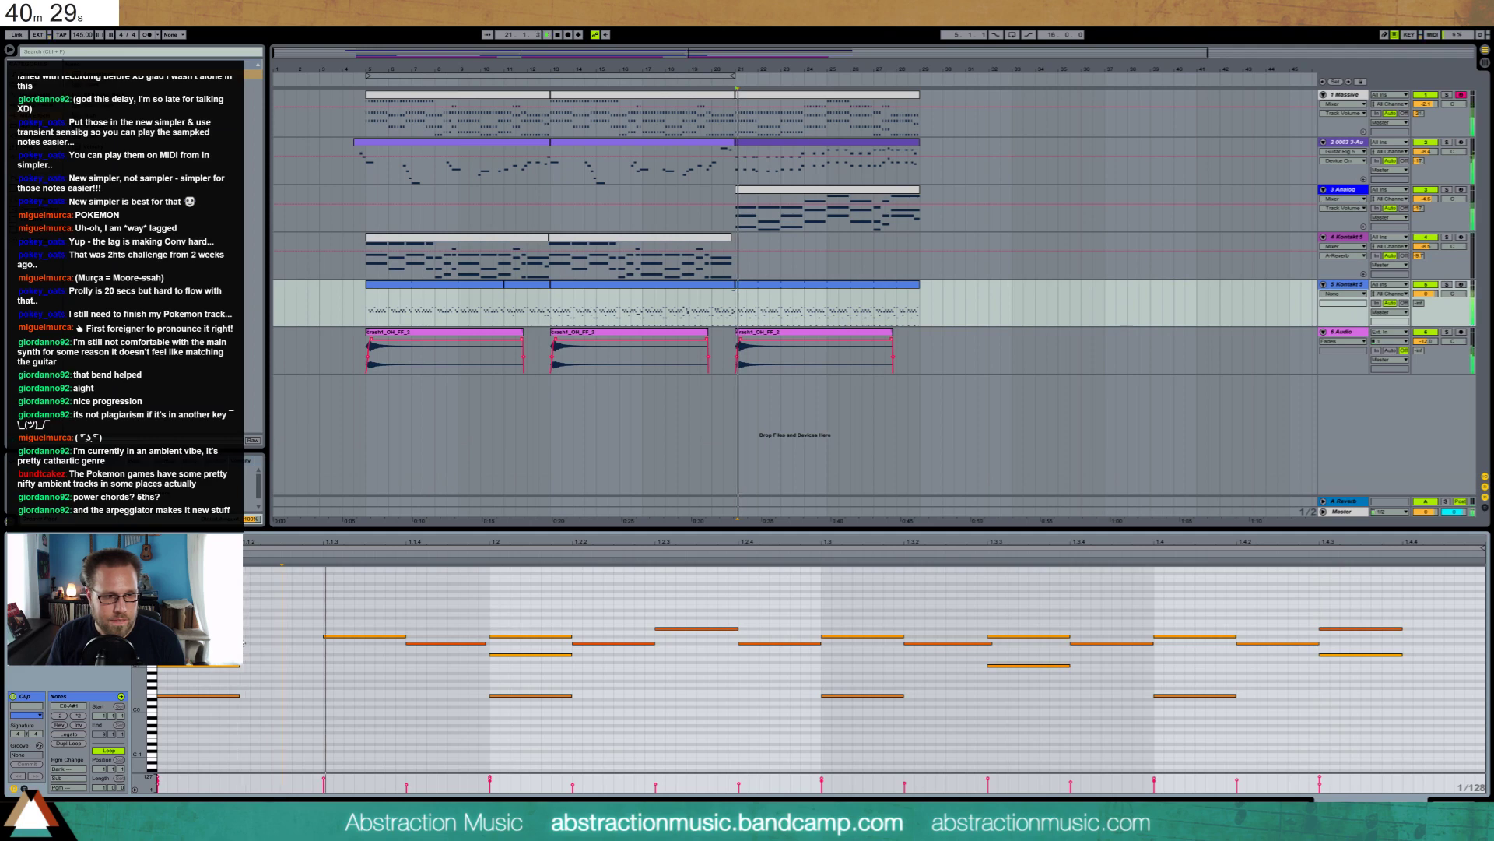
Solo track 5 and split its Kontakt notes at 1.2.2 and 1.3.2 into two half-length repeats each
{"action": "left_click", "coordinate": [1447, 285]}
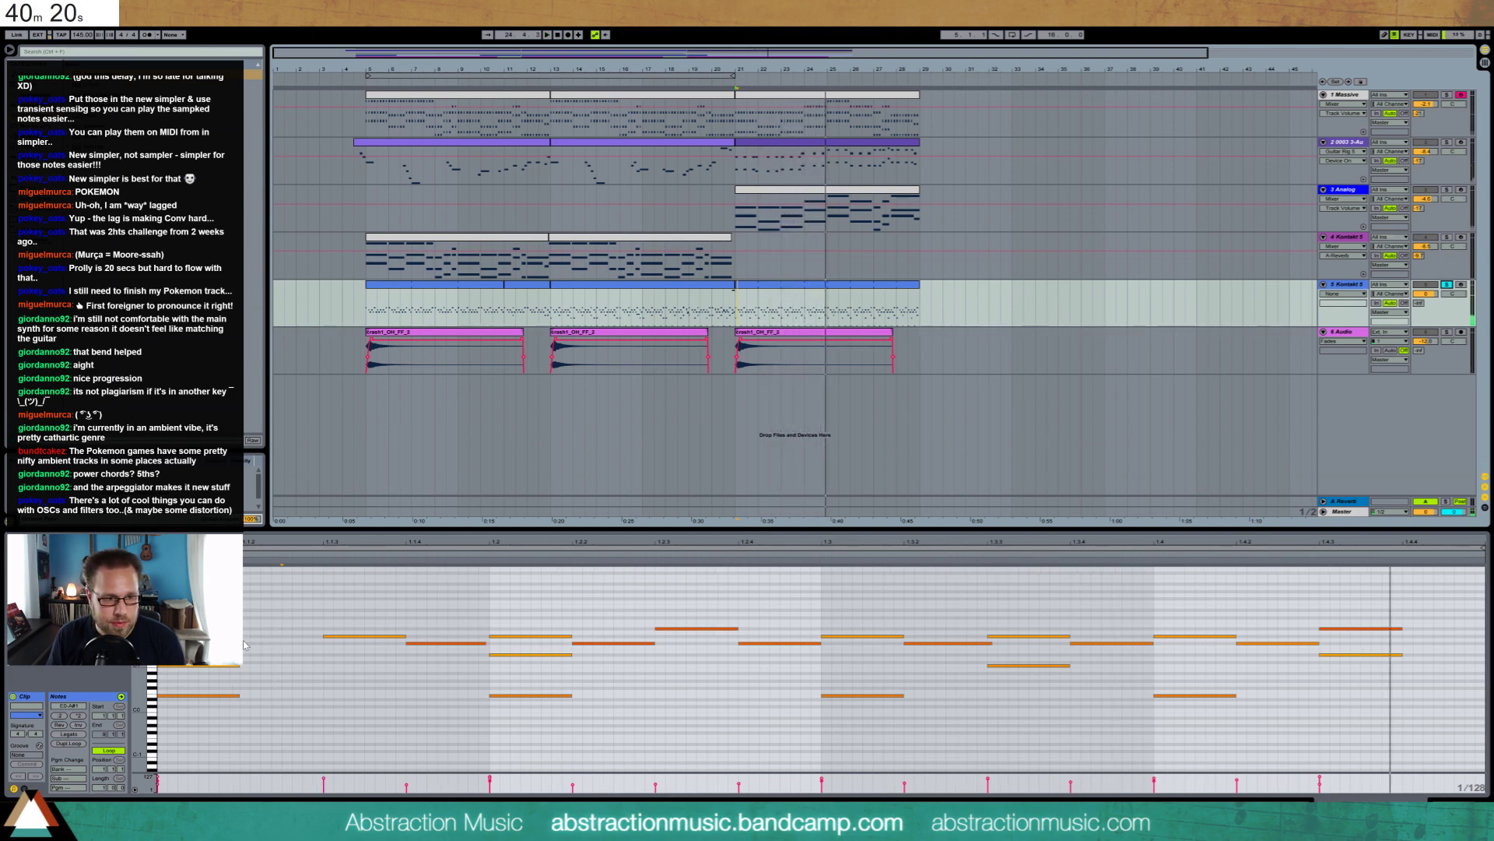
{"action": "mouse_move", "coordinate": [654, 643]}
{"action": "left_mouse_down"}
{"action": "mouse_move", "coordinate": [615, 651]}
{"action": "mouse_move", "coordinate": [654, 646]}
{"action": "left_mouse_up"}
{"action": "left_click", "coordinate": [620, 644]}
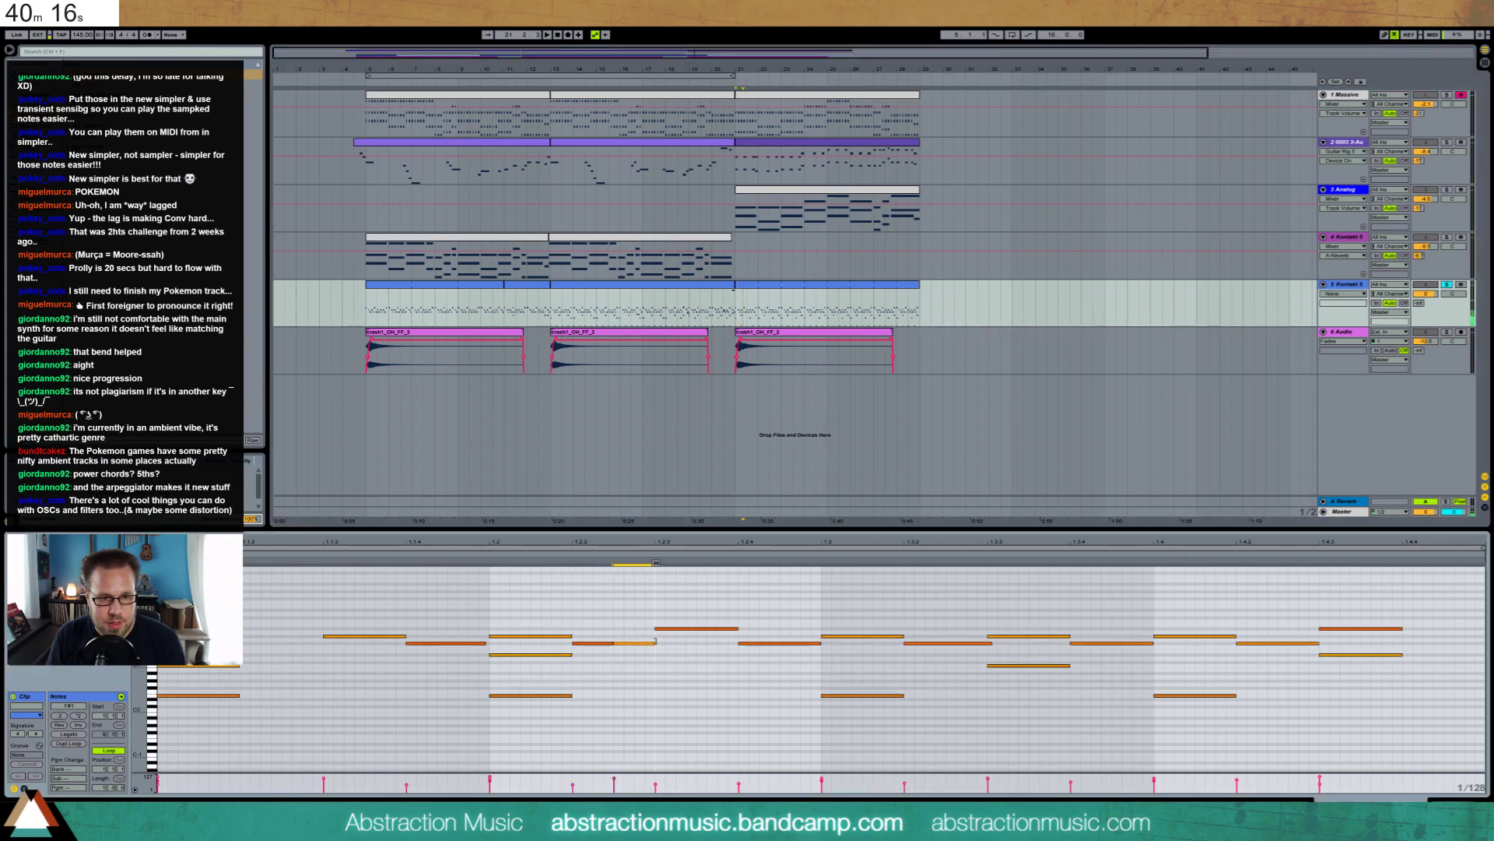
{"action": "mouse_move", "coordinate": [485, 640]}
{"action": "left_mouse_down"}
{"action": "mouse_move", "coordinate": [457, 644]}
{"action": "mouse_move", "coordinate": [491, 643]}
{"action": "left_mouse_up"}
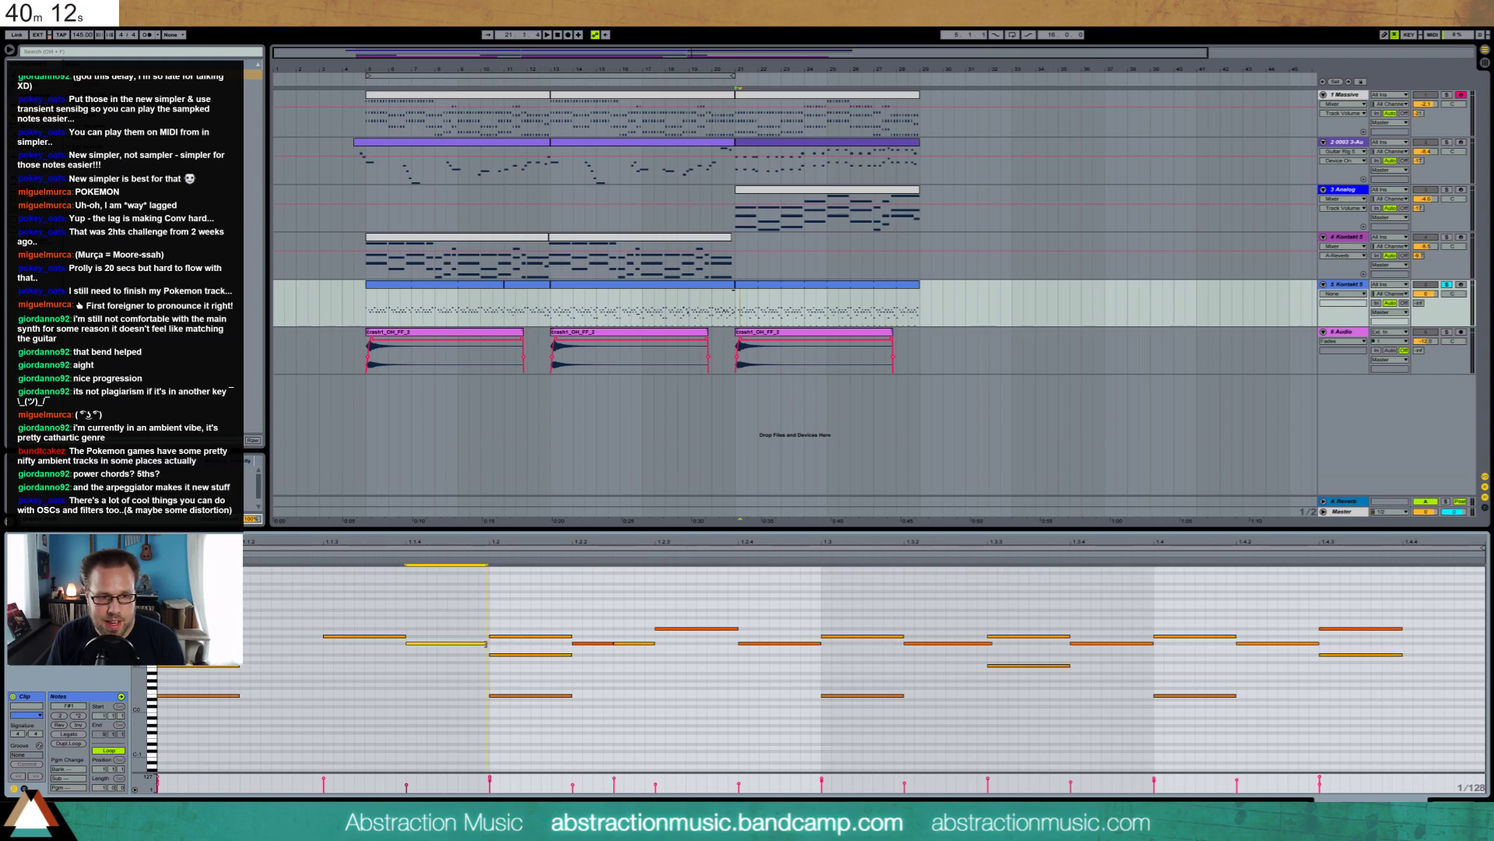
{"action": "left_click_drag", "start_coordinate": [991, 643], "coordinate": [947, 643]}
{"action": "key", "text": "ctrl+d"}
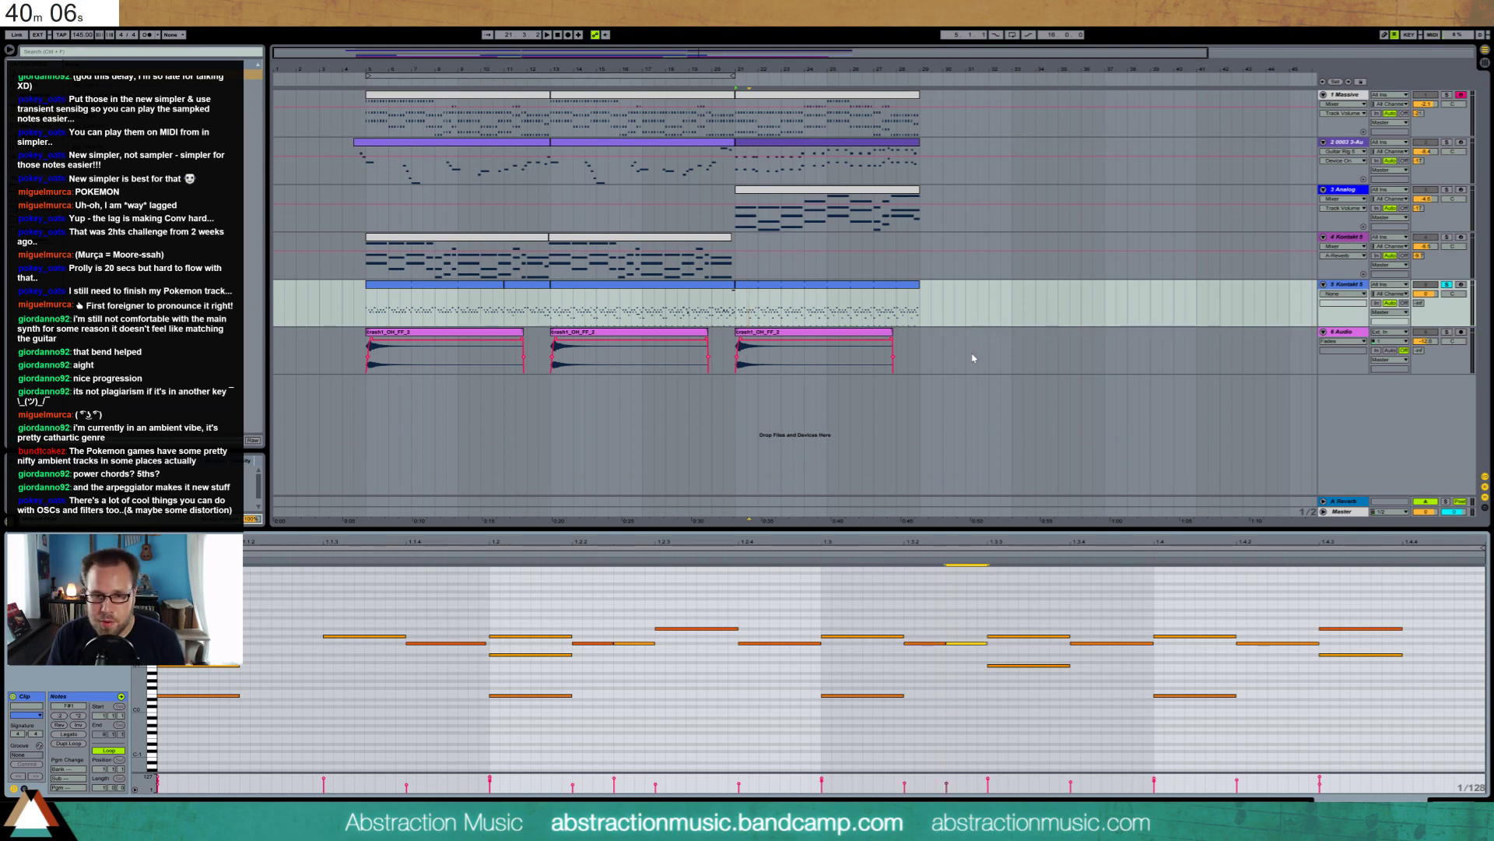
Halve the Kontakt note at 1.4.2, duplicate it into the second half, and play the clip
{"action": "left_click", "coordinate": [1283, 642]}
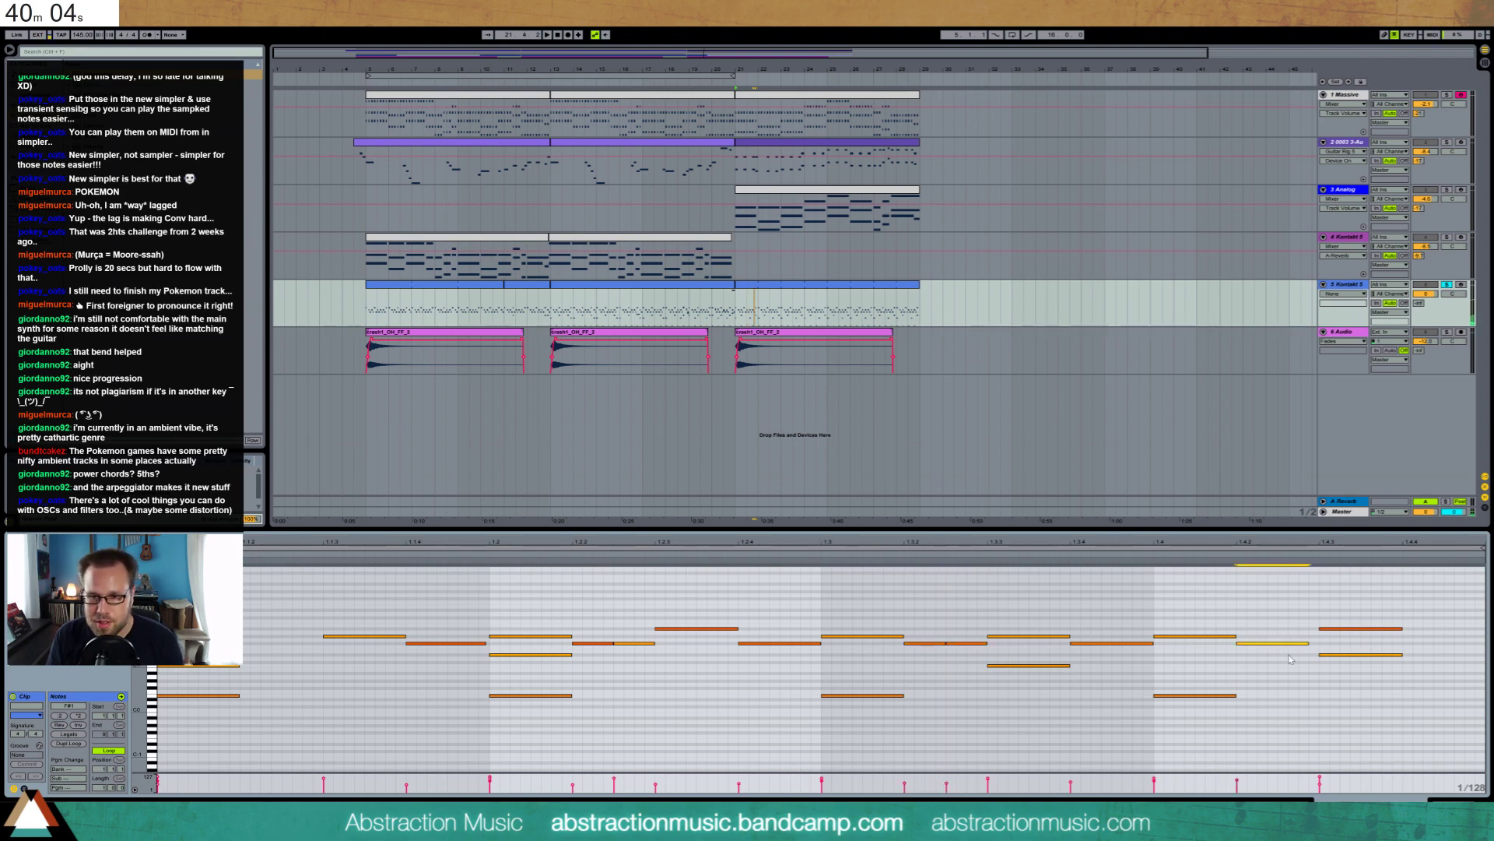
{"action": "key", "text": "shift+Left"}
{"action": "key", "text": "shift+Left"}
{"action": "key", "text": "shift+Left"}
{"action": "key", "text": "ctrl+d"}
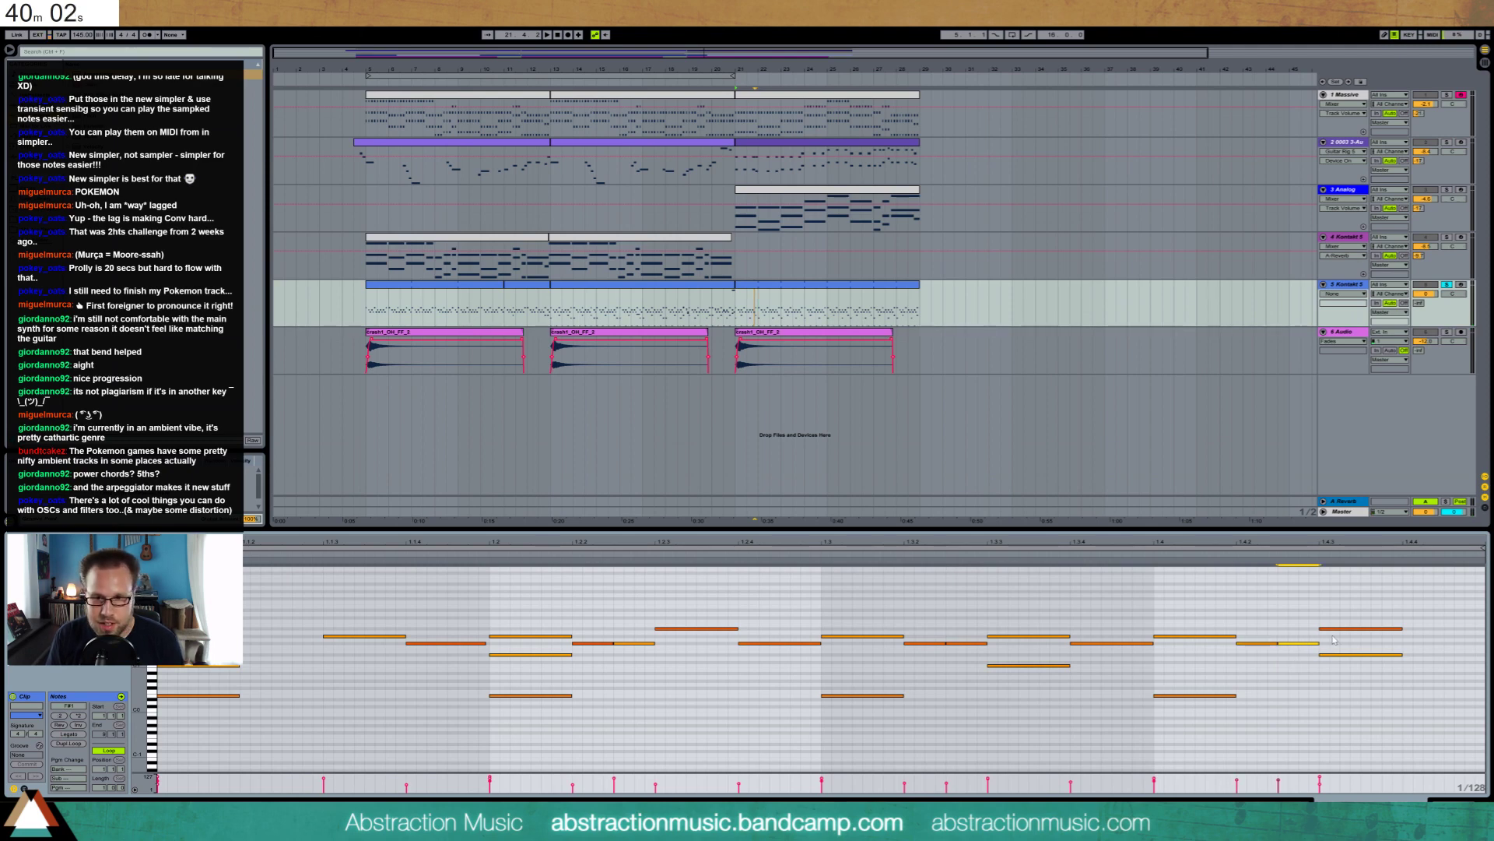
{"action": "key", "text": "space"}
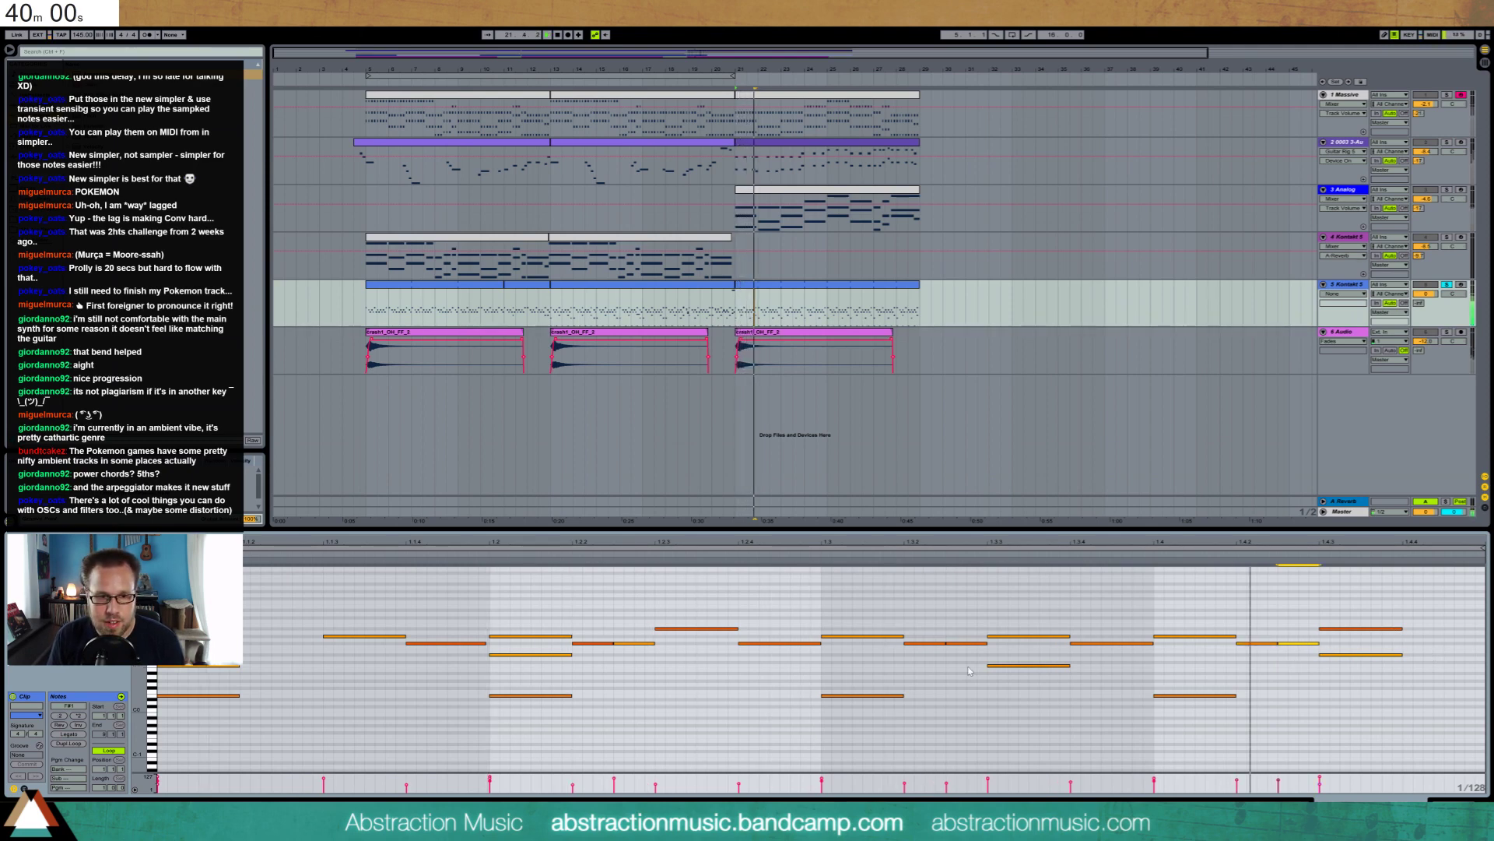
Raise the second halves of the split notes at 1.2.2 and 1.3.2 to the upper note's pitch at 1.3.3, auditioning the result
{"action": "mouse_move", "coordinate": [604, 622]}
{"action": "left_mouse_down"}
{"action": "mouse_move", "coordinate": [629, 662]}
{"action": "mouse_move", "coordinate": [635, 637]}
{"action": "left_mouse_up"}
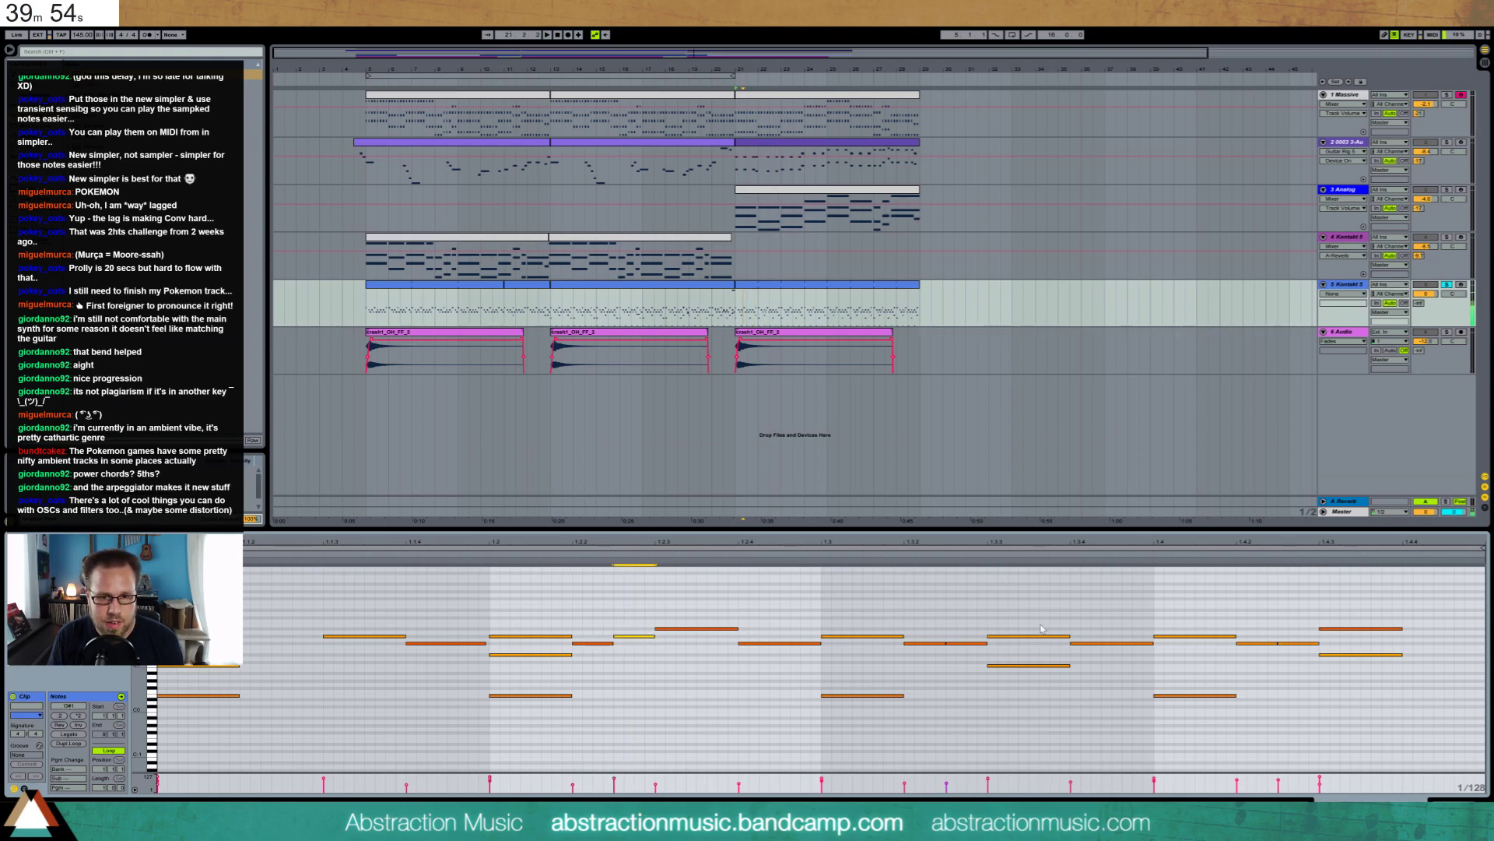
{"action": "left_click_drag", "start_coordinate": [971, 643], "coordinate": [971, 635]}
{"action": "key", "text": "space"}
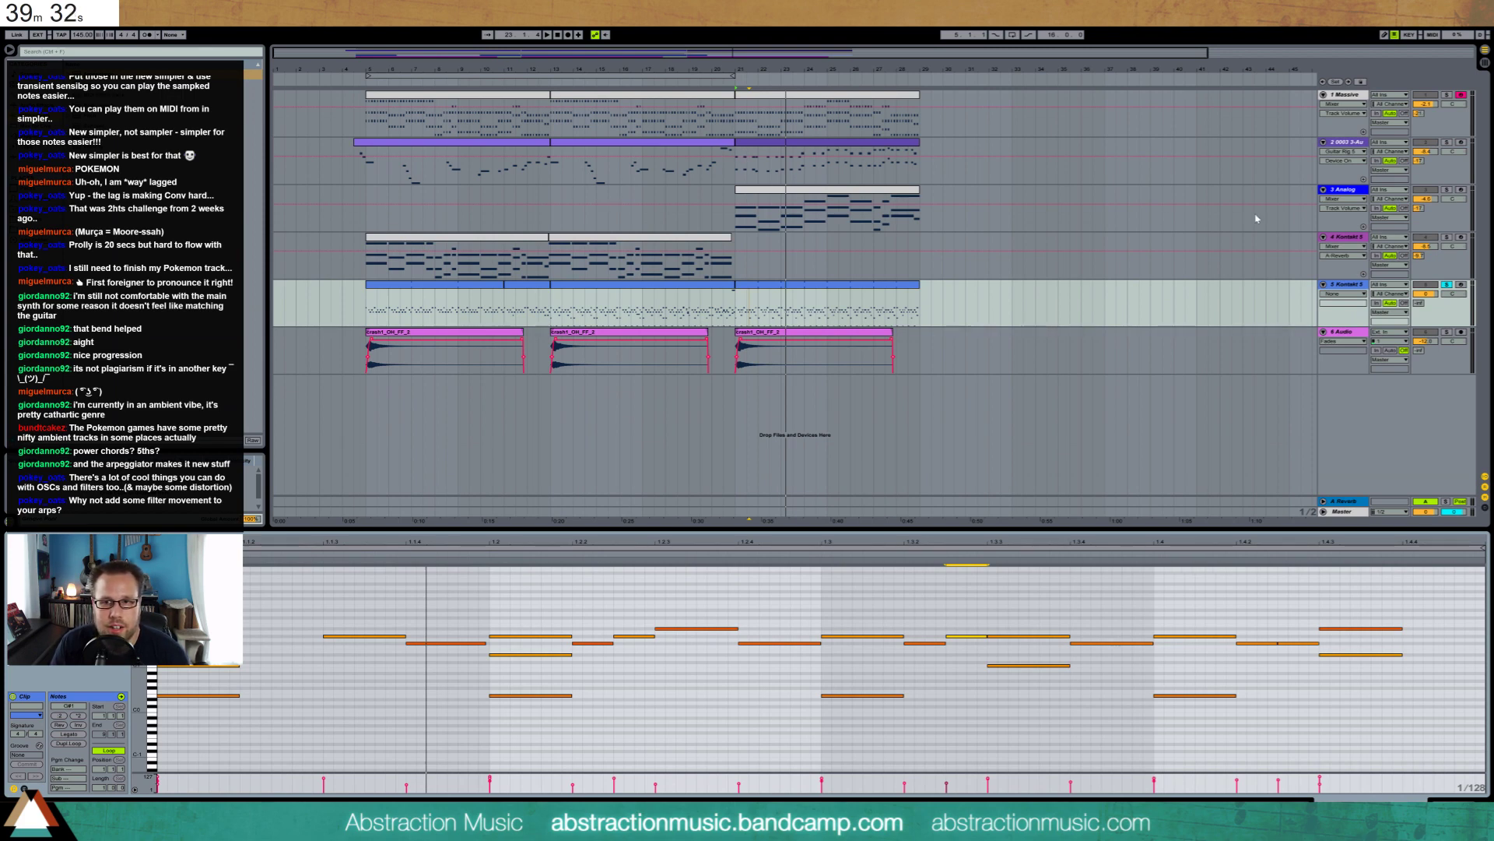
Insert an empty MIDI track directly below the track 2 guitar and place the insertion point at bar 21
{"action": "left_click", "coordinate": [1349, 195]}
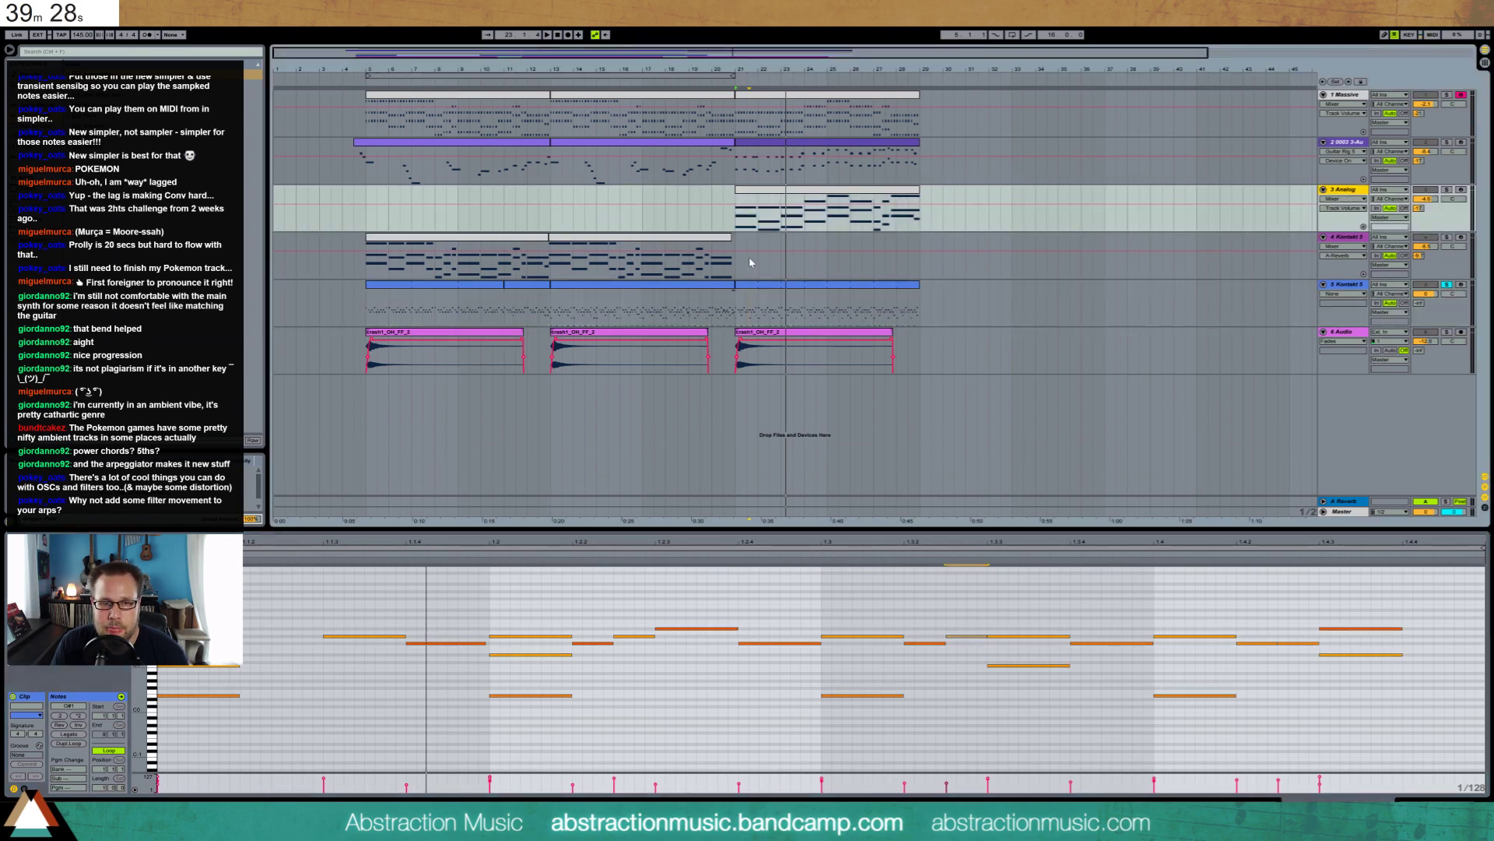
{"action": "left_click", "coordinate": [1351, 150]}
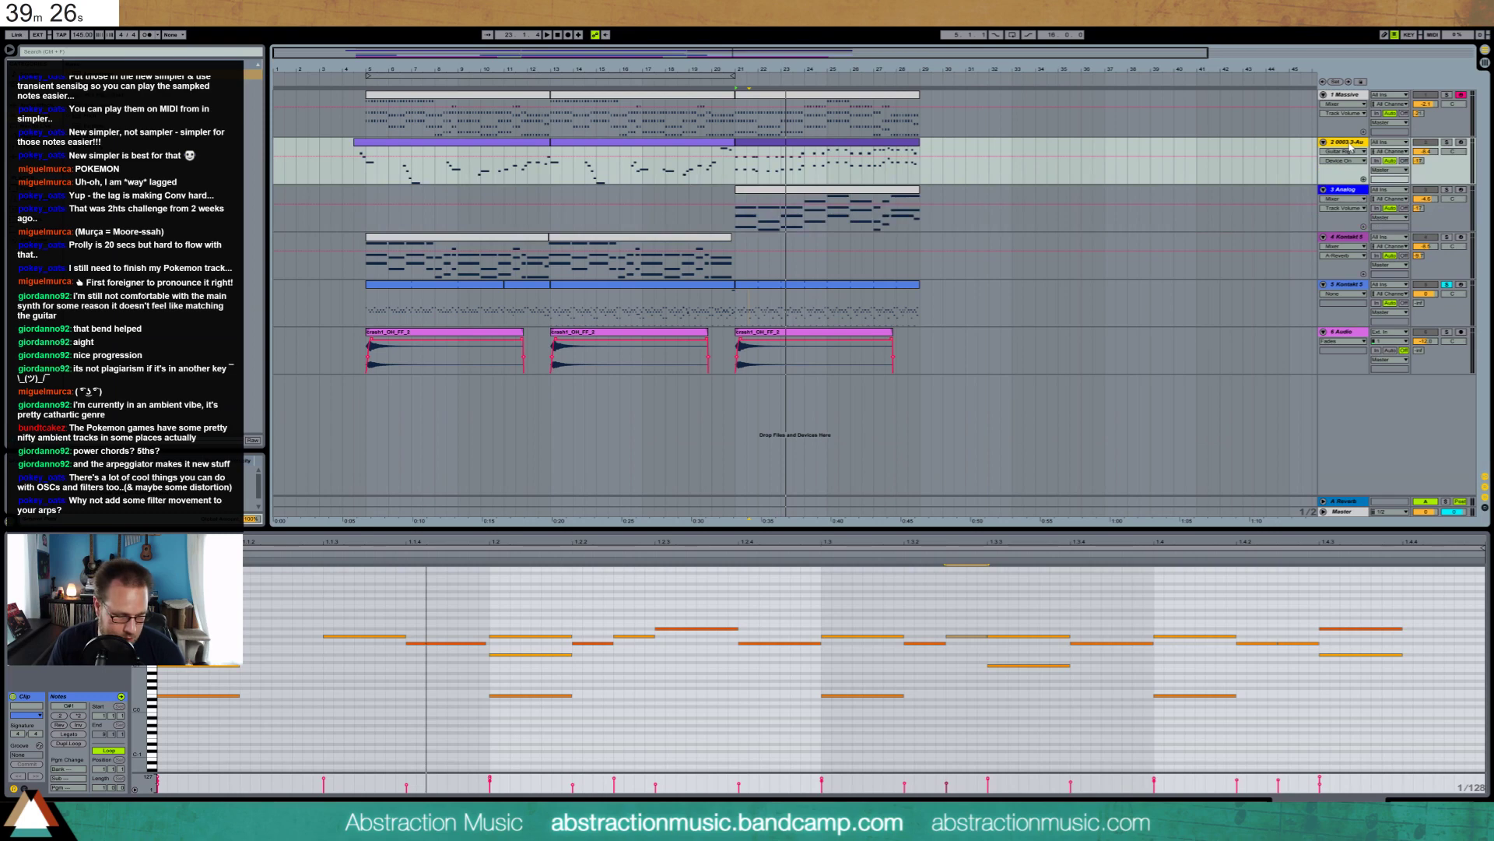
{"action": "key", "text": "ctrl+shift+t"}
{"action": "left_click", "coordinate": [735, 209]}
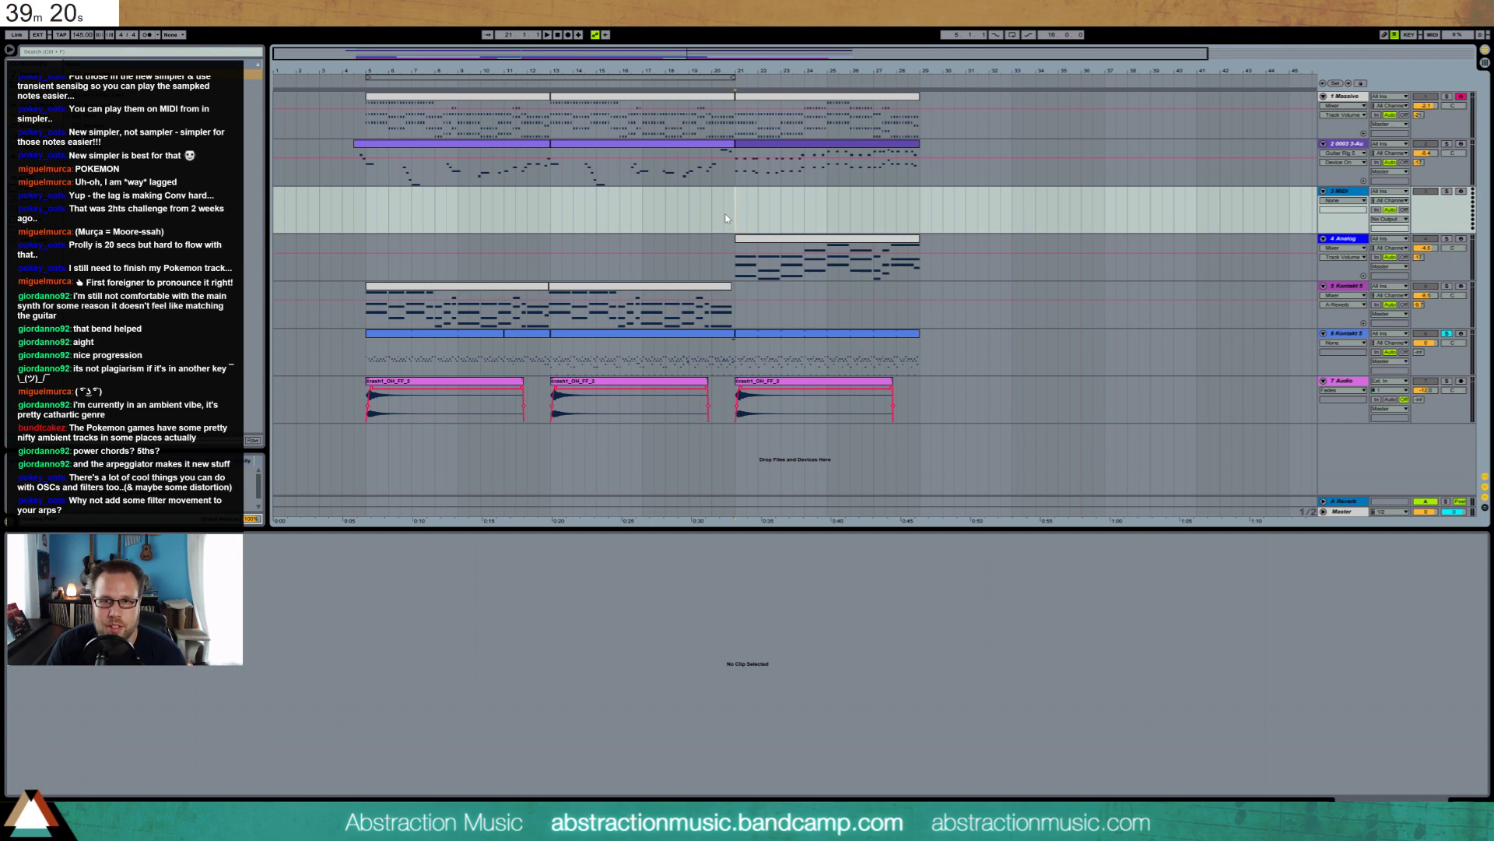
Unsolo the lower Kontakt track and play the full mix from bar 21, selecting the third crash clip's start
{"action": "left_click", "coordinate": [1446, 335]}
{"action": "key", "text": "space"}
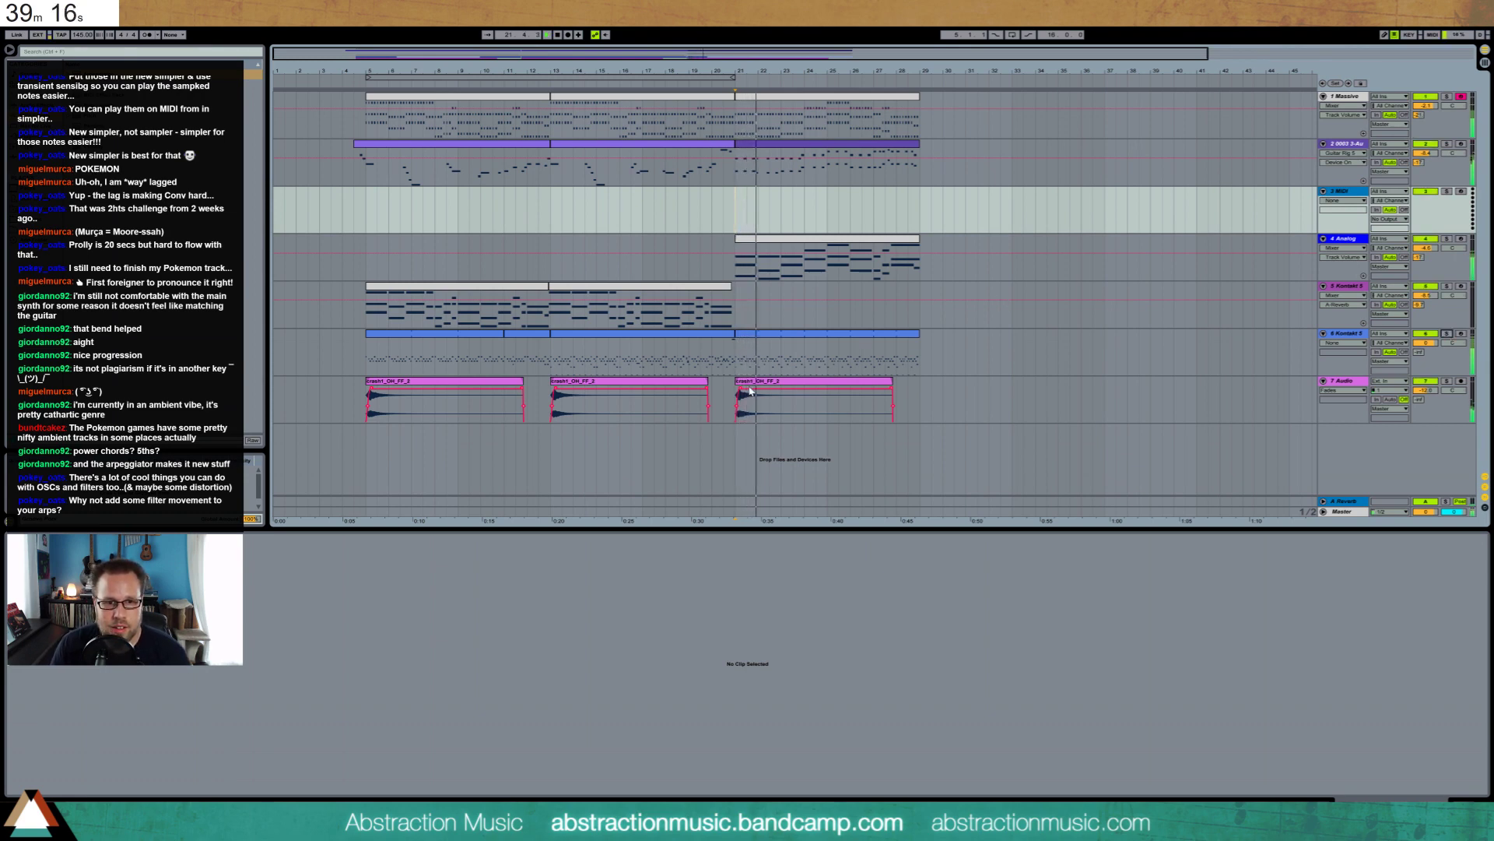
{"action": "left_click", "coordinate": [740, 393]}
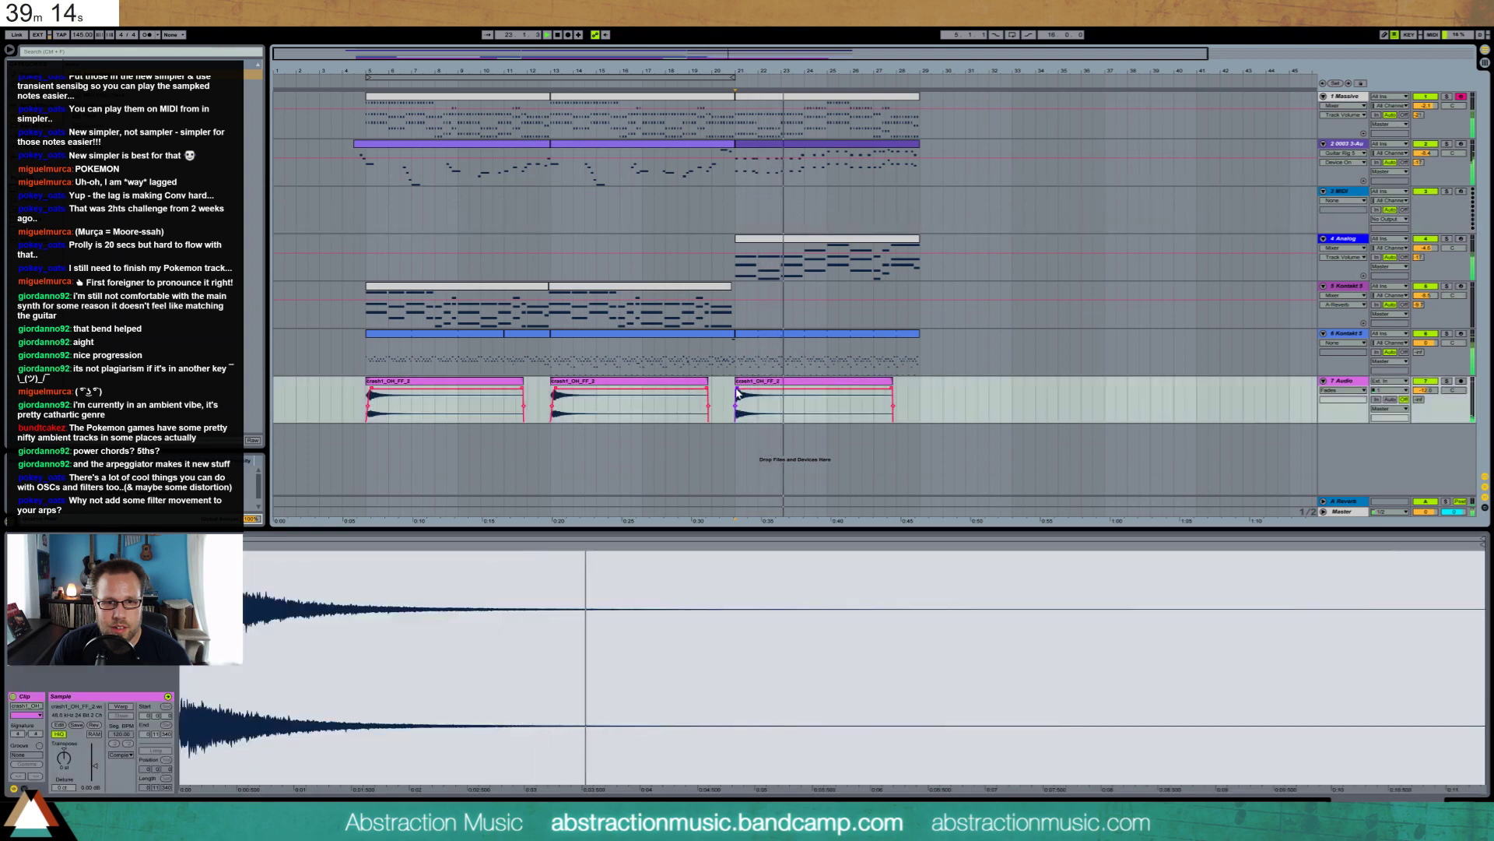
Try the upper guitar voice of the bar 21 clip an octave lower, restore it, and listen through
{"action": "left_click", "coordinate": [818, 146]}
{"action": "left_click_drag", "start_coordinate": [1461, 596], "coordinate": [233, 627]}
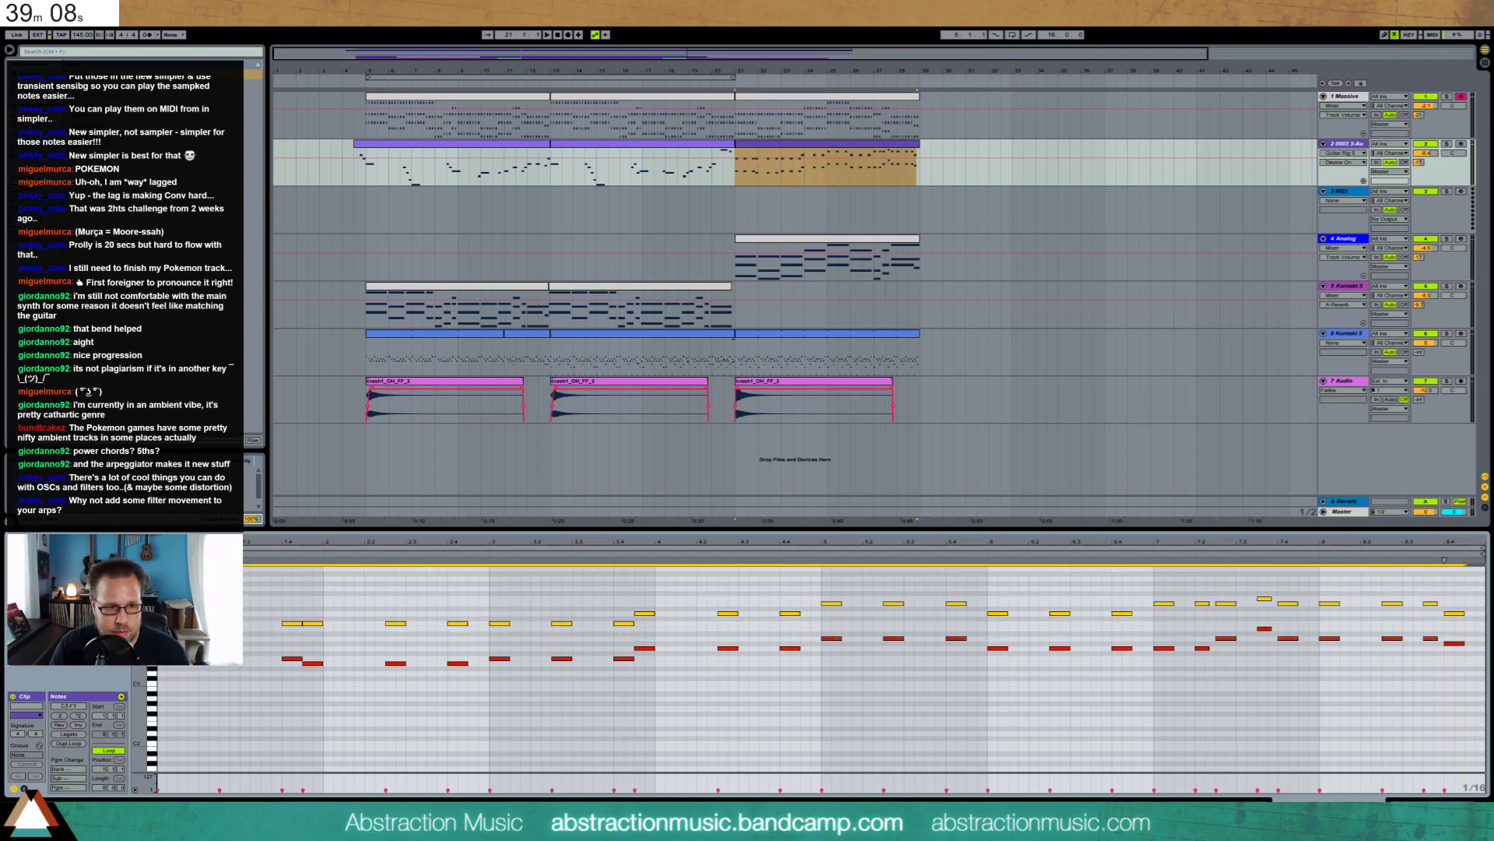
{"action": "key", "text": "shift+Down"}
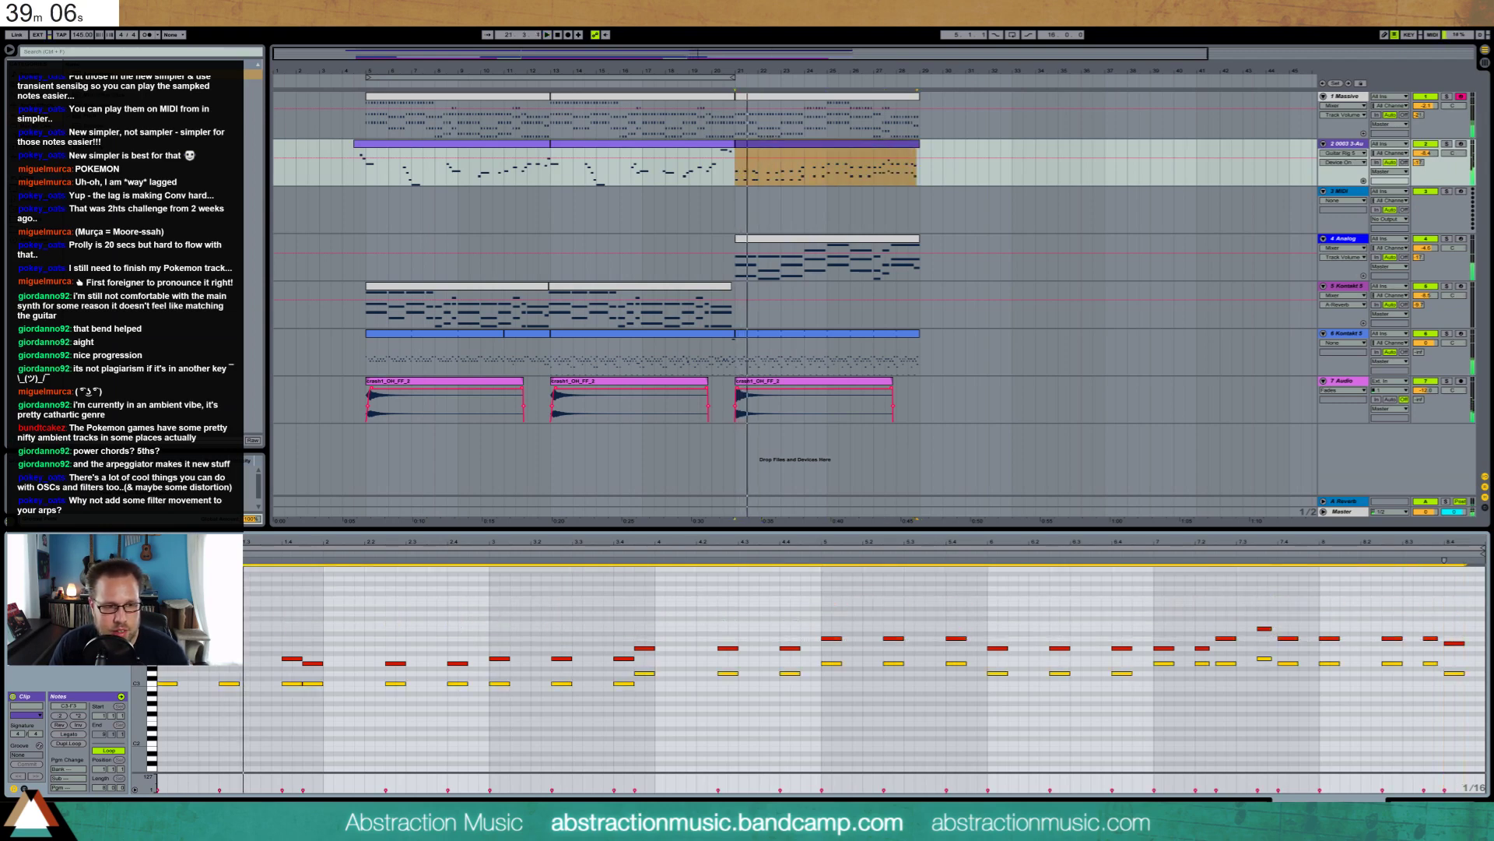
{"action": "key", "text": "space"}
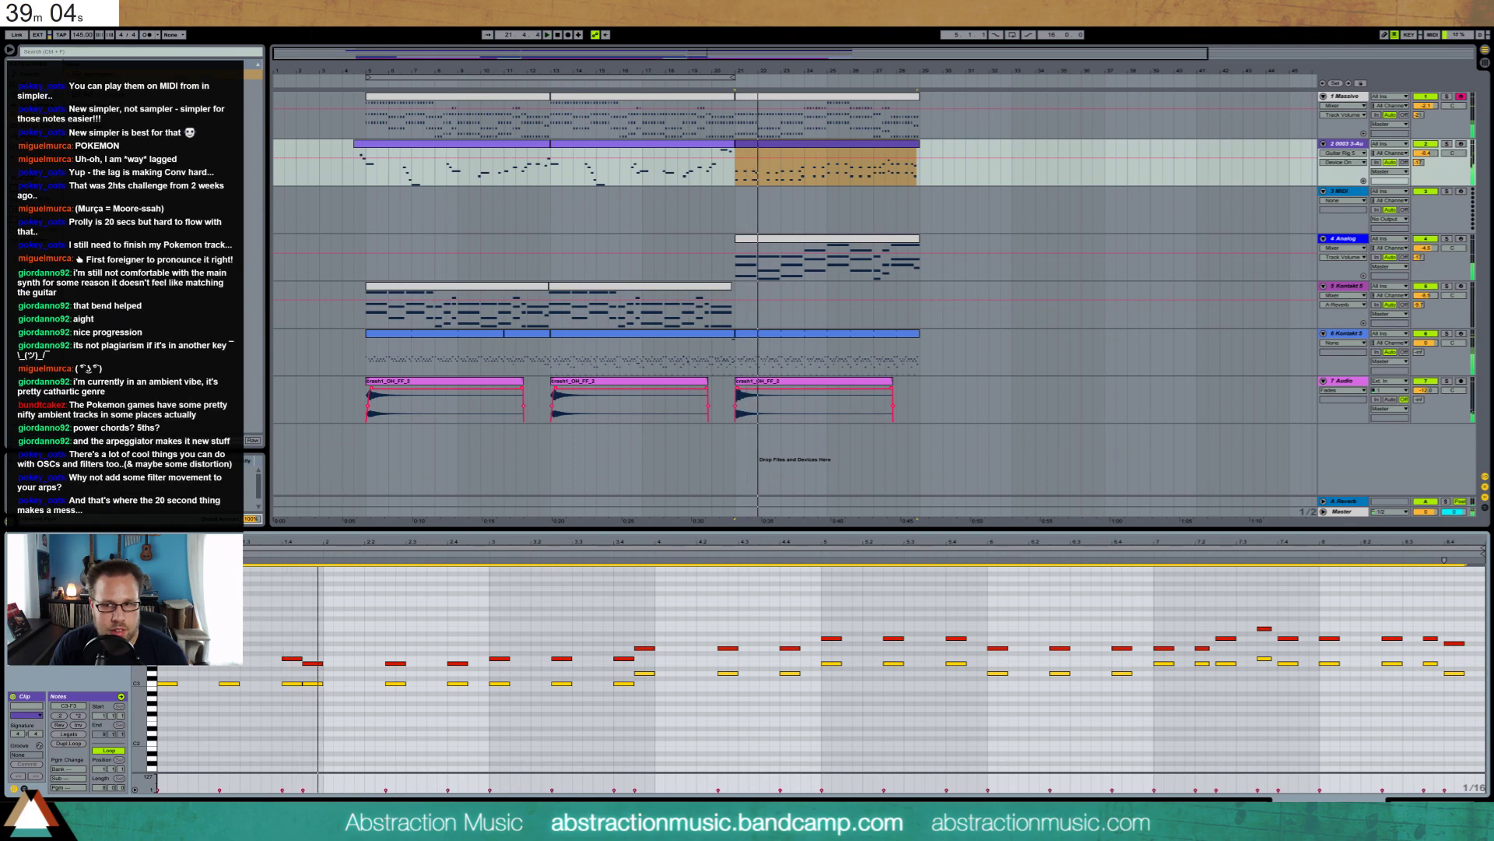
{"action": "key", "text": "shift+Up"}
{"action": "key", "text": "space"}
{"action": "key", "text": "space"}
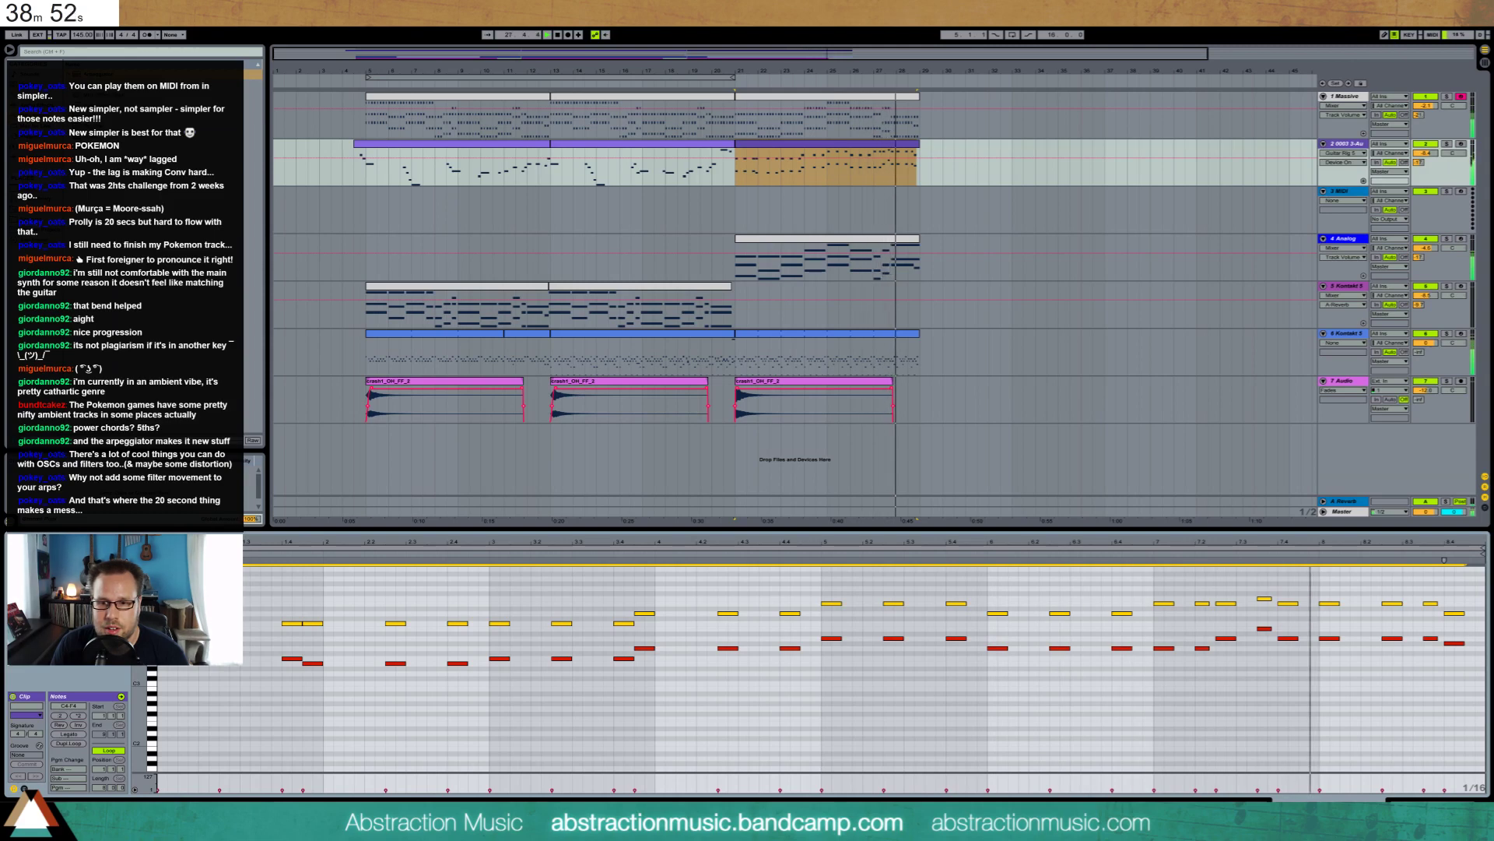
Lengthen the guitar note pair starting near the end of clip bar 7 and audition from its start
{"action": "left_click_drag", "start_coordinate": [1277, 591], "coordinate": [1306, 656]}
{"action": "left_click_drag", "start_coordinate": [1297, 639], "coordinate": [1337, 642]}
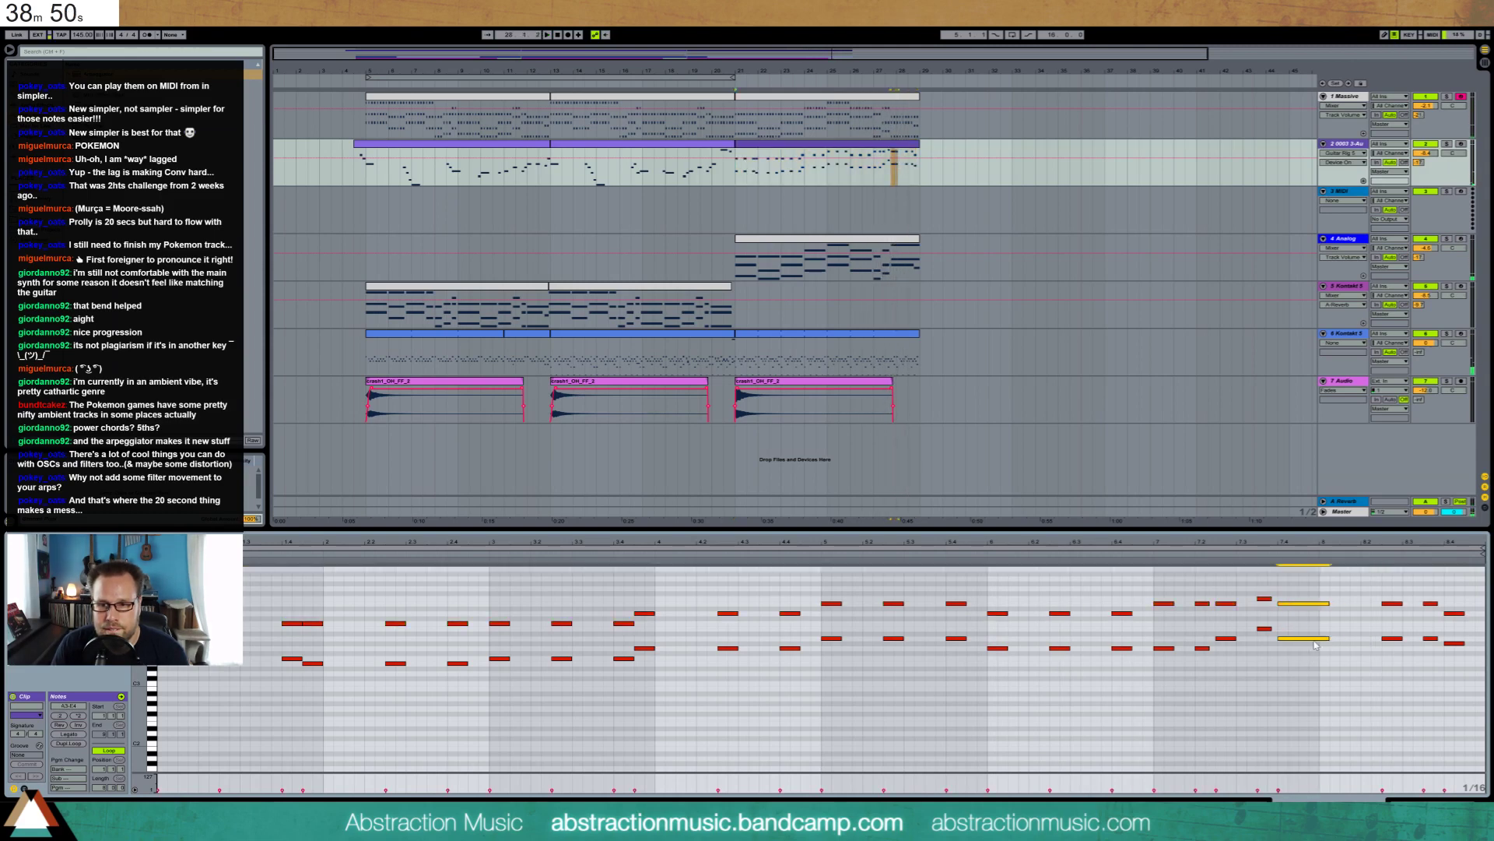
{"action": "left_click", "coordinate": [1274, 554]}
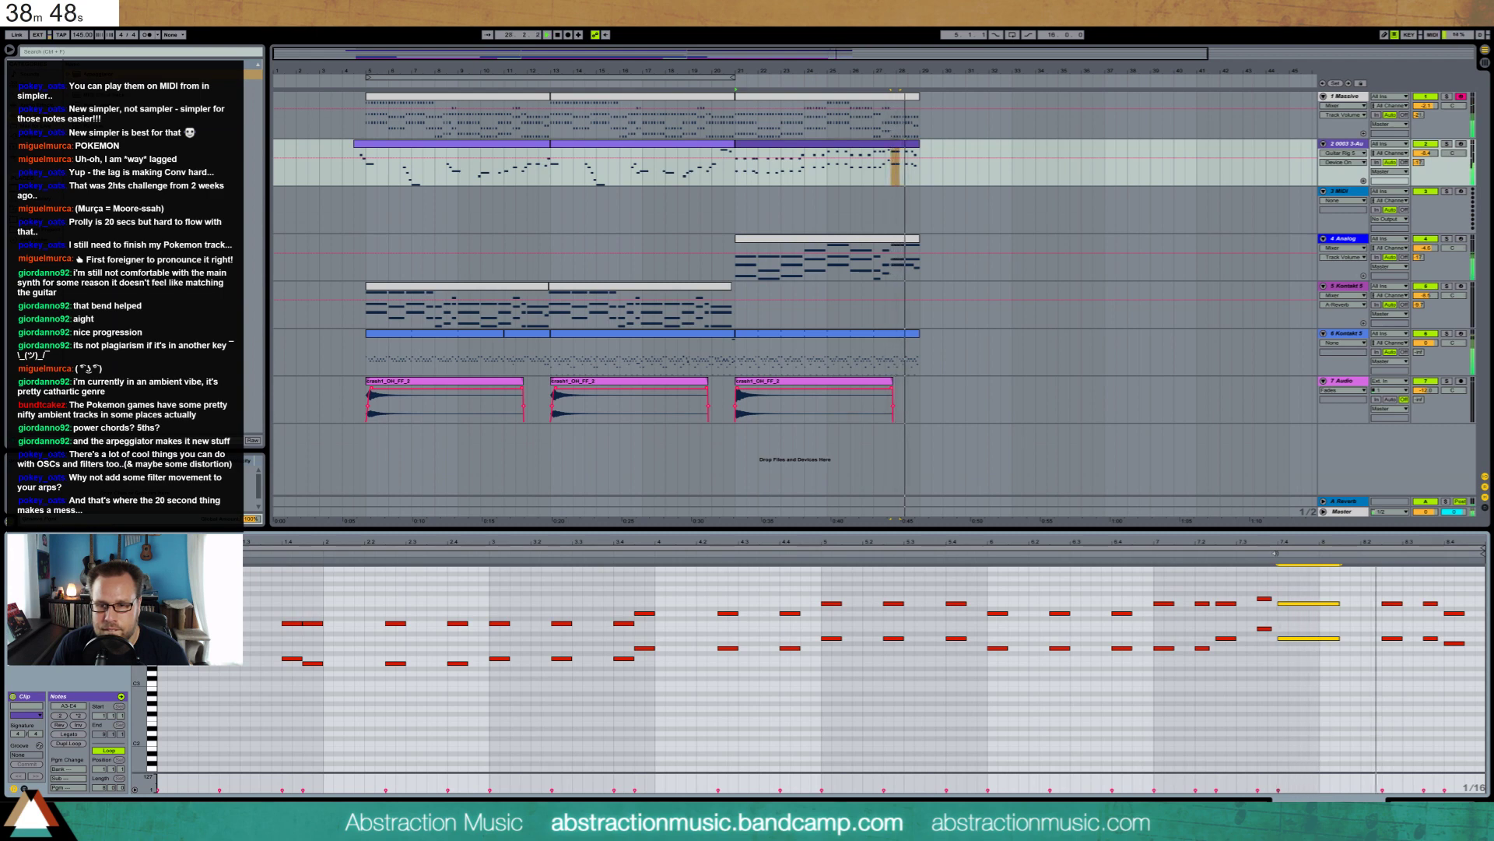
{"action": "key", "text": "space"}
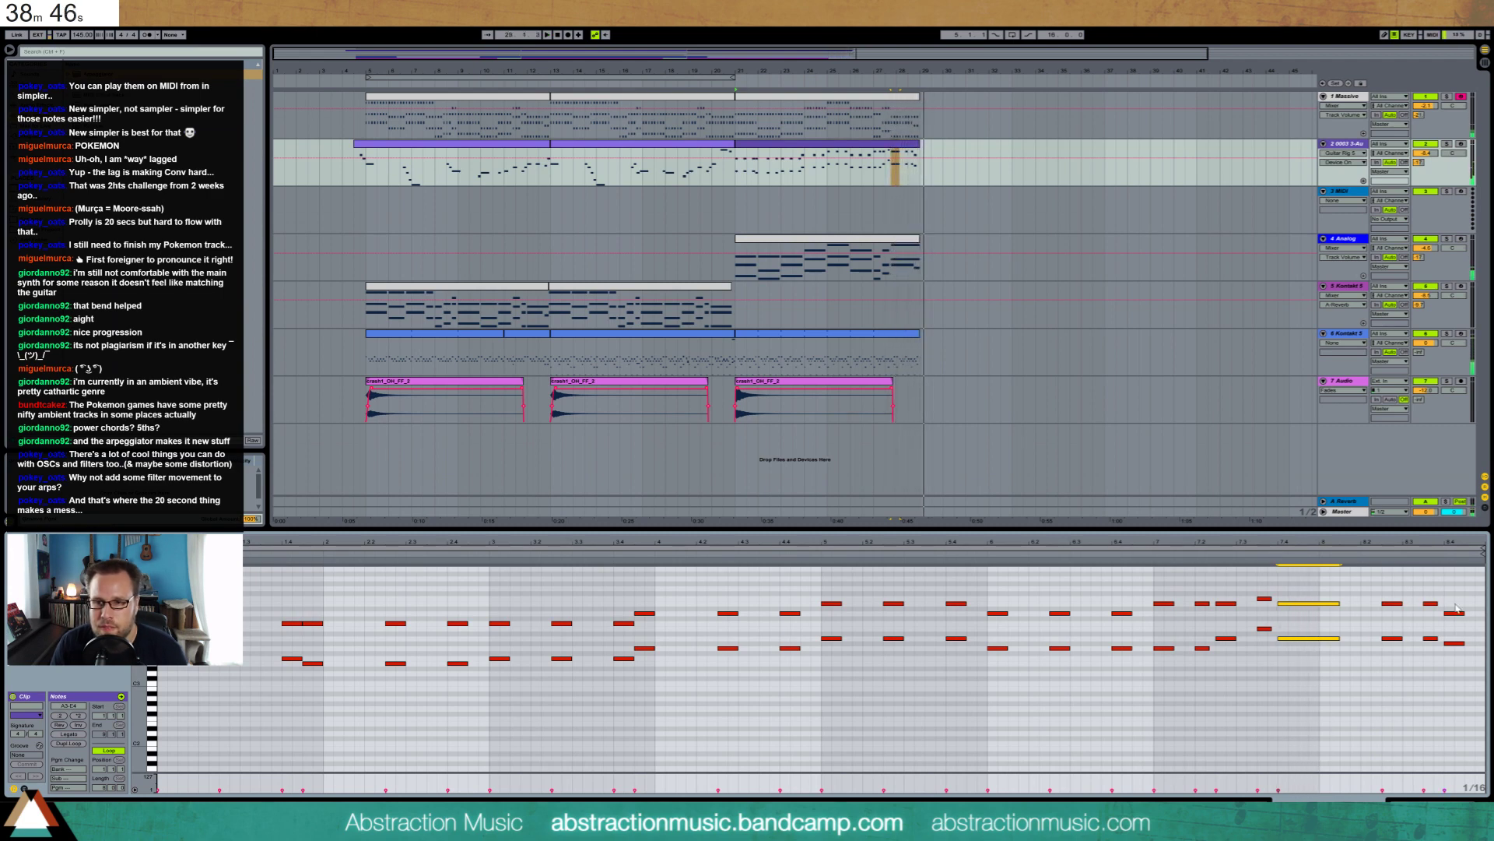
Raise the guitar clip's last upper note, delete its lower partner, and add an even higher note right after it
{"action": "left_click_drag", "start_coordinate": [1454, 614], "coordinate": [1455, 588]}
{"action": "left_click", "coordinate": [1458, 669]}
{"action": "double_click", "coordinate": [1455, 643]}
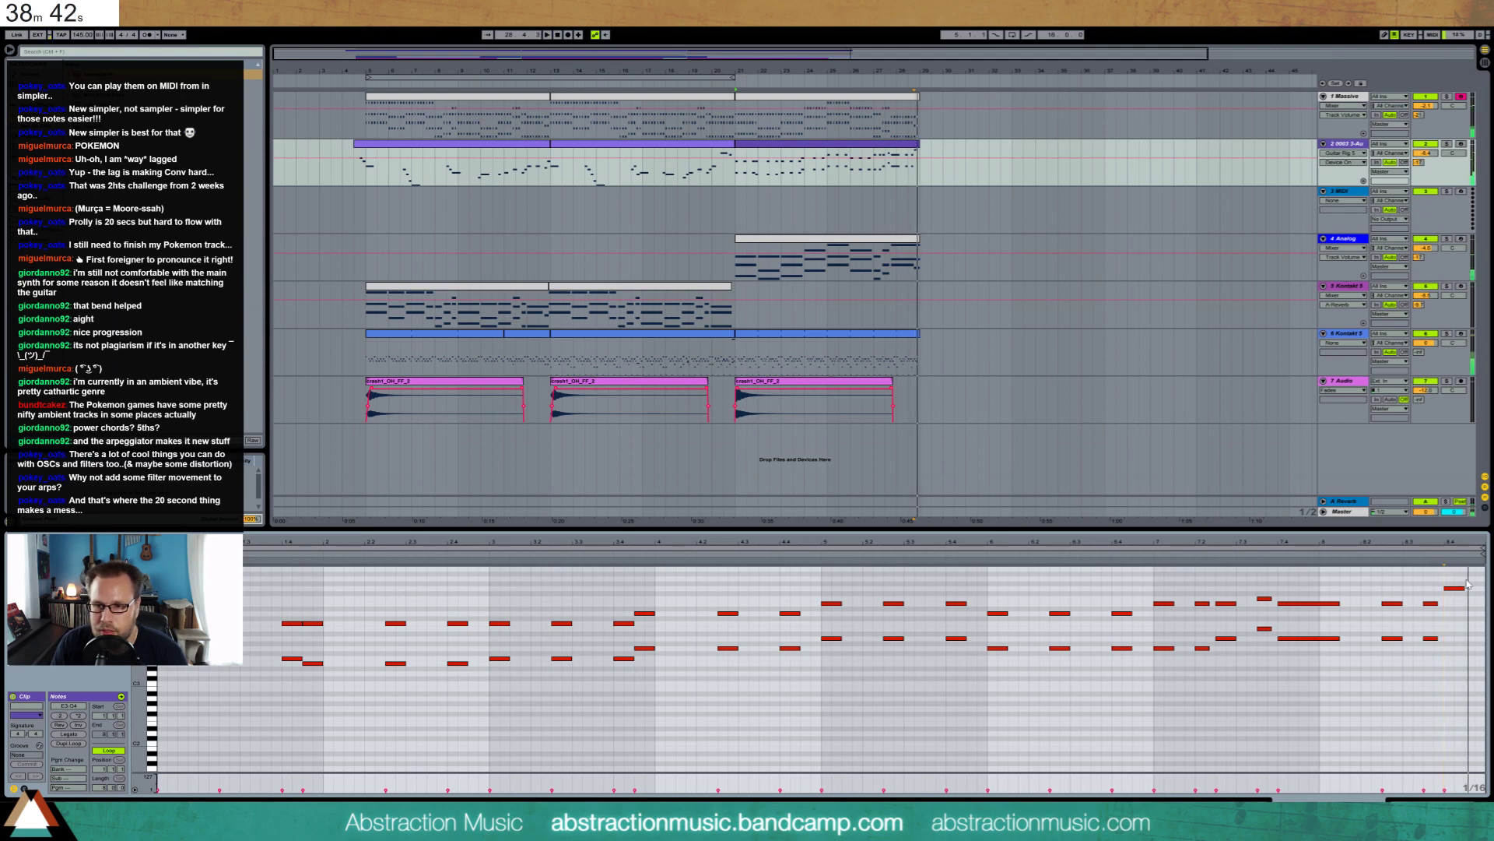
{"action": "double_click", "coordinate": [1469, 578]}
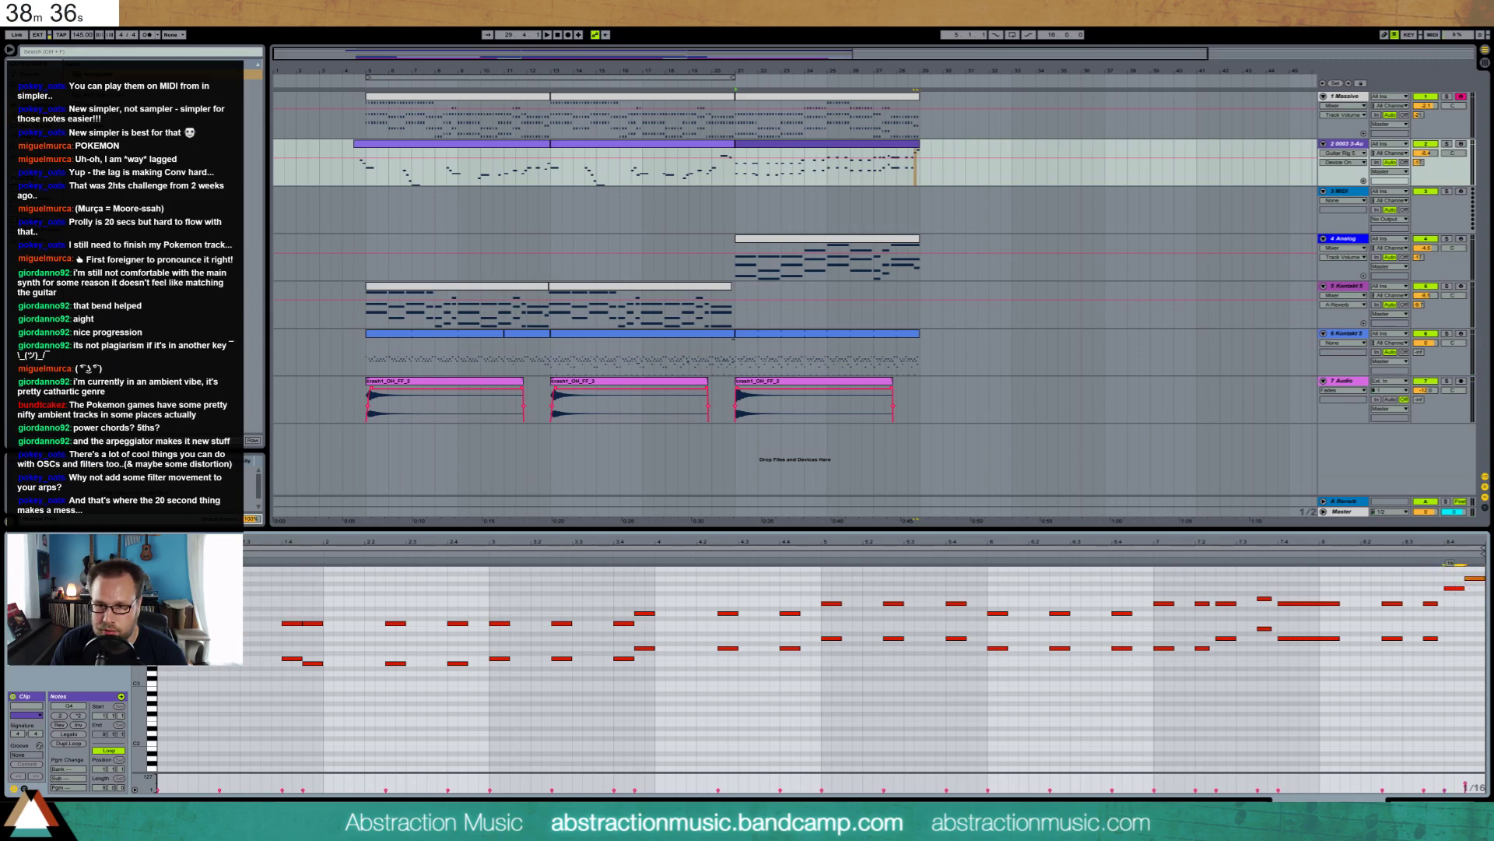
Draw a steep downward pitch bend dip on the raised note near the end of the bar 21 guitar clip
{"action": "left_click_drag", "start_coordinate": [1449, 562], "coordinate": [1449, 562]}
{"action": "left_click", "coordinate": [25, 788]}
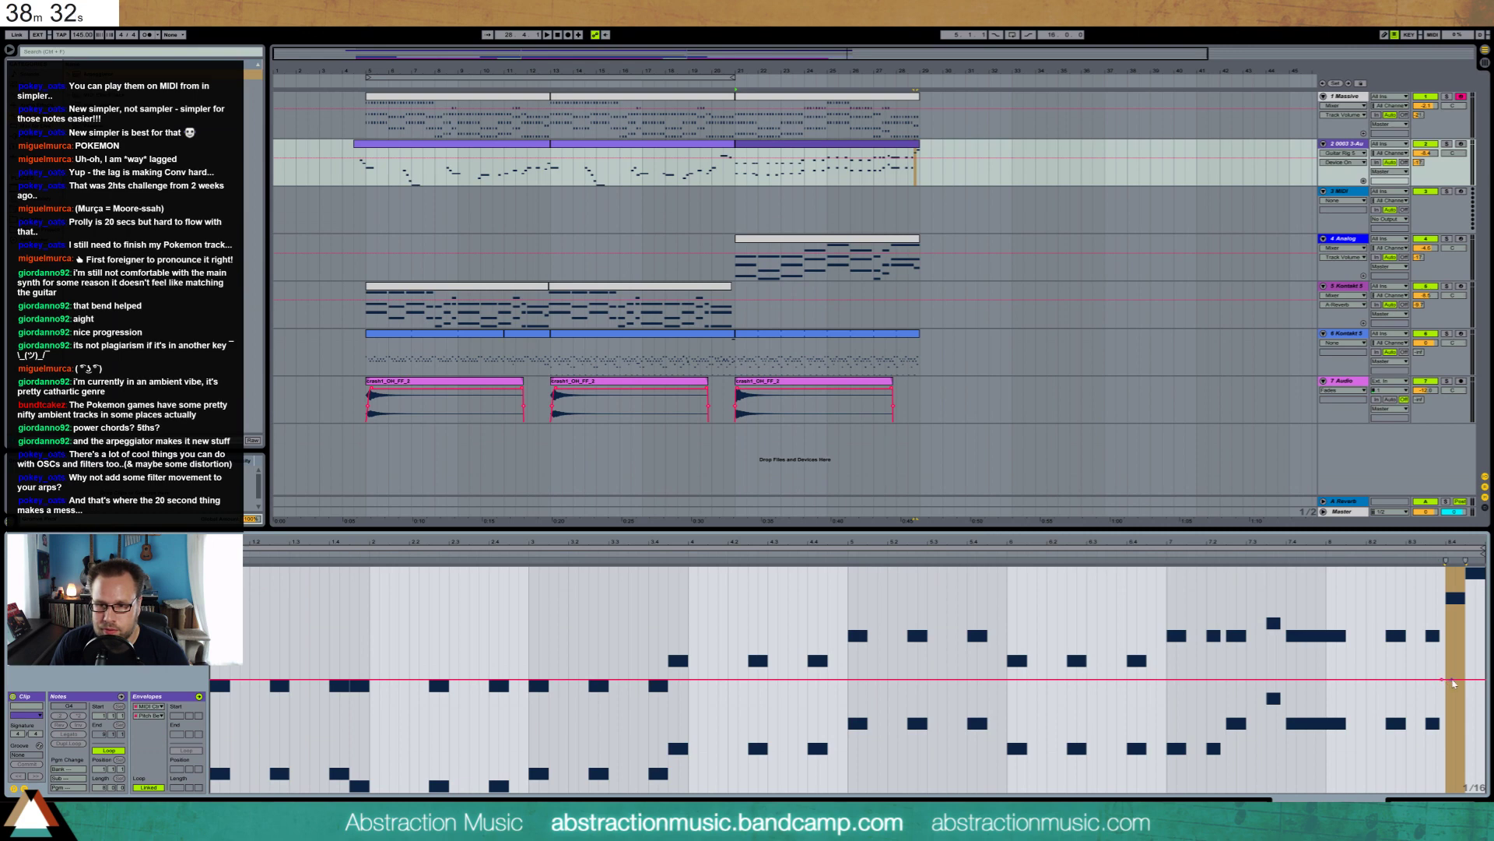
{"action": "left_click_drag", "start_coordinate": [1450, 683], "coordinate": [1445, 790]}
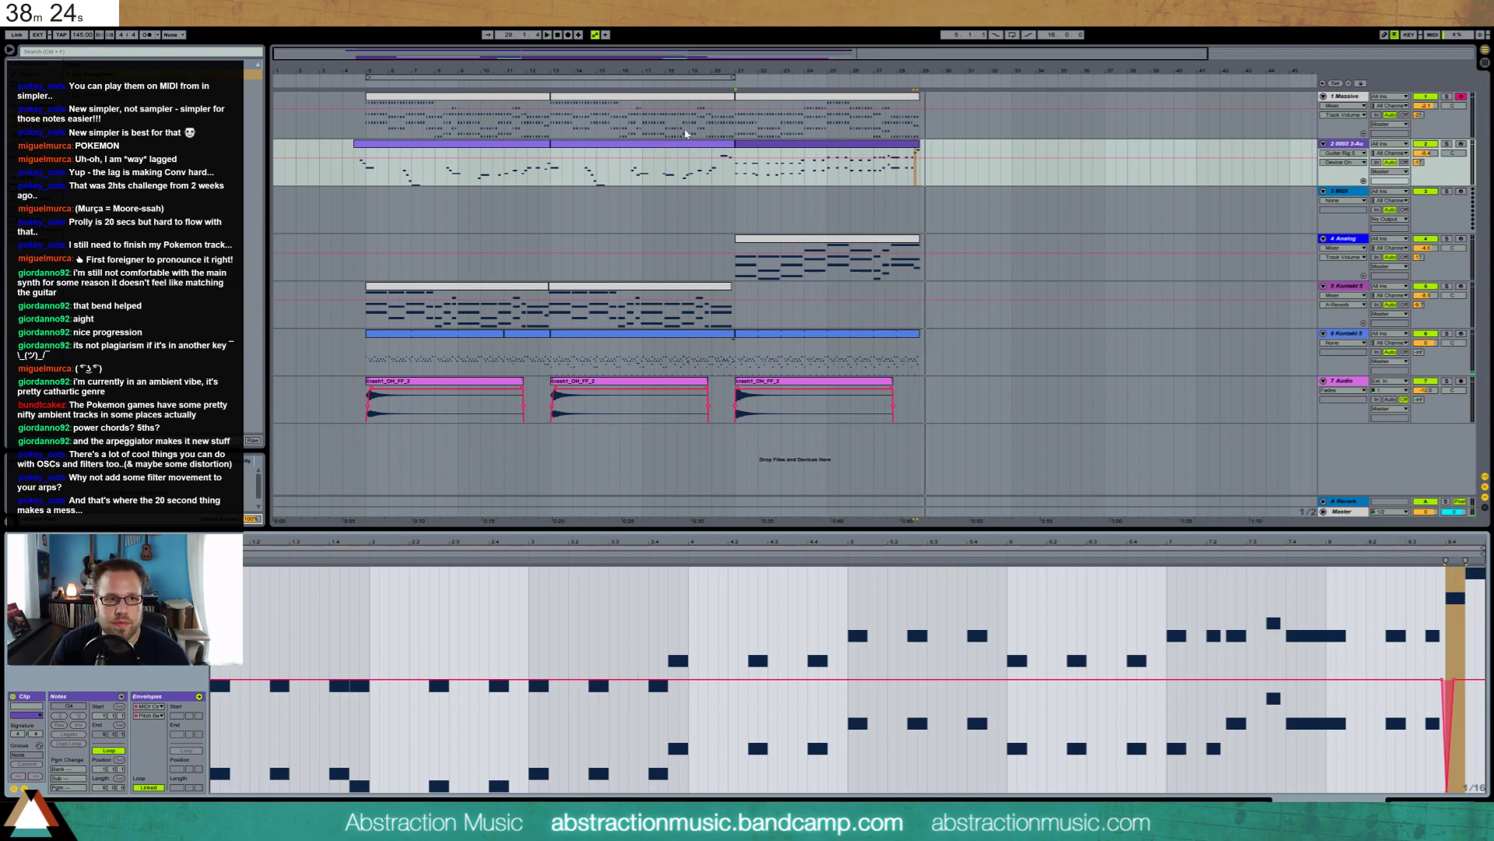
Duplicate the bar 21 Massive and guitar clips on tracks 1 and 2 to bar 29
{"action": "left_click", "coordinate": [908, 105]}
{"action": "key", "text": "ctrl+d"}
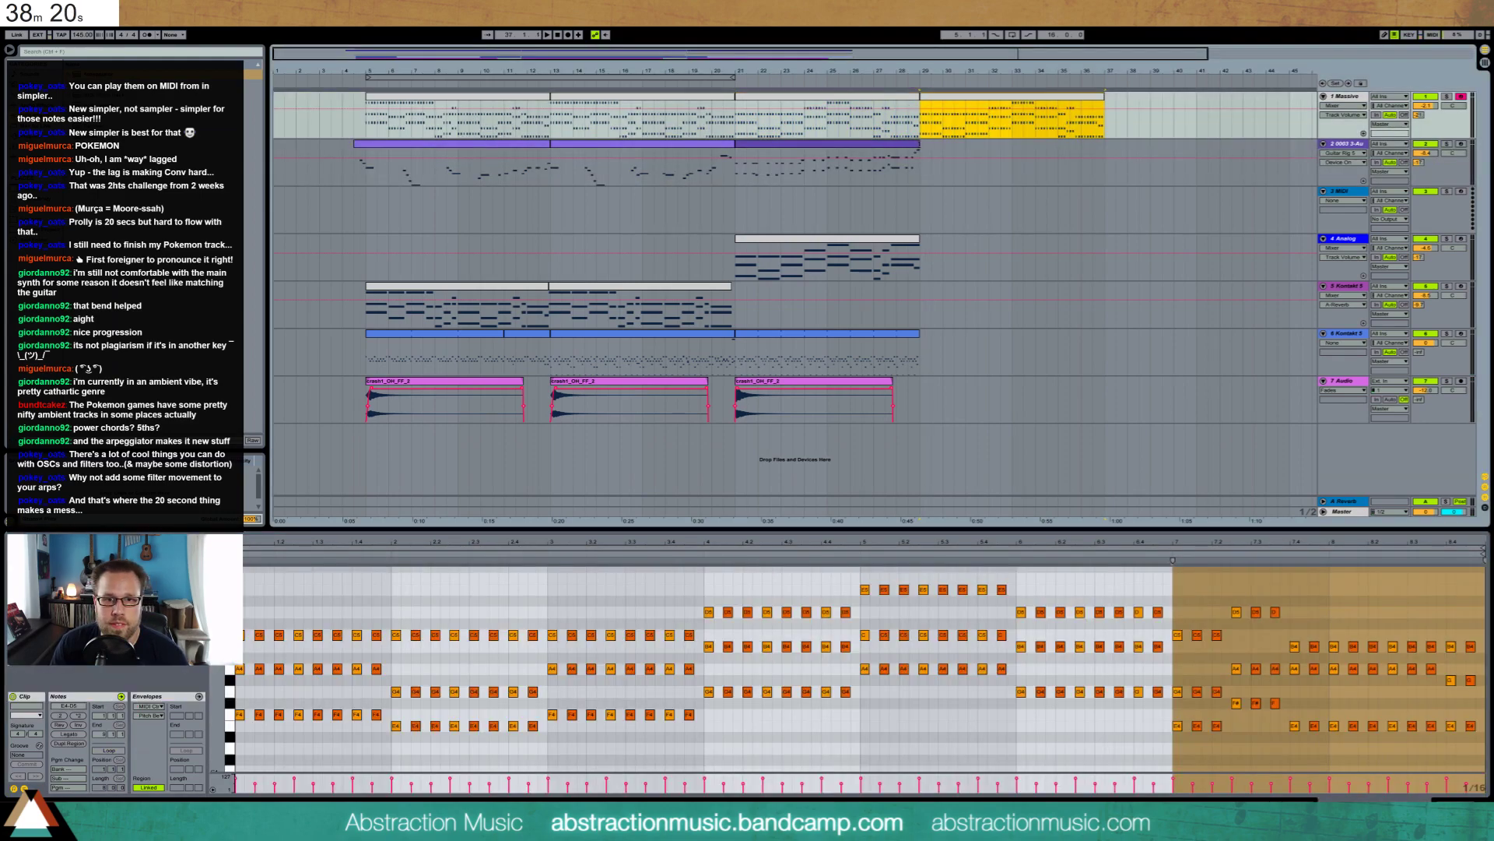
{"action": "left_click_drag", "start_coordinate": [918, 144], "coordinate": [1104, 144]}
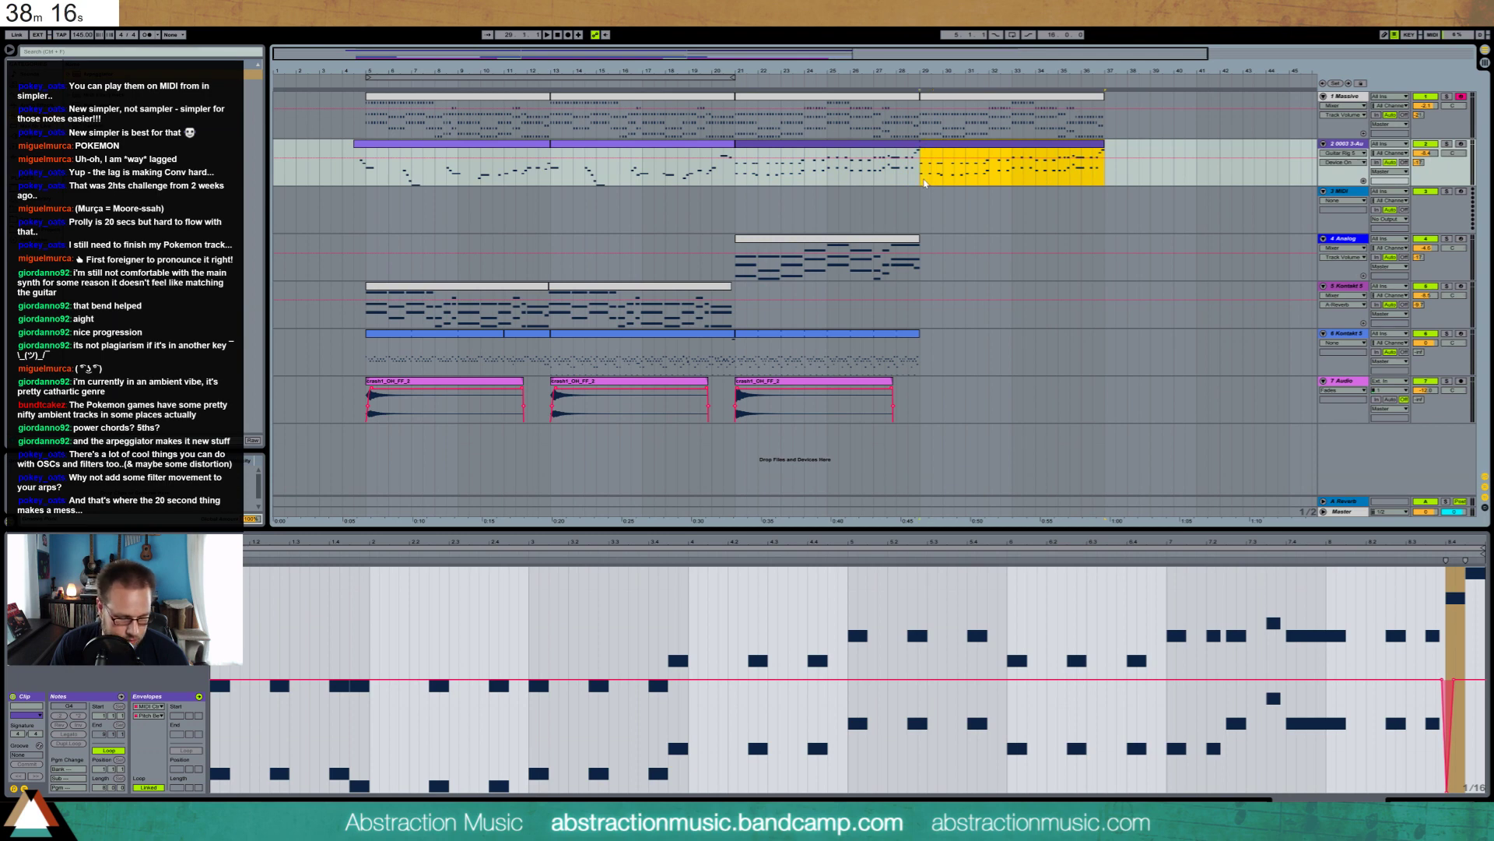
Open the notes of the copied guitar clip at bar 29 and check the last note of the bar 21 clip
{"action": "double_click", "coordinate": [951, 146]}
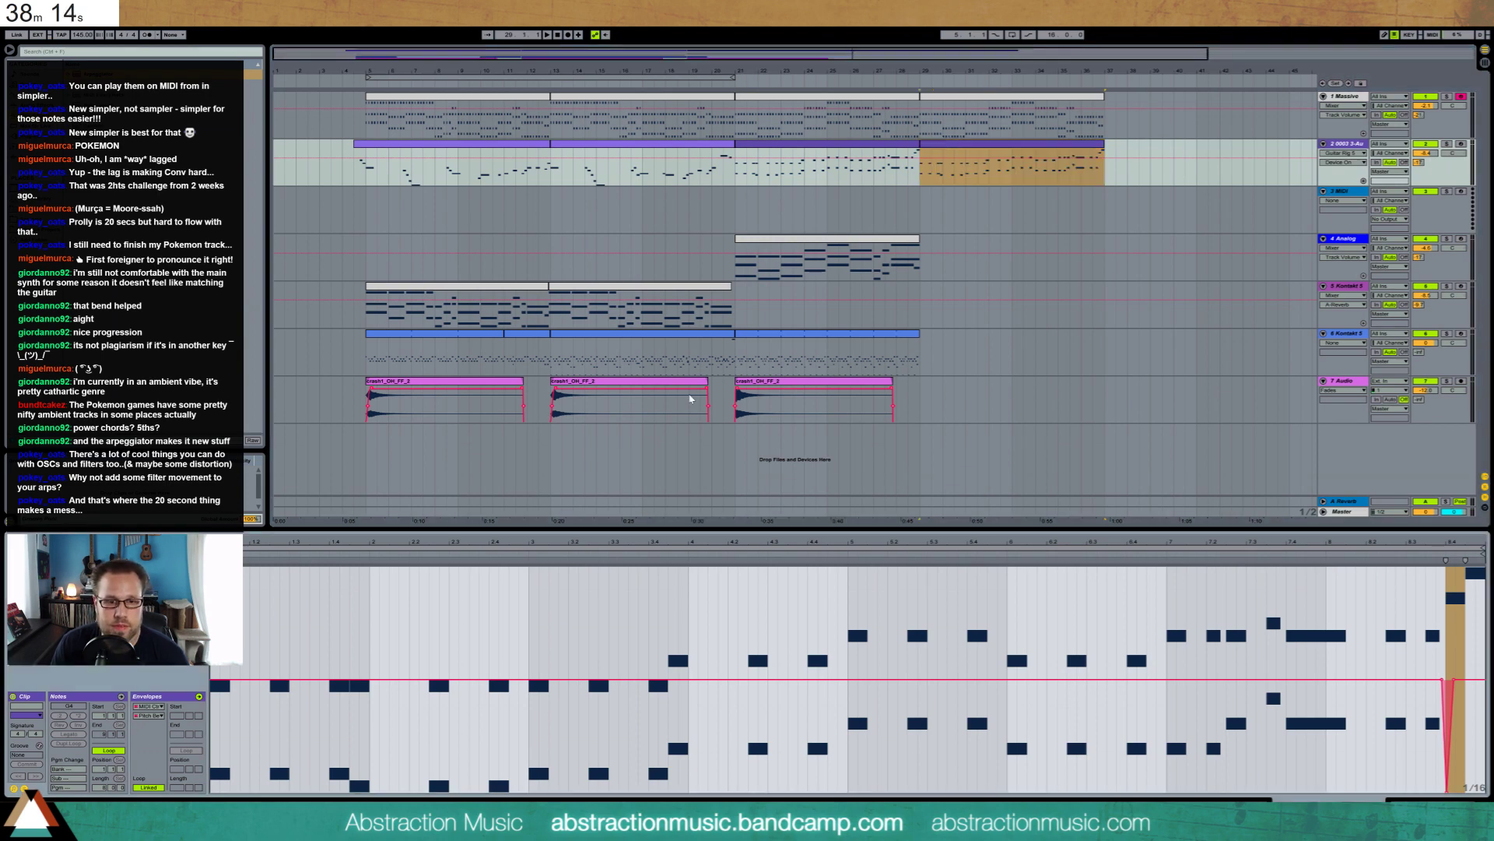
{"action": "left_click", "coordinate": [25, 789]}
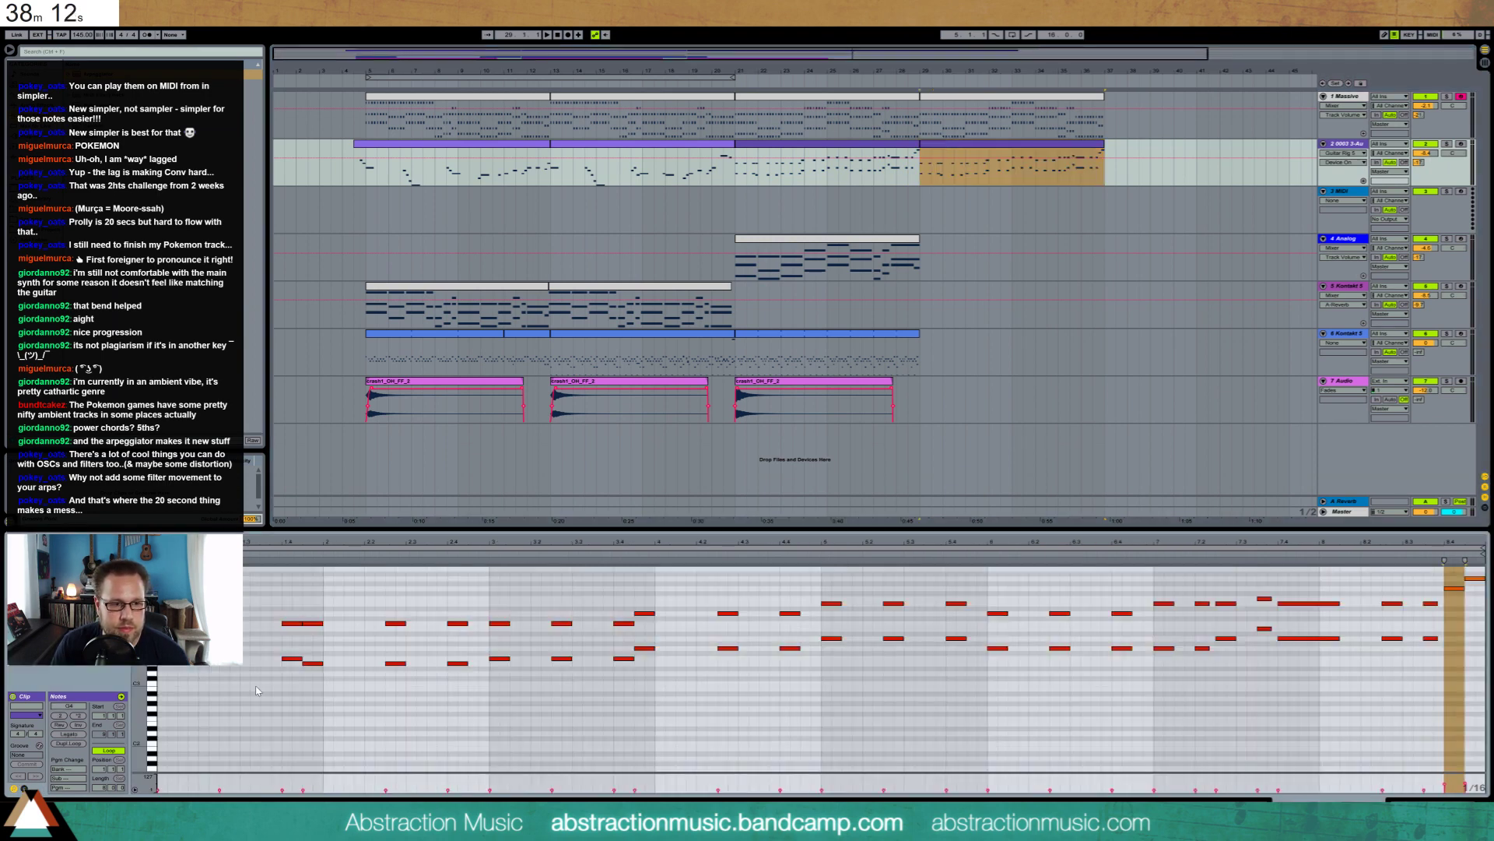
{"action": "left_click", "coordinate": [251, 597]}
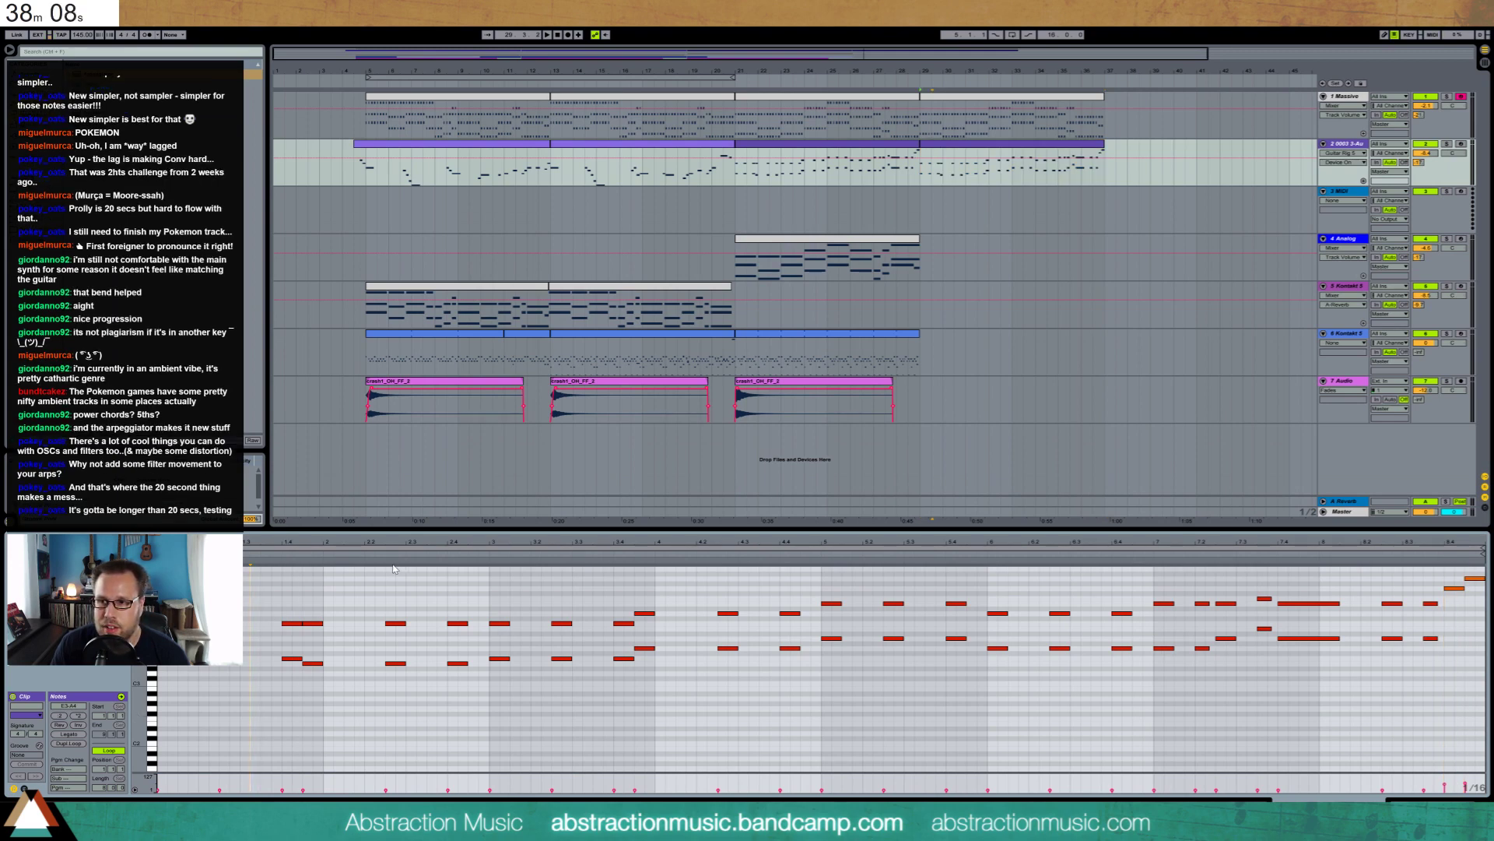
{"action": "left_click", "coordinate": [897, 151]}
{"action": "left_click", "coordinate": [1482, 590]}
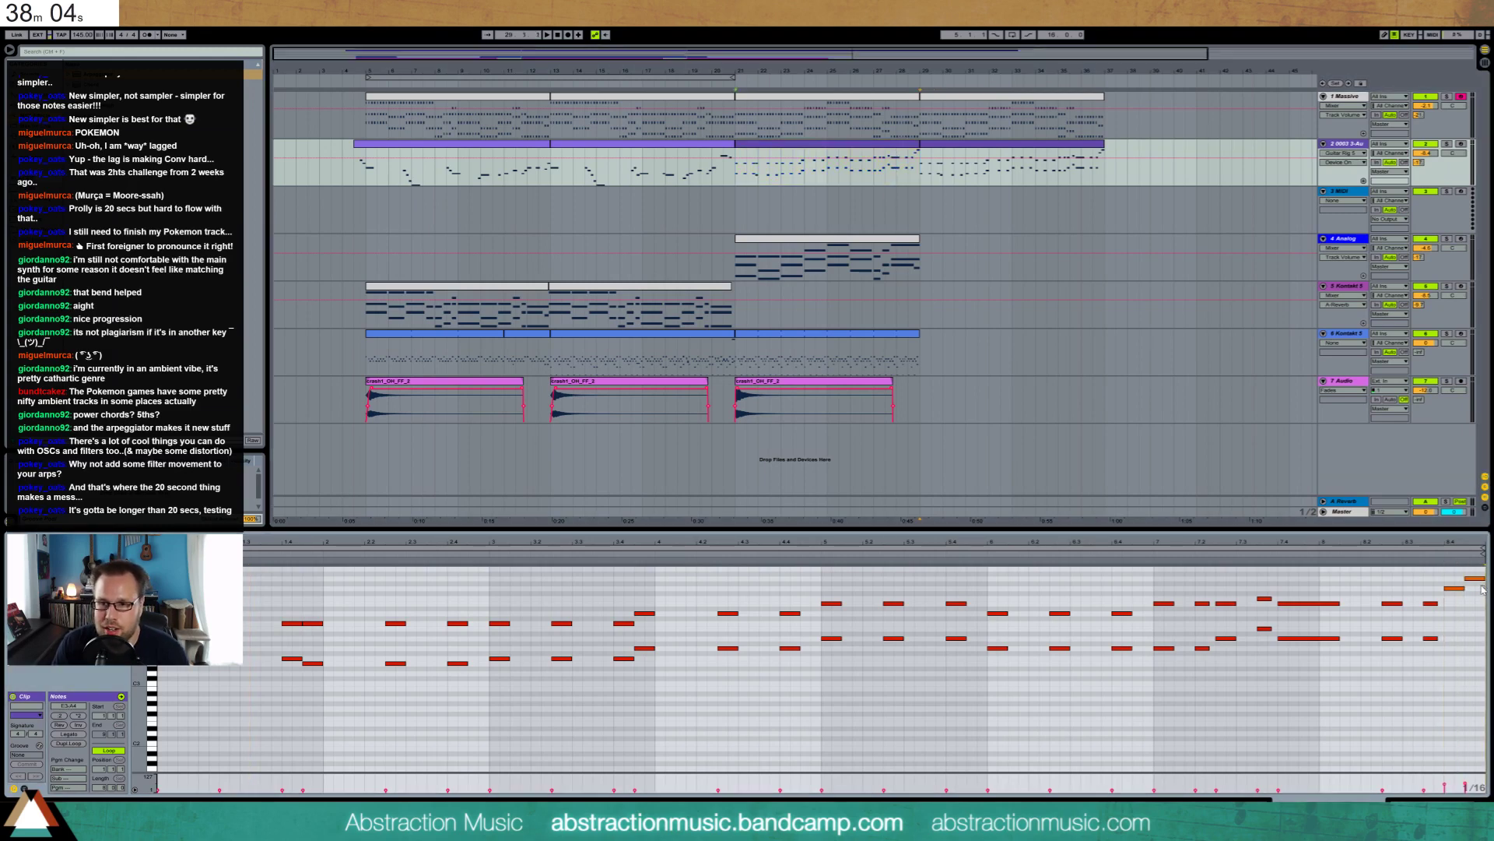
{"action": "left_click_drag", "start_coordinate": [1483, 579], "coordinate": [1481, 579]}
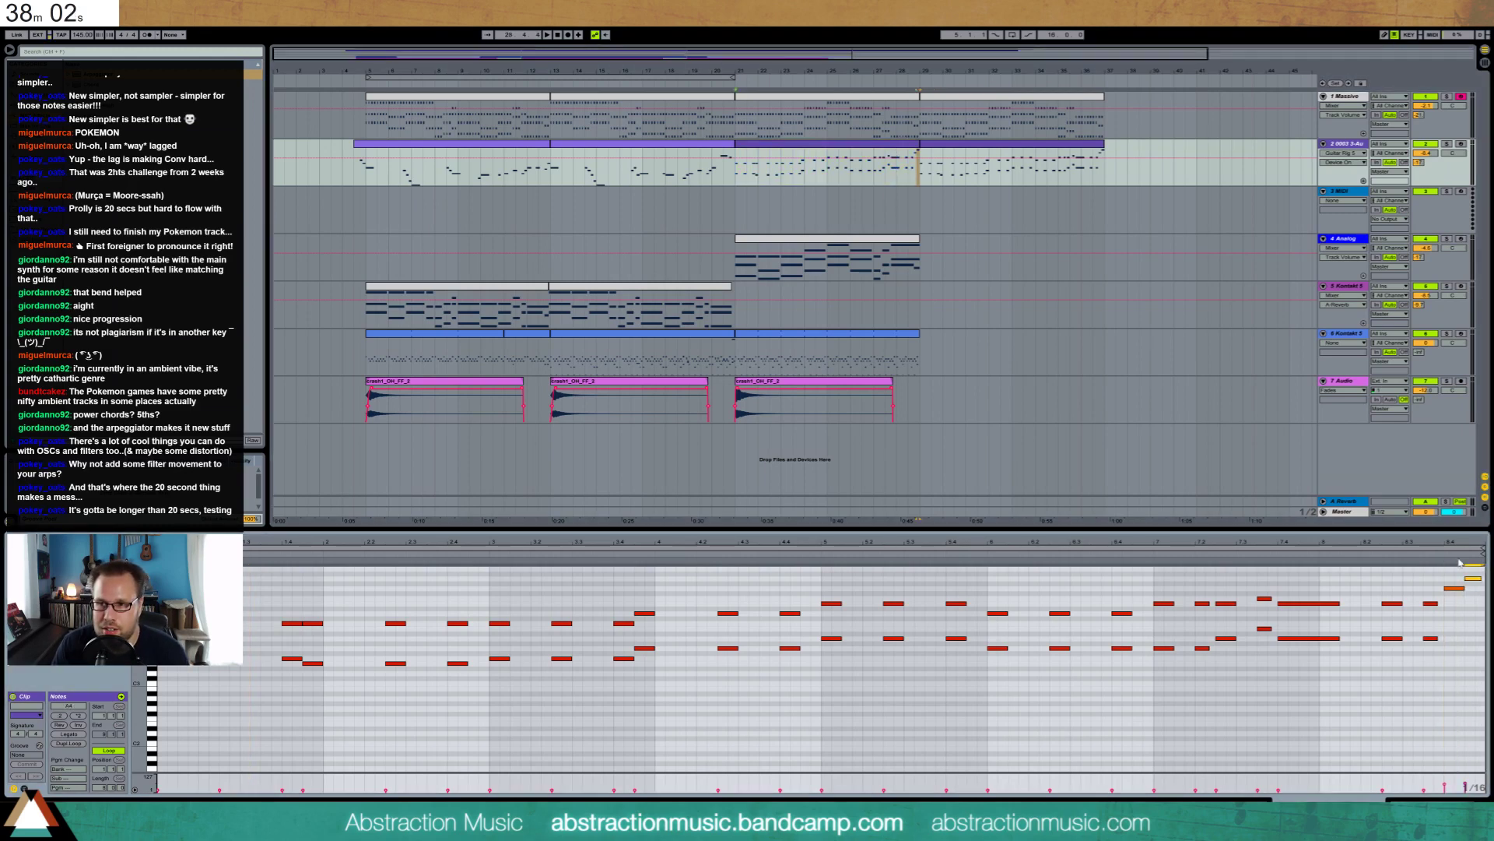
Delete all notes from the copied guitar clip at bar 29, including the last two high ones
{"action": "left_click", "coordinate": [934, 146]}
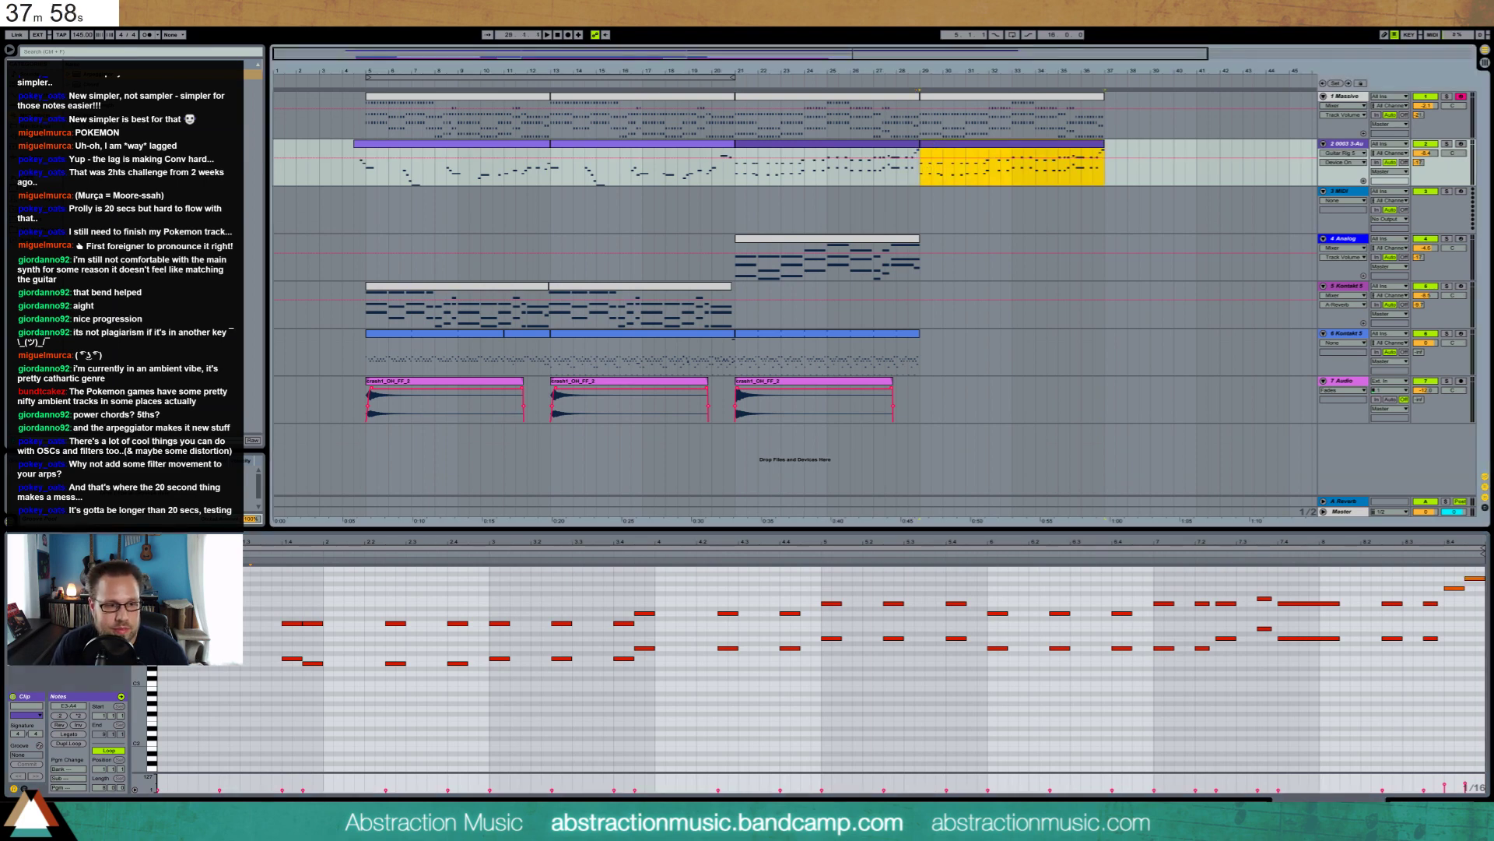
{"action": "left_click_drag", "start_coordinate": [166, 598], "coordinate": [1483, 771]}
{"action": "key", "text": "Delete"}
{"action": "left_click_drag", "start_coordinate": [1424, 576], "coordinate": [1470, 611]}
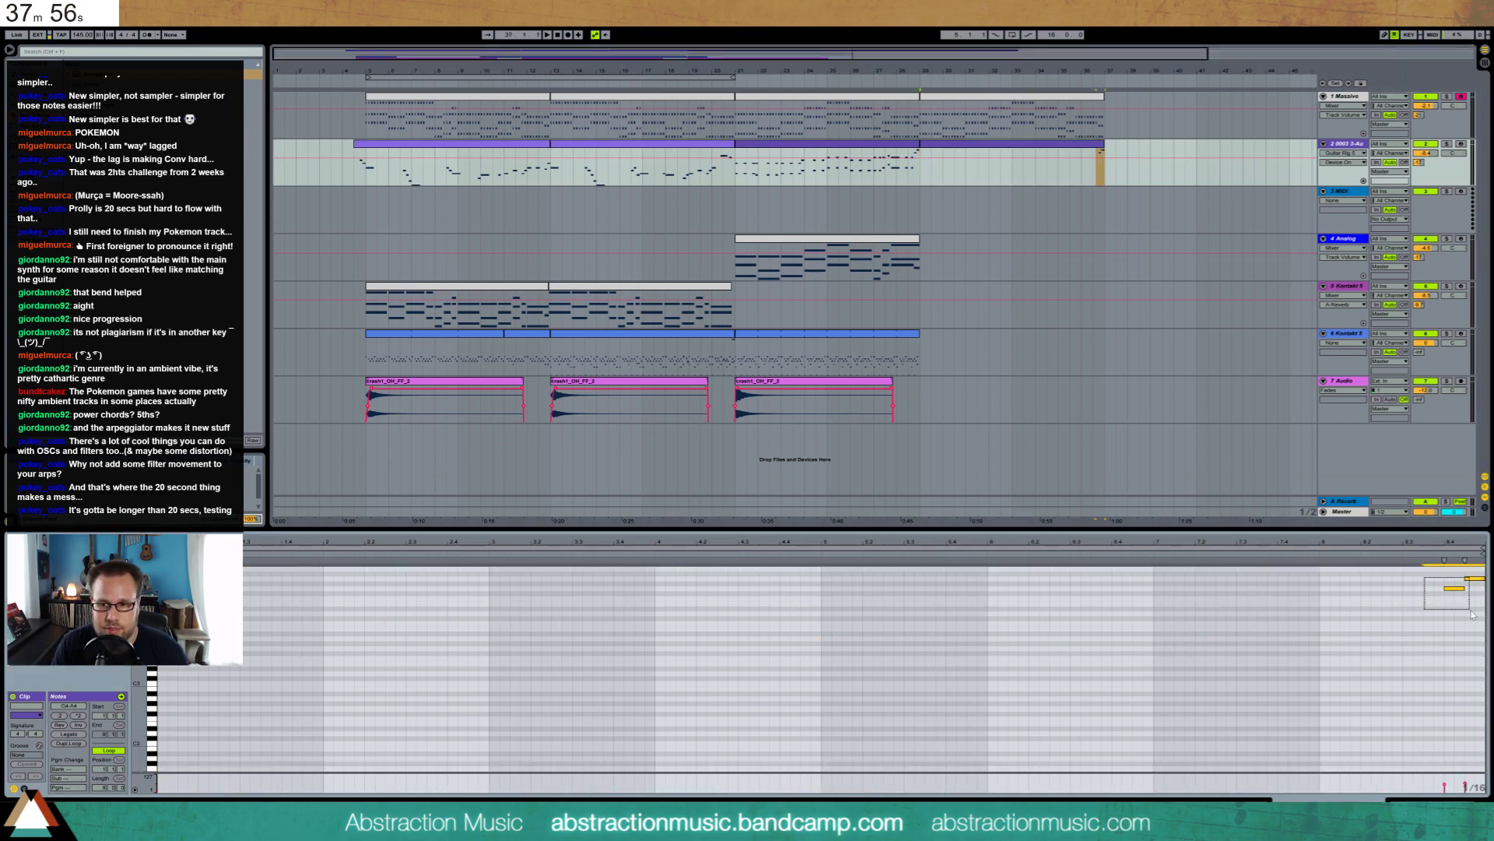
{"action": "key", "text": "Delete"}
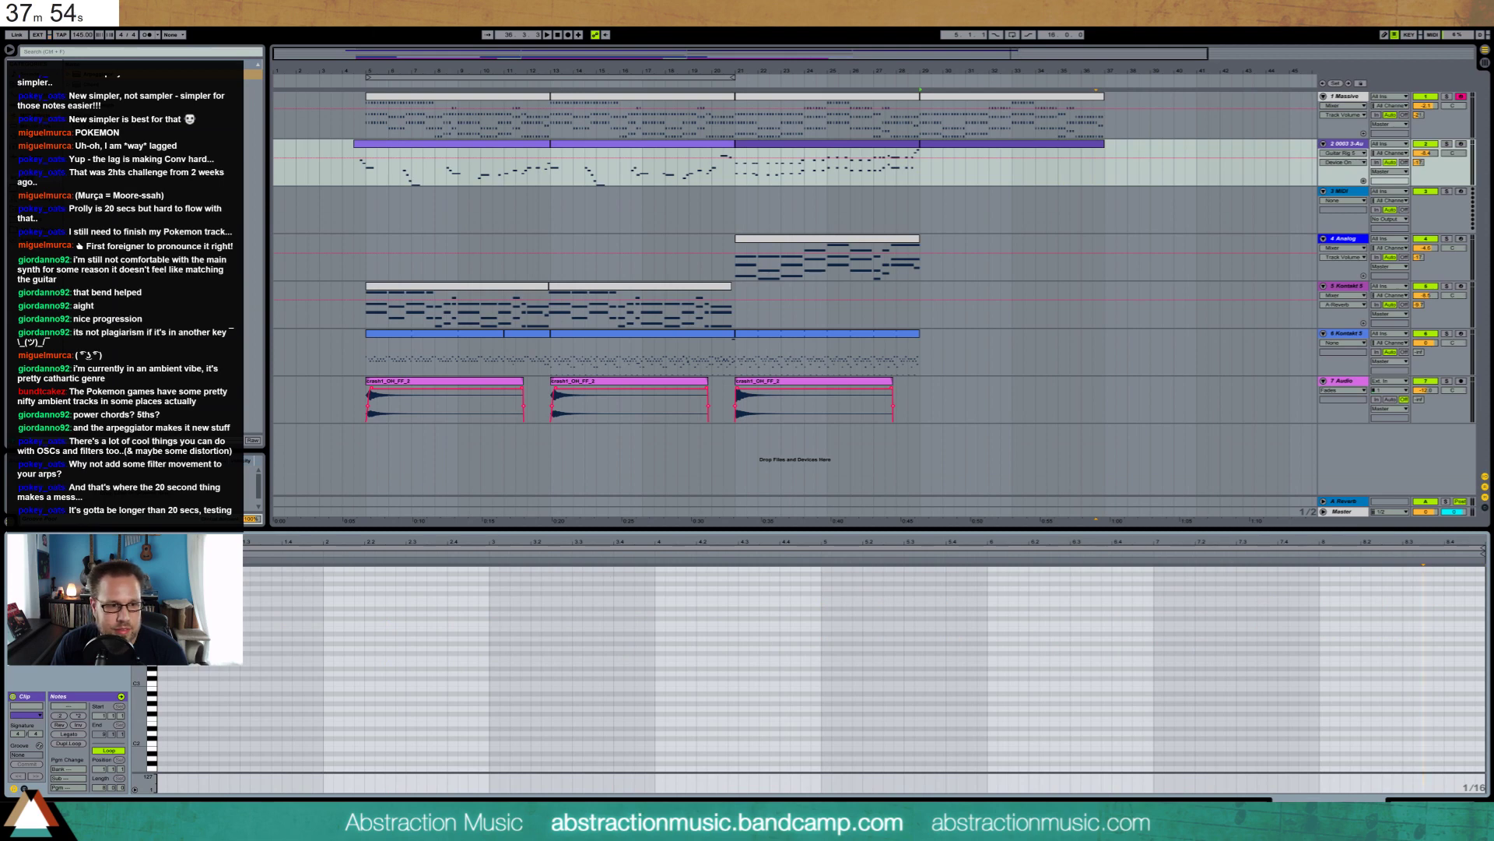
Draw a two-beat opening note at the start of the bar 29 guitar clip and play it back
{"action": "double_click", "coordinate": [162, 578]}
{"action": "left_click_drag", "start_coordinate": [167, 578], "coordinate": [239, 579]}
{"action": "key", "text": "space"}
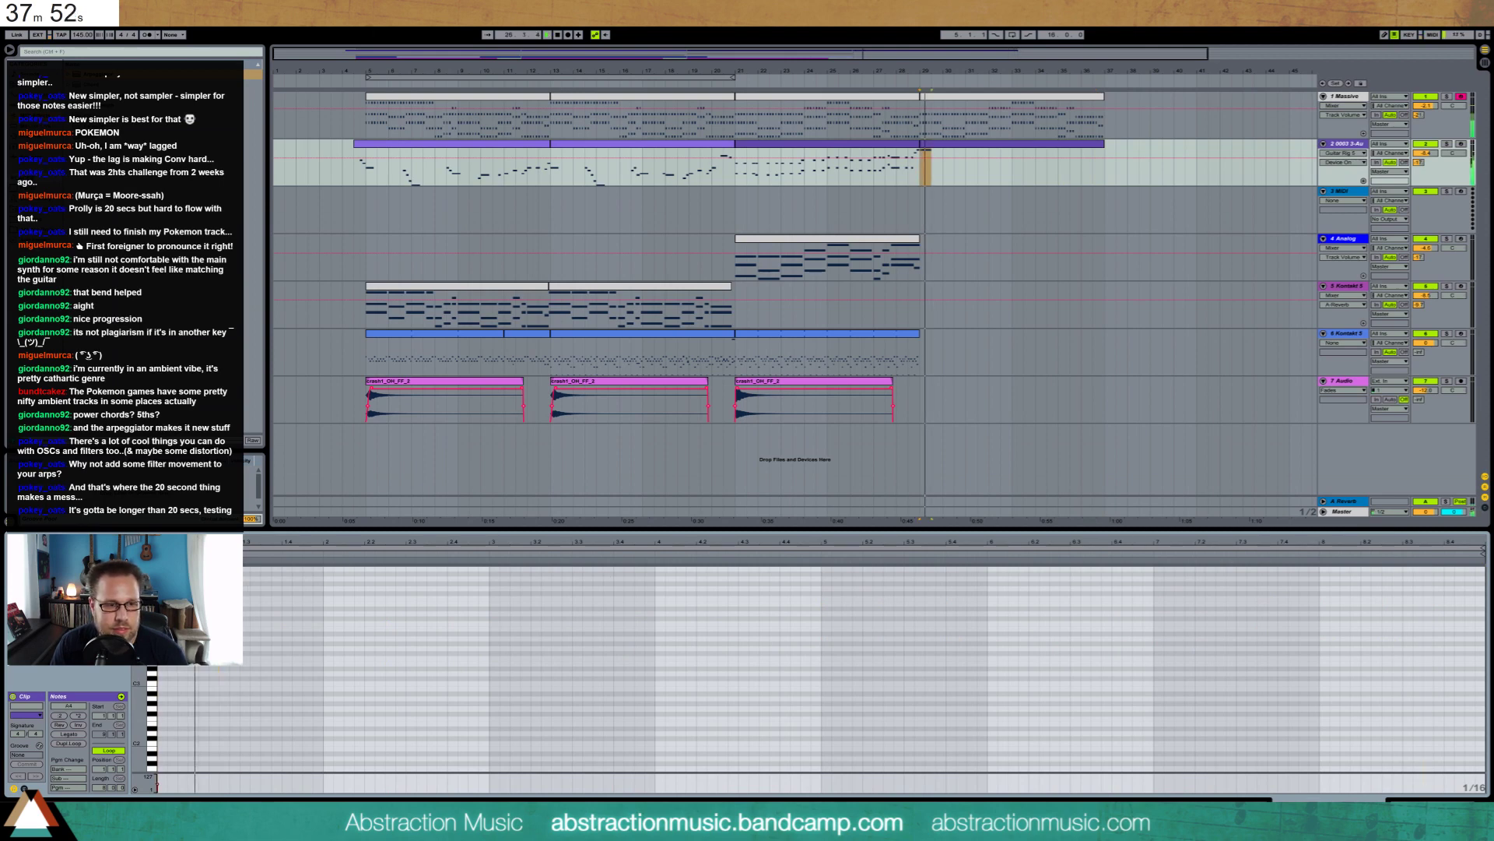
{"action": "key", "text": "space"}
{"action": "scroll", "coordinate": [246, 578], "scroll_direction": "up", "scroll_amount": 1}
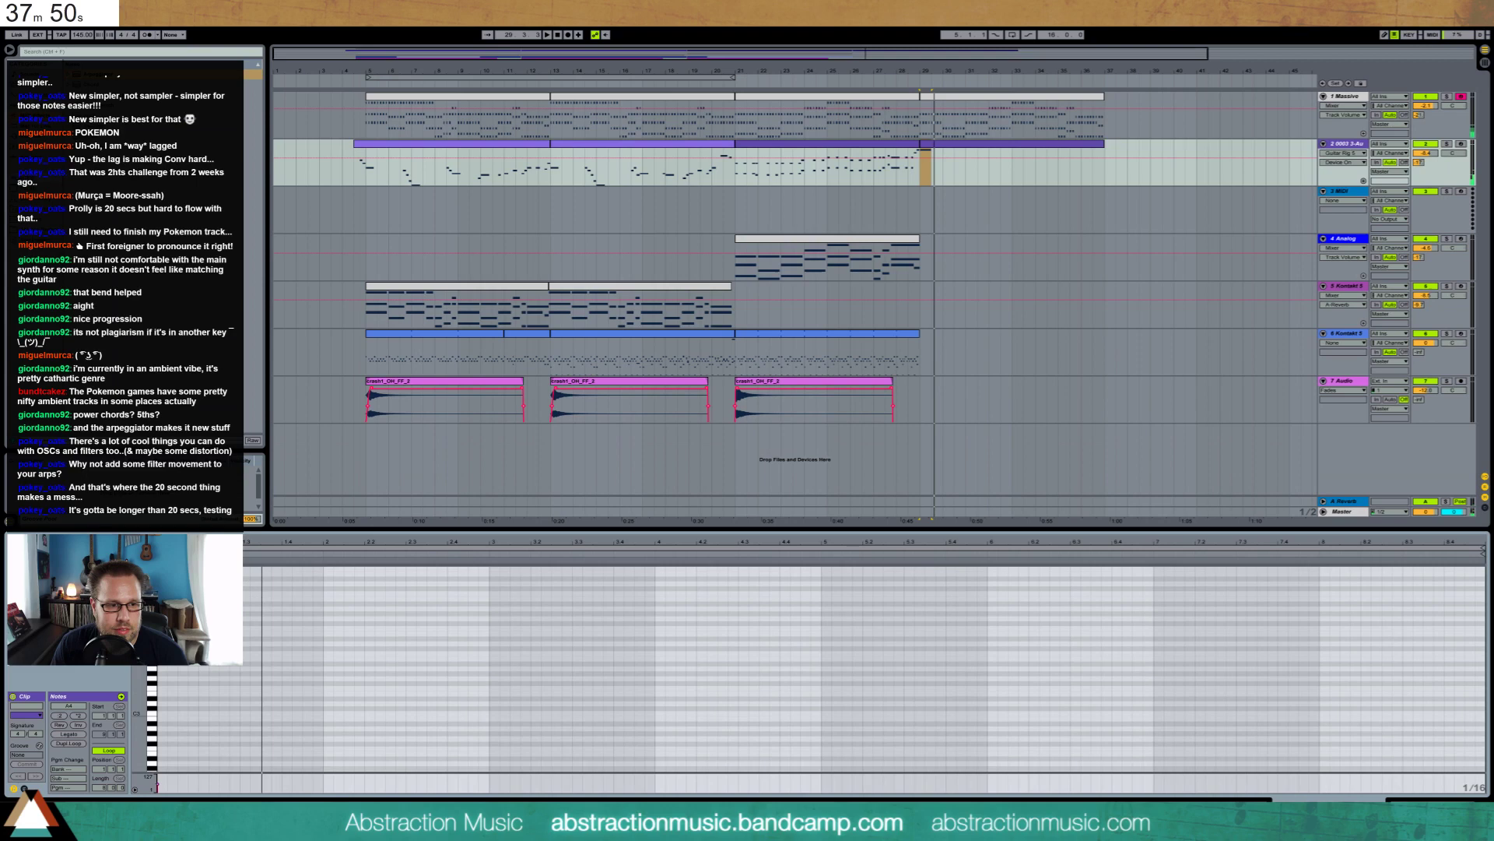
Add two rising eighth notes and a two-beat held note after the opening note, raising the held note two semitones
{"action": "double_click", "coordinate": [245, 598]}
{"action": "left_click_drag", "start_coordinate": [249, 598], "coordinate": [258, 599]}
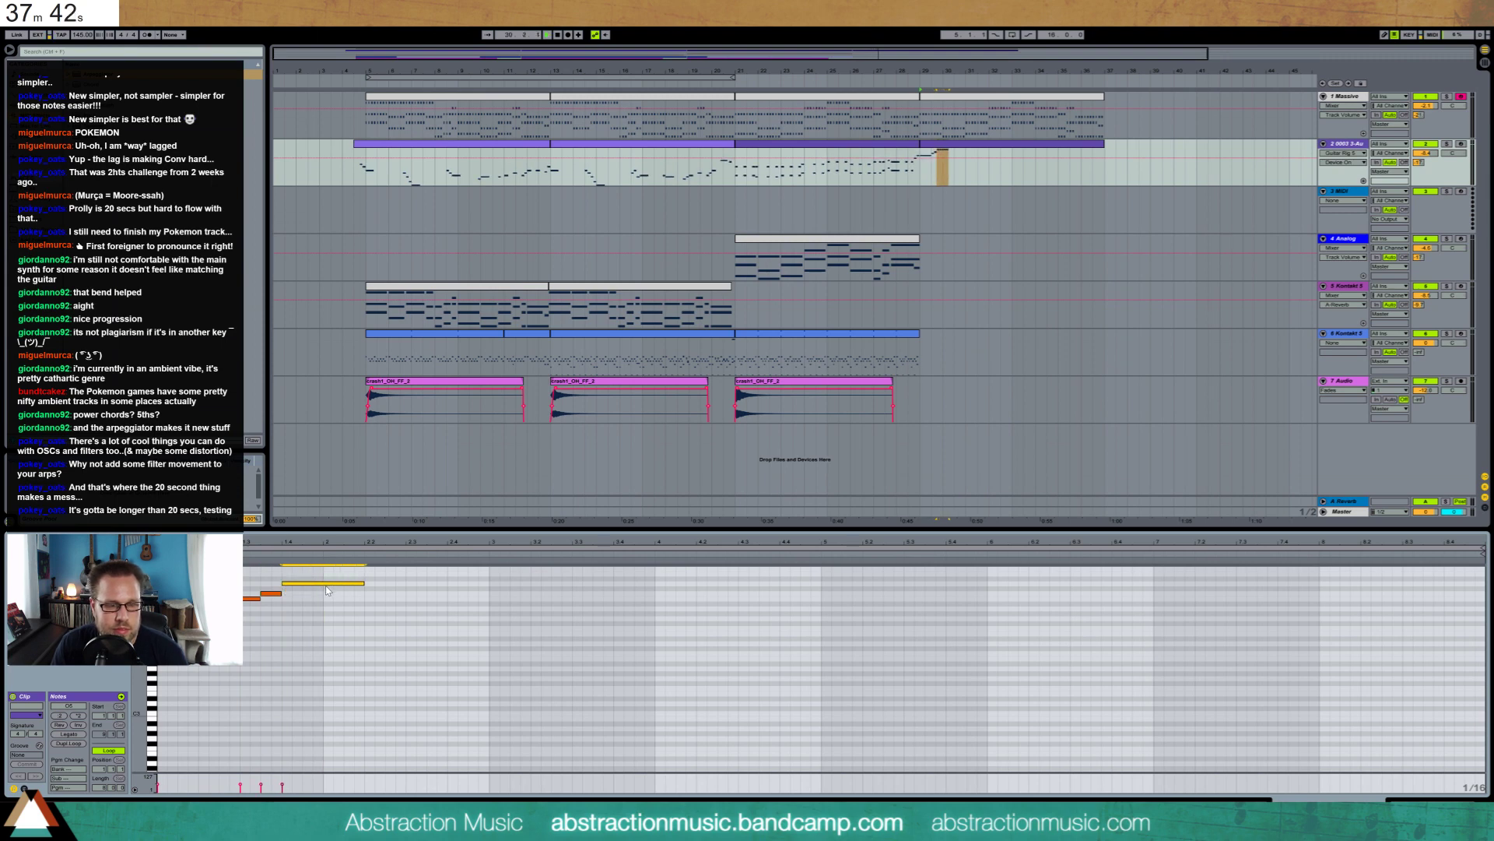
{"action": "key", "text": "space"}
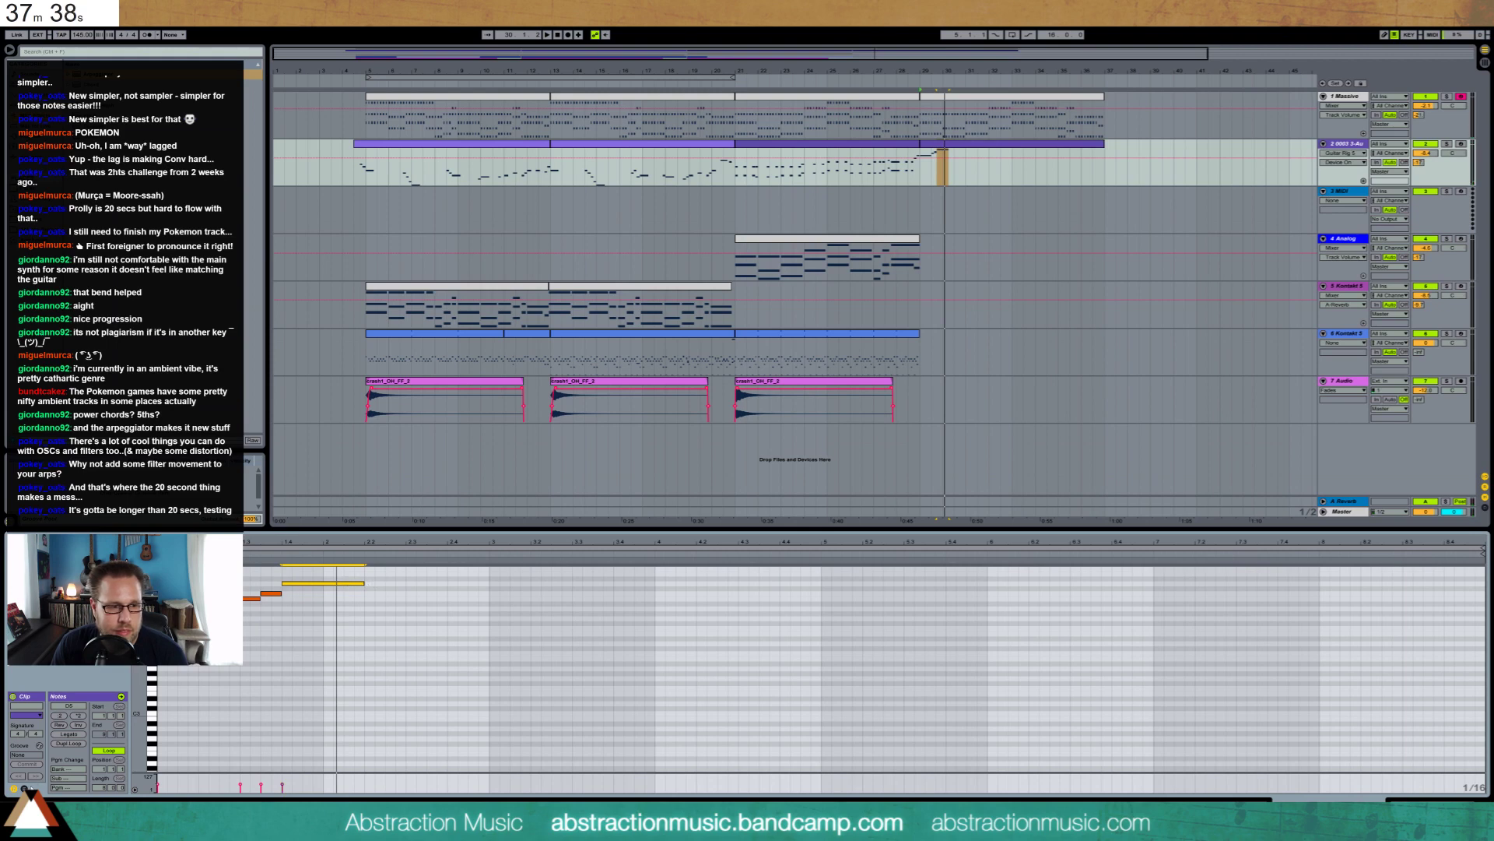
{"action": "key", "text": "Up"}
{"action": "key", "text": "Up"}
Draw a downward pitch bend dip at the start of the held high note and listen to it
{"action": "left_click", "coordinate": [24, 788]}
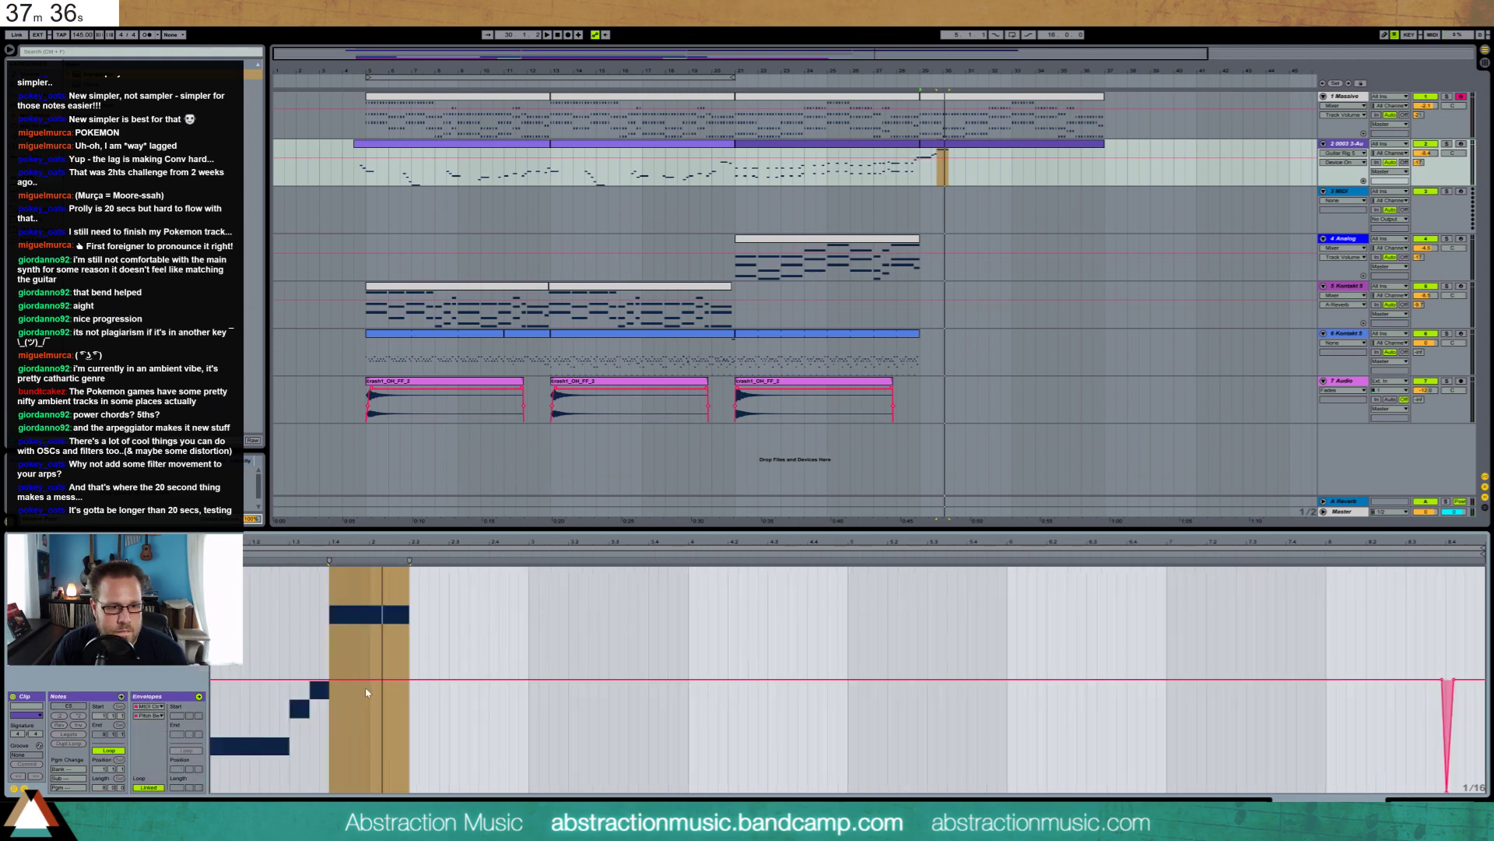
{"action": "left_click_drag", "start_coordinate": [333, 692], "coordinate": [366, 689]}
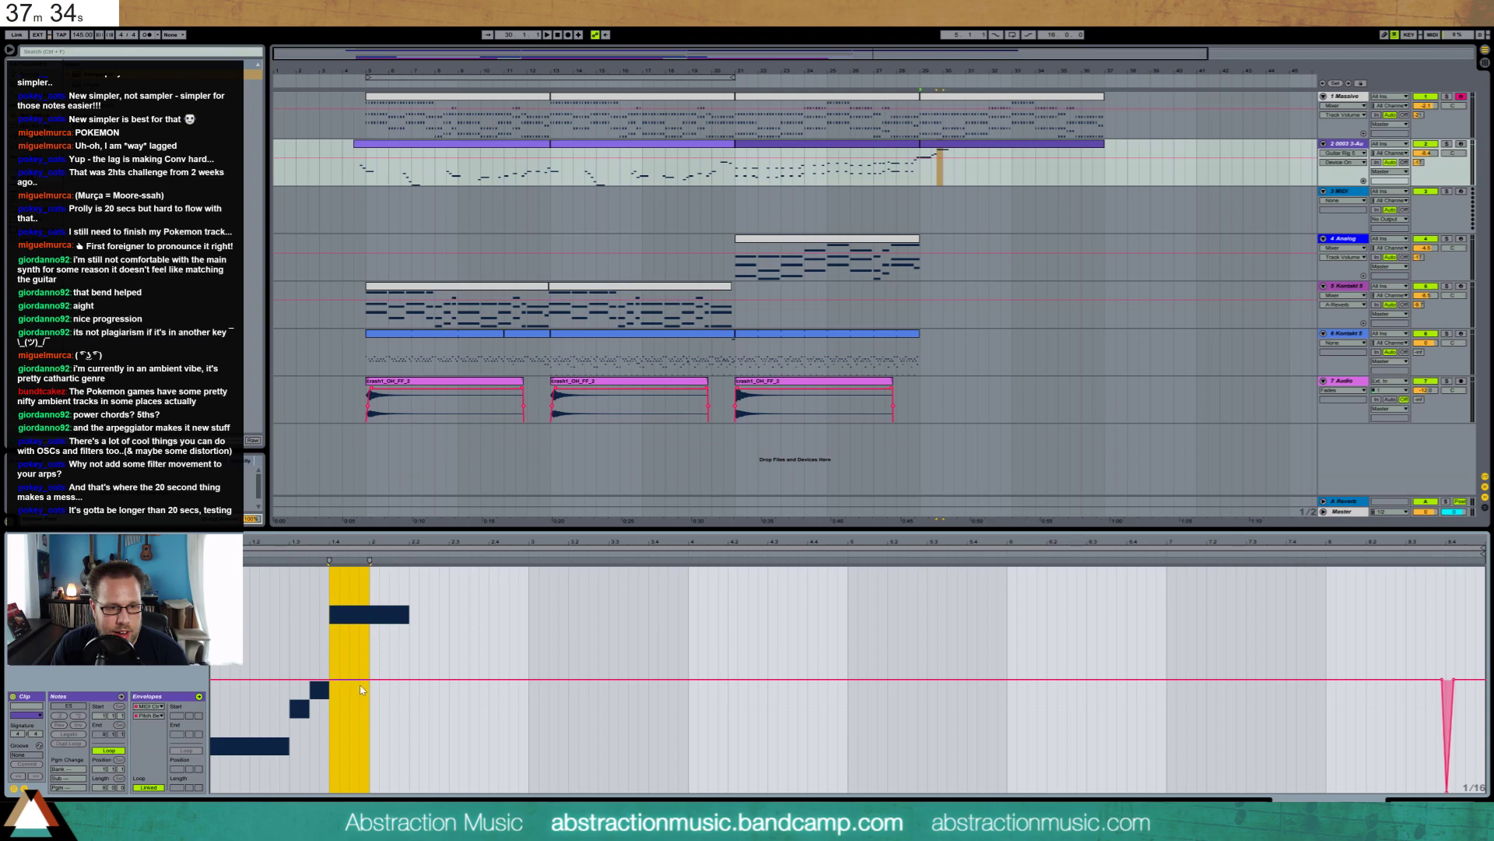
{"action": "left_click", "coordinate": [370, 792]}
{"action": "left_click", "coordinate": [419, 747]}
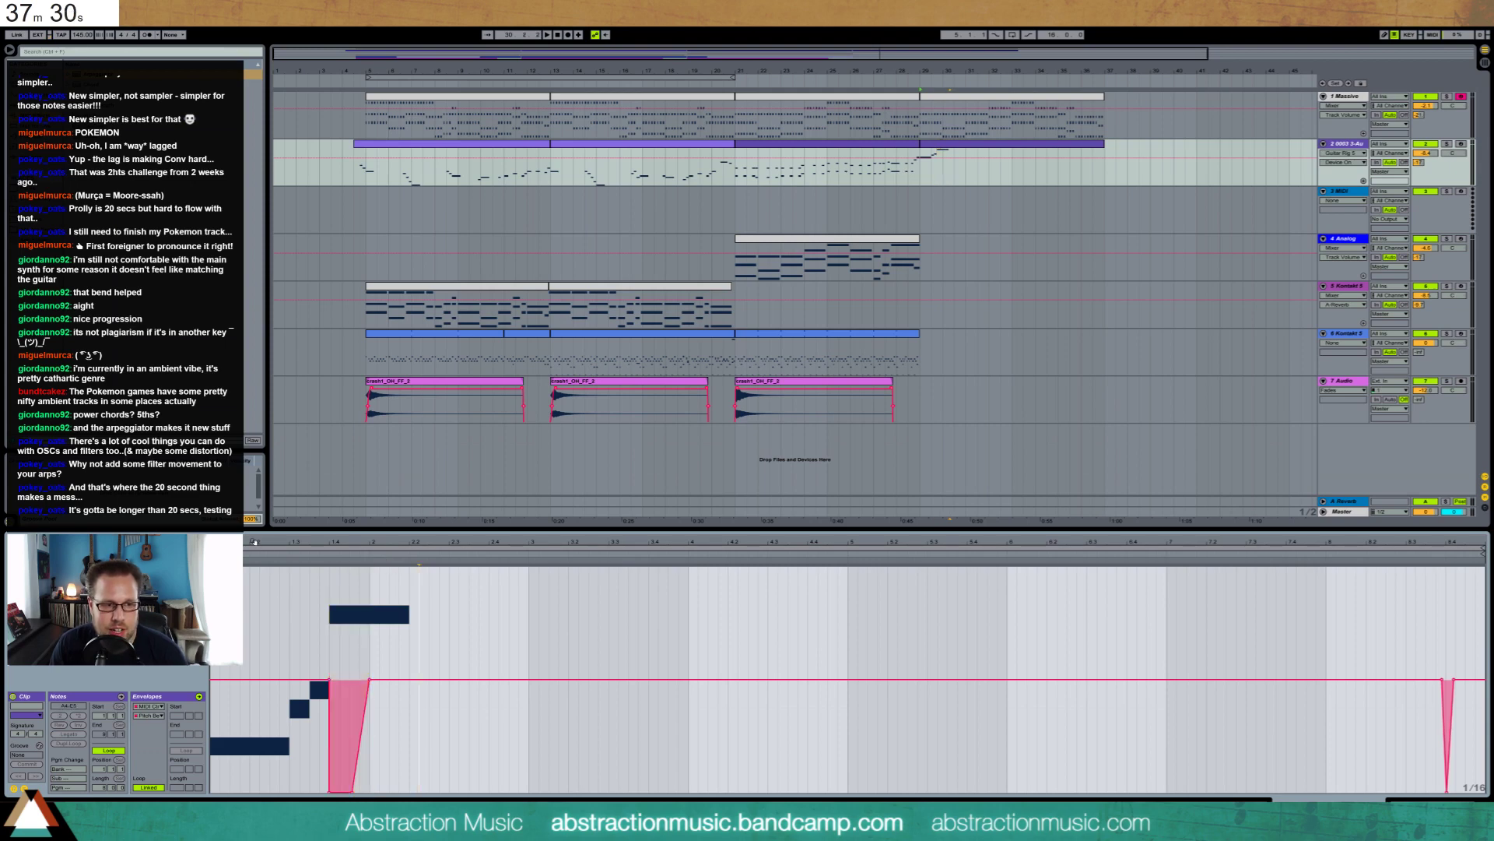
{"action": "key", "text": "space"}
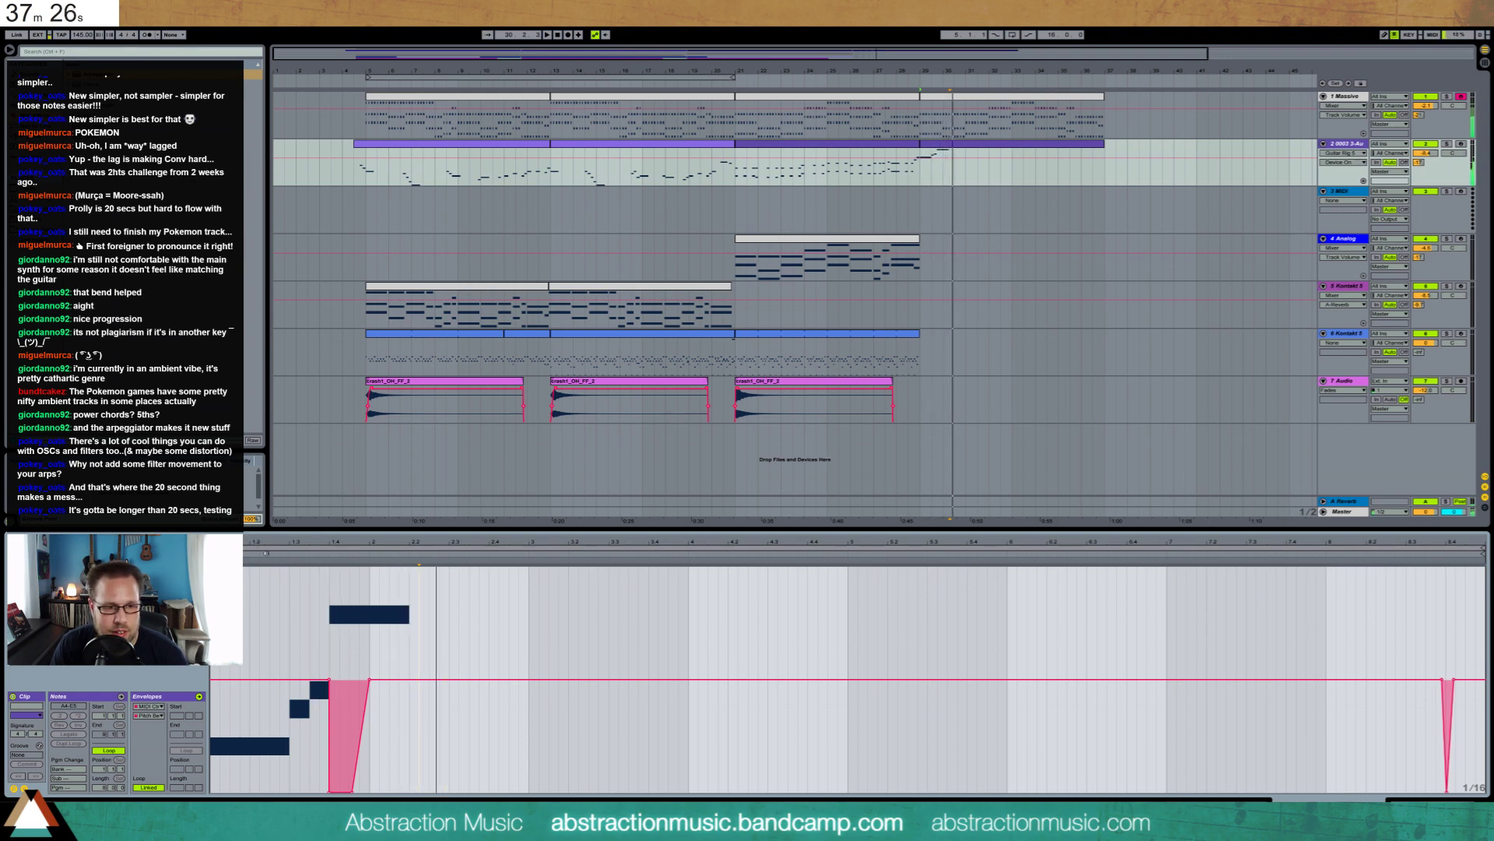
Draw a falling run of sixteenth notes after the held note, ending on a lower two-beat note
{"action": "left_click", "coordinate": [25, 788]}
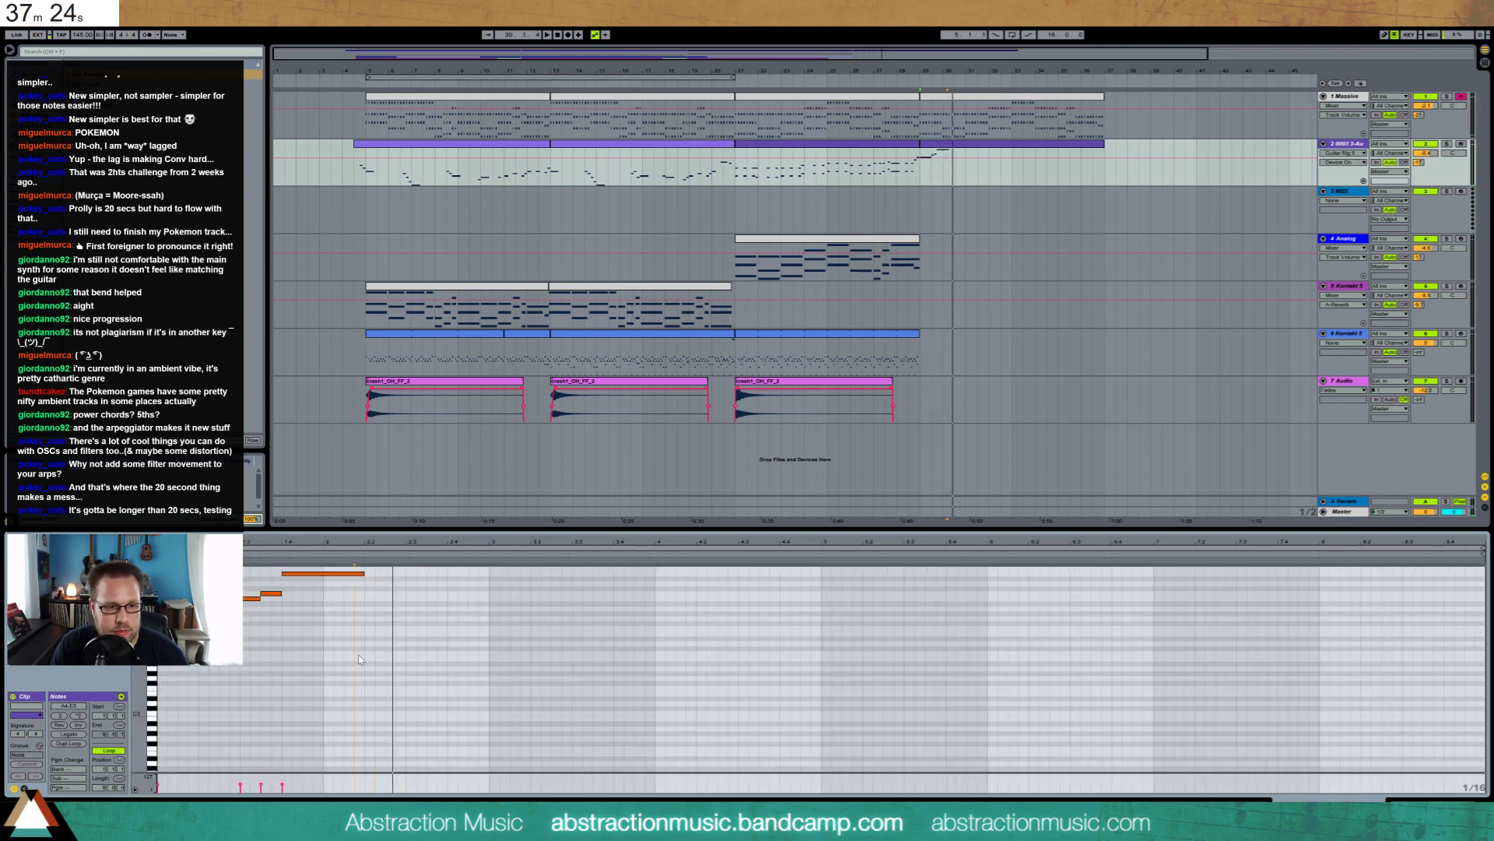
{"action": "key", "text": "space"}
{"action": "double_click", "coordinate": [367, 582]}
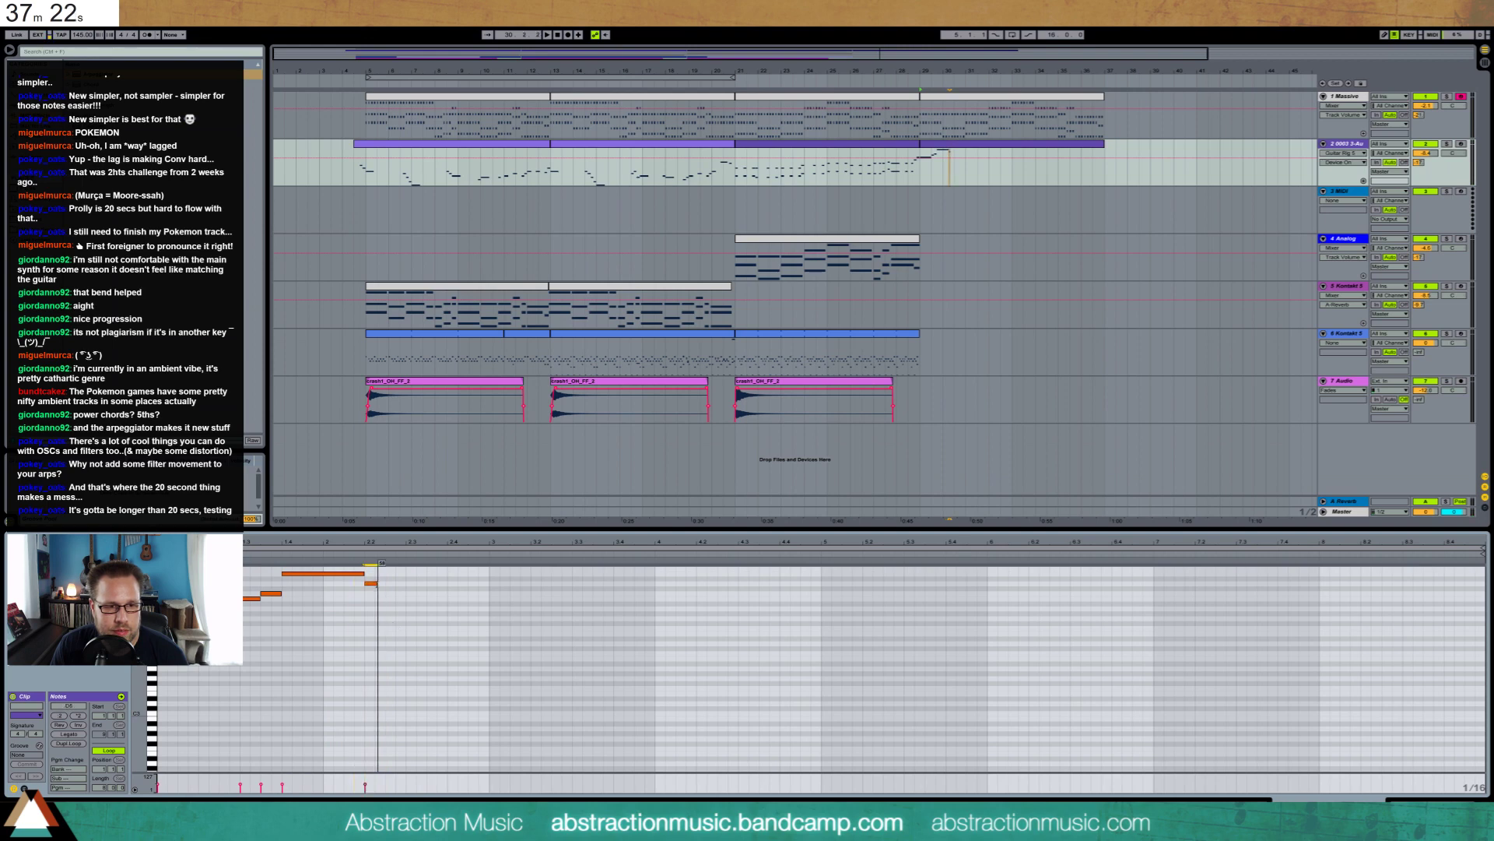
{"action": "left_click_drag", "start_coordinate": [373, 582], "coordinate": [373, 585]}
{"action": "double_click", "coordinate": [378, 594]}
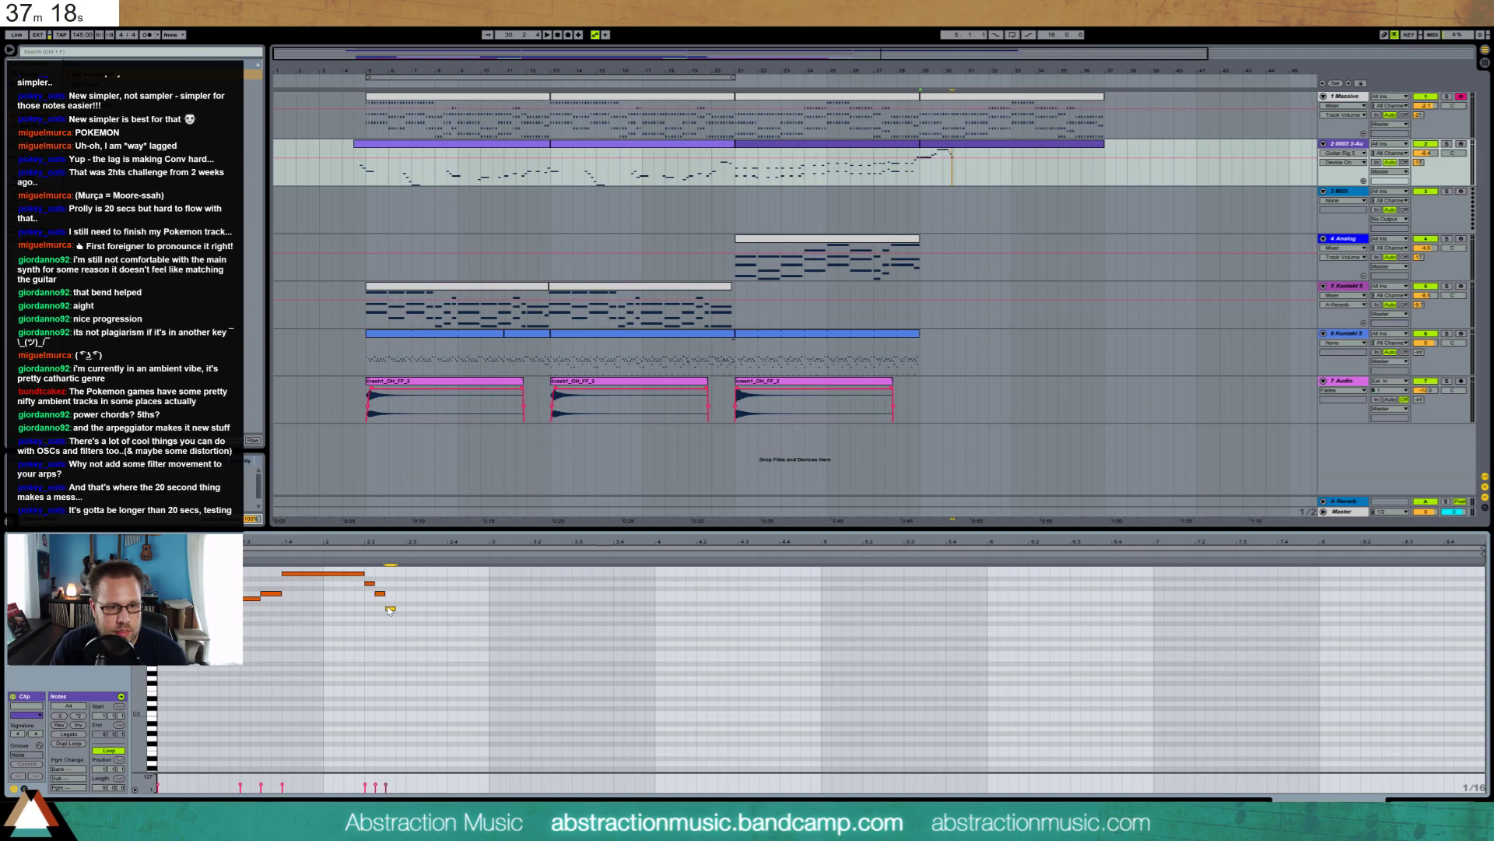
{"action": "double_click", "coordinate": [399, 593]}
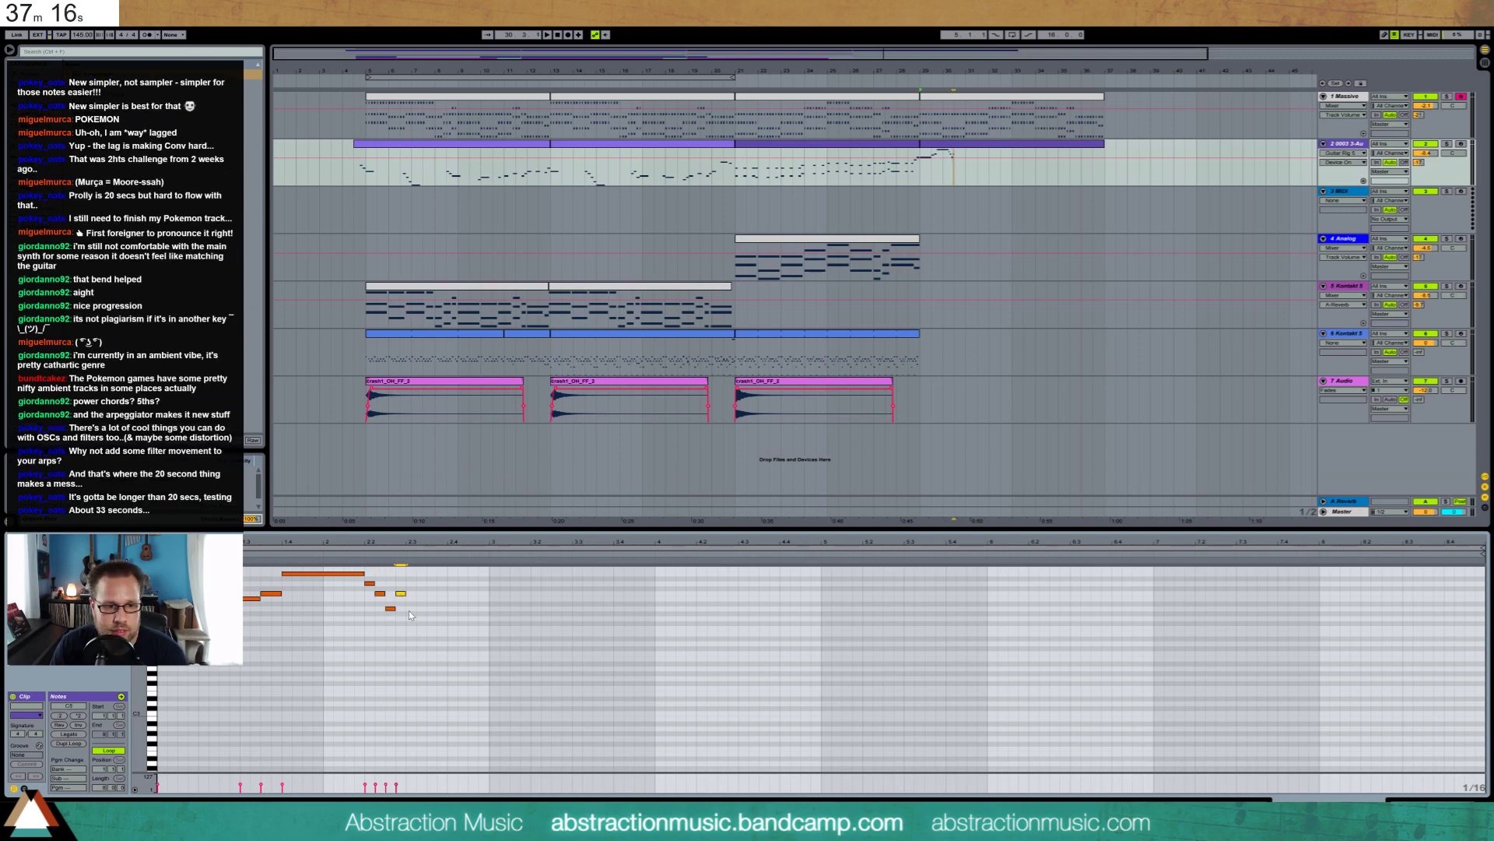
{"action": "double_click", "coordinate": [420, 618]}
{"action": "double_click", "coordinate": [431, 628]}
{"action": "double_click", "coordinate": [443, 633]}
{"action": "double_click", "coordinate": [450, 643]}
{"action": "left_click_drag", "start_coordinate": [449, 643], "coordinate": [532, 645]}
Shift the falling run two sixteenths later, lengthen the held note to meet it, and play the phrase
{"action": "left_click_drag", "start_coordinate": [372, 577], "coordinate": [530, 675]}
{"action": "key", "text": "Right"}
{"action": "key", "text": "Right"}
{"action": "key", "text": "Right"}
{"action": "key", "text": "Left"}
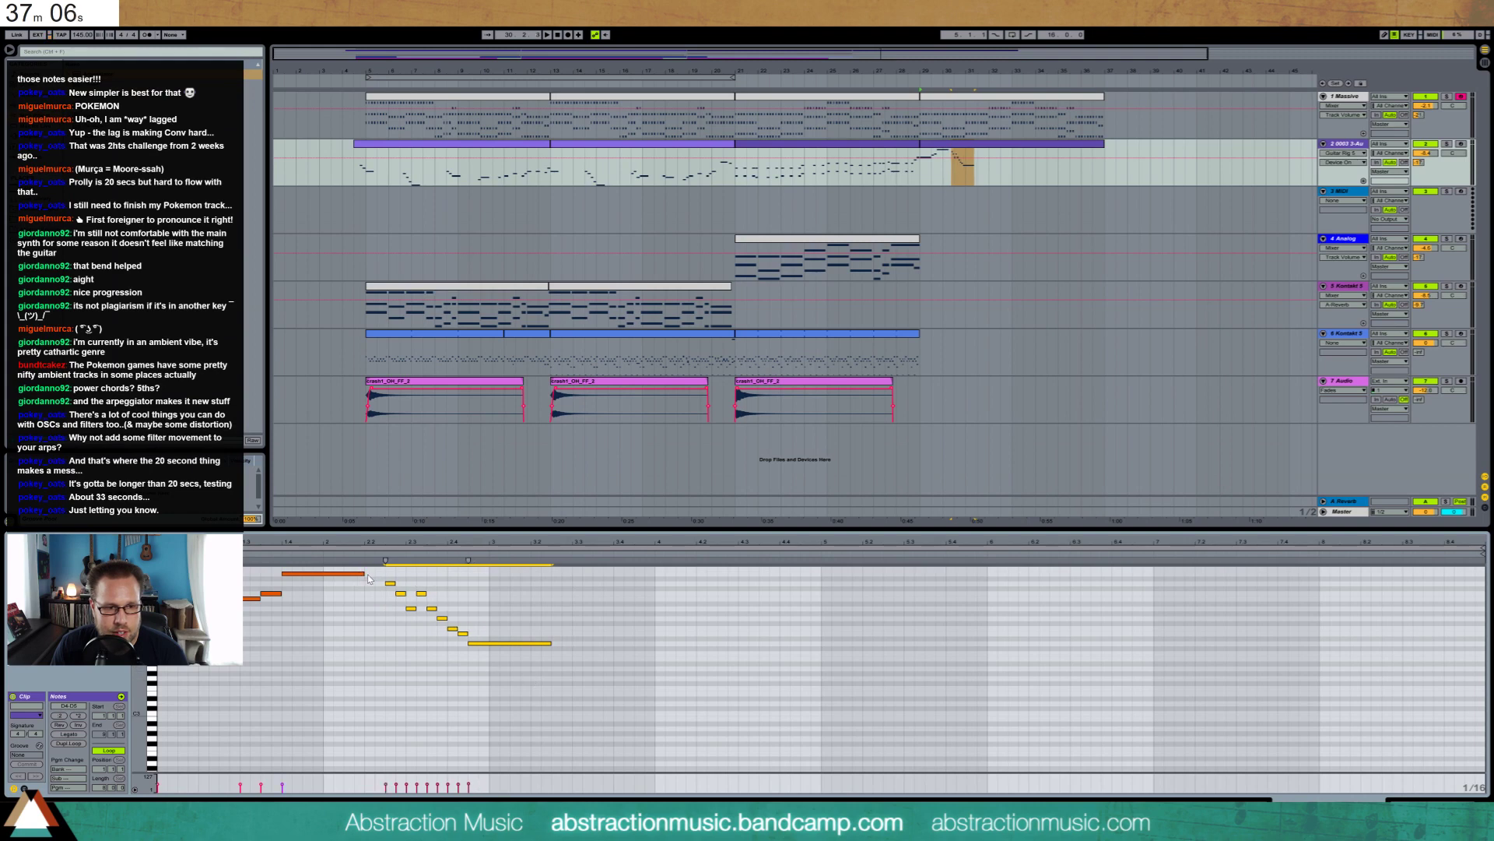
{"action": "left_click_drag", "start_coordinate": [366, 573], "coordinate": [384, 573]}
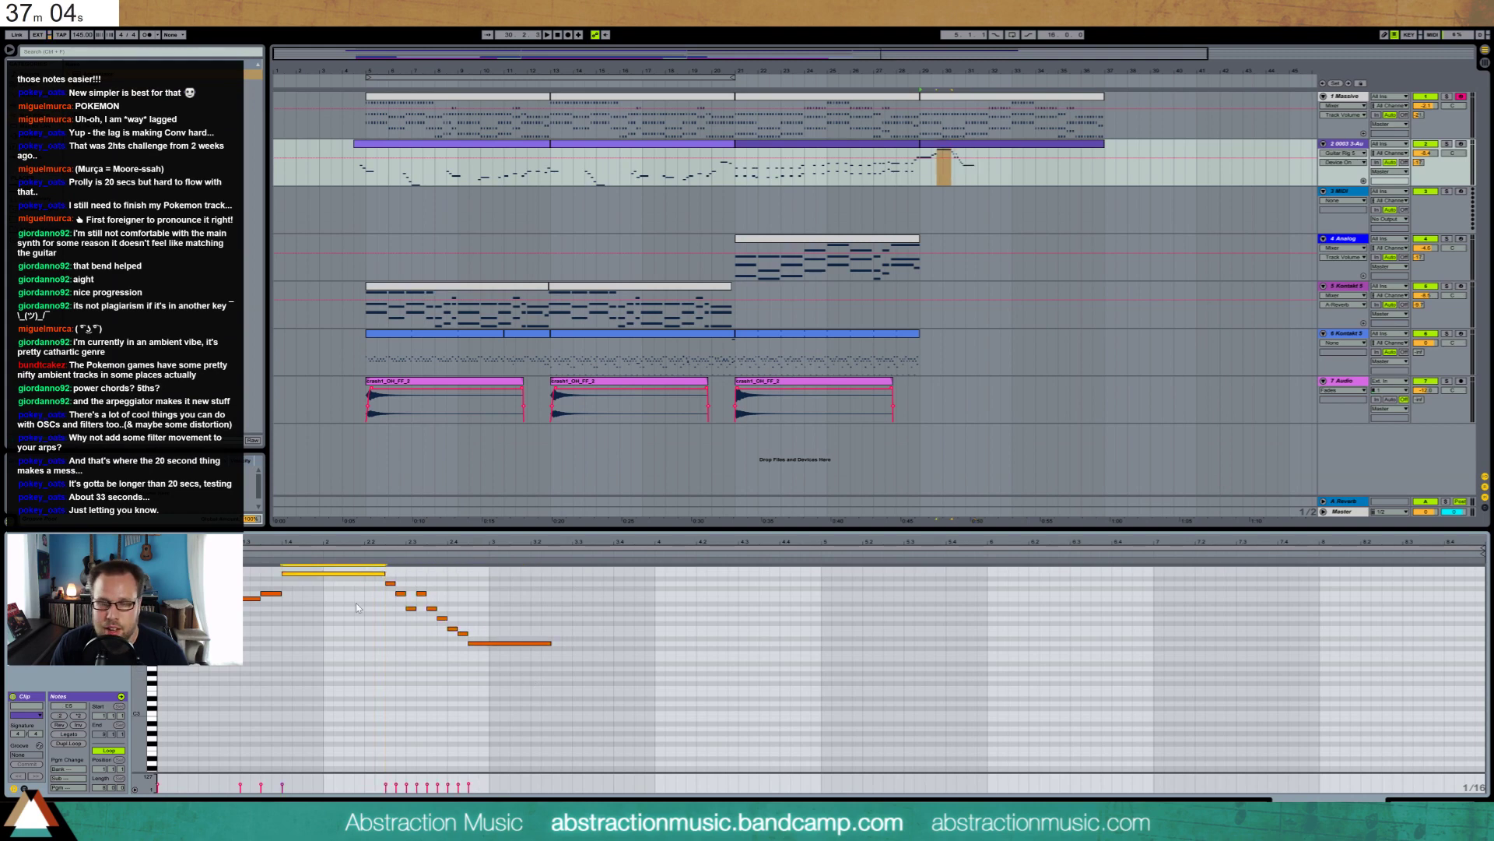
{"action": "left_click", "coordinate": [324, 604]}
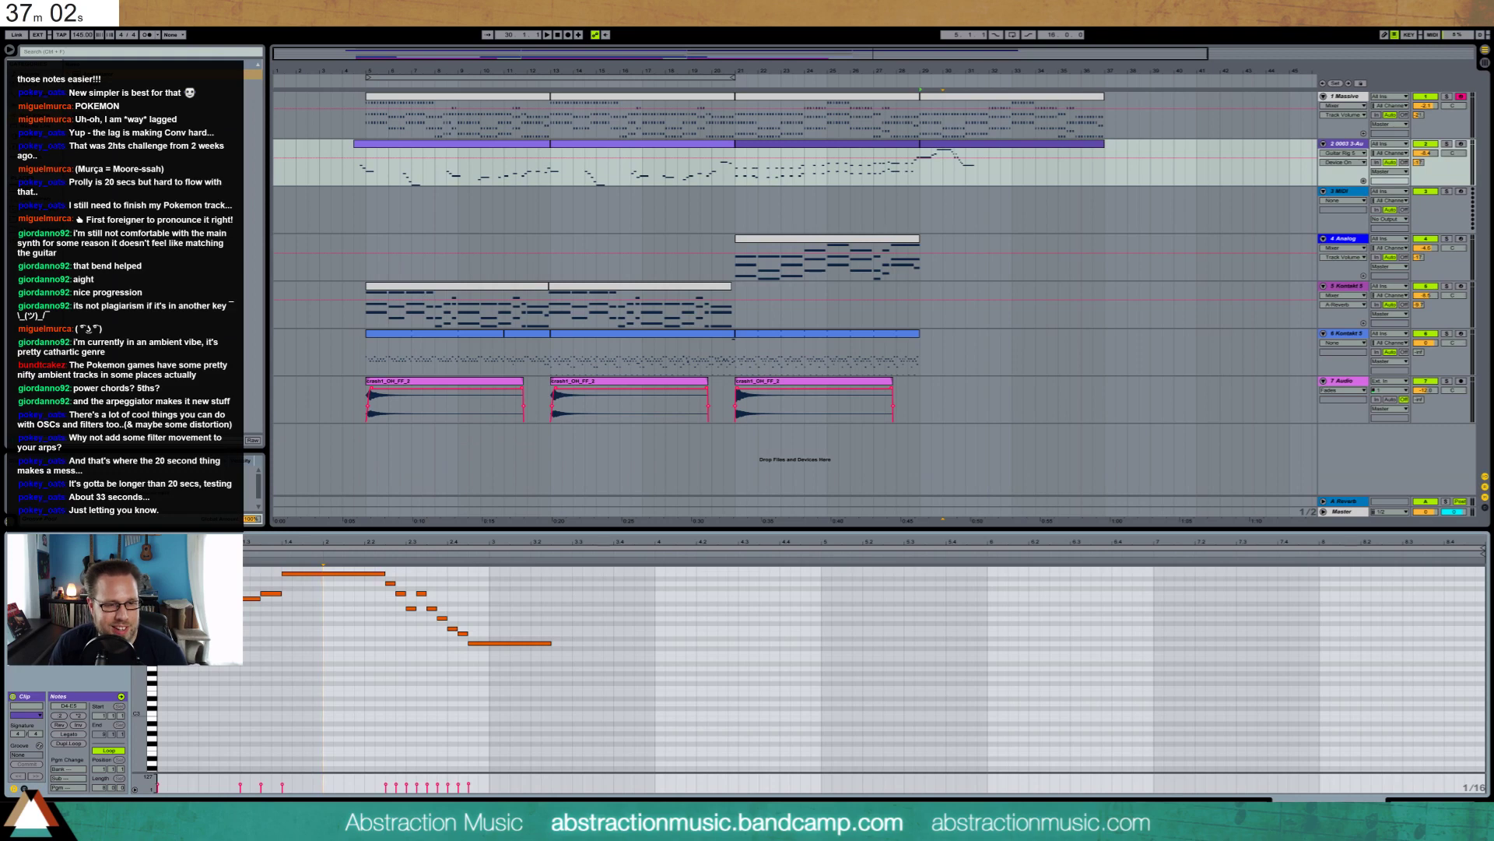
{"action": "key", "text": "space"}
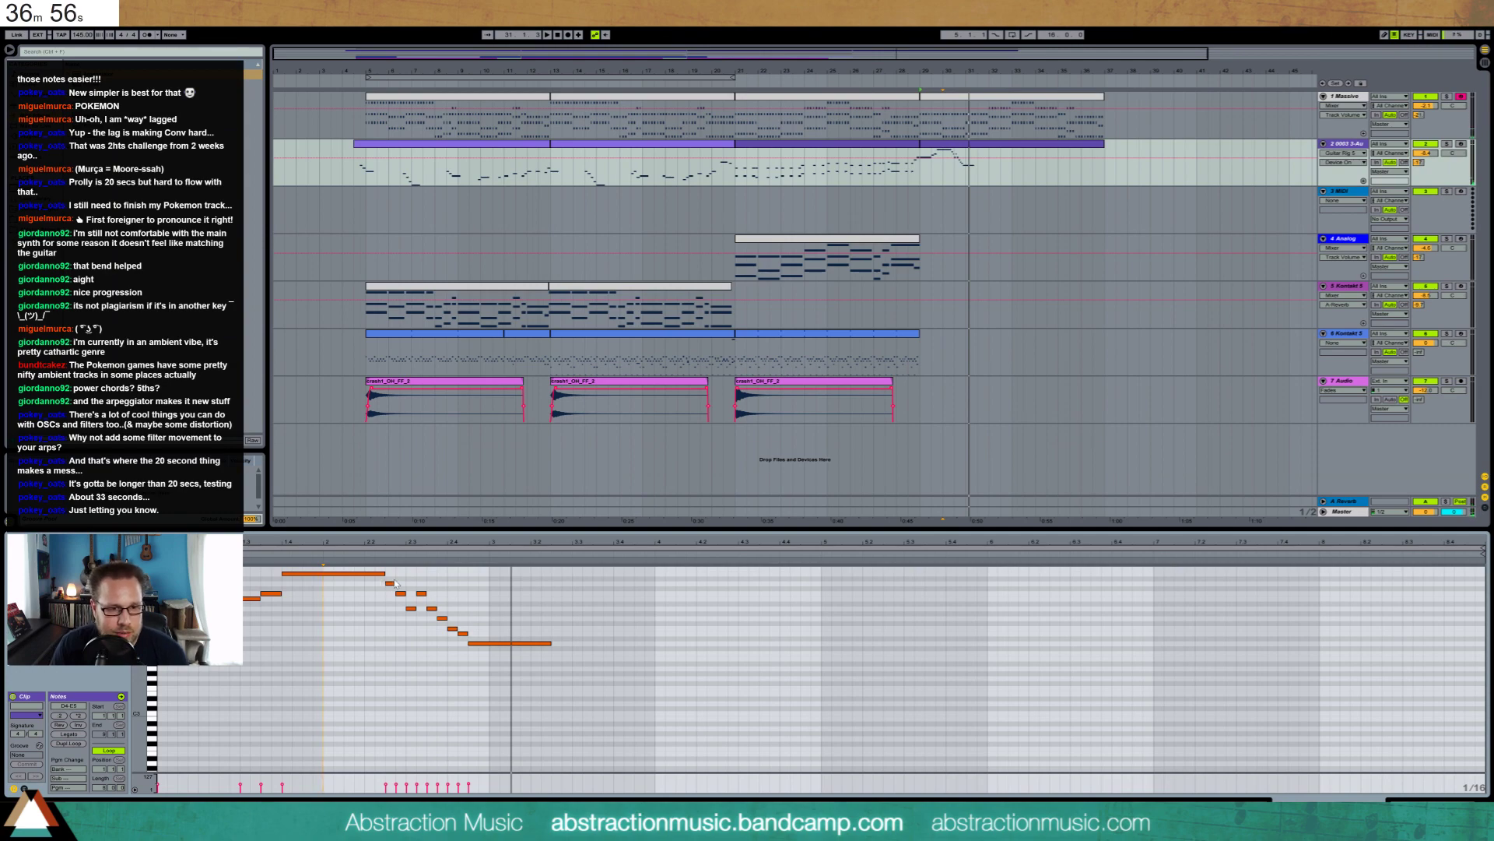
Copy the three-note chords at the start of bar 30 from the Massive clip into the guitar clip as a pitch reference
{"action": "left_click", "coordinate": [945, 111]}
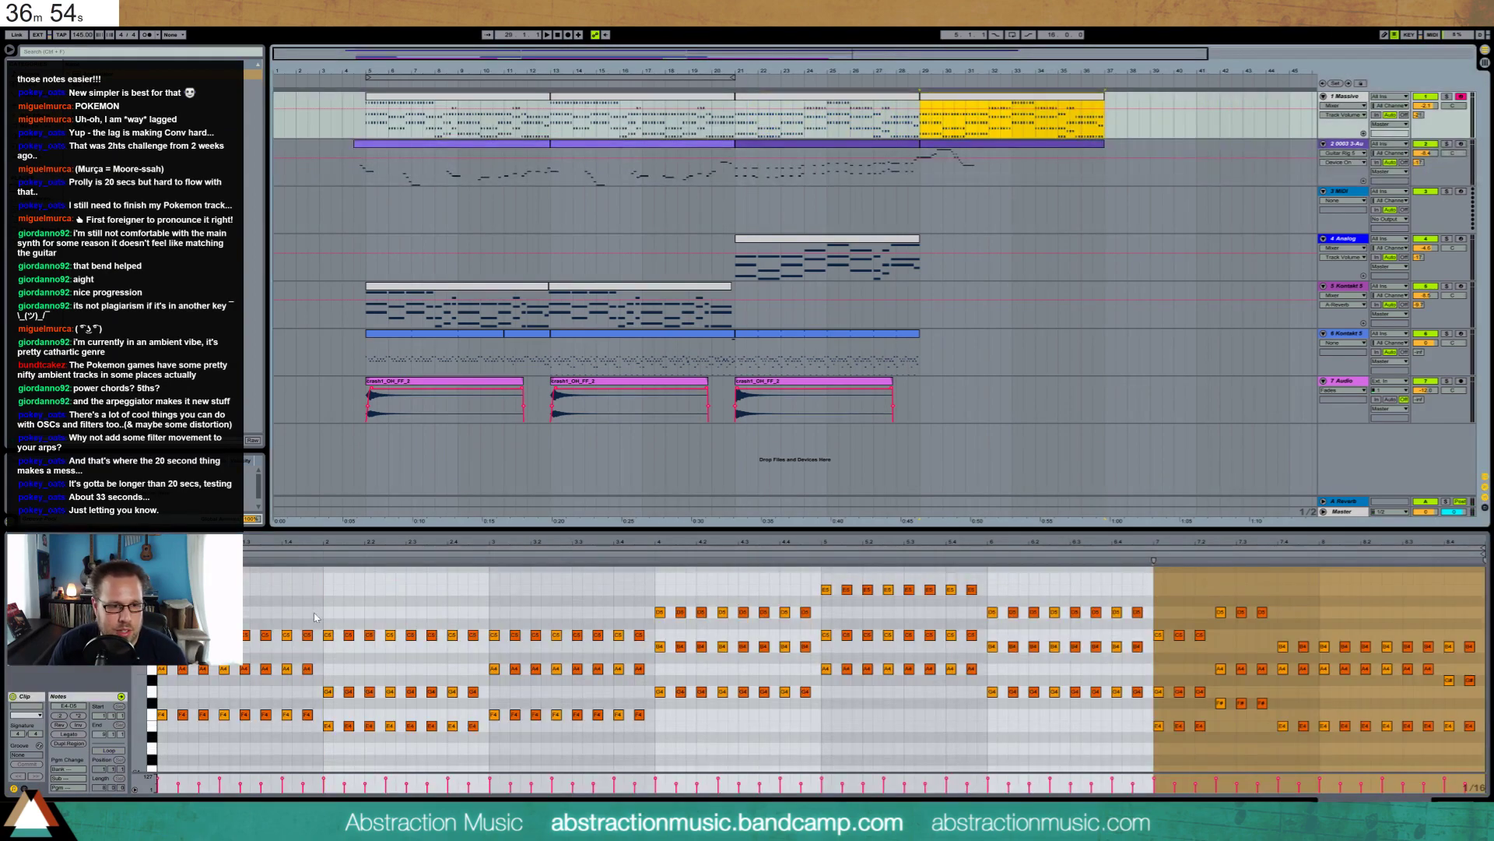
{"action": "left_click", "coordinate": [393, 777]}
{"action": "key", "text": "space"}
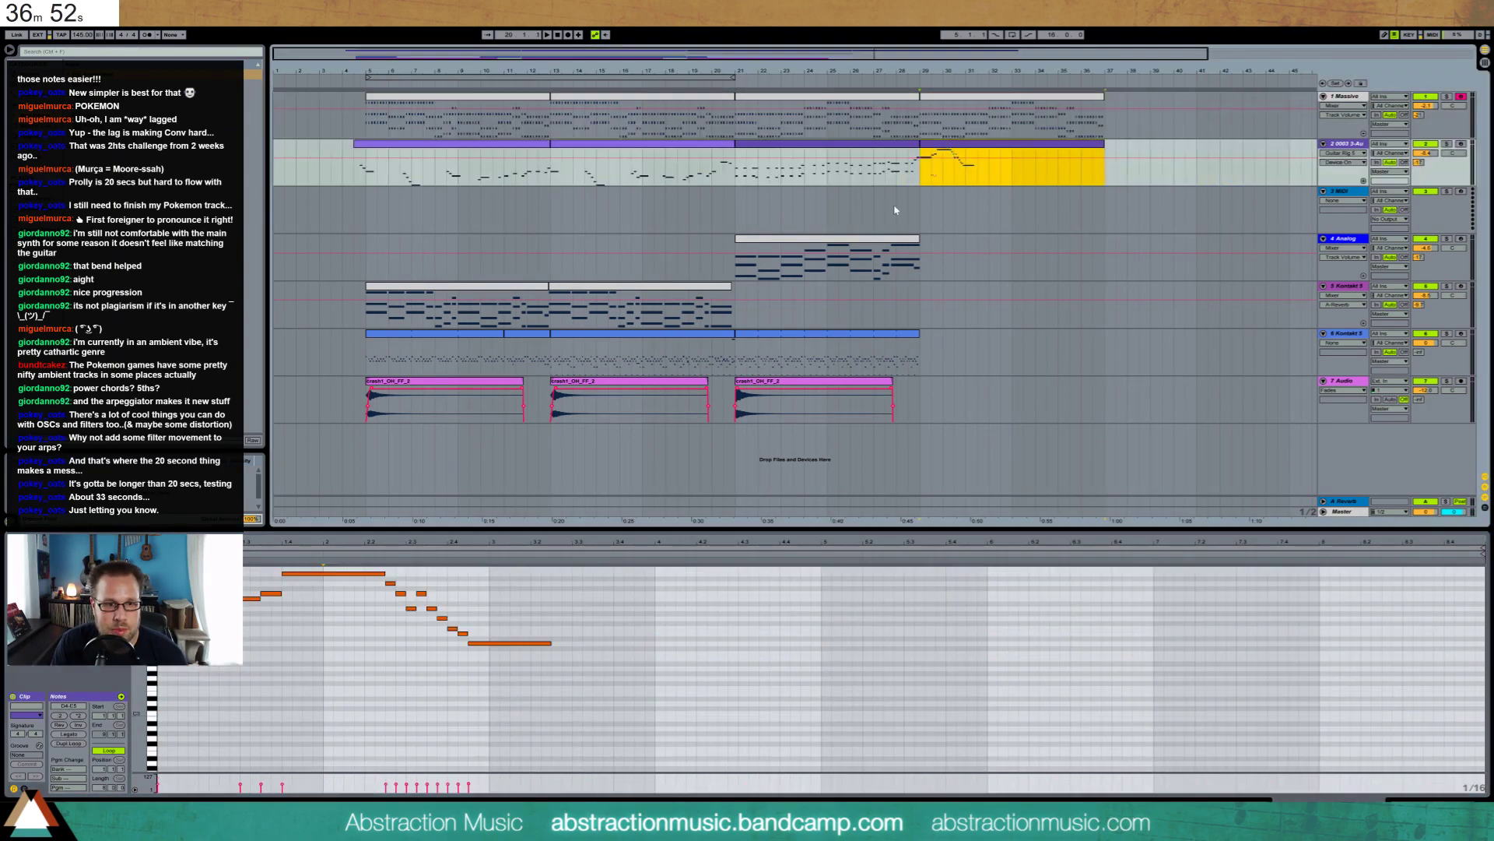
{"action": "left_click", "coordinate": [948, 153]}
{"action": "left_click", "coordinate": [328, 614]}
{"action": "key", "text": "ctrl+v"}
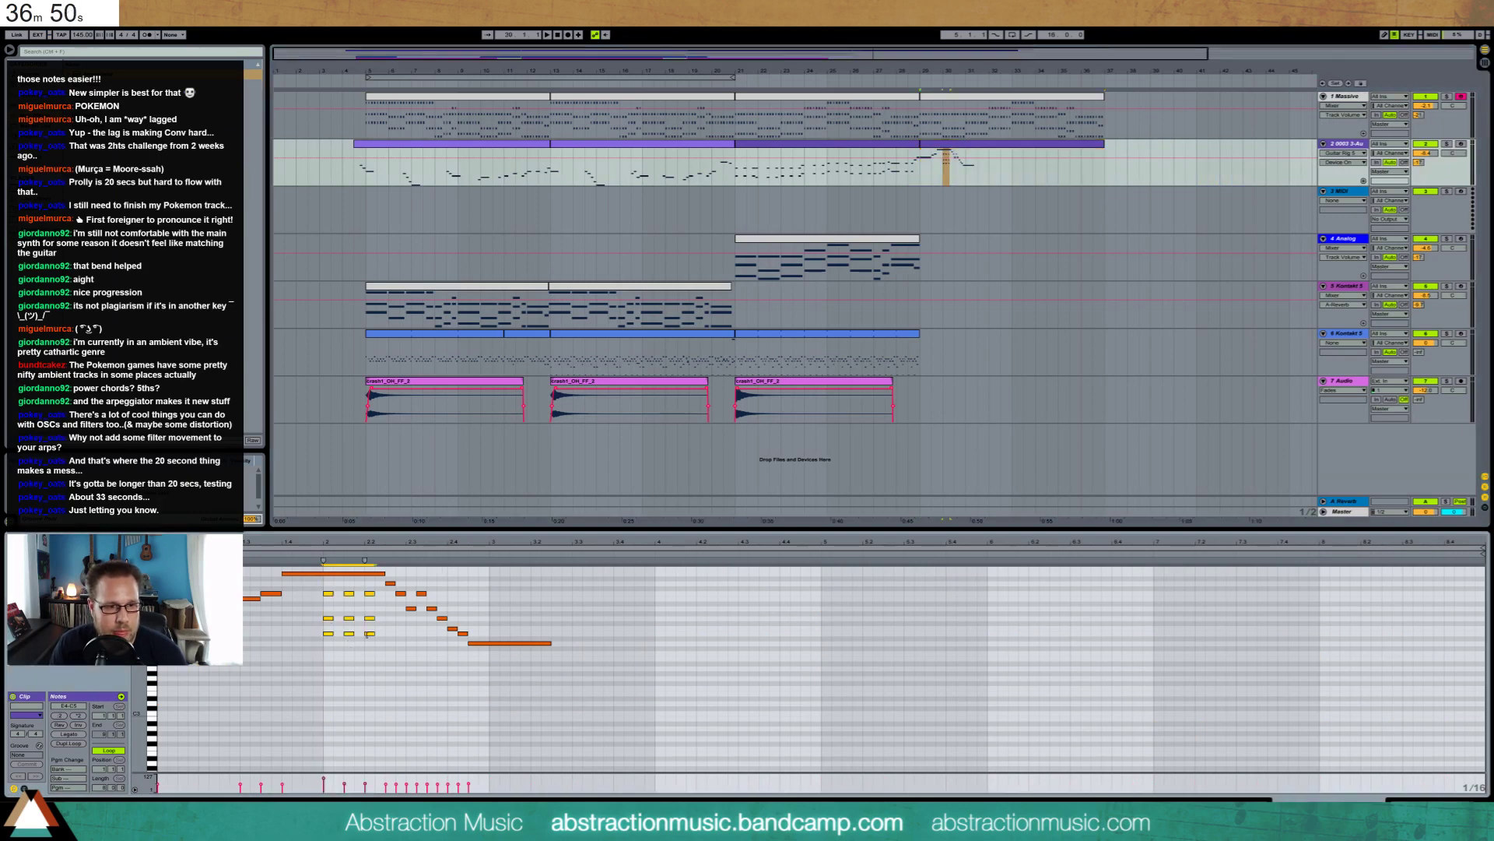
Repitch the notes of the falling run against the reference chords and delete the extra short note before the final long one
{"action": "left_click_drag", "start_coordinate": [390, 575], "coordinate": [404, 595]}
{"action": "key", "text": "Down"}
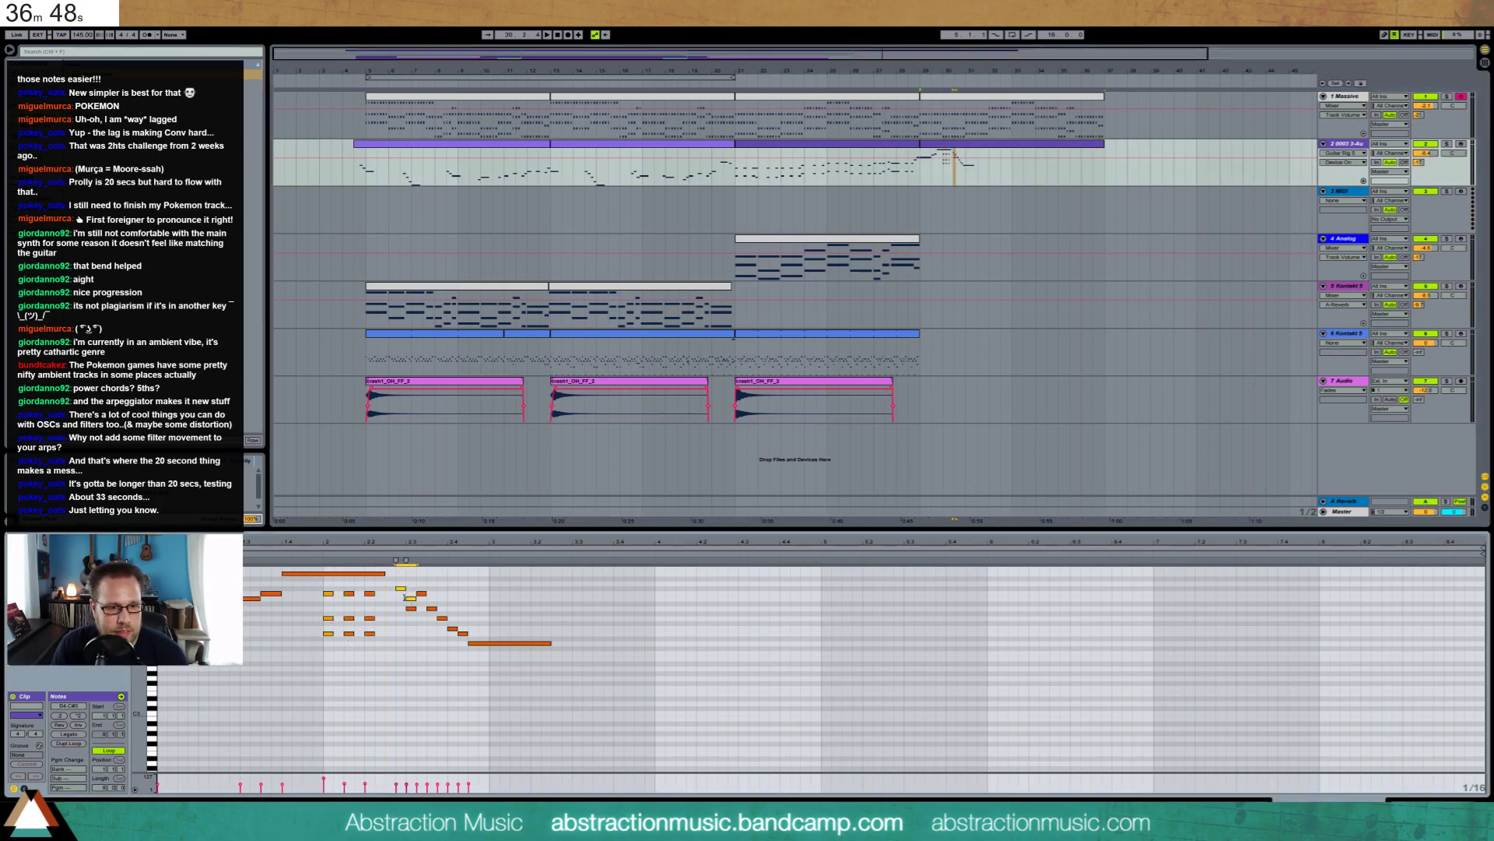
{"action": "left_click", "coordinate": [392, 589]}
{"action": "left_click_drag", "start_coordinate": [421, 608], "coordinate": [435, 613]}
{"action": "key", "text": "Down"}
{"action": "key", "text": "Down"}
{"action": "left_click", "coordinate": [421, 603]}
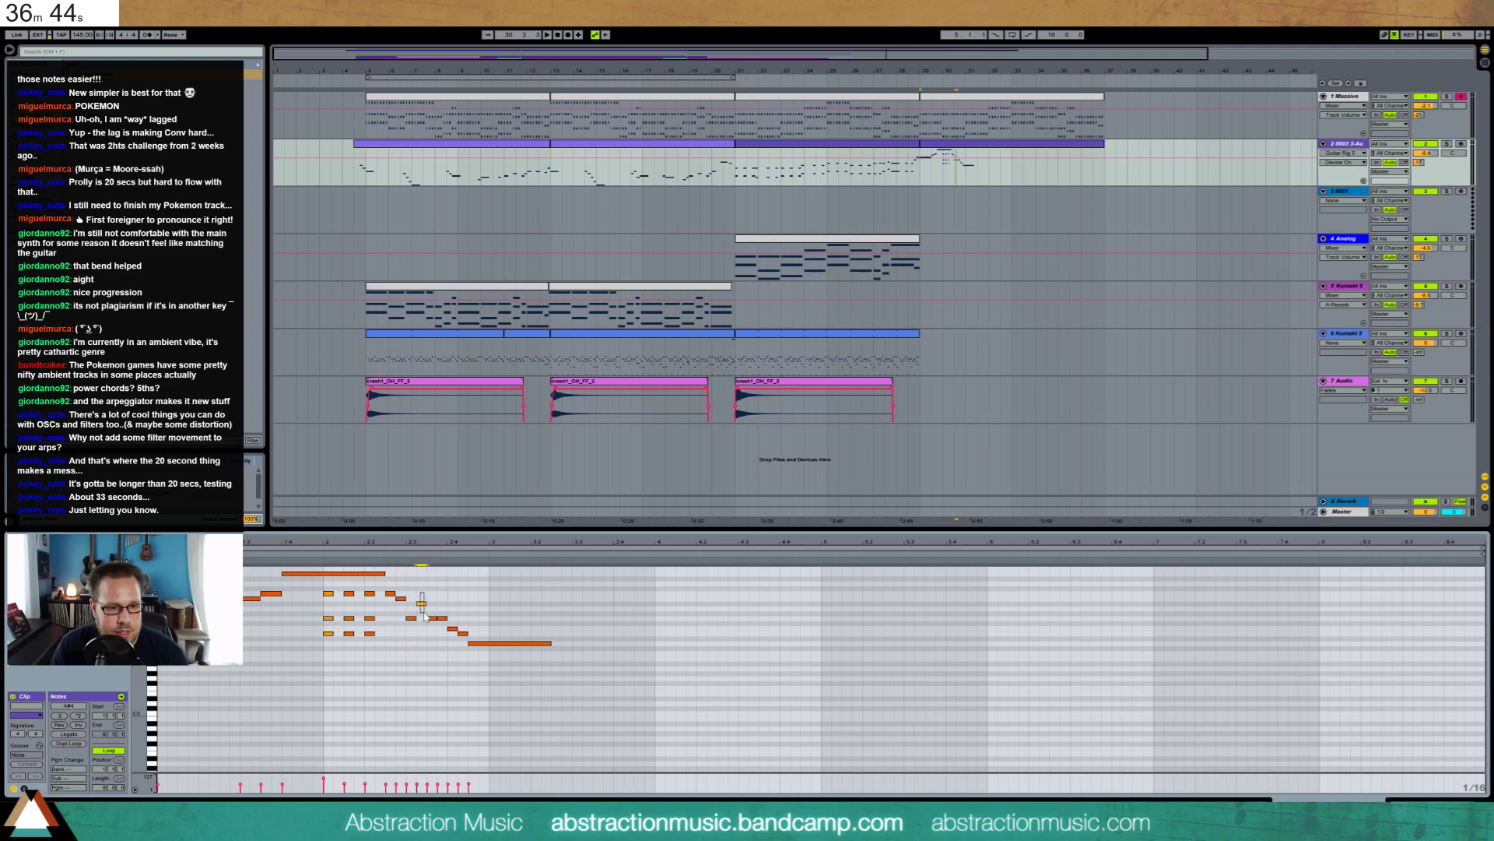
{"action": "key", "text": "Up"}
{"action": "key", "text": "Down"}
{"action": "key", "text": "Down"}
{"action": "left_click_drag", "start_coordinate": [442, 618], "coordinate": [442, 628]}
{"action": "double_click", "coordinate": [452, 628]}
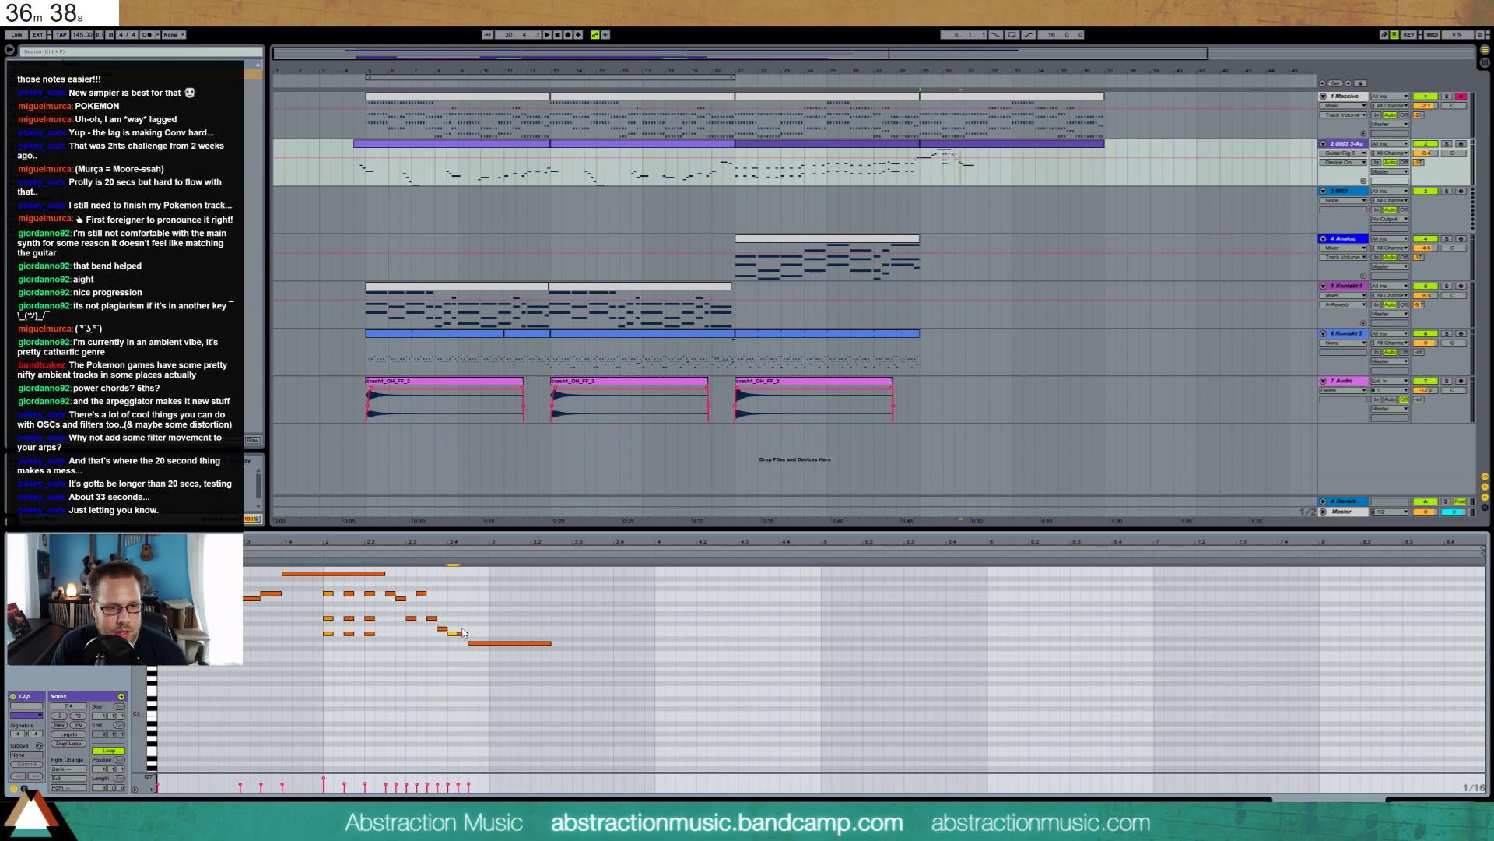
{"action": "left_click", "coordinate": [462, 633]}
{"action": "key", "text": "Delete"}
Move the falling run later so it leads directly into the final long note at the start of bar 31
{"action": "left_click_drag", "start_coordinate": [438, 613], "coordinate": [473, 644]}
{"action": "key", "text": "Right"}
{"action": "key", "text": "Right"}
{"action": "key", "text": "Right"}
{"action": "key", "text": "Right"}
{"action": "key", "text": "Right"}
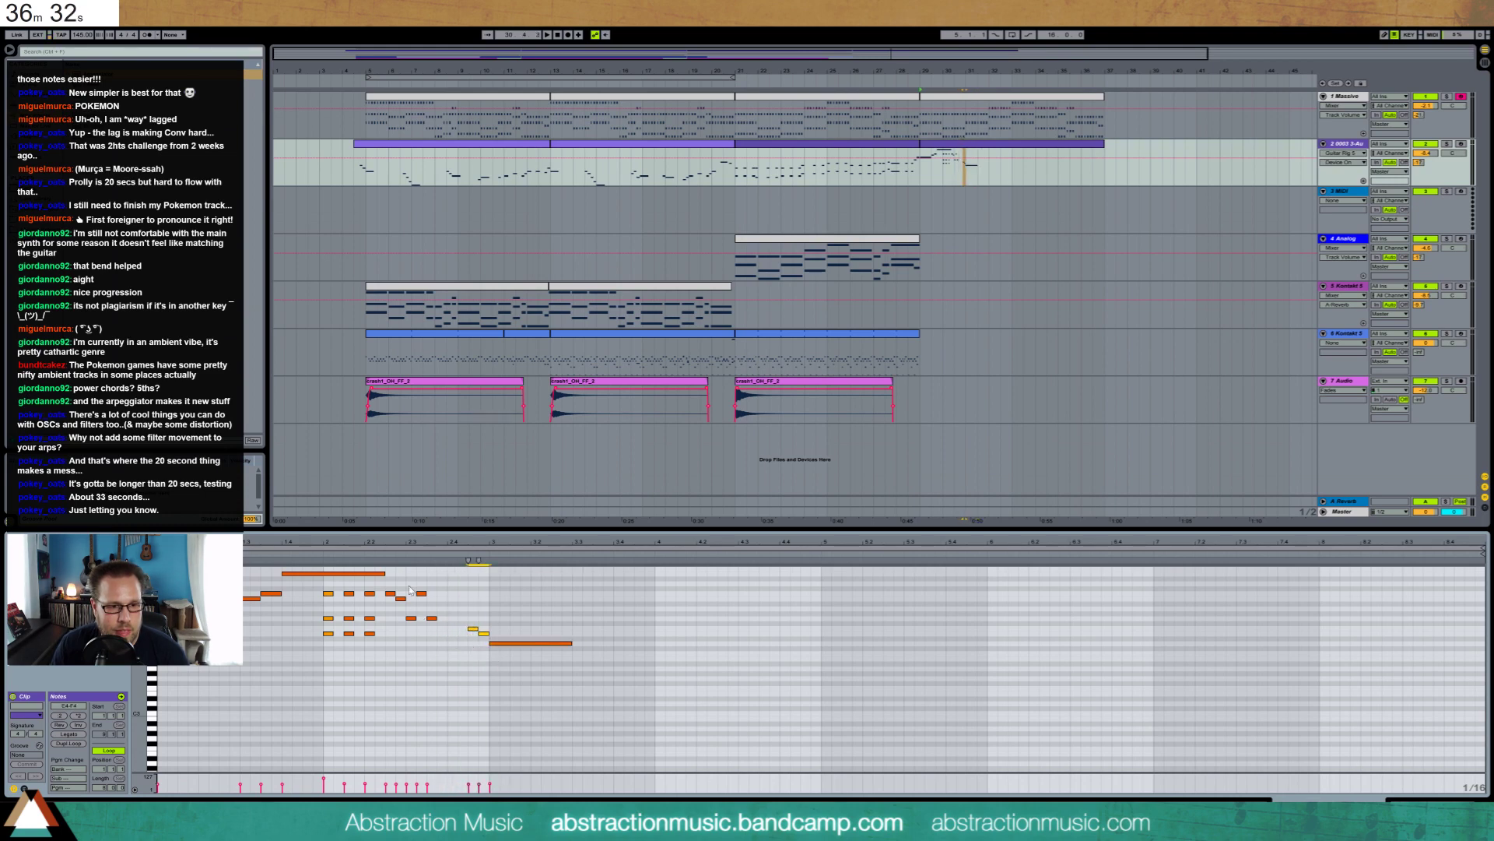
{"action": "left_click_drag", "start_coordinate": [393, 587], "coordinate": [441, 639]}
{"action": "key", "text": "Right"}
{"action": "key", "text": "Right"}
{"action": "key", "text": "Right"}
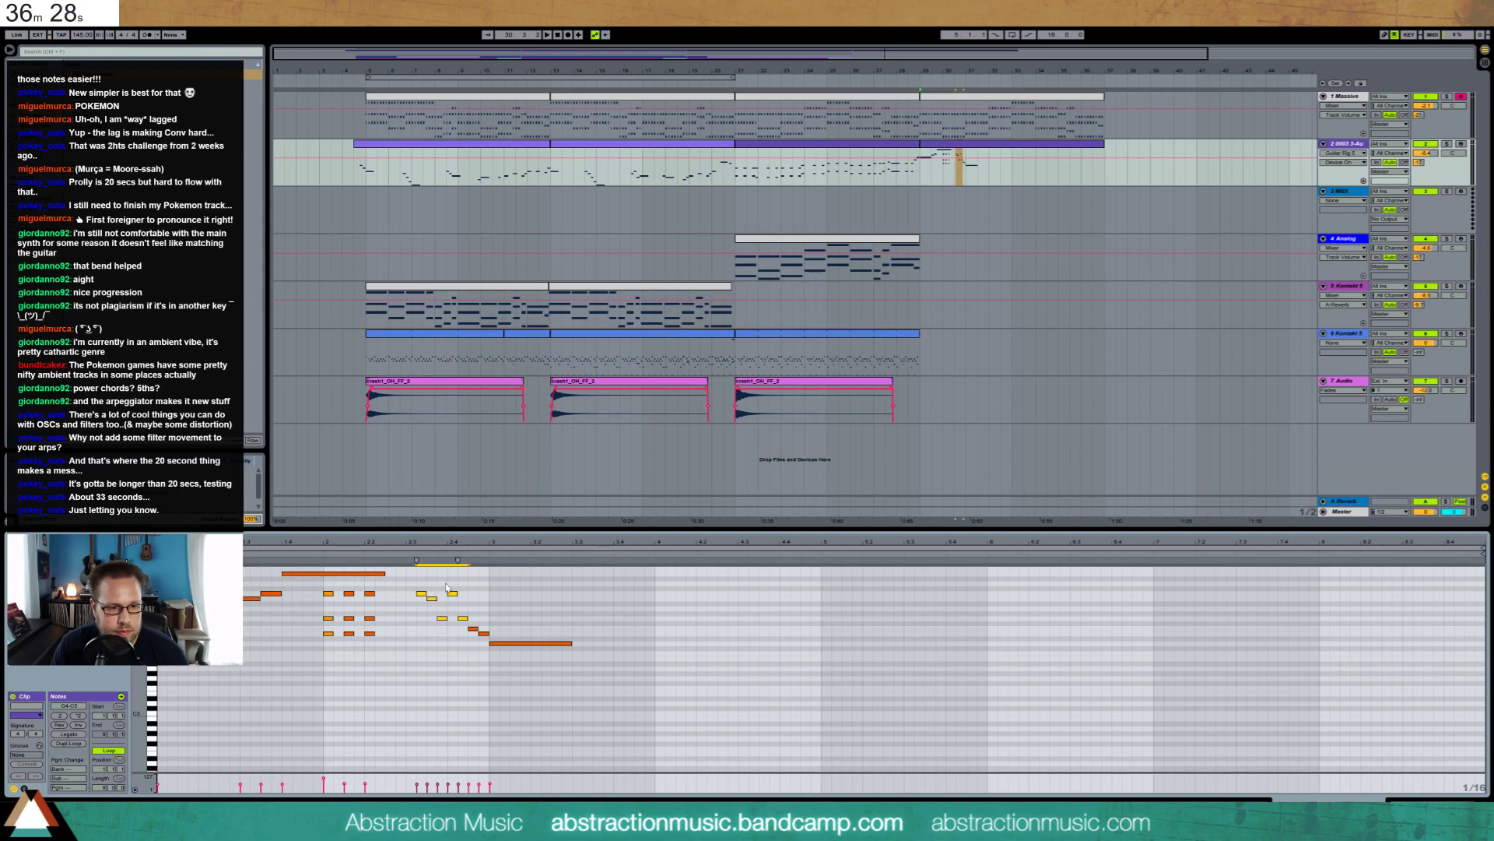
Raise the upper notes of the run, remove the reference chords from the guitar clip, and play the phrase
{"action": "left_click_drag", "start_coordinate": [421, 583], "coordinate": [320, 660]}
{"action": "key", "text": "Up"}
{"action": "key", "text": "Up"}
{"action": "left_click", "coordinate": [495, 643]}
{"action": "key", "text": "Delete"}
{"action": "key", "text": "space"}
{"action": "key", "text": "space"}
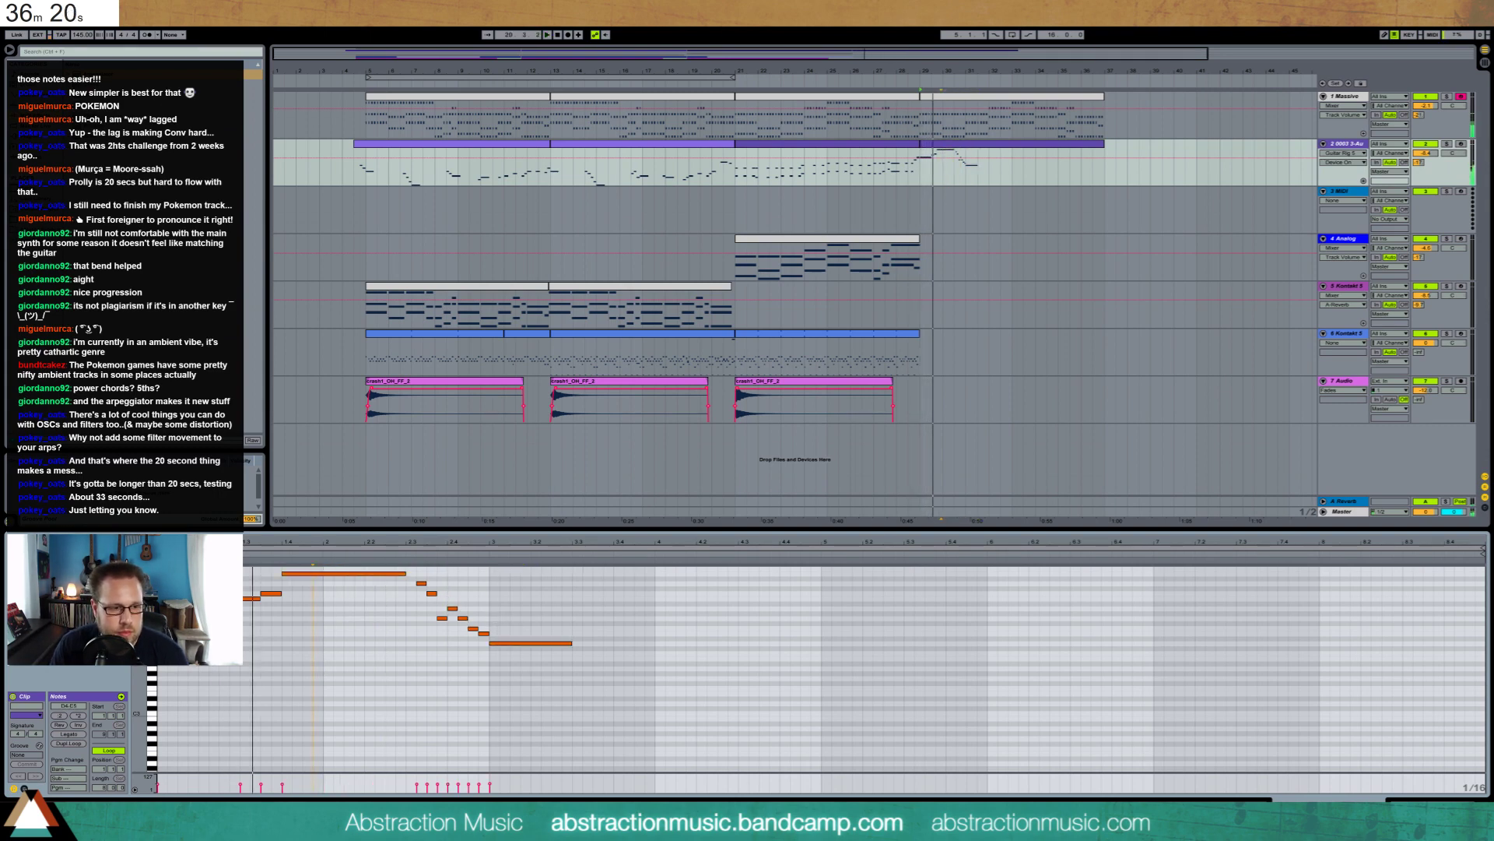
Shorten the pitch bend dip on the held note by moving its low point and its return point earlier, and play it back
{"action": "left_click", "coordinate": [24, 789]}
{"action": "left_click", "coordinate": [373, 750]}
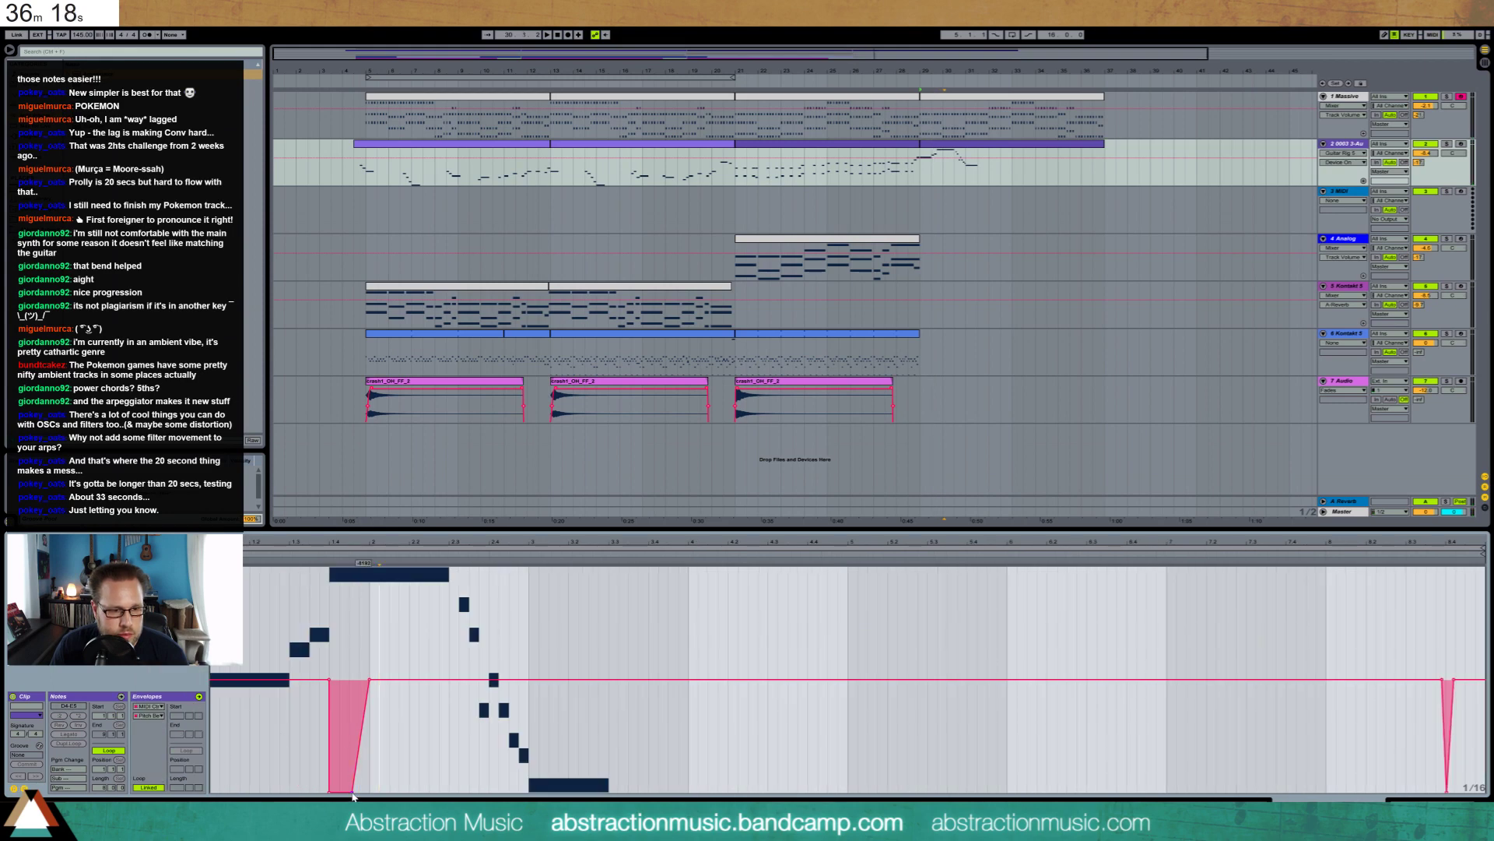
{"action": "left_click_drag", "start_coordinate": [352, 793], "coordinate": [335, 792]}
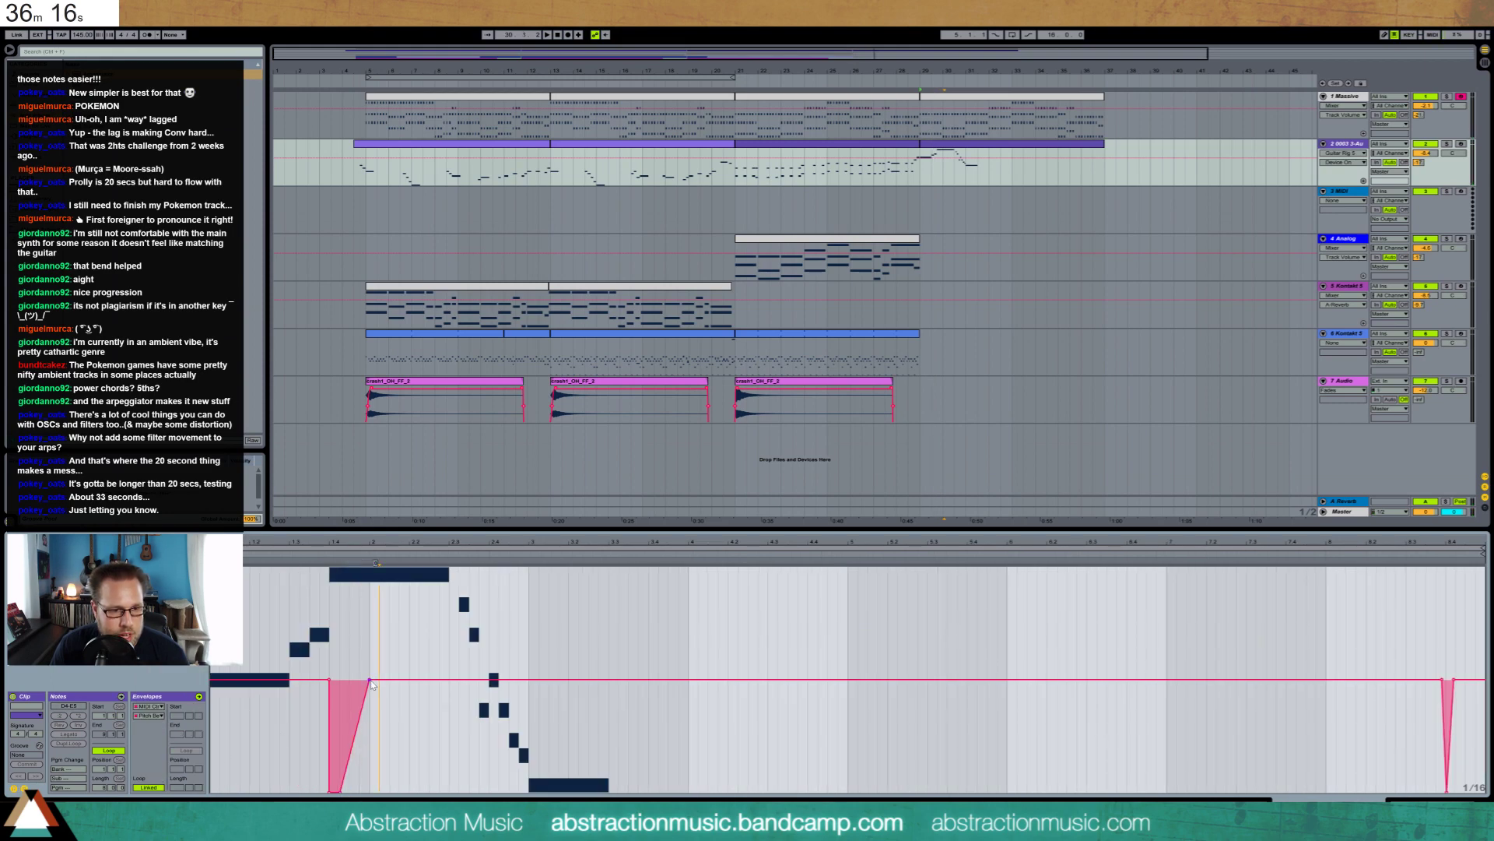
{"action": "left_click_drag", "start_coordinate": [371, 682], "coordinate": [355, 680]}
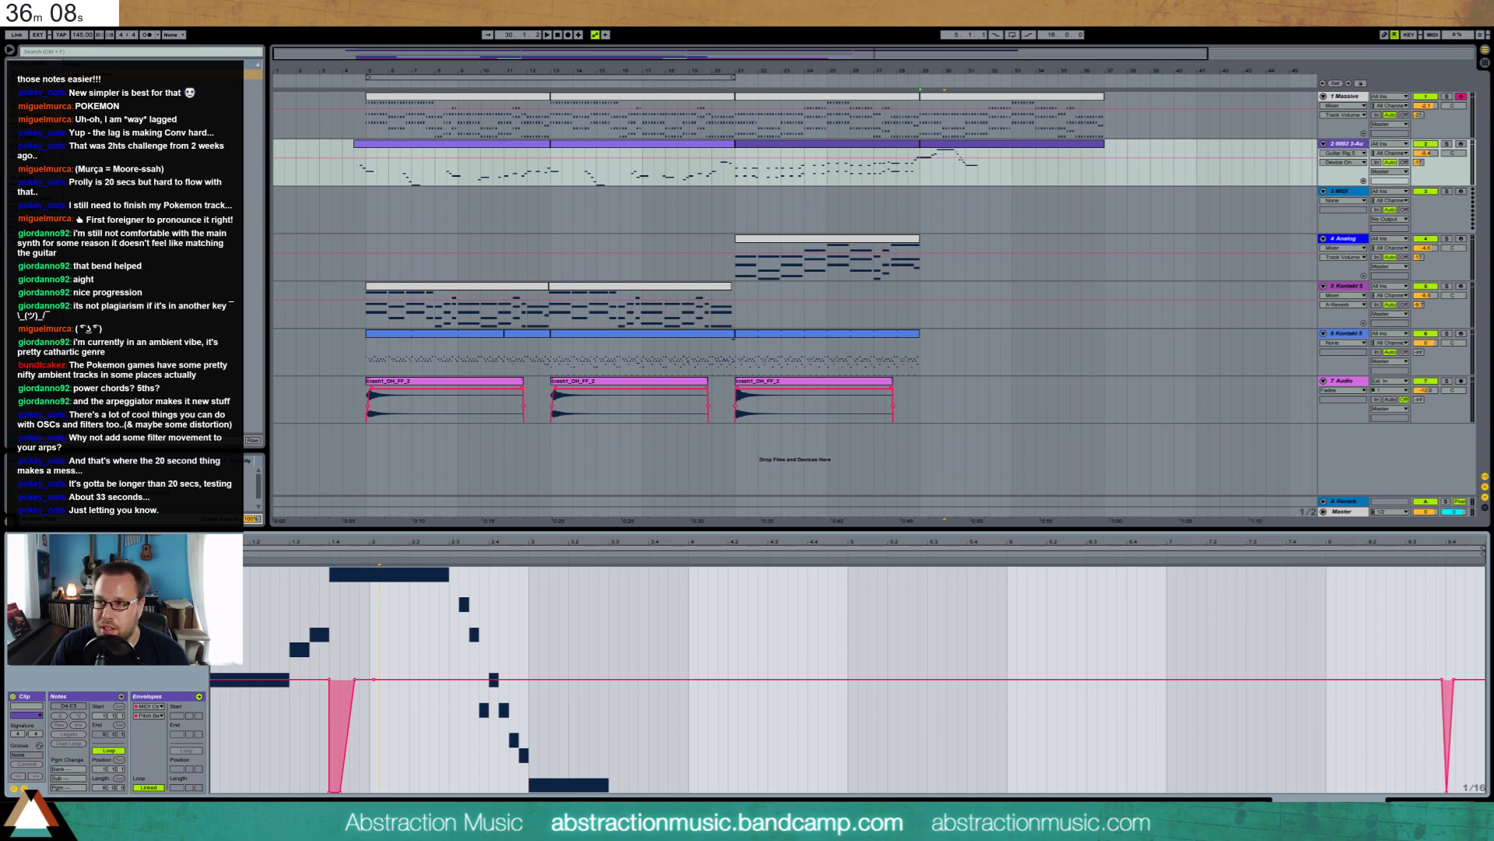
{"action": "key", "text": "space"}
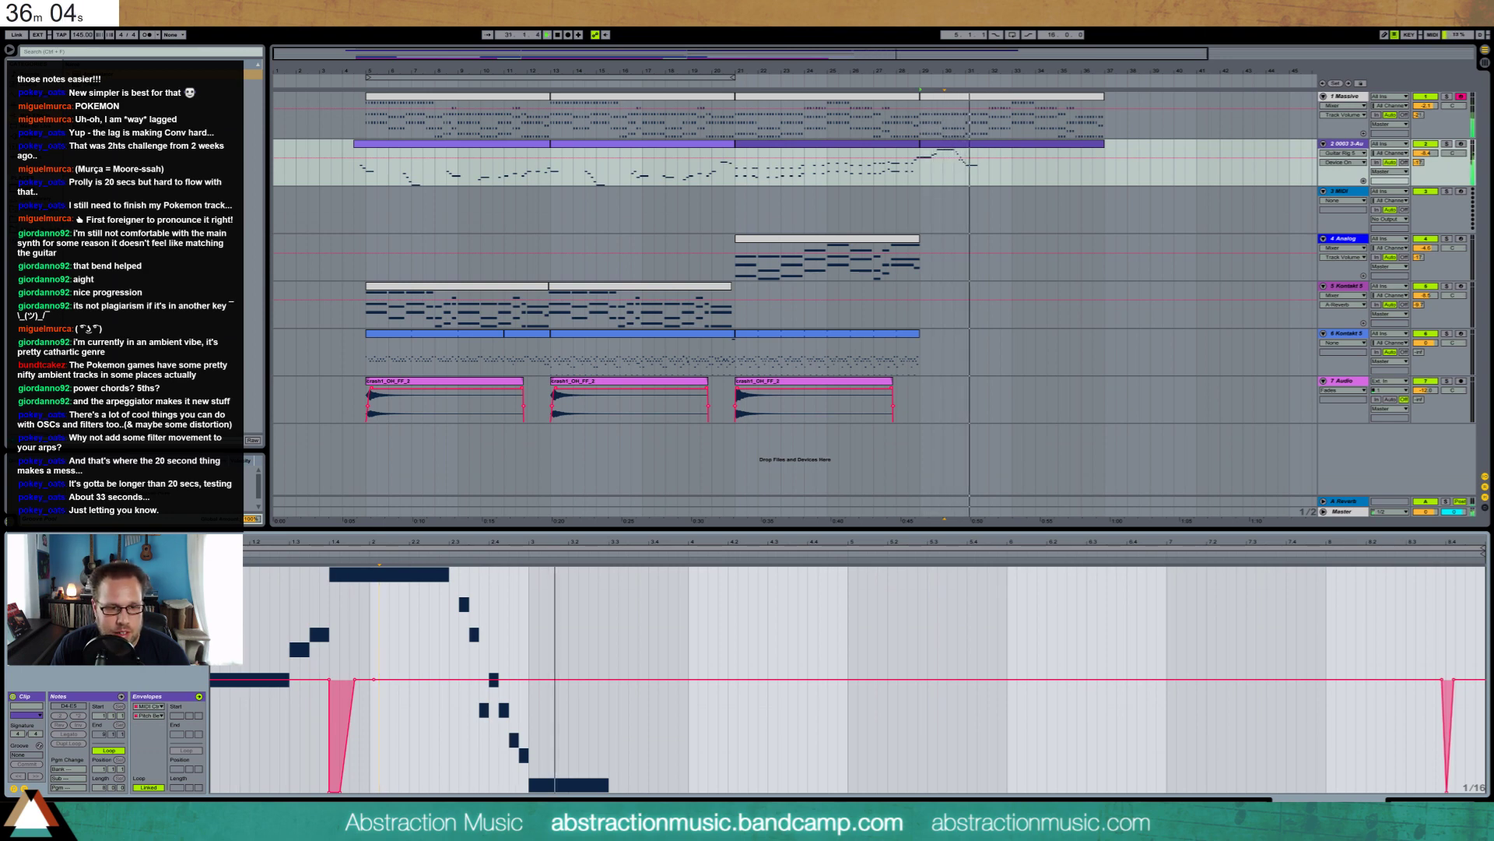
{"action": "key", "text": "space"}
Duplicate the Analog chord clip to bar 29 and transpose all notes of the copy up one octave
{"action": "left_click", "coordinate": [896, 239]}
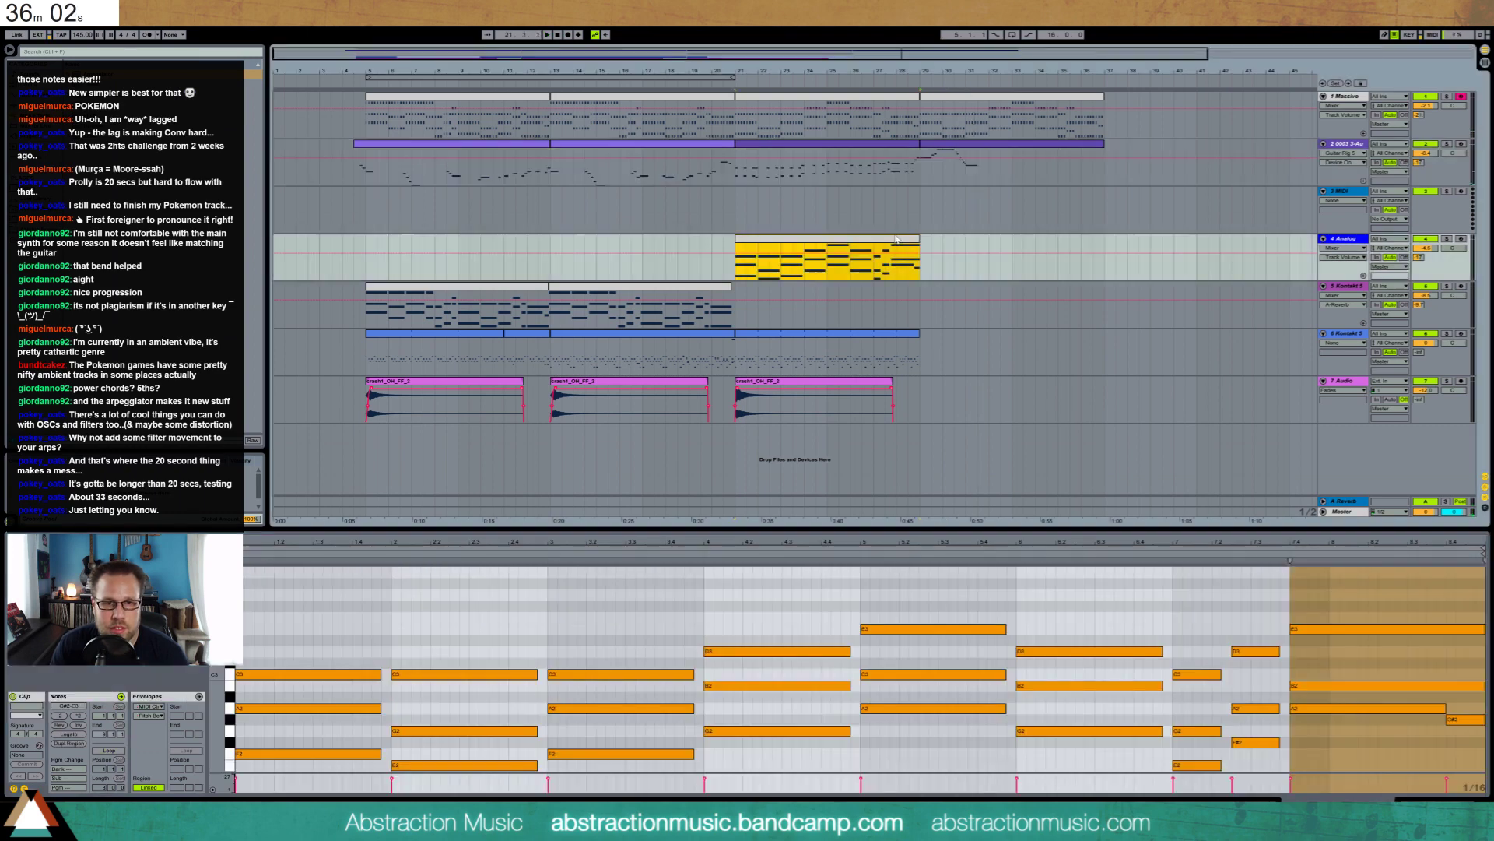
{"action": "key", "text": "ctrl+d"}
{"action": "key", "text": "space"}
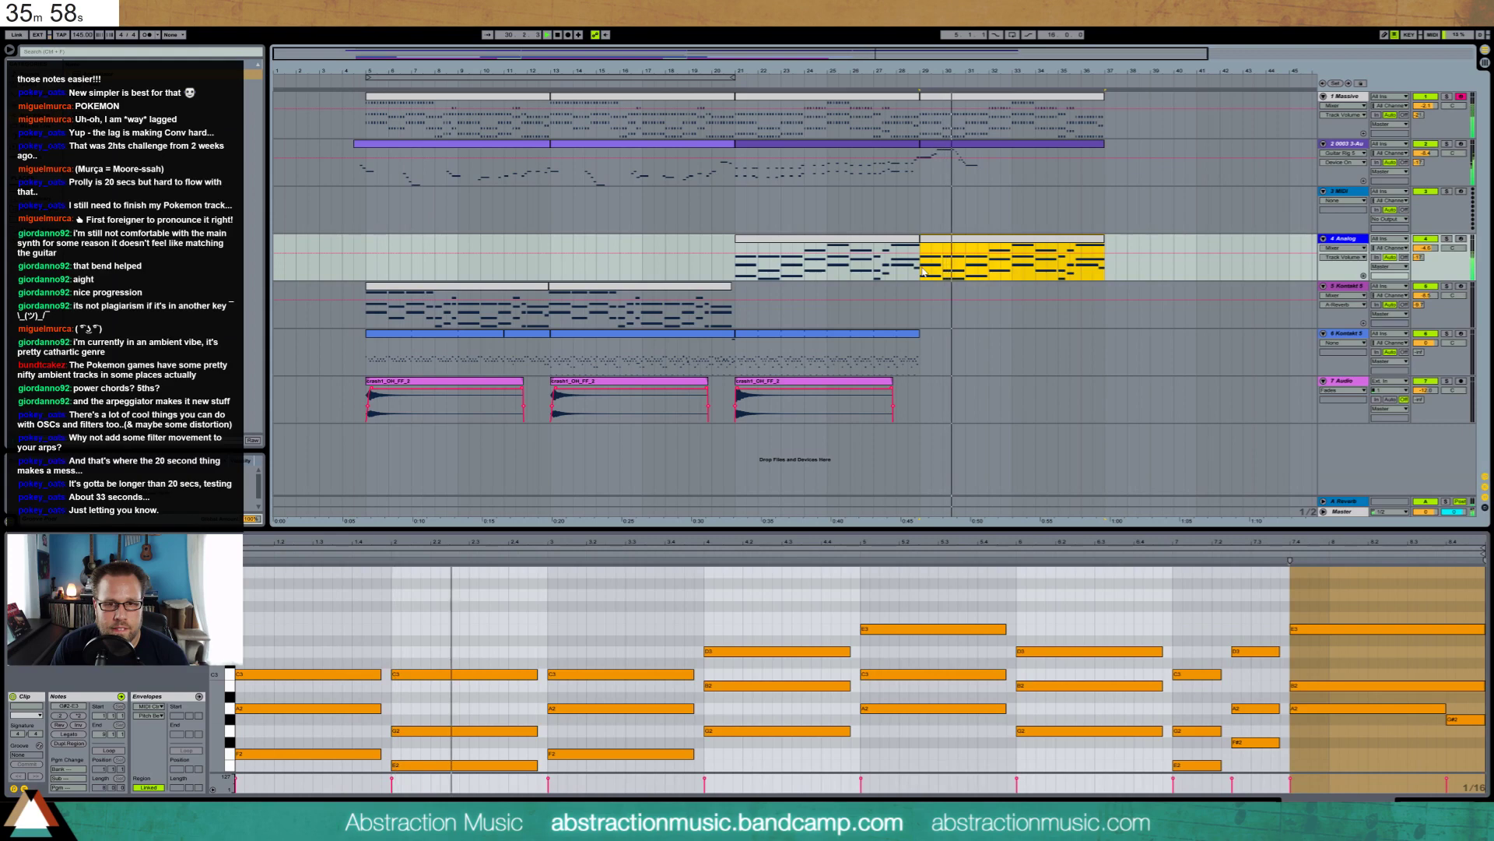
{"action": "key", "text": "space"}
{"action": "left_click", "coordinate": [322, 600]}
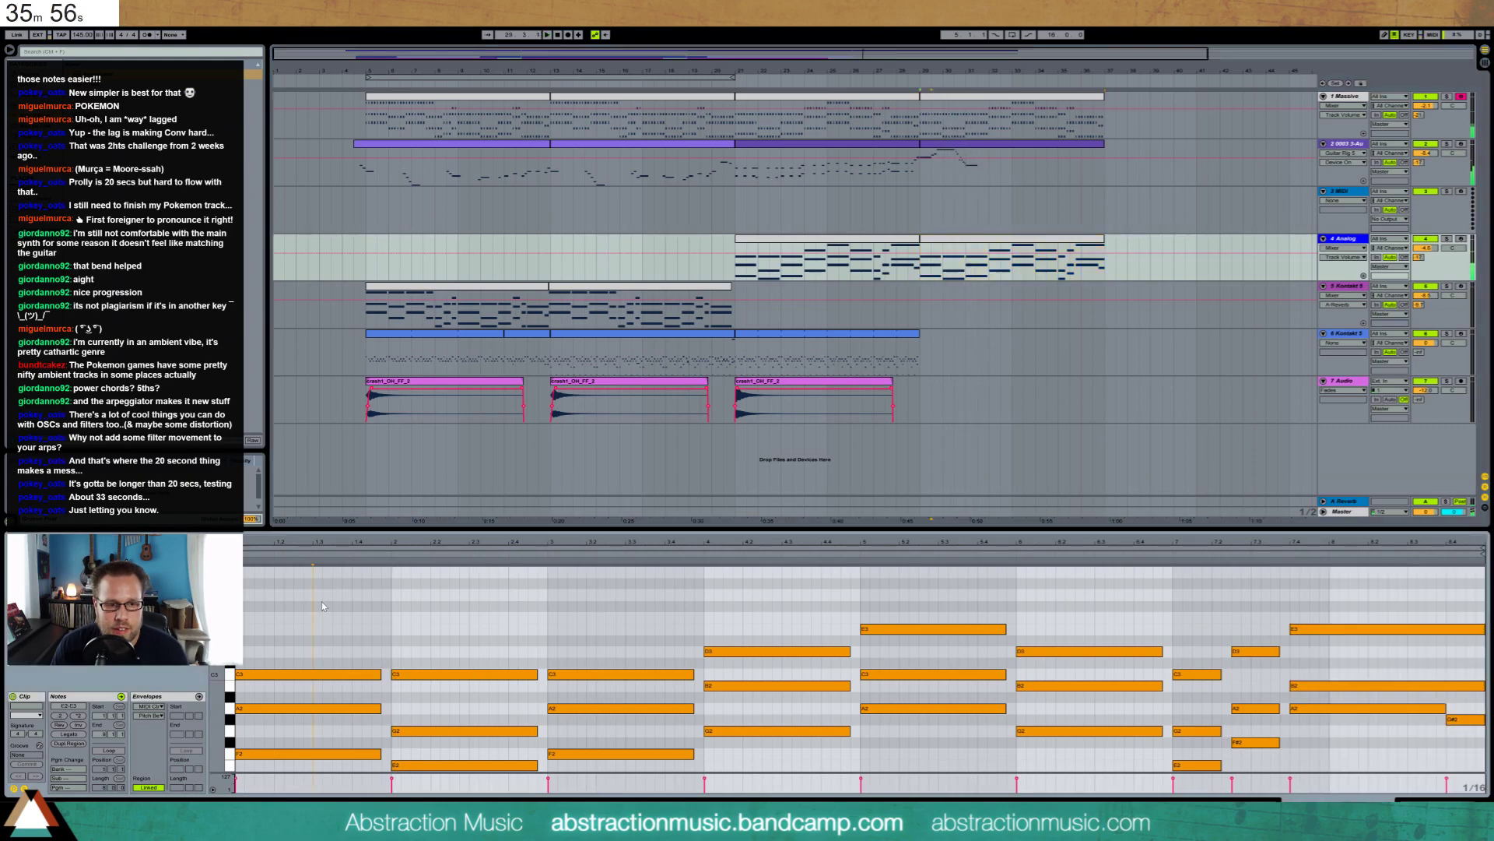
{"action": "key", "text": "ctrl+a"}
{"action": "key", "text": "shift+Up"}
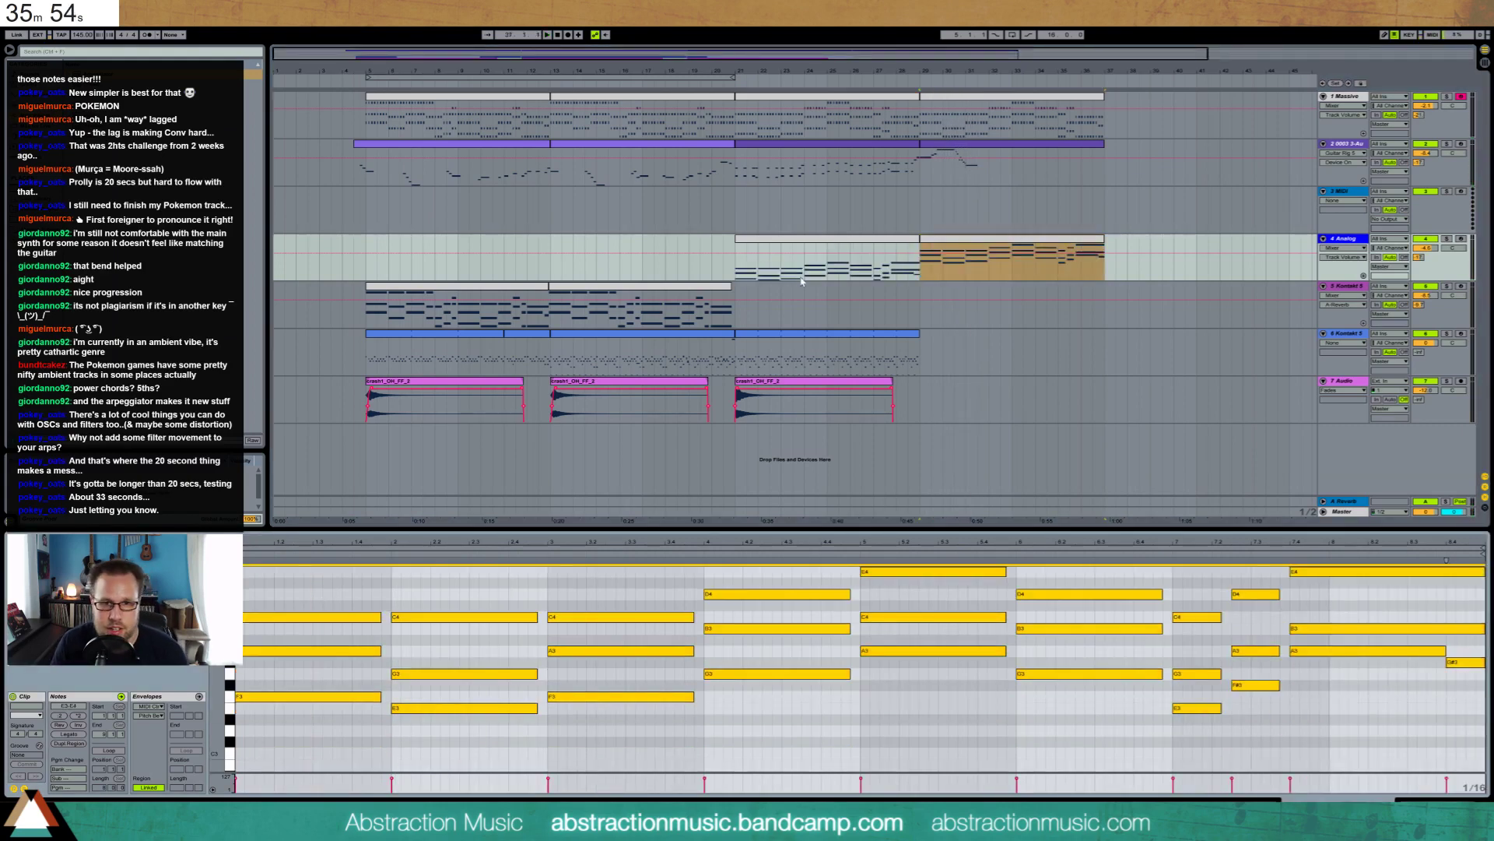
Check the Massive chords at bar 29 and raise the guitar clip's final long note at bar 31 to a higher pitch
{"action": "left_click", "coordinate": [979, 147]}
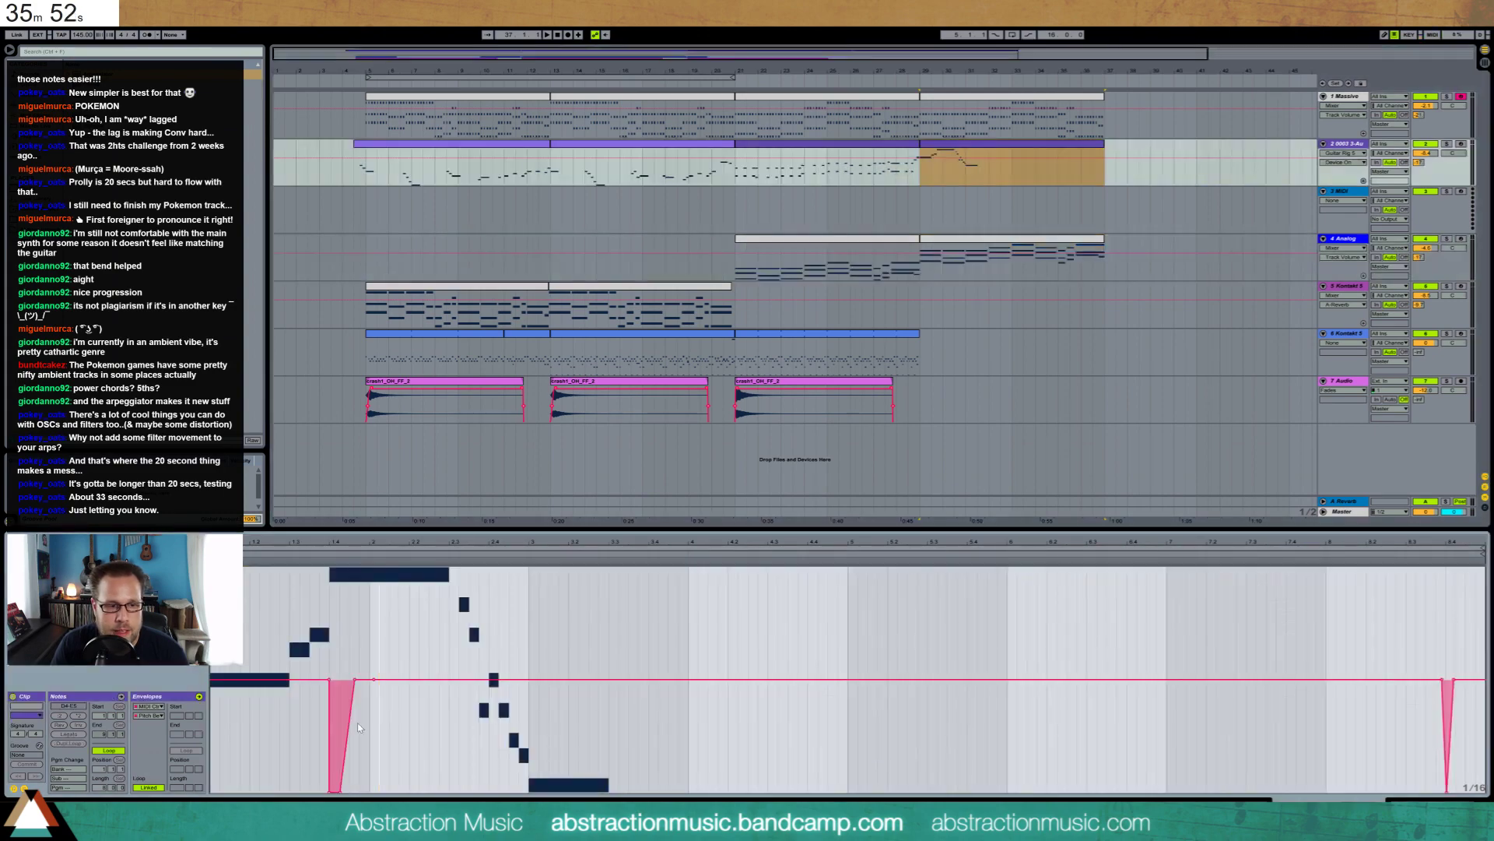
{"action": "left_click", "coordinate": [24, 788]}
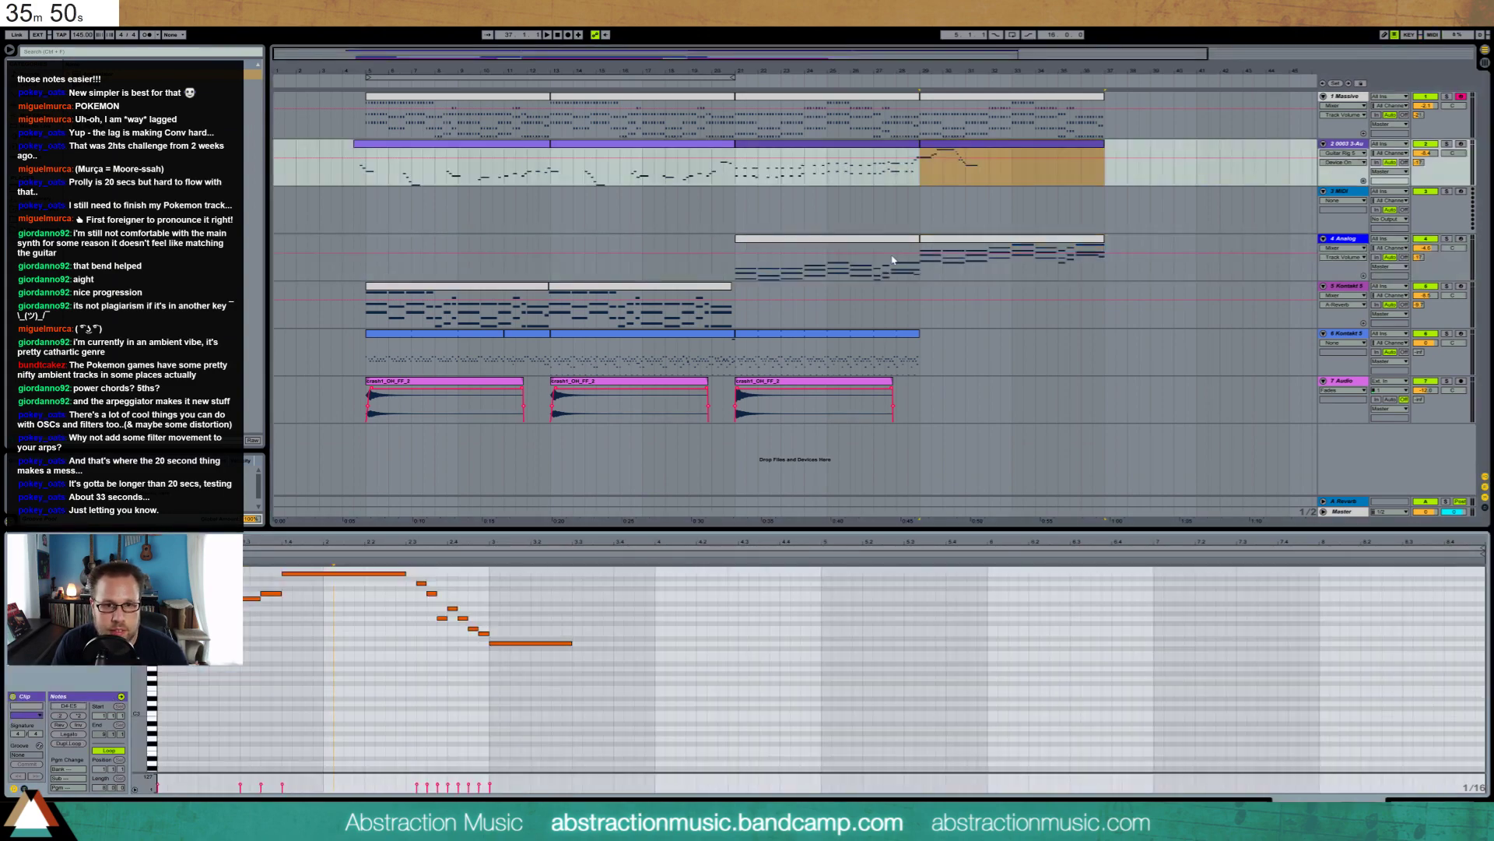
{"action": "left_click", "coordinate": [974, 109]}
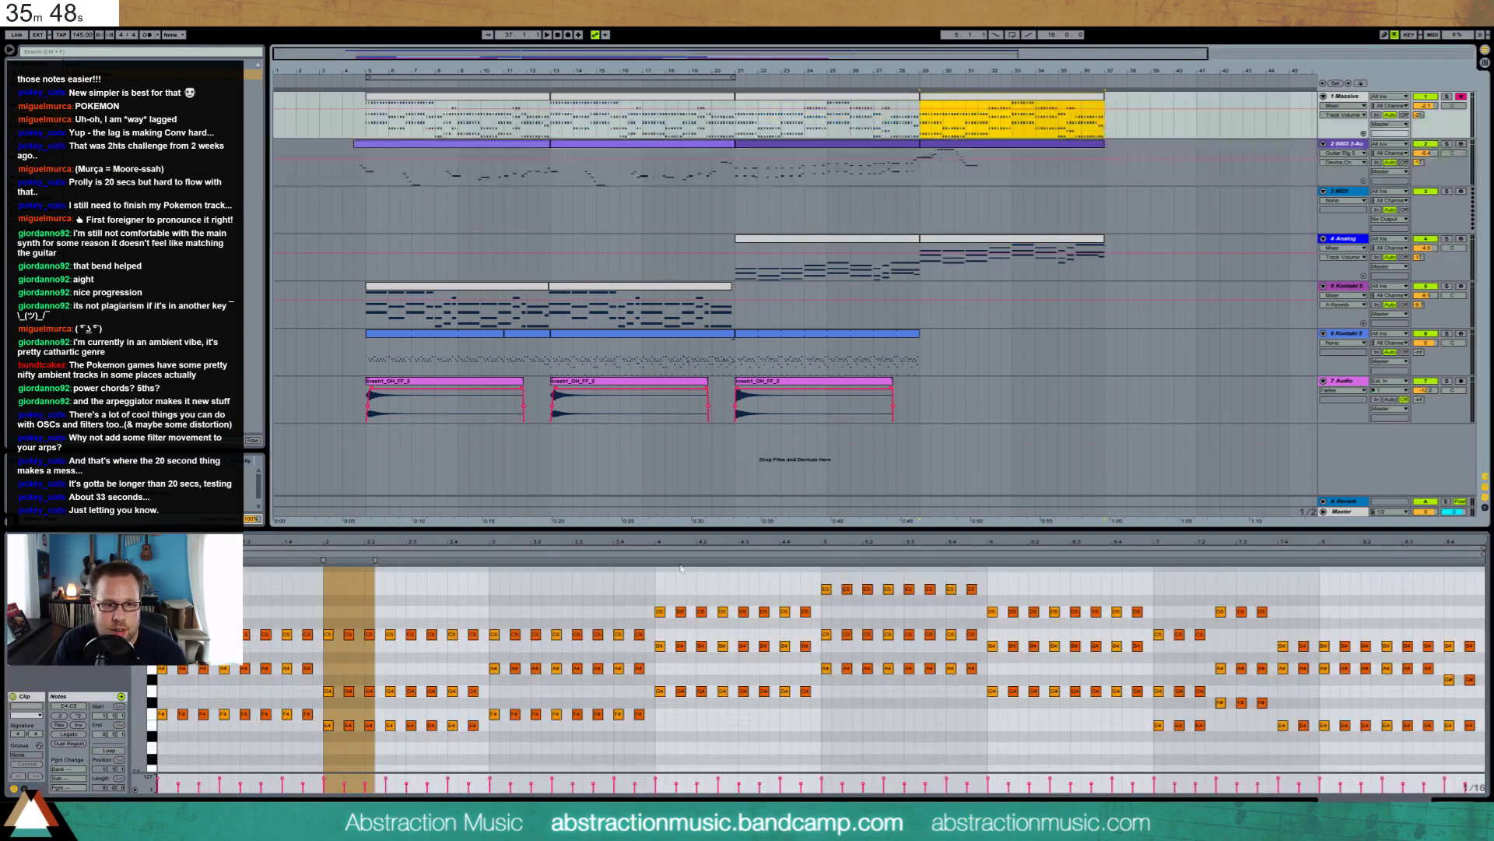
{"action": "left_click", "coordinate": [498, 617]}
{"action": "left_click", "coordinate": [982, 151]}
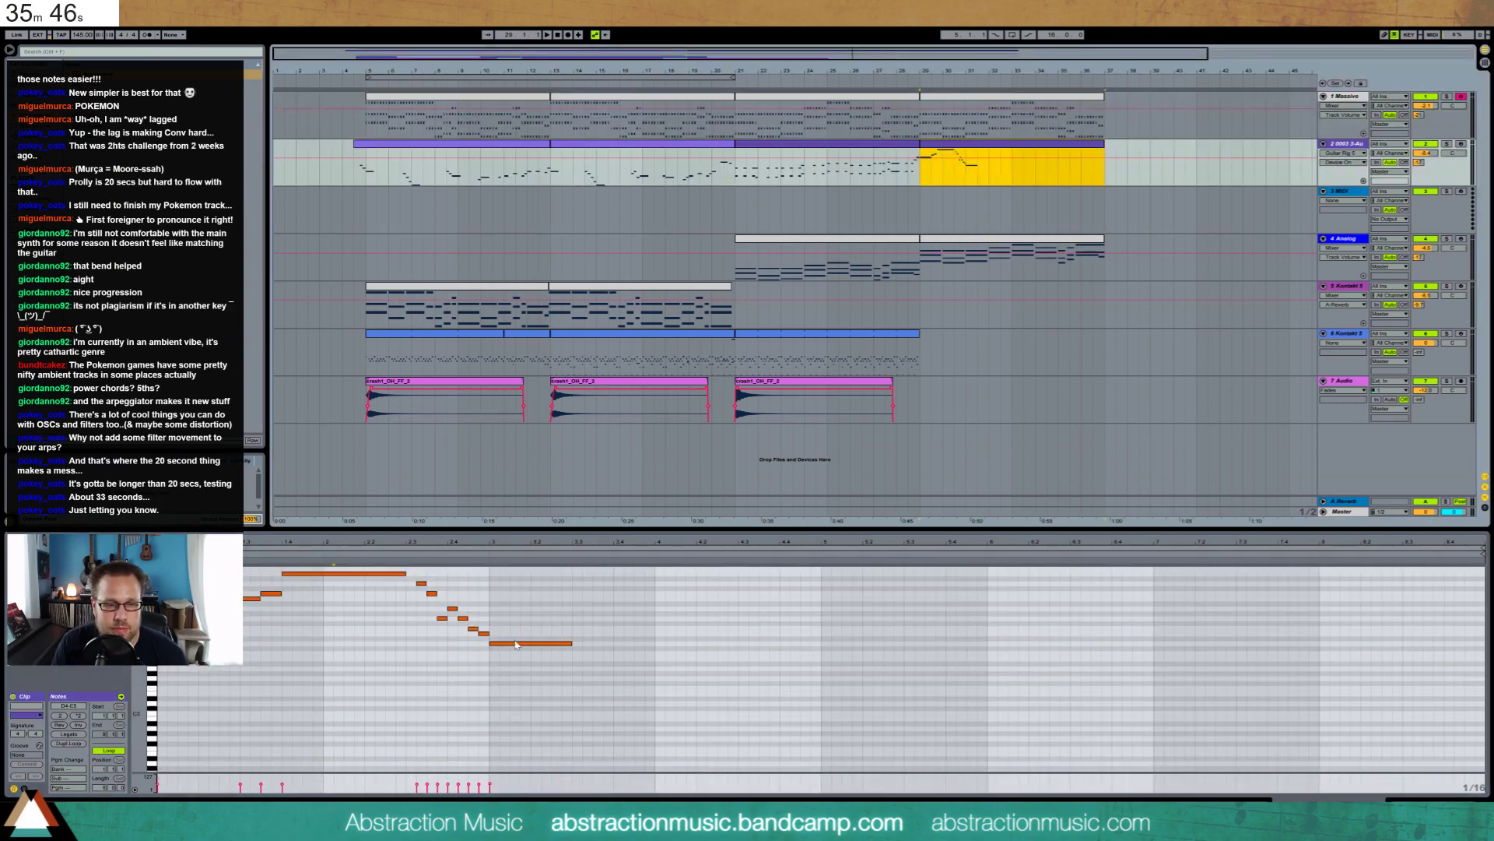
{"action": "left_click", "coordinate": [492, 600]}
{"action": "key", "text": "ctrl+v"}
{"action": "left_click_drag", "start_coordinate": [527, 644], "coordinate": [526, 628]}
{"action": "key", "text": "ctrl+z"}
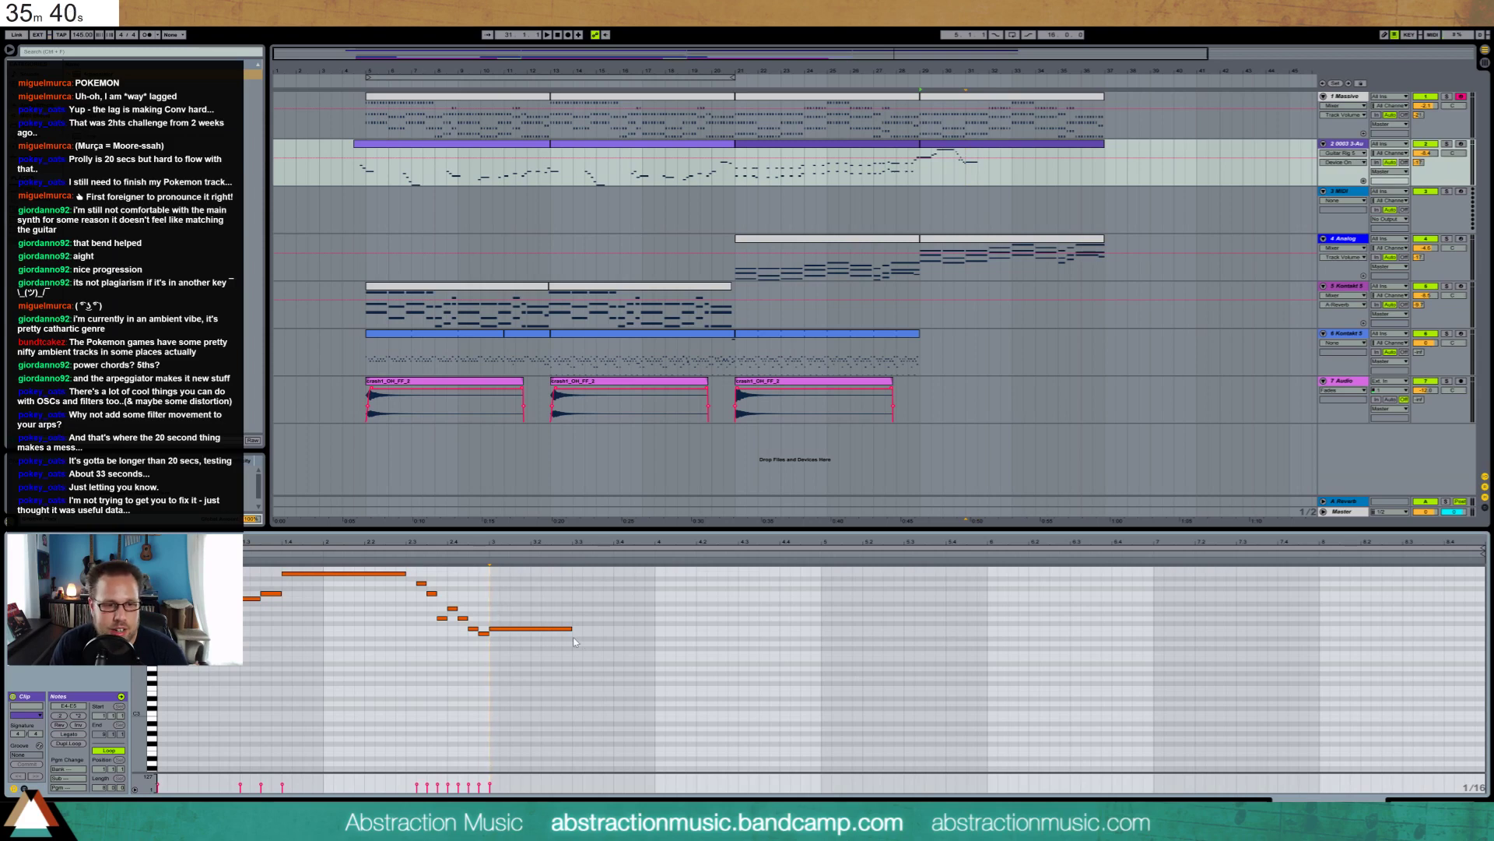
Audition notes of the guitar run, play the phrase back, and shorten the final long note at bar 31
{"action": "left_click", "coordinate": [430, 593]}
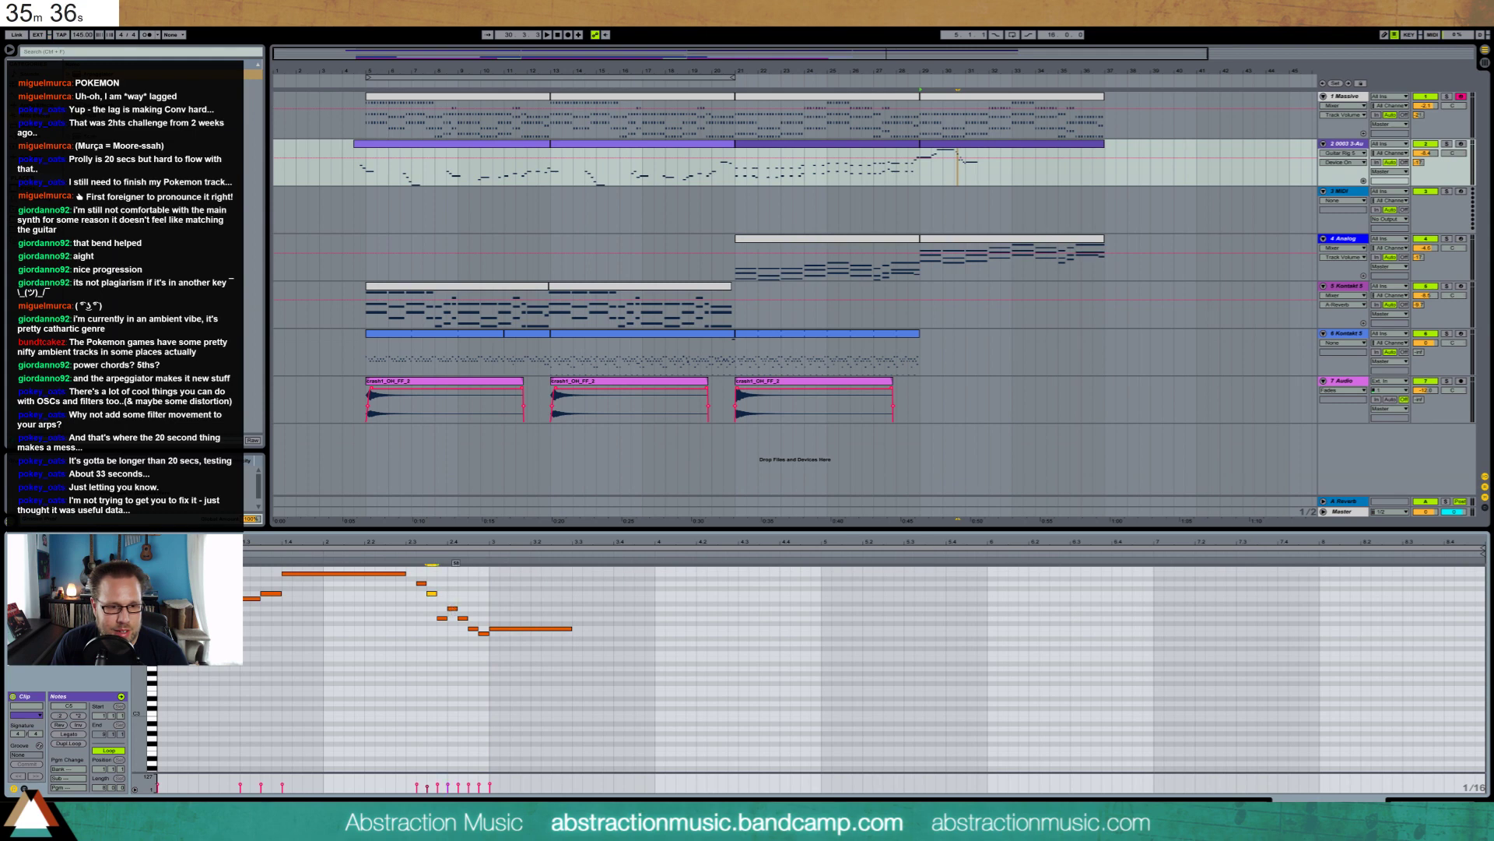
{"action": "left_click", "coordinate": [472, 629]}
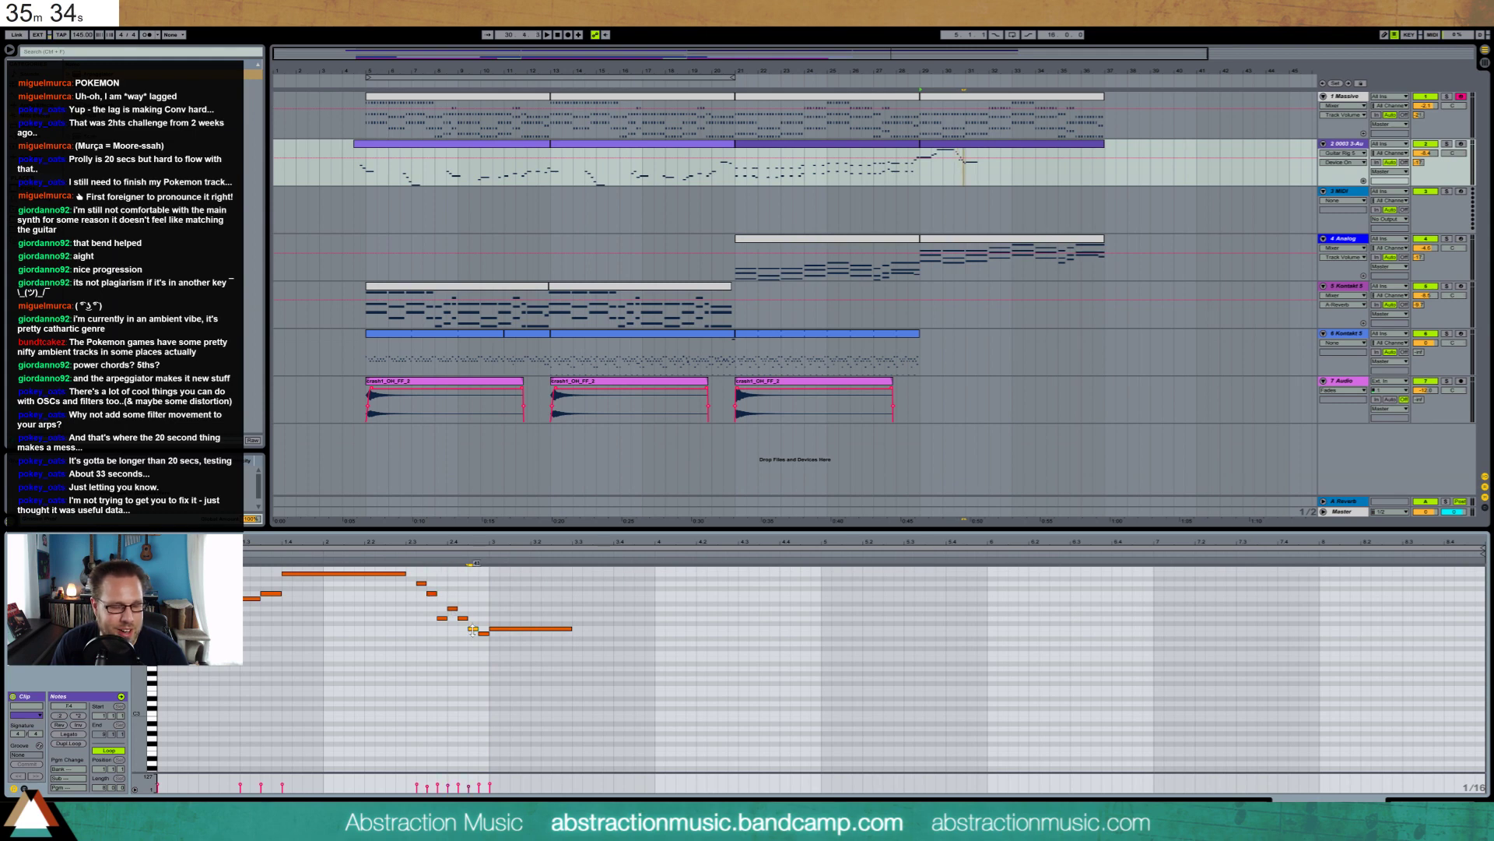
{"action": "left_click", "coordinate": [271, 593]}
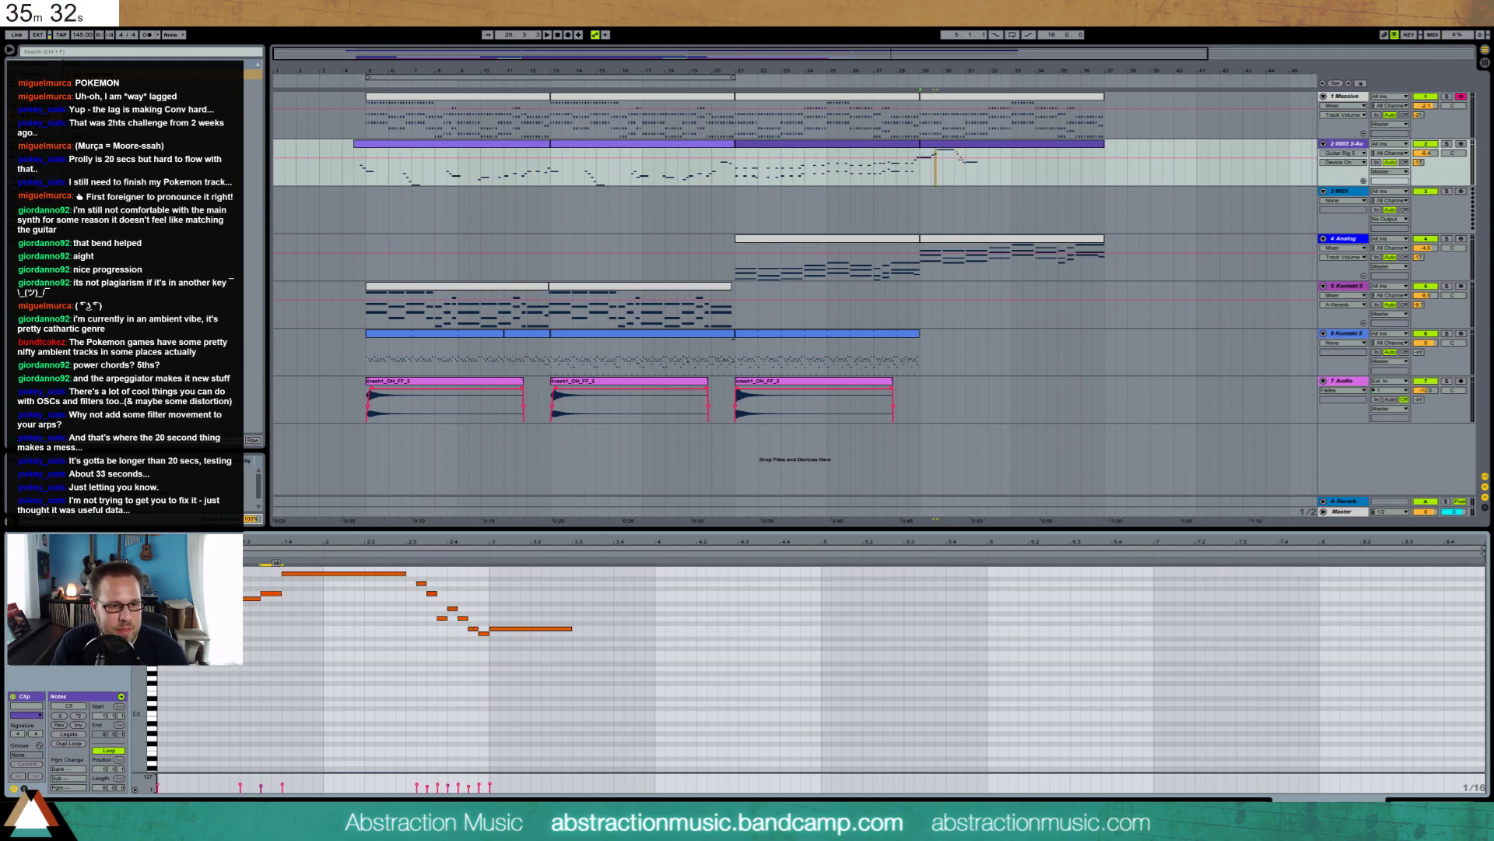
{"action": "left_click", "coordinate": [271, 593]}
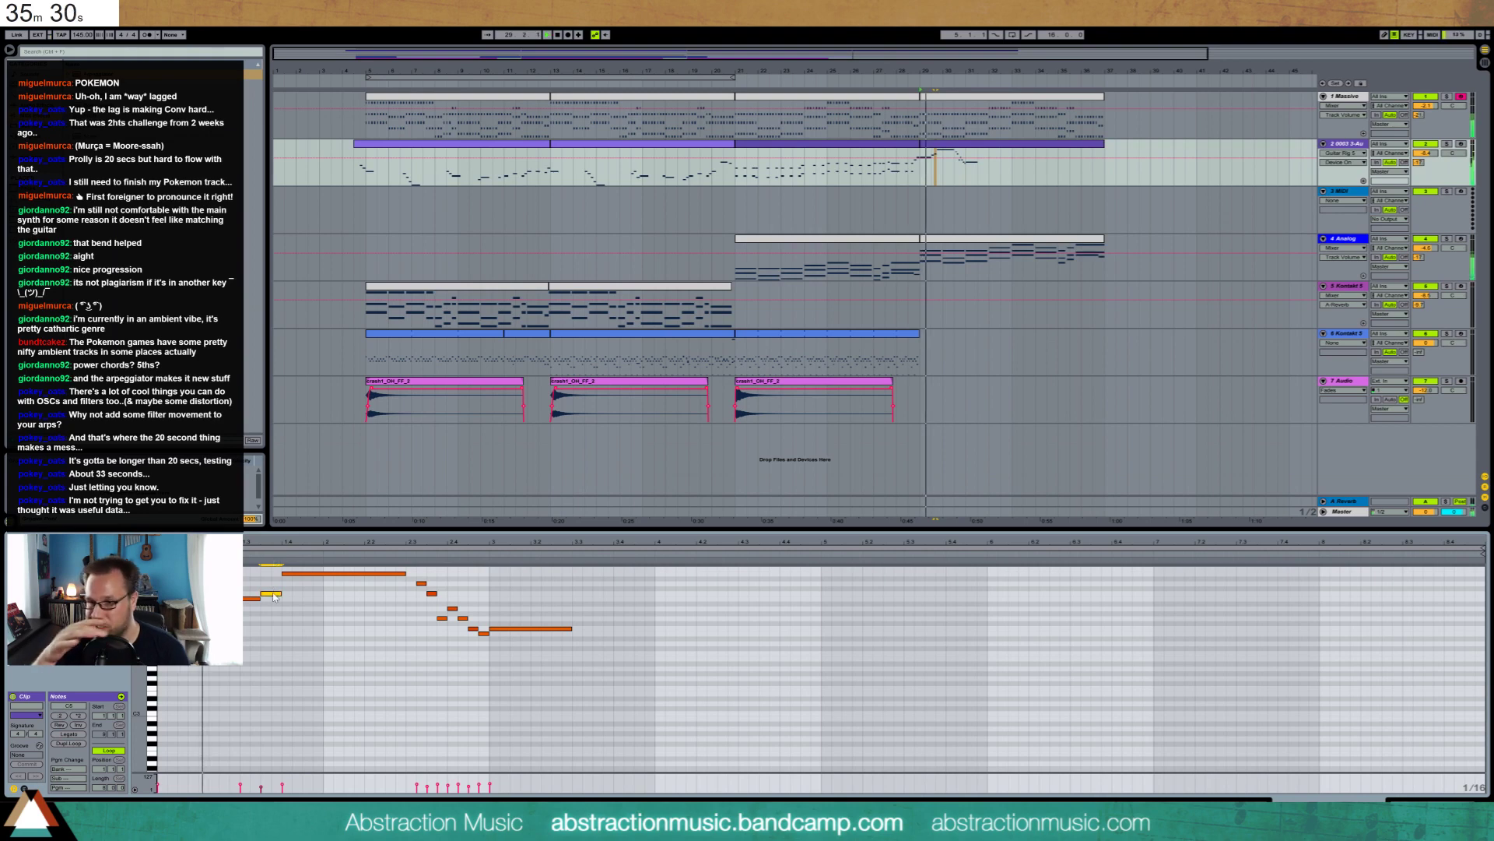
{"action": "key", "text": "space"}
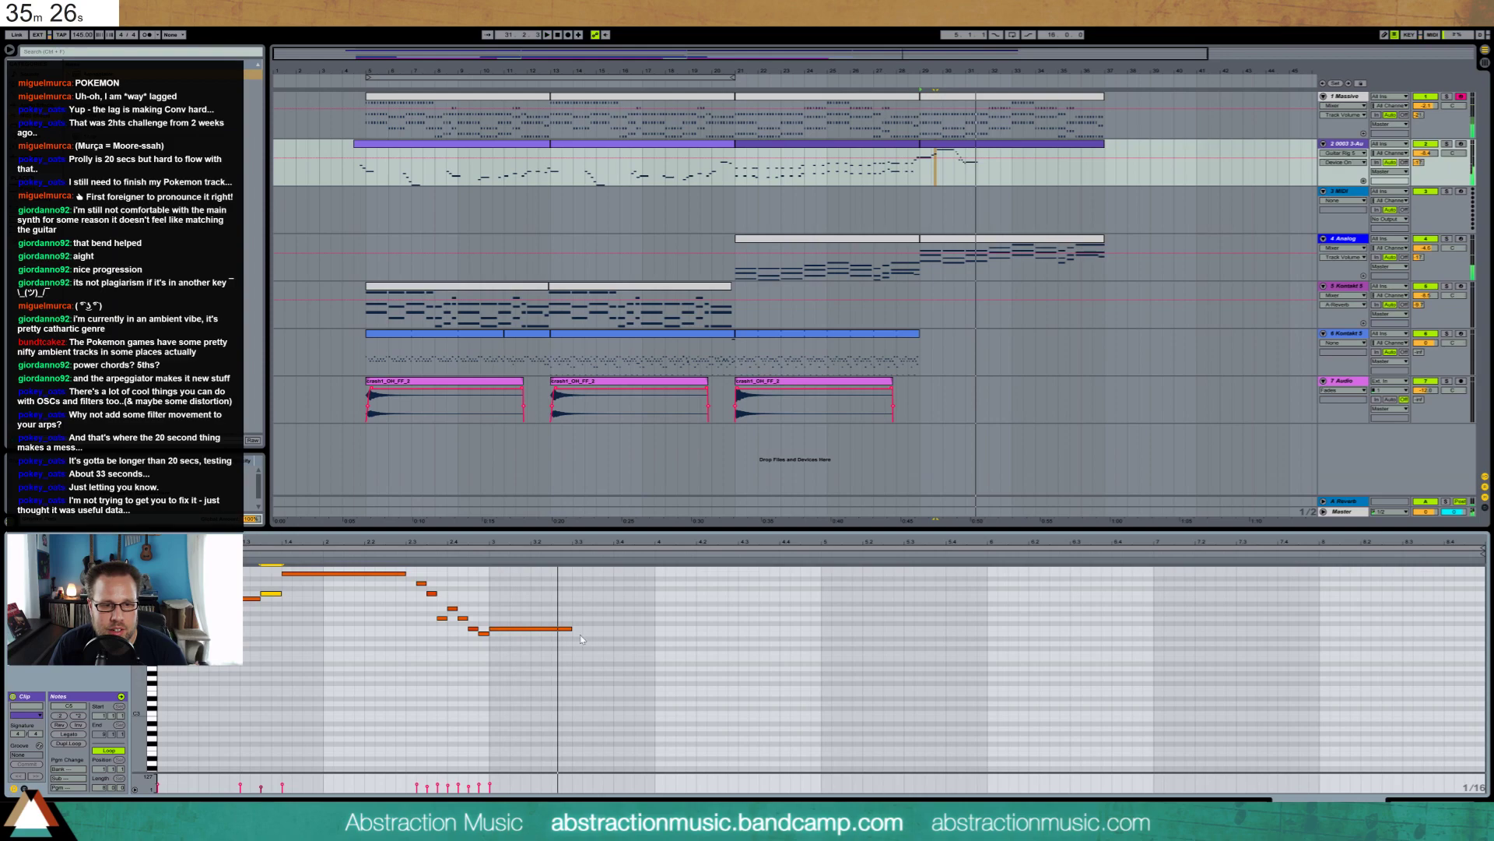
{"action": "left_click_drag", "start_coordinate": [573, 627], "coordinate": [551, 627]}
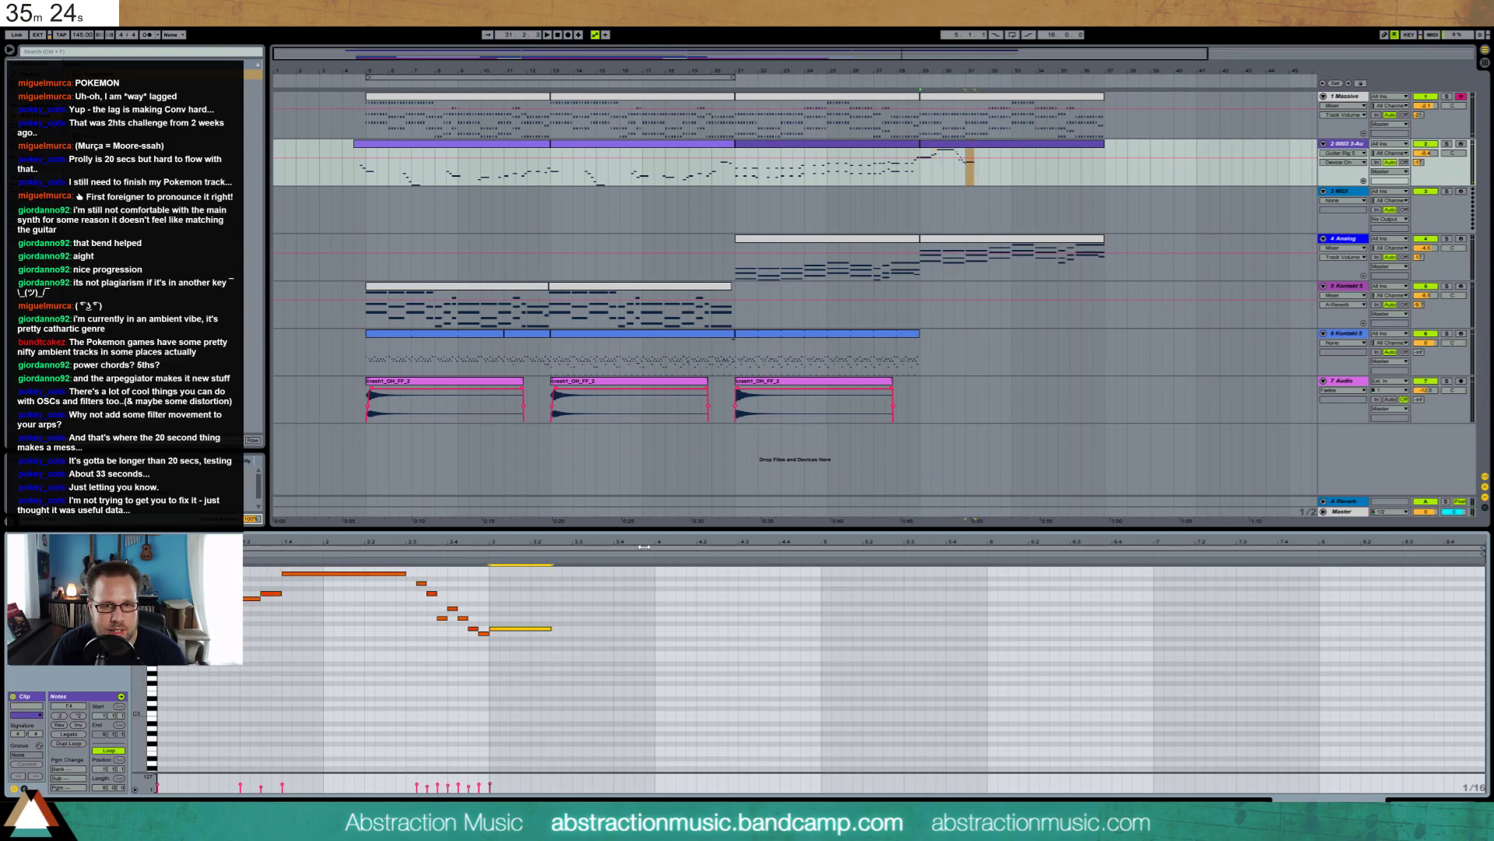
Add a Chorus effect after the Analog synth and display its Dry/Wet automation on the Analog track
{"action": "left_click", "coordinate": [999, 245]}
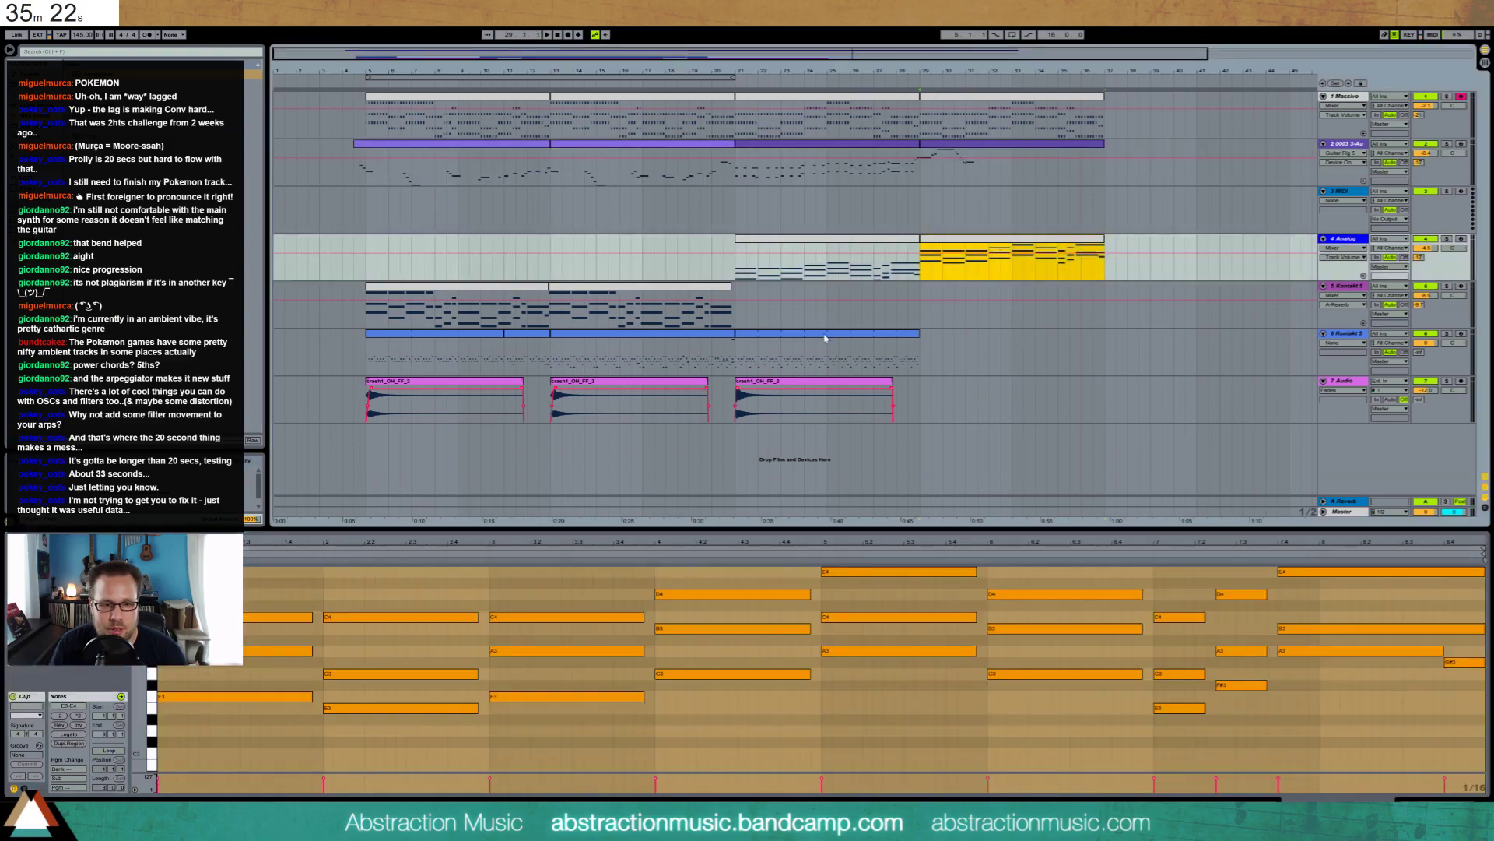
{"action": "left_click", "coordinate": [408, 598]}
{"action": "key", "text": "shift+Tab"}
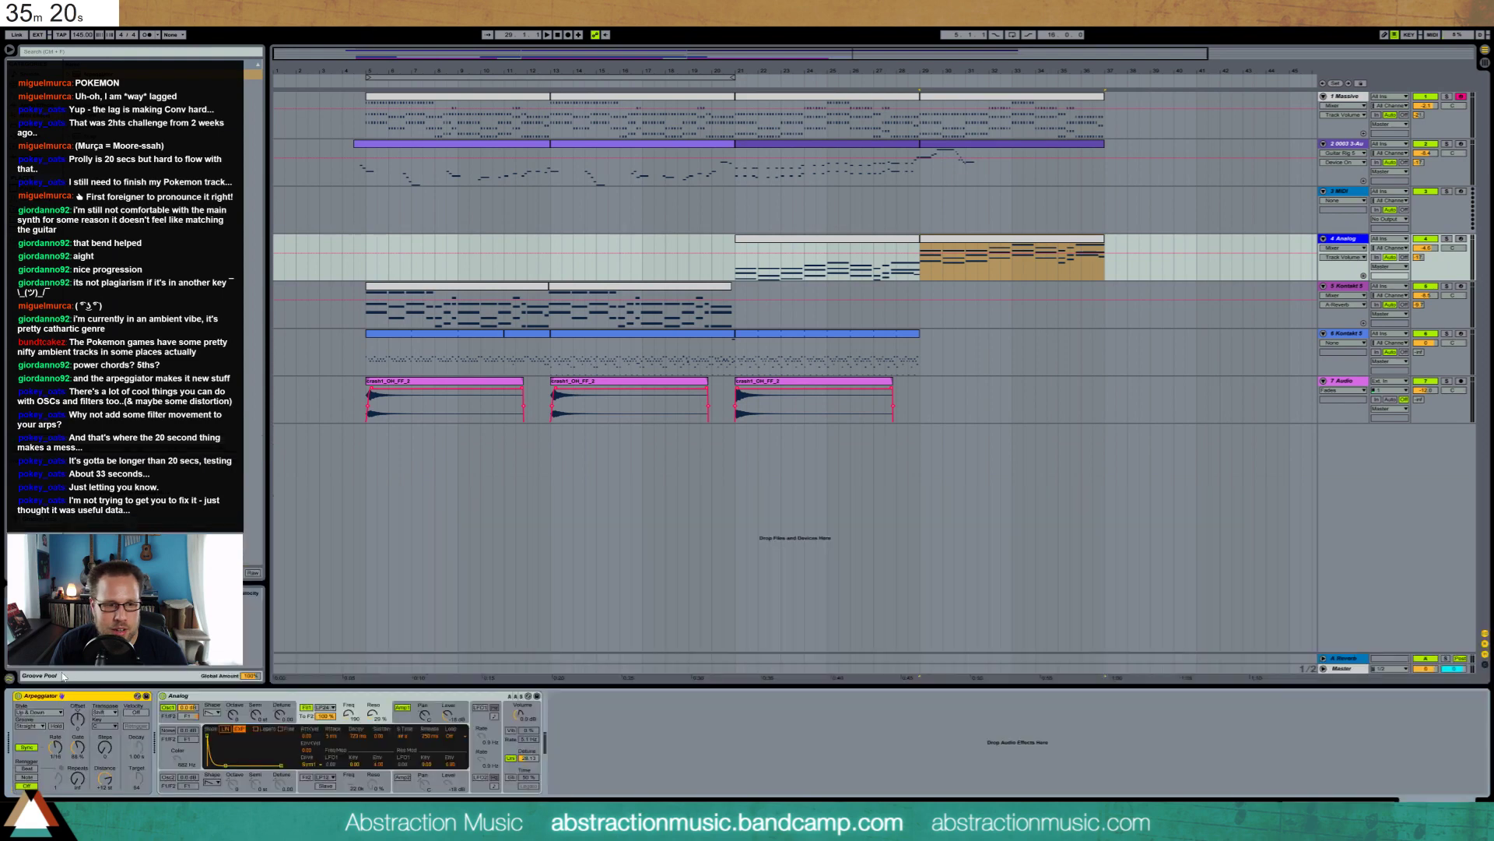
{"action": "left_click", "coordinate": [349, 721]}
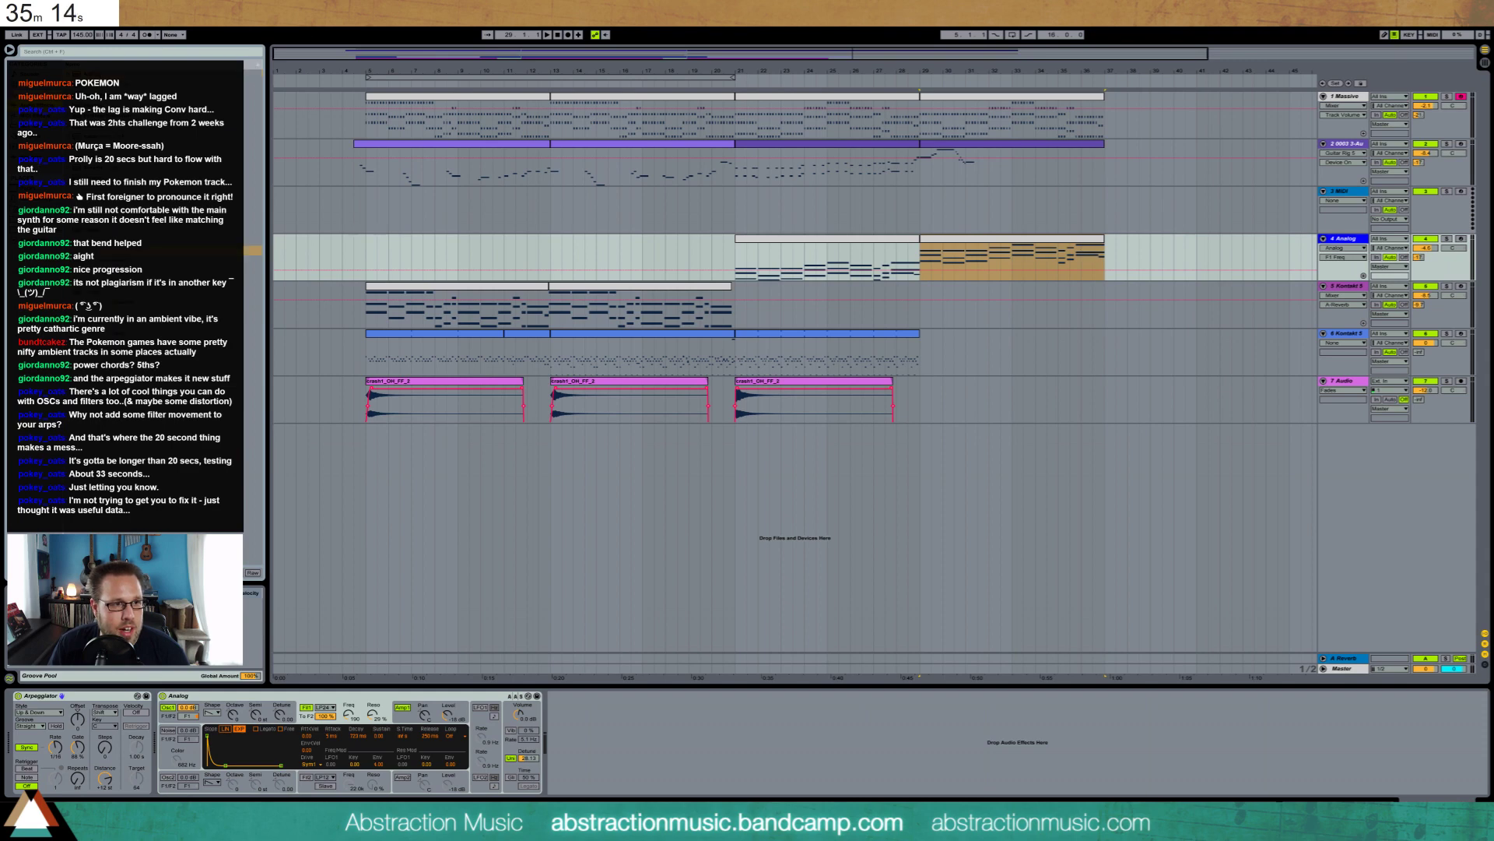
{"action": "left_click_drag", "start_coordinate": [140, 137], "coordinate": [619, 753]}
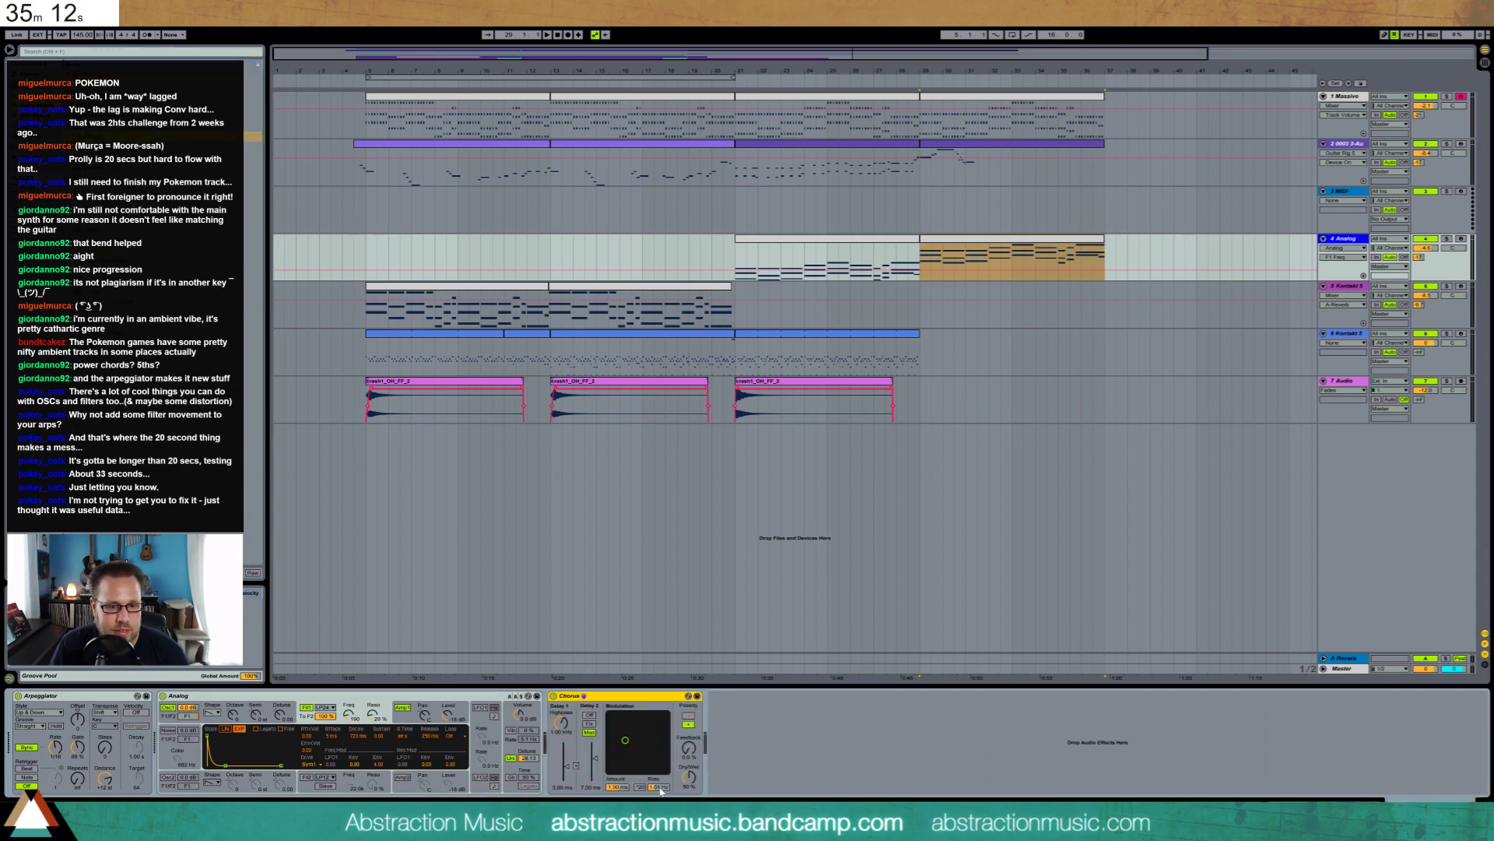
{"action": "left_click", "coordinate": [688, 778]}
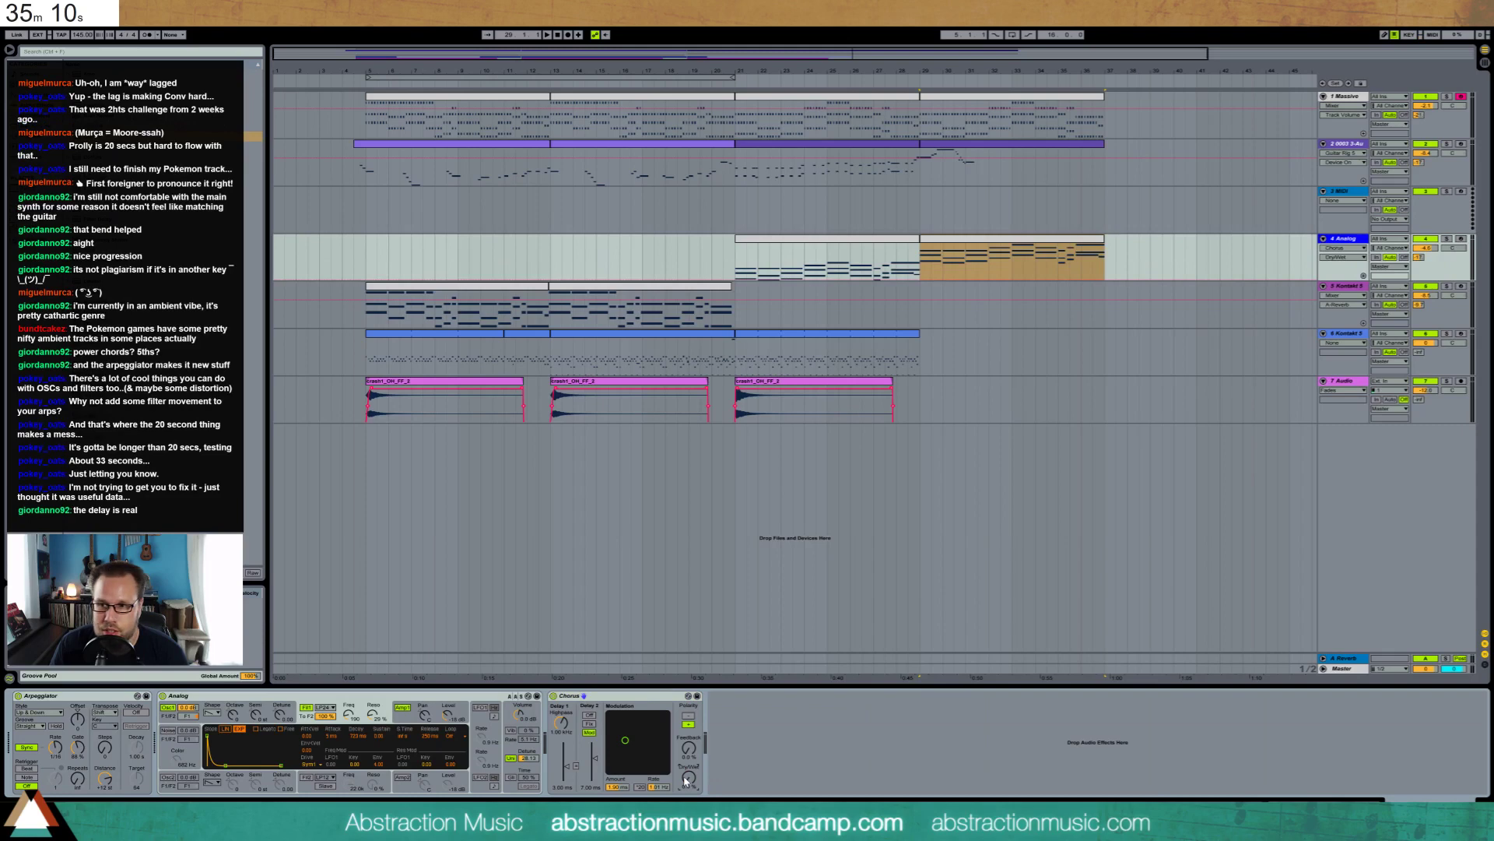
{"action": "left_click", "coordinate": [741, 271]}
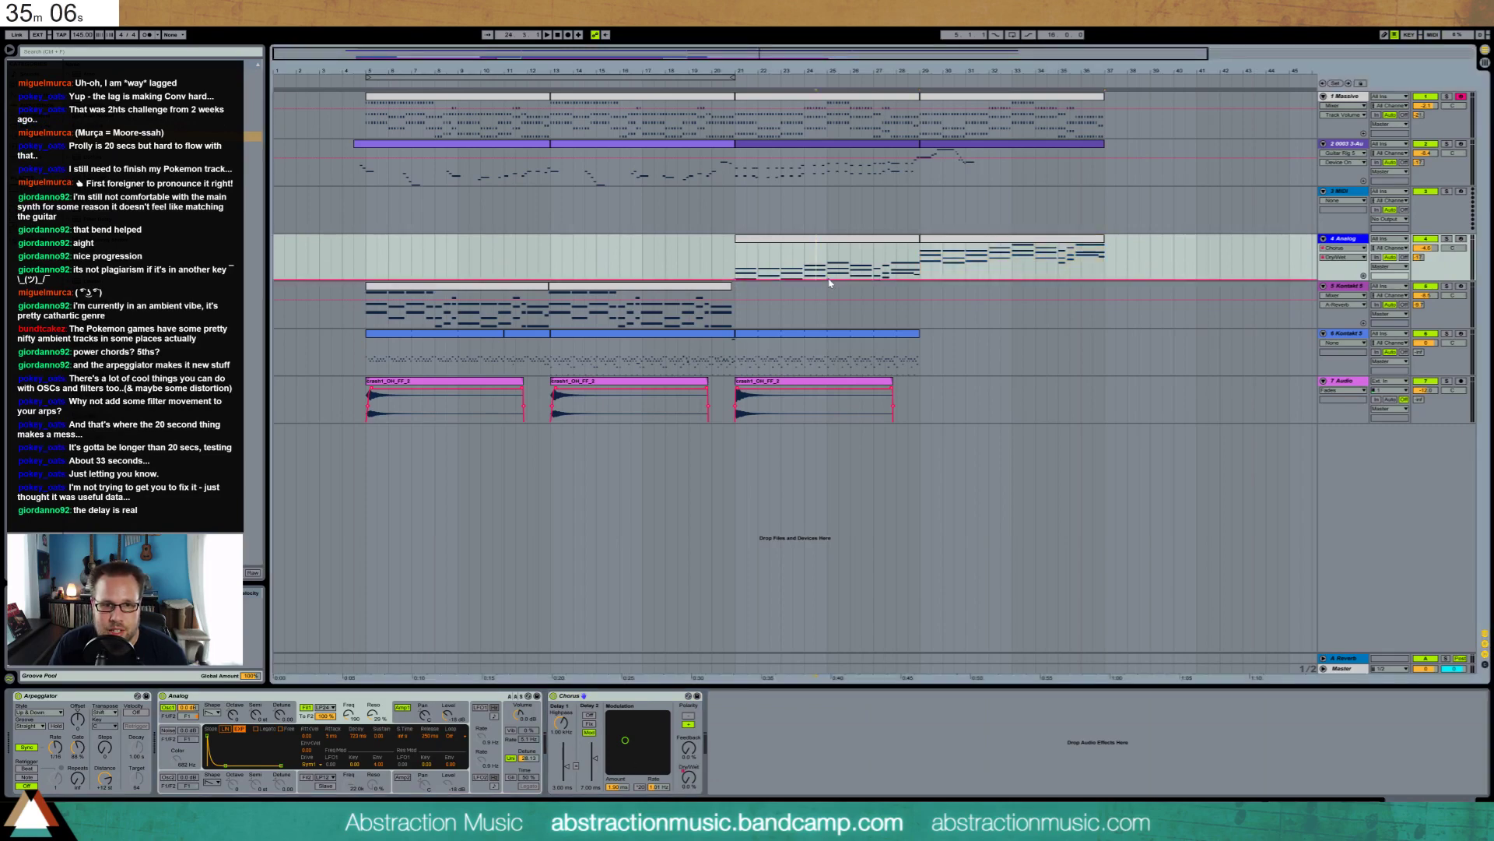
Ramp the Analog track's Chorus Dry/Wet automation upward across its first clip and play the section back
{"action": "left_click_drag", "start_coordinate": [830, 279], "coordinate": [828, 270]}
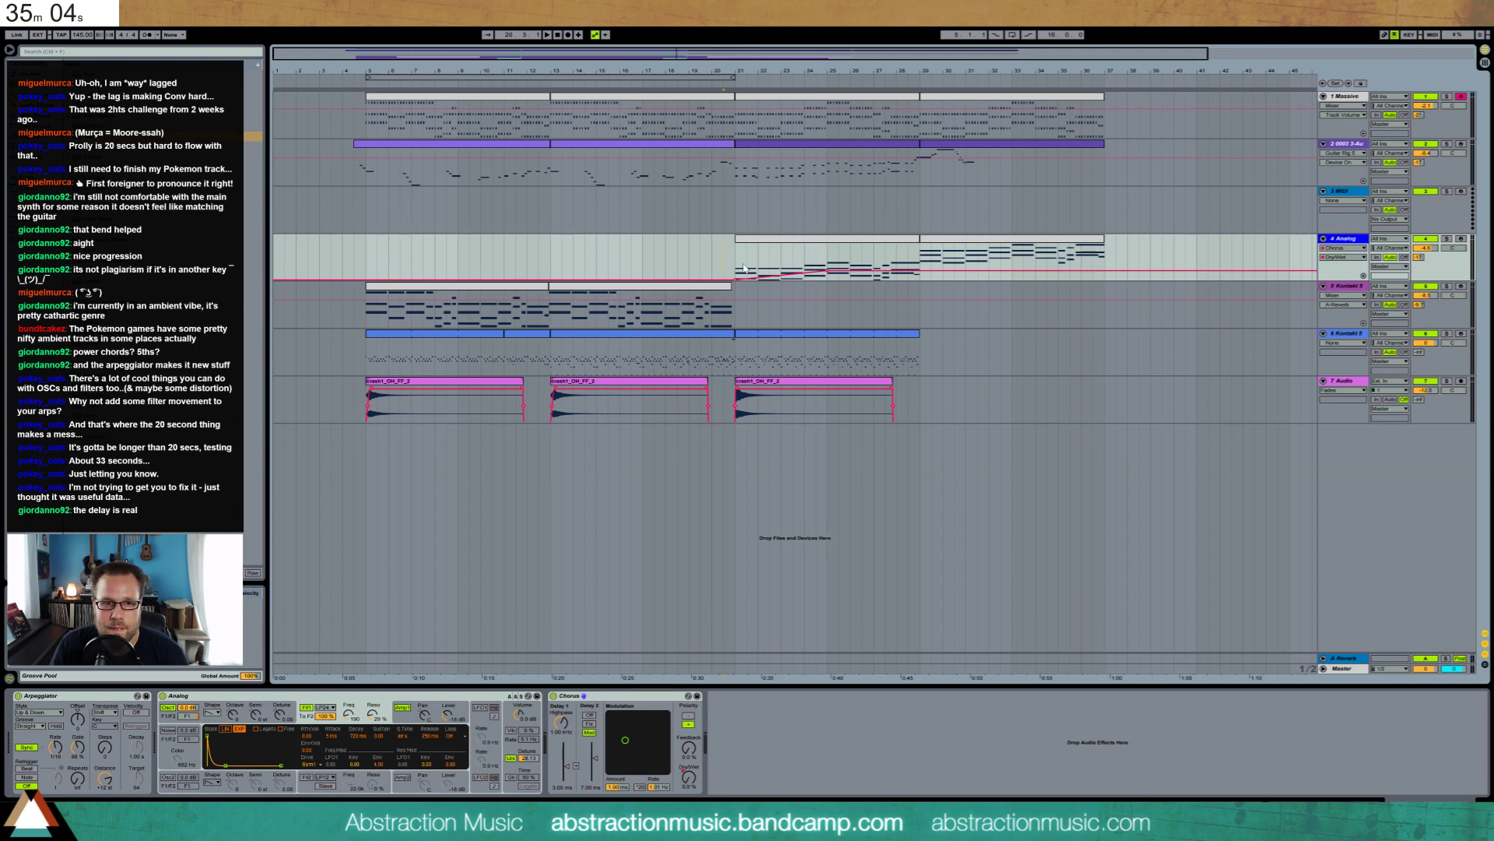
{"action": "key", "text": "space"}
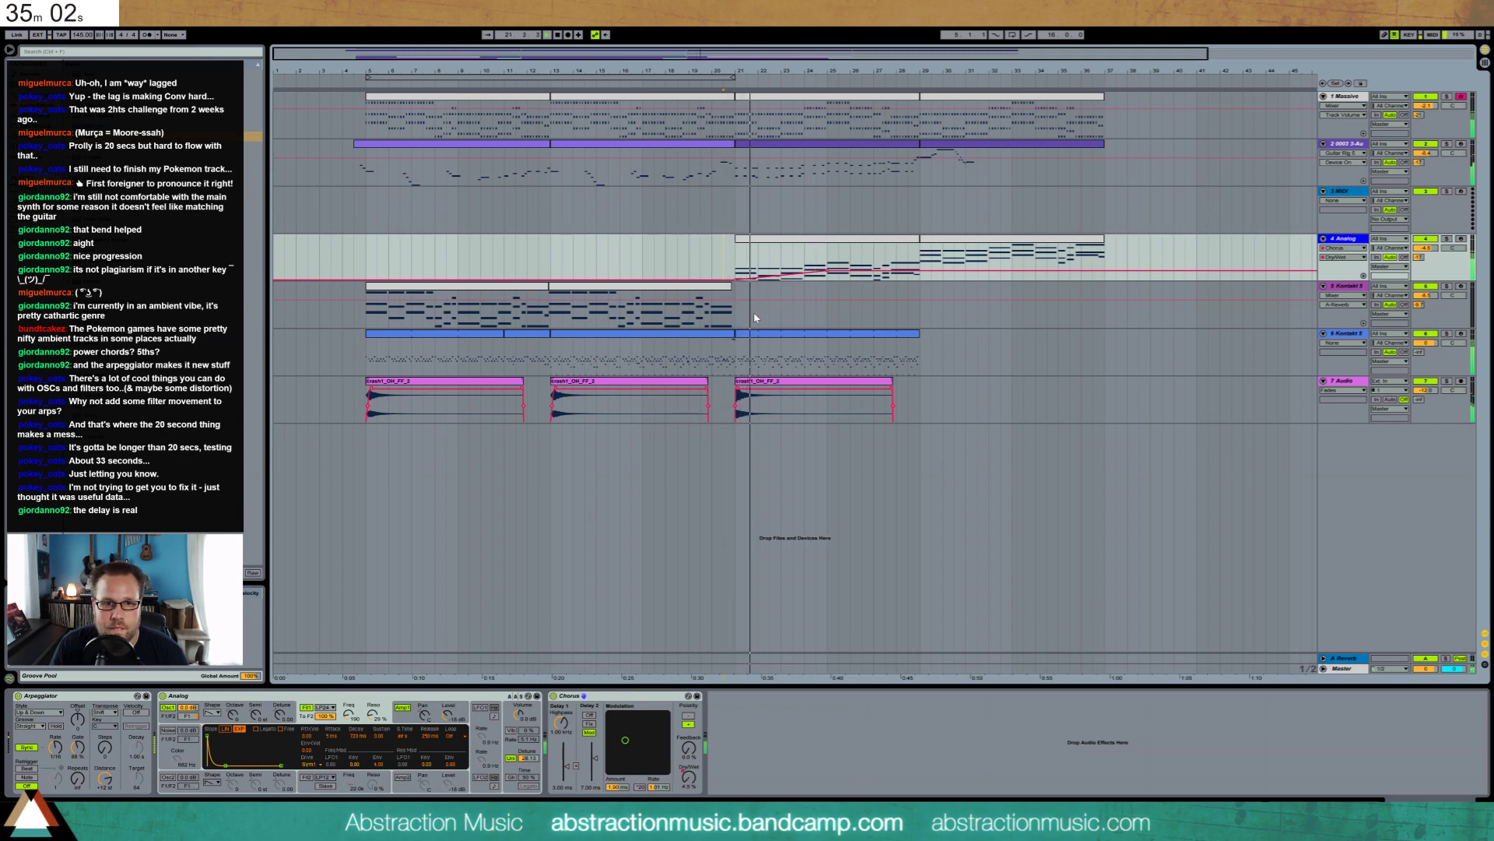
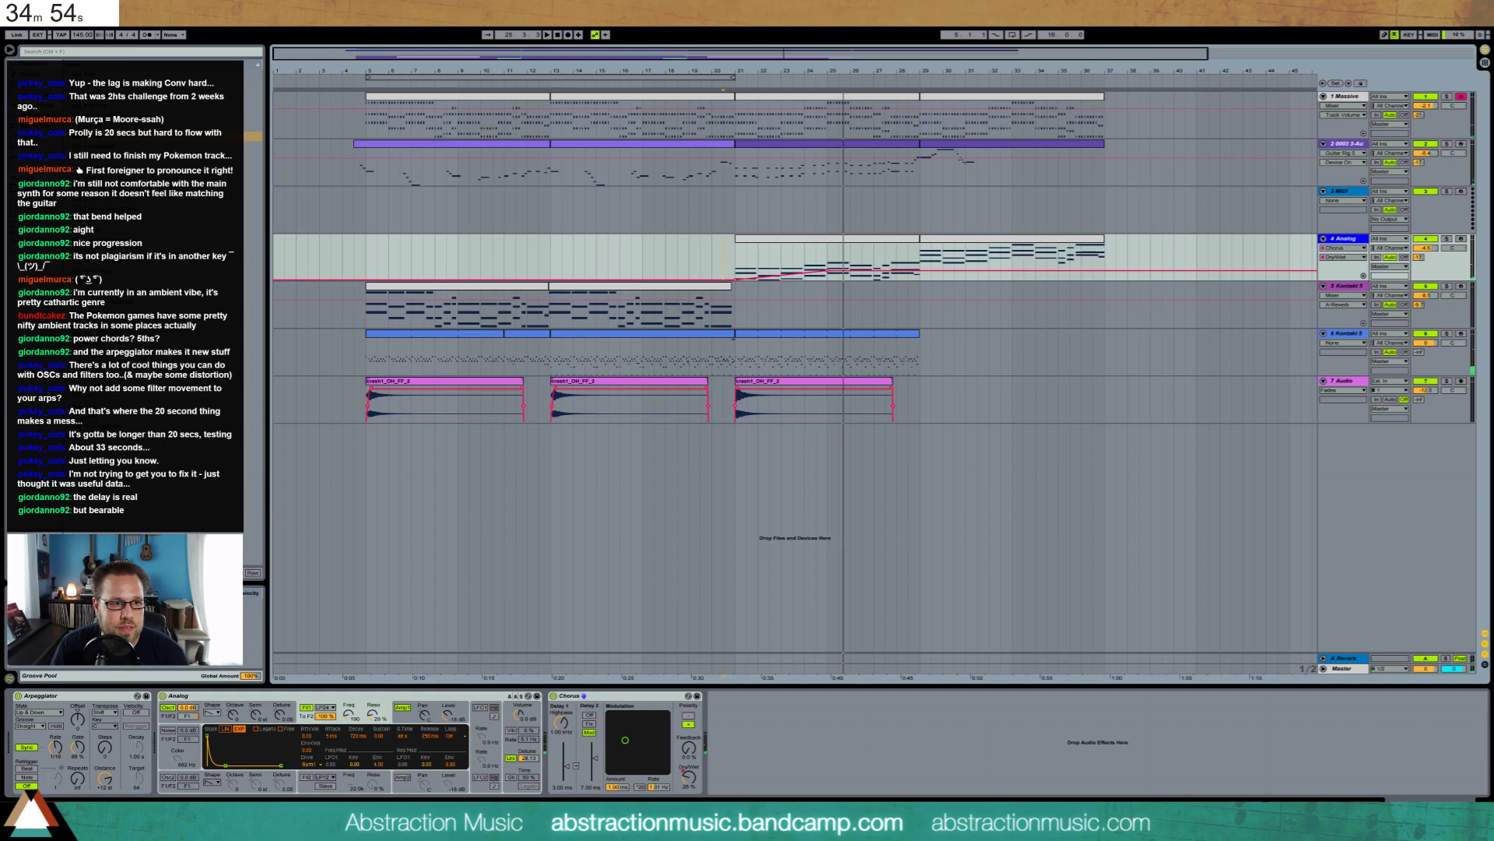
Insert an Overdrive after the Chorus on the Analog track, shift its filter band higher and turn its Dry/Wet down
{"action": "left_click_drag", "start_coordinate": [101, 312], "coordinate": [816, 764]}
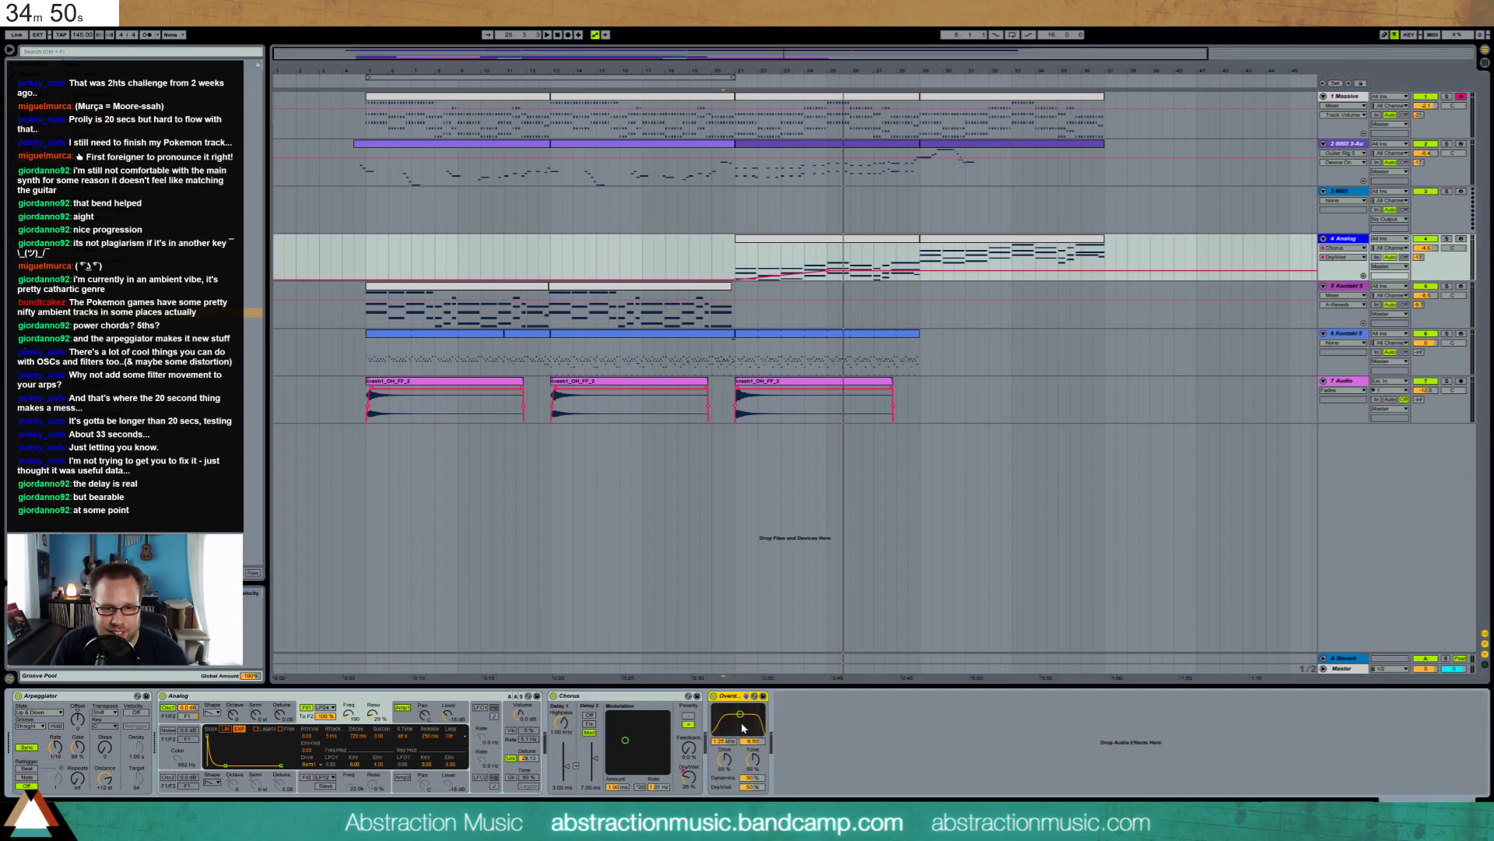
{"action": "left_click_drag", "start_coordinate": [743, 727], "coordinate": [749, 722]}
{"action": "left_click_drag", "start_coordinate": [748, 787], "coordinate": [748, 821]}
{"action": "left_click_drag", "start_coordinate": [749, 778], "coordinate": [749, 768]}
Ramp the Overdrive's Dry/Wet automation up across the first Analog clip and adjust the F1 Freq automation at the clip's end
{"action": "left_click", "coordinate": [749, 787]}
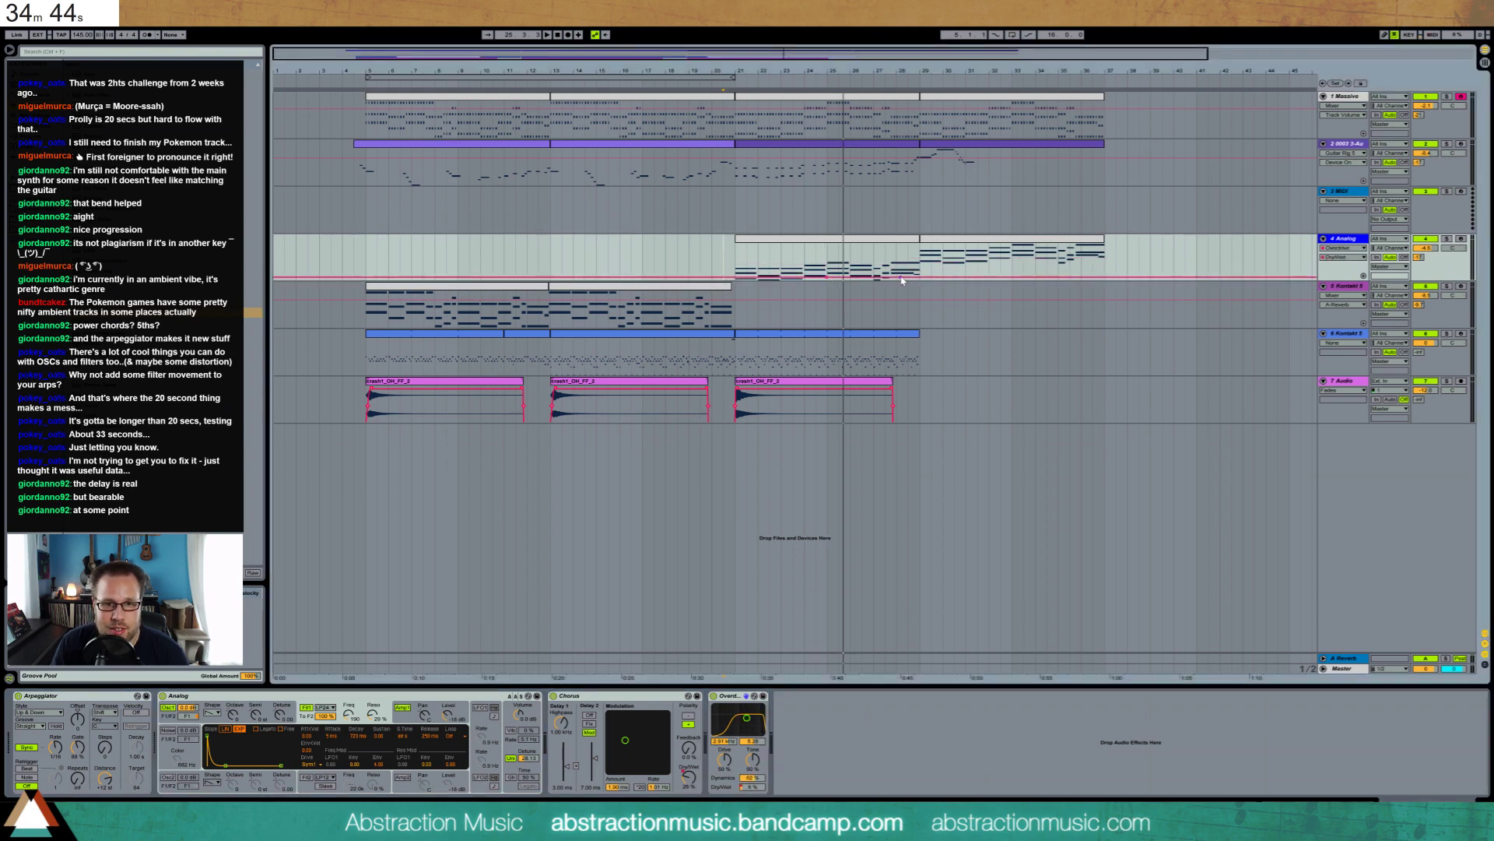
{"action": "left_click_drag", "start_coordinate": [903, 279], "coordinate": [903, 265]}
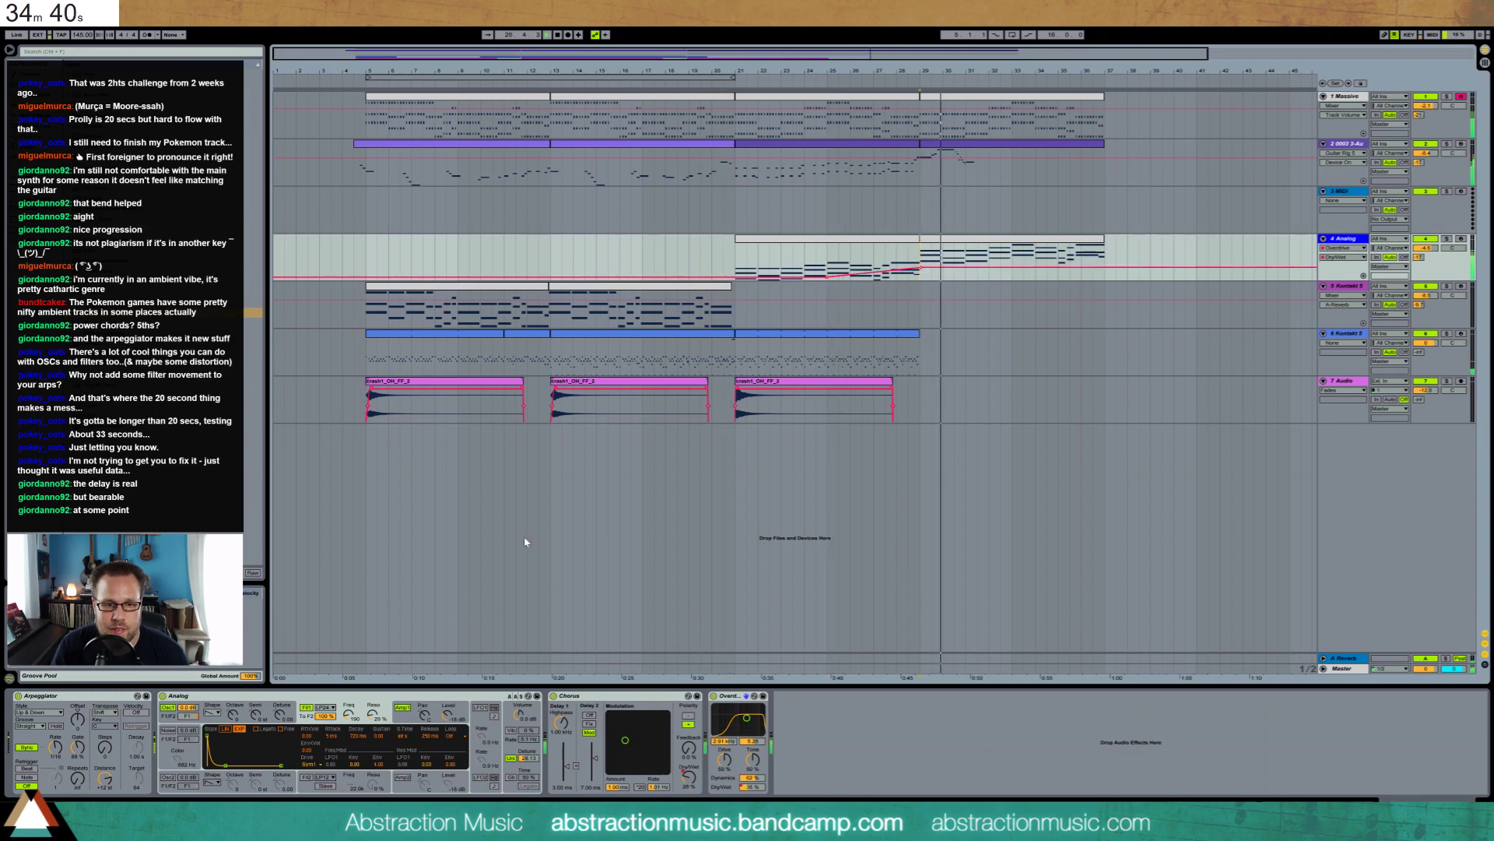
{"action": "left_click", "coordinate": [349, 713]}
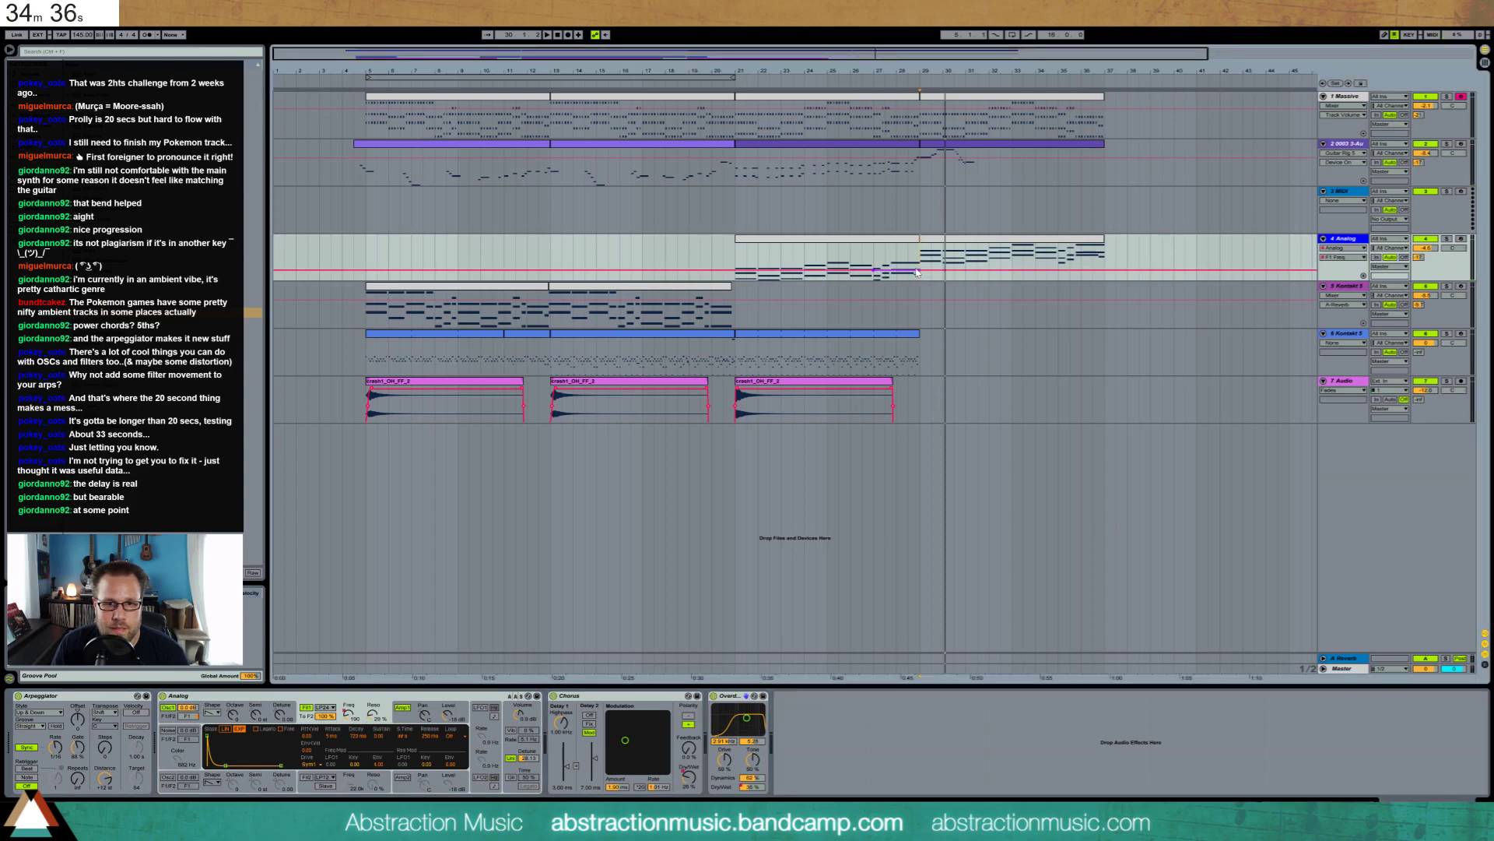
{"action": "left_click_drag", "start_coordinate": [919, 271], "coordinate": [919, 275]}
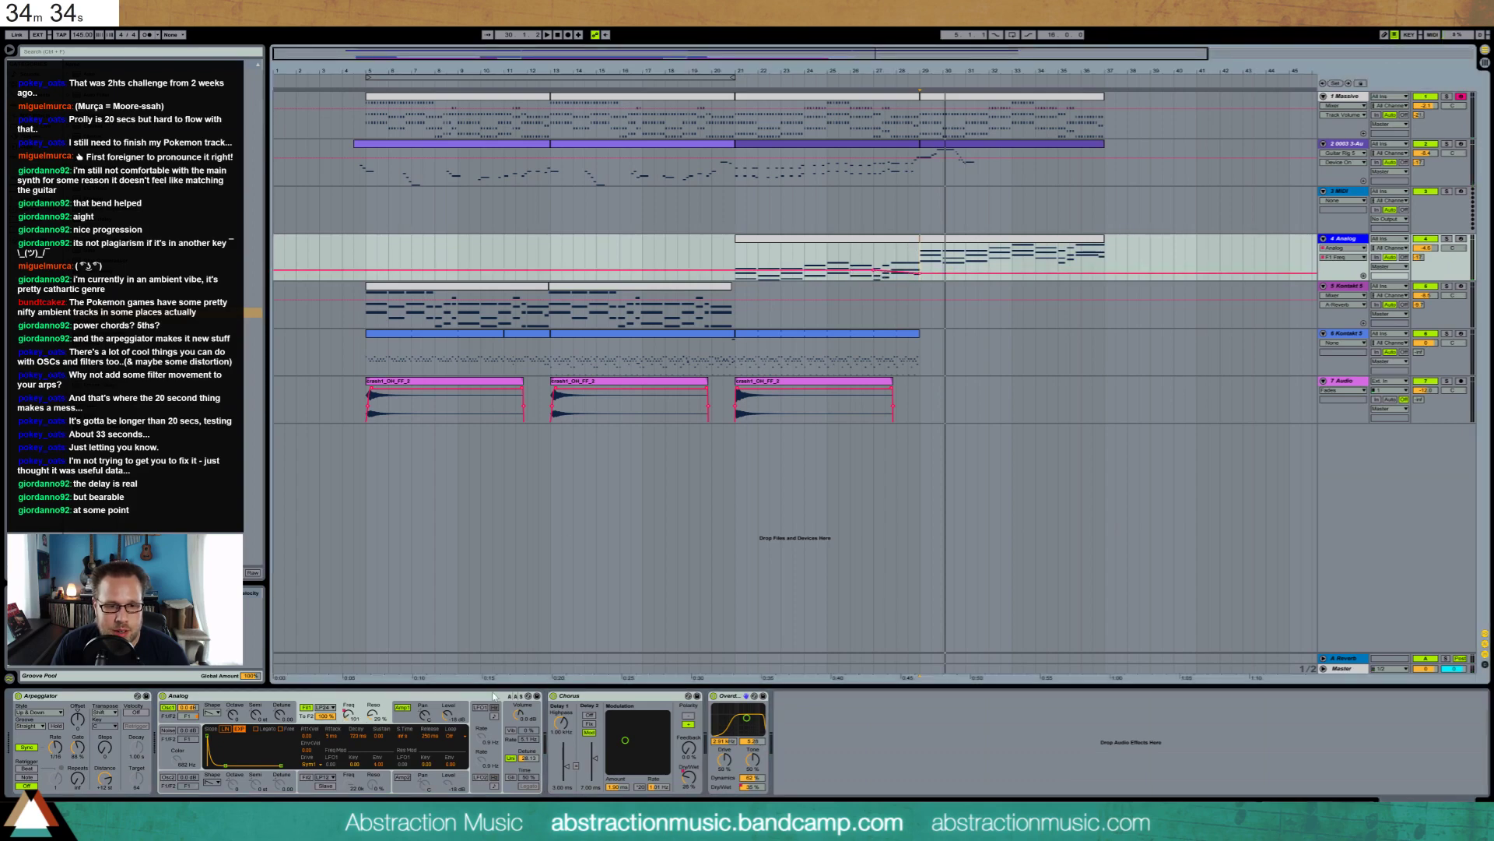
Adjust the Overdrive's Preserve Dynamics amount, audition the section and raise the Analog track's reverb send
{"action": "left_click_drag", "start_coordinate": [753, 747], "coordinate": [752, 790]}
{"action": "key", "text": "space"}
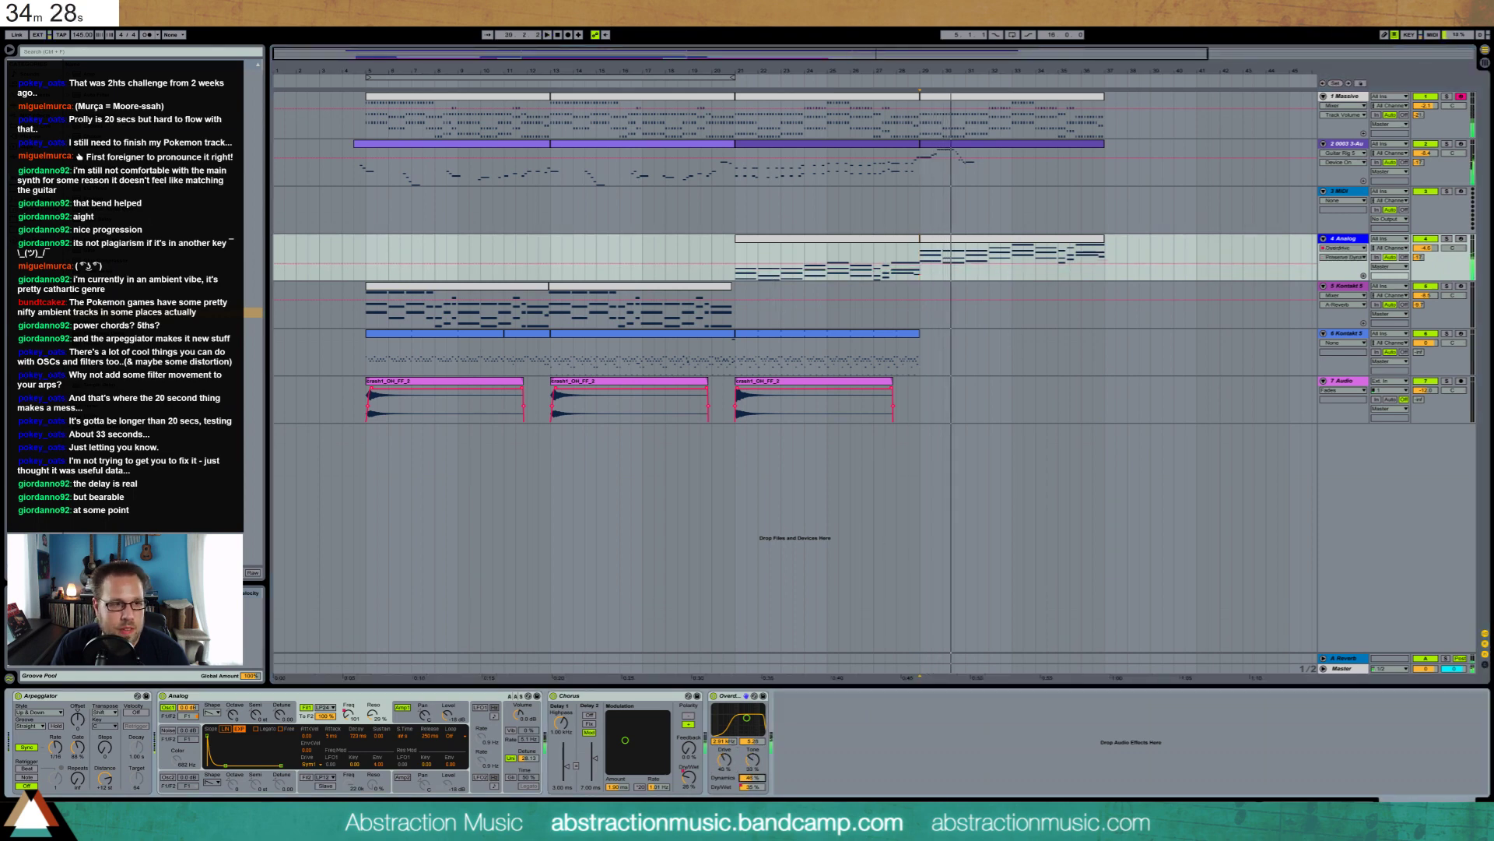
{"action": "left_click_drag", "start_coordinate": [1419, 257], "coordinate": [1419, 253]}
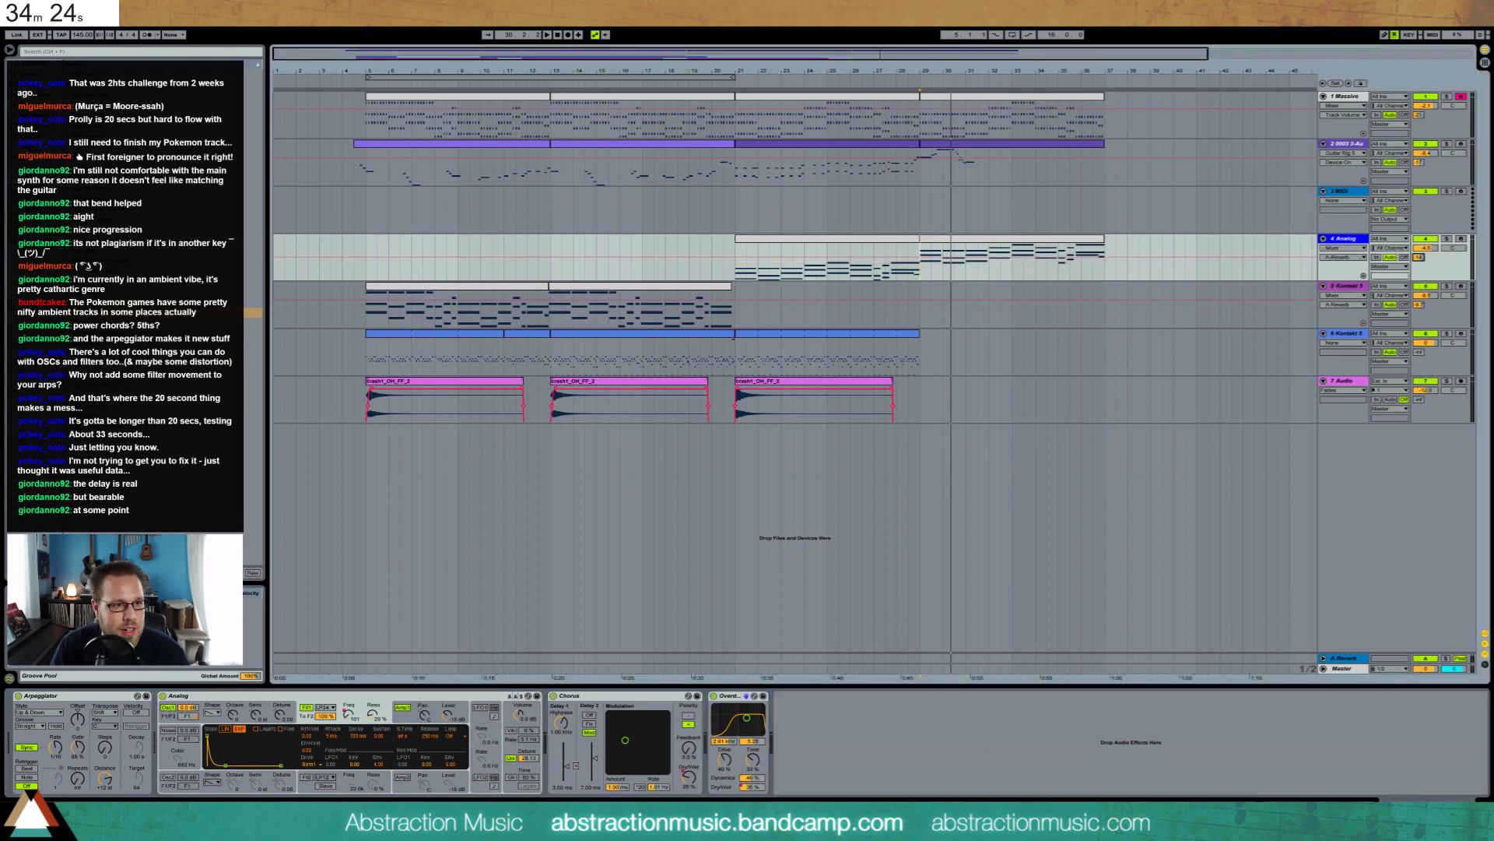
Insert a Ping Pong Delay between the Analog synth and the Chorus, adjust its Dry/Wet mix and audition it
{"action": "left_click_drag", "start_coordinate": [117, 333], "coordinate": [932, 767]}
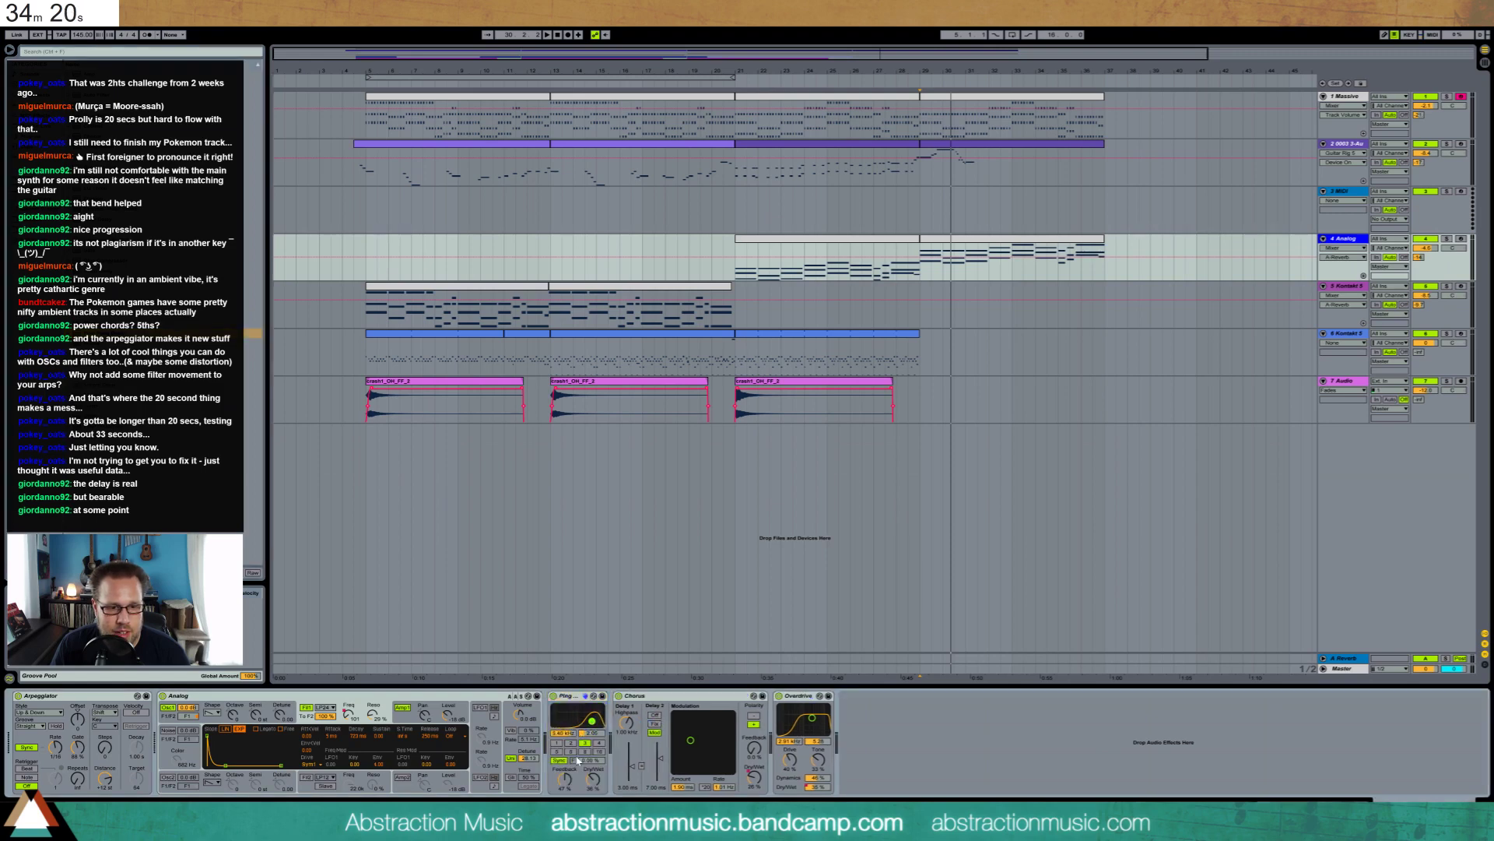
{"action": "left_click", "coordinate": [595, 782]}
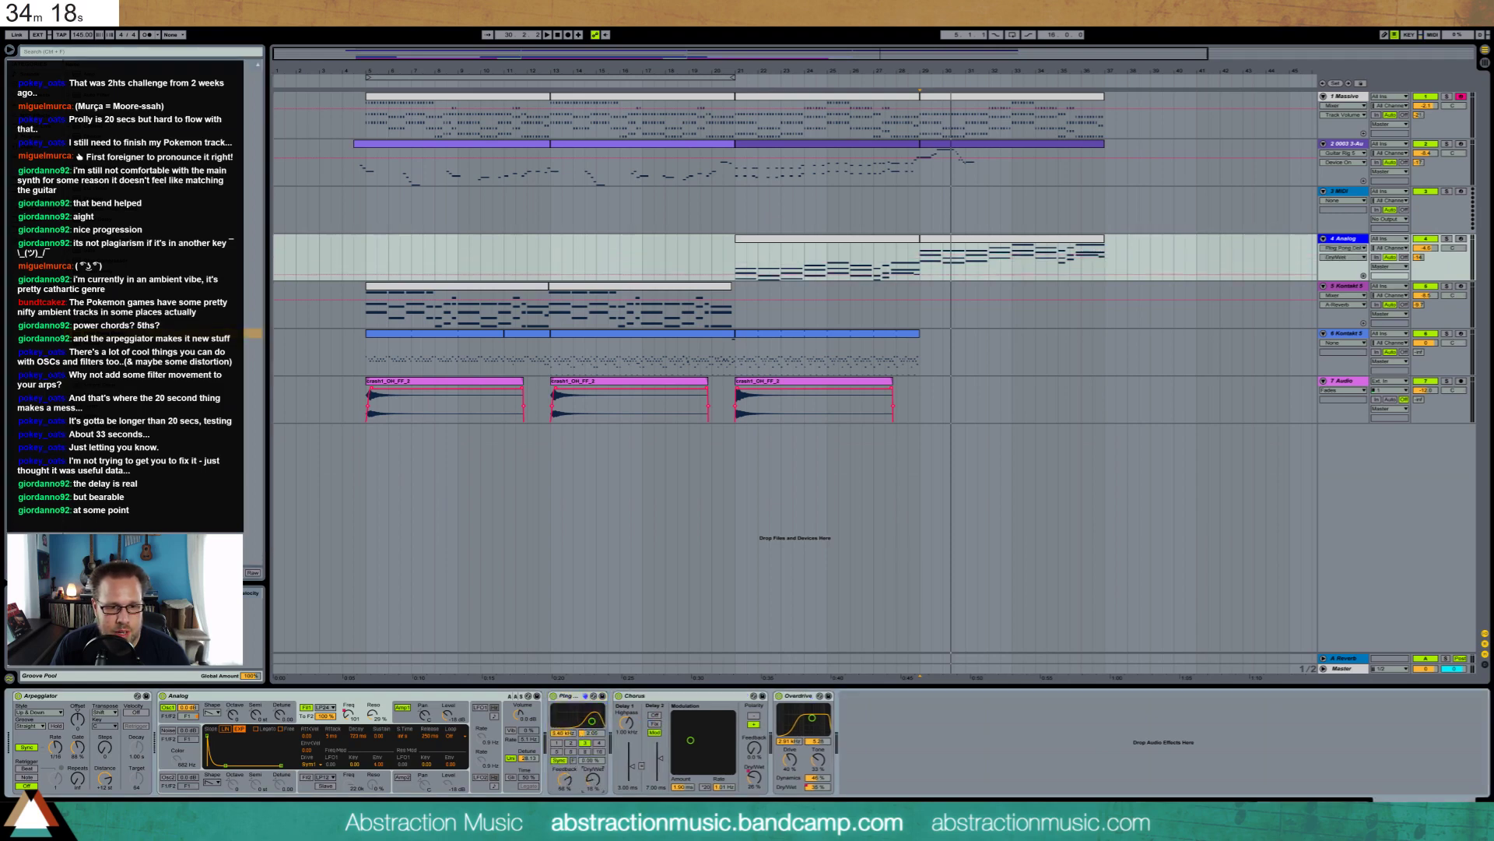
{"action": "key", "text": "space"}
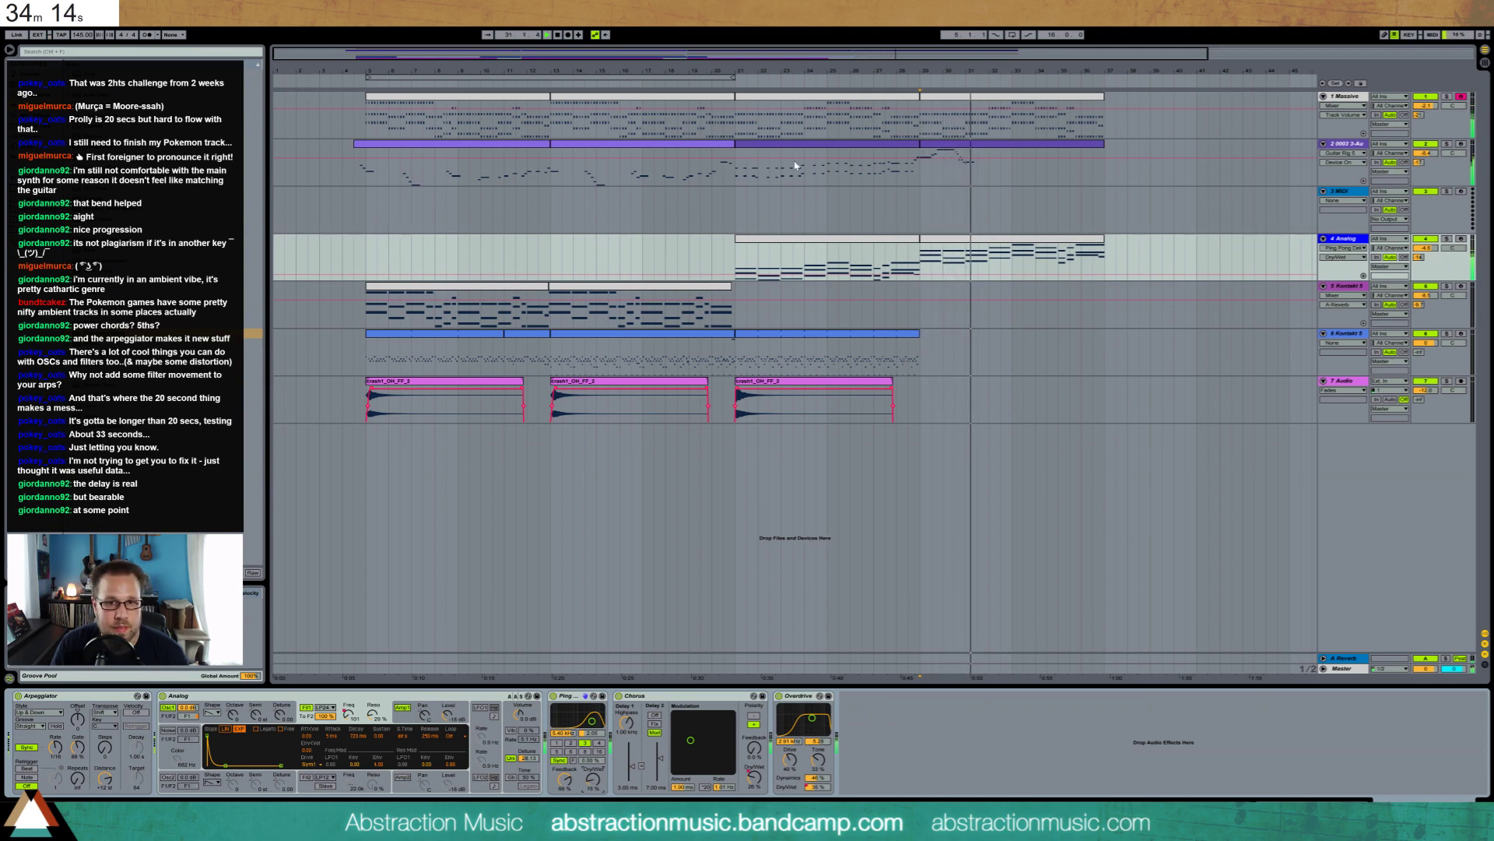
Shorten the long high note in the second track's last clip by one beat and play the clip from its start
{"action": "left_click", "coordinate": [976, 150]}
{"action": "double_click", "coordinate": [976, 150]}
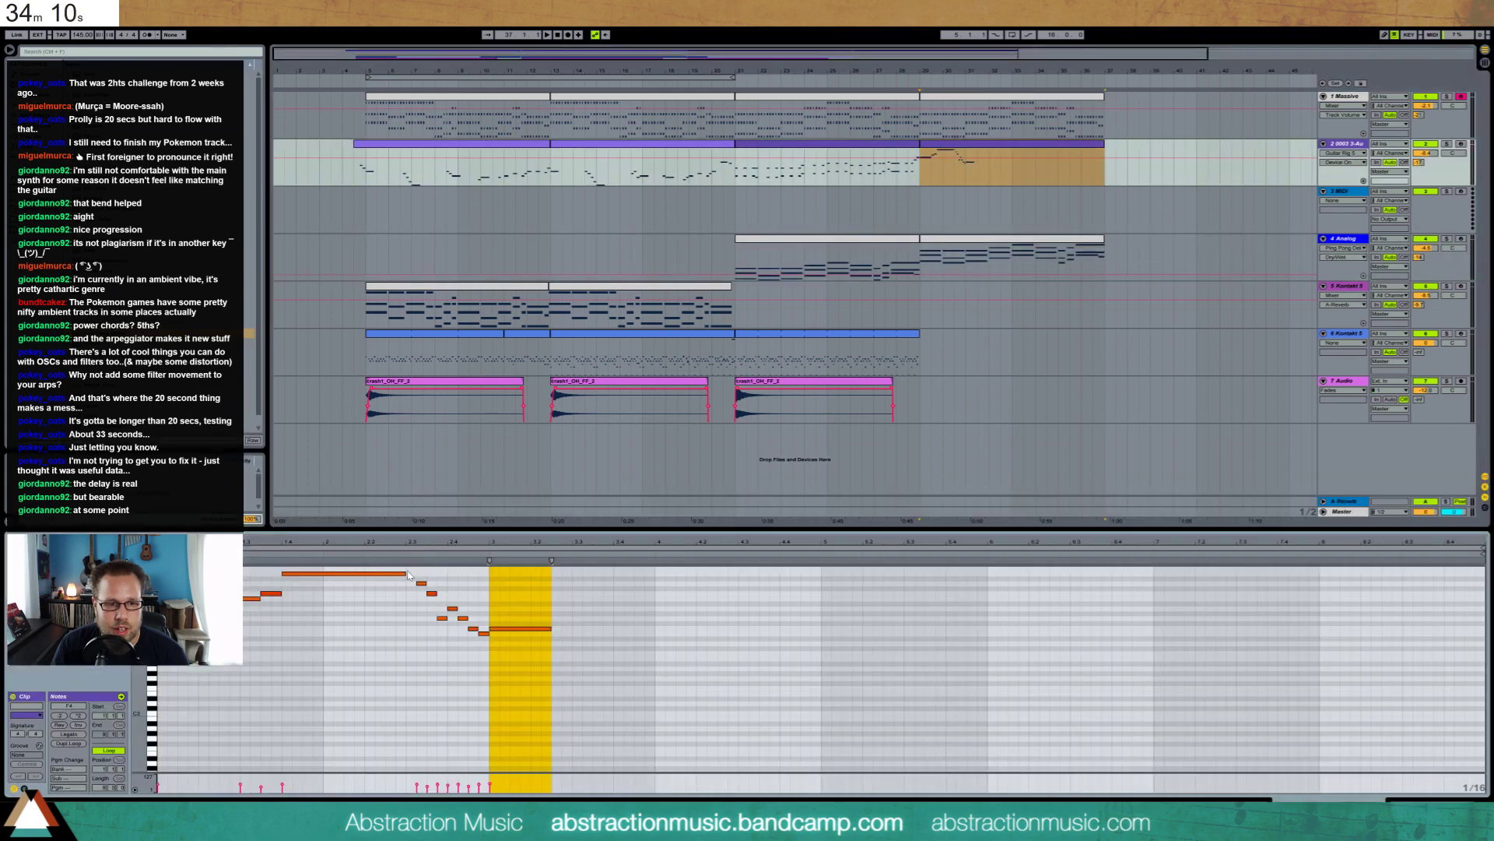
{"action": "left_click_drag", "start_coordinate": [405, 572], "coordinate": [367, 579]}
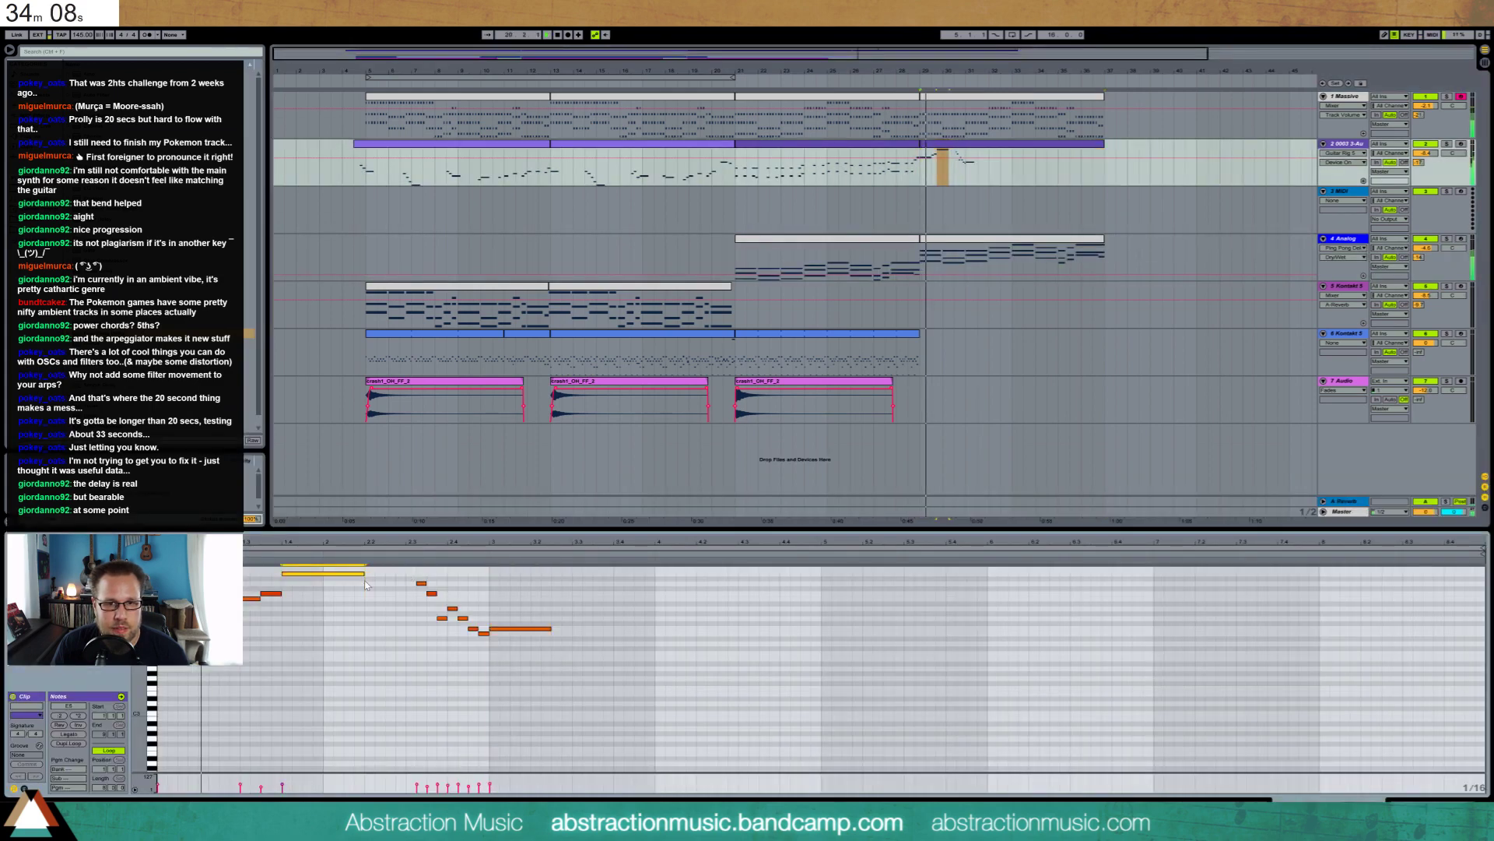
{"action": "key", "text": "space"}
{"action": "left_click", "coordinate": [221, 621]}
{"action": "left_click", "coordinate": [210, 608]}
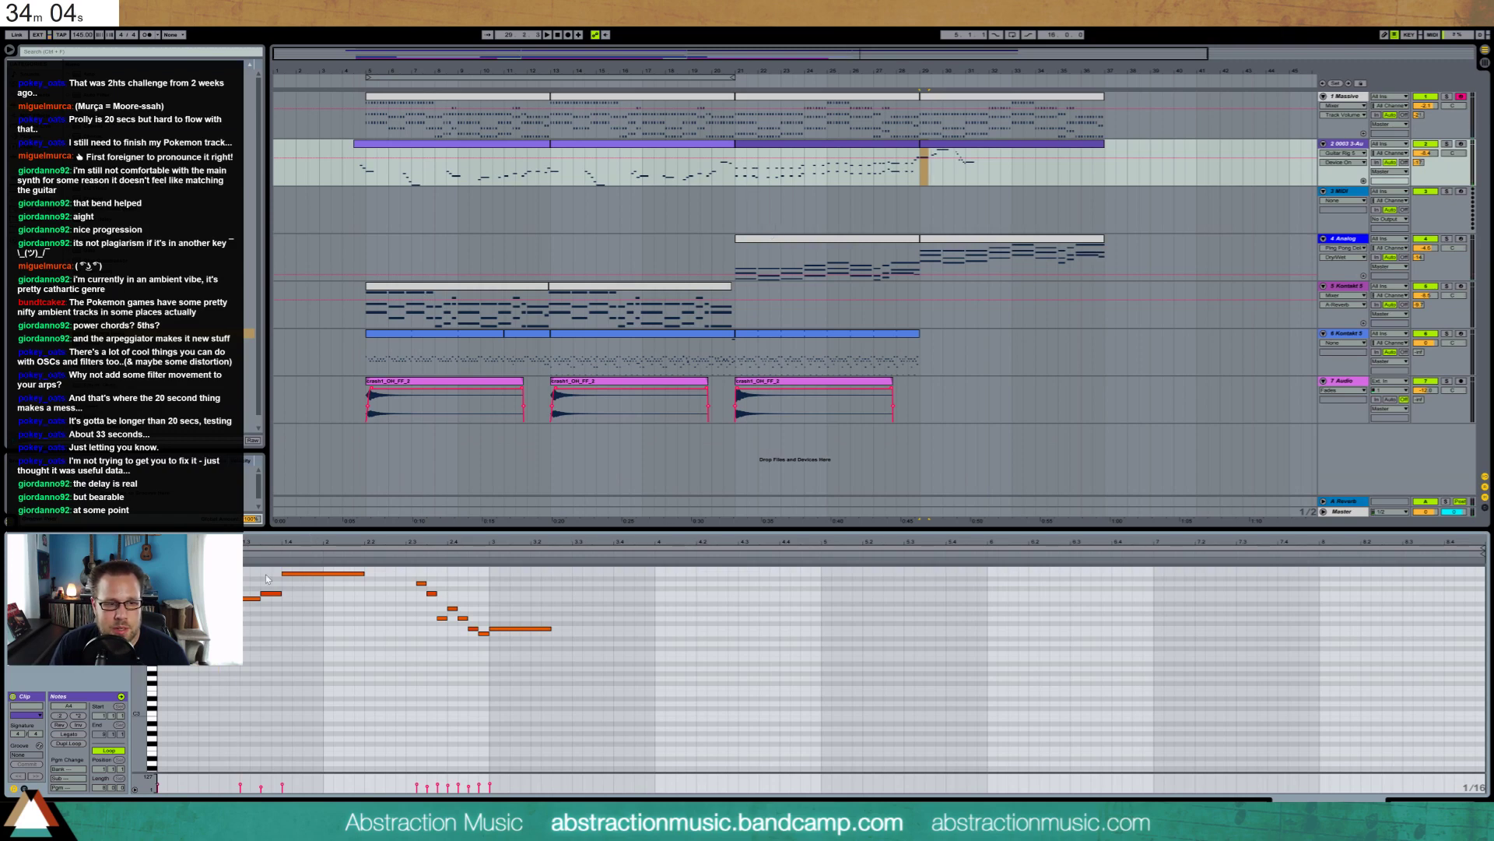
{"action": "key", "text": "space"}
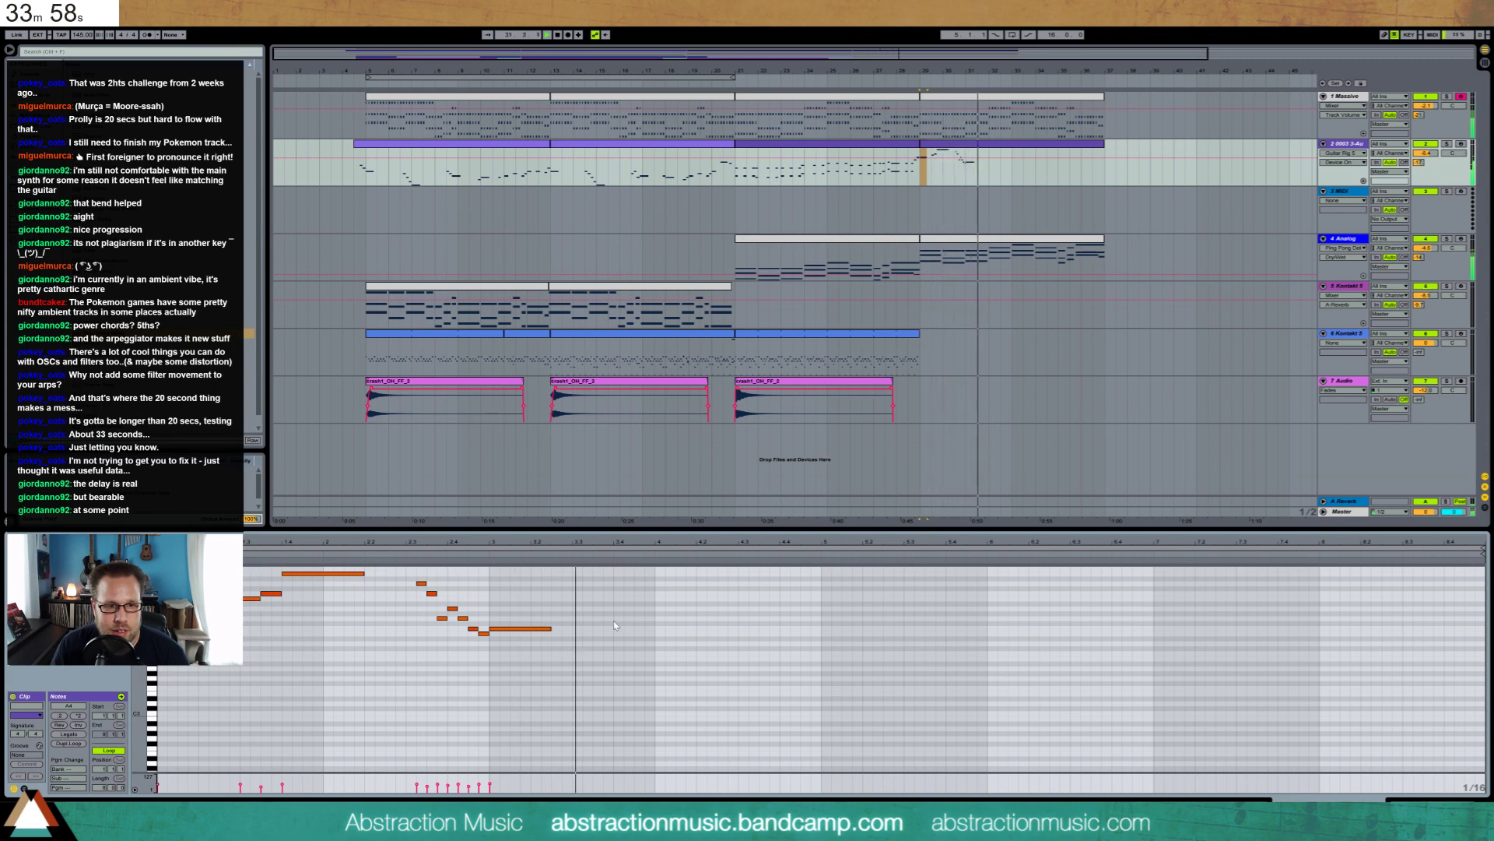
Trim the melody's last note by a sixteenth, and add a short note and a two-beat note after it at the same pitch
{"action": "left_click_drag", "start_coordinate": [552, 629], "coordinate": [542, 628]}
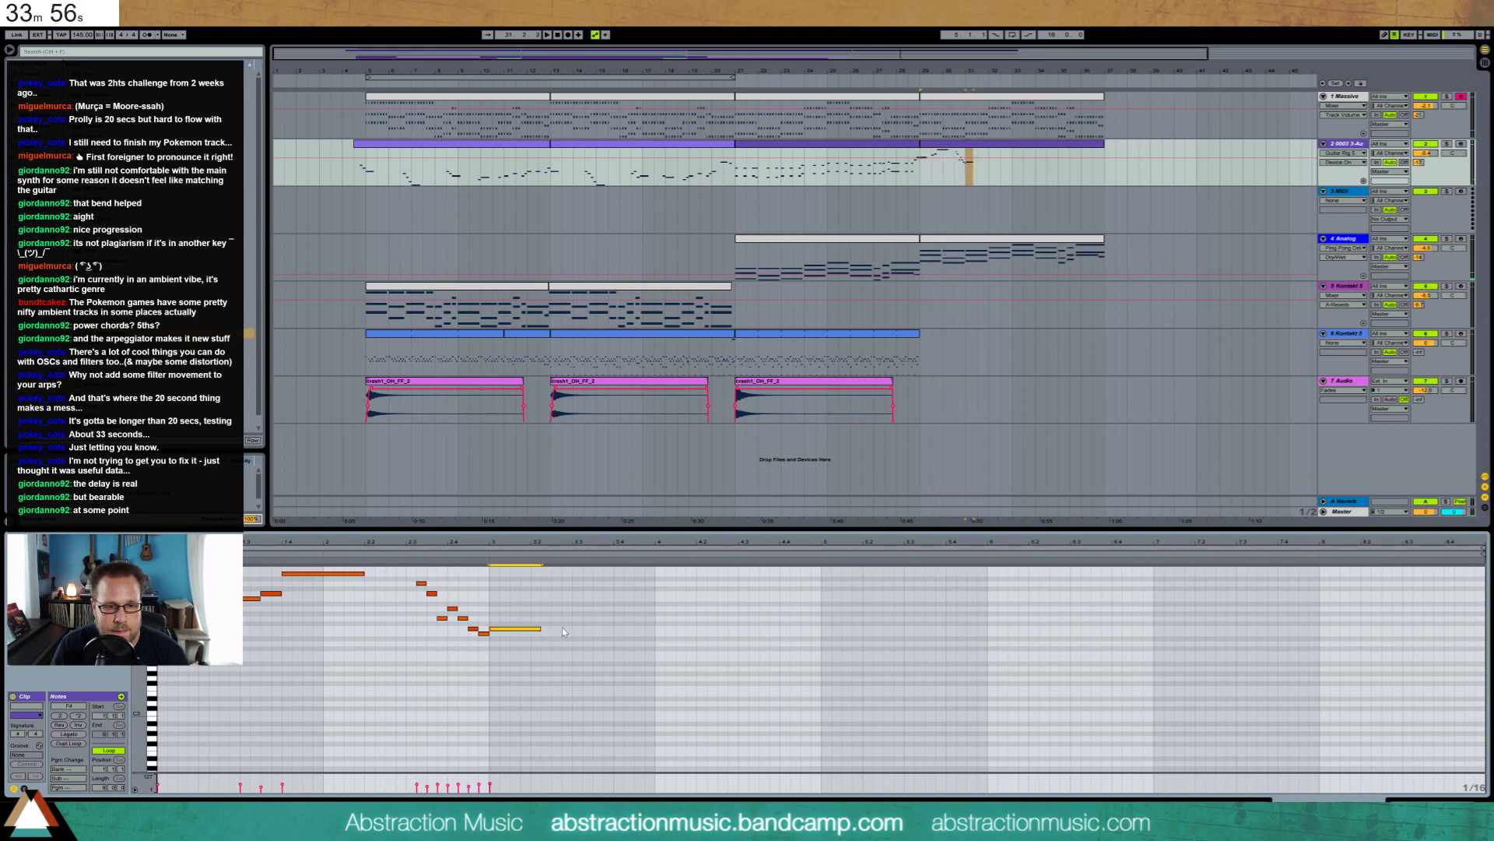
{"action": "double_click", "coordinate": [568, 629]}
{"action": "left_click_drag", "start_coordinate": [616, 629], "coordinate": [688, 627]}
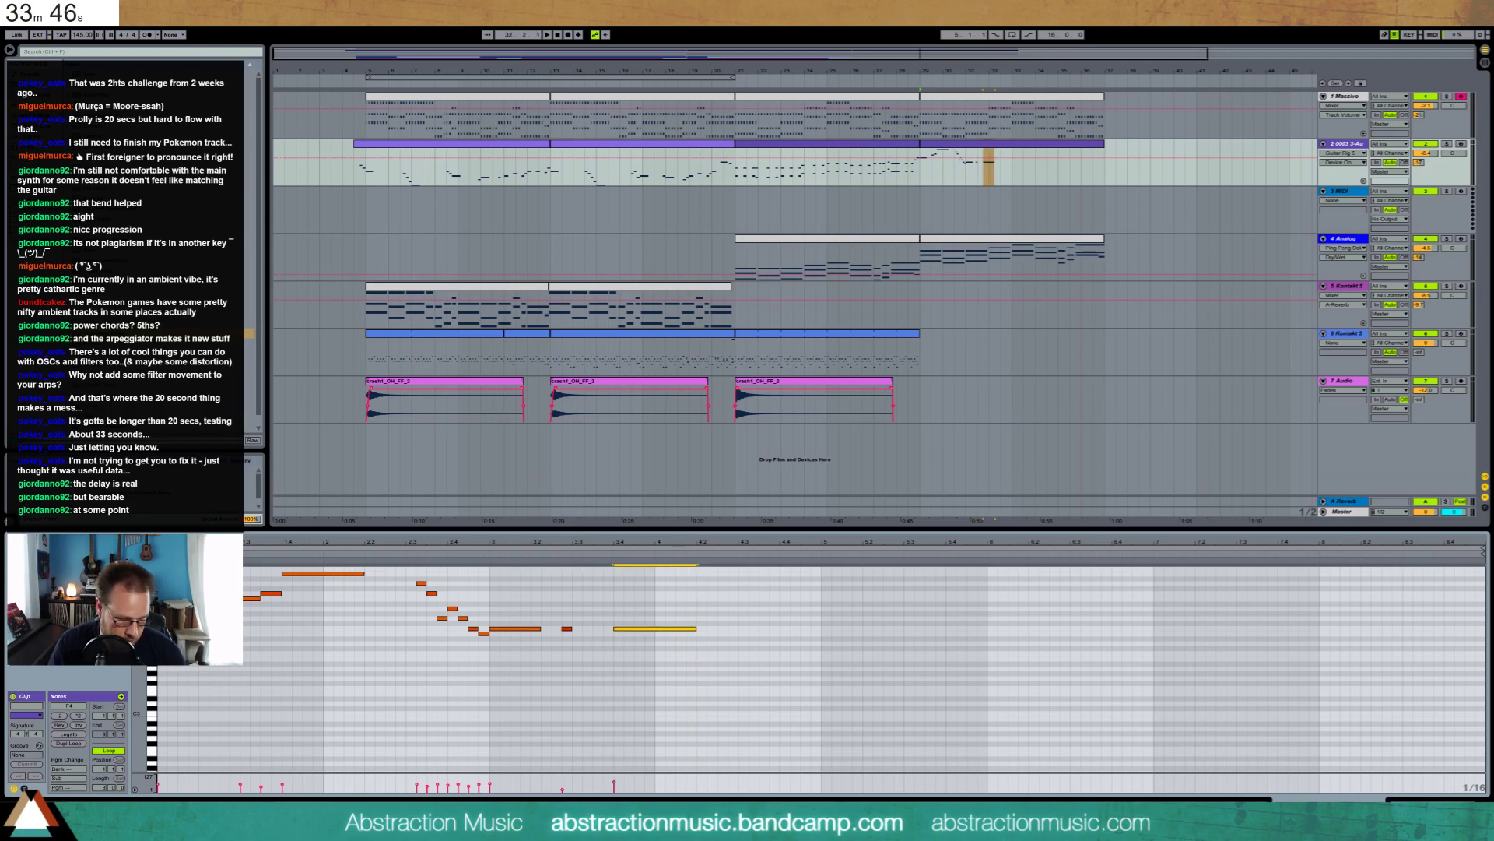
Draw a downward pitch bend in the clip envelope leading into the new two-beat note and audition it
{"action": "left_click", "coordinate": [24, 788]}
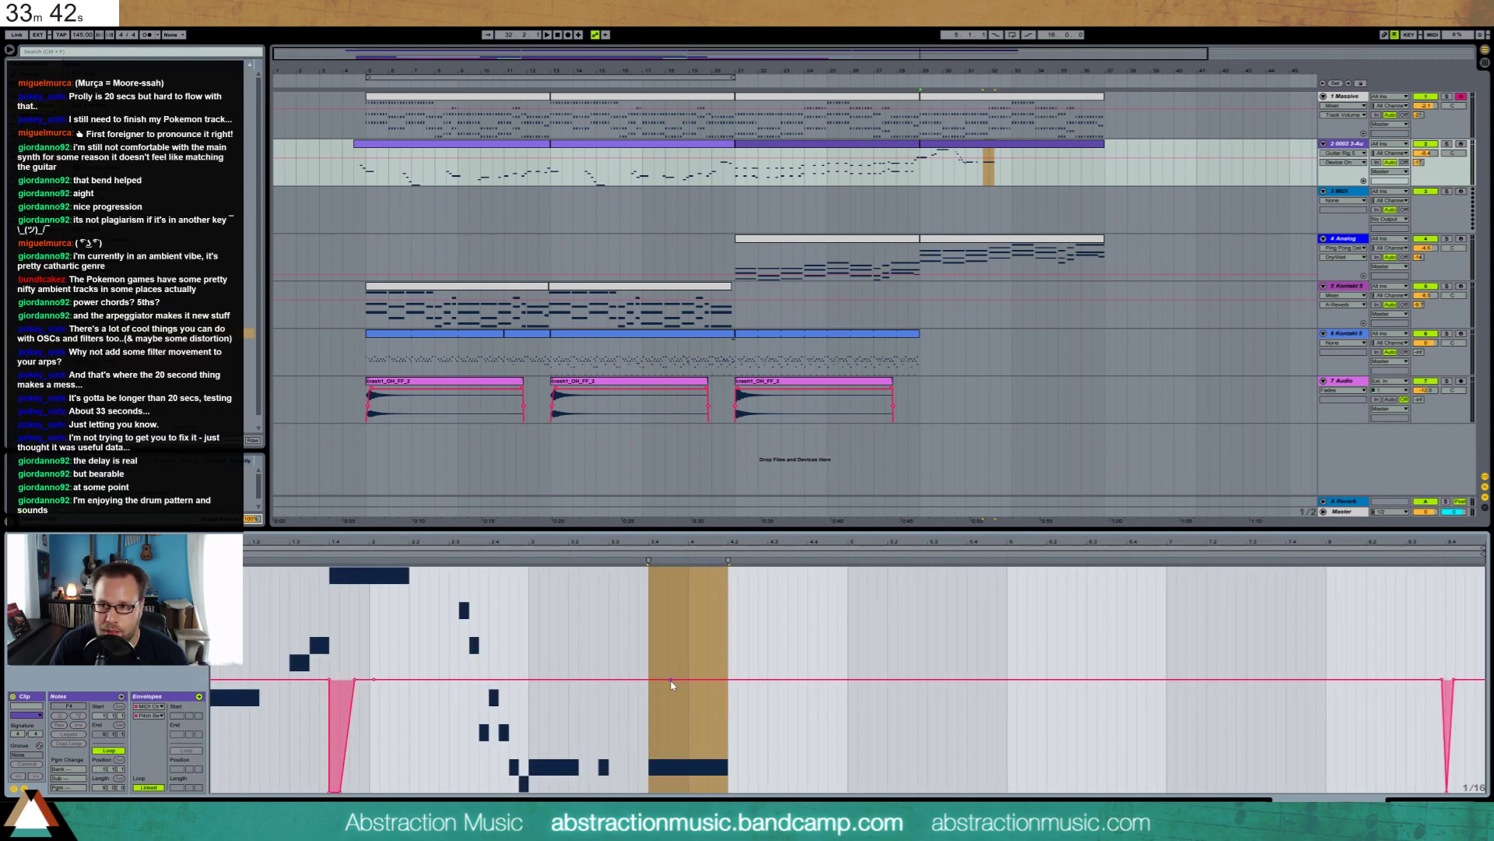
{"action": "left_click_drag", "start_coordinate": [643, 701], "coordinate": [674, 789]}
{"action": "left_click", "coordinate": [624, 554]}
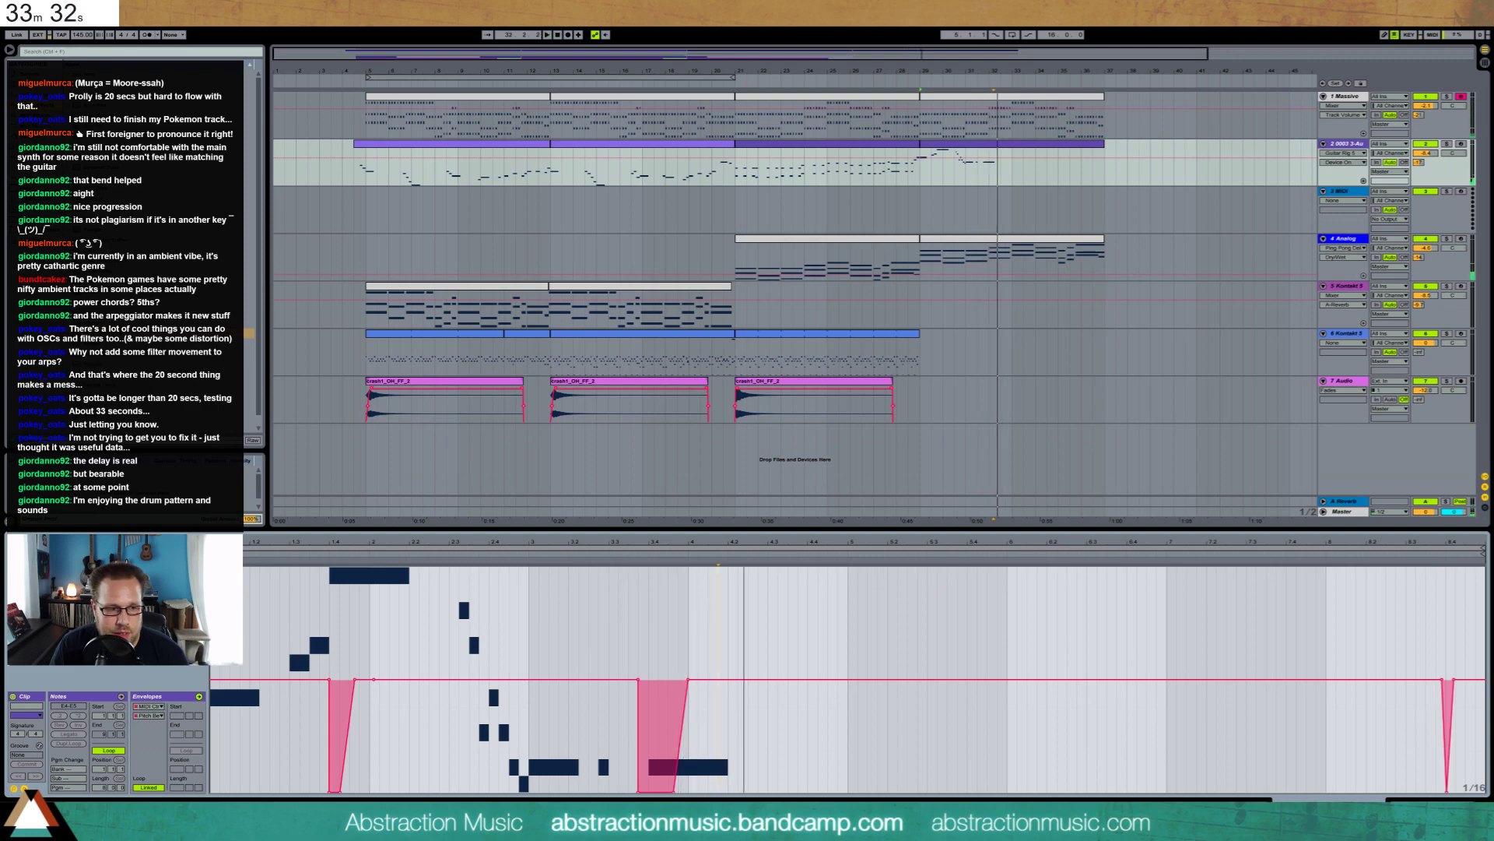
Raise the melody's final long note by two semitones and extend it by half a beat
{"action": "left_click", "coordinate": [24, 788]}
{"action": "left_click", "coordinate": [667, 628]}
{"action": "key", "text": "Up"}
{"action": "key", "text": "Up"}
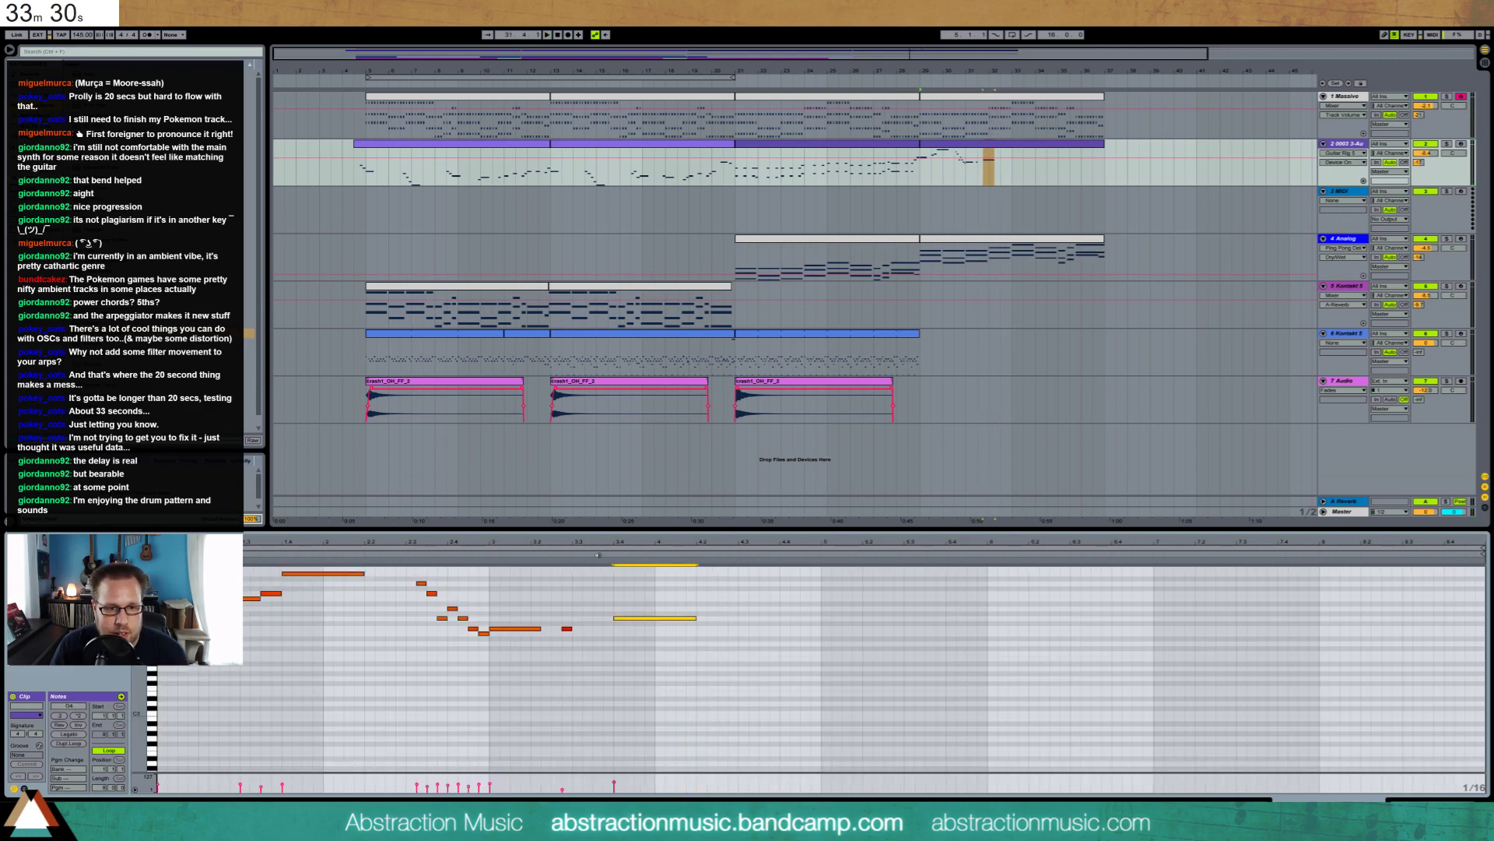
{"action": "left_click", "coordinate": [706, 623]}
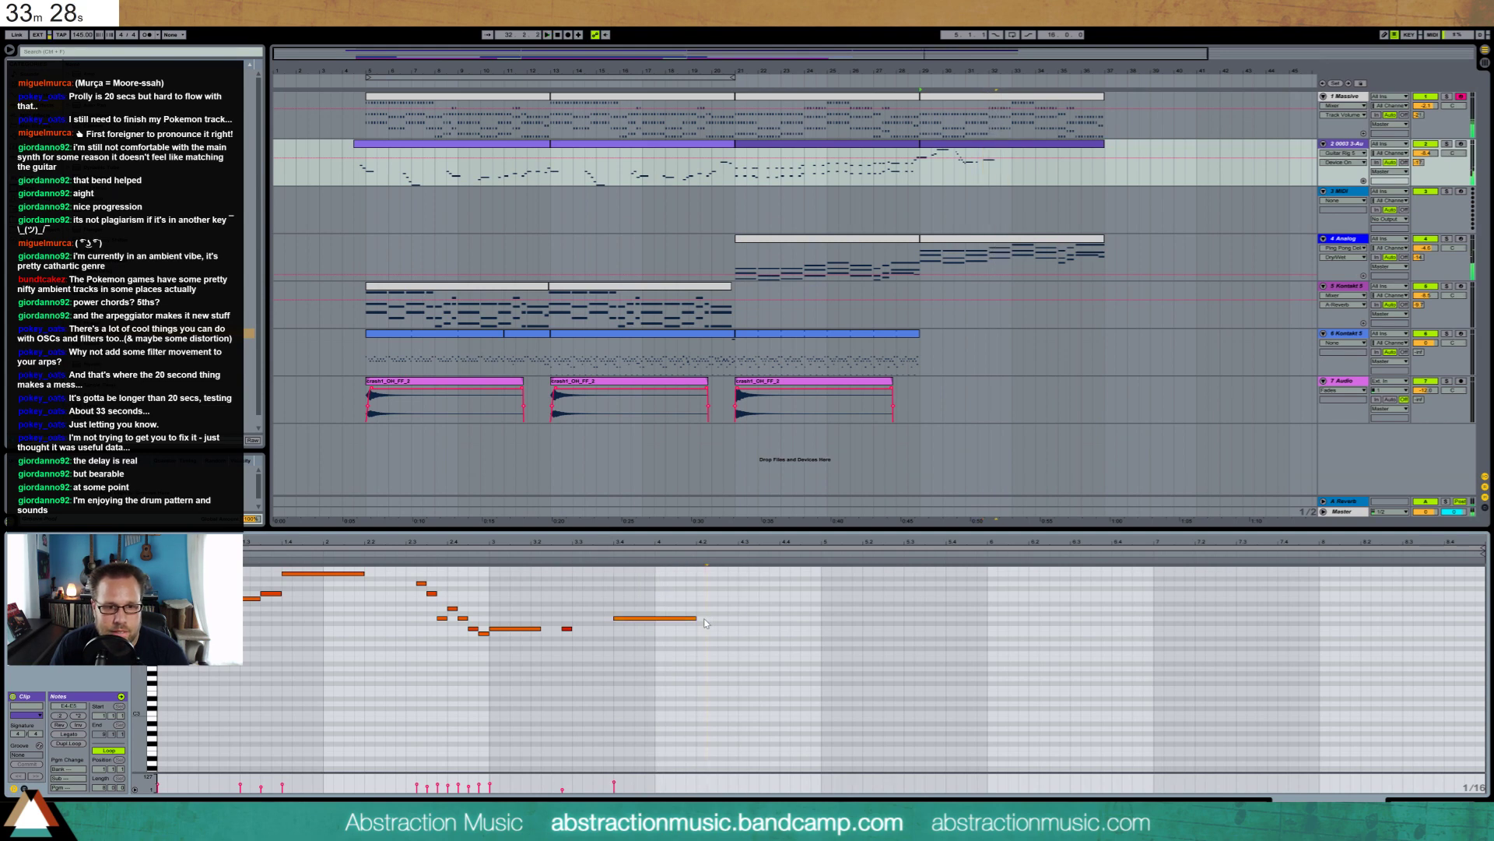
{"action": "left_click", "coordinate": [706, 618]}
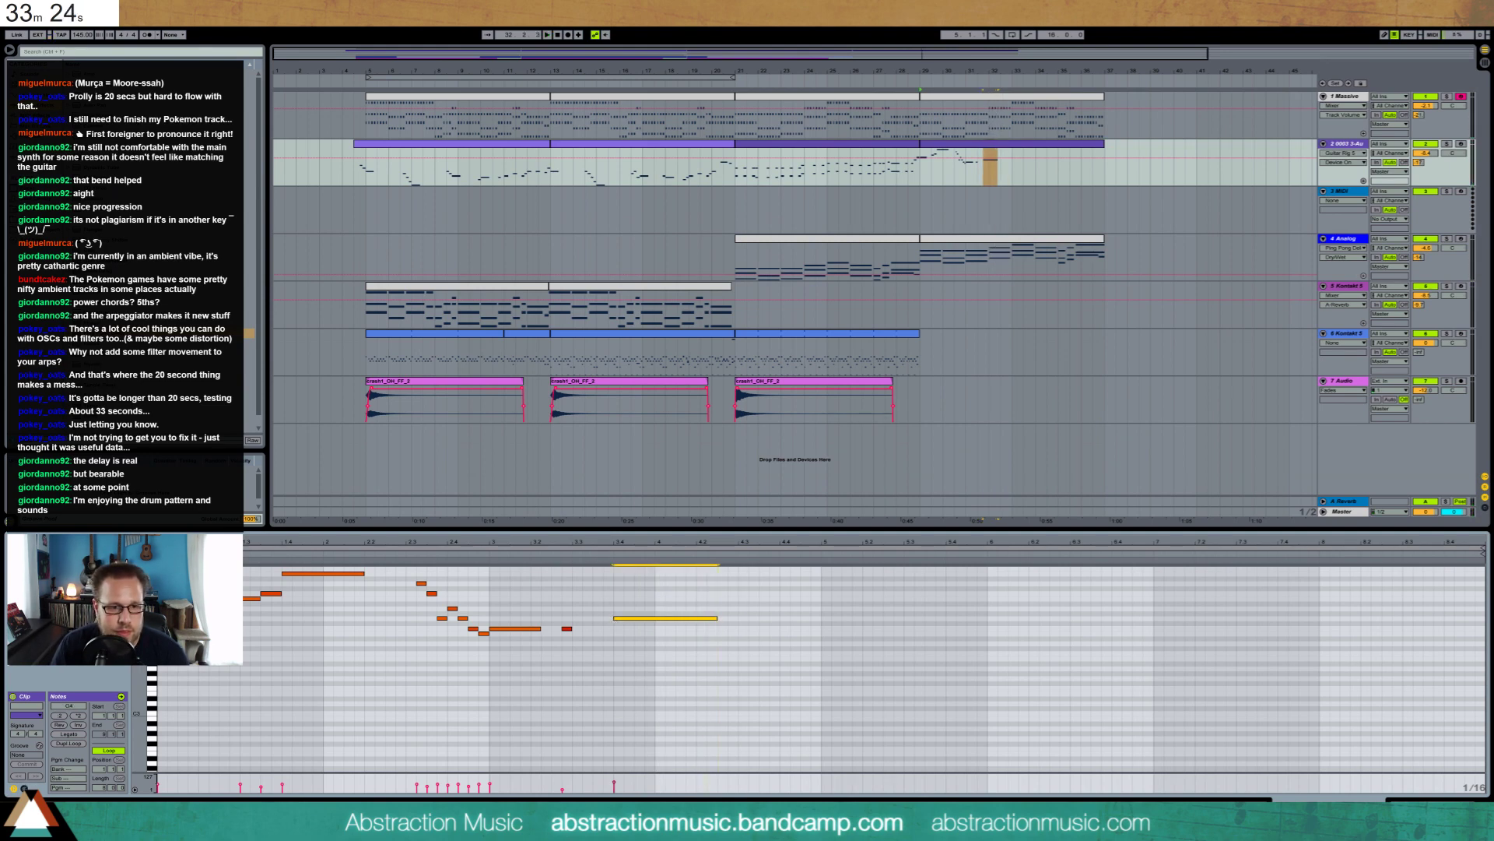
Move the low starting point of the pitch bend dip to the beginning of the final long note and listen to it
{"action": "left_click", "coordinate": [24, 788]}
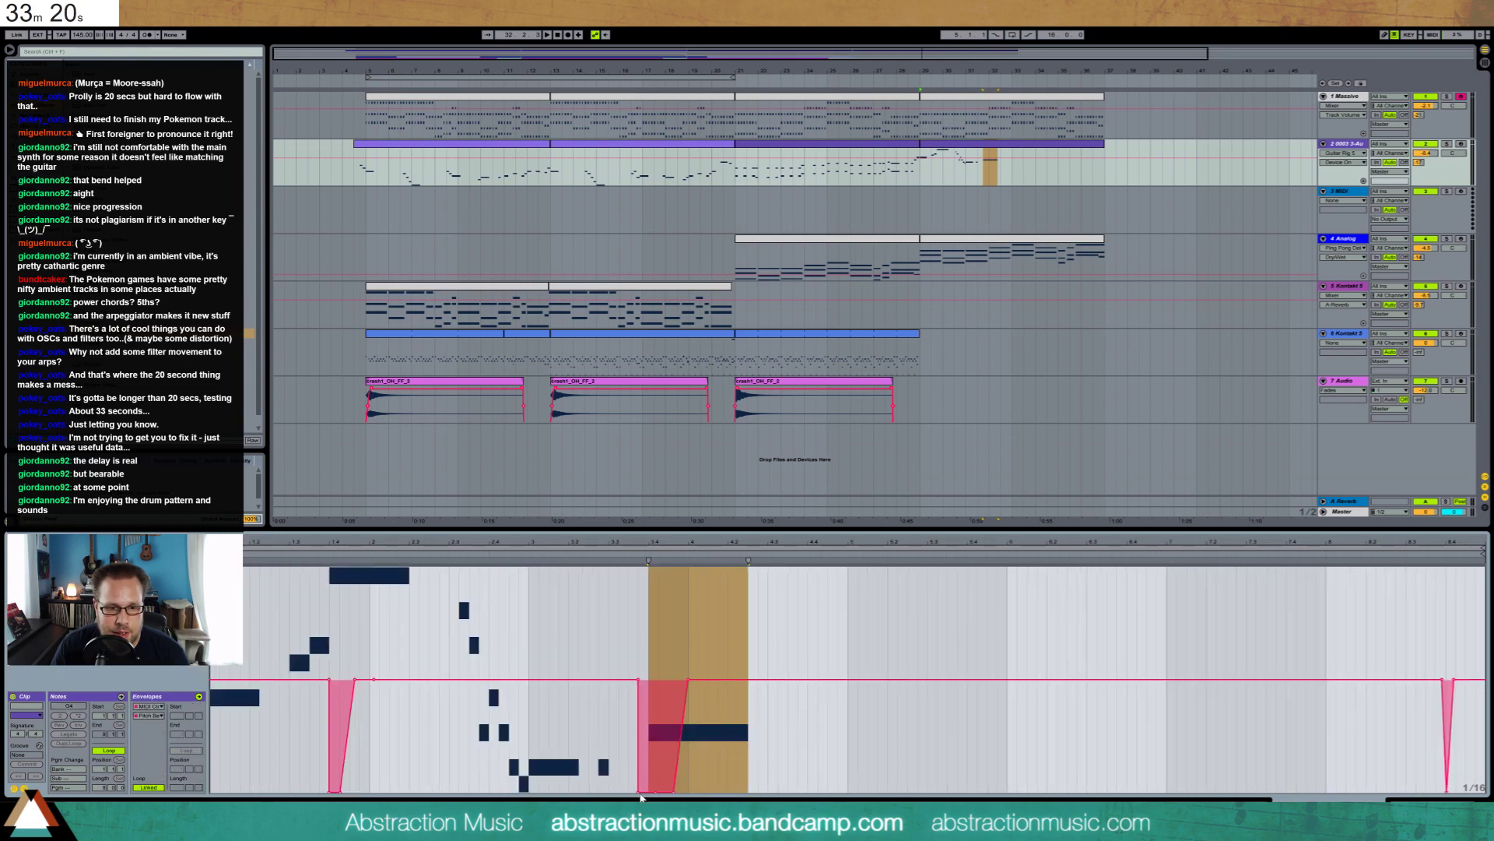
{"action": "left_click_drag", "start_coordinate": [638, 794], "coordinate": [650, 755]}
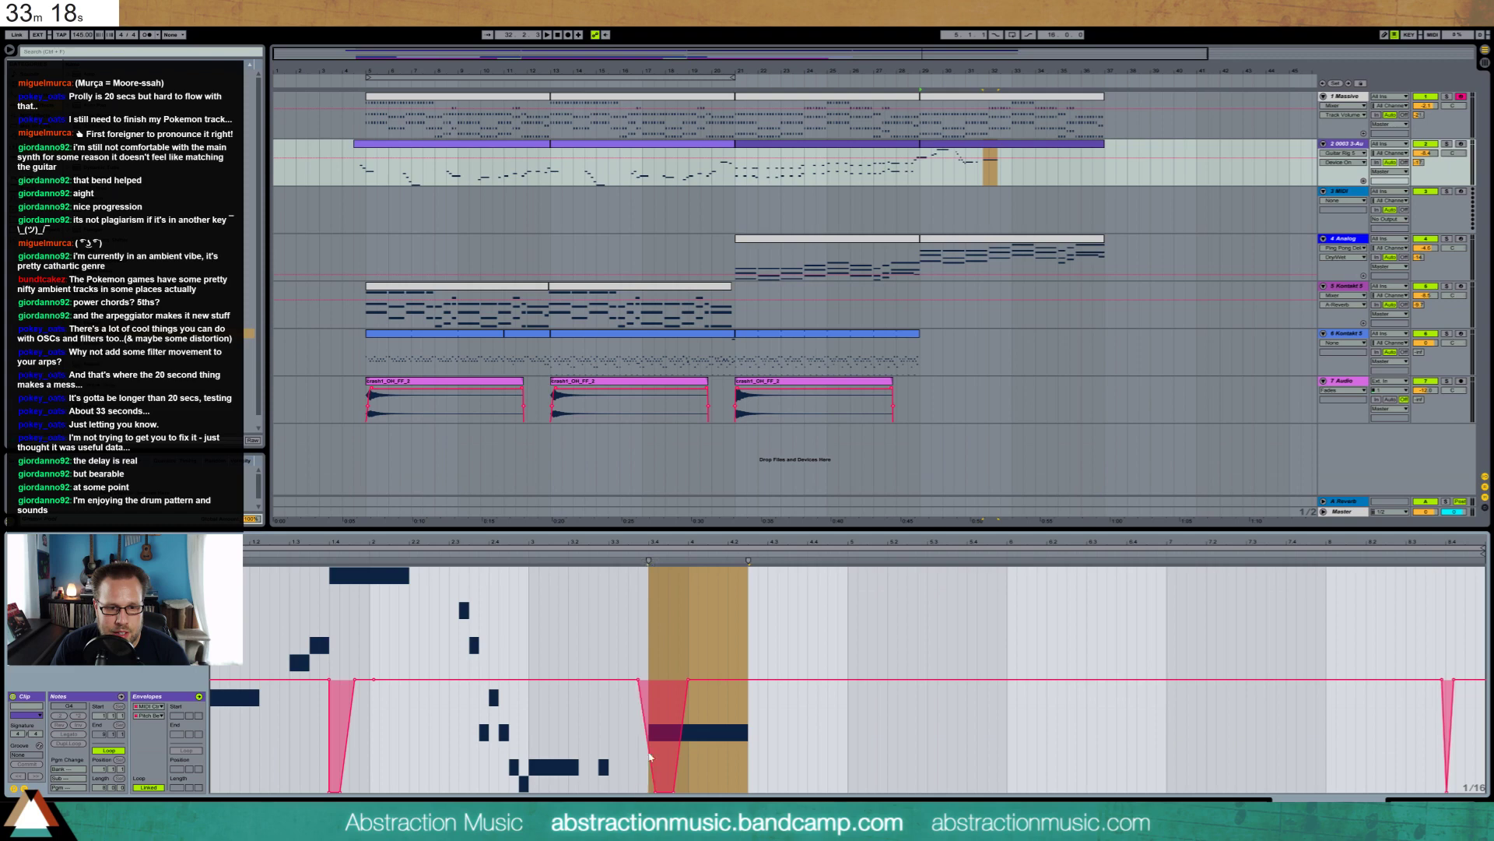
{"action": "left_click", "coordinate": [626, 555]}
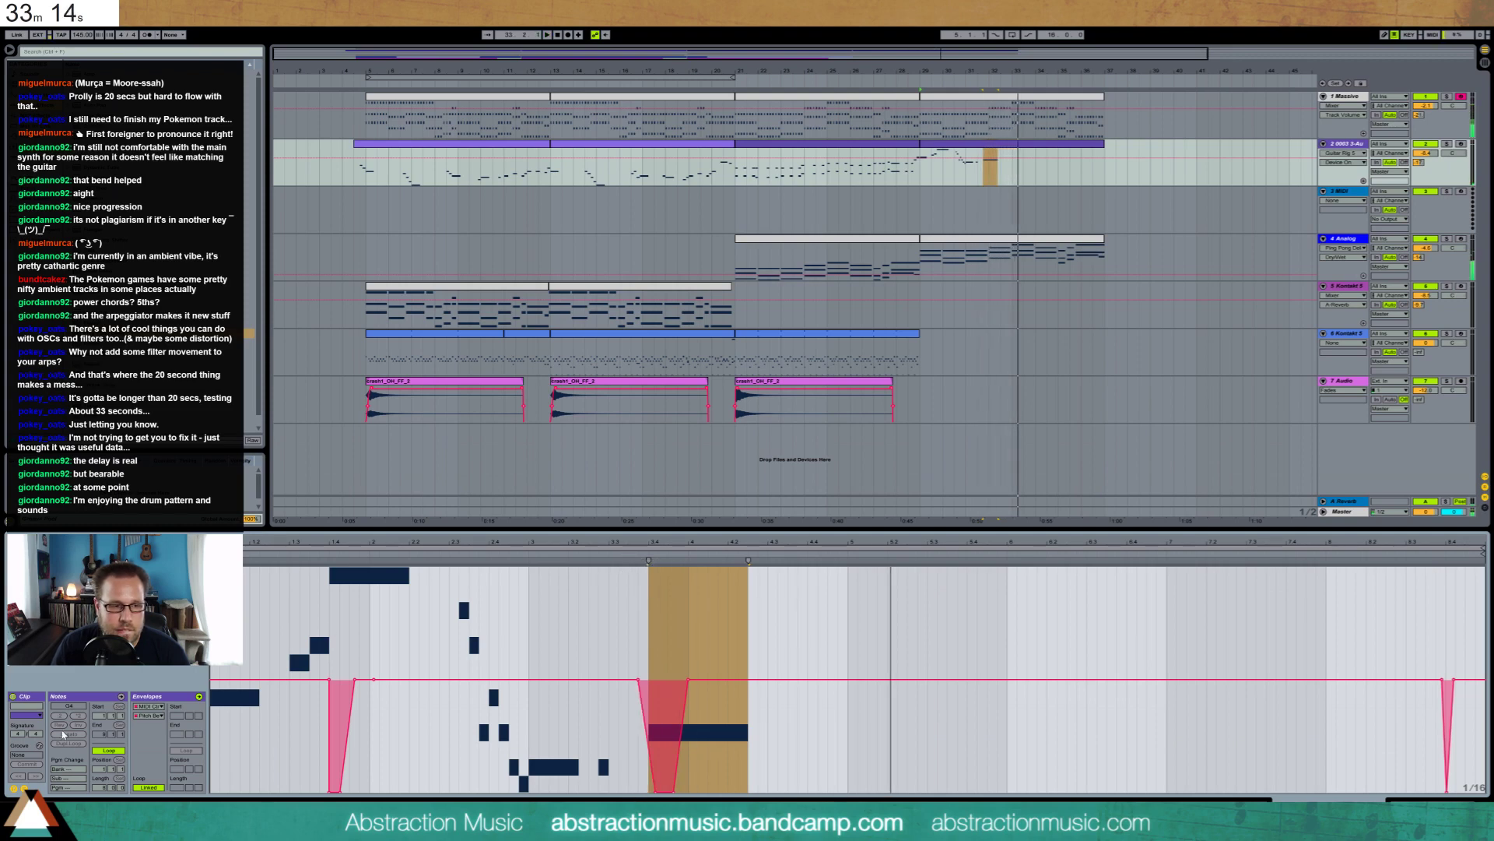
{"action": "left_click", "coordinate": [24, 788]}
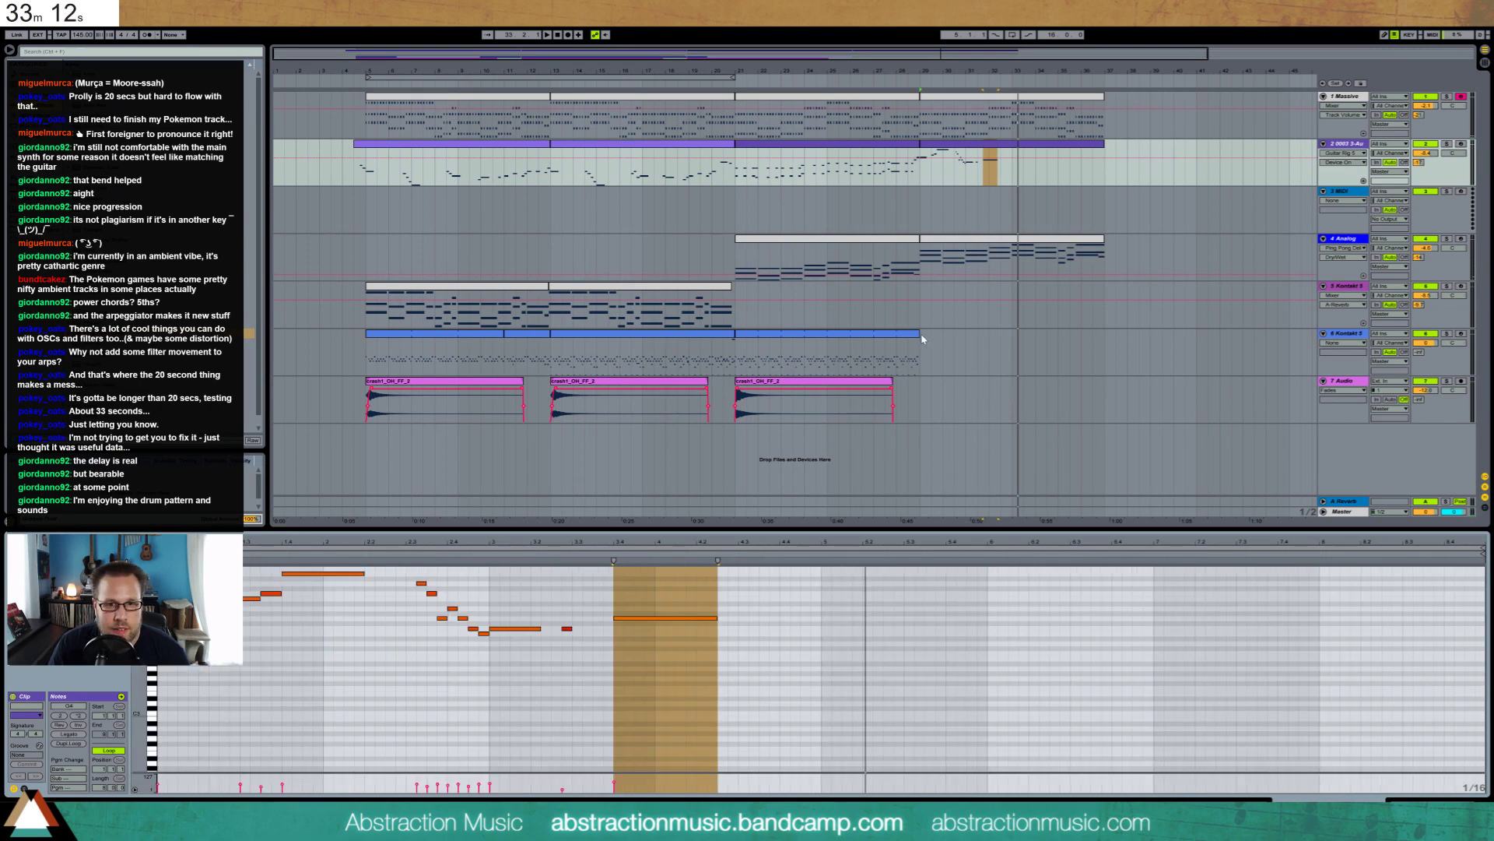
Extend the last clip on track 6 to bar 37 and play the arrangement from before the first clips
{"action": "left_click_drag", "start_coordinate": [922, 338], "coordinate": [1104, 338]}
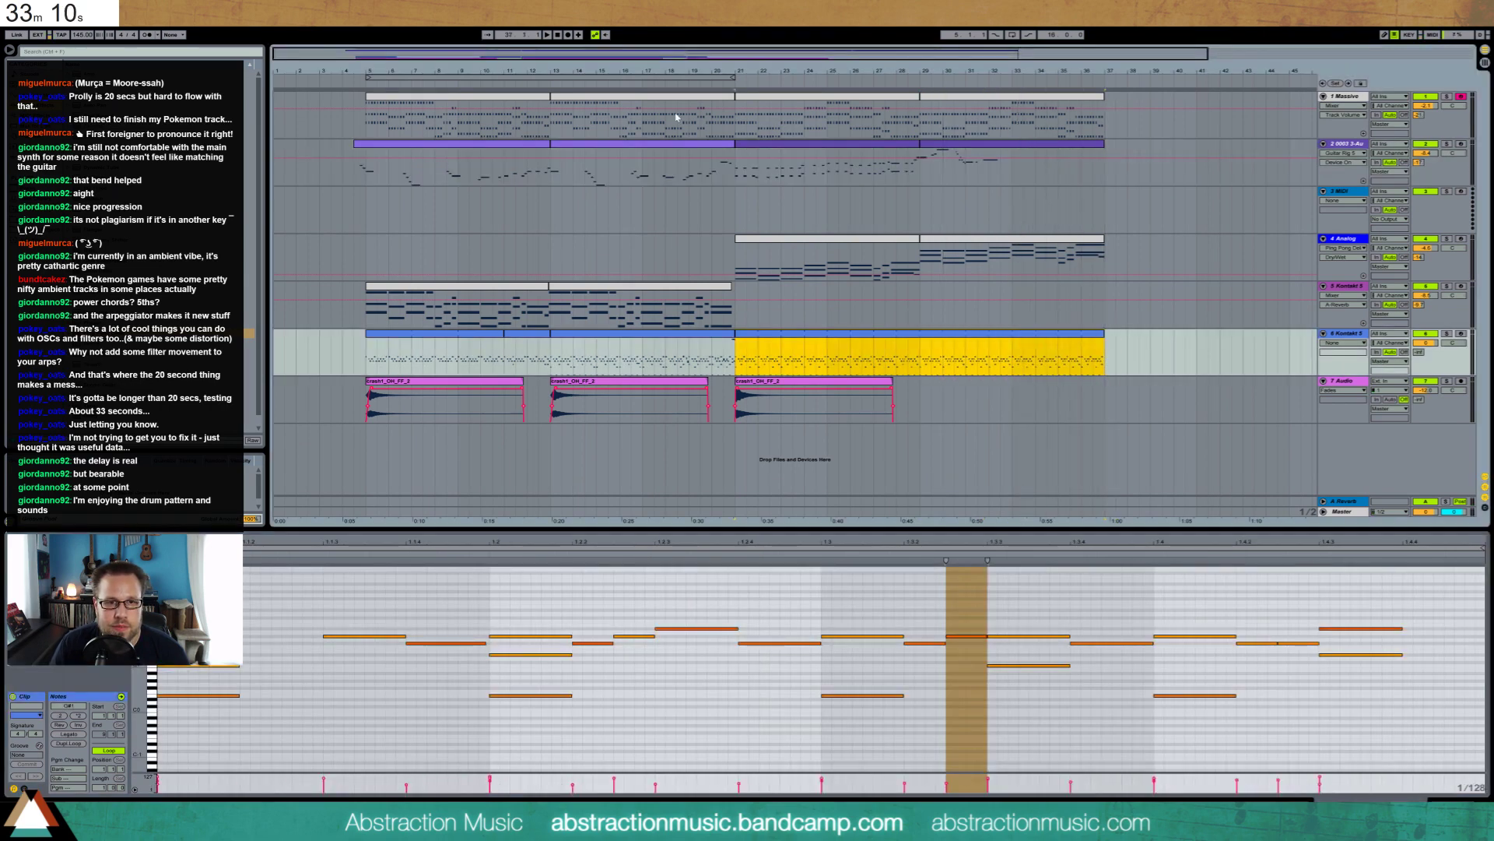
{"action": "left_click", "coordinate": [352, 84]}
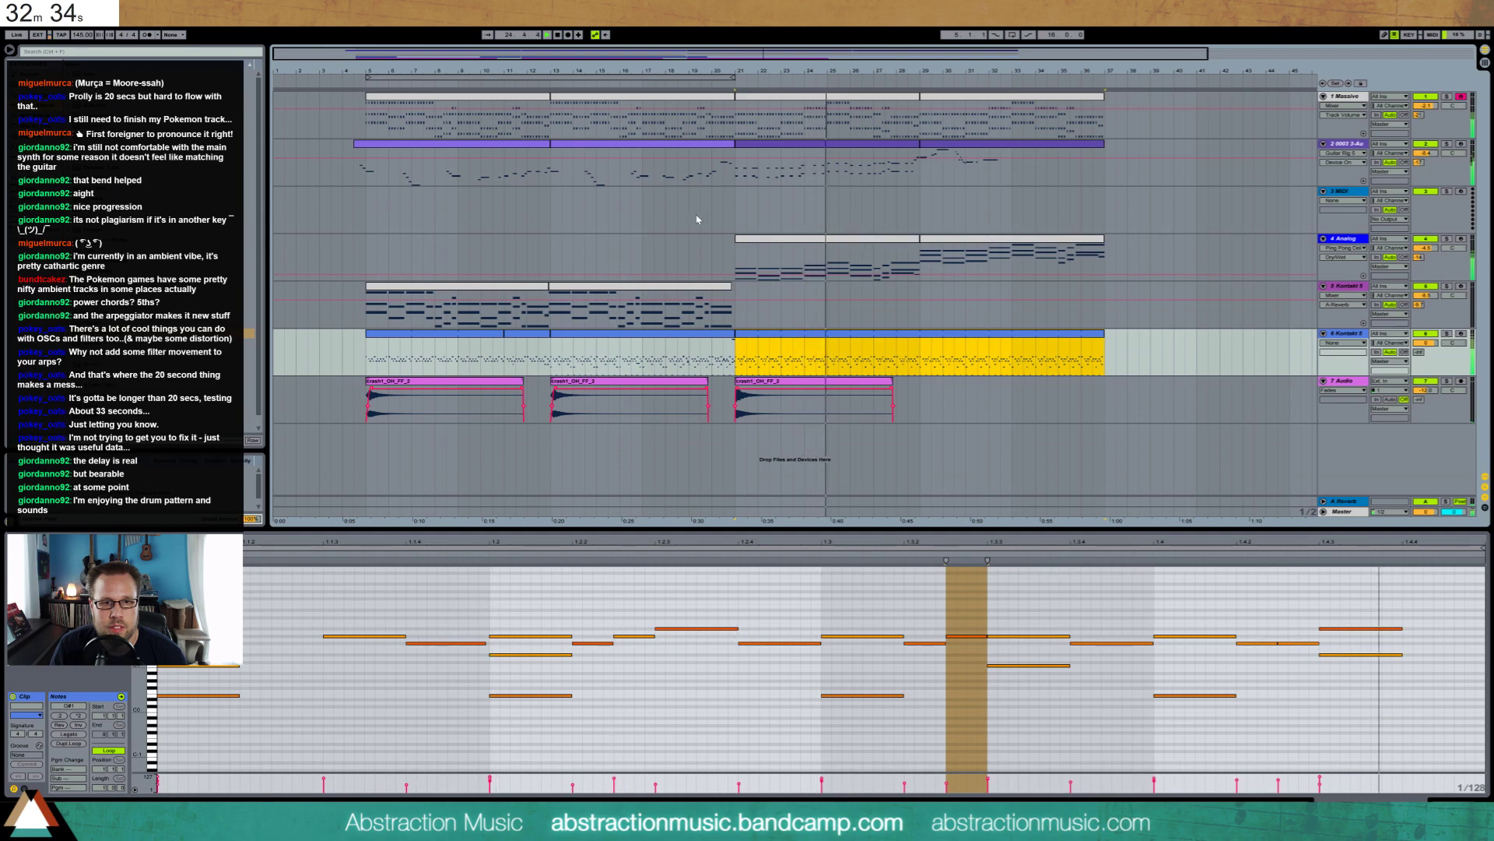
{"action": "left_click_drag", "start_coordinate": [725, 210], "coordinate": [920, 217]}
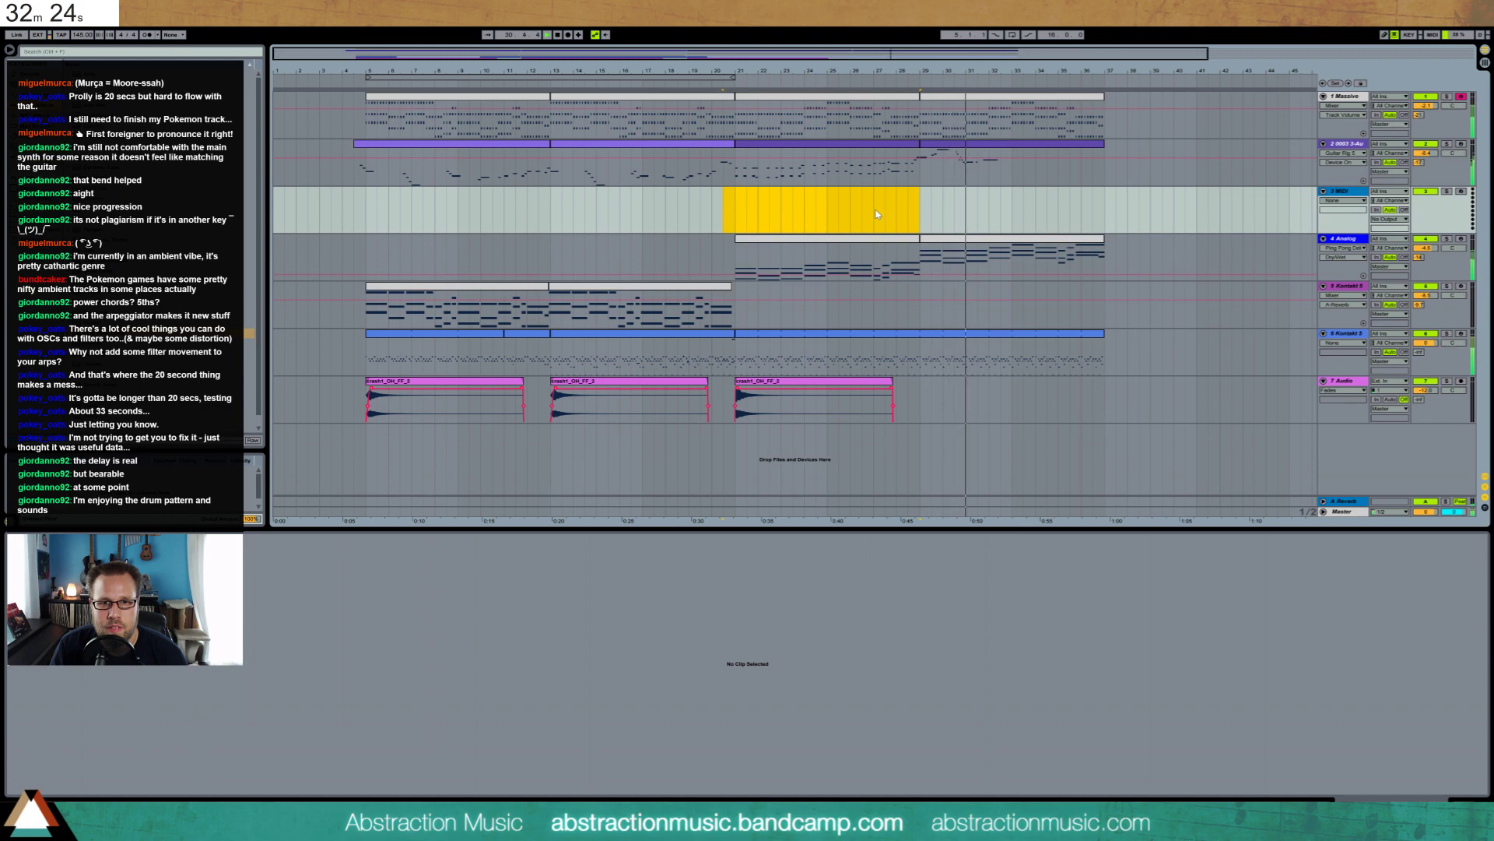
Rework the pitches of the seven-note descending run in track 2's last clip into a zigzag descent and audition it
{"action": "left_click", "coordinate": [1004, 151]}
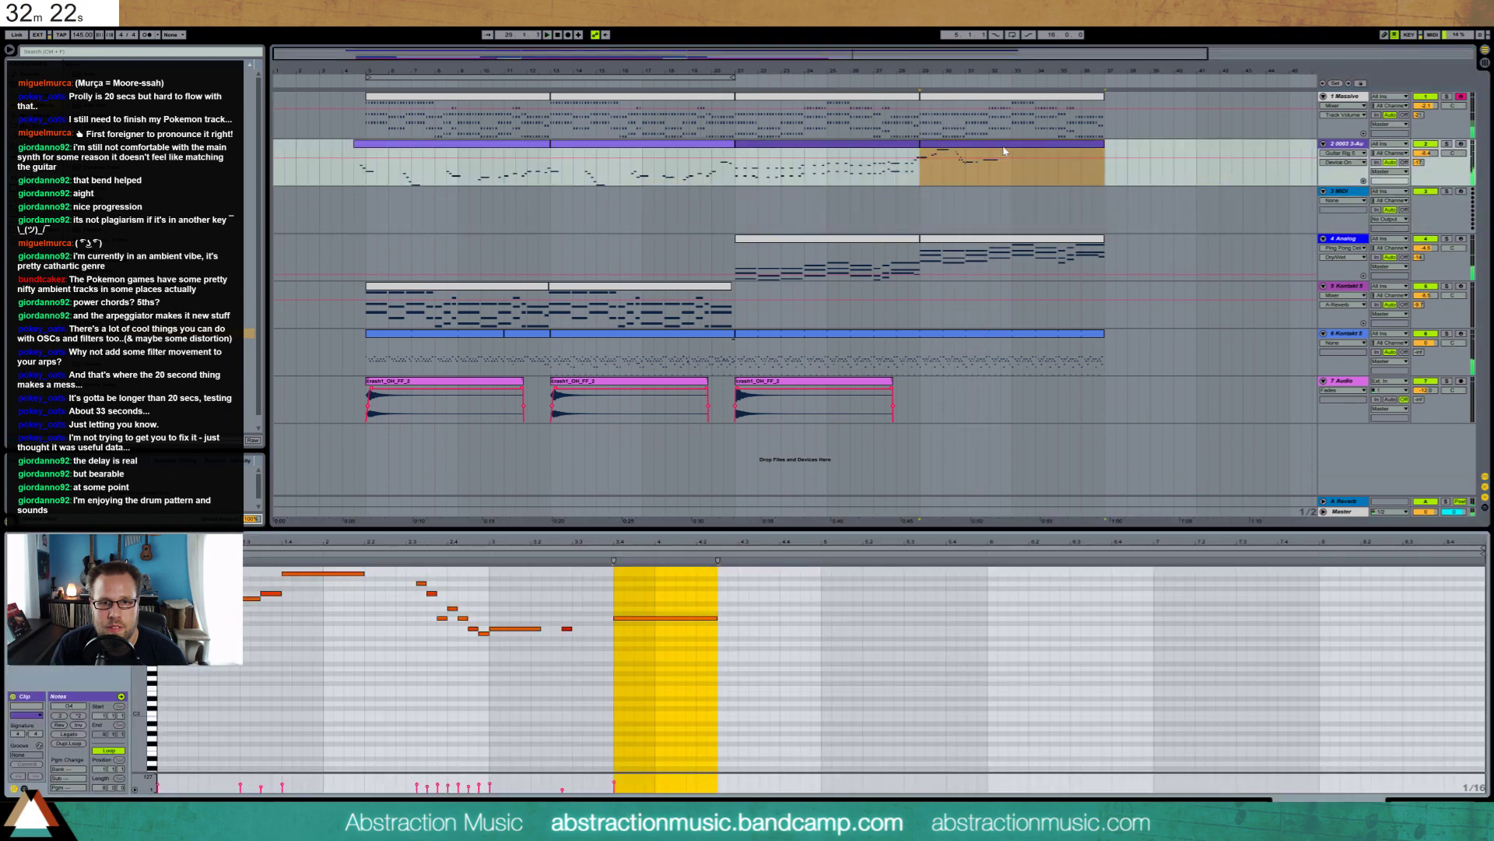
{"action": "left_click", "coordinate": [569, 619]}
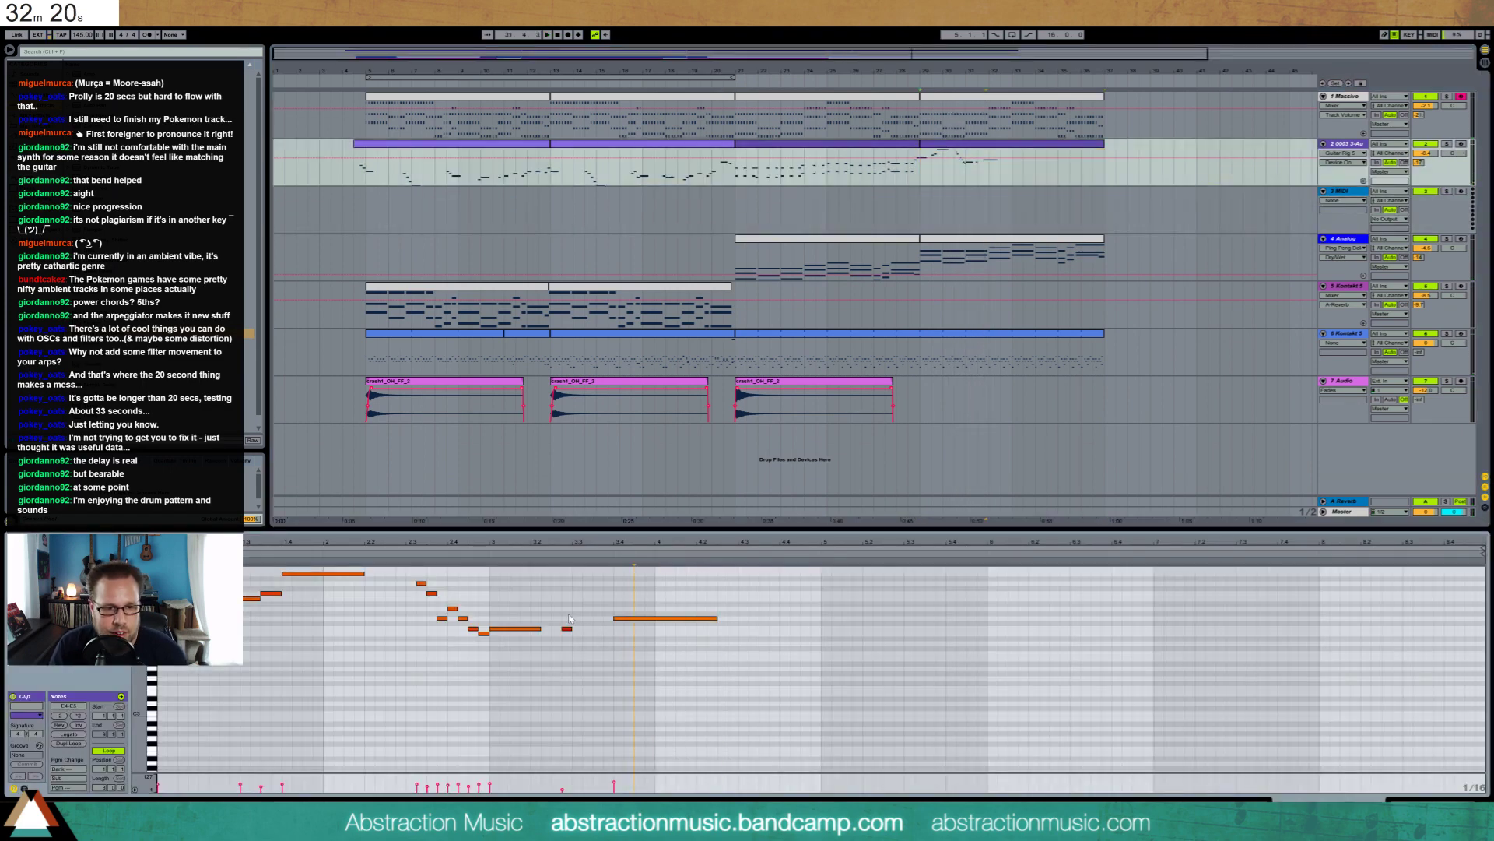
{"action": "left_click_drag", "start_coordinate": [406, 574], "coordinate": [488, 636]}
{"action": "left_click_drag", "start_coordinate": [484, 572], "coordinate": [486, 634]}
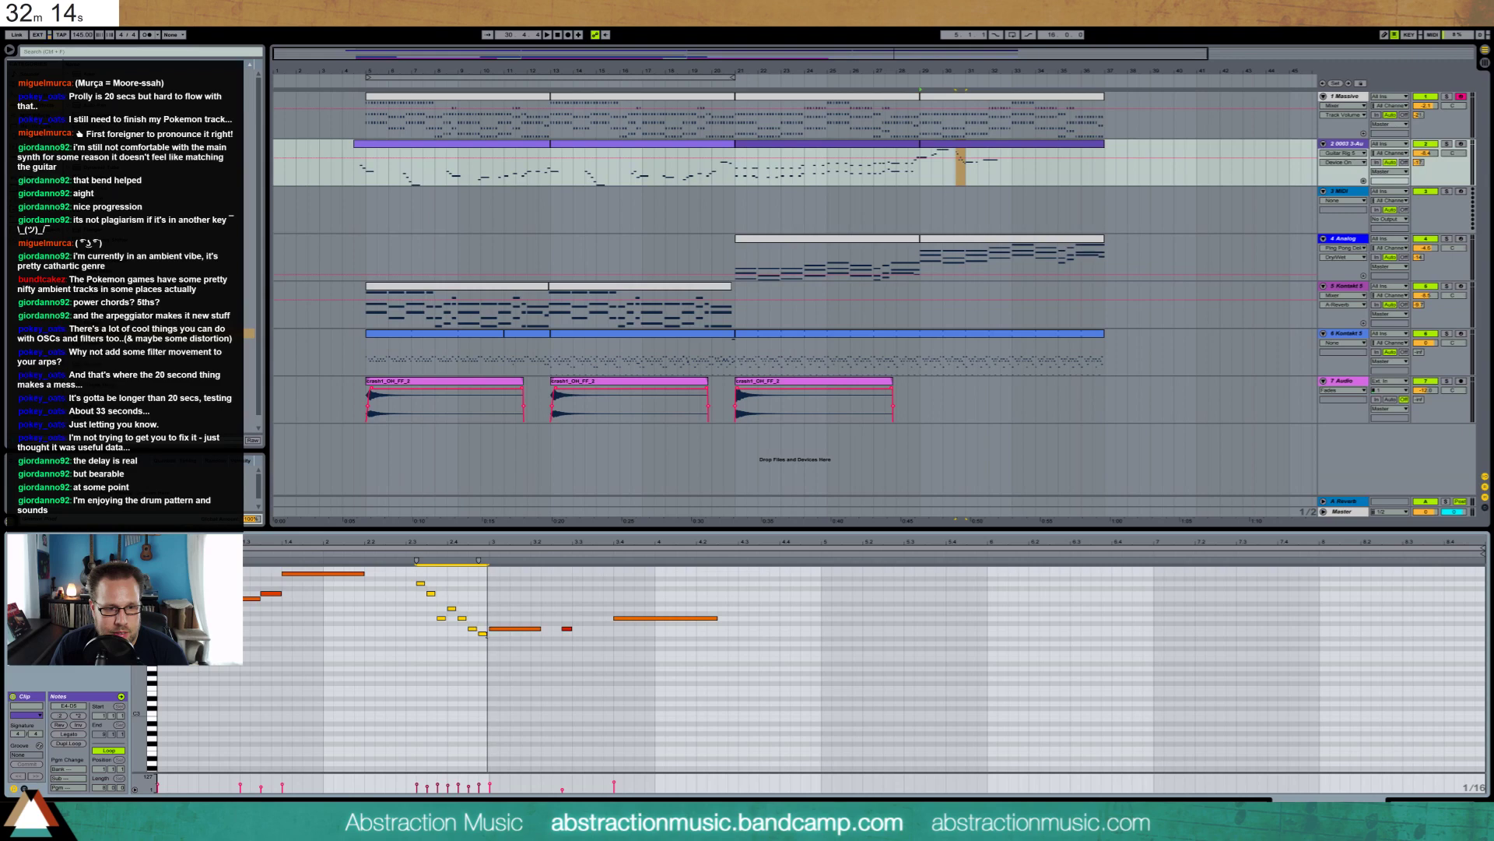
{"action": "scroll", "coordinate": [483, 622], "scroll_direction": "up", "scroll_amount": 2}
{"action": "left_click", "coordinate": [420, 614]}
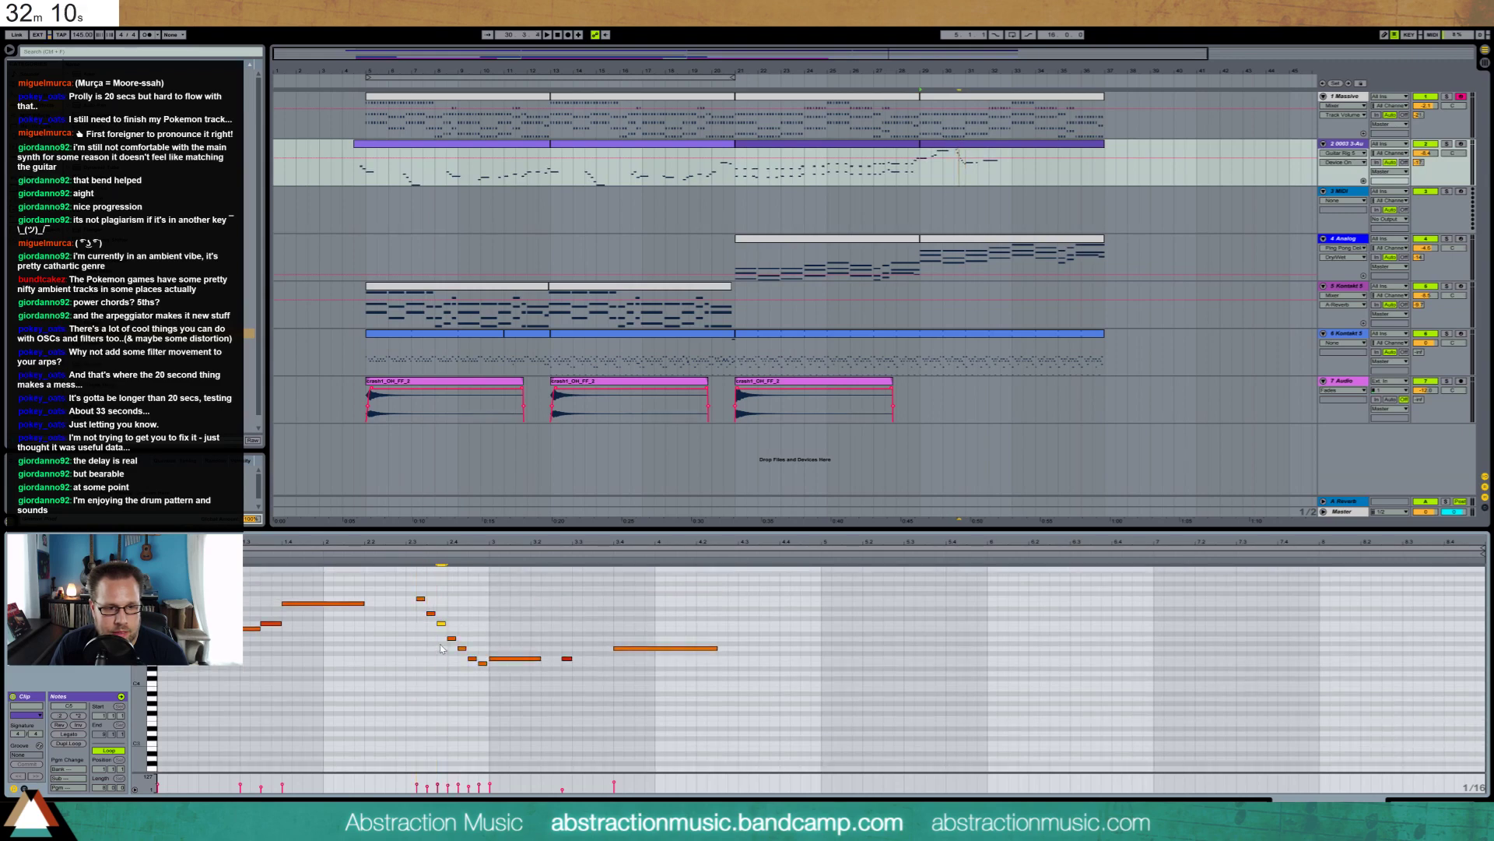
{"action": "left_click_drag", "start_coordinate": [446, 628], "coordinate": [463, 654]}
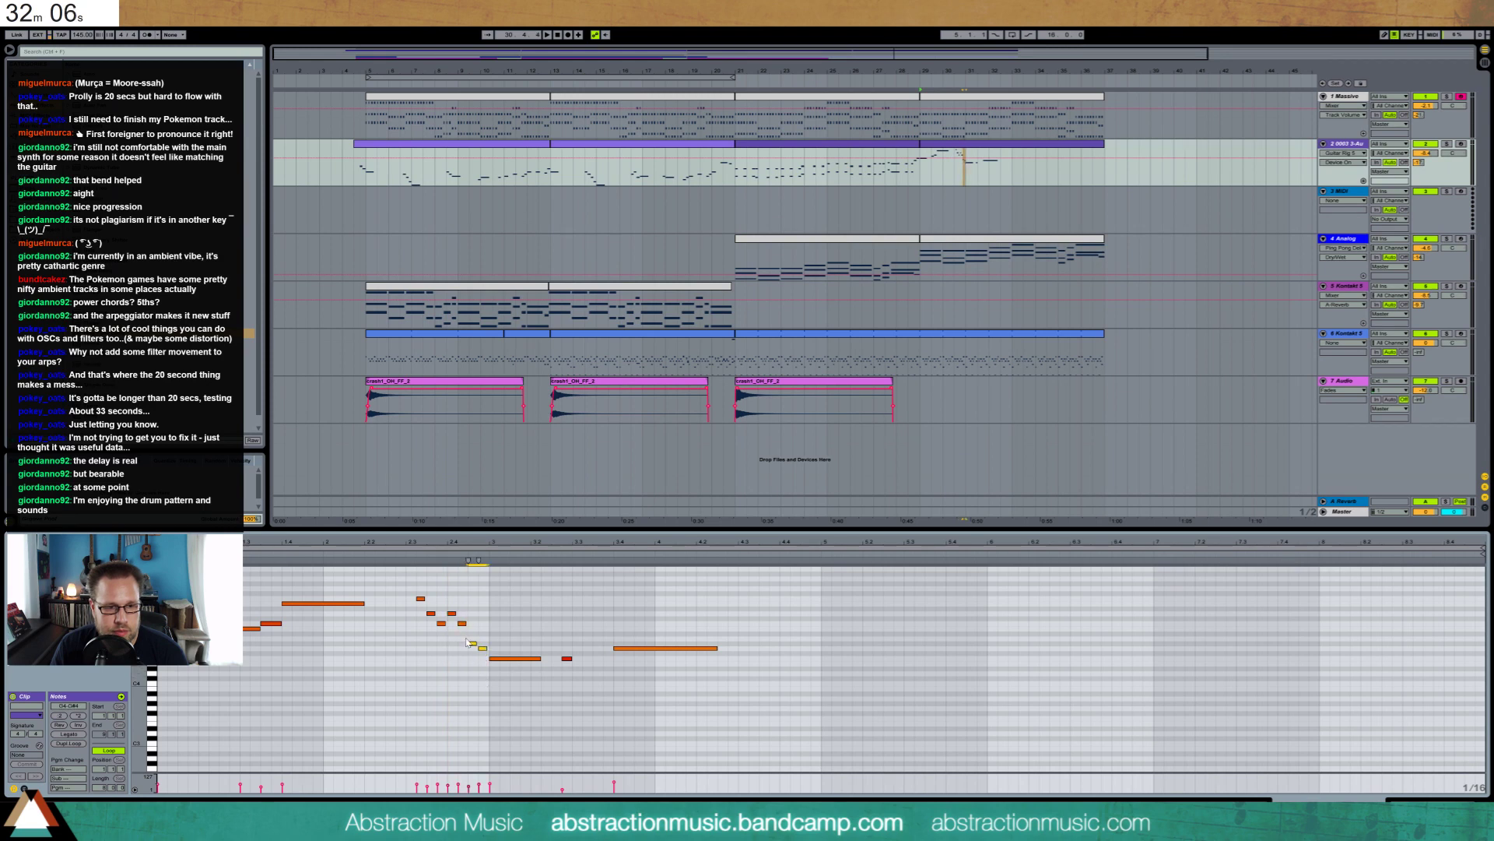
{"action": "left_click", "coordinate": [286, 551]}
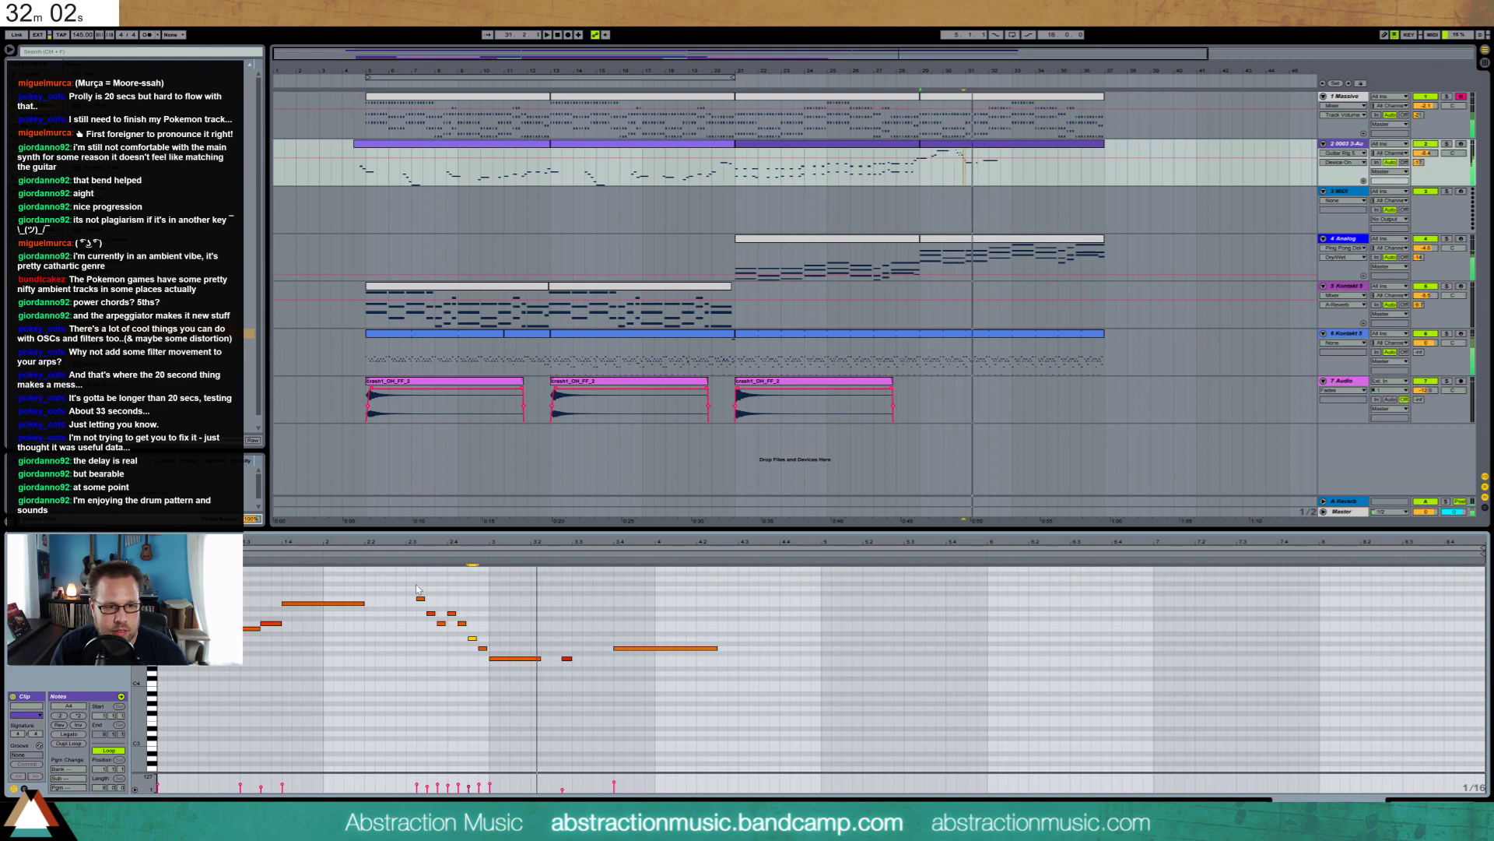
{"action": "left_click_drag", "start_coordinate": [417, 585], "coordinate": [483, 649]}
{"action": "left_click", "coordinate": [397, 557]}
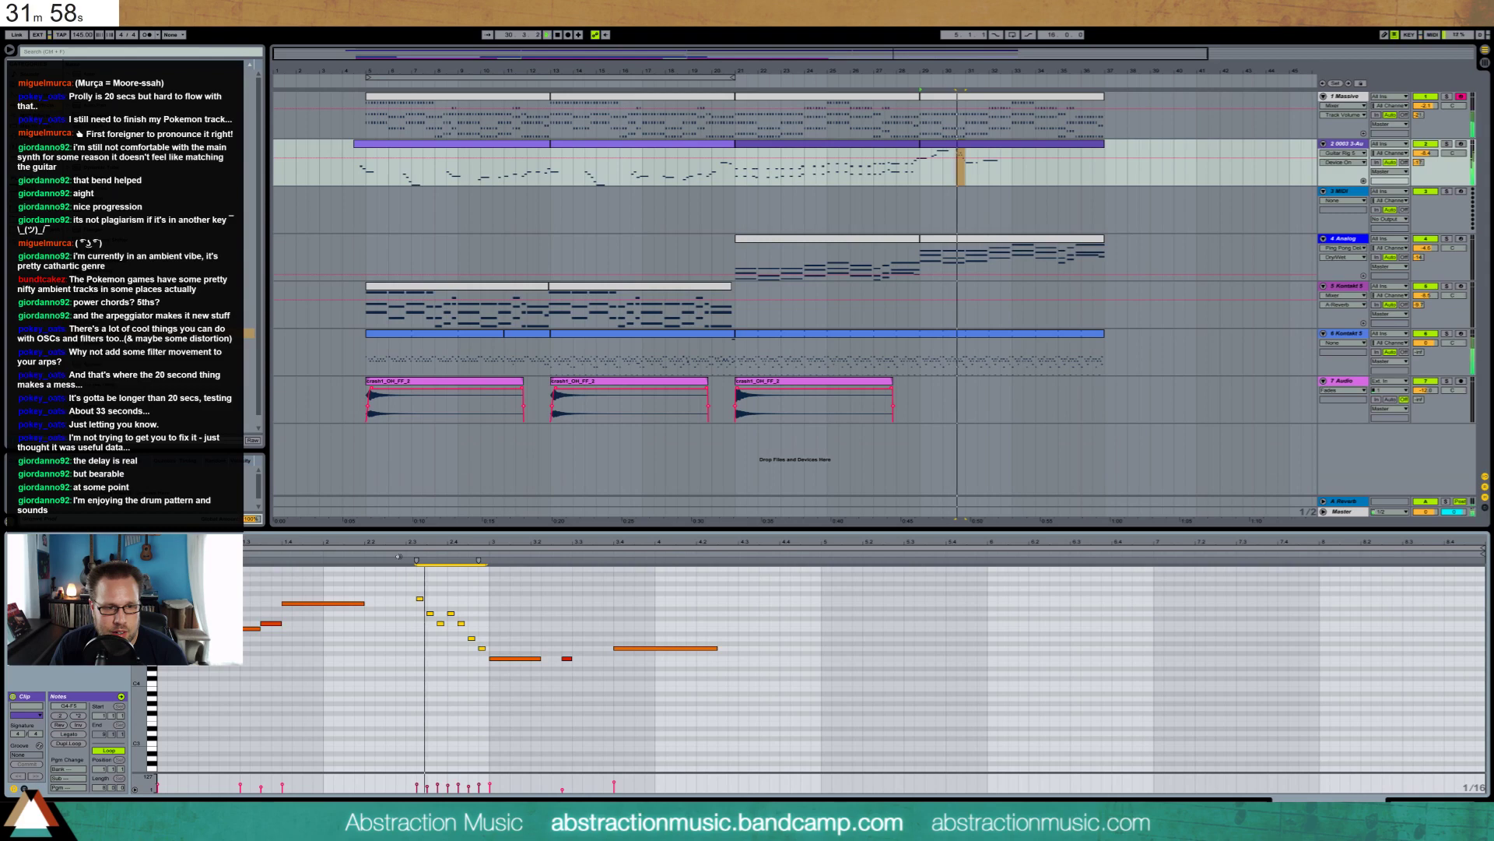
{"action": "key", "text": "space"}
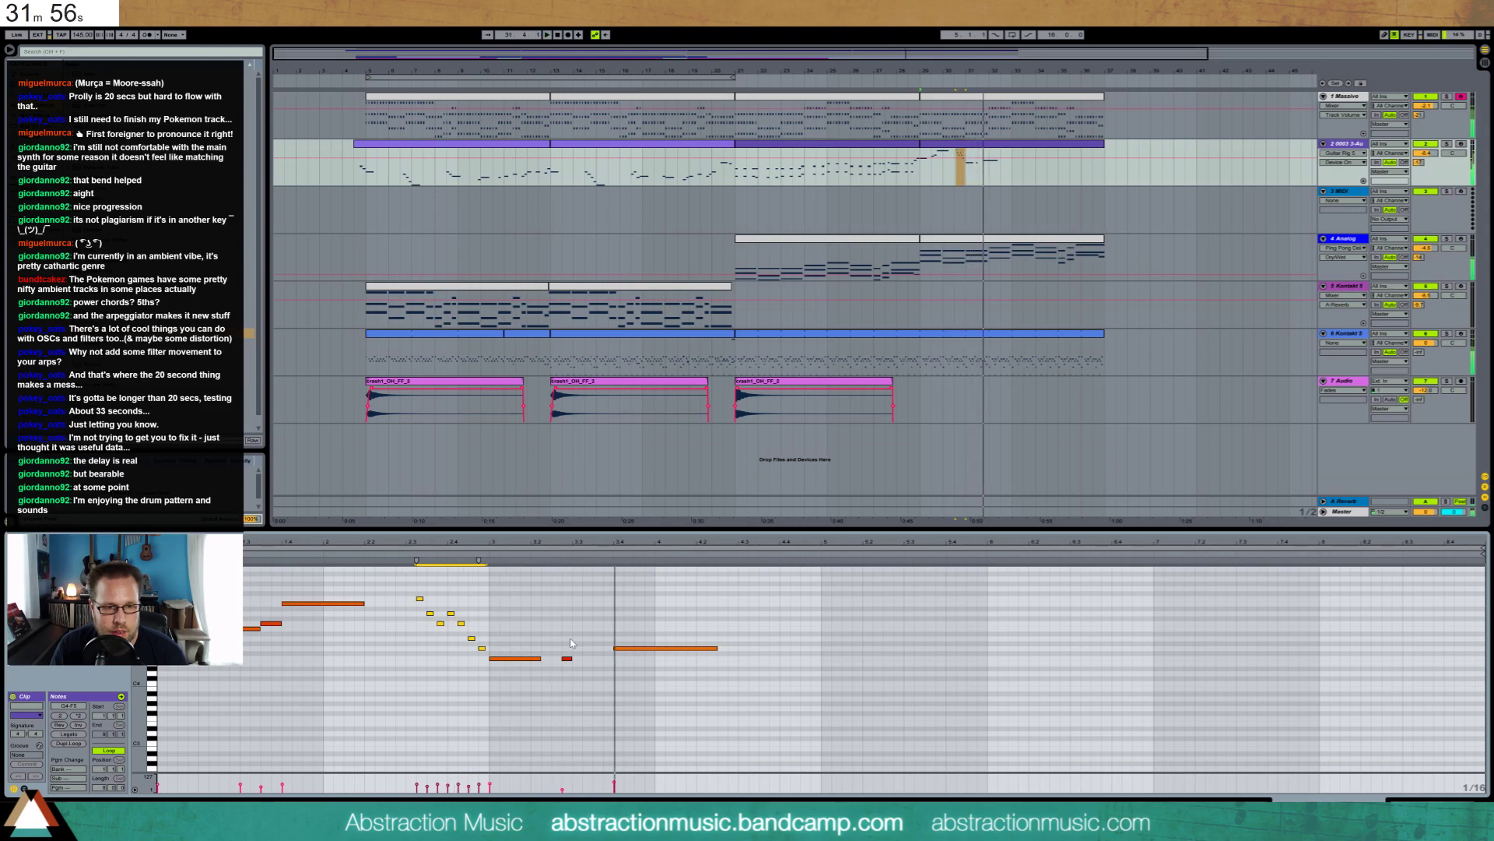
Shift the short note to just before the final long note, raise it to that note's pitch, and listen to it
{"action": "left_click", "coordinate": [567, 658]}
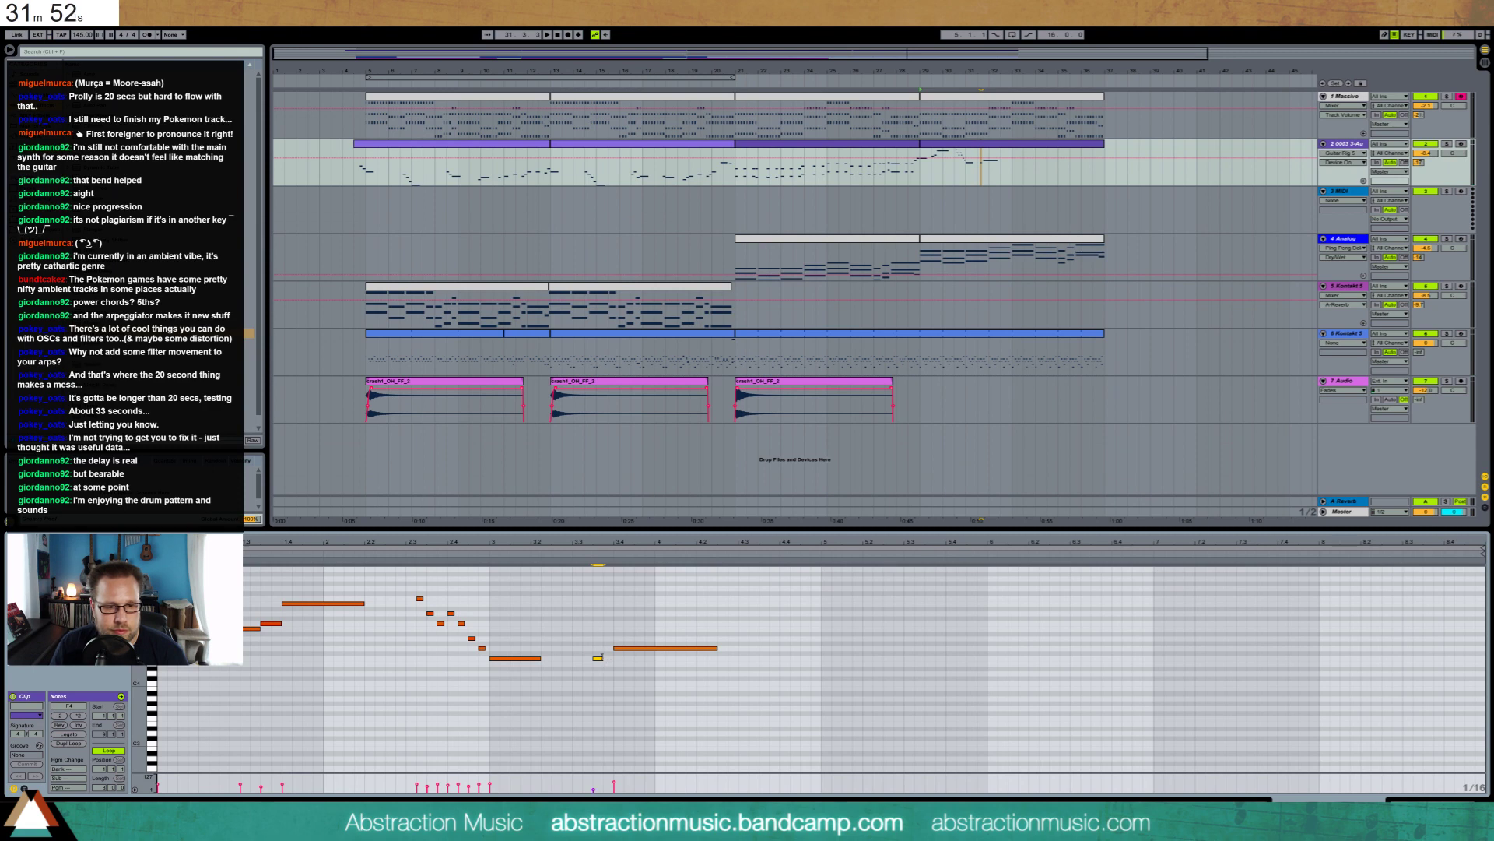
{"action": "left_click", "coordinate": [578, 555]}
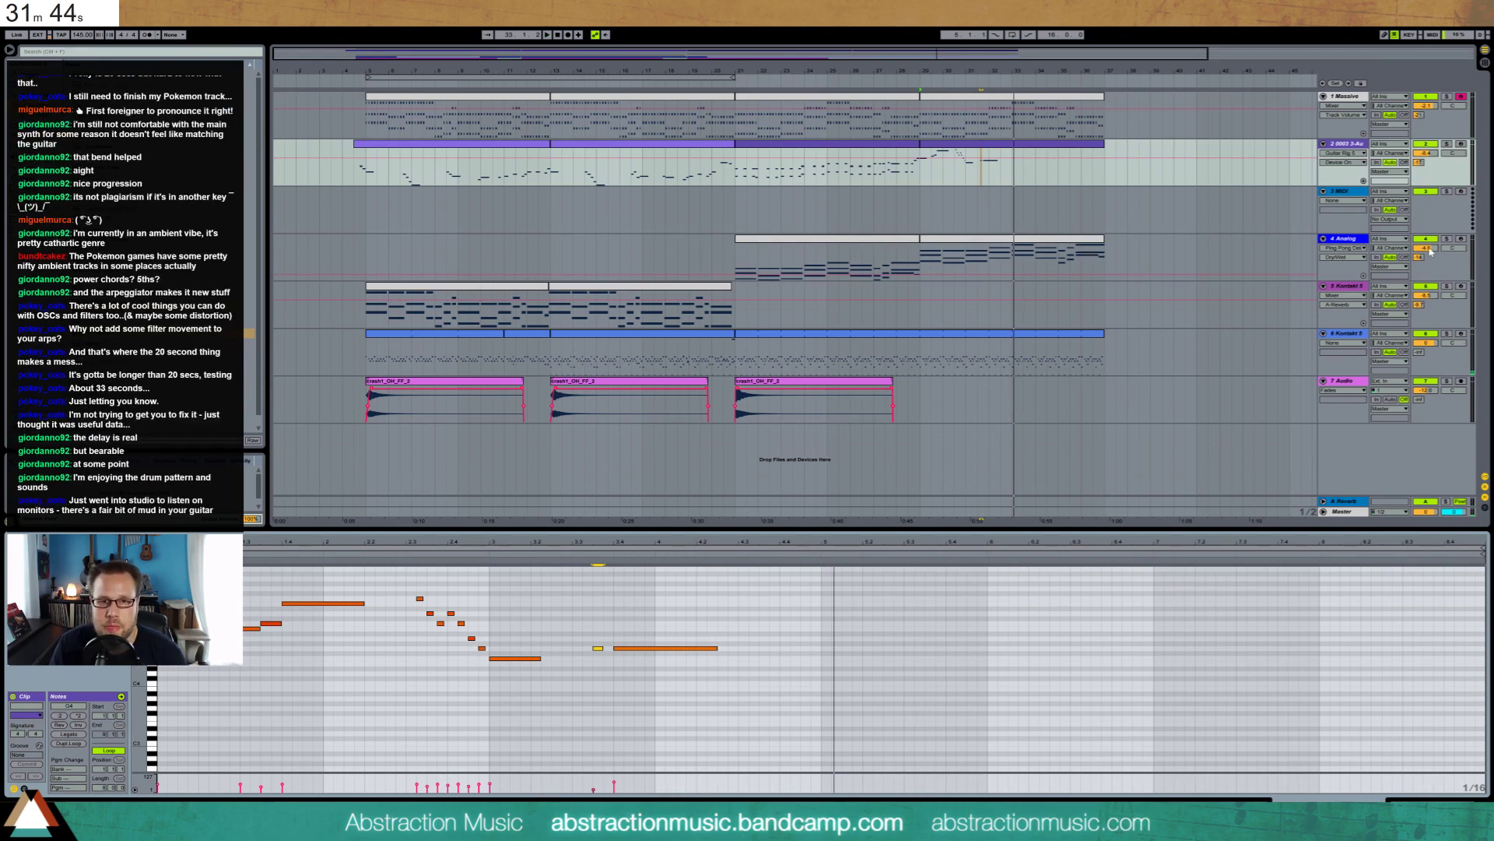
{"action": "left_click_drag", "start_coordinate": [994, 51], "coordinate": [995, 37]}
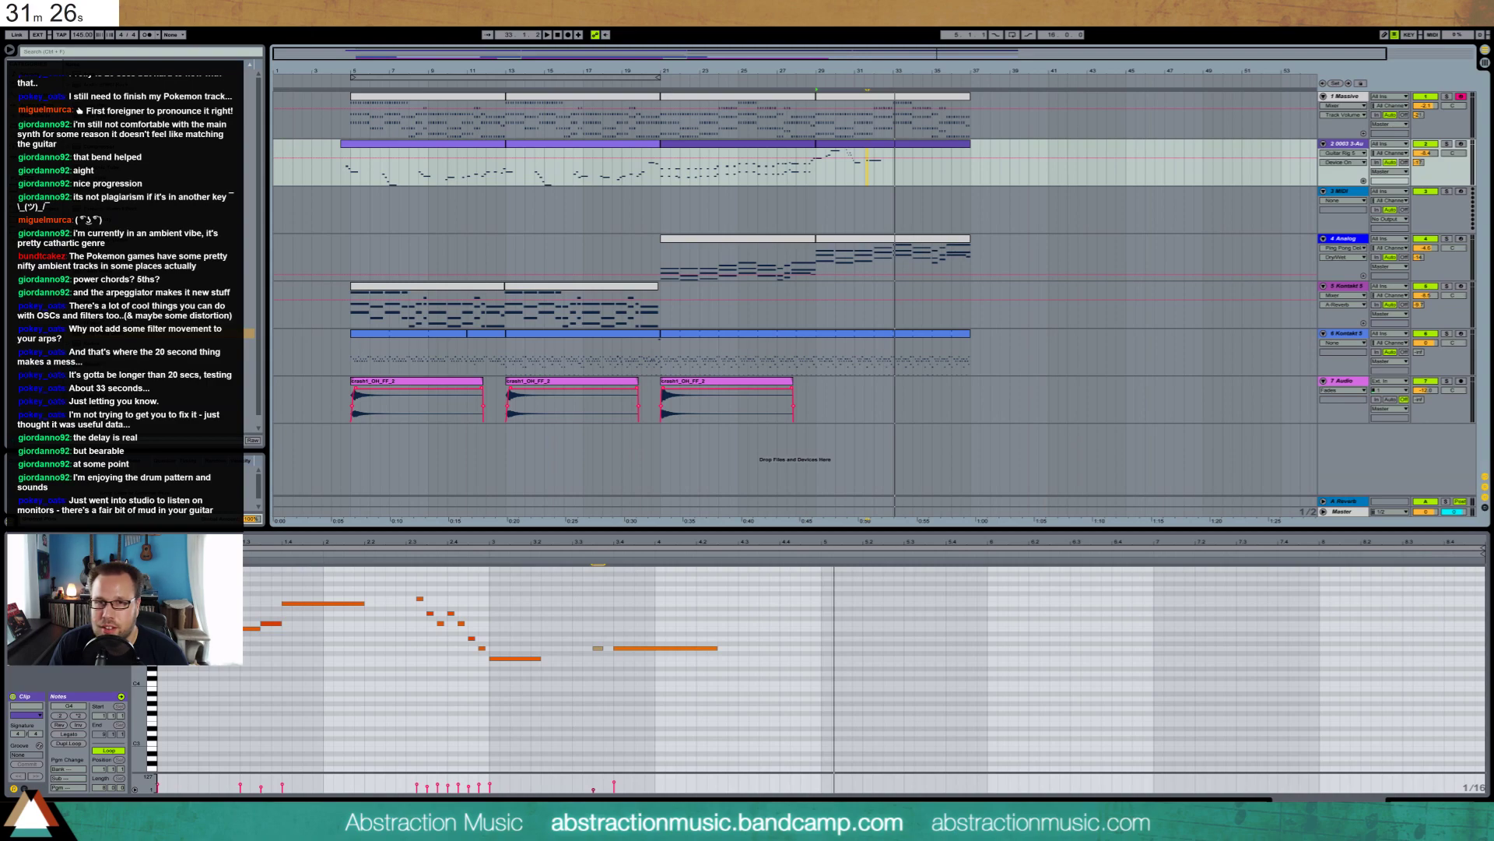
Add an EQ Eight after Guitar Rig 5 on track 2 and set its low cut to 127 Hz while playing from bar 21
{"action": "left_click", "coordinate": [936, 144]}
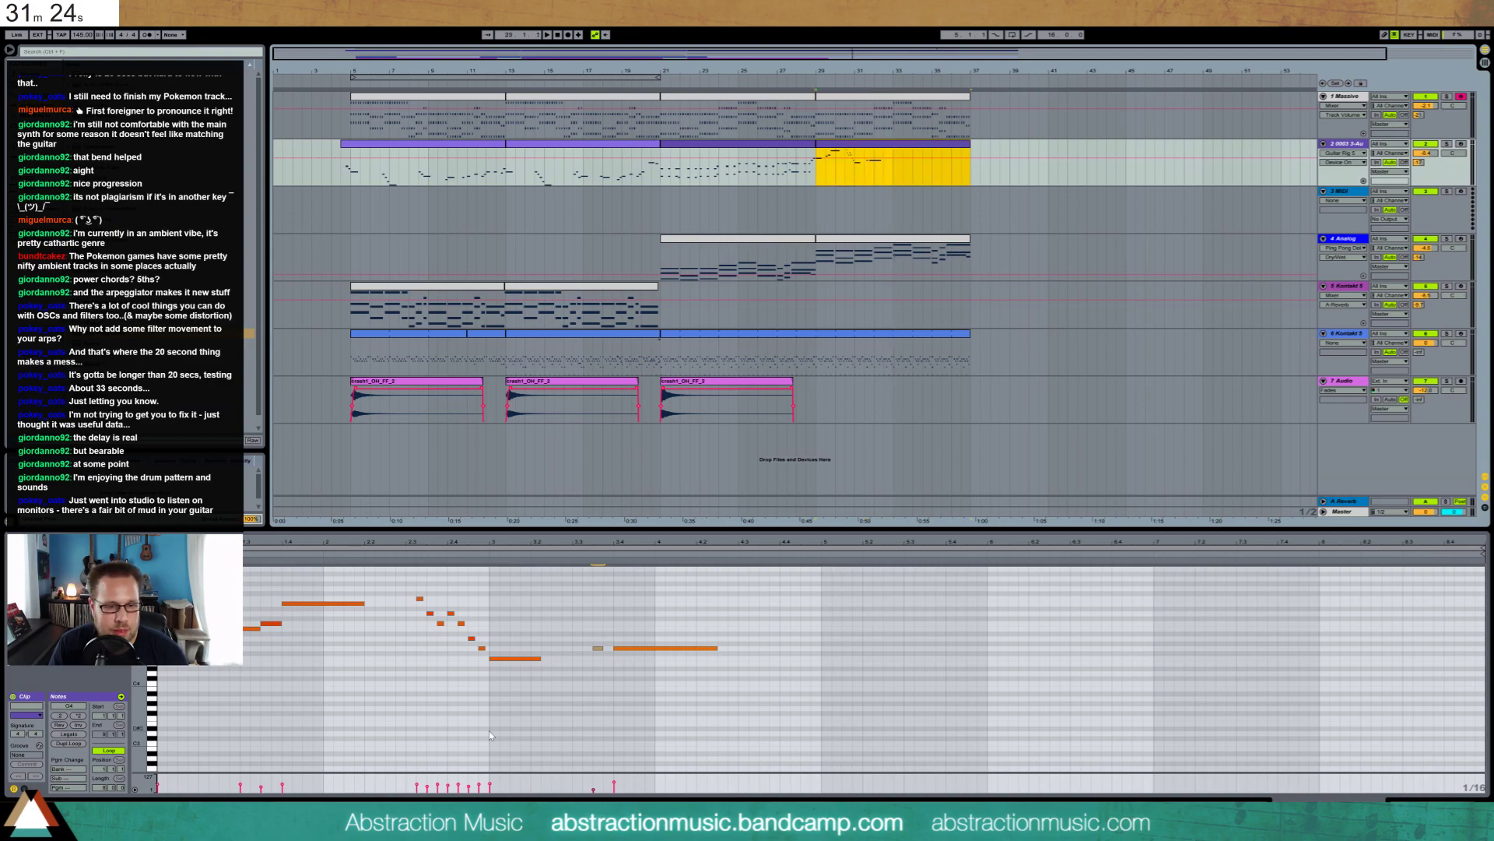
{"action": "key", "text": "shift+Tab"}
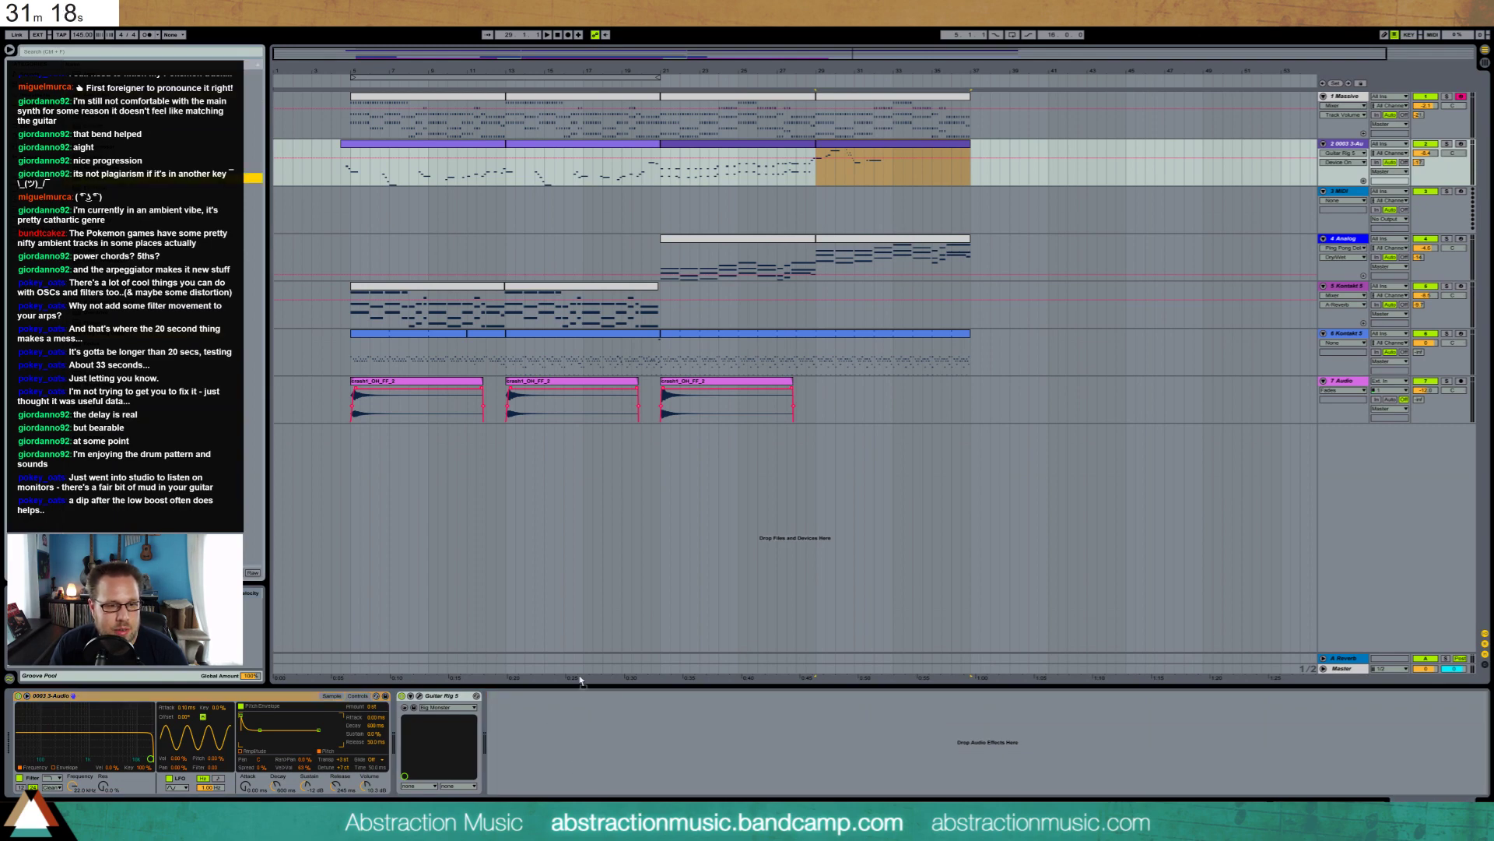
{"action": "left_click_drag", "start_coordinate": [559, 751], "coordinate": [554, 756]}
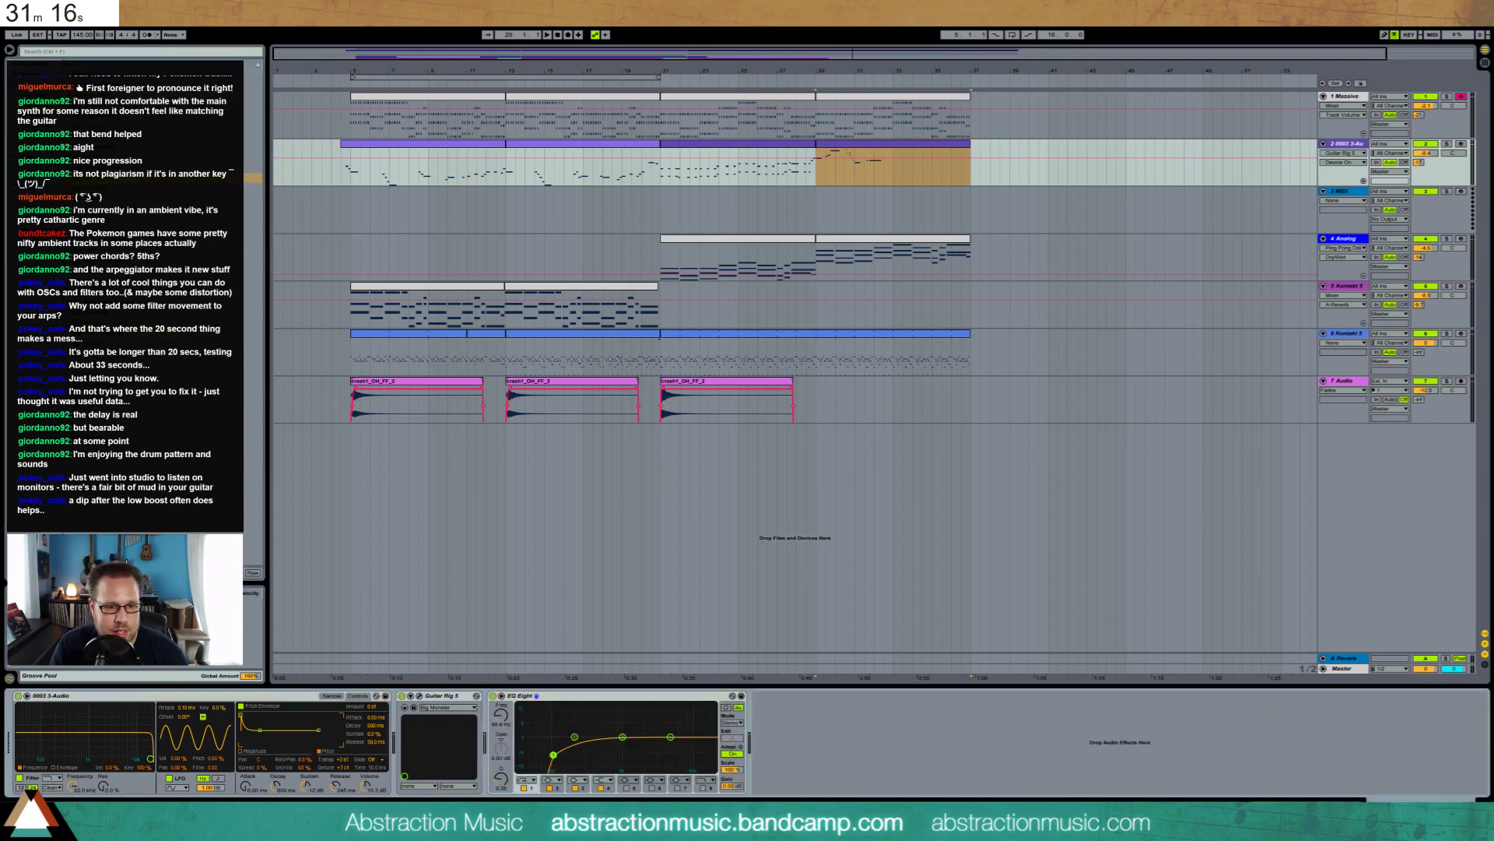
{"action": "left_click", "coordinate": [662, 170]}
{"action": "key", "text": "space"}
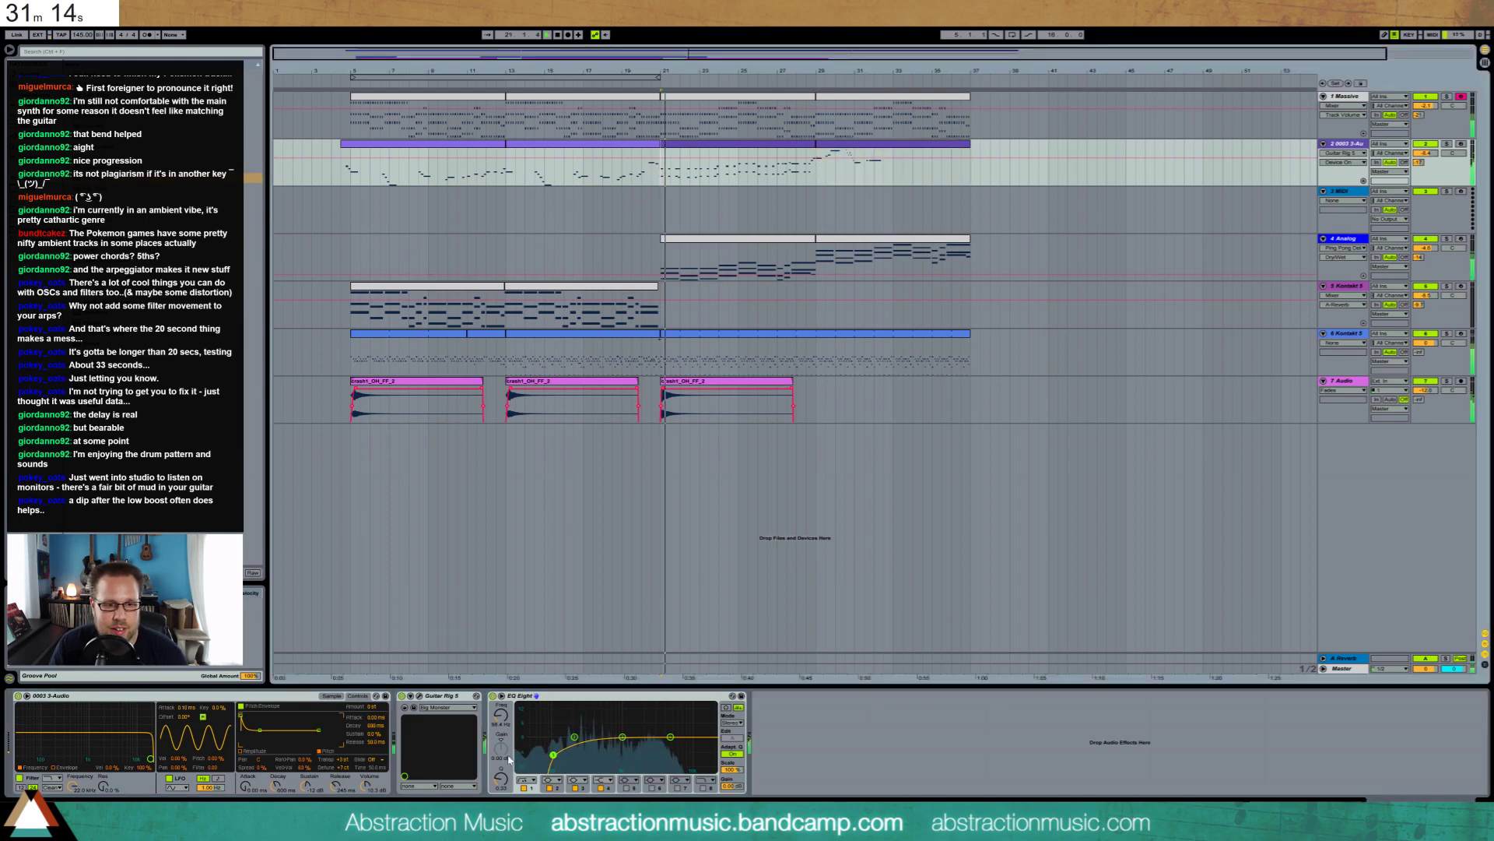
{"action": "left_click_drag", "start_coordinate": [563, 755], "coordinate": [561, 755]}
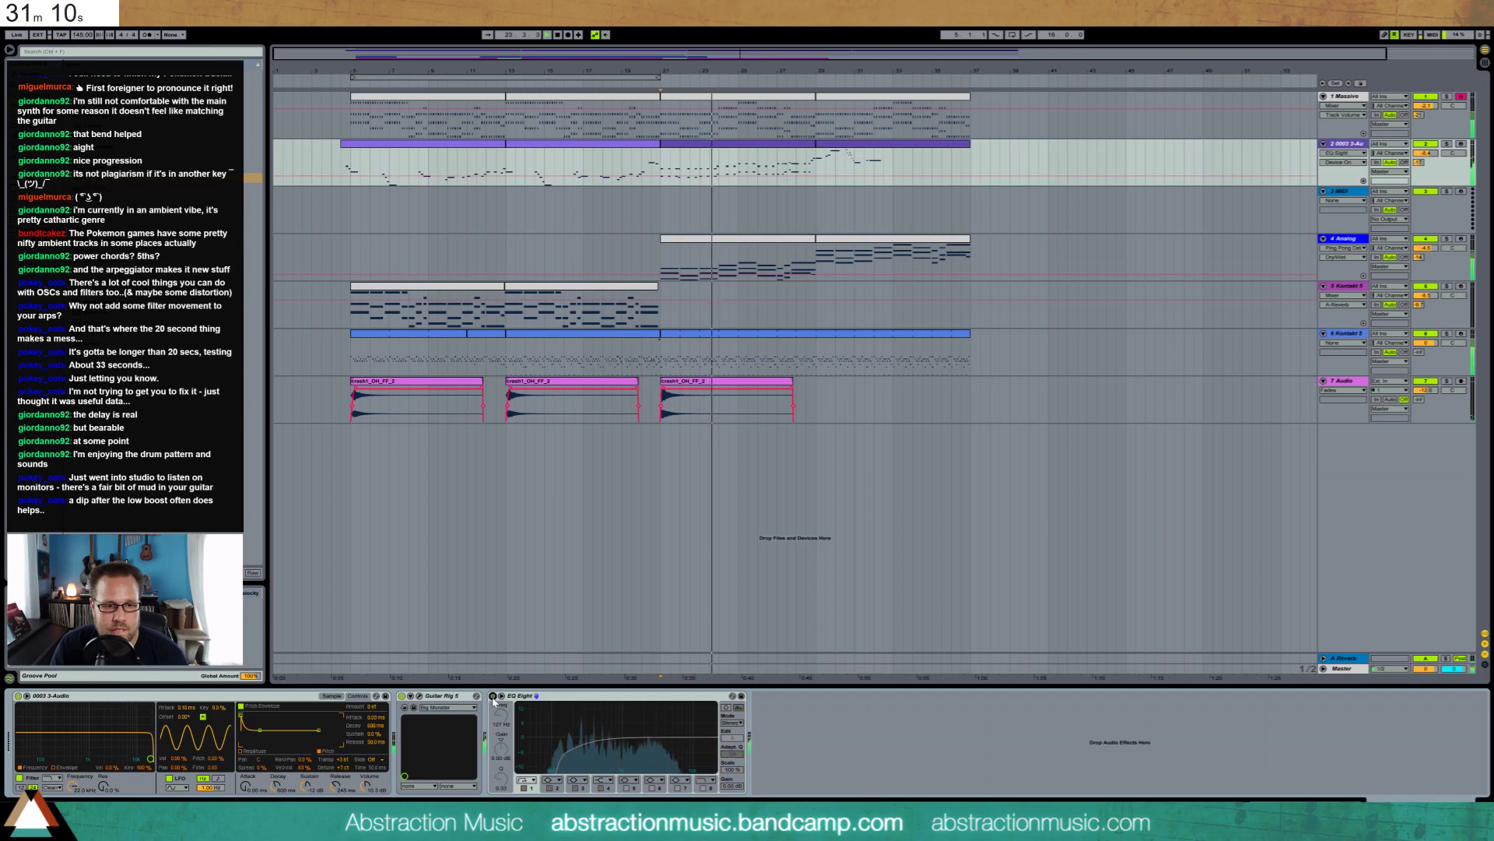
Boost the low mids with EQ Eight band 2 and readjust the low cut while playing from bar 13
{"action": "left_click", "coordinate": [505, 170]}
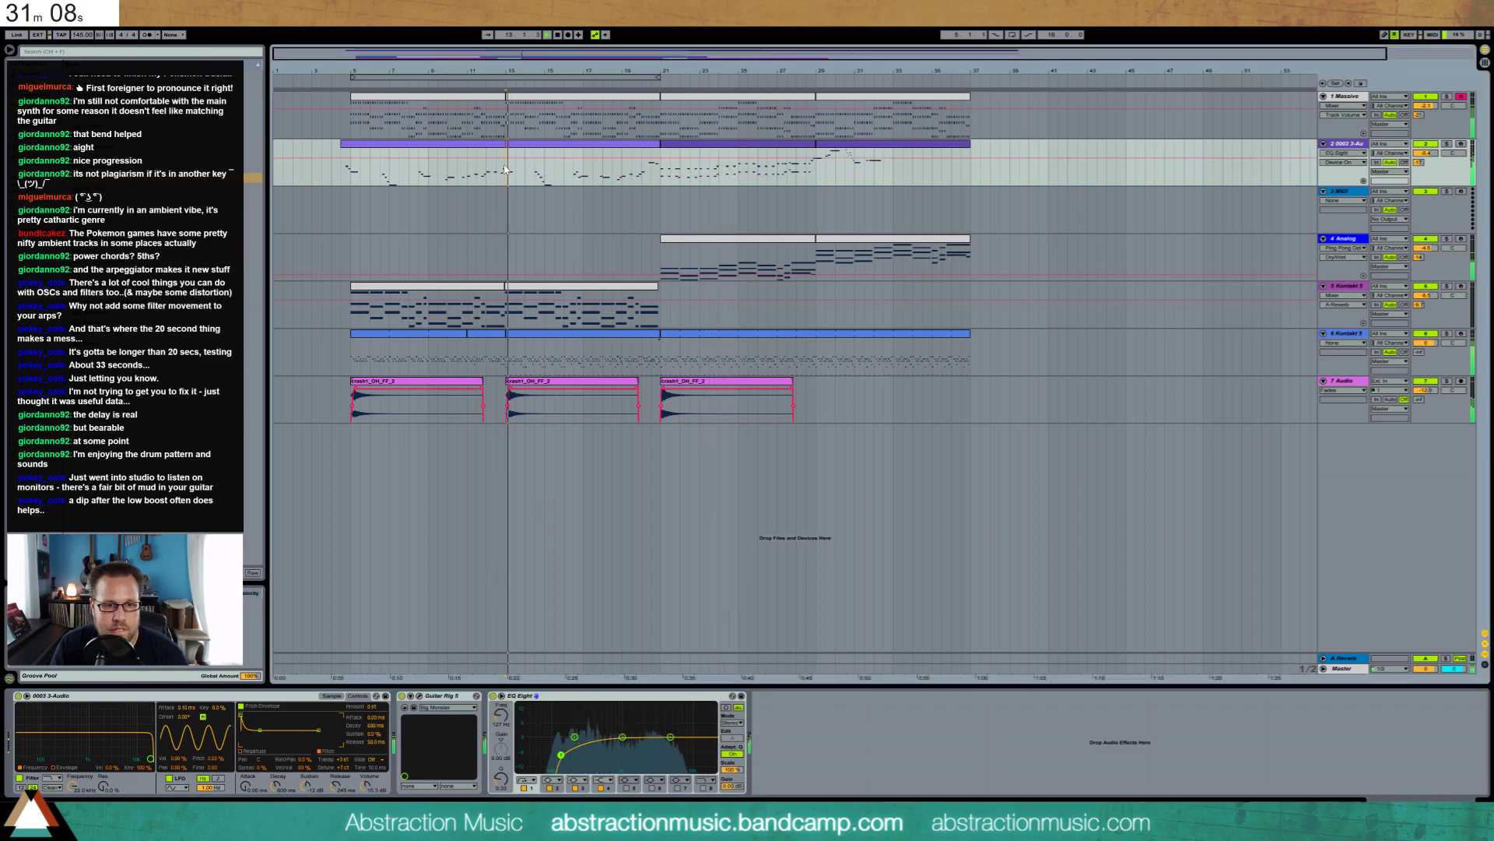
{"action": "left_click_drag", "start_coordinate": [555, 755], "coordinate": [577, 726]}
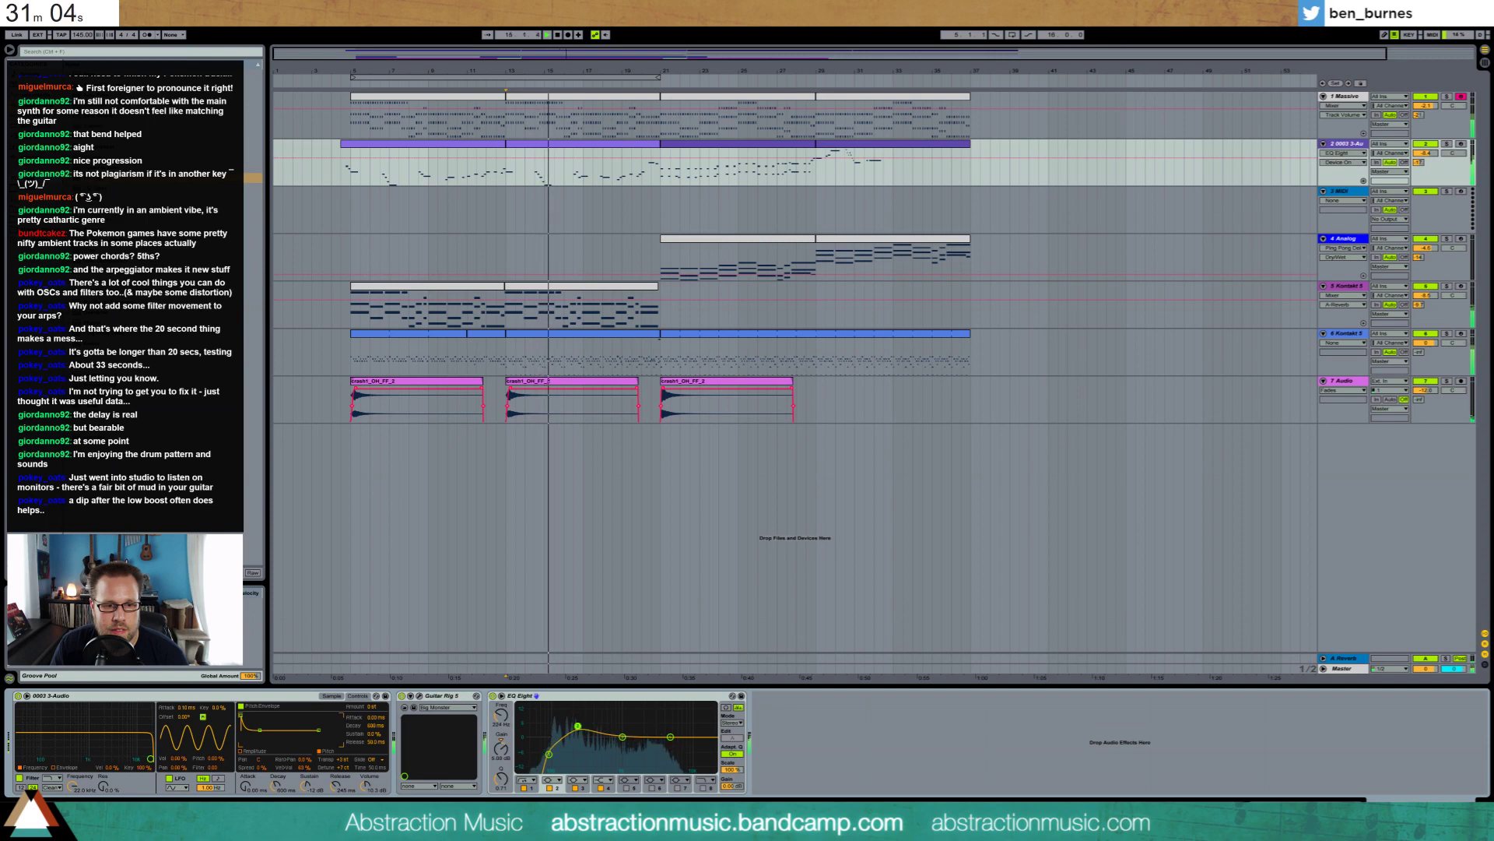
{"action": "left_click", "coordinate": [549, 754]}
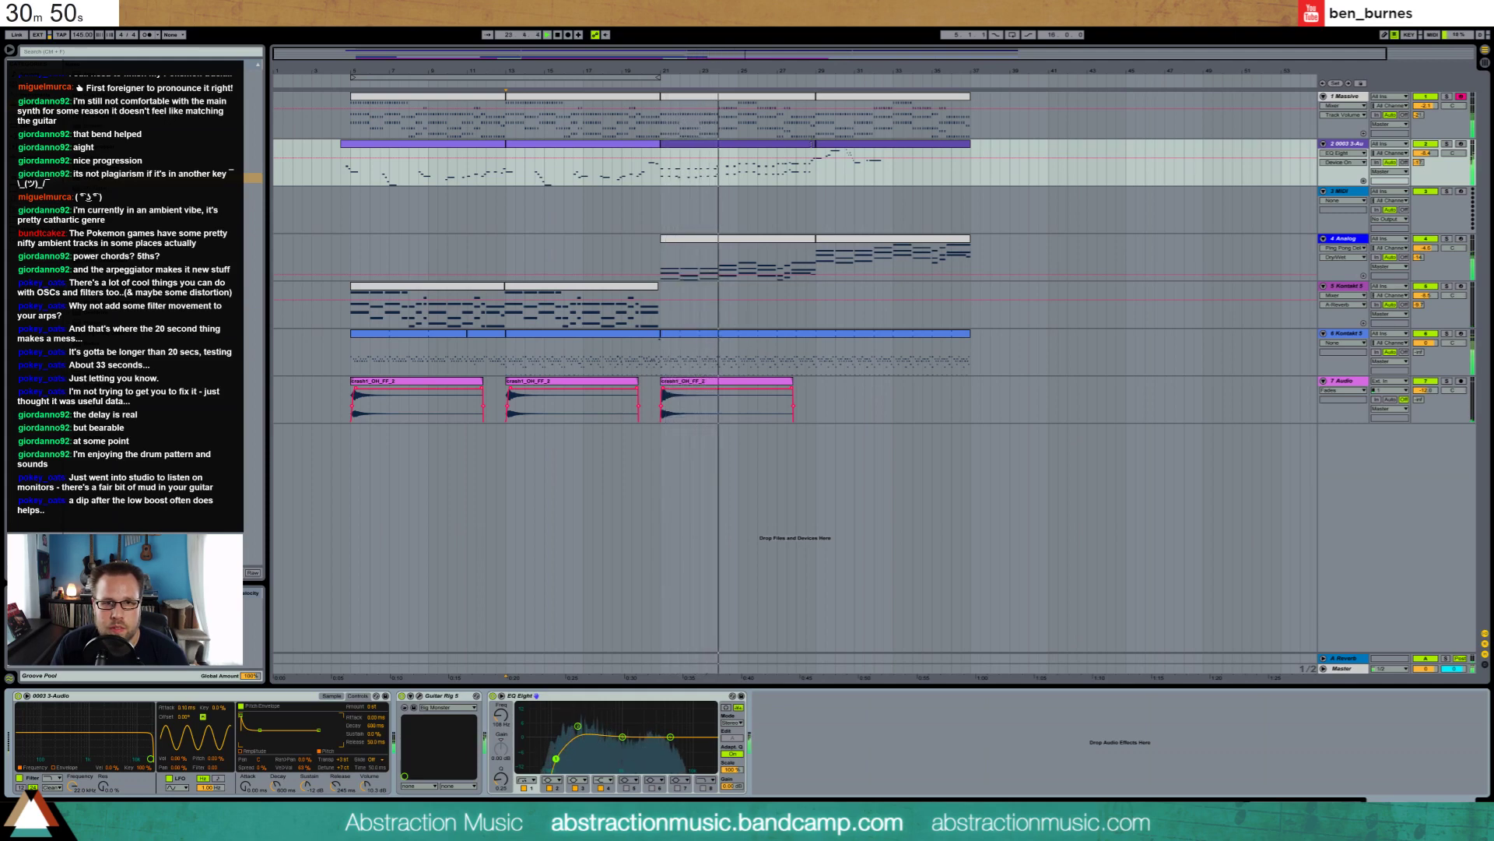
Inspect the Analog track's device chain, return to track 2's devices, and audition the lead from just before bar 29
{"action": "left_click", "coordinate": [752, 246]}
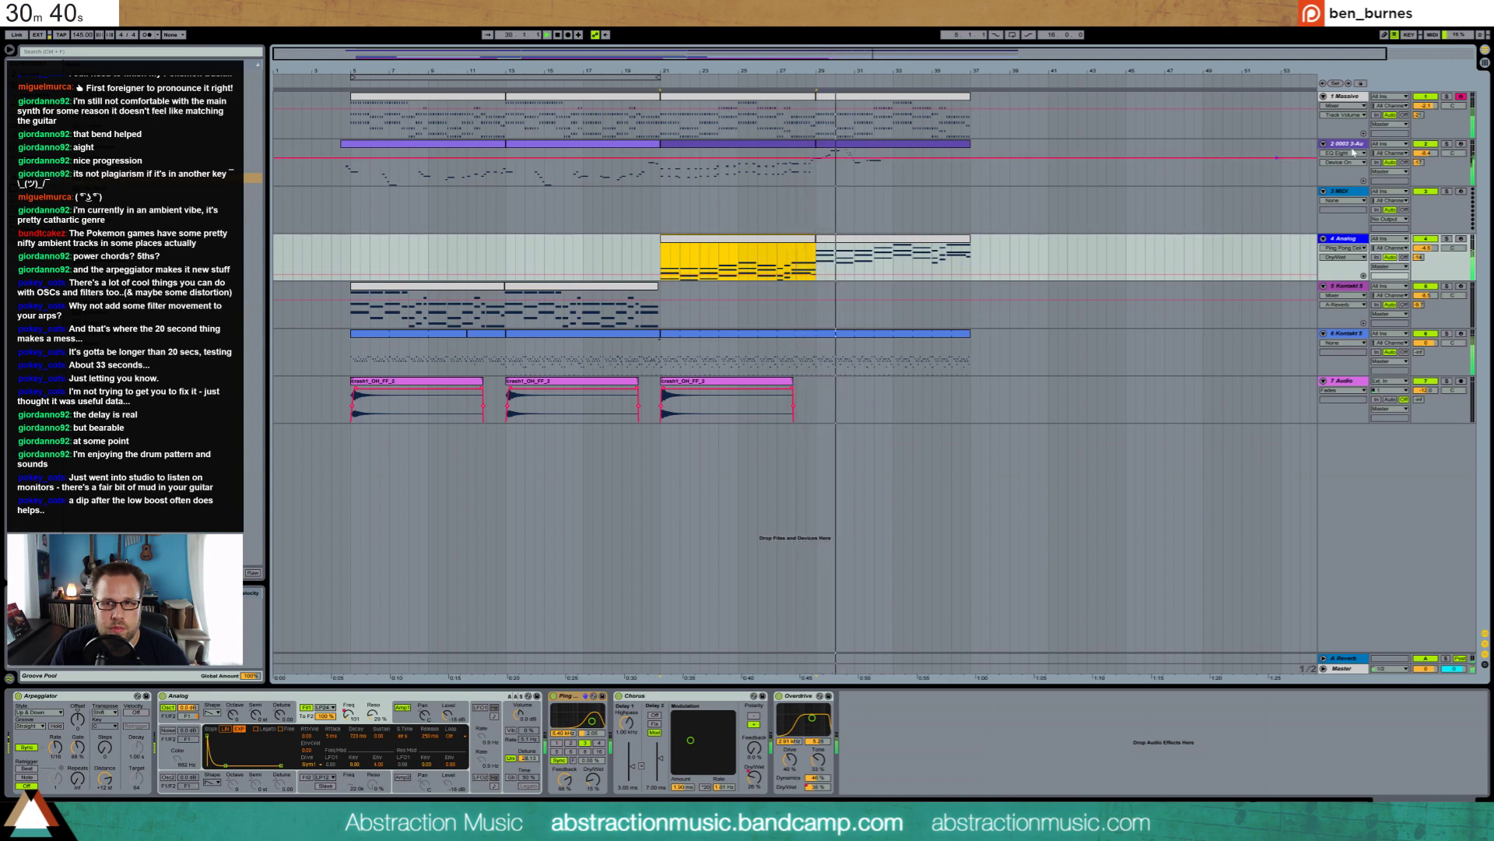
{"action": "left_click", "coordinate": [1347, 144]}
{"action": "key", "text": "space"}
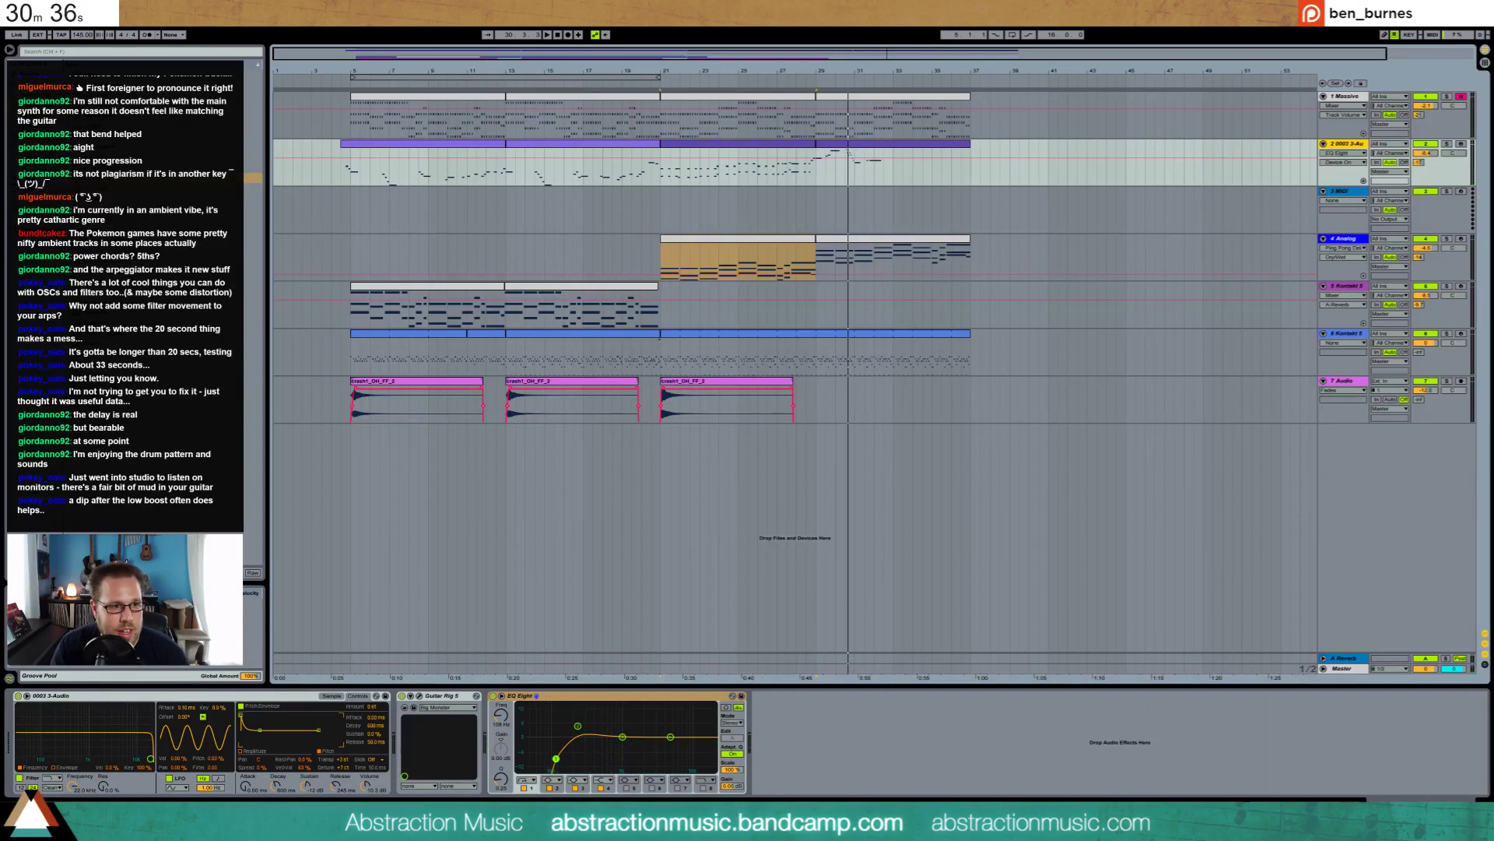
{"action": "left_click", "coordinate": [809, 174]}
{"action": "key", "text": "space"}
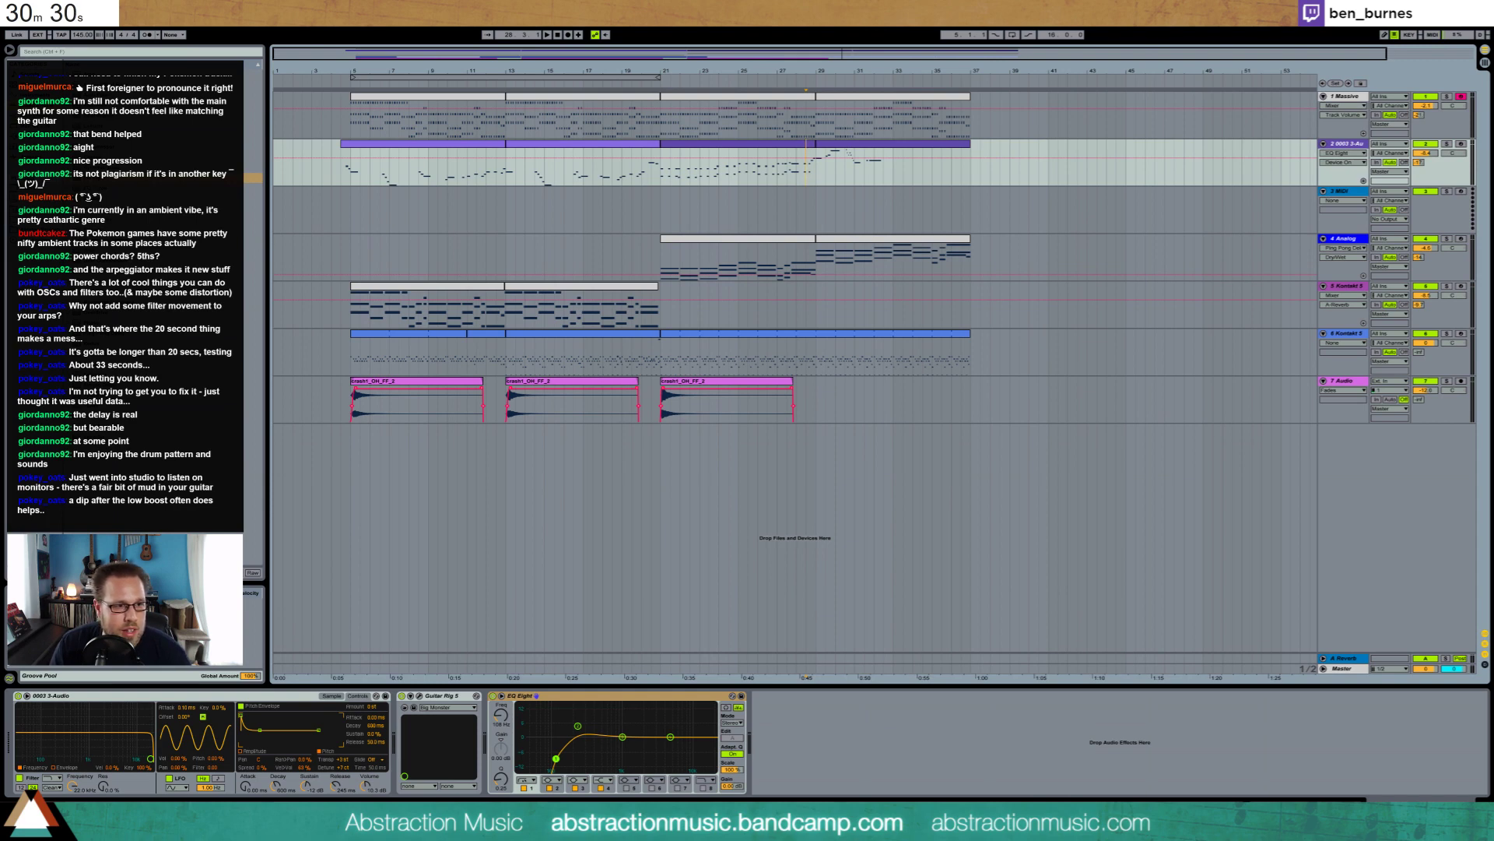
Insert an Overdrive between Guitar Rig 5 and EQ Eight on track 2 and turn its Dry/Wet all the way down
{"action": "left_click_drag", "start_coordinate": [117, 313], "coordinate": [470, 713]}
{"action": "key", "text": "Return"}
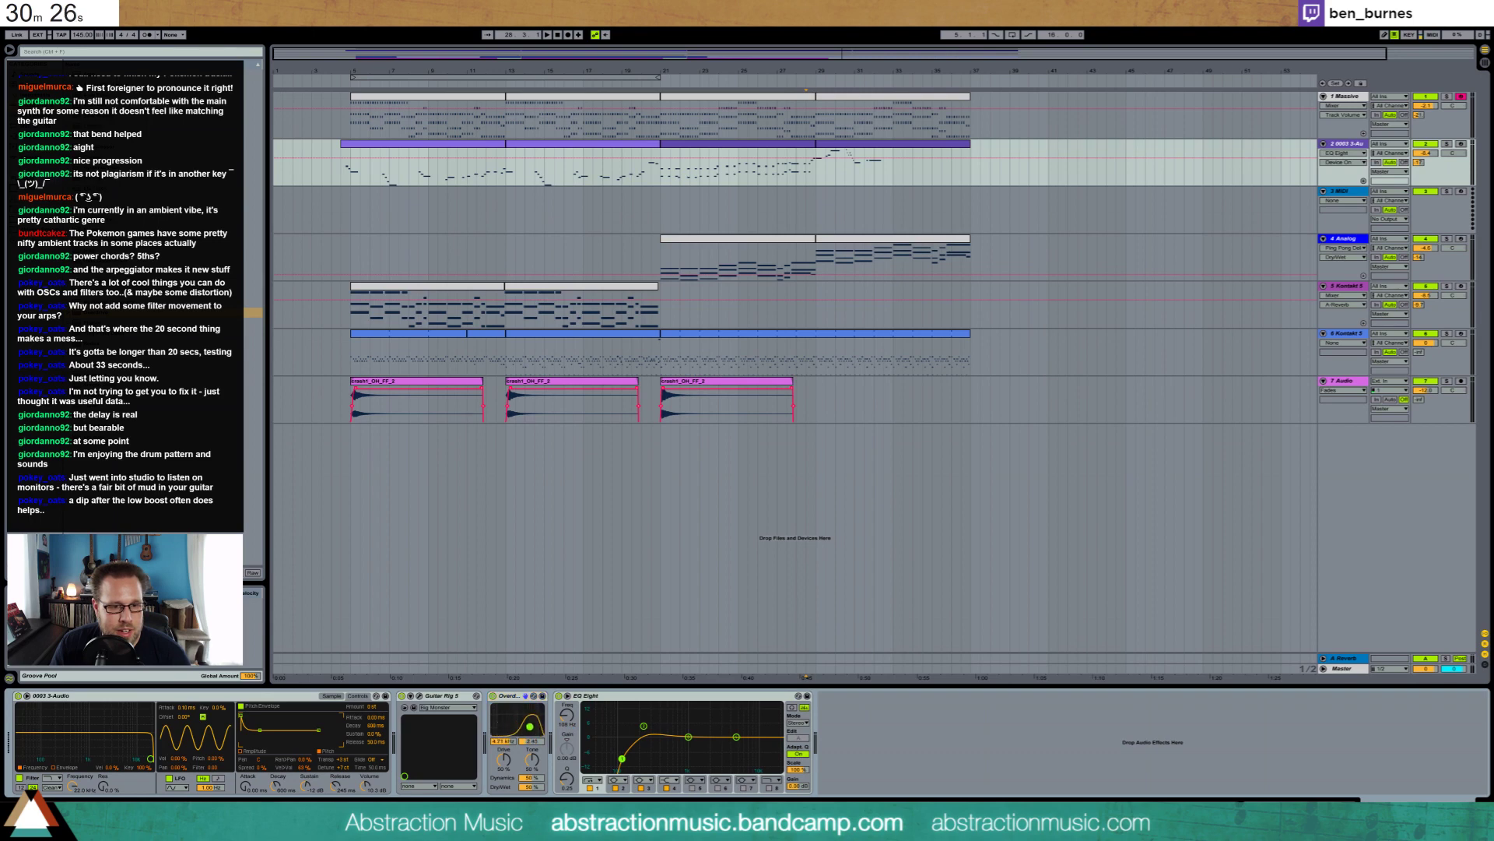
{"action": "left_click_drag", "start_coordinate": [530, 726], "coordinate": [531, 726]}
{"action": "left_click_drag", "start_coordinate": [532, 787], "coordinate": [531, 822]}
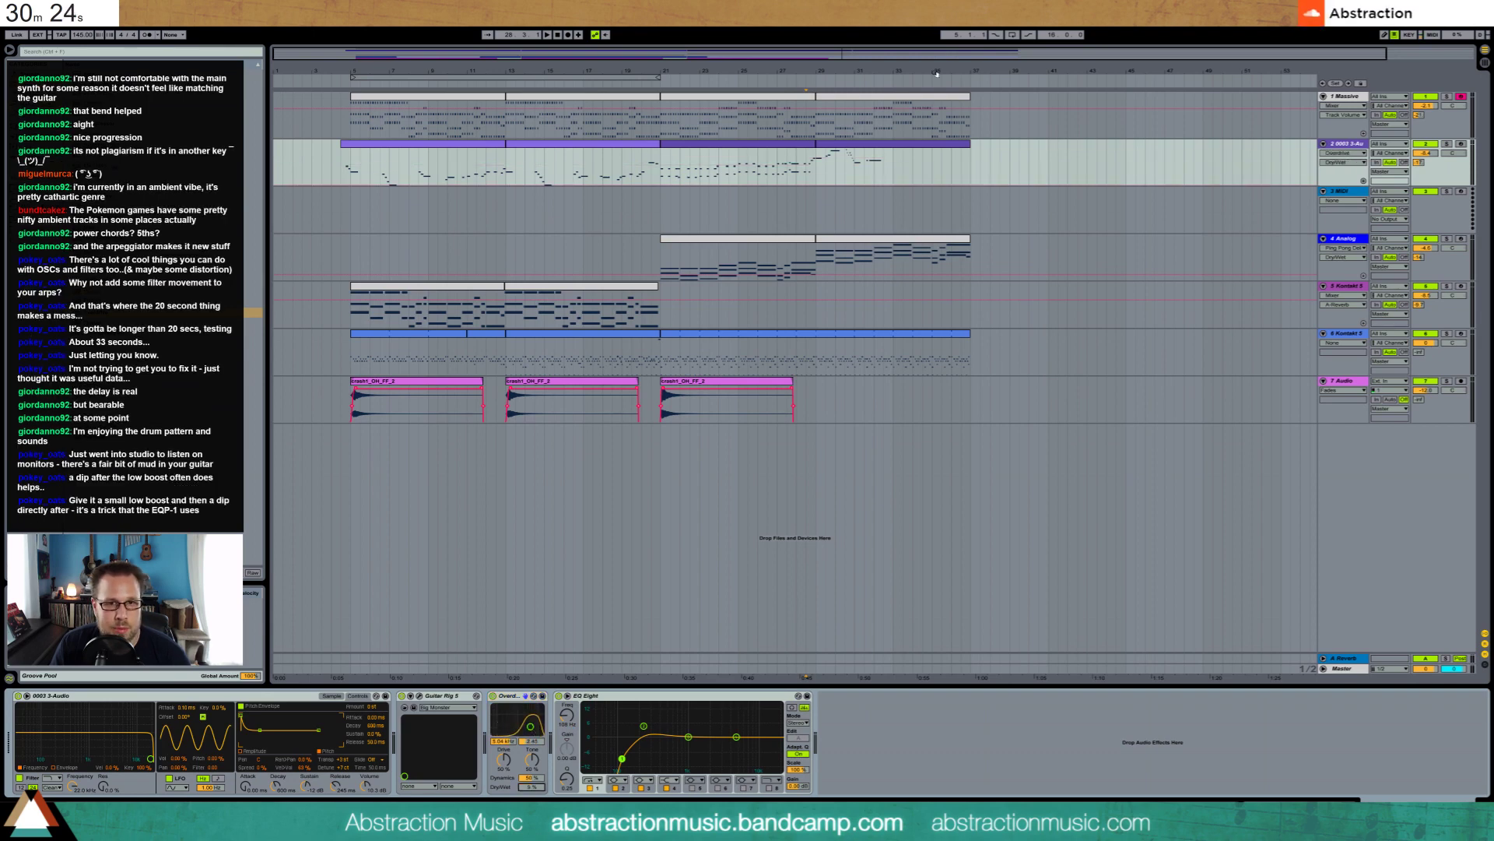
Automate the Overdrive's Dry/Wet to jump to its maximum at the lead's pickup notes before bar 29, and lower its Drive
{"action": "left_click_drag", "start_coordinate": [939, 59], "coordinate": [852, 151]}
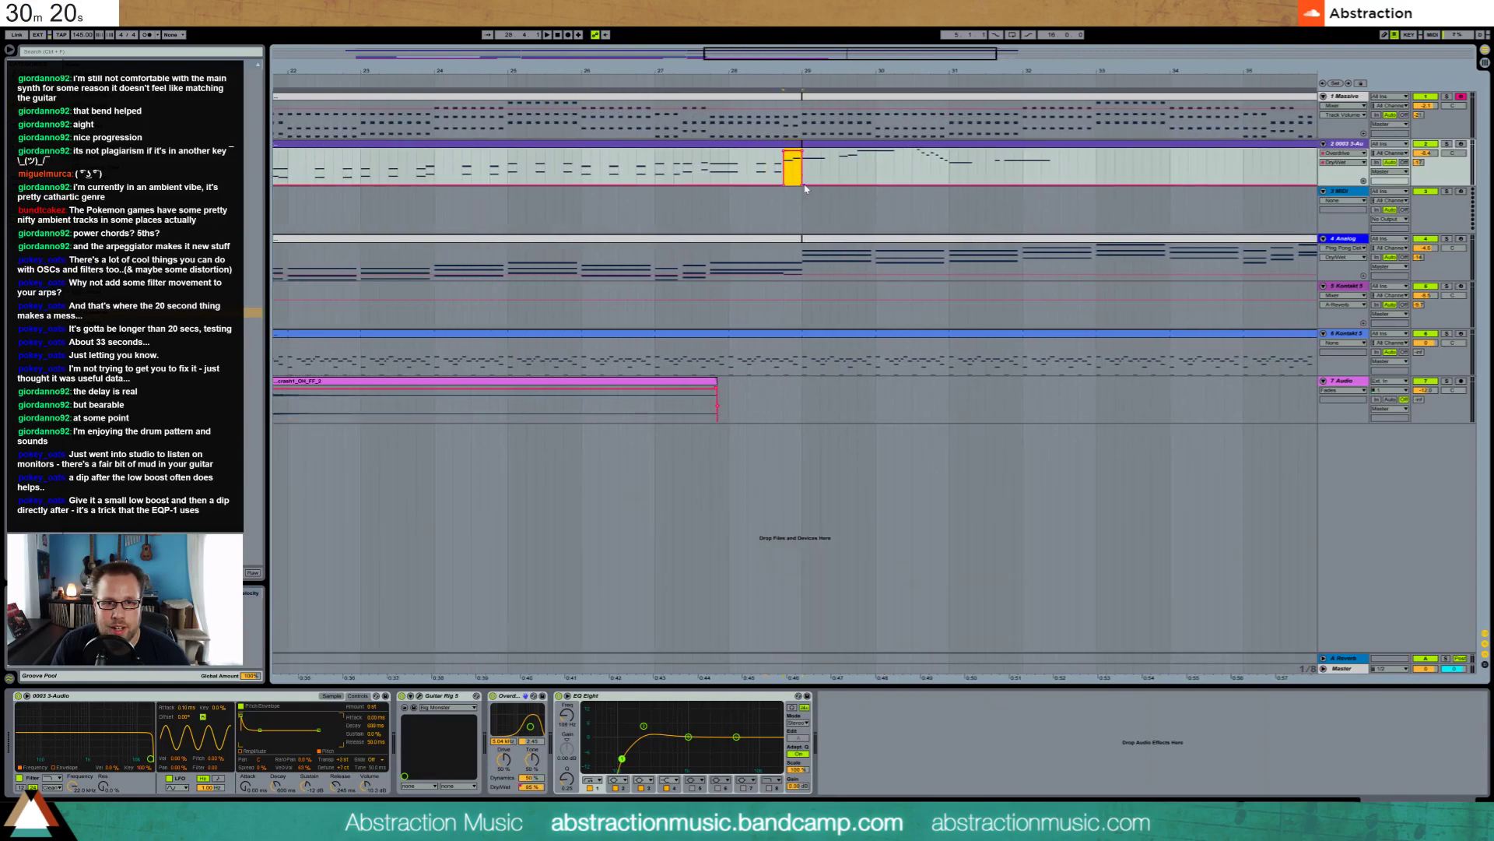
{"action": "left_click", "coordinate": [802, 185]}
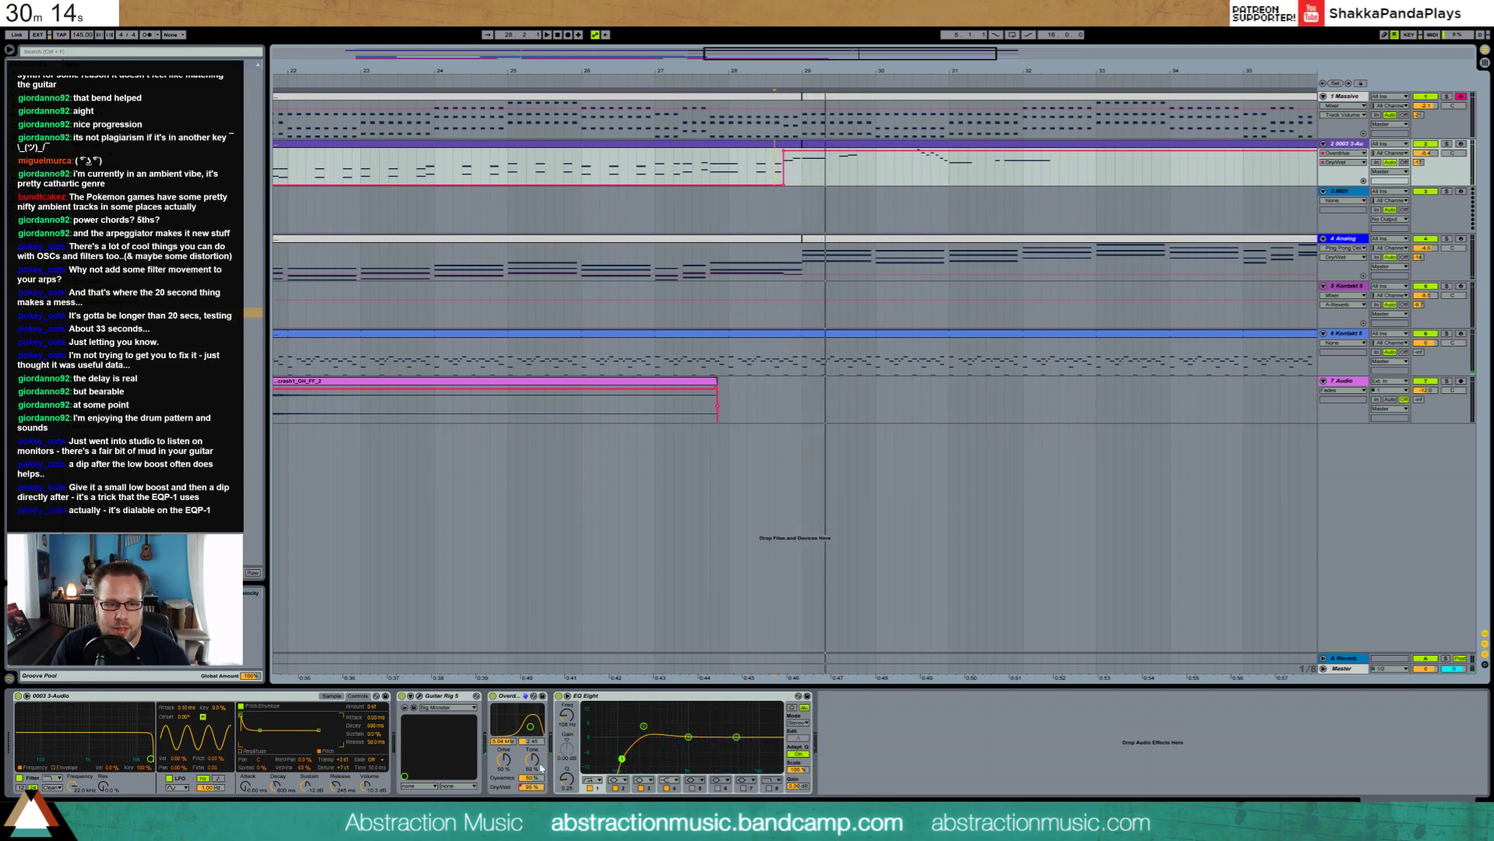
{"action": "left_click_drag", "start_coordinate": [536, 777], "coordinate": [504, 770]}
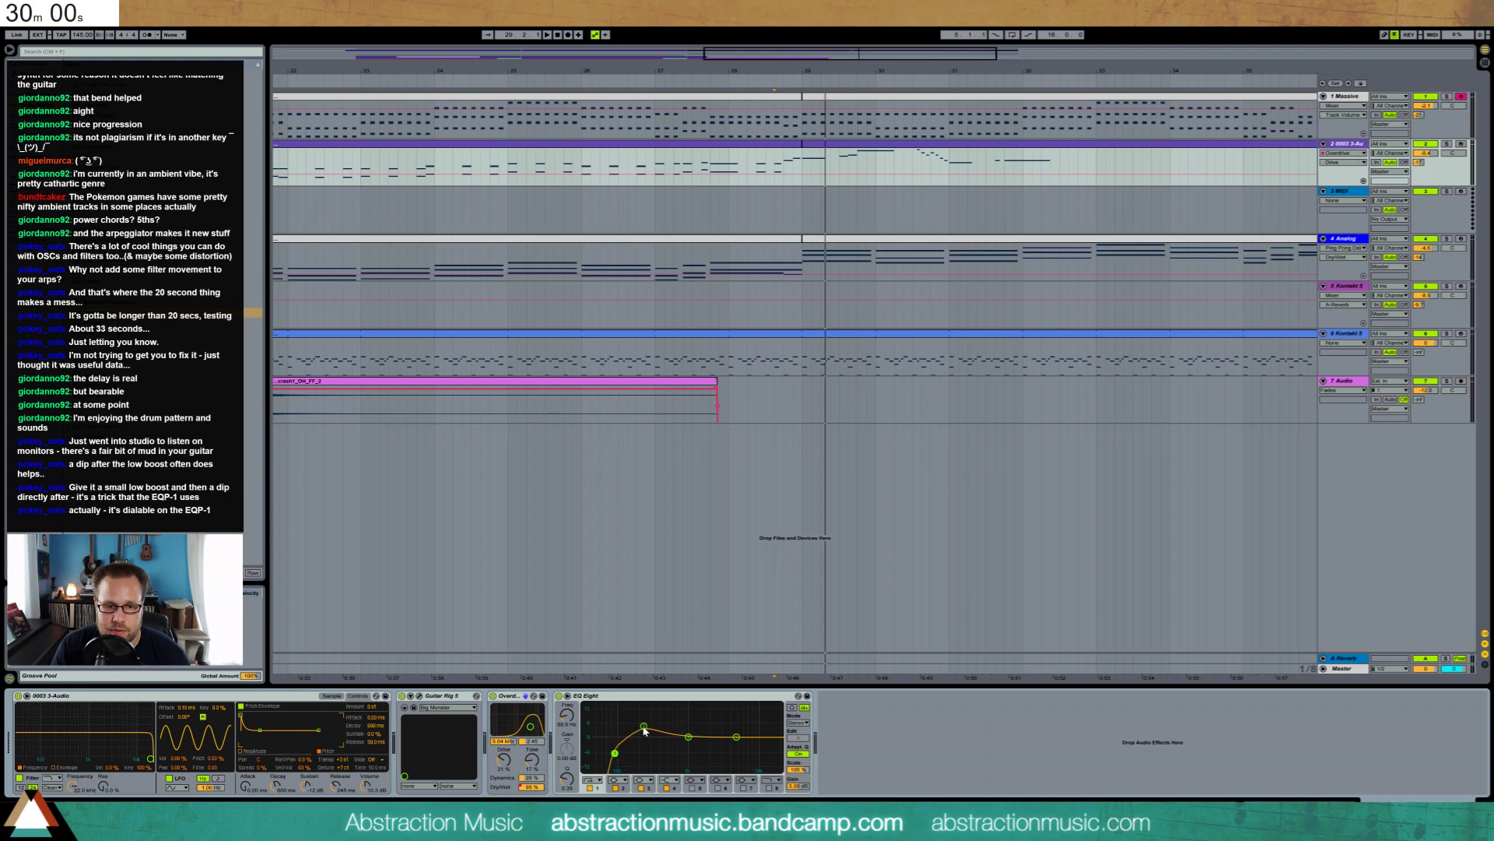
Turn off bands 2 to 4 of EQ Eight and move the low cut to a lower frequency with more resonance during playback
{"action": "left_click", "coordinate": [644, 727]}
{"action": "left_click", "coordinate": [616, 788]}
{"action": "left_click", "coordinate": [641, 788]}
{"action": "left_click", "coordinate": [666, 789]}
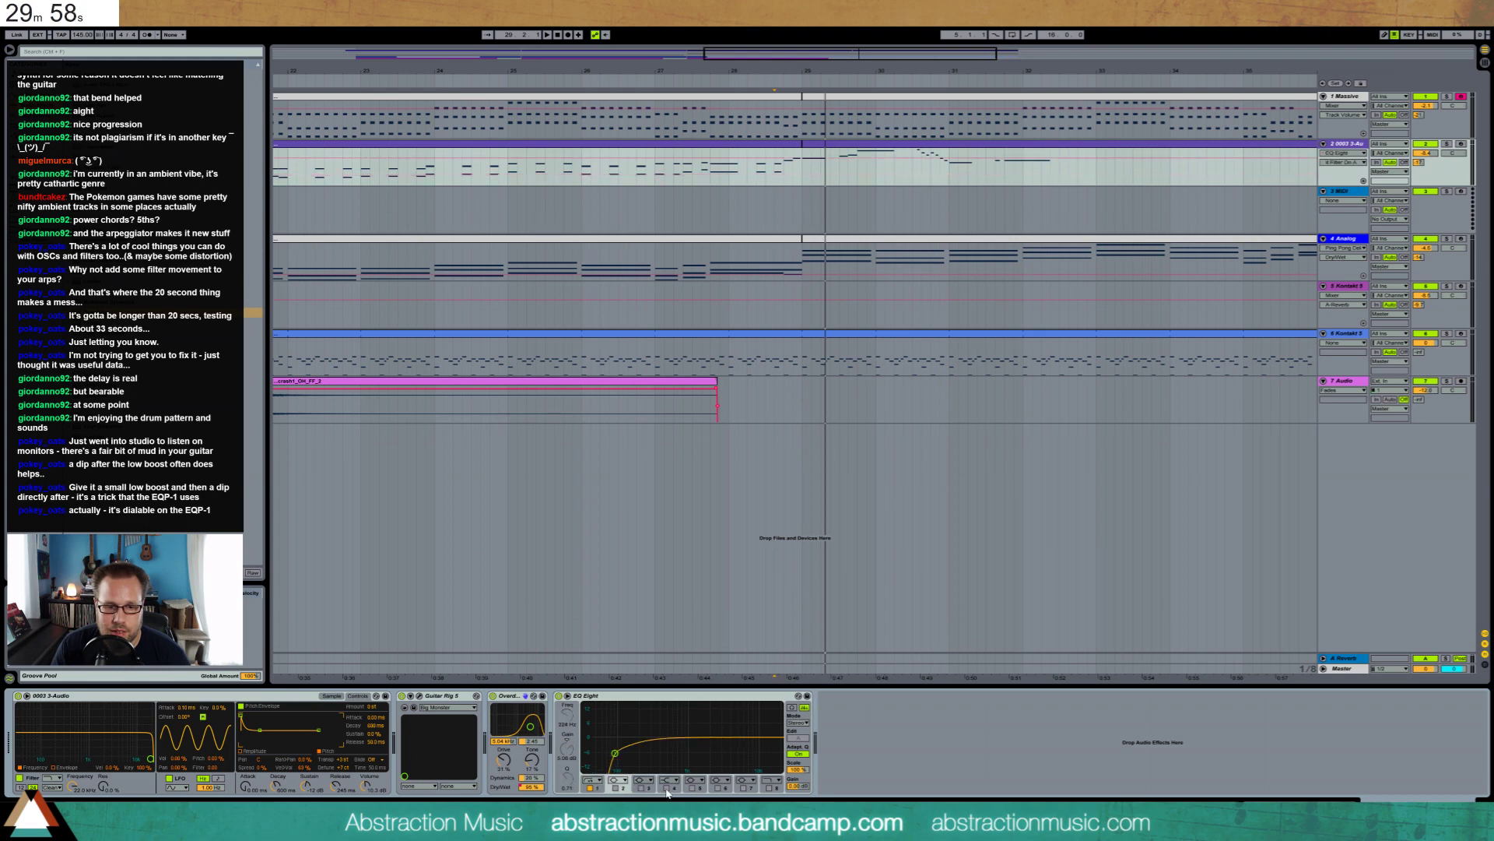
{"action": "left_click_drag", "start_coordinate": [615, 752], "coordinate": [615, 739]}
{"action": "key", "text": "space"}
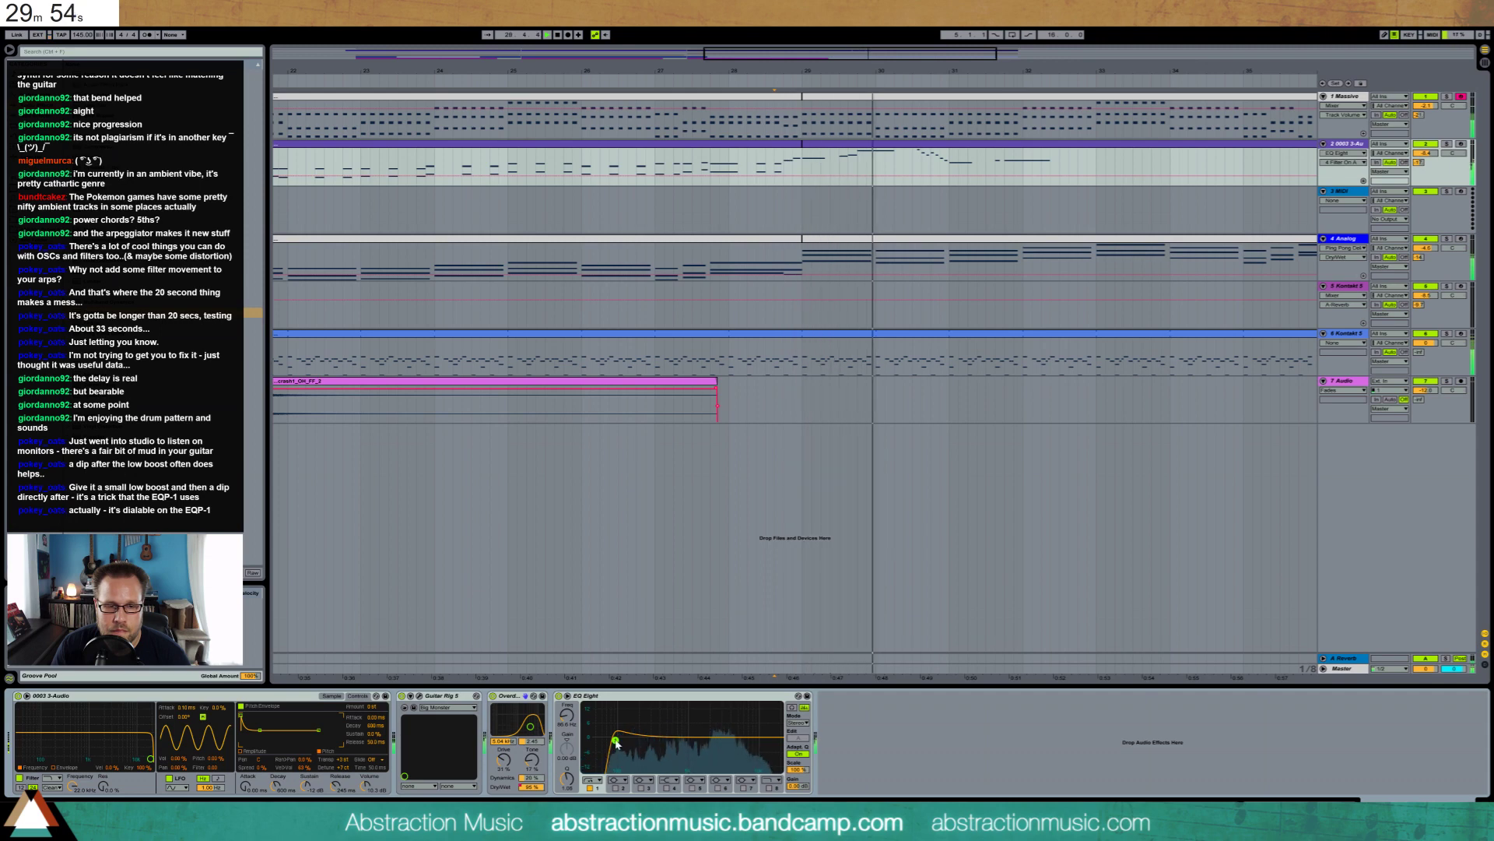
{"action": "left_click_drag", "start_coordinate": [615, 741], "coordinate": [613, 736]}
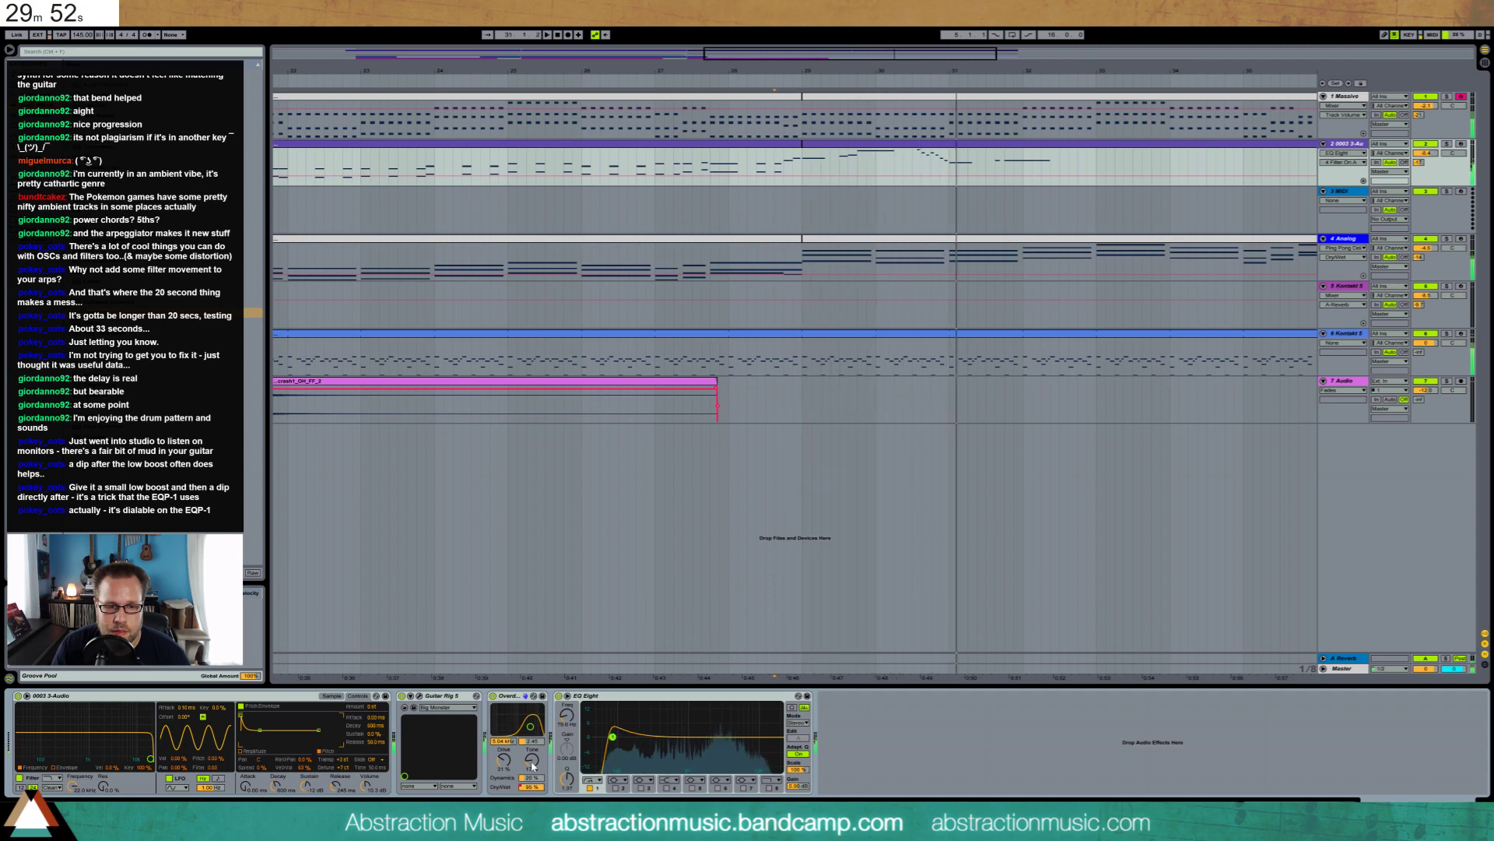
Adjust the Overdrive's Drive, Tone and filter frequency and audition the distorted lead
{"action": "key", "text": "space"}
{"action": "mouse_move", "coordinate": [532, 760]}
{"action": "left_mouse_down"}
{"action": "mouse_move", "coordinate": [532, 736]}
{"action": "mouse_move", "coordinate": [531, 786]}
{"action": "mouse_move", "coordinate": [505, 749]}
{"action": "mouse_move", "coordinate": [541, 789]}
{"action": "left_mouse_up"}
{"action": "key", "text": "space"}
{"action": "key", "text": "space"}
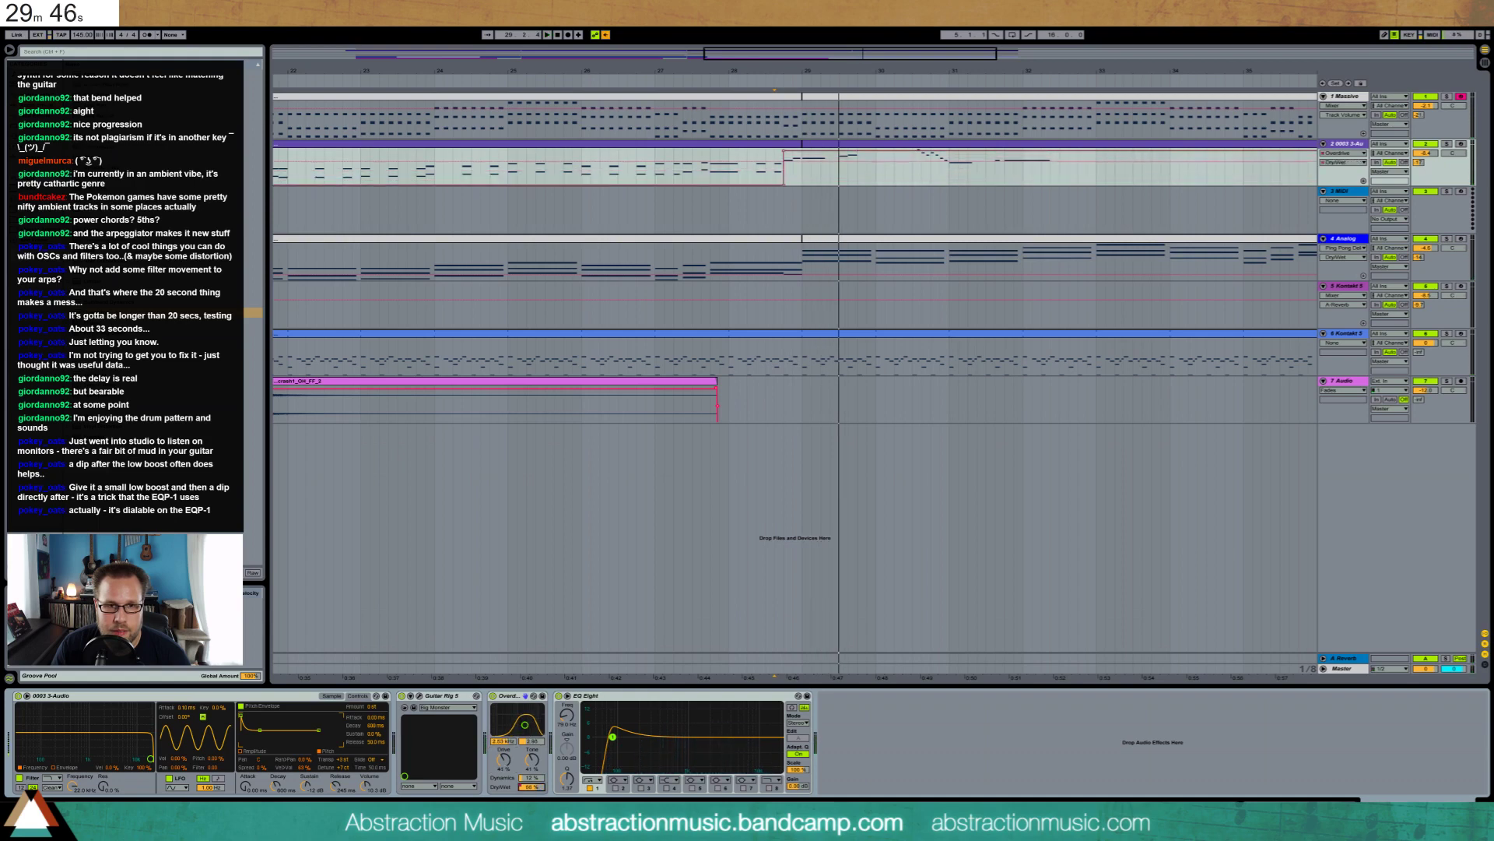
Lower the raised section of the Overdrive's Dry/Wet automation and play it from bar 29 with automation re-enabled
{"action": "left_click", "coordinate": [800, 157]}
{"action": "left_click_drag", "start_coordinate": [784, 151], "coordinate": [784, 163]}
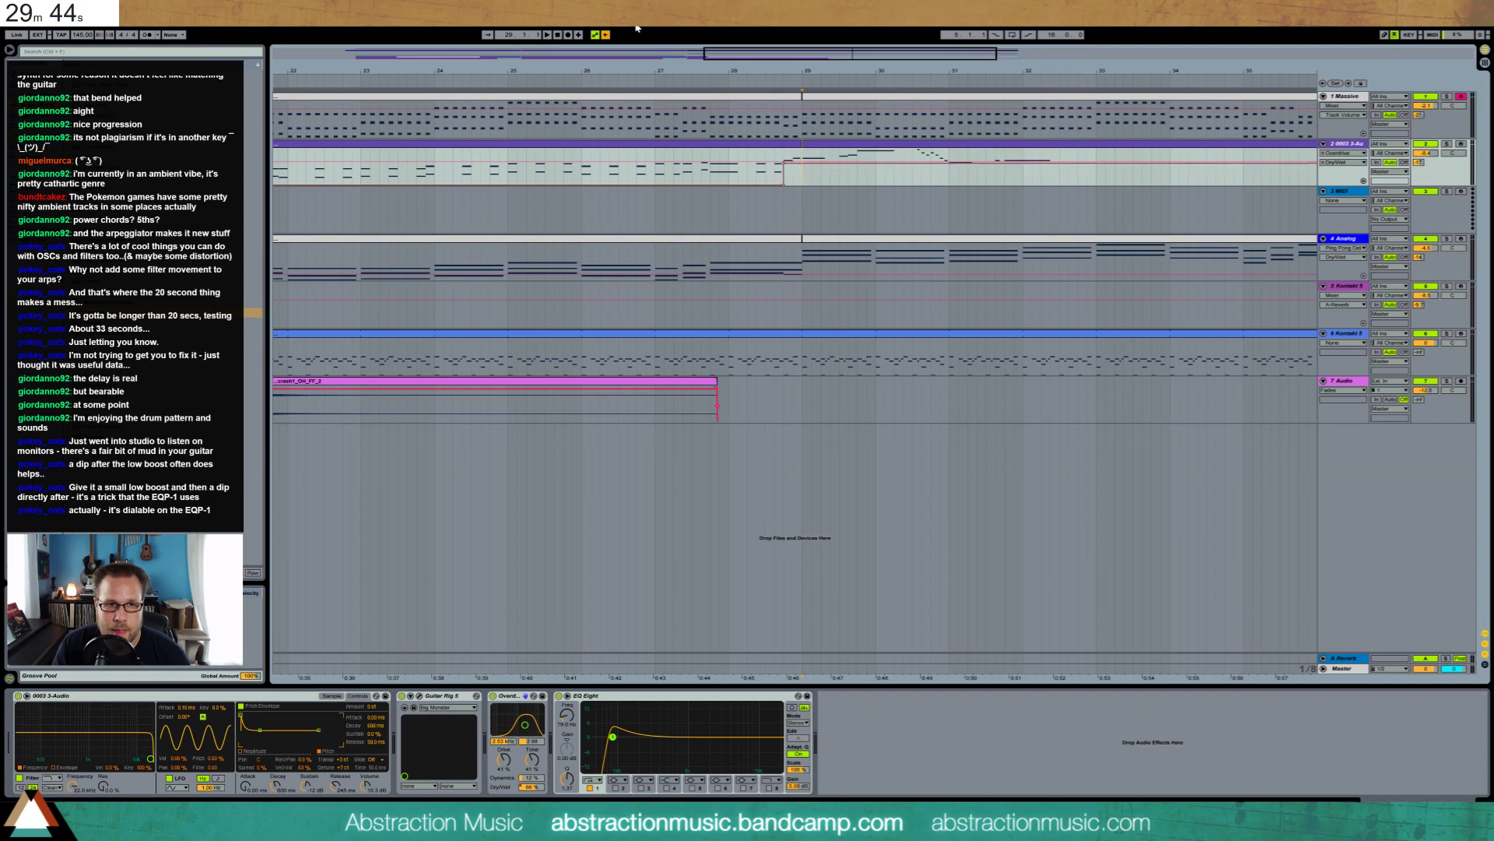
{"action": "key", "text": "space"}
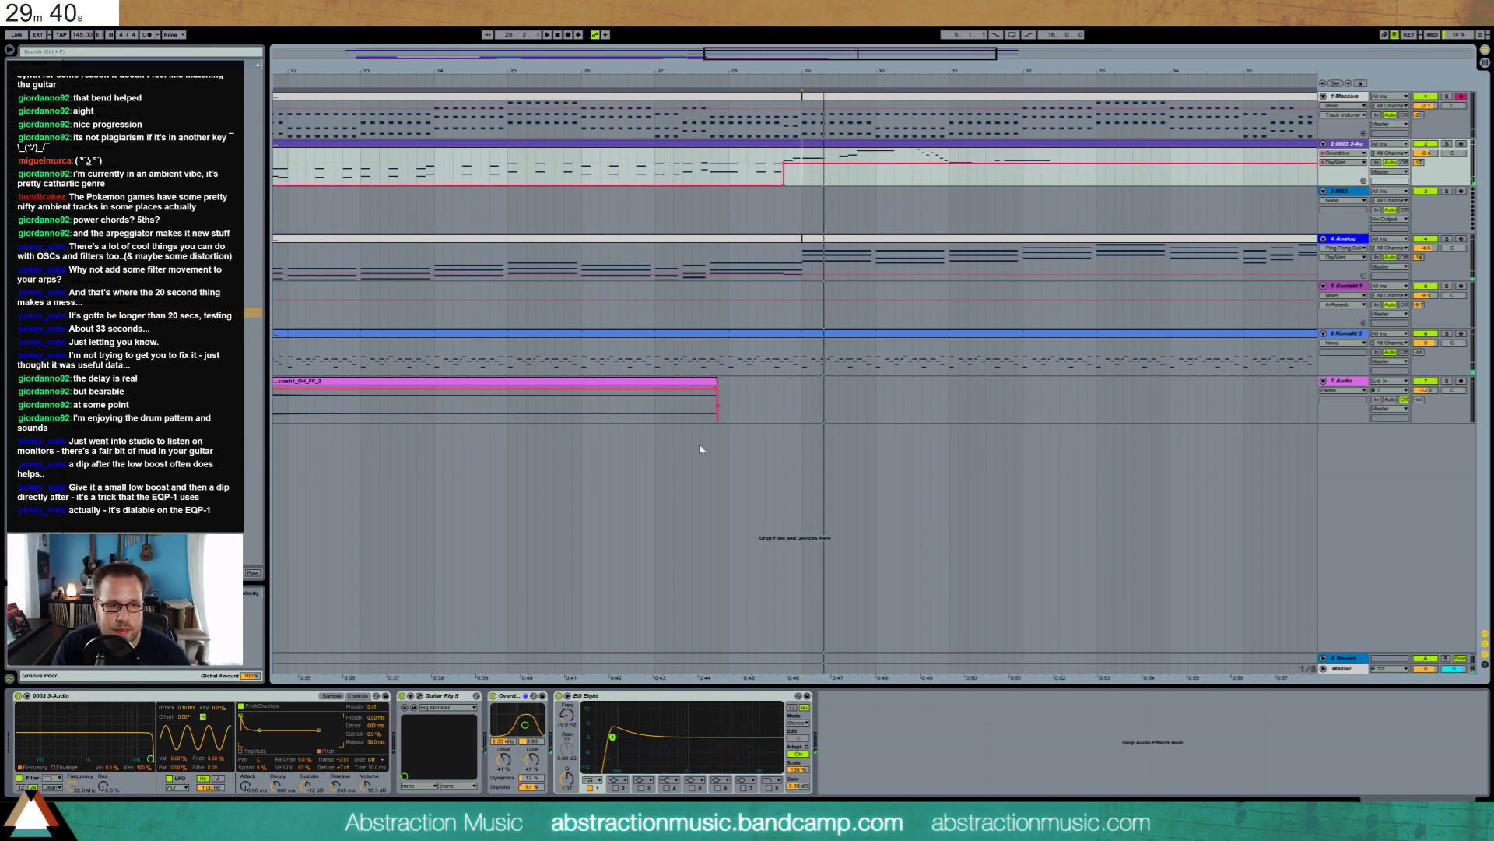
Try a Utility between the Overdrive and EQ Eight, with its Gain automated lower from the lead's pickup notes before bar 29, and audition it
{"action": "left_click_drag", "start_coordinate": [109, 416], "coordinate": [578, 747]}
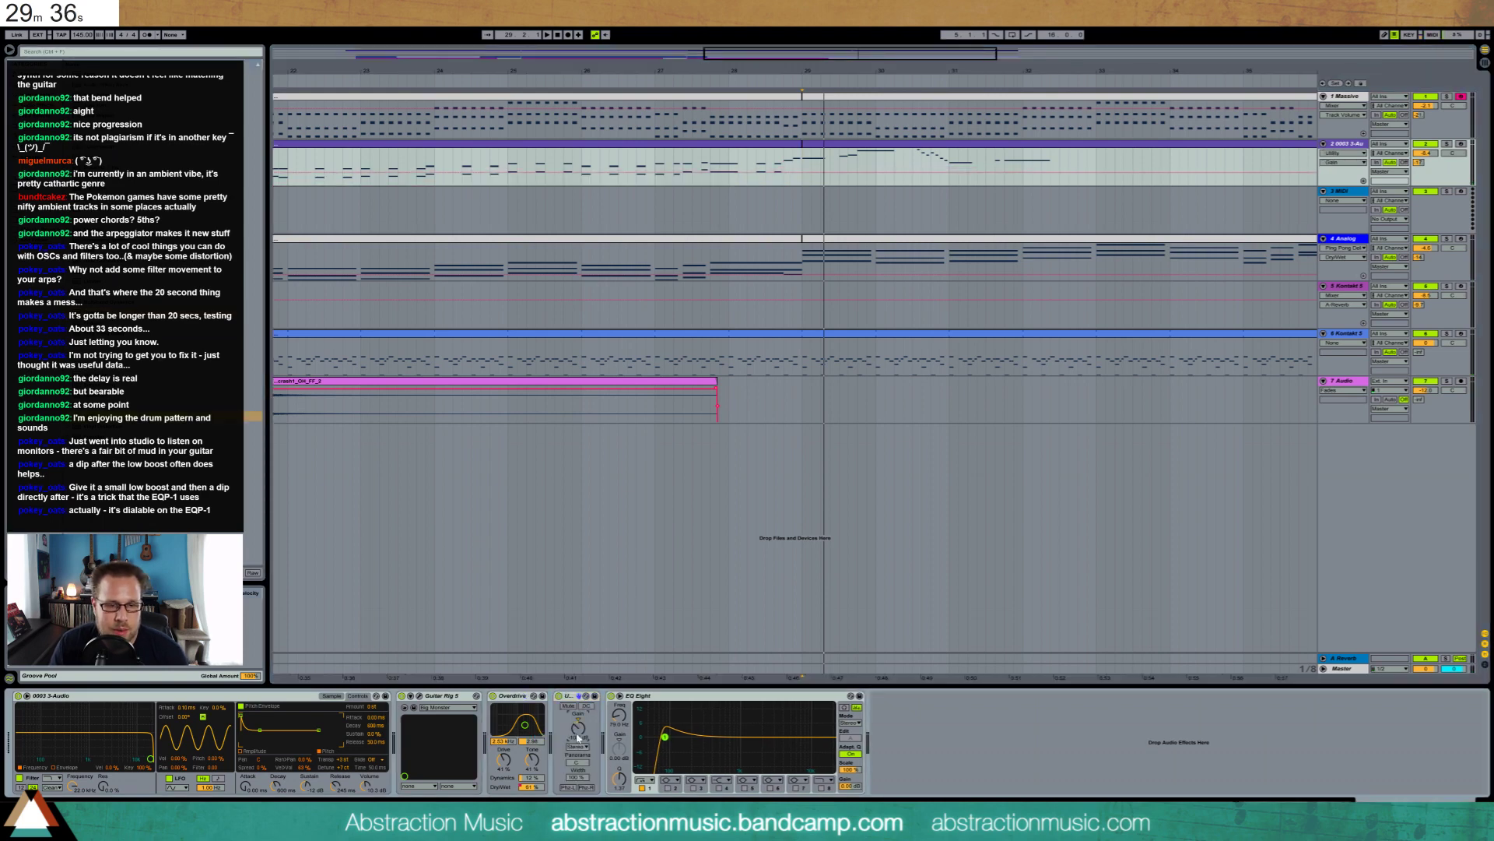
{"action": "left_click", "coordinate": [796, 180]}
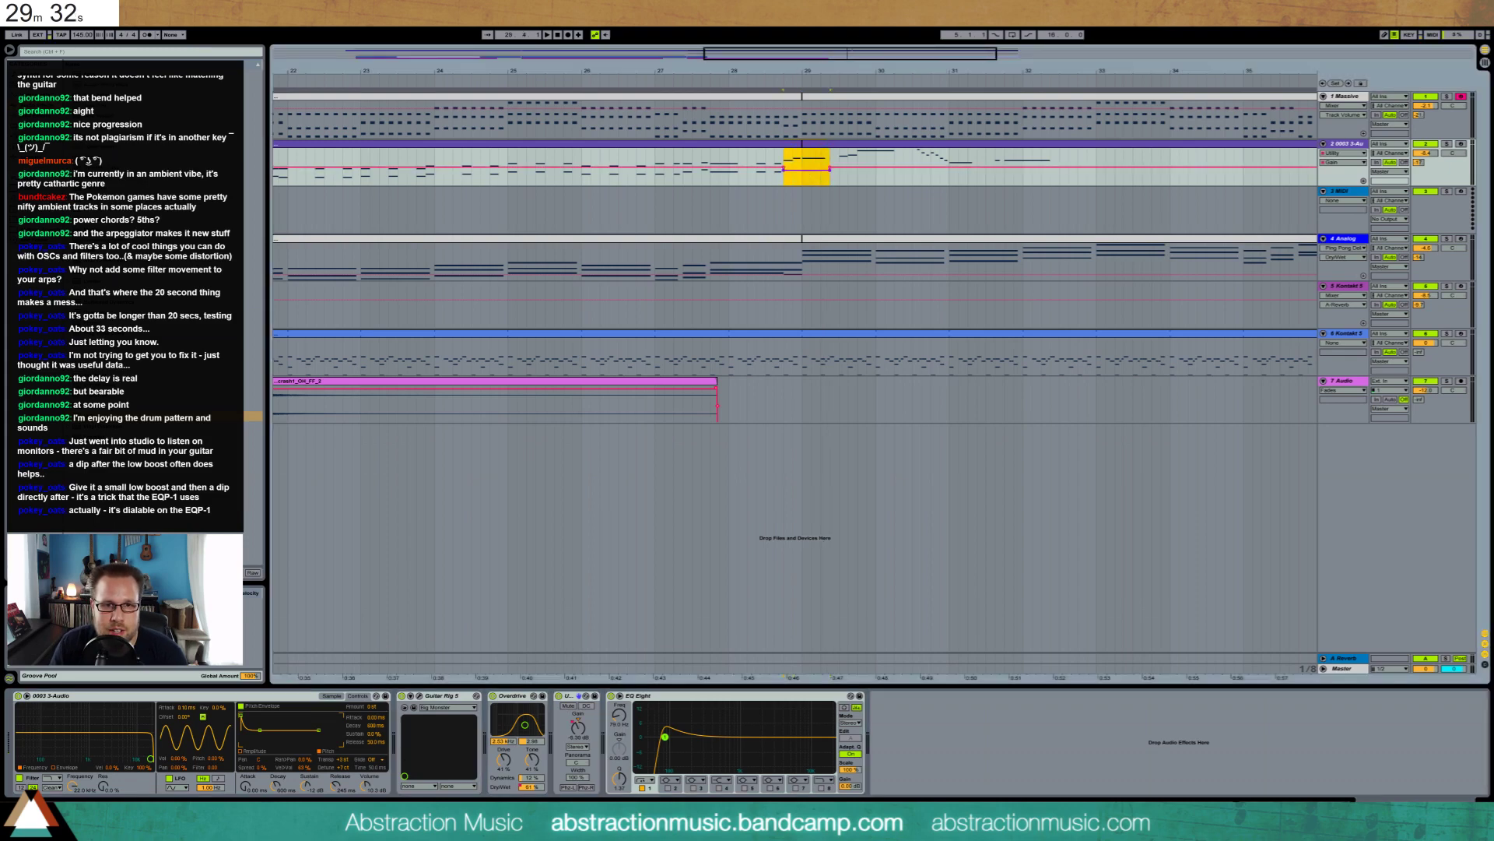
{"action": "left_click_drag", "start_coordinate": [830, 170], "coordinate": [831, 174]}
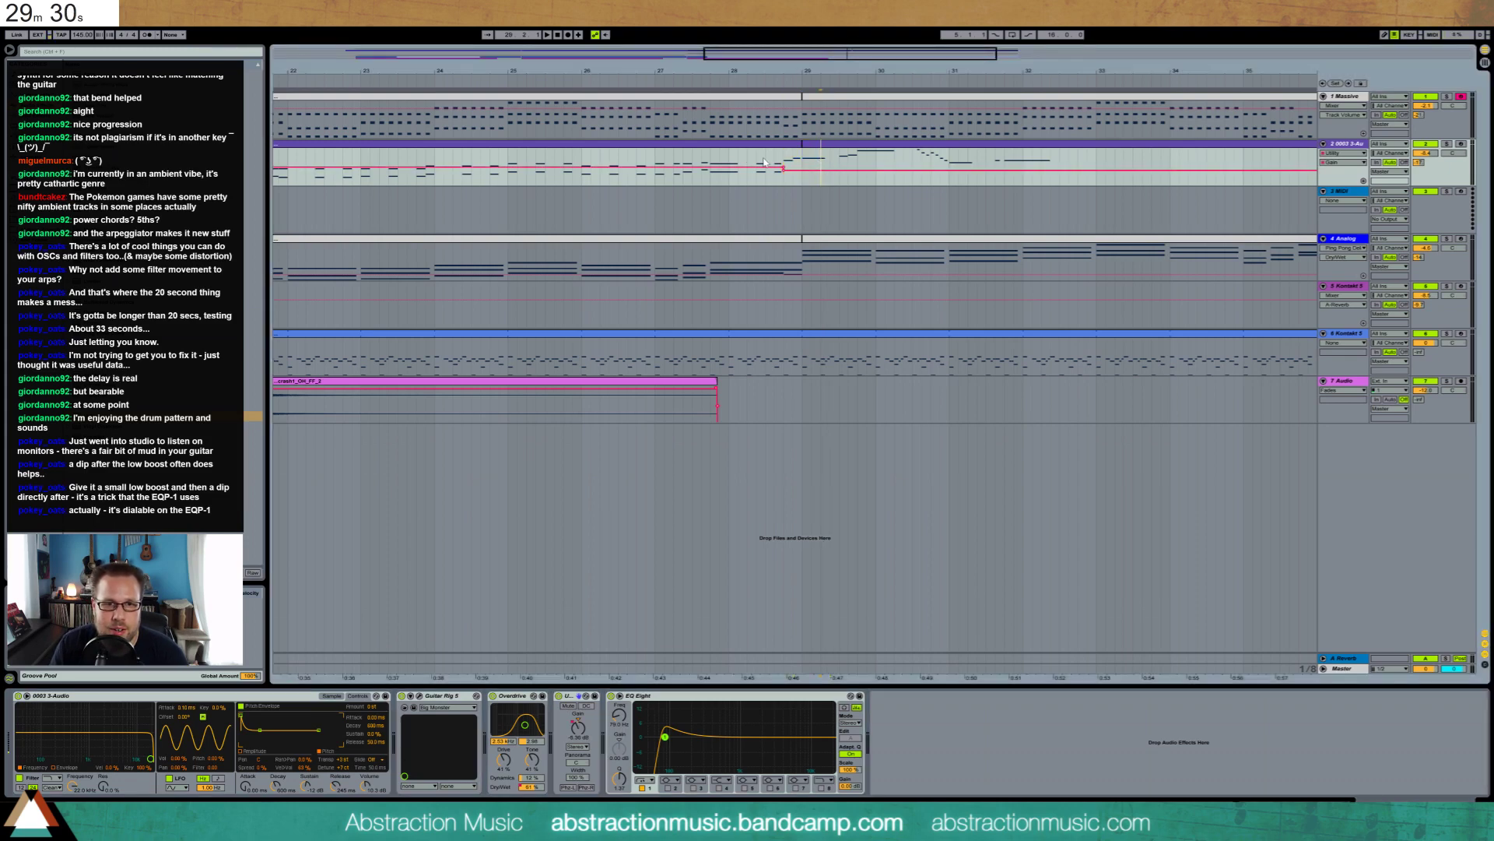
{"action": "left_click", "coordinate": [601, 162]}
{"action": "key", "text": "space"}
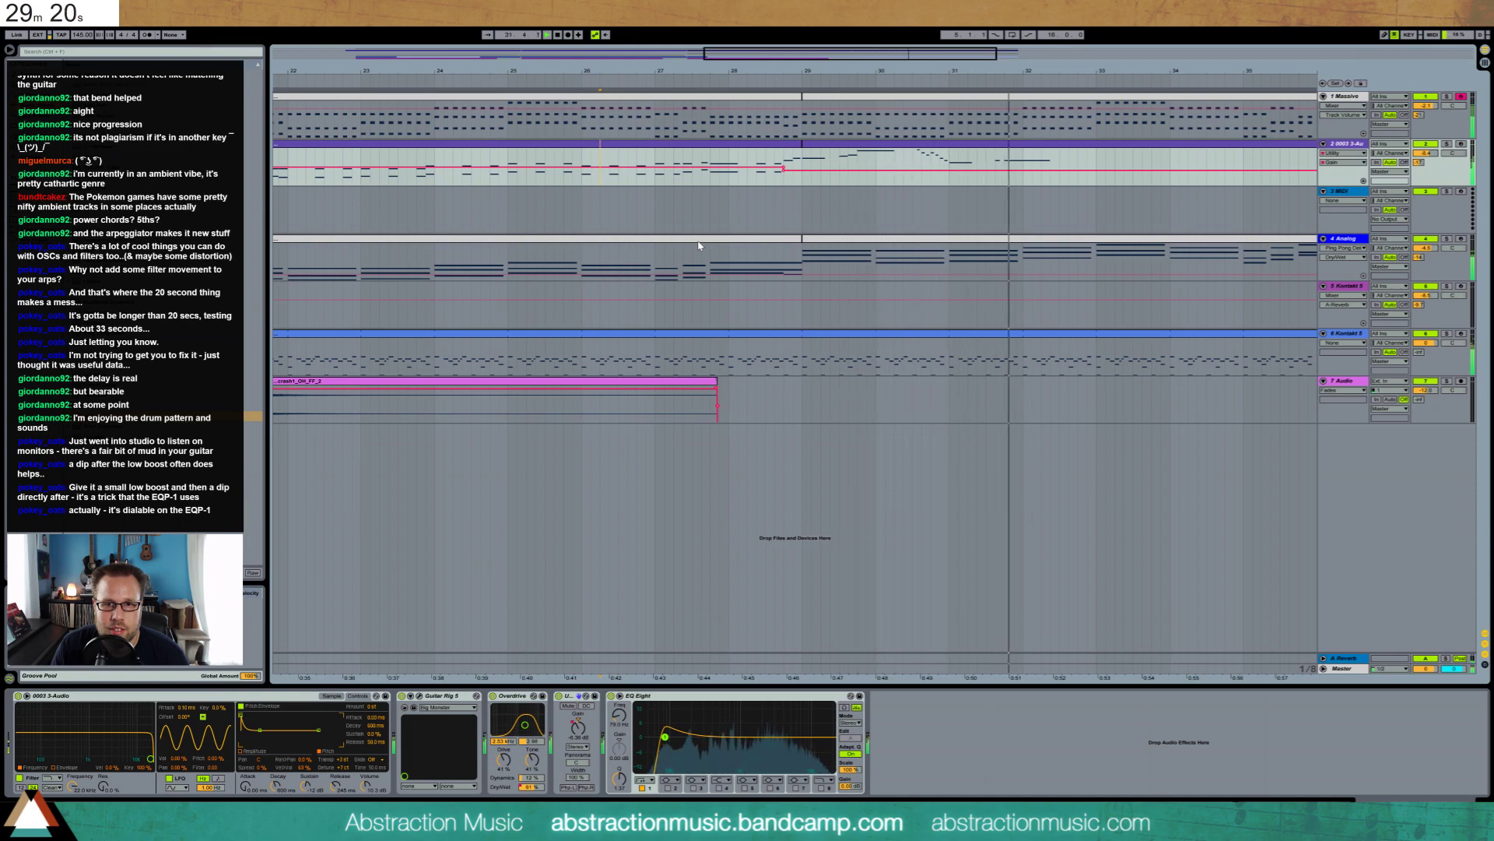
{"action": "key", "text": "space"}
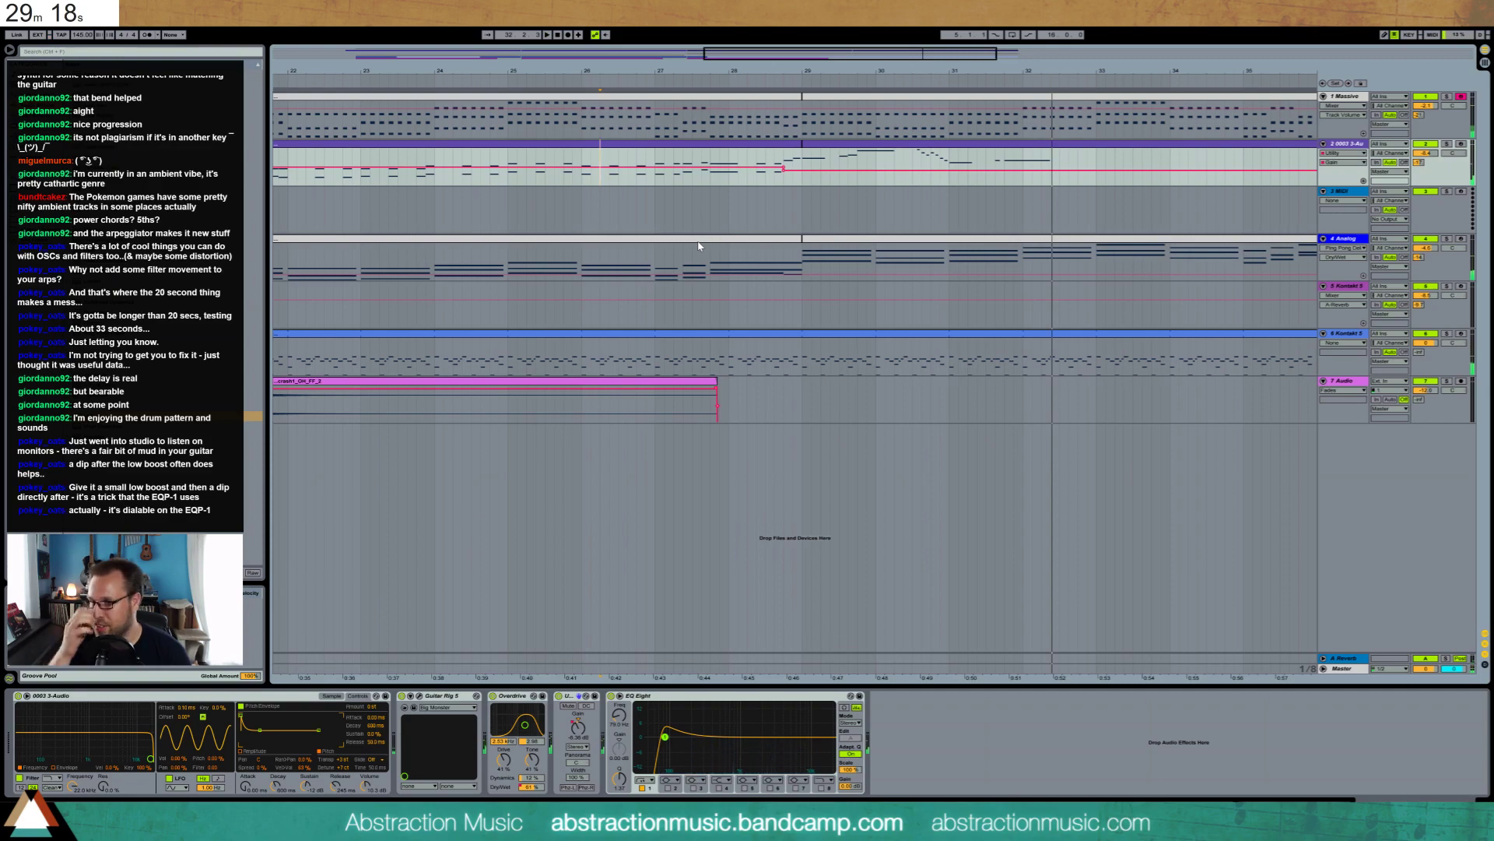
Lower the lead clip's final long note by three semitones and check the Massive clip's notes for comparison
{"action": "double_click", "coordinate": [984, 144]}
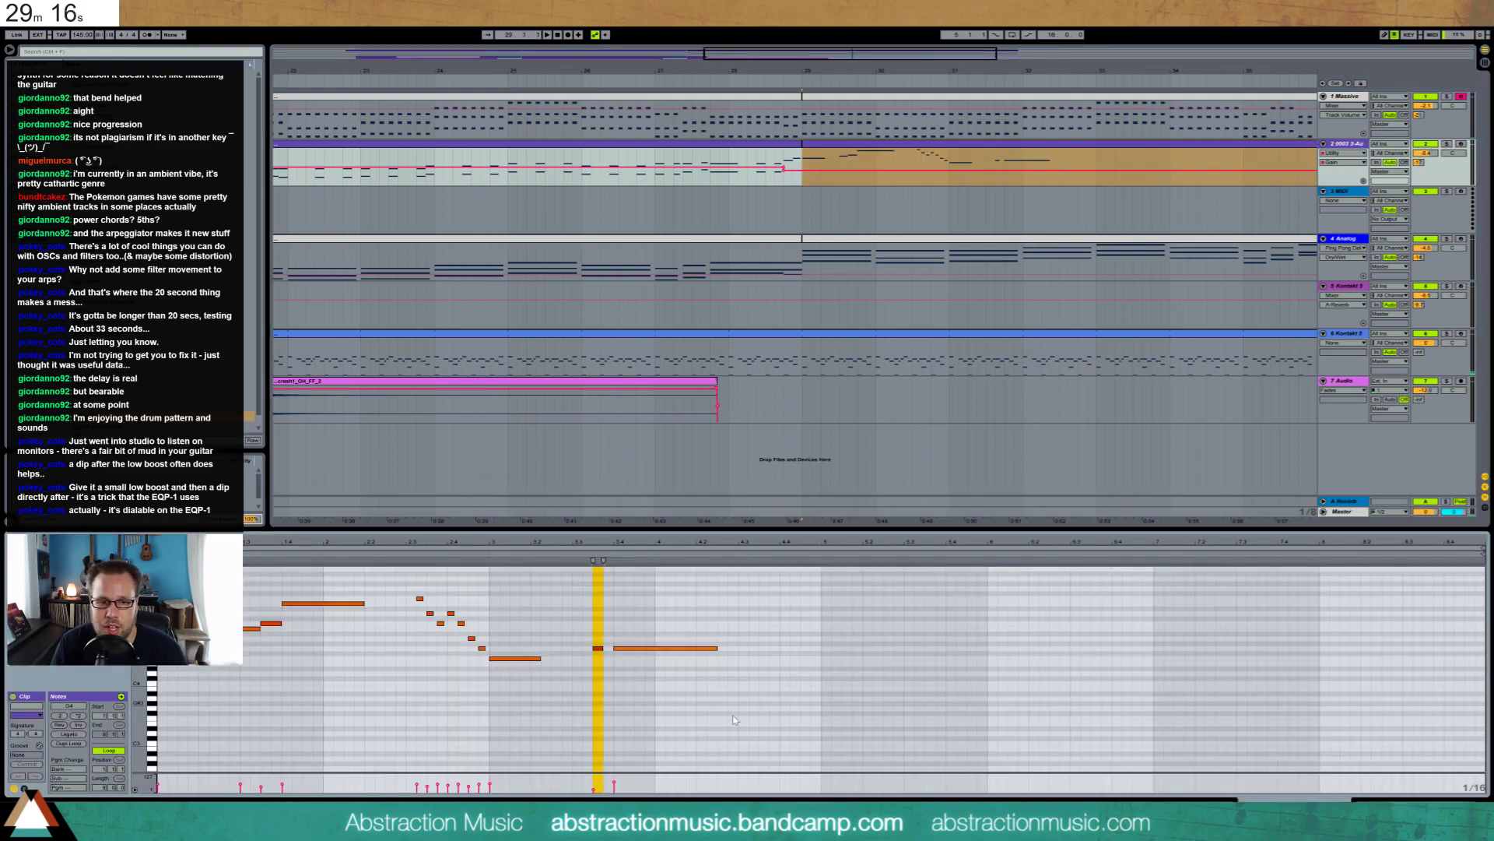
{"action": "left_click", "coordinate": [684, 647]}
{"action": "key", "text": "Down"}
{"action": "key", "text": "Down"}
{"action": "key", "text": "Down"}
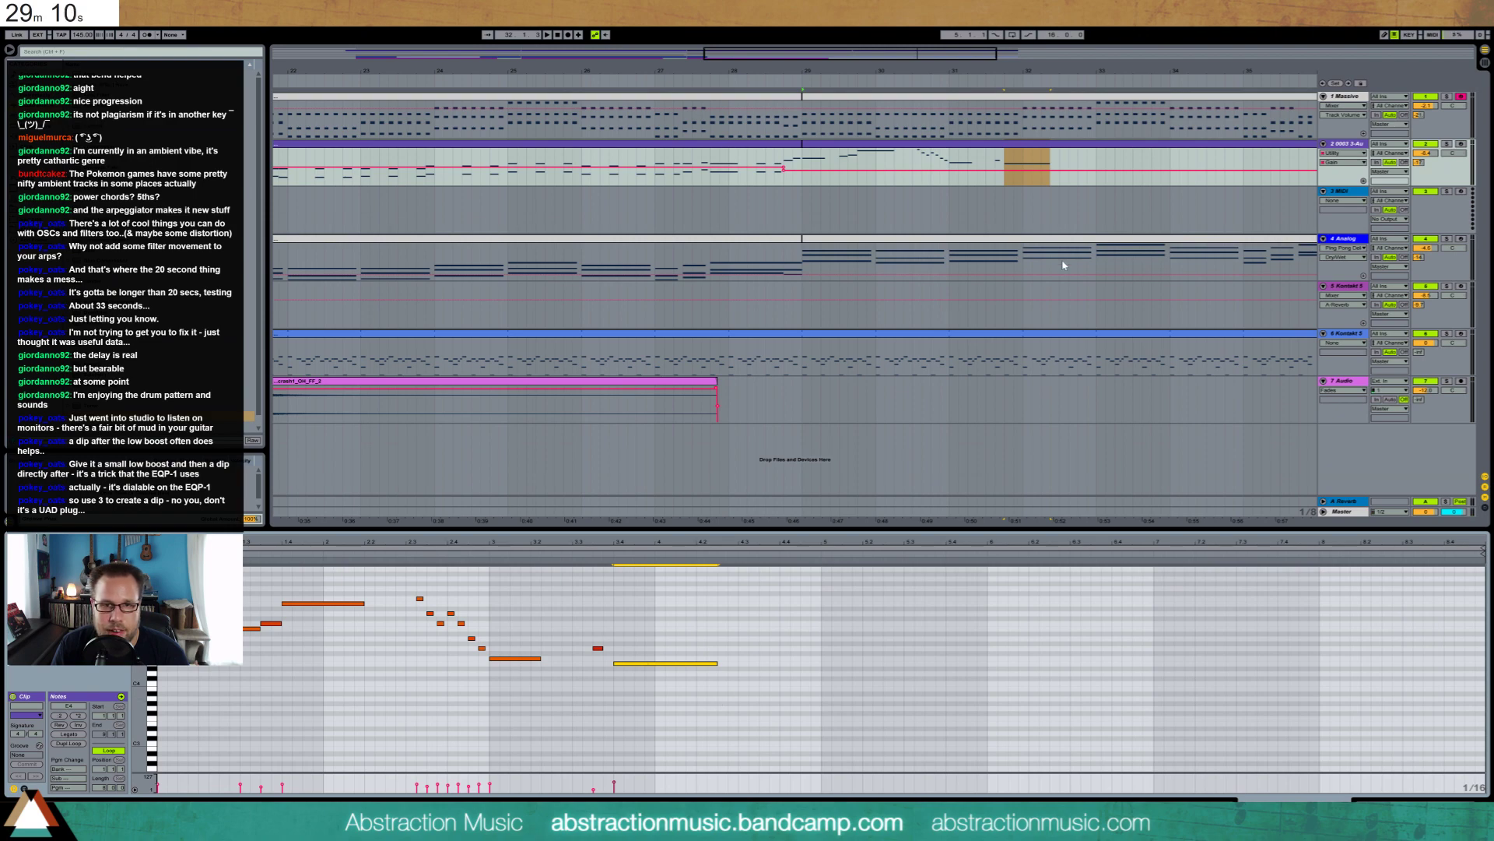
{"action": "left_click", "coordinate": [1030, 98]}
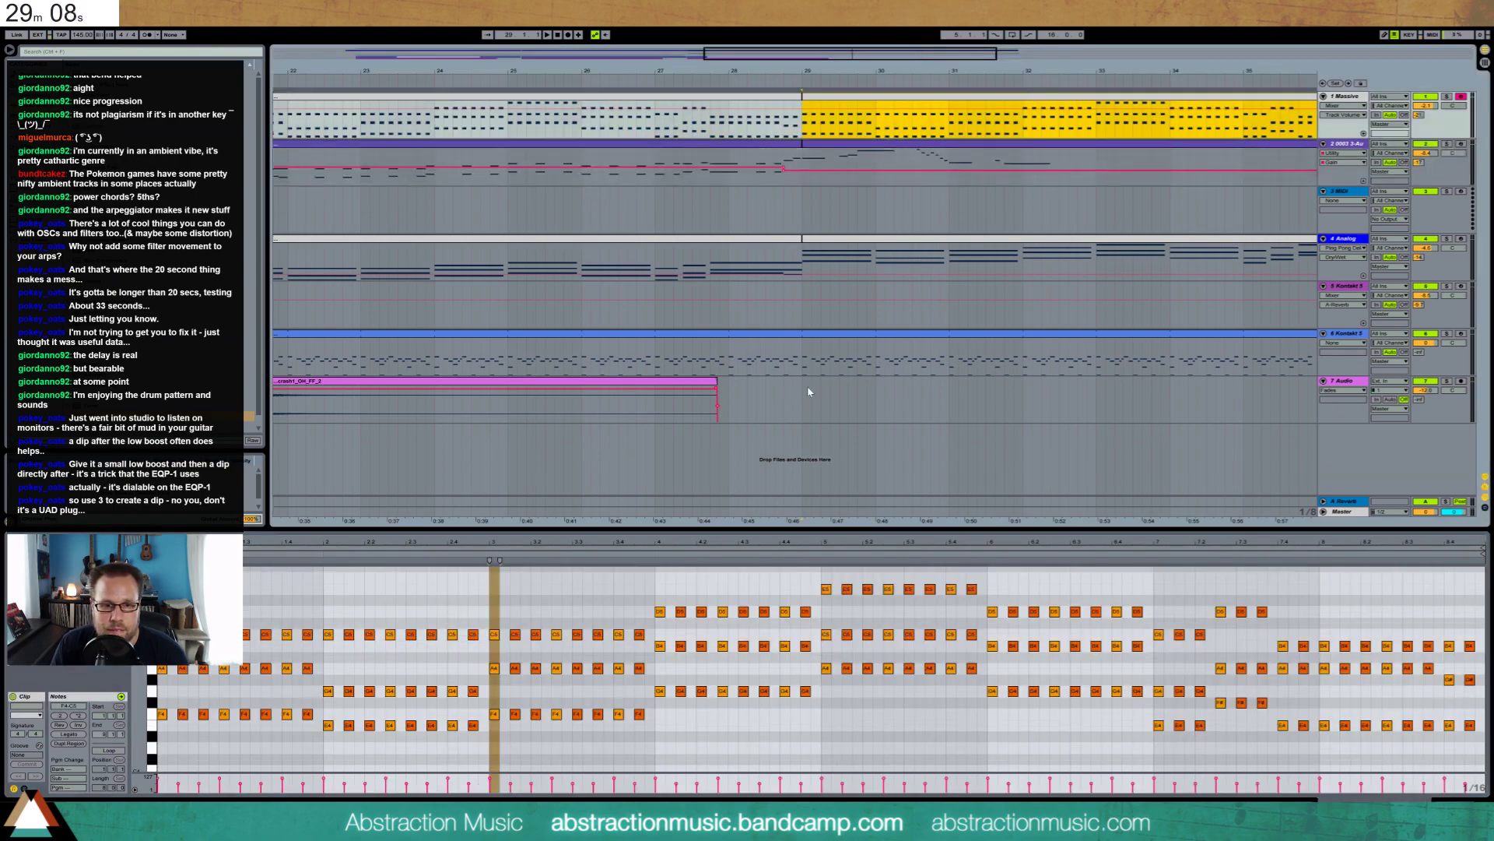
{"action": "left_click", "coordinate": [998, 166]}
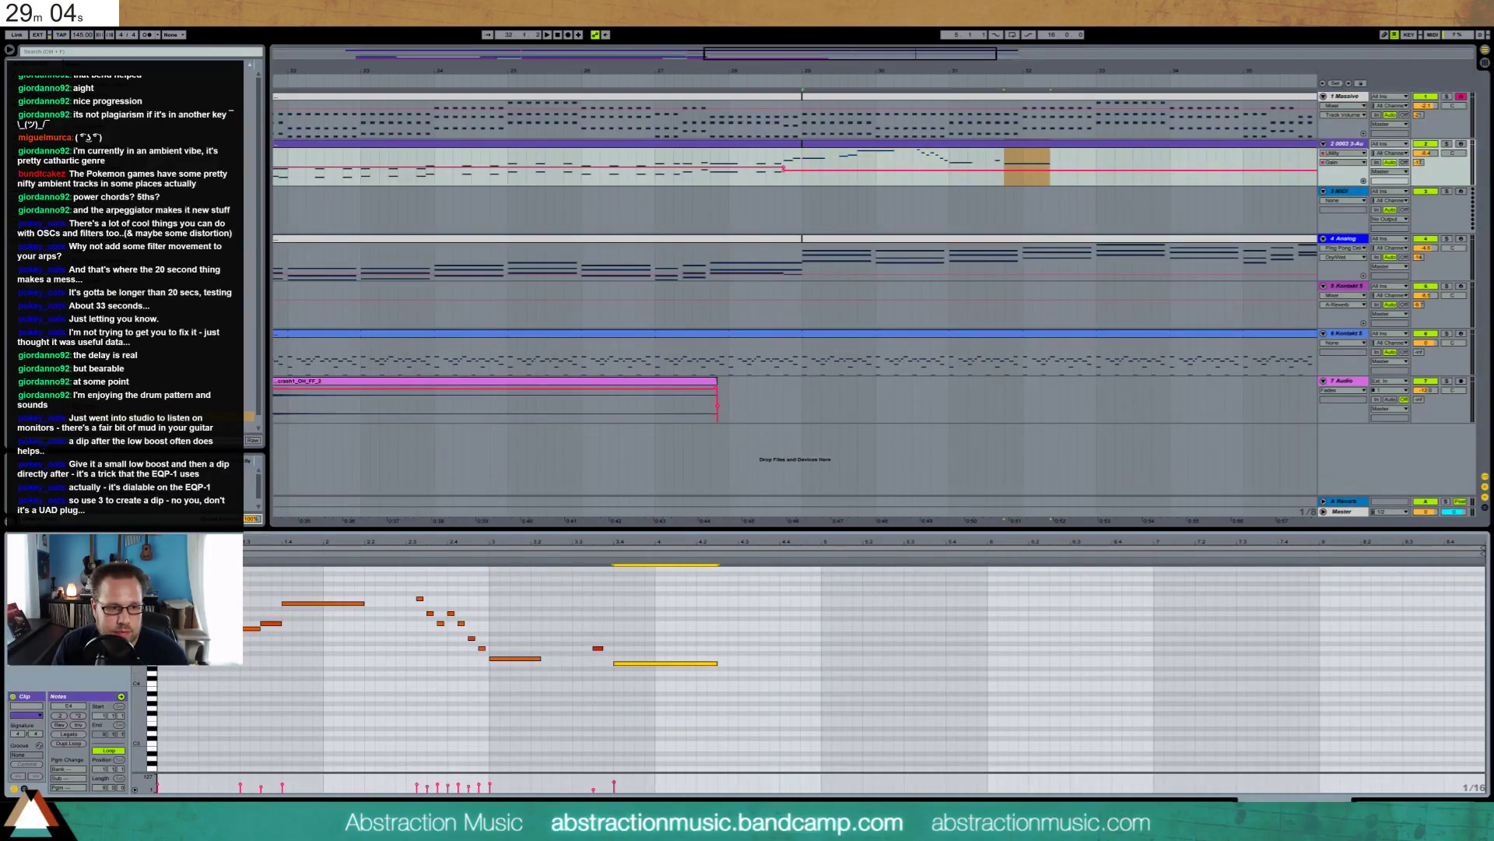
Try the lead's final long note two semitones lower, raise it three semitones to match the preceding long note, and audition it
{"action": "left_click_drag", "start_coordinate": [139, 643], "coordinate": [380, 636]}
{"action": "key", "text": "Down"}
{"action": "key", "text": "Down"}
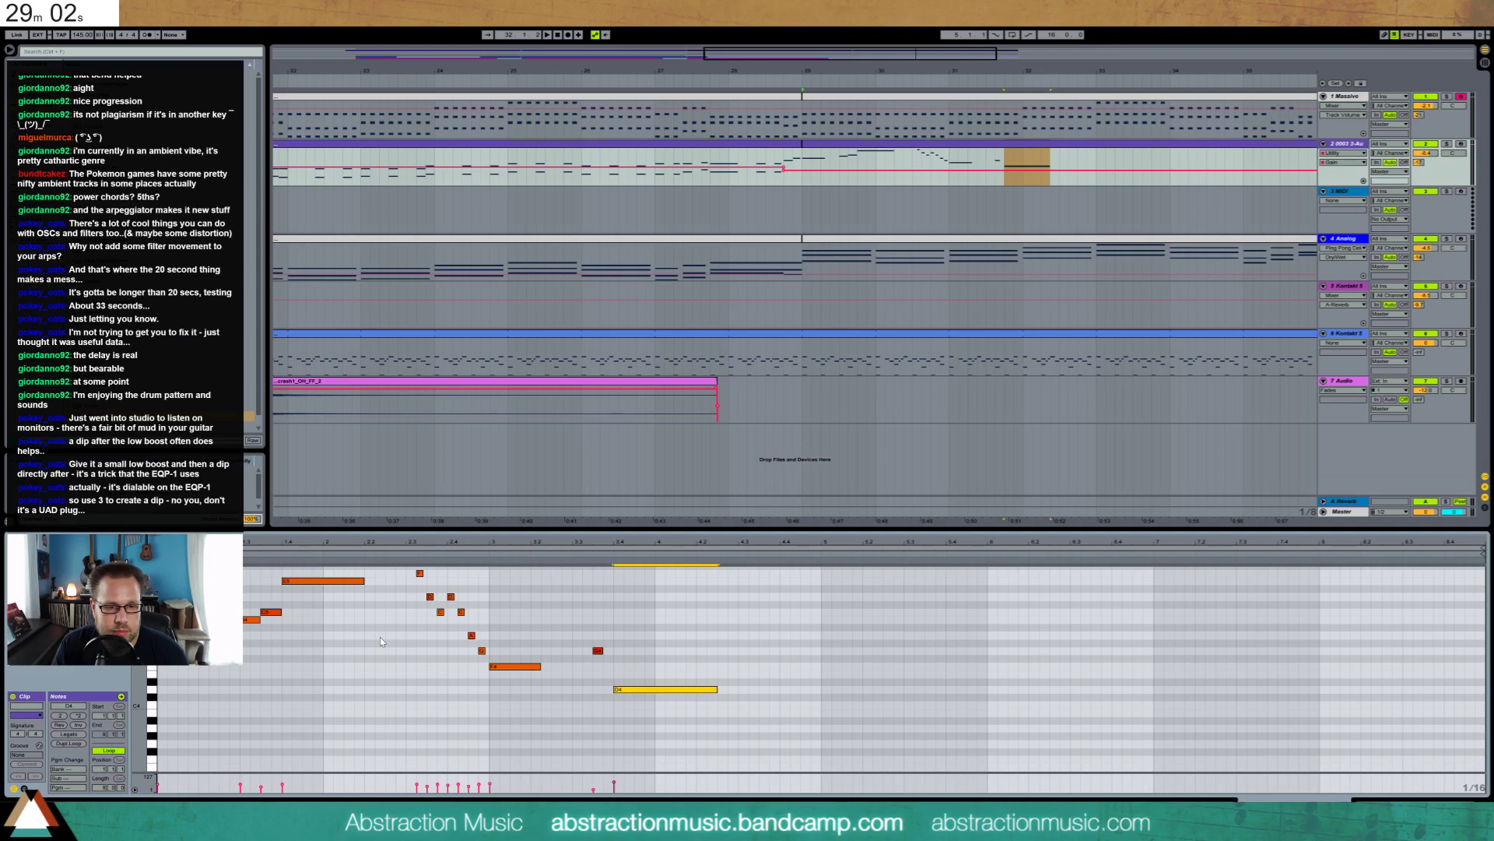
{"action": "key", "text": "Up"}
{"action": "key", "text": "Up"}
{"action": "key", "text": "Up"}
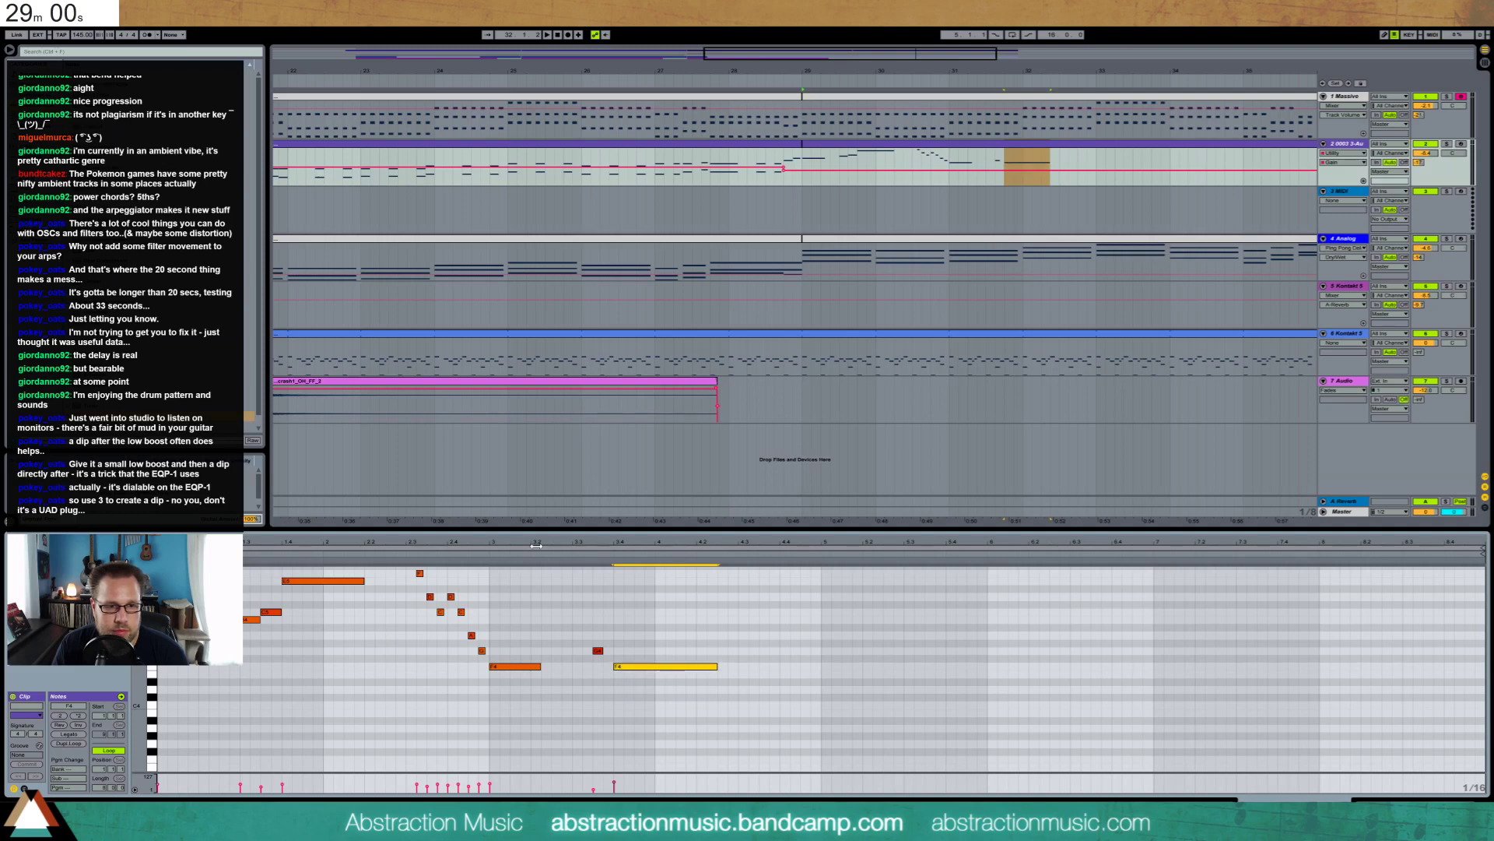
{"action": "left_click", "coordinate": [485, 552]}
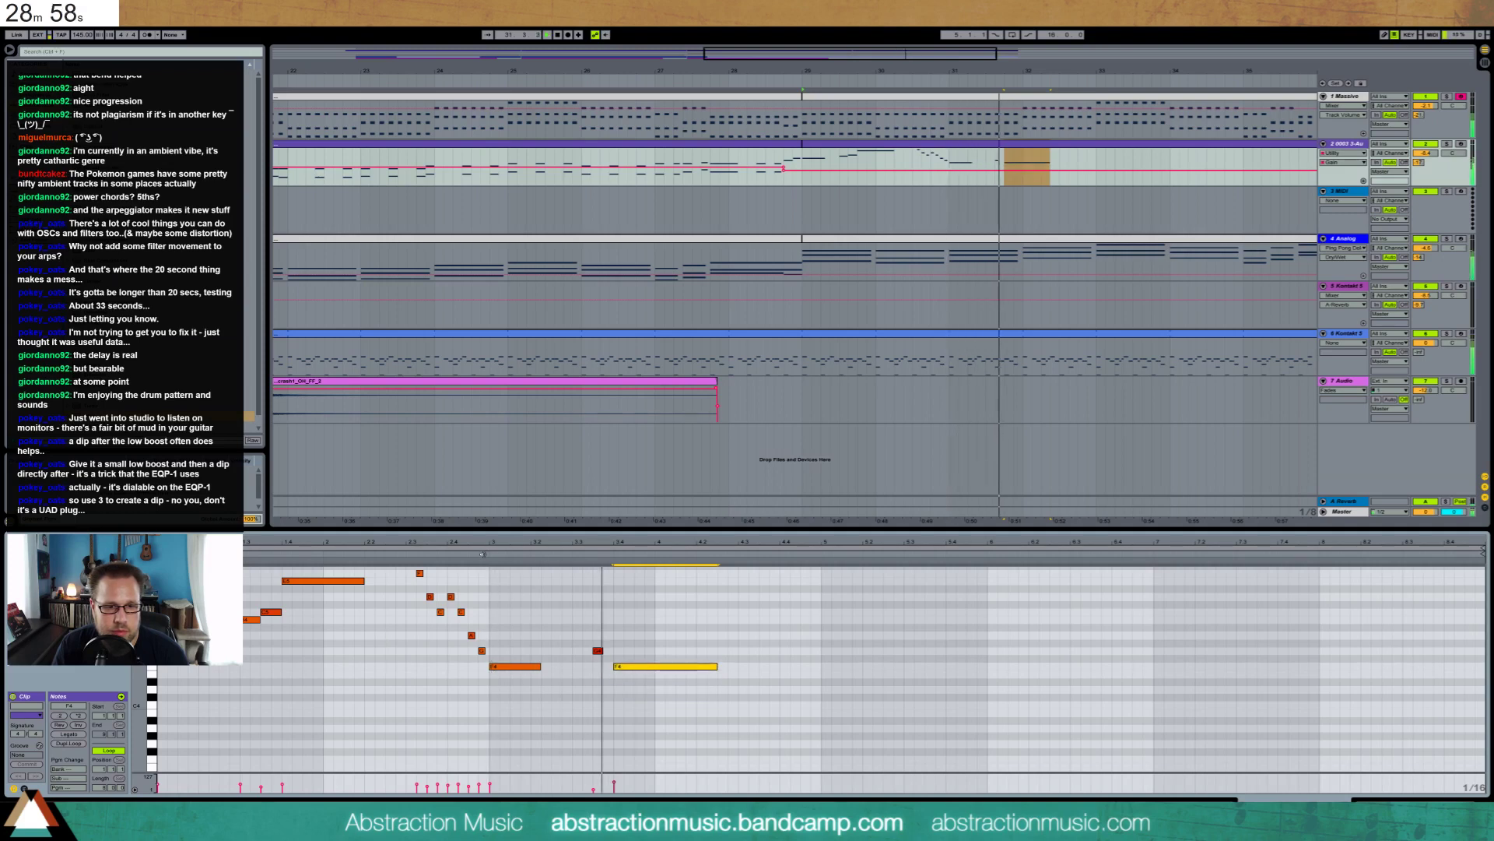
{"action": "key", "text": "space"}
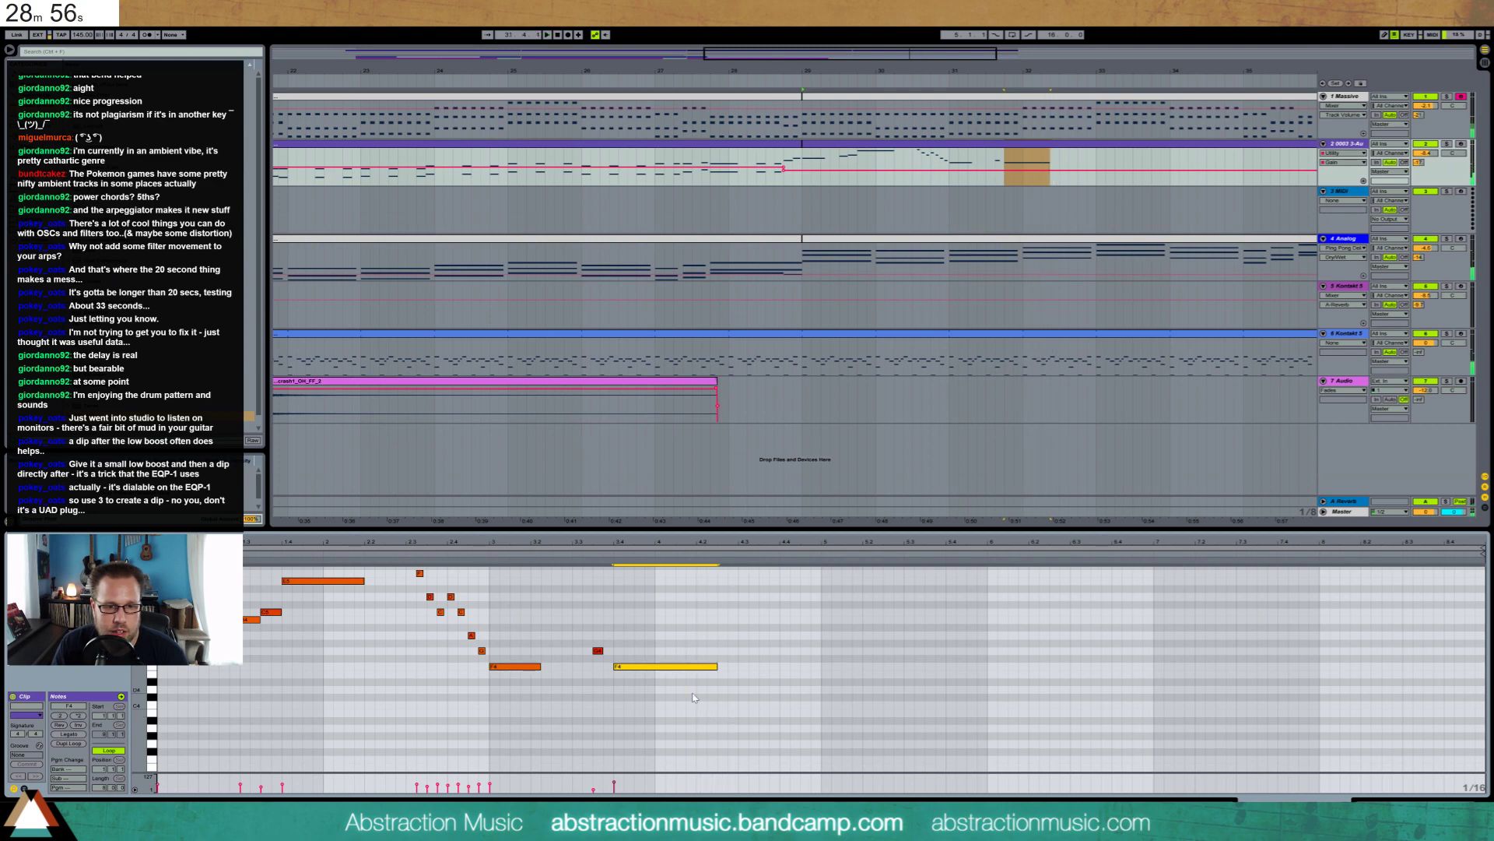
Lower the lead's final long note by four semitones and the short note before it by two semitones during playback
{"action": "key", "text": "Down"}
{"action": "key", "text": "Down"}
{"action": "key", "text": "Down"}
{"action": "left_click", "coordinate": [608, 552]}
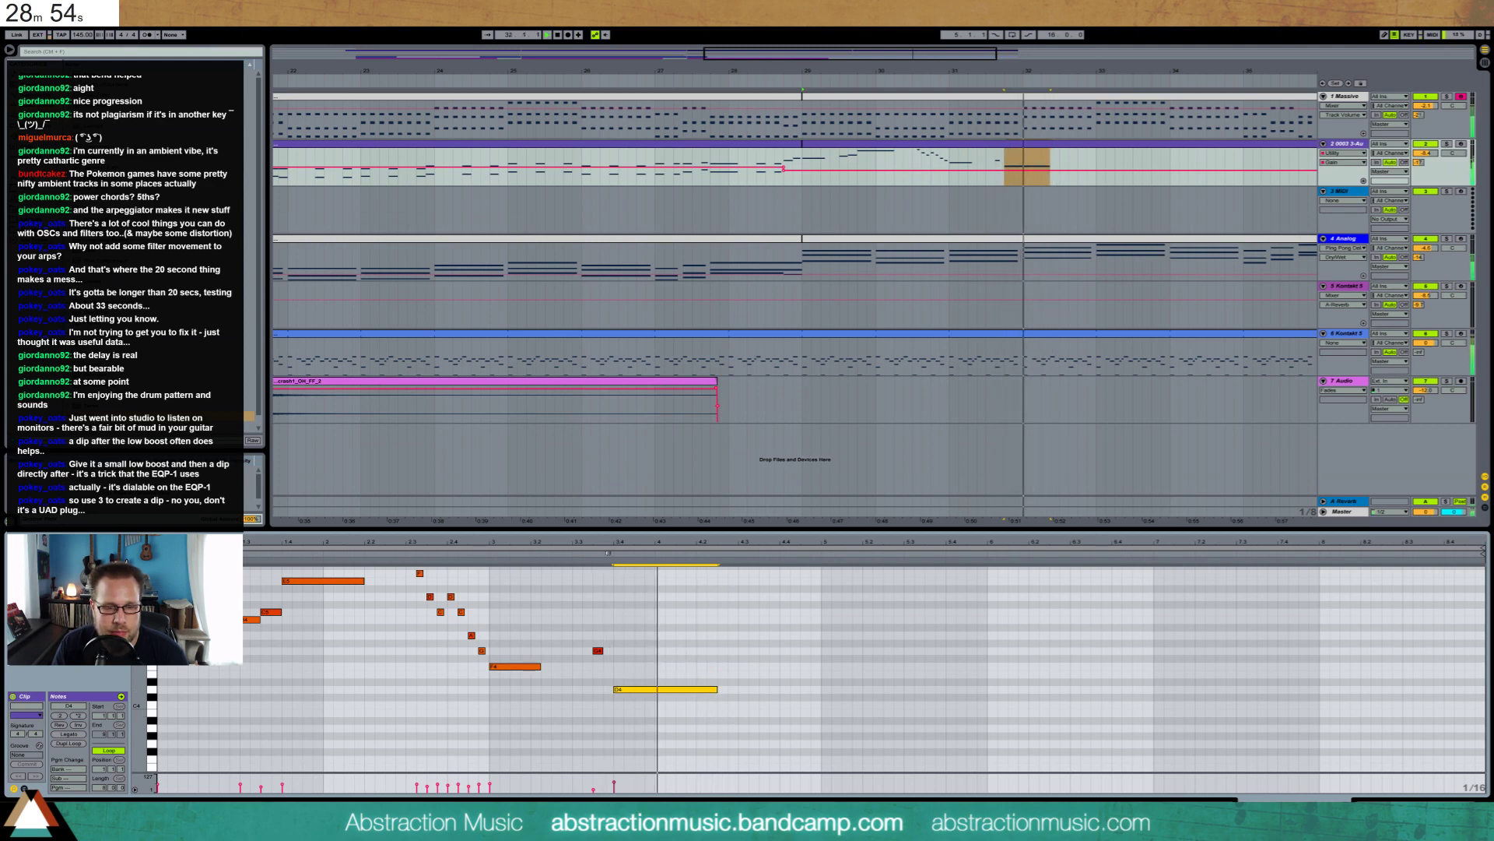
{"action": "key", "text": "Down"}
{"action": "left_click_drag", "start_coordinate": [585, 617], "coordinate": [611, 676]}
{"action": "key", "text": "Down"}
{"action": "key", "text": "Down"}
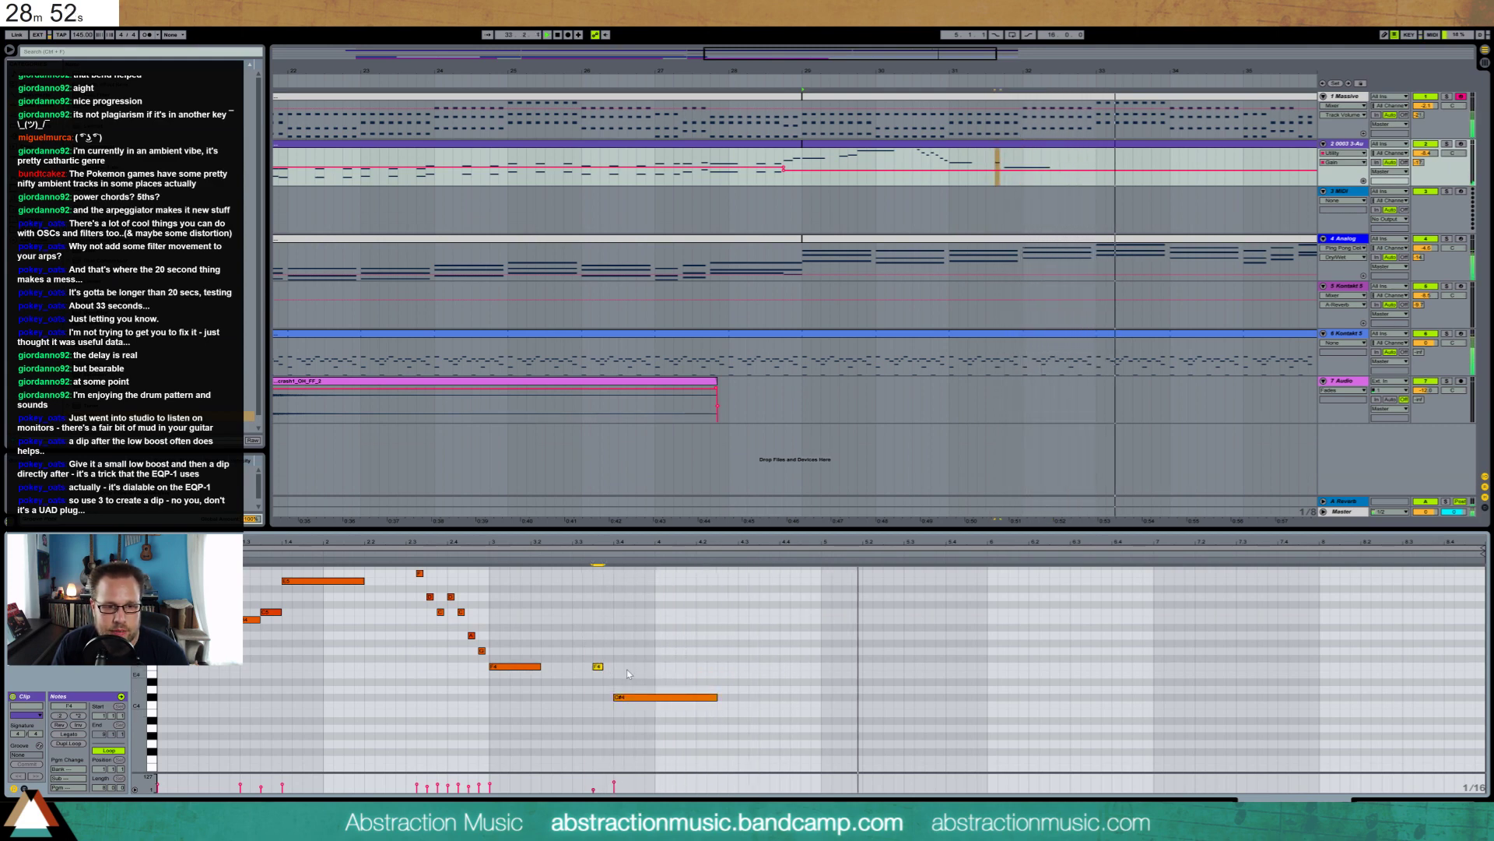
Raise the lead's final long note by one semitone
{"action": "left_click", "coordinate": [635, 697]}
{"action": "key", "text": "Up"}
{"action": "key", "text": "Up"}
{"action": "key", "text": "Down"}
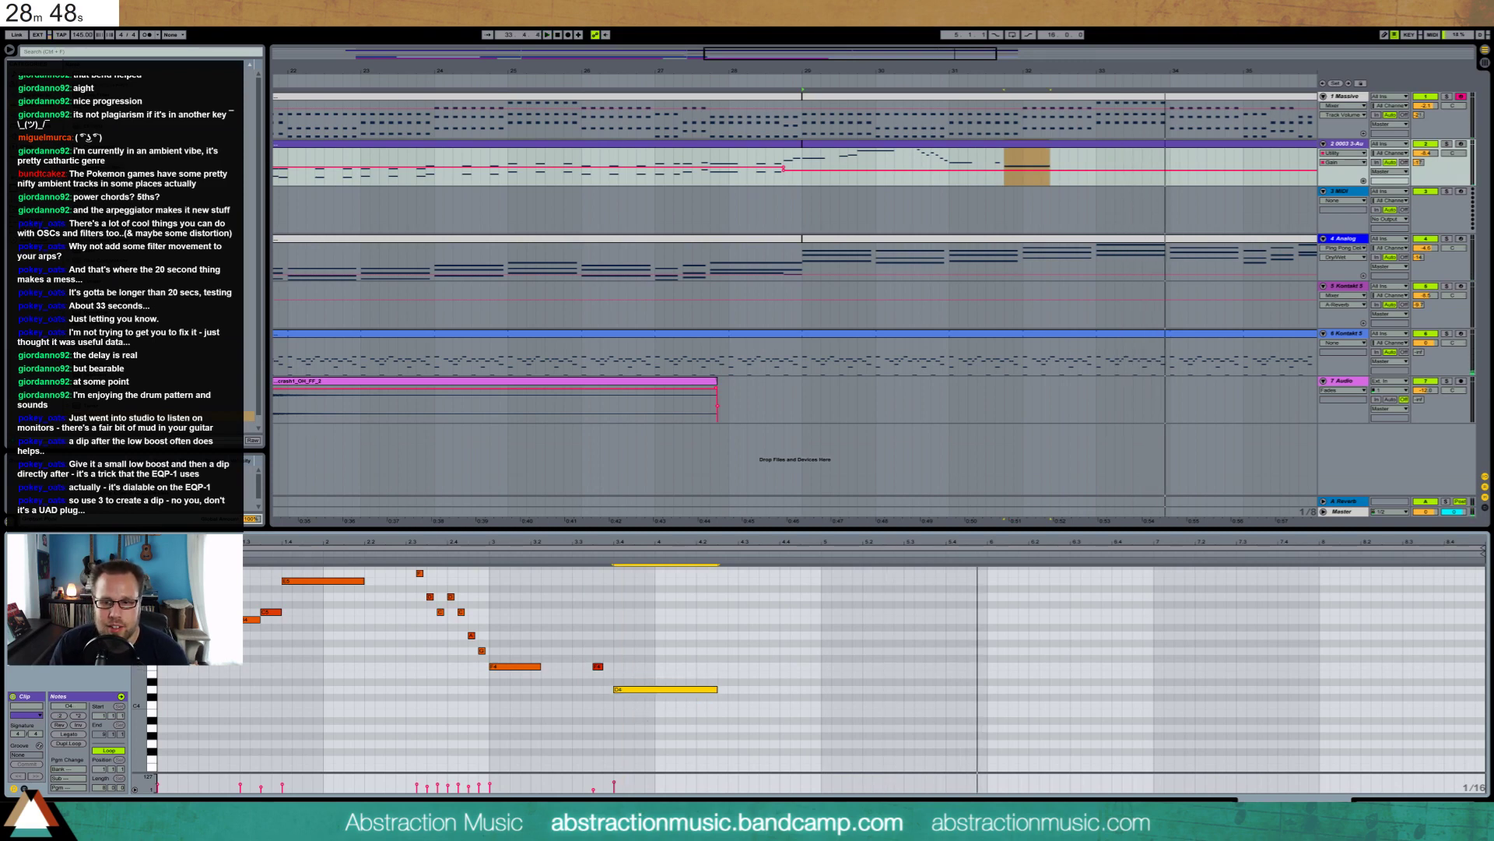
Remove the Utility and the Overdrive from the lead track's device chain and audition the lead around bar 29
{"action": "key", "text": "shift+Tab"}
{"action": "key", "text": "Delete"}
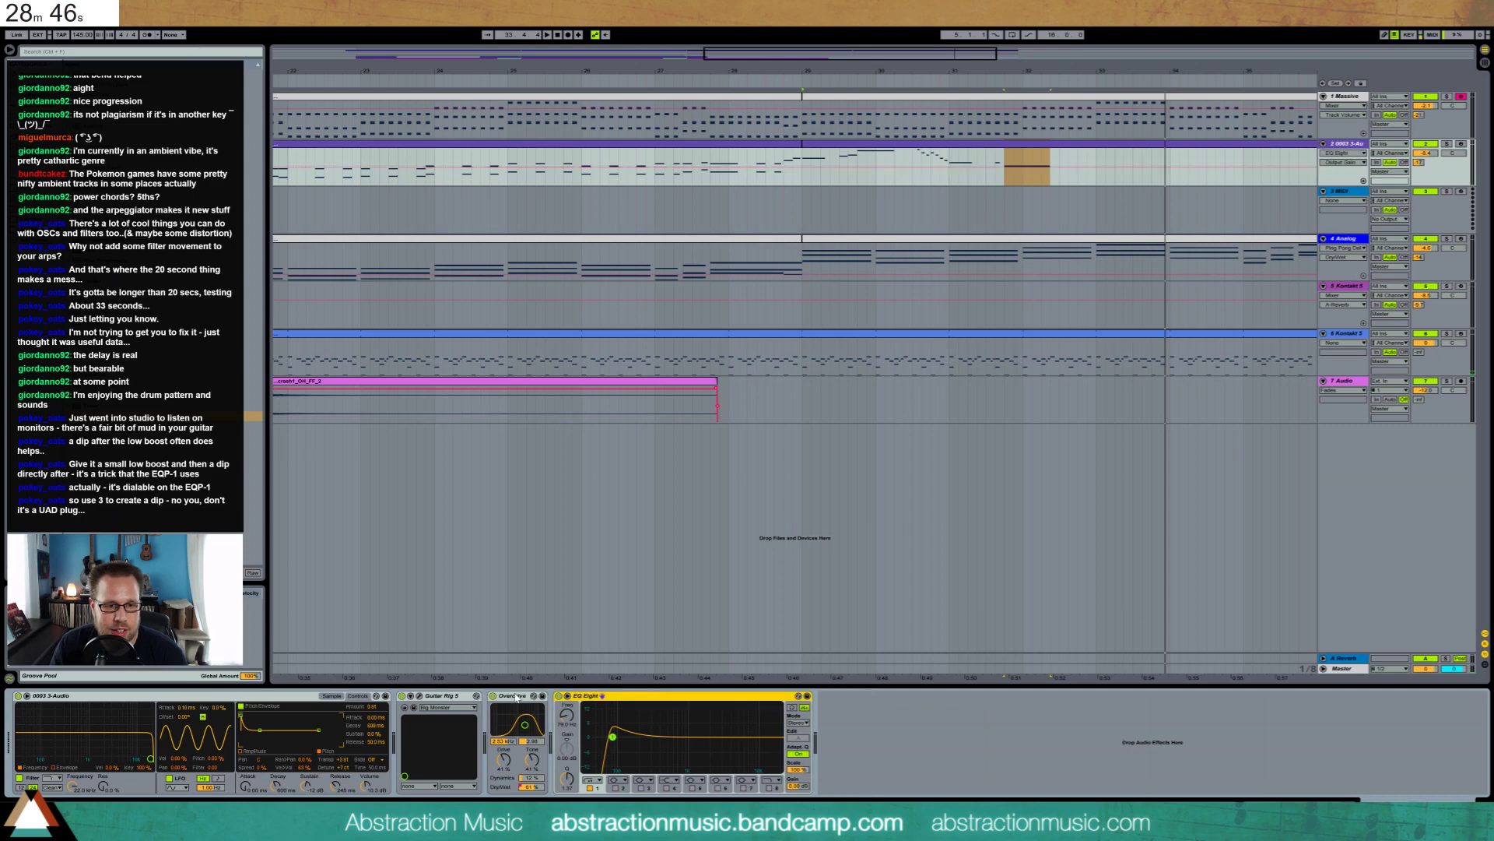
{"action": "key", "text": "Delete"}
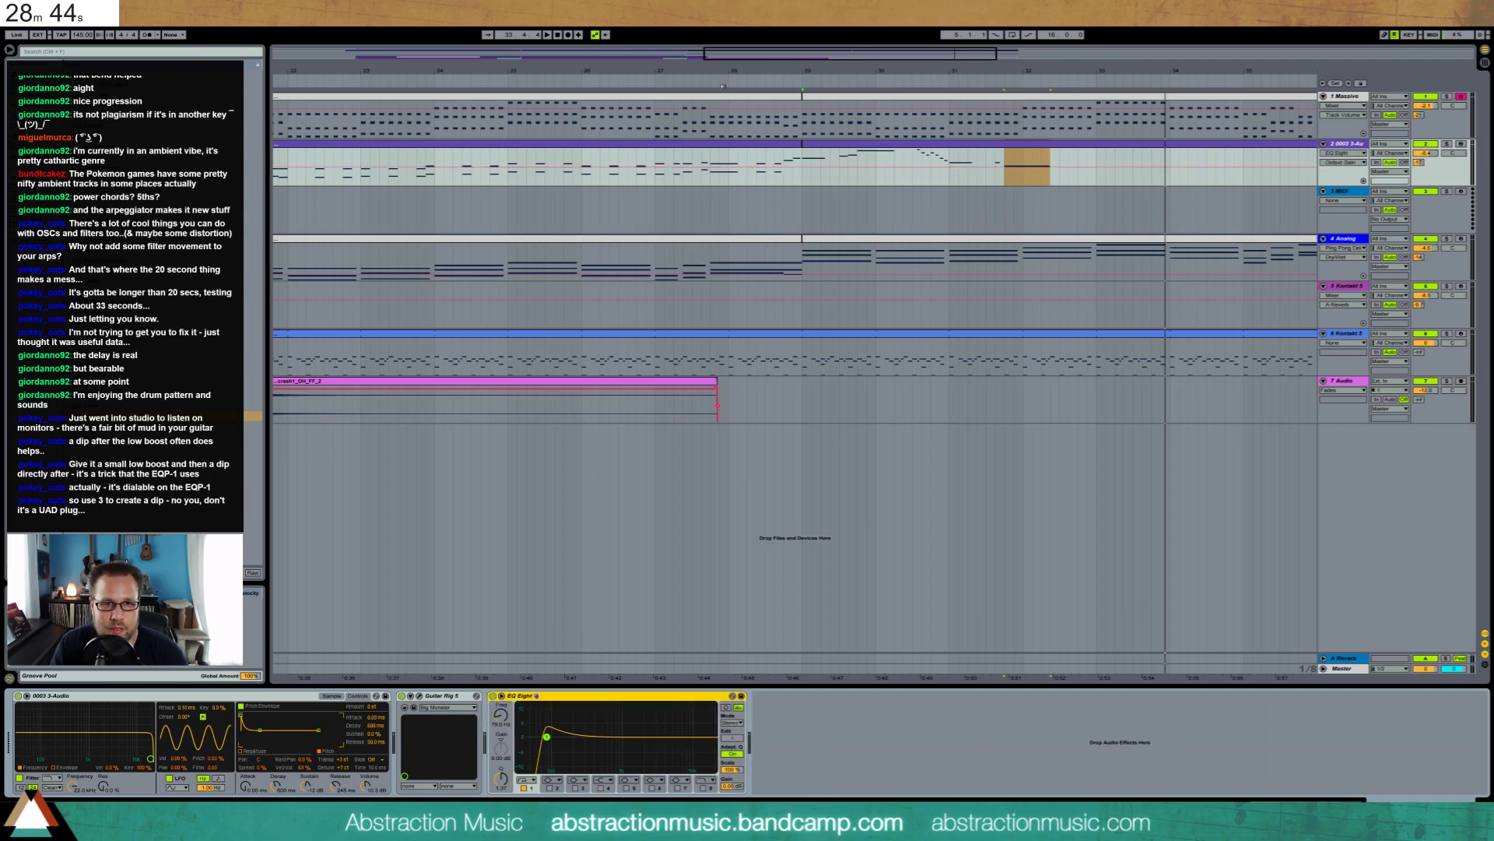
{"action": "key", "text": "space"}
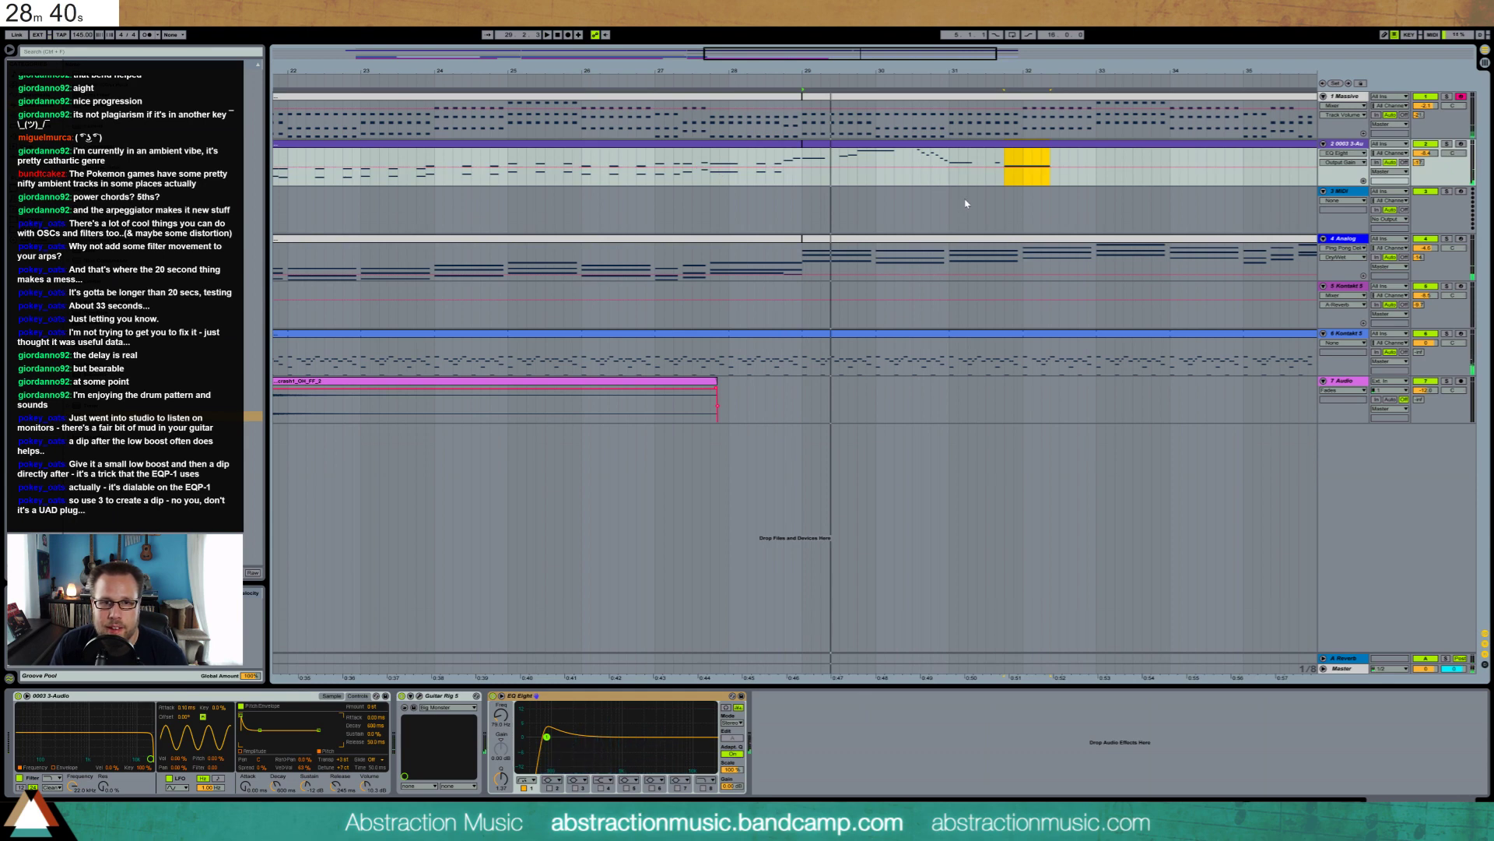
{"action": "key", "text": "space"}
Copy the Massive clip starting at bar 29 onto the first Kontakt 5 track, solo that track and play it
{"action": "left_click", "coordinate": [1158, 102]}
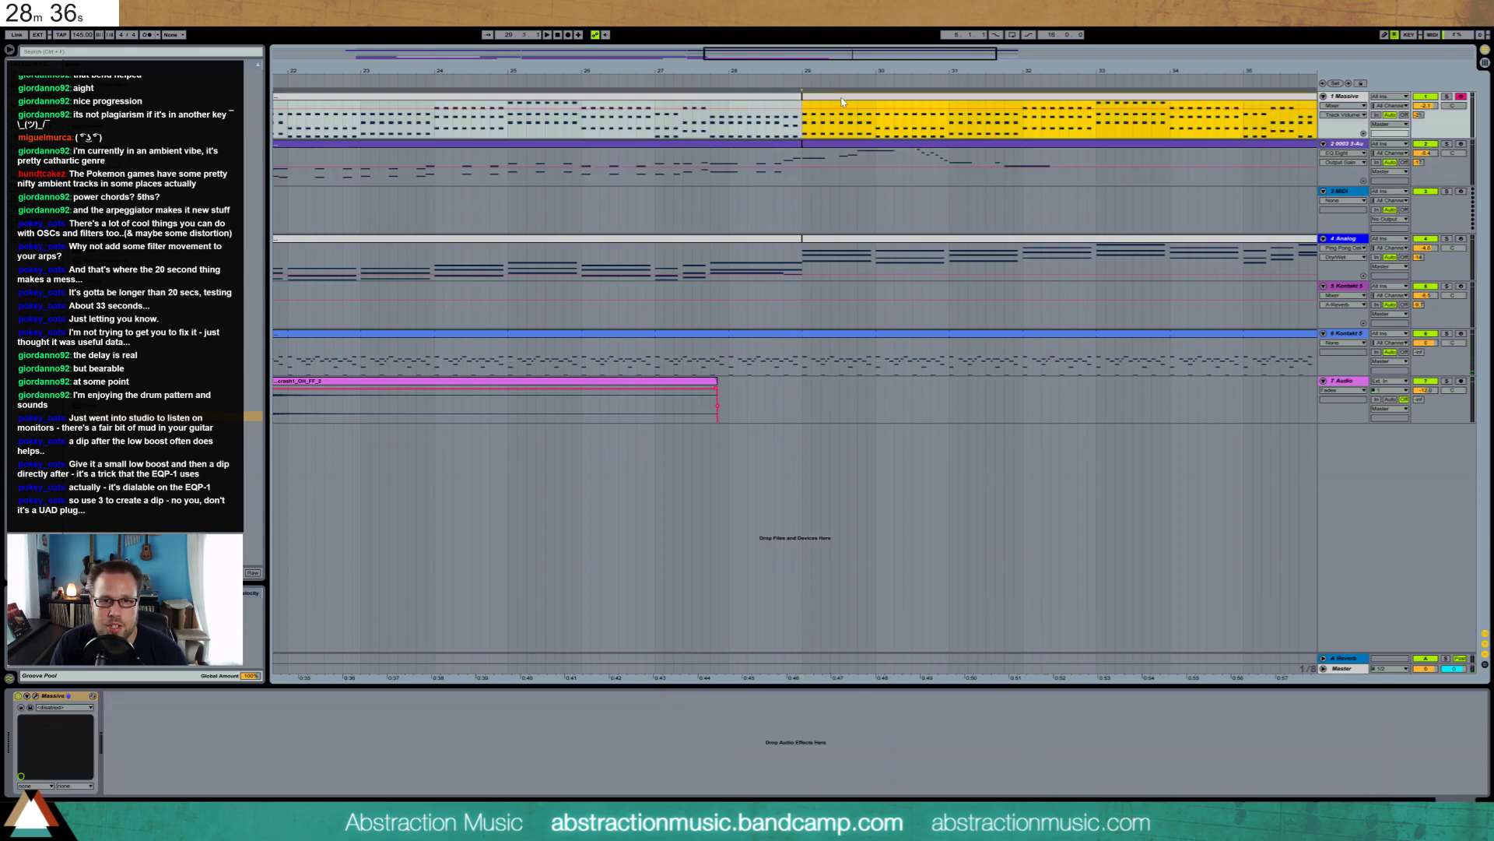
{"action": "left_click_drag", "start_coordinate": [841, 102], "coordinate": [846, 294]}
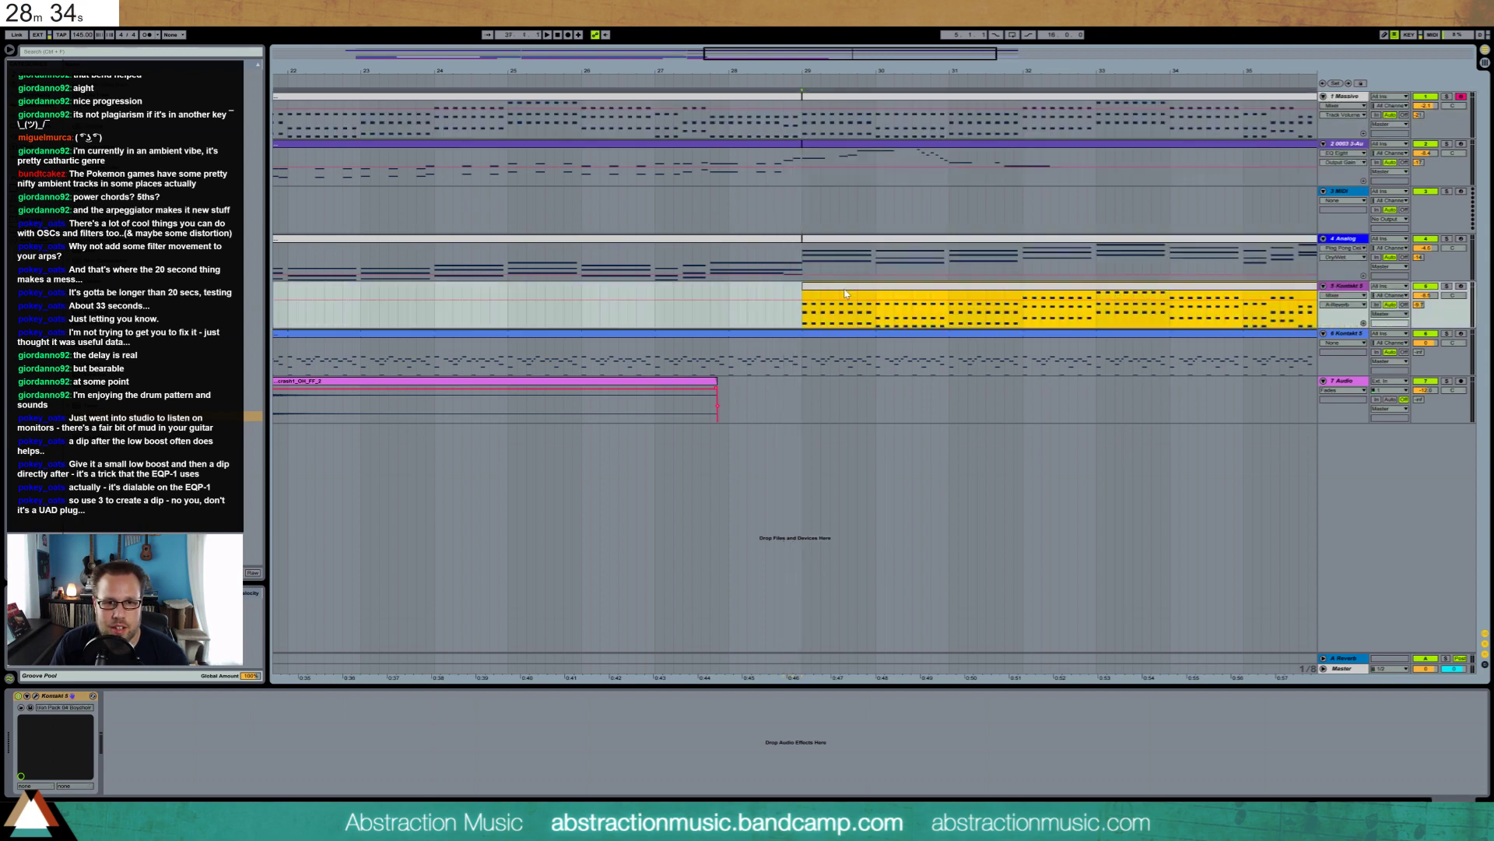
{"action": "left_click", "coordinate": [1446, 286]}
{"action": "key", "text": "space"}
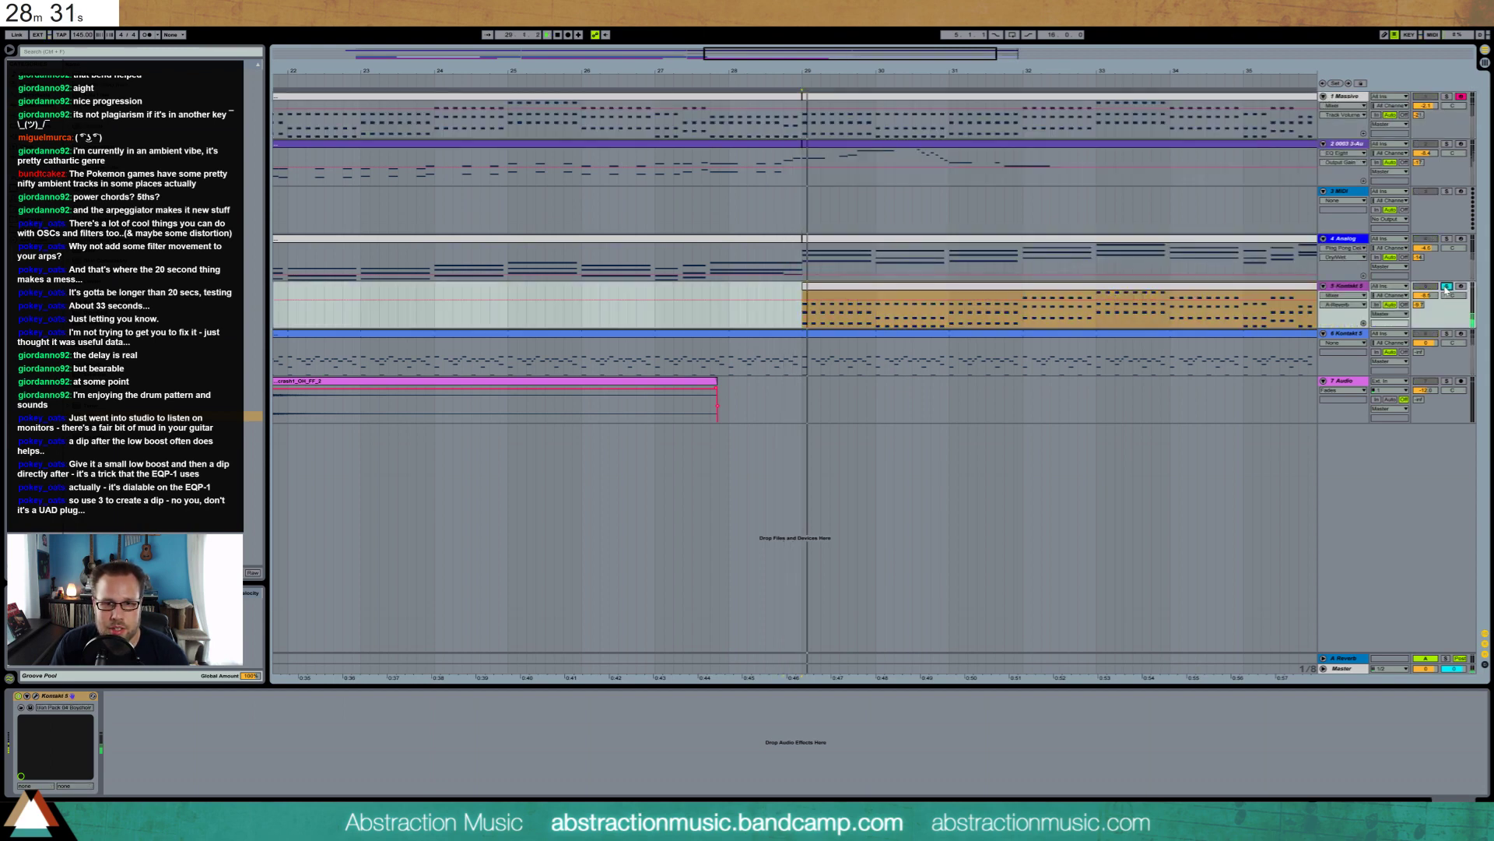
Examine the Iron Pack instrument loaded in the soloed track's Kontakt 5
{"action": "left_click", "coordinate": [36, 697]}
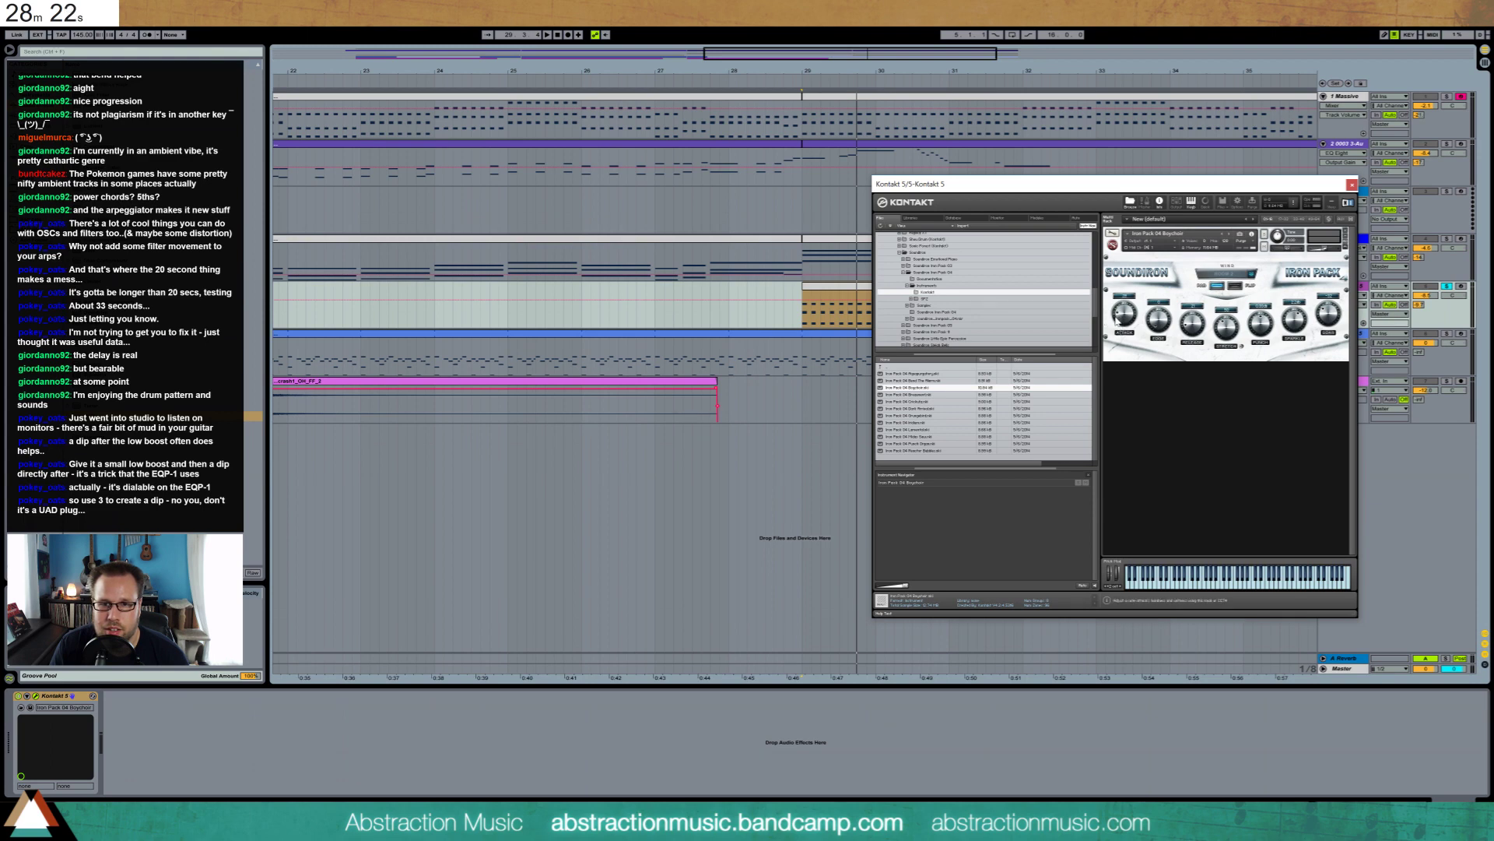
{"action": "left_click", "coordinate": [1351, 184]}
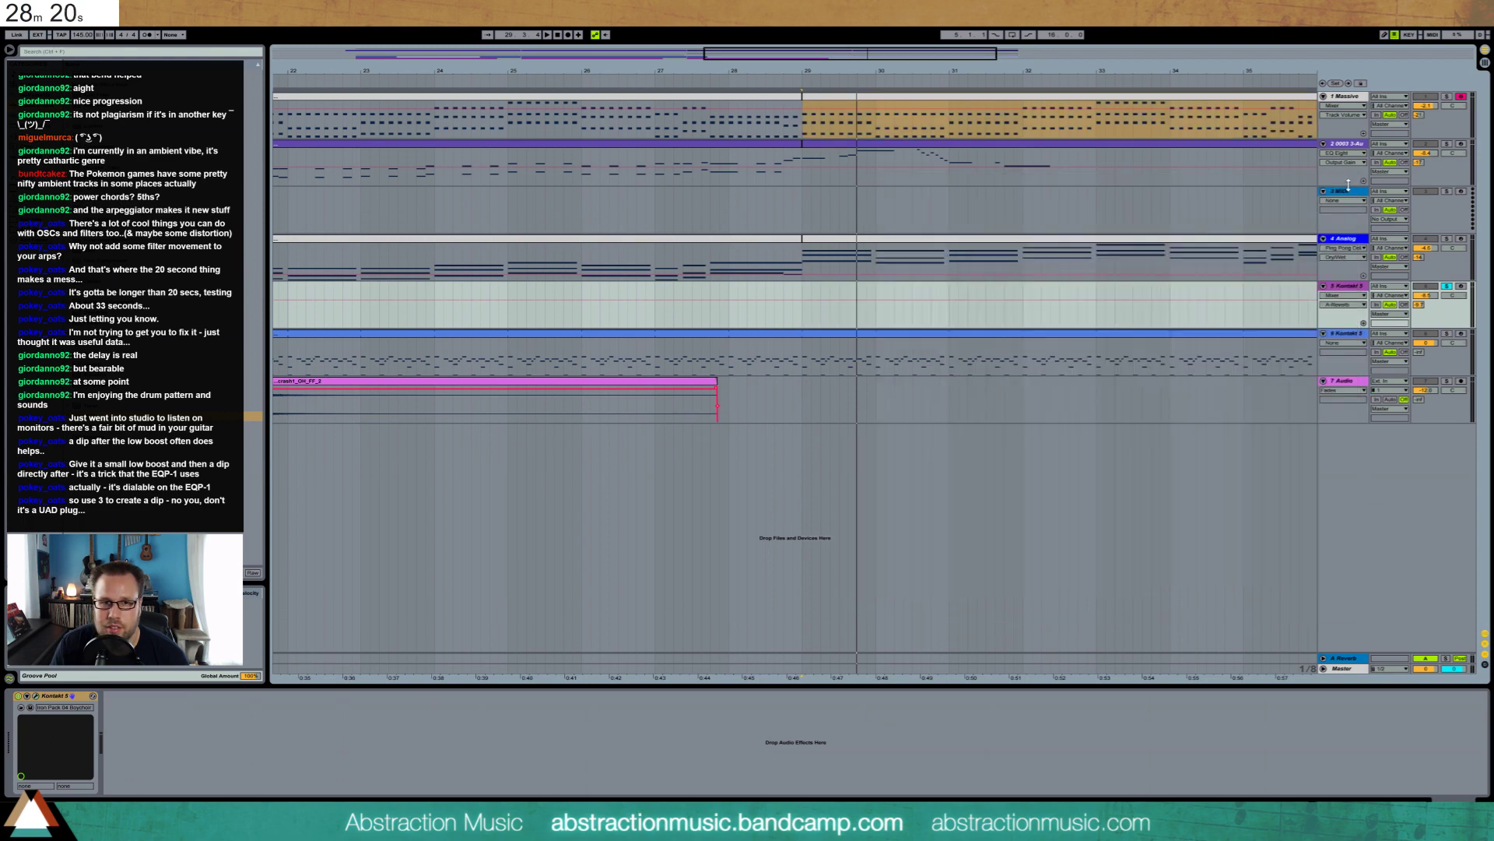
{"action": "left_click", "coordinate": [1332, 288]}
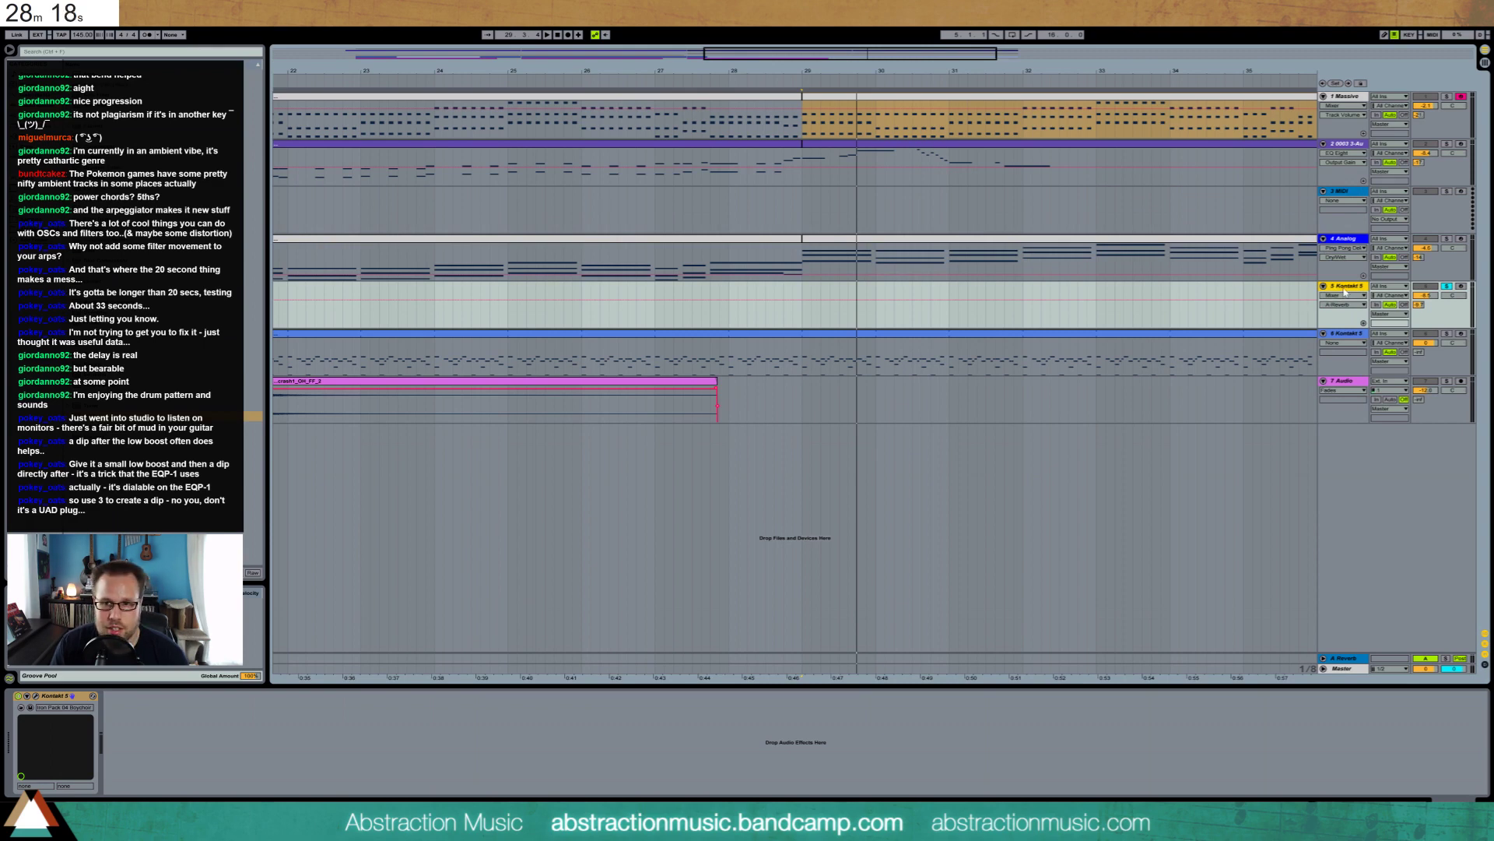
{"action": "left_click", "coordinate": [36, 698]}
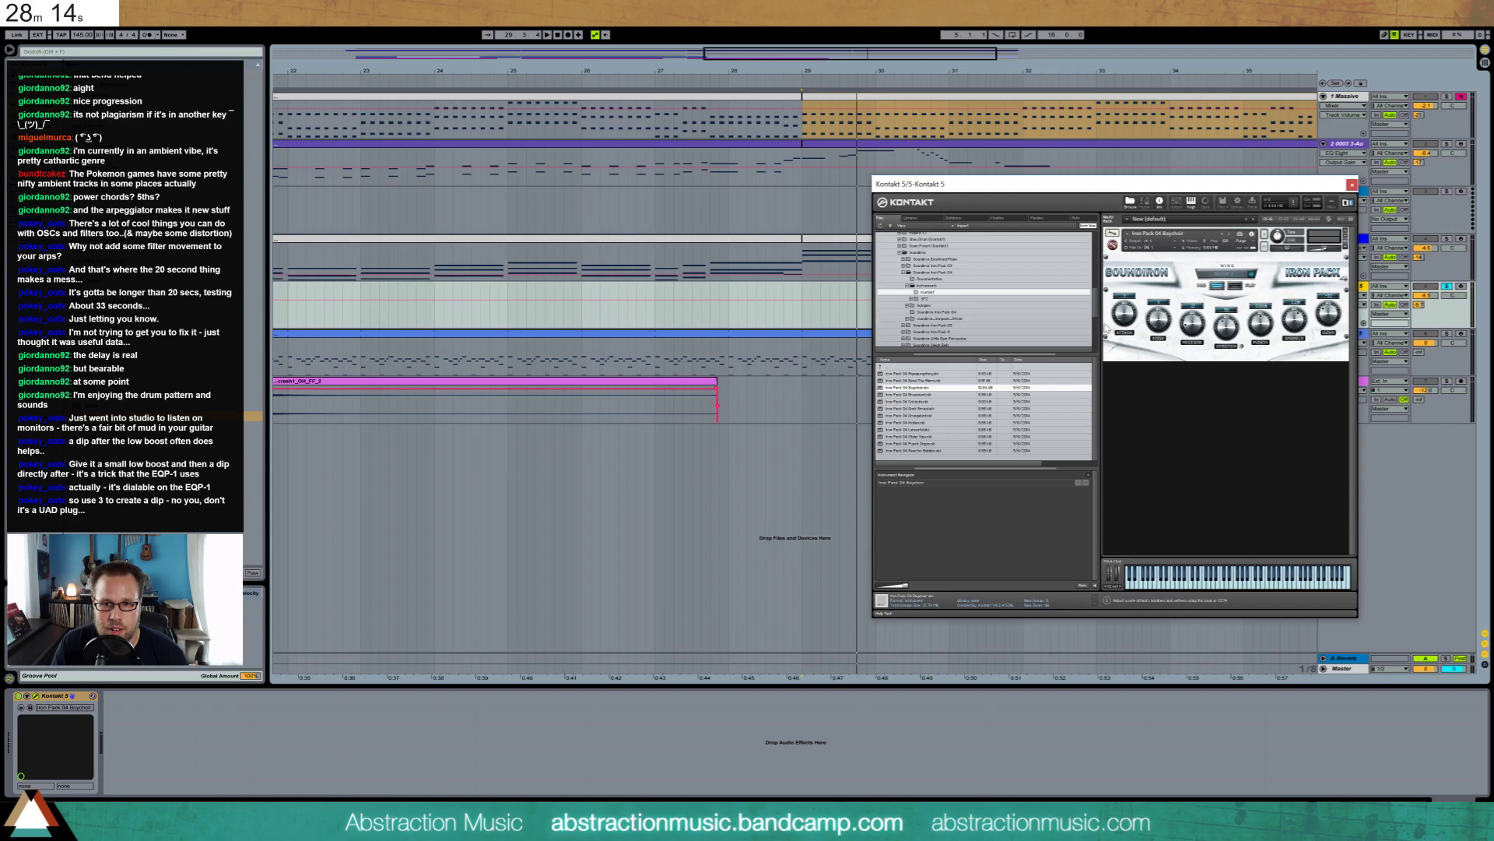
Copy the Massive clip at bar 29 onto the soloed Kontakt 5 track again, audition it and close the instrument window
{"action": "left_click", "coordinate": [901, 135]}
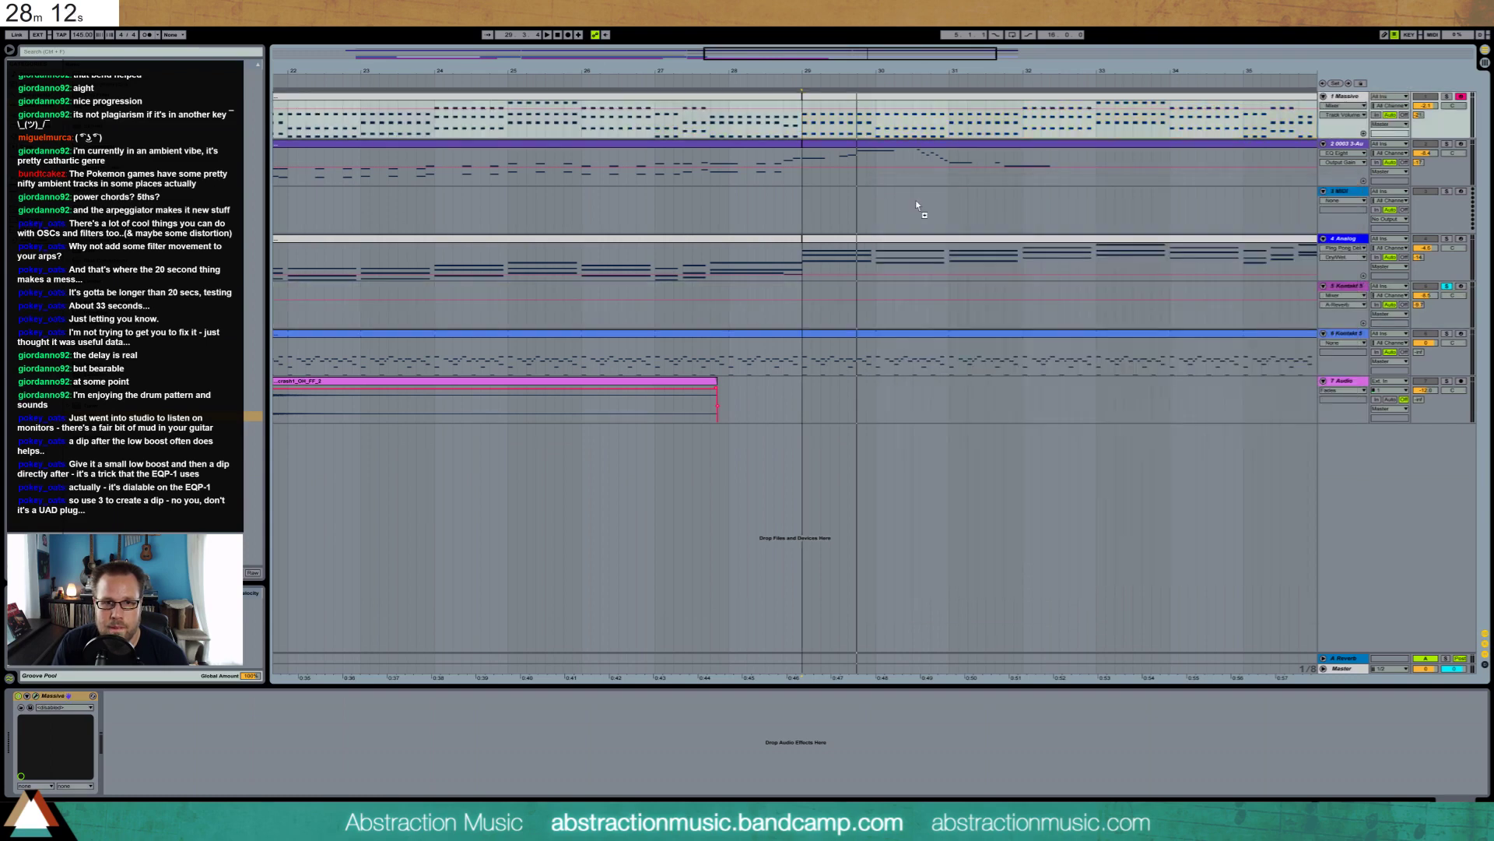
{"action": "left_click", "coordinate": [918, 290]}
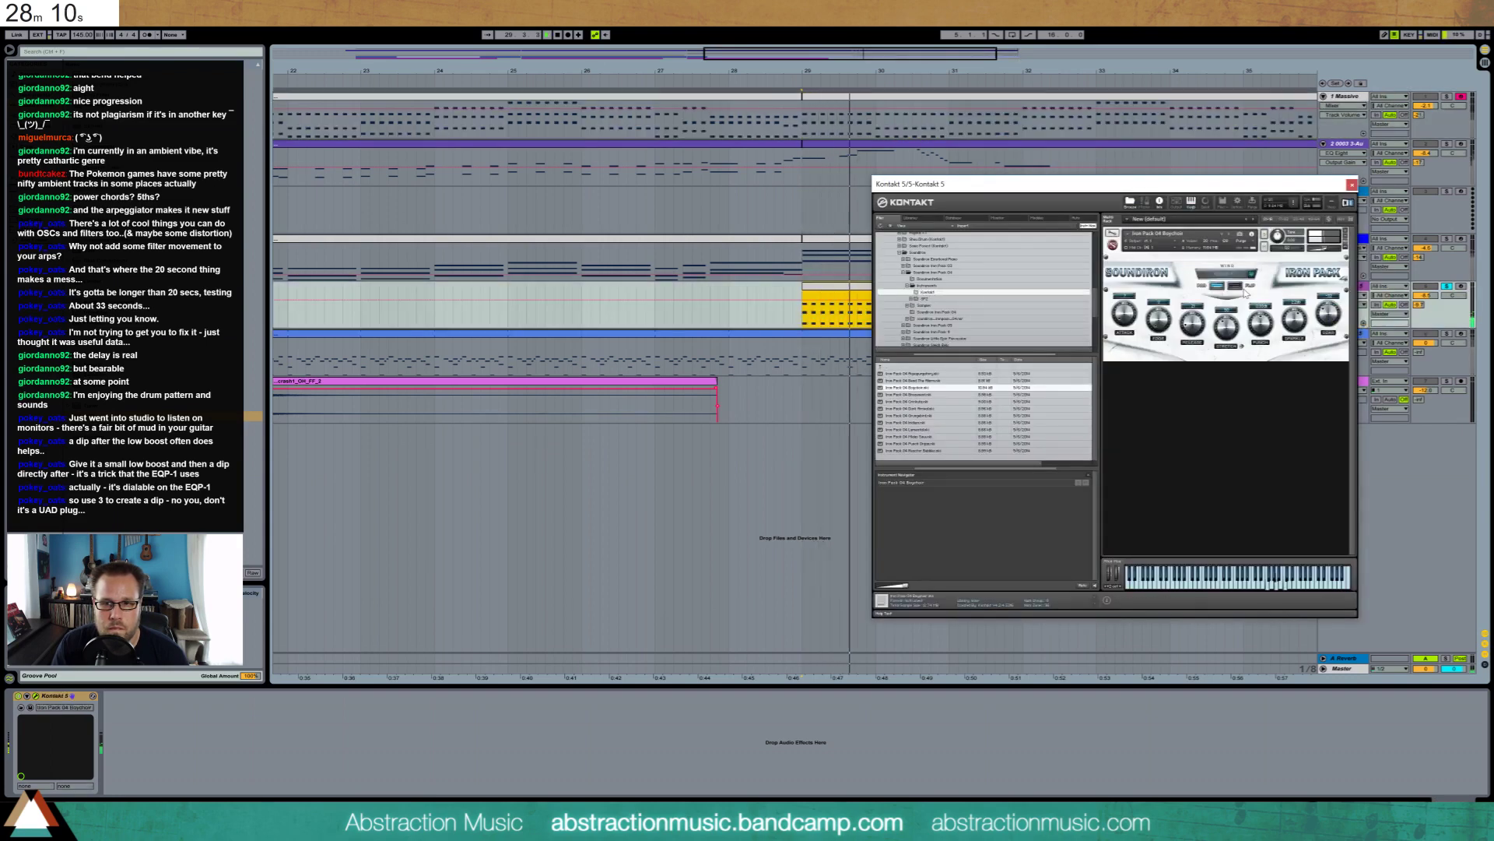
{"action": "left_click", "coordinate": [1352, 186]}
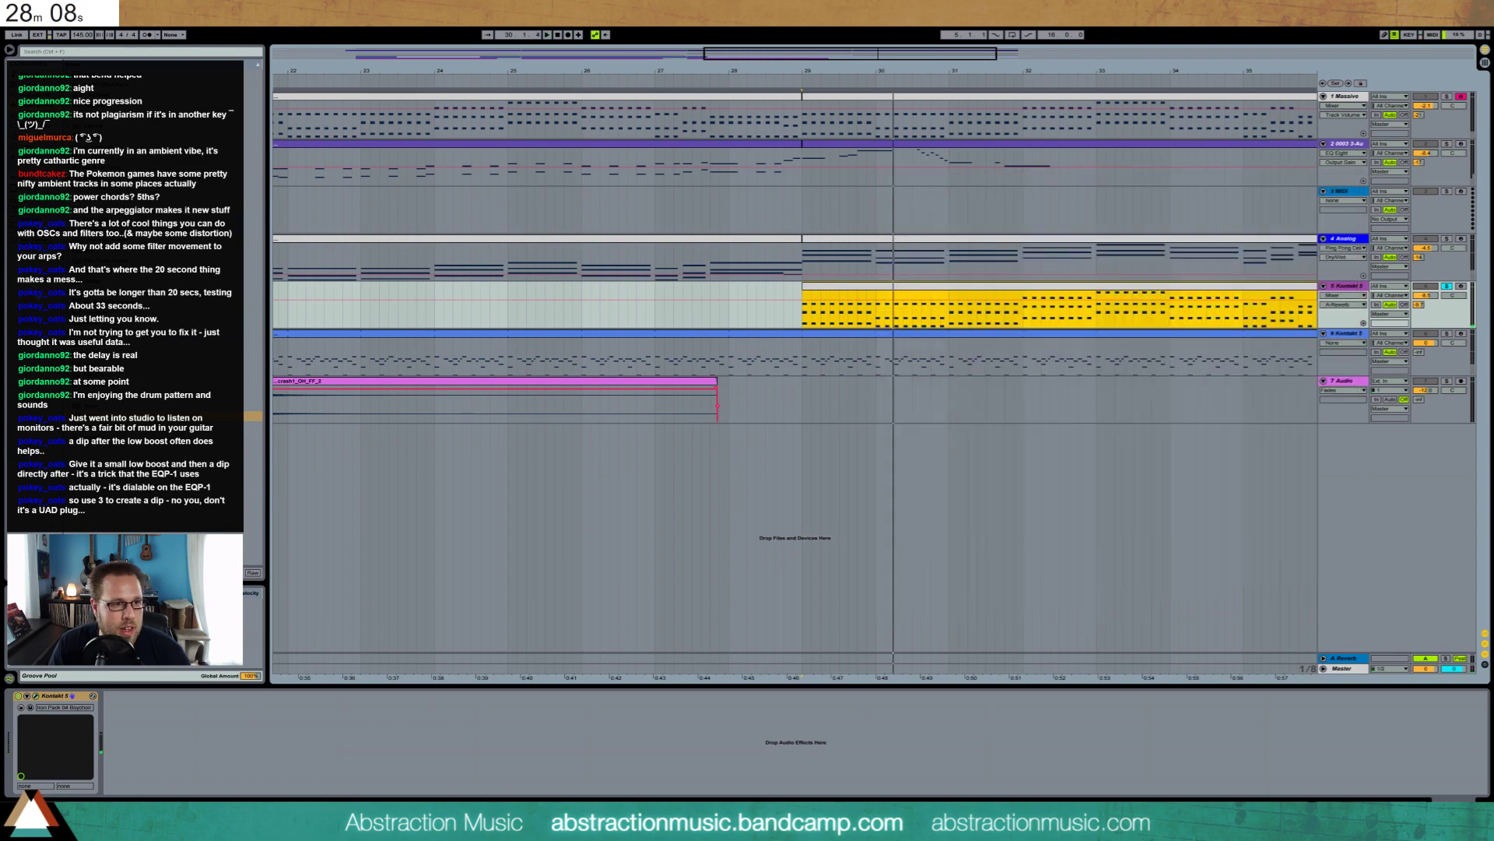
Add a Compressor after Kontakt 5 on the soloed track and automate it to switch on just before bar 29
{"action": "left_click", "coordinate": [171, 725]}
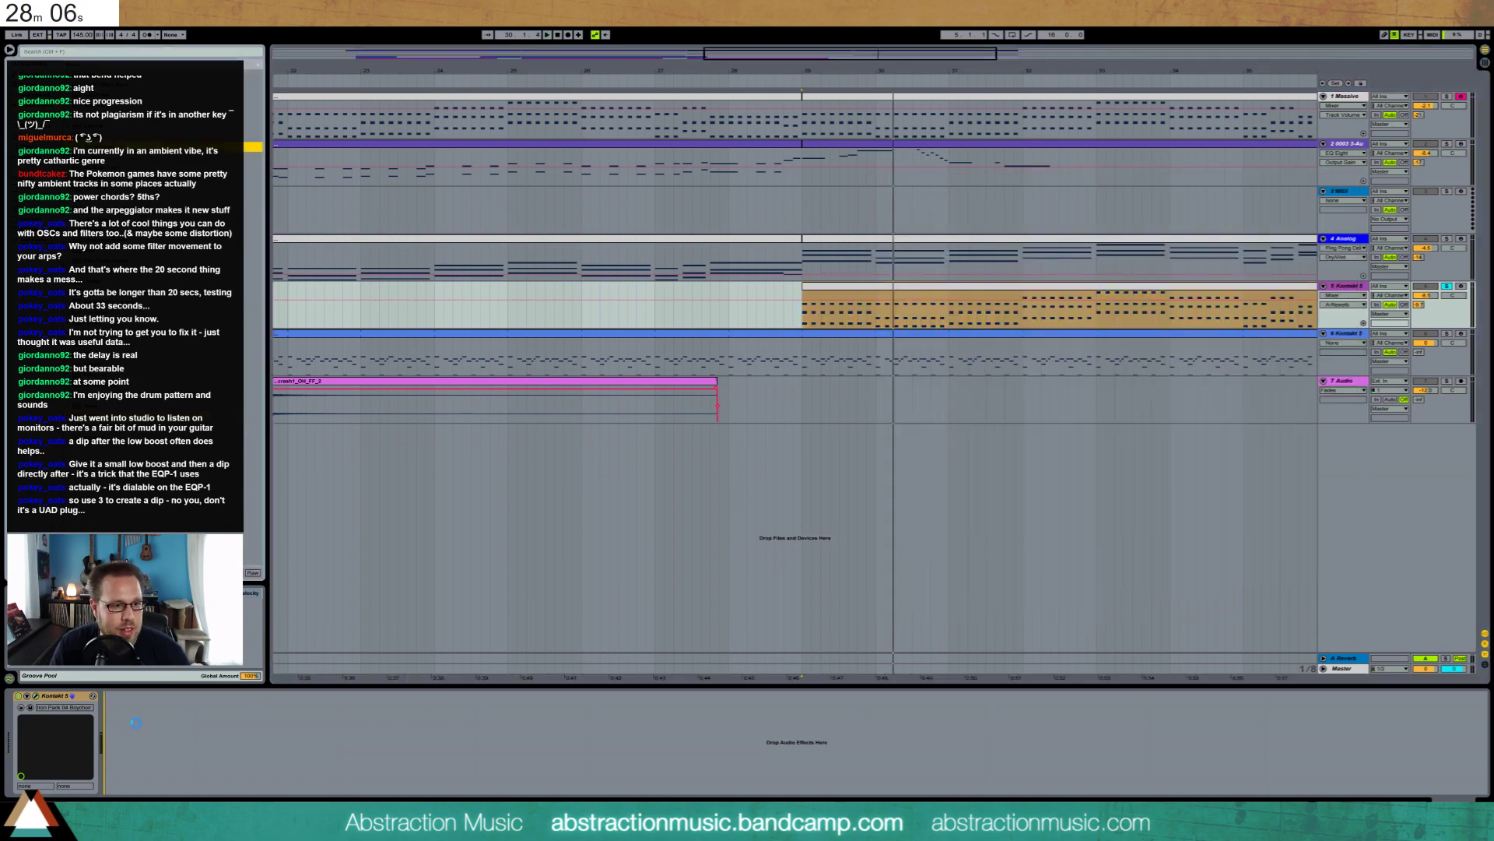
{"action": "left_click_drag", "start_coordinate": [136, 723], "coordinate": [154, 761]}
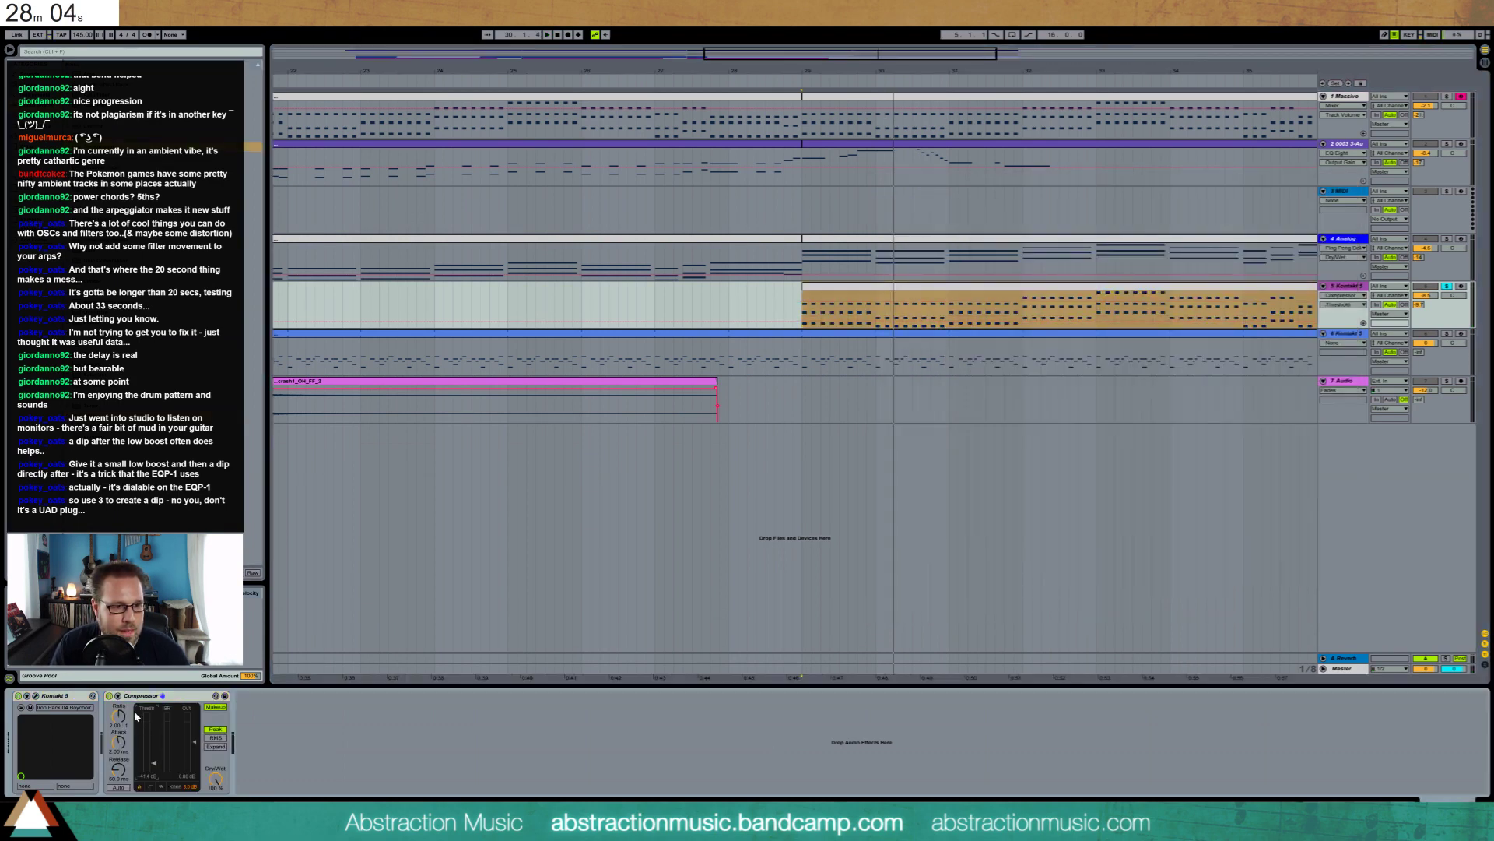
{"action": "left_click", "coordinate": [110, 696]}
{"action": "left_click", "coordinate": [794, 310]}
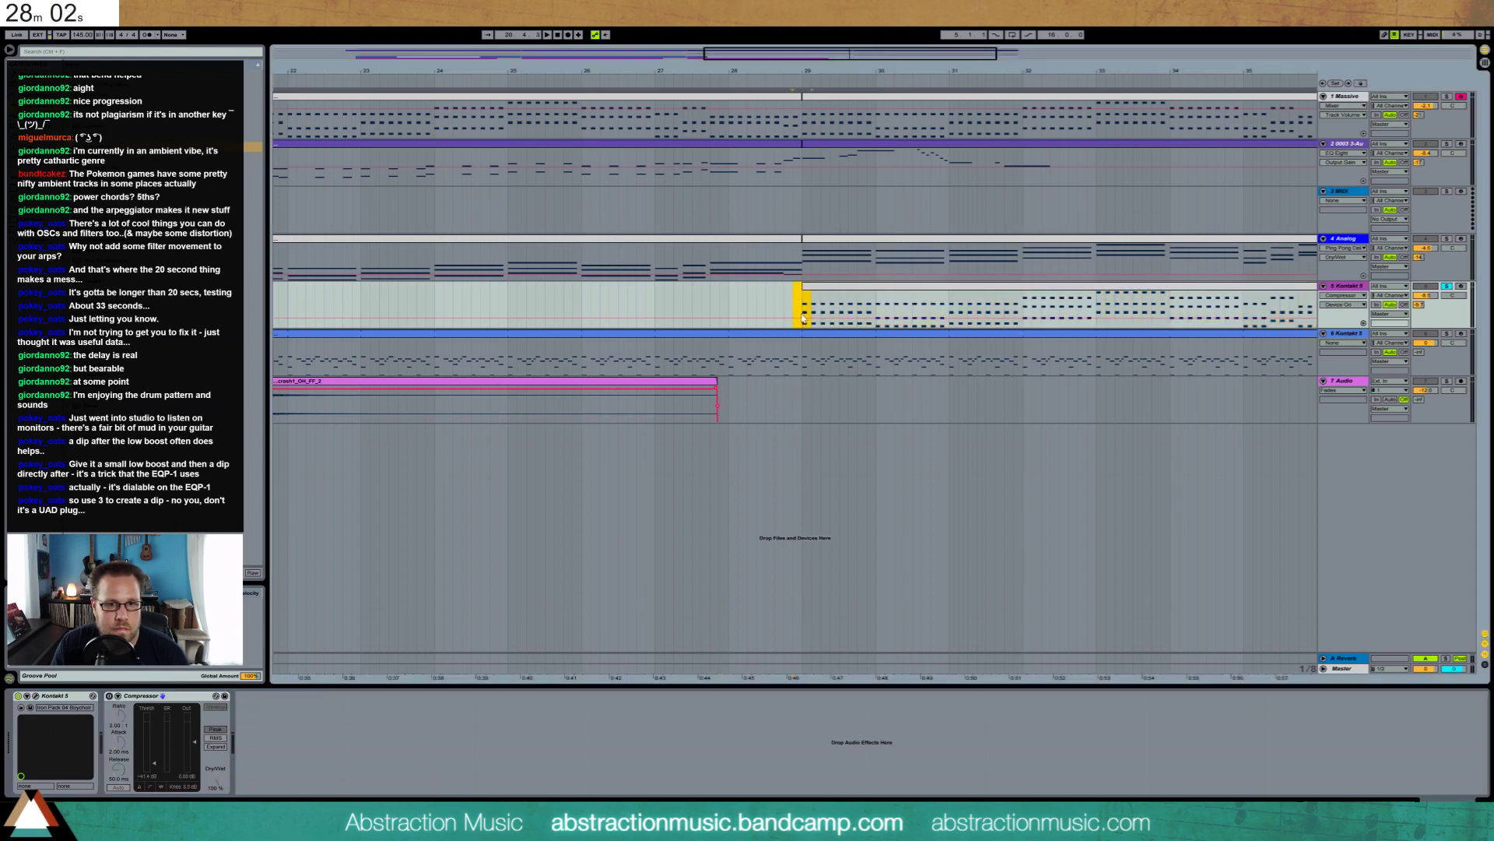
{"action": "left_click_drag", "start_coordinate": [806, 318], "coordinate": [814, 308]}
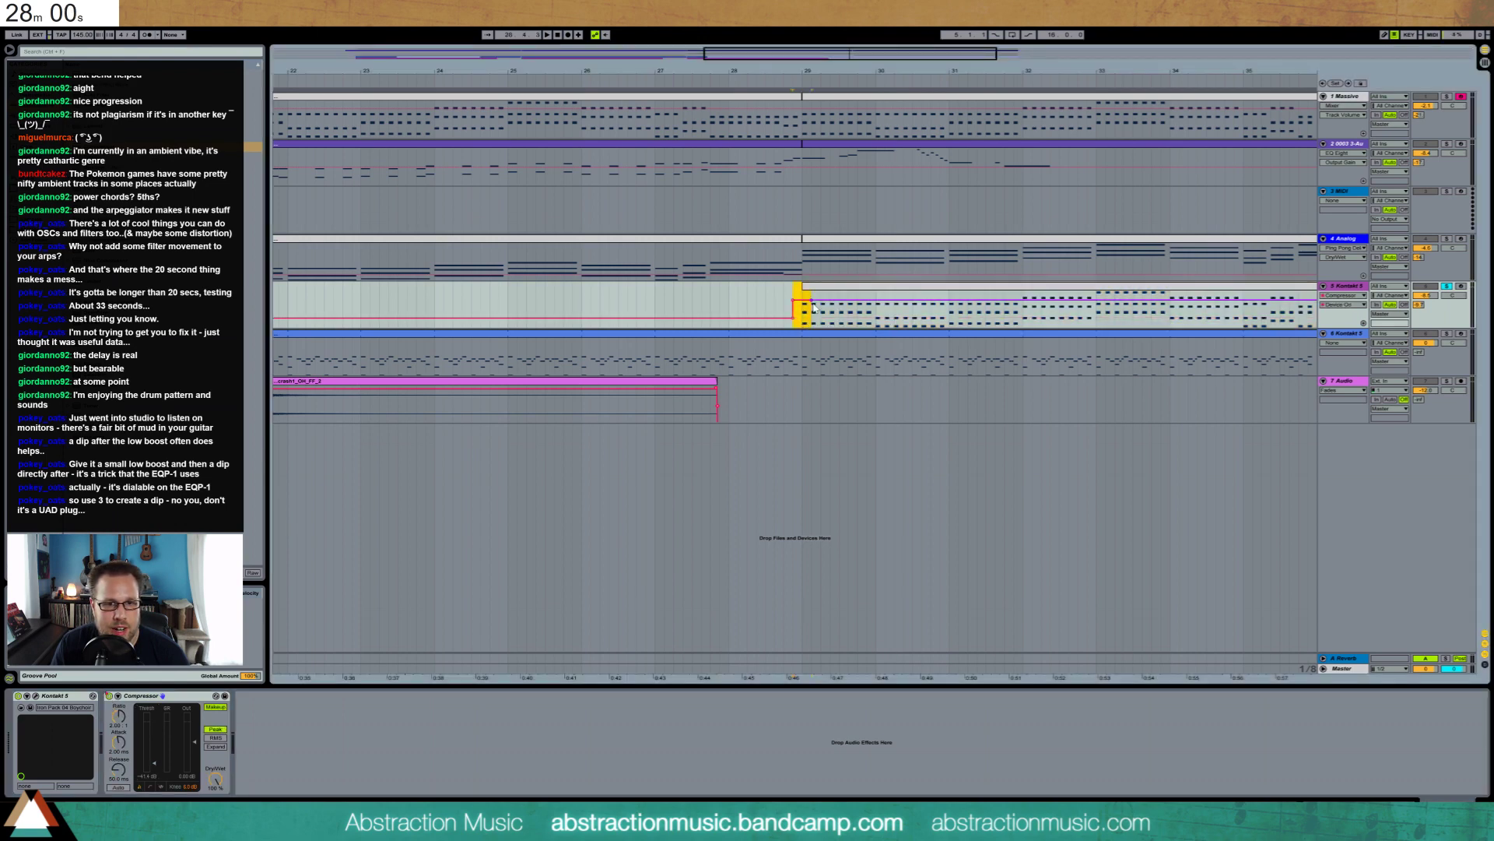
Play the soloed Kontakt 5 part and lower the Compressor's threshold slightly
{"action": "key", "text": "space"}
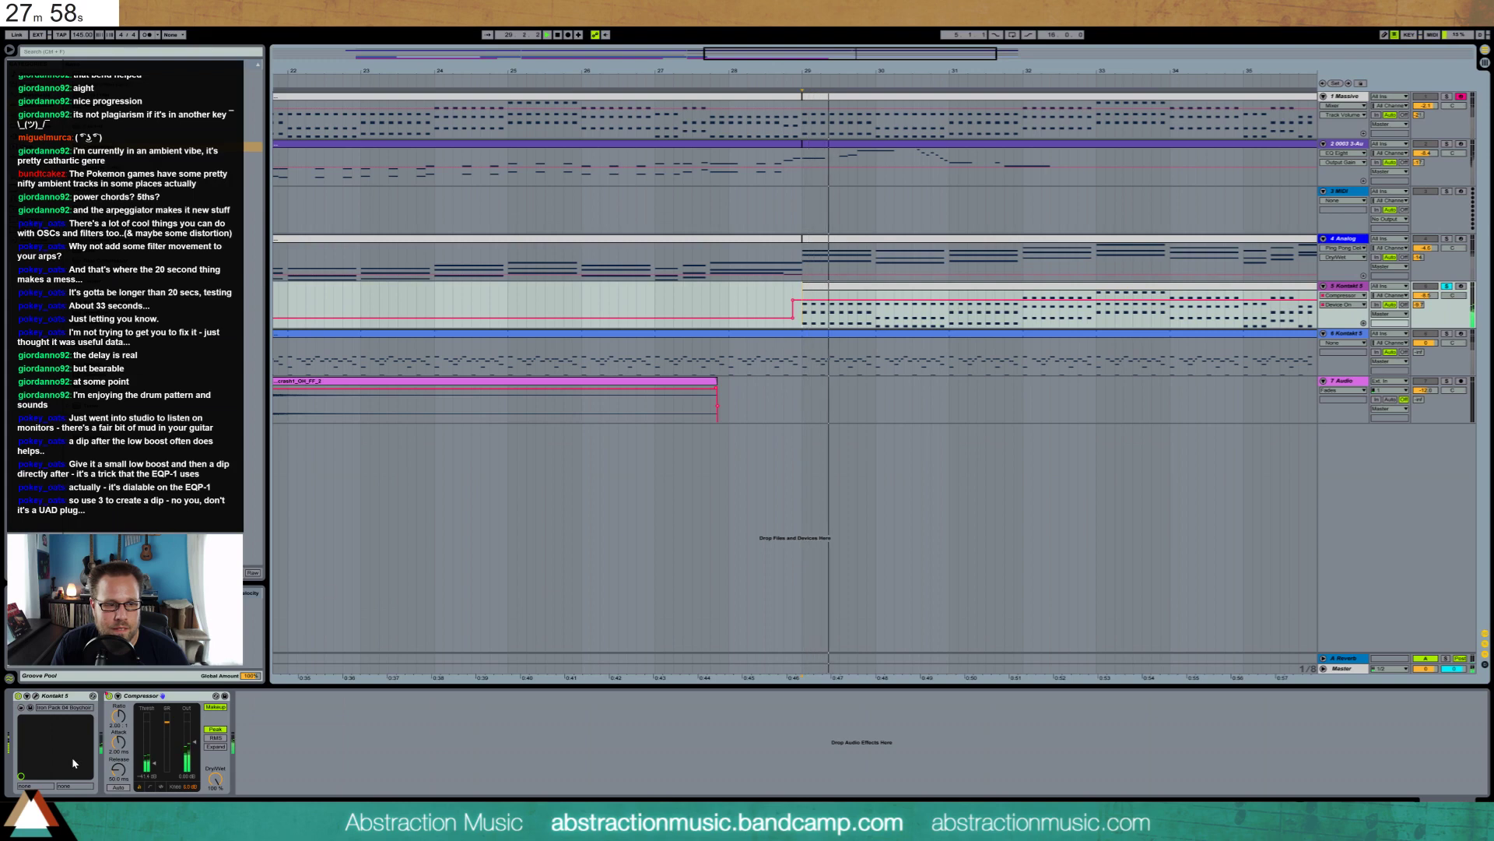
{"action": "left_click_drag", "start_coordinate": [154, 766], "coordinate": [155, 769]}
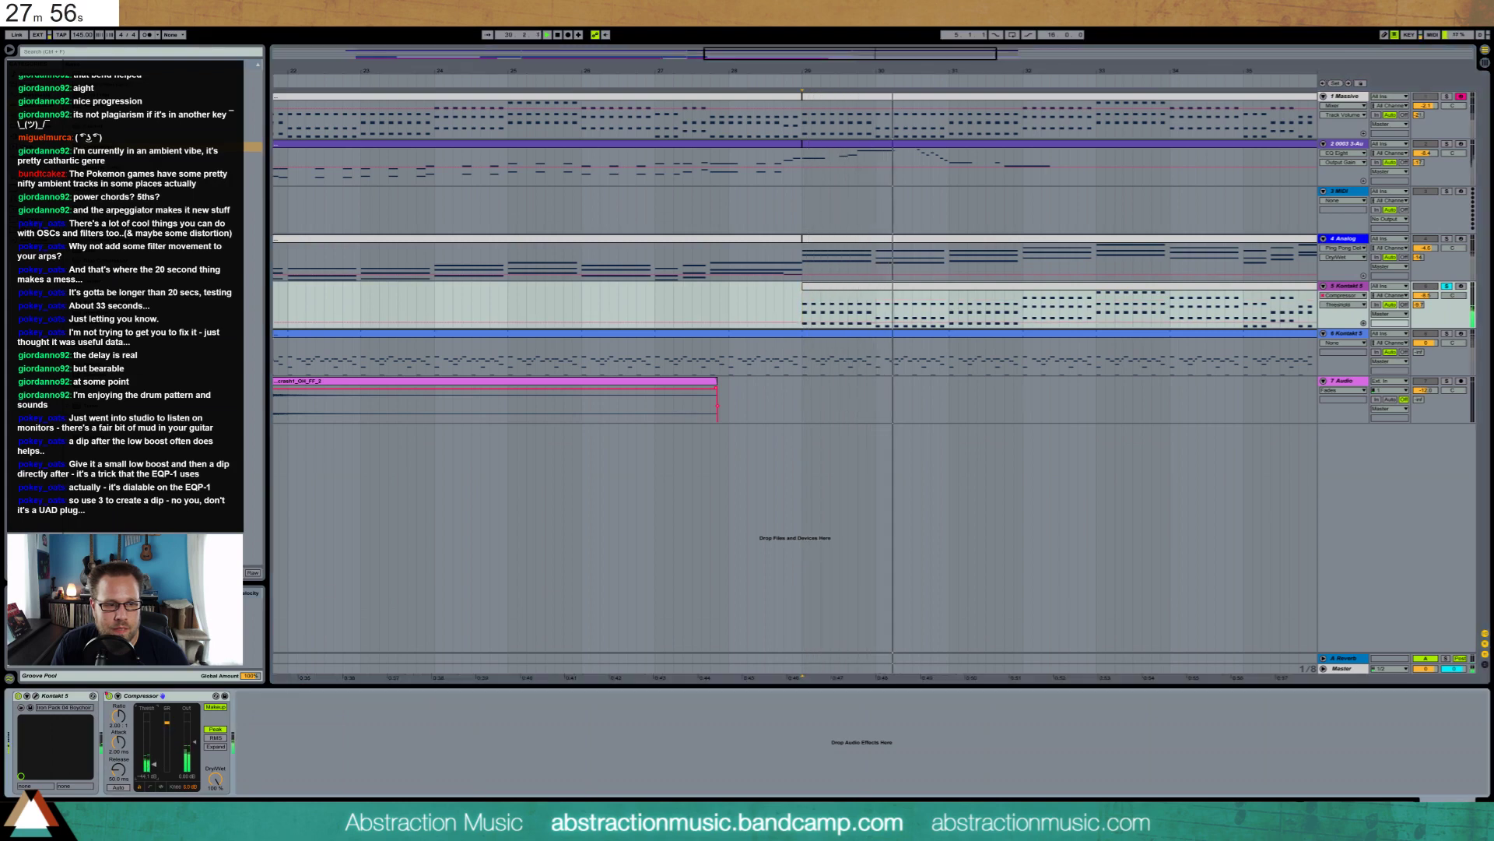
Stop playback, check the Iron Pack instrument and duplicate the Kontakt 5 track with its Compressor and clip
{"action": "key", "text": "space"}
{"action": "left_click", "coordinate": [35, 696]}
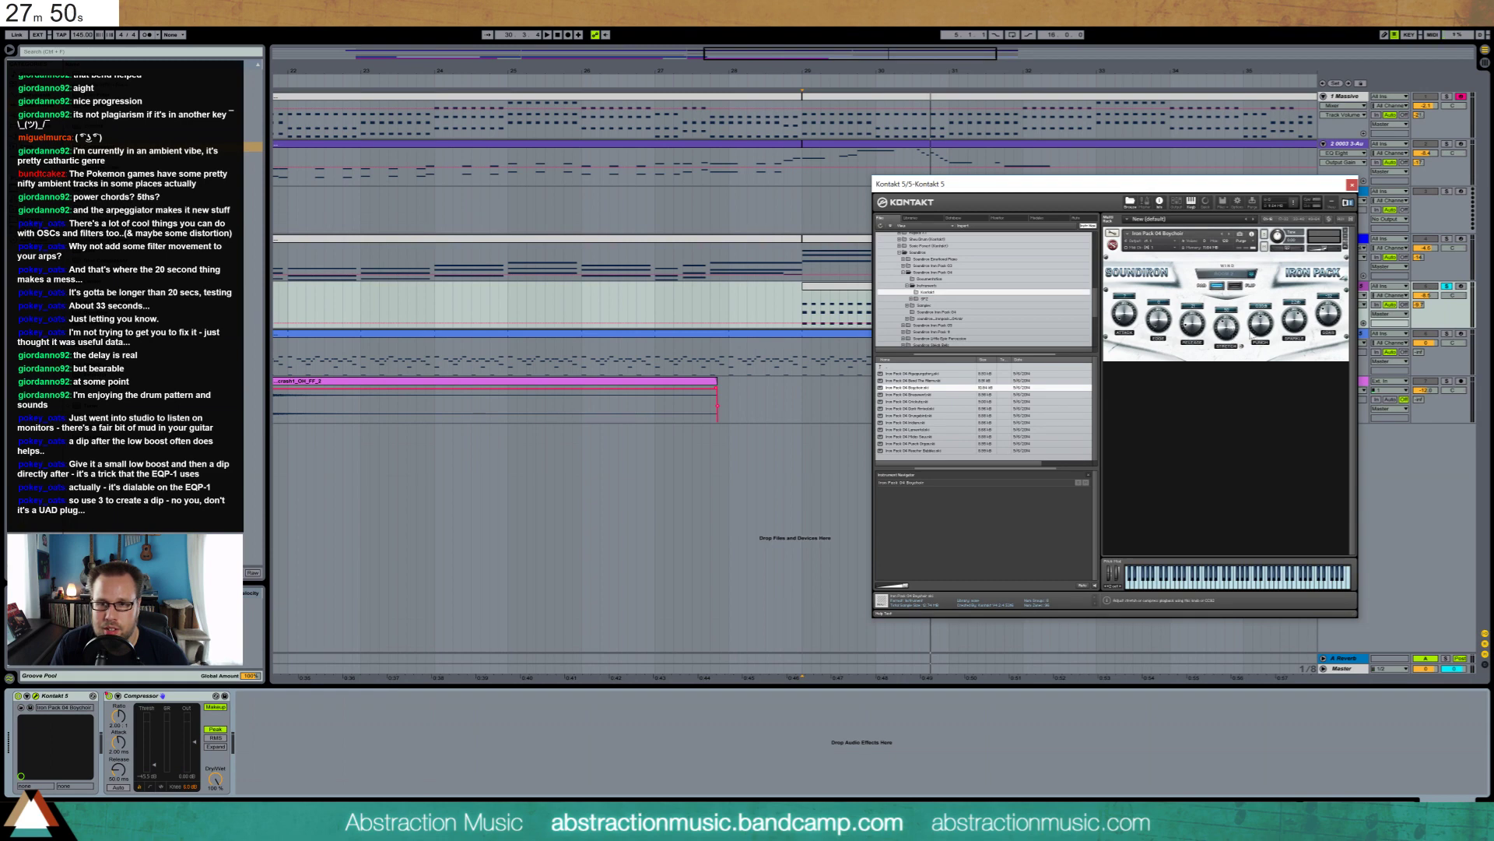
{"action": "left_click", "coordinate": [1351, 184]}
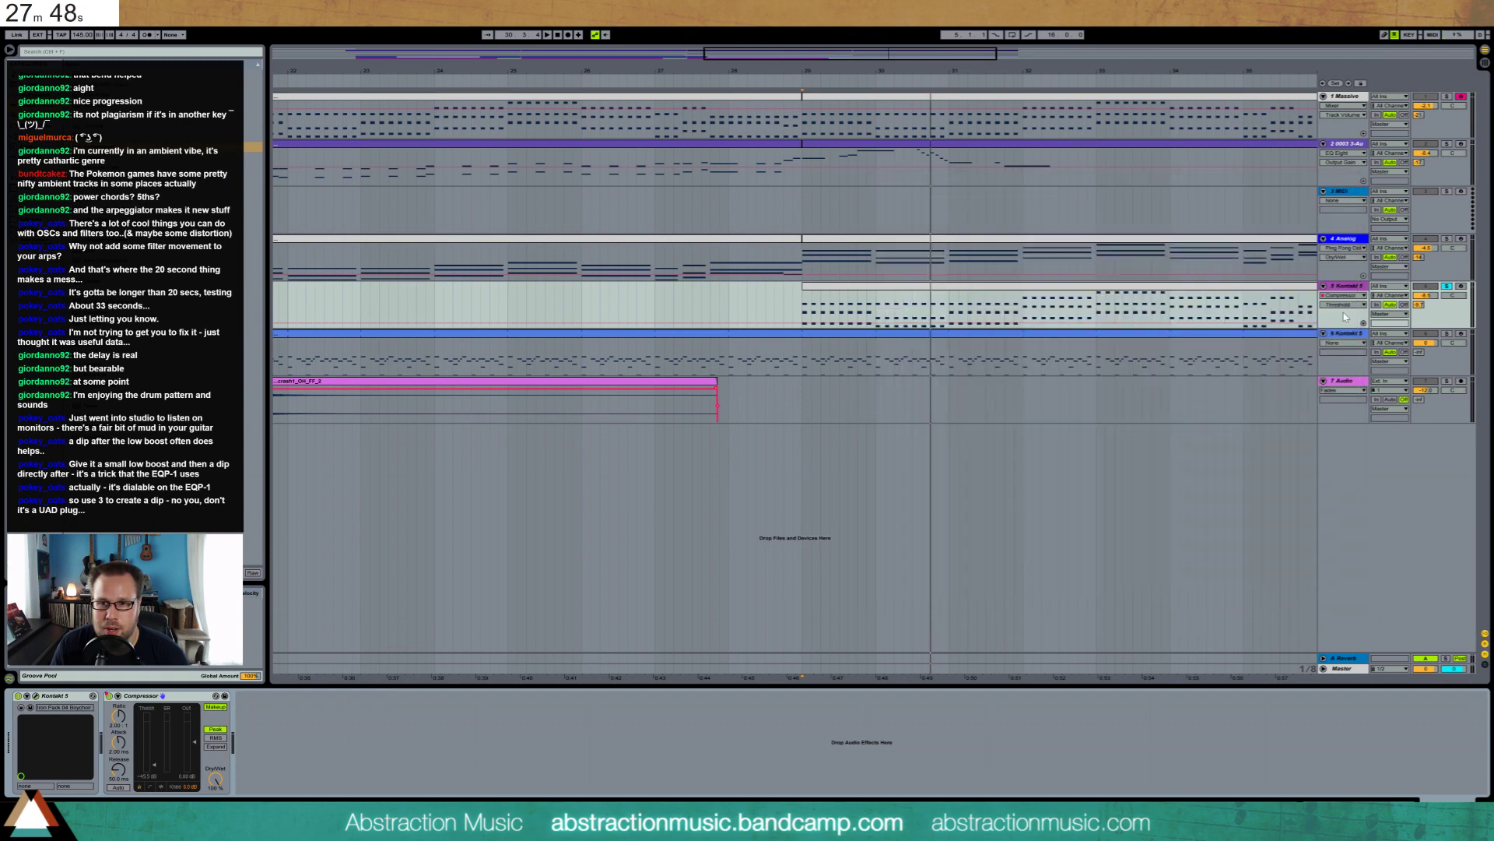
{"action": "left_click", "coordinate": [1350, 286]}
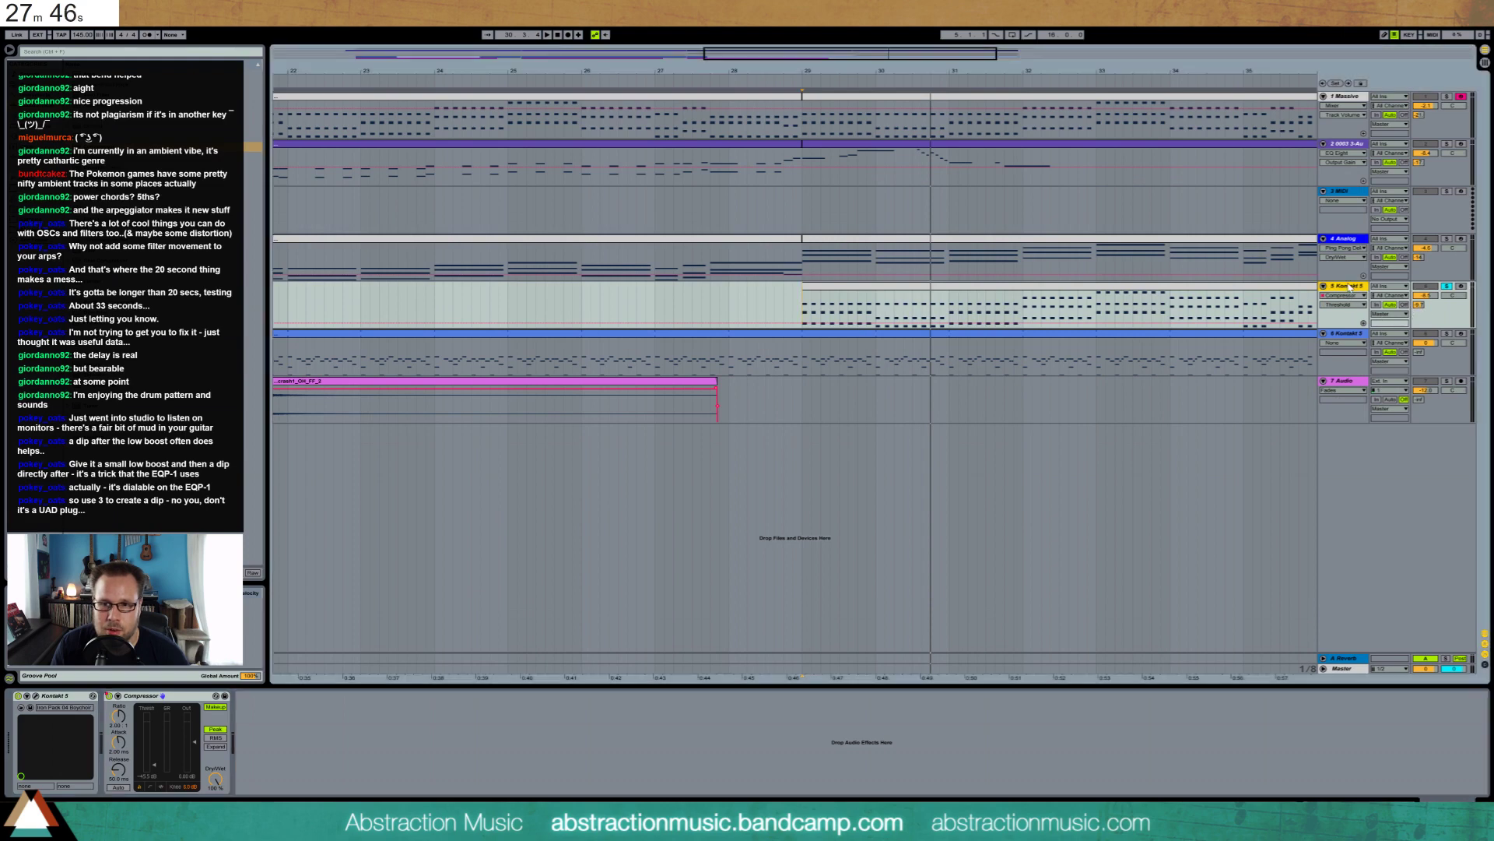
{"action": "key", "text": "ctrl+d"}
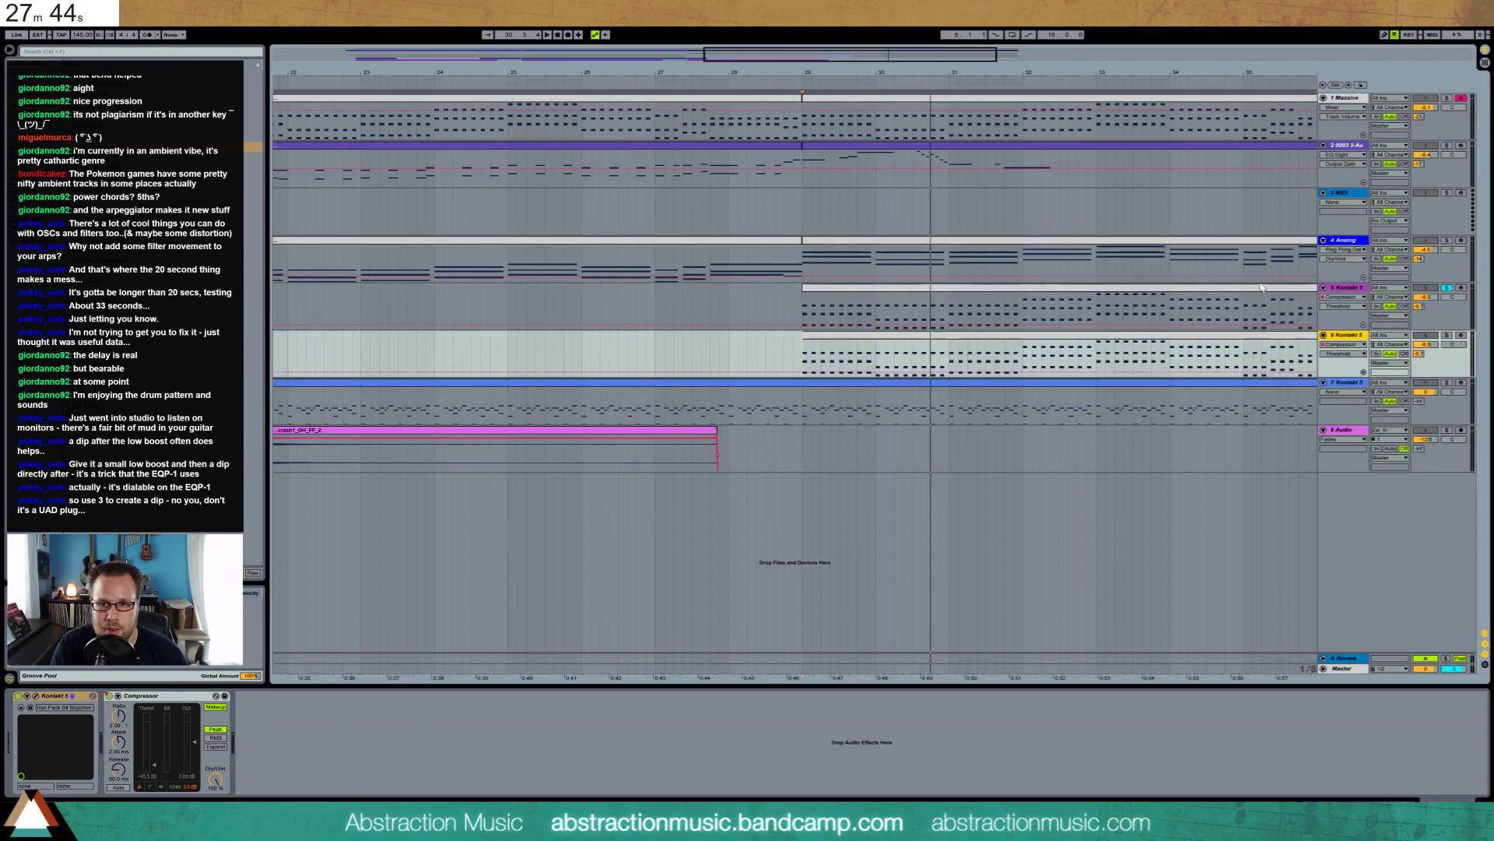
Delete the clip at bar 29 and the Compressor from the original Kontakt 5 track
{"action": "left_click", "coordinate": [1283, 292]}
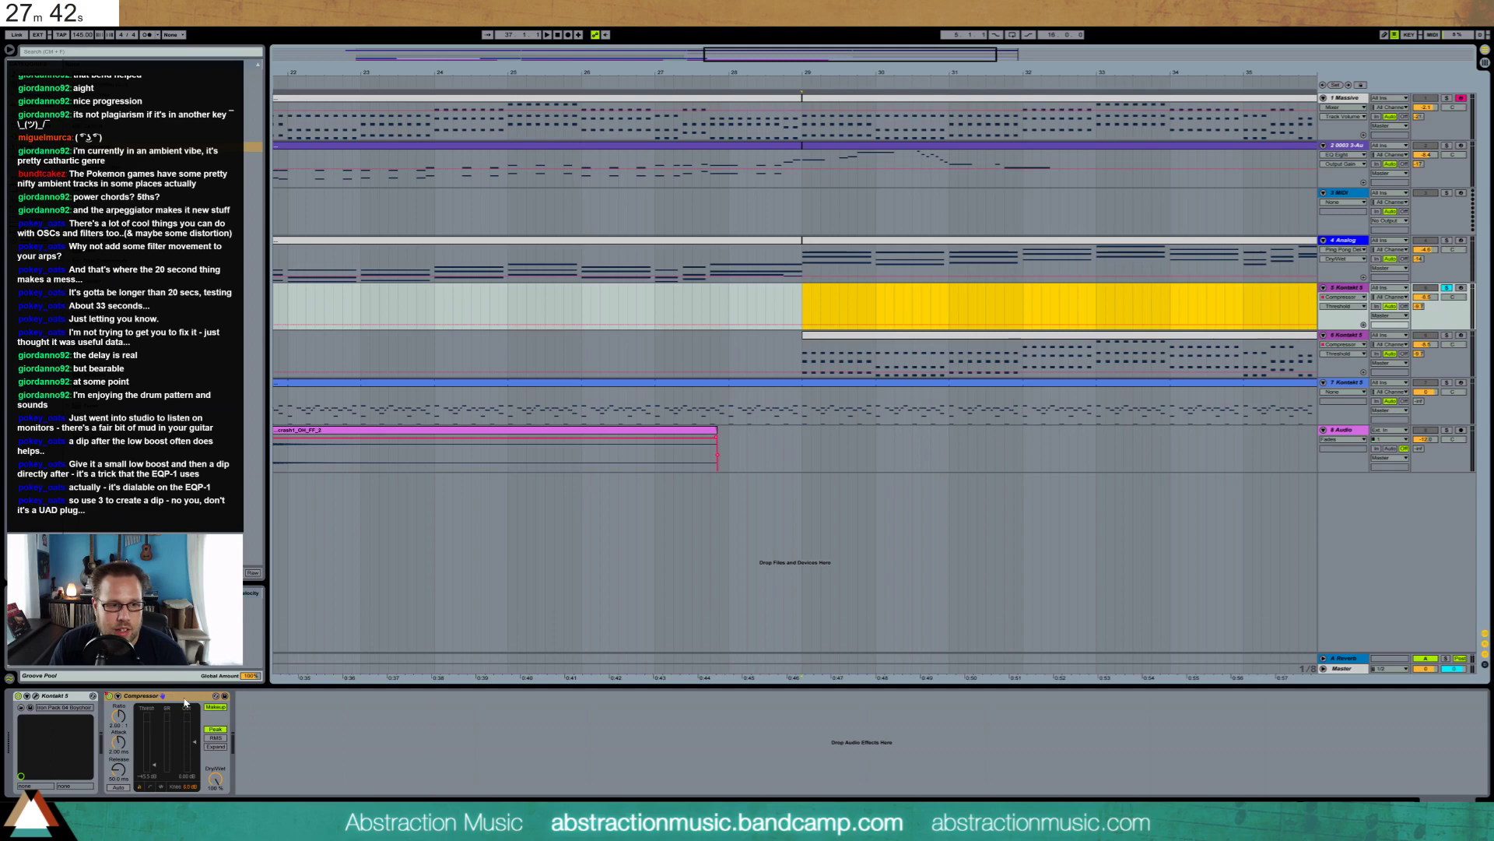
{"action": "left_click", "coordinate": [185, 703]}
{"action": "key", "text": "Delete"}
Solo the duplicated Kontakt 5 track and audition its Iron Pack instrument, closing the instrument window when done
{"action": "left_click", "coordinate": [901, 369]}
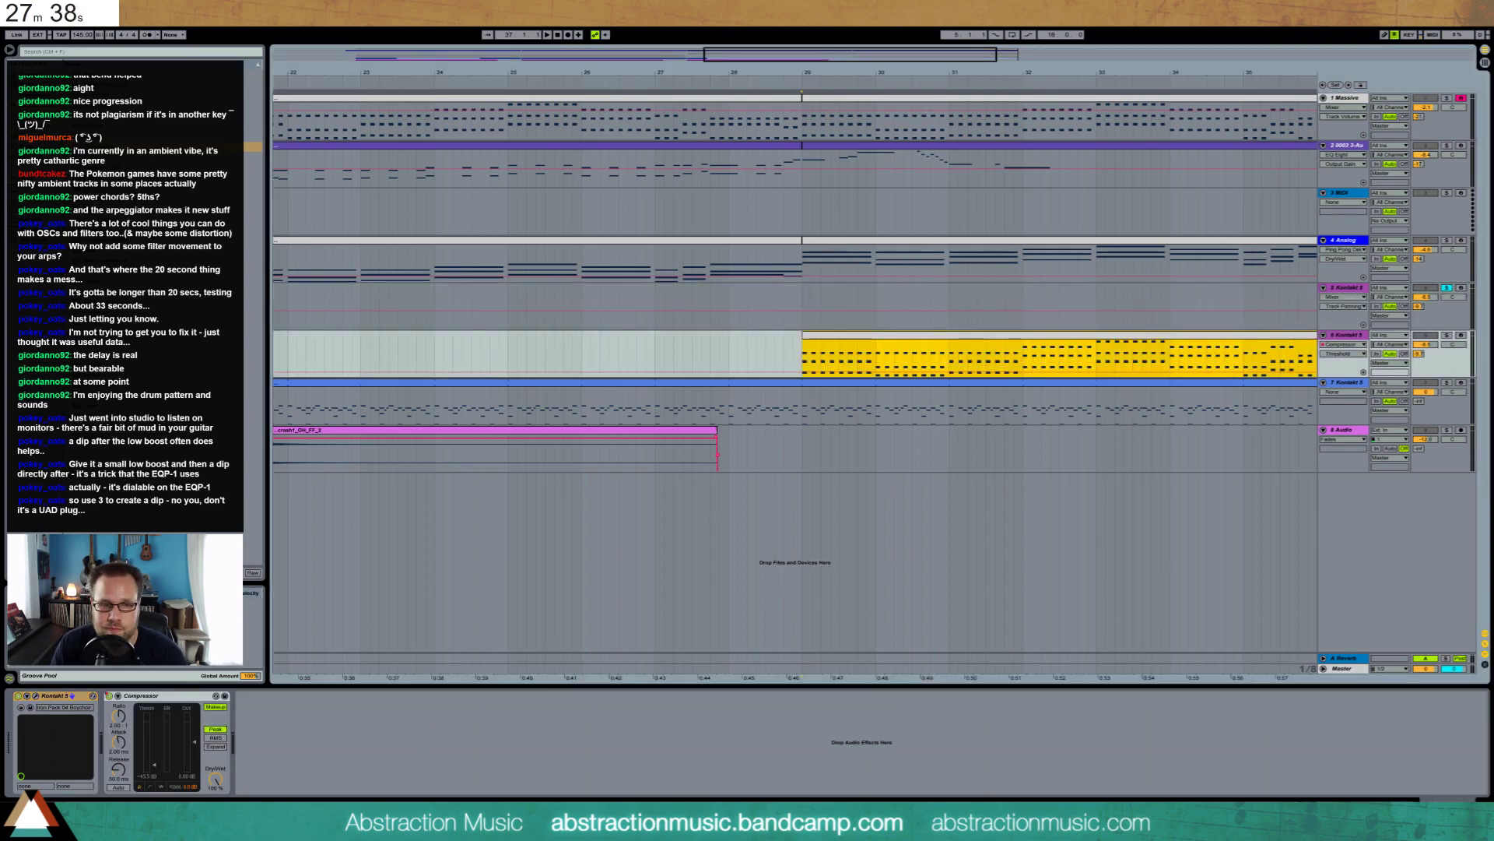
{"action": "left_click", "coordinate": [36, 699]}
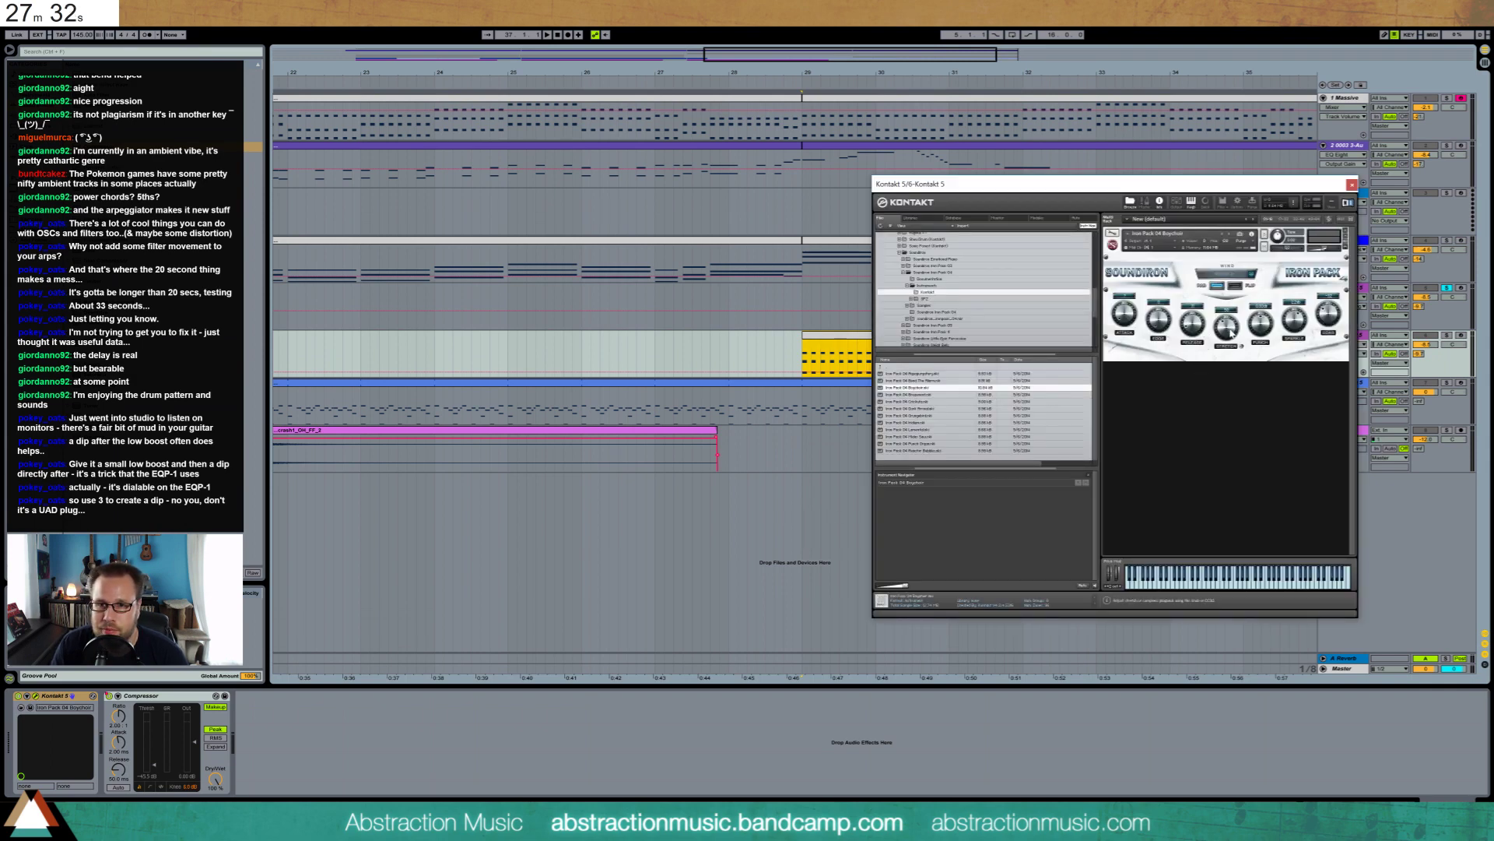
{"action": "key", "text": "space"}
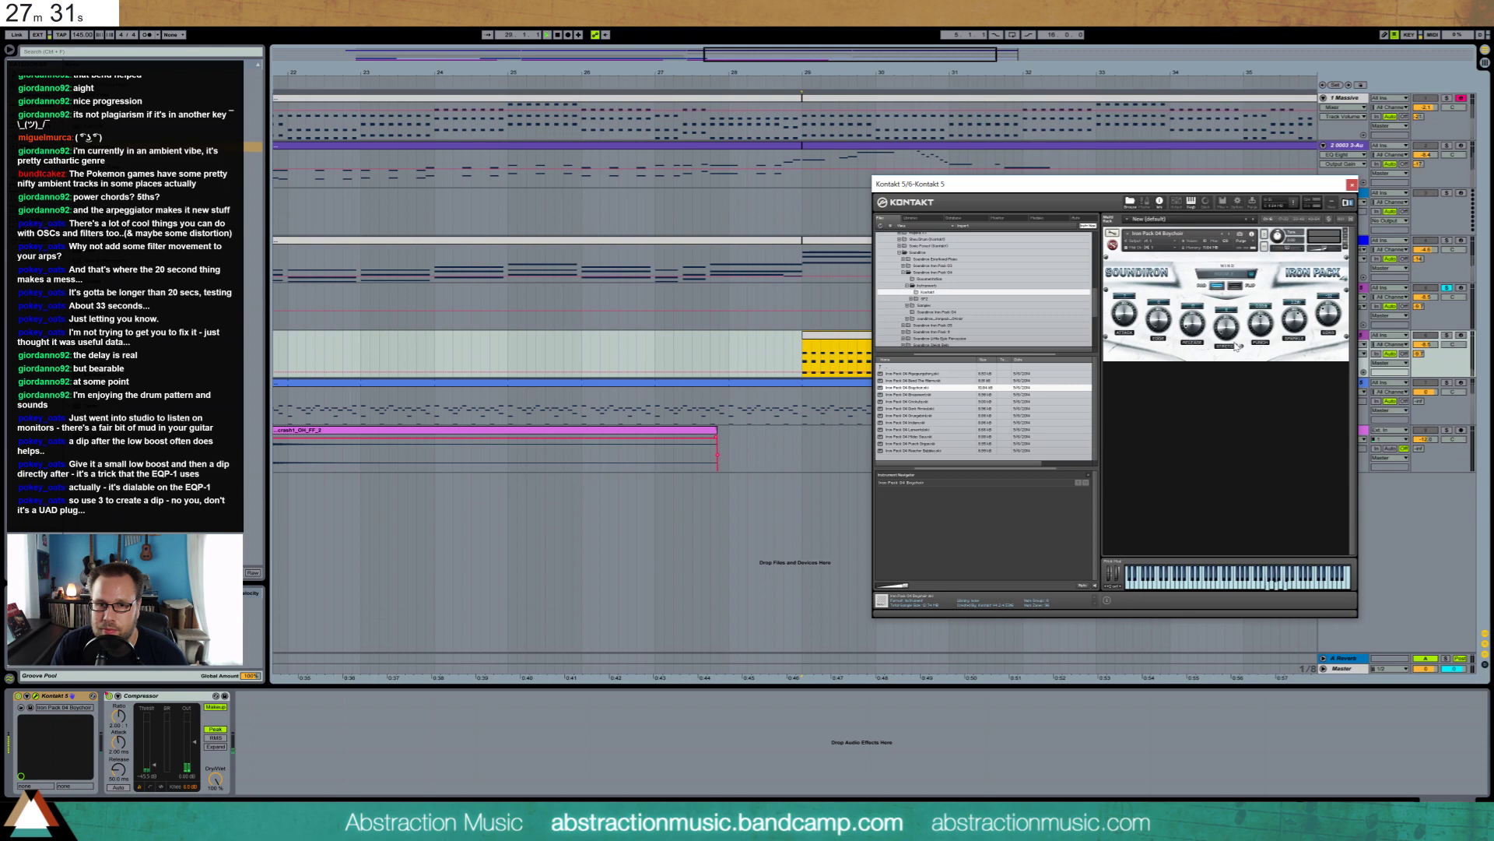
{"action": "left_click", "coordinate": [1446, 336]}
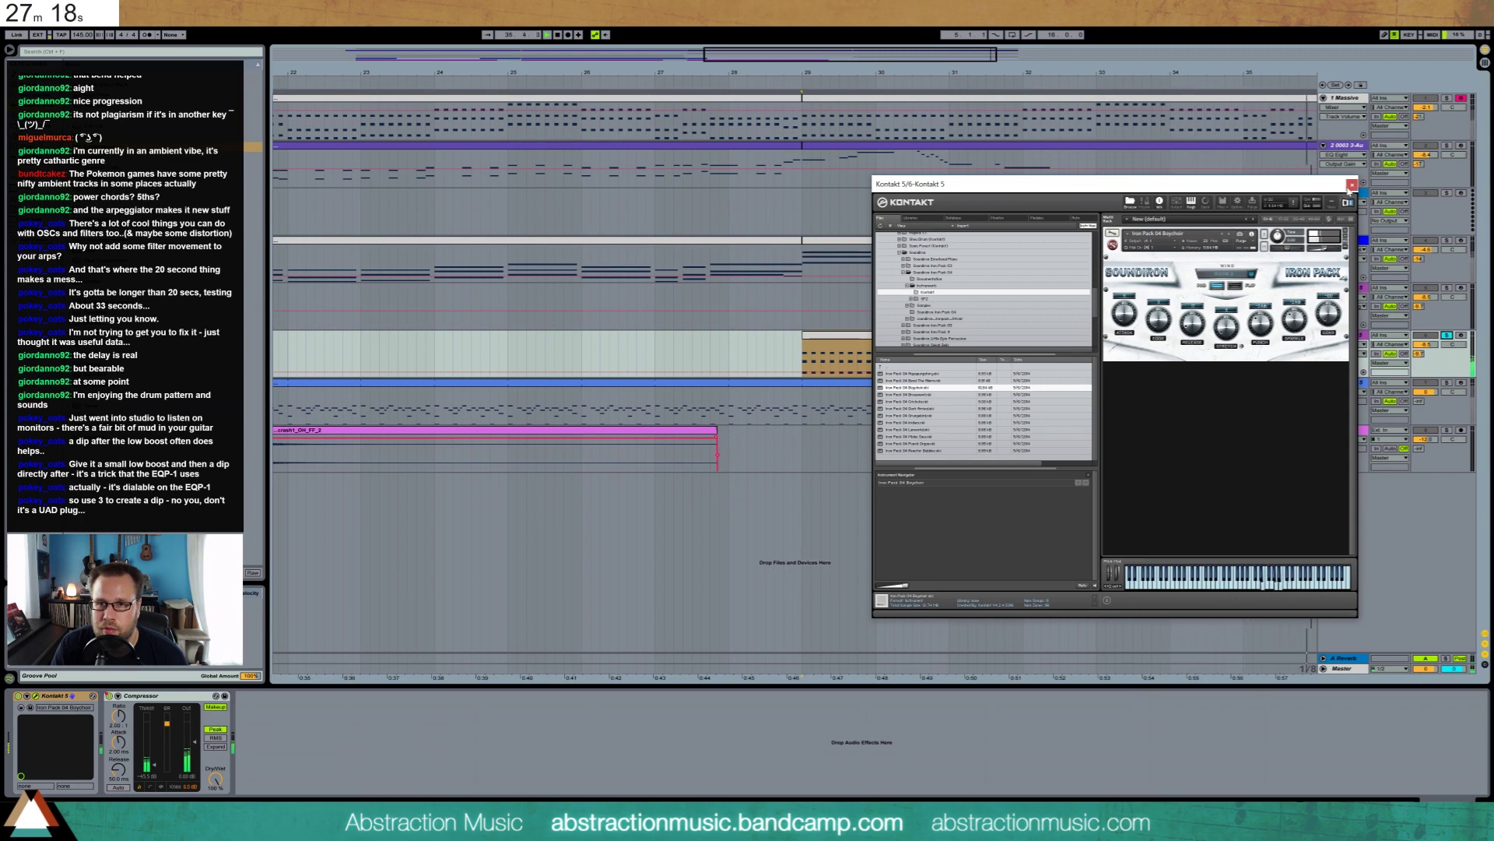
{"action": "left_click", "coordinate": [1351, 186]}
Adjust the Compressor's output level and ratio on the duplicated Kontakt 5 track while it plays
{"action": "left_click_drag", "start_coordinate": [925, 61], "coordinate": [1038, 48]}
{"action": "key", "text": "space"}
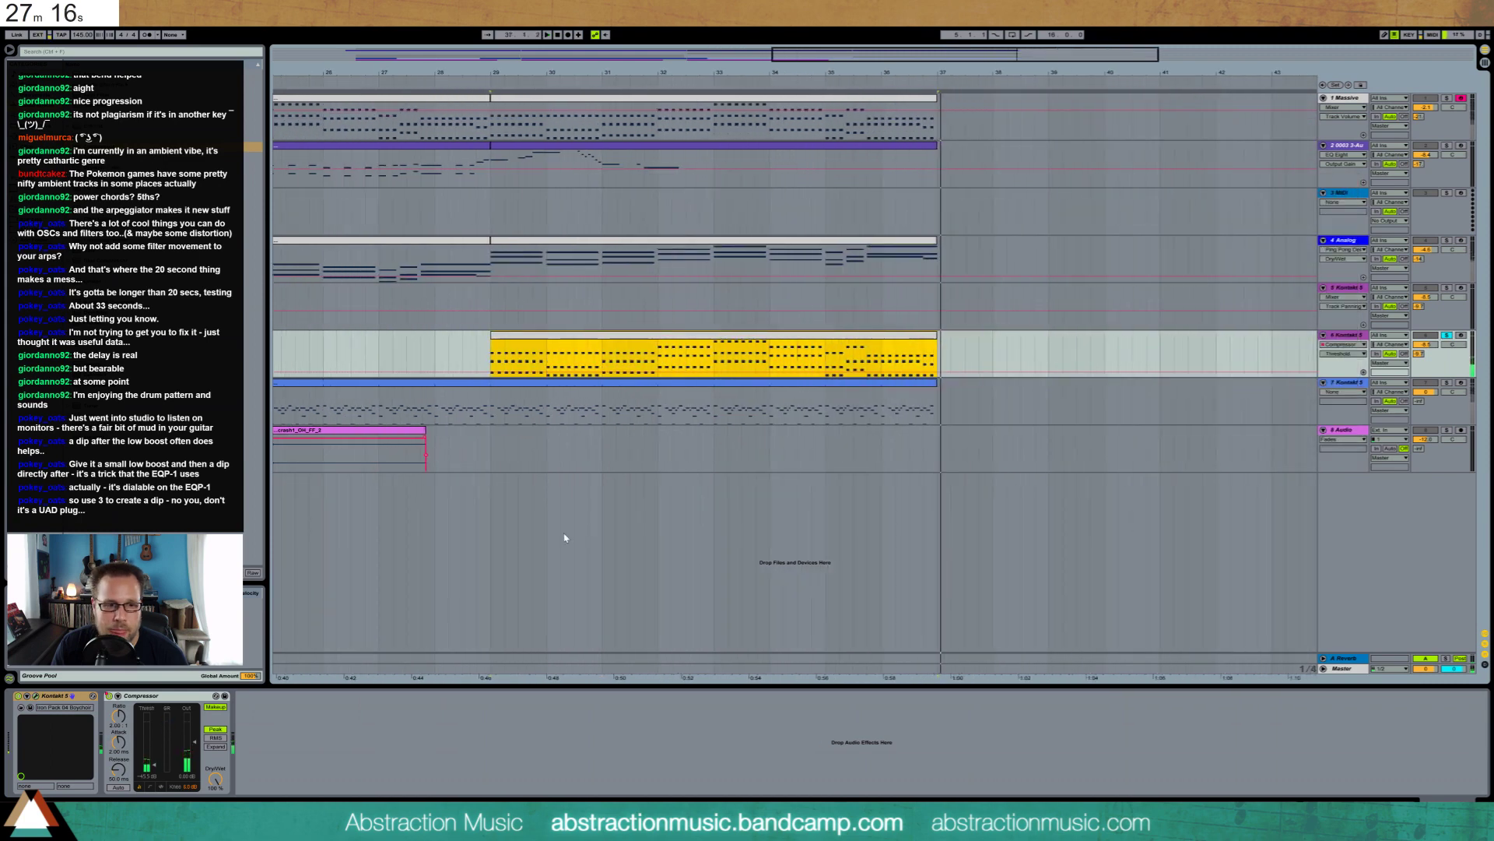
{"action": "left_click_drag", "start_coordinate": [187, 742], "coordinate": [119, 701]}
{"action": "key", "text": "space"}
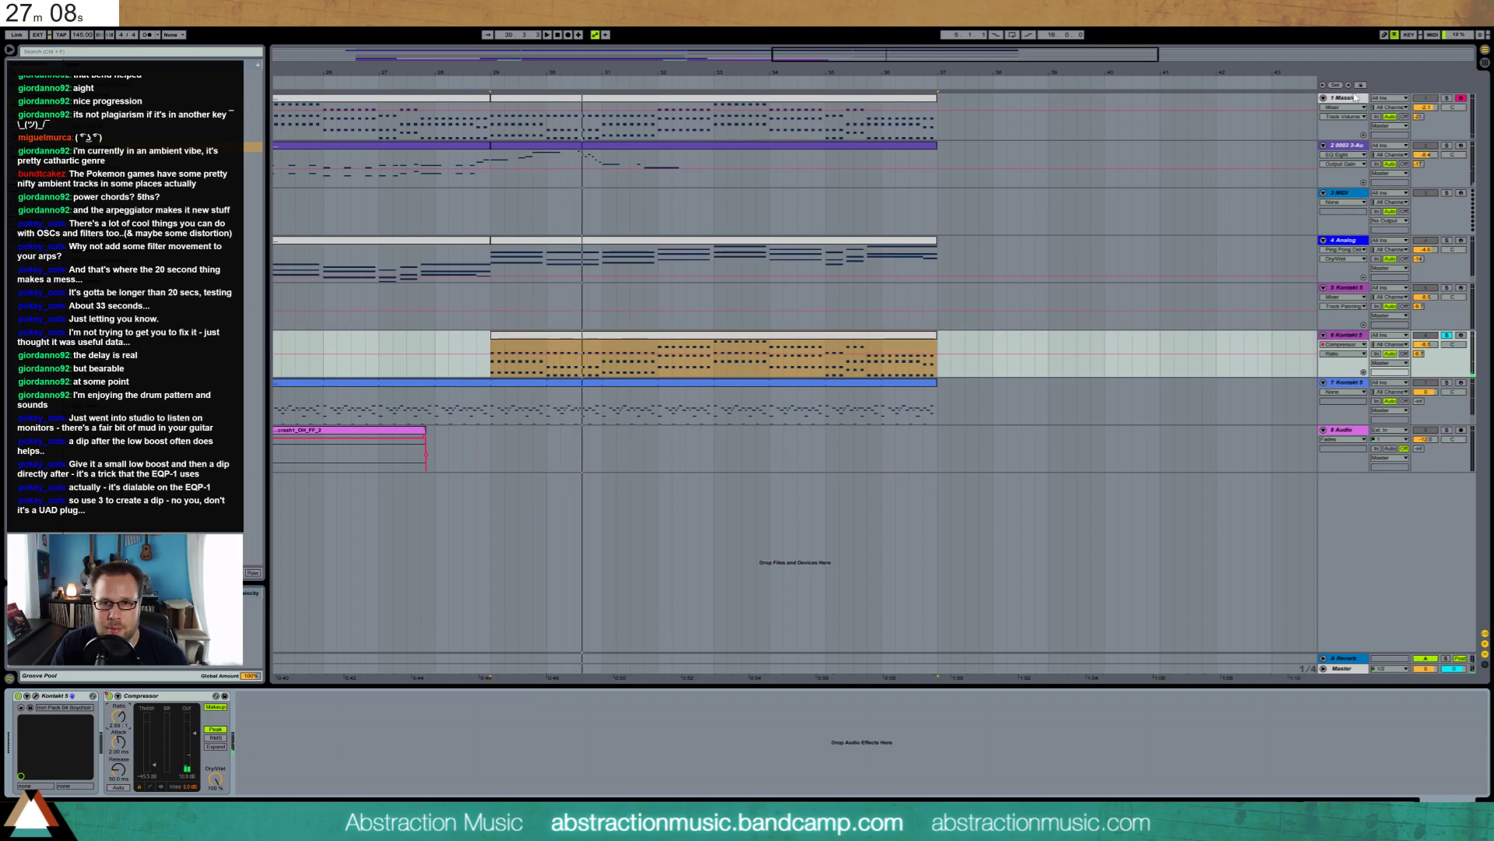
Inspect the notes of the Massive clip at bar 29, unsolo the duplicated Kontakt 5 track and audition the full arrangement
{"action": "double_click", "coordinate": [887, 101]}
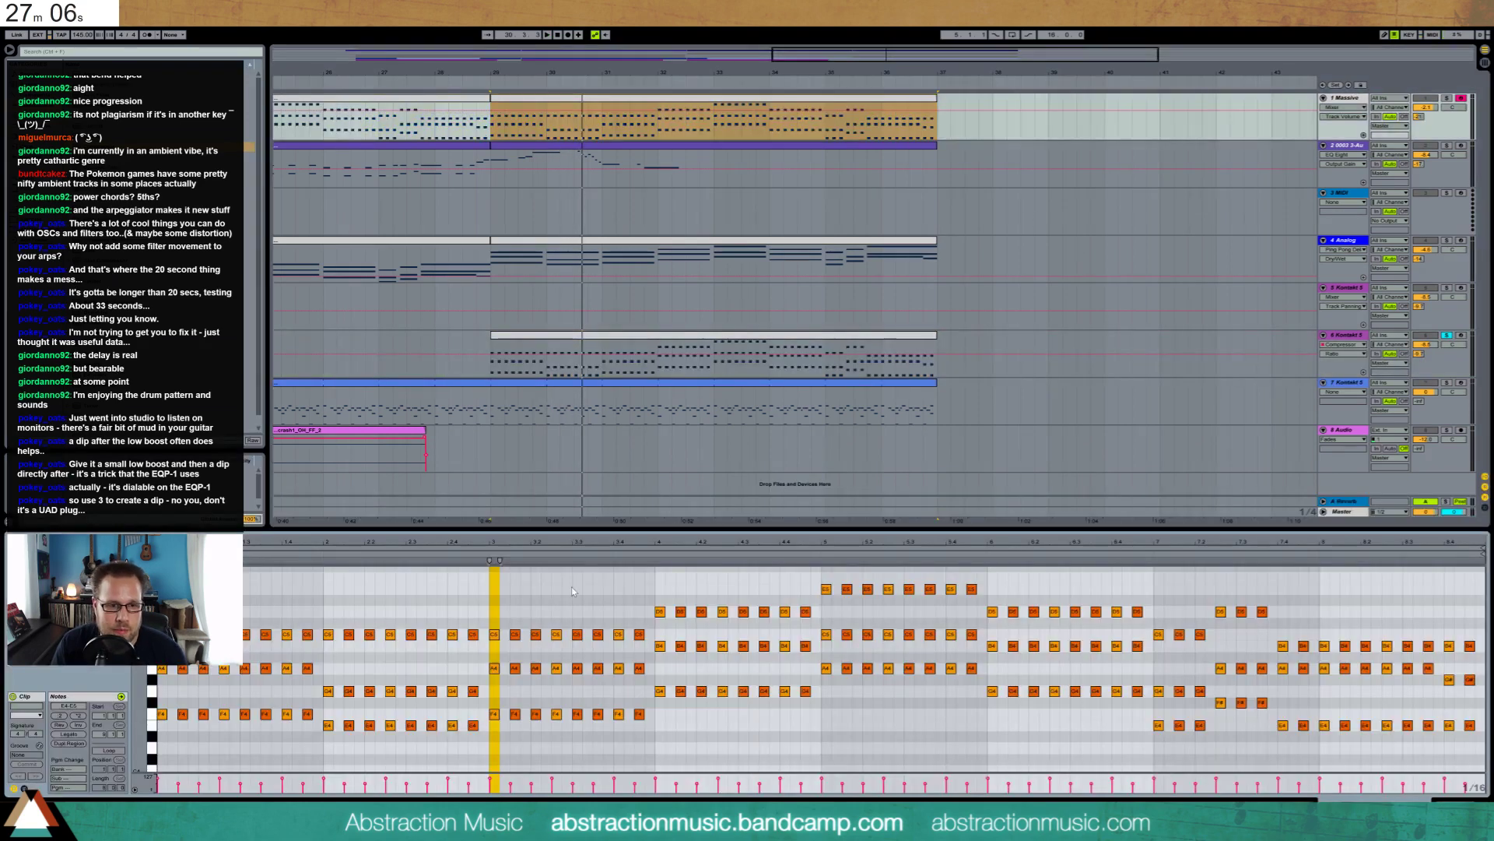
{"action": "key", "text": "space"}
{"action": "key", "text": "ctrl+a"}
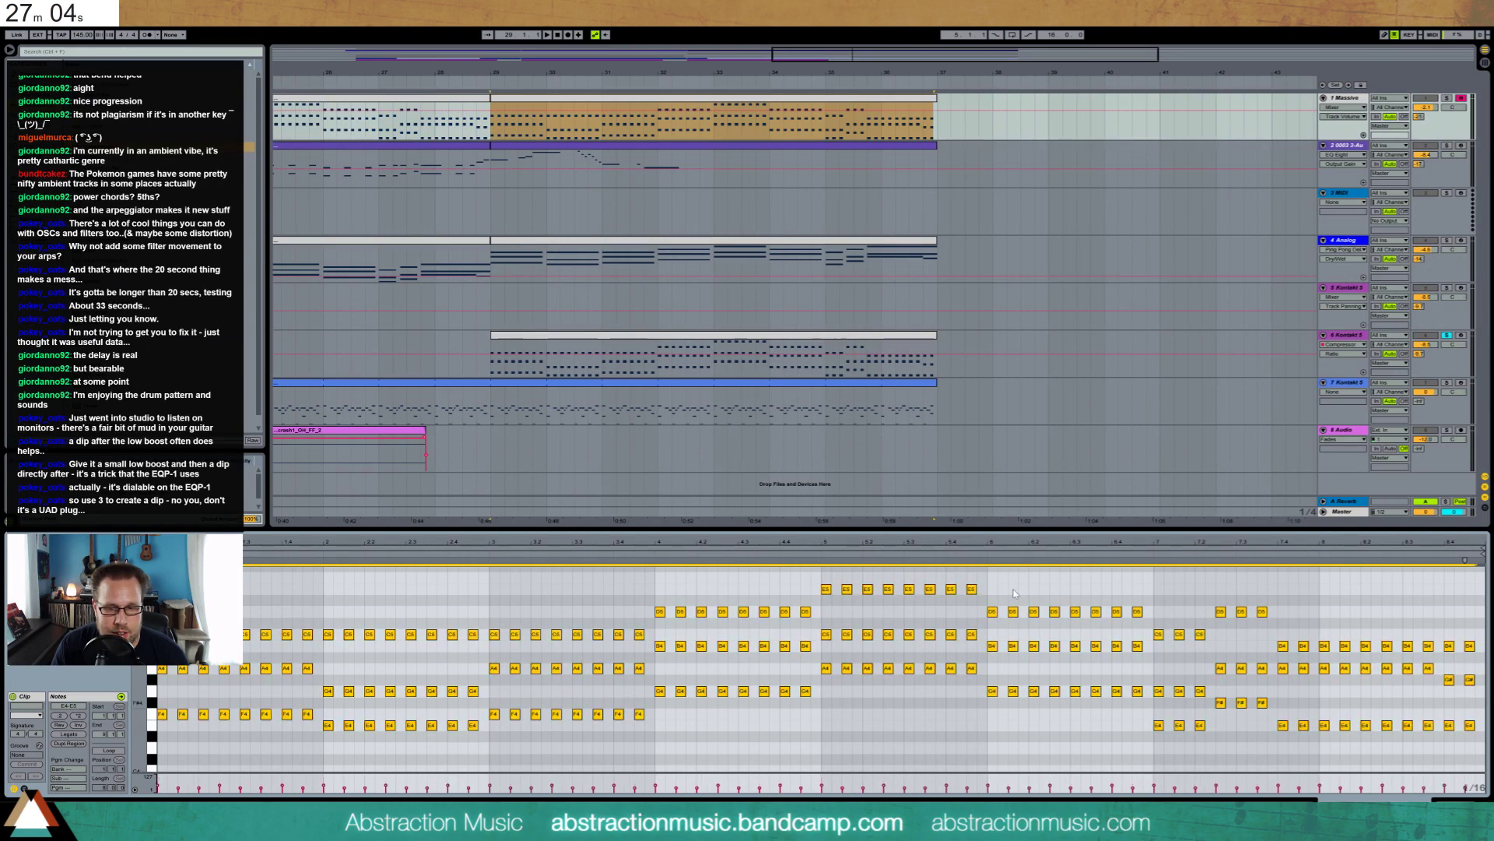
{"action": "left_click", "coordinate": [1447, 336]}
{"action": "key", "text": "space"}
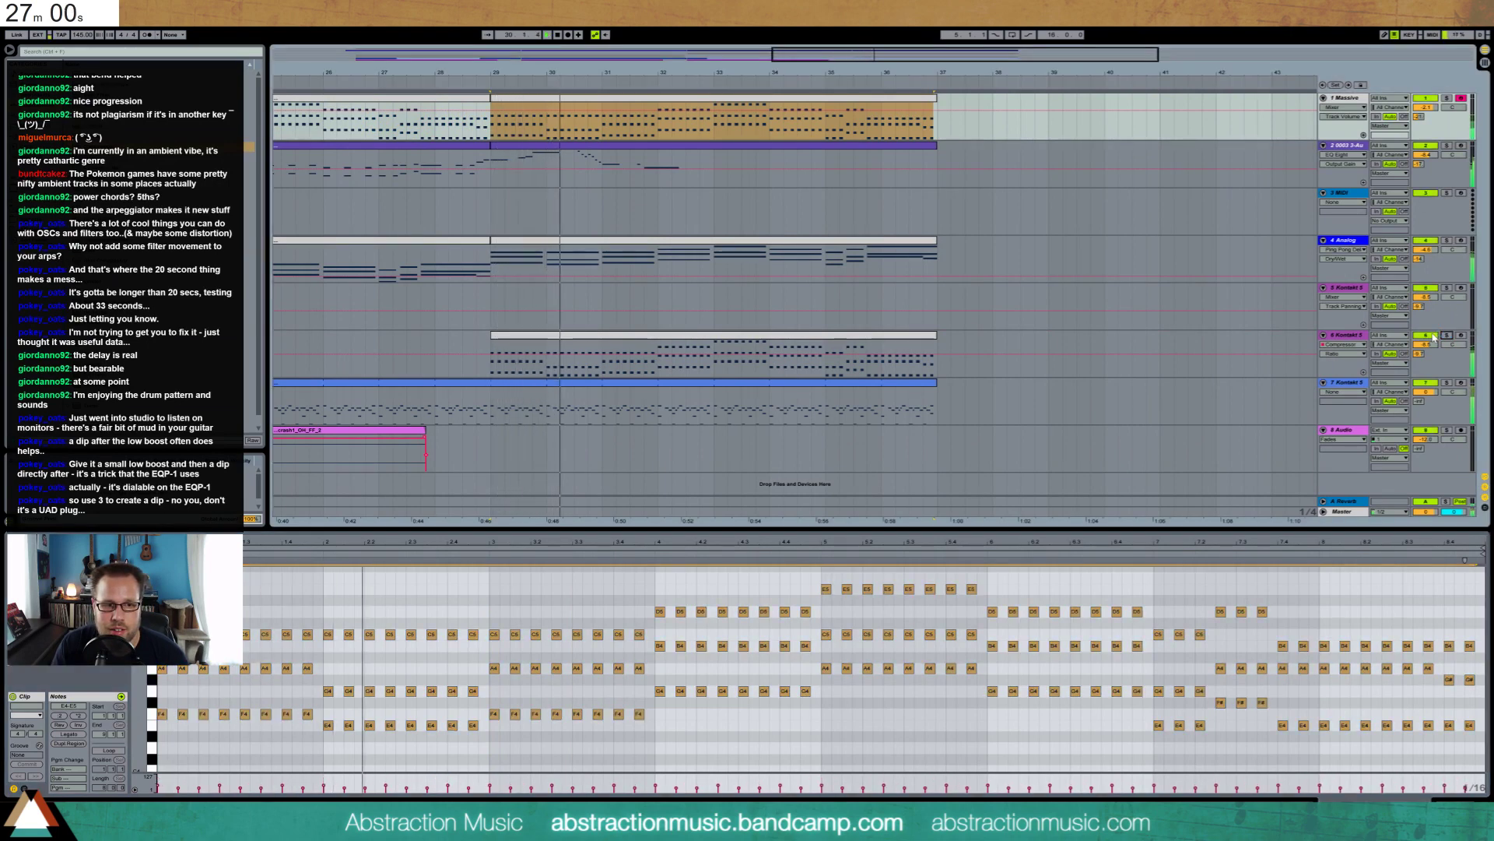
{"action": "key", "text": "shift+Tab"}
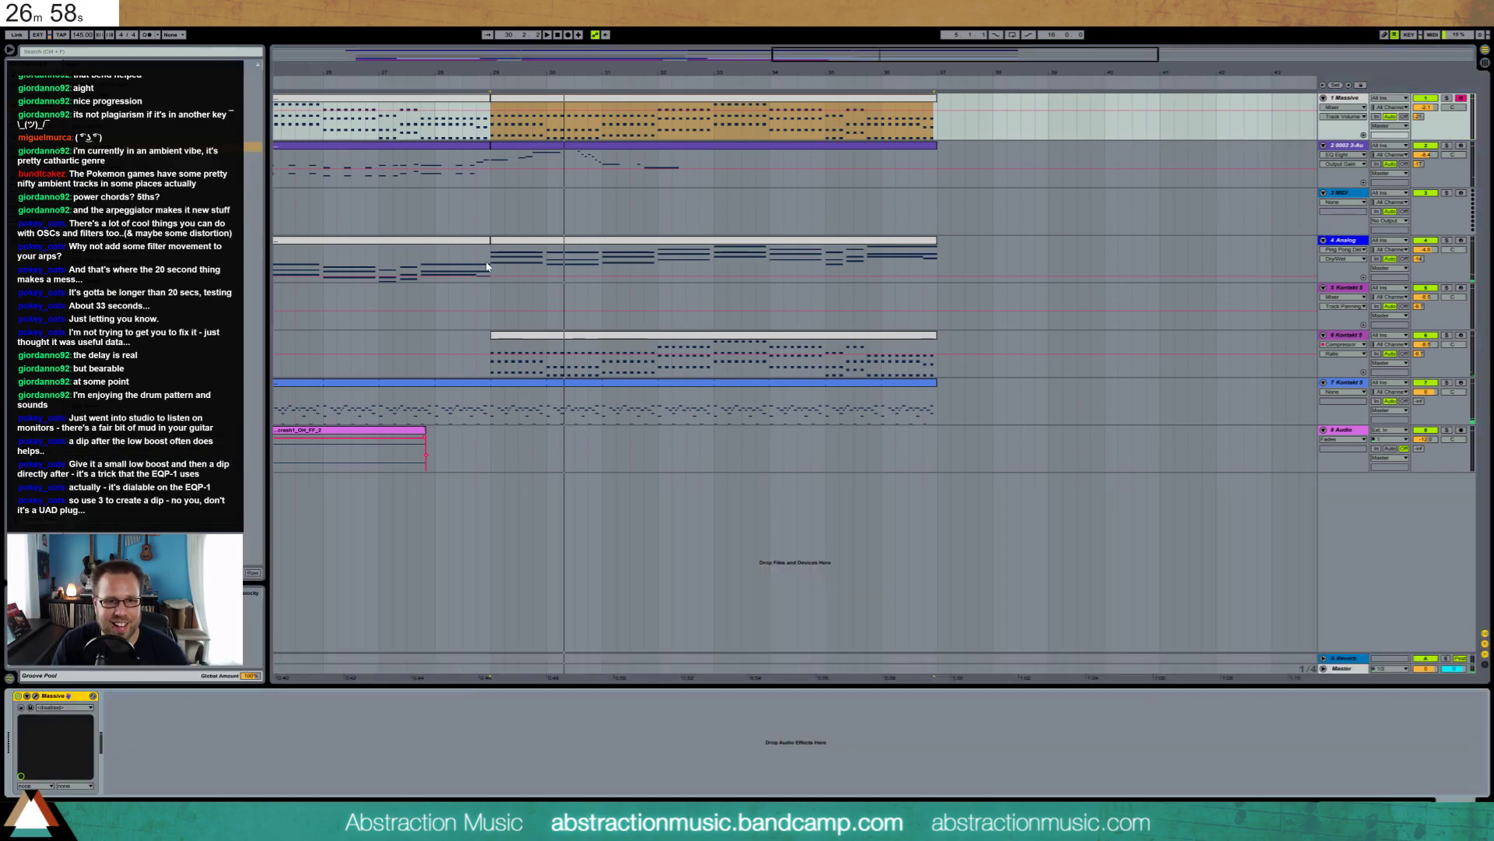
Open the duplicated Kontakt 5 track's clip at bar 29, shorten all its notes and play it back
{"action": "left_click", "coordinate": [576, 337]}
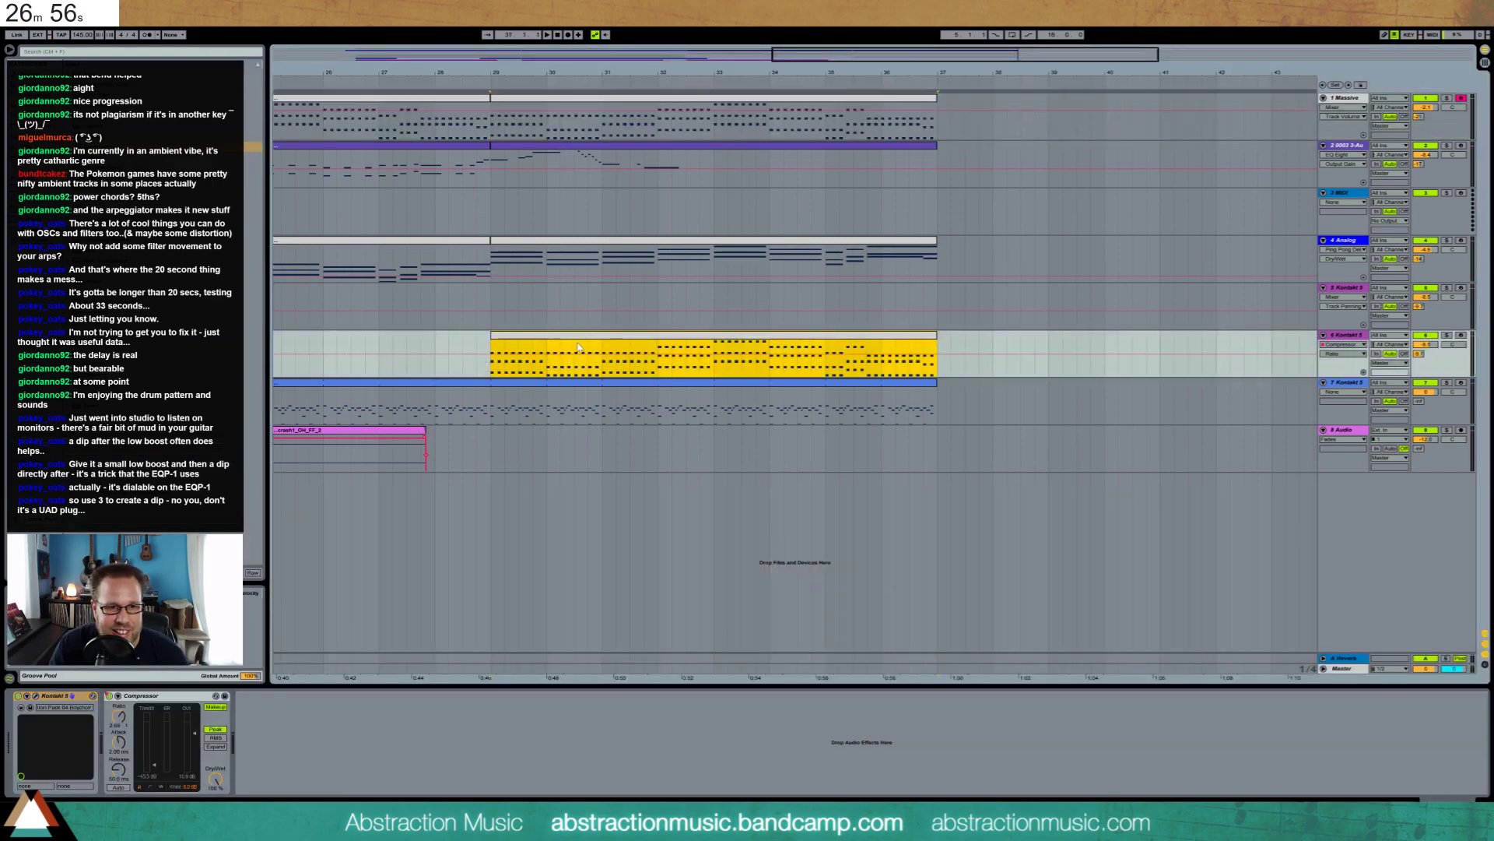
{"action": "double_click", "coordinate": [573, 339]}
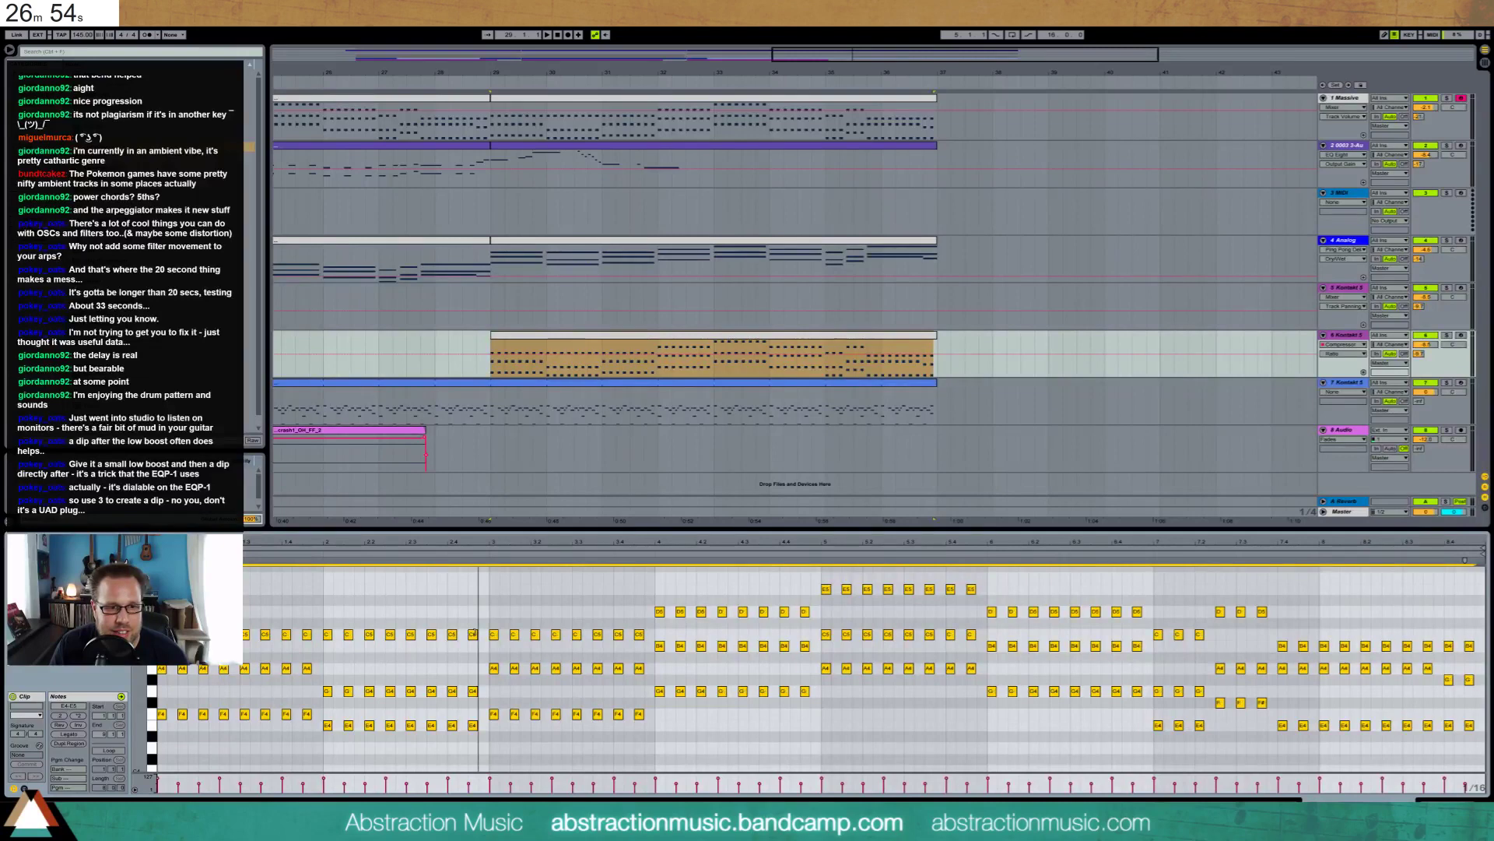
{"action": "key", "text": "space"}
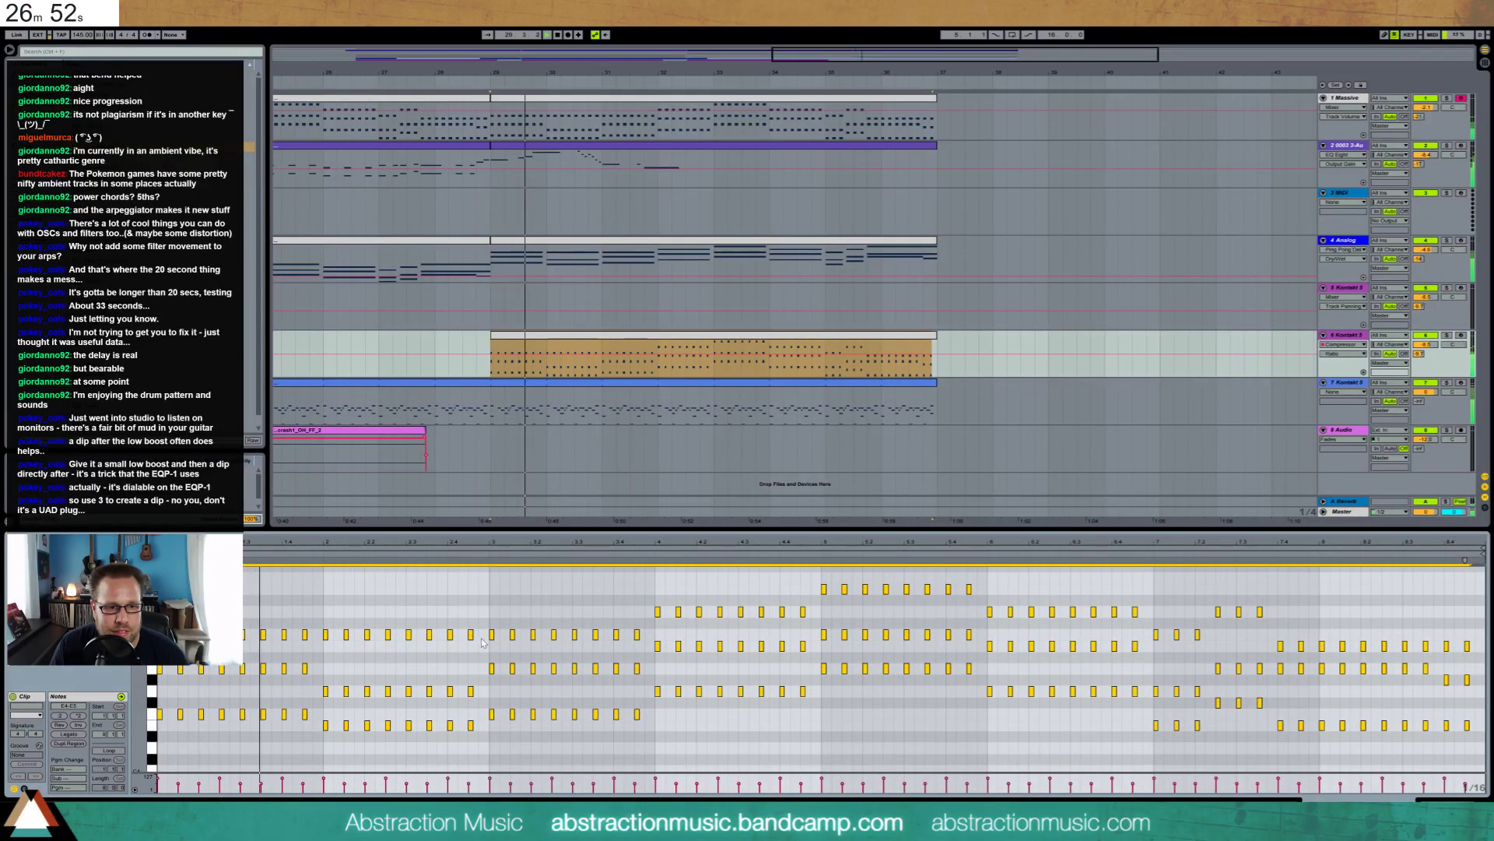
Thin the repeated chords in the clip's first two bars to the first, fourth and seventh hits of each bar
{"action": "left_click_drag", "start_coordinate": [178, 671], "coordinate": [200, 730]}
{"action": "key", "text": "Delete"}
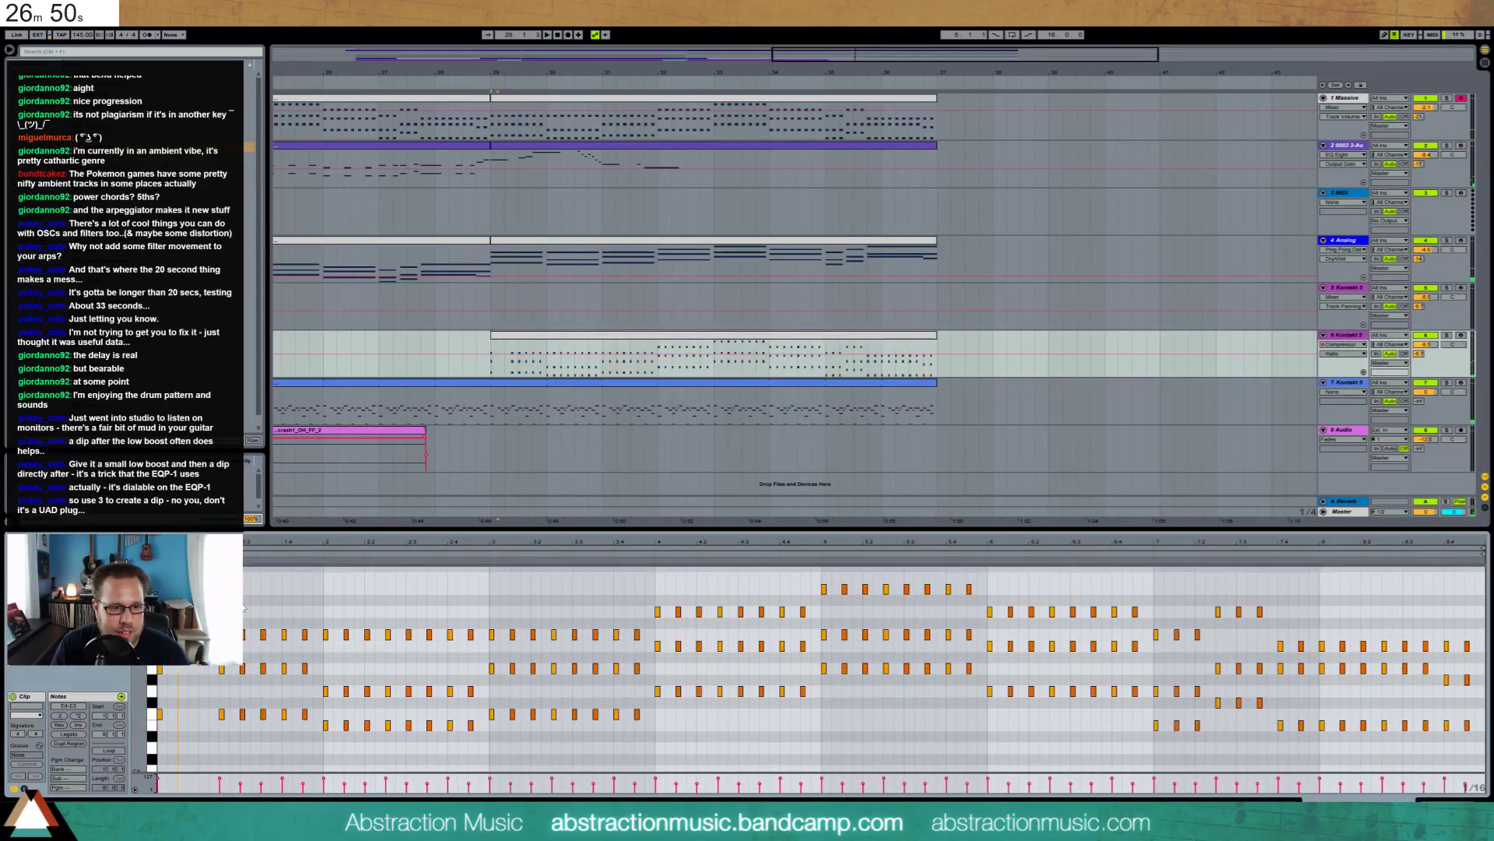
{"action": "left_click_drag", "start_coordinate": [239, 605], "coordinate": [272, 752]}
{"action": "key", "text": "Delete"}
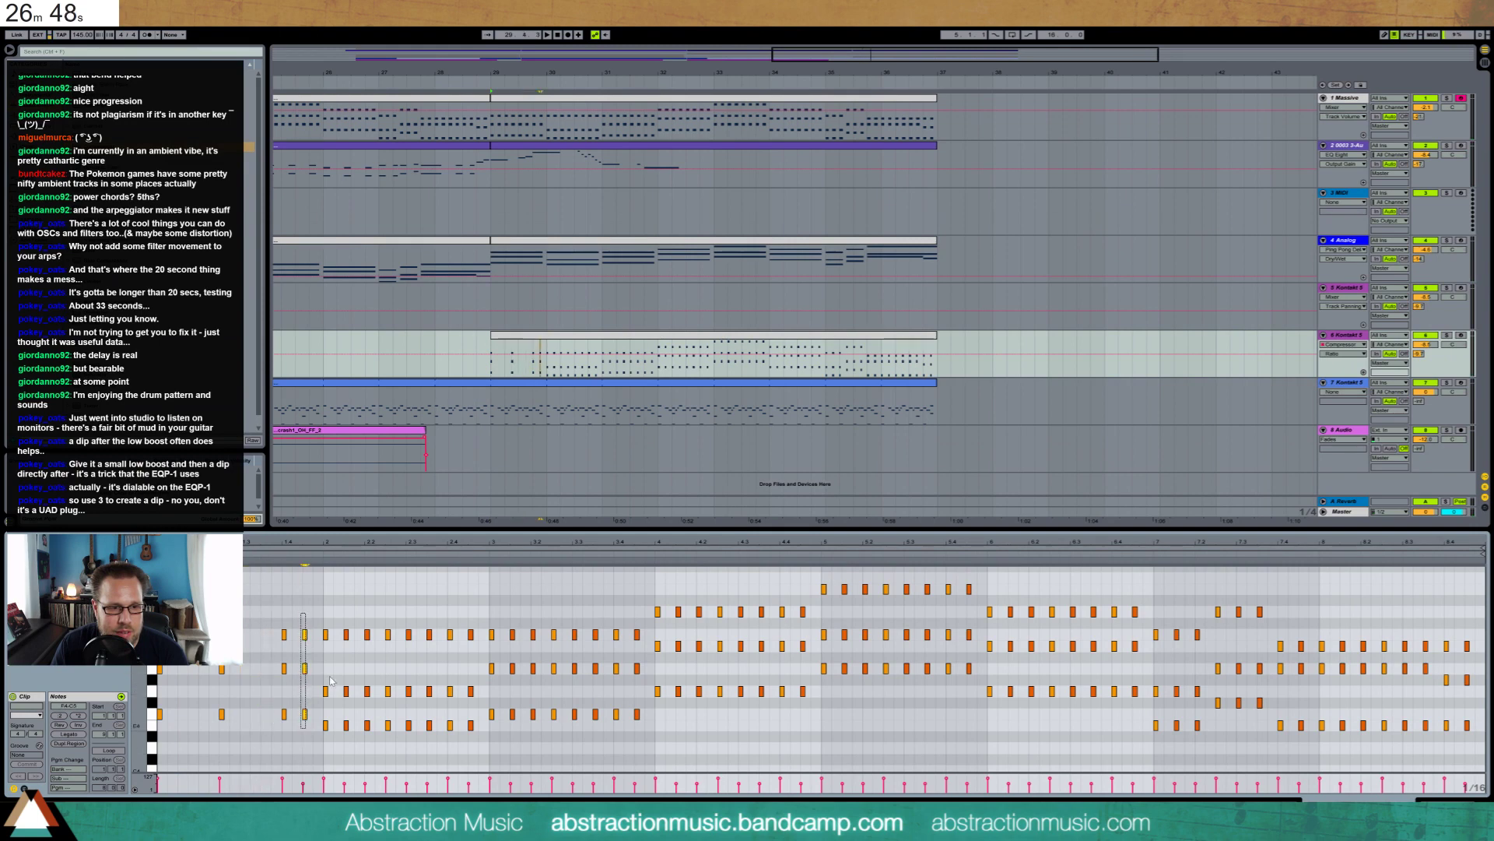
{"action": "key", "text": "Delete"}
{"action": "left_click_drag", "start_coordinate": [343, 605], "coordinate": [371, 752]}
{"action": "key", "text": "Delete"}
{"action": "left_click_drag", "start_coordinate": [406, 619], "coordinate": [440, 761]}
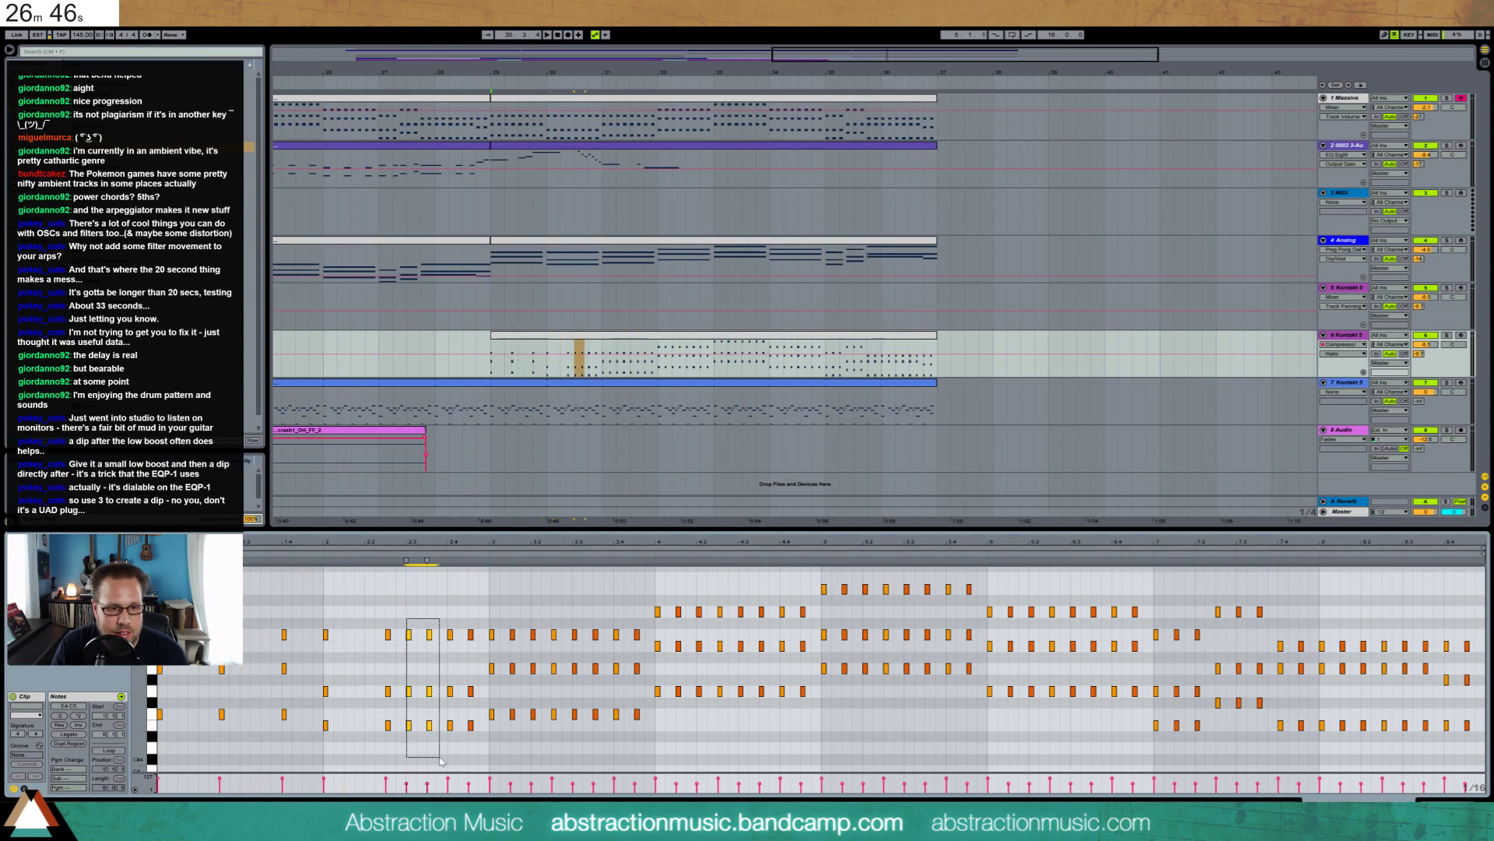
{"action": "key", "text": "Delete"}
{"action": "left_click_drag", "start_coordinate": [464, 615], "coordinate": [478, 740]}
{"action": "key", "text": "Delete"}
Delete the second, third, fifth and sixth chord hits in the clip's third bar
{"action": "left_click_drag", "start_coordinate": [502, 614], "coordinate": [528, 745]}
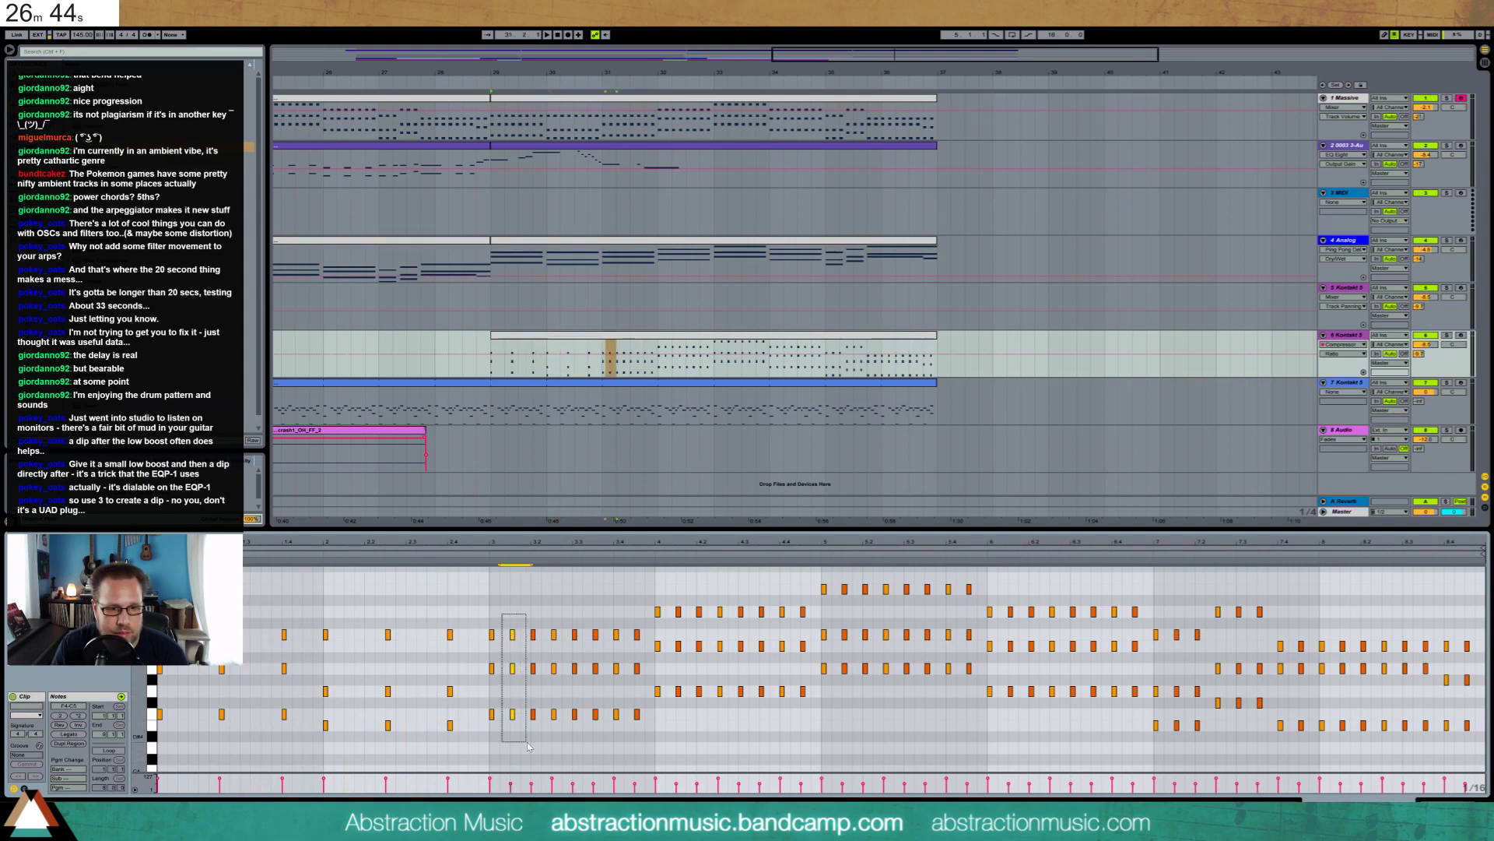
{"action": "key", "text": "Delete"}
{"action": "key", "text": "Delete"}
{"action": "left_click_drag", "start_coordinate": [565, 614], "coordinate": [600, 727]}
{"action": "key", "text": "Delete"}
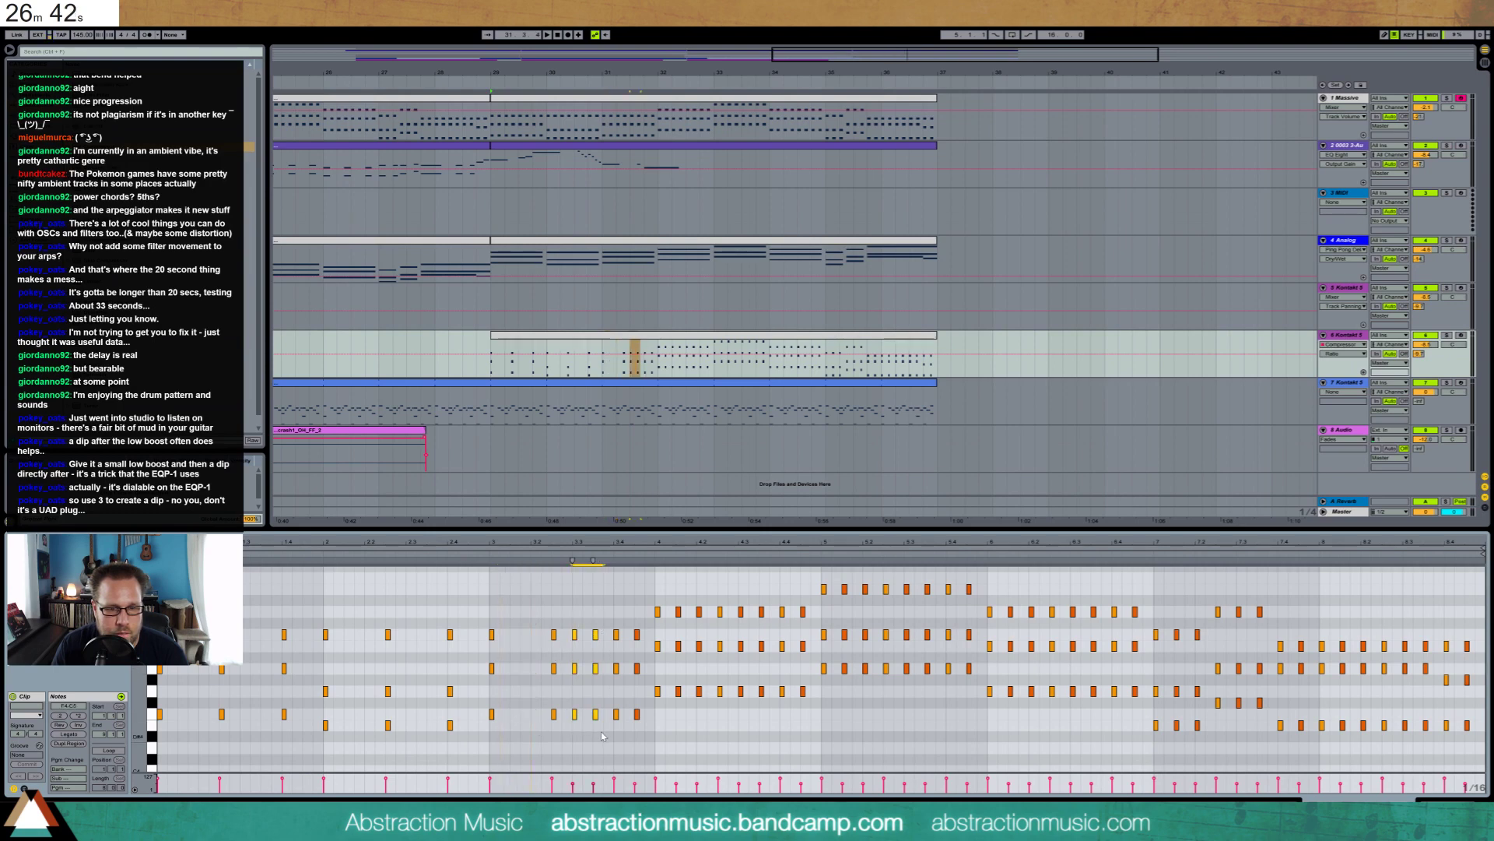
Play back the thinned Kontakt 5 chords and lengthen all the clip's notes to their full eighth-step spacing
{"action": "key", "text": "space"}
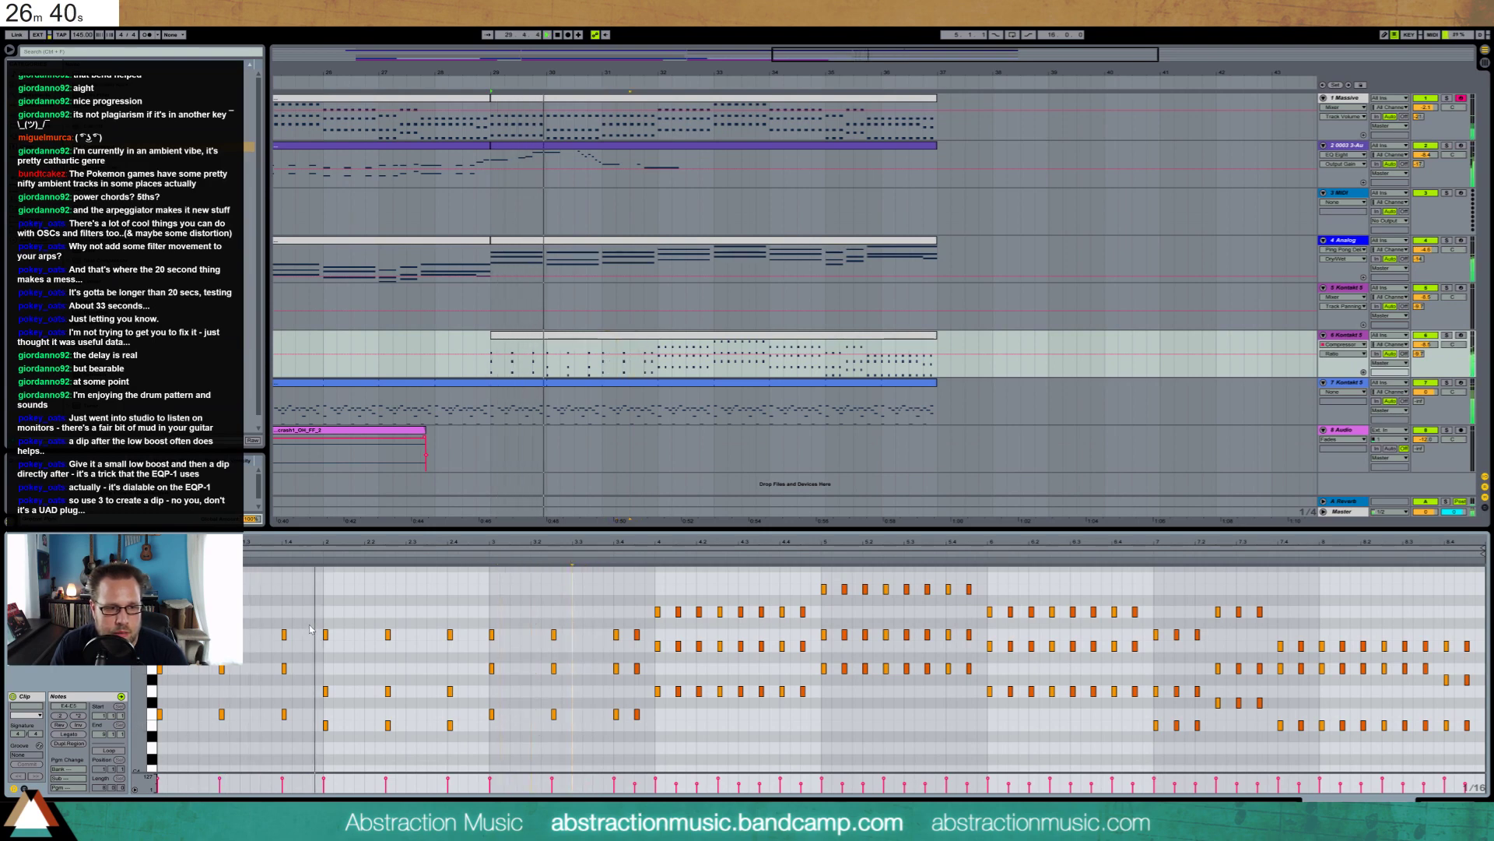
{"action": "key", "text": "space"}
{"action": "key", "text": "ctrl+a"}
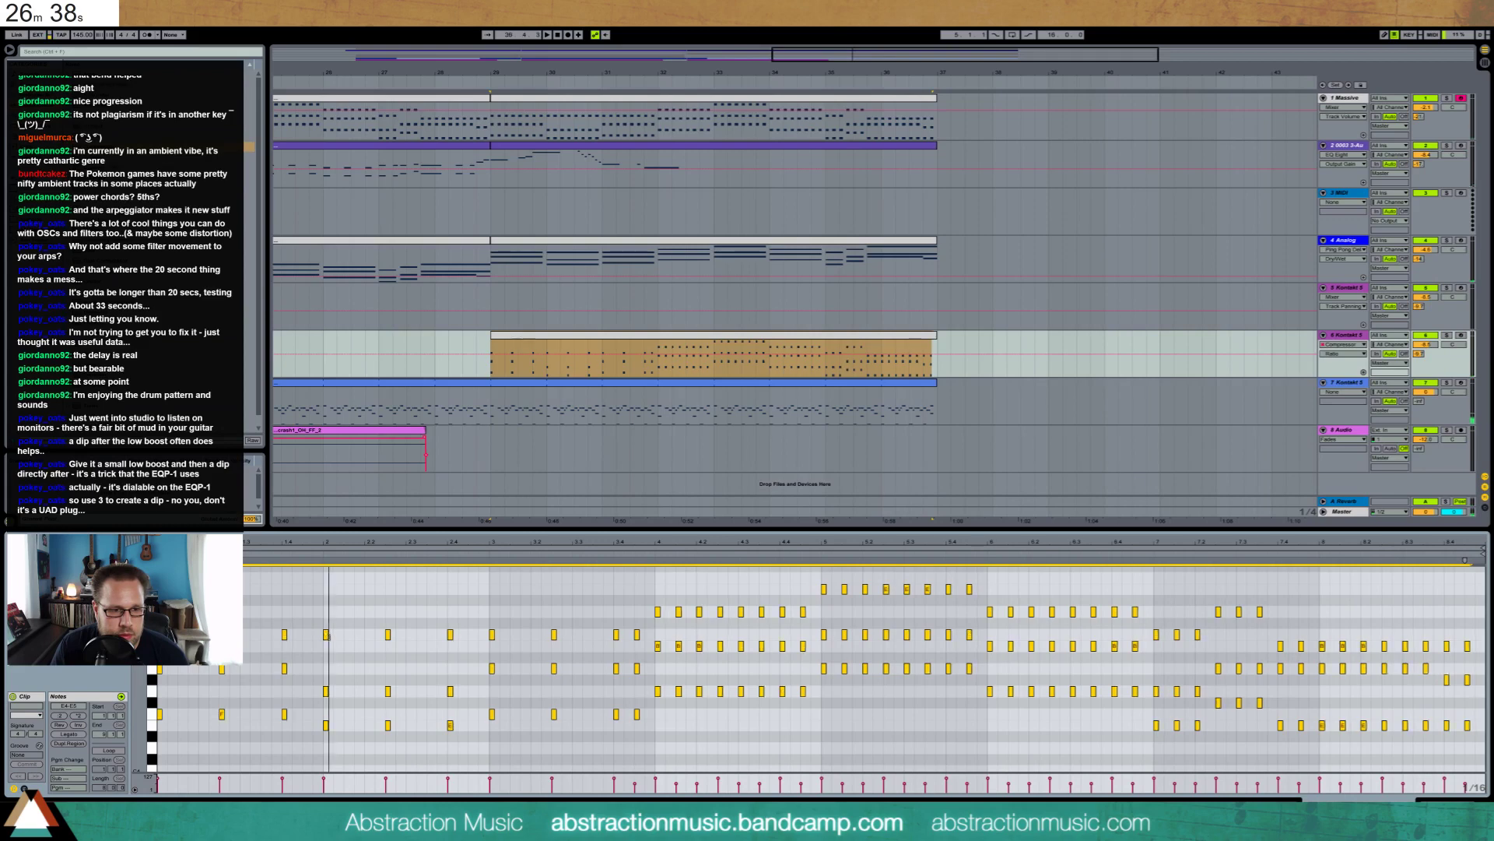
{"action": "left_click_drag", "start_coordinate": [329, 636], "coordinate": [333, 635]}
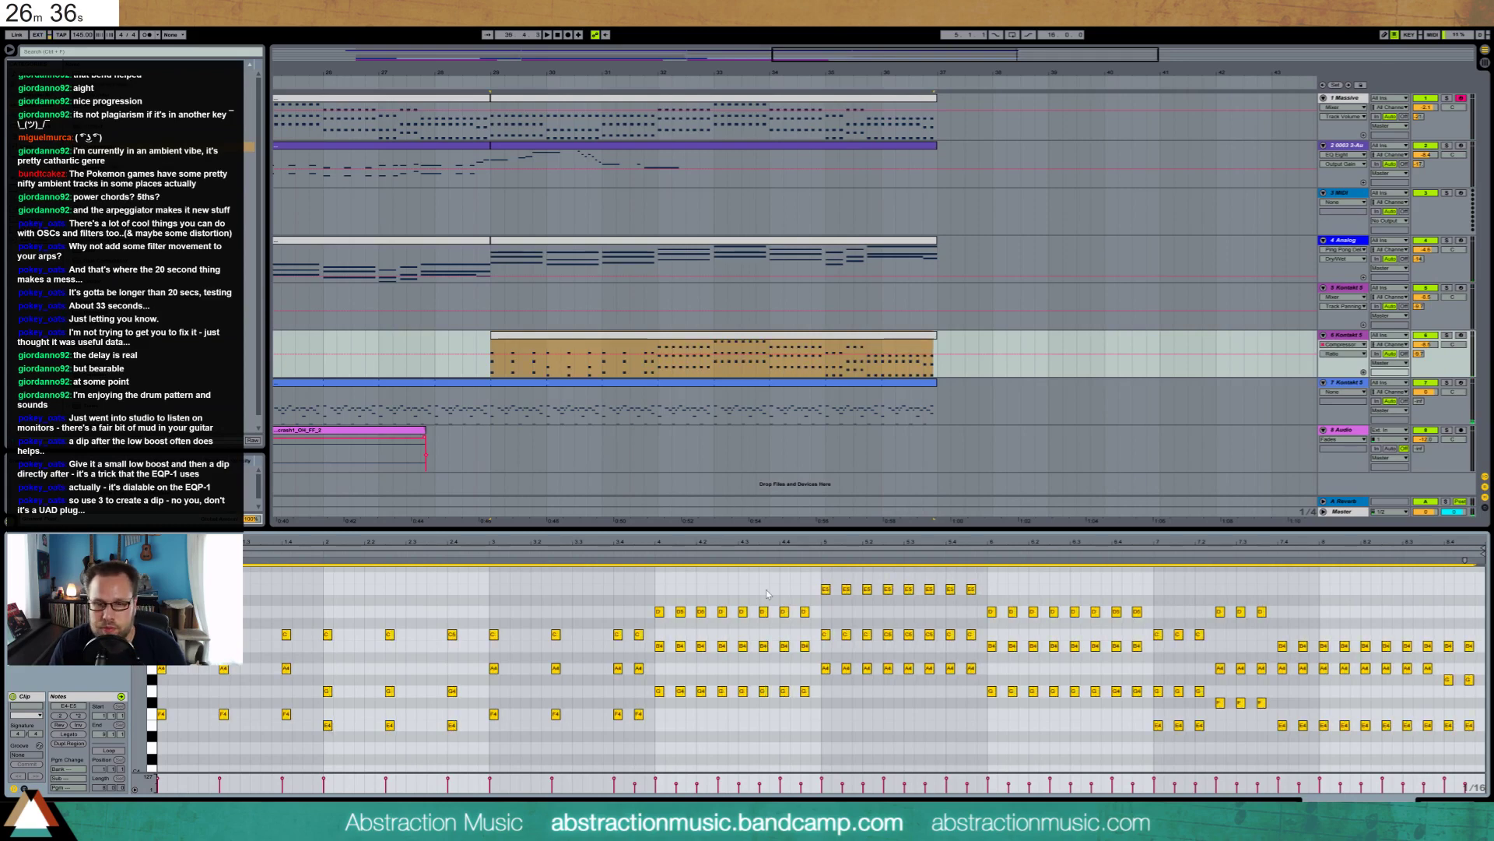
Delete the third bar's last chord hit and thin the fourth bar to its first, fourth and seventh hits
{"action": "left_click_drag", "start_coordinate": [634, 593], "coordinate": [650, 729]}
{"action": "key", "text": "Delete"}
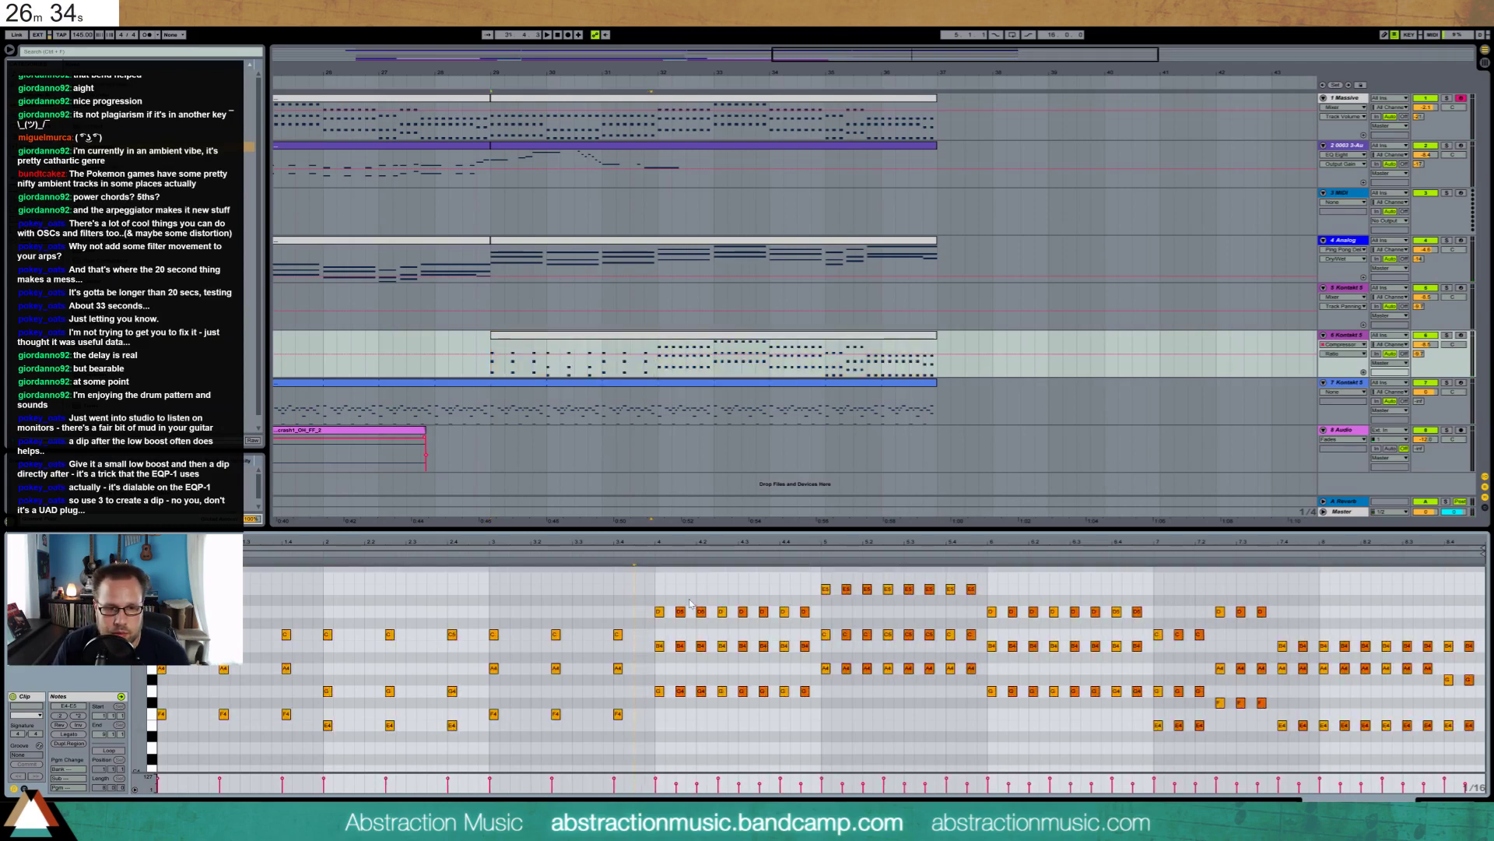
{"action": "left_click_drag", "start_coordinate": [671, 599], "coordinate": [710, 735]}
{"action": "key", "text": "Delete"}
{"action": "left_click_drag", "start_coordinate": [733, 600], "coordinate": [753, 736]}
{"action": "key", "text": "Delete"}
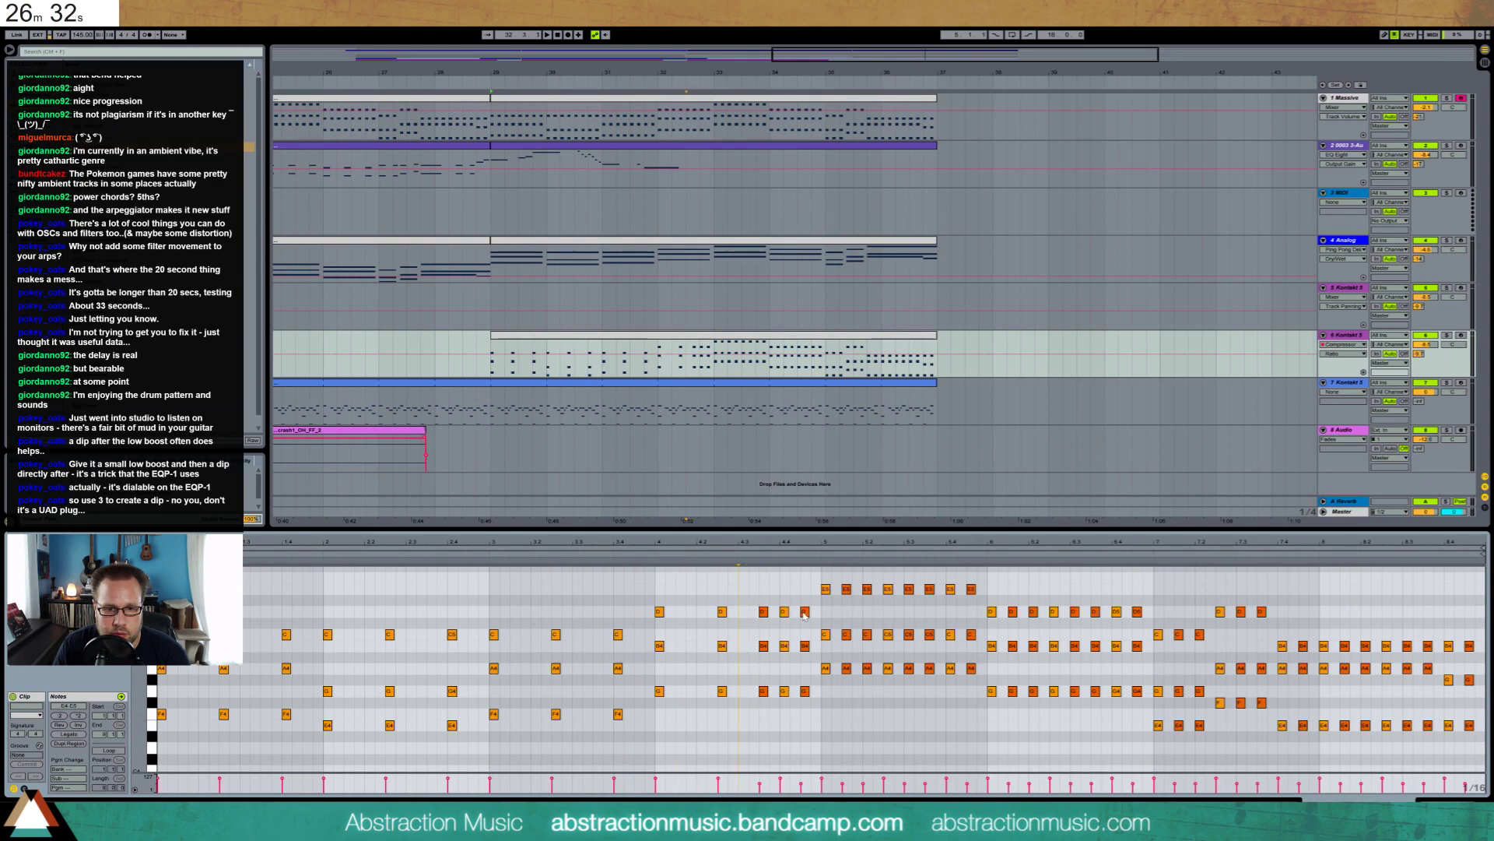
{"action": "left_click_drag", "start_coordinate": [801, 589], "coordinate": [808, 672]}
{"action": "key", "text": "Delete"}
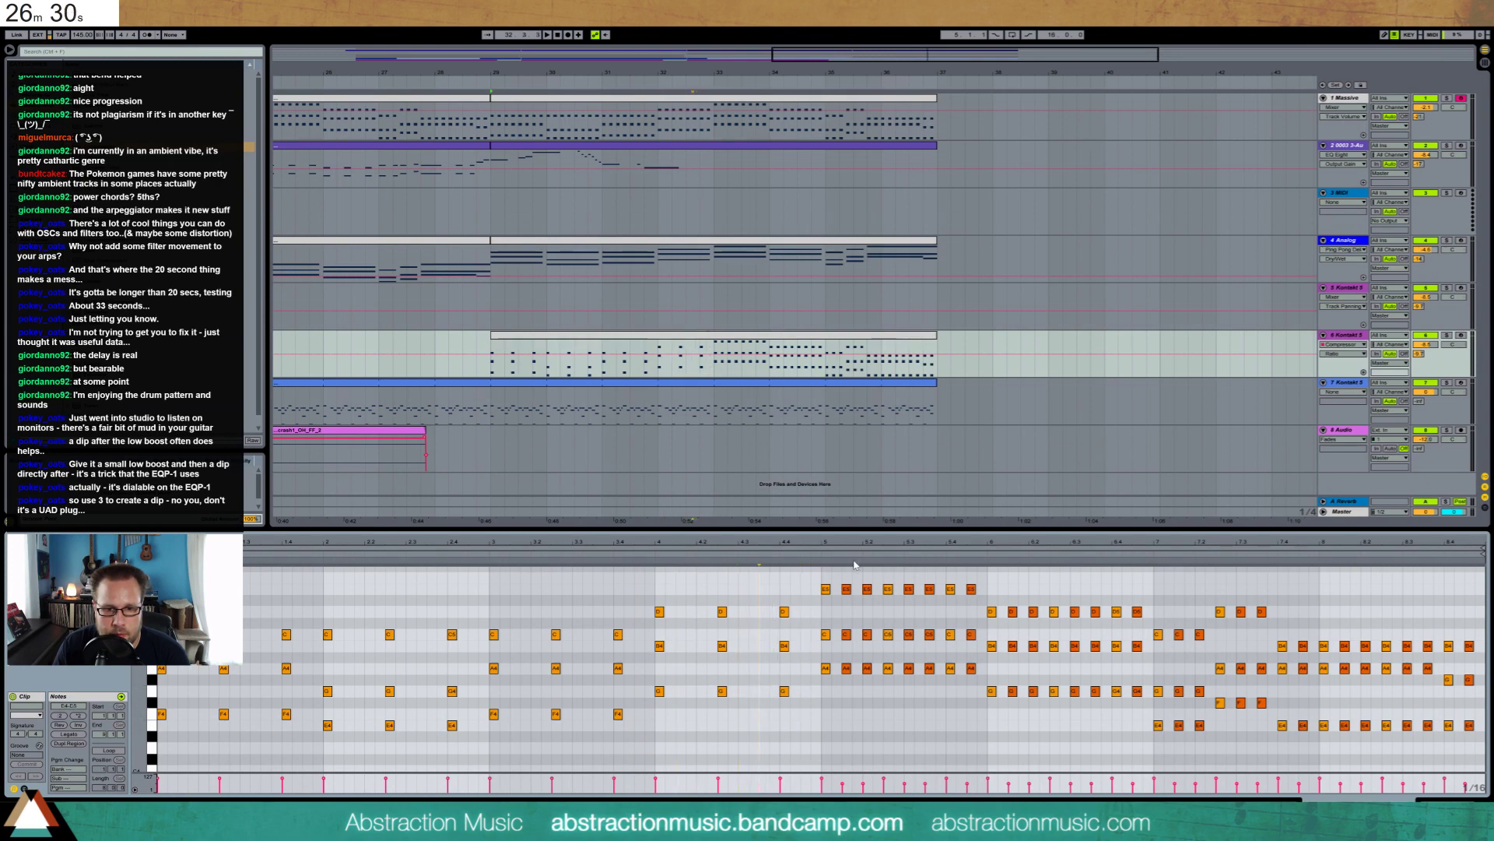
Thin the clip's last four bars to the first, fourth and seventh hits of each bar and play the result
{"action": "key", "text": "Delete"}
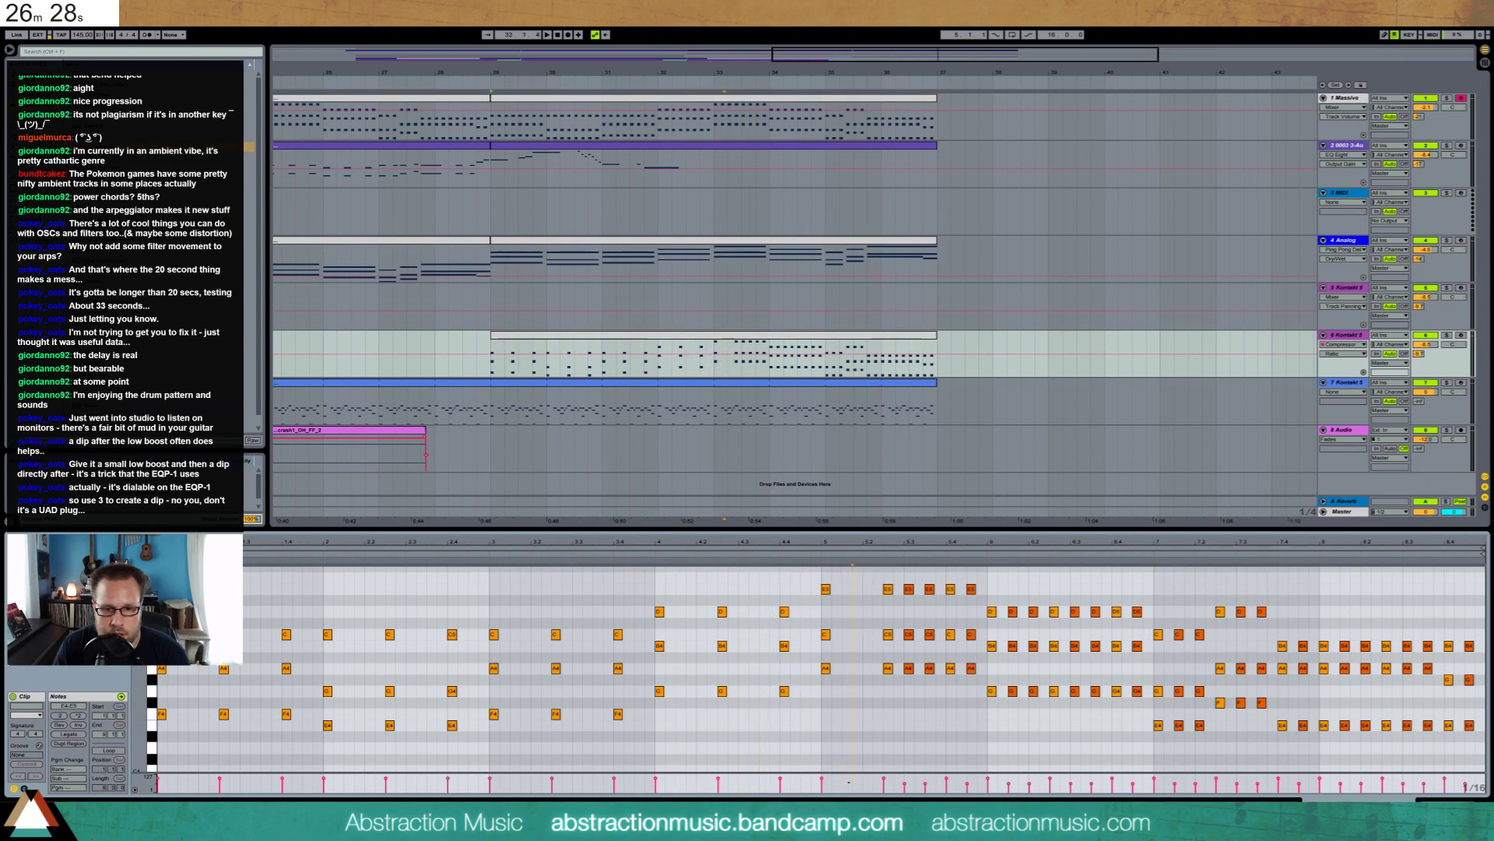
{"action": "left_click_drag", "start_coordinate": [849, 782], "coordinate": [1484, 793]}
{"action": "key", "text": "Delete"}
{"action": "key", "text": "space"}
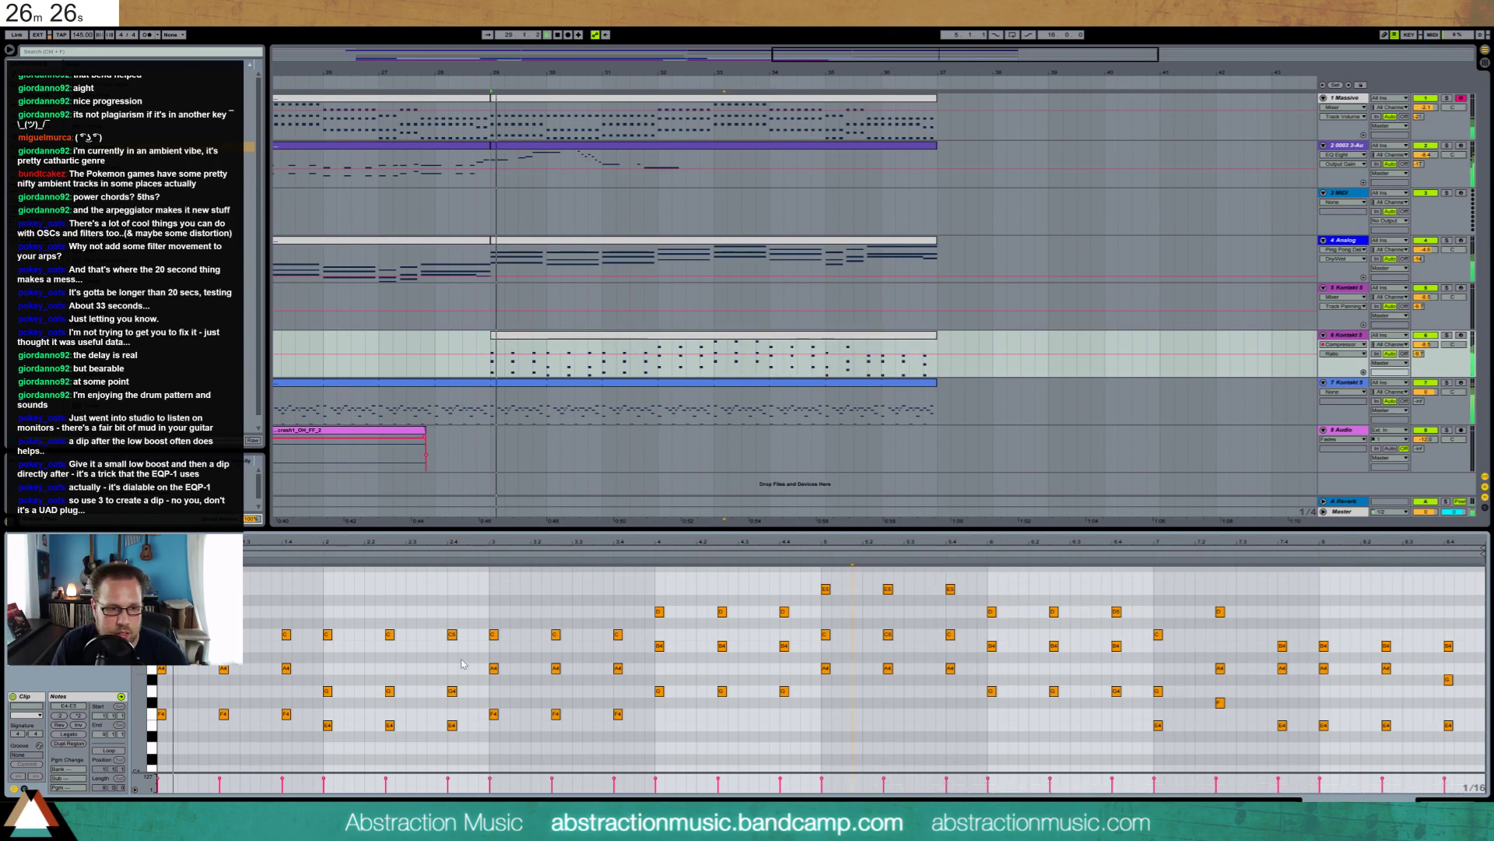
{"action": "key", "text": "space"}
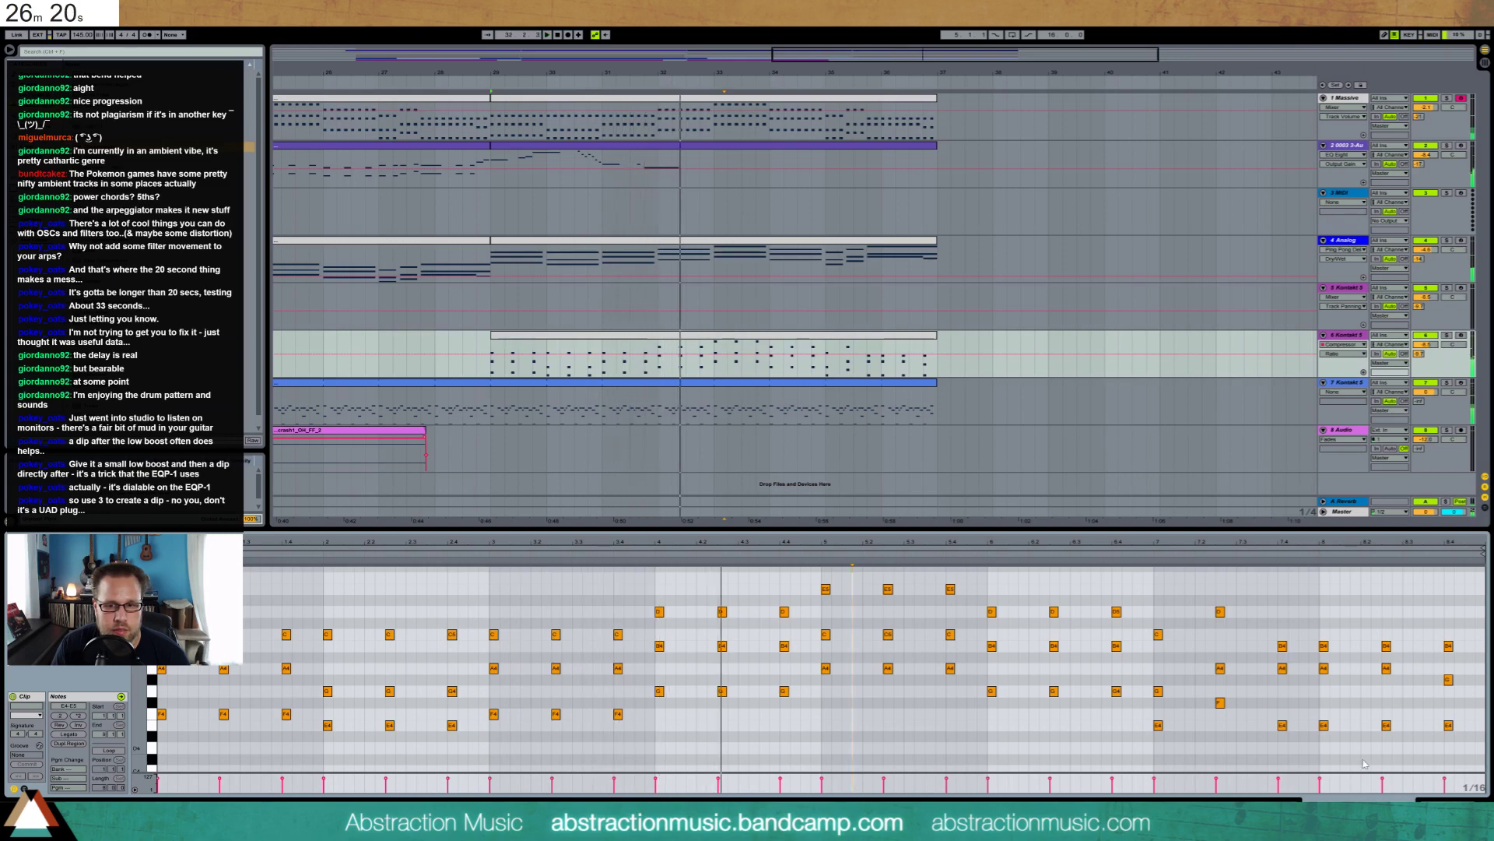
Lower the volume of track 6, the Kontakt 5 choir, and play the section back from bar 29
{"action": "key", "text": "shift+Tab"}
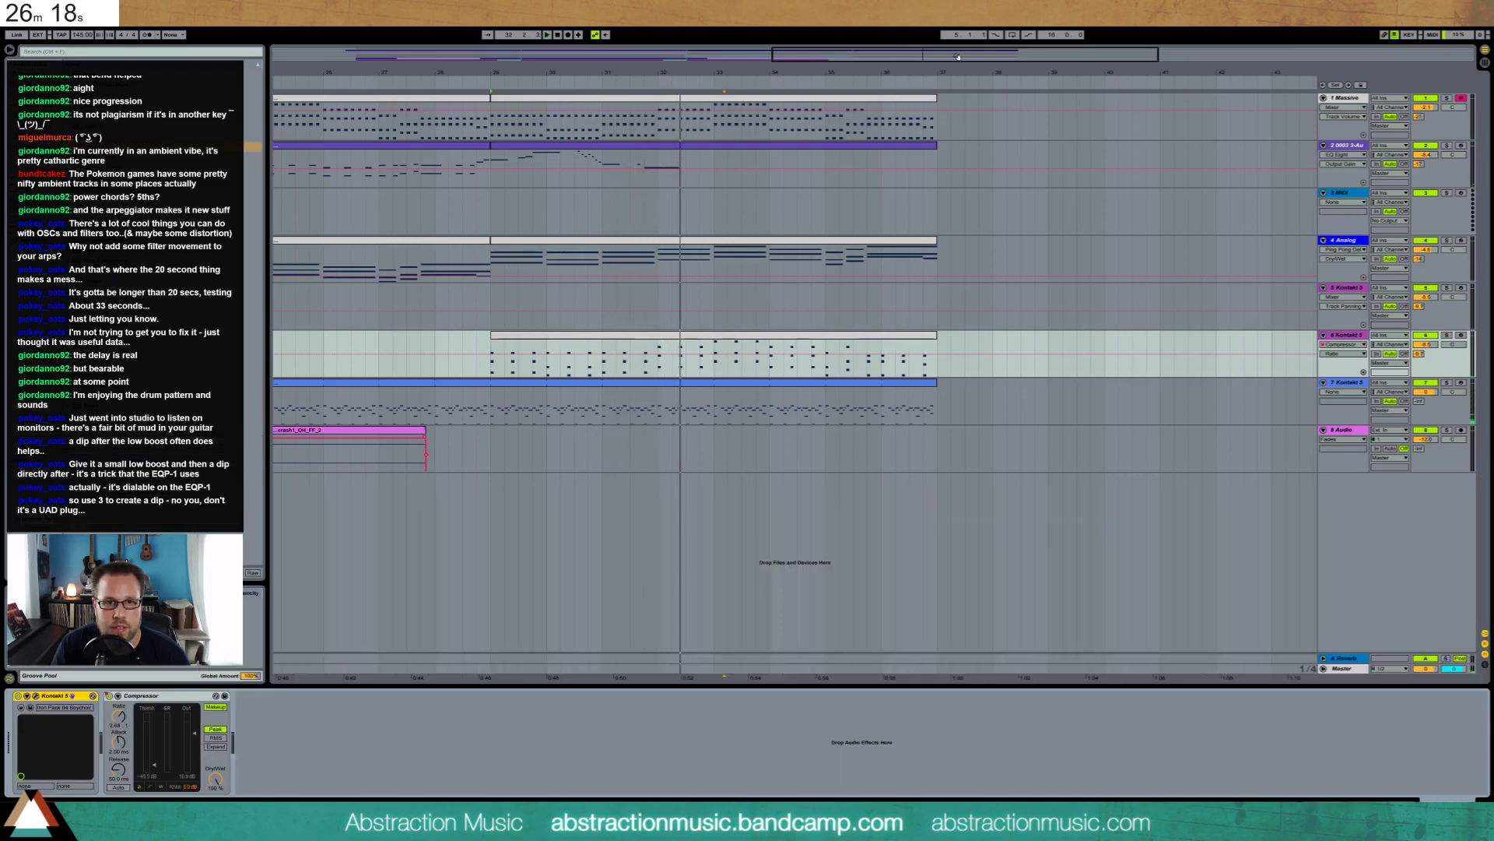
{"action": "left_click_drag", "start_coordinate": [957, 57], "coordinate": [953, 56]}
{"action": "left_click", "coordinate": [726, 149]}
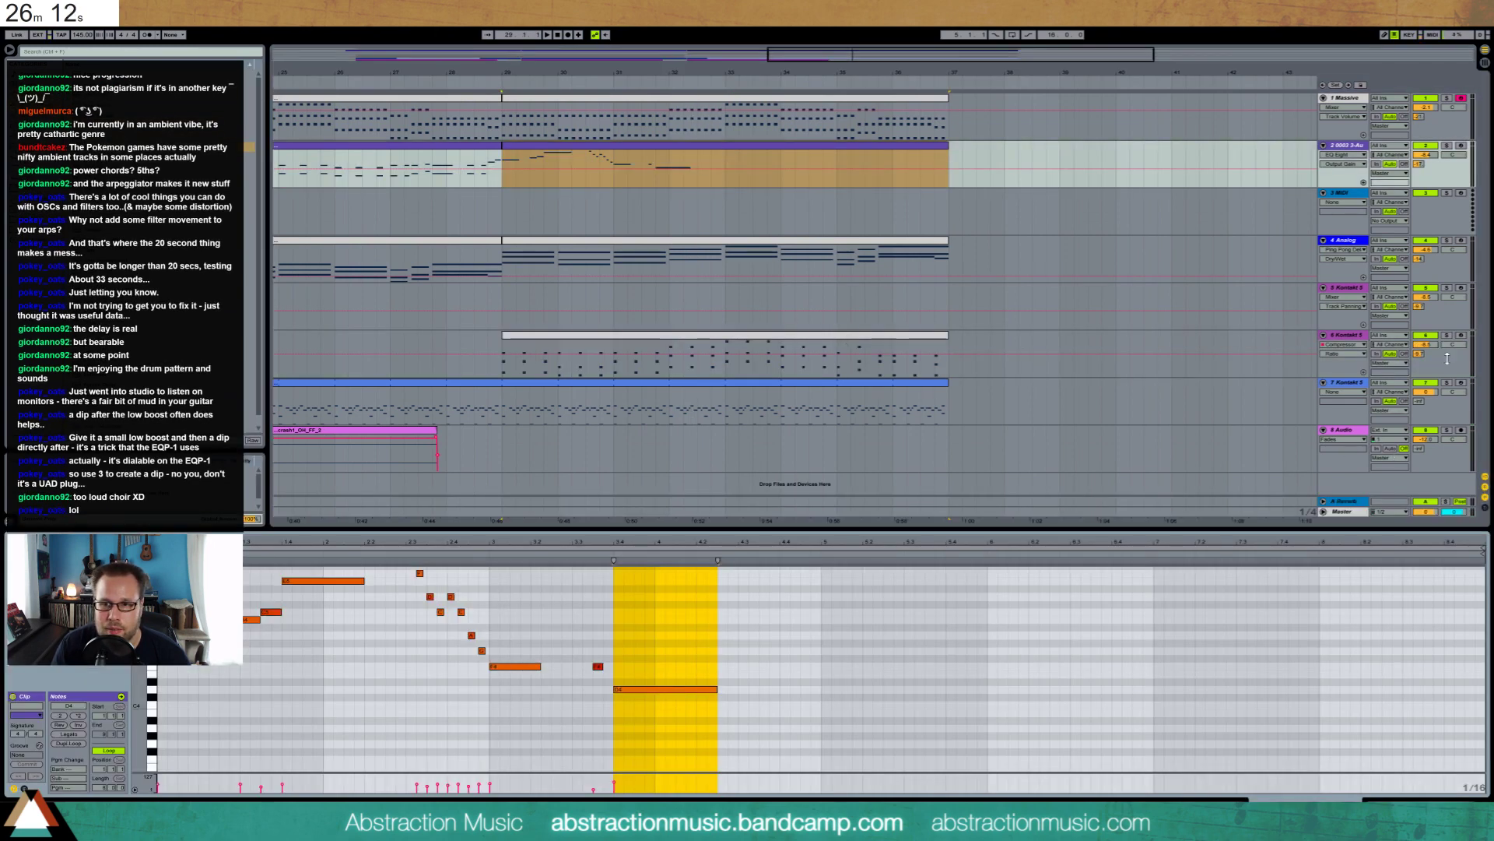
{"action": "left_click", "coordinate": [1425, 345]}
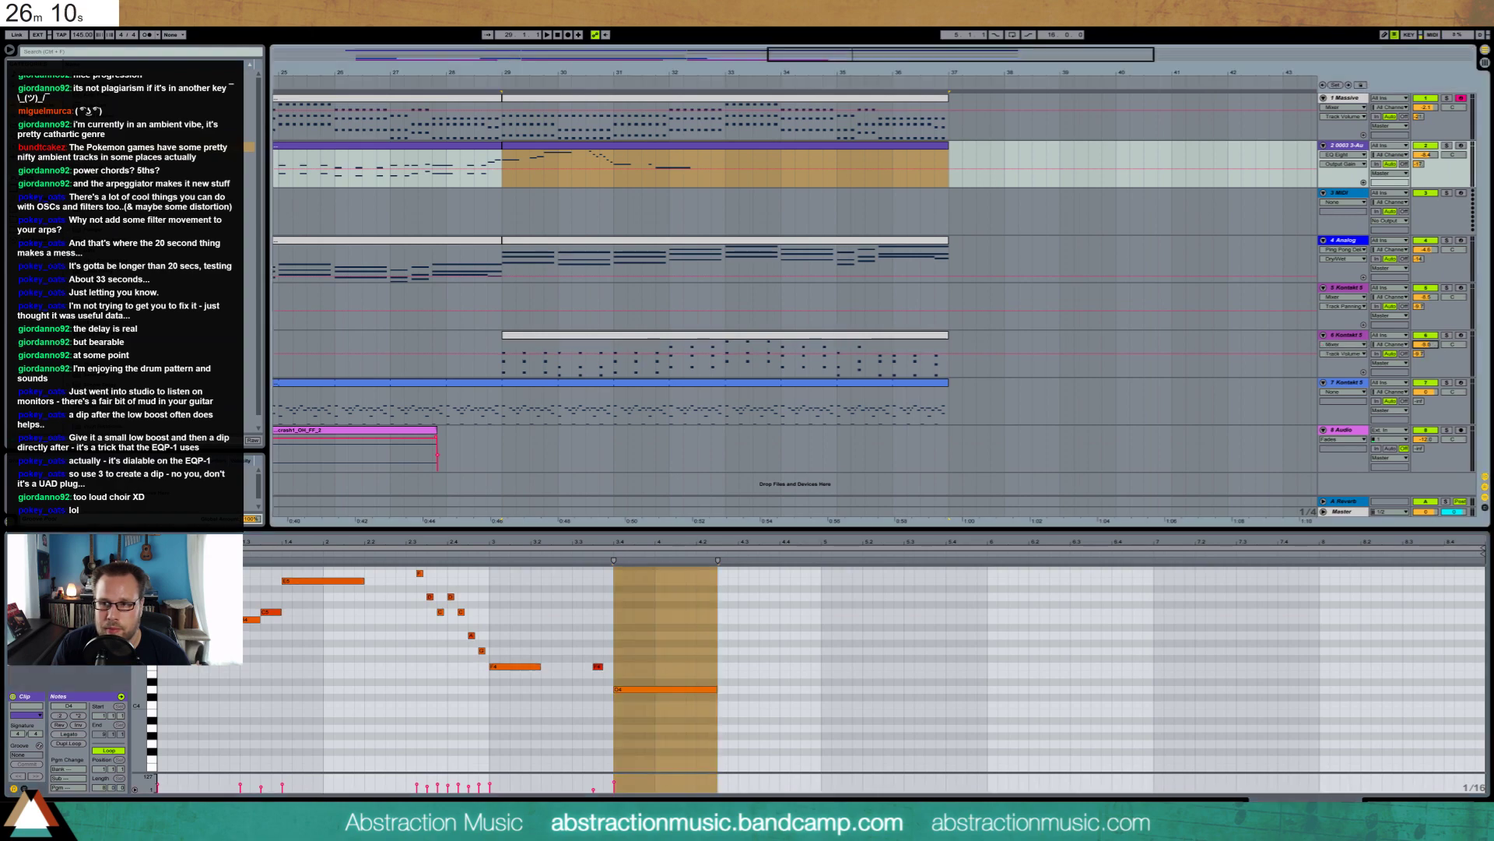
{"action": "key", "text": "space"}
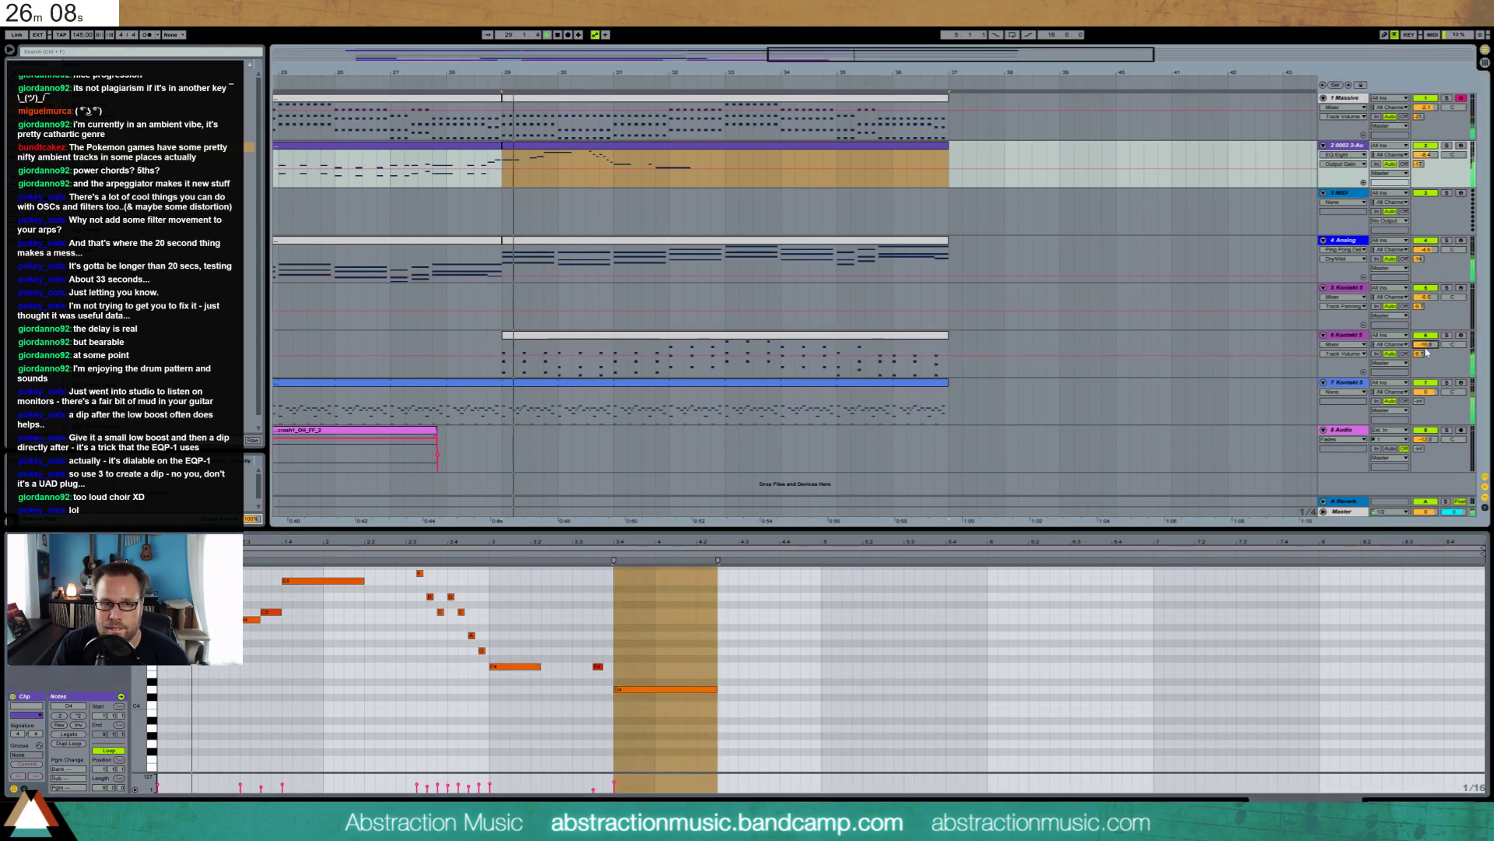
{"action": "key", "text": "shift+Tab"}
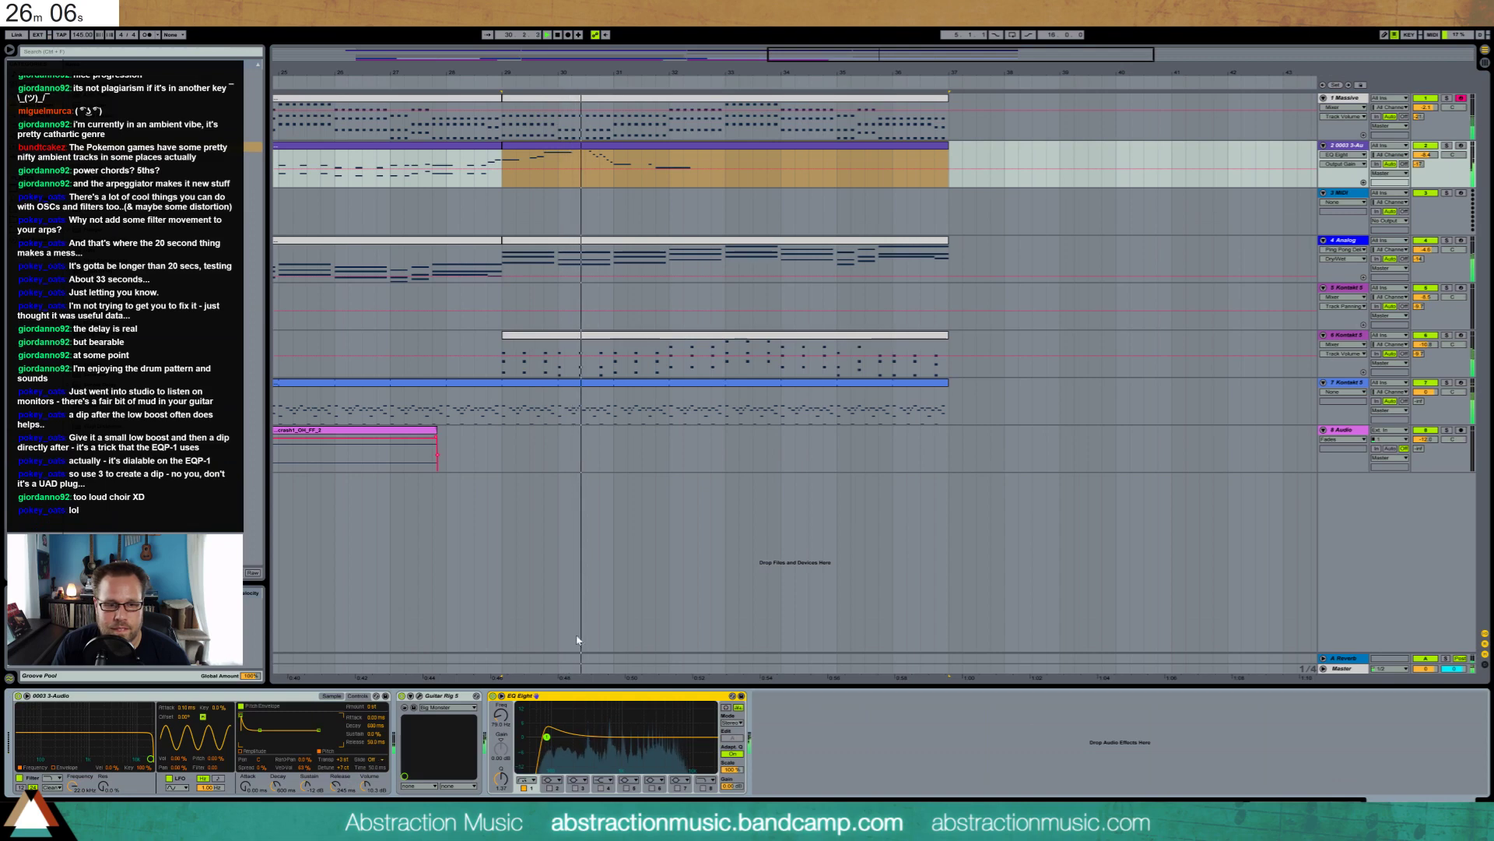
{"action": "key", "text": "space"}
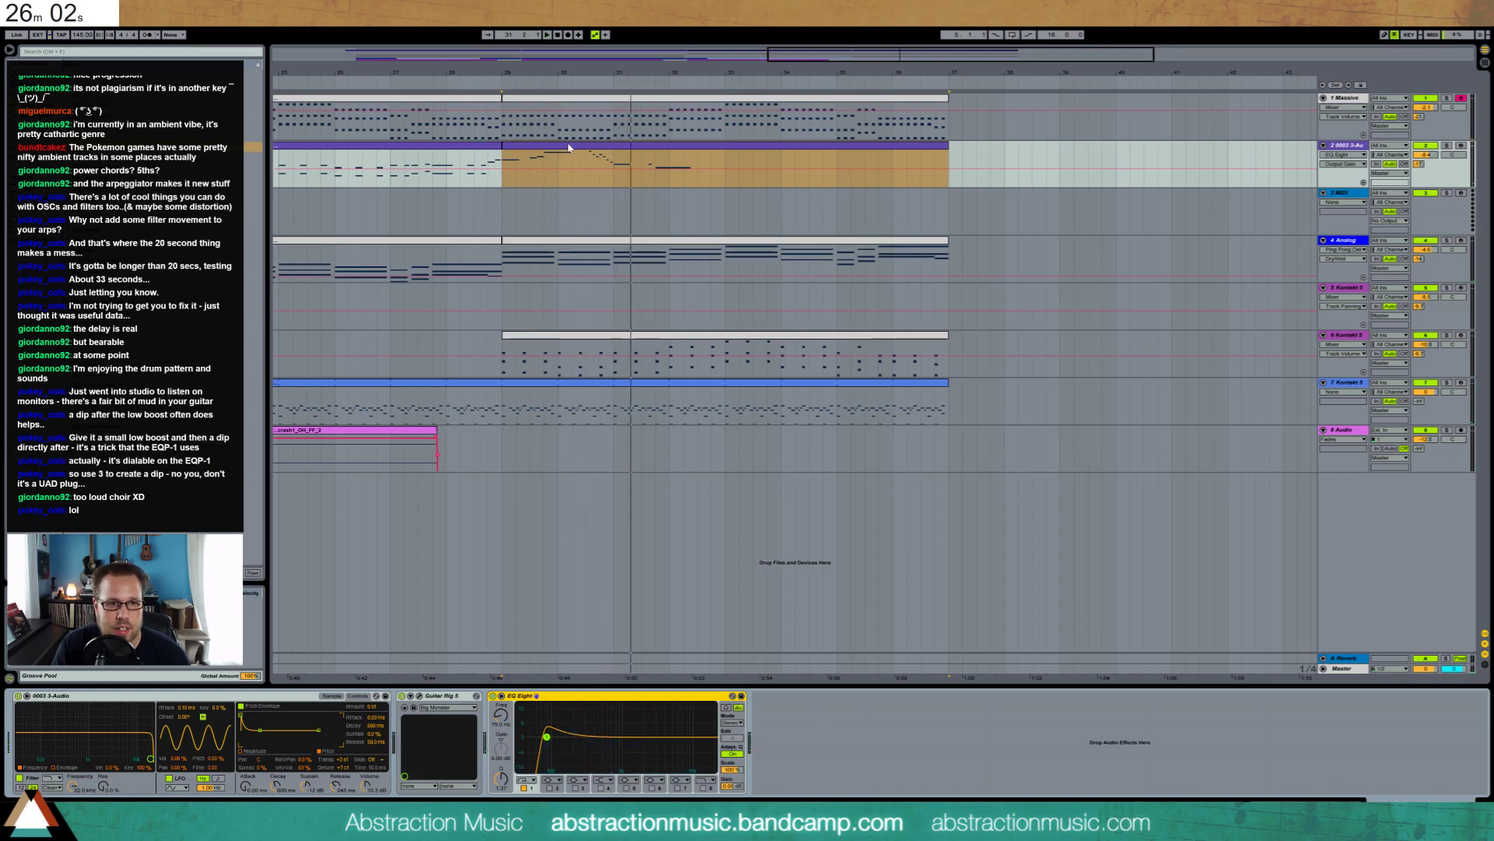
Try the lead clip's notes from bar 29 an octave lower, and raise them all to one octave above their original pitch during playback
{"action": "key", "text": "shift+Tab"}
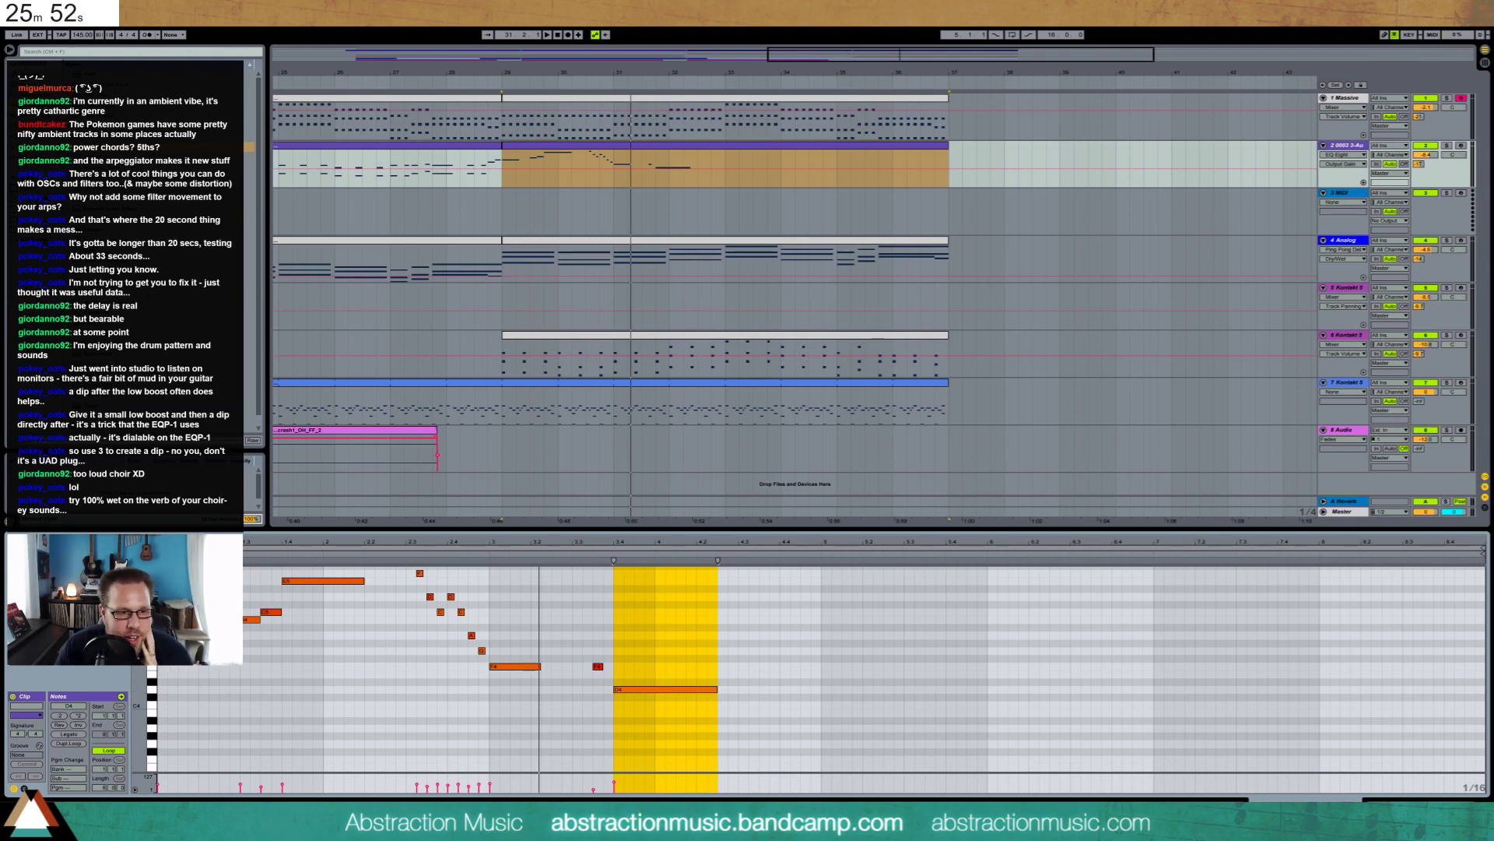
{"action": "key", "text": "ctrl+a"}
{"action": "key", "text": "shift+Down"}
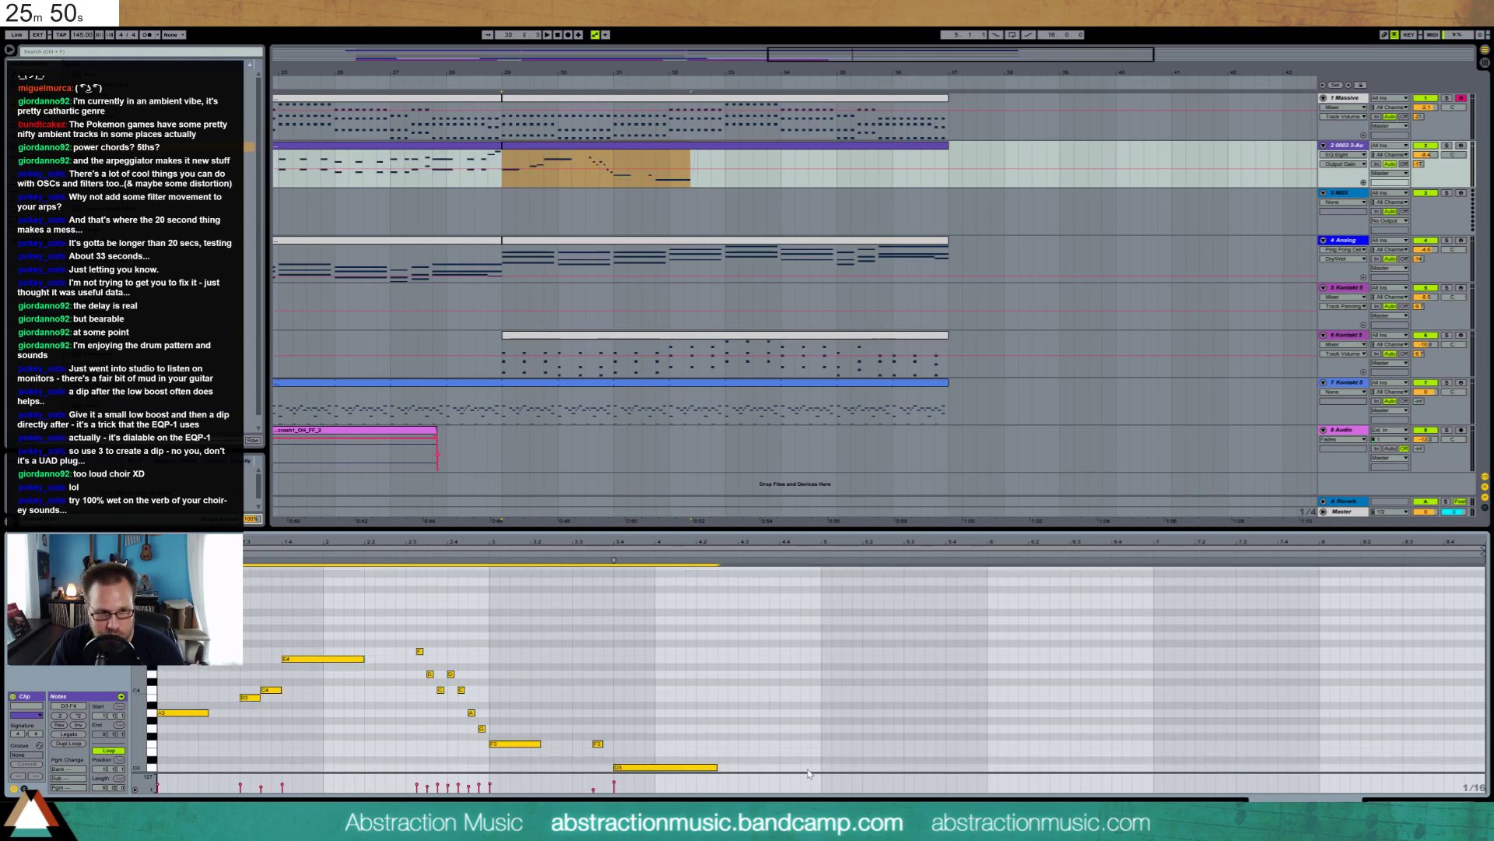
{"action": "key", "text": "space"}
{"action": "key", "text": "shift+Up"}
{"action": "key", "text": "shift+Up"}
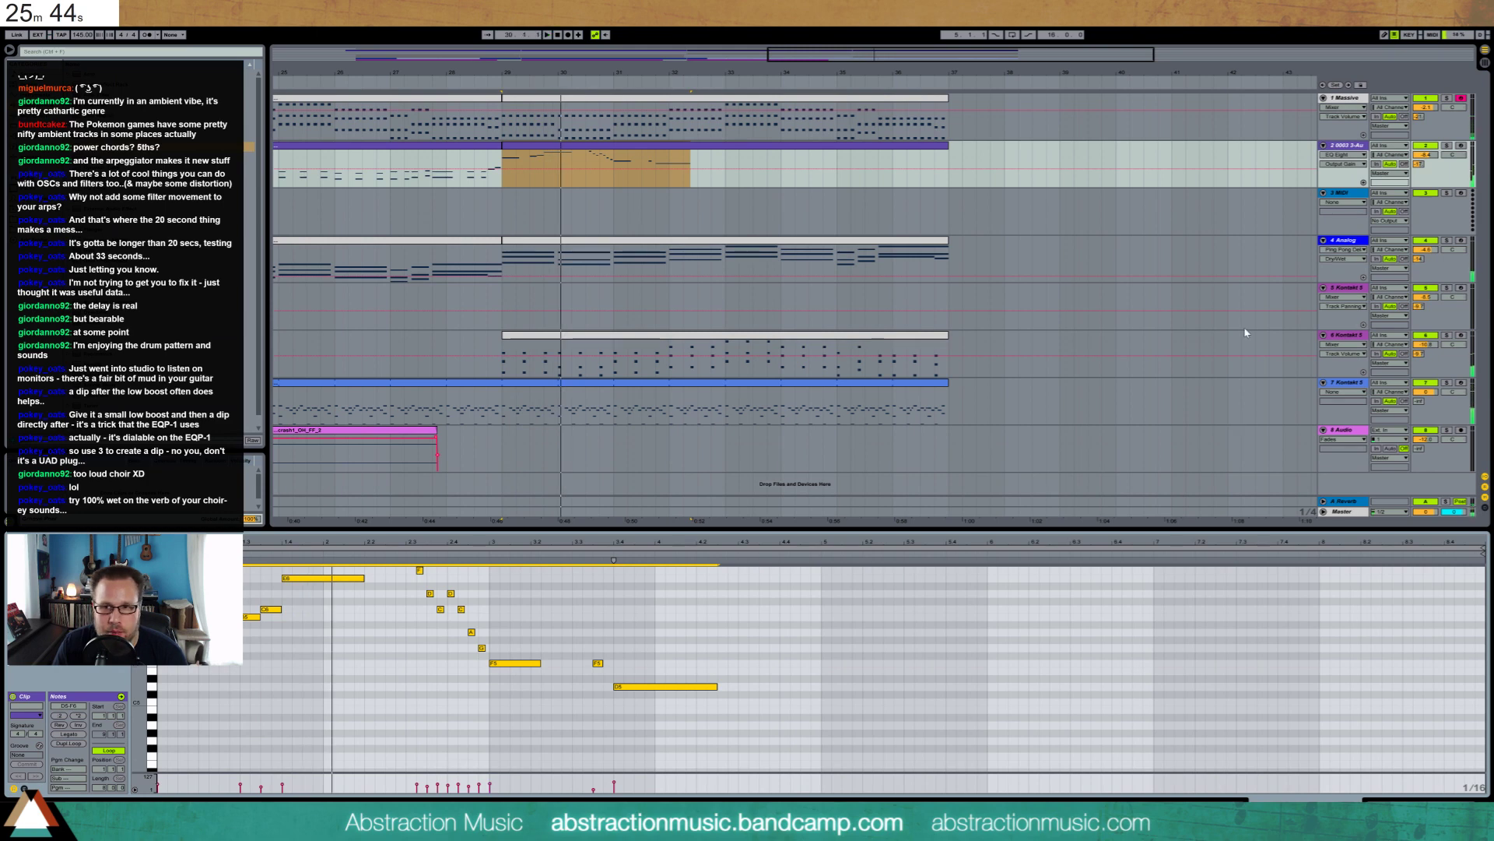
Insert a Utility between Guitar Rig 5 and EQ Eight on the lead track and lower its gain automation around a breakpoint just before bar 29
{"action": "key", "text": "shift+Tab"}
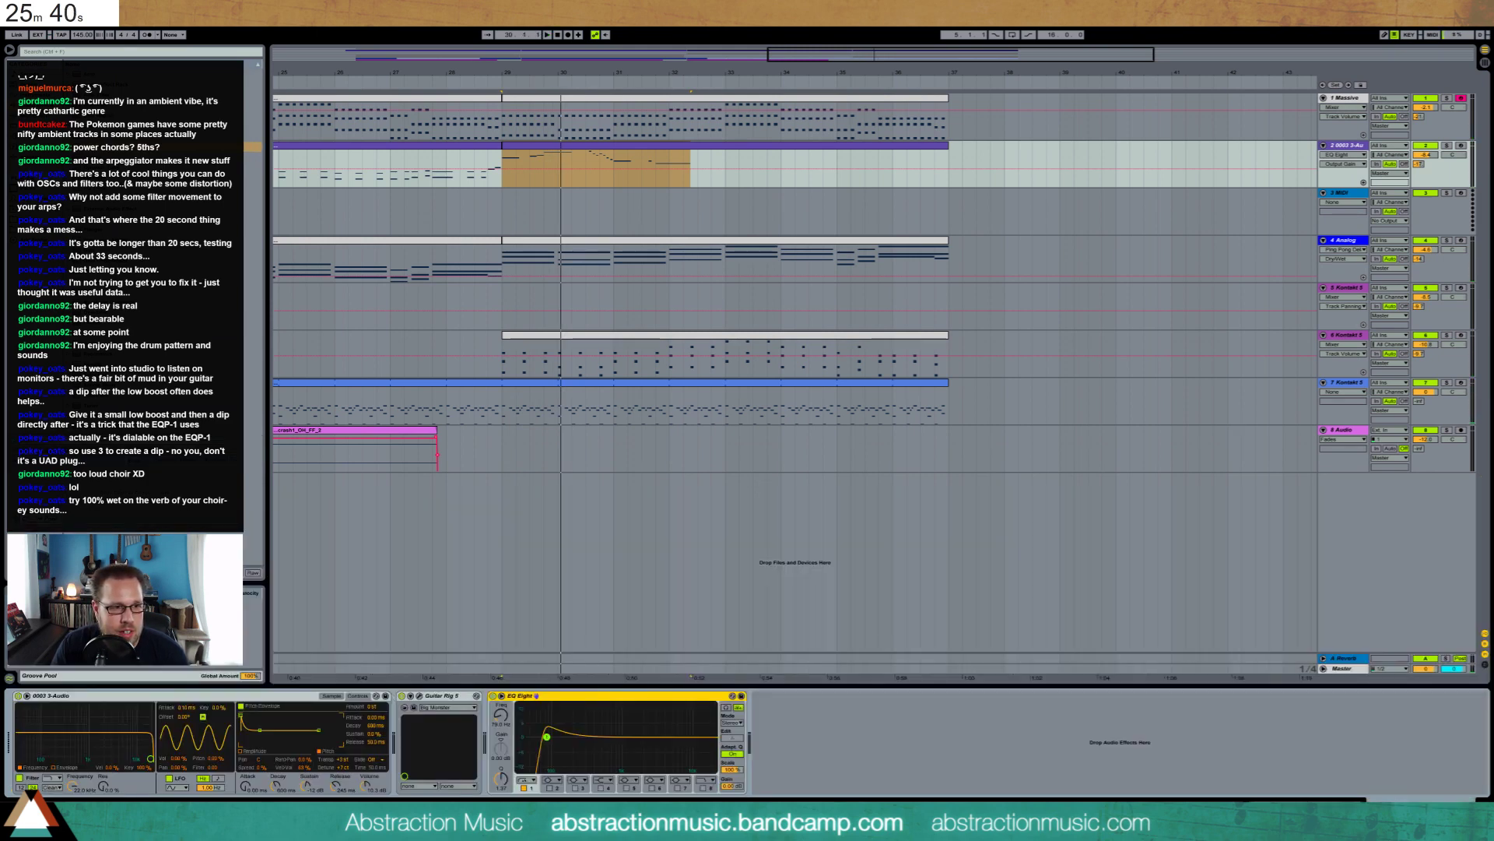
{"action": "left_click_drag", "start_coordinate": [156, 415], "coordinate": [485, 714]}
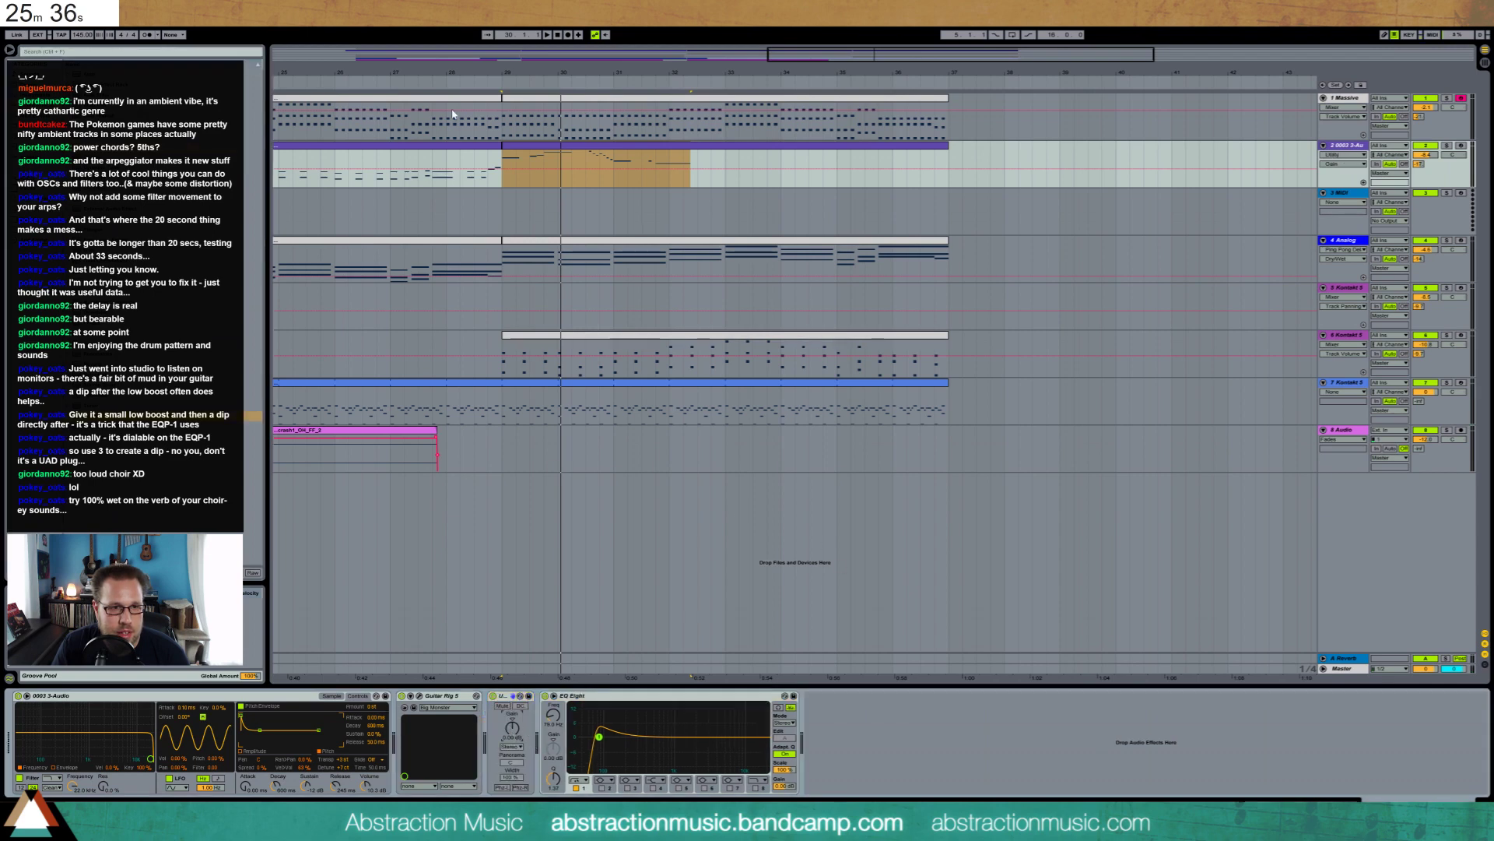
{"action": "left_click", "coordinate": [484, 169]}
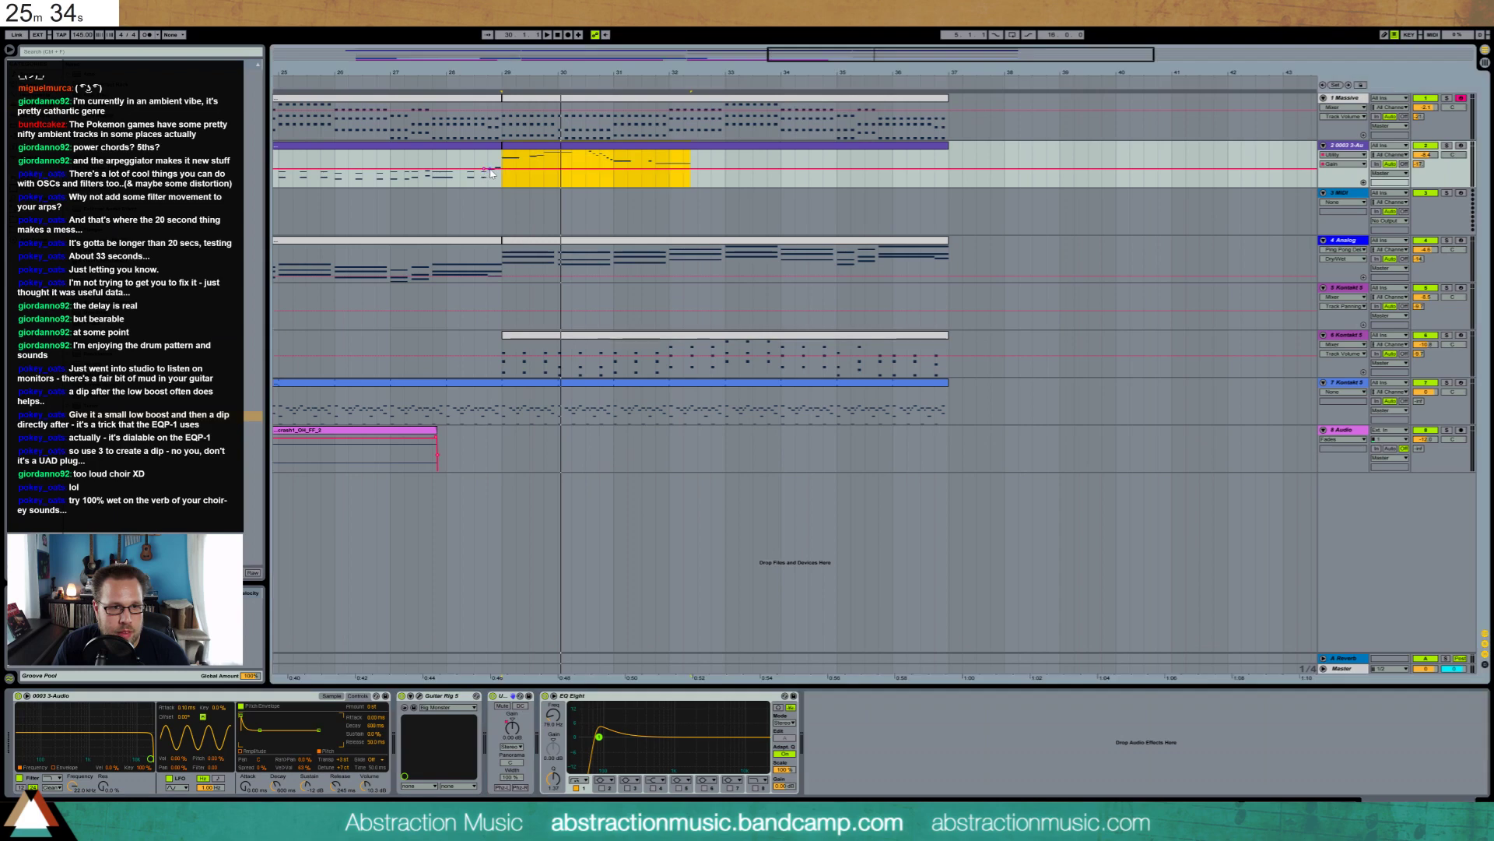
{"action": "mouse_move", "coordinate": [489, 169]}
{"action": "left_mouse_down"}
{"action": "mouse_move", "coordinate": [489, 185]}
{"action": "mouse_move", "coordinate": [485, 171]}
{"action": "left_mouse_up"}
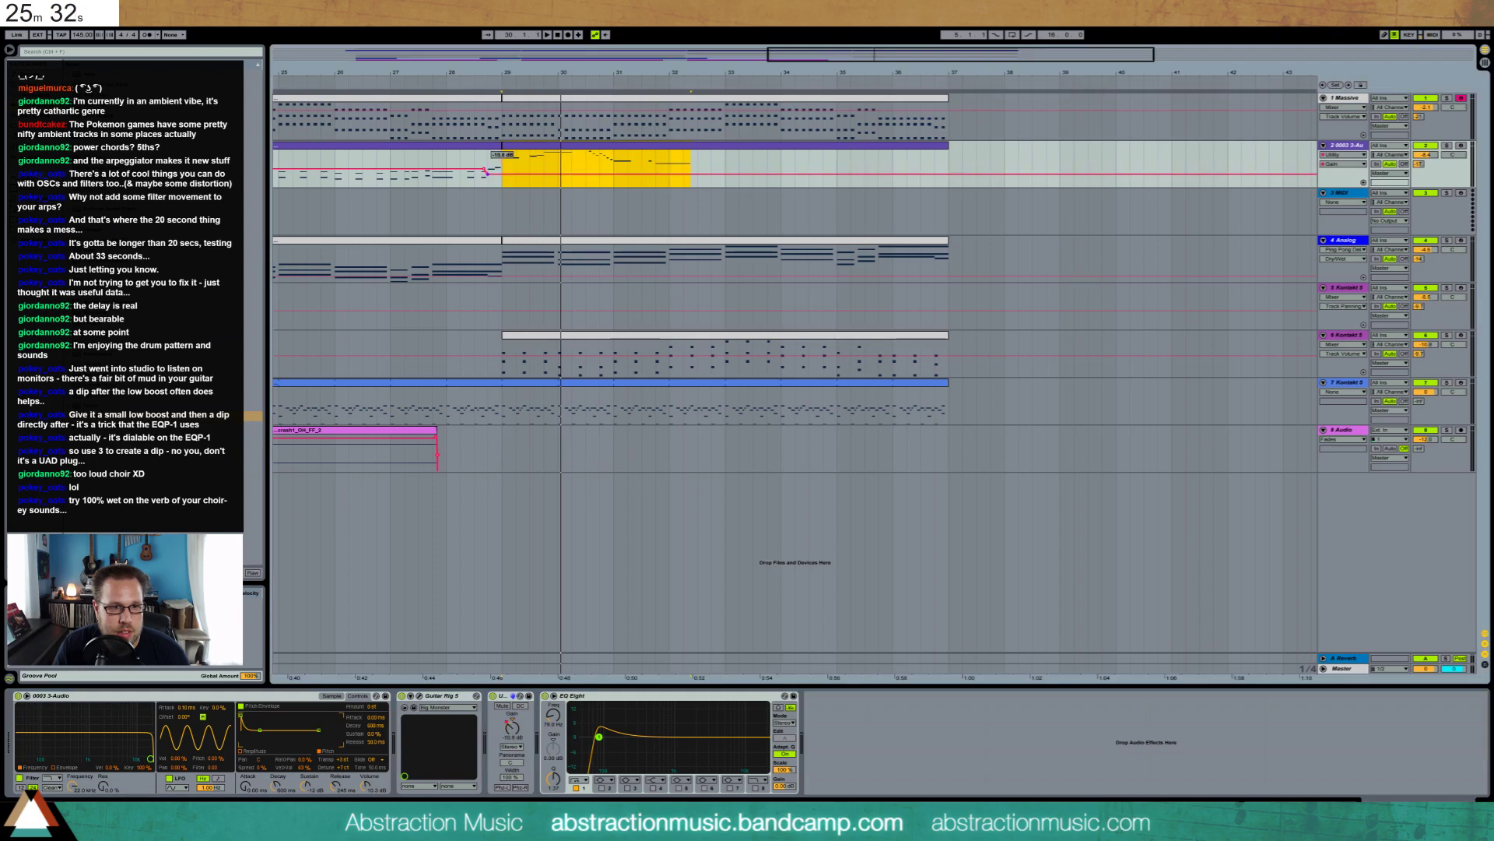
{"action": "left_click", "coordinate": [476, 160]}
{"action": "key", "text": "space"}
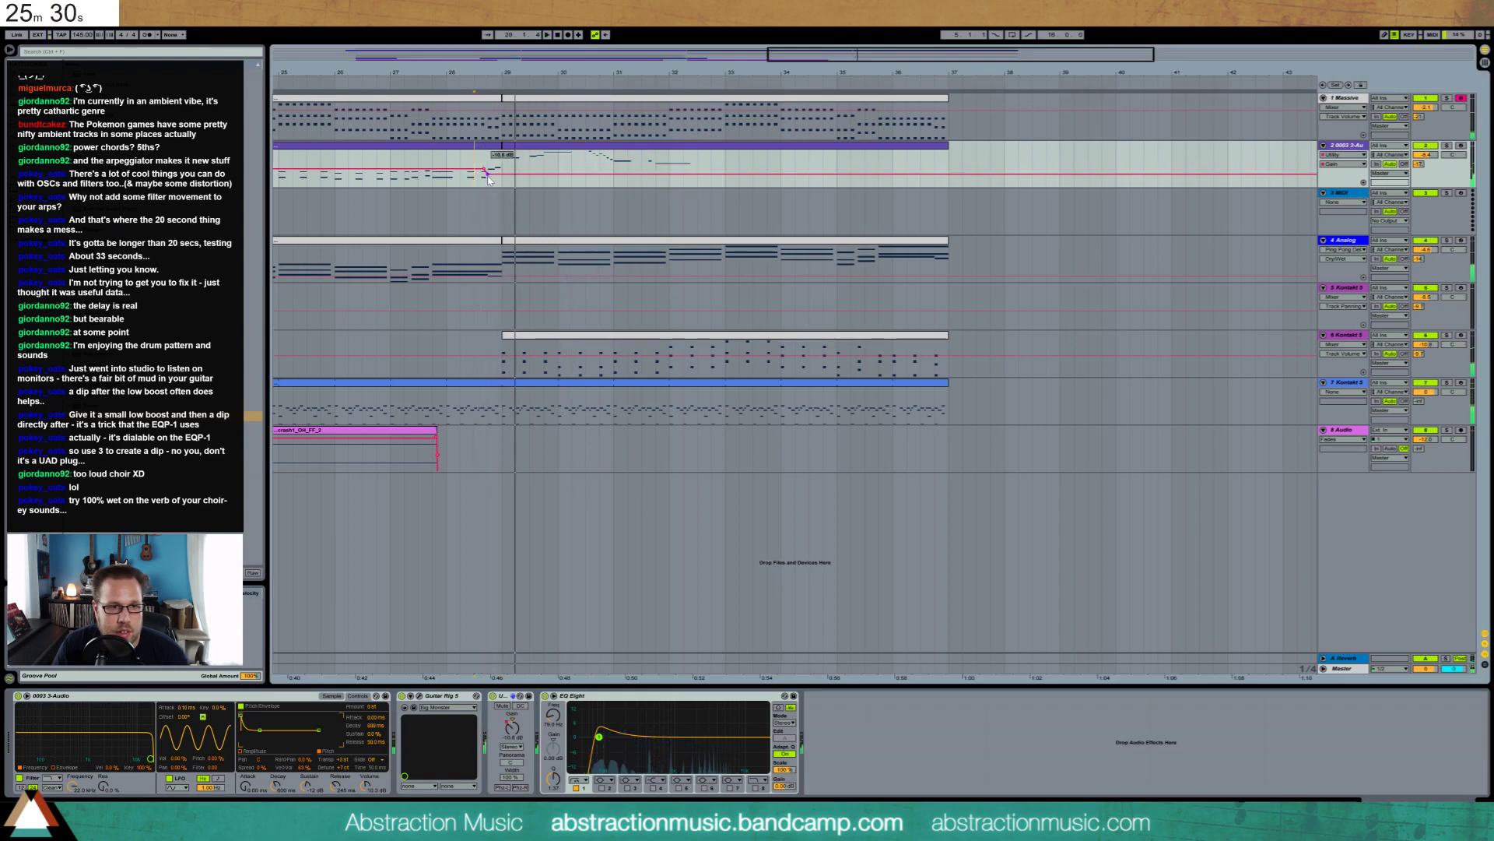
{"action": "left_click_drag", "start_coordinate": [487, 176], "coordinate": [486, 170]}
Transpose the last two notes of the lead clip before bar 29 up an octave and play the transition
{"action": "double_click", "coordinate": [490, 146]}
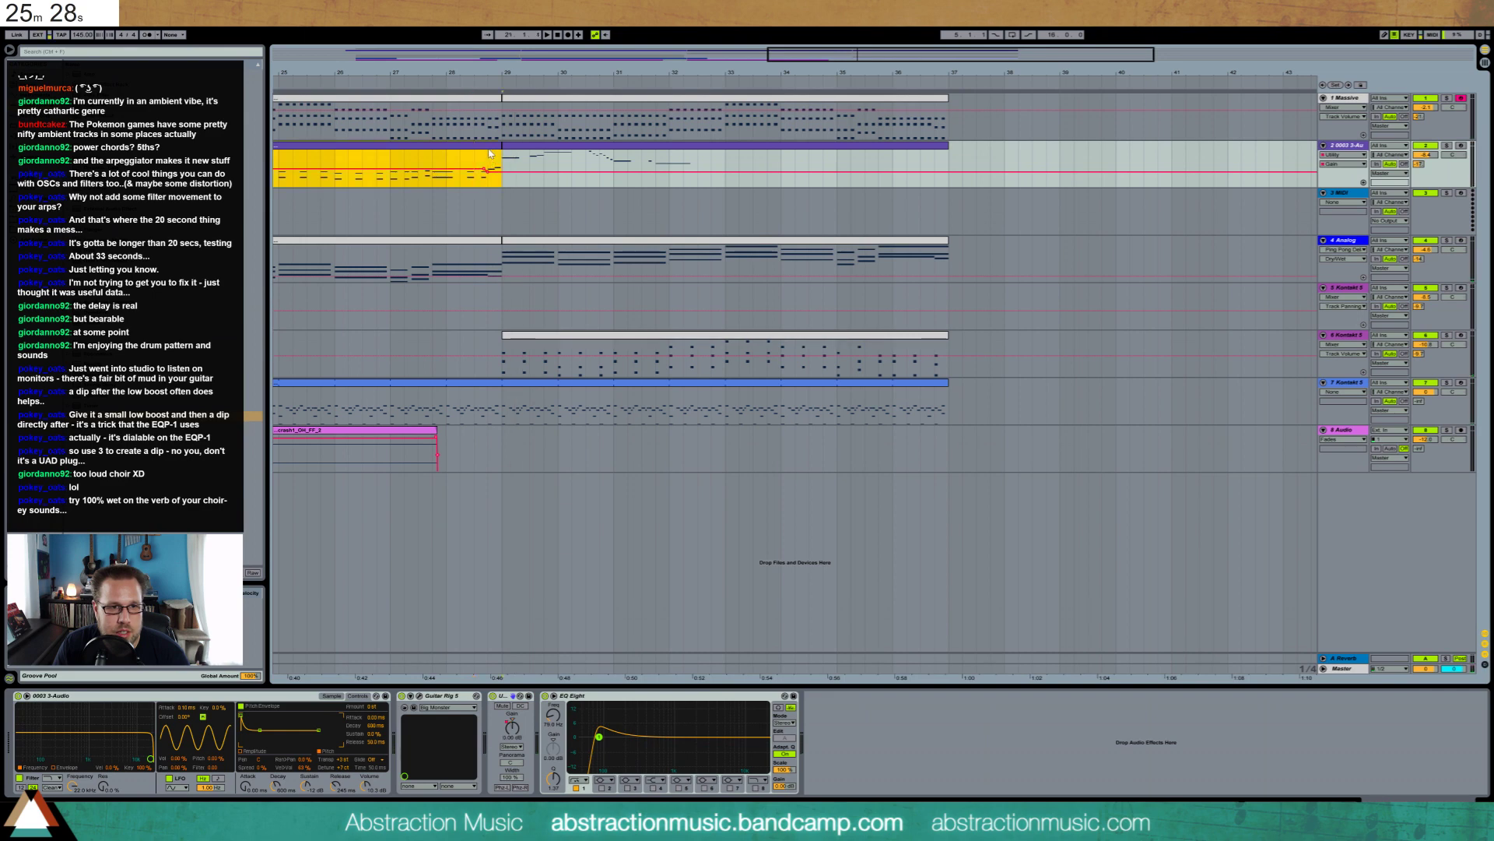
{"action": "left_click_drag", "start_coordinate": [1448, 575], "coordinate": [1480, 609]}
{"action": "scroll", "coordinate": [1479, 609], "scroll_direction": "up", "scroll_amount": 3}
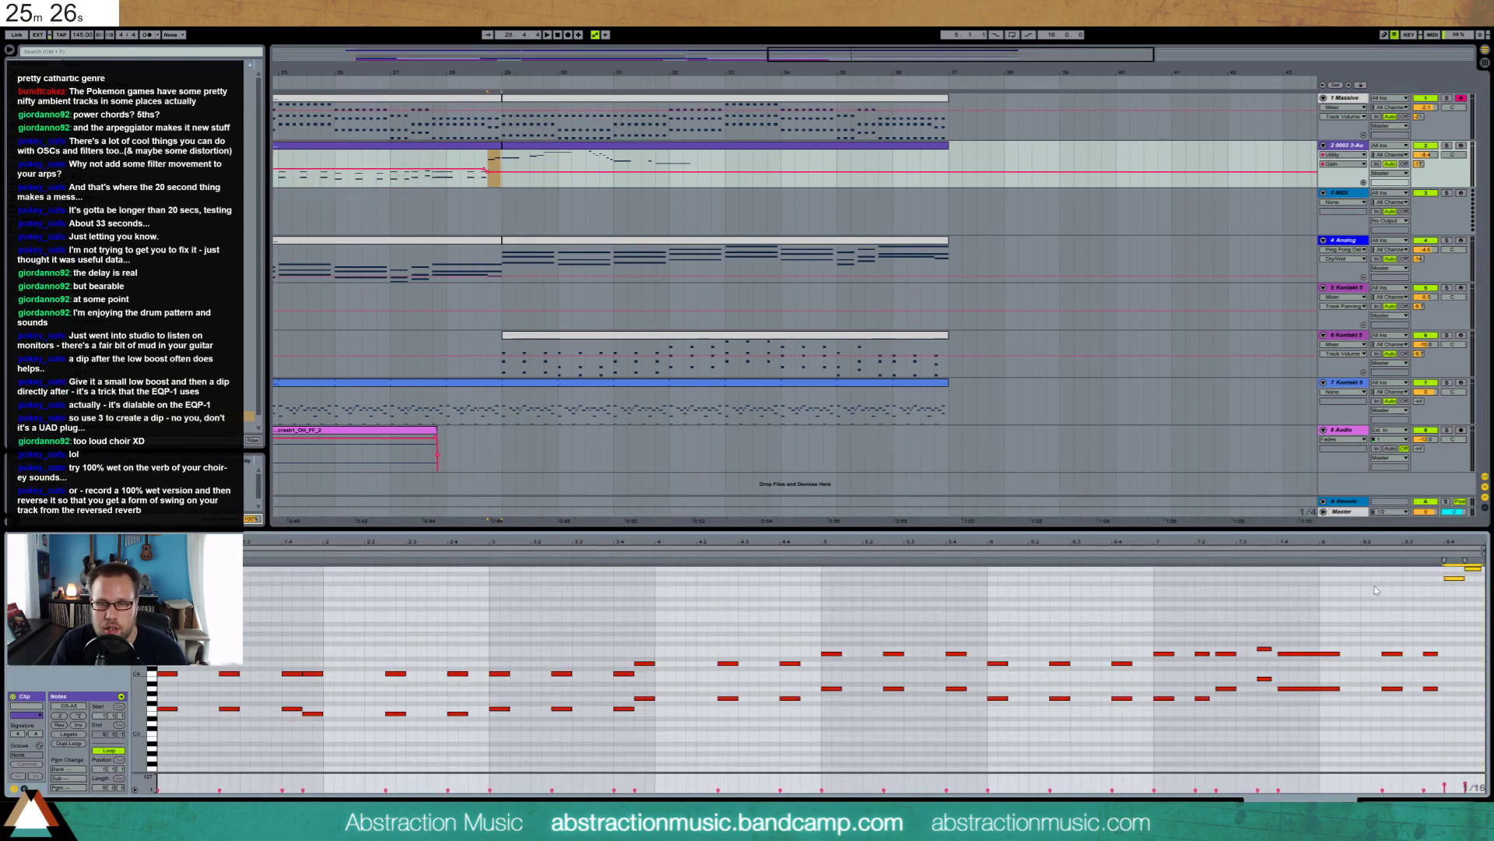
{"action": "left_click", "coordinate": [436, 159]}
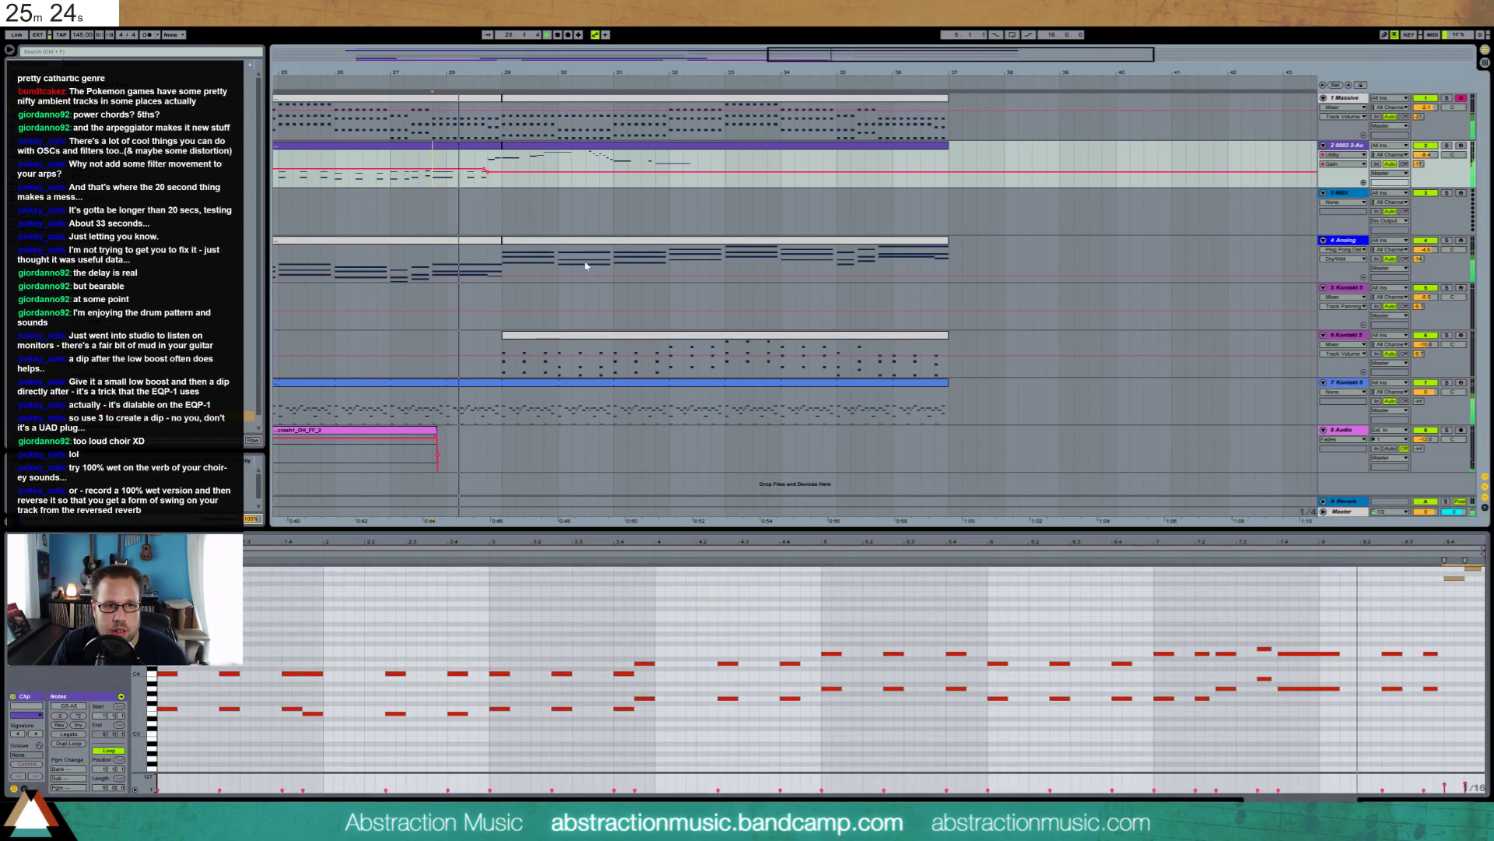
Readjust the Utility gain automation at the breakpoint before bar 29 and play the lead's entry
{"action": "left_click_drag", "start_coordinate": [489, 174], "coordinate": [486, 169]}
{"action": "left_click", "coordinate": [486, 159]}
{"action": "key", "text": "space"}
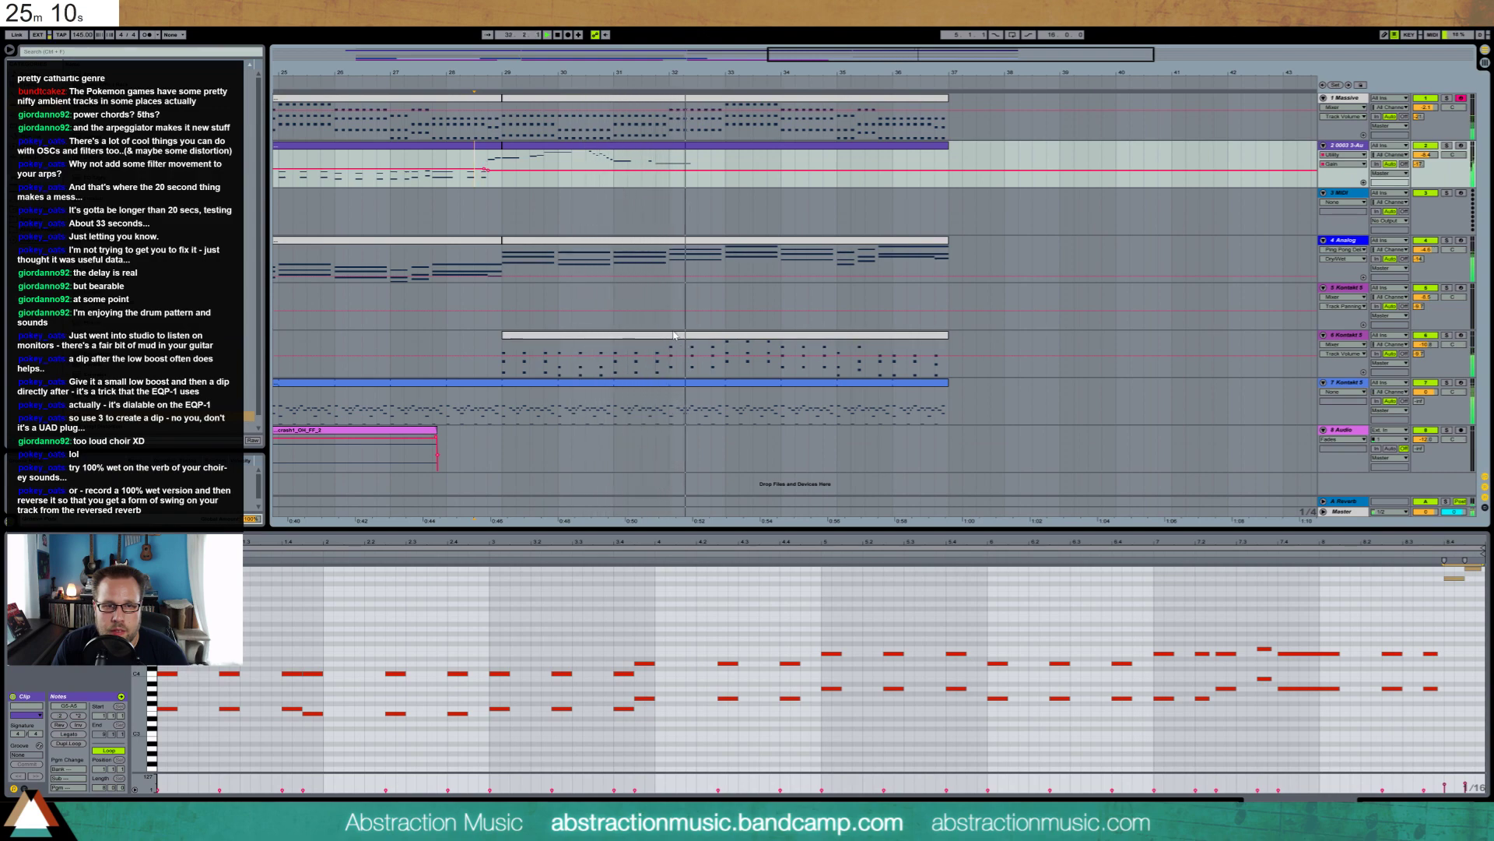
Play back the full arrangement from the start of the Analog clip at bar 29
{"action": "key", "text": "shift+Tab"}
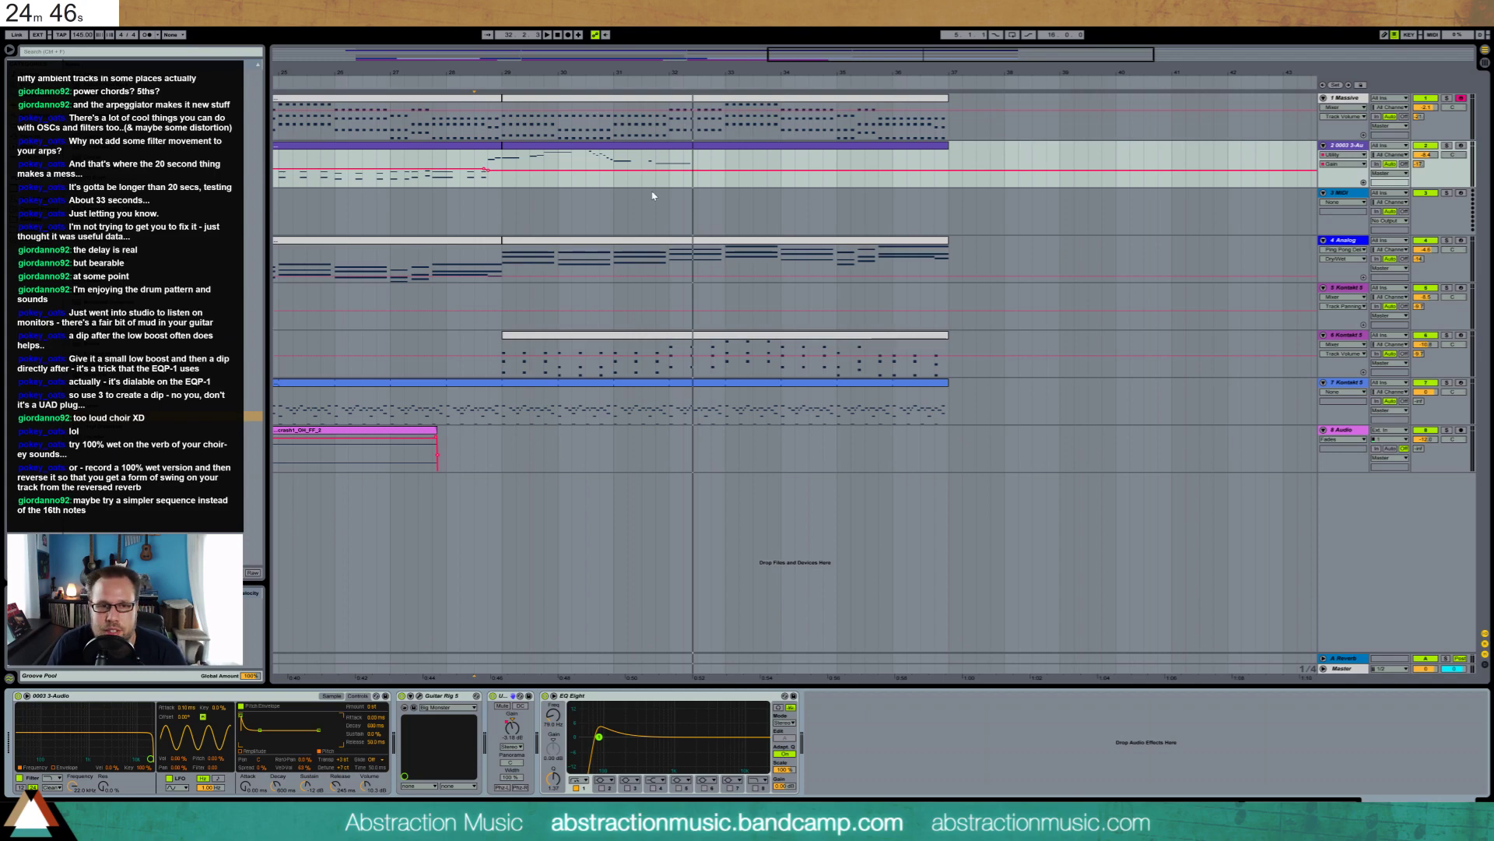
{"action": "left_click", "coordinate": [585, 246]}
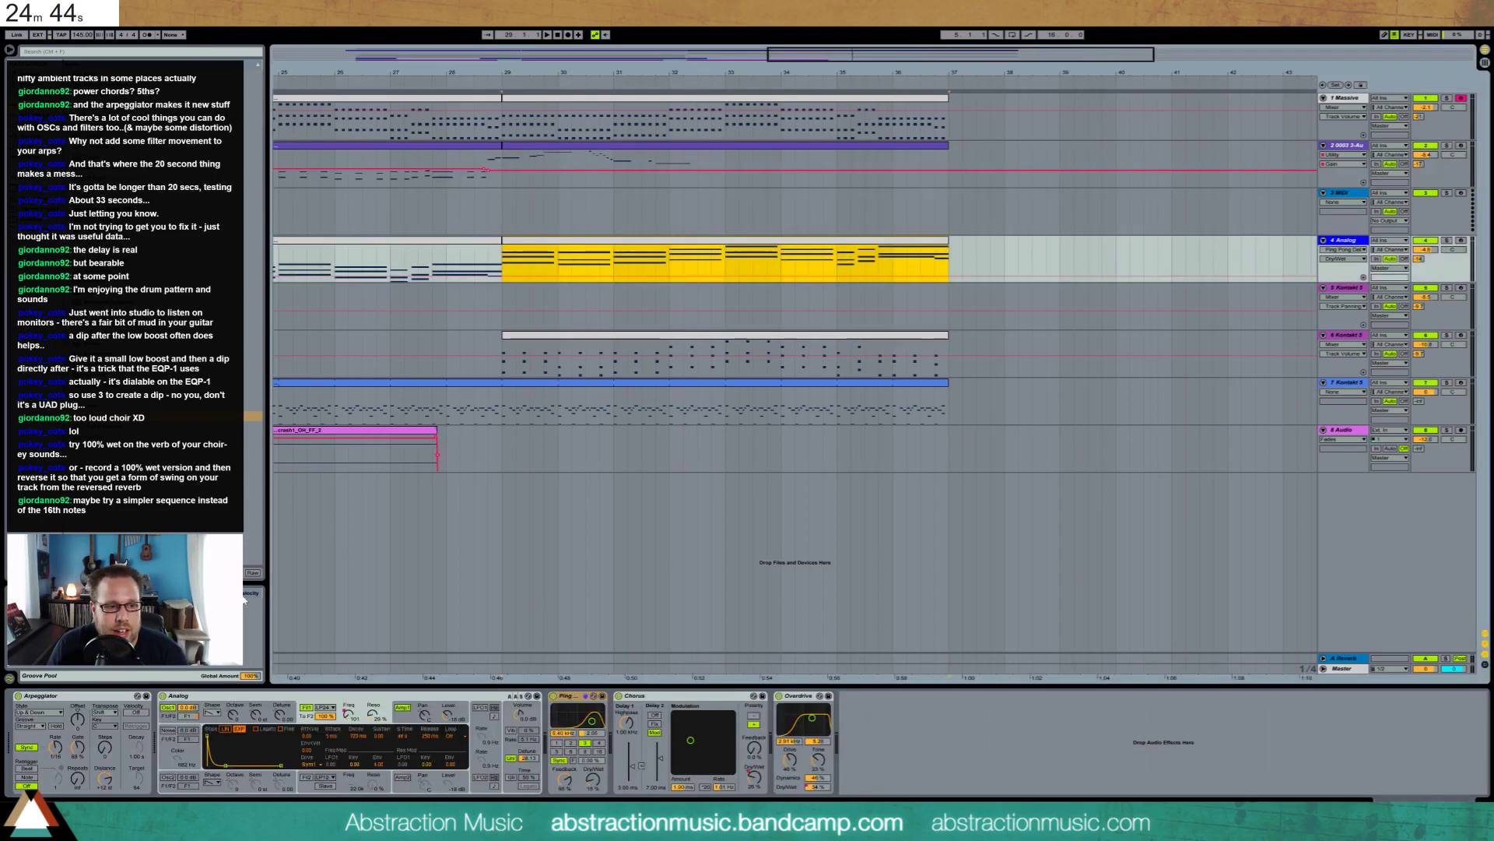
{"action": "left_click_drag", "start_coordinate": [850, 56], "coordinate": [829, 20]}
{"action": "left_click_drag", "start_coordinate": [713, 67], "coordinate": [748, 68]}
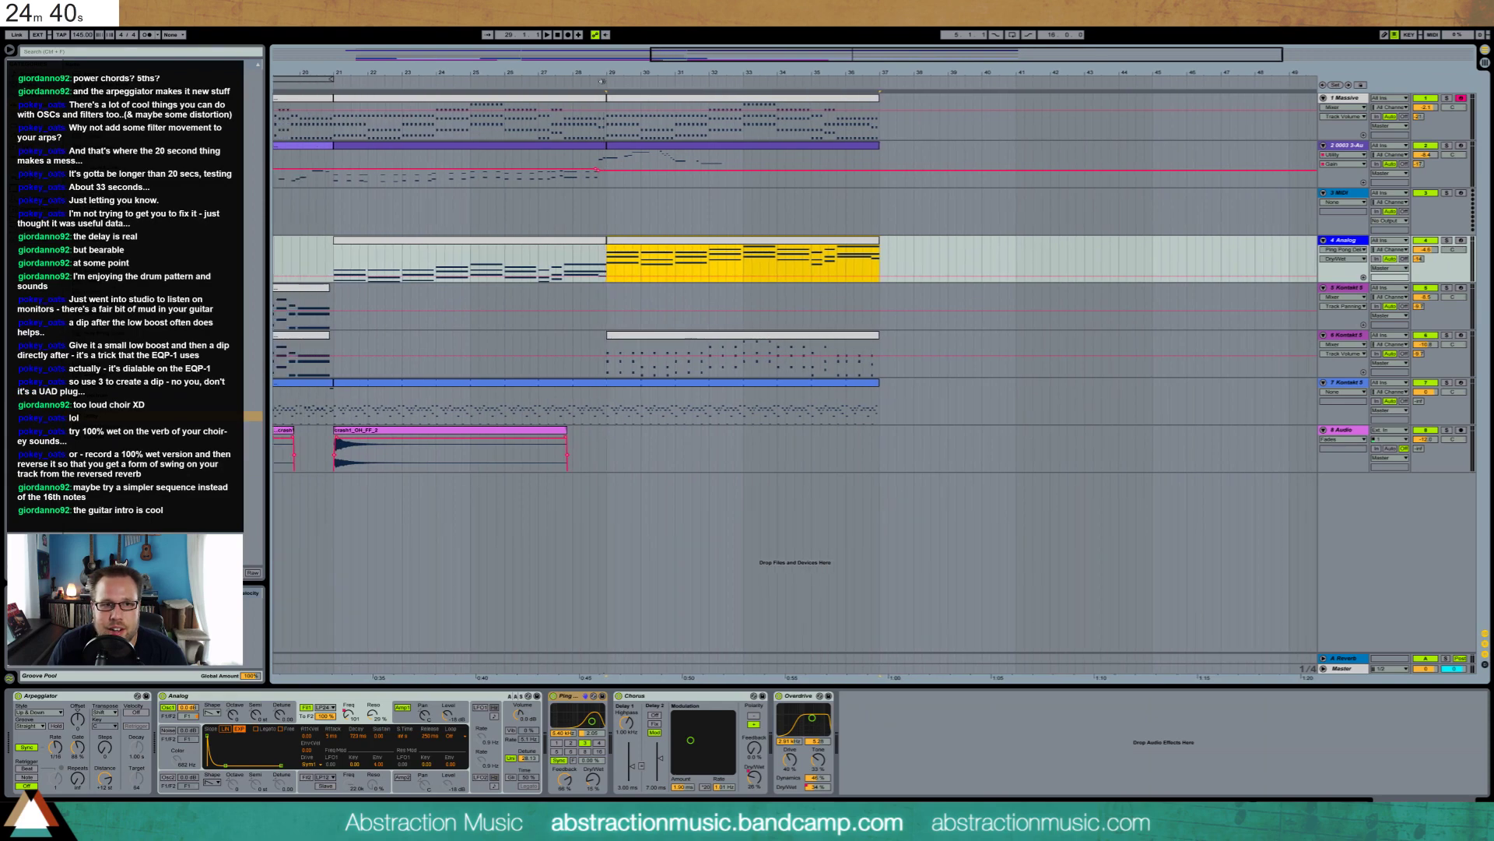
{"action": "key", "text": "space"}
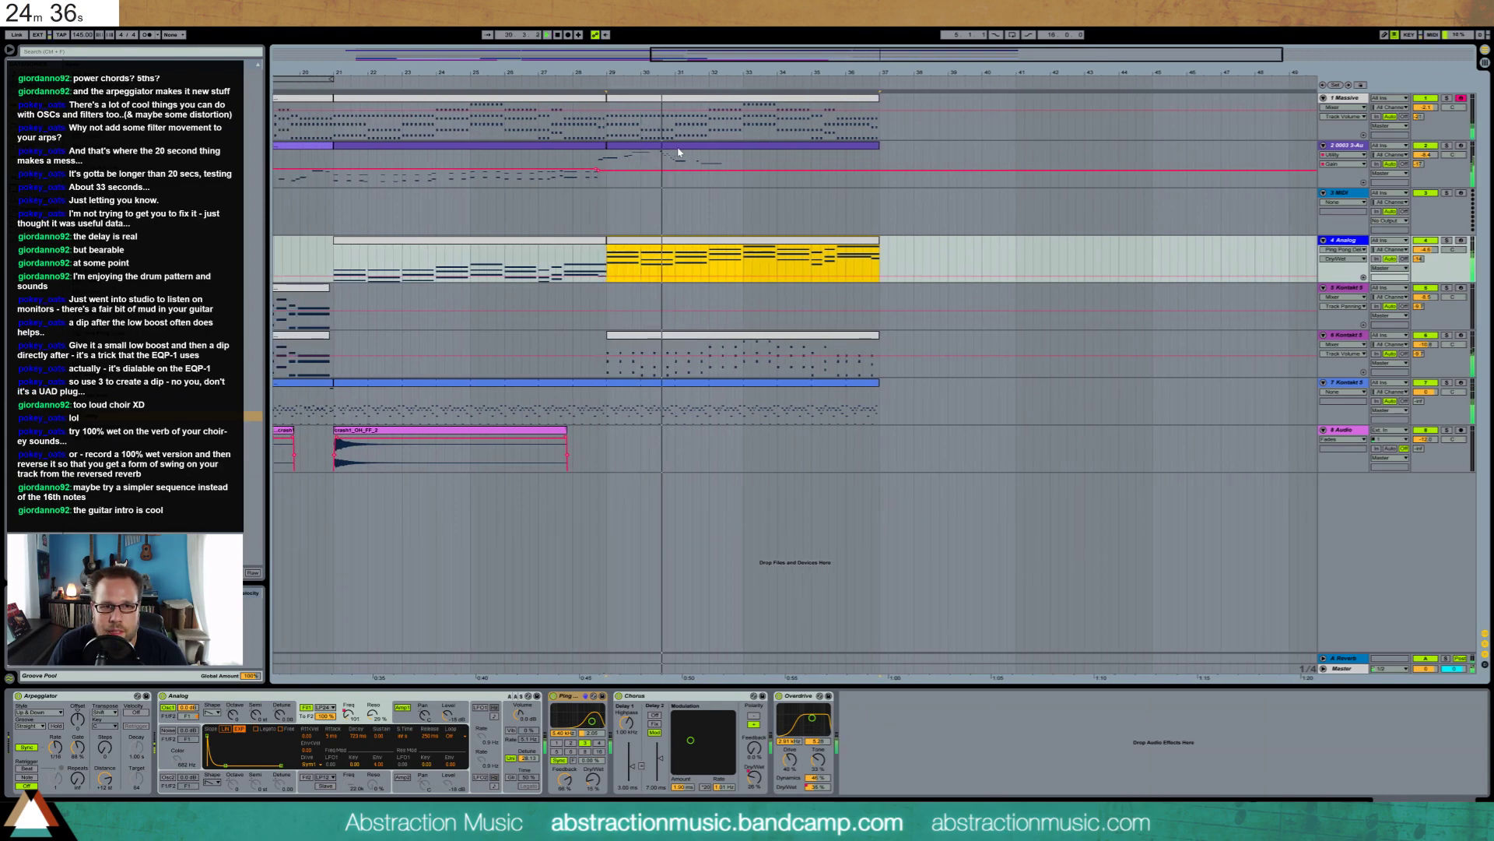
Delete the short note just before the last long note in the lead clip from bar 29 and play back the phrase
{"action": "double_click", "coordinate": [688, 154]}
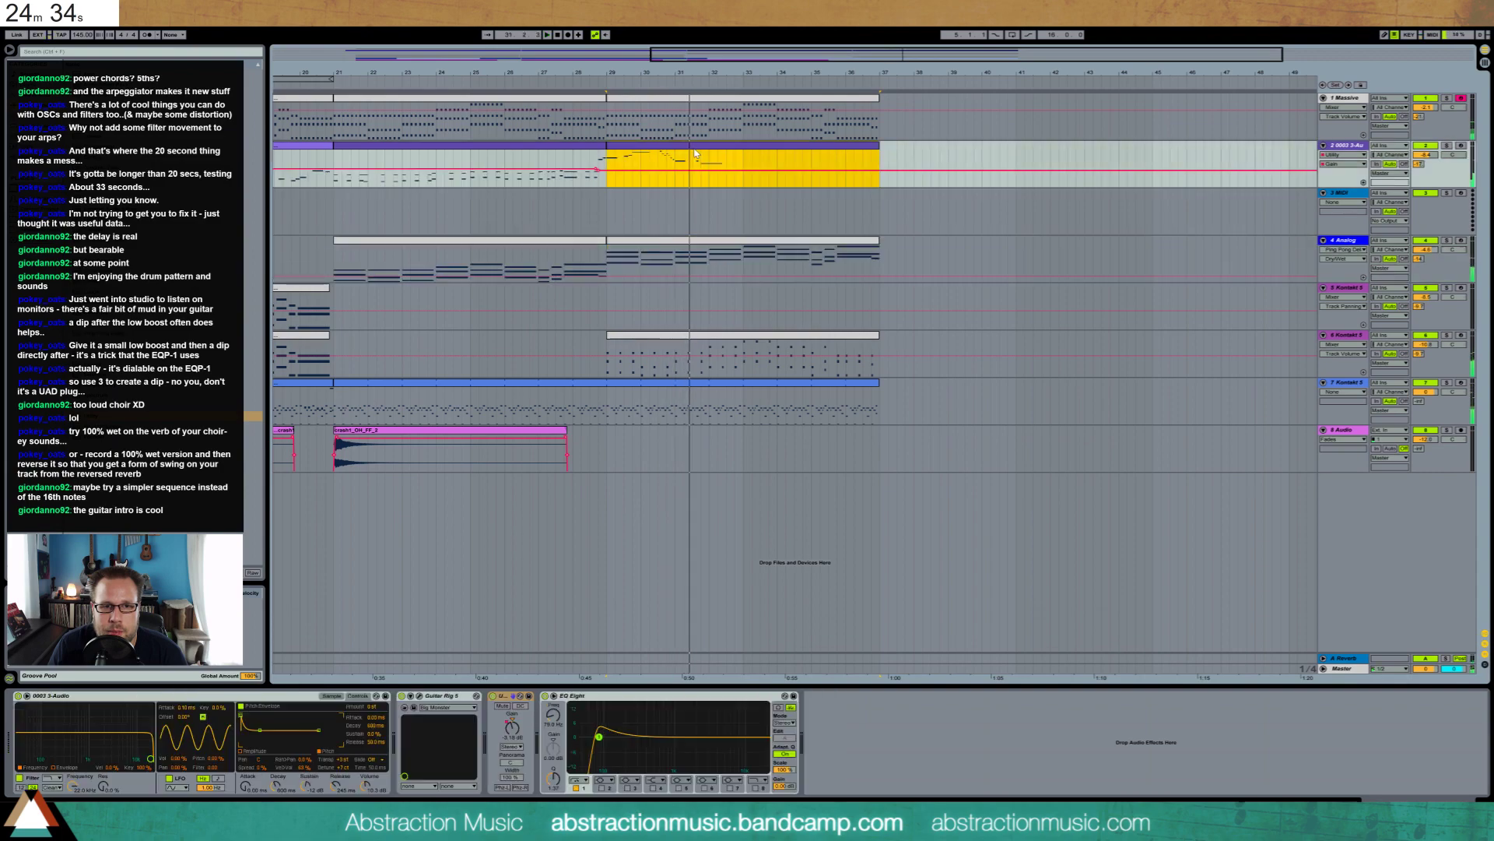
{"action": "left_click", "coordinate": [597, 662]}
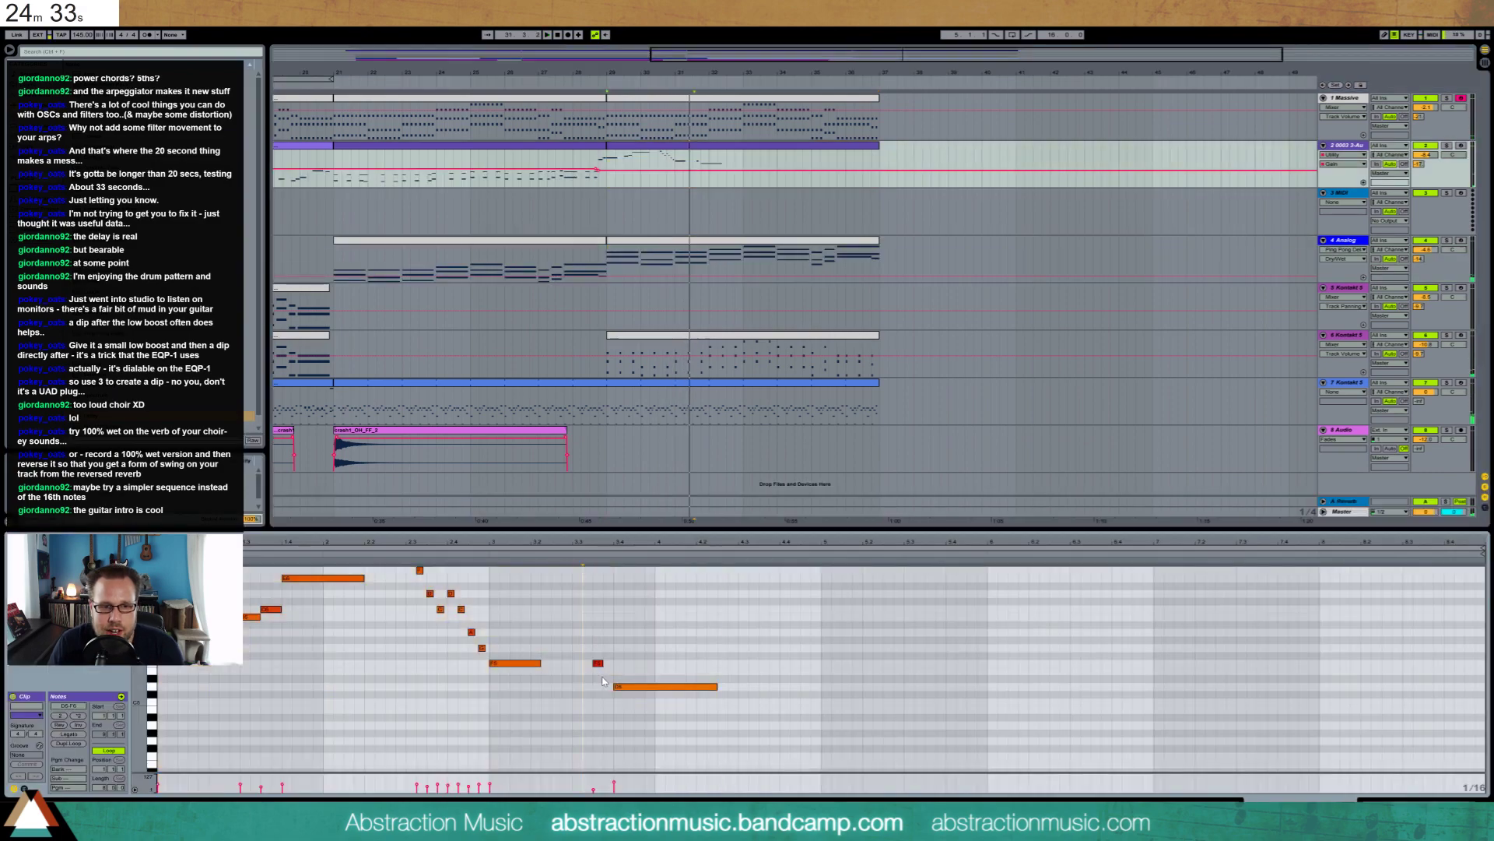
{"action": "left_click", "coordinate": [651, 686]}
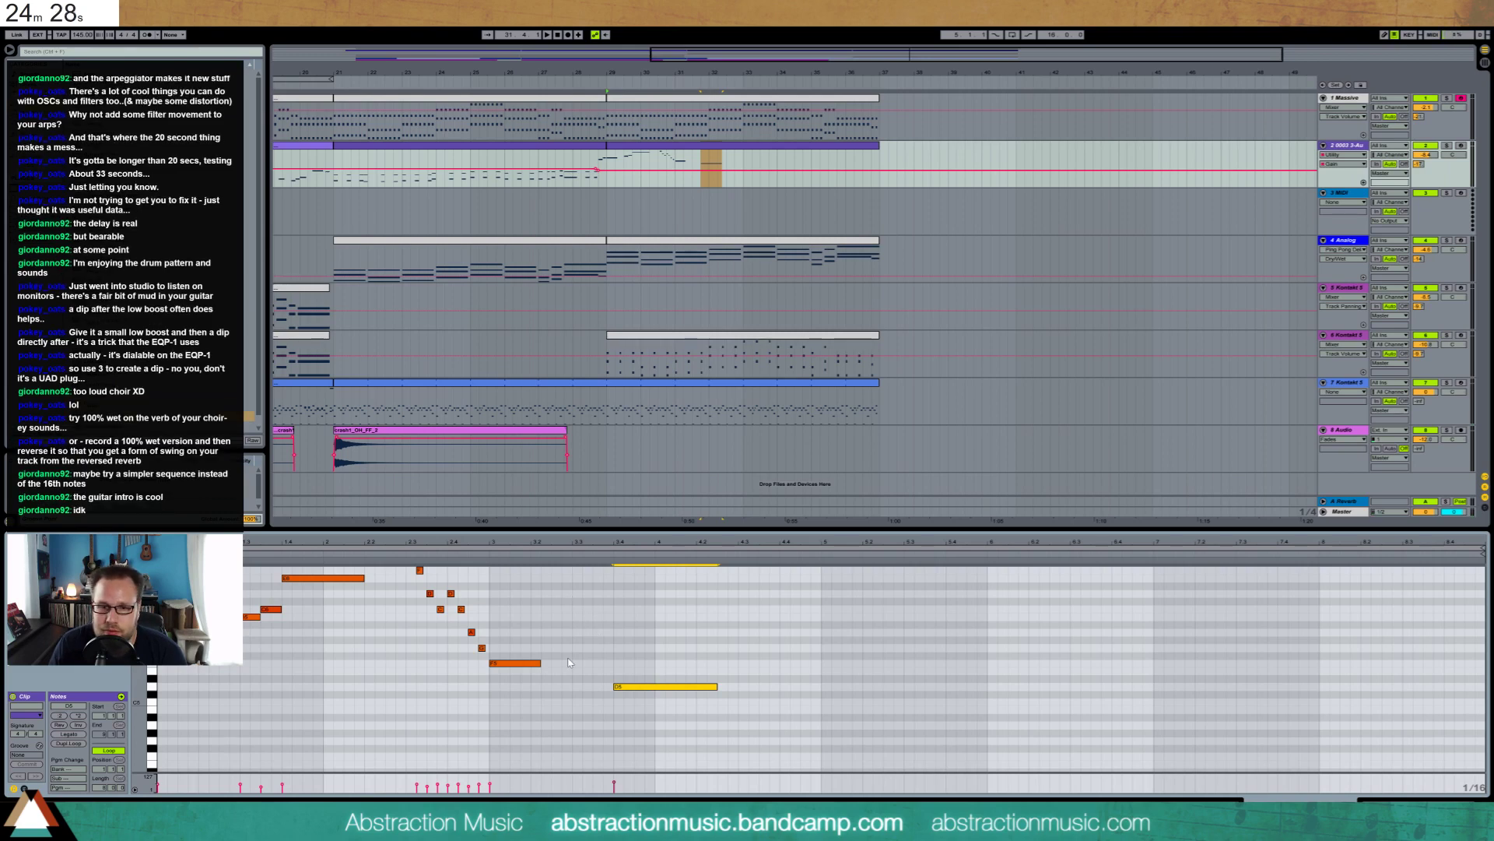
{"action": "left_click_drag", "start_coordinate": [582, 628], "coordinate": [851, 639]}
{"action": "left_click", "coordinate": [581, 625]}
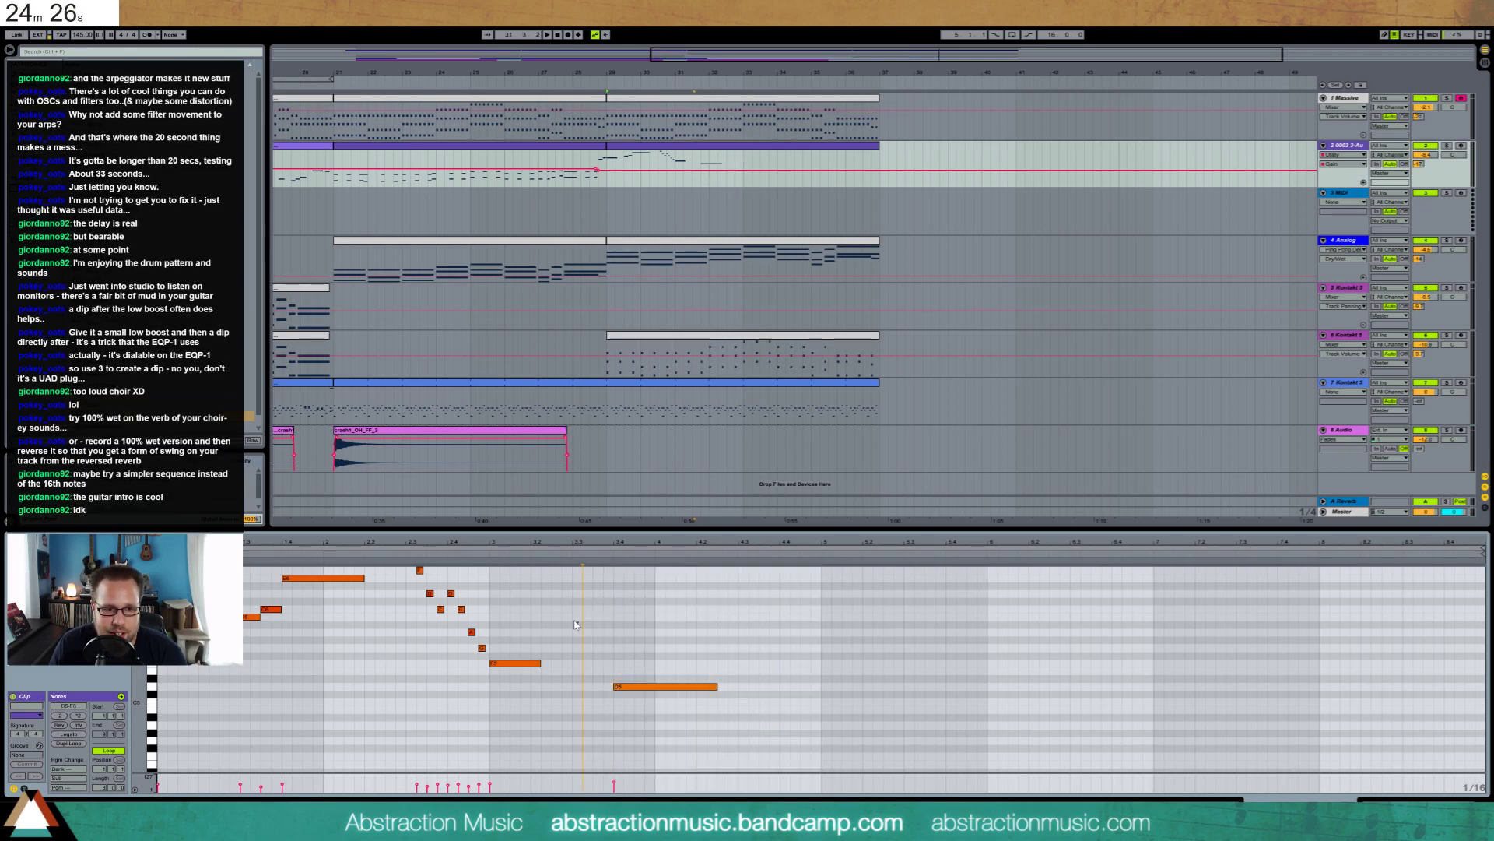
{"action": "key", "text": "space"}
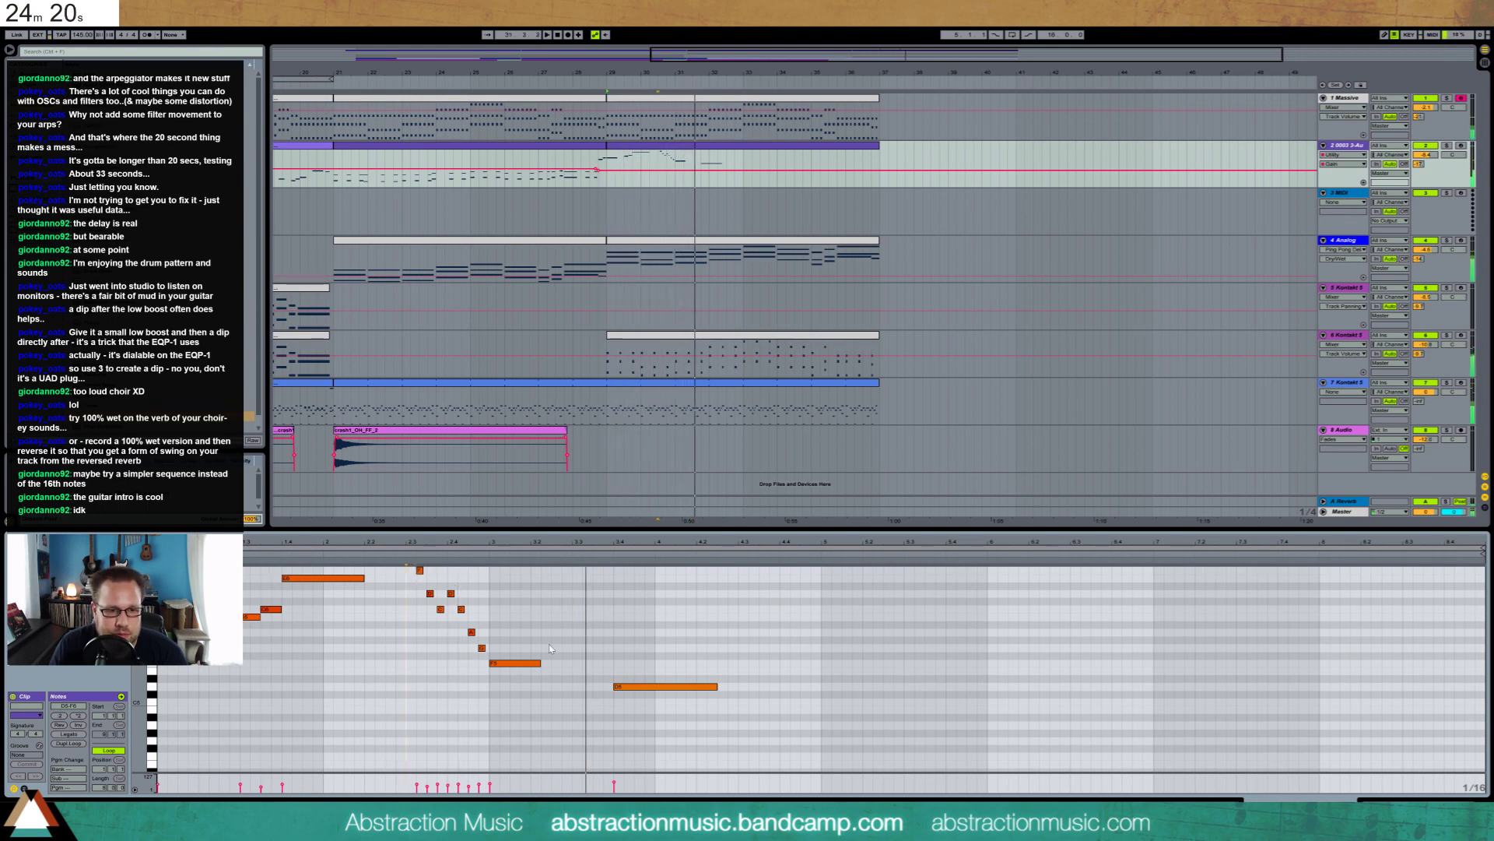
Add three rising eighth notes from beat 3 of the lead clip's third bar and delete the low long note beneath them
{"action": "double_click", "coordinate": [574, 663]}
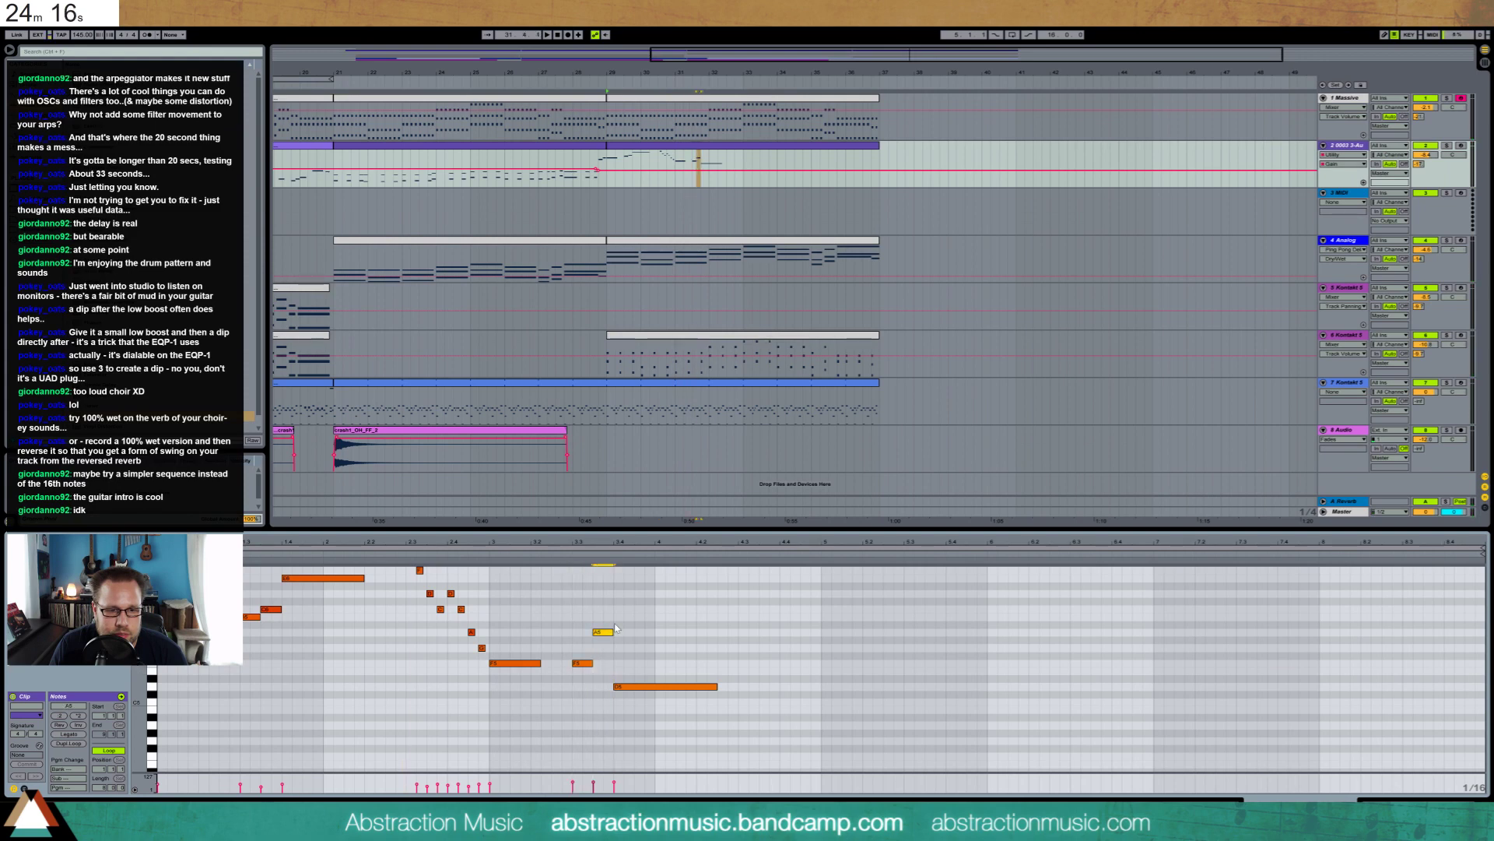
{"action": "left_click_drag", "start_coordinate": [631, 612], "coordinate": [632, 612]}
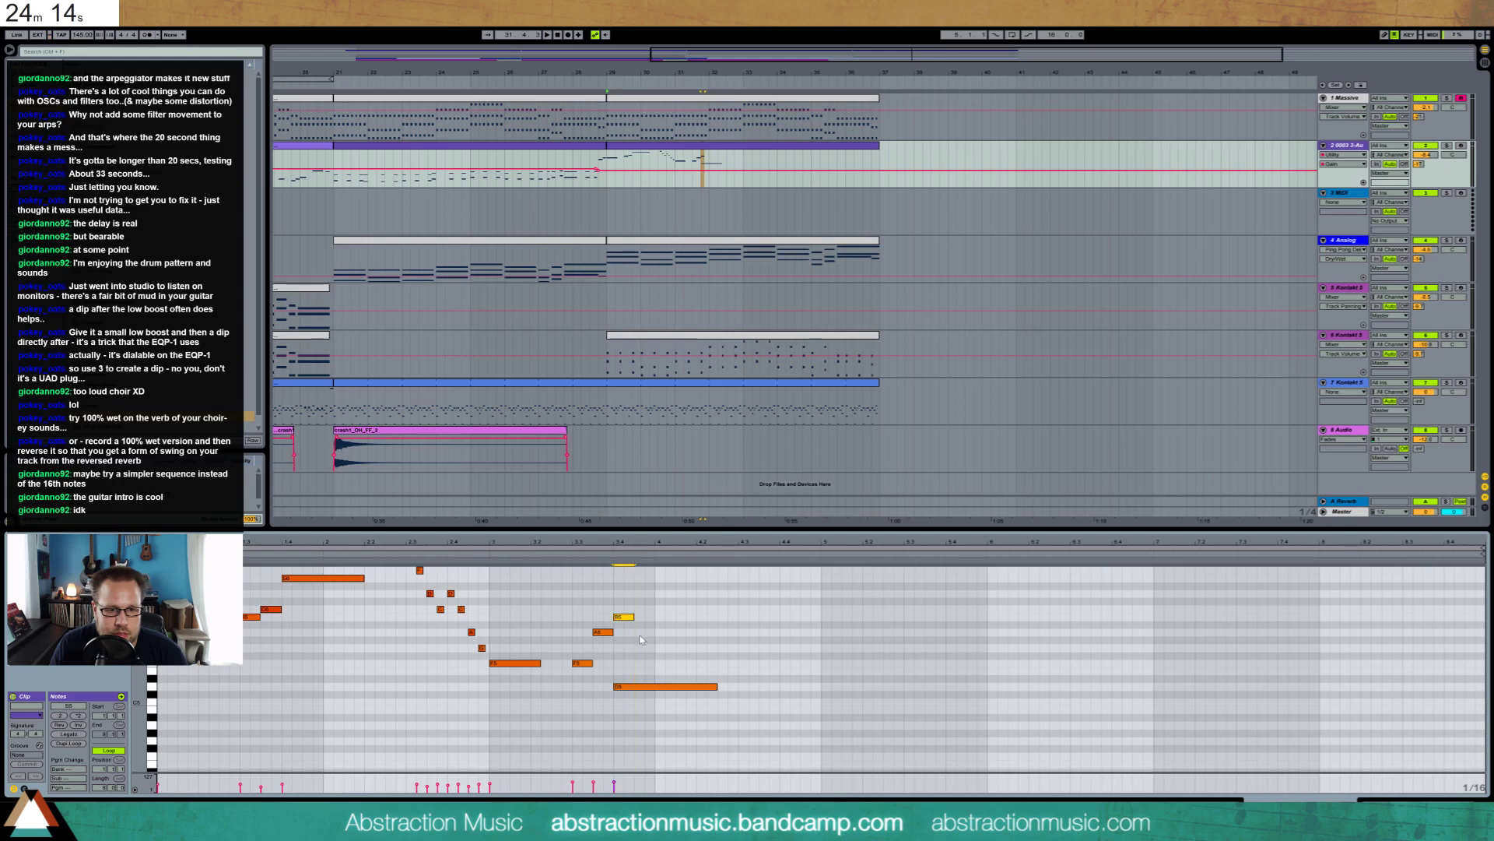
{"action": "mouse_move", "coordinate": [655, 667]}
{"action": "left_mouse_down"}
{"action": "mouse_move", "coordinate": [640, 697]}
{"action": "mouse_move", "coordinate": [708, 719]}
{"action": "mouse_move", "coordinate": [789, 718]}
{"action": "left_mouse_up"}
{"action": "key", "text": "Delete"}
Clear the lead clip's pitch bend envelope across the span of the new rising notes
{"action": "left_click", "coordinate": [24, 789]}
{"action": "key", "text": "Delete"}
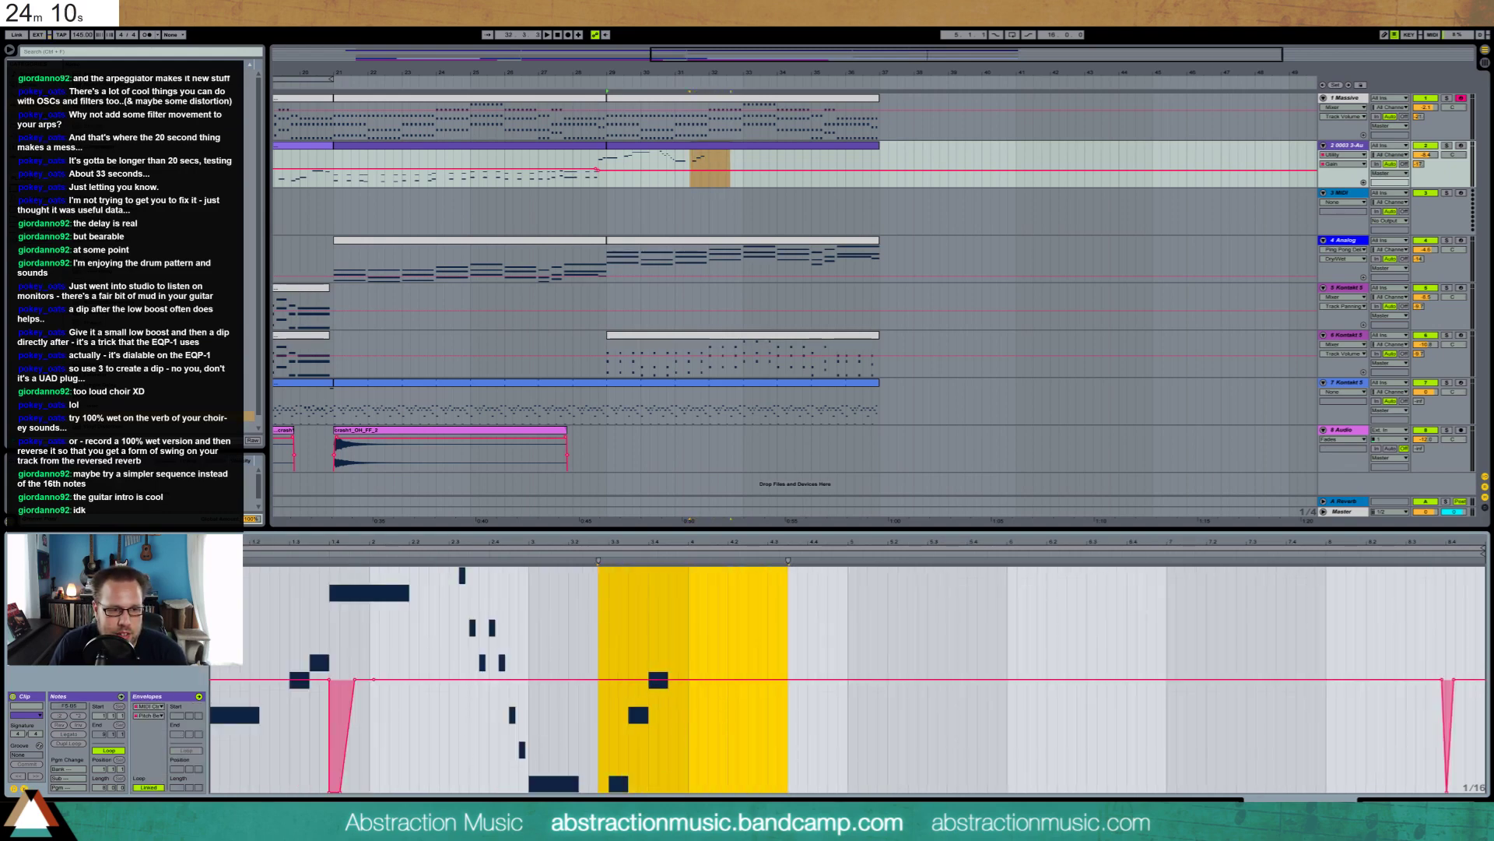
{"action": "left_click", "coordinate": [24, 789]}
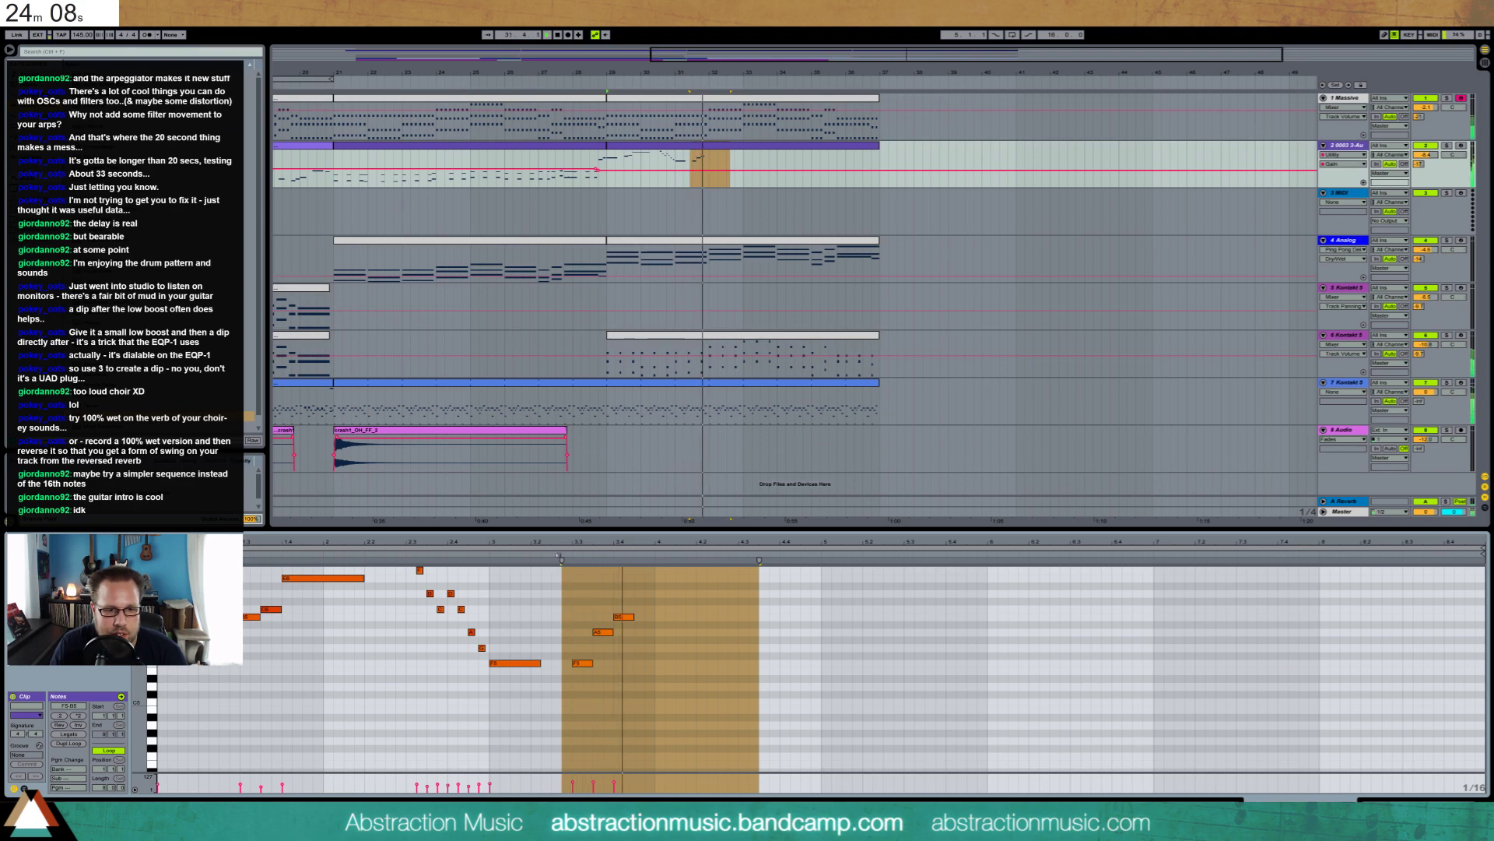
Continue the rising lead run with a note held into the fourth bar and a slightly lower long note from that bar's second beat
{"action": "left_click", "coordinate": [623, 616]}
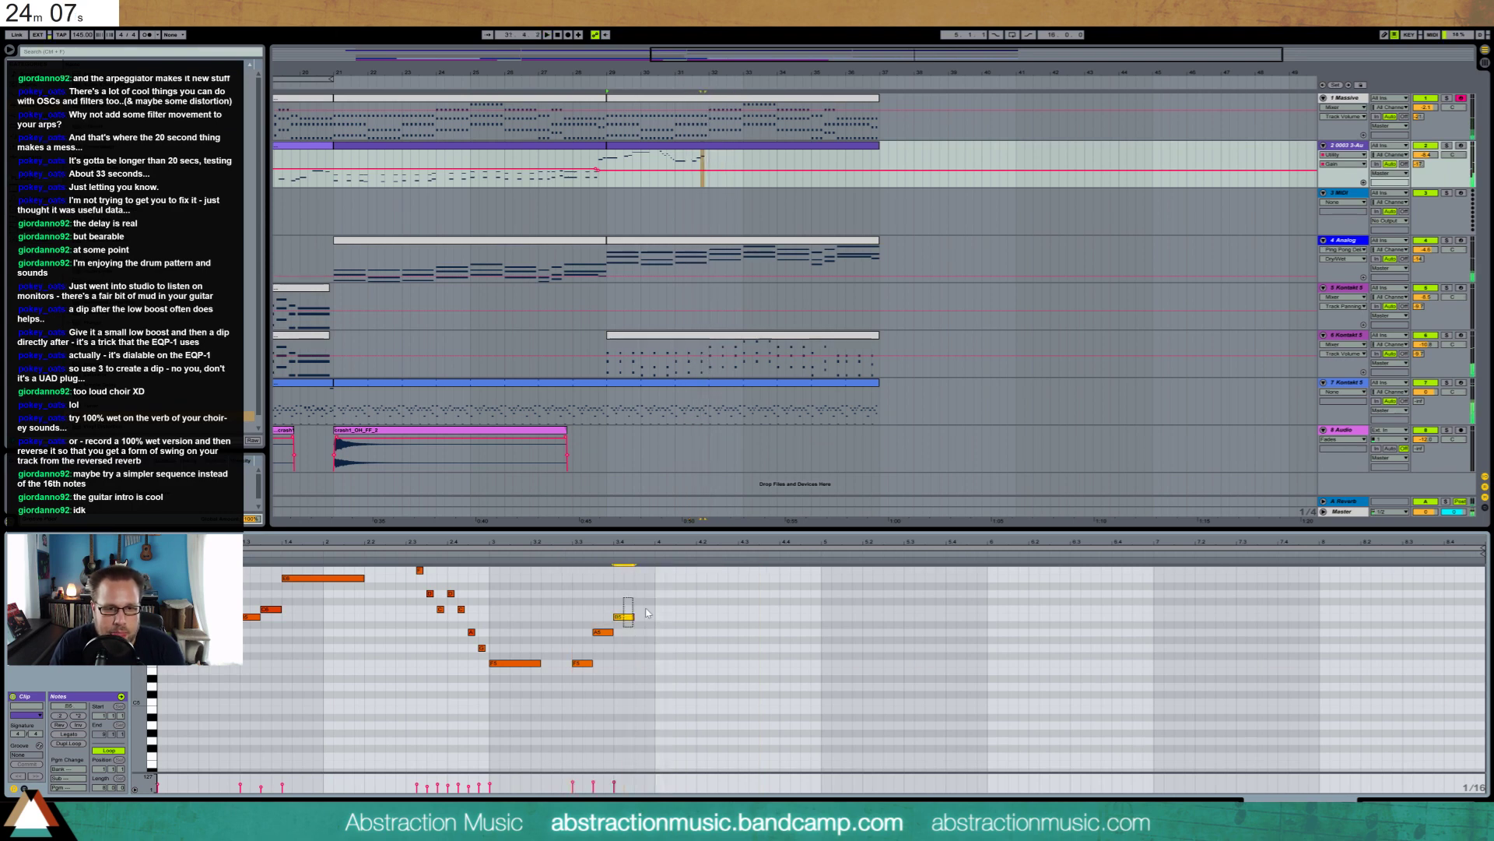
{"action": "left_click_drag", "start_coordinate": [732, 609], "coordinate": [747, 609]}
{"action": "left_click", "coordinate": [731, 610]}
{"action": "key", "text": "space"}
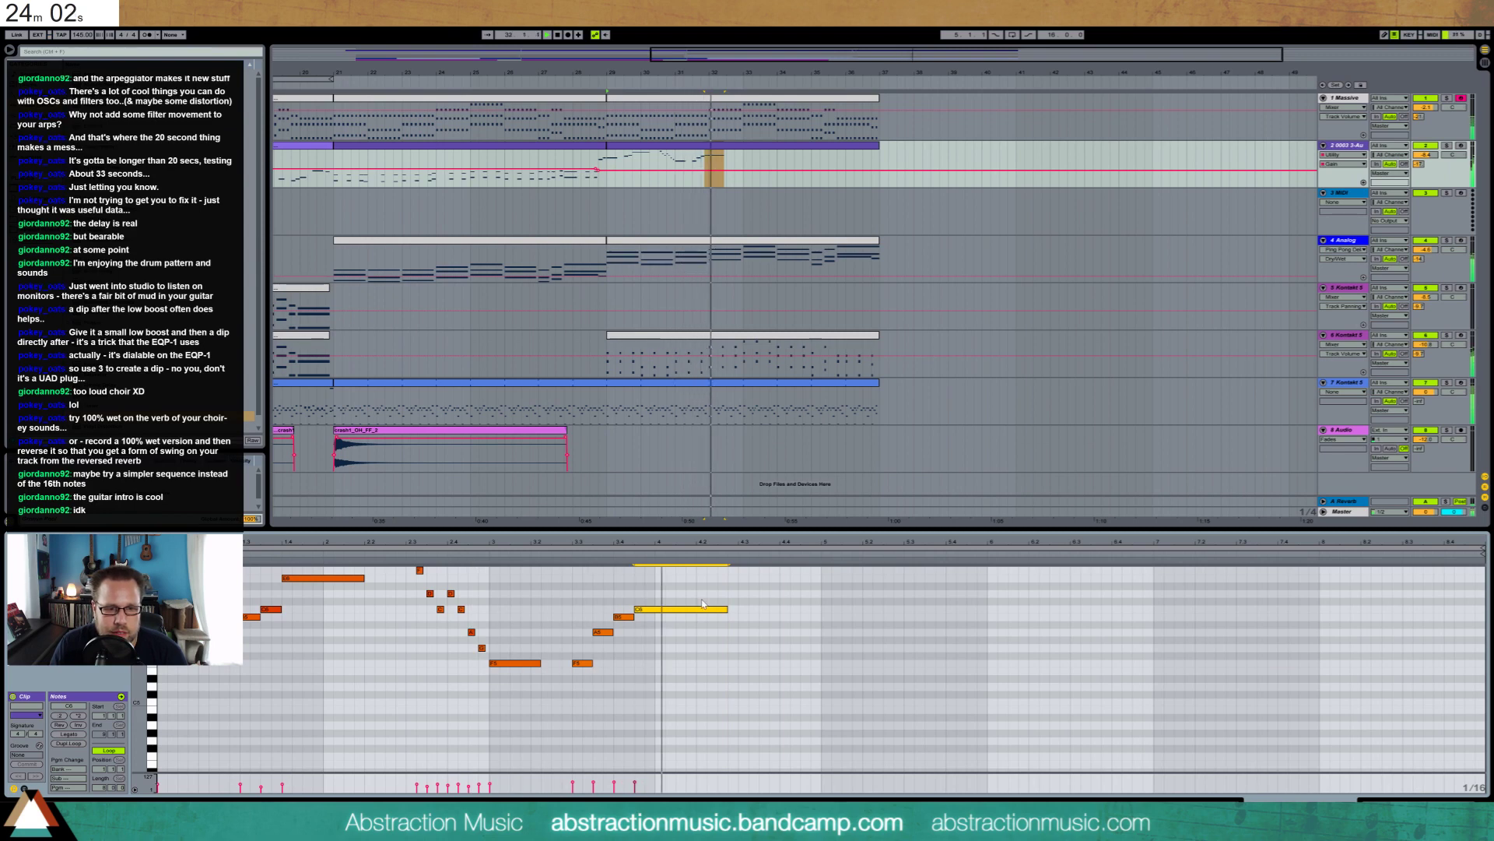
{"action": "left_click_drag", "start_coordinate": [727, 609], "coordinate": [683, 610]}
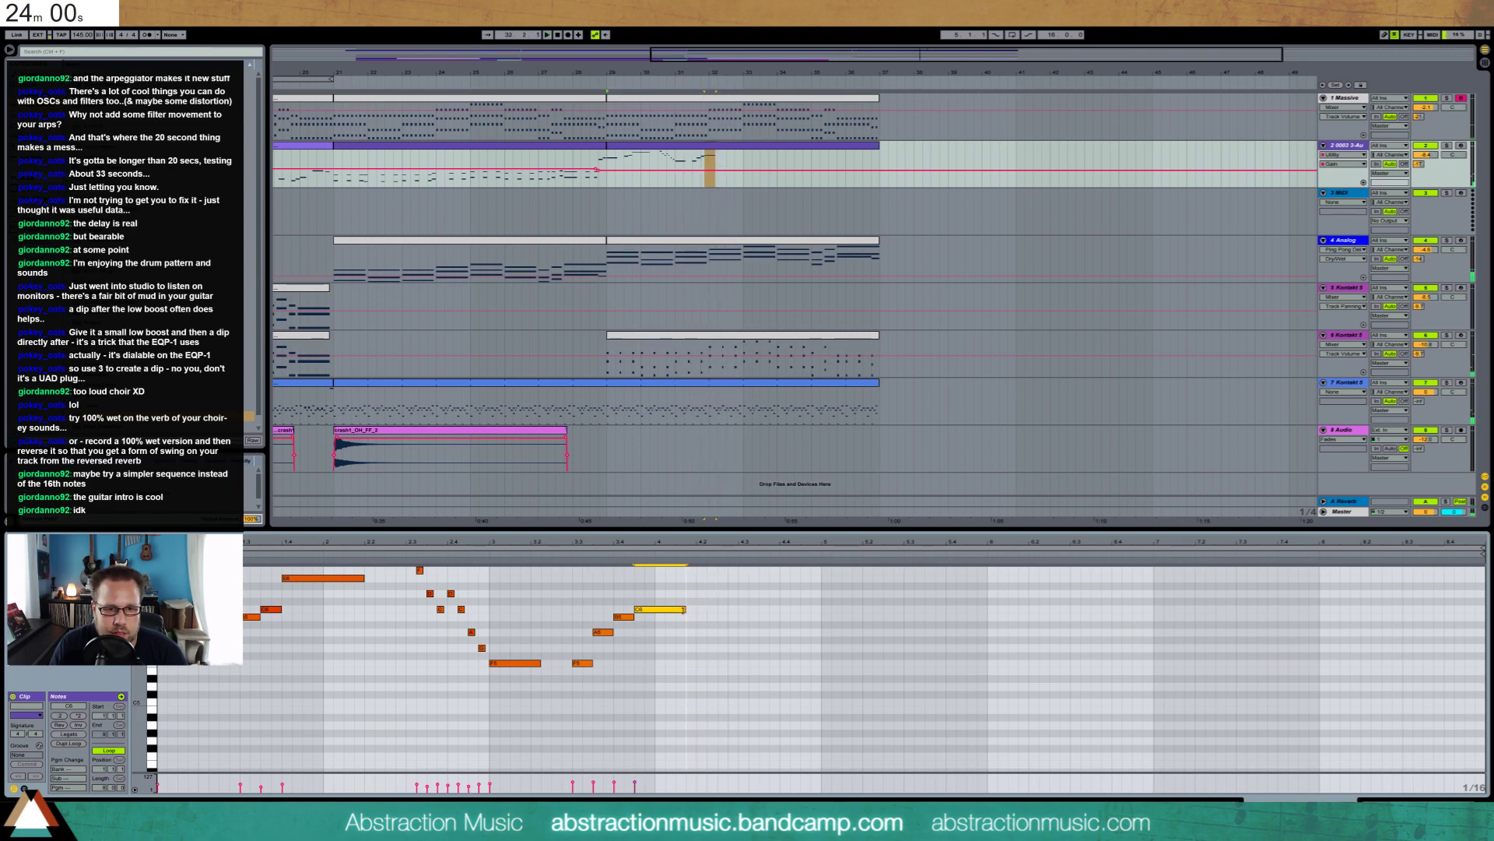
{"action": "double_click", "coordinate": [703, 619]}
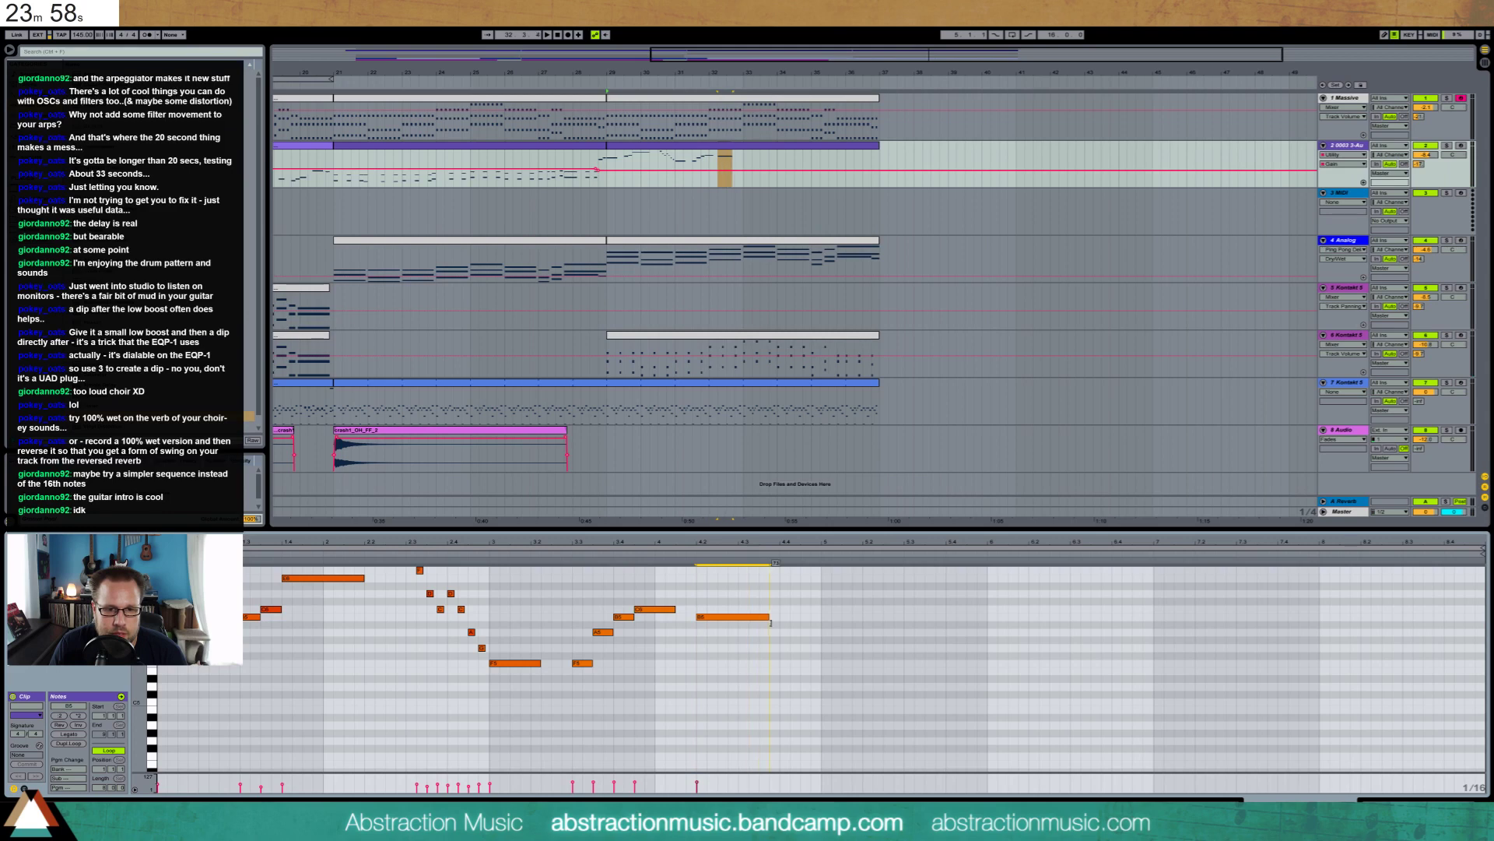
Add a long note at the start of the lead clip's fifth bar and a short lower pickup before it, shortening the preceding note
{"action": "double_click", "coordinate": [828, 610]}
{"action": "left_click_drag", "start_coordinate": [832, 609], "coordinate": [882, 608]}
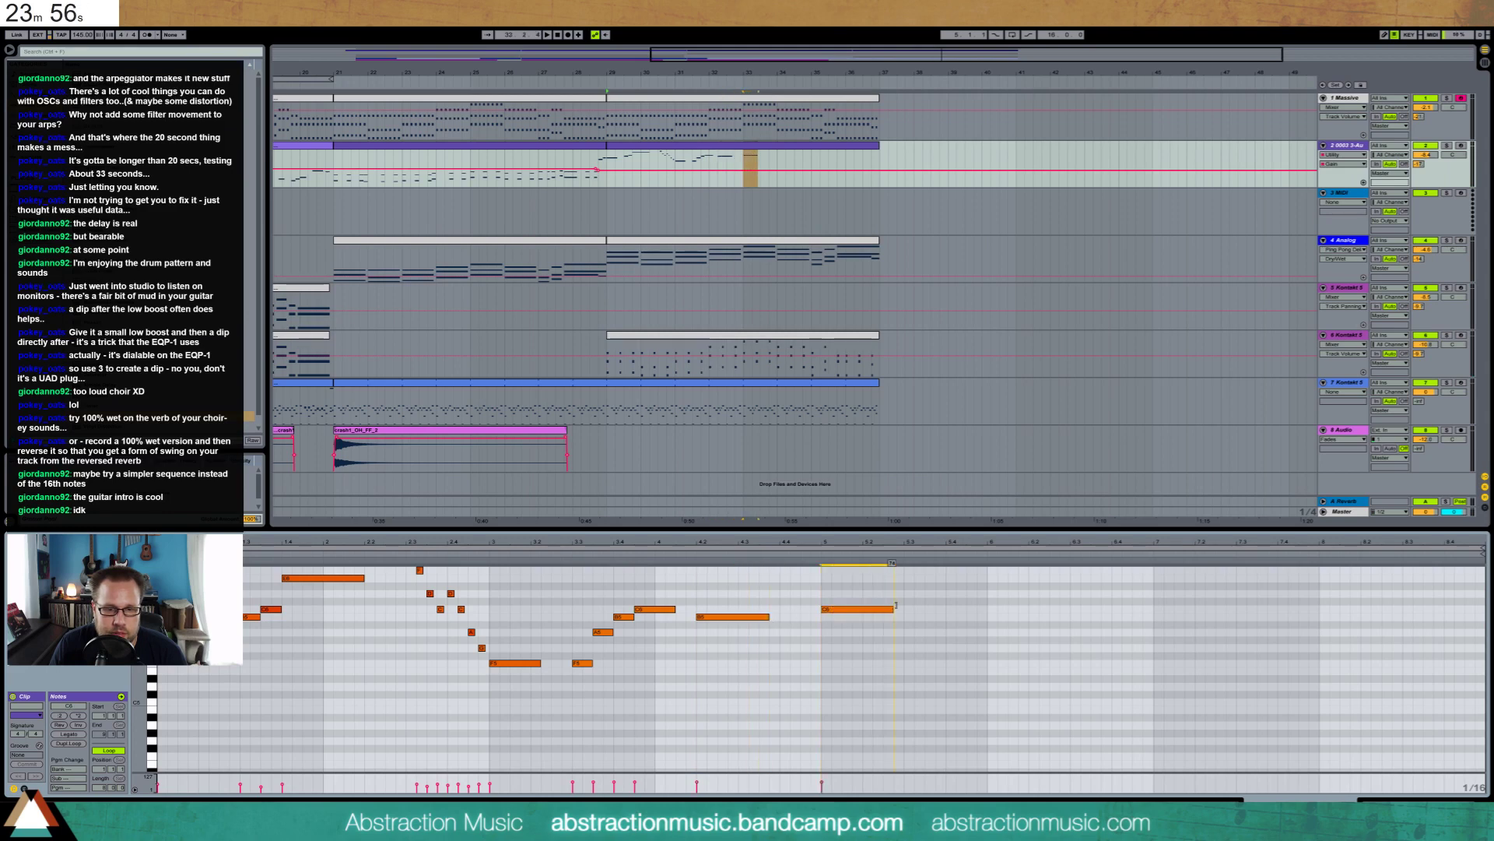
{"action": "key", "text": "space"}
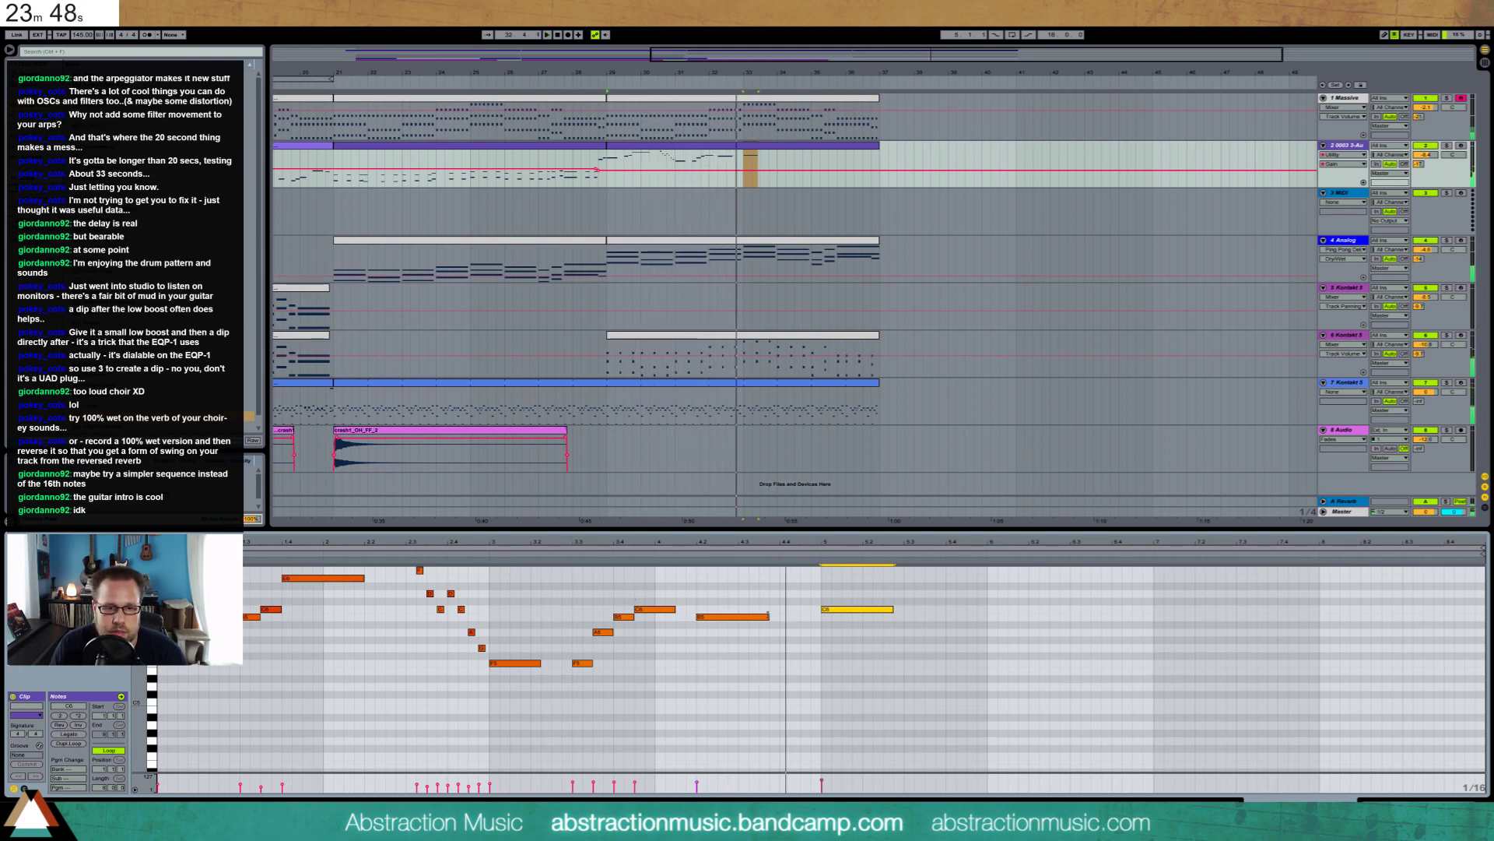
{"action": "left_click_drag", "start_coordinate": [768, 616], "coordinate": [804, 634]}
{"action": "double_click", "coordinate": [777, 632]}
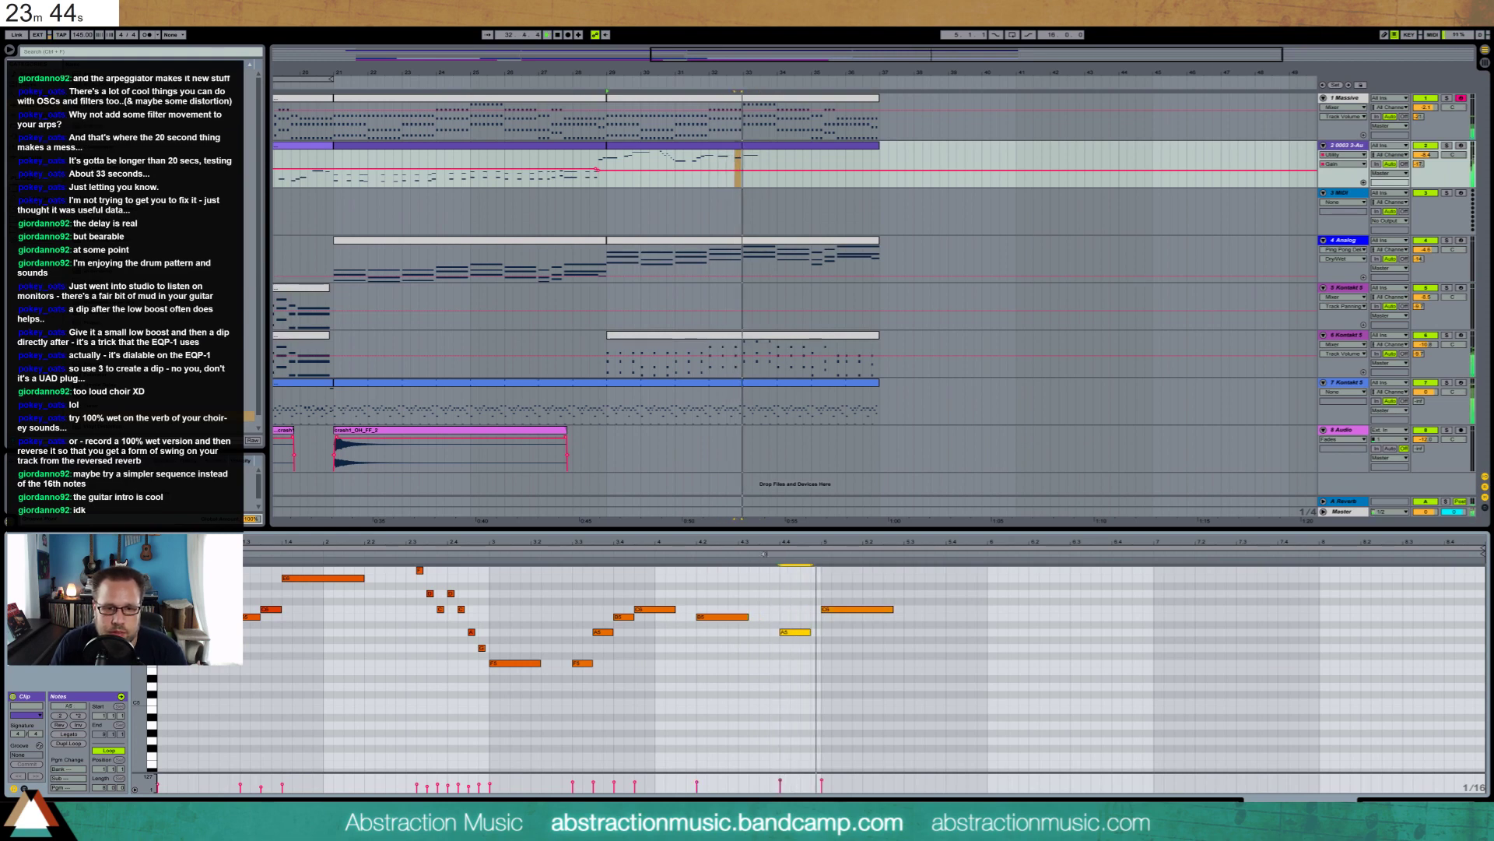
{"action": "key", "text": "Down"}
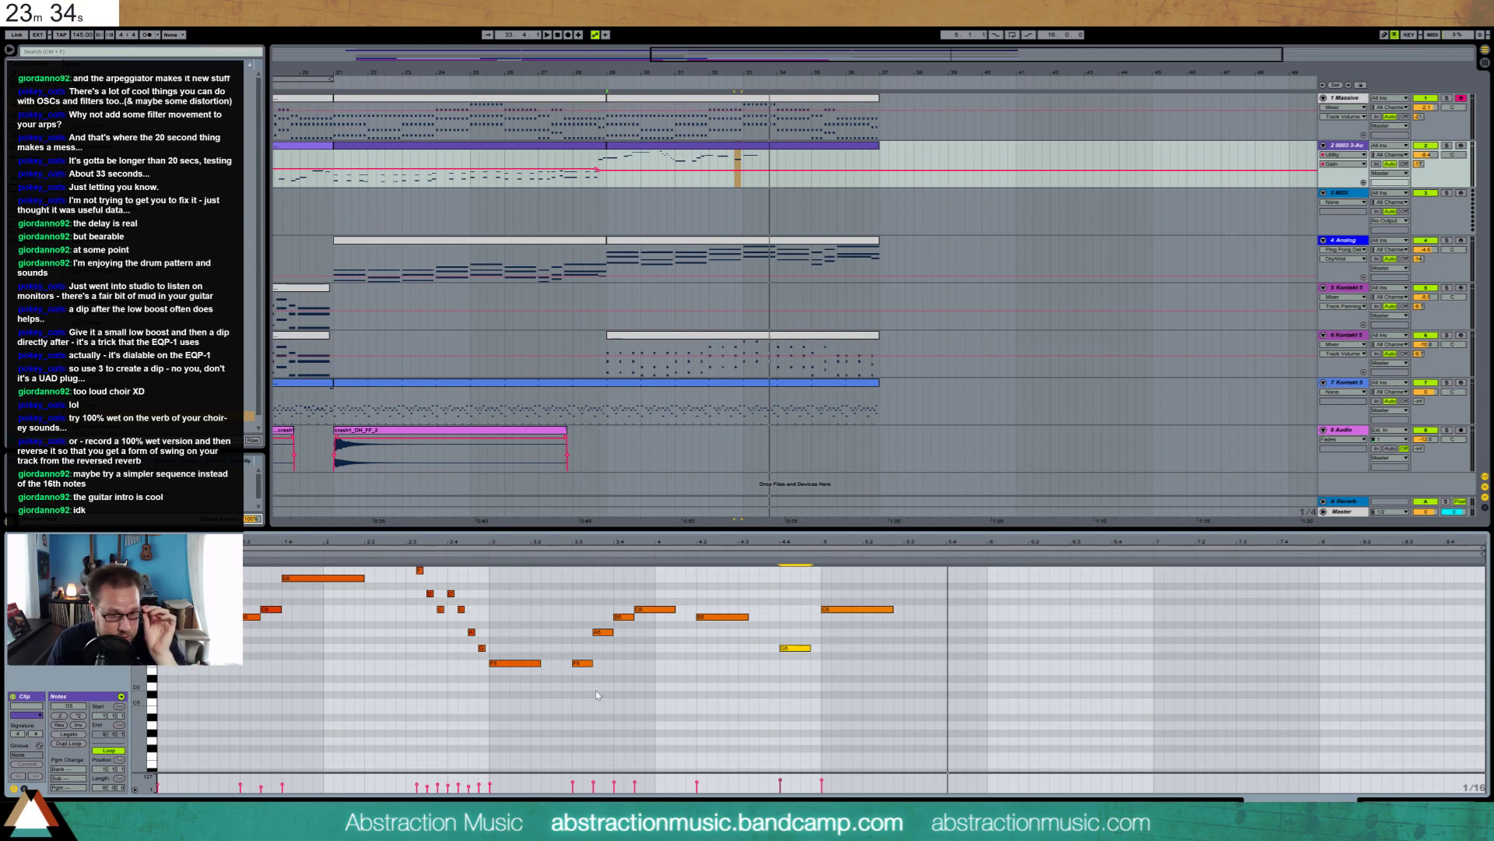
Draw a pitch bend scoop at the start of the fifth bar's long note, rising from the lowest value back to centre
{"action": "left_click", "coordinate": [25, 788]}
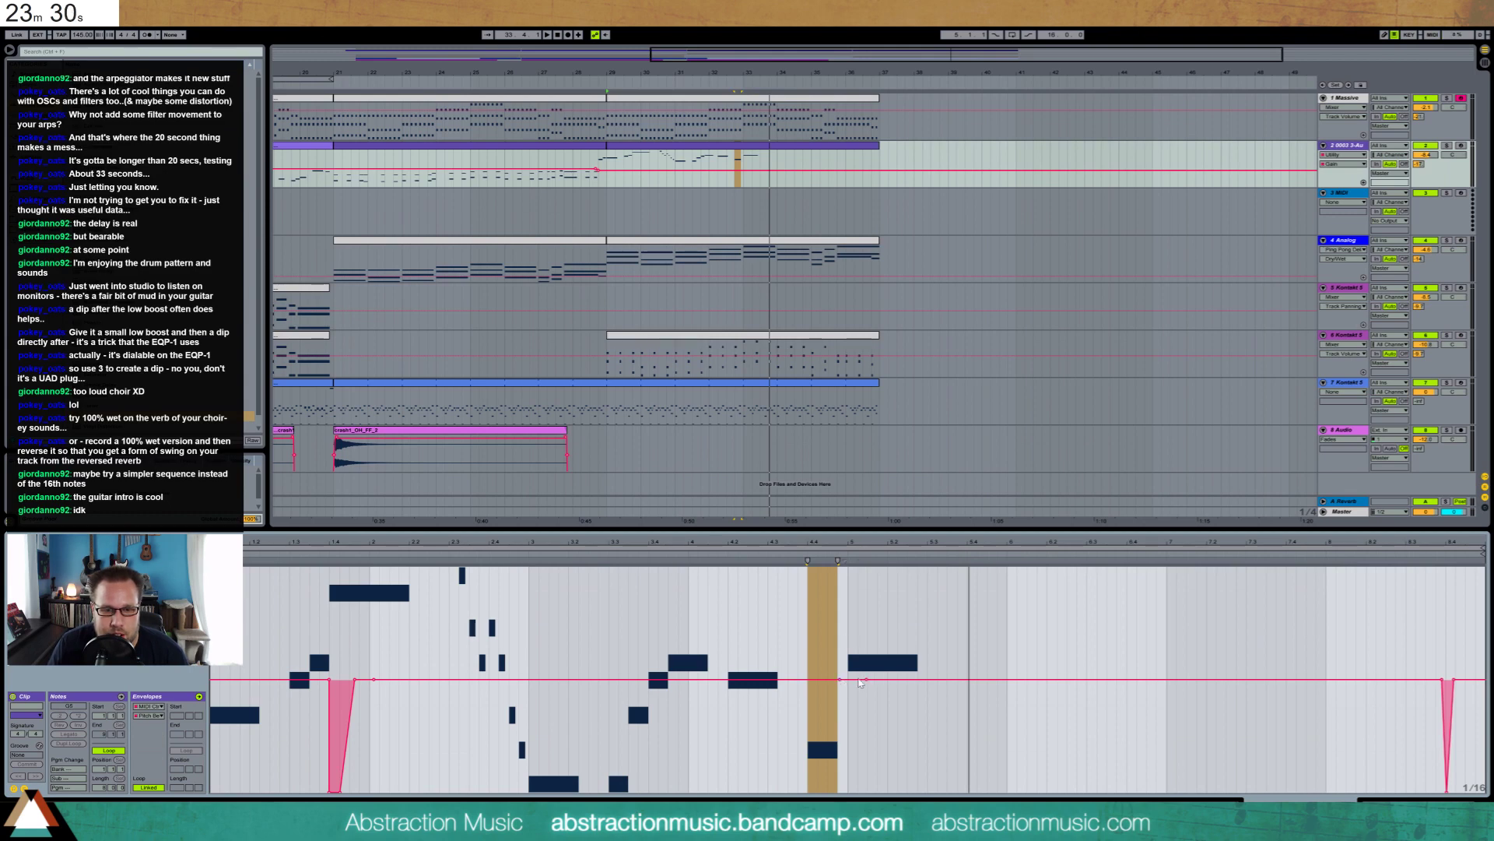
{"action": "left_click_drag", "start_coordinate": [851, 679], "coordinate": [847, 793]}
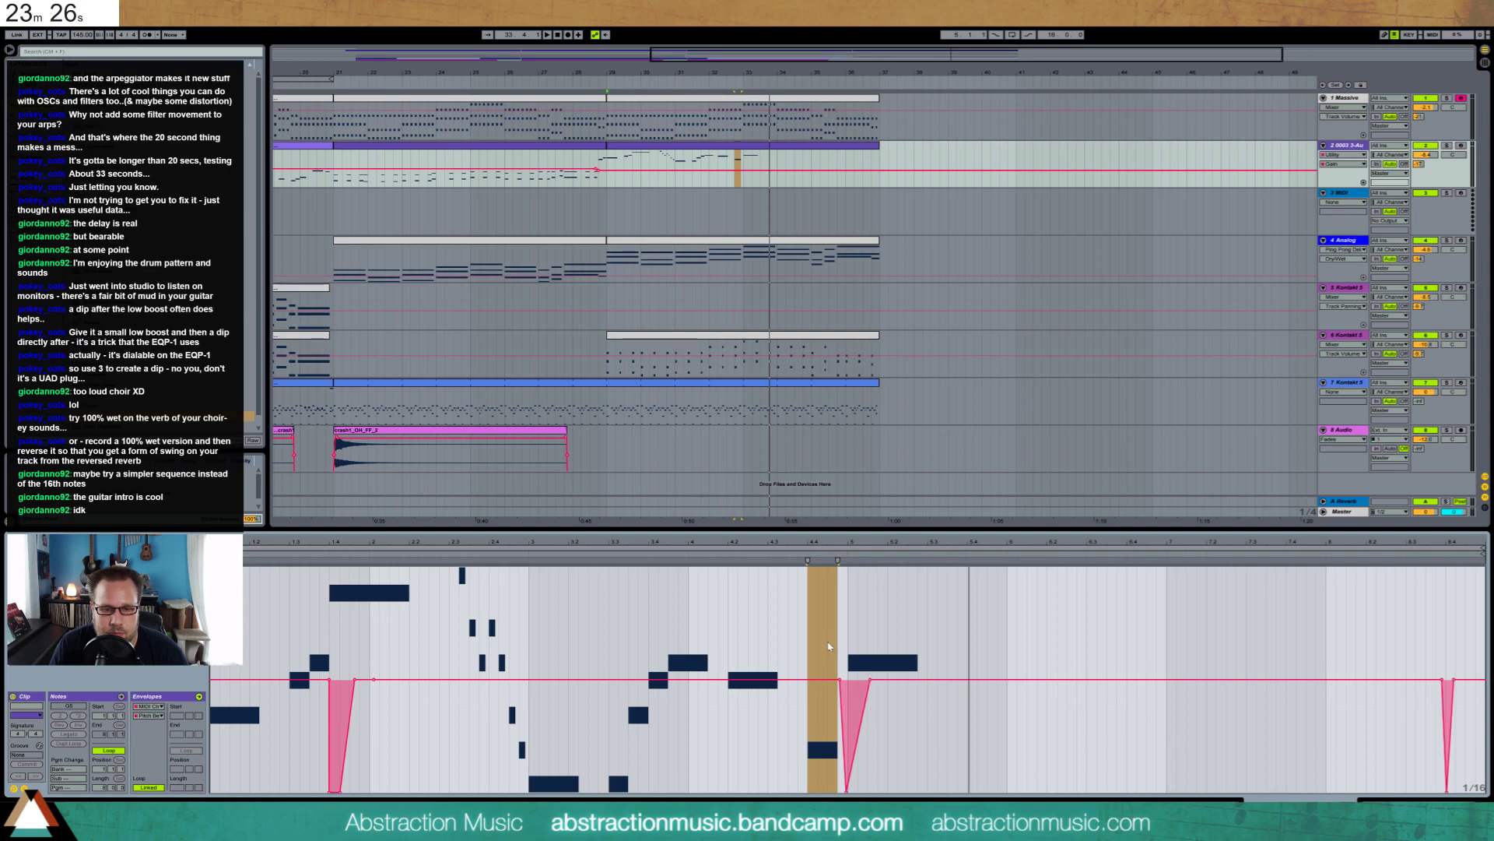
{"action": "key", "text": "shift+Tab"}
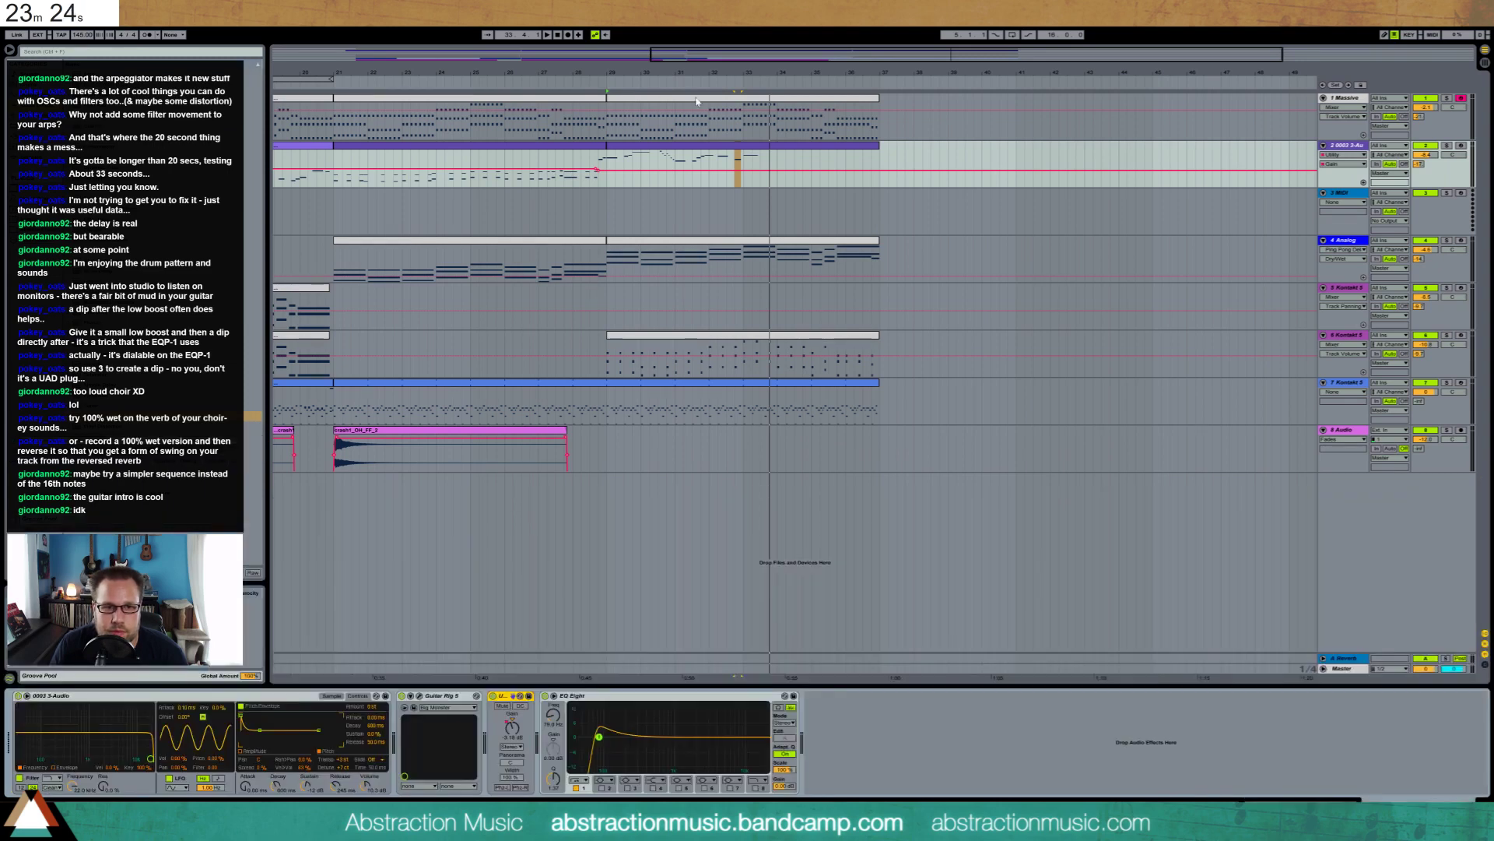
Insert a new audio track directly below track 6 (Kontakt 5)
{"action": "left_click_drag", "start_coordinate": [1037, 52], "coordinate": [1034, 27]}
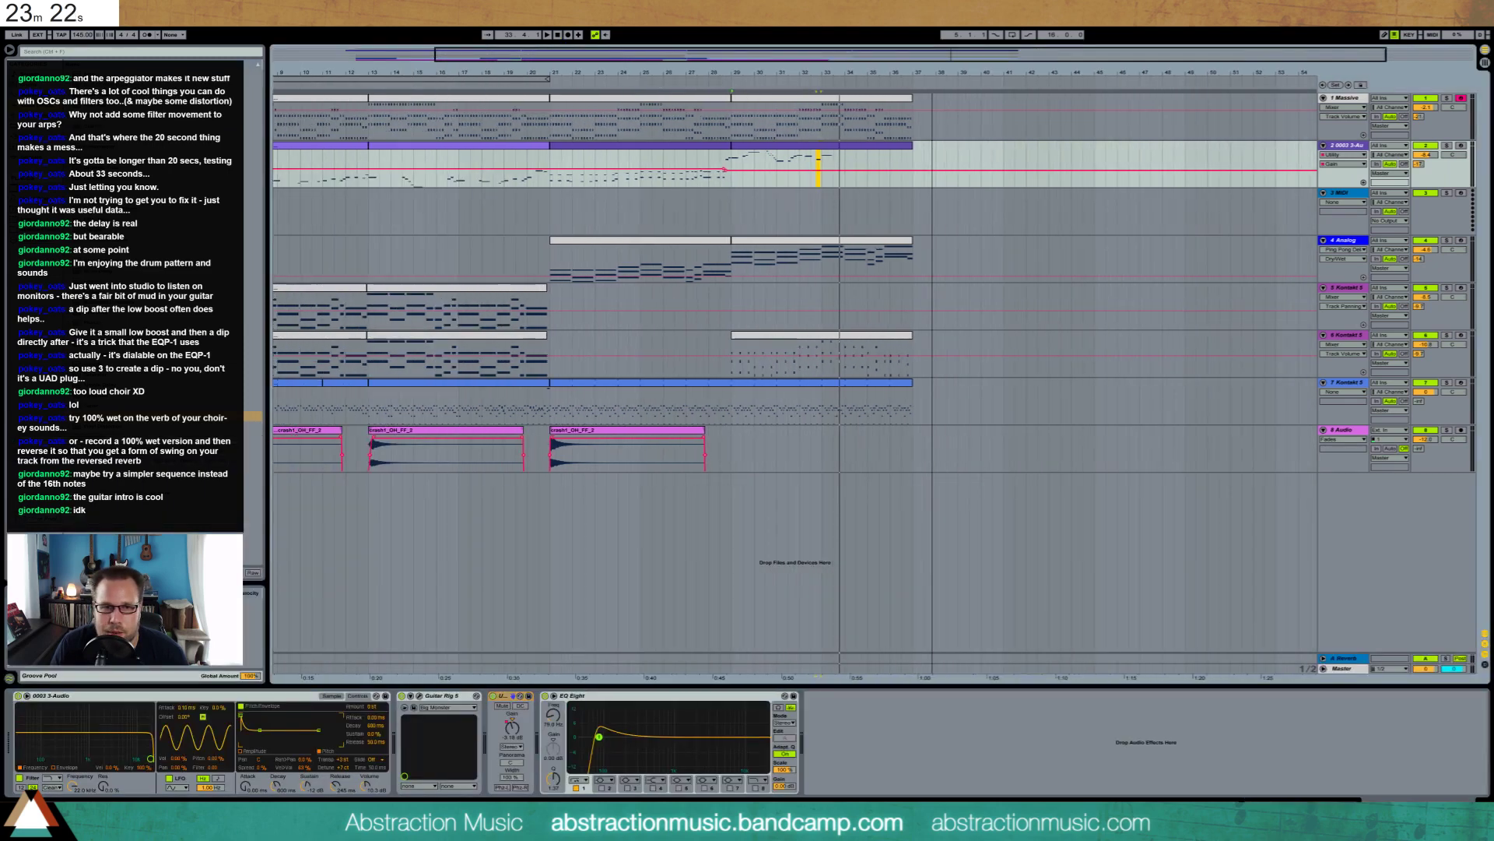
{"action": "left_click", "coordinate": [783, 336]}
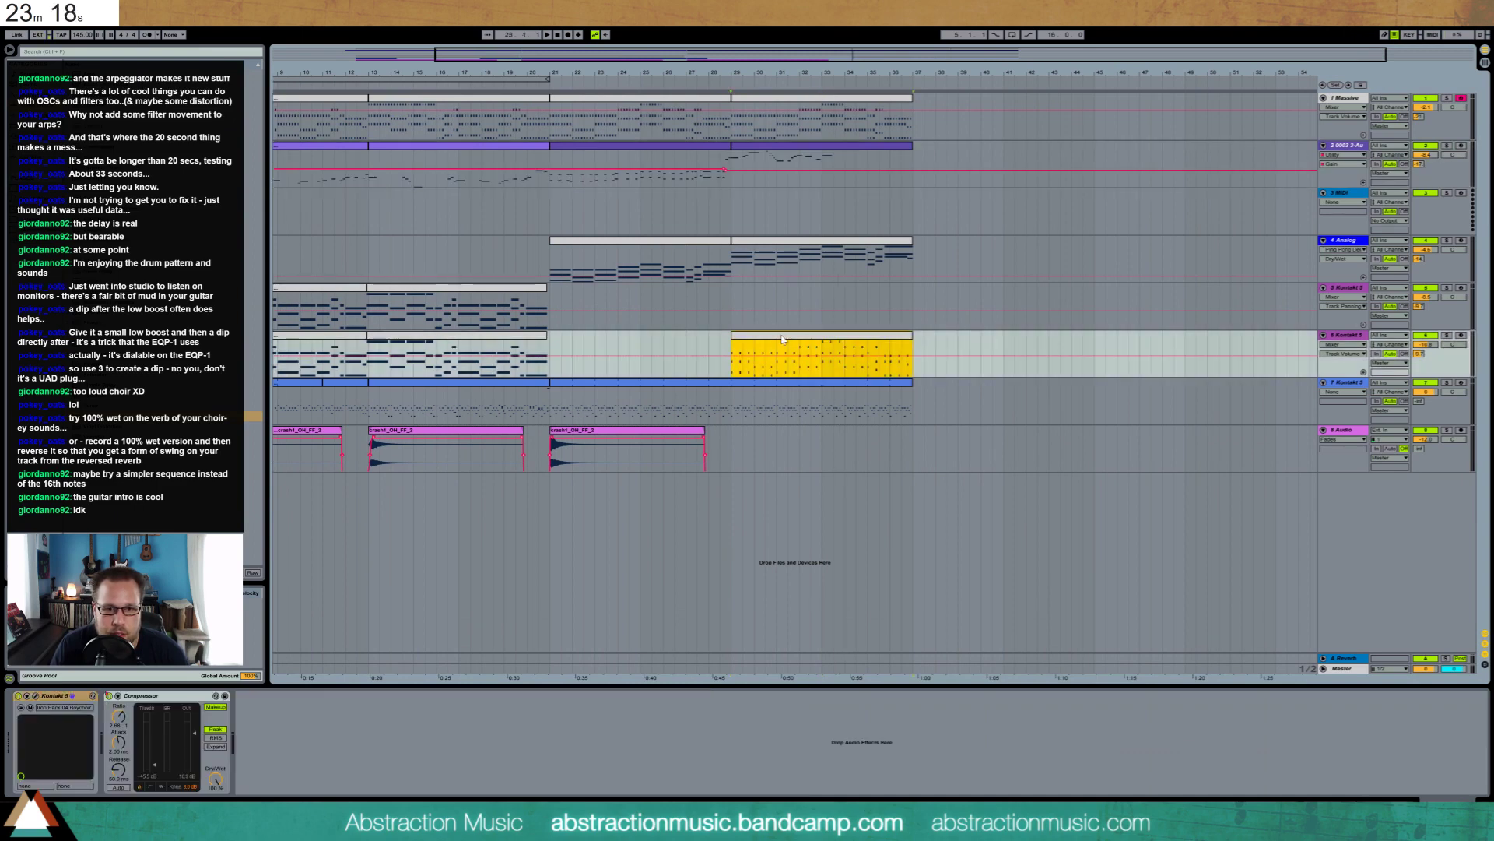
{"action": "left_click", "coordinate": [1344, 336]}
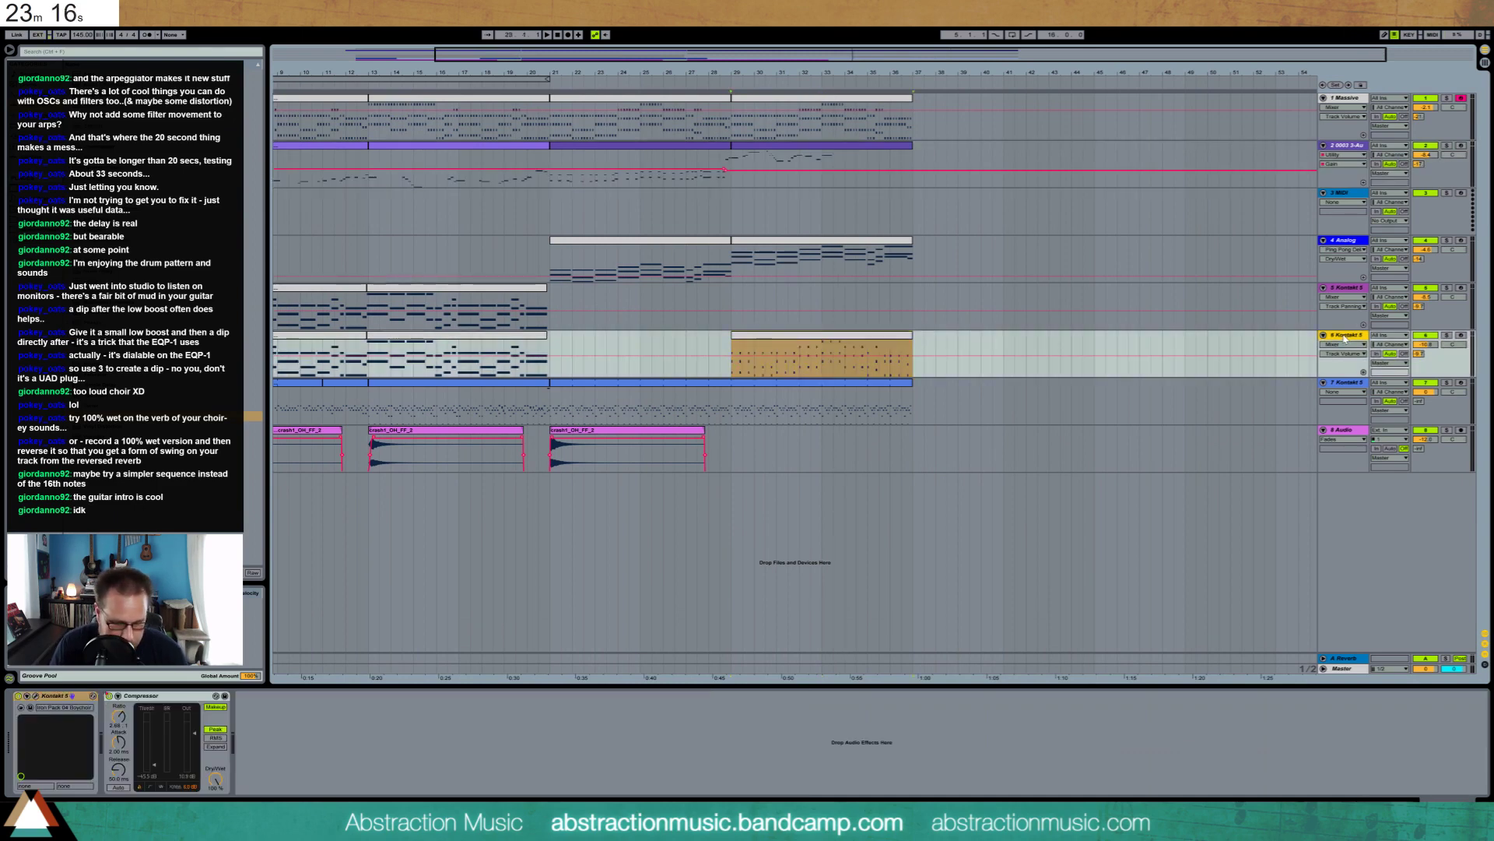
{"action": "key", "text": "ctrl+t"}
{"action": "left_click", "coordinate": [1349, 339]}
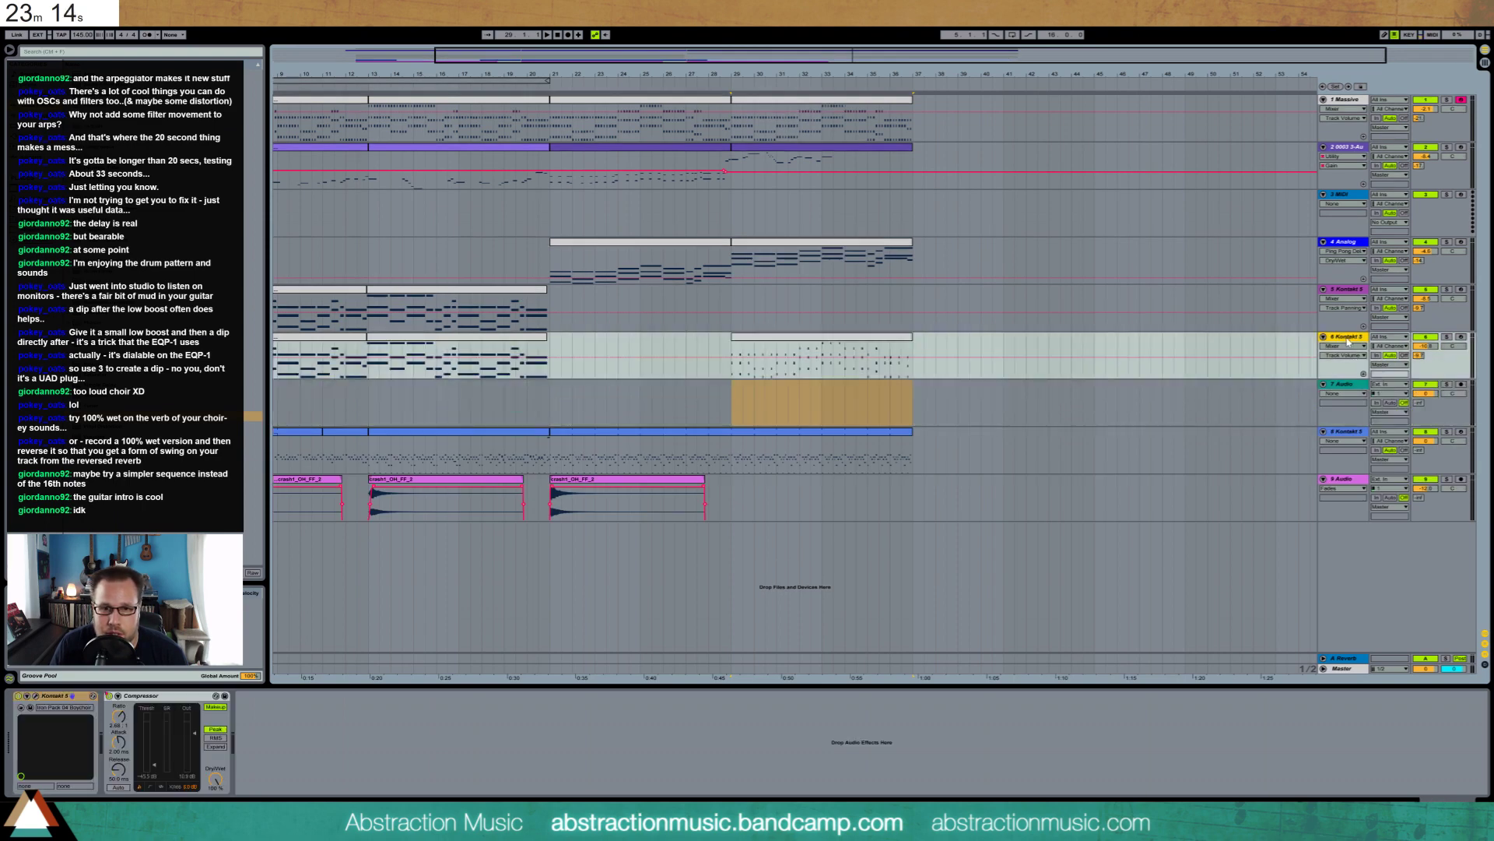
Delete the two earlier clips before bar 21 on track 6, keeping the clip at bar 29
{"action": "left_click", "coordinate": [508, 337]}
{"action": "key", "text": "Delete"}
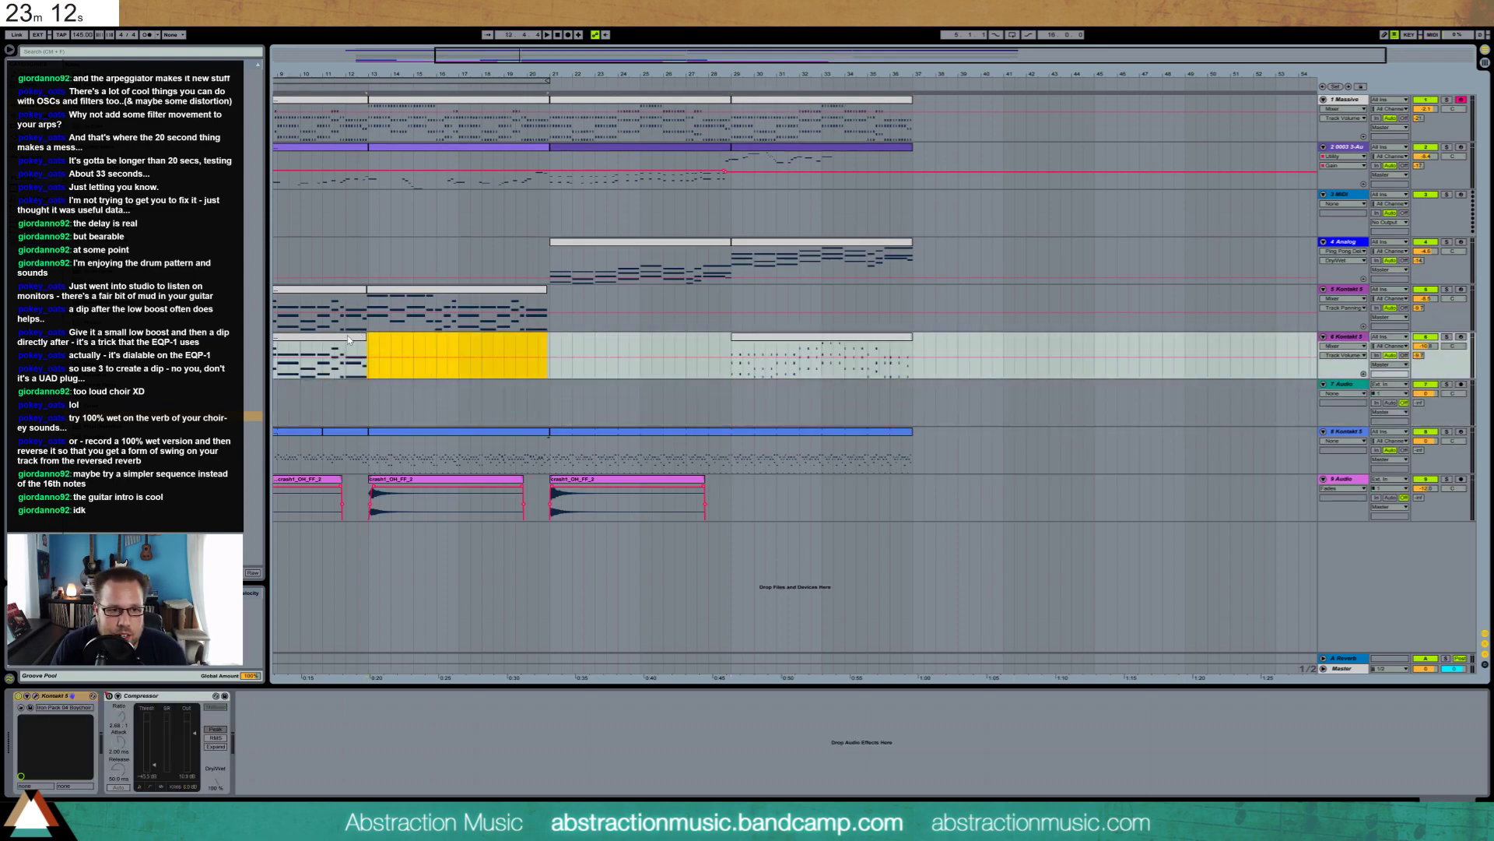
{"action": "left_click", "coordinate": [336, 337]}
{"action": "key", "text": "Delete"}
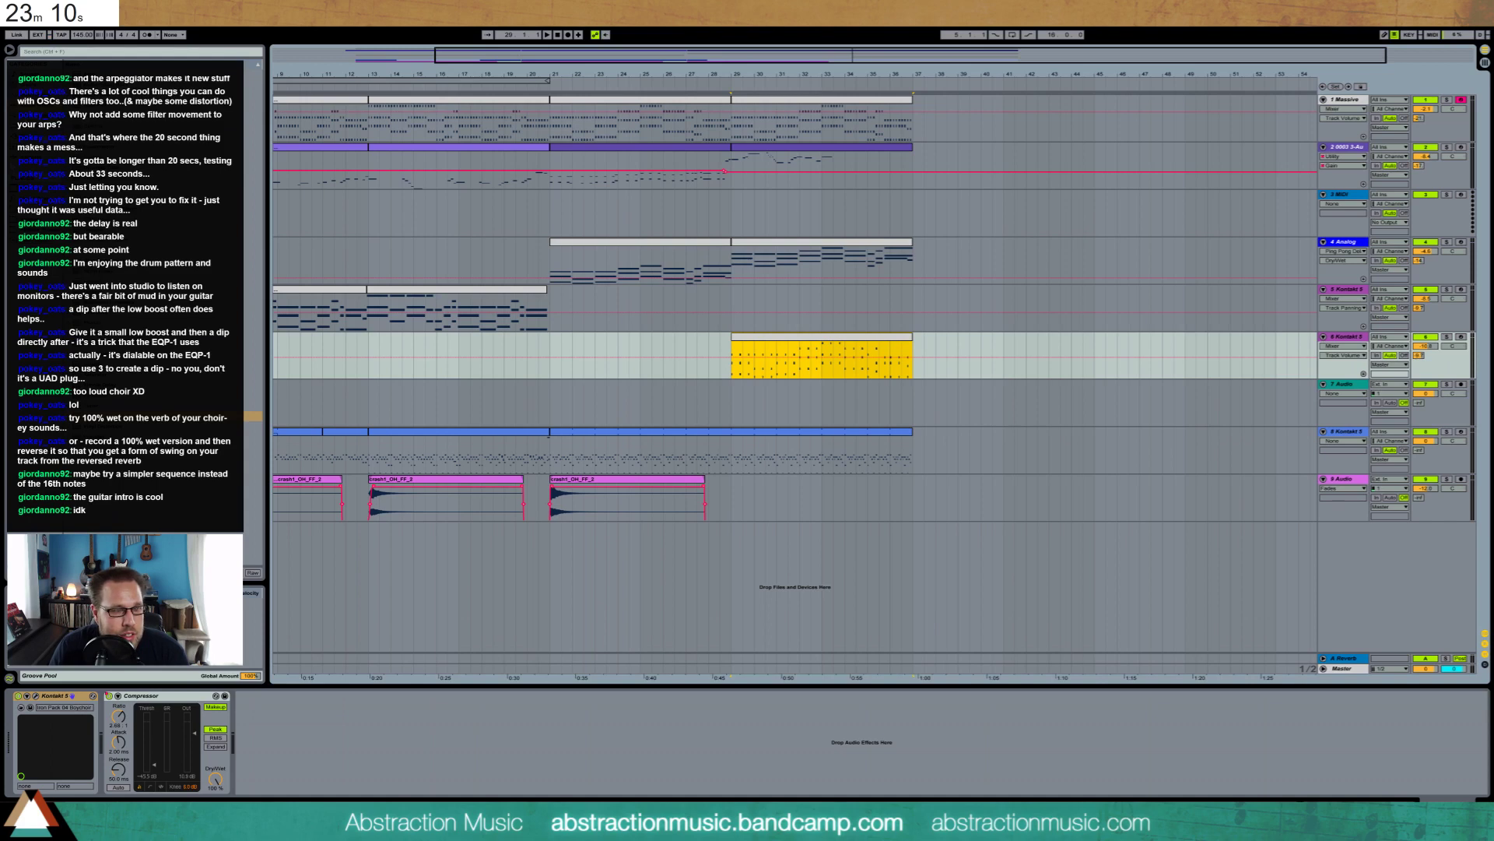
Add a Reverb after the Compressor on track 6 and raise its dry/wet amount
{"action": "left_click", "coordinate": [125, 365]}
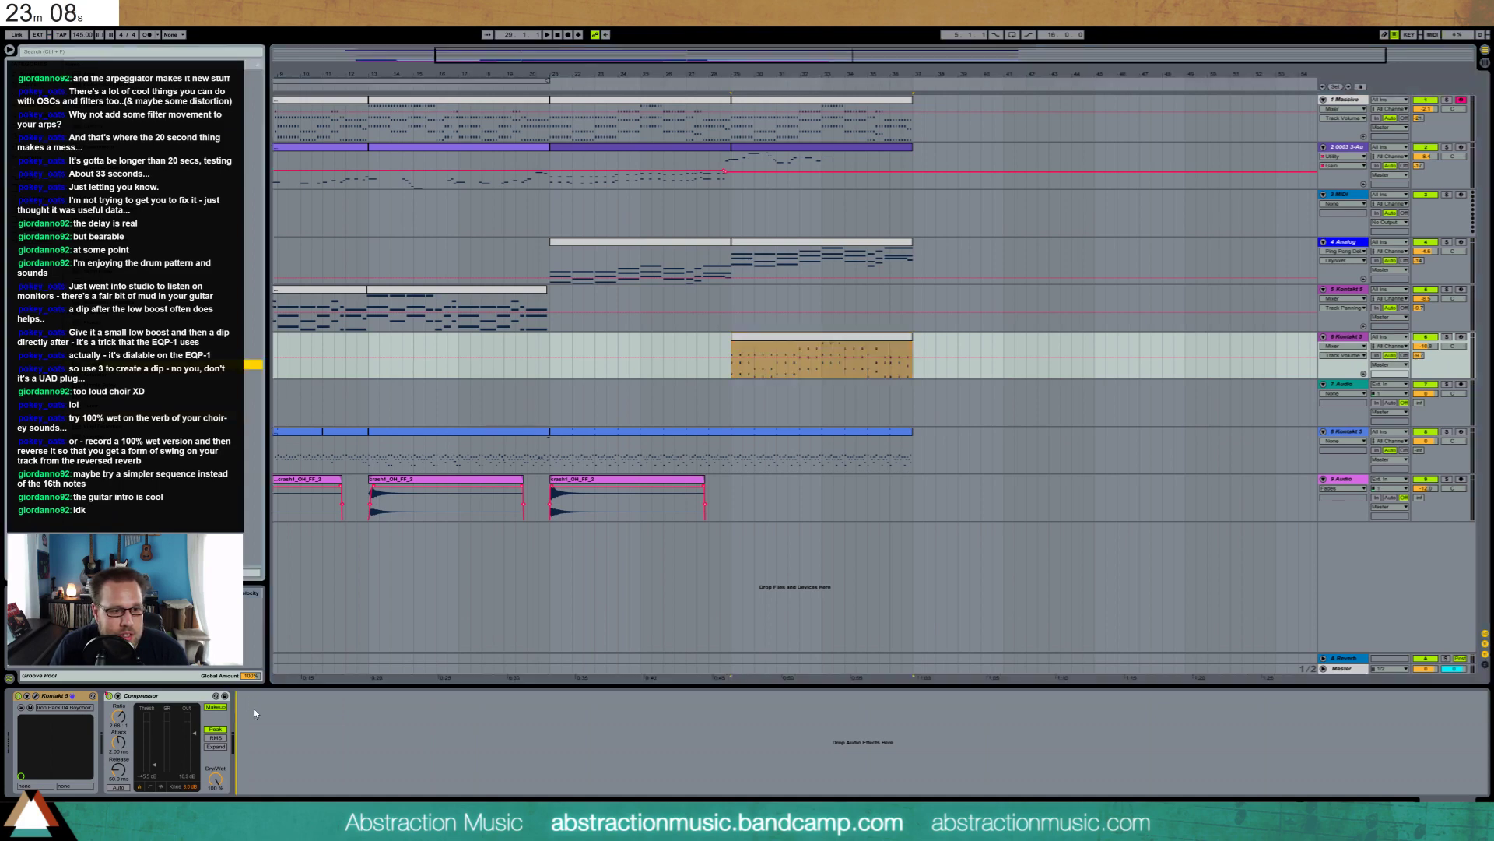
{"action": "left_click_drag", "start_coordinate": [255, 714], "coordinate": [281, 738]}
{"action": "left_click", "coordinate": [377, 779]}
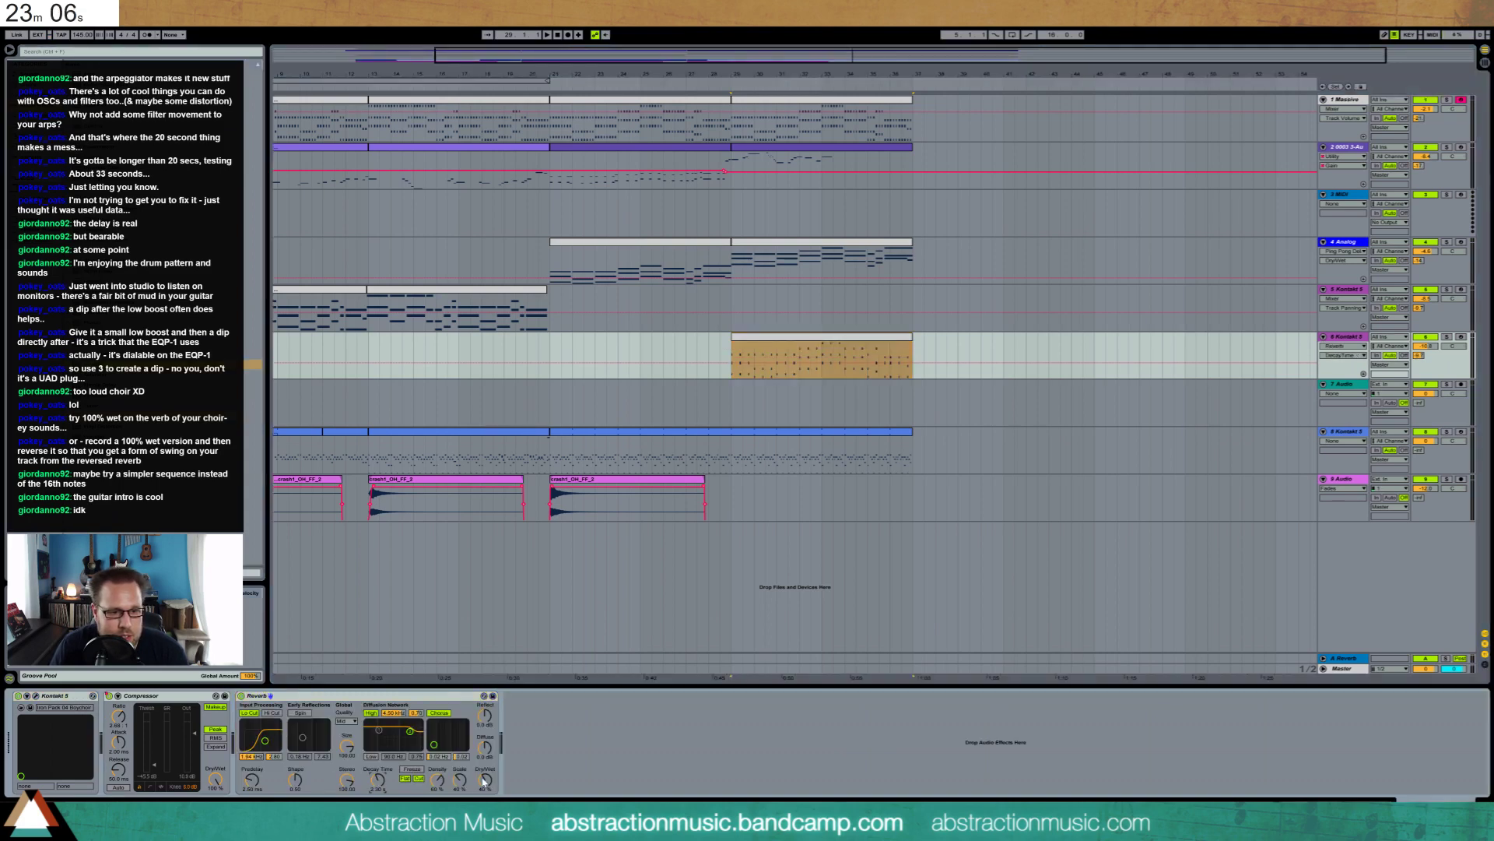
{"action": "left_click_drag", "start_coordinate": [484, 782], "coordinate": [484, 759]}
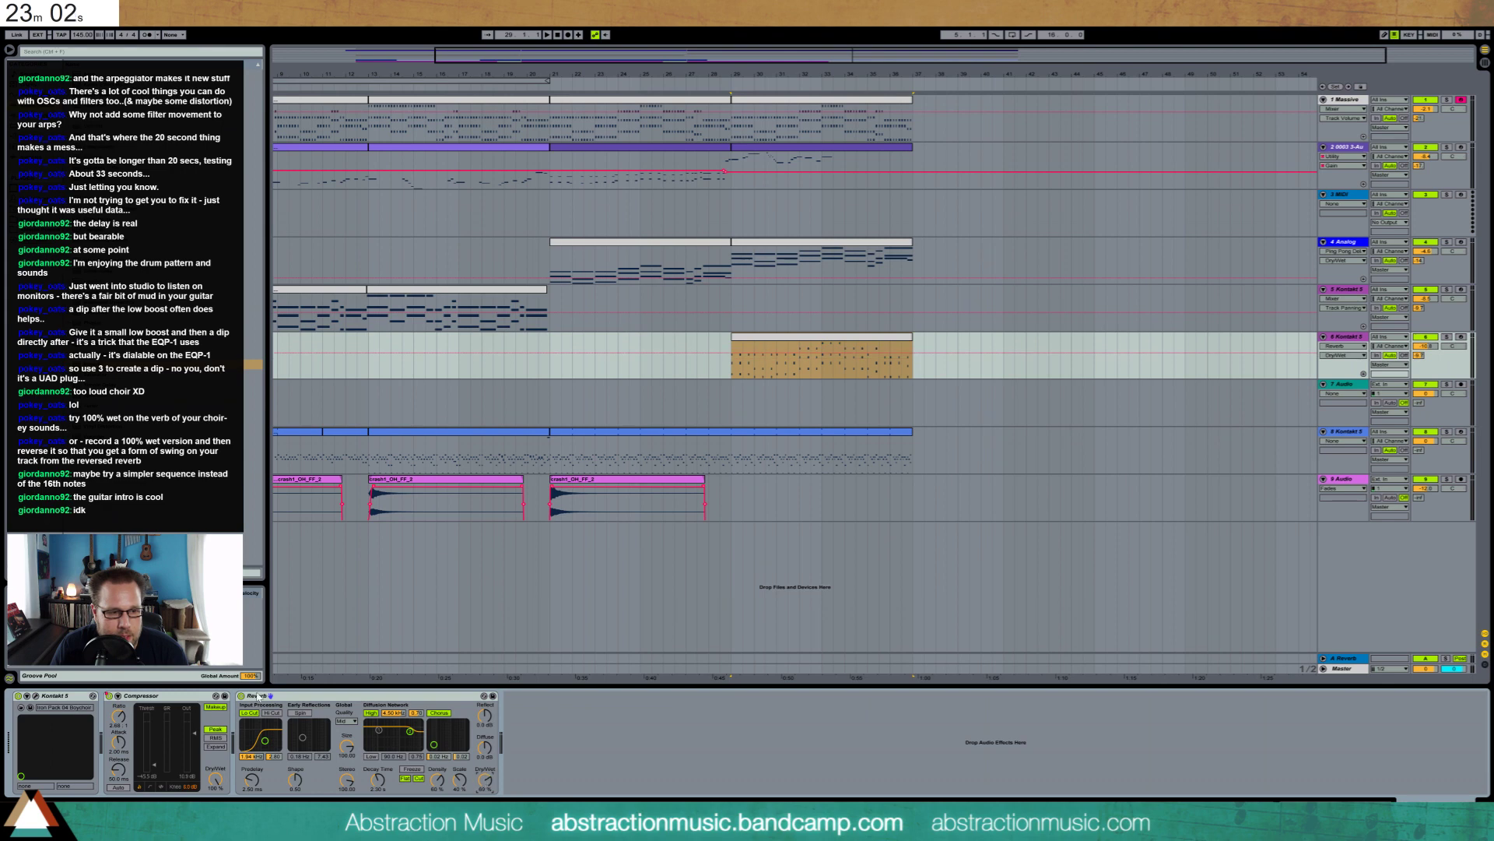
Freeze track 6 and flatten it to audio
{"action": "right_click", "coordinate": [1352, 345]}
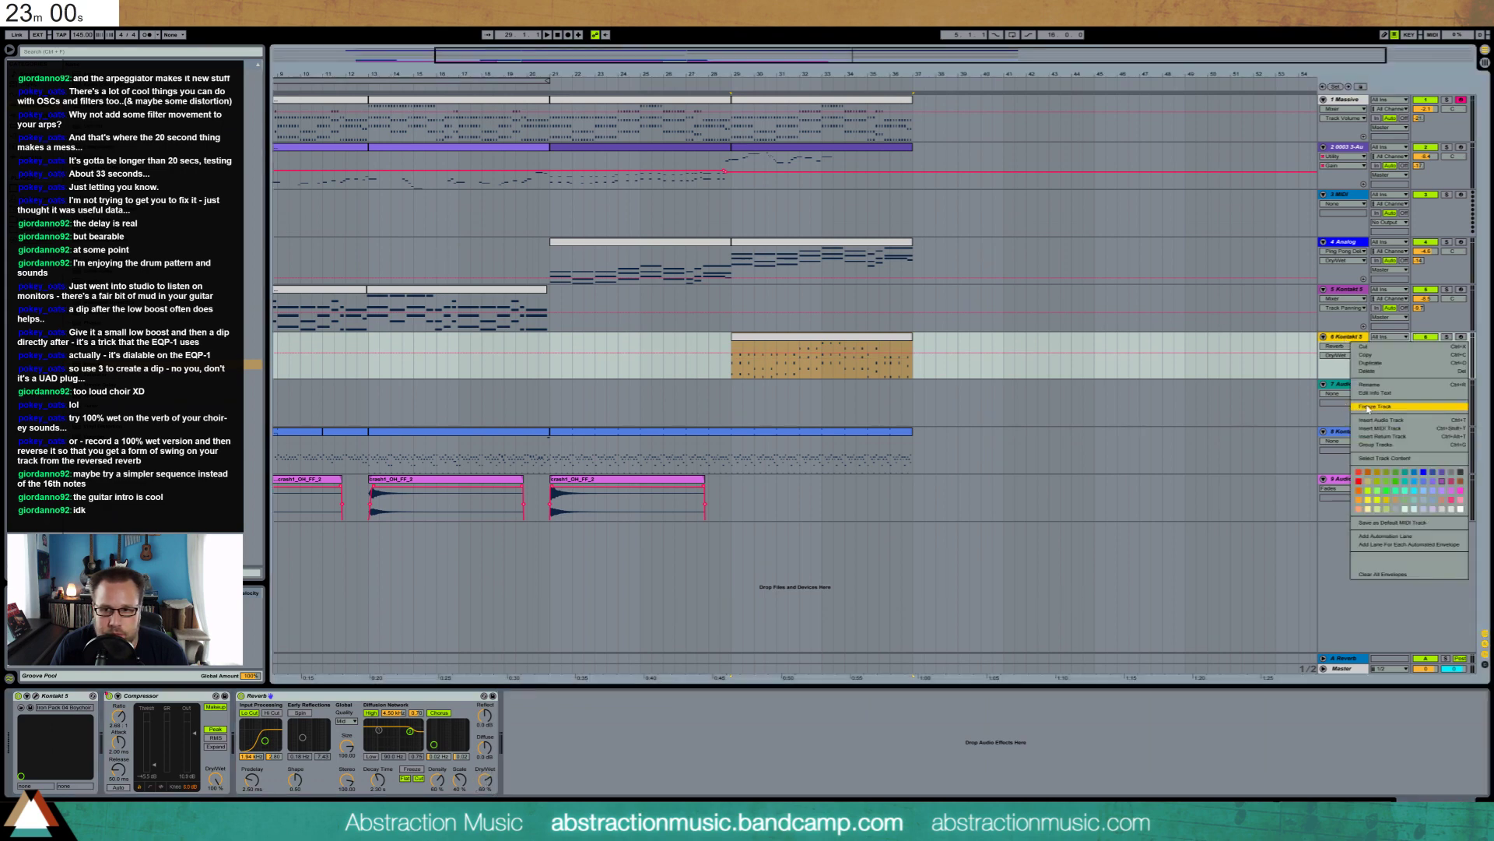
{"action": "left_click", "coordinate": [1401, 409]}
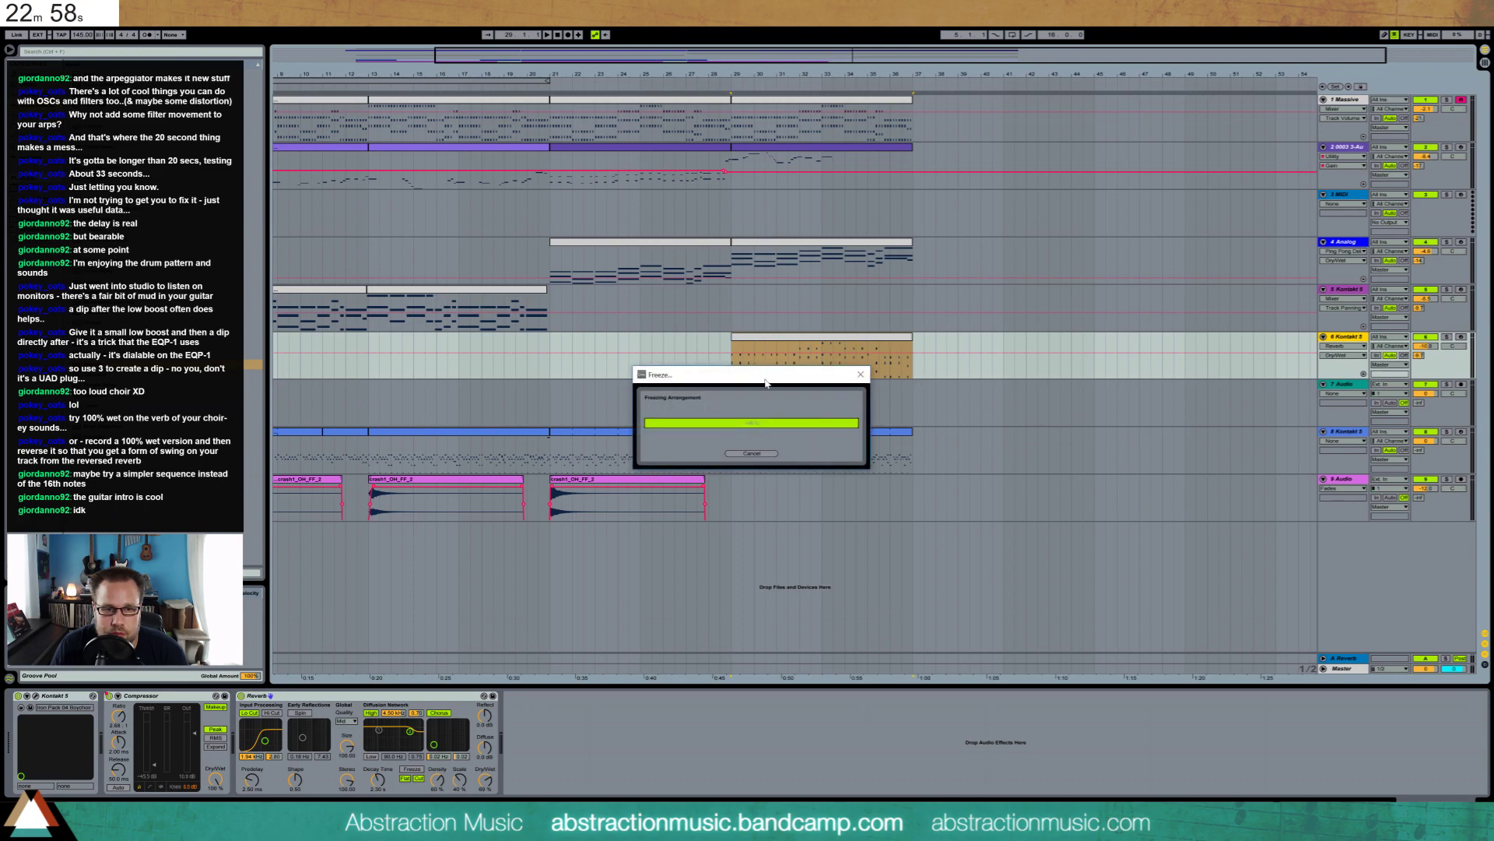
{"action": "right_click", "coordinate": [889, 342]}
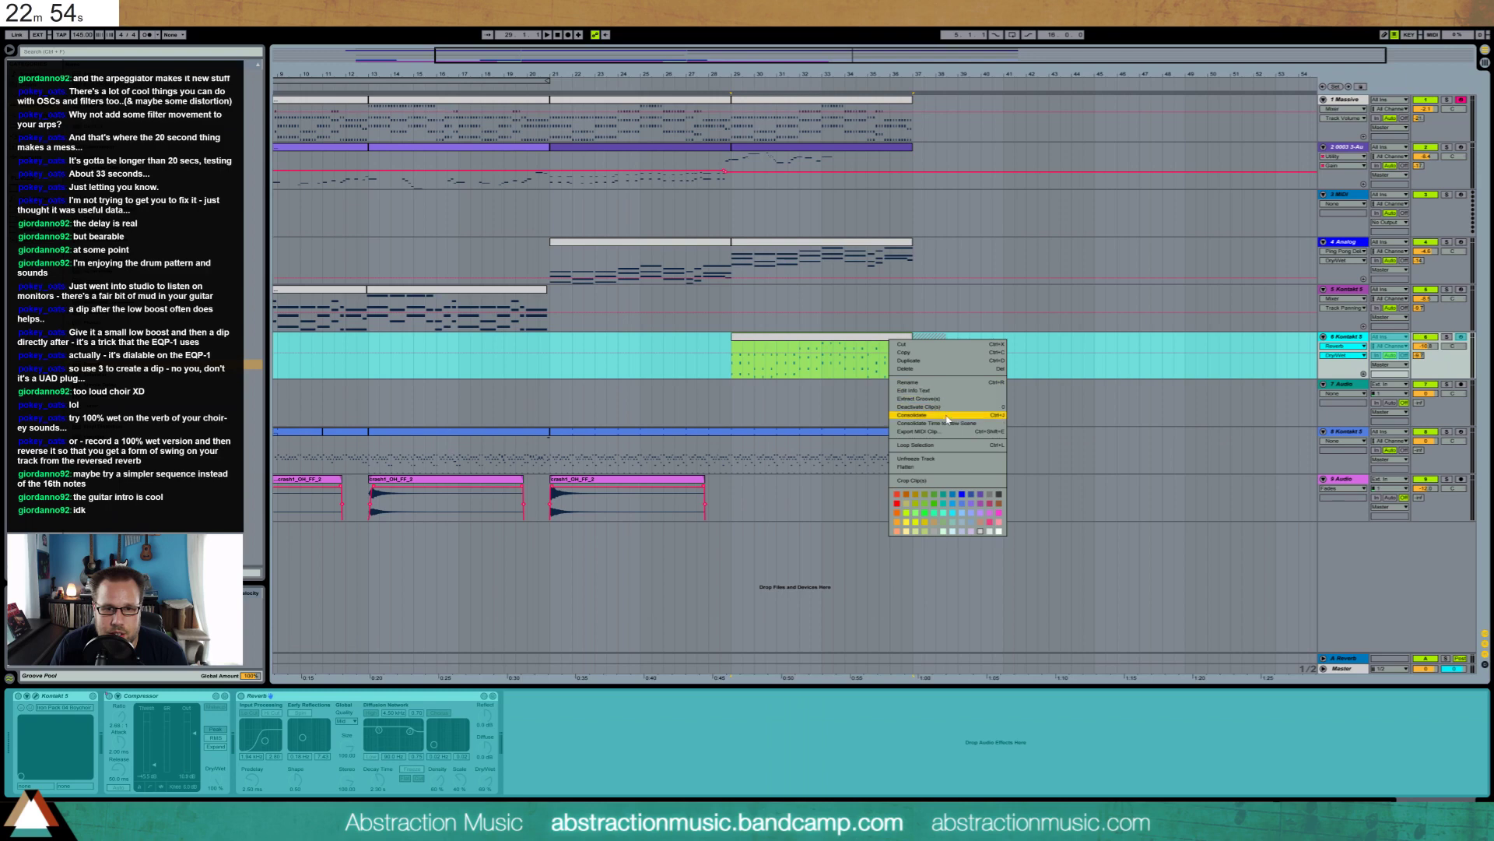
{"action": "left_click", "coordinate": [907, 466]}
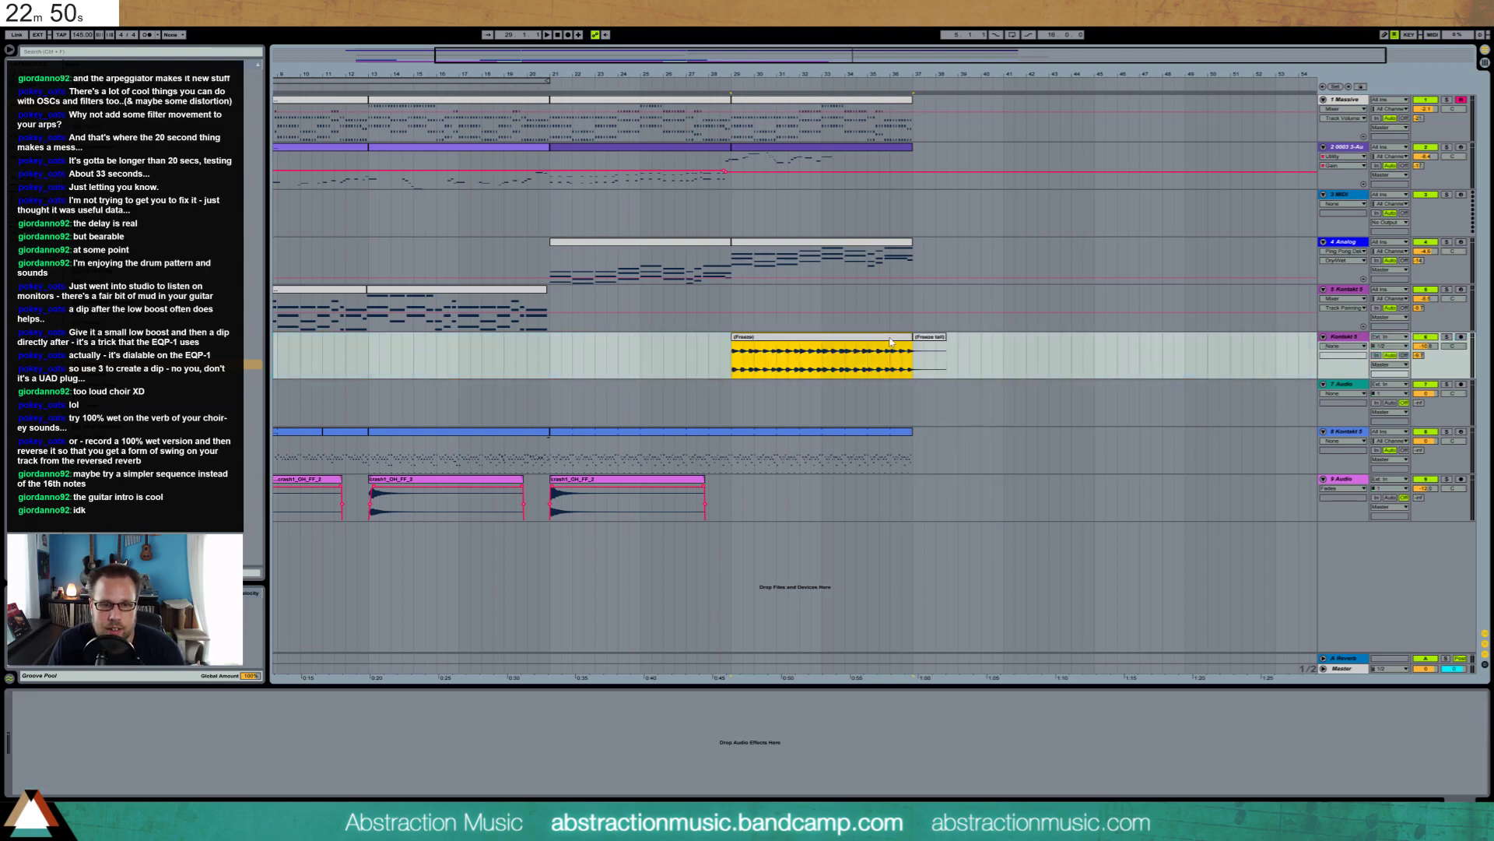
Paste the frozen audio at bar 29 on the new audio track and extend the clip to include the reverb tail
{"action": "left_click", "coordinate": [732, 404]}
{"action": "key", "text": "ctrl+v"}
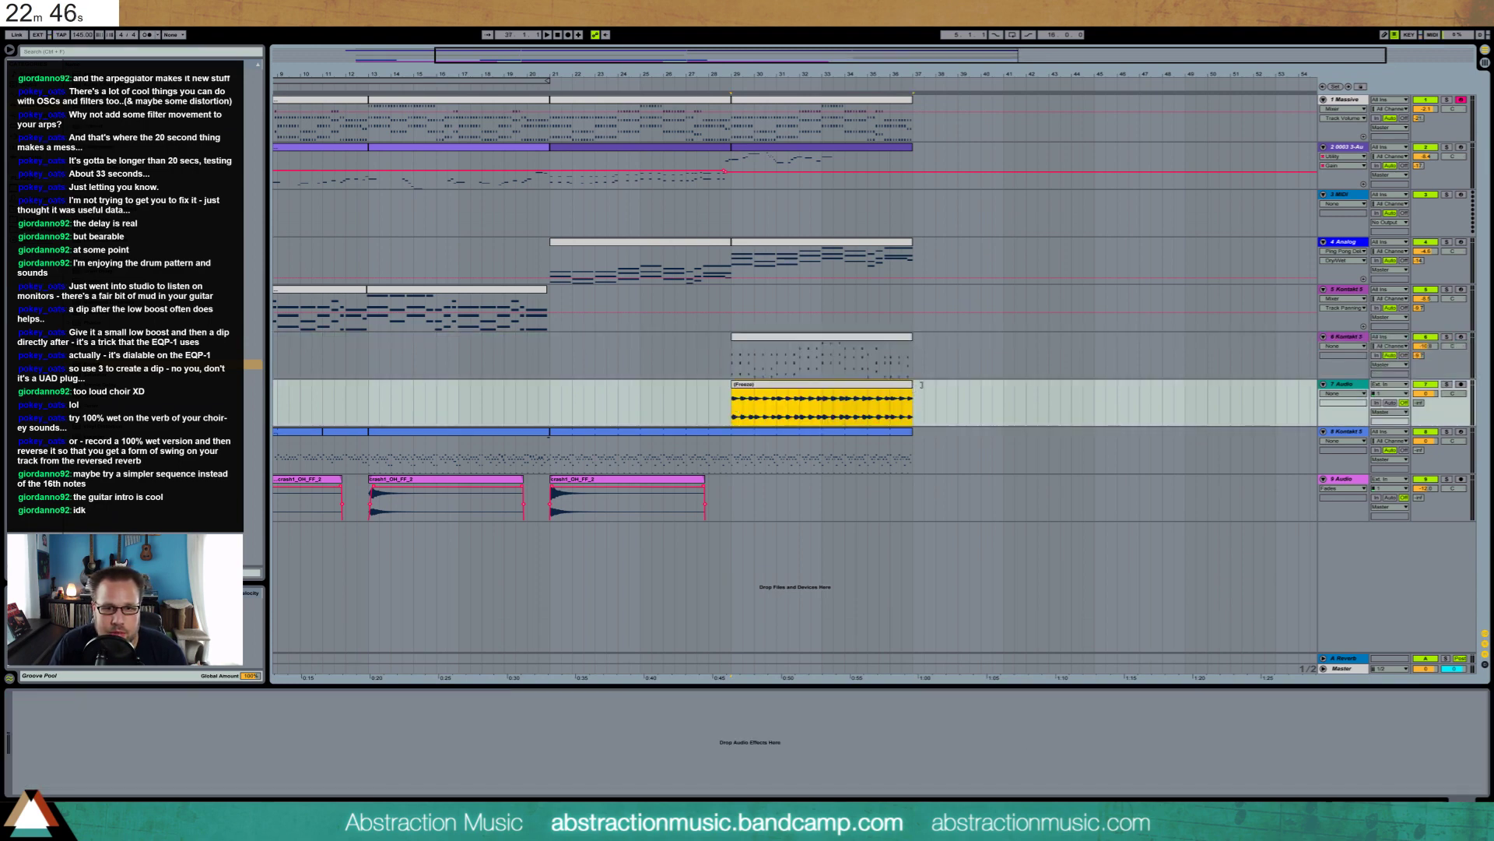
{"action": "left_click_drag", "start_coordinate": [921, 384], "coordinate": [949, 384]}
Reverse the whole pasted audio clip and shift it earlier so that it ends at bar 37
{"action": "left_click_drag", "start_coordinate": [767, 73], "coordinate": [692, 340]}
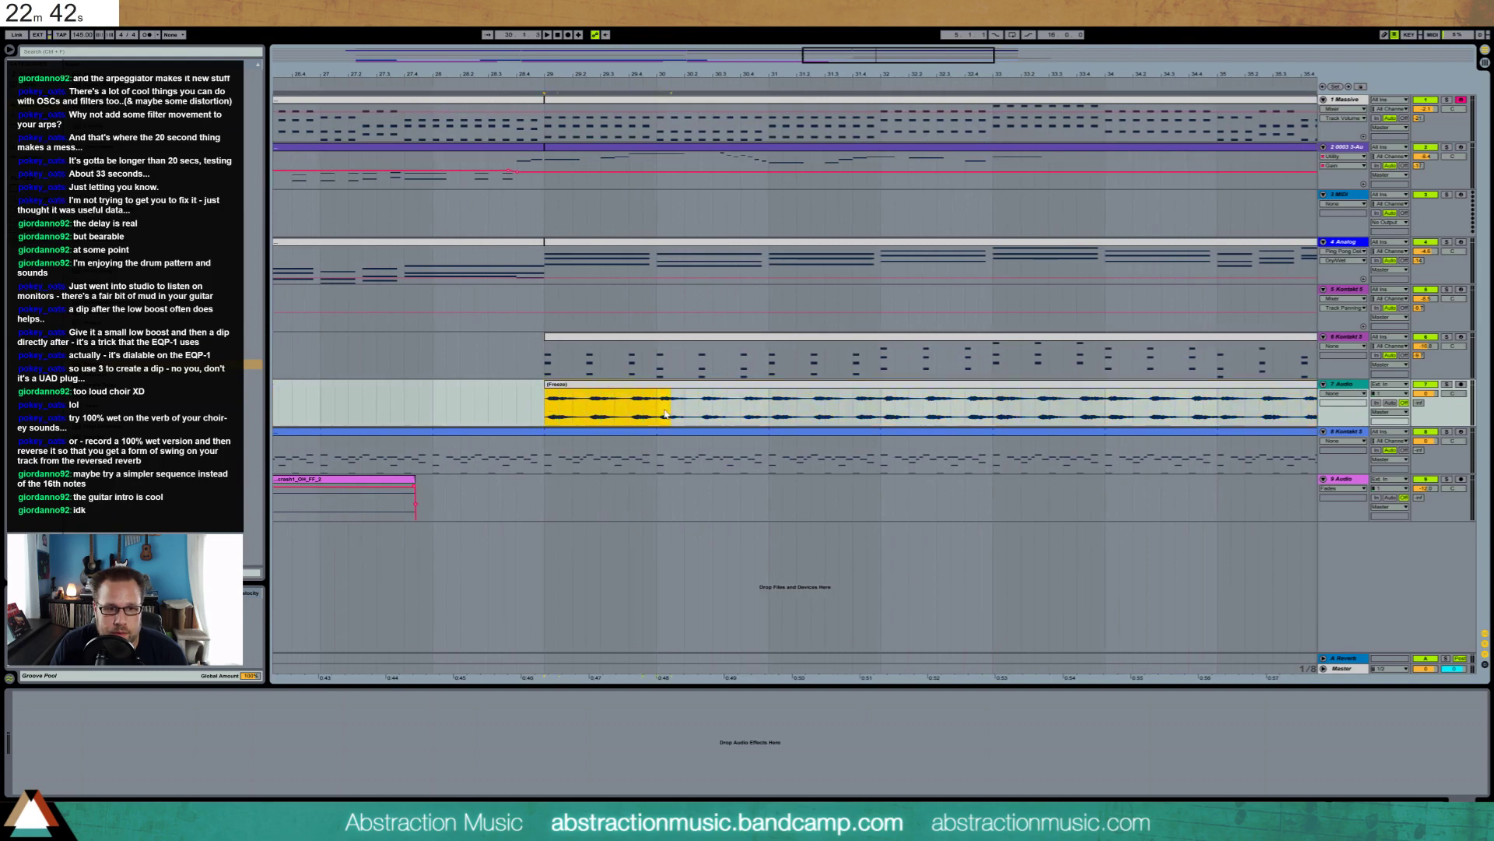
{"action": "key", "text": "ctrl+e"}
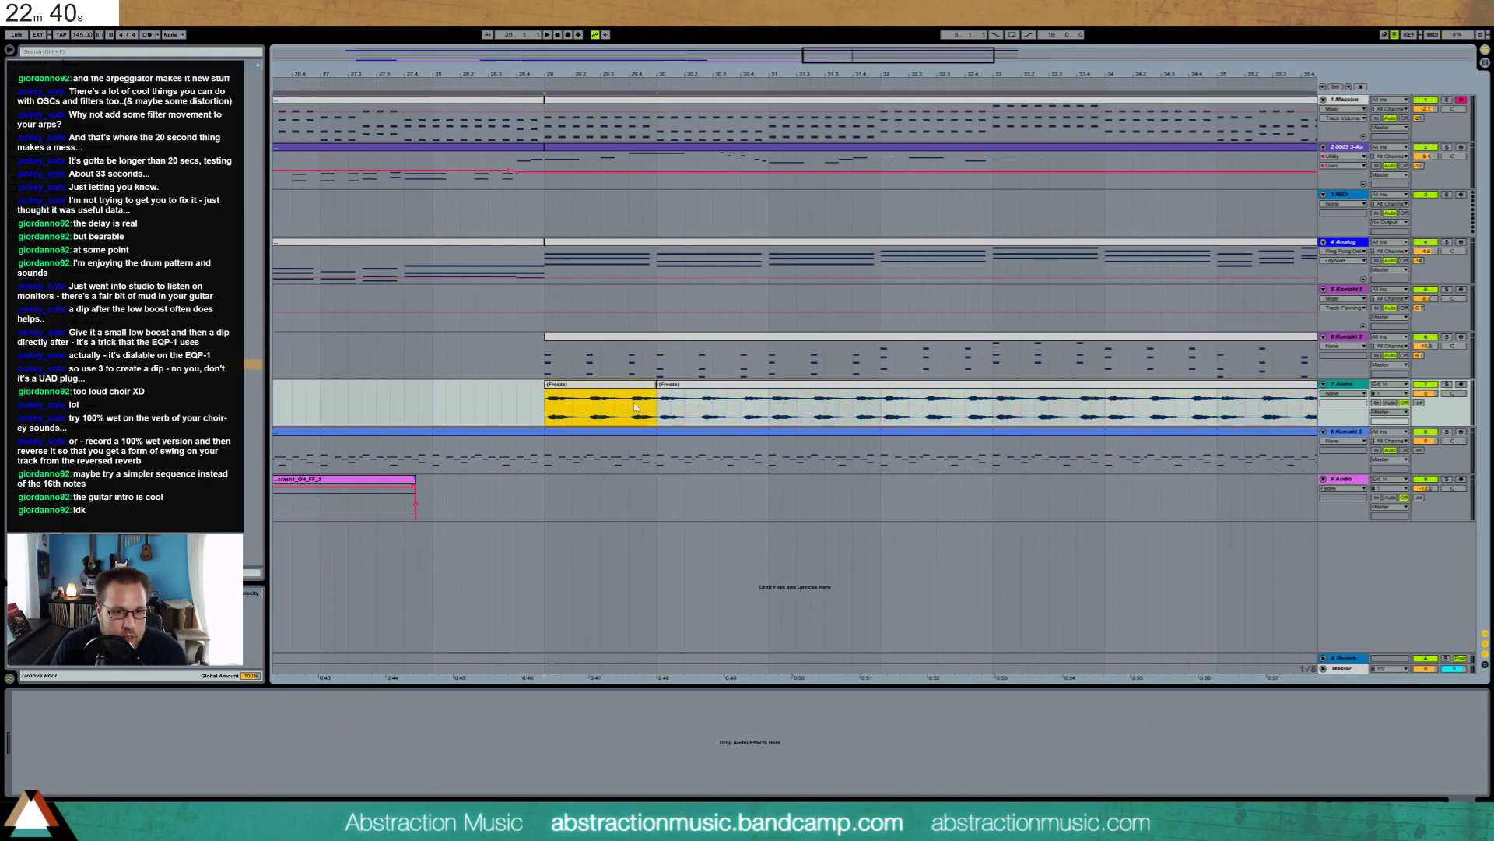
{"action": "double_click", "coordinate": [639, 388]}
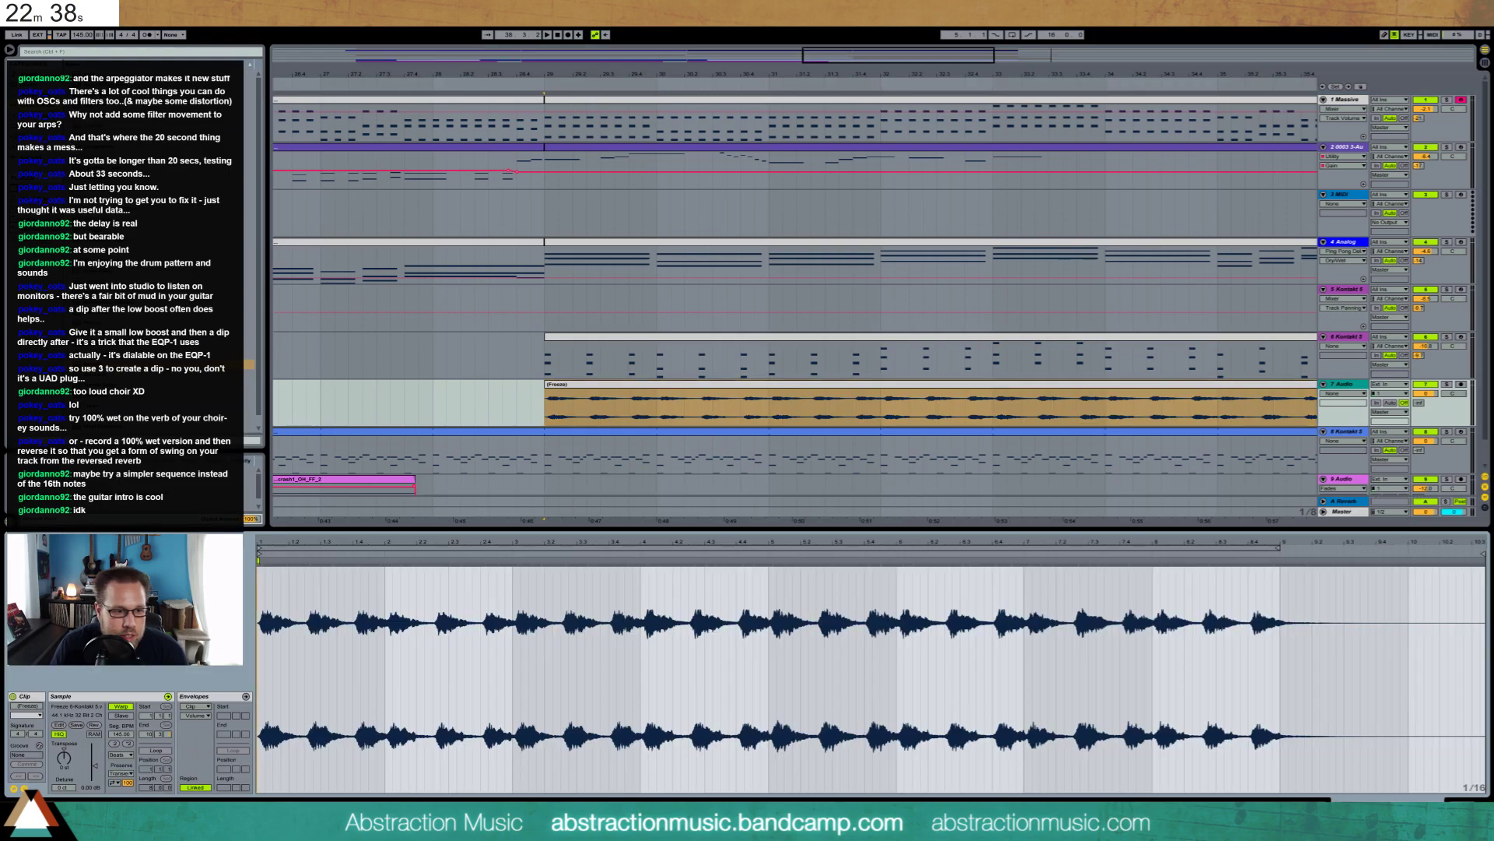
{"action": "left_click", "coordinate": [94, 726]}
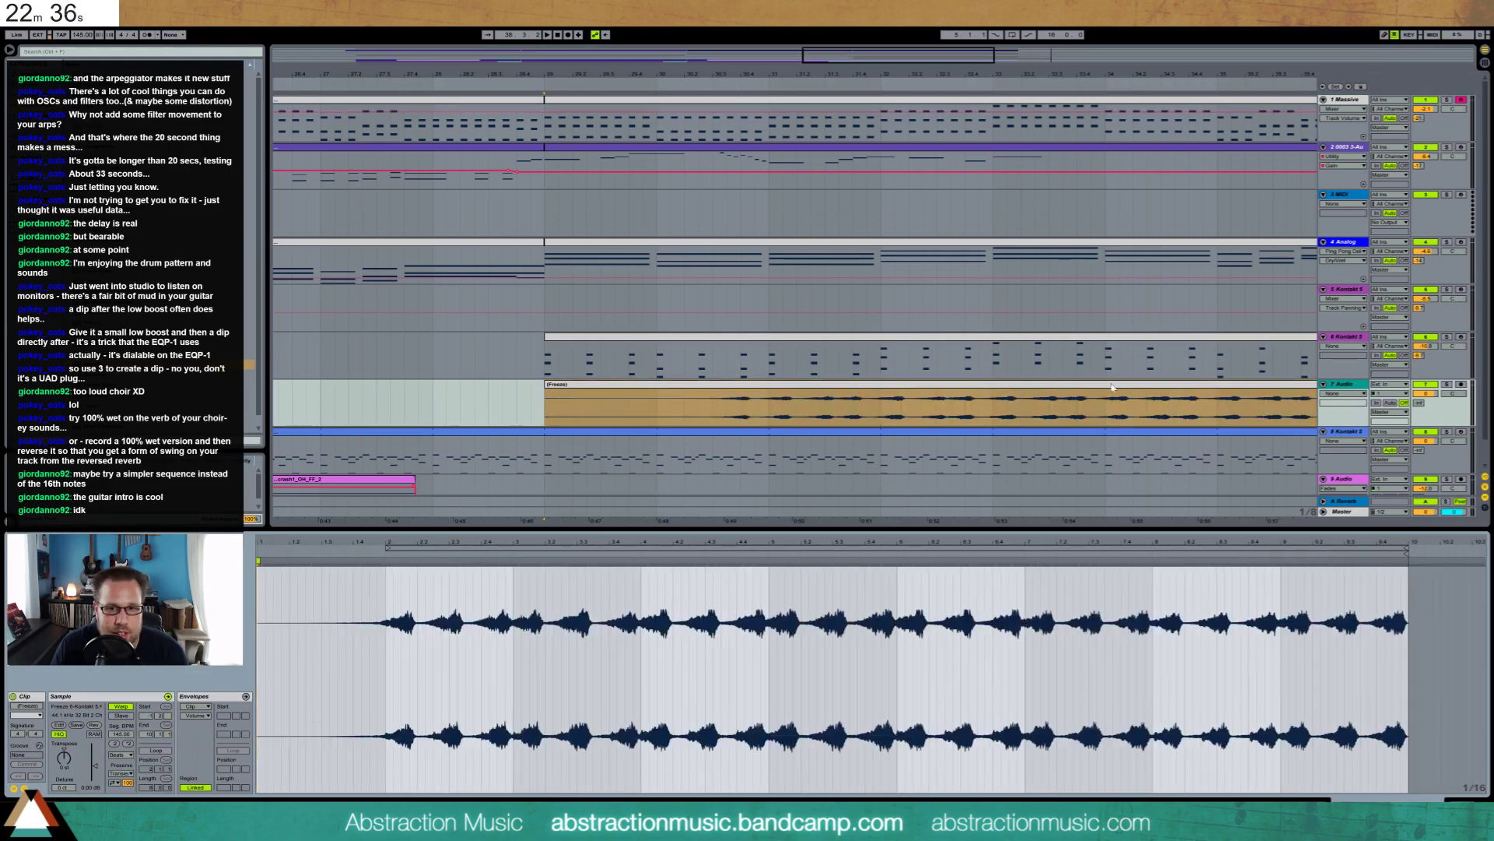
{"action": "left_click_drag", "start_coordinate": [1096, 387], "coordinate": [913, 387]}
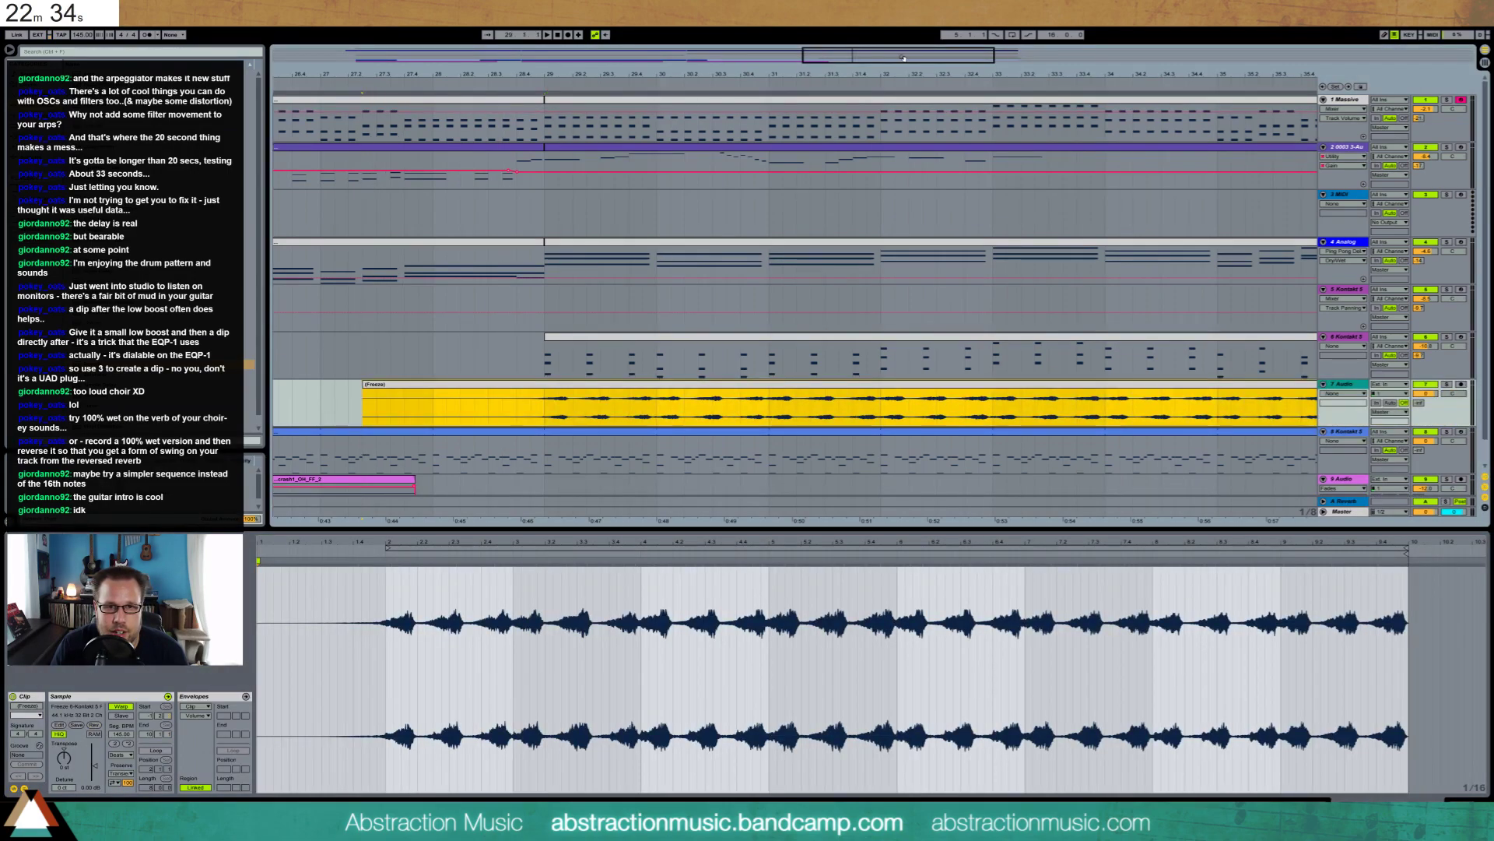
Split off the reversed clip's last bar at bar 36 and move the slices from bars 35 and 34 to bars 37 and 38
{"action": "left_click_drag", "start_coordinate": [807, 74], "coordinate": [795, 50]}
{"action": "scroll", "coordinate": [1227, 435], "scroll_direction": "right", "scroll_amount": 2}
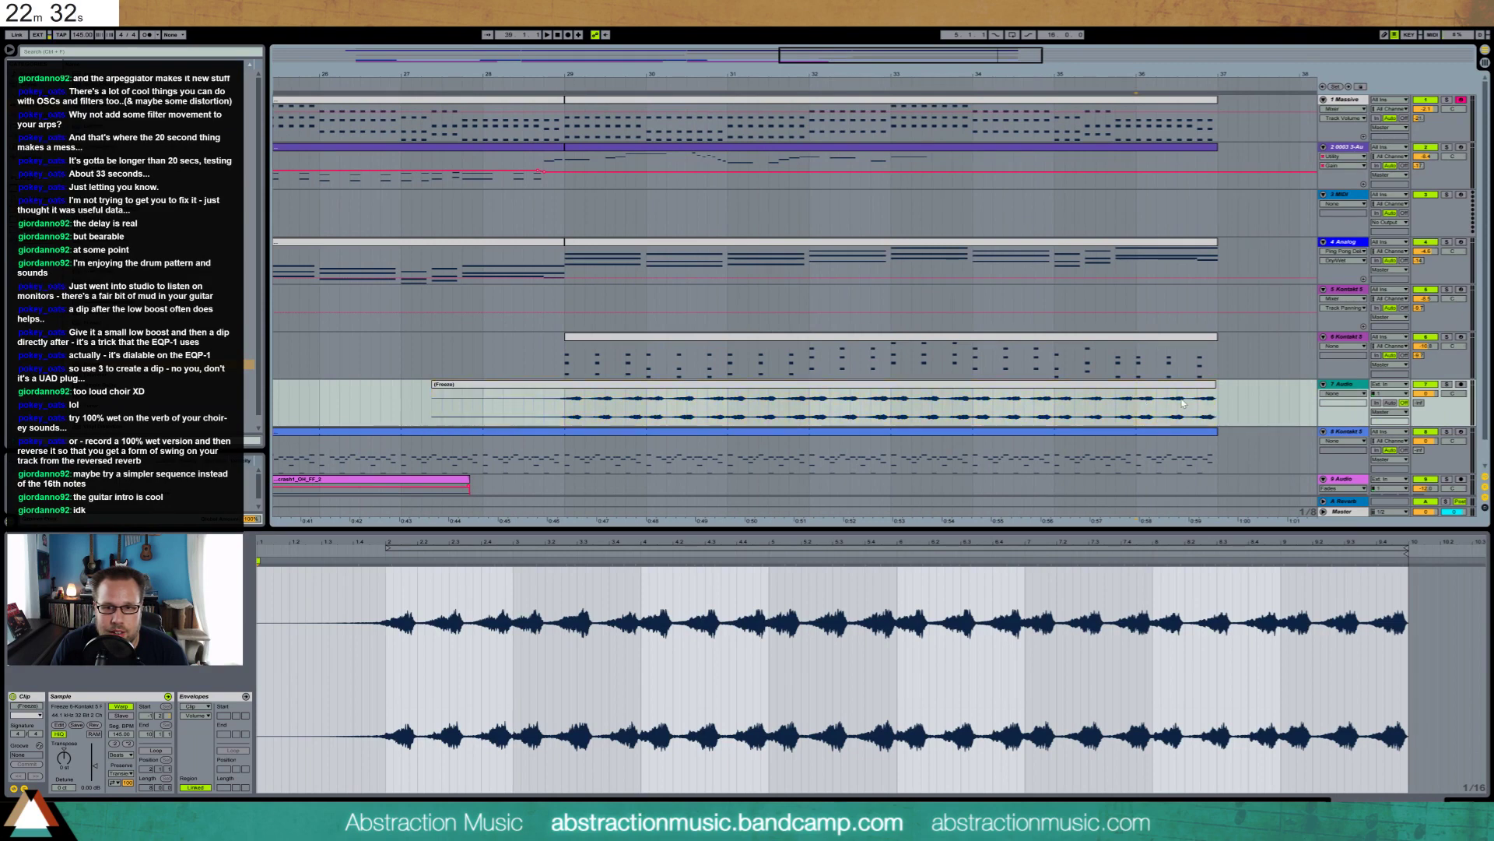
{"action": "mouse_move", "coordinate": [1218, 402]}
{"action": "left_mouse_down"}
{"action": "mouse_move", "coordinate": [489, 401]}
{"action": "mouse_move", "coordinate": [1276, 400]}
{"action": "mouse_move", "coordinate": [1187, 402]}
{"action": "left_mouse_up"}
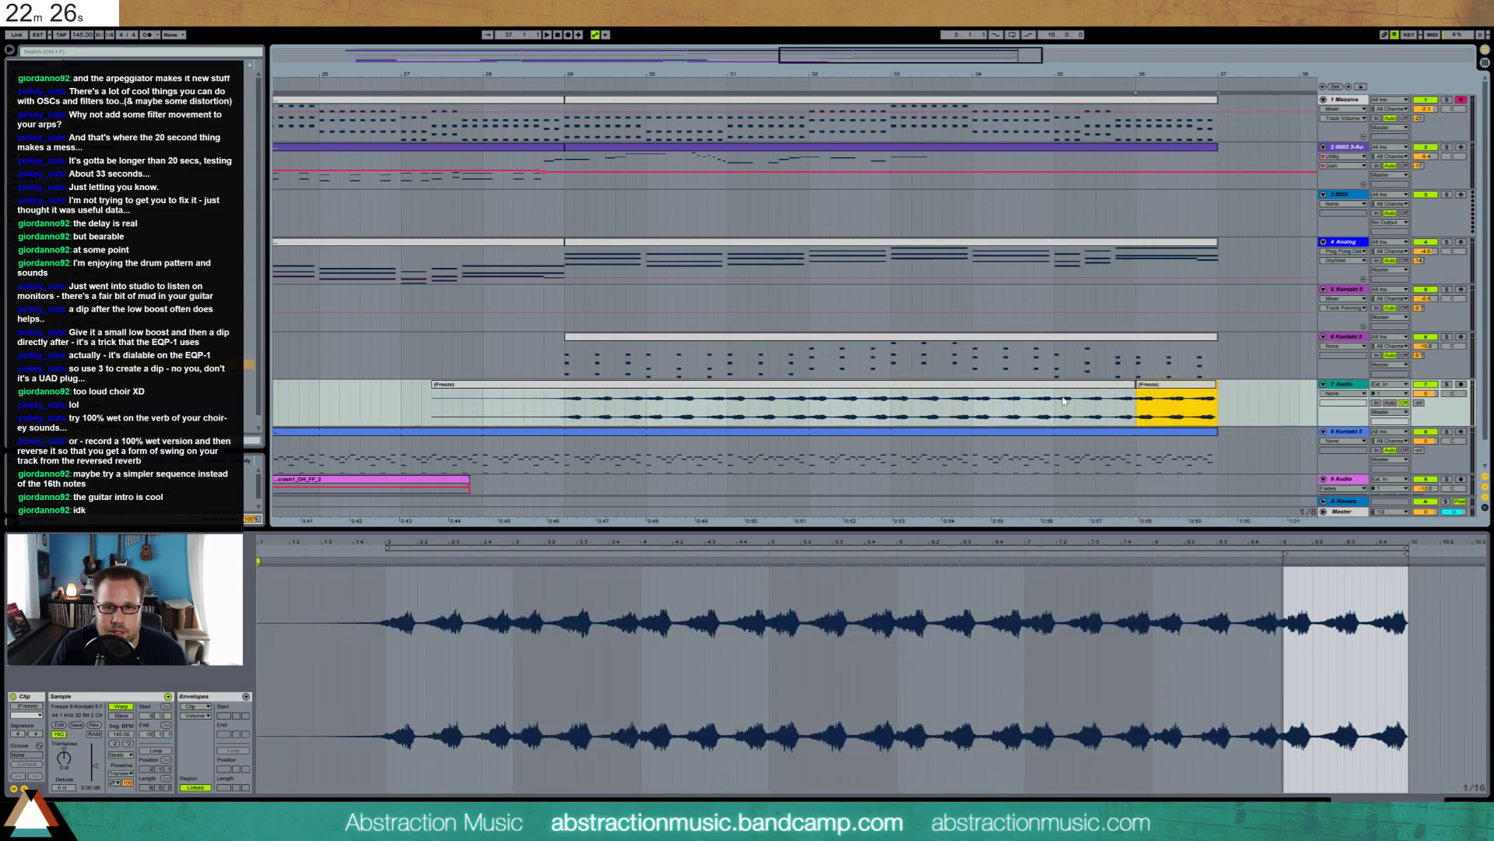
{"action": "left_click_drag", "start_coordinate": [1064, 401], "coordinate": [1276, 392]}
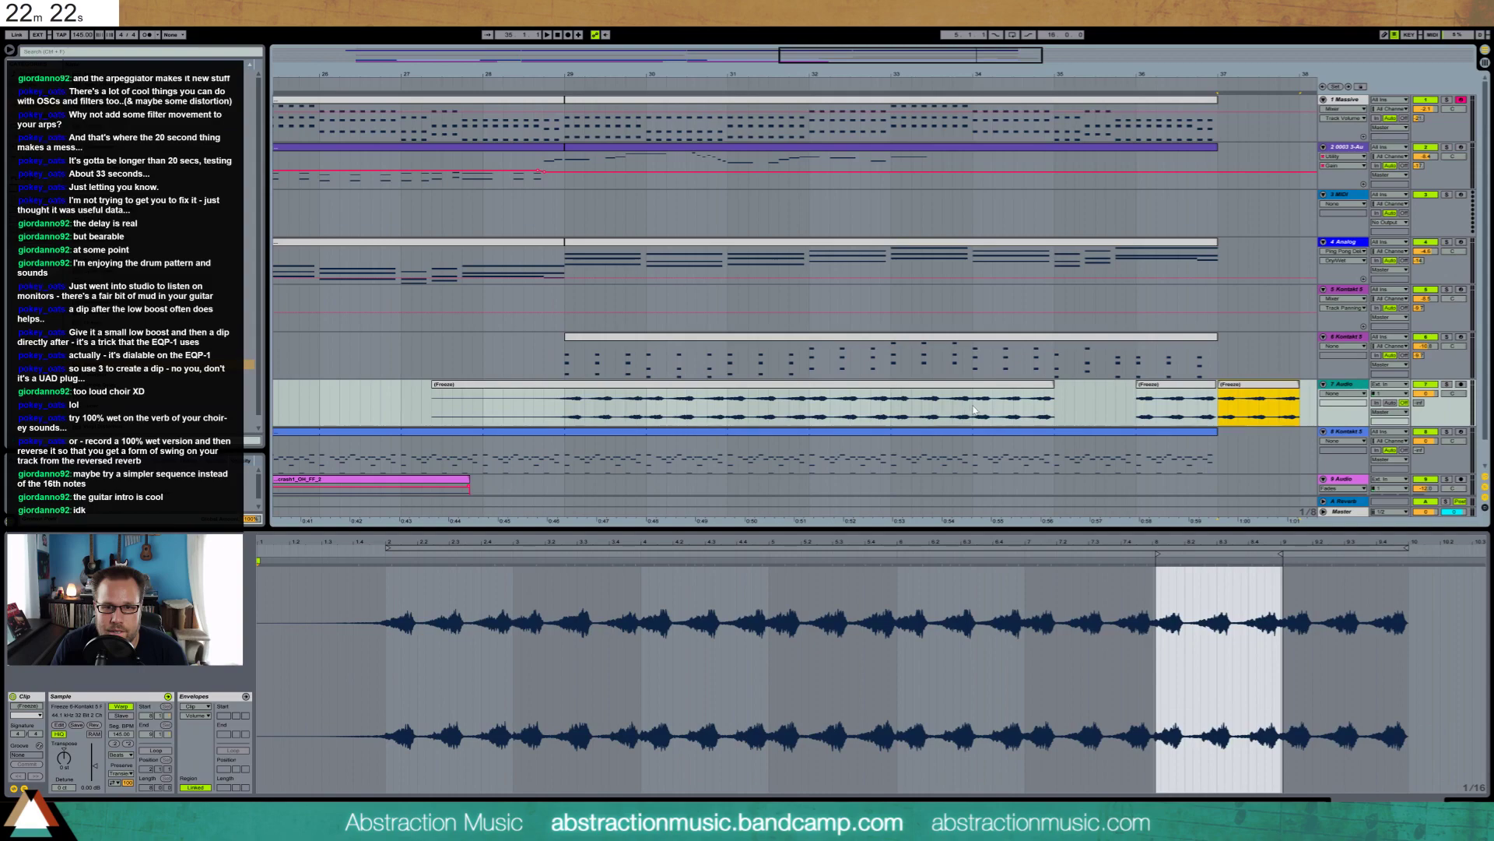
{"action": "left_click_drag", "start_coordinate": [973, 411], "coordinate": [1068, 412]}
{"action": "left_click_drag", "start_coordinate": [985, 62], "coordinate": [1014, 39]}
{"action": "left_click_drag", "start_coordinate": [941, 391], "coordinate": [1123, 391]}
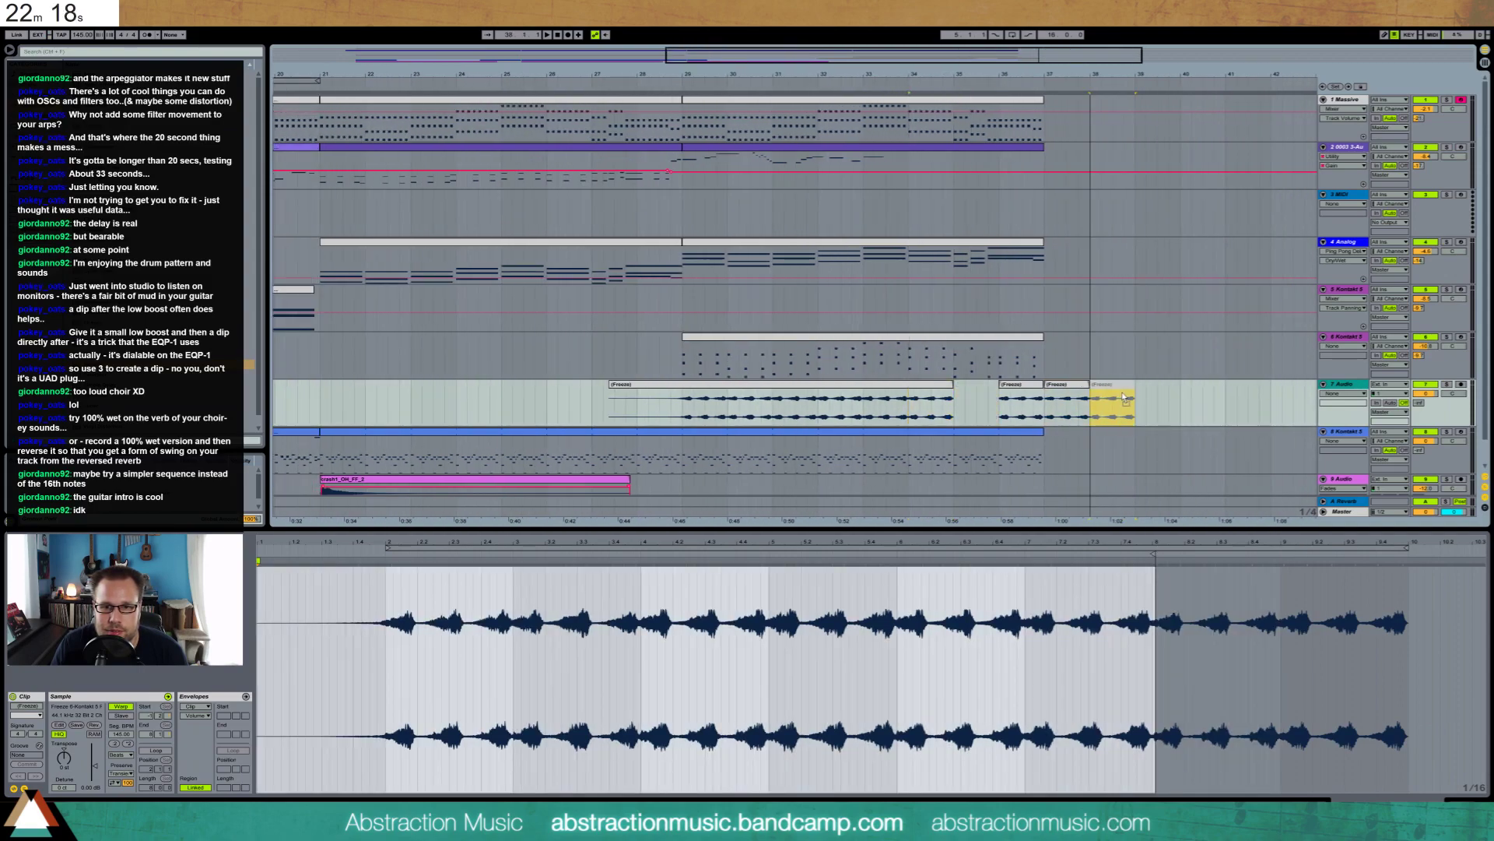
Move the one-bar reversed audio slices from bars 33, 32 and 31 to bars 39, 40 and 41
{"action": "left_click", "coordinate": [894, 407]}
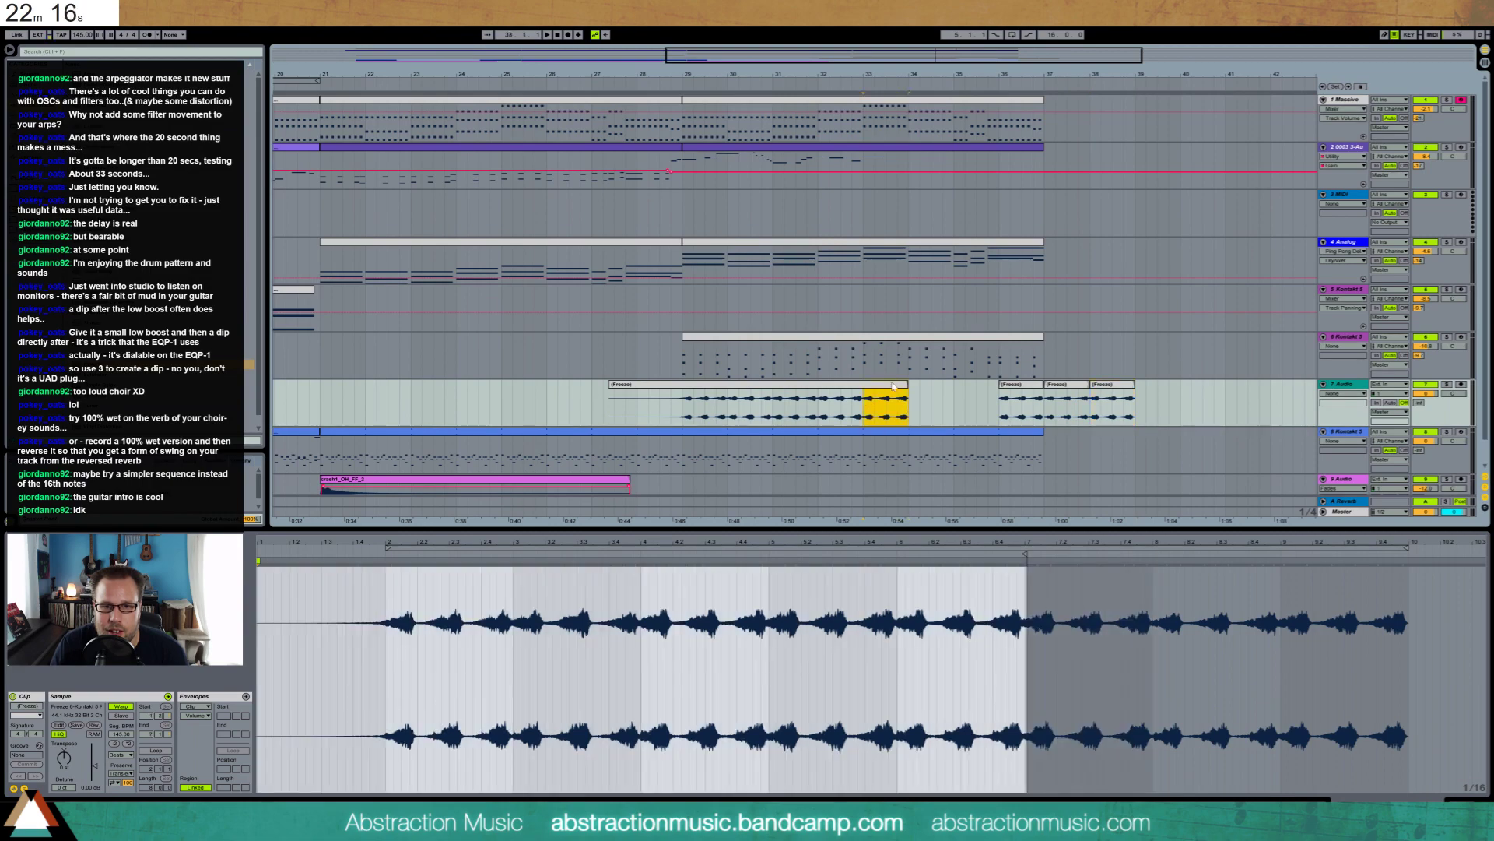
{"action": "left_click_drag", "start_coordinate": [894, 390], "coordinate": [1166, 389]}
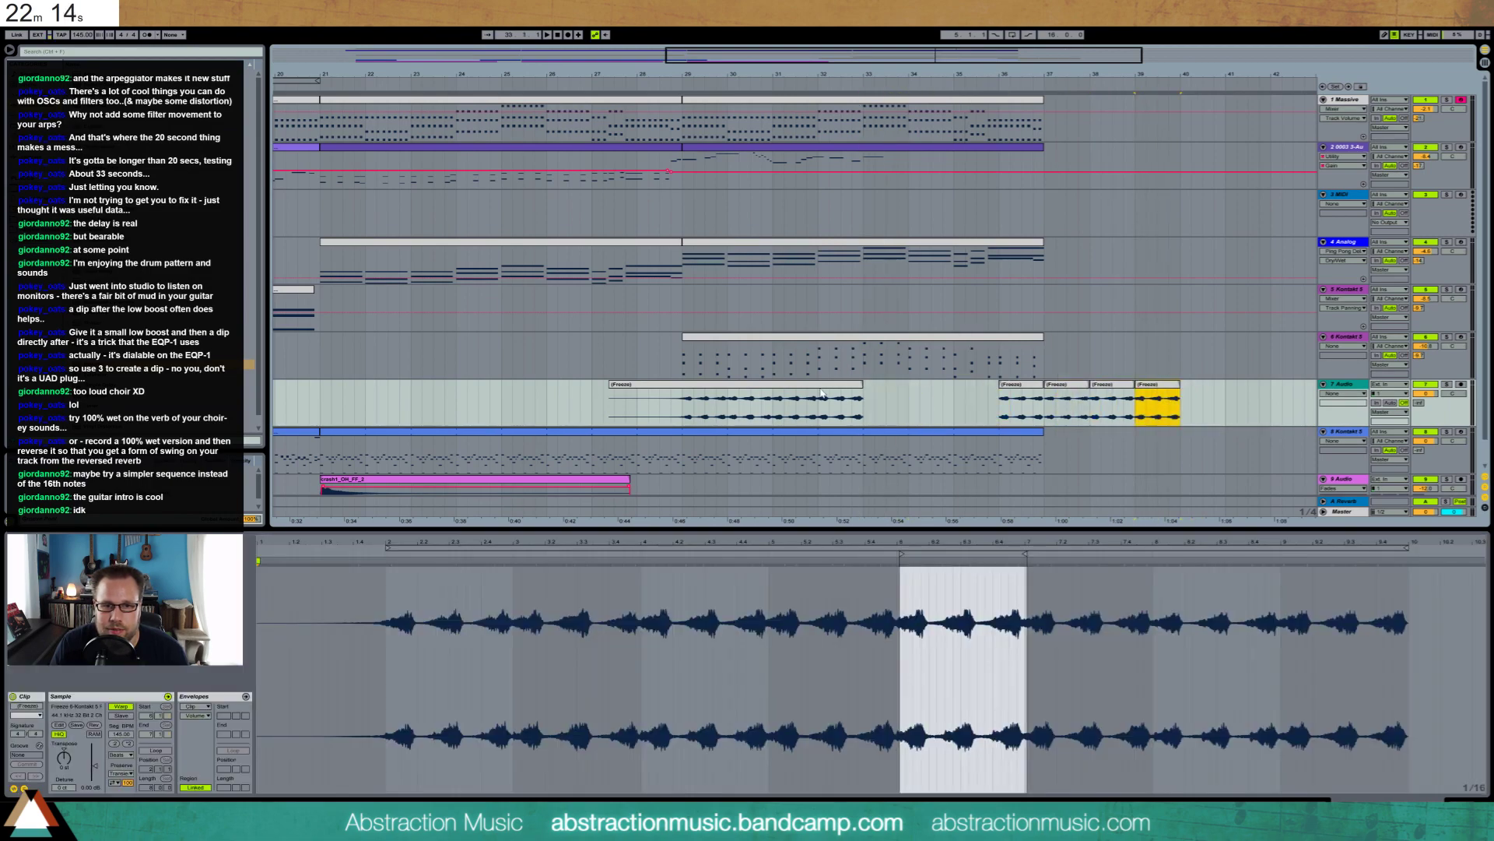
{"action": "left_click", "coordinate": [841, 403]}
{"action": "left_click_drag", "start_coordinate": [849, 391], "coordinate": [1213, 390]}
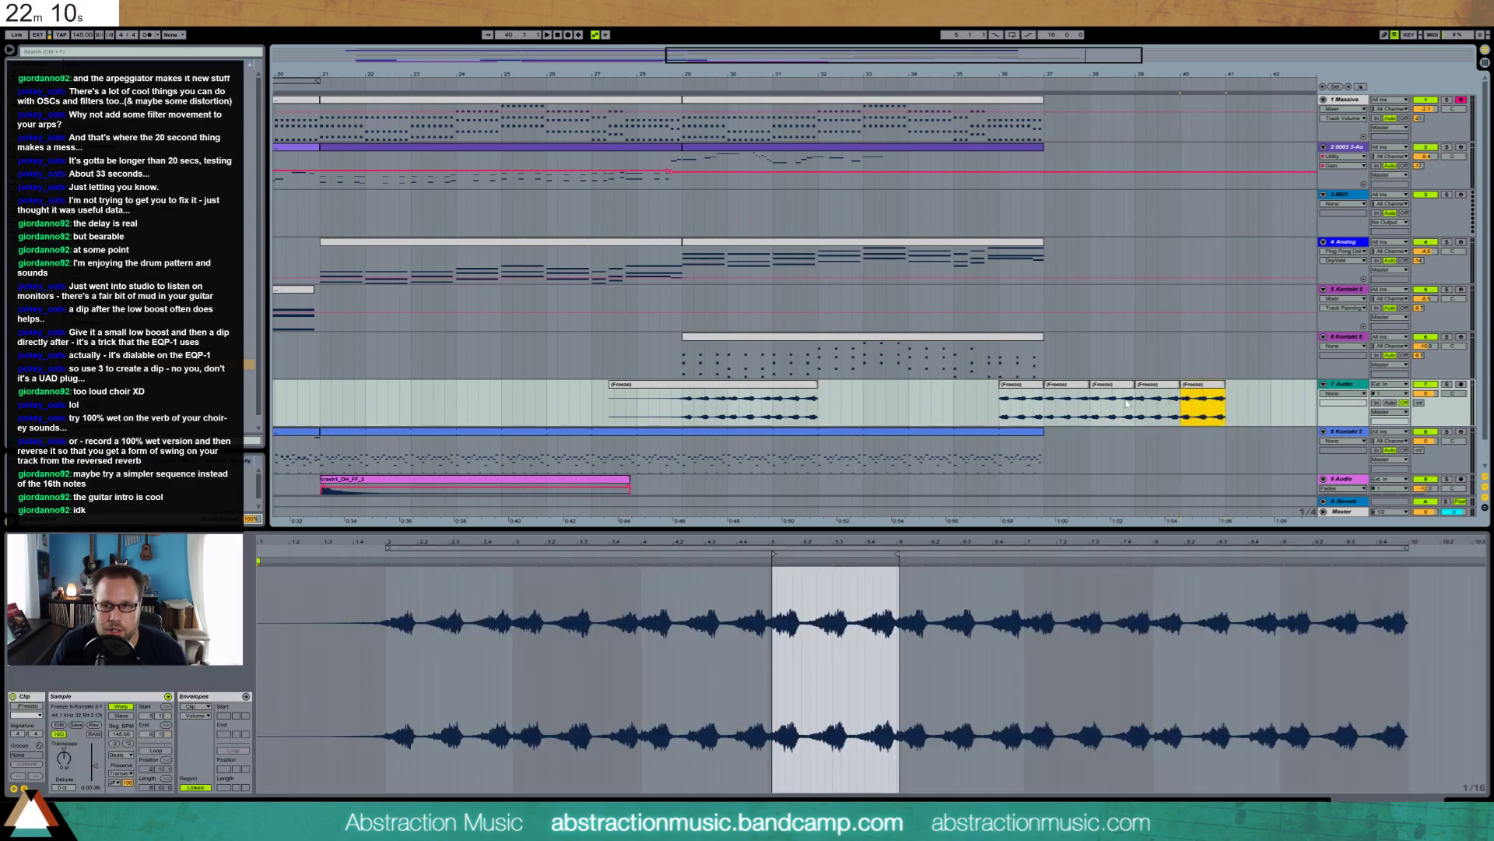
{"action": "left_click", "coordinate": [781, 406]}
{"action": "left_click_drag", "start_coordinate": [797, 393], "coordinate": [1249, 408]}
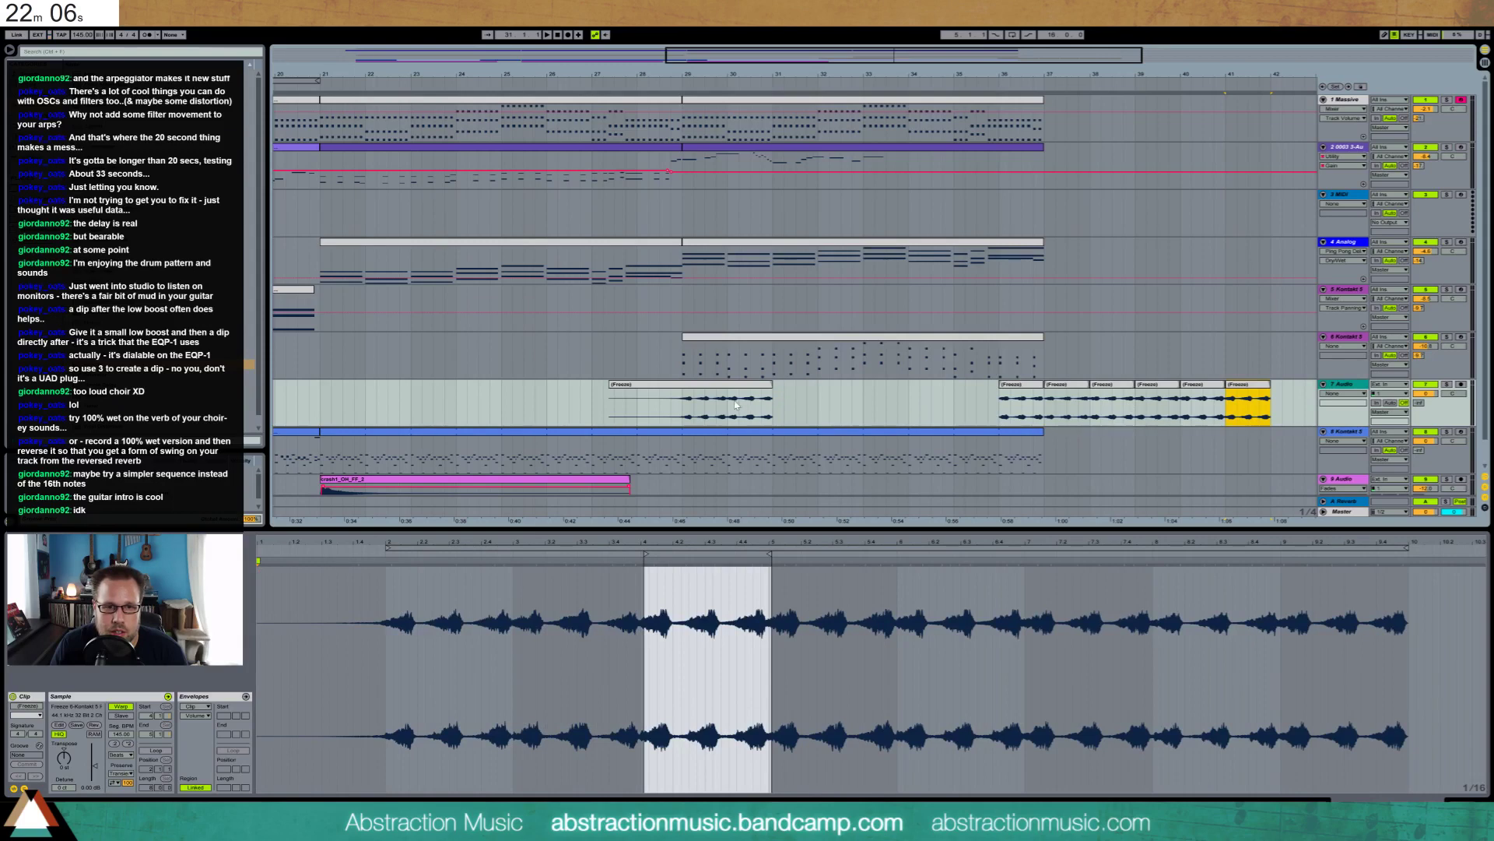
Move the one-bar reversed audio slices from bars 30 and 29 to bars 42 and 43
{"action": "left_click", "coordinate": [735, 405]}
{"action": "left_click_drag", "start_coordinate": [774, 395], "coordinate": [1313, 397]}
{"action": "left_click_drag", "start_coordinate": [684, 405], "coordinate": [1292, 401]}
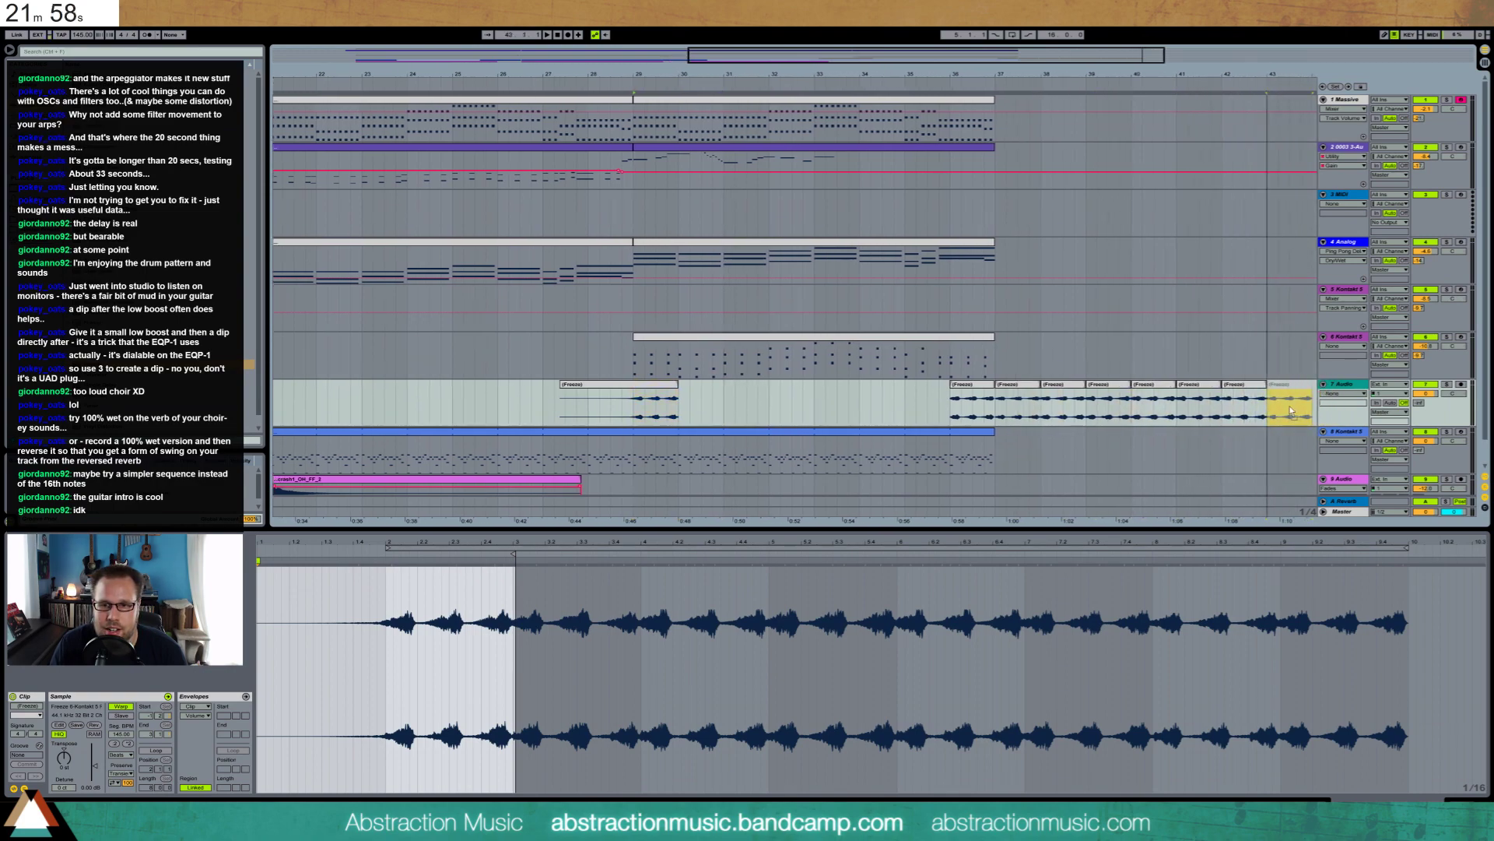
Move the eight reversed audio slices starting at bar 36 back to bar 29 and delete the leftover audio before bar 29
{"action": "left_click", "coordinate": [981, 390], "text": "shift"}
{"action": "left_click_drag", "start_coordinate": [981, 391], "coordinate": [625, 389]}
{"action": "left_click", "coordinate": [623, 386]}
{"action": "key", "text": "Delete"}
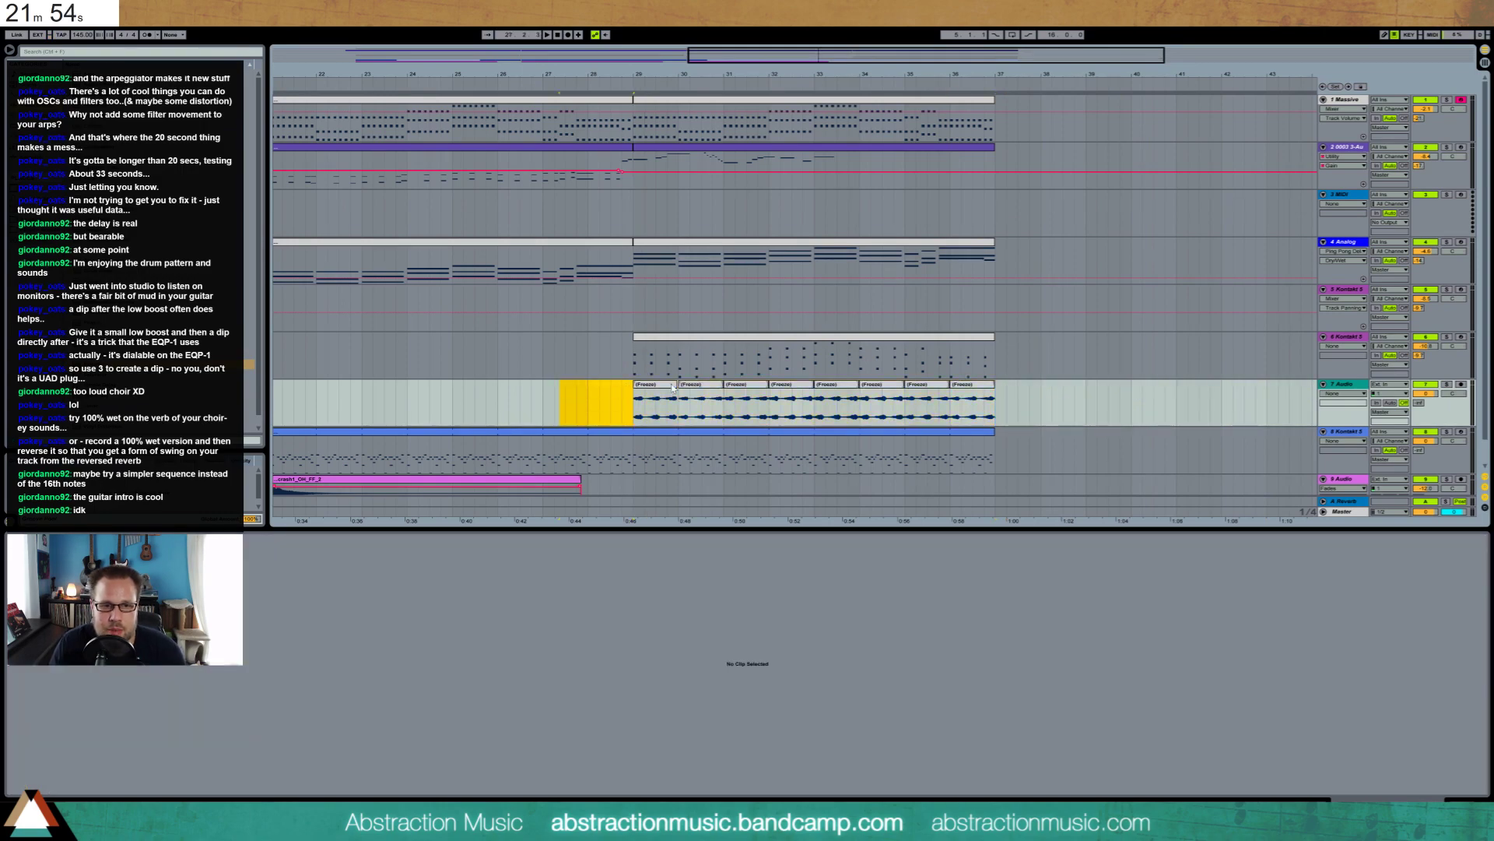
Audition the reversed audio from bar 29 in solo, restore the full mix and lower the volume of track 7
{"action": "left_click", "coordinate": [668, 387]}
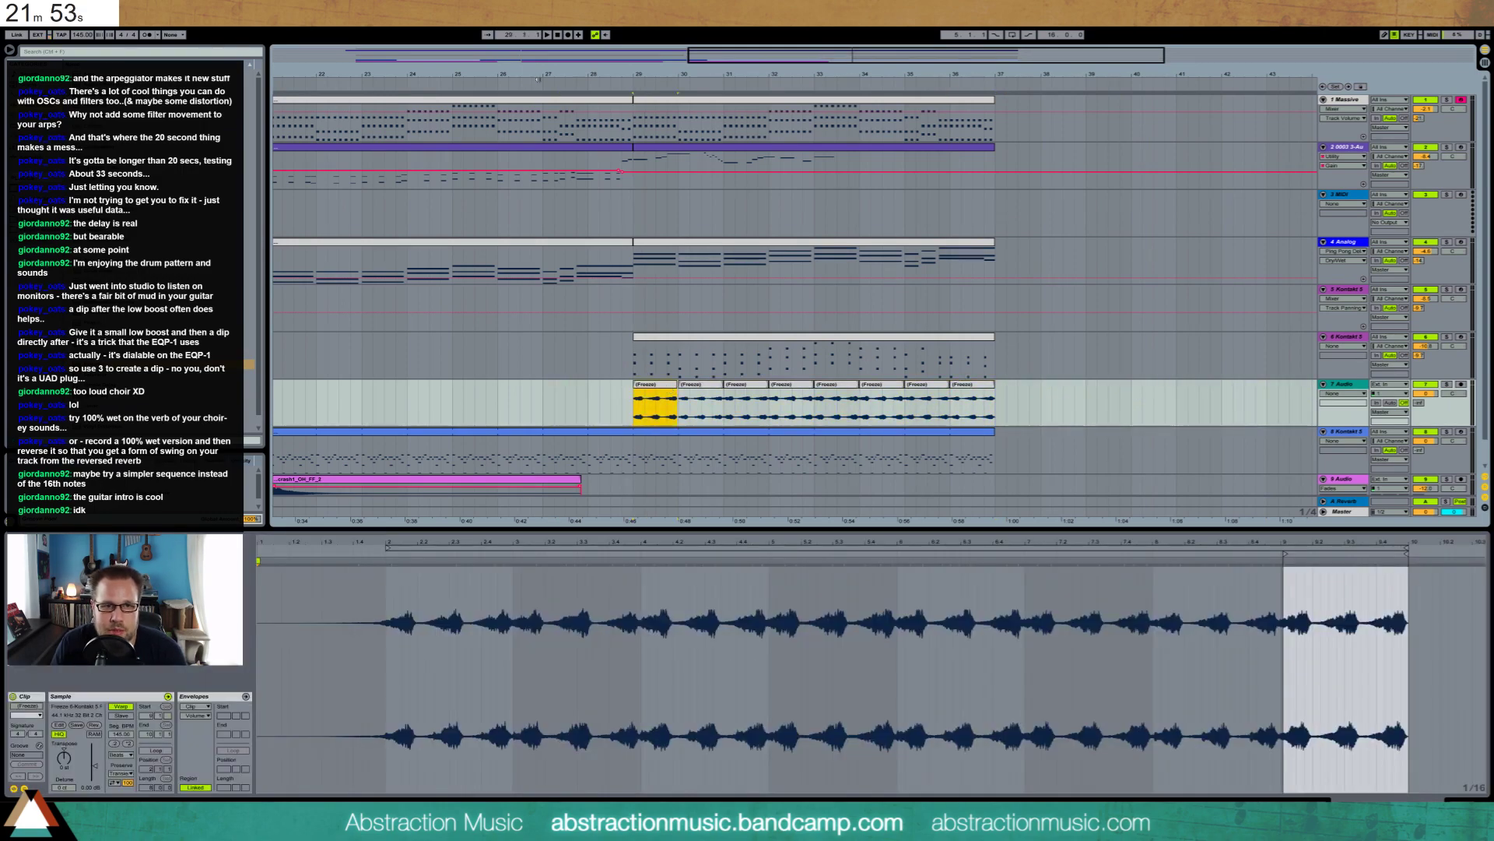
{"action": "left_click", "coordinate": [1446, 384]}
{"action": "key", "text": "space"}
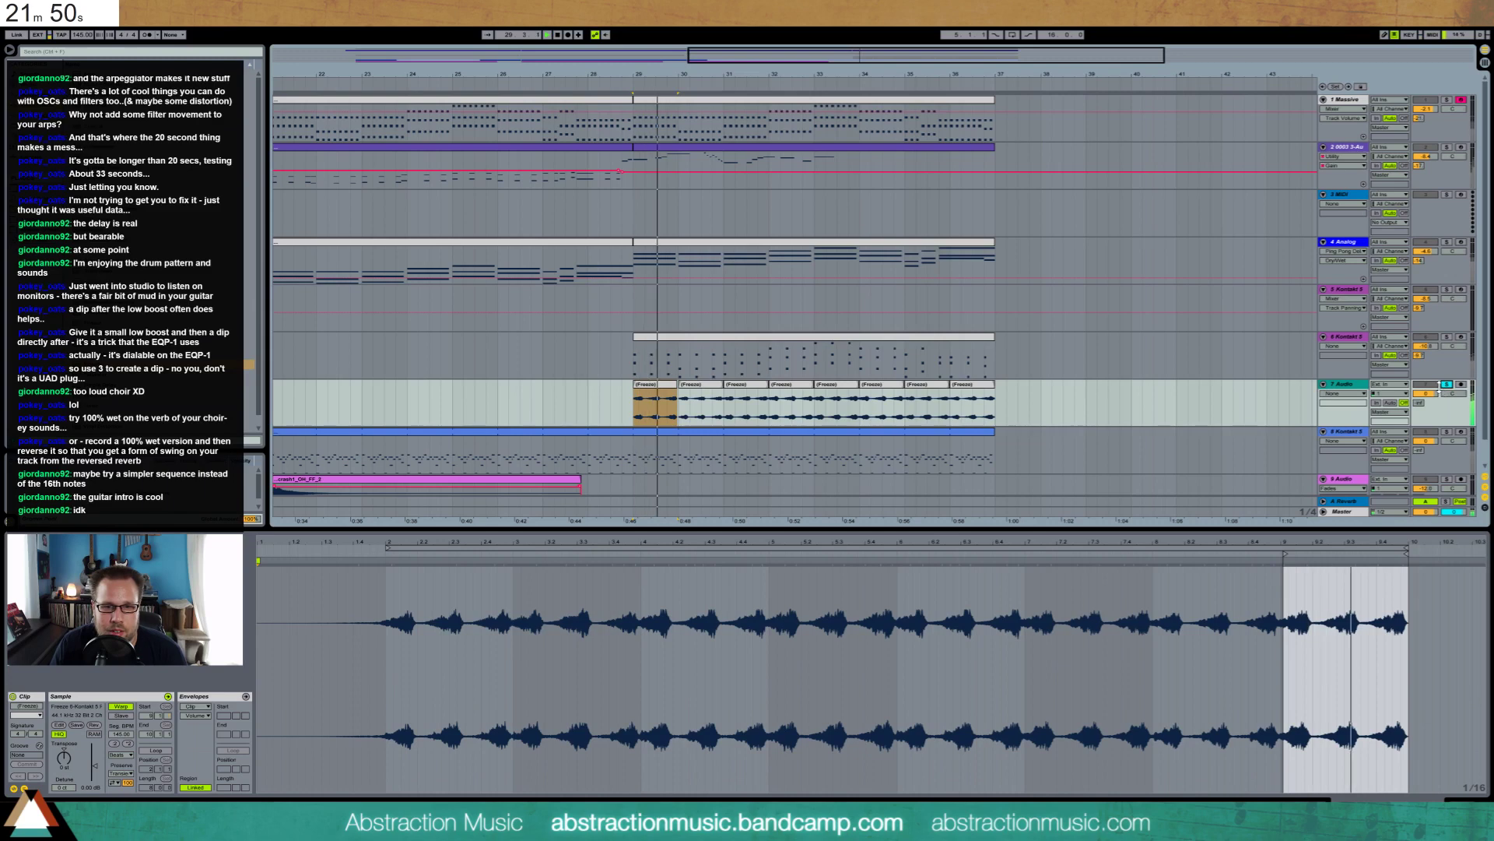
{"action": "left_click", "coordinate": [1446, 385]}
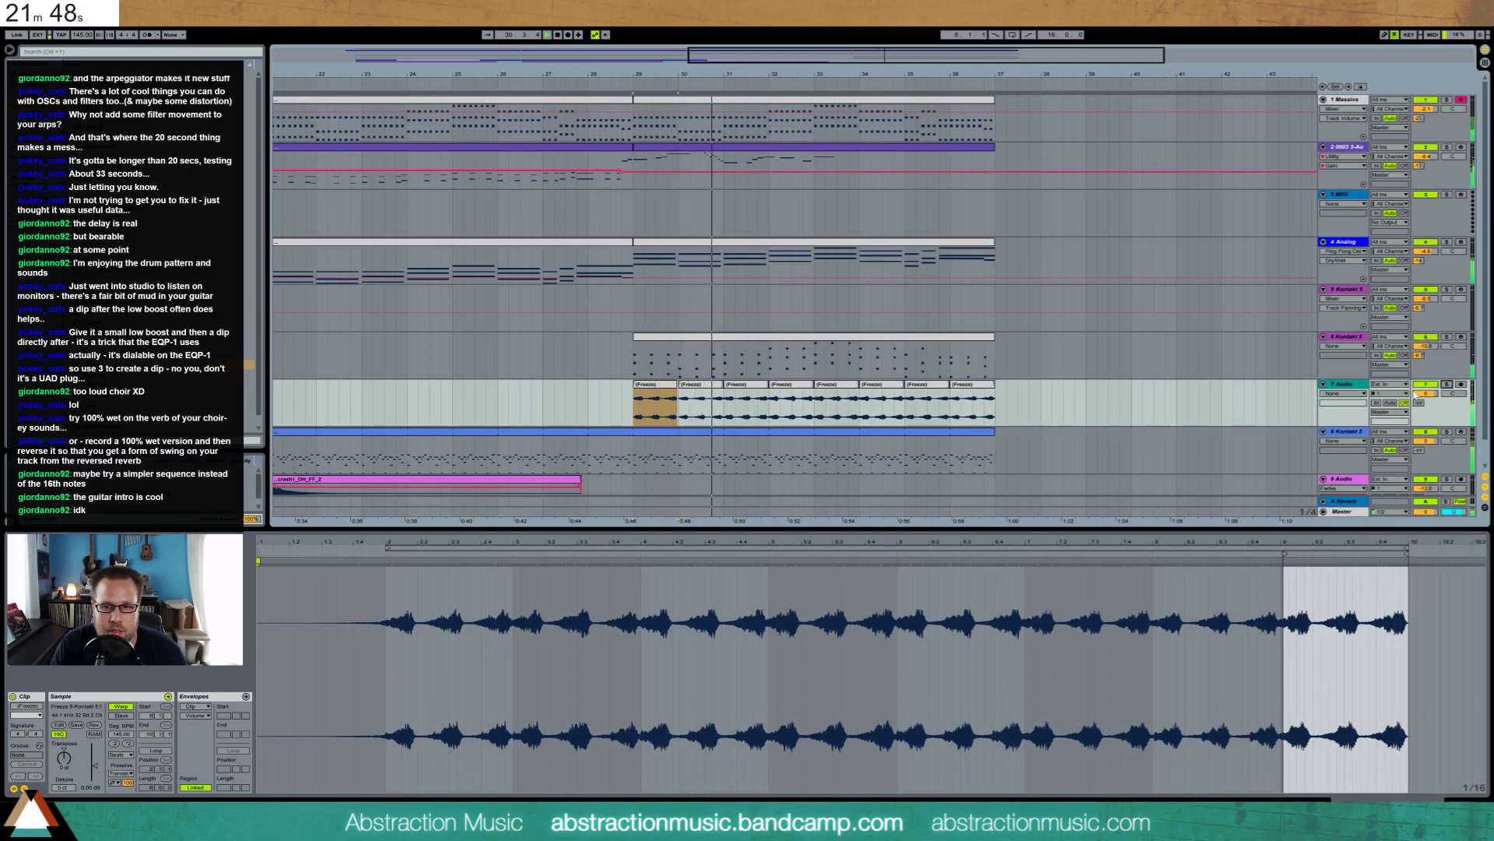
{"action": "left_click_drag", "start_coordinate": [1424, 394], "coordinate": [1424, 413]}
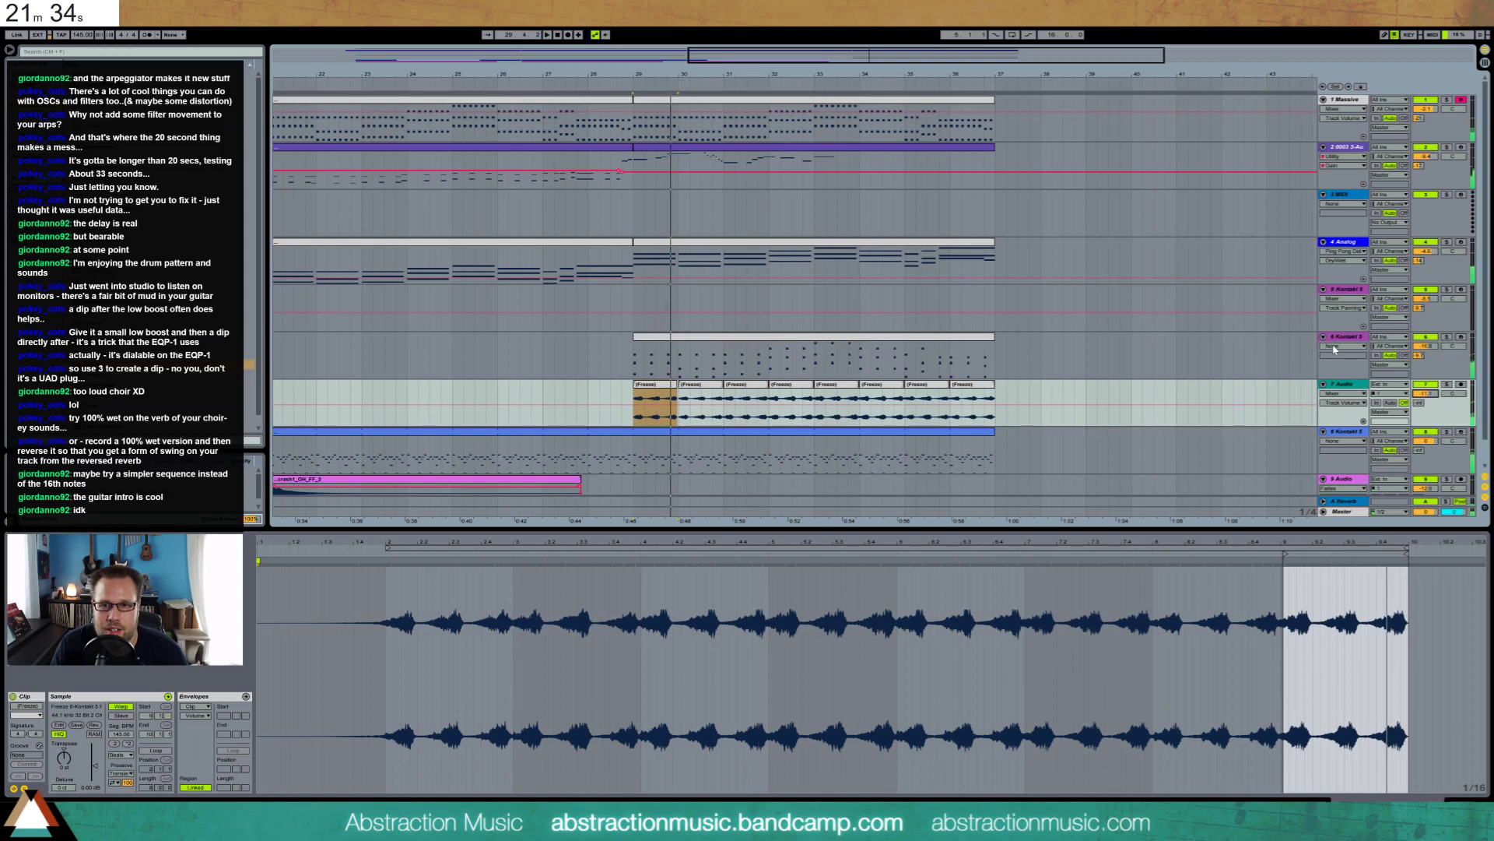
Compare the mix by toggling the activation and solo of track 6 around a short playback
{"action": "left_click", "coordinate": [1447, 338]}
{"action": "left_click", "coordinate": [1427, 338]}
{"action": "left_click", "coordinate": [1447, 338]}
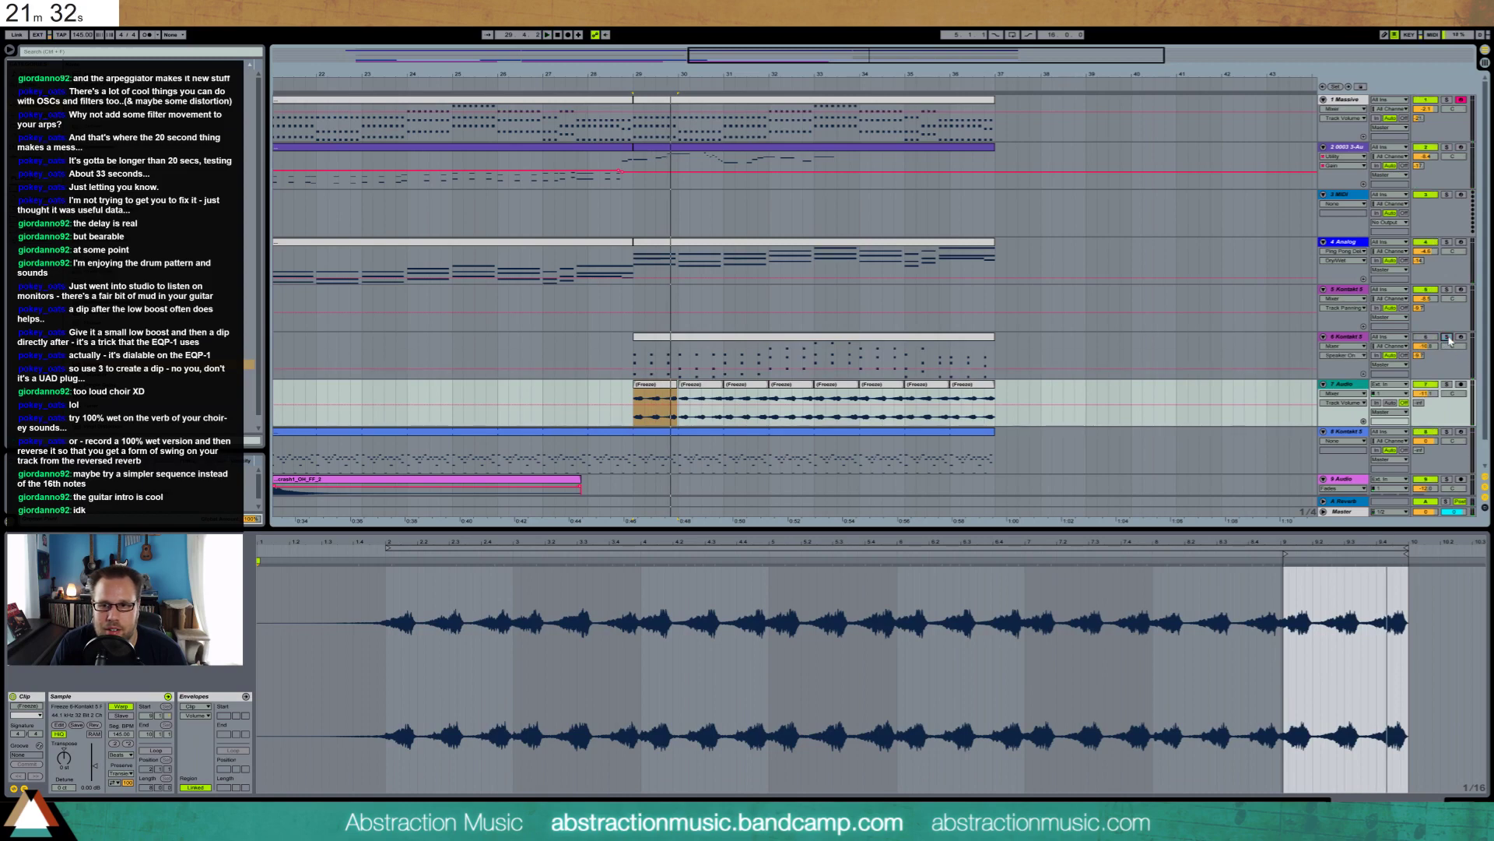
{"action": "key", "text": "space"}
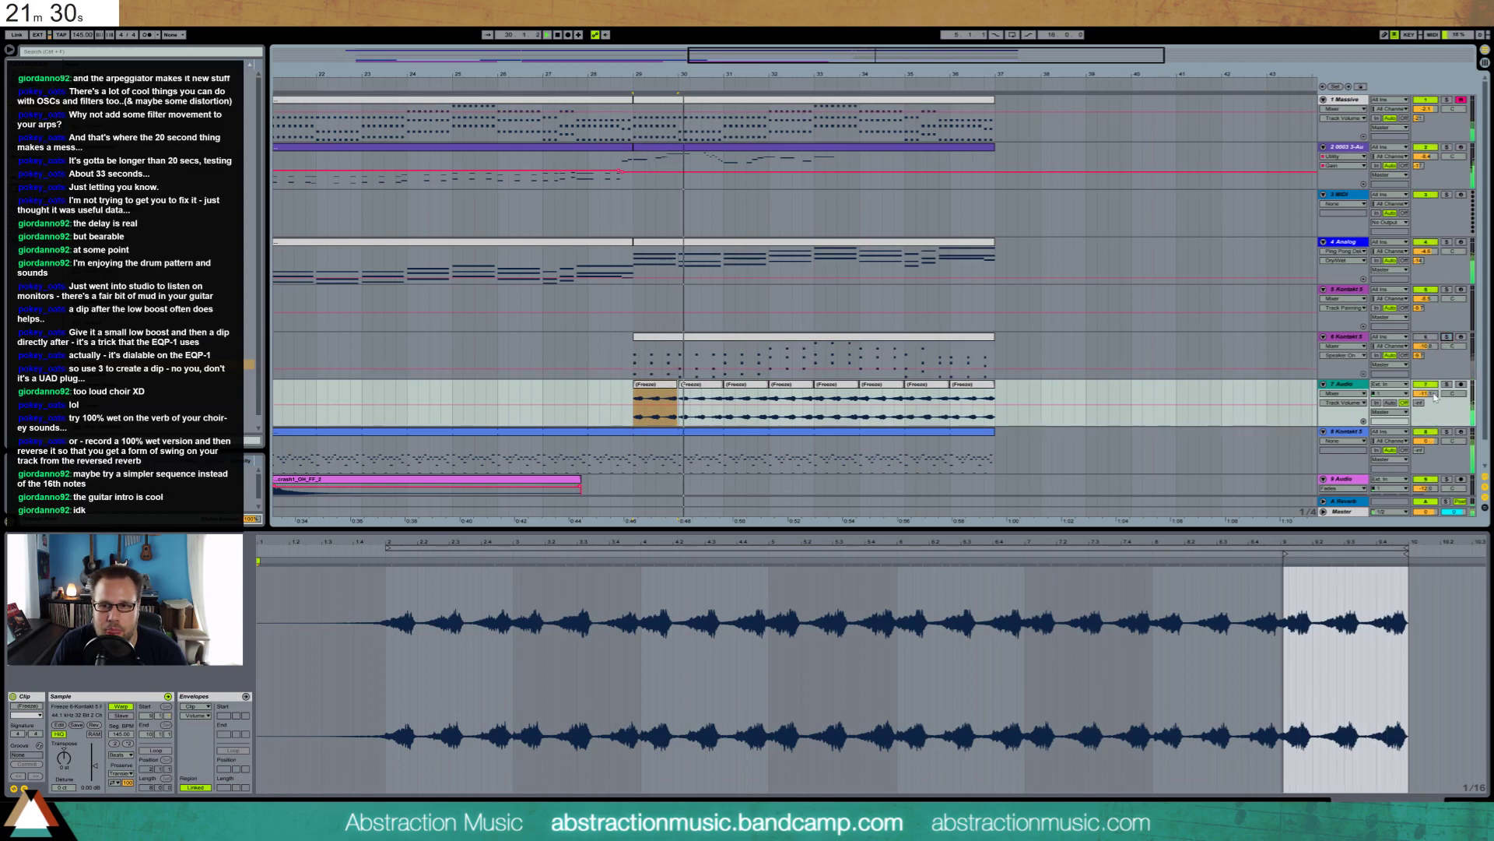
{"action": "key", "text": "space"}
Display the lead track's device chain and its Utility panorama automation, and play back the section from bar 29
{"action": "left_click", "coordinate": [707, 148]}
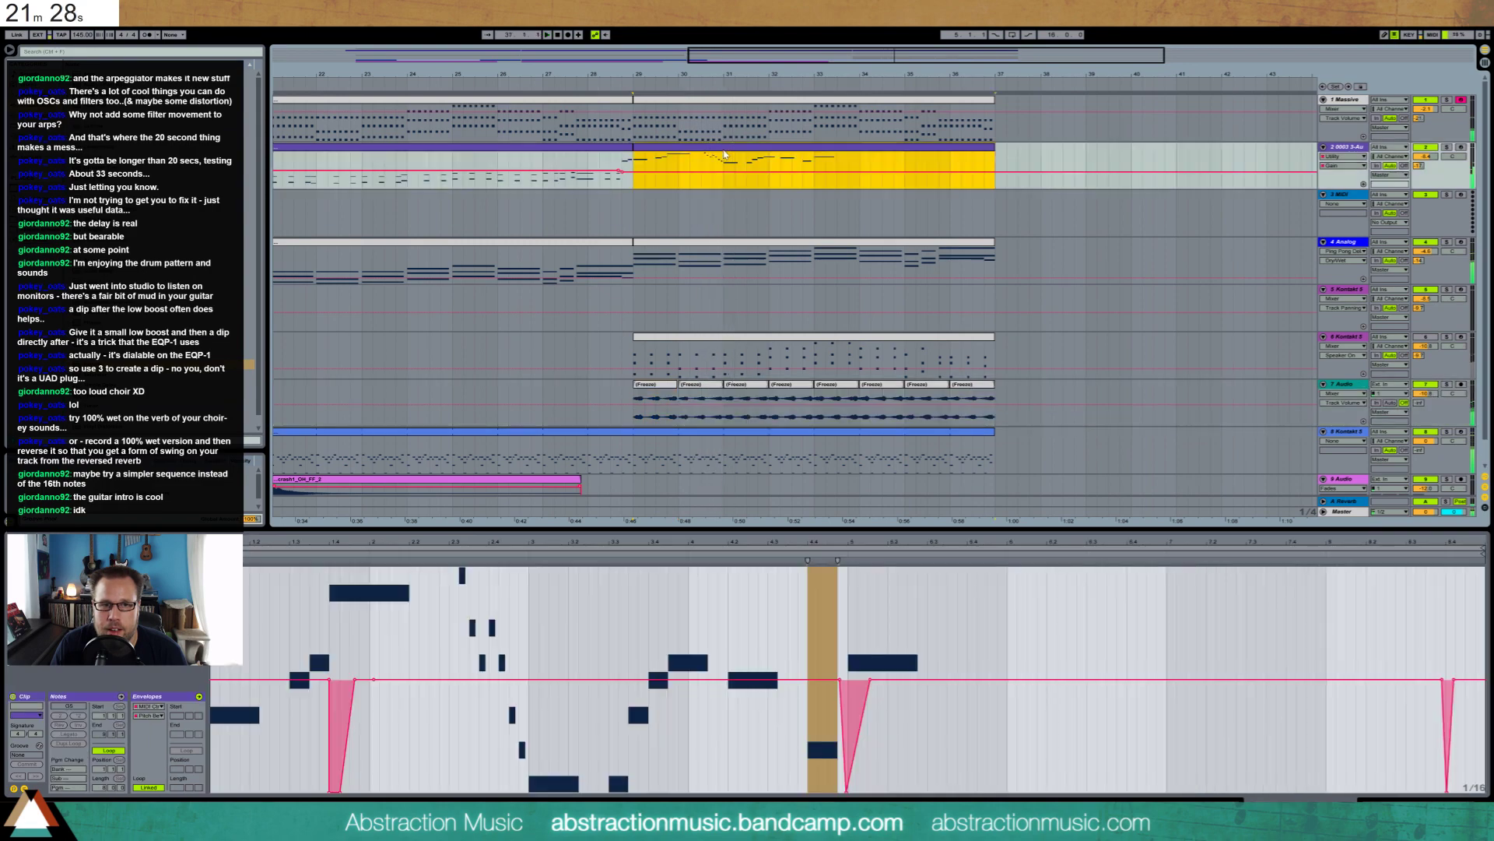
{"action": "key", "text": "shift+Tab"}
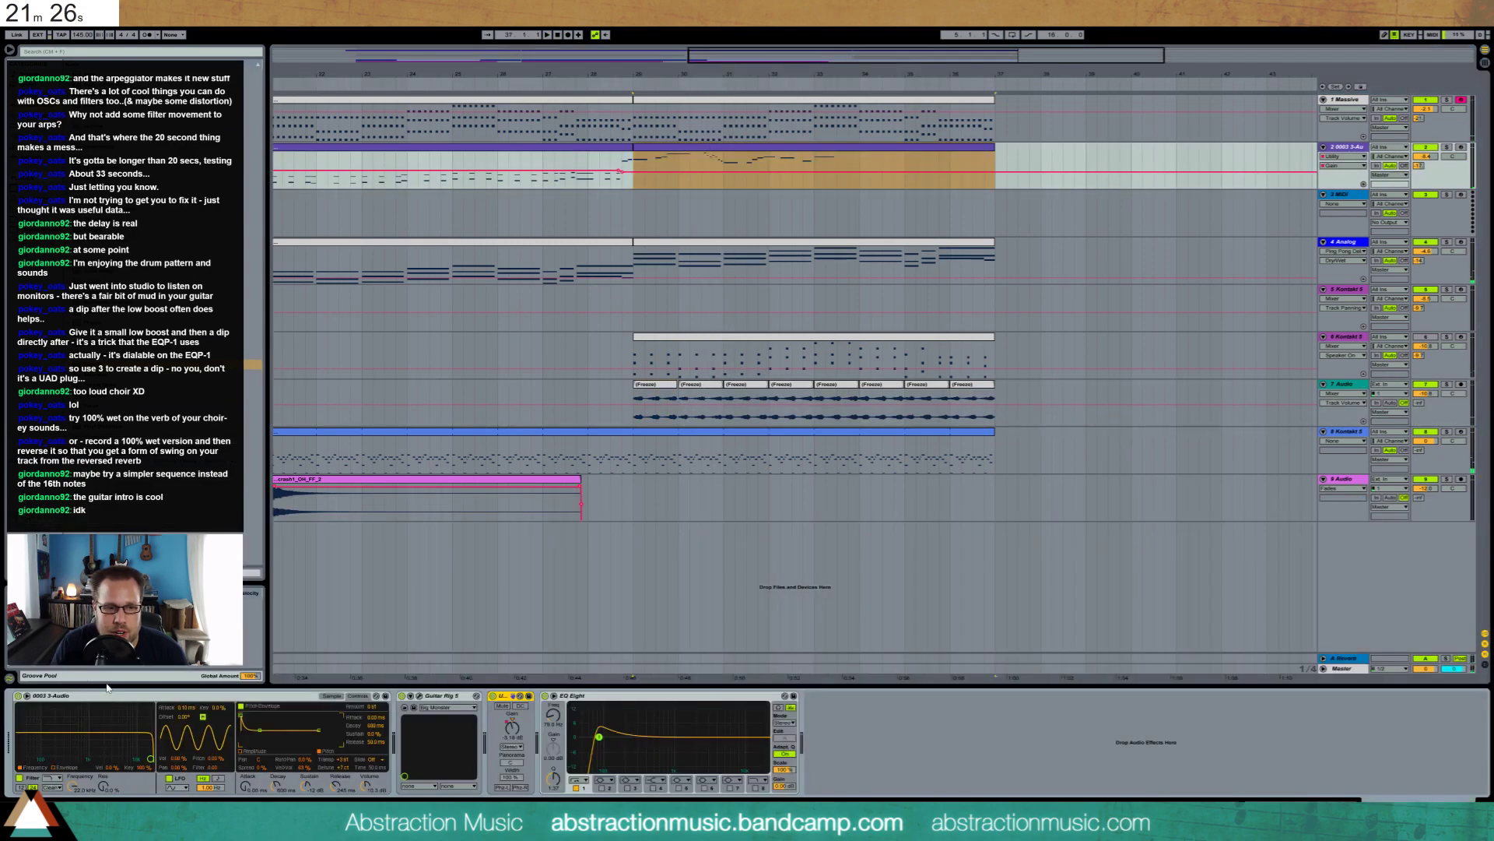
{"action": "left_click", "coordinate": [514, 762]}
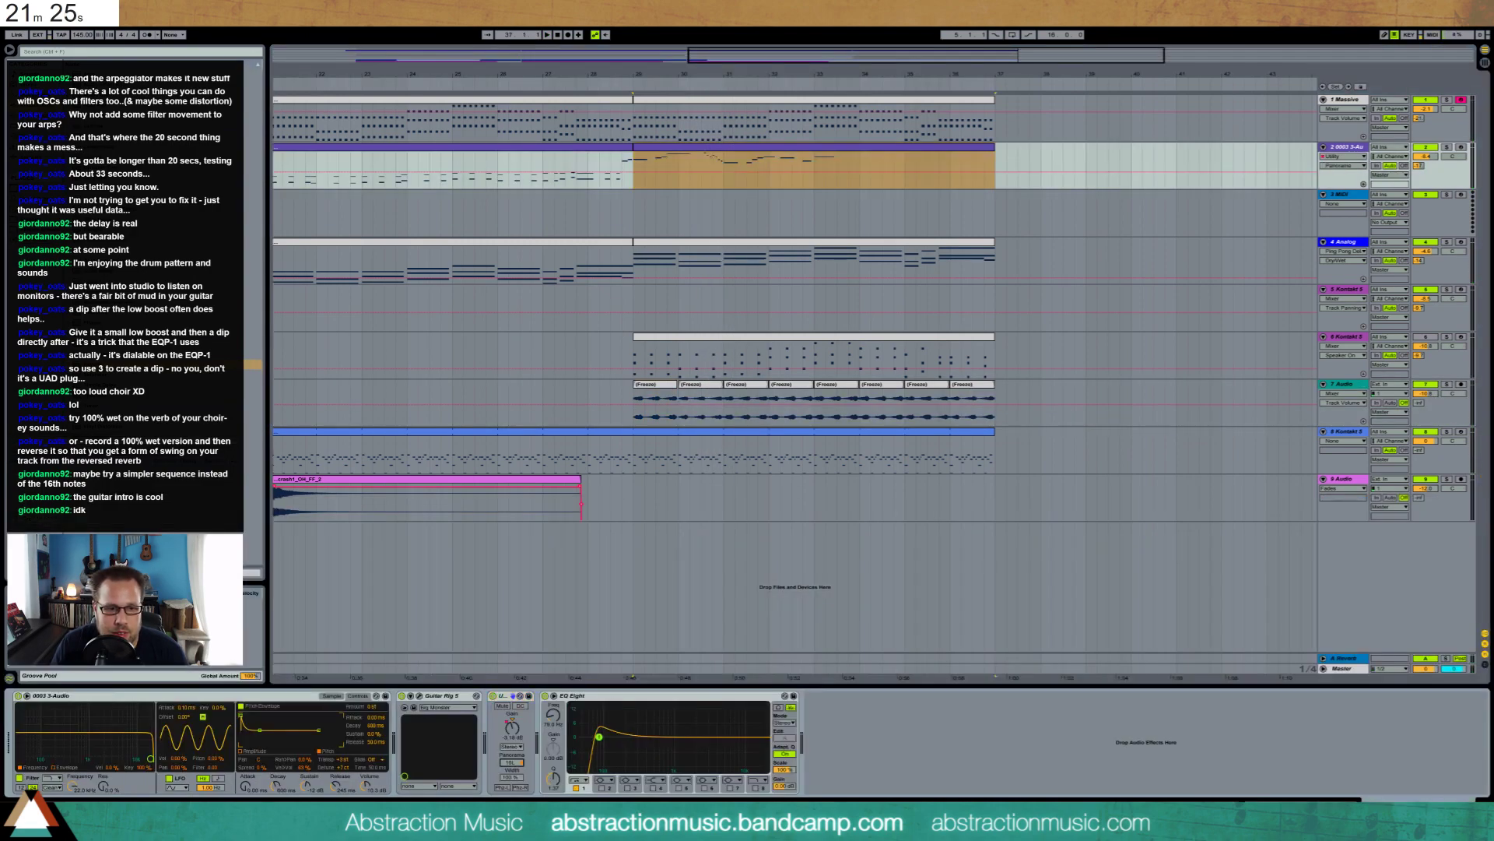
{"action": "left_click", "coordinate": [465, 79]}
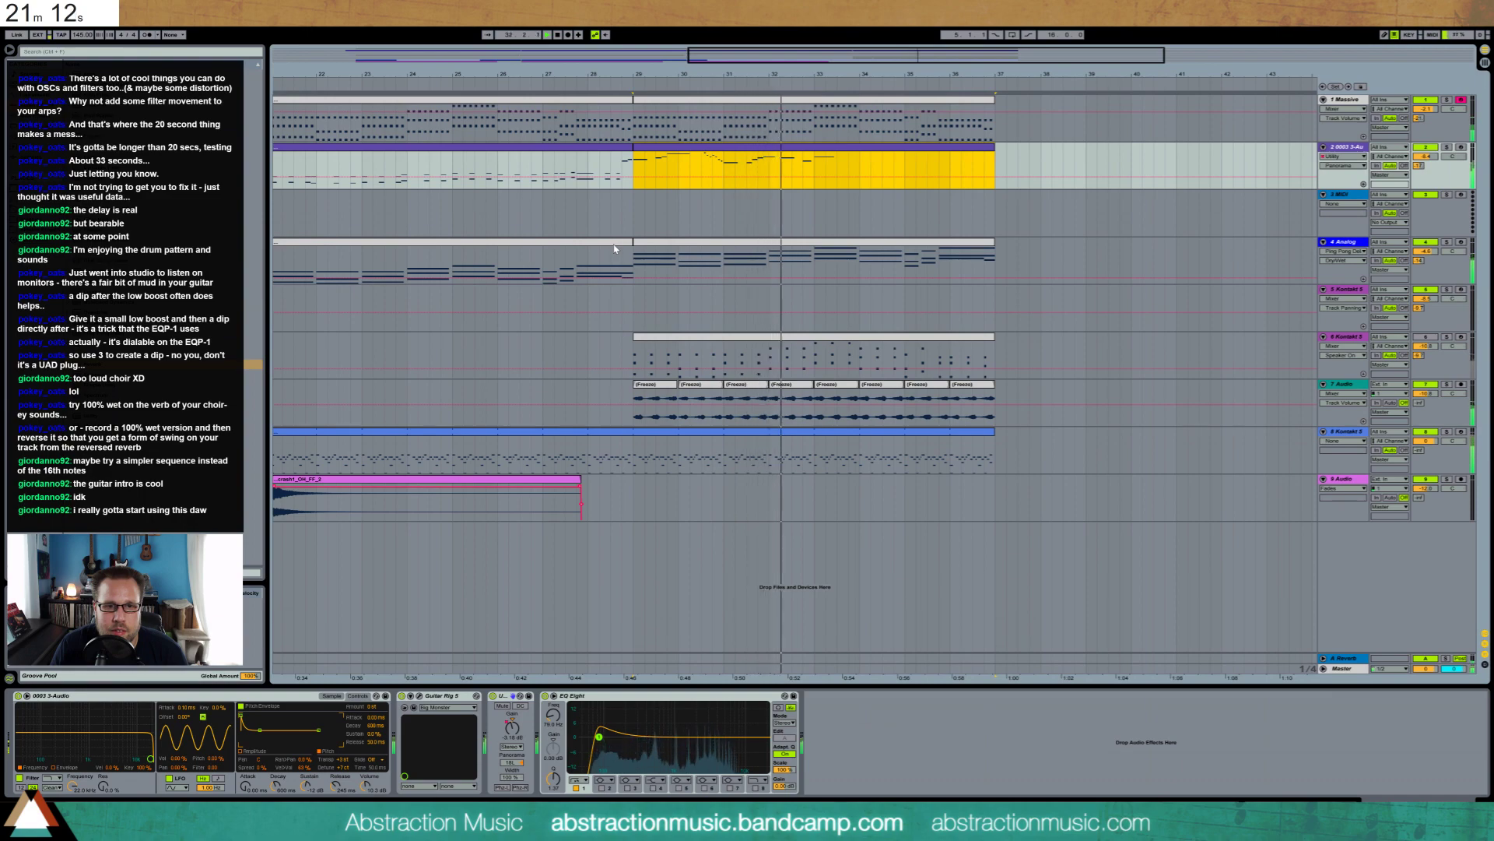
In the lead clip's fourth bar, shorten the held note, insert a short lower note after it and start the following low note earlier
{"action": "double_click", "coordinate": [794, 154]}
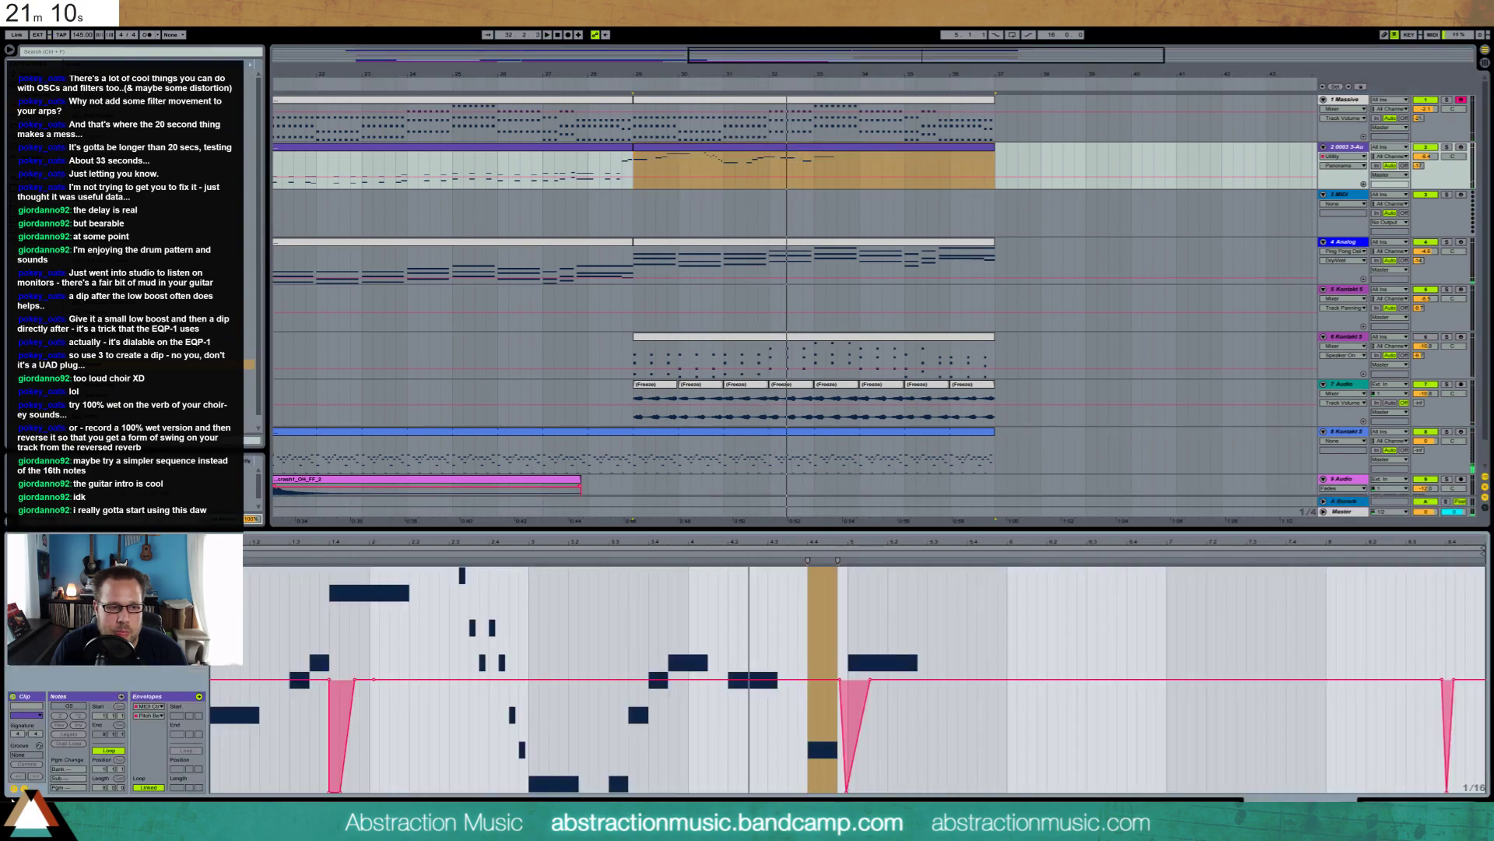
{"action": "left_click", "coordinate": [24, 788]}
{"action": "left_click", "coordinate": [631, 689]}
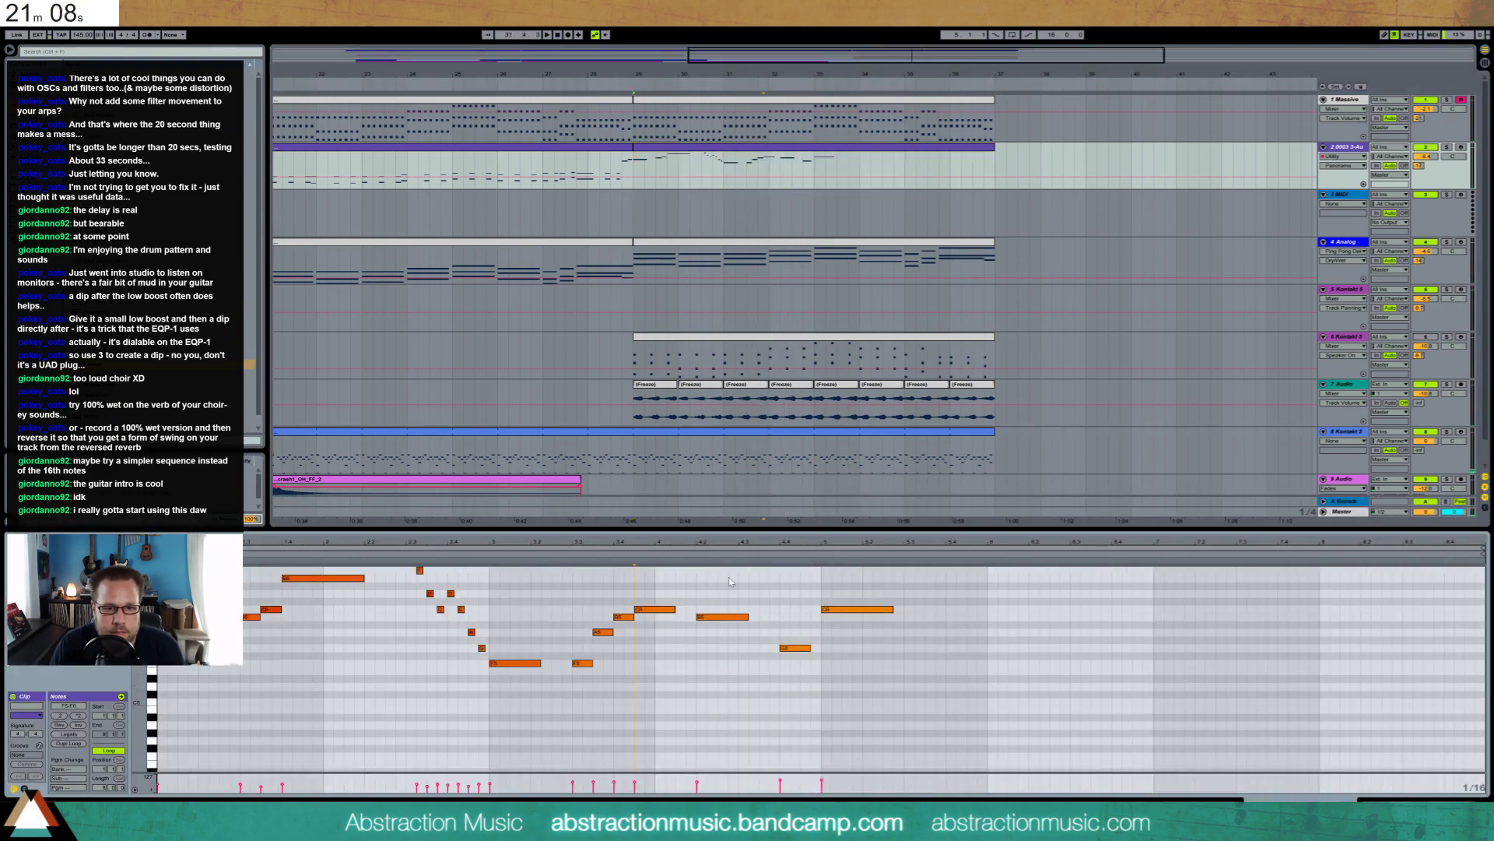
{"action": "left_click", "coordinate": [739, 616]}
{"action": "key", "text": "Up"}
{"action": "key", "text": "Up"}
{"action": "mouse_move", "coordinate": [776, 608]}
{"action": "left_mouse_down"}
{"action": "mouse_move", "coordinate": [812, 671]}
{"action": "mouse_move", "coordinate": [758, 632]}
{"action": "left_mouse_up"}
{"action": "key", "text": "Left"}
{"action": "key", "text": "Left"}
{"action": "key", "text": "Left"}
{"action": "left_click", "coordinate": [763, 648]}
{"action": "key", "text": "space"}
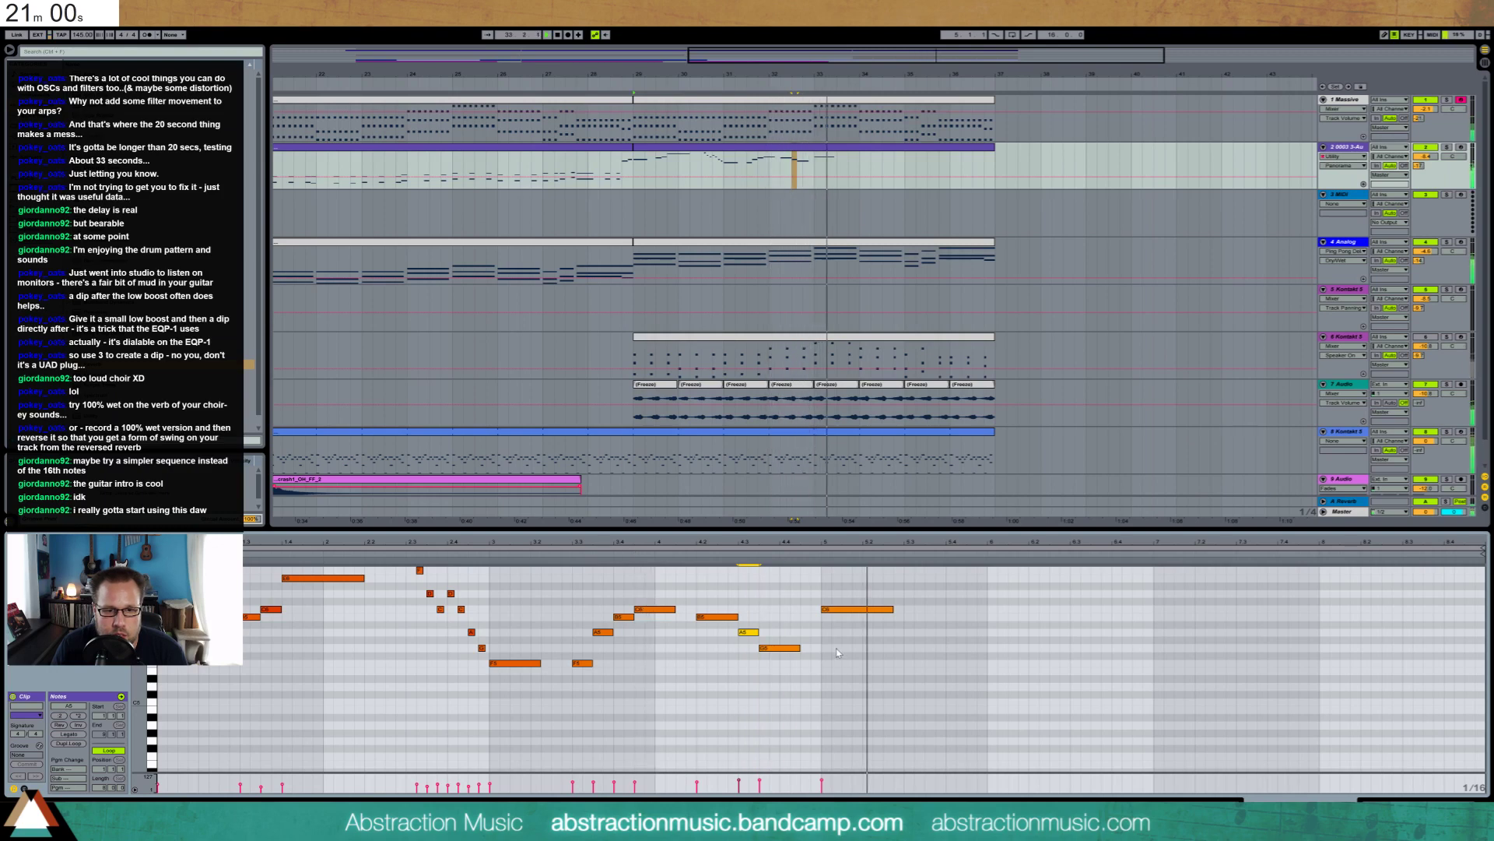
Add a short high note and a longer lower one late in the lead clip's fifth bar, and shorten that bar's opening note
{"action": "left_click", "coordinate": [928, 594]}
{"action": "key", "text": "Right"}
{"action": "key", "text": "Right"}
{"action": "key", "text": "Right"}
{"action": "key", "text": "Right"}
{"action": "key", "text": "Right"}
{"action": "key", "text": "Right"}
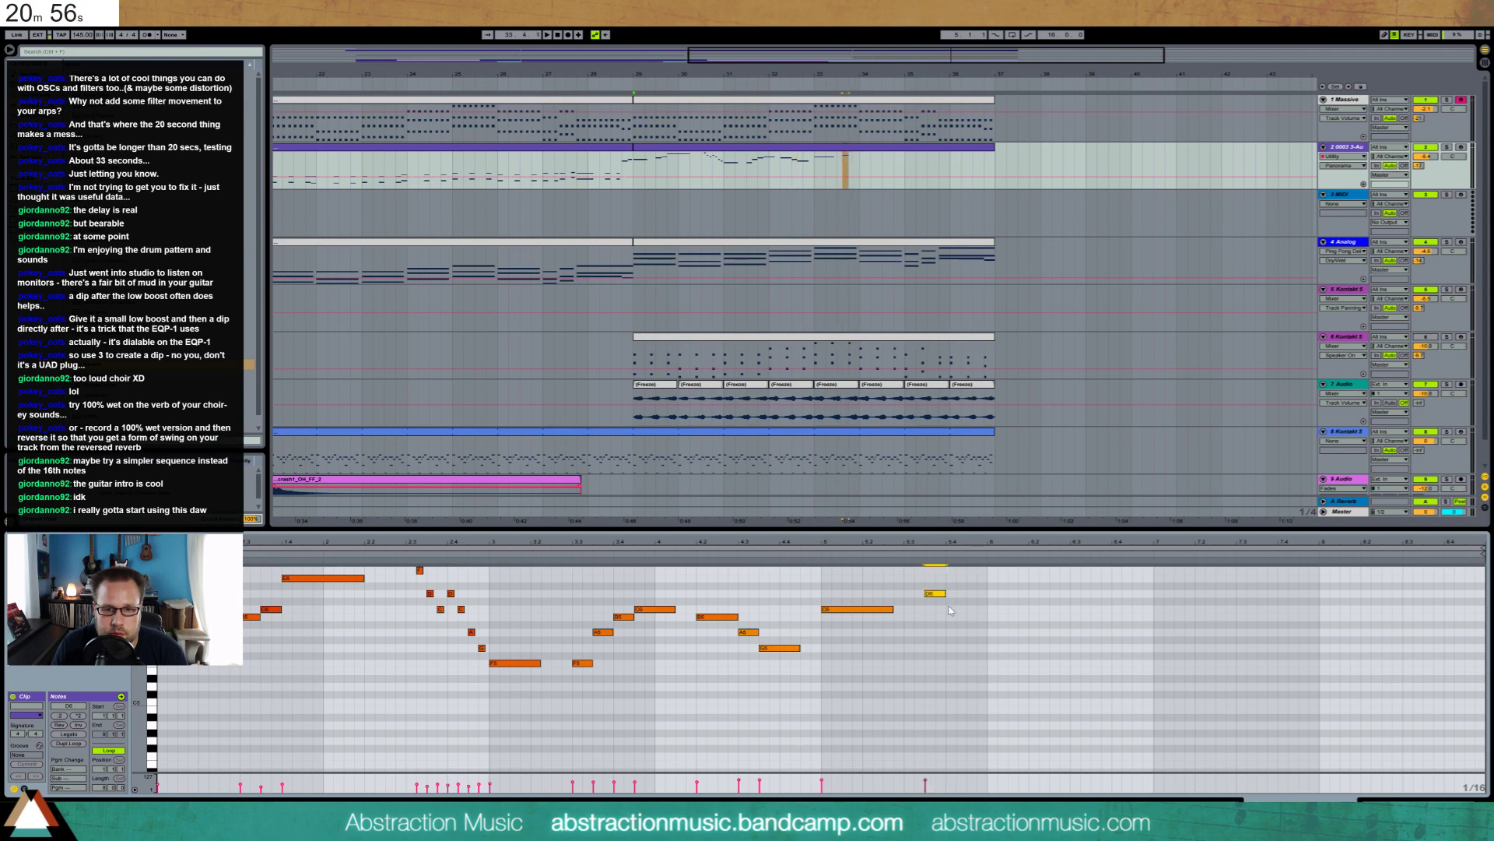
{"action": "left_click_drag", "start_coordinate": [893, 609], "coordinate": [883, 610]}
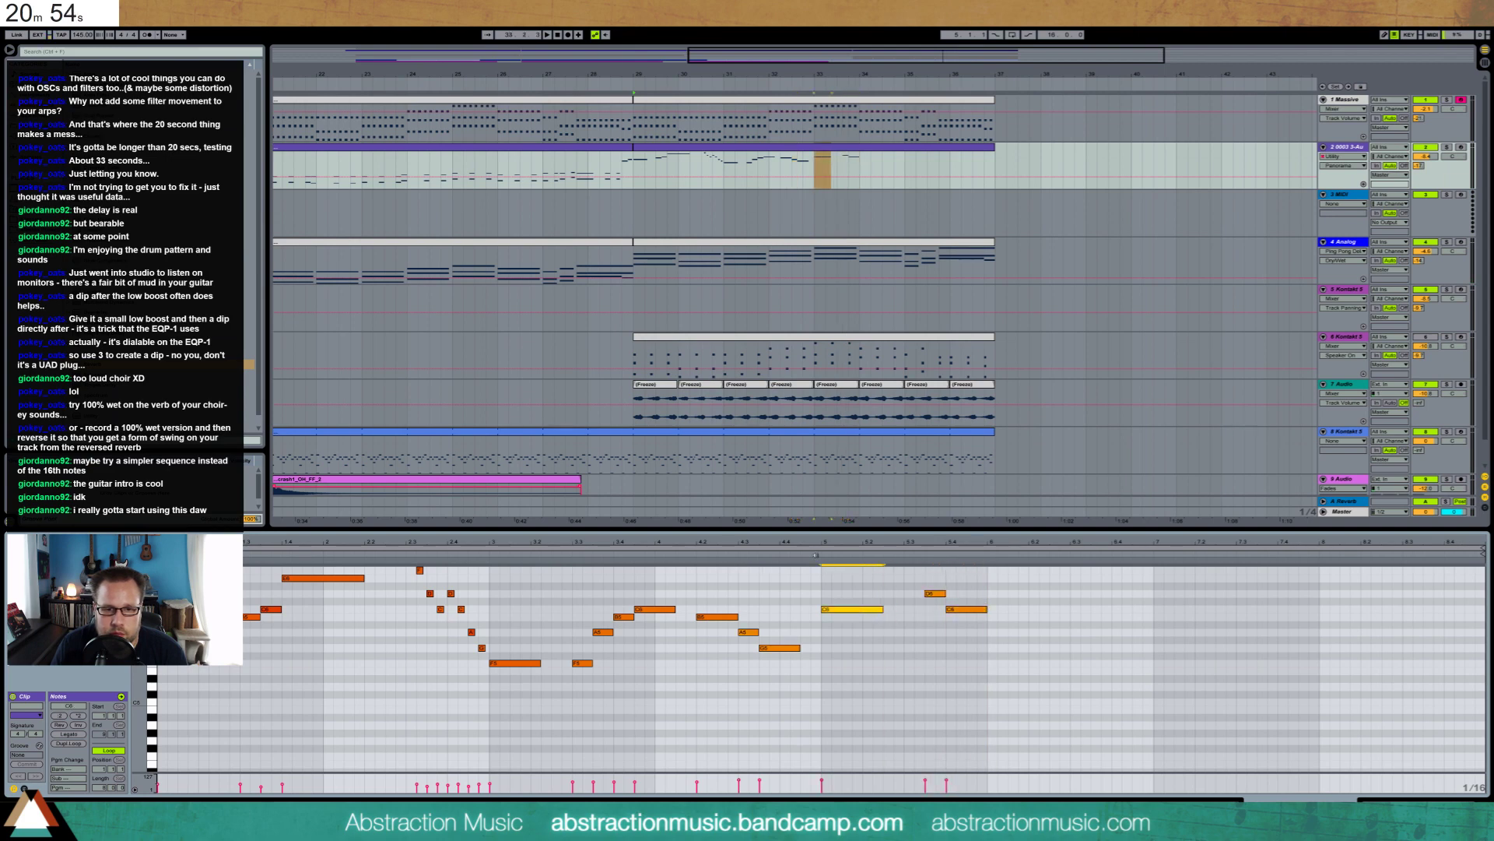
{"action": "left_click", "coordinate": [816, 555]}
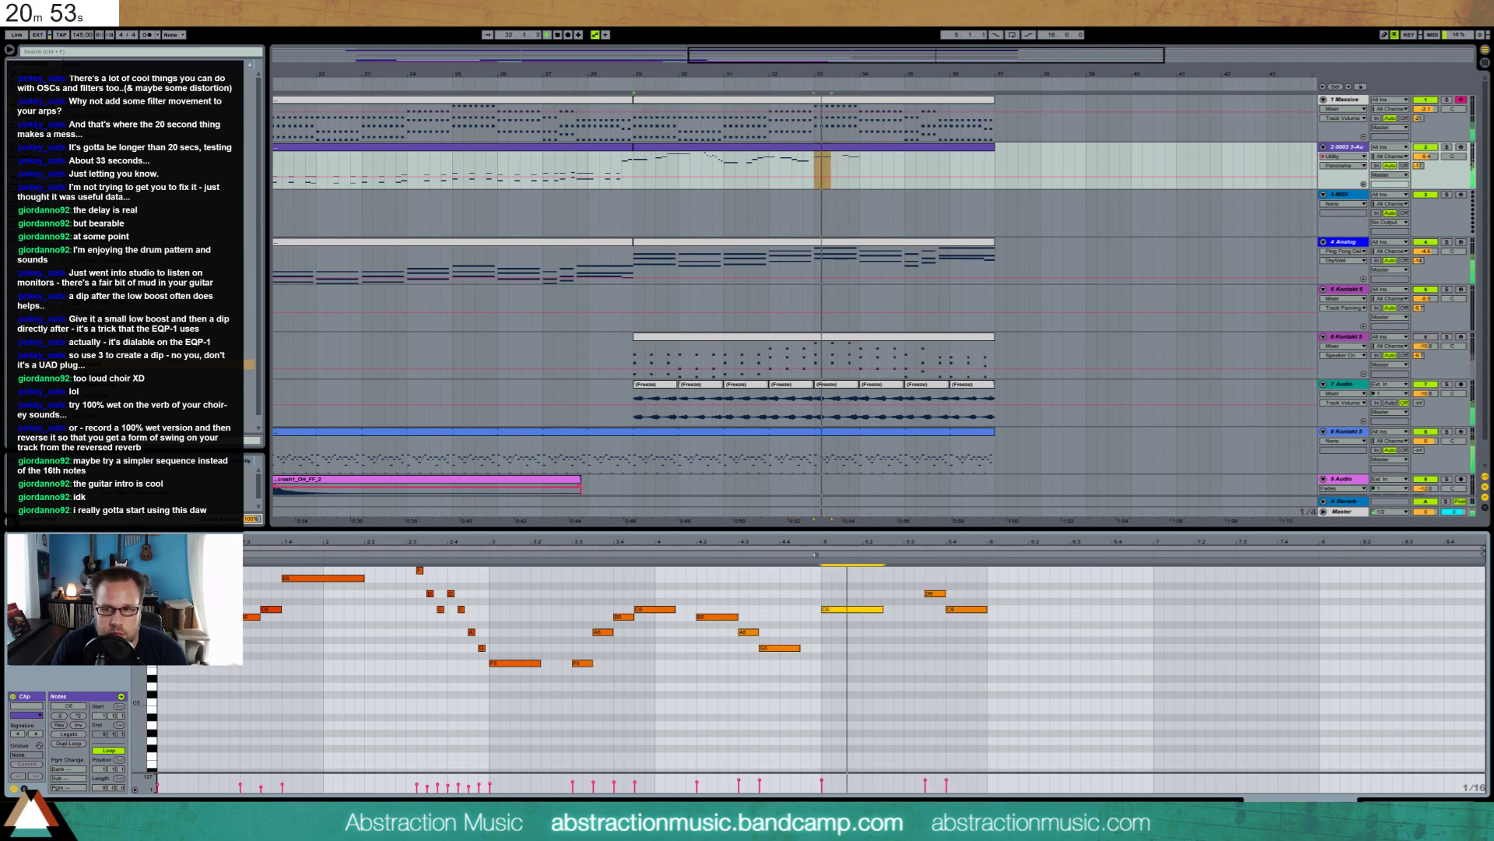
Shorten the last note and follow it with a held note one semitone lower that crosses into the clip's sixth bar
{"action": "key", "text": "space"}
{"action": "left_click_drag", "start_coordinate": [988, 608], "coordinate": [1029, 618]}
{"action": "double_click", "coordinate": [973, 617]}
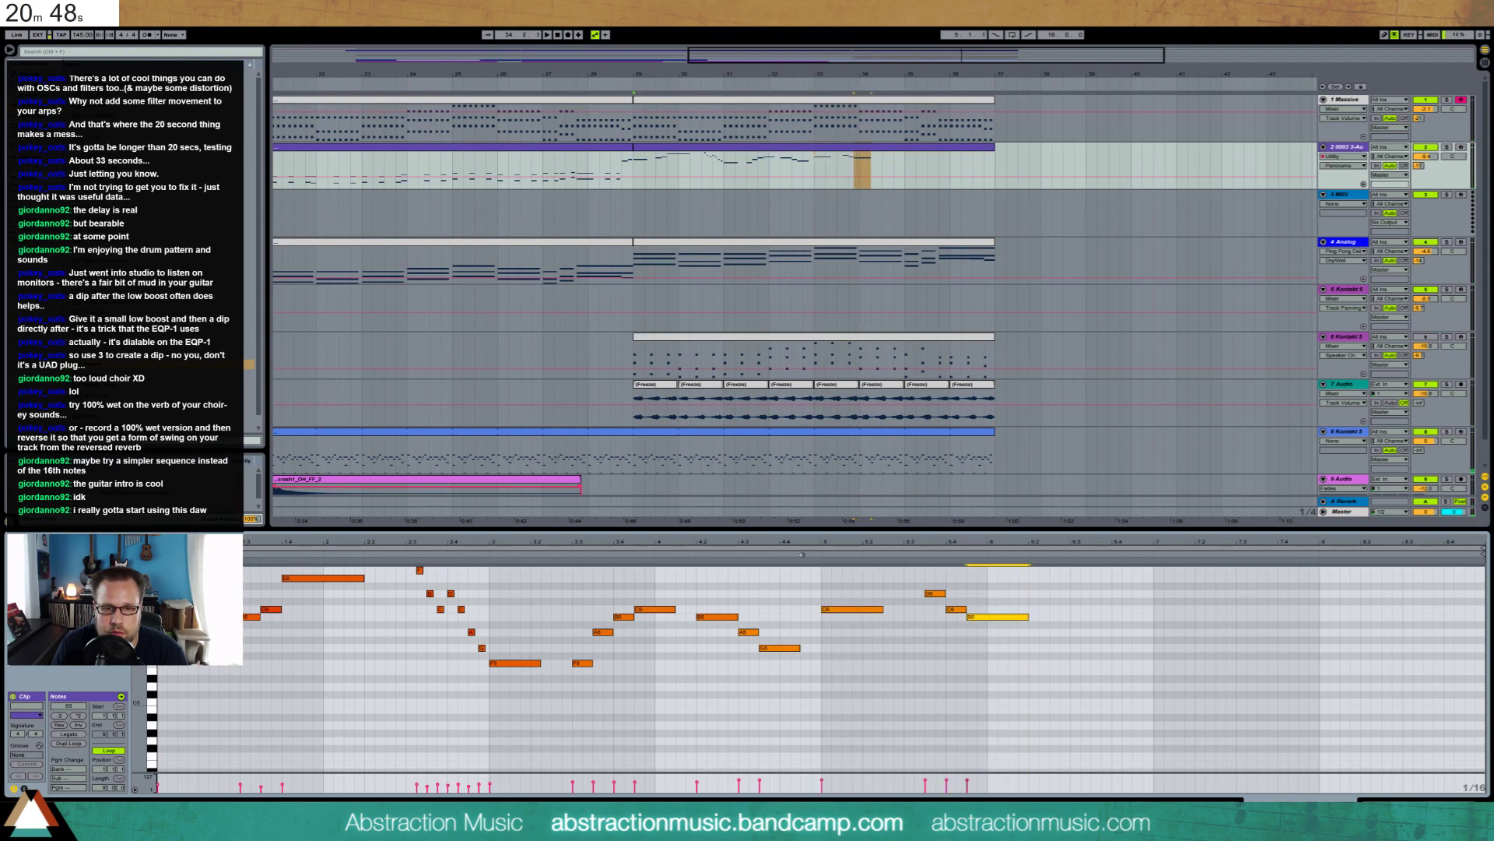
{"action": "left_click", "coordinate": [802, 555]}
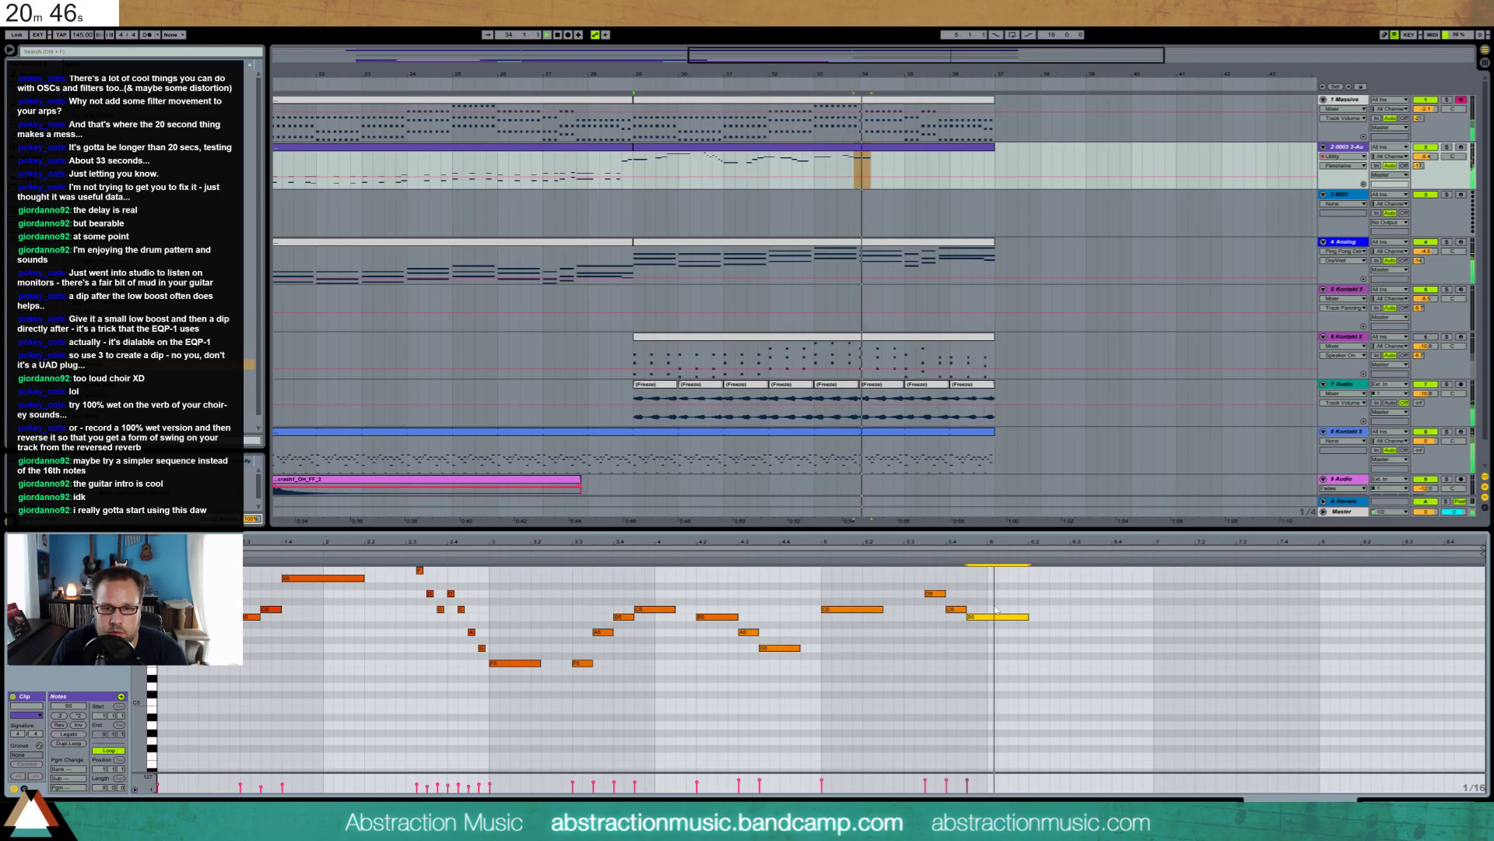
Add a note on beat three of the clip's sixth bar, lower it by seven semitones and shorten it to a sixteenth
{"action": "double_click", "coordinate": [1075, 632]}
{"action": "left_click_drag", "start_coordinate": [1080, 632], "coordinate": [1109, 638]}
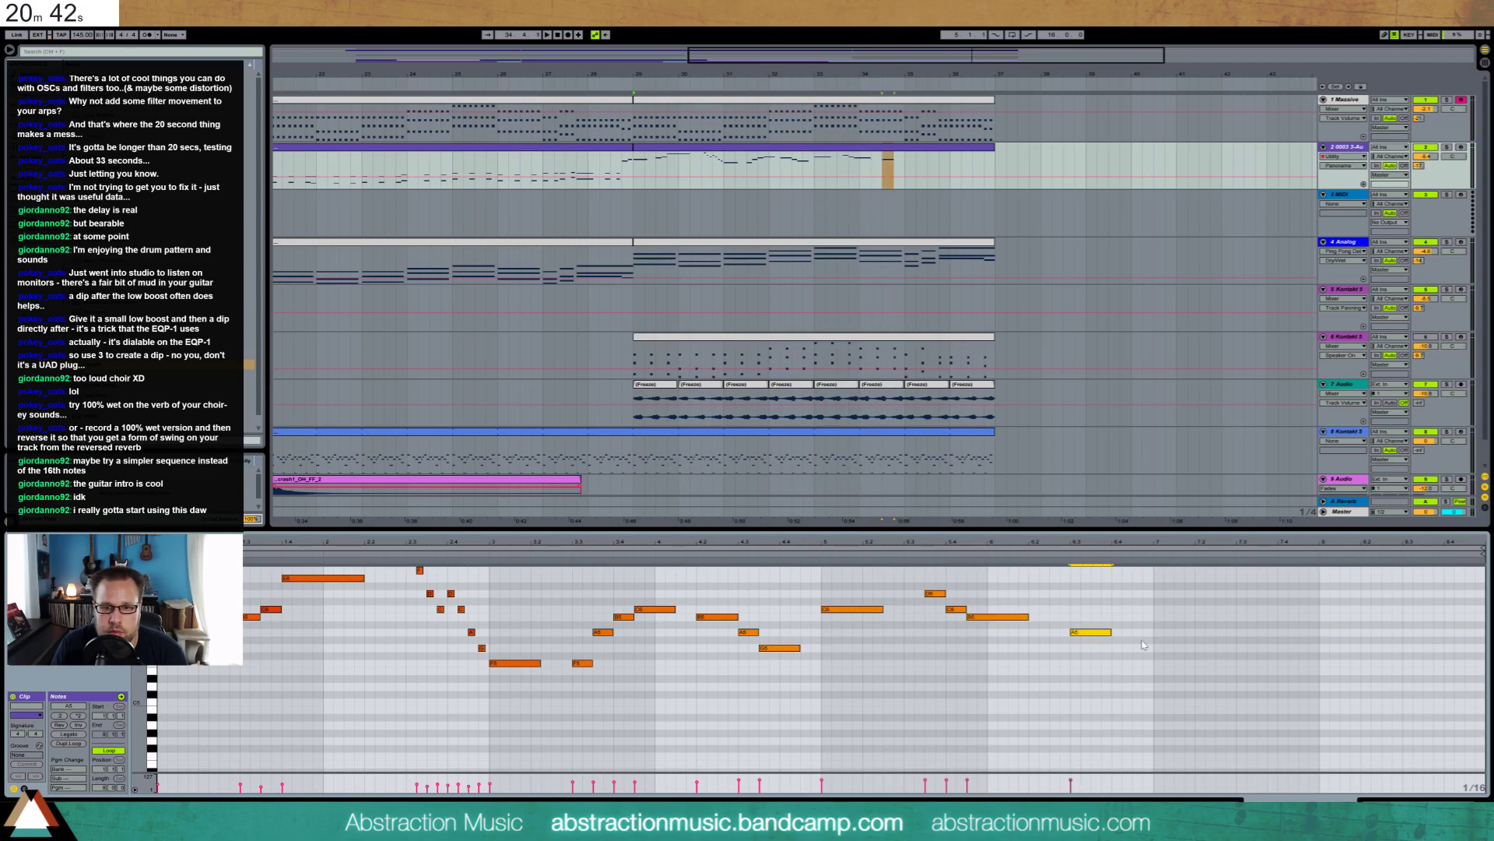
{"action": "key", "text": "Down"}
{"action": "key", "text": "Down"}
{"action": "key", "text": "Down"}
{"action": "key", "text": "Down"}
{"action": "key", "text": "Down"}
{"action": "key", "text": "Down"}
{"action": "key", "text": "Down"}
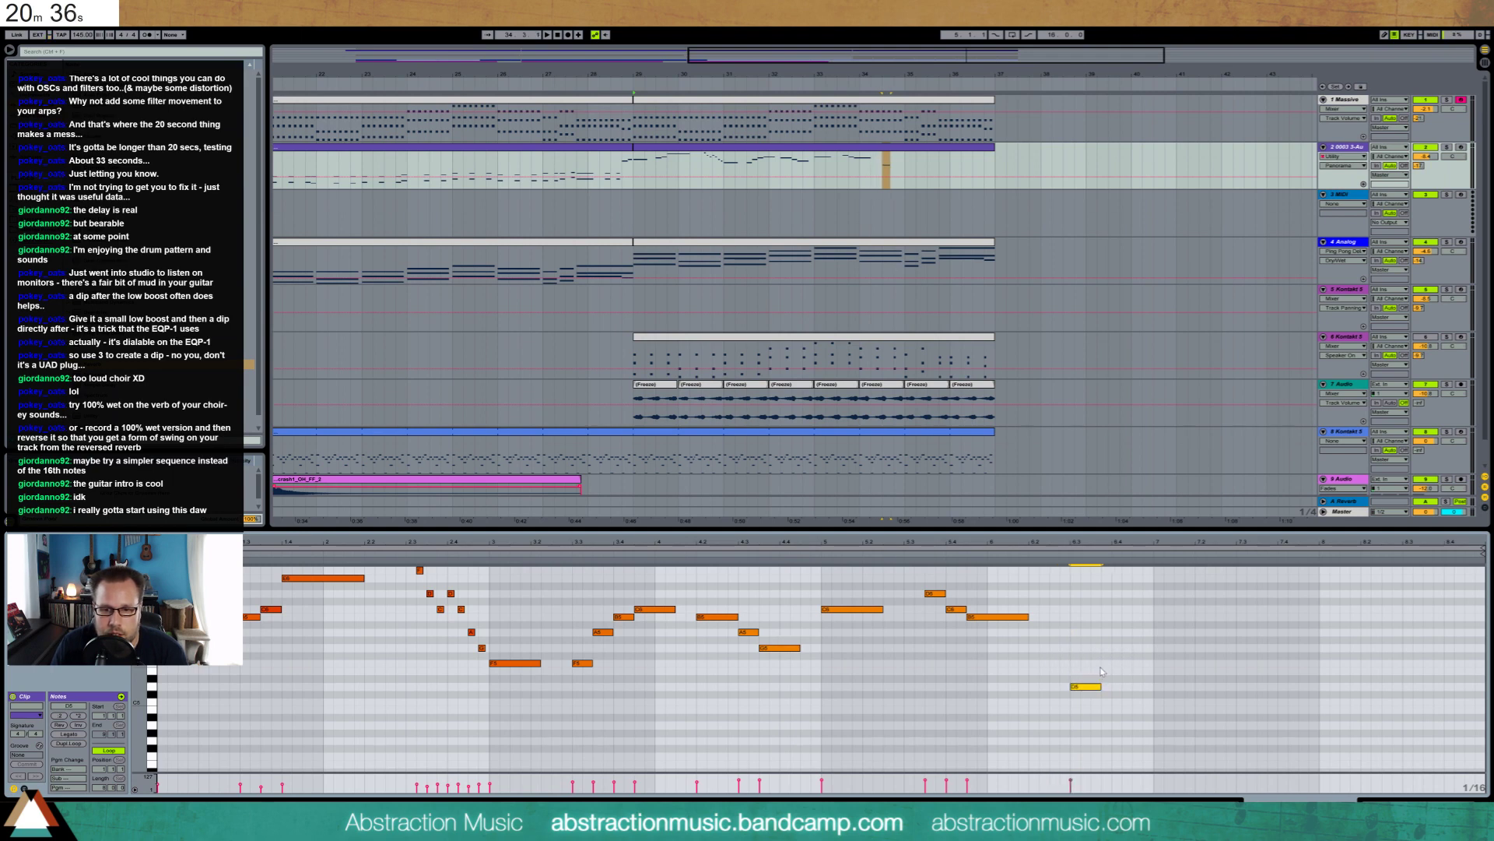
{"action": "key", "text": "shift+Left"}
{"action": "key", "text": "shift+Left"}
Add three rising sixteenth notes after it and transpose the whole four-note run down two semitones
{"action": "double_click", "coordinate": [1085, 672]}
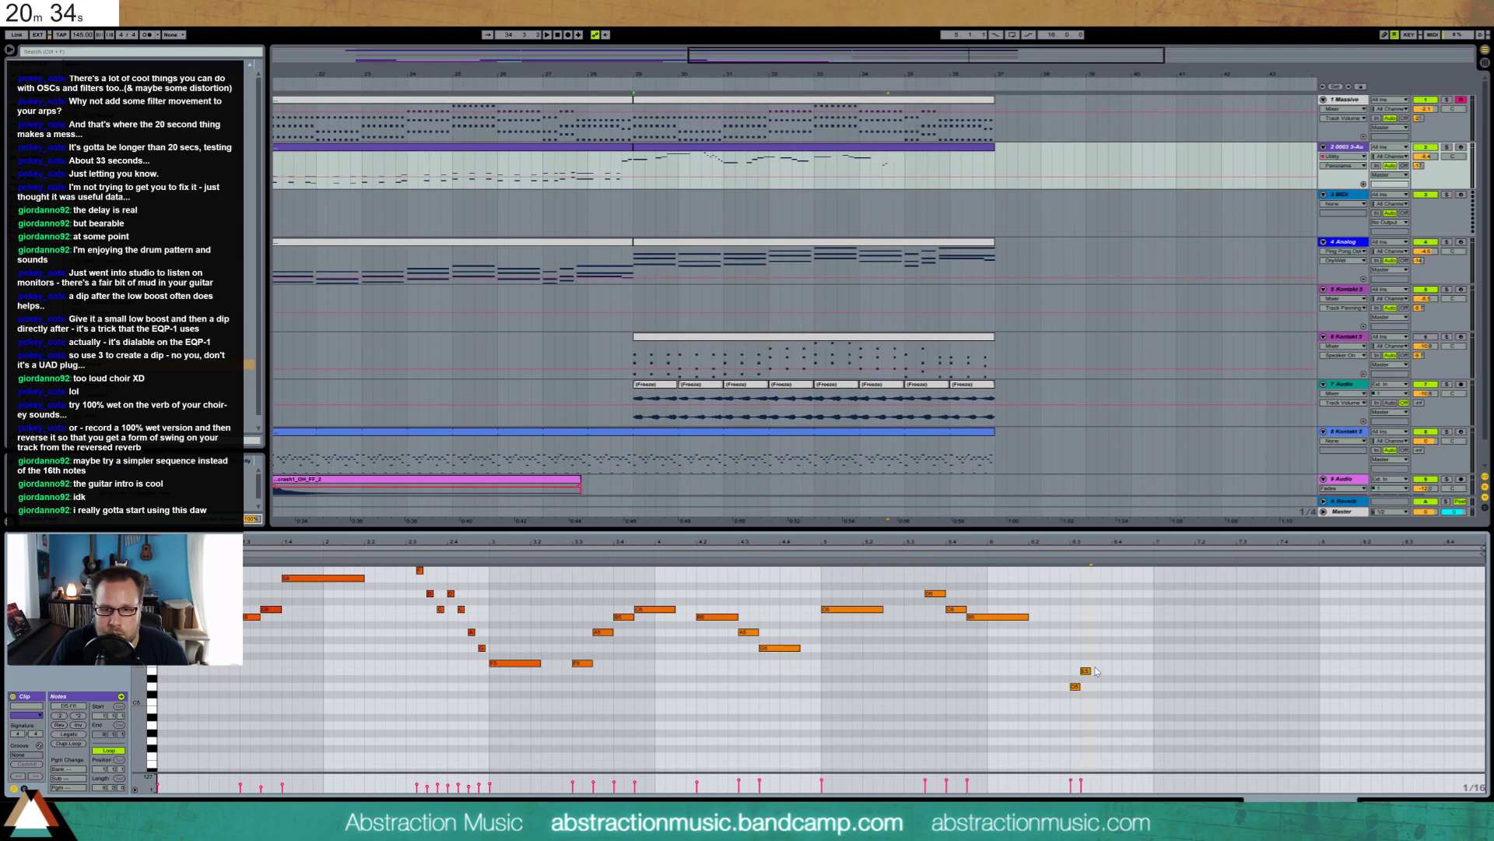
{"action": "double_click", "coordinate": [1104, 649]}
{"action": "left_click_drag", "start_coordinate": [1116, 635], "coordinate": [1064, 697]}
{"action": "key", "text": "Down"}
{"action": "key", "text": "Down"}
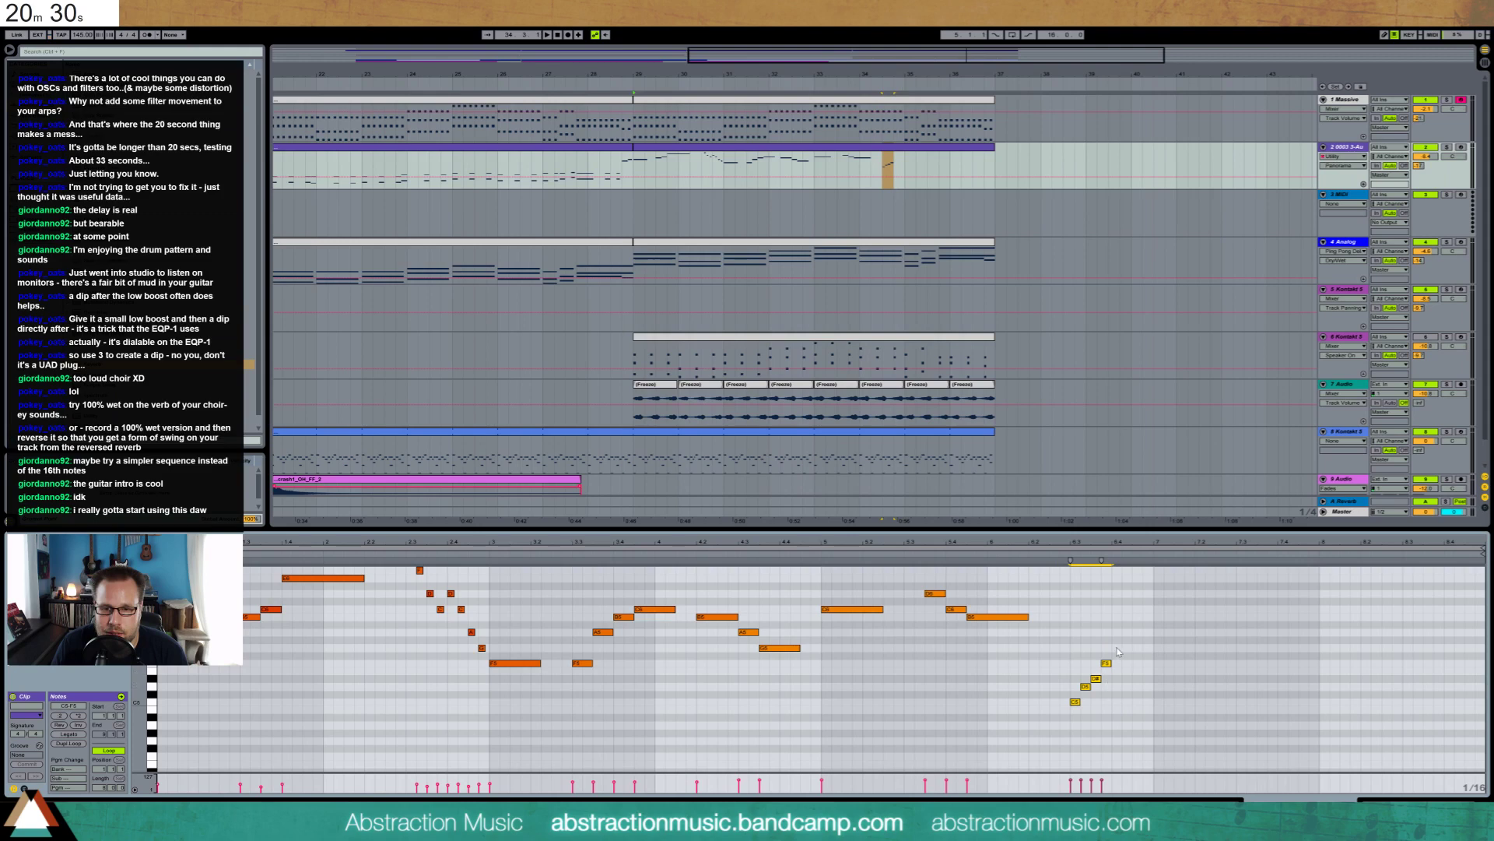
Add two eighth notes of the same pitch on beat four of bar six and at the start of bar seven, and play the phrase
{"action": "double_click", "coordinate": [1117, 648]}
{"action": "left_click_drag", "start_coordinate": [1121, 648], "coordinate": [1153, 653]}
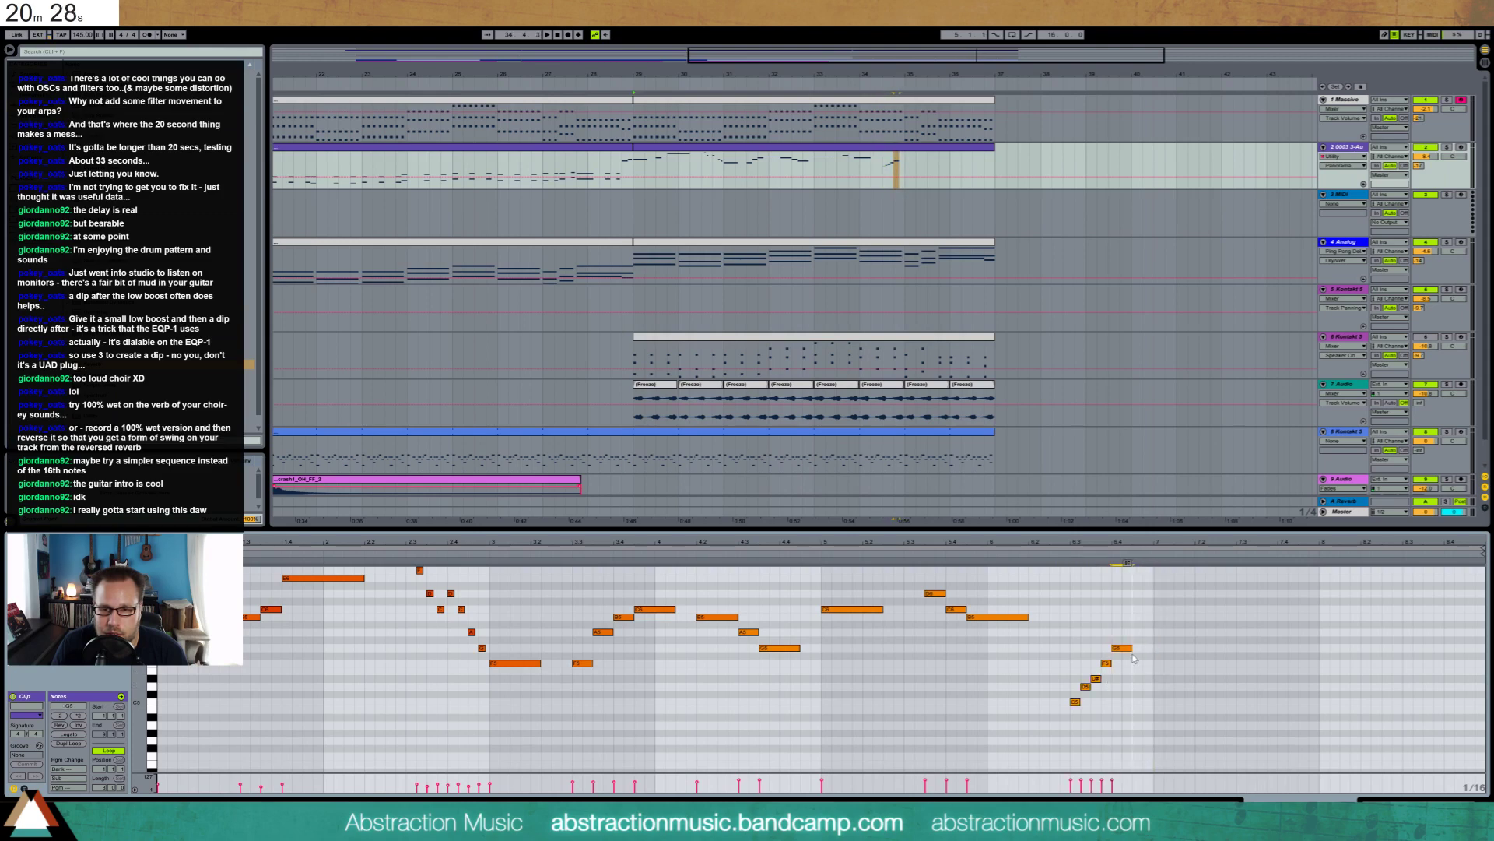
{"action": "double_click", "coordinate": [1159, 649]}
{"action": "left_click_drag", "start_coordinate": [1172, 647], "coordinate": [1174, 648]}
{"action": "key", "text": "space"}
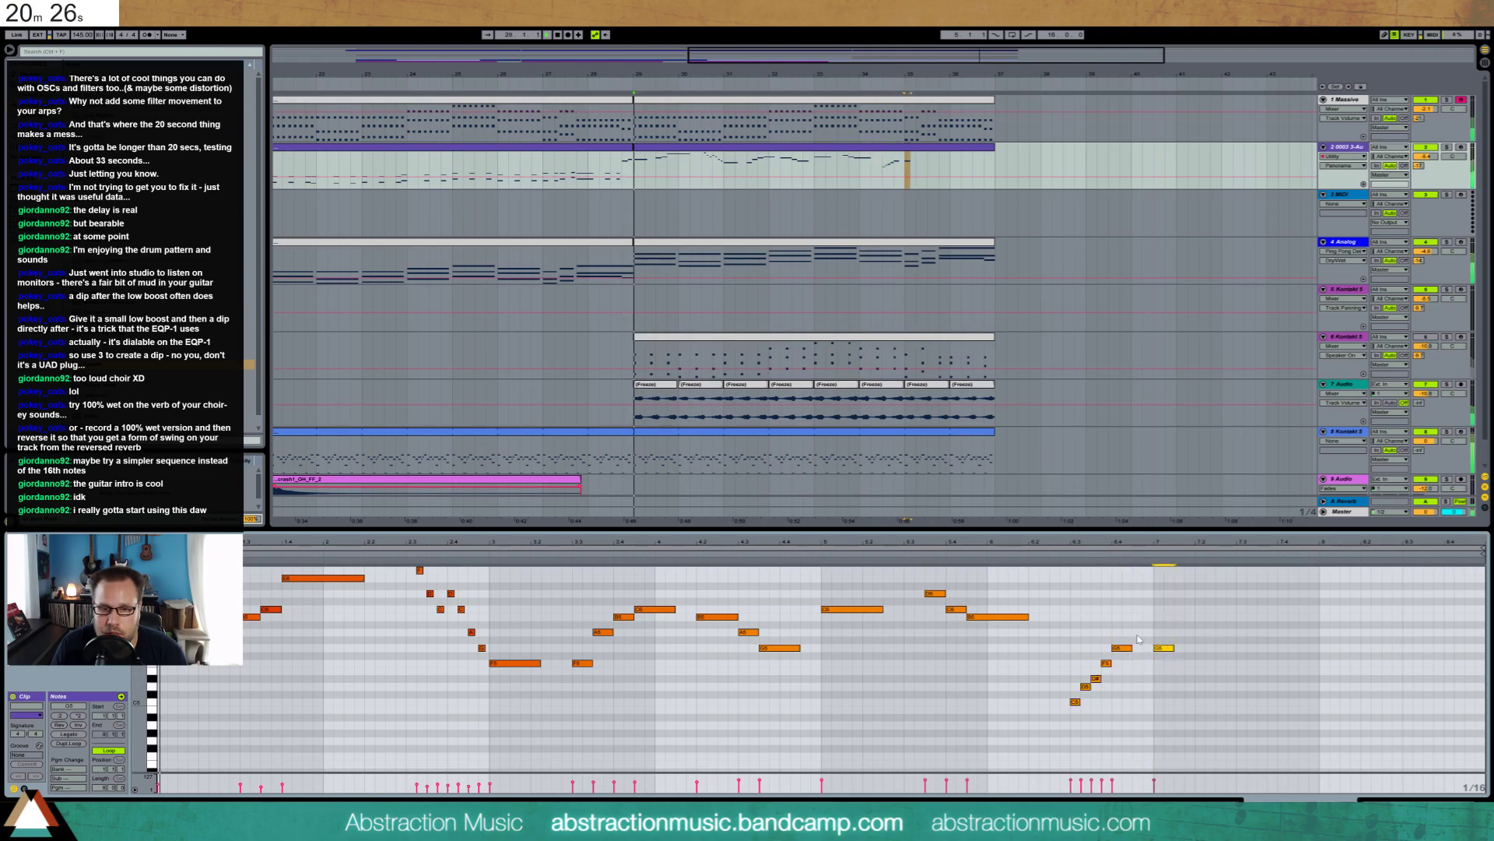
{"action": "left_click", "coordinate": [982, 559]}
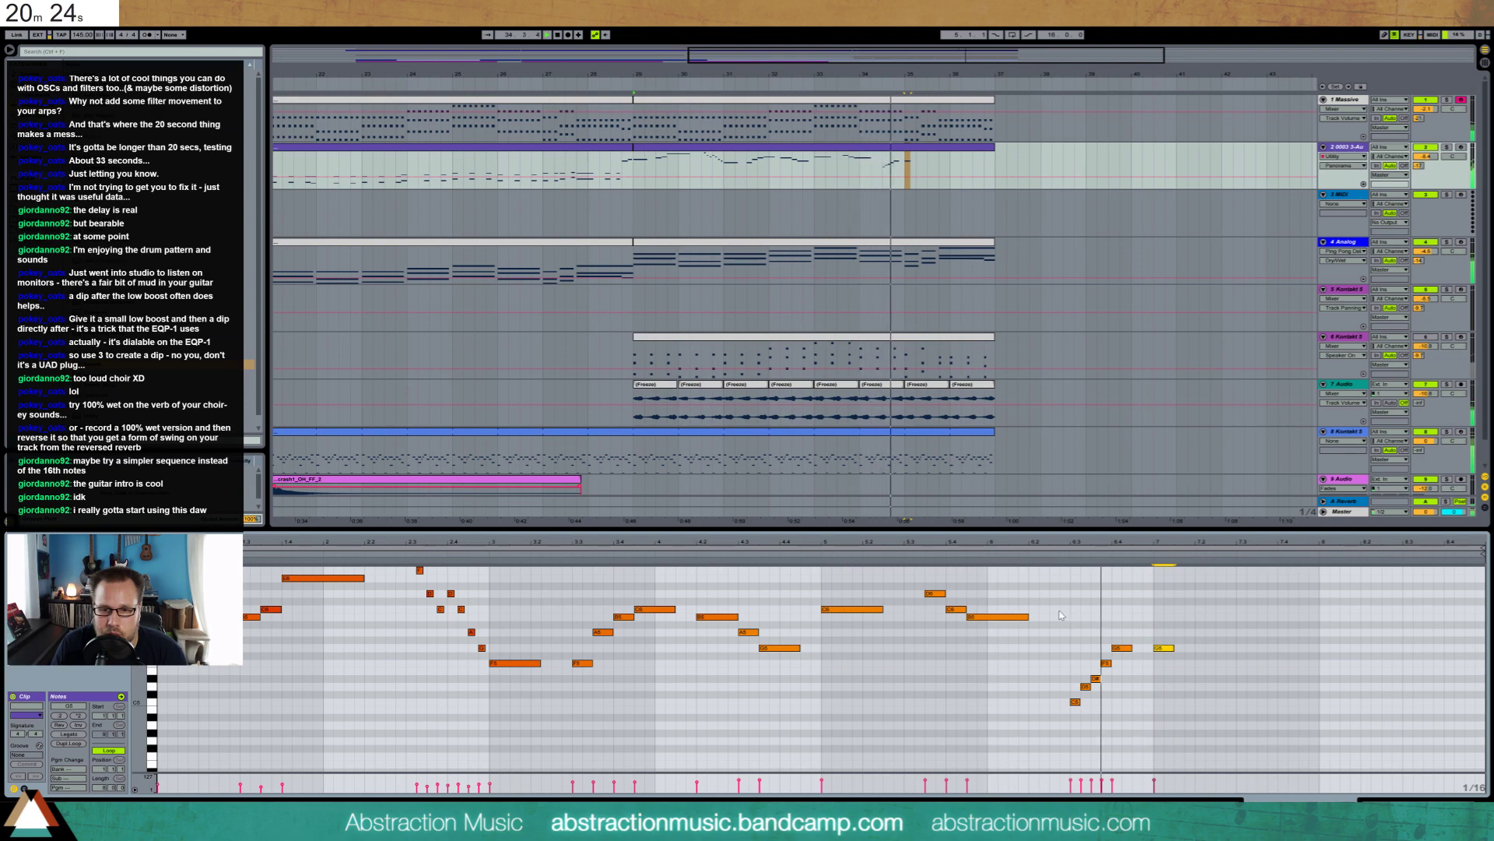
{"action": "left_click", "coordinate": [1106, 663]}
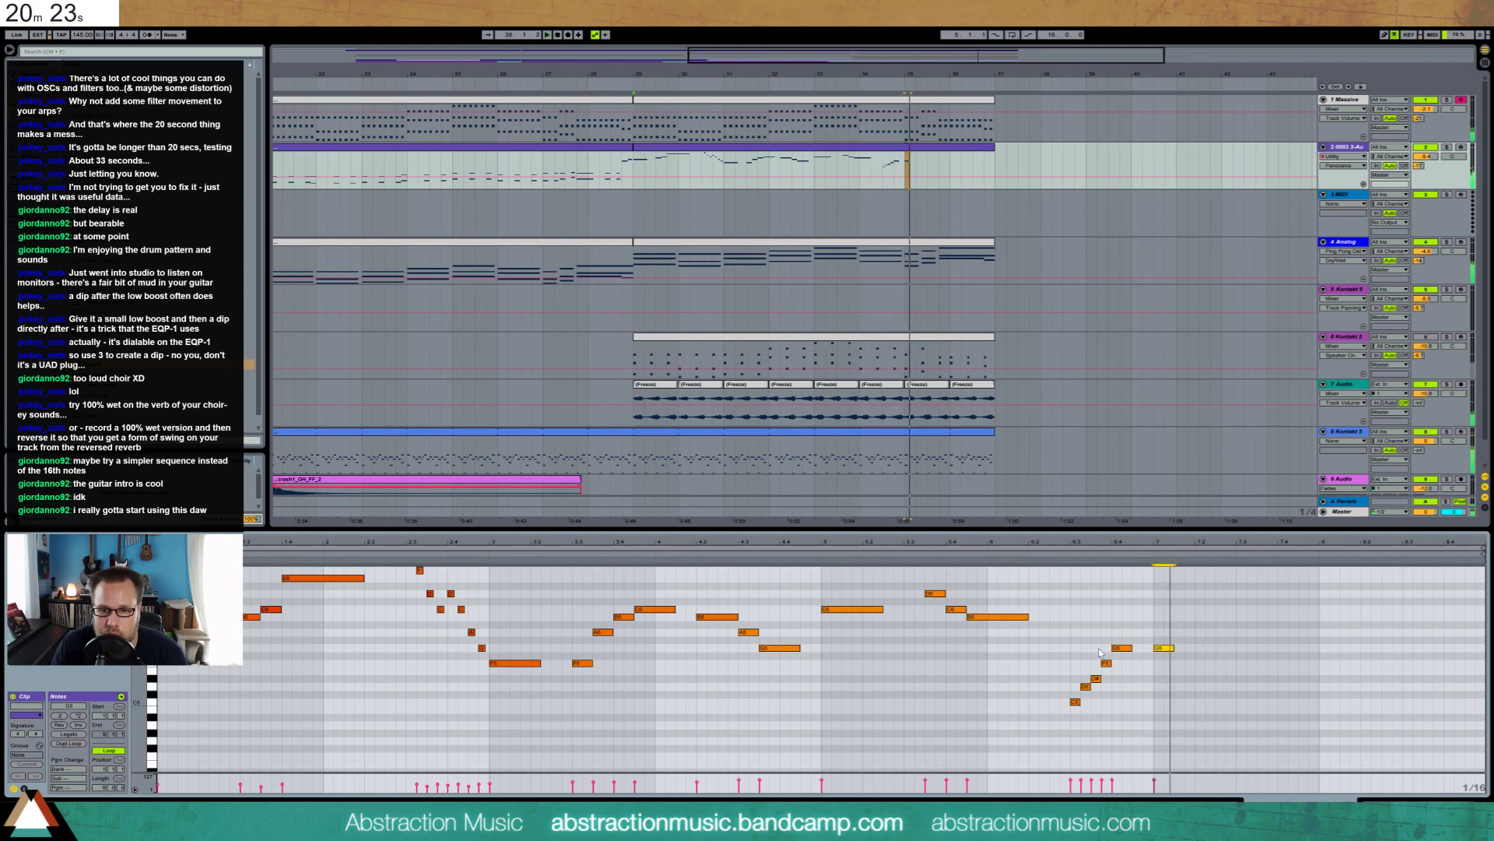
Continue the climb into the clip's seventh bar with four higher notes, and remove the low note at the start of that bar
{"action": "left_click", "coordinate": [1161, 648]}
{"action": "mouse_move", "coordinate": [1135, 632]}
{"action": "left_mouse_down"}
{"action": "mouse_move", "coordinate": [1170, 632]}
{"action": "mouse_move", "coordinate": [1153, 632]}
{"action": "left_mouse_up"}
{"action": "left_click", "coordinate": [1158, 617]}
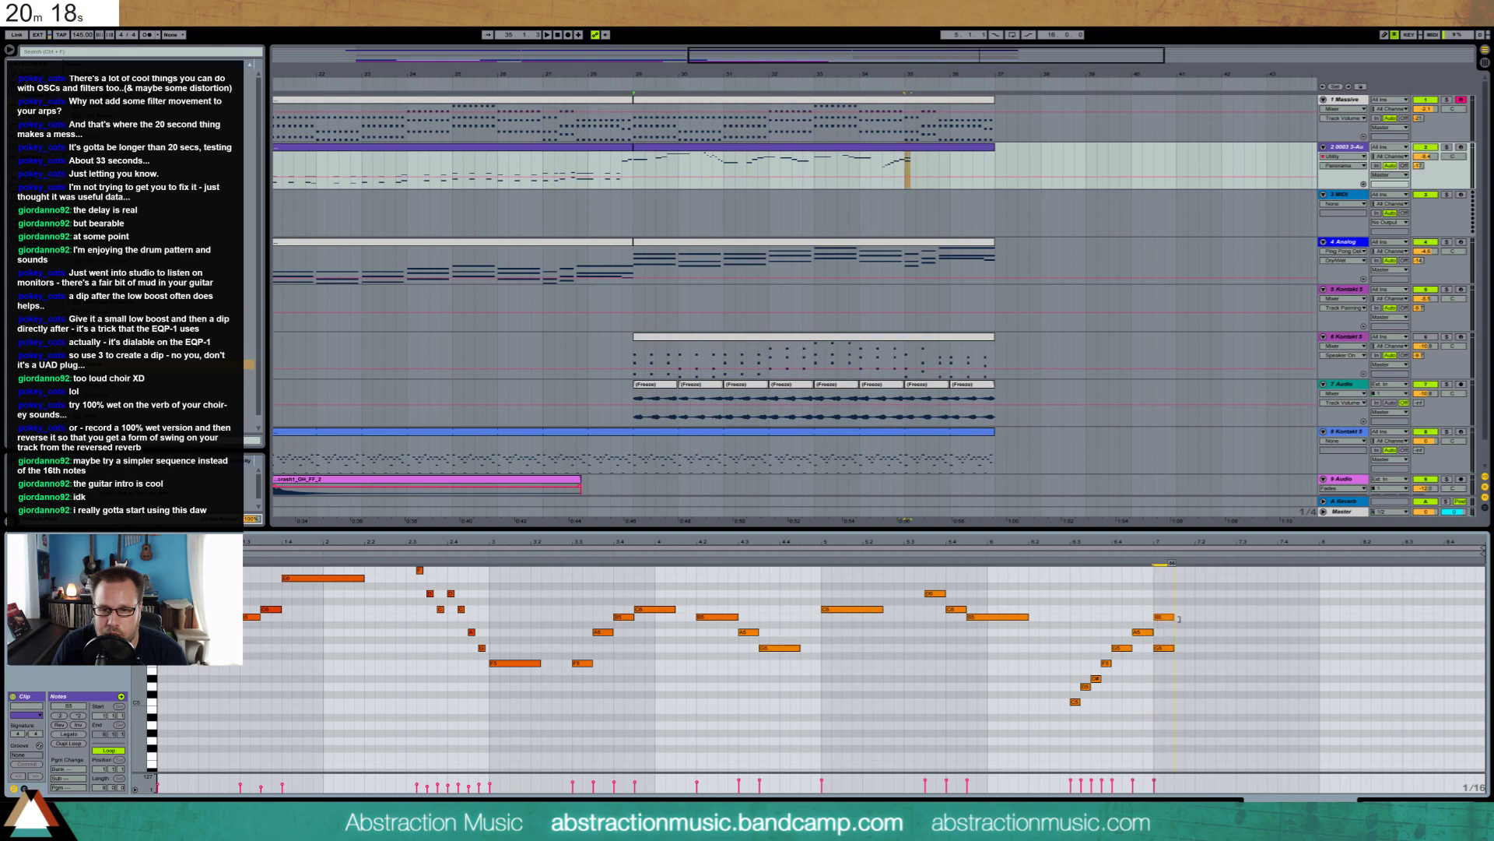
{"action": "left_click", "coordinate": [1201, 619]}
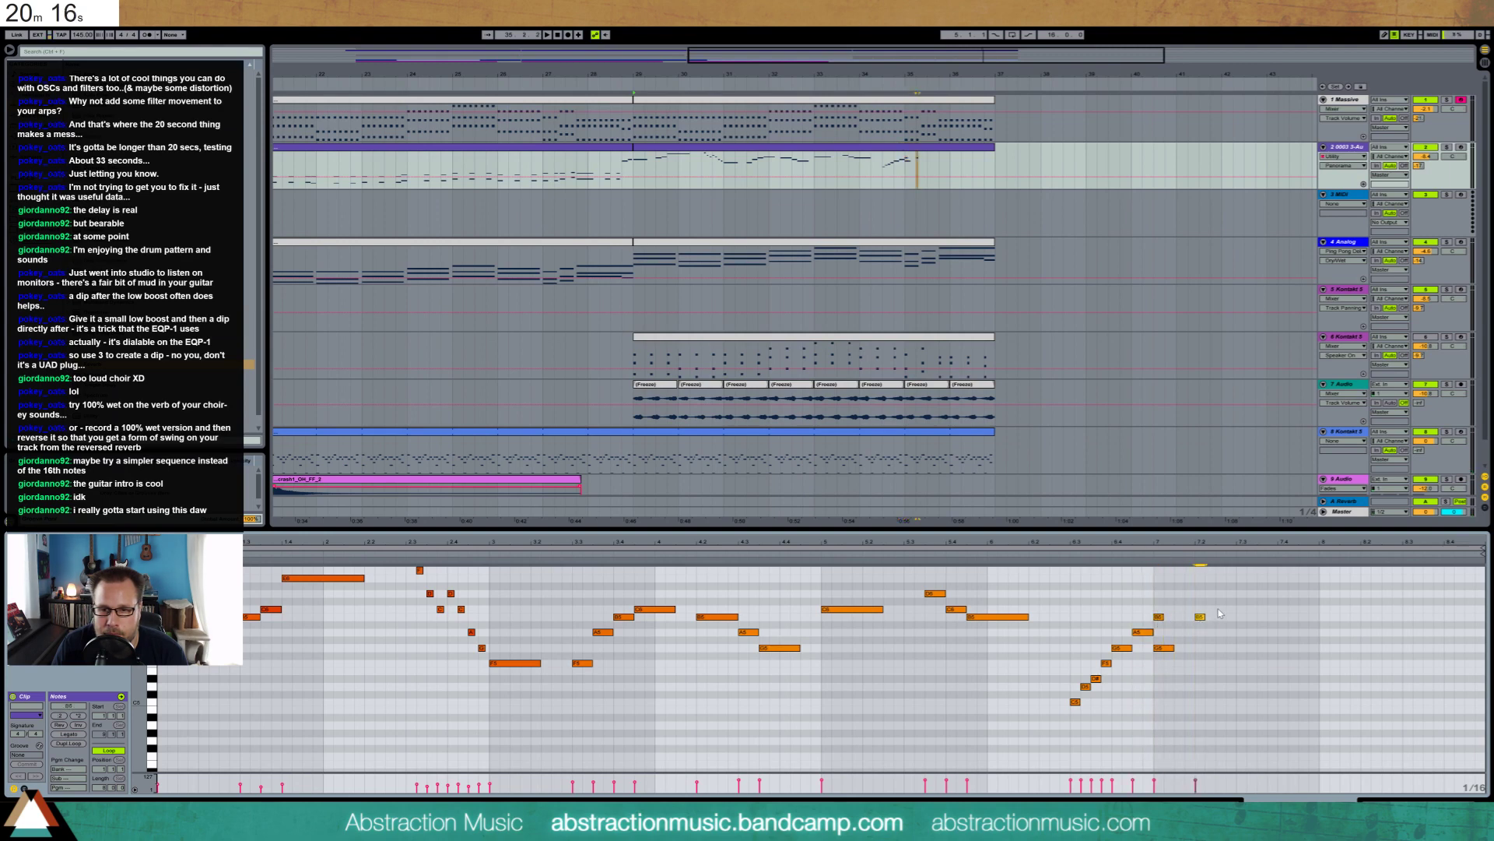
{"action": "left_click_drag", "start_coordinate": [1219, 610], "coordinate": [1237, 609]}
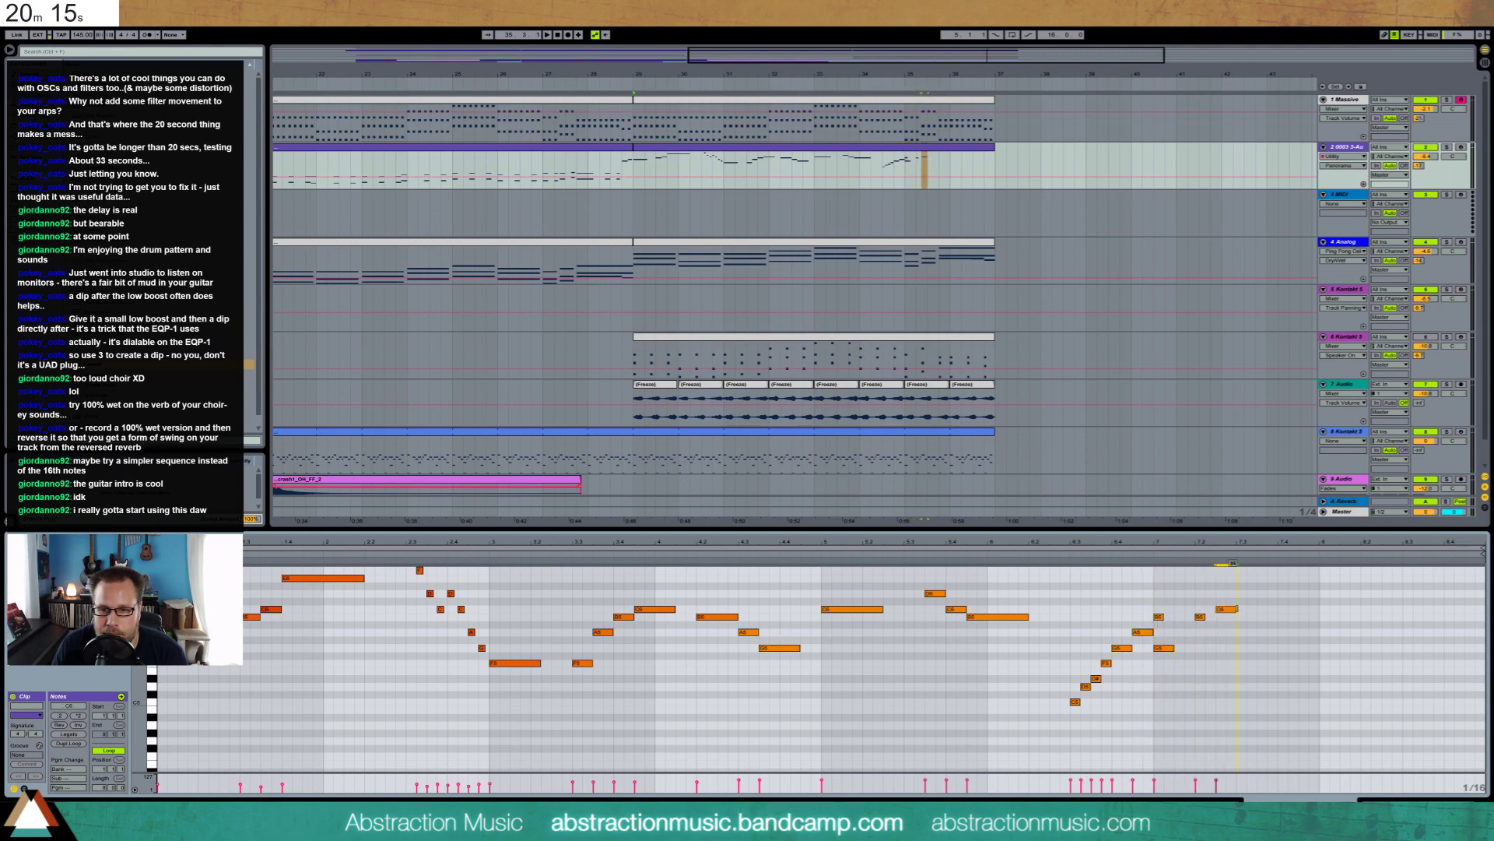
{"action": "left_click", "coordinate": [1163, 647]}
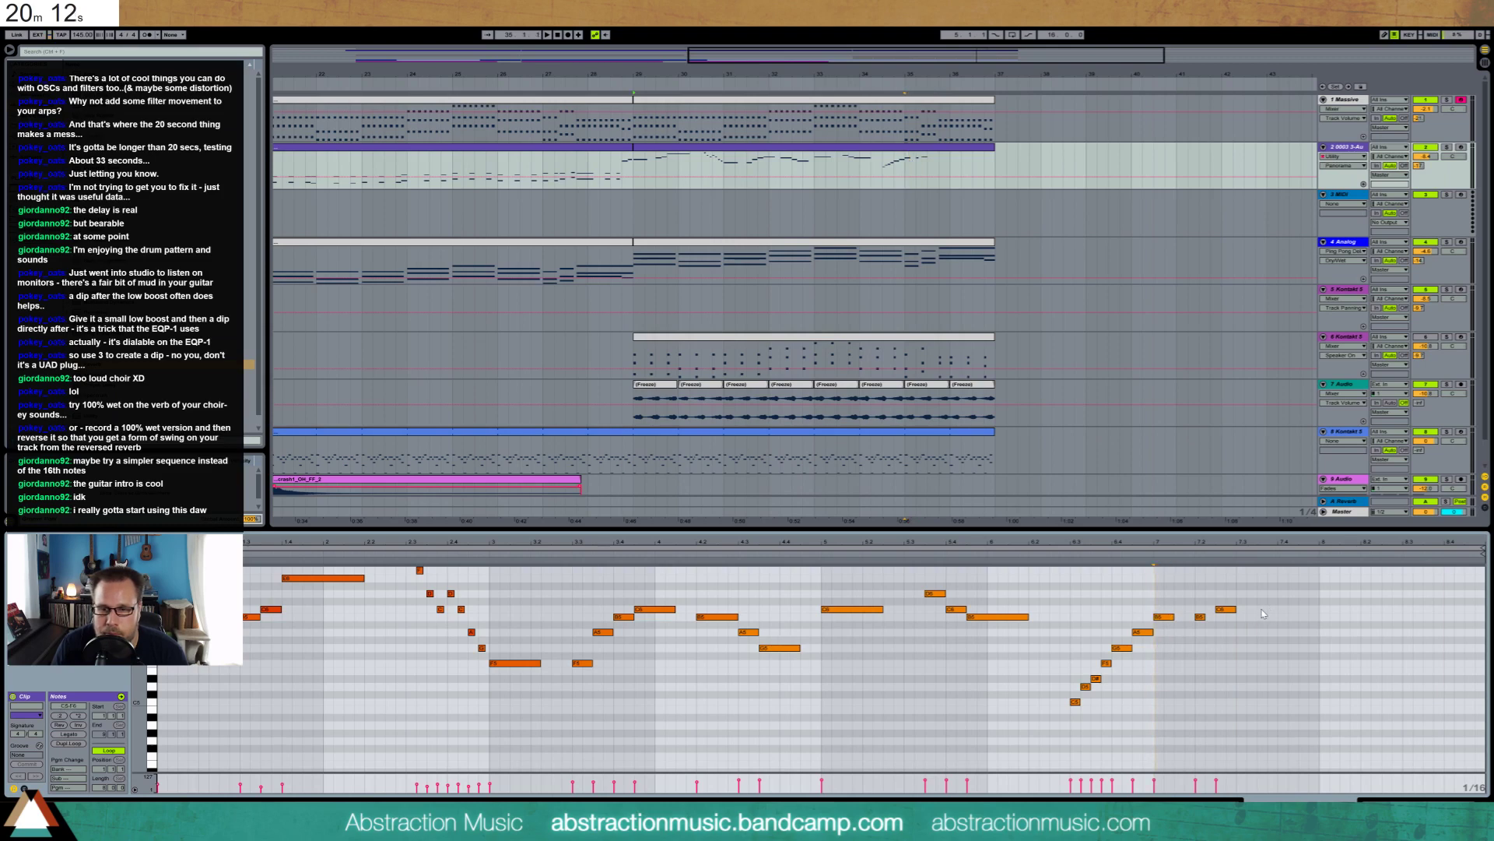
Finish the clip's seventh bar with a short note leading to a long high note held into bar eight, and play it
{"action": "left_click", "coordinate": [1262, 609]}
{"action": "left_click_drag", "start_coordinate": [1281, 594], "coordinate": [1372, 599]}
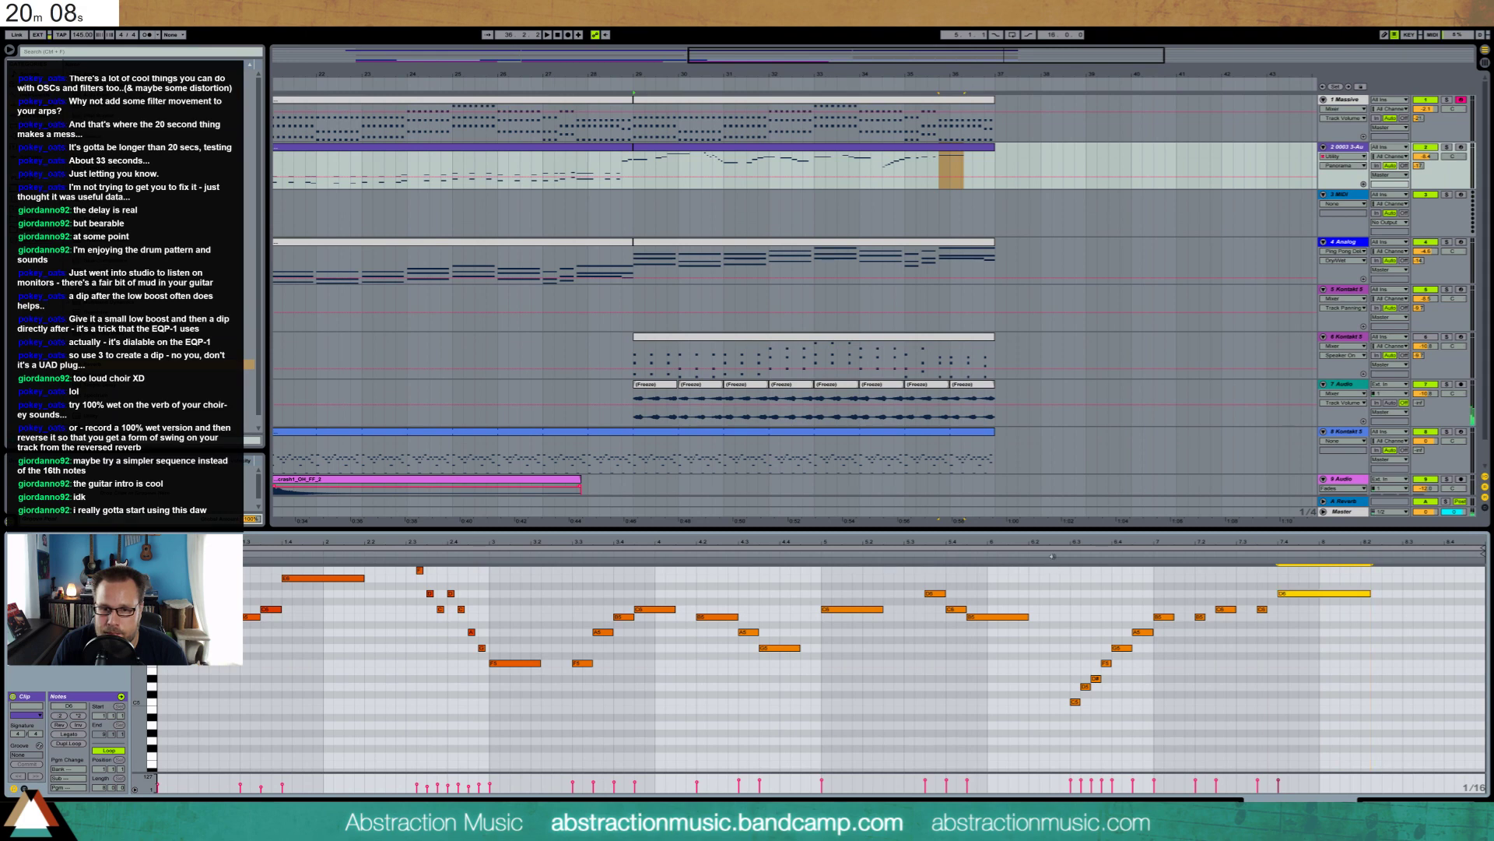
{"action": "left_click", "coordinate": [1051, 556]}
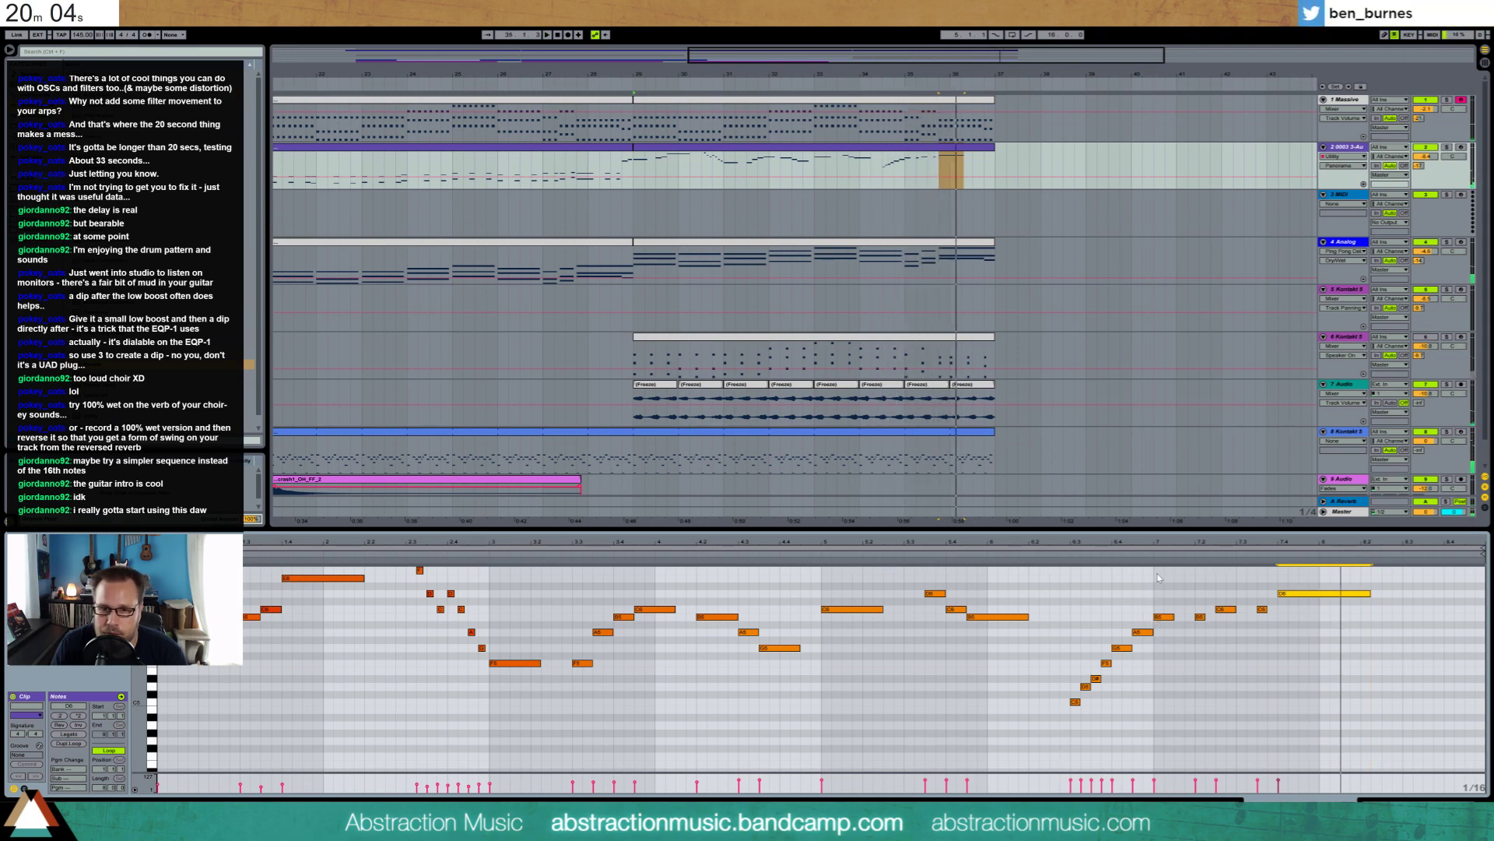
Transpose all notes from the start of the clip's seventh bar onward up one semitone
{"action": "key", "text": "space"}
{"action": "left_click_drag", "start_coordinate": [1161, 575], "coordinate": [1383, 671]}
{"action": "key", "text": "Up"}
{"action": "key", "text": "Up"}
{"action": "key", "text": "Down"}
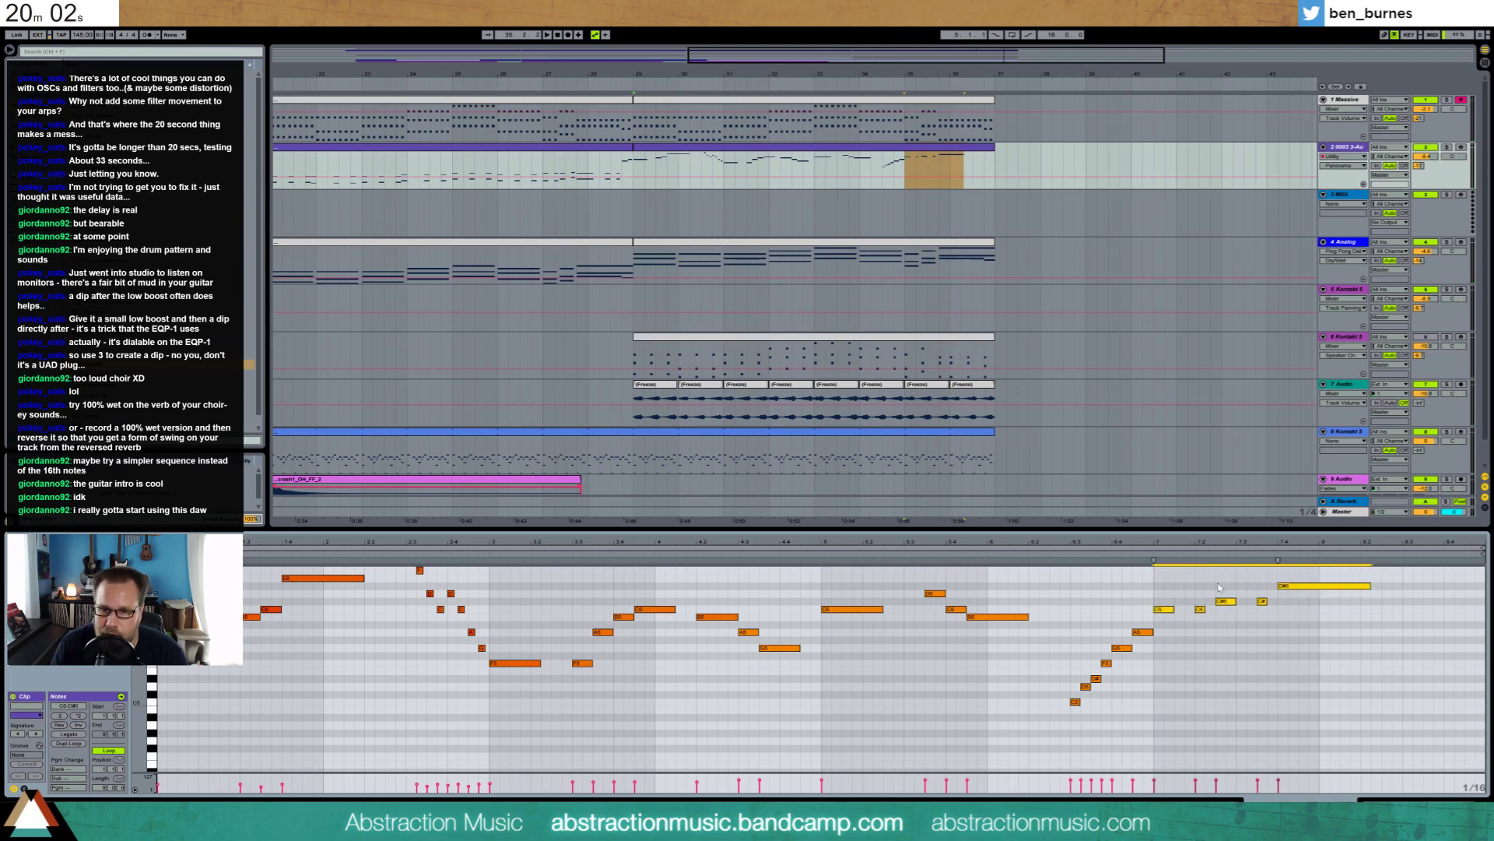
Raise the last three notes of the lead phrase by another semitone and play back the ending
{"action": "left_click_drag", "start_coordinate": [1218, 584], "coordinate": [1340, 614]}
{"action": "key", "text": "Up"}
{"action": "left_click", "coordinate": [1146, 562]}
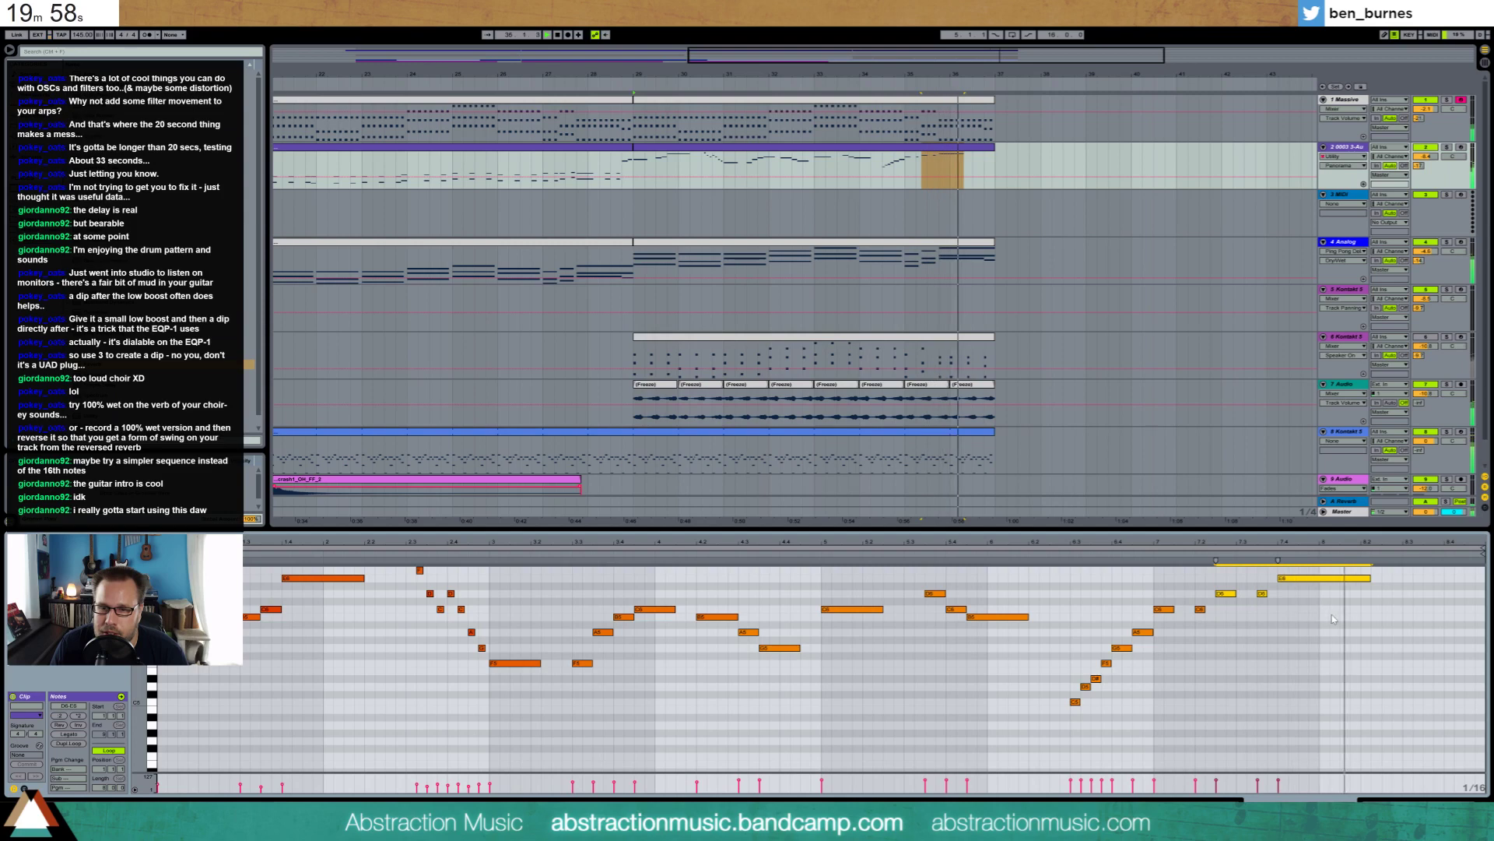
Stop playback and lengthen the final high note of the lead clip to end at 8.3
{"action": "key", "text": "space"}
{"action": "left_click_drag", "start_coordinate": [1371, 582], "coordinate": [1402, 577]}
{"action": "left_click", "coordinate": [1369, 590]}
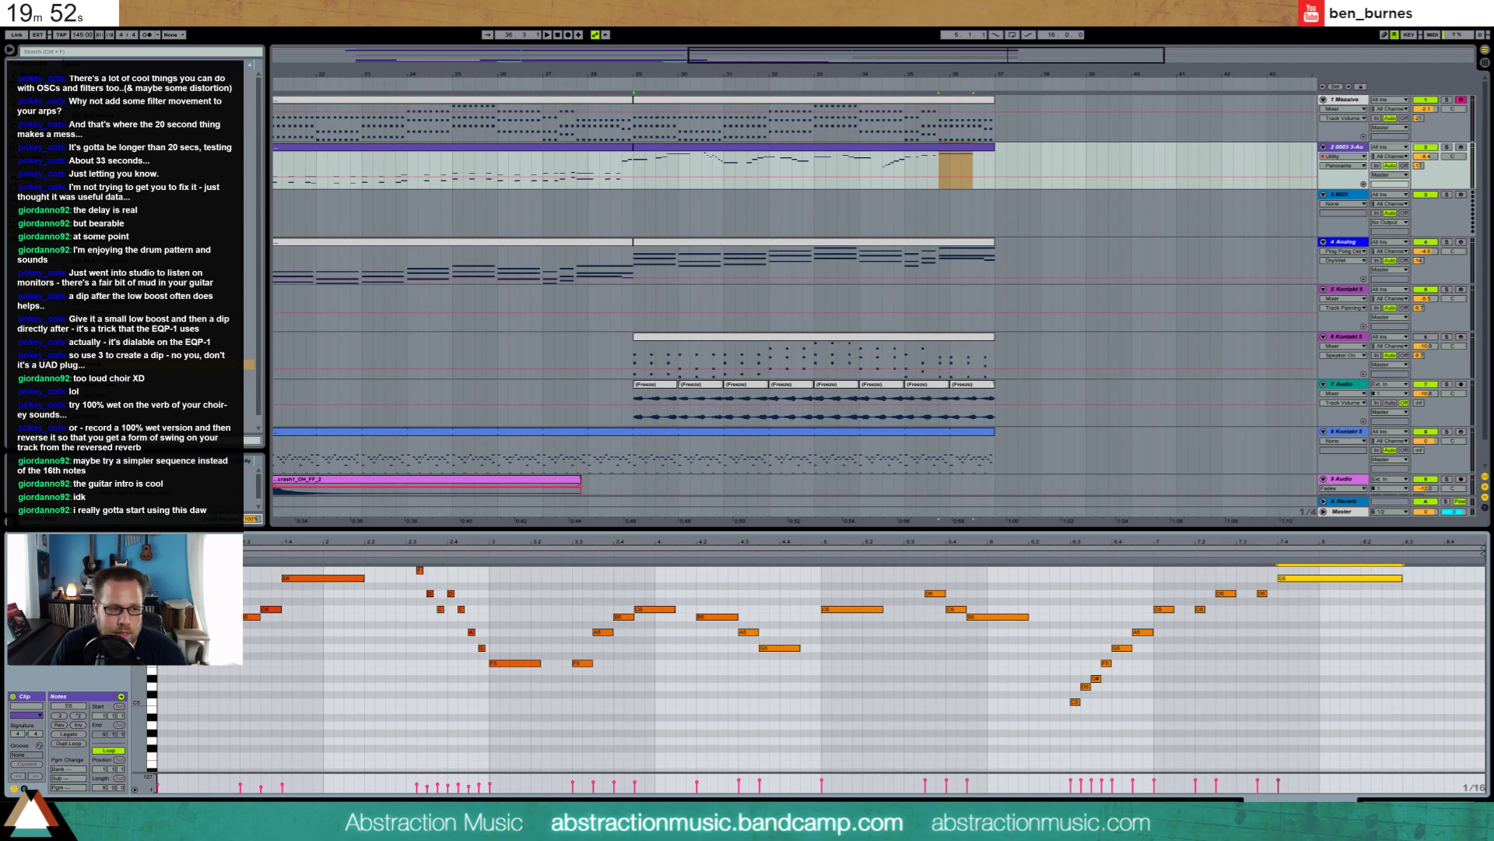
Replace the pitch-bend dip near the clip's end with a wider one falling at the end of the final long note
{"action": "left_click", "coordinate": [24, 788]}
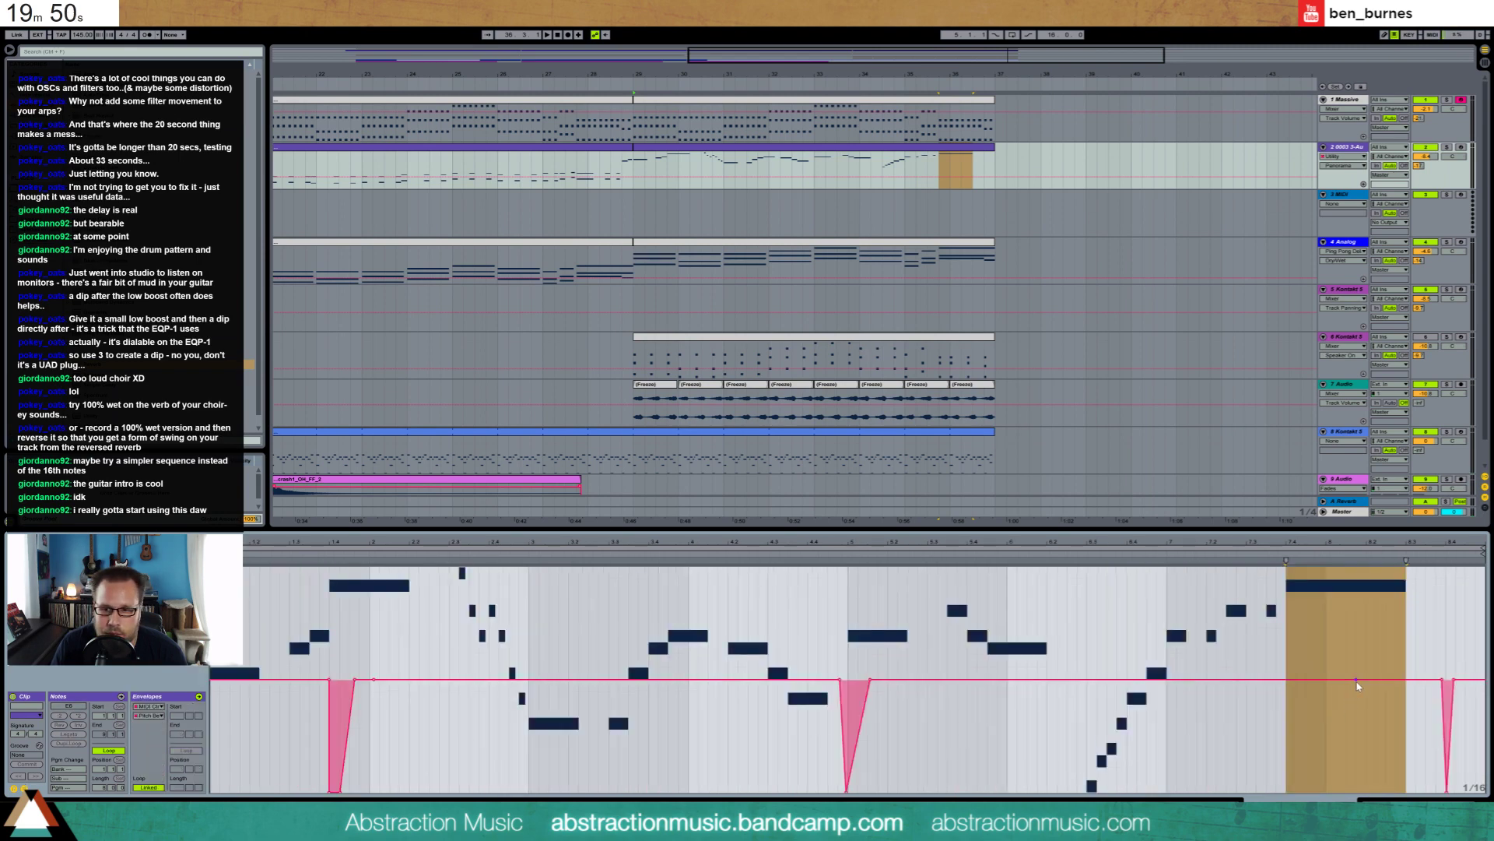
{"action": "left_click_drag", "start_coordinate": [1400, 680], "coordinate": [1476, 747]}
{"action": "key", "text": "Delete"}
{"action": "left_click", "coordinate": [1416, 650]}
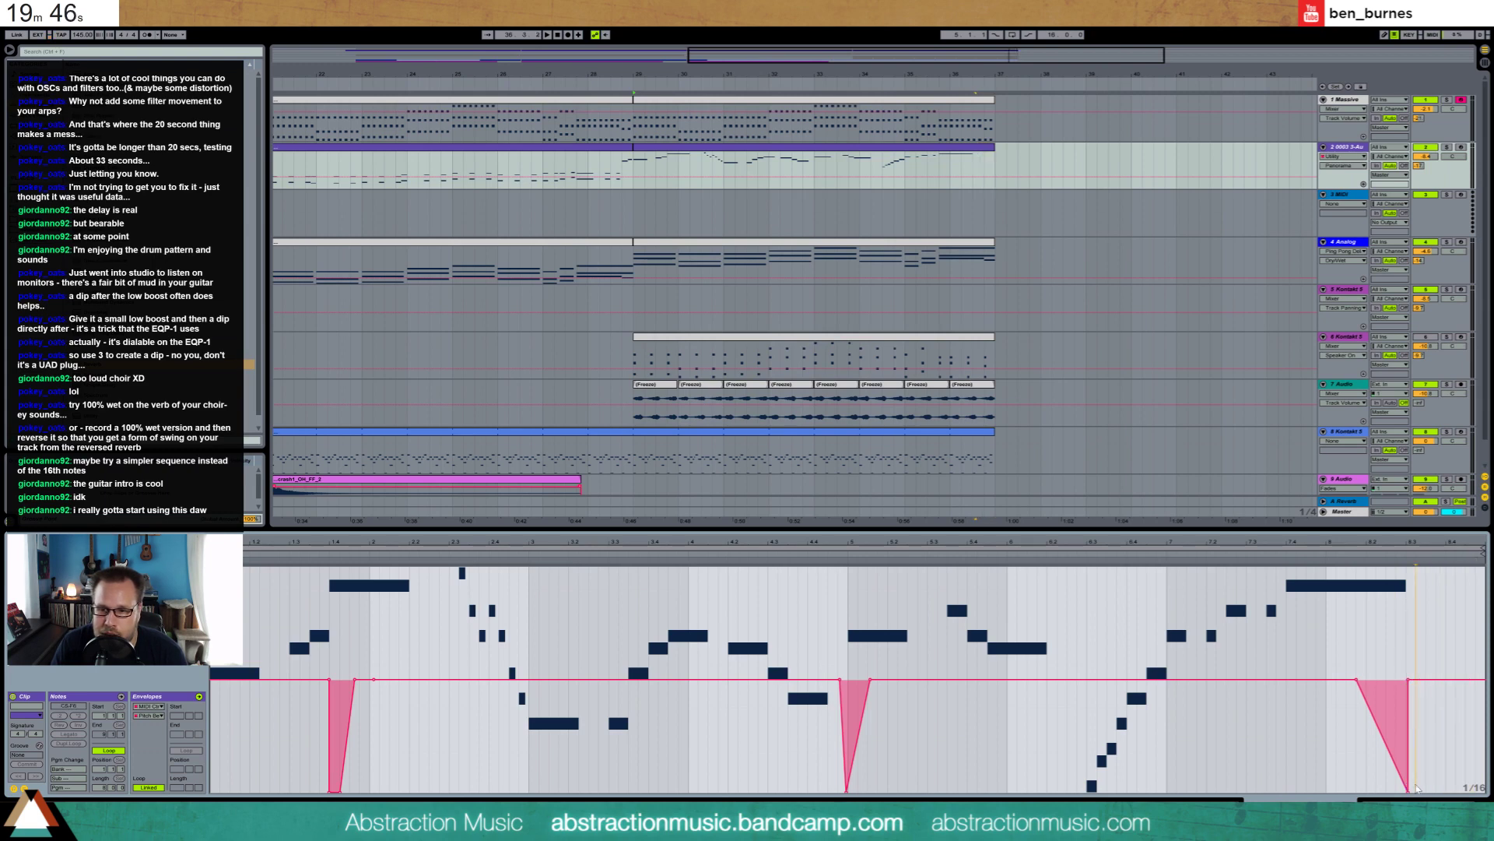
{"action": "left_click_drag", "start_coordinate": [1408, 792], "coordinate": [1404, 791]}
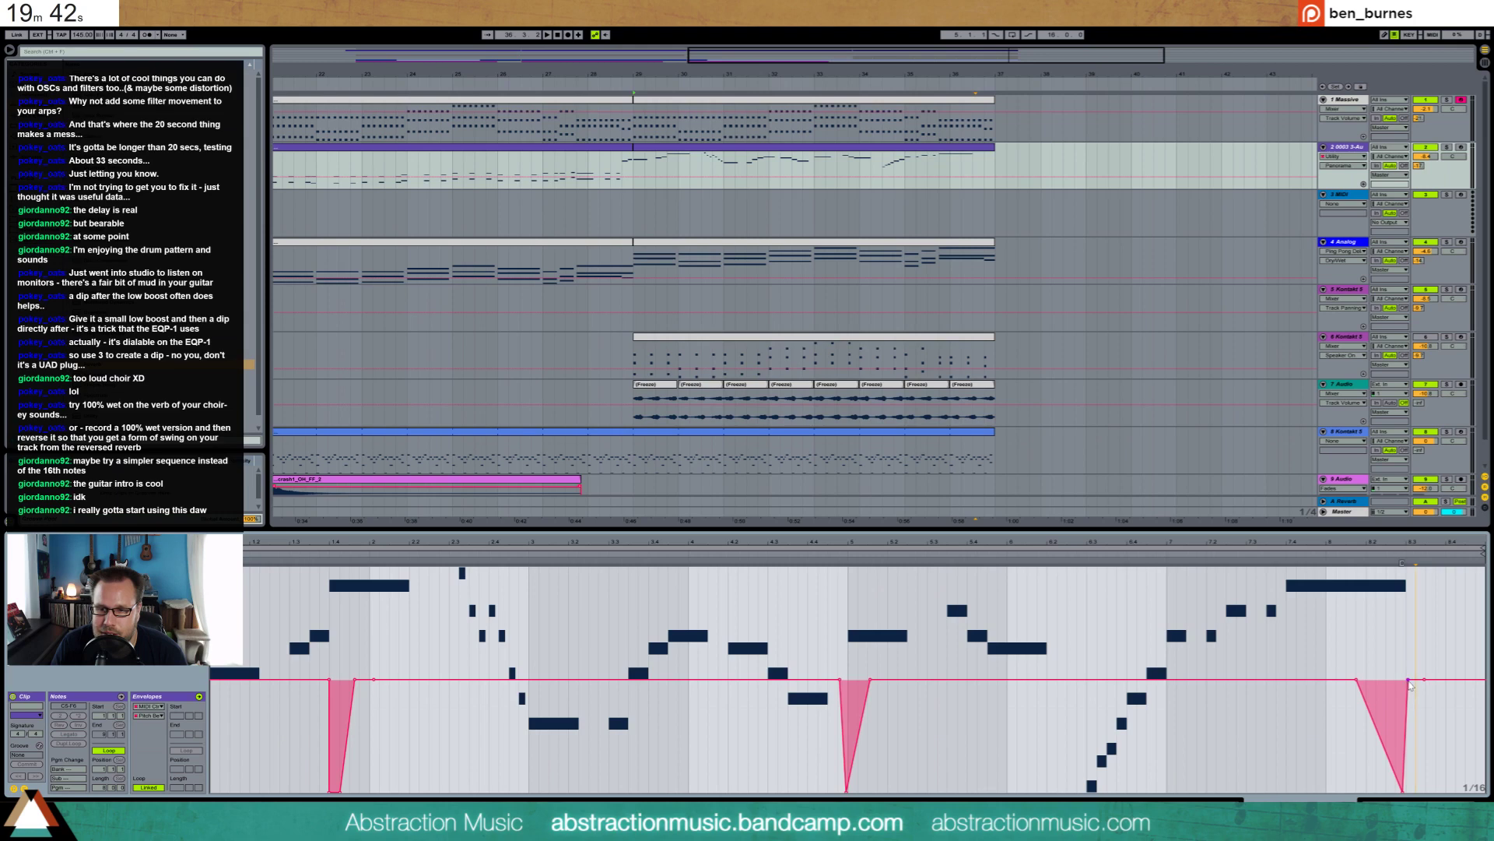
{"action": "left_click_drag", "start_coordinate": [1409, 682], "coordinate": [1414, 784]}
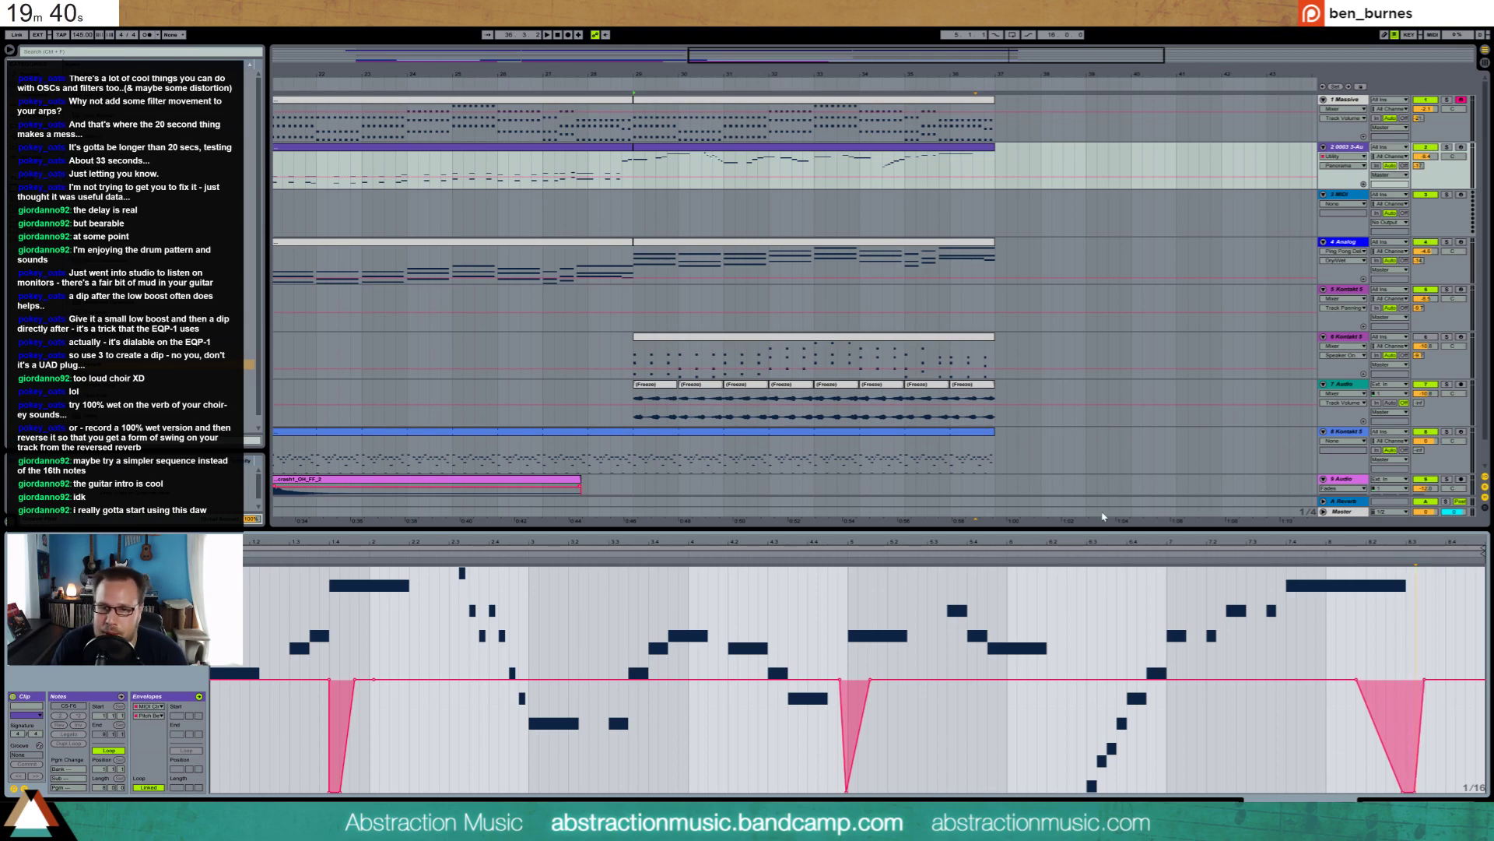
Slightly shorten the first four notes of the rising run near the end of the clip's sixth bar, and play them
{"action": "left_click", "coordinate": [24, 788]}
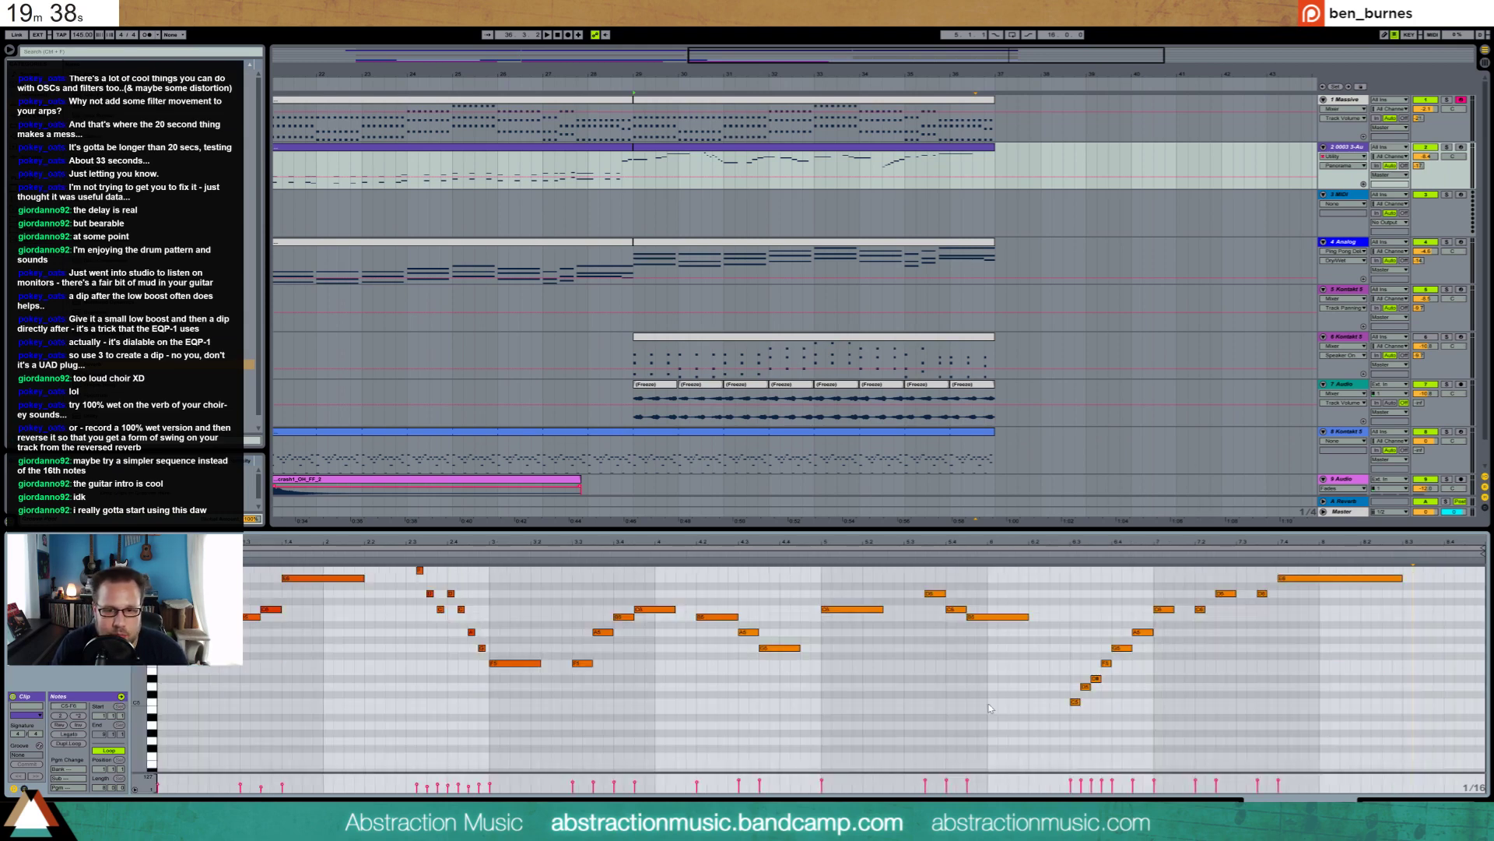
{"action": "left_click_drag", "start_coordinate": [1064, 641], "coordinate": [1099, 707]}
{"action": "left_click_drag", "start_coordinate": [1109, 653], "coordinate": [1109, 663]}
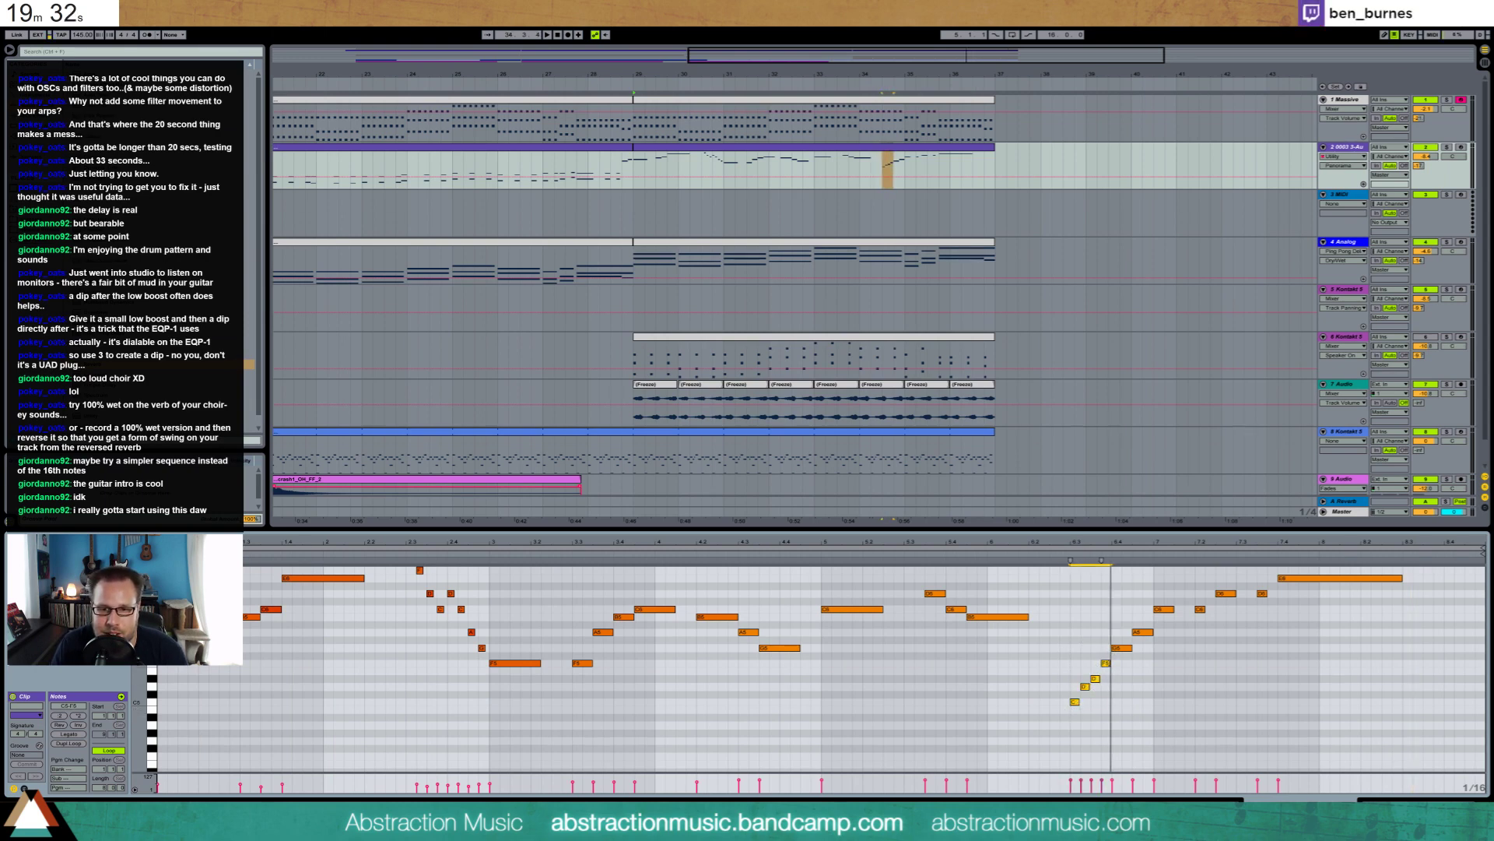
{"action": "key", "text": "space"}
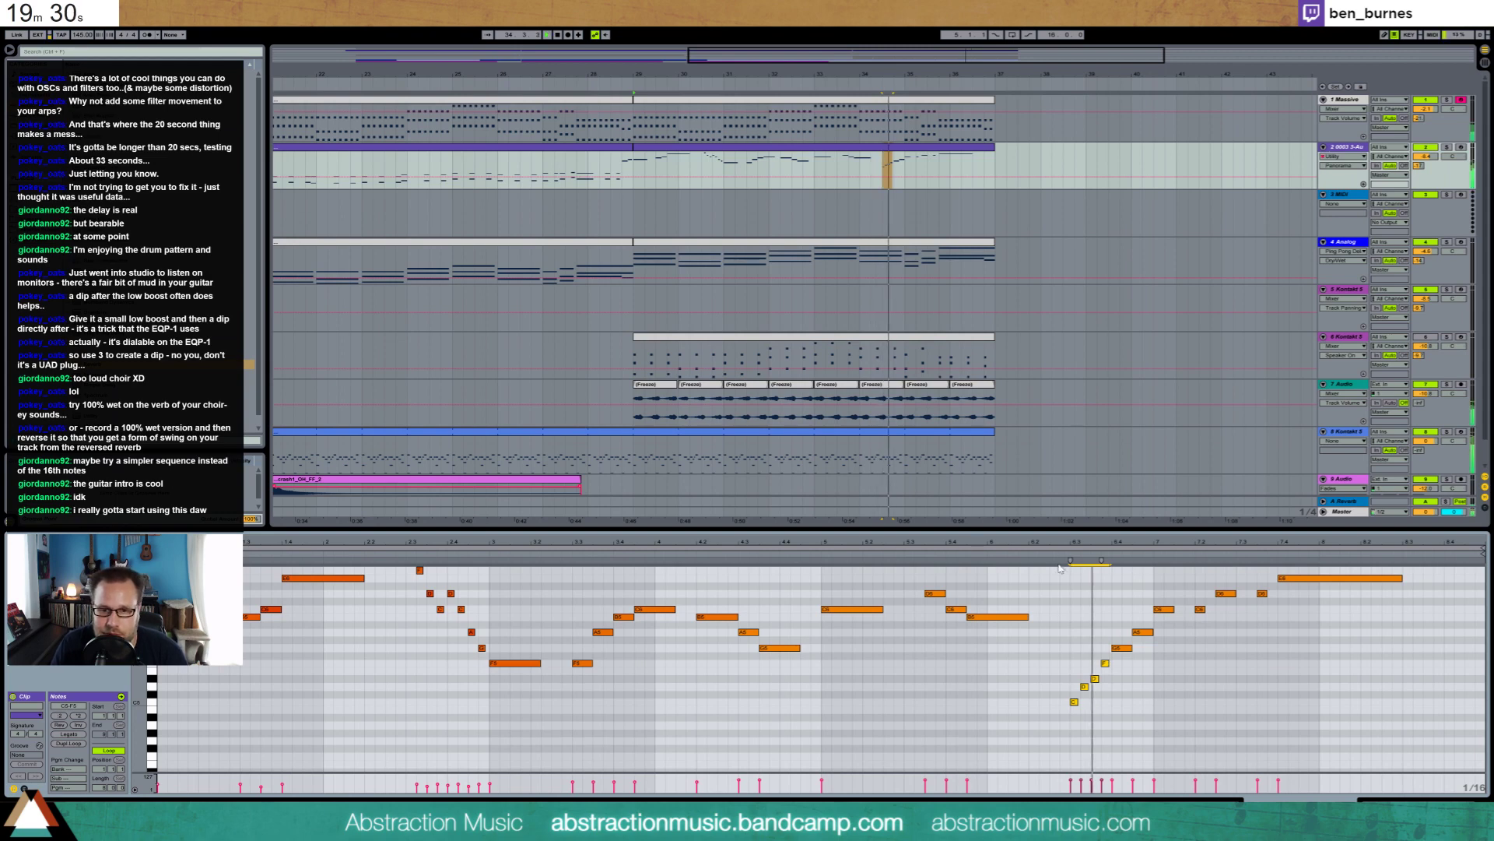
{"action": "key", "text": "space"}
Raise the third note of the rising run by one semitone and play from the start of the run
{"action": "left_click_drag", "start_coordinate": [1079, 636], "coordinate": [1104, 676]}
{"action": "left_click_drag", "start_coordinate": [1091, 665], "coordinate": [1095, 680]}
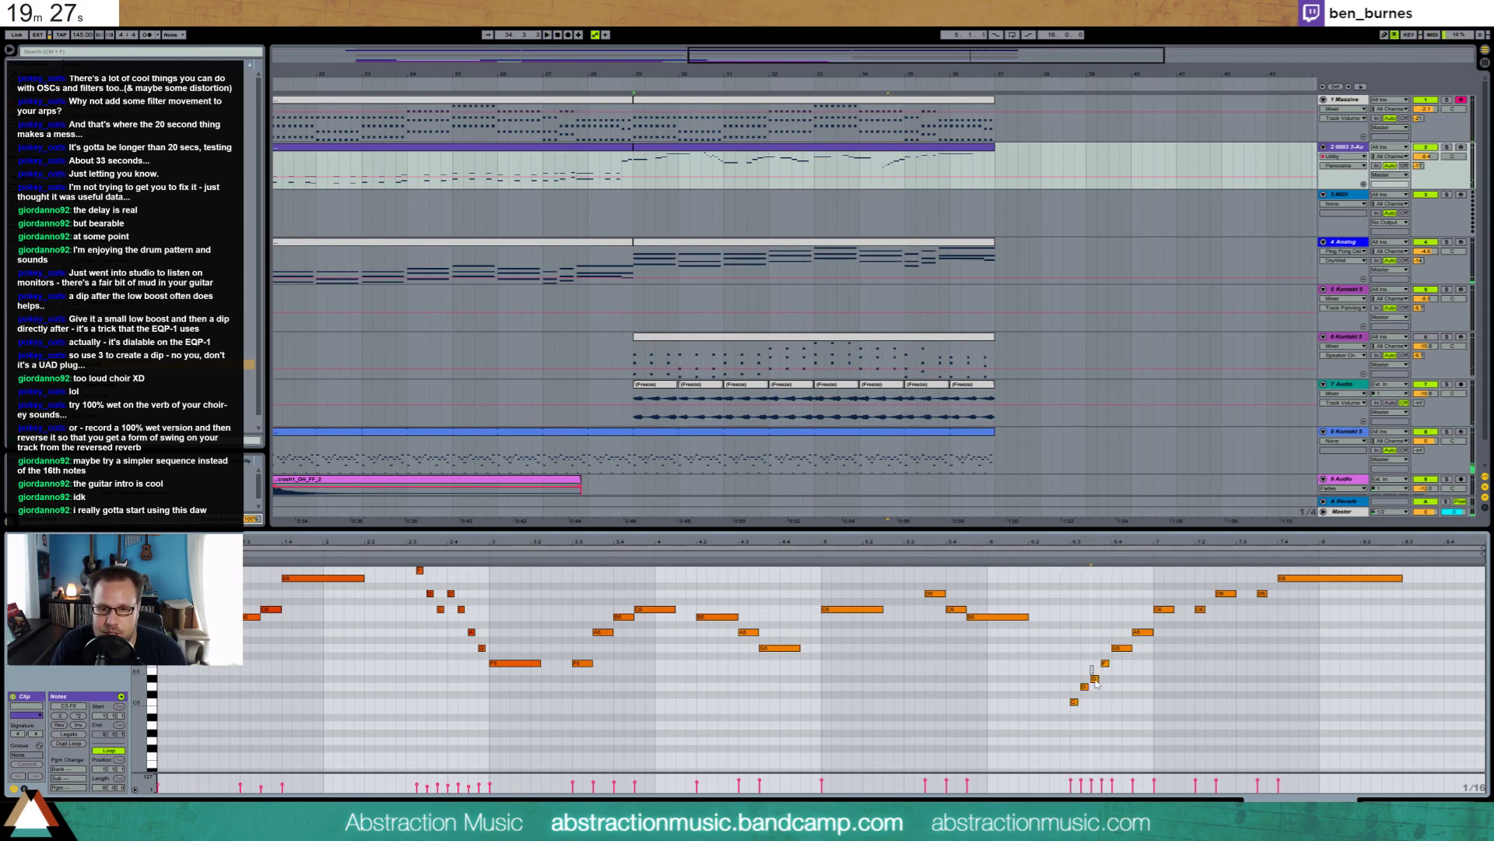
{"action": "left_click", "coordinate": [1066, 557]}
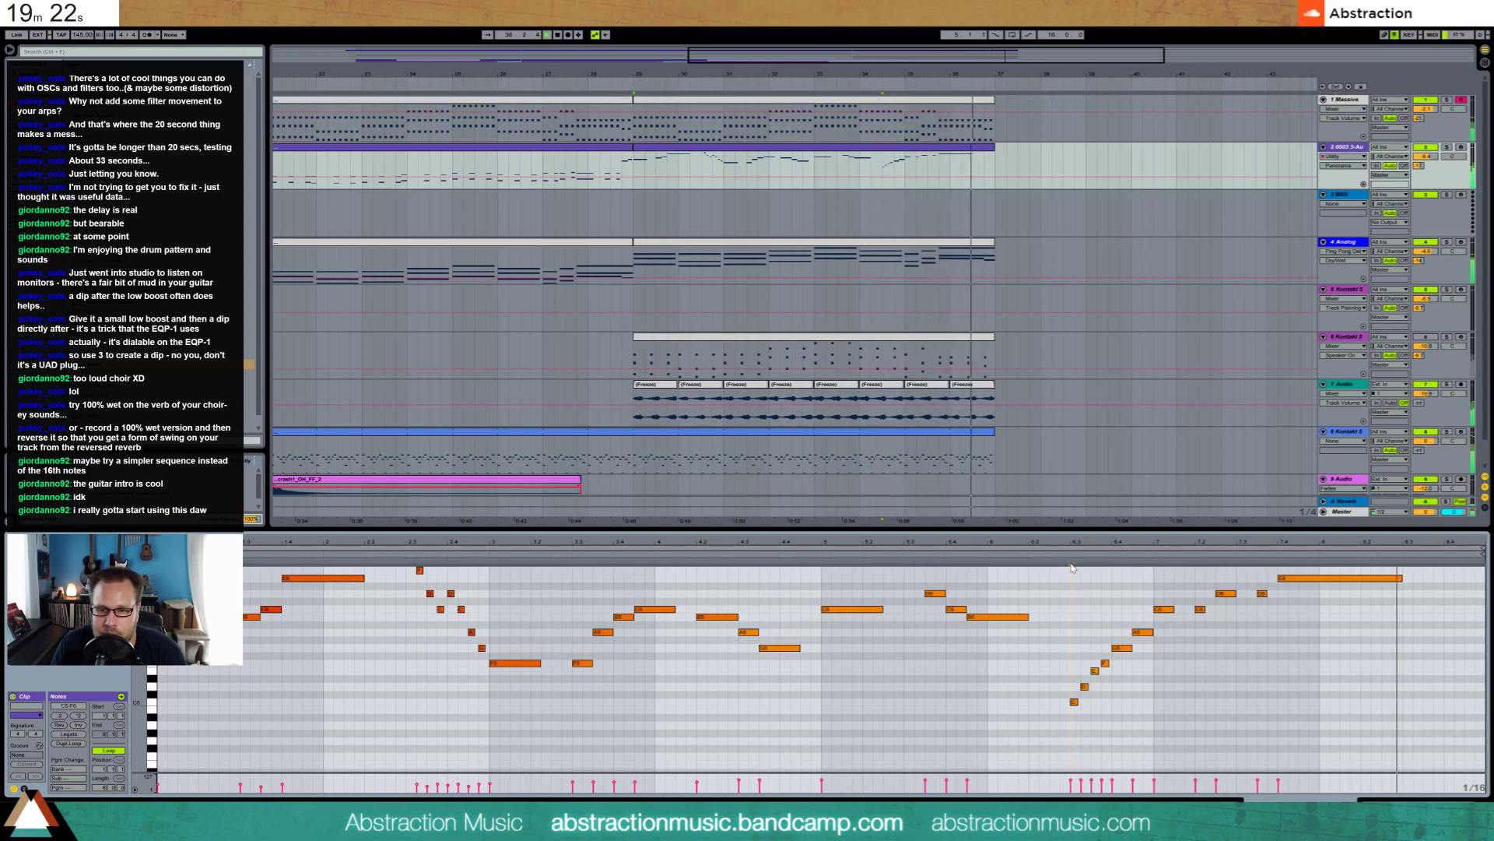
Extend the final long note to 8.4, shift its closing pitch-bend dip later to match, and play the ending
{"action": "left_click_drag", "start_coordinate": [1401, 581], "coordinate": [1444, 580]}
{"action": "left_click", "coordinate": [24, 787]}
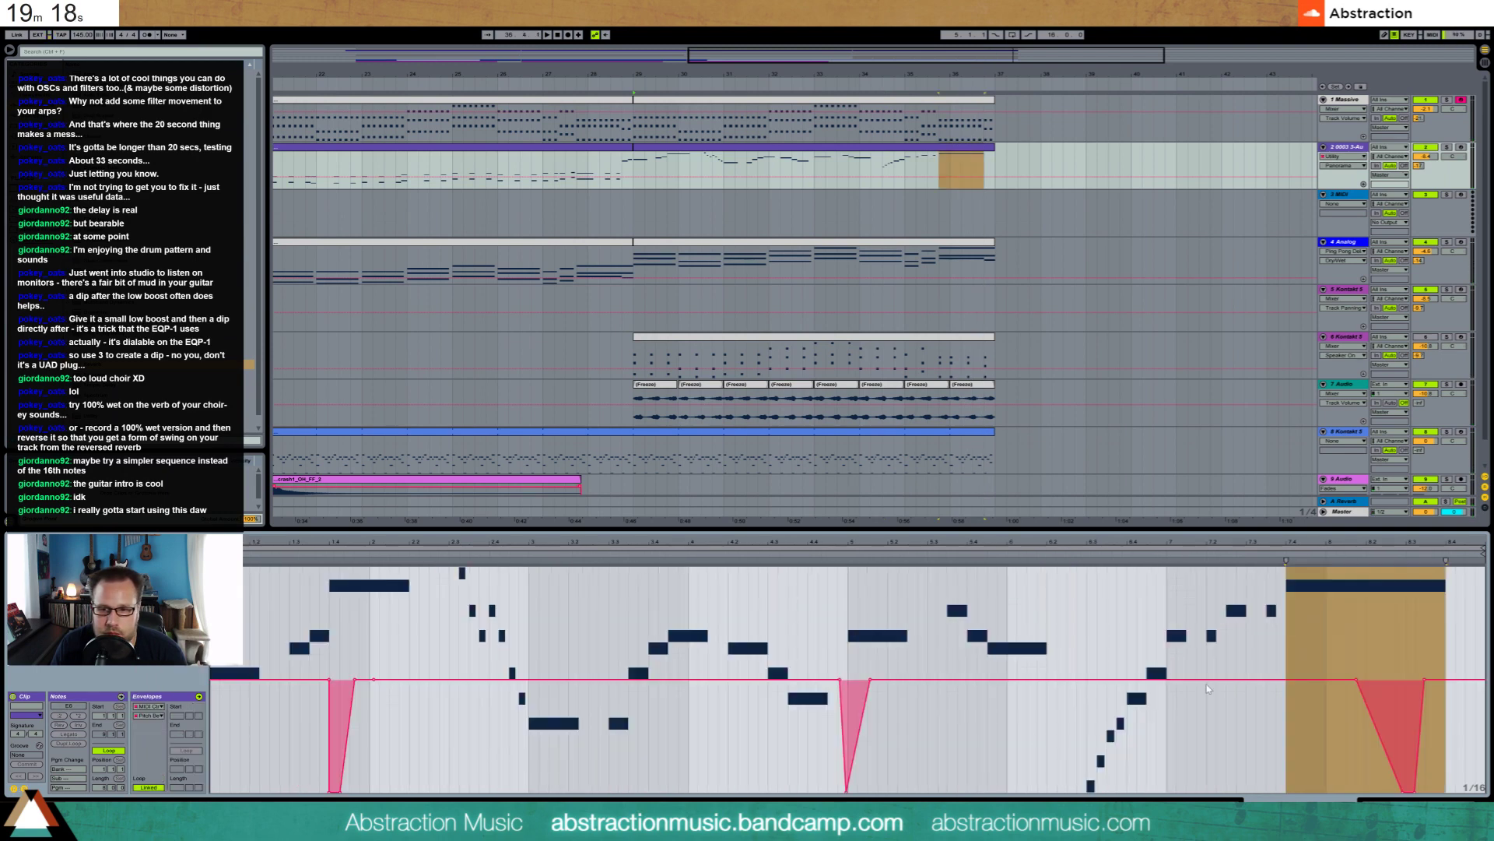
{"action": "left_click", "coordinate": [1372, 647]}
{"action": "left_click", "coordinate": [1426, 739]}
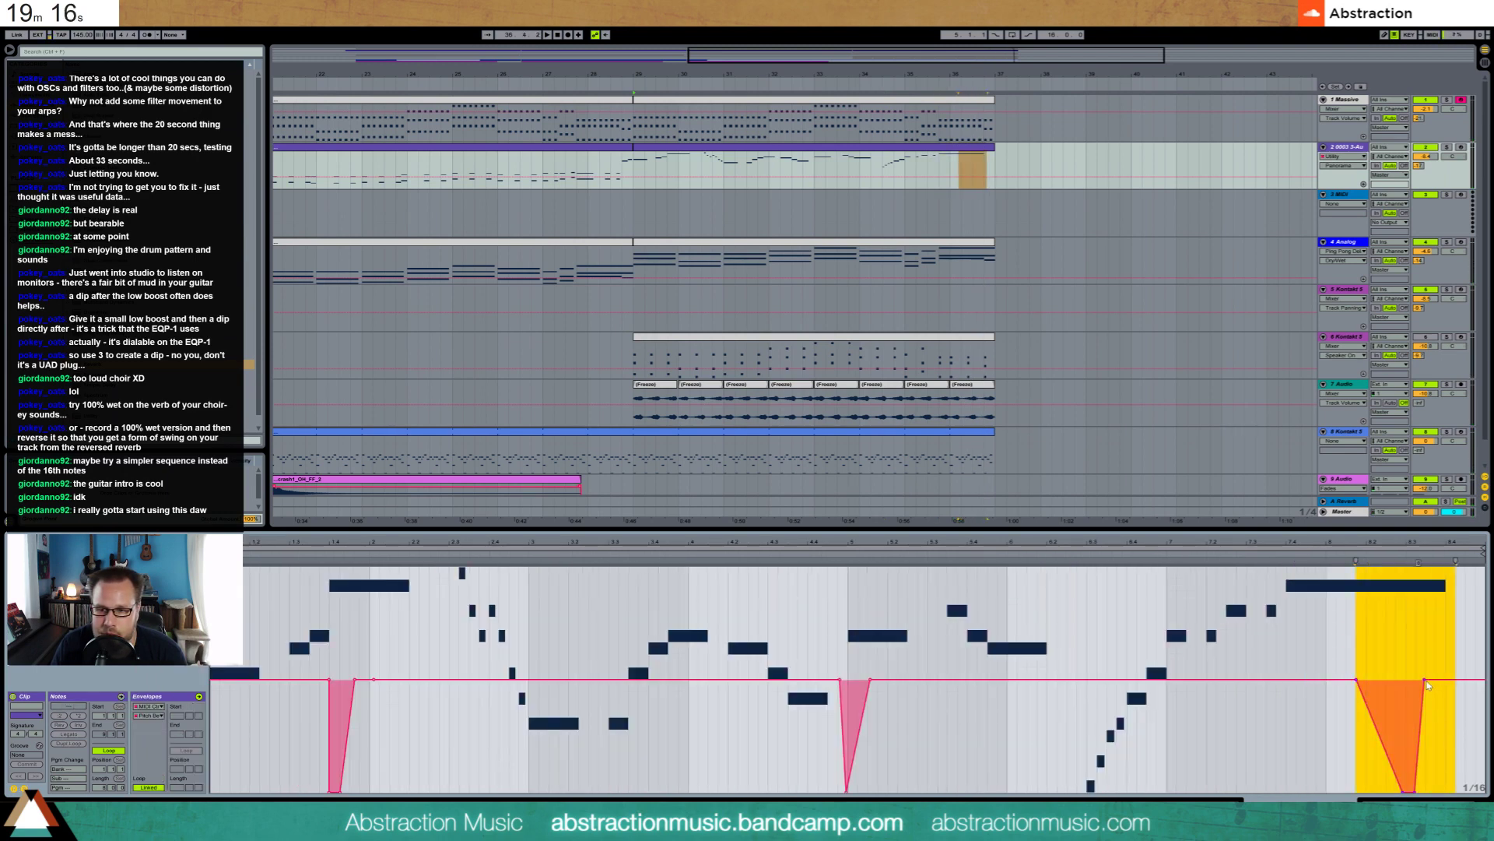
{"action": "left_click_drag", "start_coordinate": [1429, 685], "coordinate": [1479, 683]}
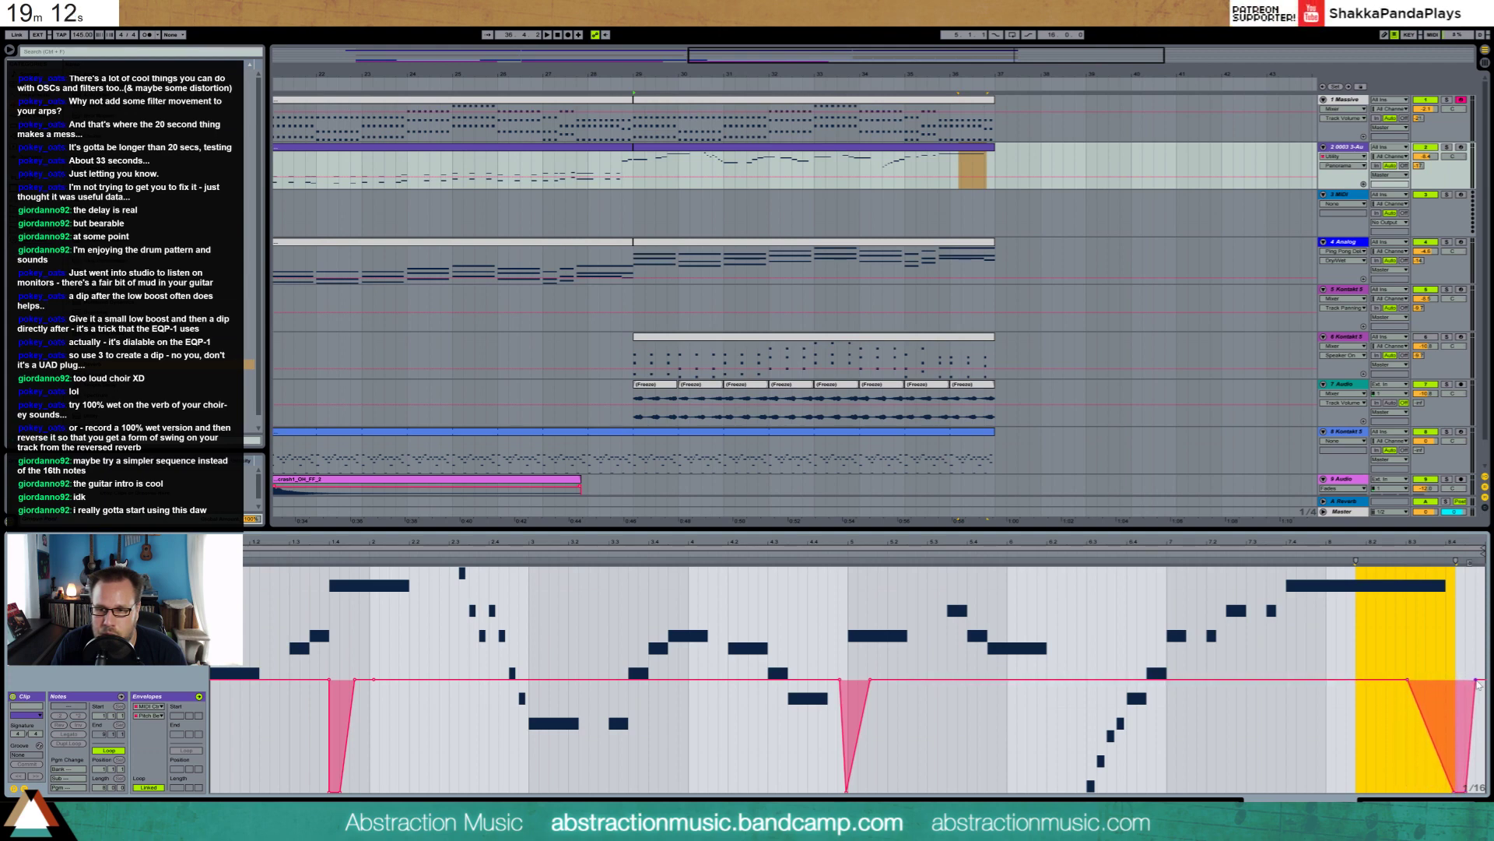
{"action": "left_click", "coordinate": [1433, 770]}
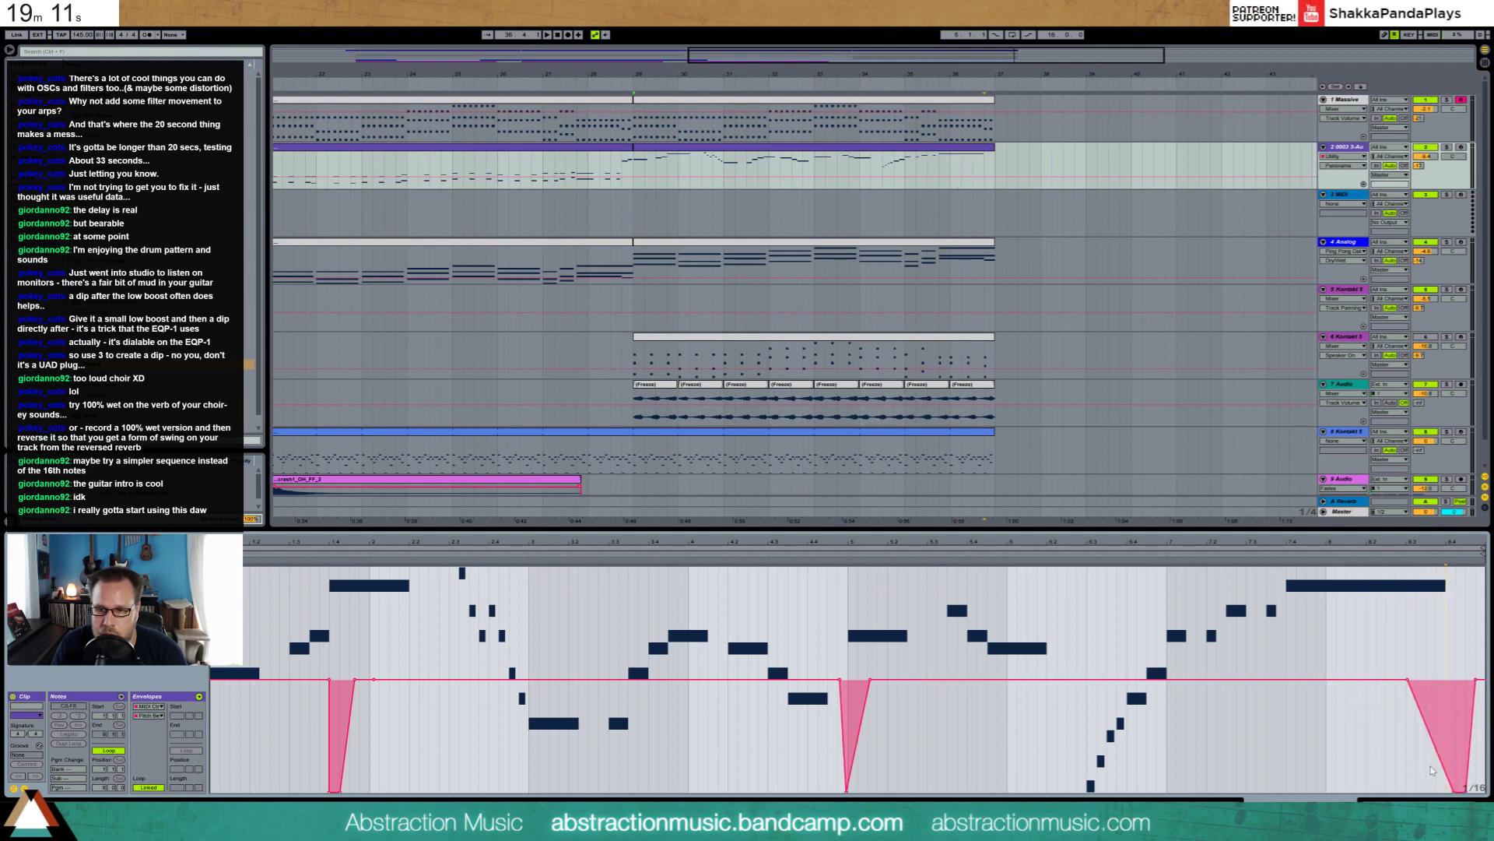
{"action": "left_click", "coordinate": [1408, 681]}
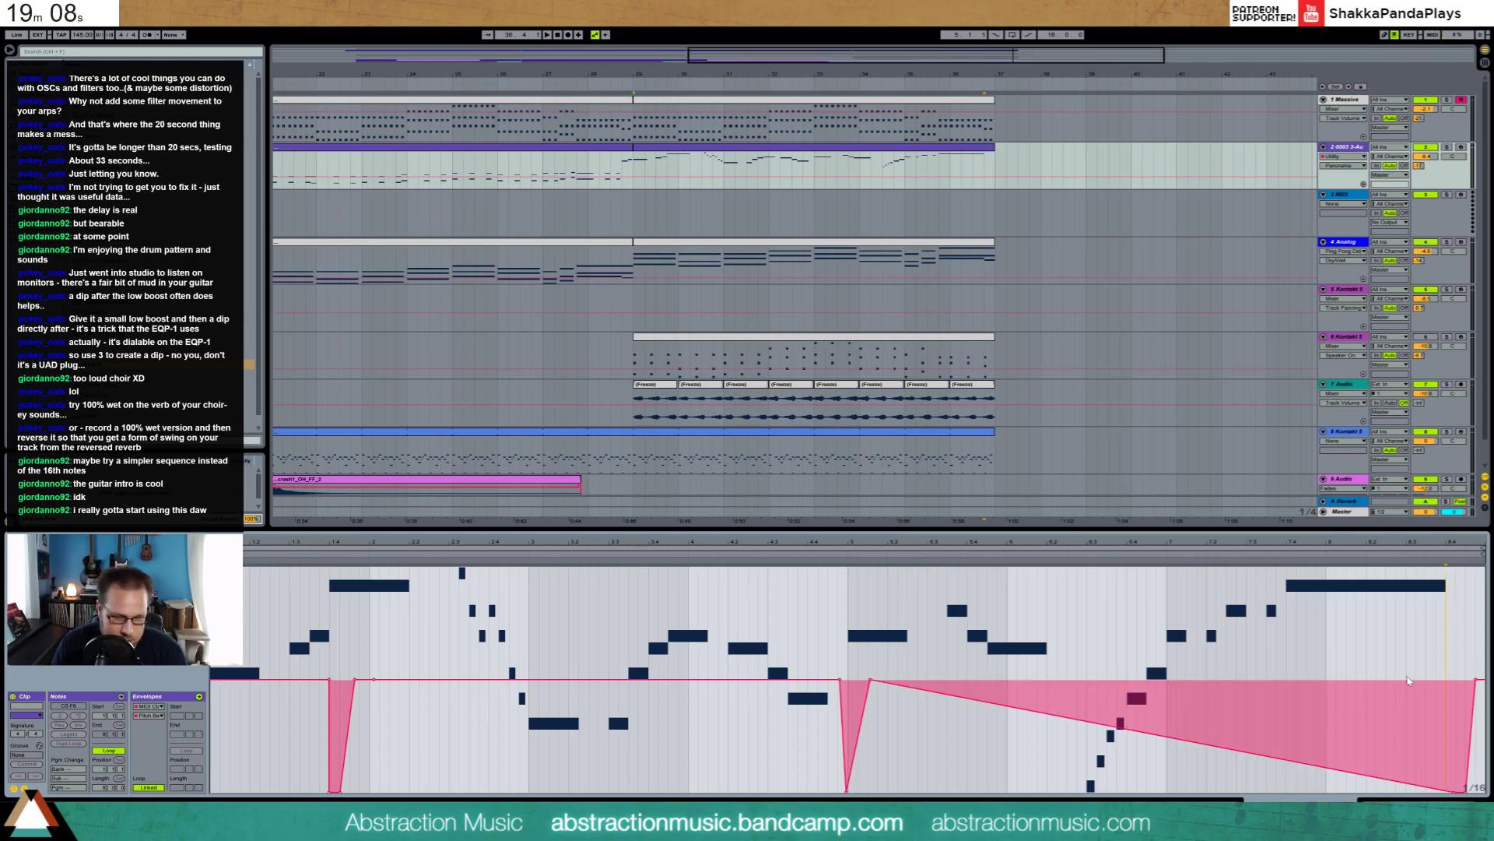
{"action": "key", "text": "ctrl+z"}
{"action": "left_click_drag", "start_coordinate": [1408, 681], "coordinate": [1407, 682]}
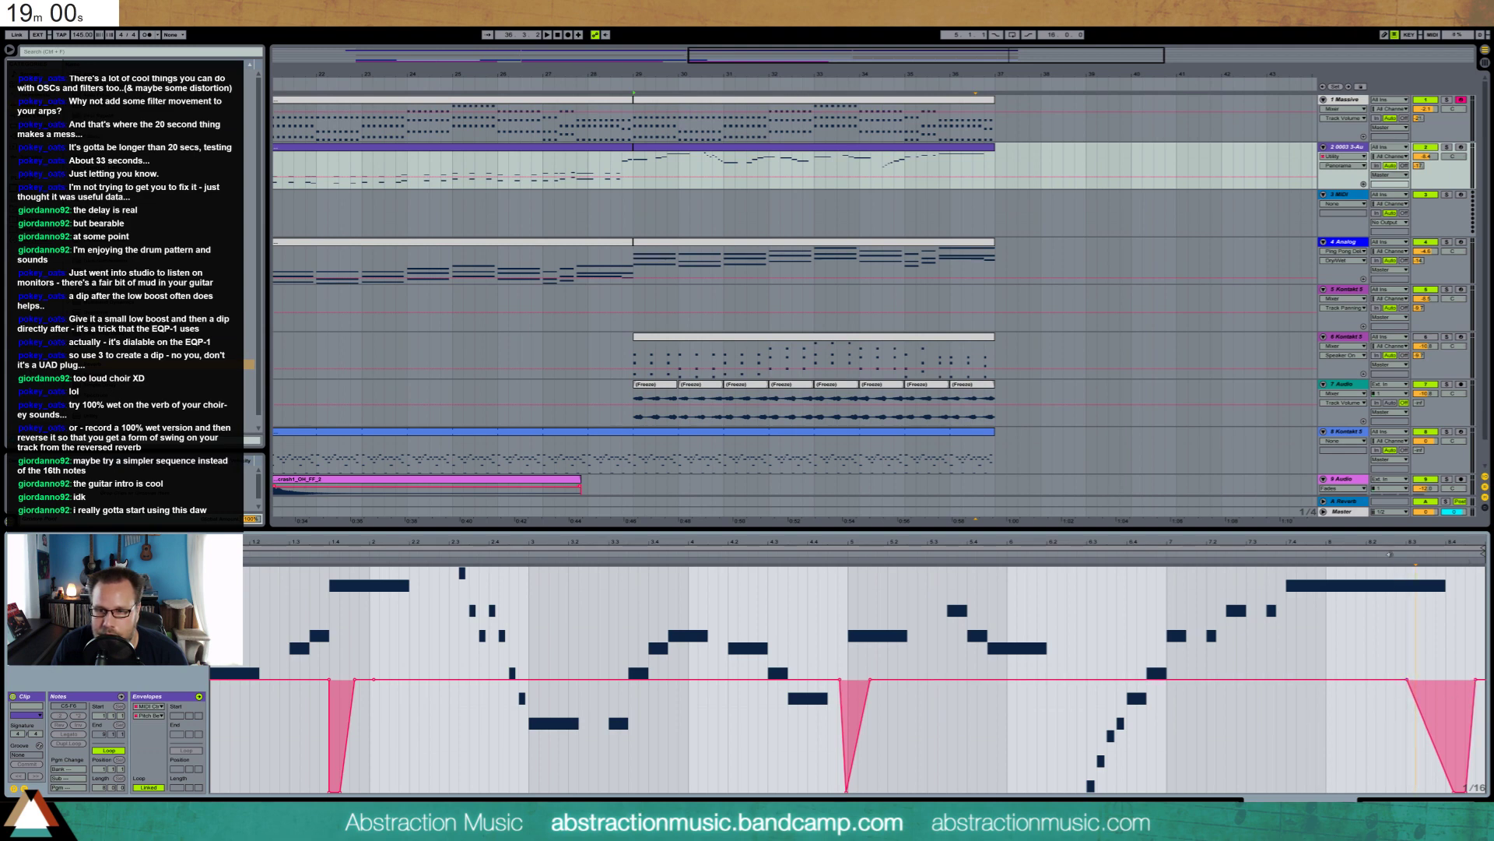
{"action": "key", "text": "space"}
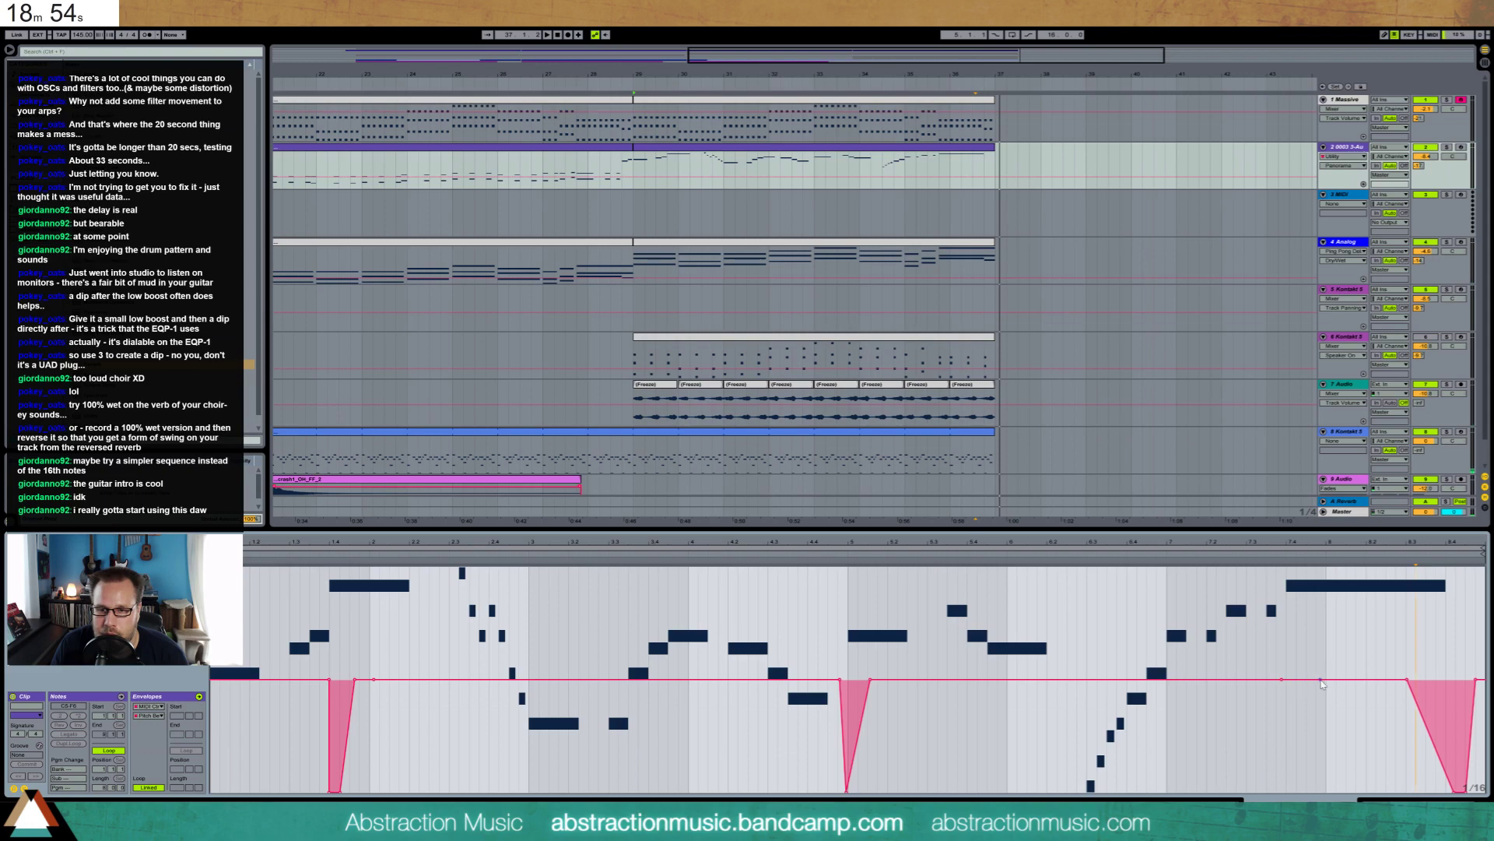
Add a narrow full-depth pitch-bend dip at the start of the final long note, and play it
{"action": "left_click_drag", "start_coordinate": [1299, 680], "coordinate": [1297, 792]}
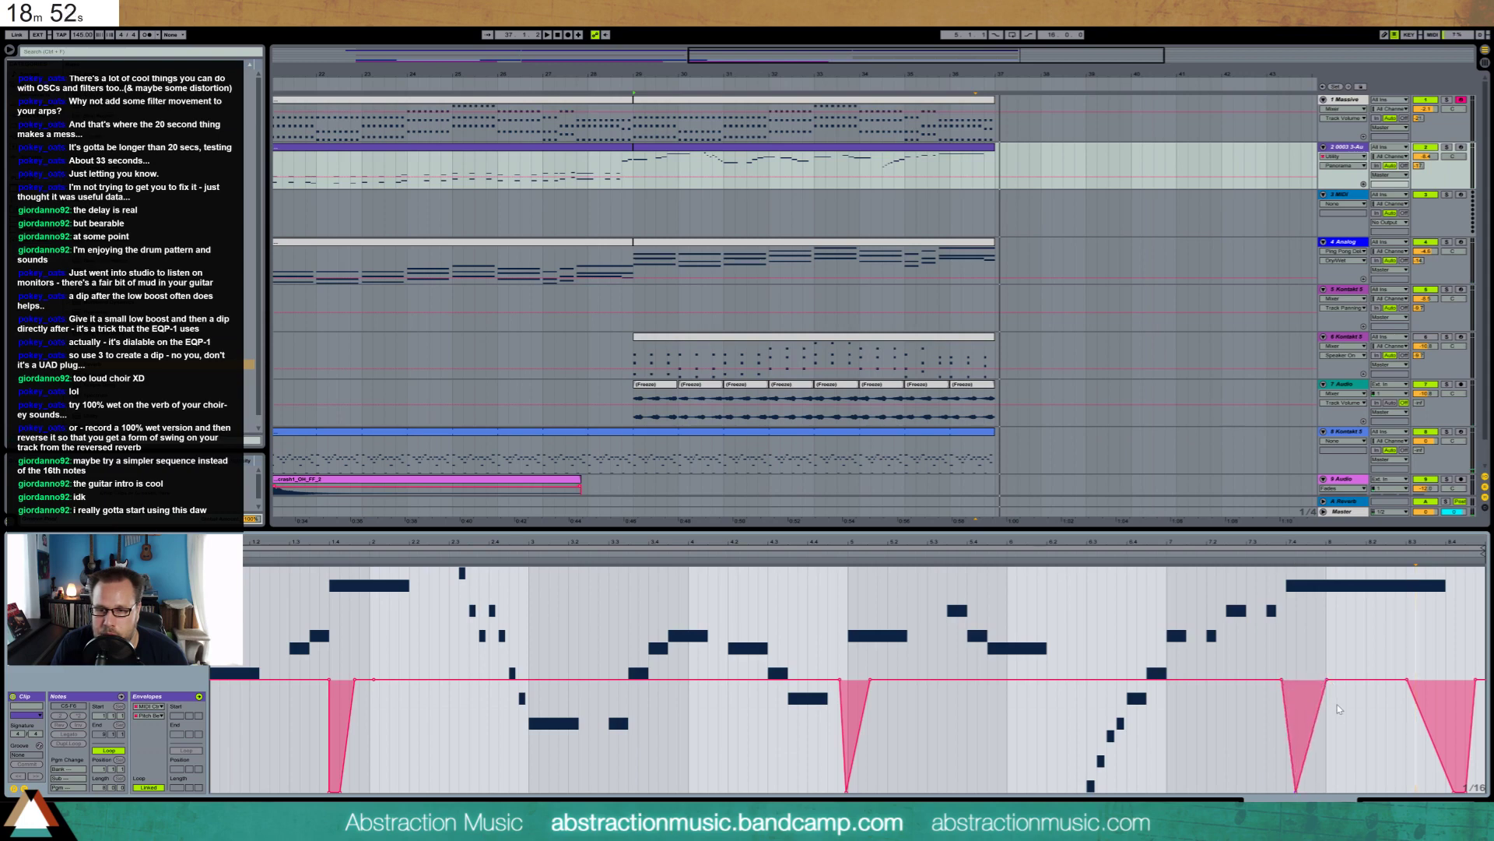
{"action": "left_click_drag", "start_coordinate": [1328, 682], "coordinate": [1300, 680]}
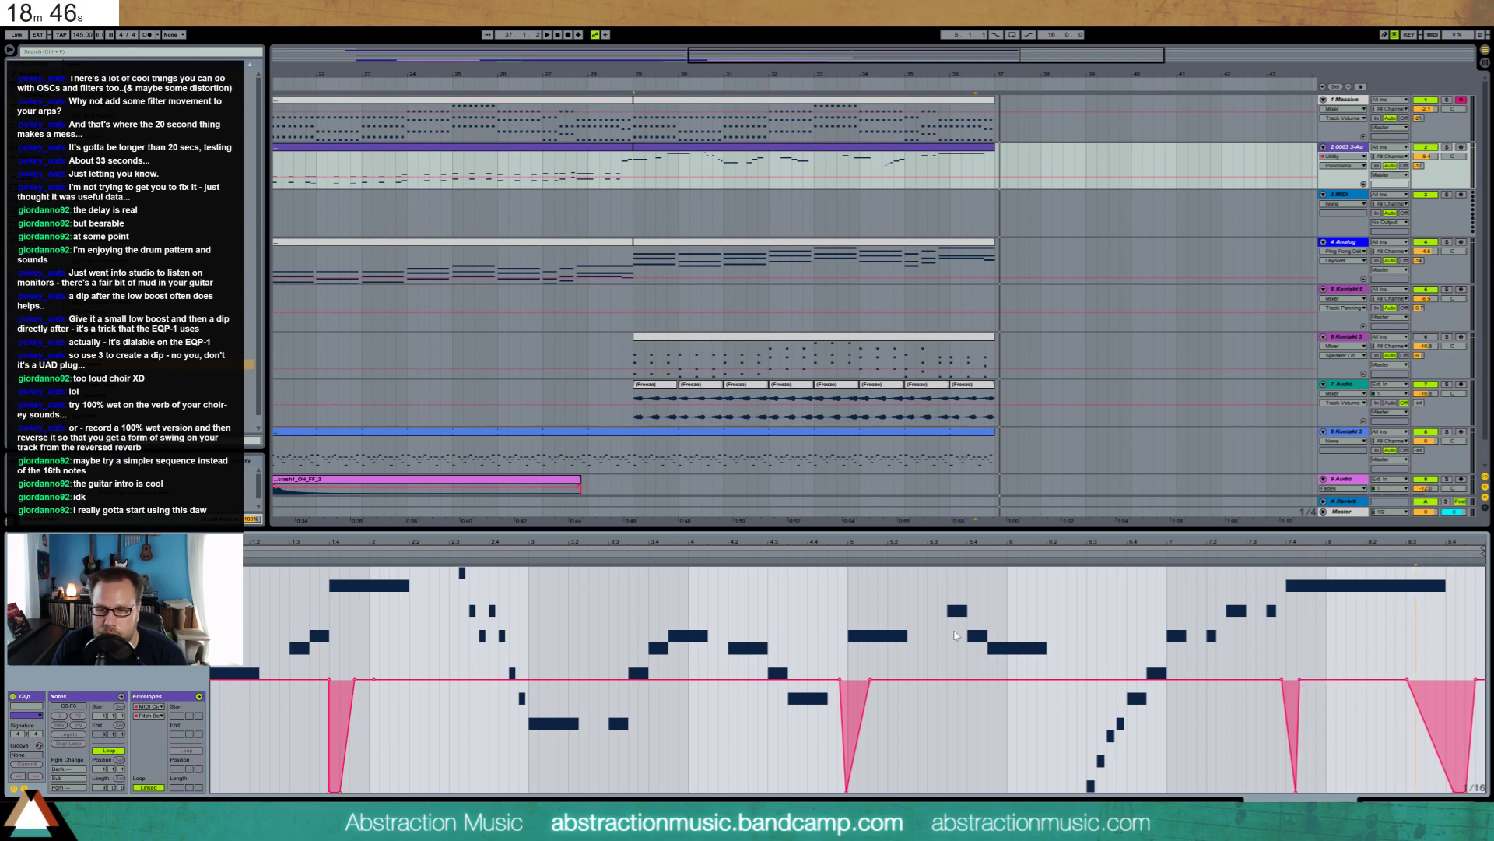
{"action": "left_click", "coordinate": [1216, 560]}
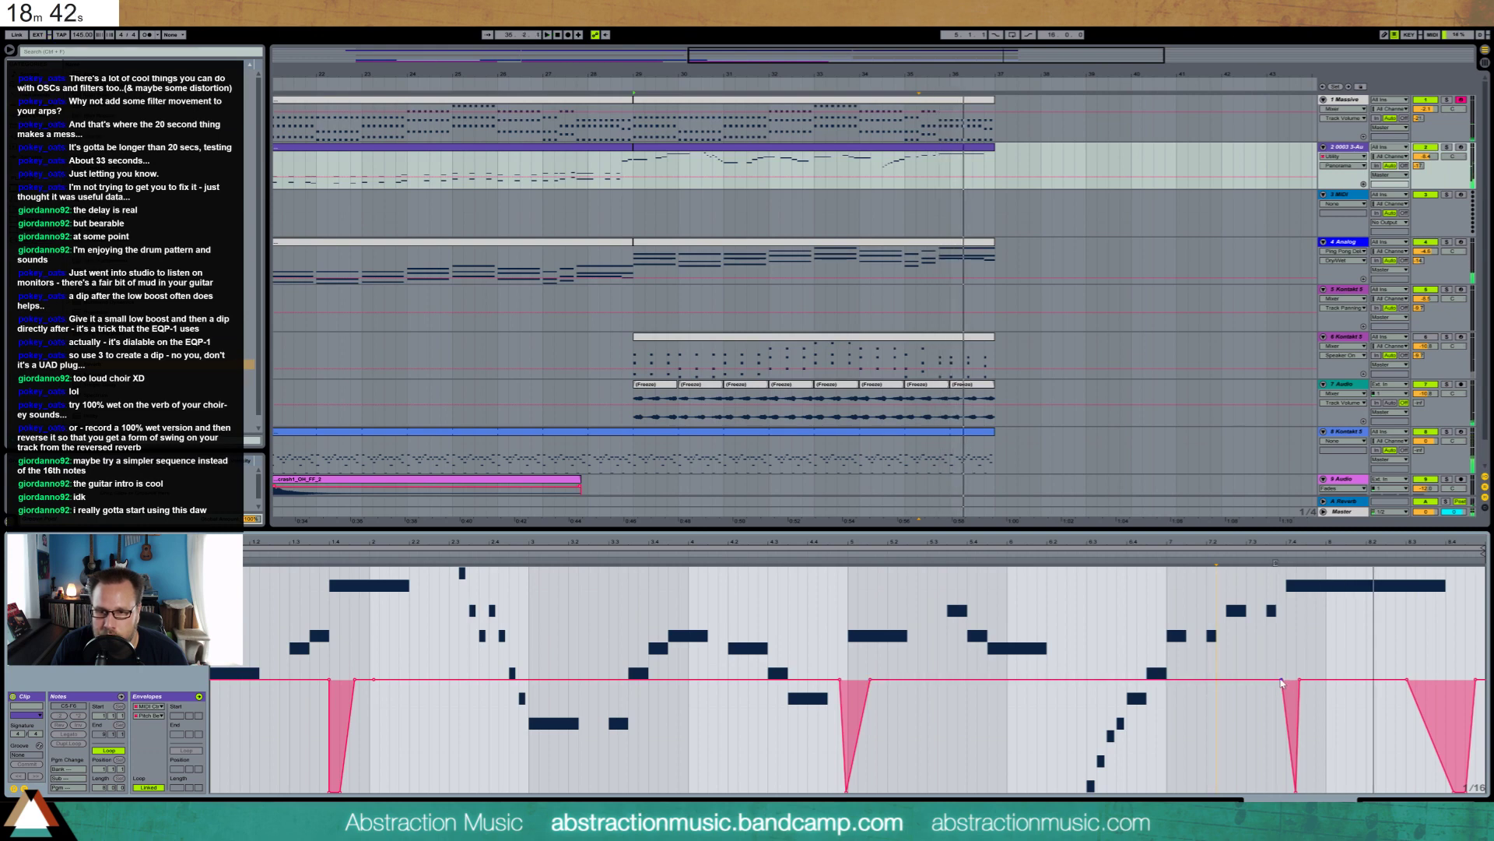
{"action": "left_click_drag", "start_coordinate": [1282, 679], "coordinate": [1286, 679]}
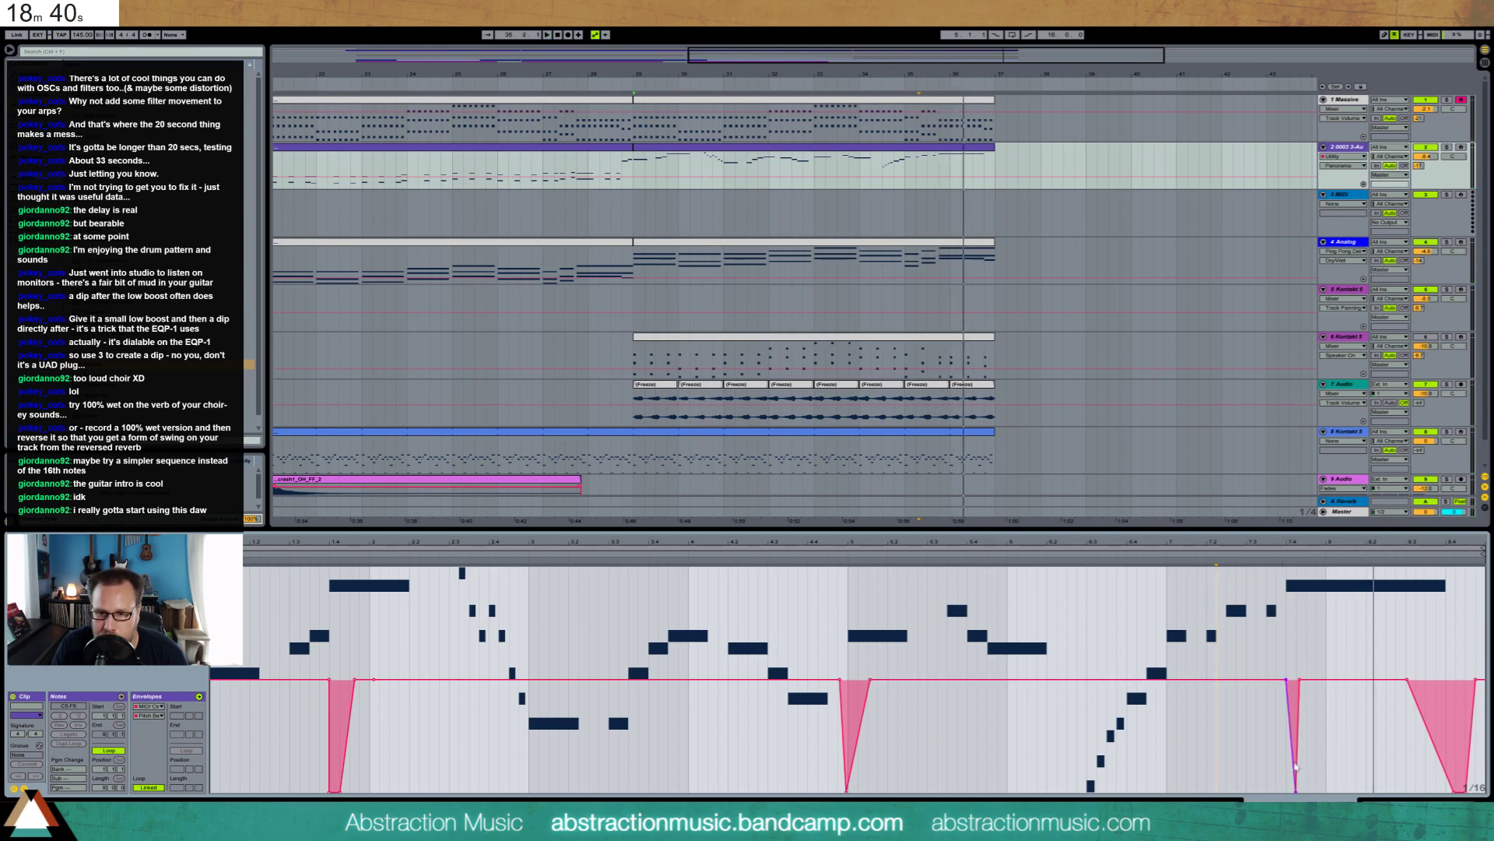
{"action": "left_click_drag", "start_coordinate": [1296, 792], "coordinate": [1289, 792]}
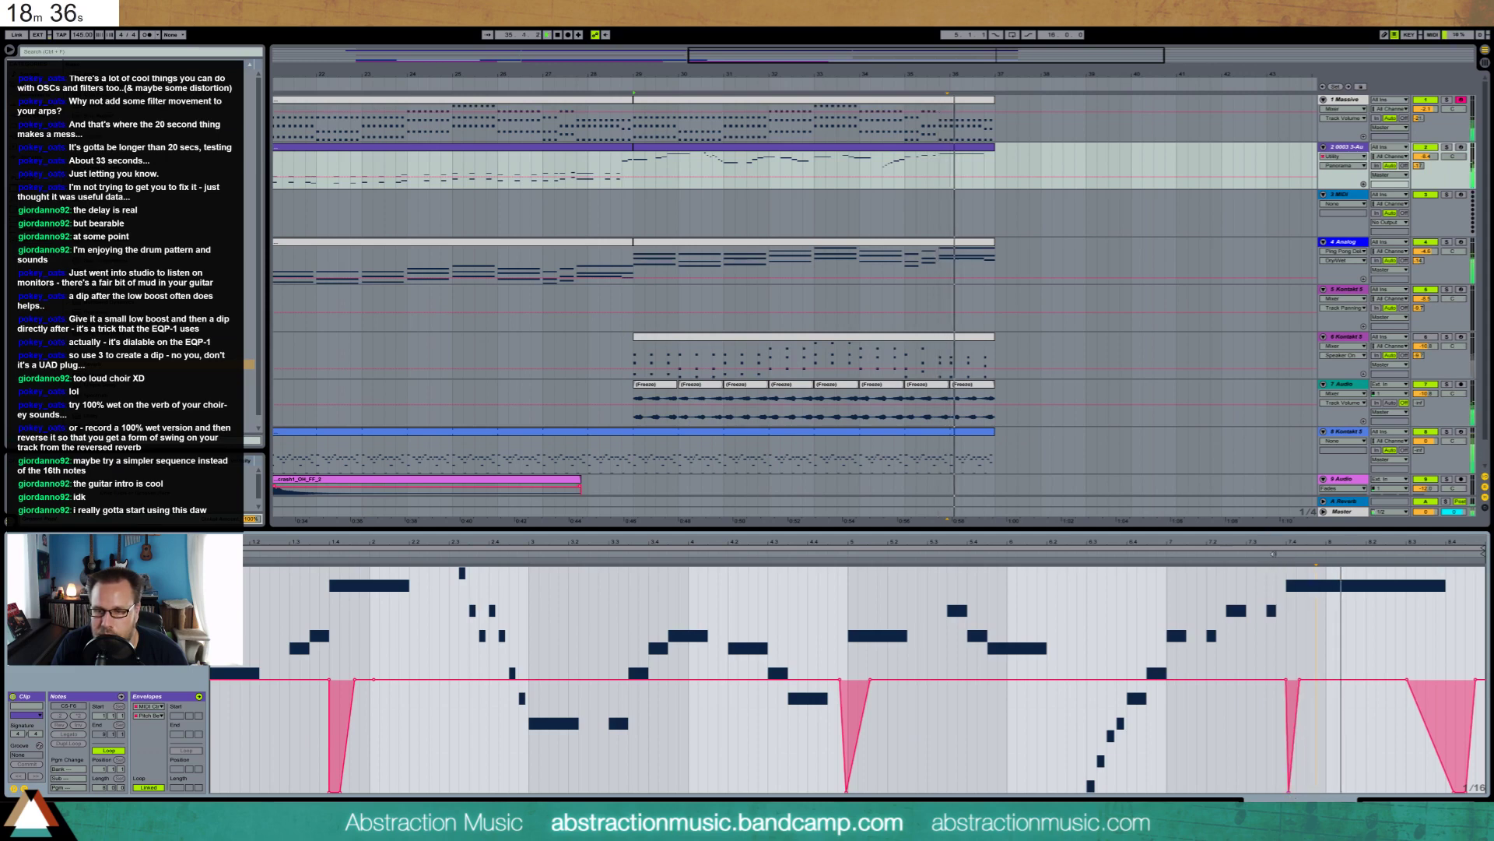
{"action": "key", "text": "space"}
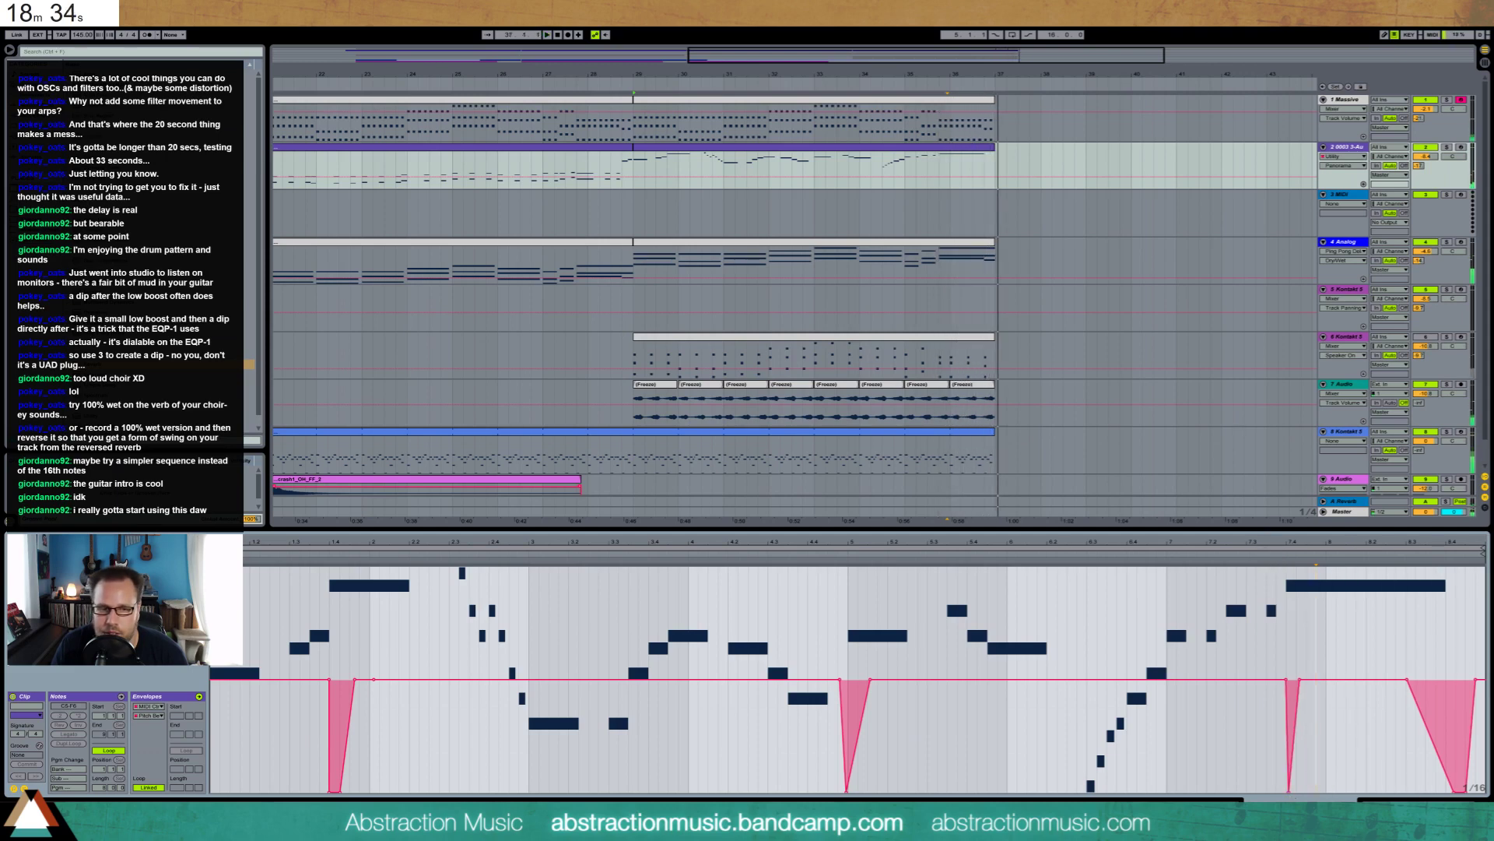
Extend the lead's ending by a sixteenth and retrigger the final high note at 8.2.2, then play it
{"action": "left_click", "coordinate": [25, 788]}
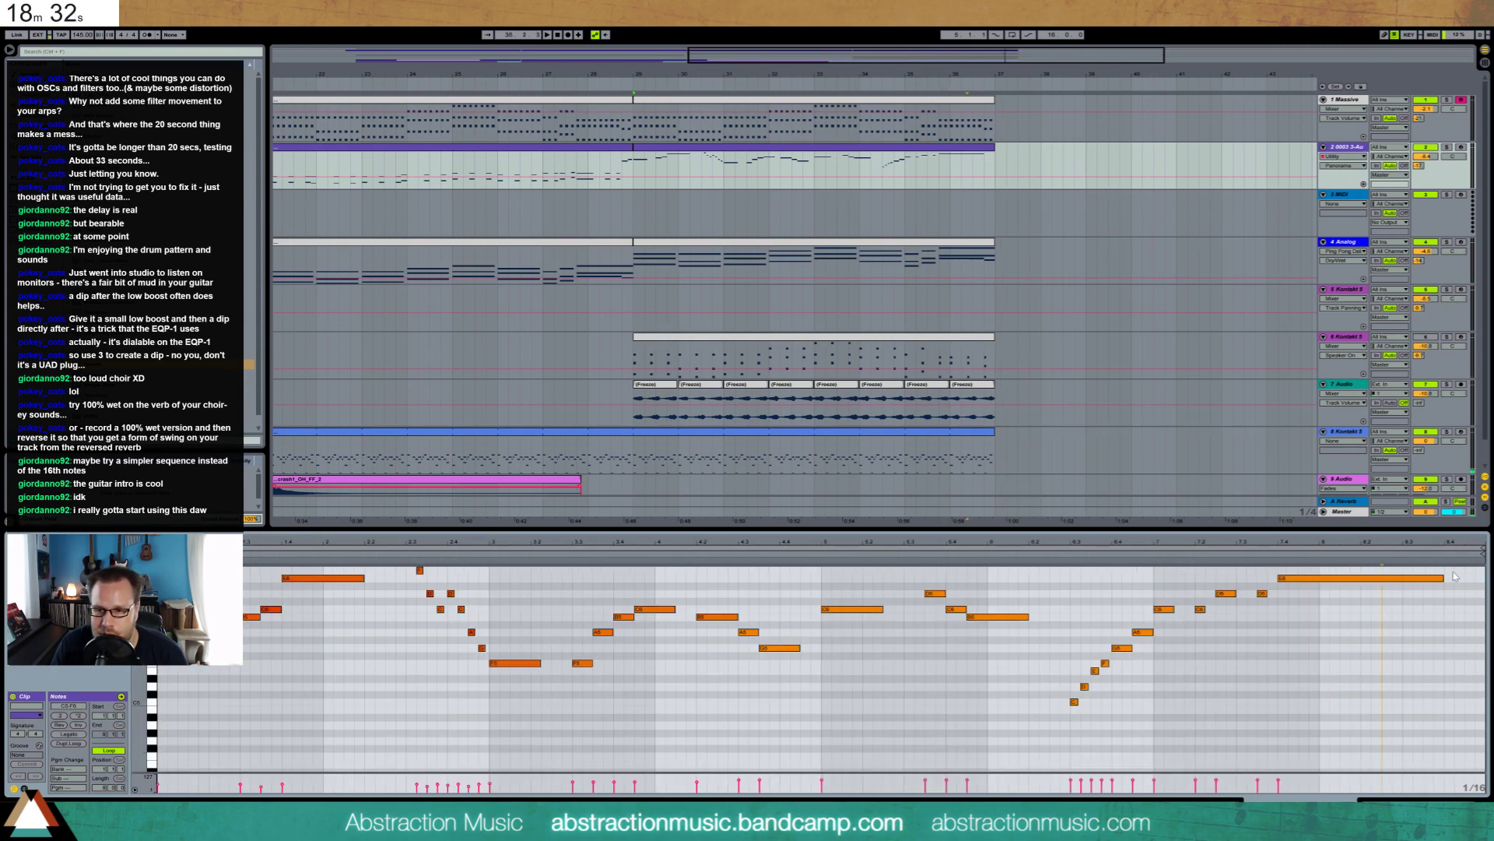
{"action": "mouse_move", "coordinate": [1442, 577]}
{"action": "left_mouse_down"}
{"action": "mouse_move", "coordinate": [1370, 579]}
{"action": "mouse_move", "coordinate": [1453, 579]}
{"action": "left_mouse_up"}
{"action": "double_click", "coordinate": [1377, 579]}
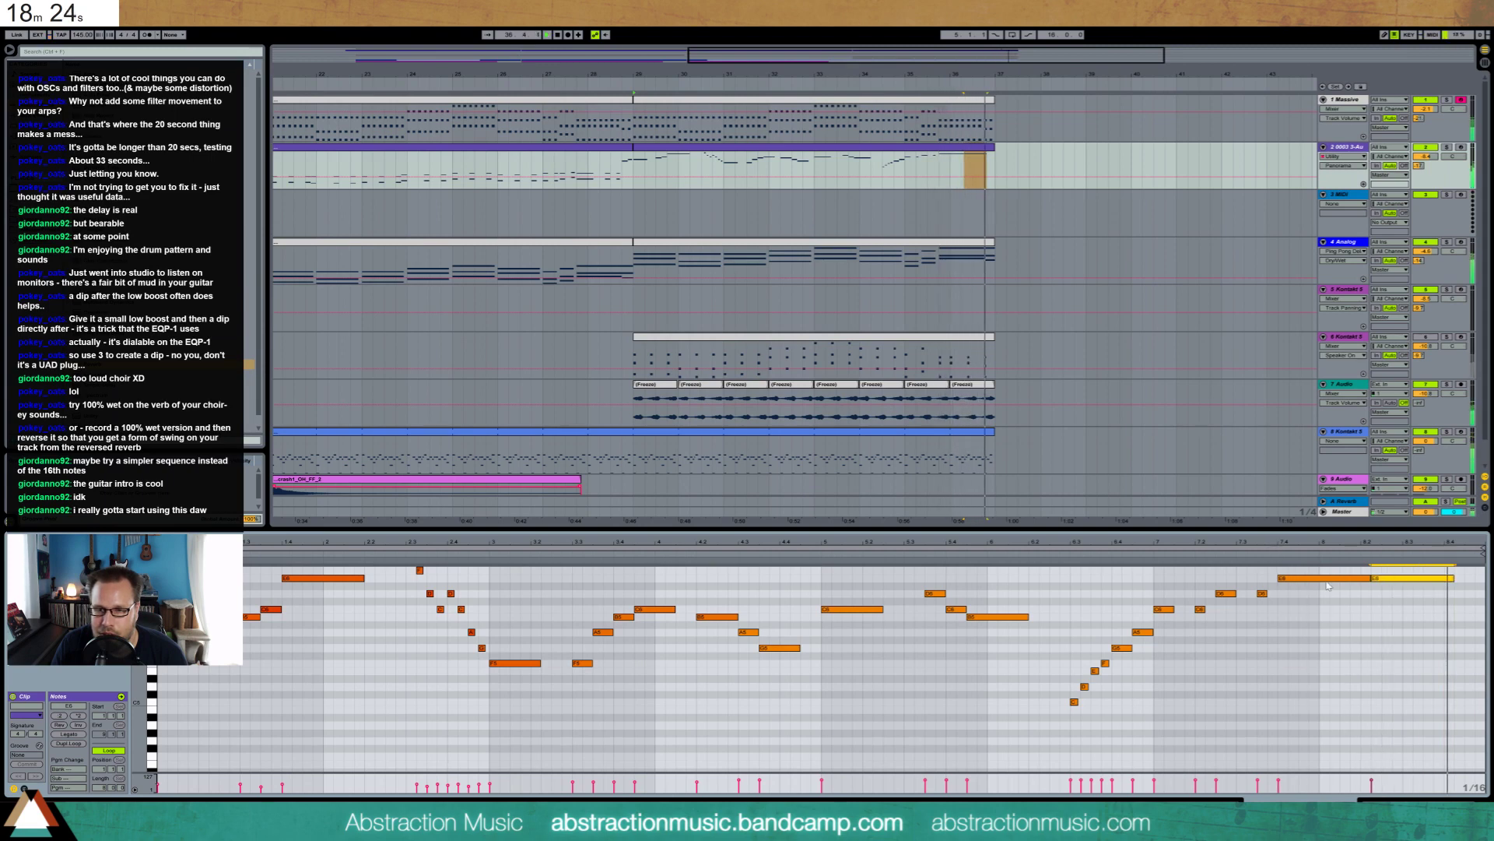
{"action": "key", "text": "space"}
Narrow the closing pitch-bend dip by moving its start later, and shift its low point slightly later
{"action": "left_click", "coordinate": [24, 788]}
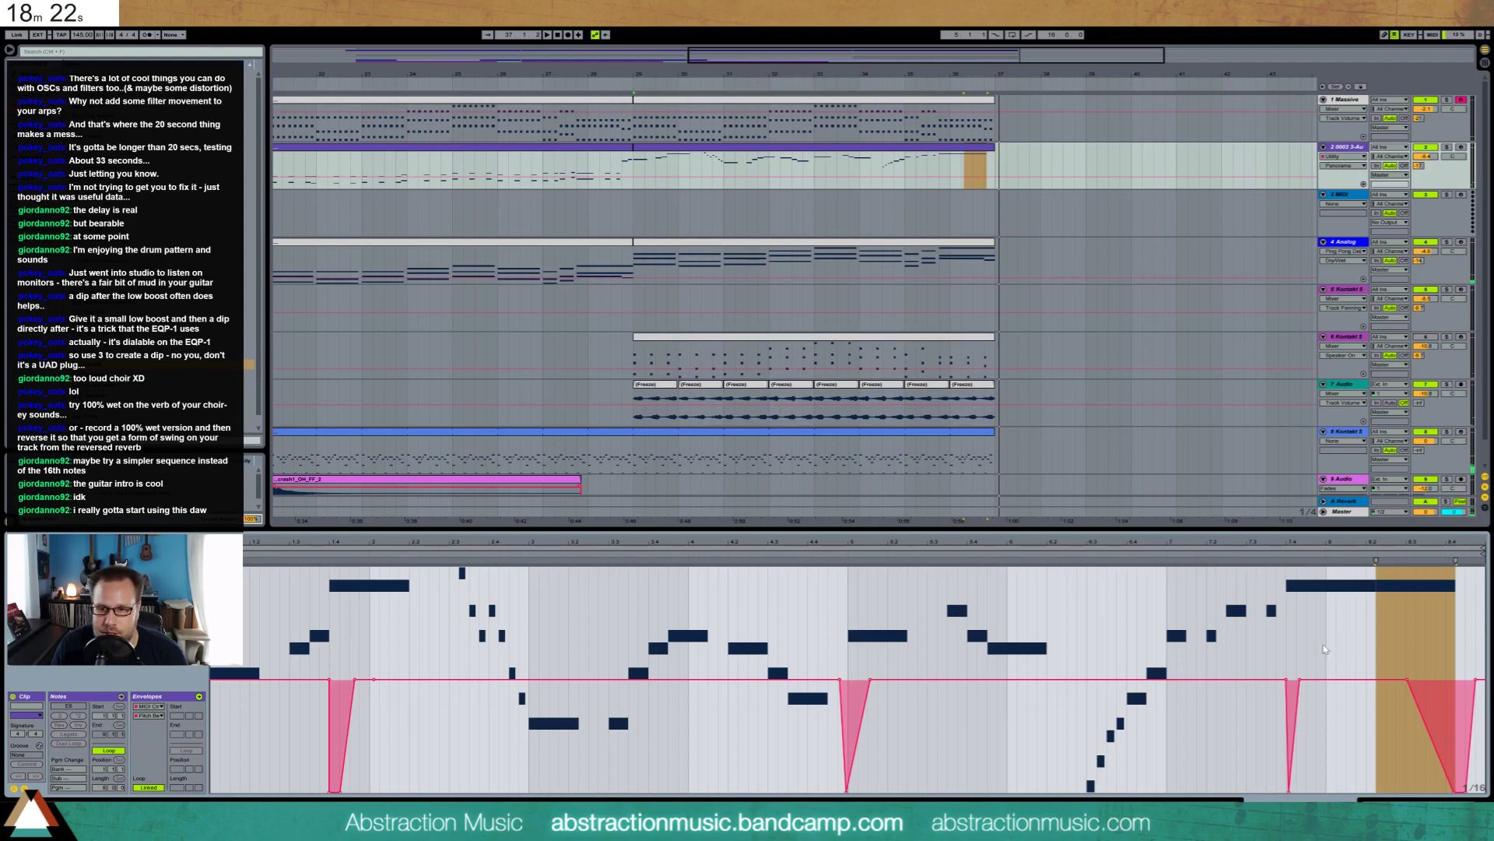
{"action": "left_click", "coordinate": [1405, 682]}
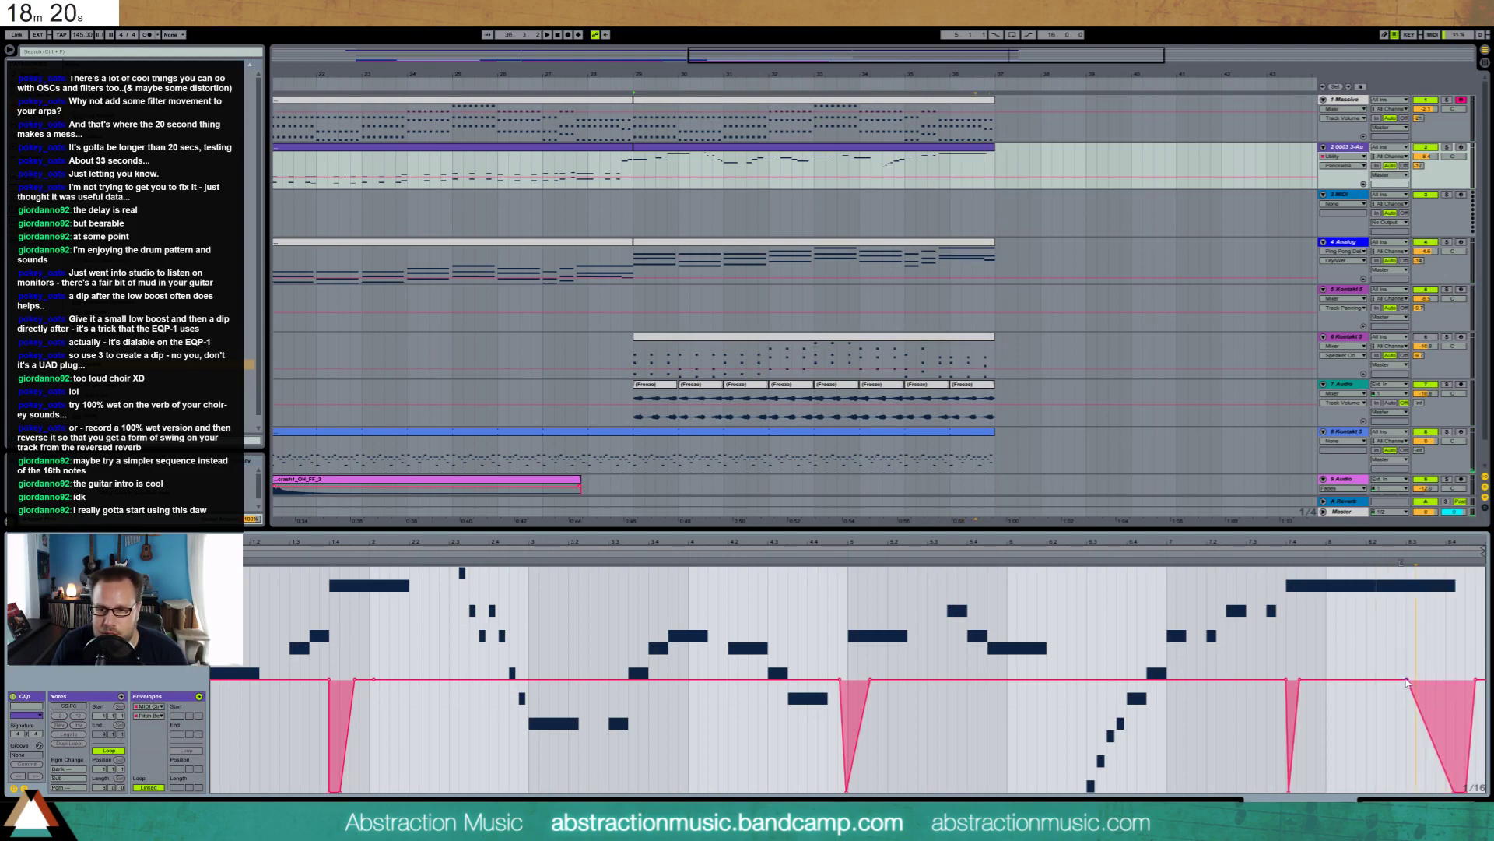
{"action": "left_click_drag", "start_coordinate": [1405, 682], "coordinate": [1441, 679]}
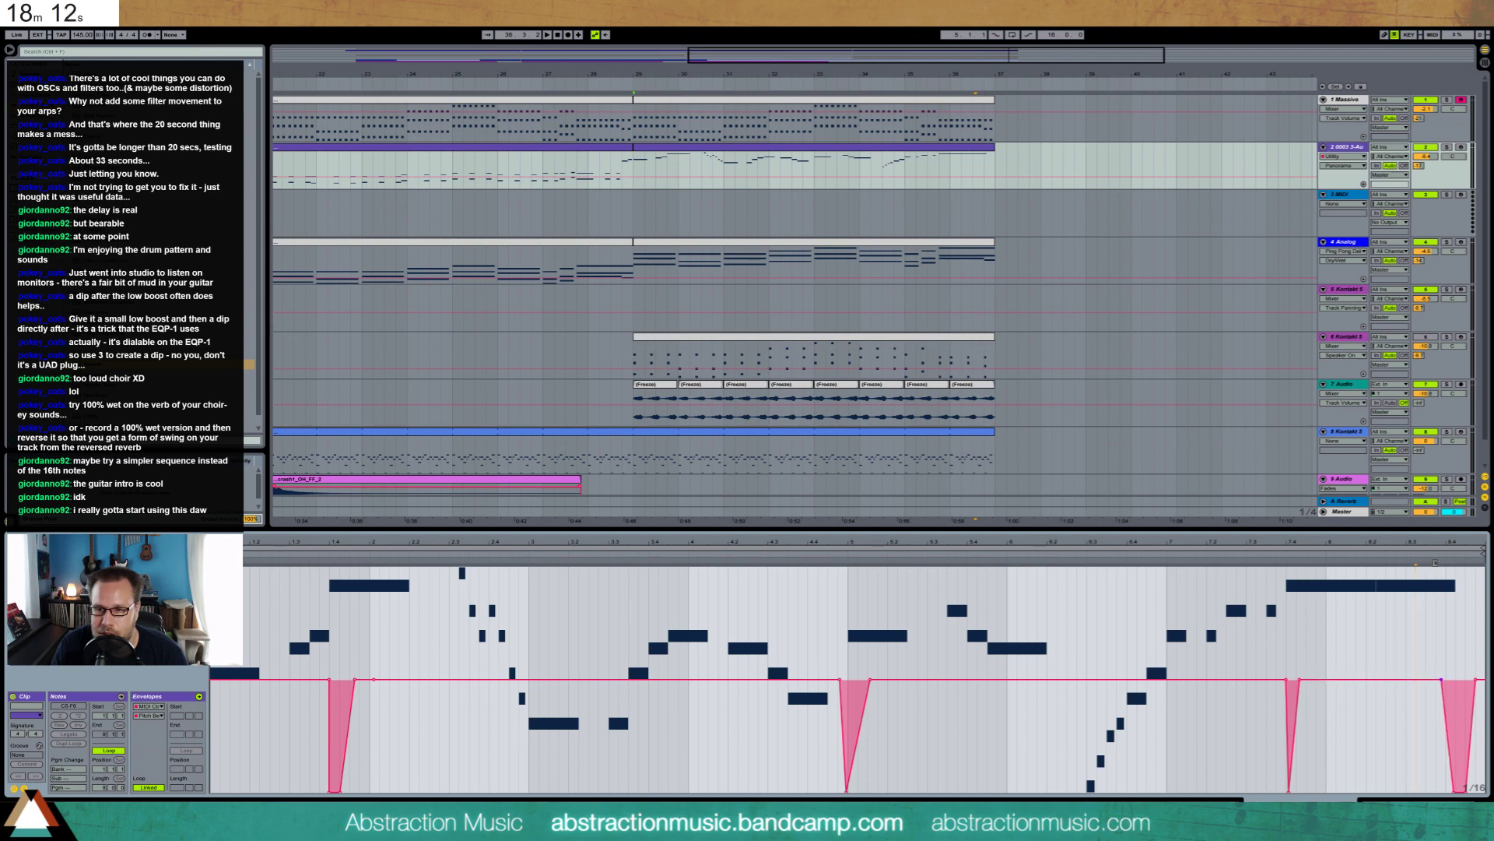
{"action": "left_click", "coordinate": [1272, 548]}
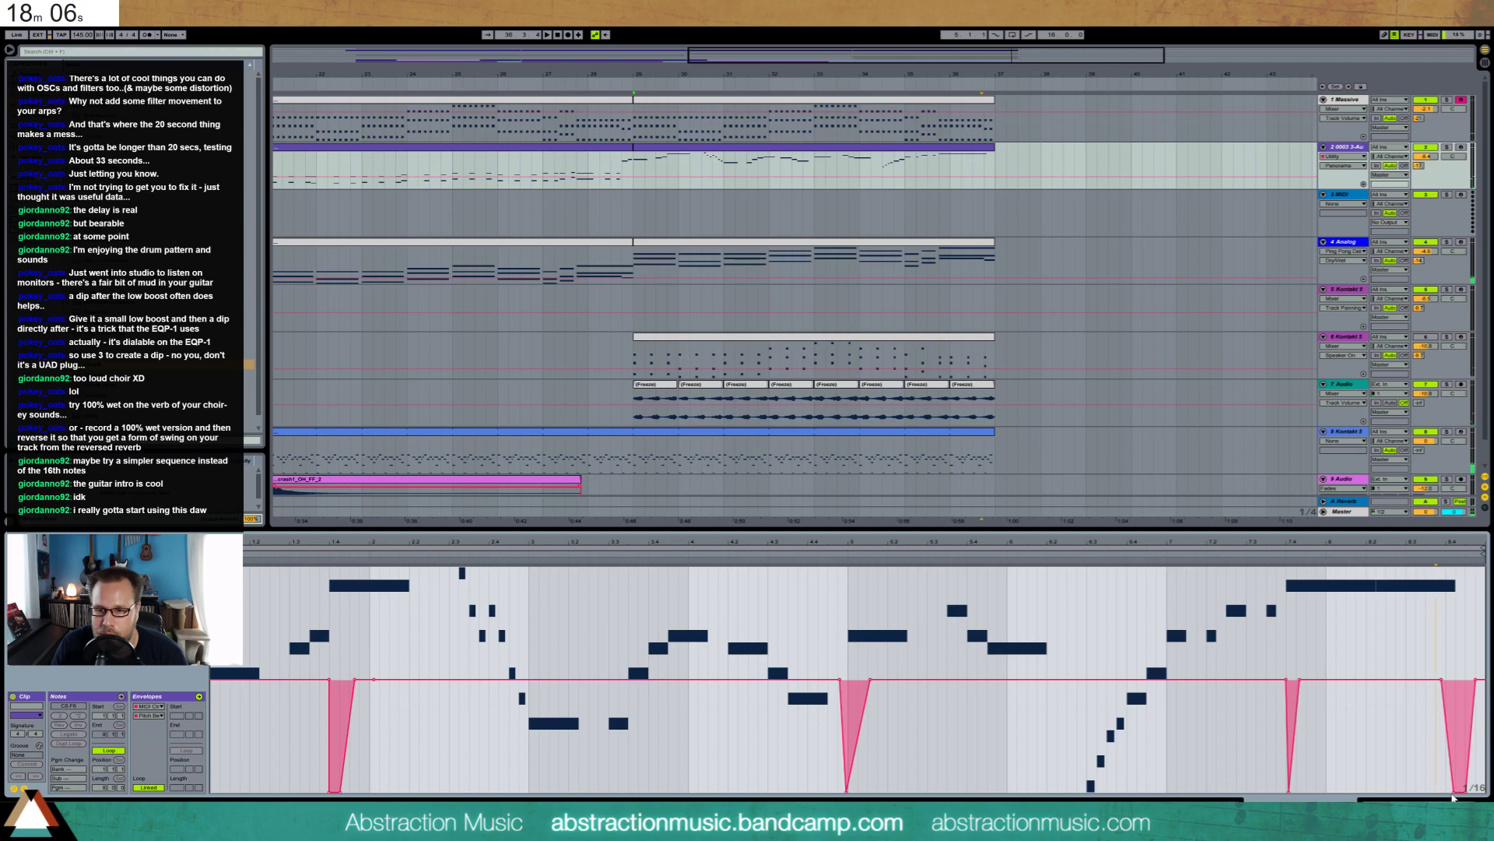
{"action": "left_click_drag", "start_coordinate": [1457, 791], "coordinate": [1460, 791]}
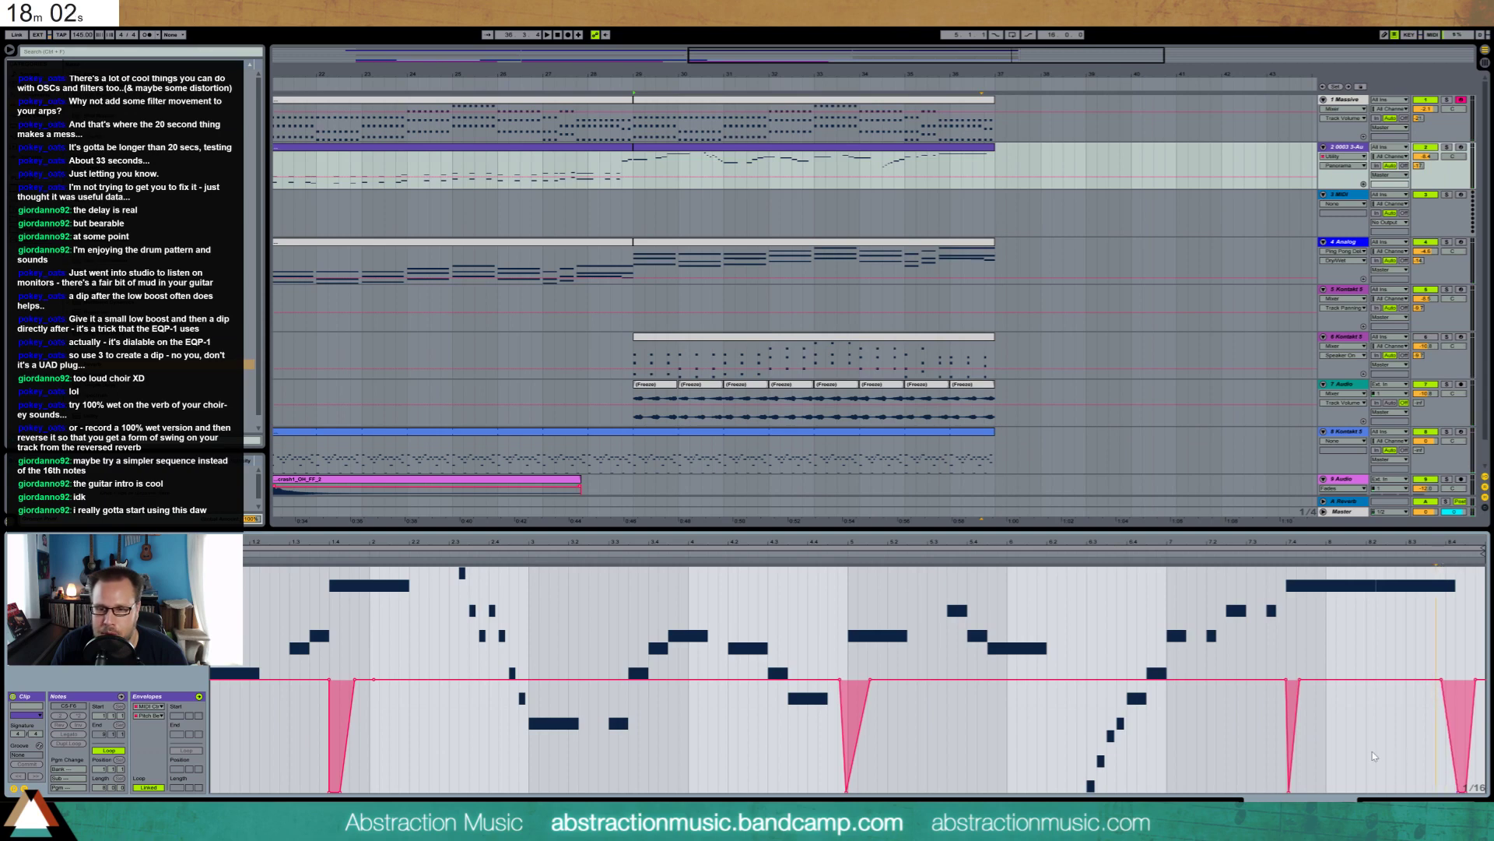
Play the whole arrangement from the start of the first lead clip
{"action": "key", "text": "shift+Tab"}
{"action": "left_click_drag", "start_coordinate": [978, 68], "coordinate": [912, 39]}
{"action": "left_click", "coordinate": [335, 88]}
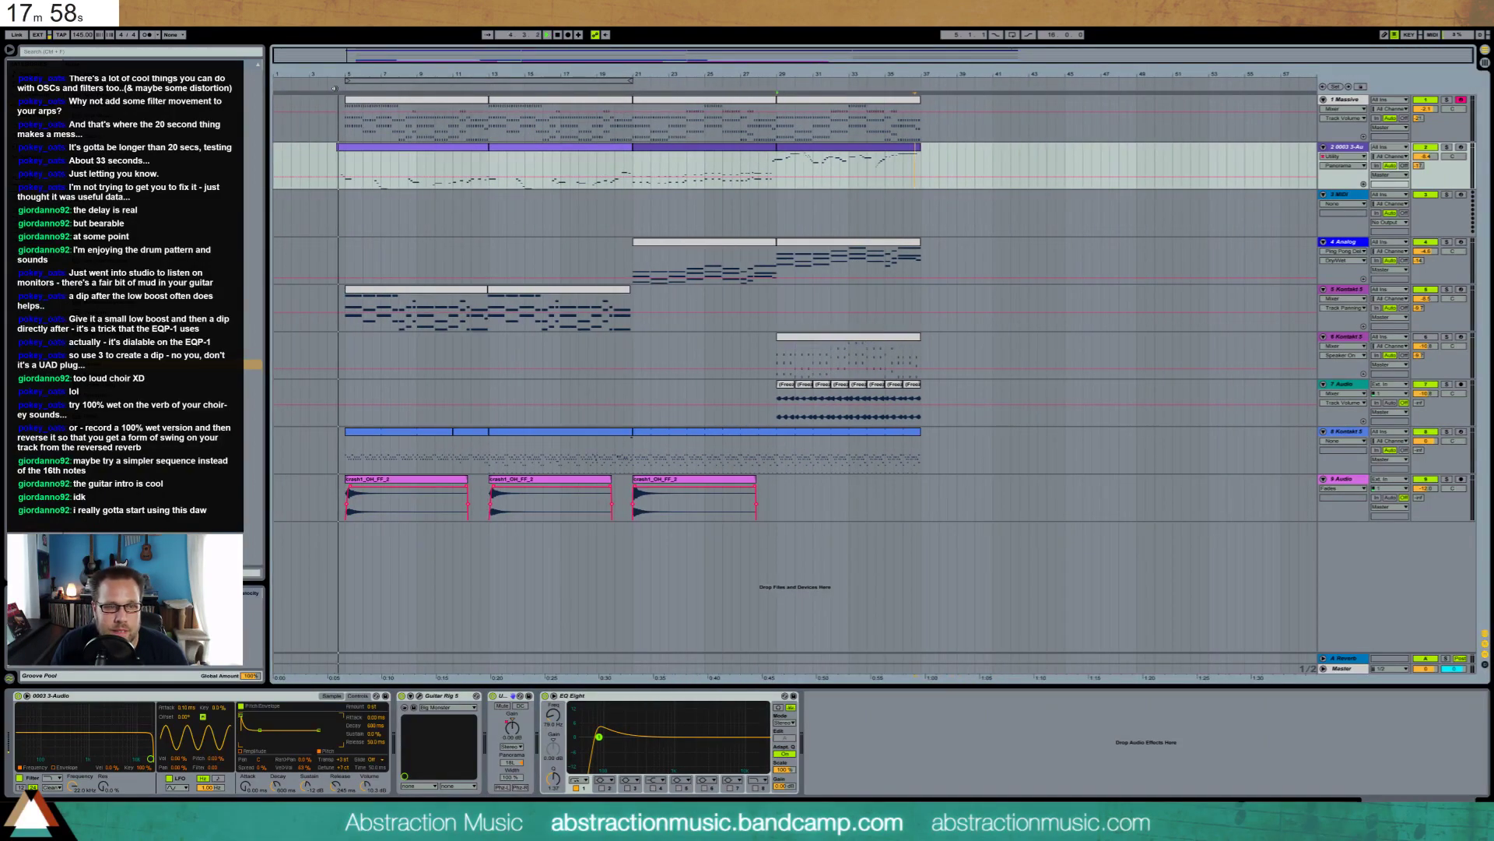
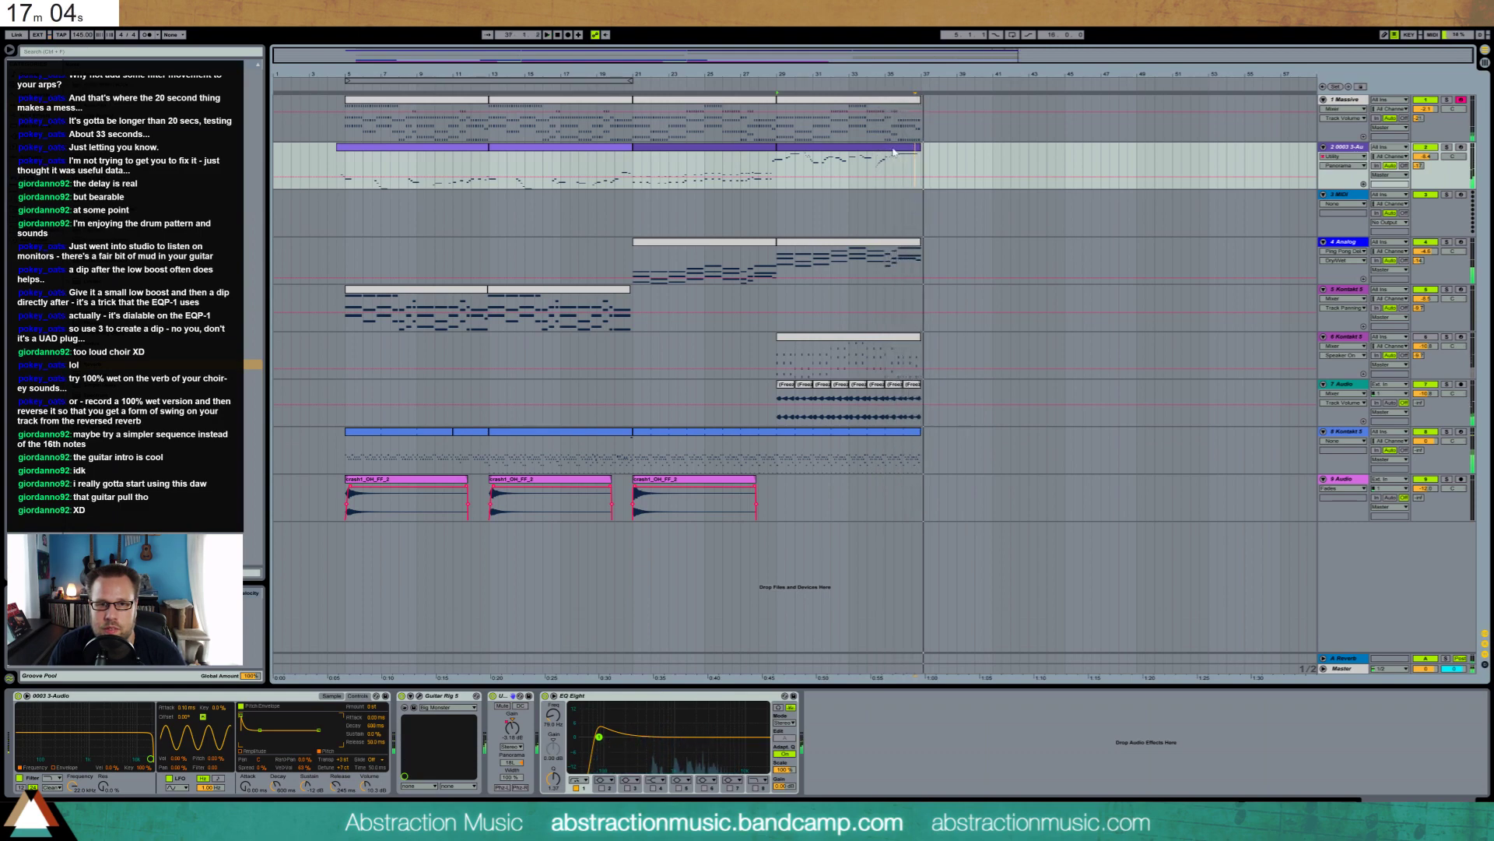
Transpose the last chord of the second Analog clip, from 7.4 onward, up one octave and play it
{"action": "double_click", "coordinate": [915, 252]}
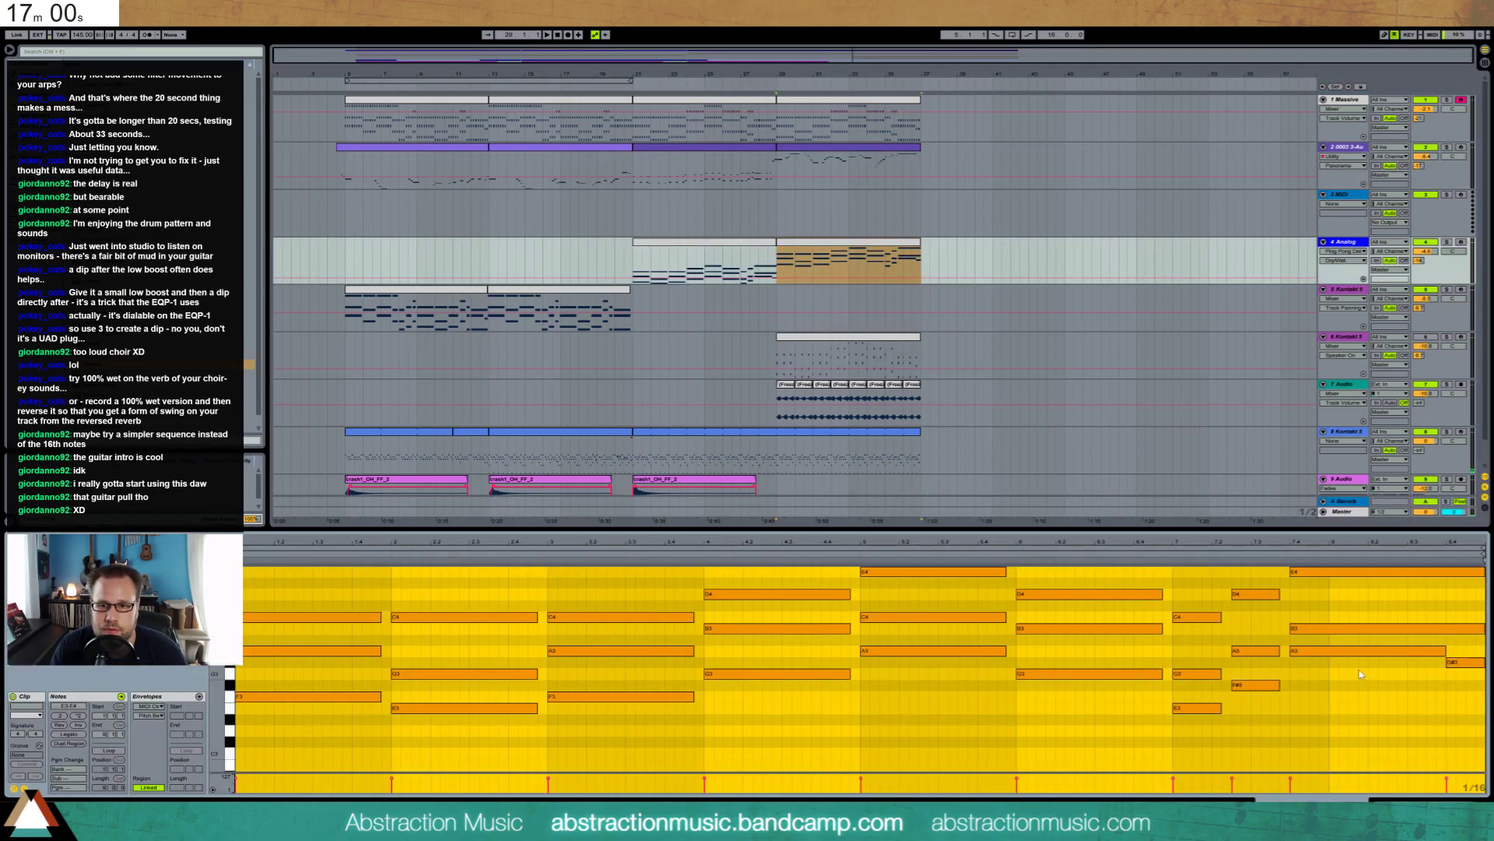
{"action": "left_click_drag", "start_coordinate": [1281, 724], "coordinate": [1488, 574]}
{"action": "key", "text": "shift+Up"}
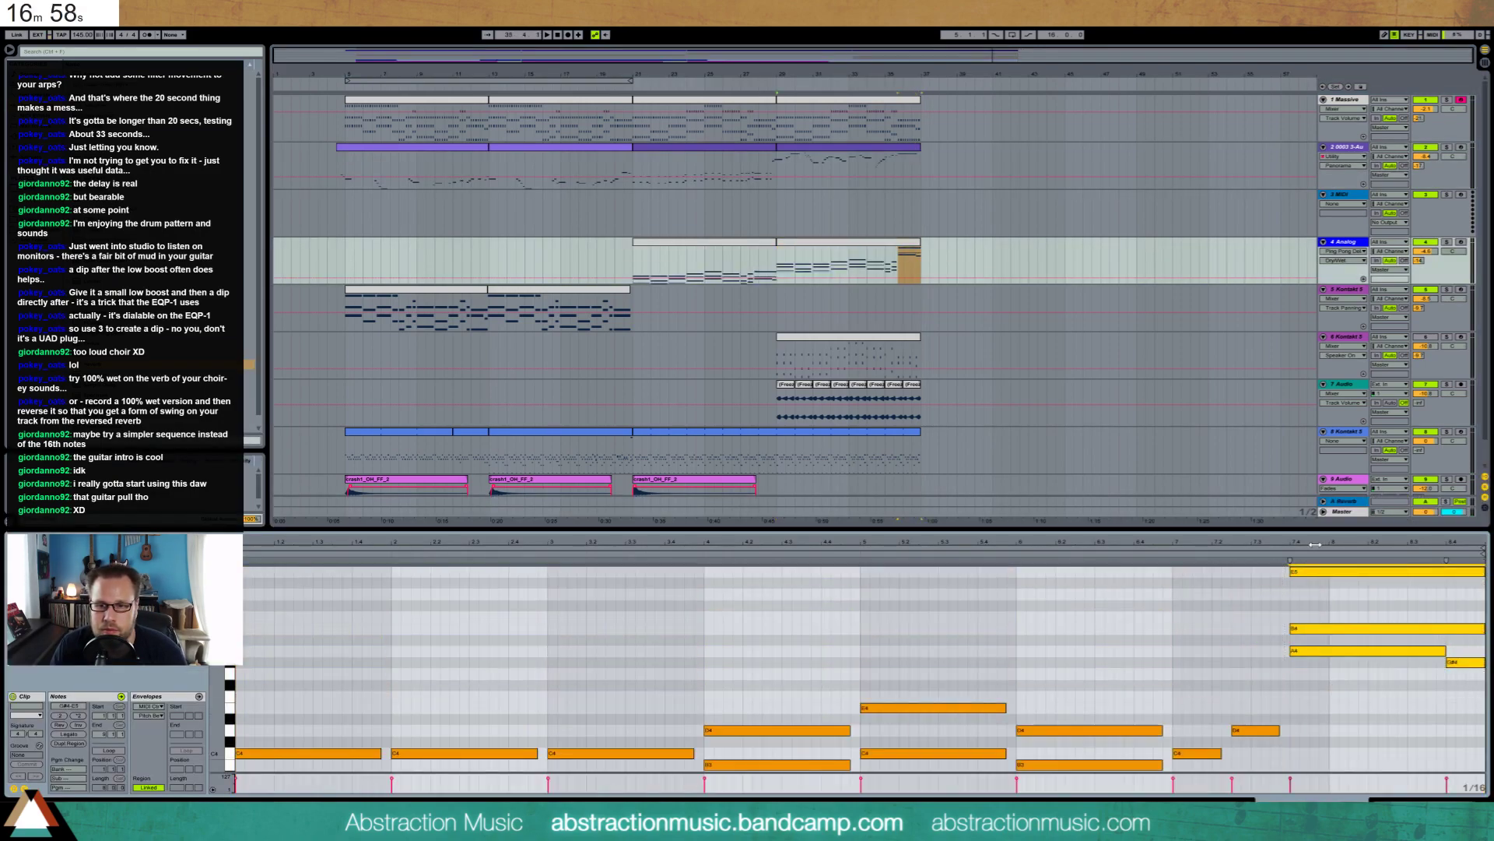
{"action": "key", "text": "space"}
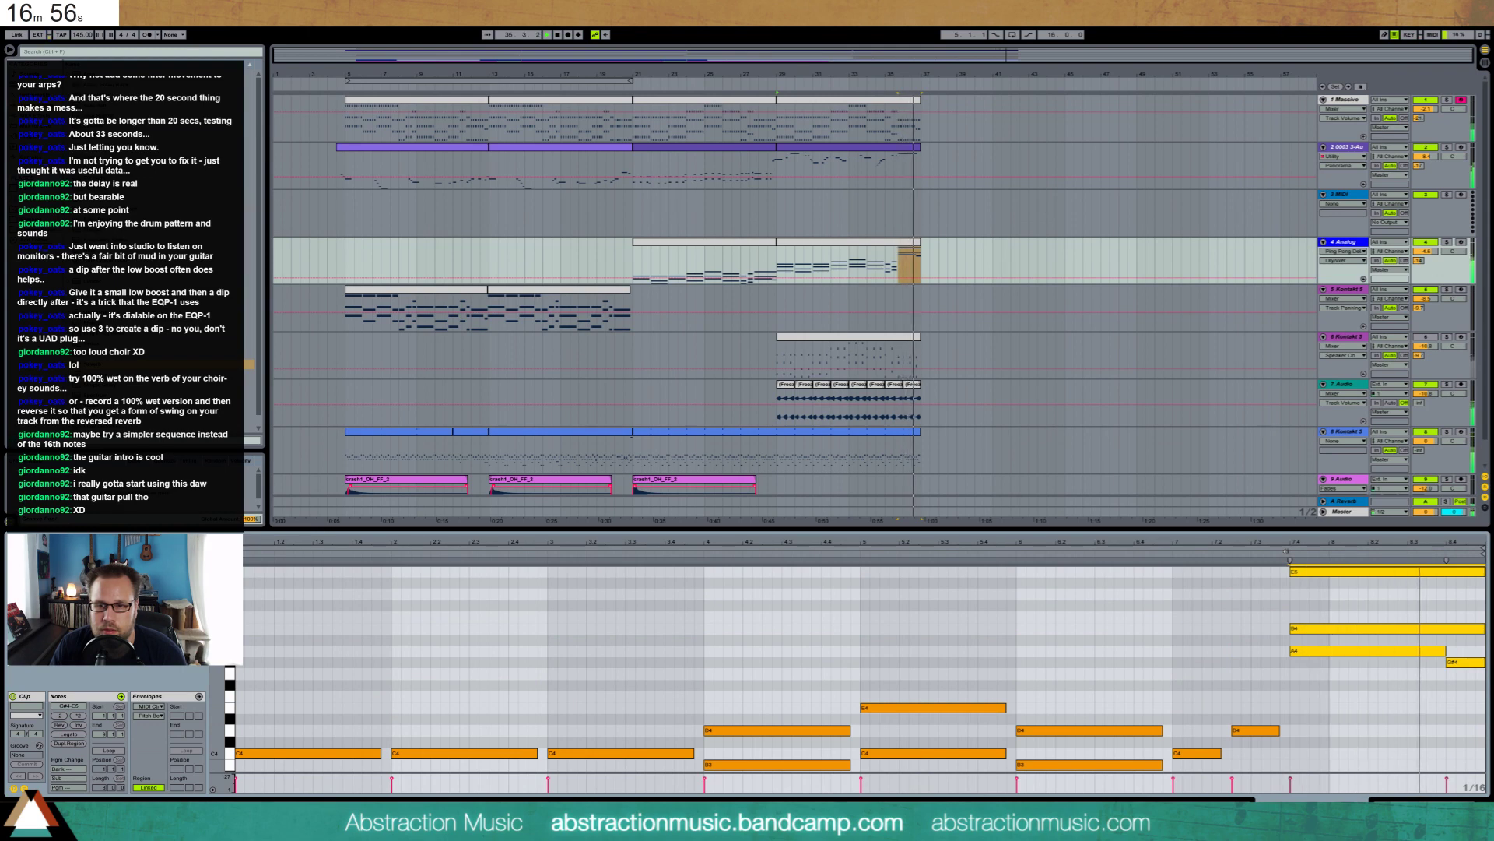
Remove the chord change at 8.4 from the last Analog, Massive and second Kontakt clips so the preceding chord holds to the clip's end
{"action": "left_click", "coordinate": [1454, 654]}
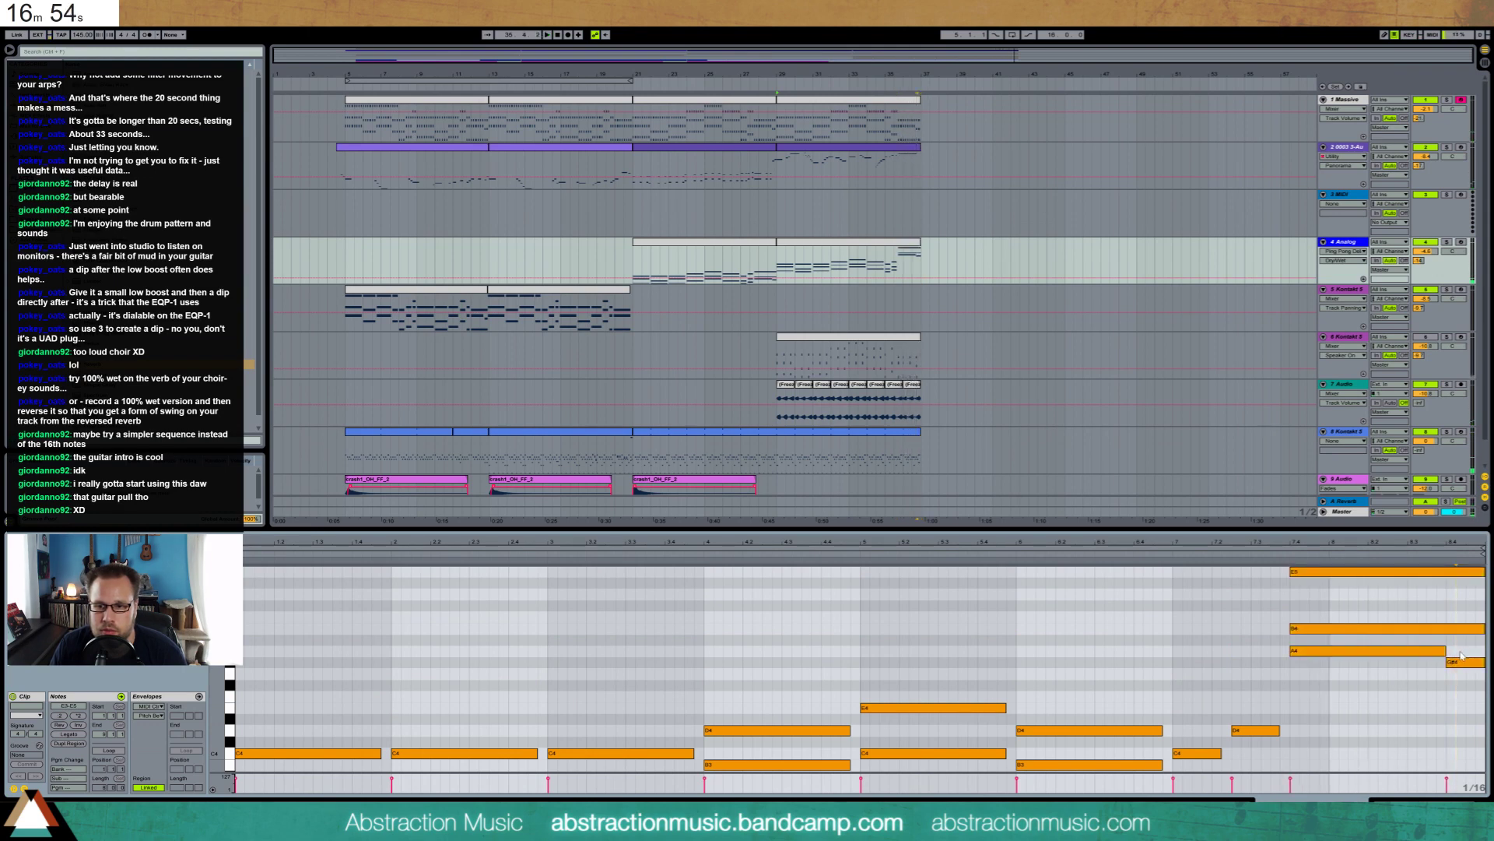
{"action": "left_click_drag", "start_coordinate": [1447, 650], "coordinate": [1478, 656]}
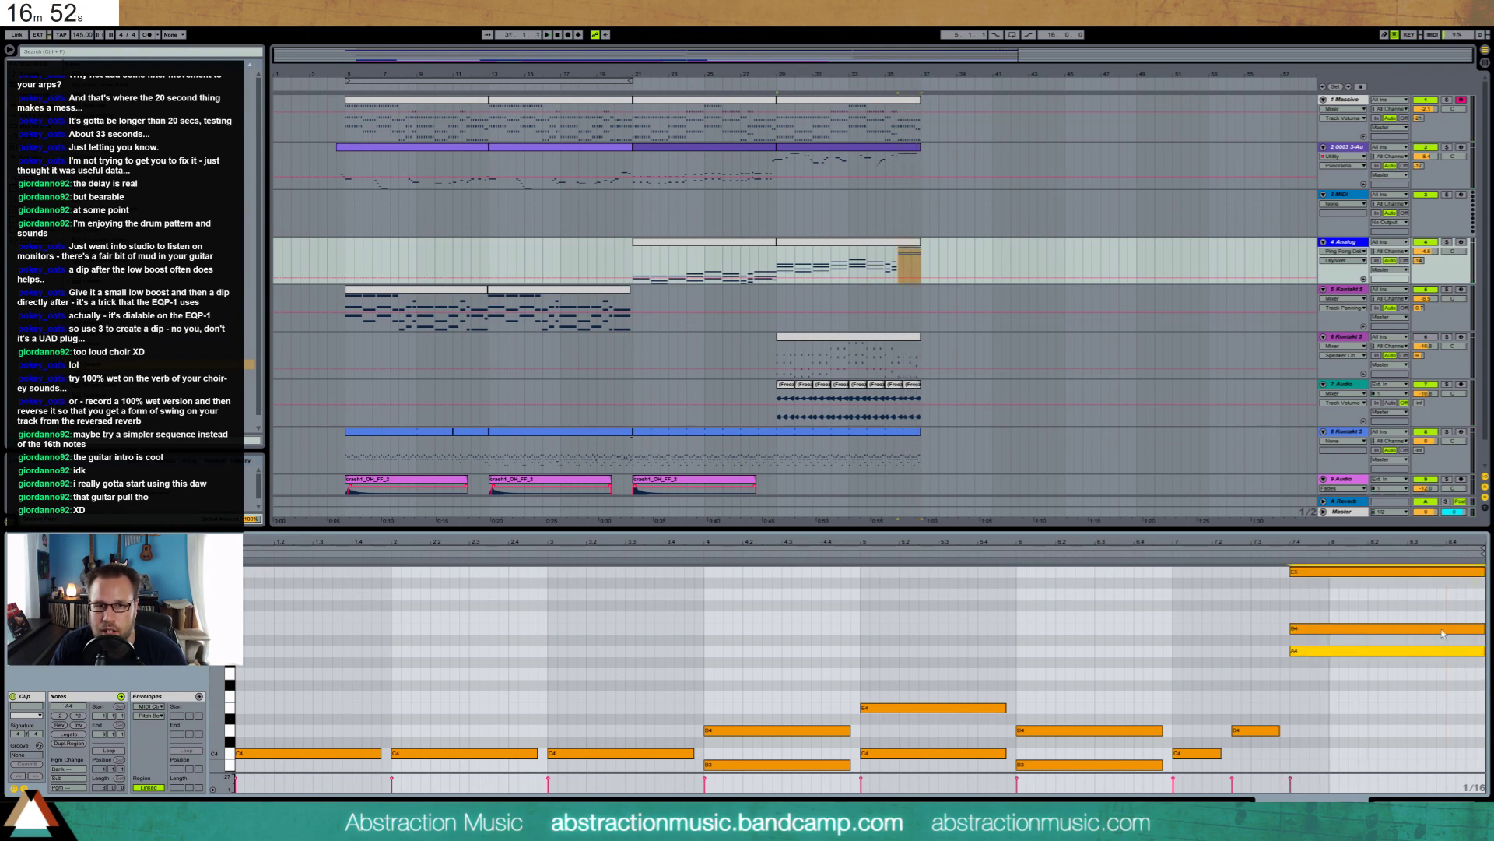
{"action": "left_click", "coordinate": [897, 96]}
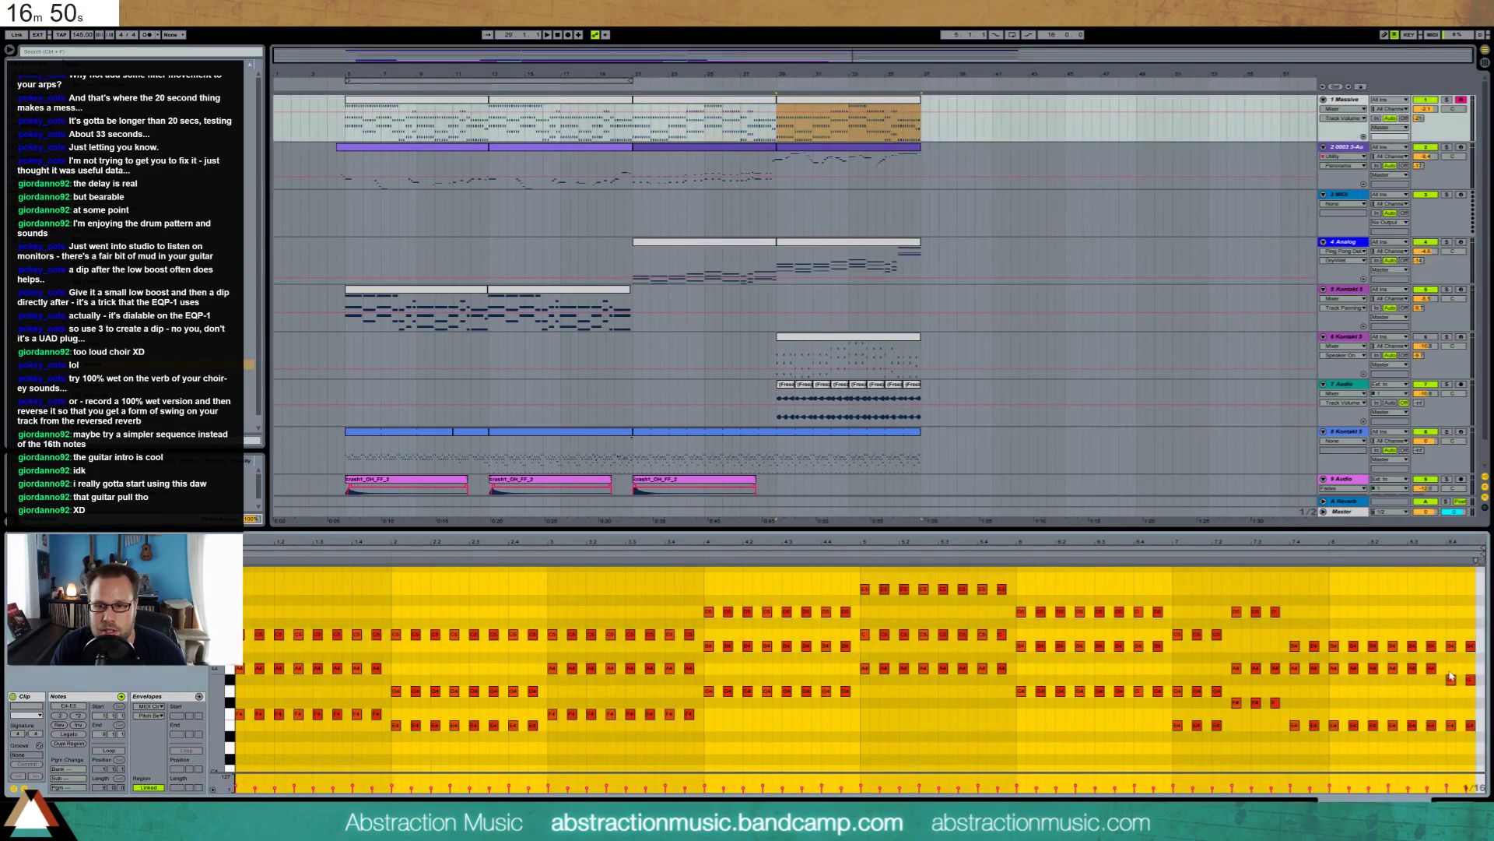
{"action": "left_click_drag", "start_coordinate": [1450, 674], "coordinate": [1489, 701]}
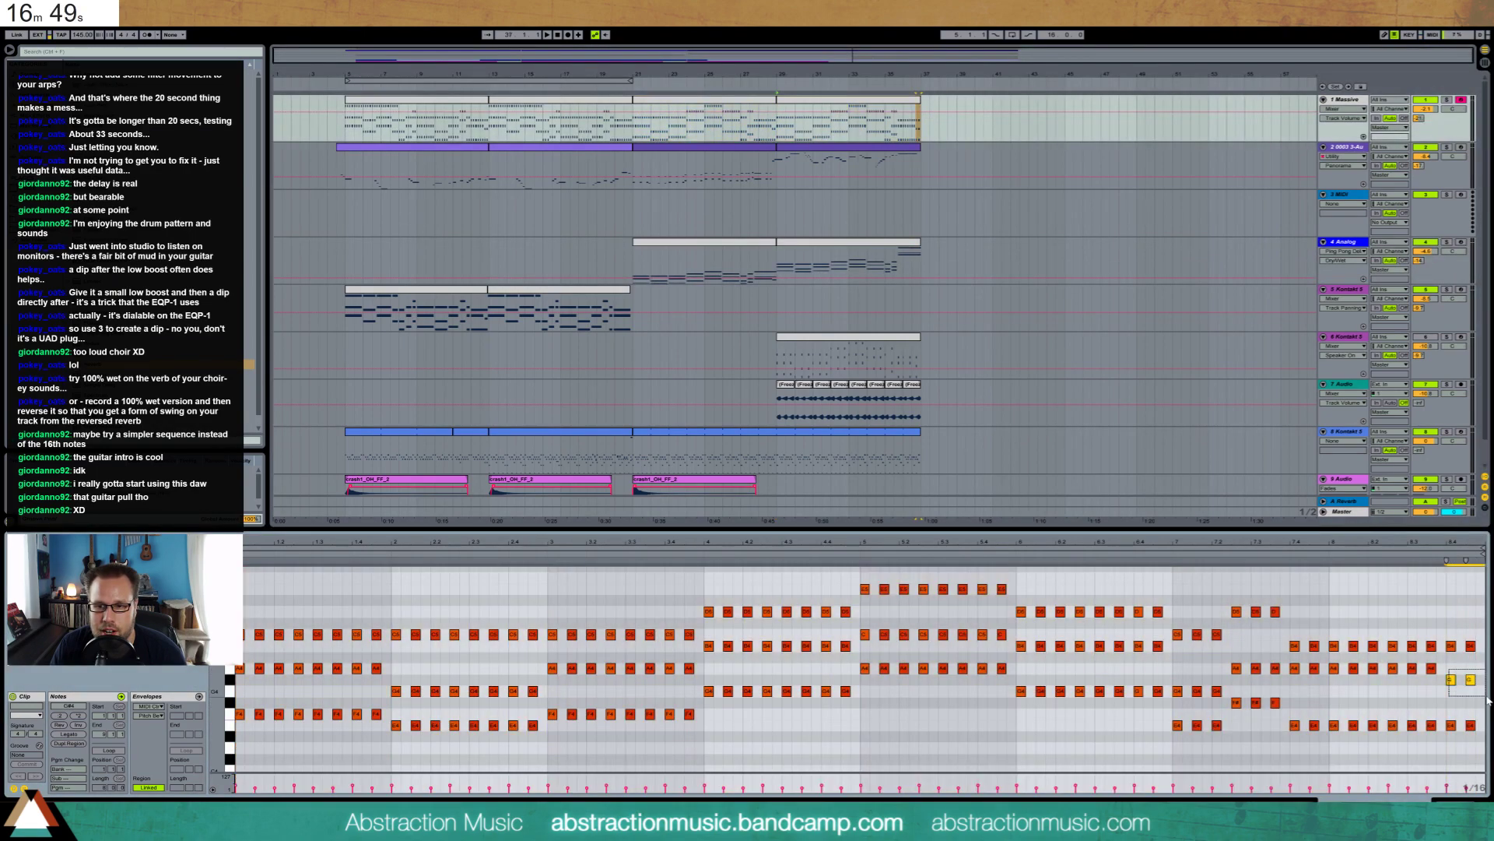
{"action": "left_click", "coordinate": [916, 339]}
{"action": "left_click", "coordinate": [1451, 680]}
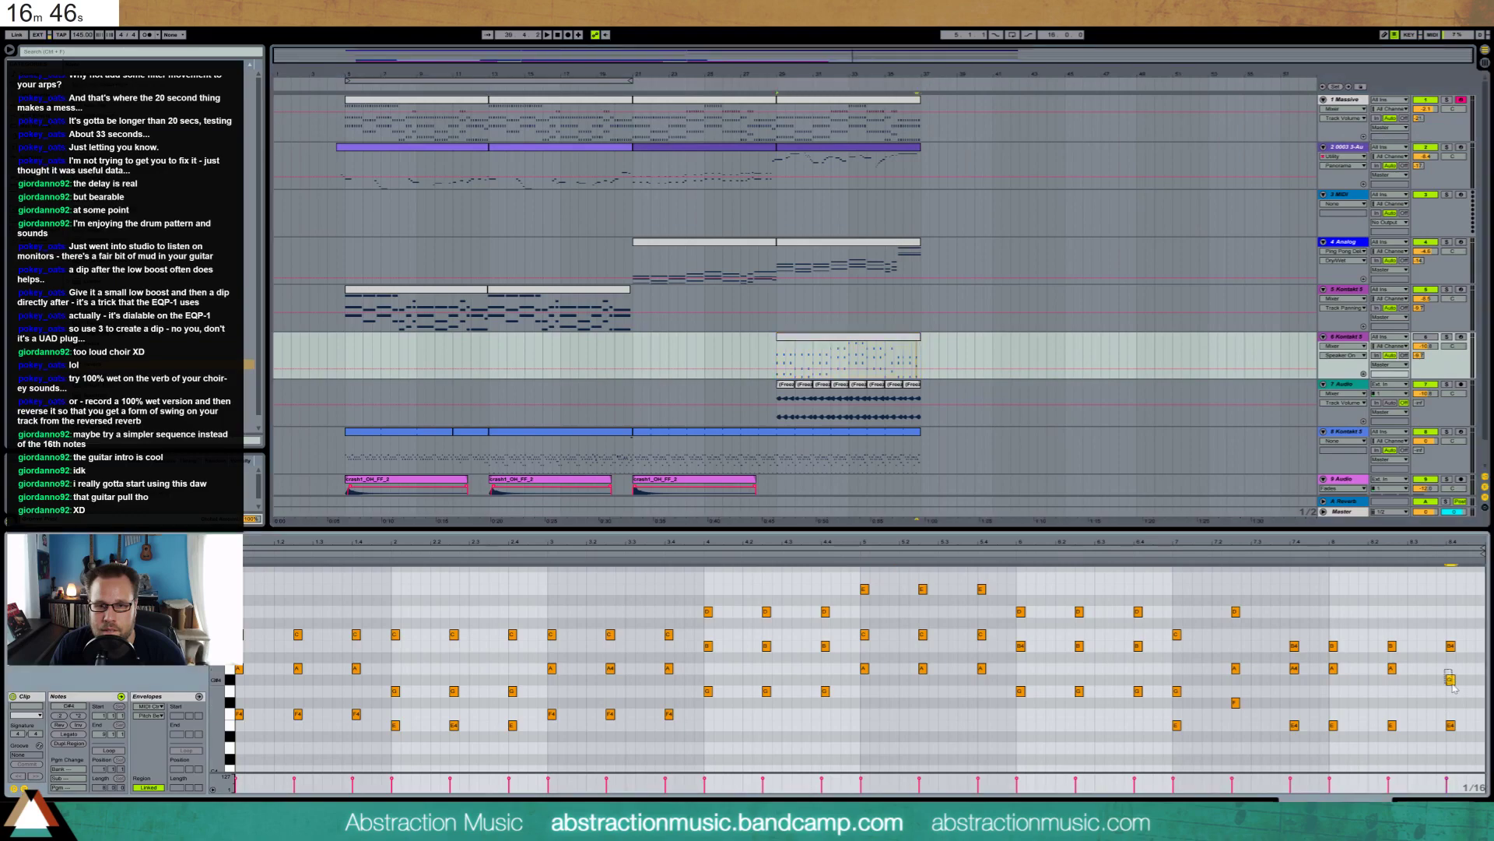
On track 7 Audio, replace the last swell from about 36.3.2 to bar 37 with a copy of the swell before it
{"action": "left_click", "coordinate": [915, 387]}
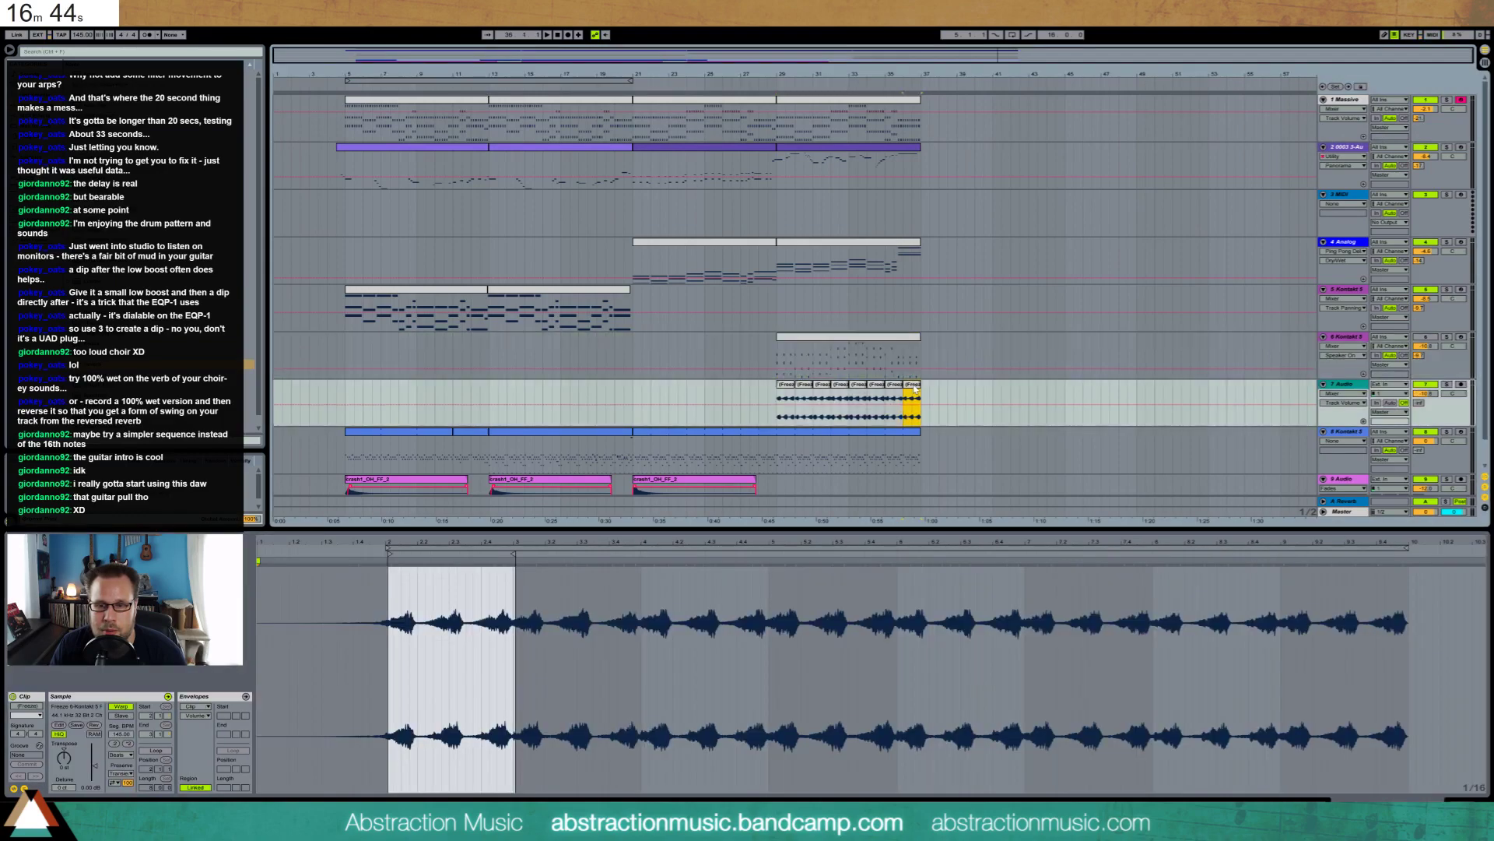
{"action": "left_click_drag", "start_coordinate": [1021, 55], "coordinate": [980, 197]}
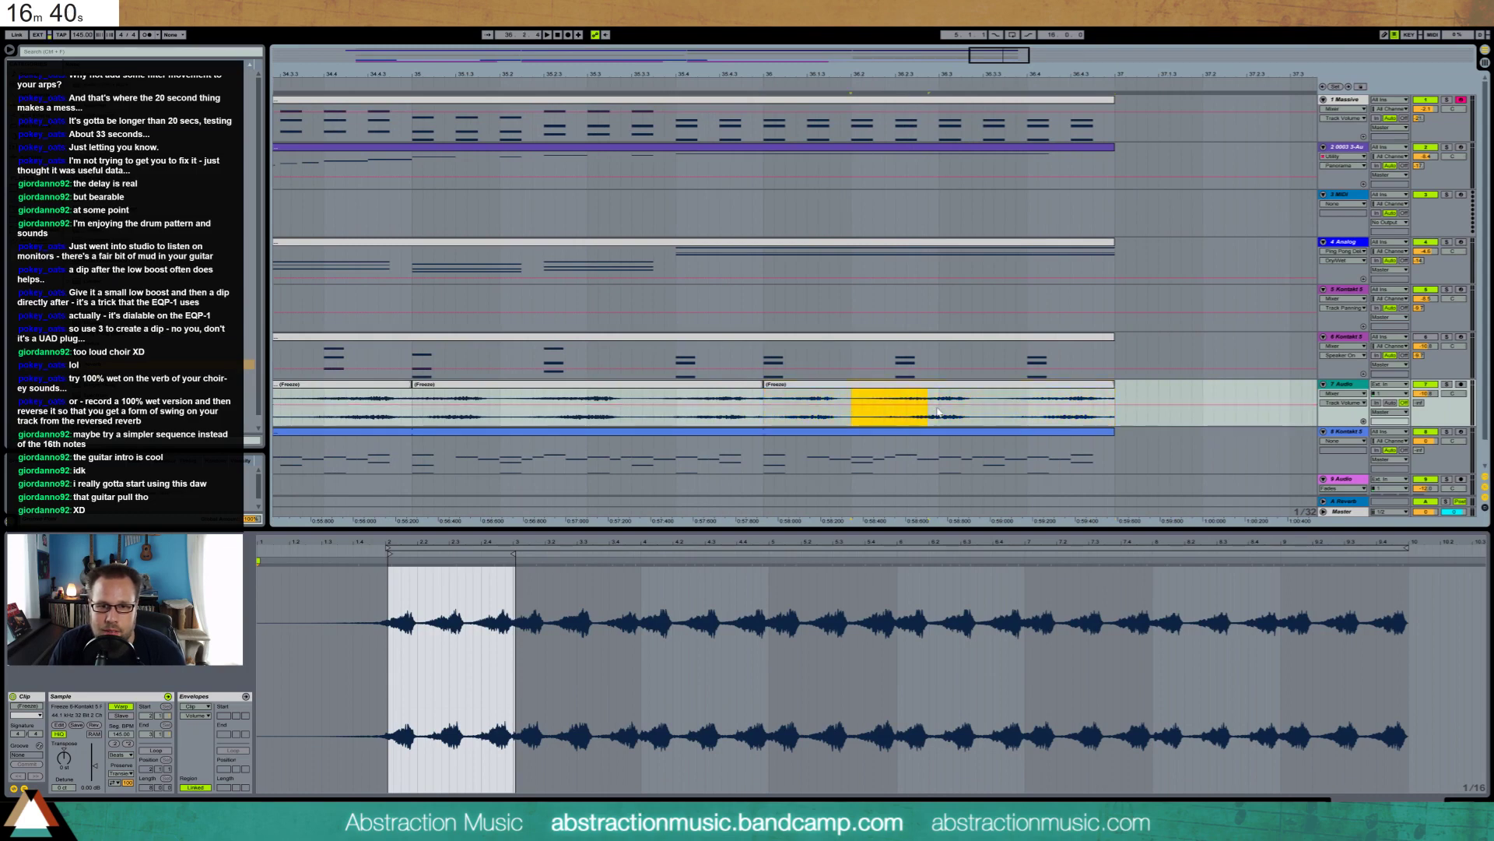
{"action": "key", "text": "ctrl+d"}
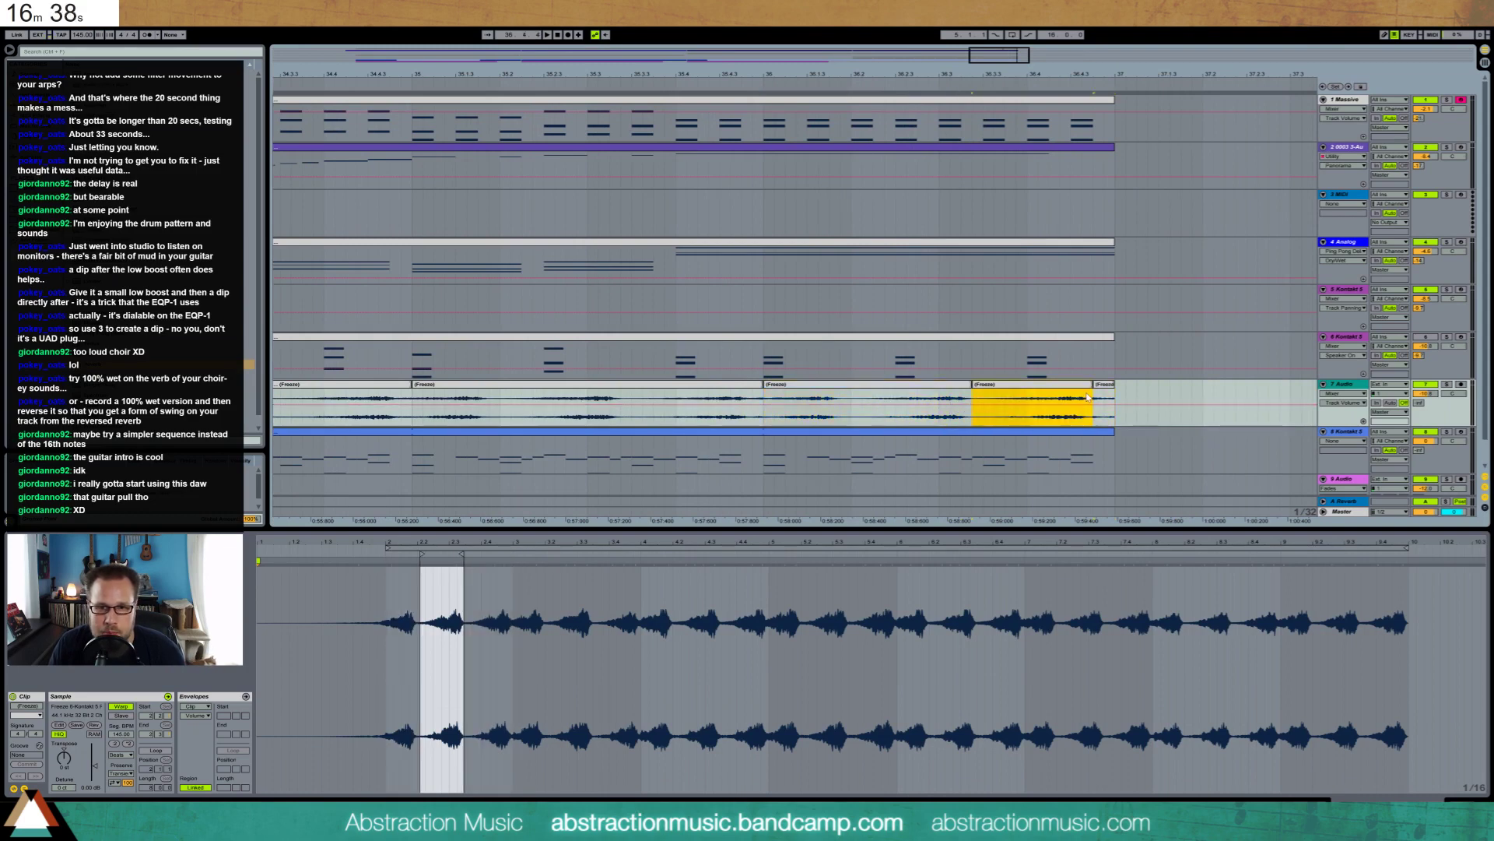
{"action": "mouse_move", "coordinate": [992, 385]}
{"action": "left_mouse_down"}
{"action": "mouse_move", "coordinate": [1004, 397]}
{"action": "mouse_move", "coordinate": [973, 385]}
{"action": "left_mouse_up"}
{"action": "left_click_drag", "start_coordinate": [1103, 384], "coordinate": [1114, 384]}
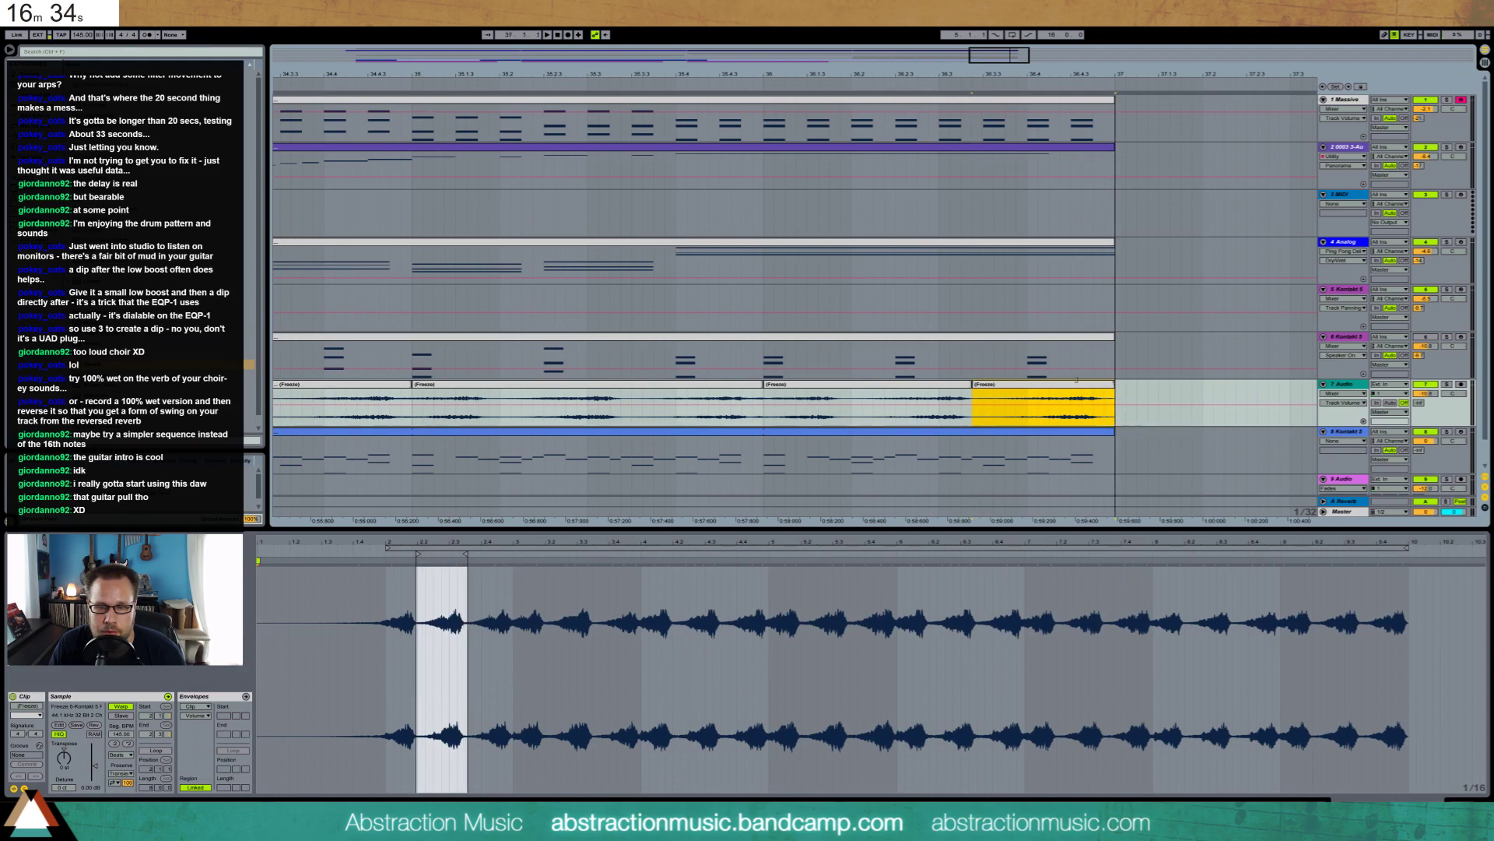
Play the end of the arrangement from bar 35 to check the edited ending
{"action": "left_click", "coordinate": [758, 387]}
{"action": "key", "text": "space"}
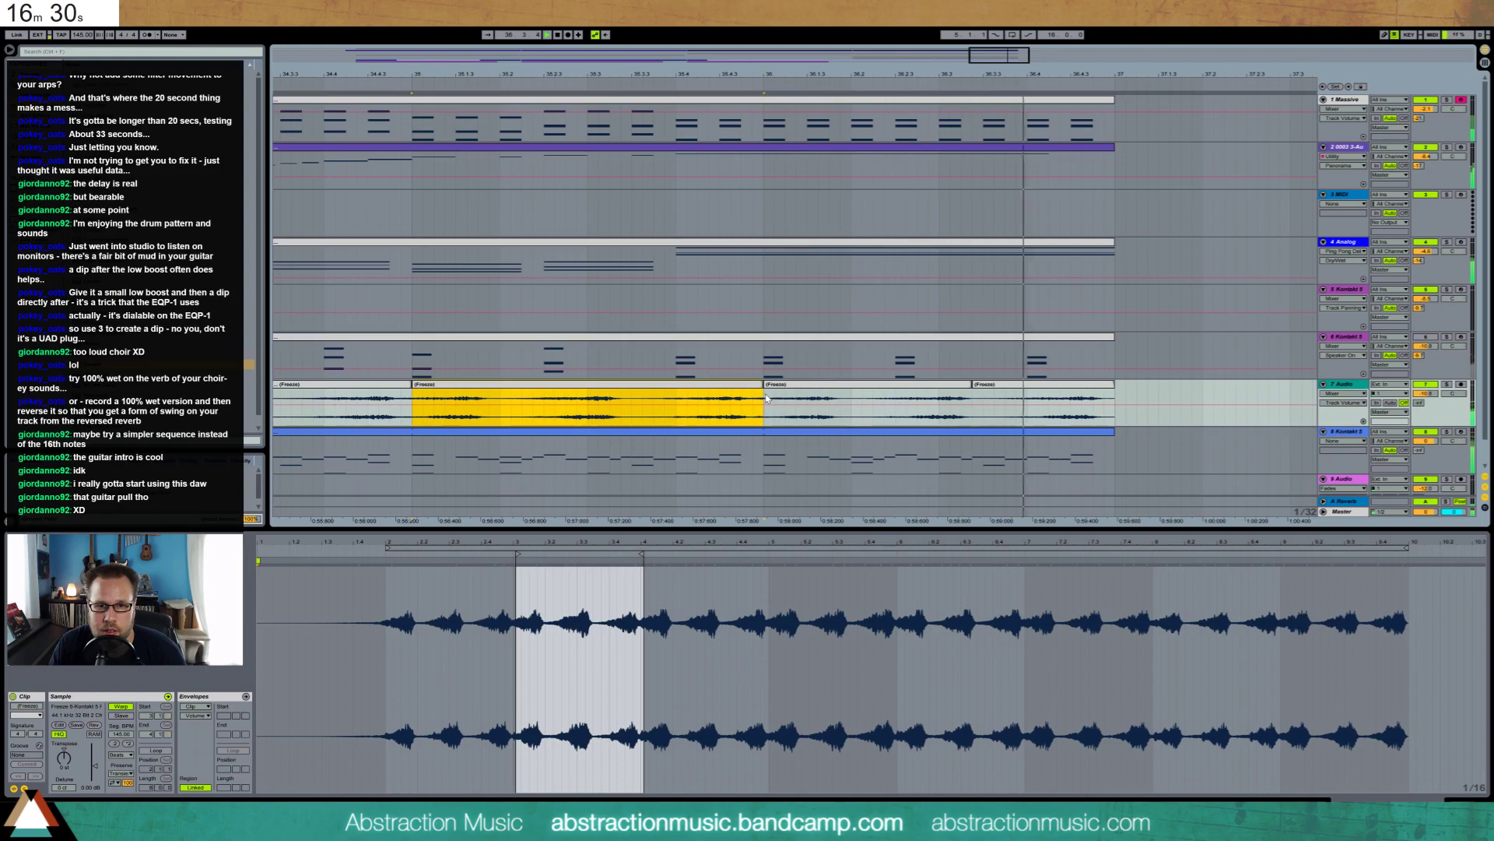
{"action": "left_click", "coordinate": [1462, 807]}
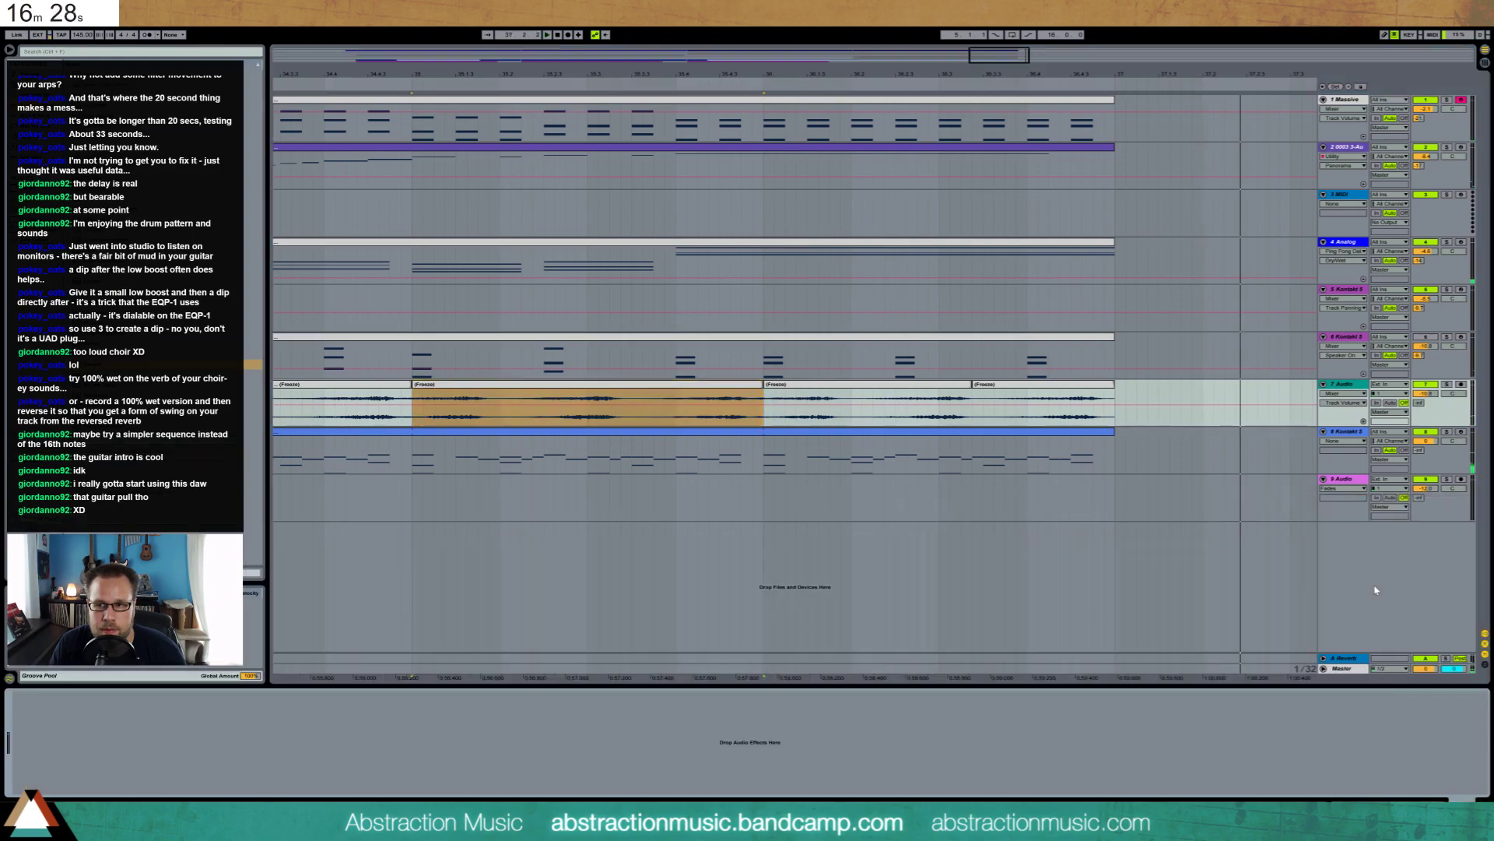
{"action": "key", "text": "space"}
{"action": "left_click_drag", "start_coordinate": [1003, 58], "coordinate": [921, 59]}
{"action": "left_click", "coordinate": [1339, 194]}
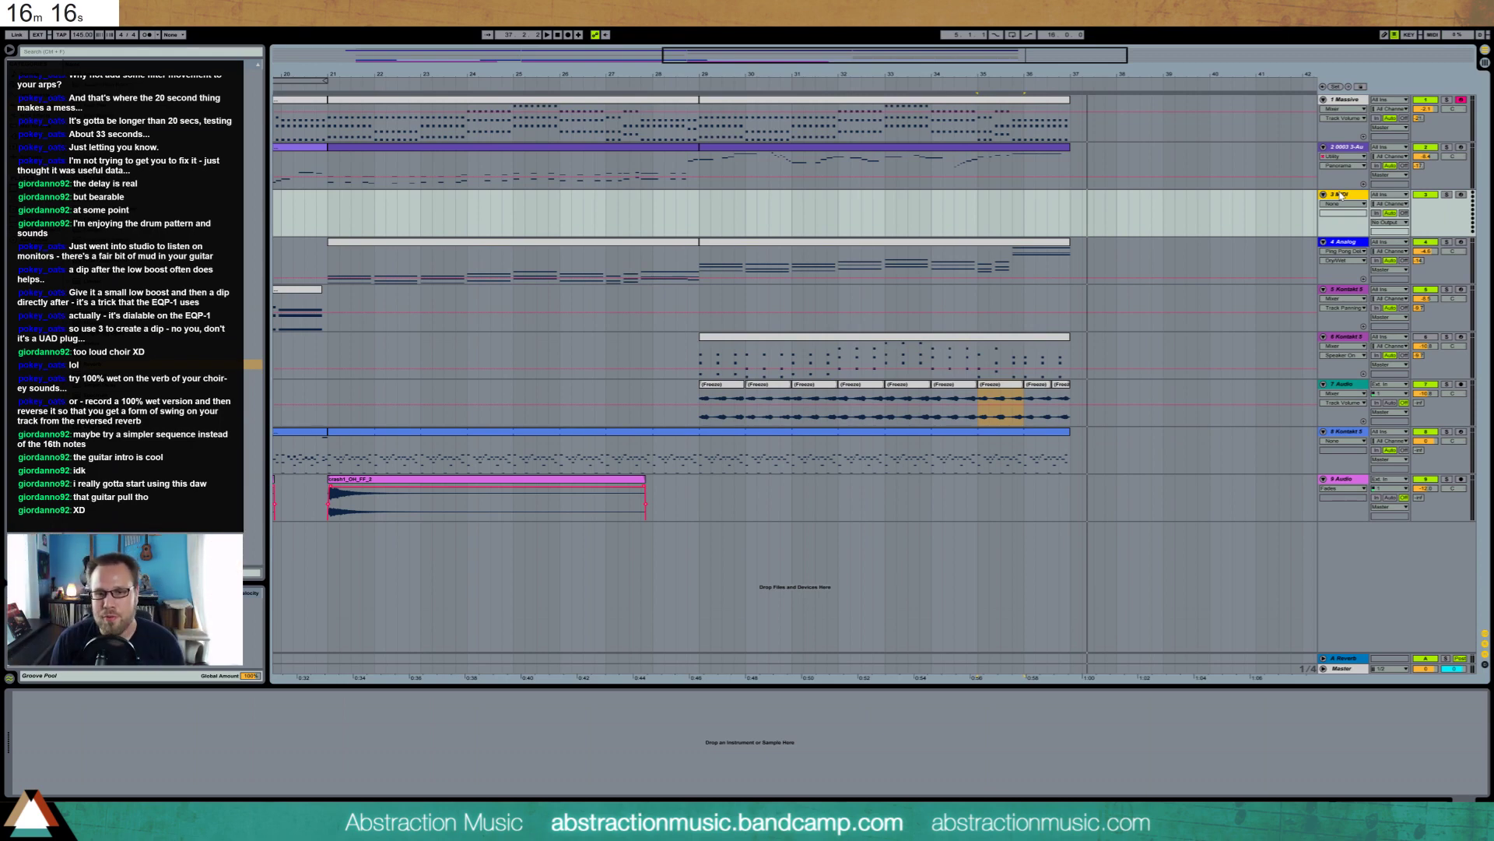
{"action": "left_click_drag", "start_coordinate": [843, 56], "coordinate": [843, 101]}
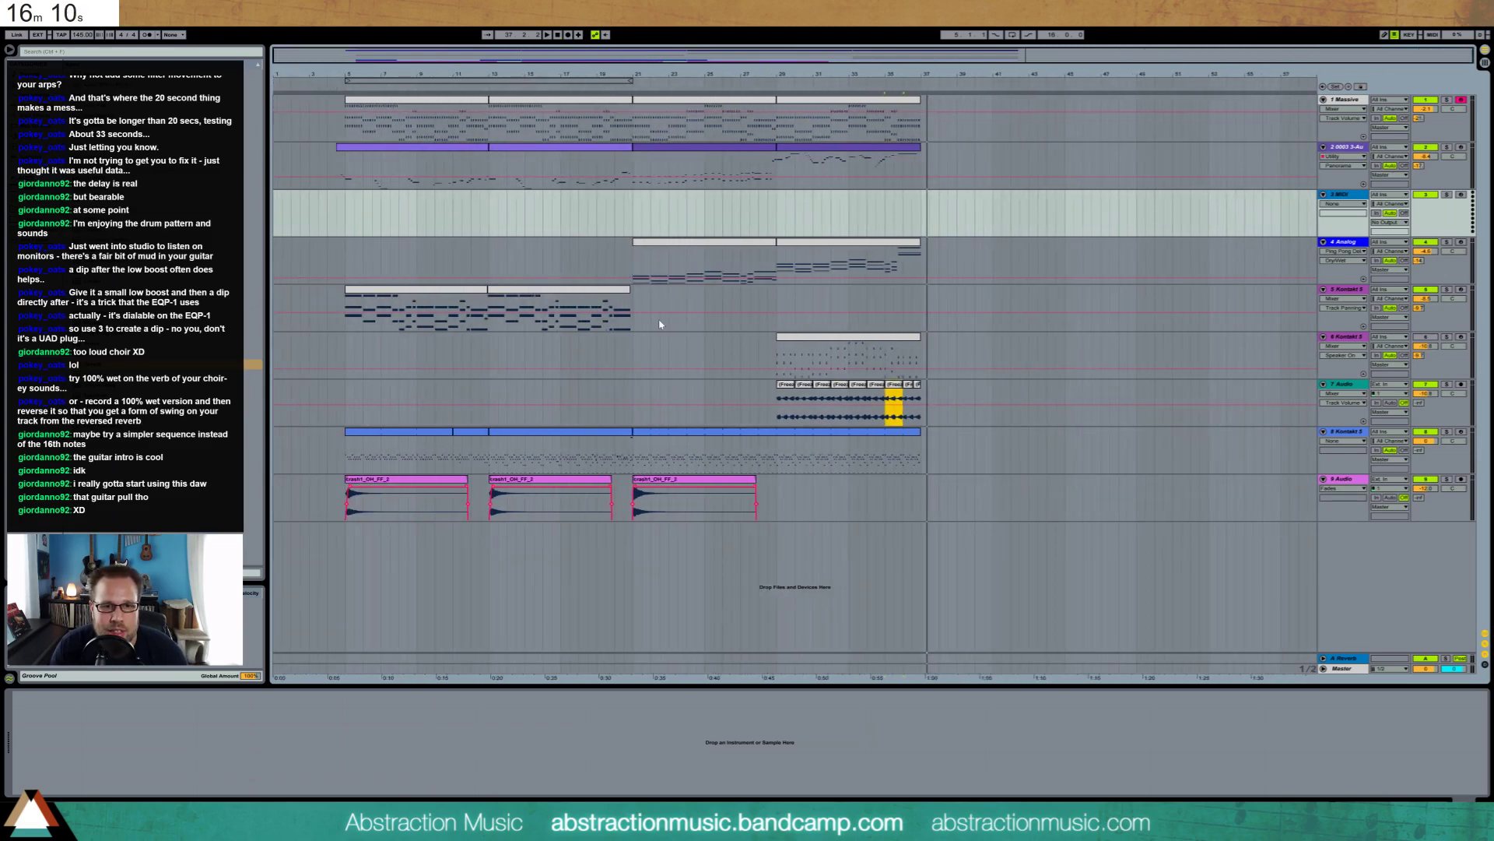
{"action": "left_click", "coordinate": [825, 343]}
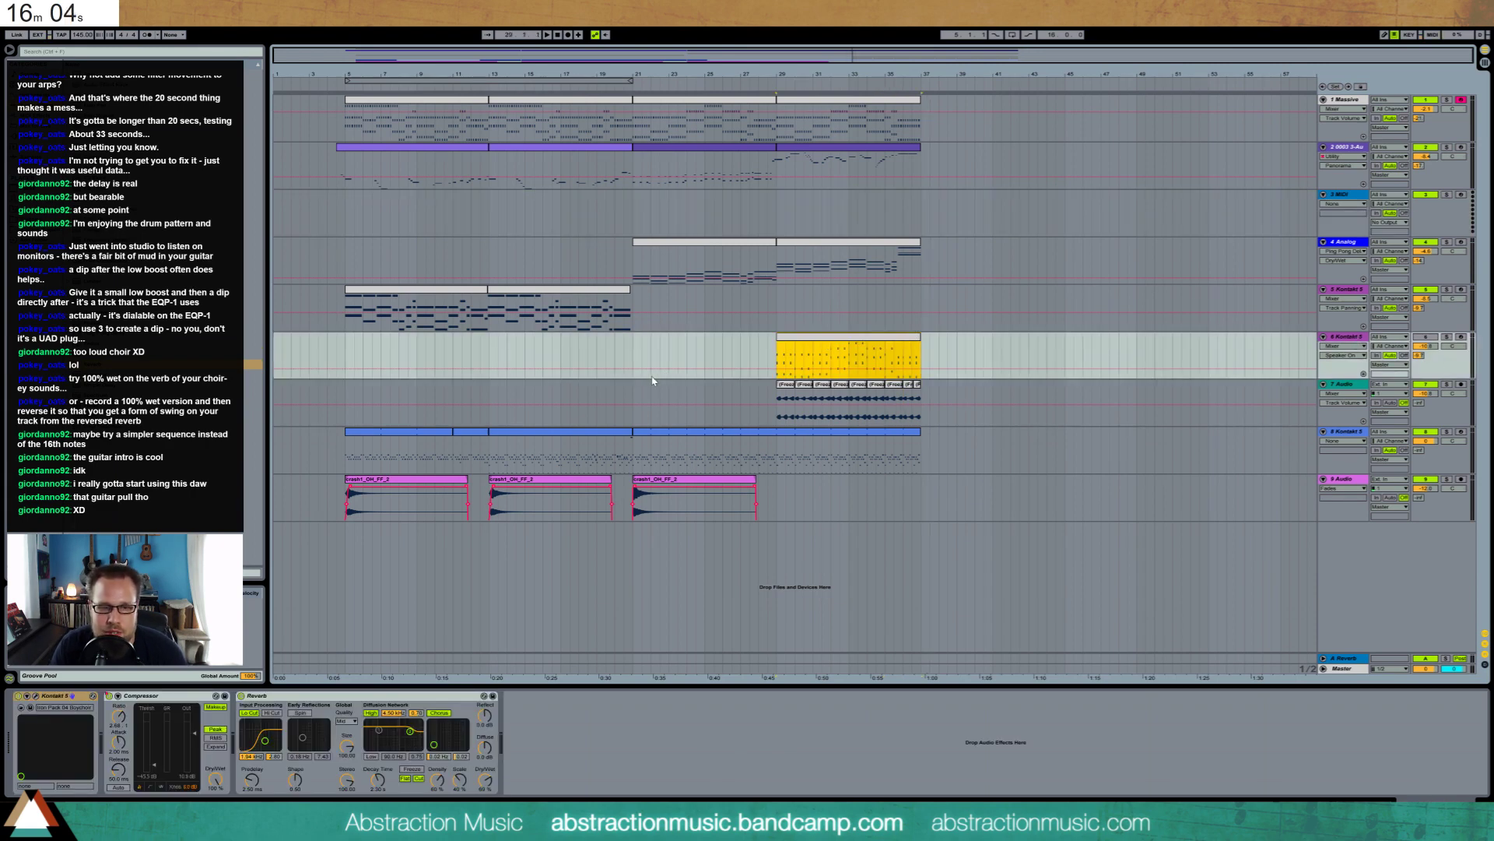
{"action": "left_click", "coordinate": [650, 440]}
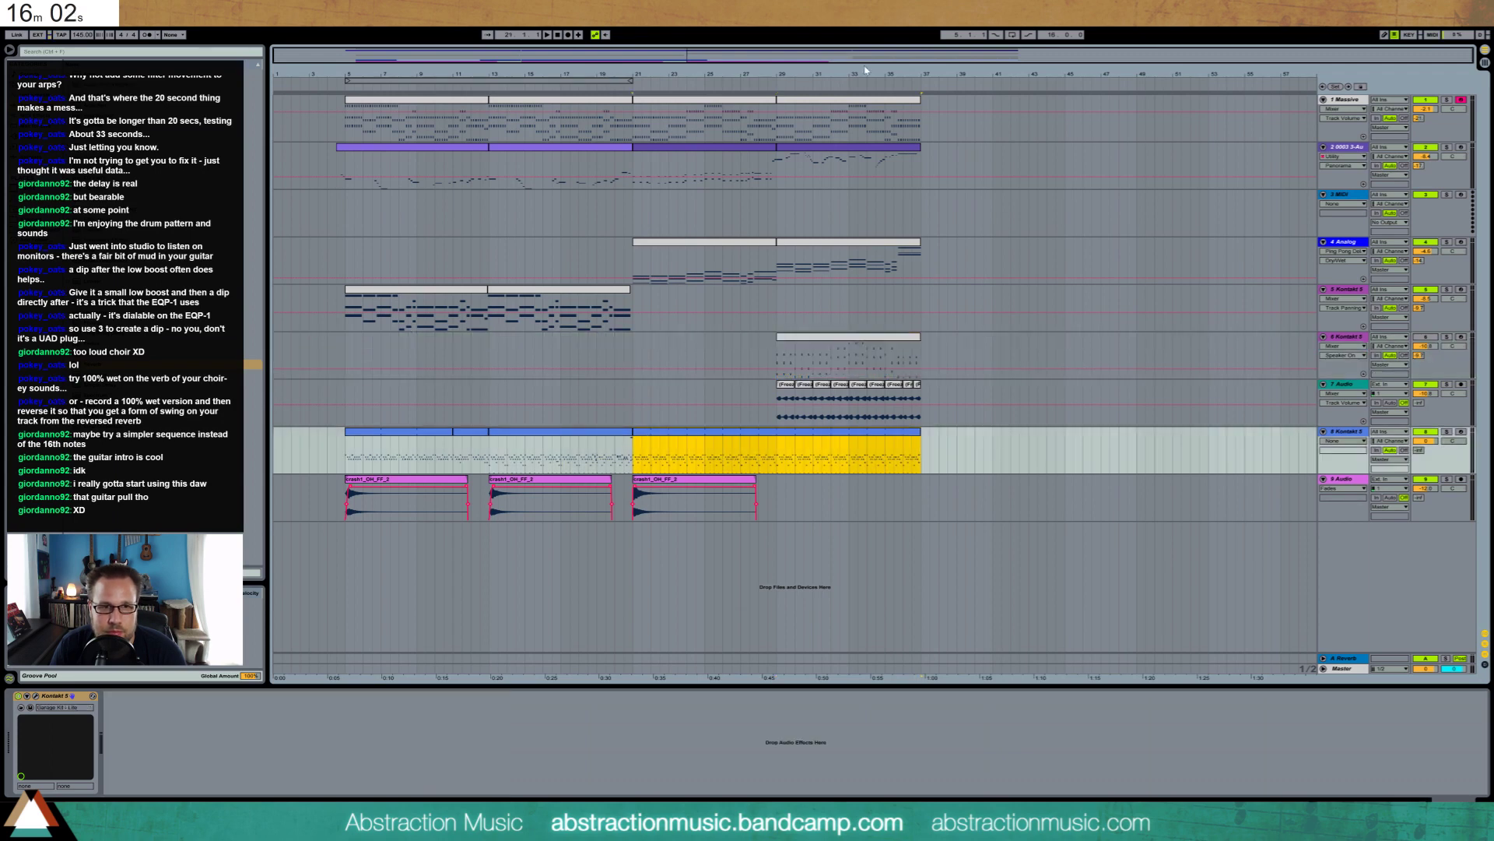
{"action": "left_click_drag", "start_coordinate": [792, 74], "coordinate": [792, 101]}
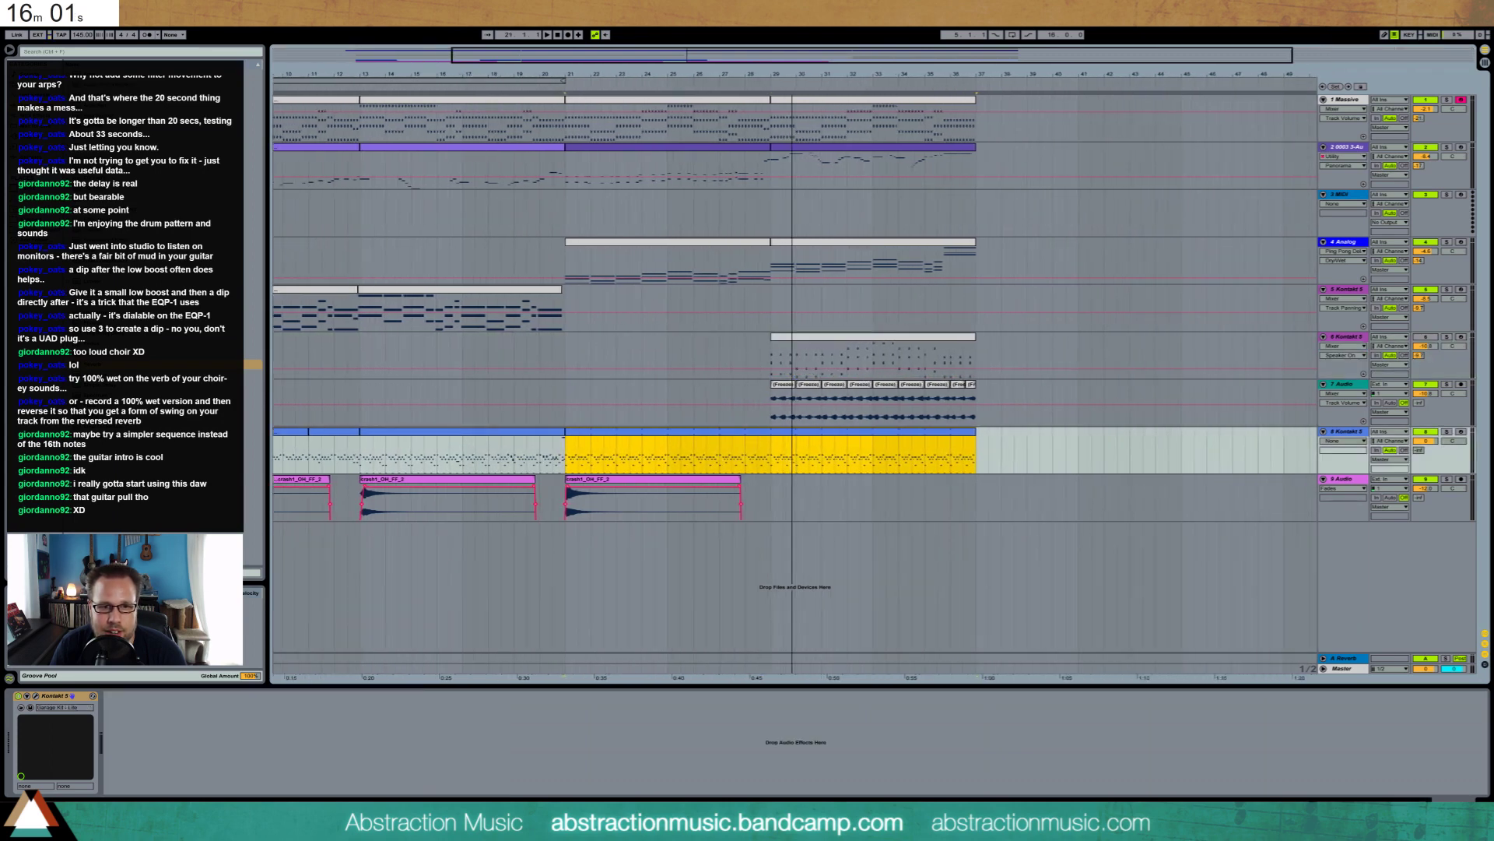
Place a copy of the crash clip on track 9 Audio at bar 29 and play the section
{"action": "left_click", "coordinate": [648, 480]}
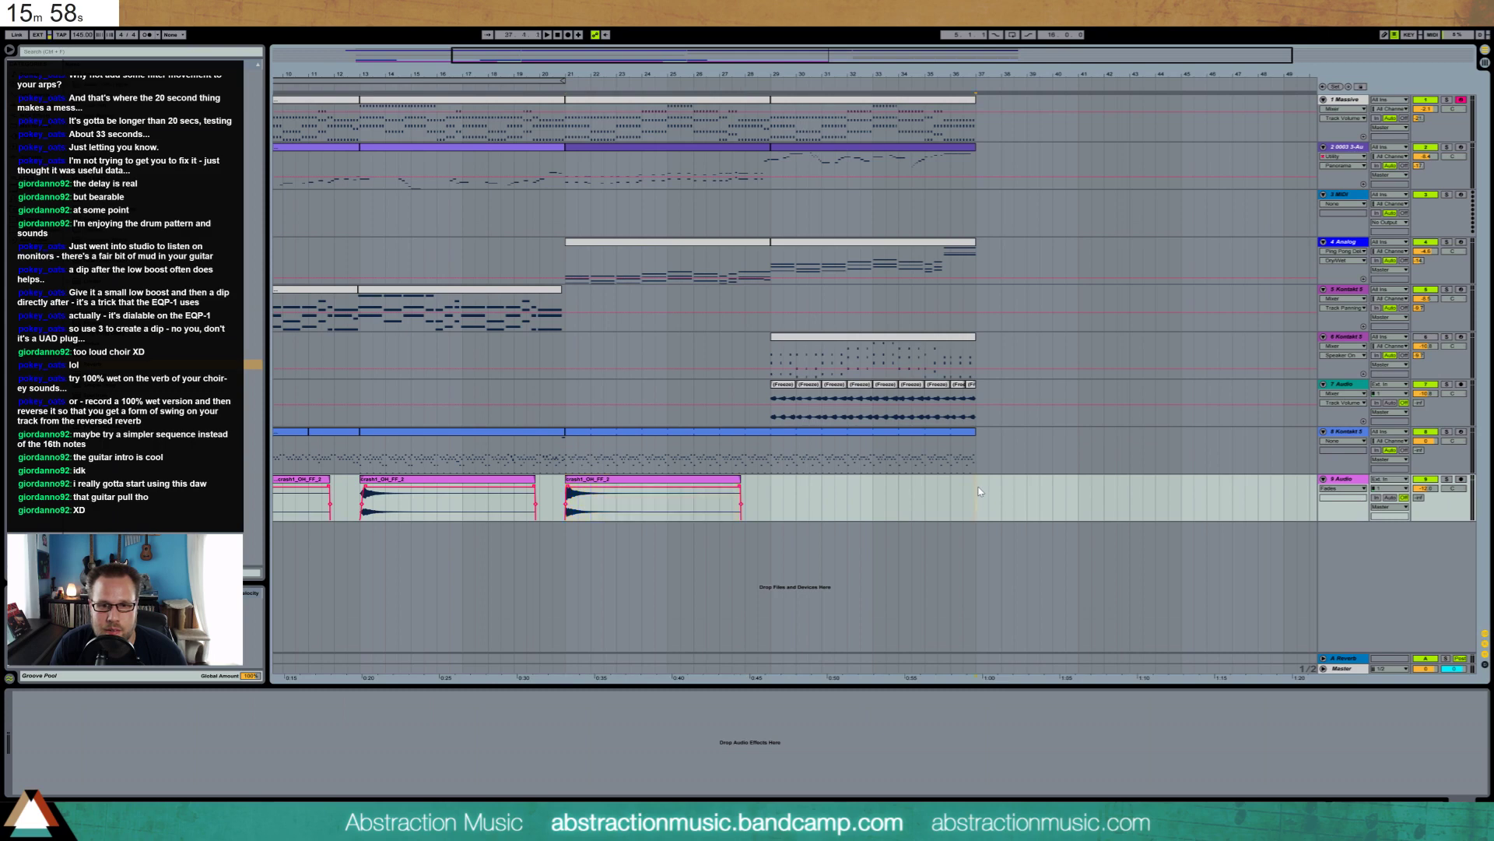
{"action": "key", "text": "ctrl+v"}
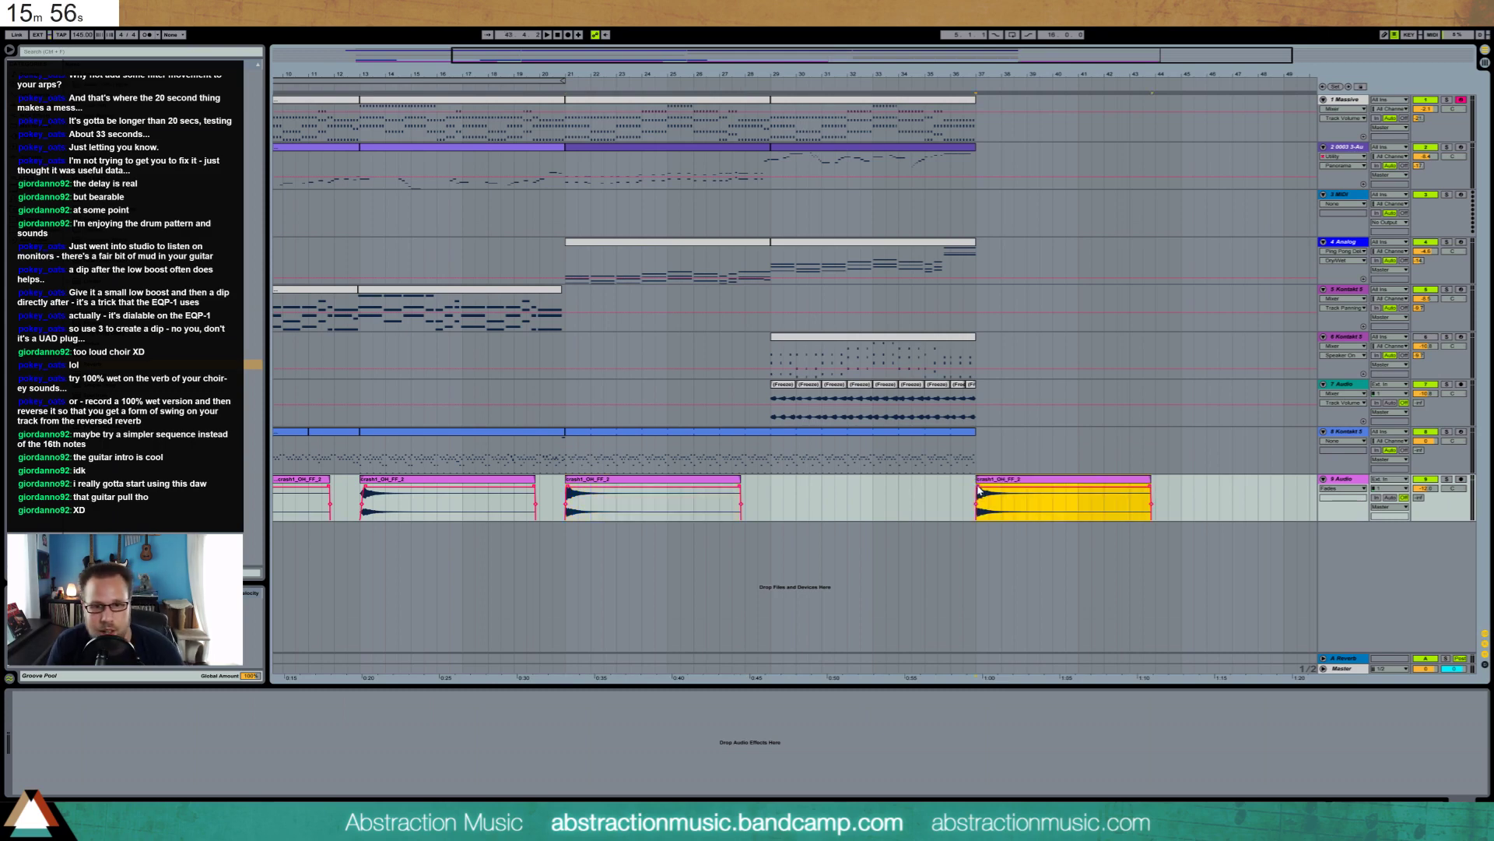
{"action": "left_click_drag", "start_coordinate": [983, 139], "coordinate": [1155, 455]}
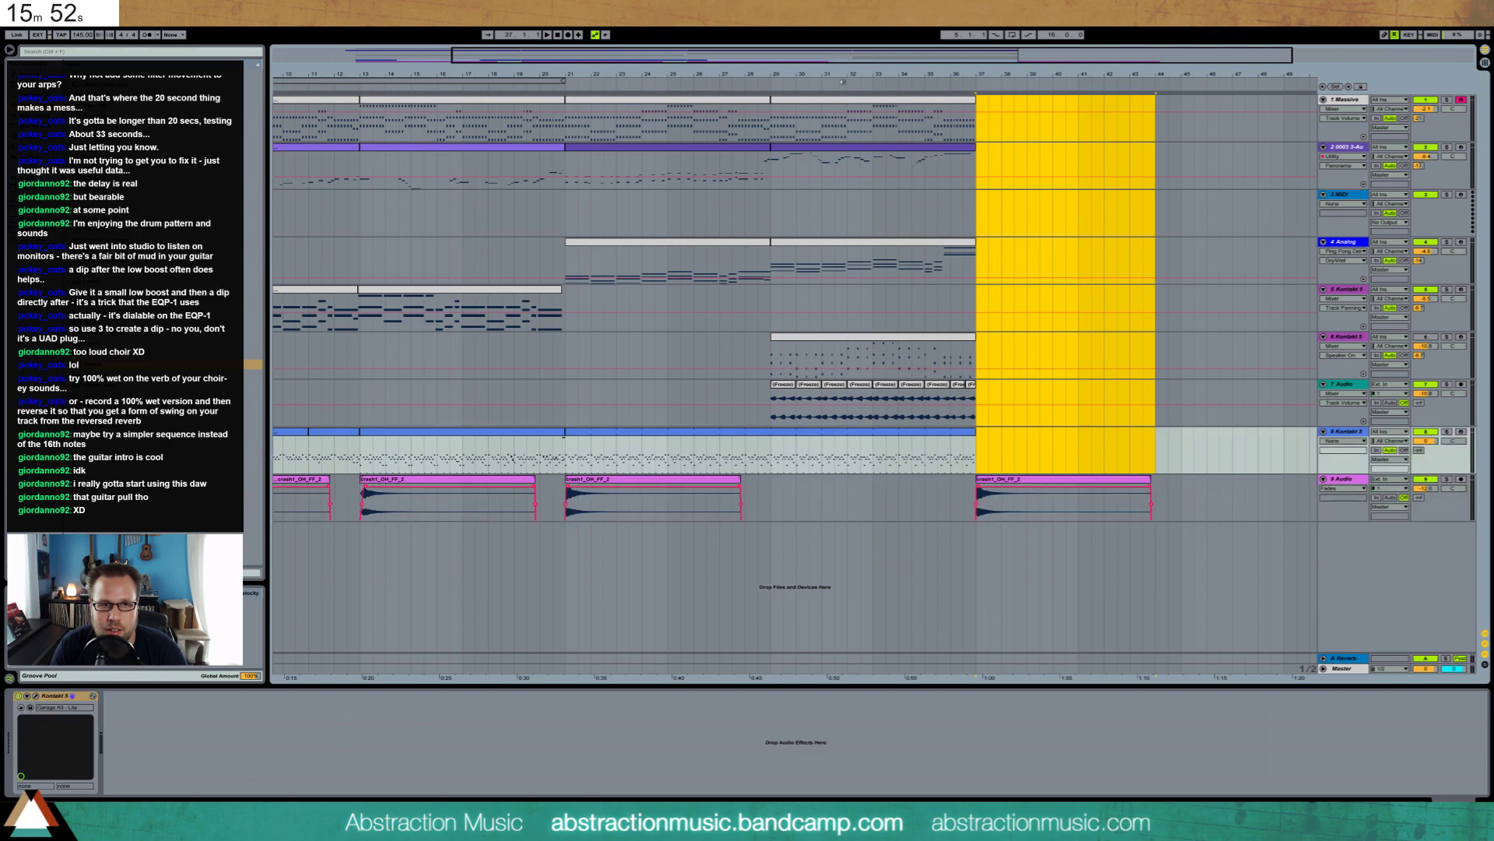
{"action": "scroll", "coordinate": [795, 373], "scroll_direction": "left", "scroll_amount": 3}
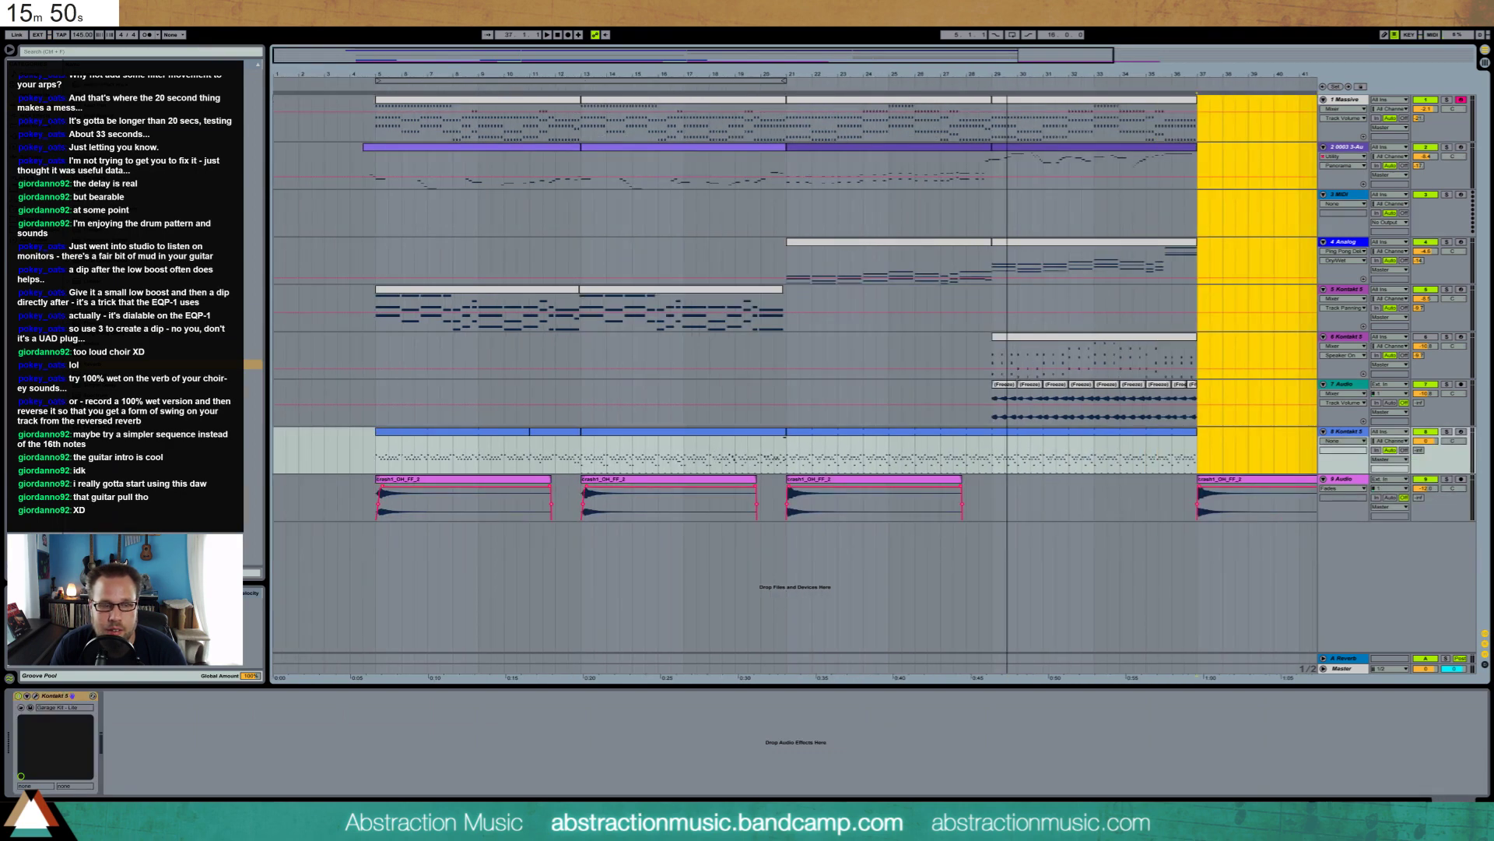
{"action": "scroll", "coordinate": [930, 219], "scroll_direction": "right", "scroll_amount": 5}
{"action": "left_click_drag", "start_coordinate": [1048, 483], "coordinate": [840, 485]}
{"action": "key", "text": "space"}
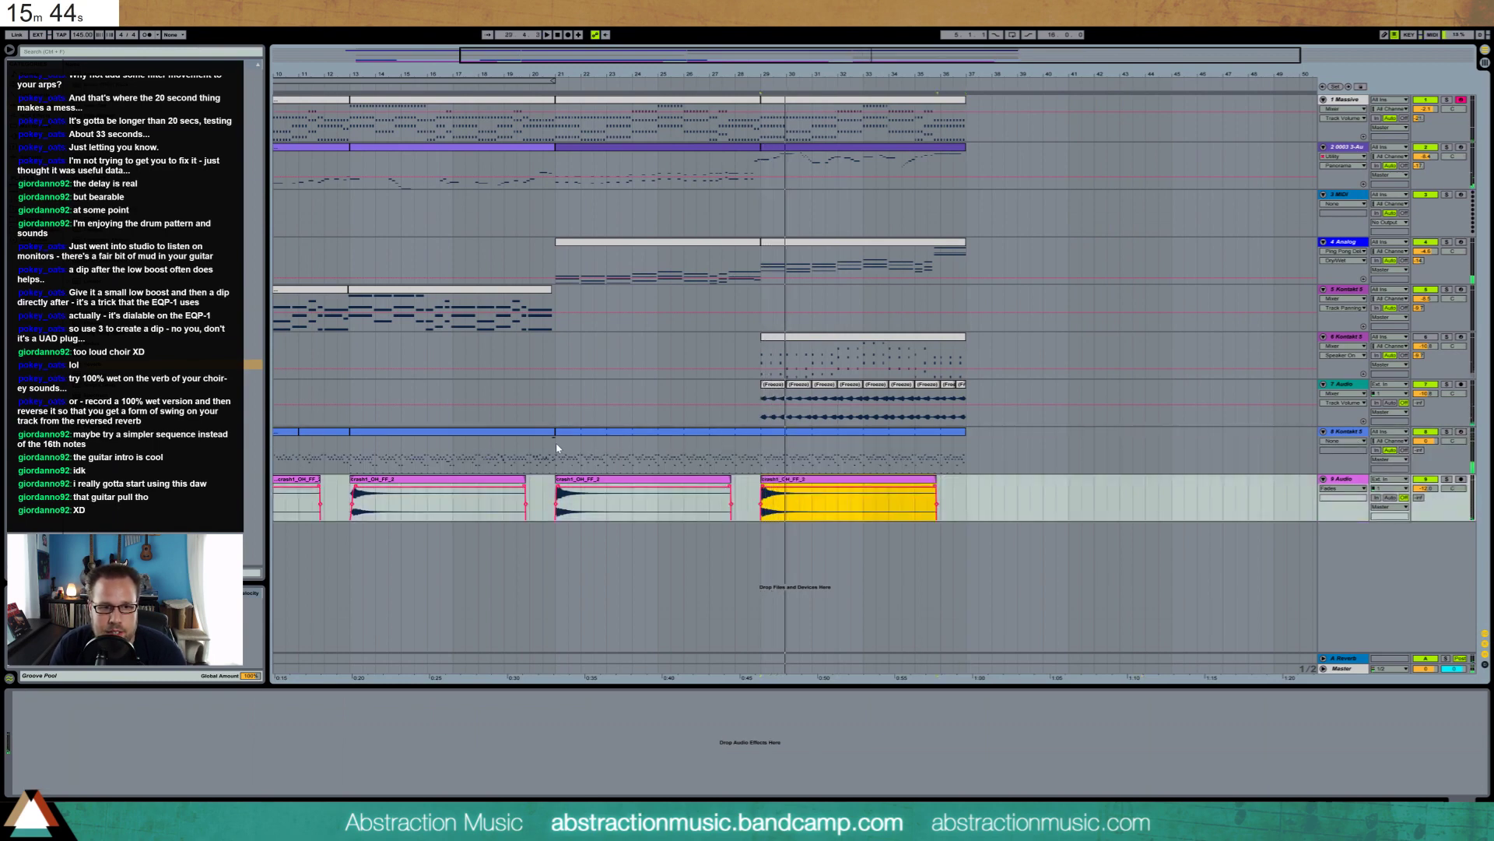
Split the drum clip on the last Kontakt track at bar 29, then add a kick hit at 2.3 in the bar 21 to 29 part
{"action": "left_click_drag", "start_coordinate": [556, 448], "coordinate": [765, 457]}
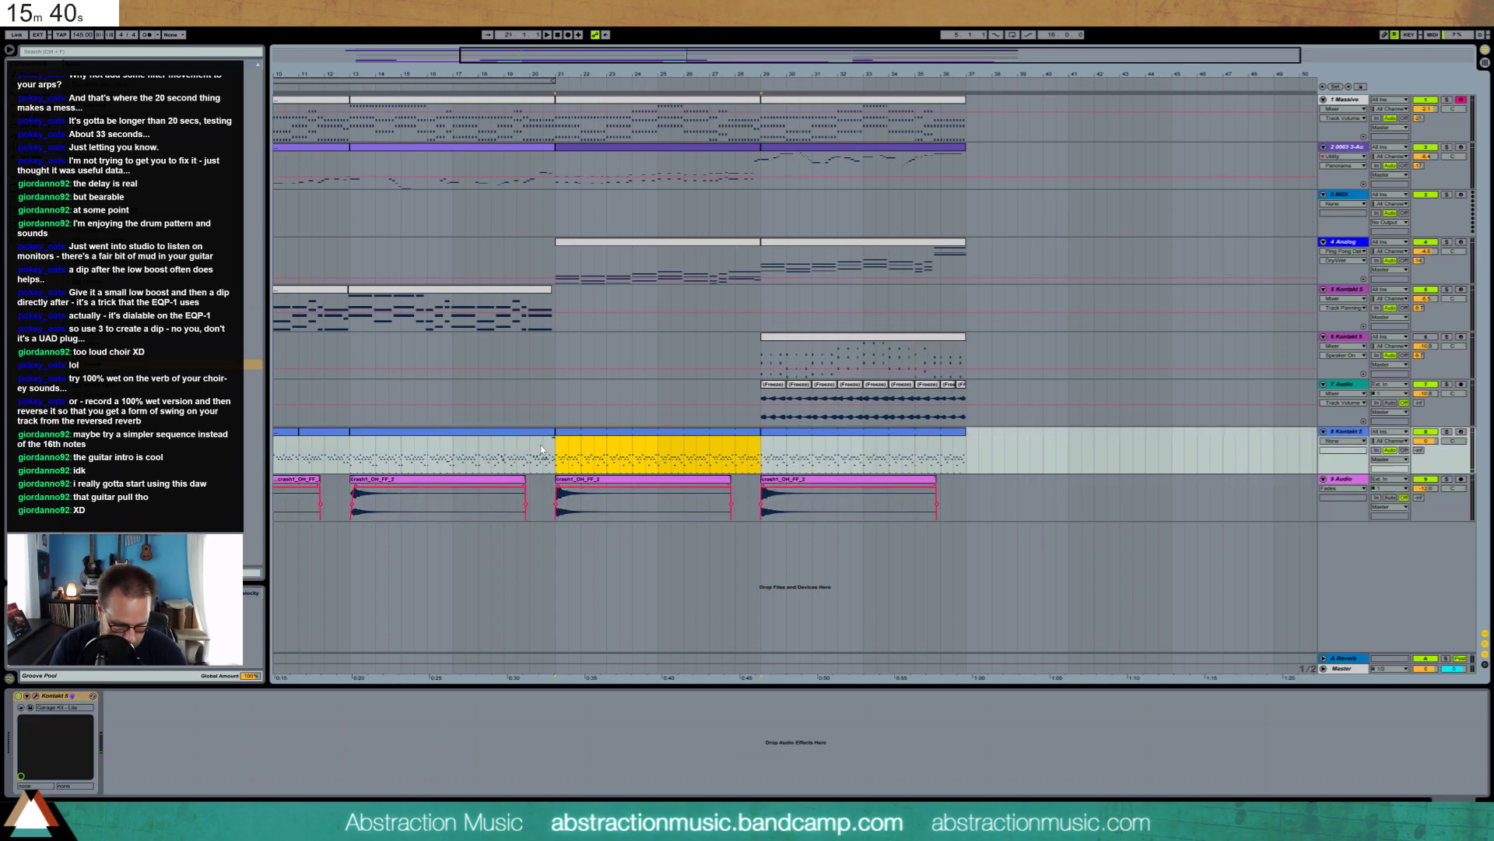
{"action": "double_click", "coordinate": [594, 440]}
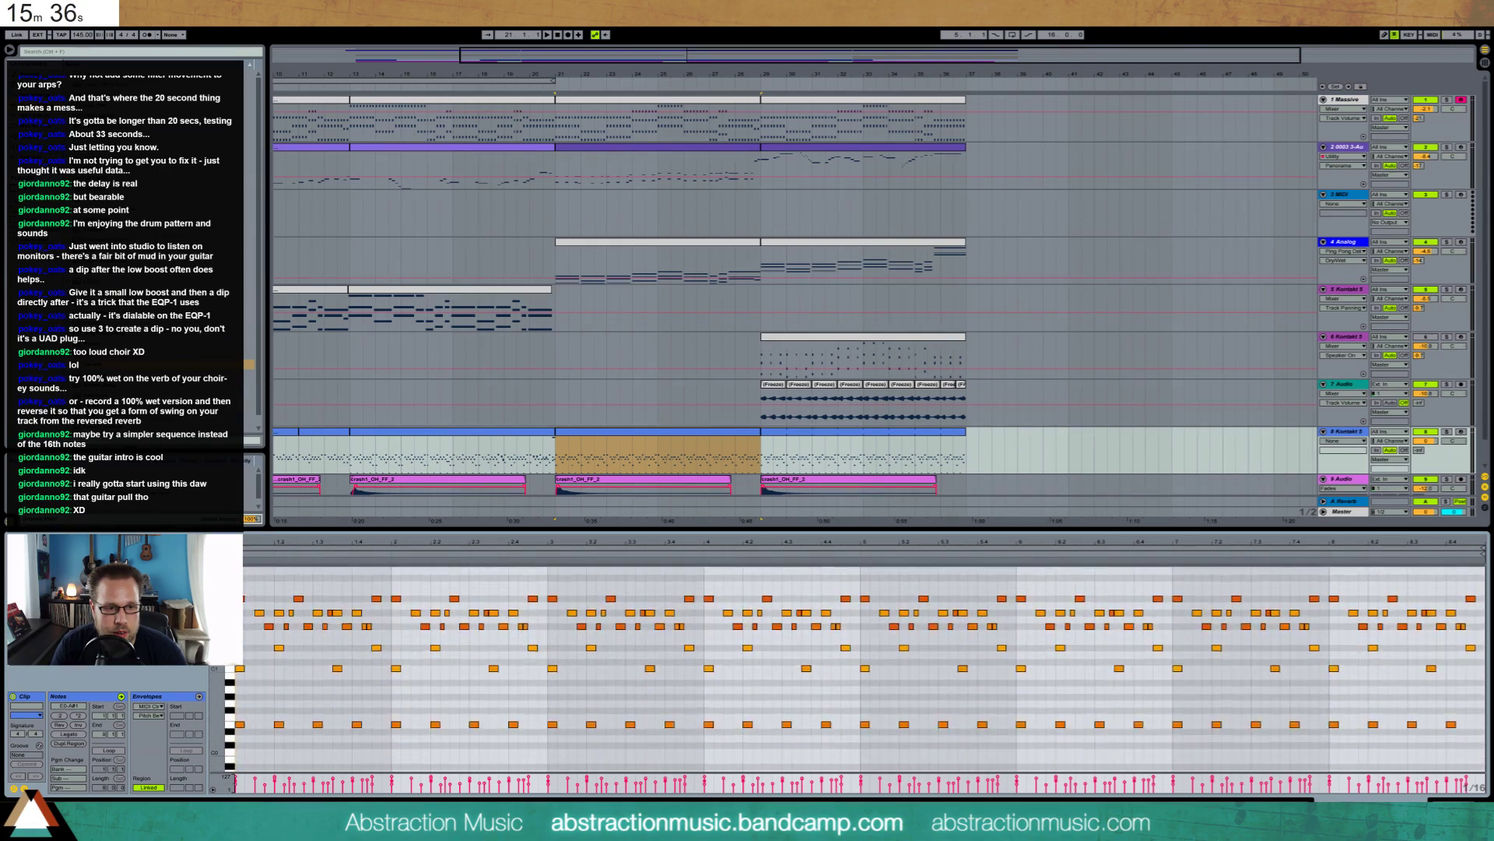
{"action": "key", "text": "space"}
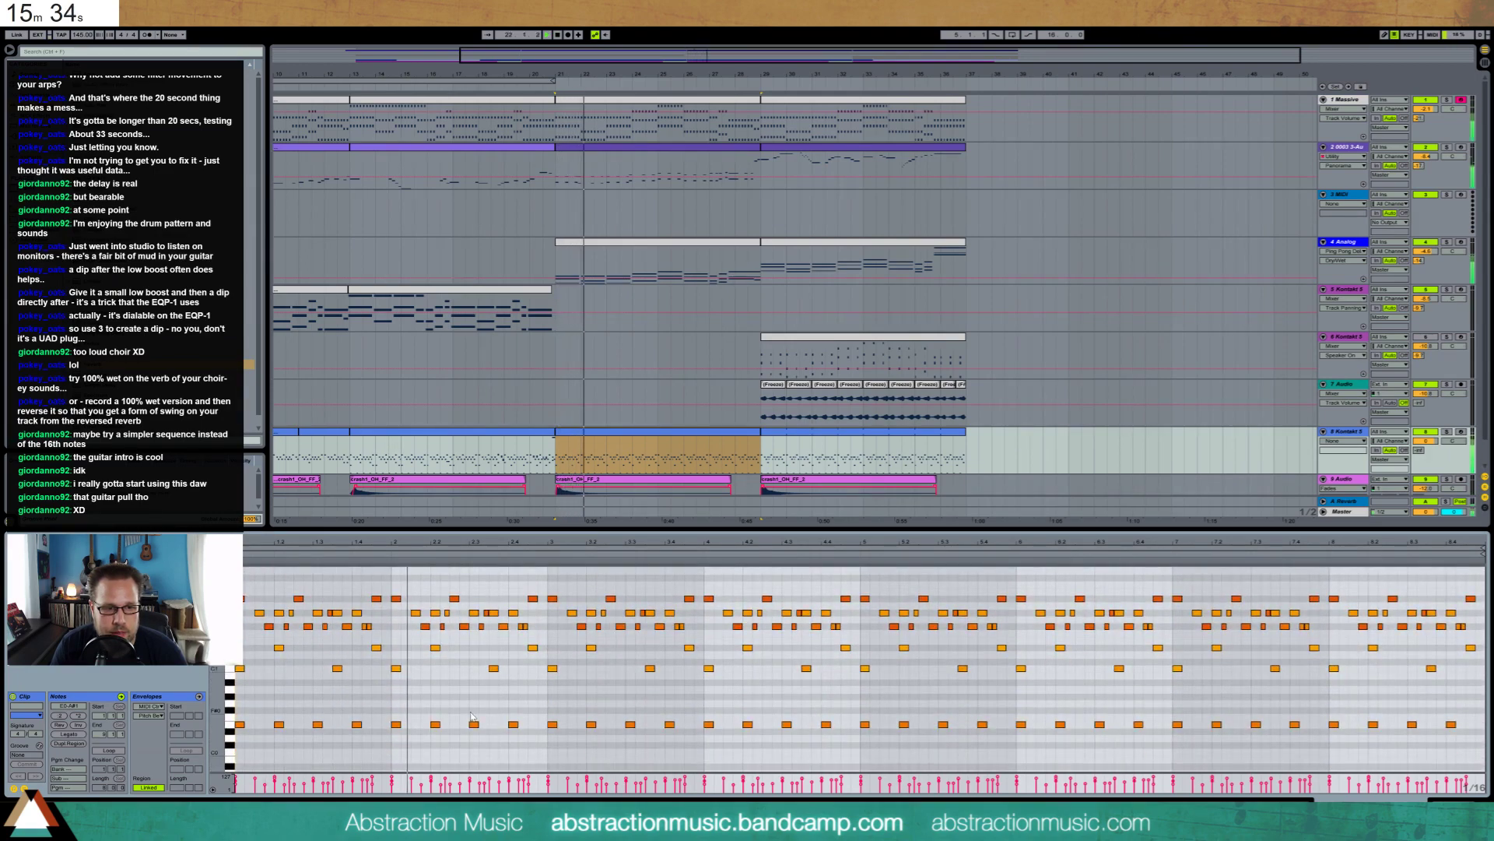
{"action": "left_click", "coordinate": [469, 671]}
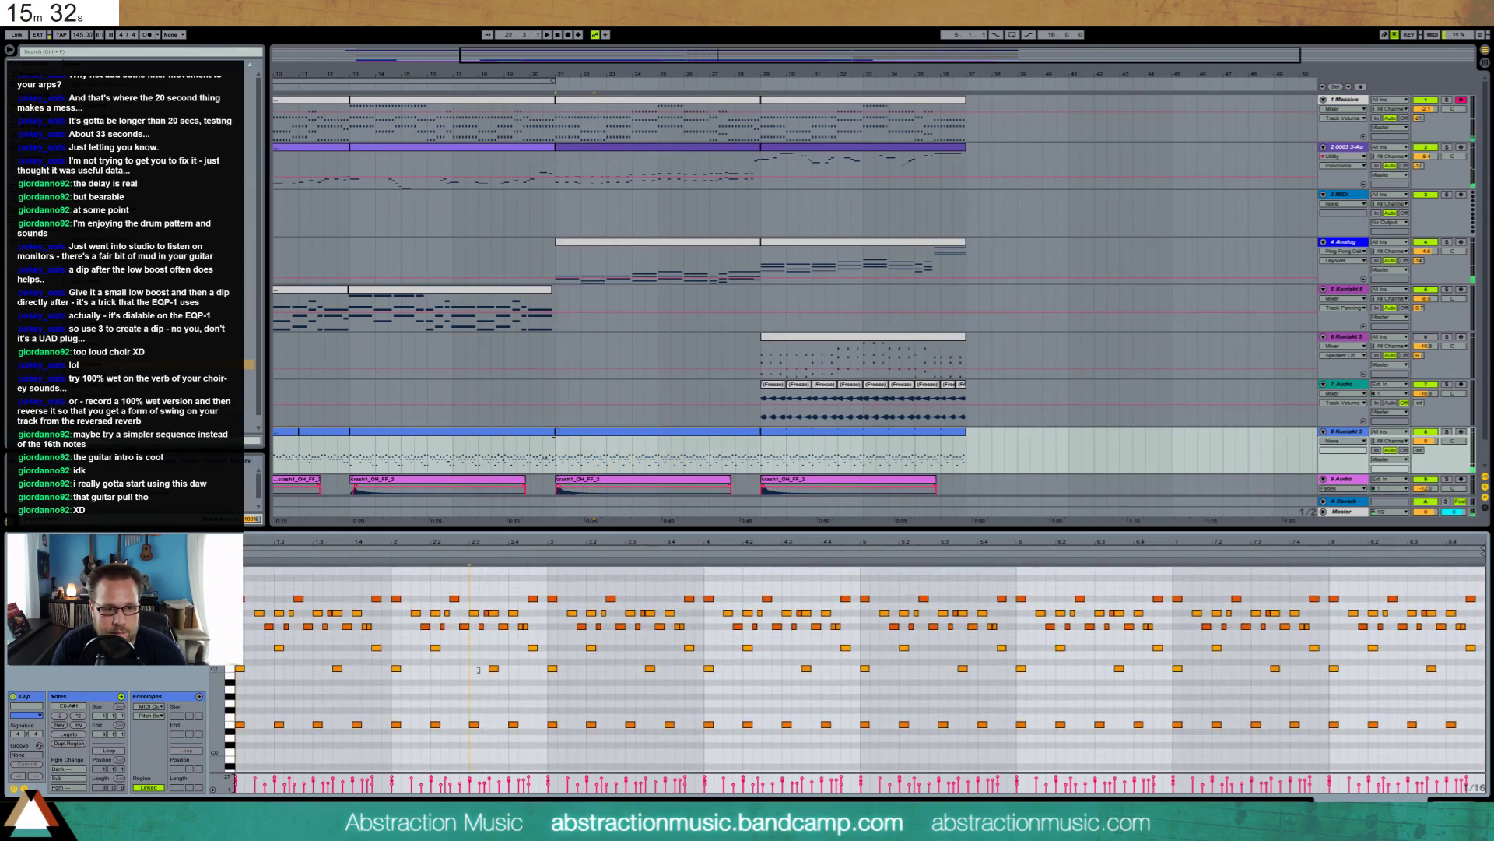
{"action": "key", "text": "space"}
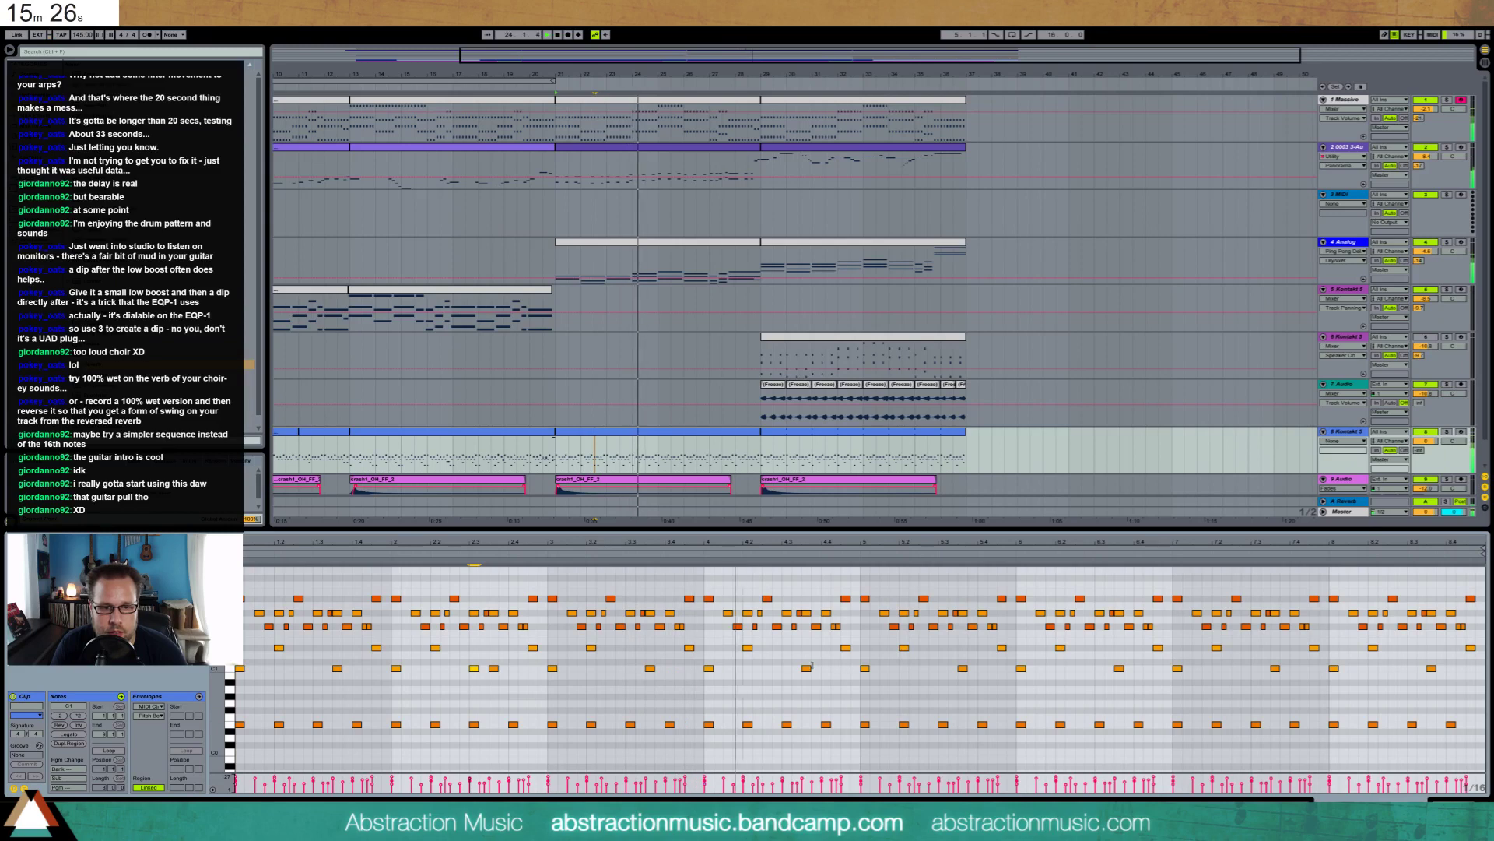
Add kick hits at 4.3 and 6.3 and short tom fills at 4.4, 4.4.2 and 6.4.3 in the drum clip
{"action": "left_click", "coordinate": [828, 611]}
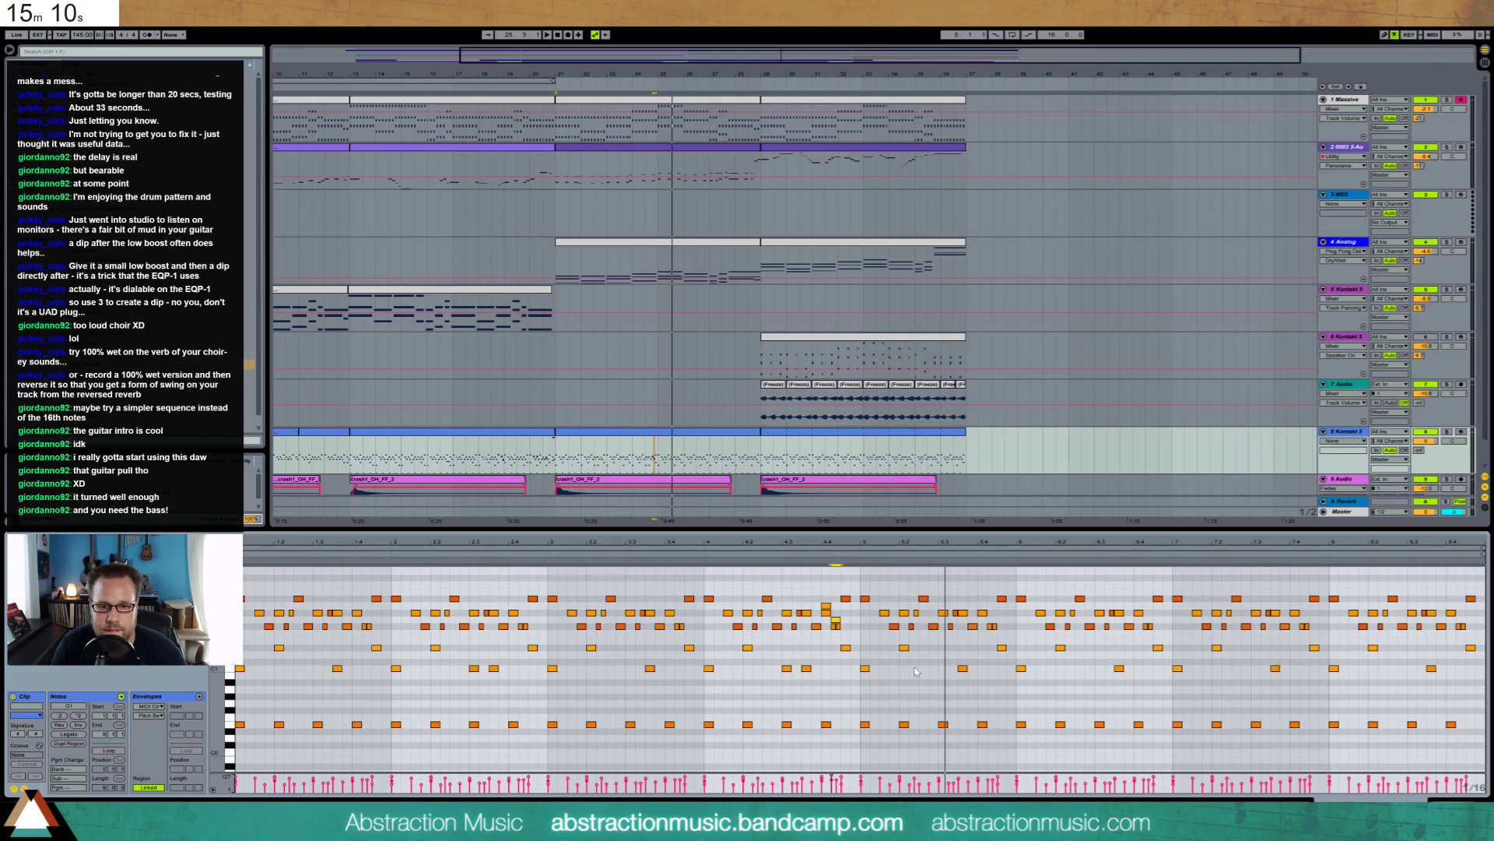
{"action": "double_click", "coordinate": [1100, 668]}
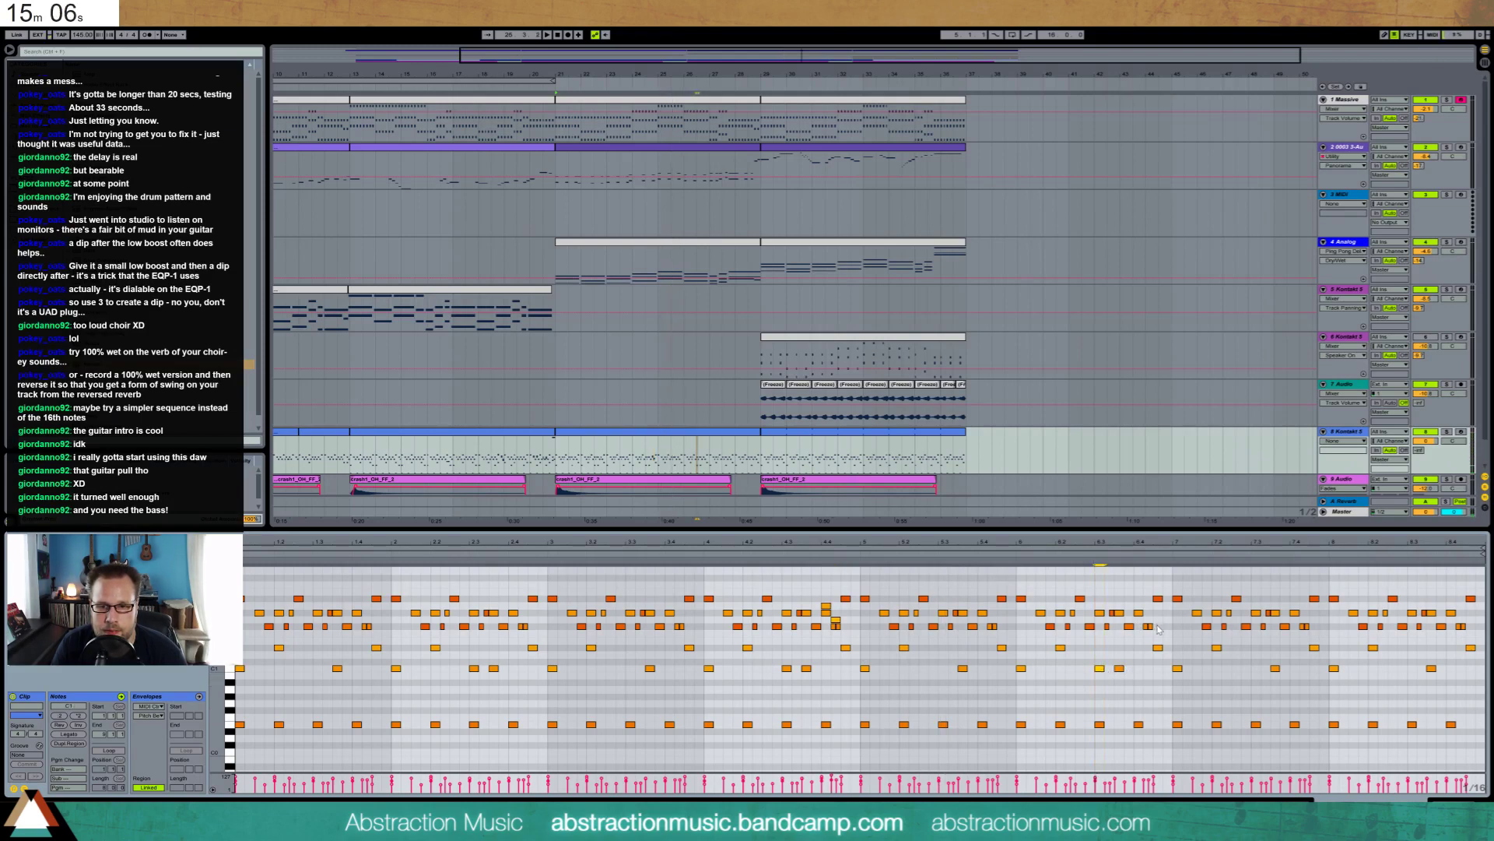
{"action": "key", "text": "space"}
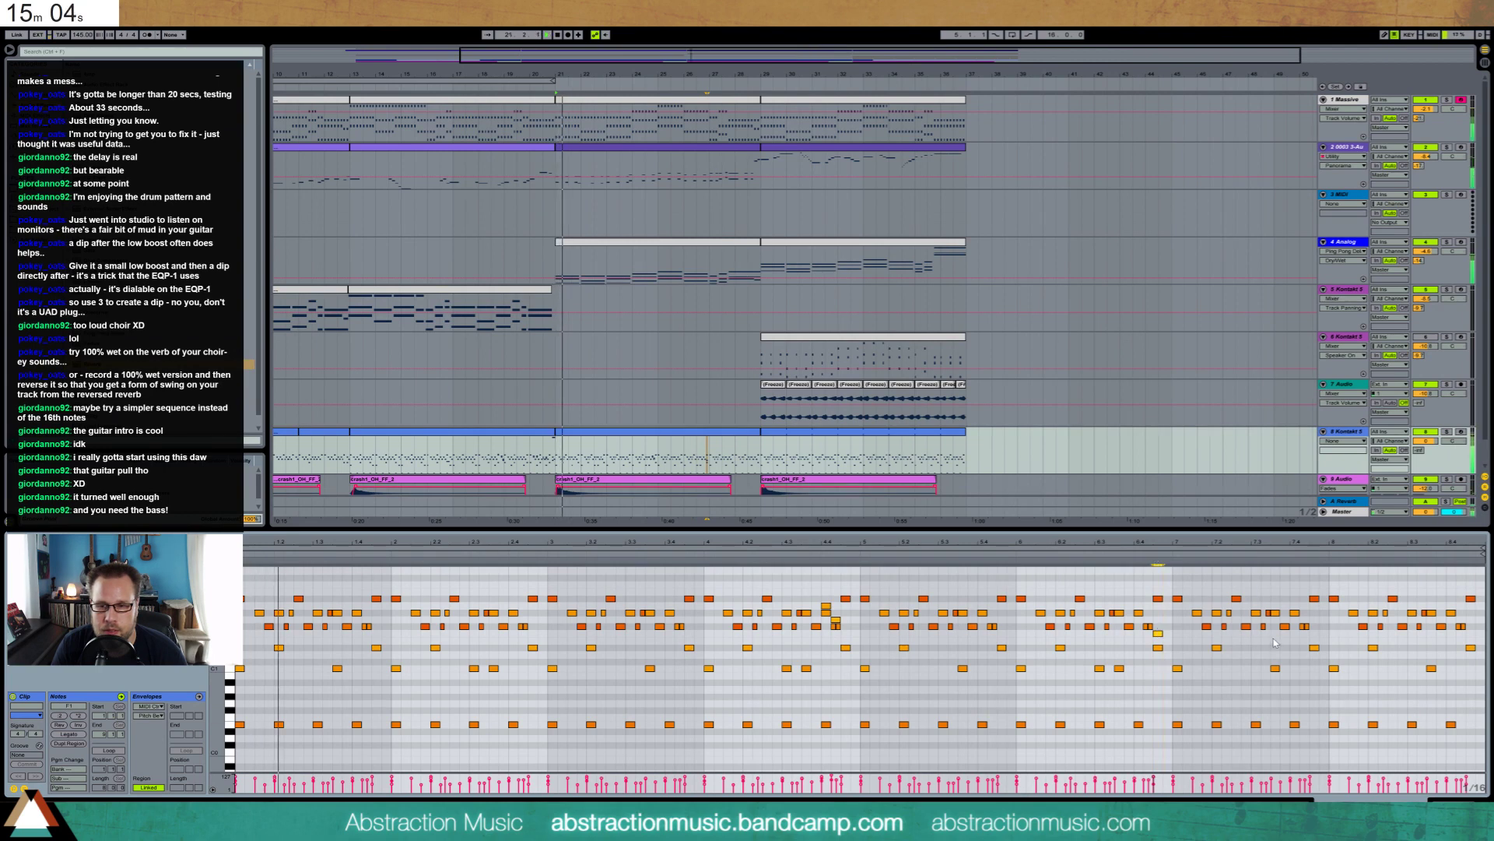
Build a tom fill in bar 8 with hits at 8.1.3, 8.2, 8.3, 8.3.3 and 8.4.3, plus a kick at 8.3
{"action": "double_click", "coordinate": [1411, 667]}
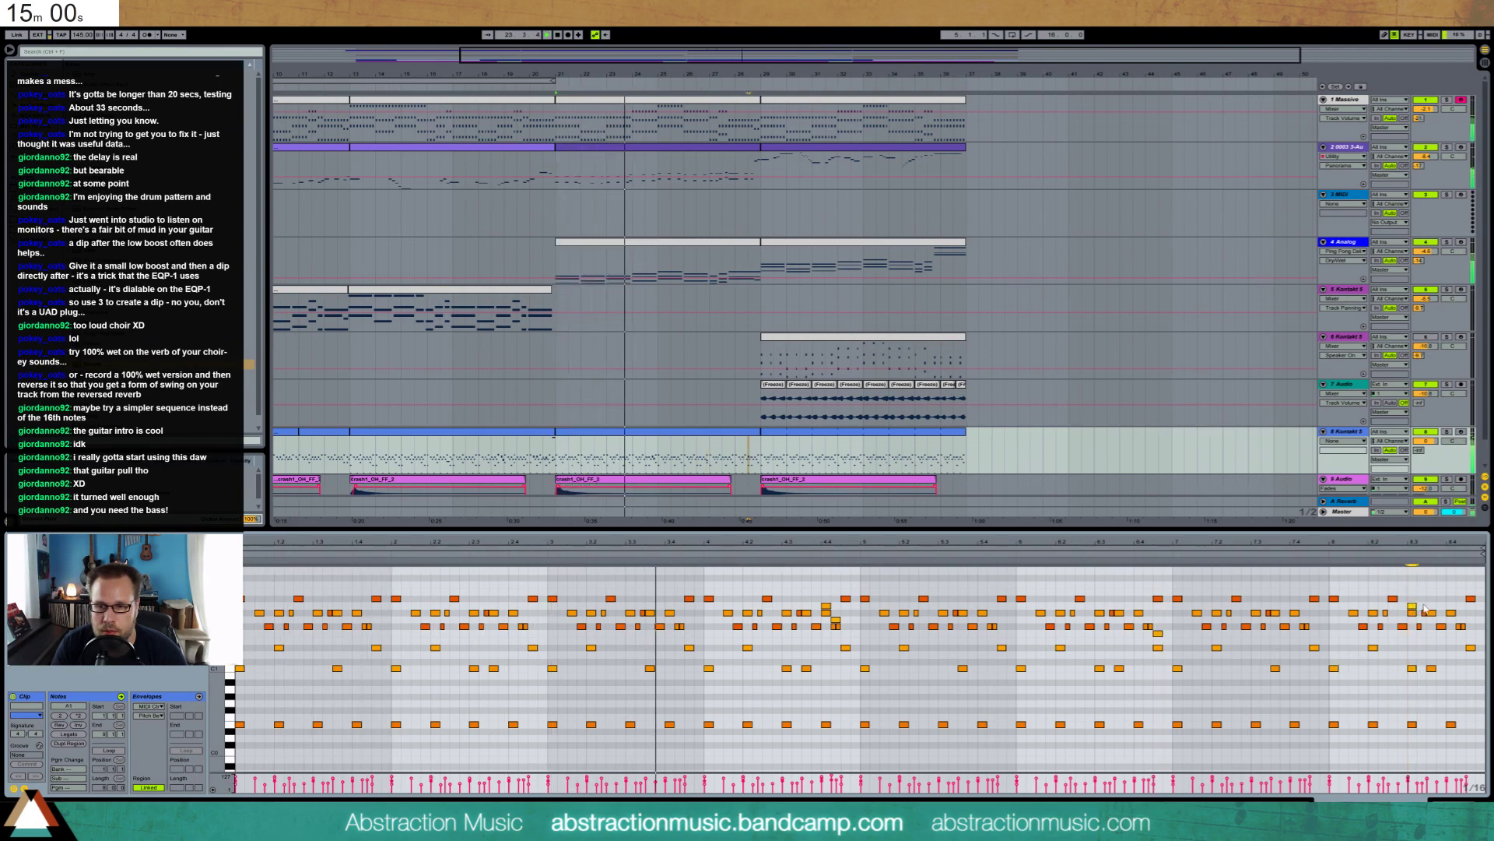
{"action": "double_click", "coordinate": [1393, 606]}
{"action": "left_click_drag", "start_coordinate": [1390, 607], "coordinate": [1371, 607]}
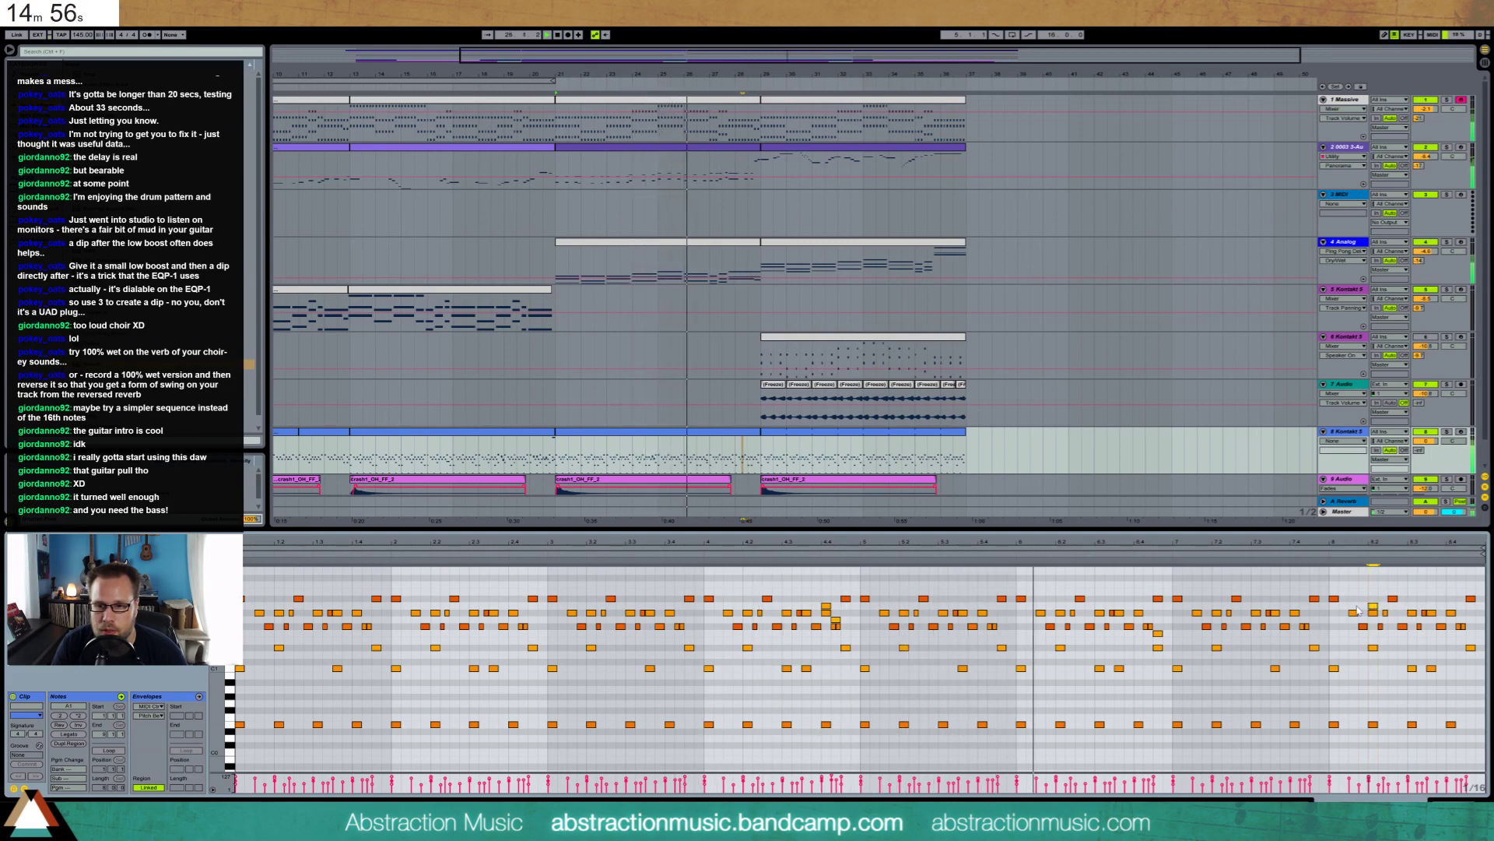
{"action": "double_click", "coordinate": [1354, 606]}
{"action": "double_click", "coordinate": [1413, 620]}
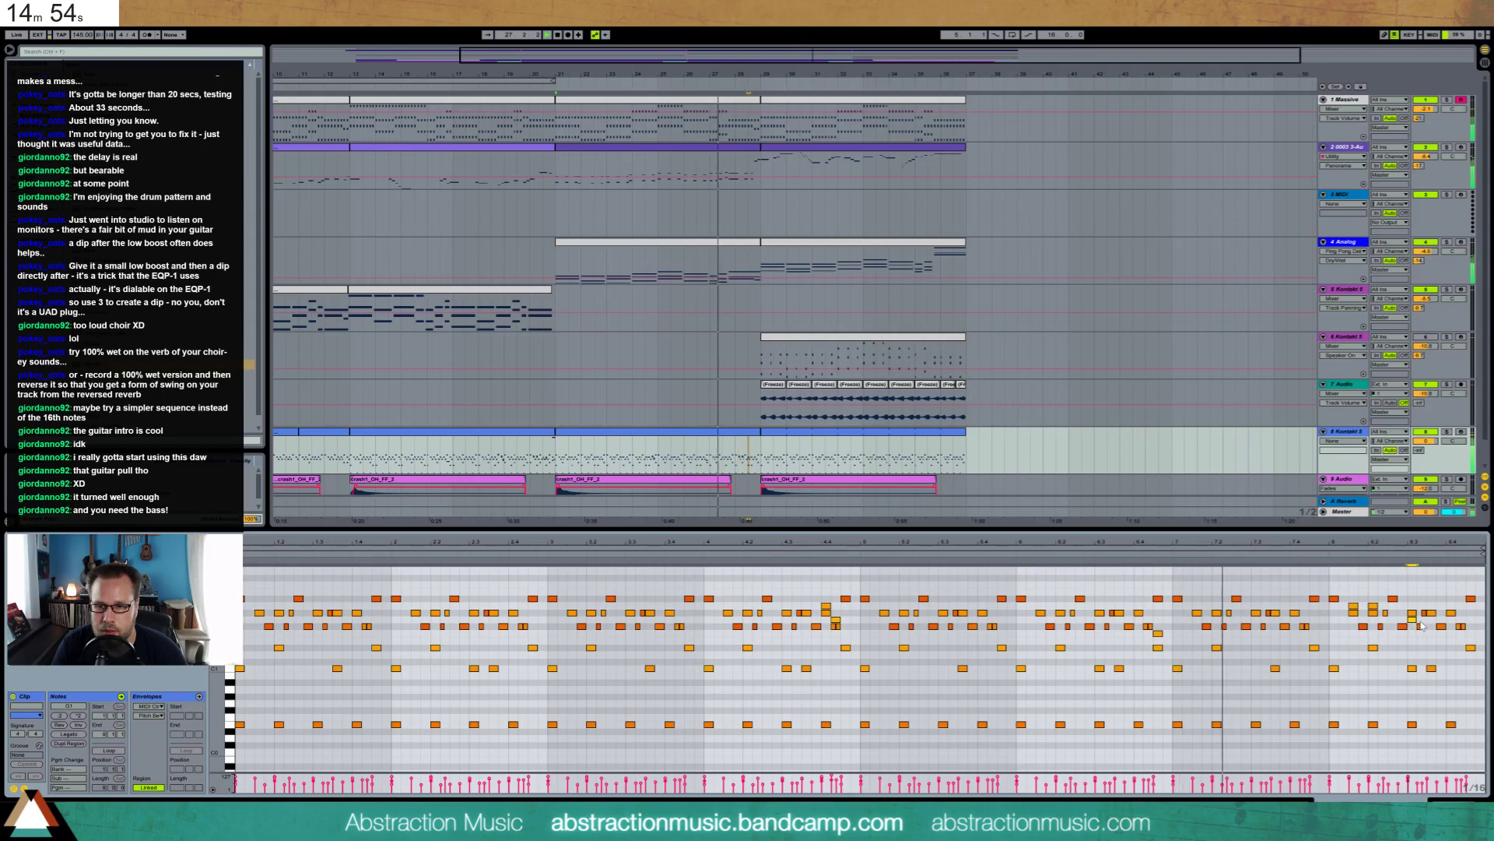
{"action": "double_click", "coordinate": [1432, 620]}
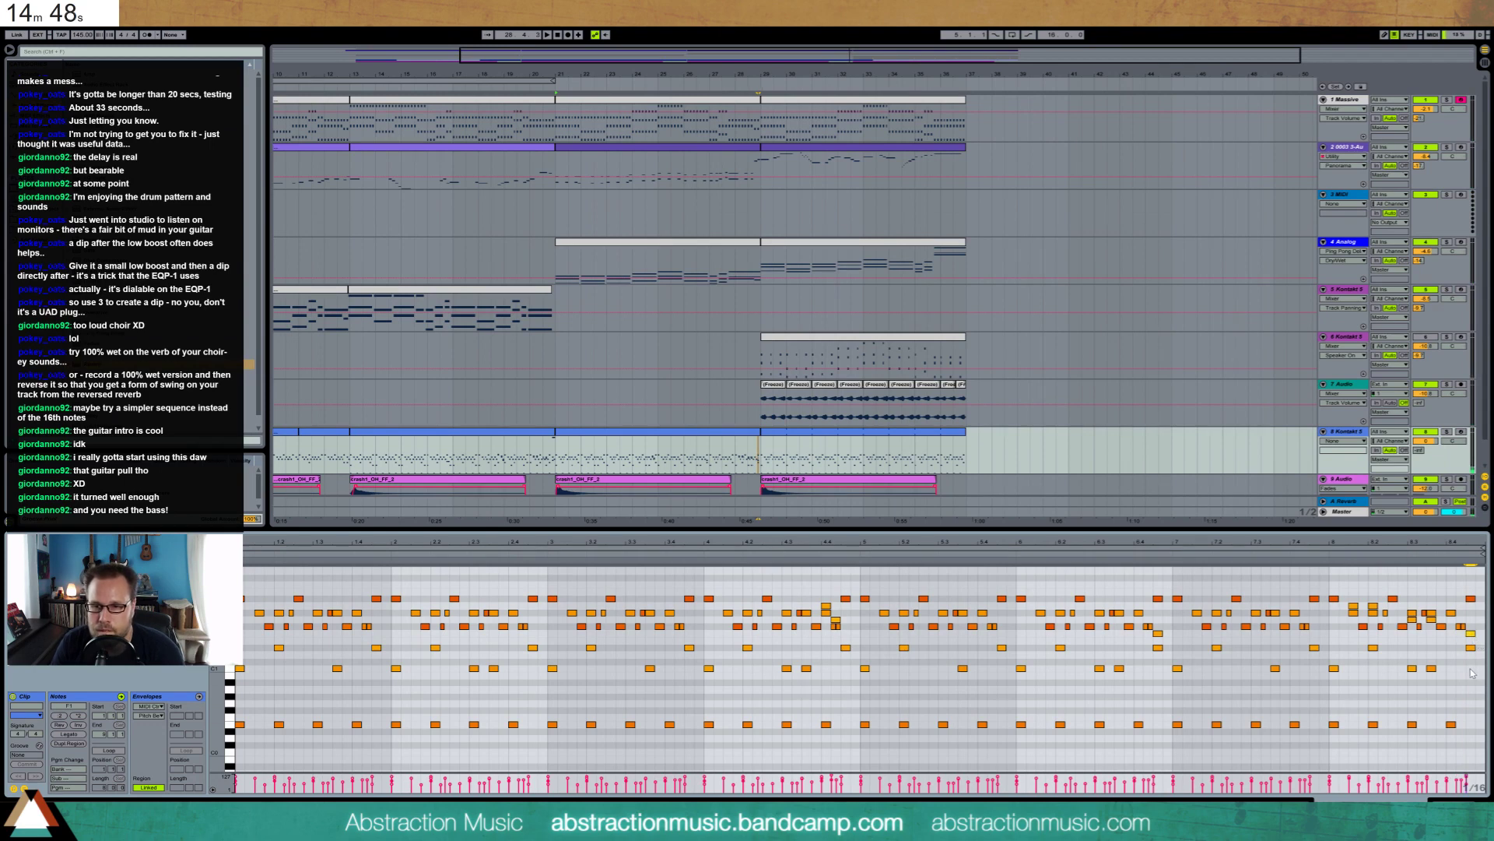
Raise the hit at 8.4.3 in the bar 21 to 29 drum clip by more than two octaves
{"action": "left_click", "coordinate": [1473, 650]}
{"action": "key", "text": "shift+Up"}
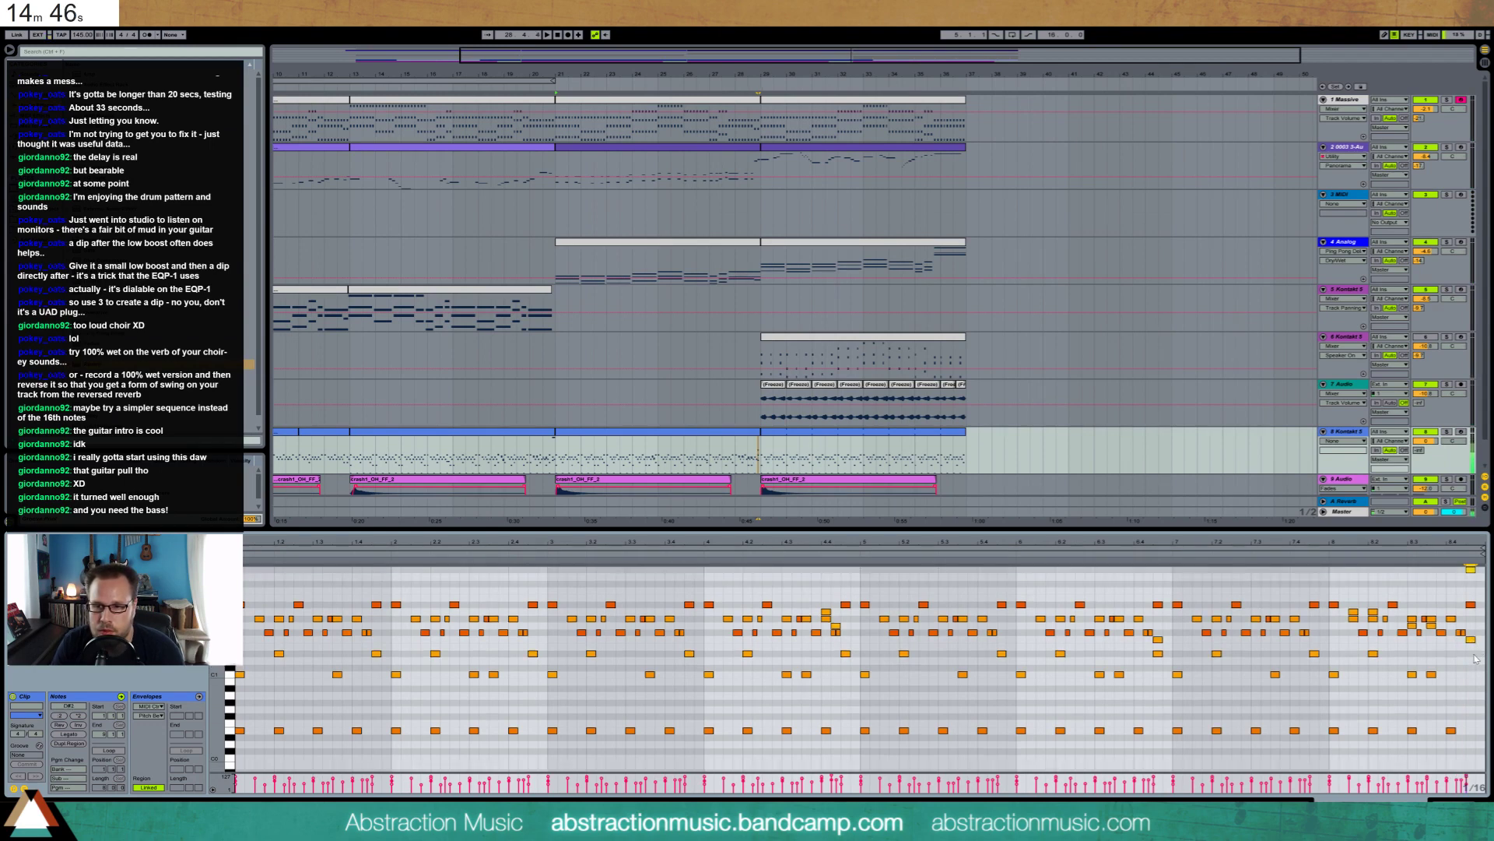
{"action": "key", "text": "Up"}
{"action": "key", "text": "Up"}
{"action": "key", "text": "Up"}
{"action": "key", "text": "Up"}
{"action": "key", "text": "Up"}
{"action": "key", "text": "Up"}
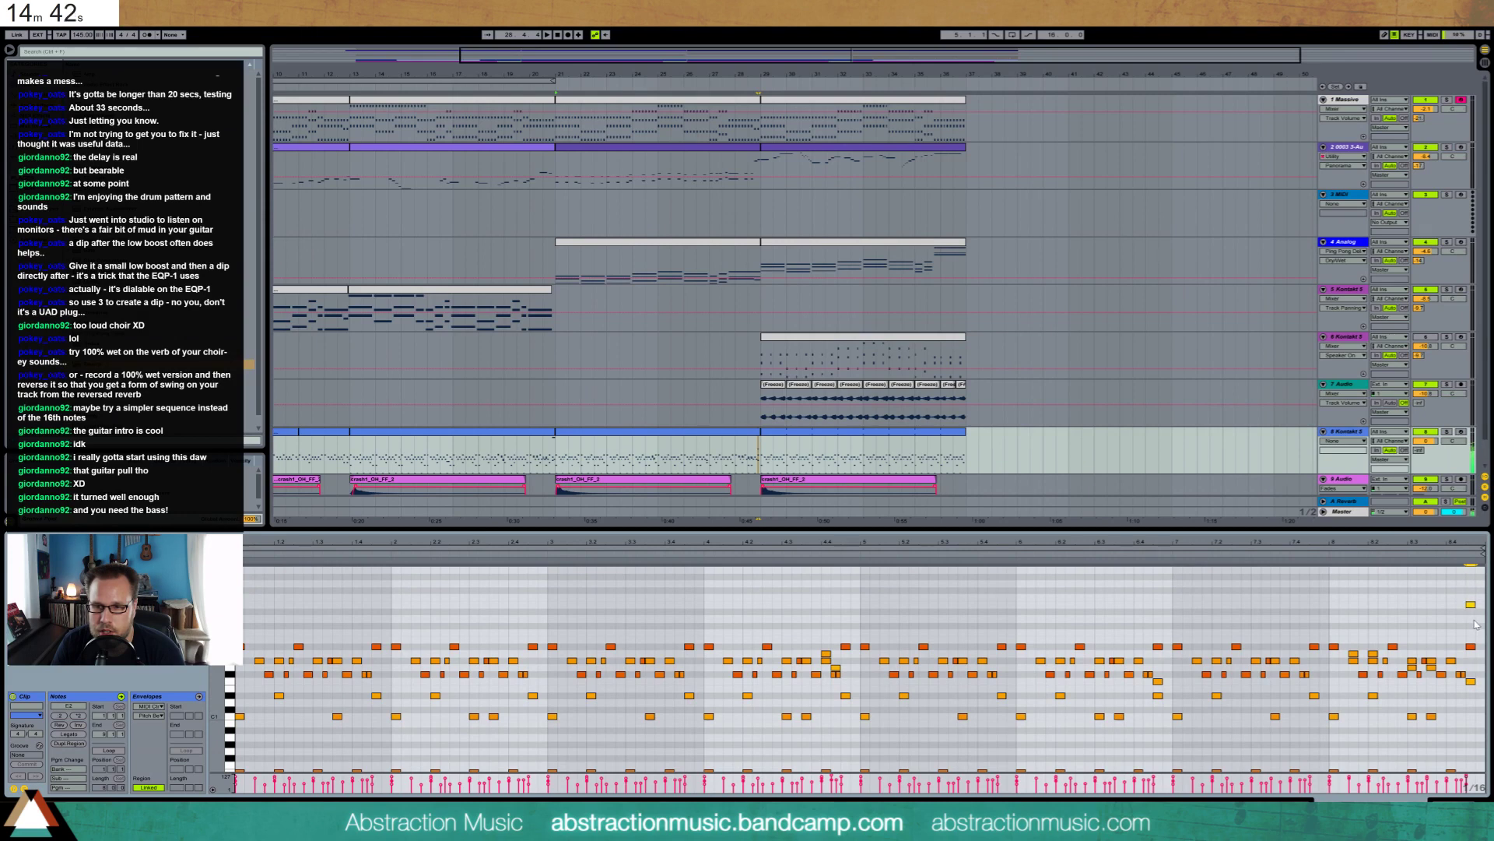
{"action": "key", "text": "shift+Up"}
{"action": "key", "text": "Up"}
{"action": "key", "text": "Up"}
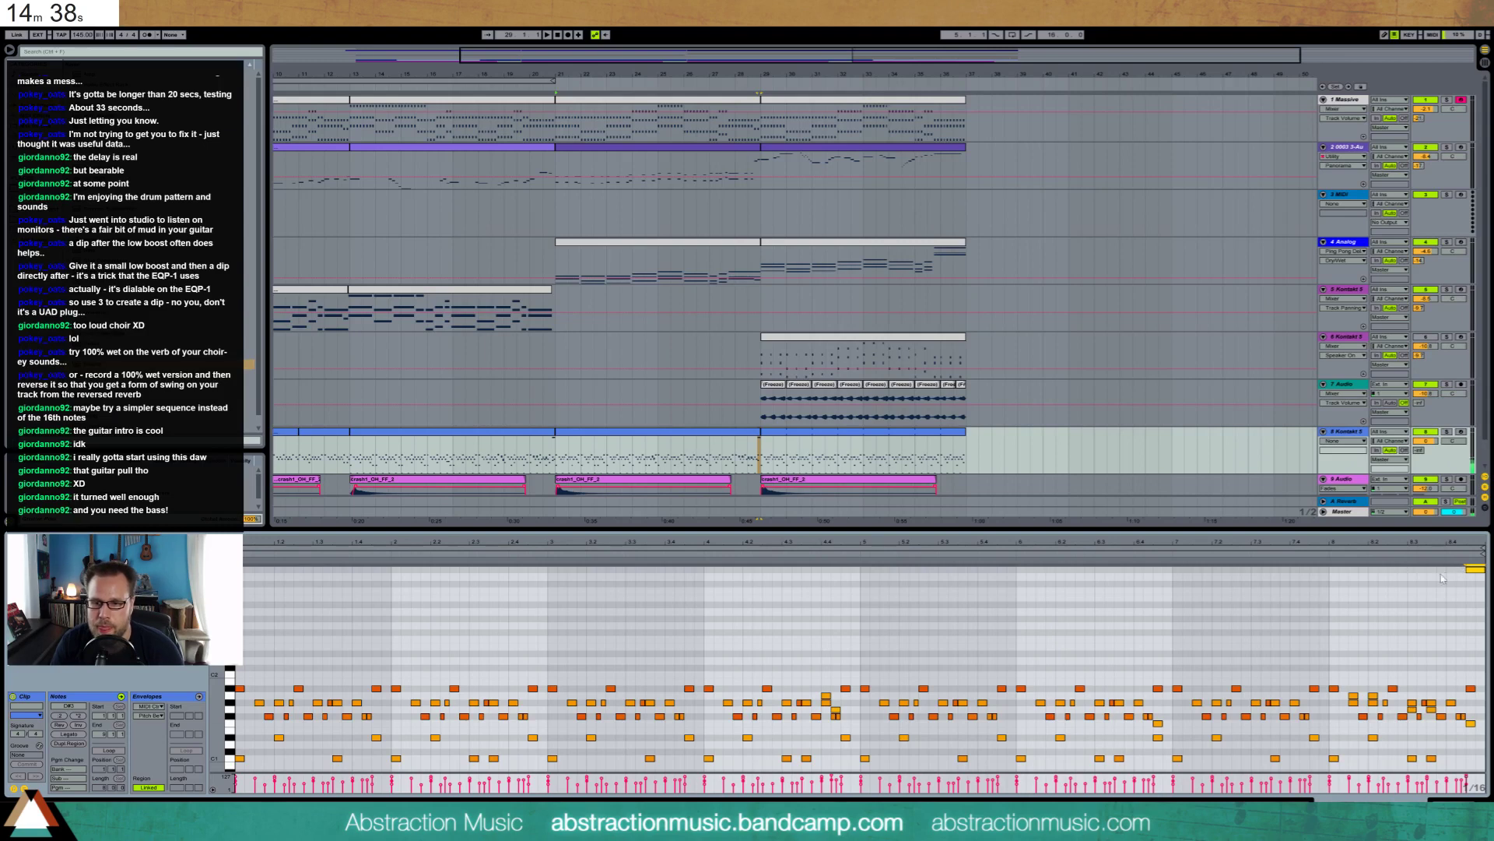
Play the section from bar 21 and check the drum clips starting at bars 21 and 29
{"action": "key", "text": "space"}
{"action": "left_click", "coordinate": [726, 432]}
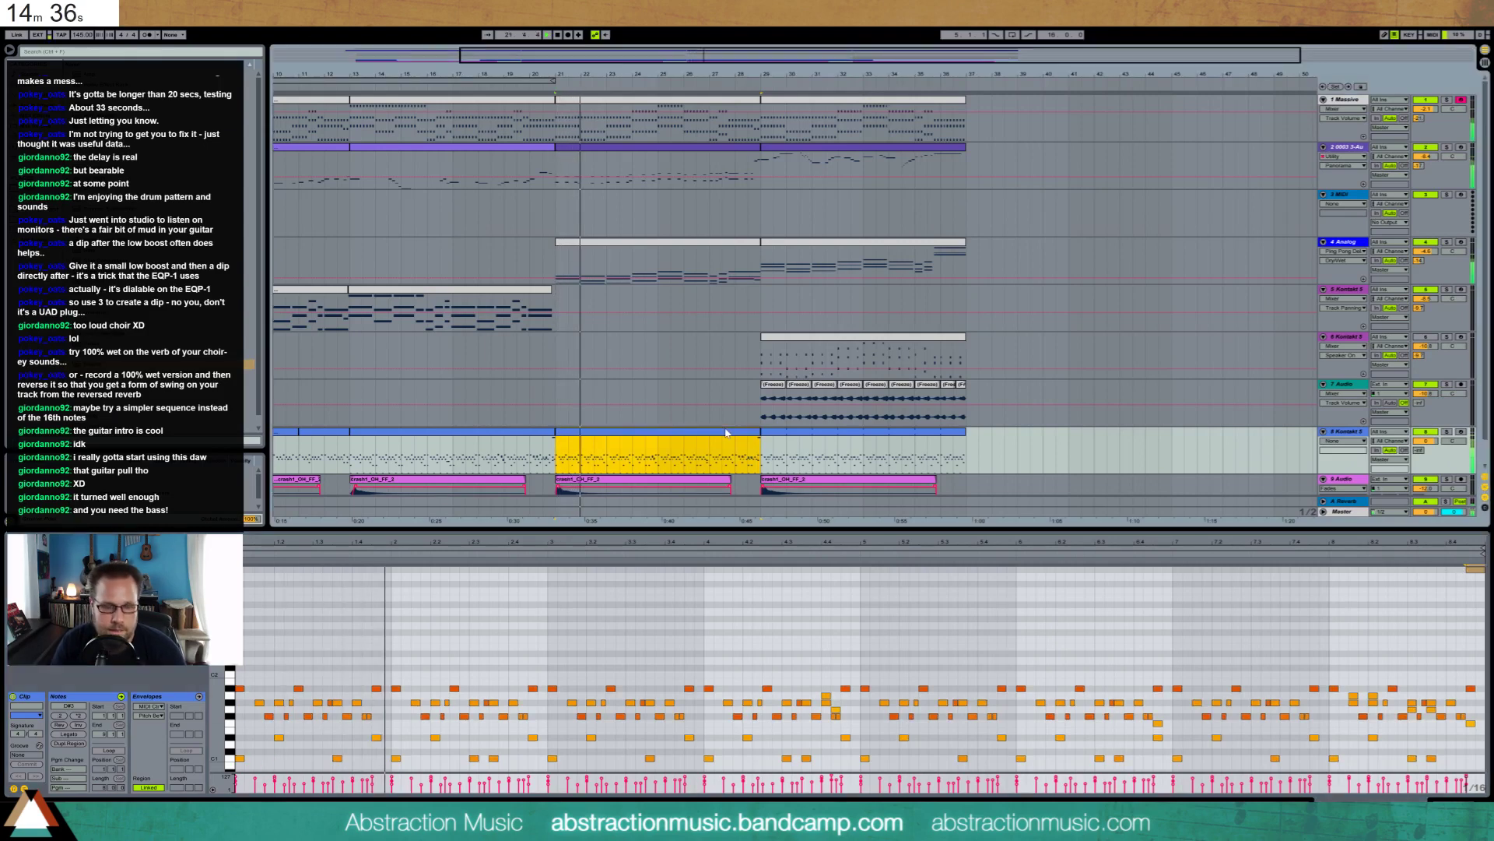
{"action": "left_click", "coordinate": [777, 432]}
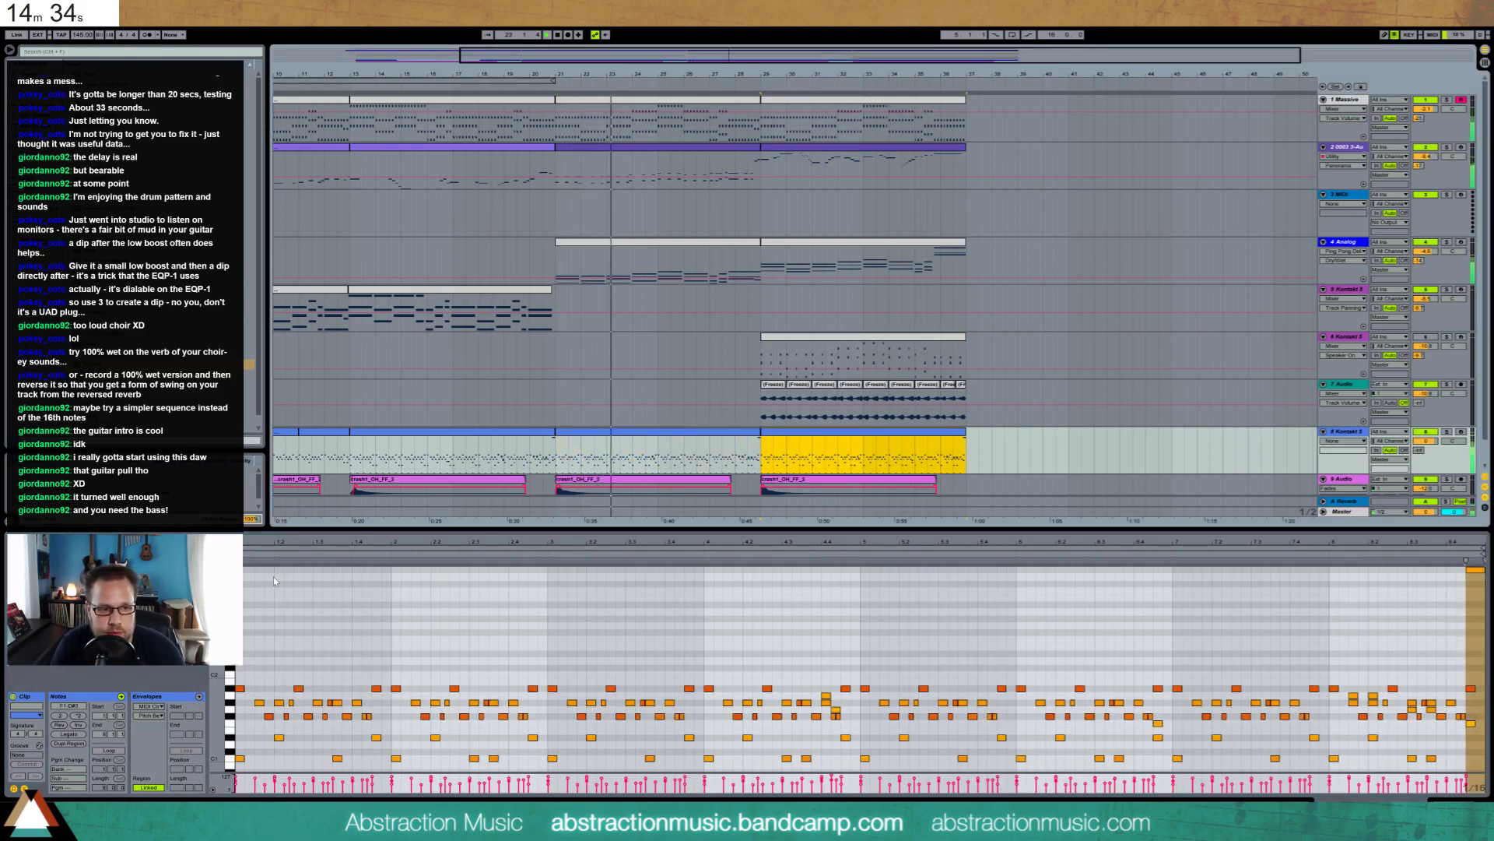
{"action": "left_click_drag", "start_coordinate": [216, 615], "coordinate": [207, 593]}
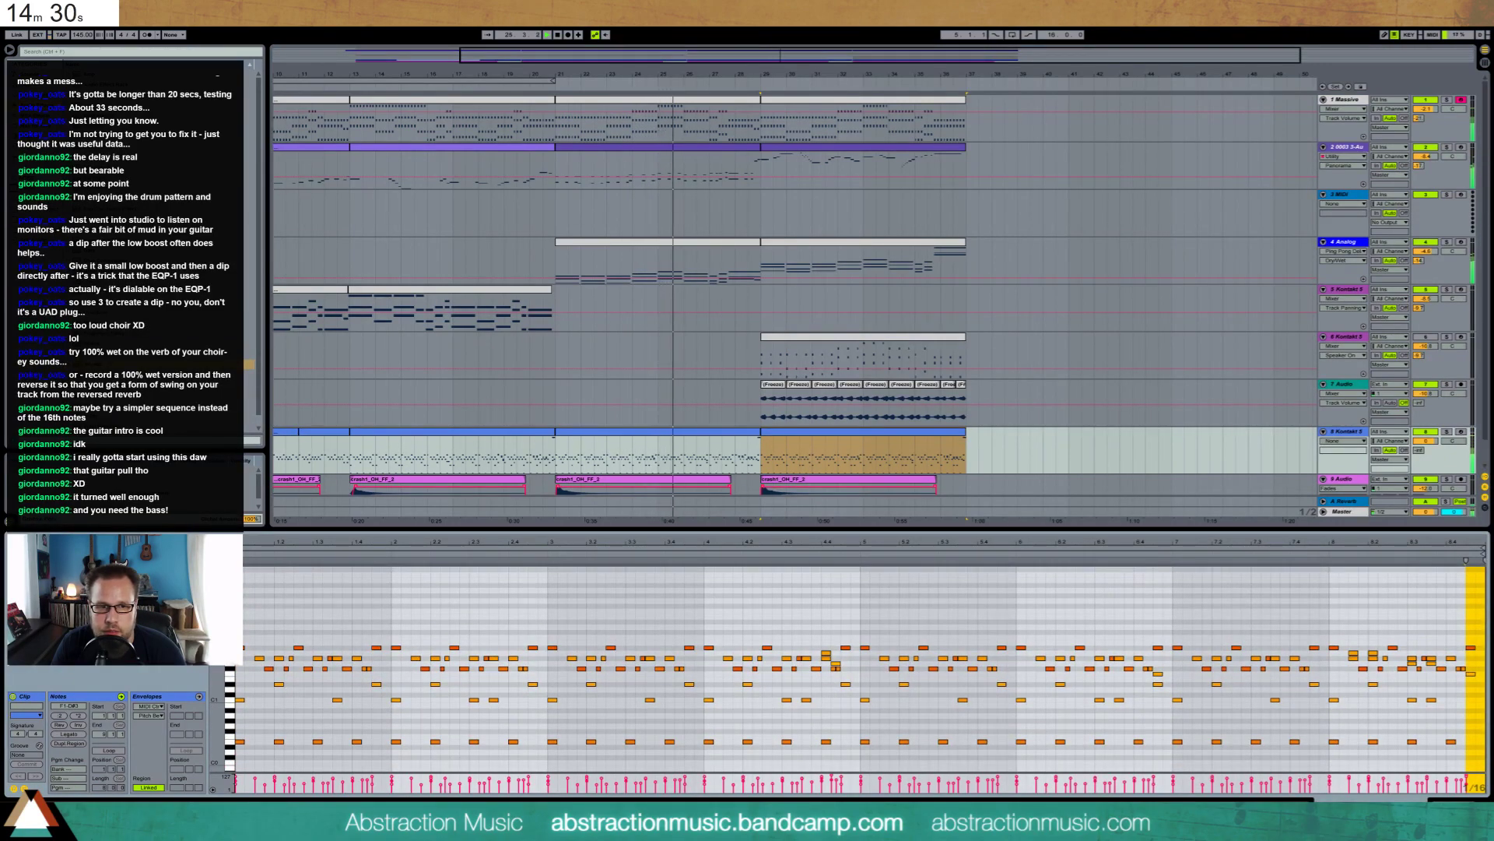
{"action": "key", "text": "shift+Tab"}
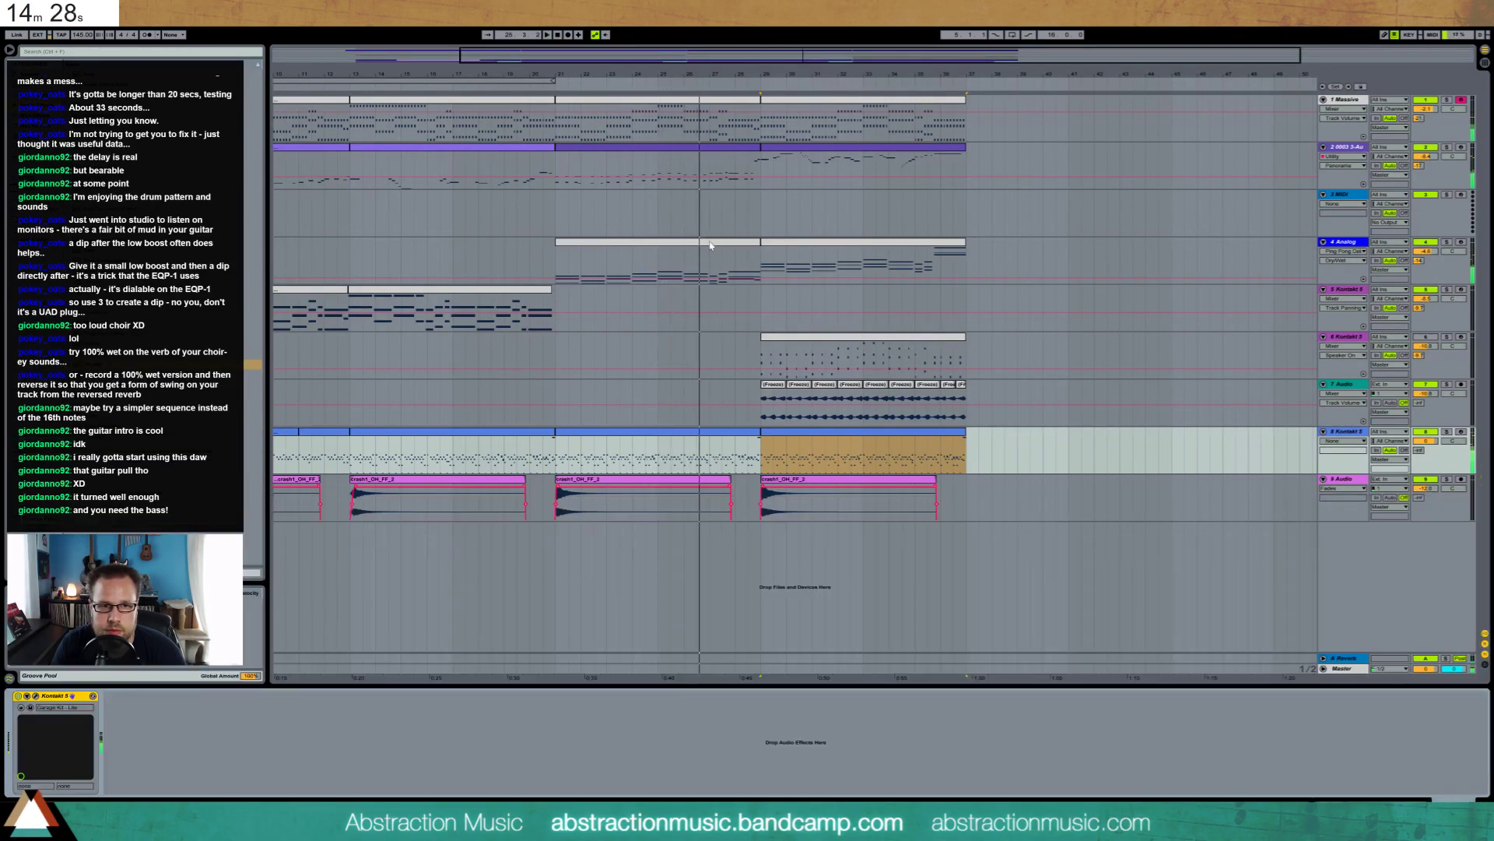
Adjust the Arpeggiator's Gate on track 4 Analog during playback and draw a rising Gate automation ramp from bar 21 to bar 29
{"action": "left_click", "coordinate": [707, 243]}
{"action": "key", "text": "space"}
{"action": "left_click", "coordinate": [78, 747]}
{"action": "key", "text": "space"}
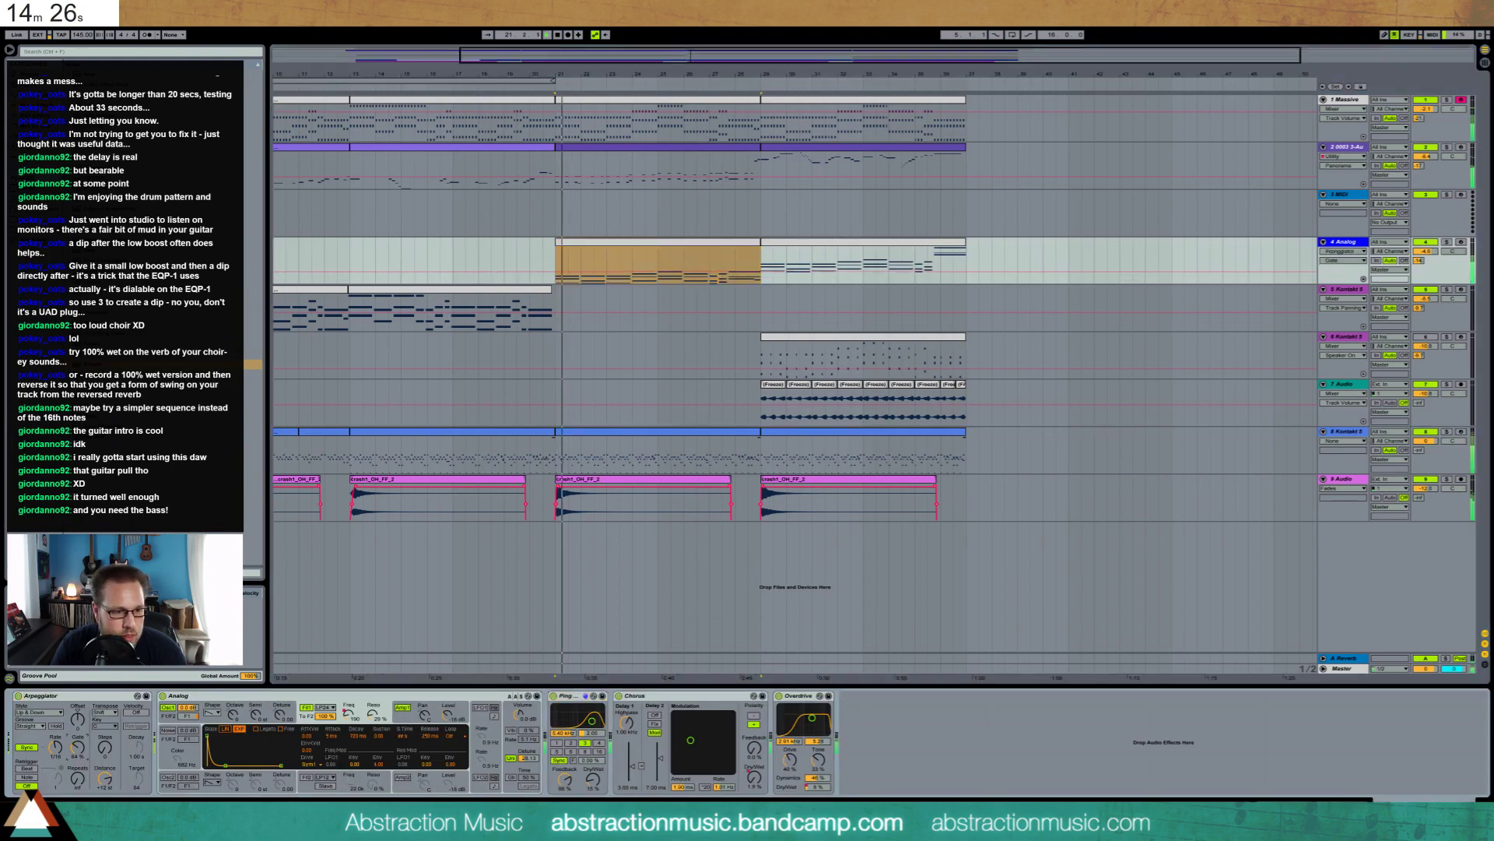
{"action": "left_click_drag", "start_coordinate": [77, 747], "coordinate": [77, 755]}
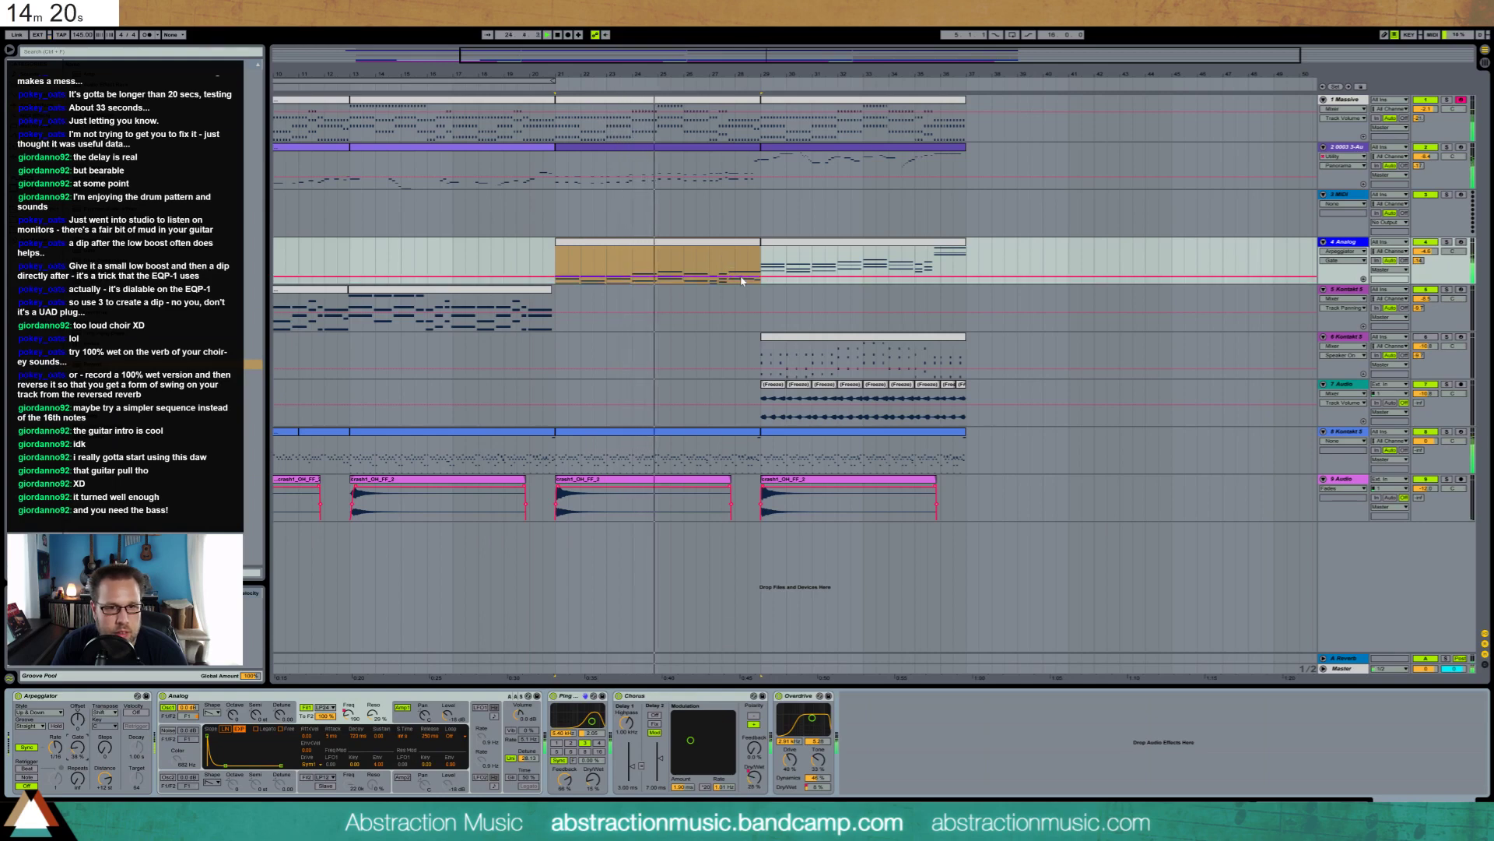
{"action": "left_click", "coordinate": [725, 261]}
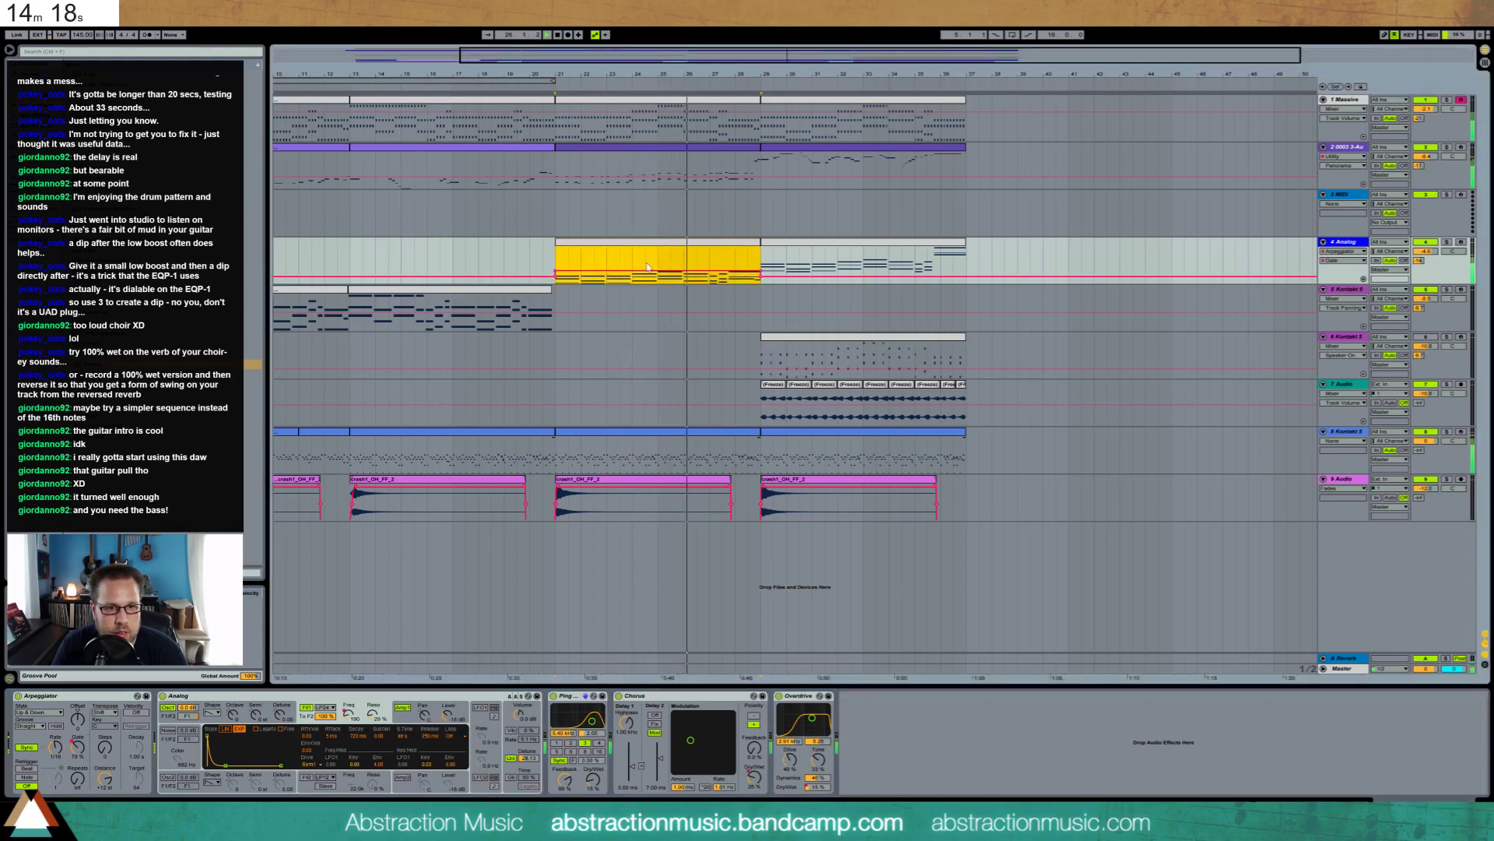
{"action": "left_click", "coordinate": [799, 261]}
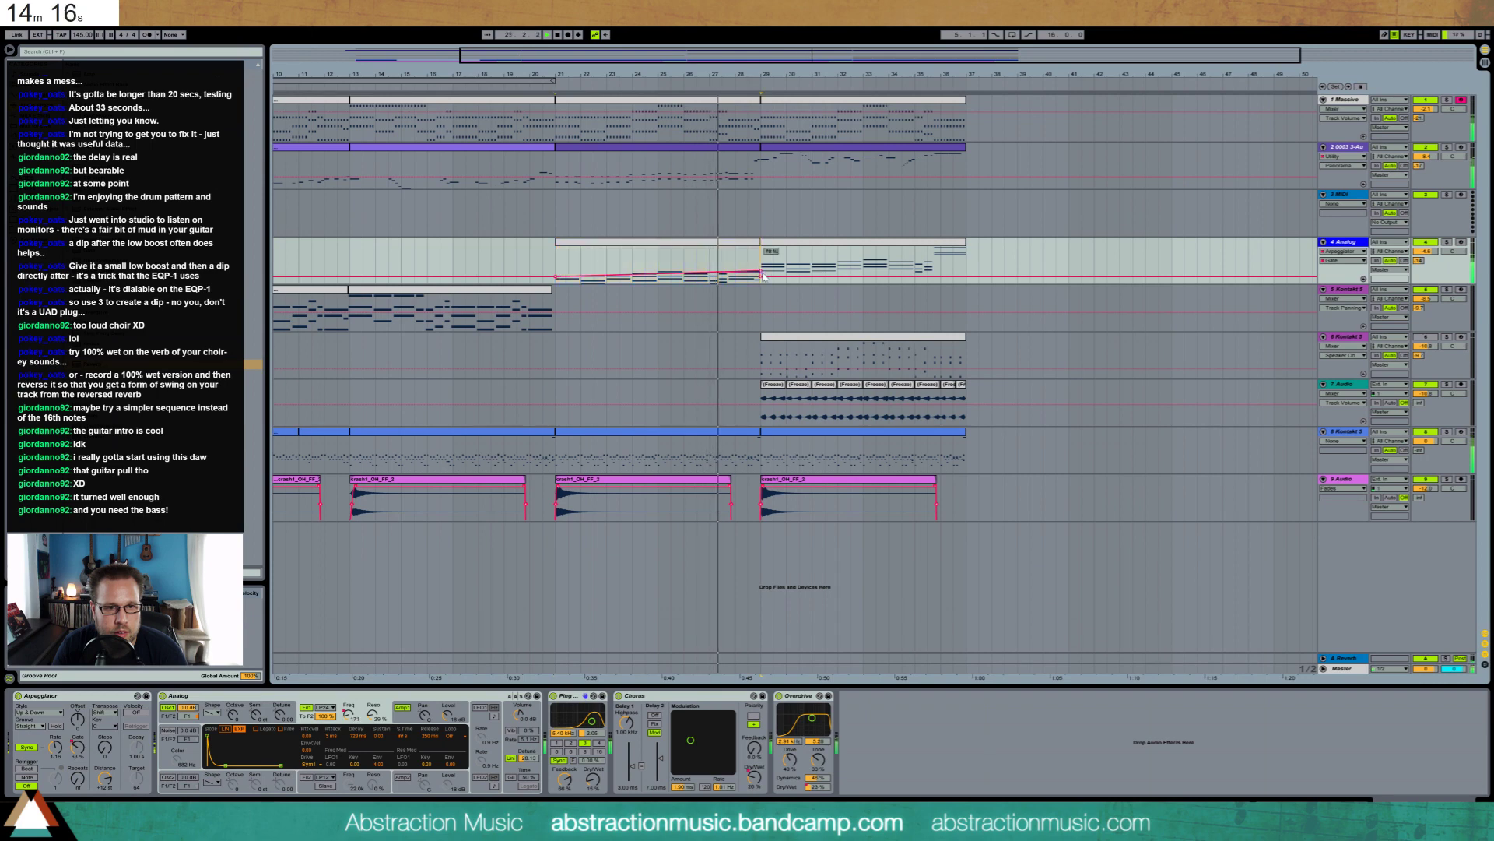
{"action": "left_click", "coordinate": [761, 276]}
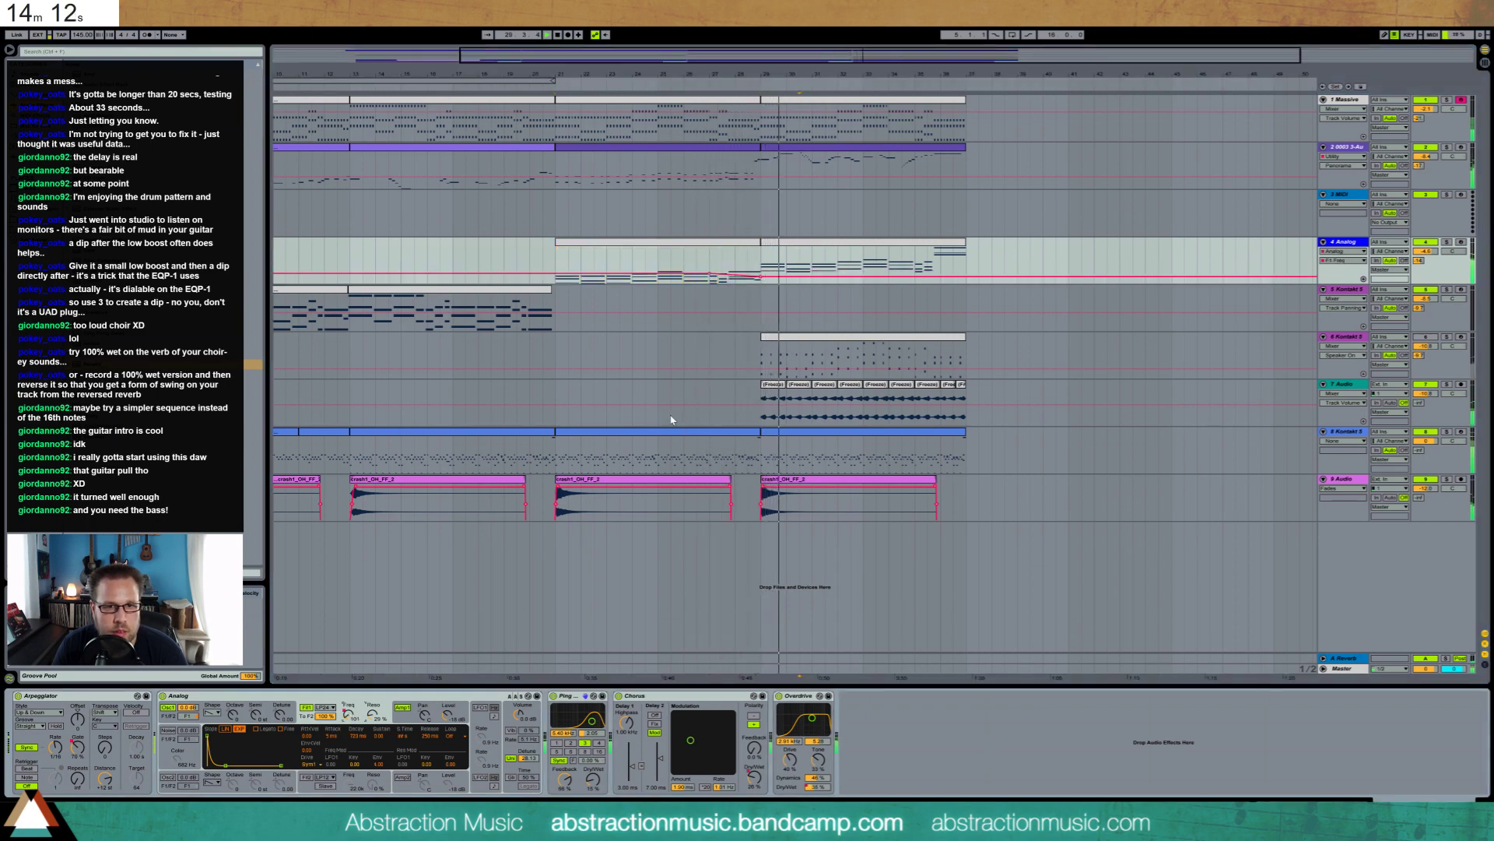
Load an Analog synth on track 3, lower its filter 1 frequency and set the waveform shapes of both oscillators
{"action": "left_click", "coordinate": [559, 206]}
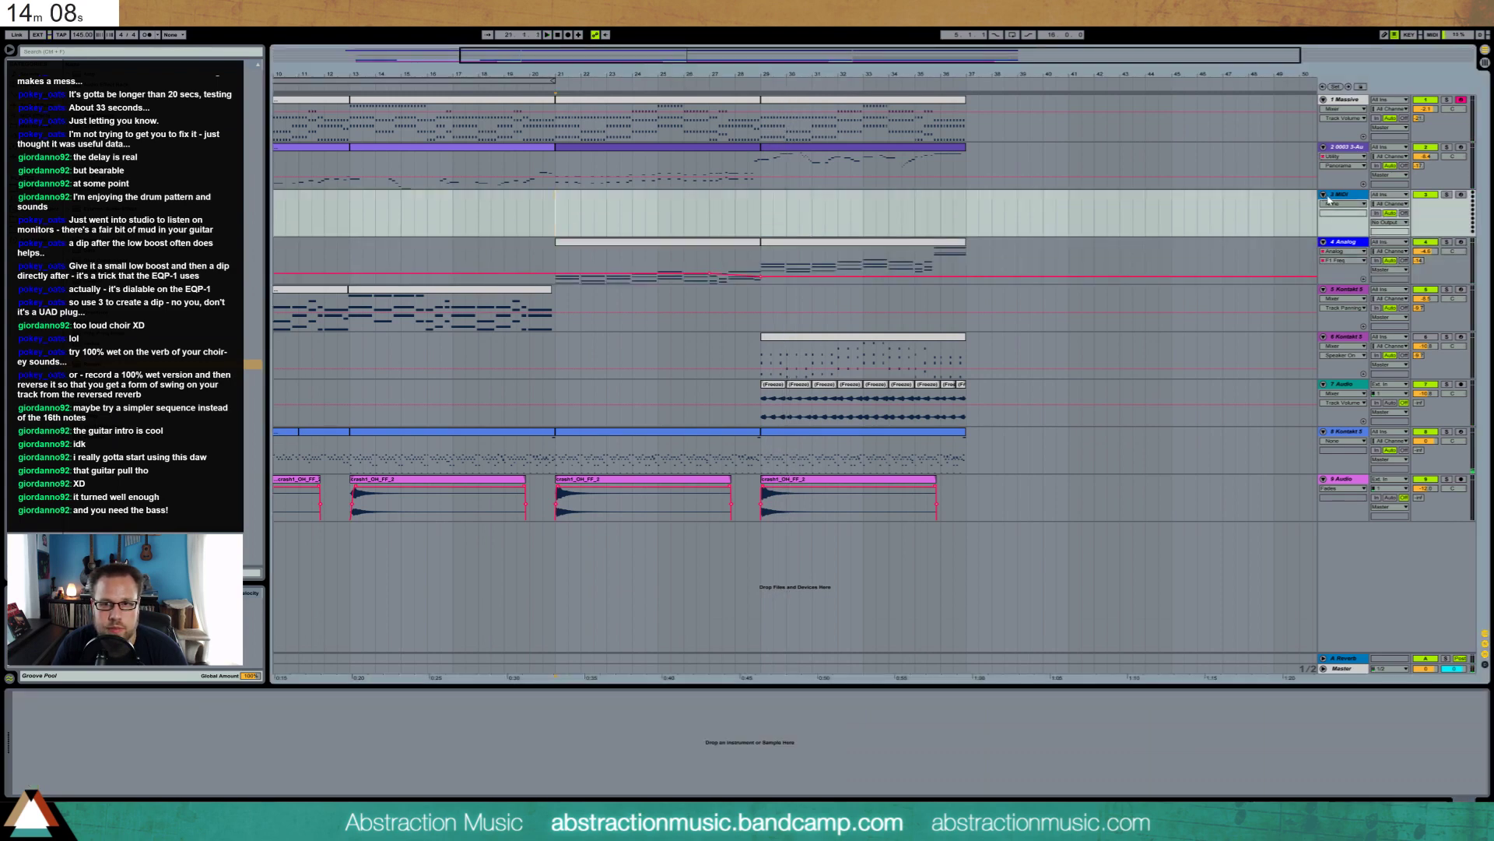
{"action": "left_click", "coordinate": [35, 93]}
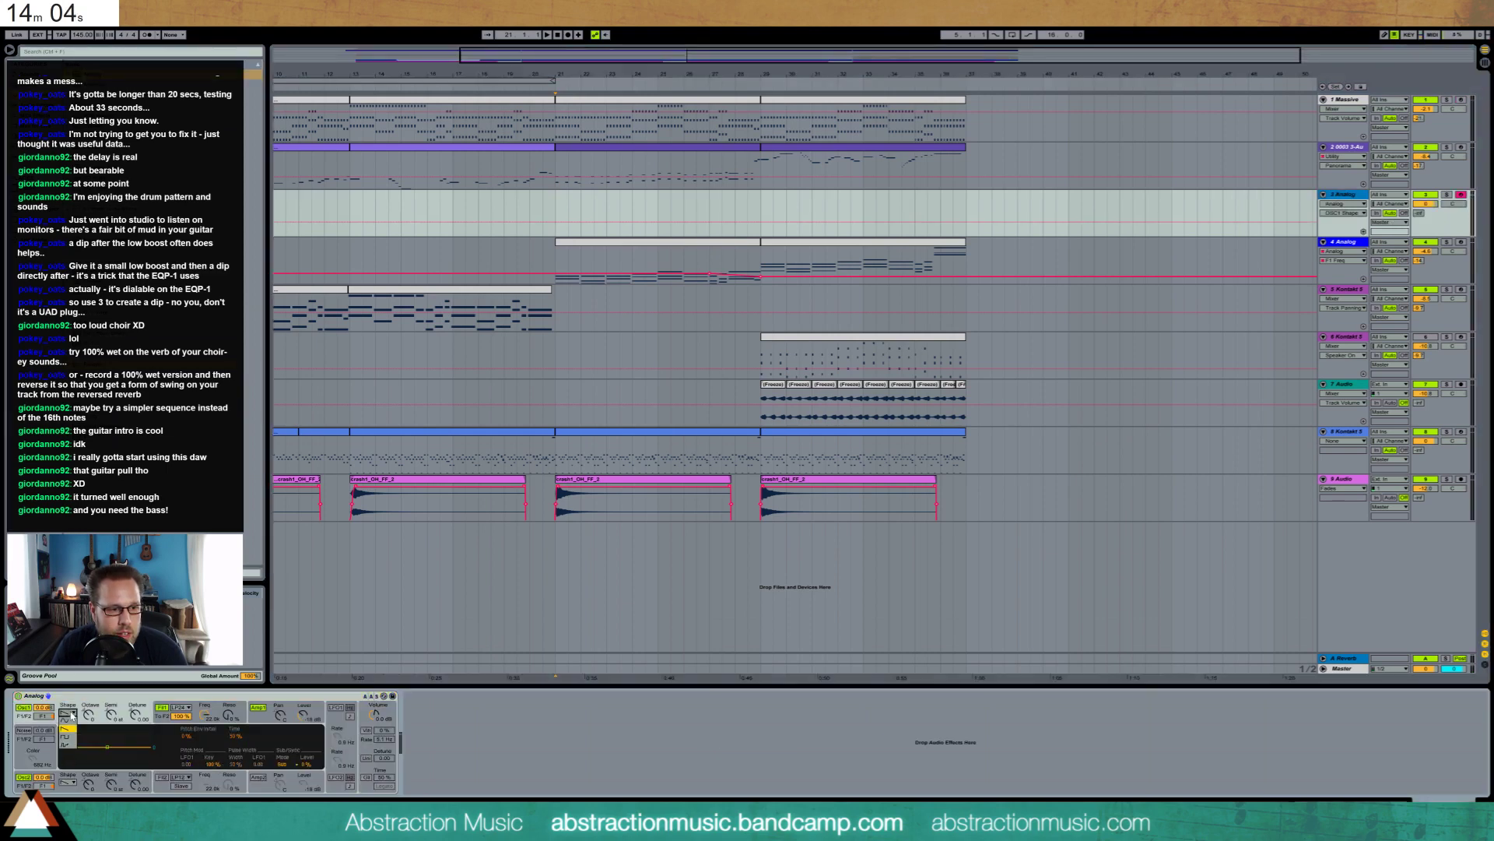
{"action": "left_click", "coordinate": [24, 778]}
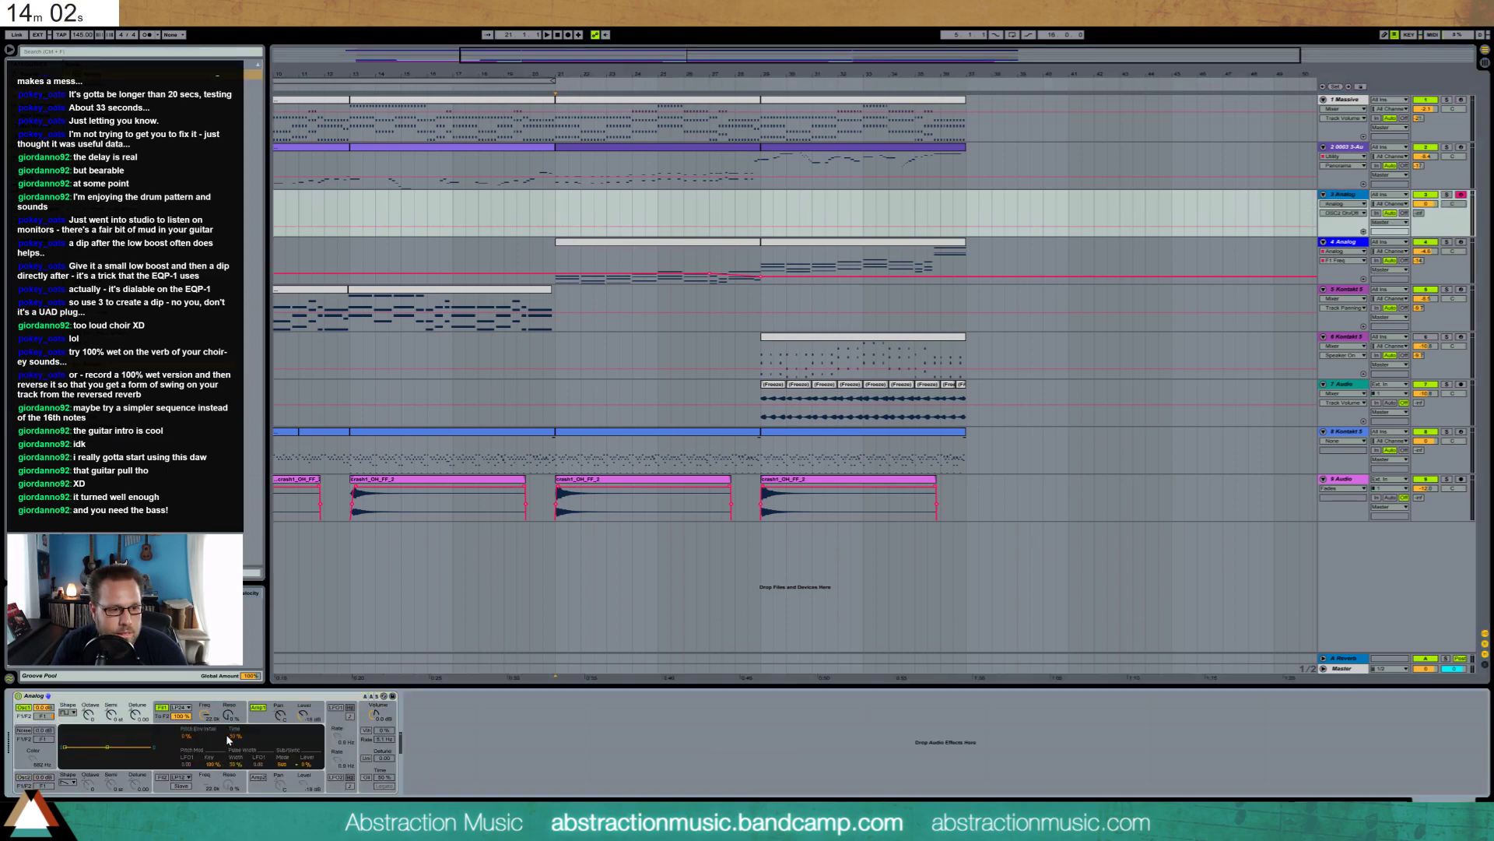
{"action": "left_click_drag", "start_coordinate": [205, 714], "coordinate": [205, 738]}
{"action": "left_click", "coordinate": [372, 759]}
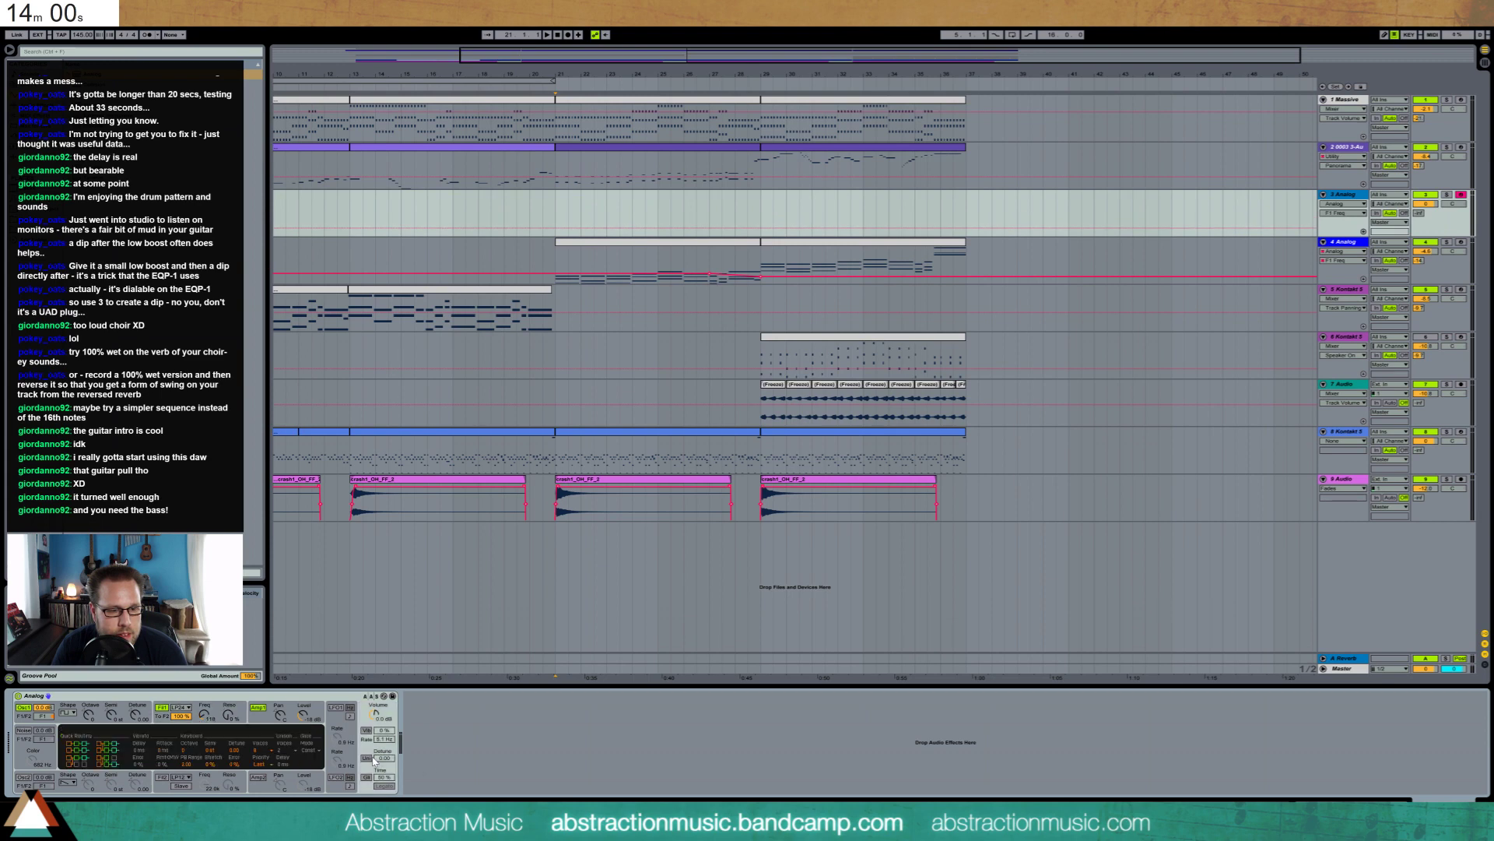
{"action": "left_click", "coordinate": [23, 777]}
{"action": "left_click", "coordinate": [68, 782]}
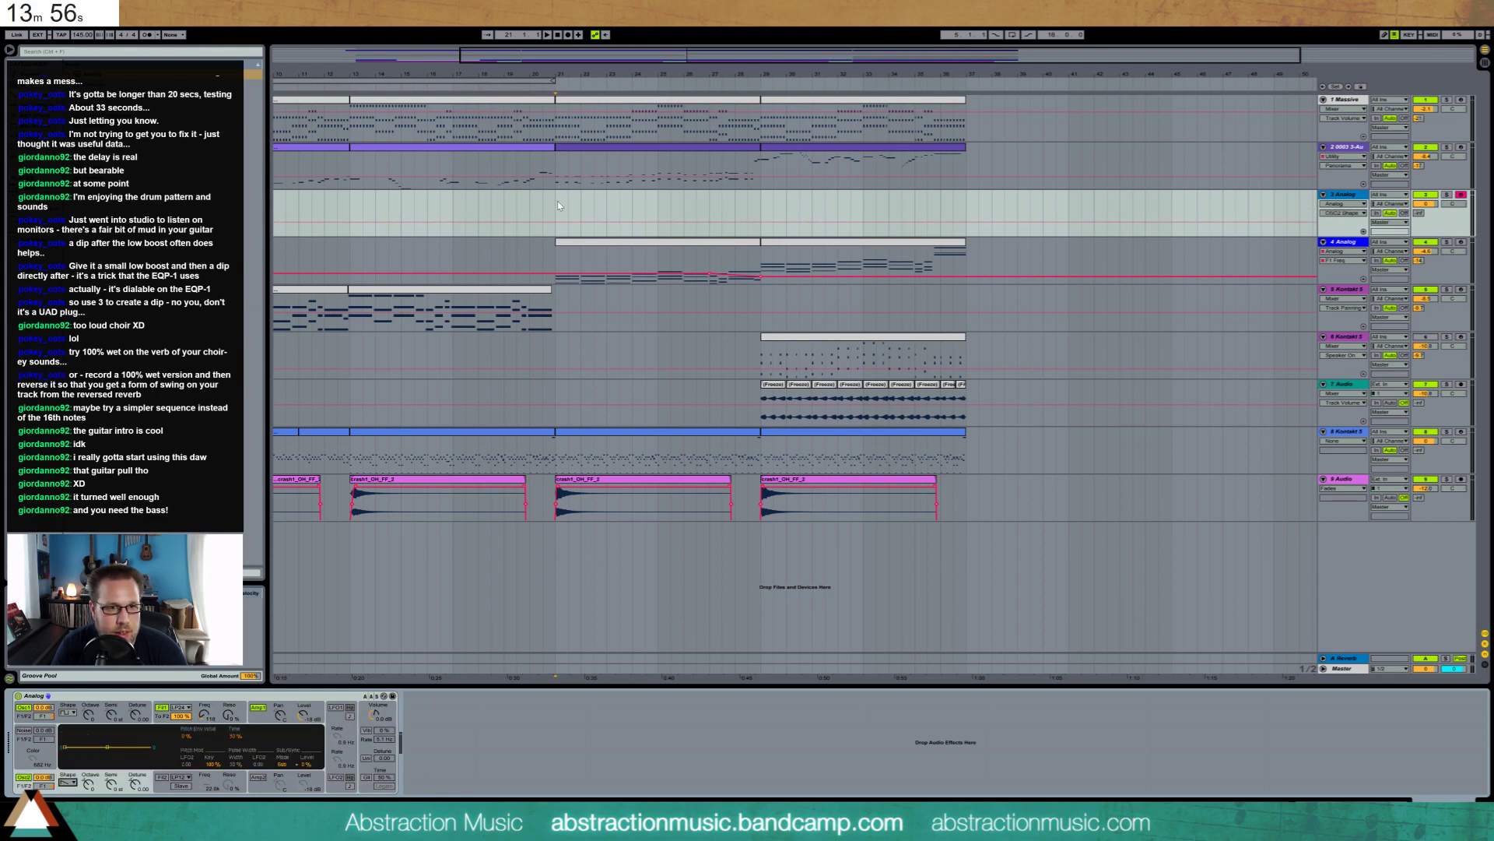
Copy the bar 21 to 29 clip from track 2 to track 3 Analog and delete its uppermost notes
{"action": "left_click_drag", "start_coordinate": [586, 147], "coordinate": [573, 197]}
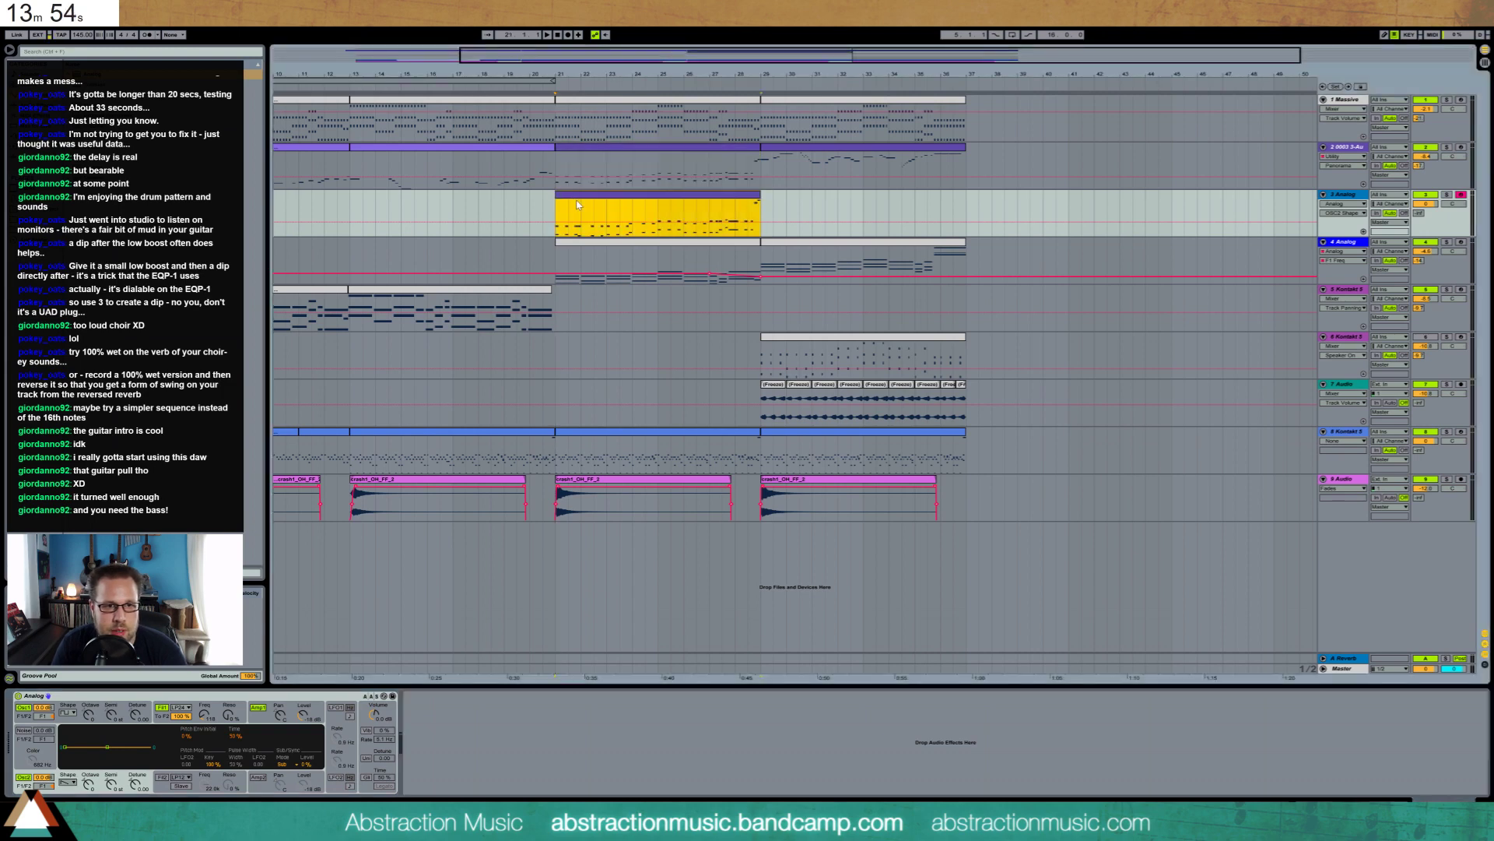
{"action": "double_click", "coordinate": [572, 197]}
{"action": "left_click_drag", "start_coordinate": [244, 616], "coordinate": [1485, 659]}
{"action": "key", "text": "Delete"}
Delete the remaining upper harmony notes in the track 3 clip, keeping only the lowest line as a single-note part
{"action": "left_click_drag", "start_coordinate": [1442, 610], "coordinate": [1486, 566]}
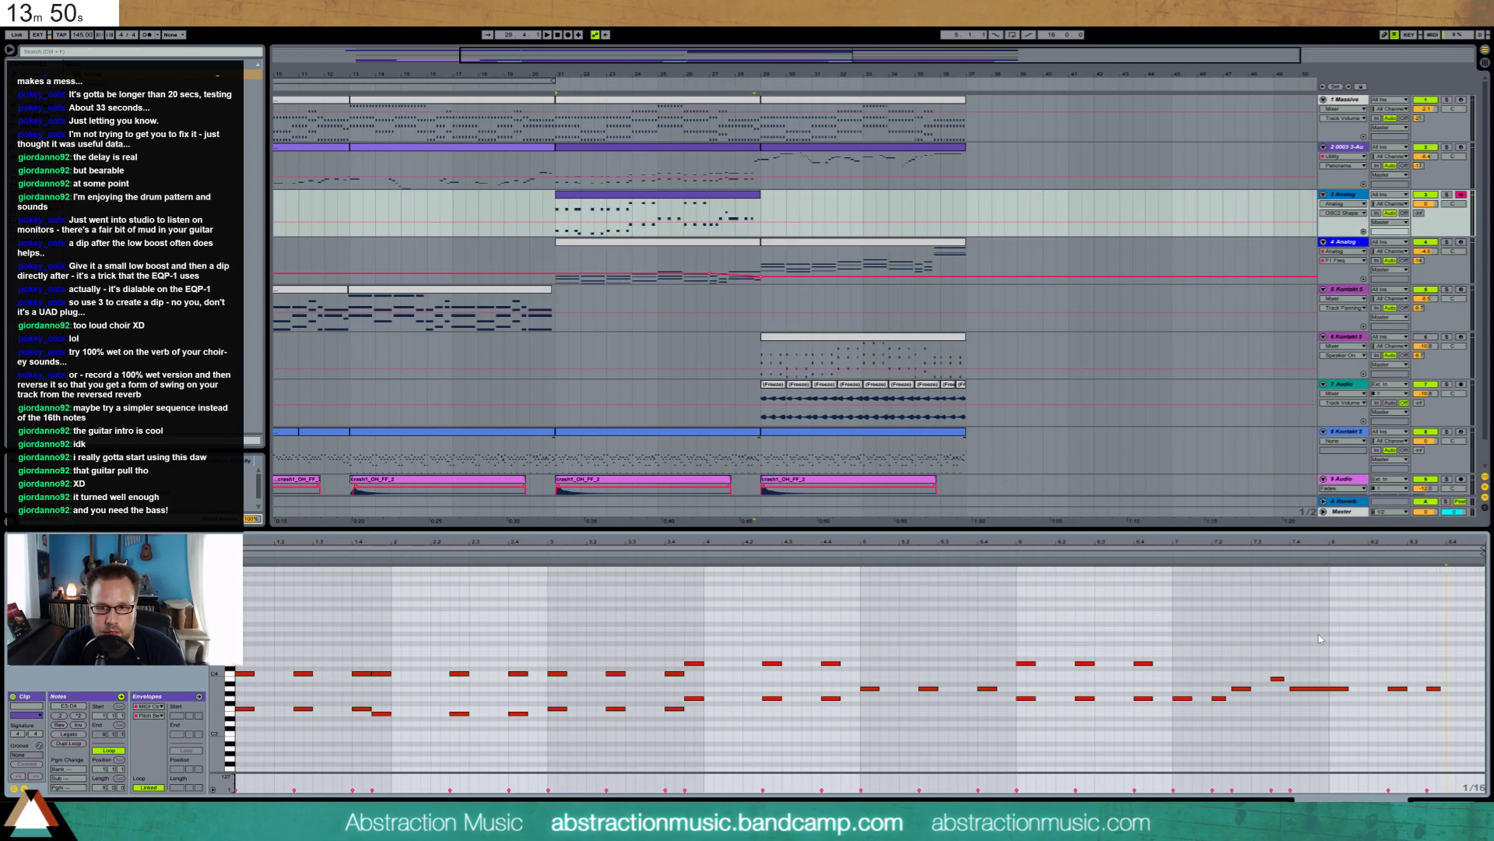
{"action": "left_click_drag", "start_coordinate": [1235, 637], "coordinate": [256, 685]}
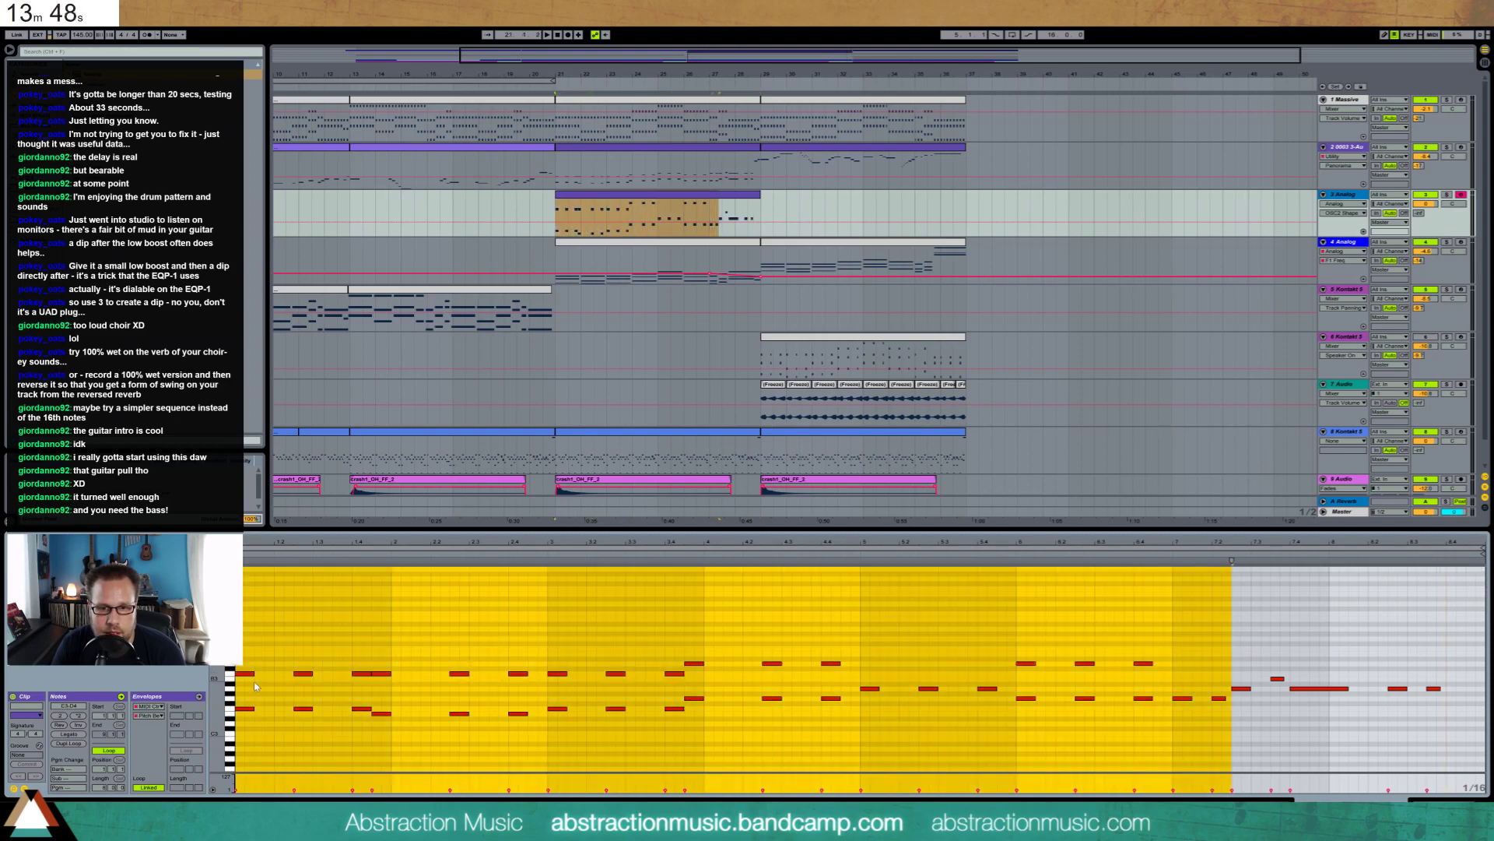
{"action": "left_click", "coordinate": [1110, 648]}
{"action": "left_click_drag", "start_coordinate": [1185, 636], "coordinate": [348, 733]}
{"action": "key", "text": "Delete"}
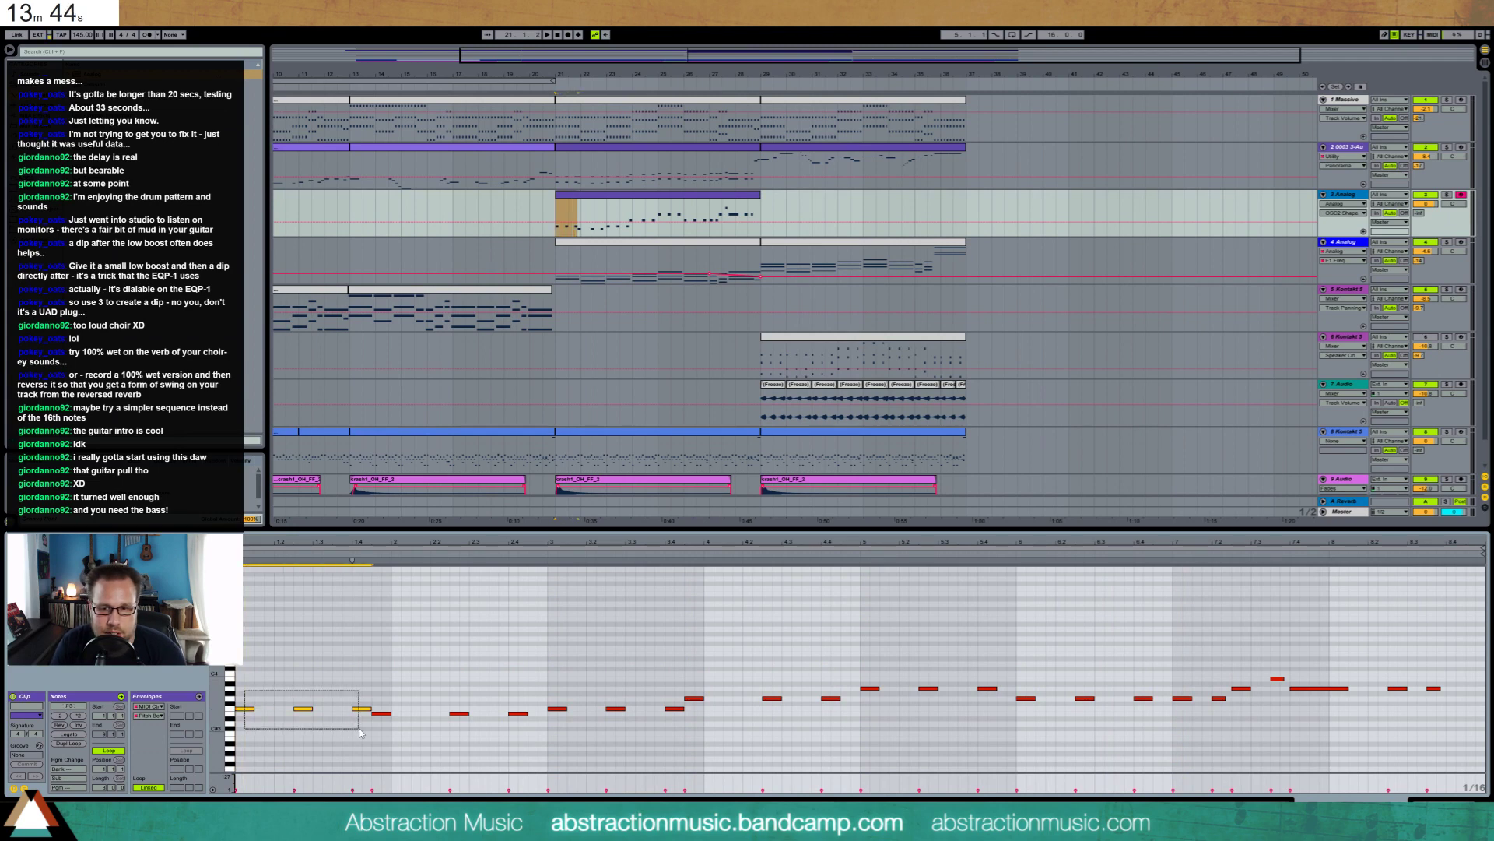
Add a note at 8.4 on the same pitch as the preceding ones, extend it towards the clip's end, and solo track 3
{"action": "double_click", "coordinate": [1449, 689]}
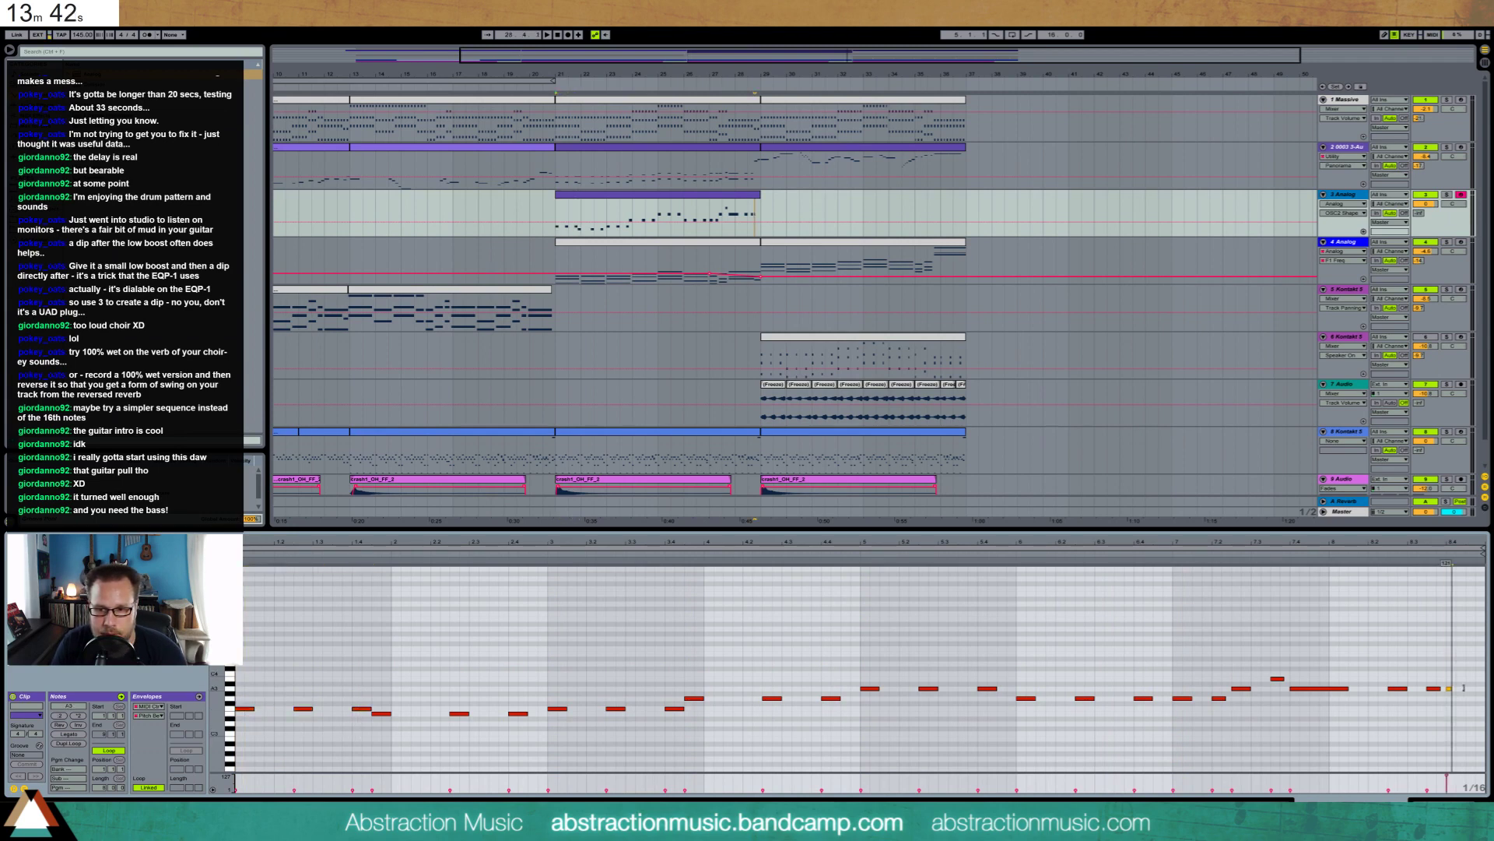
{"action": "key", "text": "space"}
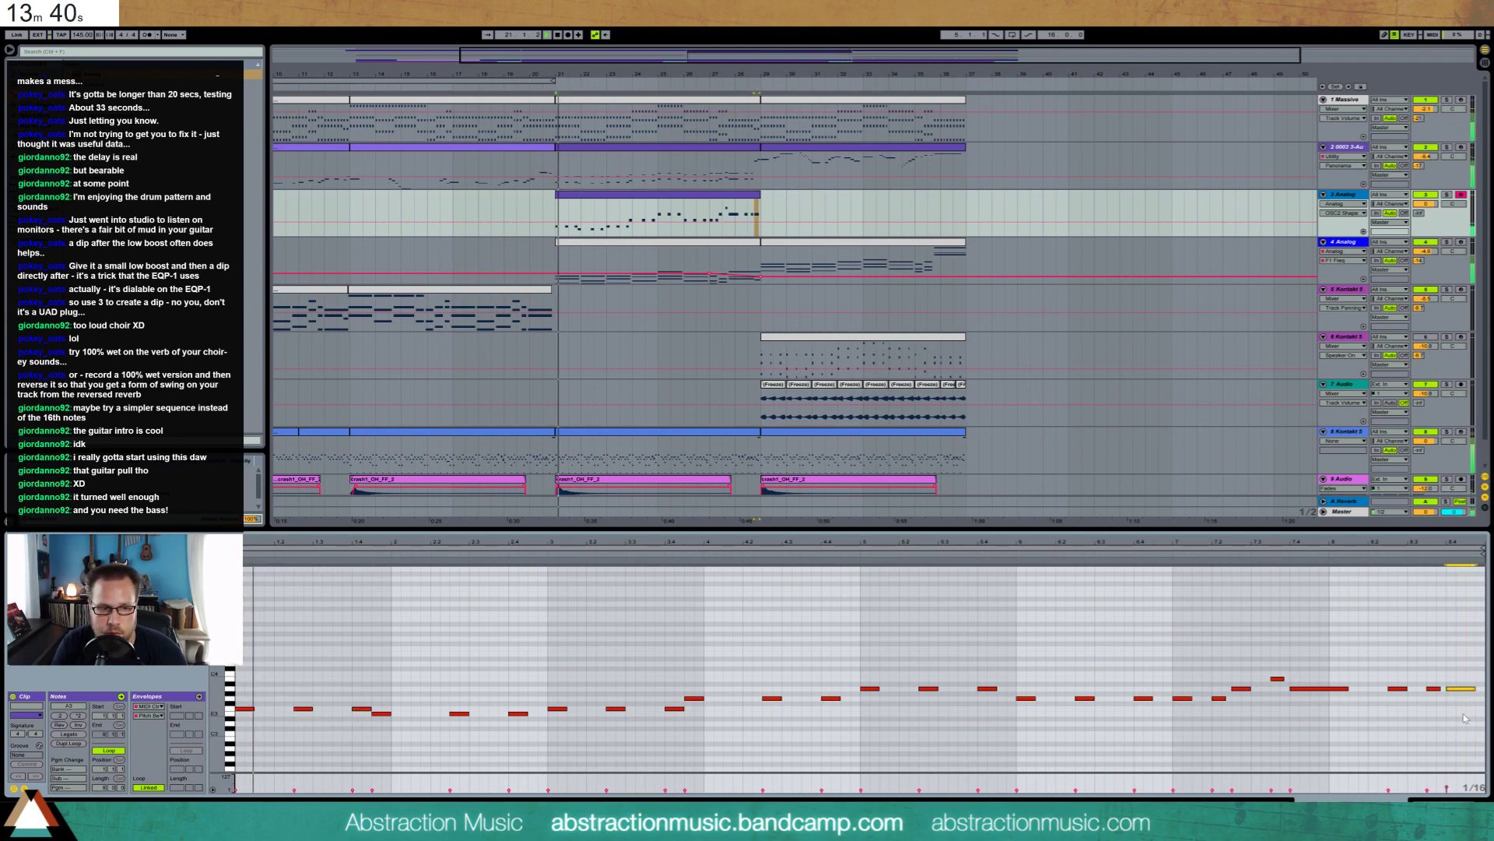
{"action": "left_click", "coordinate": [1446, 194]}
{"action": "key", "text": "shift+Tab"}
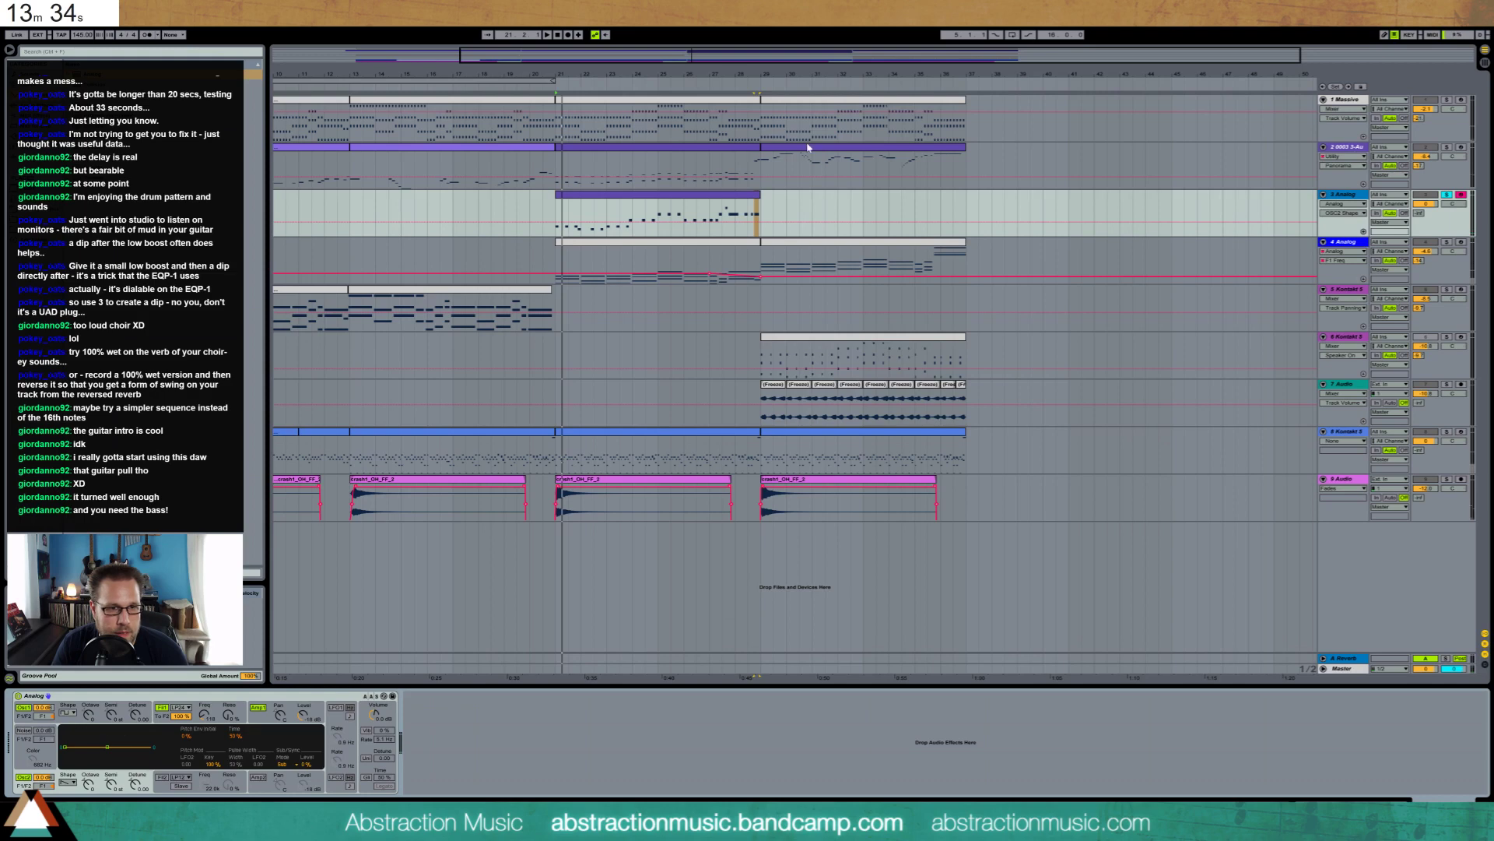
Transpose all notes in the track 3 clip down two octaves, raise their velocities to maximum and play the part
{"action": "double_click", "coordinate": [684, 196]}
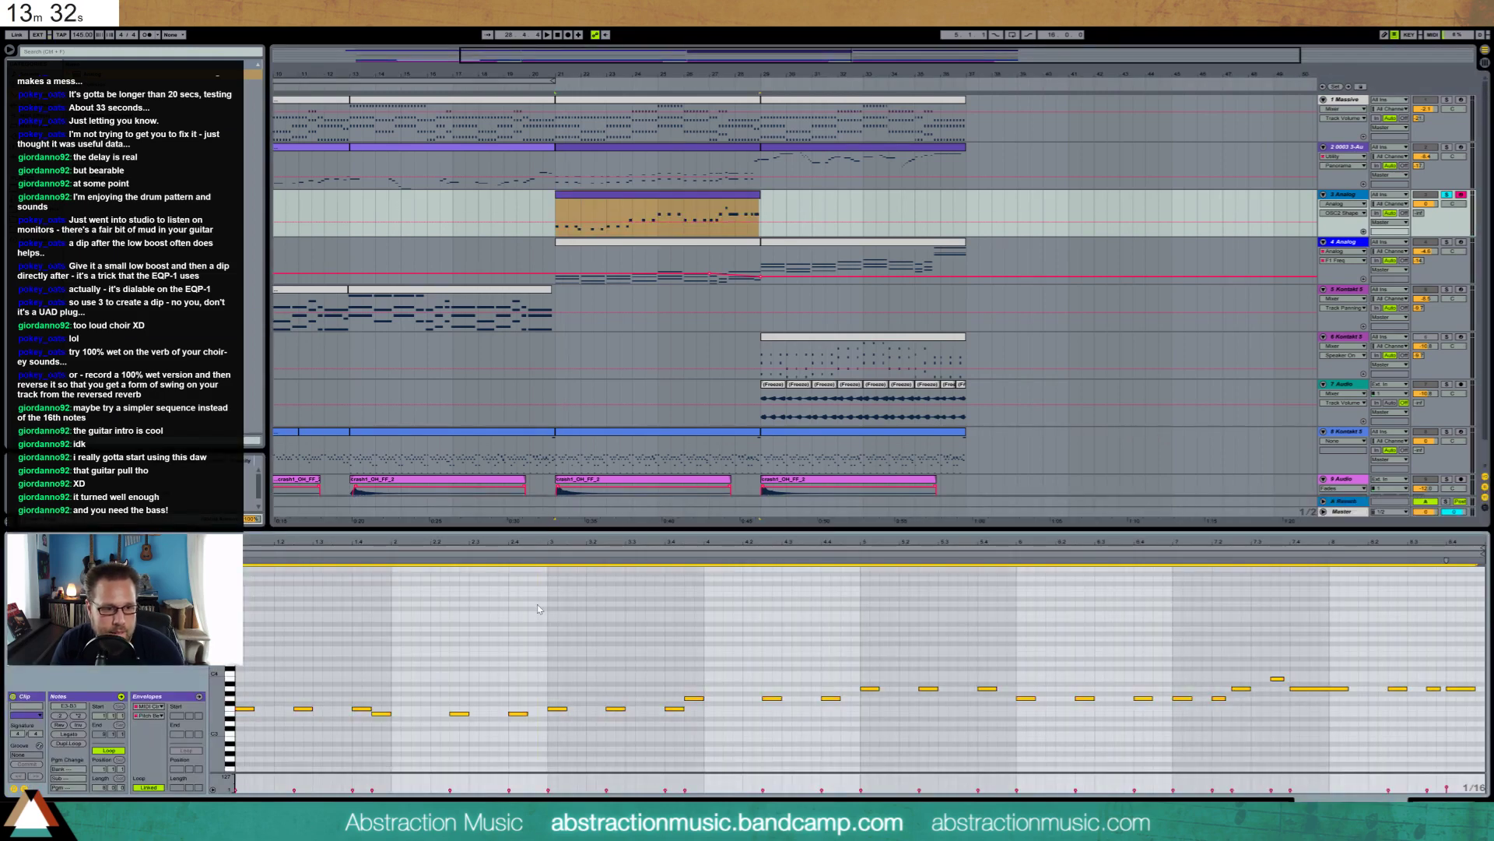
{"action": "key", "text": "shift+Down"}
{"action": "key", "text": "shift+Down"}
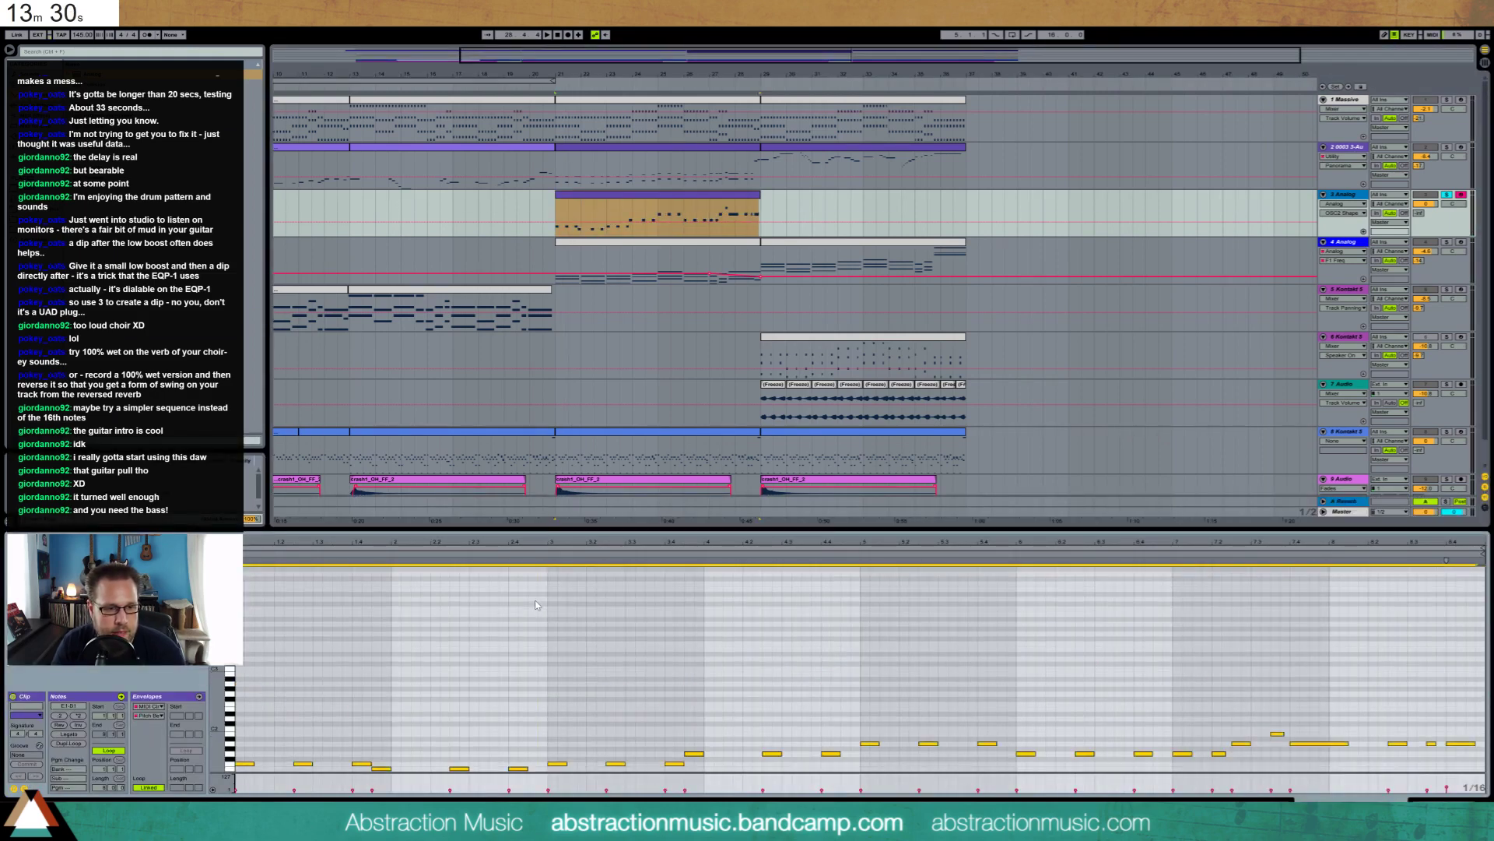
{"action": "key", "text": "space"}
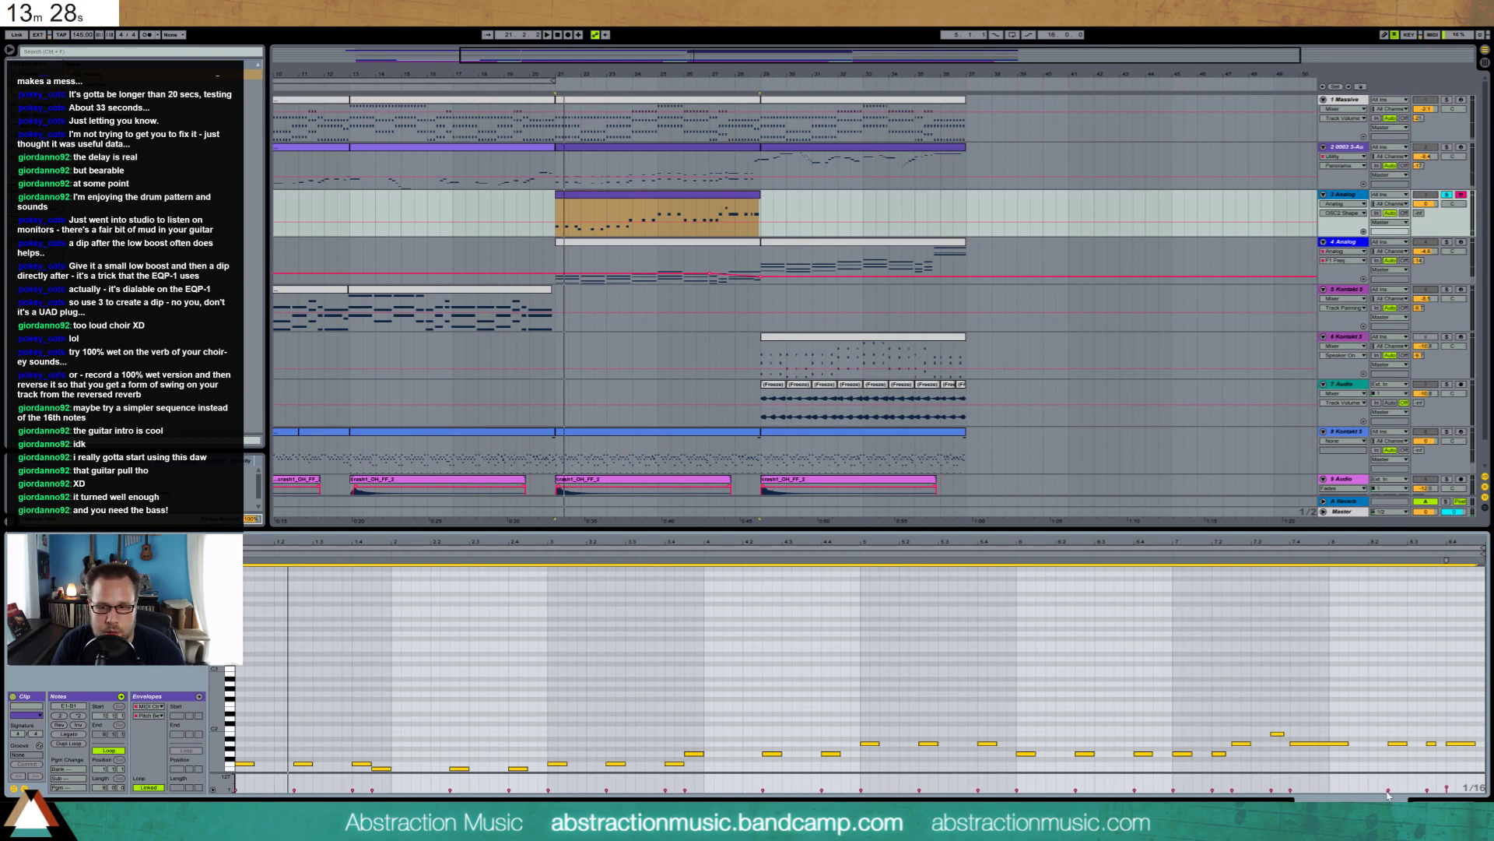
{"action": "left_click_drag", "start_coordinate": [1389, 790], "coordinate": [1389, 773]}
{"action": "key", "text": "space"}
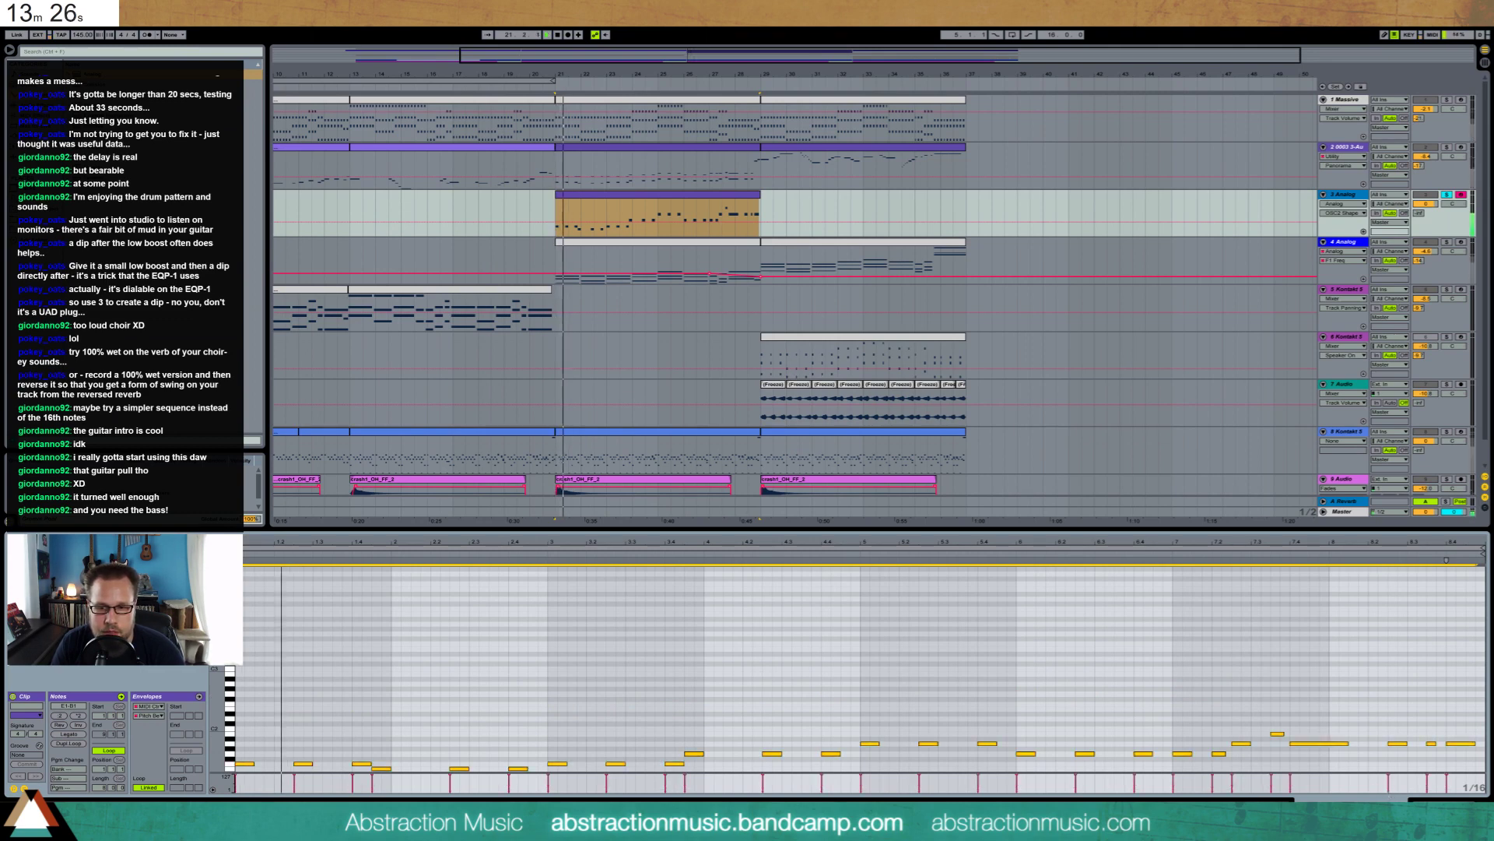
Raise filter 1's resonance on the track 3 Analog synth and lower the track's volume while playing the full mix
{"action": "key", "text": "shift+Tab"}
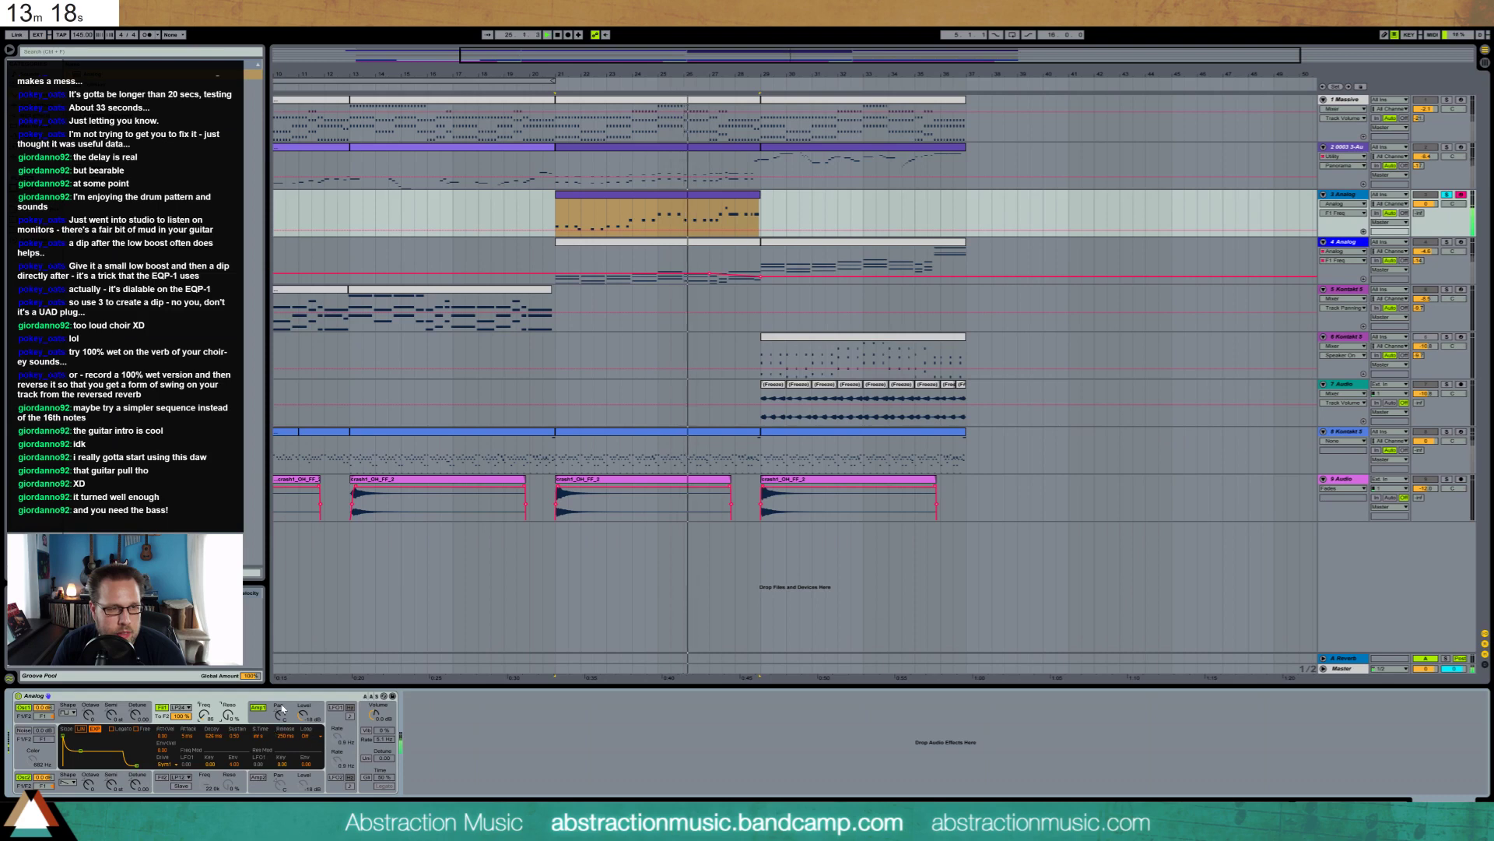
{"action": "left_click_drag", "start_coordinate": [228, 714], "coordinate": [228, 691]}
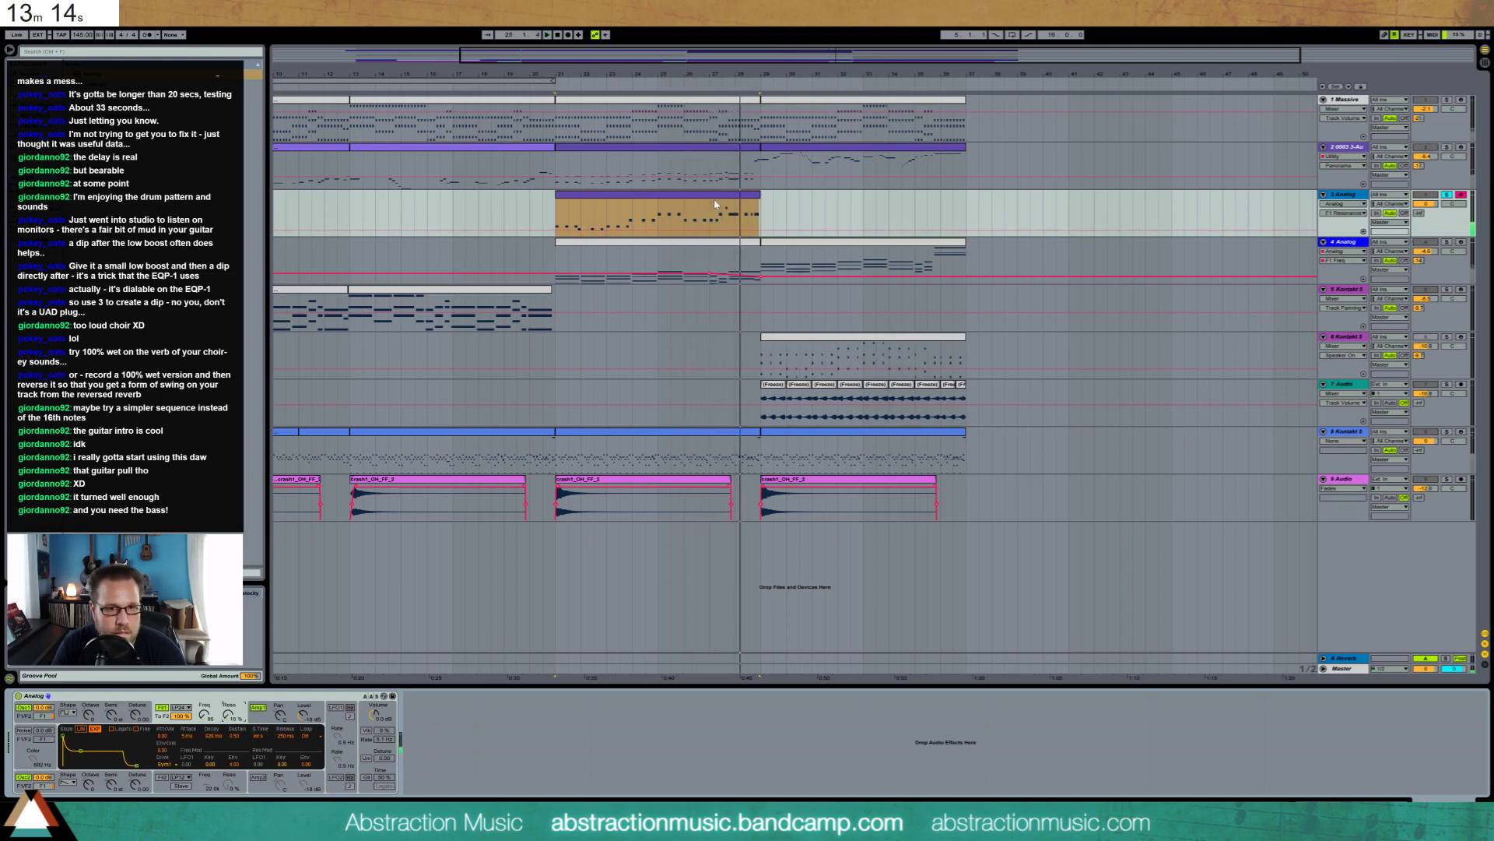
{"action": "double_click", "coordinate": [716, 204]}
{"action": "left_click", "coordinate": [1323, 695]}
{"action": "scroll", "coordinate": [1293, 680], "scroll_direction": "down", "scroll_amount": 3}
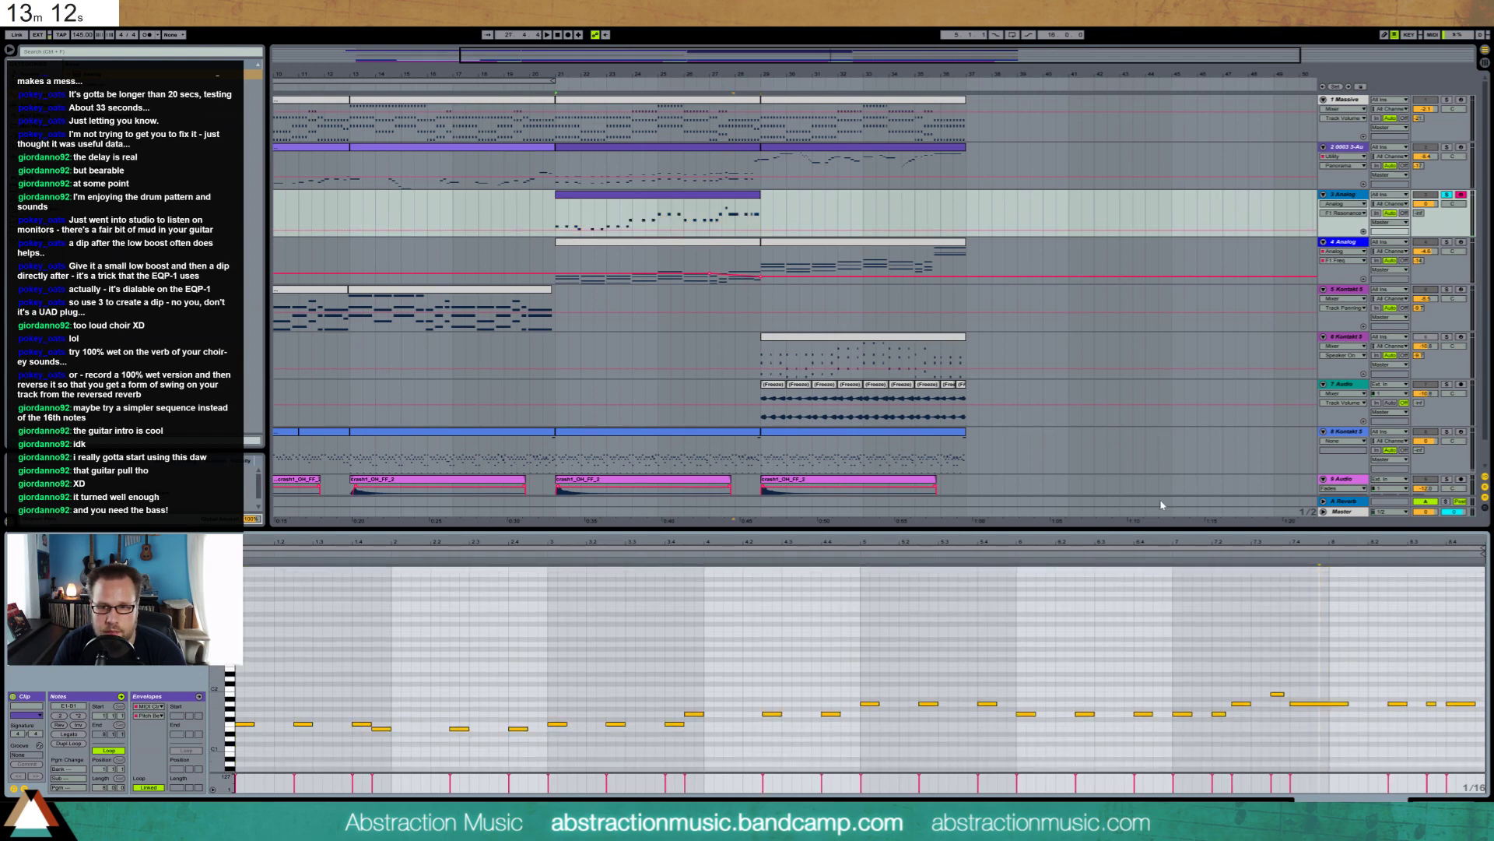
{"action": "key", "text": "space"}
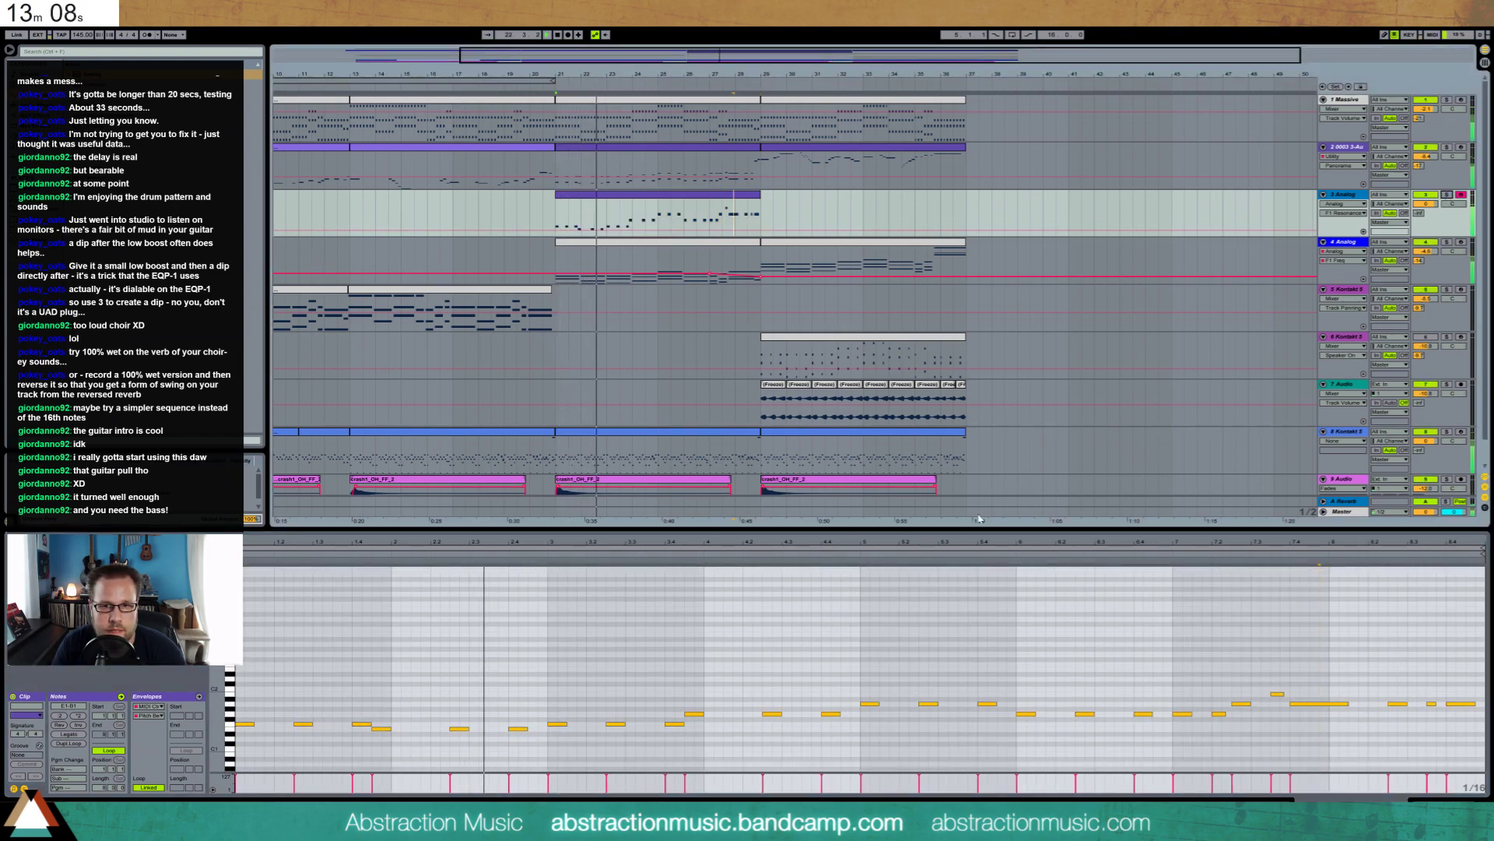
{"action": "left_click_drag", "start_coordinate": [1425, 204], "coordinate": [1425, 213]}
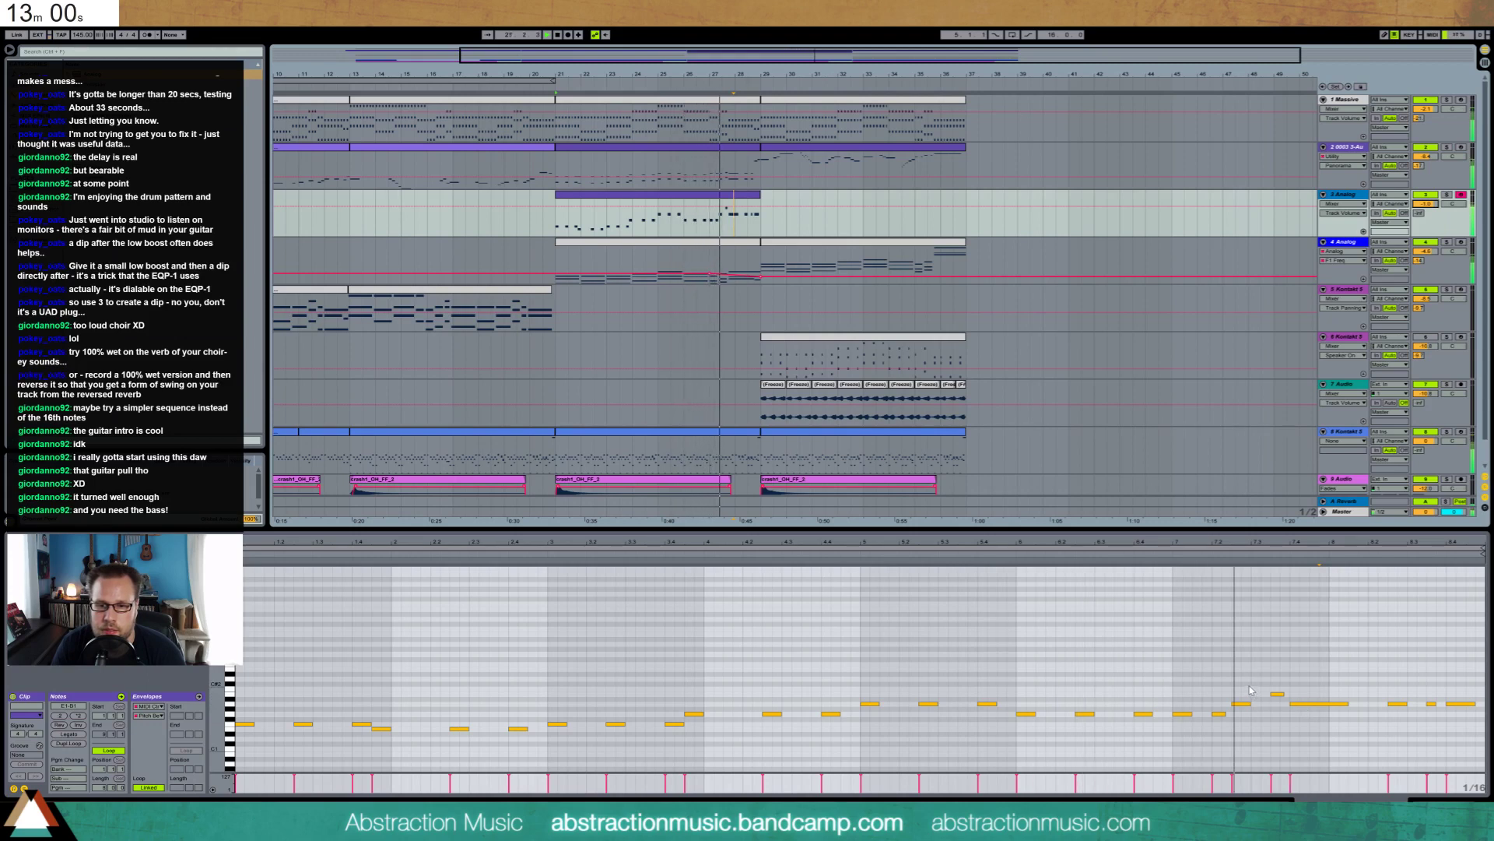
Lower the bar 7 notes of the track 3 clip and delete the high note and the long note at the bar's end
{"action": "key", "text": "space"}
{"action": "left_click_drag", "start_coordinate": [1190, 685], "coordinate": [1459, 747]}
{"action": "key", "text": "Down"}
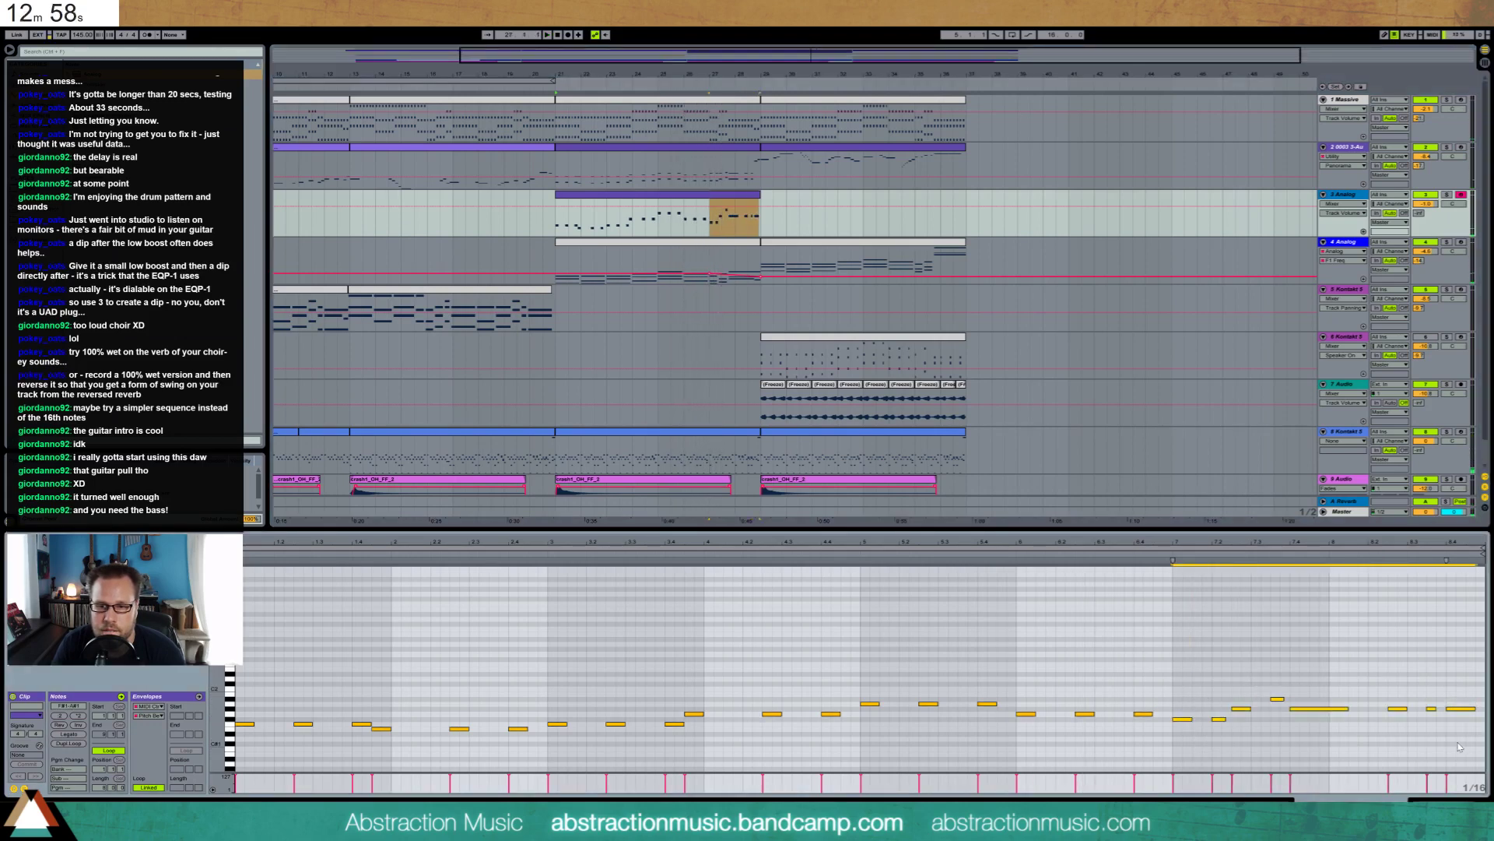
{"action": "left_click", "coordinate": [1222, 741]}
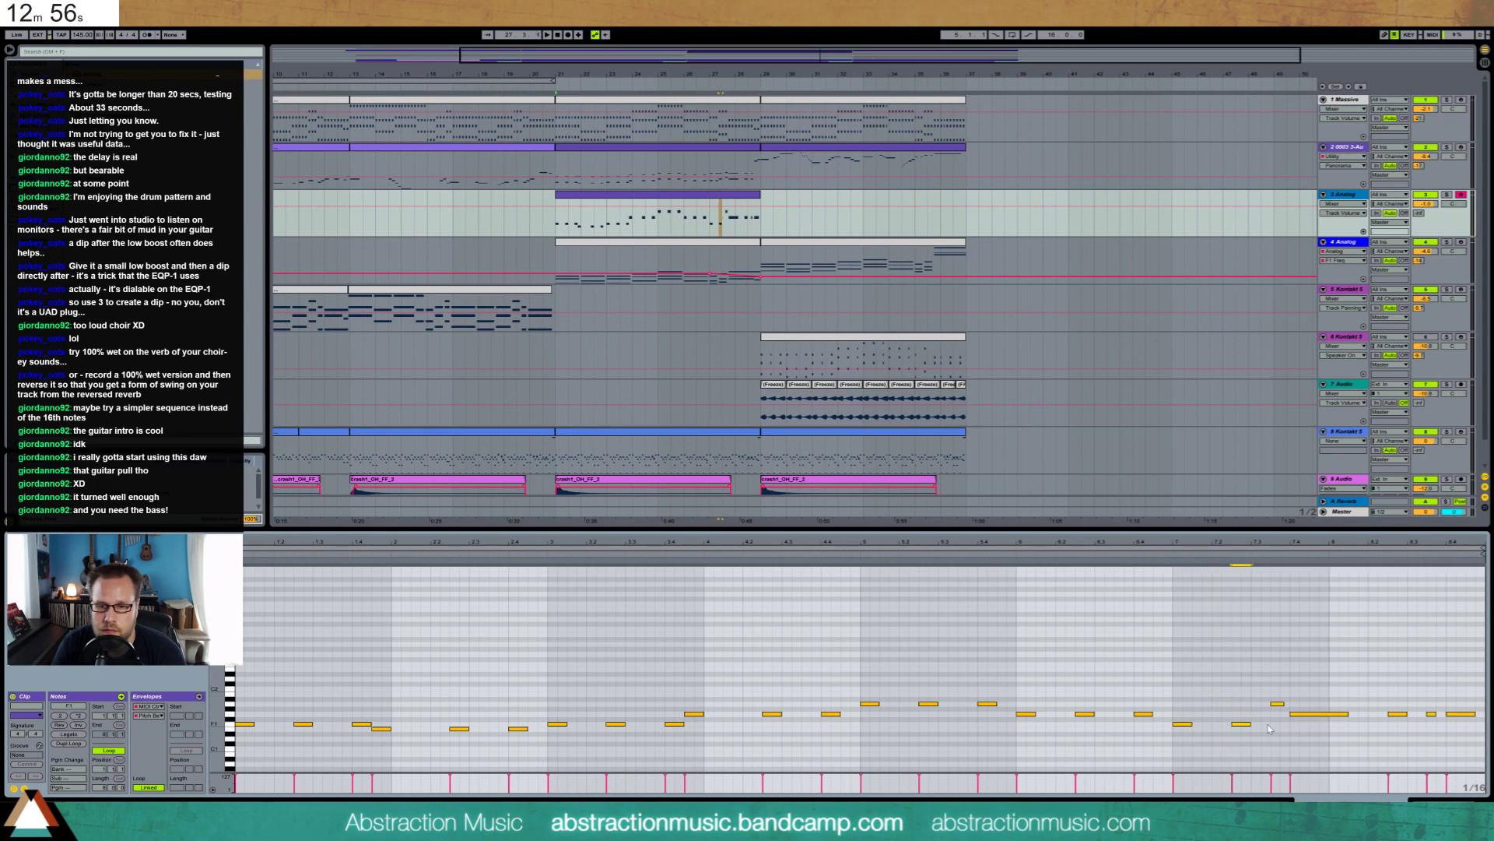
{"action": "left_click_drag", "start_coordinate": [1264, 688], "coordinate": [1351, 728]}
{"action": "key", "text": "Delete"}
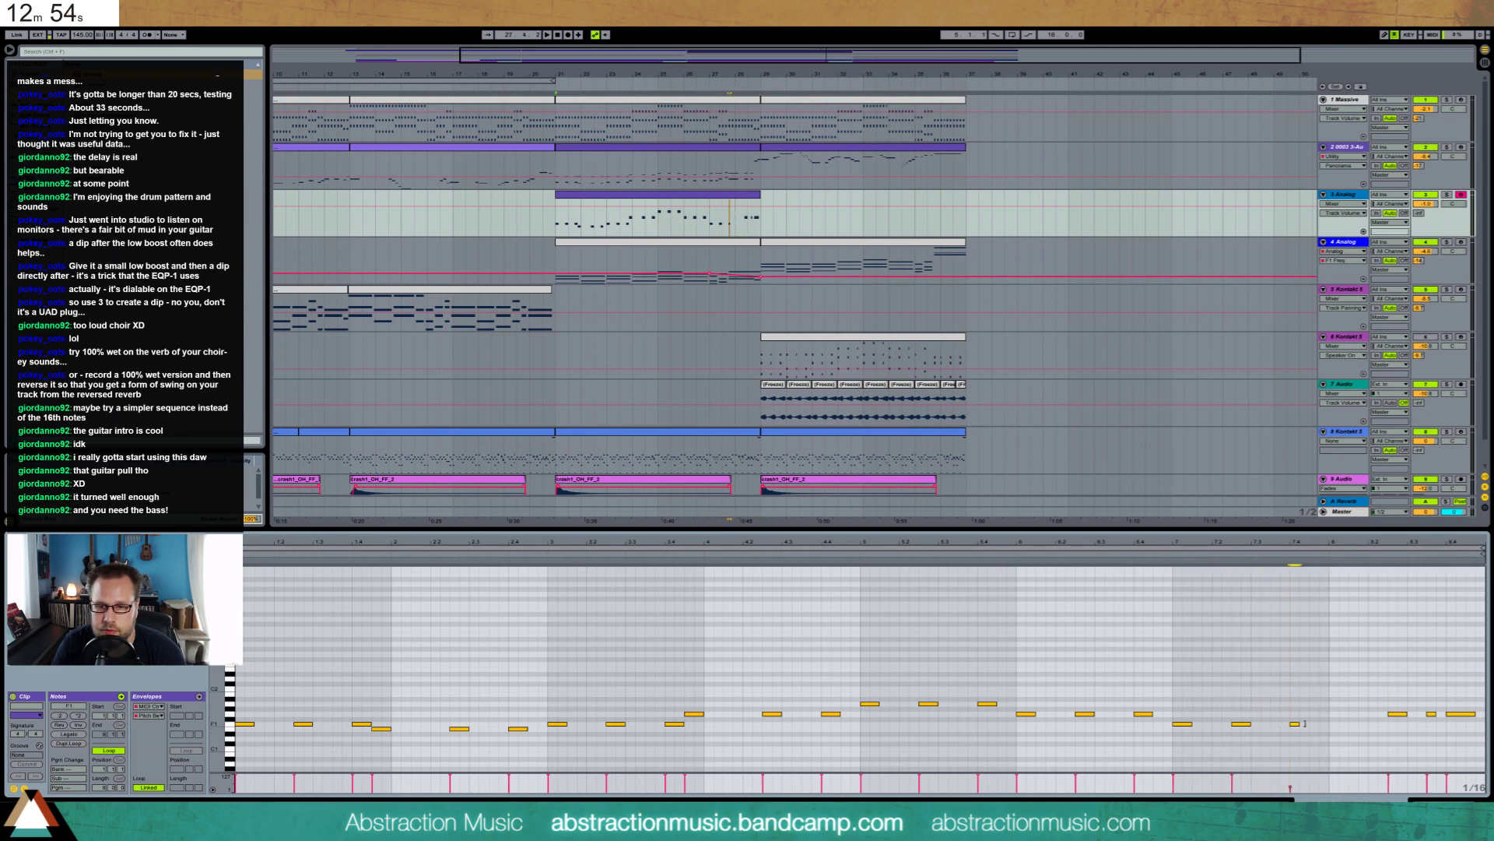
Set the 7.4 note to the same pitch as the other bar 7 notes, delete the bar 8 notes and play the part
{"action": "left_click", "coordinate": [1165, 550]}
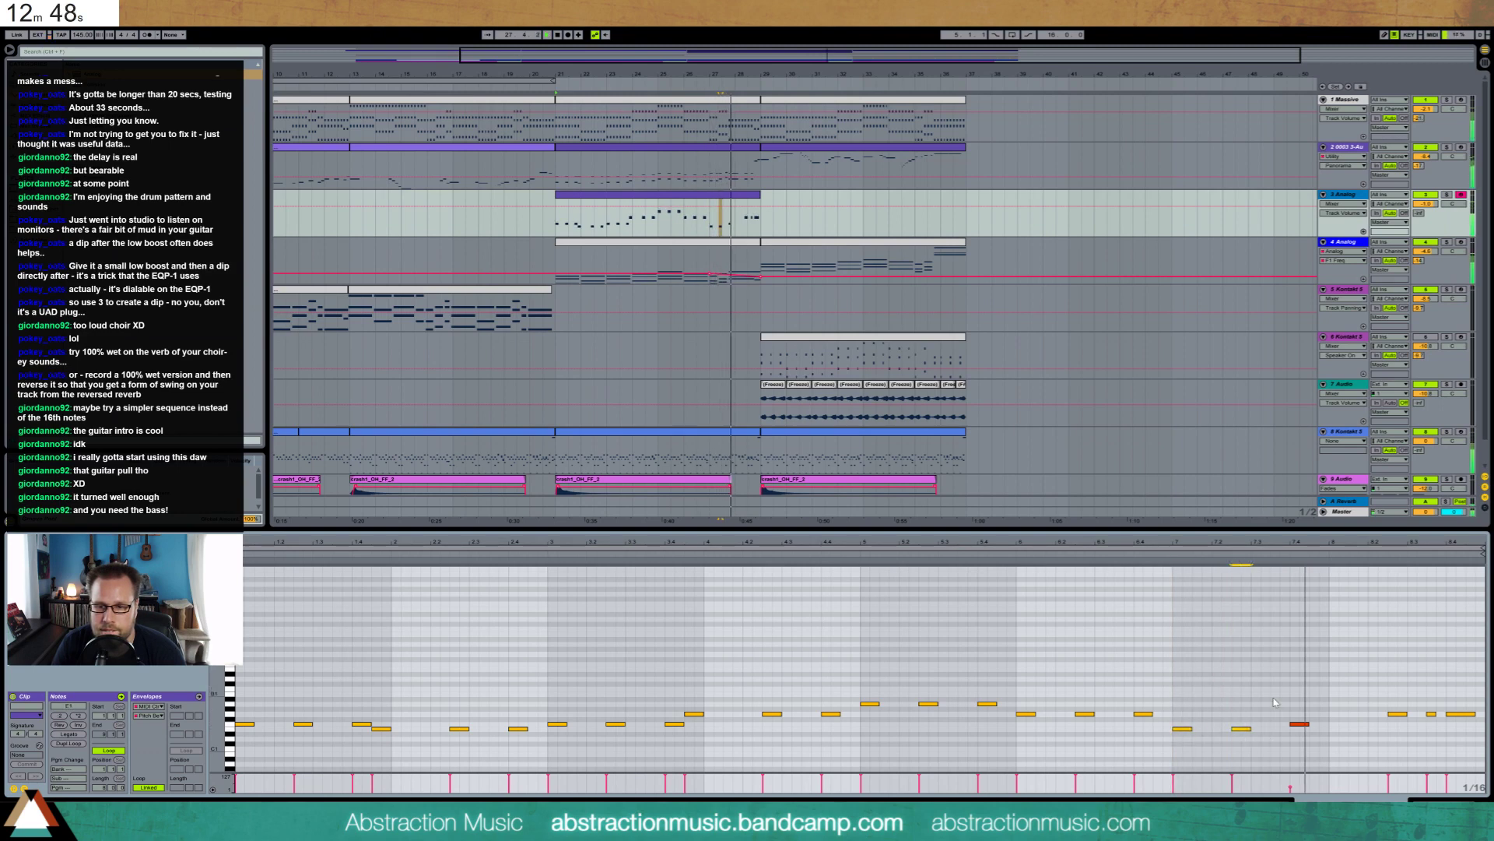
{"action": "left_click_drag", "start_coordinate": [1285, 701], "coordinate": [1305, 724]}
{"action": "left_click", "coordinate": [1306, 724]}
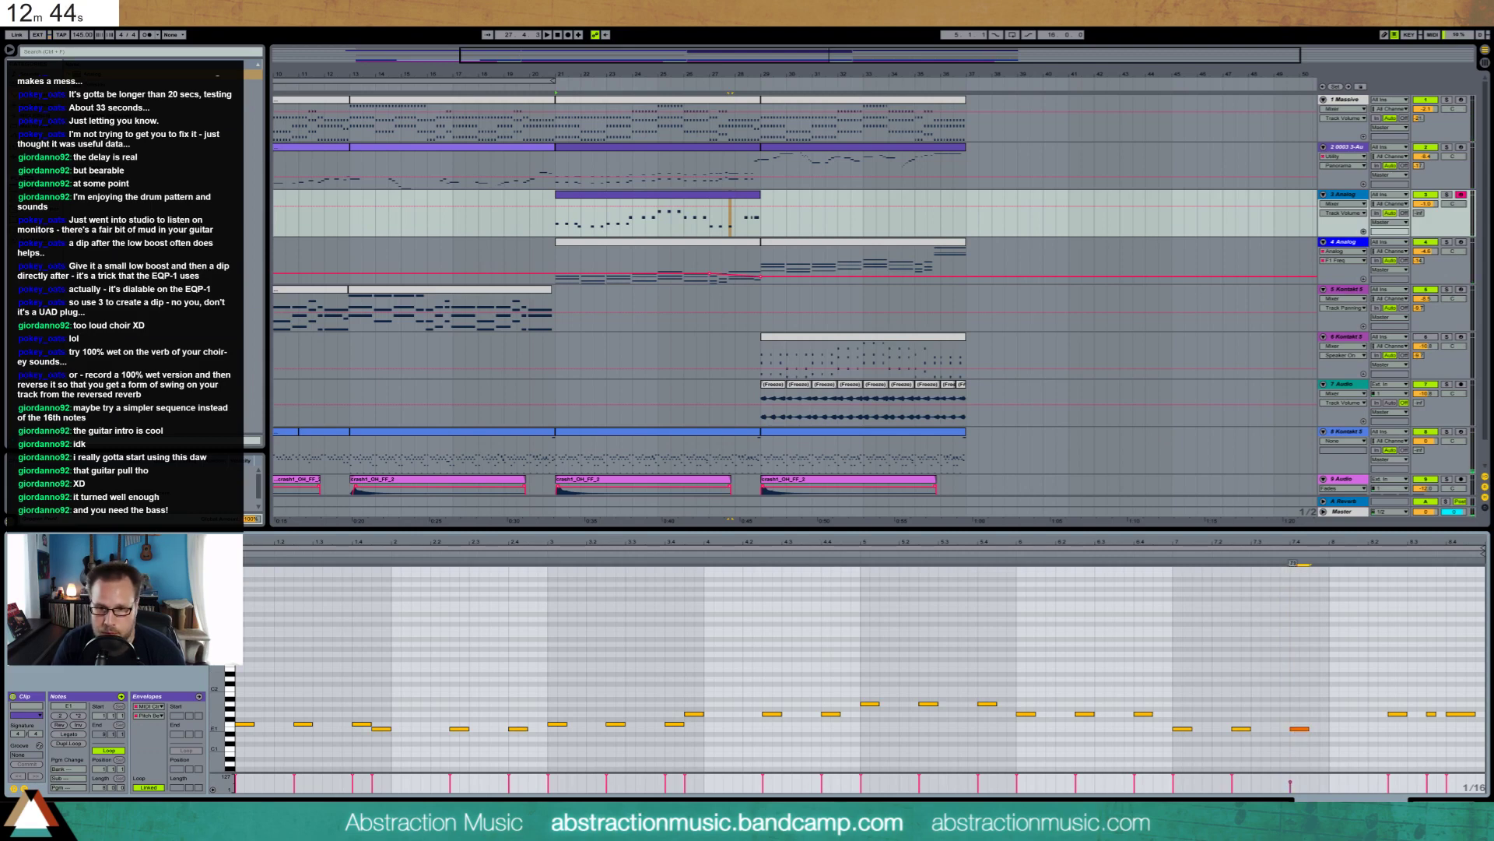
{"action": "left_click_drag", "start_coordinate": [1398, 684], "coordinate": [1487, 755]}
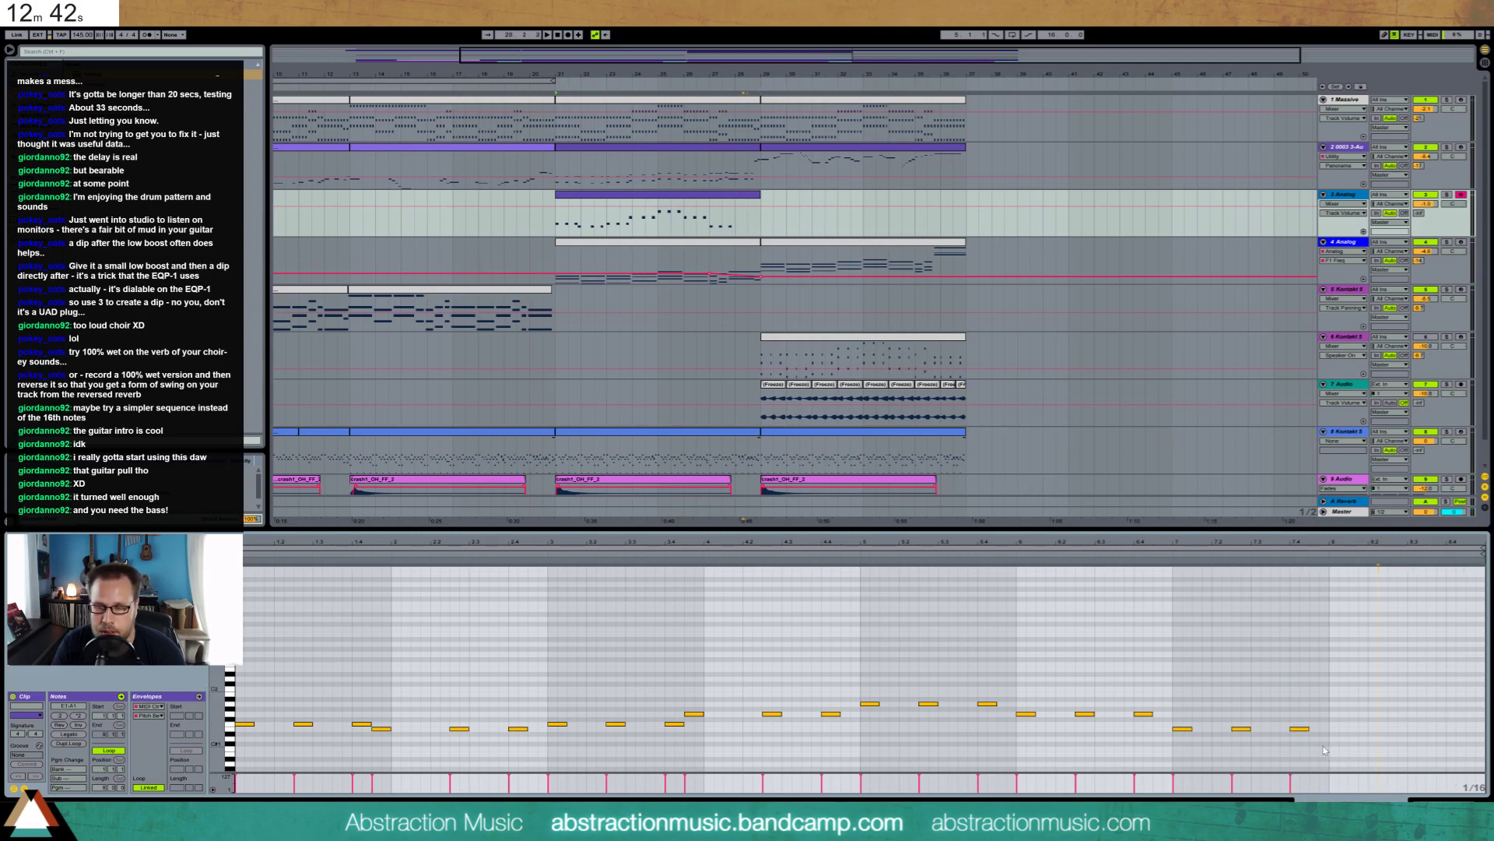
{"action": "key", "text": "space"}
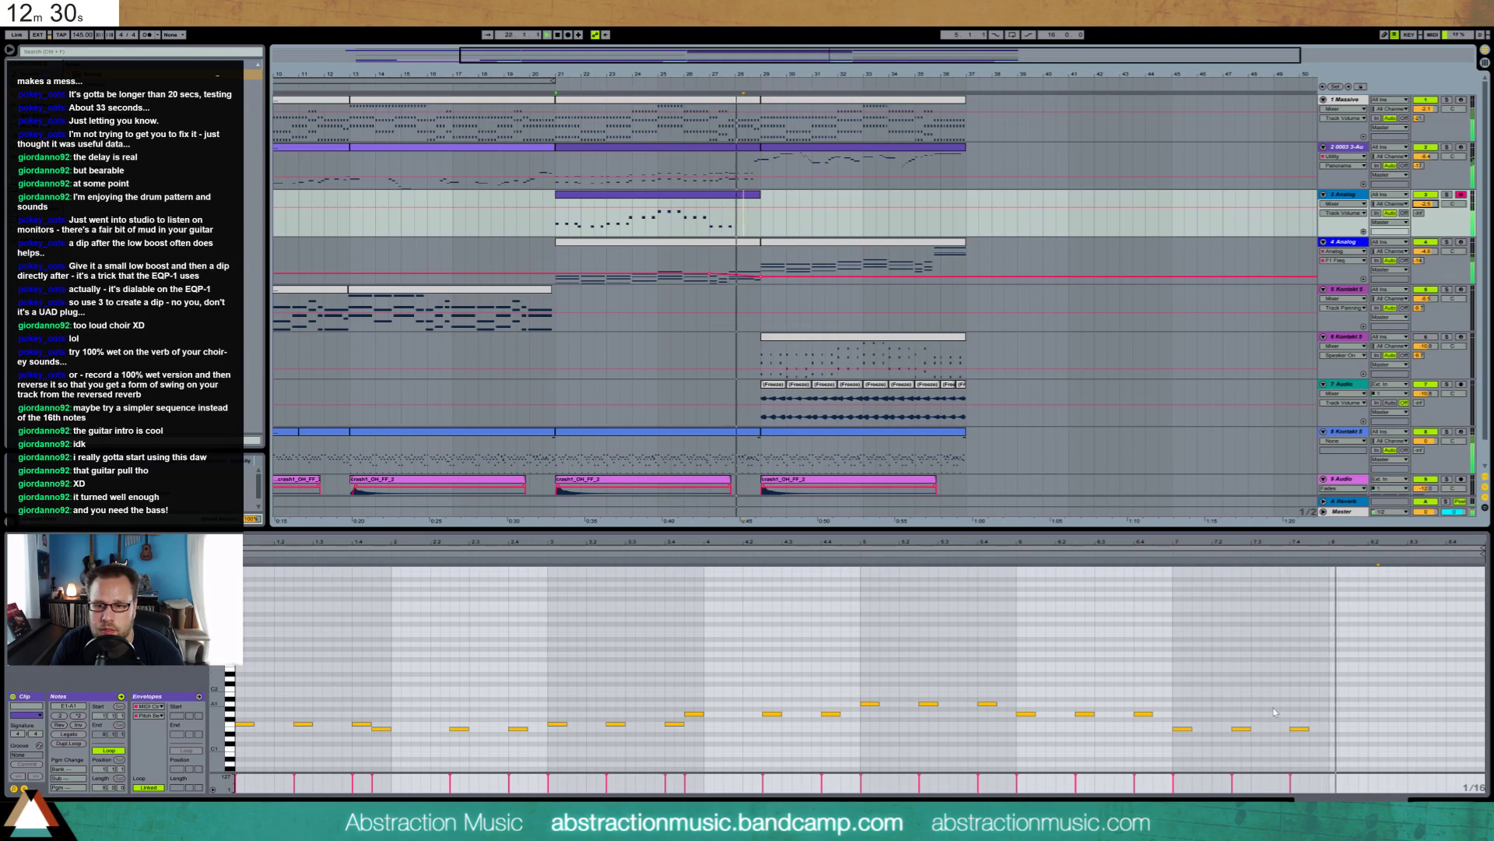
{"action": "key", "text": "space"}
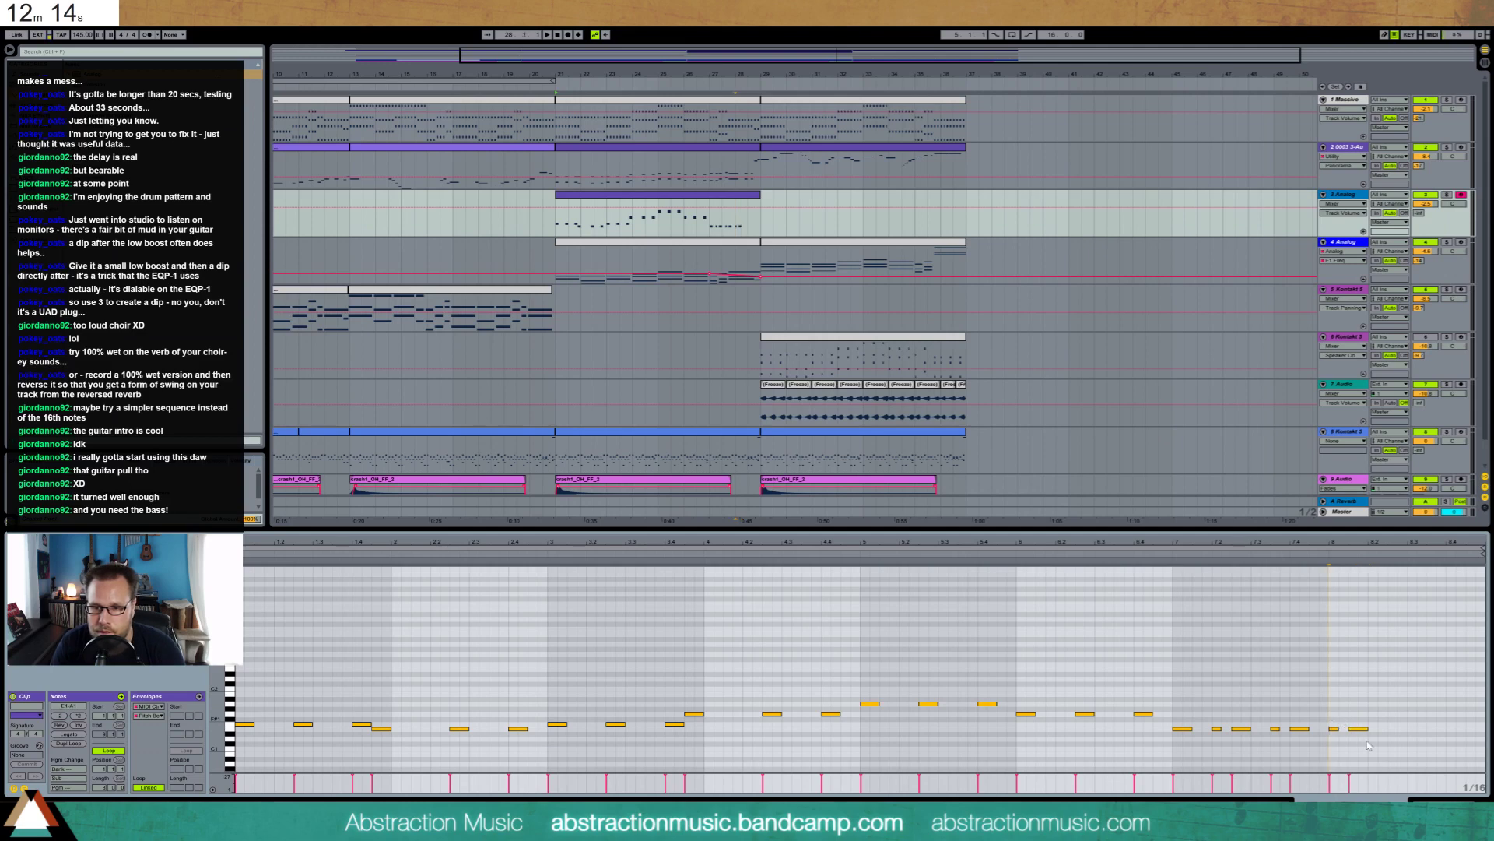
Duplicate the last bass notes to fill bar 8 of the track 3 clip and play the ending
{"action": "left_click_drag", "start_coordinate": [1333, 720], "coordinate": [1390, 746]}
{"action": "key", "text": "ctrl+d"}
{"action": "key", "text": "ctrl+d"}
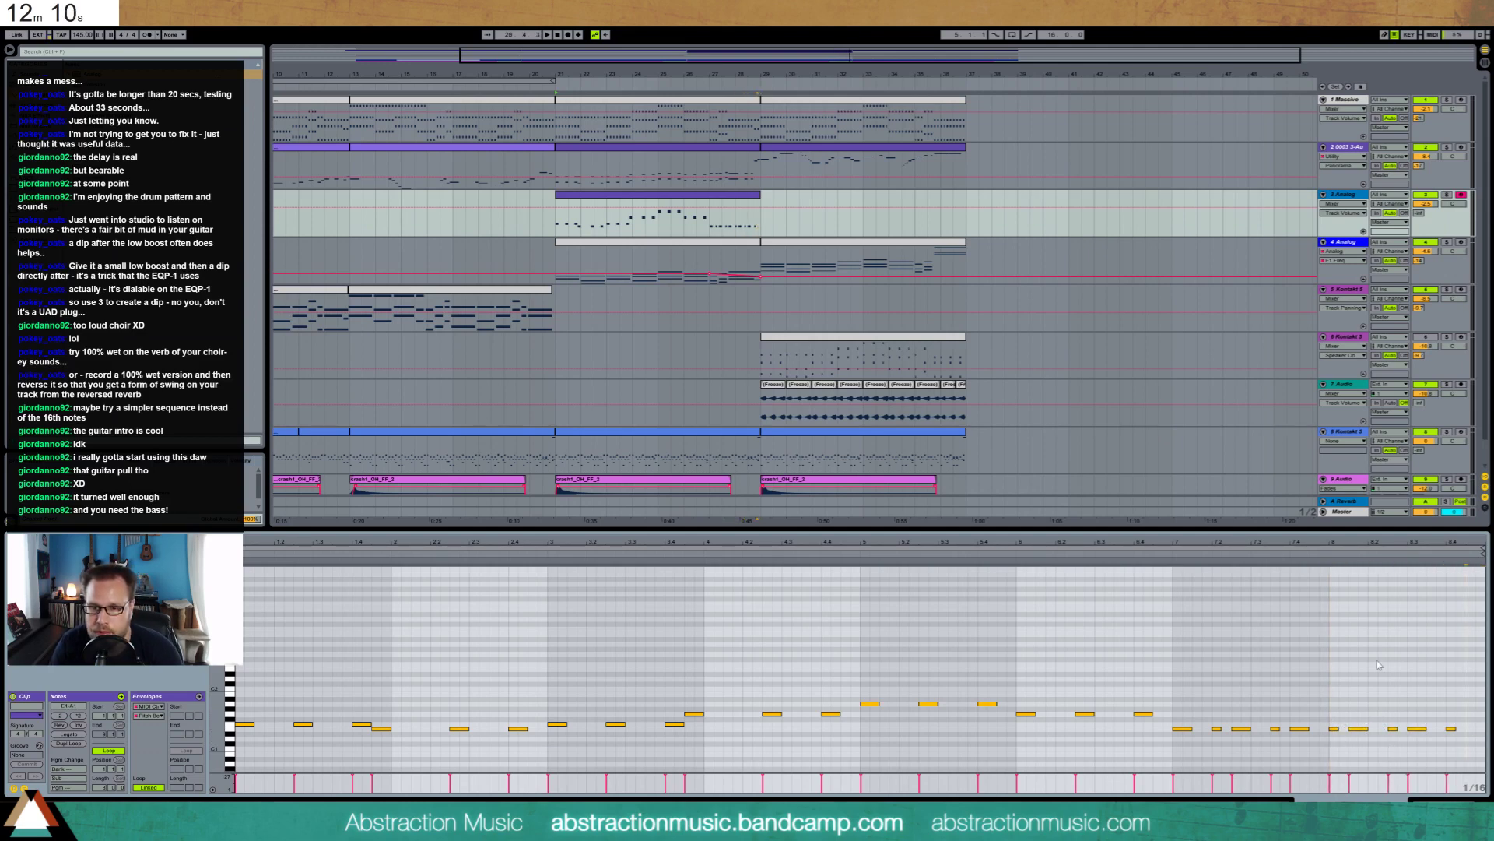
{"action": "key", "text": "space"}
{"action": "left_click", "coordinate": [1159, 553]}
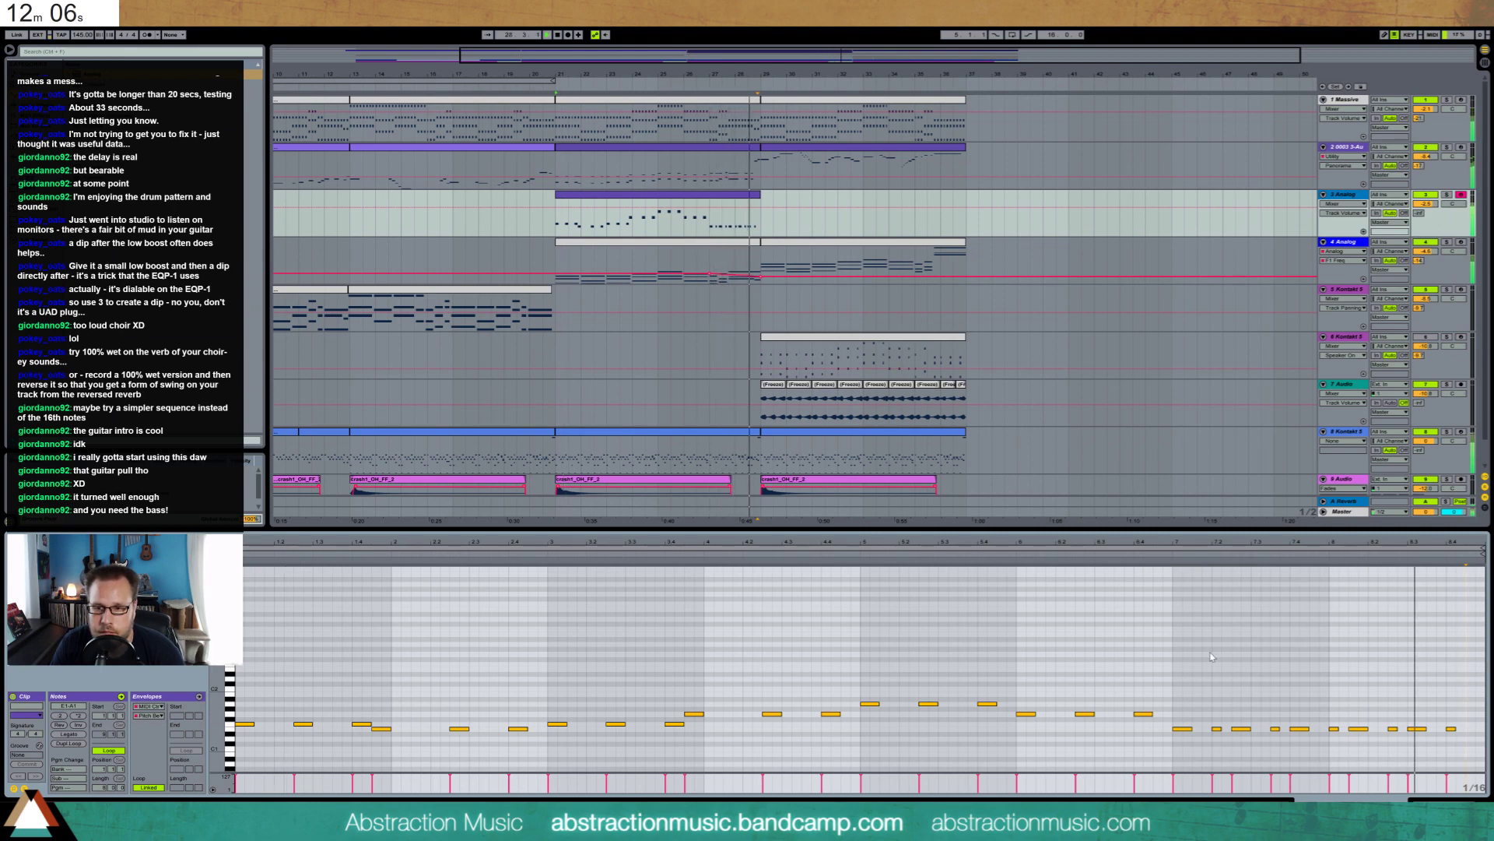
{"action": "key", "text": "space"}
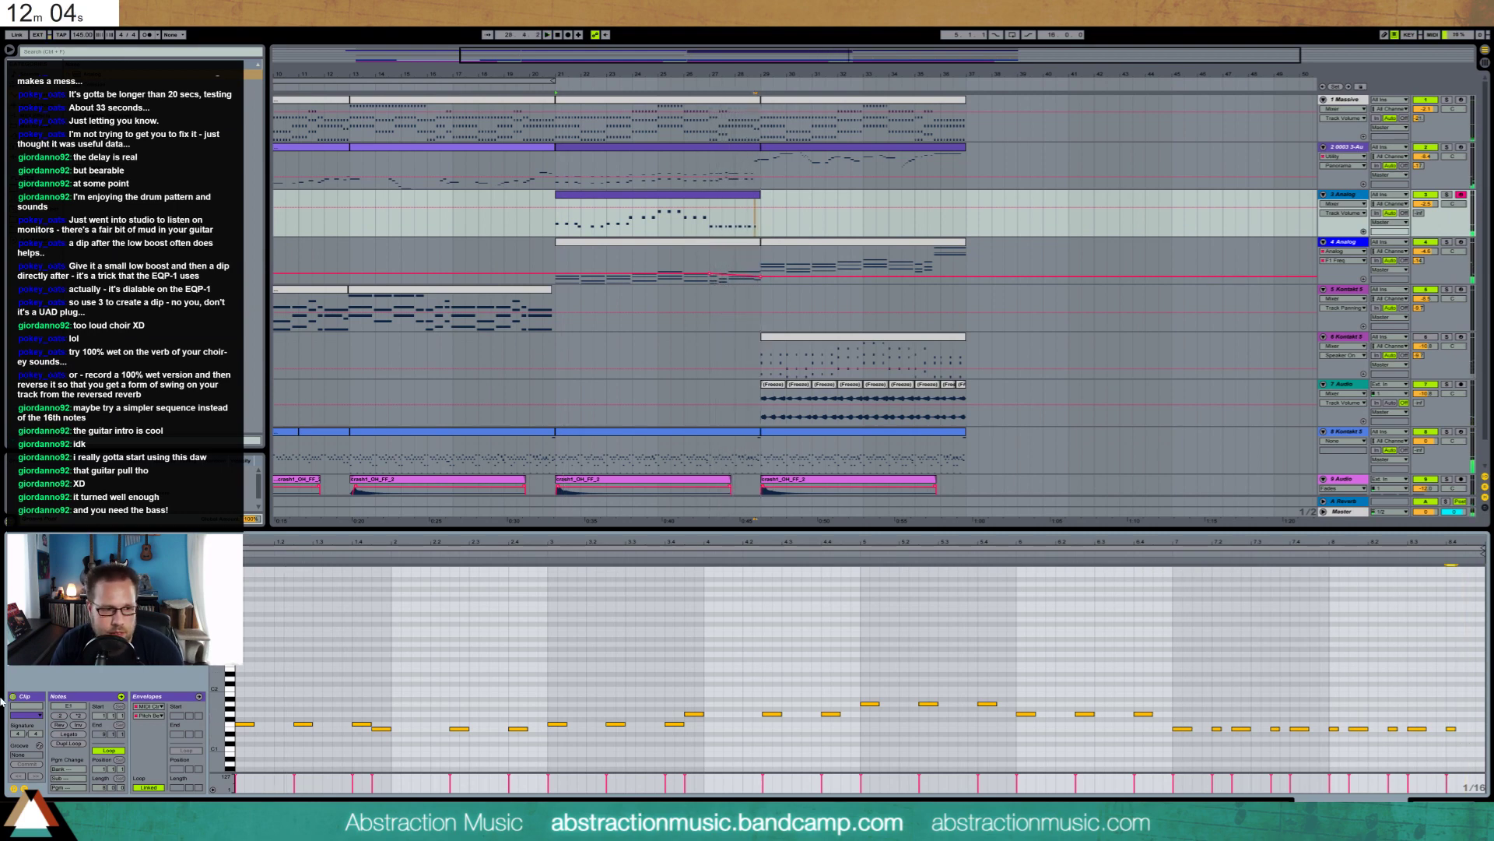
Duplicate the track 3 bass clip to bar 29 and transpose the copy's bar 7 and 8 notes up seven semitones
{"action": "left_click", "coordinate": [24, 787]}
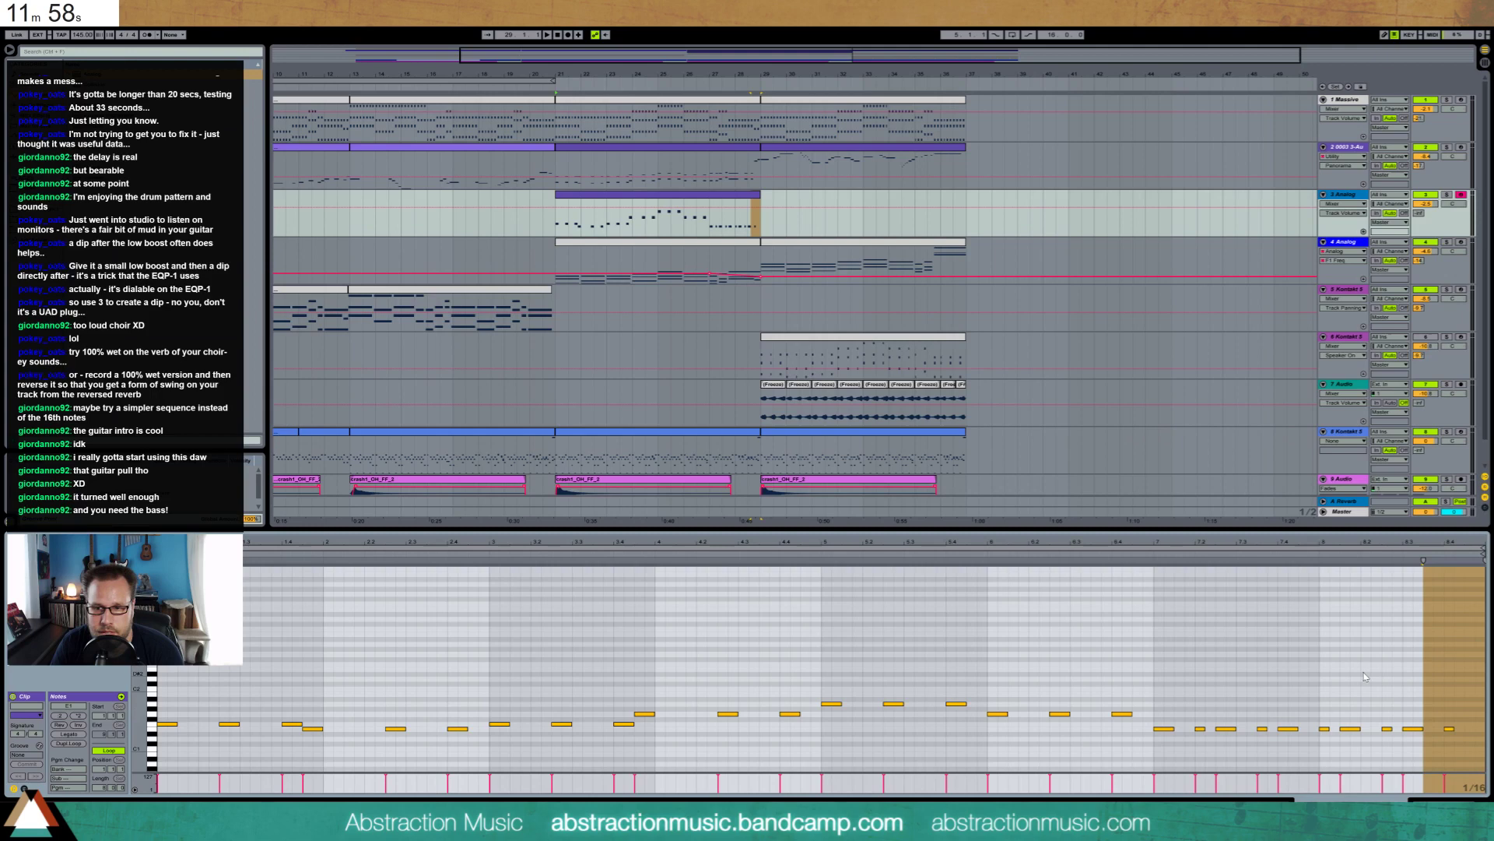
{"action": "left_click", "coordinate": [1364, 676]}
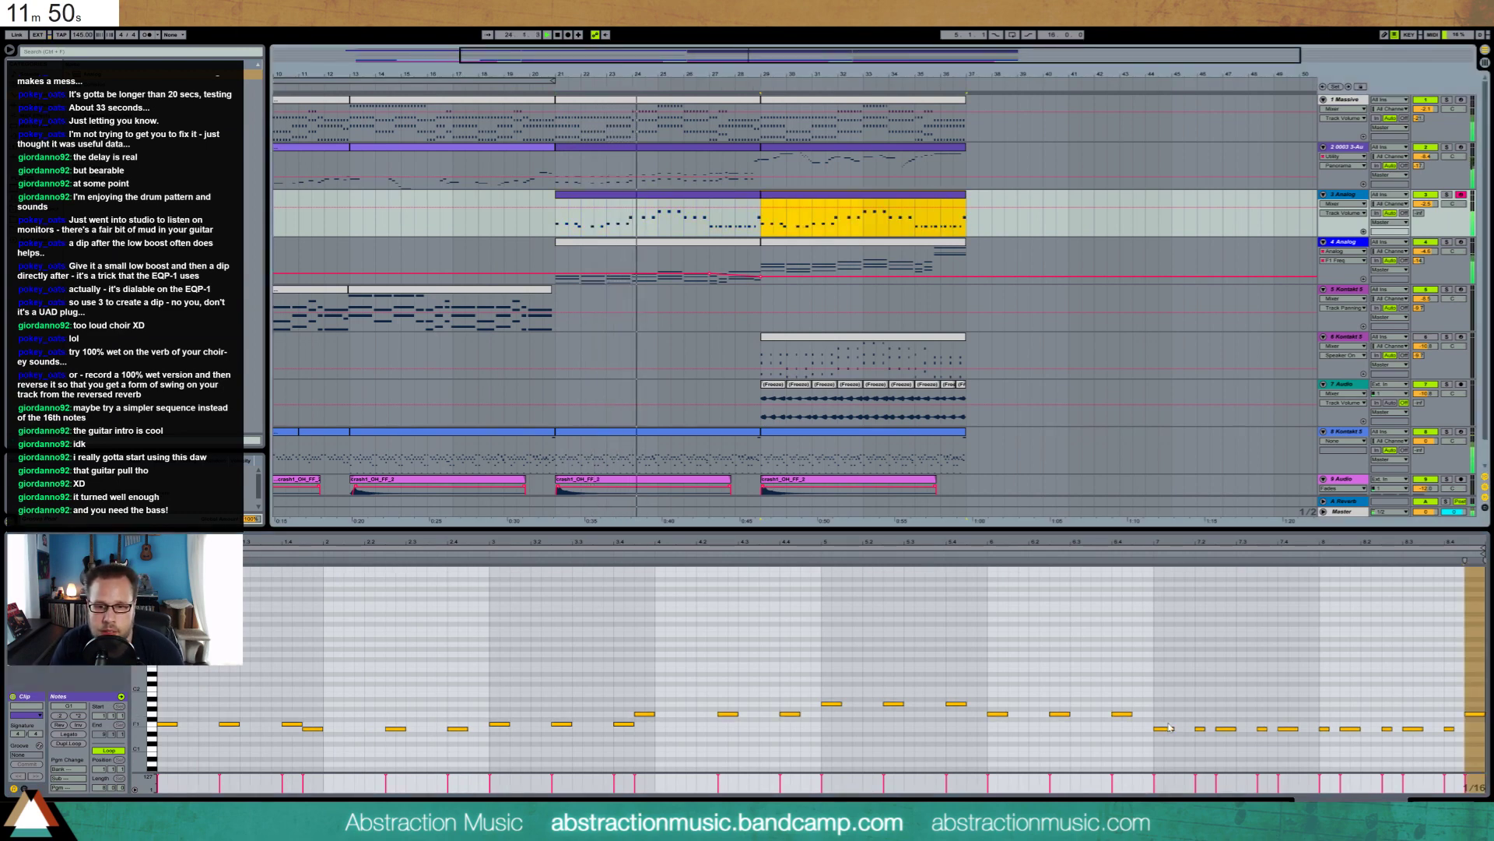
{"action": "left_click_drag", "start_coordinate": [1154, 695], "coordinate": [1489, 757]}
{"action": "key", "text": "Up"}
{"action": "key", "text": "Up"}
{"action": "key", "text": "Up"}
{"action": "key", "text": "Up"}
{"action": "key", "text": "Up"}
{"action": "key", "text": "Up"}
{"action": "key", "text": "Up"}
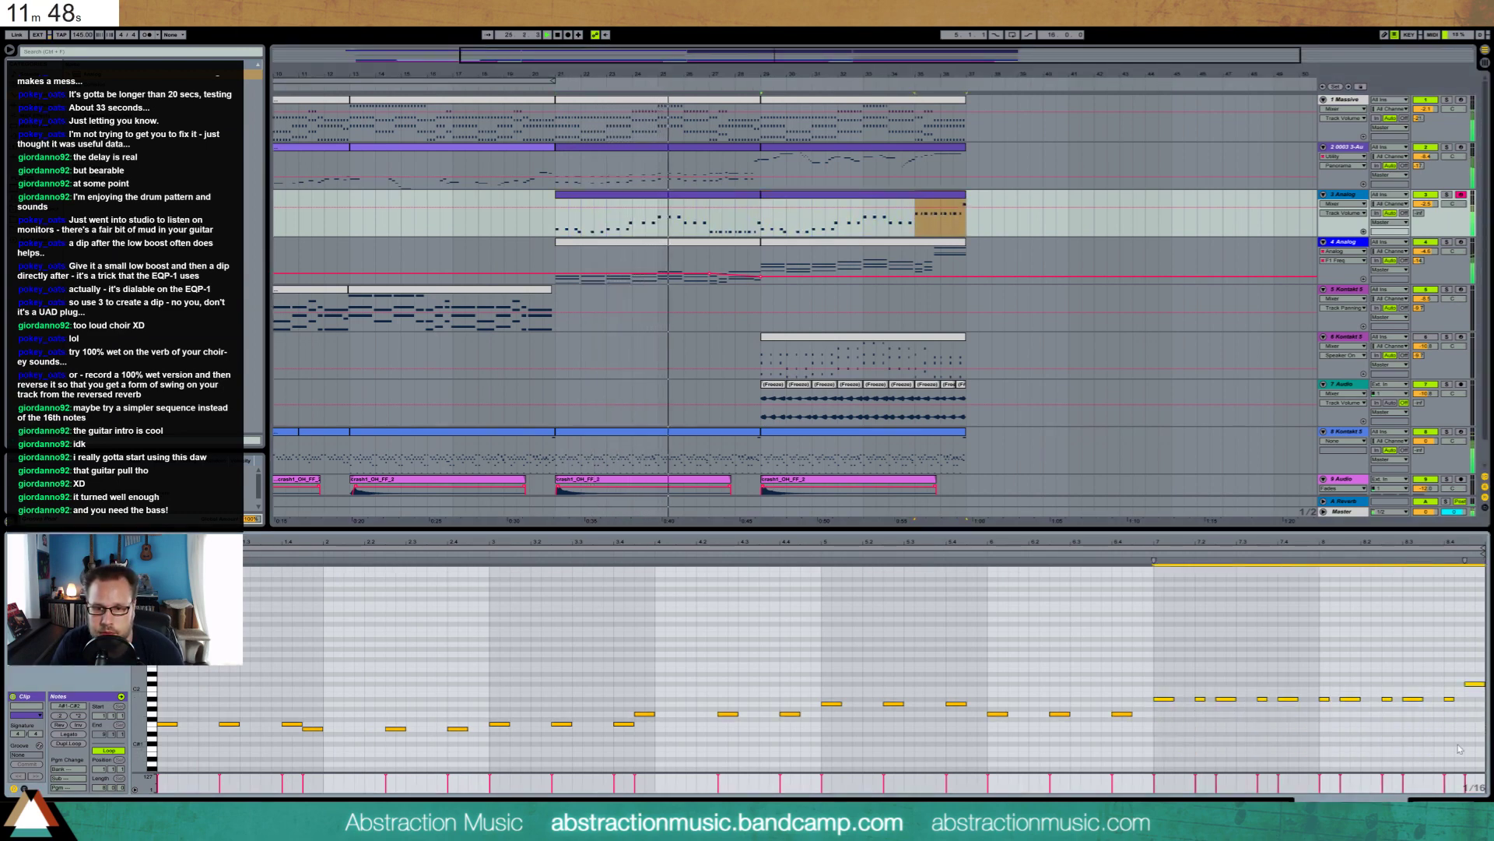
Raise the note just before bar 7 two semitones and lower the clip's last note to the pitch of the preceding ones
{"action": "left_click", "coordinate": [1122, 714]}
{"action": "key", "text": "Up"}
{"action": "key", "text": "Up"}
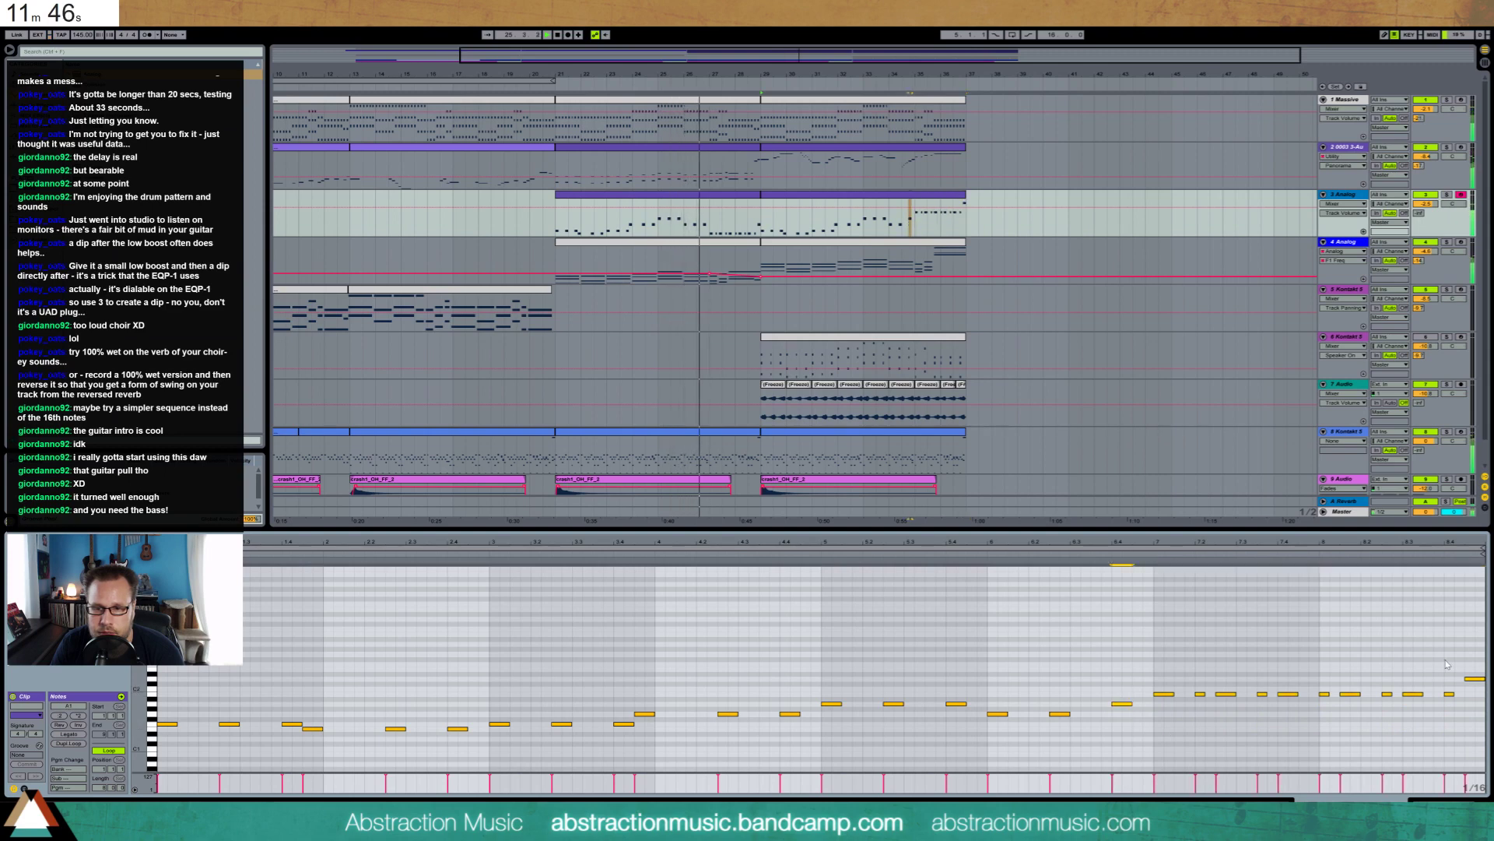
{"action": "left_click_drag", "start_coordinate": [1461, 659], "coordinate": [1480, 688]}
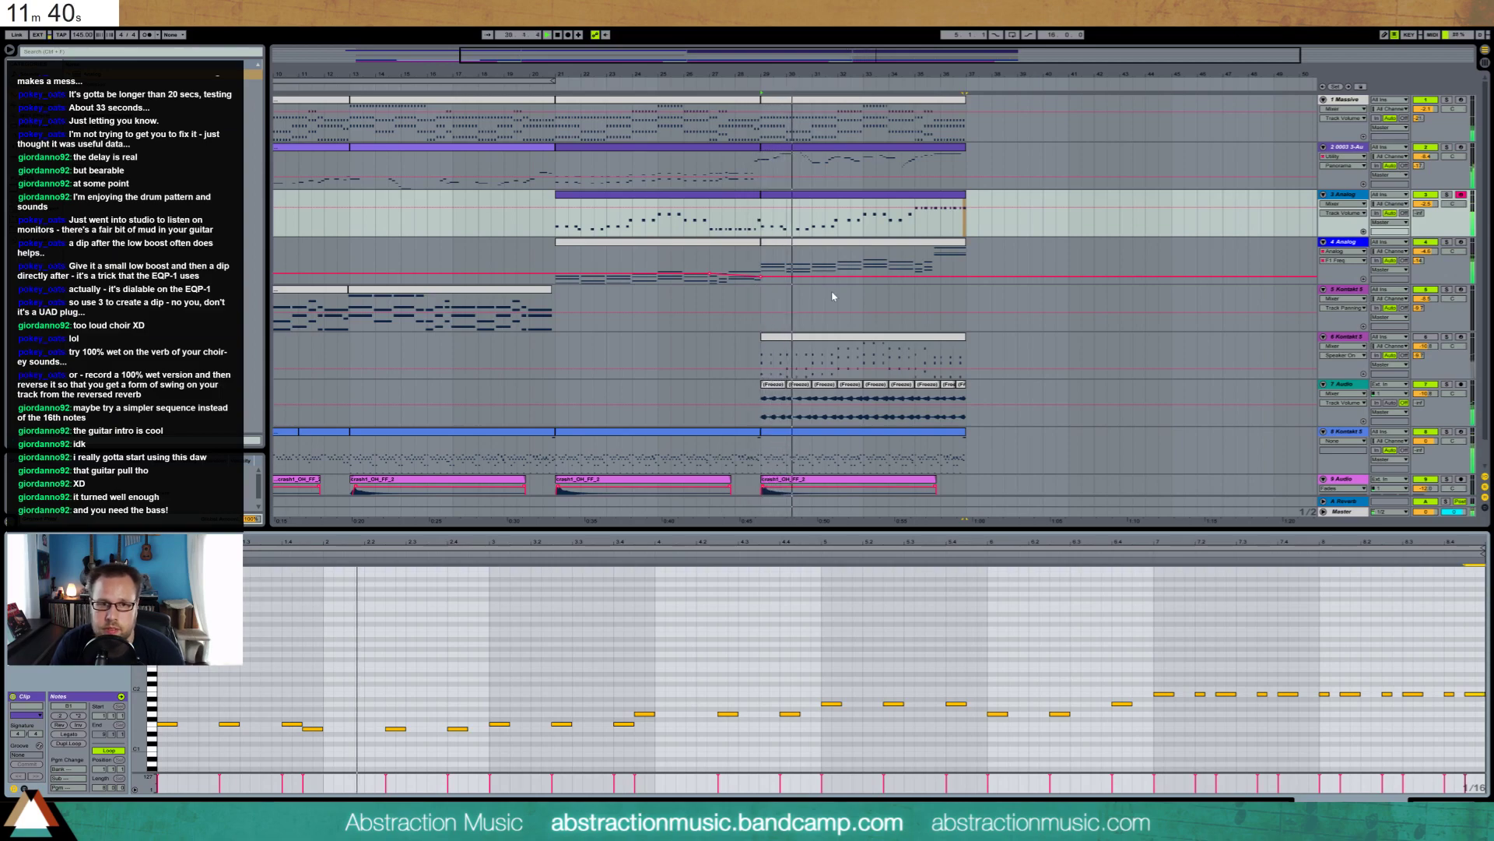
Add an Overdrive after the Analog synth on track 3, adjust its settings and play the mix
{"action": "left_click", "coordinate": [832, 195]}
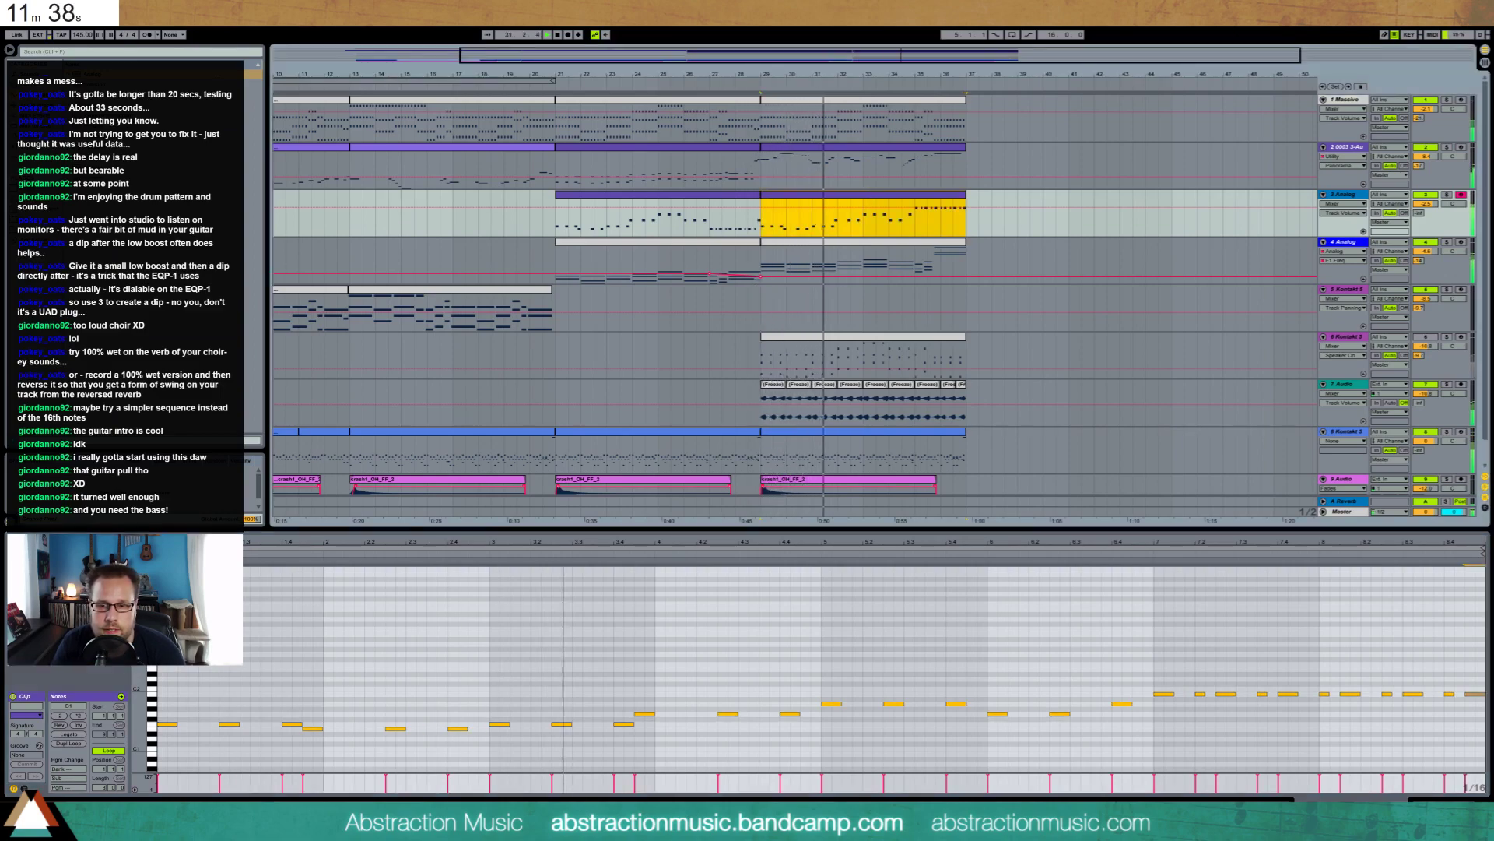
{"action": "key", "text": "shift+Tab"}
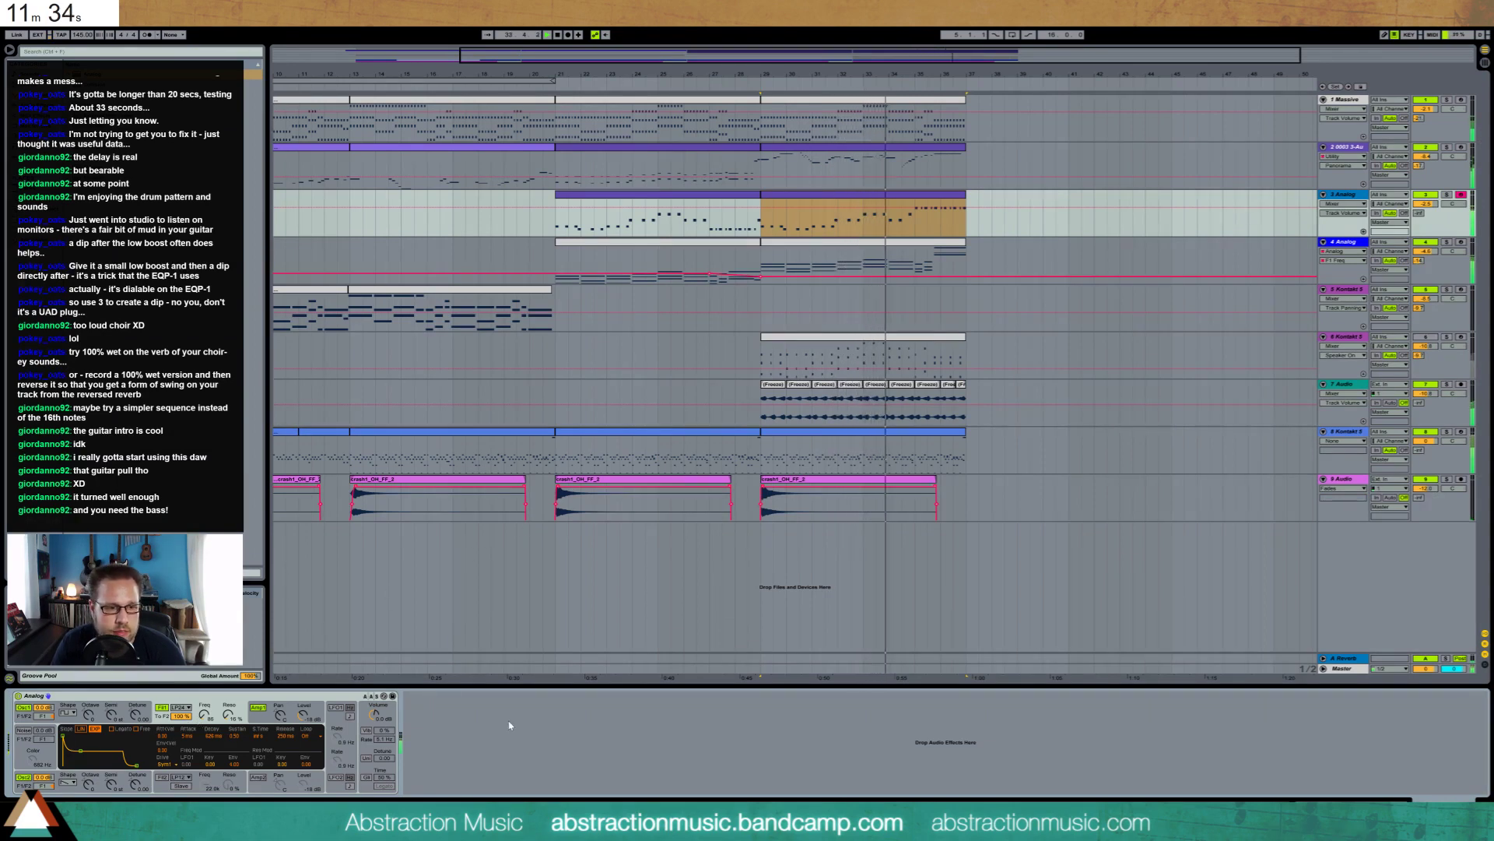
{"action": "key", "text": "space"}
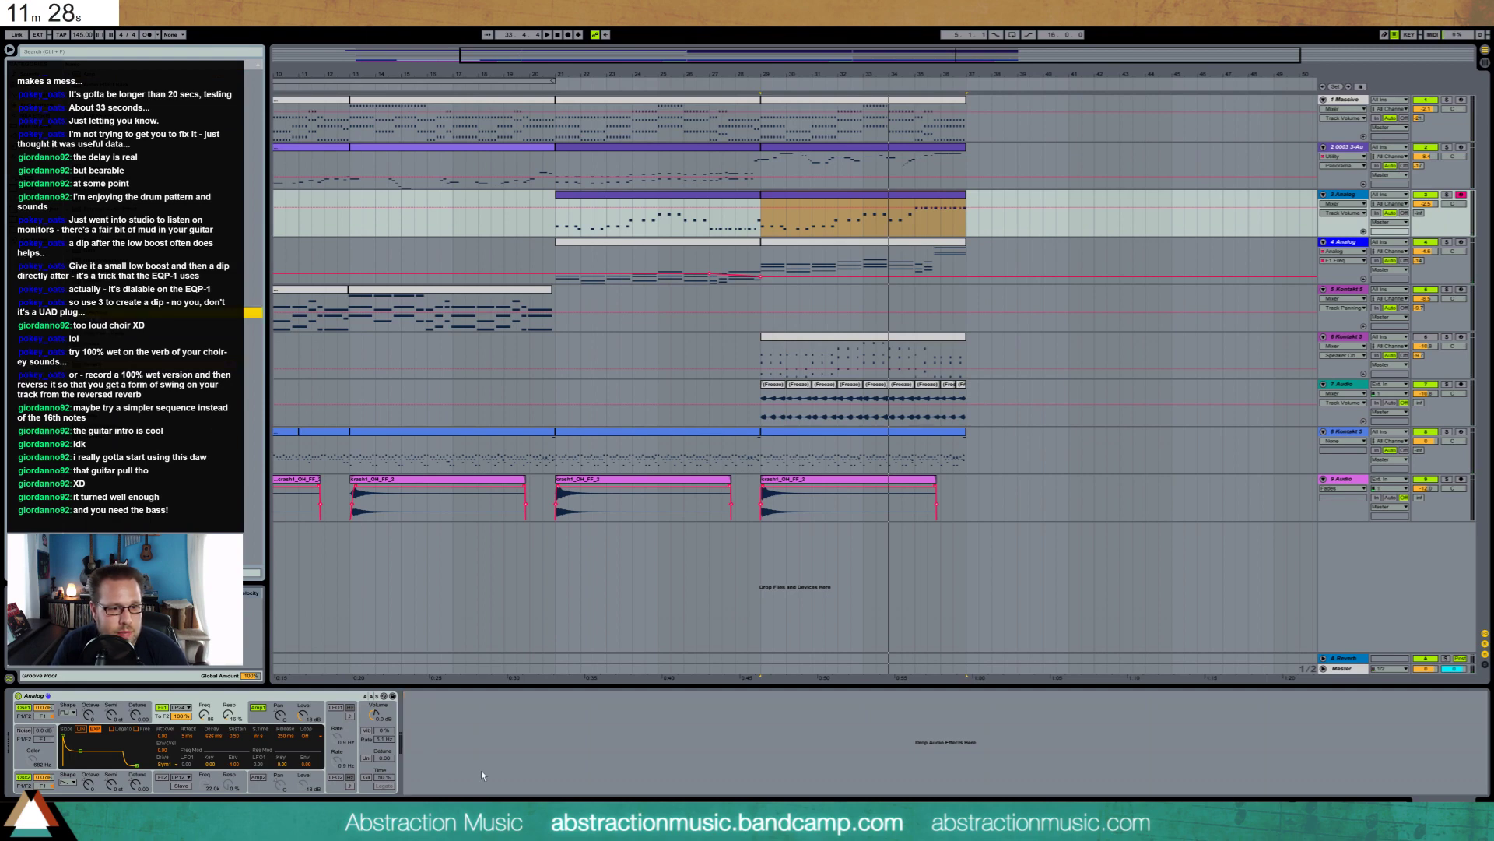
{"action": "key", "text": "Return"}
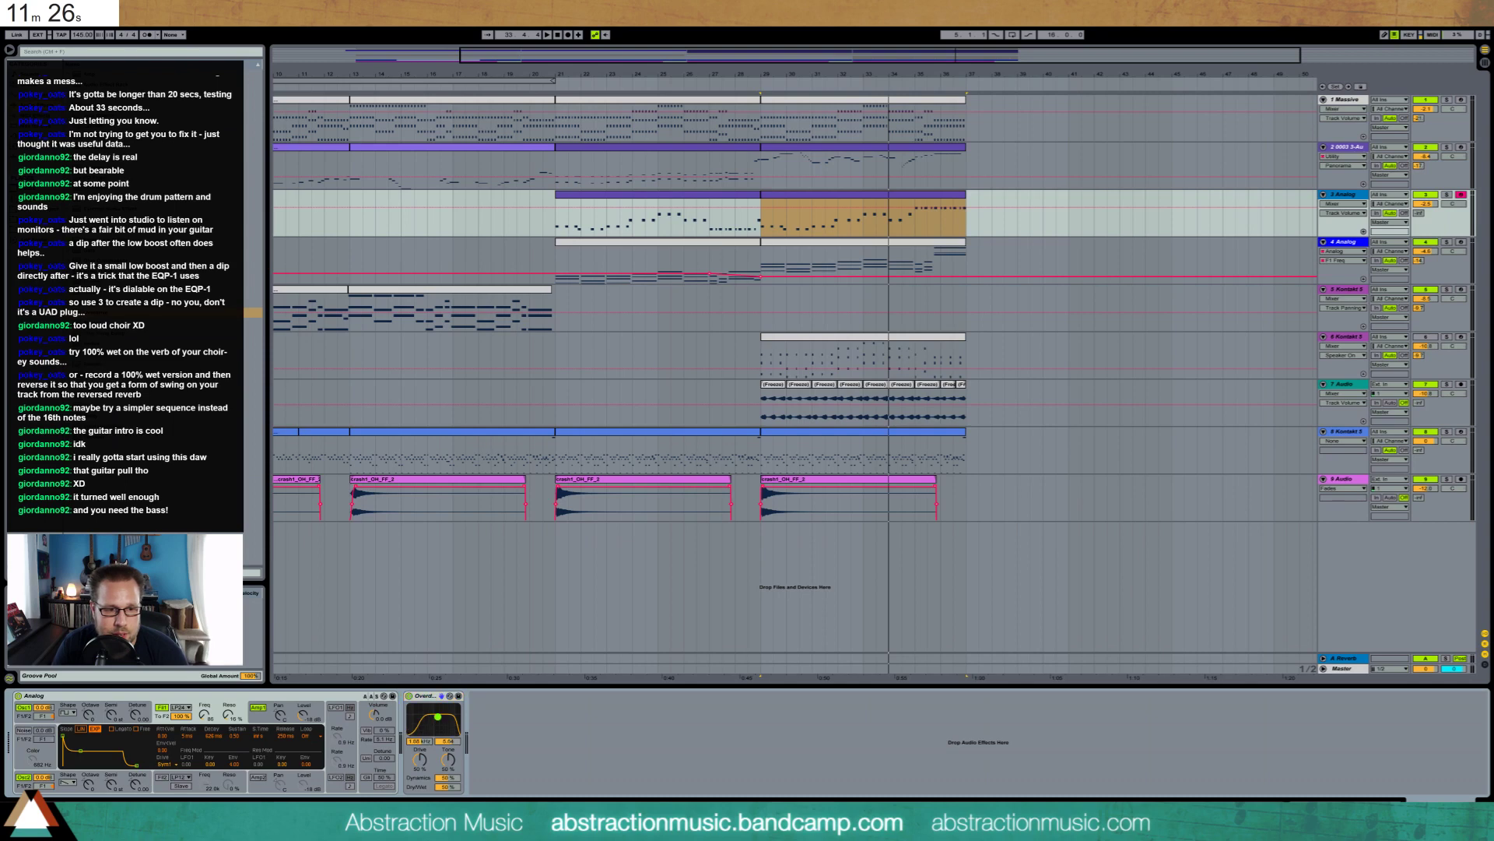
{"action": "left_click_drag", "start_coordinate": [442, 723], "coordinate": [449, 798]}
{"action": "left_click", "coordinate": [447, 787]}
{"action": "key", "text": "space"}
In the bar 29 bass clip, lower the bar 7 notes except the last two semitones and transpose bars 7 and 8 down an octave
{"action": "key", "text": "shift+Tab"}
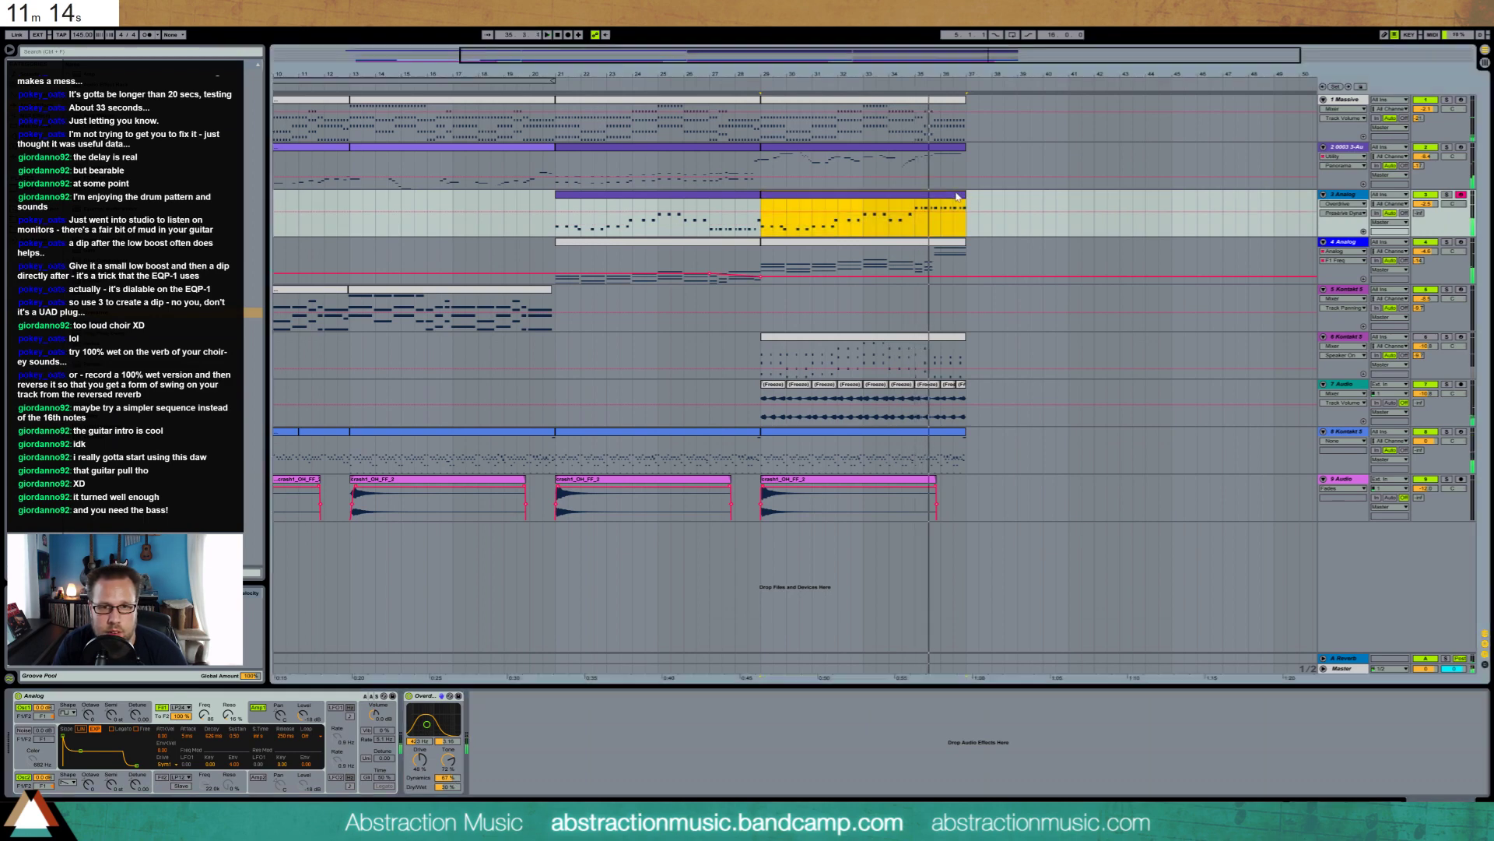
{"action": "left_click_drag", "start_coordinate": [1162, 667], "coordinate": [1296, 719]}
{"action": "key", "text": "Down"}
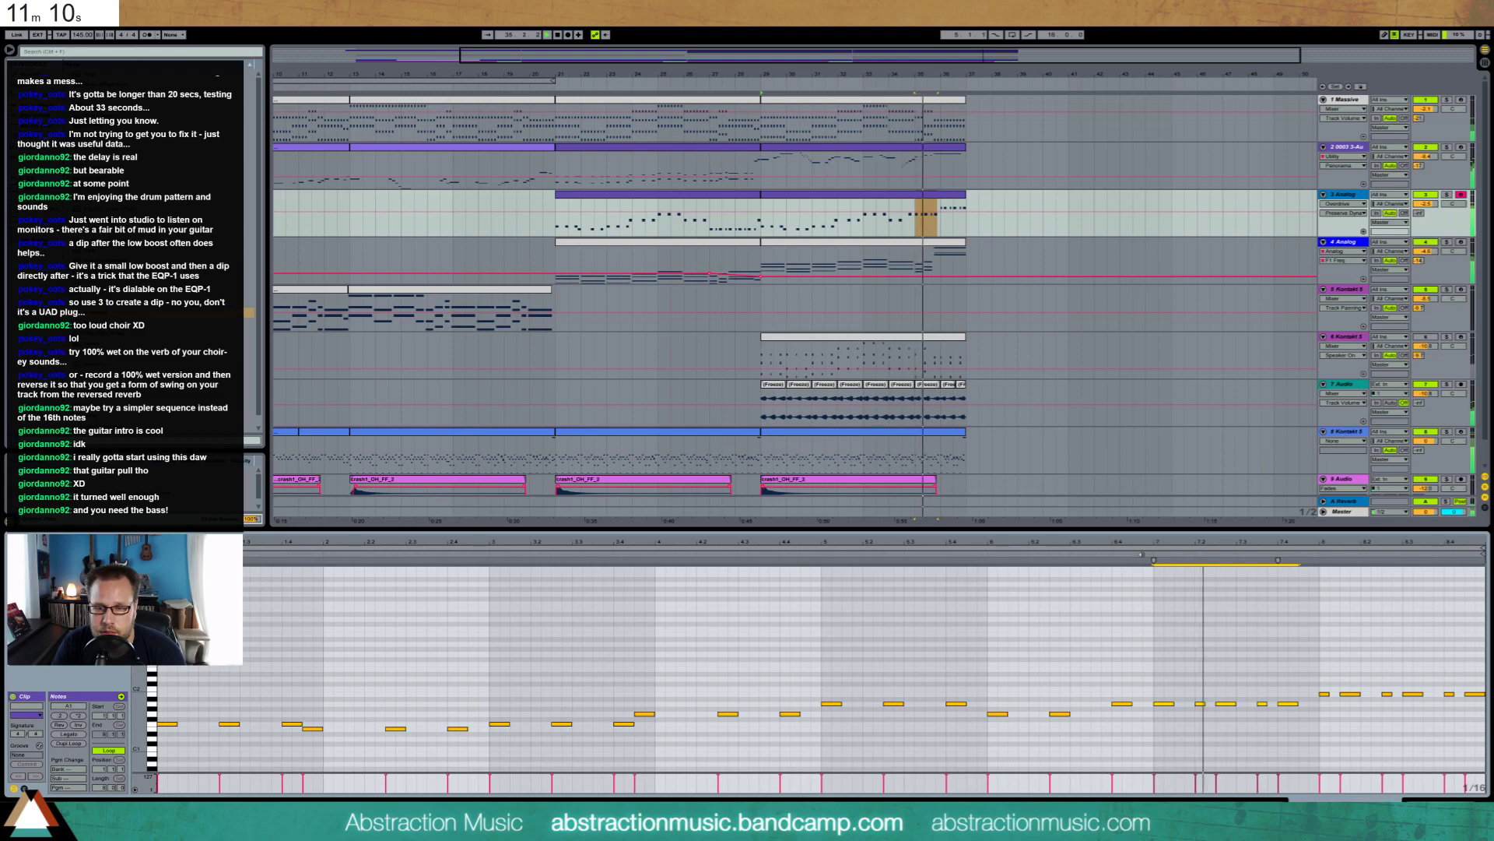
{"action": "left_click_drag", "start_coordinate": [1289, 690], "coordinate": [1298, 720]}
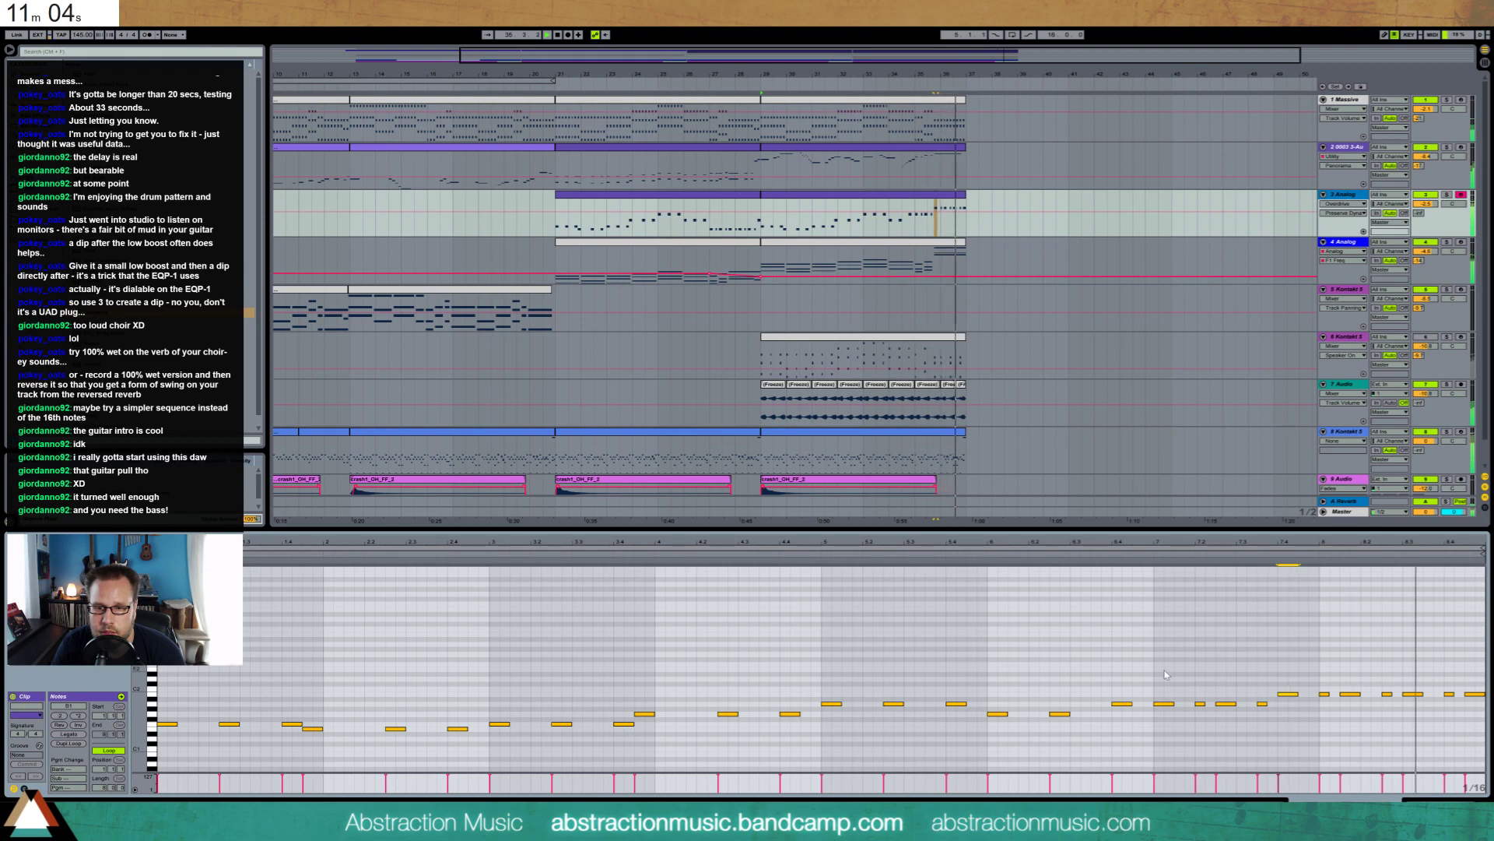
{"action": "left_click_drag", "start_coordinate": [1156, 668], "coordinate": [1482, 766]}
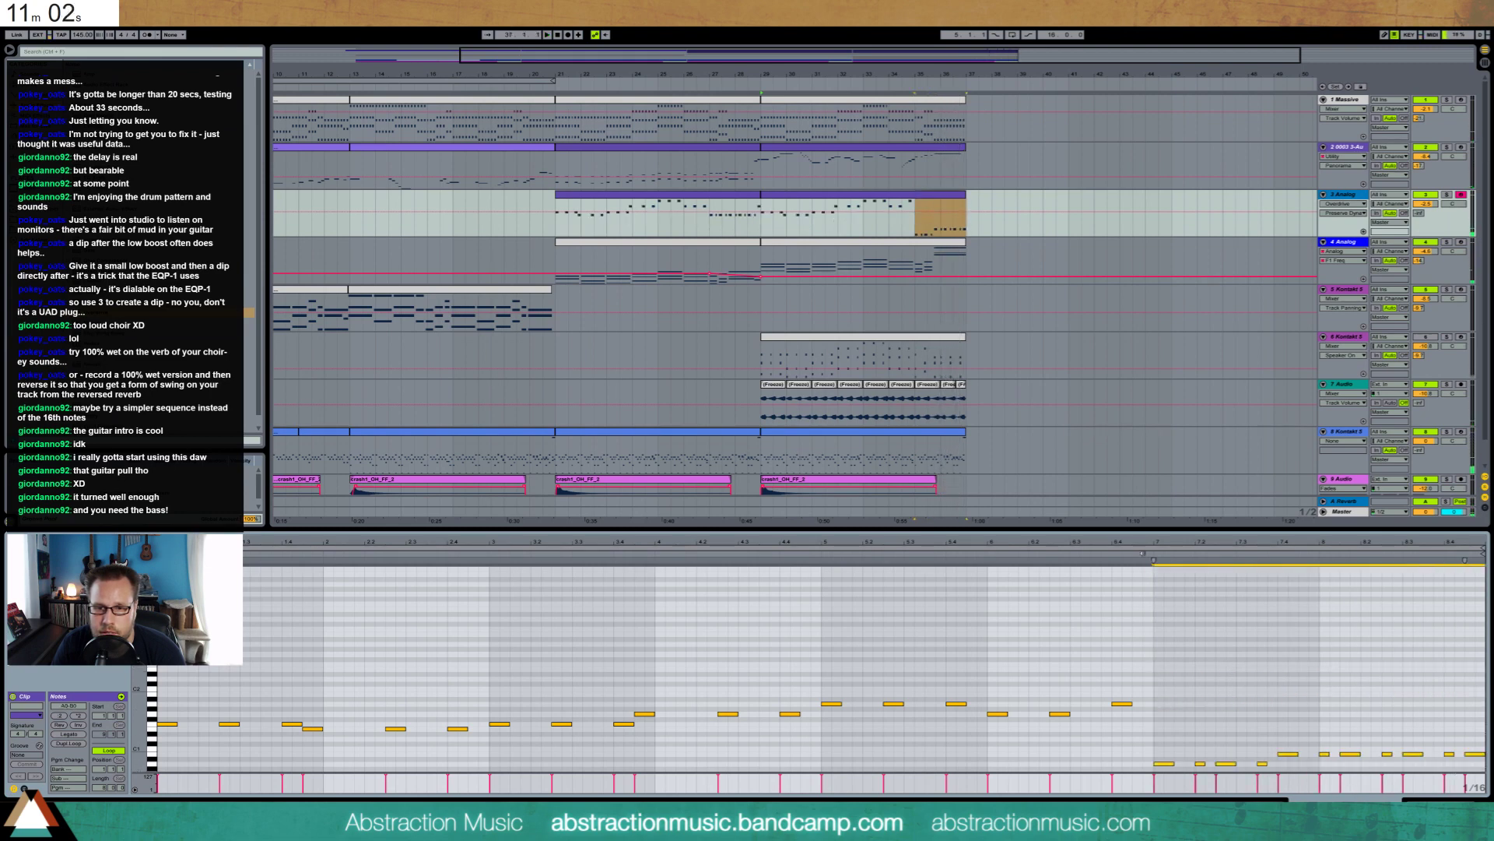
Try placing the closing notes of the last 3 Analog clip an octave below the rest of its bass line
{"action": "key", "text": "space"}
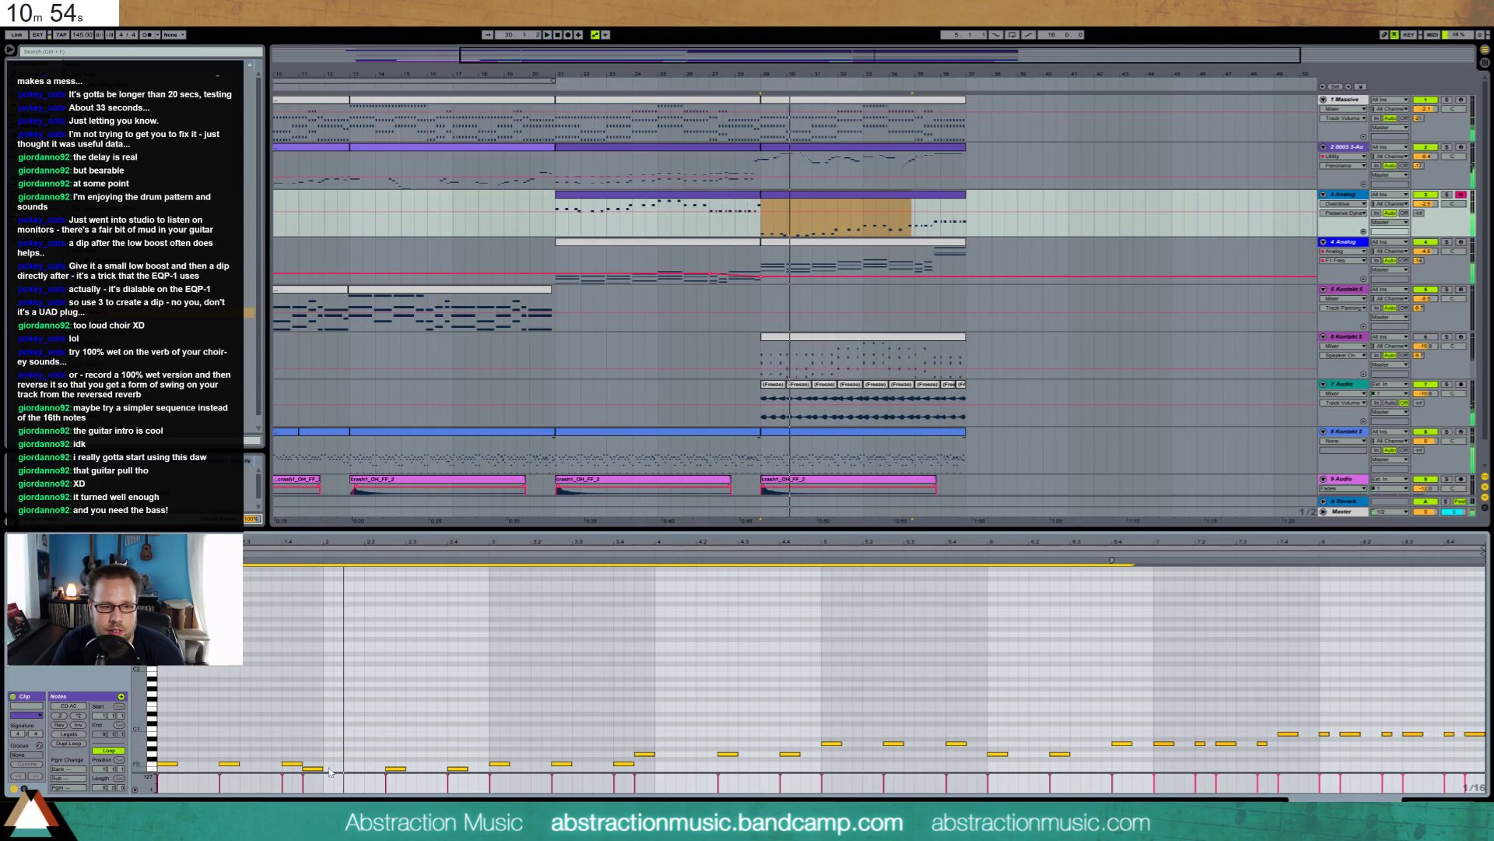
{"action": "scroll", "coordinate": [340, 706], "scroll_direction": "down", "scroll_amount": 3}
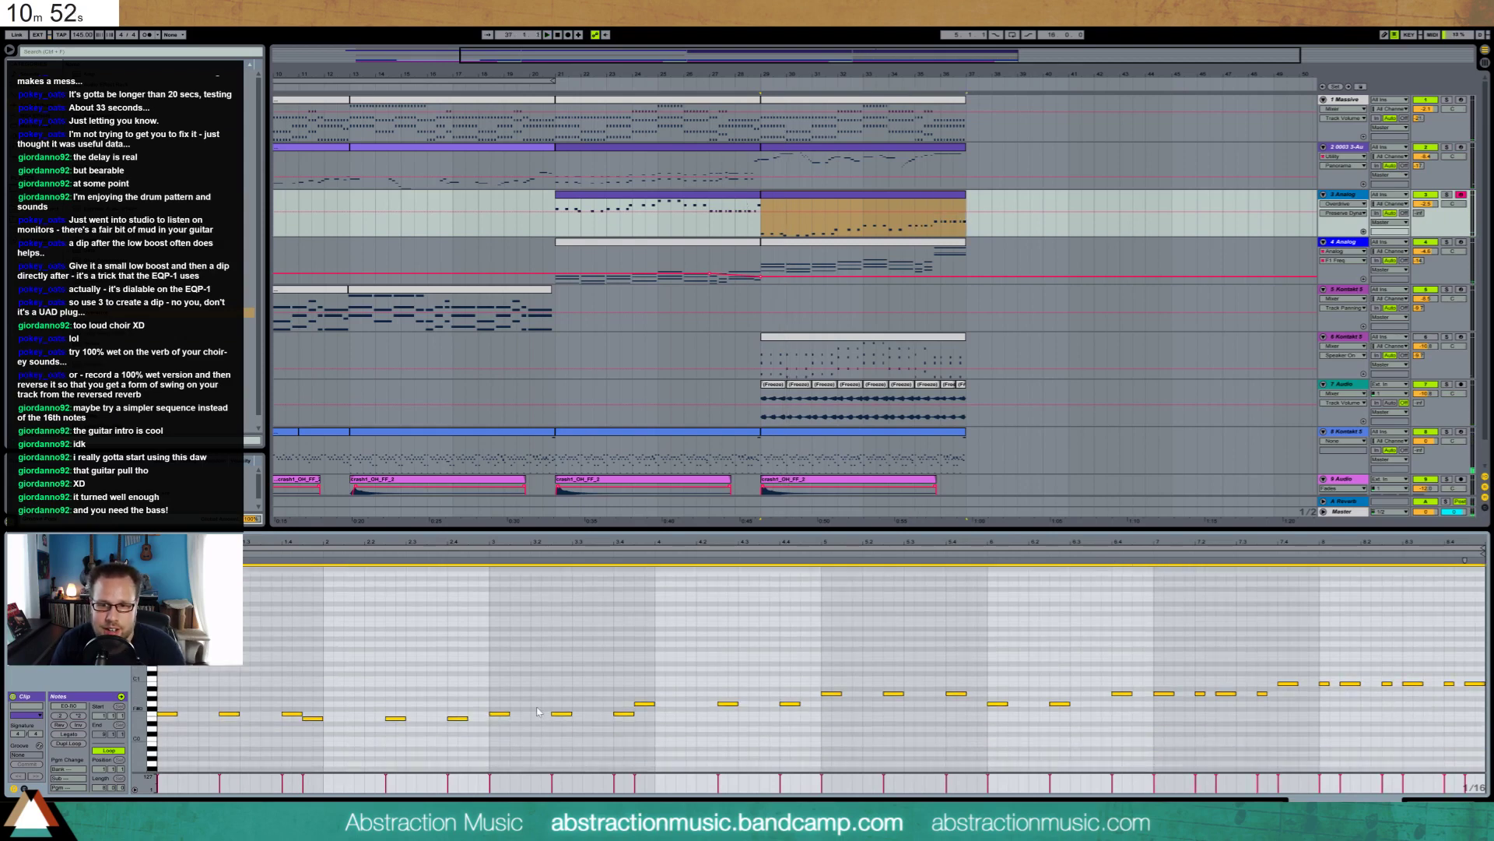
{"action": "scroll", "coordinate": [537, 711], "scroll_direction": "up", "scroll_amount": 3}
{"action": "left_click_drag", "start_coordinate": [1115, 598], "coordinate": [1484, 697]}
{"action": "key", "text": "shift+Down"}
{"action": "left_click", "coordinate": [1051, 629]}
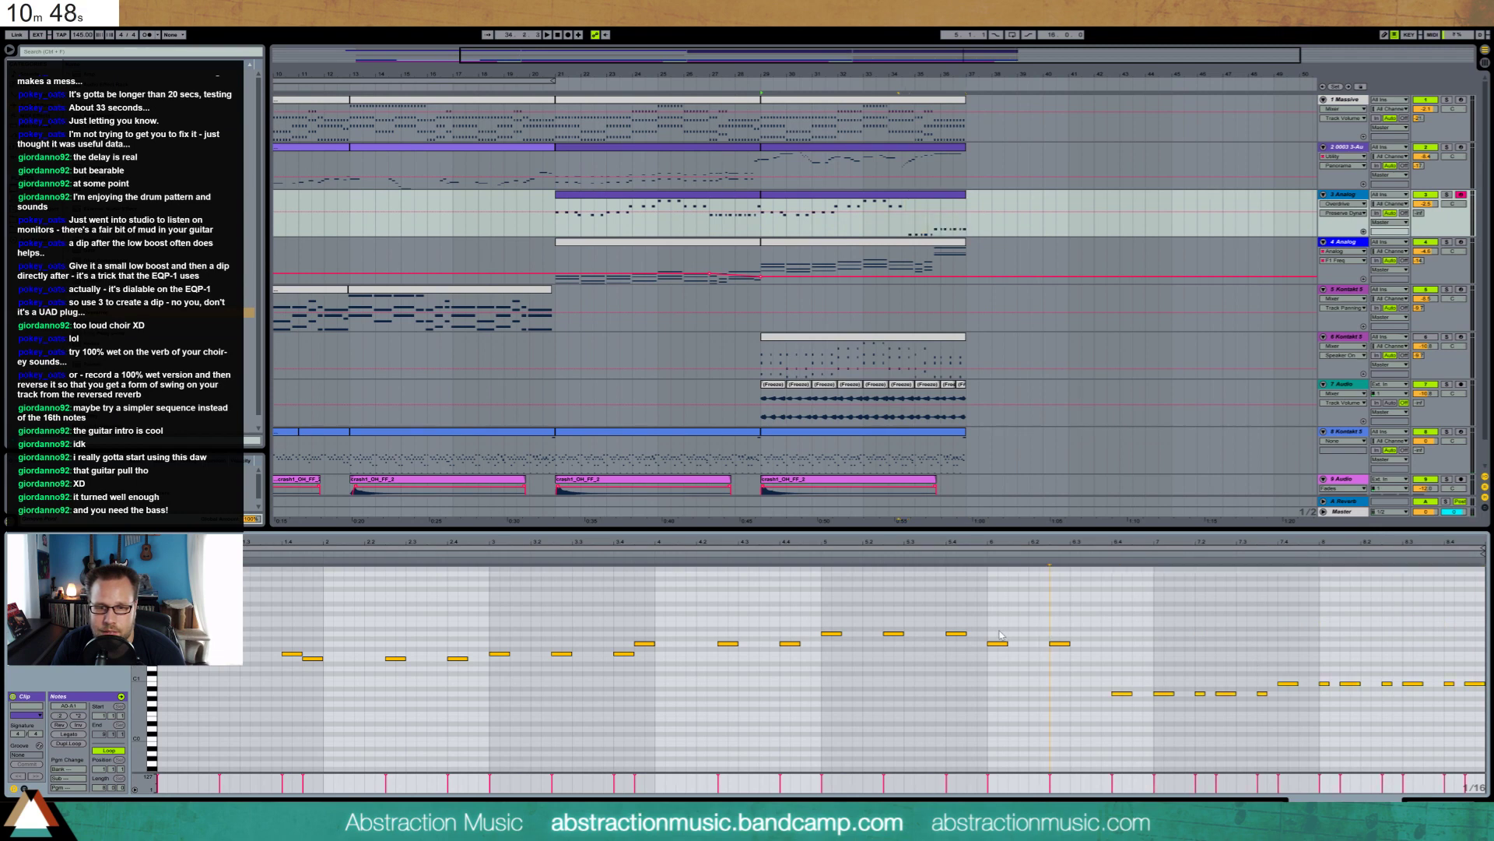
{"action": "left_click_drag", "start_coordinate": [1107, 662], "coordinate": [1486, 751]}
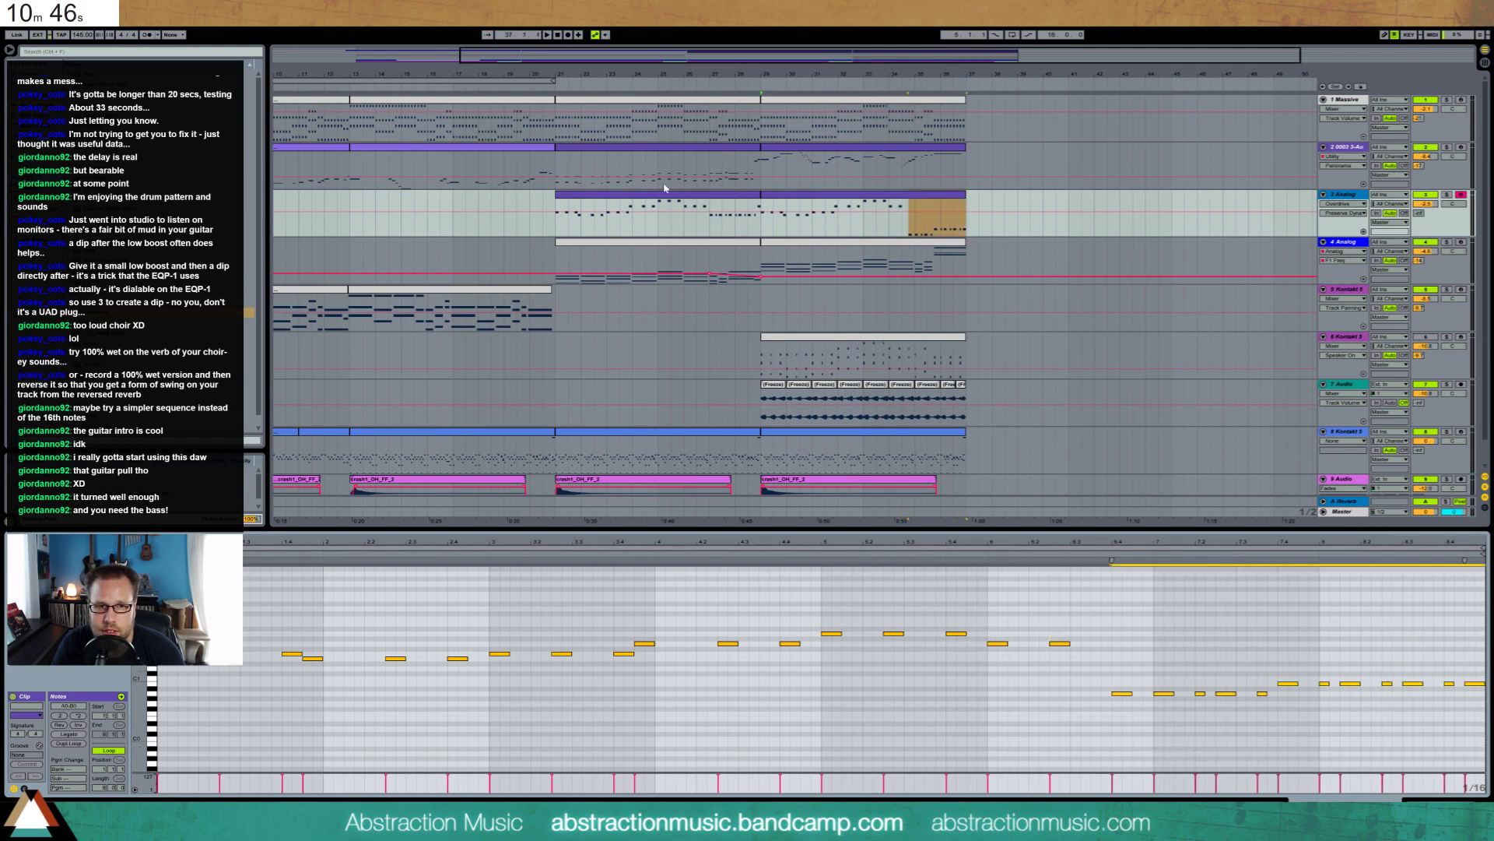
Replace the last 3 Analog clip with a duplicate of the preceding one, and lower the track's volume while listening
{"action": "left_click", "coordinate": [743, 199]}
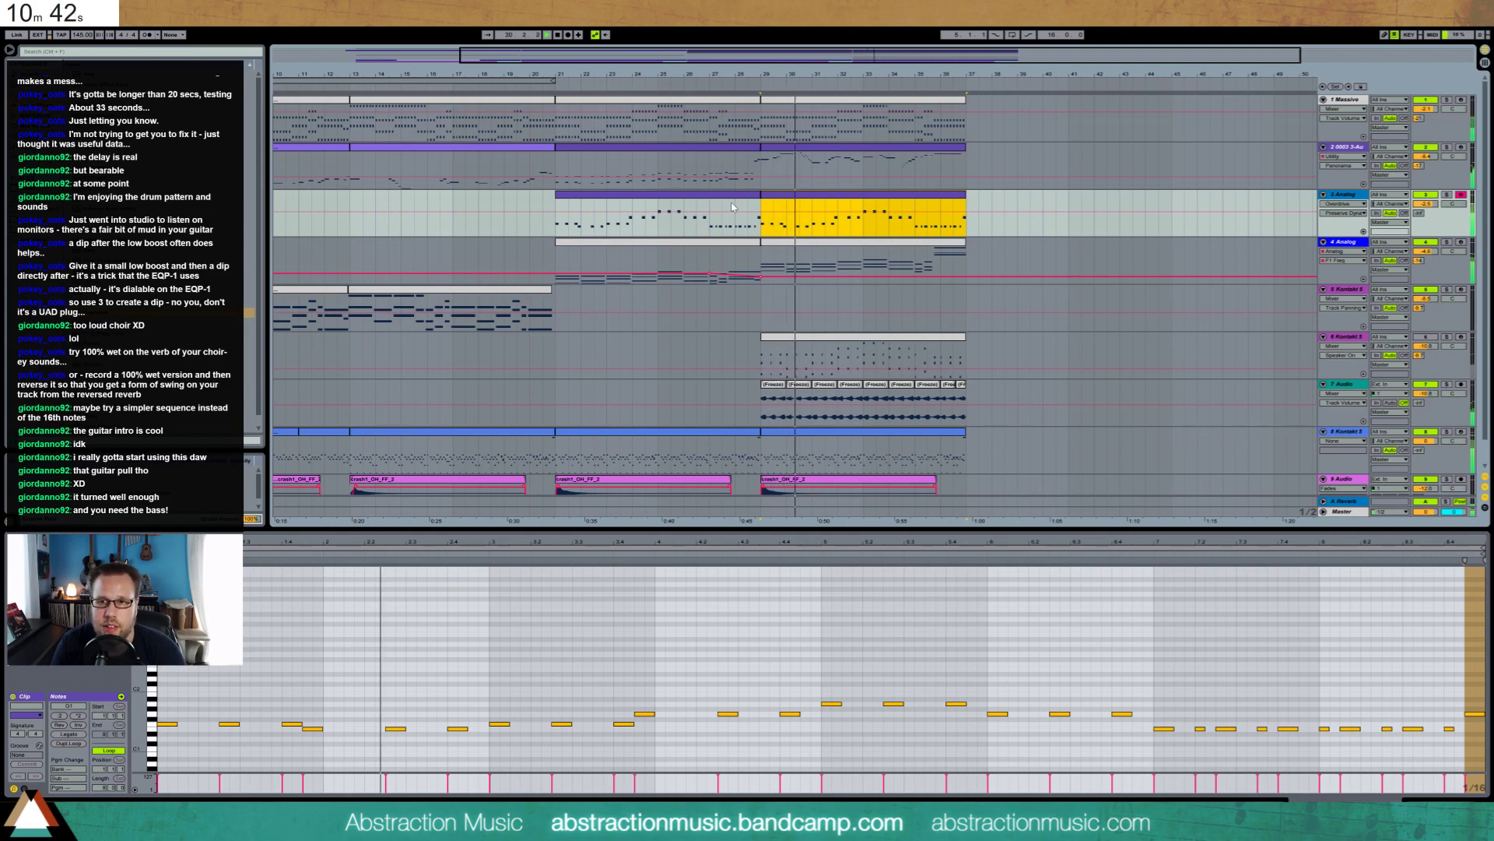
{"action": "key", "text": "space"}
{"action": "left_click_drag", "start_coordinate": [1427, 204], "coordinate": [1427, 226]}
{"action": "key", "text": "space"}
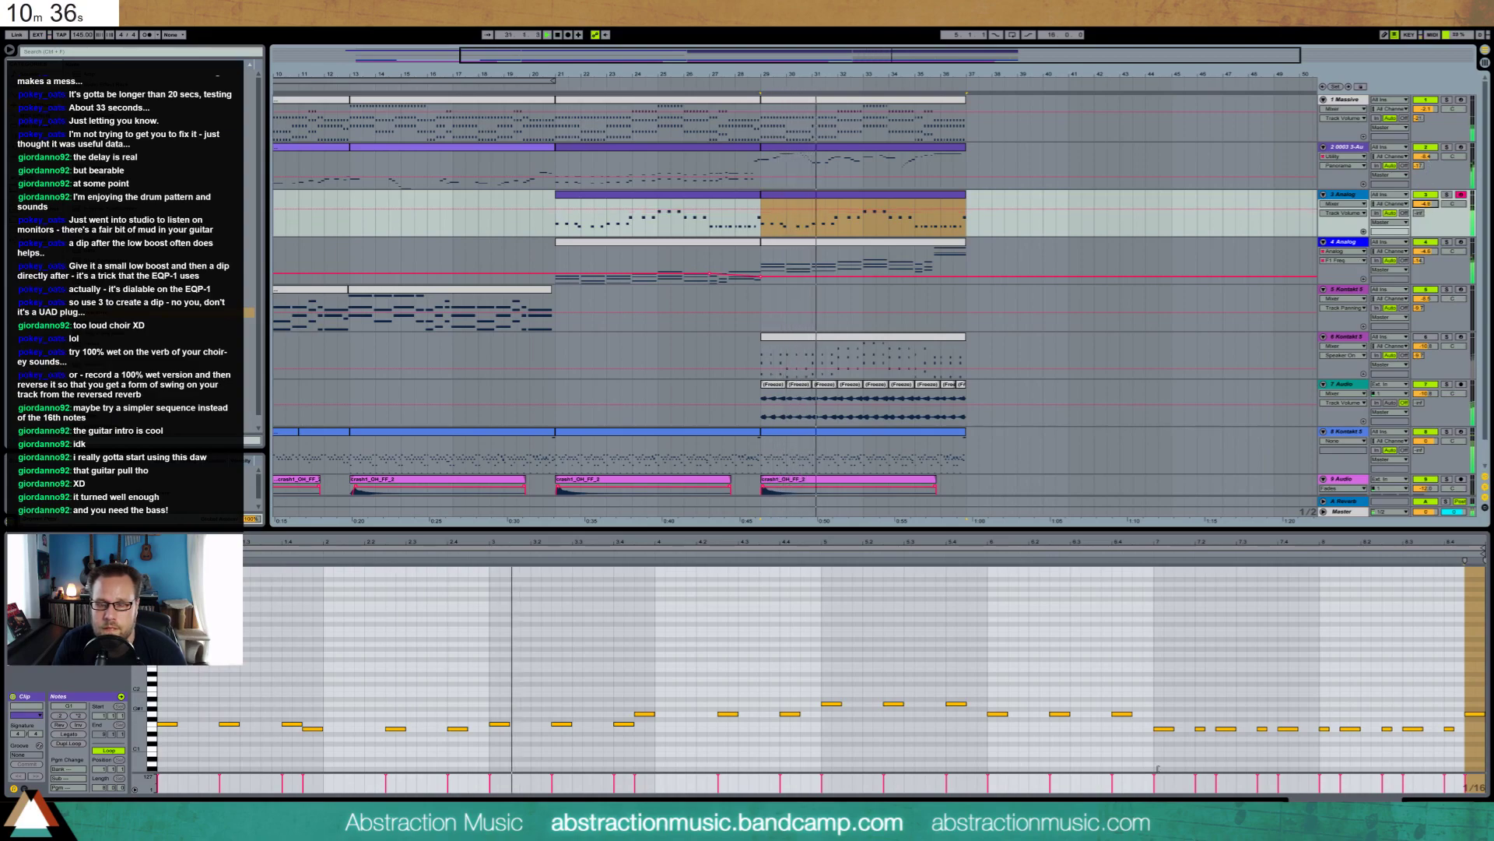
{"action": "key", "text": "shift+Tab"}
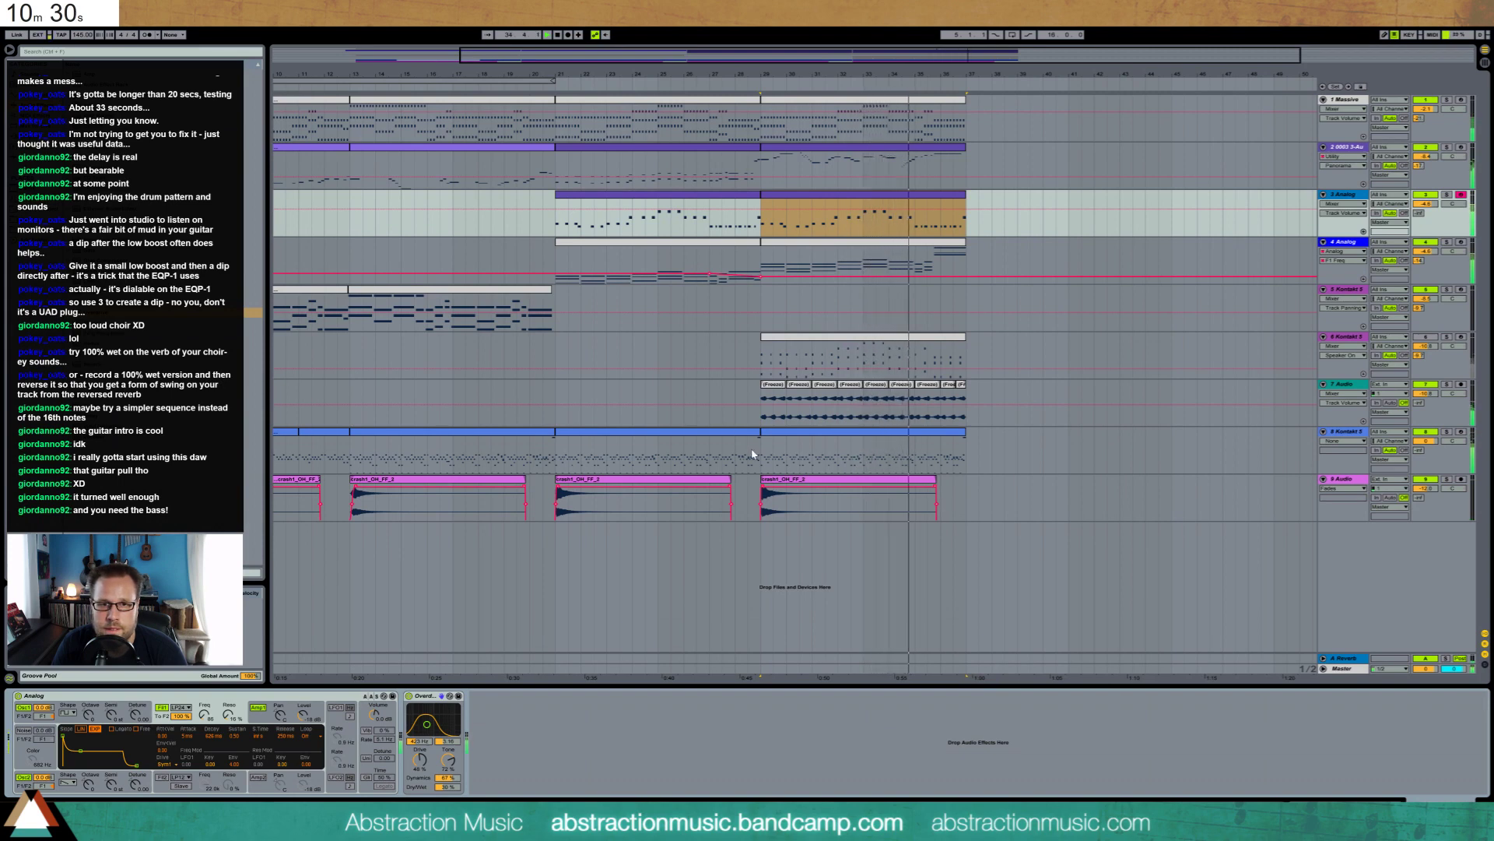
Raise the first three notes of the rising run in the last 0003 3-Audio clip, and play back the change
{"action": "double_click", "coordinate": [917, 155]}
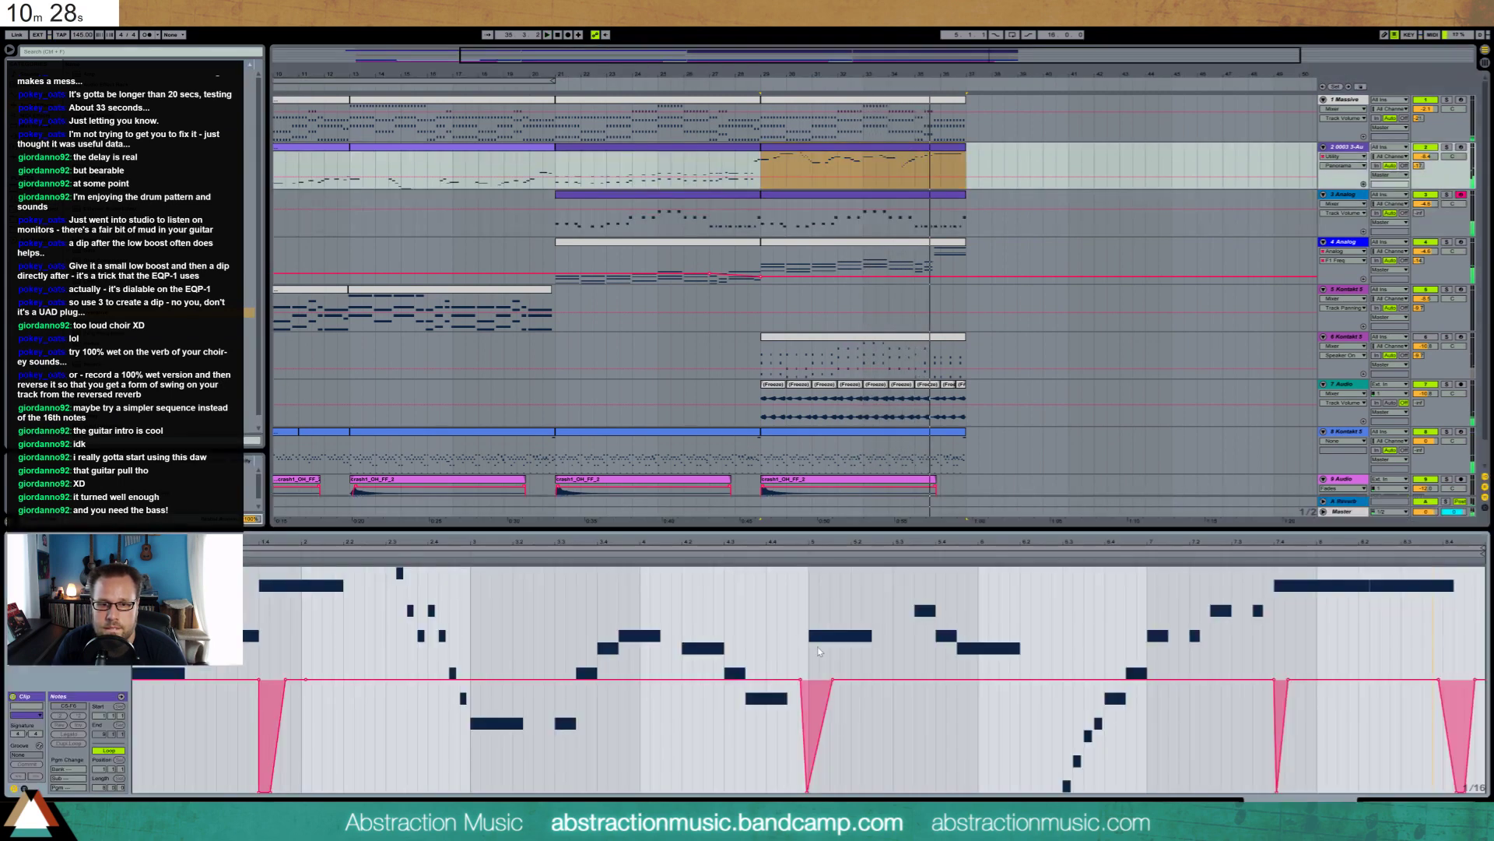
{"action": "left_click", "coordinate": [24, 788]}
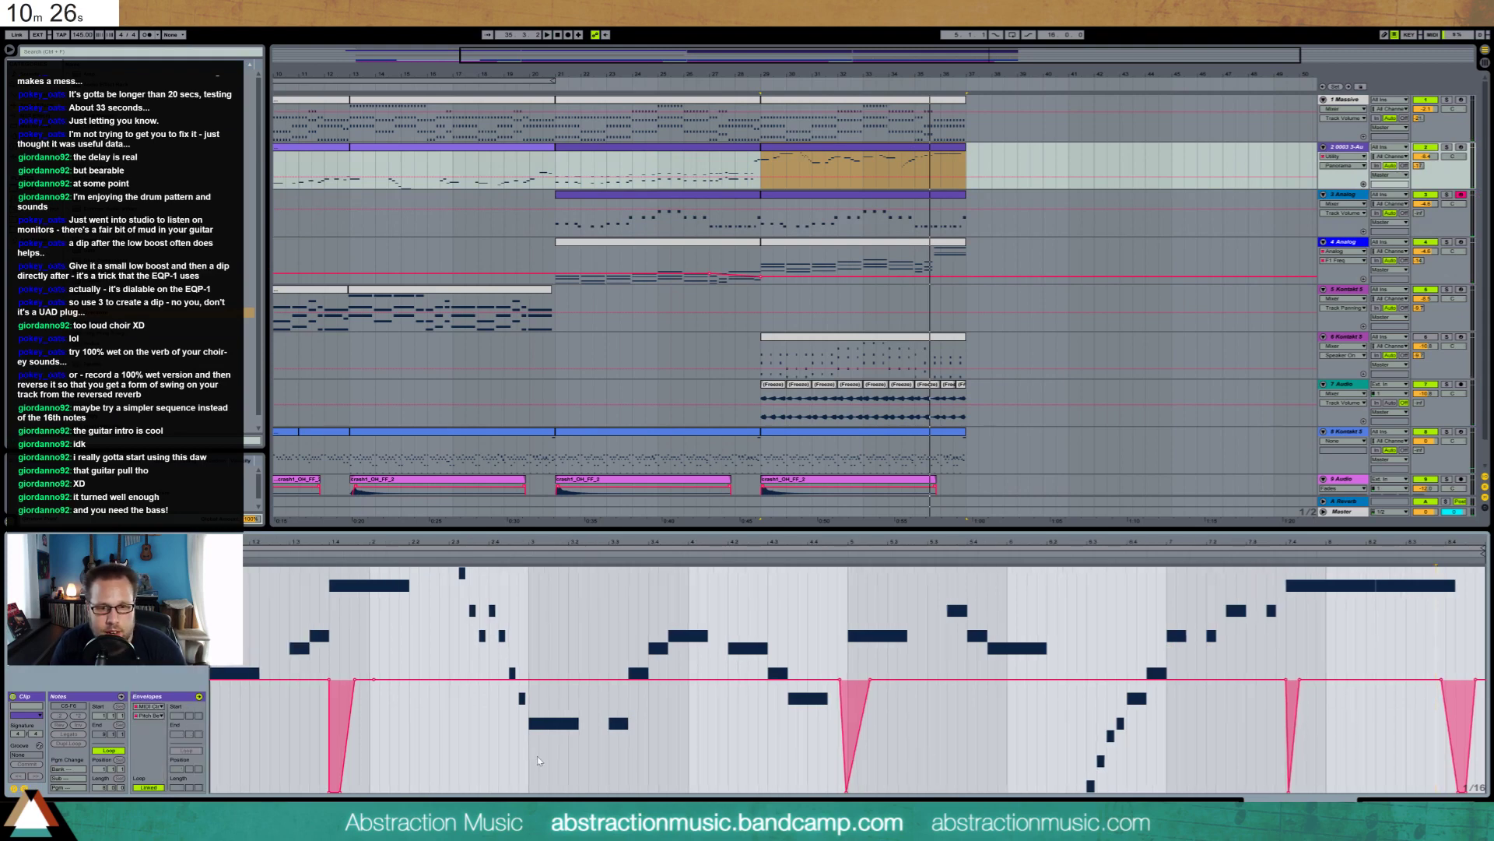
{"action": "left_click", "coordinate": [23, 789]}
{"action": "left_click", "coordinate": [955, 677]}
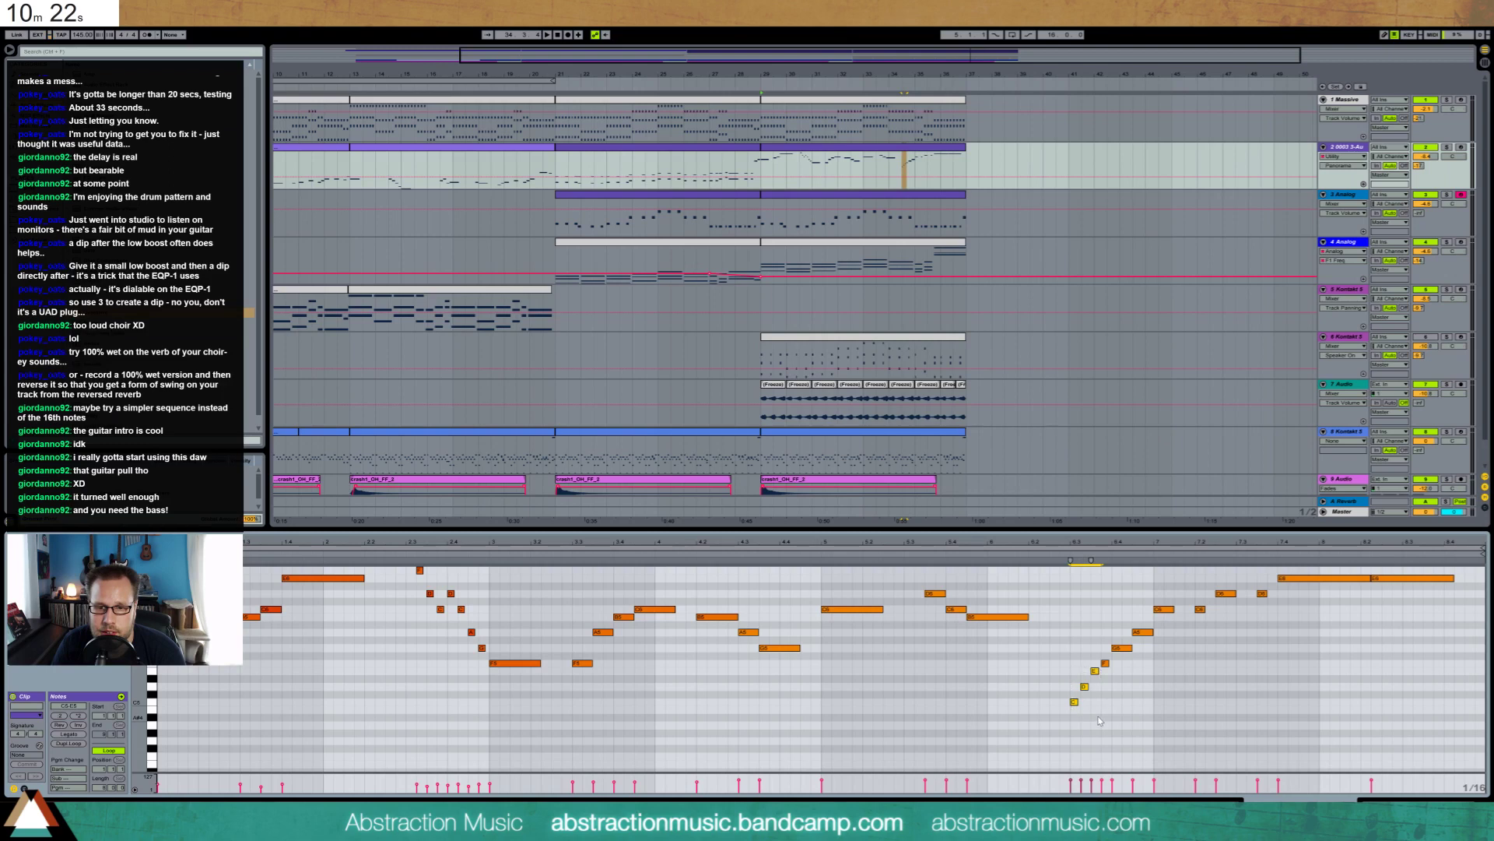
{"action": "left_click", "coordinate": [1059, 562]}
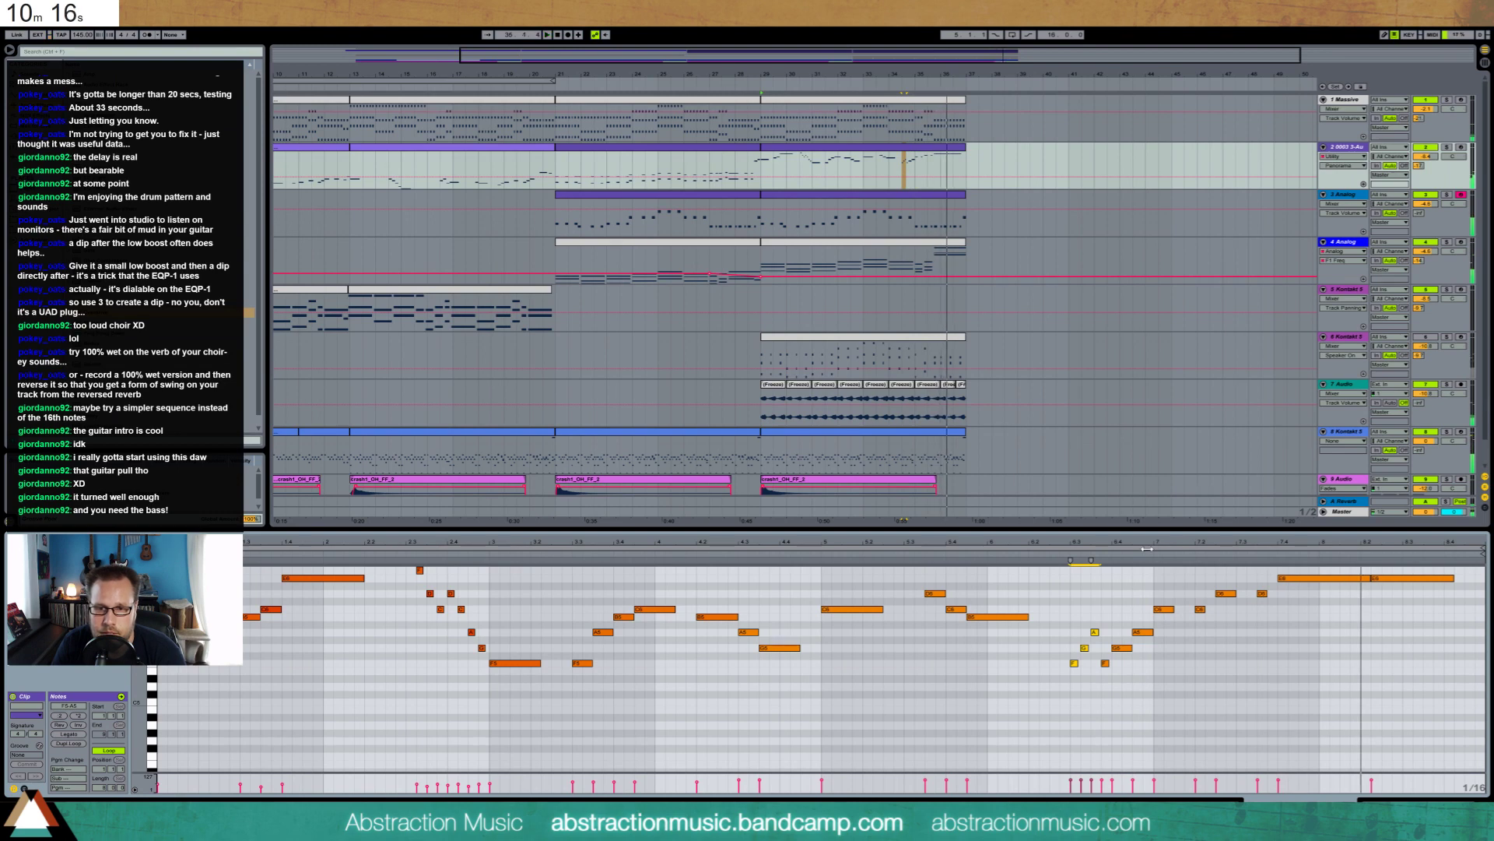
Raise the short note just before the final long notes to their pitch, and play back the ending
{"action": "left_click", "coordinate": [1255, 582]}
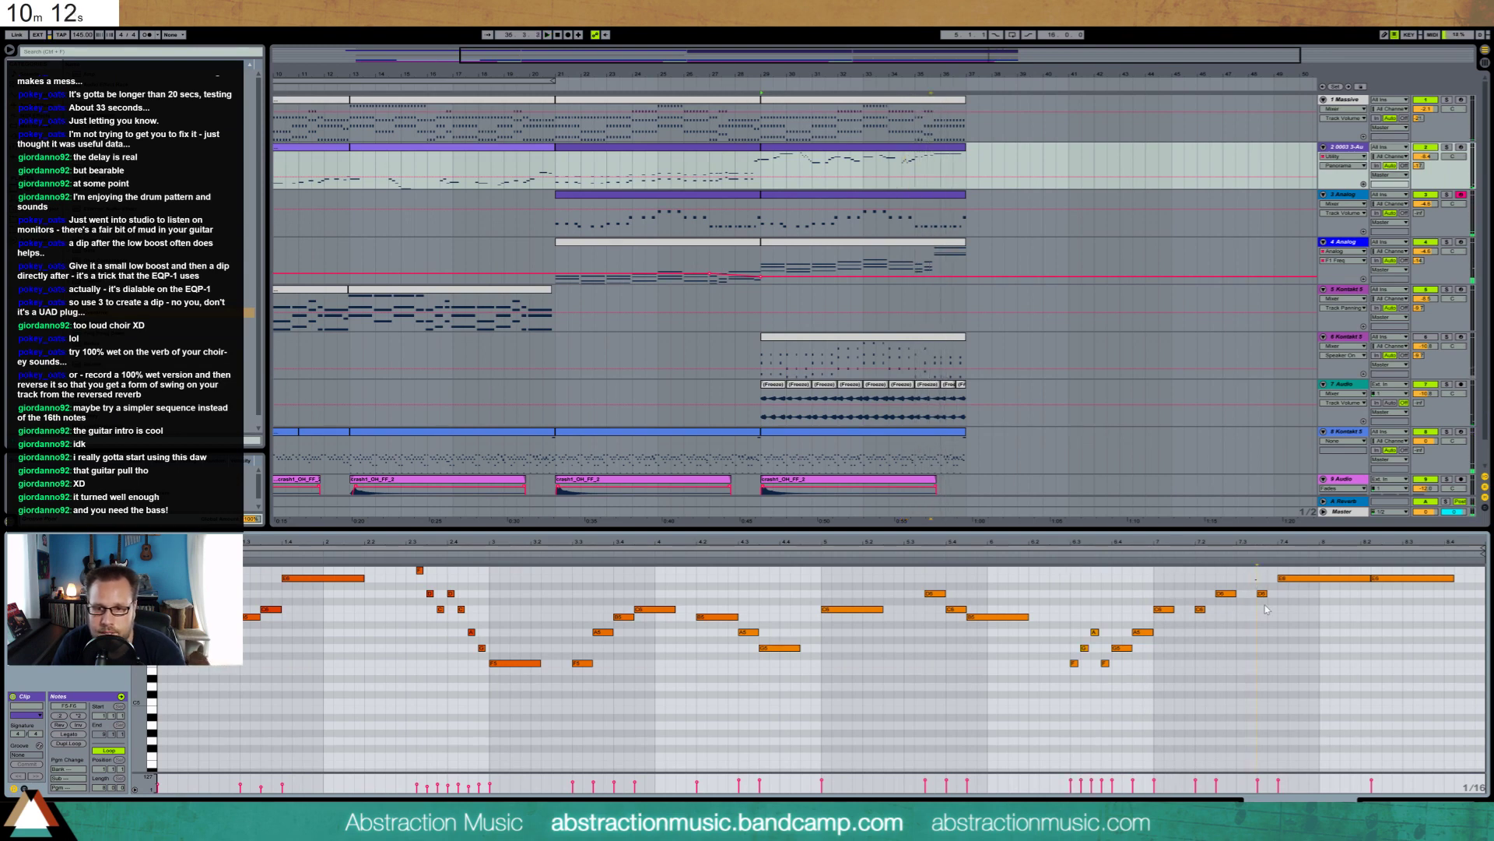
{"action": "left_click", "coordinate": [1205, 553]}
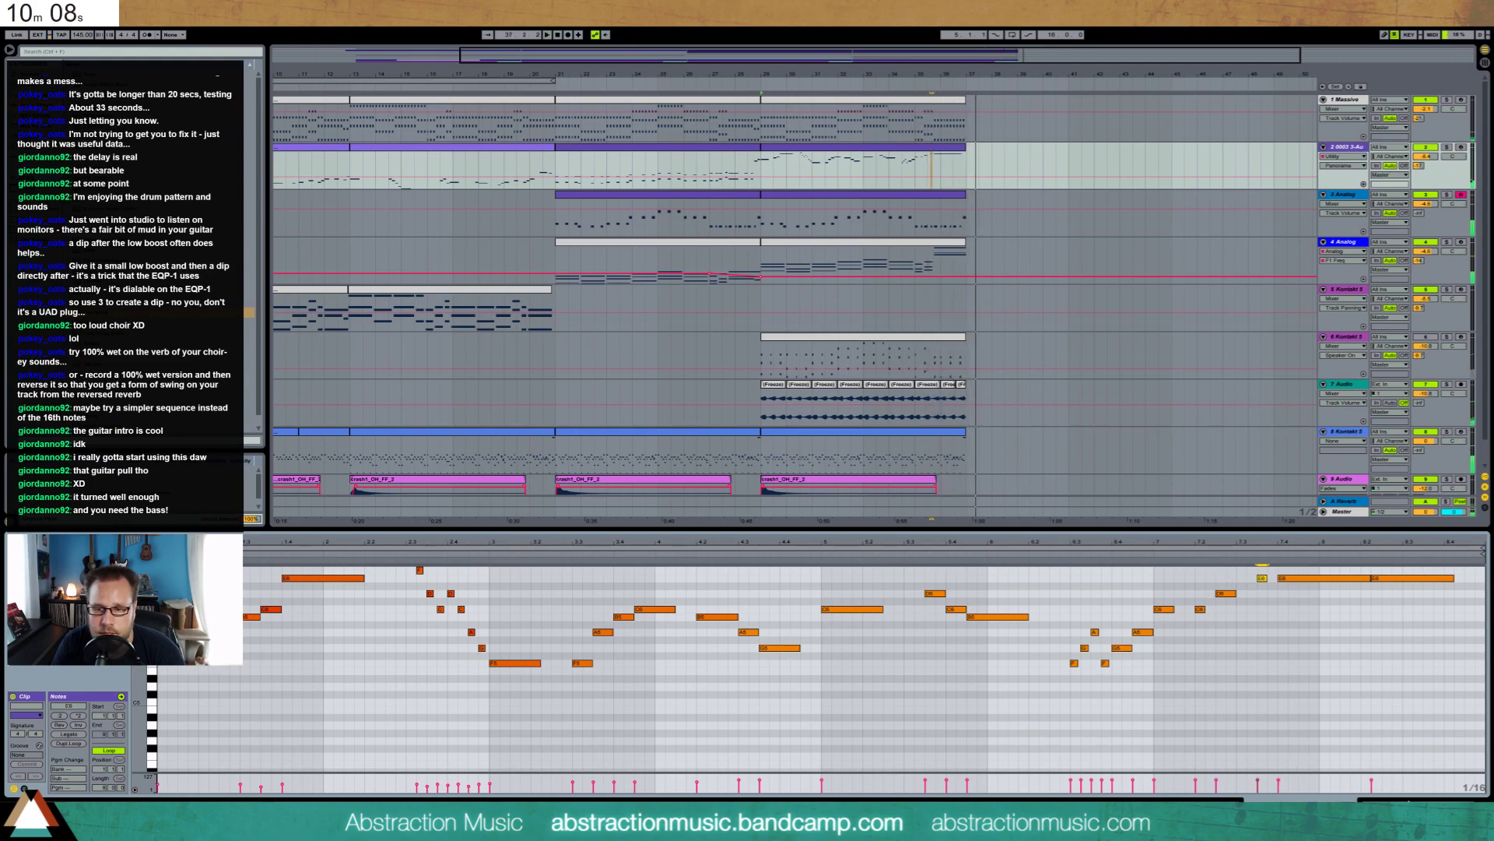
{"action": "key", "text": "space"}
Duplicate the final two bars of the Massive and blue Kontakt 5 tracks so both run to bar 39, and play the extension
{"action": "key", "text": "shift+Tab"}
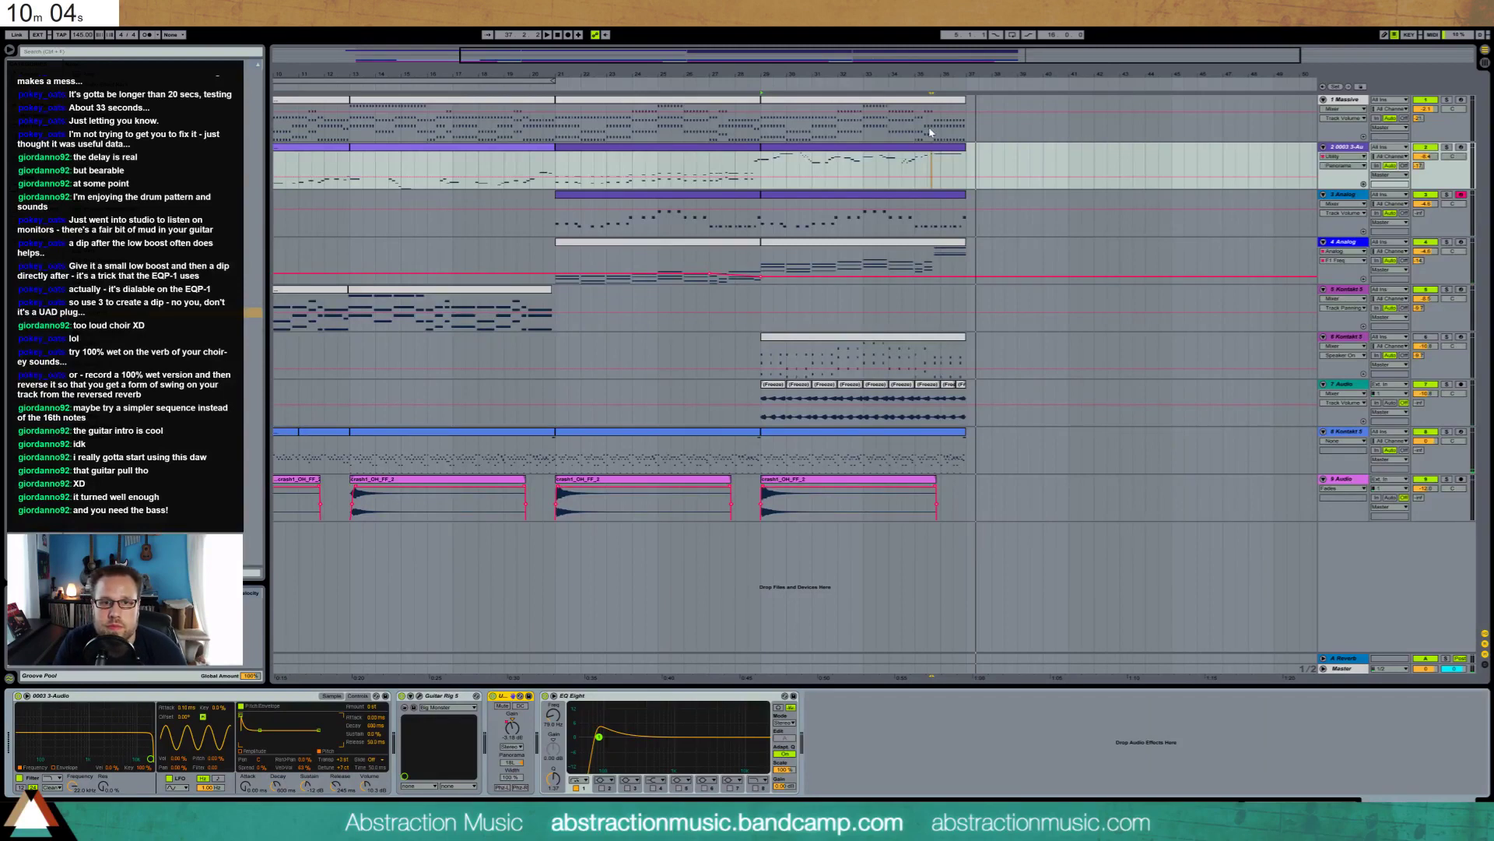
{"action": "left_click_drag", "start_coordinate": [916, 131], "coordinate": [959, 134]}
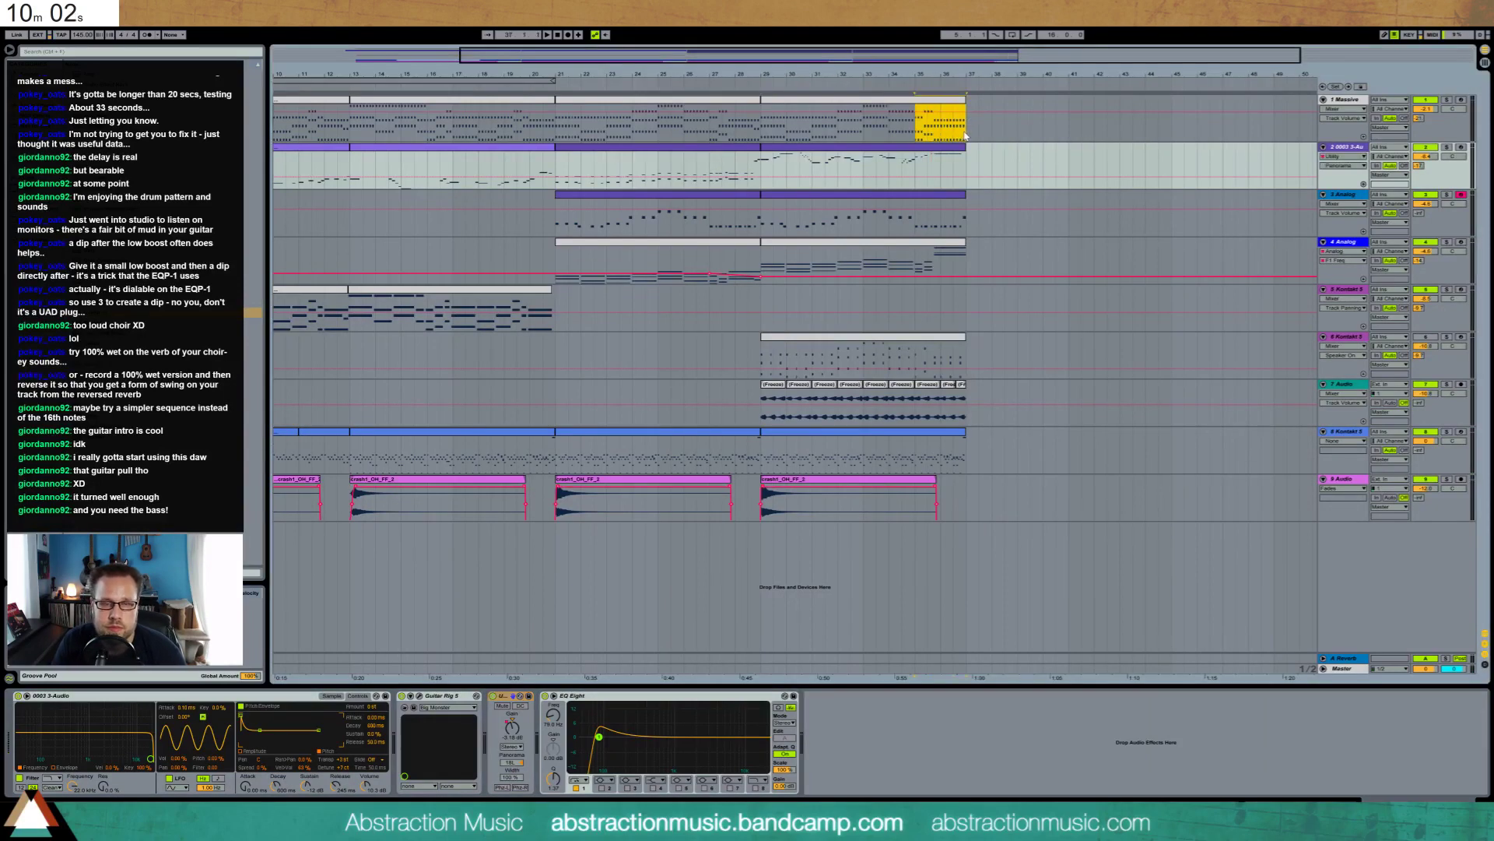
{"action": "key", "text": "ctrl+d"}
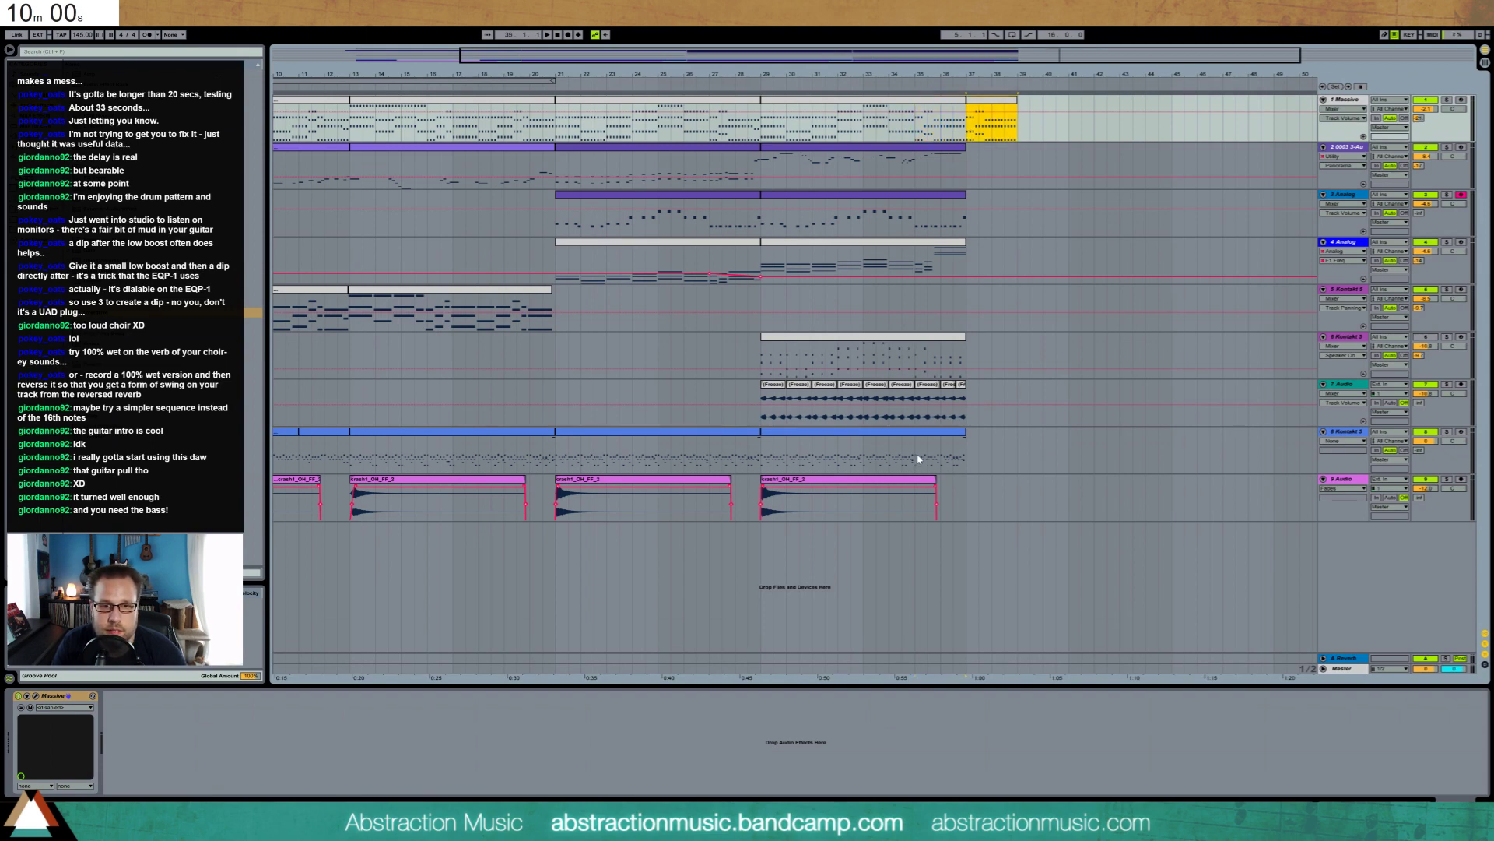
{"action": "left_click_drag", "start_coordinate": [919, 459], "coordinate": [966, 458]}
{"action": "key", "text": "ctrl+d"}
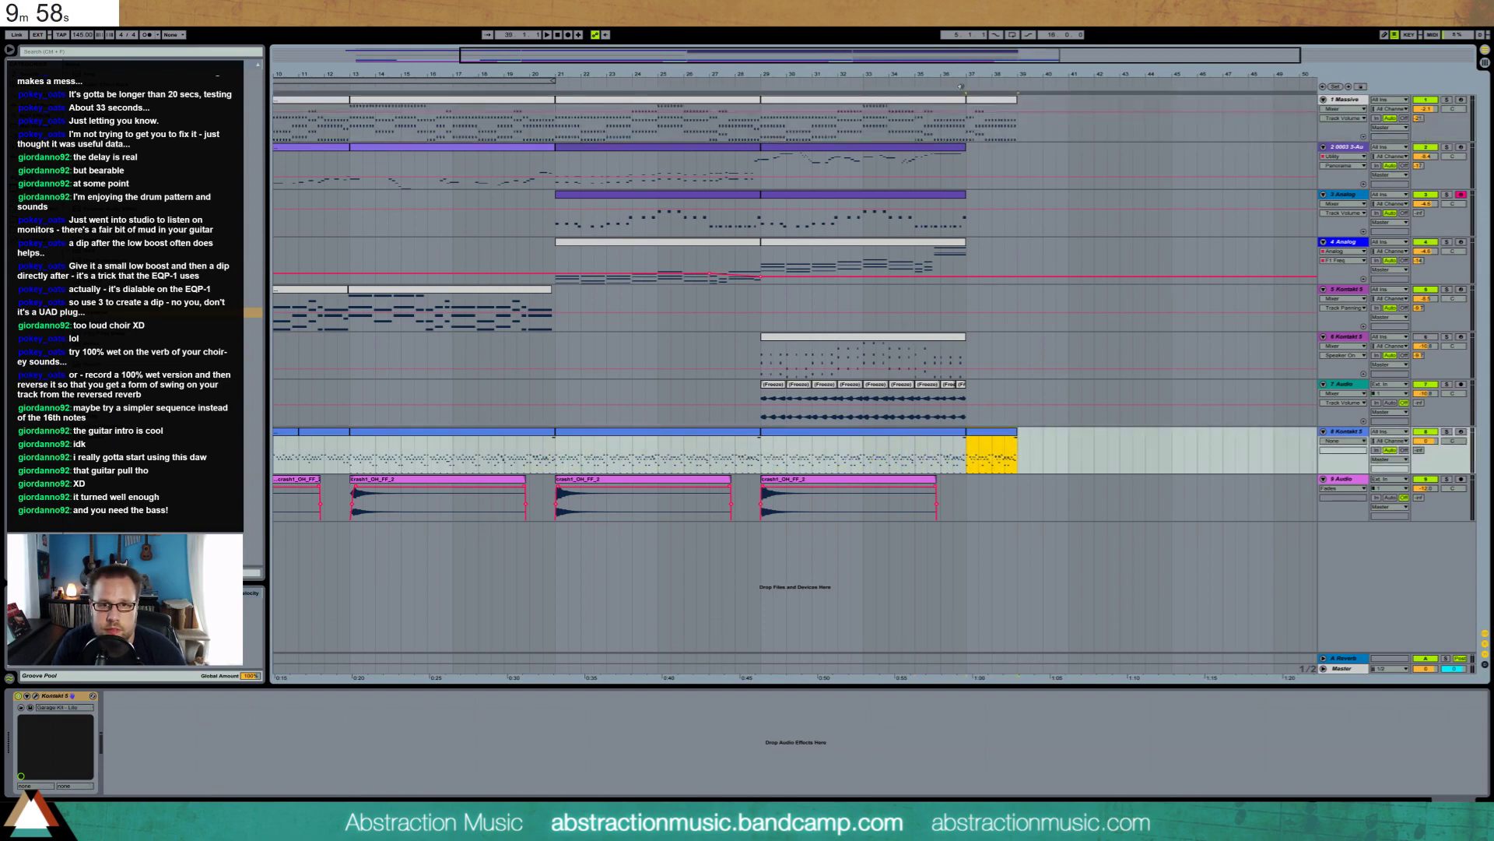
{"action": "key", "text": "space"}
{"action": "key", "text": "minus"}
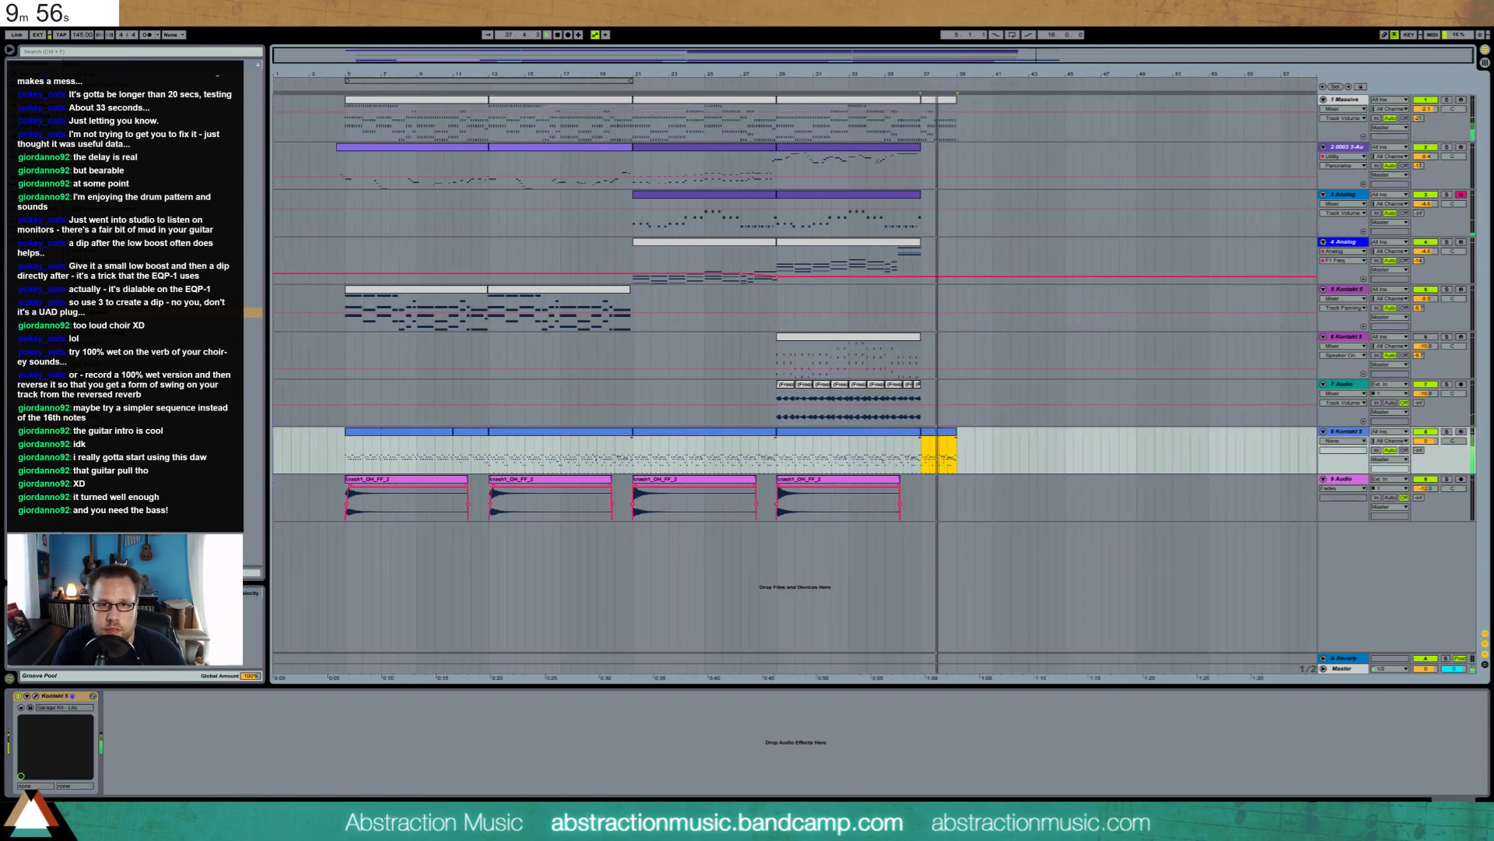
Open the new Massive clip at bar 37 and select its notes for inspection
{"action": "double_click", "coordinate": [922, 128]}
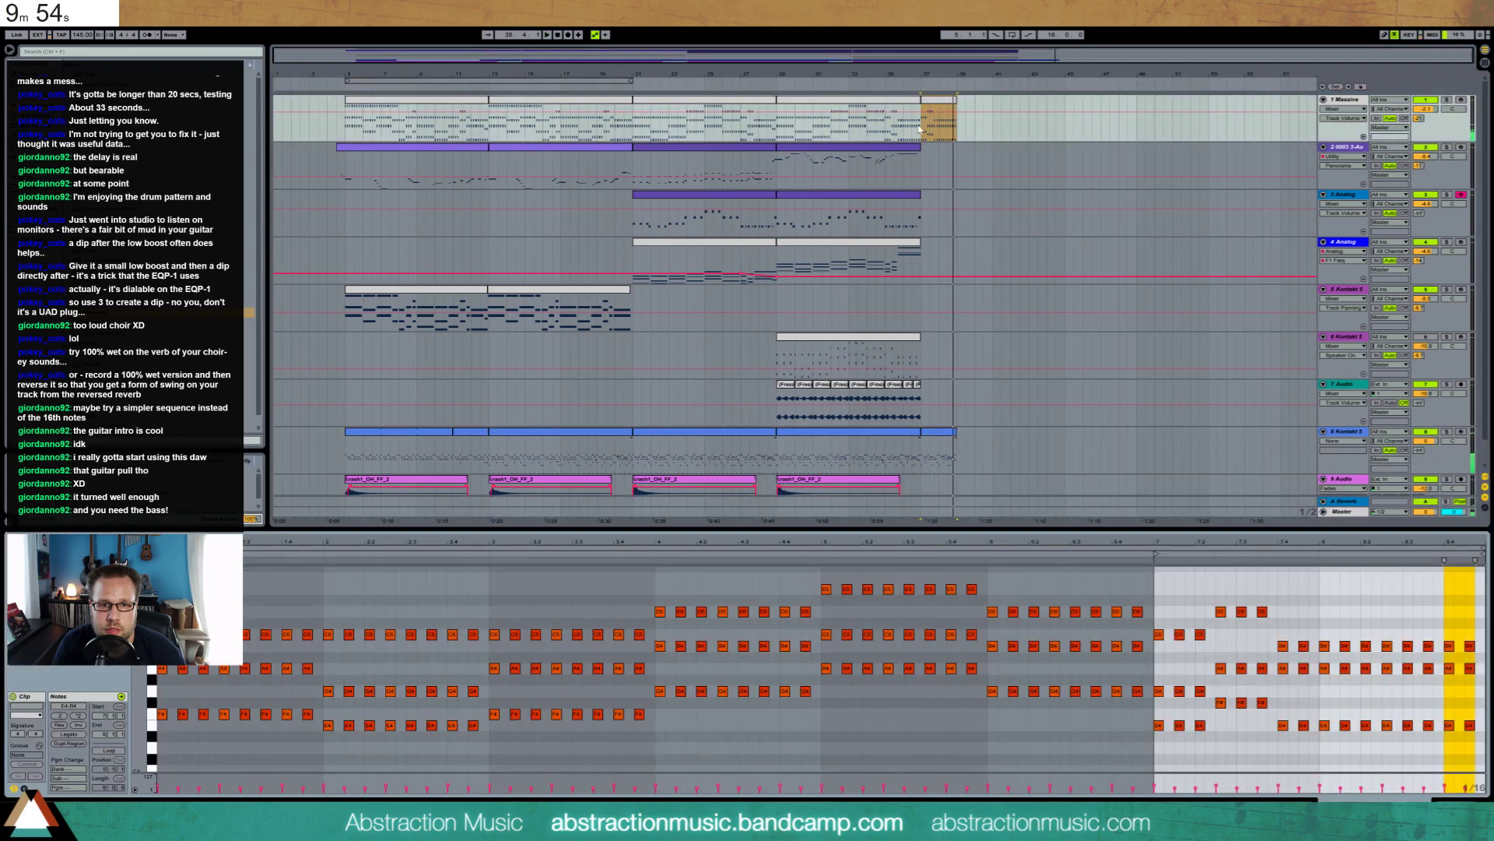
{"action": "mouse_move", "coordinate": [1159, 593]}
{"action": "left_mouse_down"}
{"action": "mouse_move", "coordinate": [1214, 654]}
{"action": "mouse_move", "coordinate": [1457, 795]}
{"action": "mouse_move", "coordinate": [1445, 786]}
{"action": "left_mouse_up"}
{"action": "key", "text": "shift+Tab"}
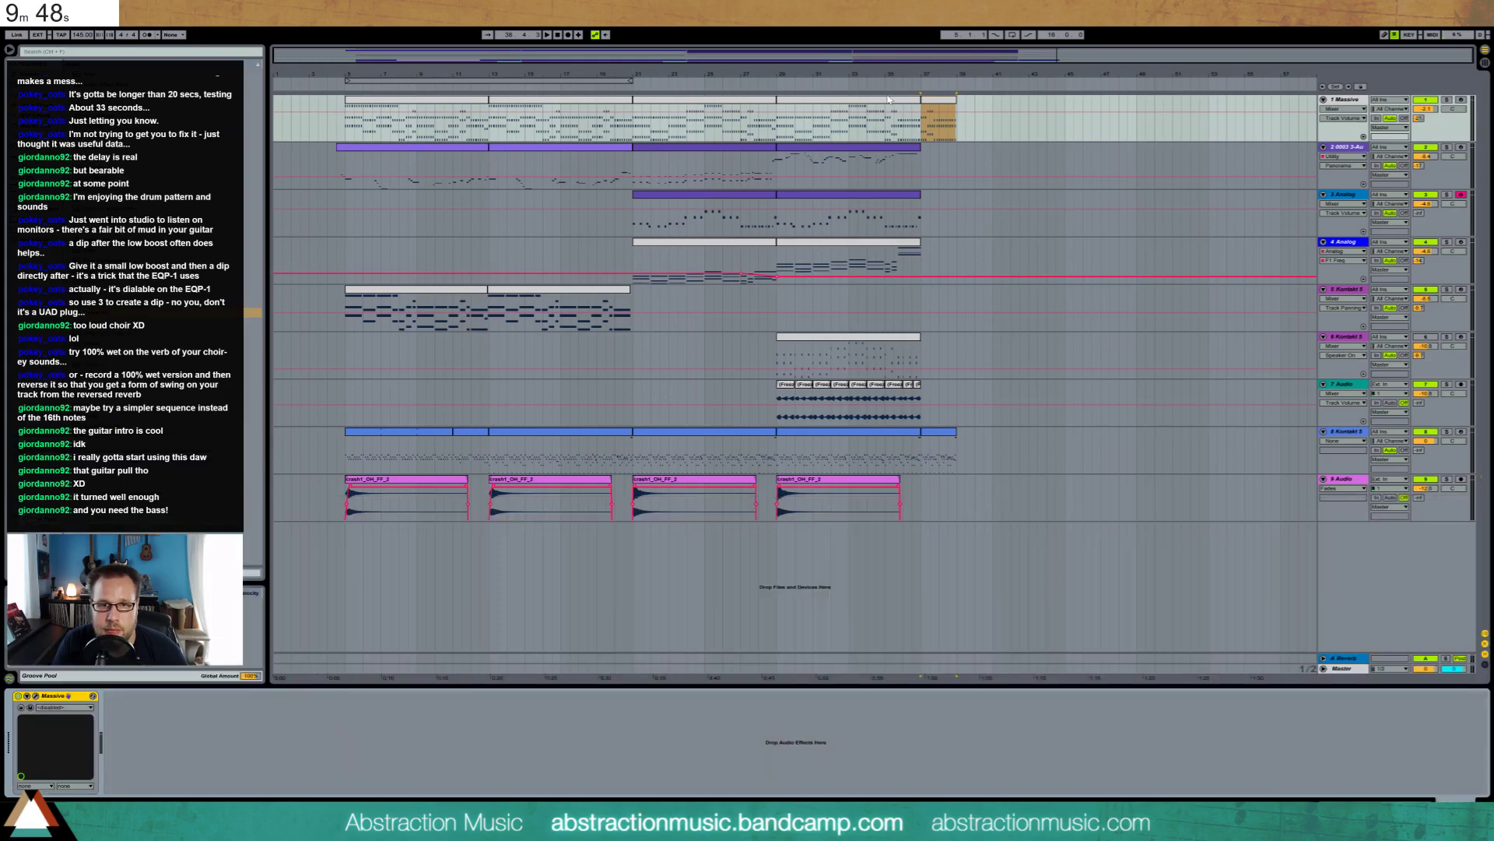
Extend the loop region to bar 39, turn looping on, and play from bar 37
{"action": "left_click_drag", "start_coordinate": [623, 81], "coordinate": [956, 81]}
{"action": "key", "text": "space"}
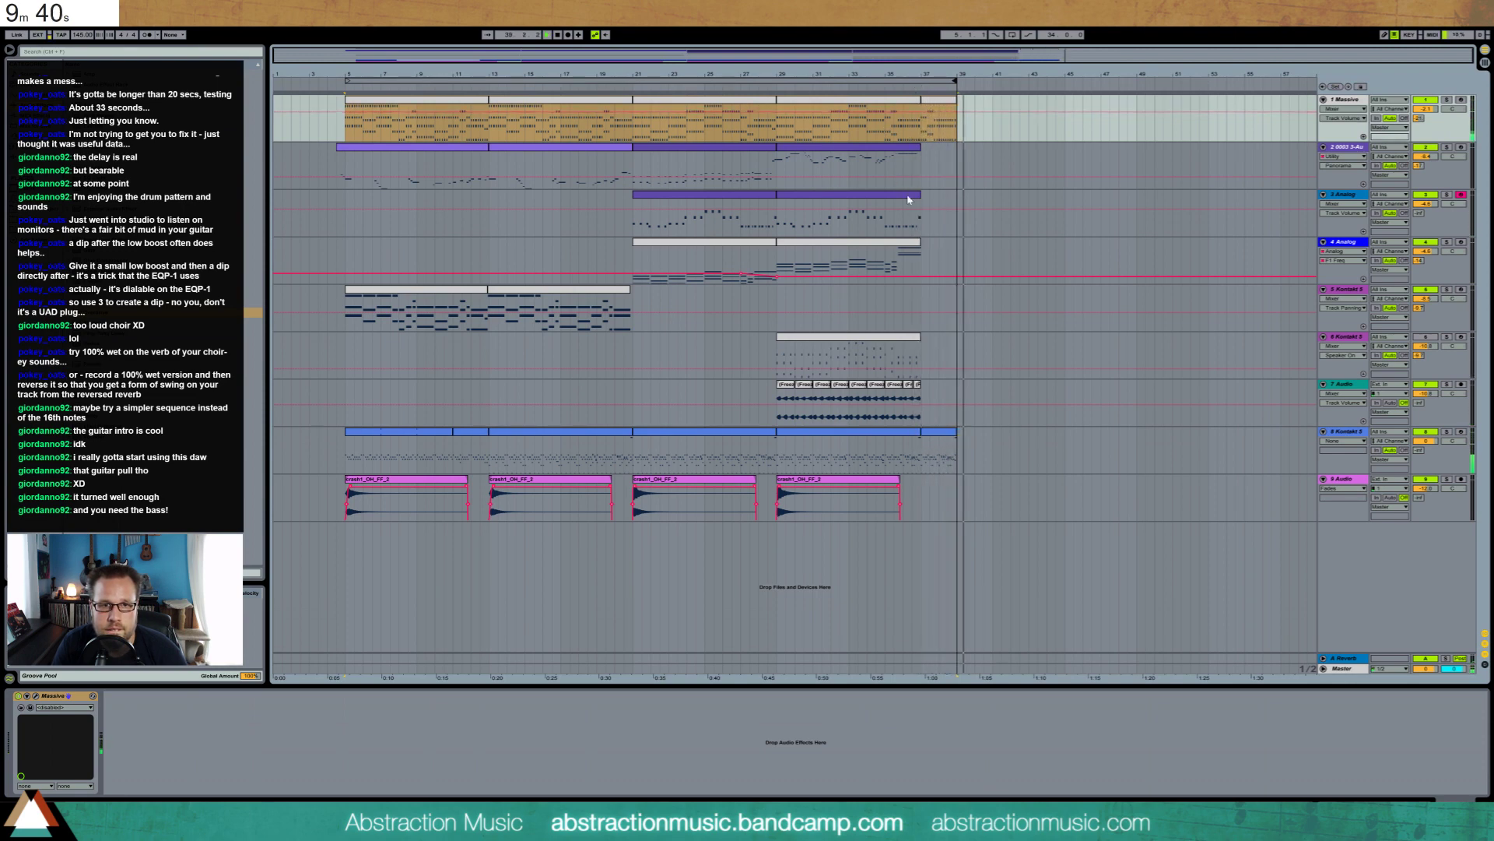
{"action": "key", "text": "ctrl+l"}
{"action": "left_click", "coordinate": [919, 85]}
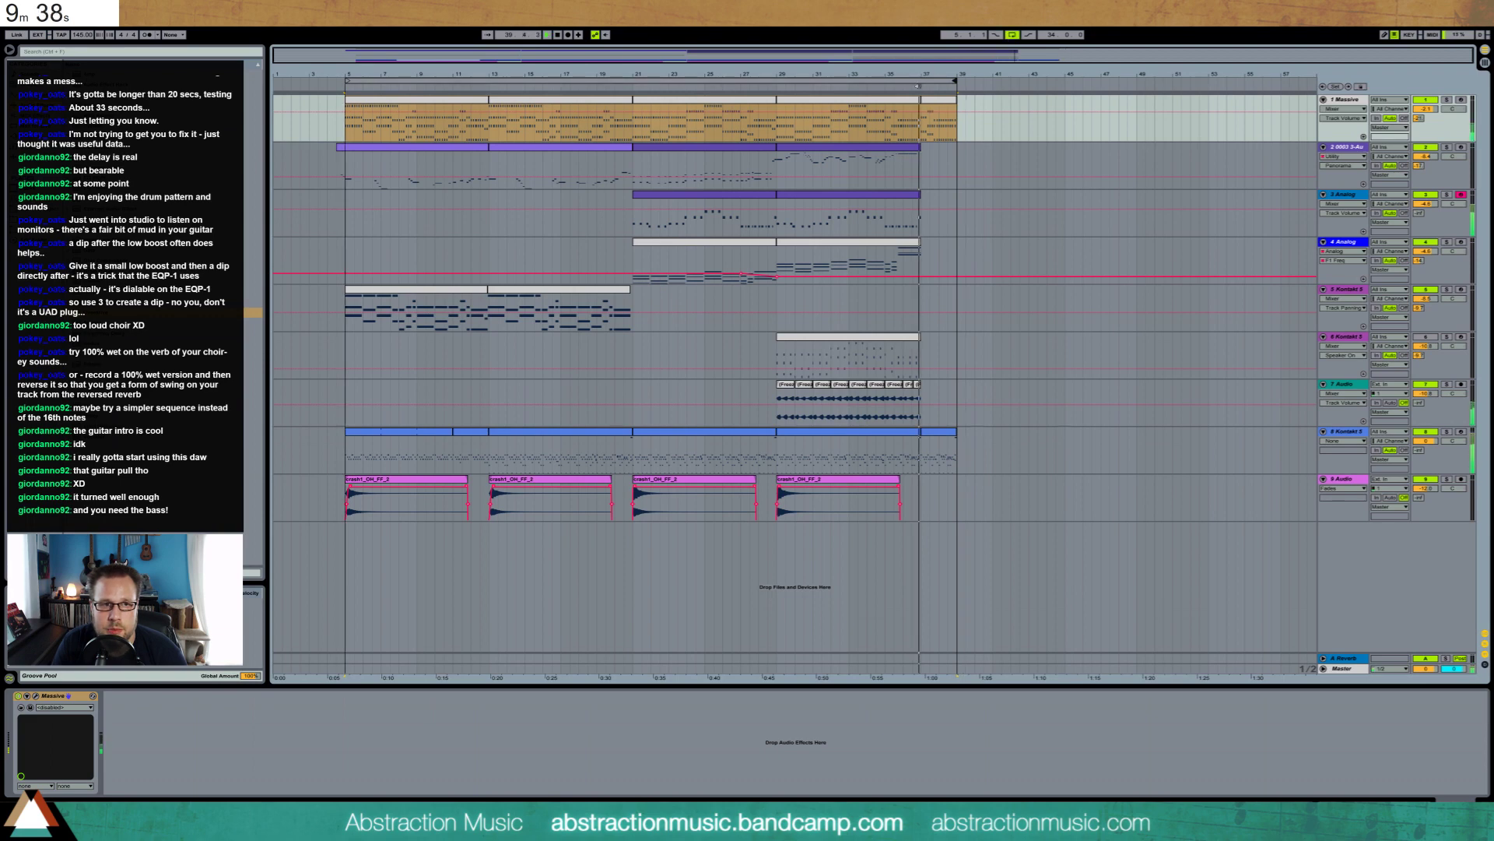
Copy the 0003 3-Audio pickup before bar 5 to just before bar 39, and track 5's first two bars to bar 37
{"action": "left_click", "coordinate": [342, 153]}
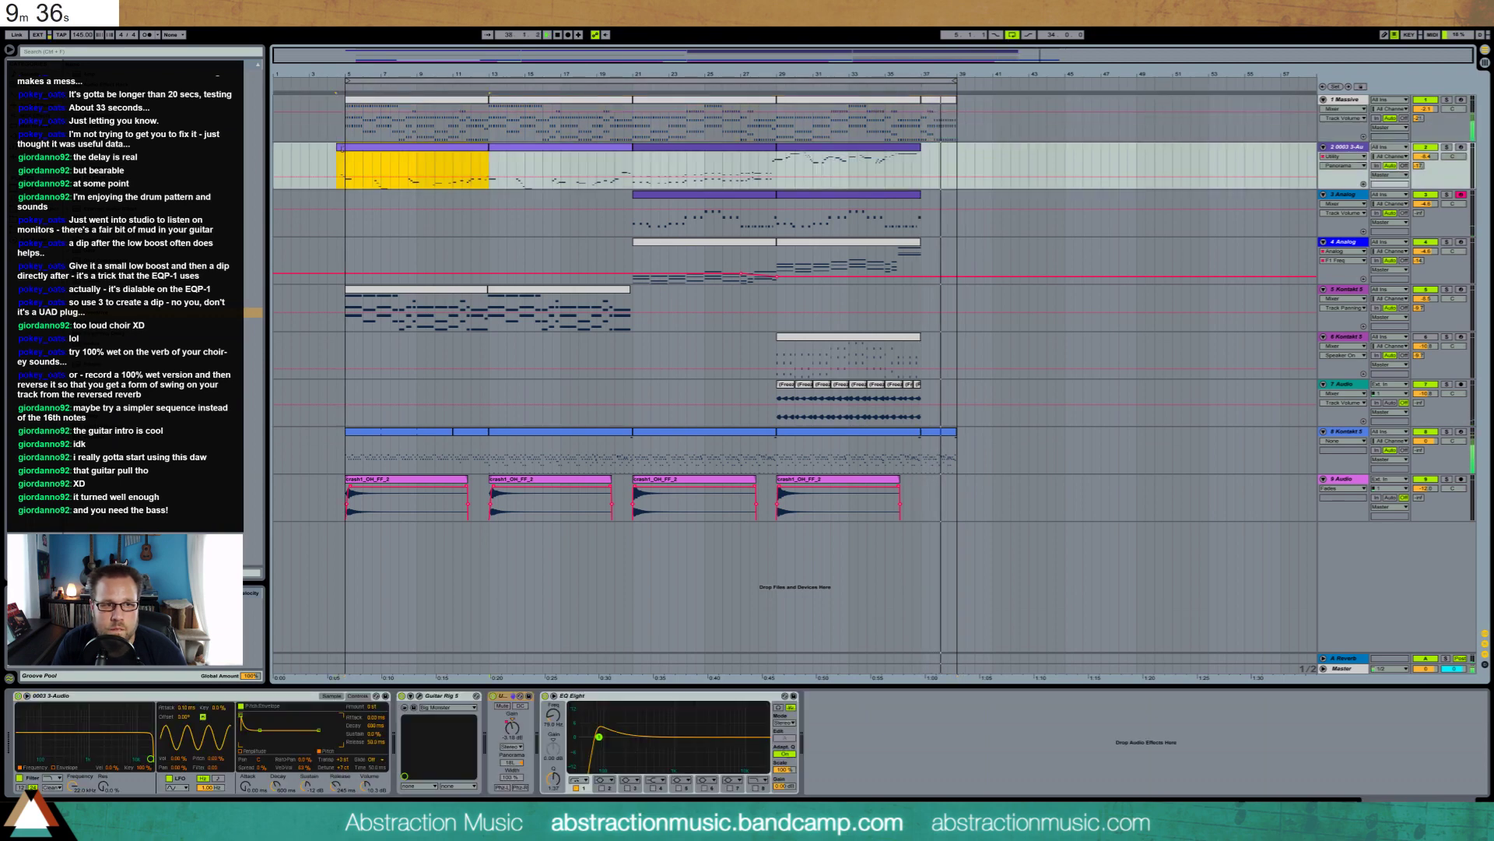
{"action": "left_click", "coordinate": [948, 164]}
{"action": "key", "text": "ctrl+v"}
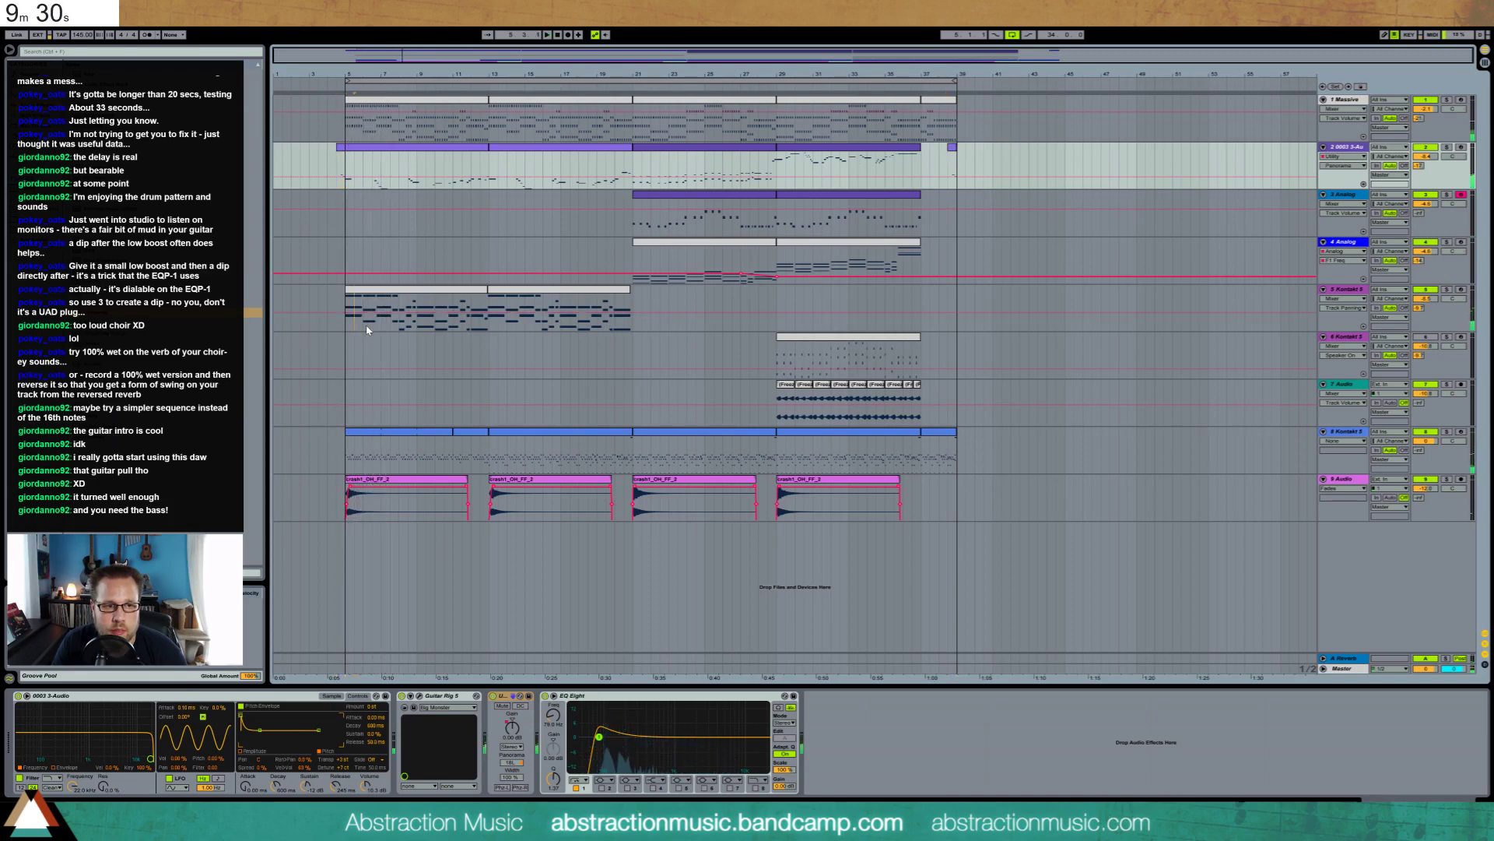
{"action": "left_click_drag", "start_coordinate": [361, 327], "coordinate": [381, 331]}
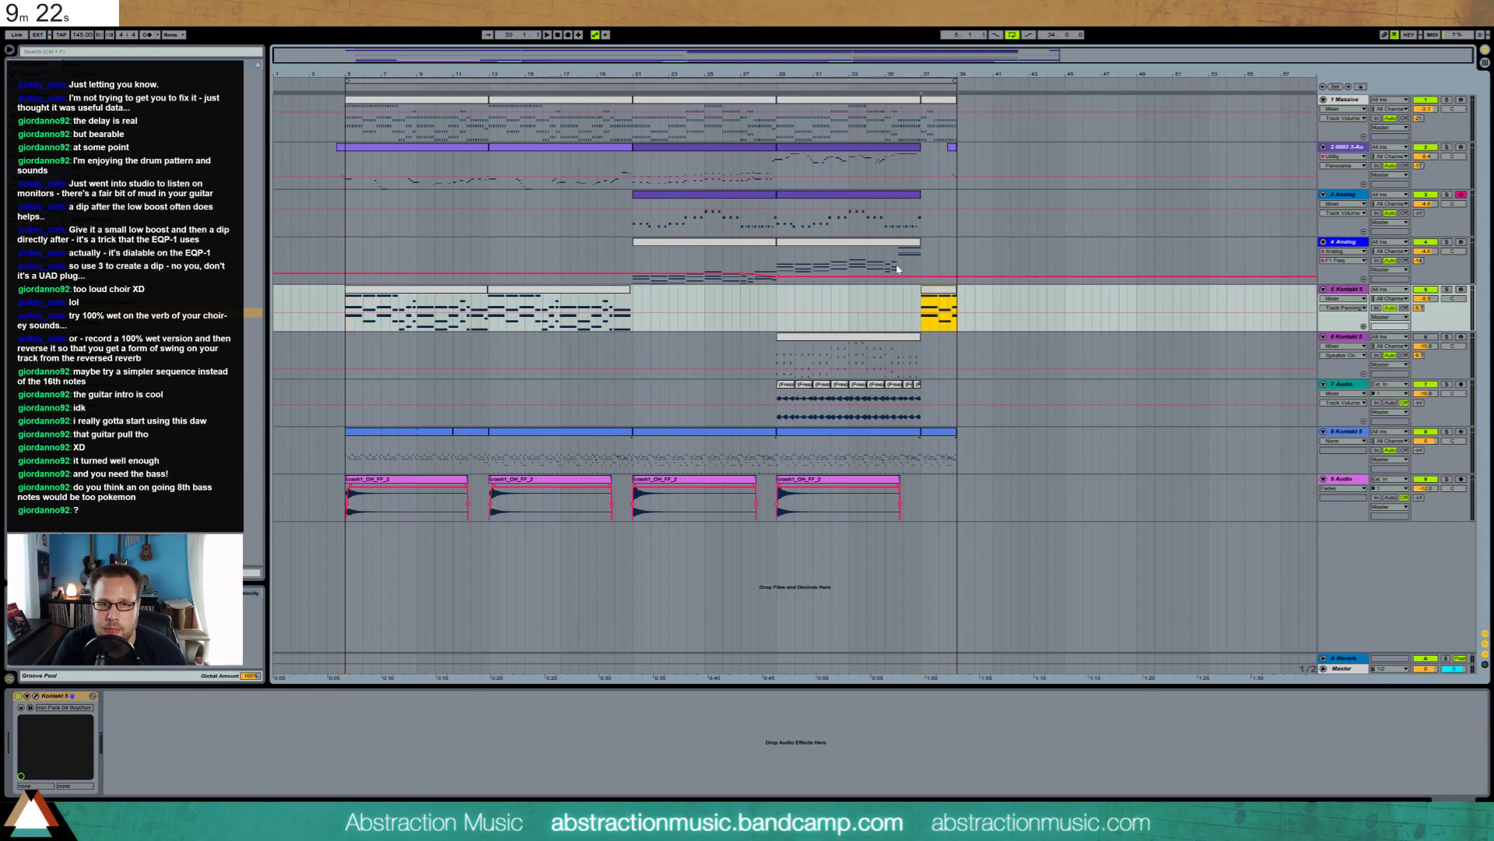
Fill the opening bar of the last 3 Analog clip with shortened, repeated eighth notes at the same pitch, and play them back
{"action": "double_click", "coordinate": [829, 197]}
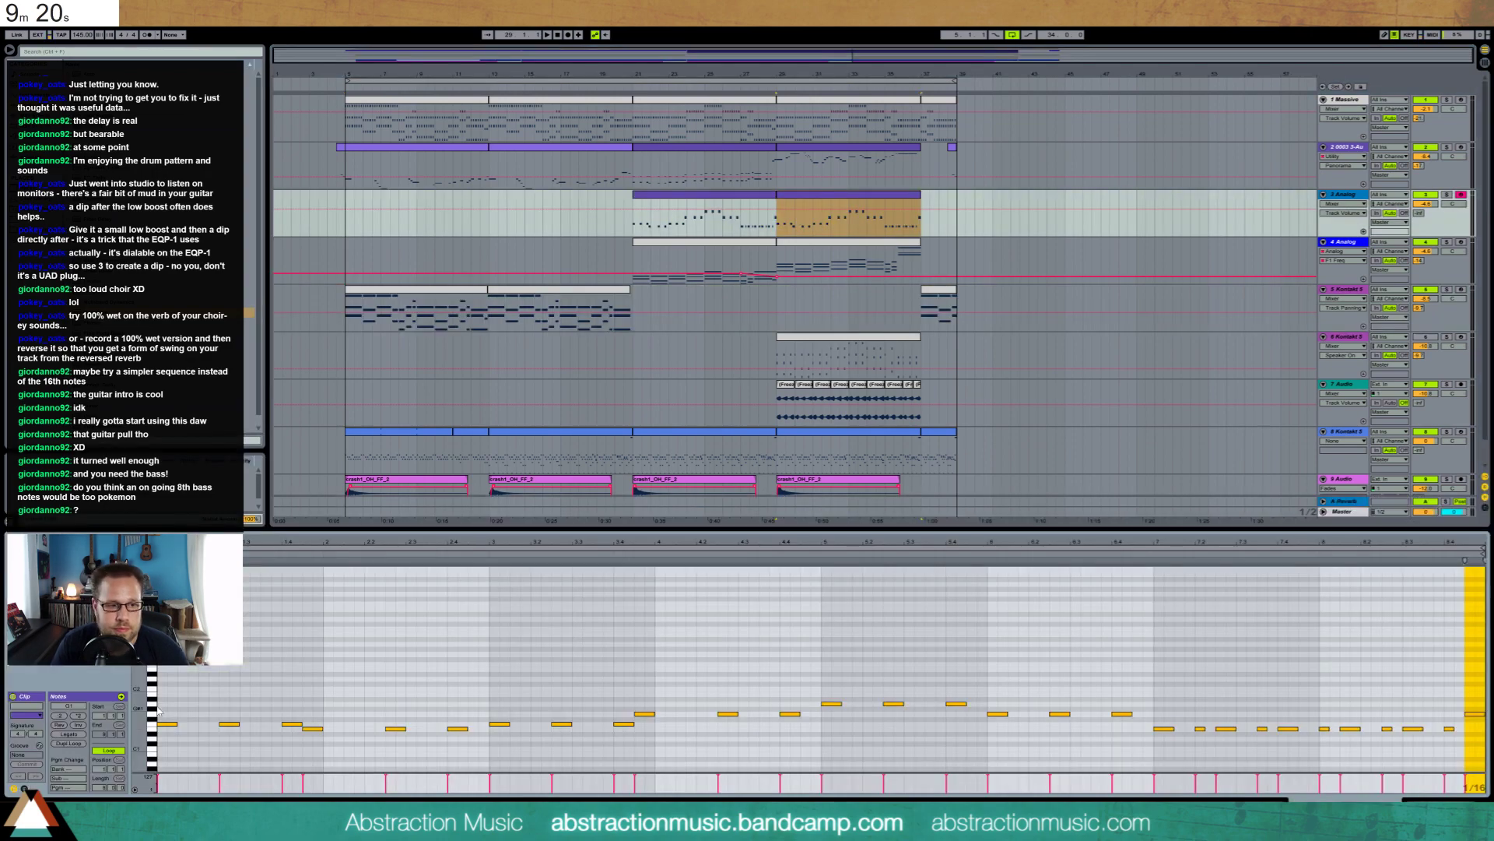
{"action": "left_click", "coordinate": [173, 732]}
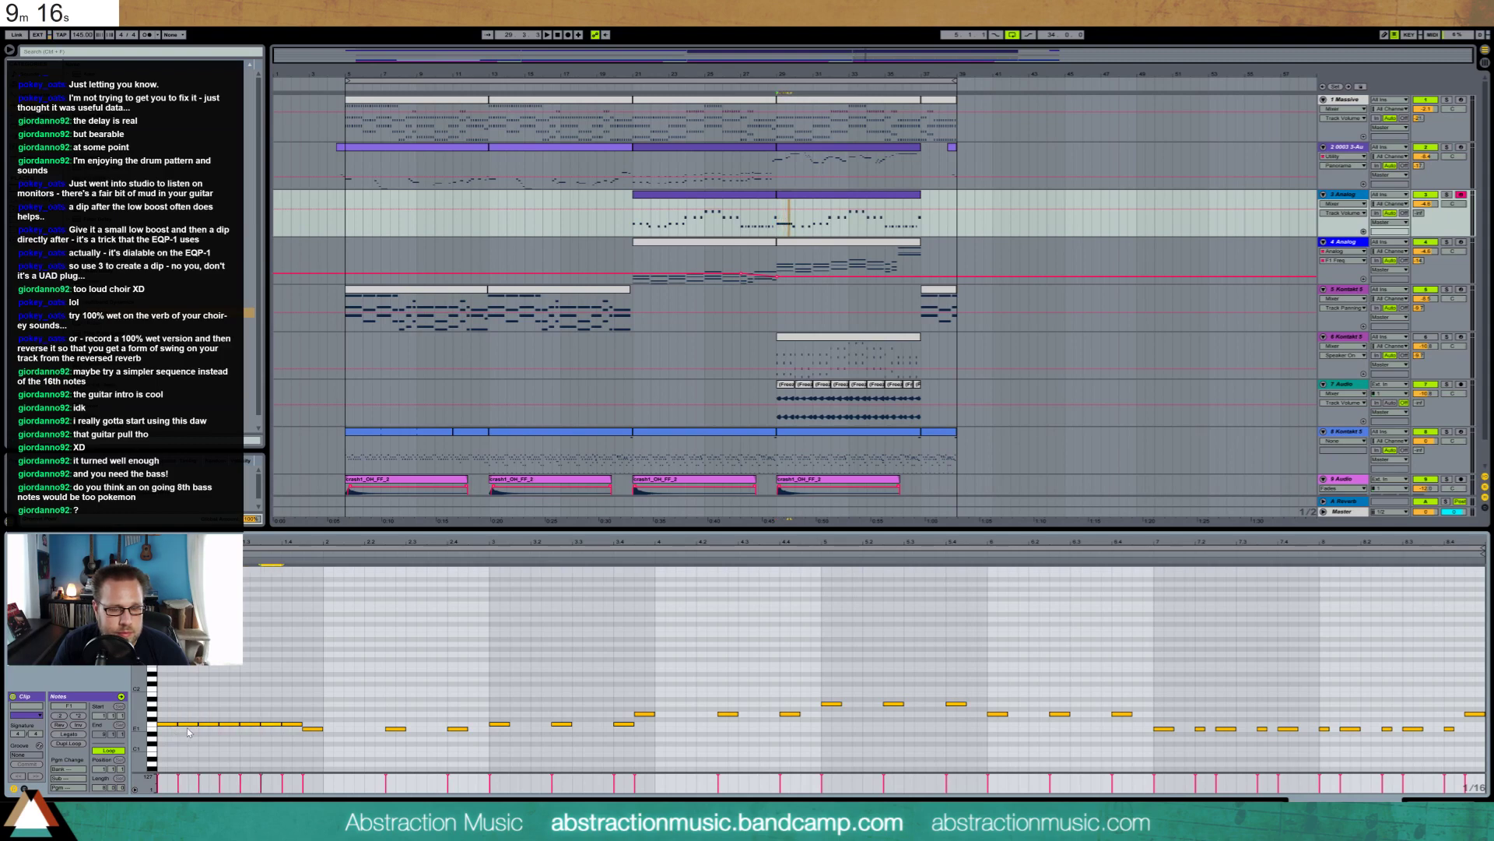
{"action": "left_click_drag", "start_coordinate": [304, 700], "coordinate": [142, 747]}
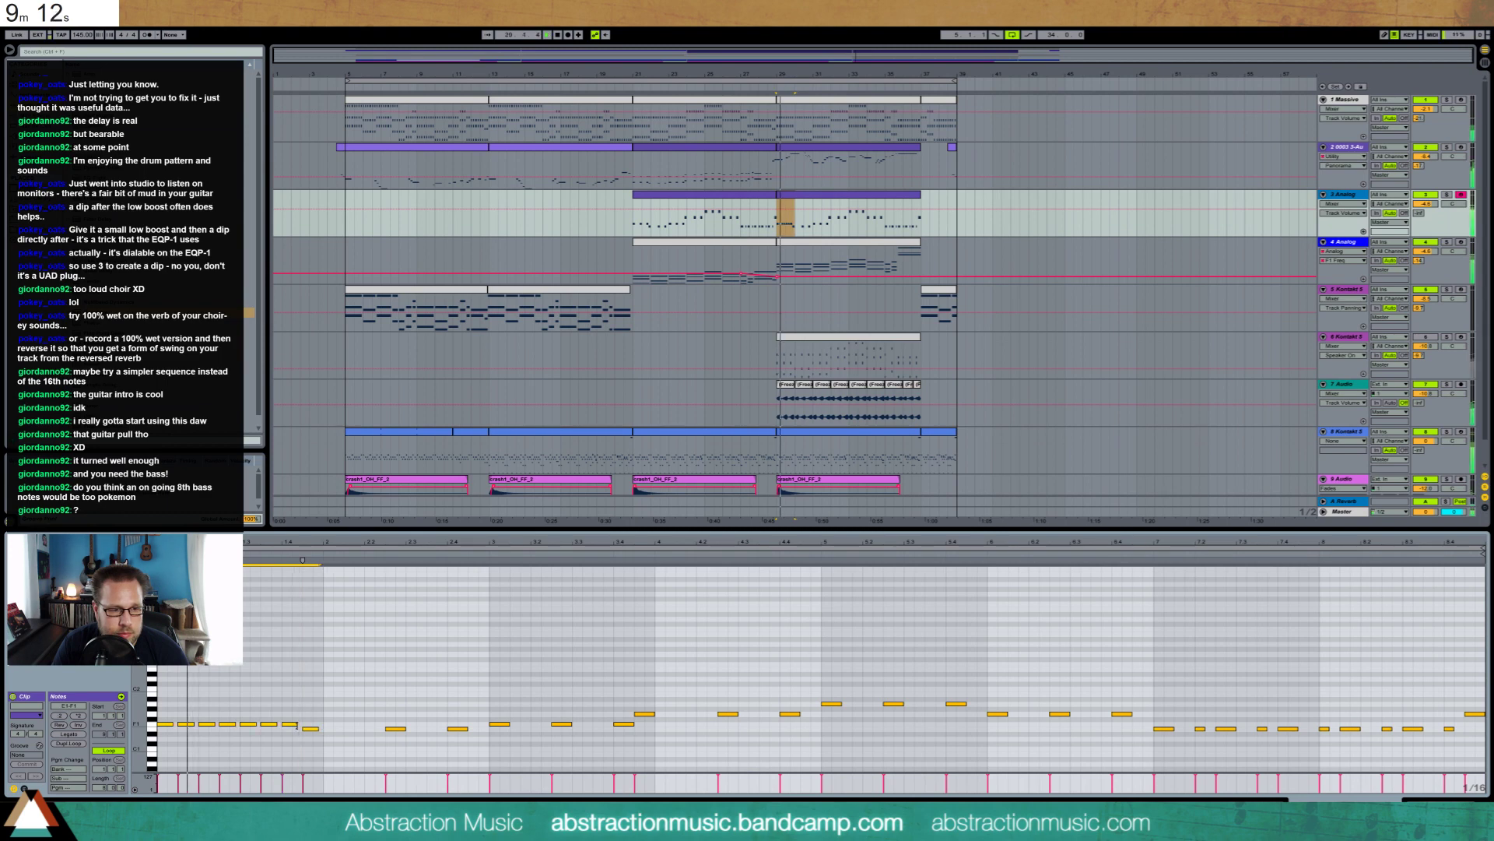
{"action": "left_click_drag", "start_coordinate": [298, 725], "coordinate": [294, 724]}
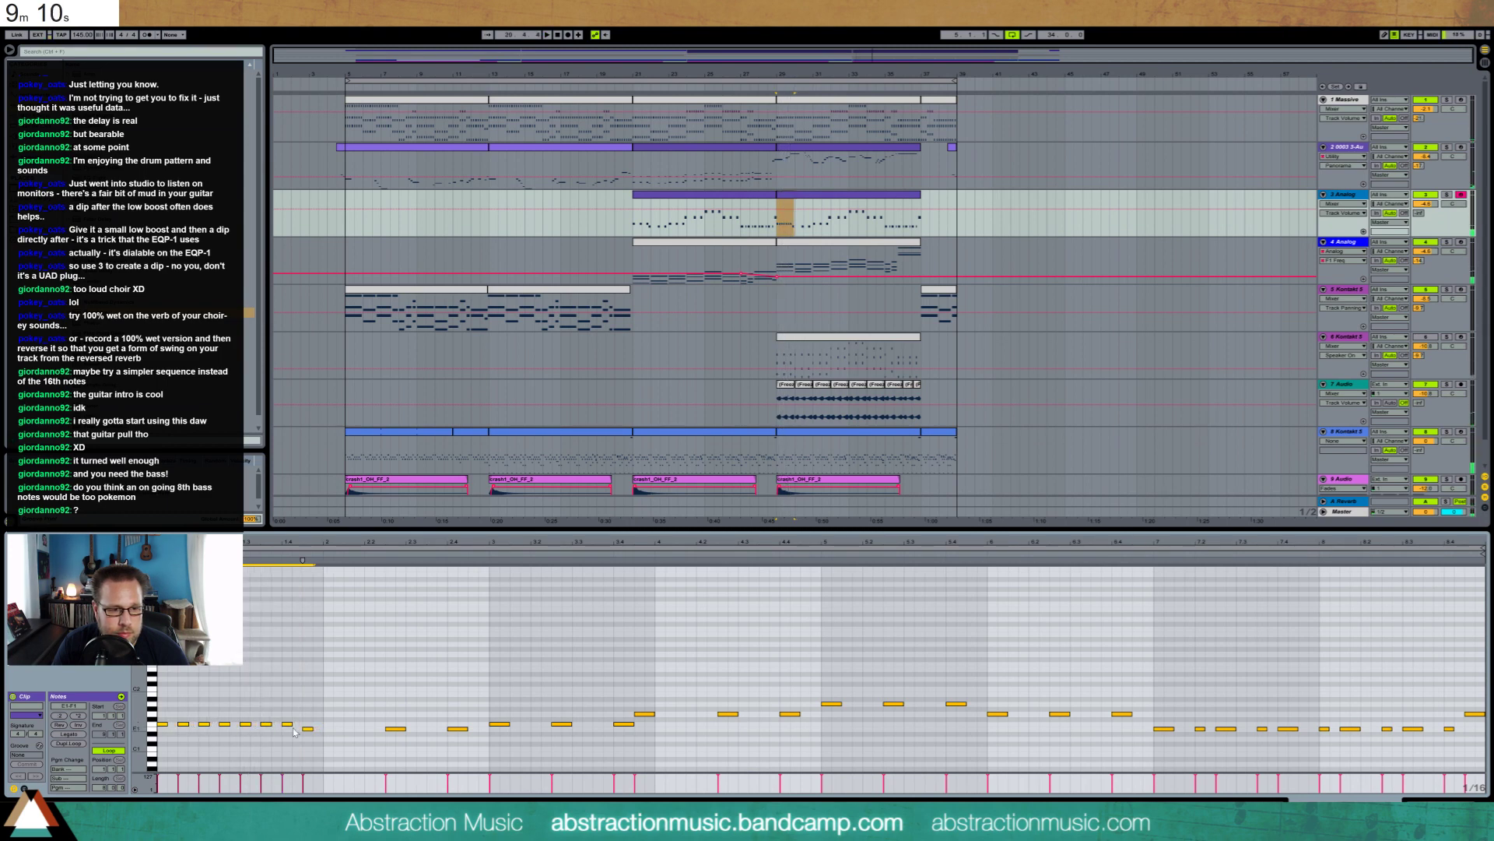
{"action": "key", "text": "space"}
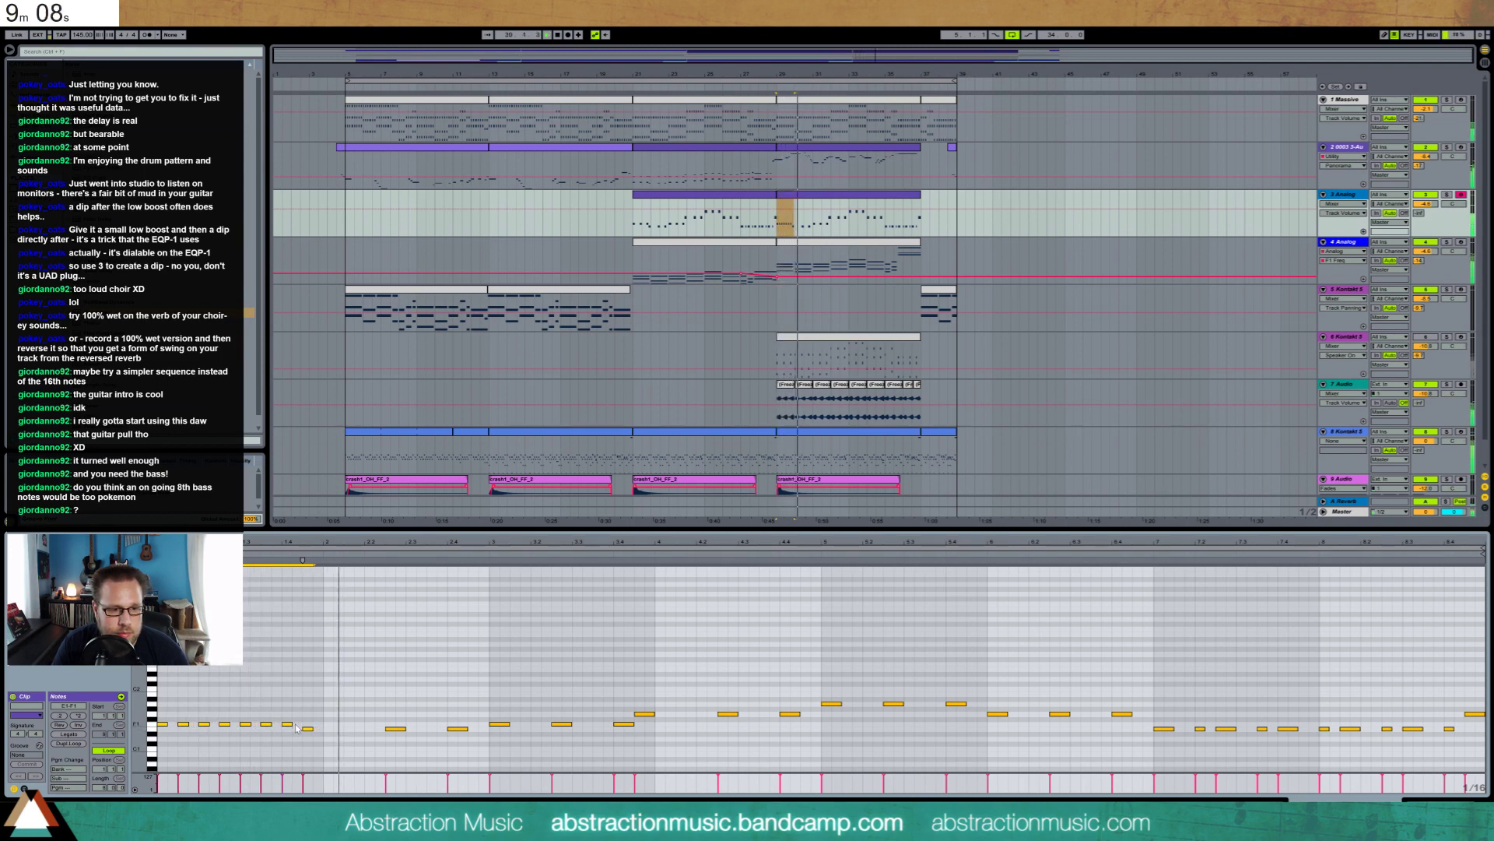
Repeat the shortened note at the end of the clip's first bar as eighth notes through its second bar
{"action": "left_click_drag", "start_coordinate": [307, 721], "coordinate": [320, 742]}
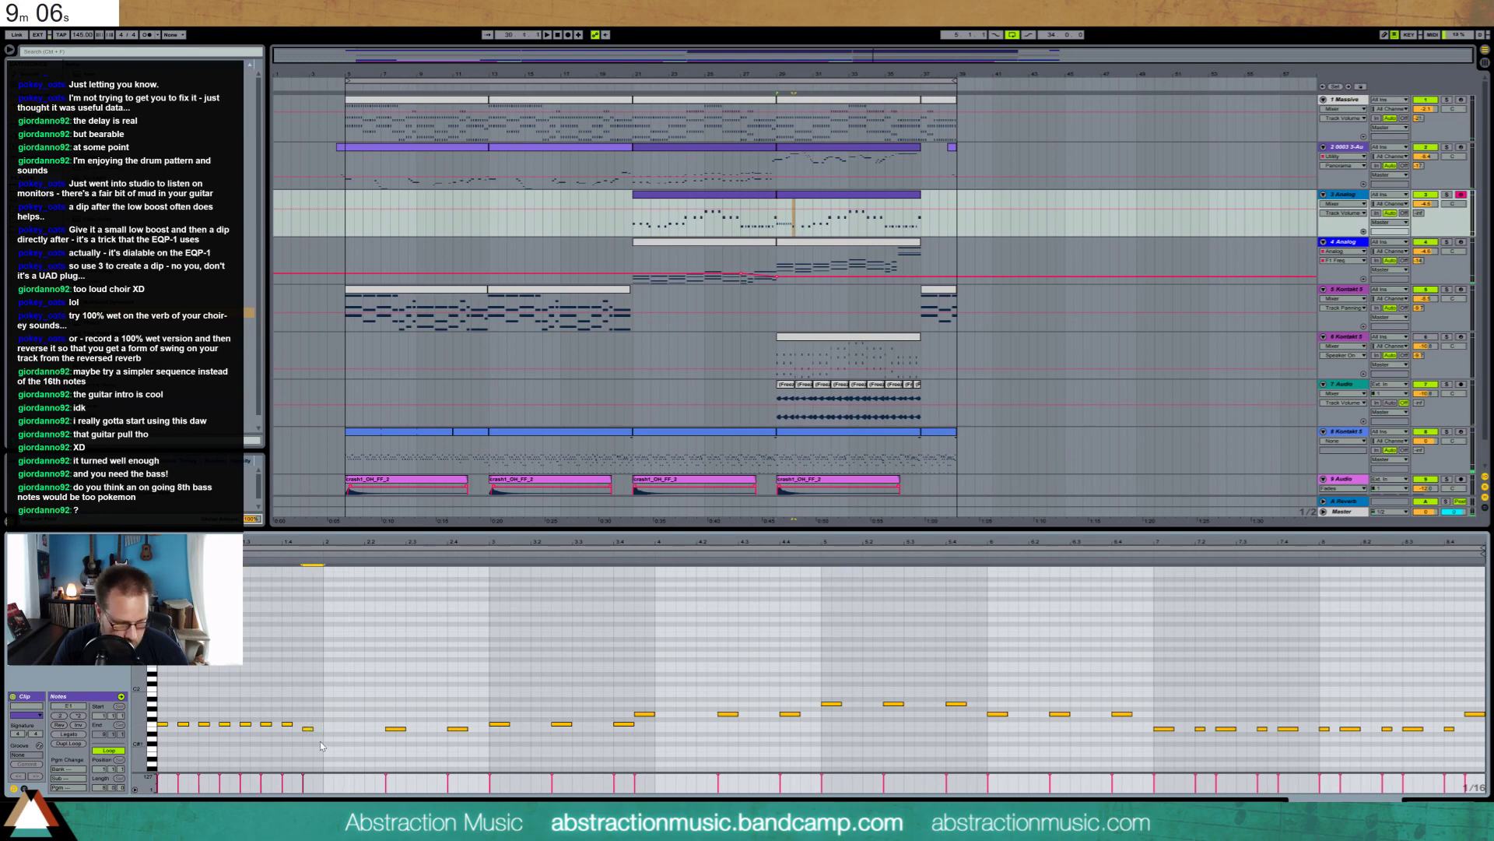
{"action": "key", "text": "ctrl+d"}
{"action": "key", "text": "ctrl+d"}
{"action": "key", "text": "ctrl+d"}
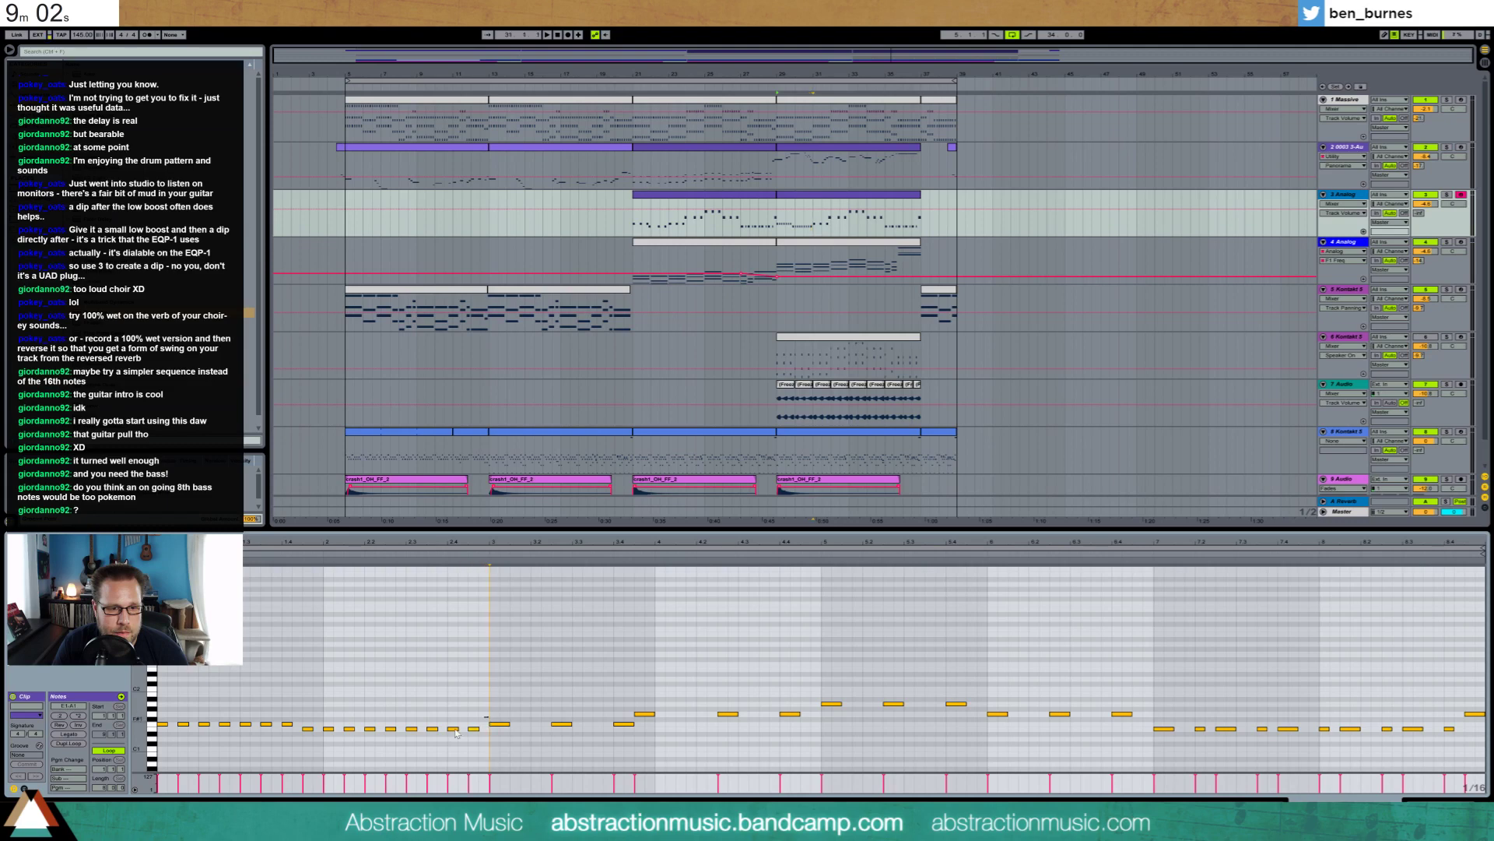
Copy the two-bar eighth-note bass pattern and align the copy with the start of the clip's third bar
{"action": "left_click_drag", "start_coordinate": [456, 733], "coordinate": [562, 735]}
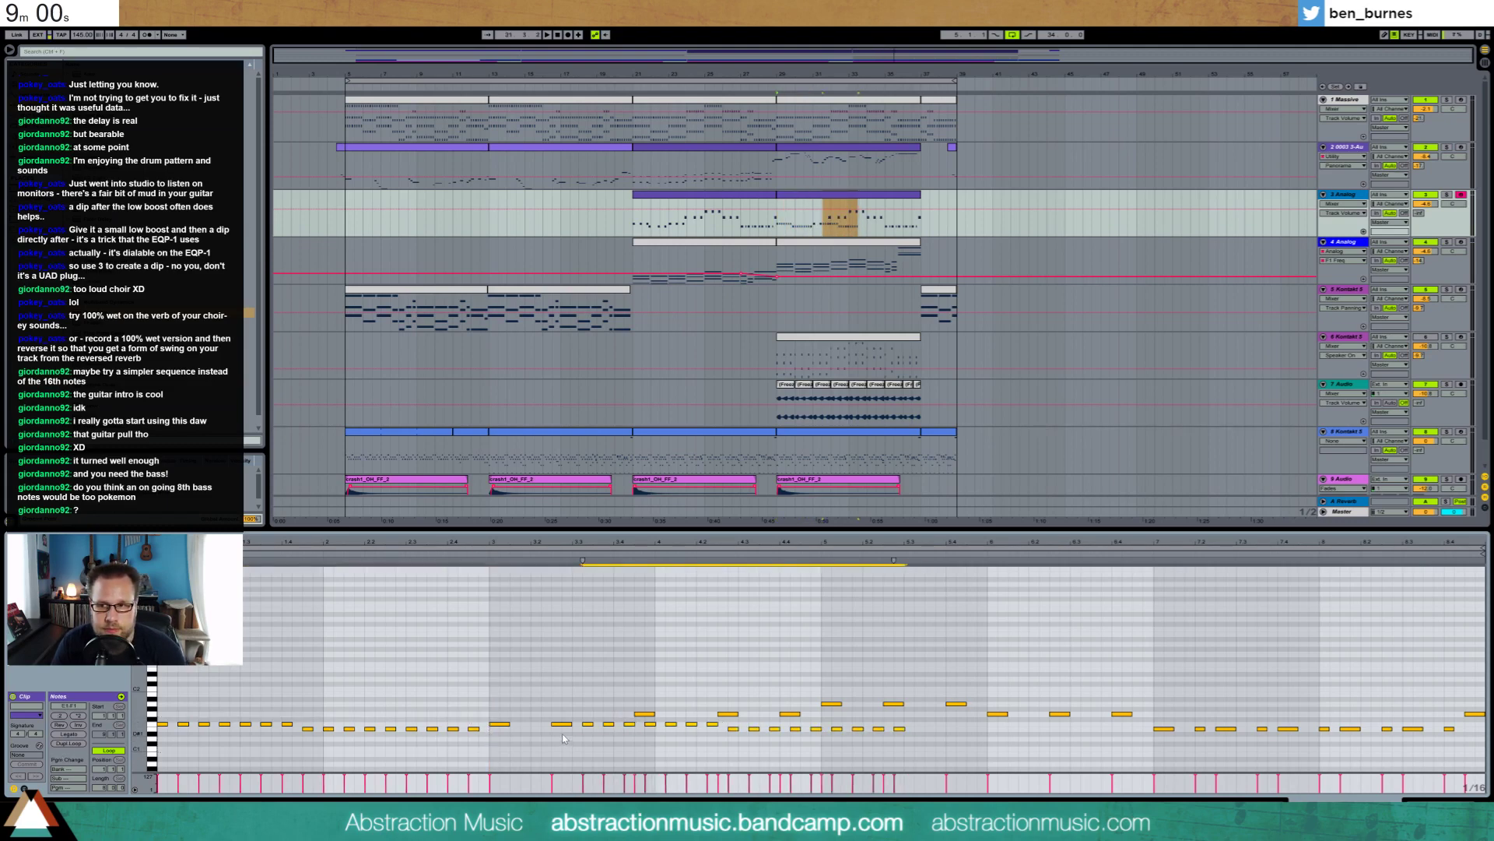
{"action": "key", "text": "Left"}
{"action": "key", "text": "Left"}
{"action": "key", "text": "Left"}
{"action": "key", "text": "Left"}
{"action": "key", "text": "Left"}
{"action": "key", "text": "Left"}
{"action": "key", "text": "Left"}
{"action": "key", "text": "Left"}
{"action": "key", "text": "Left"}
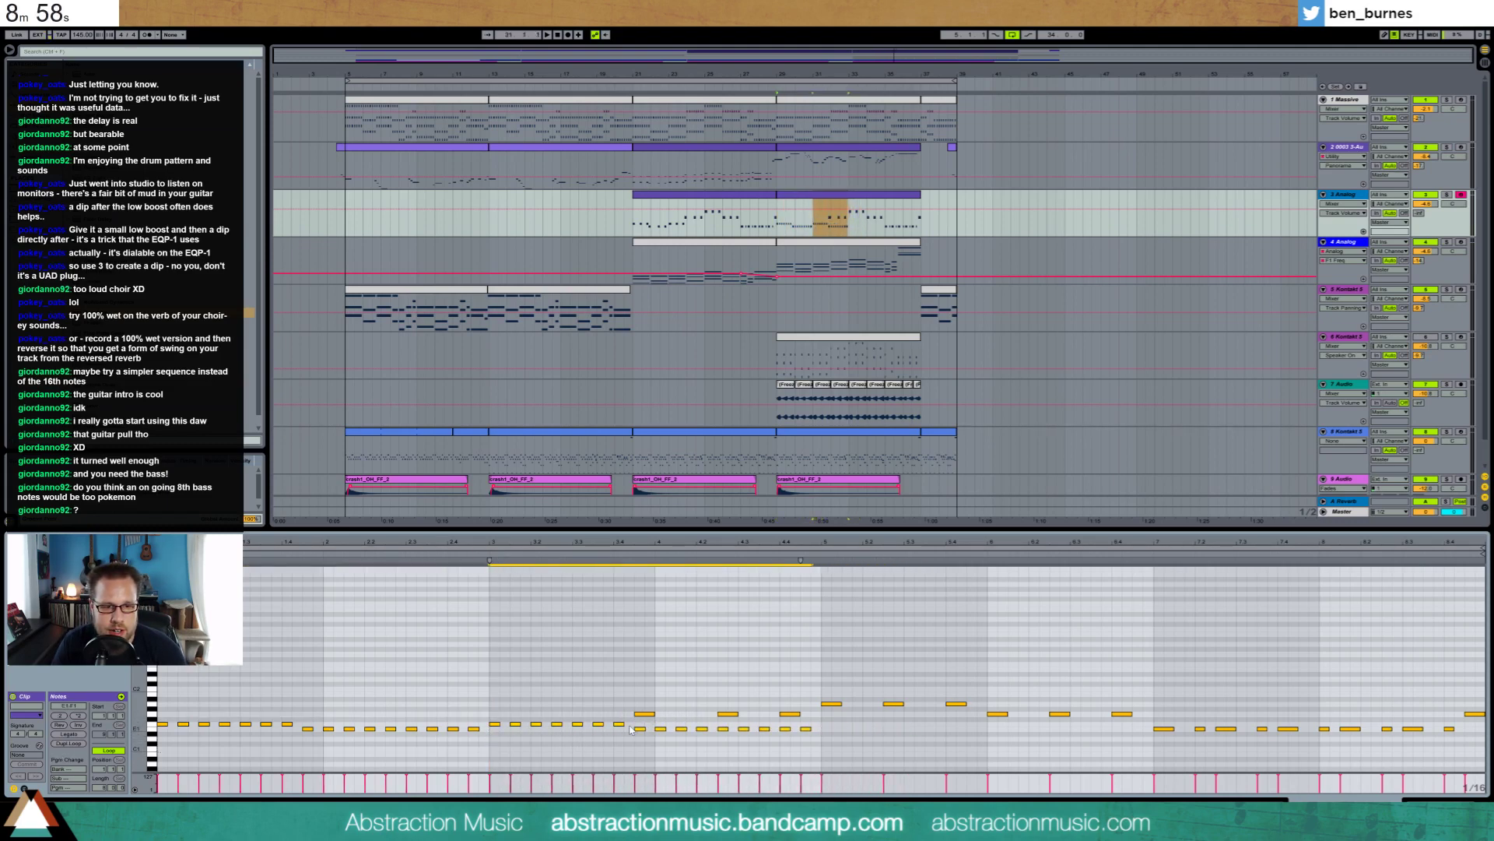
Raise the lower-pitched half of the copied eighth notes three semitones to match the original bass notes in the fourth bar
{"action": "left_click_drag", "start_coordinate": [642, 725], "coordinate": [812, 750]}
{"action": "key", "text": "Up"}
{"action": "key", "text": "Up"}
{"action": "key", "text": "Up"}
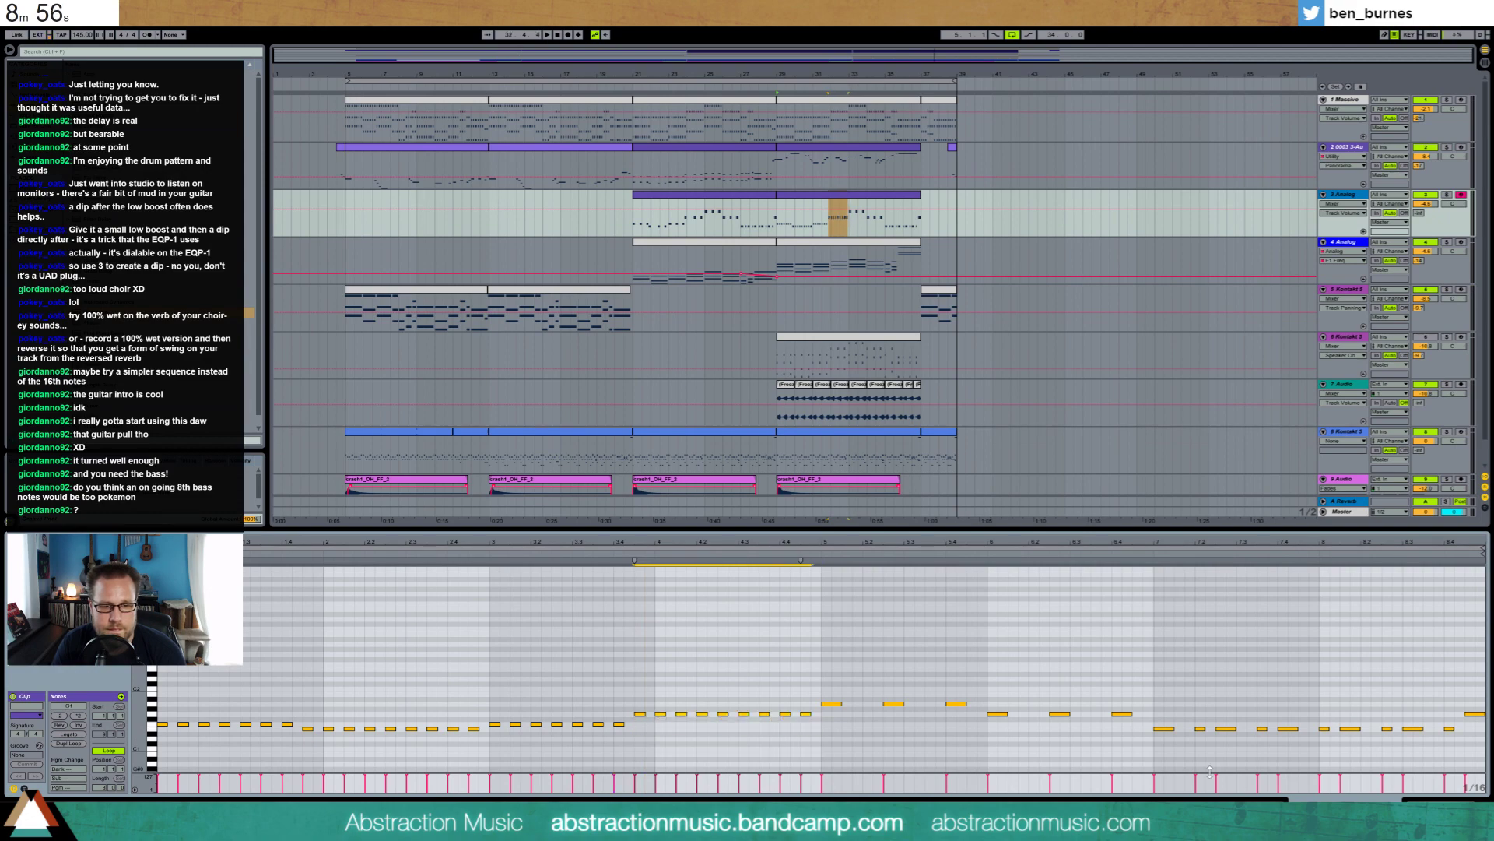
Raise the filter 1 resonance of the bass track's Analog synth slightly while the bass section plays back
{"action": "key", "text": "shift+Tab"}
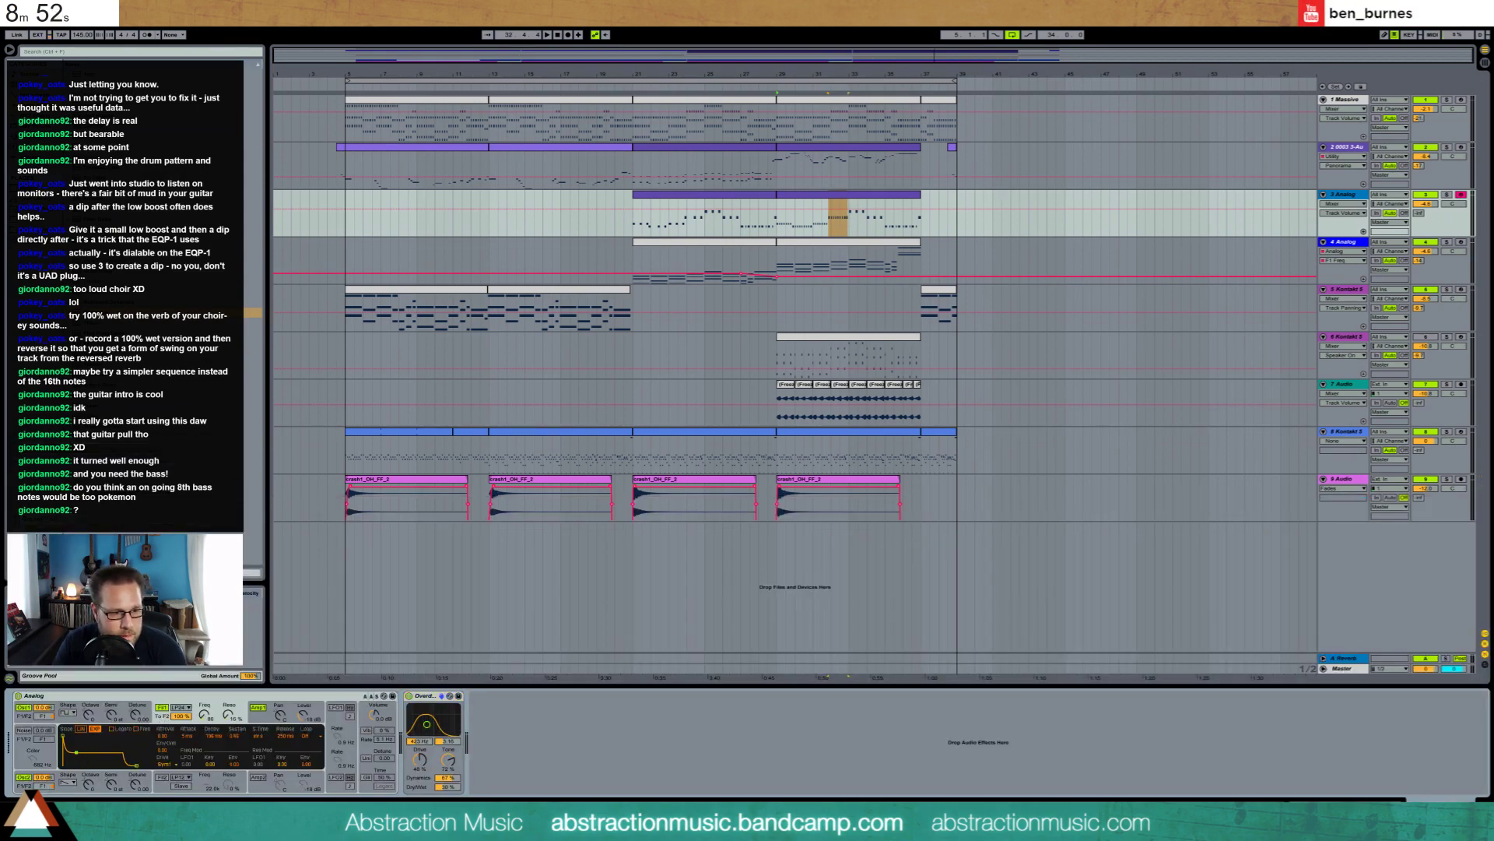
{"action": "key", "text": "space"}
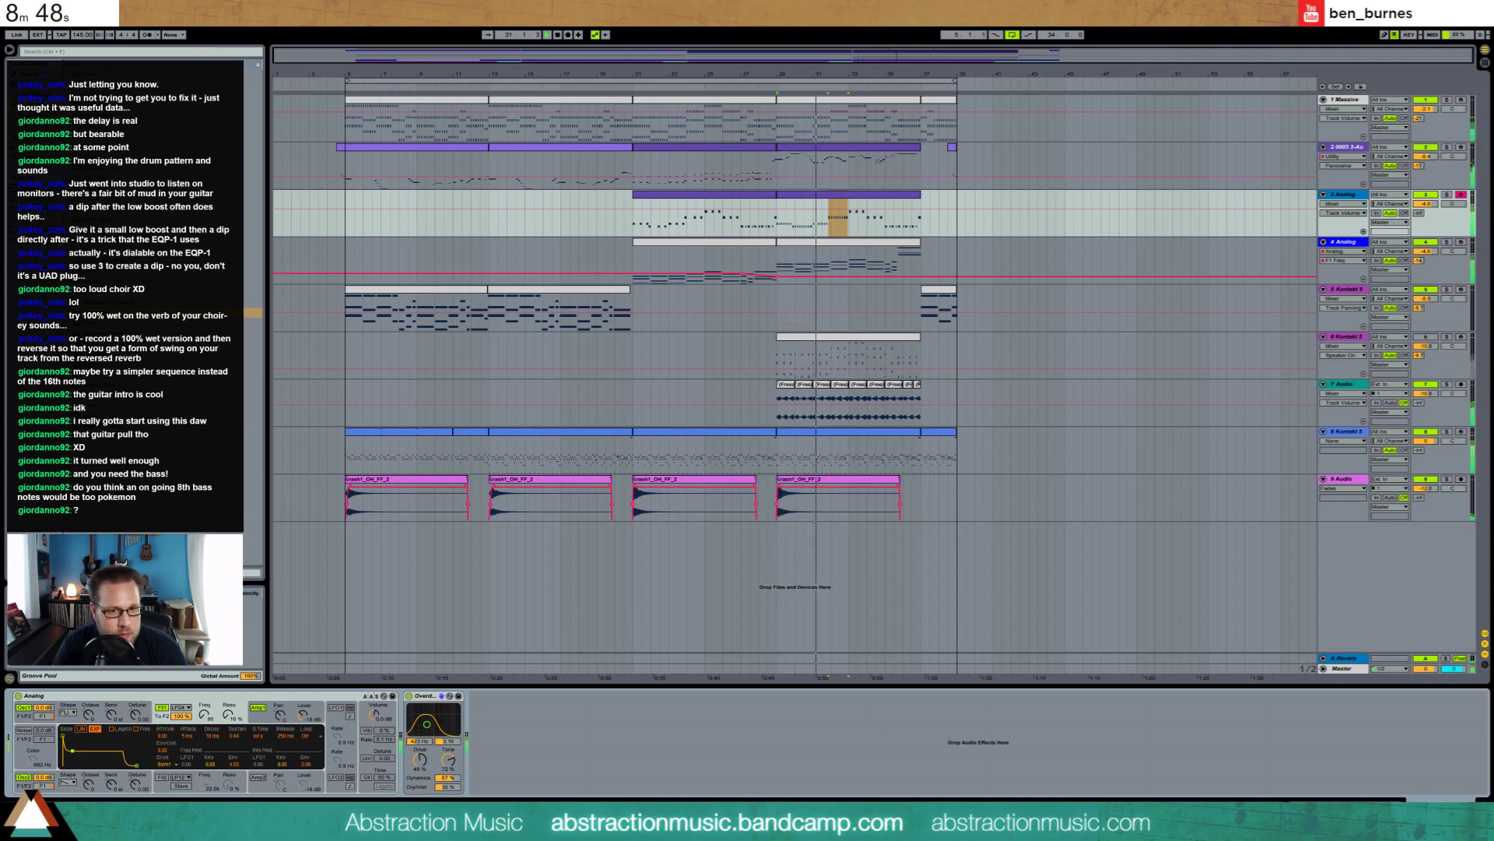
{"action": "left_click_drag", "start_coordinate": [228, 713], "coordinate": [228, 704]}
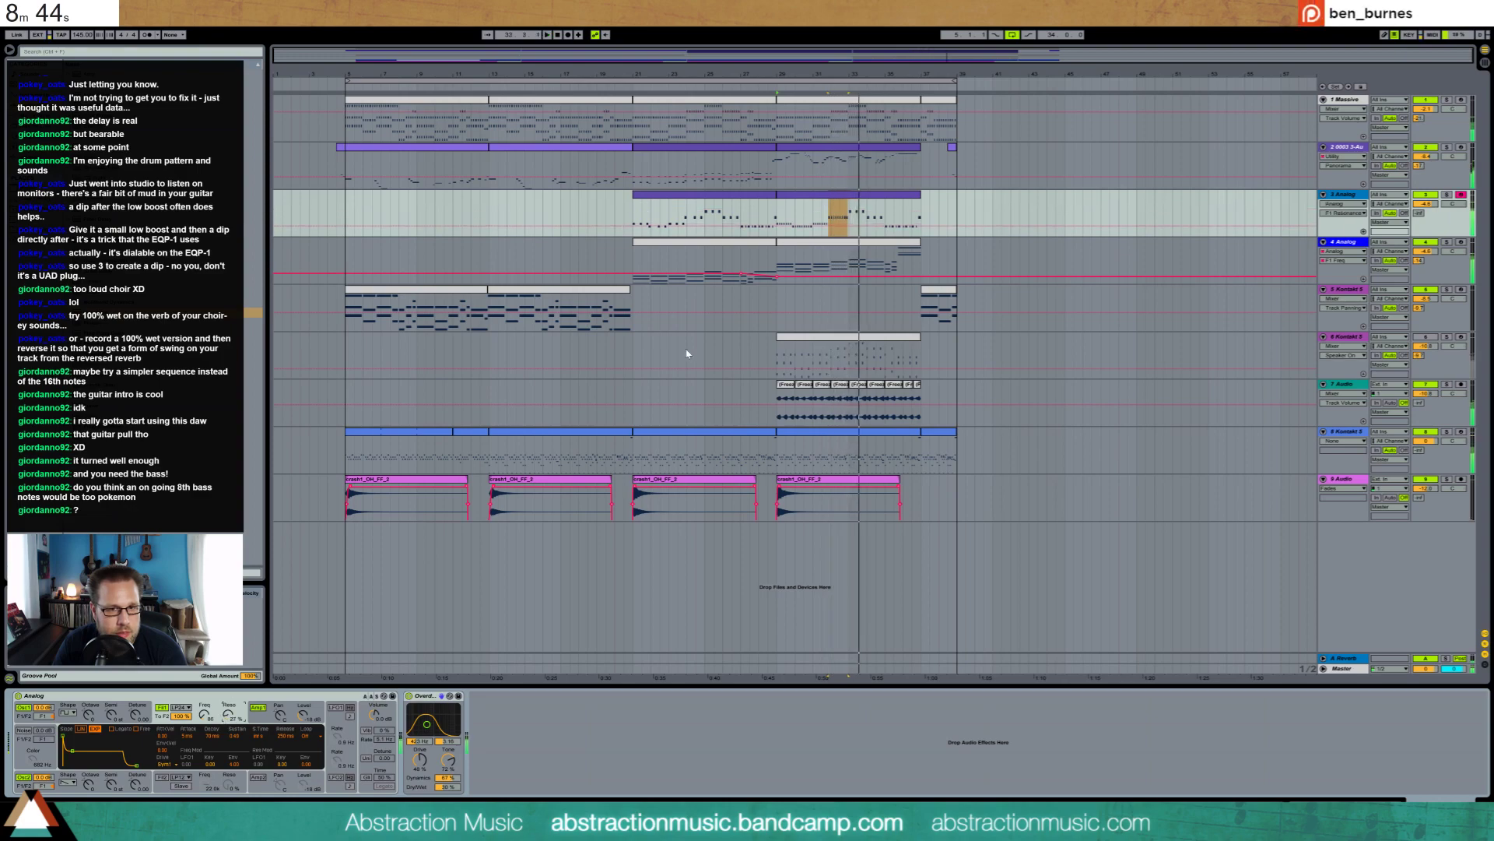
Copy the fourth bar's eighth notes into the fifth bar two semitones higher, and into the sixth bar at the fourth bar's pitch
{"action": "double_click", "coordinate": [856, 195]}
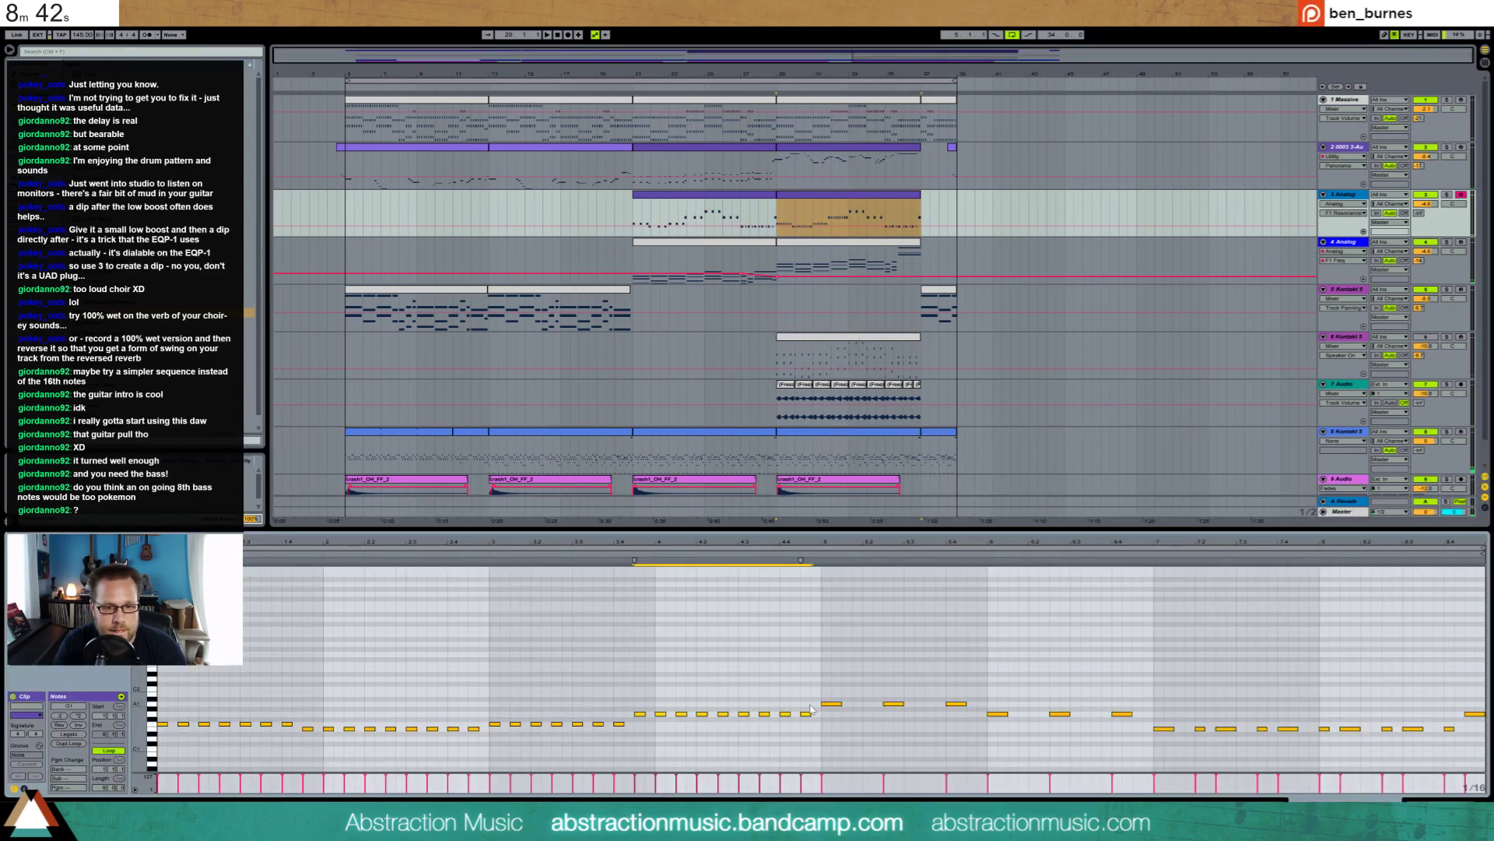
{"action": "left_click_drag", "start_coordinate": [822, 713], "coordinate": [661, 717]}
{"action": "key", "text": "ctrl+d"}
{"action": "key", "text": "Up"}
{"action": "key", "text": "Up"}
{"action": "key", "text": "ctrl+d"}
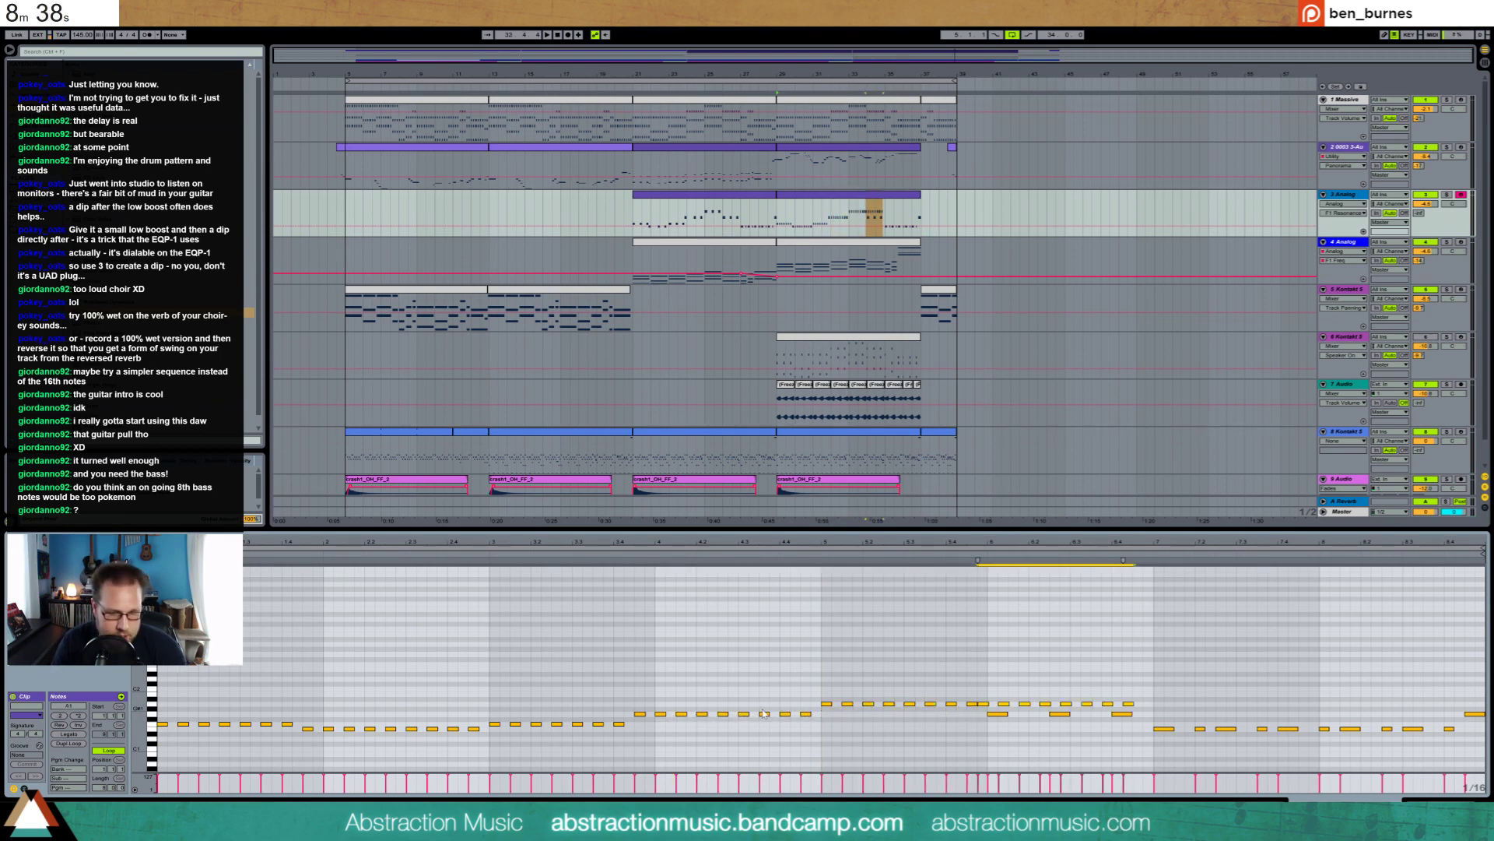
{"action": "key", "text": "Down"}
{"action": "key", "text": "Right"}
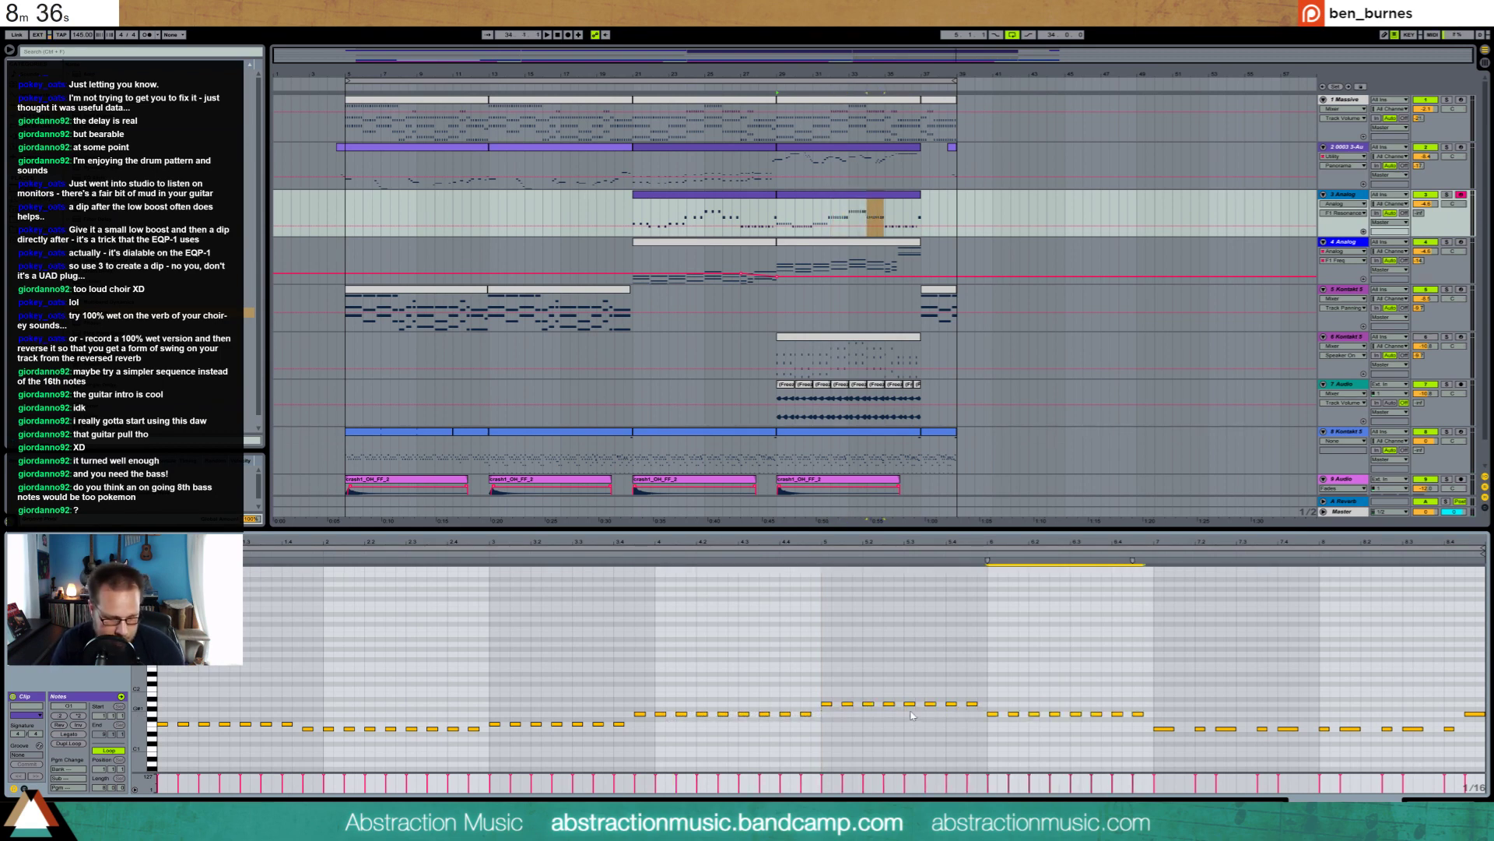
Copy the sixth bar's eighth notes into the seventh bar, lower them to match the original bass notes there, and play the passage back
{"action": "key", "text": "ctrl+d"}
{"action": "key", "text": "Down"}
{"action": "key", "text": "Down"}
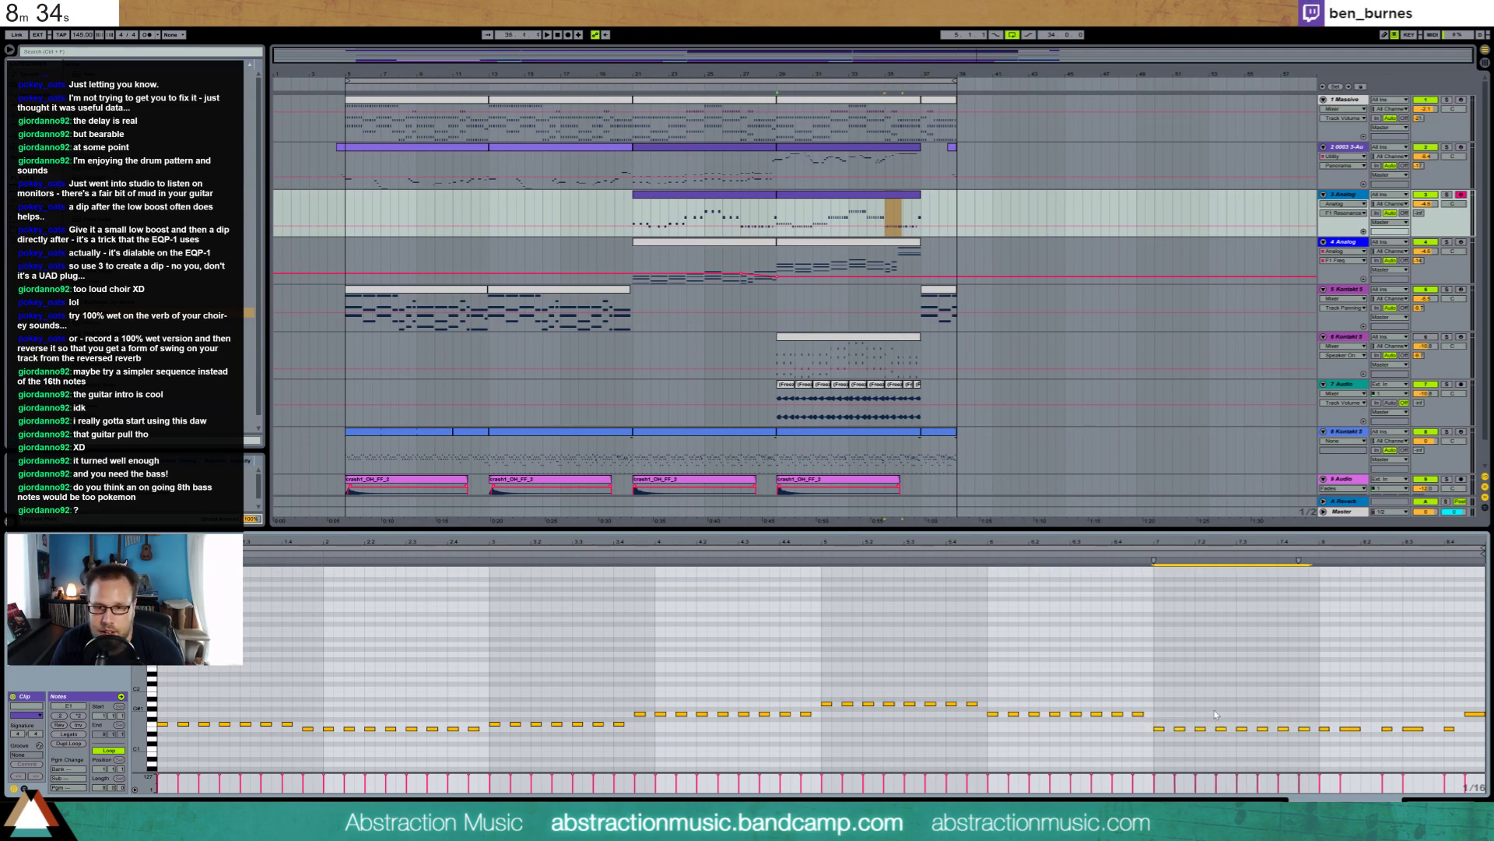
{"action": "left_click", "coordinate": [1214, 716]}
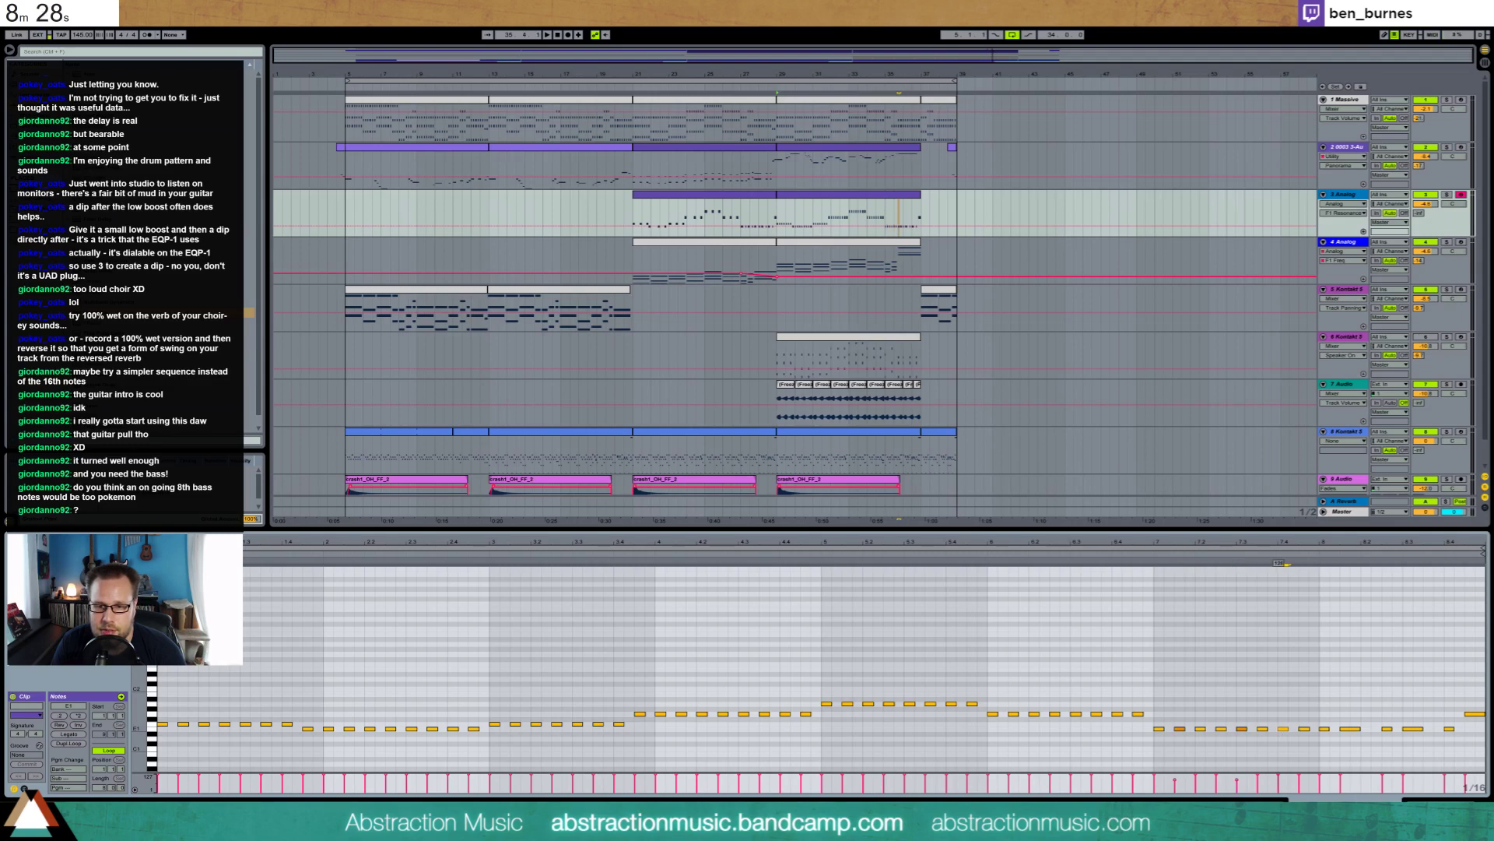
{"action": "left_click", "coordinate": [1147, 555]}
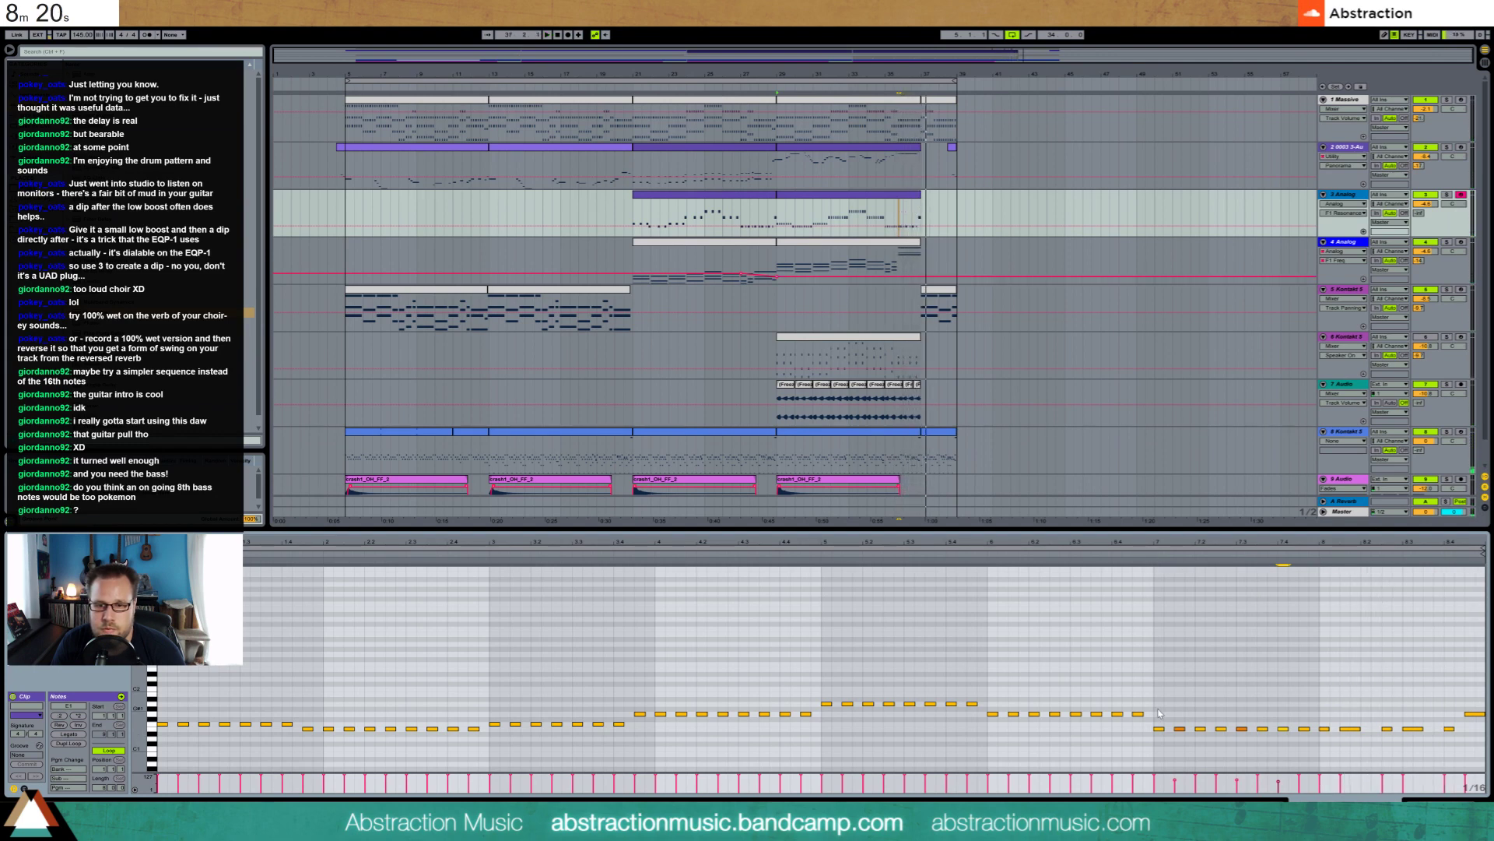
{"action": "key", "text": "space"}
Duplicate the bass clip's last two bars so a new bass clip fills the ending up to bar 39
{"action": "left_click_drag", "start_coordinate": [1157, 709], "coordinate": [1466, 765]}
{"action": "left_click", "coordinate": [895, 210]}
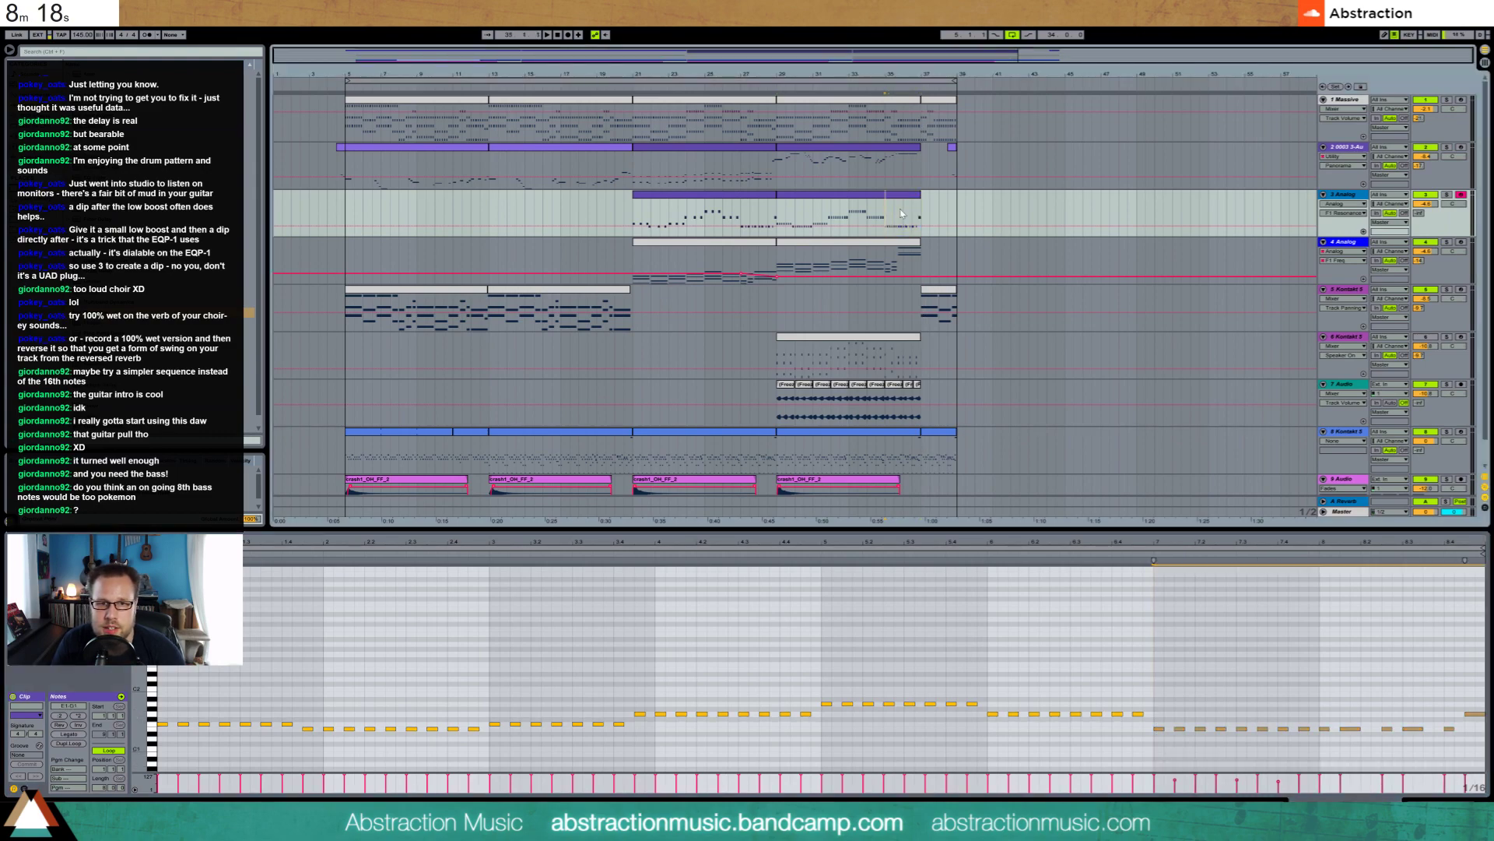
{"action": "key", "text": "ctrl+d"}
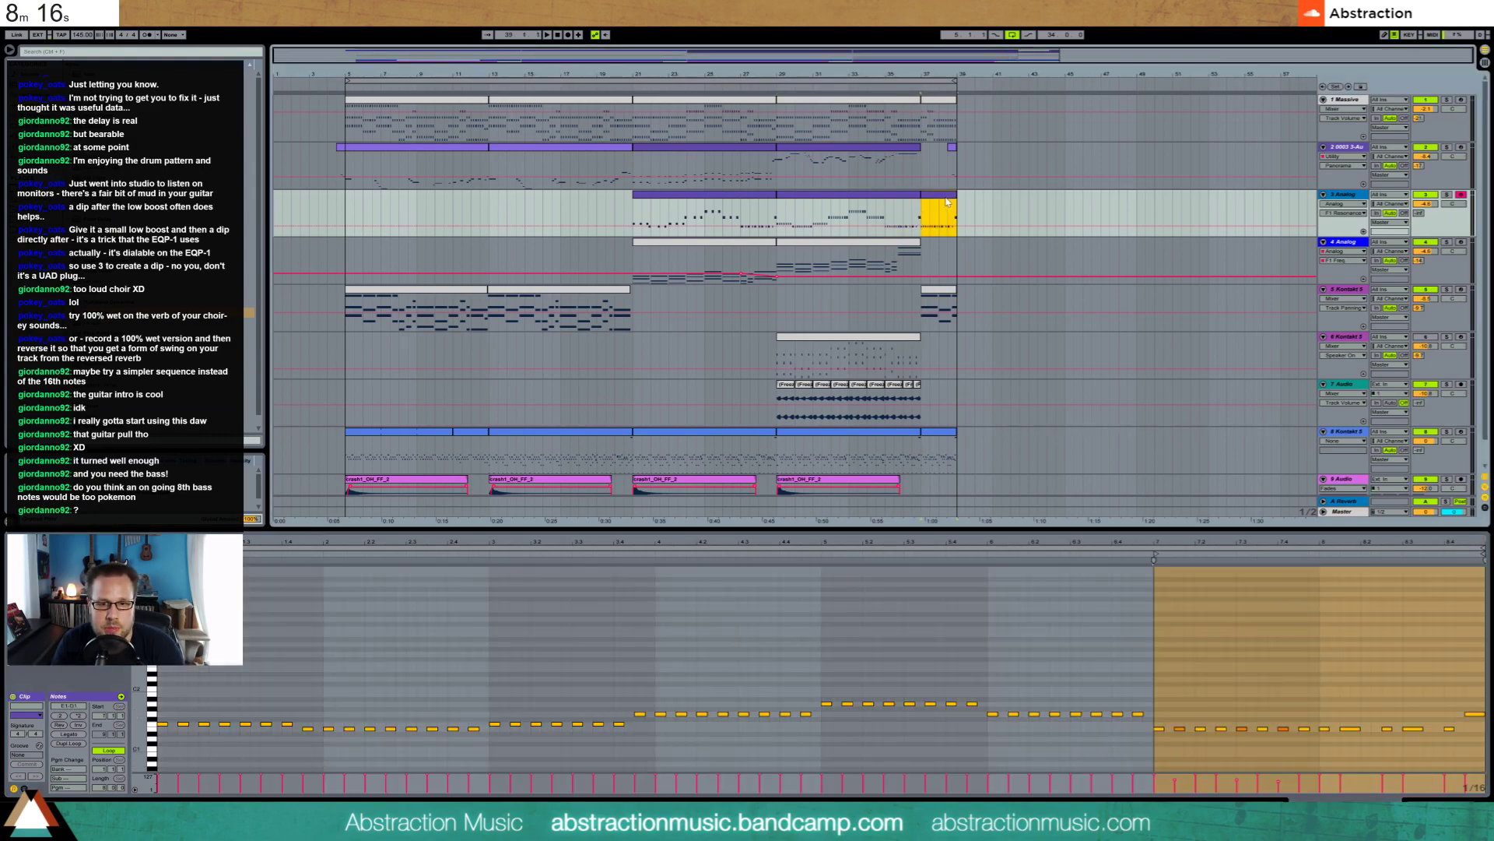
In the new two-bar bass clip, raise the fourth to sixth notes one semitone and the following low notes three semitones
{"action": "left_click", "coordinate": [1280, 702]}
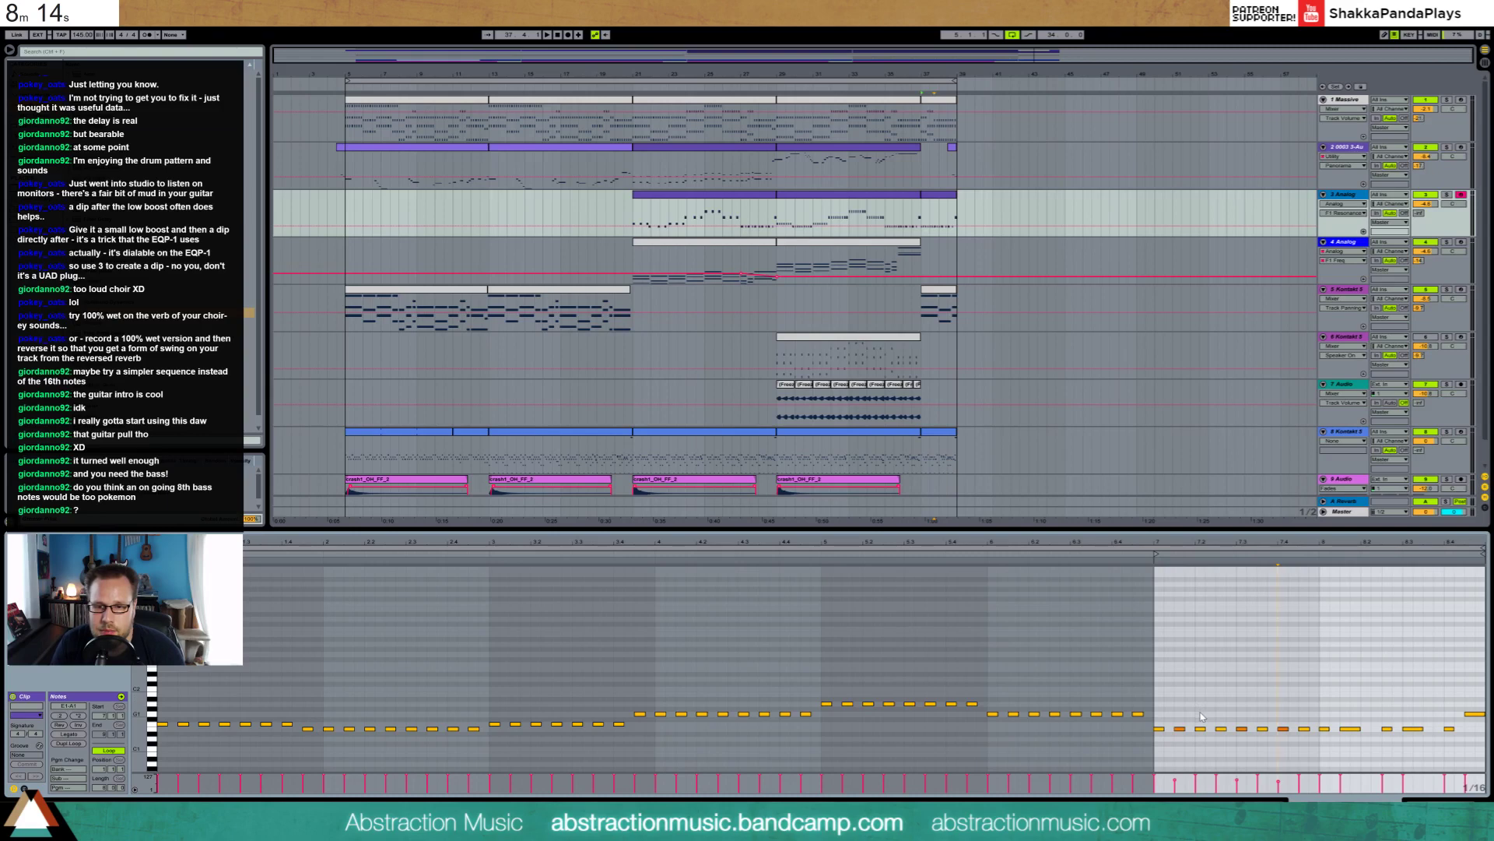
{"action": "left_click_drag", "start_coordinate": [1221, 710], "coordinate": [1266, 743]}
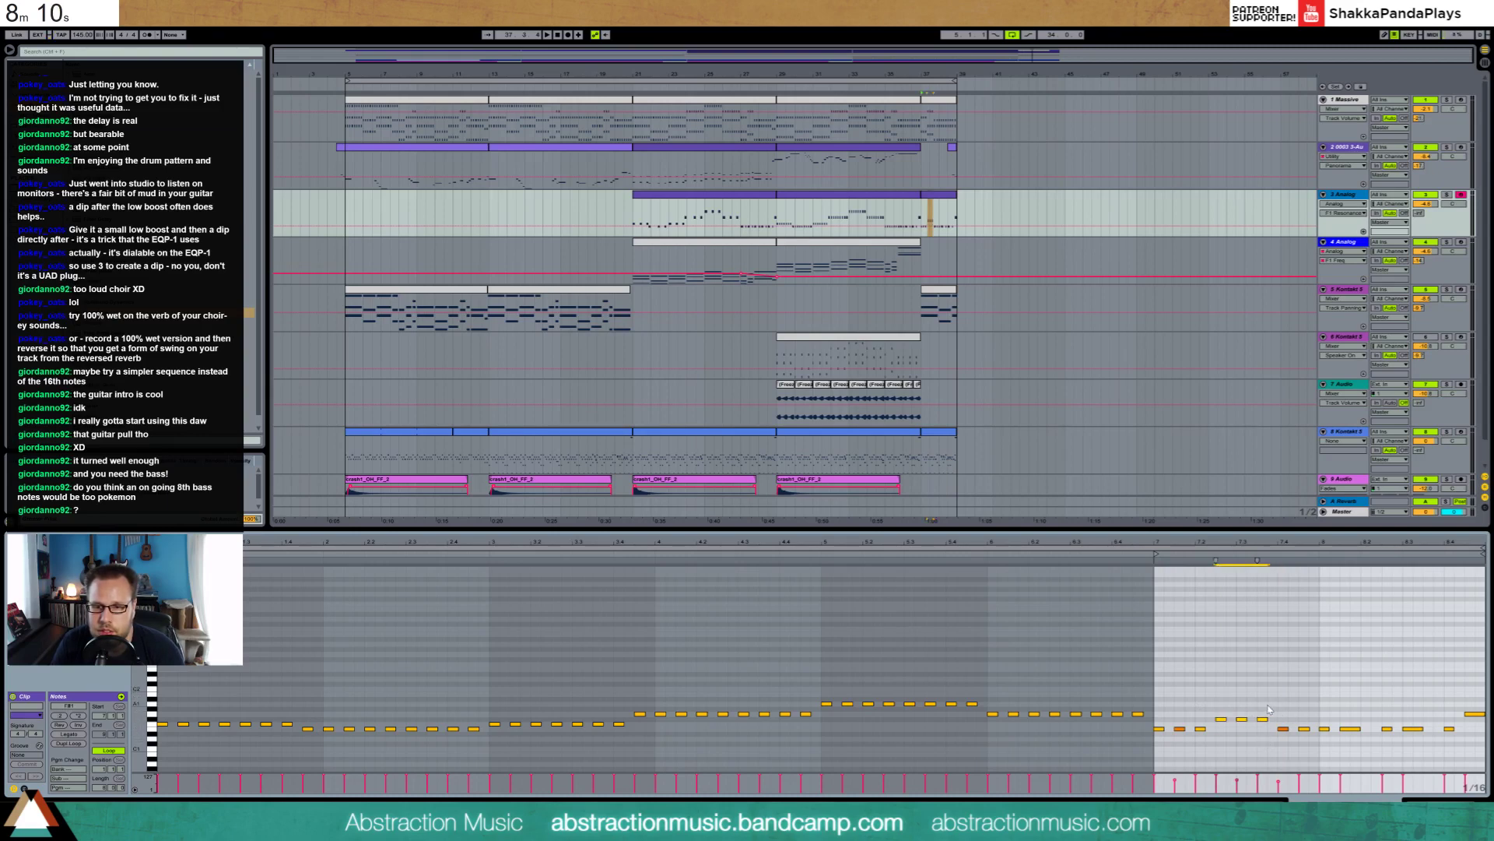
{"action": "left_click_drag", "start_coordinate": [1281, 705], "coordinate": [1317, 746]}
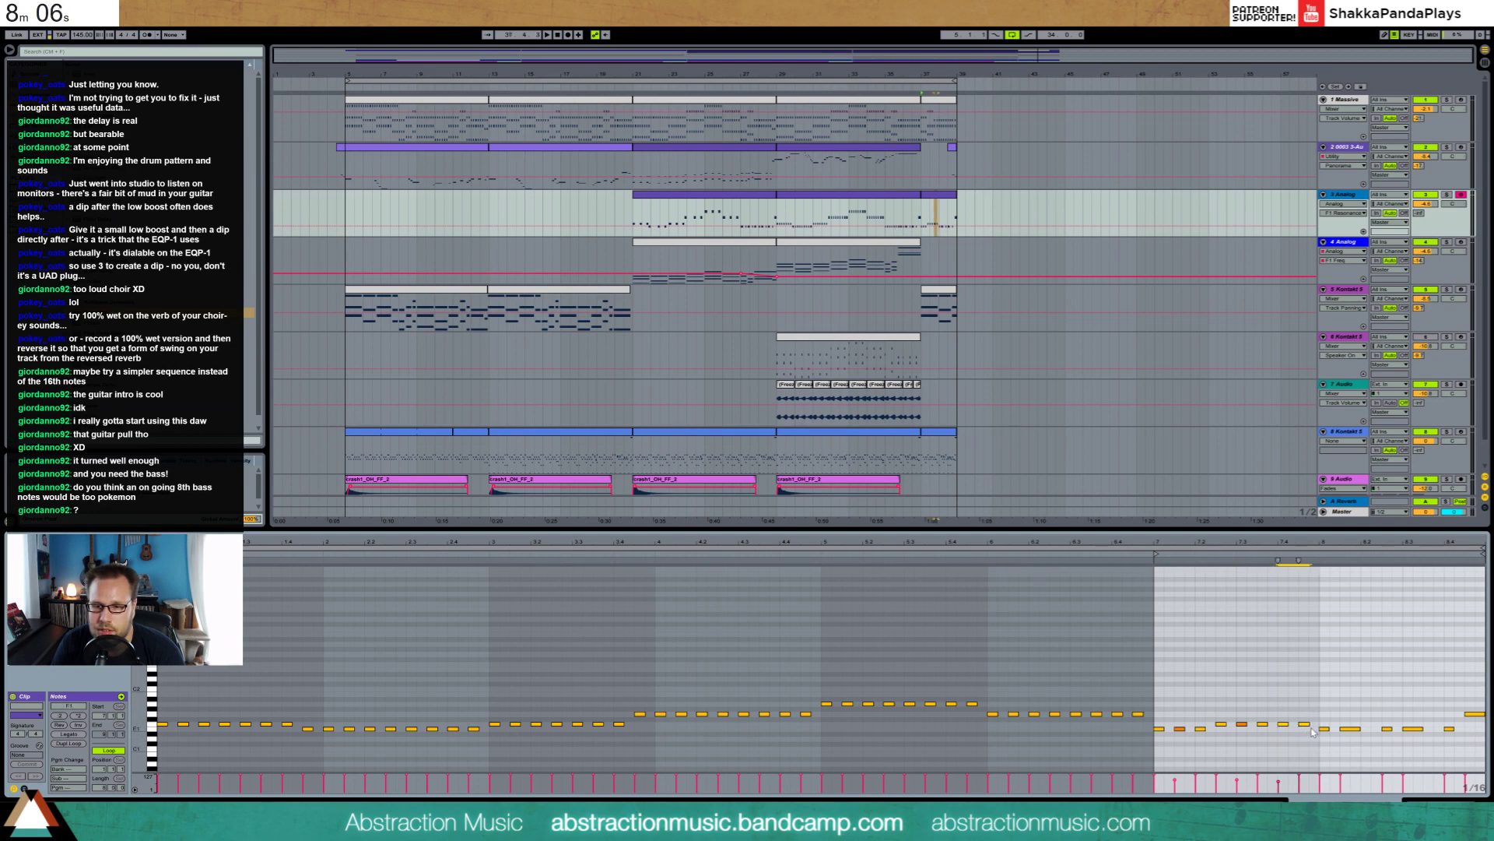
{"action": "key", "text": "Up"}
{"action": "key", "text": "Up"}
{"action": "left_click_drag", "start_coordinate": [1321, 707], "coordinate": [1437, 745]}
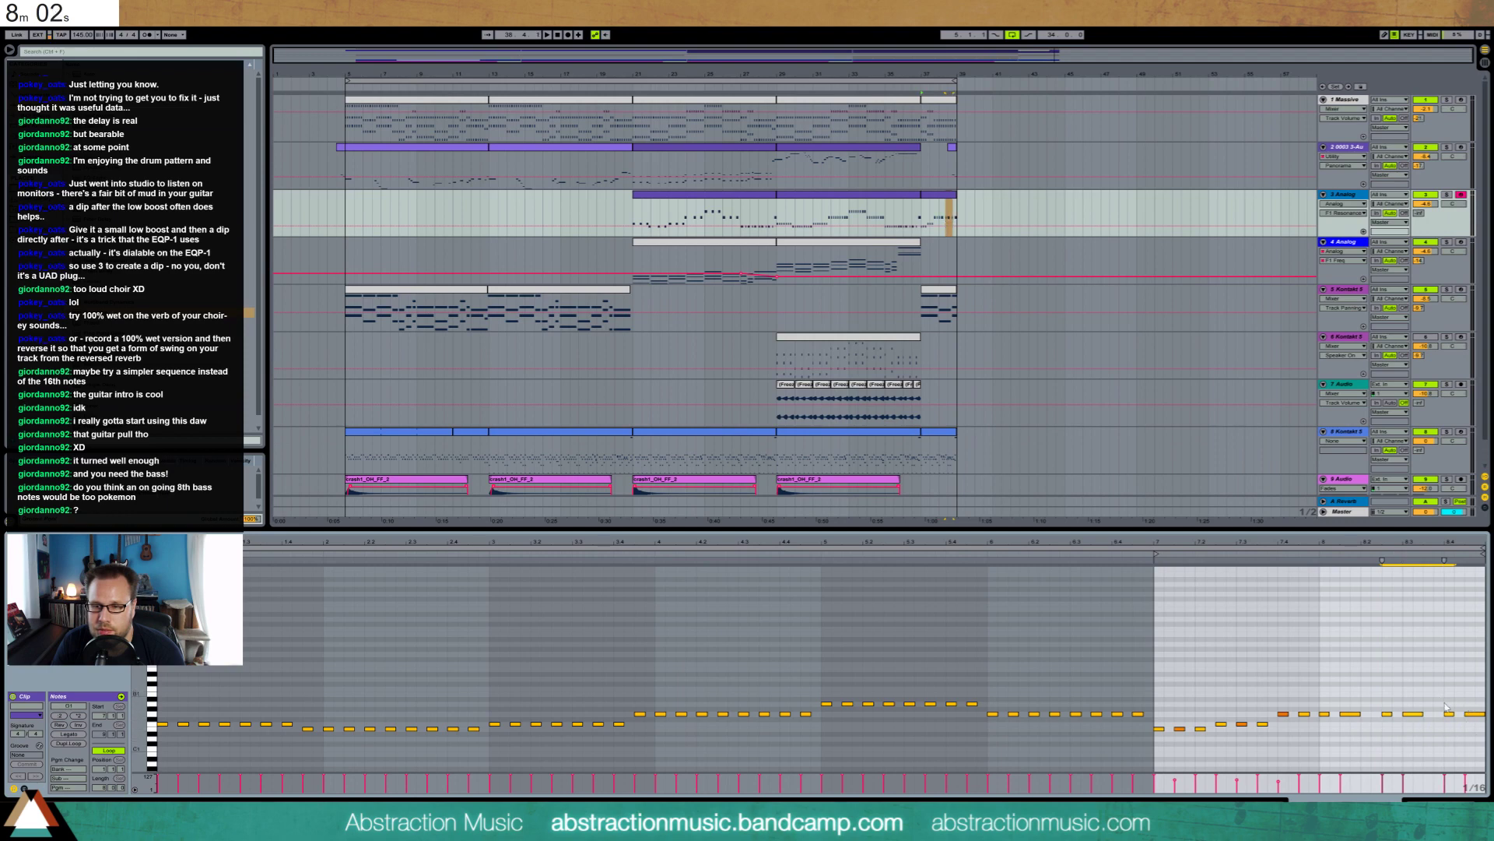
Remove the ending clip's last note, raise every note after its third by two semitones, and listen to the arrangement
{"action": "left_click", "coordinate": [1446, 707]}
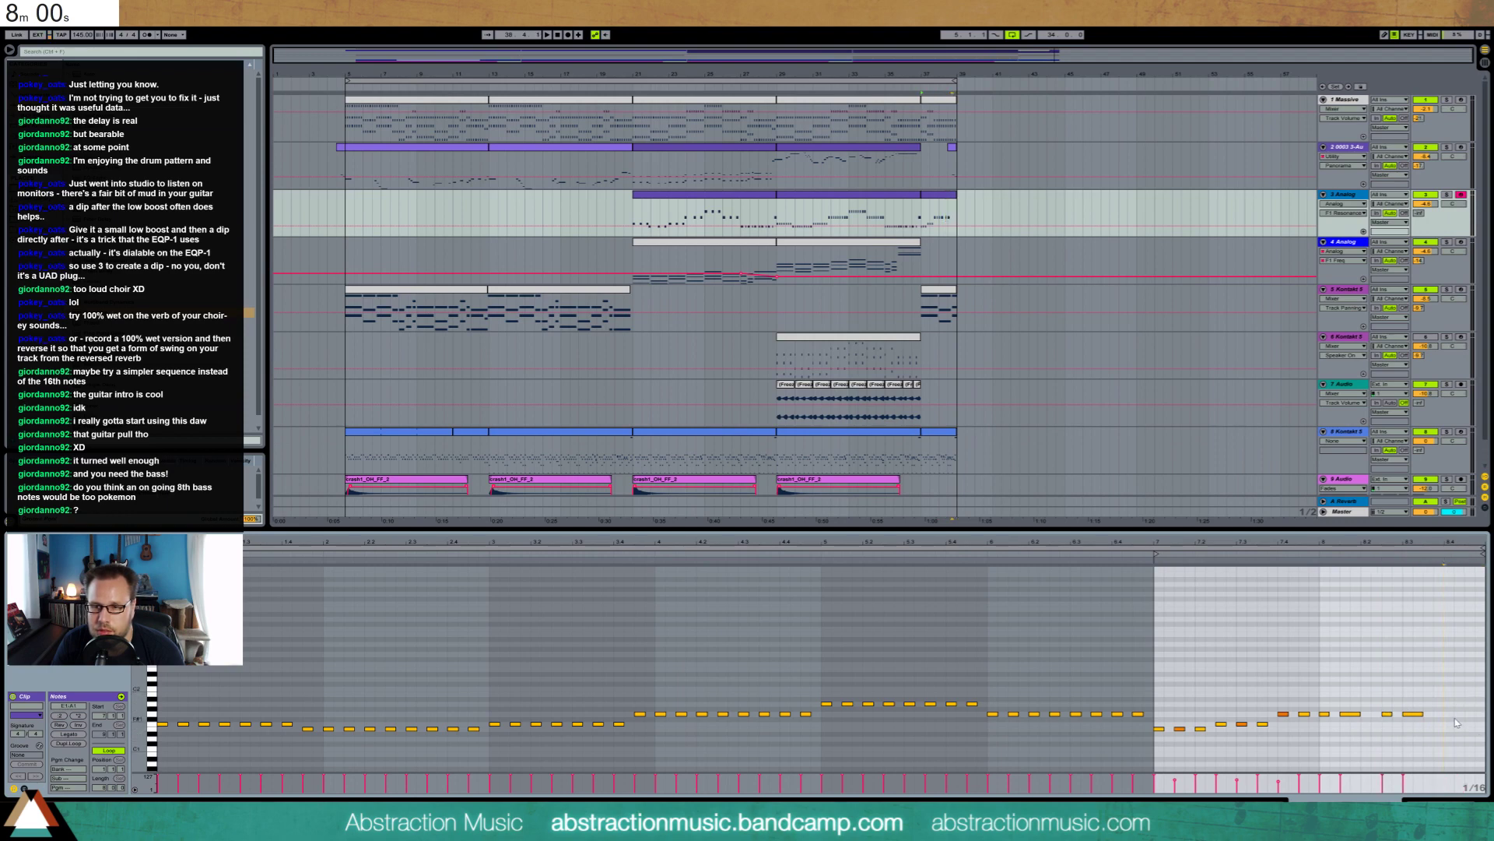
{"action": "key", "text": "space"}
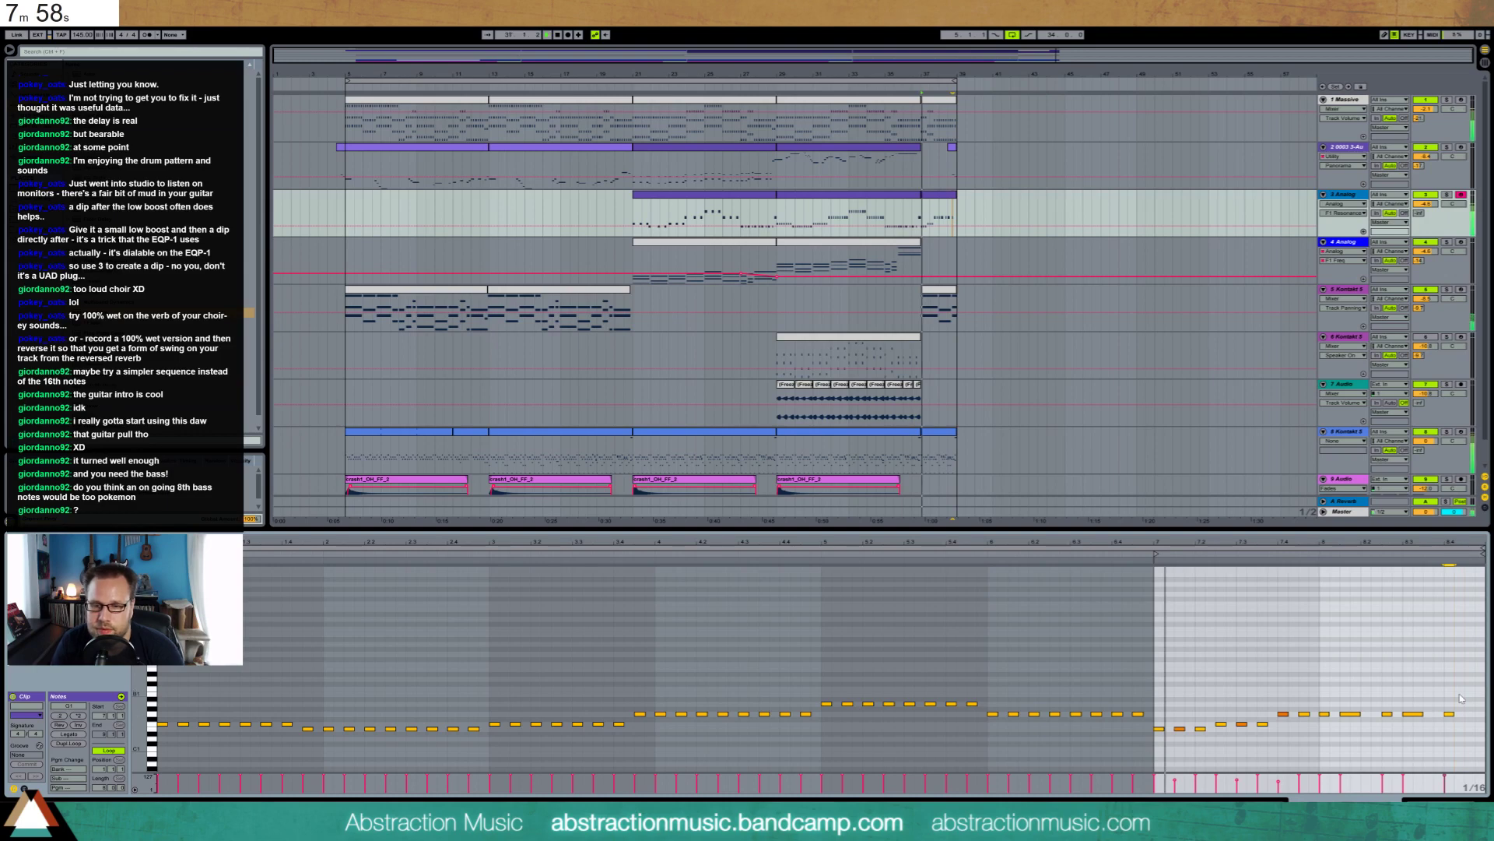
{"action": "left_click_drag", "start_coordinate": [1211, 699], "coordinate": [1459, 766]}
{"action": "key", "text": "Up"}
{"action": "key", "text": "Up"}
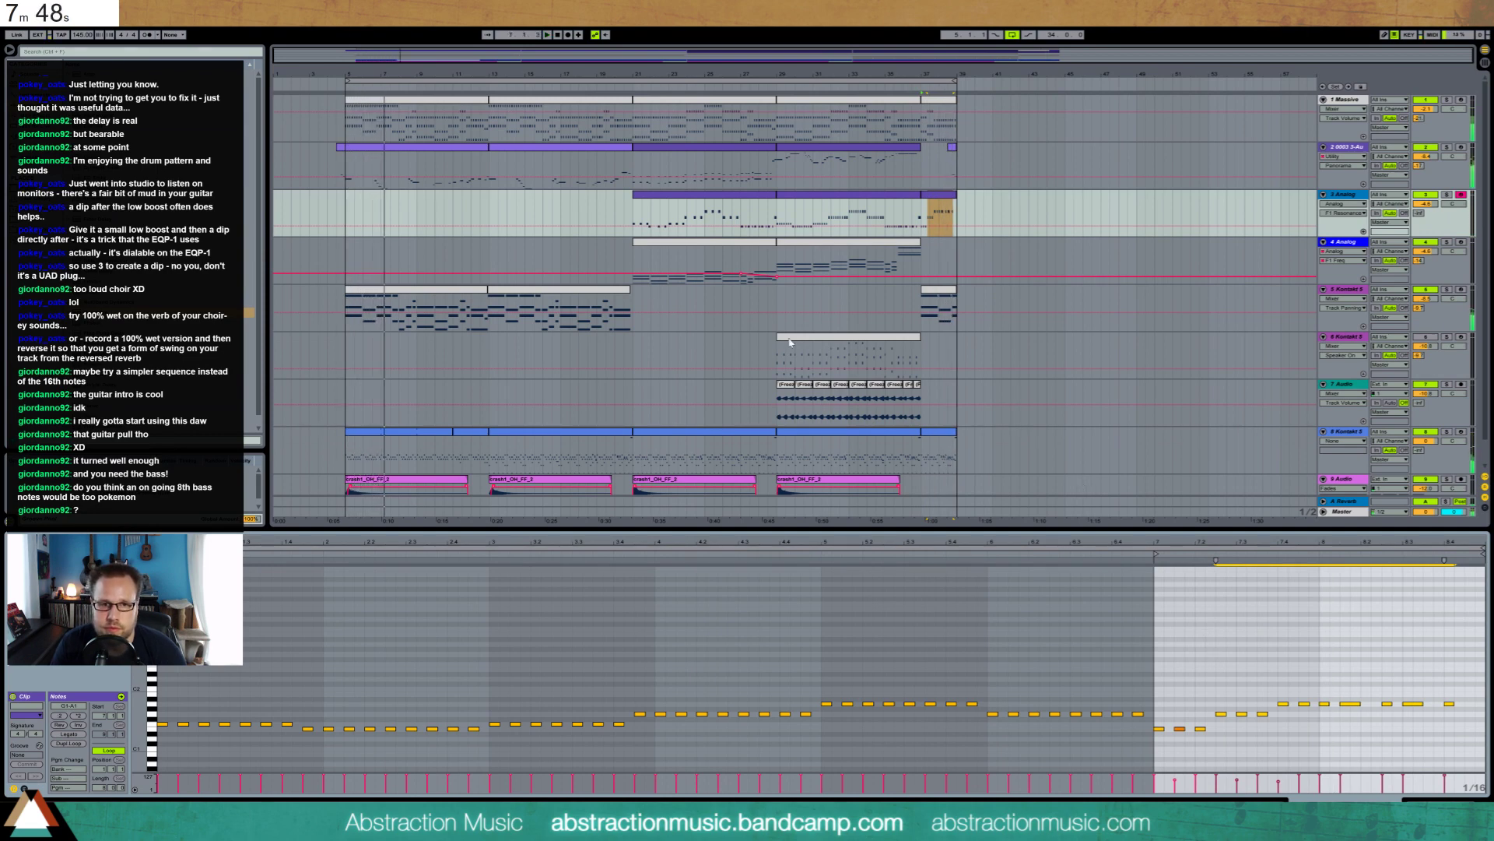
{"action": "left_click", "coordinate": [623, 216]}
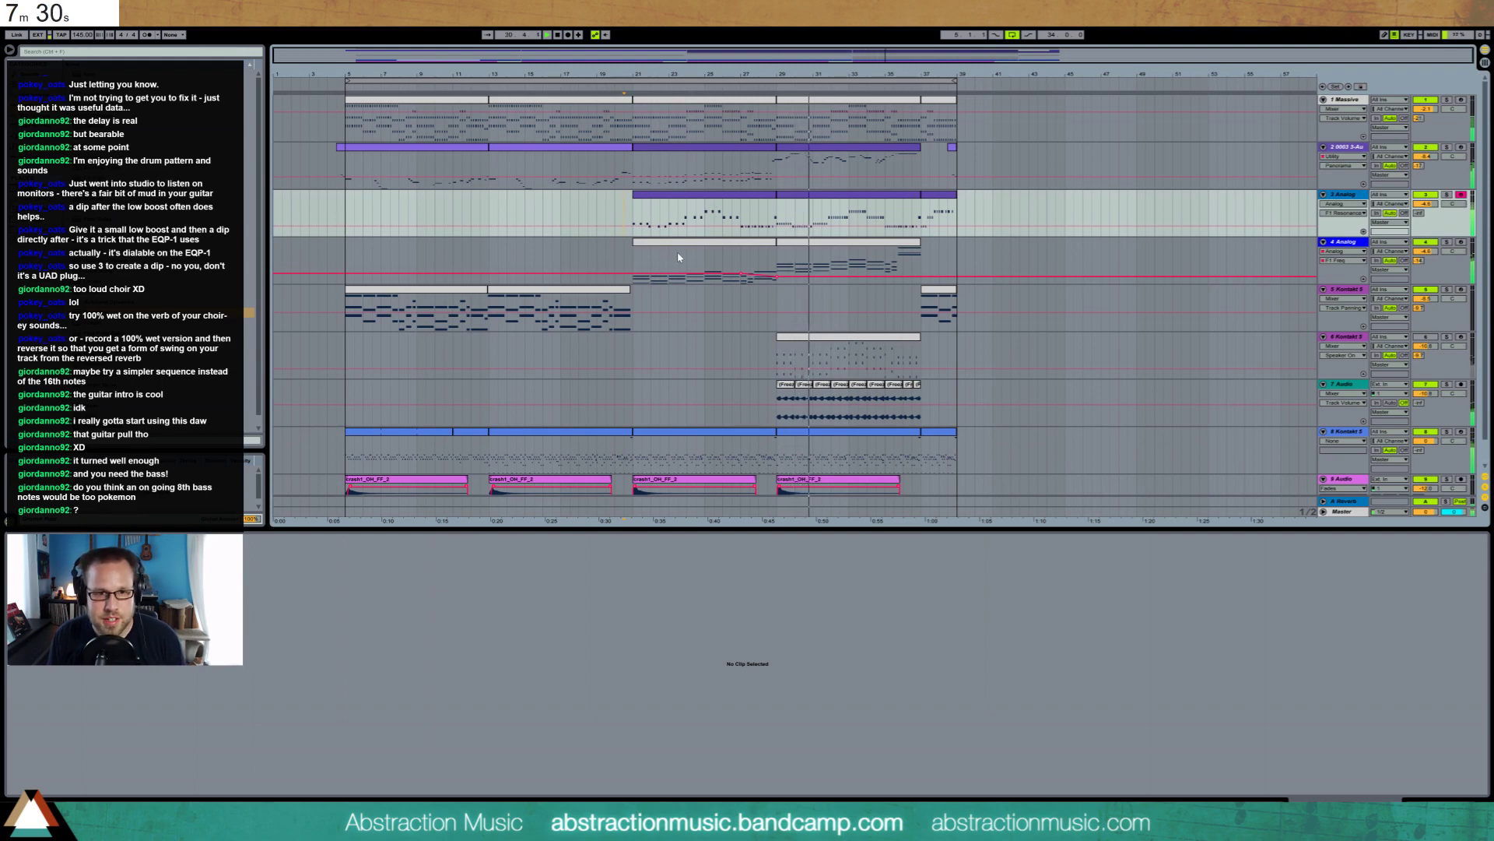
In the second track's lead clip starting at bar 29, draw a pitch-bend dip at the start of the highest note before the descending run
{"action": "double_click", "coordinate": [802, 147]}
{"action": "key", "text": "space"}
{"action": "left_click", "coordinate": [417, 636]}
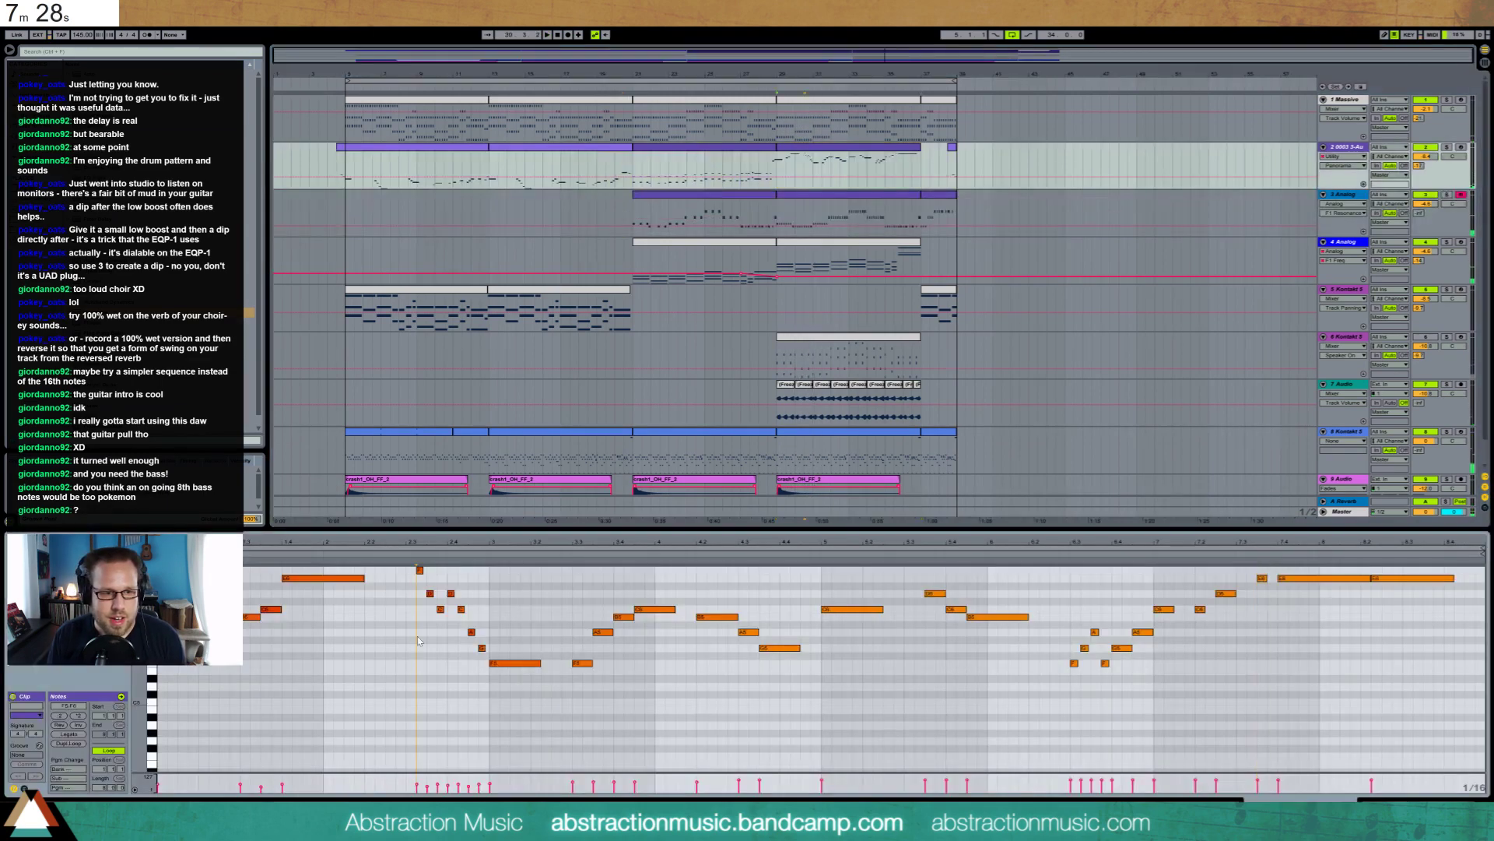
{"action": "left_click", "coordinate": [24, 789]}
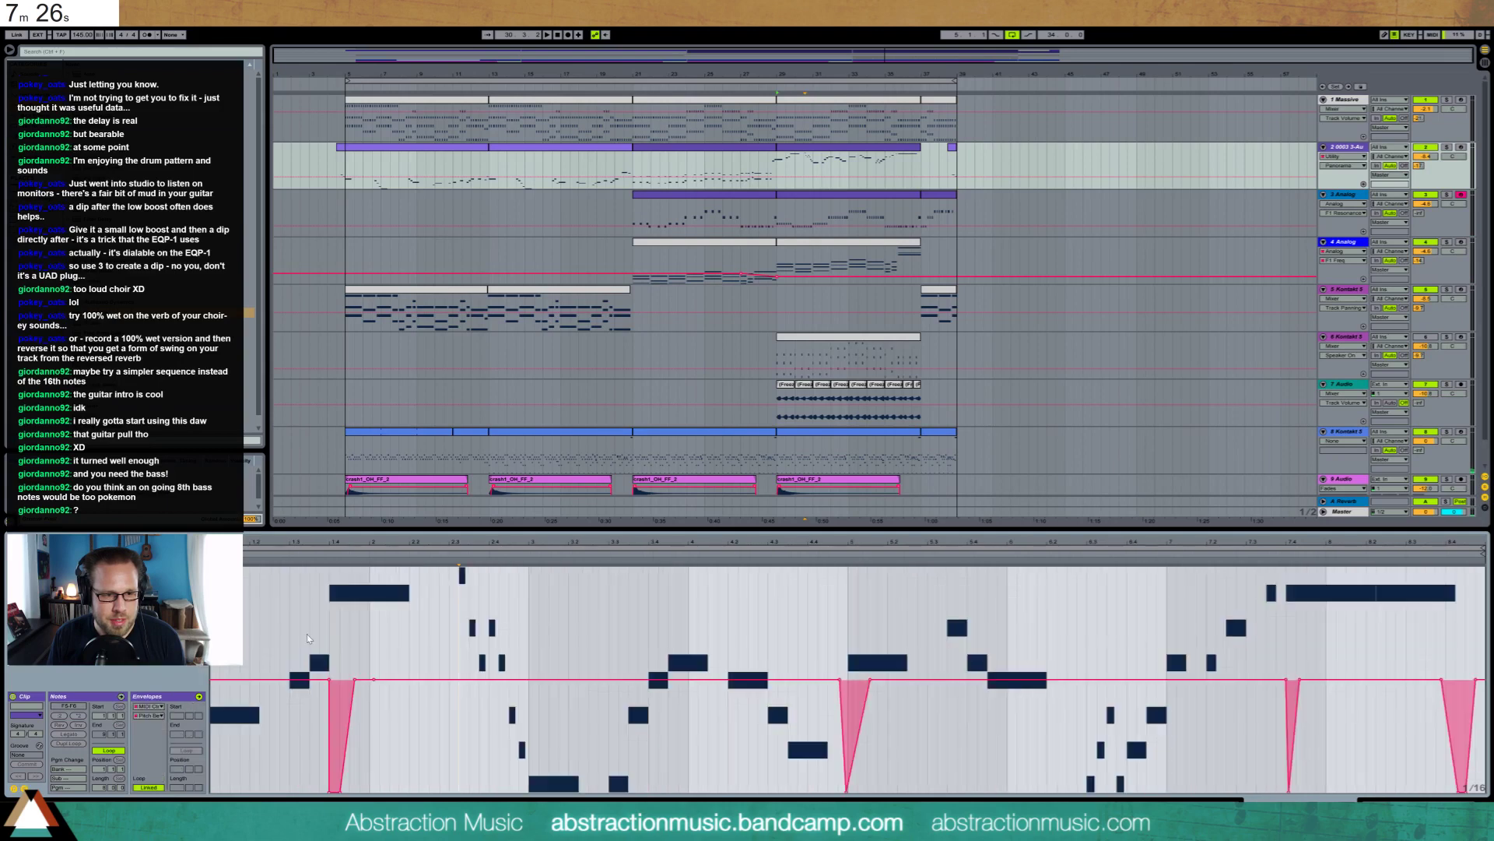
{"action": "left_click_drag", "start_coordinate": [465, 539], "coordinate": [463, 745]}
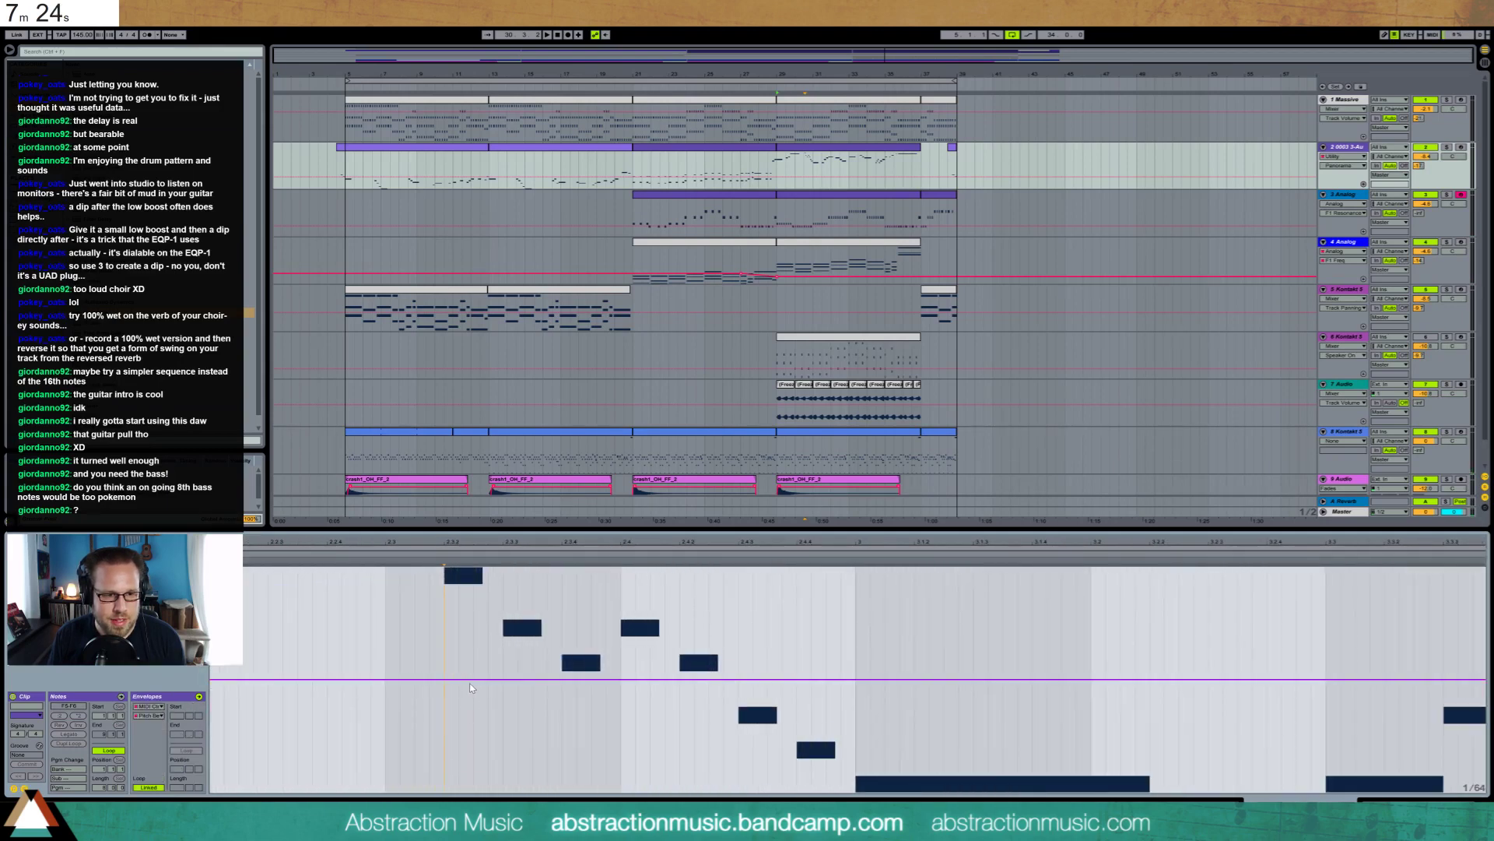
{"action": "left_click_drag", "start_coordinate": [443, 681], "coordinate": [445, 792]}
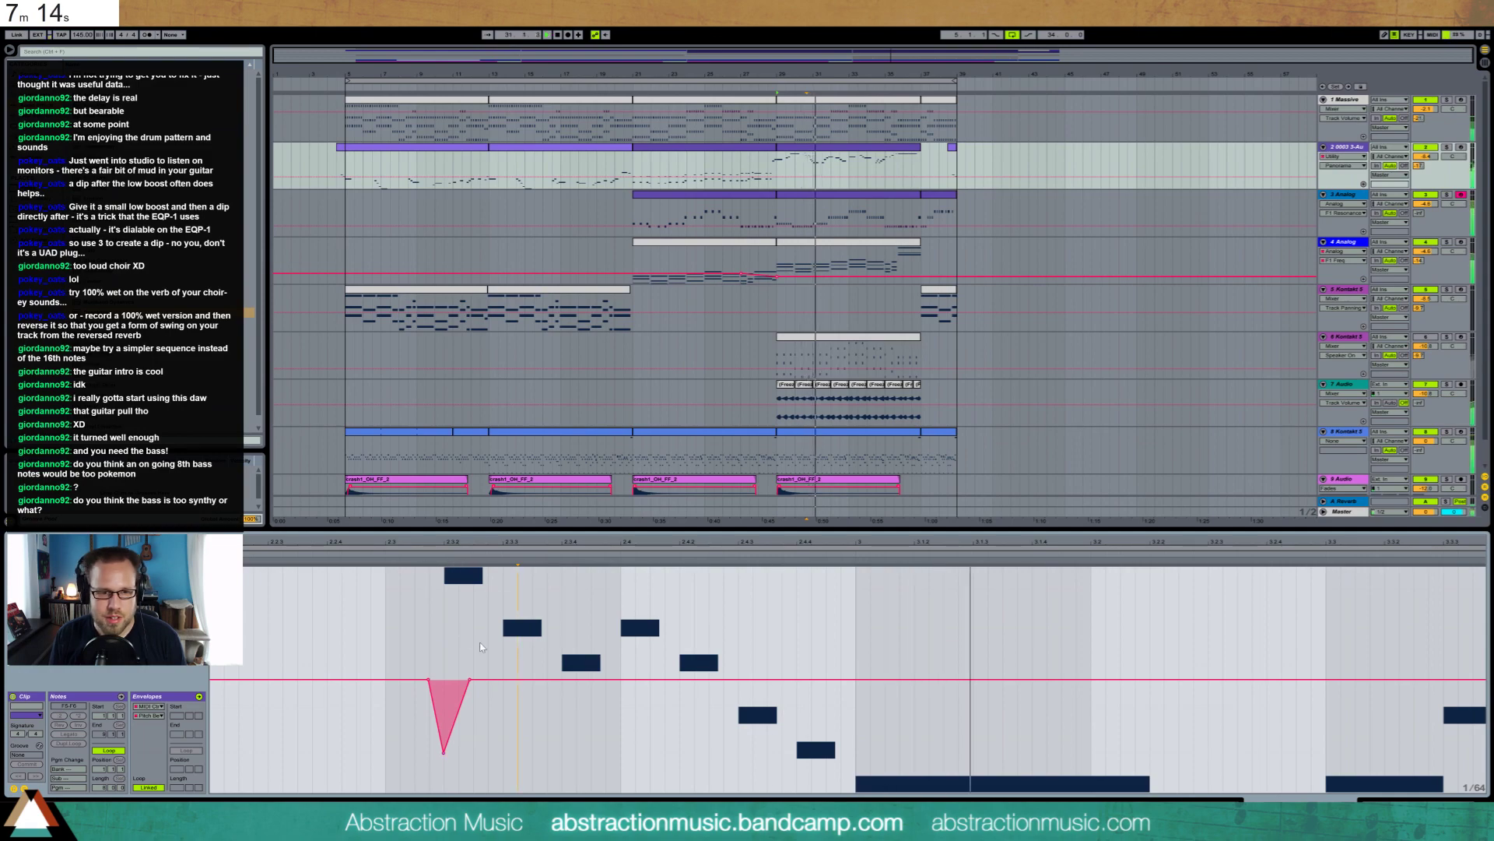
Add an EQ Eight after the Overdrive on the bass track with a low cut and a low-mid dip, and play it back
{"action": "key", "text": "shift+Tab"}
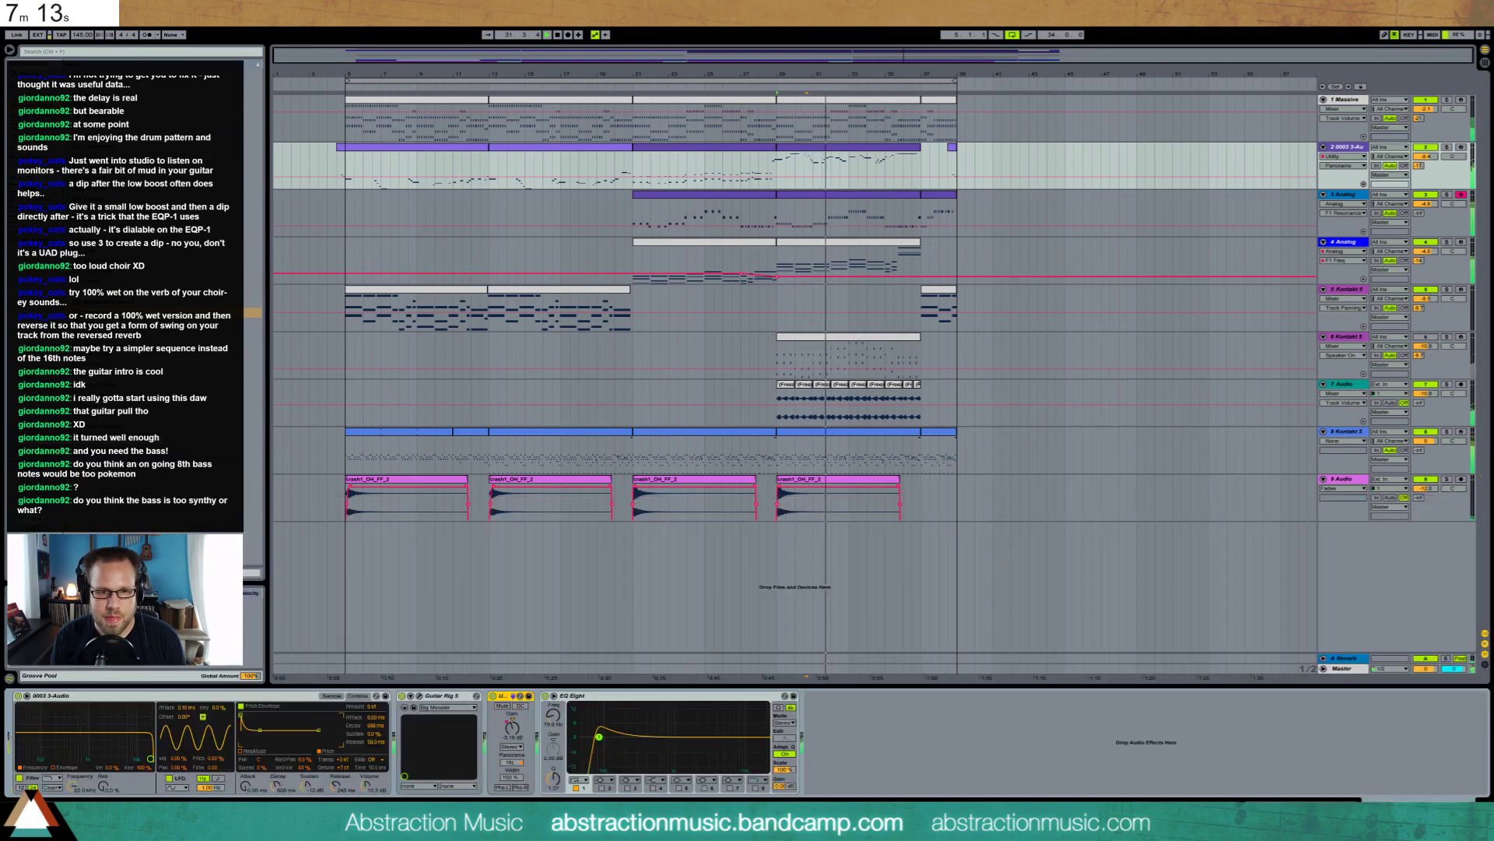
{"action": "left_click", "coordinate": [871, 196]}
{"action": "key", "text": "space"}
{"action": "left_click_drag", "start_coordinate": [101, 178], "coordinate": [530, 749]}
{"action": "key", "text": "space"}
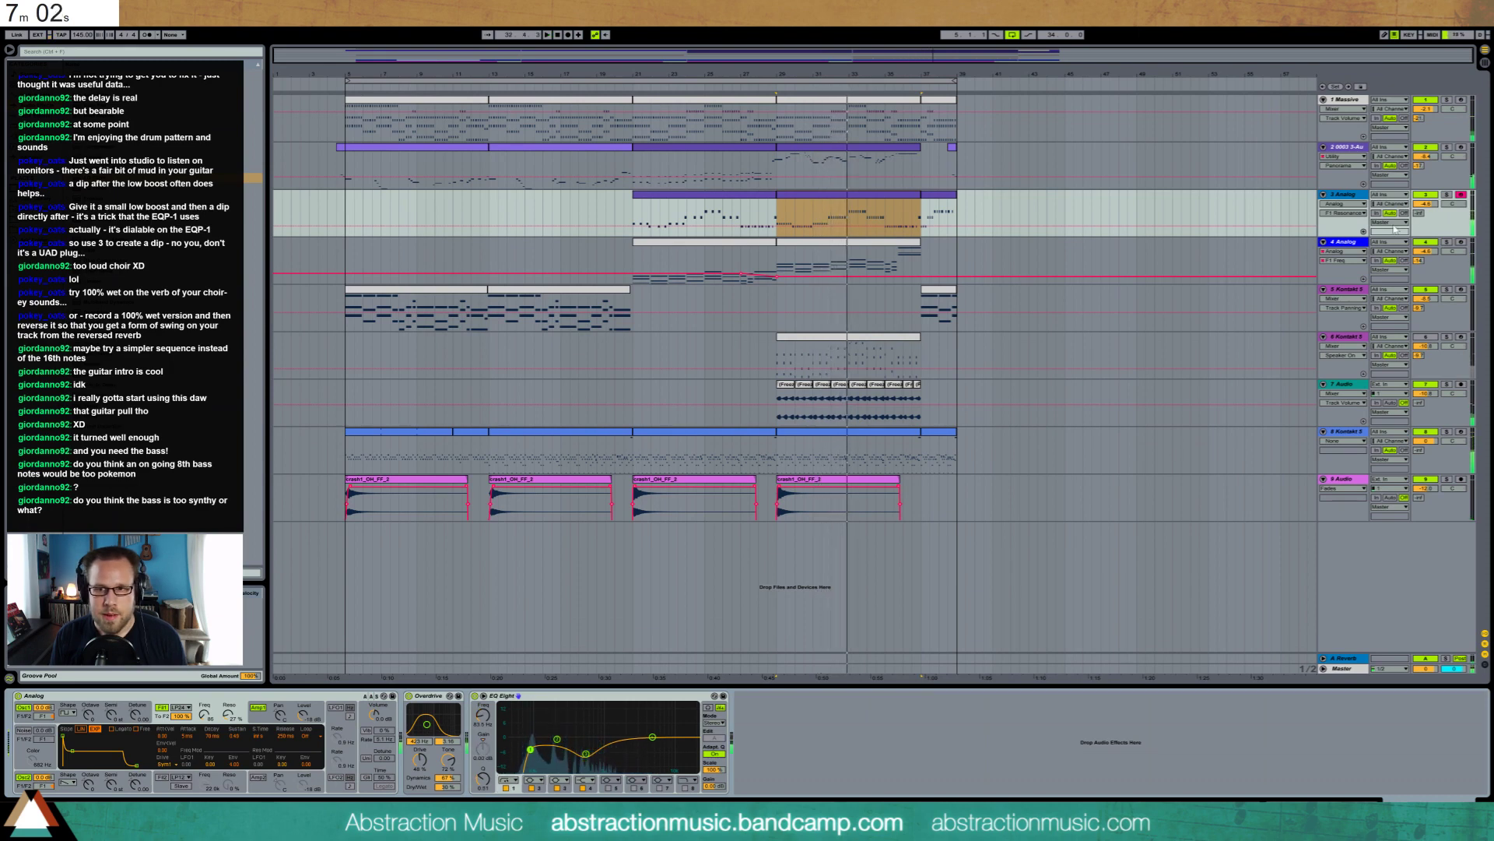
Lower the bass track's volume and slightly lengthen the decay of its Analog synth's envelope during playback
{"action": "left_click_drag", "start_coordinate": [1430, 206], "coordinate": [1430, 220]}
{"action": "key", "text": "space"}
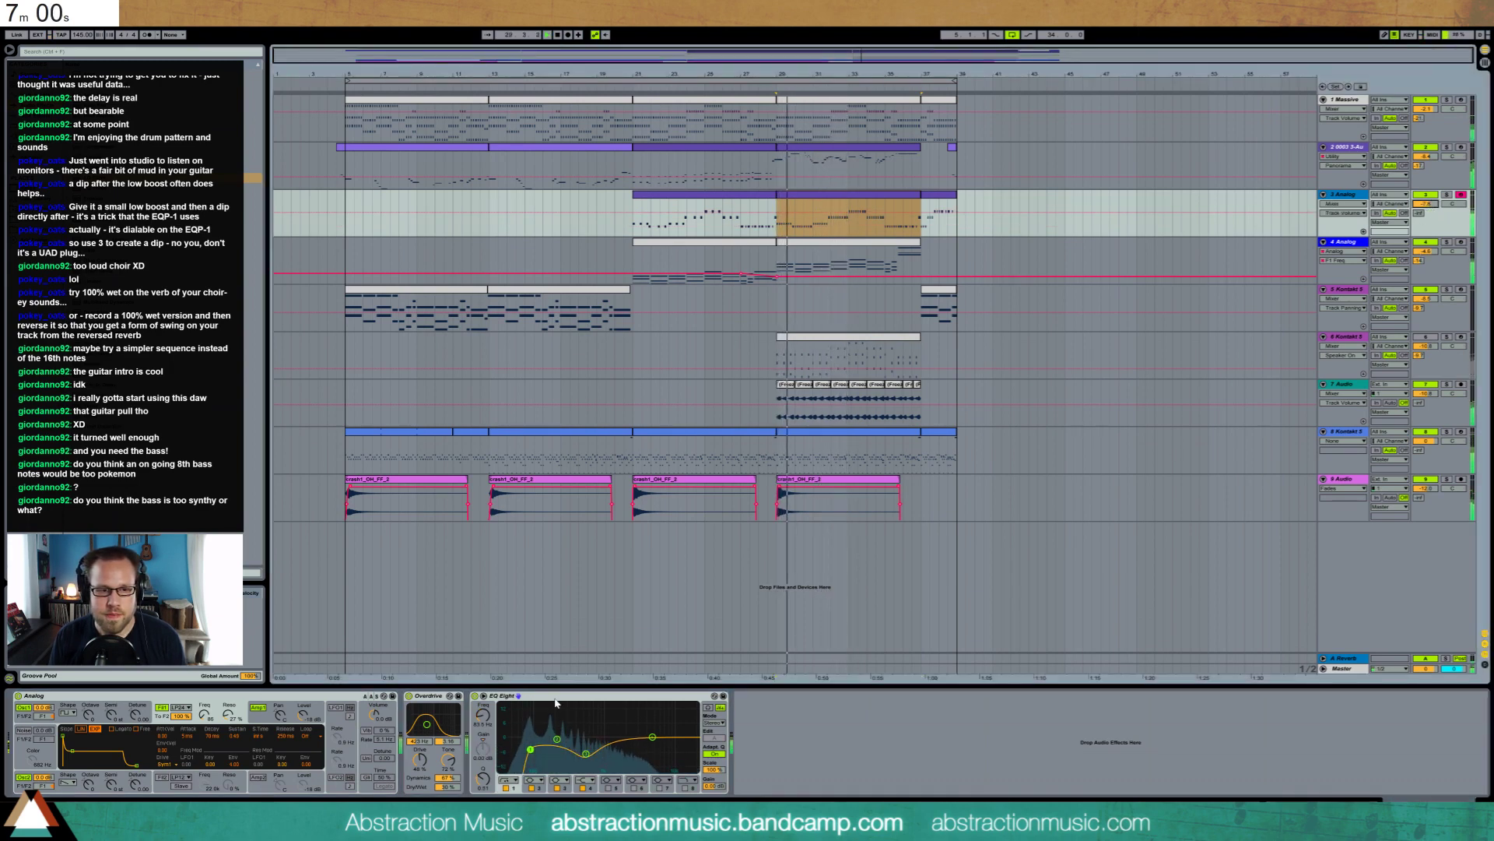
{"action": "left_click", "coordinate": [258, 707]}
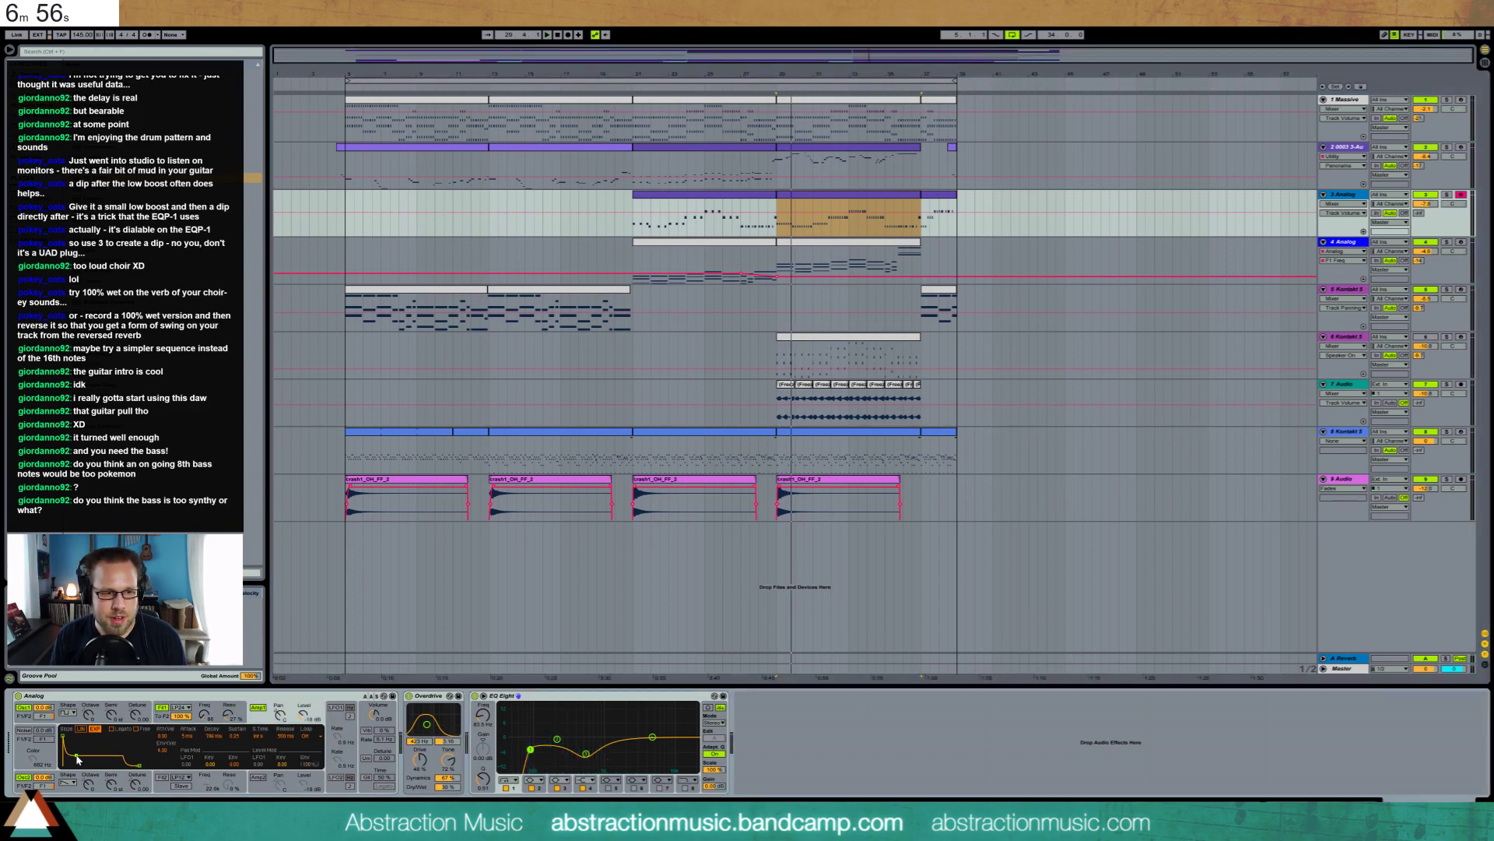
{"action": "key", "text": "space"}
{"action": "left_click_drag", "start_coordinate": [76, 756], "coordinate": [81, 754]}
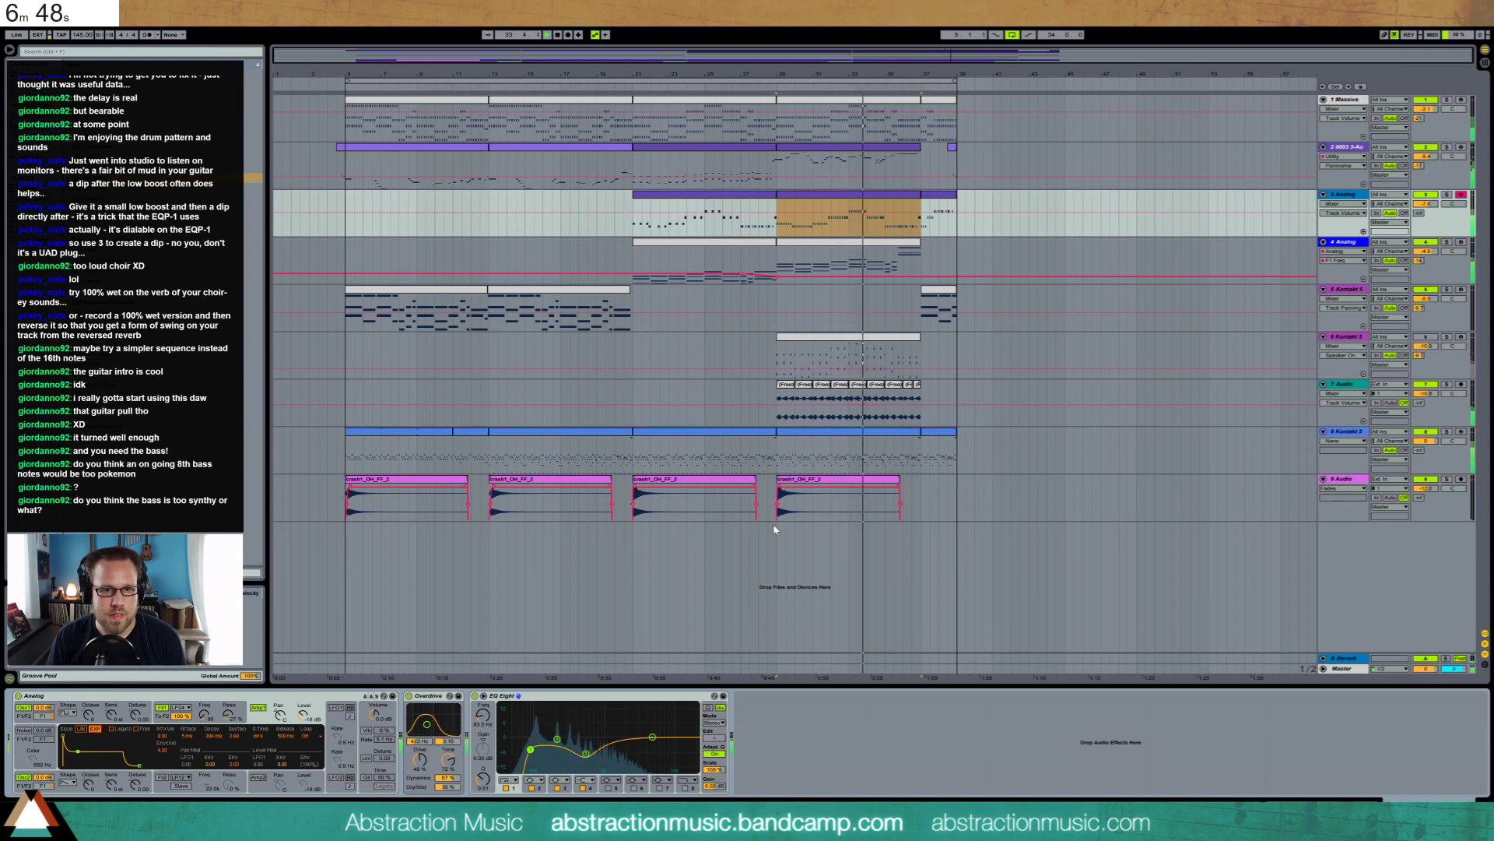
Raise the 7 Audio track's reverb send and play the section back
{"action": "left_click_drag", "start_coordinate": [1423, 405], "coordinate": [1423, 358]}
{"action": "key", "text": "space"}
{"action": "key", "text": "space"}
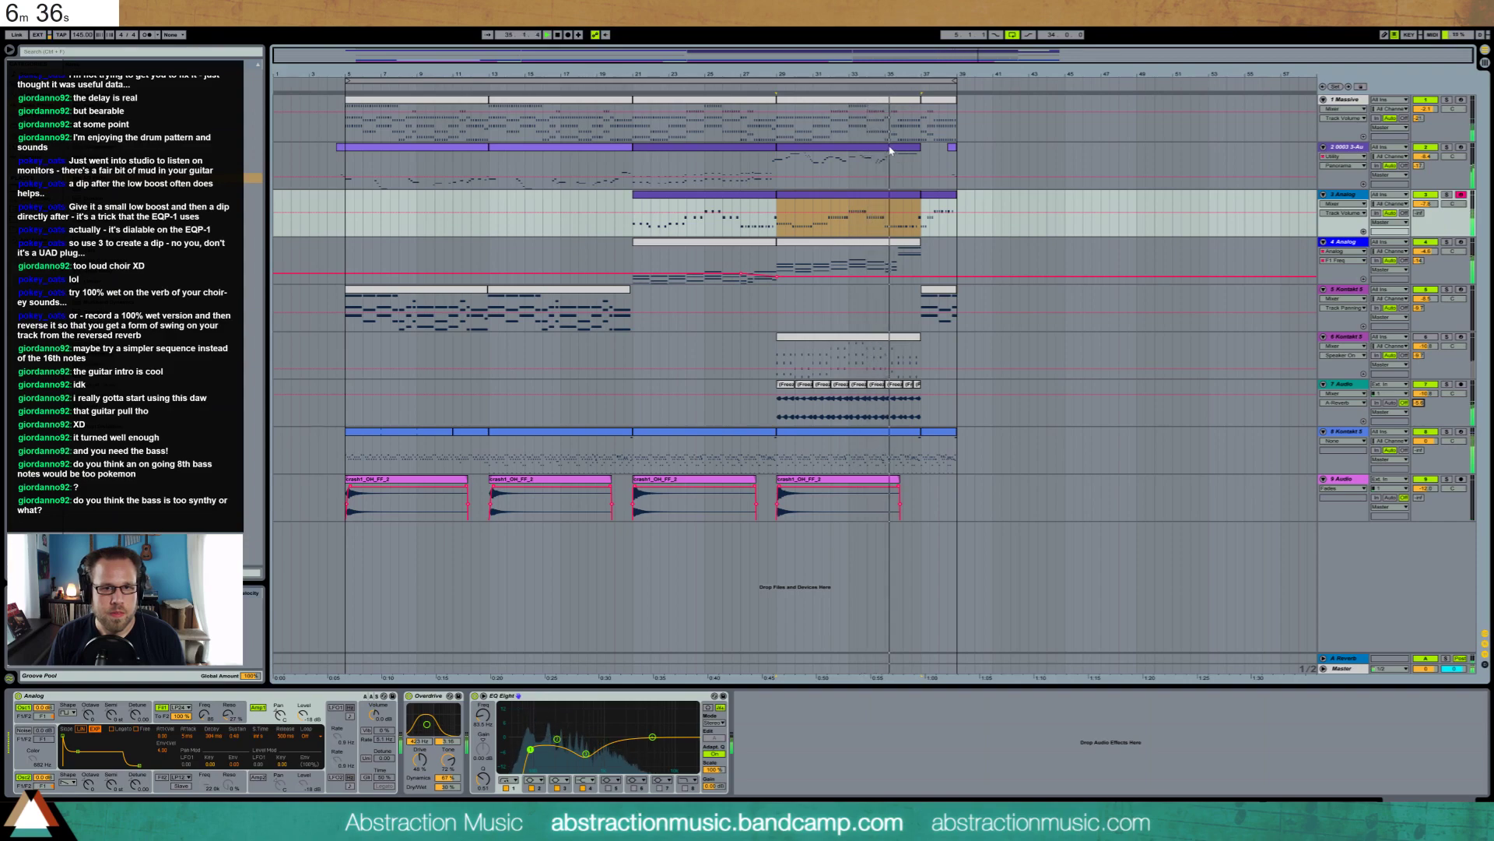
Rework the seventh bar of the drum clip starting at bar 29: add a C1 hit, delay the higher hit, and repeat the half-bar pattern
{"action": "double_click", "coordinate": [896, 438]}
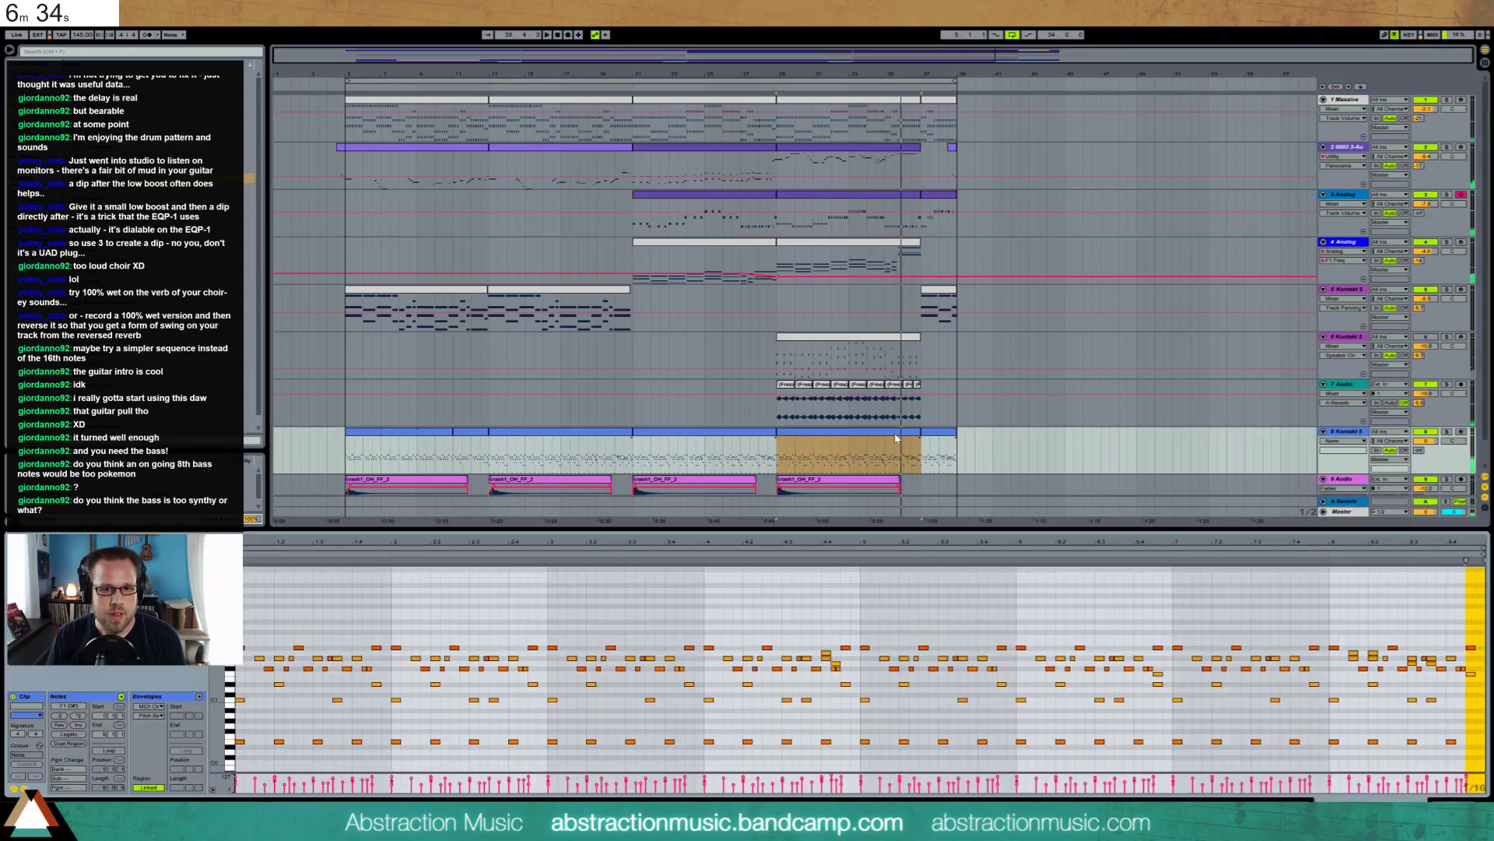
{"action": "left_click_drag", "start_coordinate": [1210, 543], "coordinate": [1024, 759]}
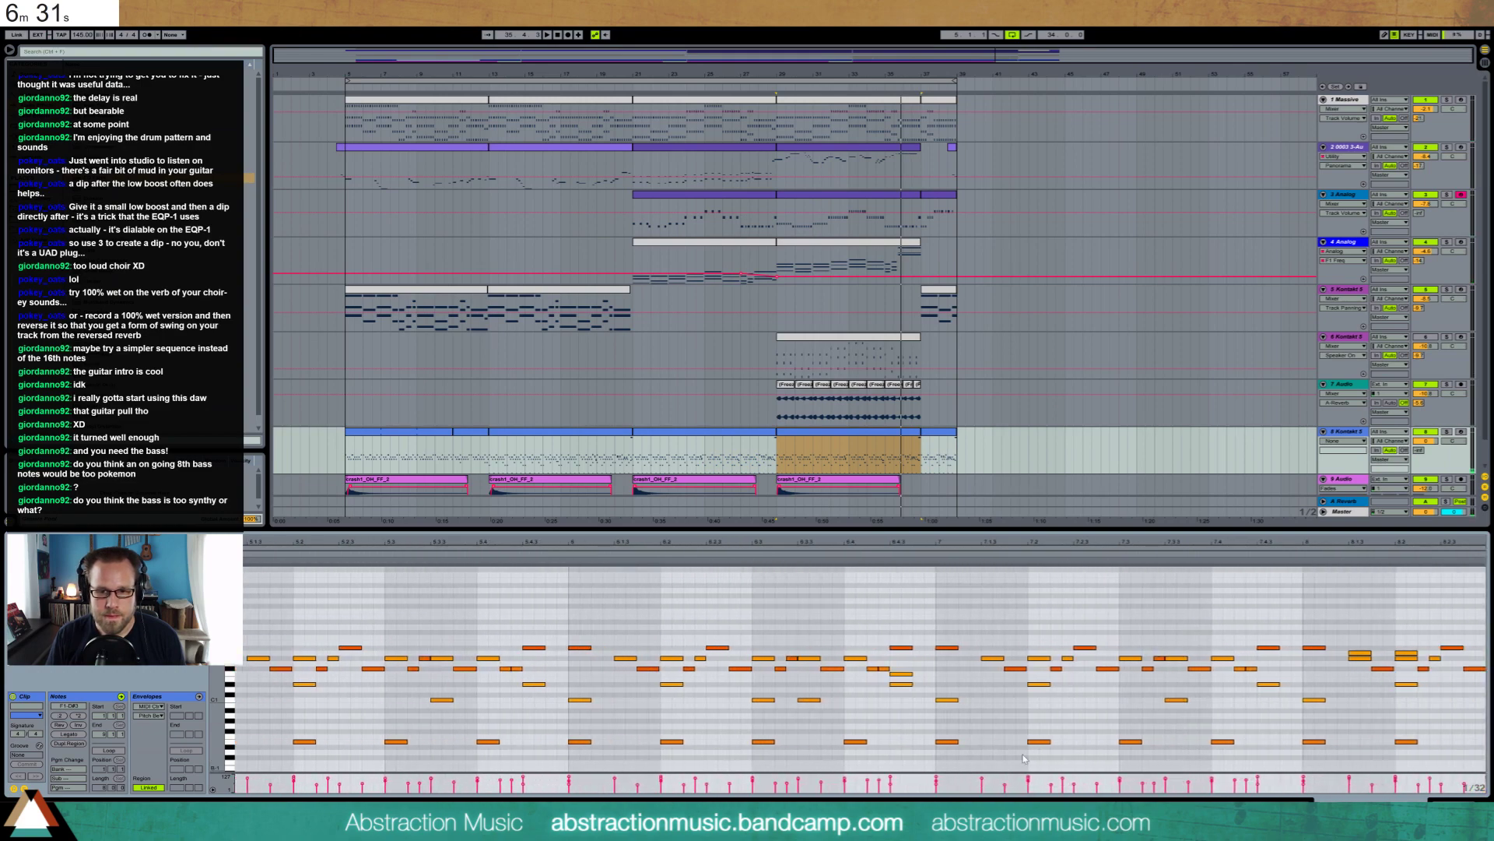
{"action": "double_click", "coordinate": [1079, 699]}
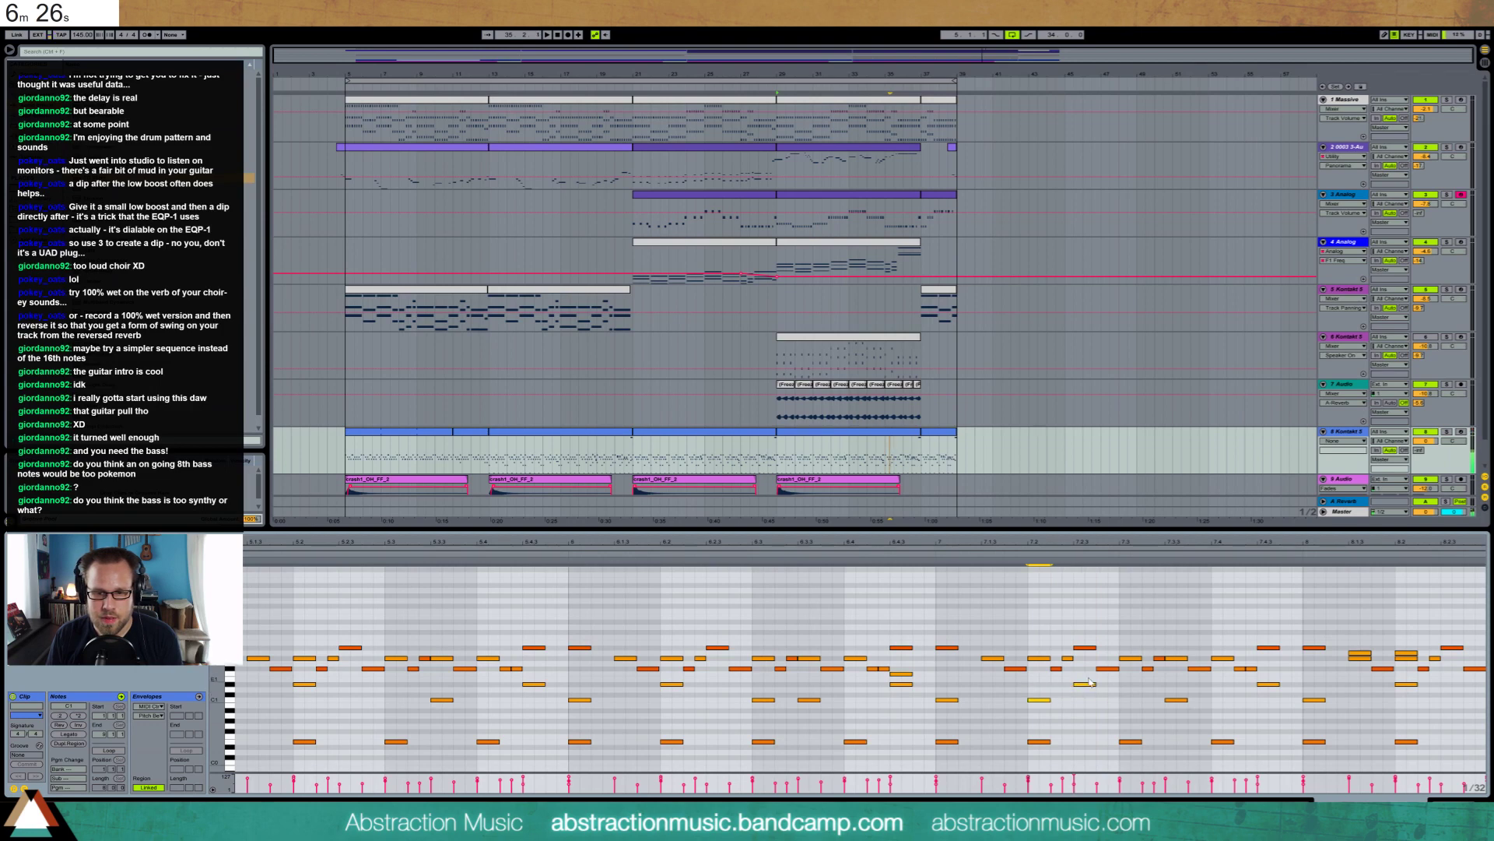
{"action": "left_click_drag", "start_coordinate": [1138, 685], "coordinate": [1227, 708]}
{"action": "left_click_drag", "start_coordinate": [1123, 685], "coordinate": [974, 711]}
{"action": "key", "text": "ctrl+d"}
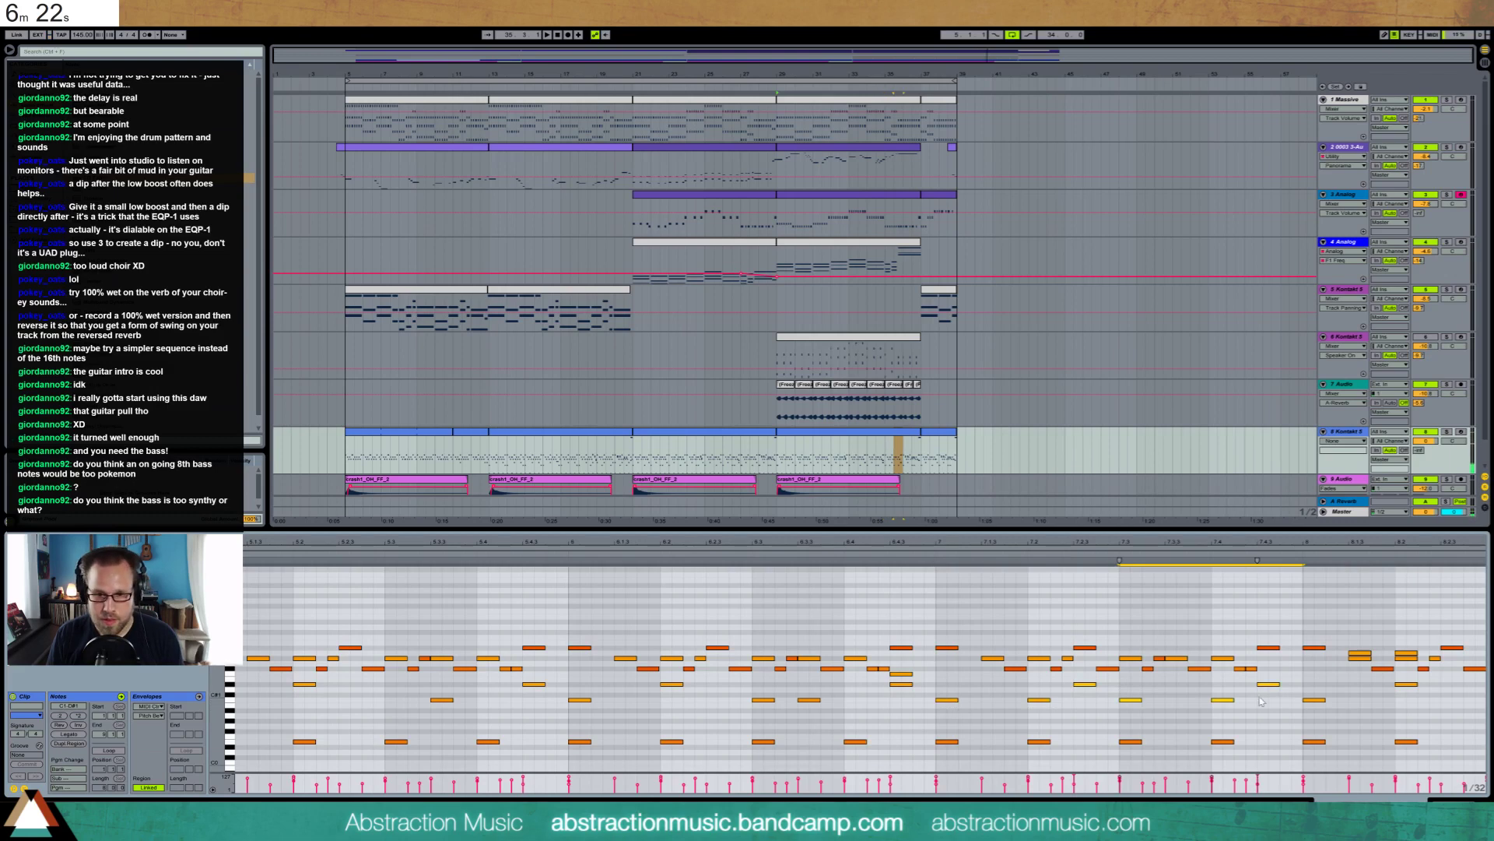
Delete the C1 hit opening the drum clip's eighth bar and the lower notes of the two doubled hits following it
{"action": "left_click", "coordinate": [1321, 693]}
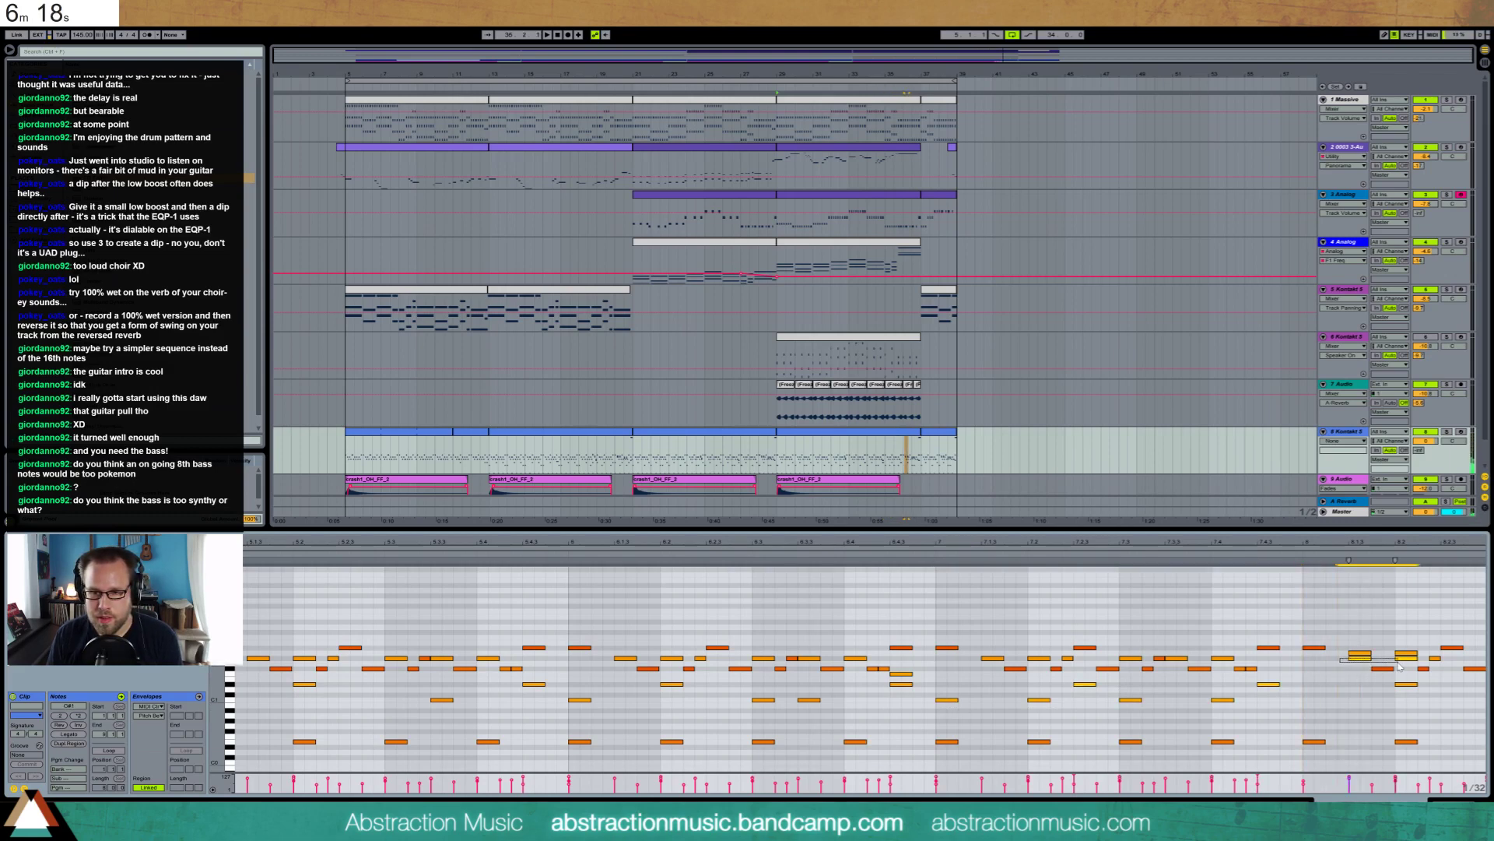
{"action": "left_click_drag", "start_coordinate": [1404, 674], "coordinate": [1406, 672]}
{"action": "key", "text": "Delete"}
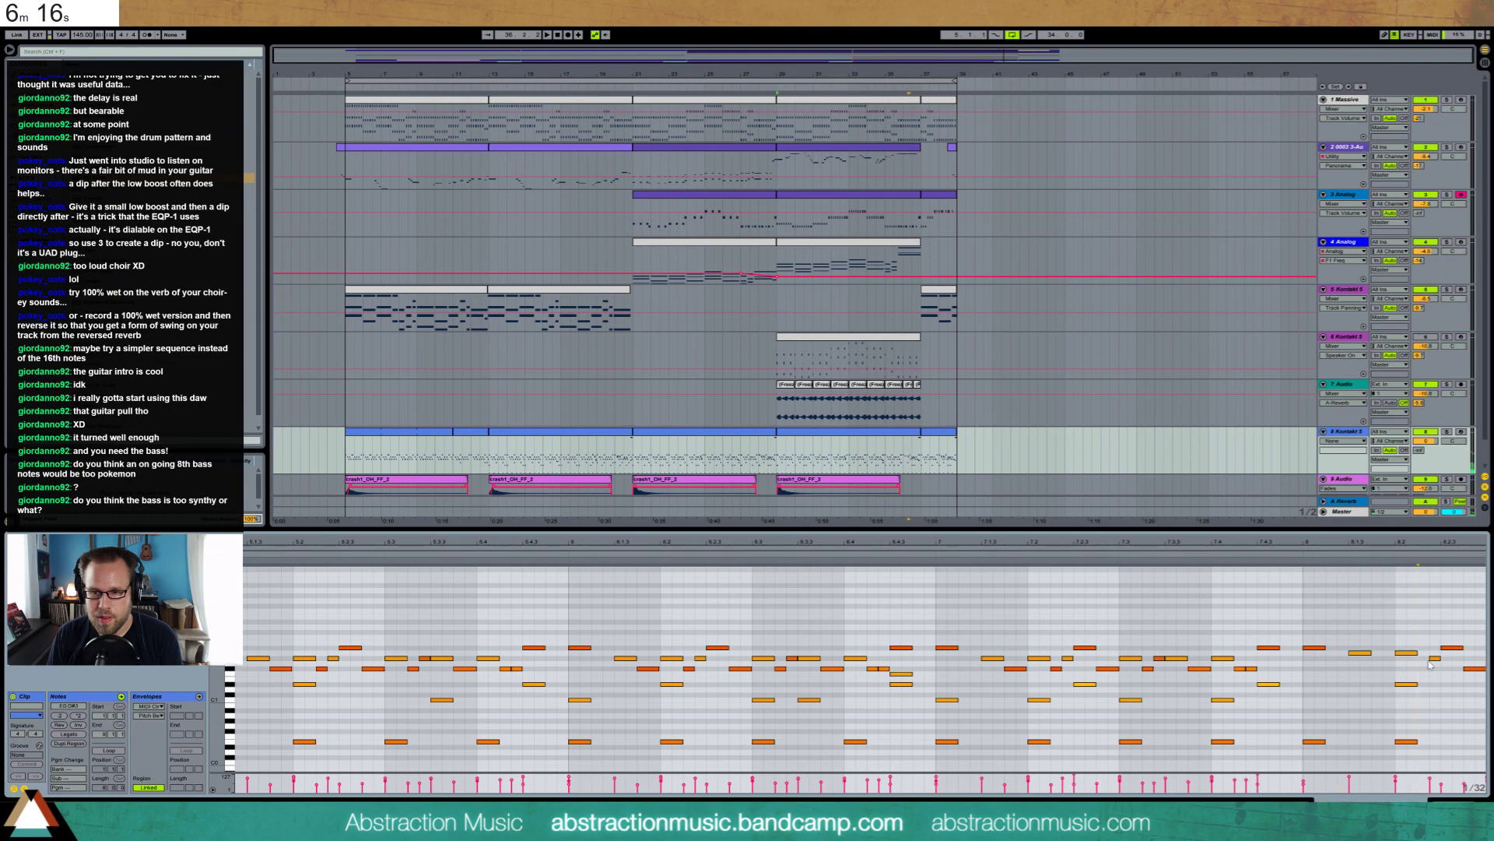
Replace the drum track's bars 37 and 38 with a duplicate of the preceding two bars and play the result
{"action": "key", "text": "space"}
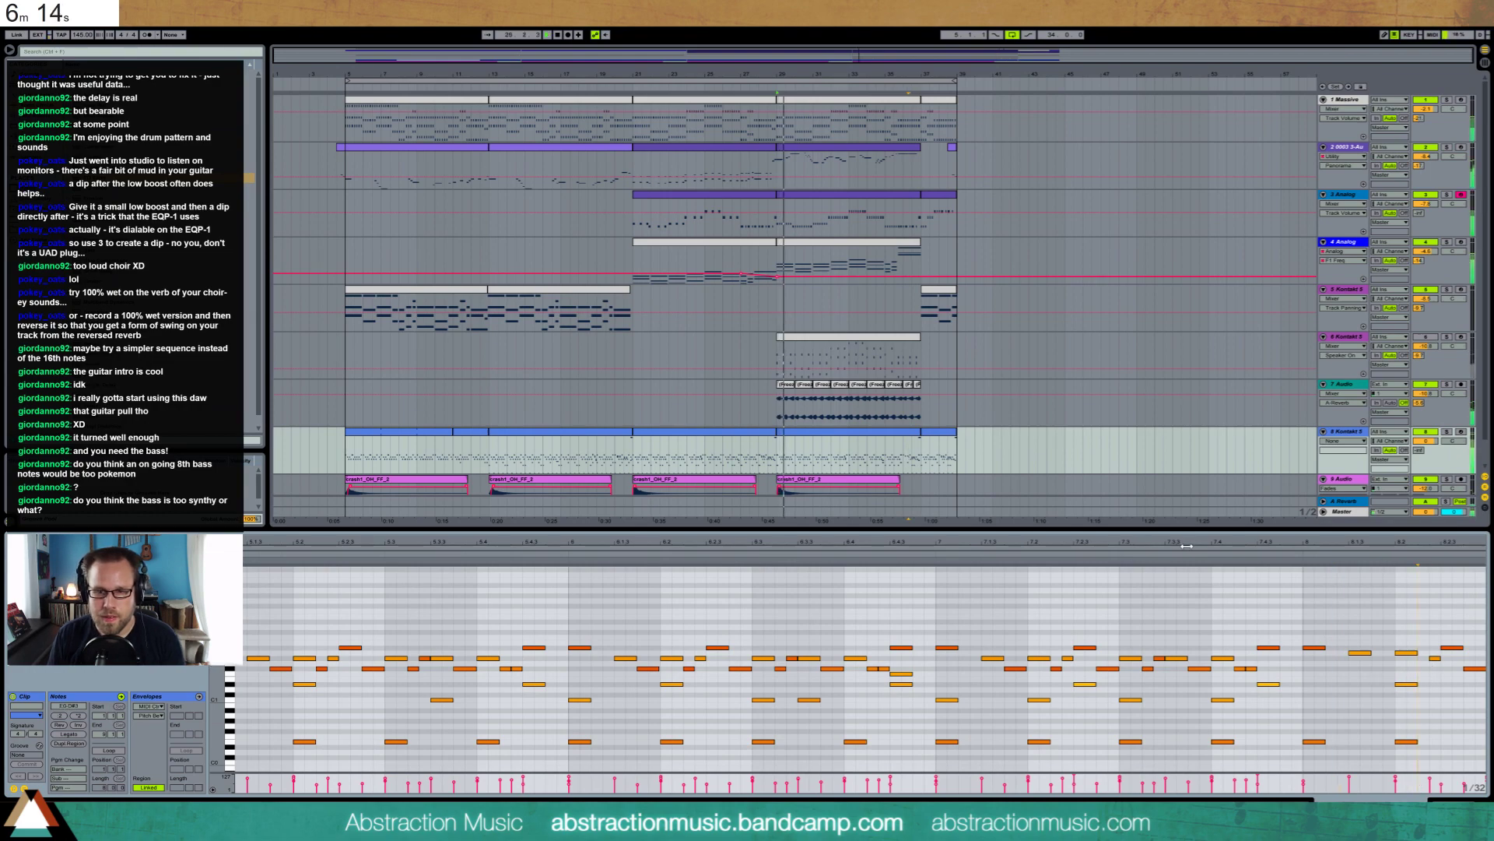
{"action": "double_click", "coordinate": [1183, 543]}
{"action": "left_click", "coordinate": [1109, 567]}
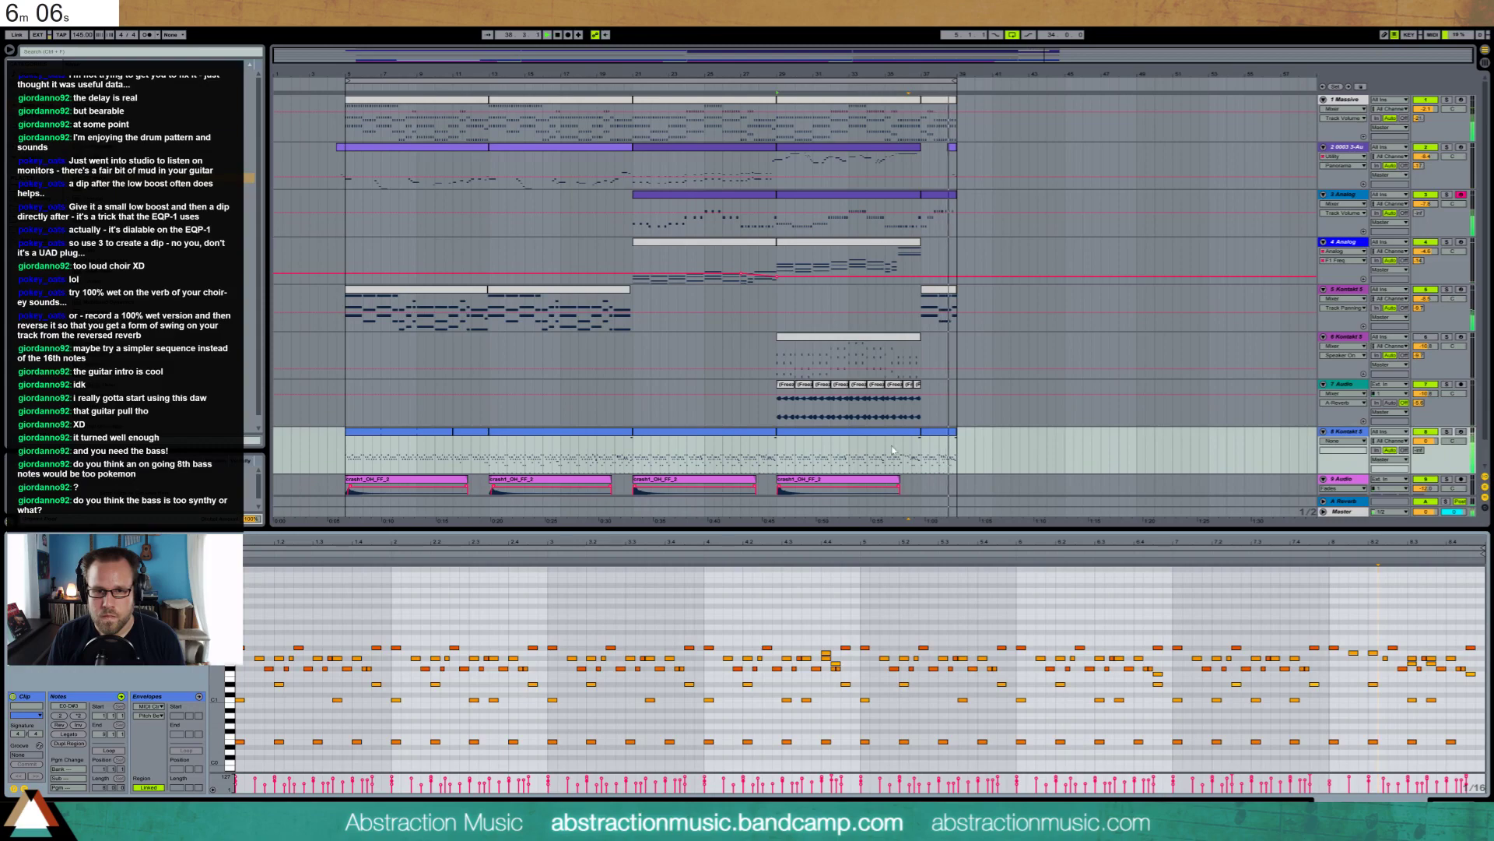
{"action": "left_click_drag", "start_coordinate": [886, 457], "coordinate": [920, 457]}
{"action": "key", "text": "space"}
{"action": "key", "text": "ctrl+d"}
{"action": "key", "text": "space"}
{"action": "key", "text": "space"}
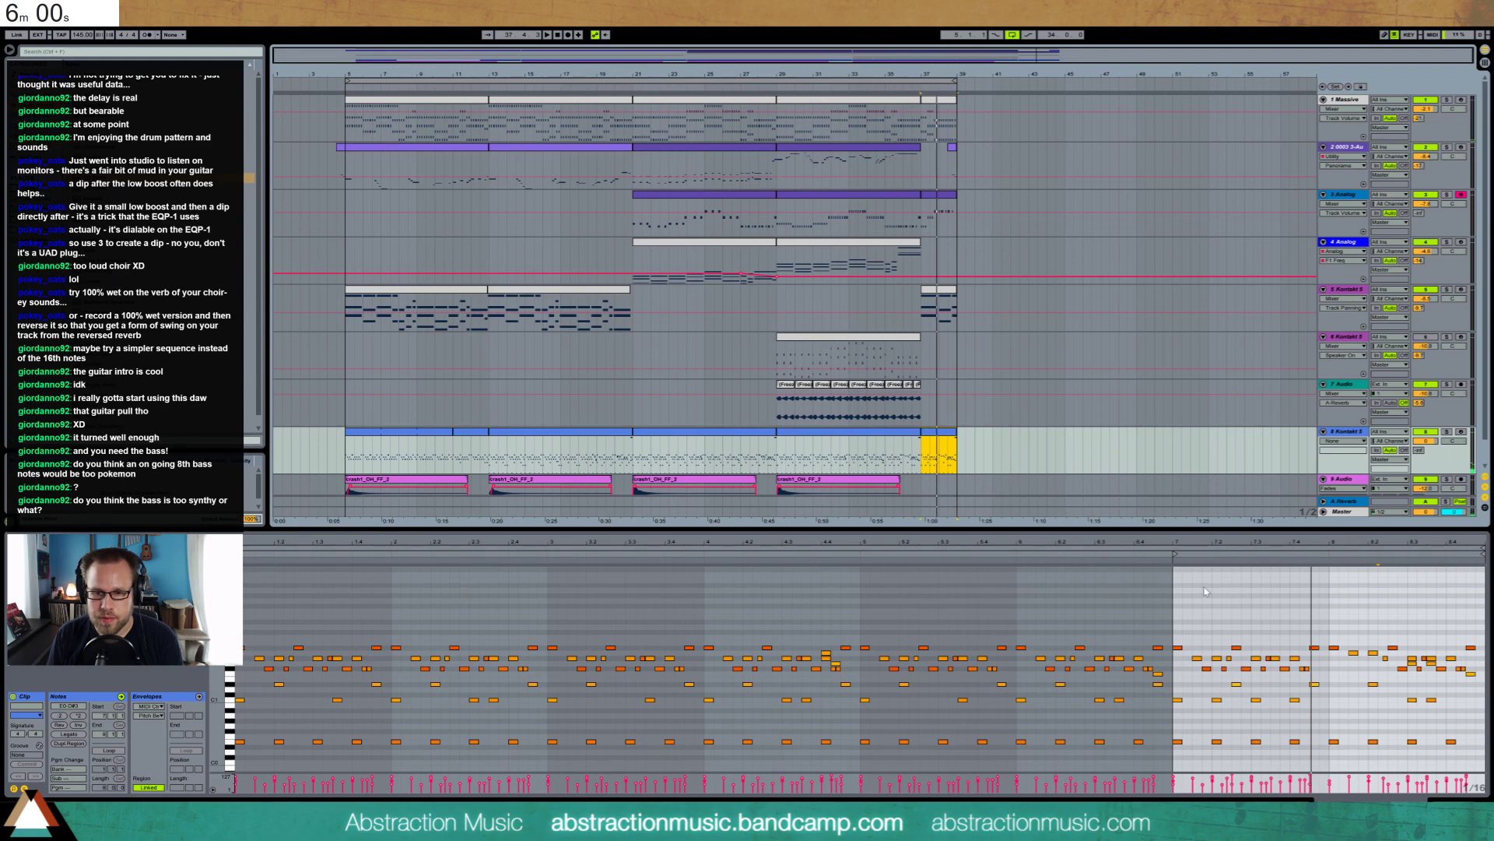
Add hits to the last bar of the drum clip at bar 37, including two high hits near its end with the second one lengthened
{"action": "left_click_drag", "start_coordinate": [1251, 686], "coordinate": [1265, 710]}
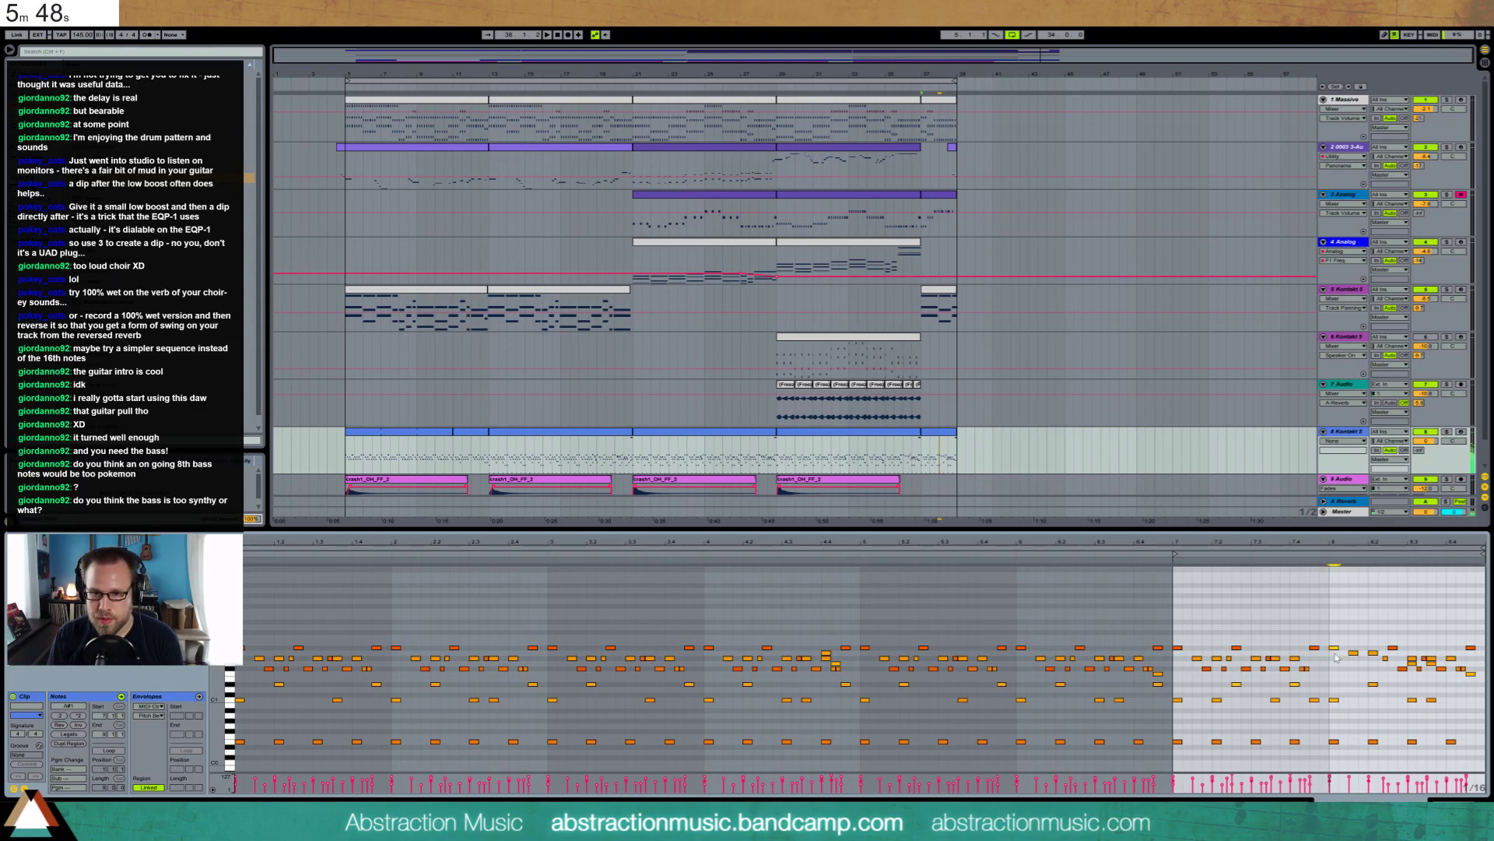
{"action": "key", "text": "space"}
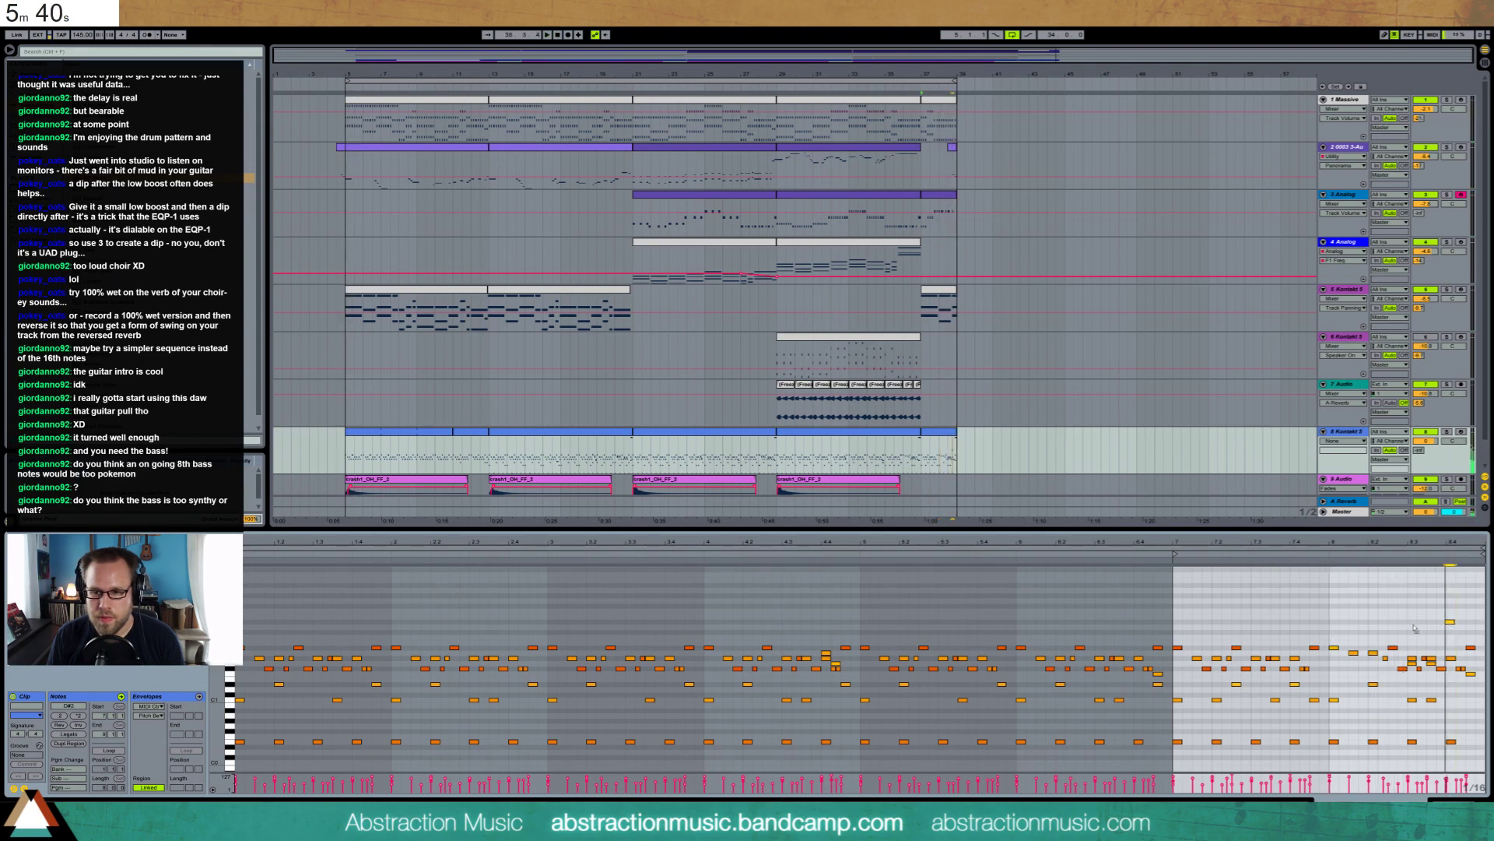
{"action": "left_click_drag", "start_coordinate": [1413, 624], "coordinate": [1410, 626]}
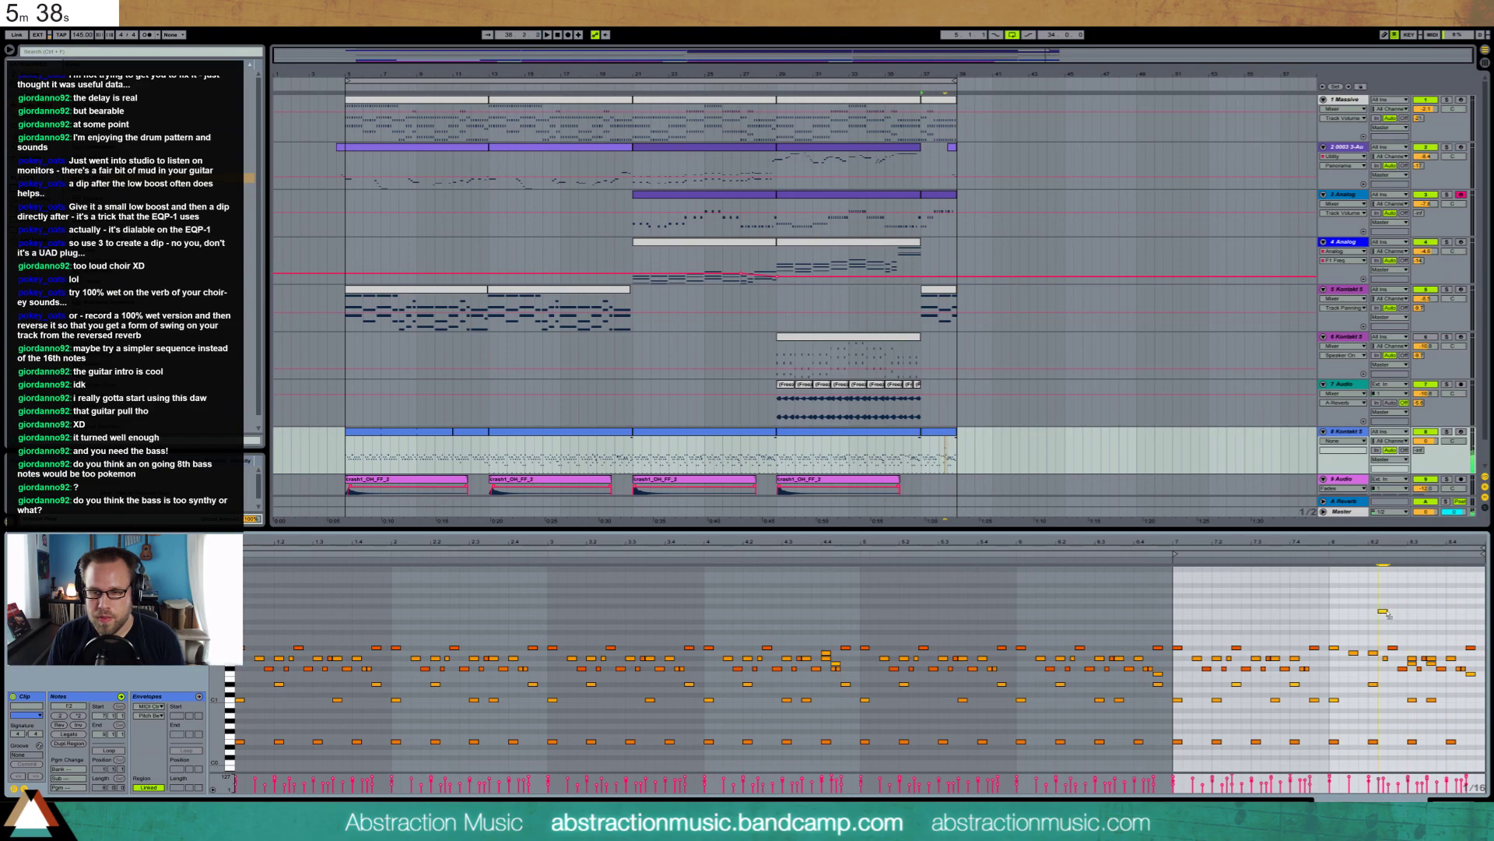
{"action": "double_click", "coordinate": [1410, 623]}
{"action": "left_click_drag", "start_coordinate": [1410, 622], "coordinate": [1433, 622]}
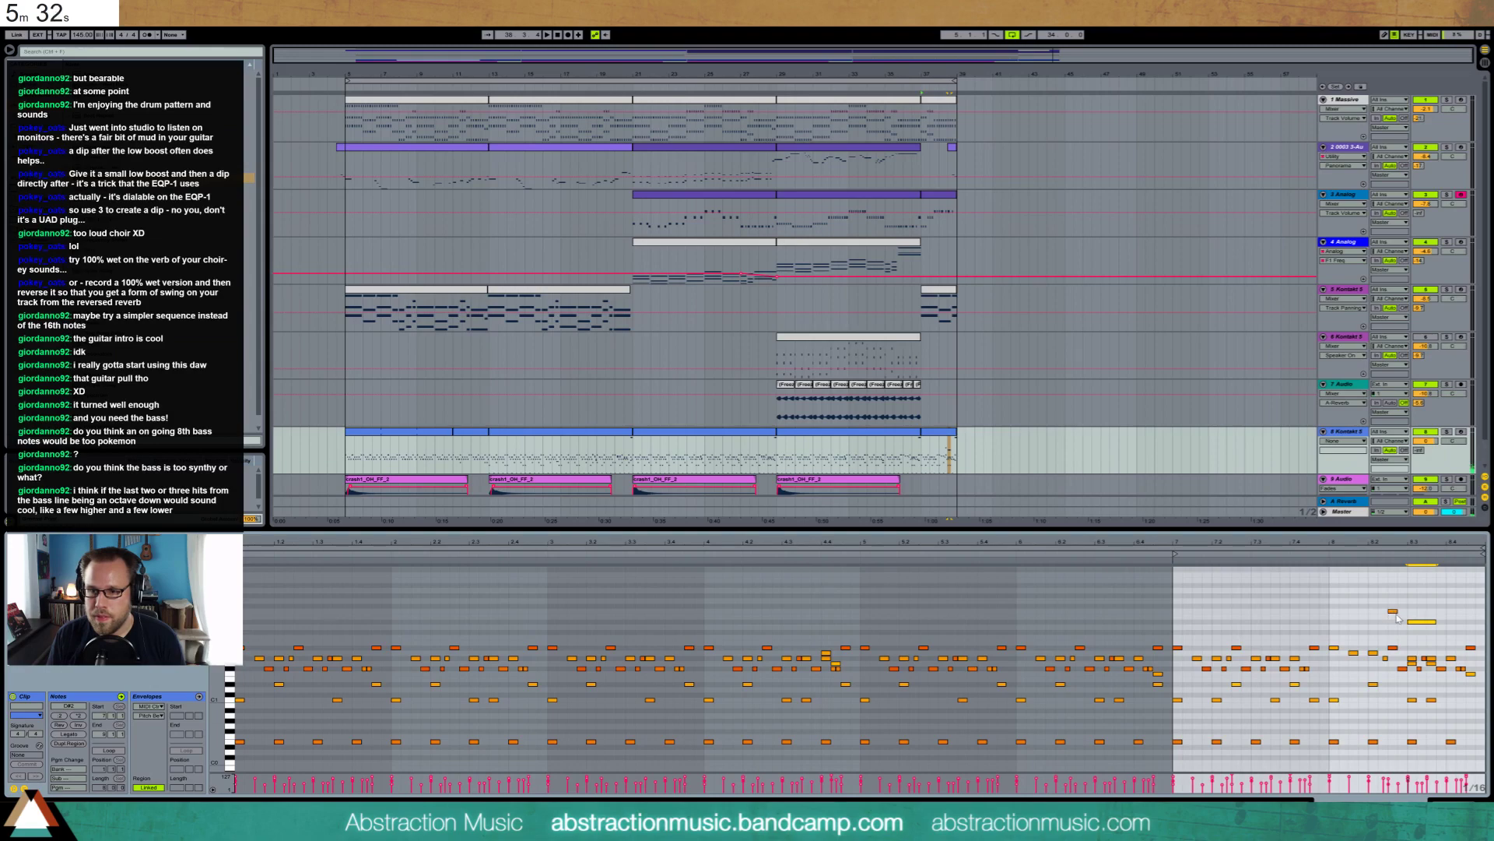
Lower the last three notes of the 3 Analog bass clip starting at bar 37 by an octave and play the ending
{"action": "left_click", "coordinate": [910, 200]}
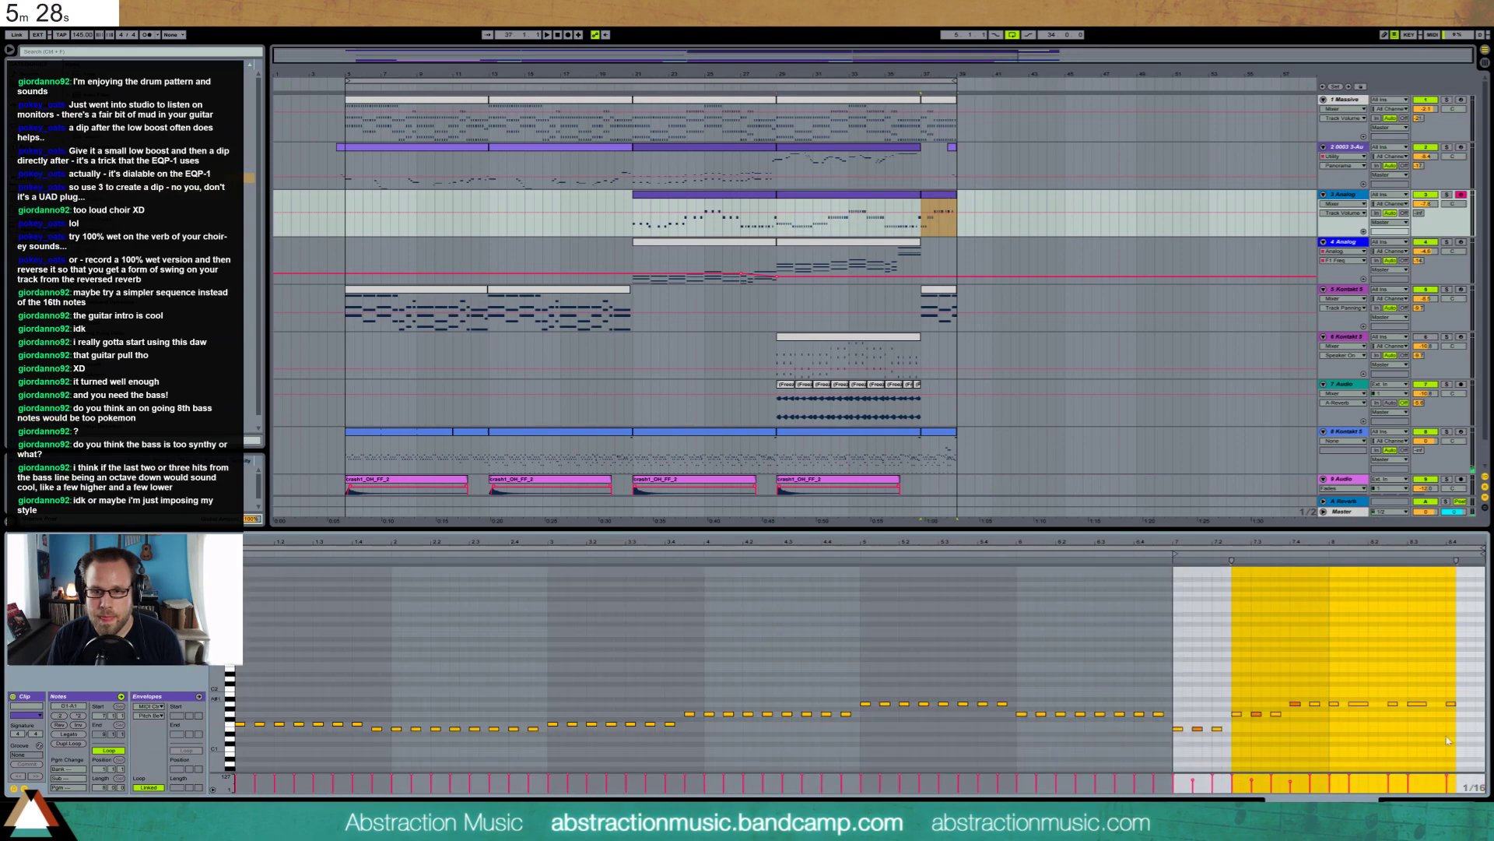
{"action": "left_click", "coordinate": [950, 202]}
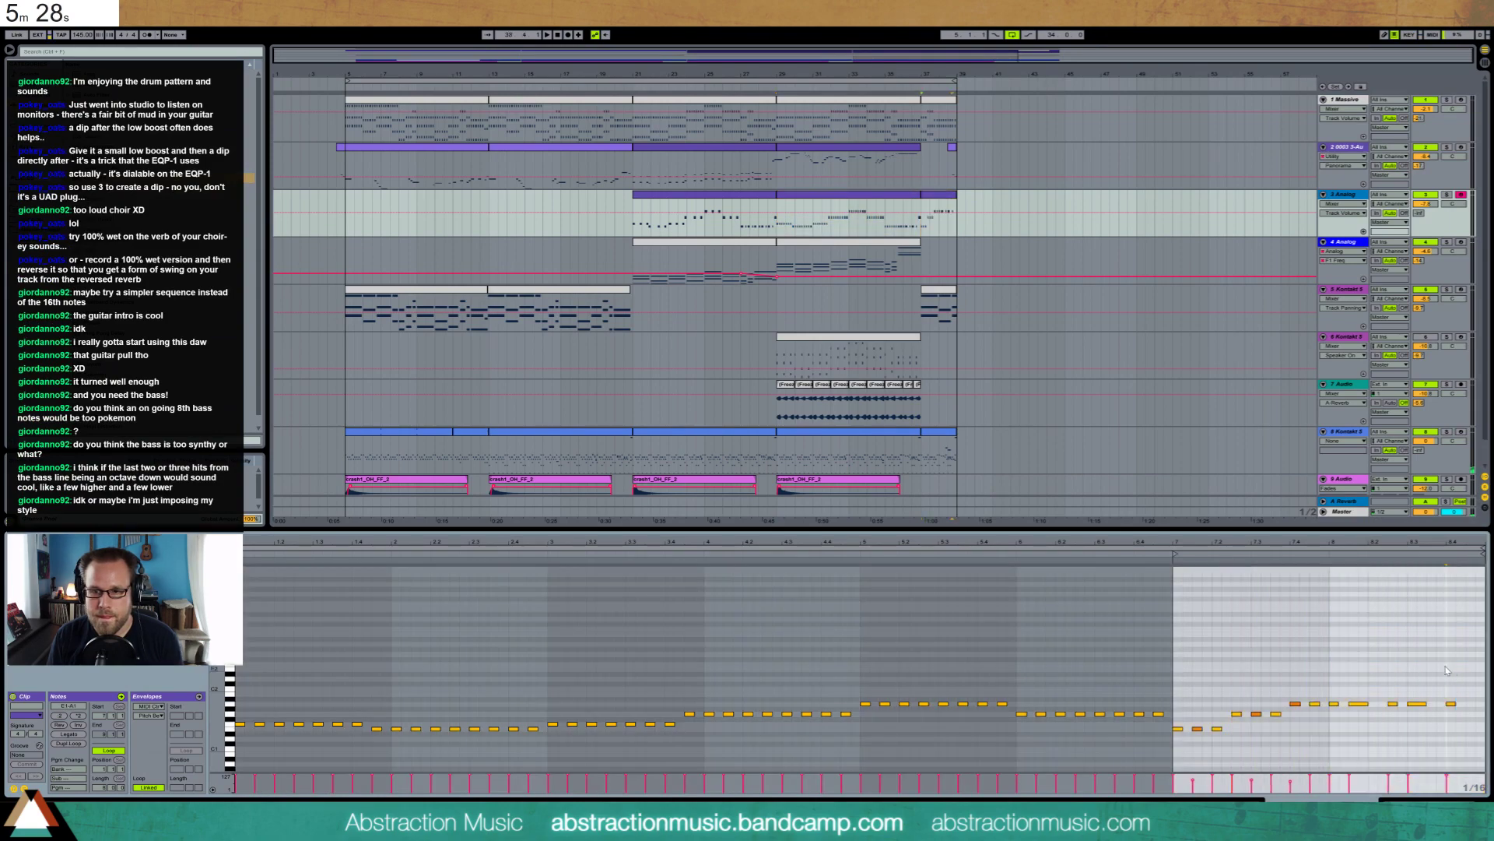
{"action": "left_click_drag", "start_coordinate": [1388, 665], "coordinate": [1481, 730]}
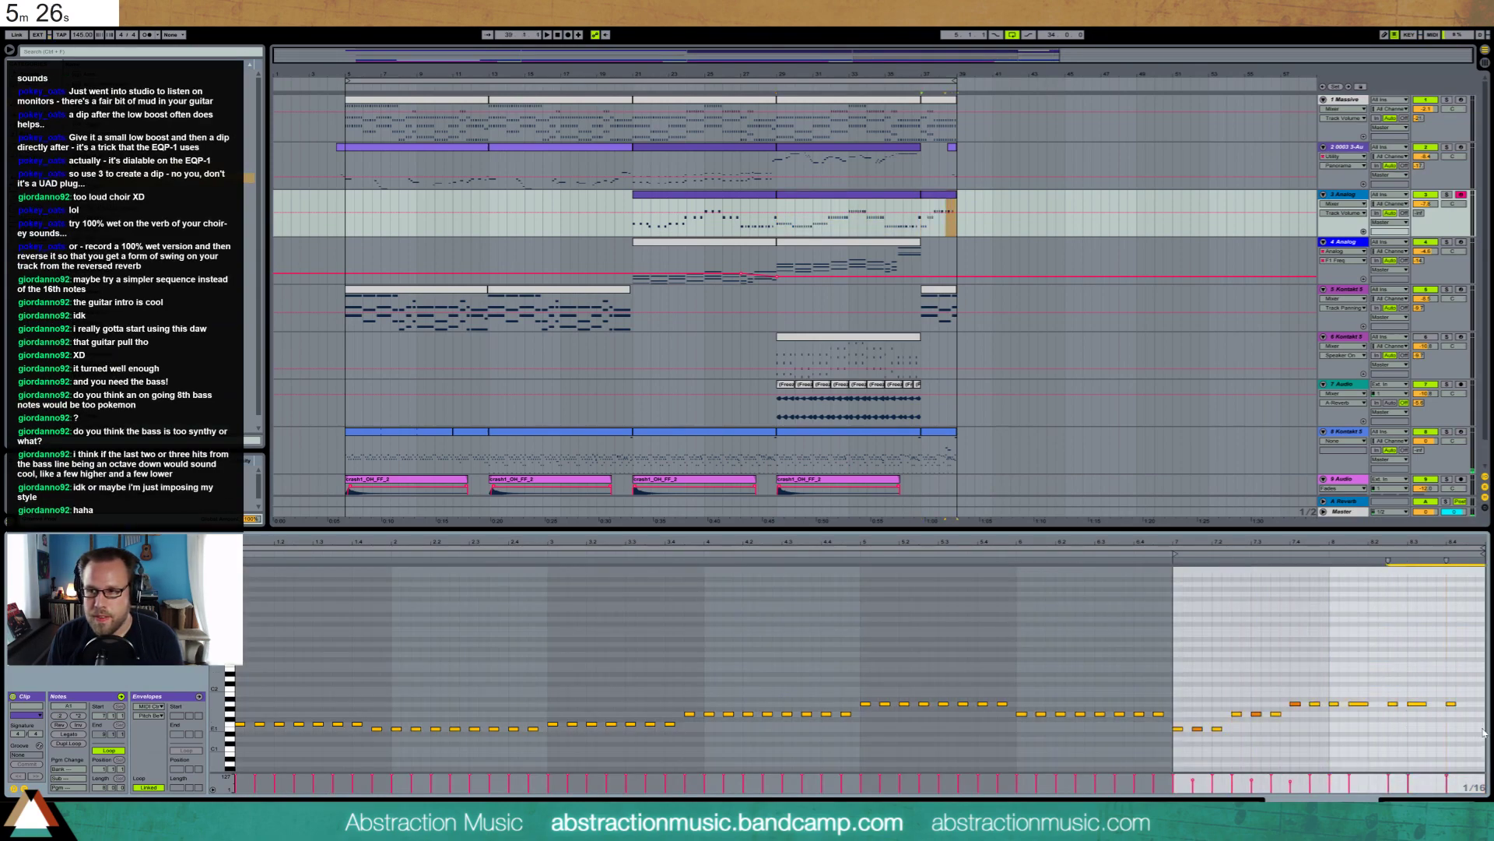
{"action": "key", "text": "shift+Down"}
{"action": "key", "text": "space"}
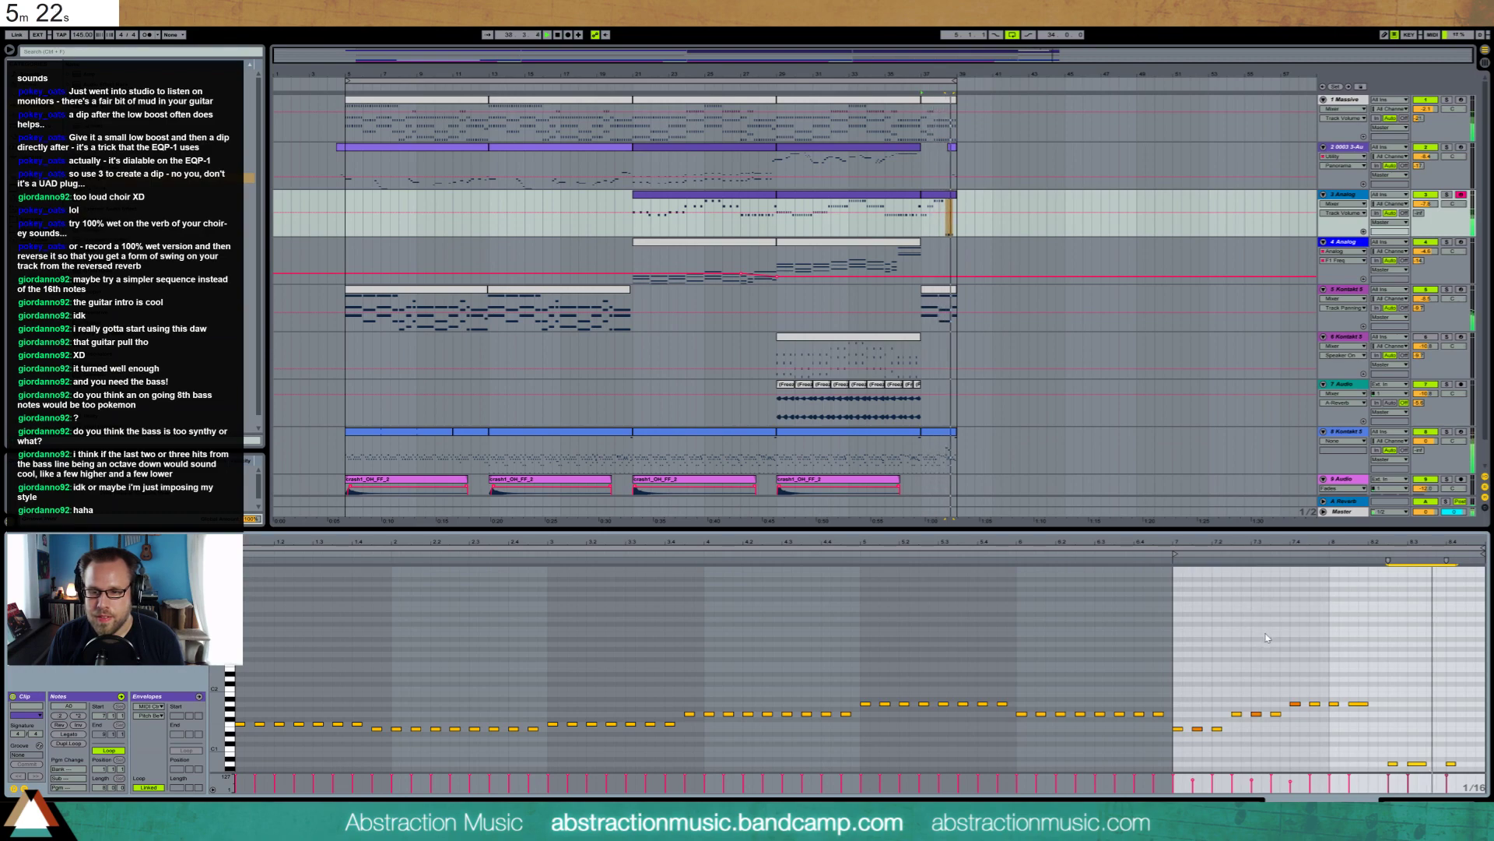
Lower the last two notes in the sixth bar of the bass clip starting at bar 29 by an octave
{"action": "key", "text": "space"}
{"action": "left_click", "coordinate": [897, 195]}
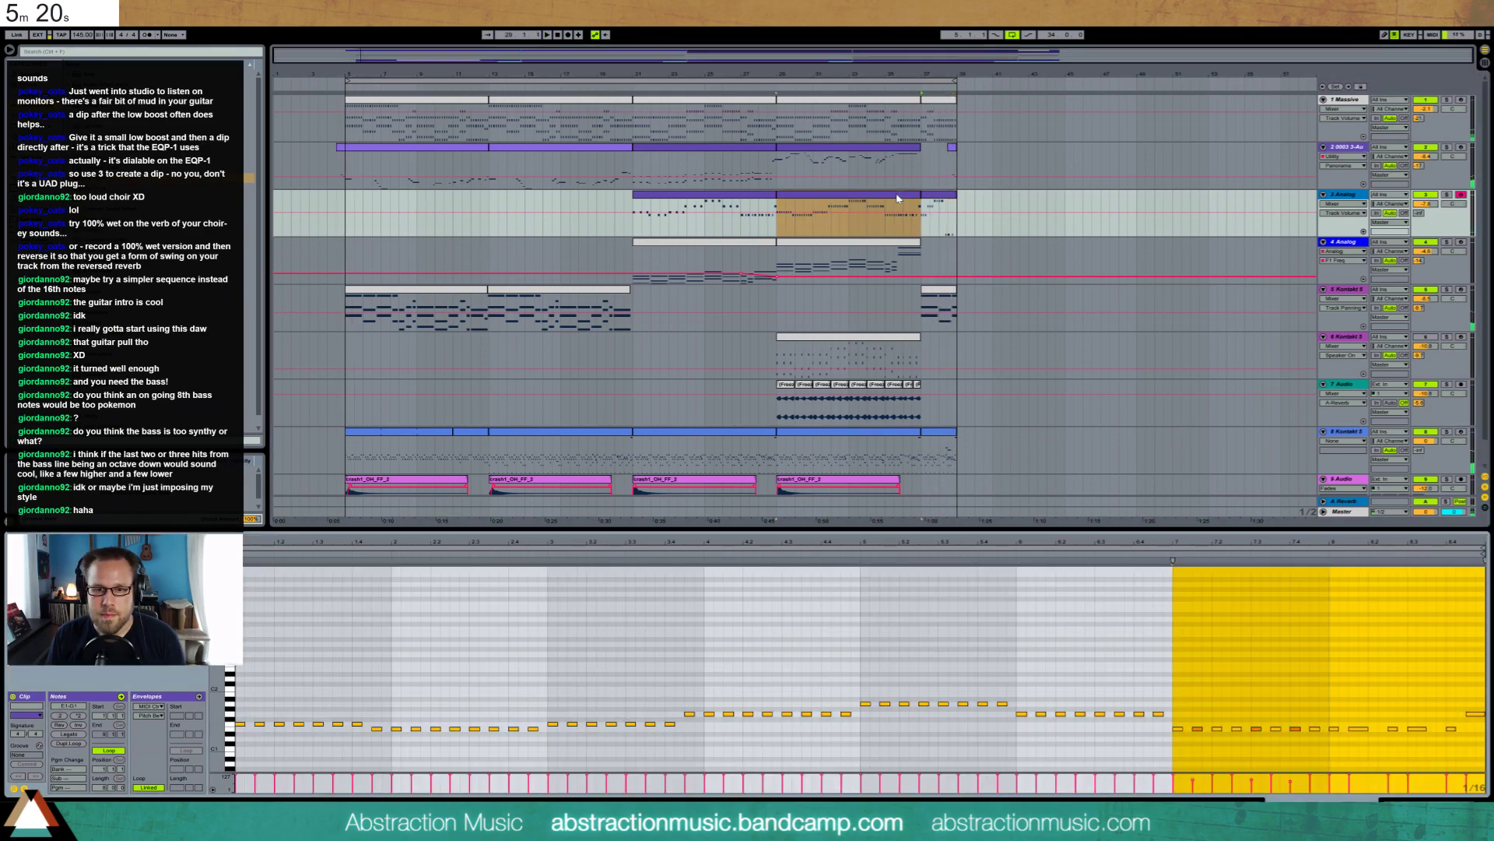
{"action": "left_click", "coordinate": [539, 620]}
{"action": "scroll", "coordinate": [263, 676], "scroll_direction": "down", "scroll_amount": 2}
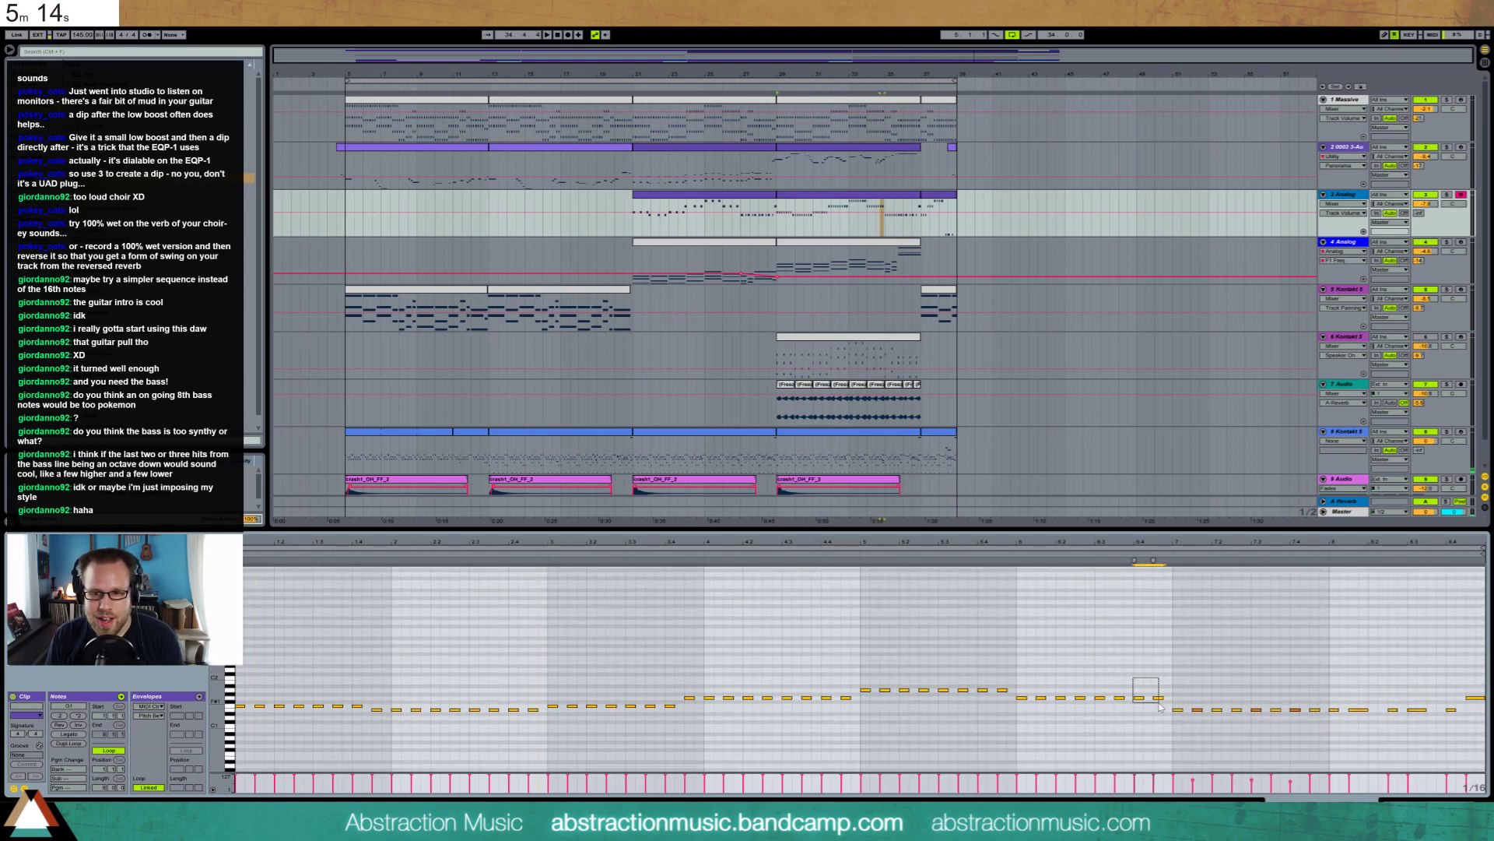
{"action": "left_click_drag", "start_coordinate": [1160, 706], "coordinate": [1160, 706]}
{"action": "key", "text": "shift+Down"}
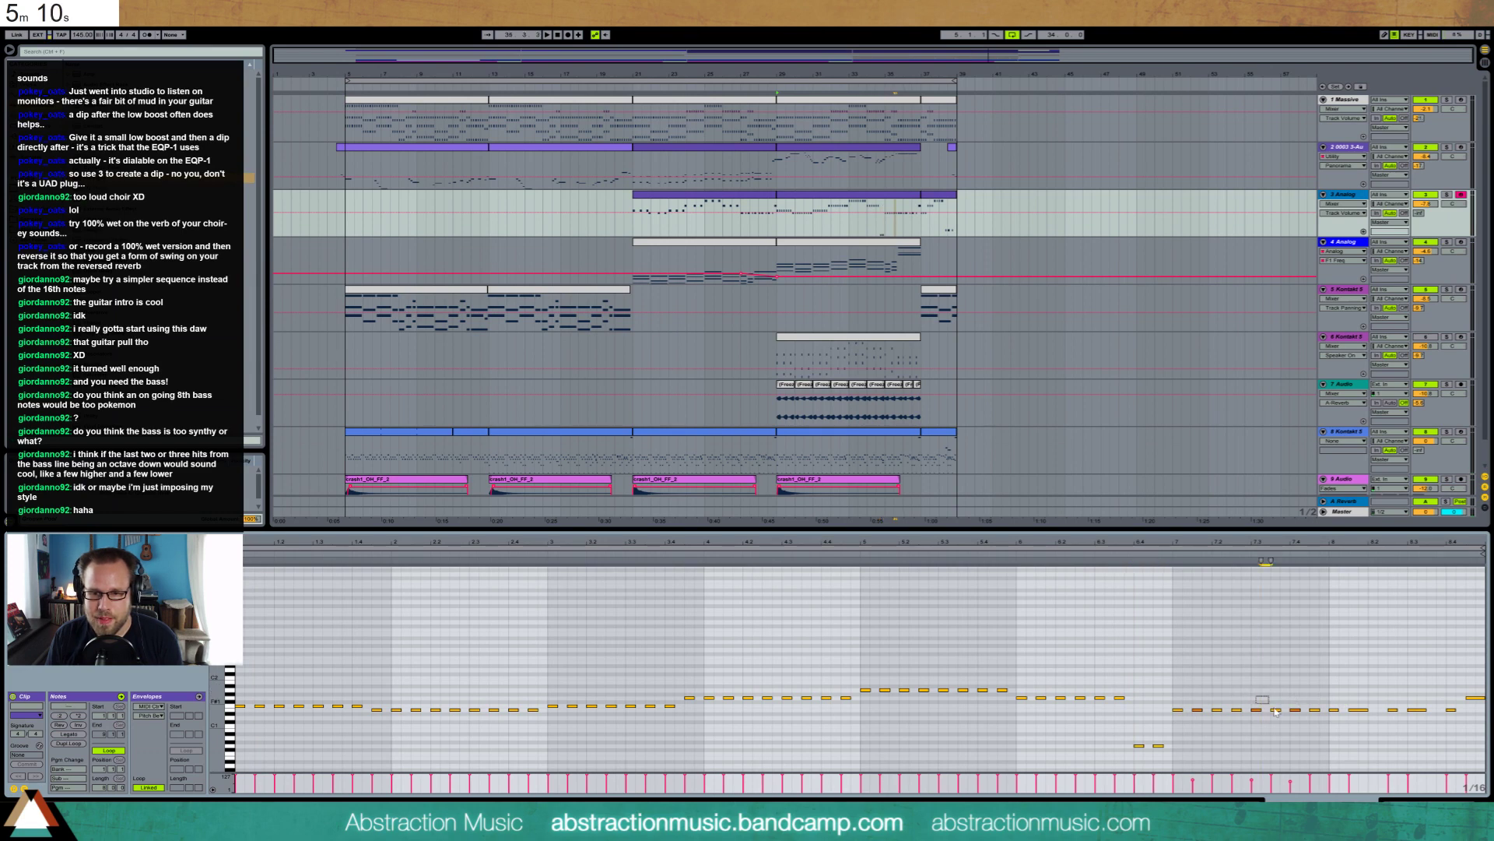
Try lowering the four bass notes in the second half of the clip's seventh bar and play them back
{"action": "left_click_drag", "start_coordinate": [1277, 710], "coordinate": [1320, 726]}
{"action": "key", "text": "shift+Down"}
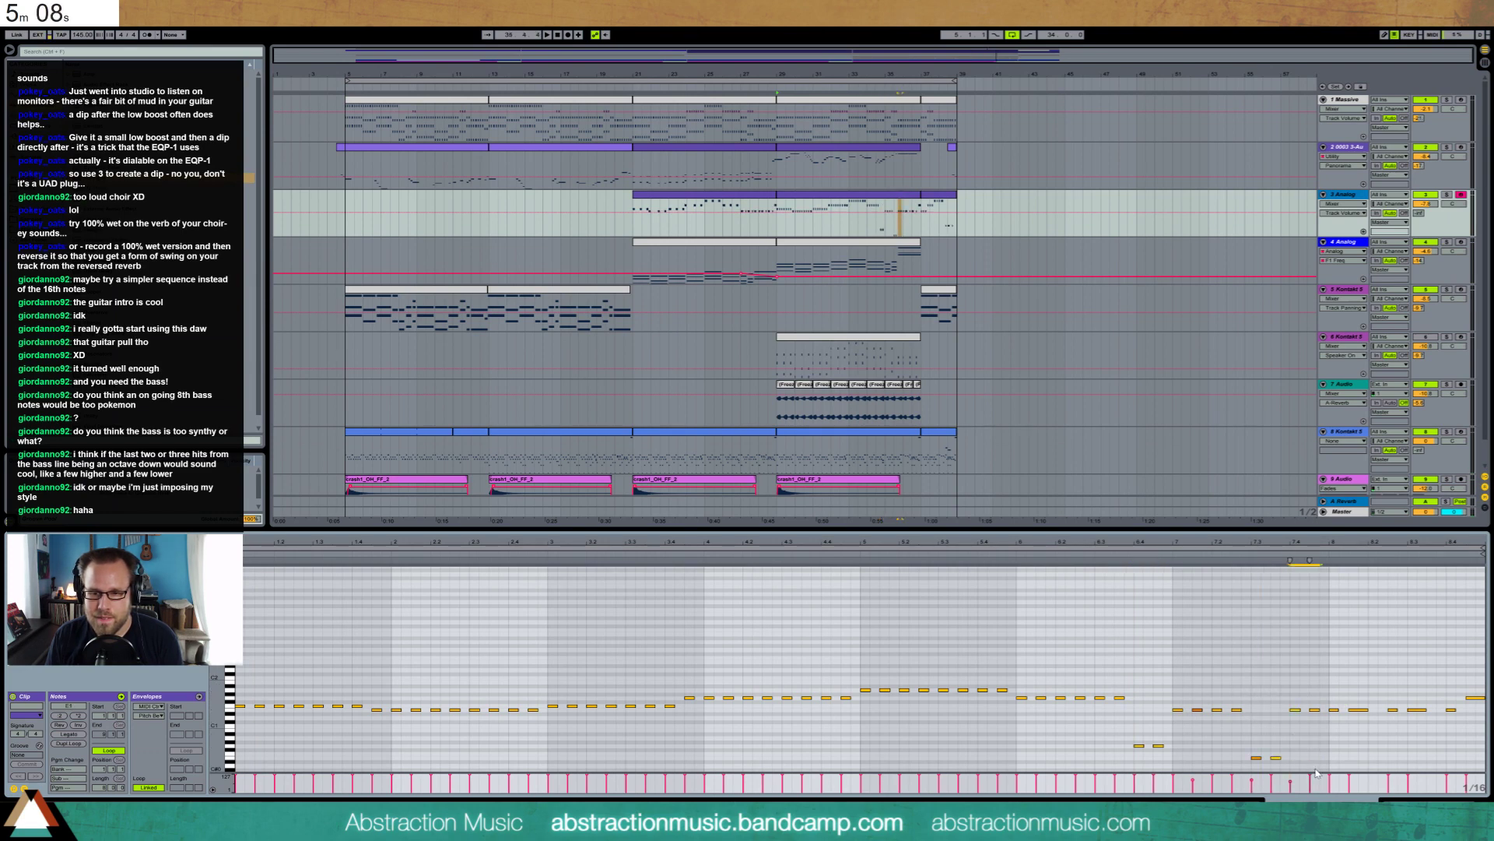
{"action": "key", "text": "space"}
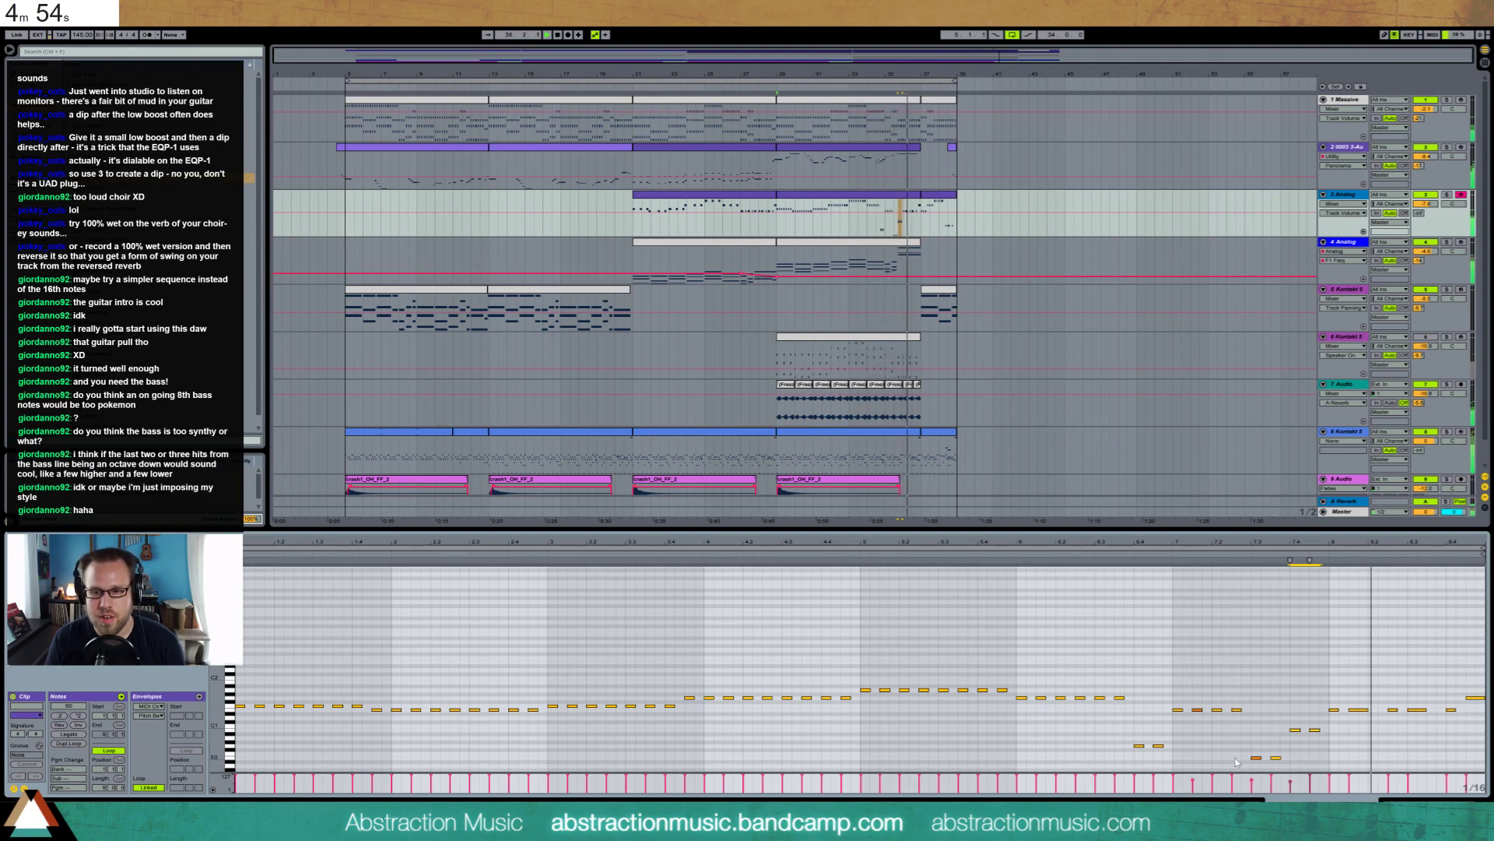
Raise the lowered notes of the bass clip's seventh bar back to the pitch of their neighbours during playback
{"action": "left_click_drag", "start_coordinate": [1250, 728], "coordinate": [1285, 776]}
{"action": "key", "text": "Up"}
{"action": "key", "text": "Up"}
{"action": "key", "text": "Up"}
{"action": "key", "text": "Up"}
{"action": "key", "text": "Up"}
{"action": "key", "text": "Up"}
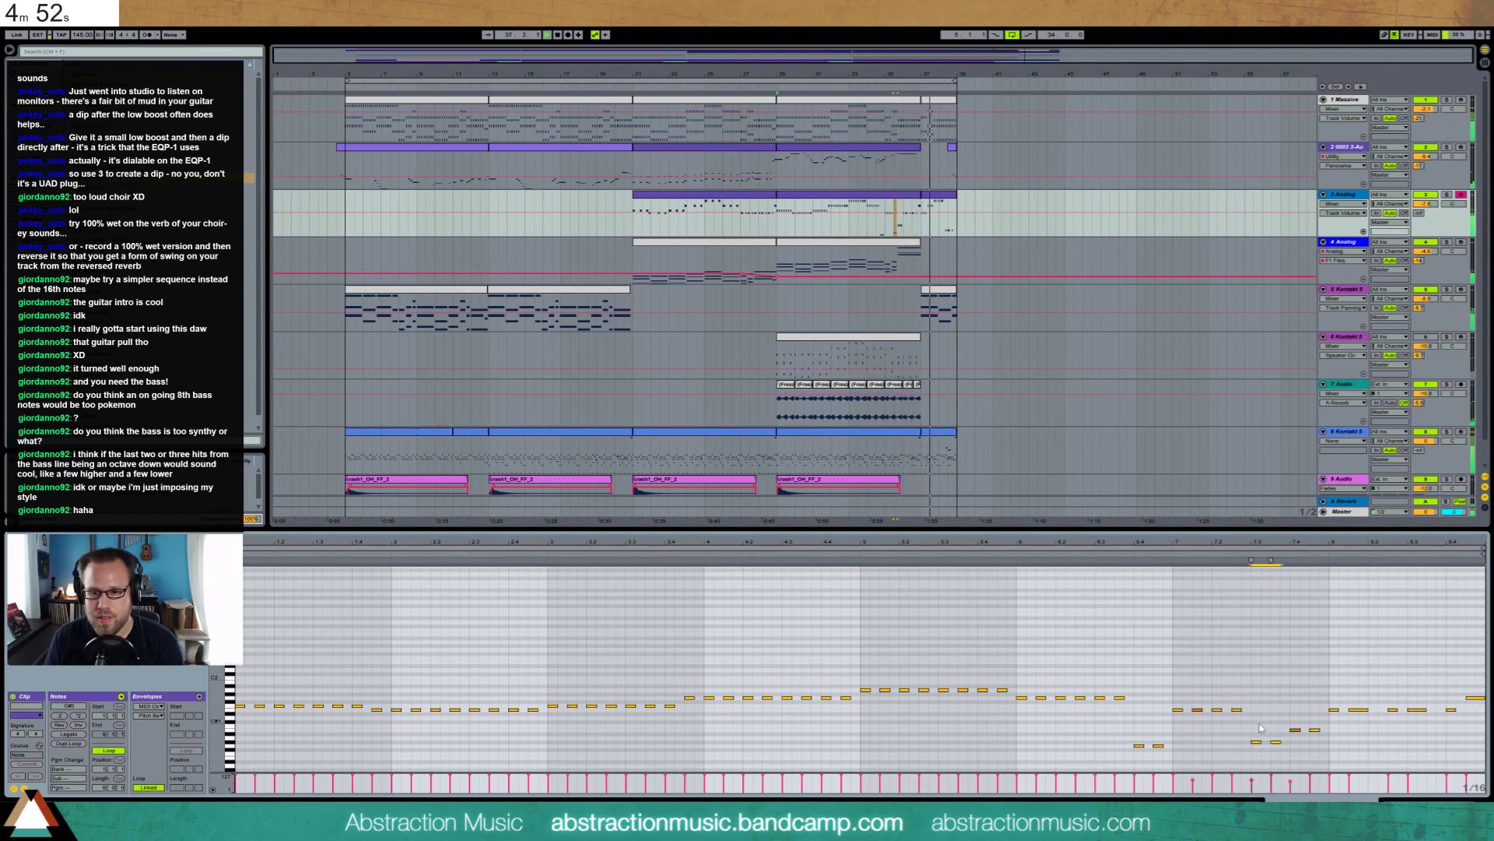
{"action": "left_click_drag", "start_coordinate": [1250, 725], "coordinate": [1330, 761]}
{"action": "key", "text": "Up"}
{"action": "key", "text": "Up"}
{"action": "key", "text": "Up"}
{"action": "key", "text": "Up"}
{"action": "key", "text": "Up"}
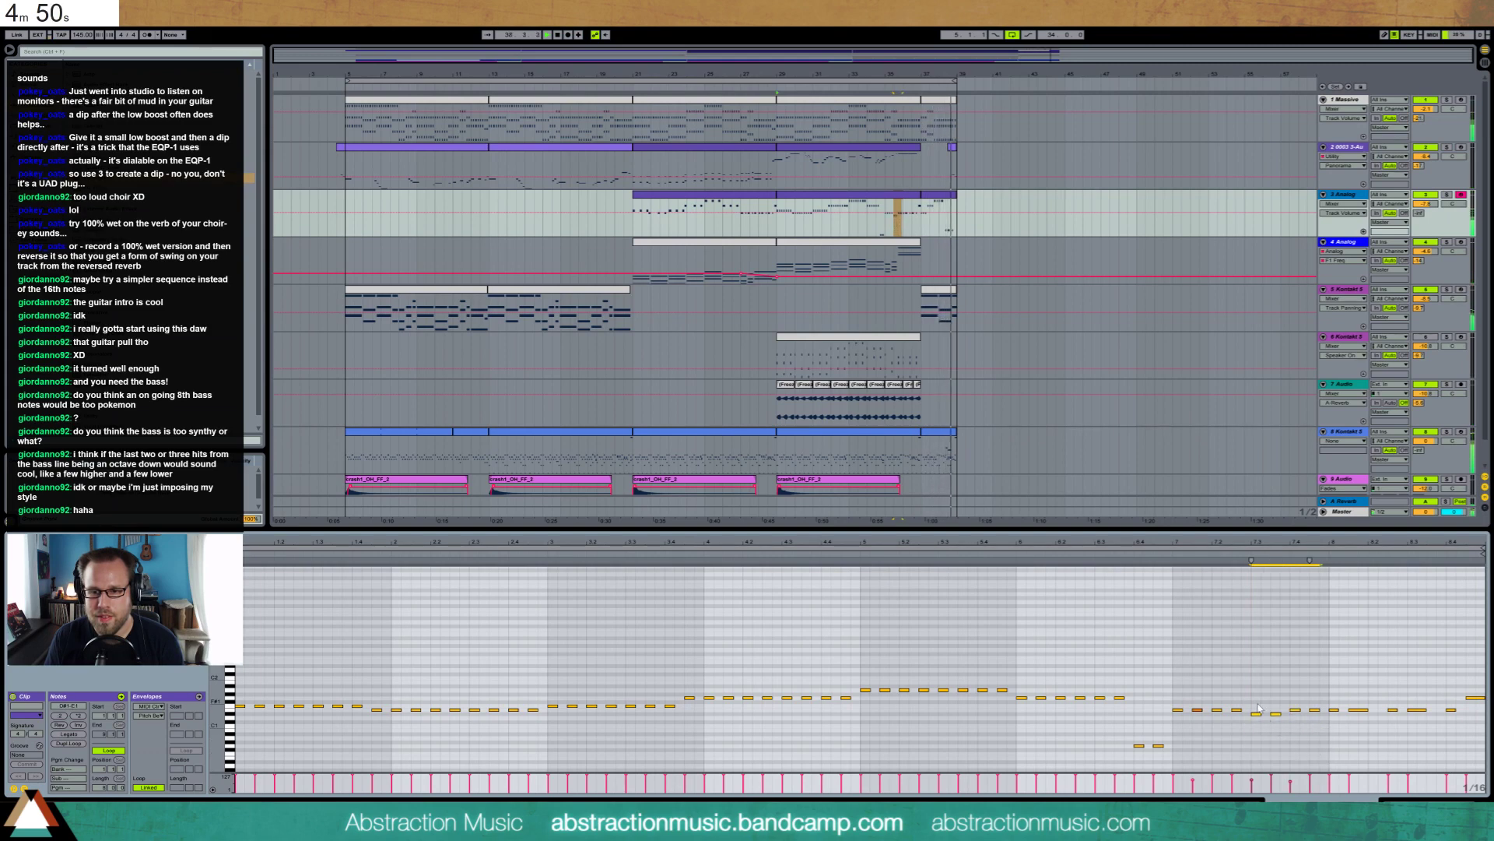
{"action": "left_click_drag", "start_coordinate": [1250, 702], "coordinate": [1285, 728]}
{"action": "key", "text": "Up"}
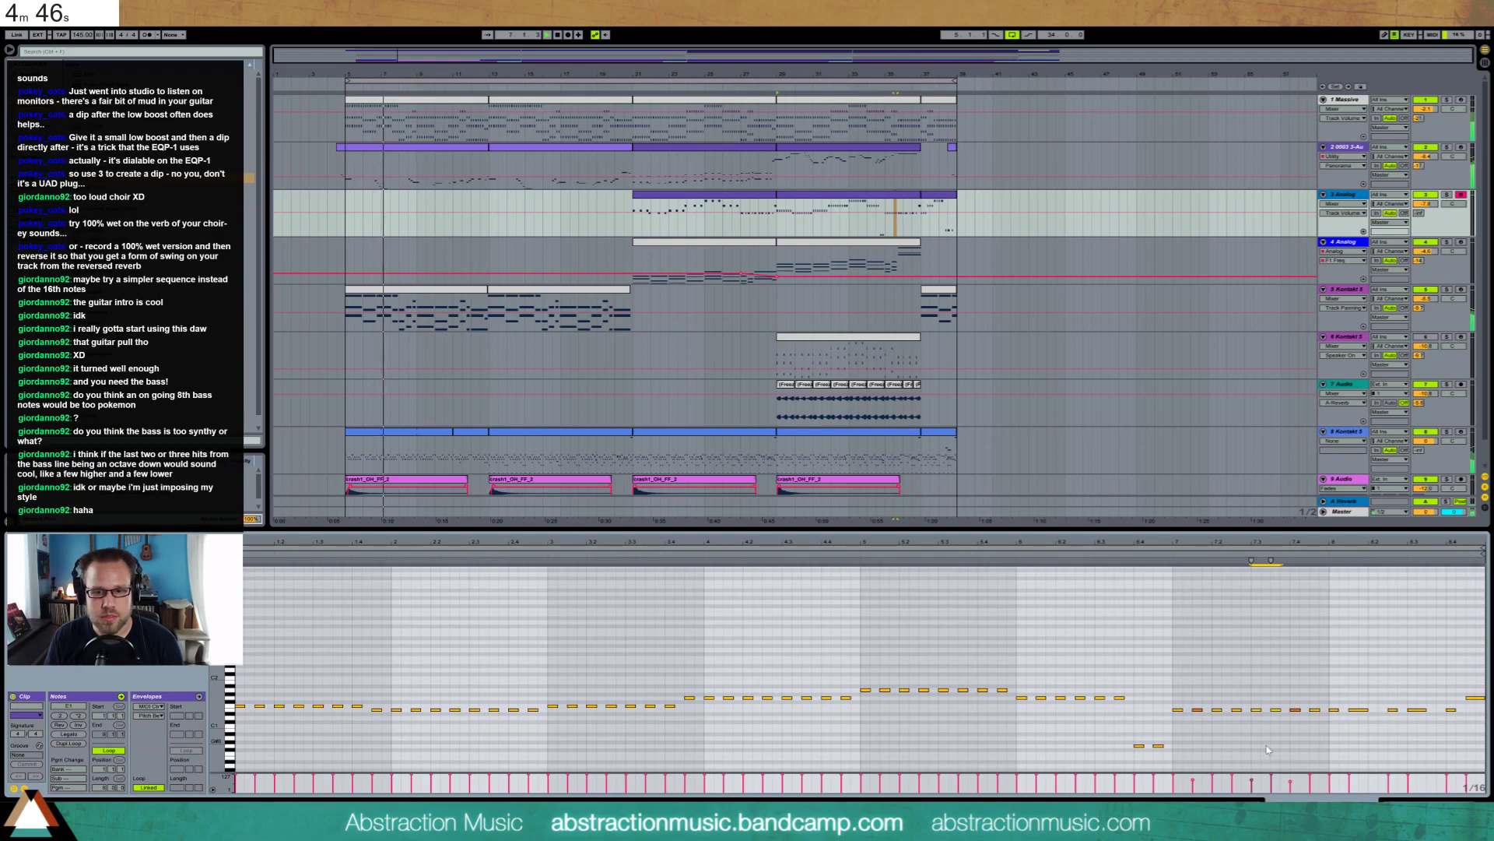
Open the first lead clip on the second track and pull a pitch-bend dip to the minimum around its third note
{"action": "left_click", "coordinate": [287, 207]}
{"action": "double_click", "coordinate": [354, 156]}
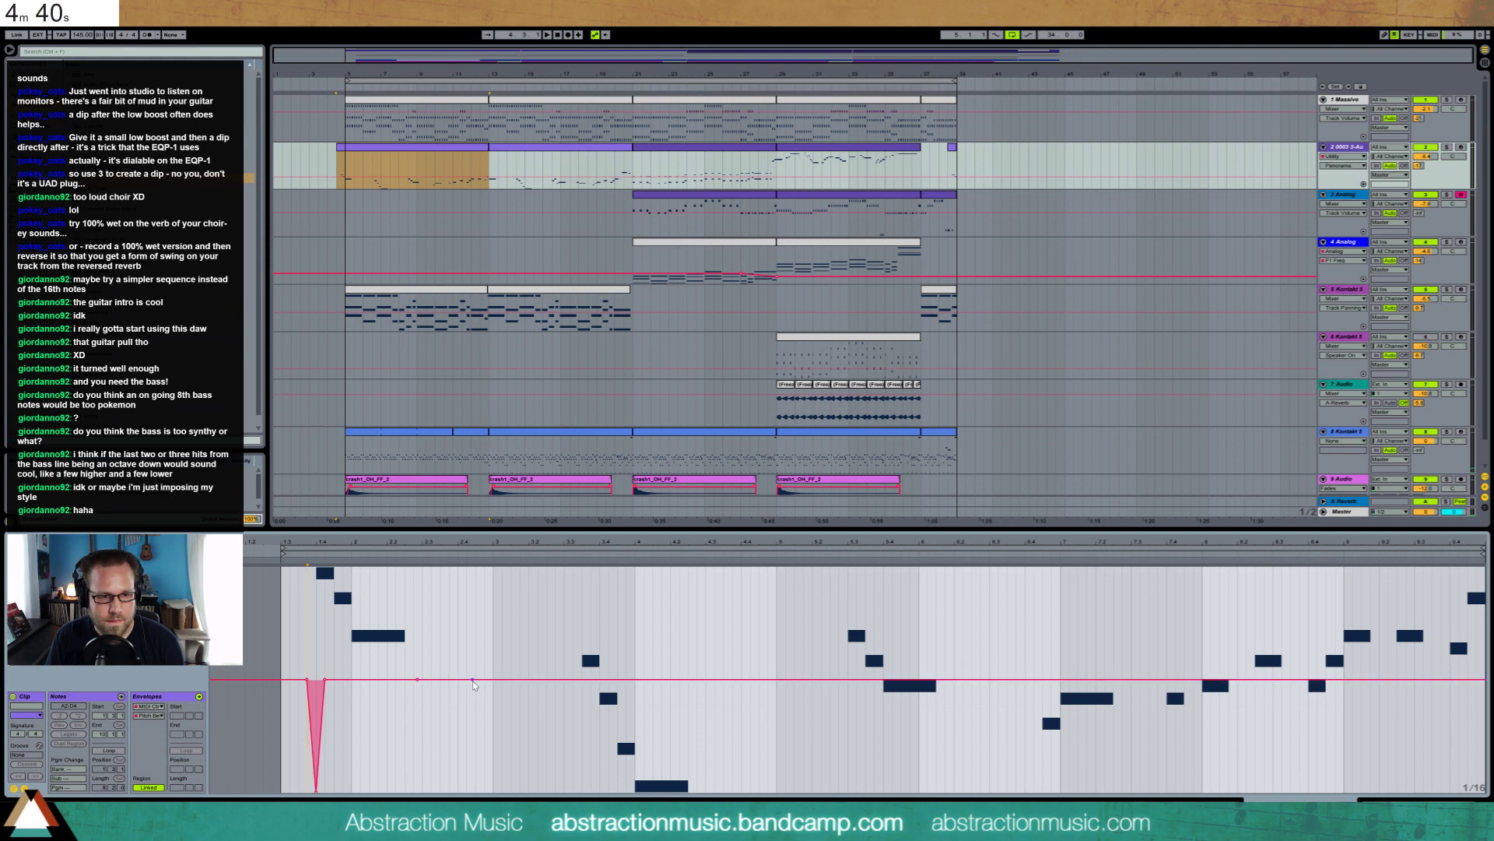
{"action": "left_click_drag", "start_coordinate": [434, 680], "coordinate": [434, 792]}
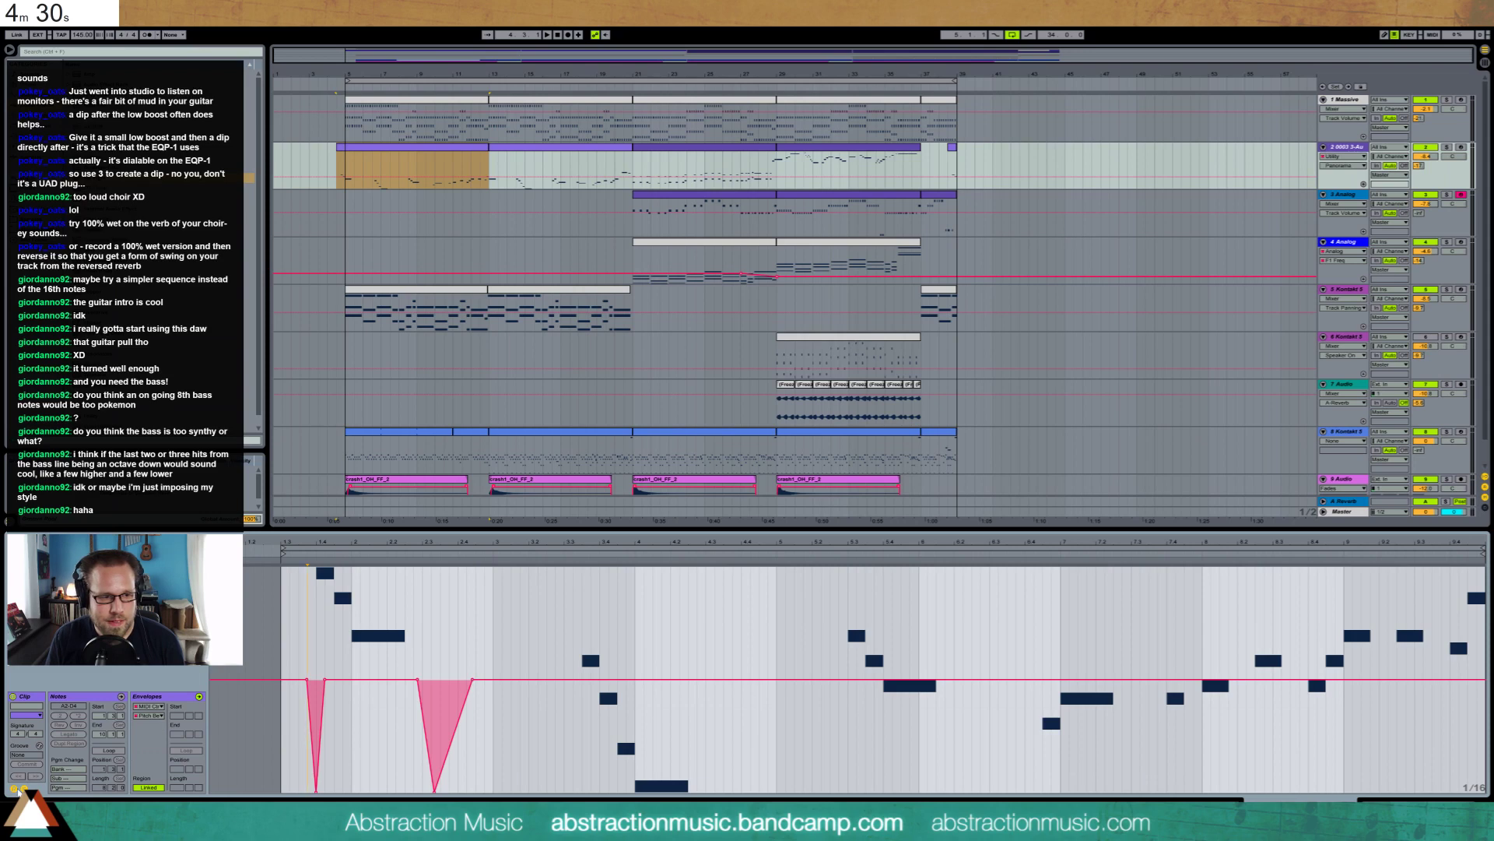
Lengthen the first lead clip's third note to fill a whole bar, checking it with playback
{"action": "left_click", "coordinate": [17, 789]}
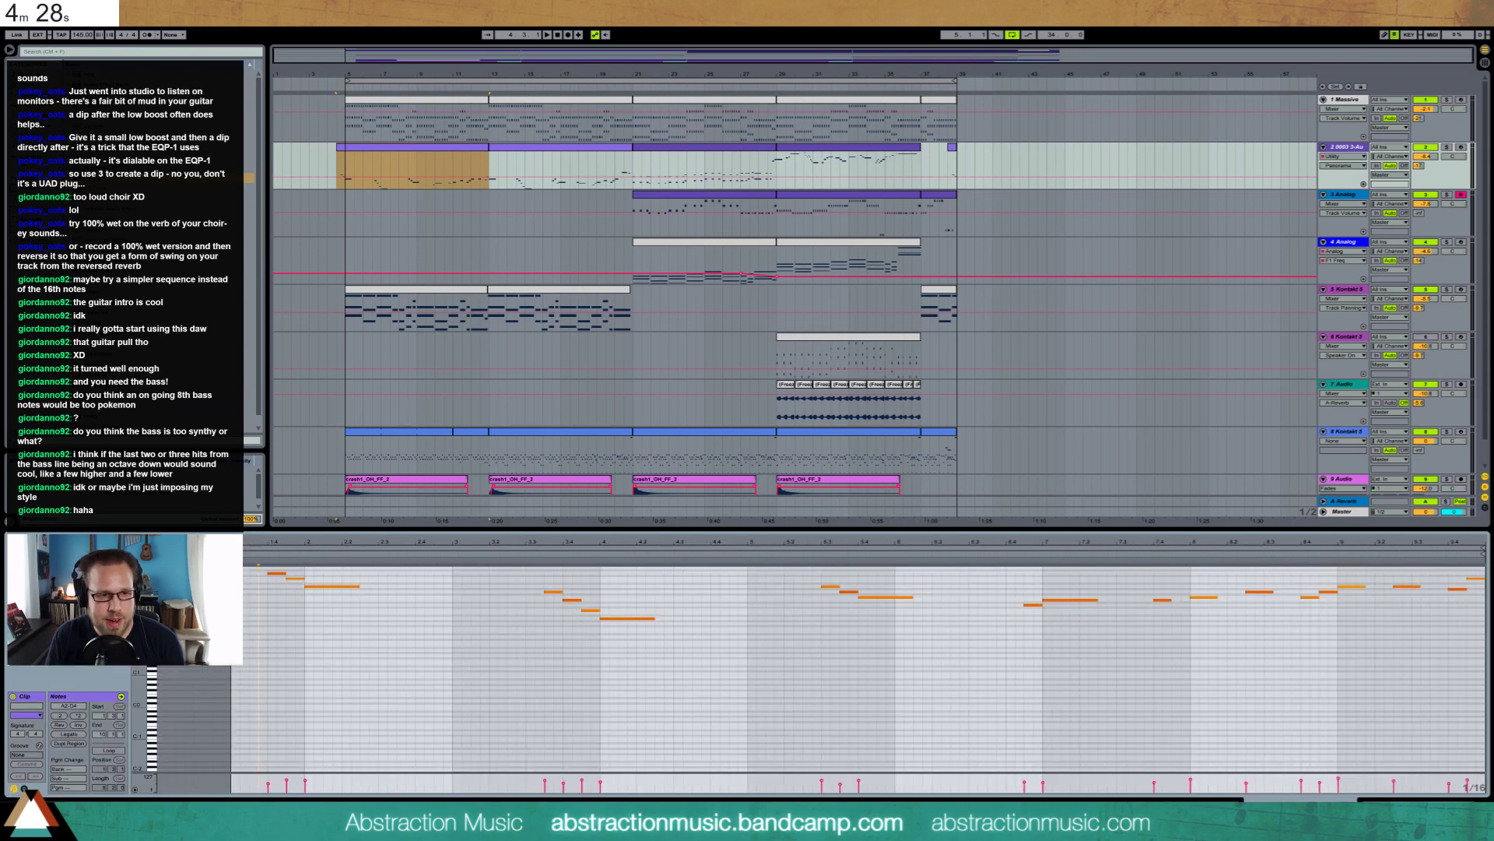
{"action": "left_click", "coordinate": [334, 585]}
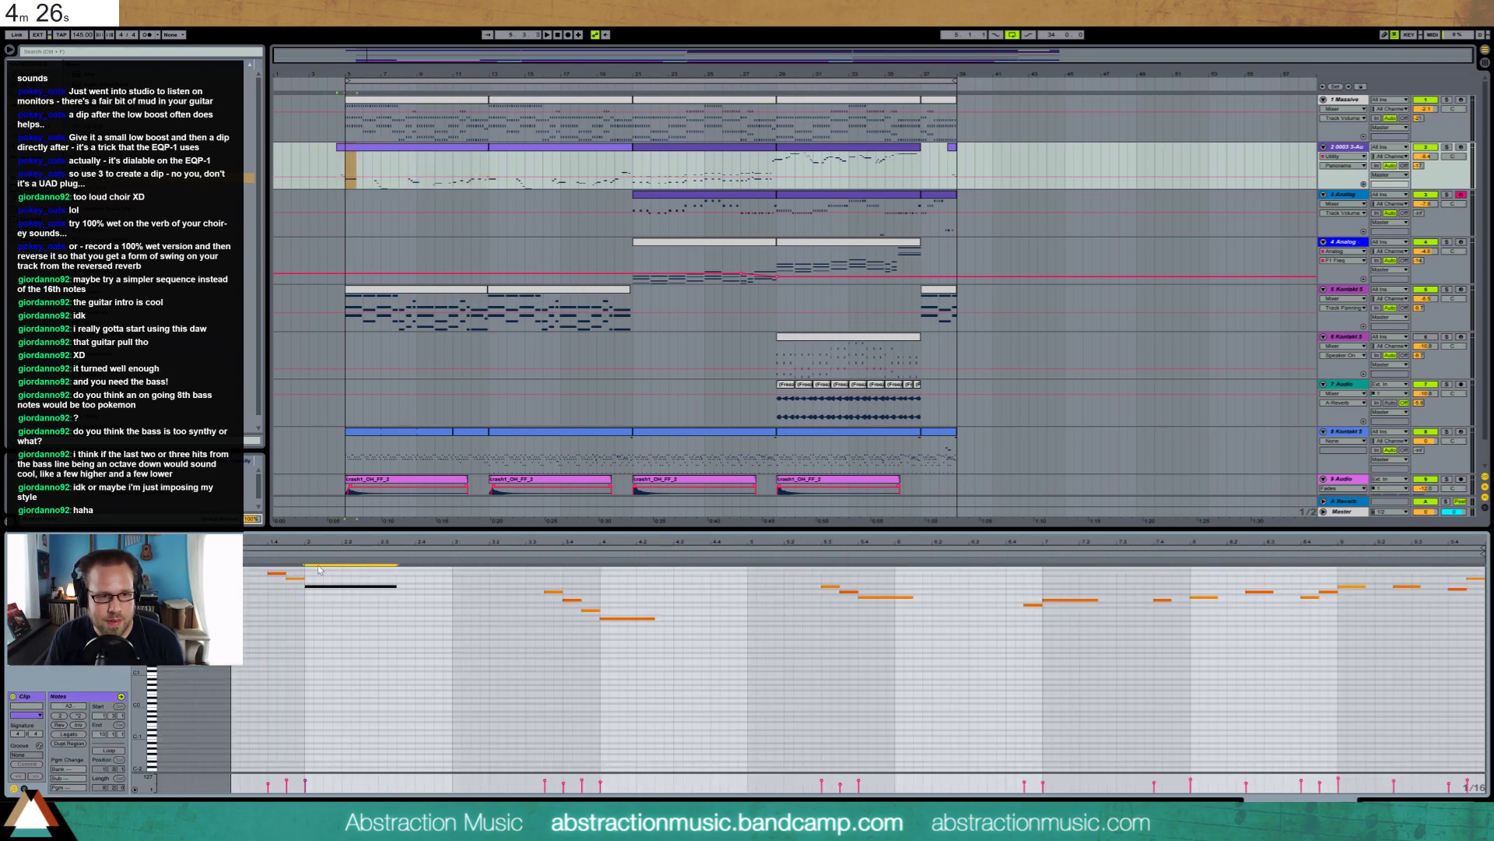
{"action": "key", "text": "space"}
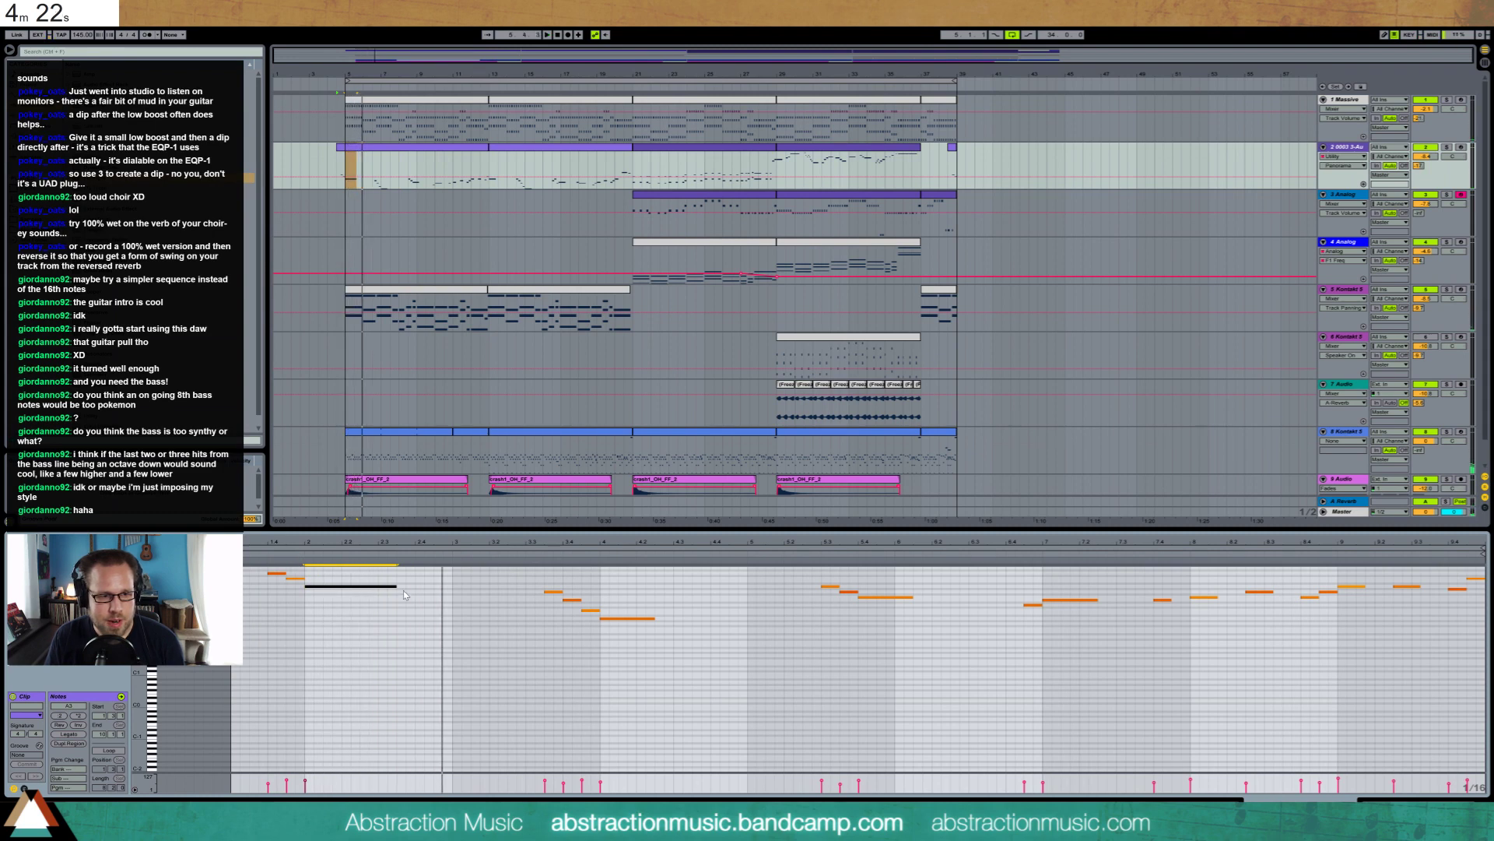
{"action": "left_click_drag", "start_coordinate": [397, 589], "coordinate": [443, 586]}
{"action": "key", "text": "space"}
{"action": "key", "text": "space"}
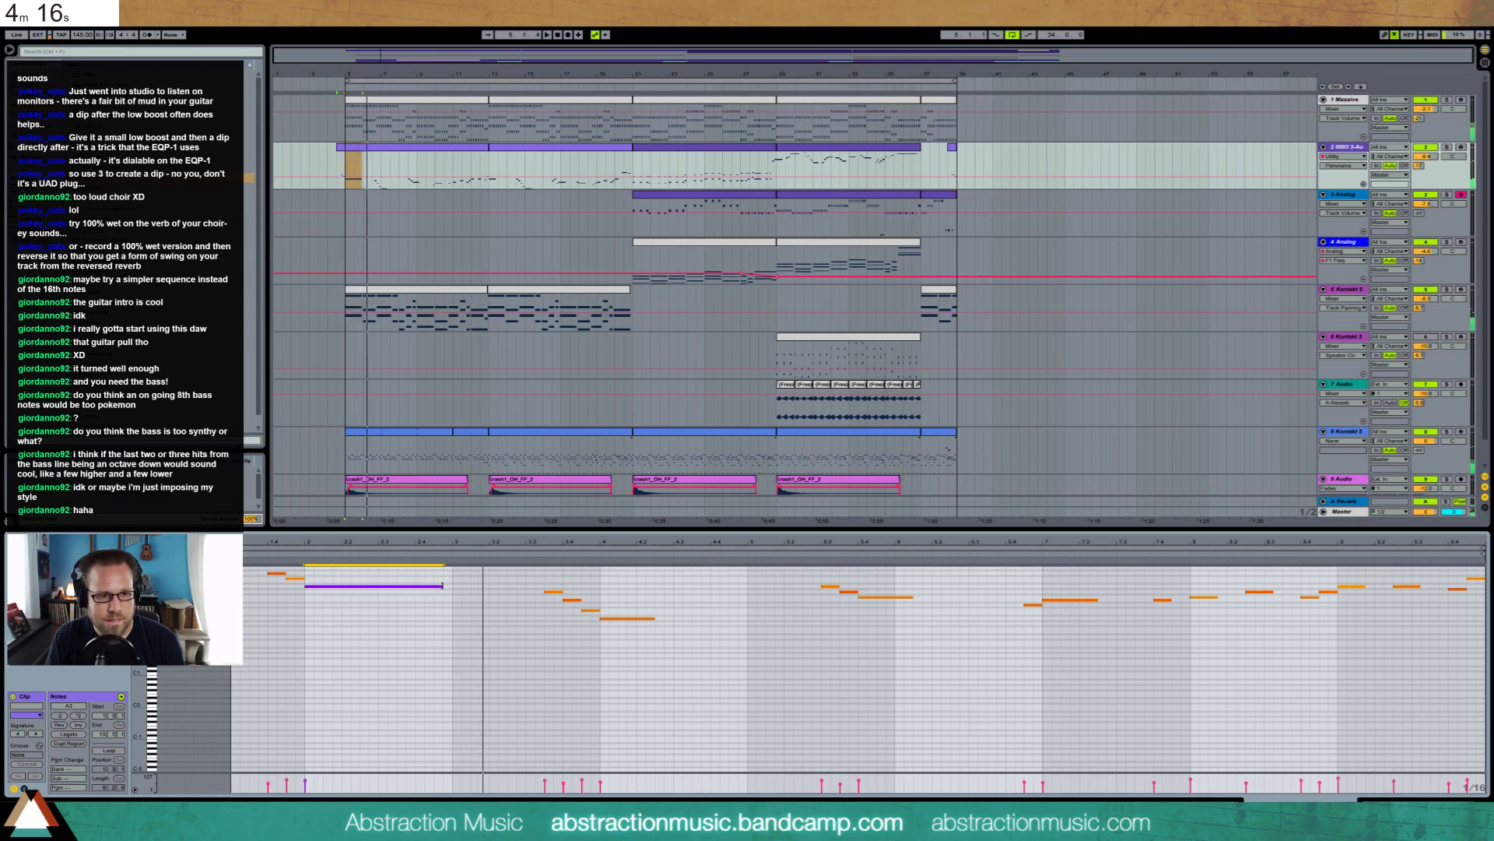
{"action": "key", "text": "space"}
{"action": "left_click_drag", "start_coordinate": [443, 587], "coordinate": [452, 587]}
Move the pitch-bend dip from the middle of the lengthened lead note to its end, reaching the minimum where the note stops
{"action": "left_click", "coordinate": [24, 788]}
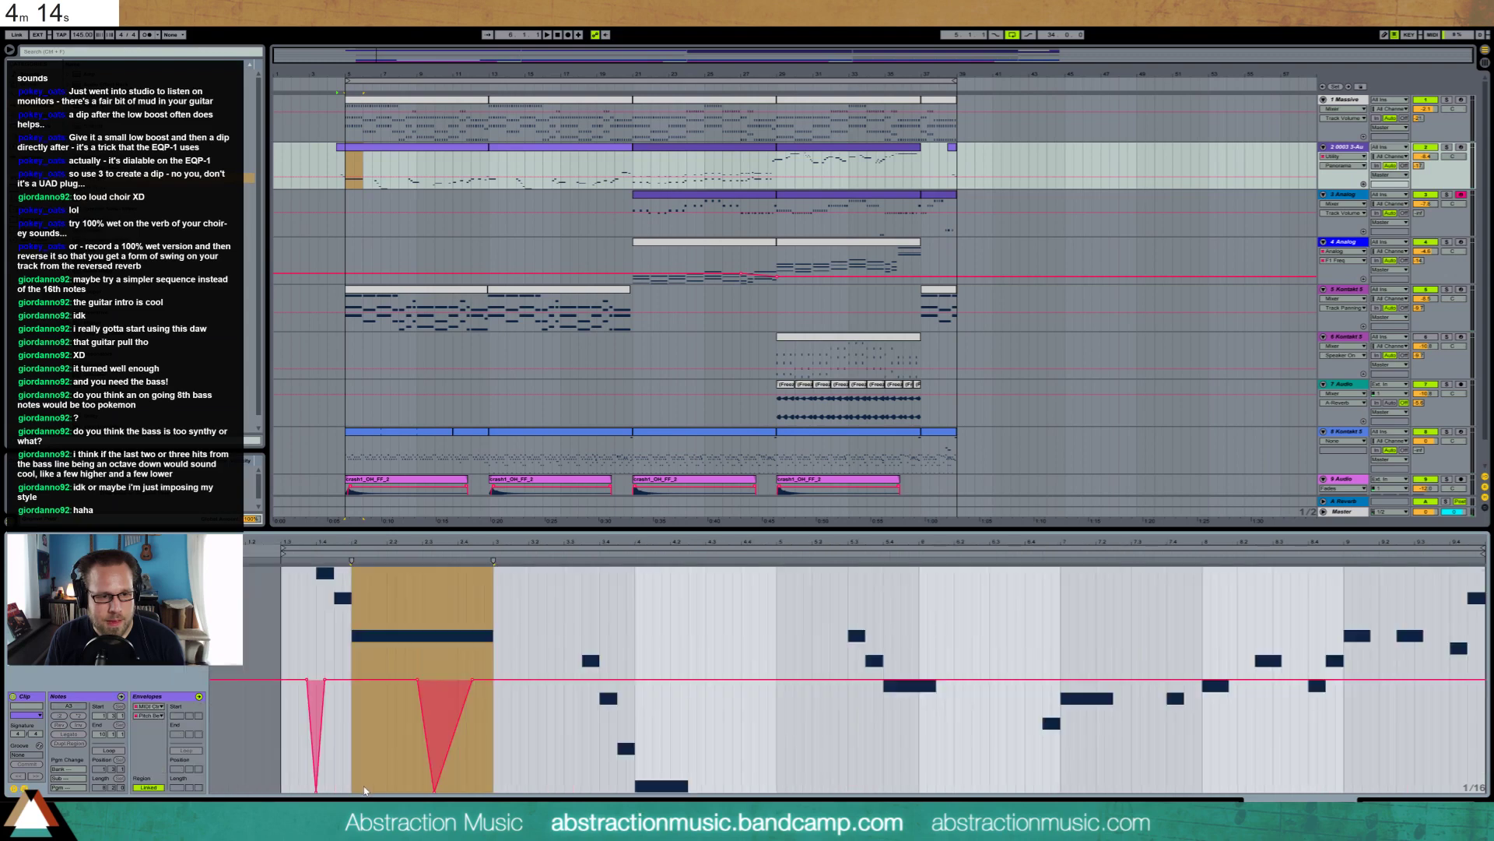
{"action": "left_click", "coordinate": [481, 784]}
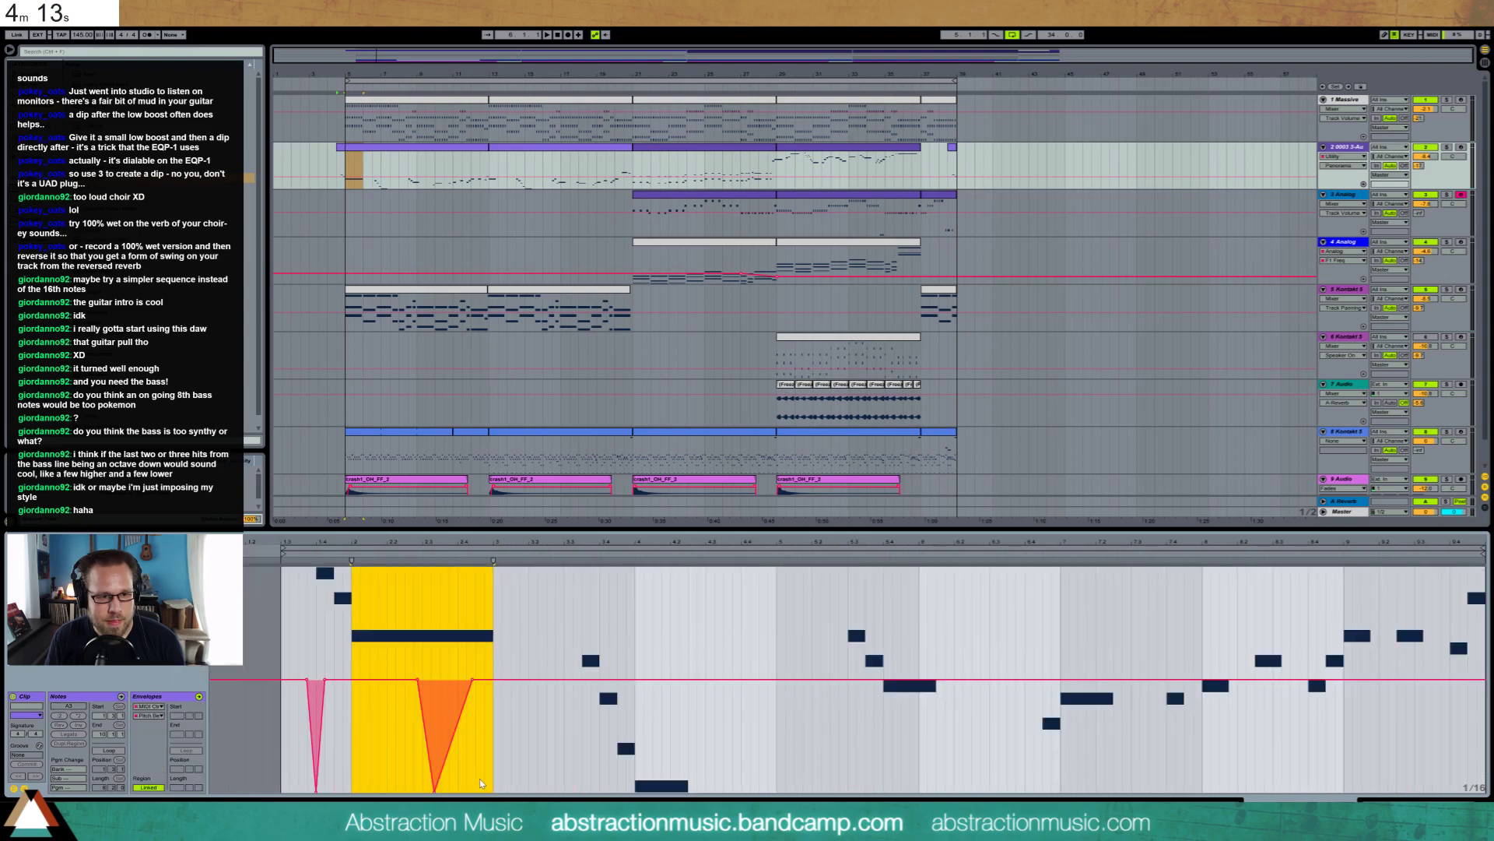
{"action": "left_click", "coordinate": [473, 681]}
{"action": "left_click", "coordinate": [459, 694]}
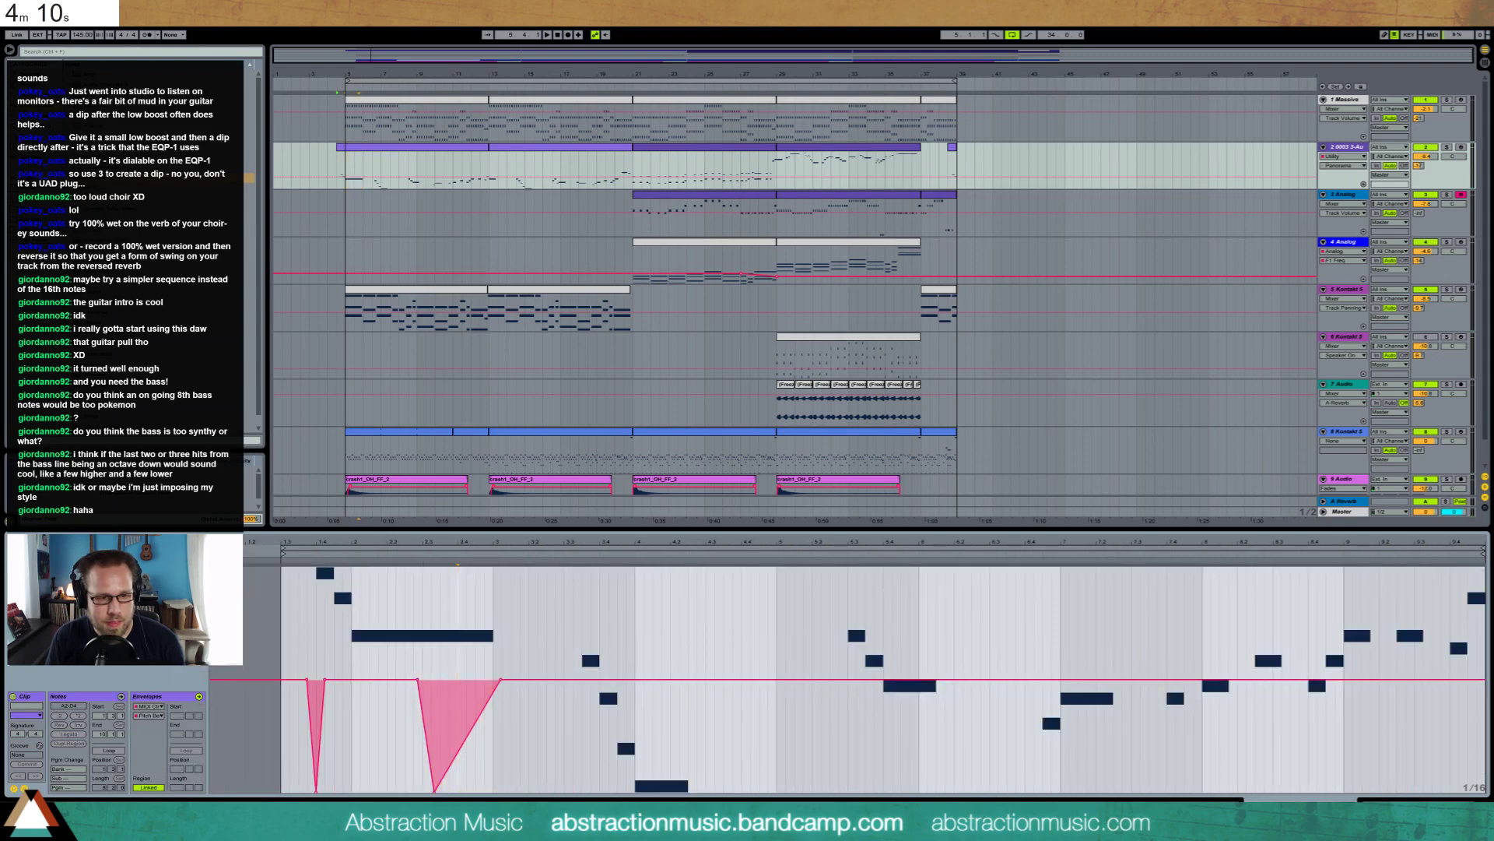
{"action": "left_click", "coordinate": [434, 790]}
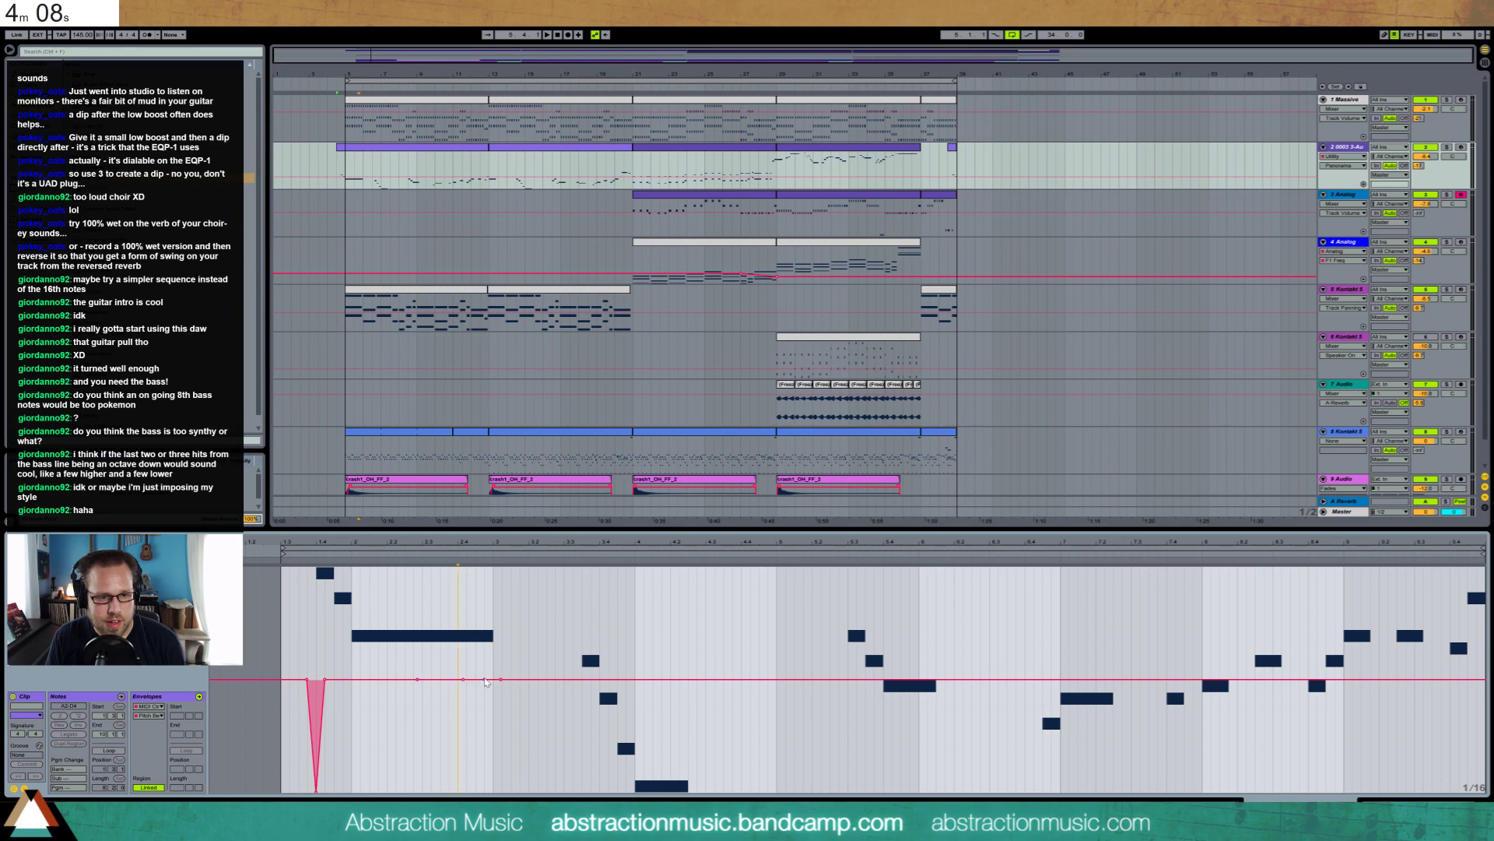
{"action": "left_click_drag", "start_coordinate": [485, 682], "coordinate": [493, 791]}
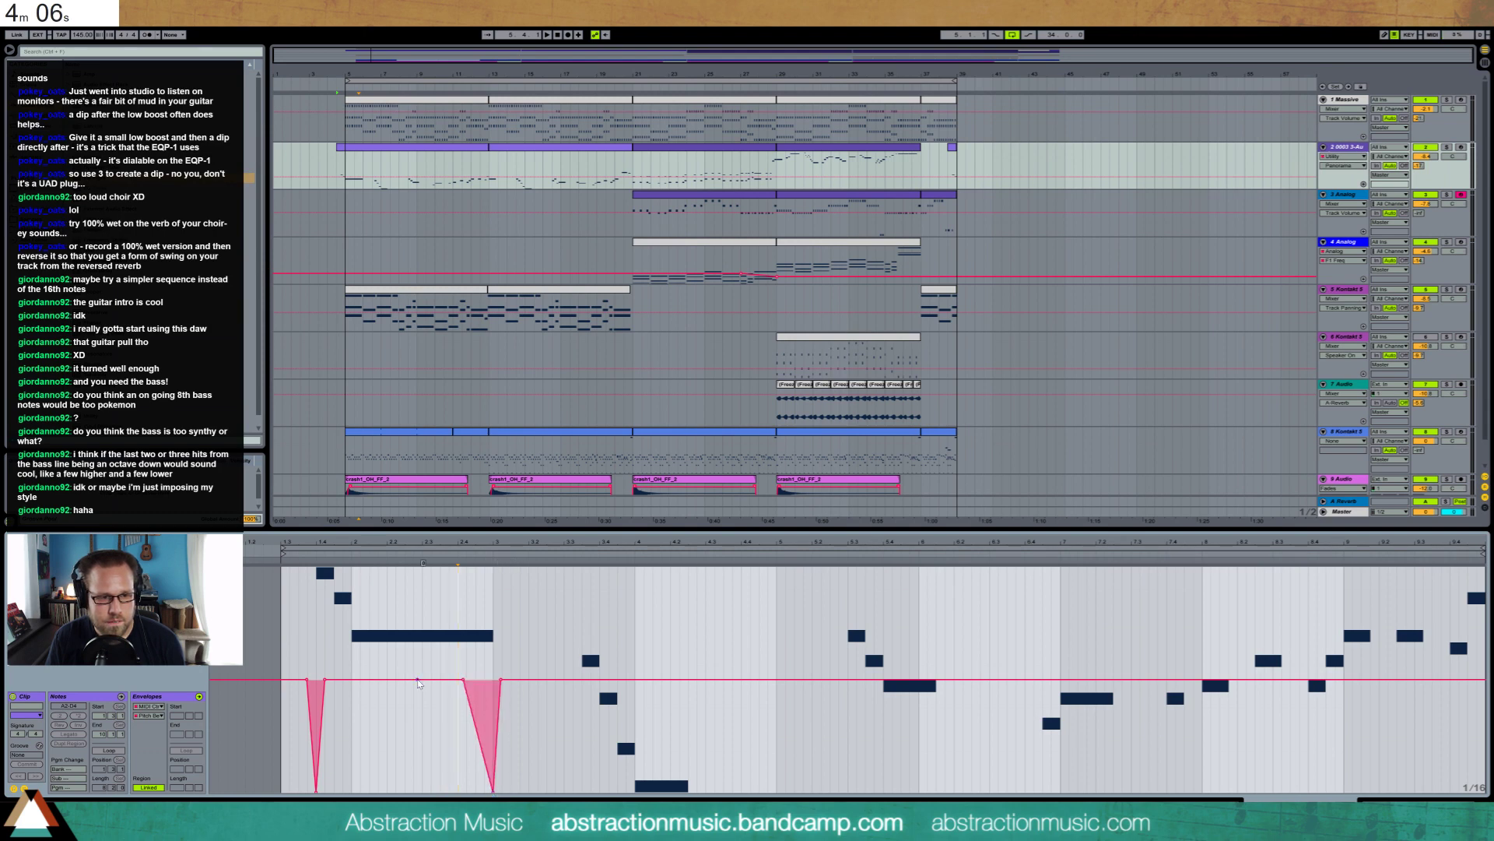
Start the held lead note's pitch-bend dip earlier, move its lowest point ahead of the note's end, and audition the bend
{"action": "key", "text": "space"}
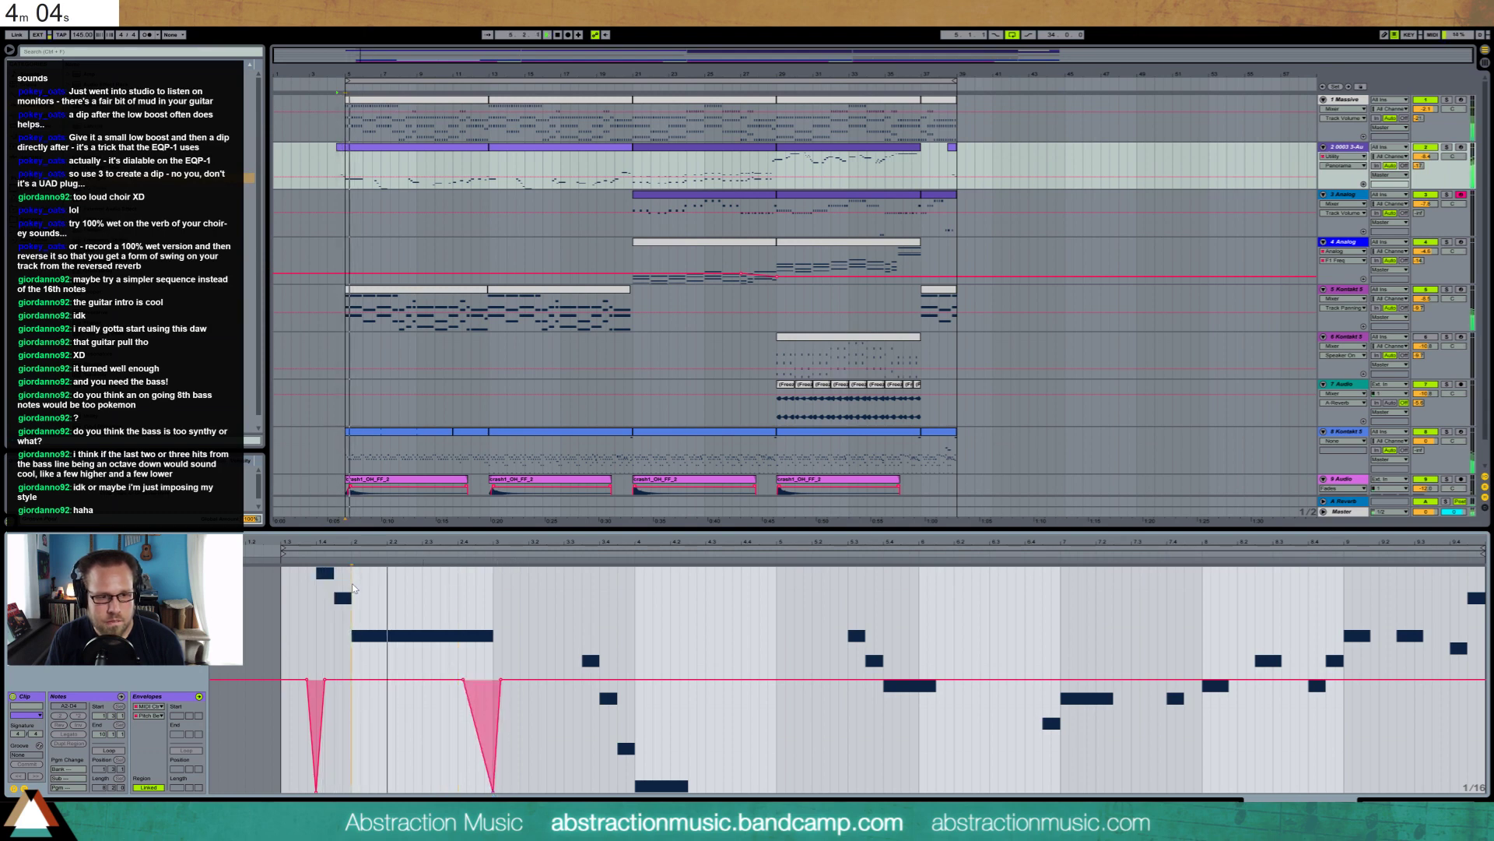
{"action": "left_click", "coordinate": [463, 681]}
{"action": "key", "text": "space"}
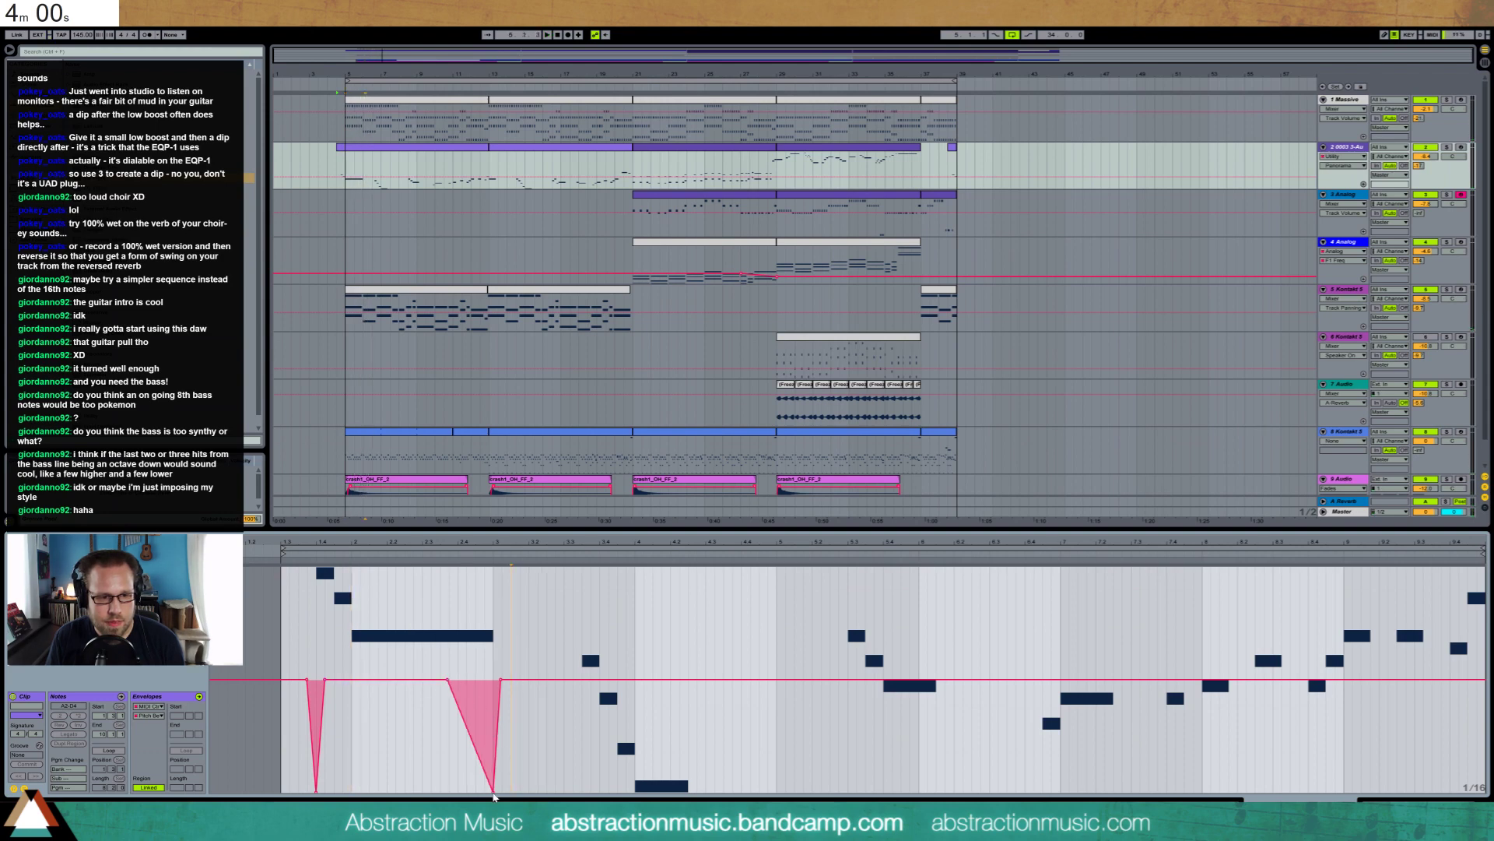
{"action": "left_click_drag", "start_coordinate": [493, 792], "coordinate": [474, 791]}
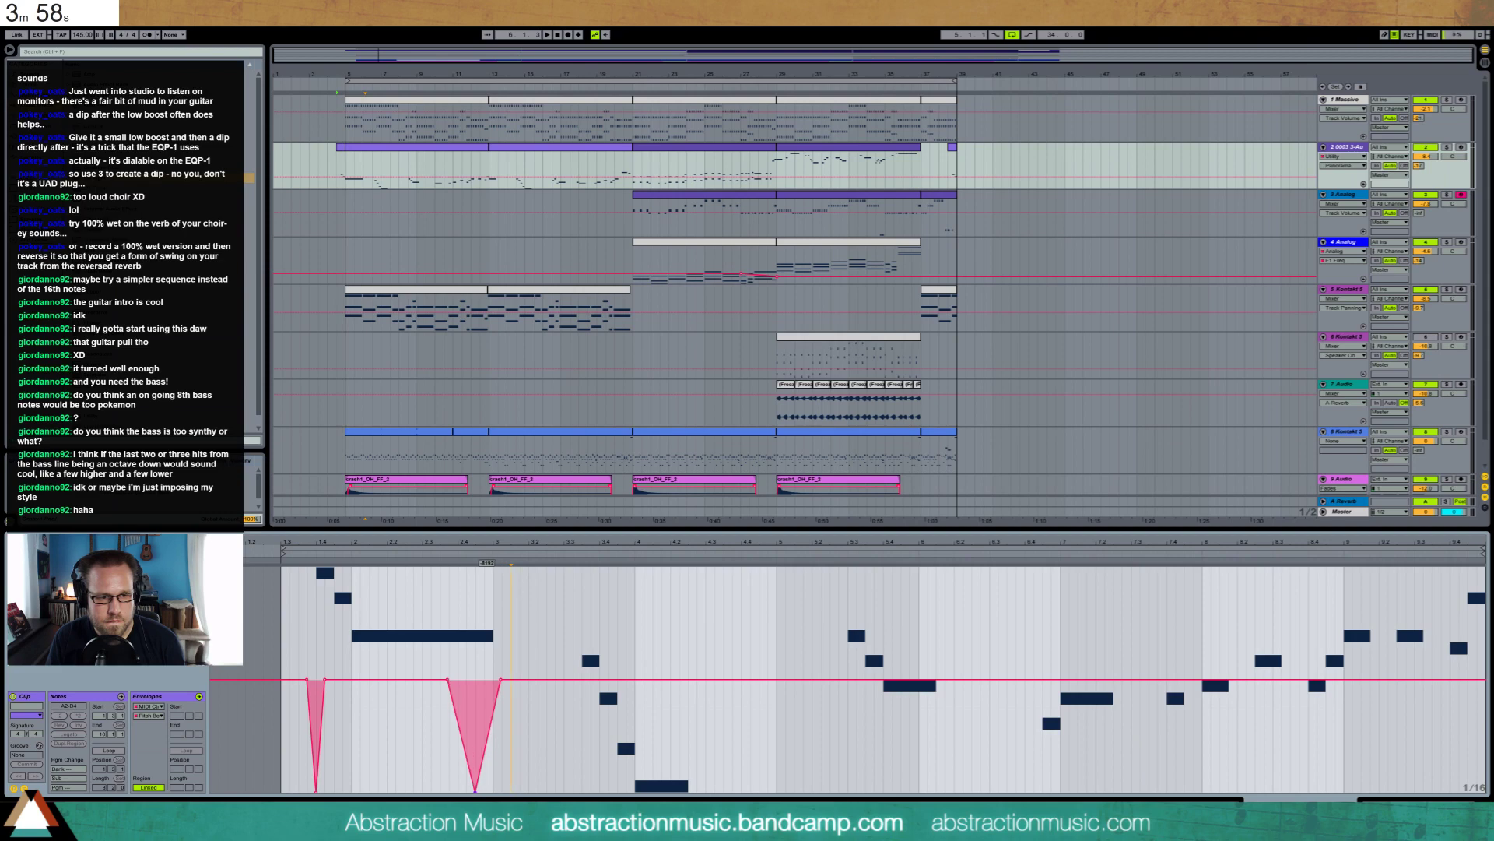
{"action": "key", "text": "space"}
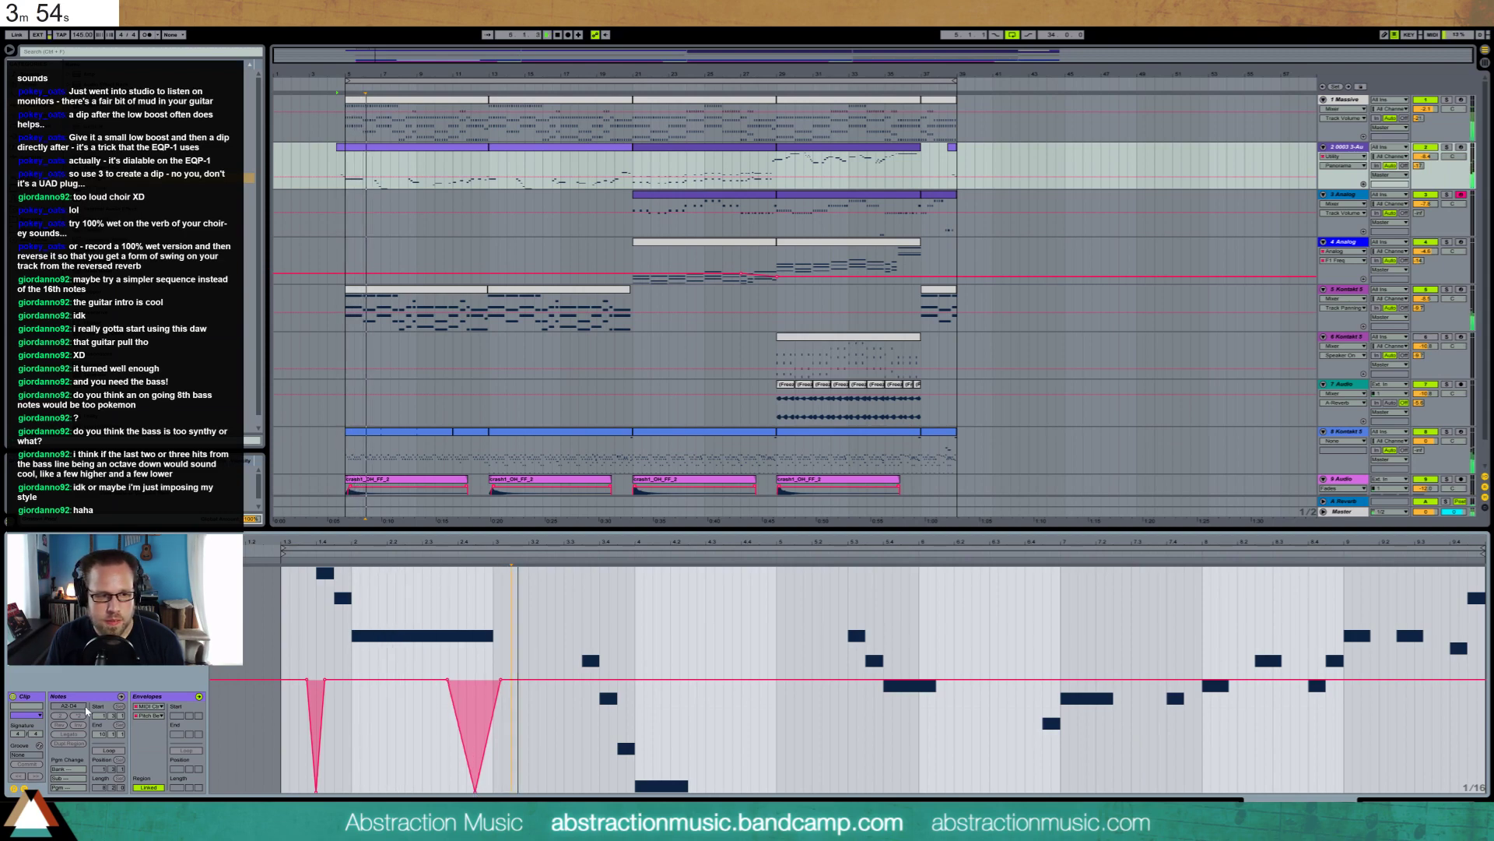
{"action": "key", "text": "space"}
{"action": "left_click", "coordinate": [25, 789]}
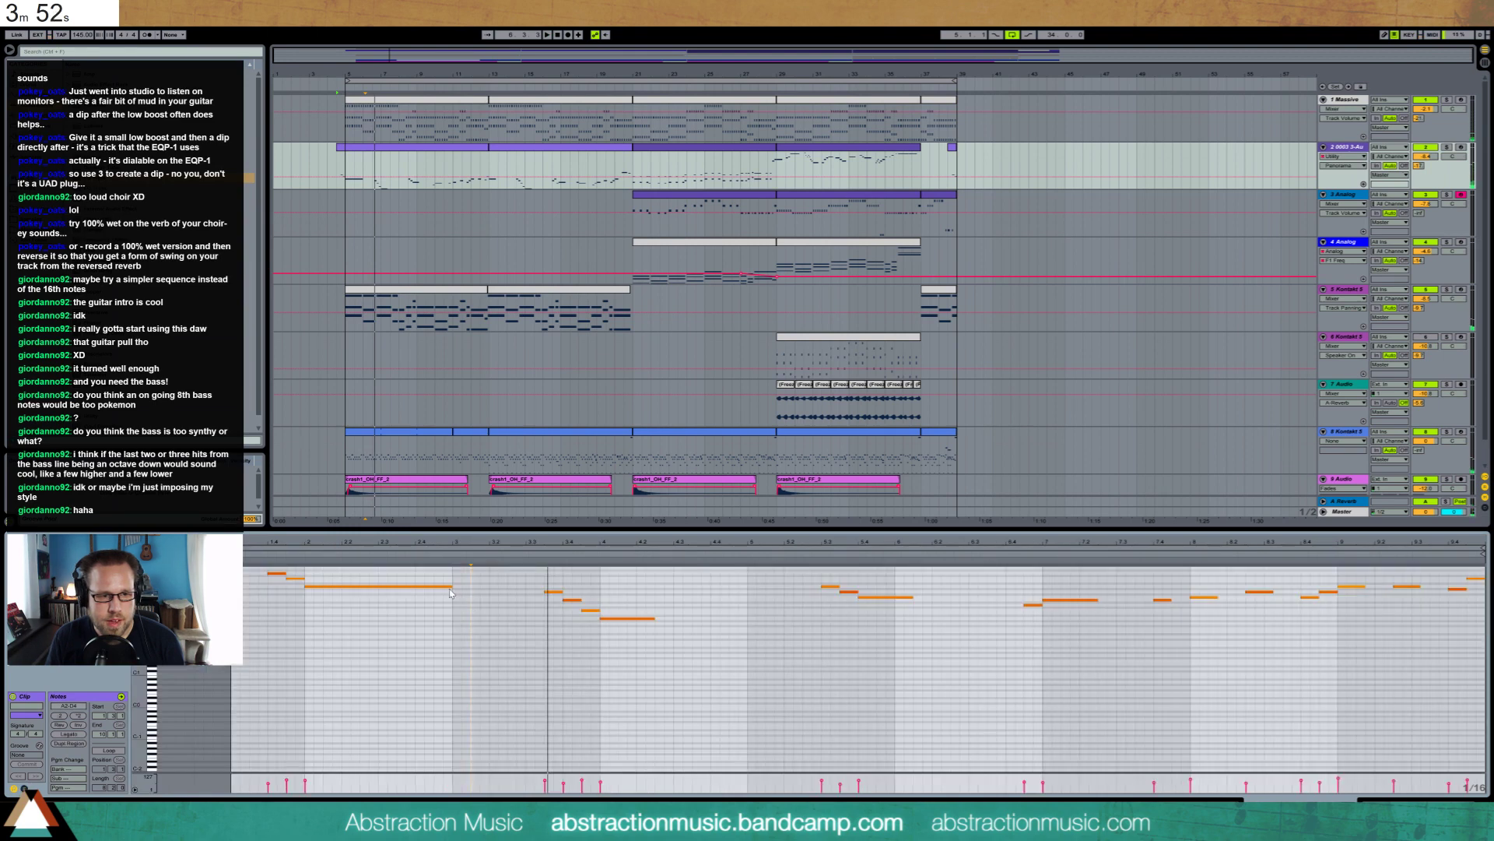
Shorten the held third lead note to about three quarters of a bar and restart playback
{"action": "key", "text": "space"}
{"action": "left_click_drag", "start_coordinate": [450, 586], "coordinate": [415, 585]}
{"action": "key", "text": "space"}
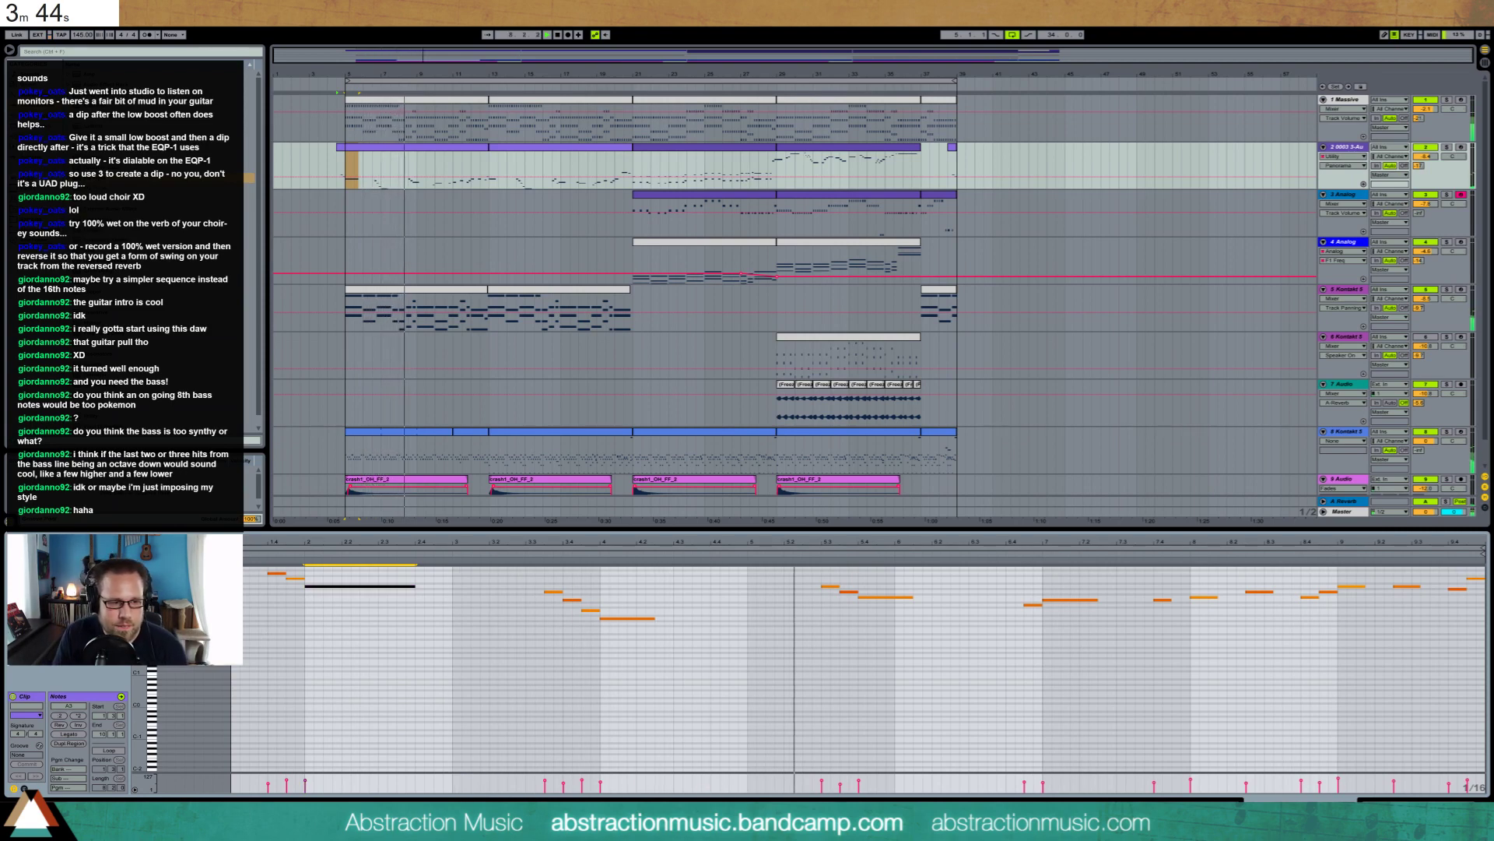
Shift the held lead note's pitch-bend dip earlier, moving its lowest point close to the shortened note's end and its start further back
{"action": "left_click", "coordinate": [25, 789]}
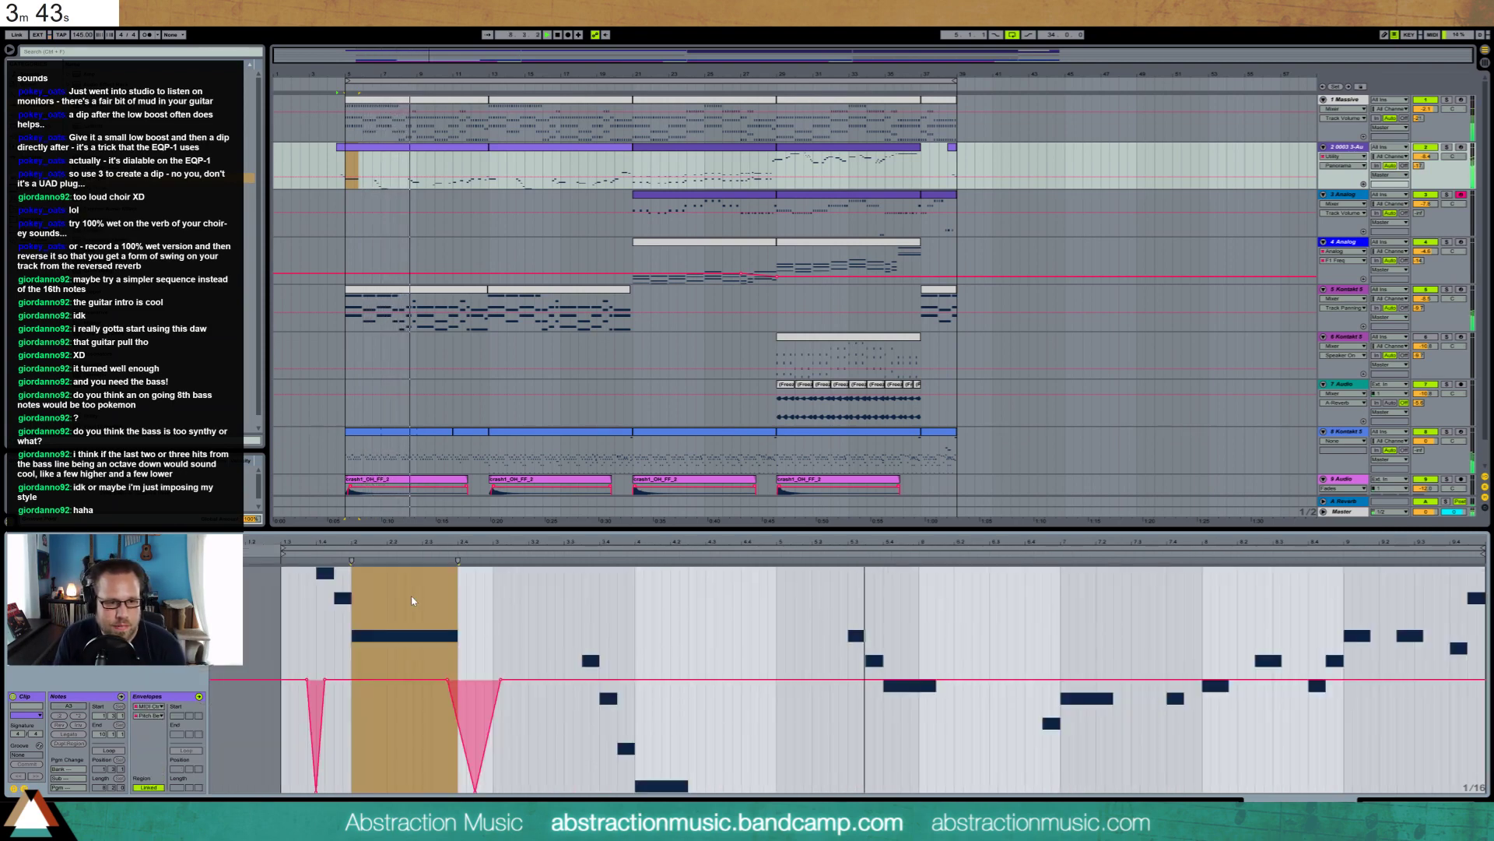
{"action": "left_click", "coordinate": [476, 660]}
{"action": "left_click_drag", "start_coordinate": [476, 791], "coordinate": [466, 791]}
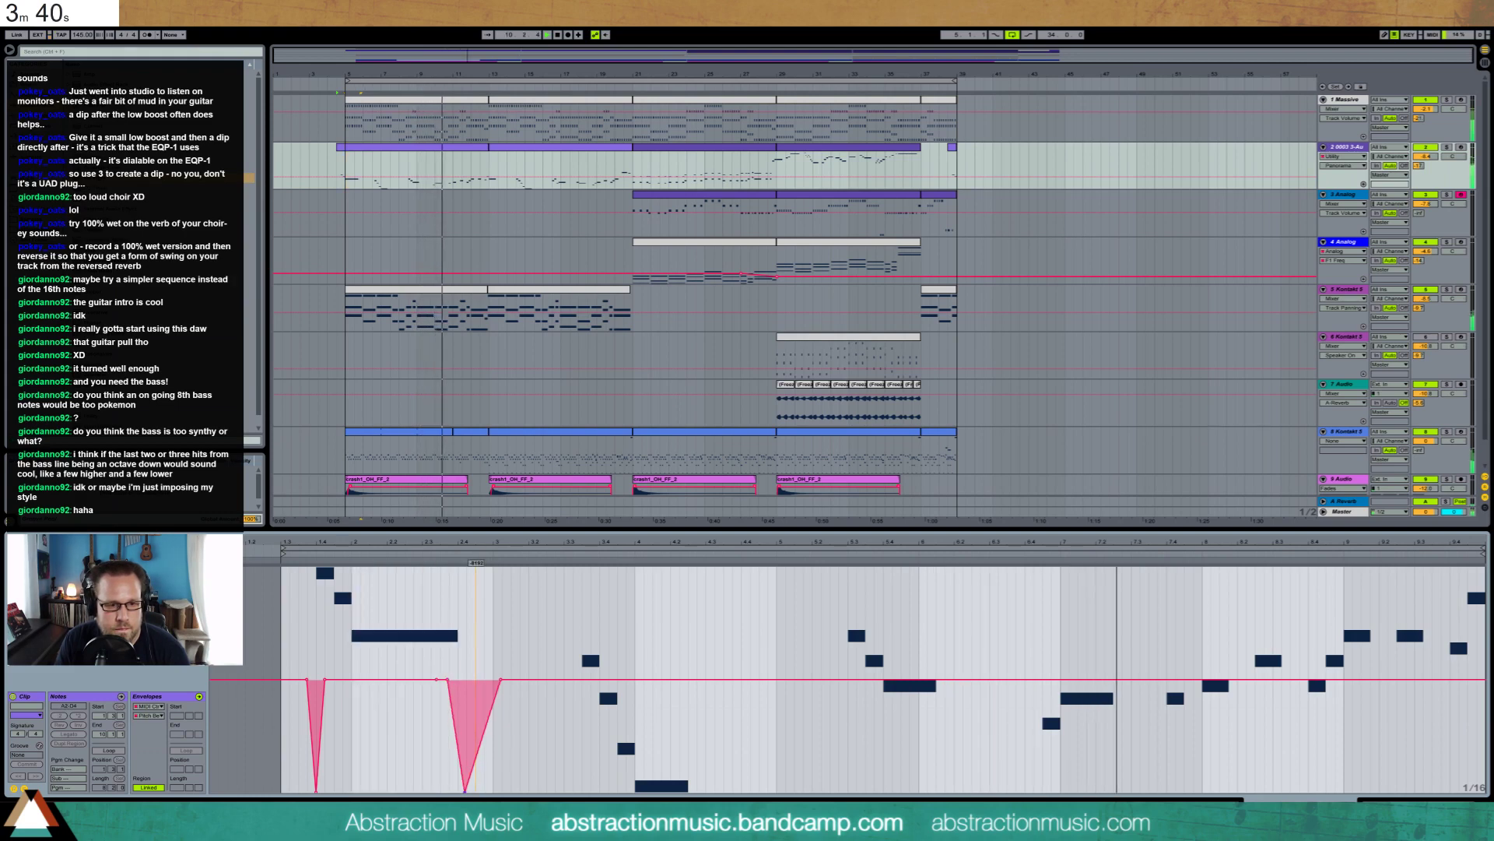
{"action": "left_click", "coordinate": [448, 680]}
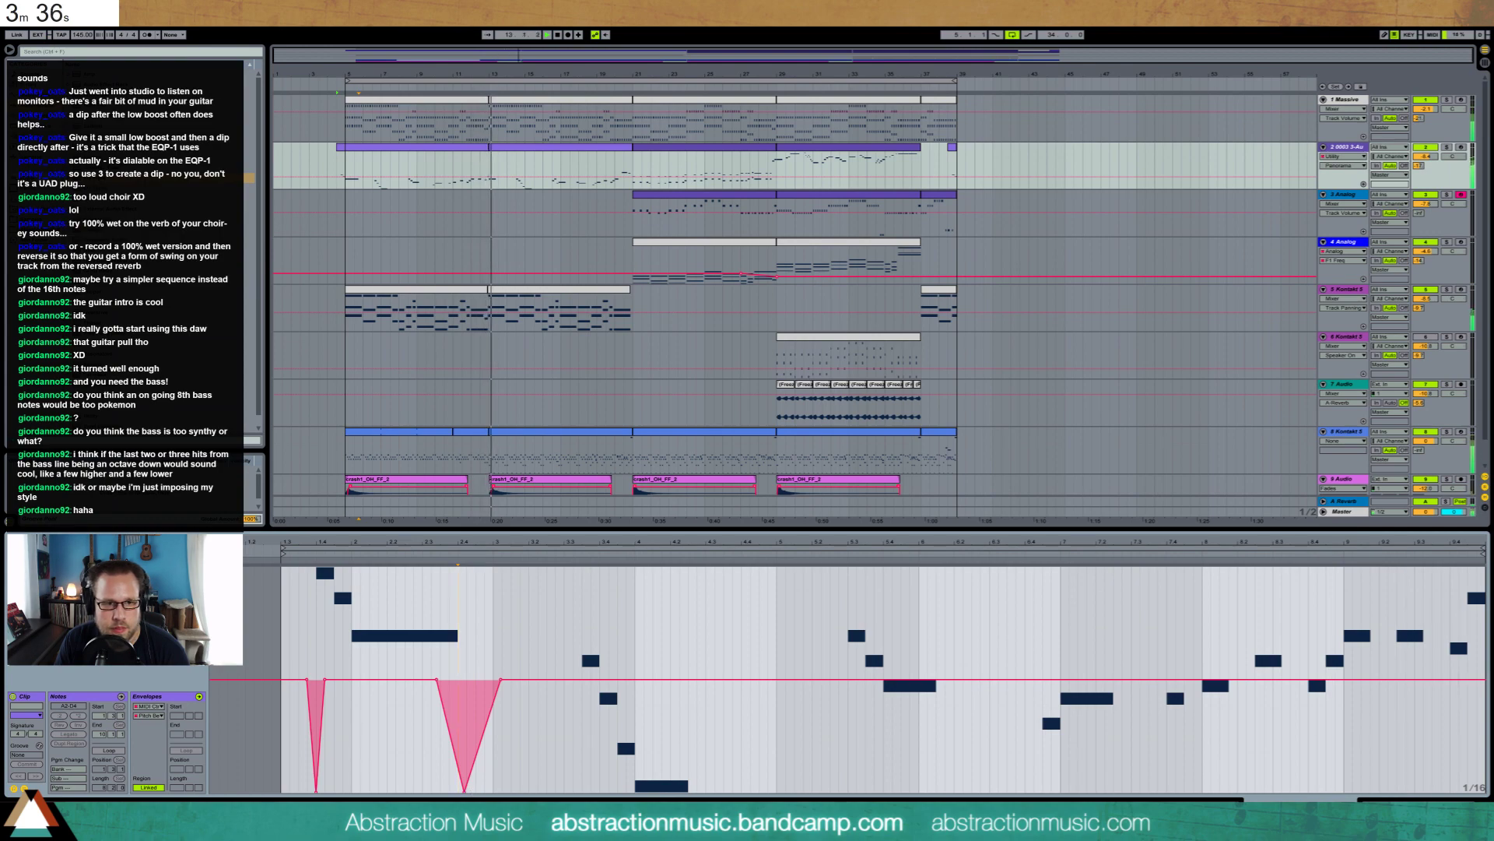
Adjust the ping-pong delay's filter and the chorus modulation on the fourth track (Analog) during playback
{"action": "left_click", "coordinate": [482, 225]}
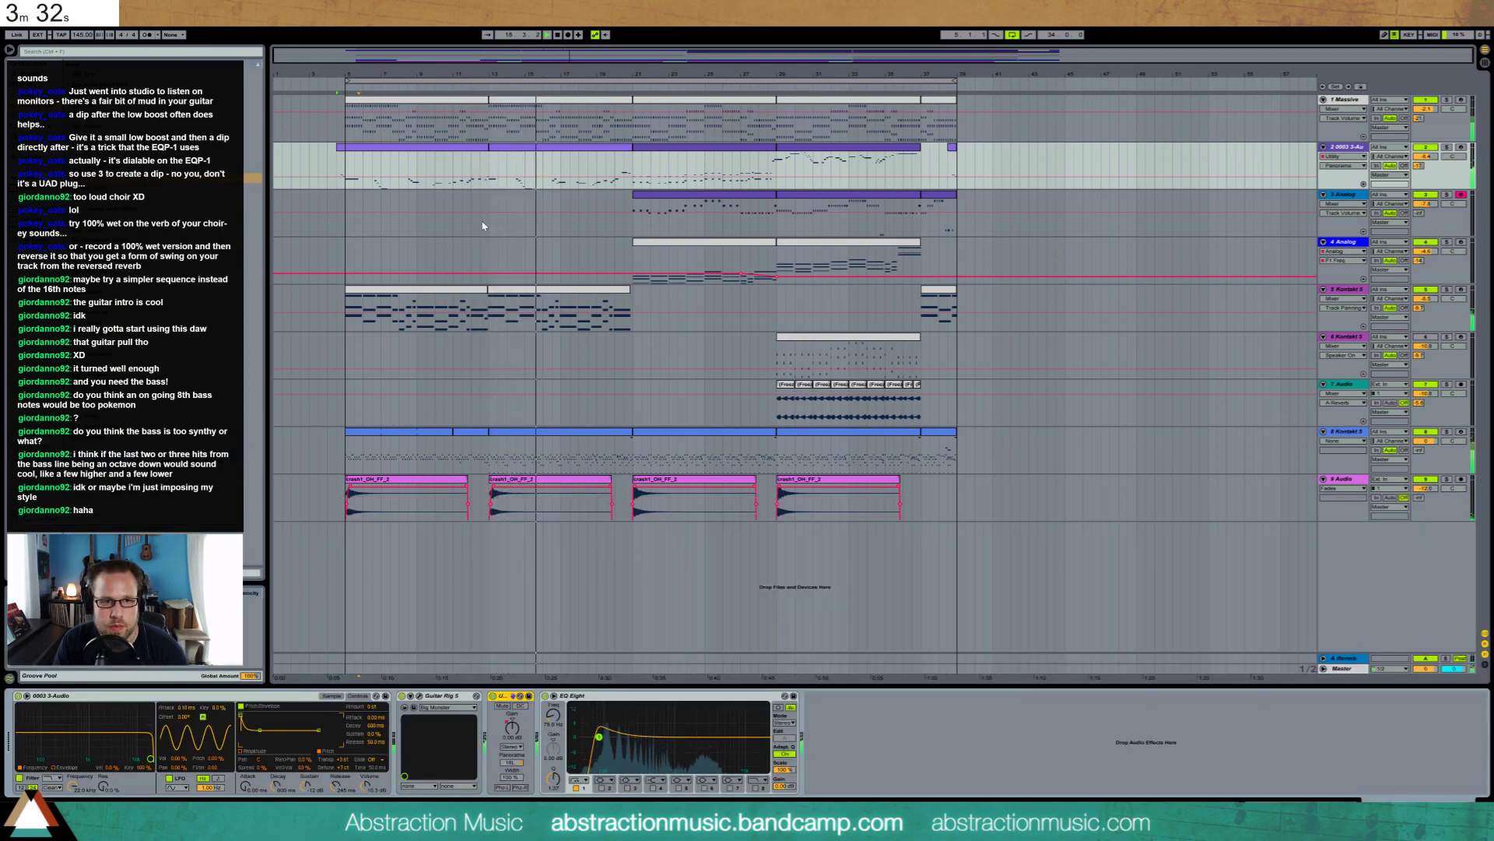
{"action": "left_click", "coordinate": [1348, 255]}
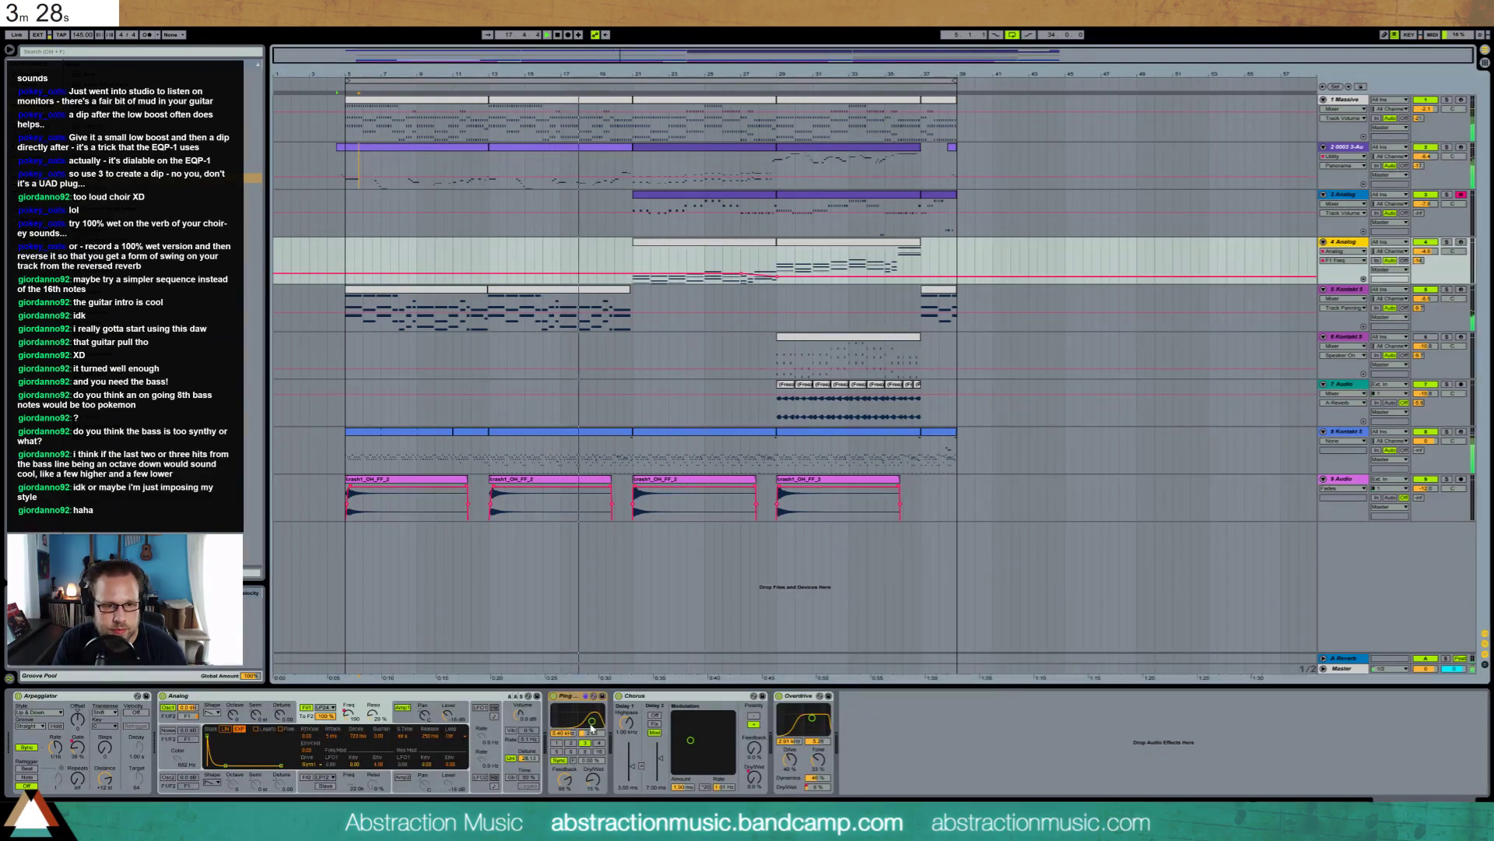
{"action": "left_click_drag", "start_coordinate": [592, 723], "coordinate": [590, 721]}
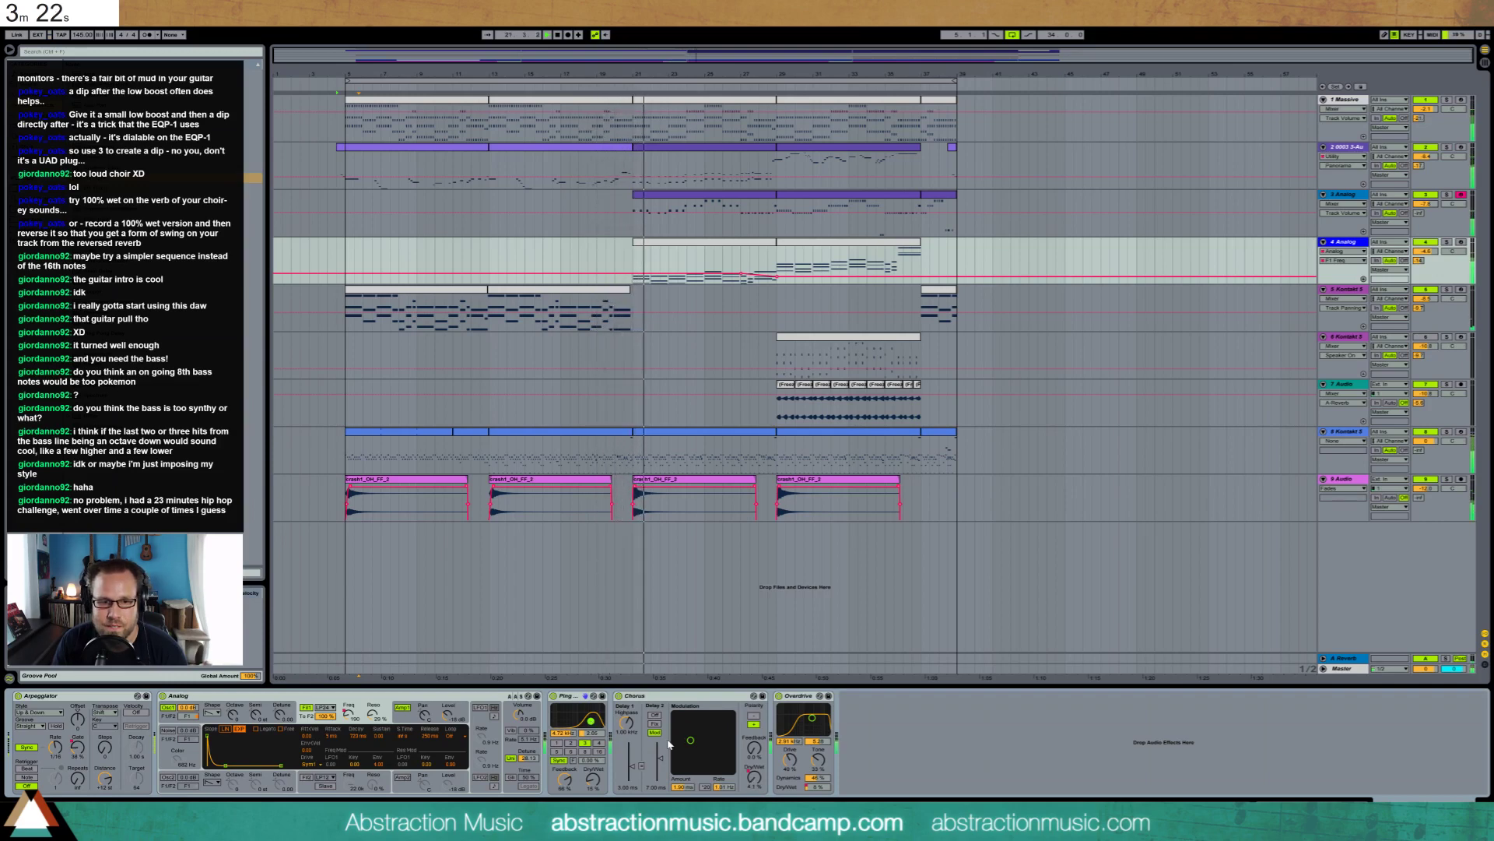
{"action": "left_click_drag", "start_coordinate": [690, 740], "coordinate": [693, 751]}
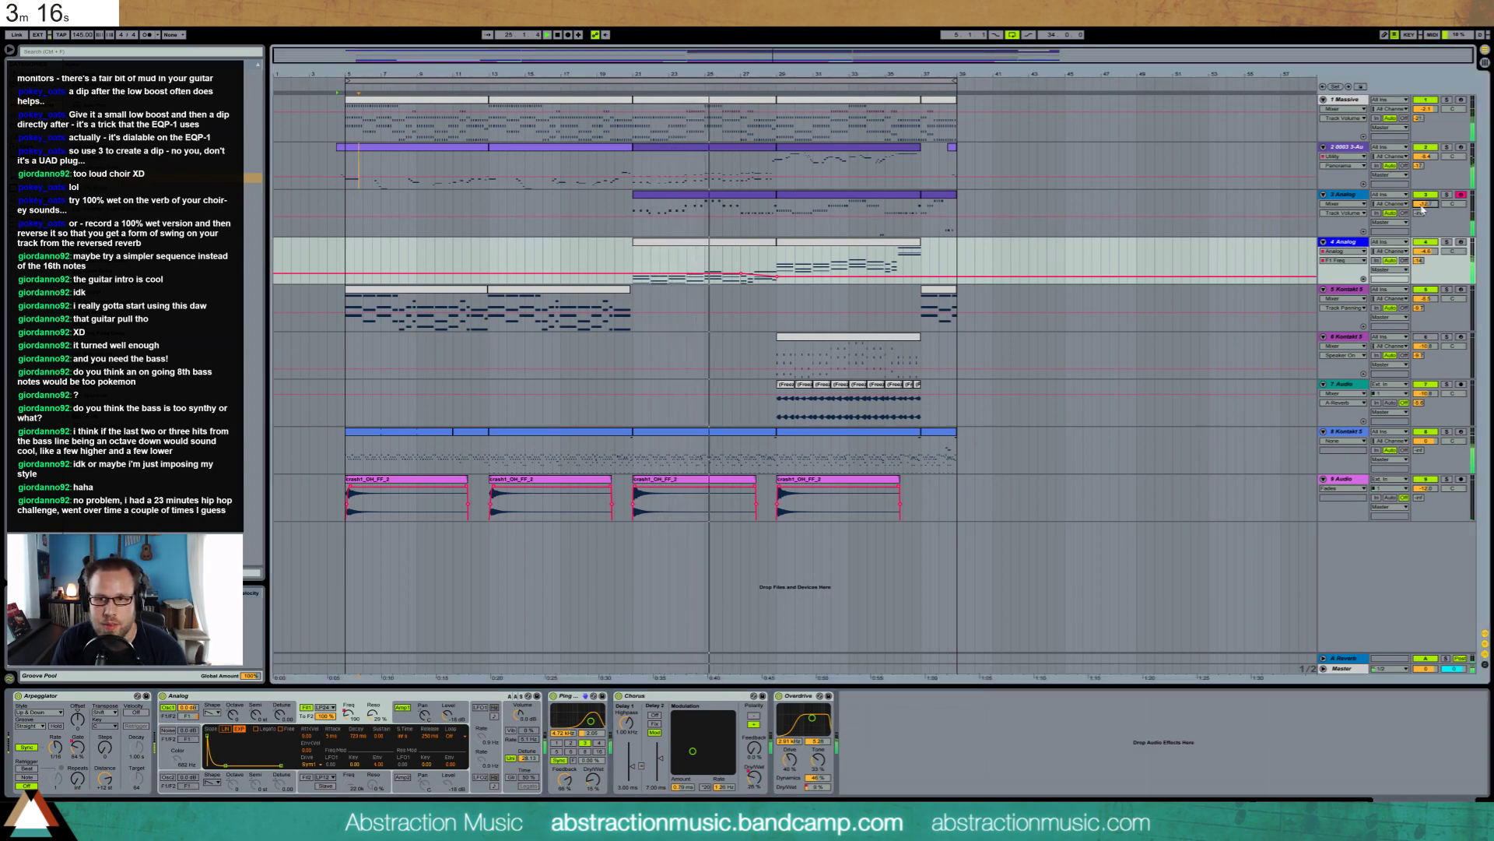
Raise the third track's volume, lower the fourth track's volume, and check the notes in the fourth track's second clip
{"action": "left_click_drag", "start_coordinate": [1422, 207], "coordinate": [1422, 198]}
{"action": "left_click_drag", "start_coordinate": [1423, 252], "coordinate": [1424, 266]}
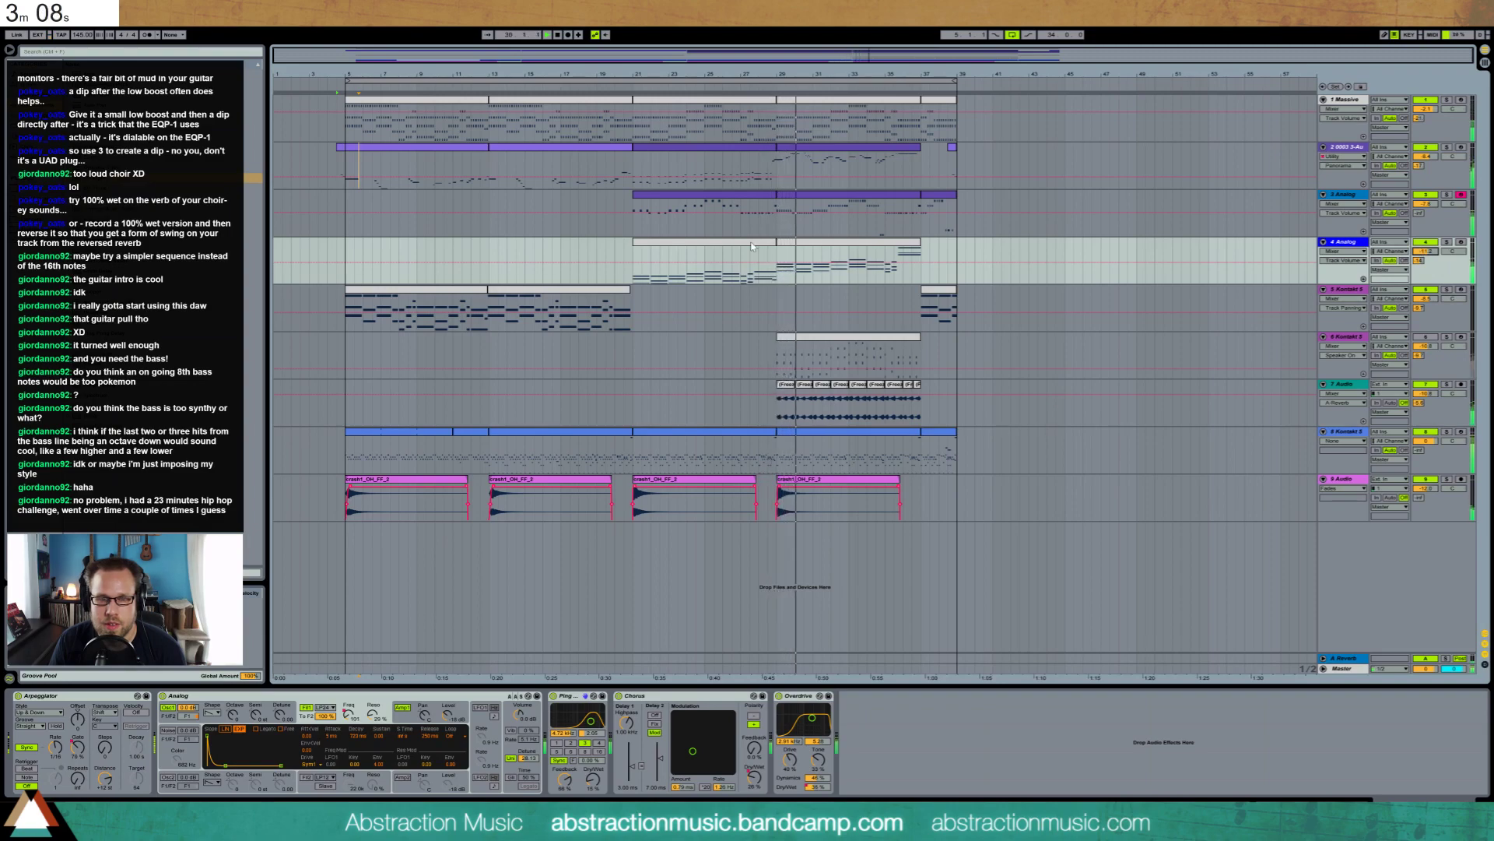
{"action": "left_click", "coordinate": [792, 248]}
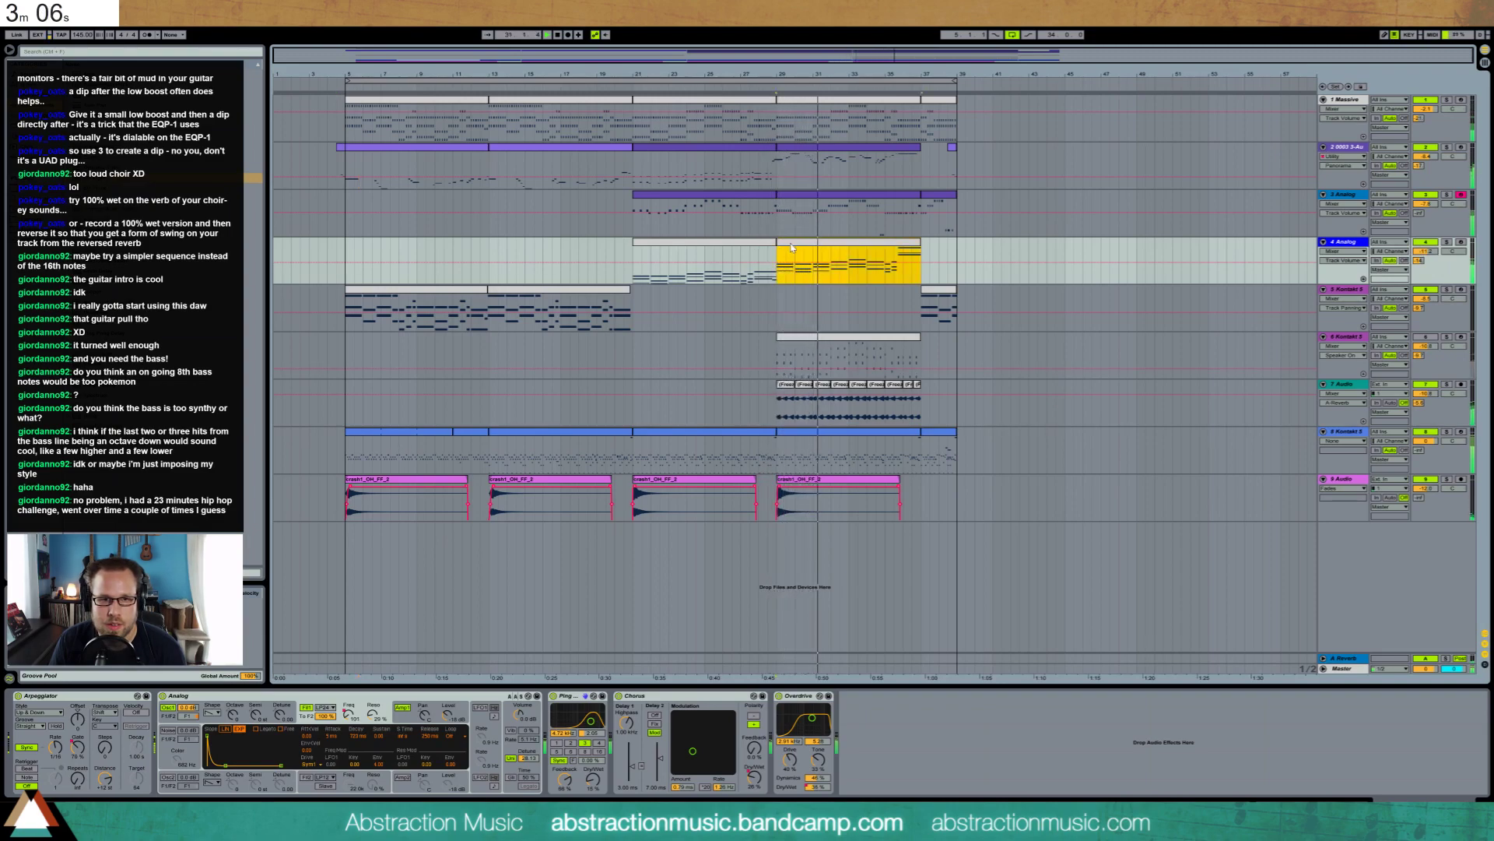
{"action": "double_click", "coordinate": [792, 248]}
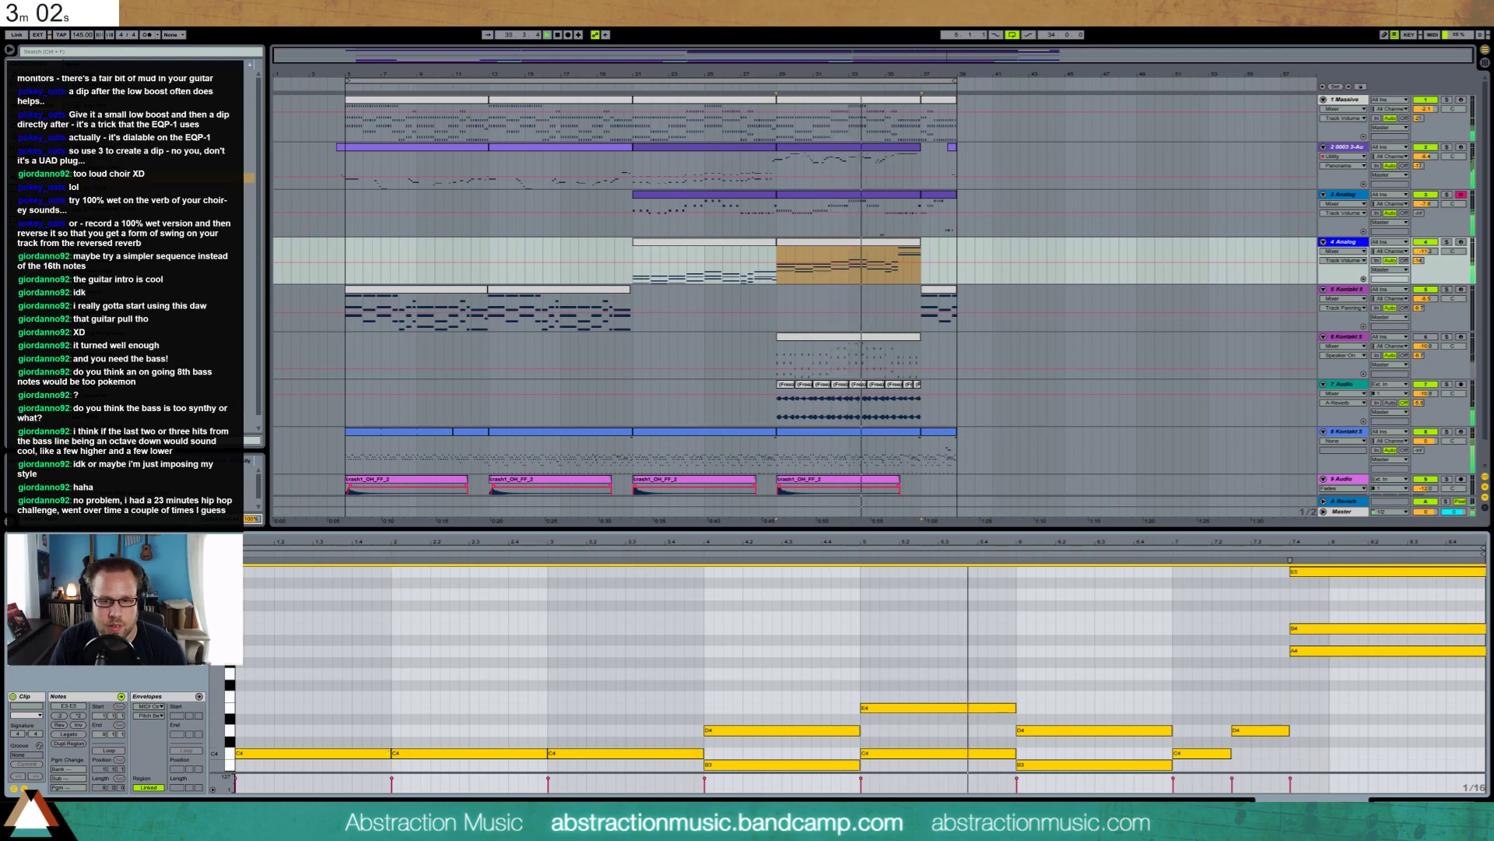
{"action": "key", "text": "shift+Tab"}
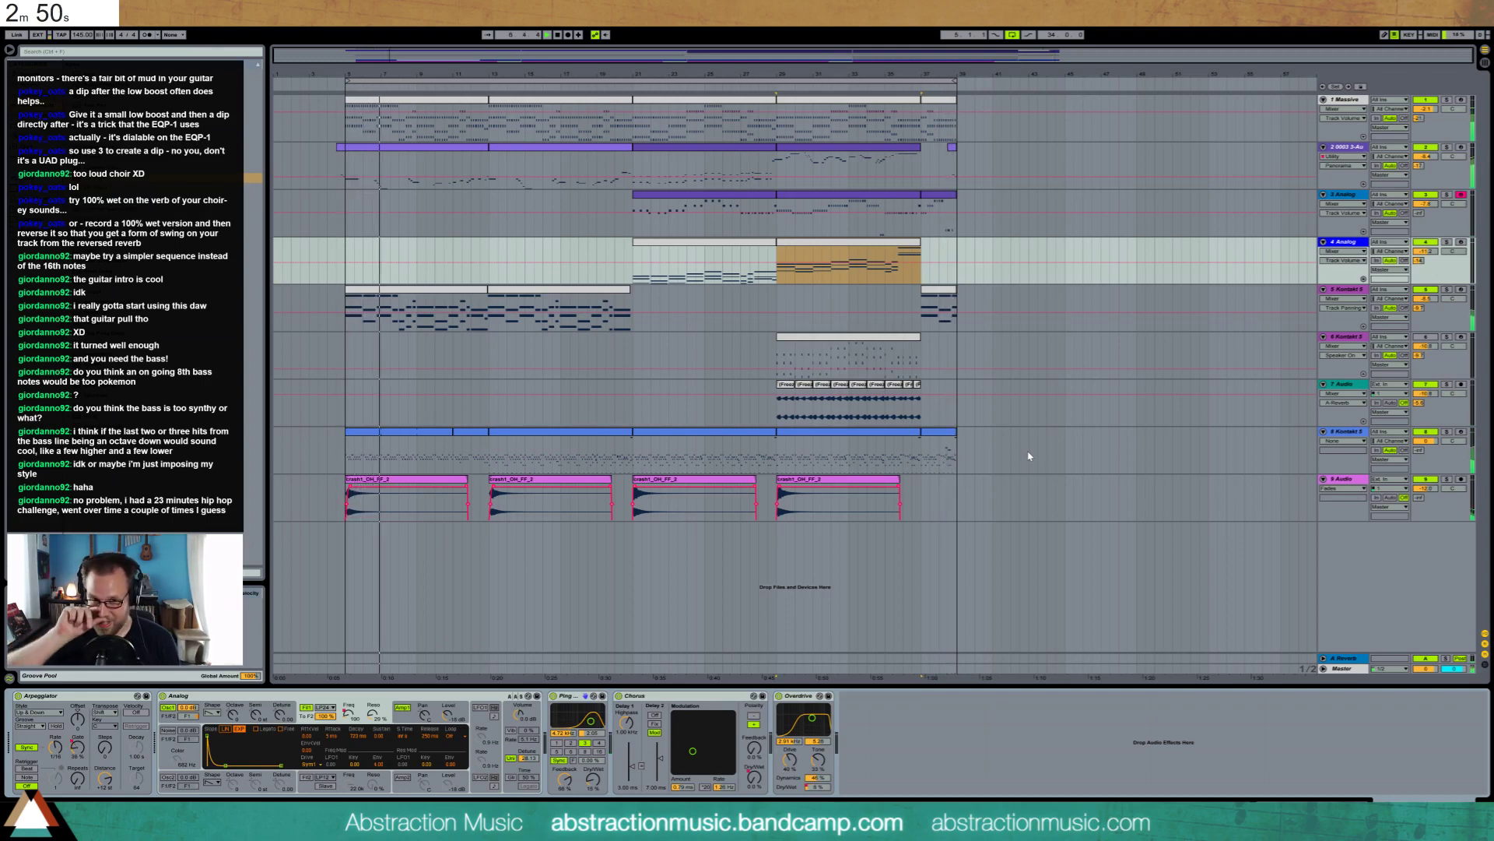
Insert a new MIDI track directly below the third track
{"action": "left_click", "coordinate": [489, 228]}
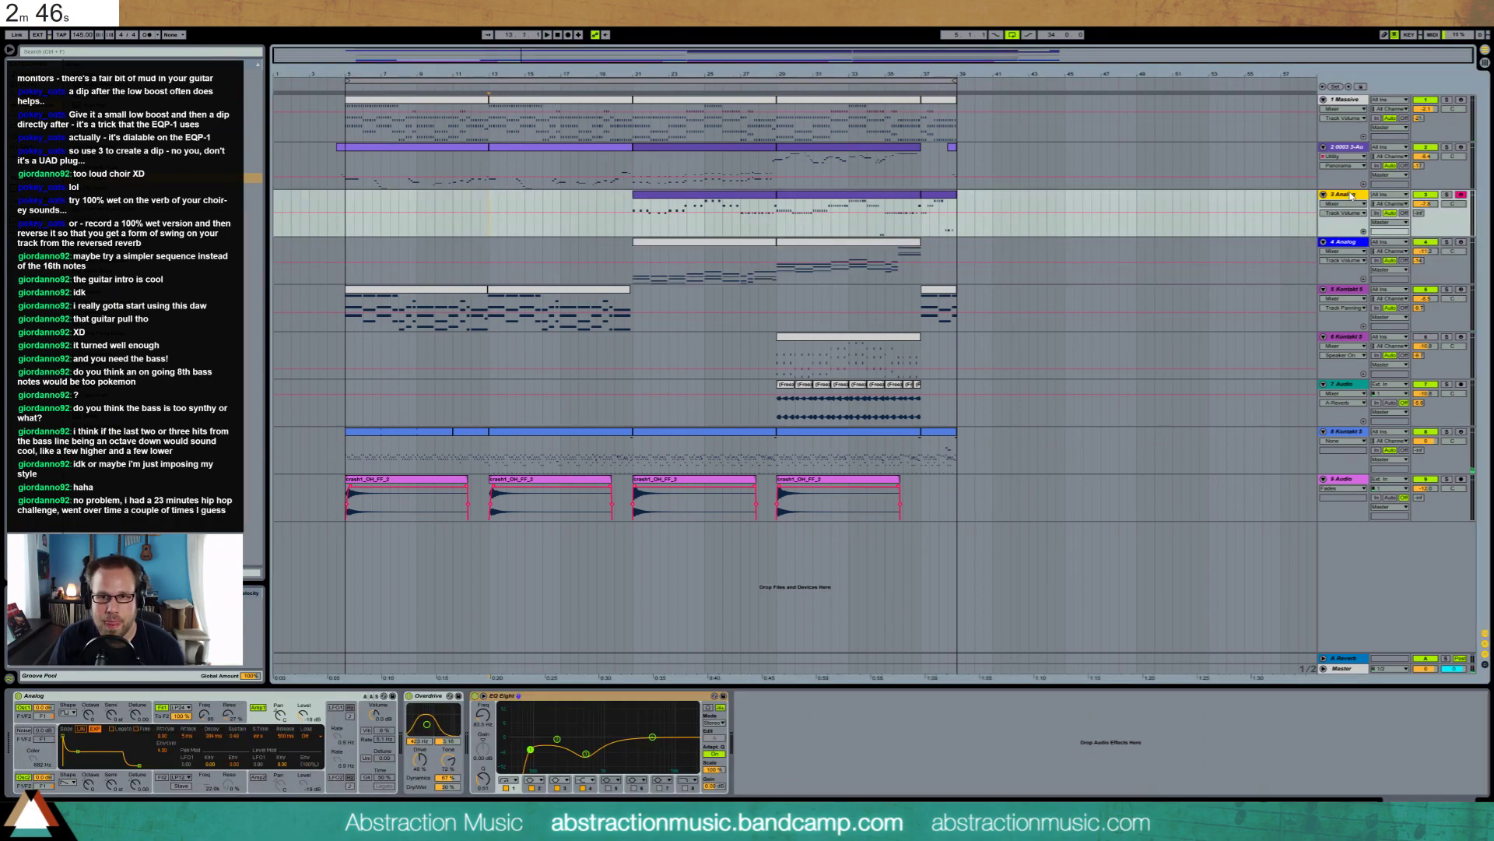
{"action": "key", "text": "ctrl+shift+t"}
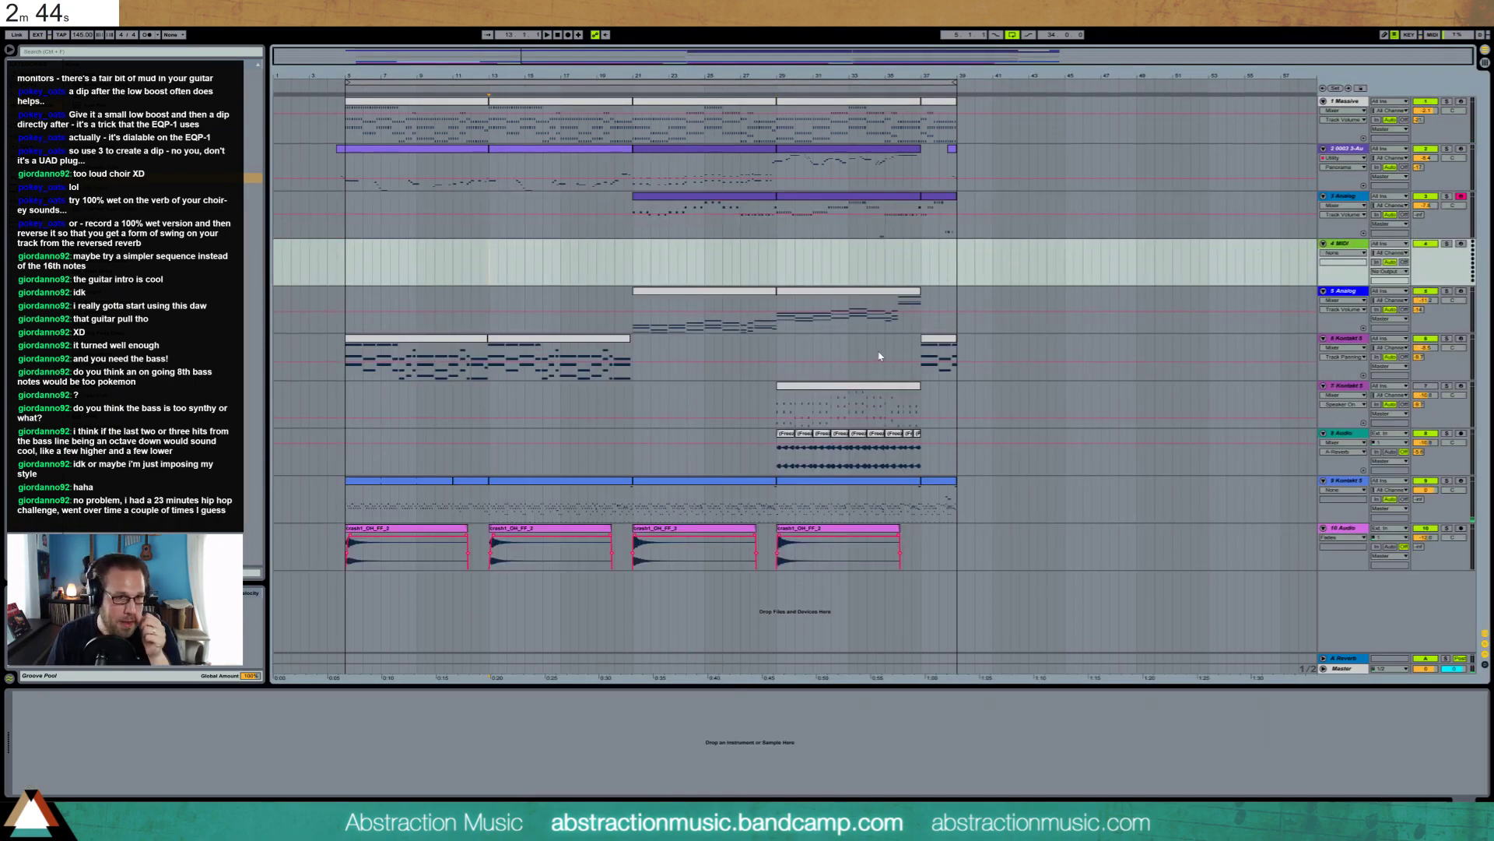
Switch to the browser showing the countdown timer and close it, confirming that the page can be left
{"action": "key", "text": "alt+Tab"}
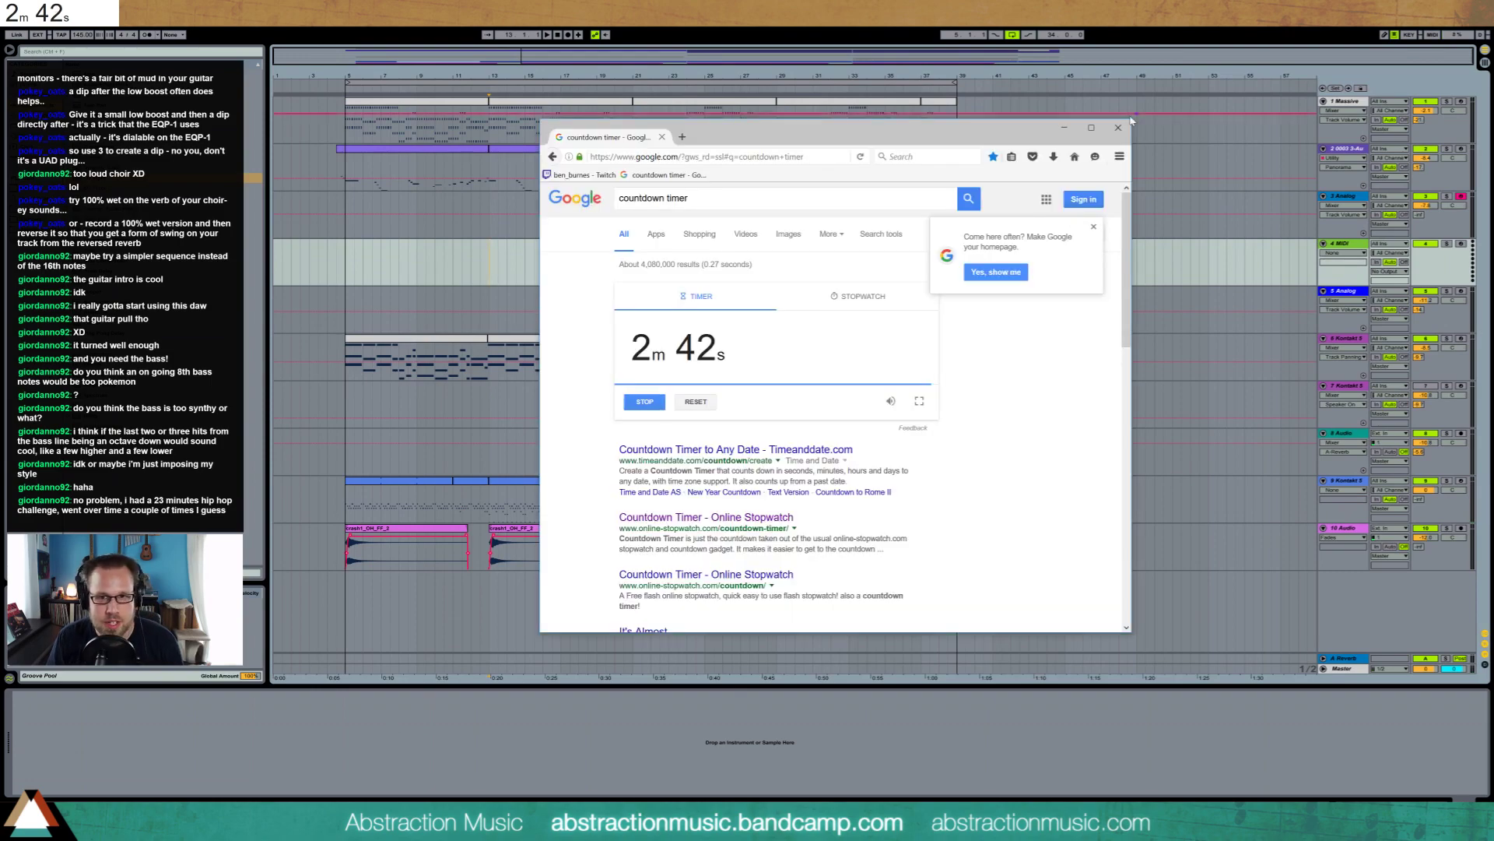
{"action": "left_click", "coordinate": [1118, 127]}
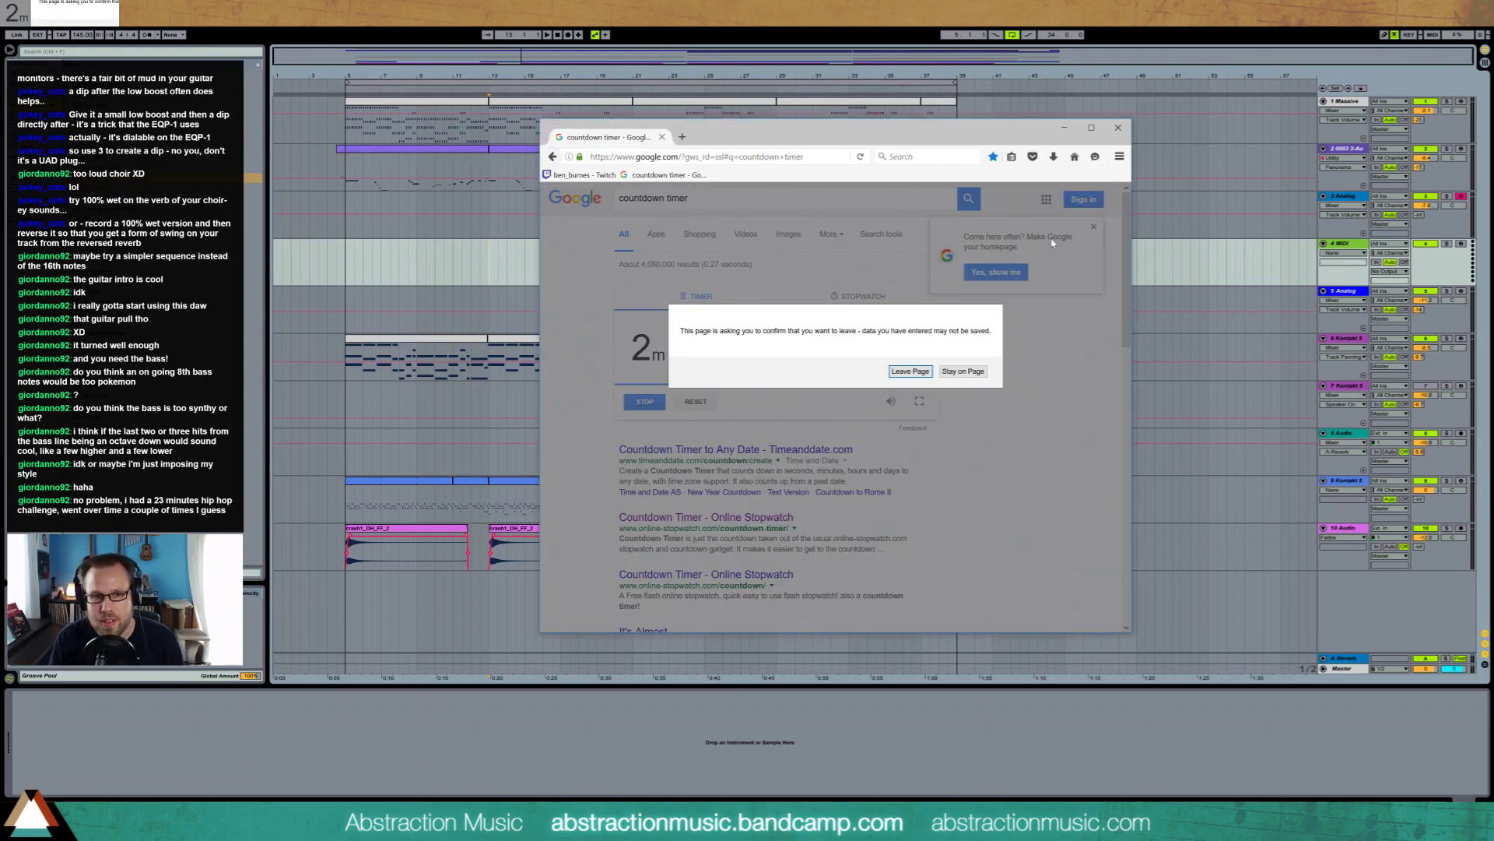
{"action": "left_click", "coordinate": [914, 372]}
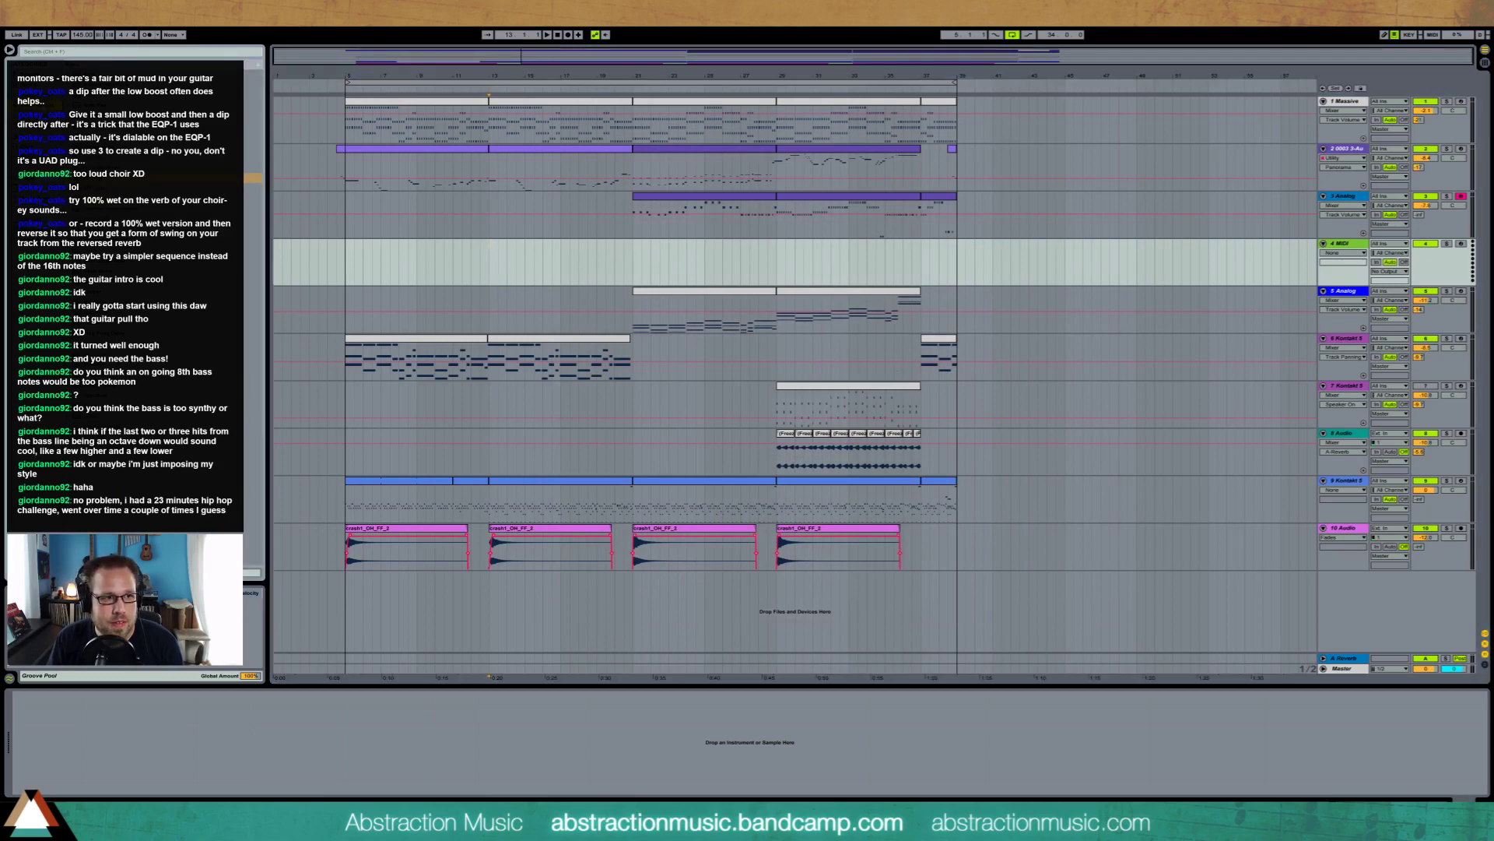
Try an Analog synth on the new MIDI track with unison detune, a modified filter envelope and a lower filter cutoff, and delete the device
{"action": "left_click", "coordinate": [37, 94]}
{"action": "left_click_drag", "start_coordinate": [97, 74], "coordinate": [328, 250]}
{"action": "left_click_drag", "start_coordinate": [491, 257], "coordinate": [498, 265]}
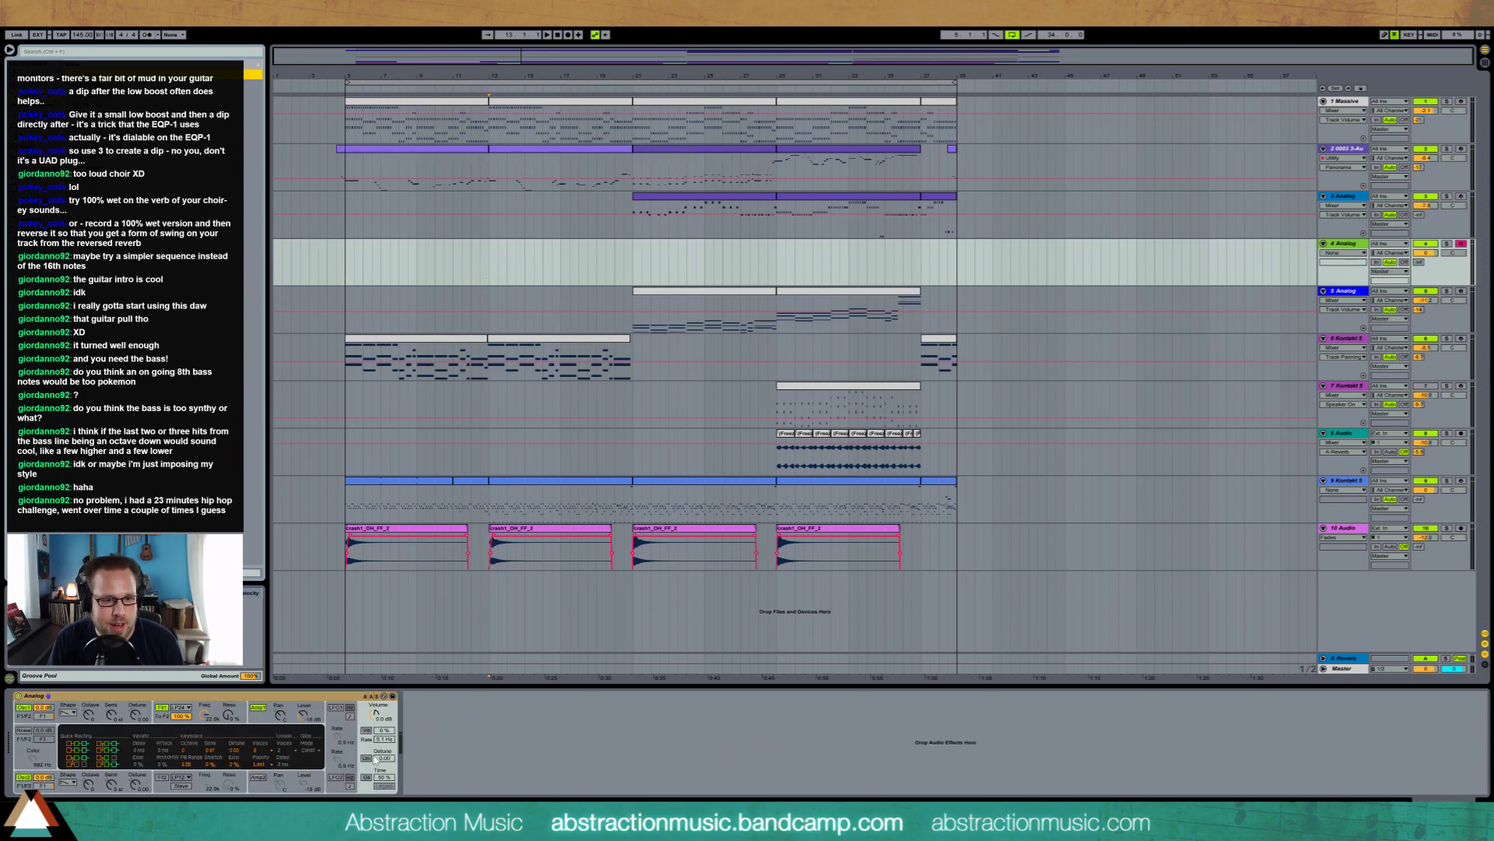
{"action": "left_click_drag", "start_coordinate": [376, 759], "coordinate": [376, 732]}
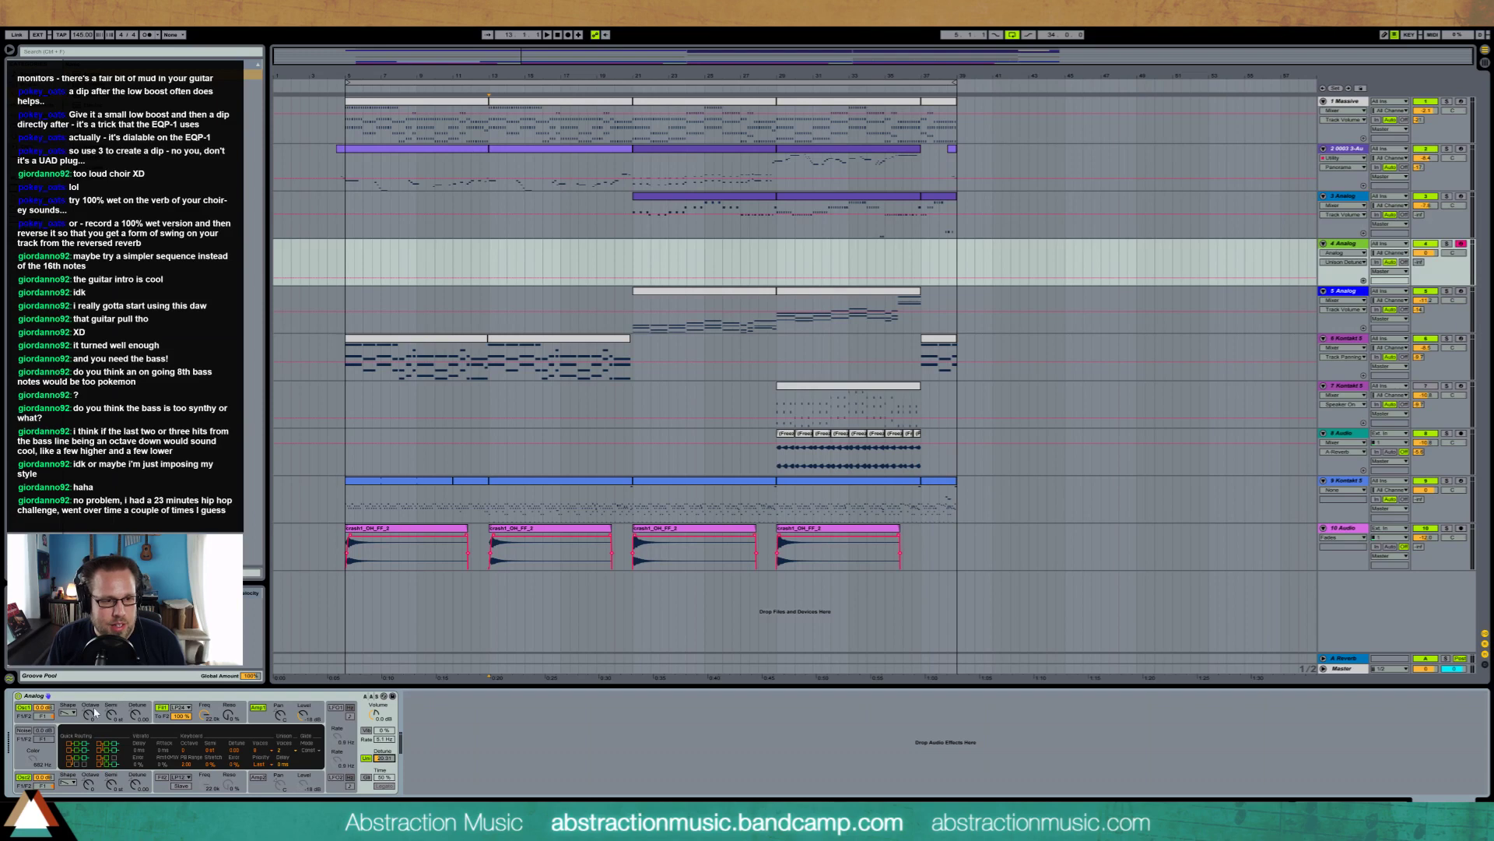
{"action": "left_click", "coordinate": [178, 713]}
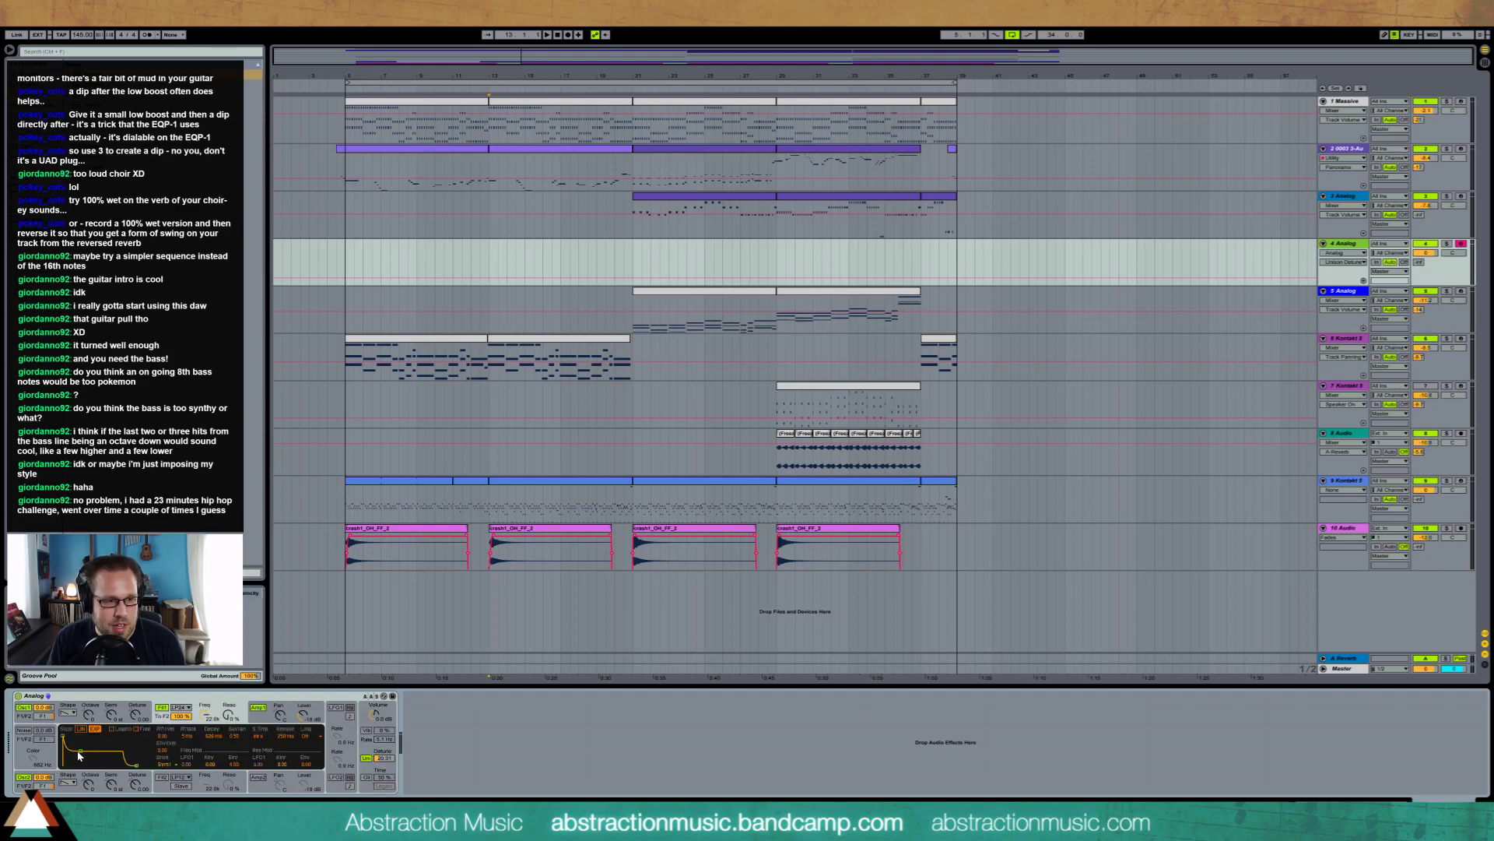
{"action": "left_click_drag", "start_coordinate": [78, 754], "coordinate": [75, 757]}
{"action": "left_click_drag", "start_coordinate": [205, 720], "coordinate": [206, 797]}
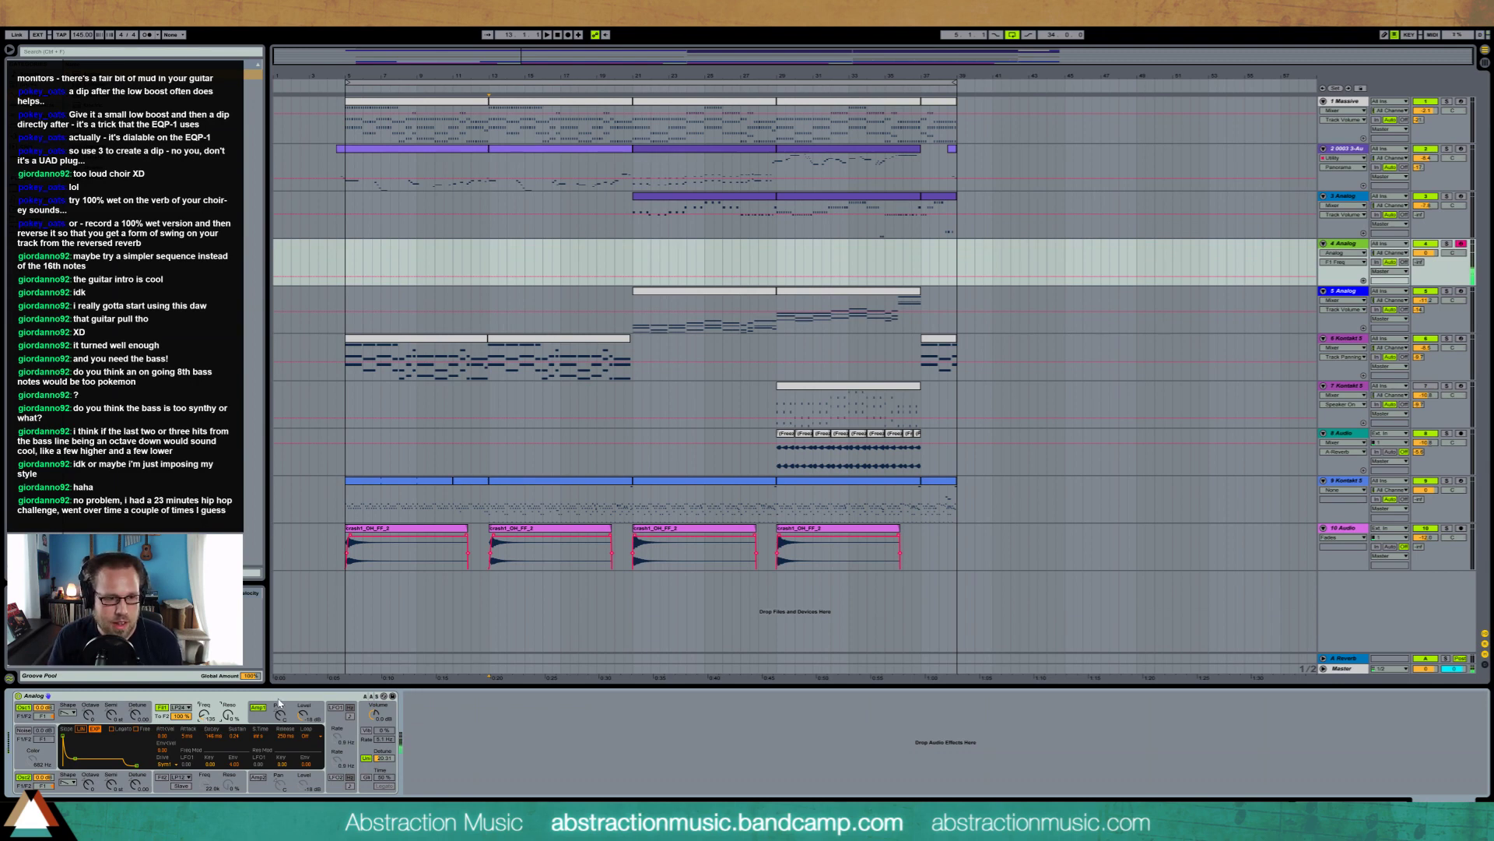
{"action": "key", "text": "Delete"}
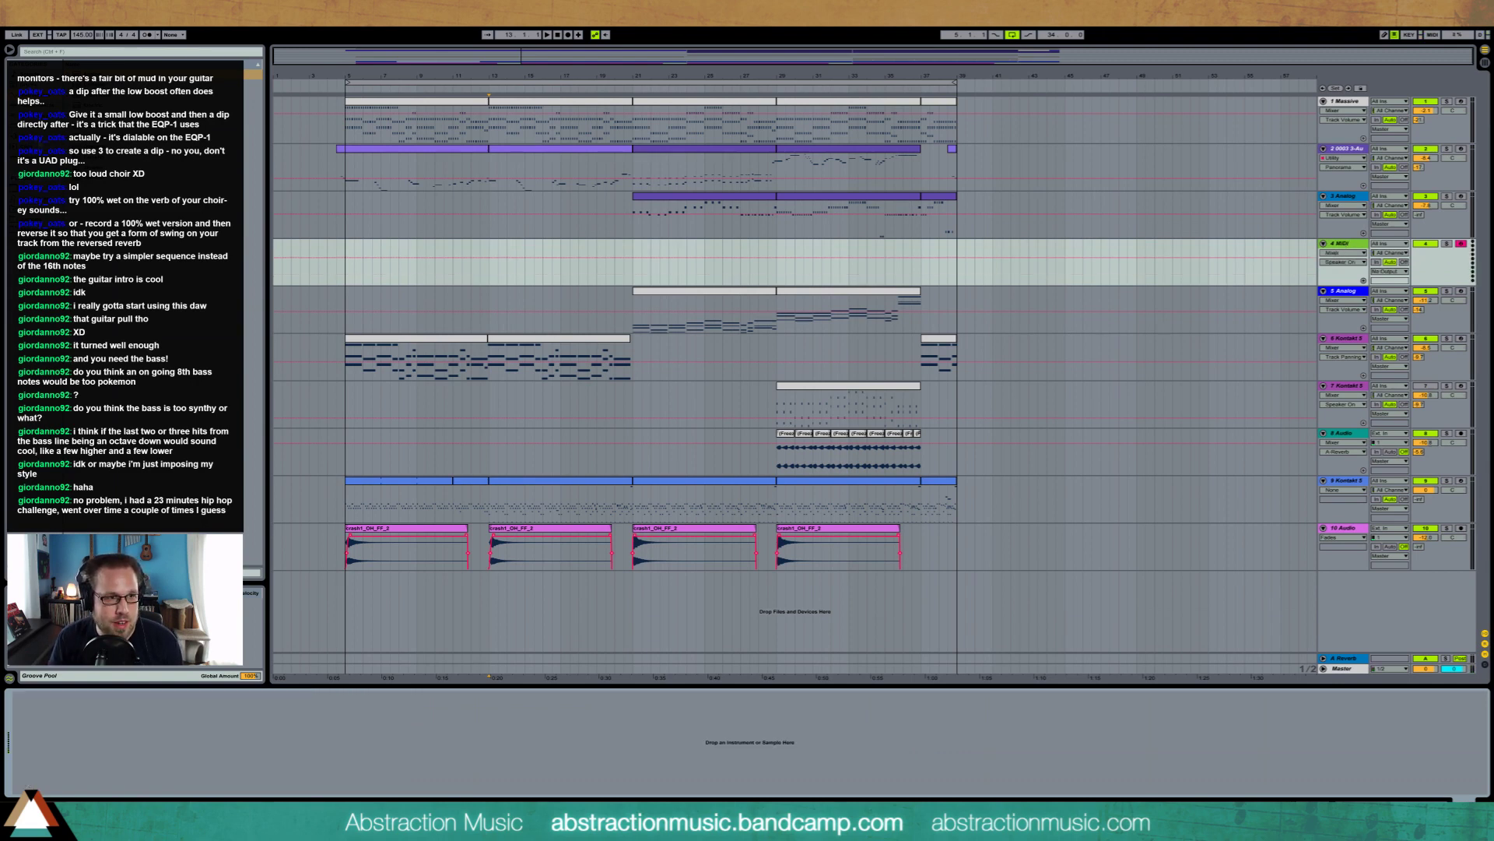
Load Massive on the new MIDI track, reposition its window and open its preset list
{"action": "left_click_drag", "start_coordinate": [148, 199], "coordinate": [153, 778]}
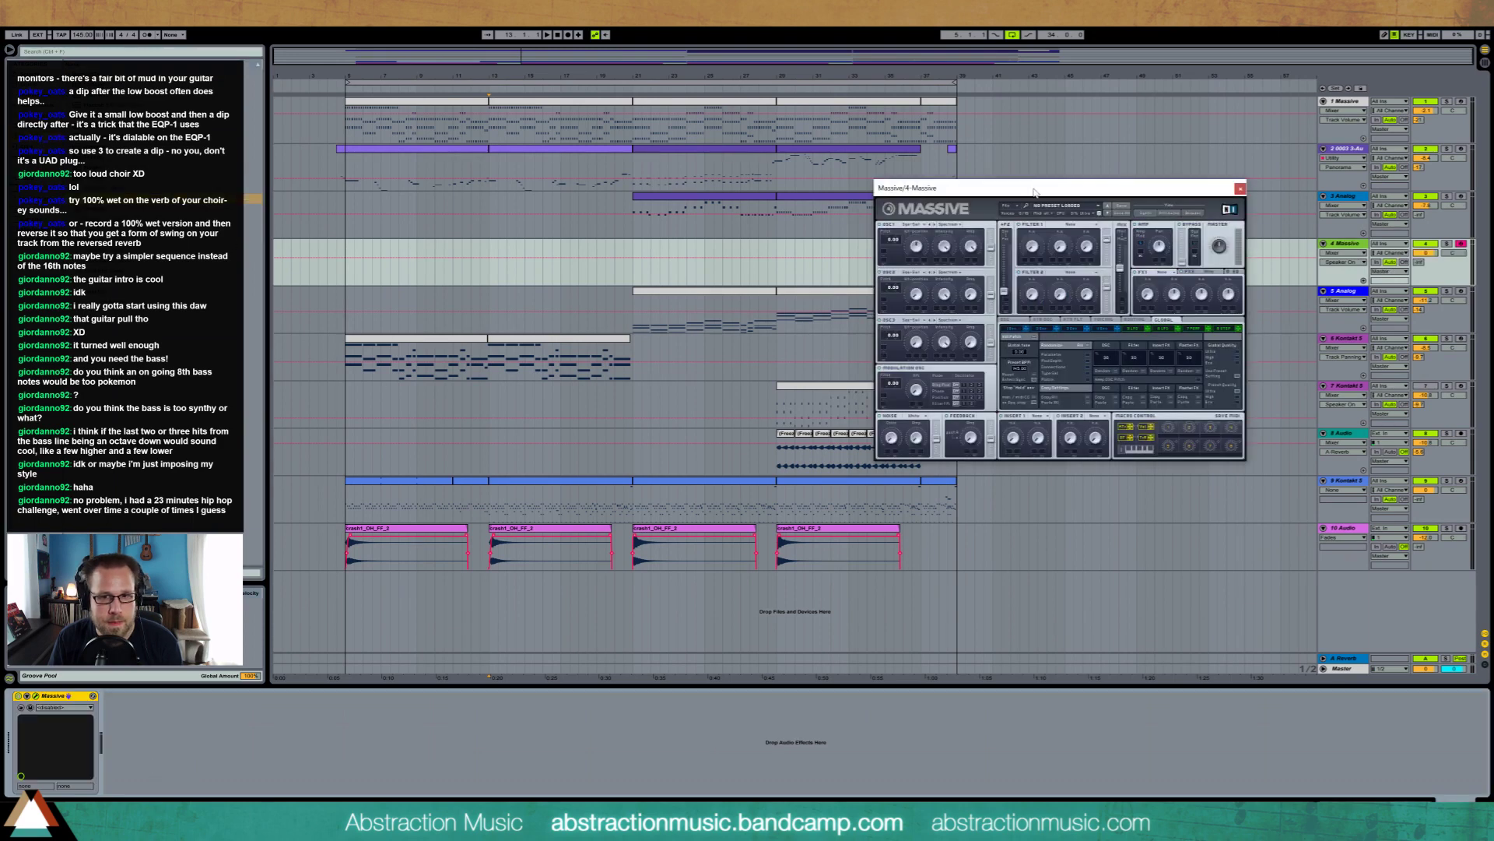
{"action": "left_click_drag", "start_coordinate": [1035, 191], "coordinate": [894, 434]}
{"action": "left_click", "coordinate": [933, 453]}
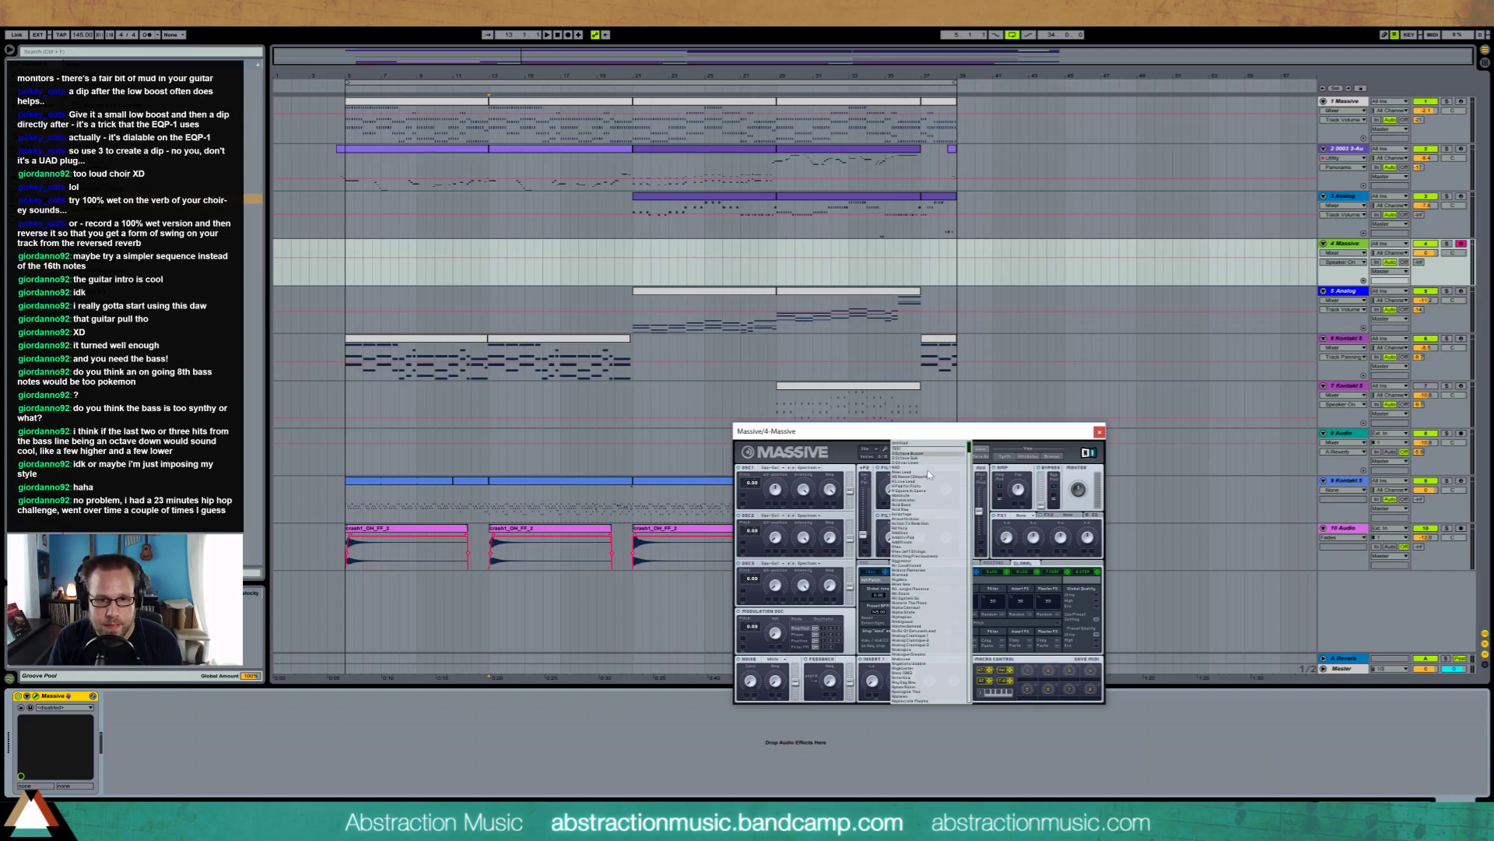
{"action": "left_click", "coordinate": [927, 422]}
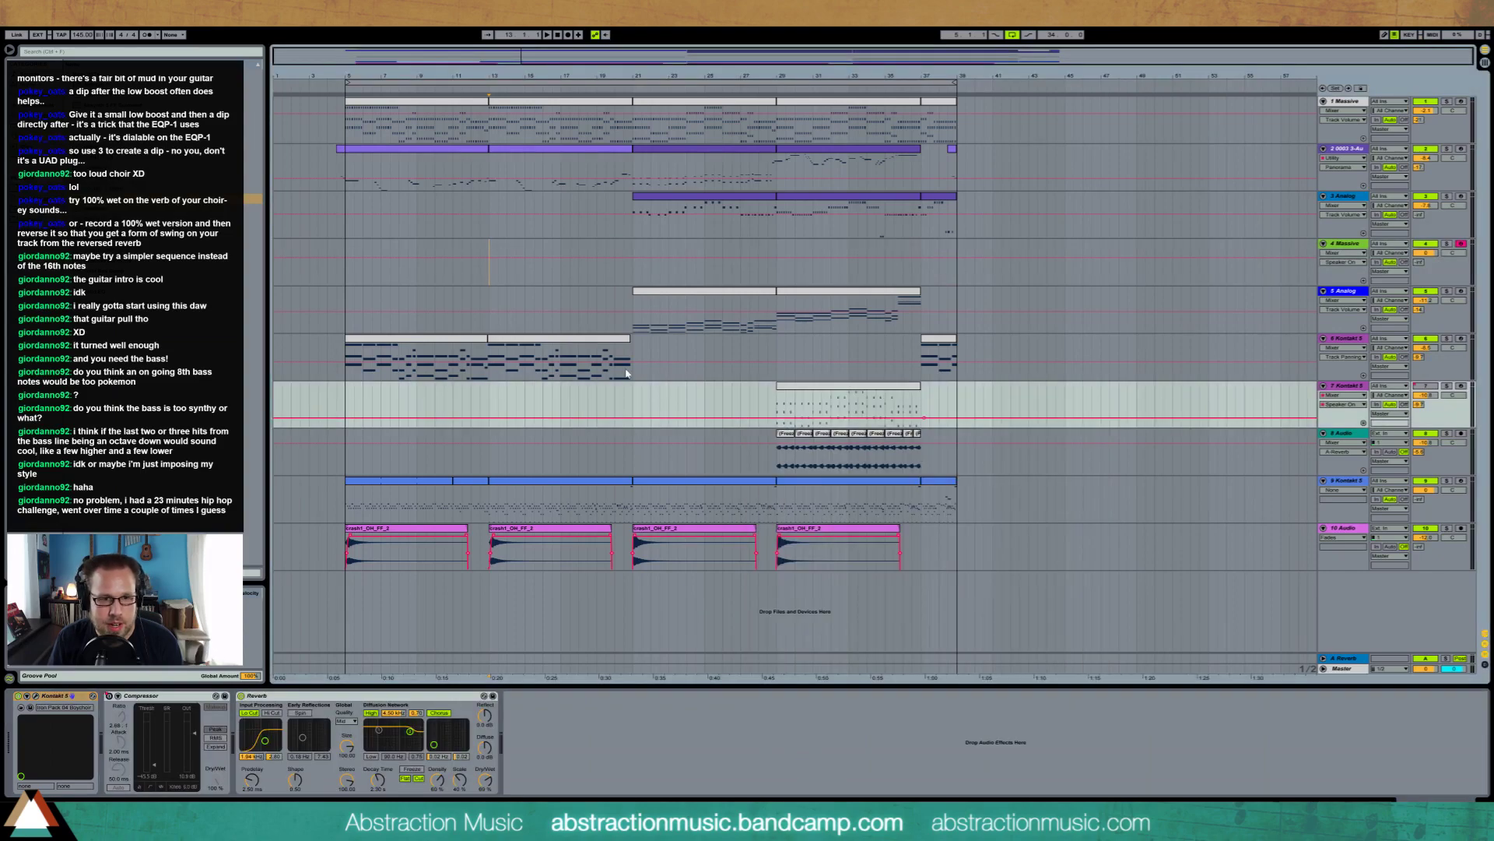
{"action": "left_click", "coordinate": [660, 274]}
{"action": "left_click_drag", "start_coordinate": [899, 438], "coordinate": [716, 322]}
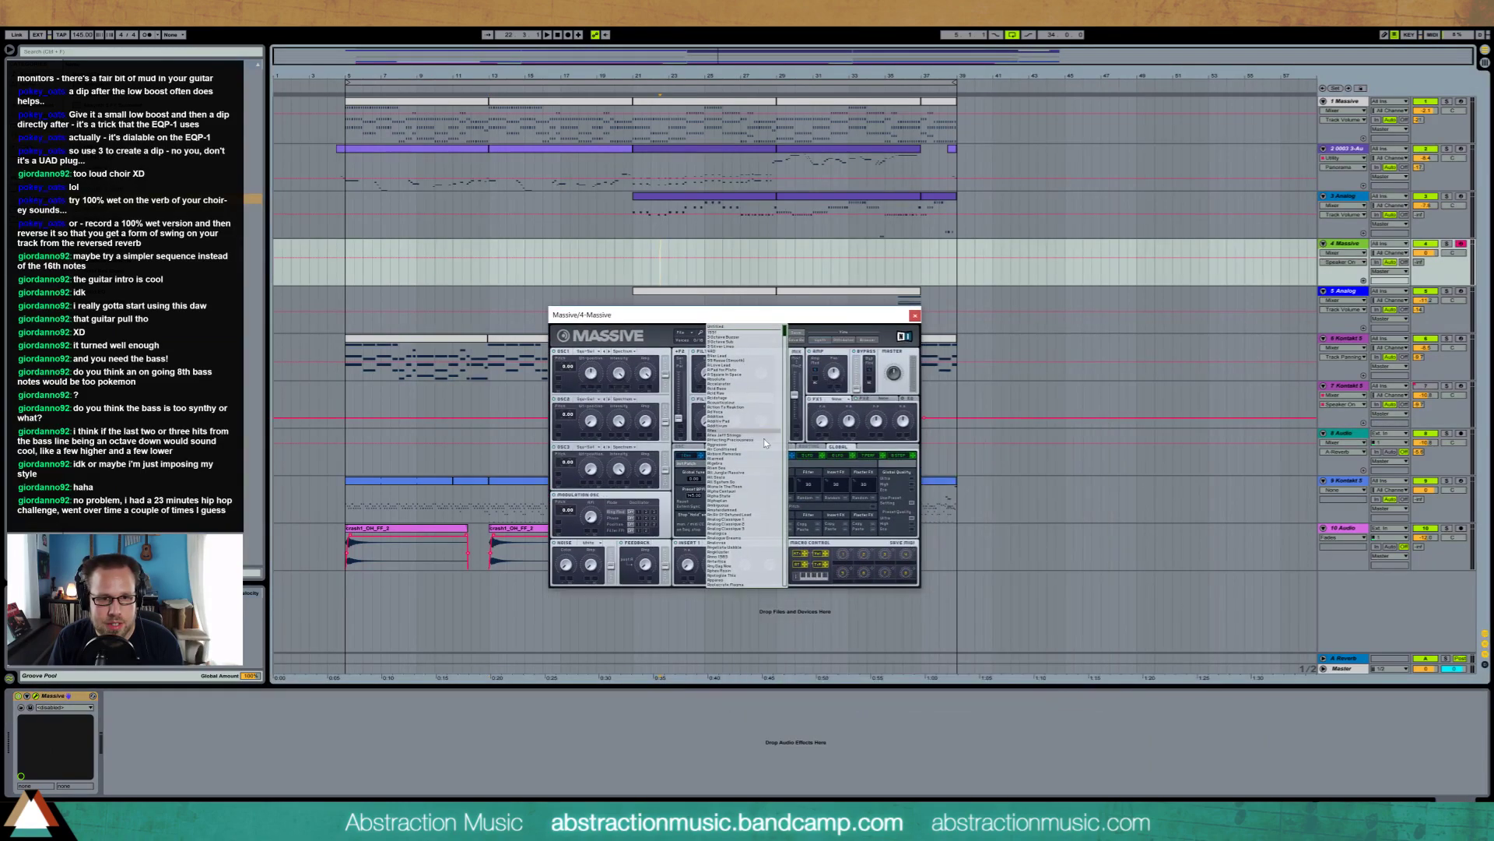
Filter Massive's sound browser to synth leads and load a lead preset
{"action": "left_click", "coordinate": [858, 340]}
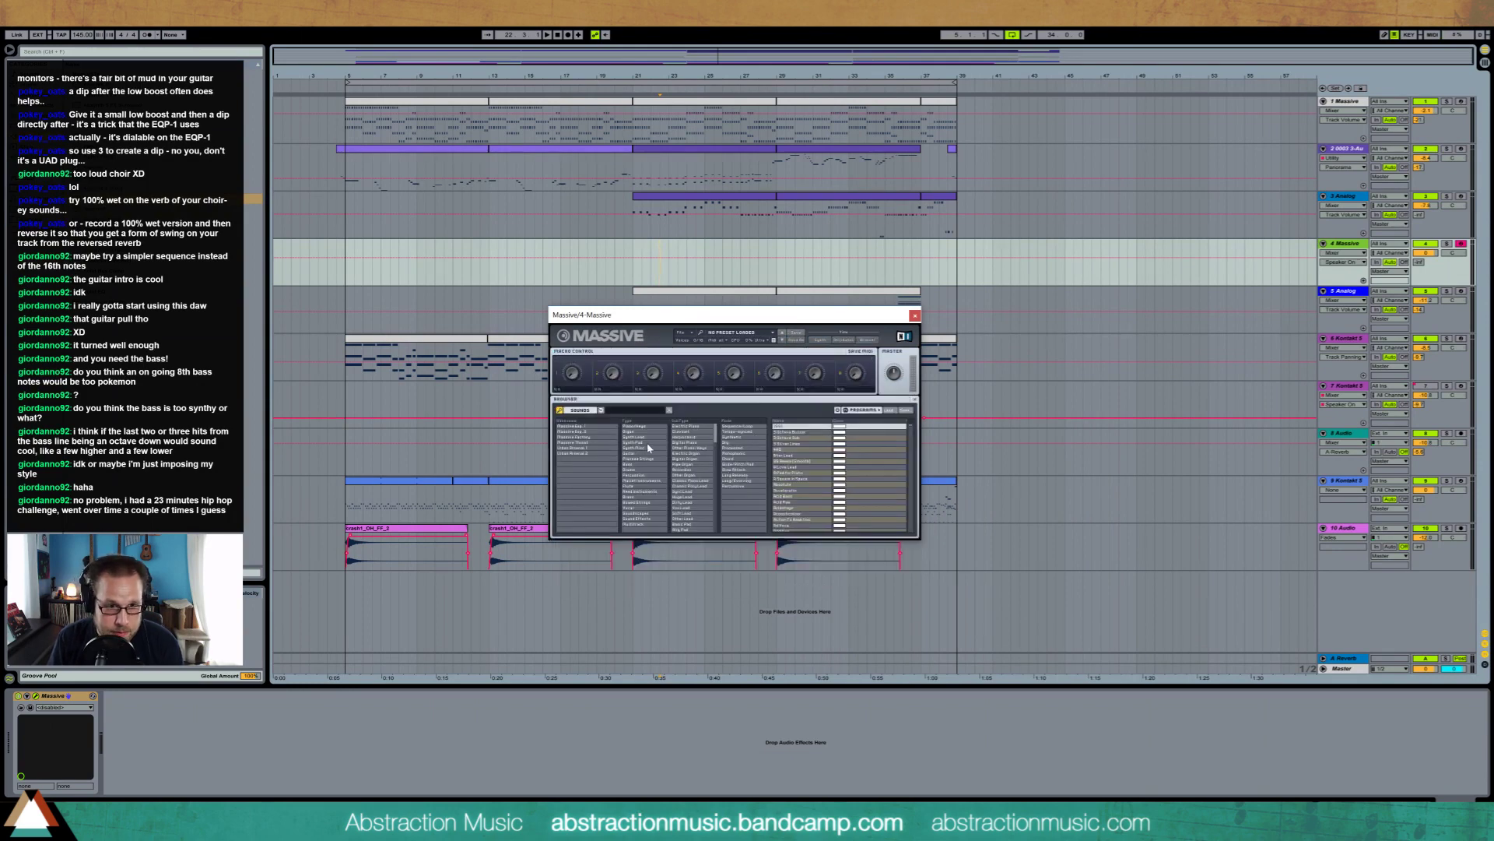
{"action": "left_click", "coordinate": [647, 438]}
{"action": "left_click", "coordinate": [794, 468]}
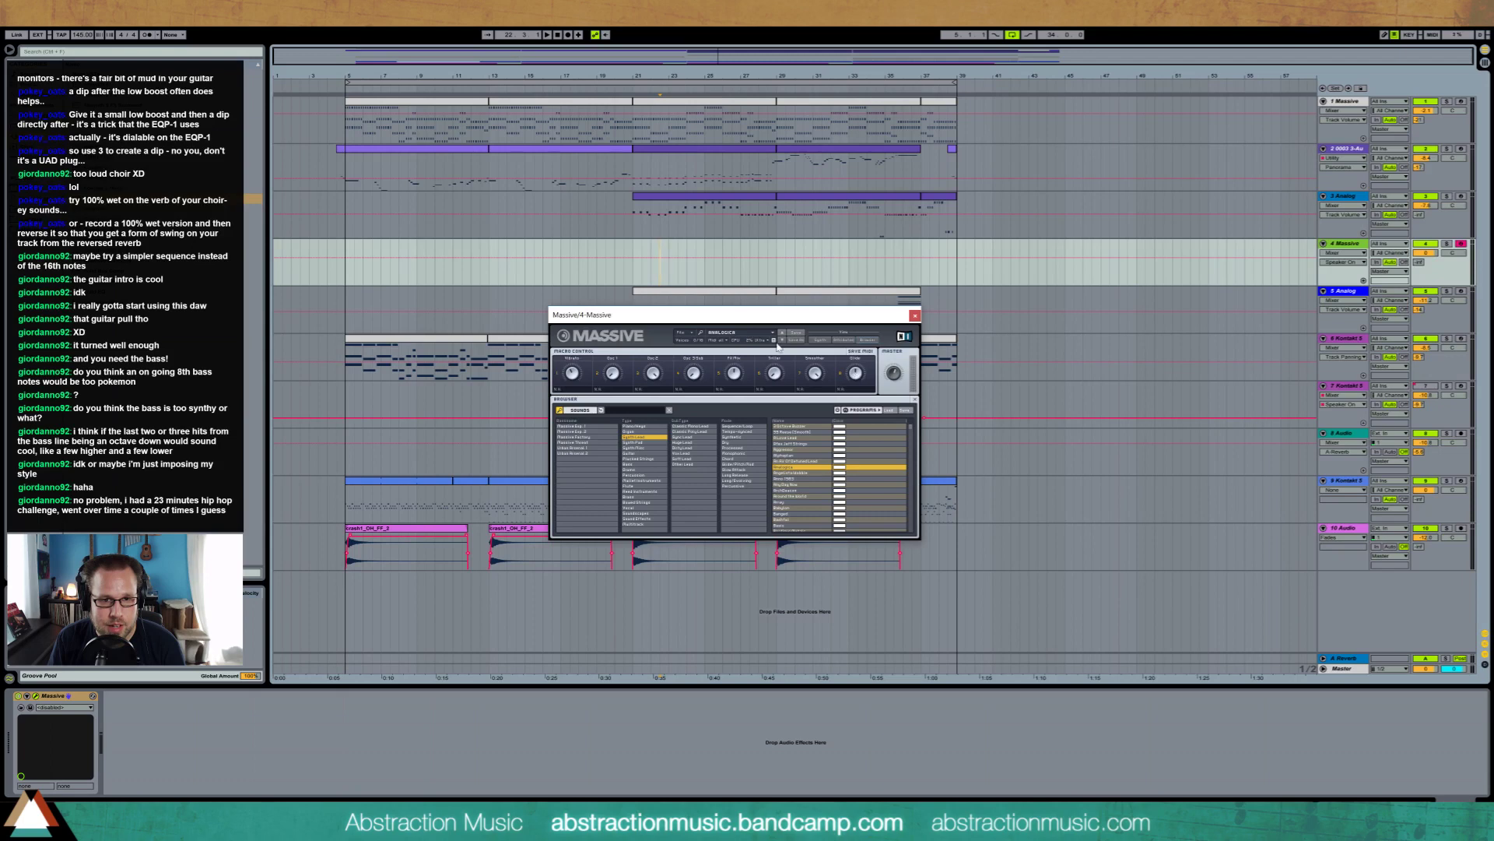
Adjust the Massive lead's filter 1 and filter 2 cutoffs, oscillator 2's filter routing and the master volume
{"action": "left_click", "coordinate": [827, 341]}
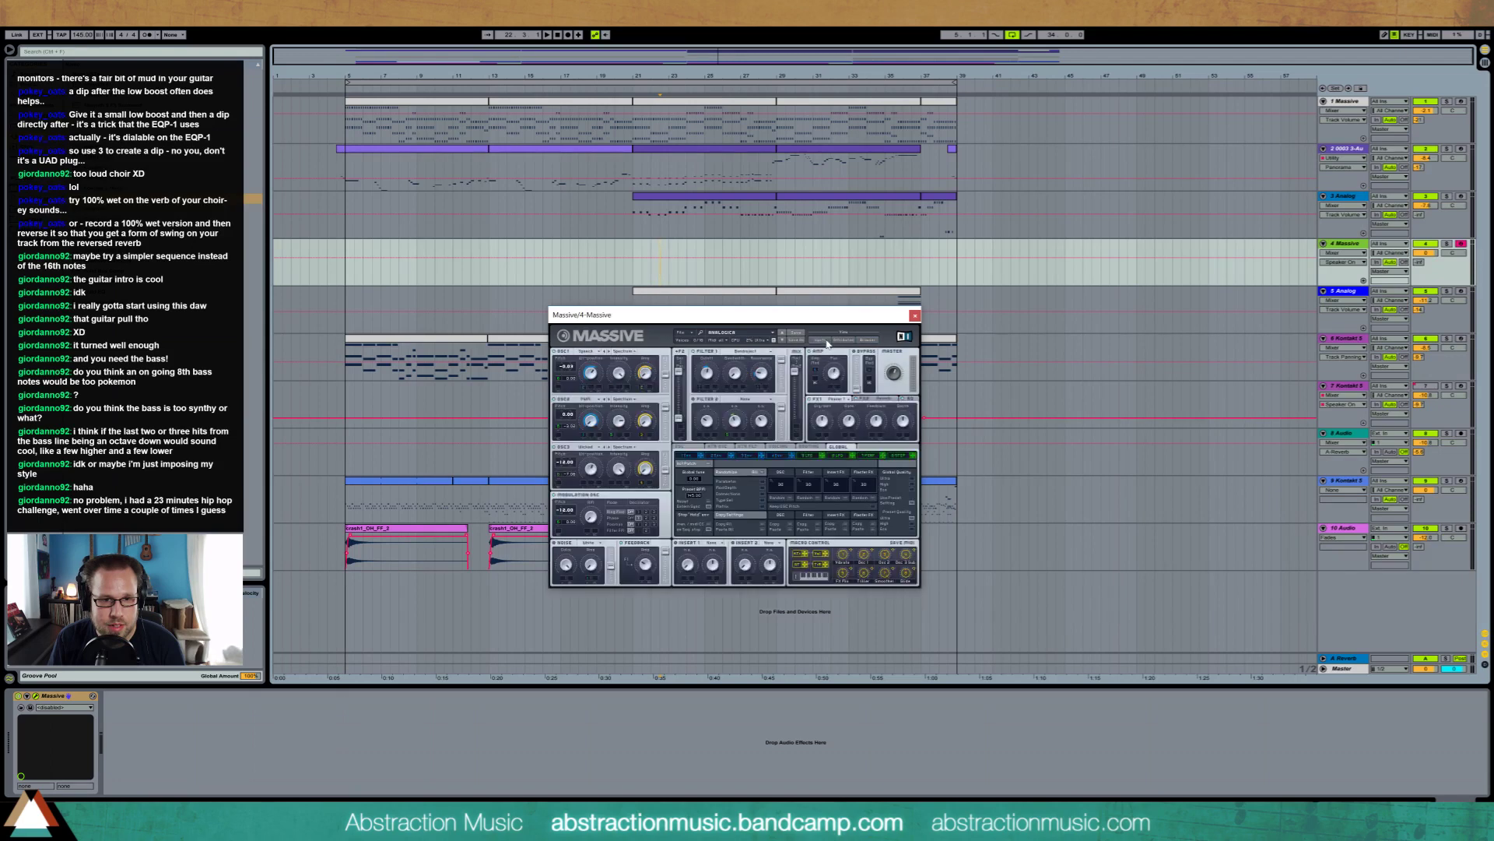
{"action": "left_click", "coordinate": [709, 375]}
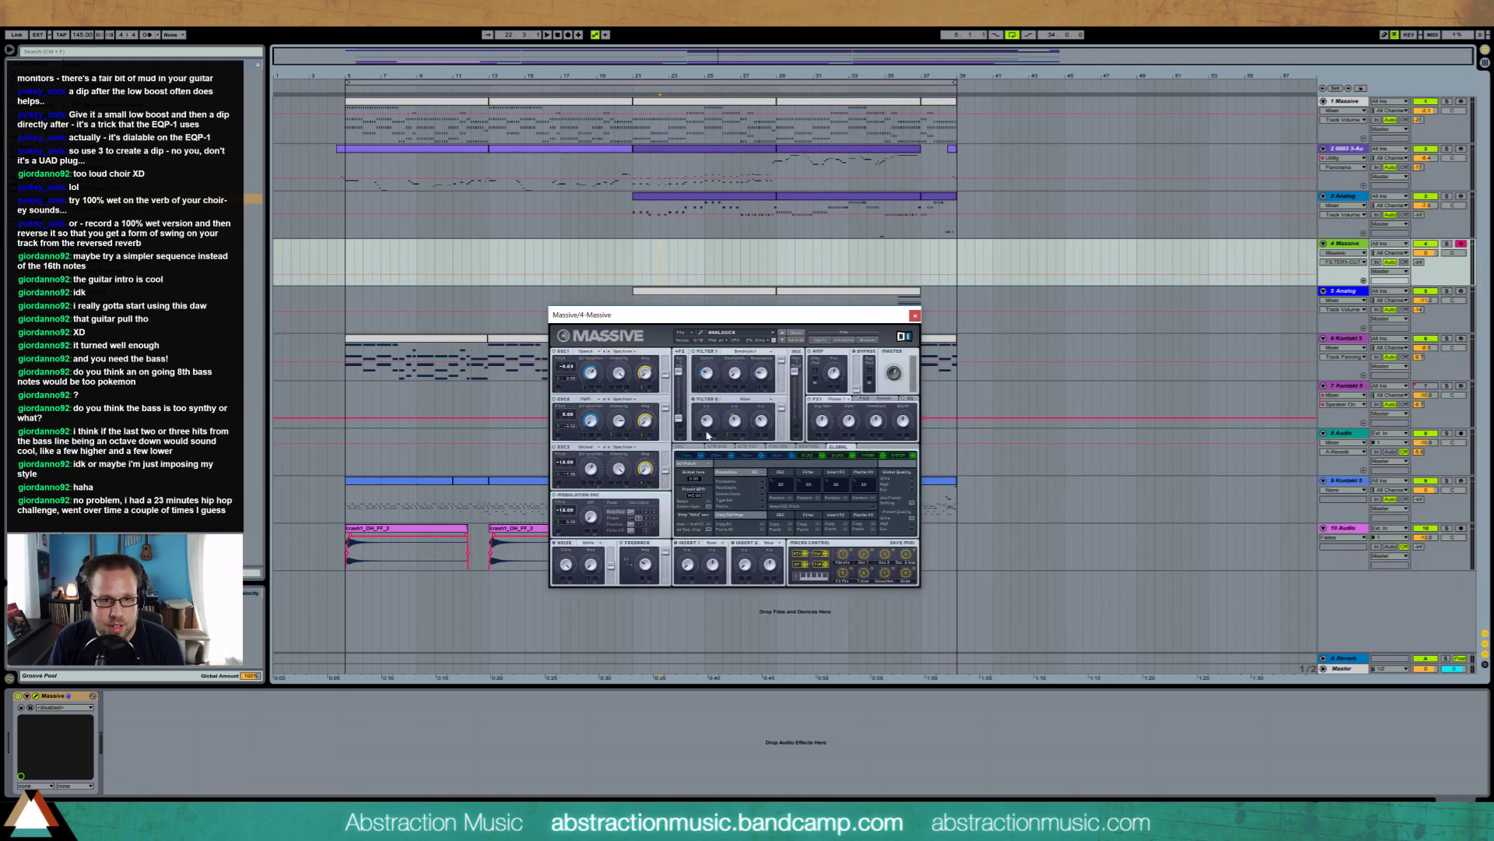
{"action": "left_click", "coordinate": [707, 423]}
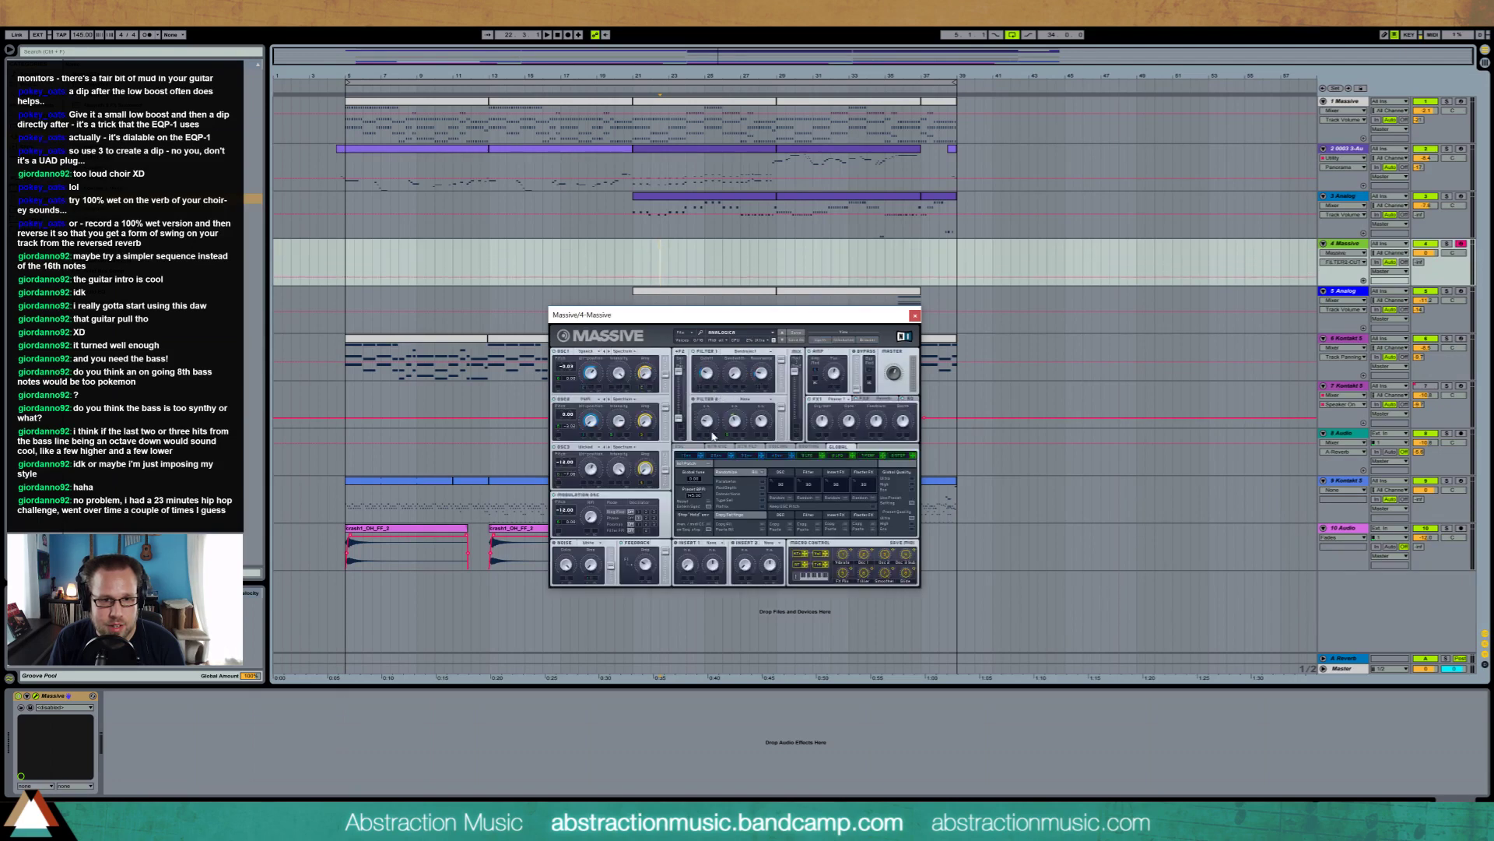
{"action": "left_click", "coordinate": [716, 375]}
{"action": "mouse_move", "coordinate": [715, 398]}
{"action": "left_mouse_down"}
{"action": "mouse_move", "coordinate": [707, 407]}
{"action": "mouse_move", "coordinate": [699, 380]}
{"action": "left_mouse_up"}
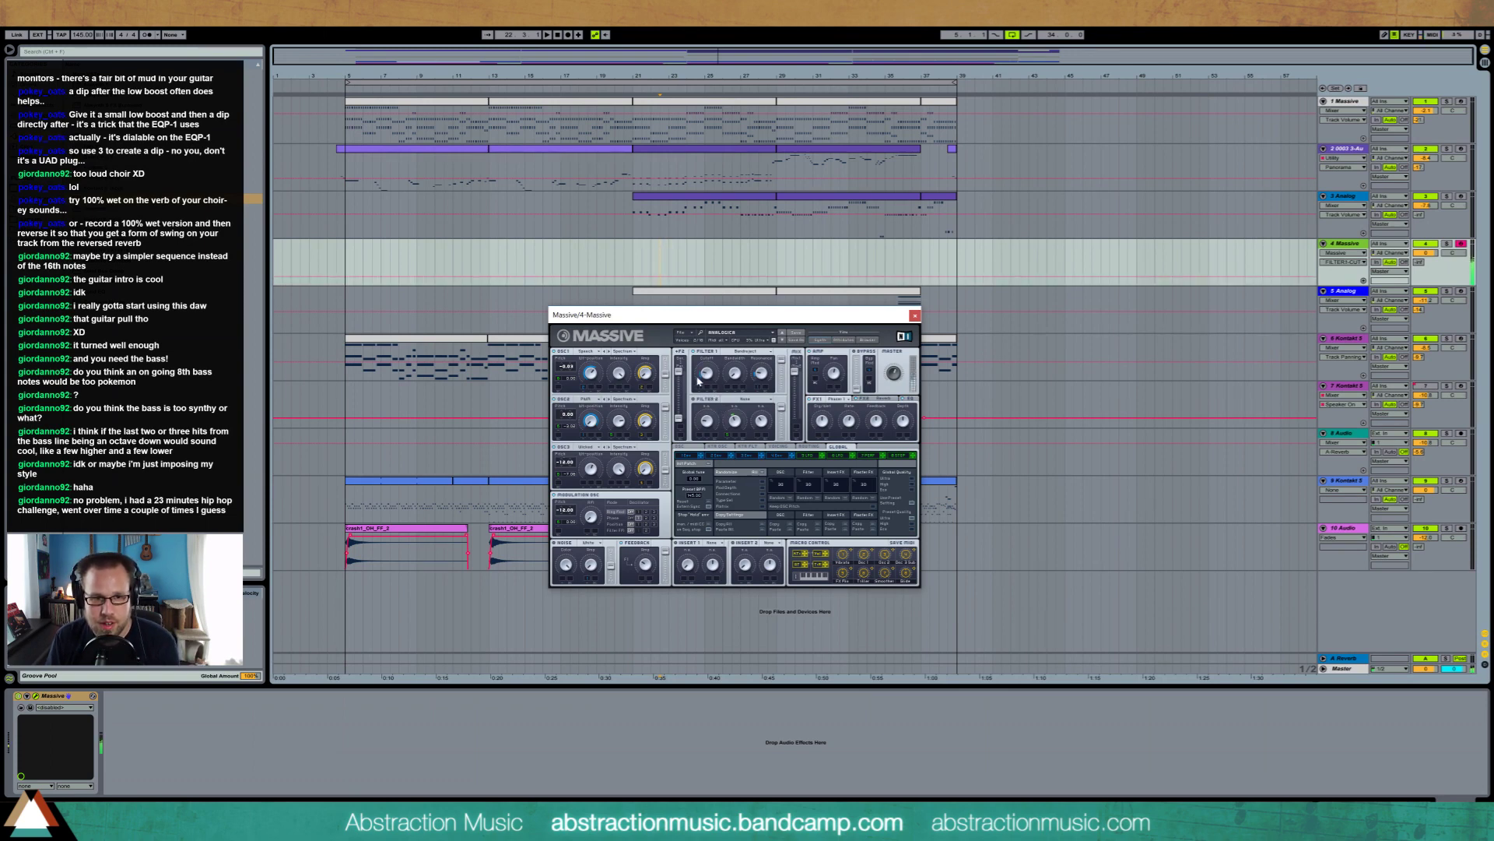
{"action": "left_click", "coordinate": [666, 406]}
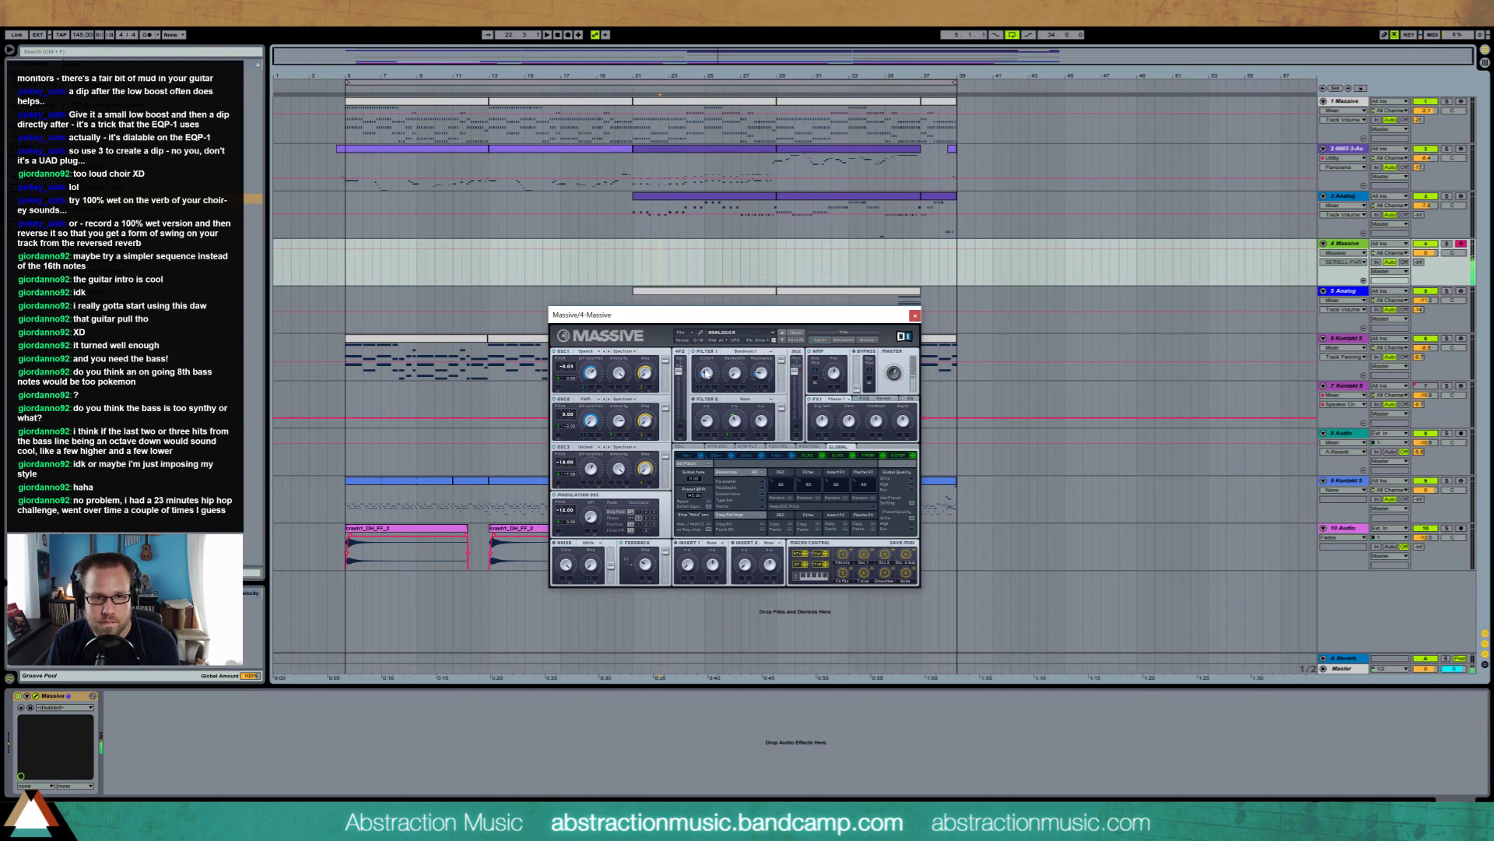
{"action": "left_click", "coordinate": [706, 373]}
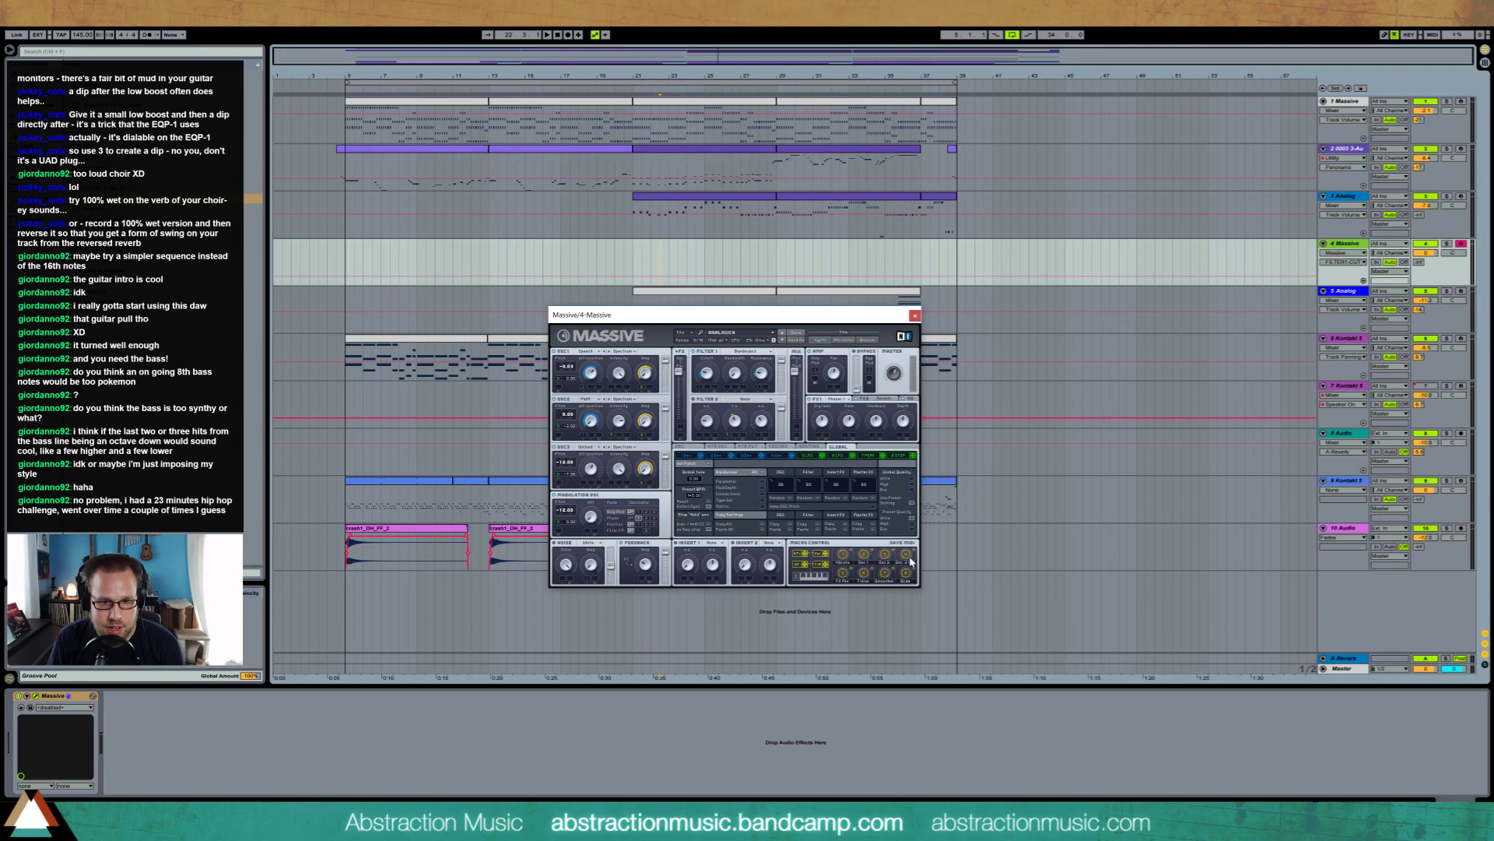
{"action": "left_click", "coordinate": [895, 377]}
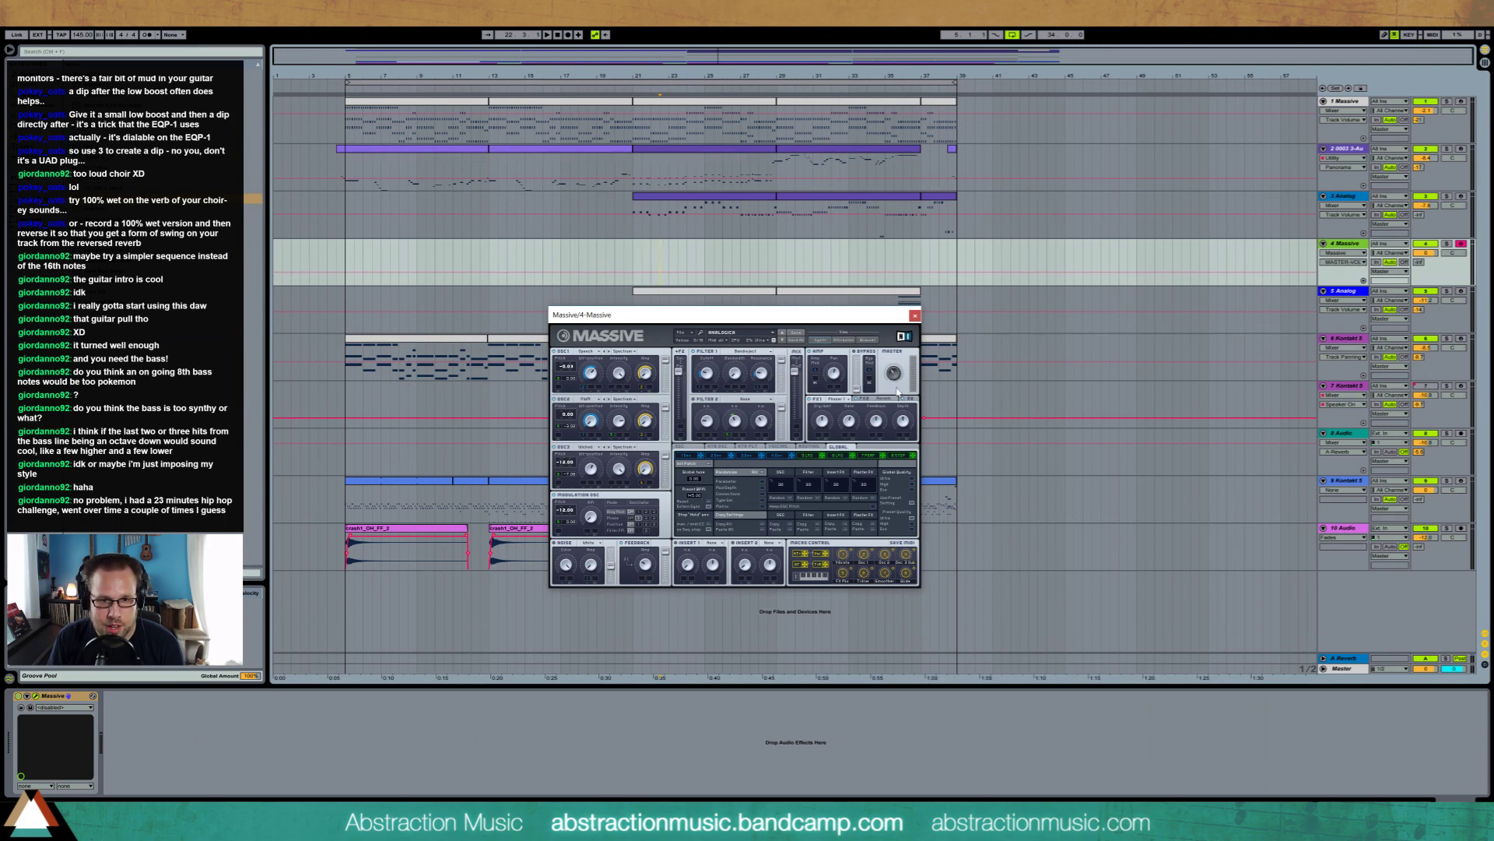
Adjust the Massive lead's amp and master controls, then add an EQ Eight after it and cut its high band during playback
{"action": "left_click", "coordinate": [833, 376]}
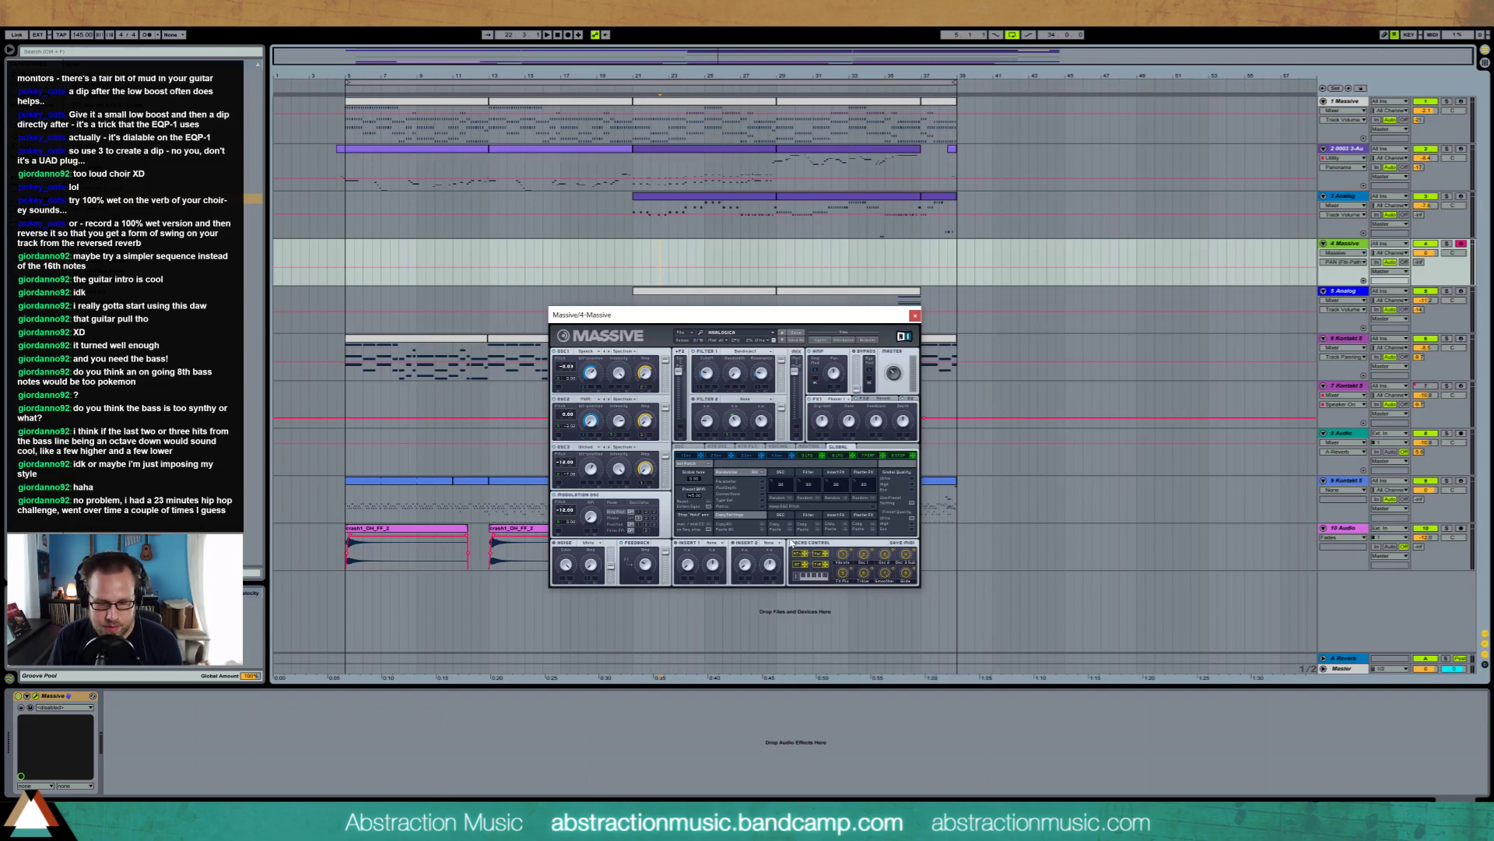
{"action": "left_click_drag", "start_coordinate": [895, 376], "coordinate": [891, 376]}
{"action": "left_click", "coordinate": [48, 102]}
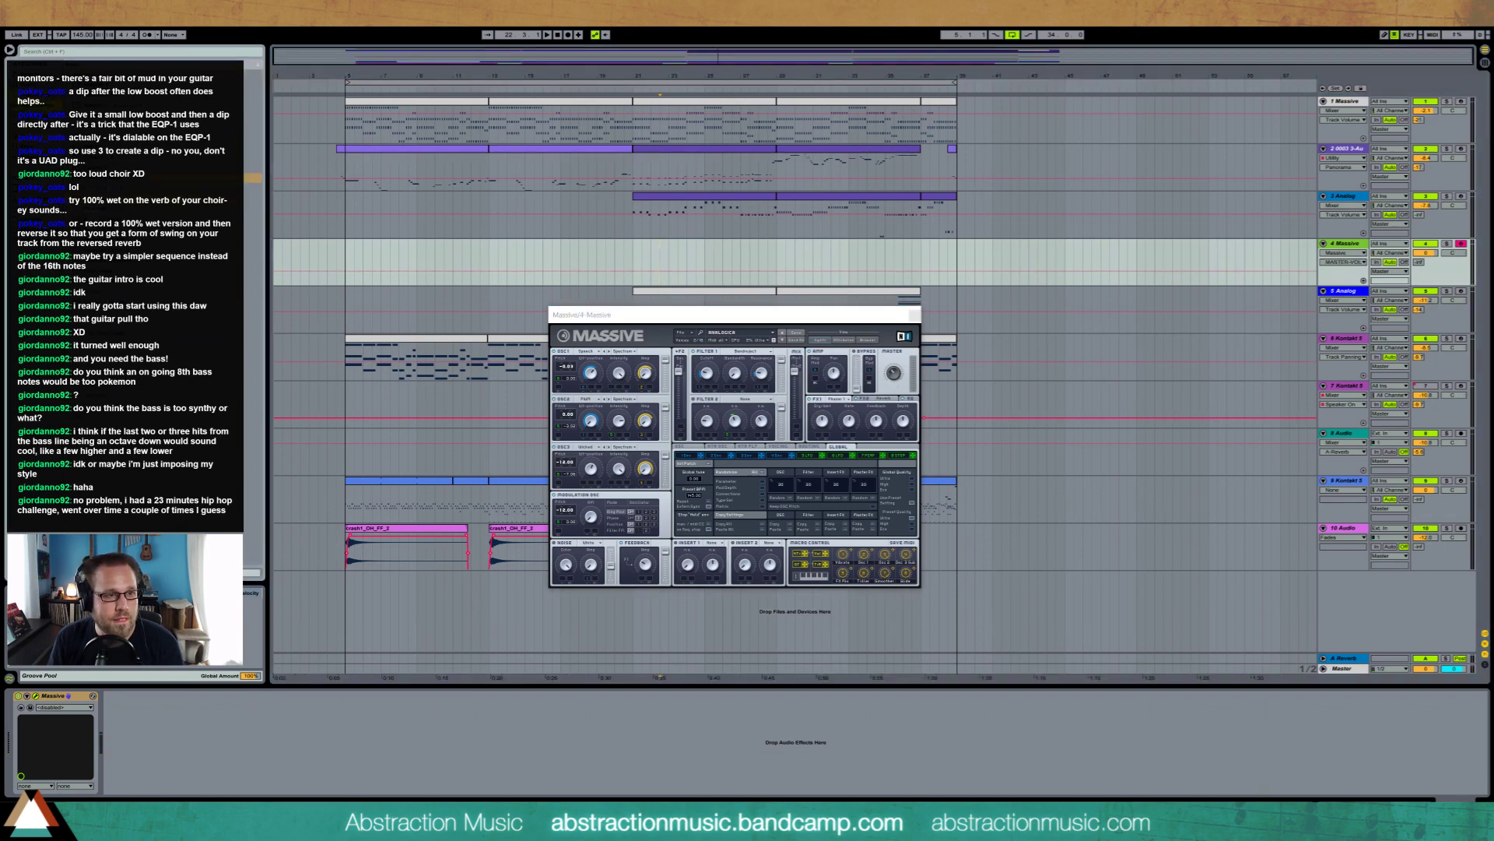
{"action": "left_click_drag", "start_coordinate": [105, 178], "coordinate": [157, 742]}
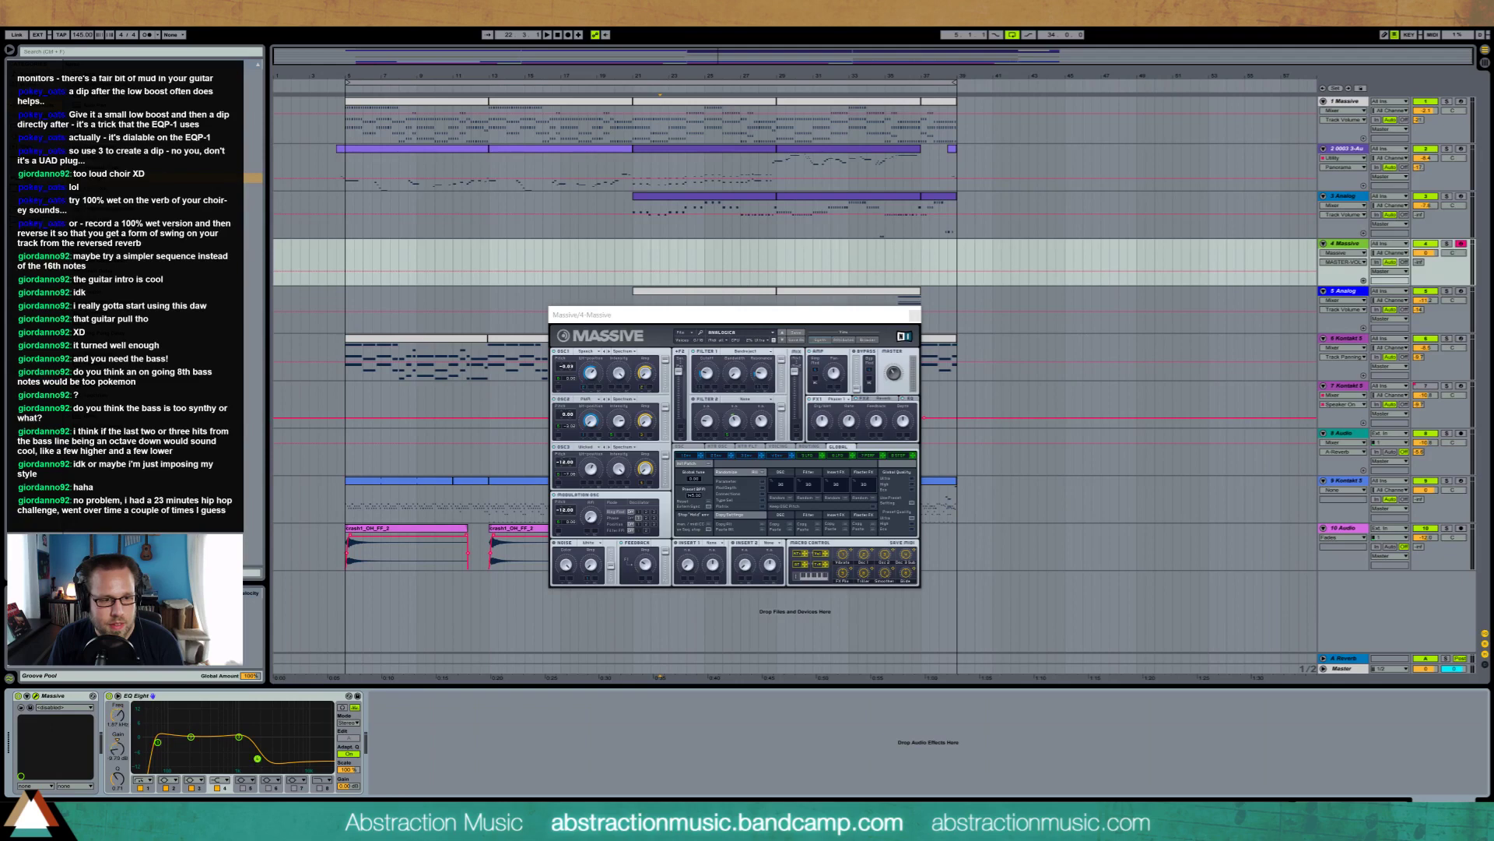
{"action": "left_click", "coordinate": [454, 257]}
{"action": "key", "text": "space"}
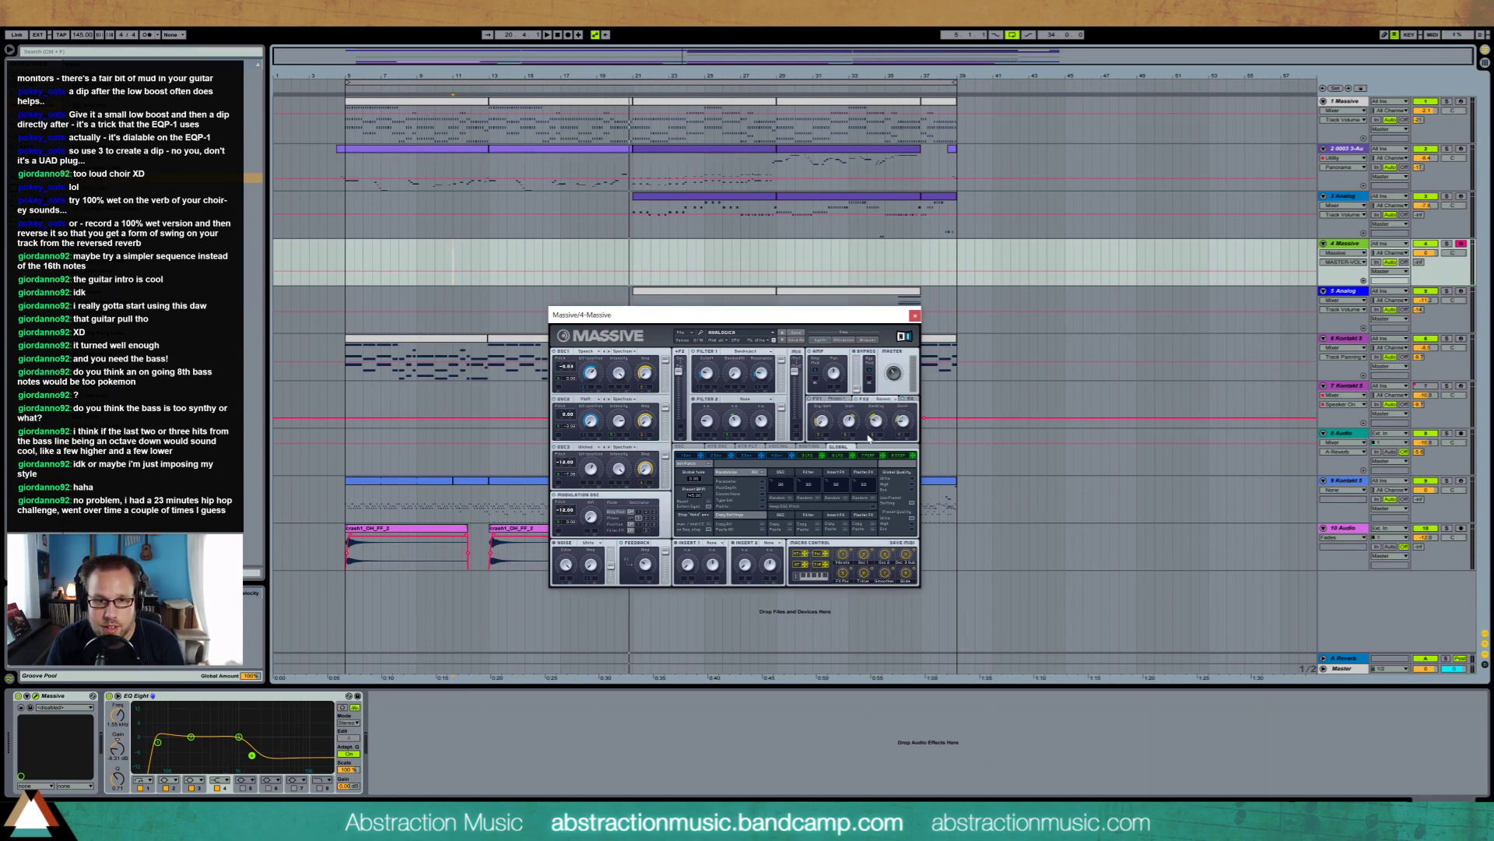
Adjust Massive's master EQ, close its window, and move EQ Eight's upper bands to a lower frequency
{"action": "left_click_drag", "start_coordinate": [848, 425], "coordinate": [846, 444]}
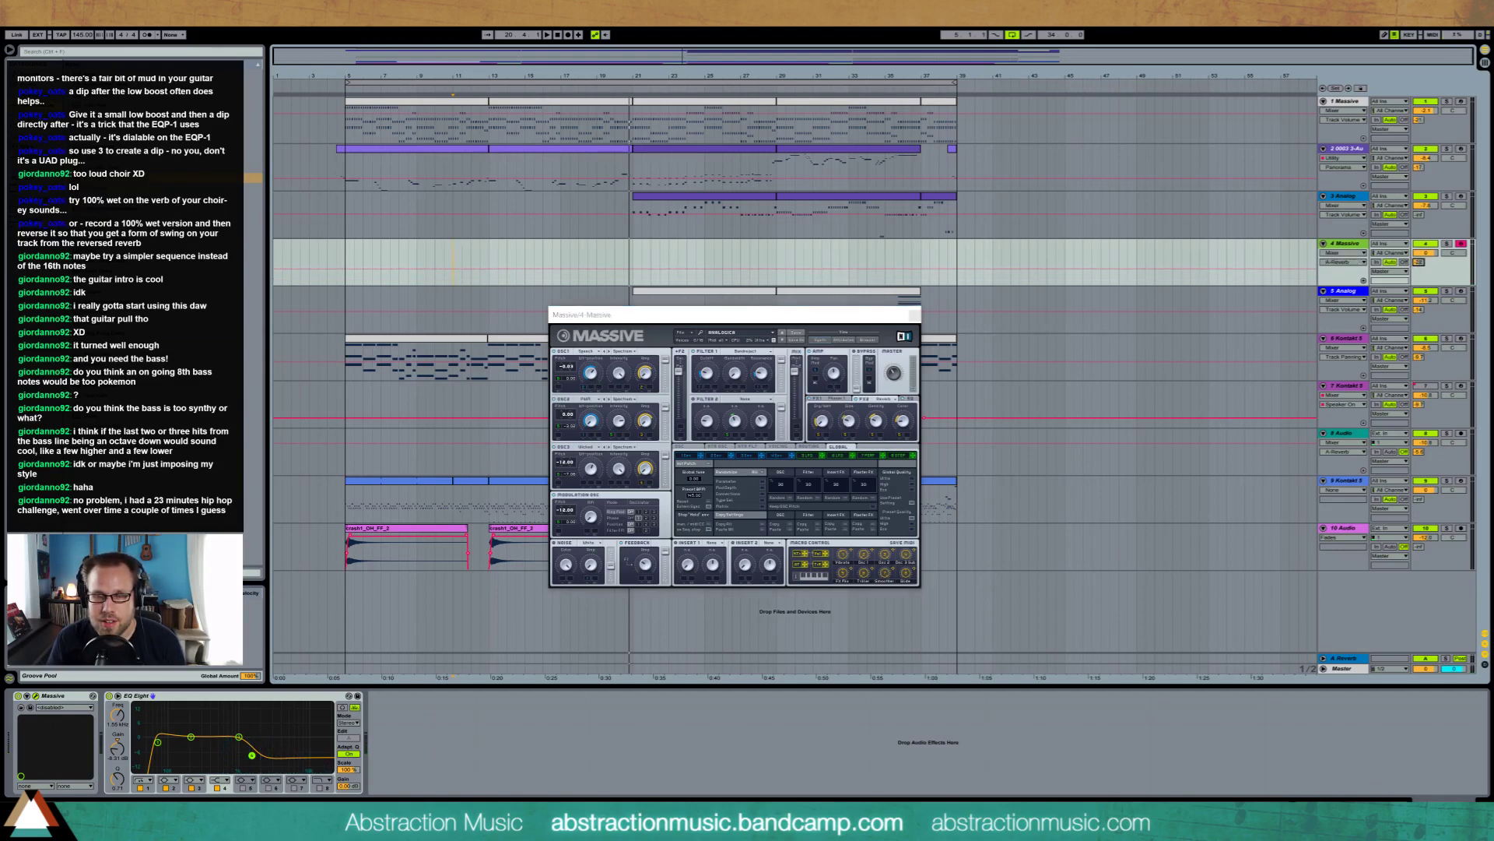
{"action": "left_click", "coordinate": [914, 315]}
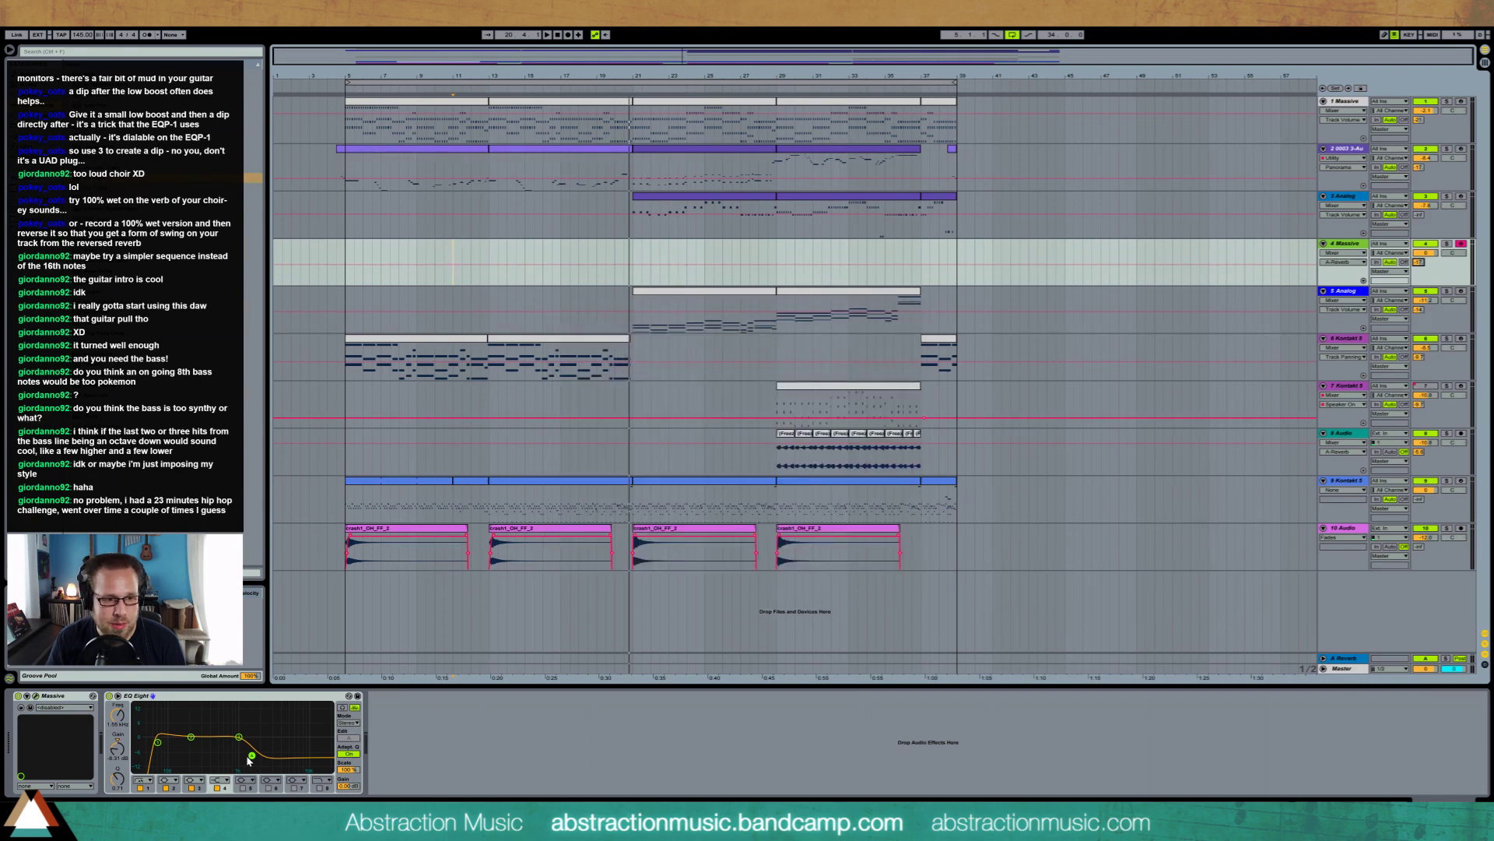
{"action": "left_click_drag", "start_coordinate": [247, 758], "coordinate": [246, 759]}
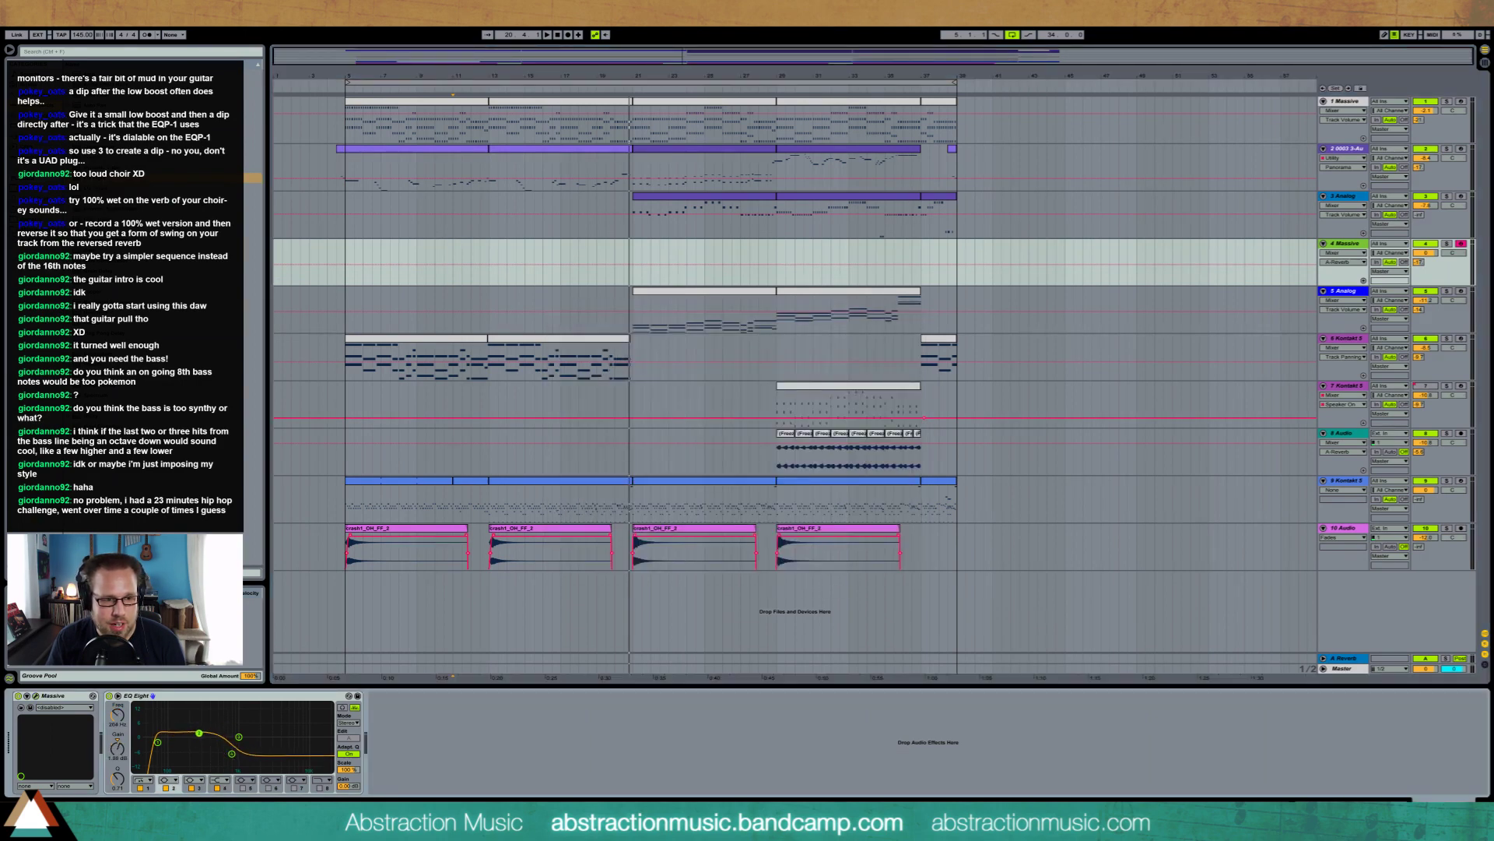
Add an Auto Filter after EQ Eight, set it to band-pass, and raise its LFO amount and rate
{"action": "left_click", "coordinate": [117, 105]}
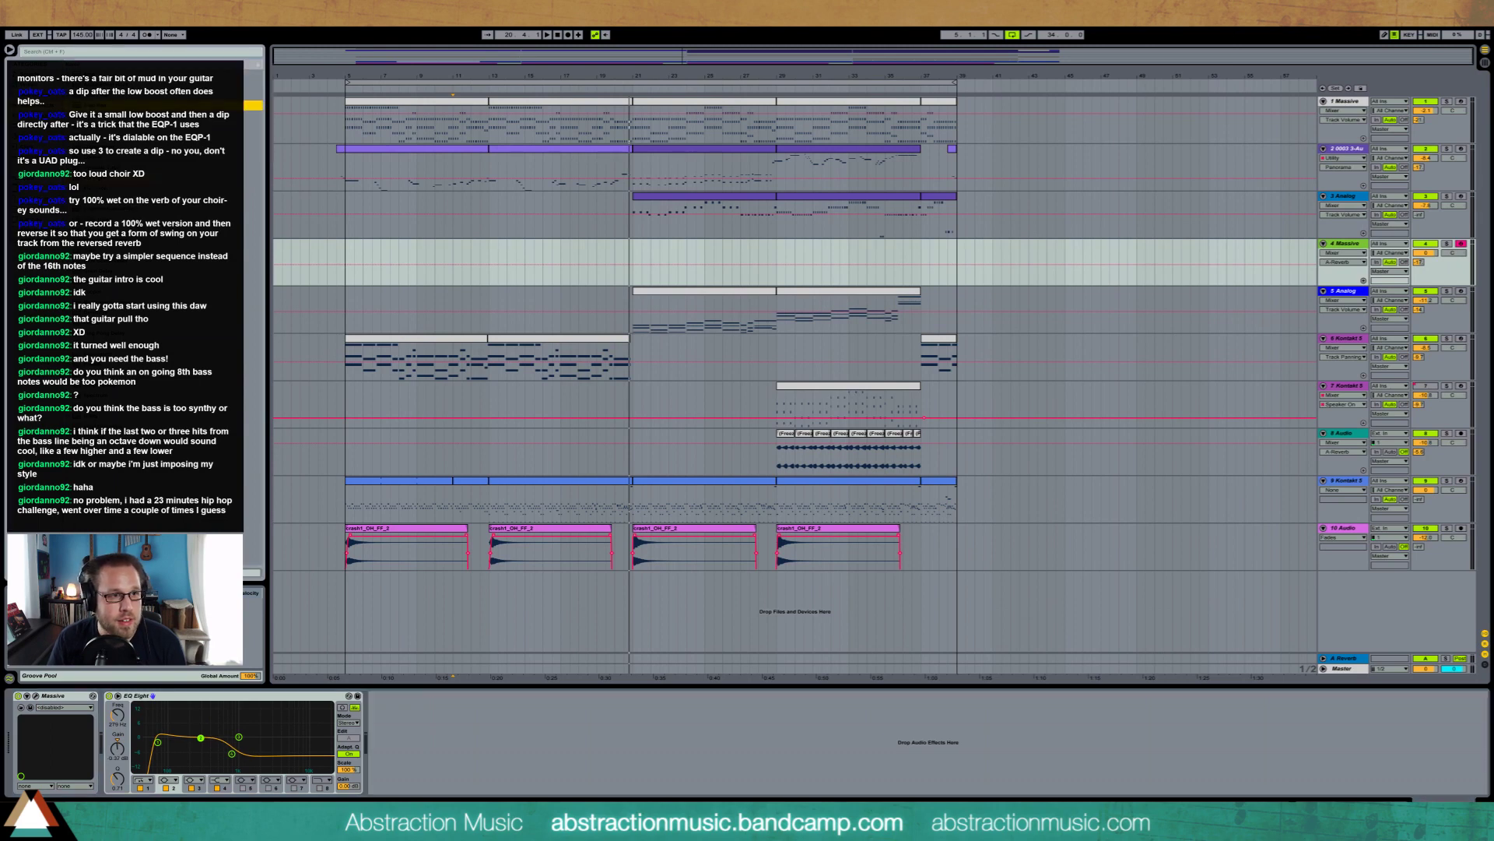
{"action": "left_click_drag", "start_coordinate": [428, 766], "coordinate": [457, 762]}
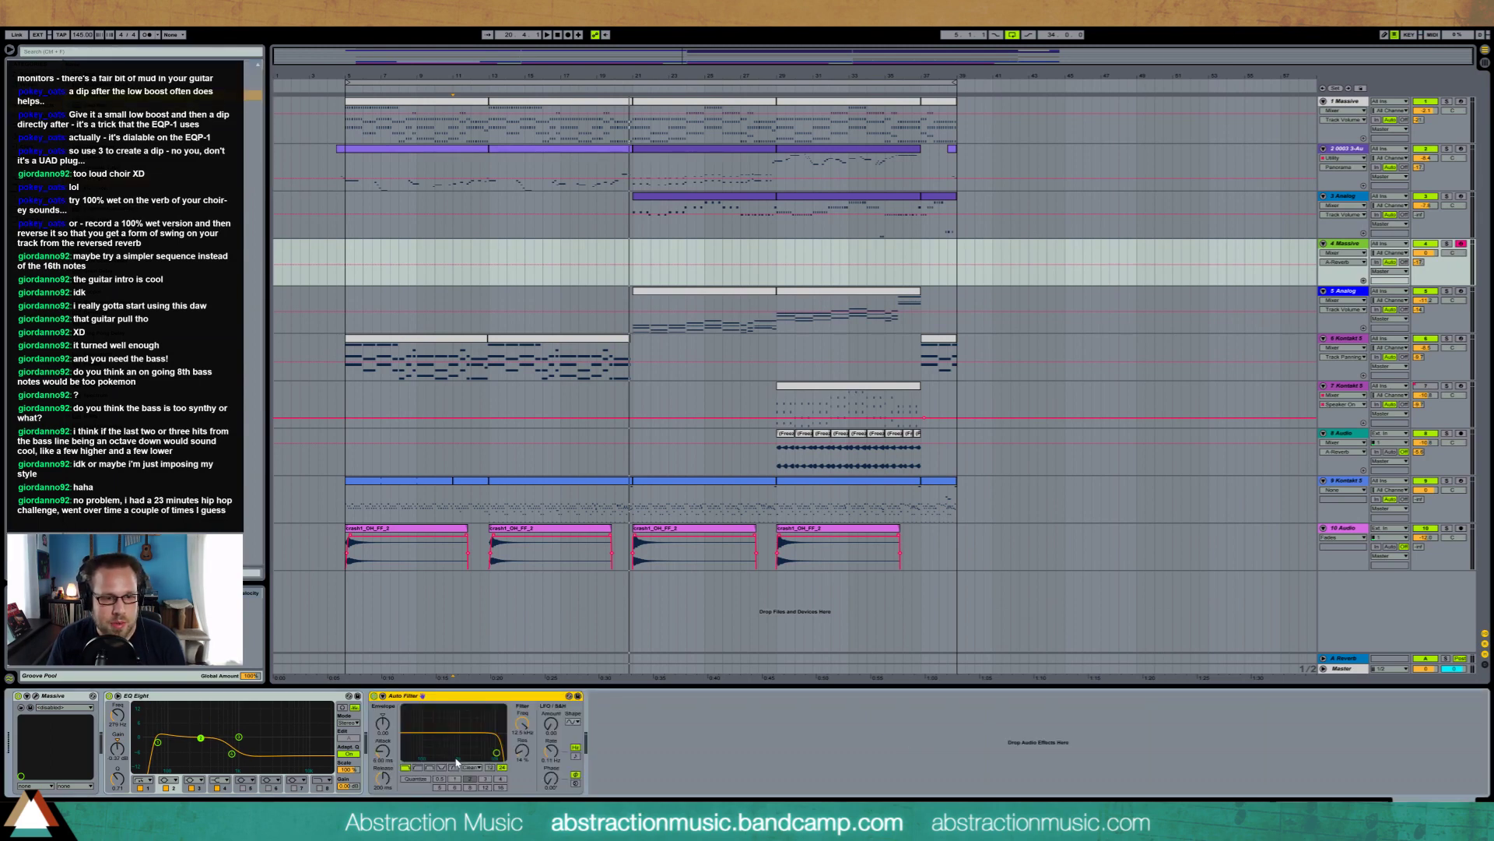
{"action": "left_click", "coordinate": [430, 768]}
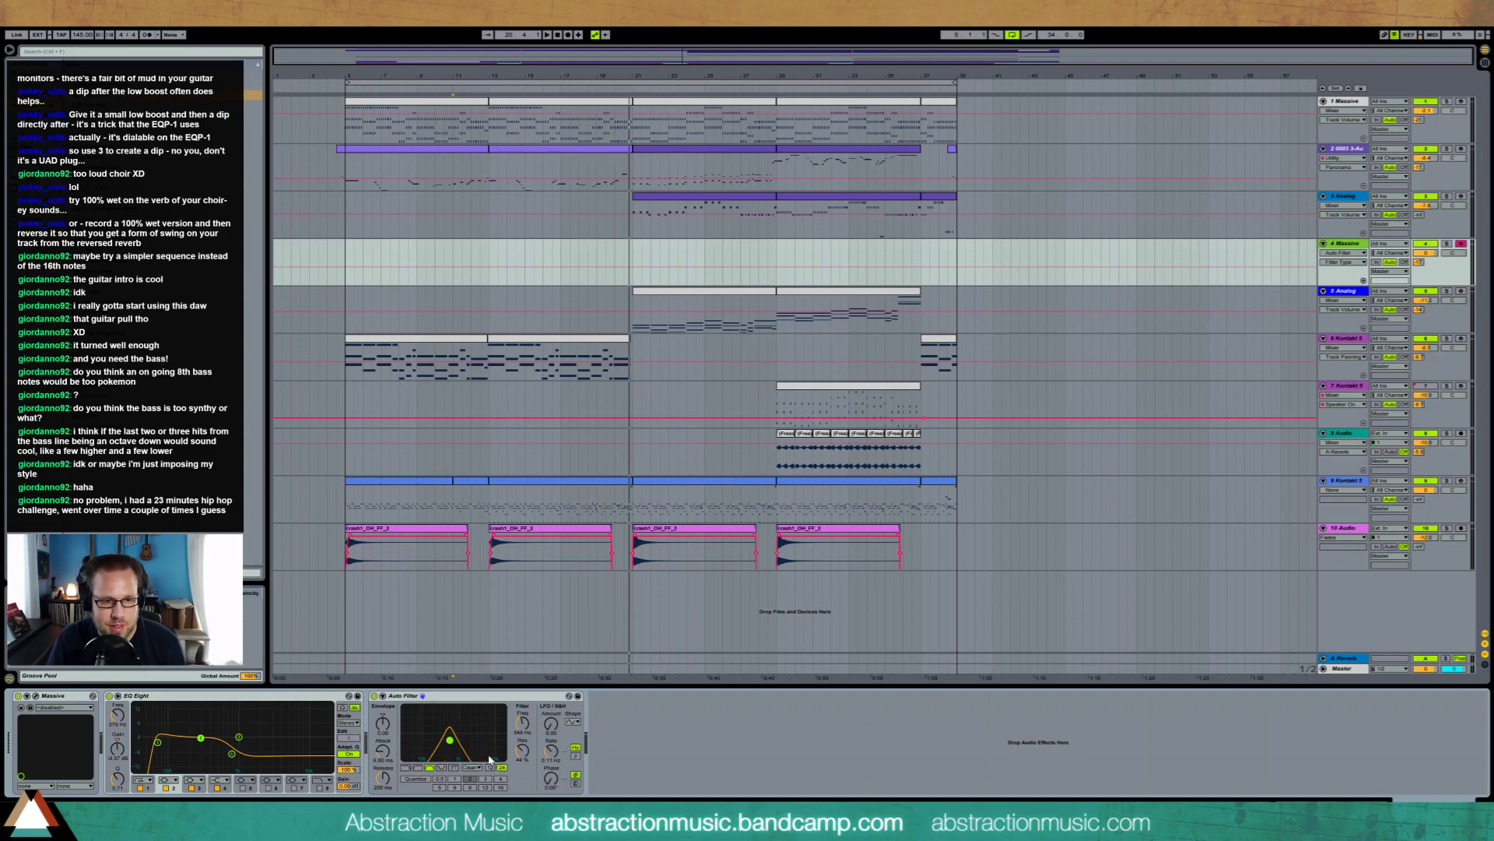
{"action": "left_click_drag", "start_coordinate": [550, 725], "coordinate": [550, 684]}
{"action": "left_click_drag", "start_coordinate": [551, 753], "coordinate": [551, 744]}
{"action": "key", "text": "space"}
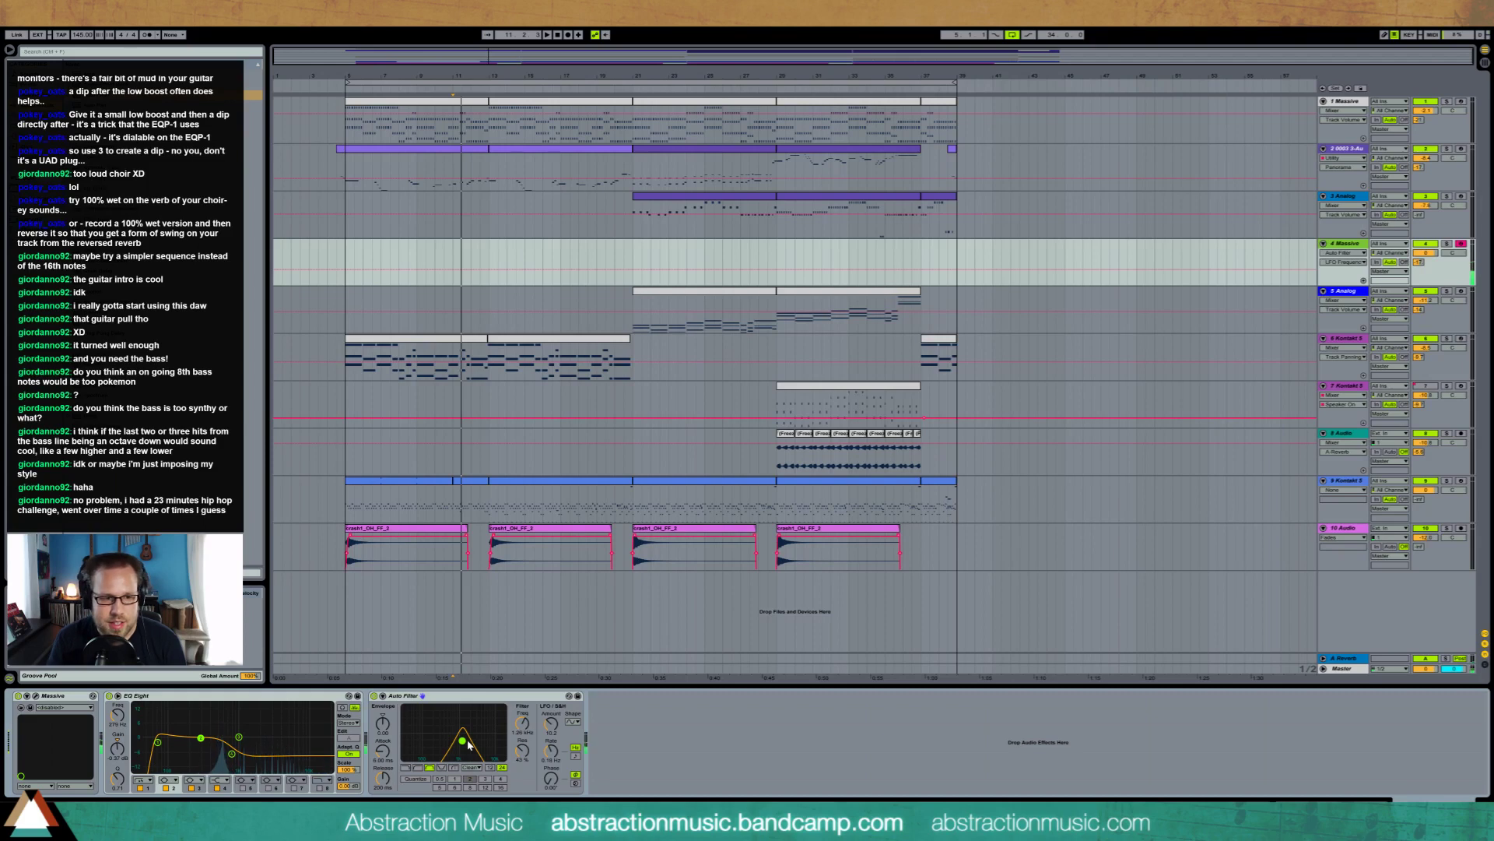
Group the Auto Filter into an Audio Effect Rack, add a parallel dry chain with lowered volume, and raise the filter's frequency
{"action": "key", "text": "ctrl+g"}
{"action": "left_click", "coordinate": [375, 715]}
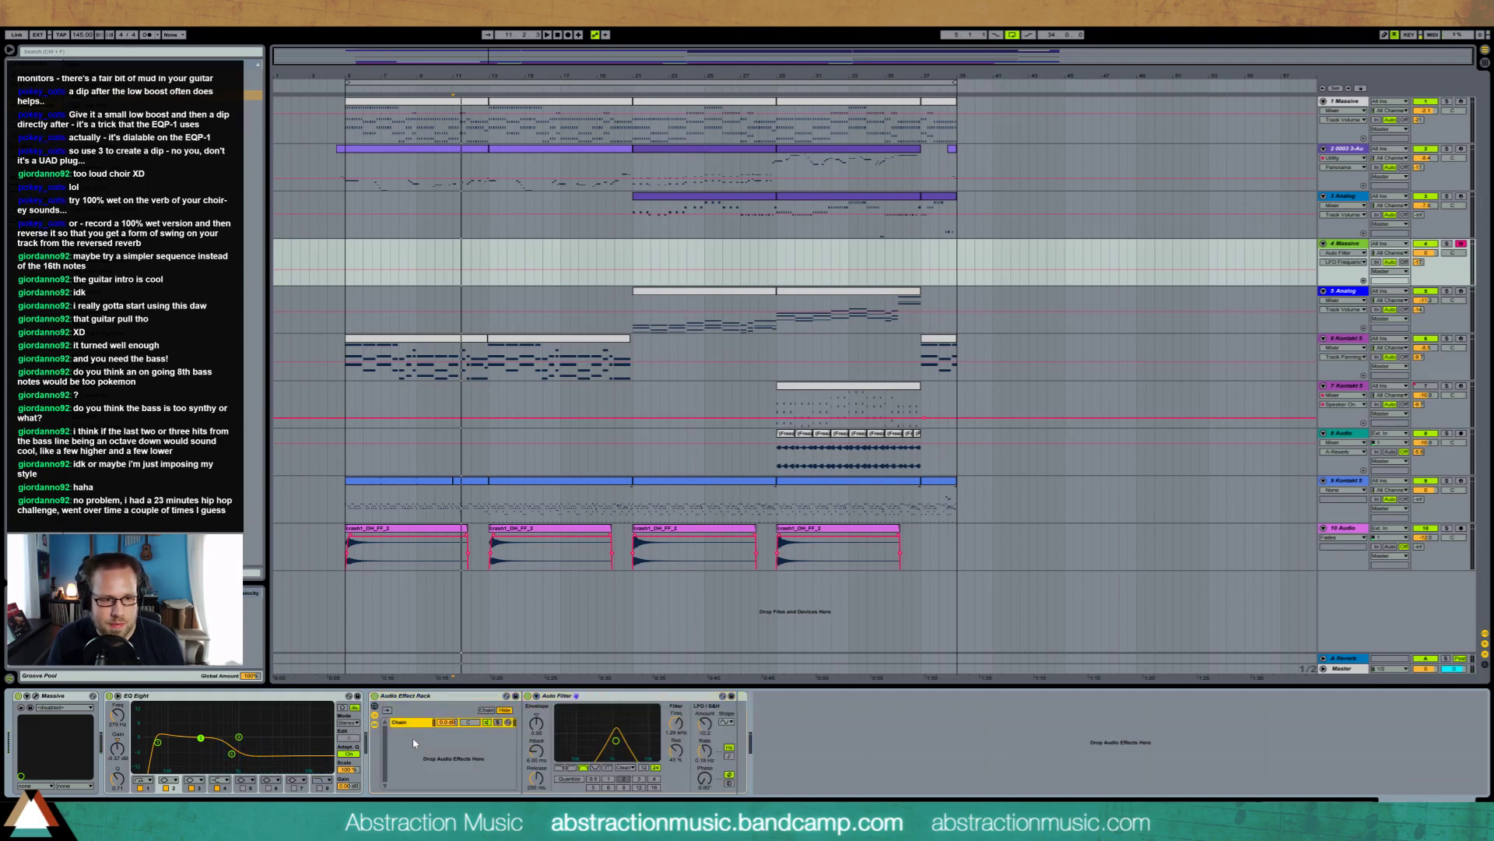
{"action": "right_click", "coordinate": [416, 743]}
{"action": "left_click", "coordinate": [419, 749]}
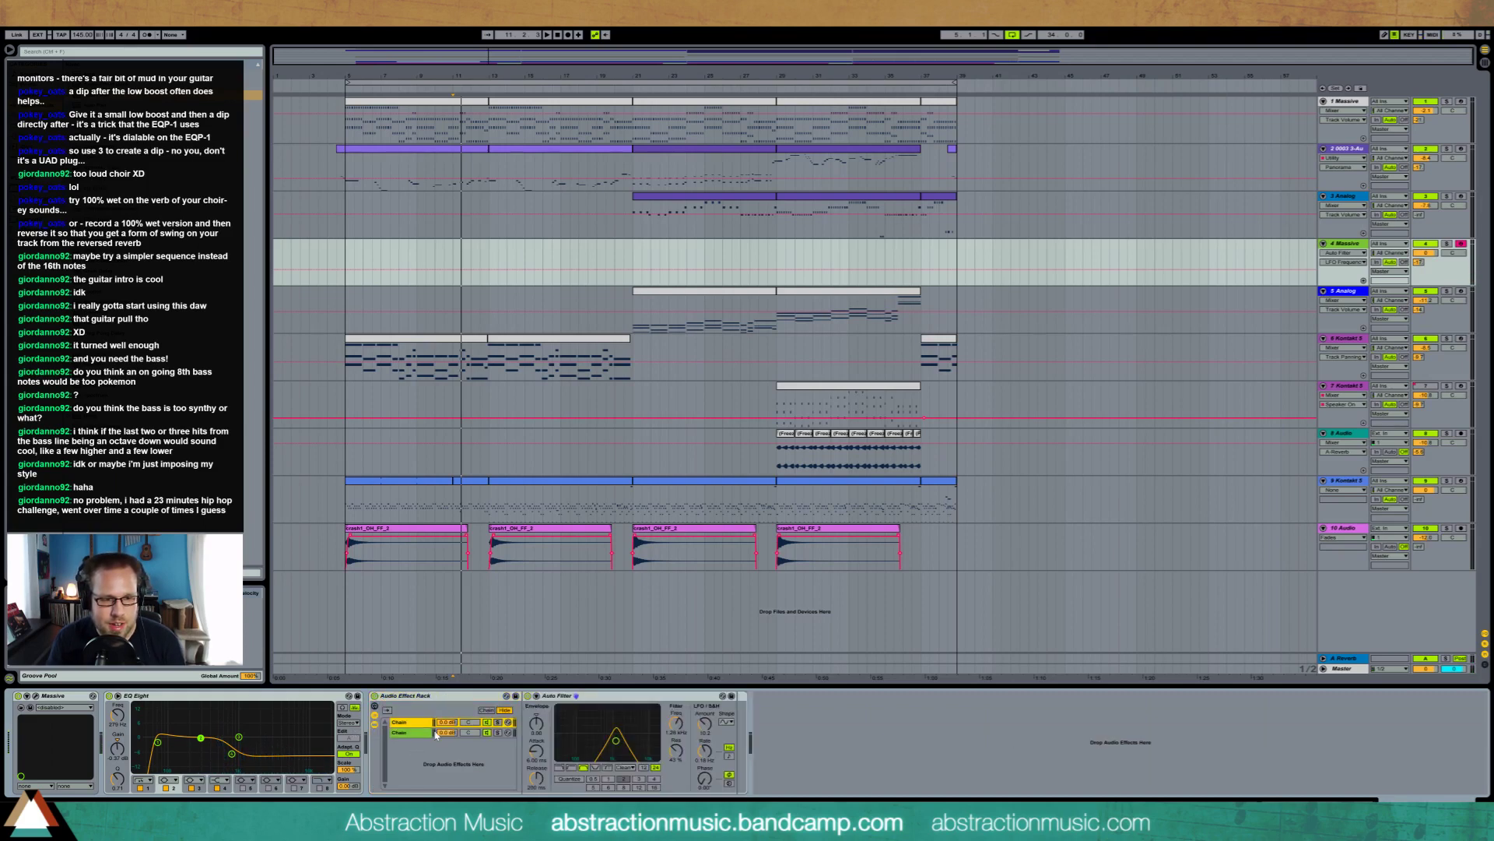
{"action": "mouse_move", "coordinate": [447, 733]}
{"action": "left_mouse_down"}
{"action": "mouse_move", "coordinate": [447, 758]}
{"action": "mouse_move", "coordinate": [450, 739]}
{"action": "left_mouse_up"}
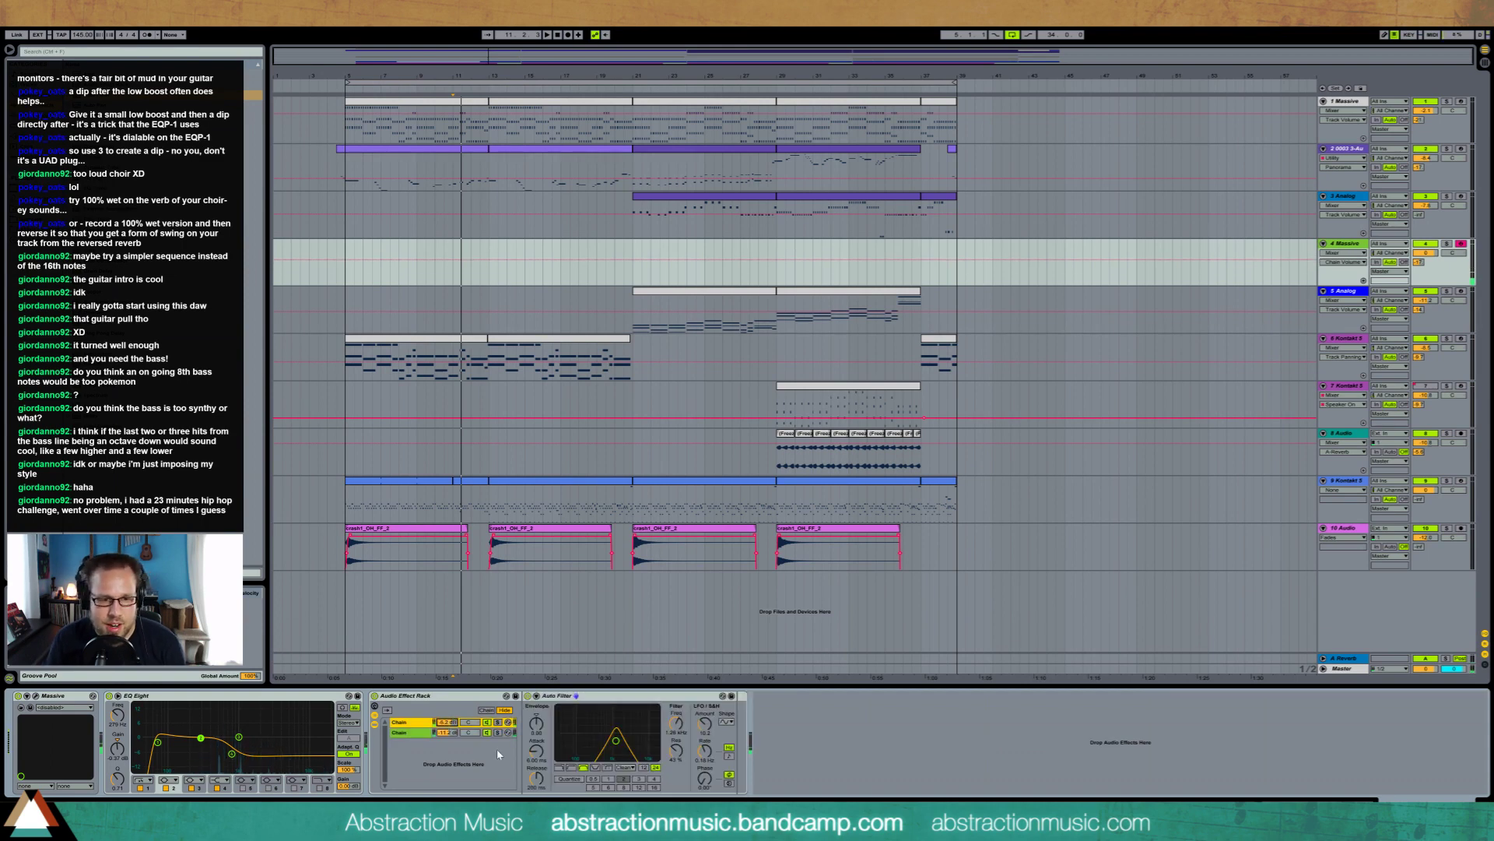
{"action": "left_click_drag", "start_coordinate": [617, 745], "coordinate": [622, 737]}
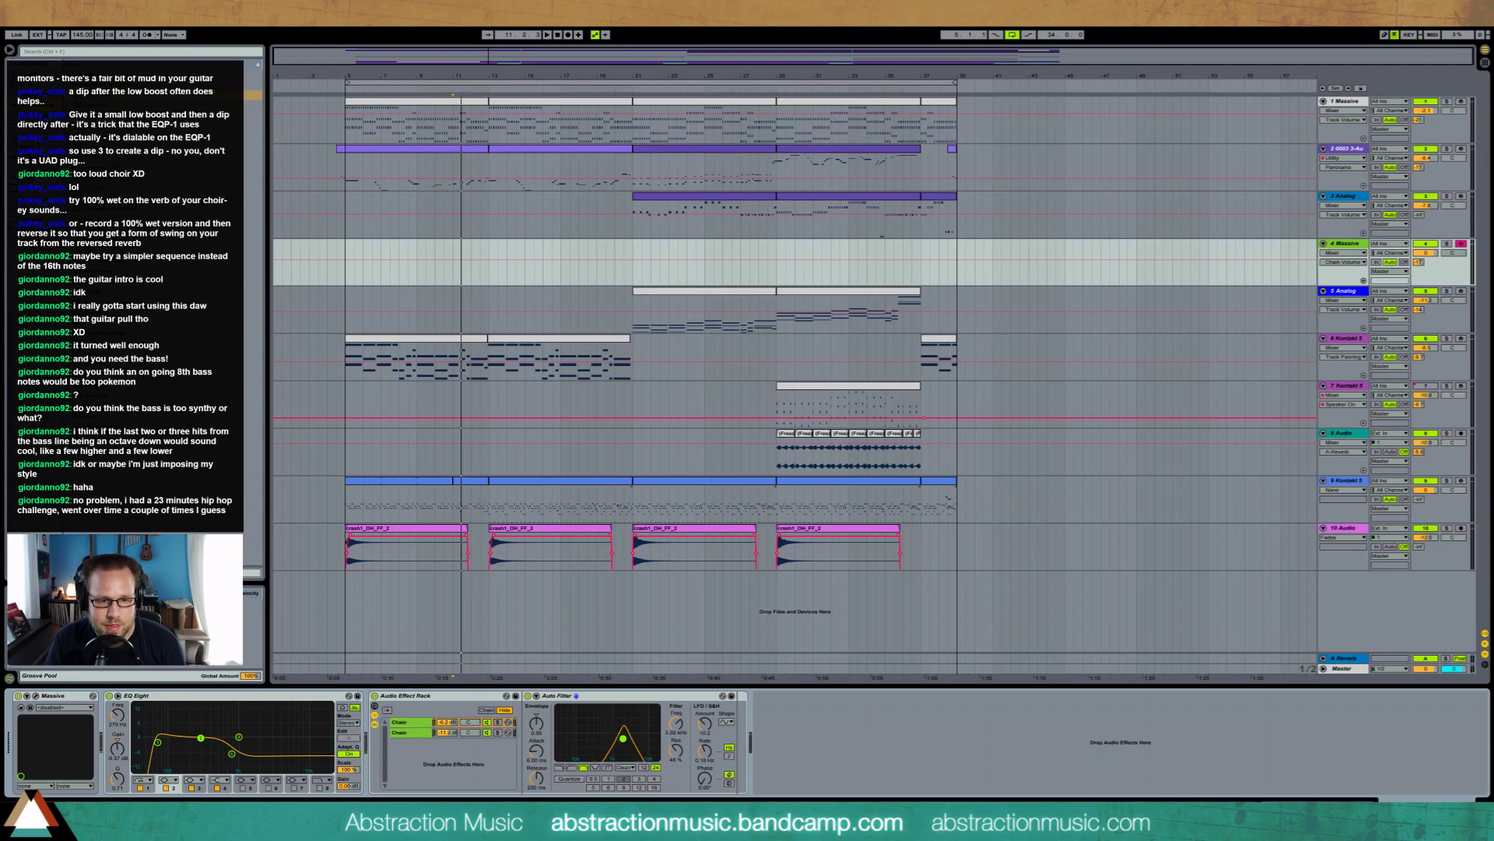
Reopen the Massive lead, readjust its master EQ, and close its window
{"action": "left_click", "coordinate": [36, 697]}
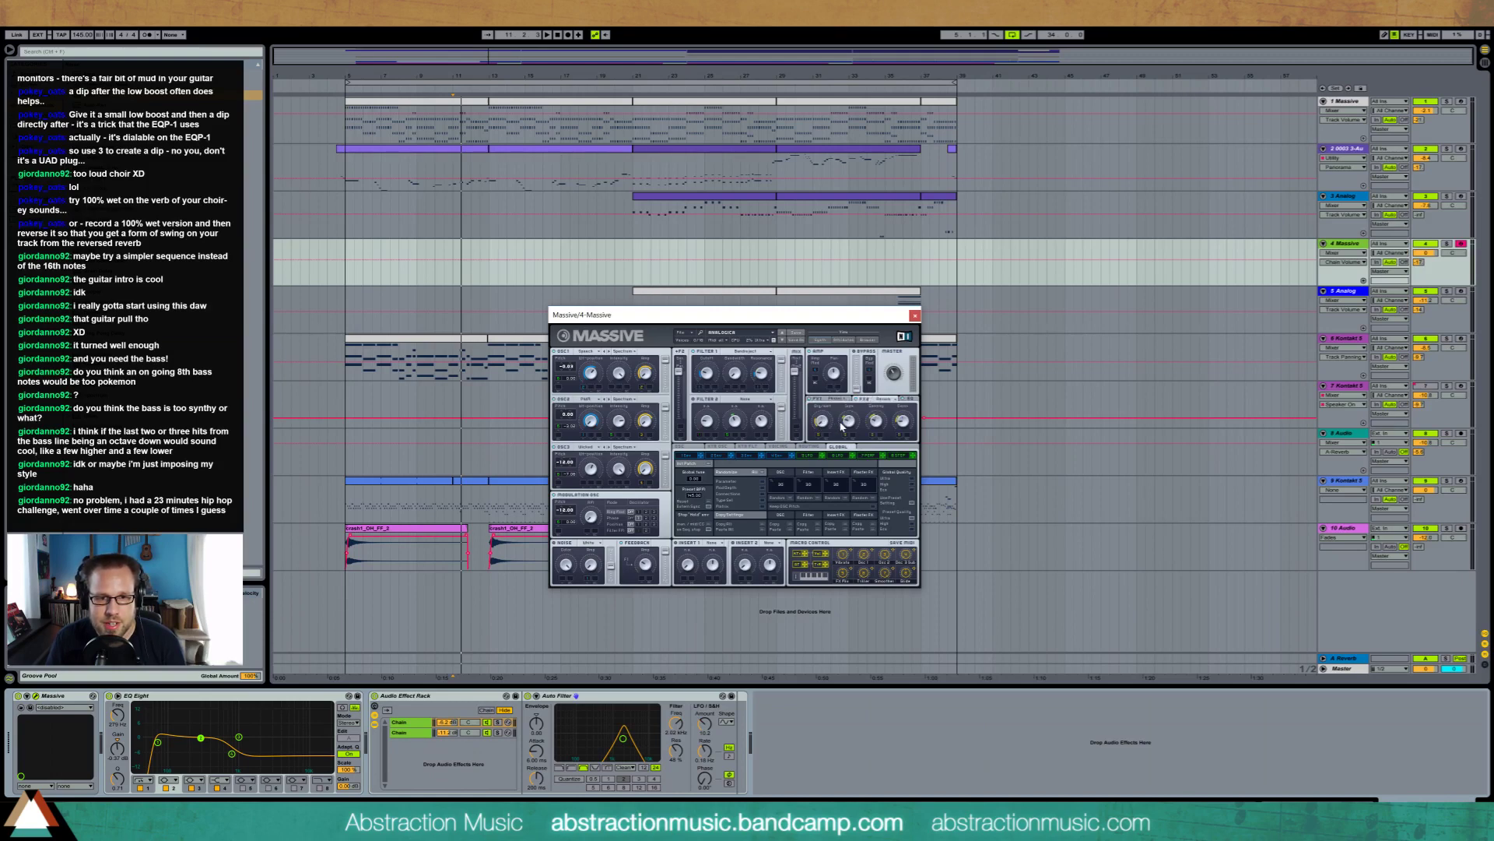
{"action": "left_click", "coordinate": [850, 422]}
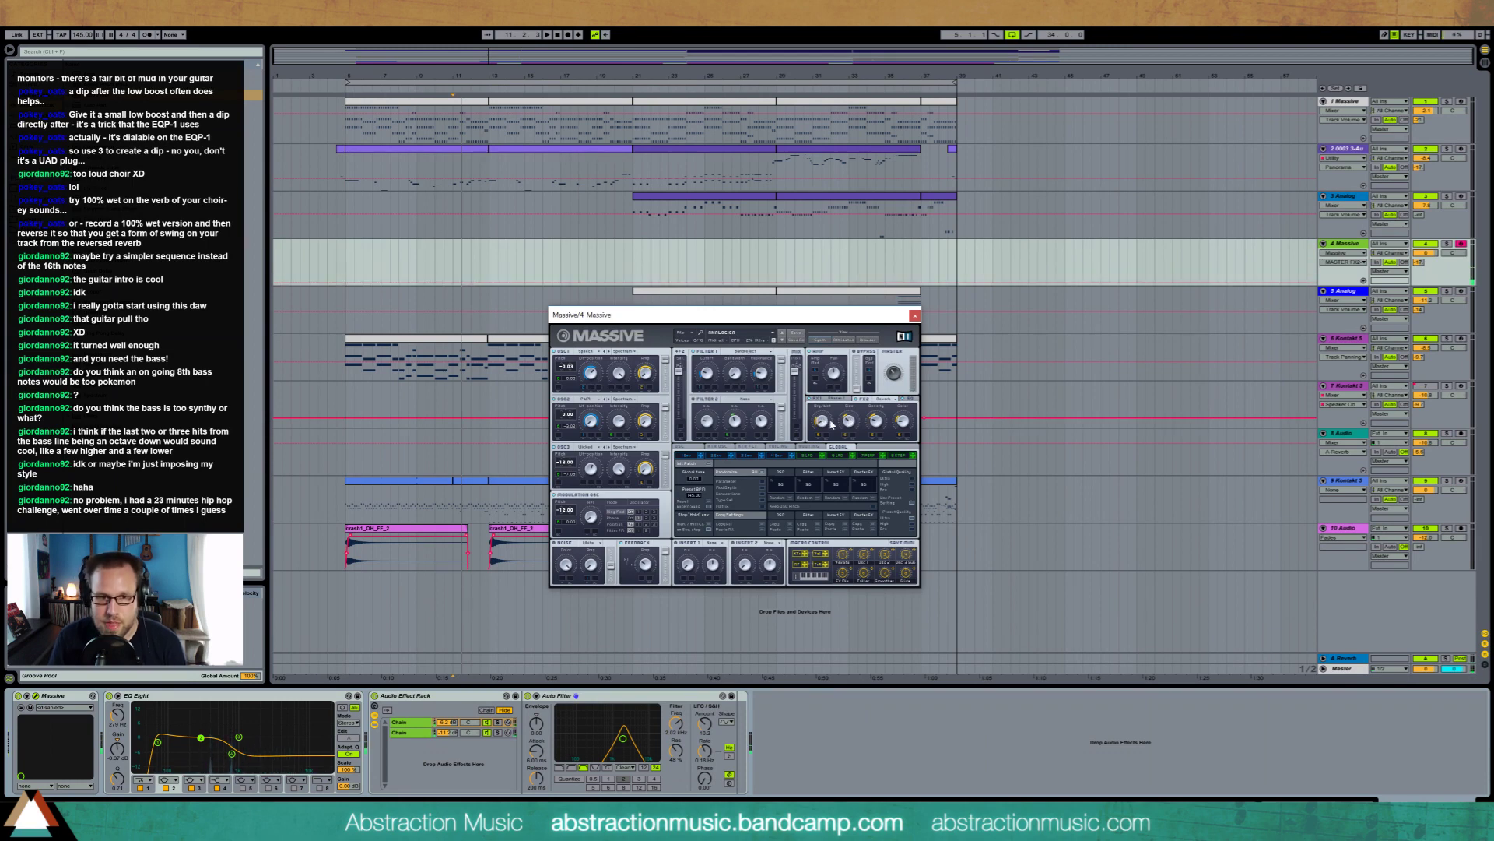
{"action": "left_click_drag", "start_coordinate": [849, 424], "coordinate": [850, 421]}
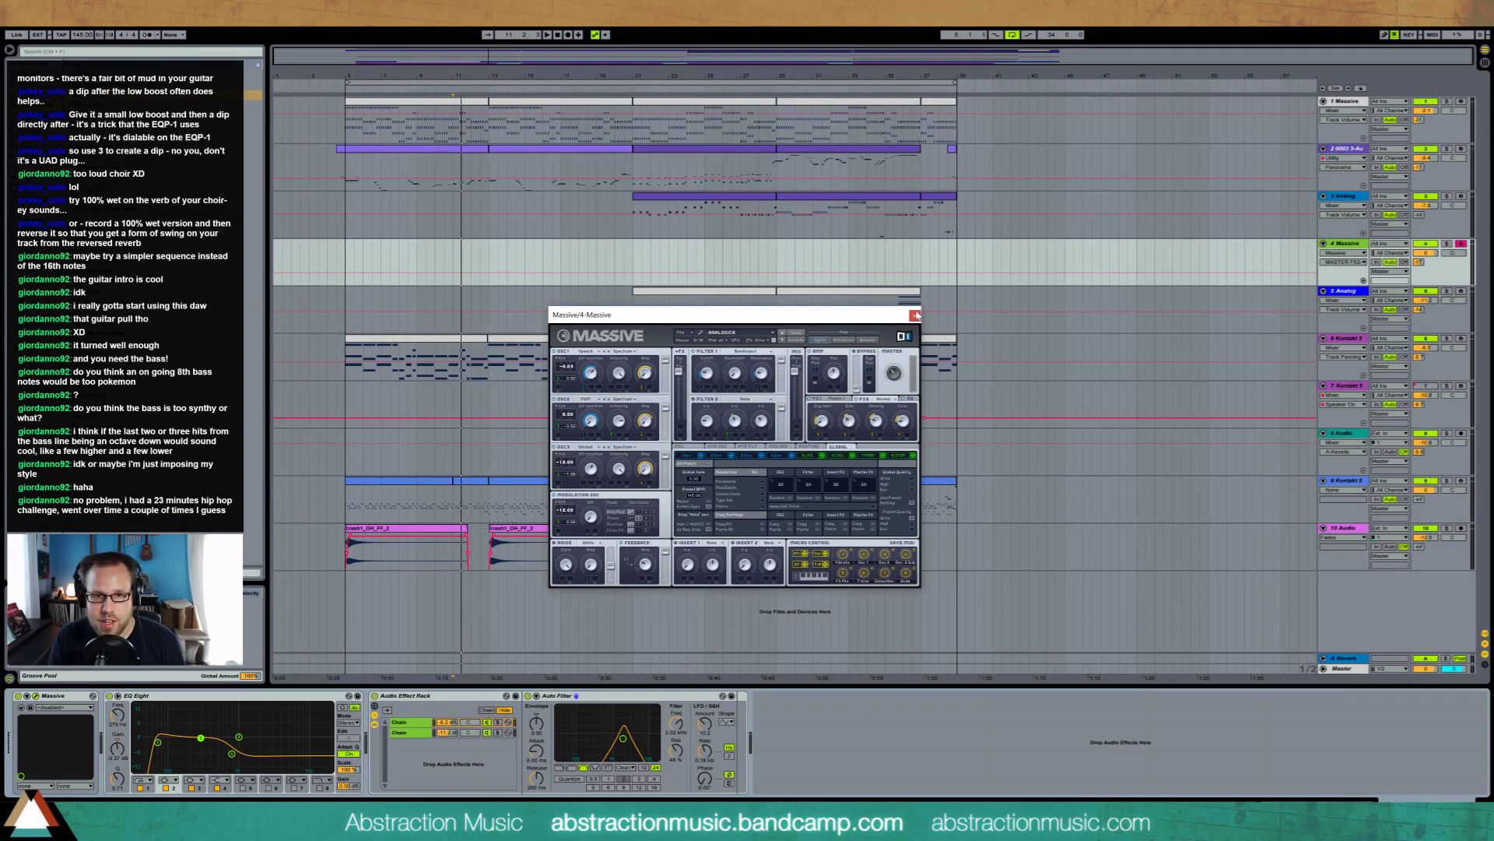
{"action": "left_click", "coordinate": [916, 316]}
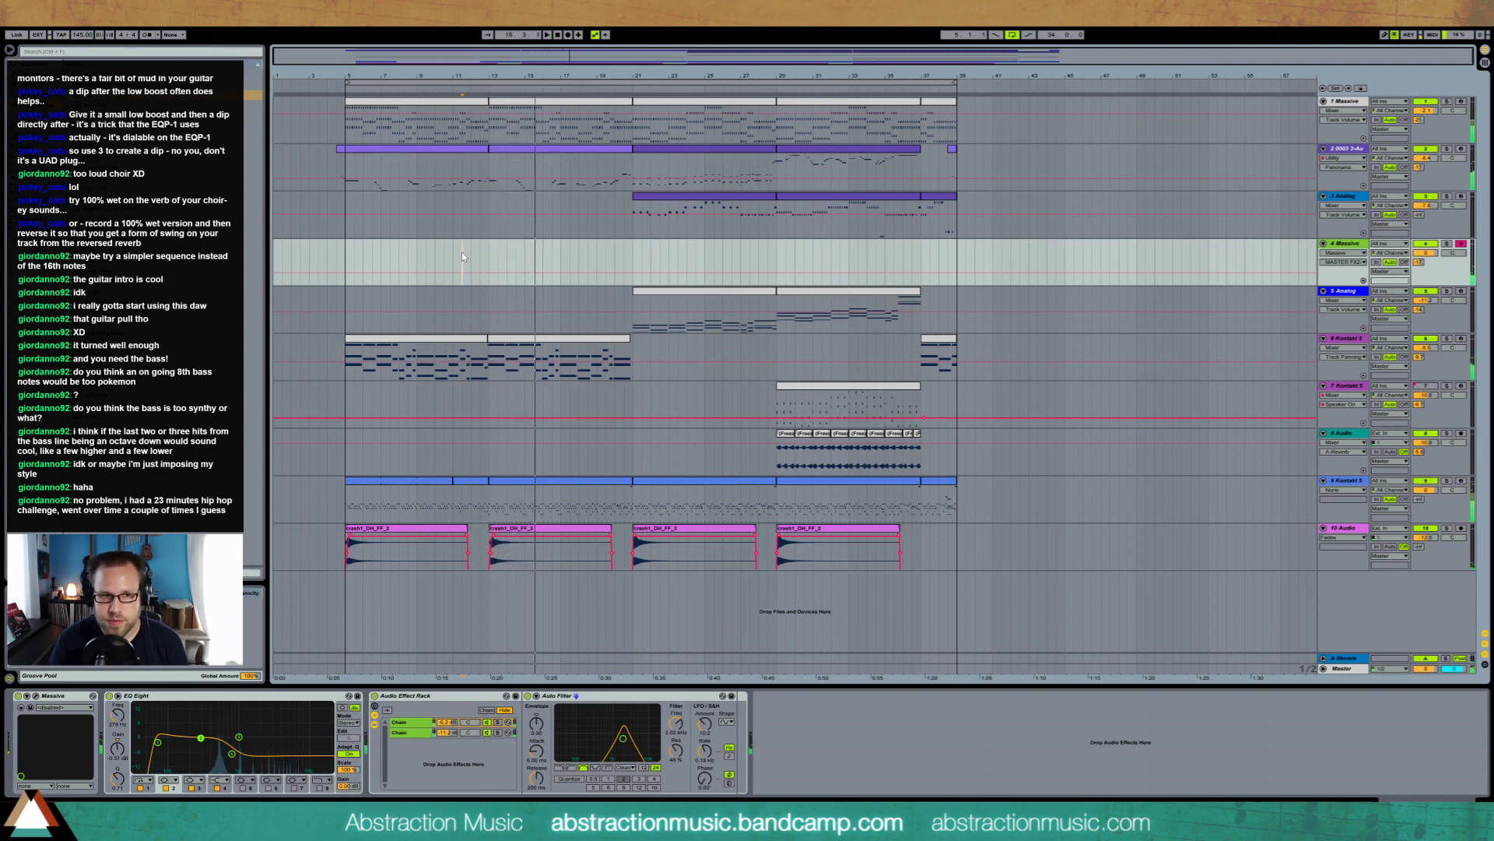
Play the song from bar 4 and rebalance the volumes of the effect rack's filtered and dry chains
{"action": "key", "text": "space"}
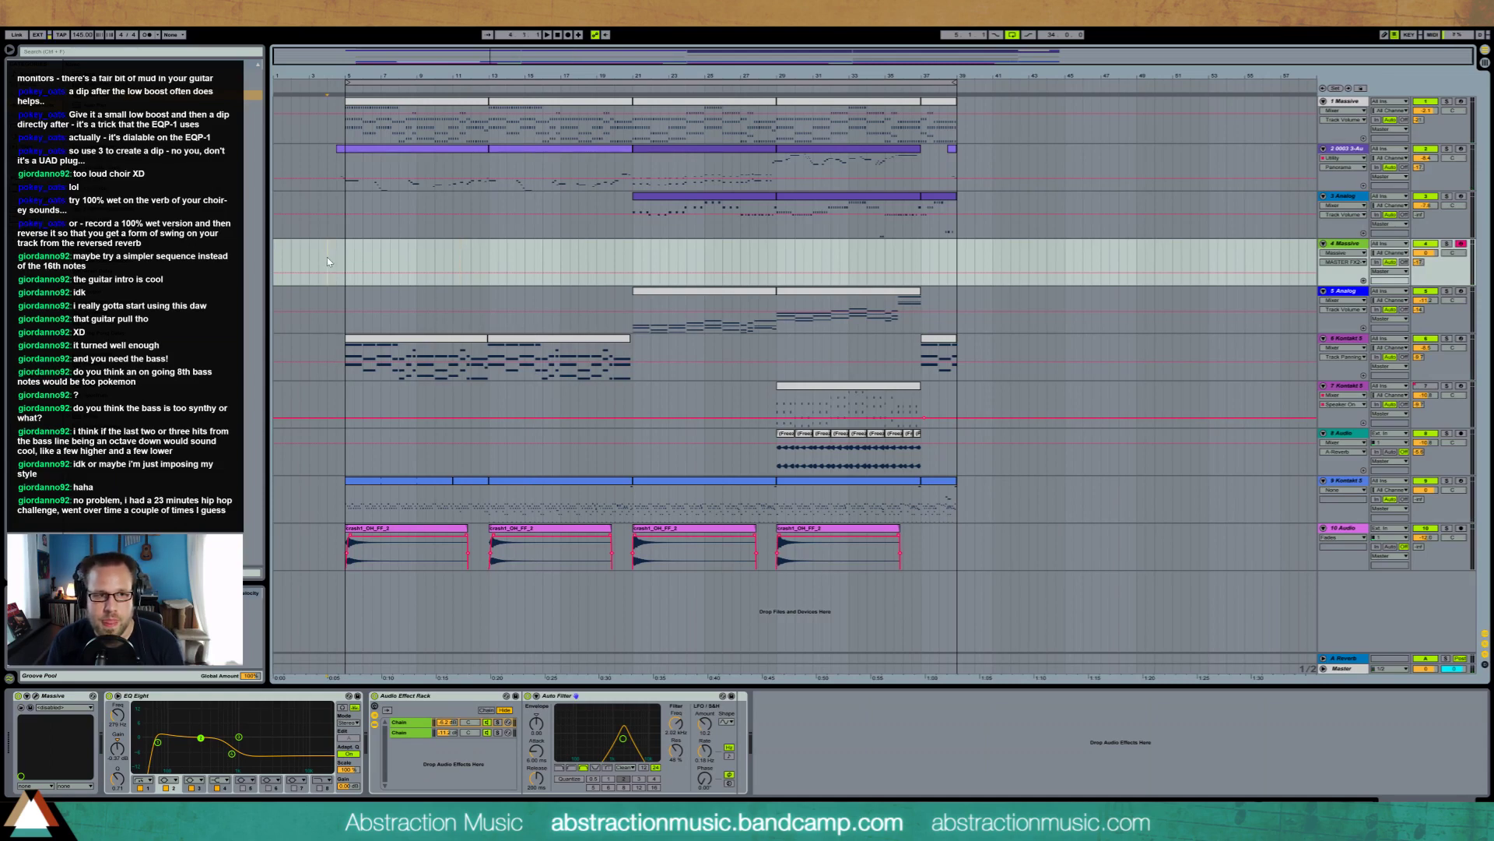
{"action": "key", "text": "space"}
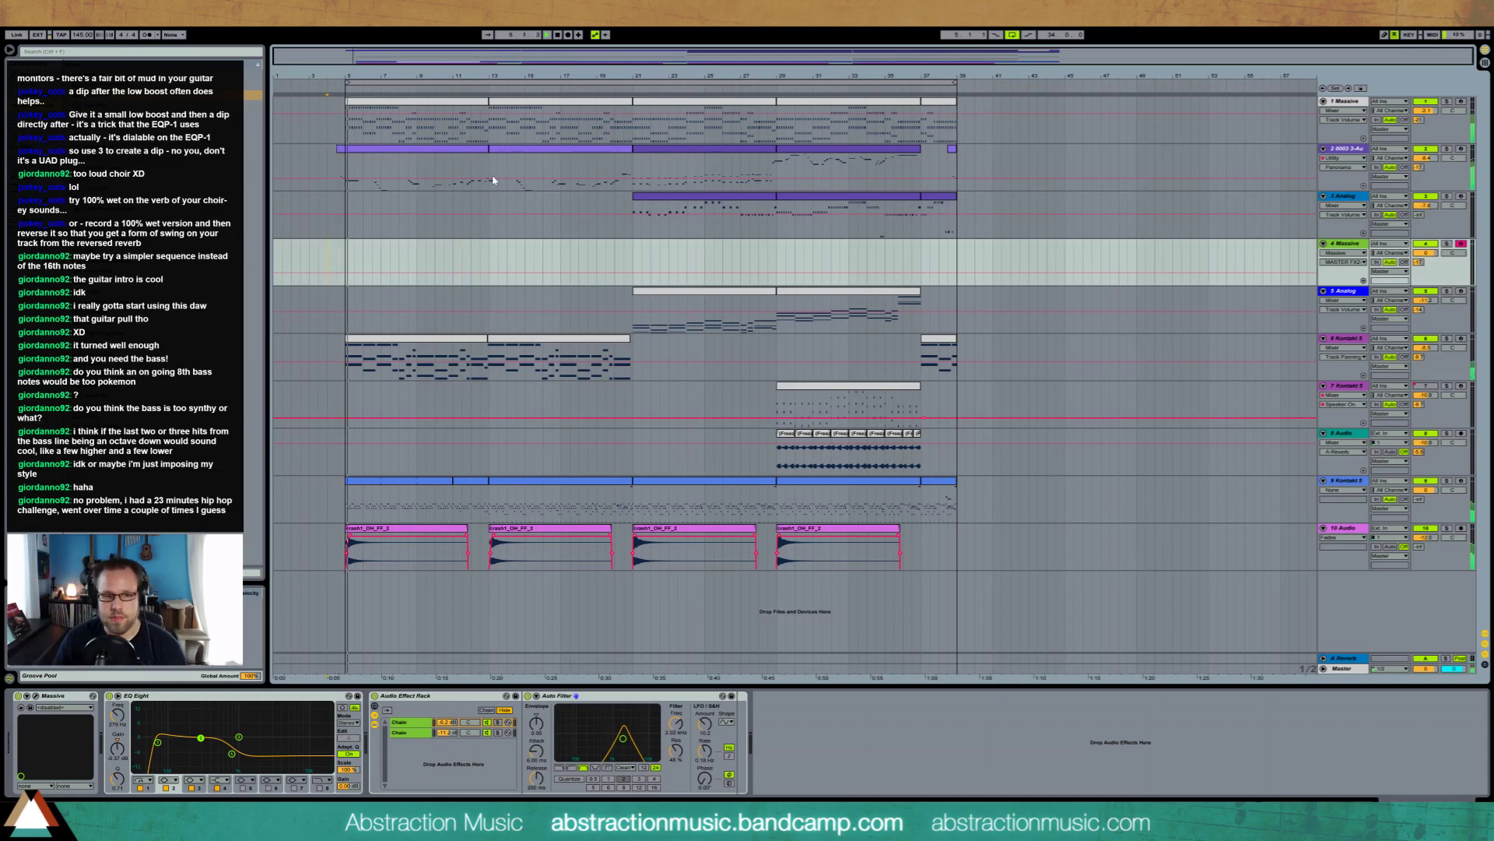
{"action": "left_click_drag", "start_coordinate": [447, 732], "coordinate": [446, 720]}
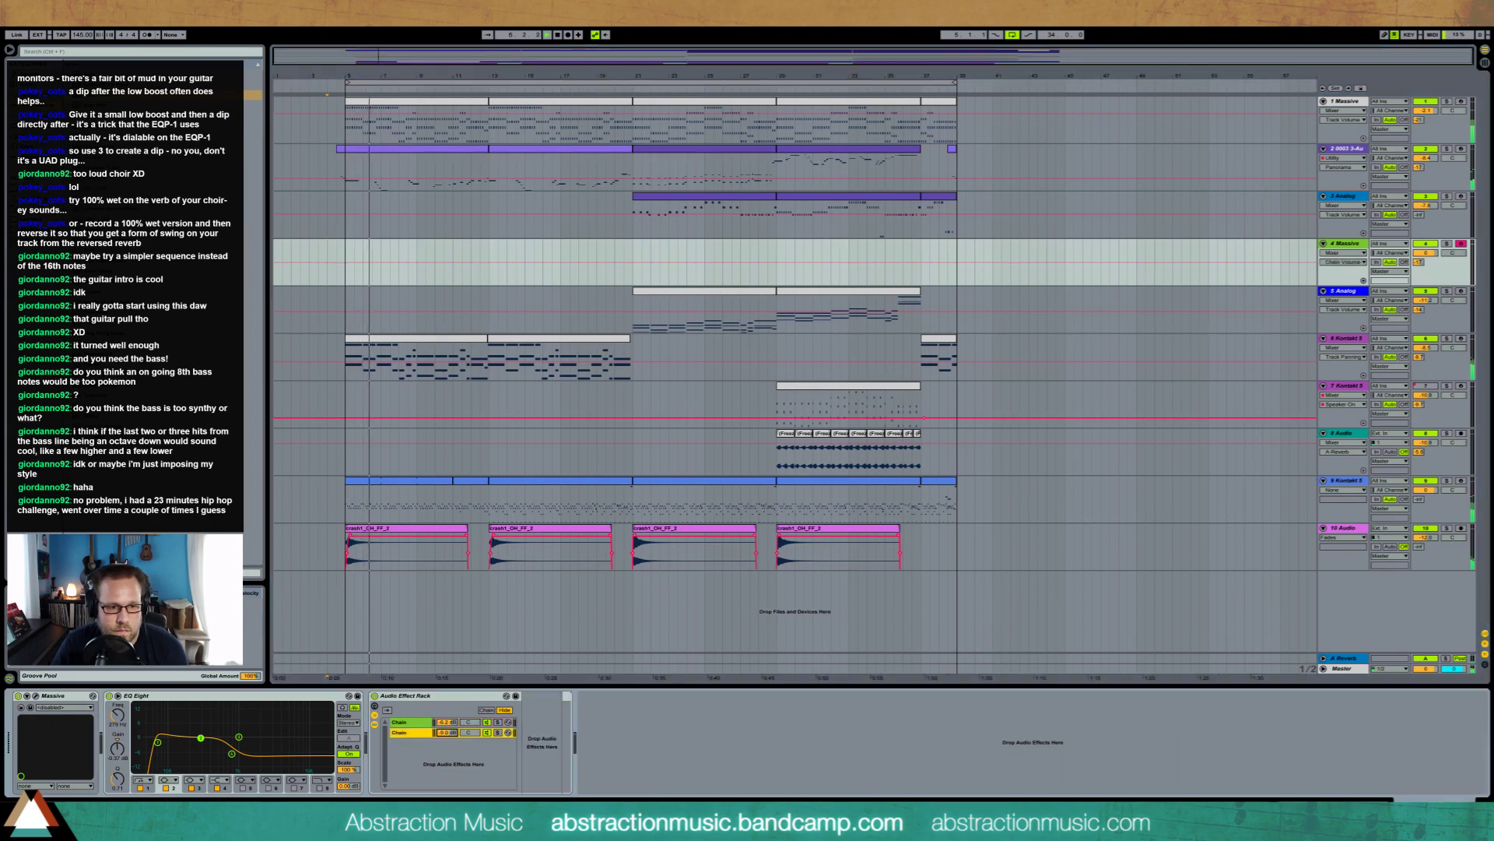
{"action": "left_click", "coordinate": [399, 722]}
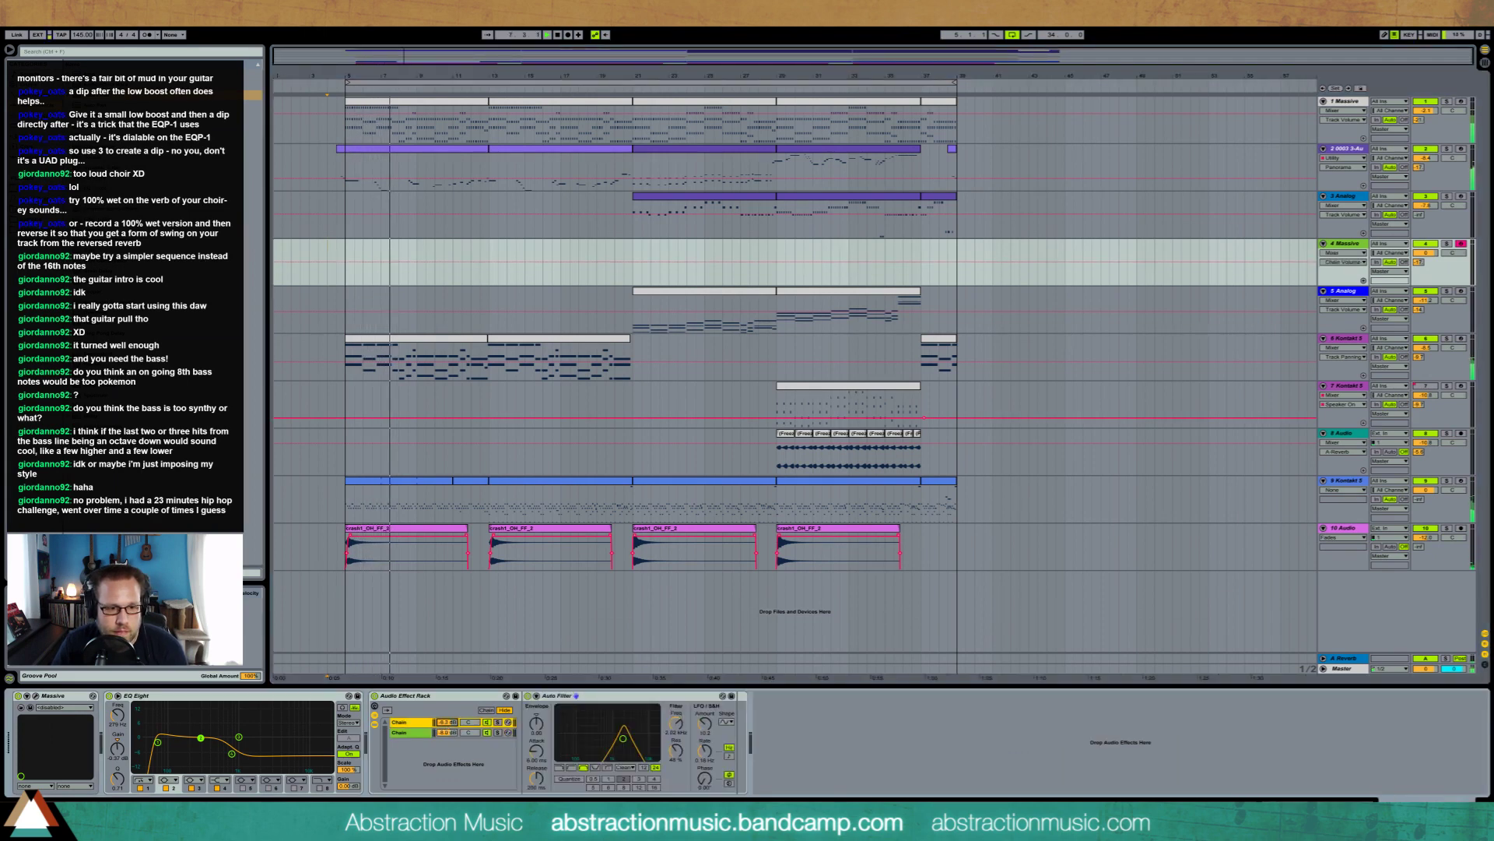
{"action": "left_click_drag", "start_coordinate": [447, 732], "coordinate": [446, 719]}
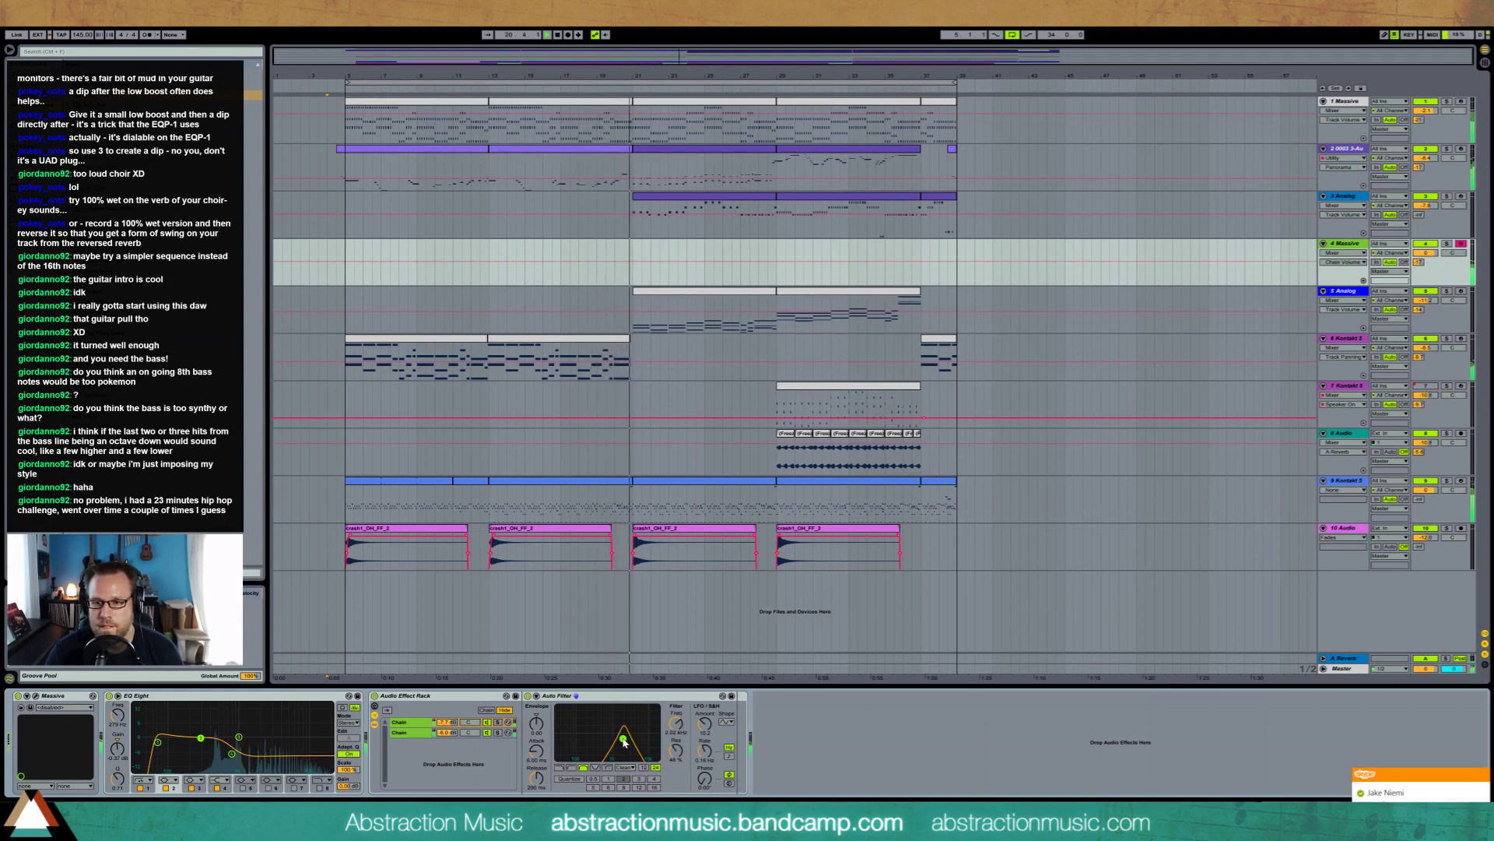
{"action": "key", "text": "space"}
{"action": "key", "text": "space"}
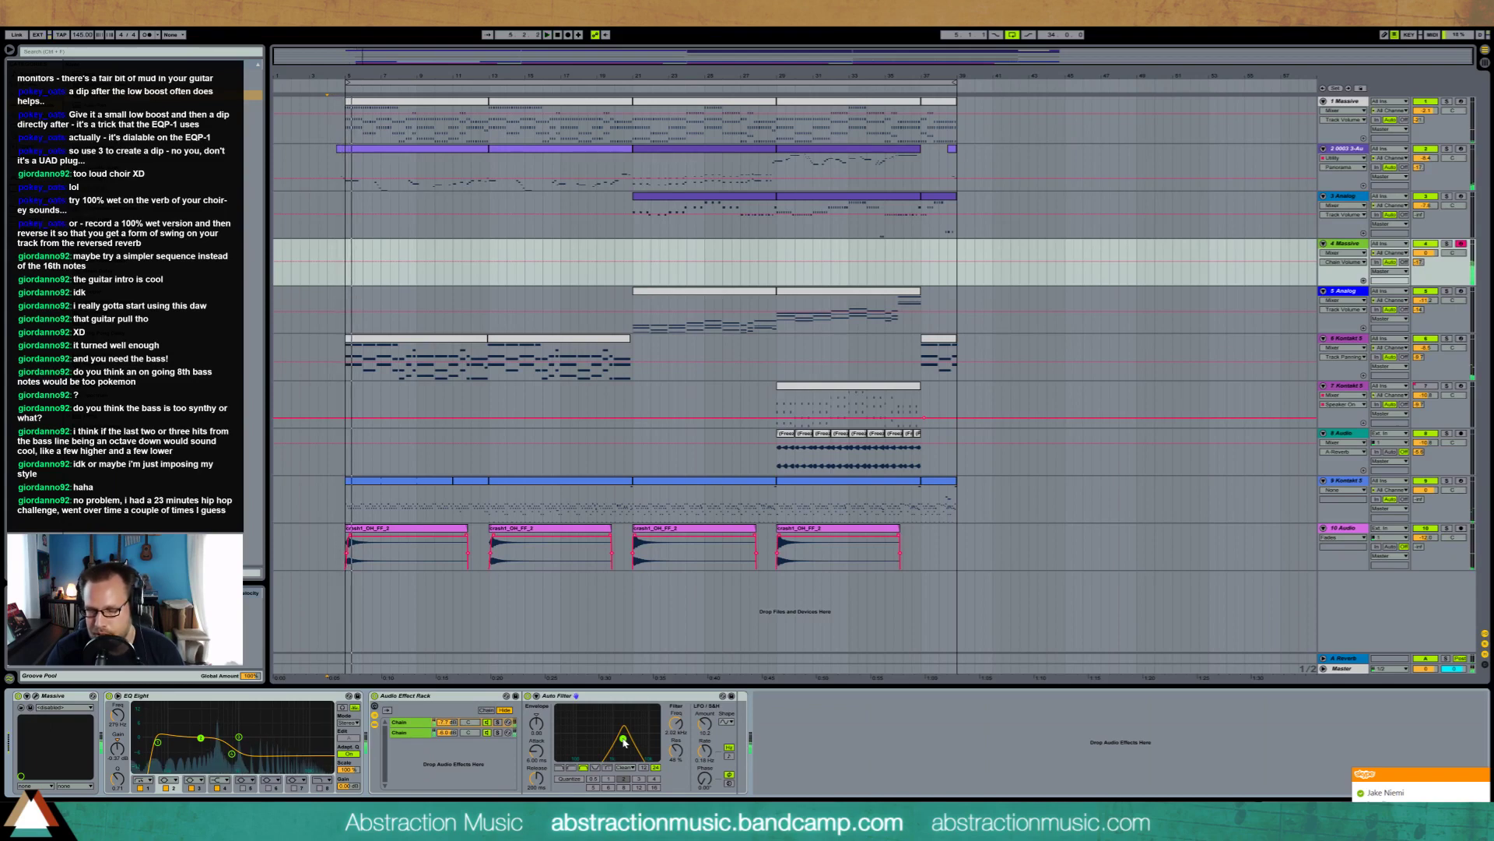
Record a lead melody on the 4 Massive track from bar 12 to bar 21, punching in again at bar 16
{"action": "left_click", "coordinate": [467, 254]}
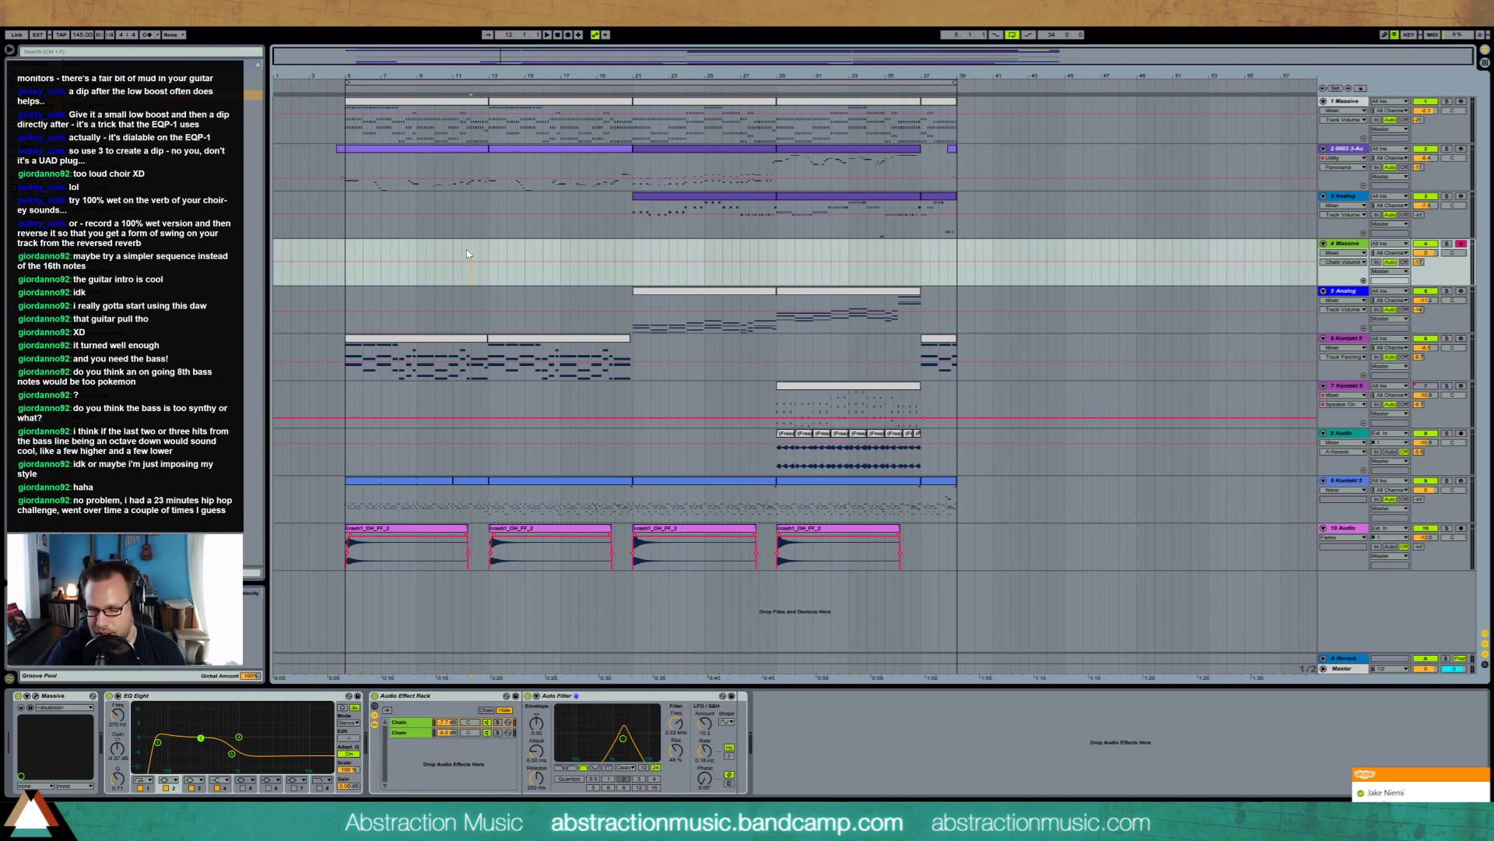
{"action": "key", "text": "F9"}
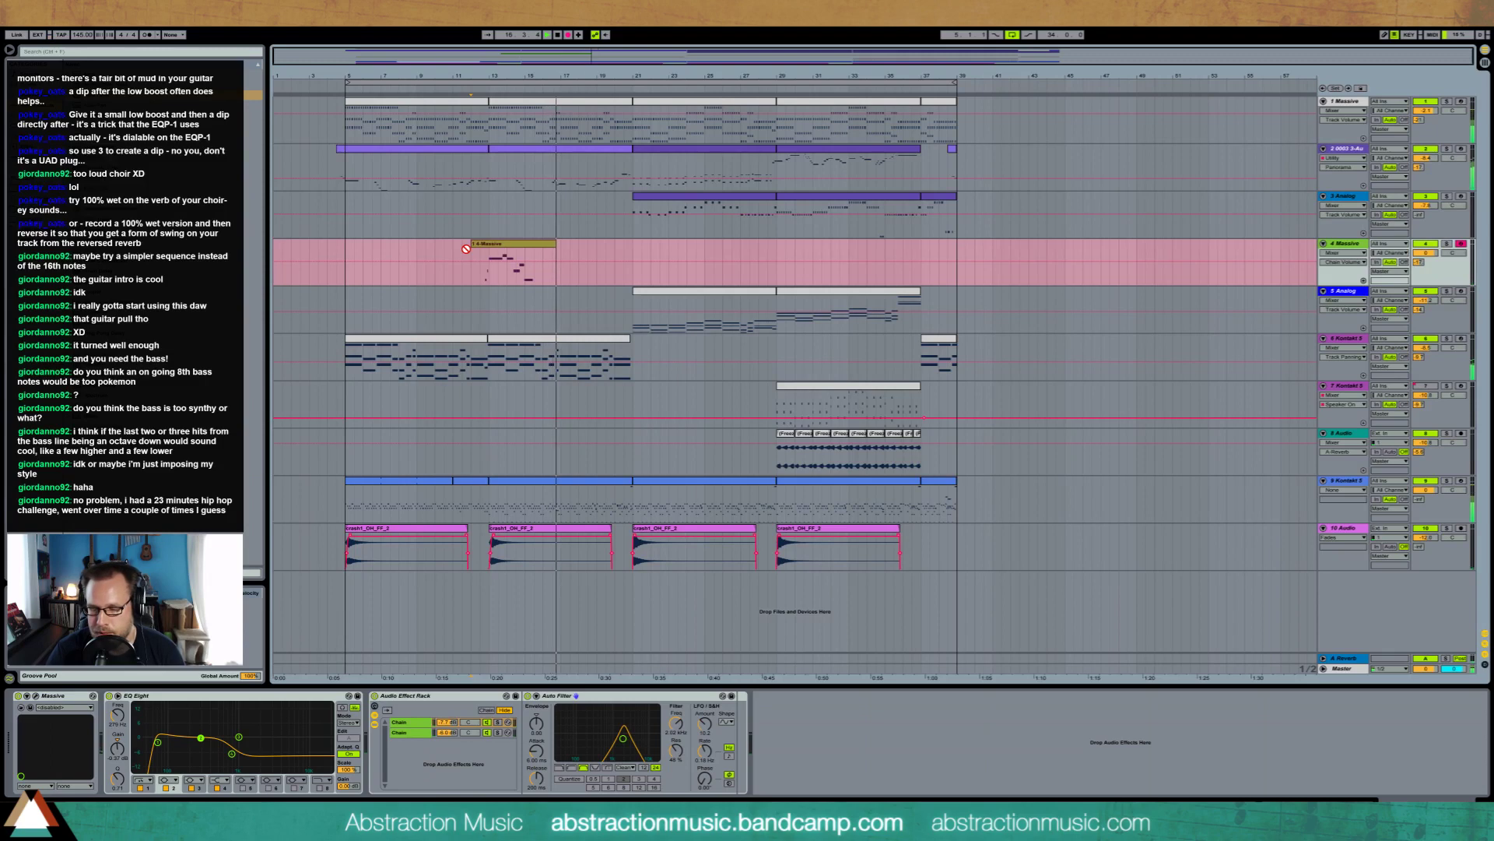
{"action": "key", "text": "F9"}
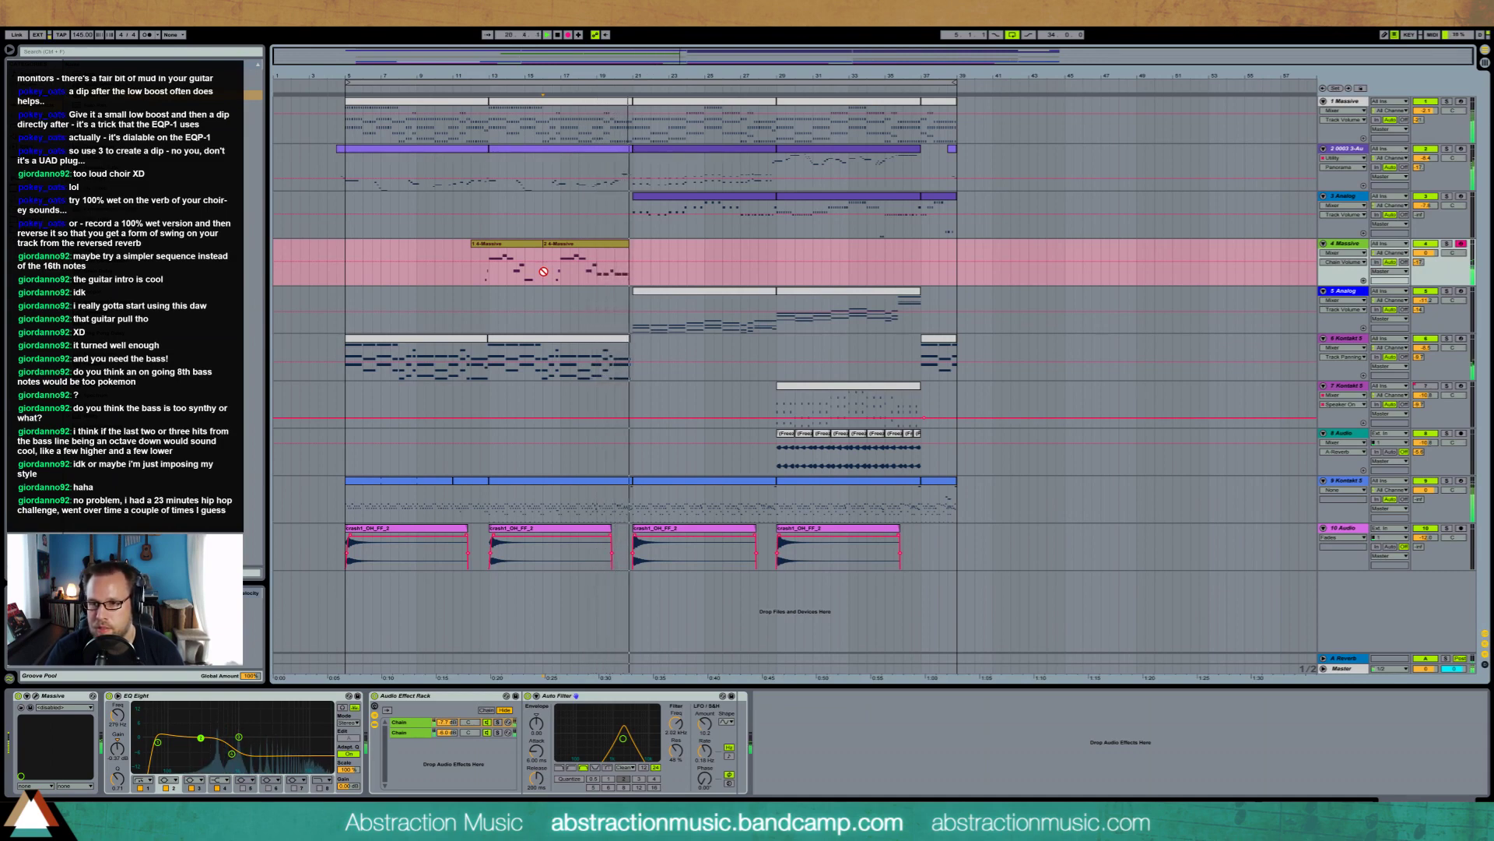
{"action": "key", "text": "F9"}
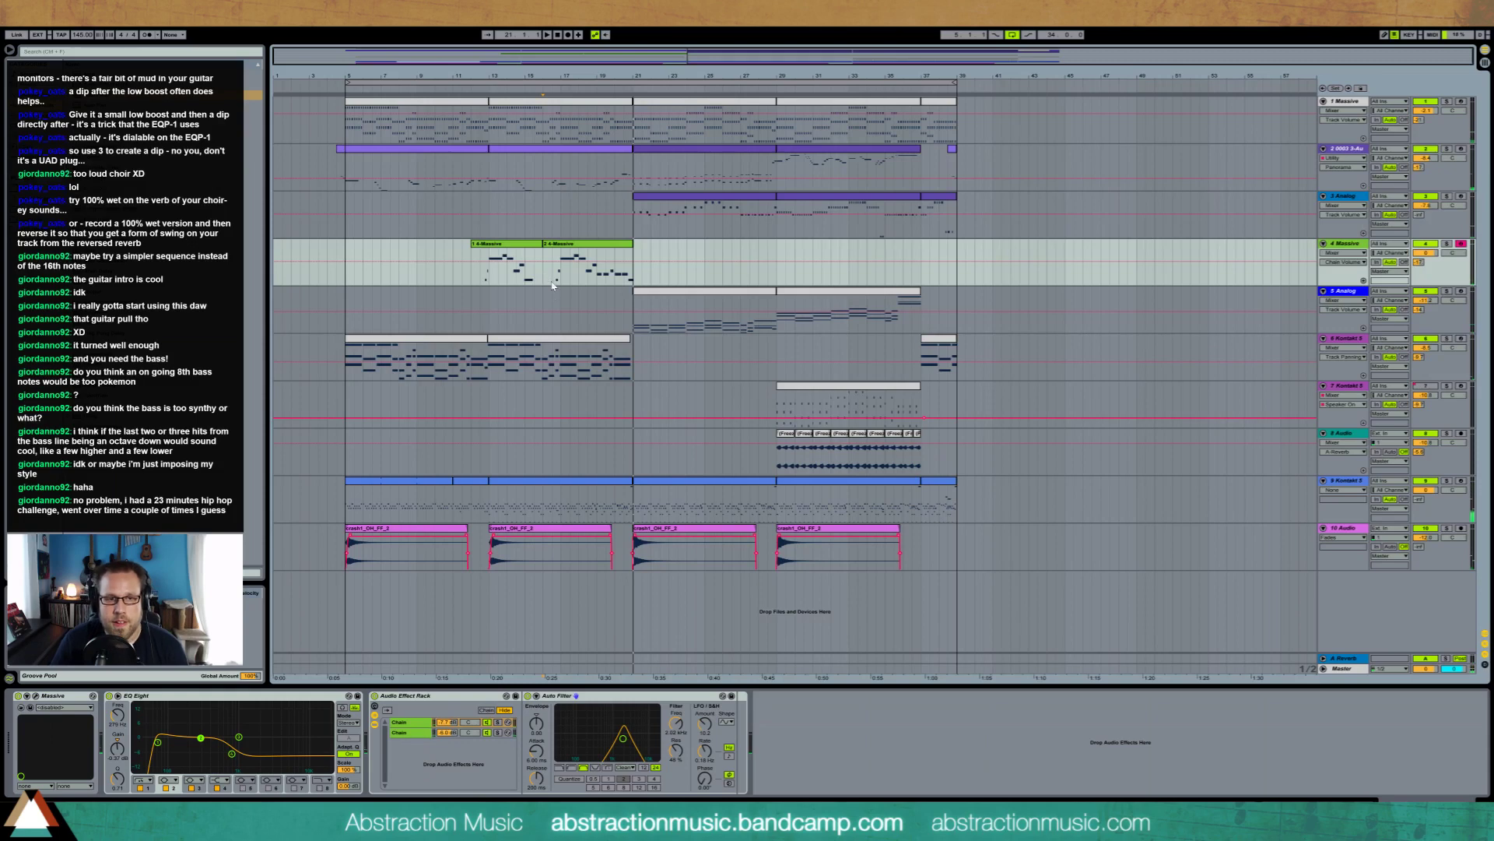
Consolidate the two recorded Massive clips into one and nudge the Auto Filter's frequency up during playback
{"action": "left_click", "coordinate": [527, 245]}
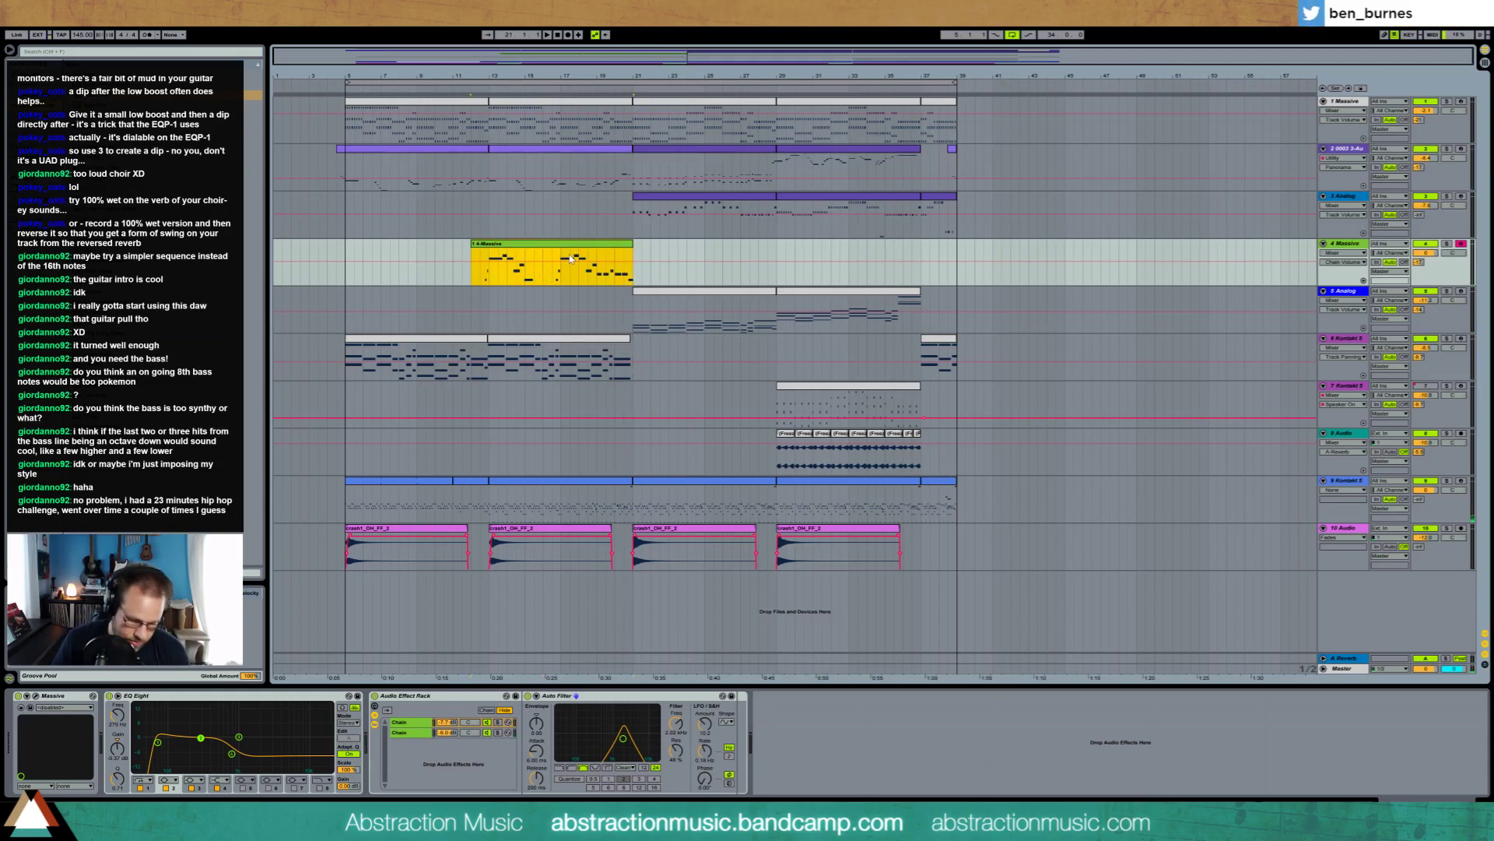
{"action": "key", "text": "ctrl+j"}
{"action": "key", "text": "space"}
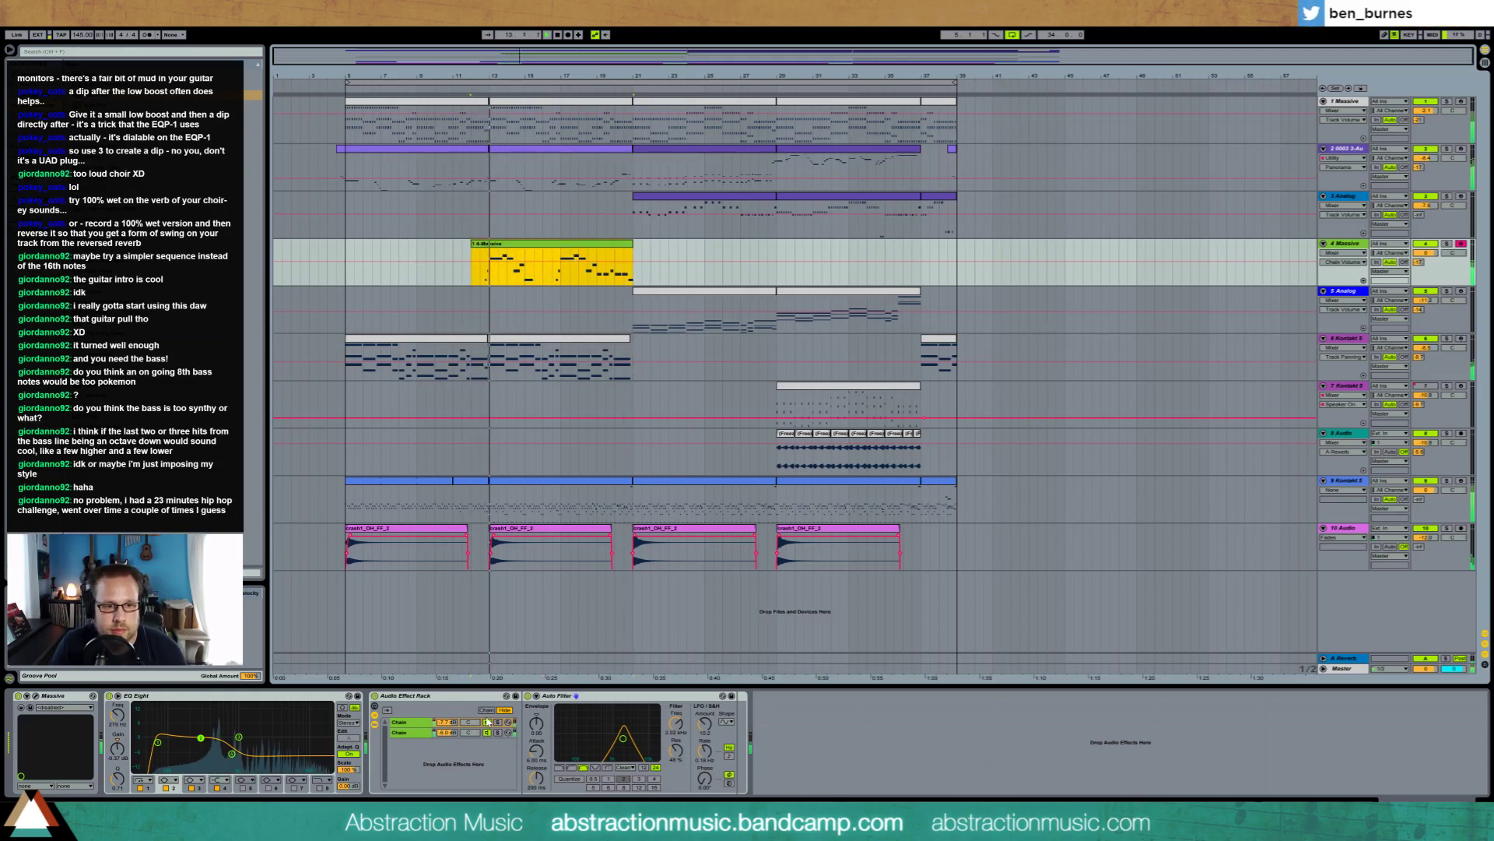
{"action": "left_click_drag", "start_coordinate": [623, 737], "coordinate": [625, 735]}
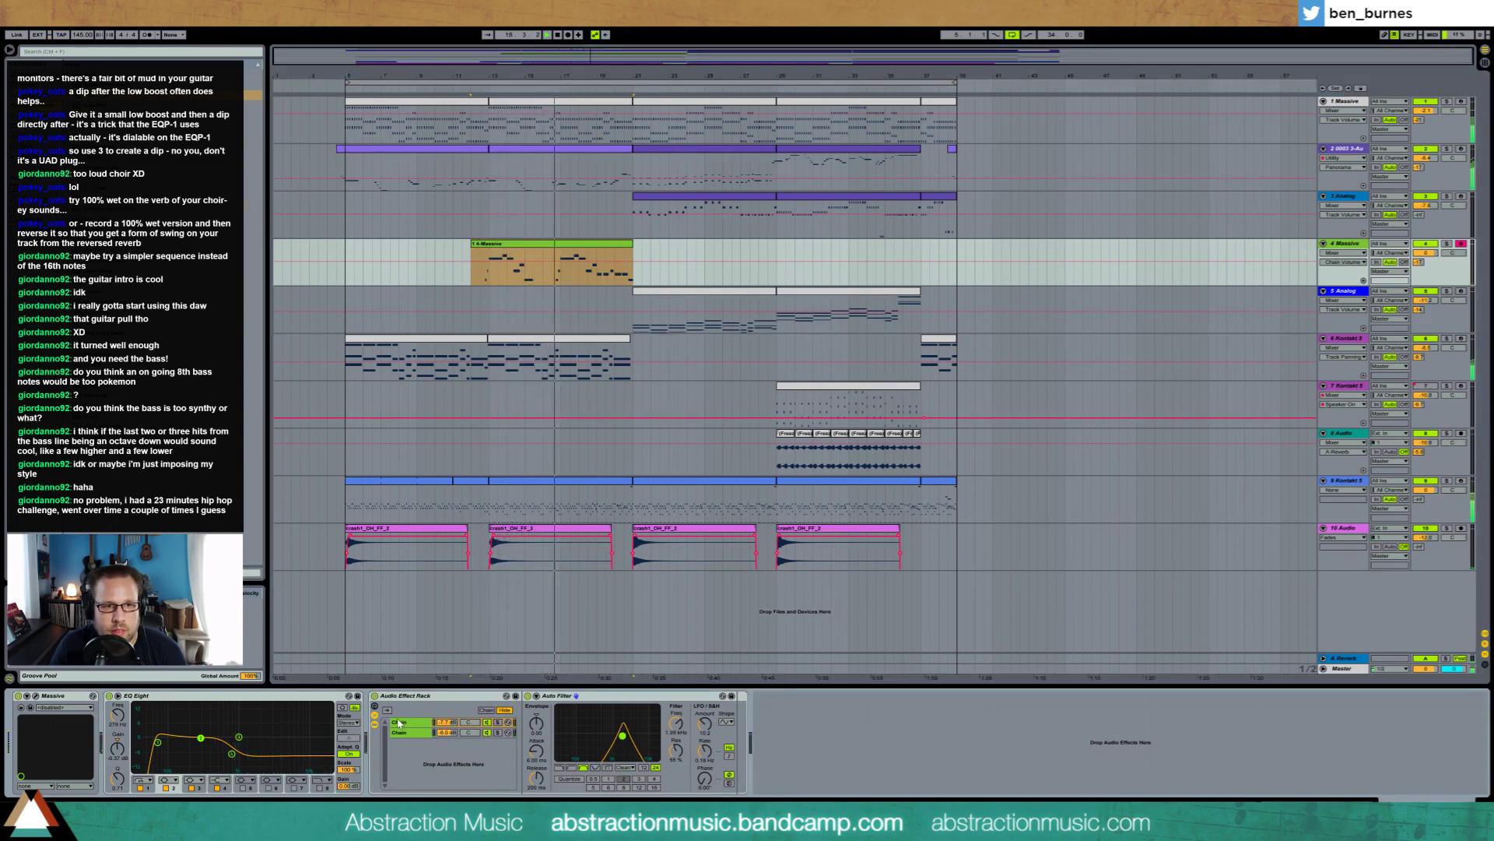
Try to adjust the end of the consolidated Massive clip and open its notes for editing
{"action": "left_click", "coordinate": [627, 246]}
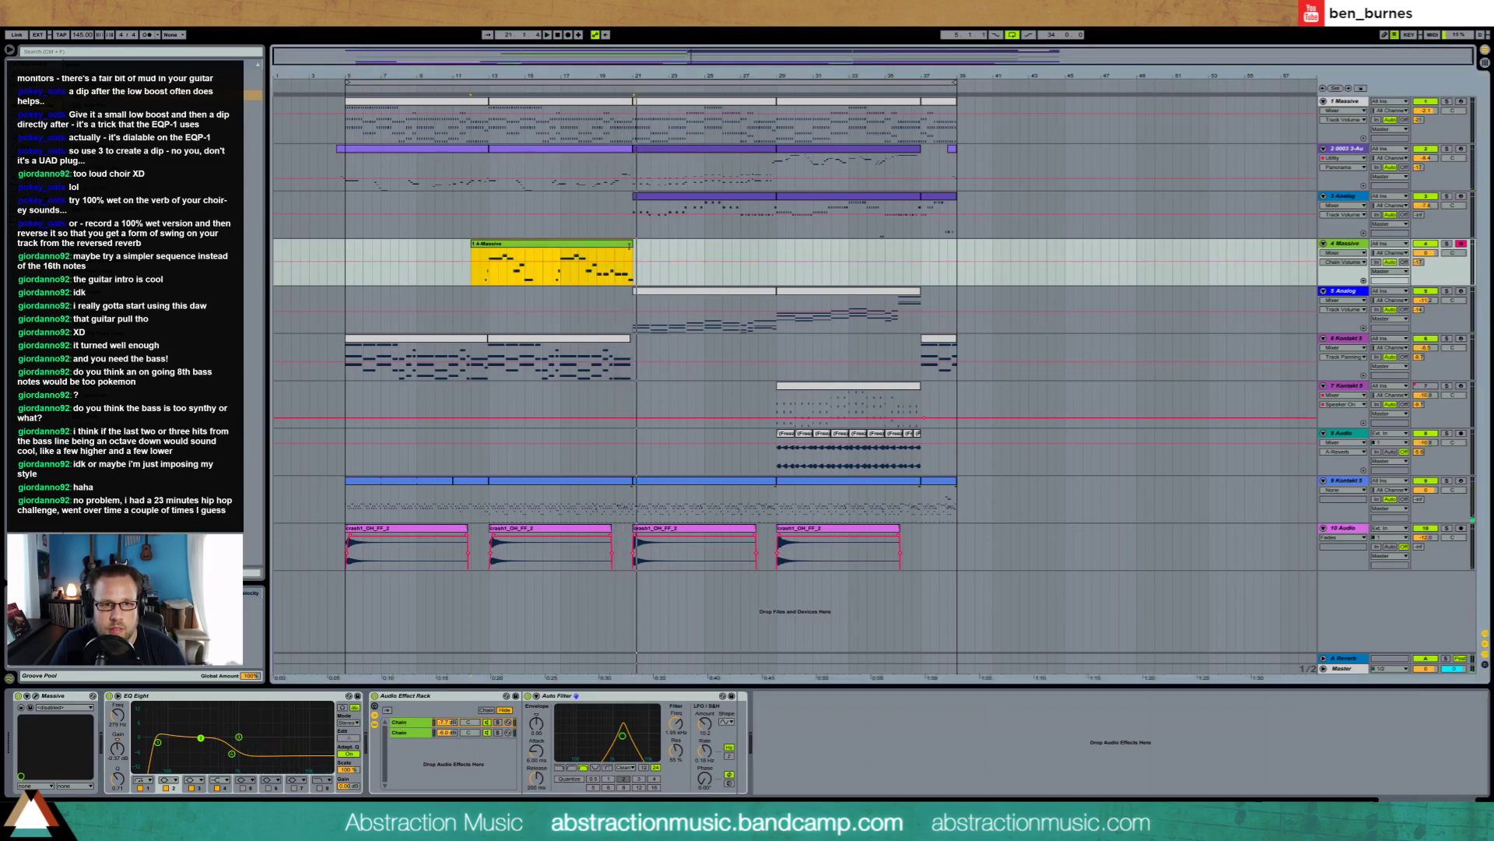
{"action": "mouse_move", "coordinate": [629, 246]}
{"action": "left_mouse_down"}
{"action": "mouse_move", "coordinate": [769, 246]}
{"action": "mouse_move", "coordinate": [634, 247]}
{"action": "left_mouse_up"}
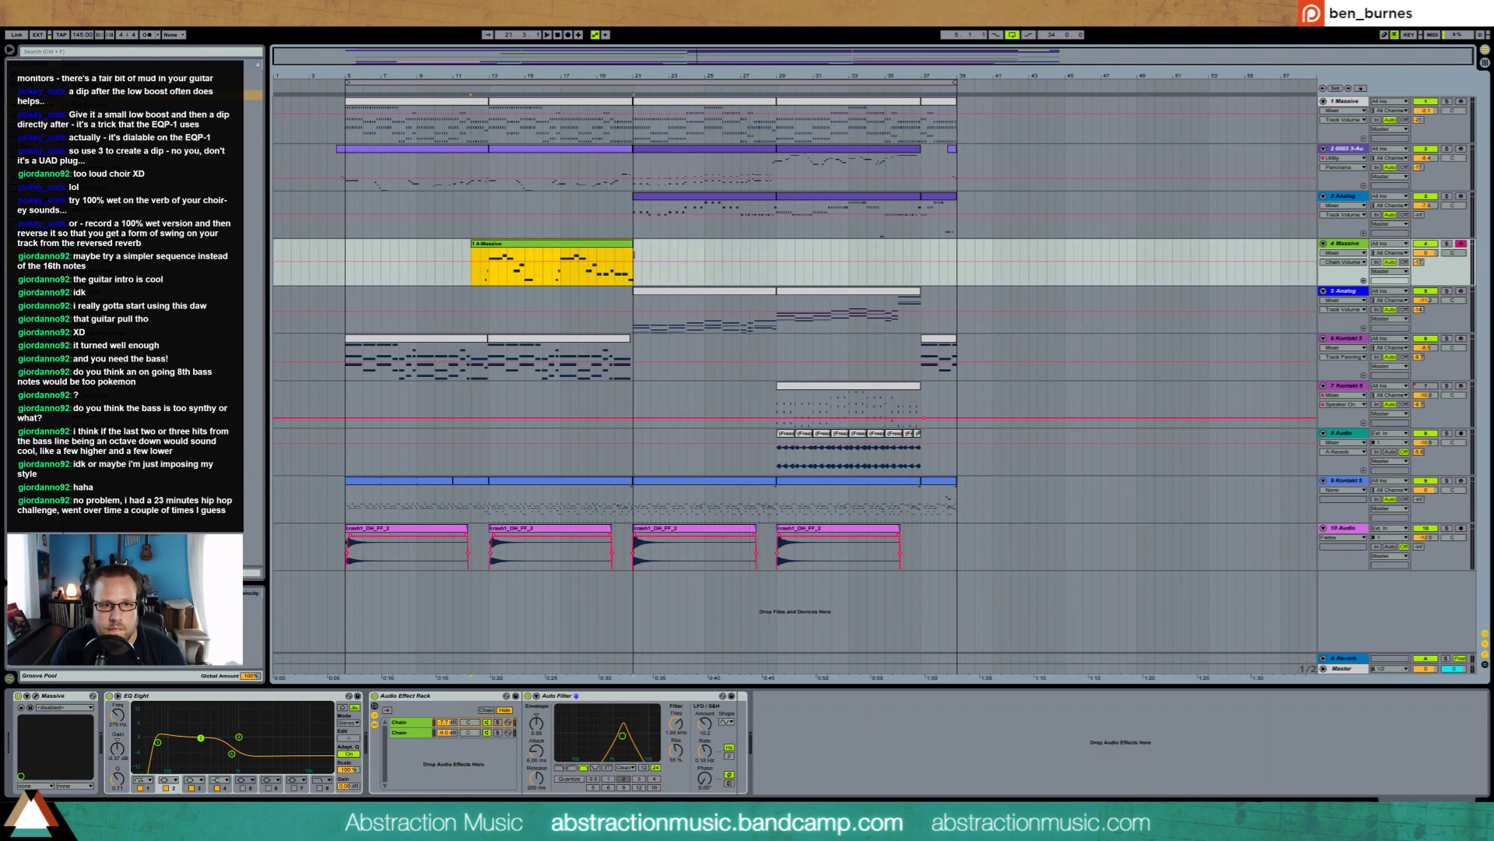
{"action": "double_click", "coordinate": [629, 246]}
{"action": "left_click", "coordinate": [1470, 624]}
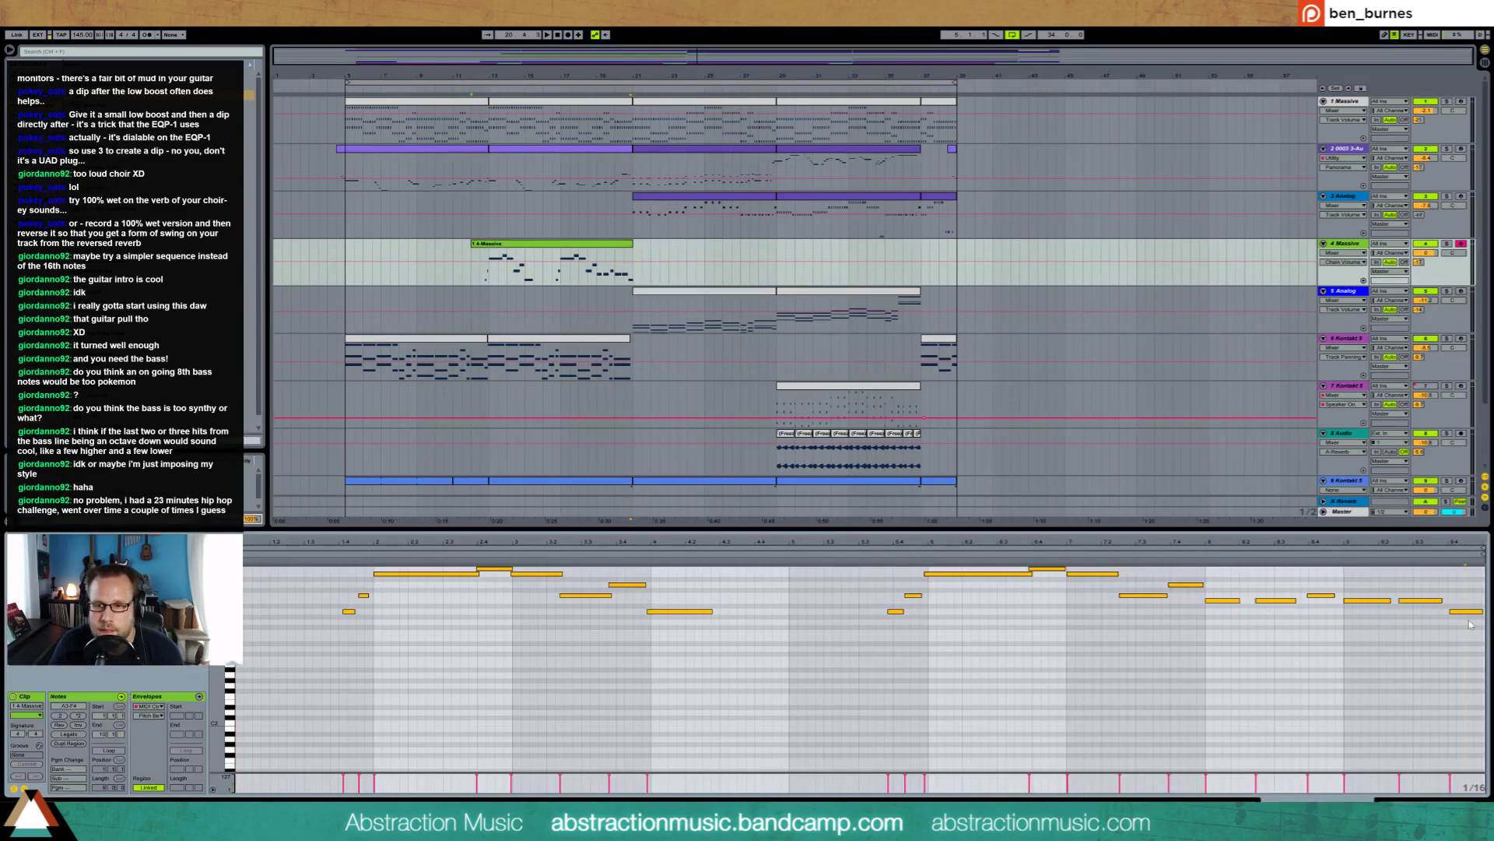
Raise the last note of the first Massive clip and tighten the timing of all its notes, checking with playback
{"action": "key", "text": "space"}
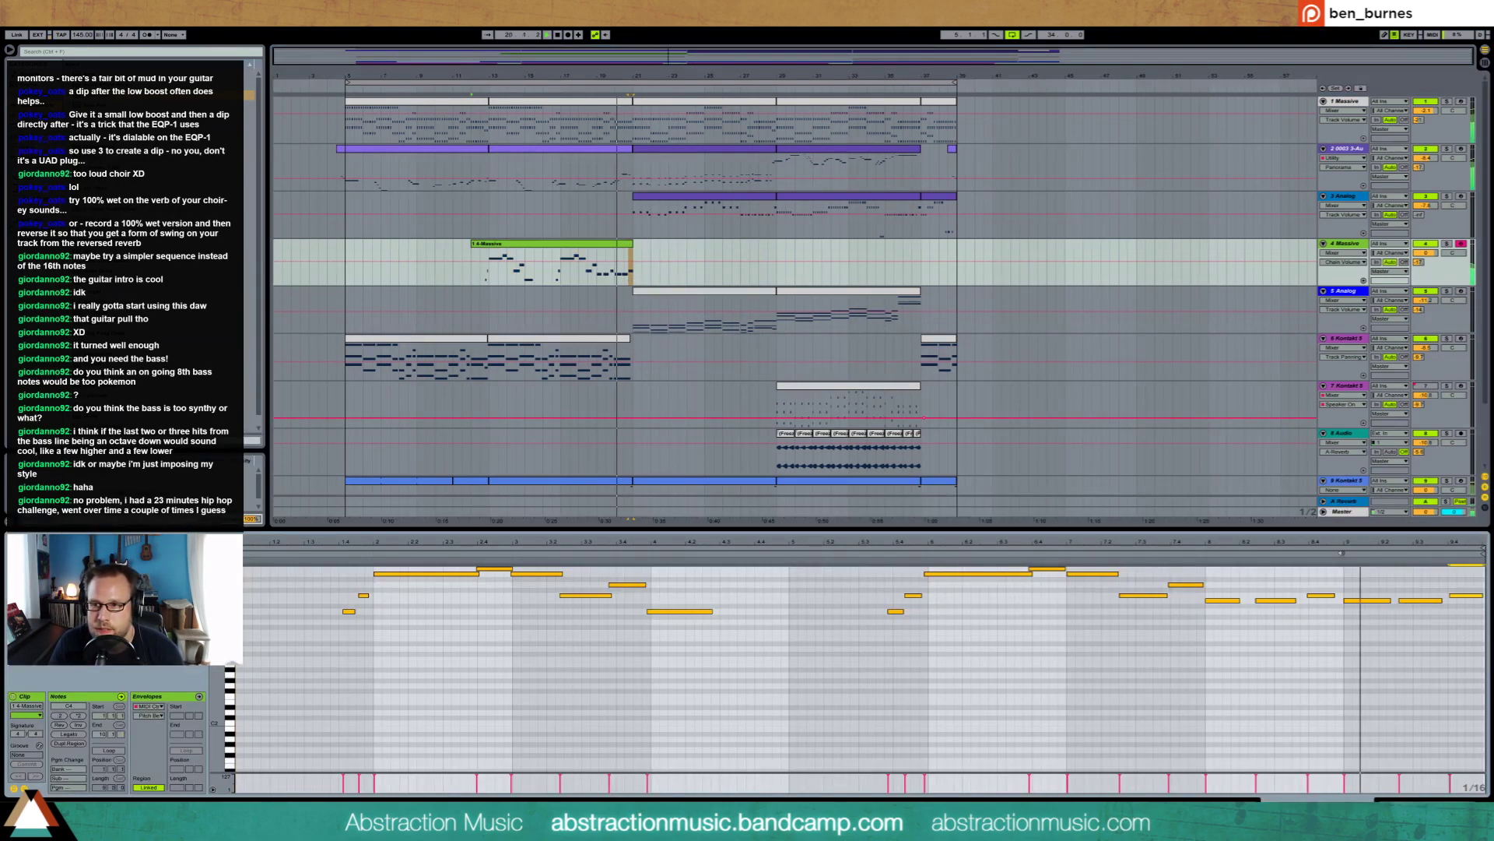
{"action": "left_click", "coordinate": [1361, 589]}
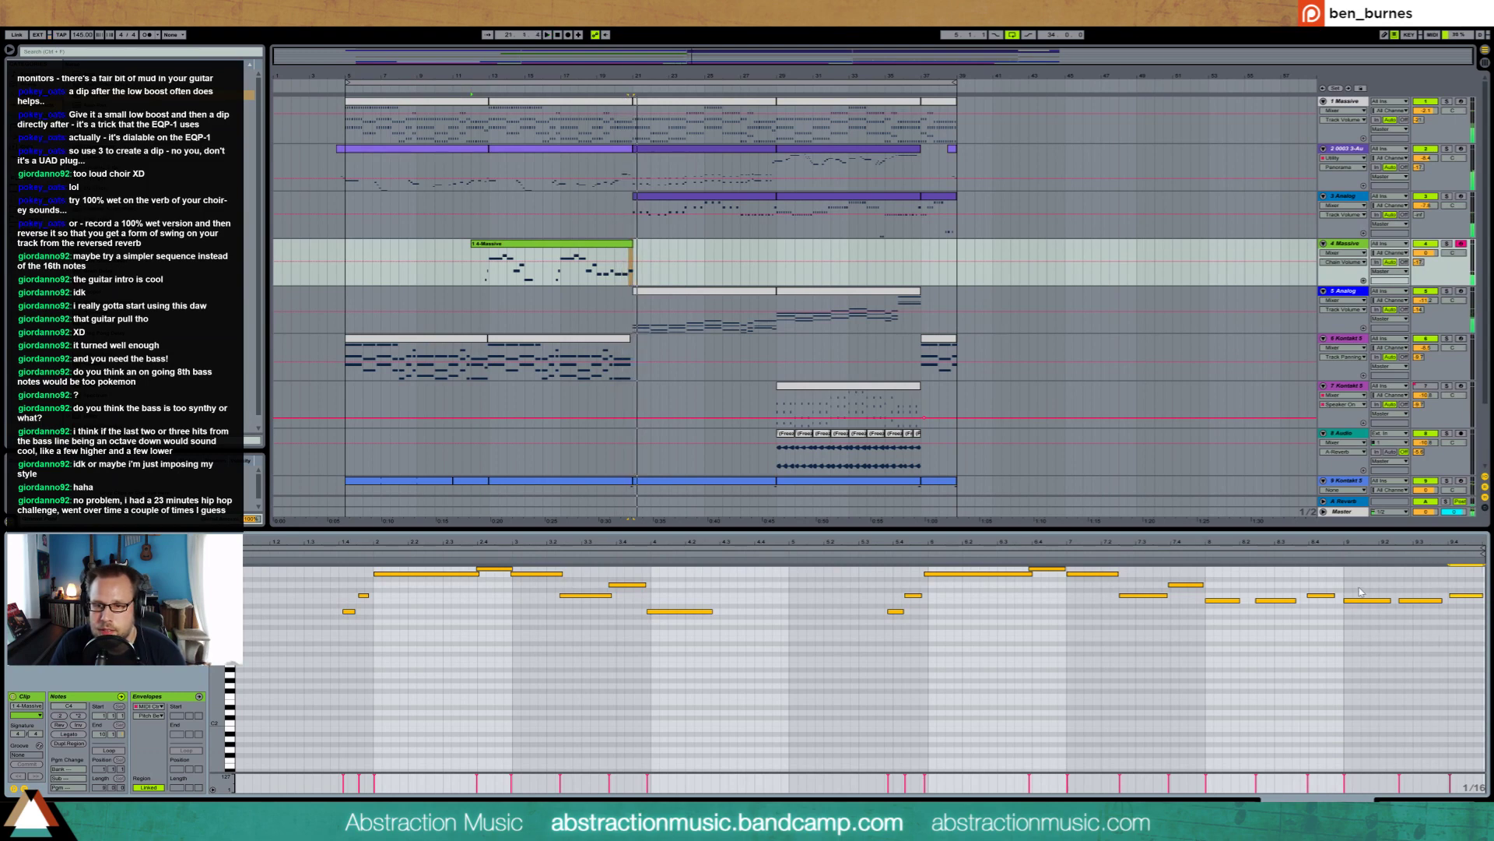
{"action": "key", "text": "space"}
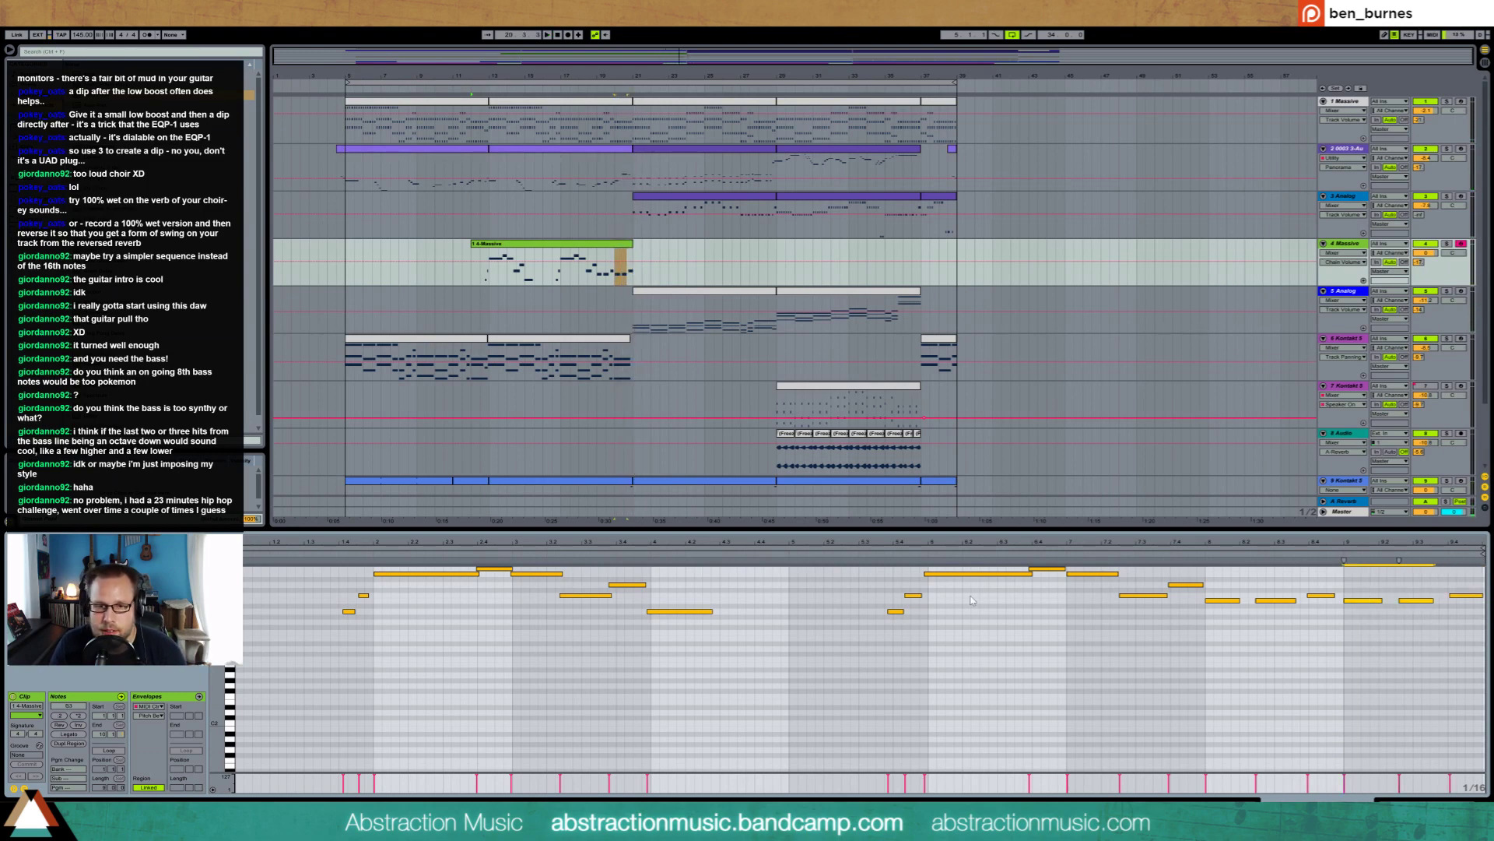
{"action": "key", "text": "ctrl+a"}
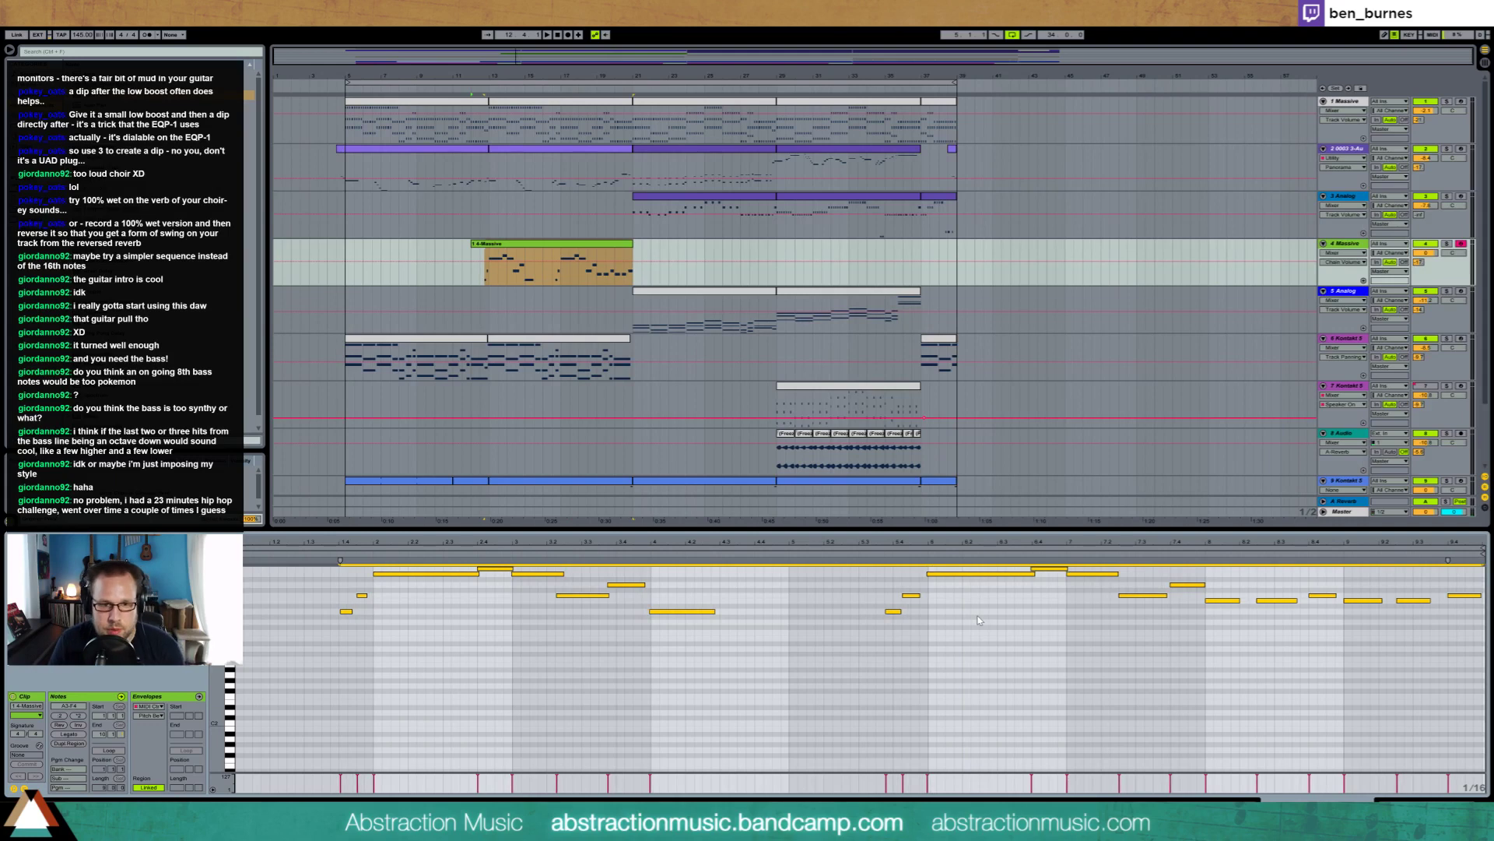
{"action": "key", "text": "space"}
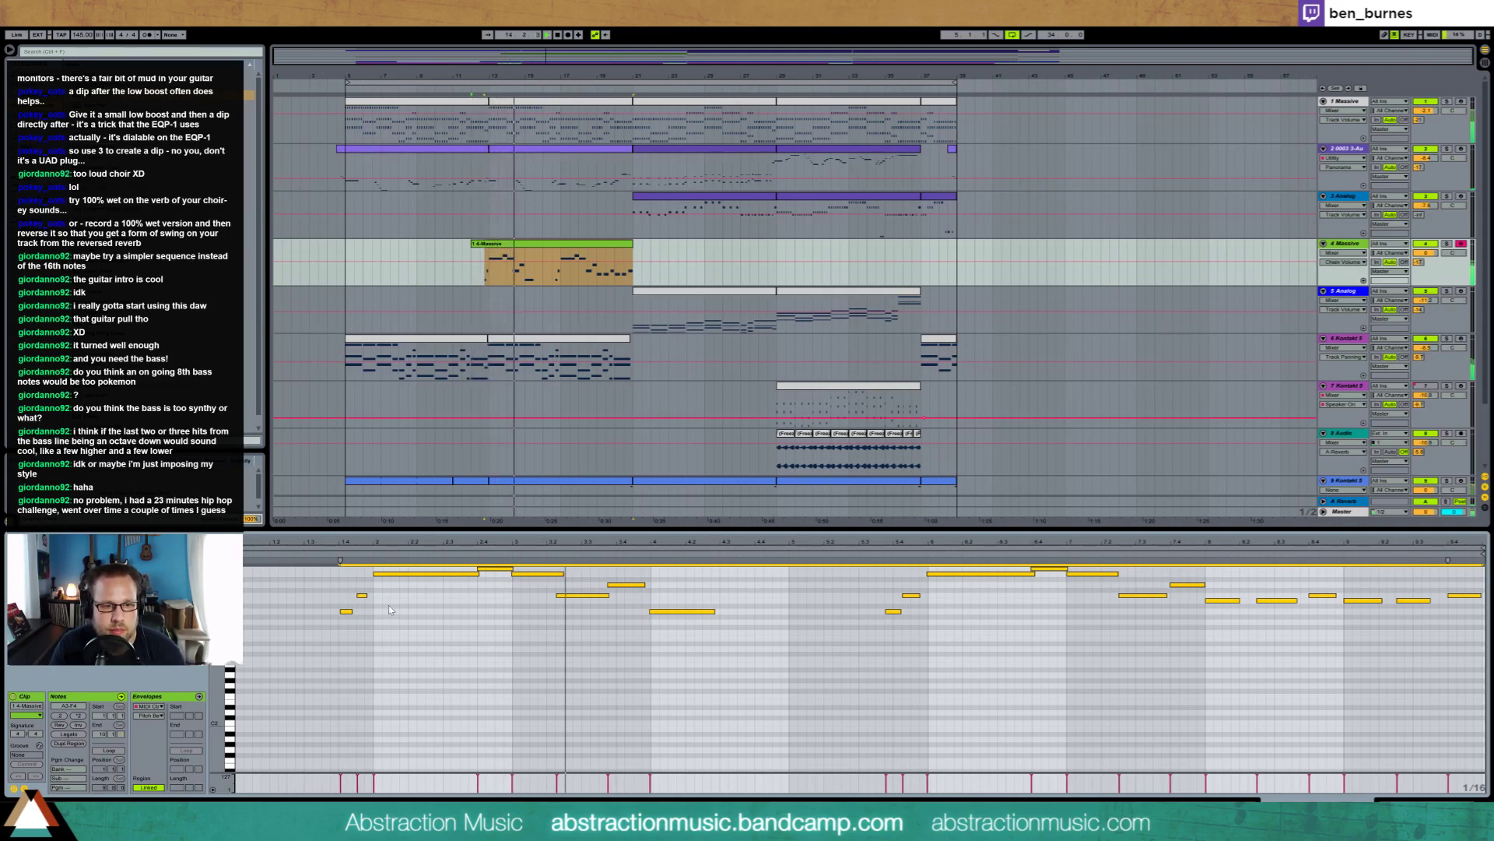
Nudge the first phrase's second-to-last note and the two pickup notes before the second phrase slightly later
{"action": "left_click_drag", "start_coordinate": [585, 596], "coordinate": [696, 596]}
{"action": "key", "text": "Right"}
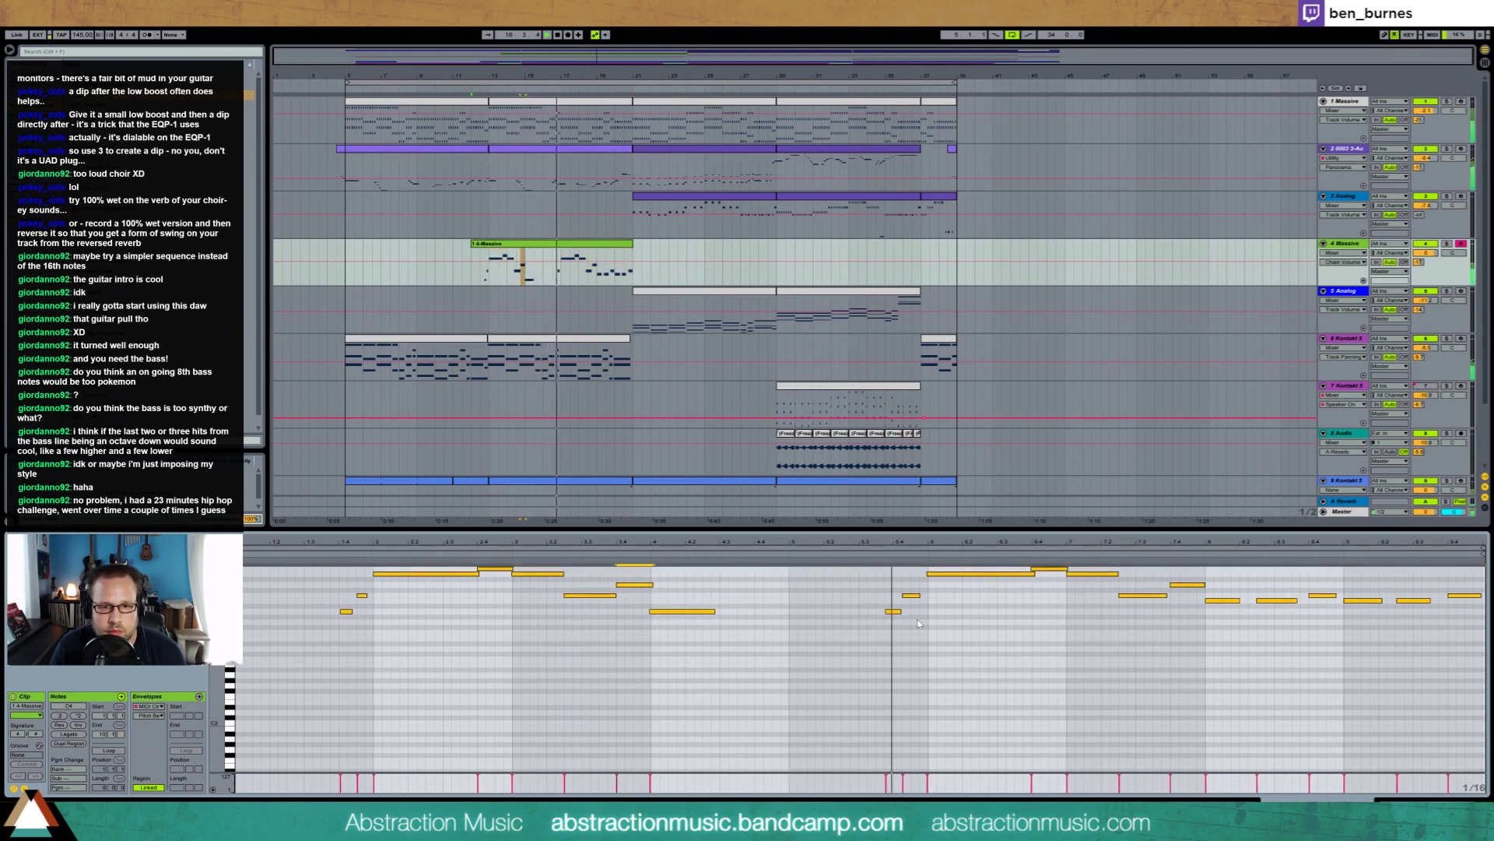
{"action": "left_click_drag", "start_coordinate": [877, 585], "coordinate": [936, 630]}
{"action": "key", "text": "Right"}
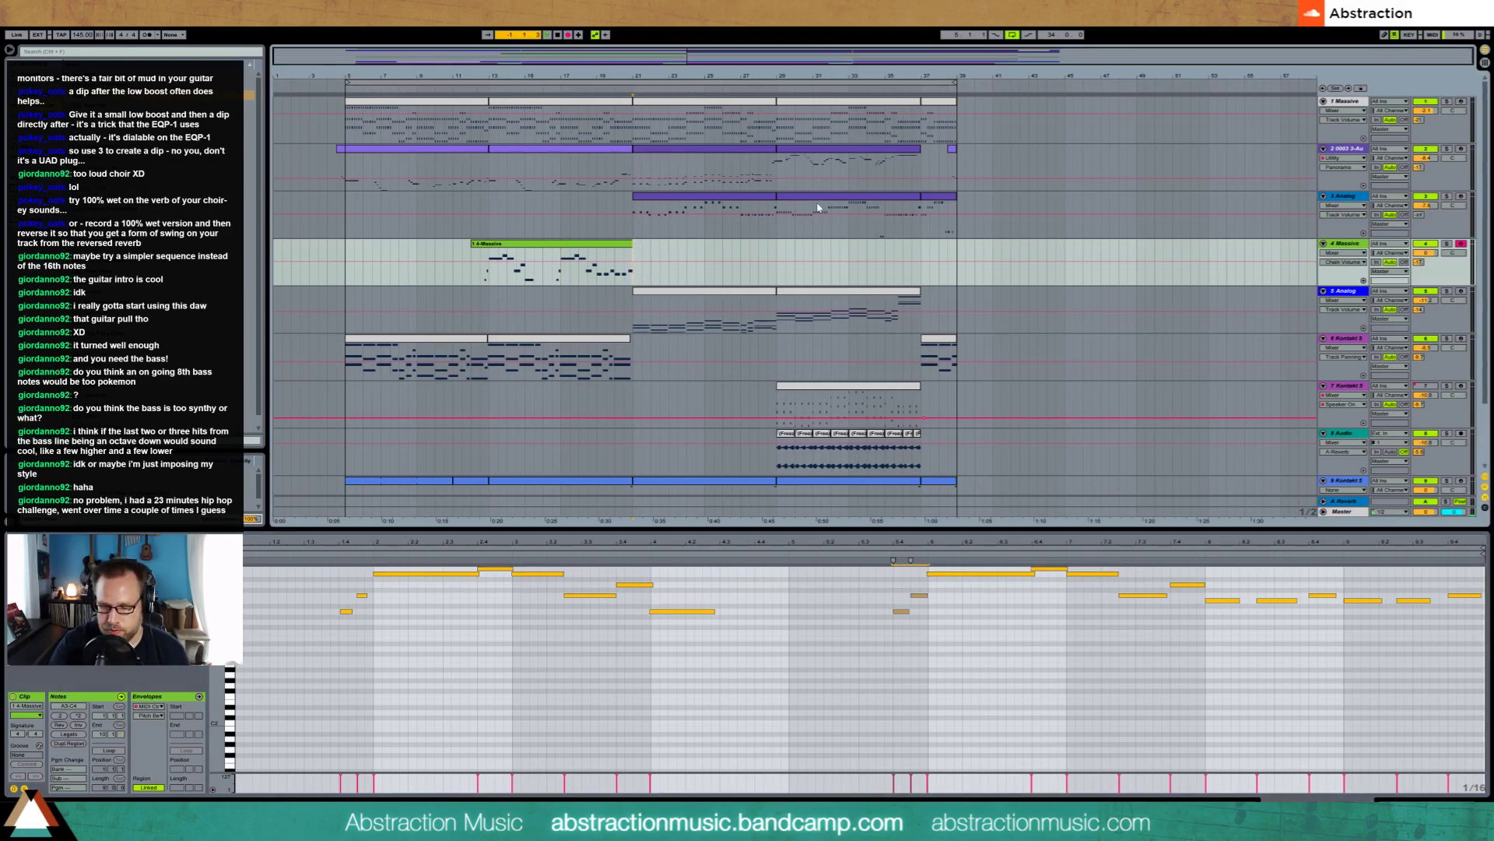
{"action": "key", "text": "F9"}
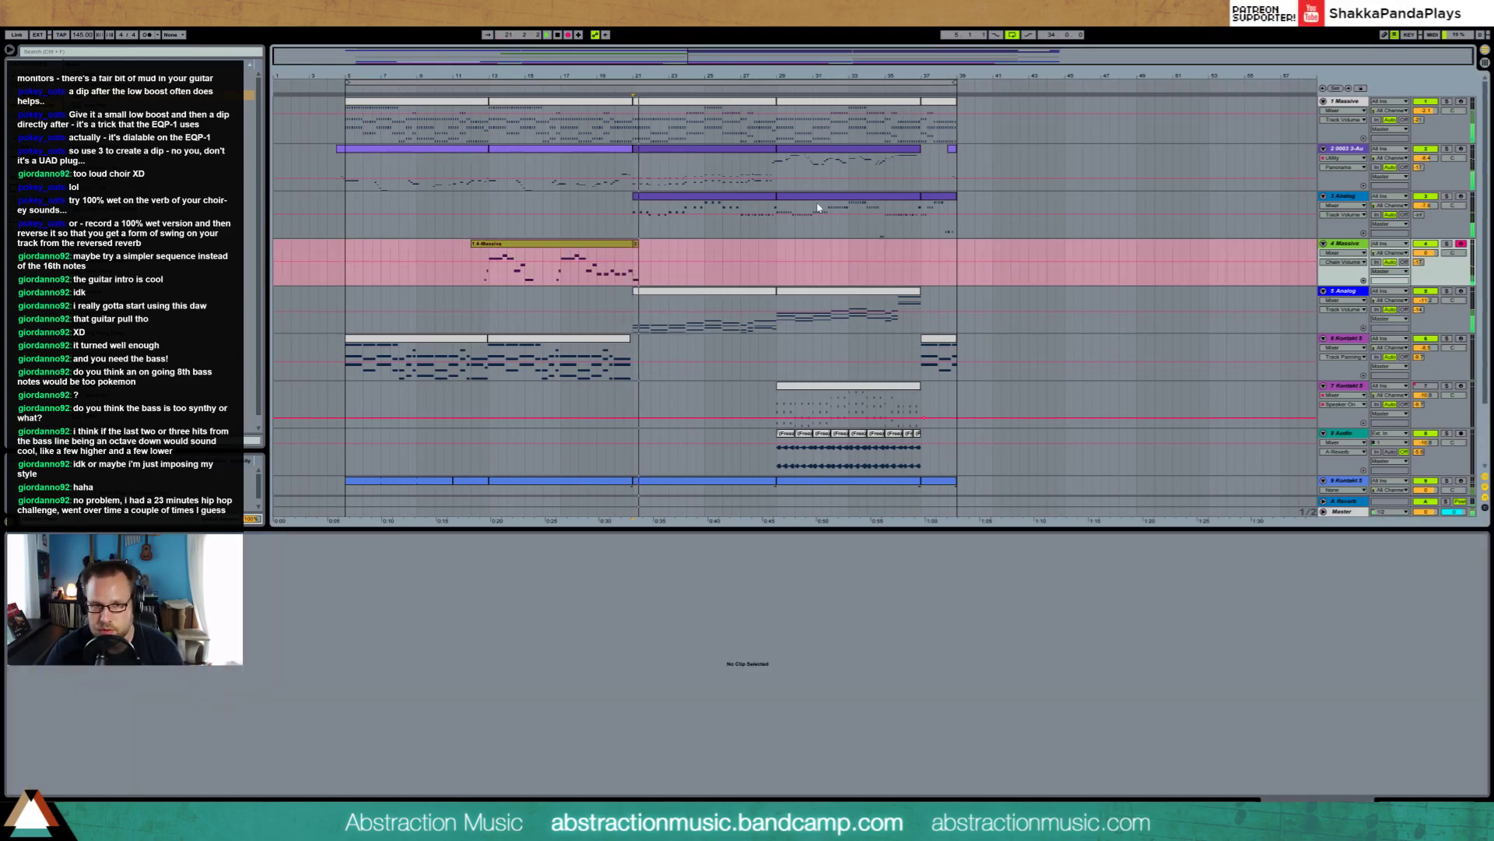
{"action": "key", "text": "F9"}
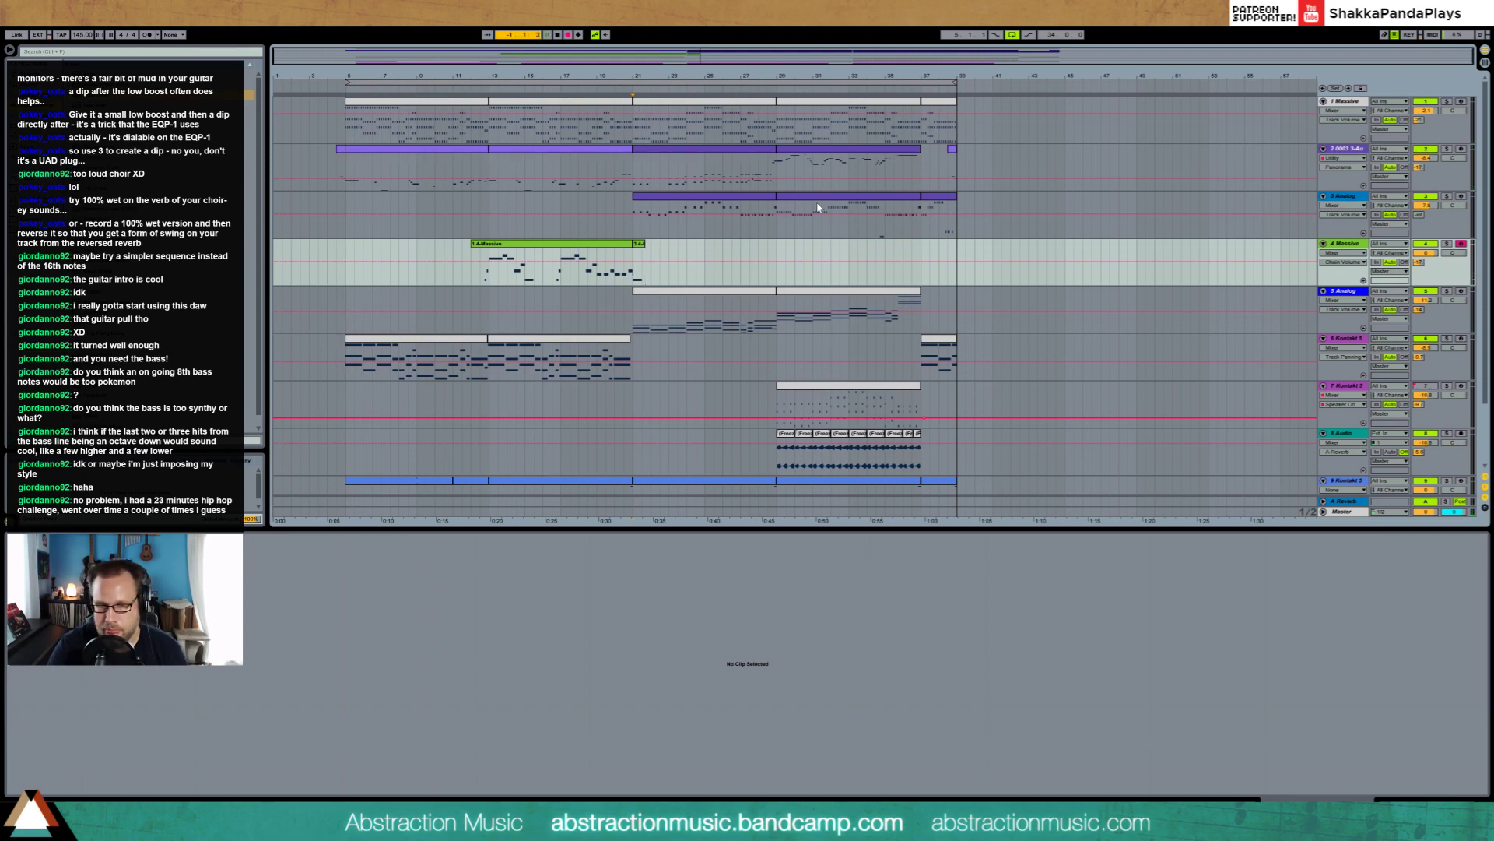
{"action": "key", "text": "F9"}
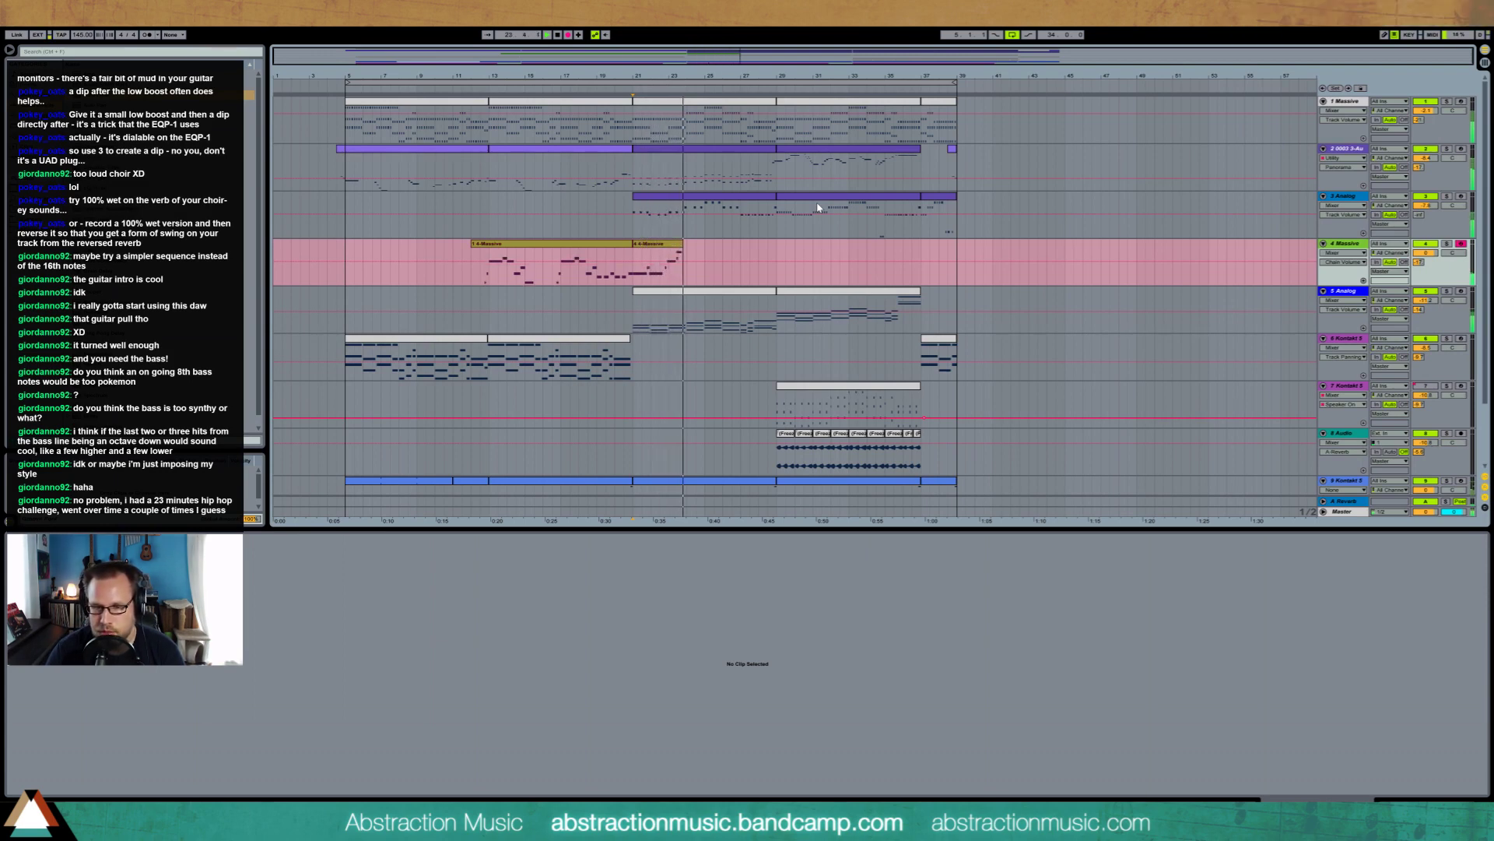
{"action": "key", "text": "F9"}
{"action": "left_click", "coordinate": [670, 243]}
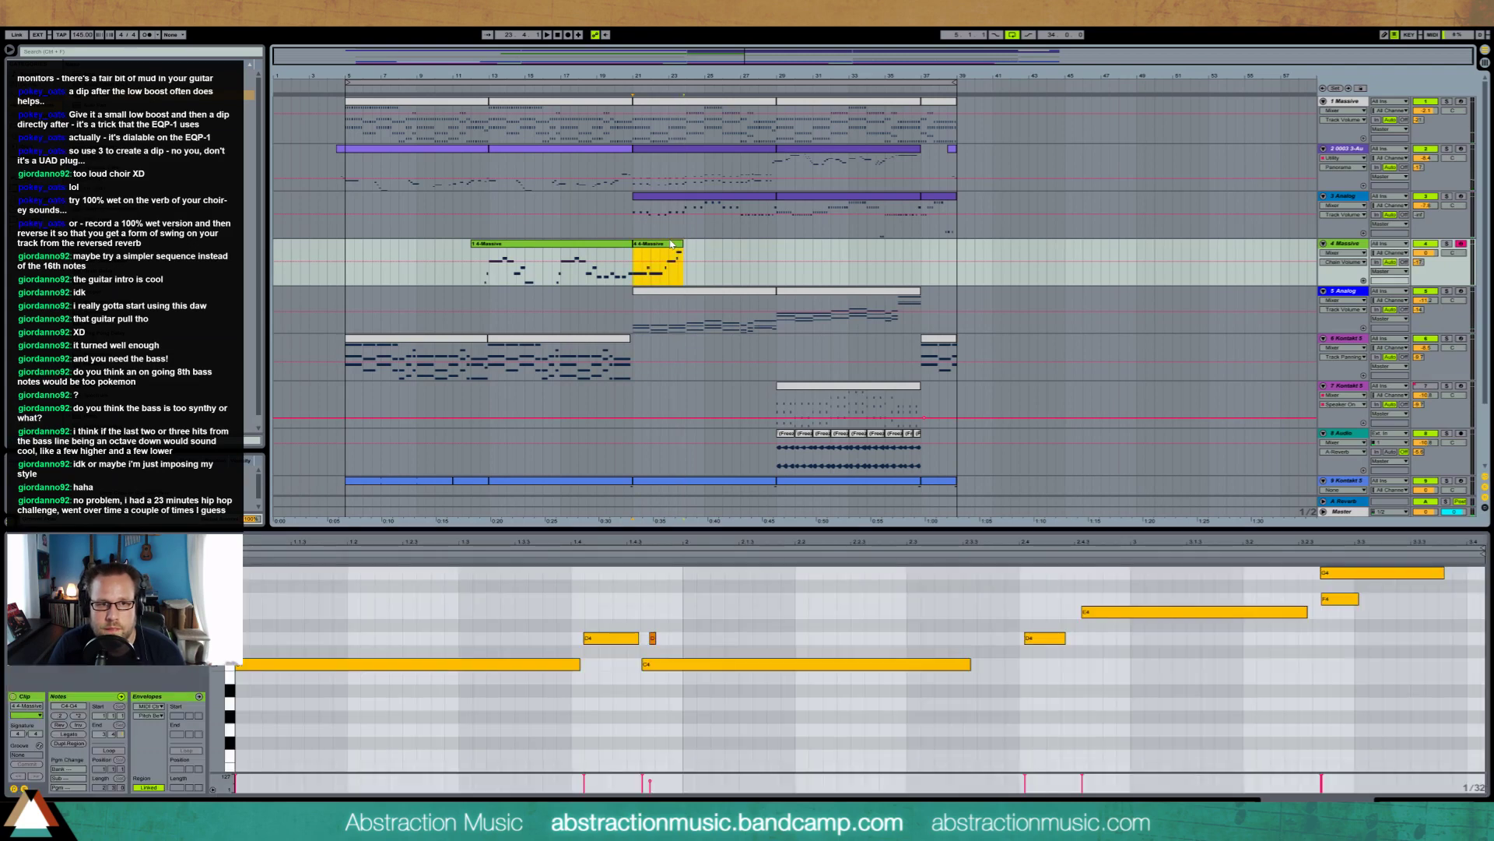
{"action": "key", "text": "Delete"}
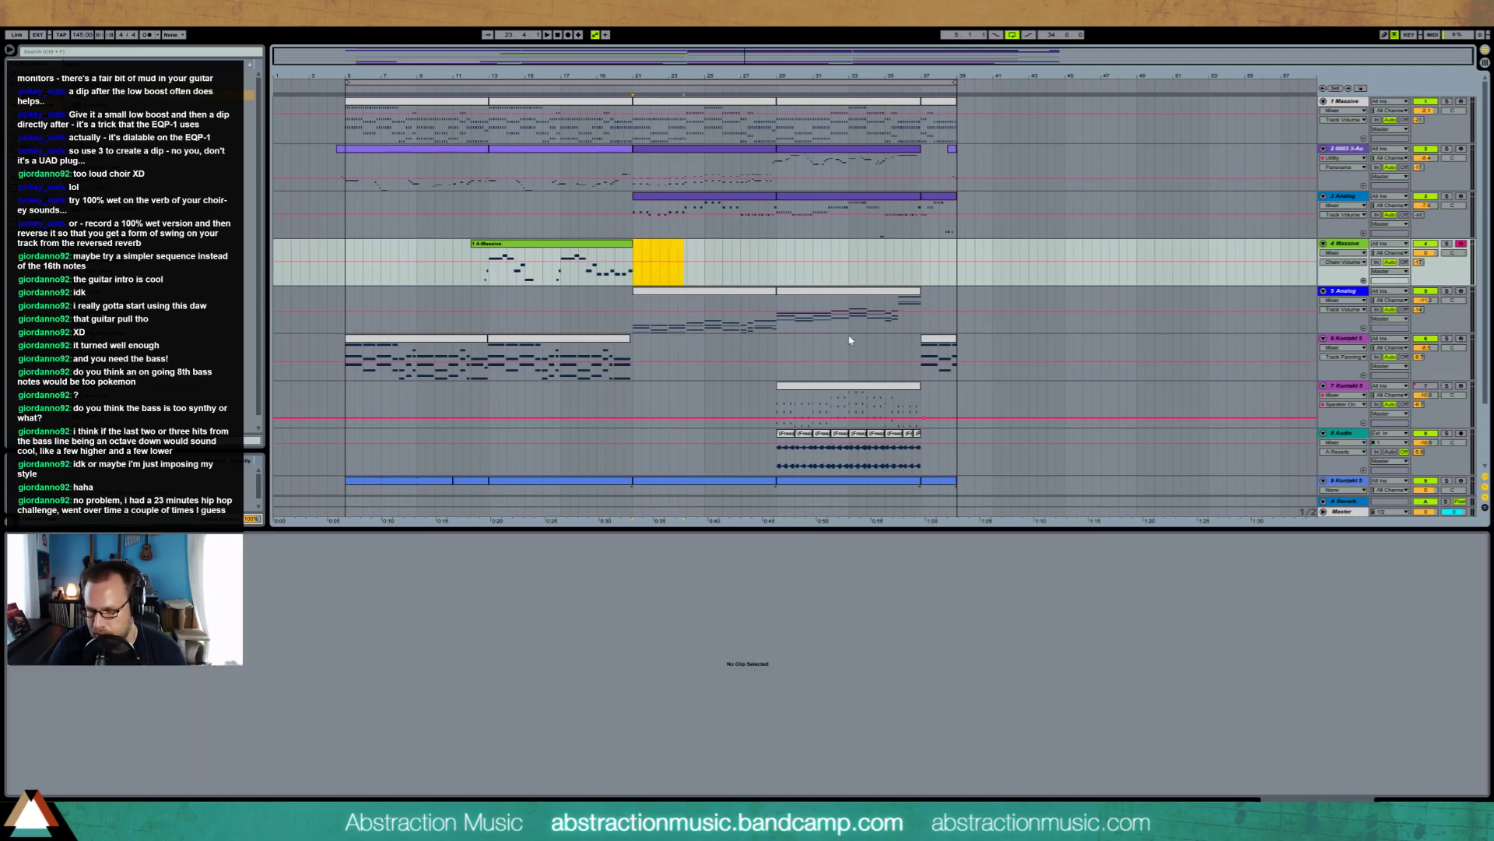
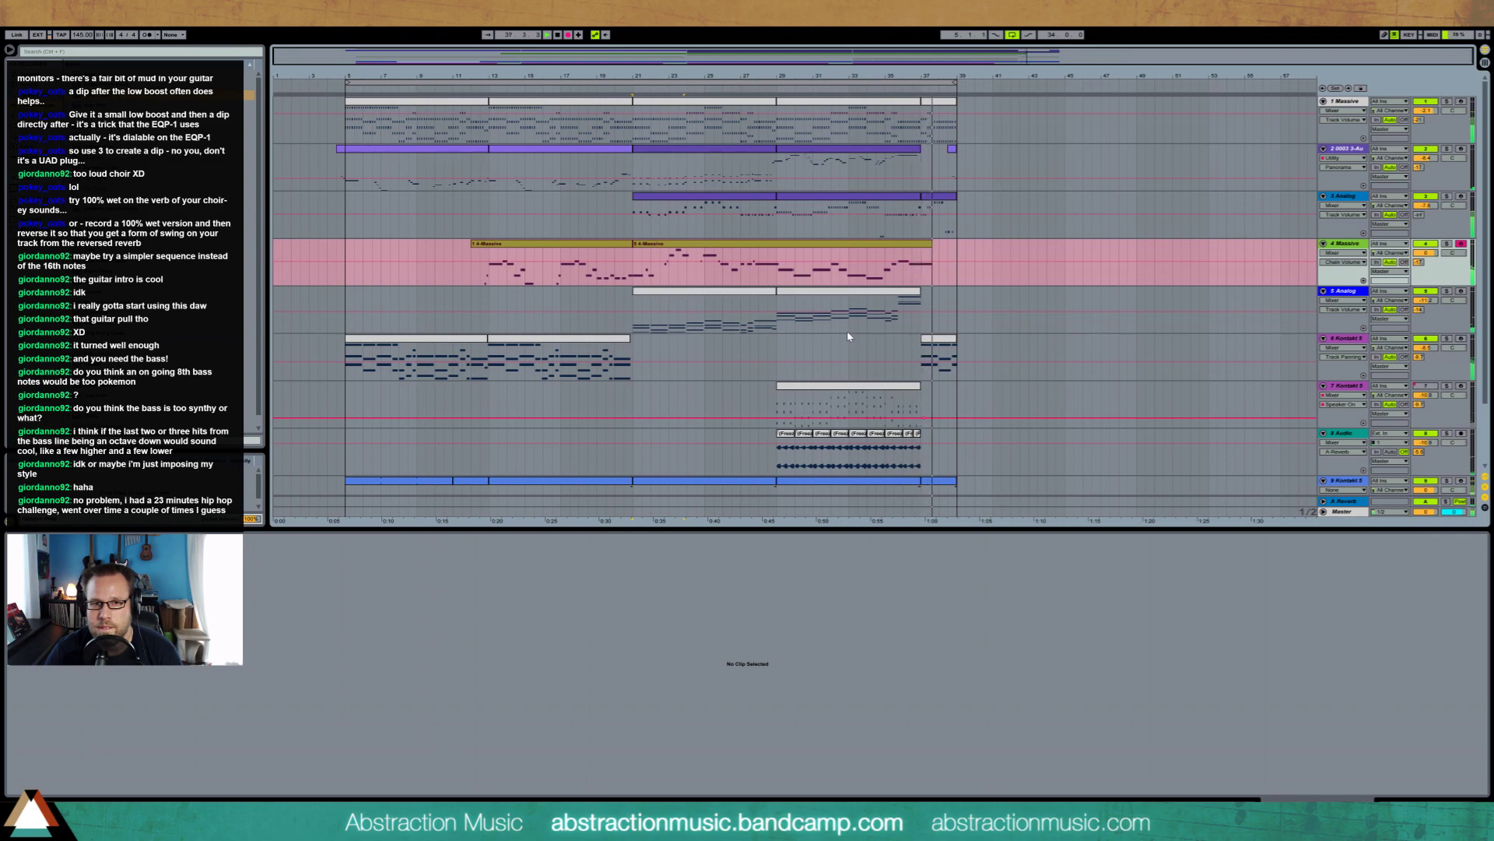
Record a continuing lead melody on the 4 Massive track from bar 21 through bar 37 and open the new clip's notes
{"action": "key", "text": "space"}
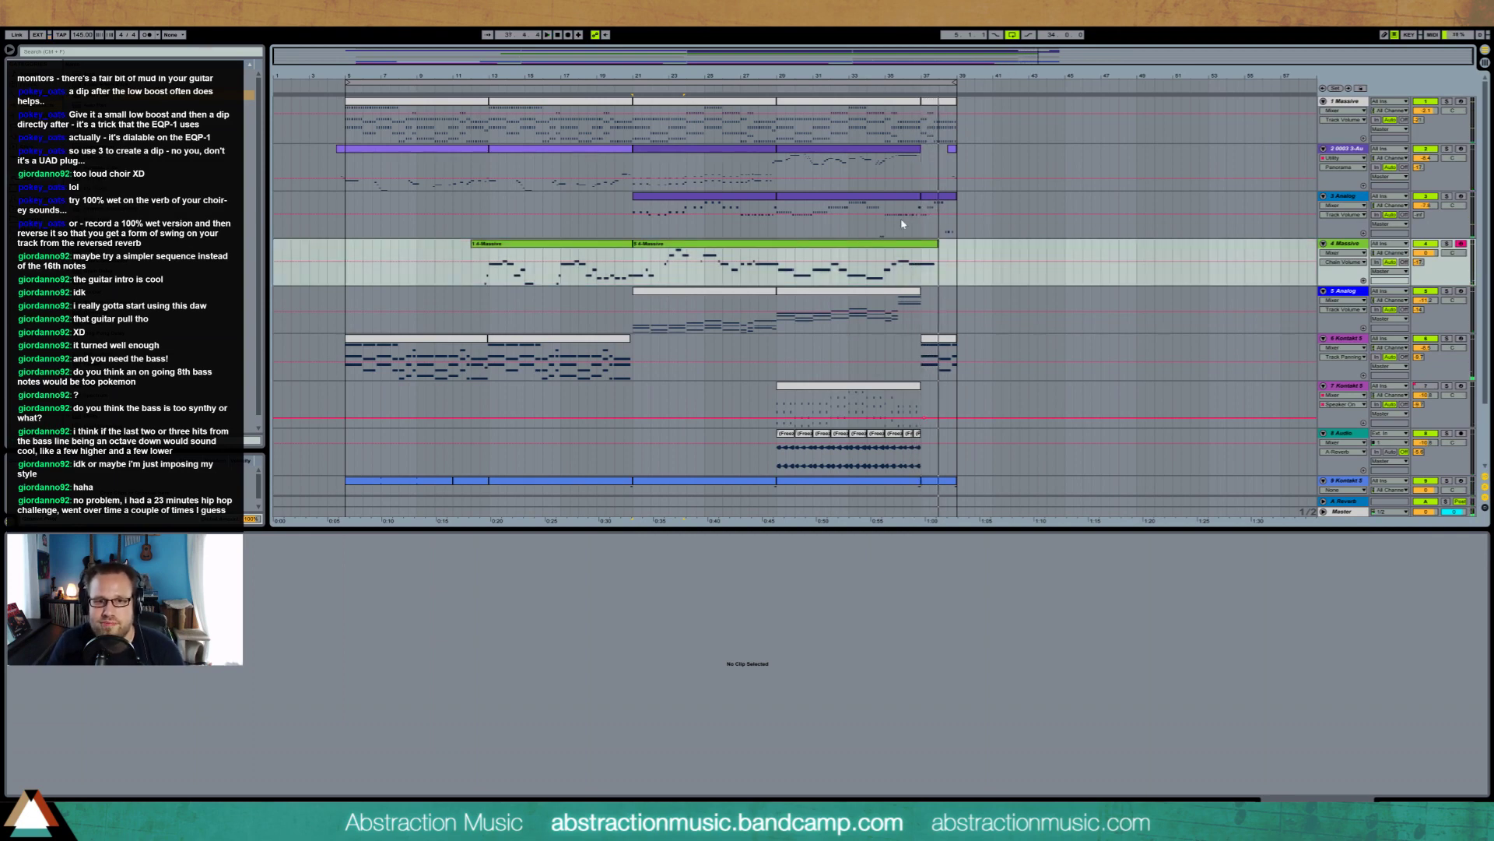
{"action": "left_click", "coordinate": [933, 243]}
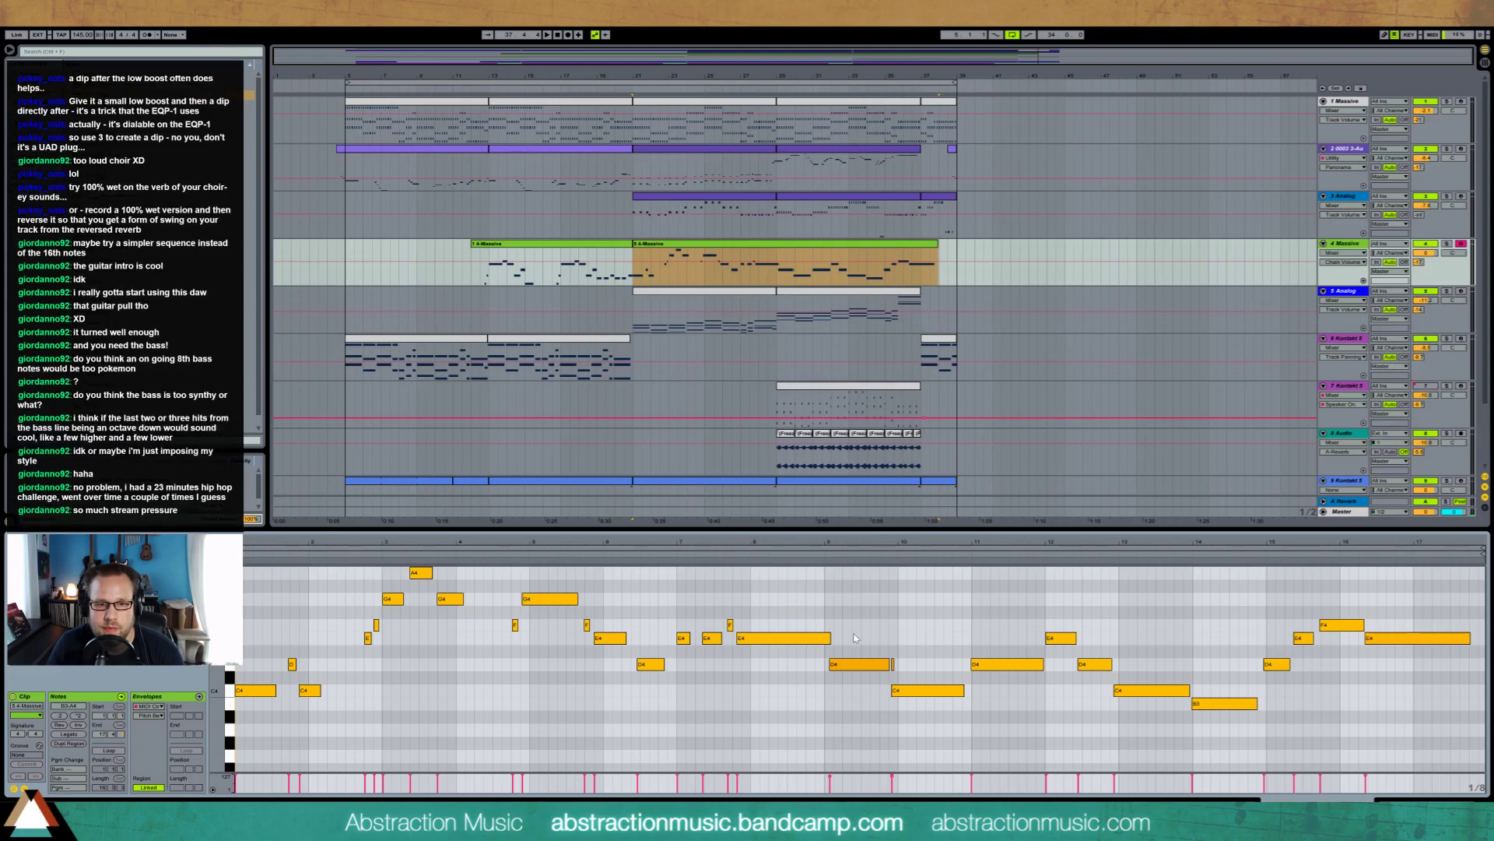
Align the D4 at bar 9 and C4 at bar 10 to the grid, and quantize the C4 and B3 from bar 13
{"action": "left_click_drag", "start_coordinate": [854, 634], "coordinate": [858, 677]}
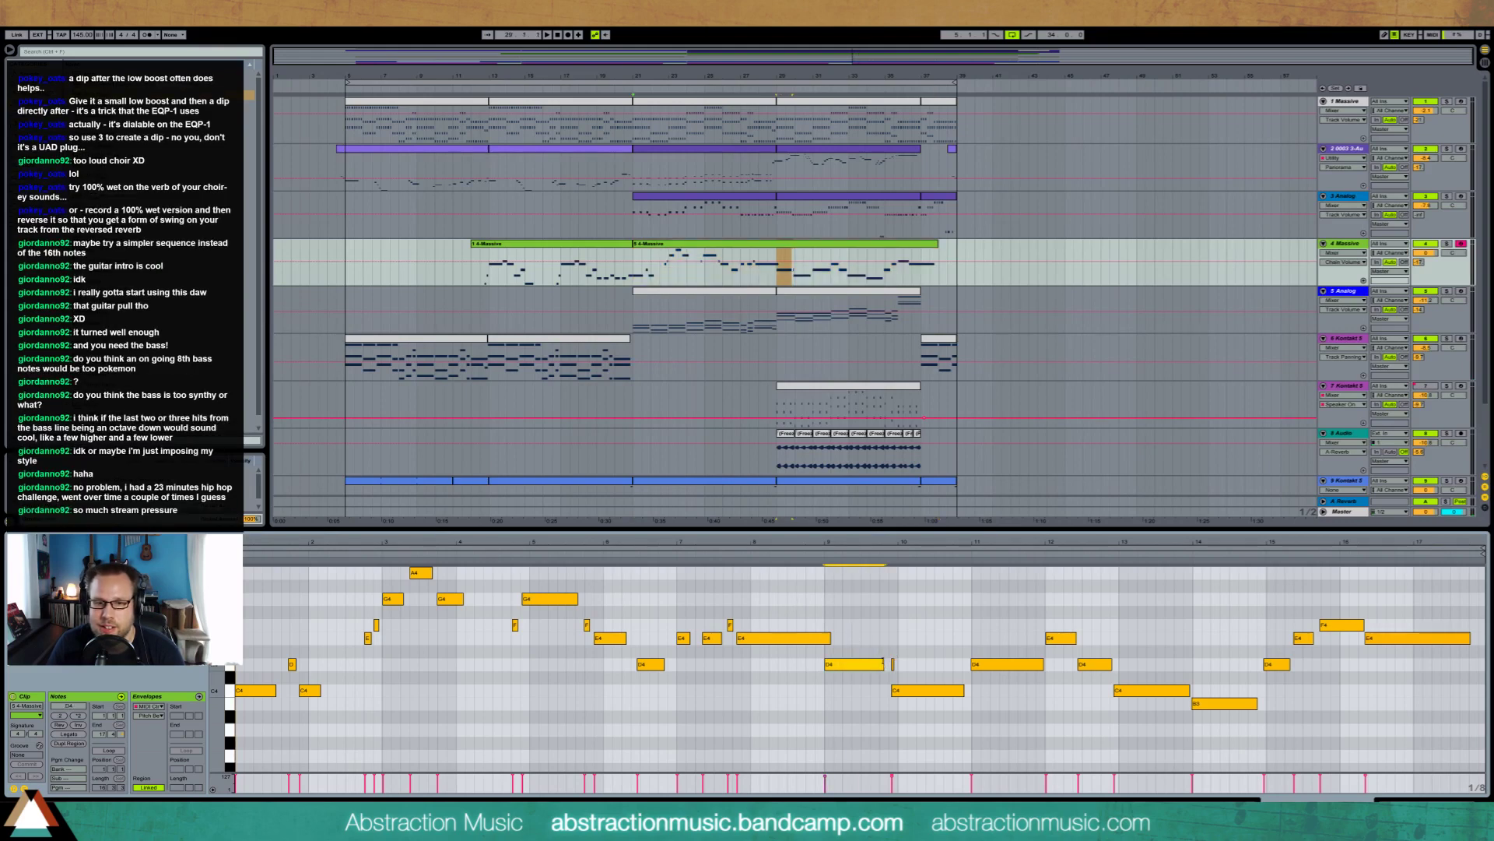
{"action": "left_click_drag", "start_coordinate": [918, 668], "coordinate": [931, 699]}
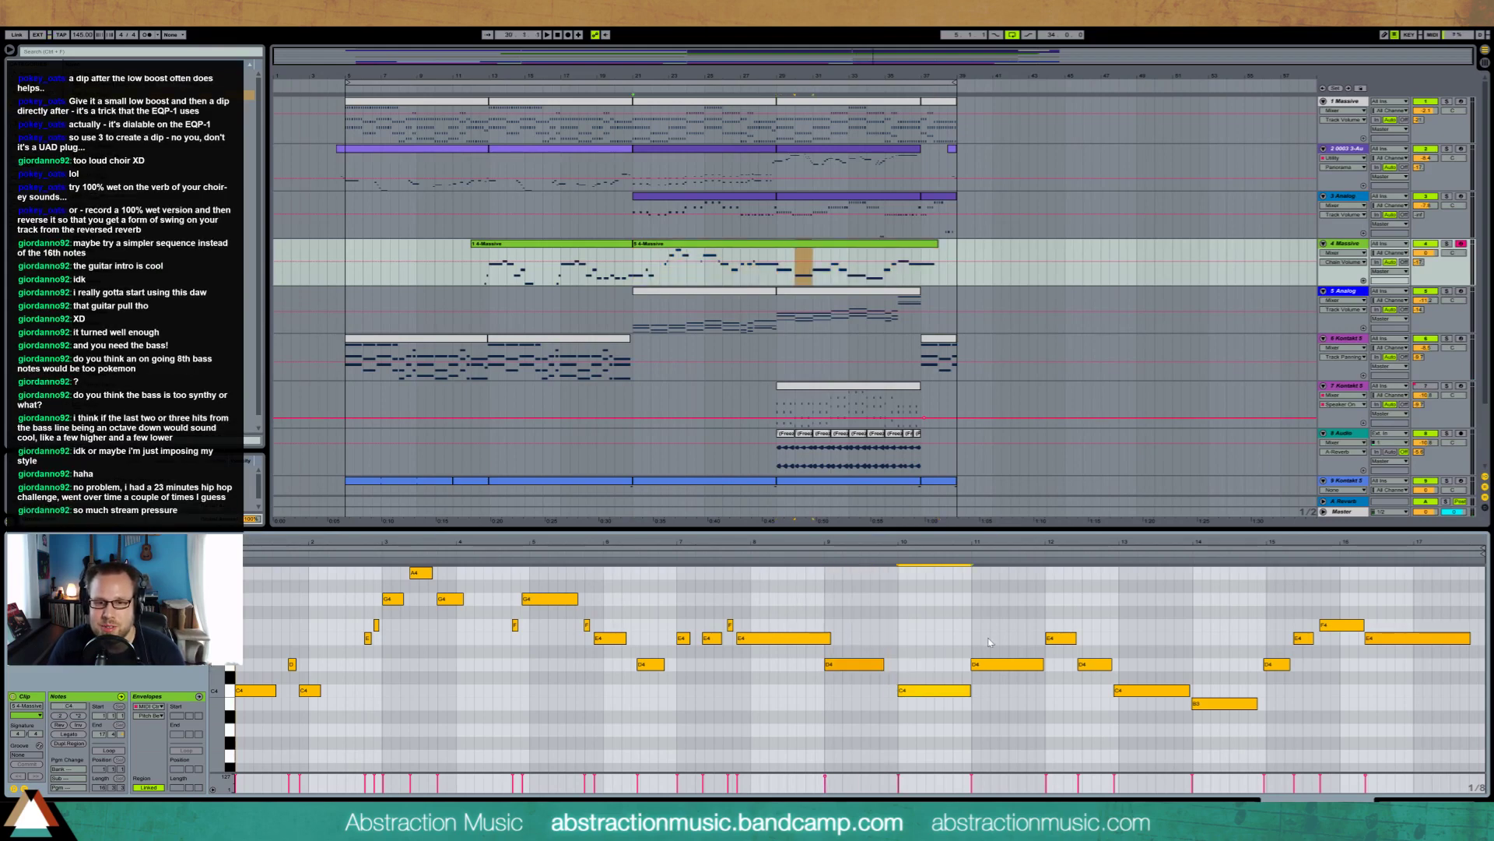
{"action": "left_click_drag", "start_coordinate": [1129, 666], "coordinate": [1245, 736]}
{"action": "key", "text": "ctrl+u"}
{"action": "key", "text": "ctrl+u"}
Replace the F4 near the clip's end with the final long E4, and nudge the long E4 before bar 8 slightly earlier
{"action": "left_click_drag", "start_coordinate": [1267, 640], "coordinate": [1311, 686]}
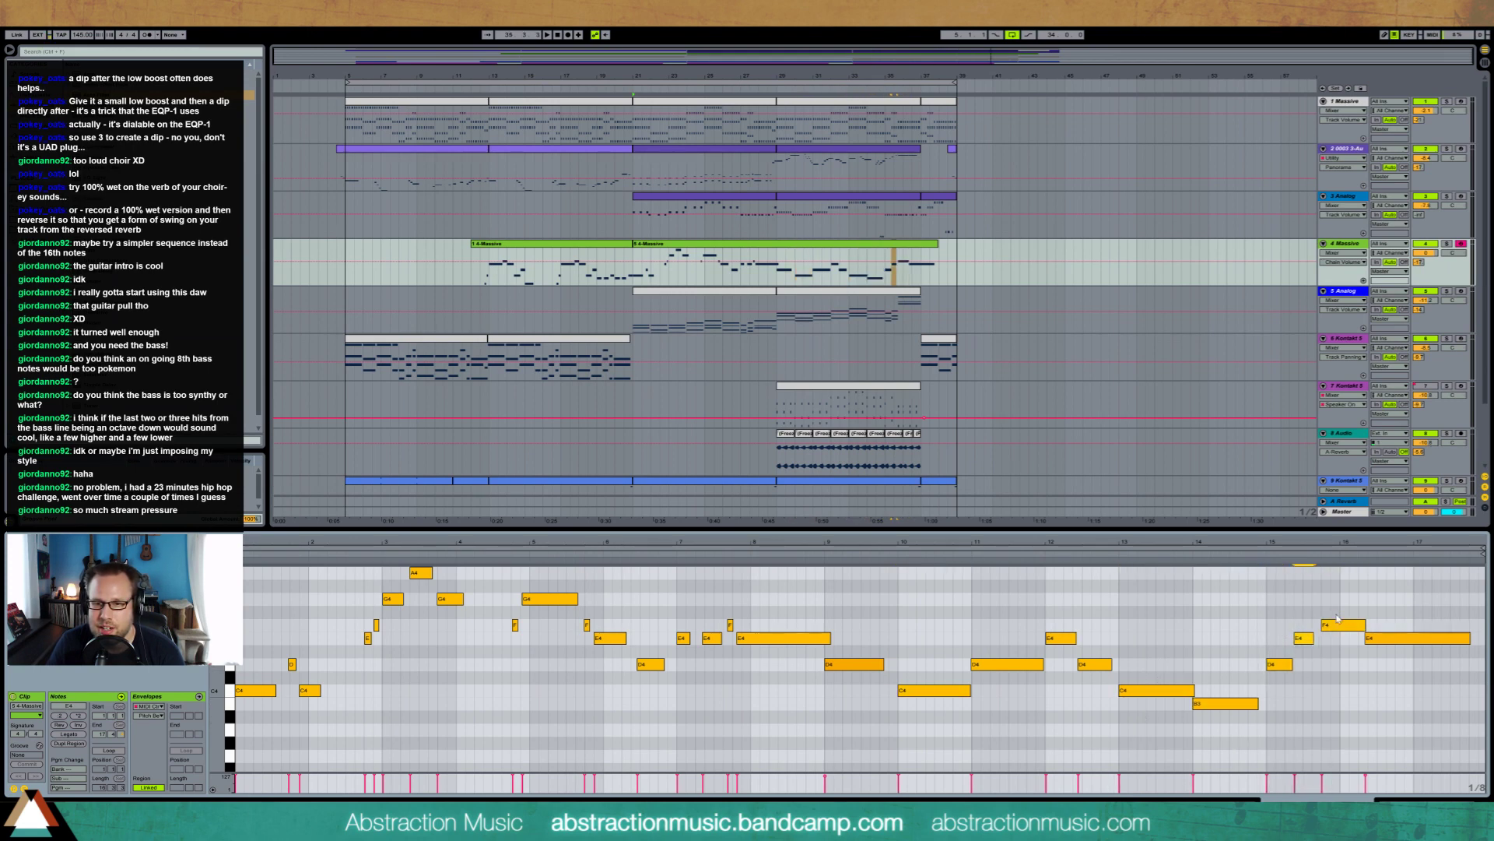
{"action": "left_click_drag", "start_coordinate": [1381, 615], "coordinate": [1452, 653]}
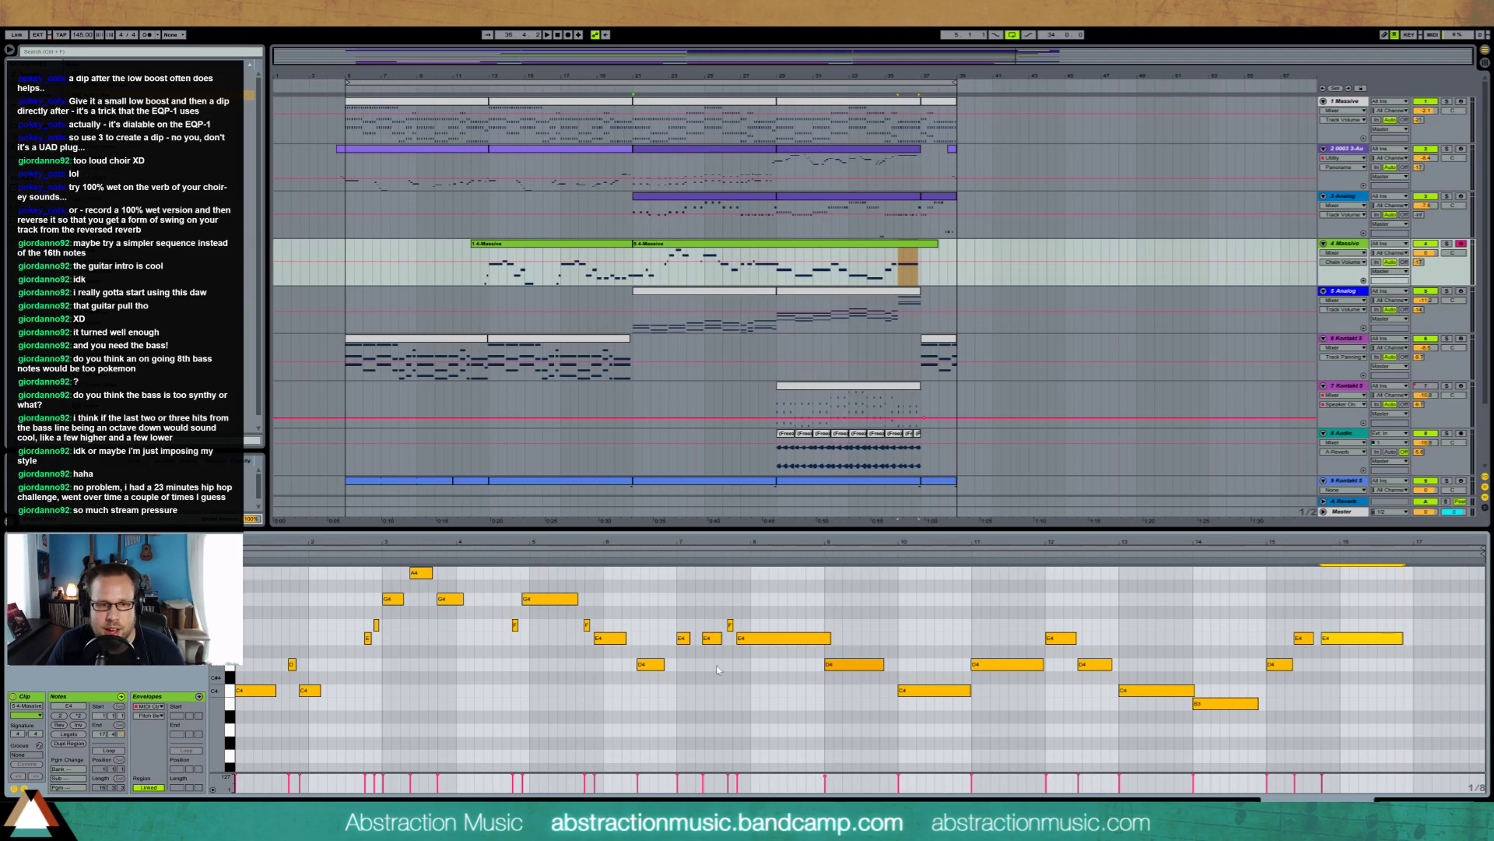
{"action": "left_click_drag", "start_coordinate": [755, 611], "coordinate": [769, 656]}
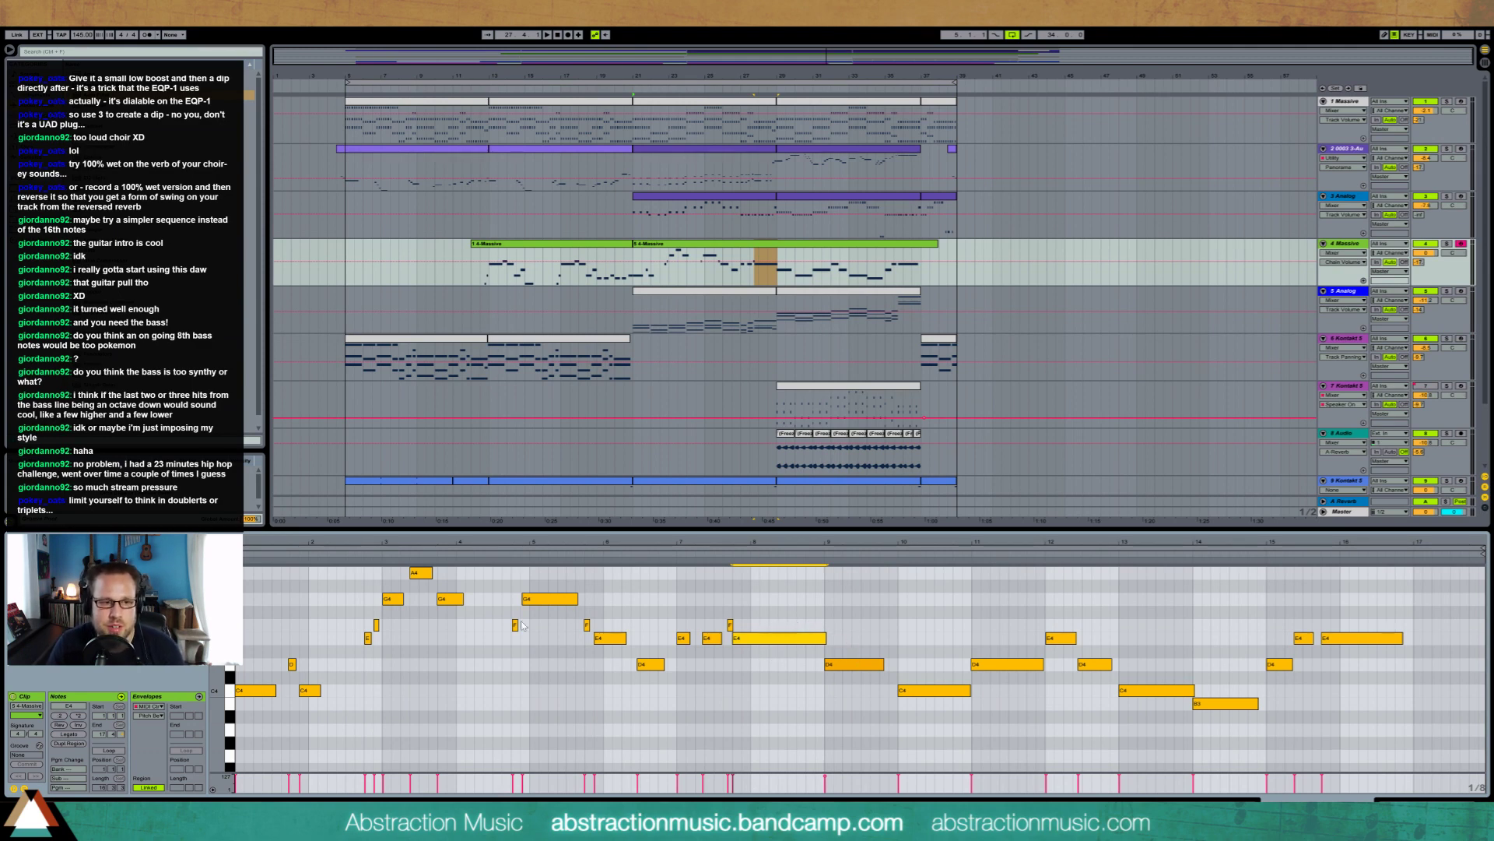
Play the opening phrase of the second Massive clip to check its note timing
{"action": "key", "text": "space"}
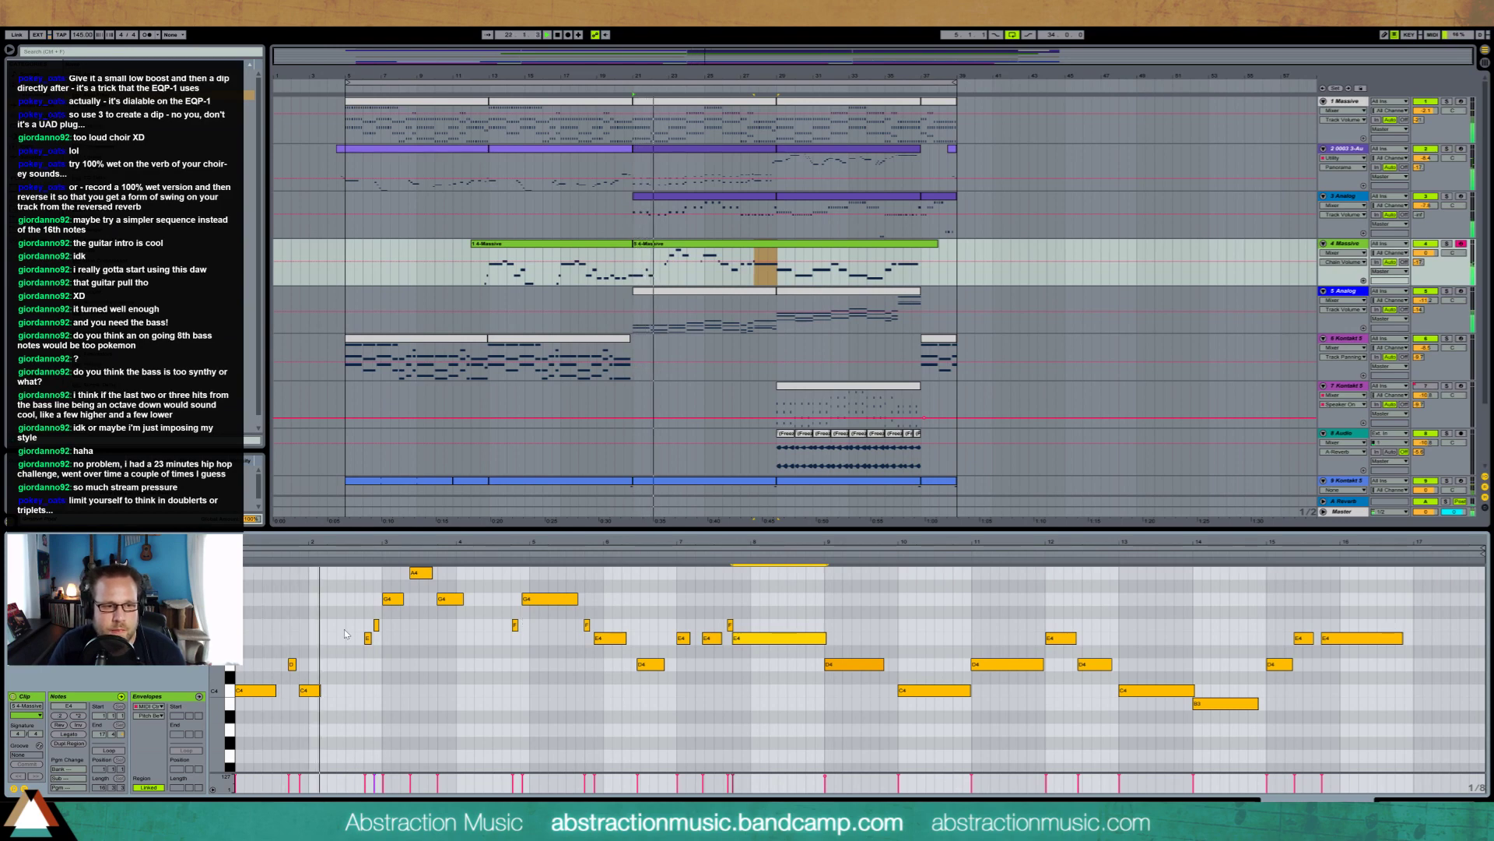
{"action": "key", "text": "space"}
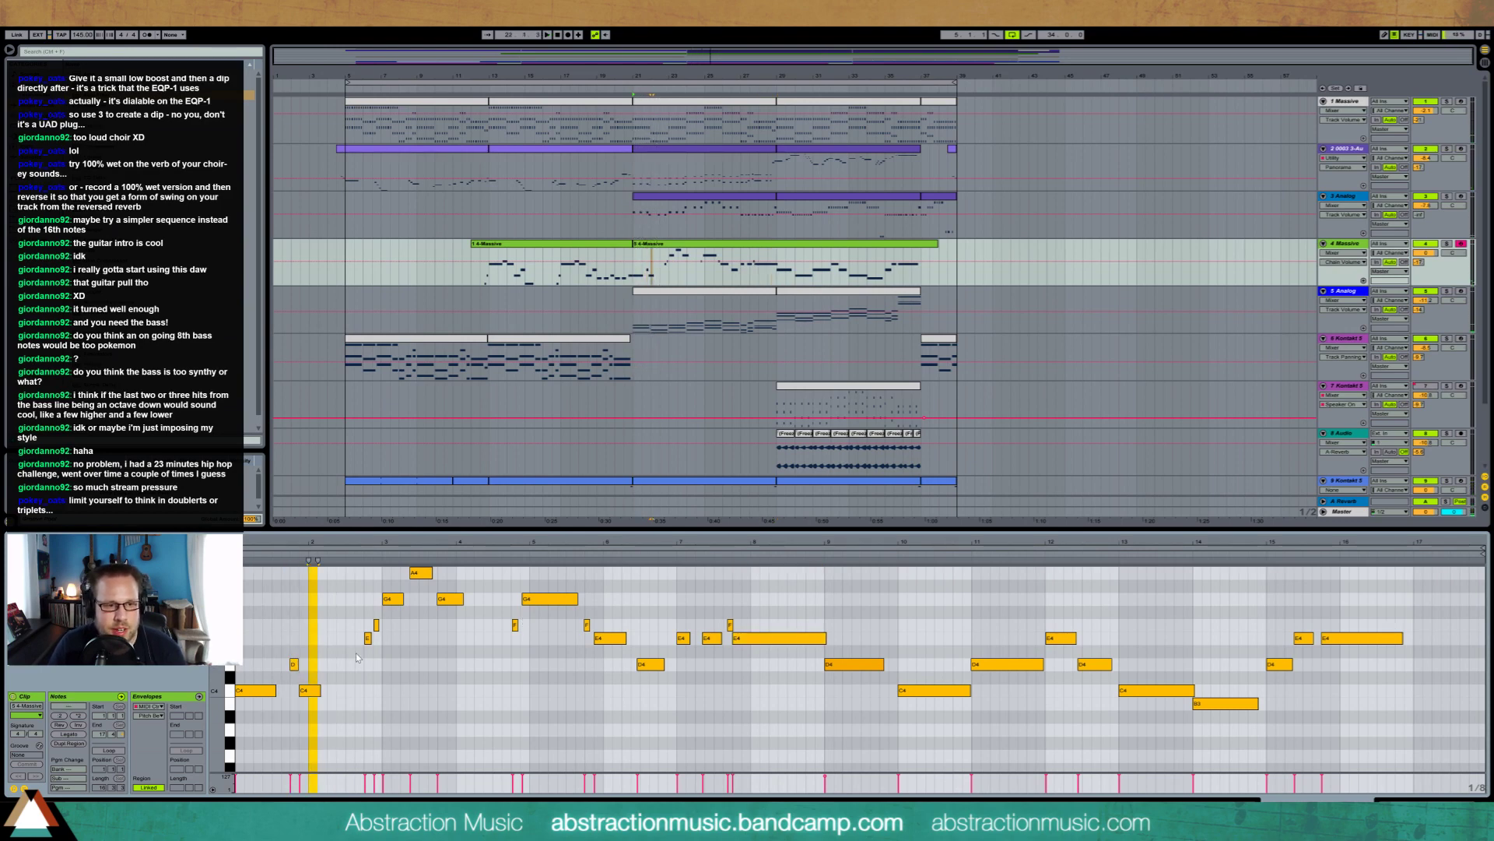
{"action": "left_click_drag", "start_coordinate": [357, 652], "coordinate": [553, 629]}
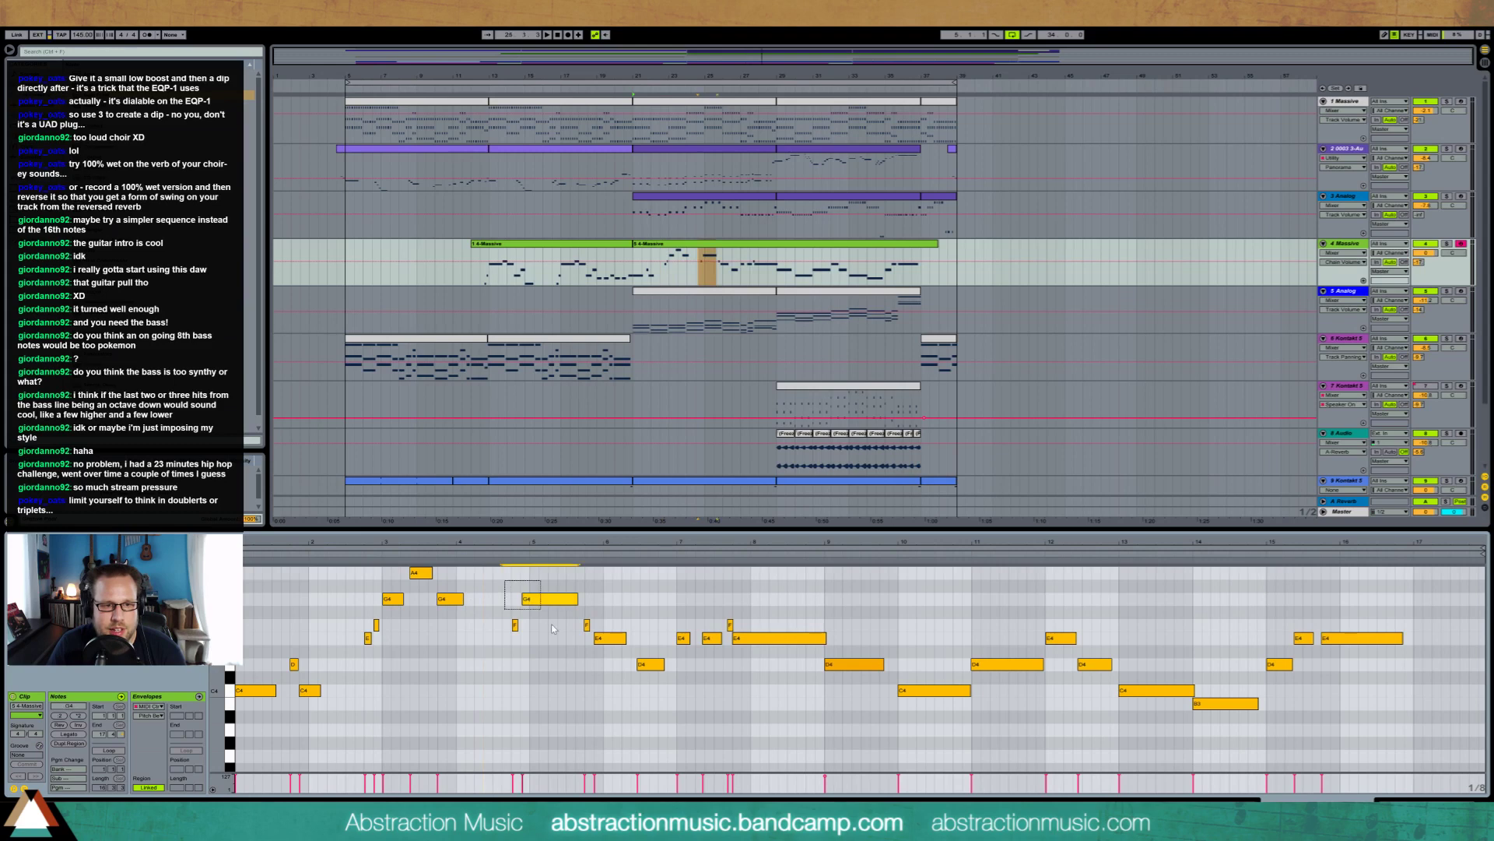
{"action": "key", "text": "space"}
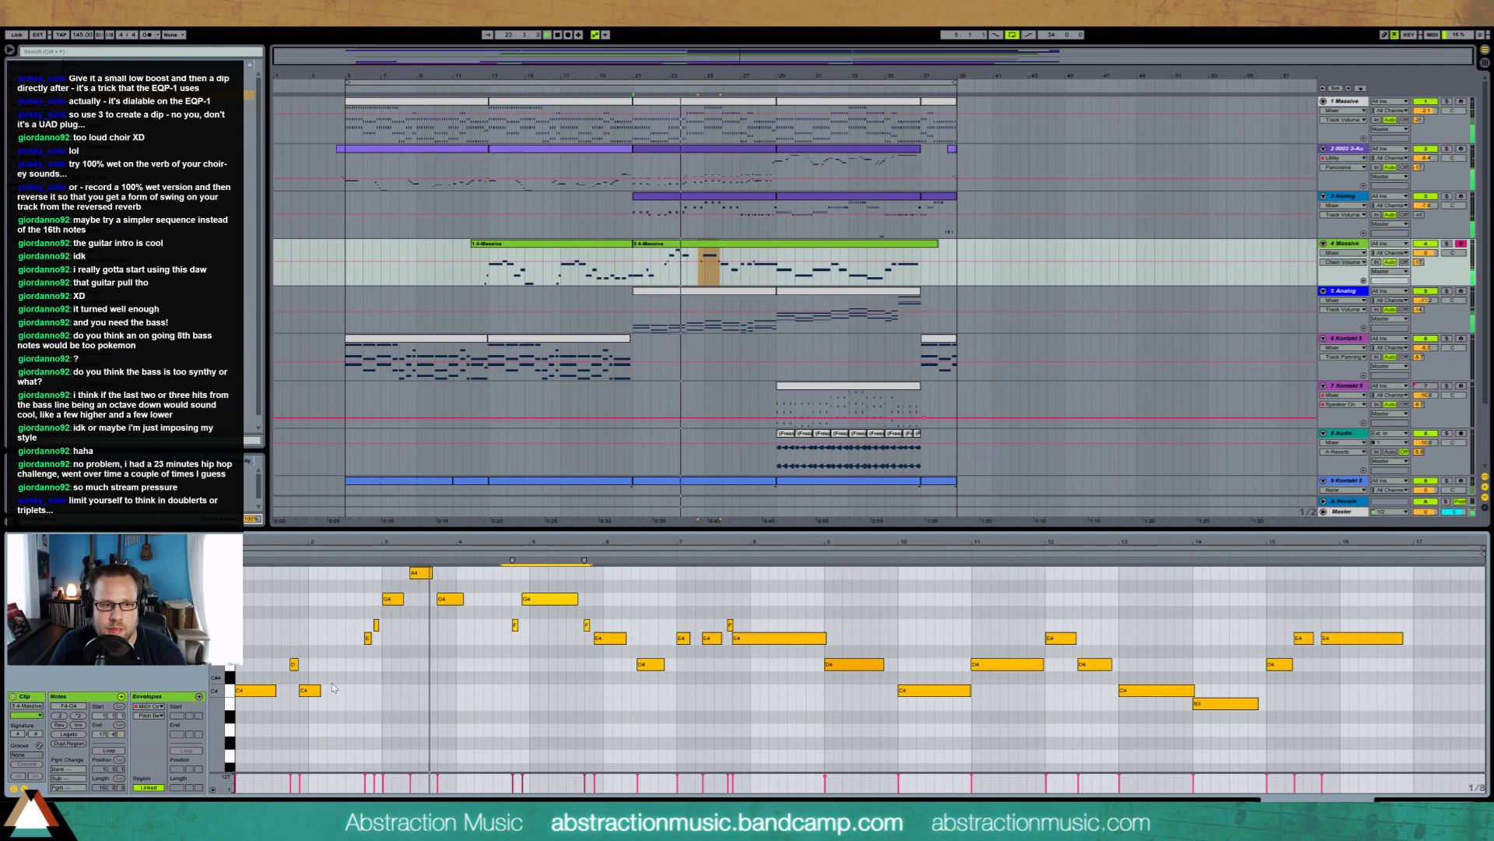
Add a downward dip to the clip's pitch bend envelope at the start of the A4 note and play it
{"action": "left_click", "coordinate": [421, 572]}
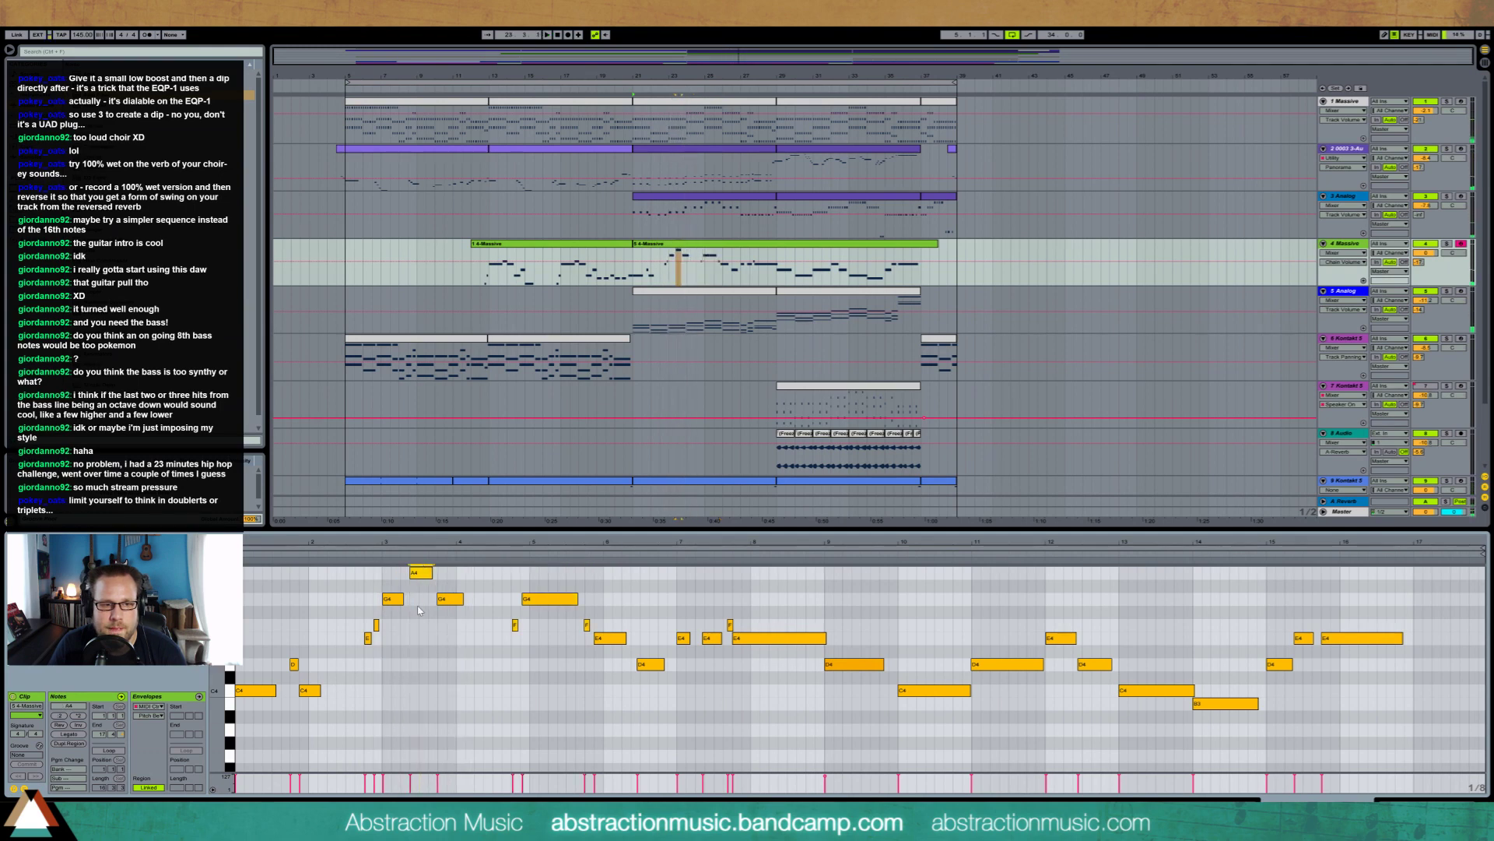
{"action": "scroll", "coordinate": [419, 610], "scroll_direction": "up", "scroll_amount": 3}
{"action": "left_click", "coordinate": [24, 789]}
{"action": "left_click", "coordinate": [25, 788]}
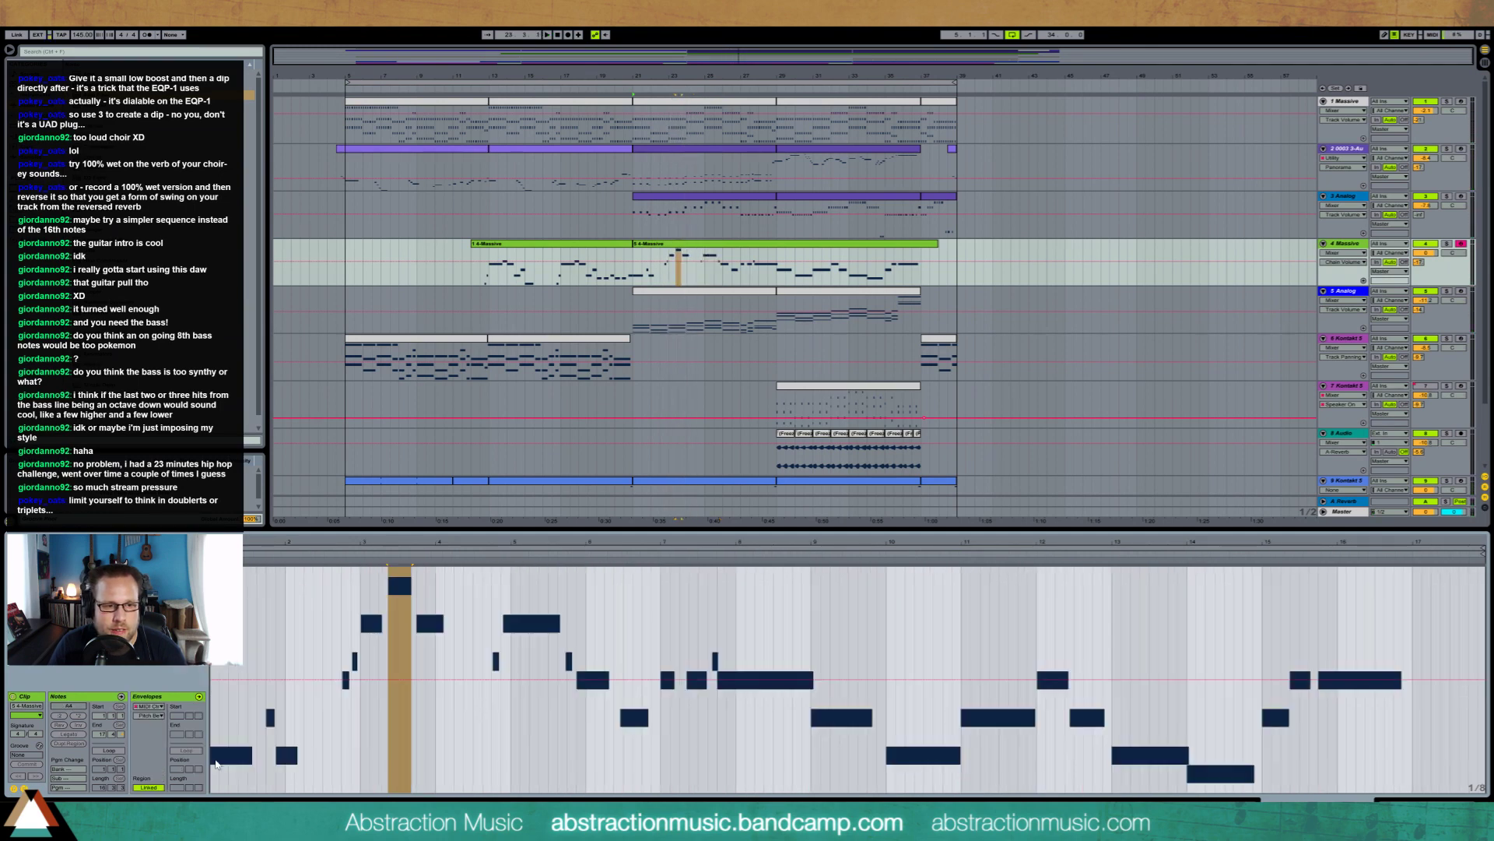
{"action": "left_click", "coordinate": [389, 670]}
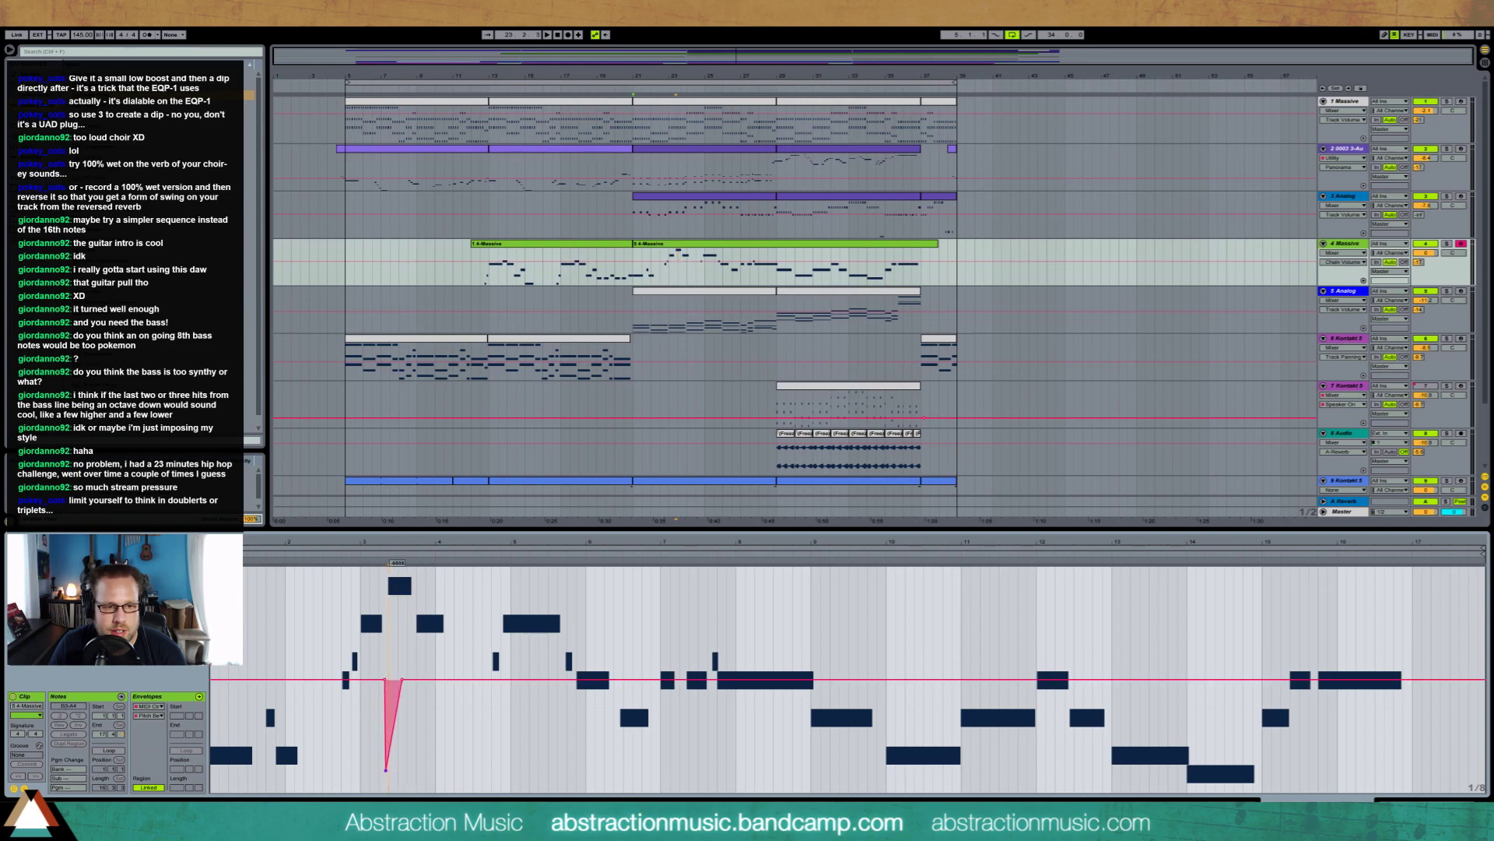
{"action": "left_click", "coordinate": [355, 554]}
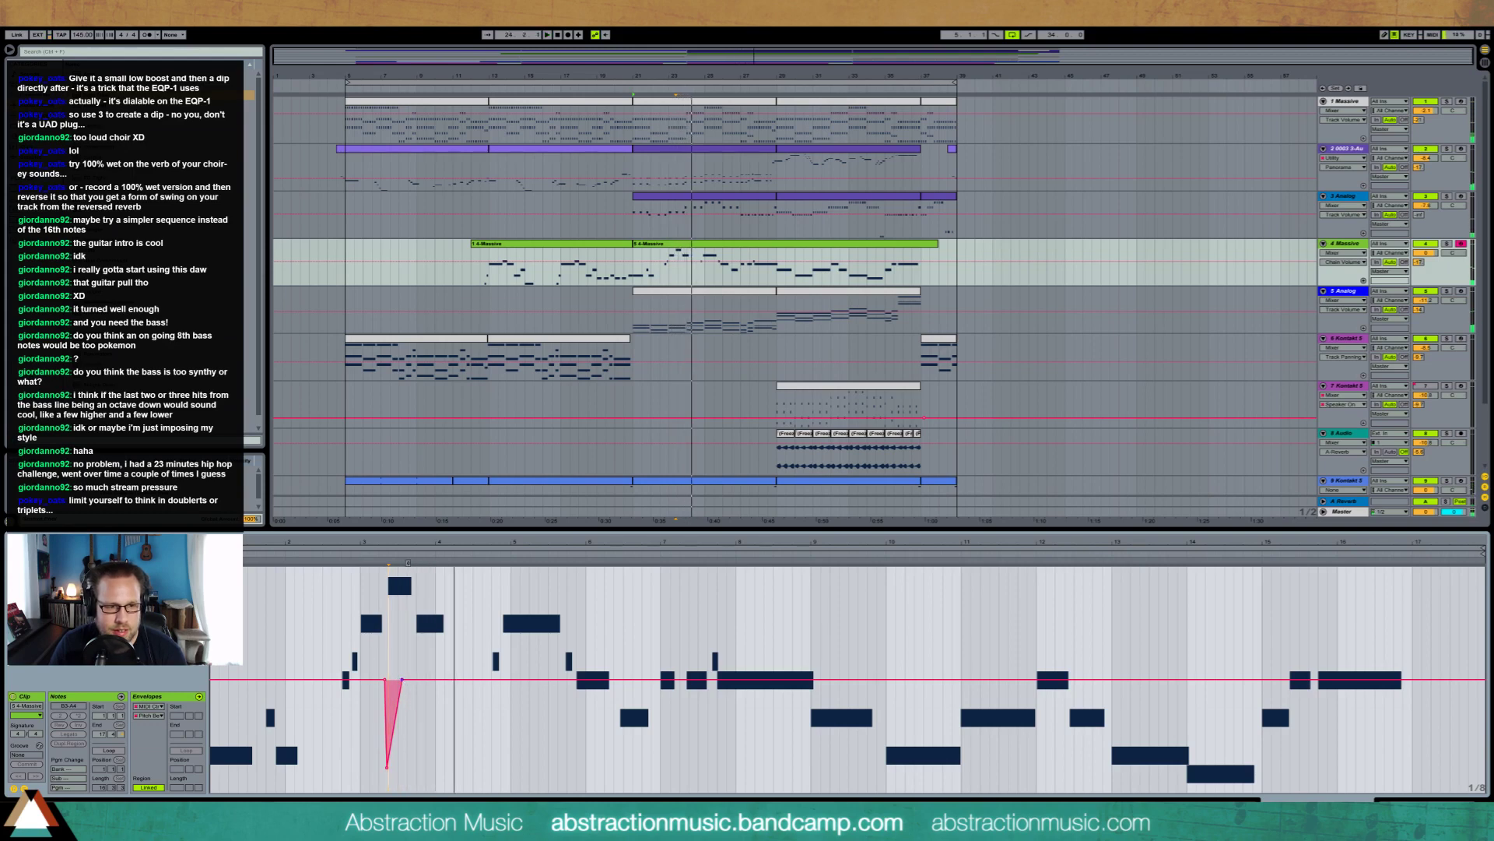
Shorten the pitch bend's return to centre, play the phrase, and go back to the clip's note editor
{"action": "left_click_drag", "start_coordinate": [400, 680], "coordinate": [393, 680]}
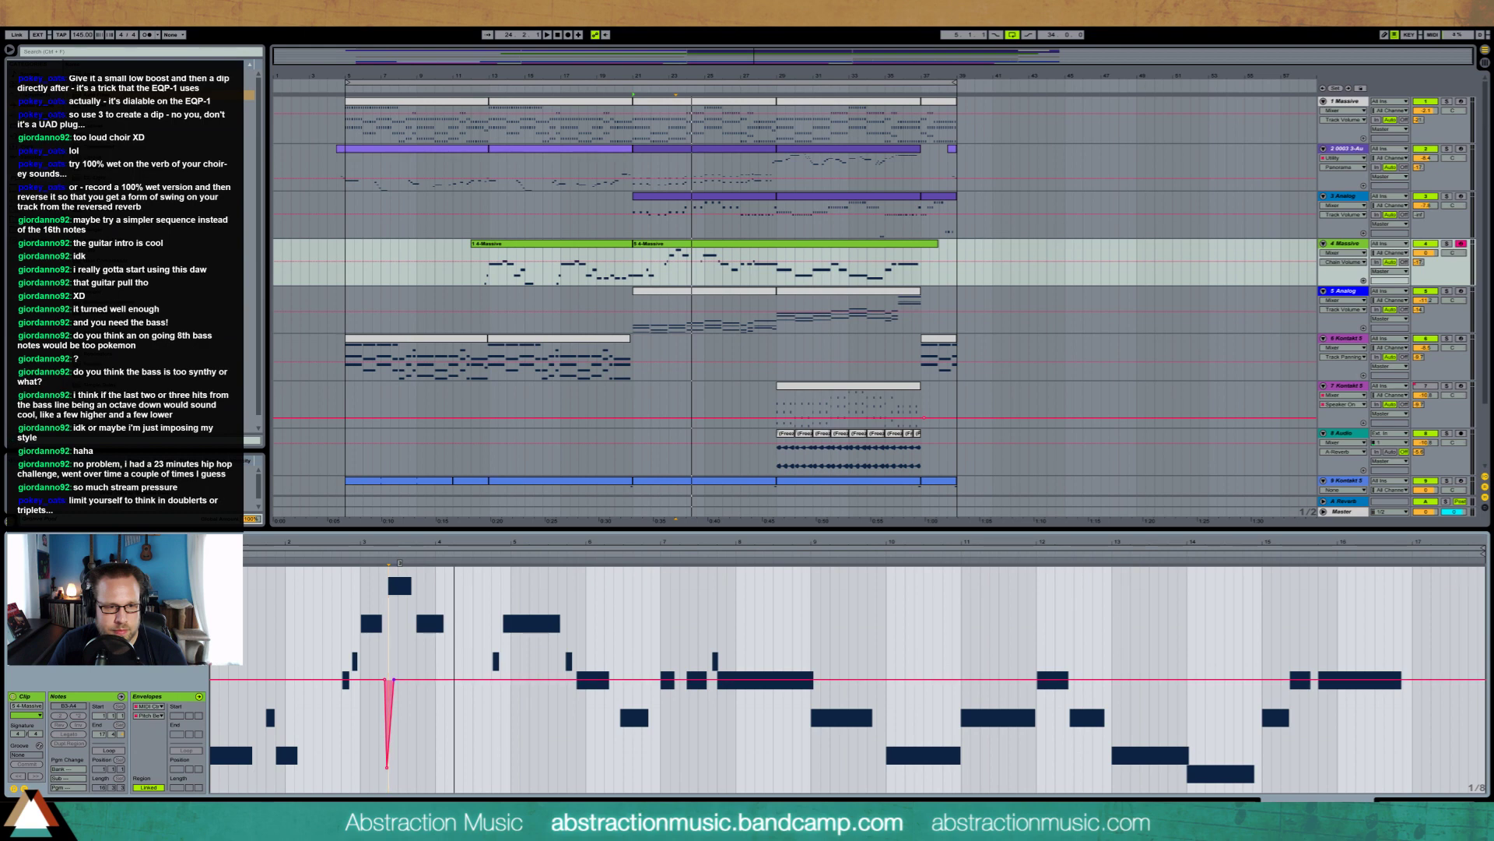
{"action": "left_click", "coordinate": [393, 681]}
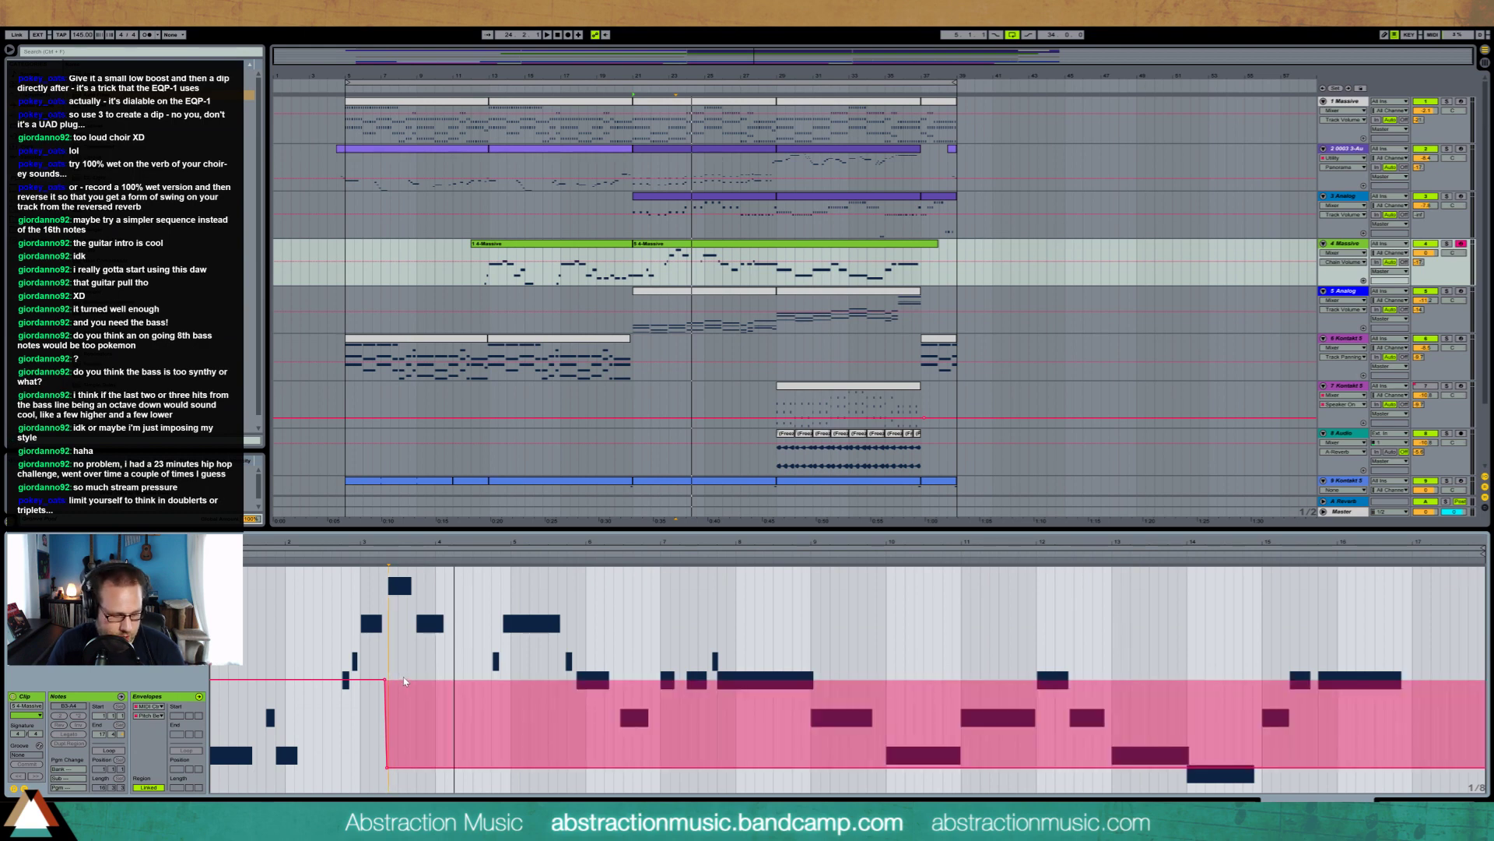
{"action": "key", "text": "ctrl+z"}
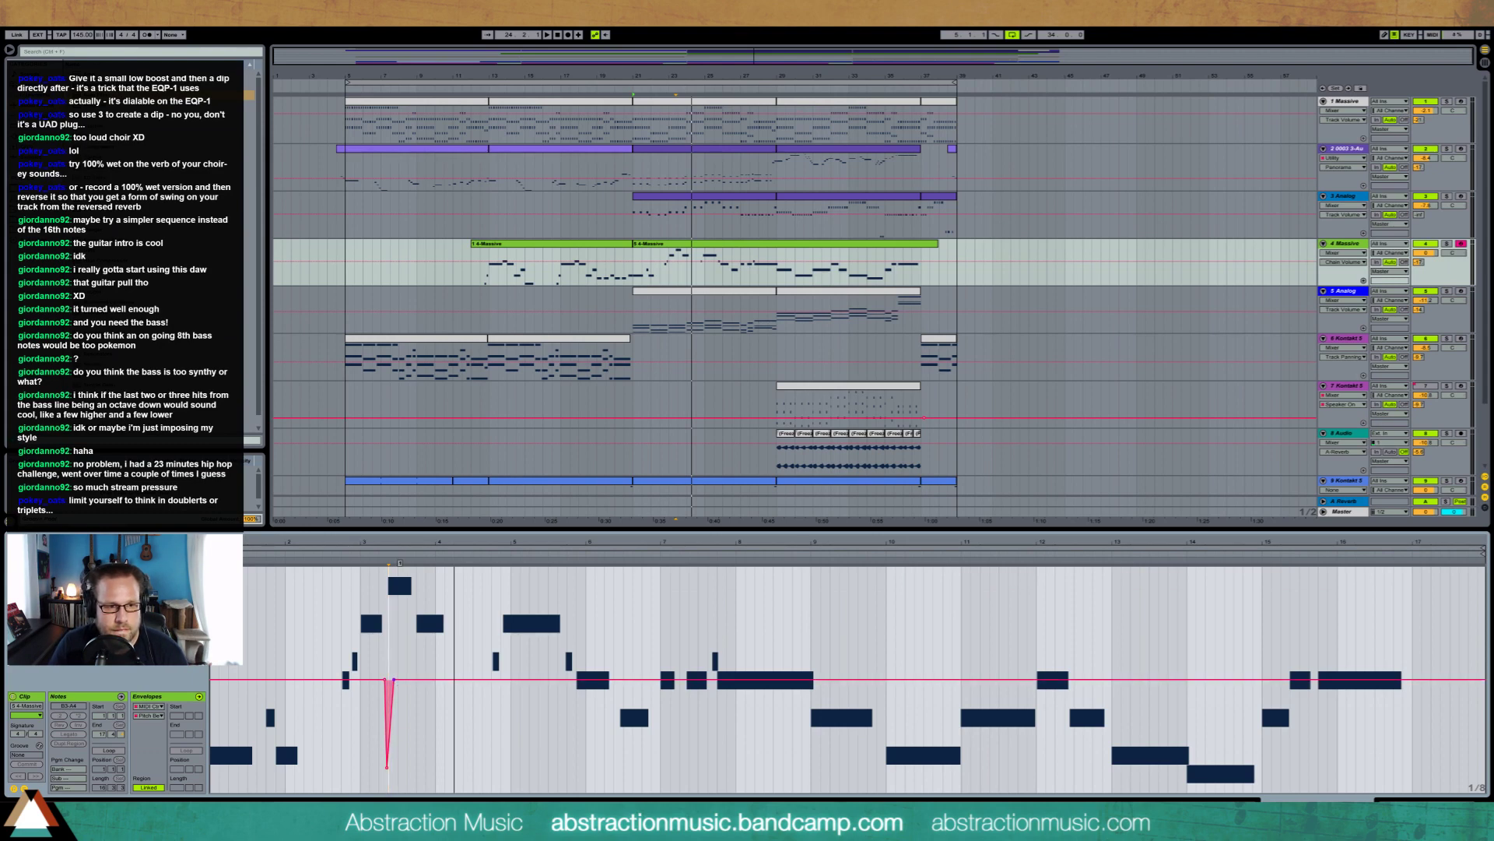
{"action": "left_click", "coordinate": [284, 556]}
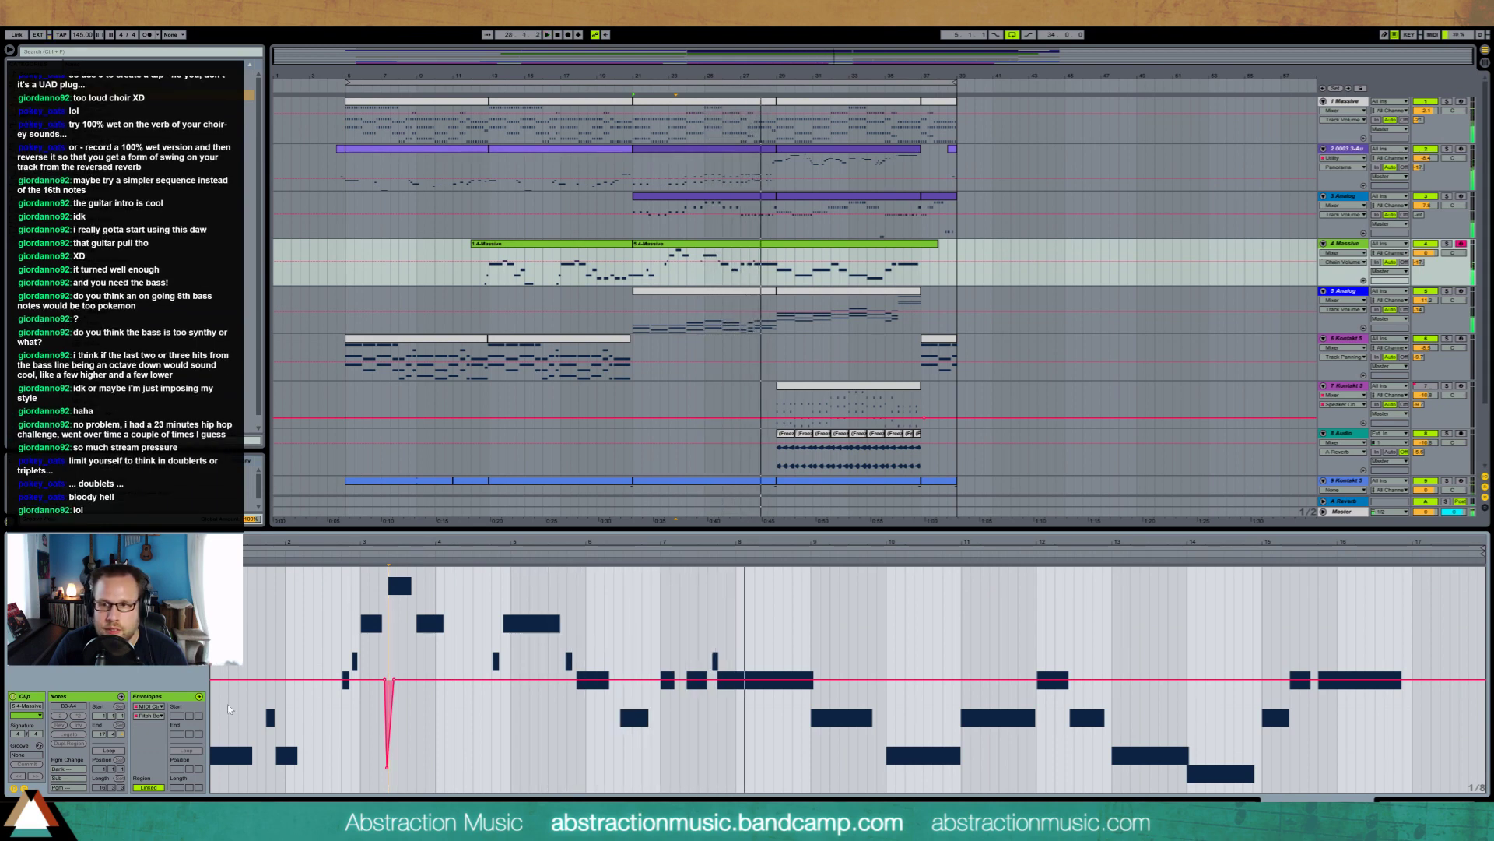
{"action": "left_click", "coordinate": [26, 787]}
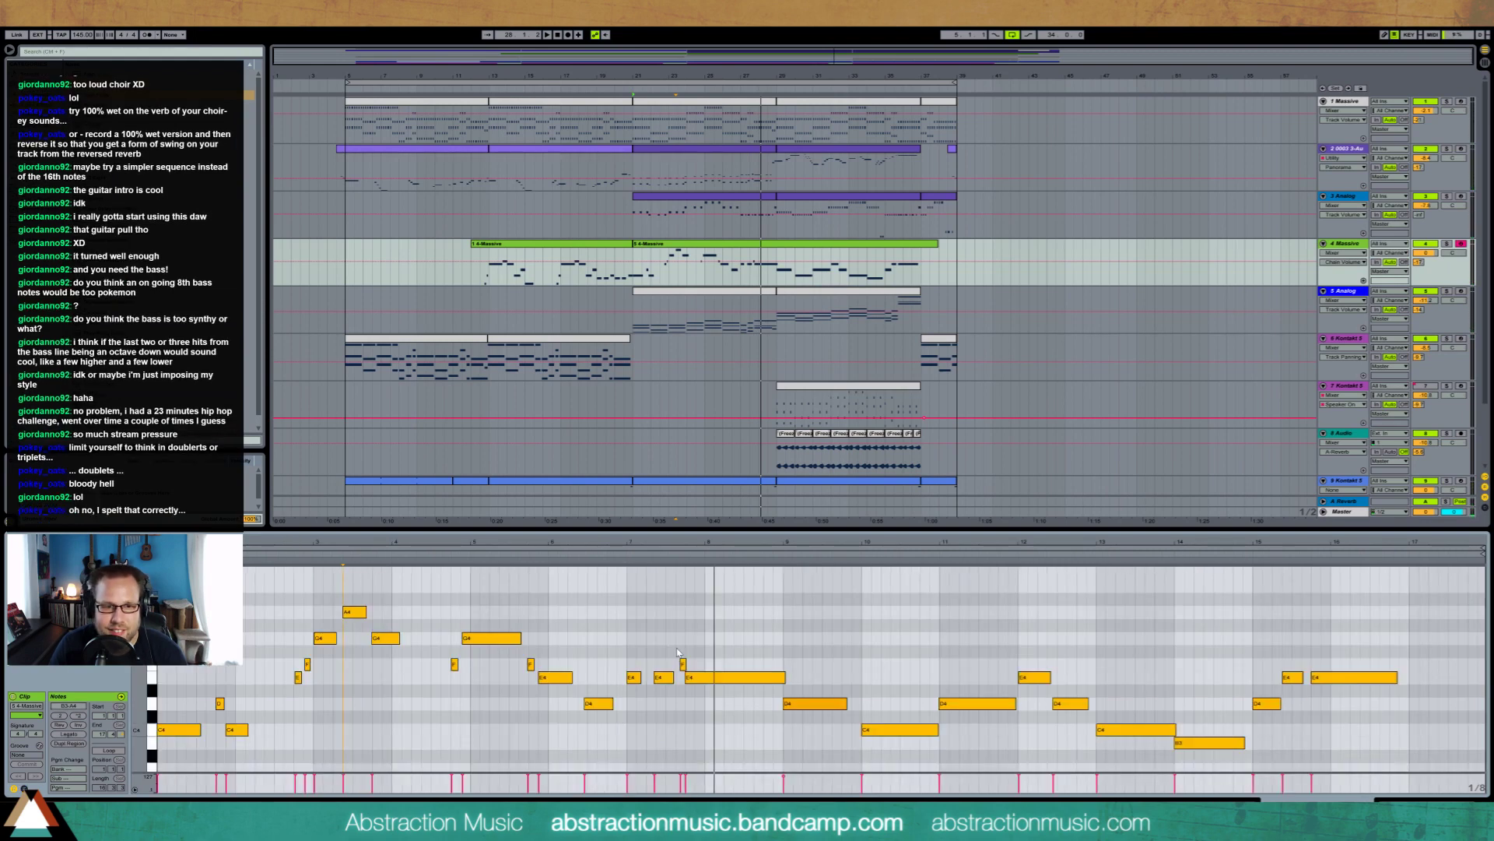
Nudge the second E4 in the clip's bar 7 slightly earlier and play from the start of that bar
{"action": "key", "text": "space"}
{"action": "left_click_drag", "start_coordinate": [663, 653], "coordinate": [667, 691]}
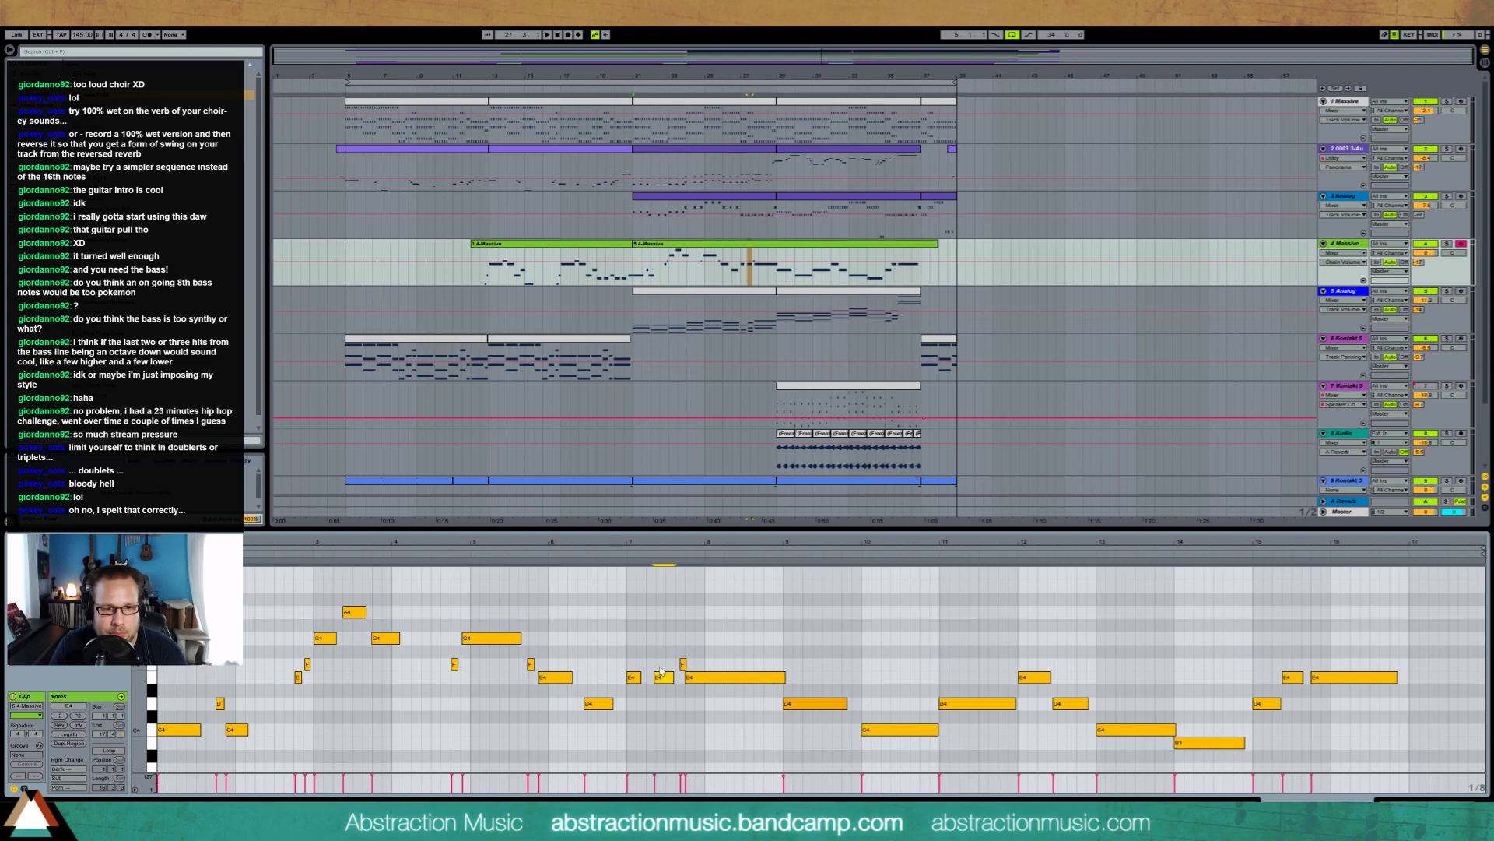
{"action": "left_click", "coordinate": [621, 551]}
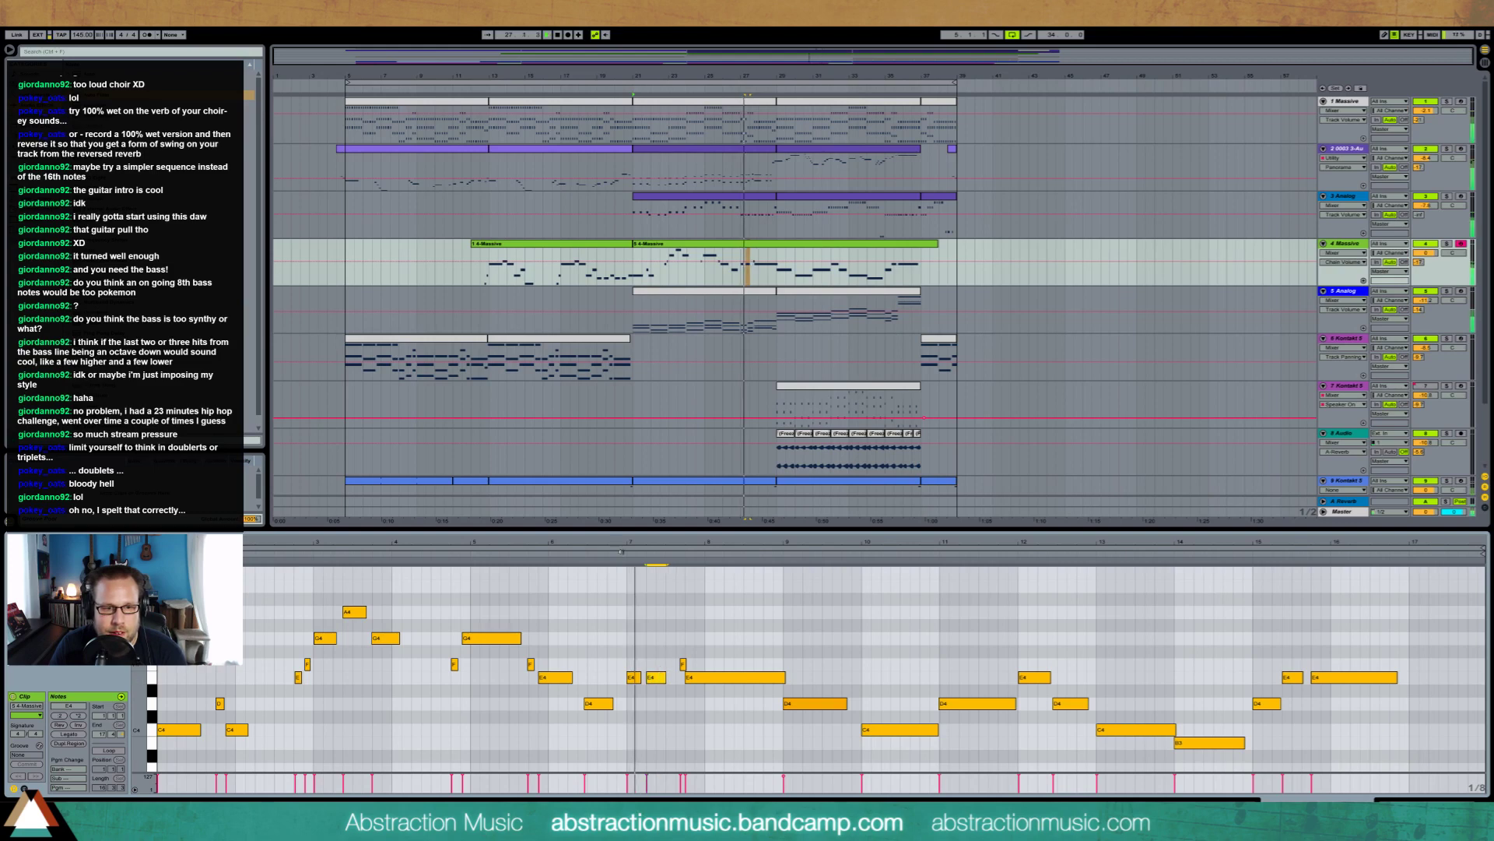
Shorten the long E4 before the clip's bar 9 and the held notes through bar 12, and play from just before bar 9
{"action": "left_click", "coordinate": [694, 677]}
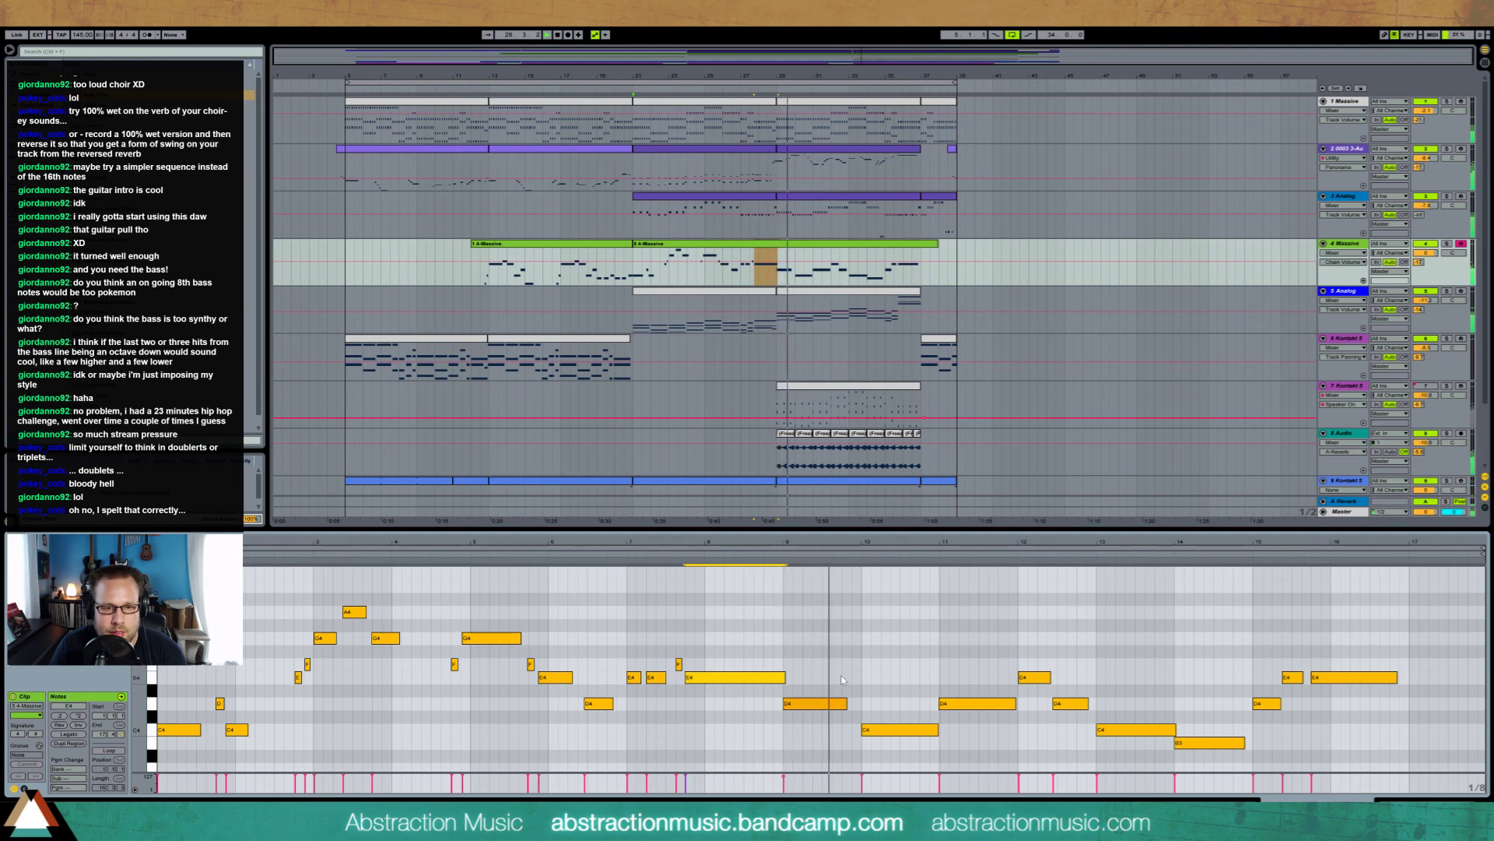
{"action": "left_click_drag", "start_coordinate": [785, 676], "coordinate": [898, 757]}
{"action": "key", "text": "shift+Left"}
{"action": "left_click_drag", "start_coordinate": [947, 687], "coordinate": [1029, 706]}
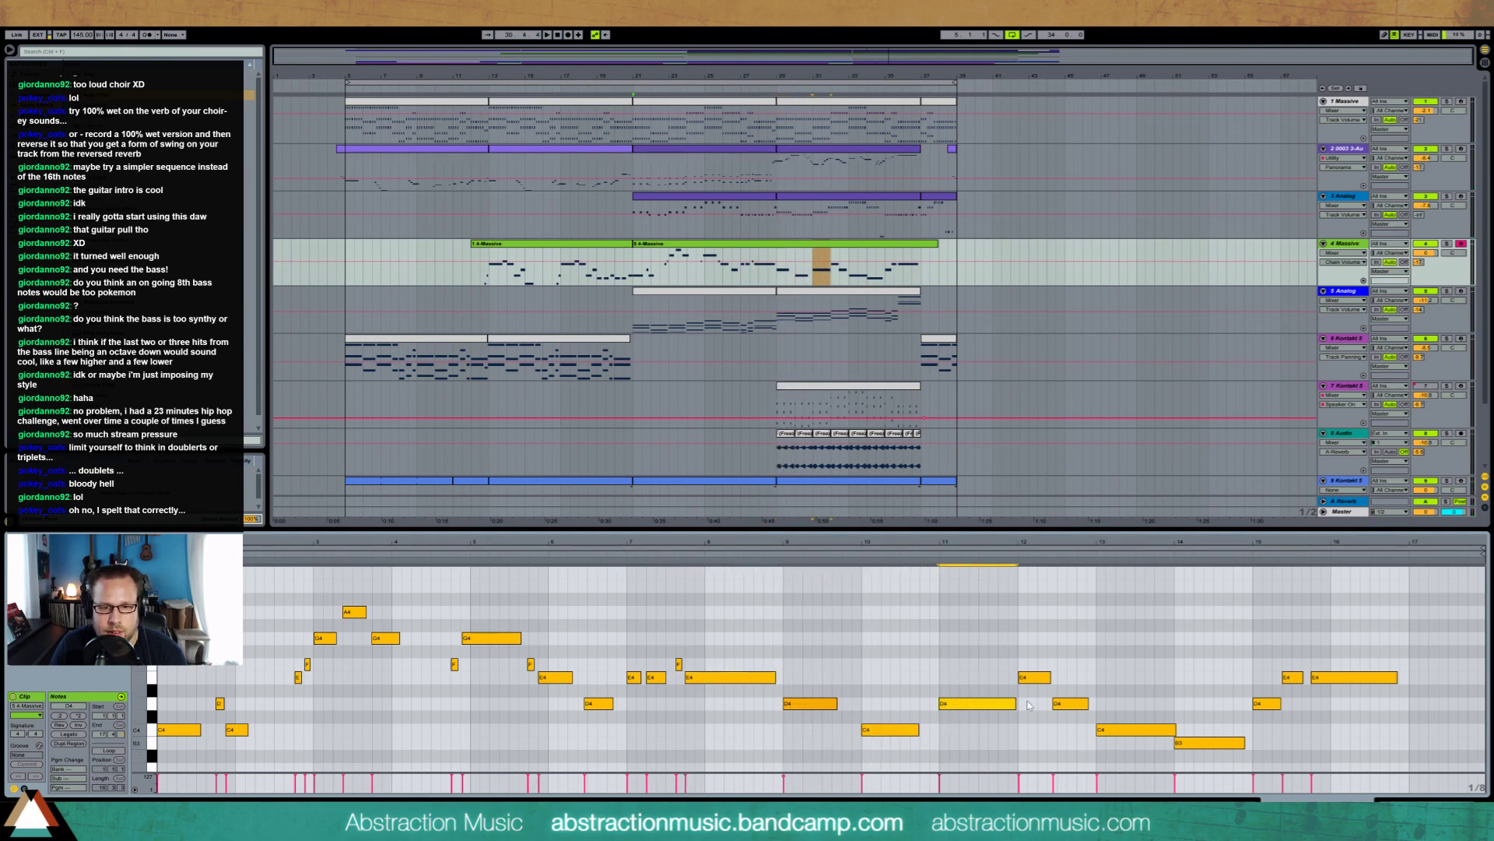
{"action": "left_click_drag", "start_coordinate": [1037, 655], "coordinate": [1071, 705]}
{"action": "key", "text": "shift+Left"}
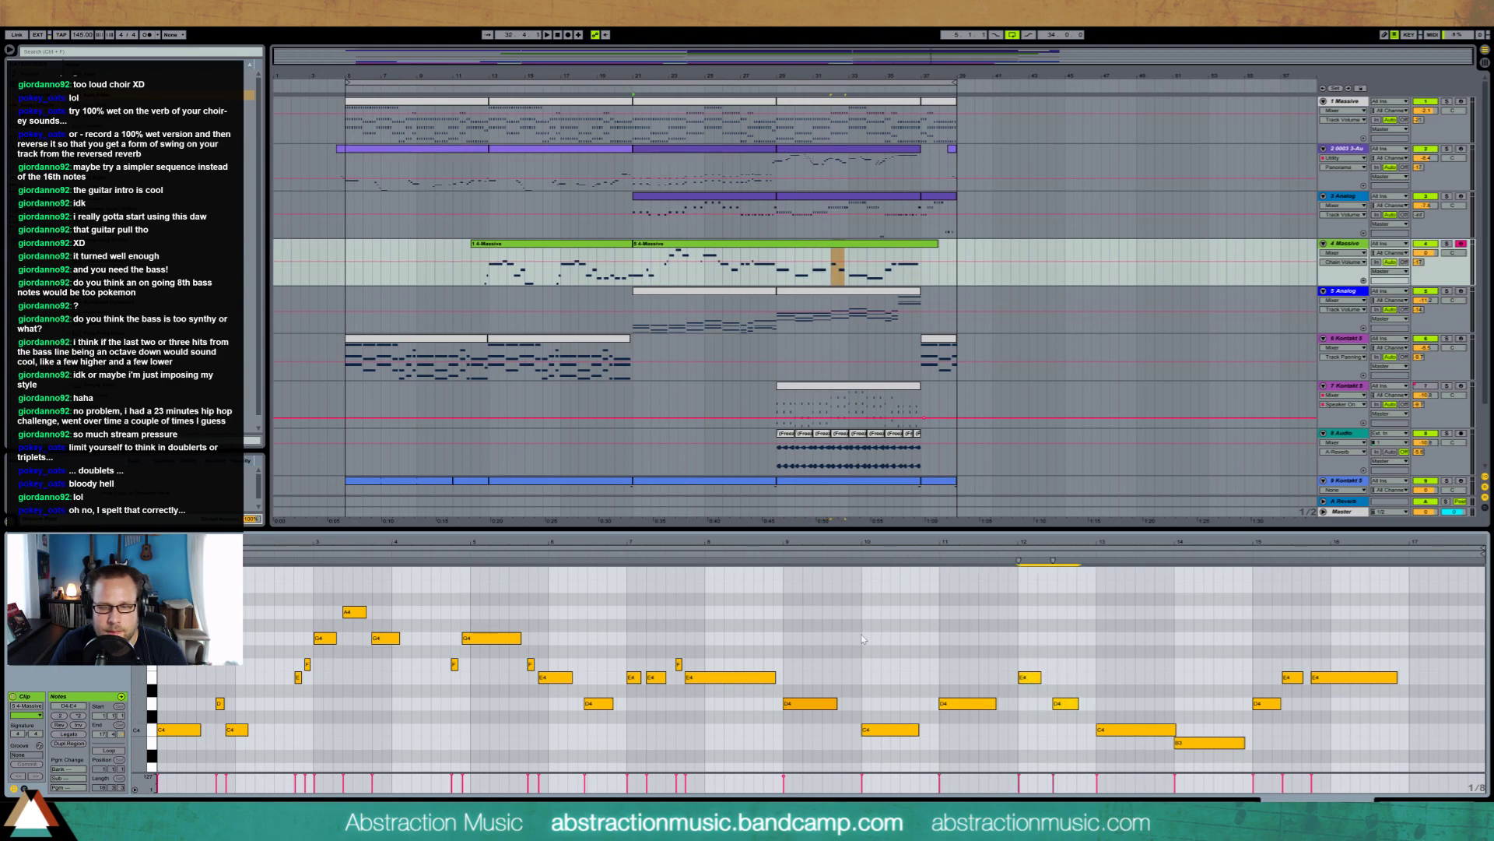
{"action": "left_click", "coordinate": [775, 553]}
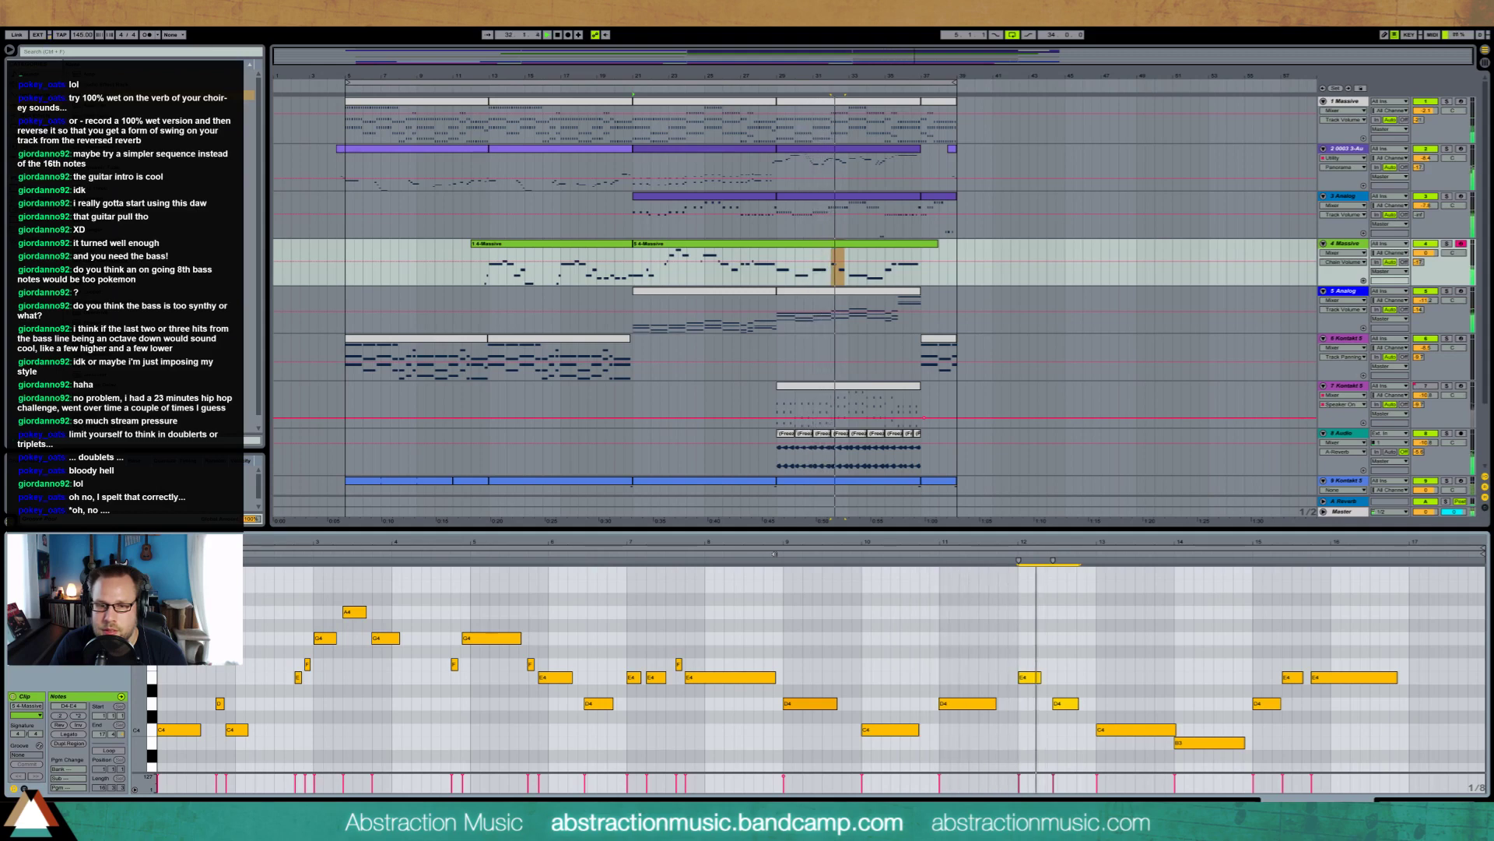
Start the D4 in the clip's bar 12 slightly earlier and shorten the C4 in bar 13
{"action": "left_click", "coordinate": [1066, 702]}
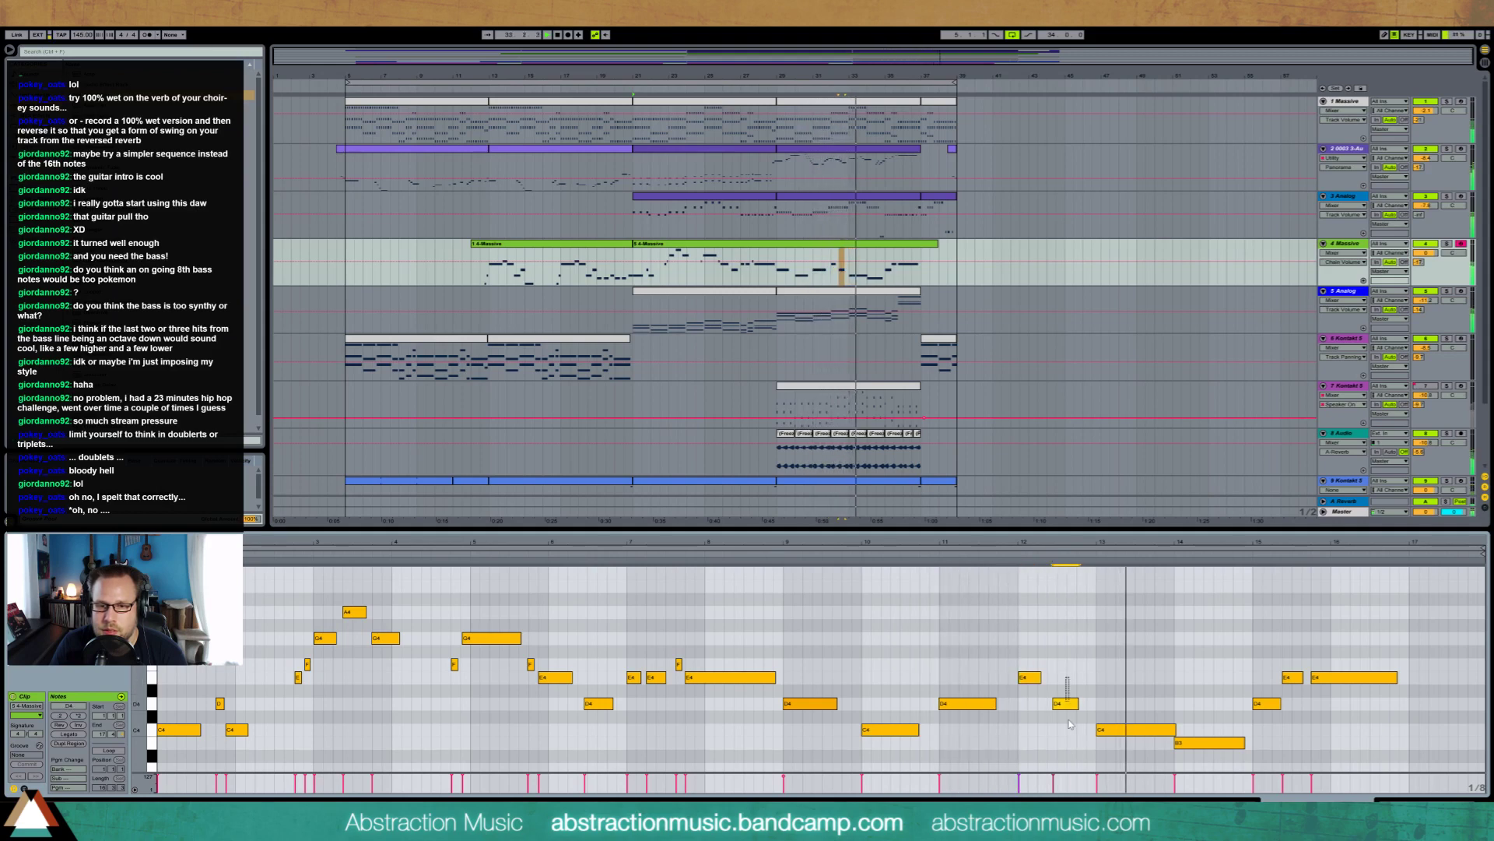
{"action": "left_click_drag", "start_coordinate": [1054, 704], "coordinate": [1083, 704]}
{"action": "left_click_drag", "start_coordinate": [1175, 730], "coordinate": [1157, 729]}
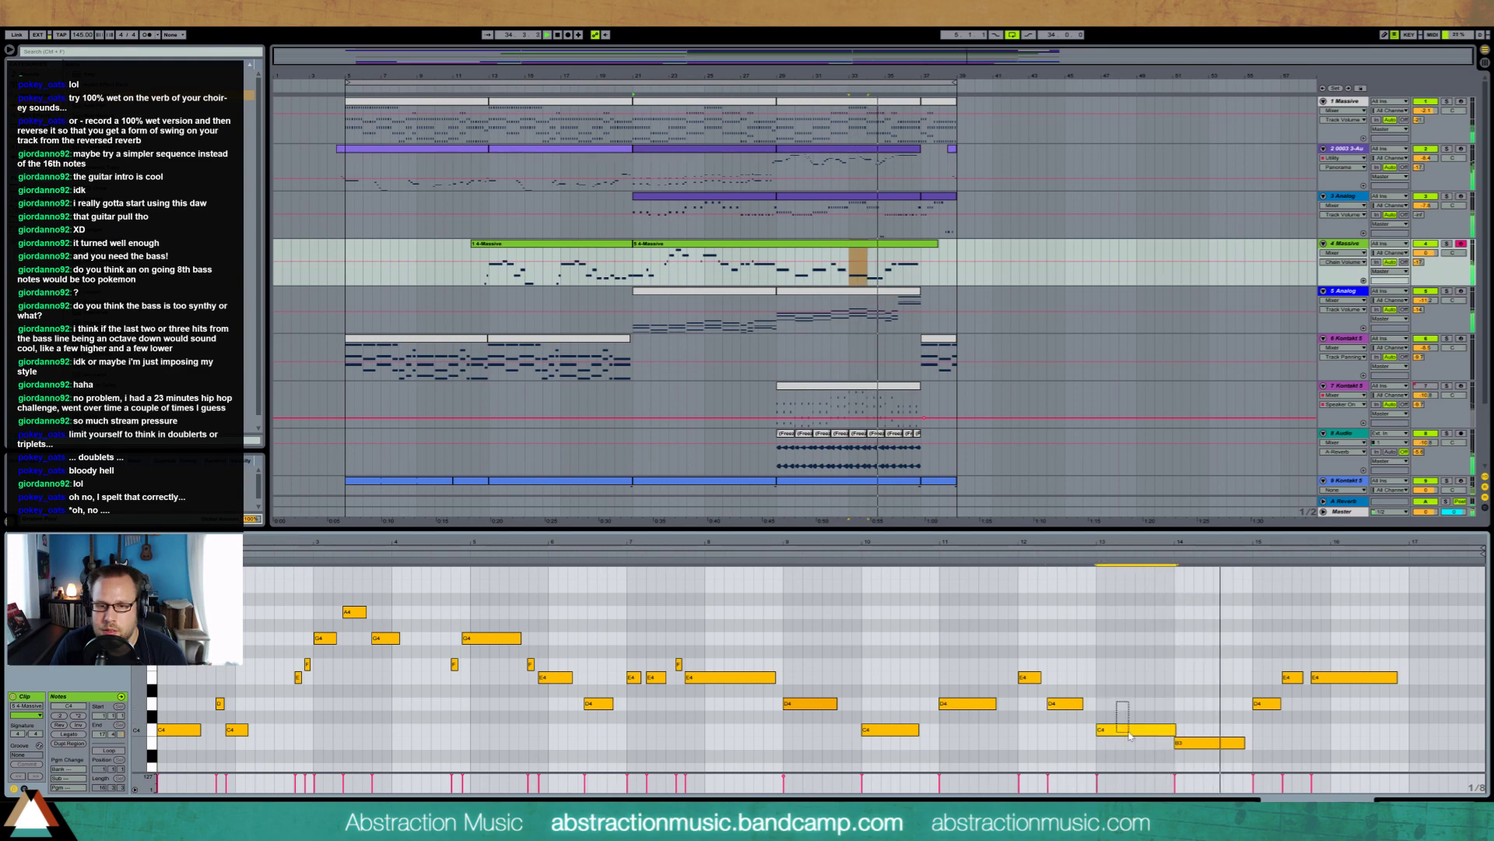
Lower the D4 and short E4 in the clip's bar 15 to C4 and D4, and play the ending
{"action": "left_click_drag", "start_coordinate": [1264, 702], "coordinate": [1264, 729]}
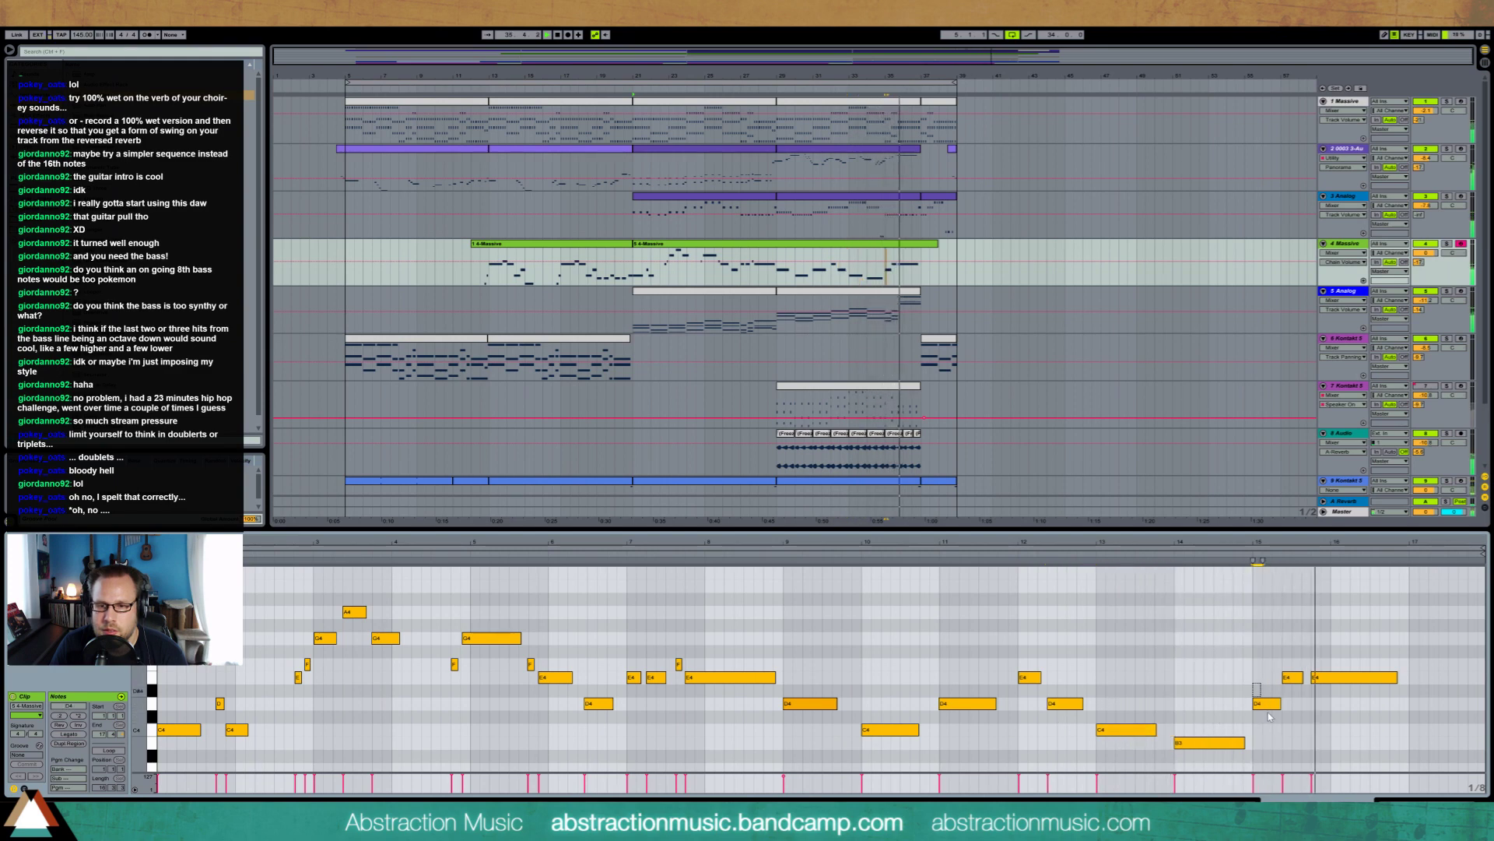
{"action": "left_click_drag", "start_coordinate": [1292, 677], "coordinate": [1292, 703]}
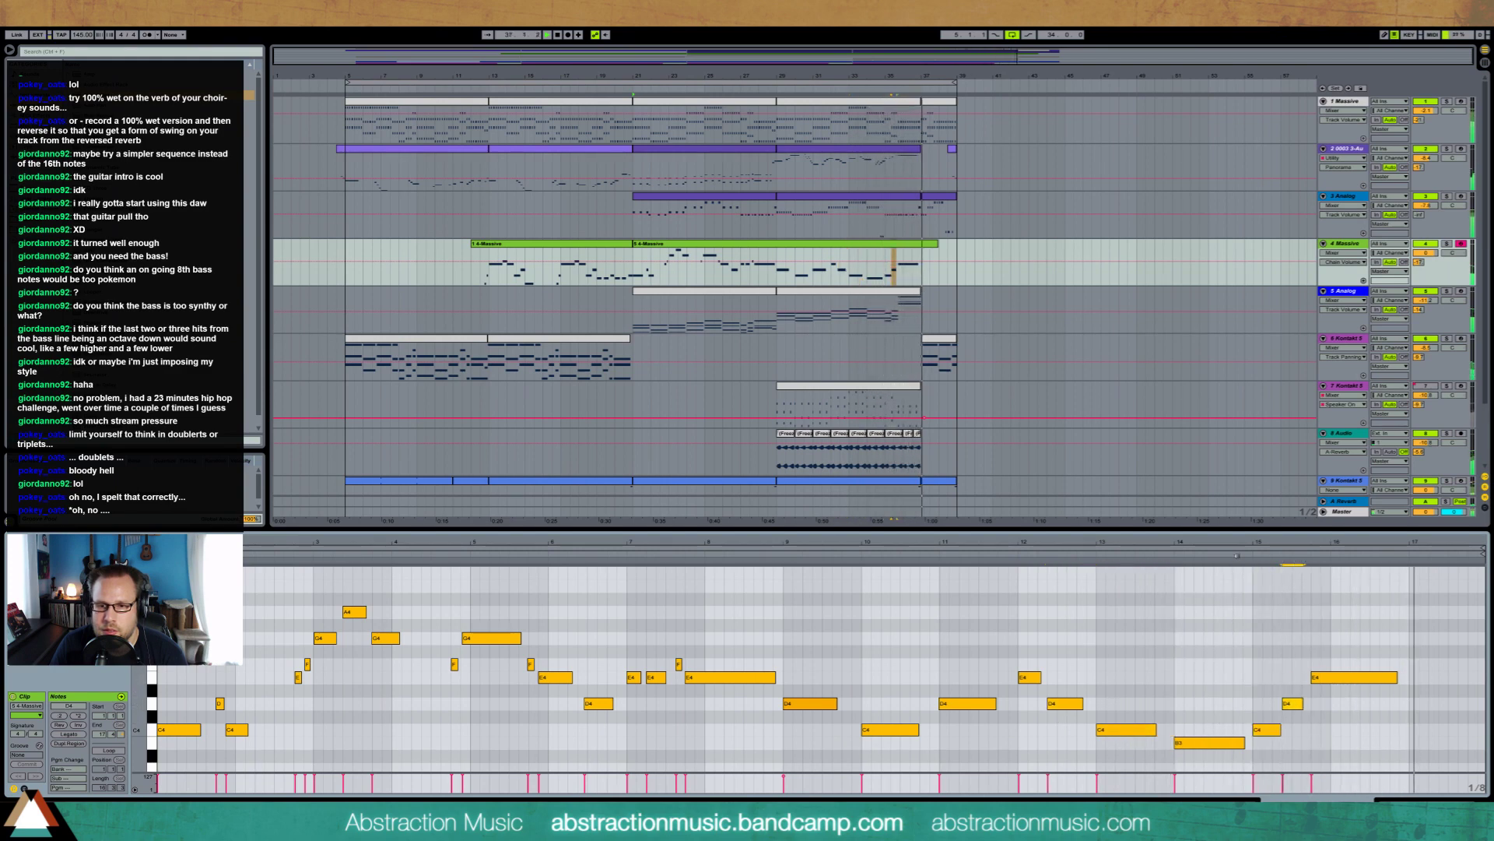
{"action": "left_click", "coordinate": [1246, 555]}
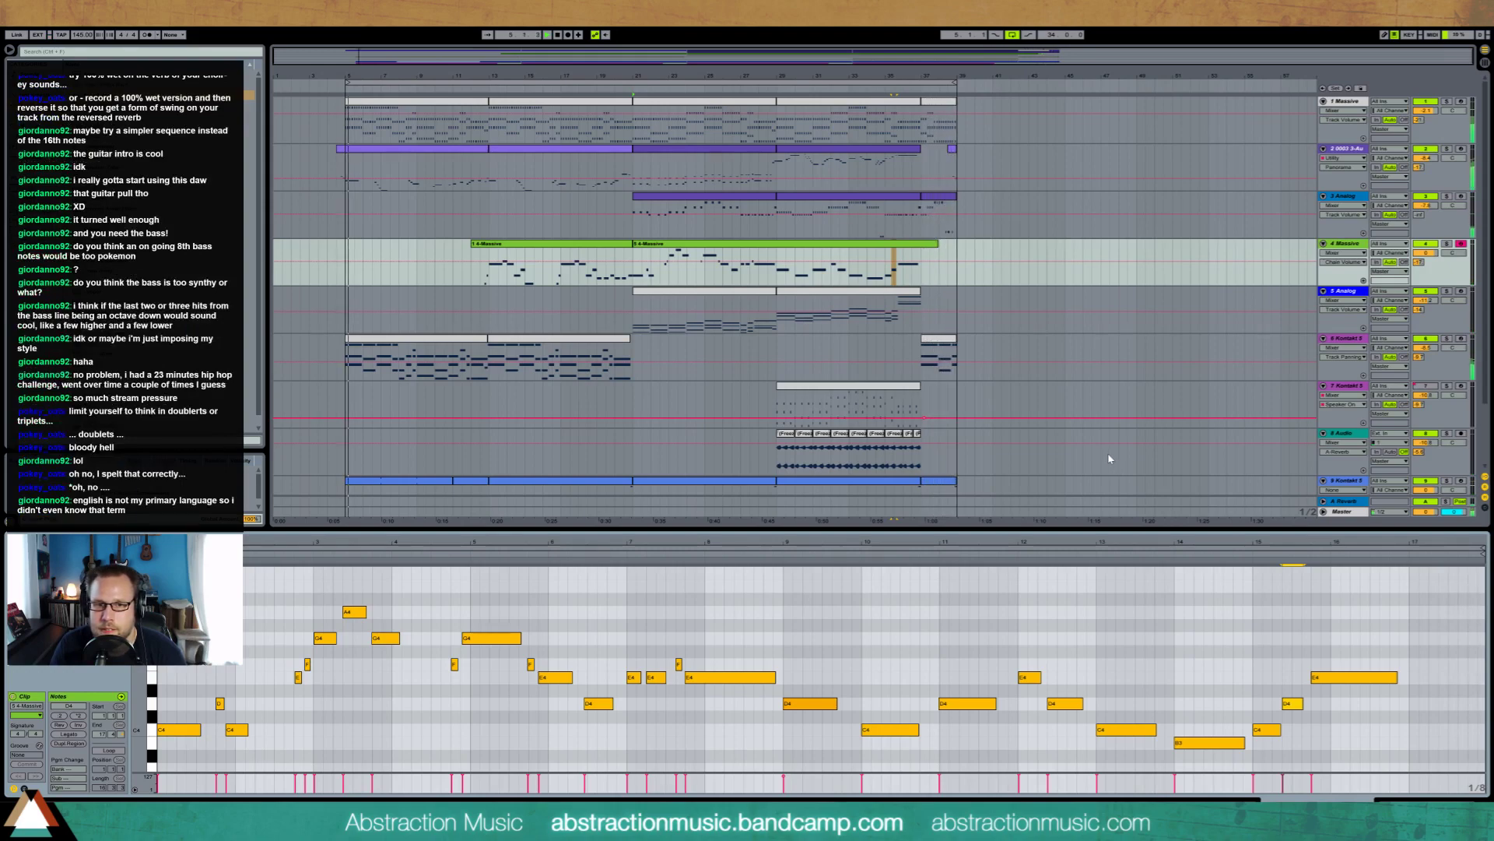
Open the first Massive clip and lengthen the low held note at its bar 4
{"action": "key", "text": "shift+Tab"}
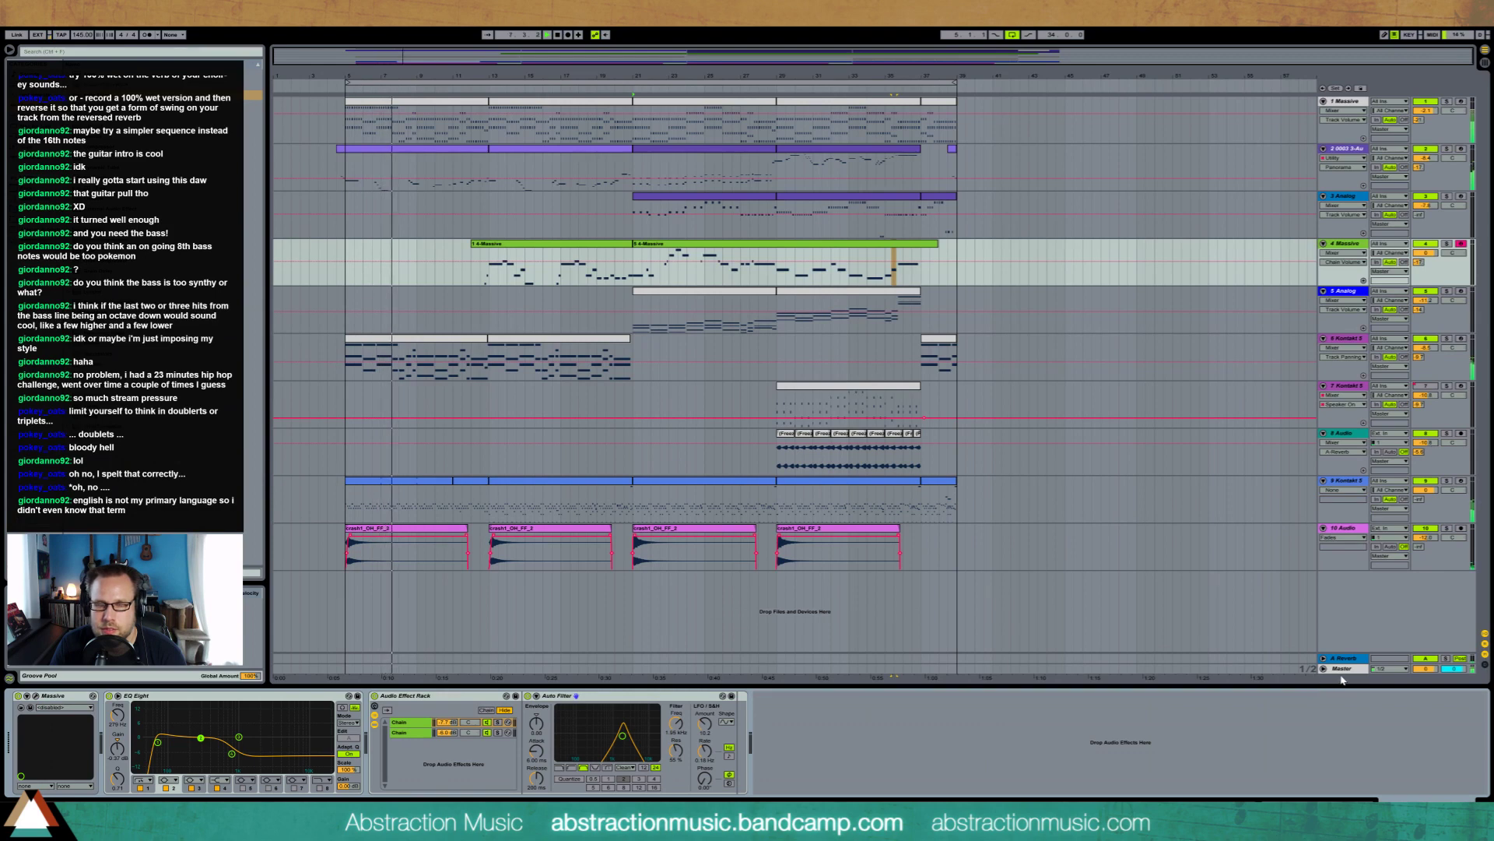
{"action": "double_click", "coordinate": [606, 245]}
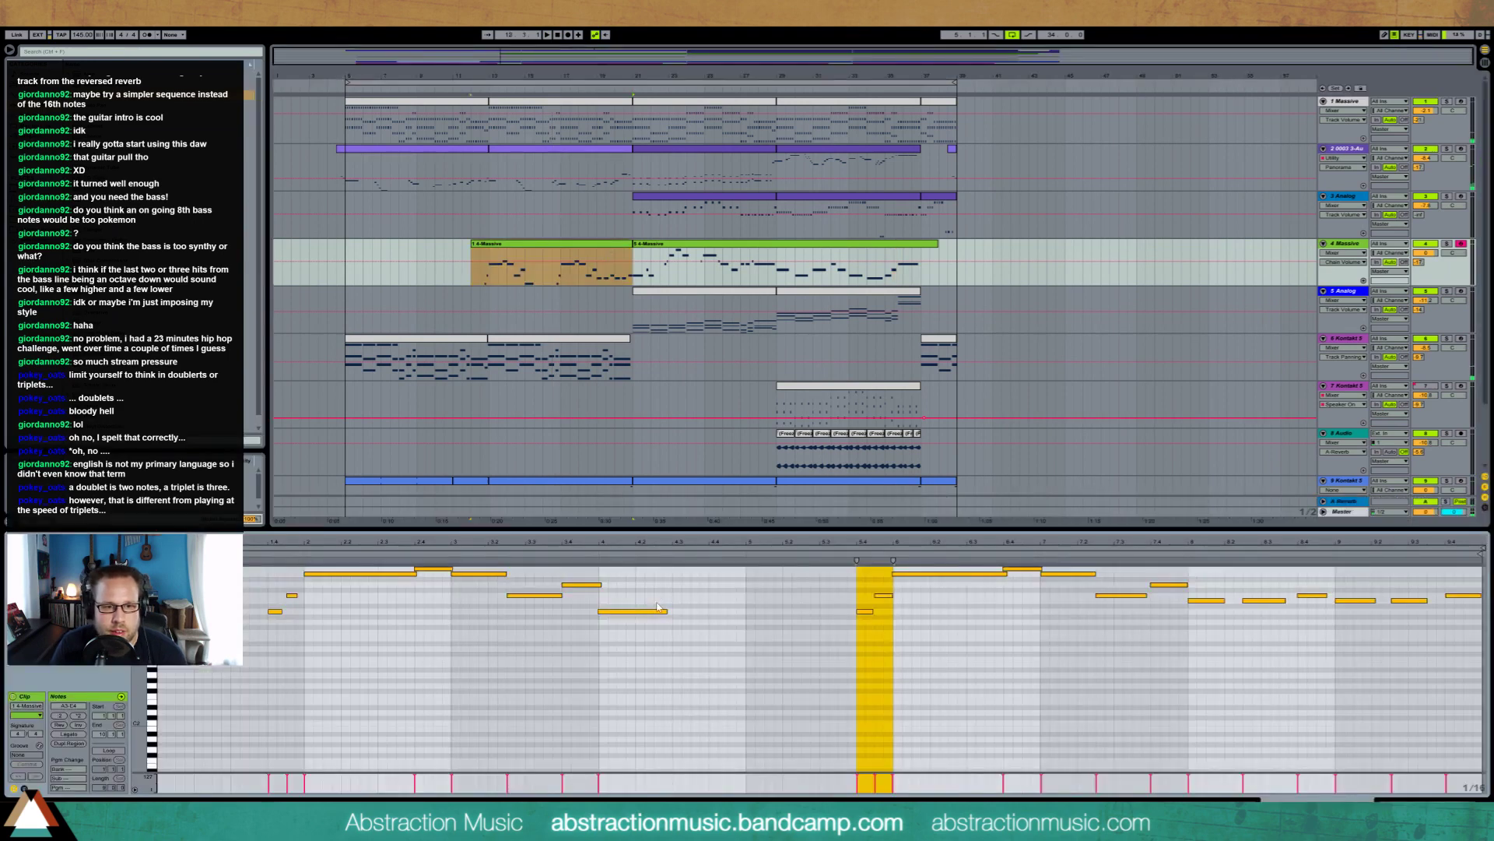
{"action": "left_click_drag", "start_coordinate": [658, 608], "coordinate": [661, 630]}
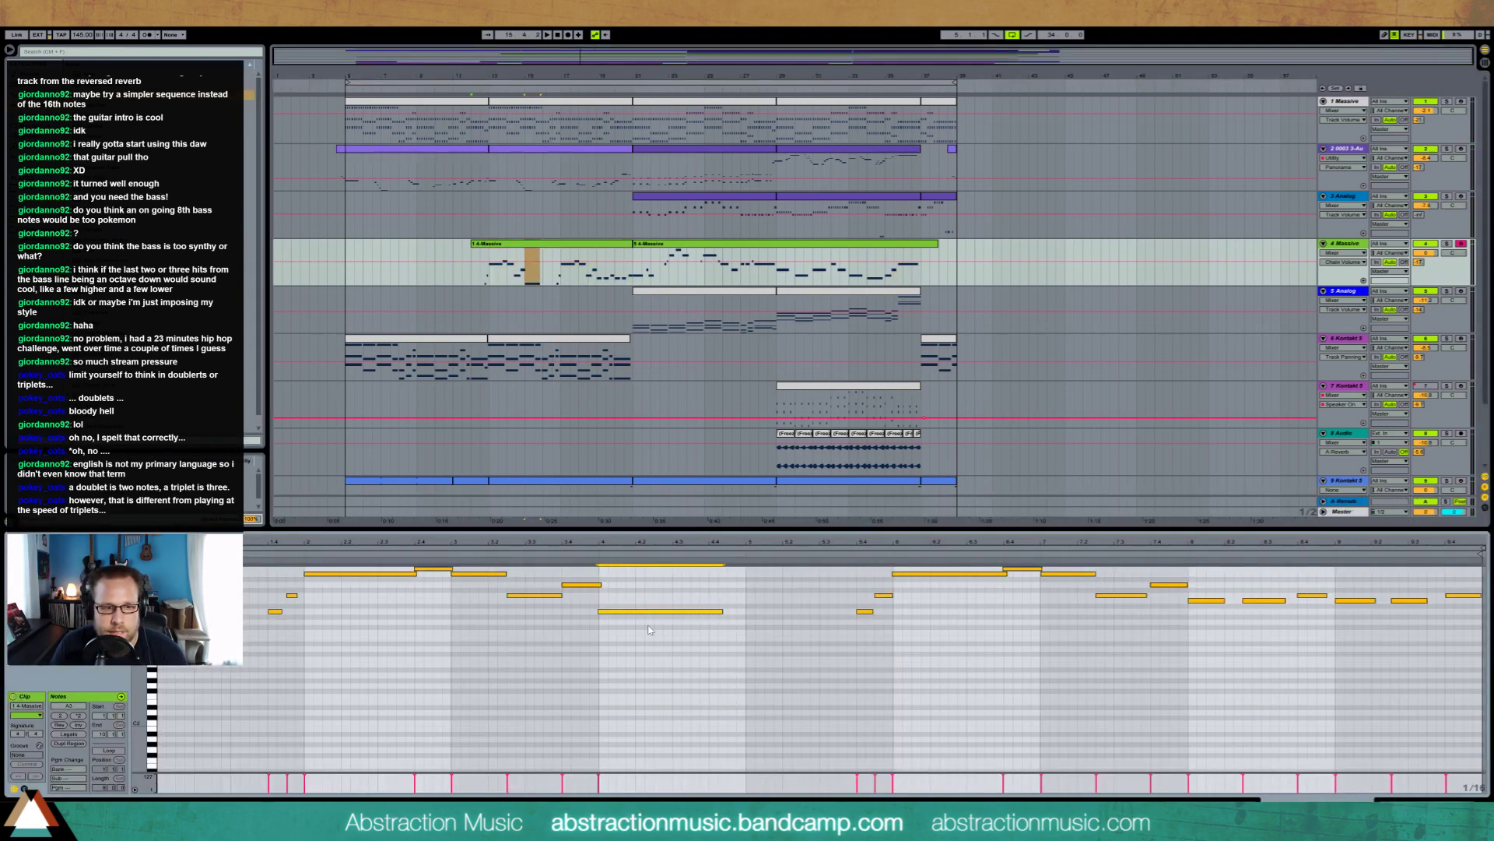
Add a Utility to the lead track, automate a gain dip over the end of the lengthened note, and play it
{"action": "key", "text": "shift+Tab"}
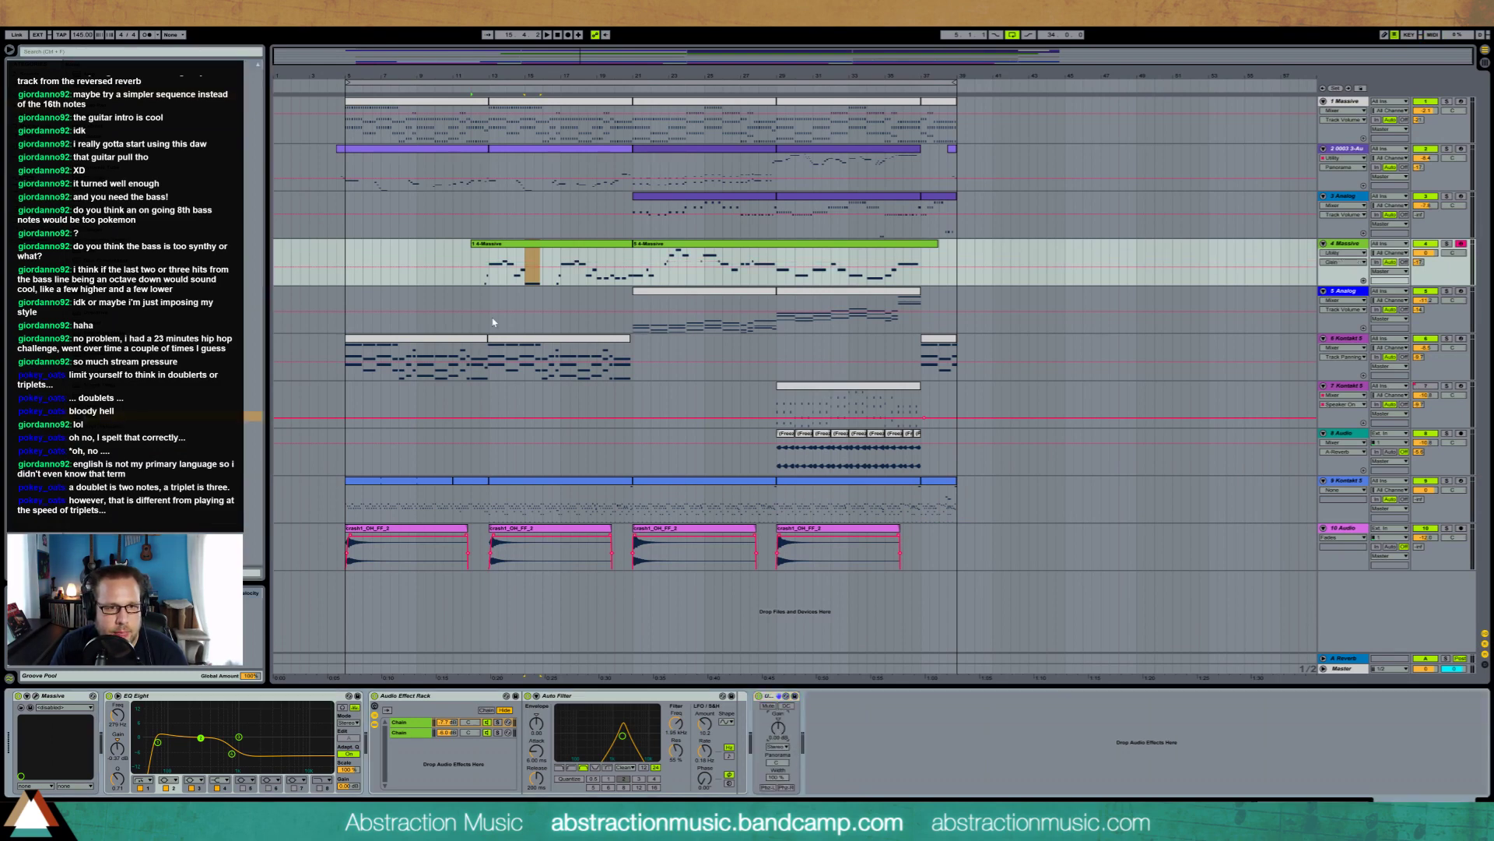
{"action": "left_click_drag", "start_coordinate": [557, 62], "coordinate": [619, 276]}
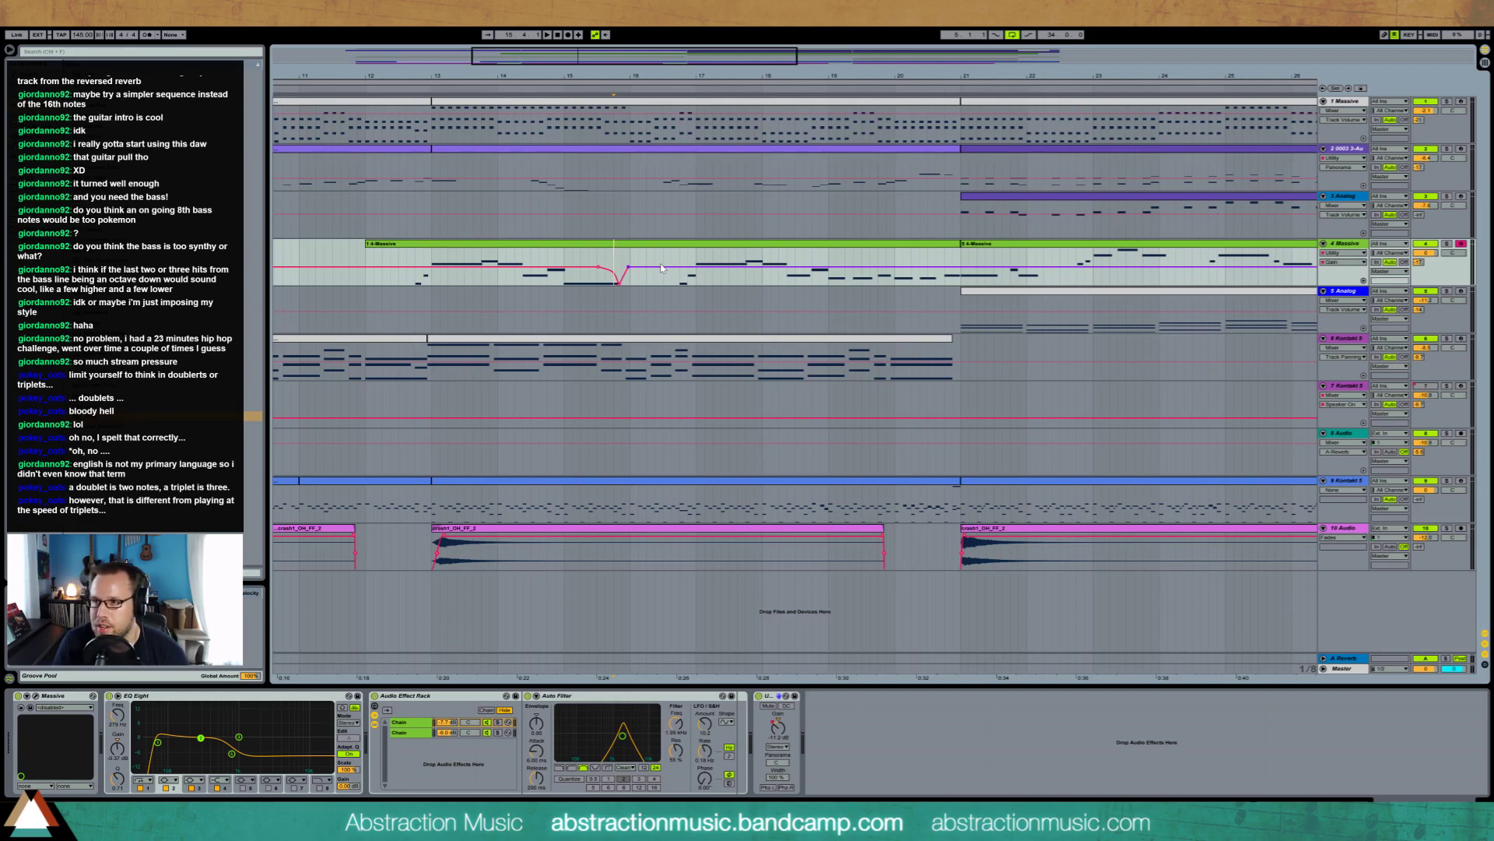
{"action": "key", "text": "space"}
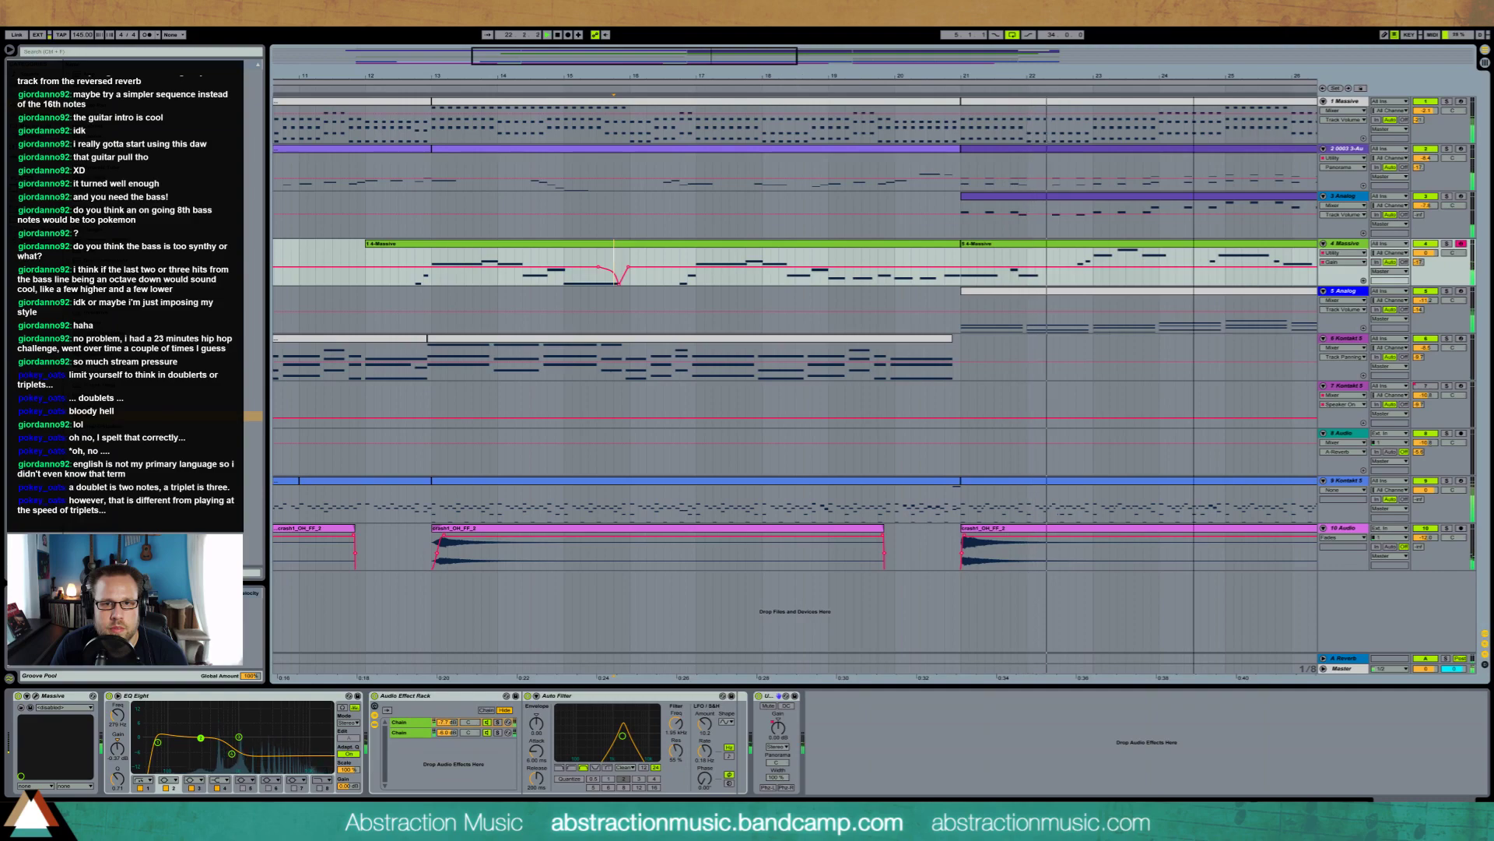
Open the second Massive clip, lengthen its second C4, and shorten the G4 at bar 3
{"action": "left_click_drag", "start_coordinate": [1144, 76], "coordinate": [942, 51]}
{"action": "double_click", "coordinate": [975, 243]}
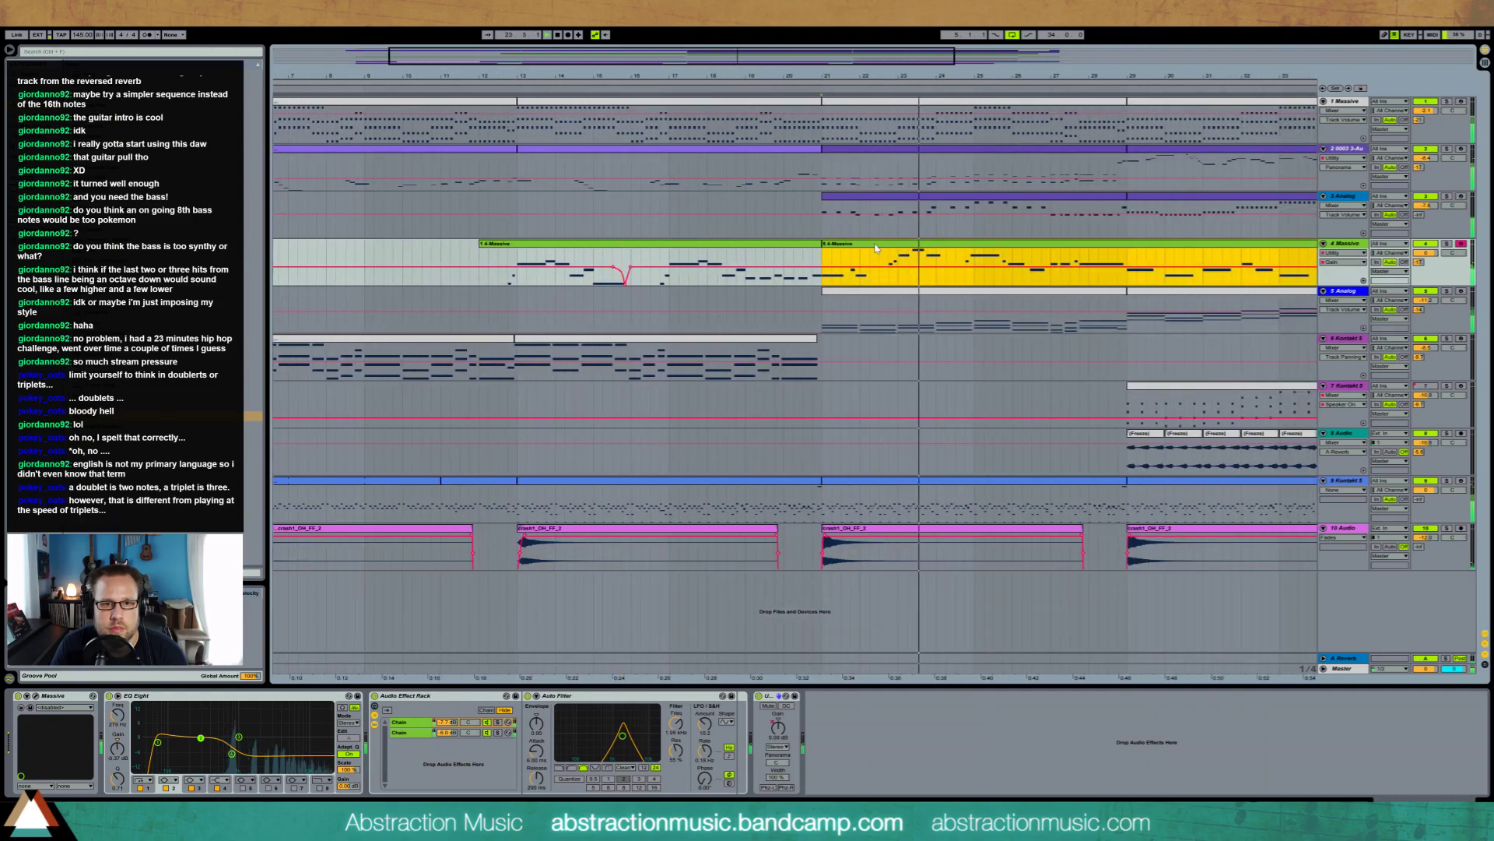
{"action": "left_click", "coordinate": [242, 734]}
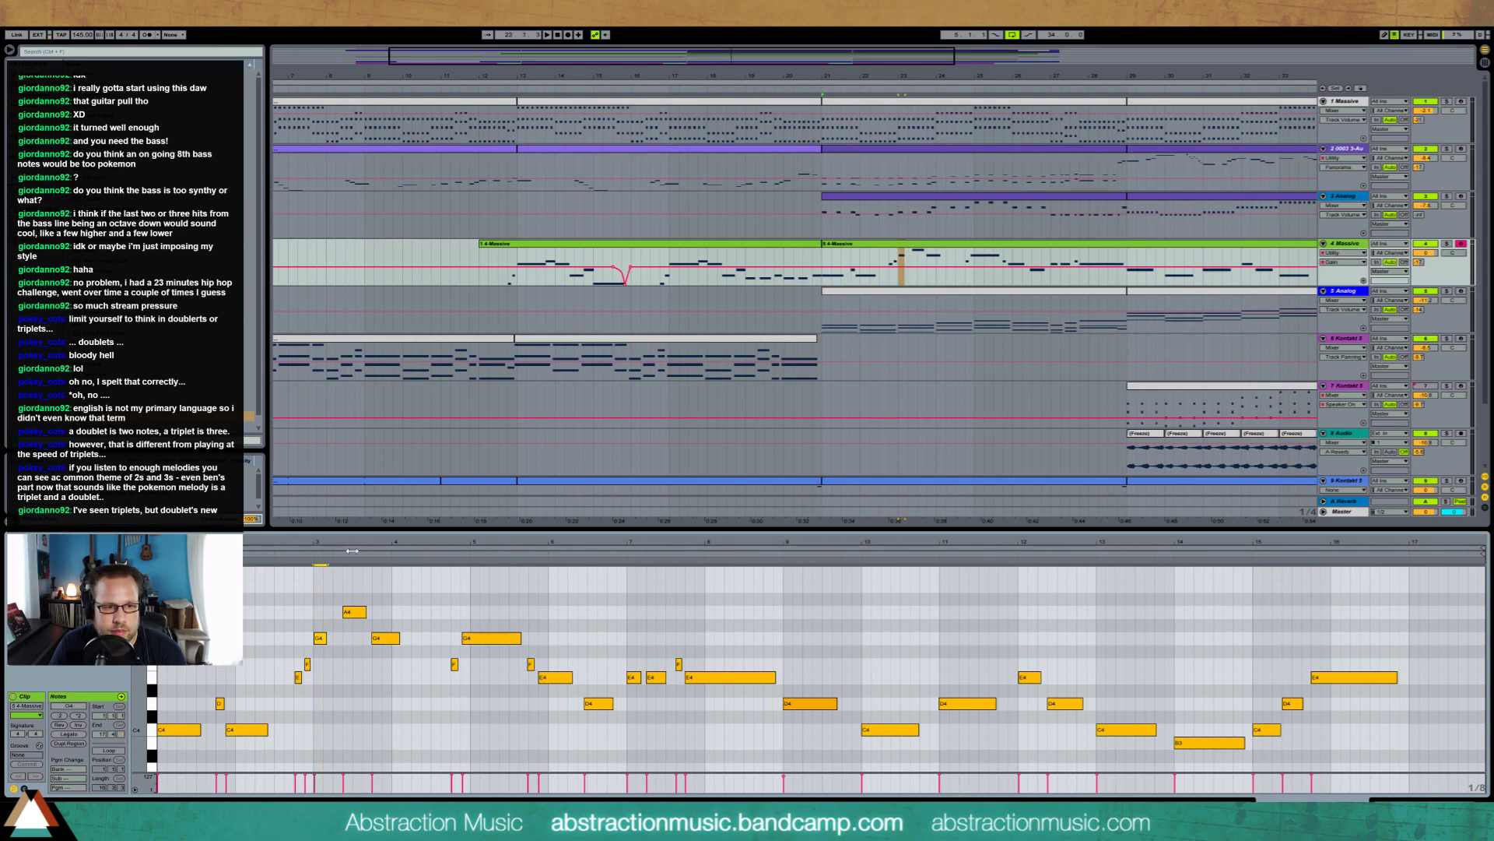
Replace the G4 at the clip's bar 3 with a short E4, F4, G4 run into the A4, adjust its note lengths, and play it
{"action": "left_click_drag", "start_coordinate": [313, 543], "coordinate": [311, 572]}
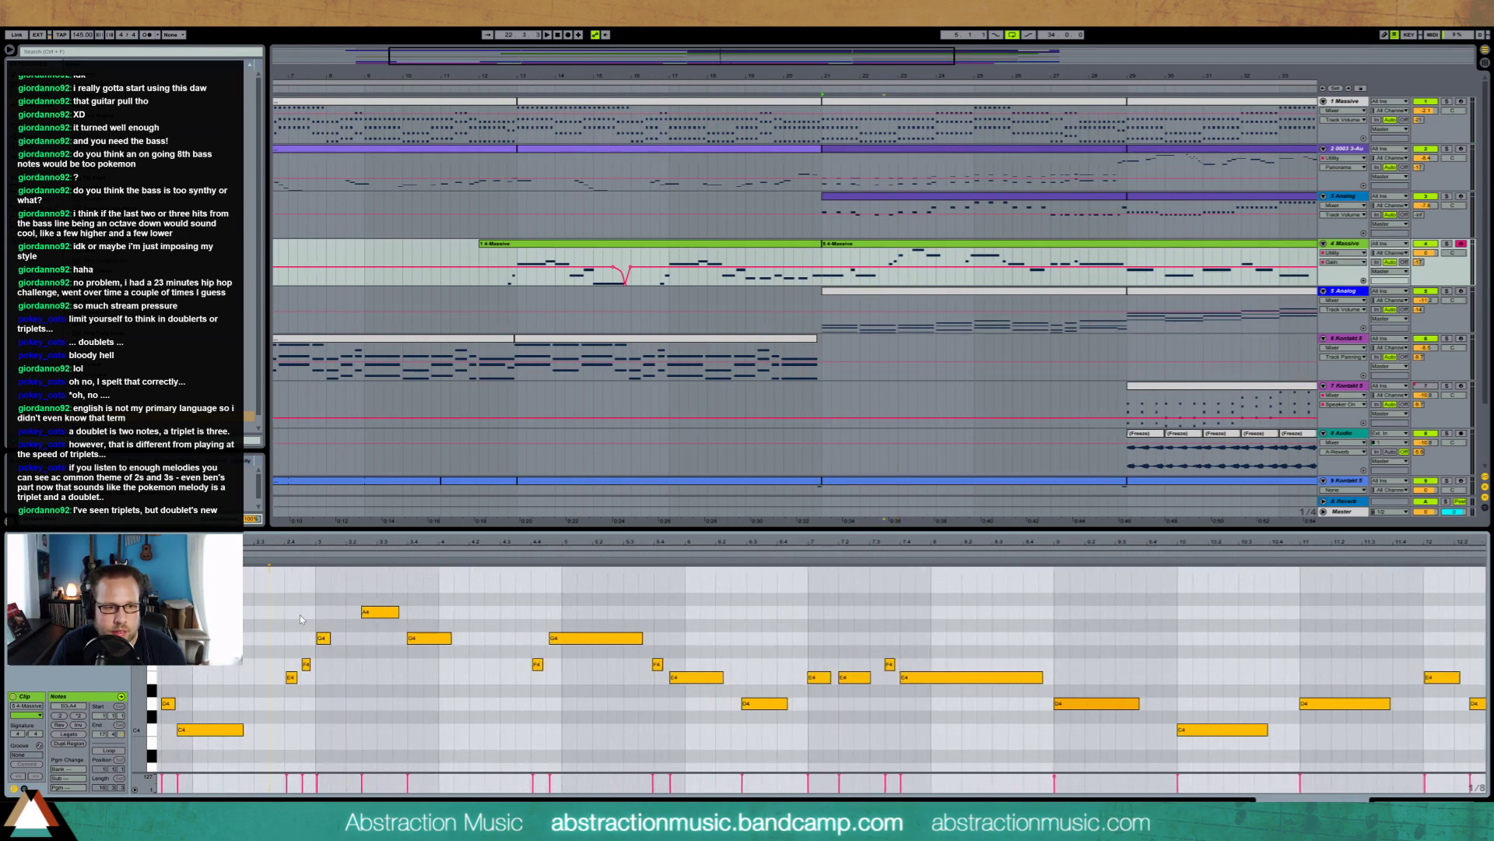
{"action": "left_click_drag", "start_coordinate": [333, 615], "coordinate": [327, 659]}
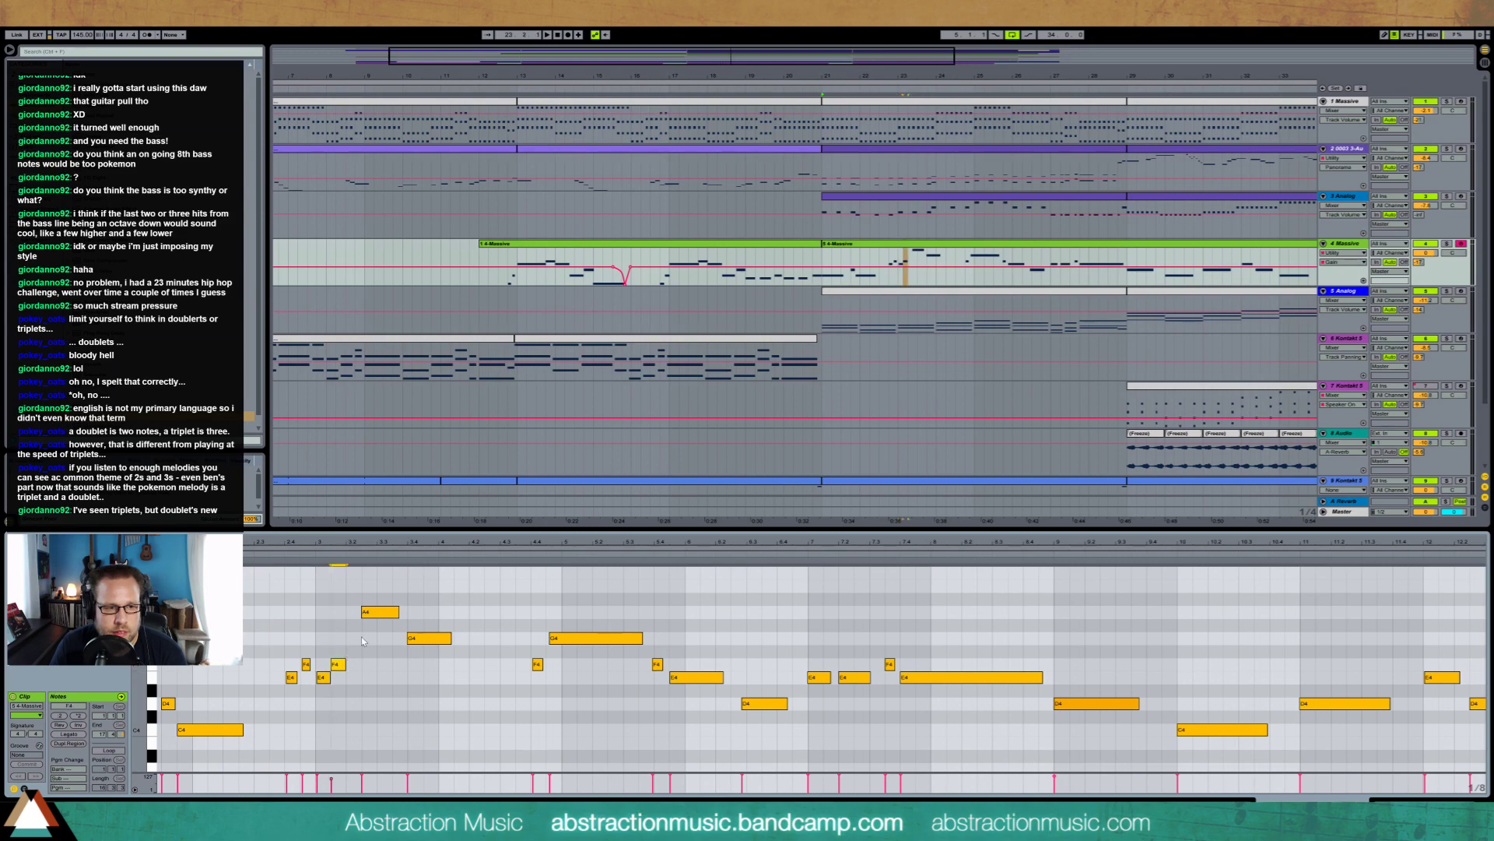
{"action": "double_click", "coordinate": [355, 638]}
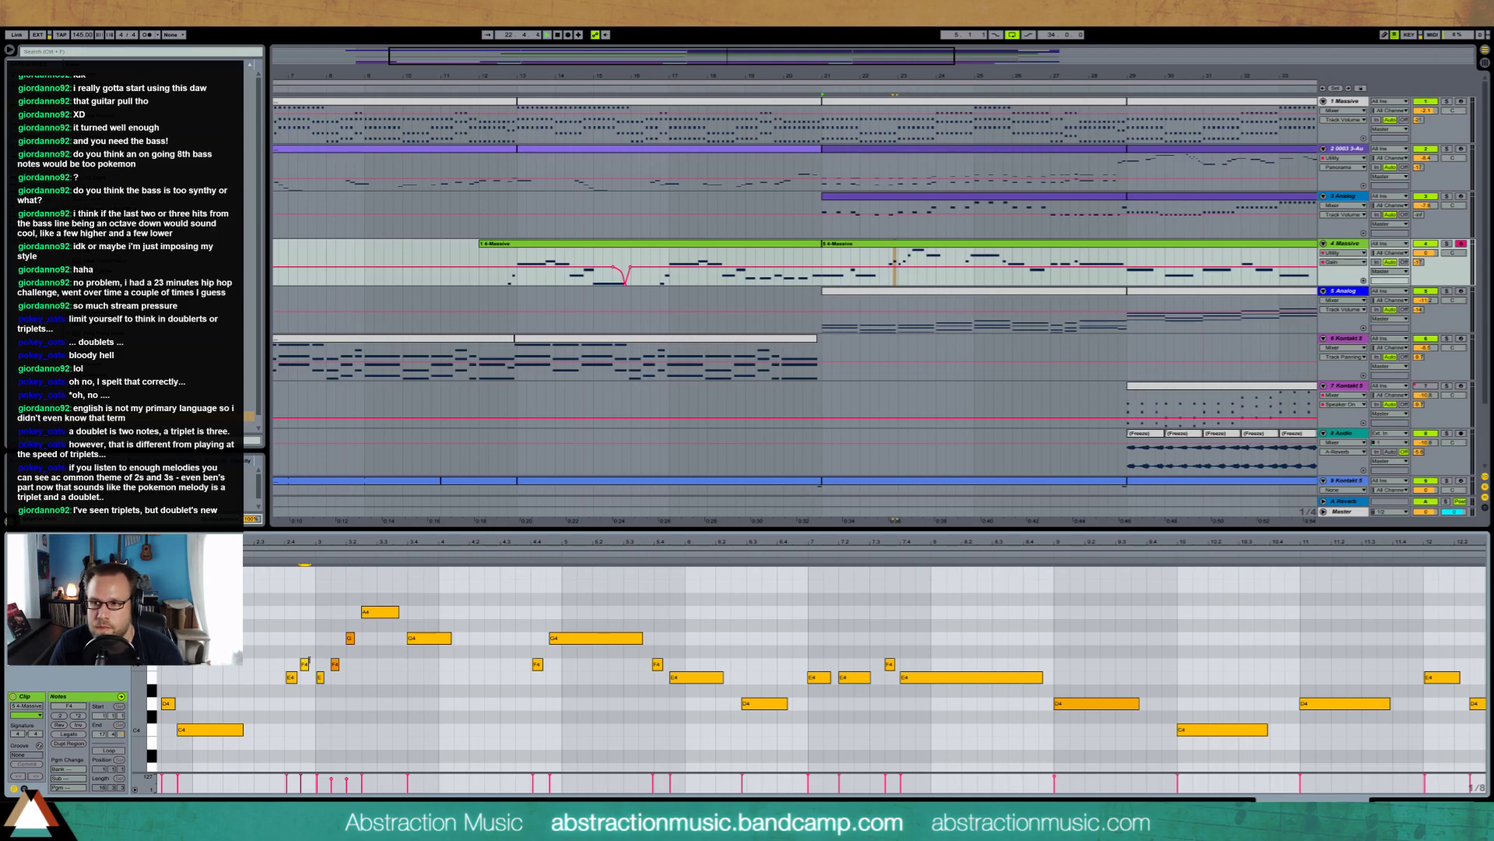
{"action": "key", "text": "space"}
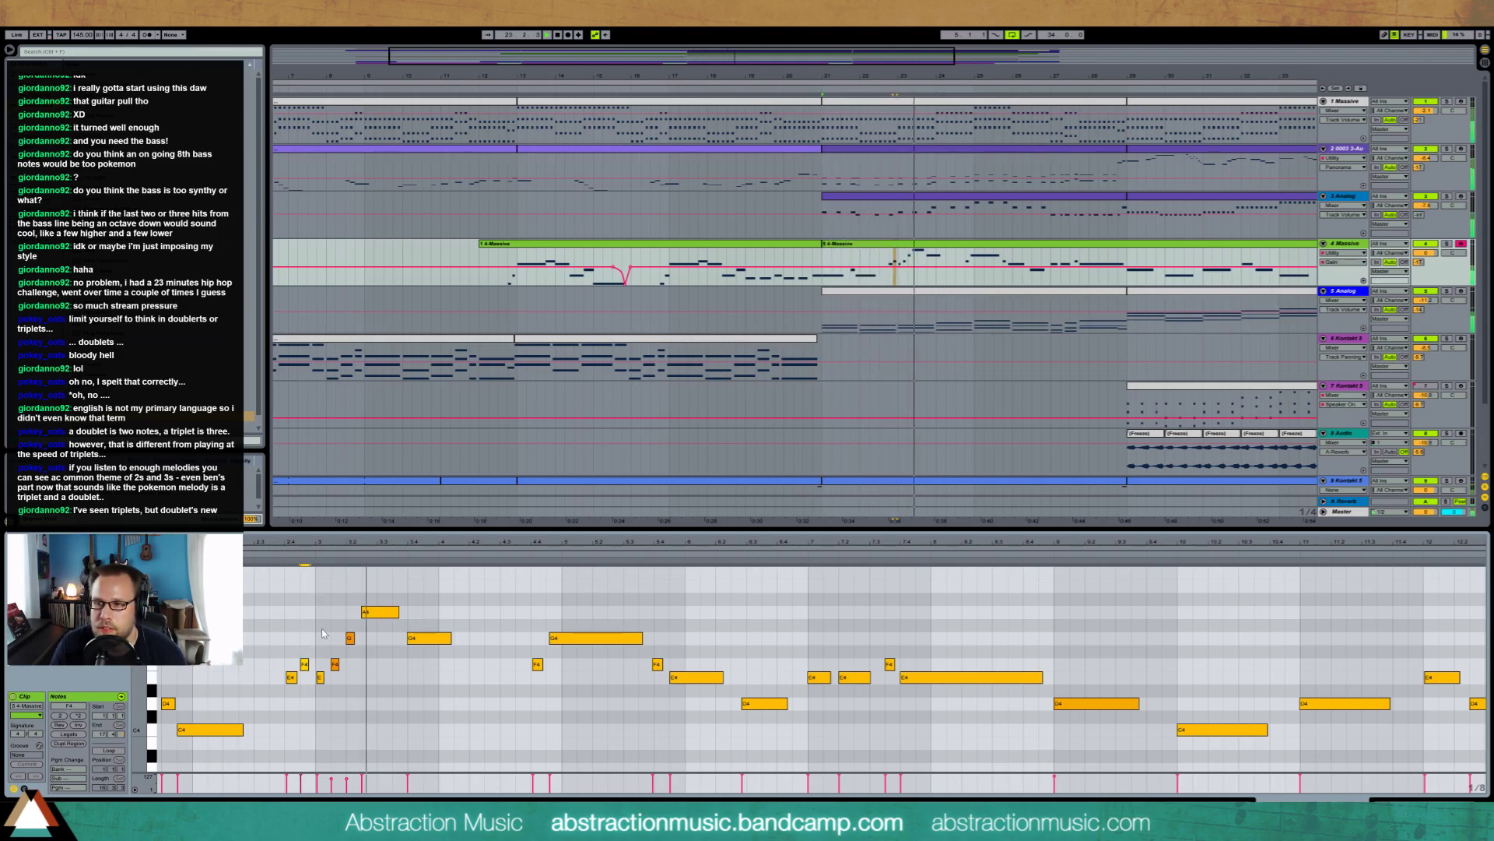
{"action": "left_click_drag", "start_coordinate": [327, 678], "coordinate": [285, 620]}
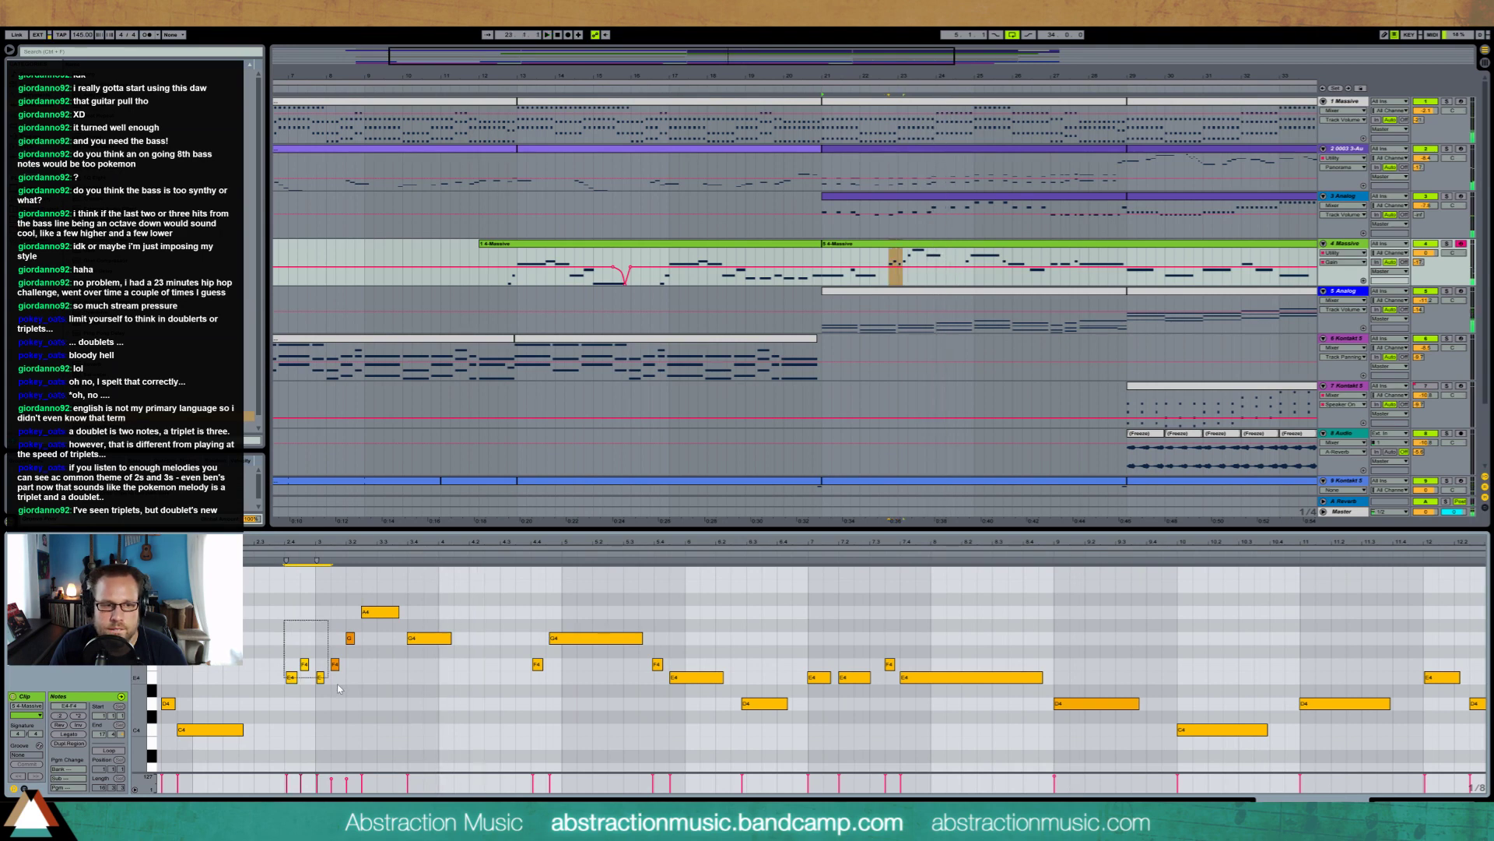
{"action": "left_click_drag", "start_coordinate": [338, 684], "coordinate": [344, 685]}
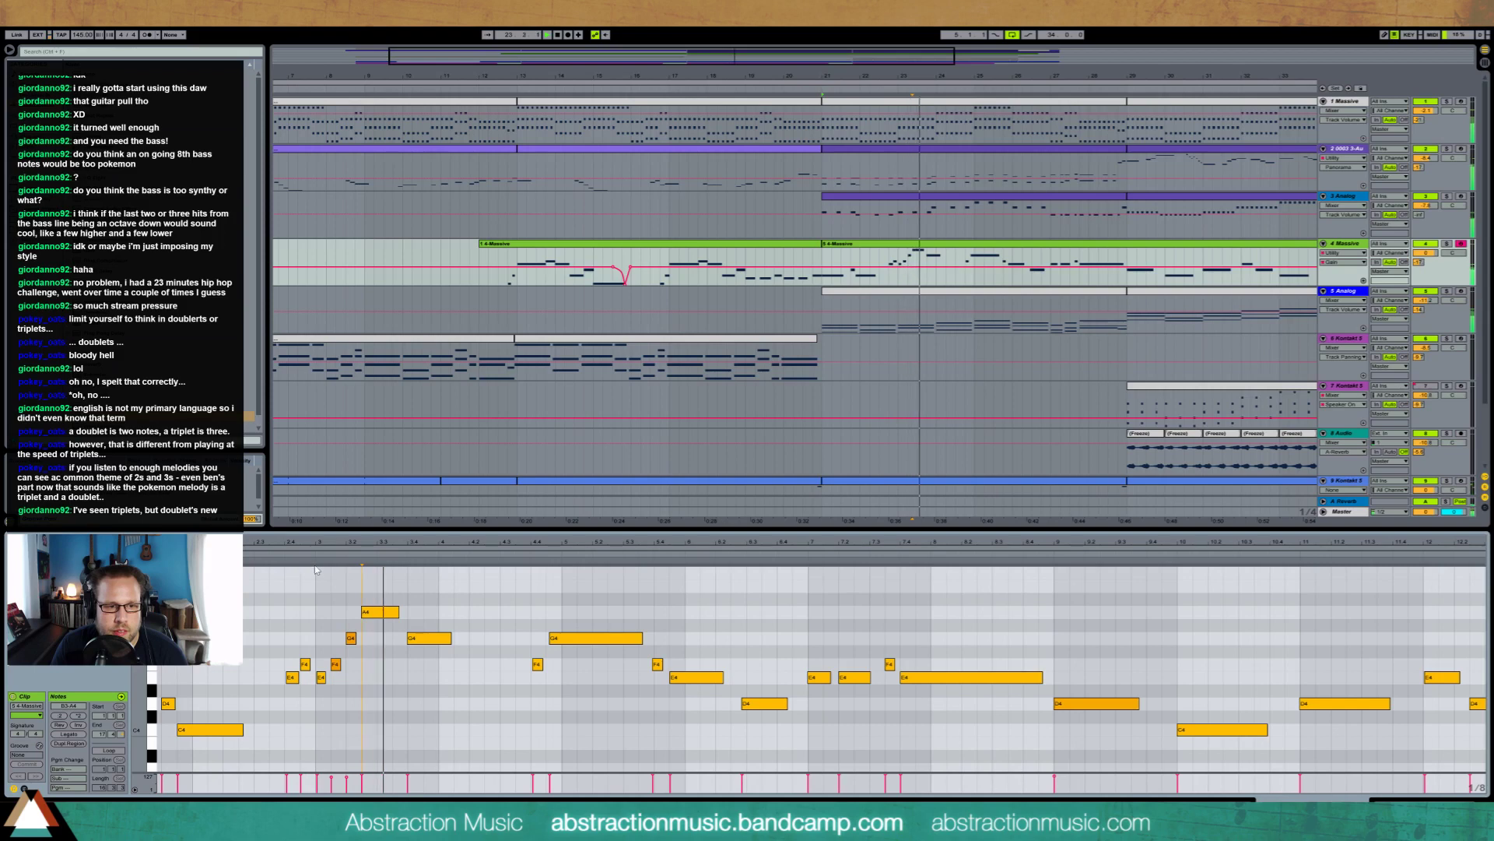
Lengthen the G4 after the A4 past the start of bar 4, add a gain dip over its end, and play it
{"action": "left_click", "coordinate": [440, 638]}
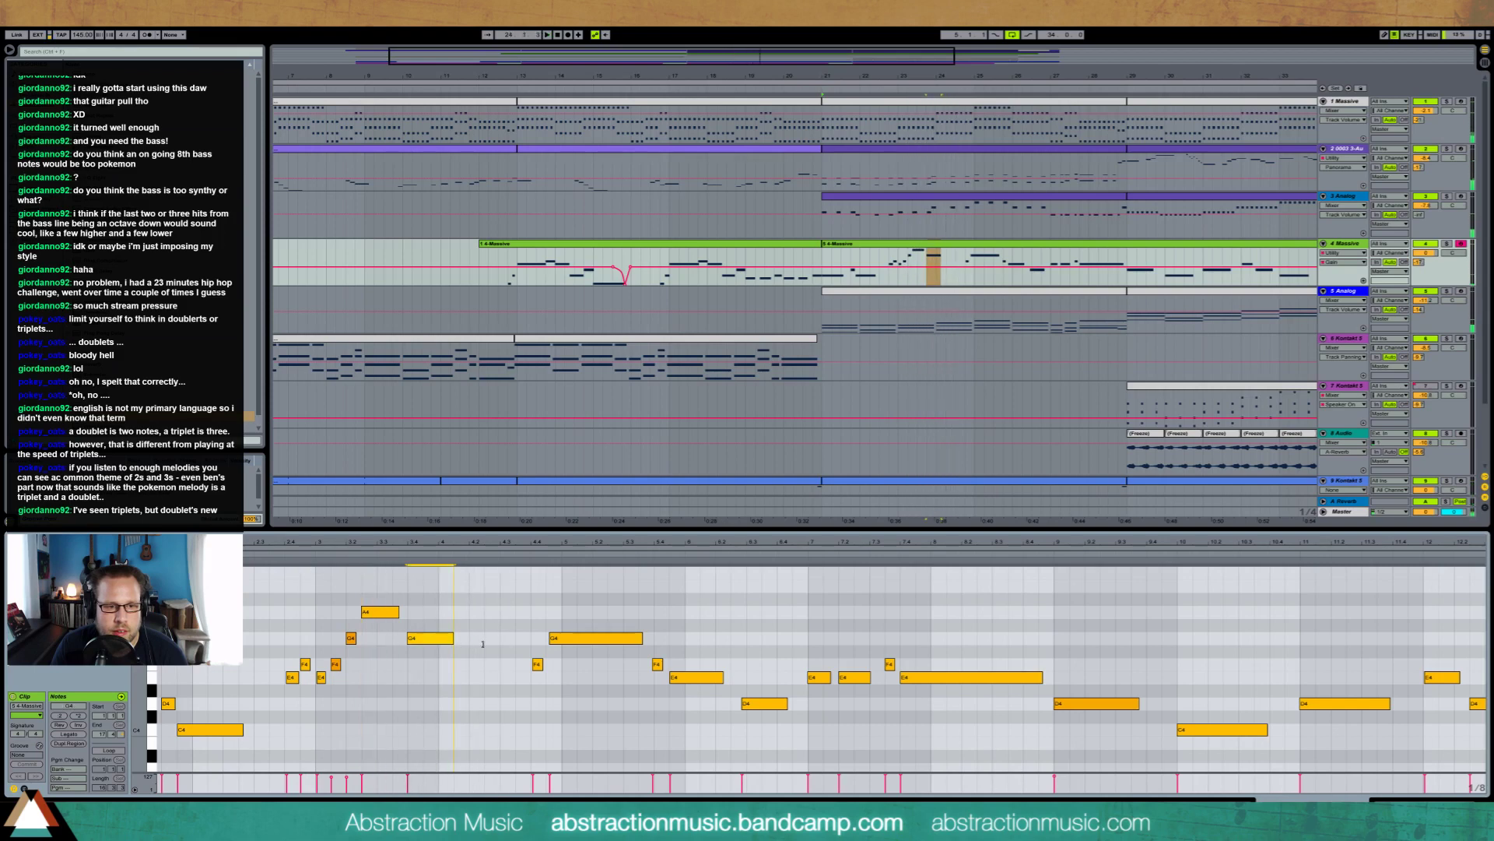
{"action": "left_click", "coordinate": [946, 271]}
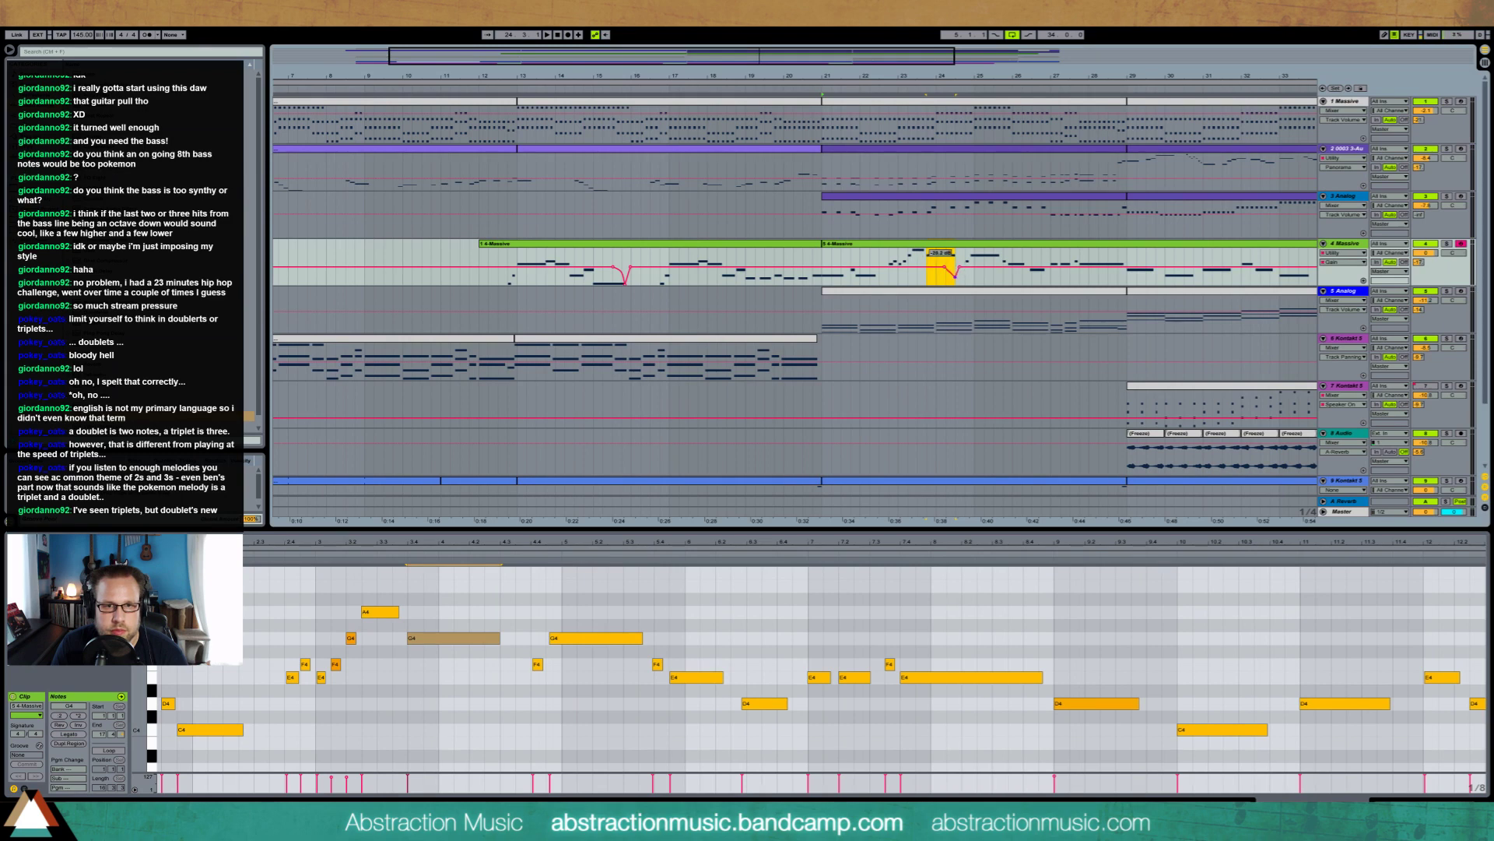
{"action": "key", "text": "space"}
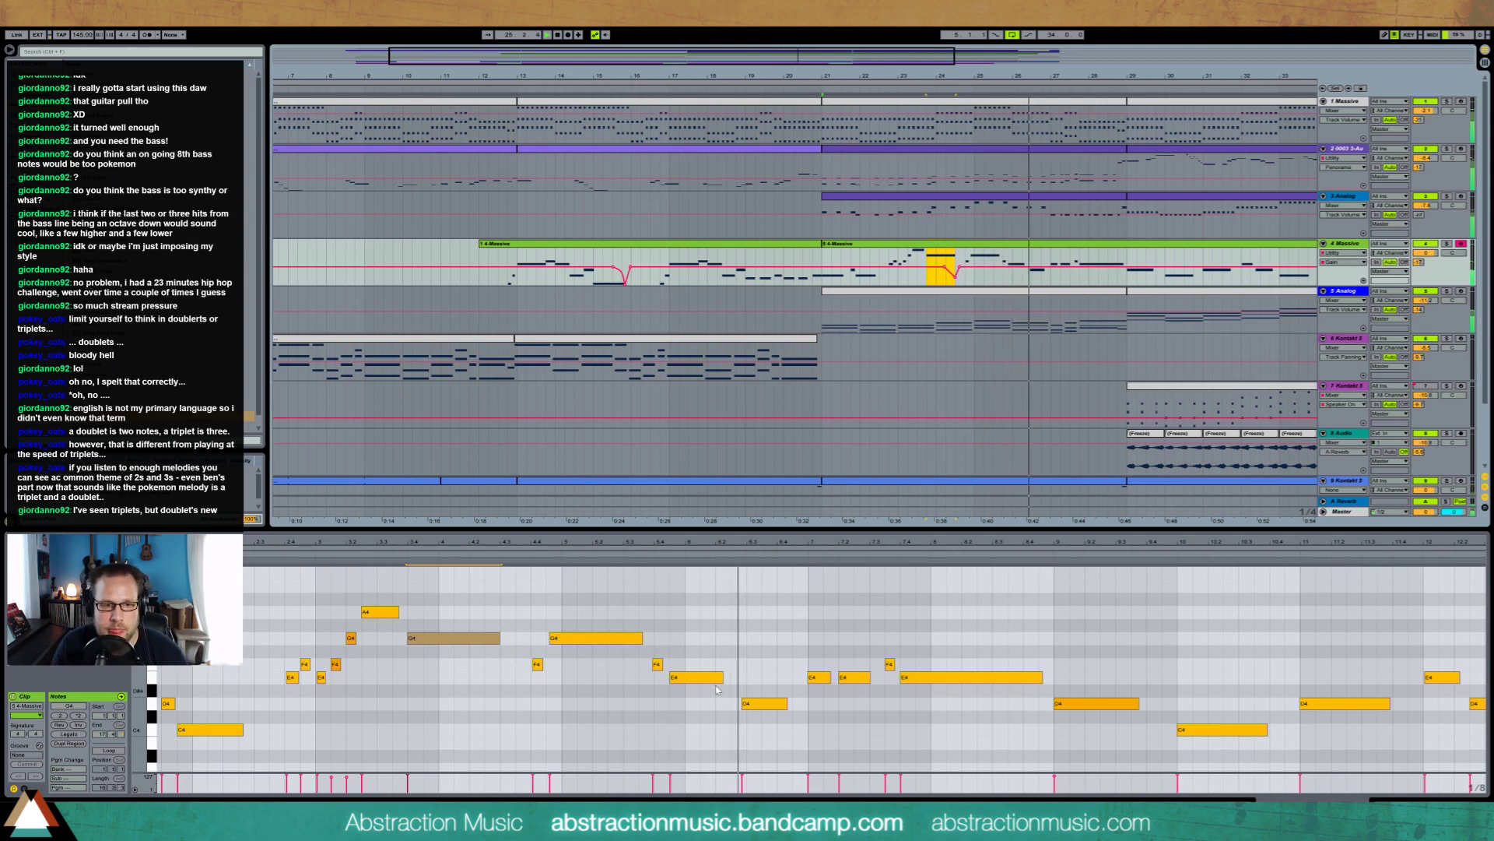
Nudge the long G4 near the clip's bar 5 slightly earlier and extend the D4 near bar 6 at both ends
{"action": "left_click", "coordinate": [599, 638]}
{"action": "key", "text": "ctrl+u"}
{"action": "left_click_drag", "start_coordinate": [778, 704], "coordinate": [792, 709]}
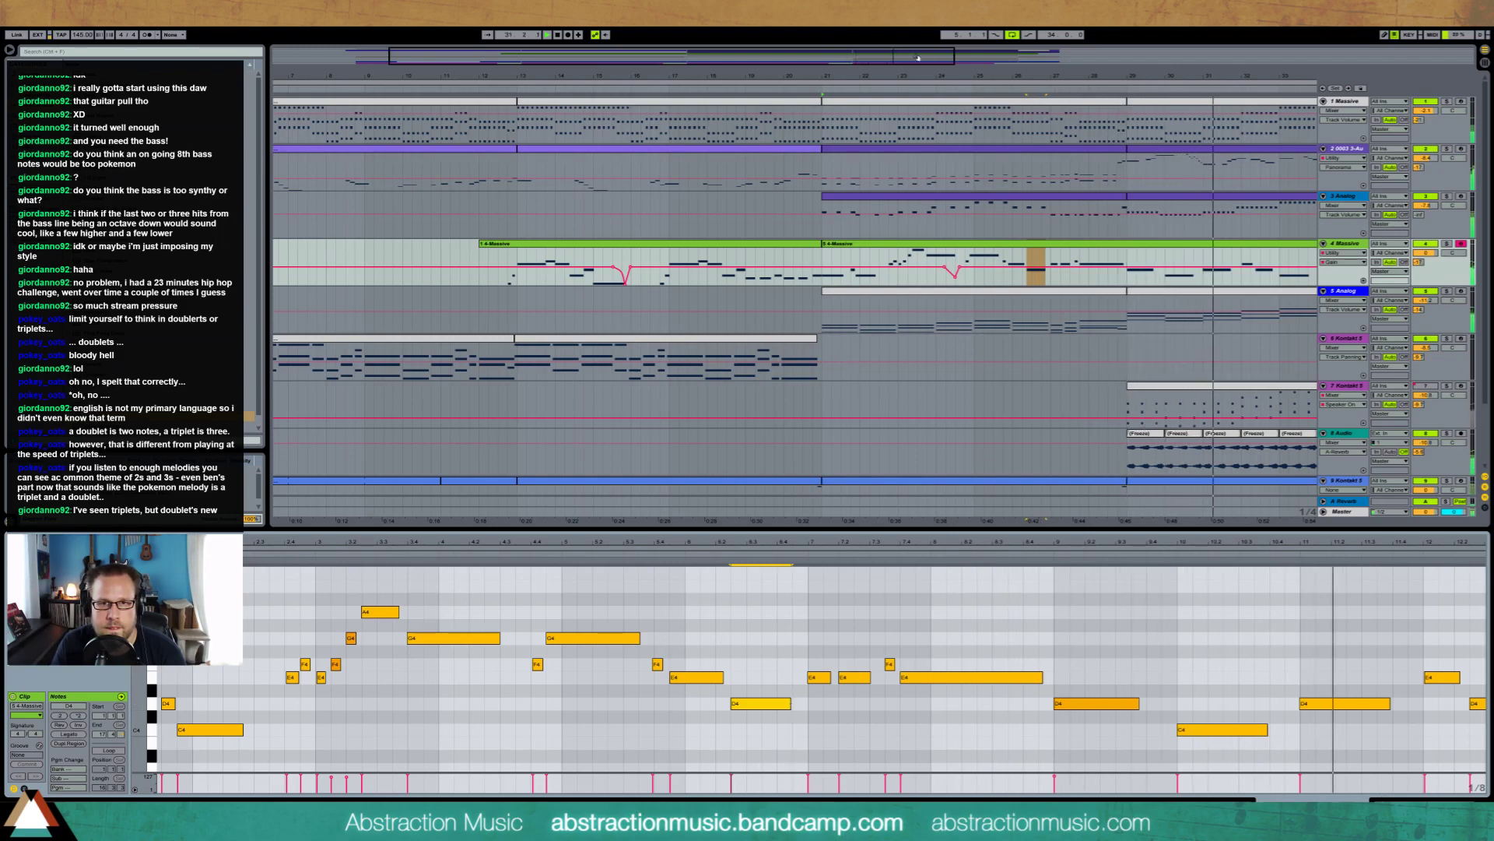
Lengthen the D4, C4 and D4 notes in the clip's bars 9 to 11 and the D4 in bar 12
{"action": "left_click_drag", "start_coordinate": [1187, 76], "coordinate": [728, 75]}
{"action": "left_click_drag", "start_coordinate": [1187, 670], "coordinate": [811, 755]}
{"action": "key", "text": "shift+Right"}
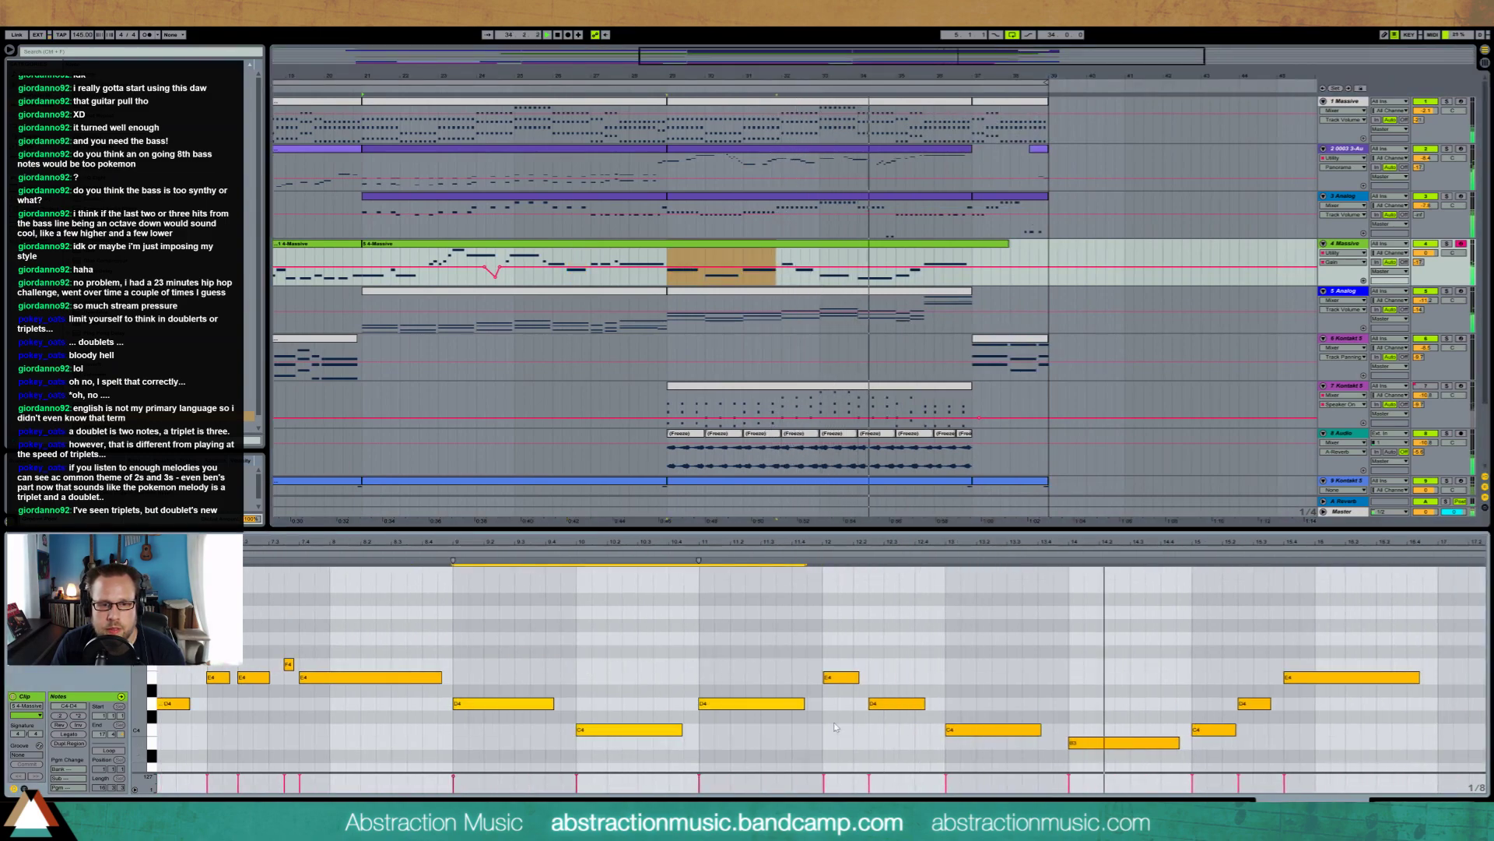
{"action": "left_click", "coordinate": [895, 703]}
{"action": "key", "text": "shift+Right"}
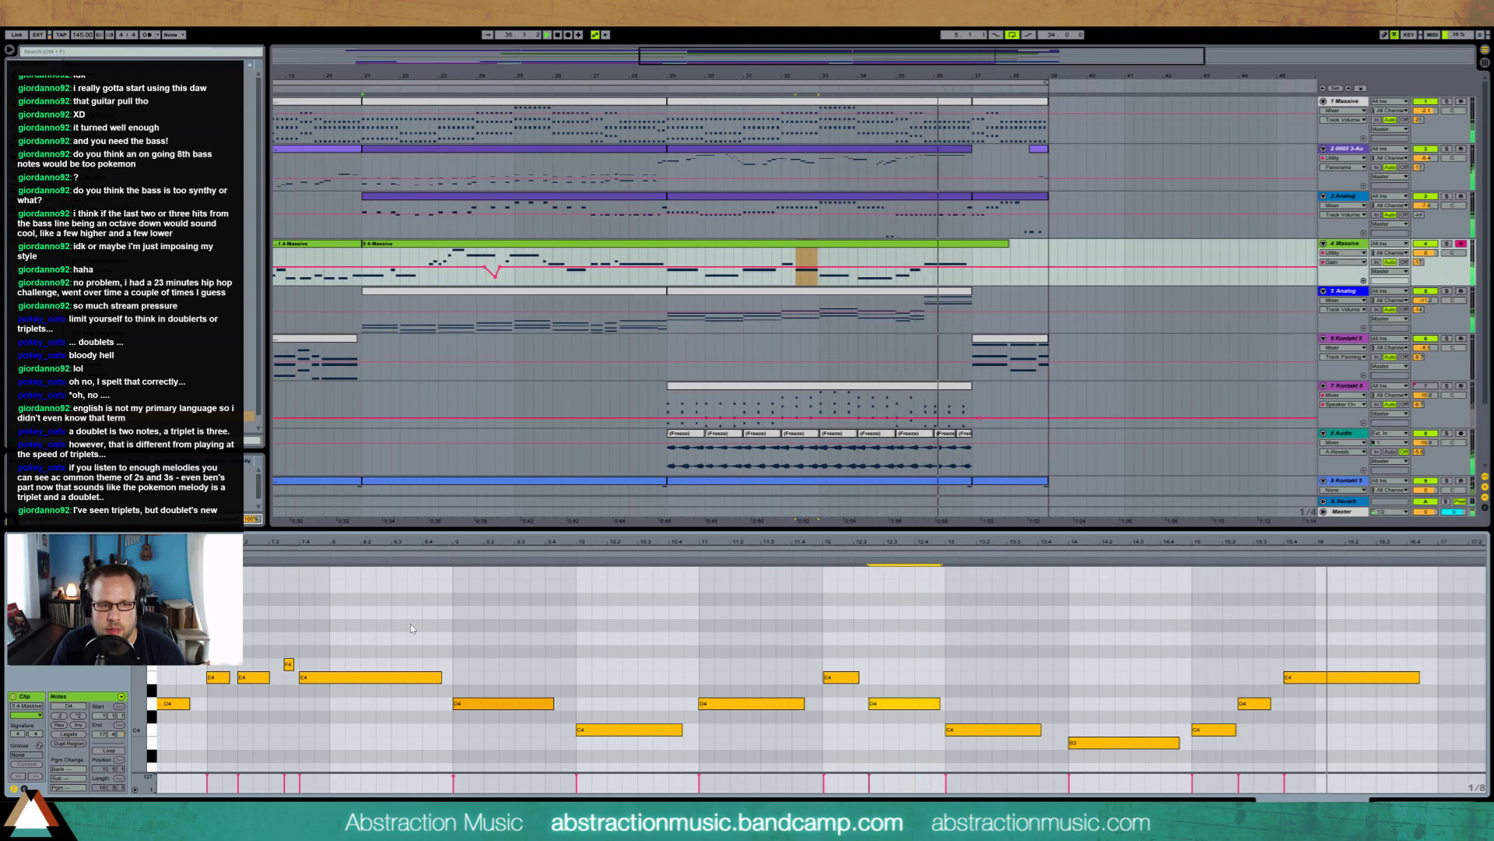
Transpose all notes from the clip's bar 9 onward down an octave and play the section
{"action": "left_click_drag", "start_coordinate": [502, 619], "coordinate": [1333, 770]}
{"action": "key", "text": "shift+Down"}
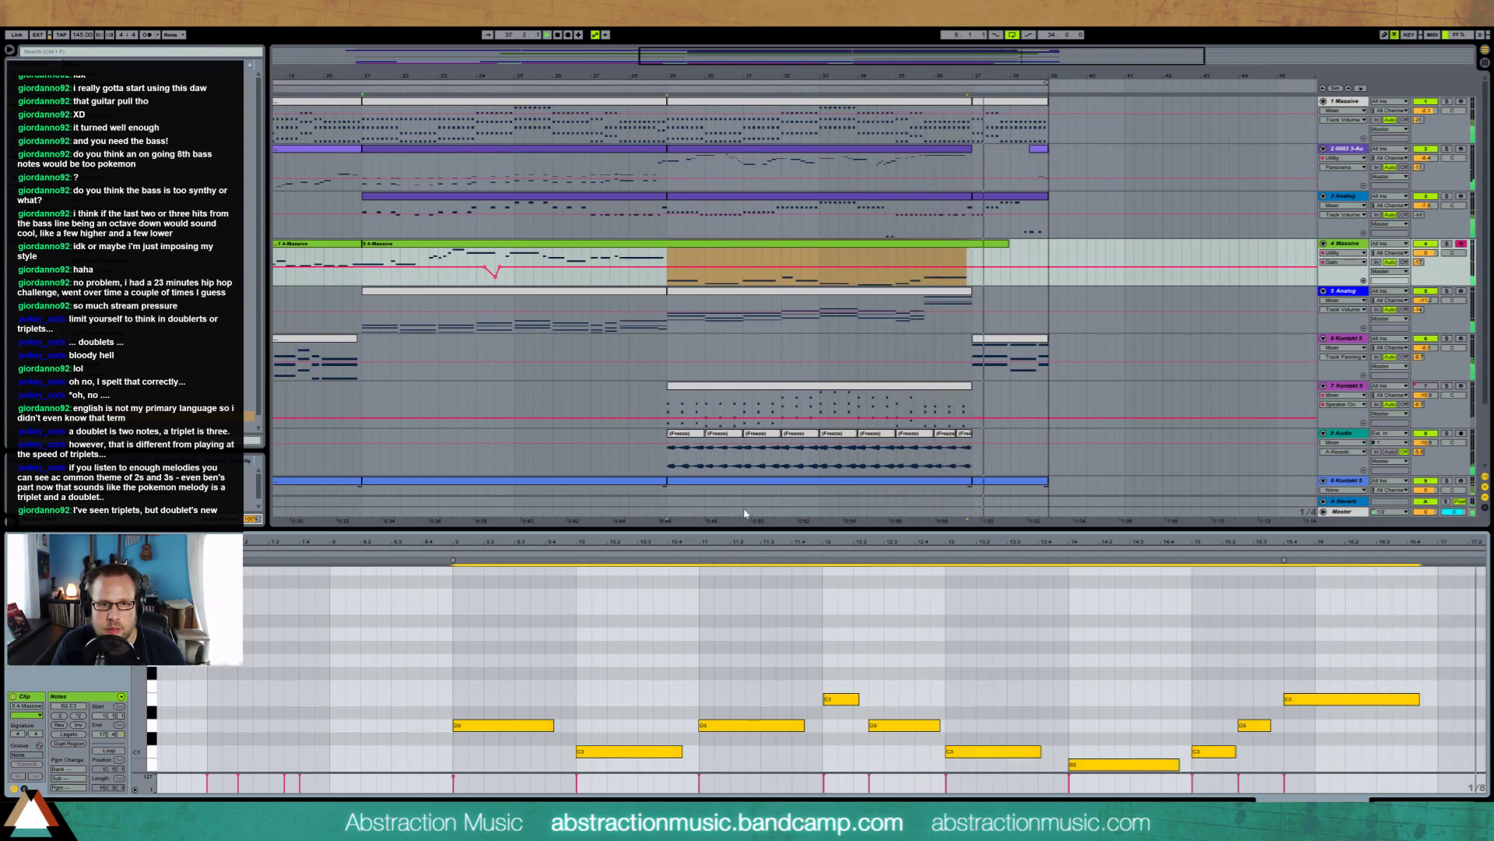
{"action": "key", "text": "space"}
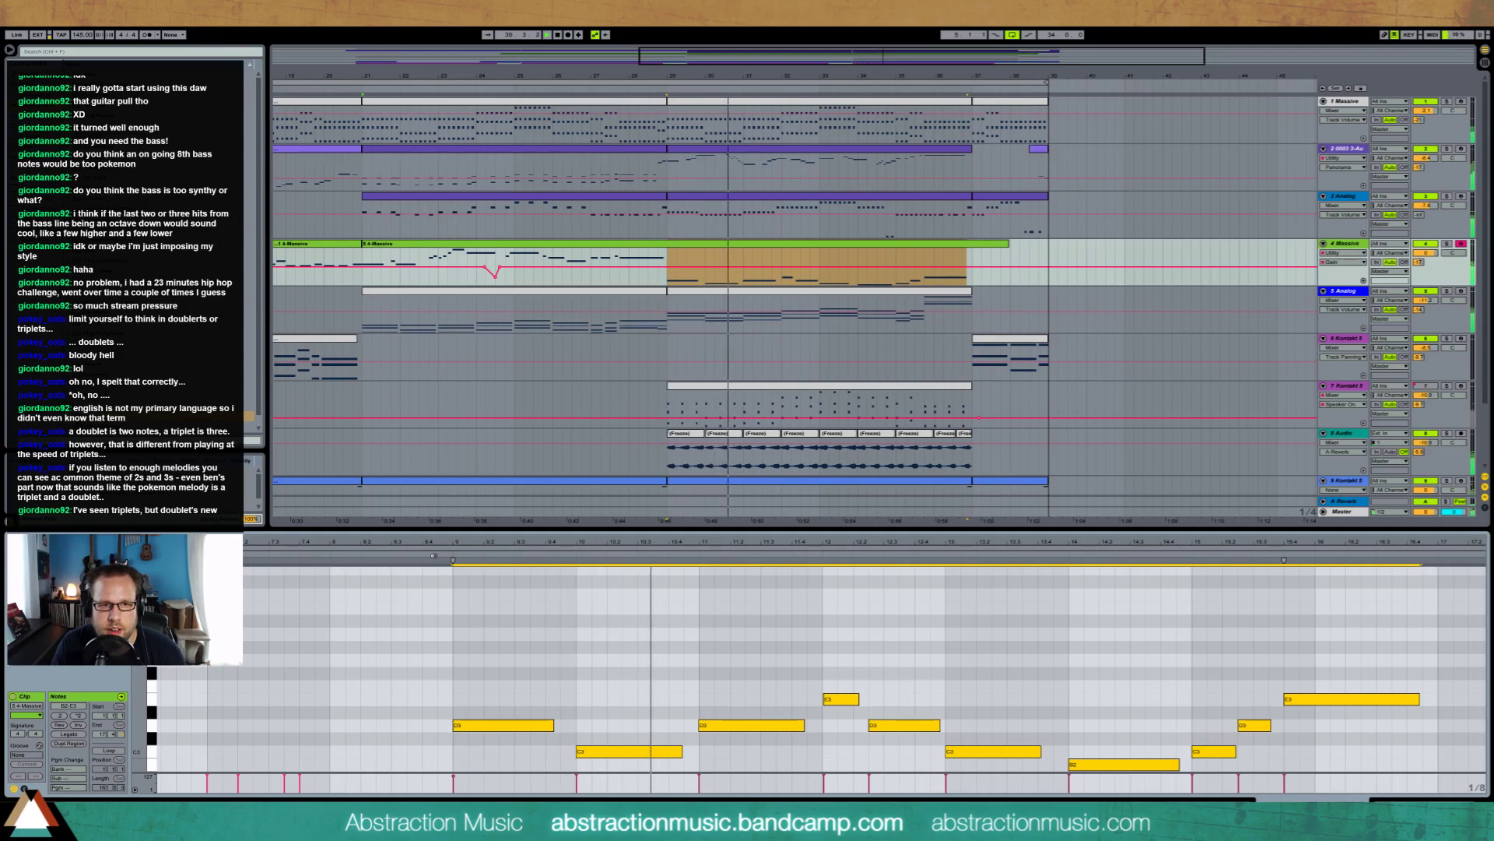
Delete the transposed notes from the clip's bar 9 onward and trim the clip to end at arrangement bar 29
{"action": "key", "text": "Delete"}
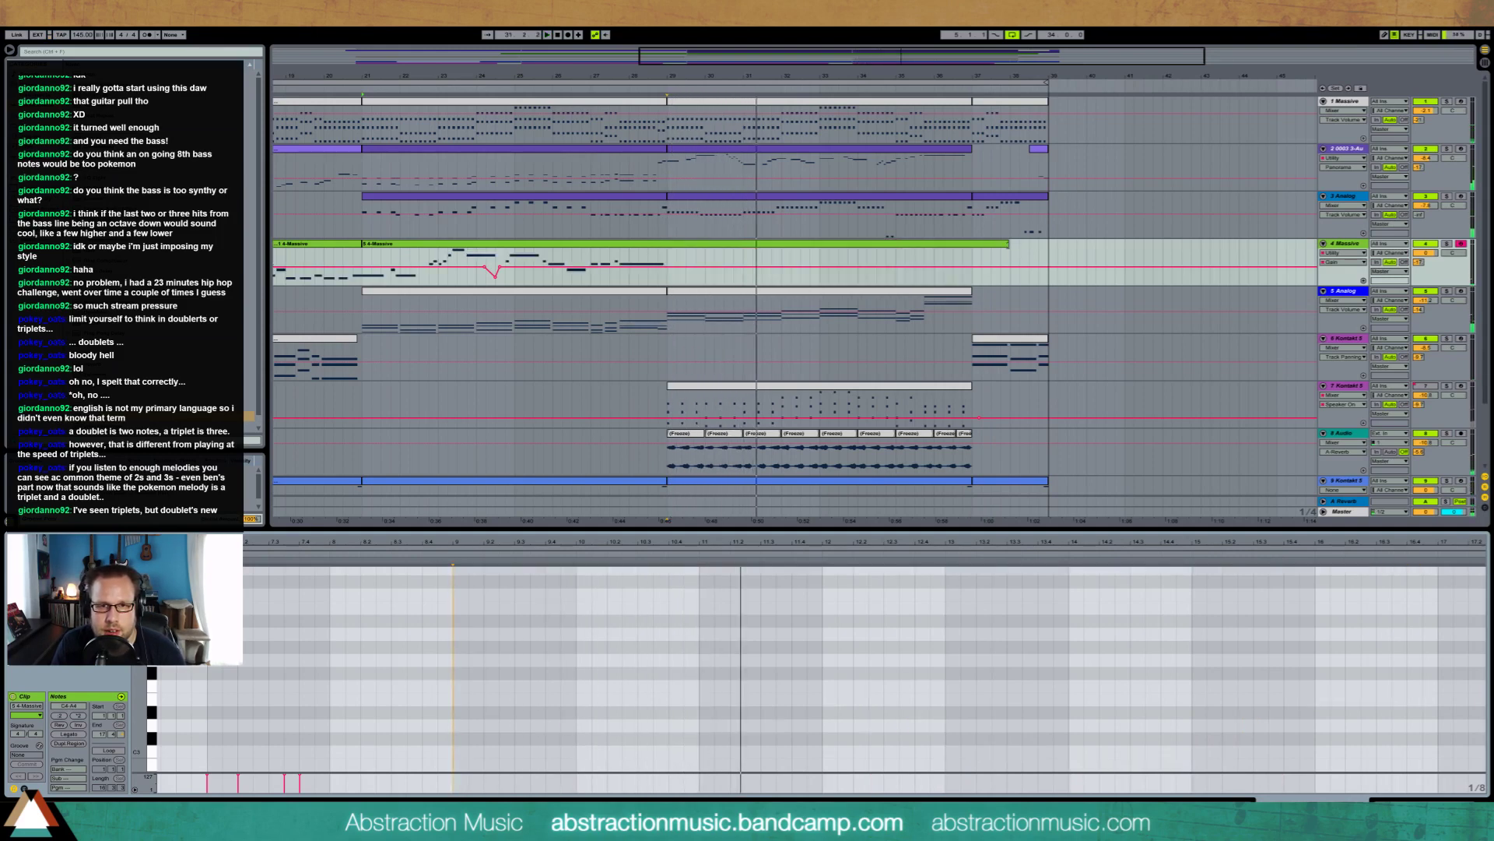
{"action": "key", "text": "space"}
{"action": "left_click_drag", "start_coordinate": [1009, 265], "coordinate": [667, 269]}
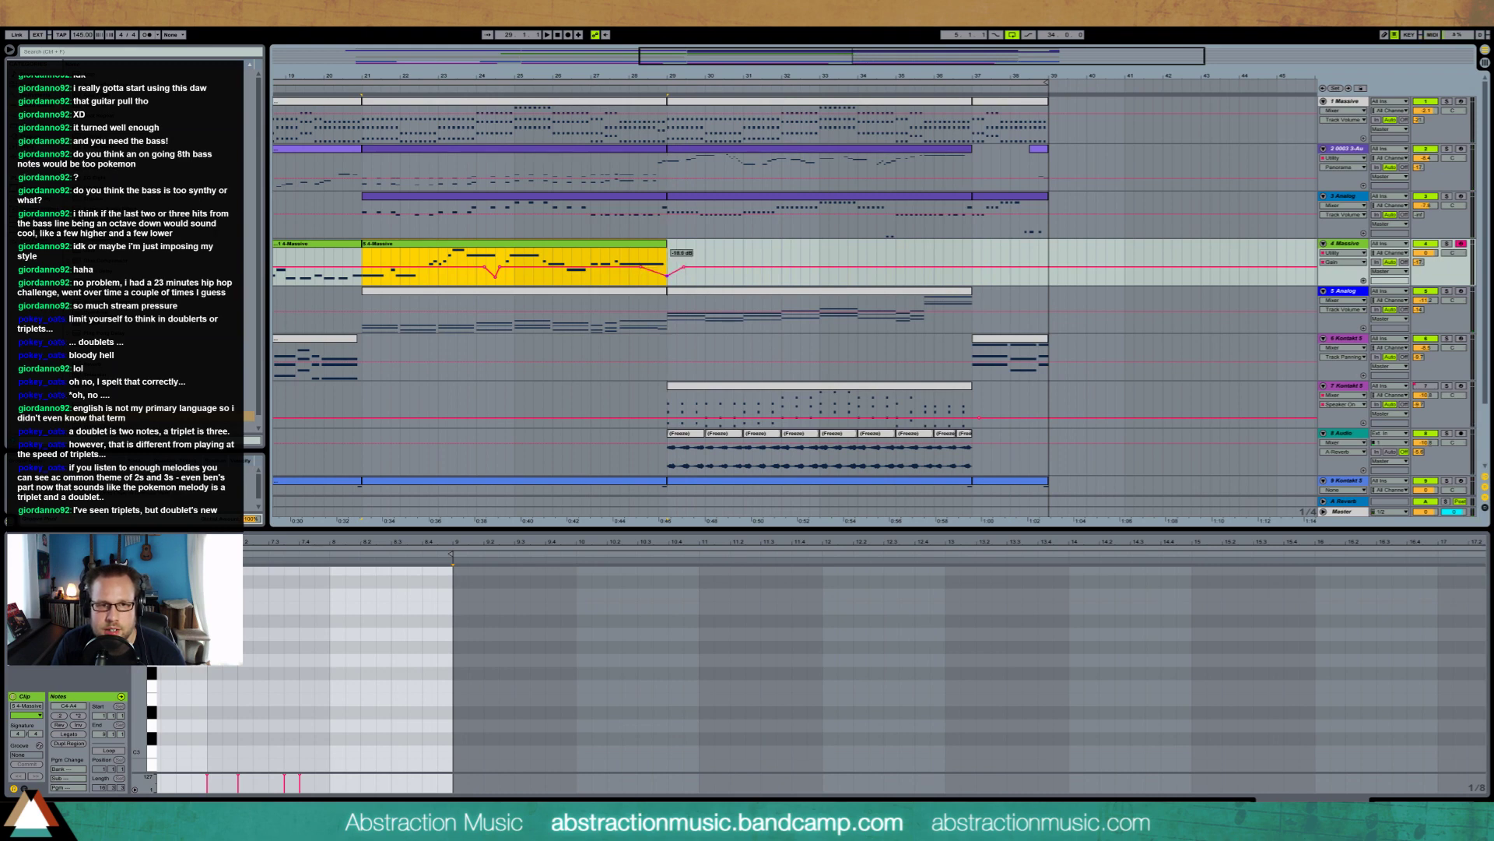
Shape a gain automation dip around bar 29 at the clip's end and show the whole arrangement with the device chain
{"action": "left_click", "coordinate": [675, 260]}
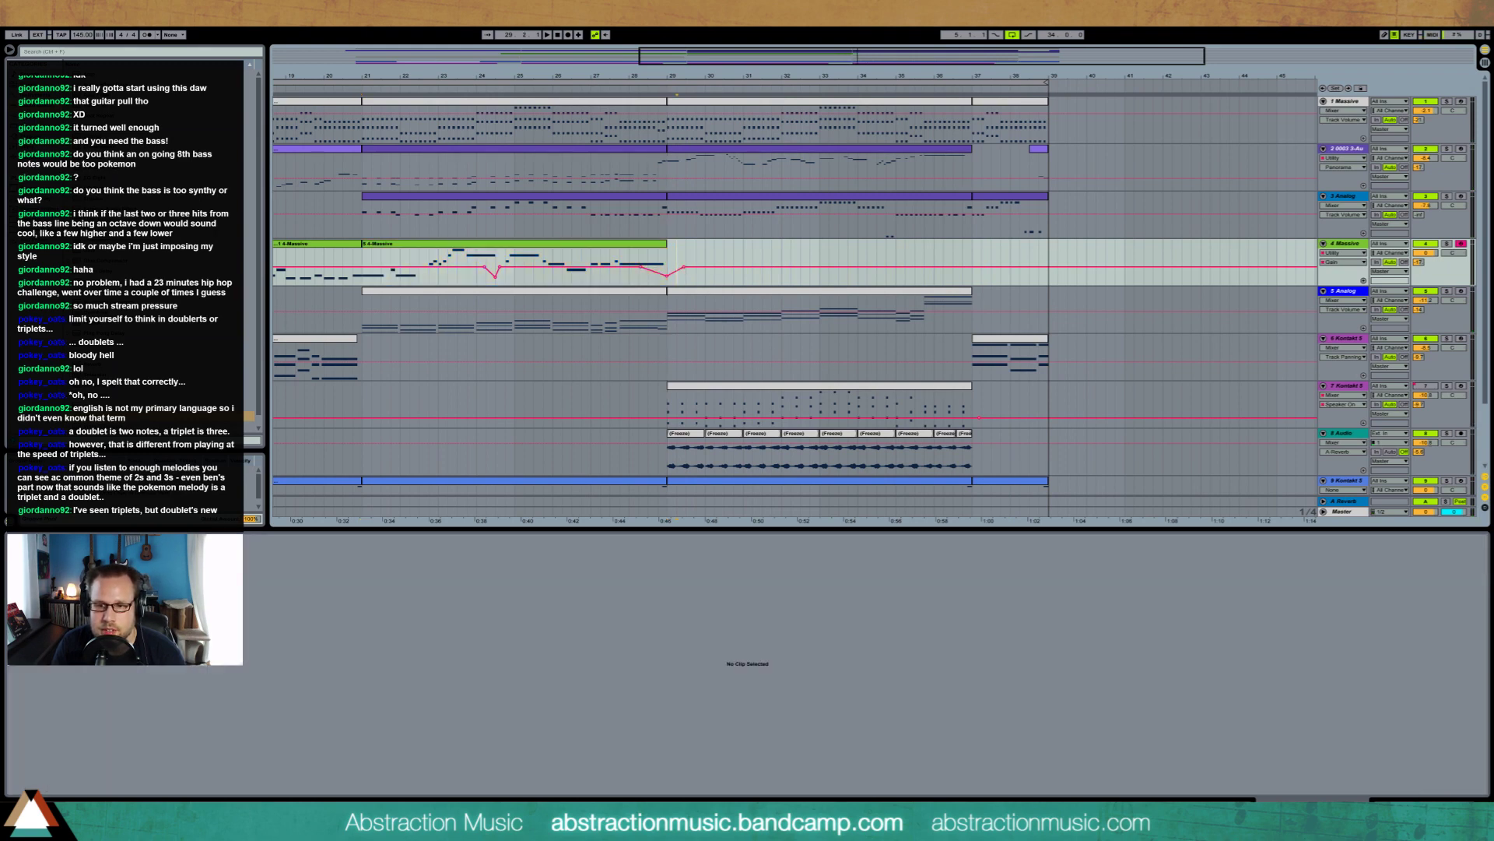
{"action": "key", "text": "shift+Tab"}
{"action": "left_click_drag", "start_coordinate": [927, 52], "coordinate": [927, 29]}
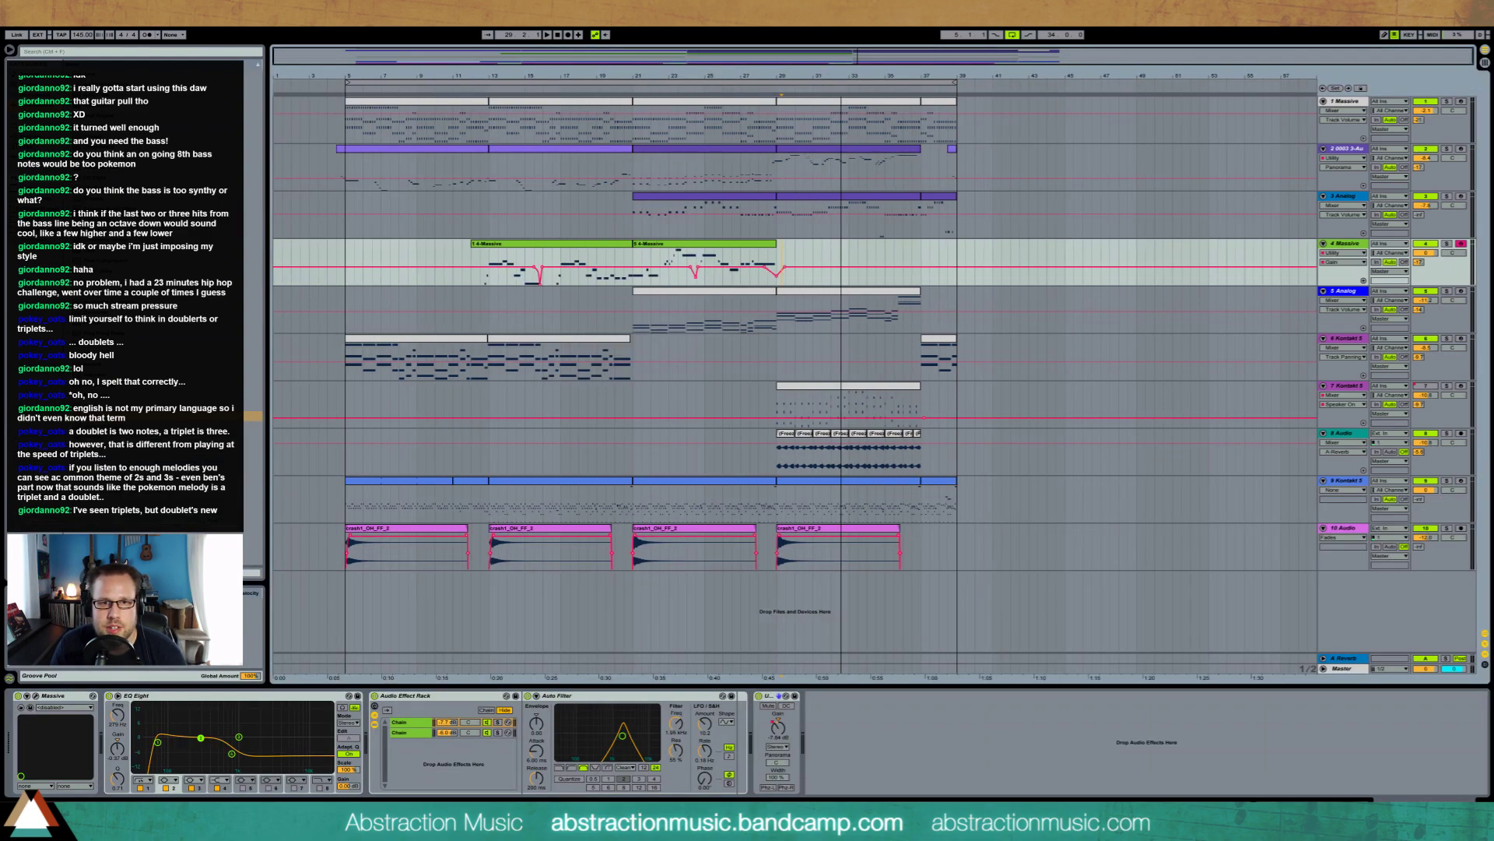
Save the Live set in the 2 Hour Tracks 2016 folder as "2016-07-20 PocketManz" and delete the temporary recording files
{"action": "key", "text": "ctrl+s"}
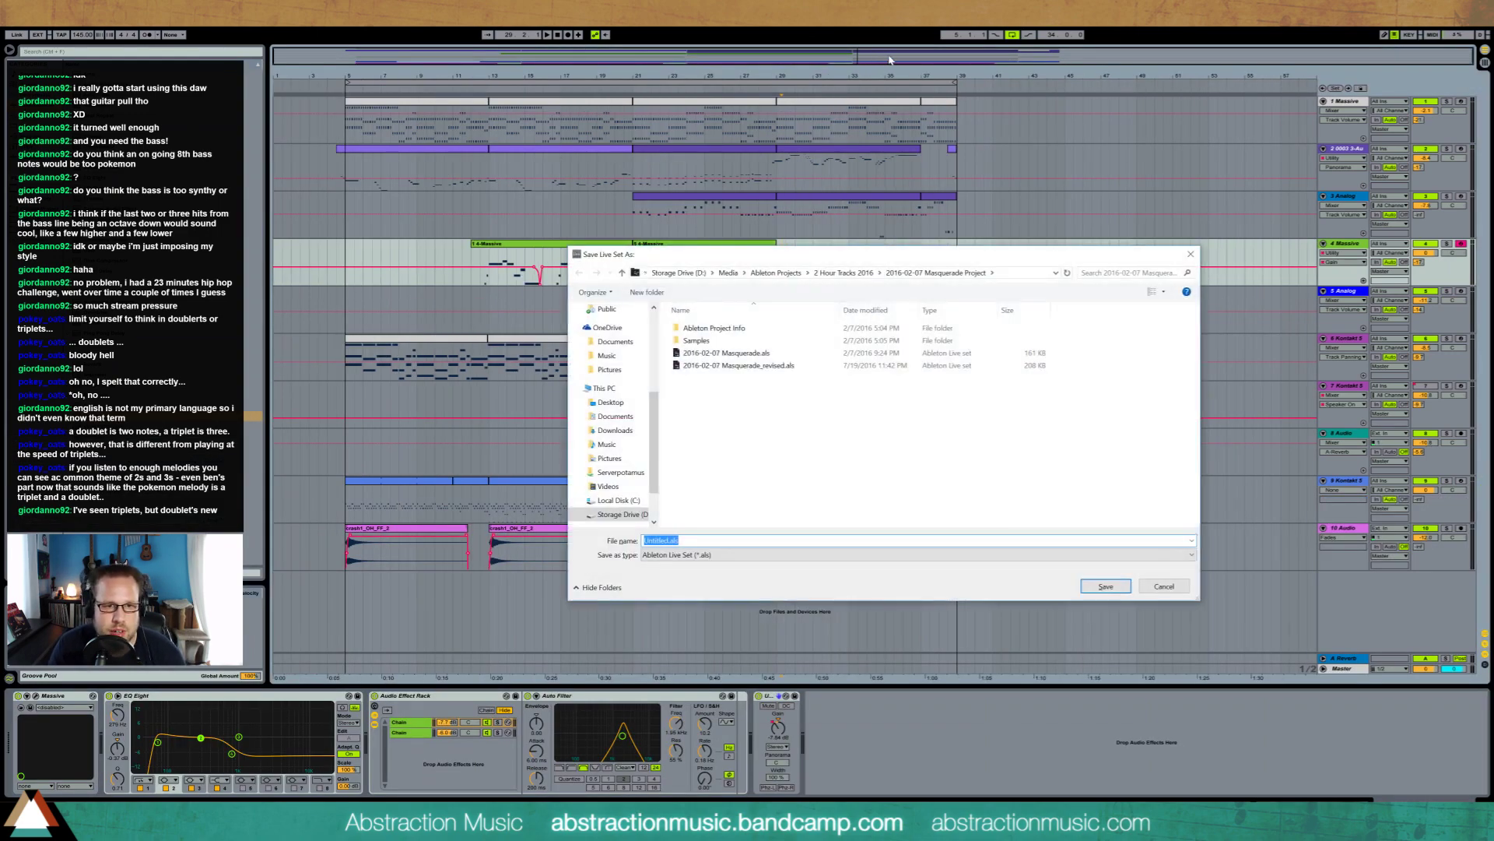
{"action": "left_click", "coordinate": [846, 273]}
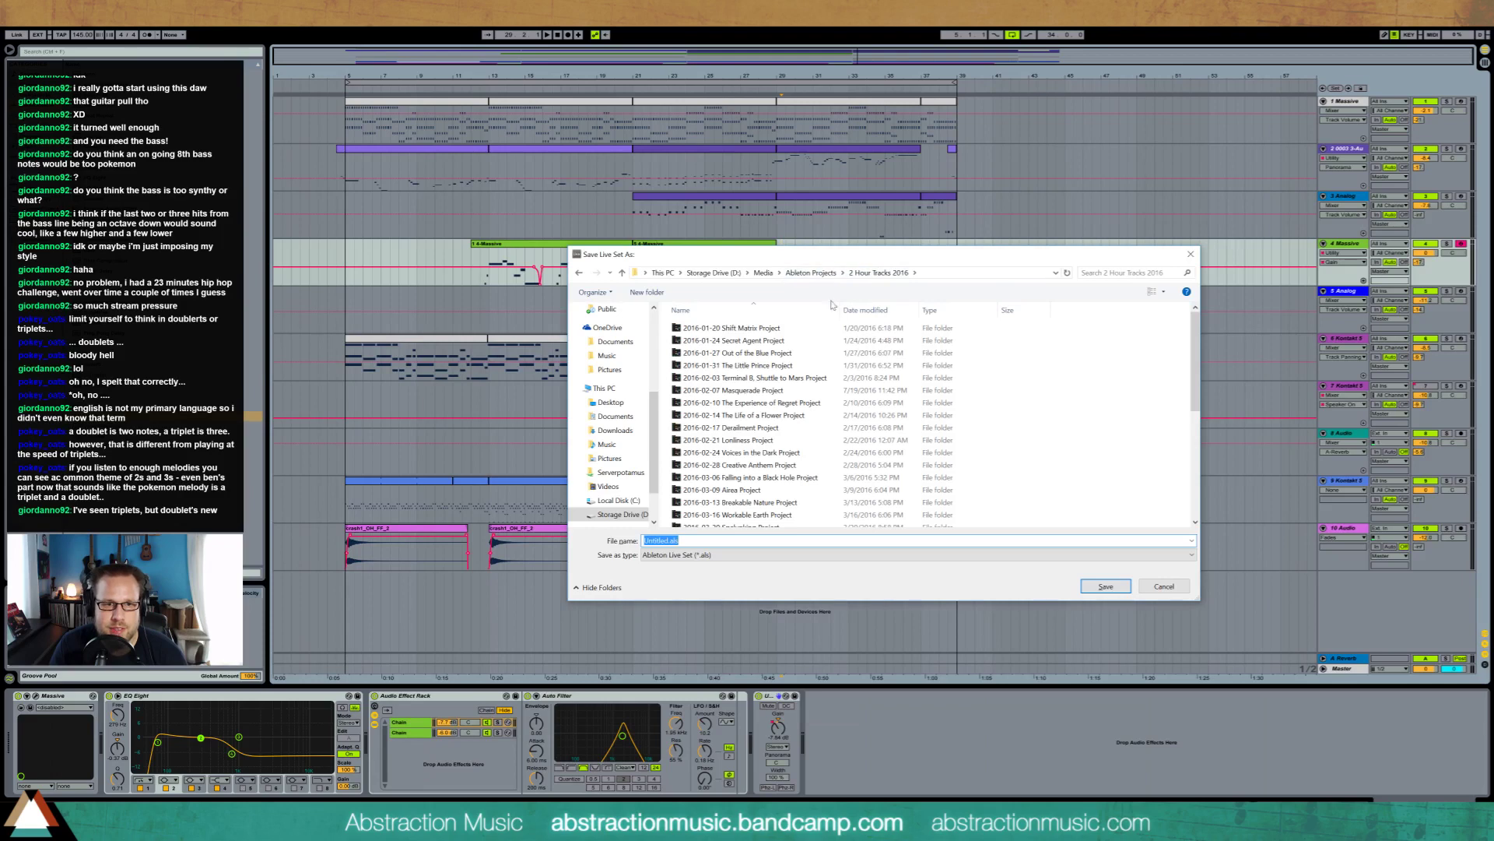
{"action": "type", "text": "2016"}
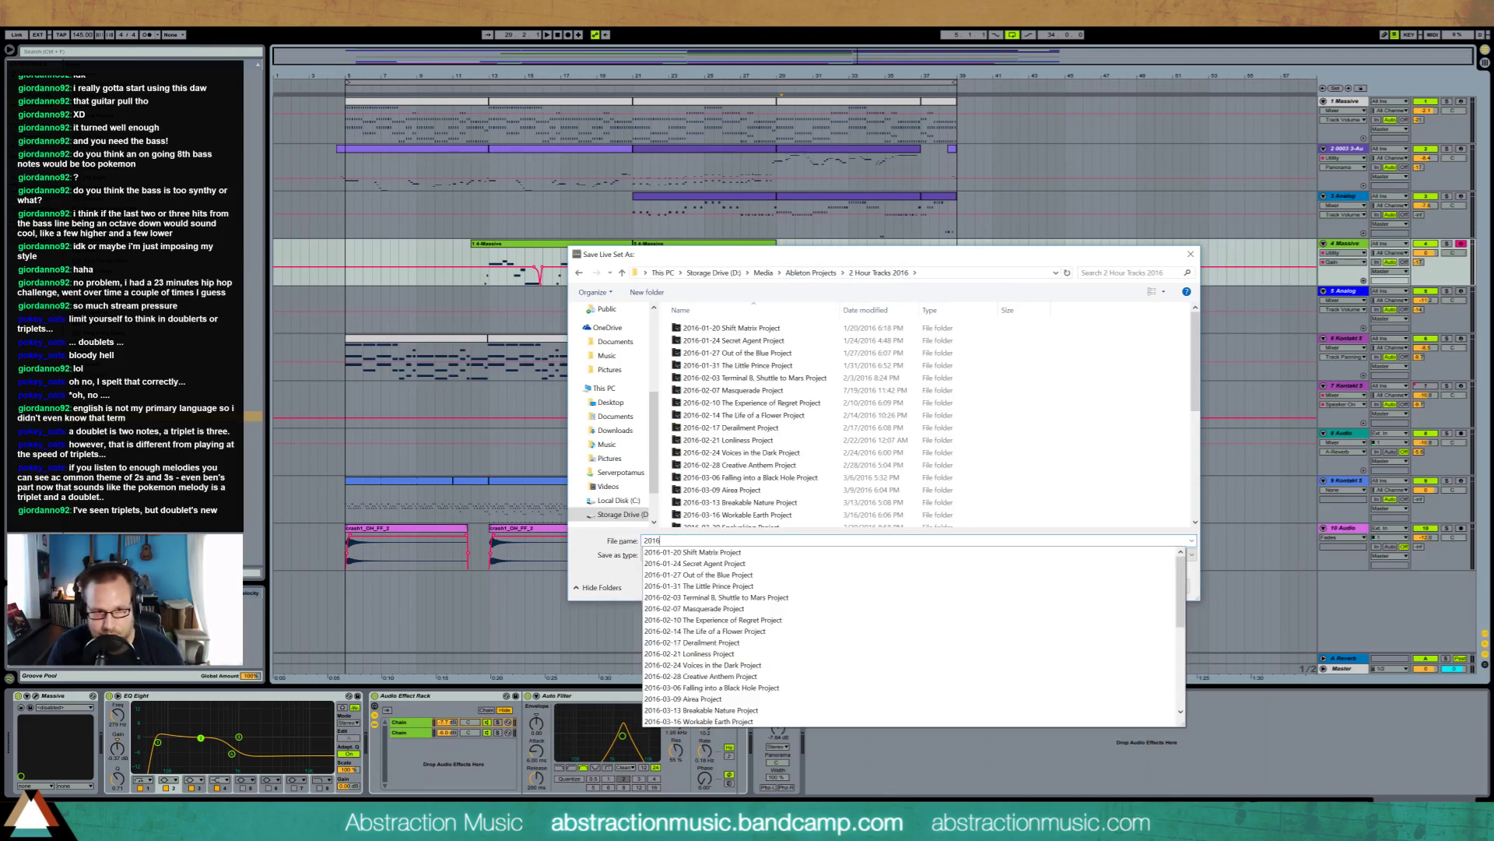
{"action": "type", "text": "-07"}
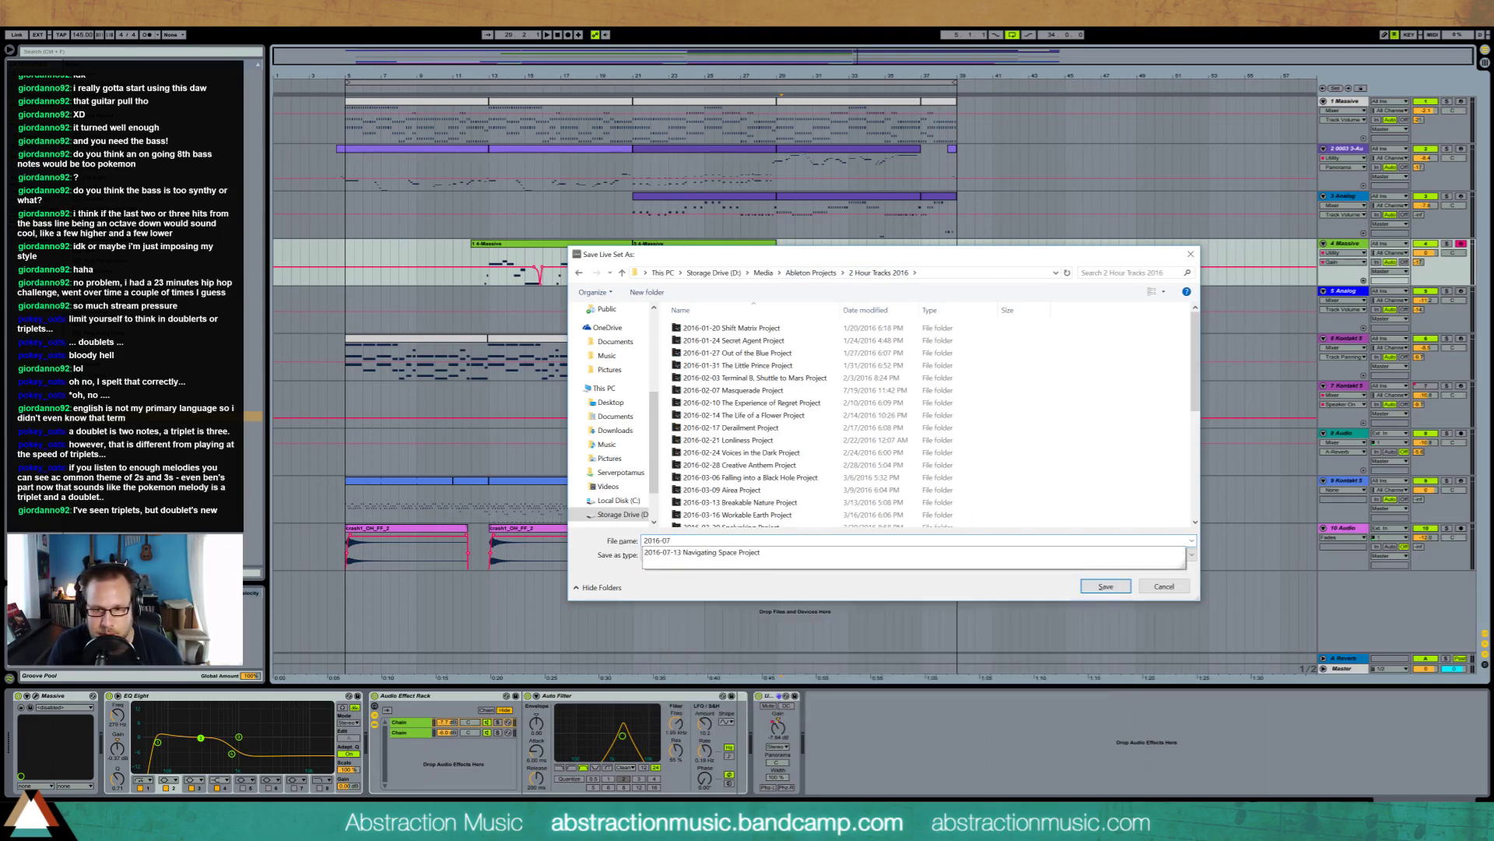
{"action": "type", "text": "-"}
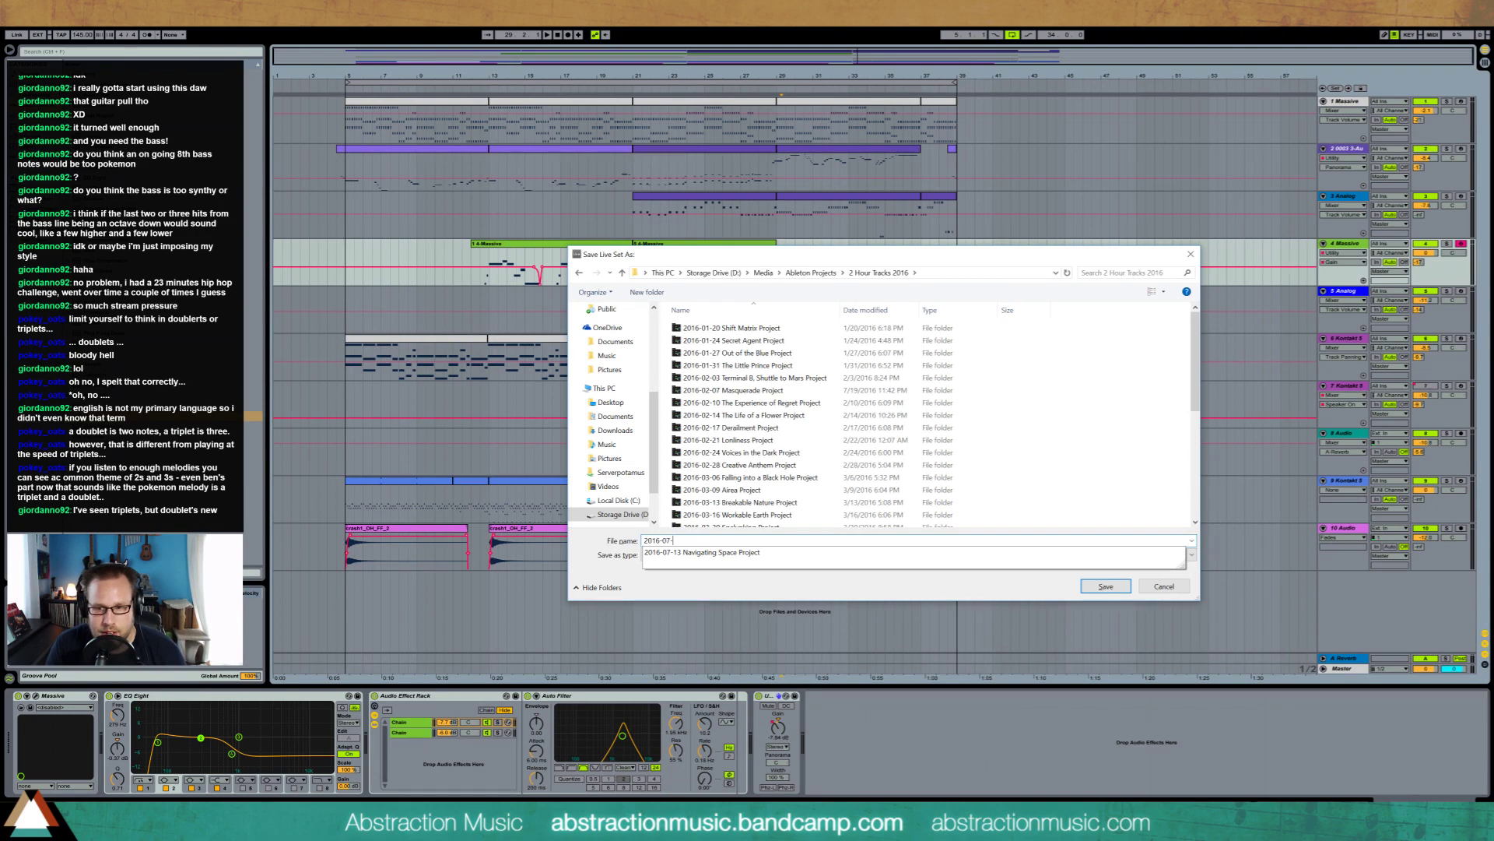
{"action": "type", "text": "20"}
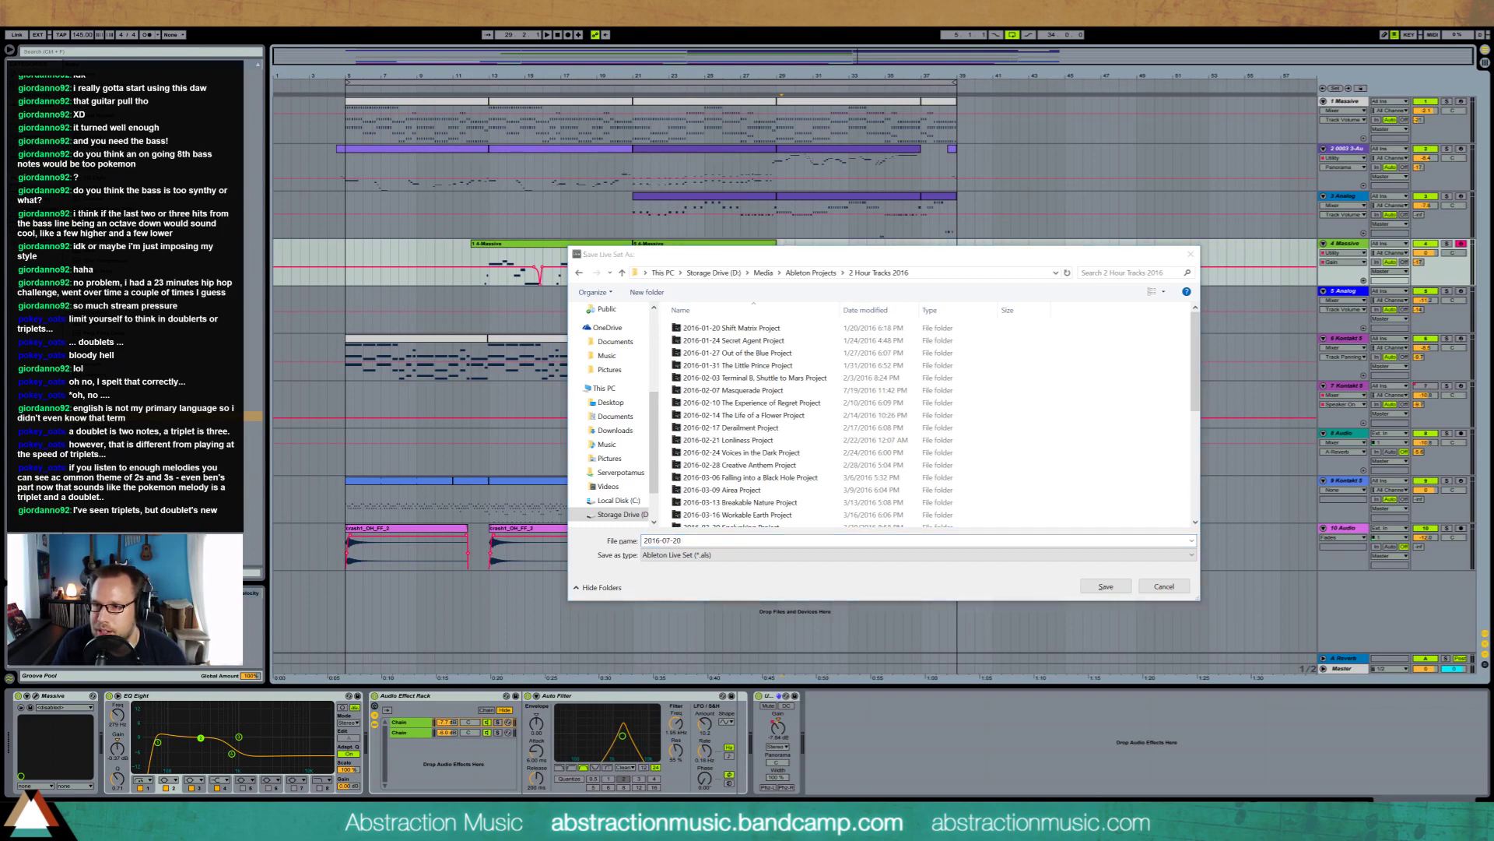
{"action": "key", "text": "Tab"}
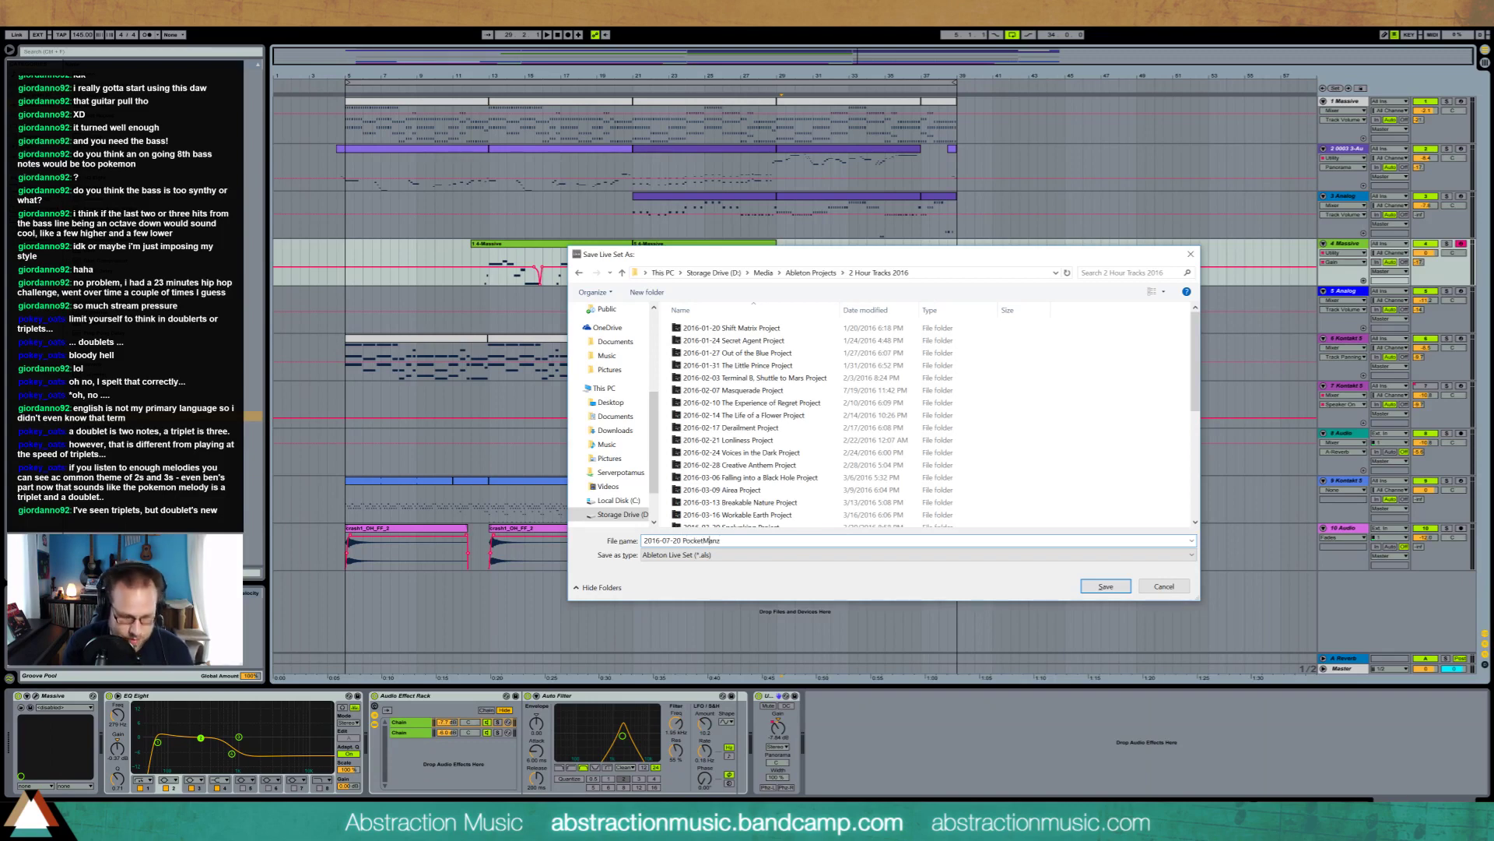
{"action": "key", "text": "Return"}
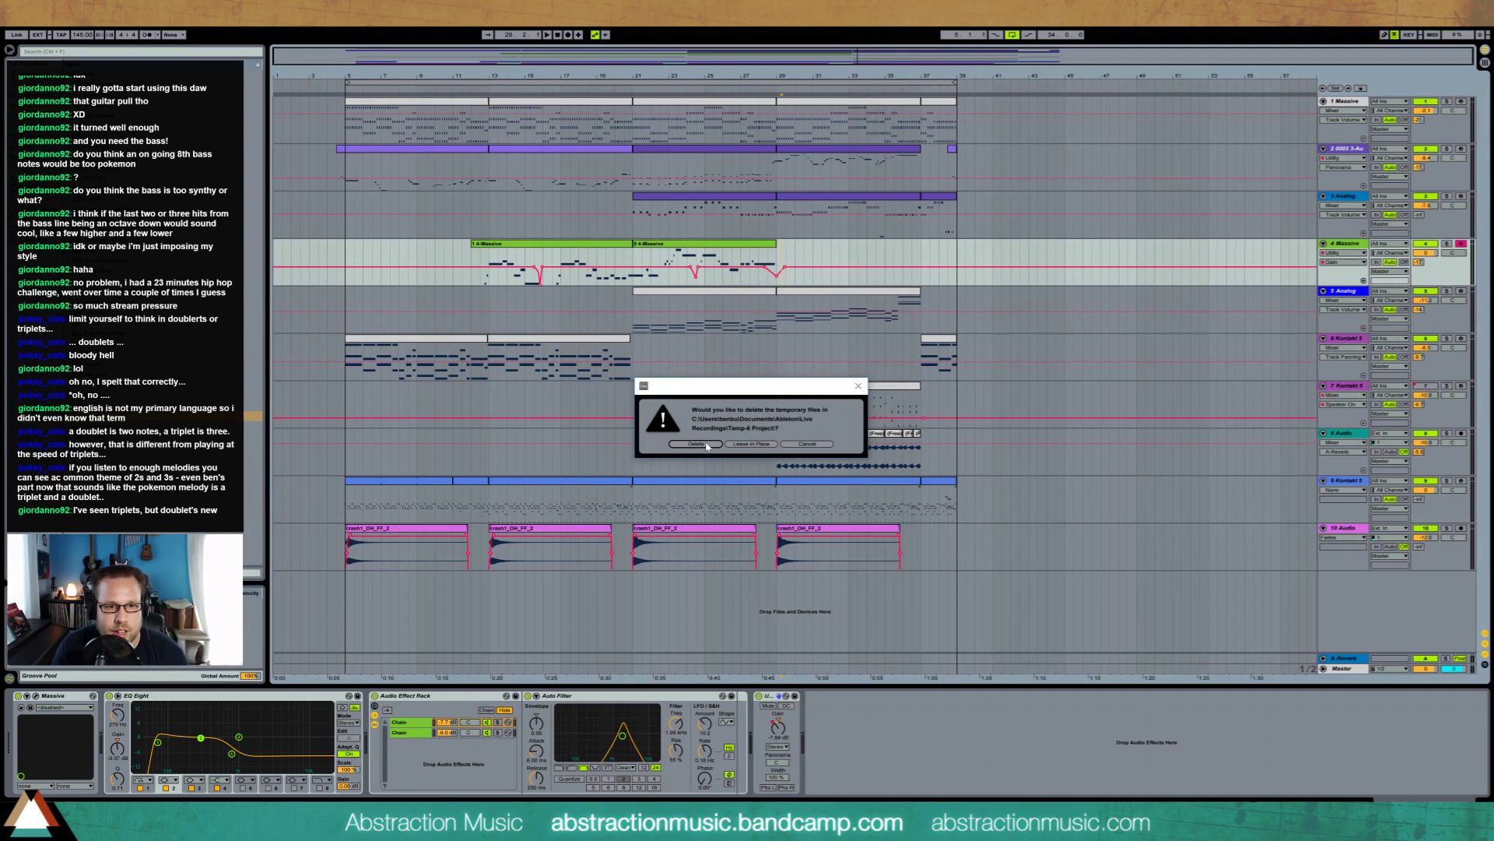
{"action": "left_click", "coordinate": [696, 444]}
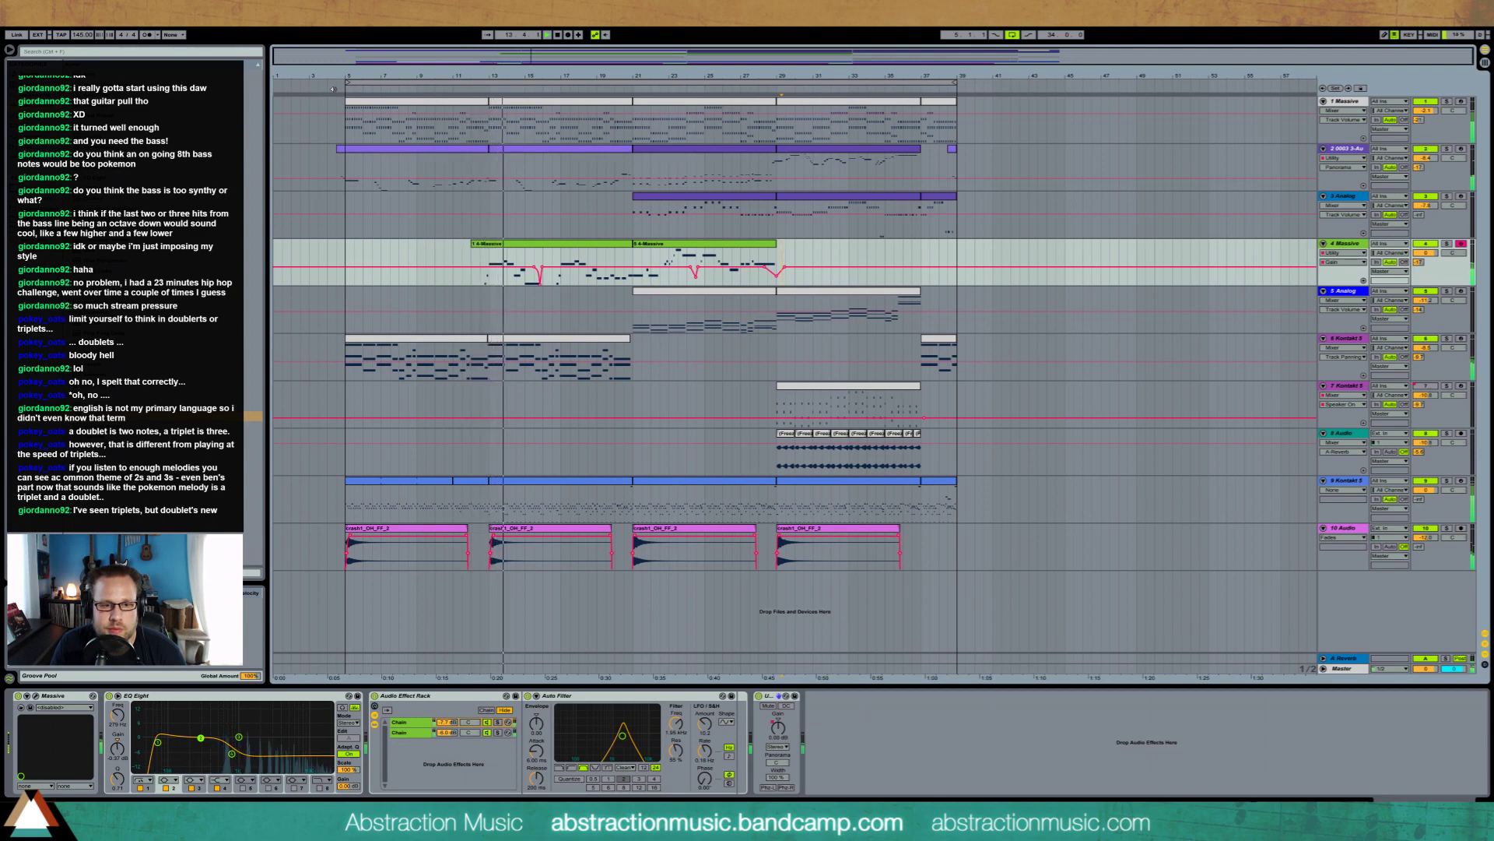
Reshape the master chain's EQ Eight curve during playback, dipping the mids and slightly lowering the high band
{"action": "left_click", "coordinate": [1342, 669]}
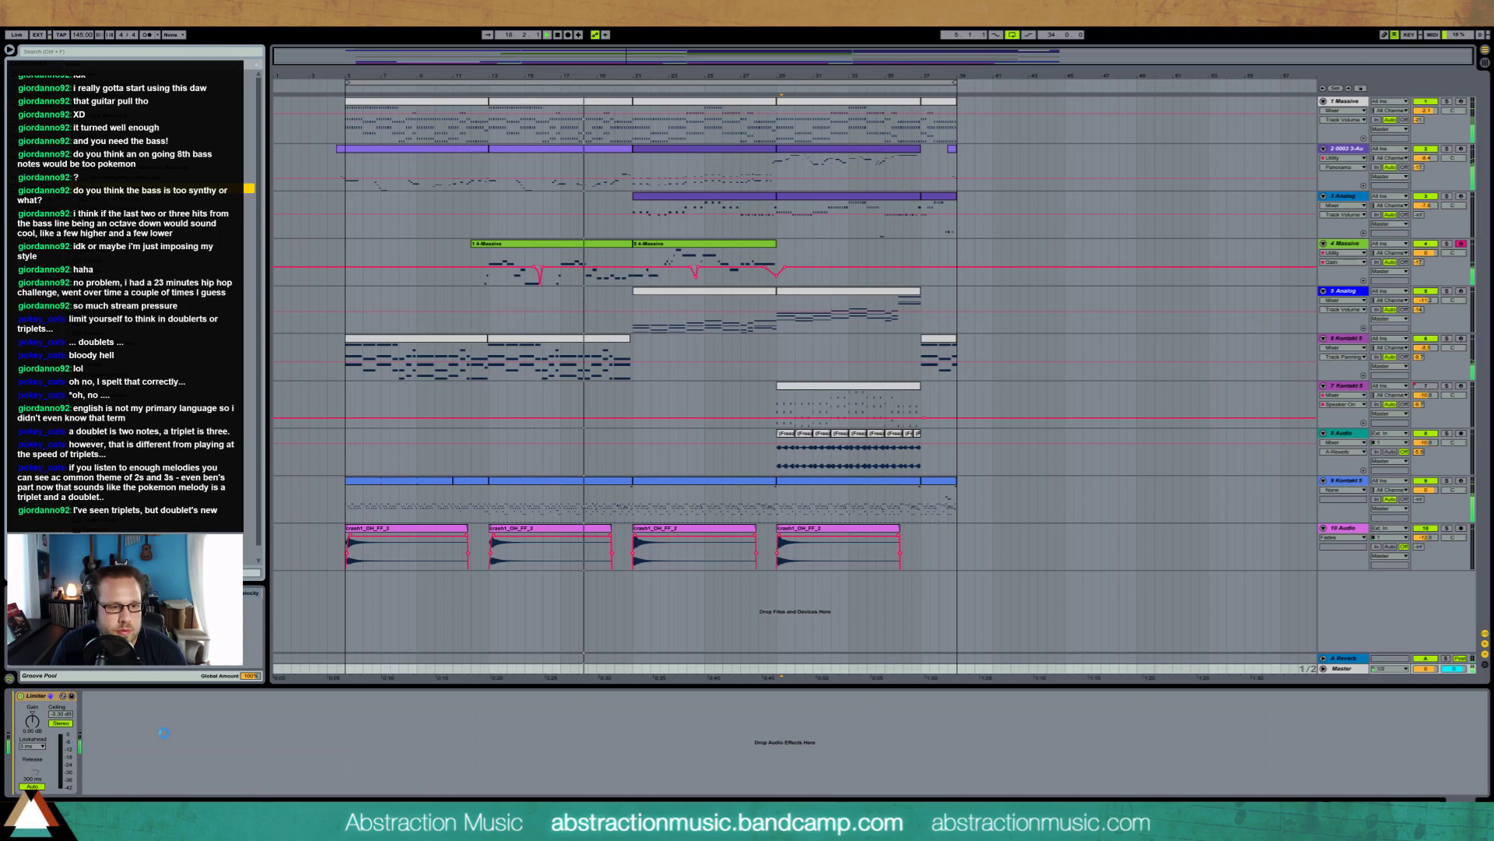
{"action": "scroll", "coordinate": [191, 729], "scroll_direction": "left", "scroll_amount": 5}
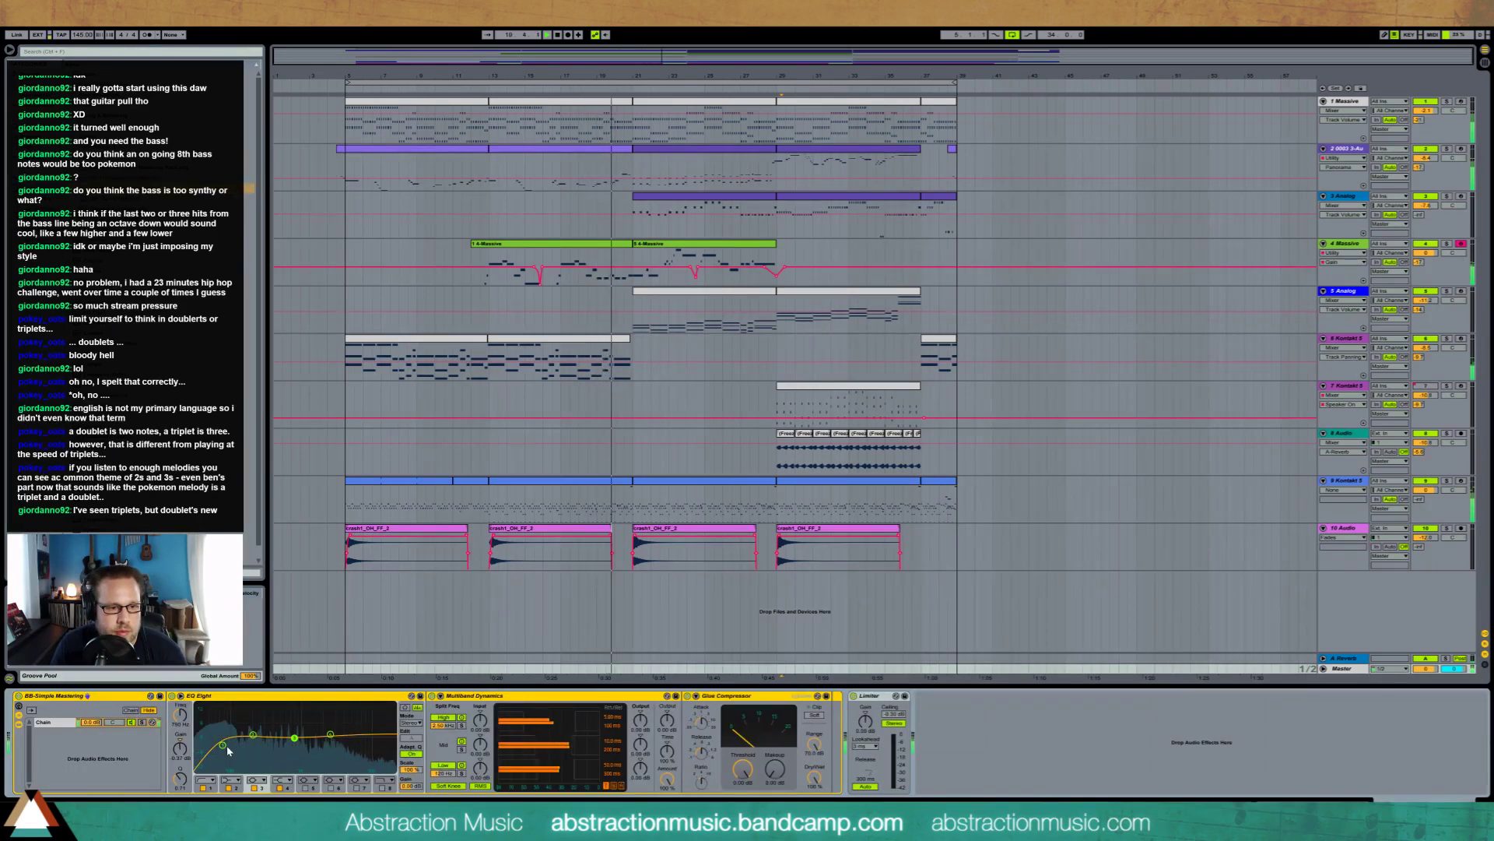
{"action": "left_click_drag", "start_coordinate": [223, 745], "coordinate": [255, 733]}
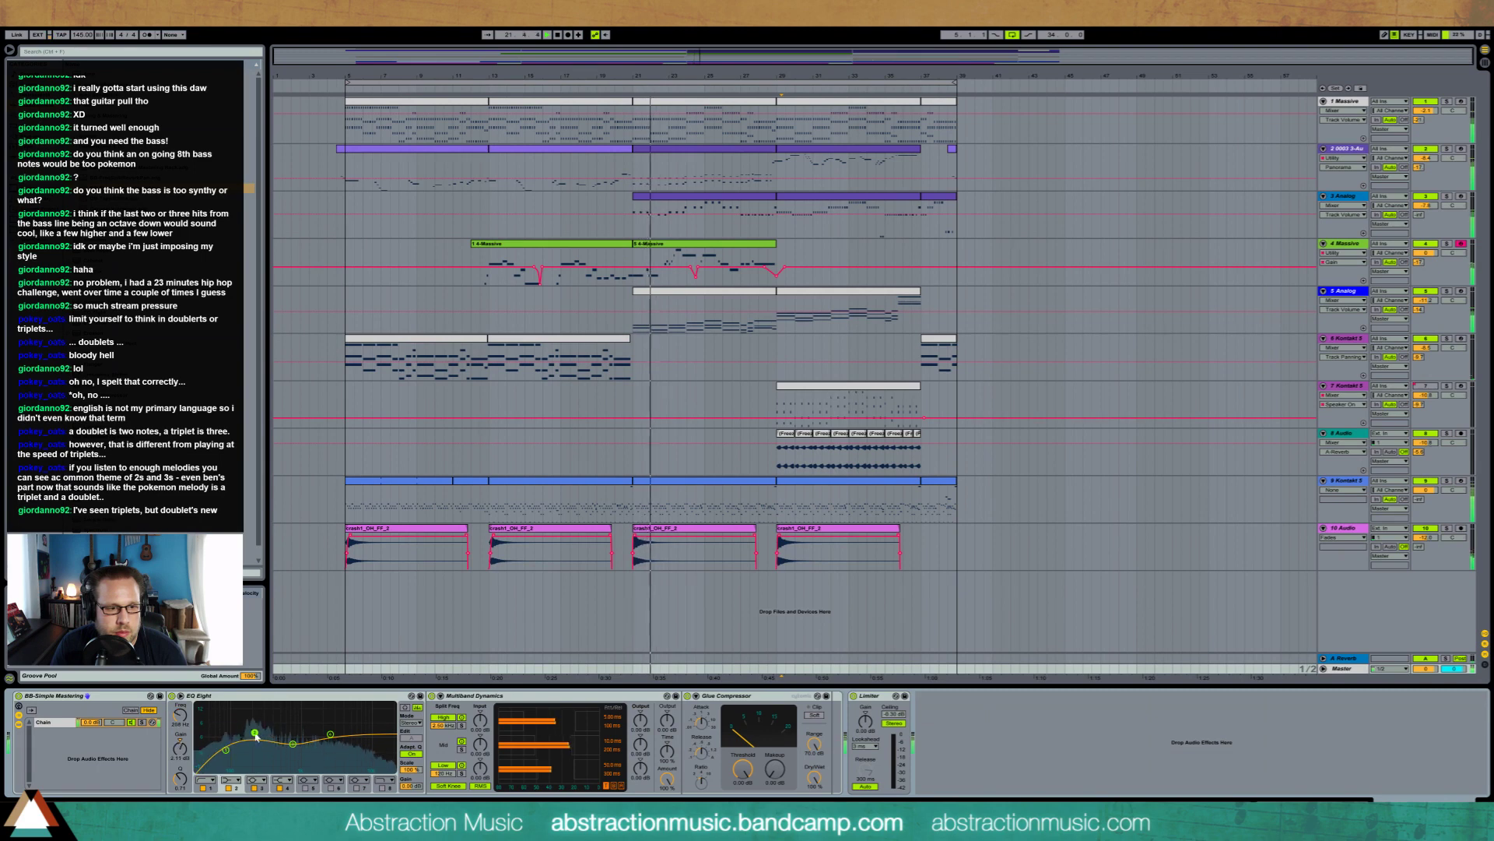
{"action": "left_click", "coordinate": [330, 734]}
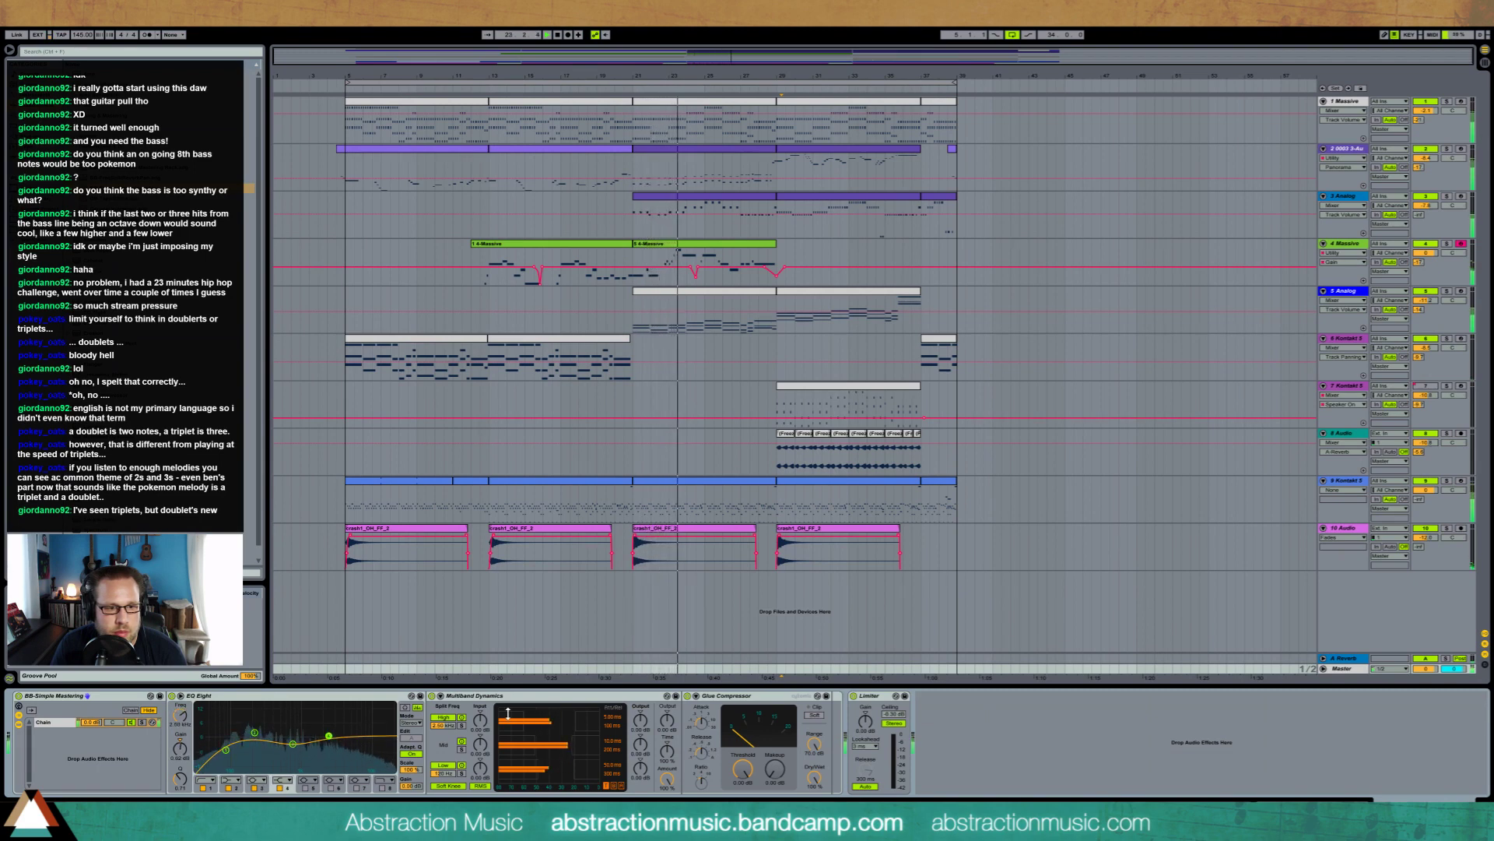
Lower the Massive lead's gain automation just after bar 29 so it stays down past the clip's end
{"action": "left_click", "coordinate": [752, 248]}
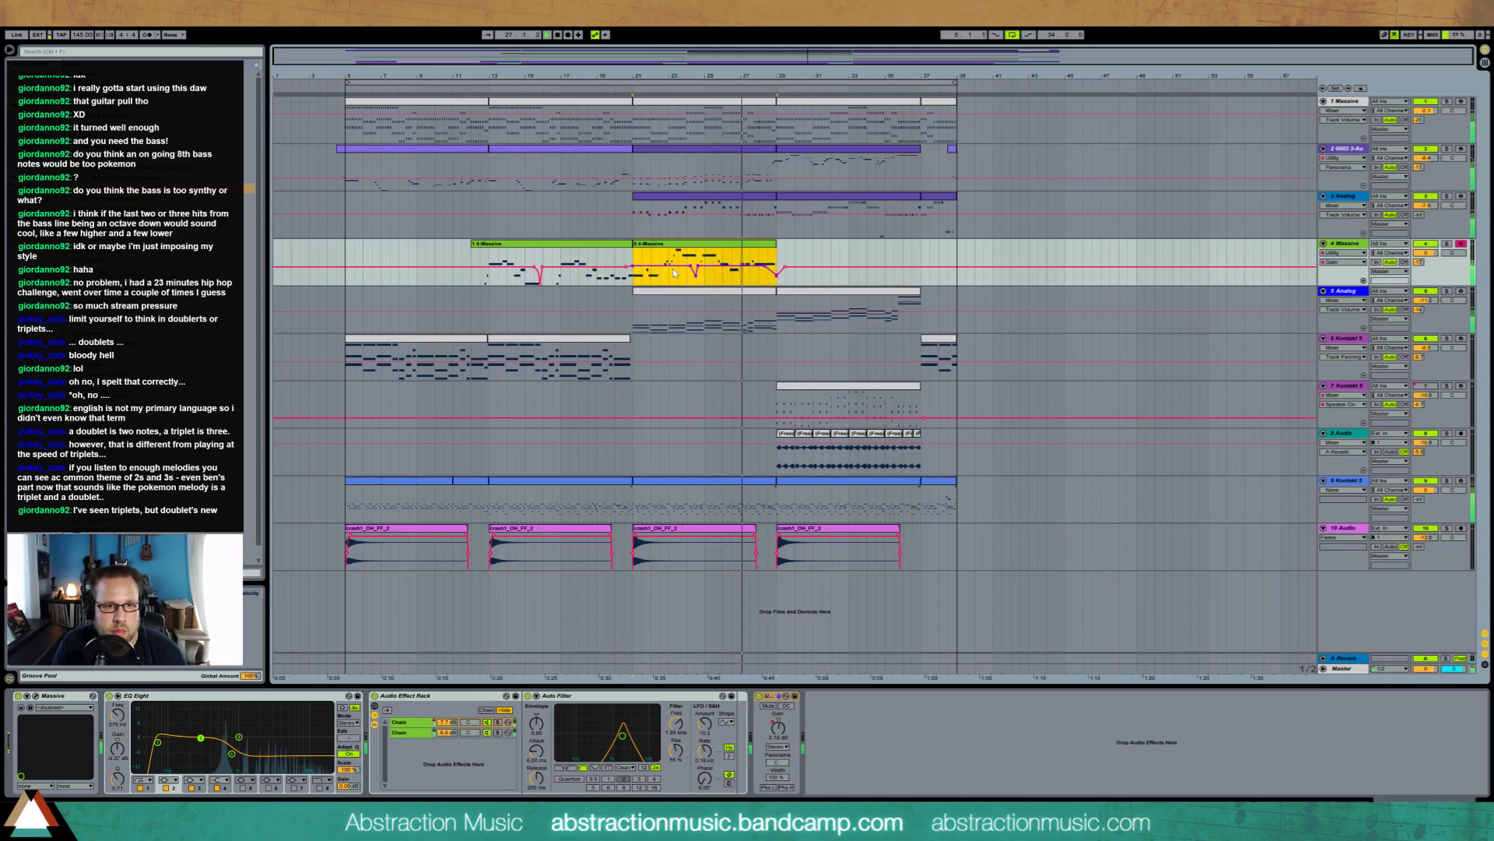
{"action": "mouse_move", "coordinate": [784, 269]}
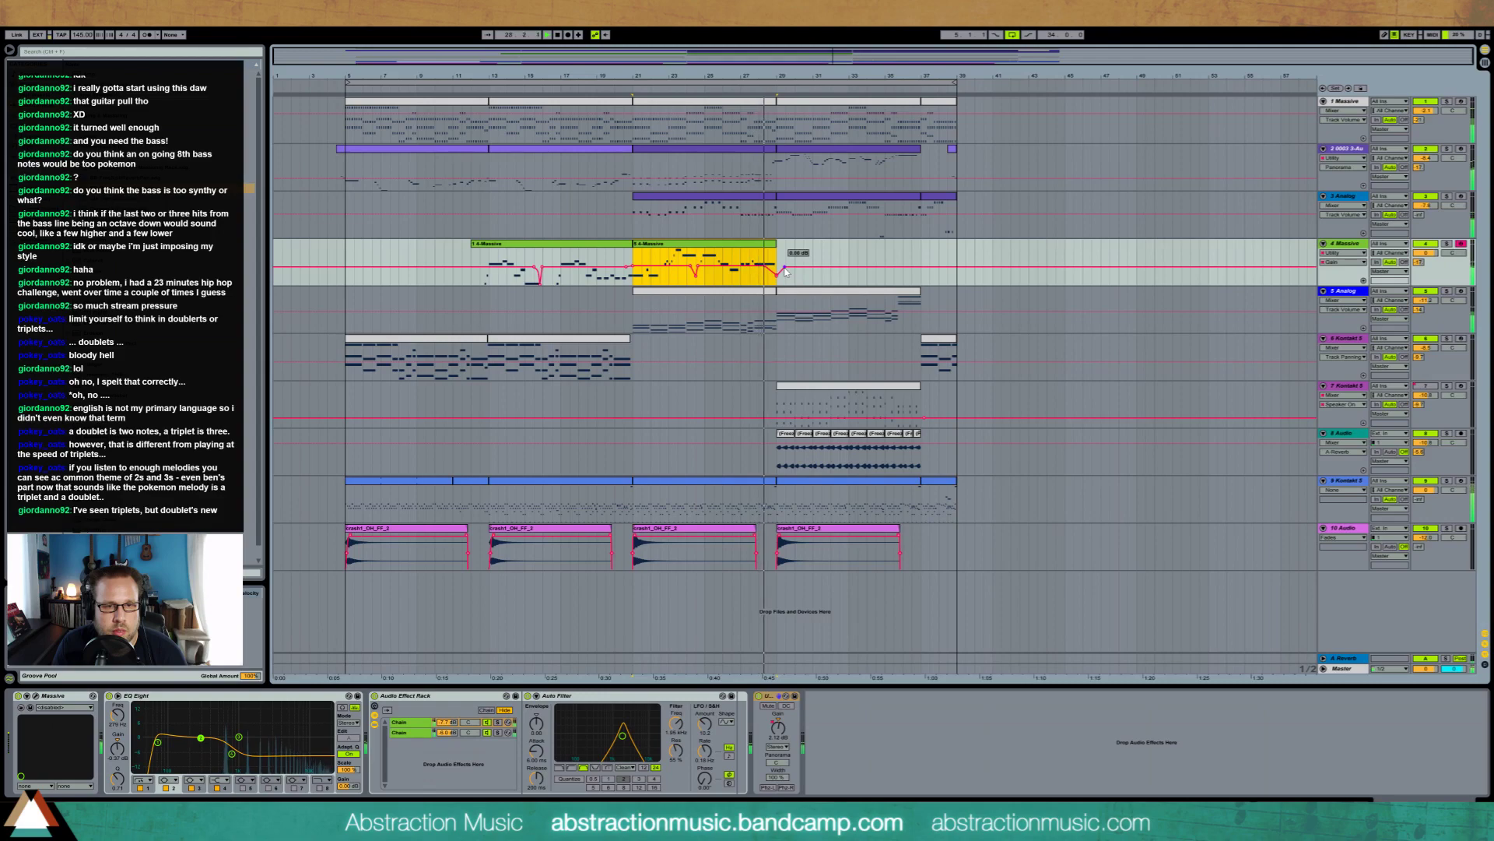
{"action": "left_click_drag", "start_coordinate": [785, 269], "coordinate": [784, 277]}
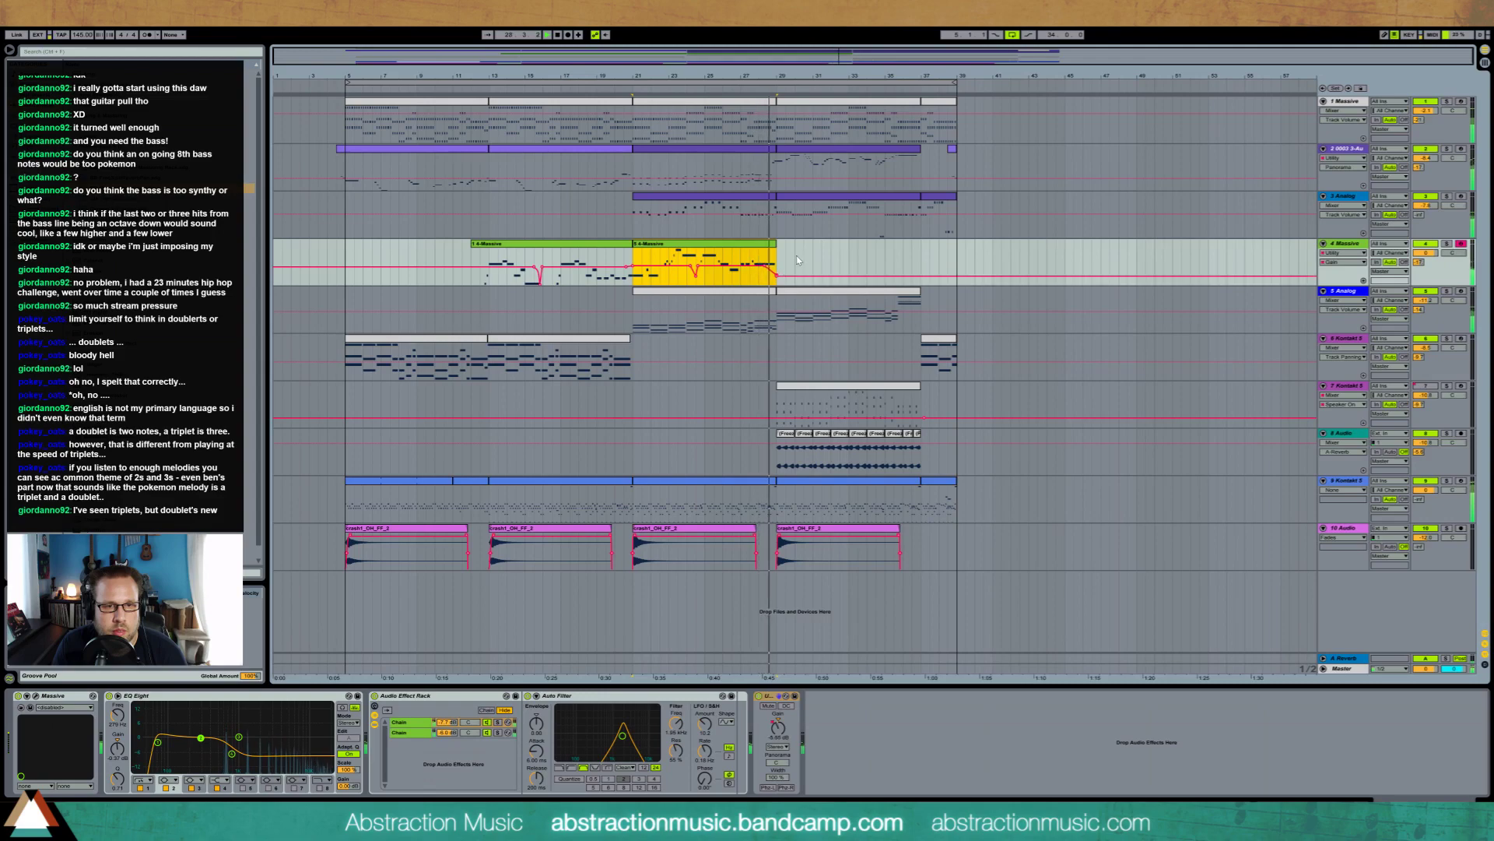
Try the second Massive lead clip's notes an octave lower during playback and transpose them back up
{"action": "double_click", "coordinate": [693, 244]}
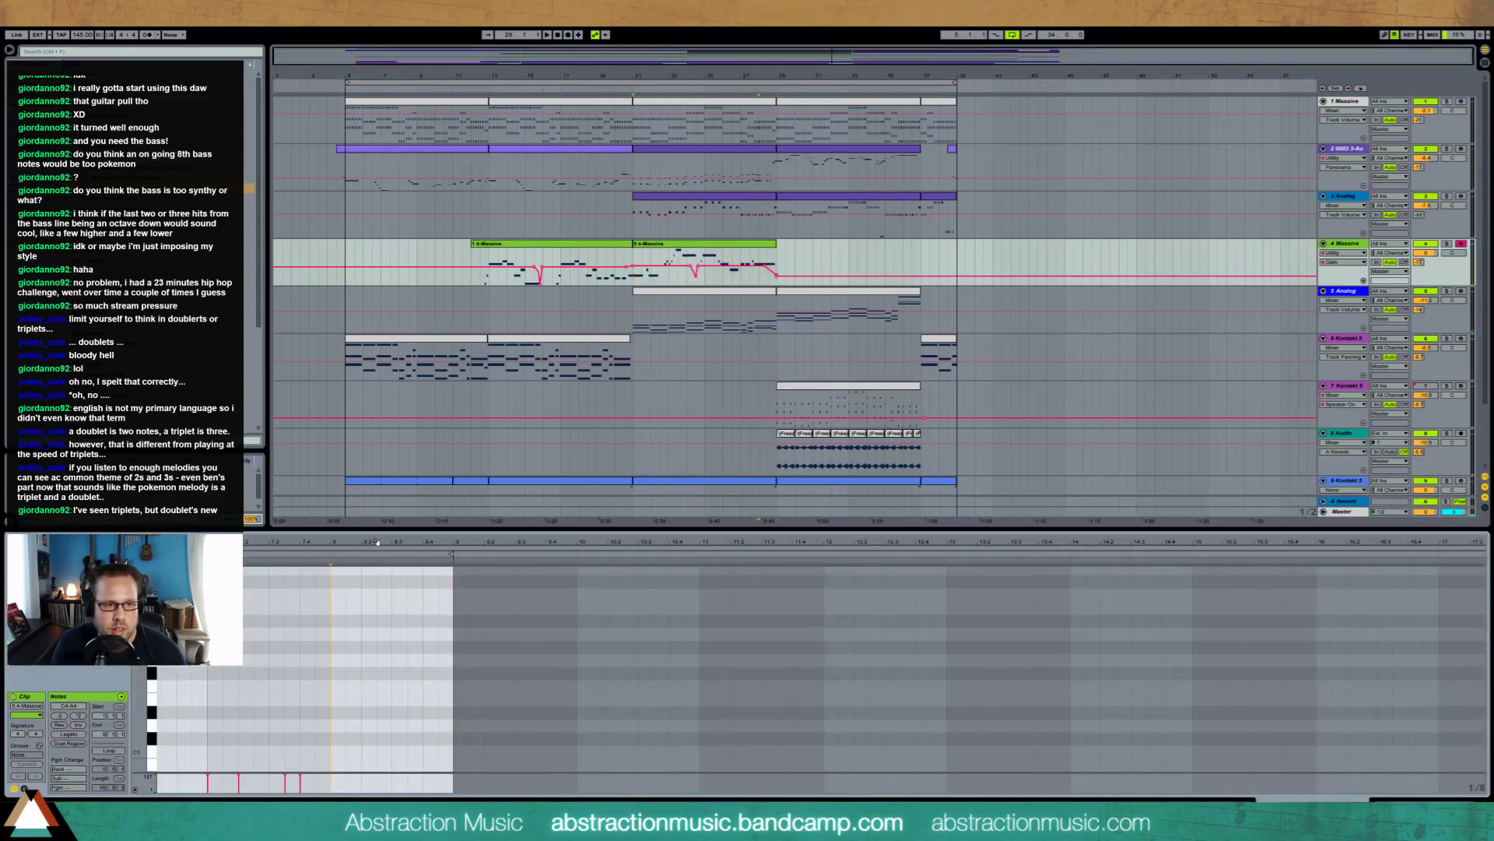
{"action": "left_click_drag", "start_coordinate": [376, 541], "coordinate": [755, 540]}
{"action": "key", "text": "shift+Down"}
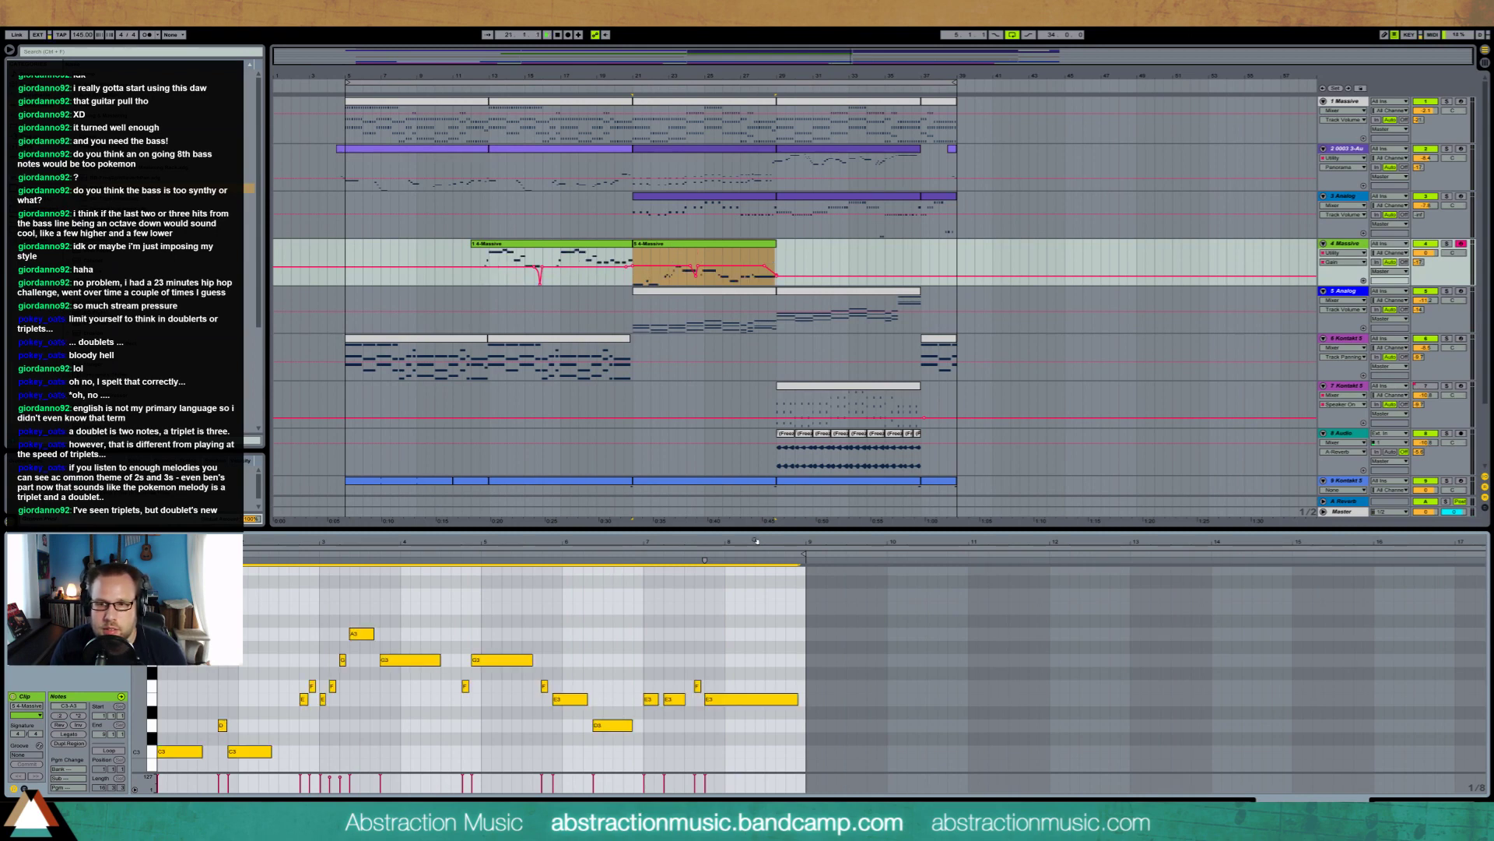
{"action": "key", "text": "space"}
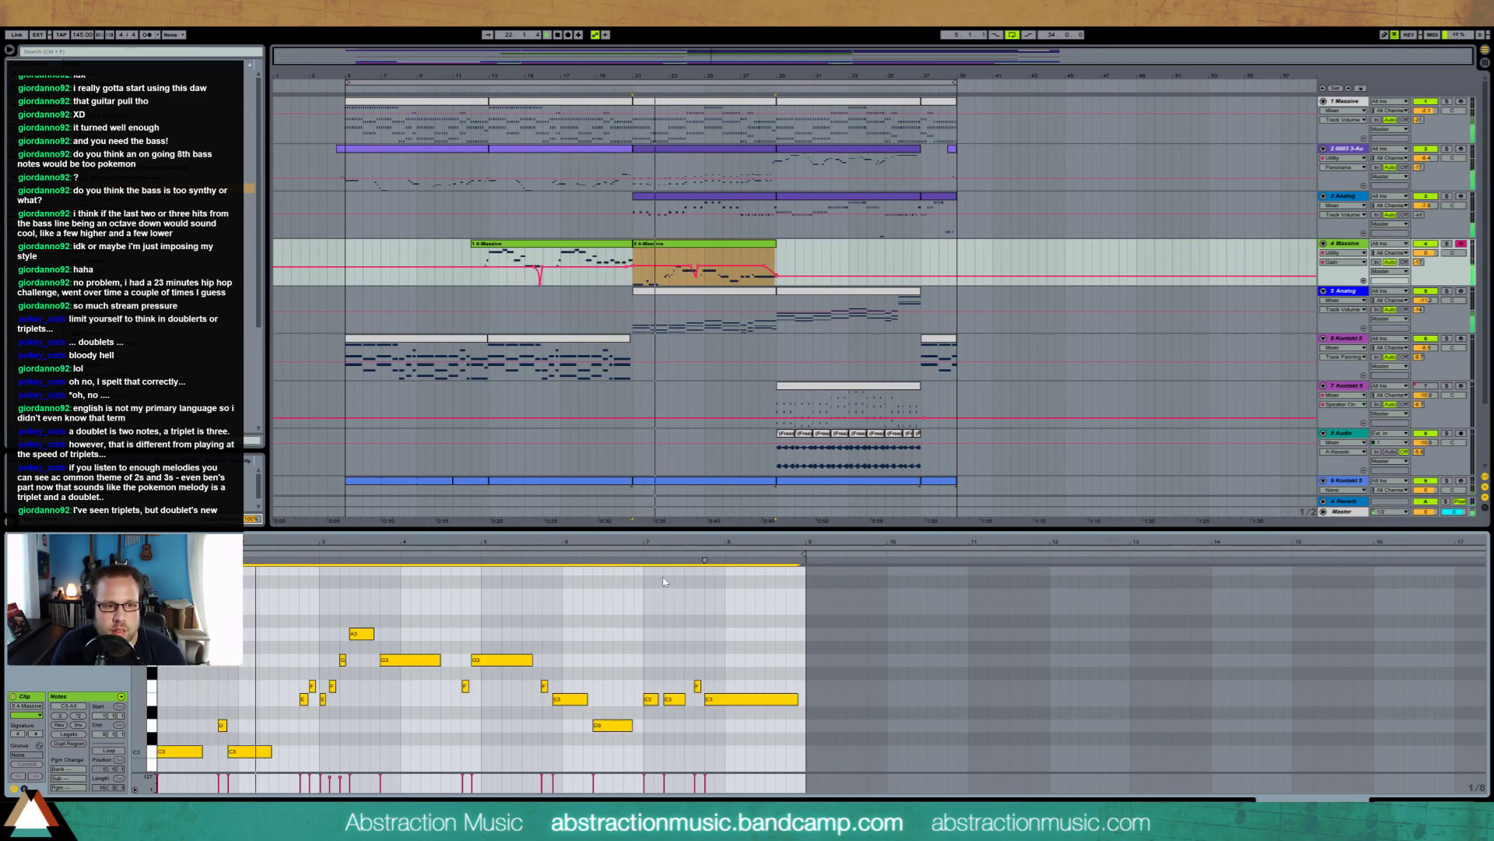
{"action": "key", "text": "shift+Up"}
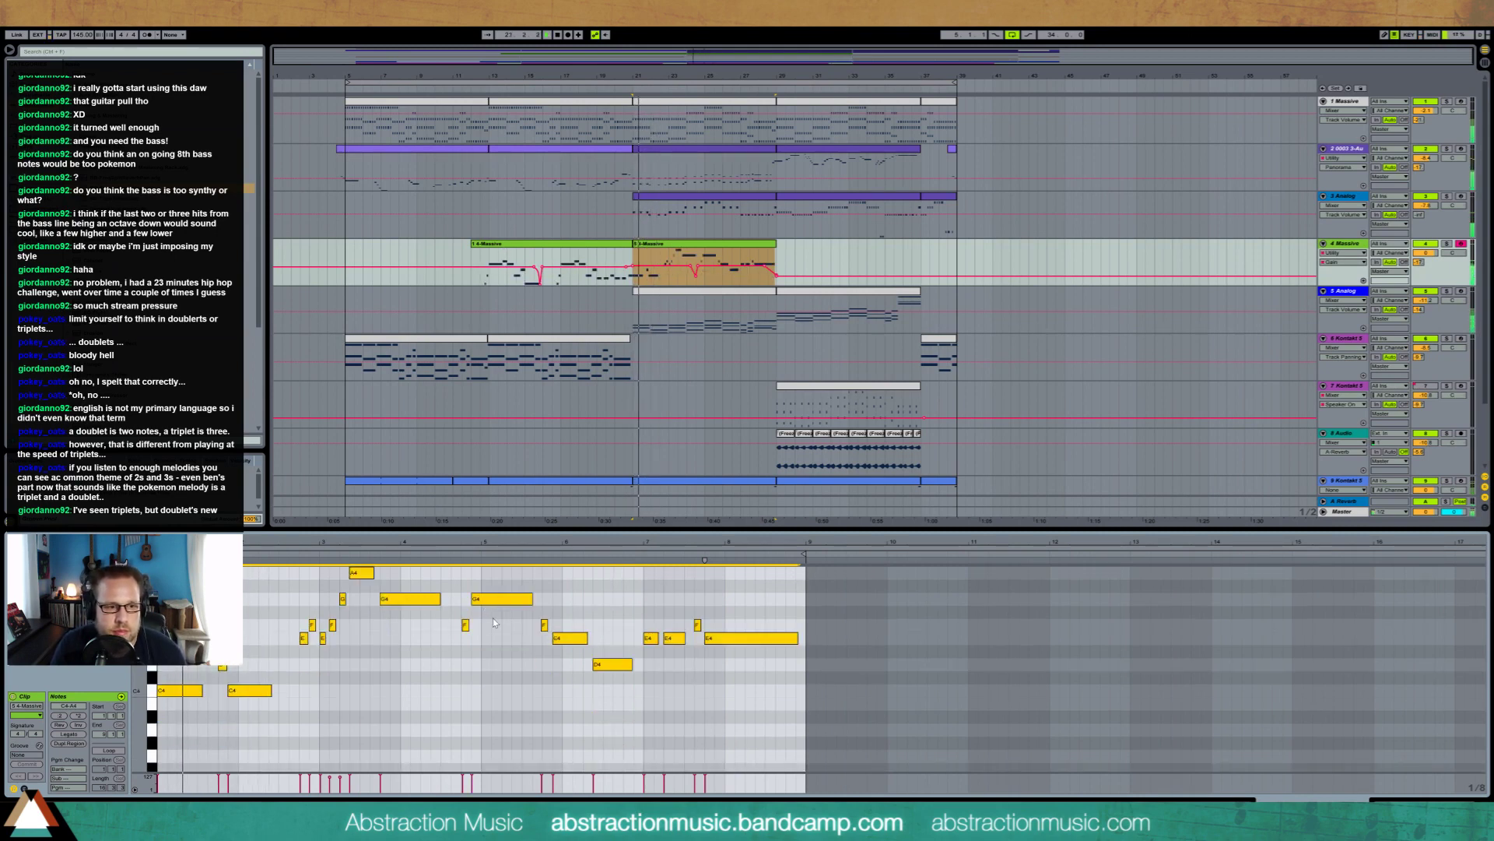
Lower the Auto Filter frequency in the Massive lead's effect rack and play the arrangement from bar 21
{"action": "key", "text": "shift+Tab"}
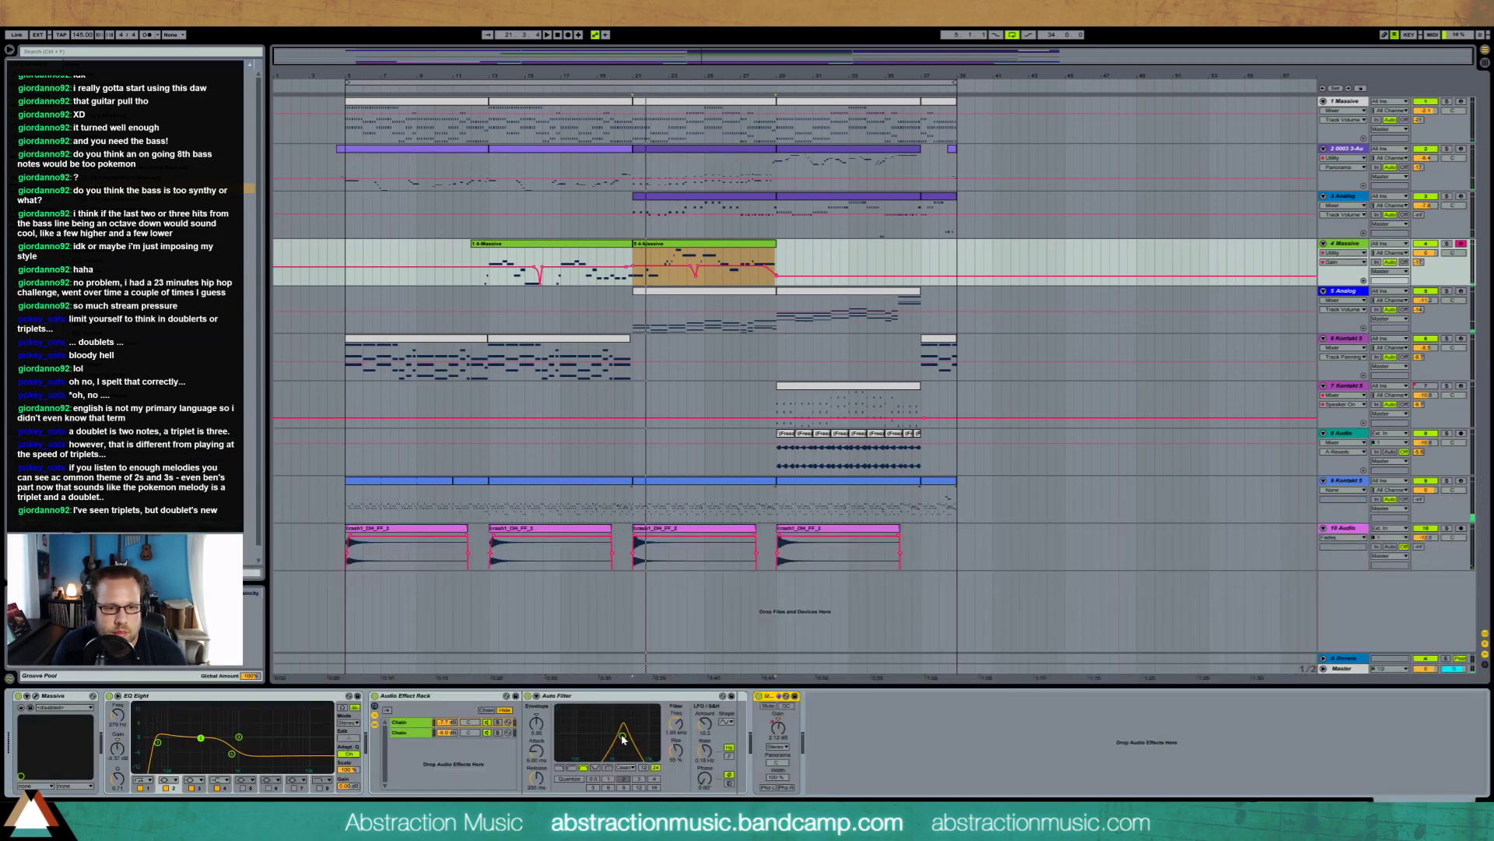
{"action": "left_click", "coordinate": [677, 727]}
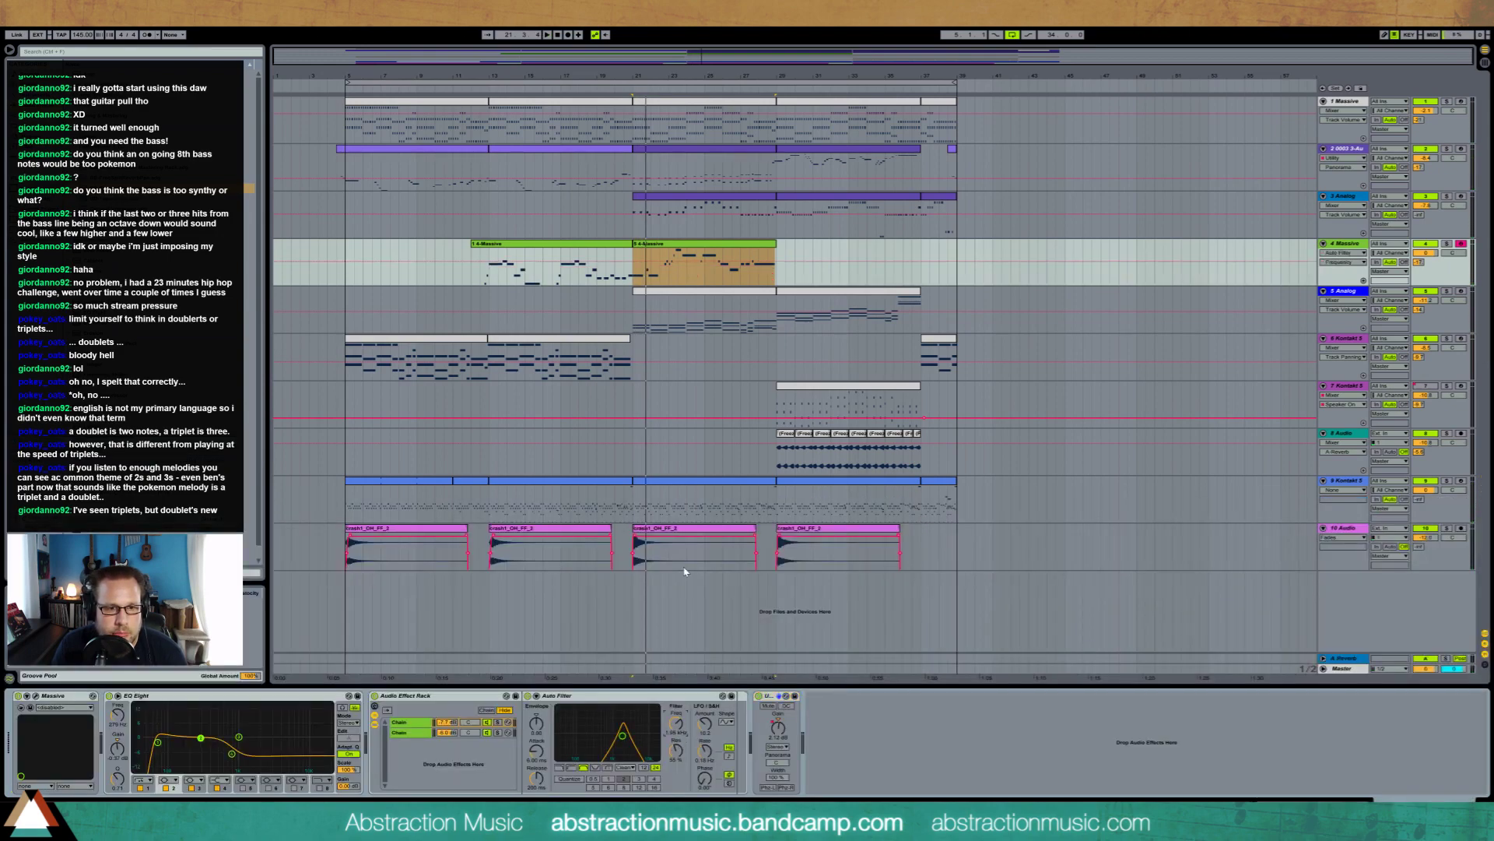
{"action": "left_click", "coordinate": [658, 274]}
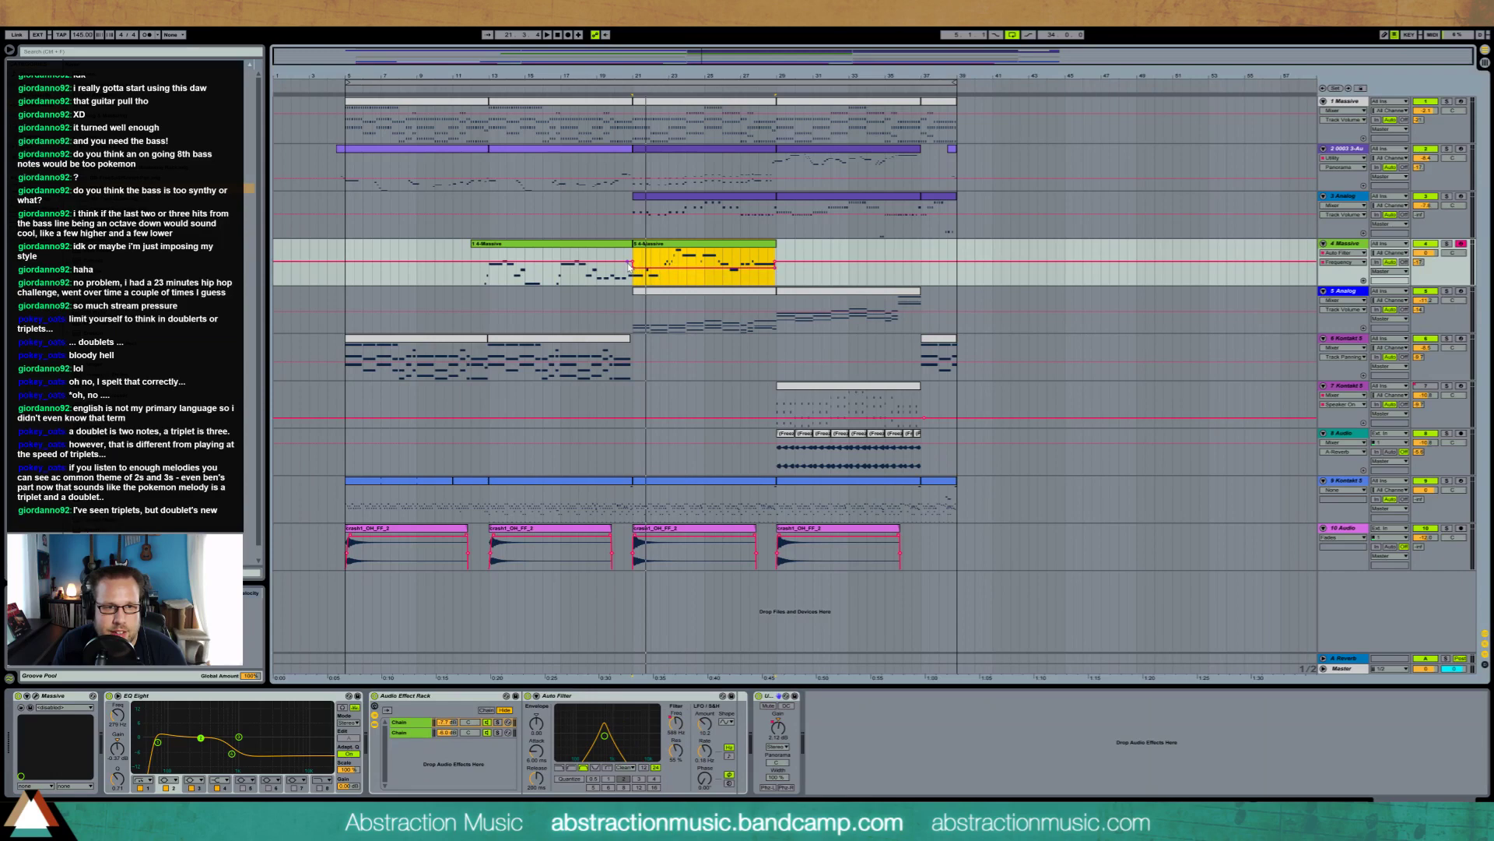
{"action": "left_click", "coordinate": [634, 258]}
{"action": "key", "text": "space"}
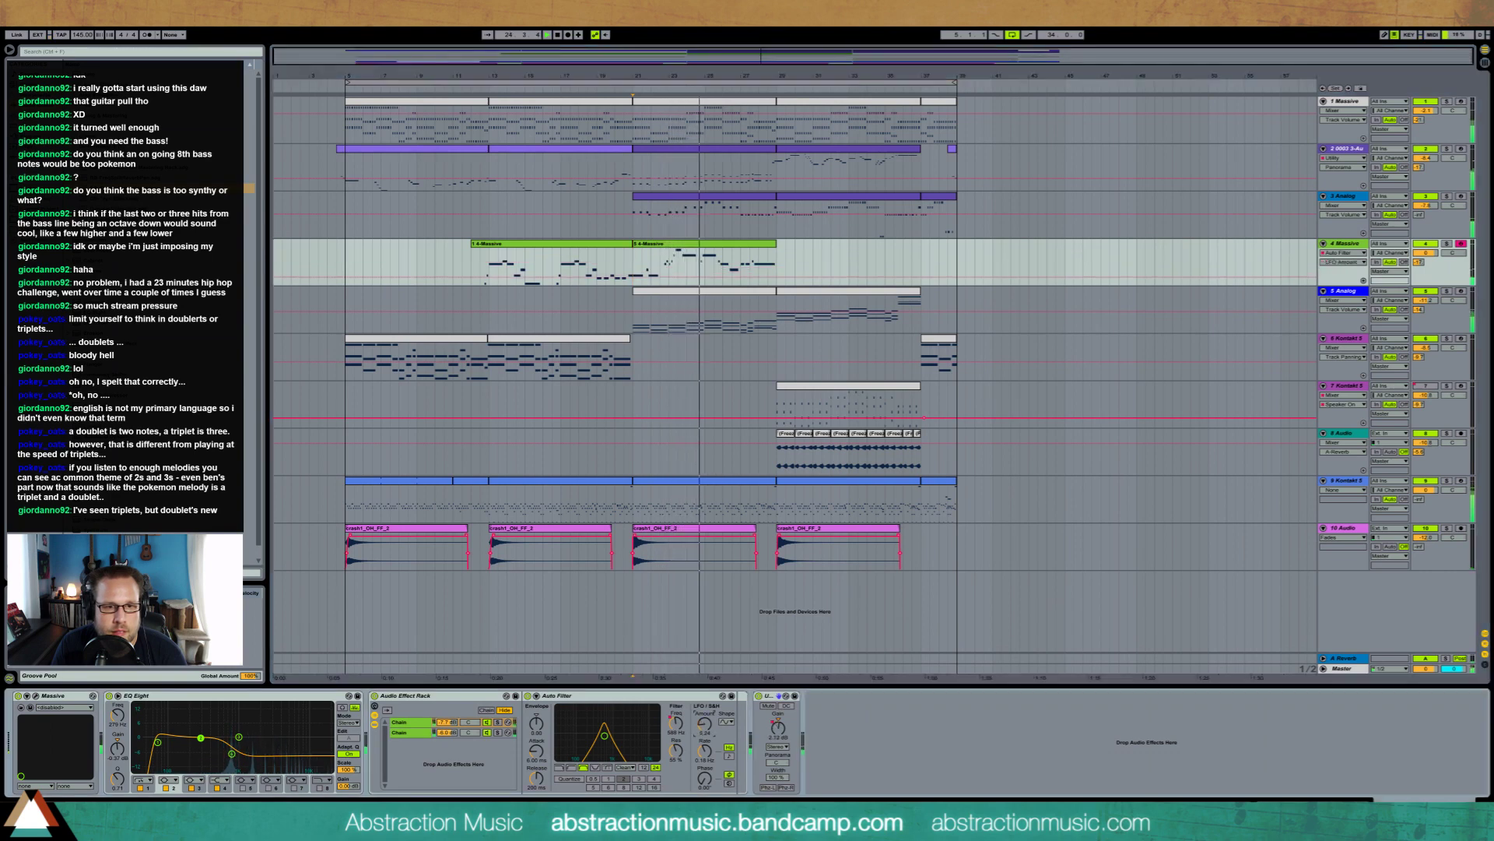
Adjust the second rack chain's volume and shift the high band of the lead's EQ Eight to a higher frequency
{"action": "left_click", "coordinate": [702, 724]}
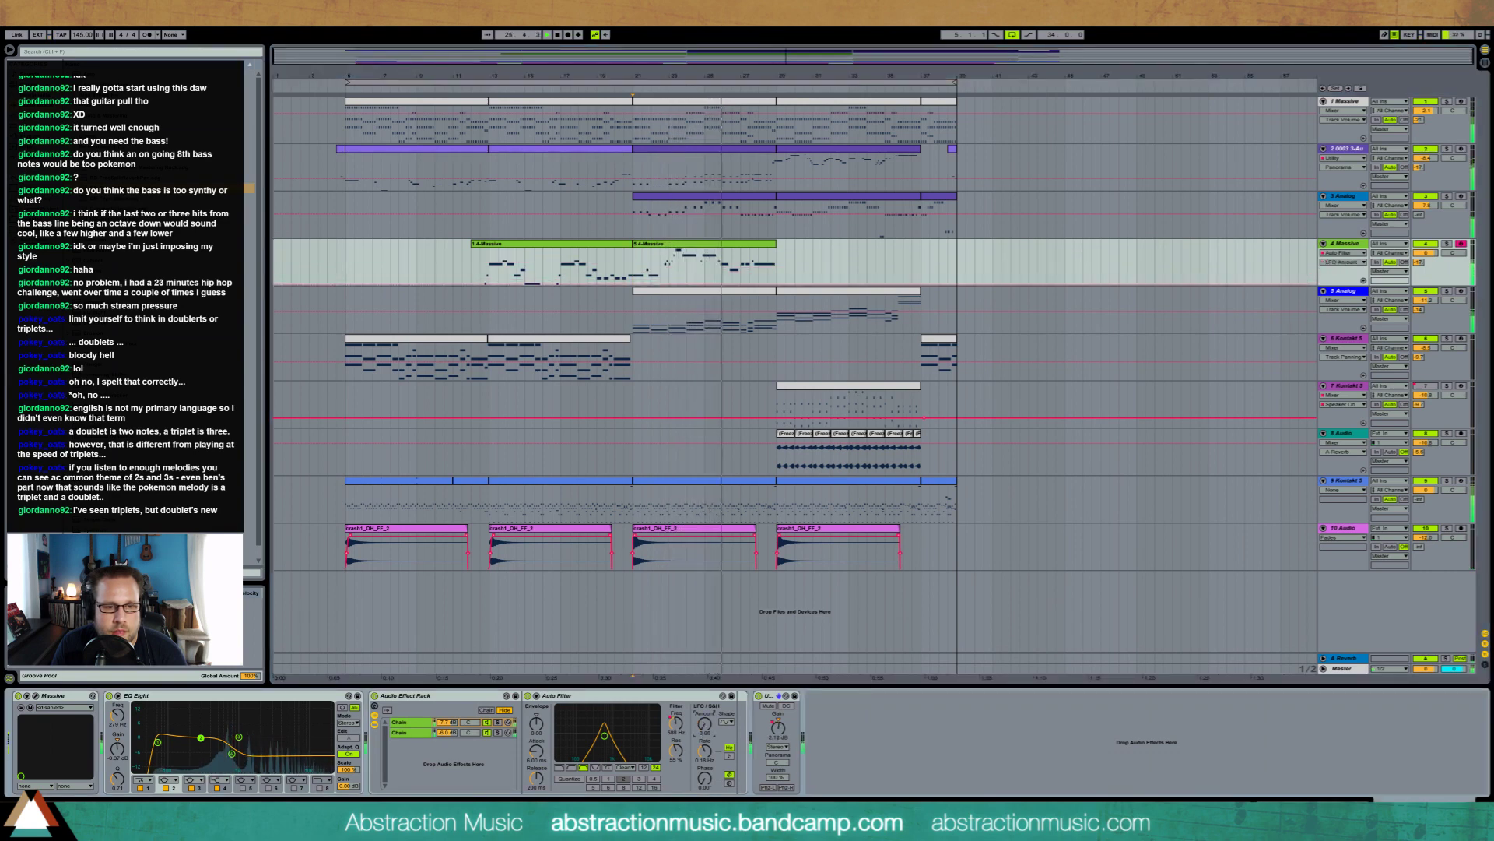
{"action": "key", "text": "Delete"}
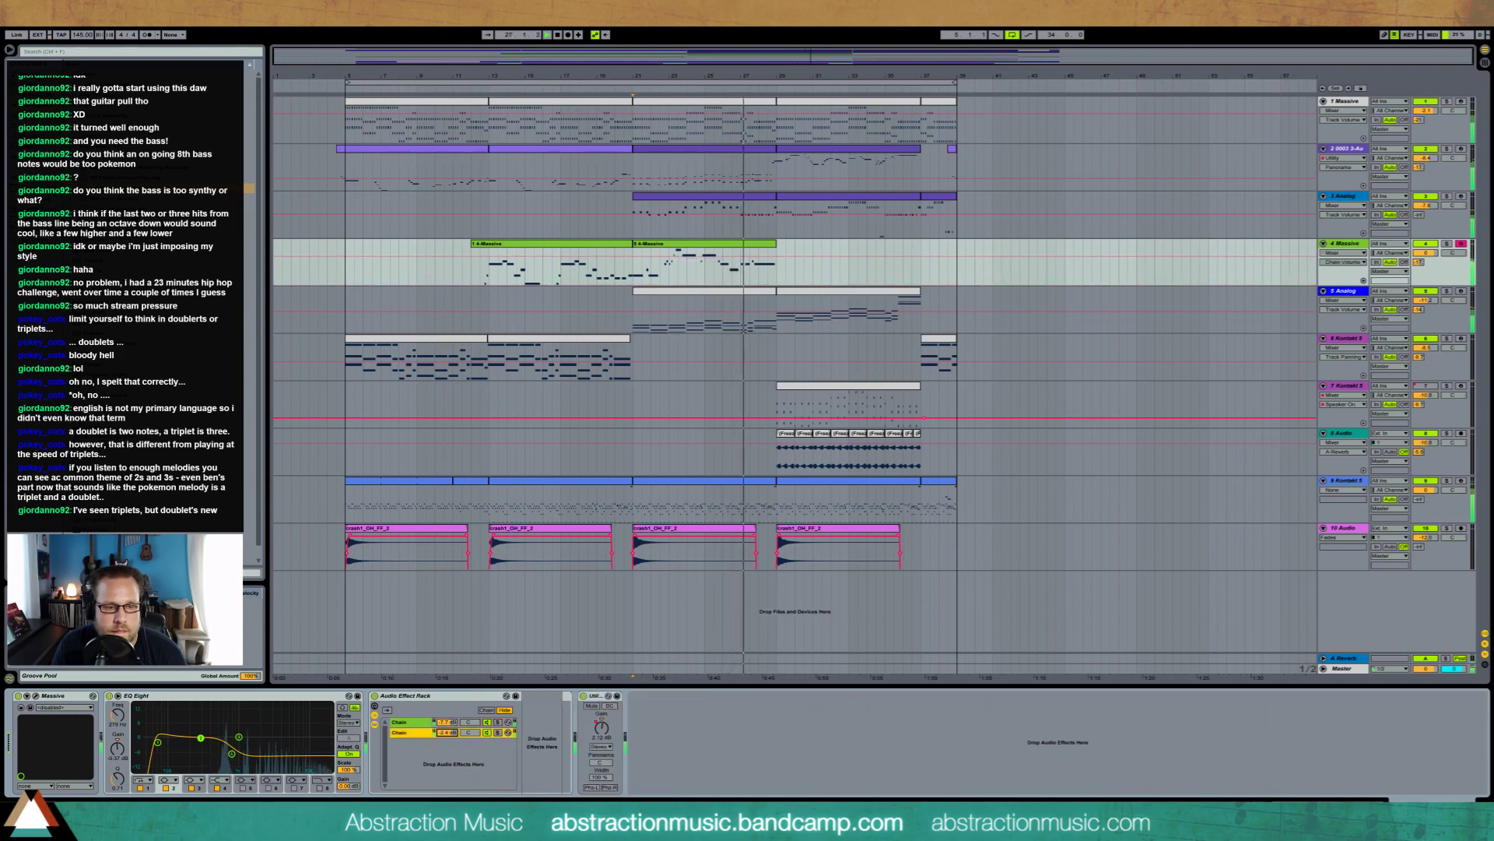
{"action": "left_click_drag", "start_coordinate": [232, 754], "coordinate": [279, 754]}
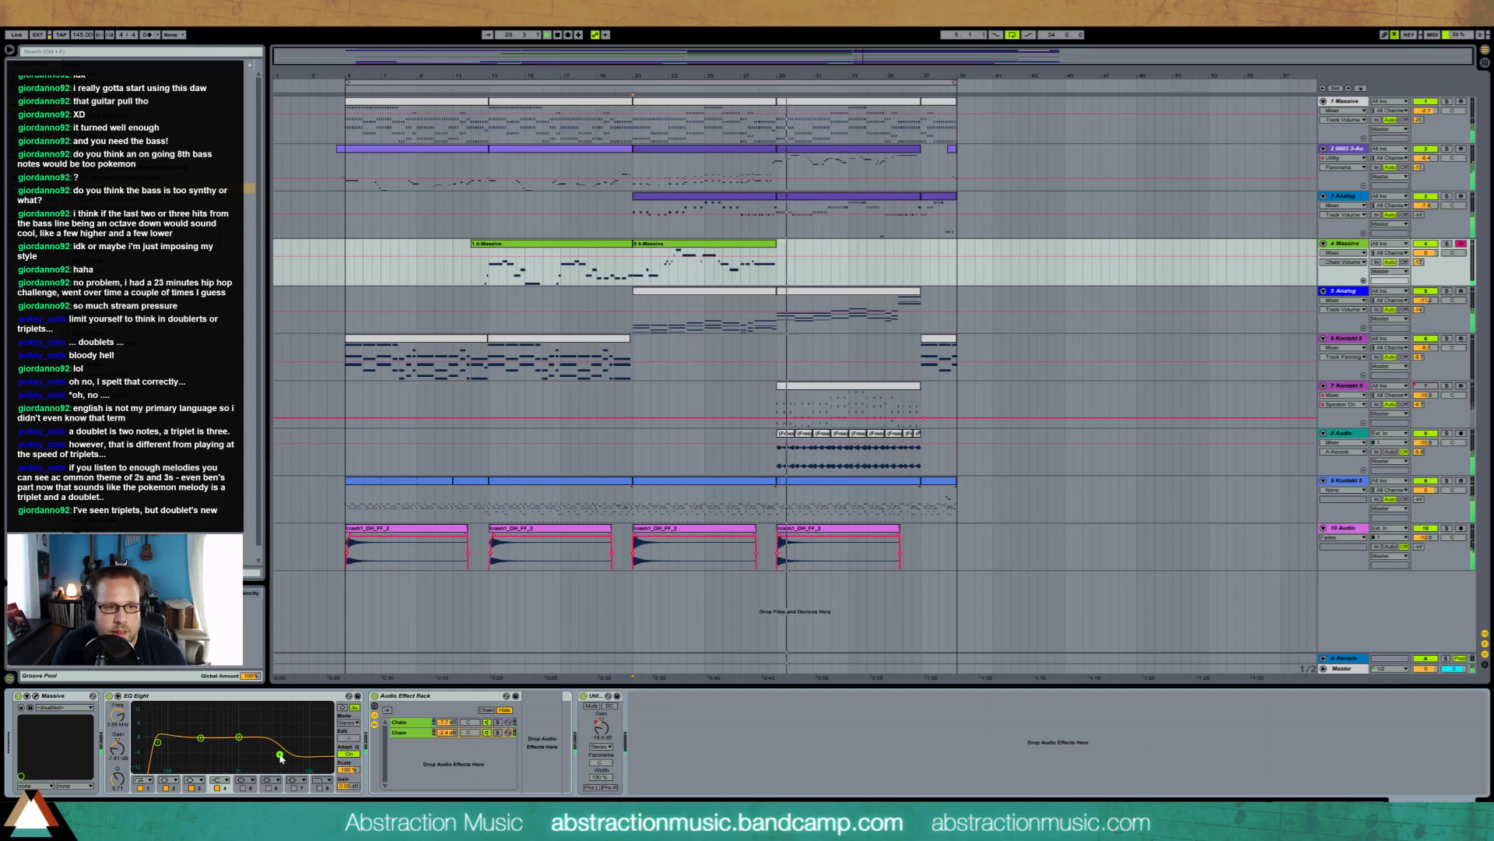
Play the lead from bar 18, check the filtered chain and readjust the second rack chain's volume
{"action": "left_click", "coordinate": [579, 291]}
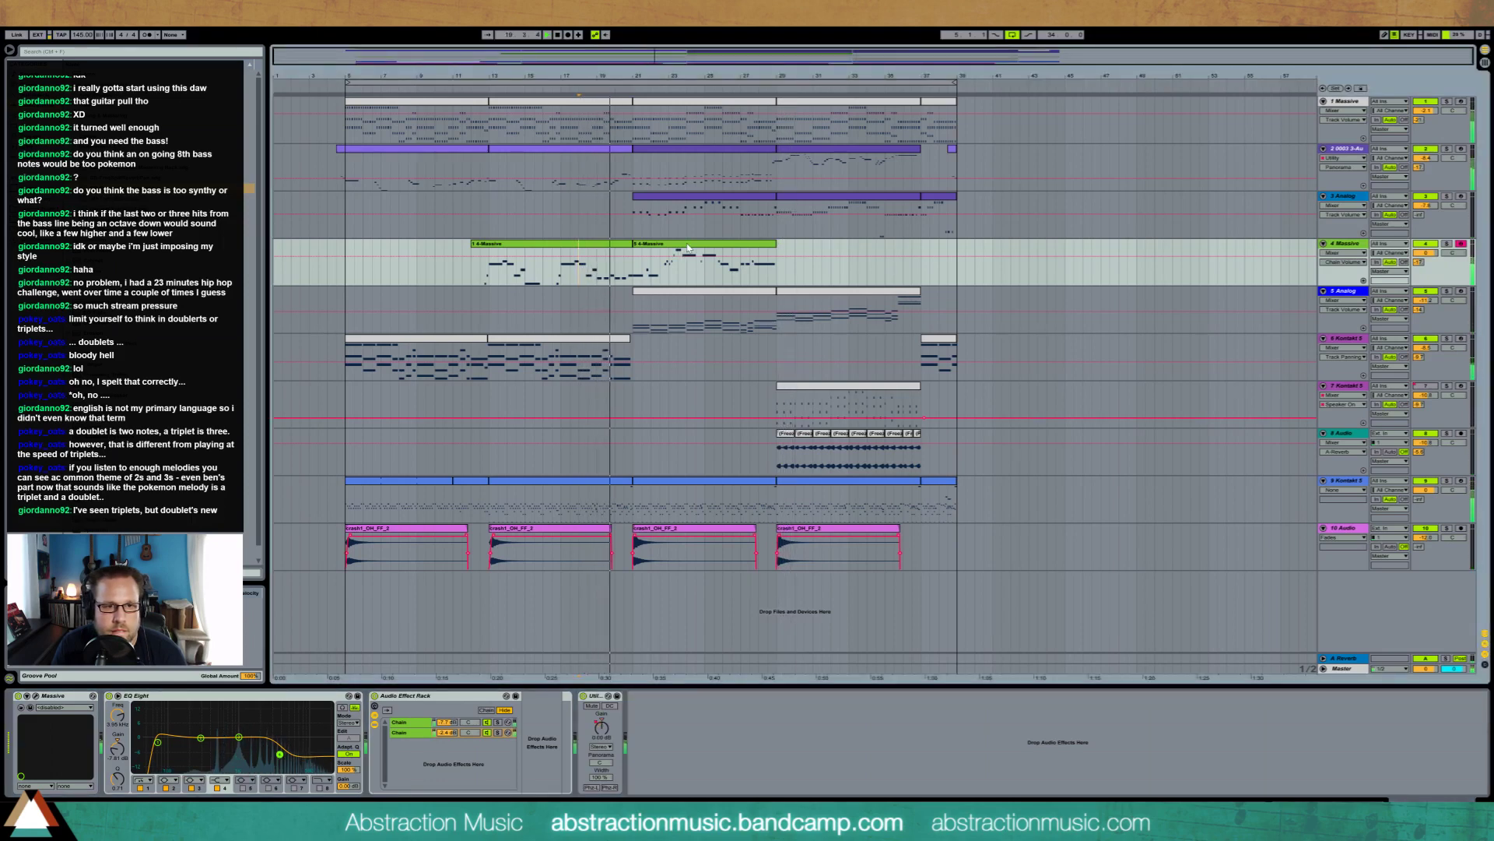
{"action": "left_click", "coordinate": [413, 723]}
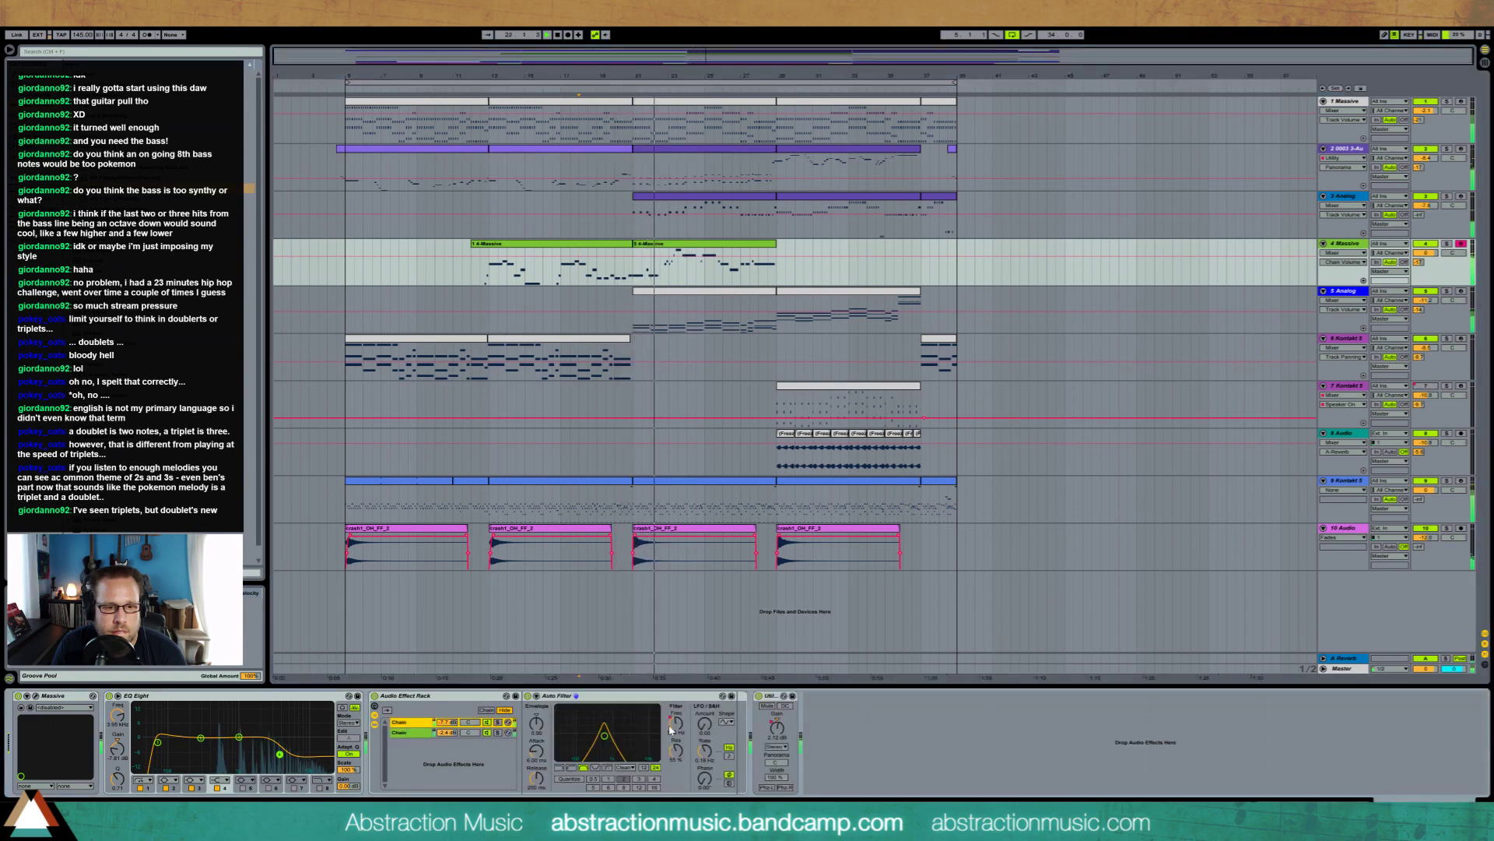
{"action": "left_click", "coordinate": [401, 733]}
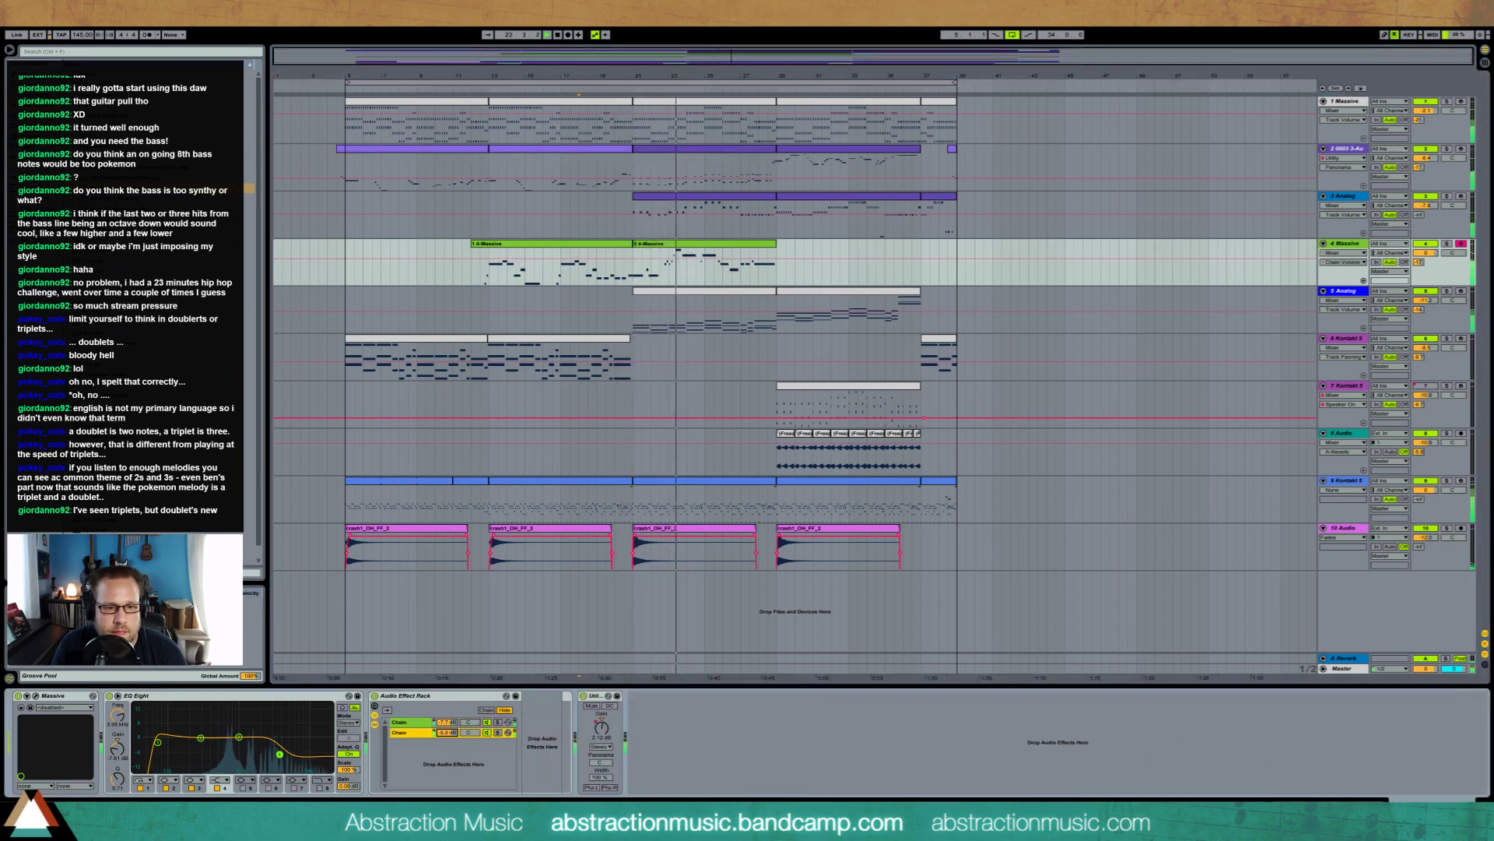
Adjust the lead's Utility gain automation across the second Massive clip, from bar 21 to just past bar 29
{"action": "left_click", "coordinate": [602, 728]}
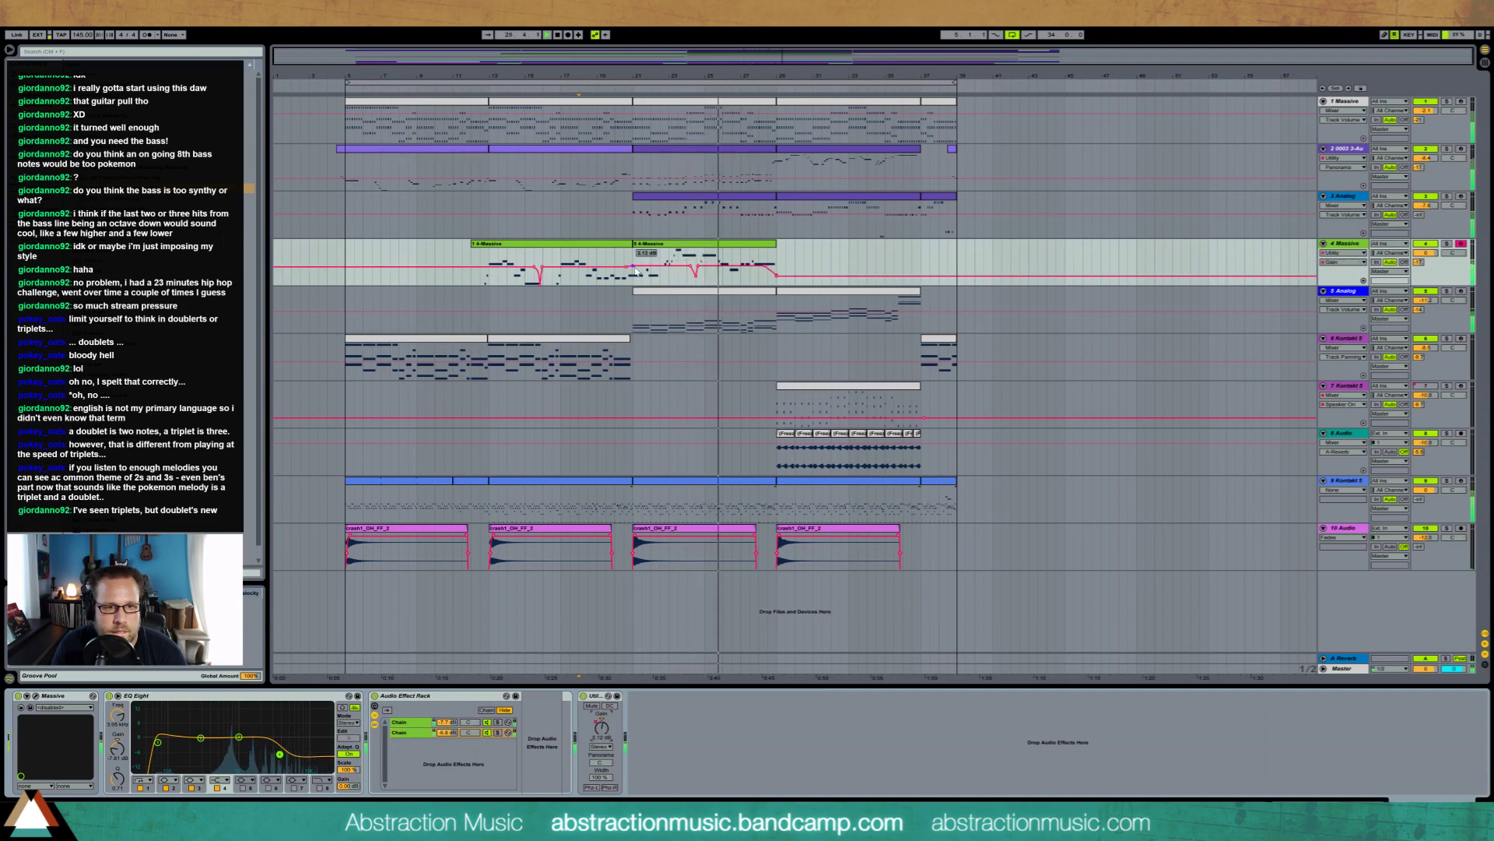
{"action": "left_click_drag", "start_coordinate": [634, 270], "coordinate": [775, 275]}
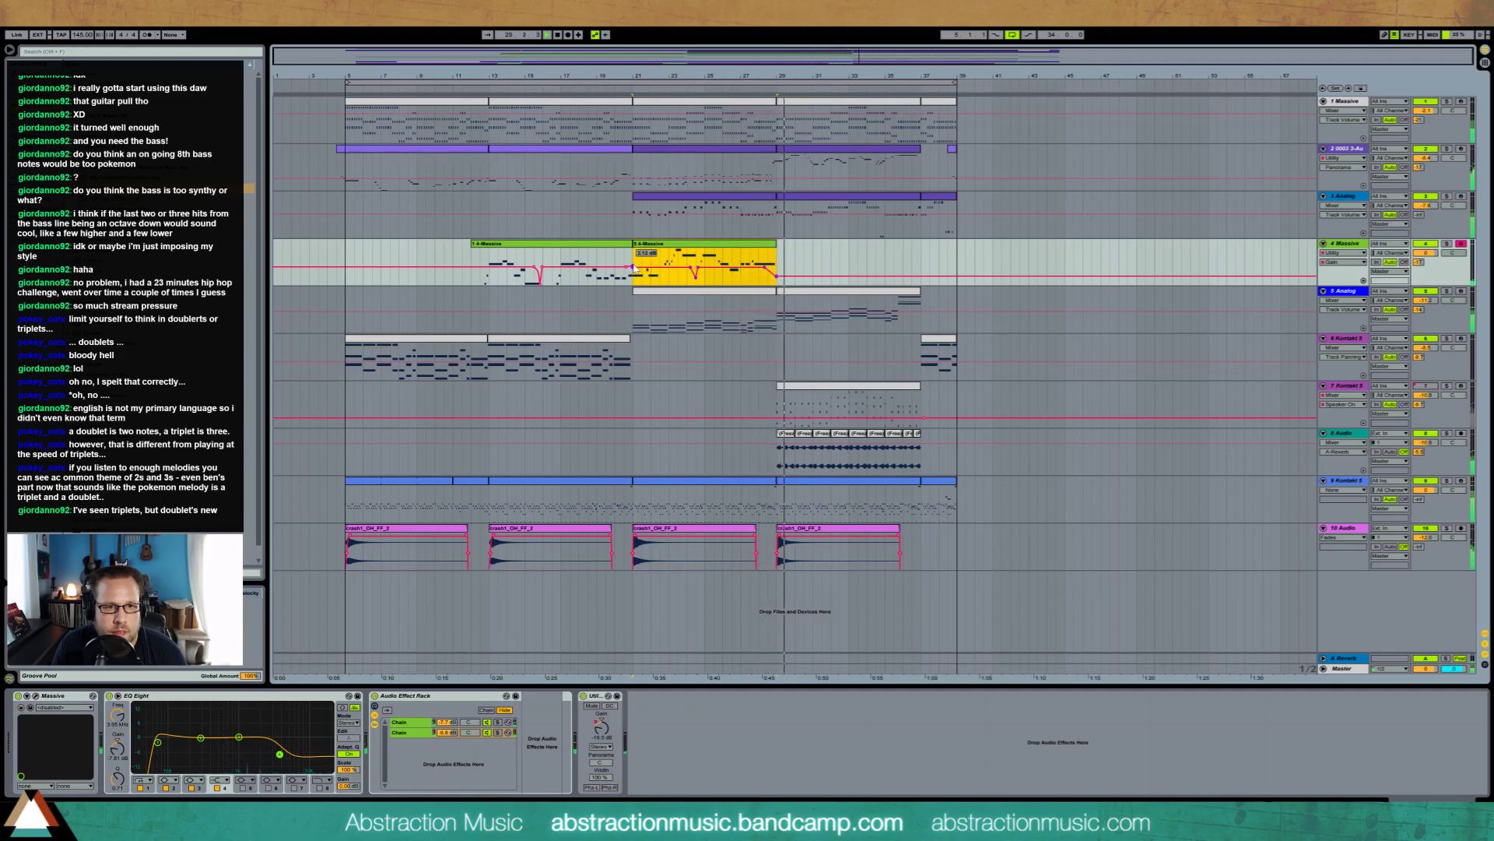
{"action": "left_click_drag", "start_coordinate": [634, 263], "coordinate": [784, 268]}
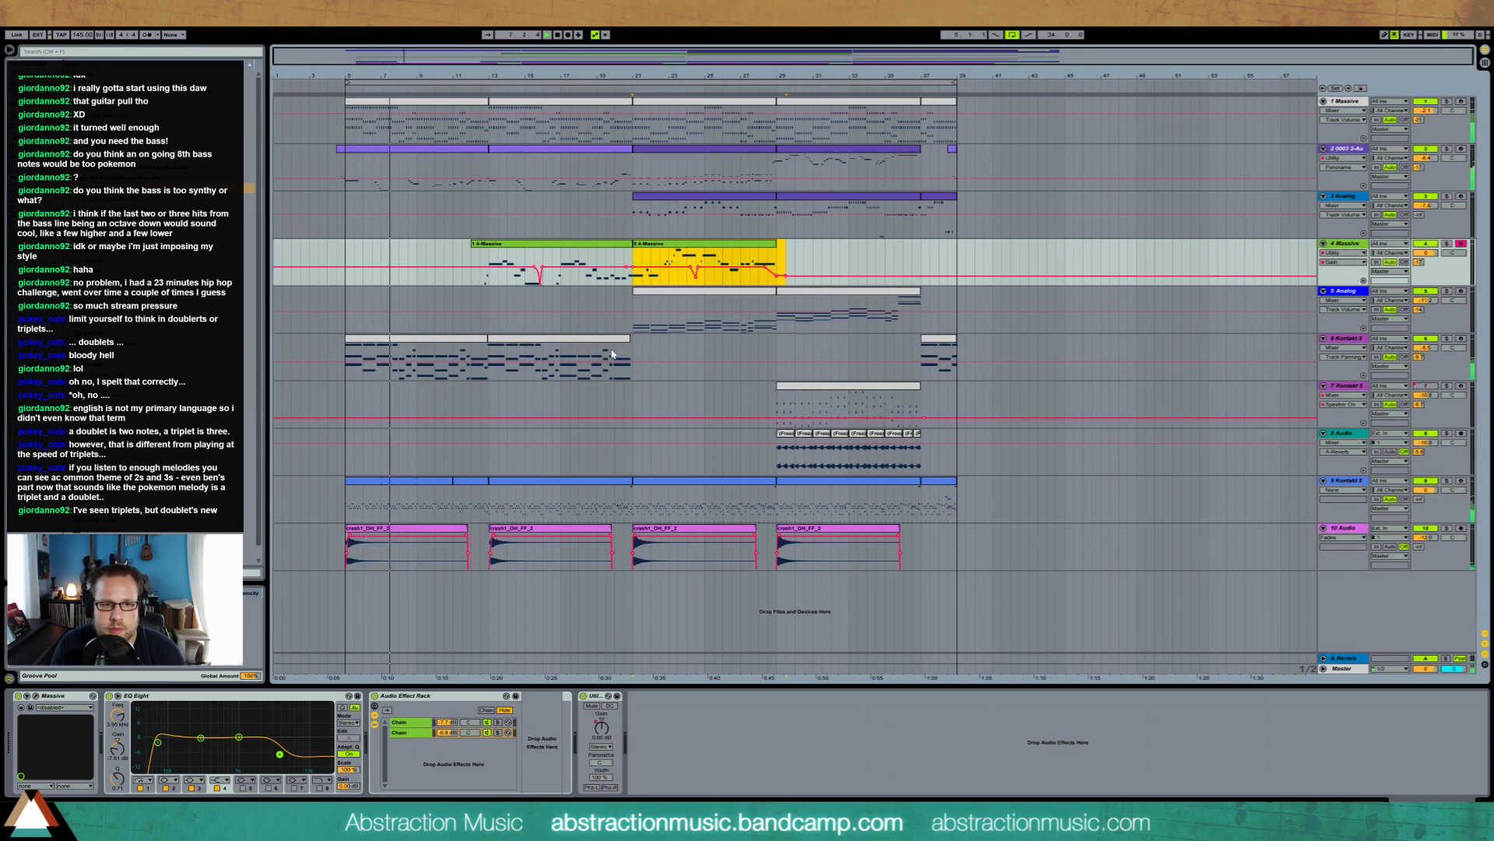
Open the notes of the last clip on the 6-Kontakt 5 track, at bar 37
{"action": "left_click_drag", "start_coordinate": [470, 354], "coordinate": [488, 349]}
{"action": "left_click", "coordinate": [939, 339]}
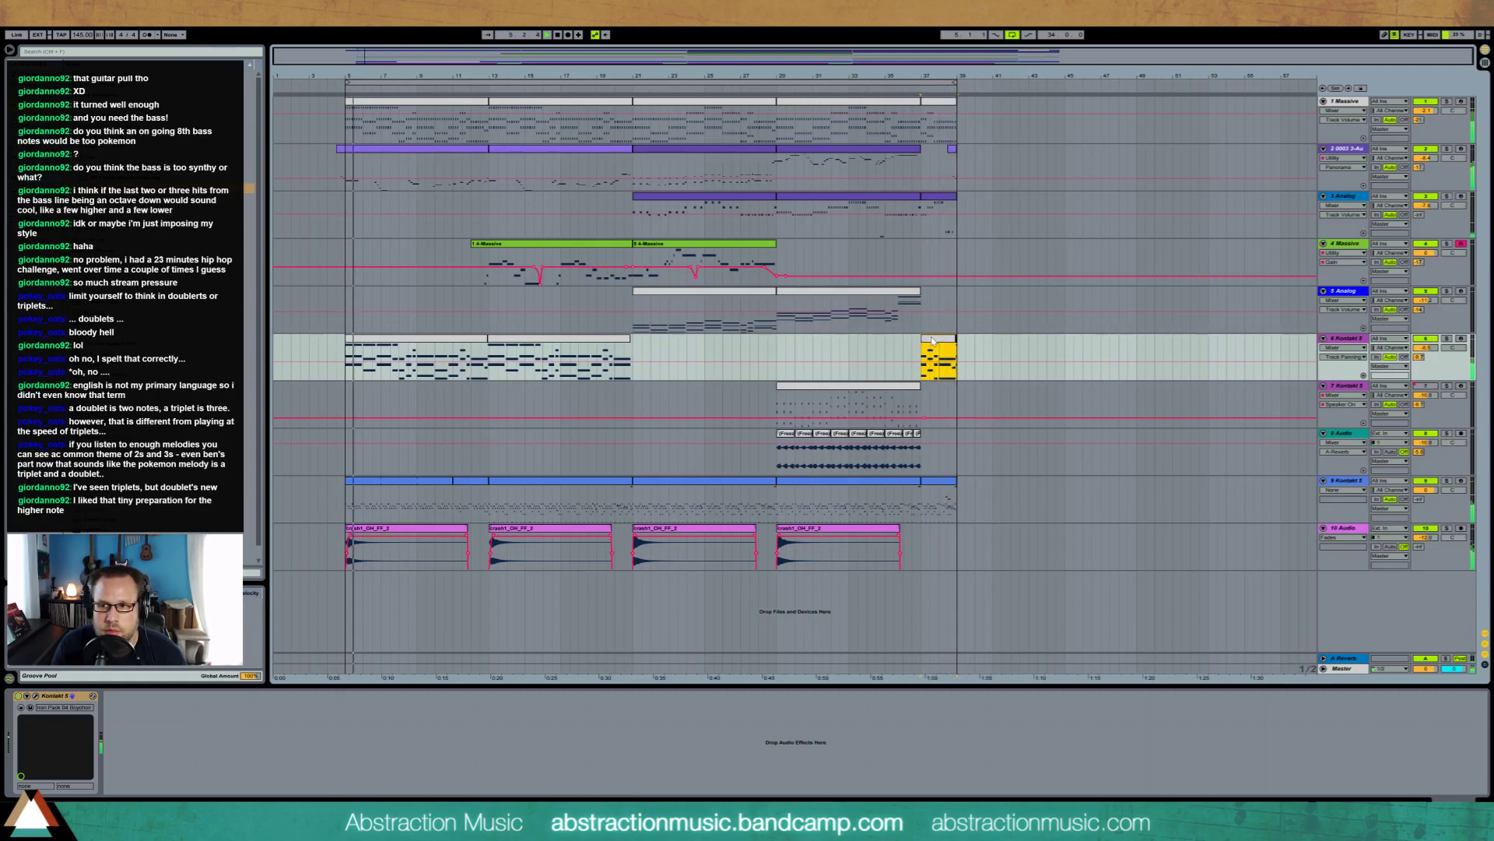
{"action": "double_click", "coordinate": [933, 340]}
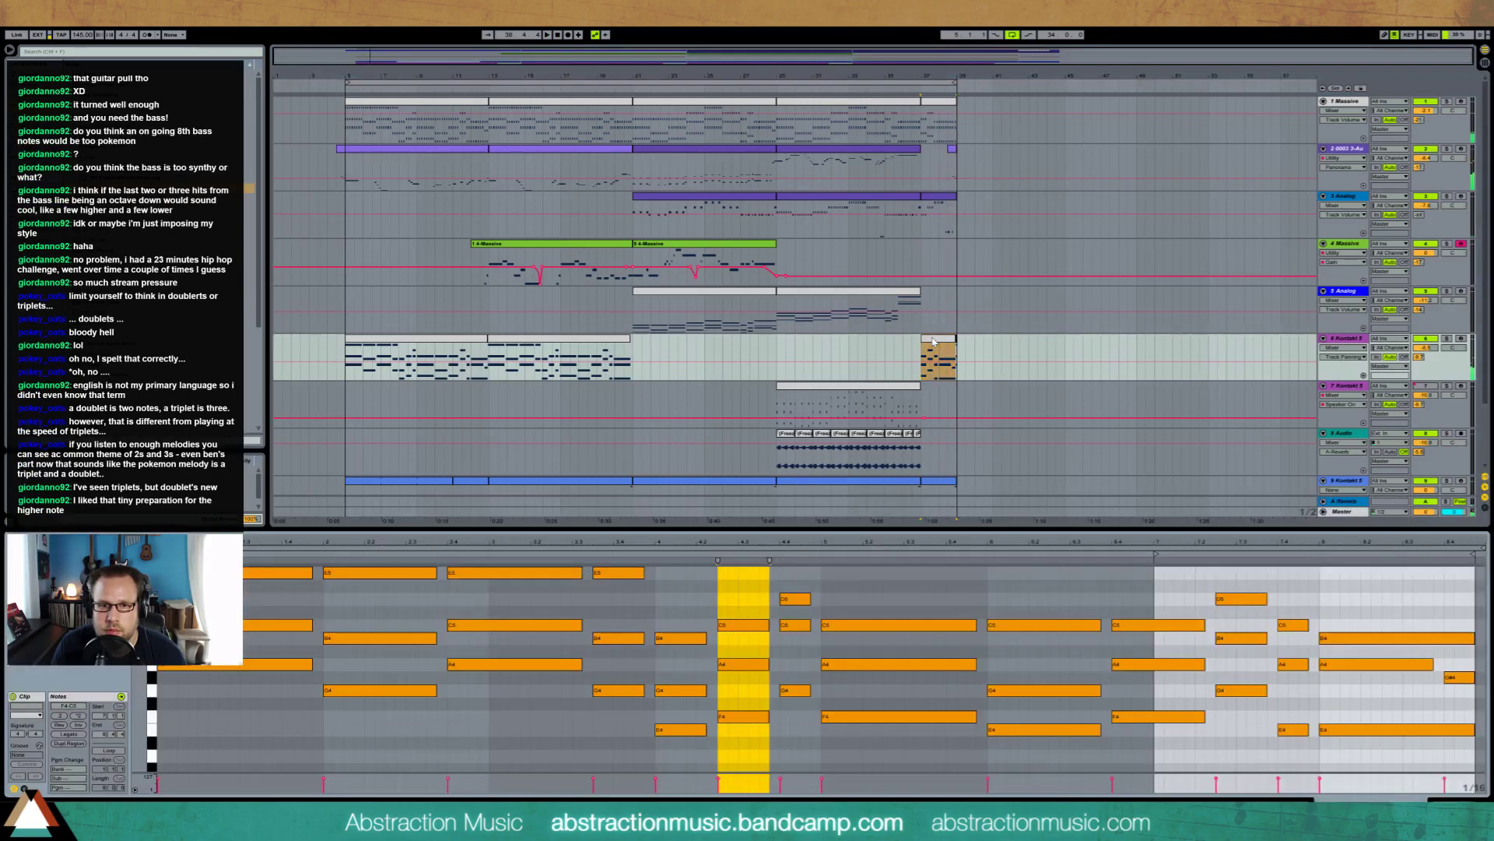
In the last 6-Kontakt 5 clip, start the held chord at bar 7, delete the short G#4 and extend the A4 to the clip's end
{"action": "left_click", "coordinate": [1196, 594]}
{"action": "left_click_drag", "start_coordinate": [1121, 598], "coordinate": [1124, 747]}
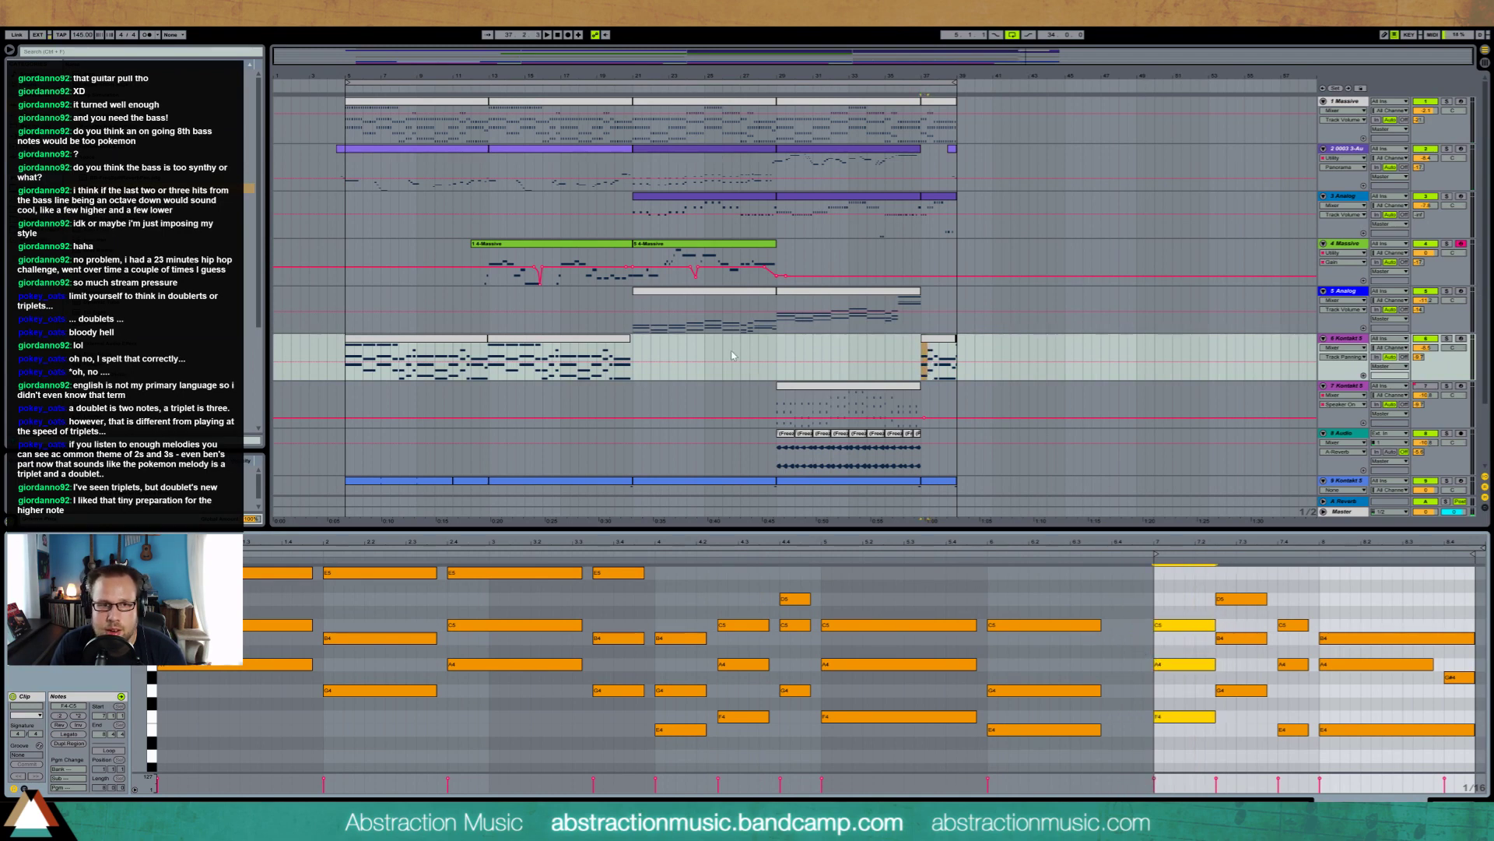
{"action": "left_click", "coordinate": [1453, 678]}
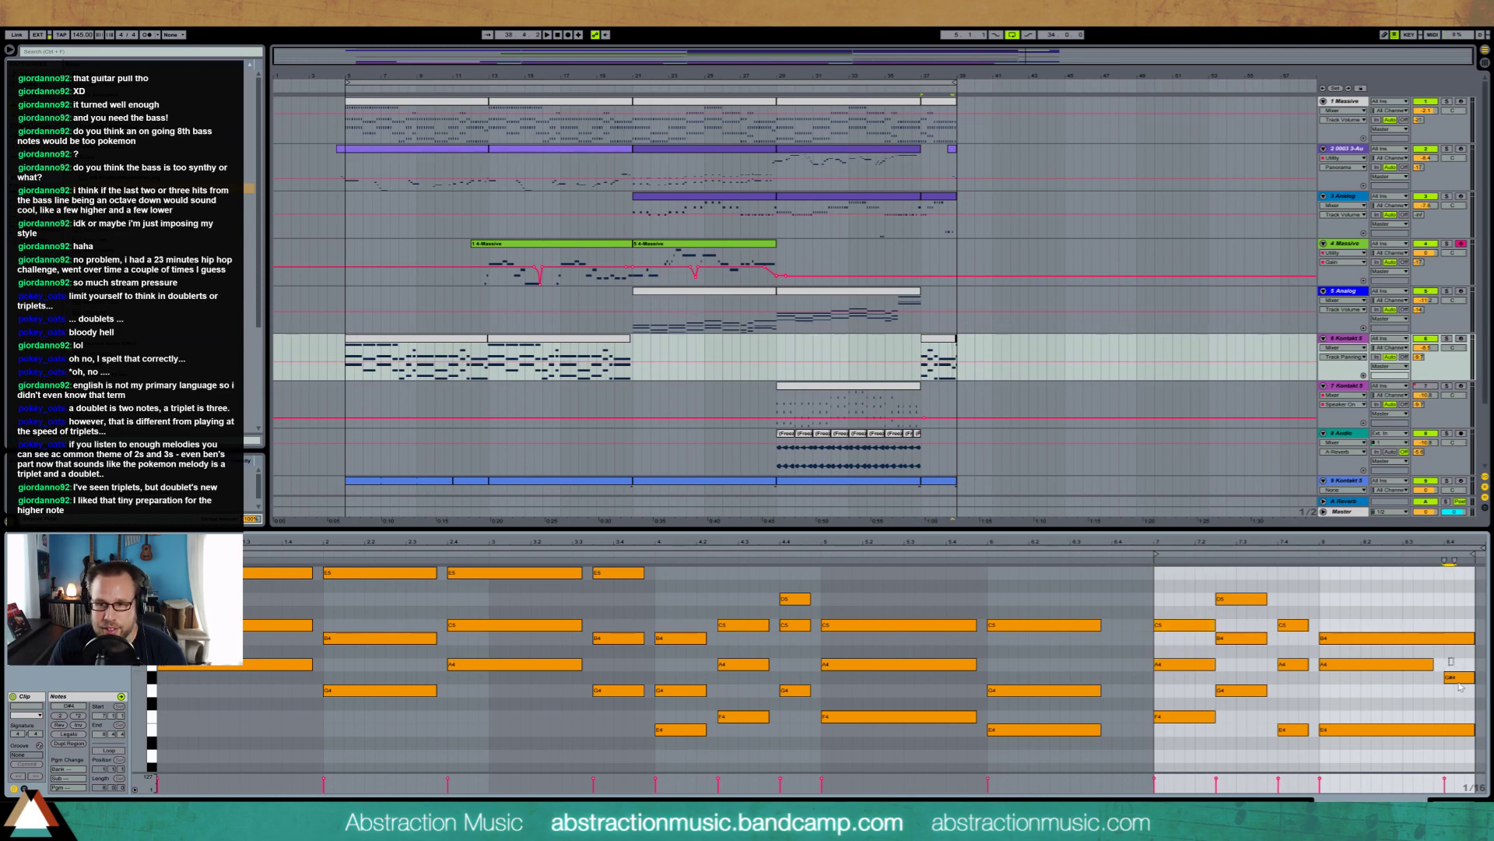
{"action": "left_click", "coordinate": [1434, 666]}
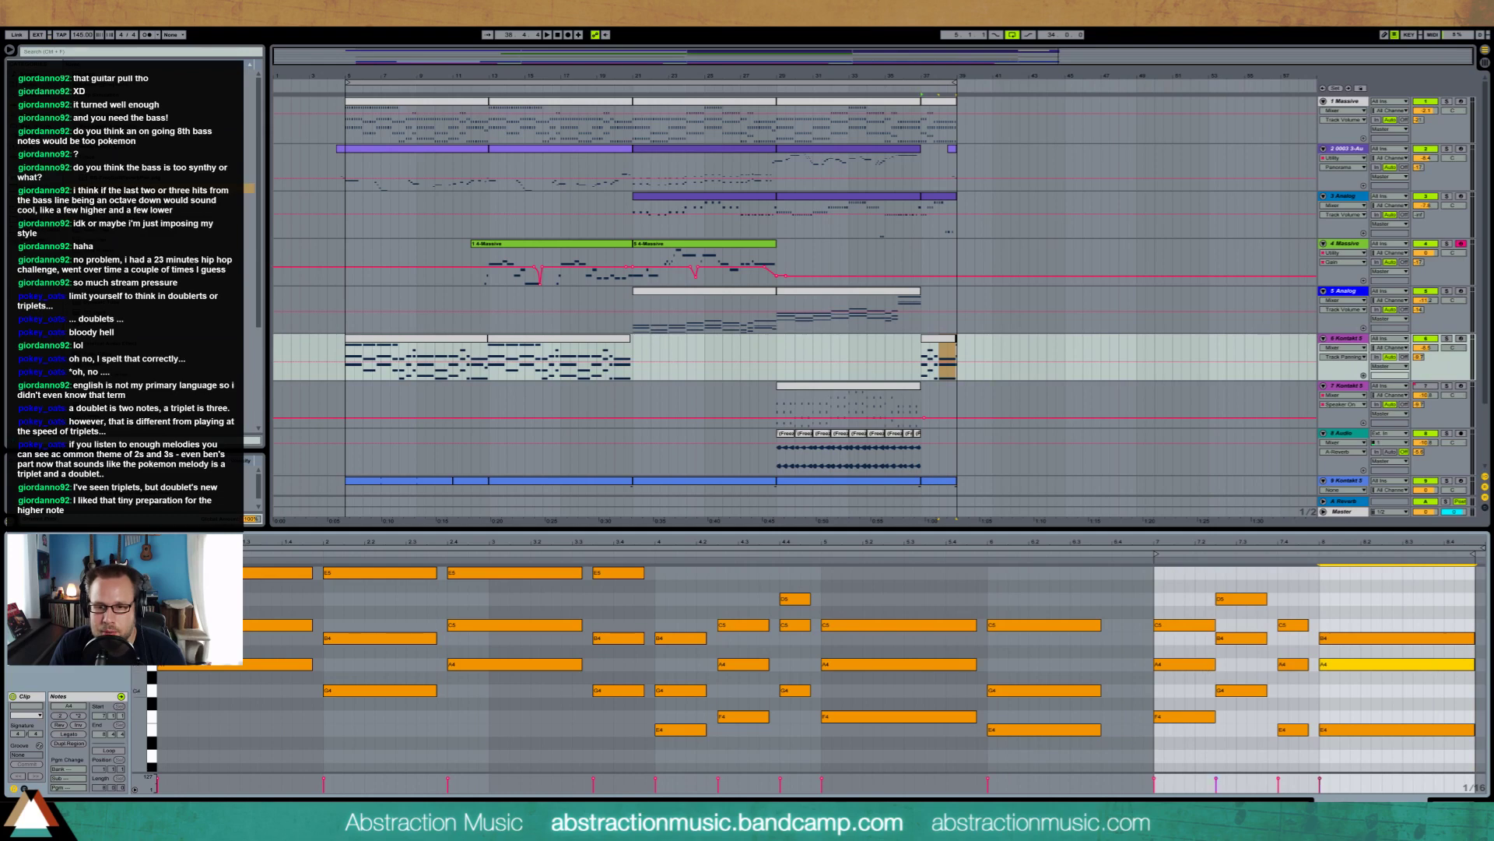
Play the loop from its start and smooth the end of the Massive lead's gain automation at bar 29
{"action": "left_click", "coordinate": [895, 354]}
{"action": "left_click", "coordinate": [949, 347]}
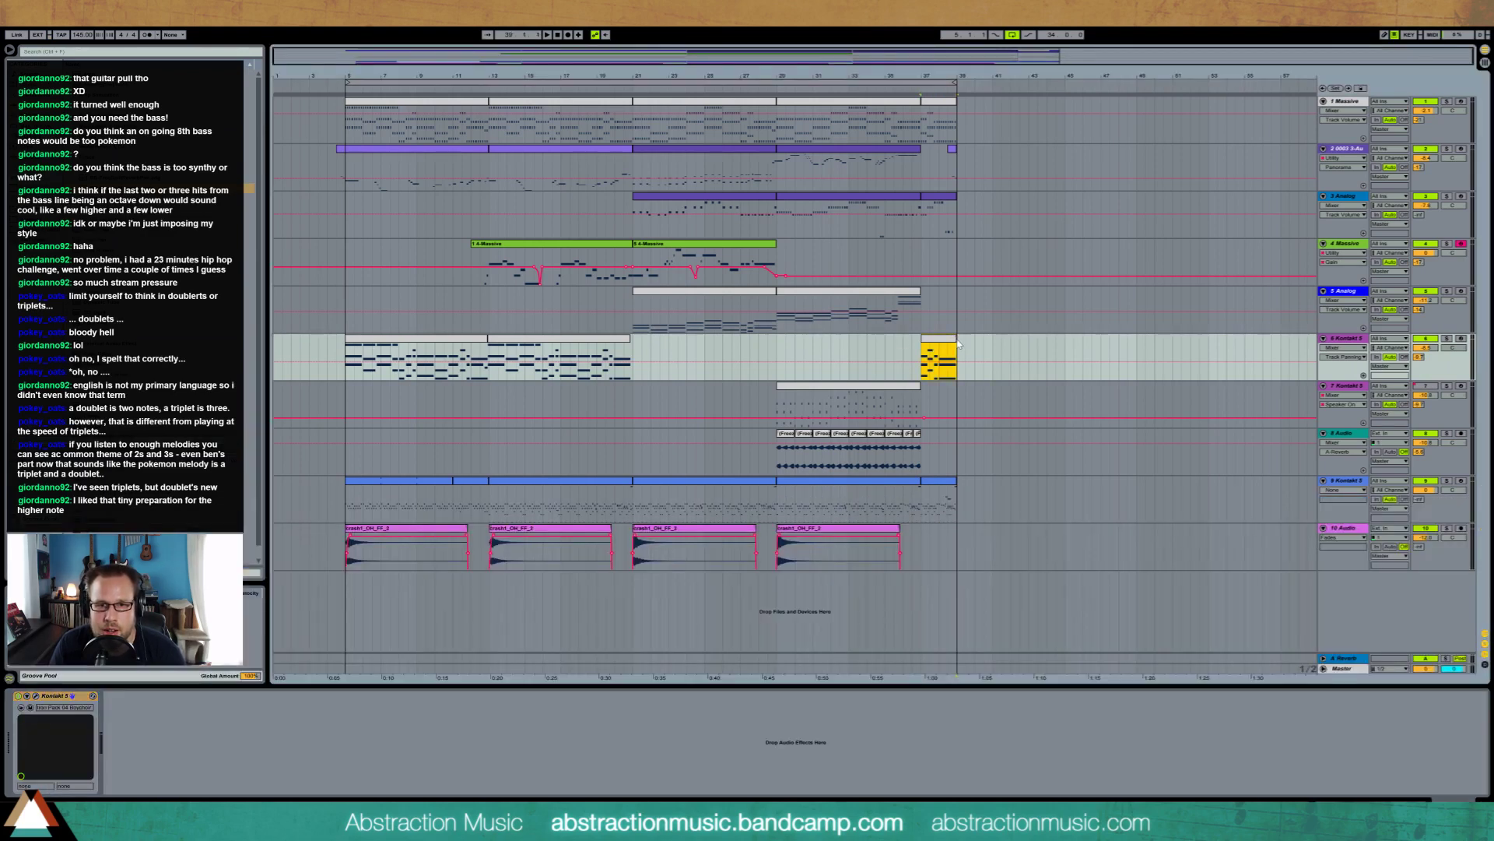
{"action": "key", "text": "space"}
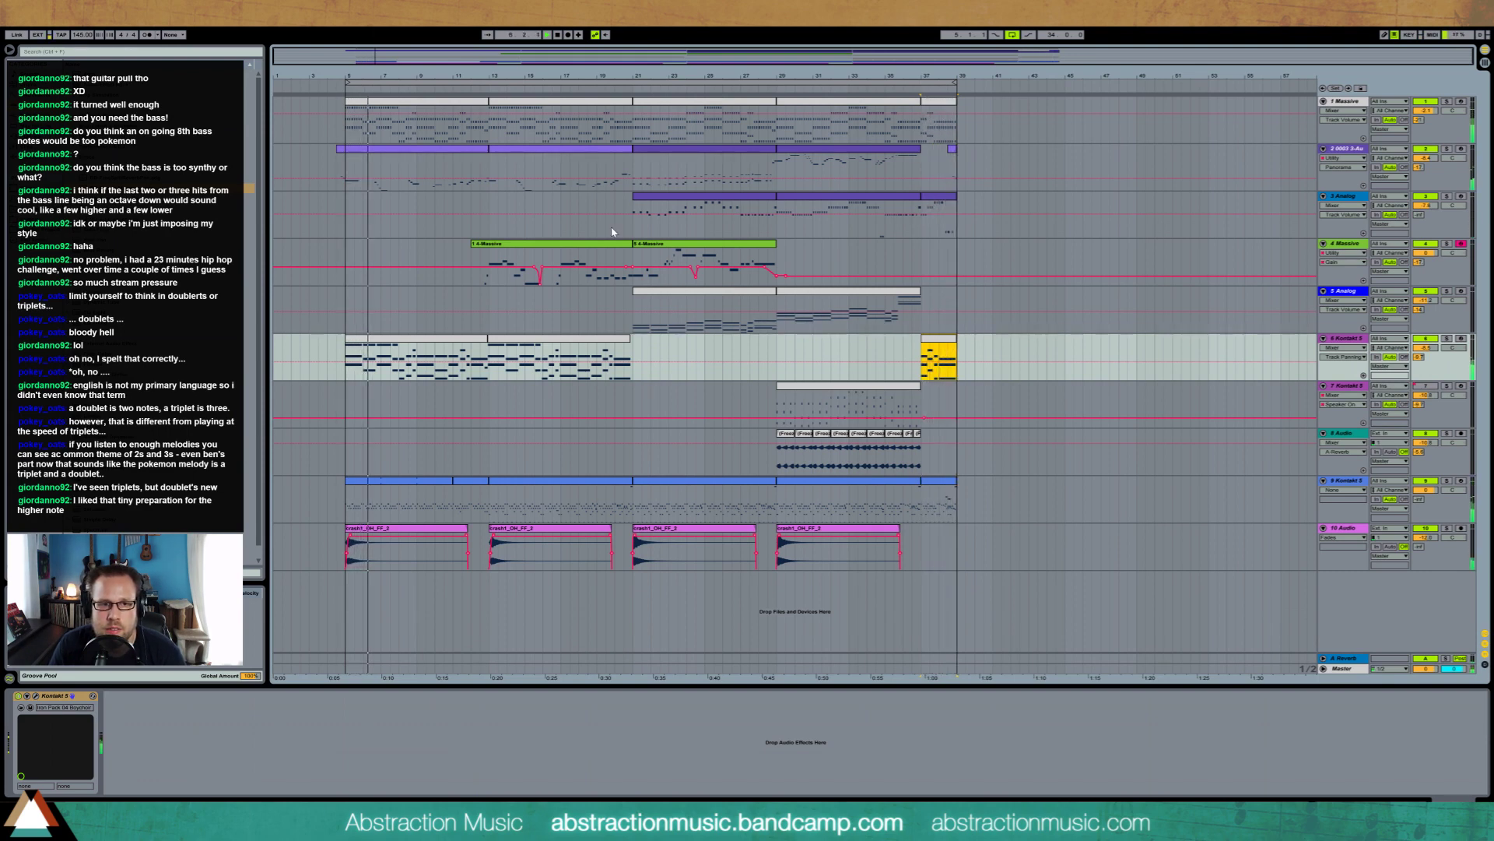
{"action": "left_click", "coordinate": [771, 274]}
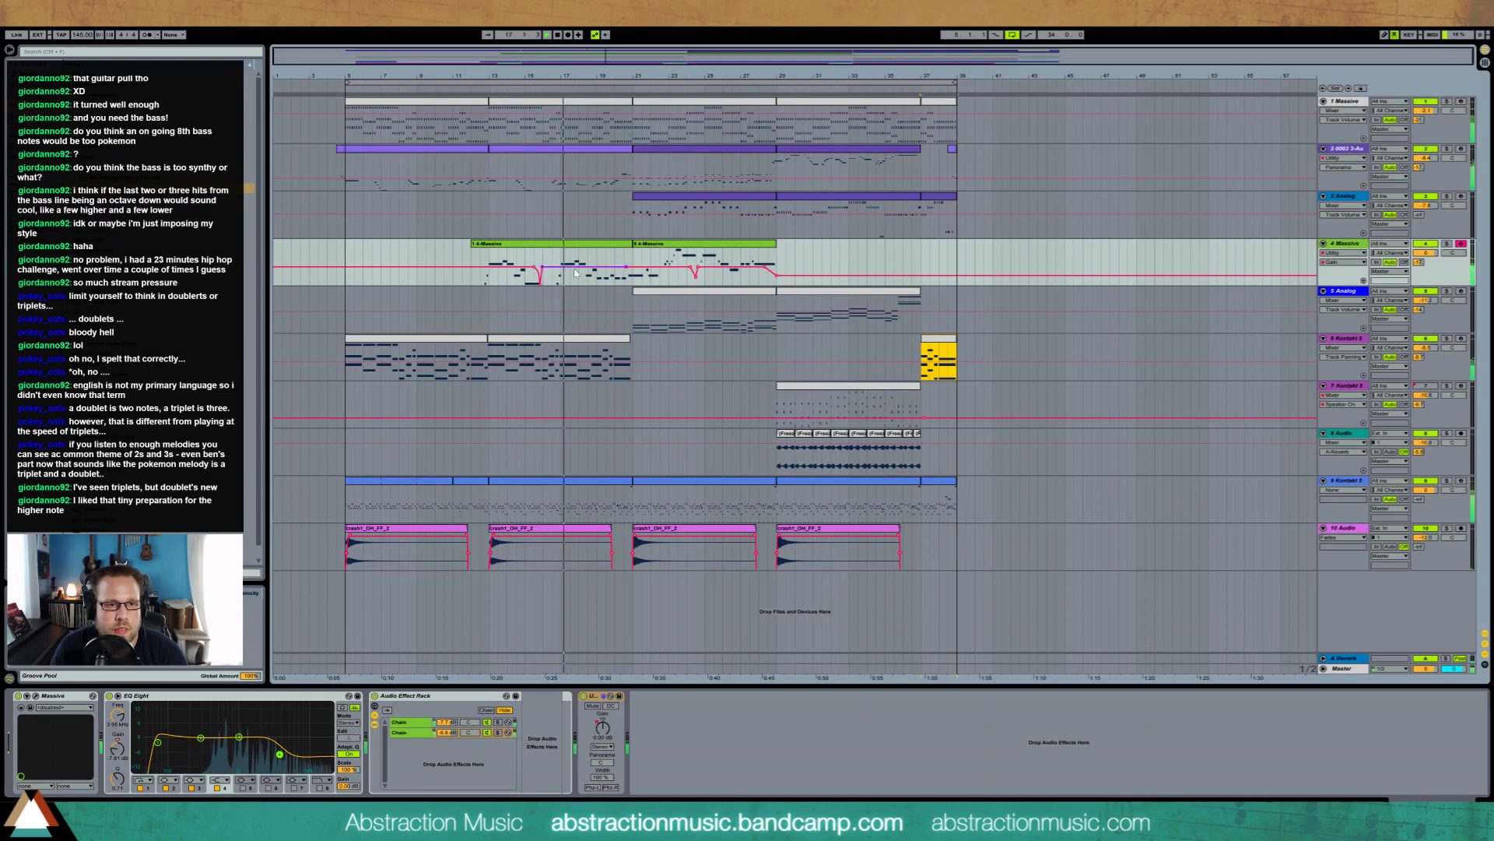
{"action": "left_click", "coordinate": [586, 249]}
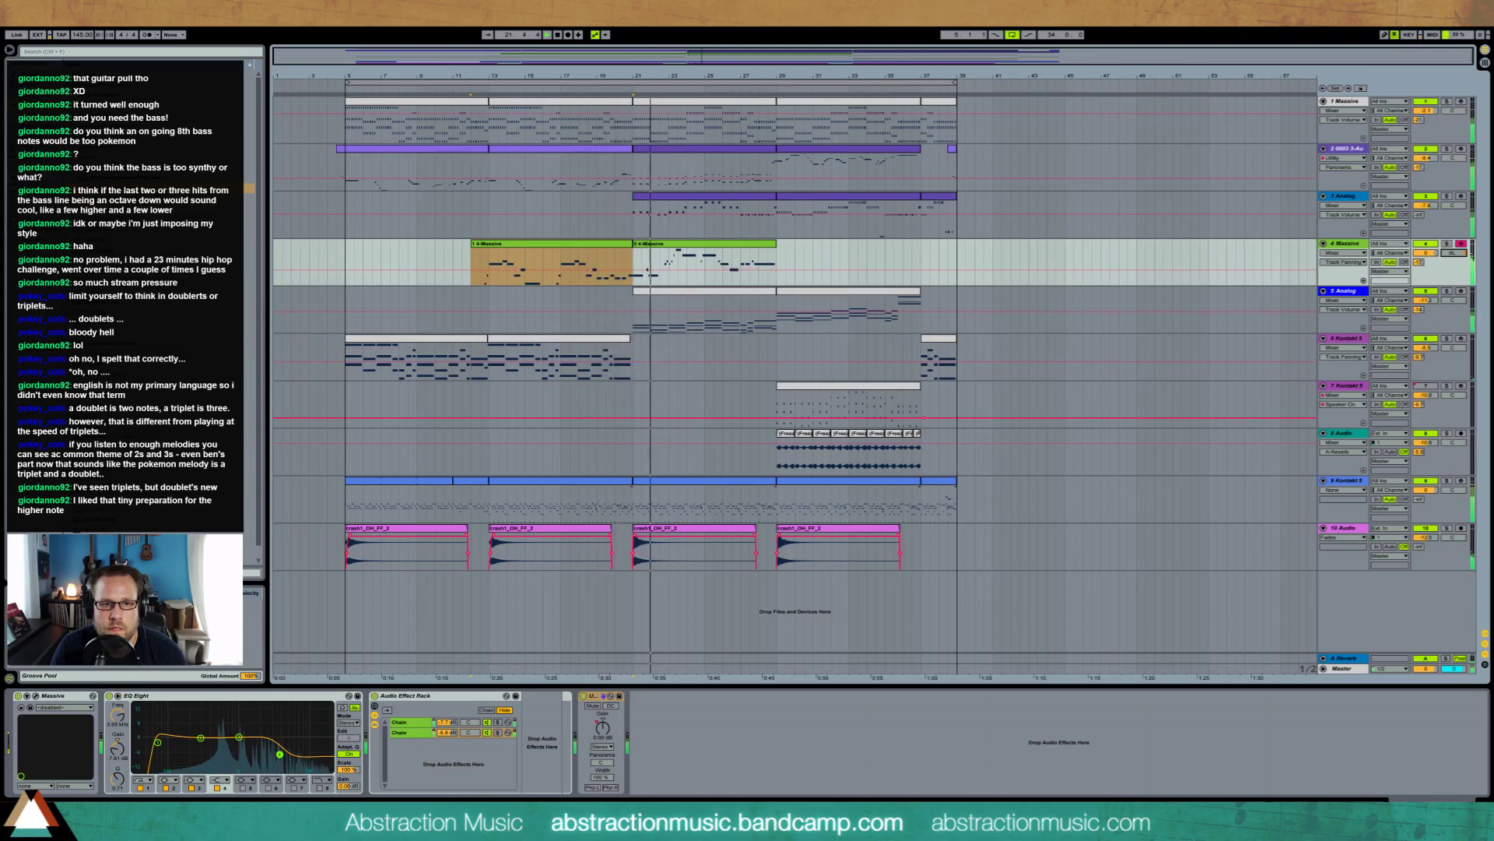
In the second Massive clip, shorten the C4 note just before the clip's bar 7 and start the following D4 earlier
{"action": "left_click", "coordinate": [749, 245]}
{"action": "double_click", "coordinate": [749, 245]}
{"action": "left_click", "coordinate": [376, 664]}
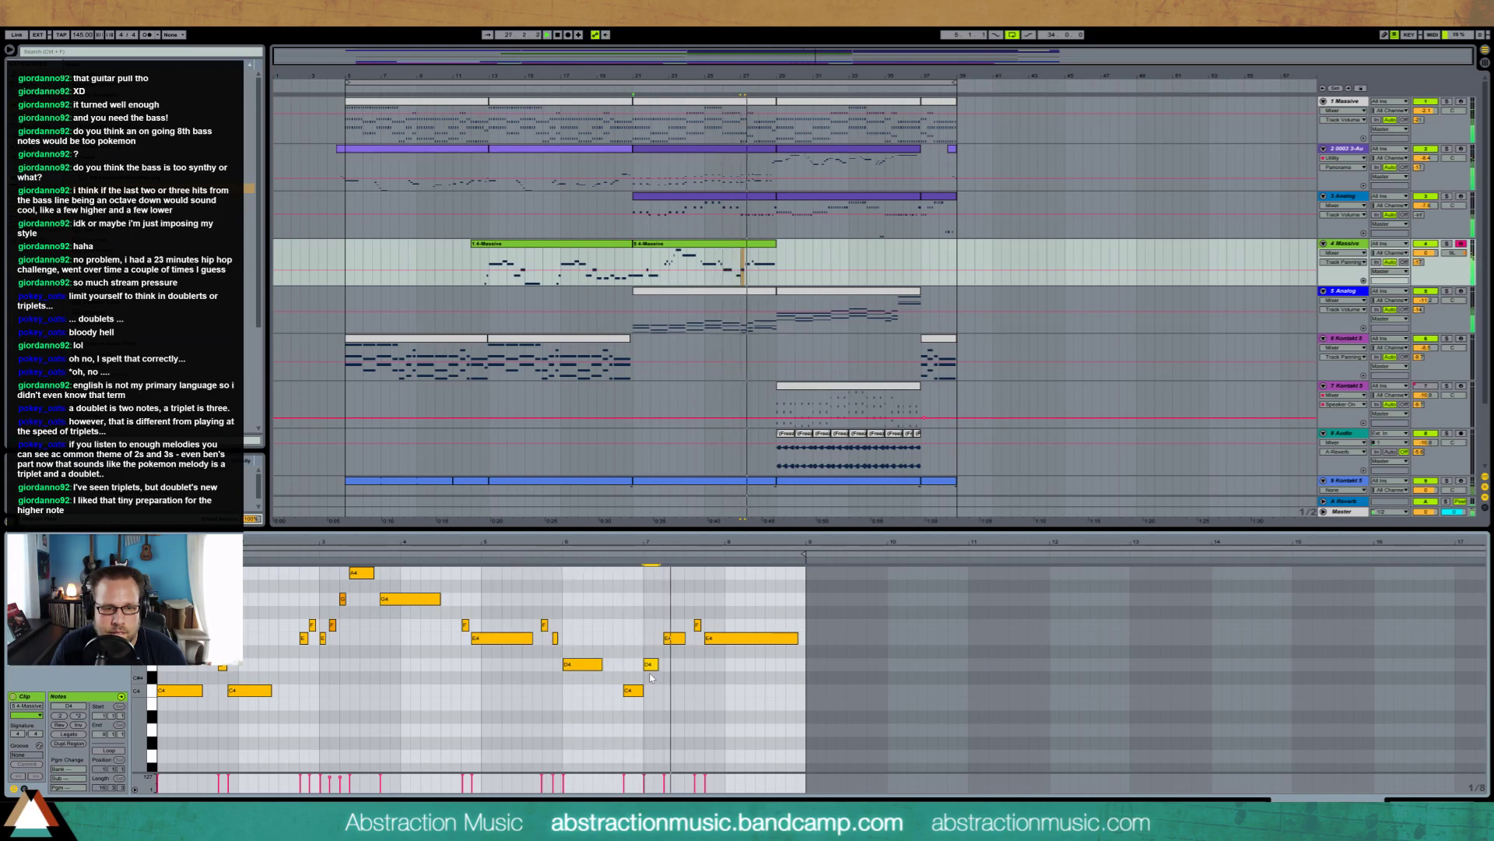
{"action": "left_click", "coordinate": [635, 691]}
{"action": "key", "text": "shift+Left"}
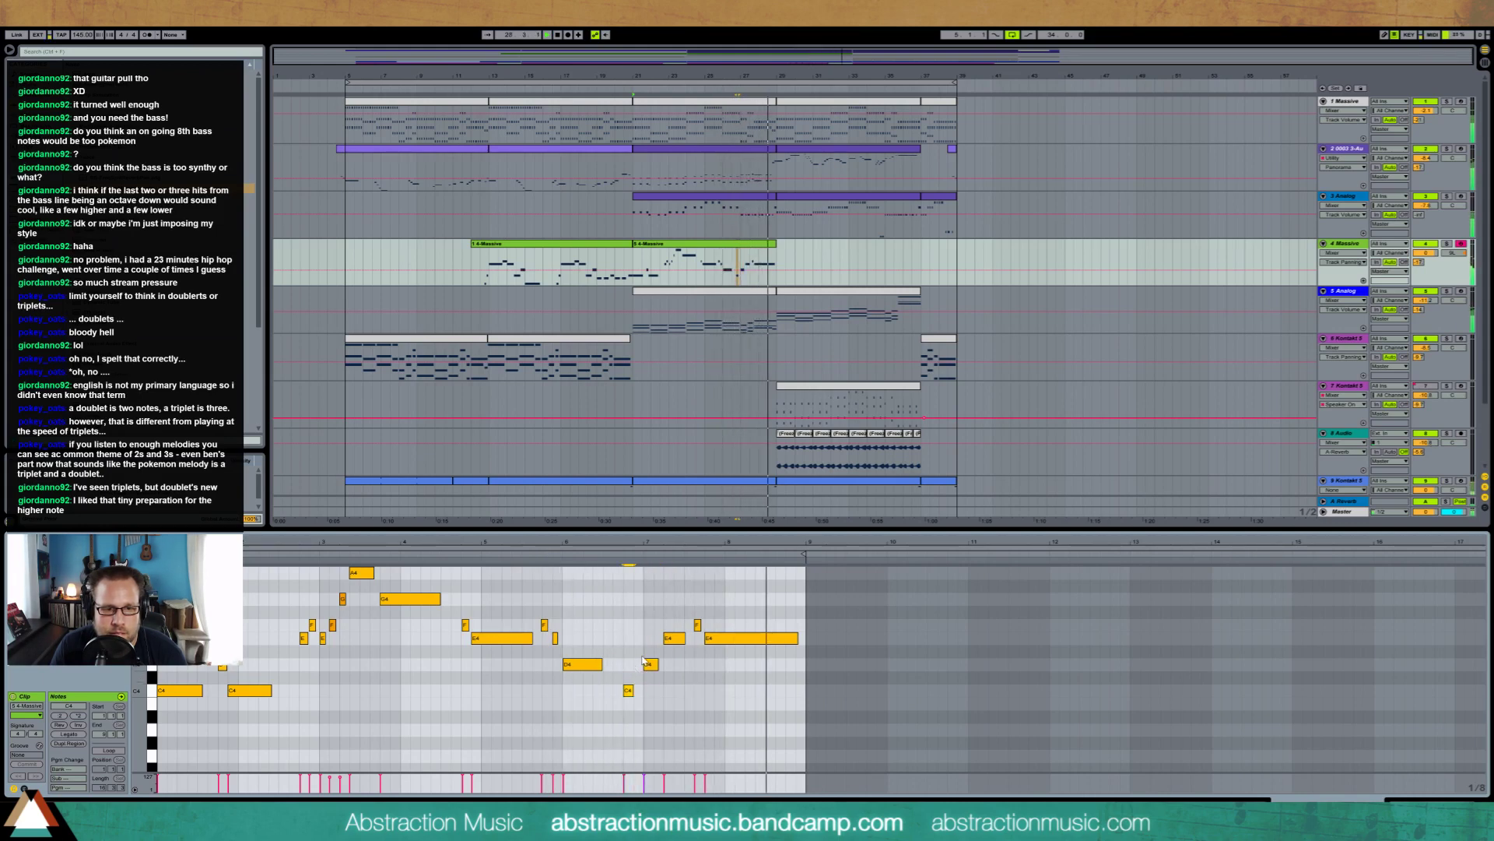
{"action": "left_click", "coordinate": [649, 666]}
{"action": "key", "text": "Left"}
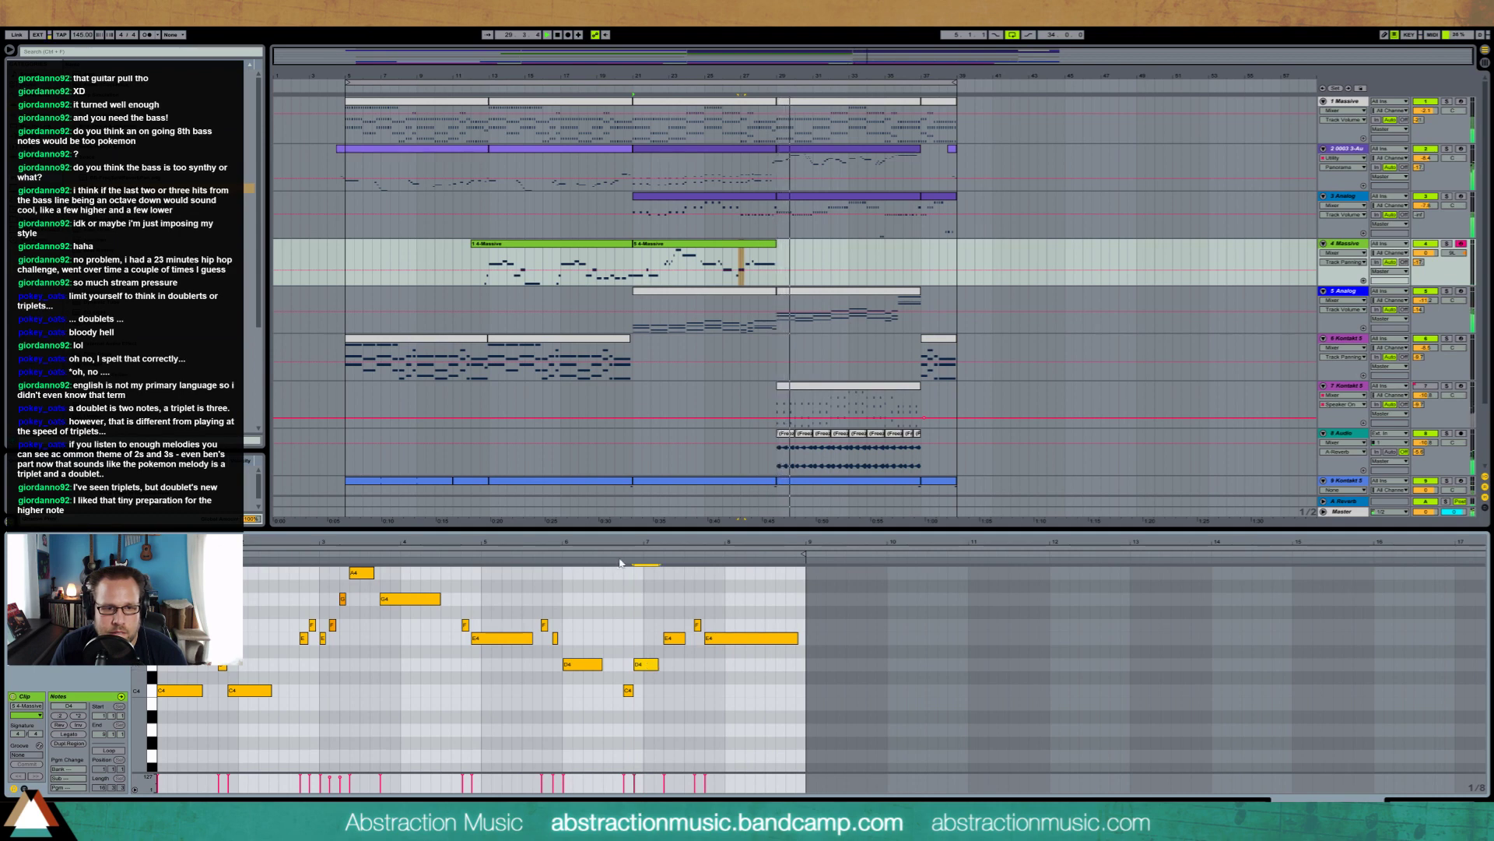
{"action": "left_click", "coordinate": [620, 562]}
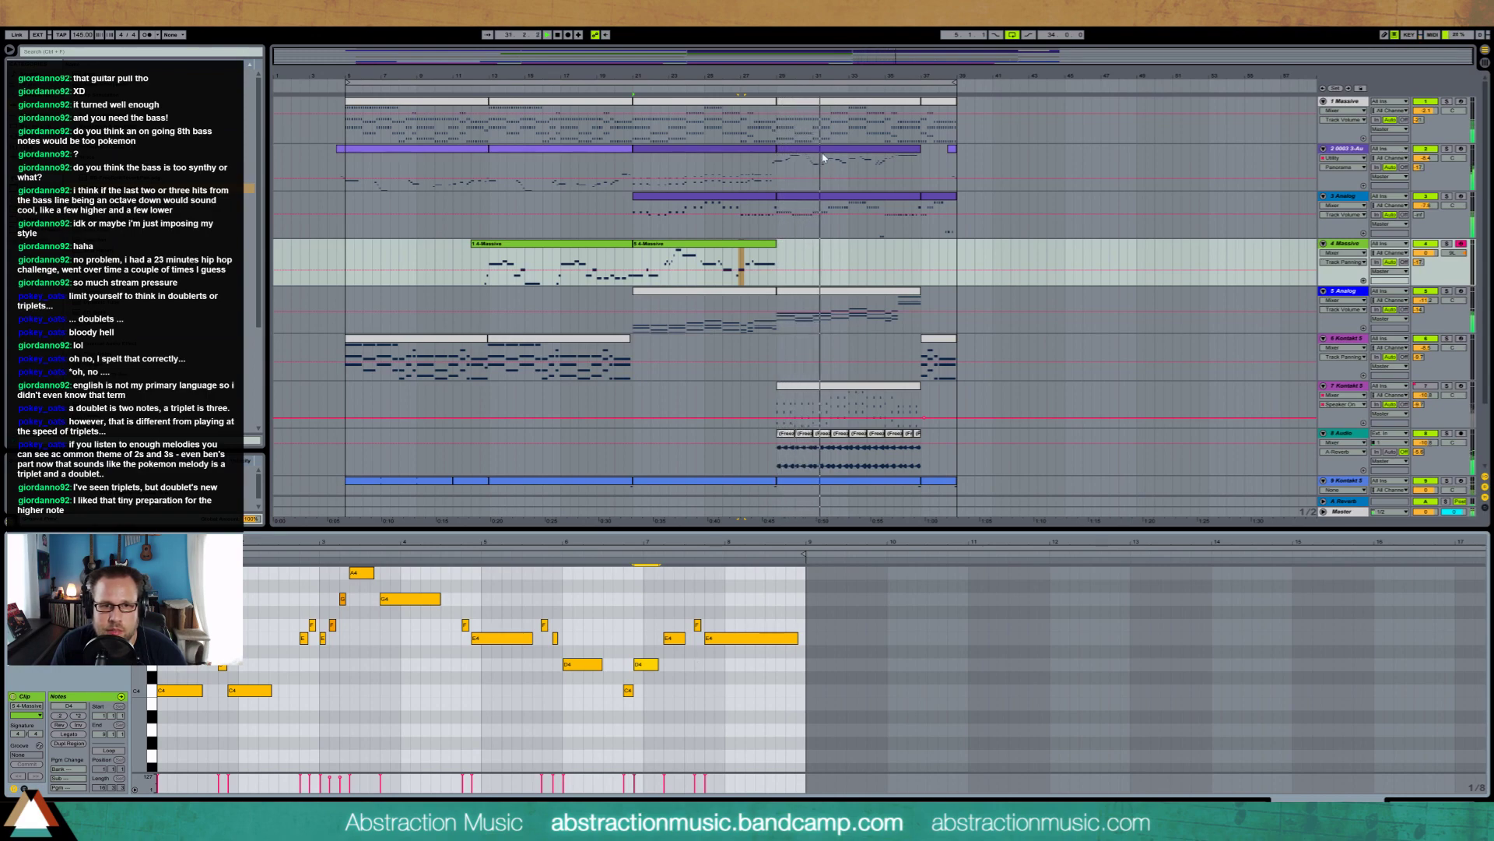
Fine-tune the bands of the master track's EQ Eight while the loop plays
{"action": "key", "text": "shift+Tab"}
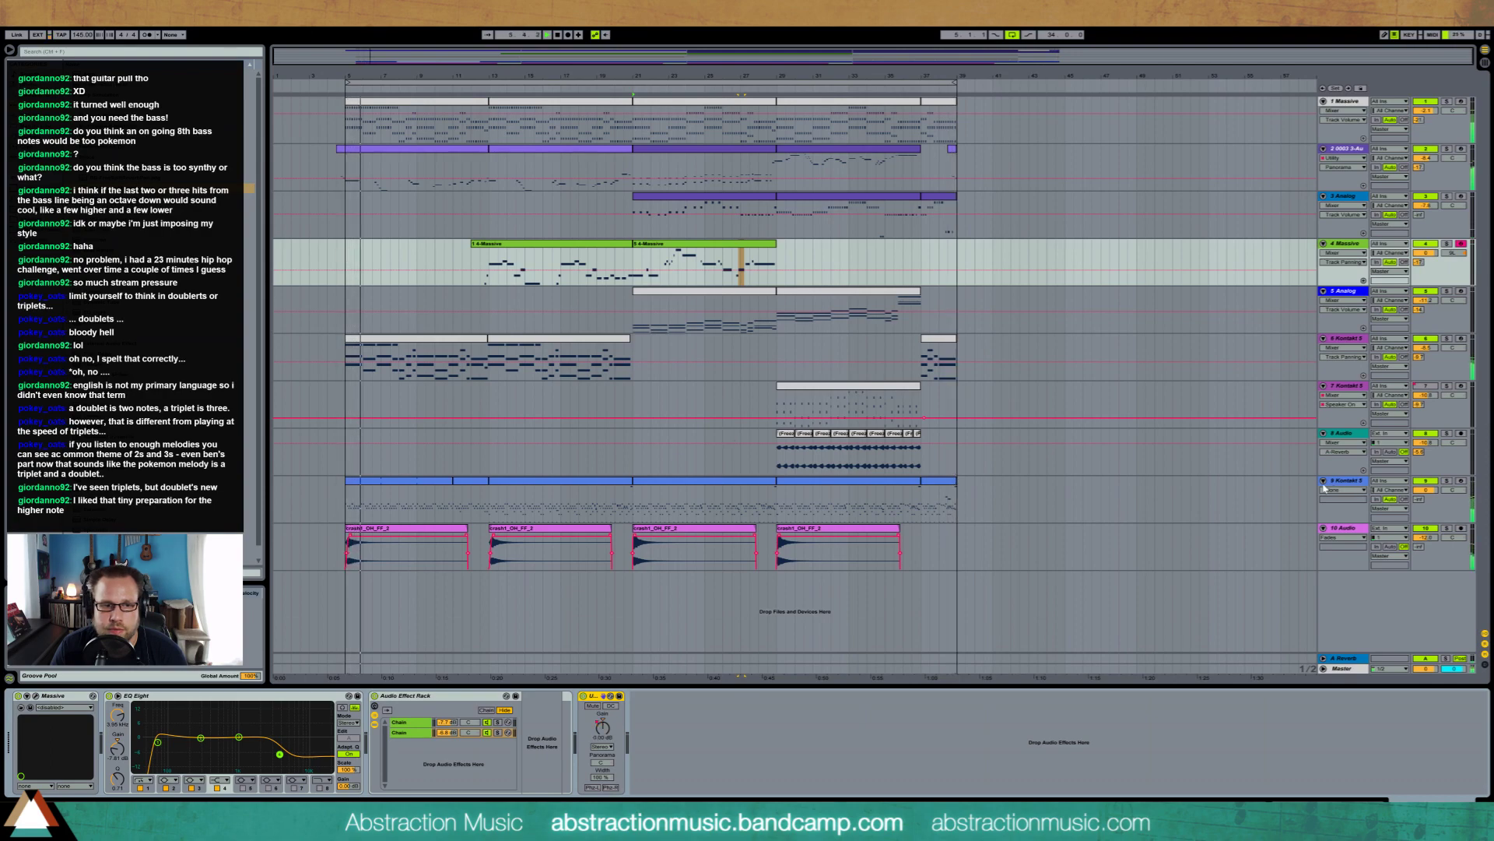
{"action": "left_click", "coordinate": [1370, 667]}
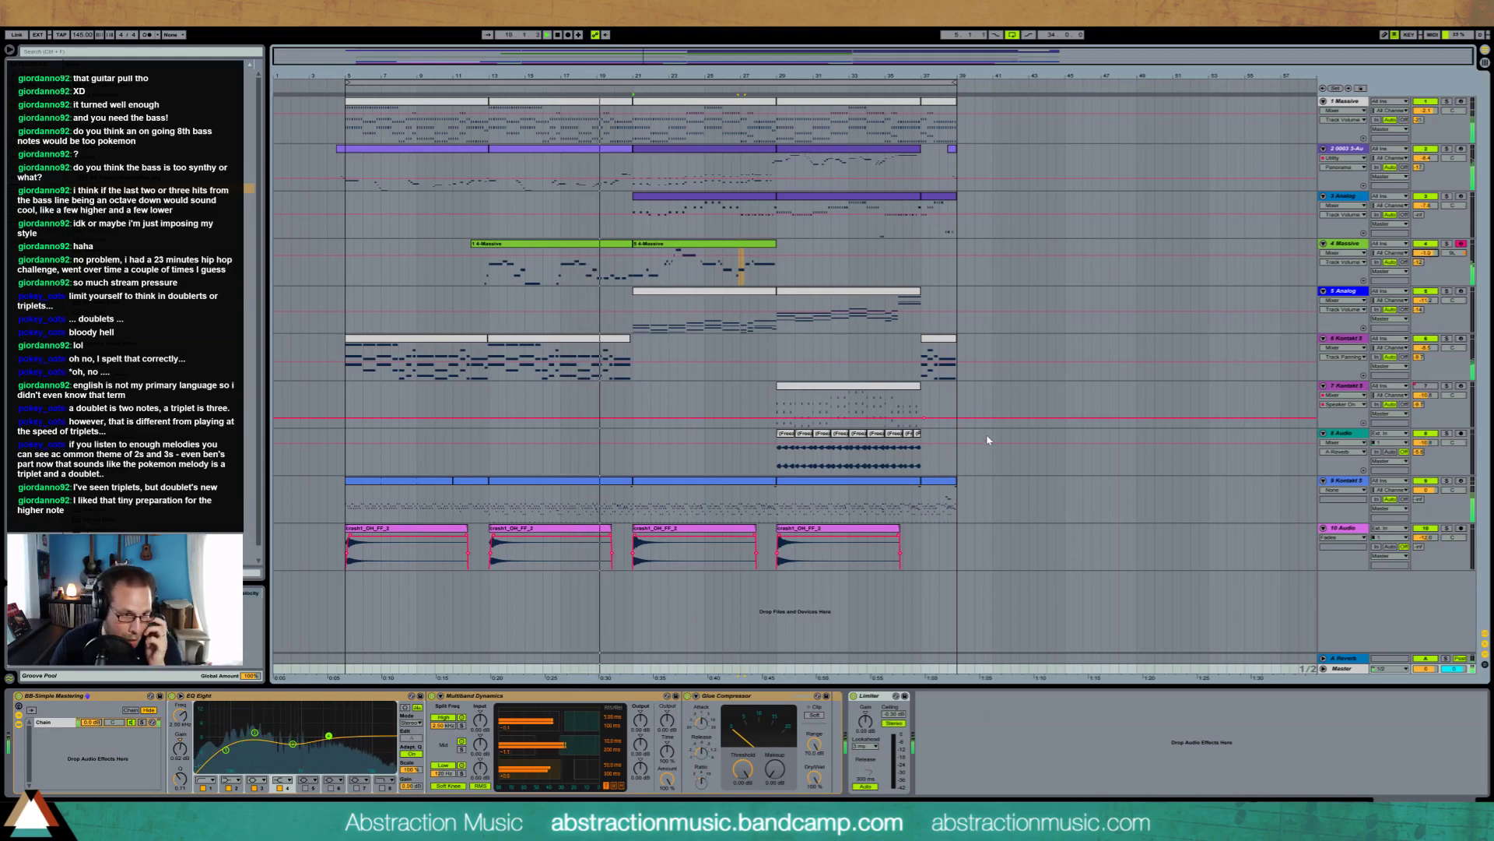
{"action": "left_click", "coordinate": [255, 732]}
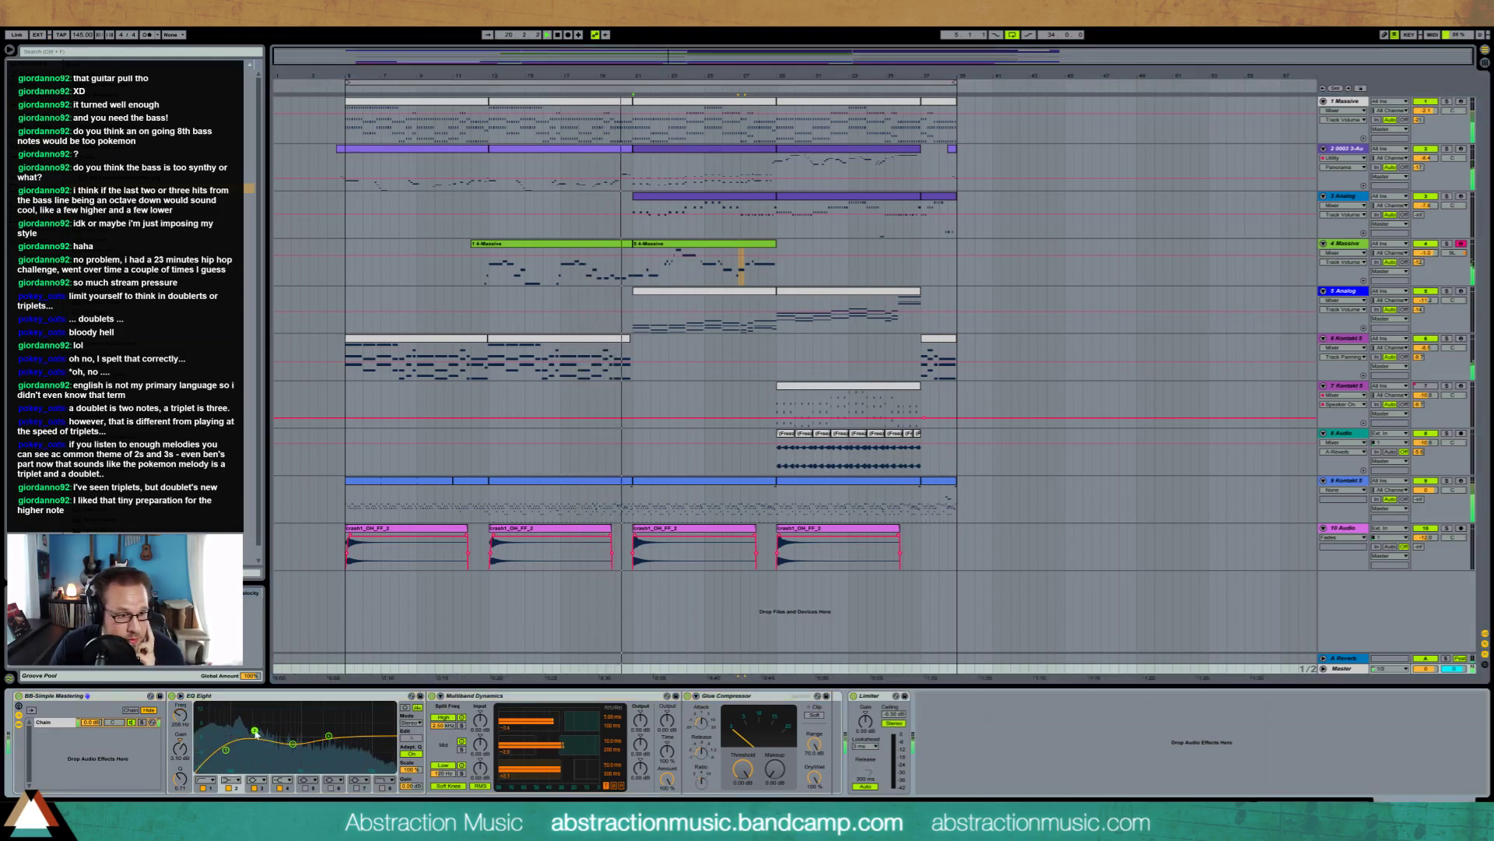
{"action": "left_click", "coordinate": [329, 735]}
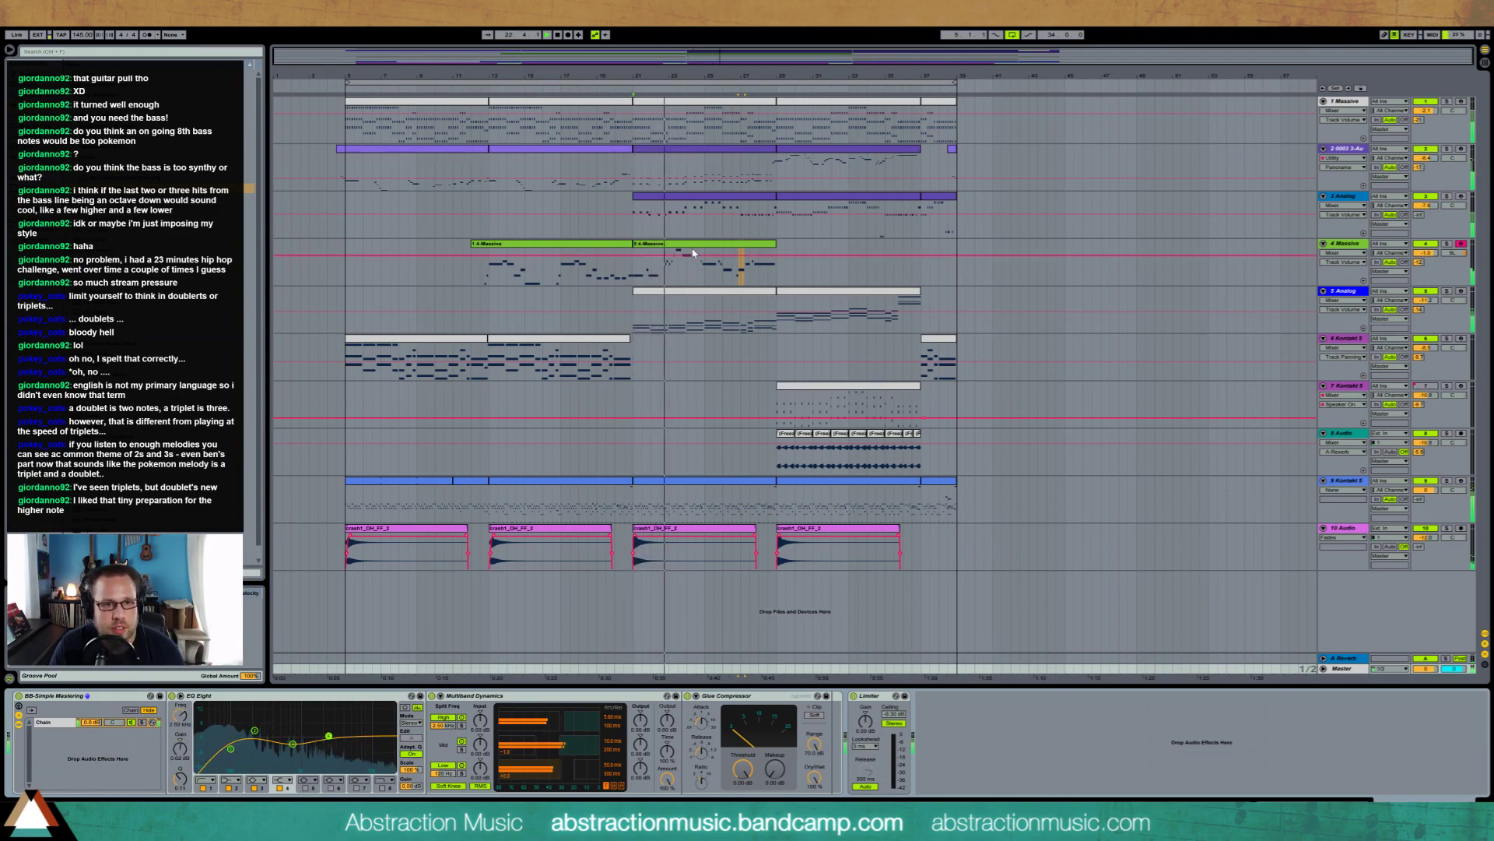
Adjust the Auto Filter frequency of the Massive lead's first rack chain for the second clip and play from bar 21
{"action": "left_click", "coordinate": [692, 250]}
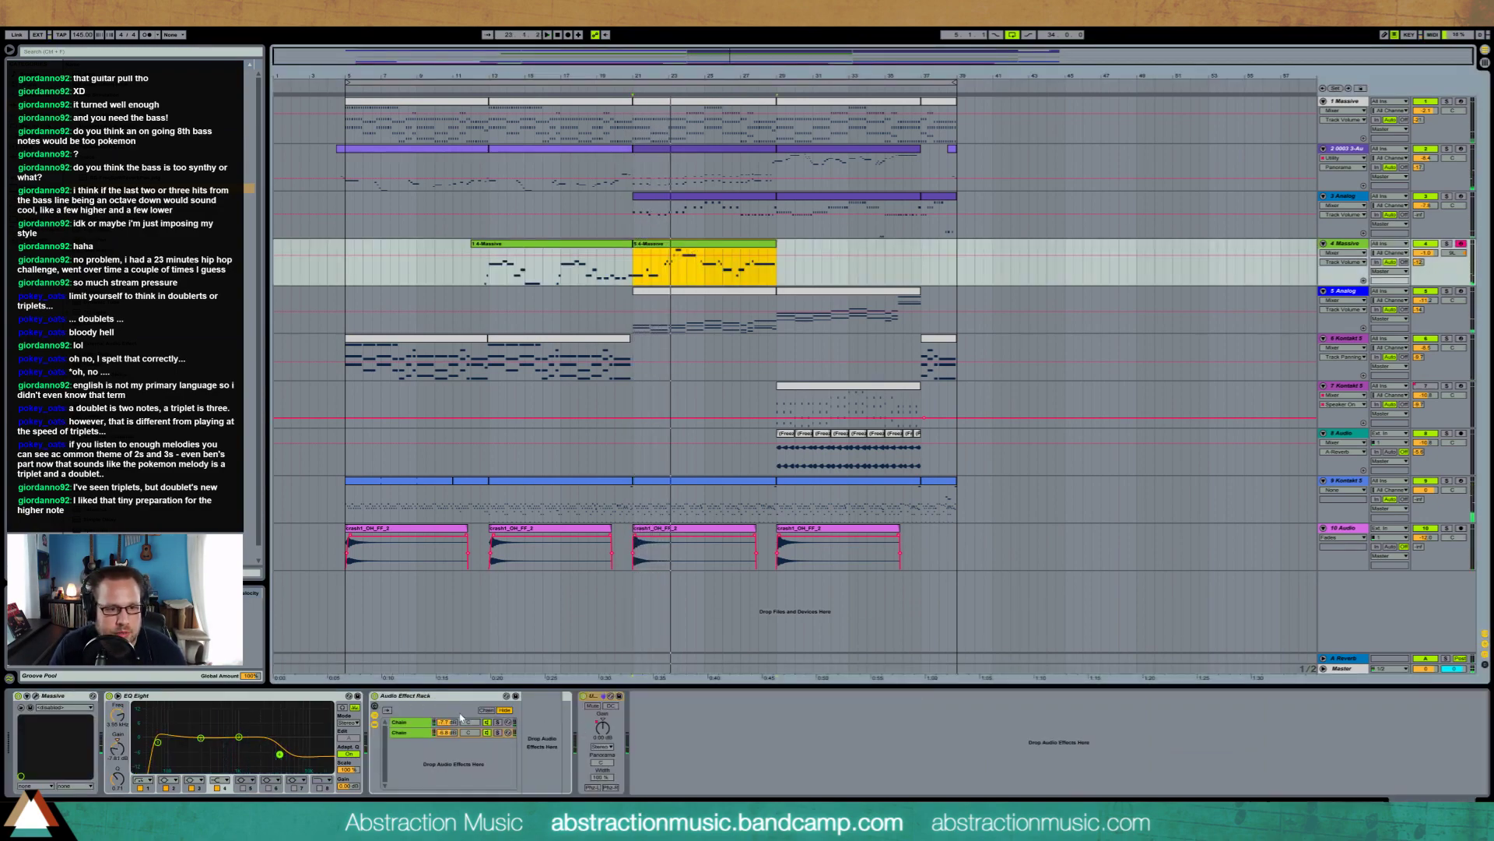
{"action": "left_click", "coordinate": [415, 736]}
{"action": "left_click", "coordinate": [413, 724]}
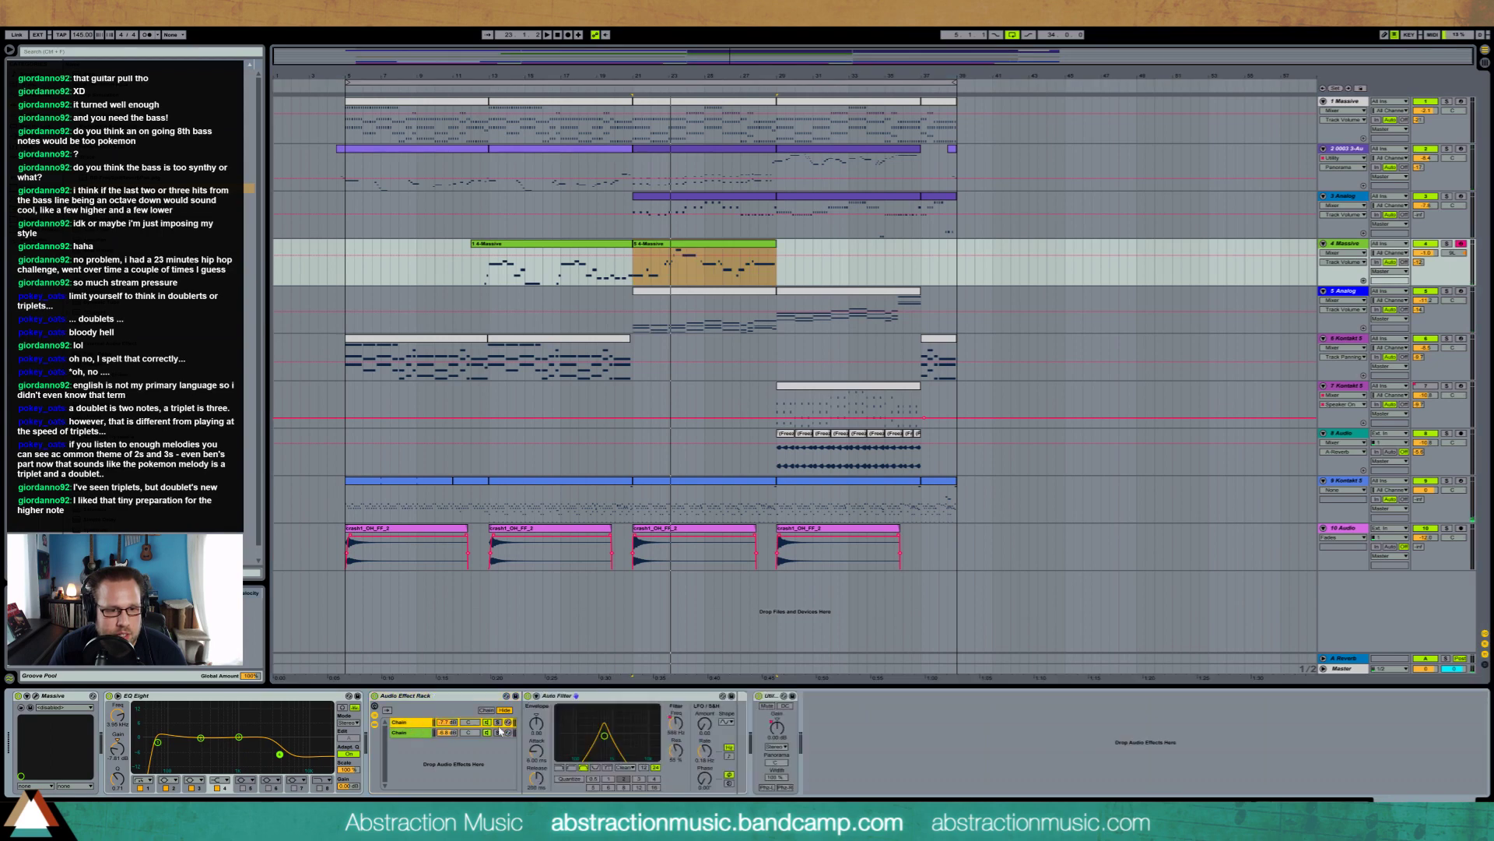
{"action": "left_click", "coordinate": [676, 723]}
{"action": "left_click_drag", "start_coordinate": [634, 270], "coordinate": [772, 267]}
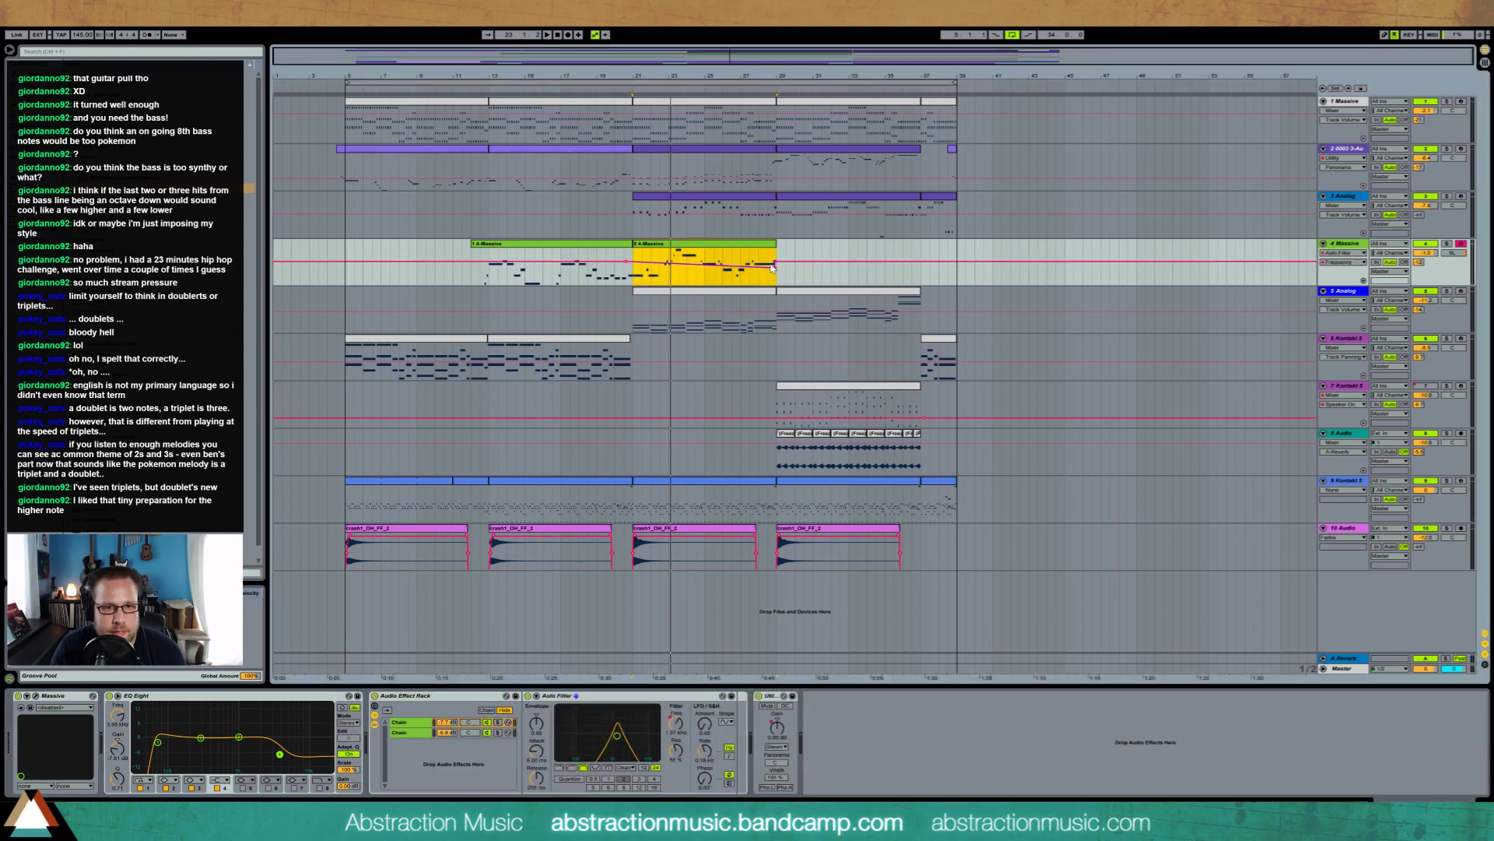
{"action": "left_click", "coordinate": [628, 261]}
{"action": "key", "text": "space"}
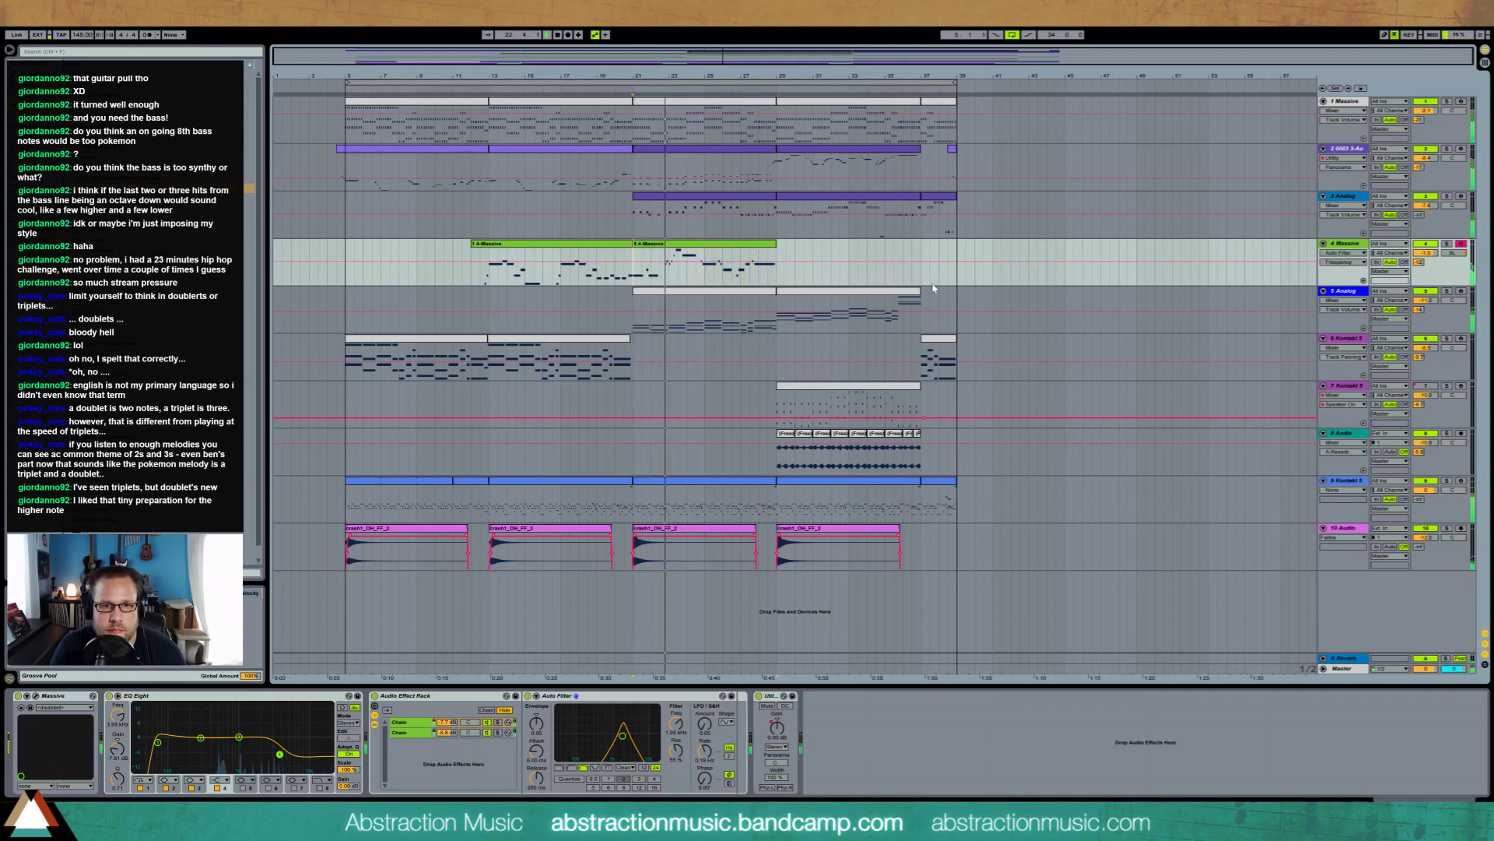
Adjust the Utility gain automation on the second track across the clip that starts at bar 21
{"action": "left_click", "coordinate": [747, 148]}
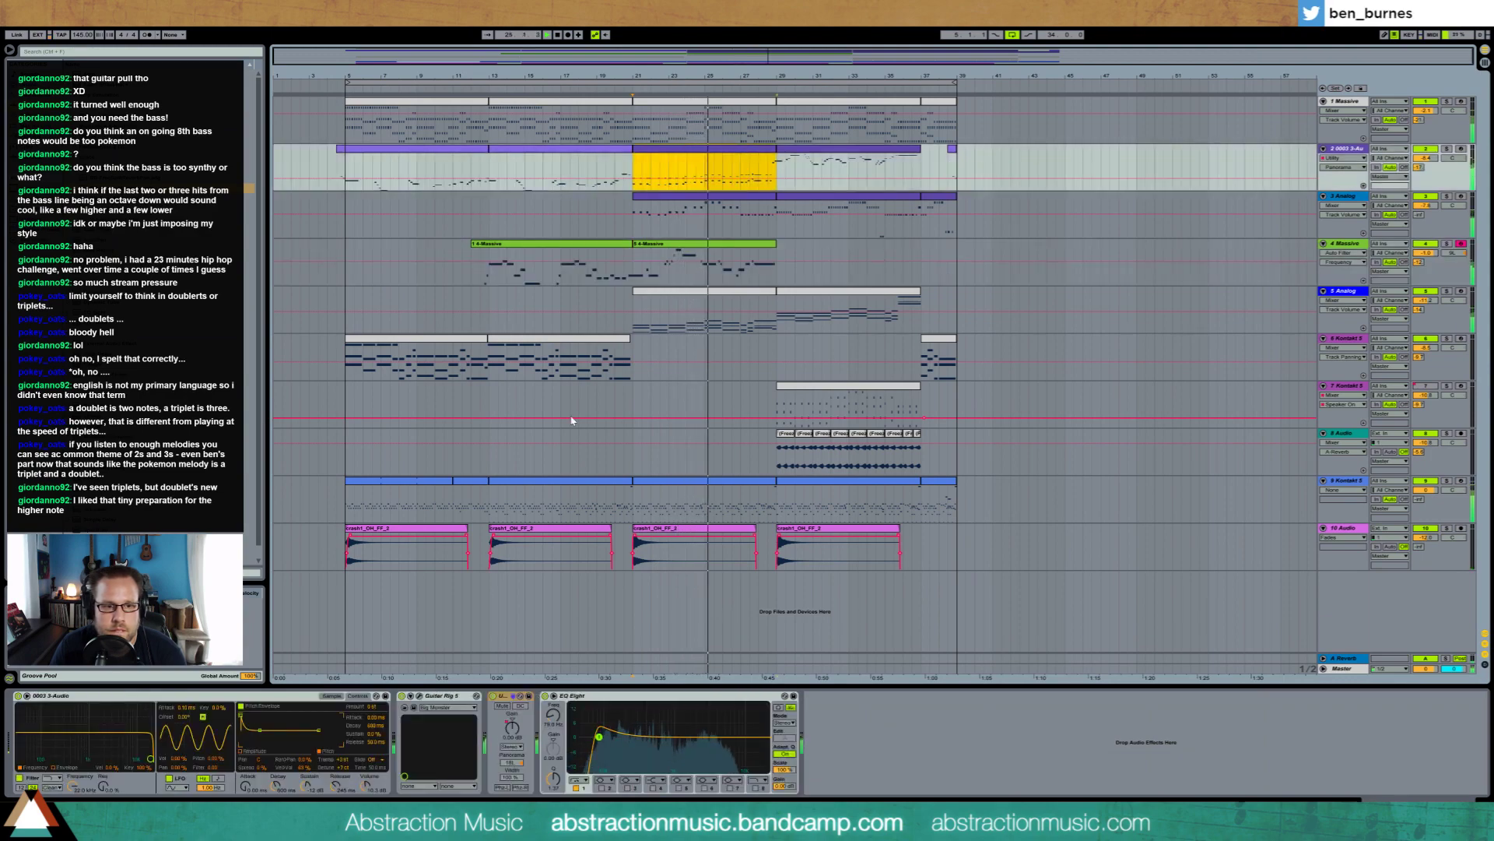
{"action": "left_click", "coordinate": [512, 728]}
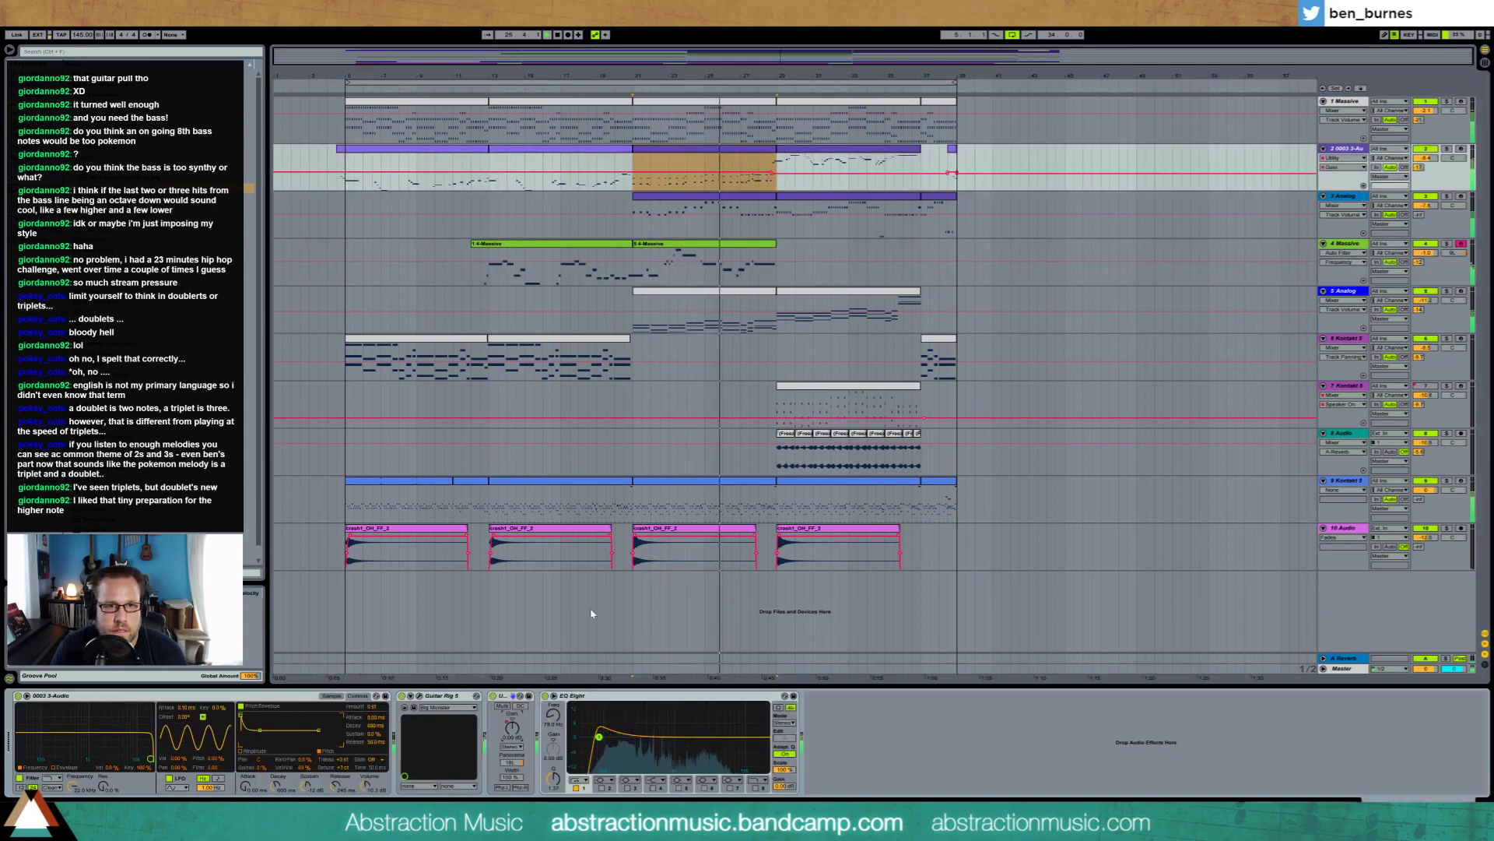
{"action": "left_click", "coordinate": [650, 179]}
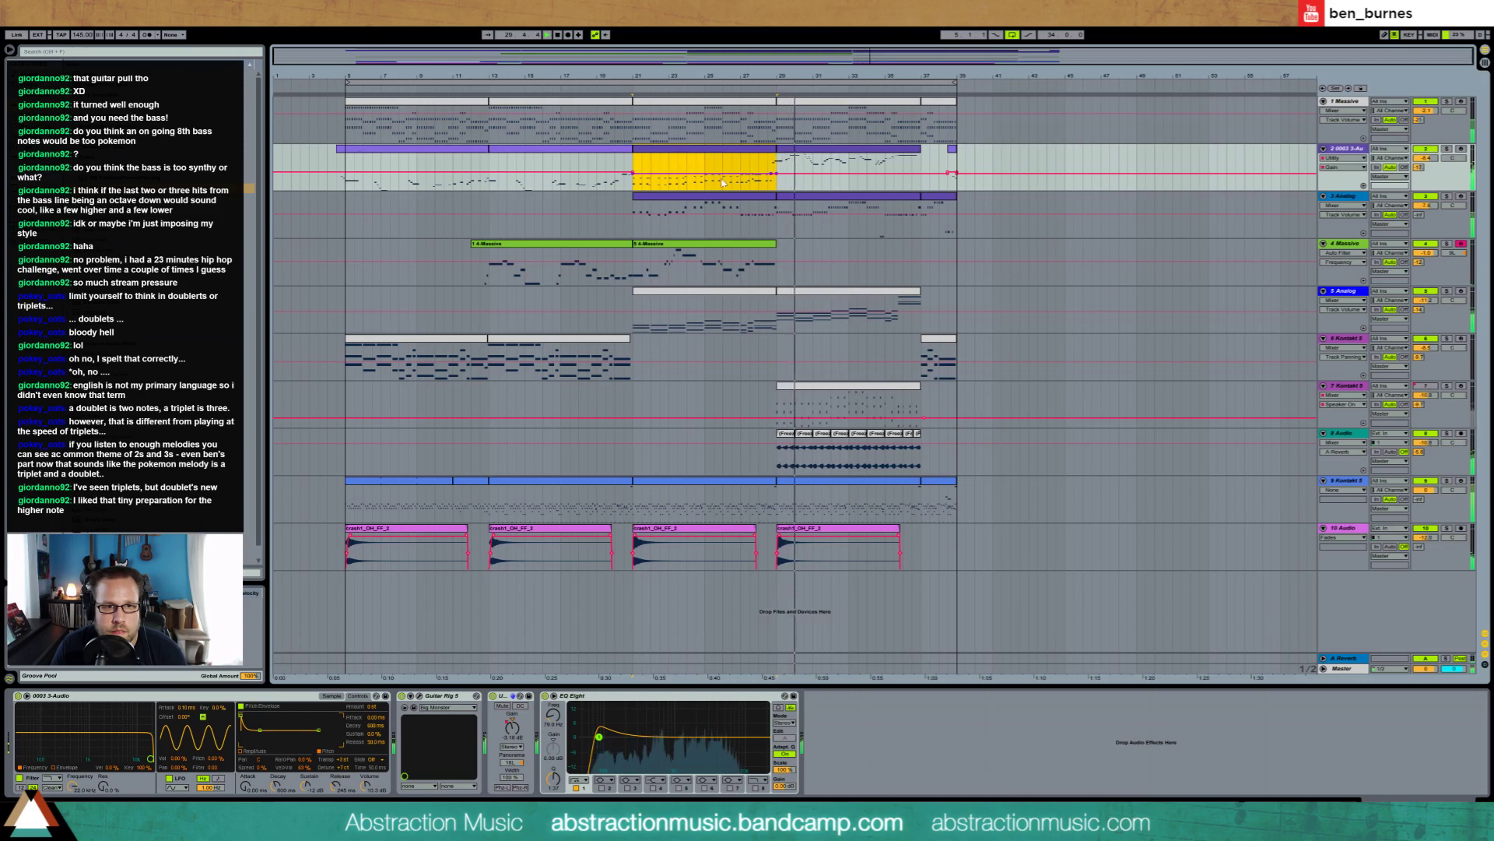
{"action": "left_click", "coordinate": [617, 163]}
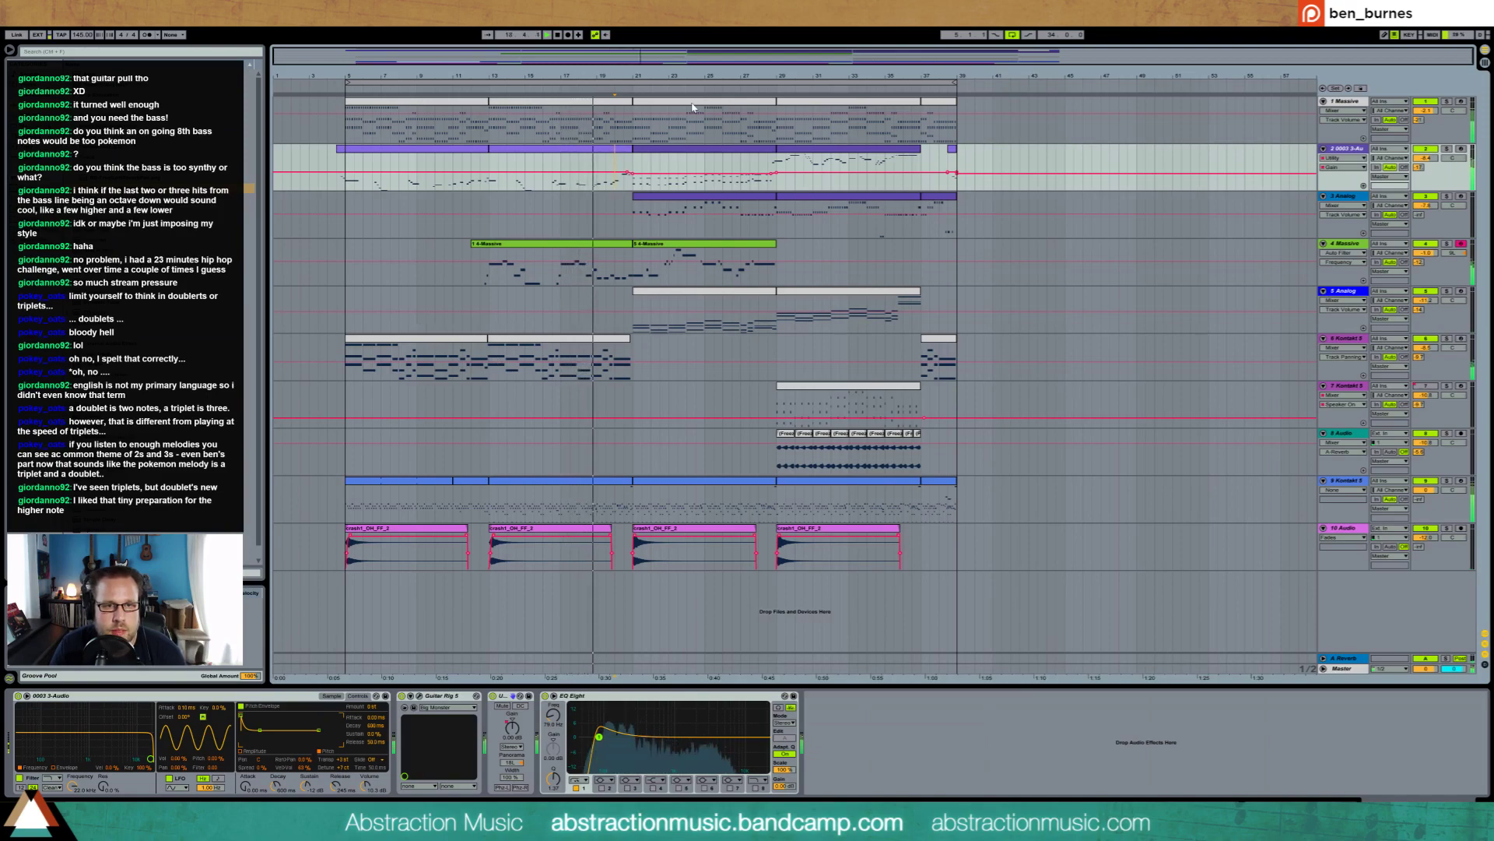
Copy the 7-Kontakt 5 clip to bar 21 of the 6-Kontakt 5 track and open its notes
{"action": "left_click", "coordinate": [849, 409]}
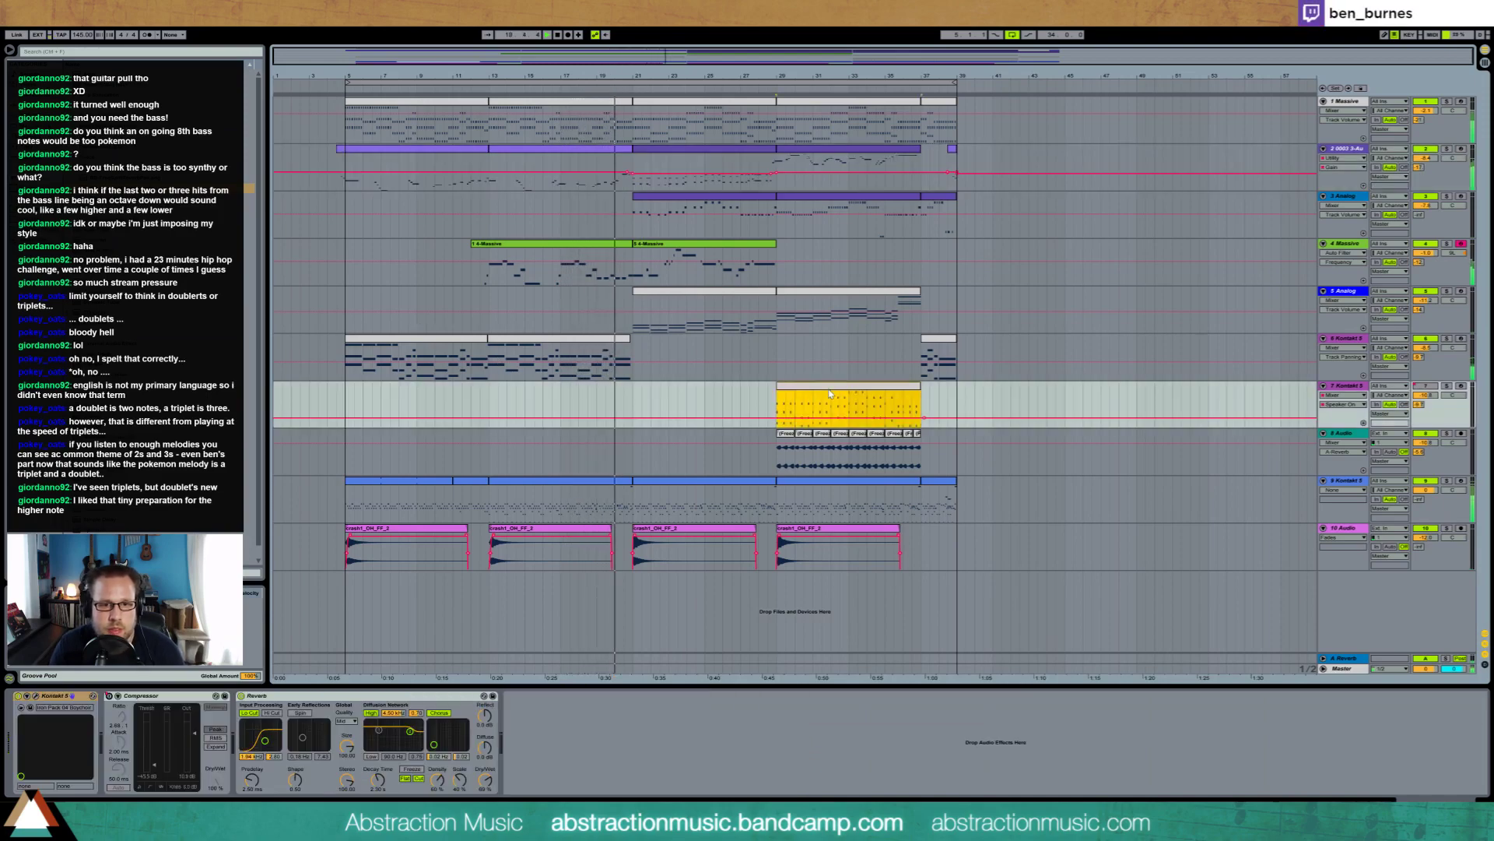
{"action": "left_click", "coordinate": [635, 349]}
{"action": "key", "text": "ctrl+v"}
{"action": "double_click", "coordinate": [653, 340]}
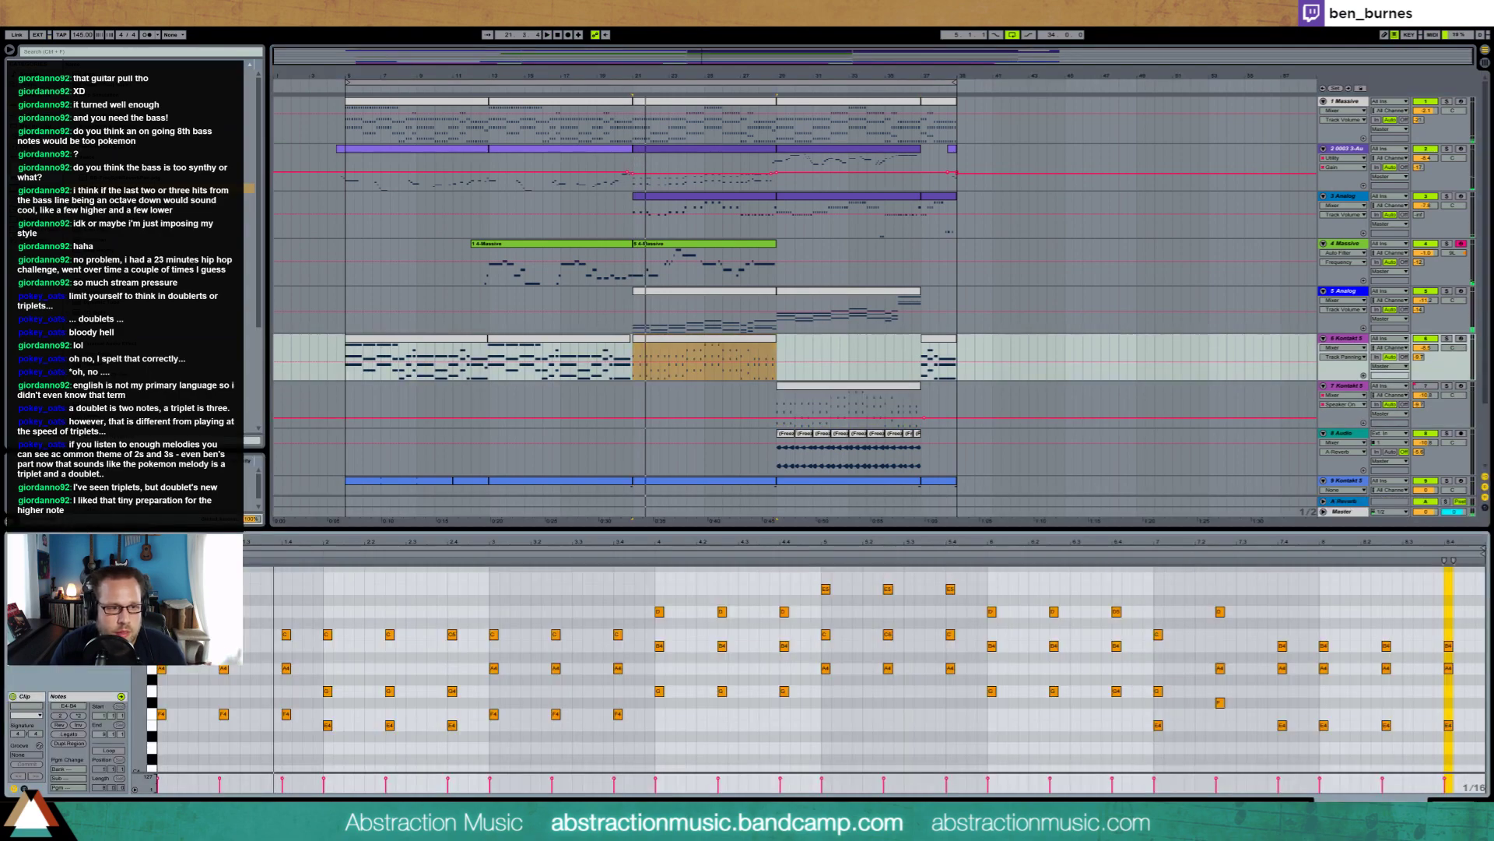
Delete the upper chord notes throughout the copied clip, keeping only the lowest note of each chord
{"action": "left_click_drag", "start_coordinate": [161, 582], "coordinate": [514, 701]}
{"action": "key", "text": "Delete"}
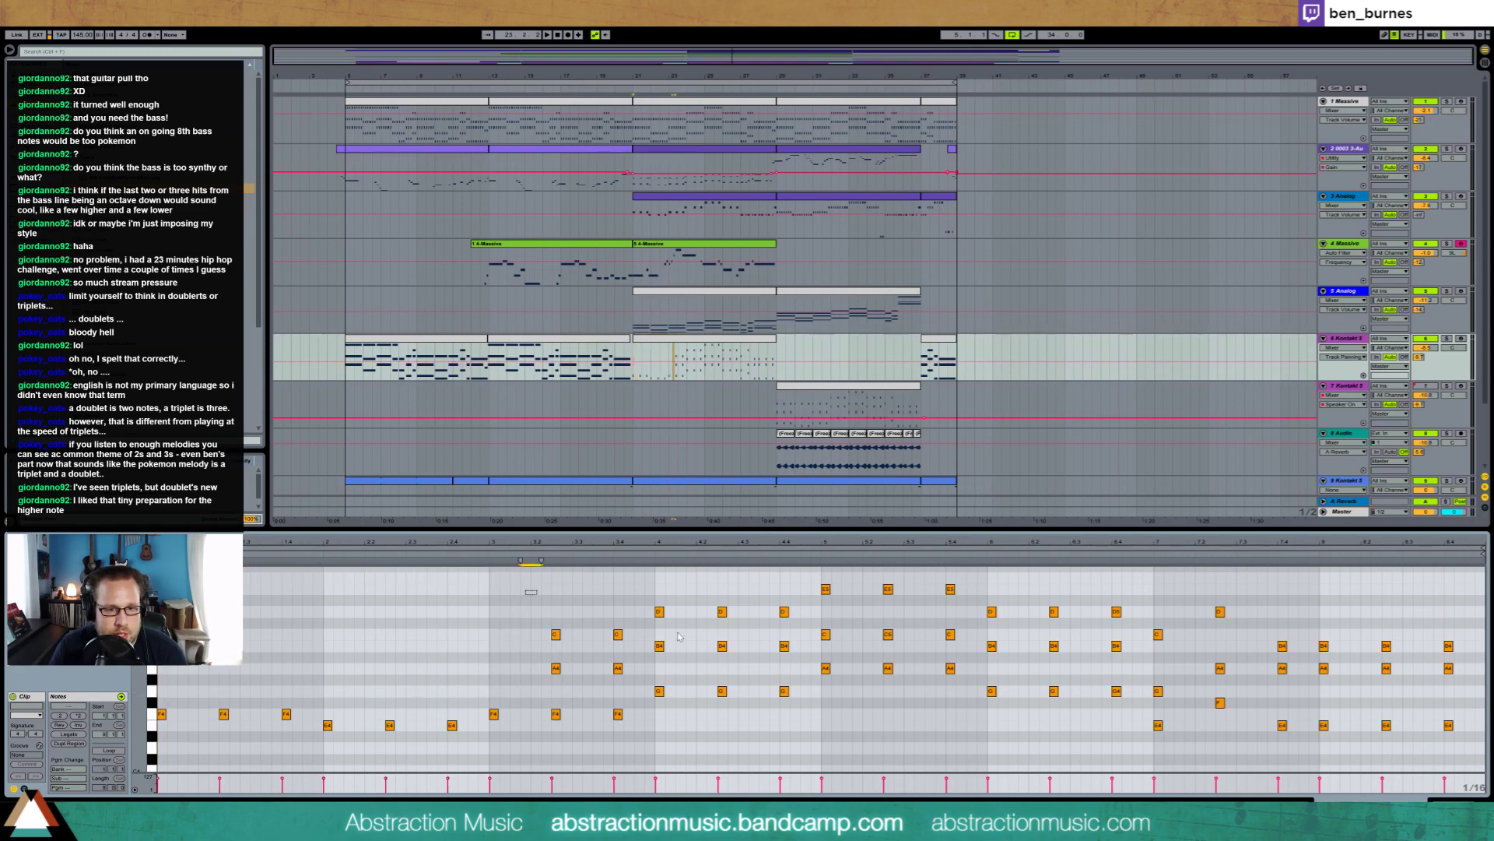
{"action": "left_click_drag", "start_coordinate": [679, 637], "coordinate": [783, 671]}
{"action": "key", "text": "Delete"}
{"action": "left_click_drag", "start_coordinate": [790, 592], "coordinate": [1203, 652]}
{"action": "key", "text": "Delete"}
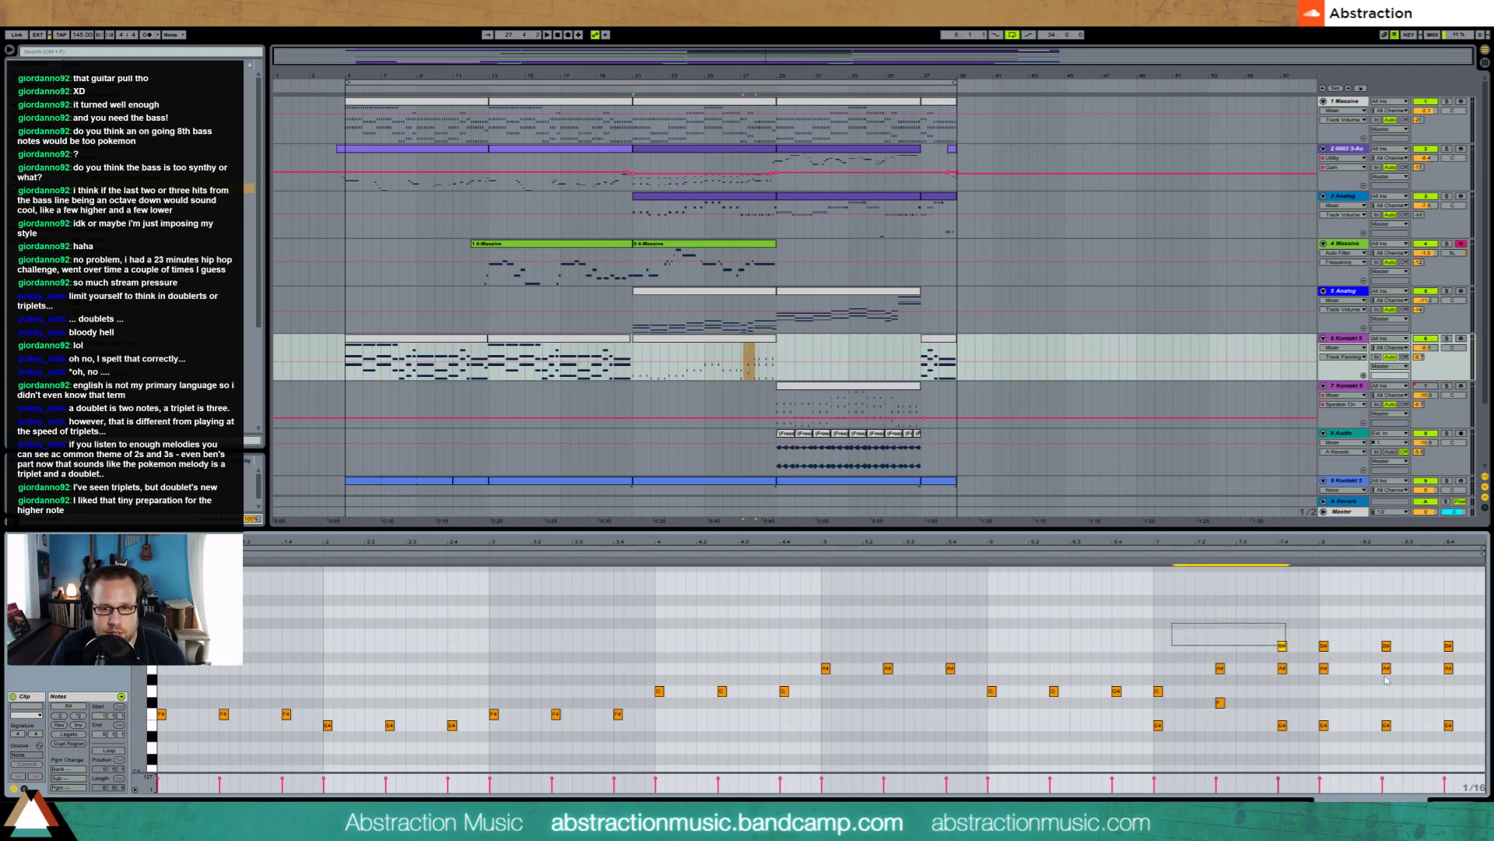
{"action": "left_click_drag", "start_coordinate": [1386, 680], "coordinate": [1457, 689]}
{"action": "key", "text": "Delete"}
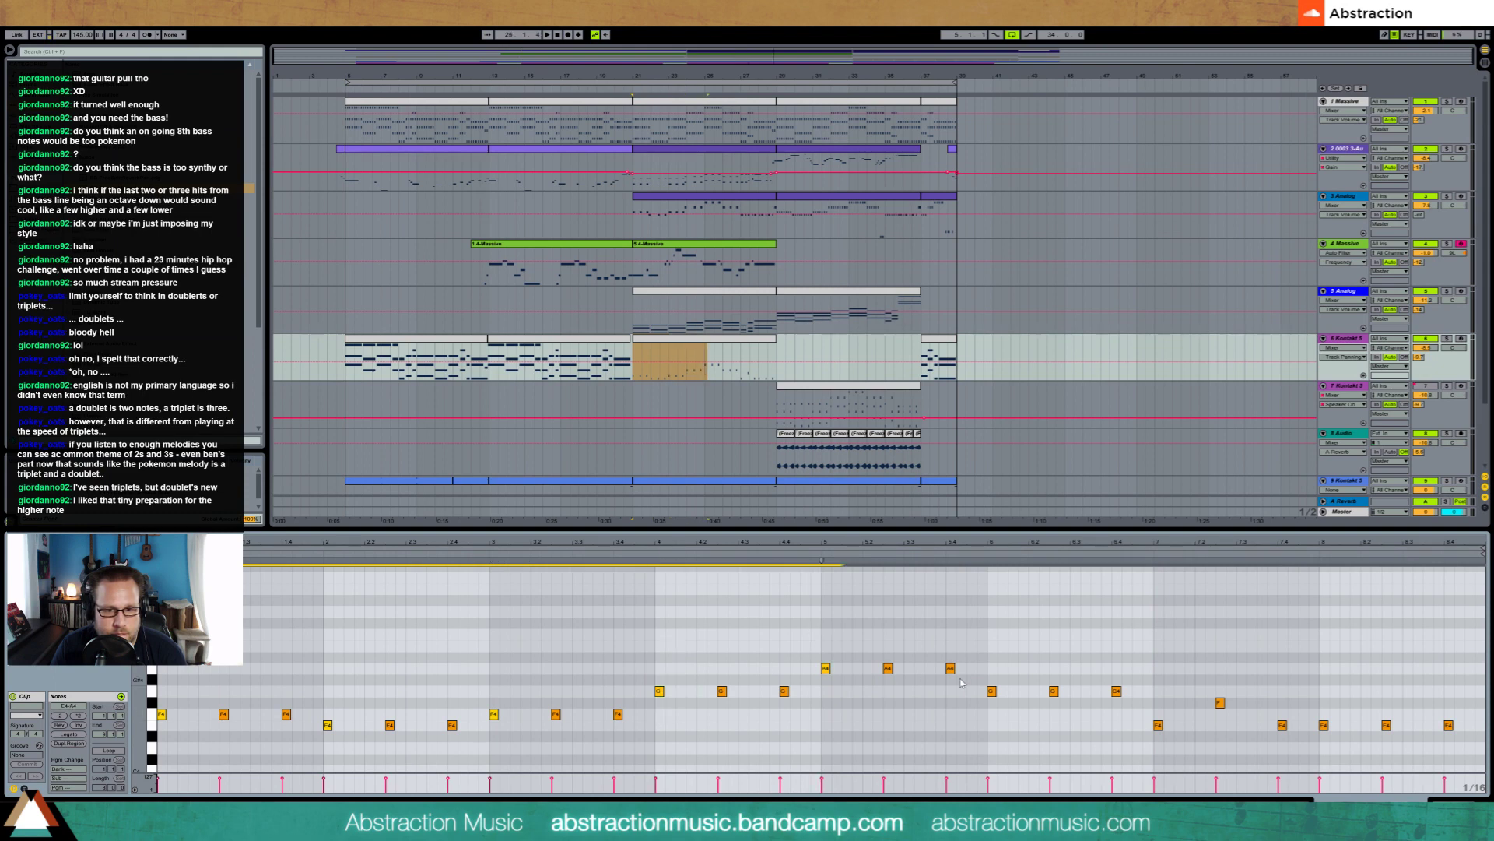
Lengthen the first note of each repeated group so the bar 21 clip becomes a line of sustained notes
{"action": "left_click", "coordinate": [993, 691], "text": "shift"}
{"action": "key", "text": "shift+Right"}
{"action": "key", "text": "shift+Right"}
{"action": "key", "text": "shift+Right"}
{"action": "key", "text": "shift+Right"}
{"action": "key", "text": "shift+Right"}
{"action": "key", "text": "shift+Right"}
{"action": "key", "text": "shift+Right"}
{"action": "key", "text": "shift+Right"}
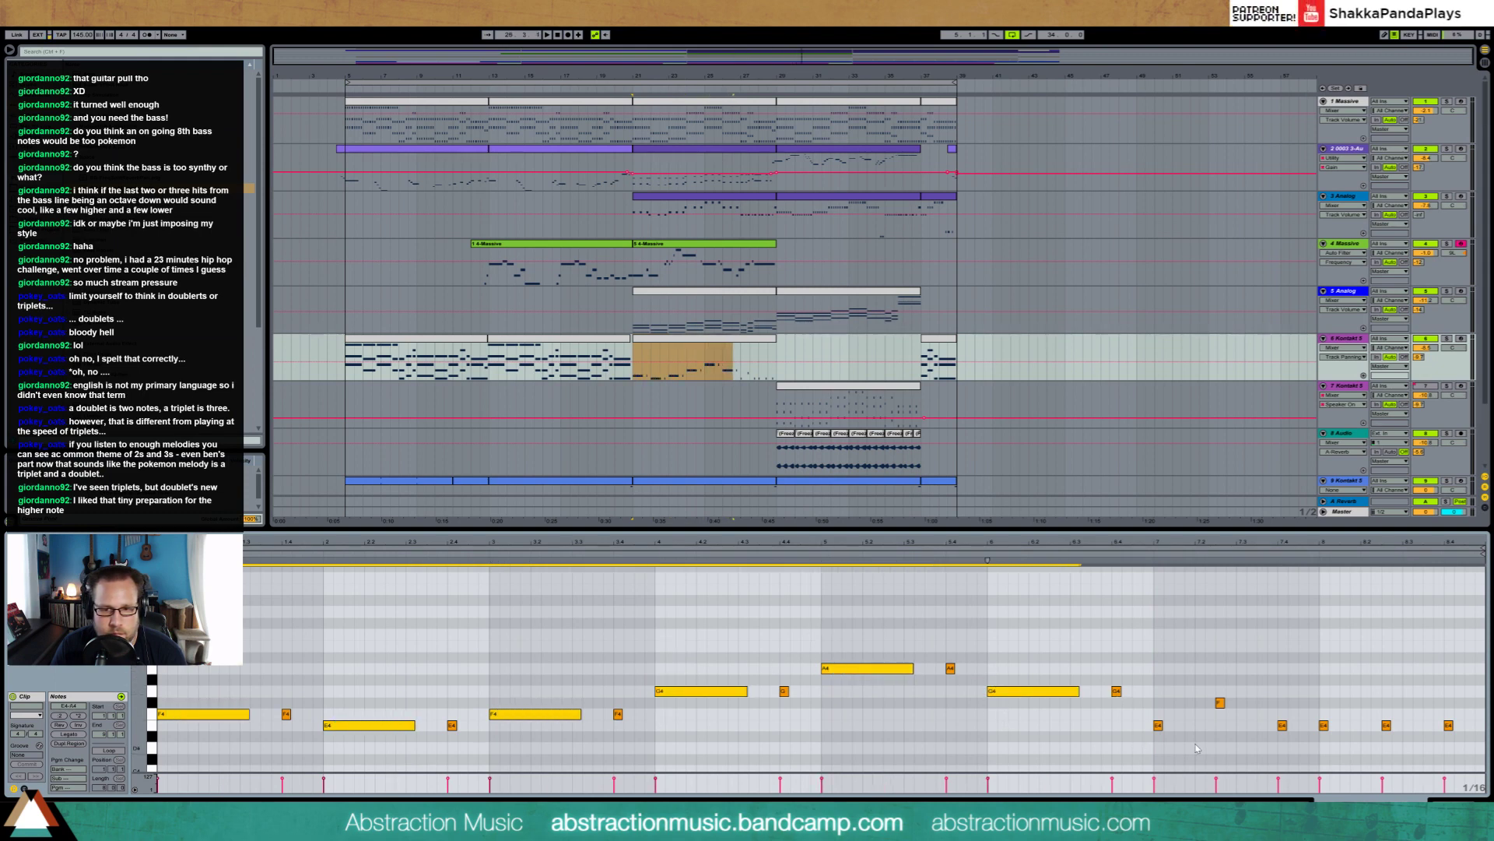
{"action": "left_click", "coordinate": [1159, 695]}
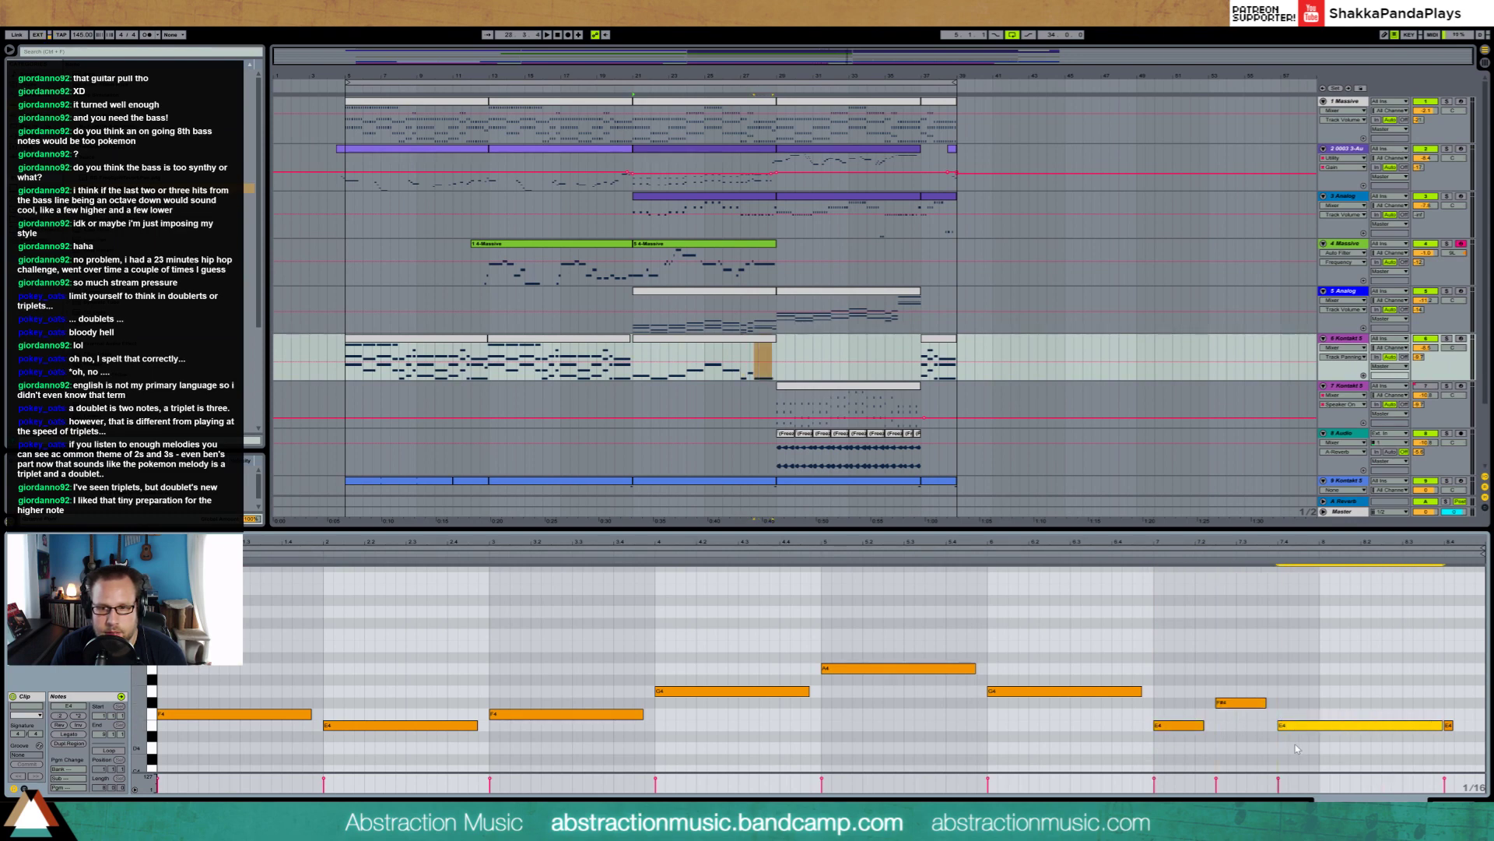
Try the sustained line an octave higher, return it to its original octave and duplicate the clip to bar 29
{"action": "key", "text": "ctrl+a"}
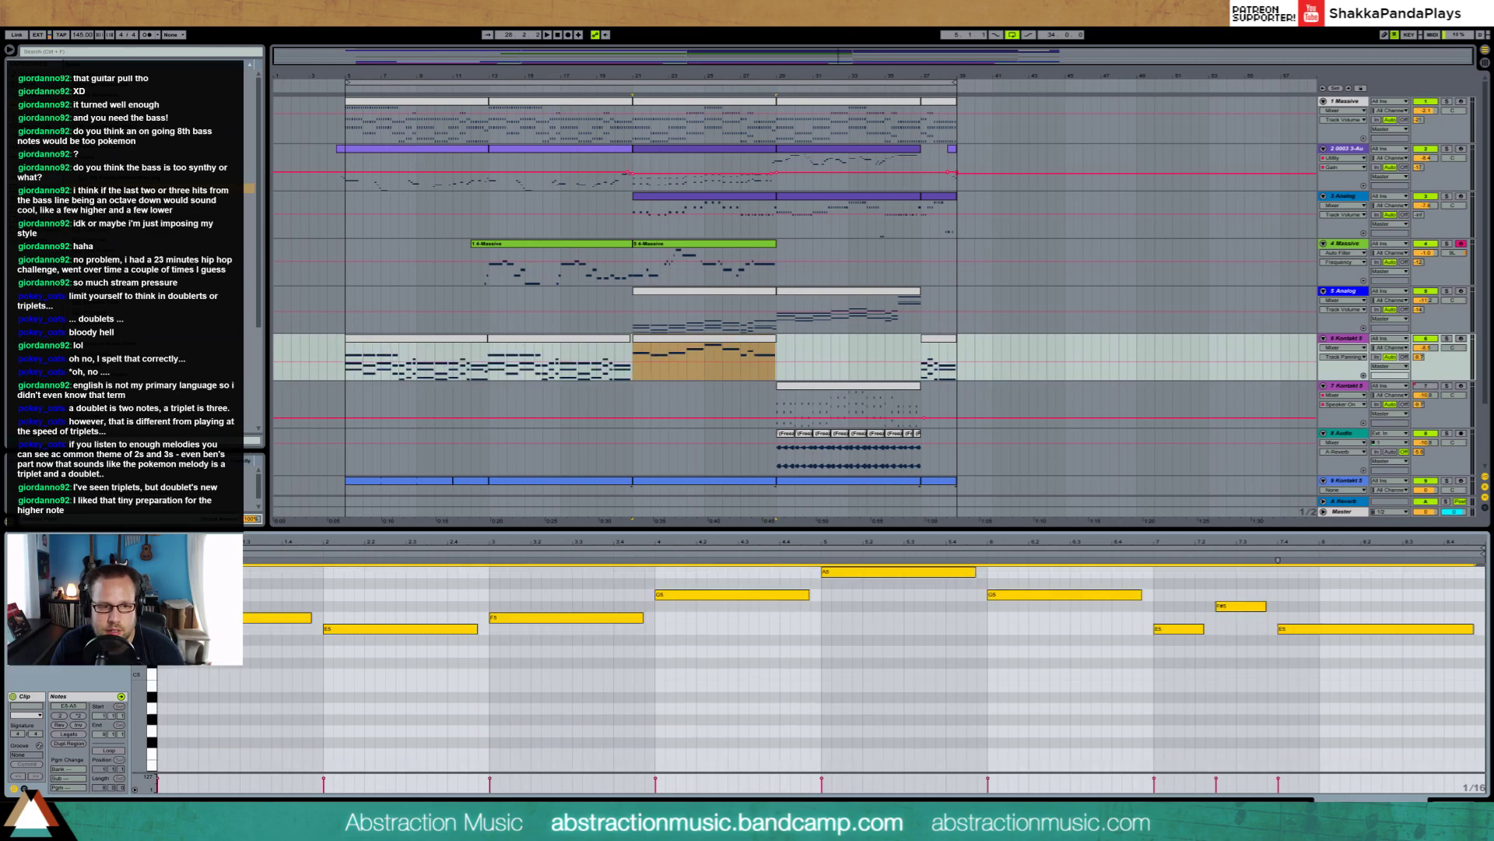
{"action": "key", "text": "shift+Up"}
{"action": "key", "text": "shift+Down"}
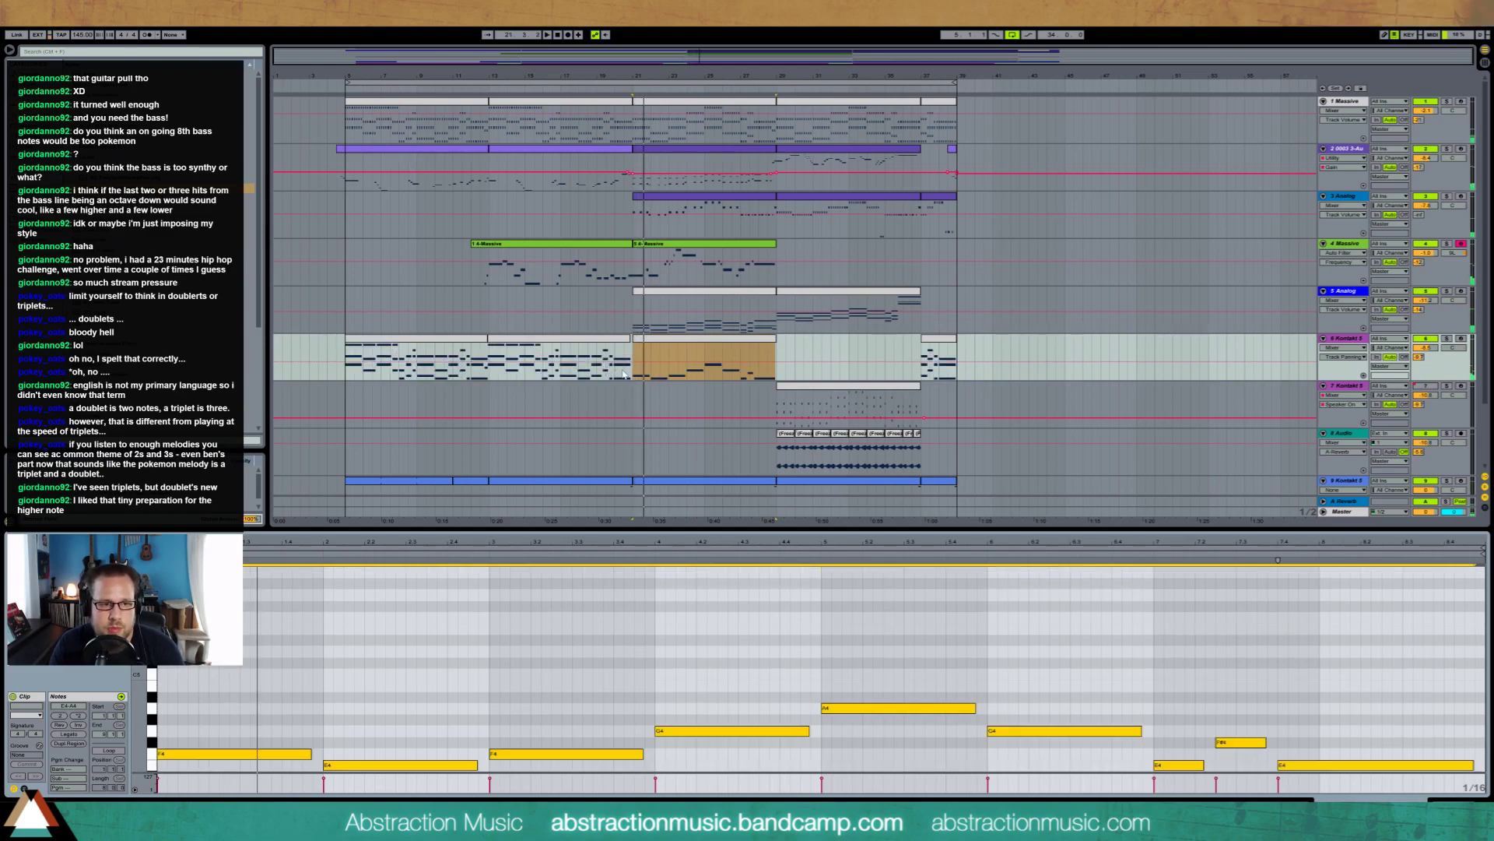
{"action": "left_click", "coordinate": [774, 346]}
{"action": "left_click", "coordinate": [778, 351]}
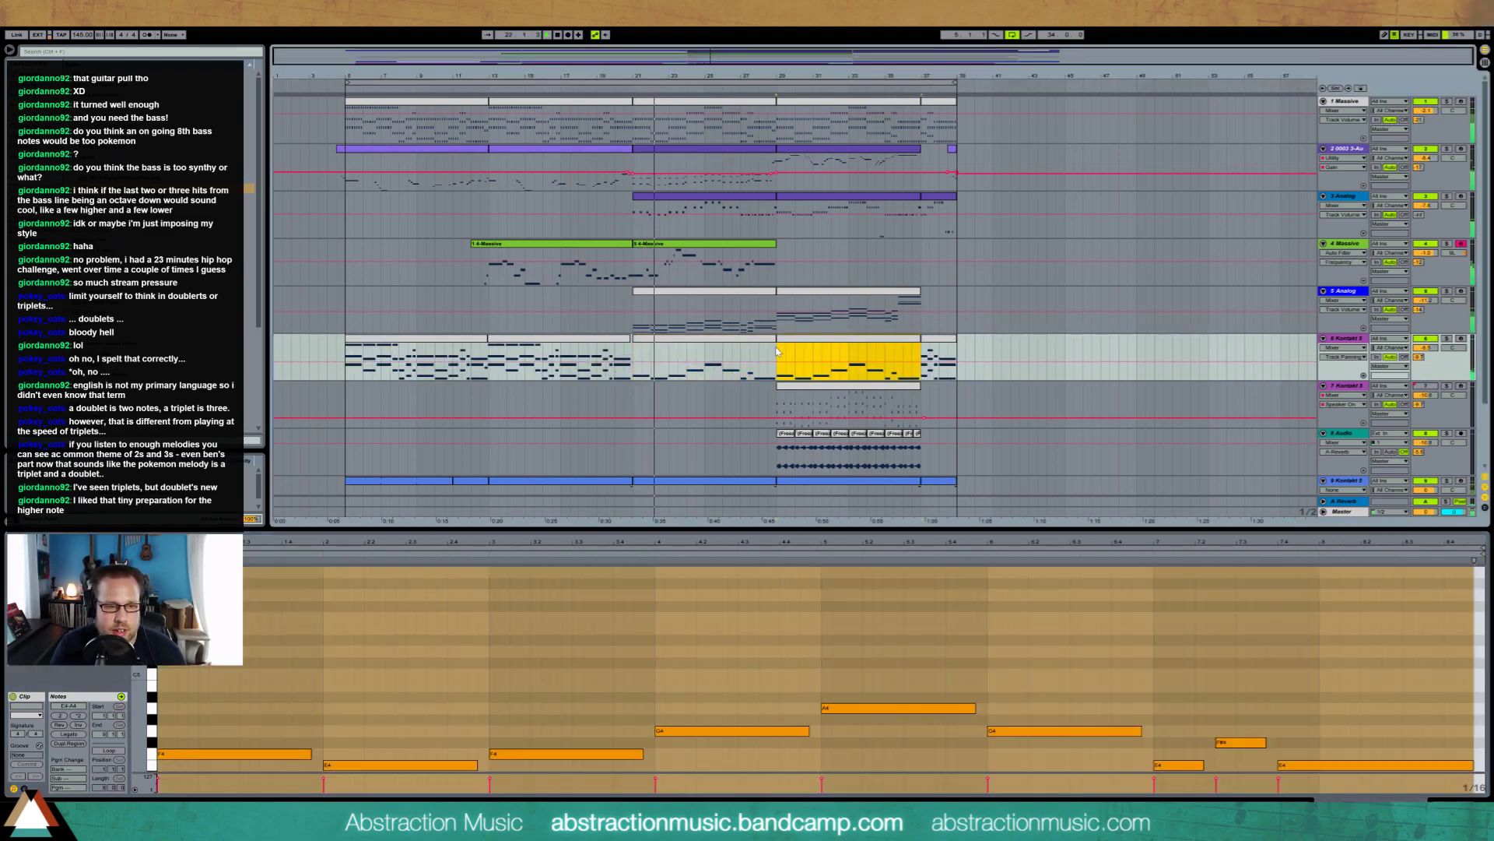
Transpose the bar 21 clip's notes up an octave and paste a copy of the line back at the original octave
{"action": "left_click_drag", "start_coordinate": [216, 656], "coordinate": [1485, 772]}
{"action": "key", "text": "shift+Up"}
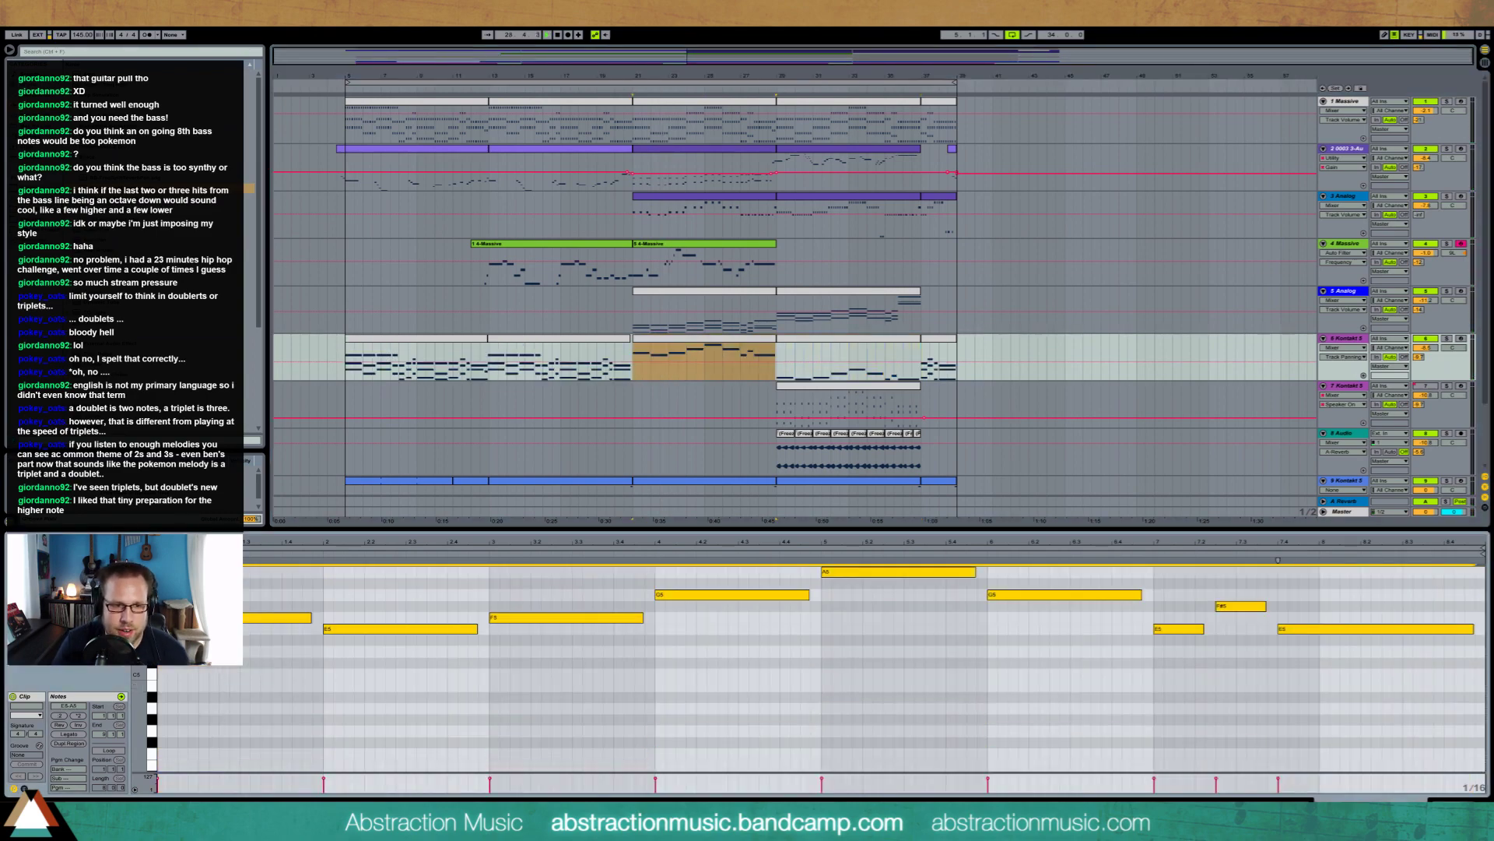
{"action": "key", "text": "space"}
{"action": "key", "text": "space"}
{"action": "key", "text": "ctrl+v"}
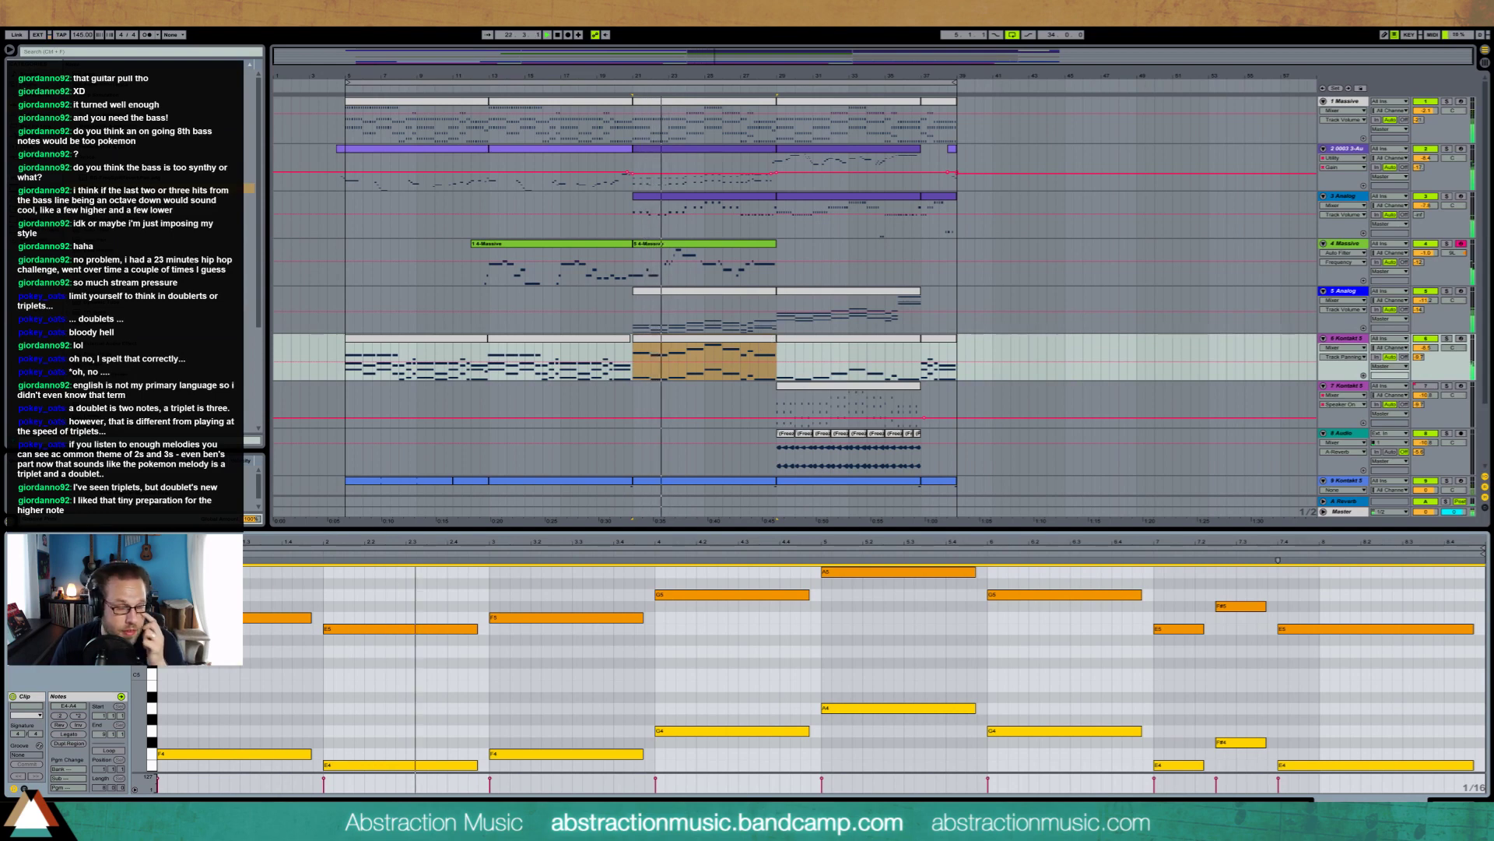
Lower the velocity of all notes in the bar 21 Kontakt clip, try a copy at bar 29 and delete the clip there
{"action": "left_click", "coordinate": [280, 584]}
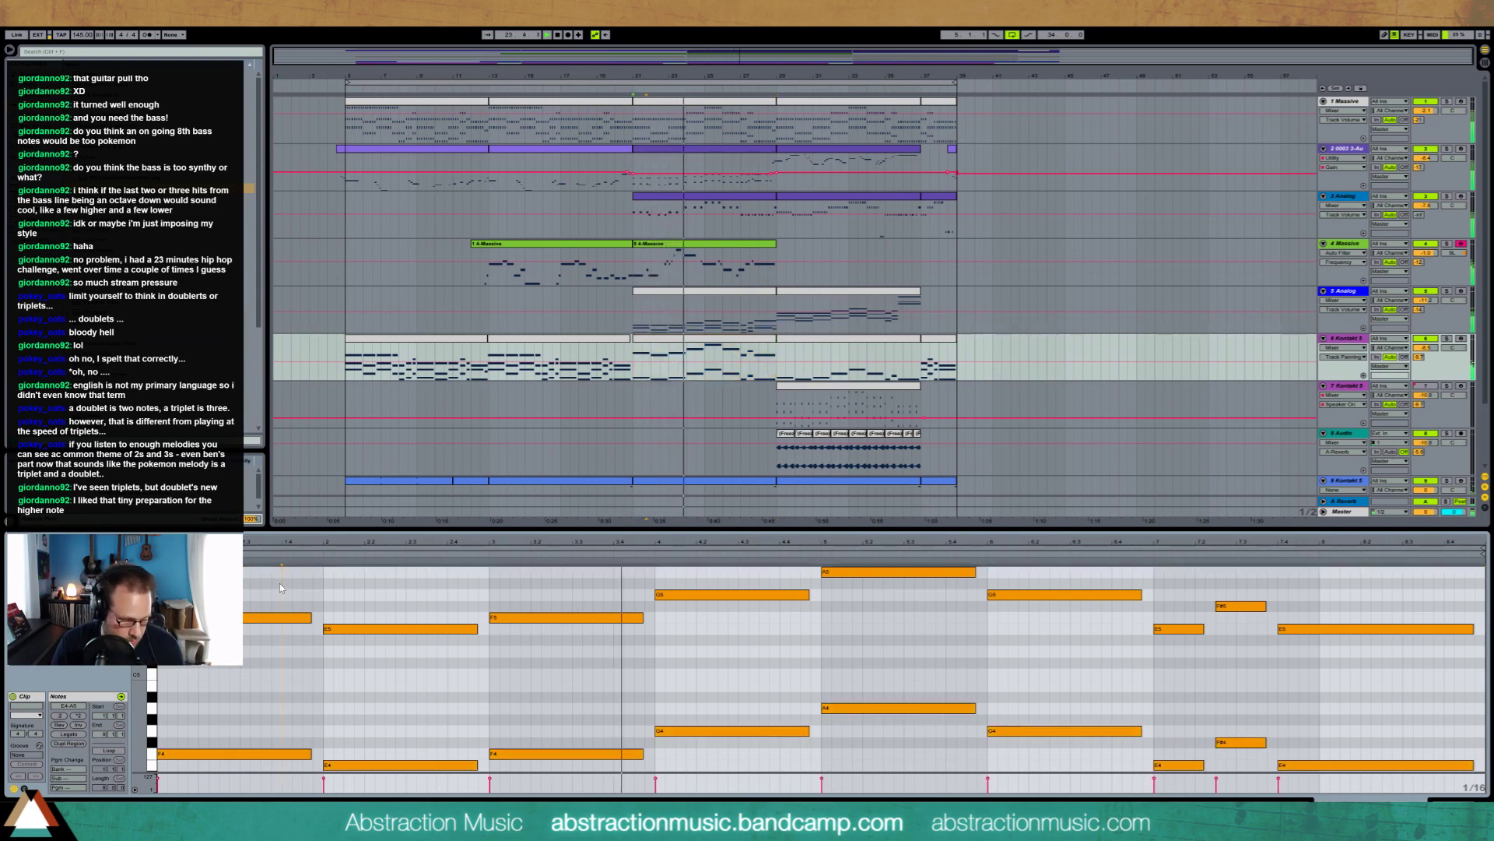
{"action": "key", "text": "ctrl+a"}
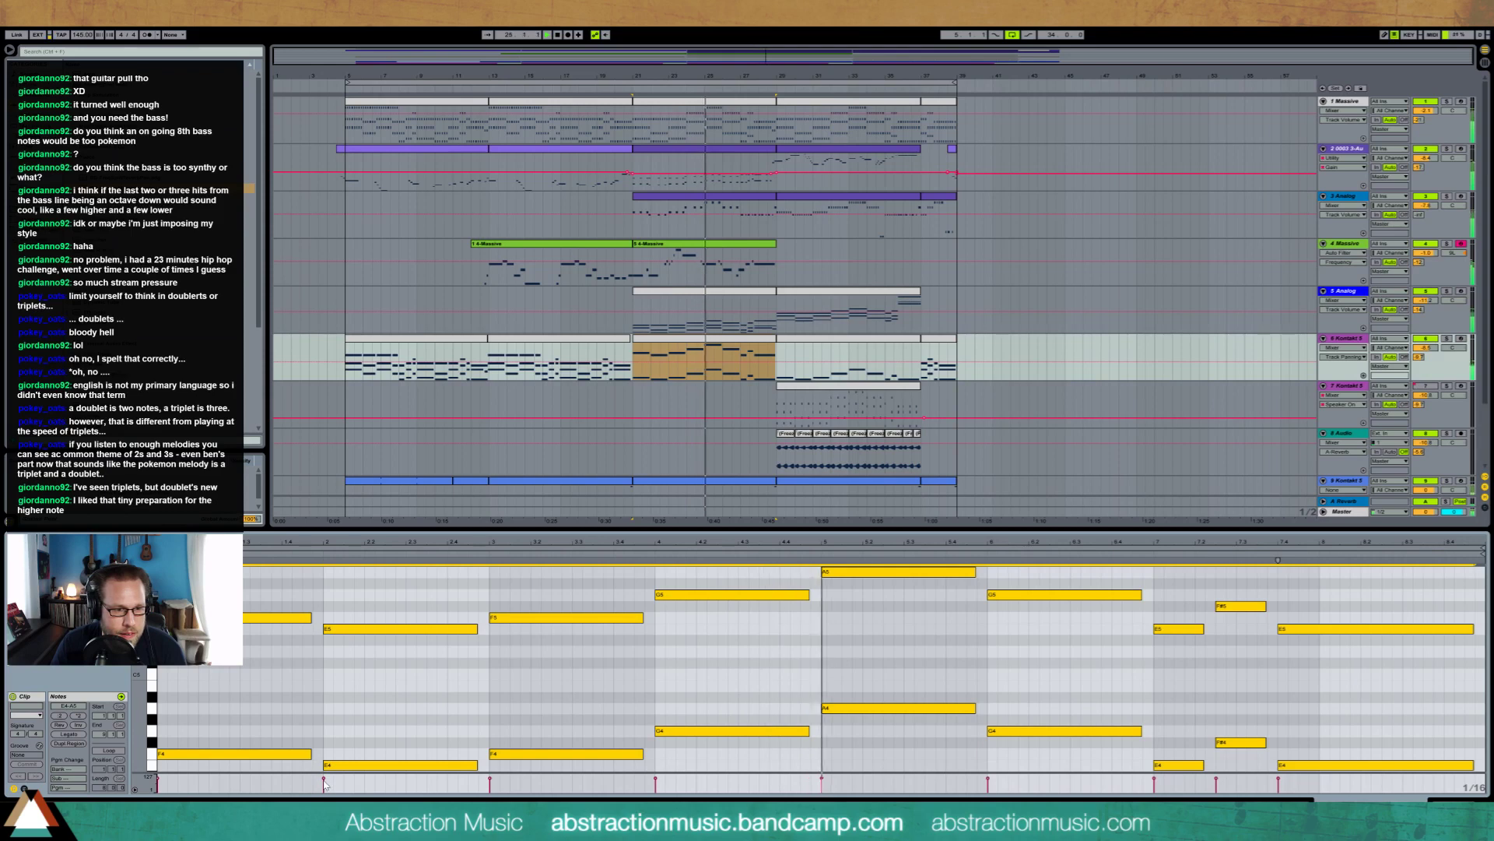
{"action": "left_click_drag", "start_coordinate": [324, 779], "coordinate": [324, 781]}
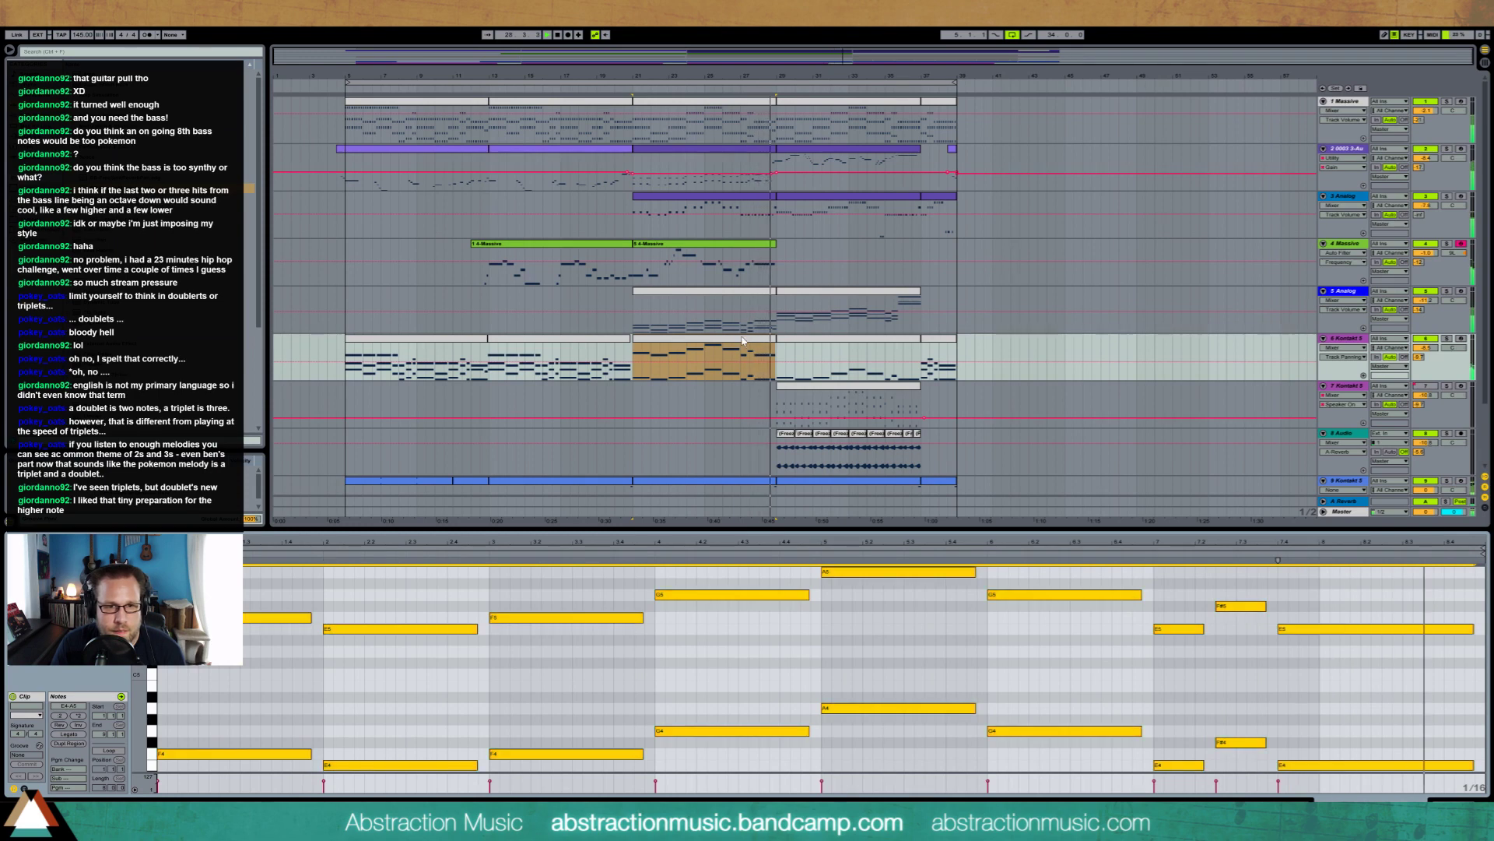
{"action": "key", "text": "ctrl+d"}
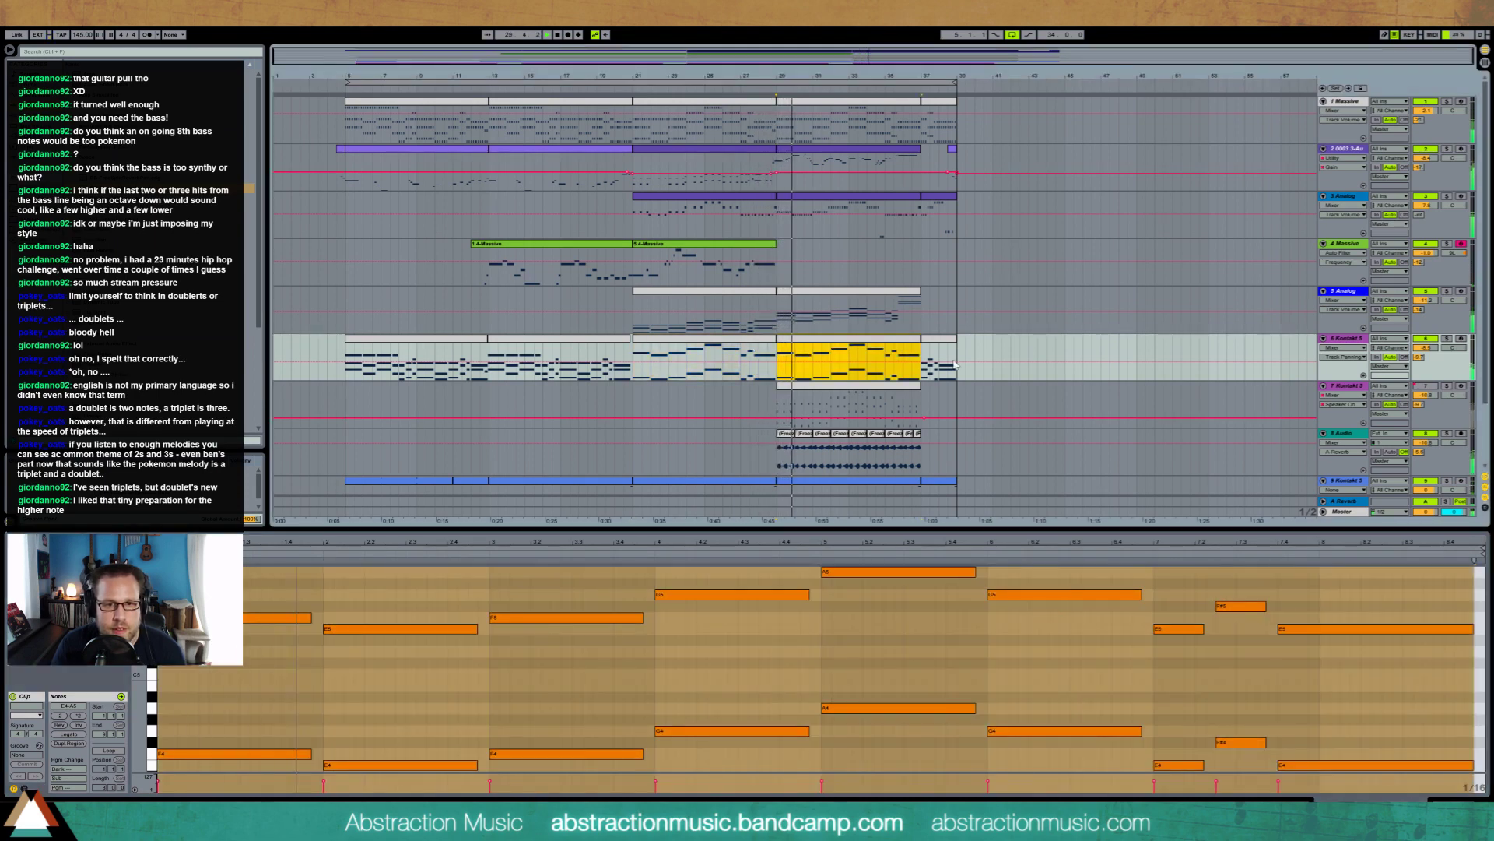
{"action": "left_click", "coordinate": [830, 403]}
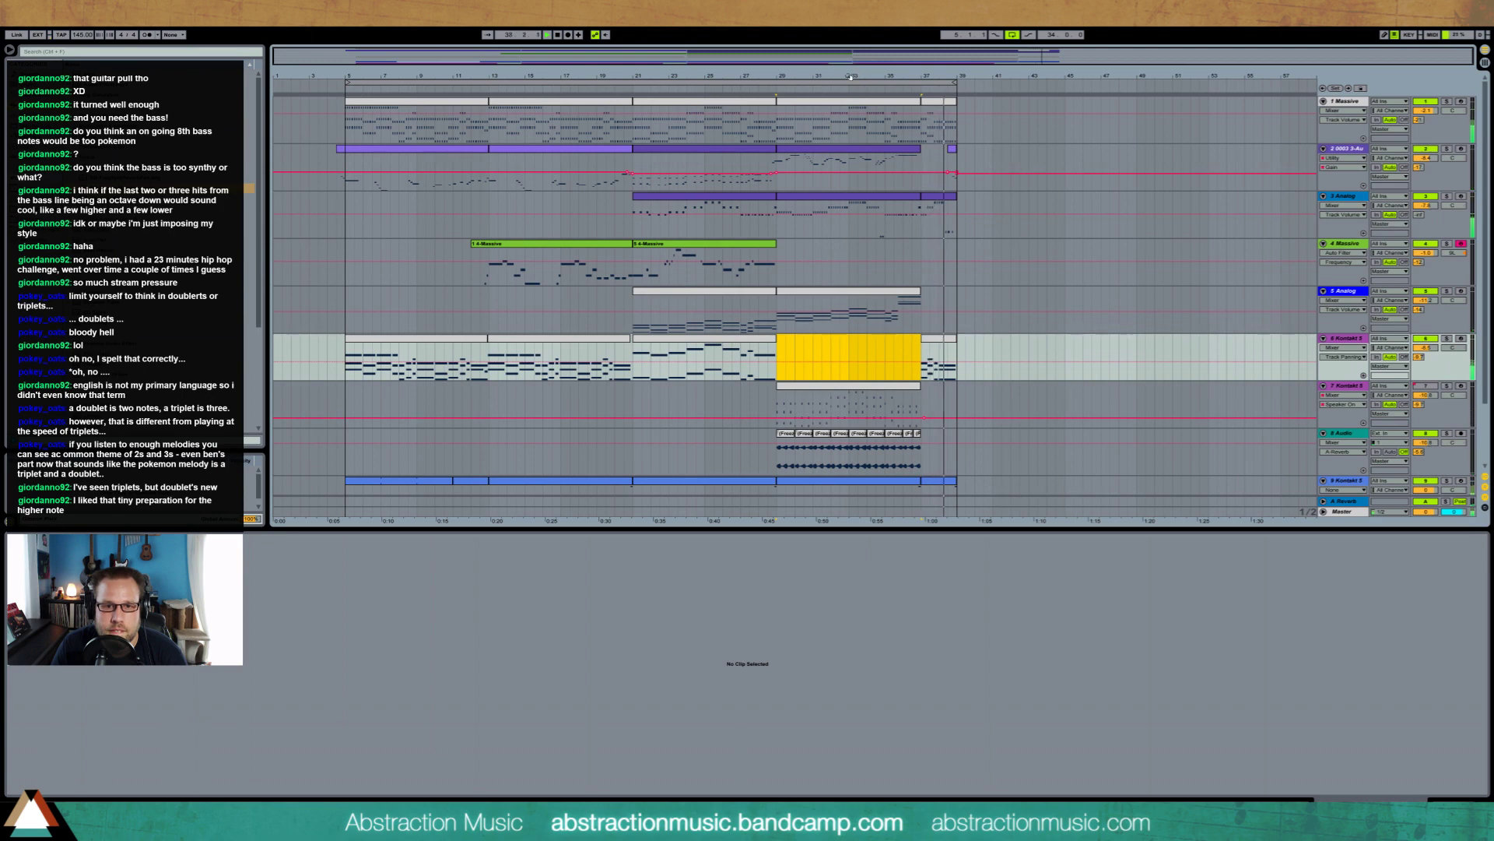
Fine-tune the lower bands of the master track's EQ Eight and adjust the Glue Compressor's makeup gain and threshold
{"action": "left_click", "coordinate": [1453, 805]}
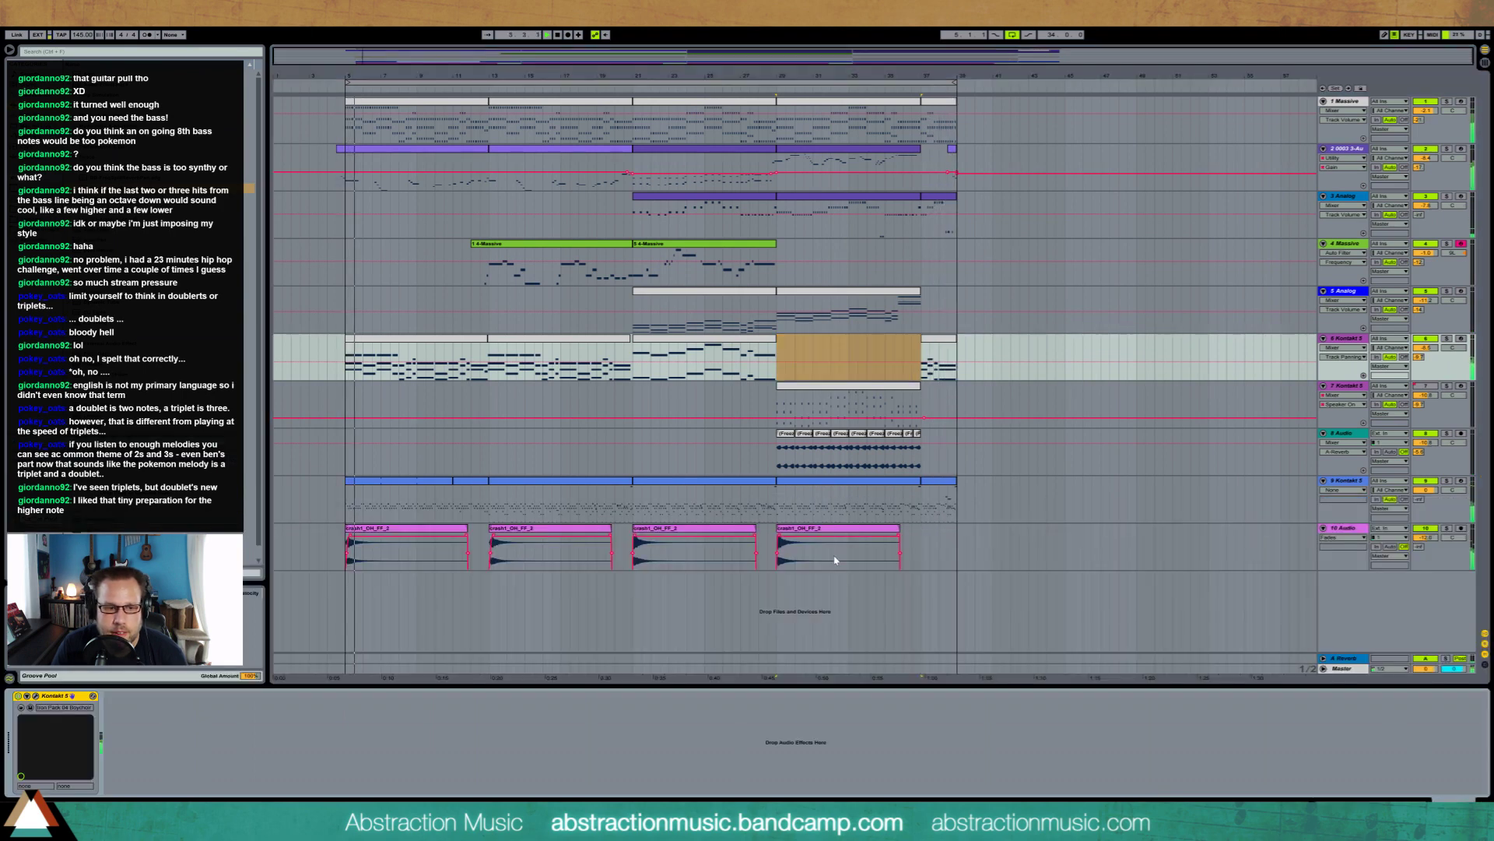
{"action": "left_click", "coordinate": [1343, 671]}
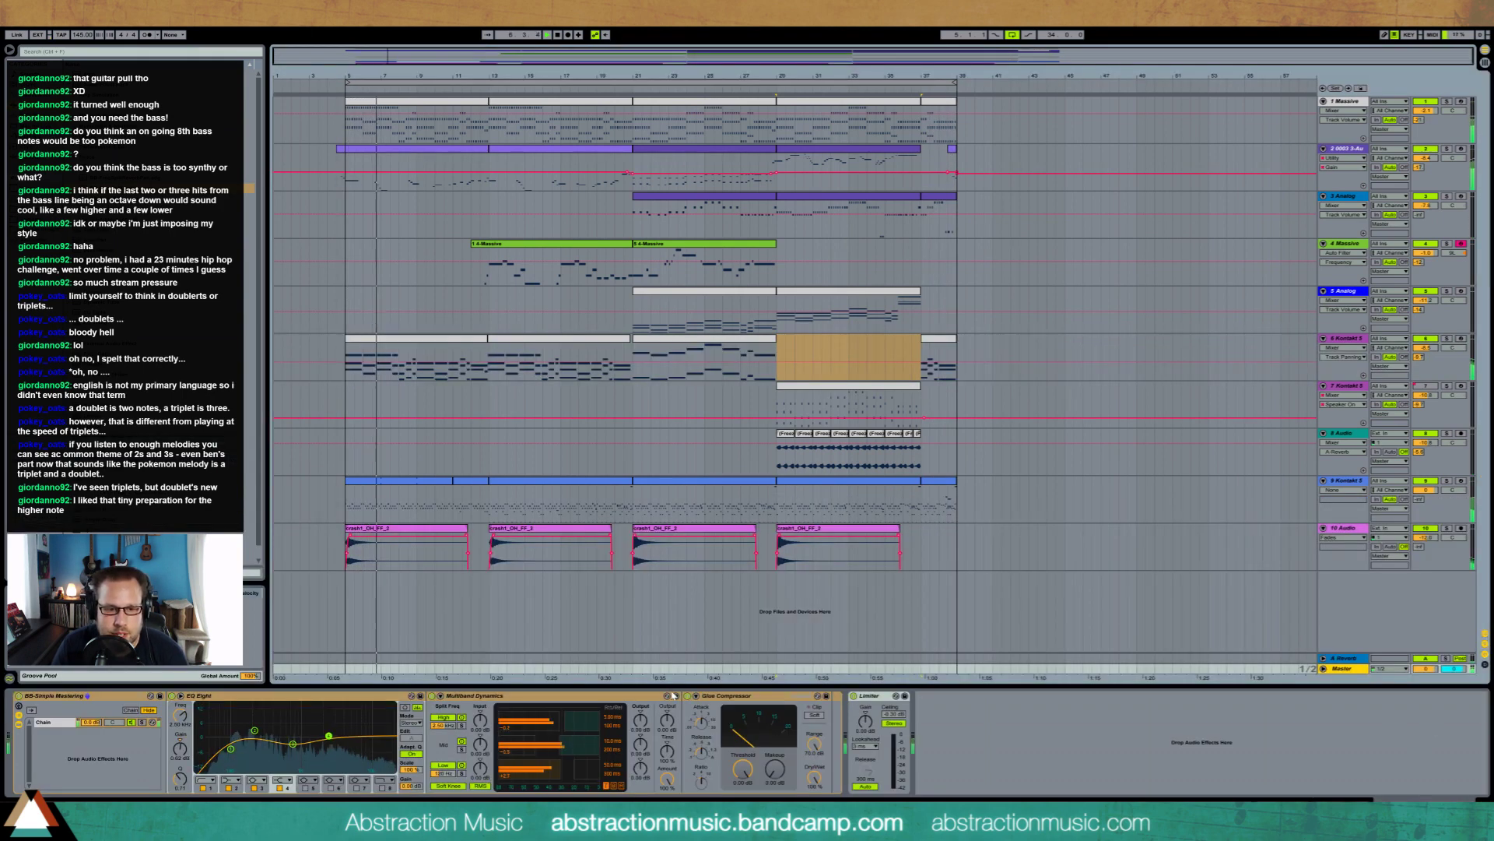
{"action": "left_click", "coordinate": [329, 737]}
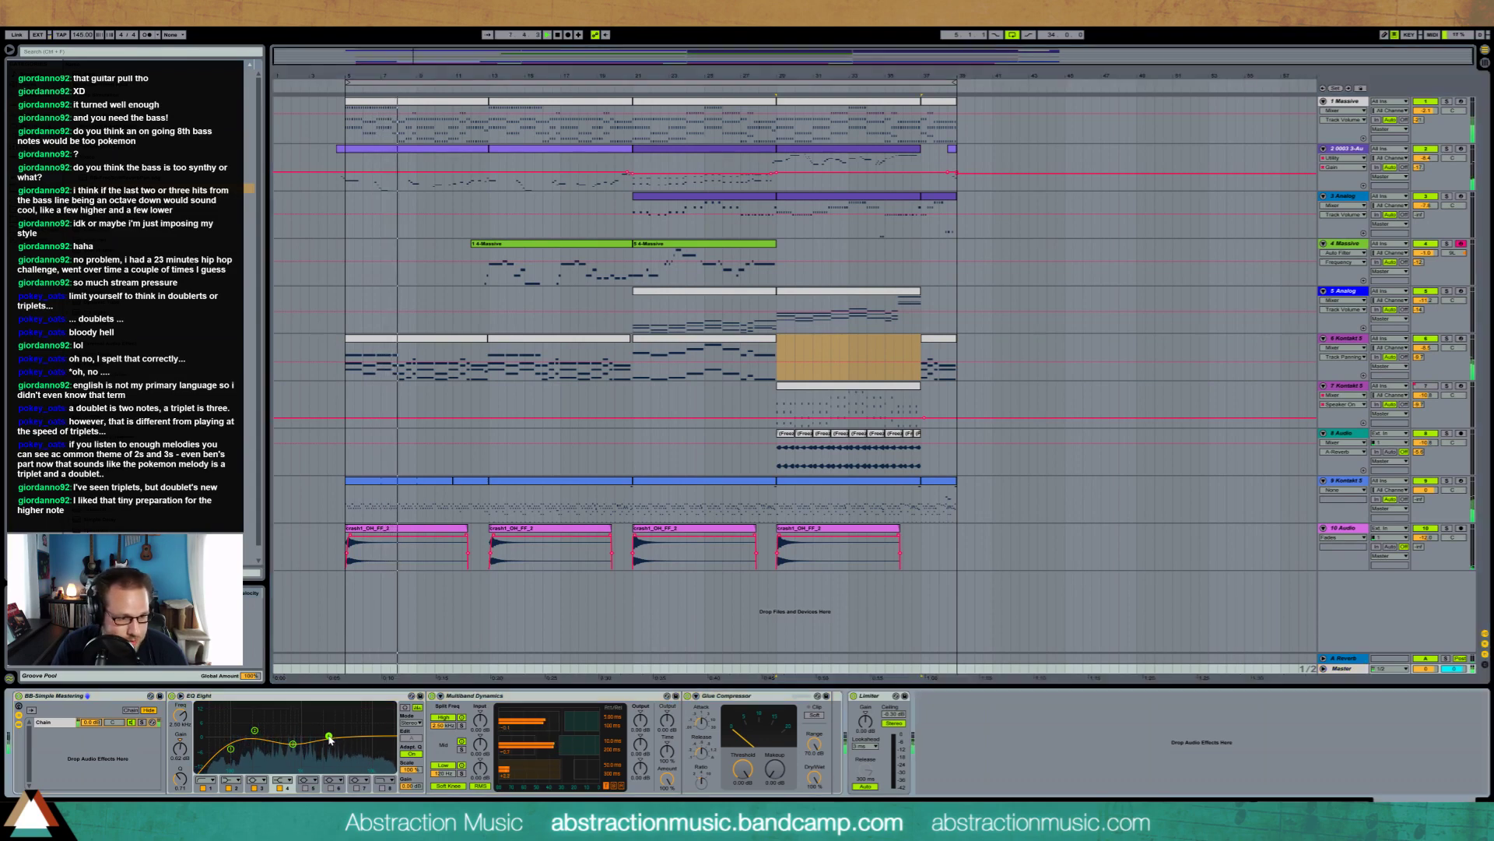
{"action": "left_click_drag", "start_coordinate": [293, 744], "coordinate": [234, 746]}
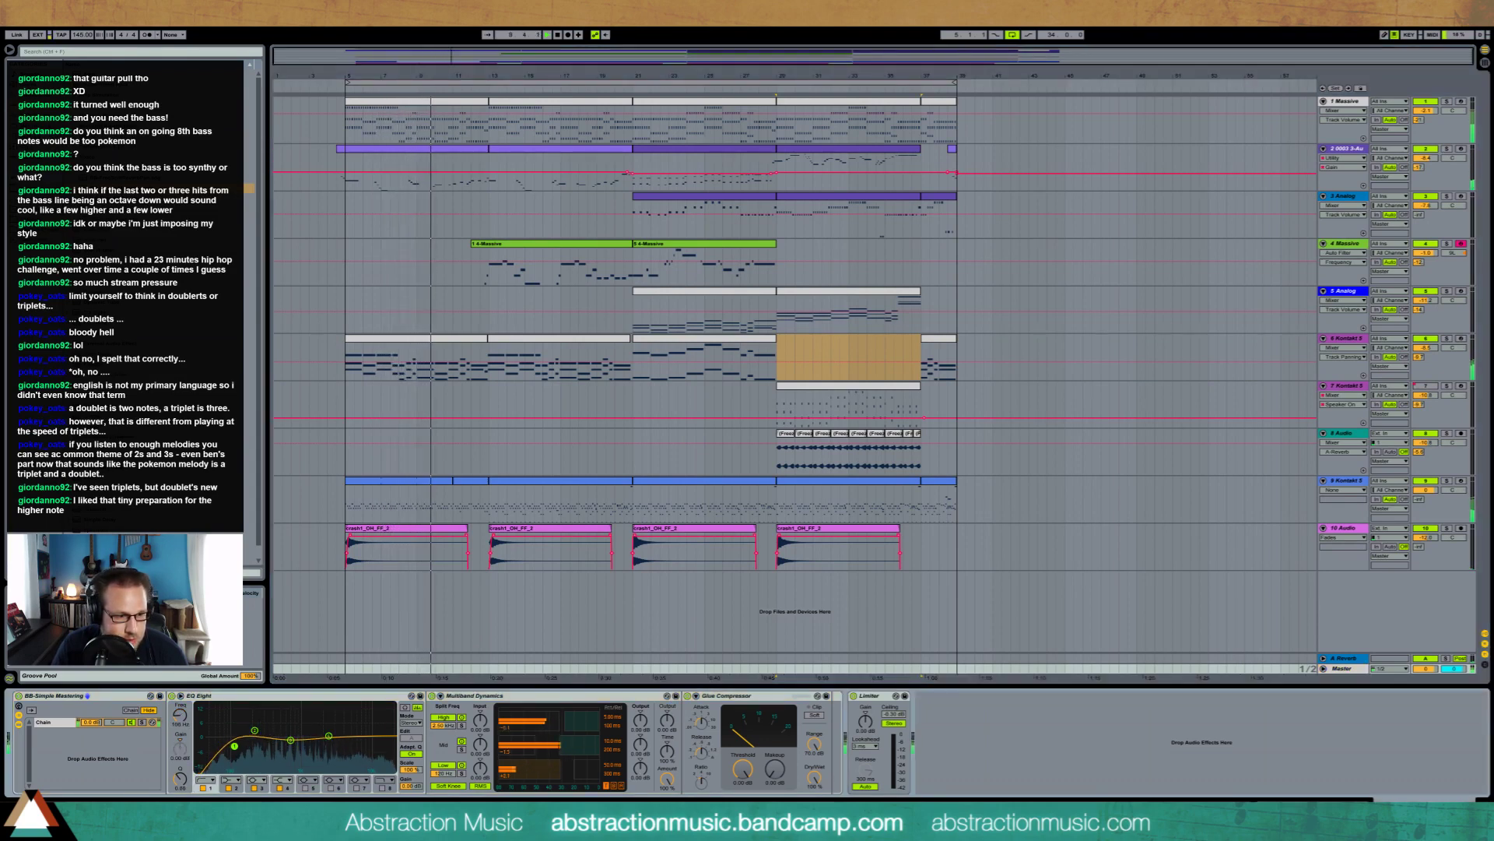
{"action": "left_click", "coordinate": [212, 783]}
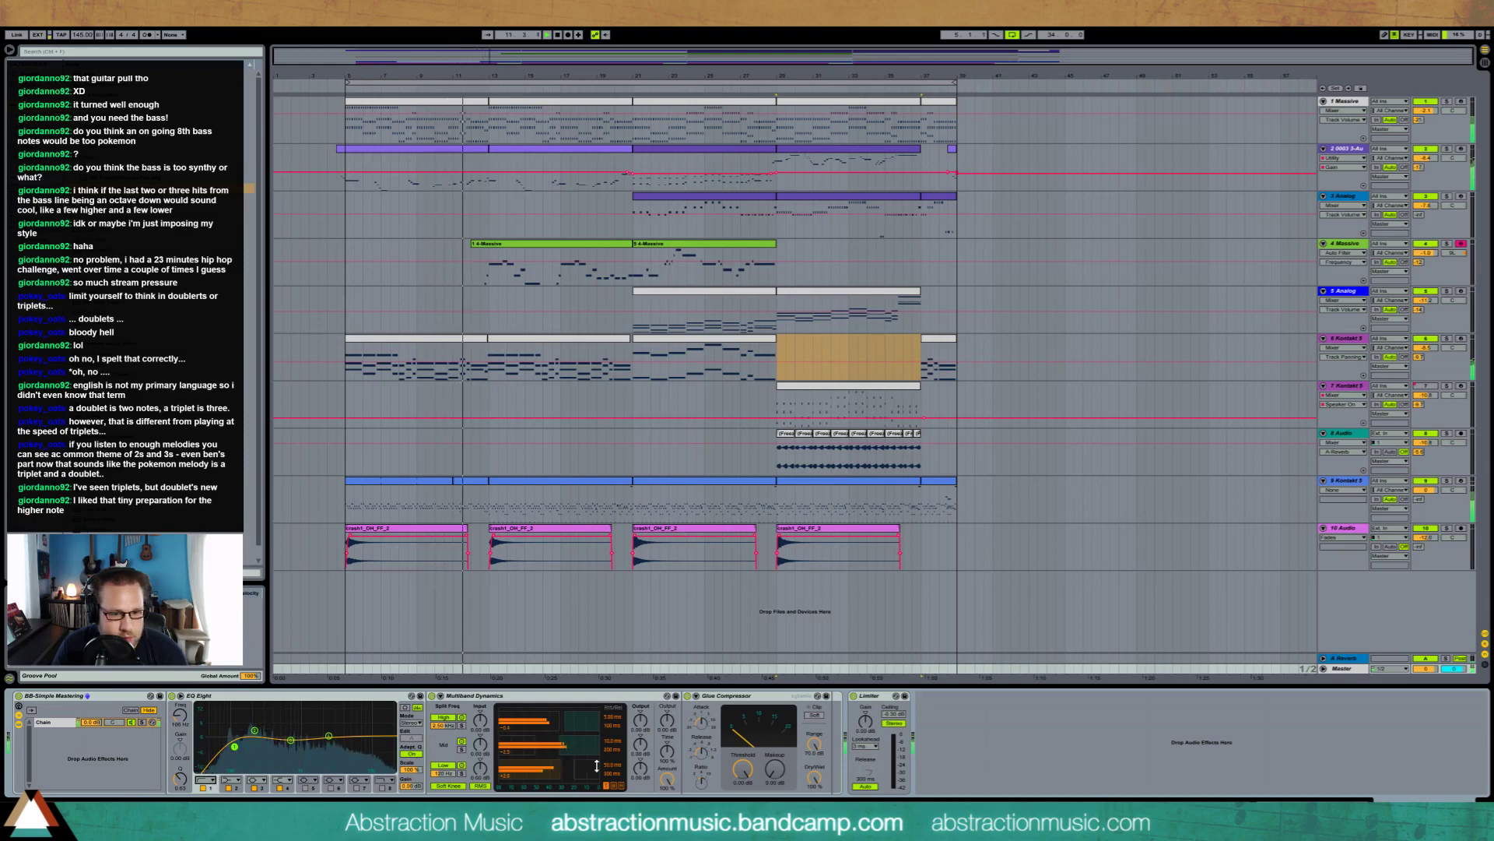
{"action": "left_click_drag", "start_coordinate": [744, 774], "coordinate": [775, 758]}
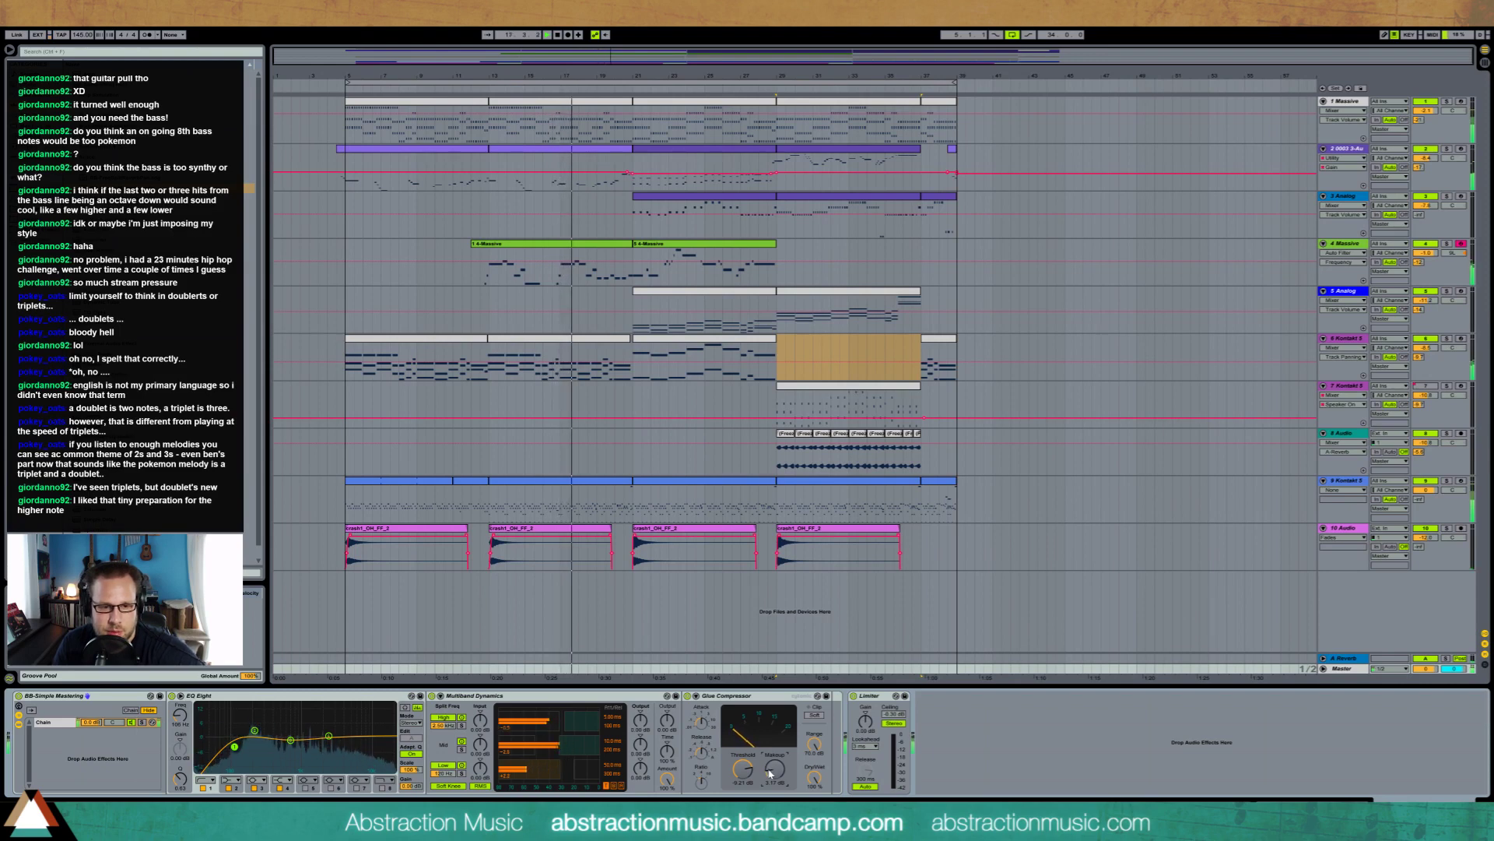
{"action": "left_click_drag", "start_coordinate": [742, 769], "coordinate": [743, 785]}
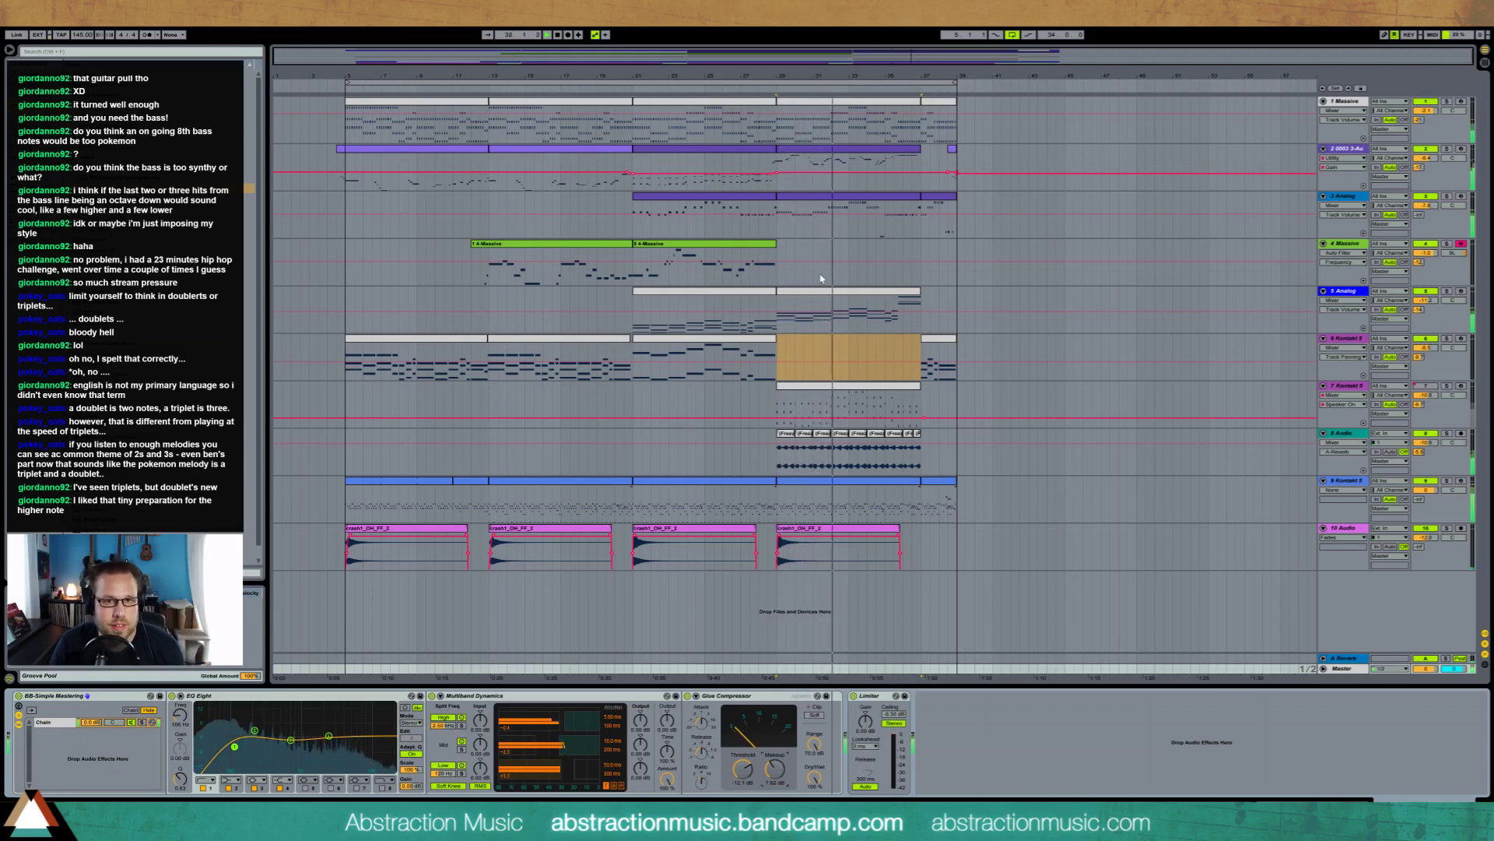
Move the two-bar ending section at bar 37 on all tracks so that it starts at bar 39
{"action": "left_click", "coordinate": [938, 117]}
{"action": "left_click", "coordinate": [938, 492], "text": "shift"}
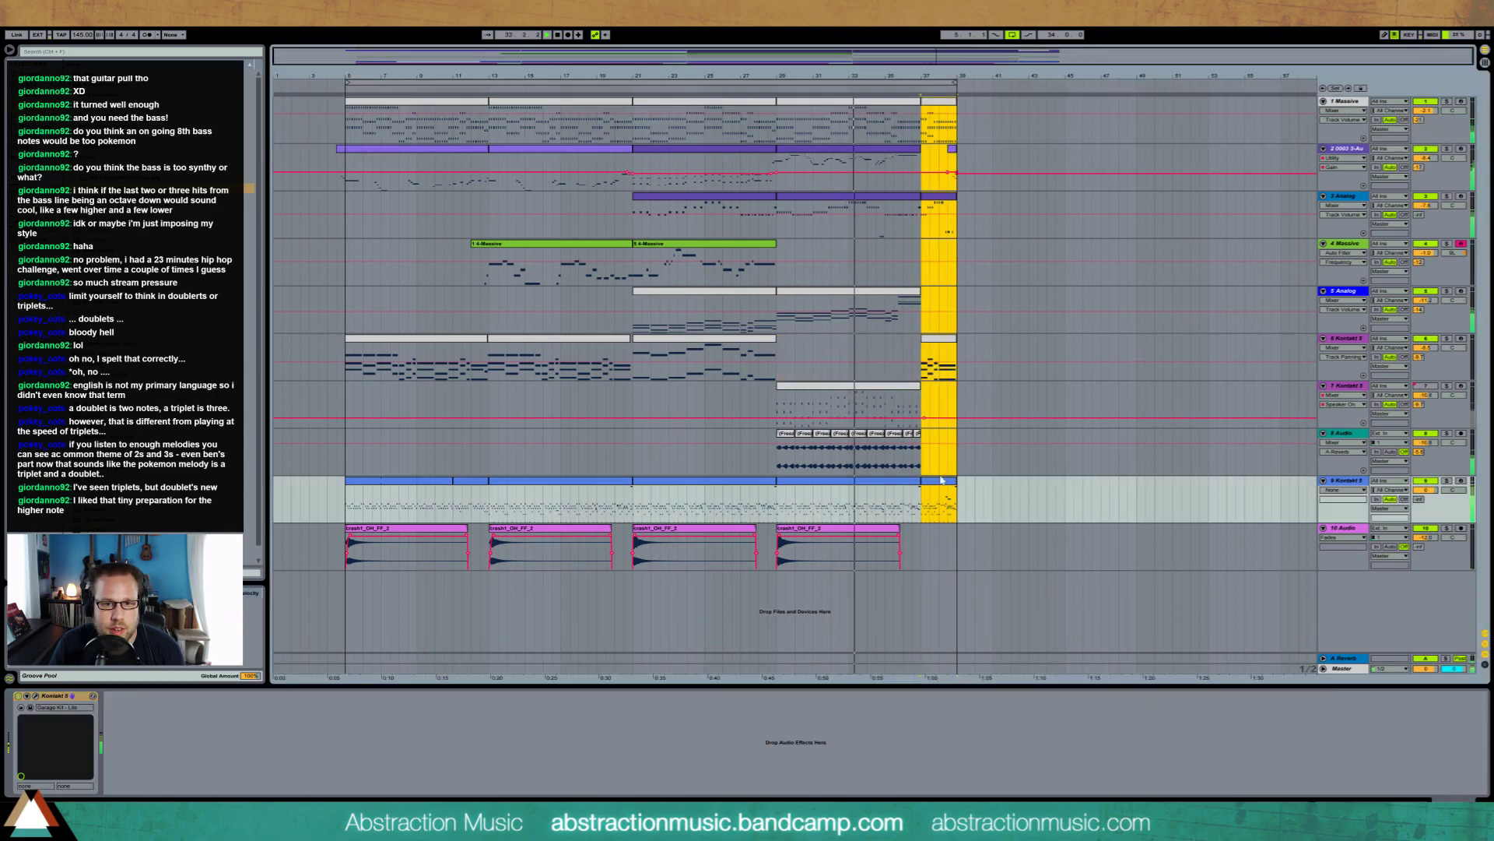
{"action": "key", "text": "ctrl+d"}
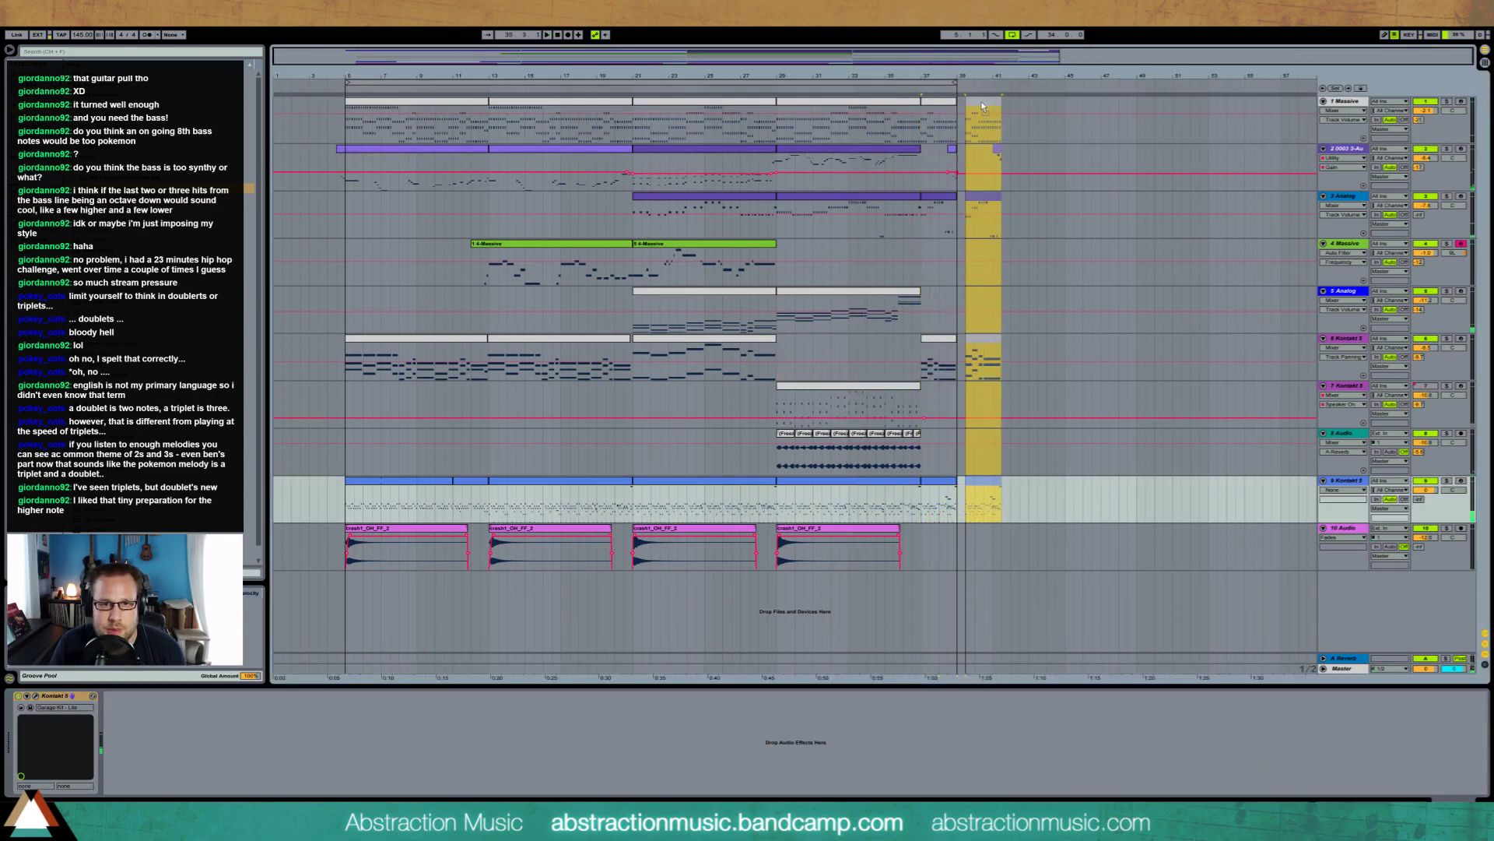
{"action": "left_click_drag", "start_coordinate": [983, 107], "coordinate": [1055, 107]}
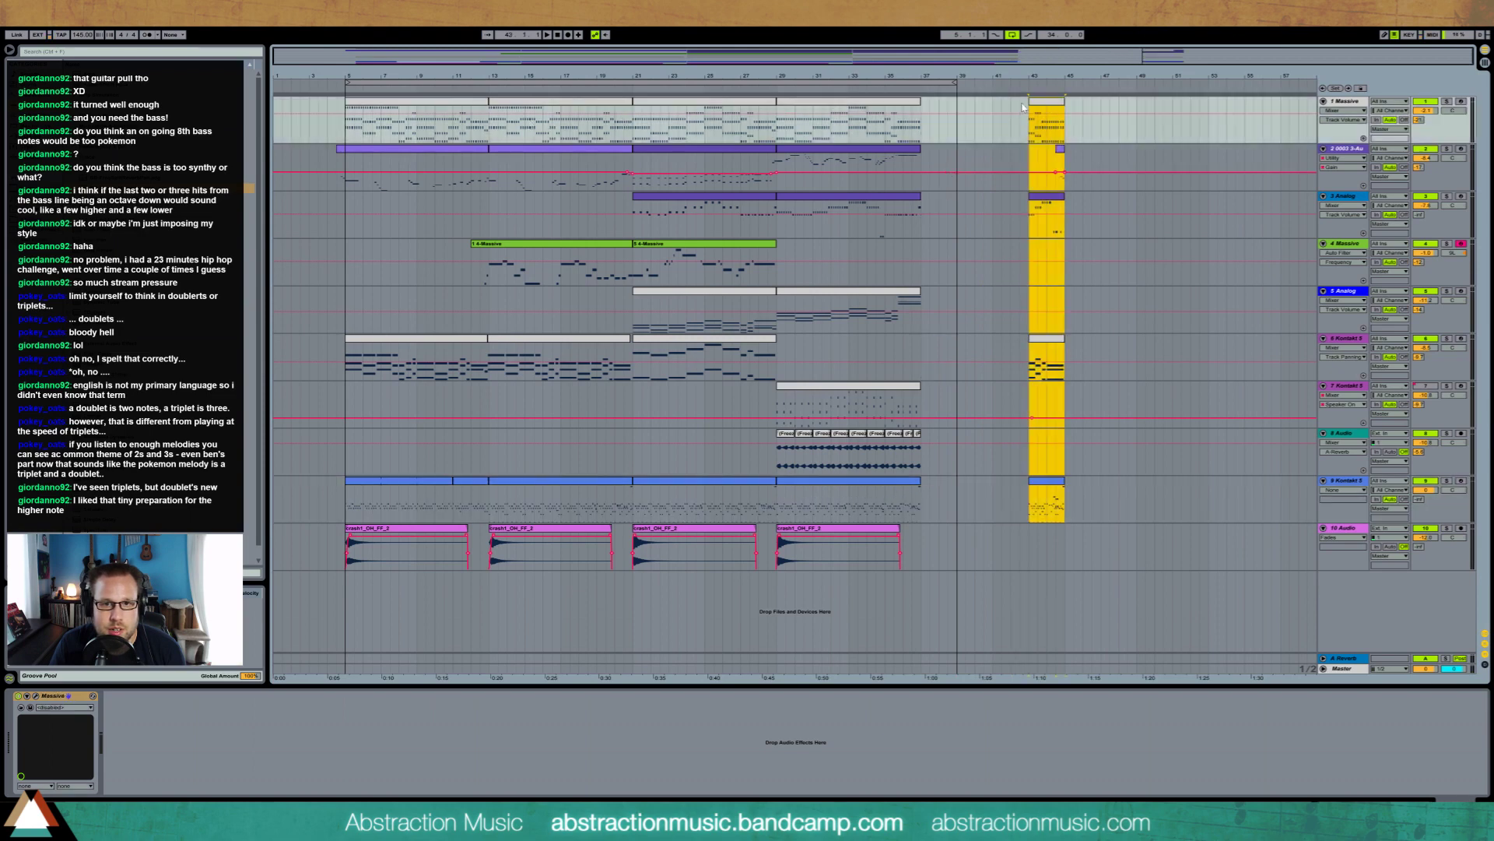
{"action": "key", "text": "ctrl+z"}
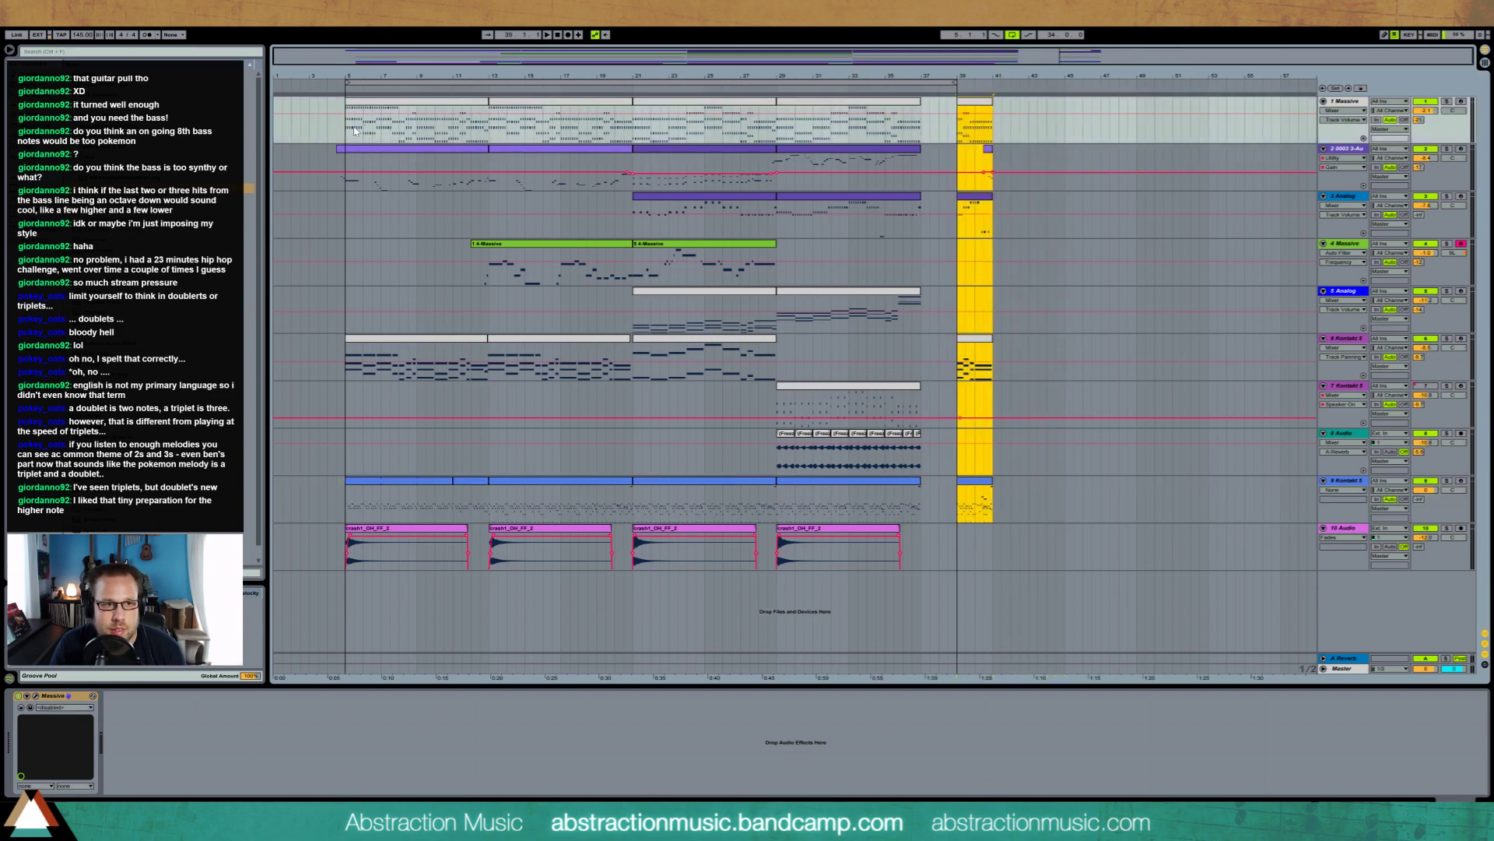
Fill bars 37 to 39 with a copy of the Massive track's opening two bars and extend the blue Kontakt ending clip back to bar 37
{"action": "left_click_drag", "start_coordinate": [349, 132], "coordinate": [376, 130]}
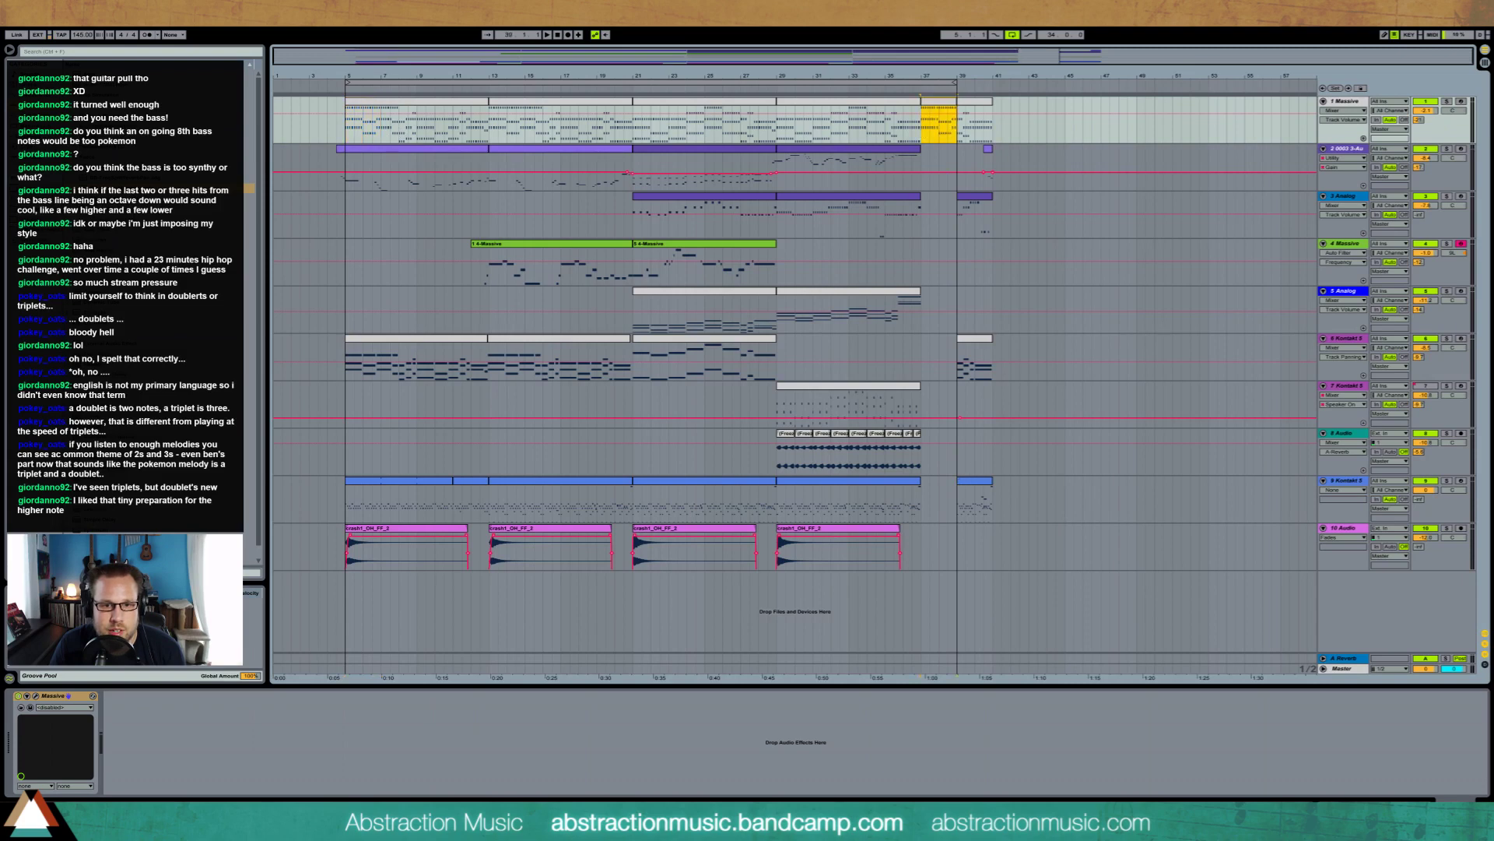
{"action": "left_click_drag", "start_coordinate": [959, 482], "coordinate": [923, 484]}
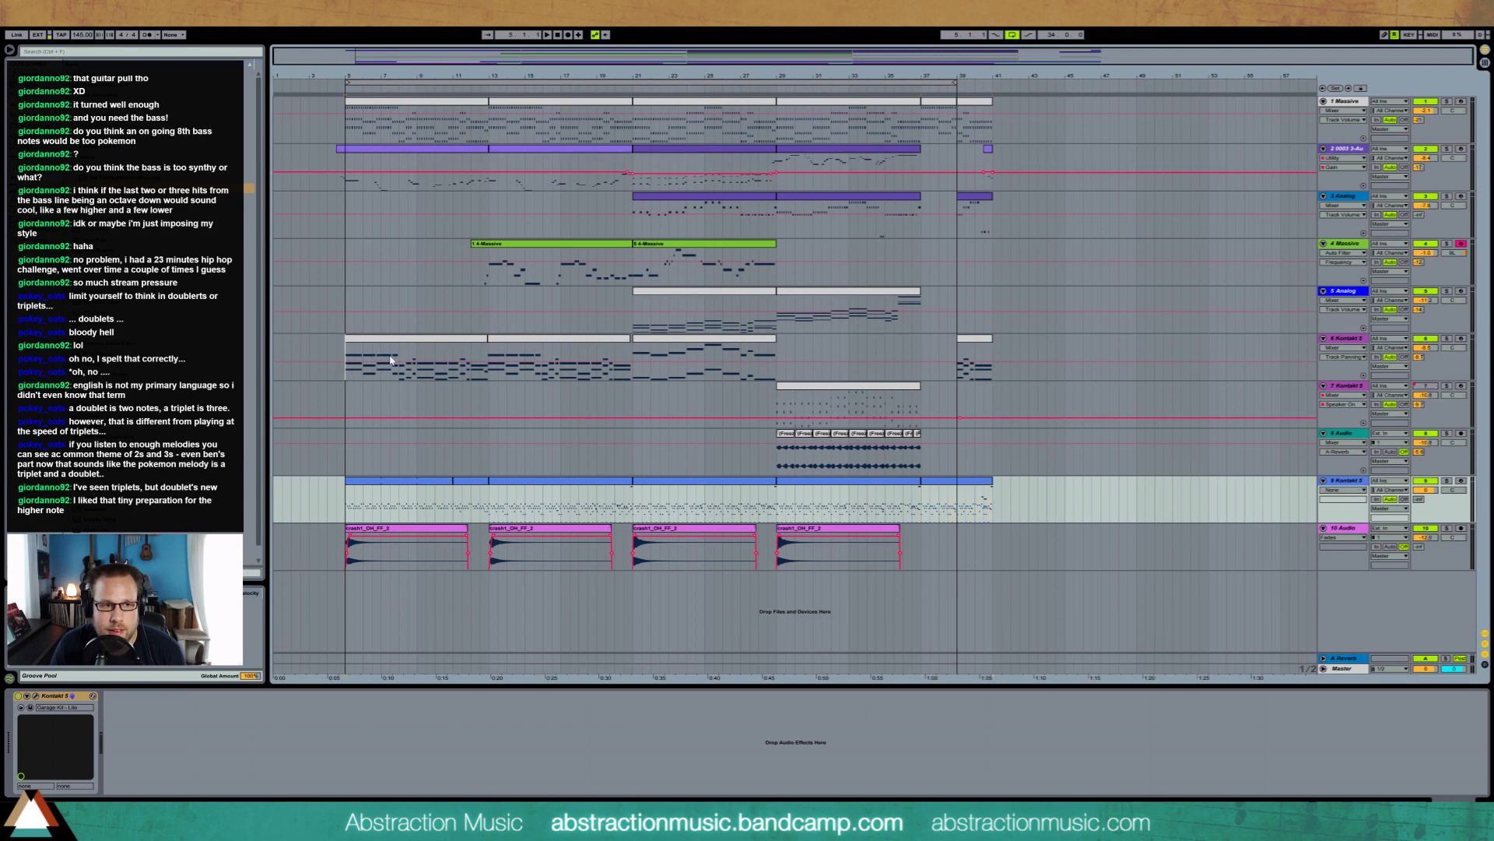
Copy the four bars starting at bar 9 on the Kontakt chord track to bar 37, replacing the two-bar clip there
{"action": "left_click_drag", "start_coordinate": [391, 360], "coordinate": [416, 361]}
{"action": "left_click", "coordinate": [429, 348]}
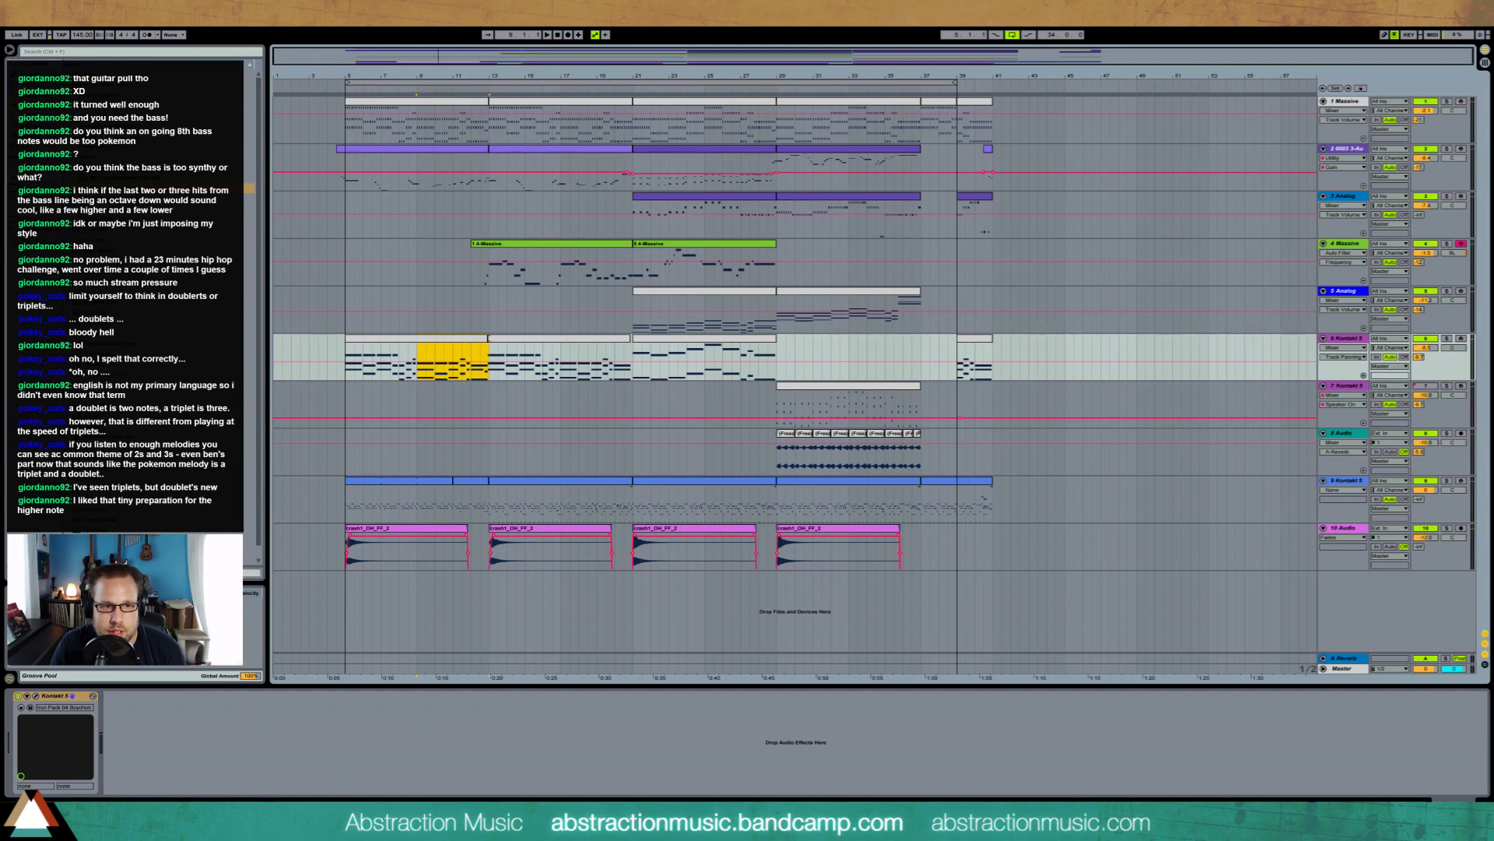
{"action": "left_click", "coordinate": [462, 356]}
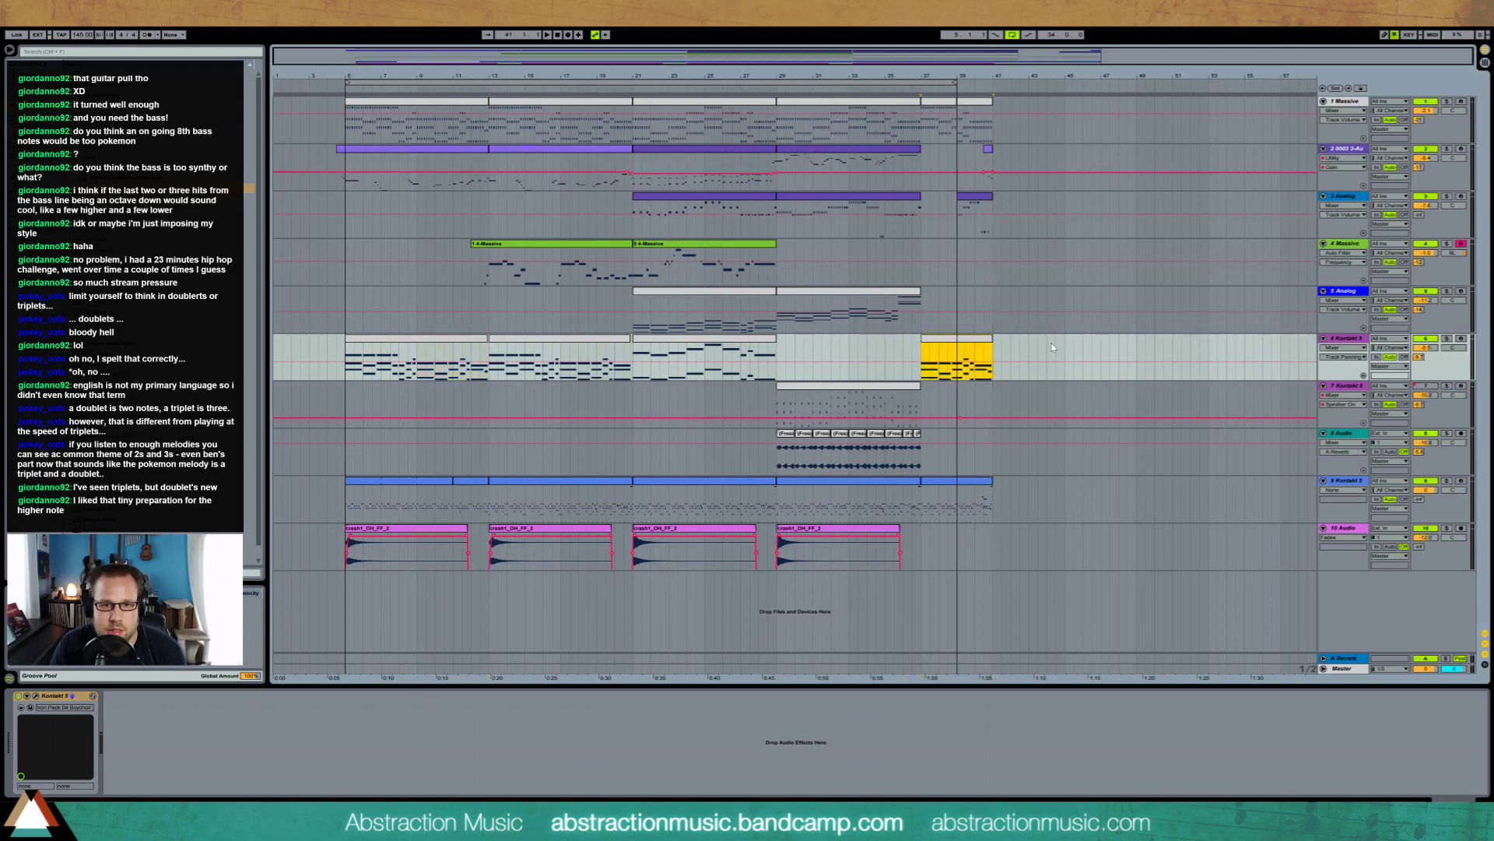
Copy the upper Analog track's ending clip into the gap at bar 37 and extend the loop to bar 41
{"action": "key", "text": "space"}
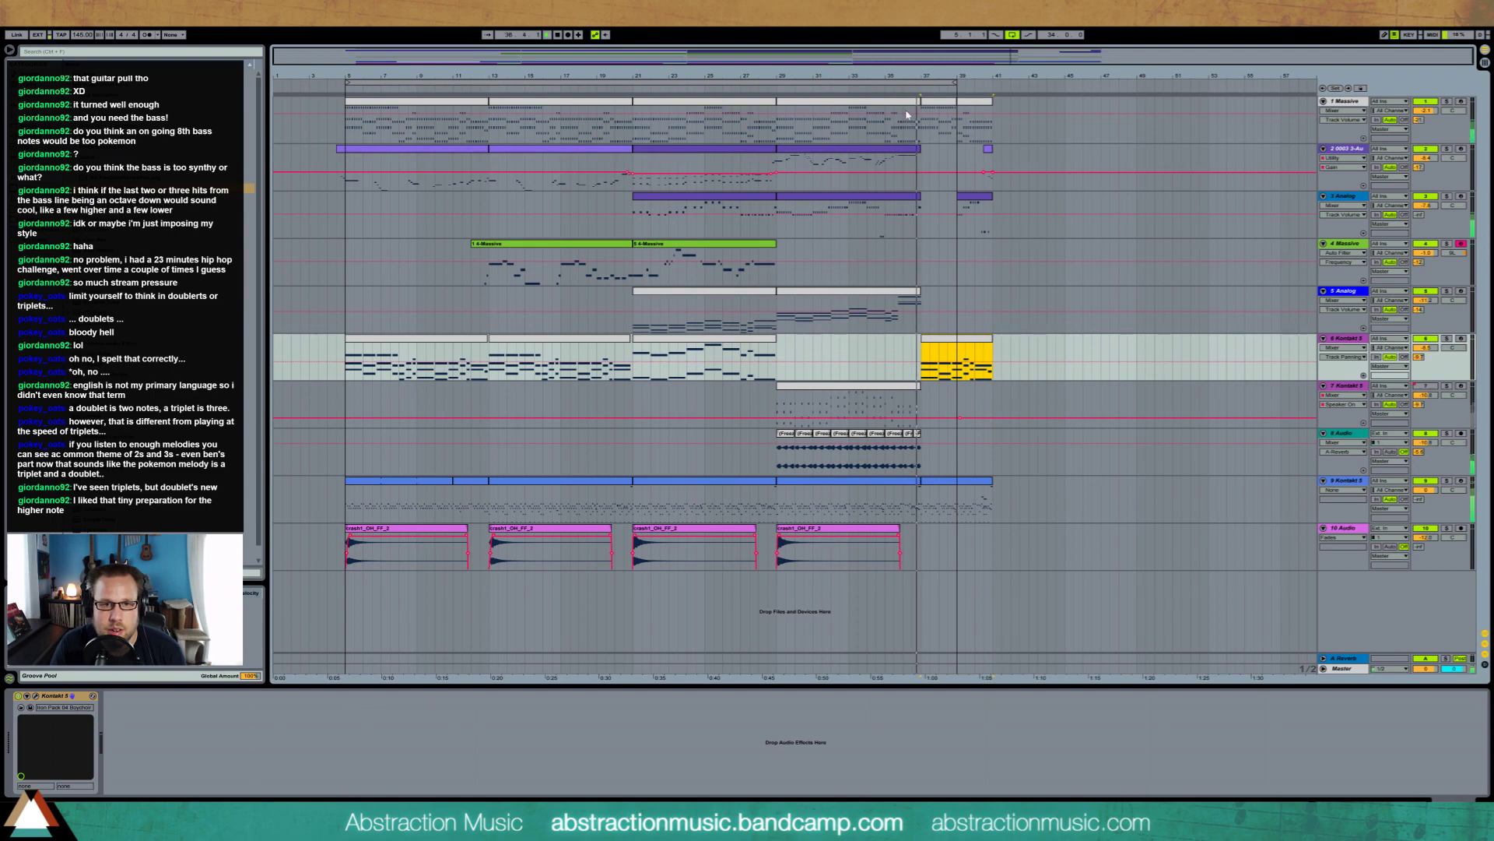
{"action": "left_click_drag", "start_coordinate": [972, 200], "coordinate": [939, 209]}
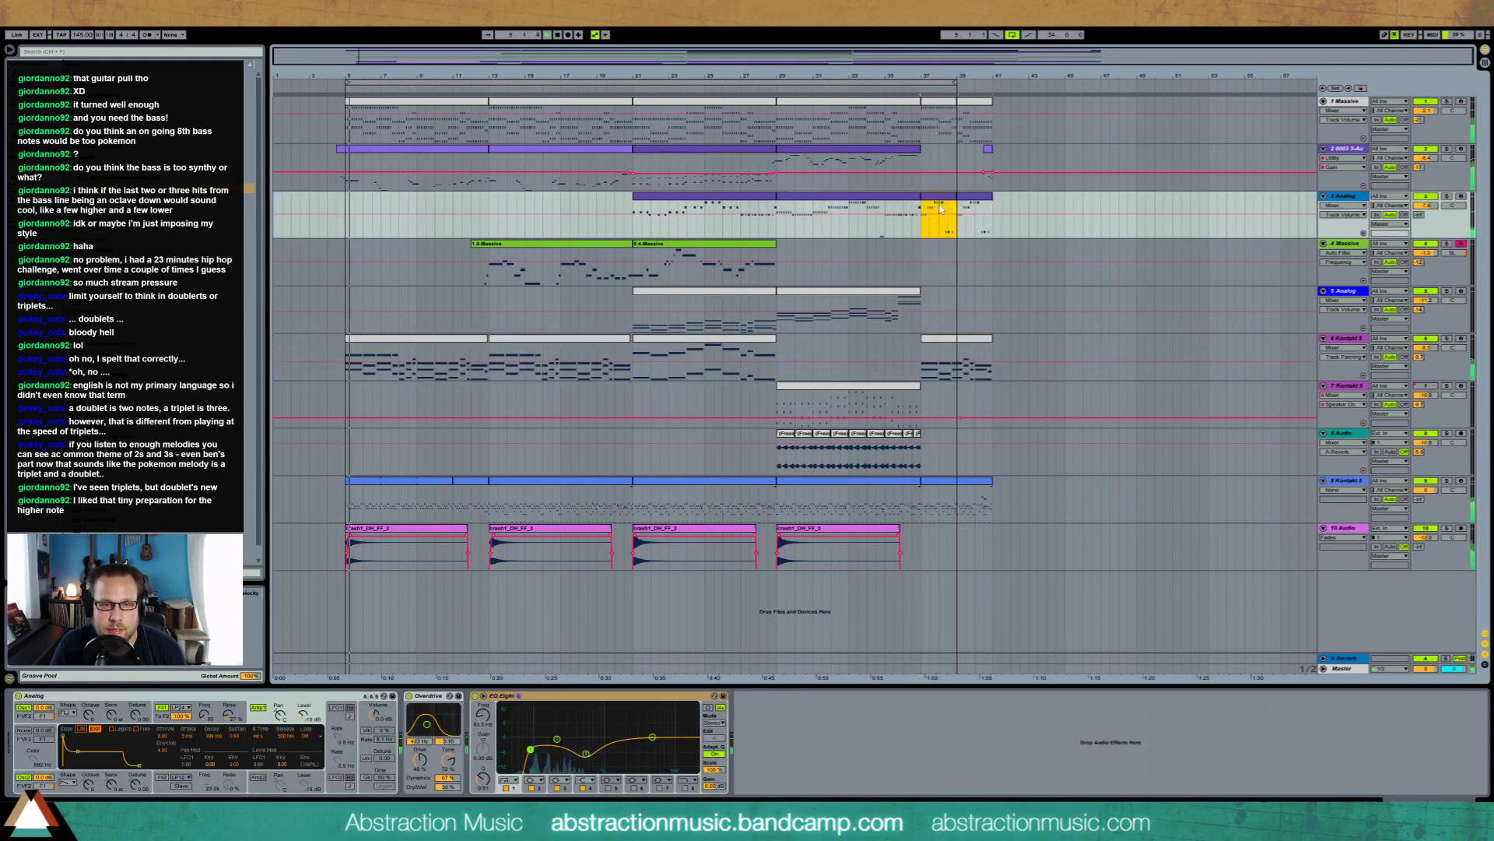
{"action": "left_click_drag", "start_coordinate": [956, 83], "coordinate": [992, 84]}
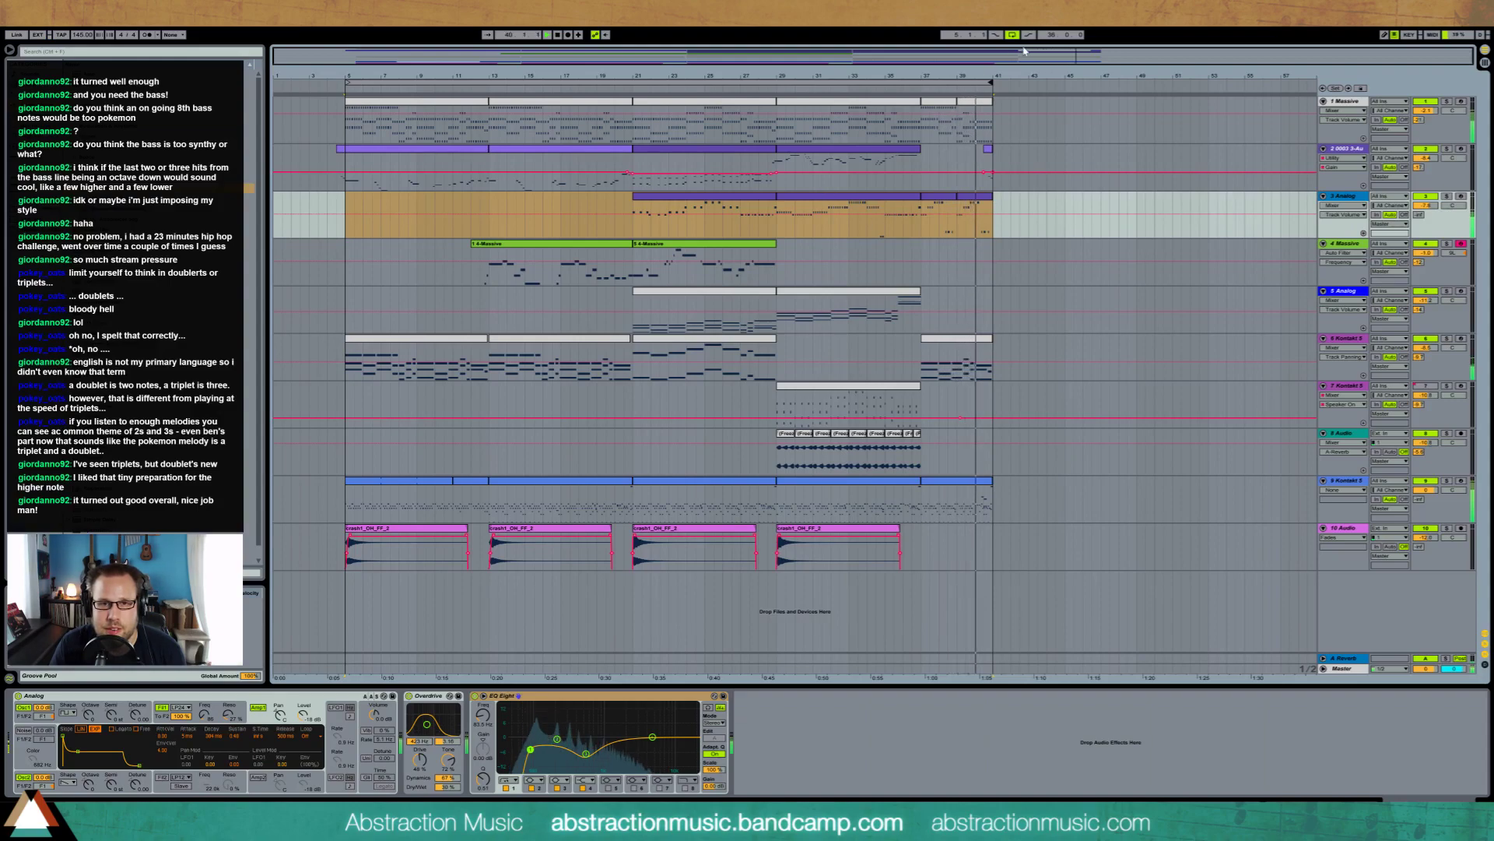
Examine the notes of the upper Analog clip at bar 37 and compare them with the Massive chords in the same bars
{"action": "left_click_drag", "start_coordinate": [1079, 57], "coordinate": [1078, 169]}
{"action": "key", "text": "space"}
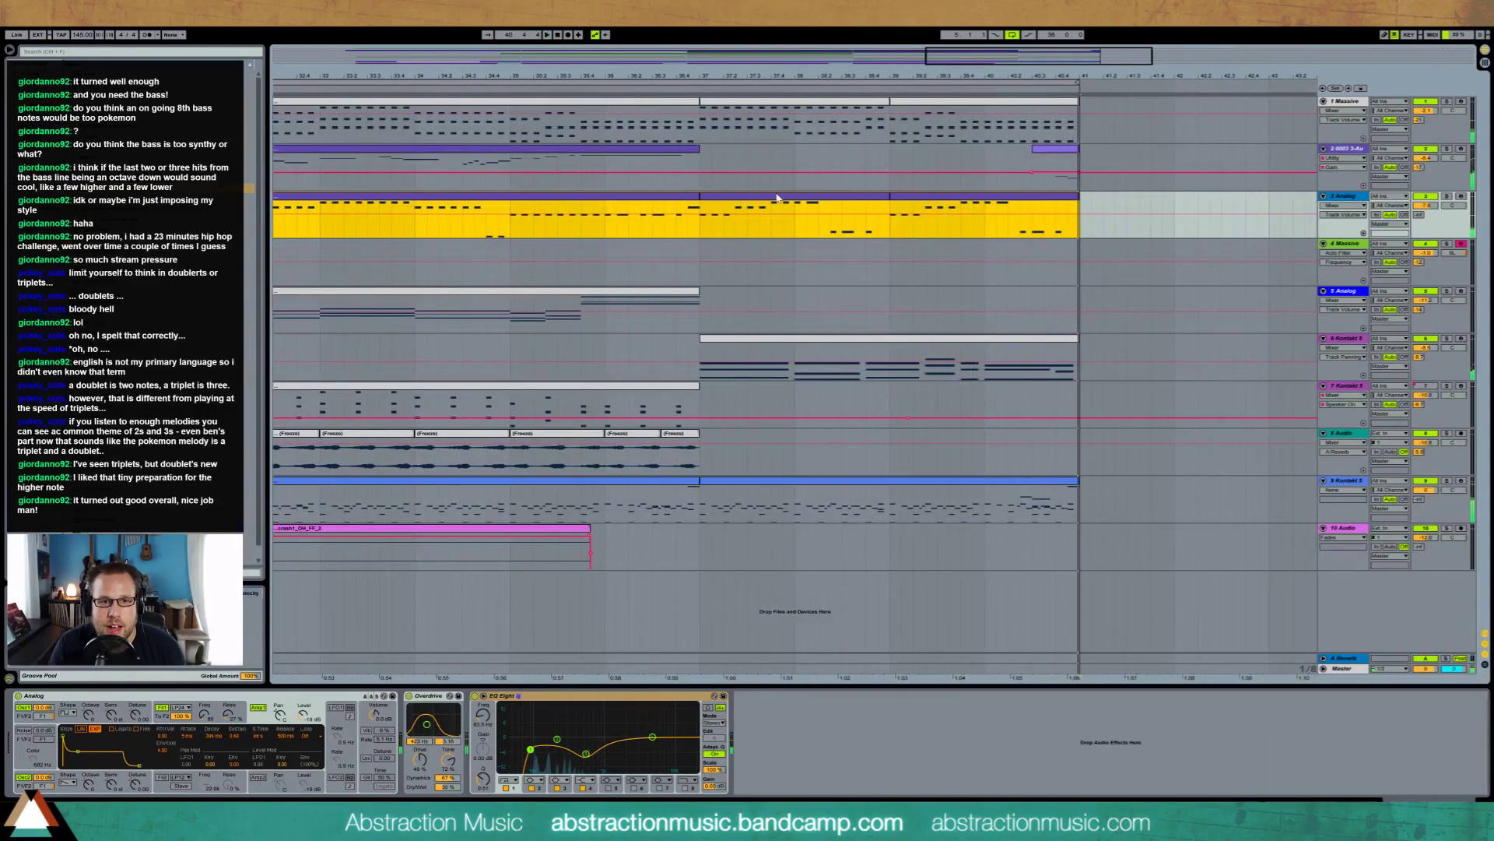
{"action": "double_click", "coordinate": [778, 198]}
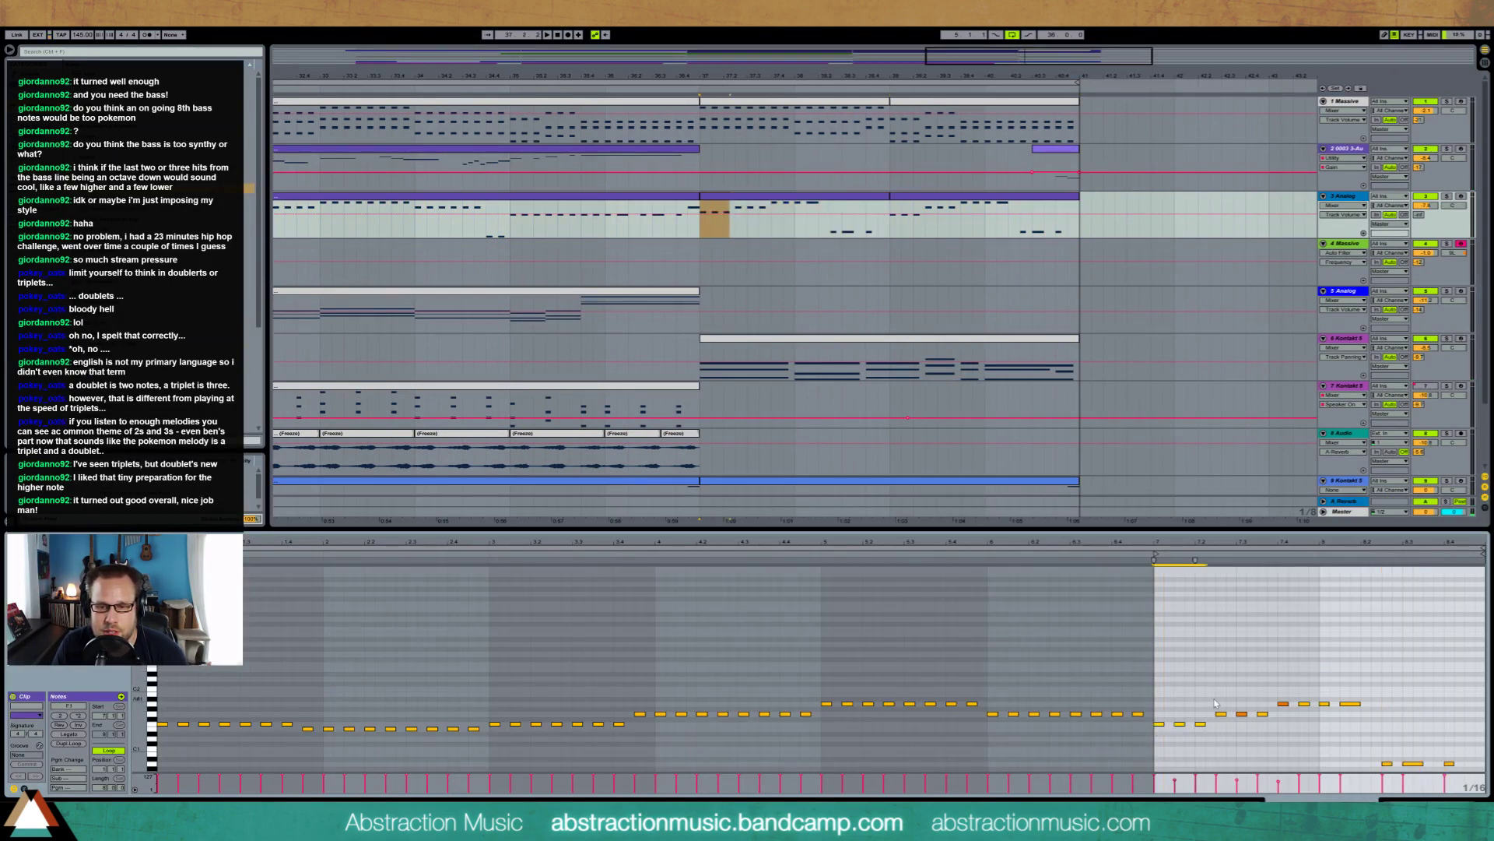
{"action": "left_click_drag", "start_coordinate": [1218, 695], "coordinate": [1271, 723]}
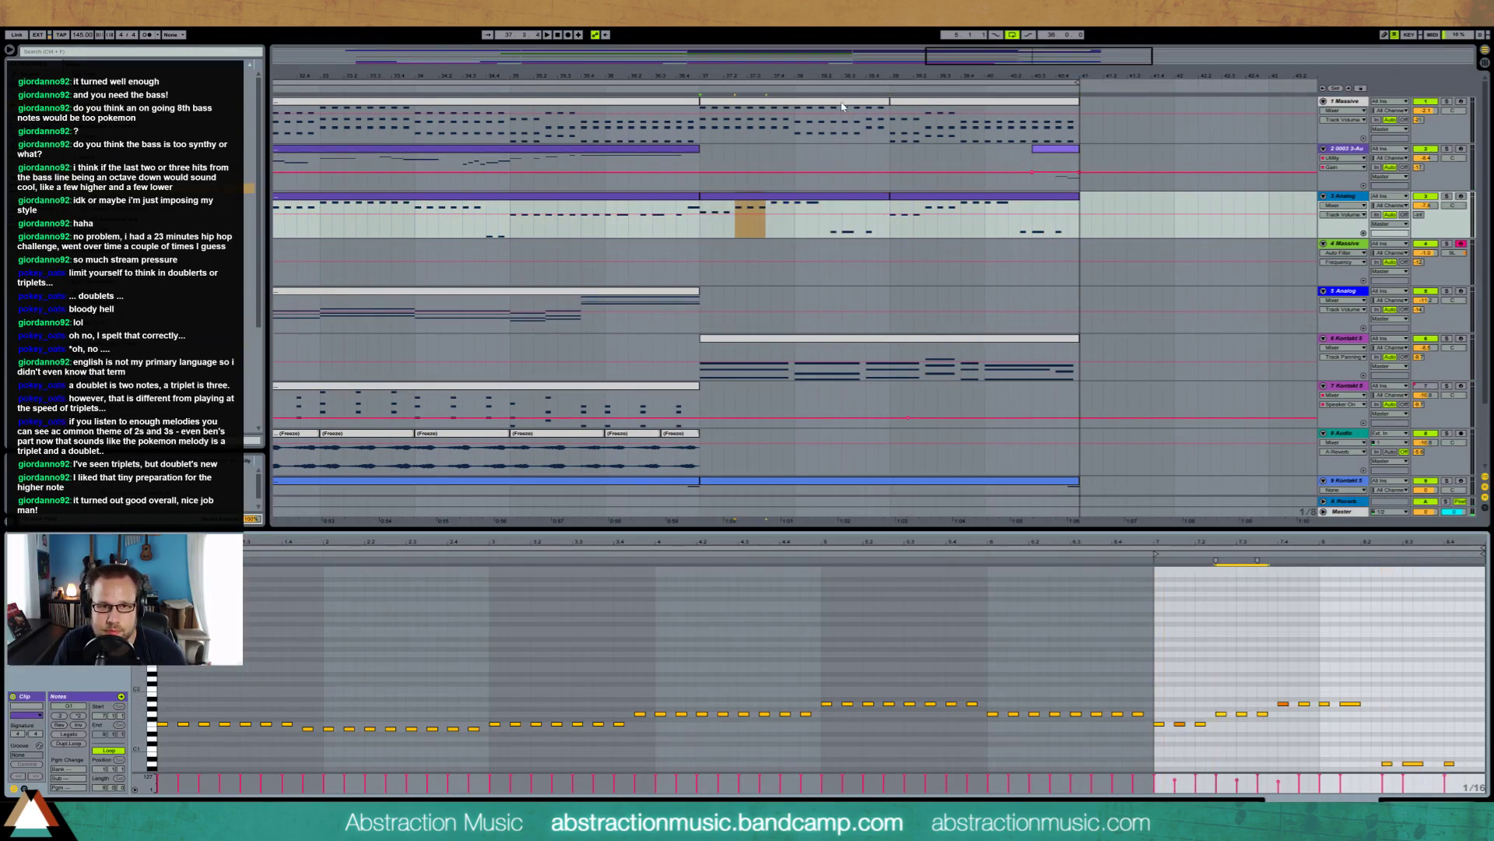
{"action": "left_click", "coordinate": [842, 106]}
{"action": "left_click", "coordinate": [402, 609]}
{"action": "key", "text": "ctrl+a"}
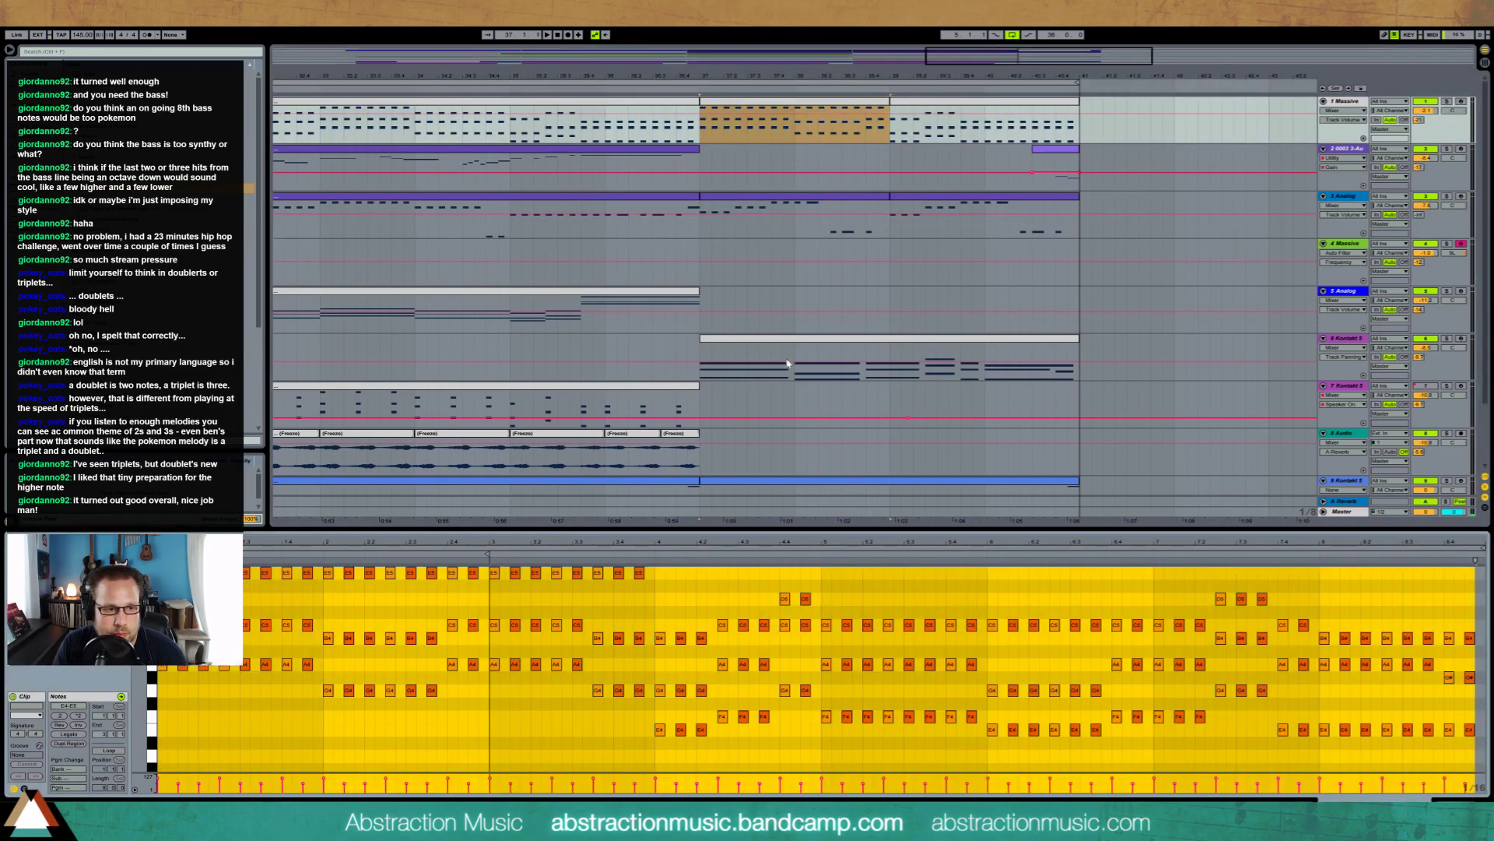
{"action": "left_click", "coordinate": [362, 611]}
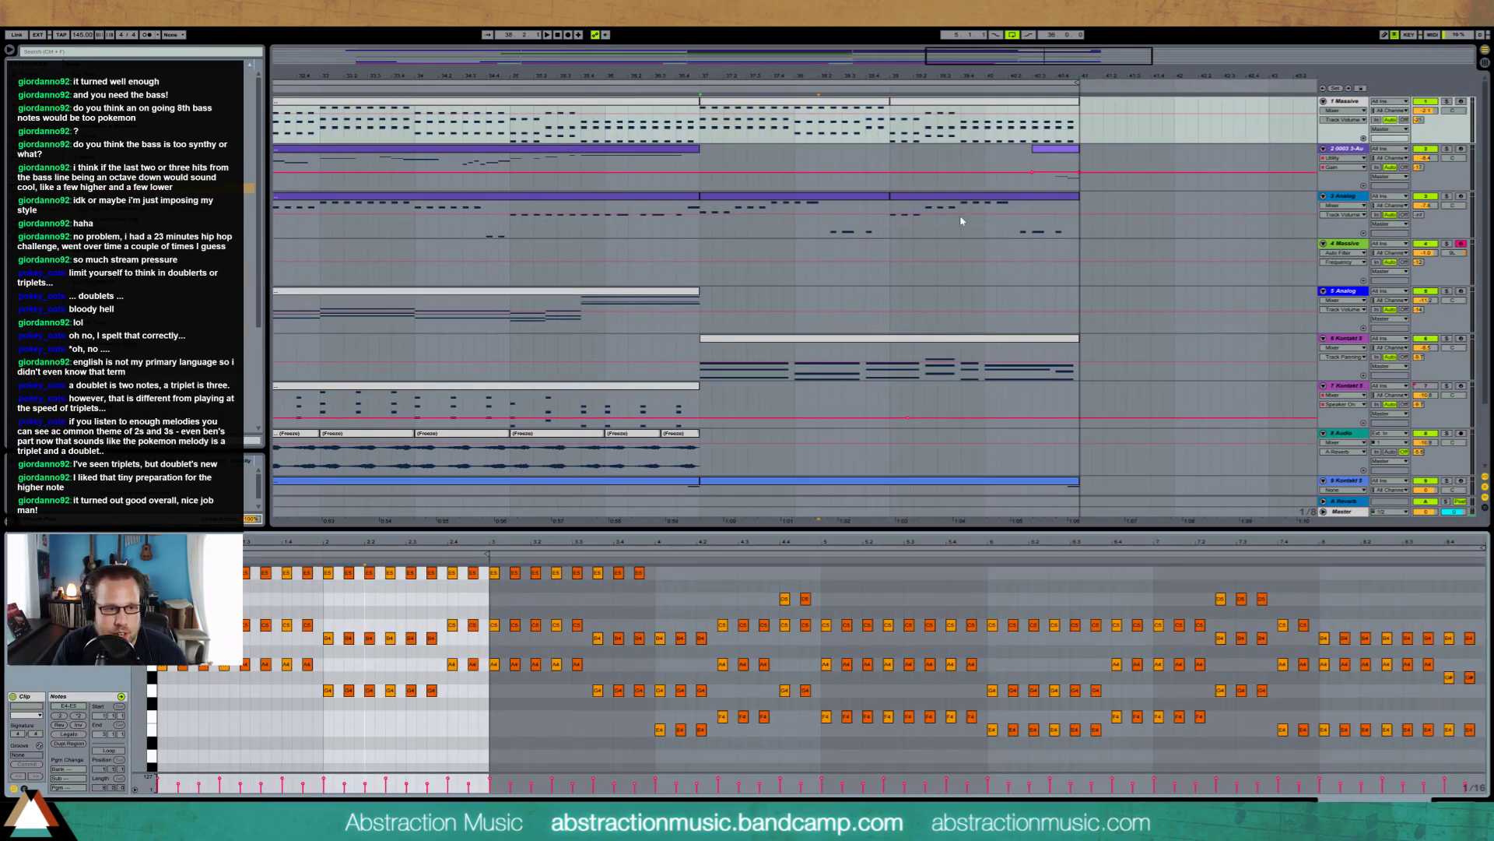
Raise the first six notes of the bar 37 Analog clip to the pitch of the repeated notes that follow
{"action": "left_click", "coordinate": [821, 196]}
{"action": "left_click", "coordinate": [1166, 710]}
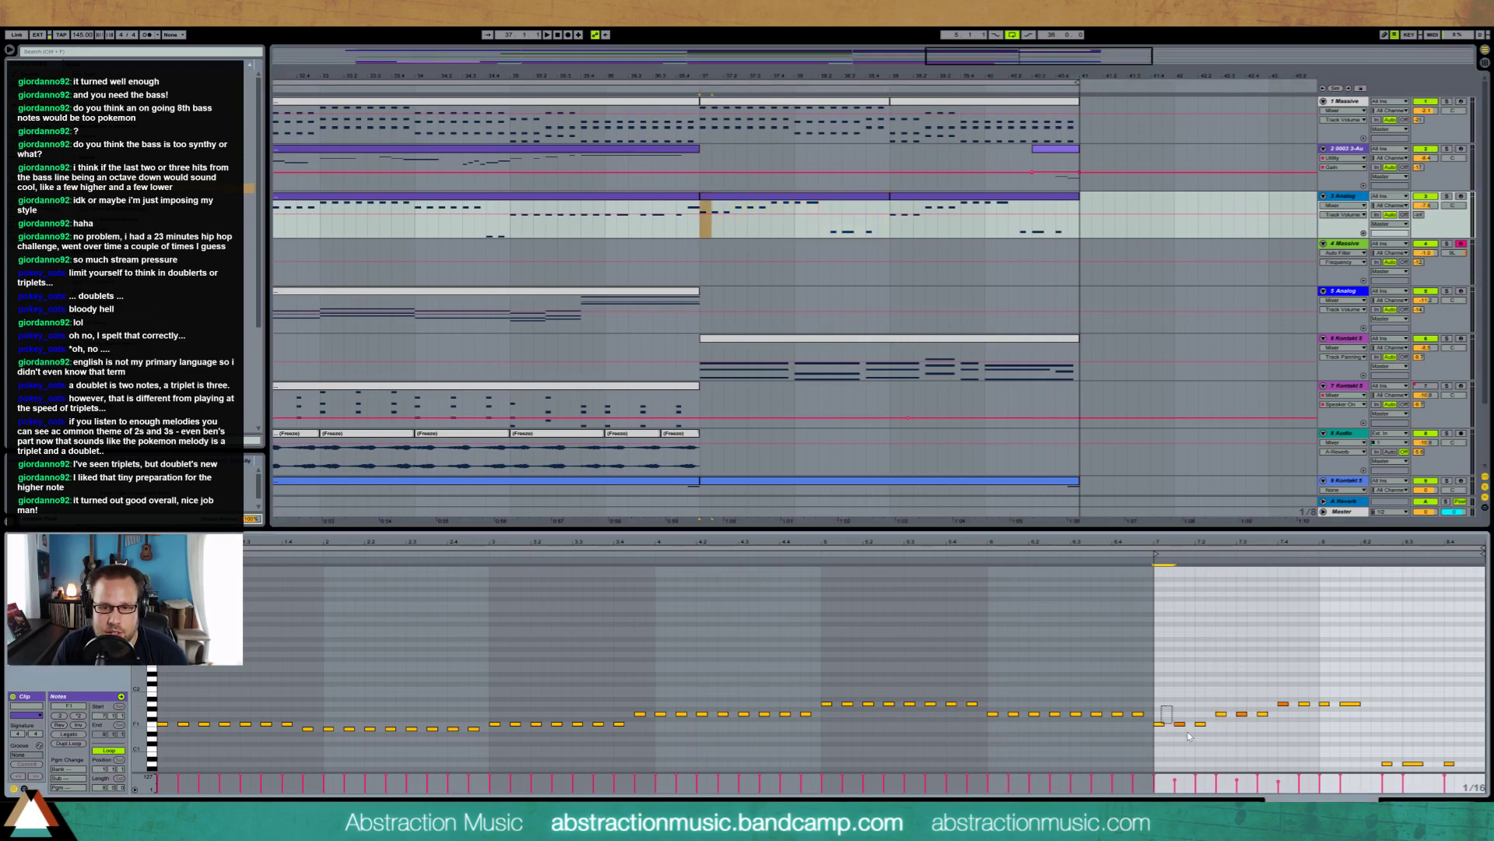
{"action": "left_click_drag", "start_coordinate": [1263, 705], "coordinate": [1154, 734]}
{"action": "key", "text": "Up"}
{"action": "left_click", "coordinate": [1199, 677]}
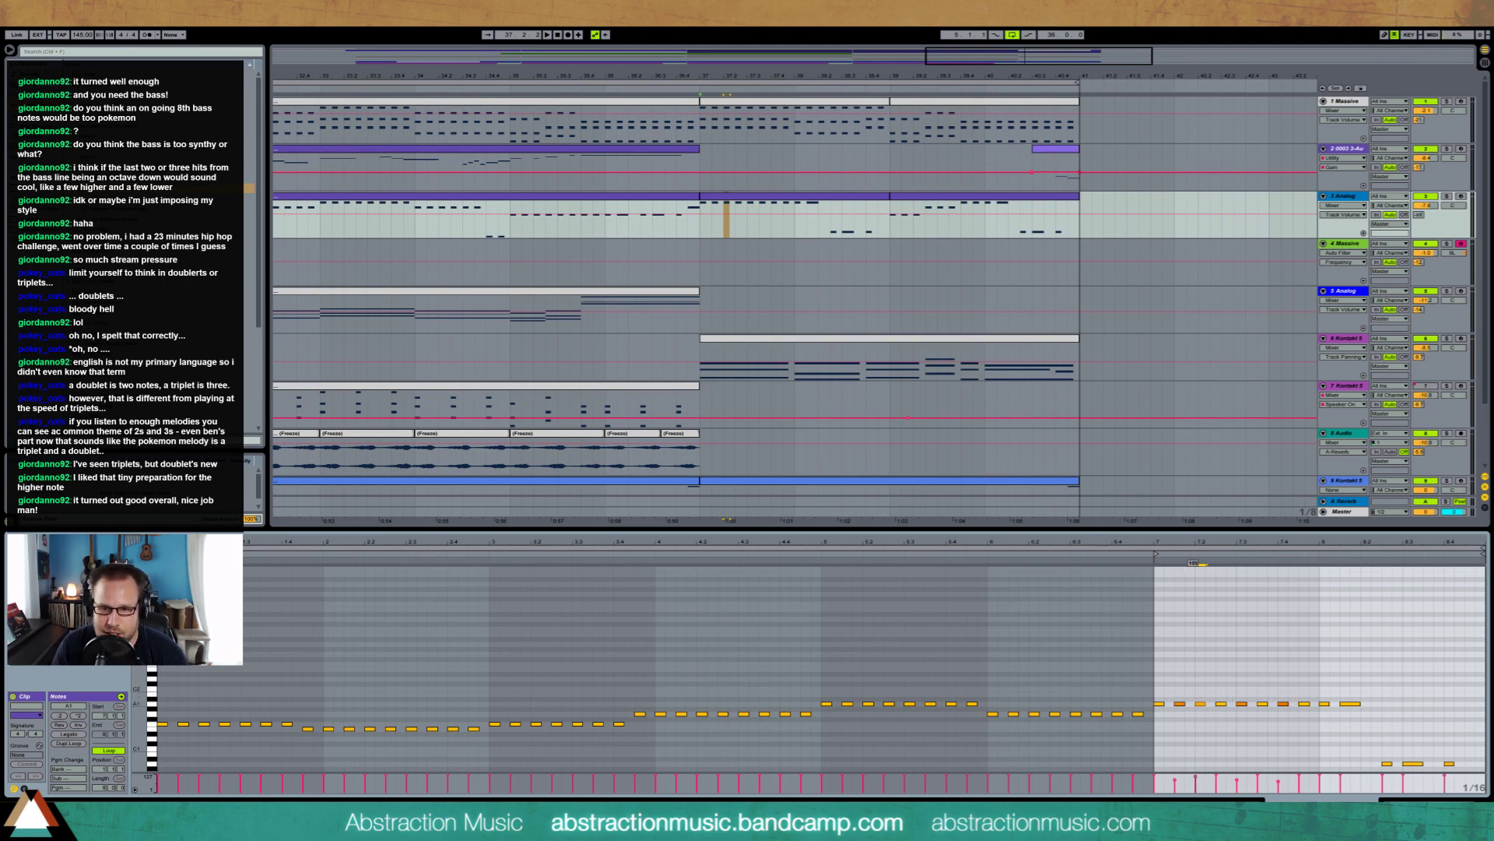
Delete the low closing notes of the bar 37 Analog clip and duplicate the repeated note to fill the full two bars
{"action": "key", "text": "space"}
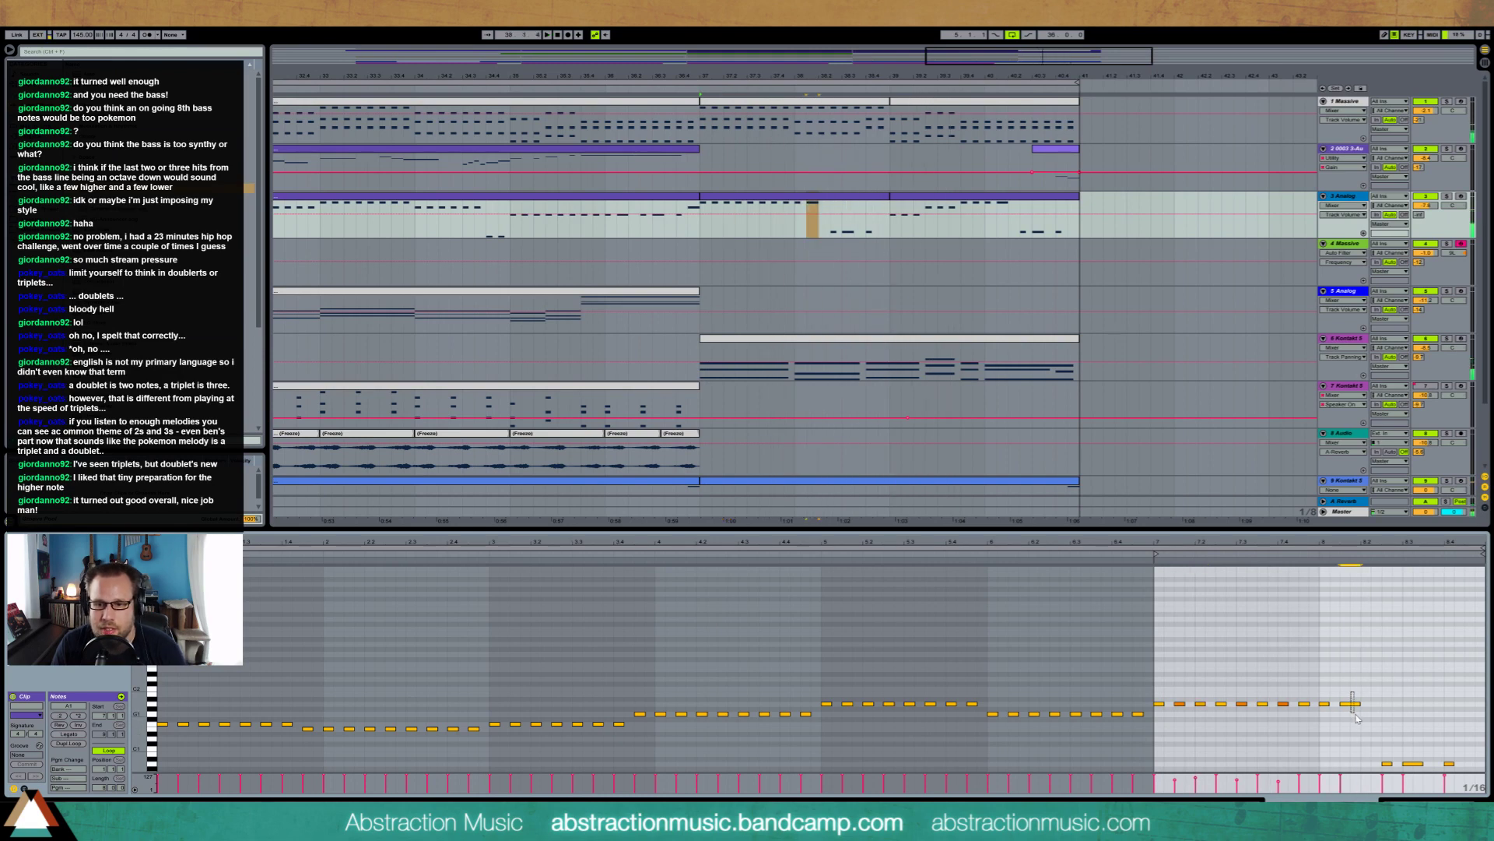
{"action": "left_click_drag", "start_coordinate": [1369, 737], "coordinate": [1446, 778]}
{"action": "key", "text": "Delete"}
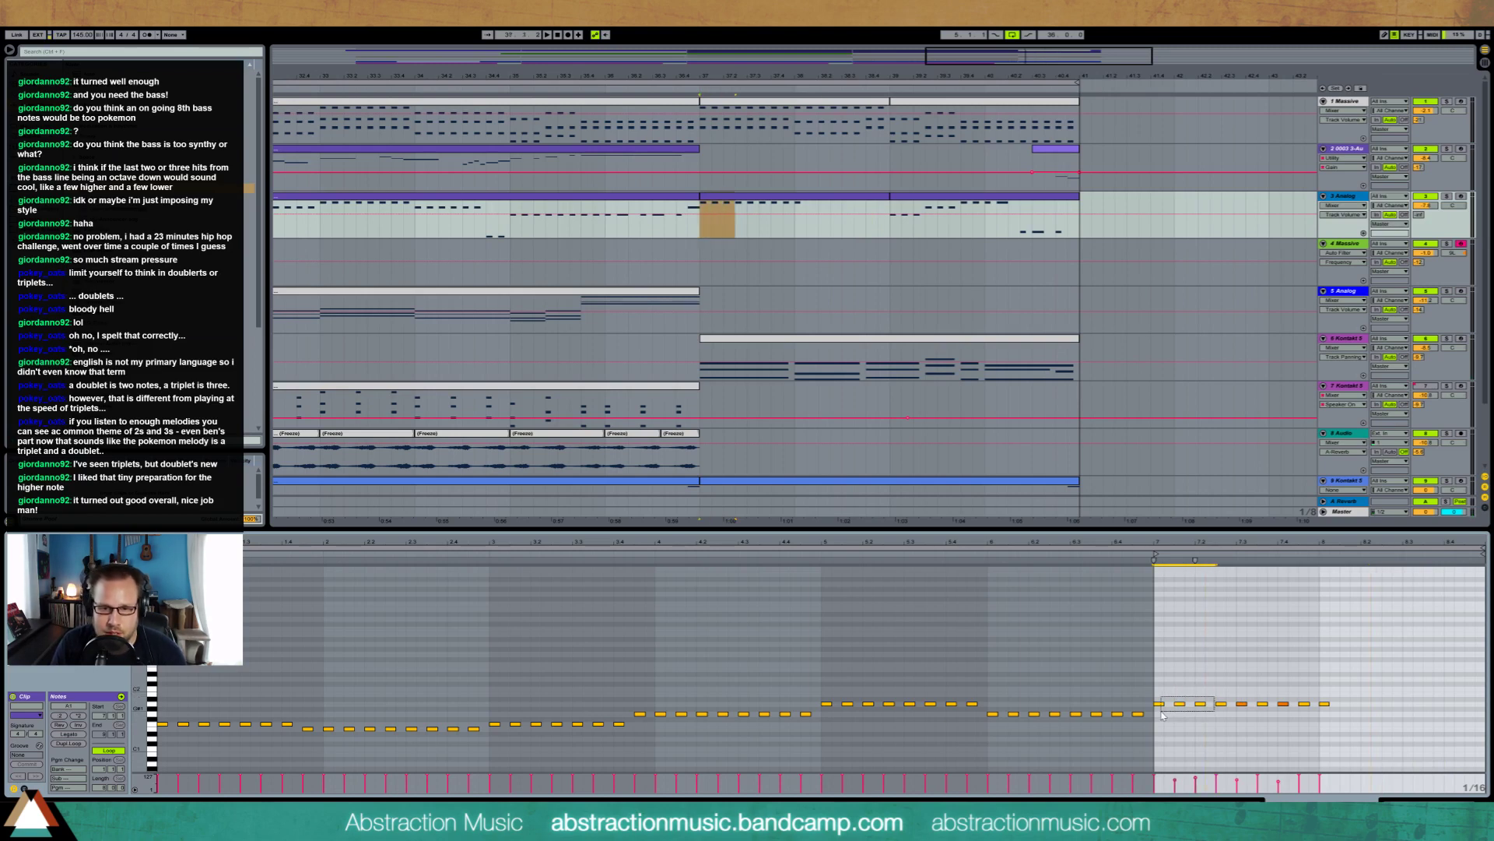
{"action": "key", "text": "ctrl+d"}
{"action": "key", "text": "ctrl+d"}
{"action": "key", "text": "ctrl+d"}
{"action": "key", "text": "ctrl+d"}
{"action": "key", "text": "ctrl+d"}
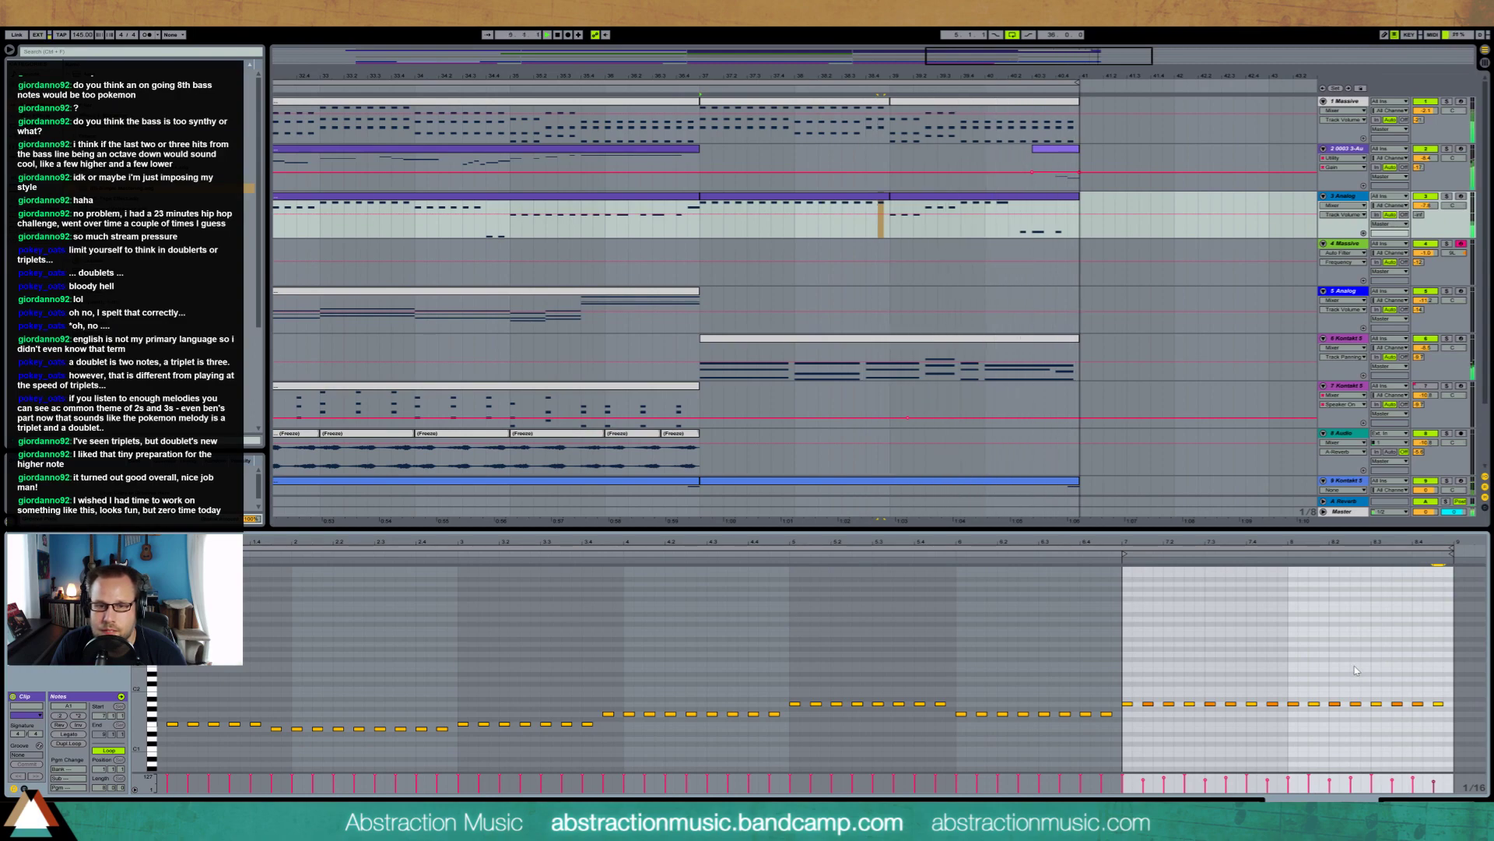
Try lowering the upper notes at the start of the Massive clip at bar 37 by an octave and listen to them
{"action": "key", "text": "shift+Tab"}
{"action": "left_click_drag", "start_coordinate": [923, 73], "coordinate": [873, 27]}
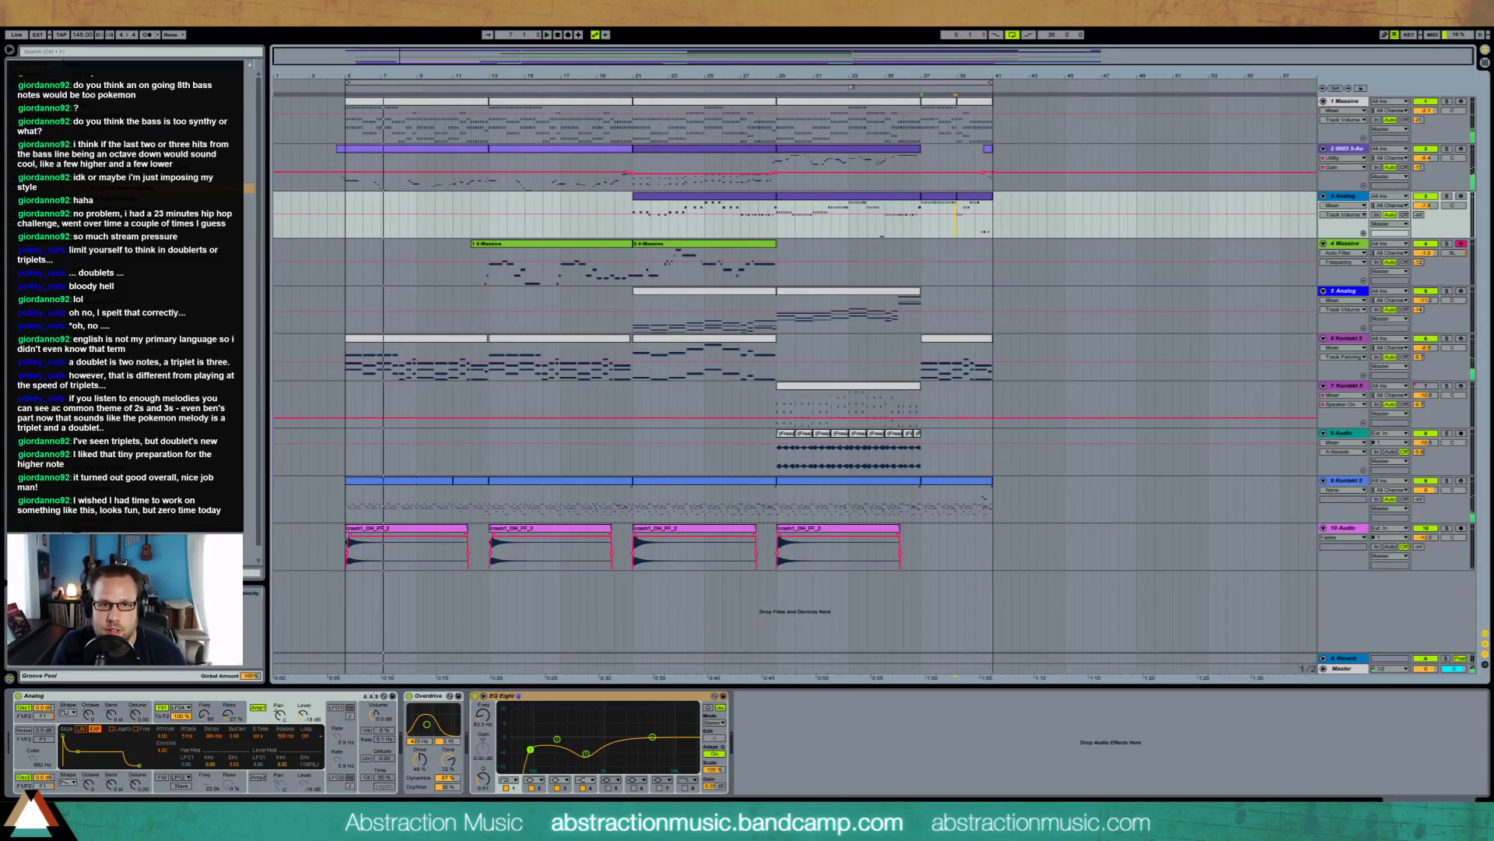
{"action": "double_click", "coordinate": [940, 109]}
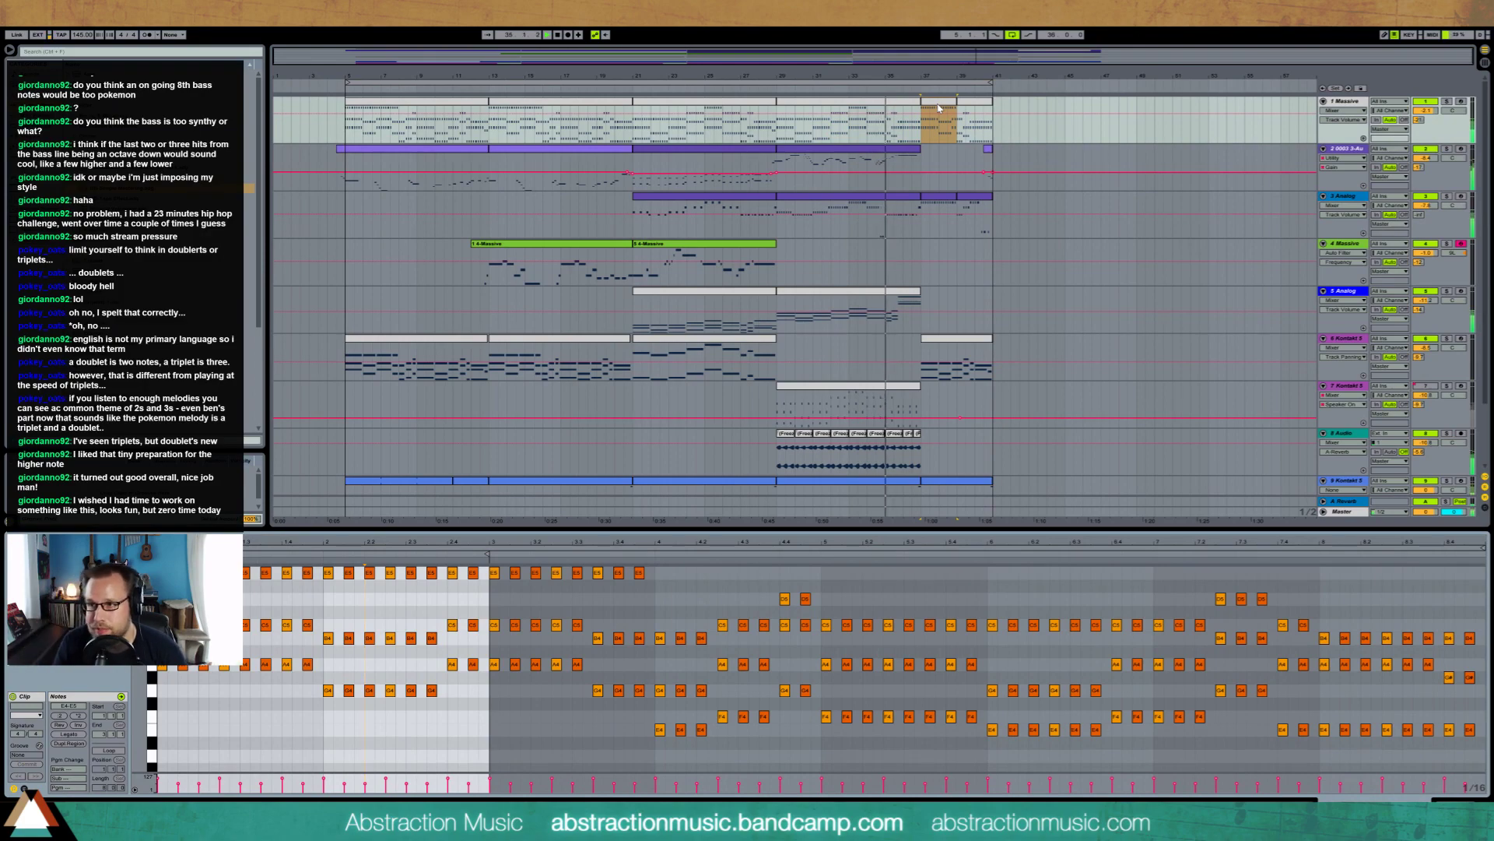
{"action": "left_click", "coordinate": [981, 106]}
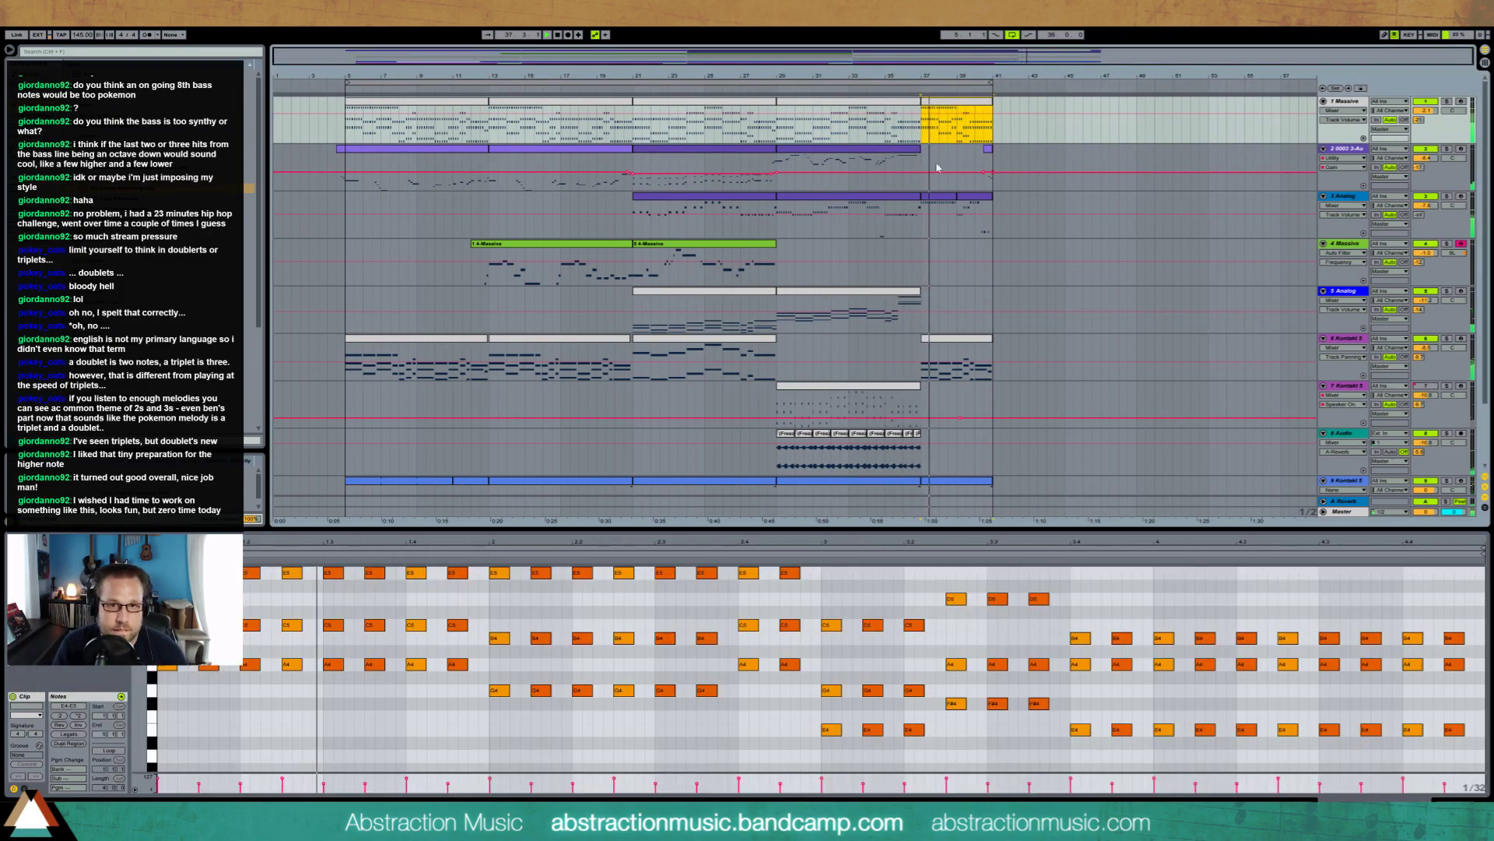
{"action": "key", "text": "space"}
{"action": "left_click_drag", "start_coordinate": [465, 598], "coordinate": [465, 625]}
{"action": "left_click_drag", "start_coordinate": [161, 577], "coordinate": [787, 618]}
{"action": "key", "text": "shift+Down"}
{"action": "key", "text": "space"}
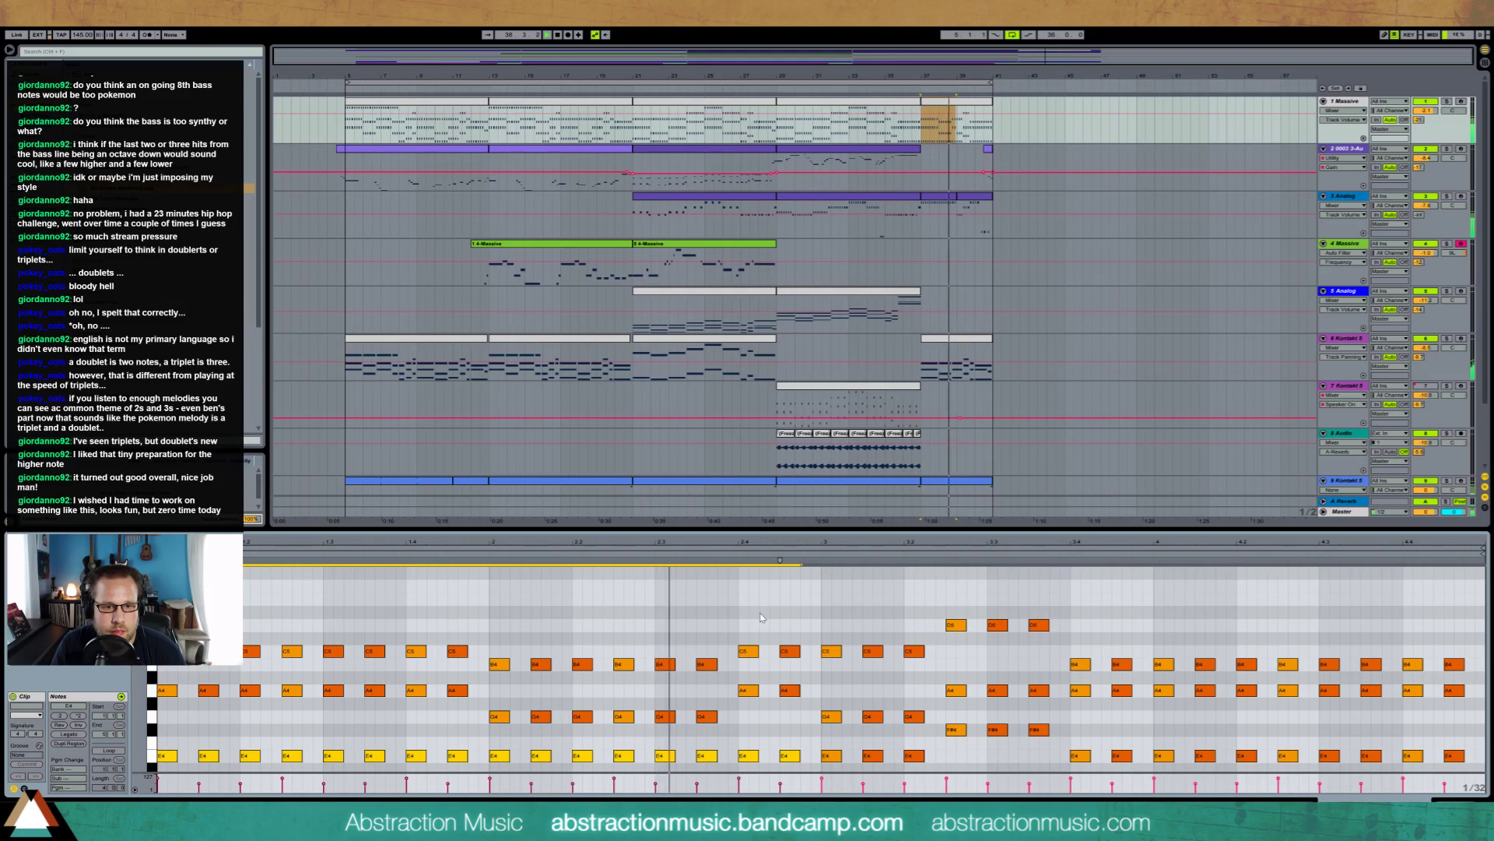
Undo the extra two-bar ending on all tracks and shorten the loop to end at bar 39
{"action": "left_click", "coordinate": [1055, 277]}
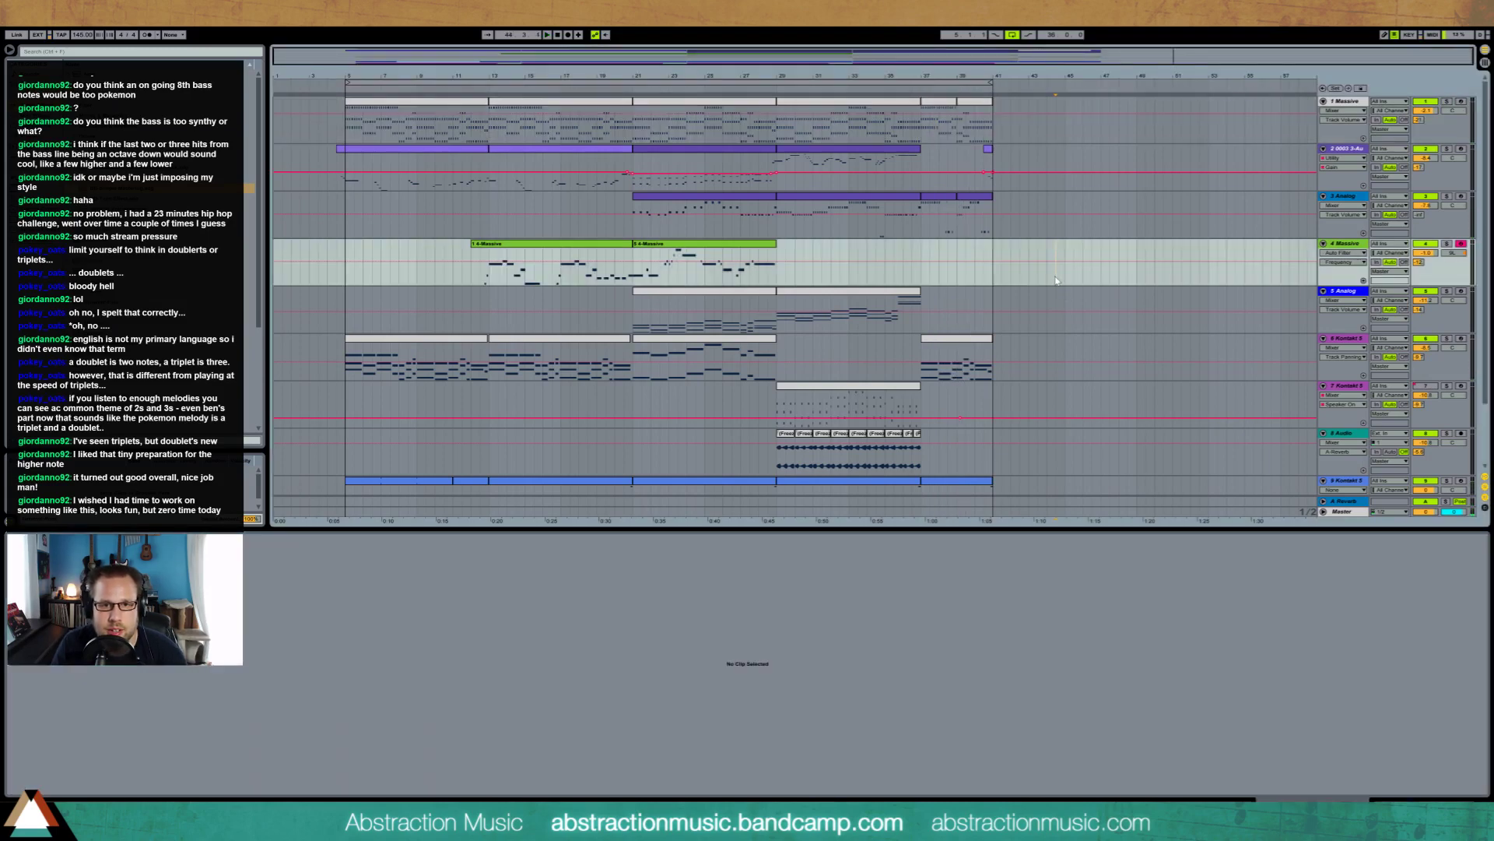
{"action": "key", "text": "ctrl+z"}
{"action": "key", "text": "ctrl+z"}
{"action": "key", "text": "ctrl+z"}
{"action": "key", "text": "ctrl+z"}
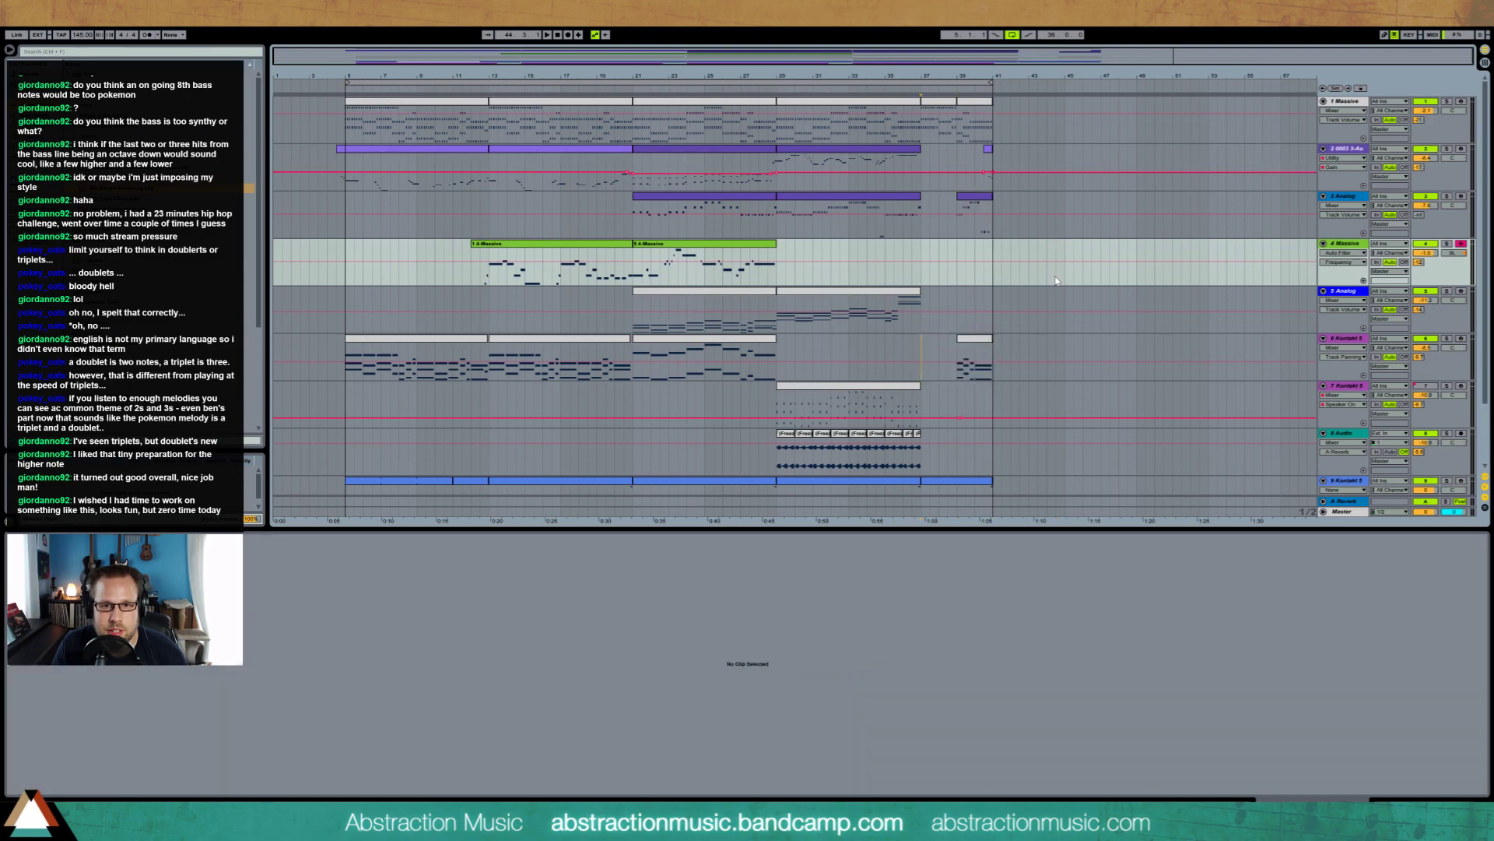
{"action": "key", "text": "ctrl+z"}
{"action": "key", "text": "ctrl+z"}
{"action": "key", "text": "ctrl+z"}
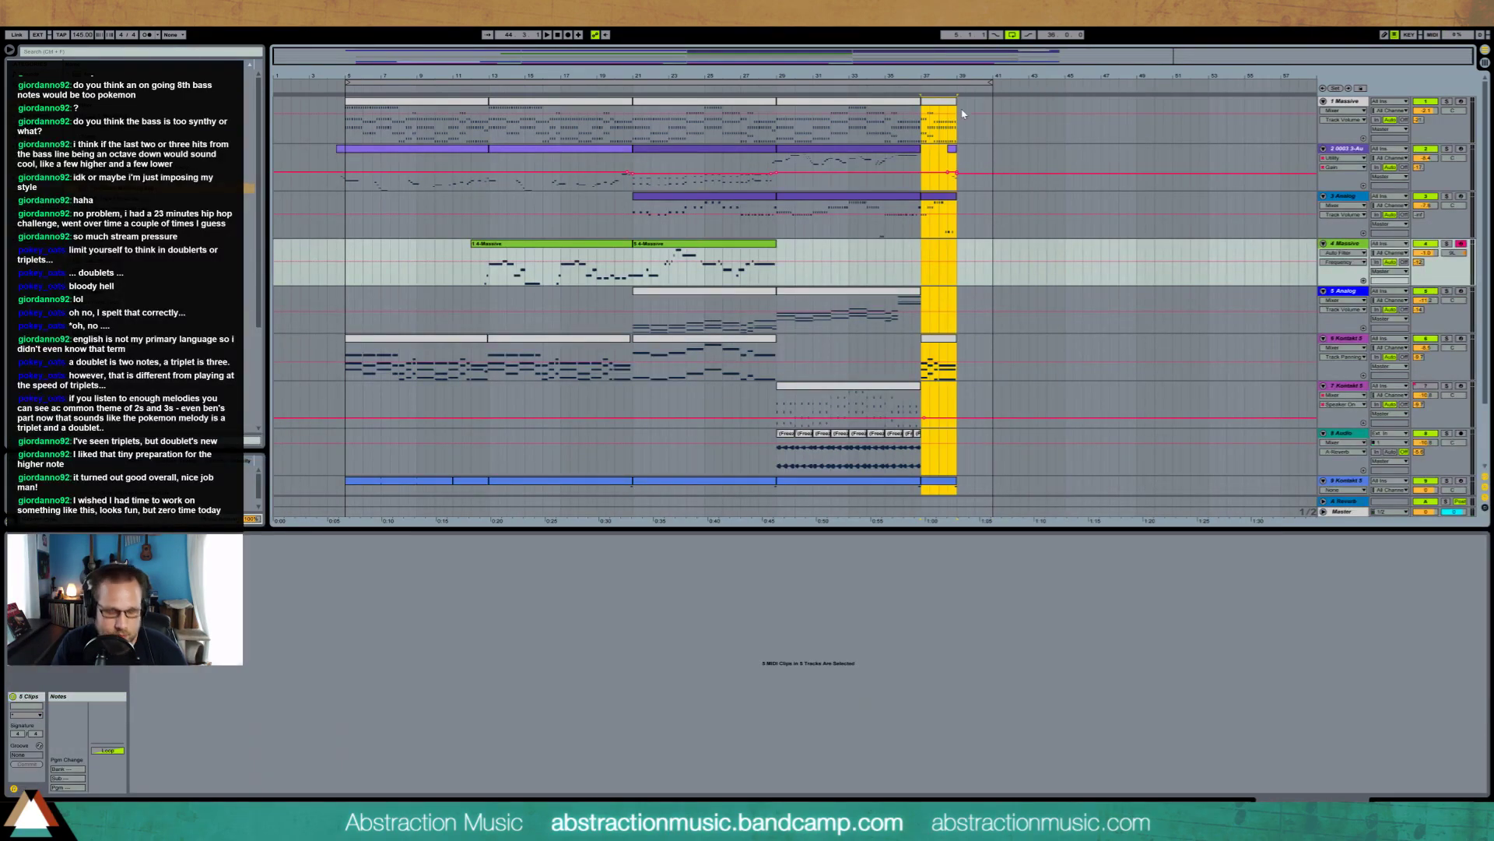
{"action": "left_click_drag", "start_coordinate": [990, 83], "coordinate": [956, 83]}
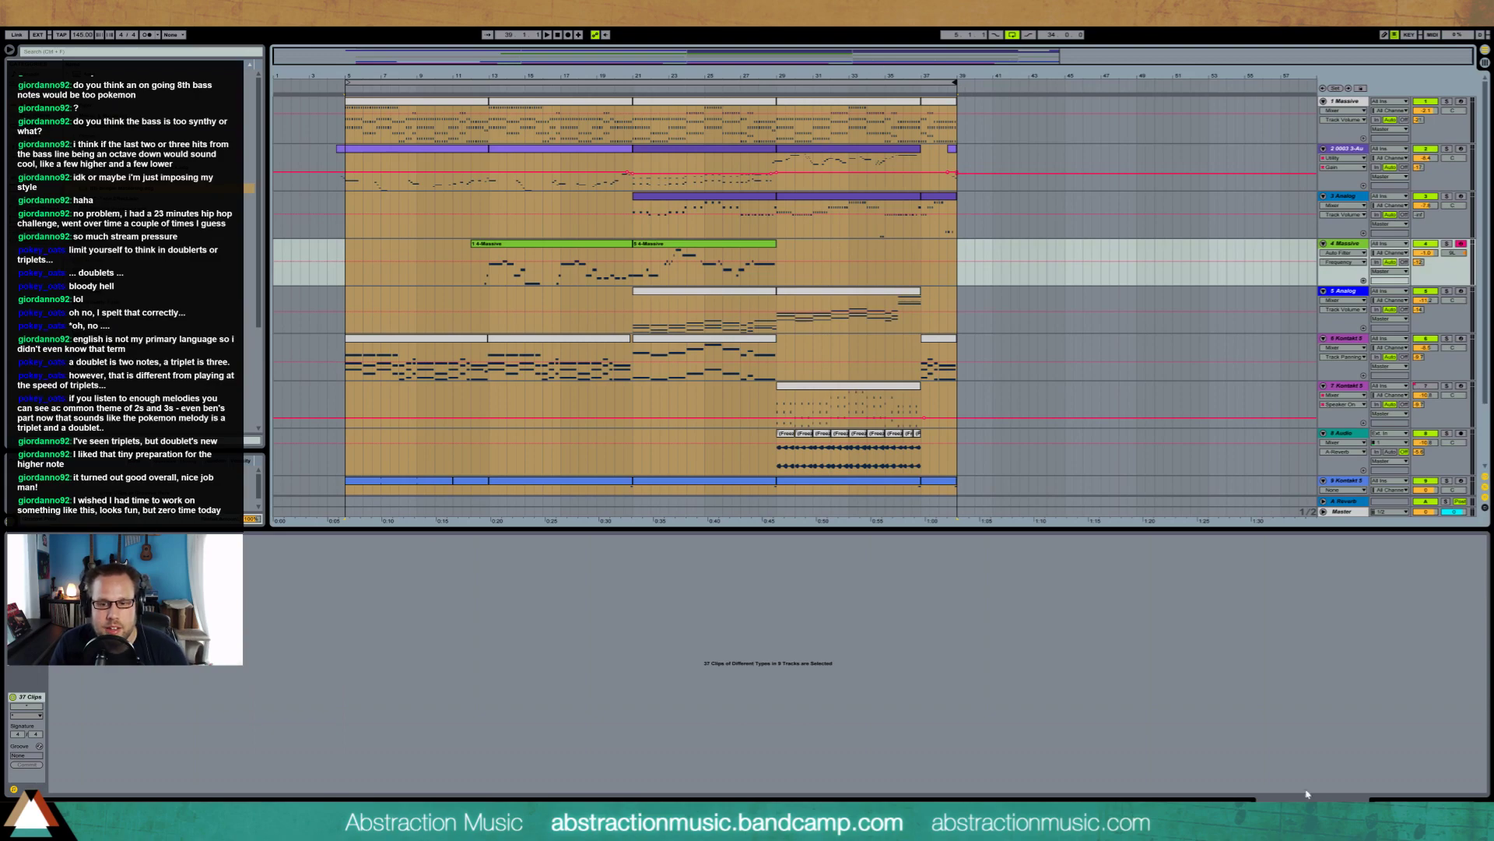
Play the loop from its start at bar 5 and review the clips across all the tracks
{"action": "left_click", "coordinate": [1397, 798]}
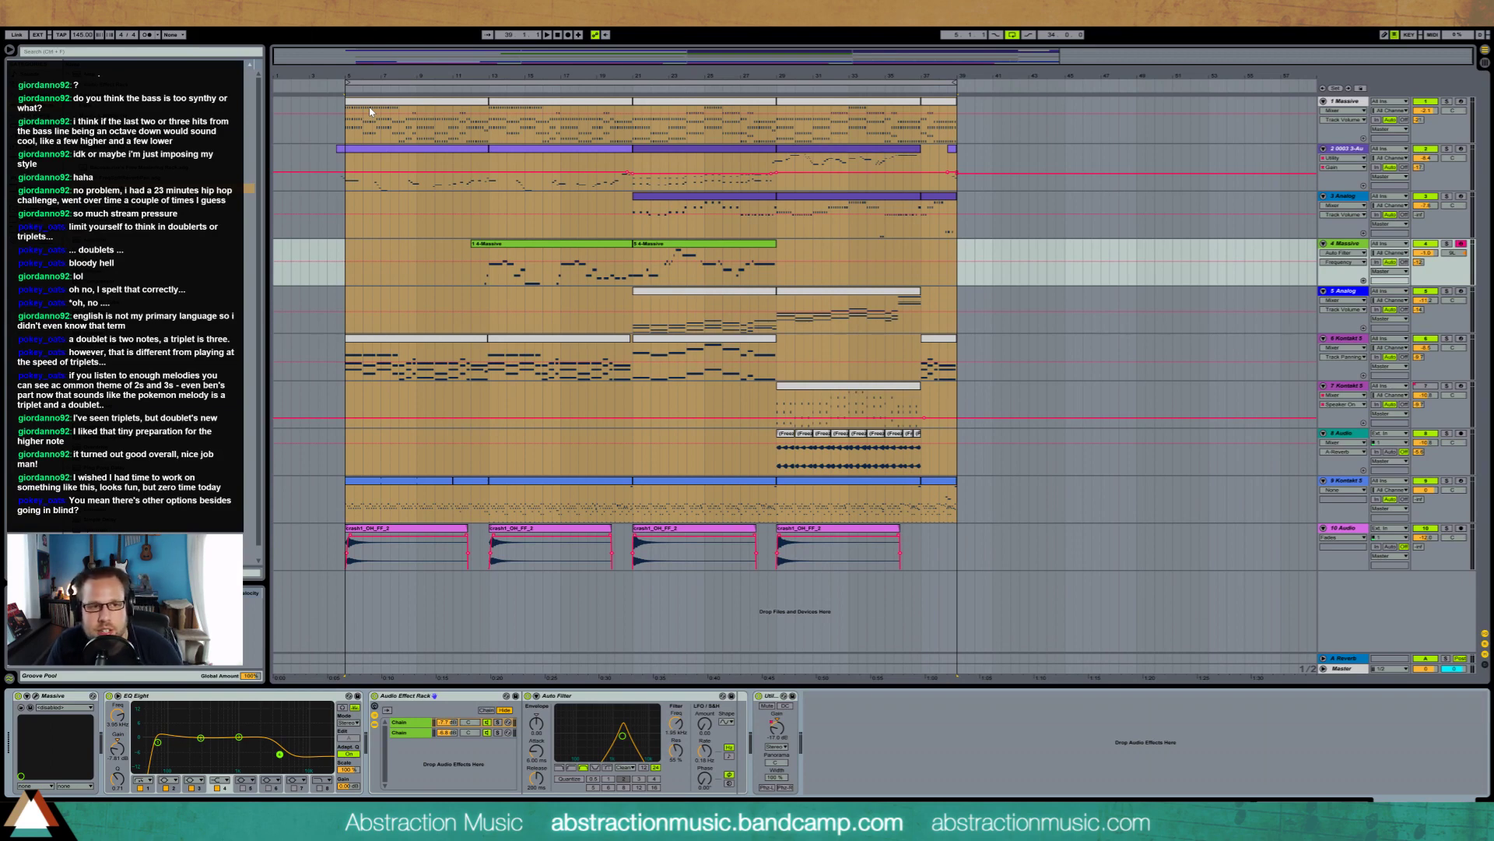
{"action": "left_click", "coordinate": [334, 88]}
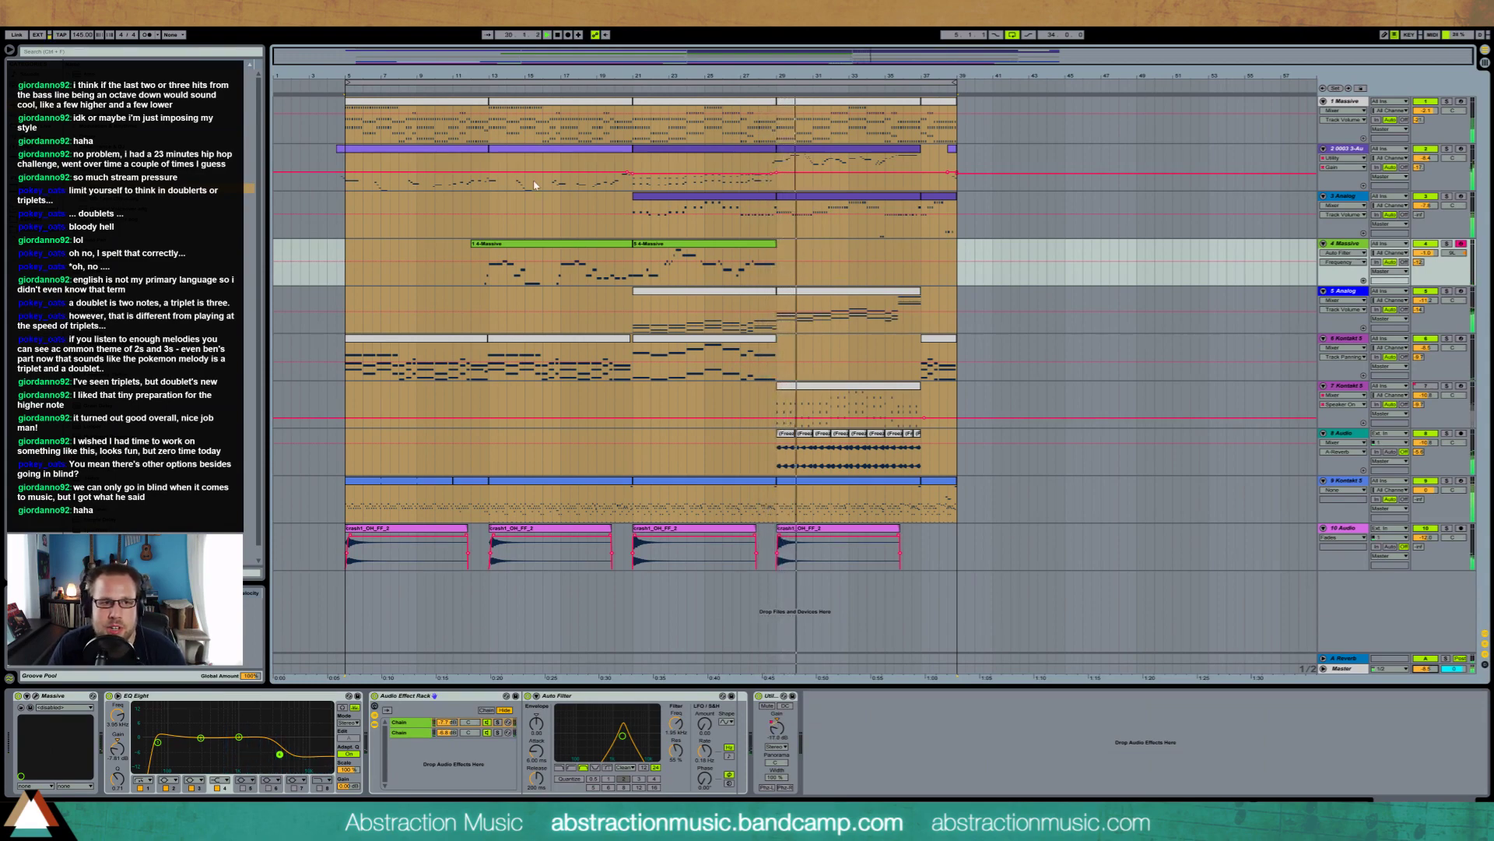
{"action": "left_click_drag", "start_coordinate": [348, 156], "coordinate": [959, 562]}
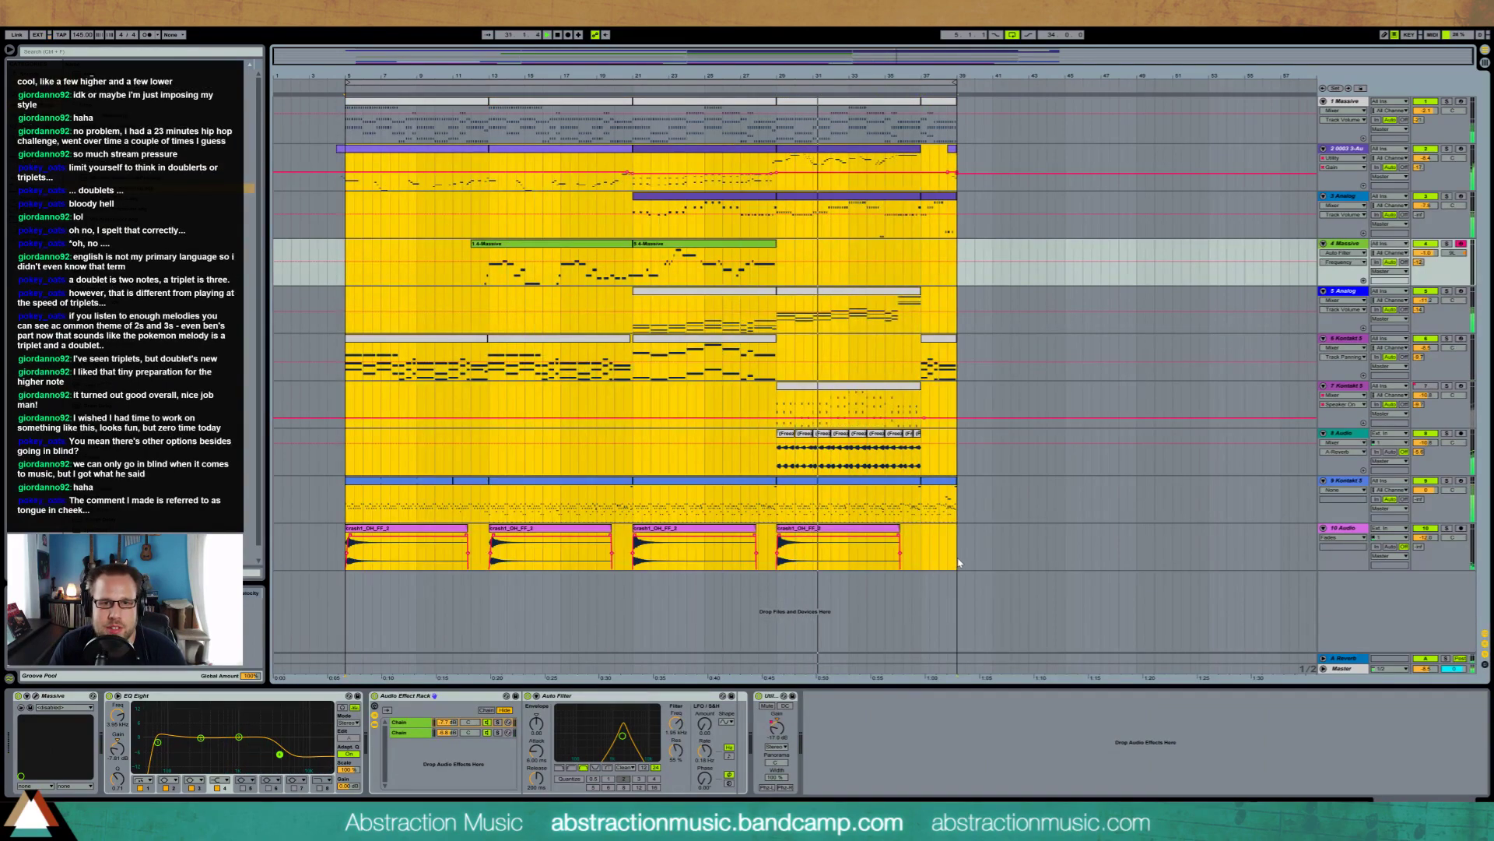
{"action": "left_click", "coordinate": [348, 135]}
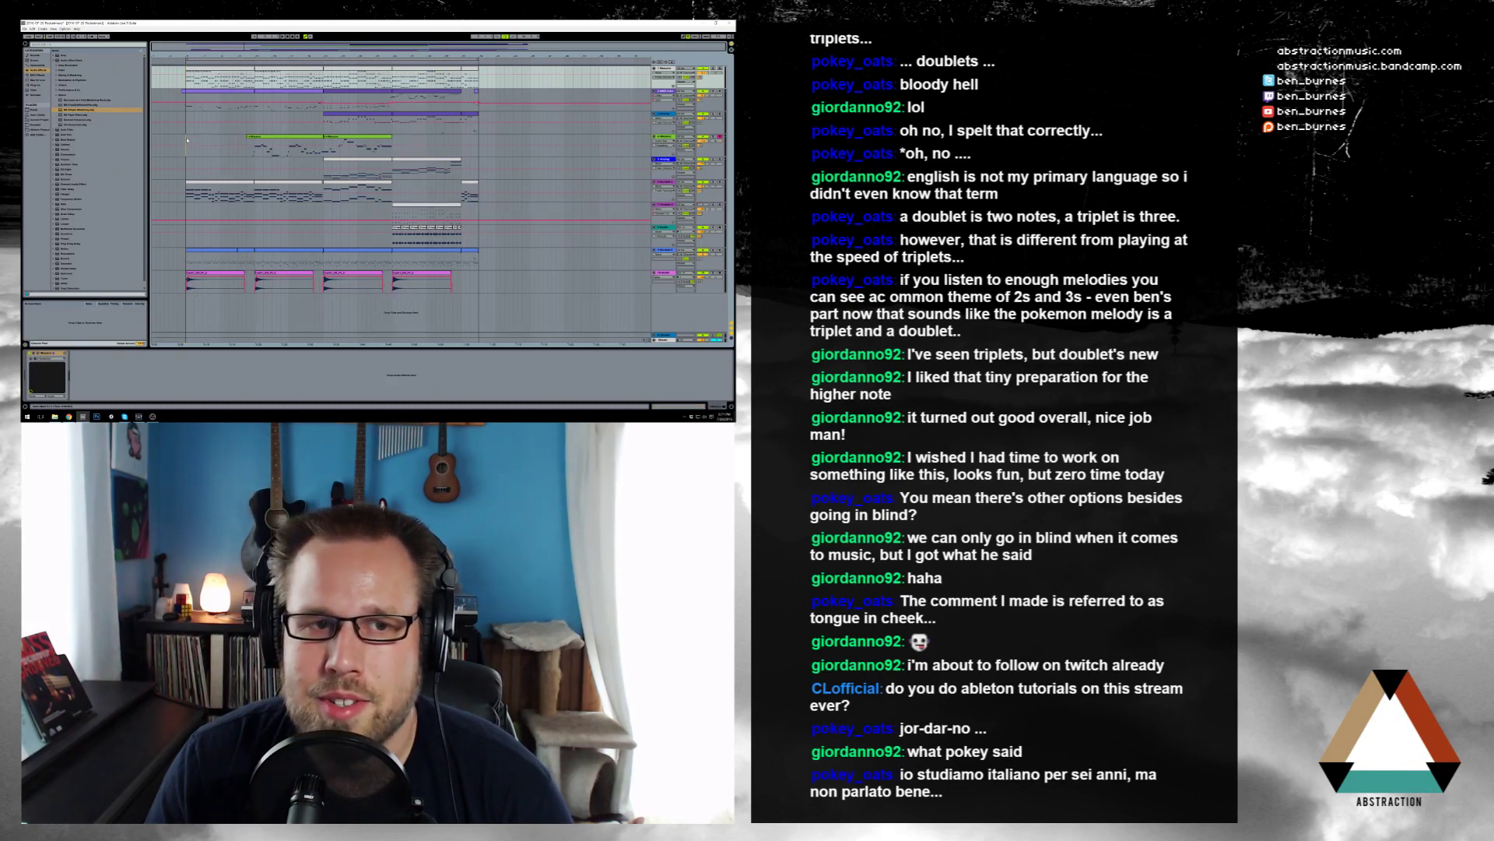
{"action": "left_click", "coordinate": [187, 140]}
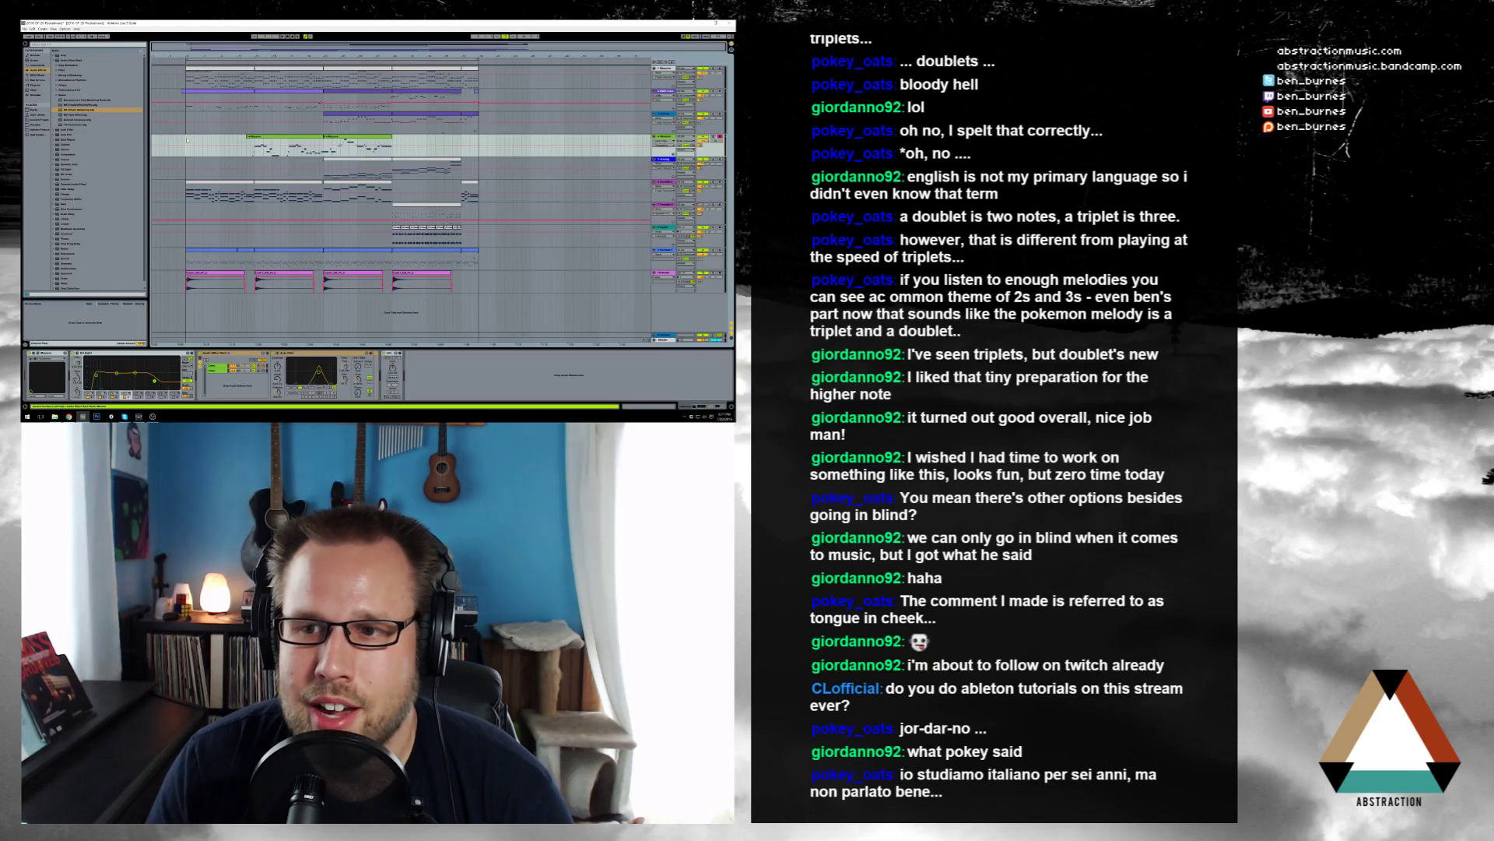